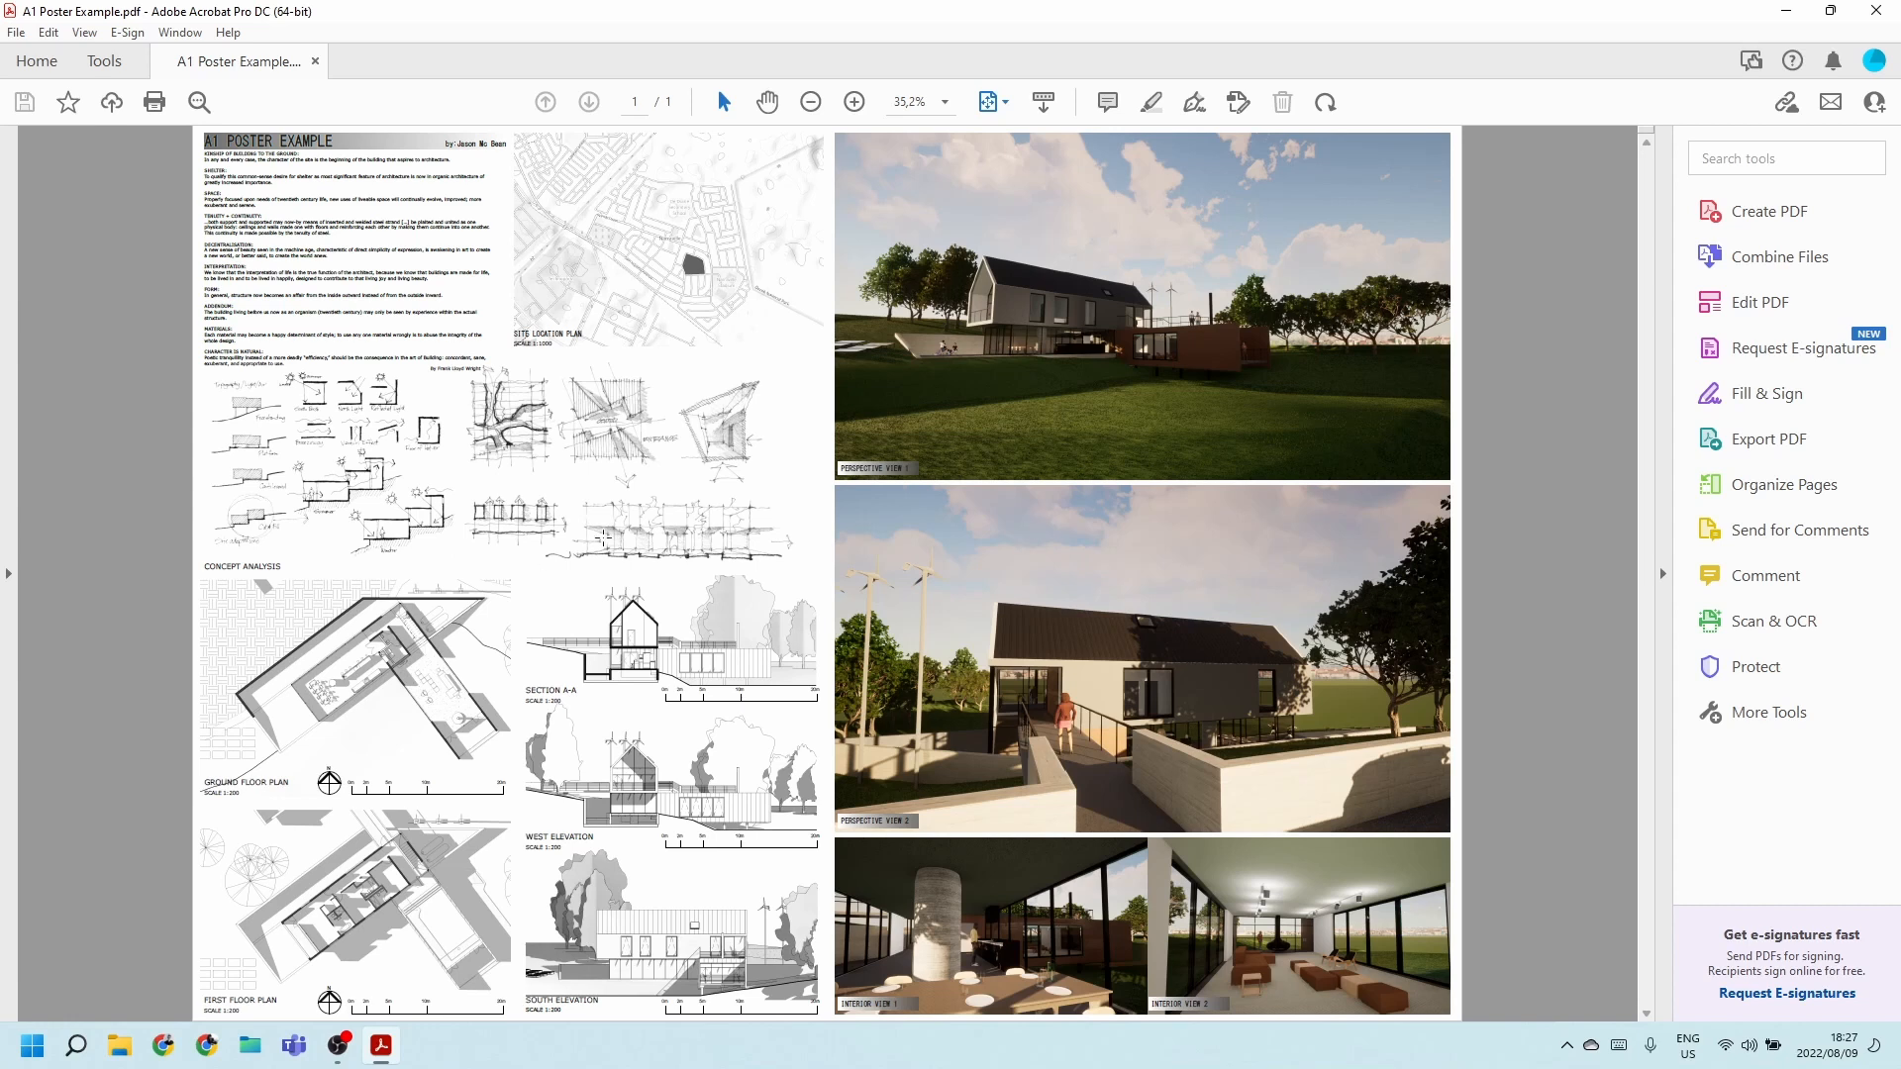
# Examine the layout of the A1 poster example, including its text, plans, sections, elevations and rendered views.
pyautogui.keyDown('ctrl'); pyautogui.scroll(-2, 678, 477); pyautogui.keyUp('ctrl')
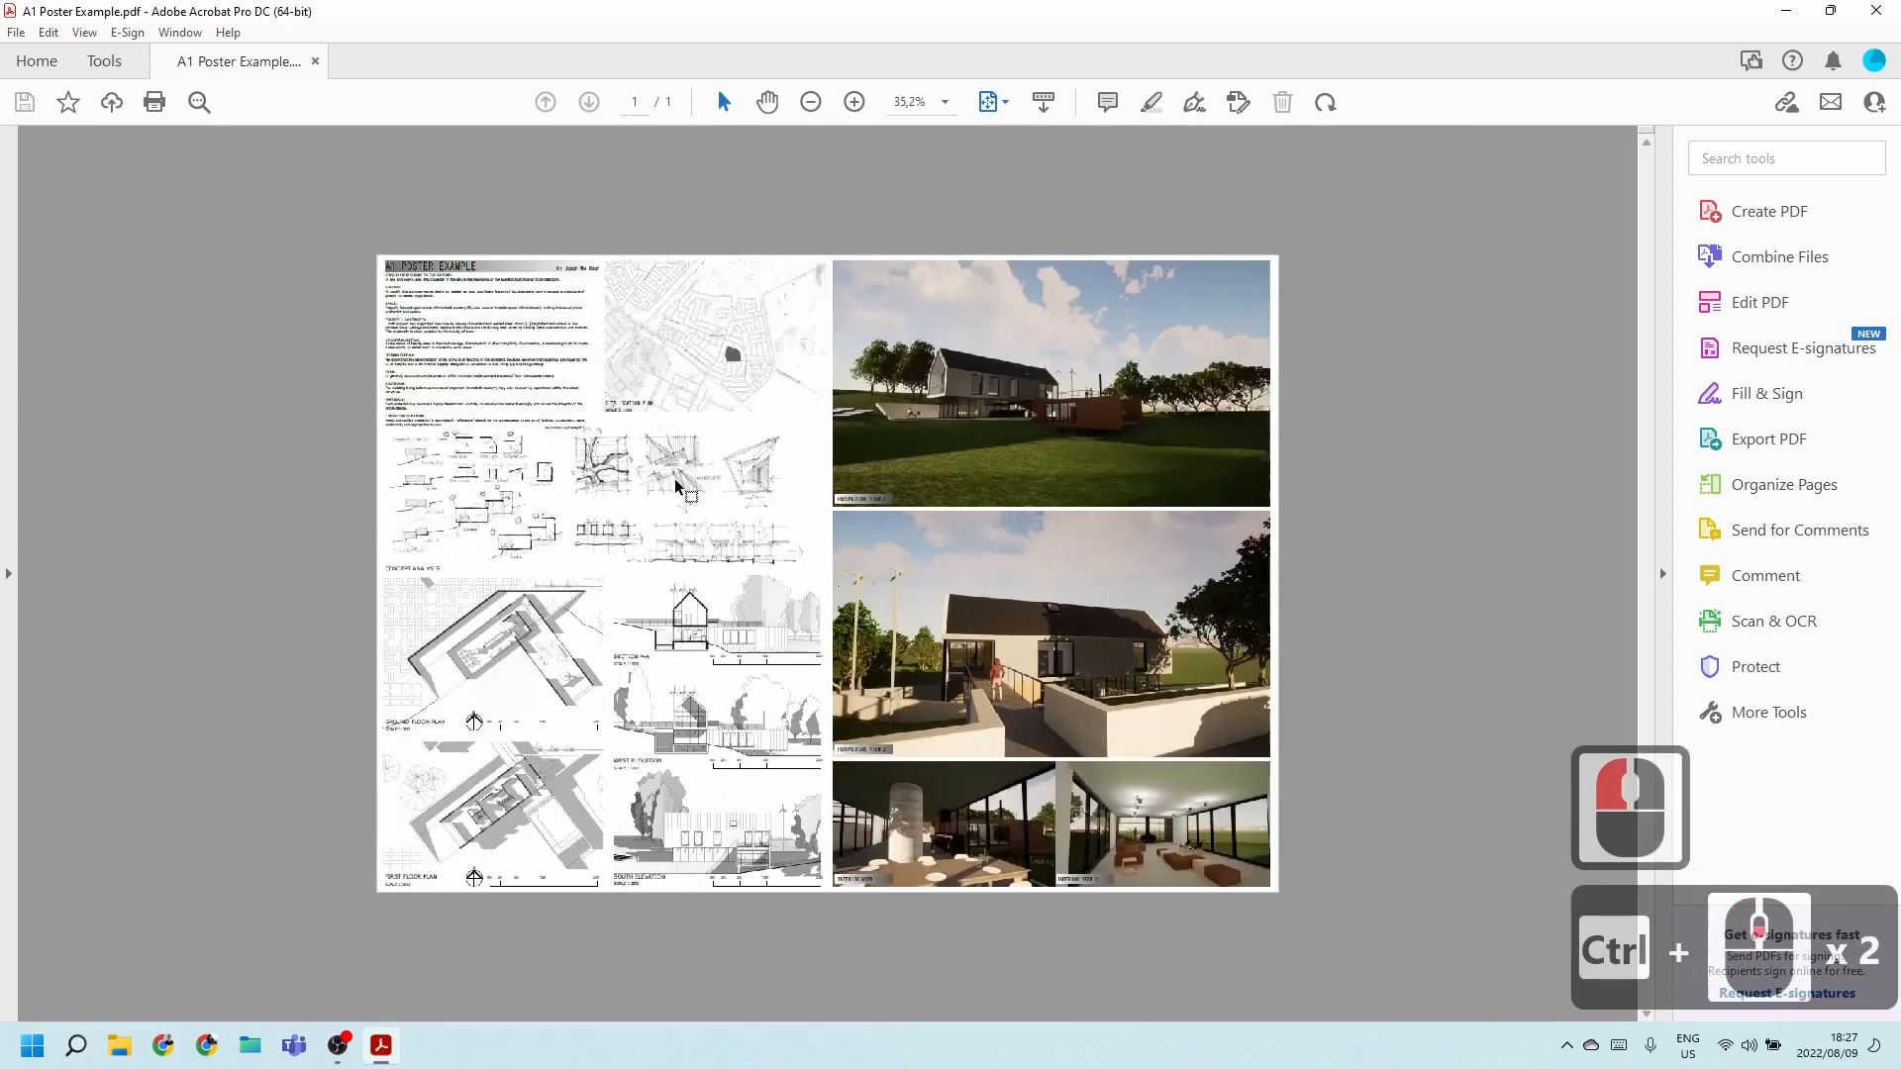
pyautogui.keyDown('ctrl'); pyautogui.scroll(4, 613, 474); pyautogui.keyUp('ctrl')
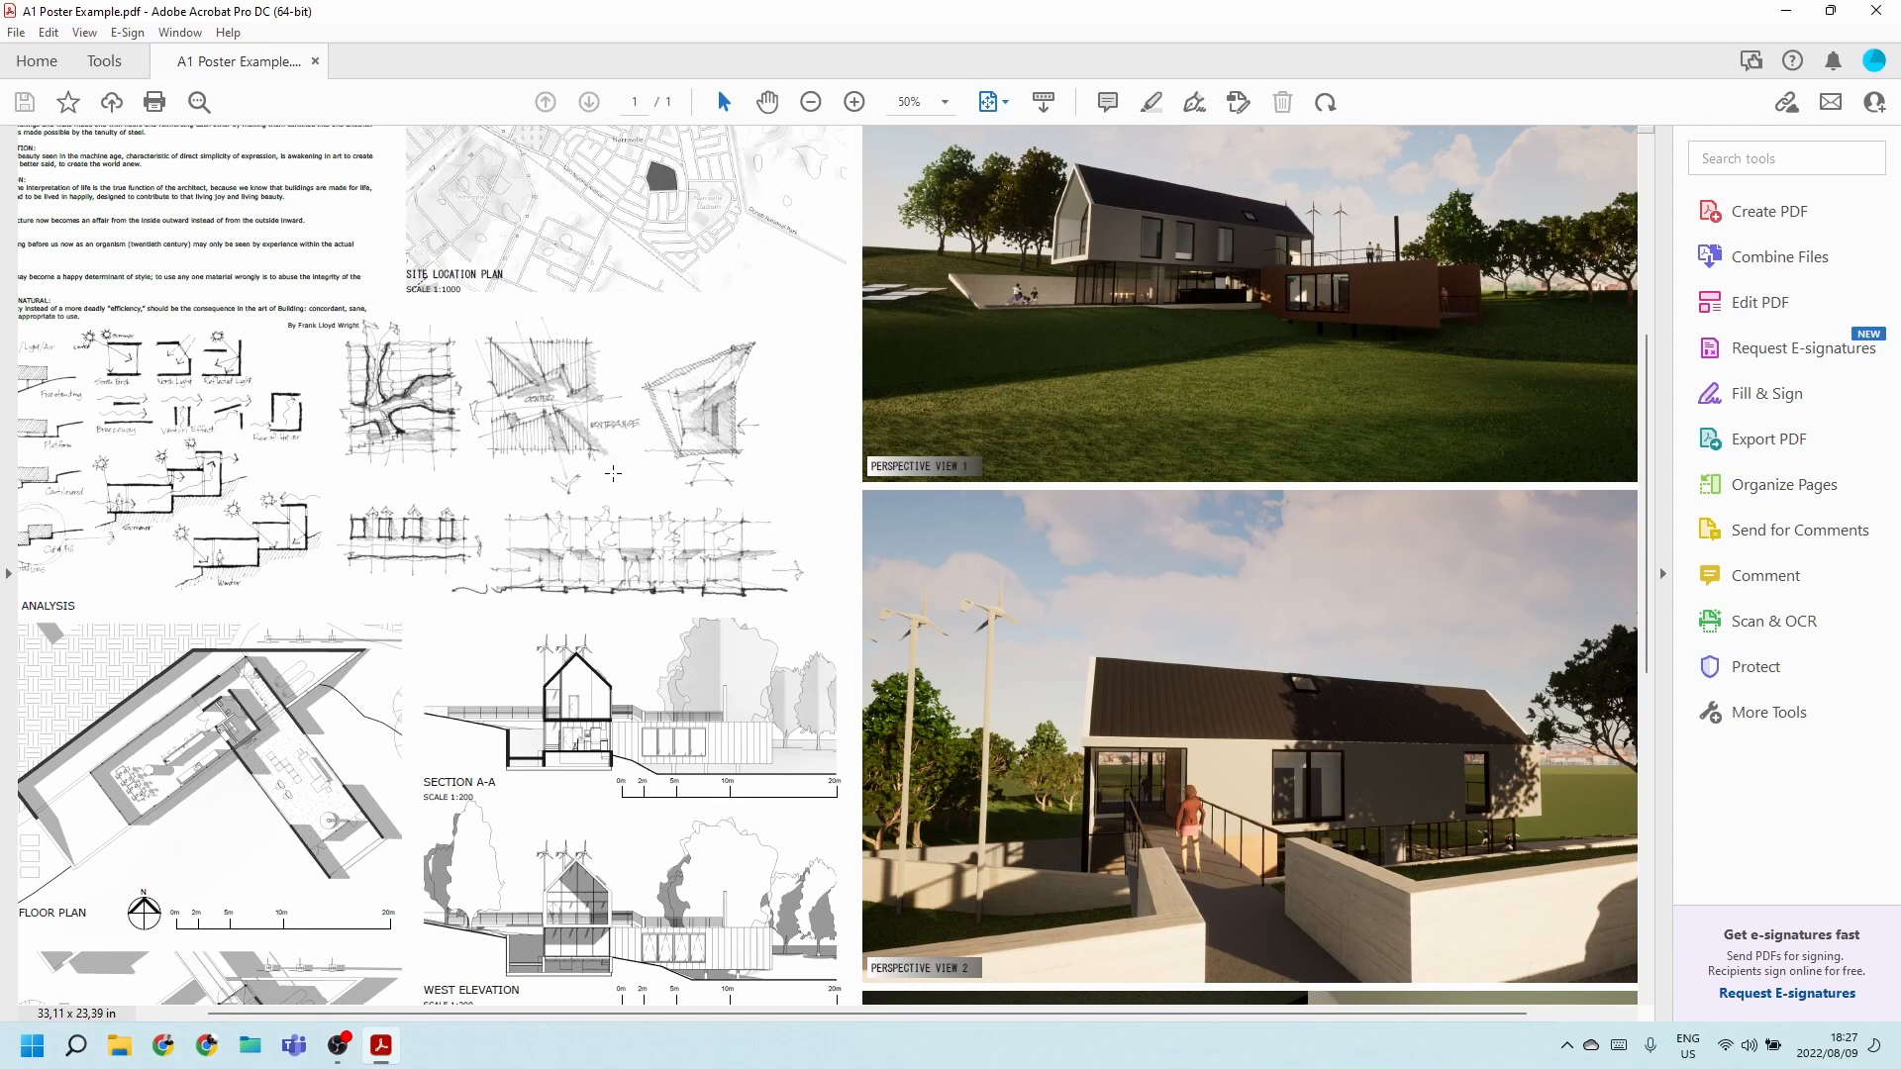
pyautogui.scroll(-8, 613, 473)
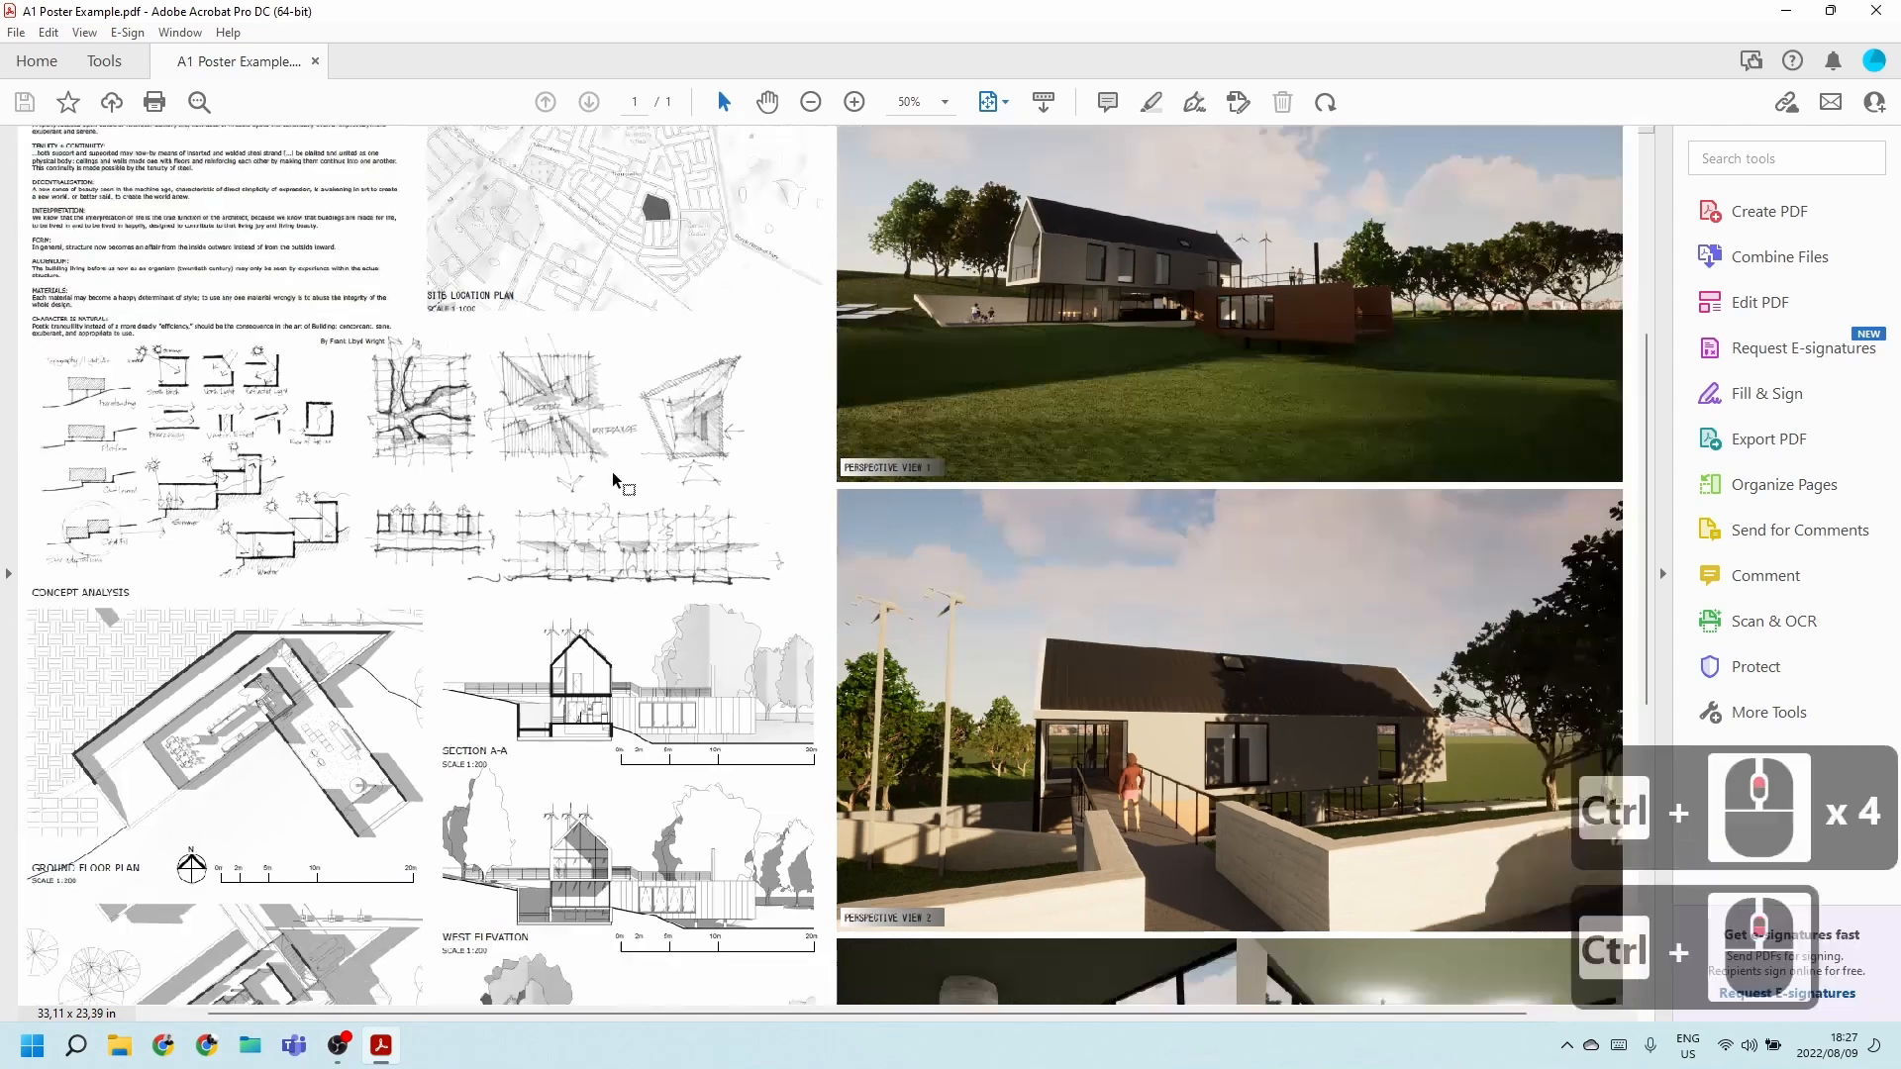
pyautogui.scroll(2, 916, 609)
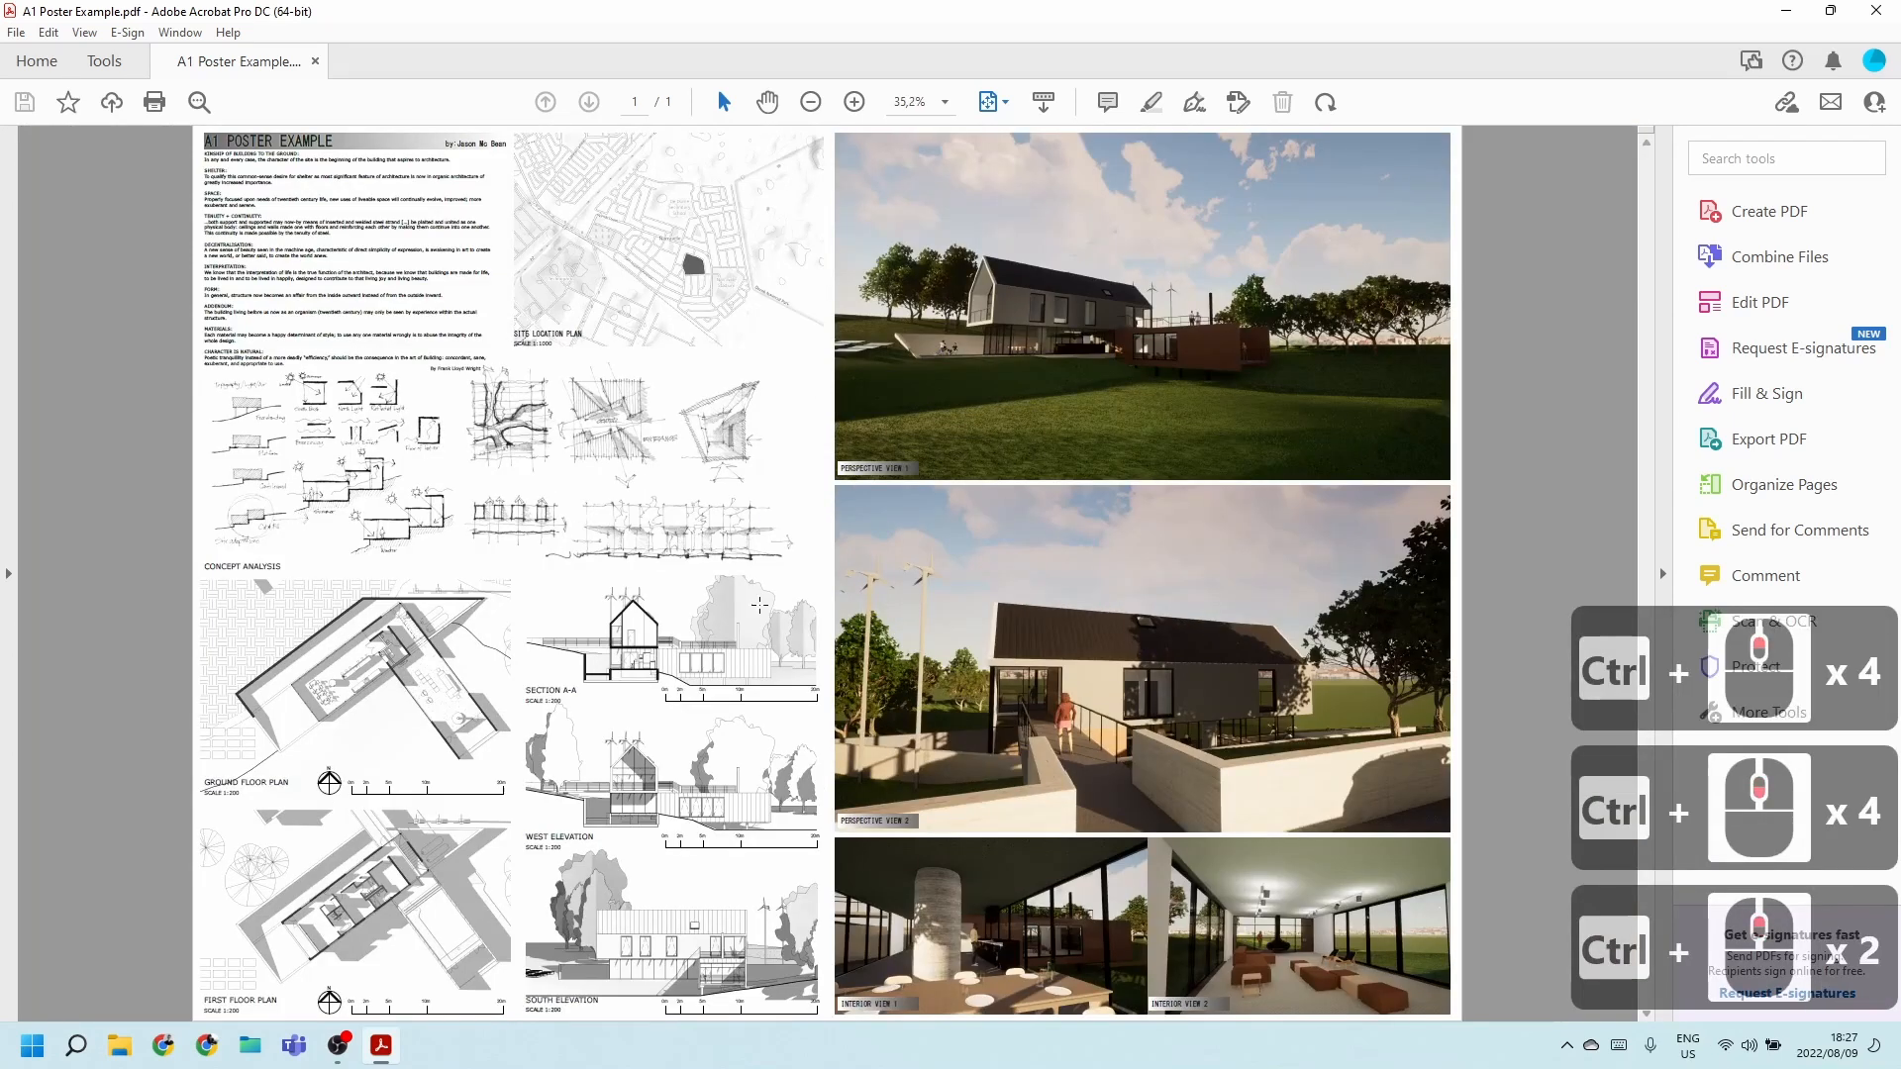
pyautogui.scroll(-2, 907, 552)
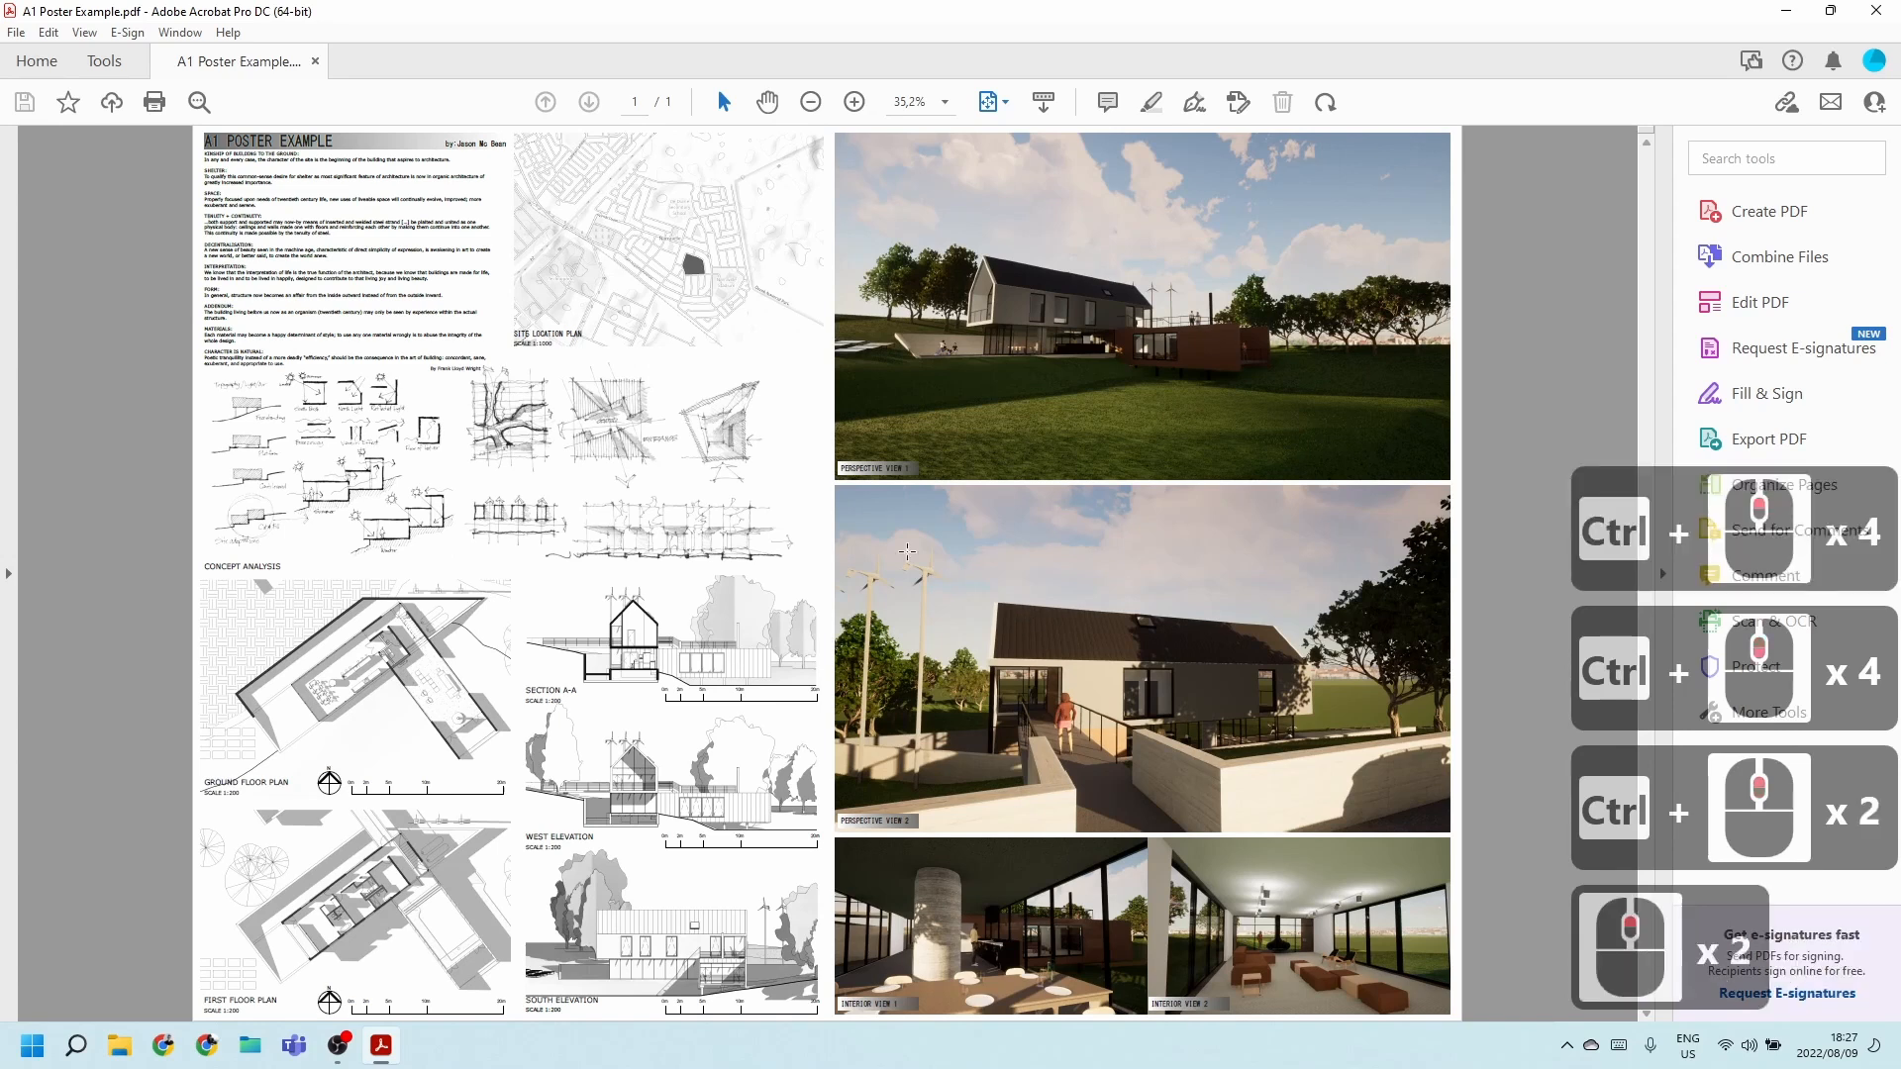
pyautogui.scroll(-2, 653, 522)
pyautogui.scroll(2, 1200, 653)
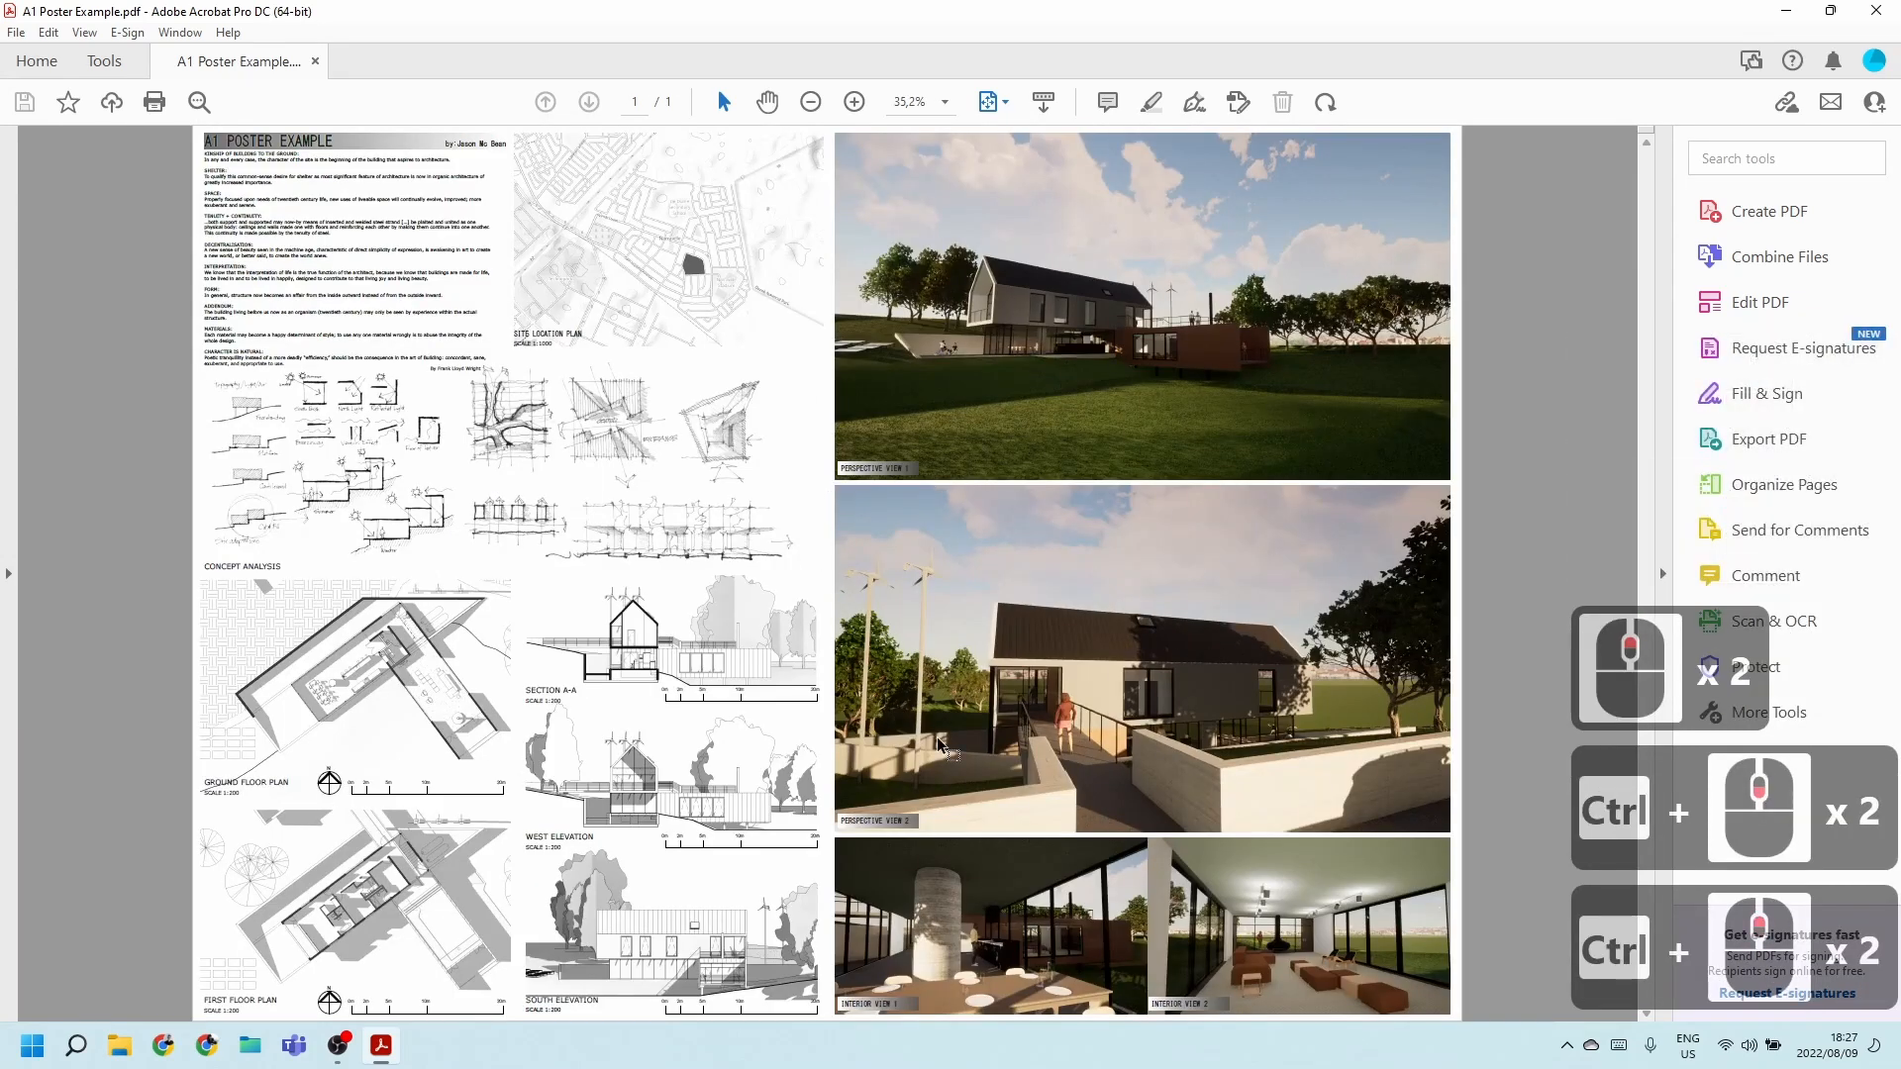
pyautogui.scroll(-2, 882, 700)
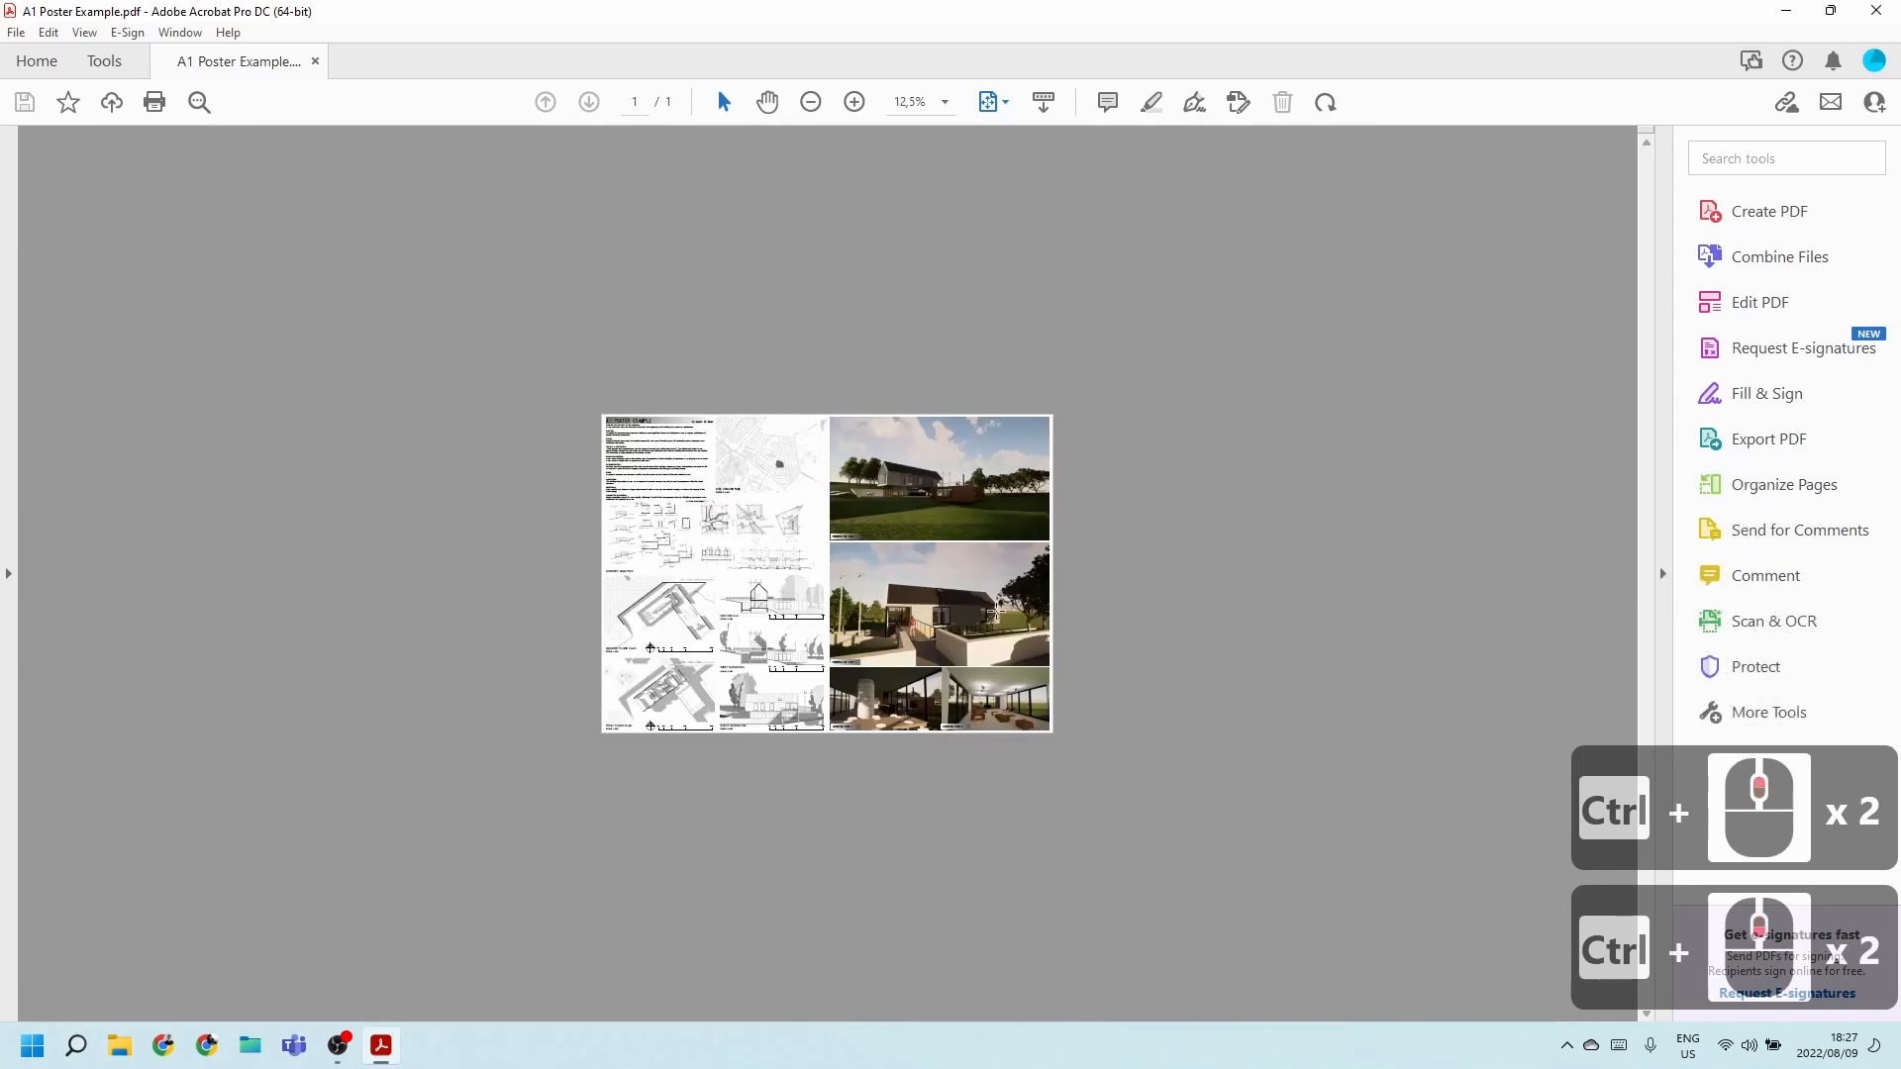
pyautogui.scroll(2, 785, 669)
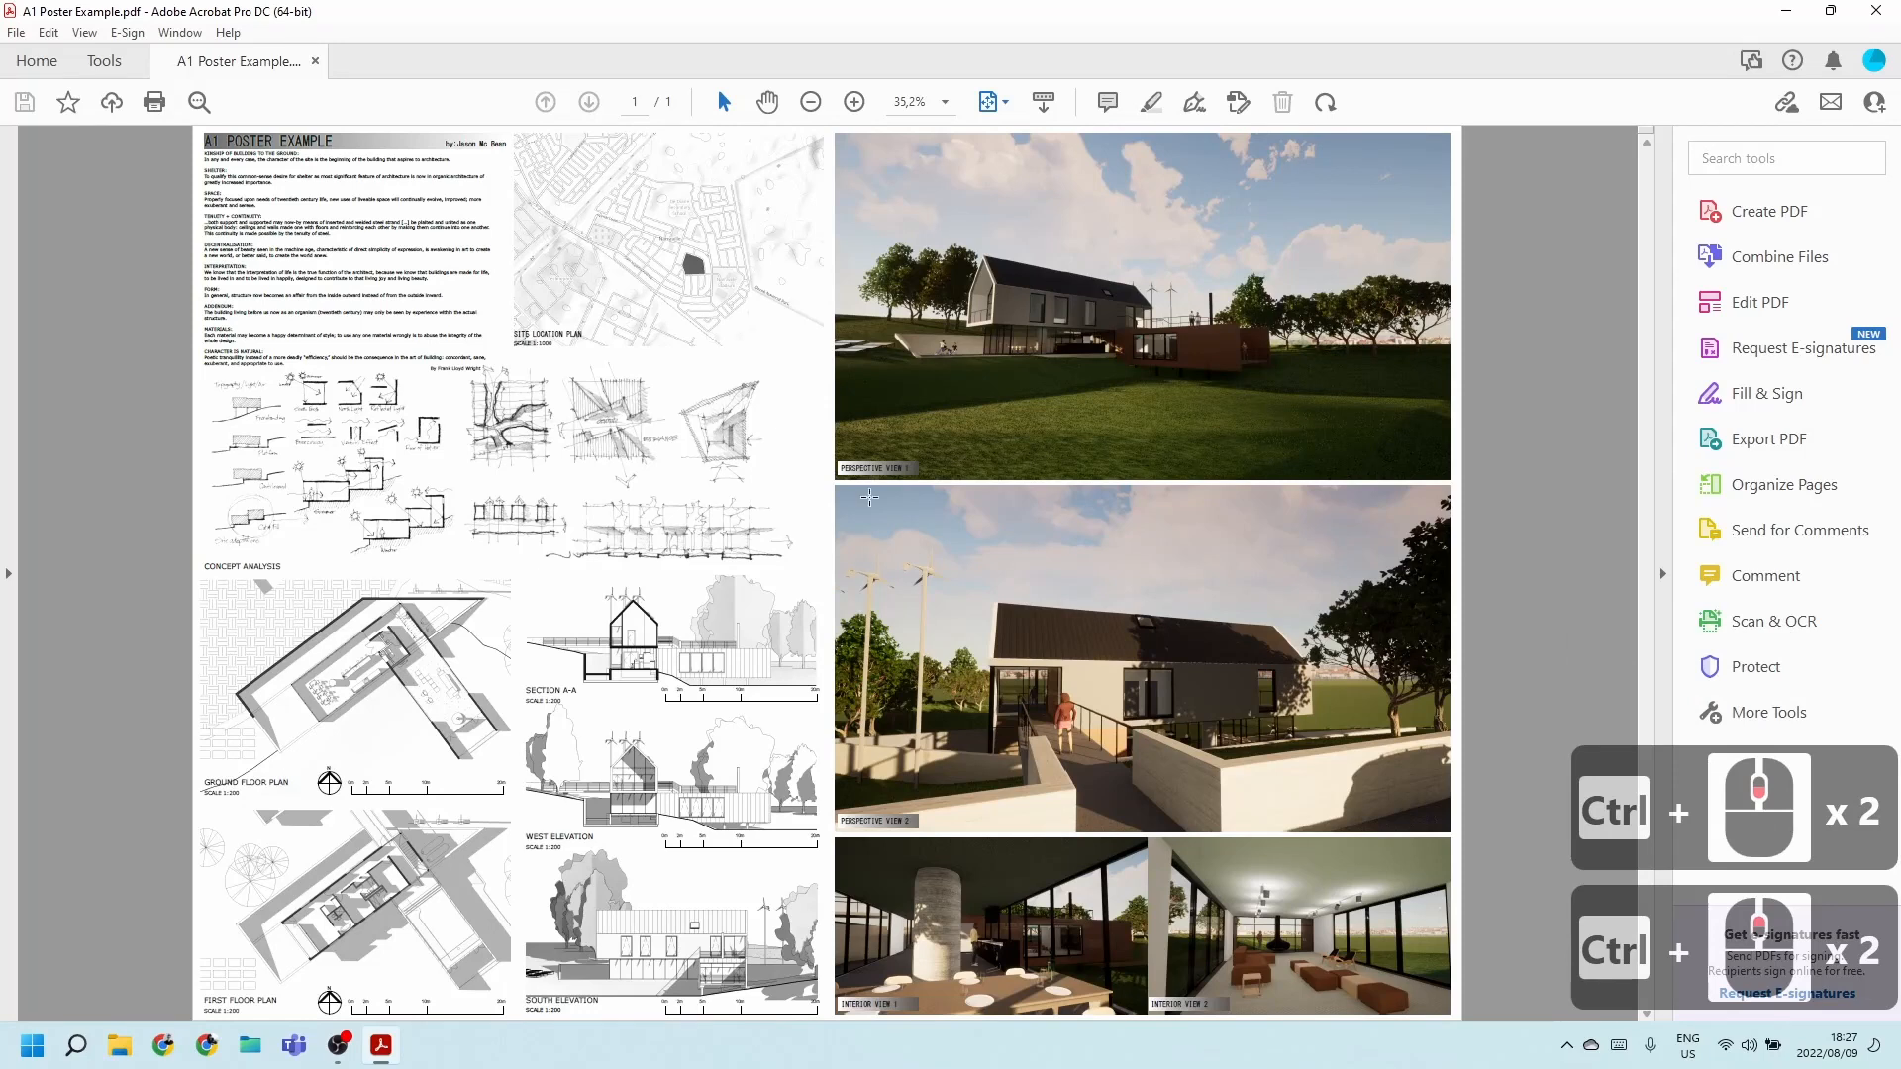
pyautogui.scroll(-4, 869, 497)
pyautogui.scroll(-2, 738, 483)
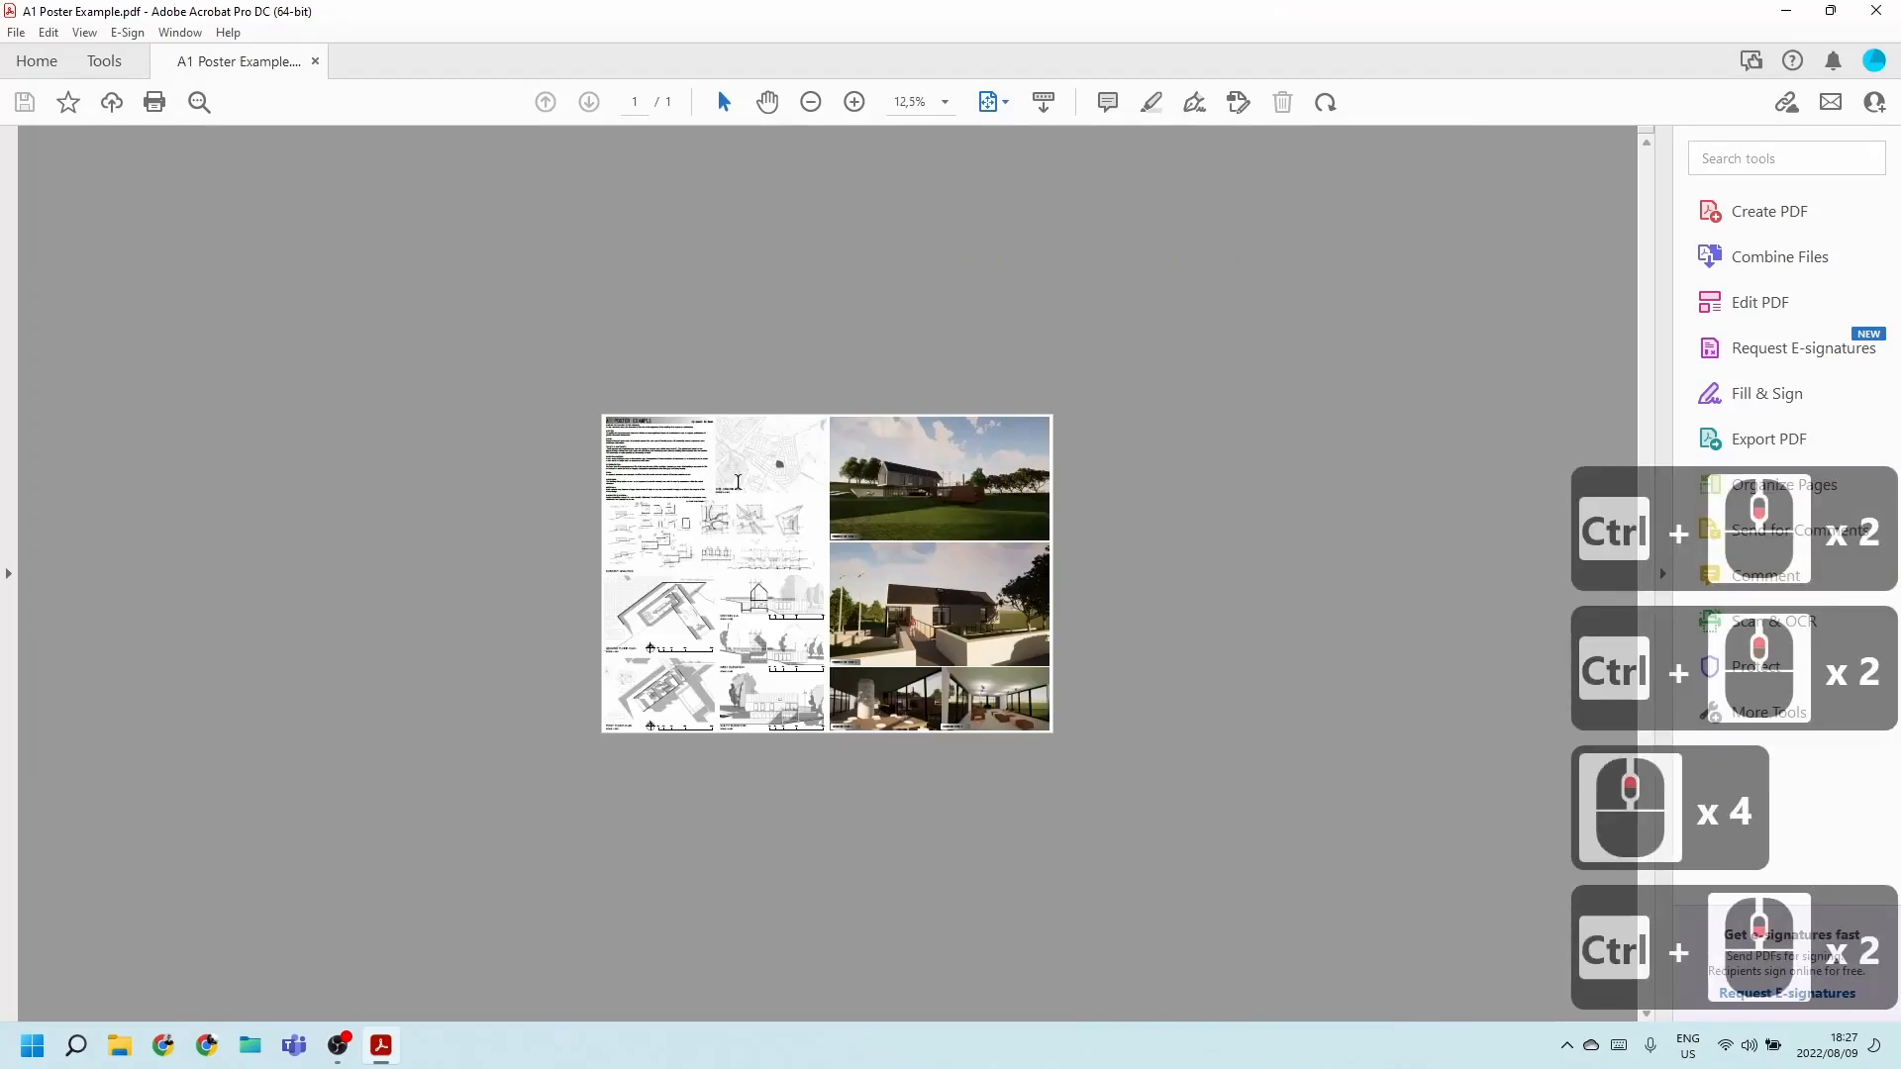
pyautogui.scroll(2, 737, 482)
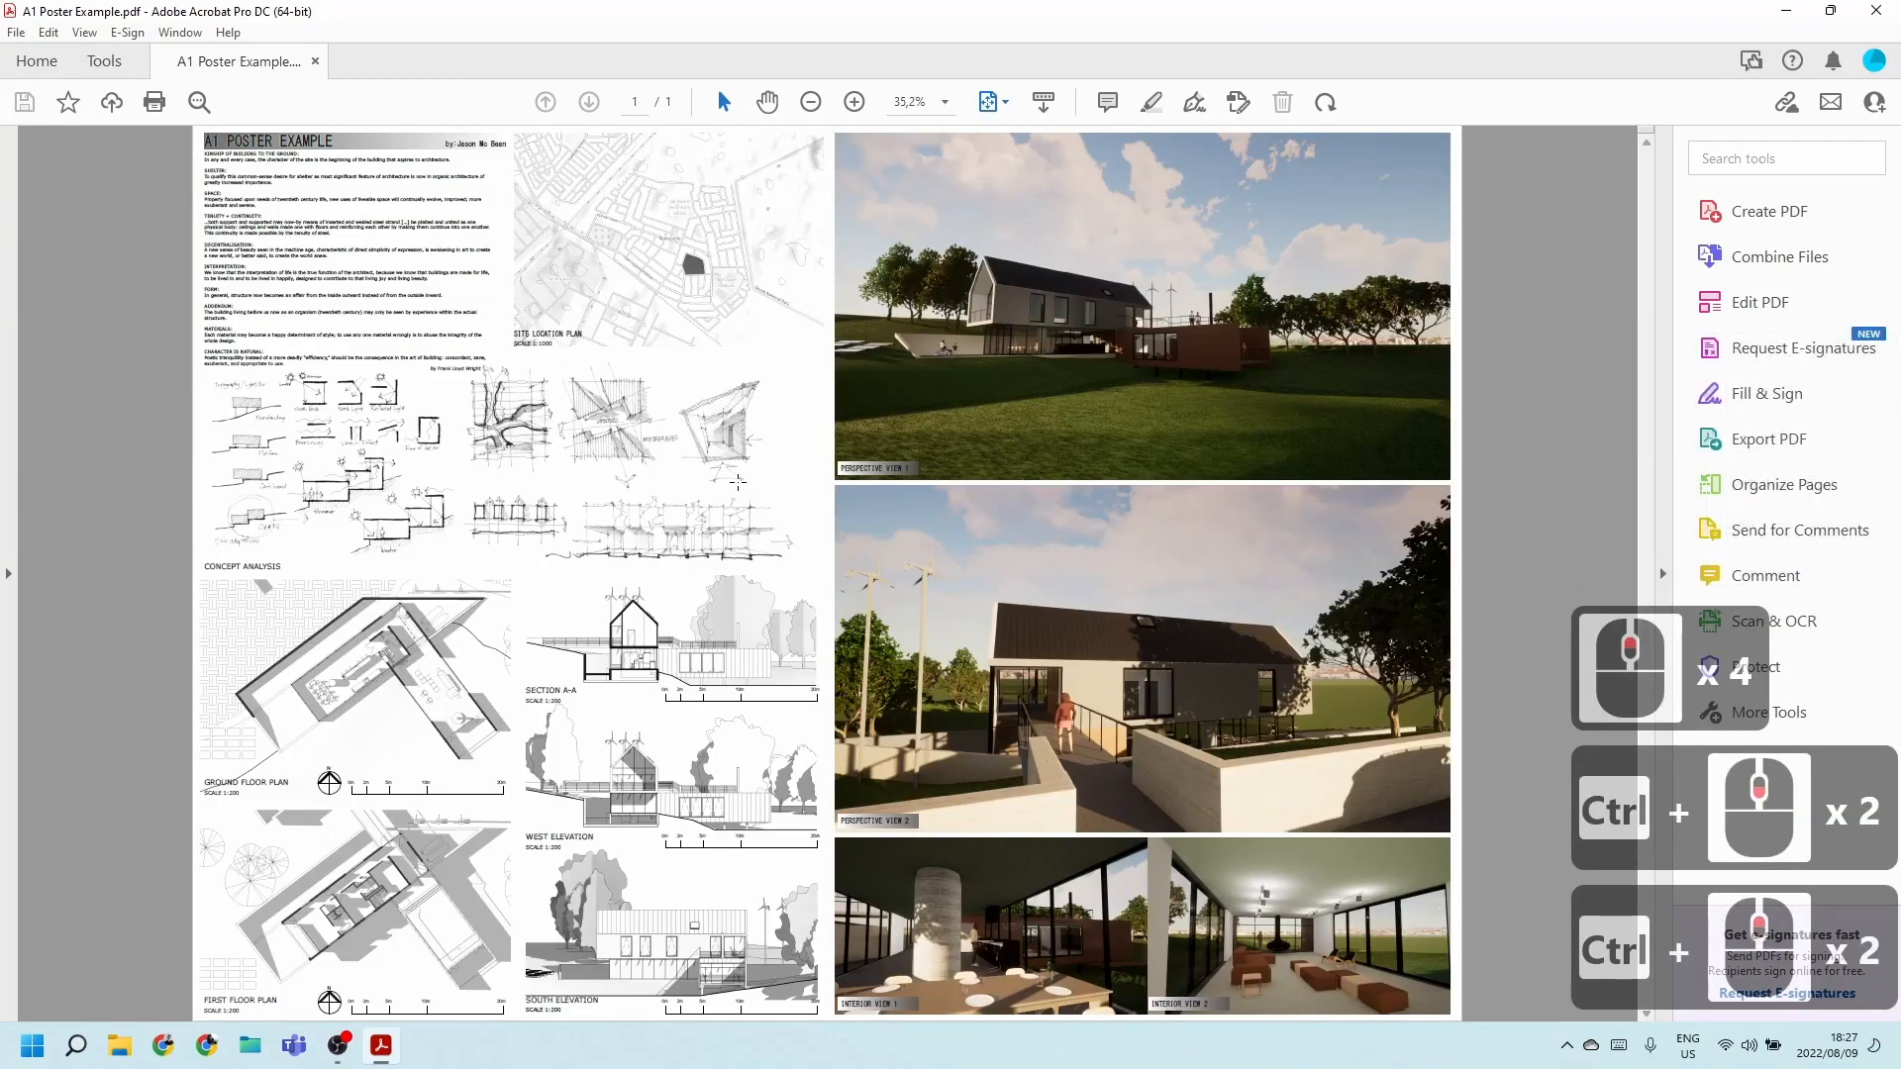
# Launch Inkscape and create a new blank document in a maximized window.
pyautogui.click(75, 1048)
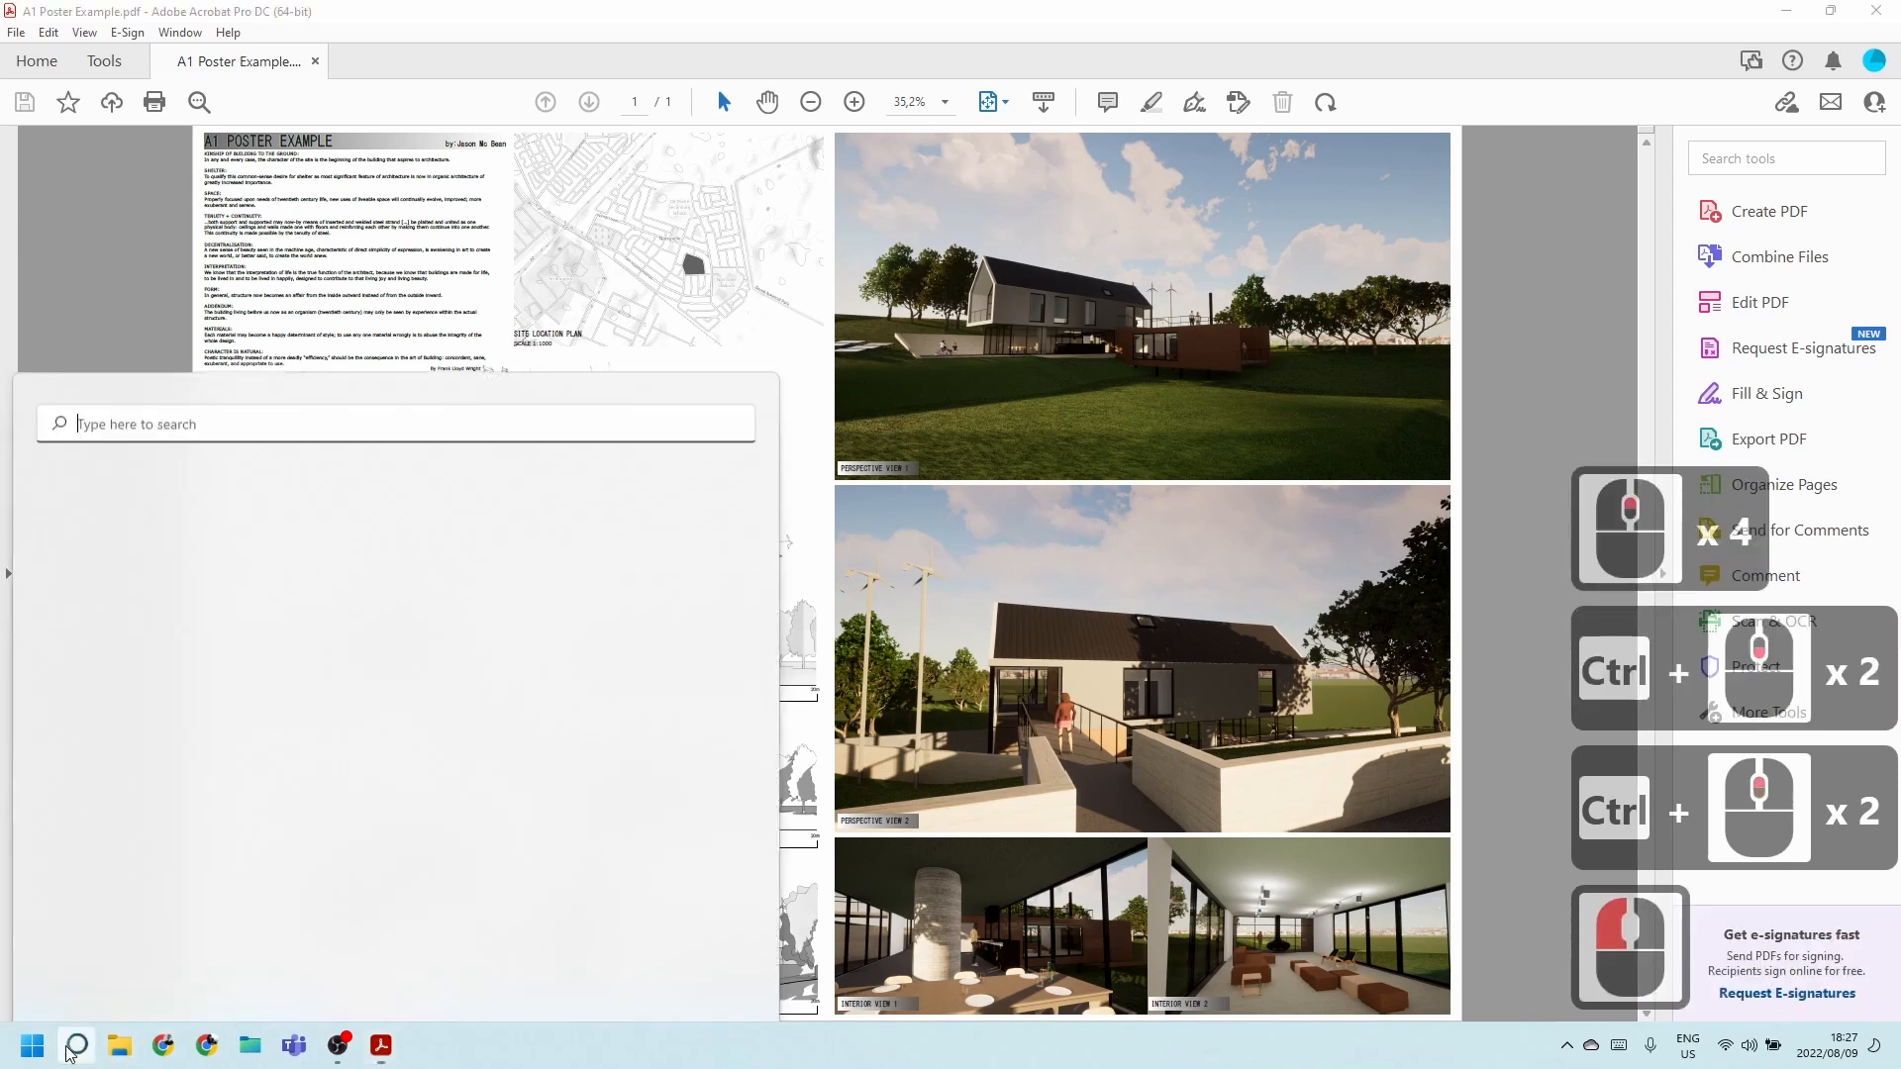
pyautogui.write('ink')
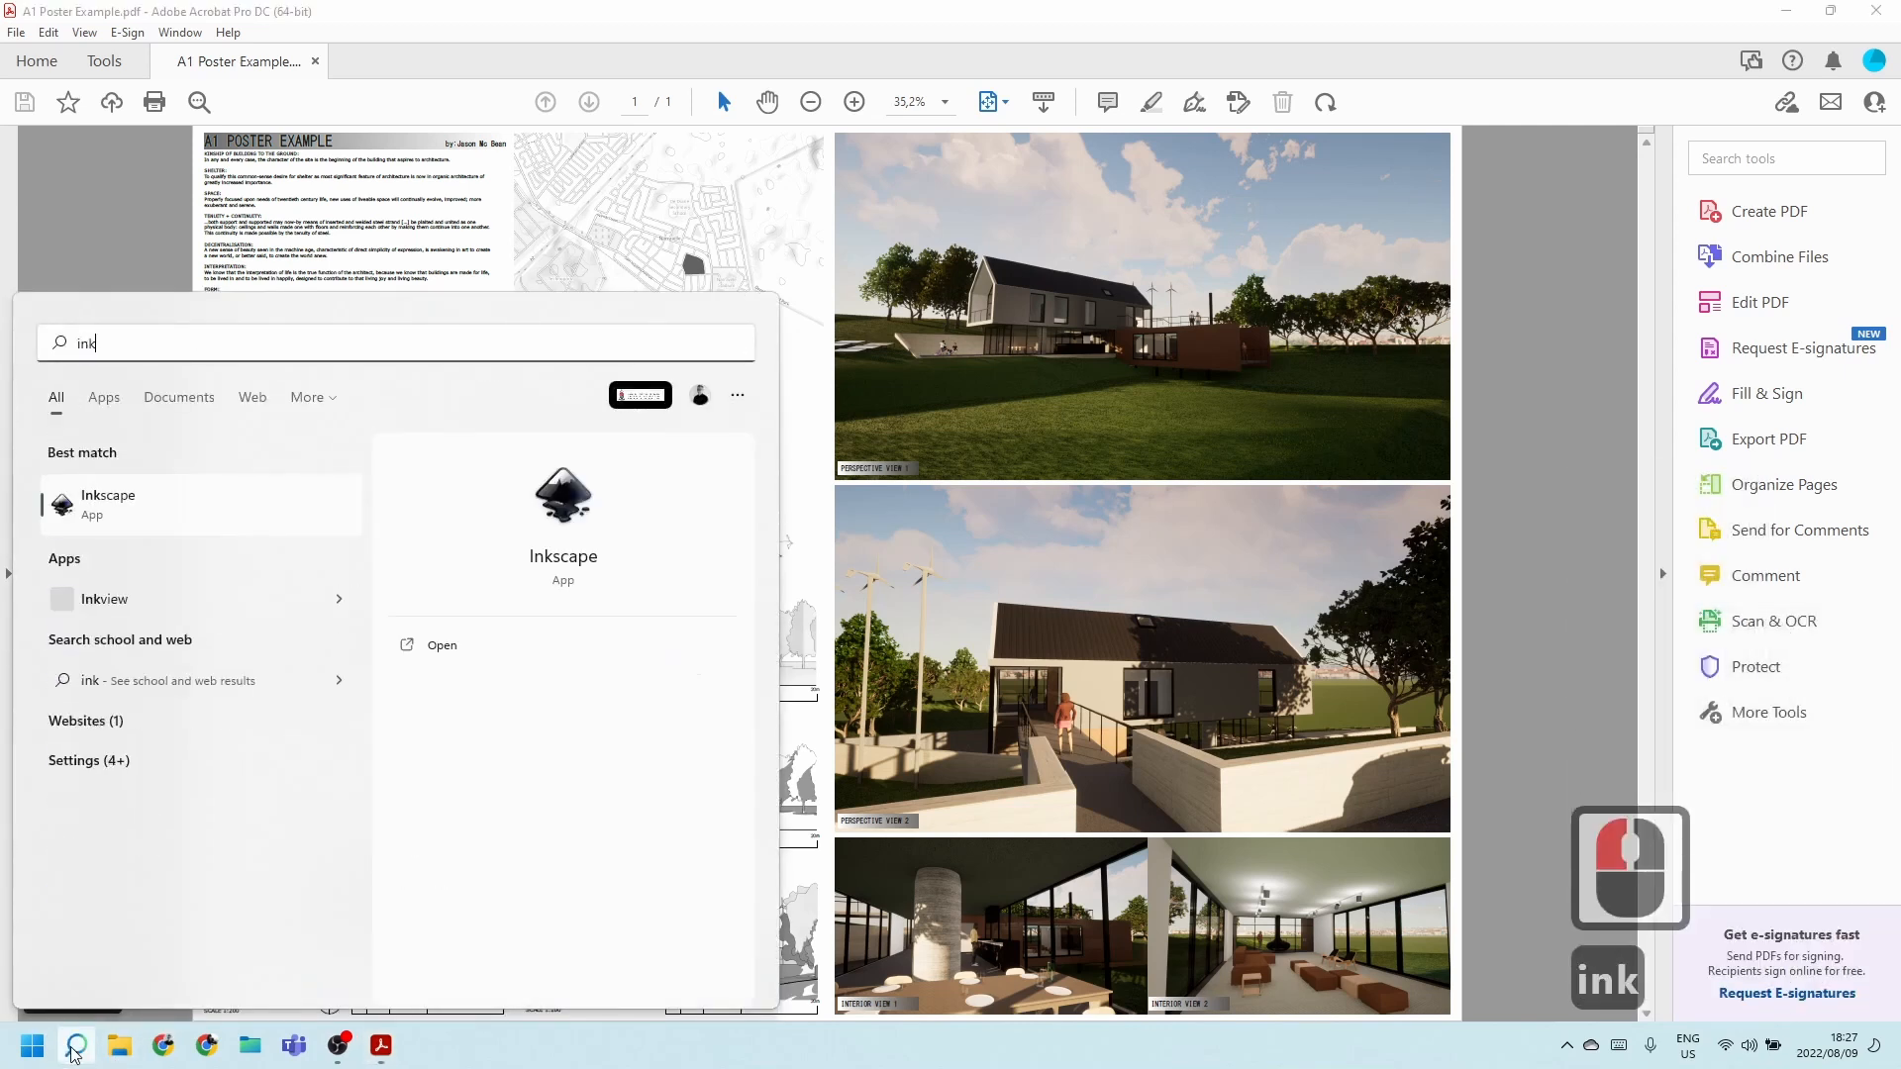
pyautogui.click(99, 513)
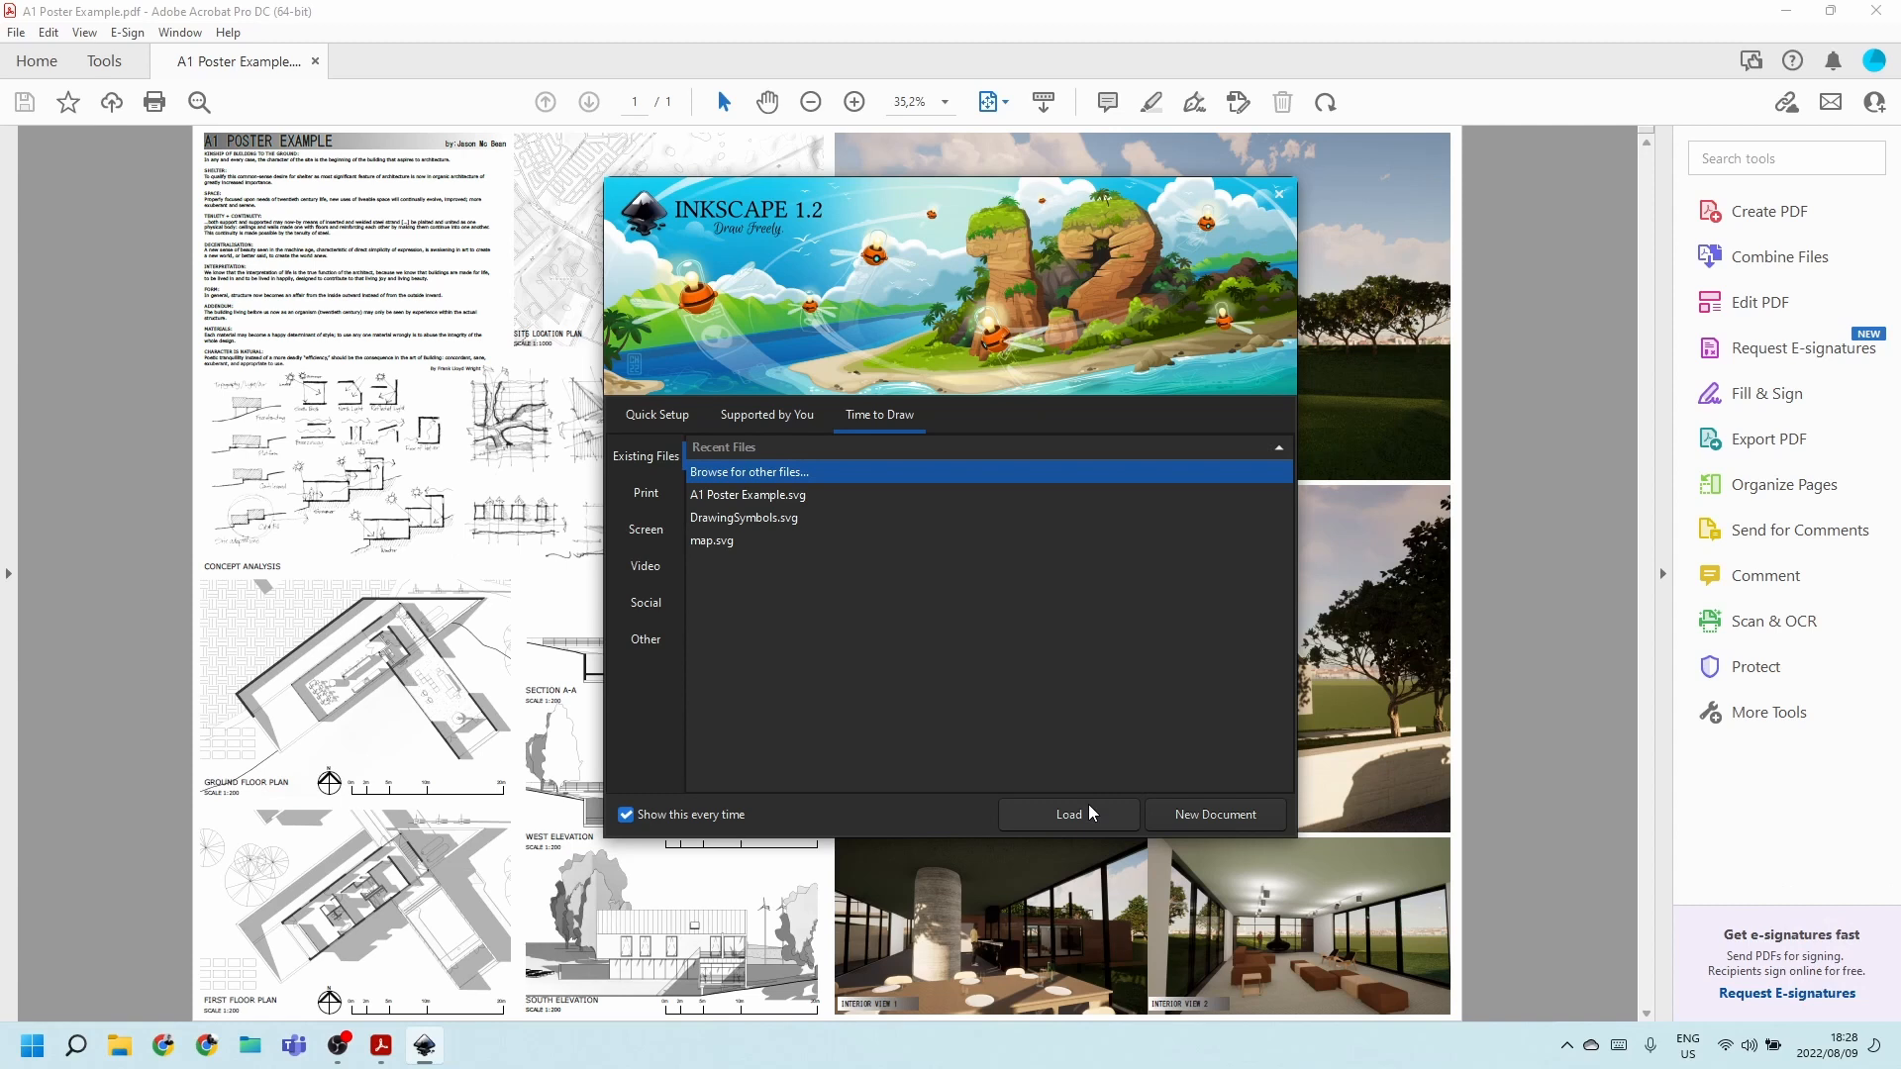
pyautogui.click(1202, 816)
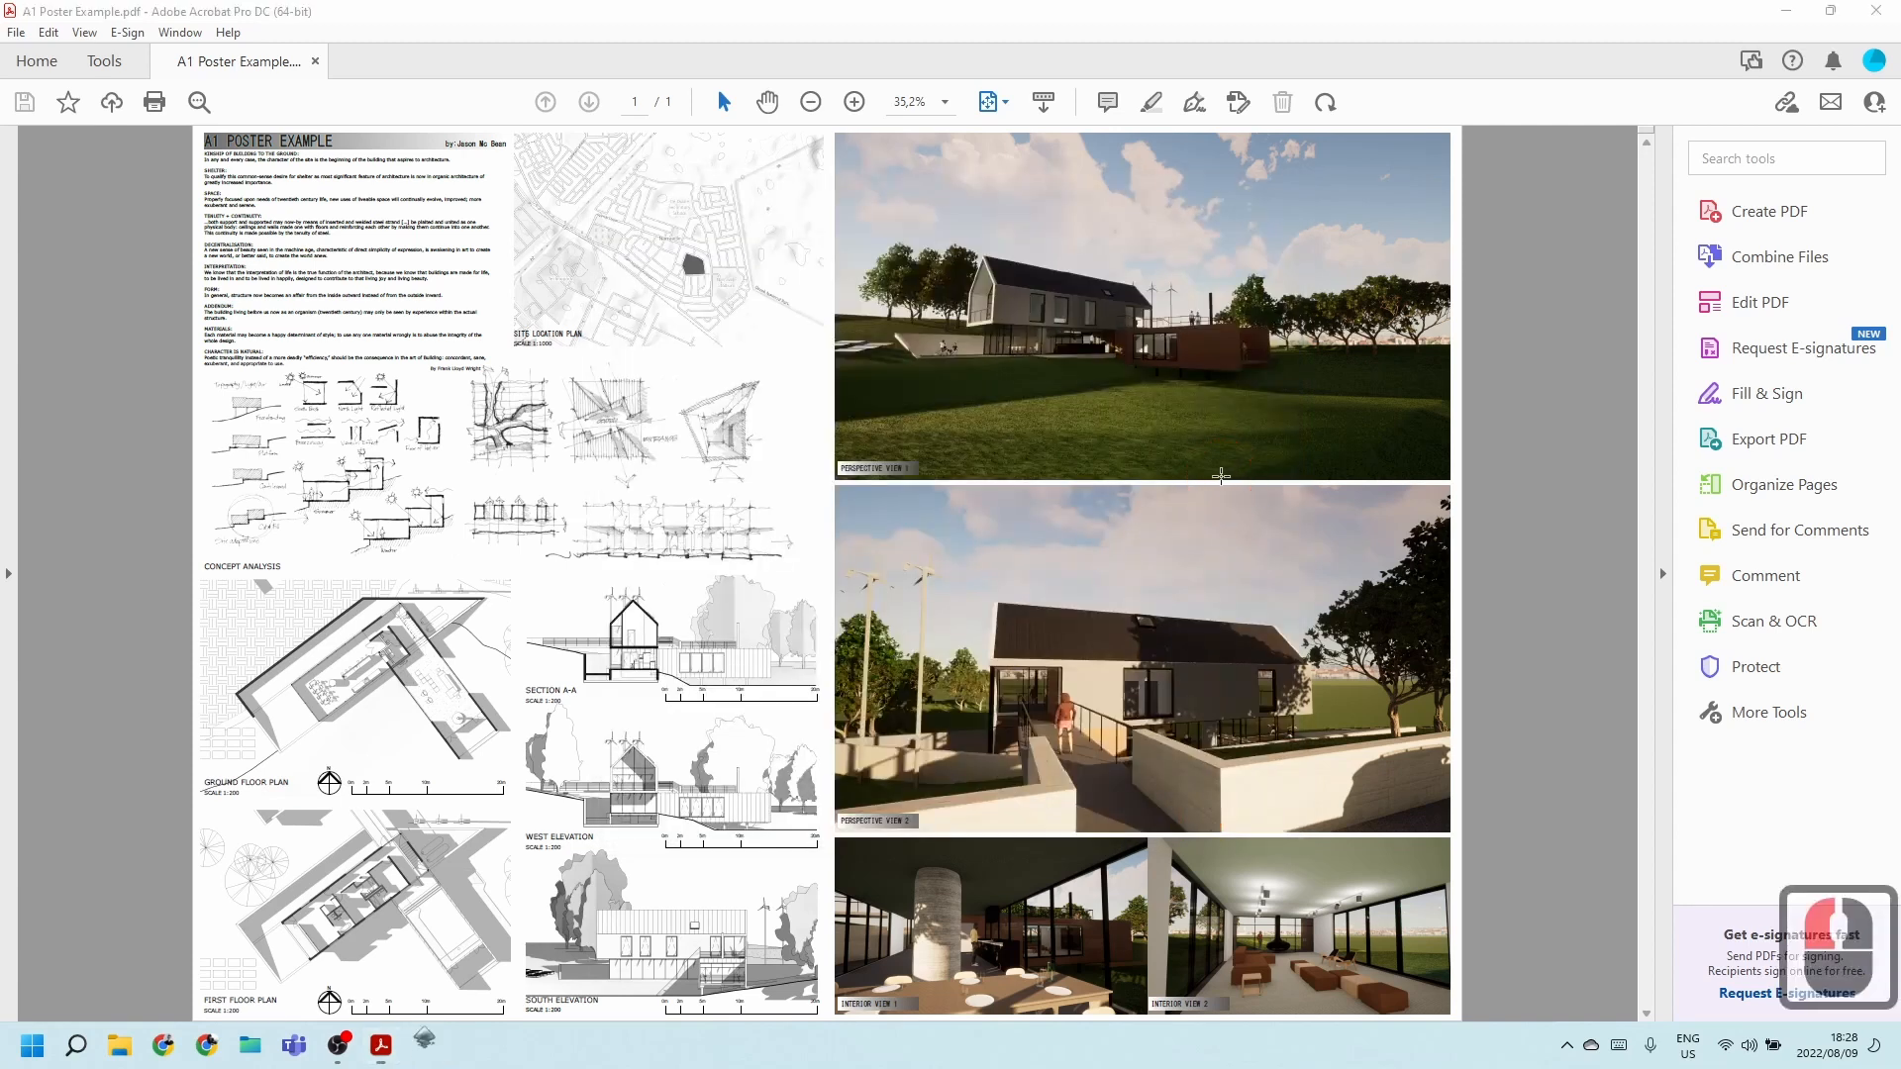
pyautogui.click(1349, 171)
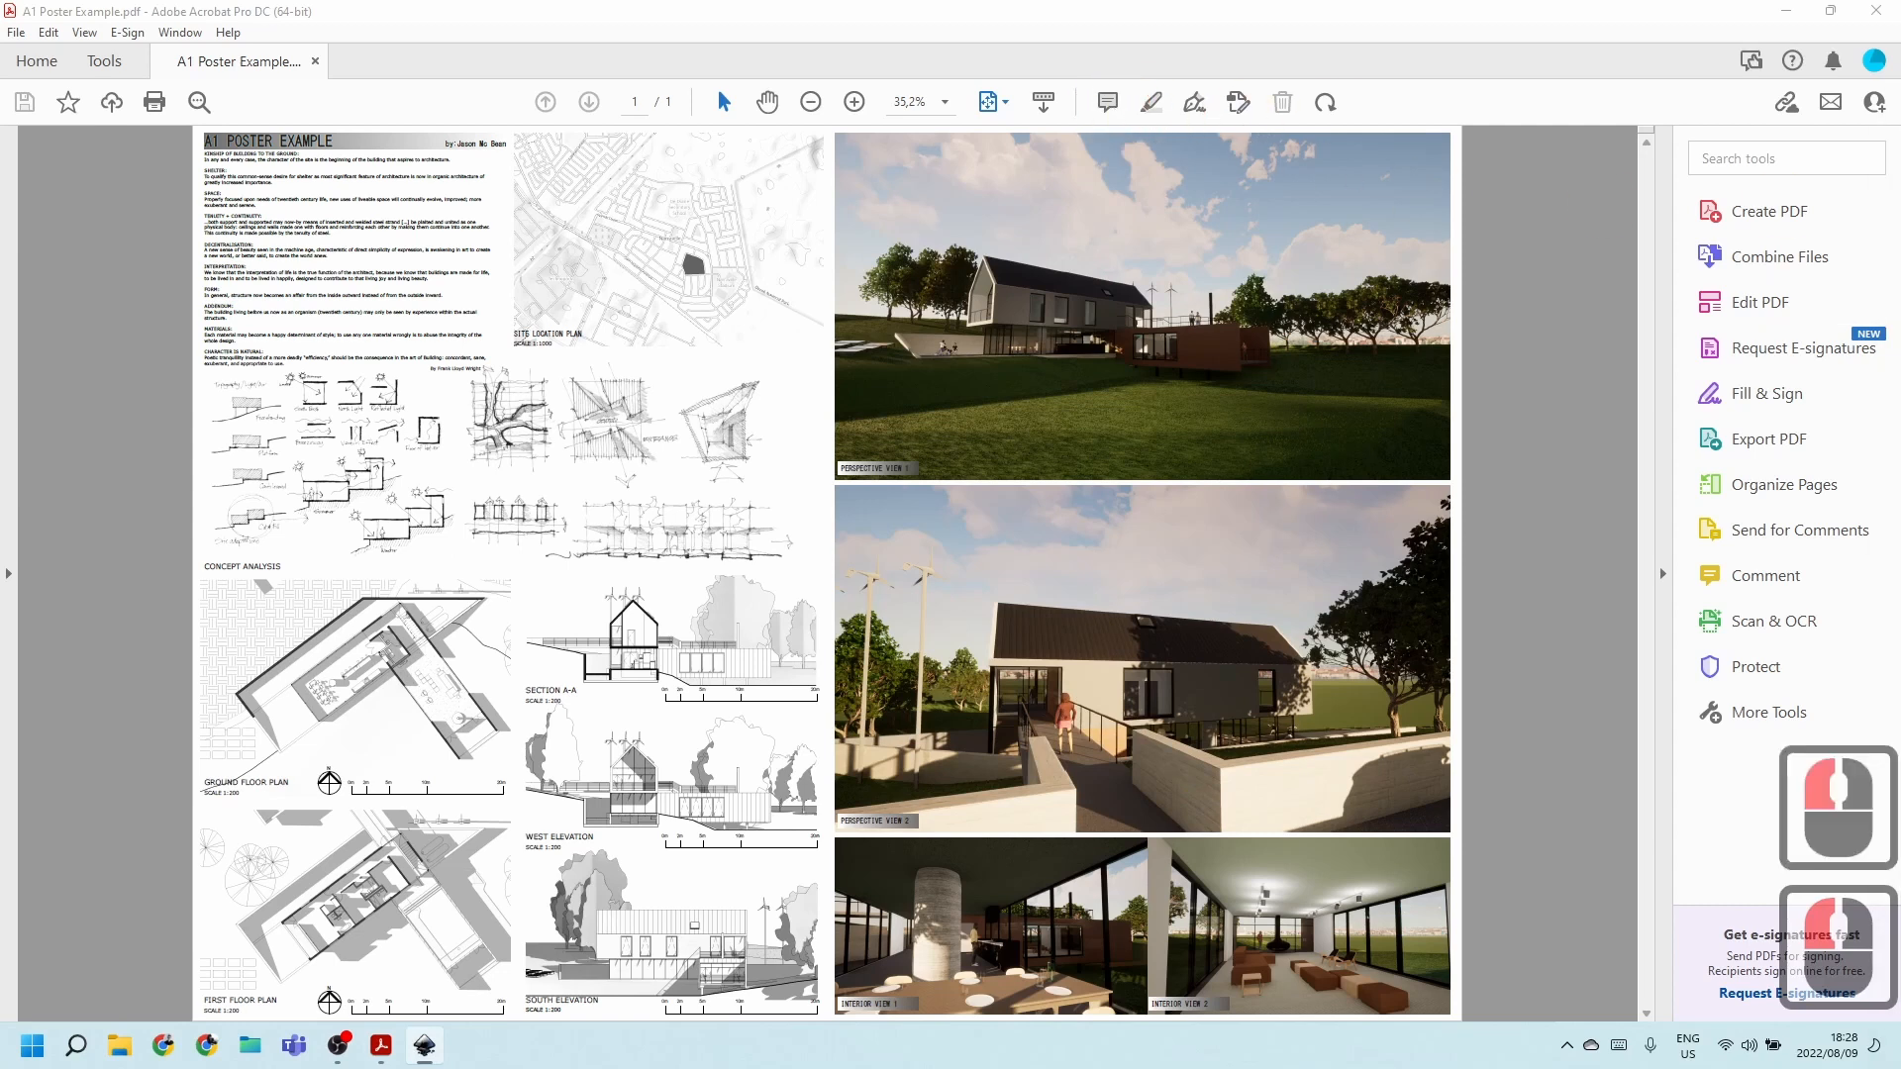
pyautogui.moveTo(1348, 170); pyautogui.dragTo(1019, 2)
pyautogui.keyDown('ctrl'); pyautogui.scroll(-2, 516, 551); pyautogui.keyUp('ctrl')
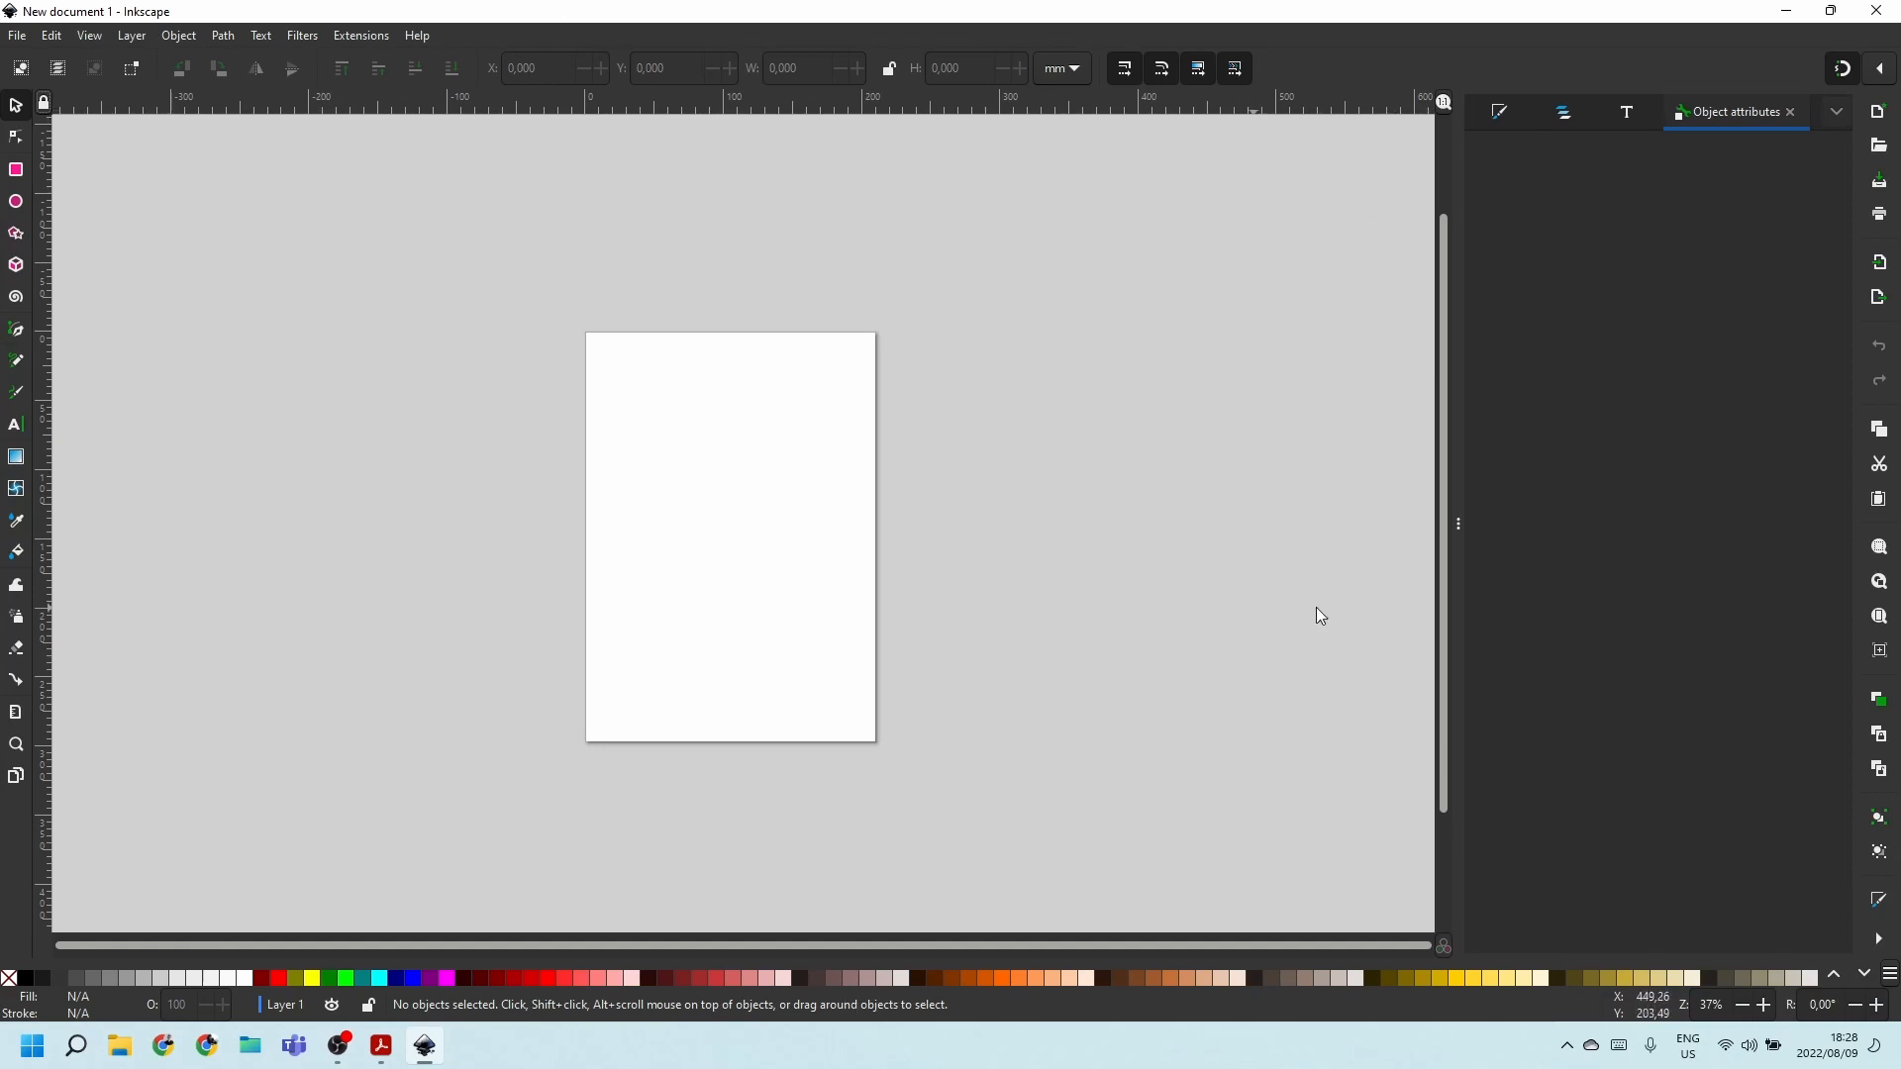
pyautogui.click(1886, 938)
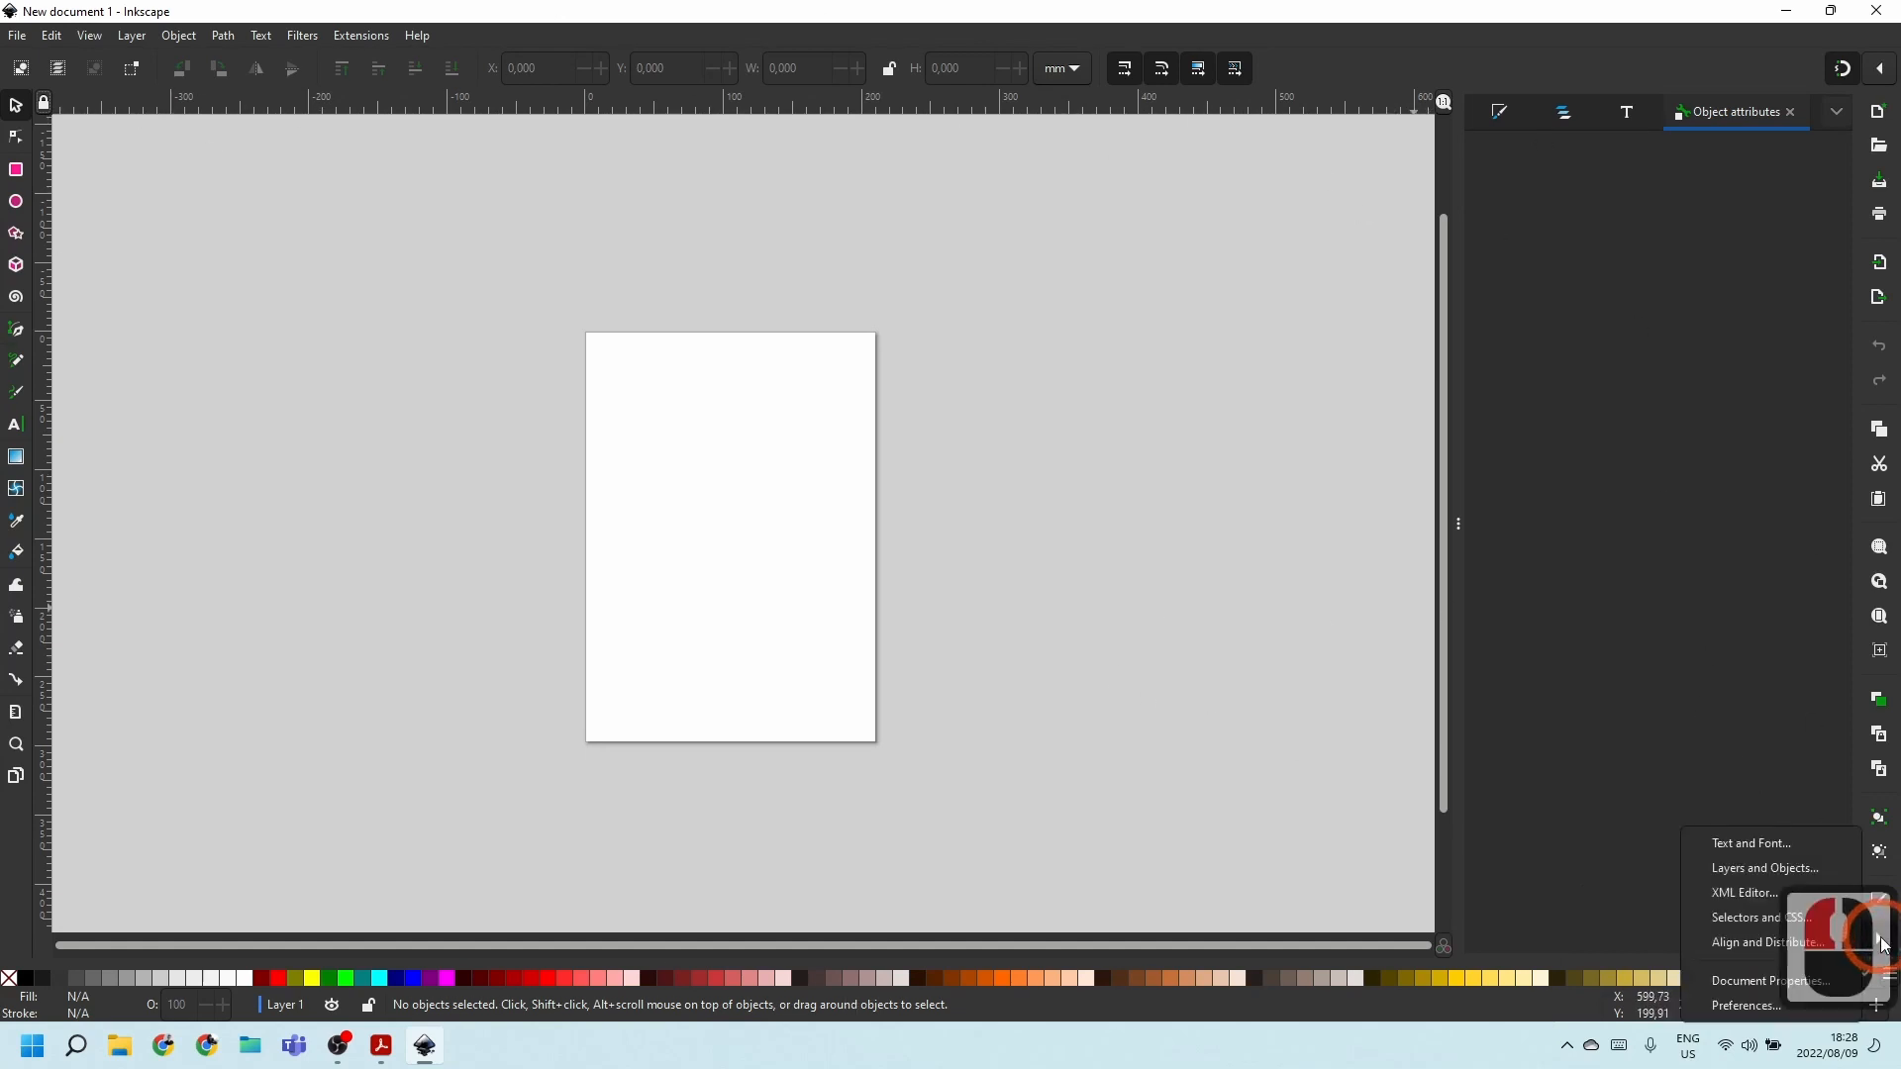
pyautogui.click(1762, 990)
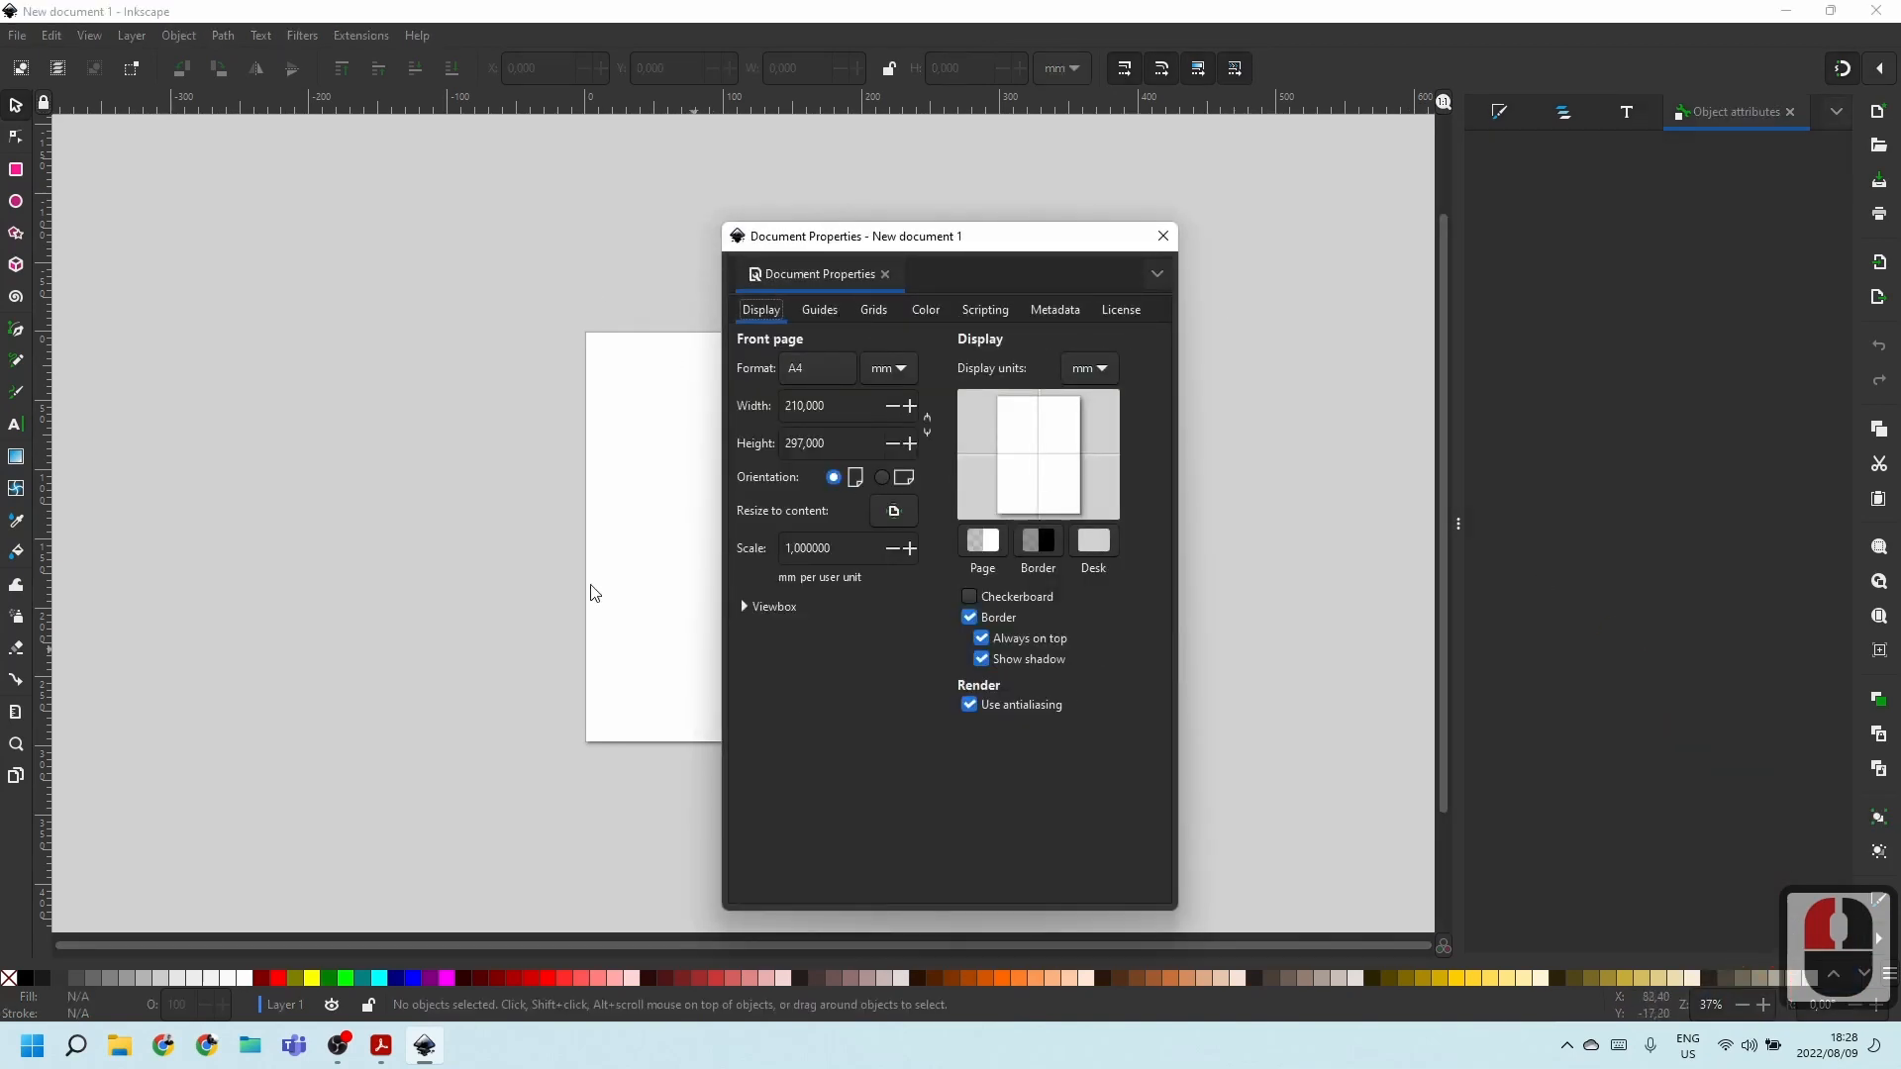
pyautogui.click(1163, 236)
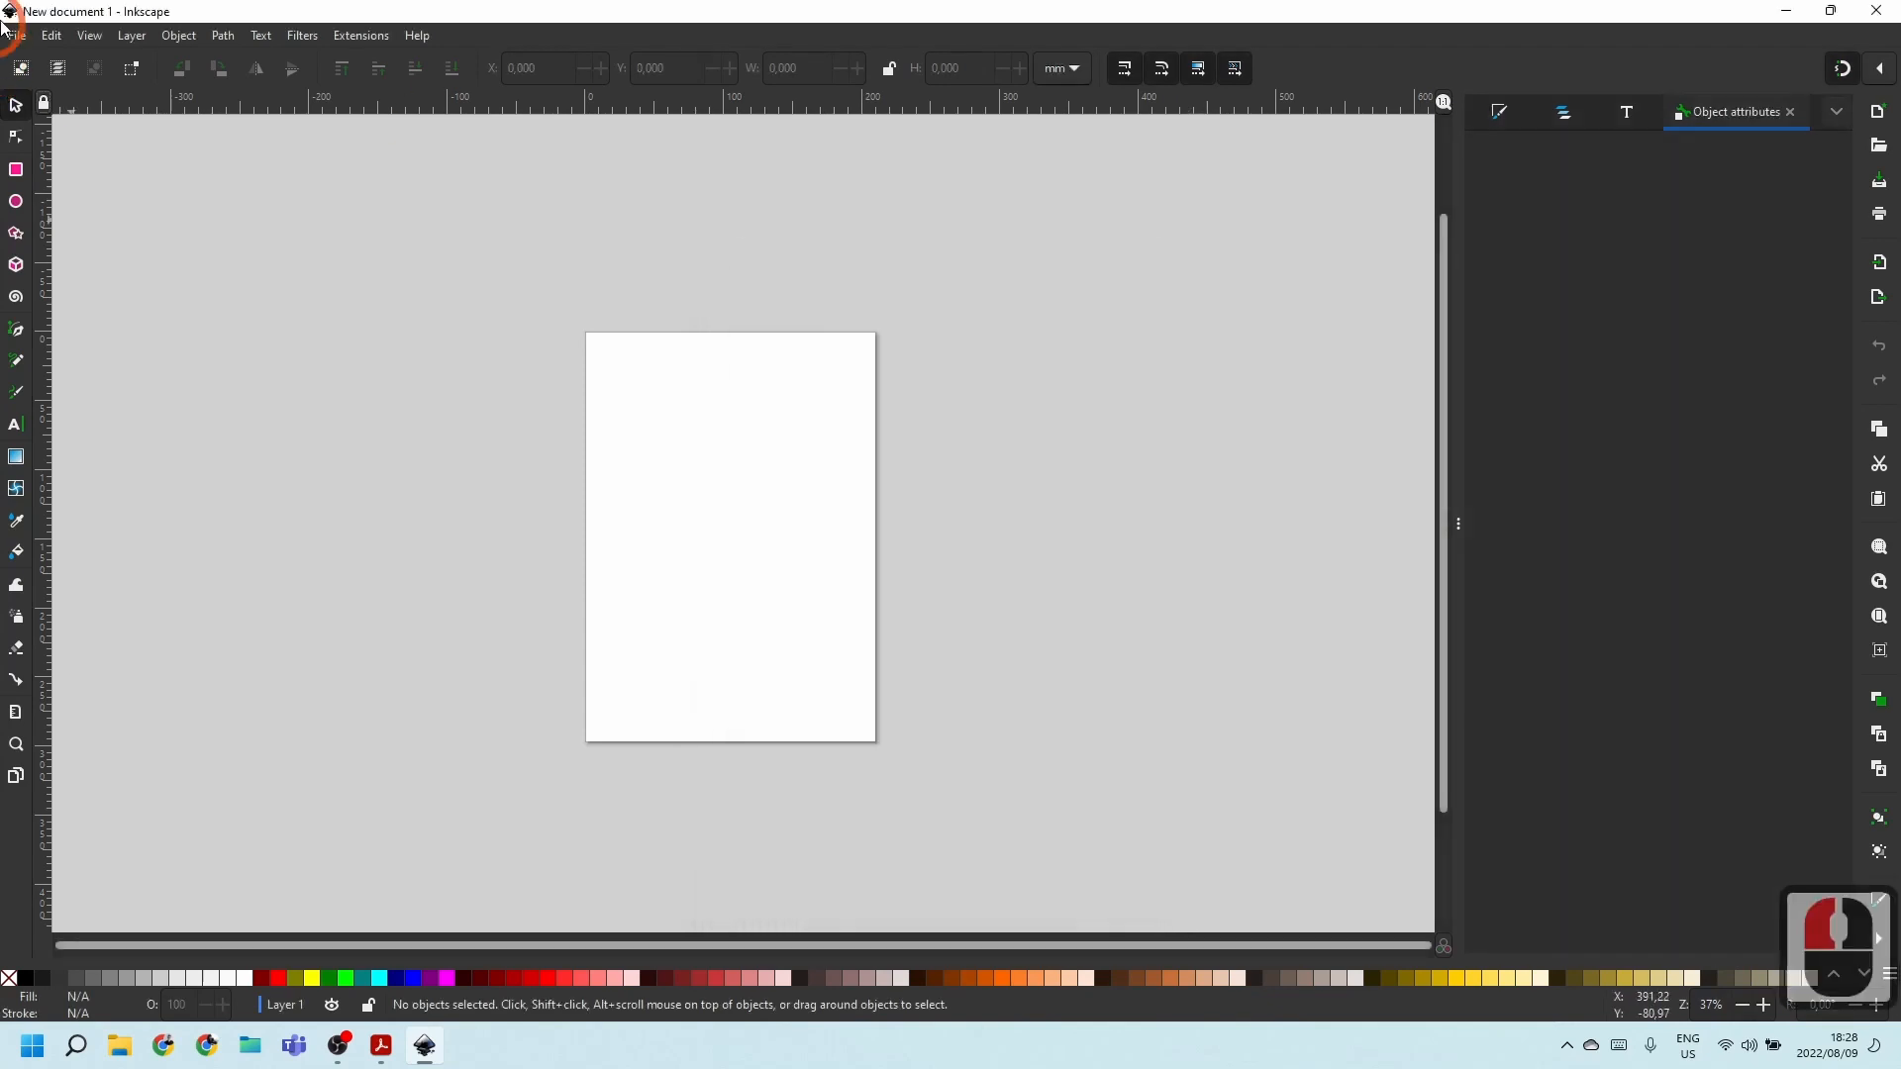
pyautogui.click(19, 36)
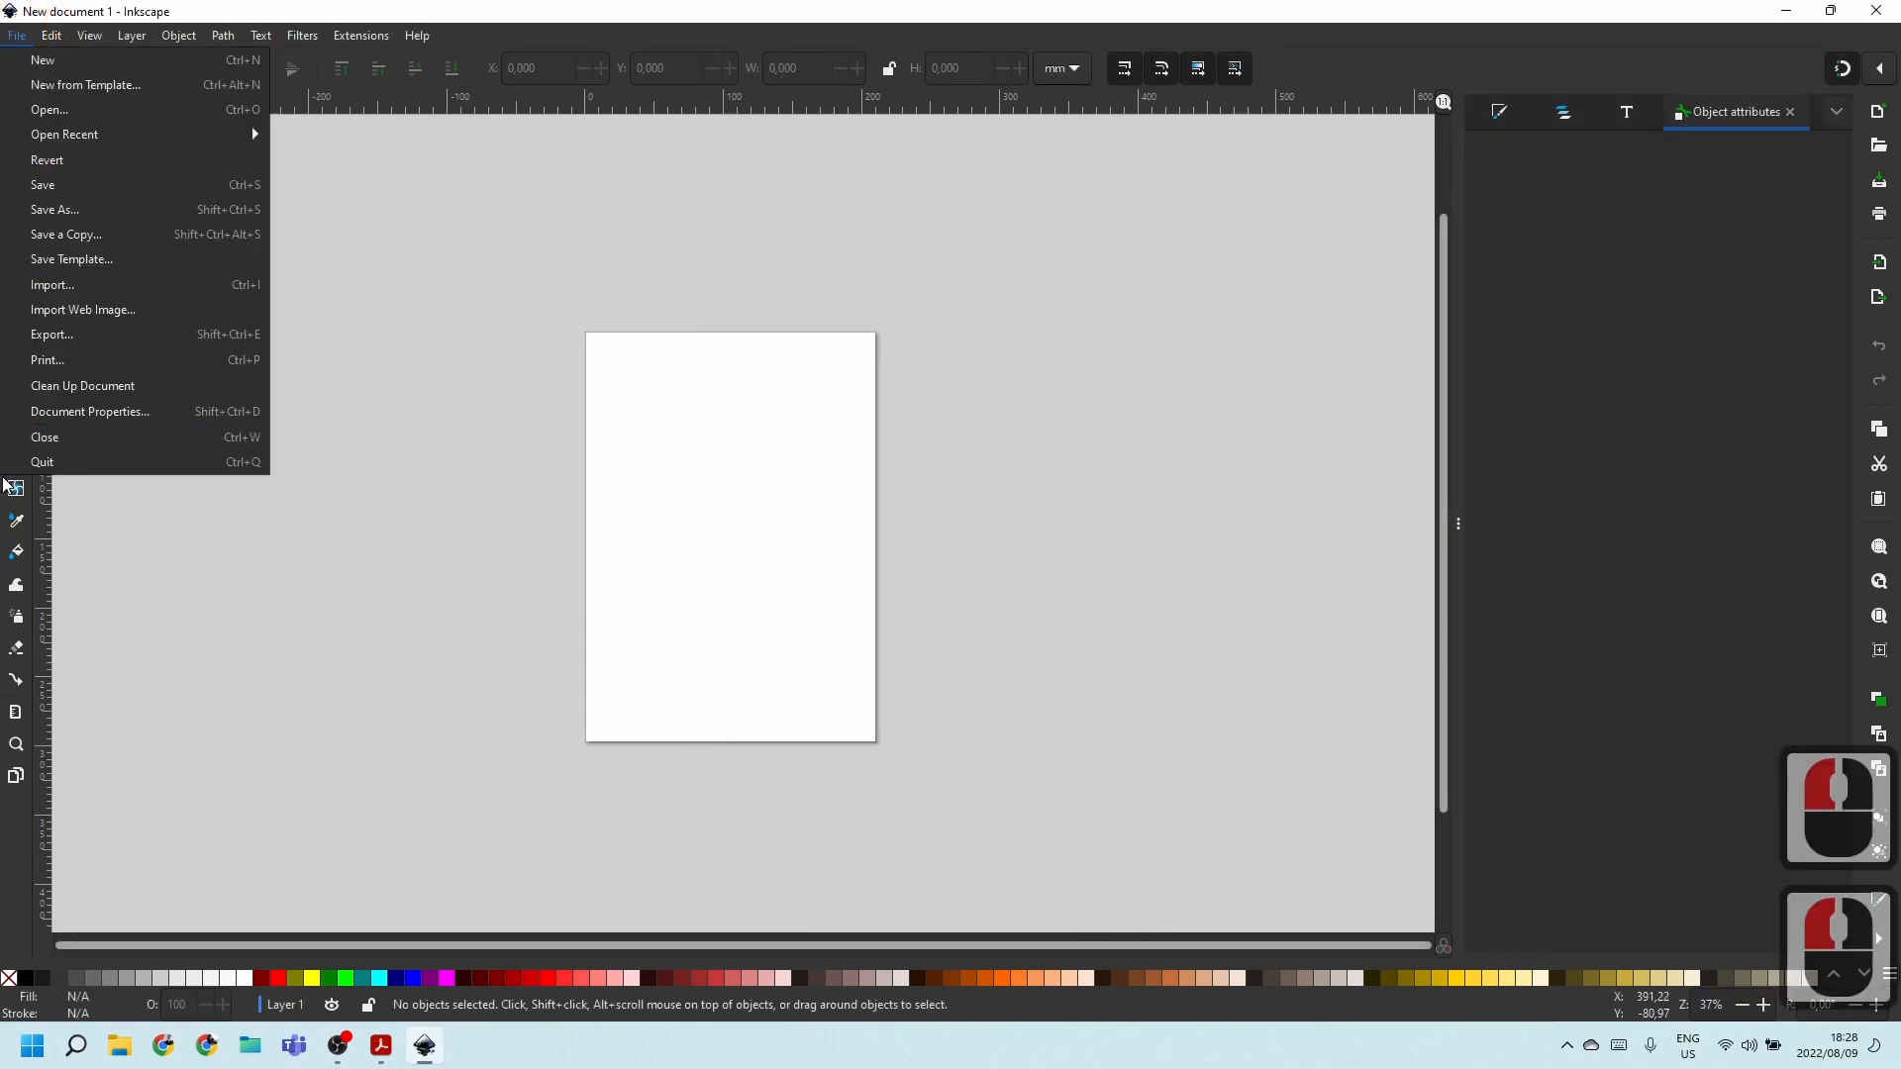
pyautogui.click(102, 419)
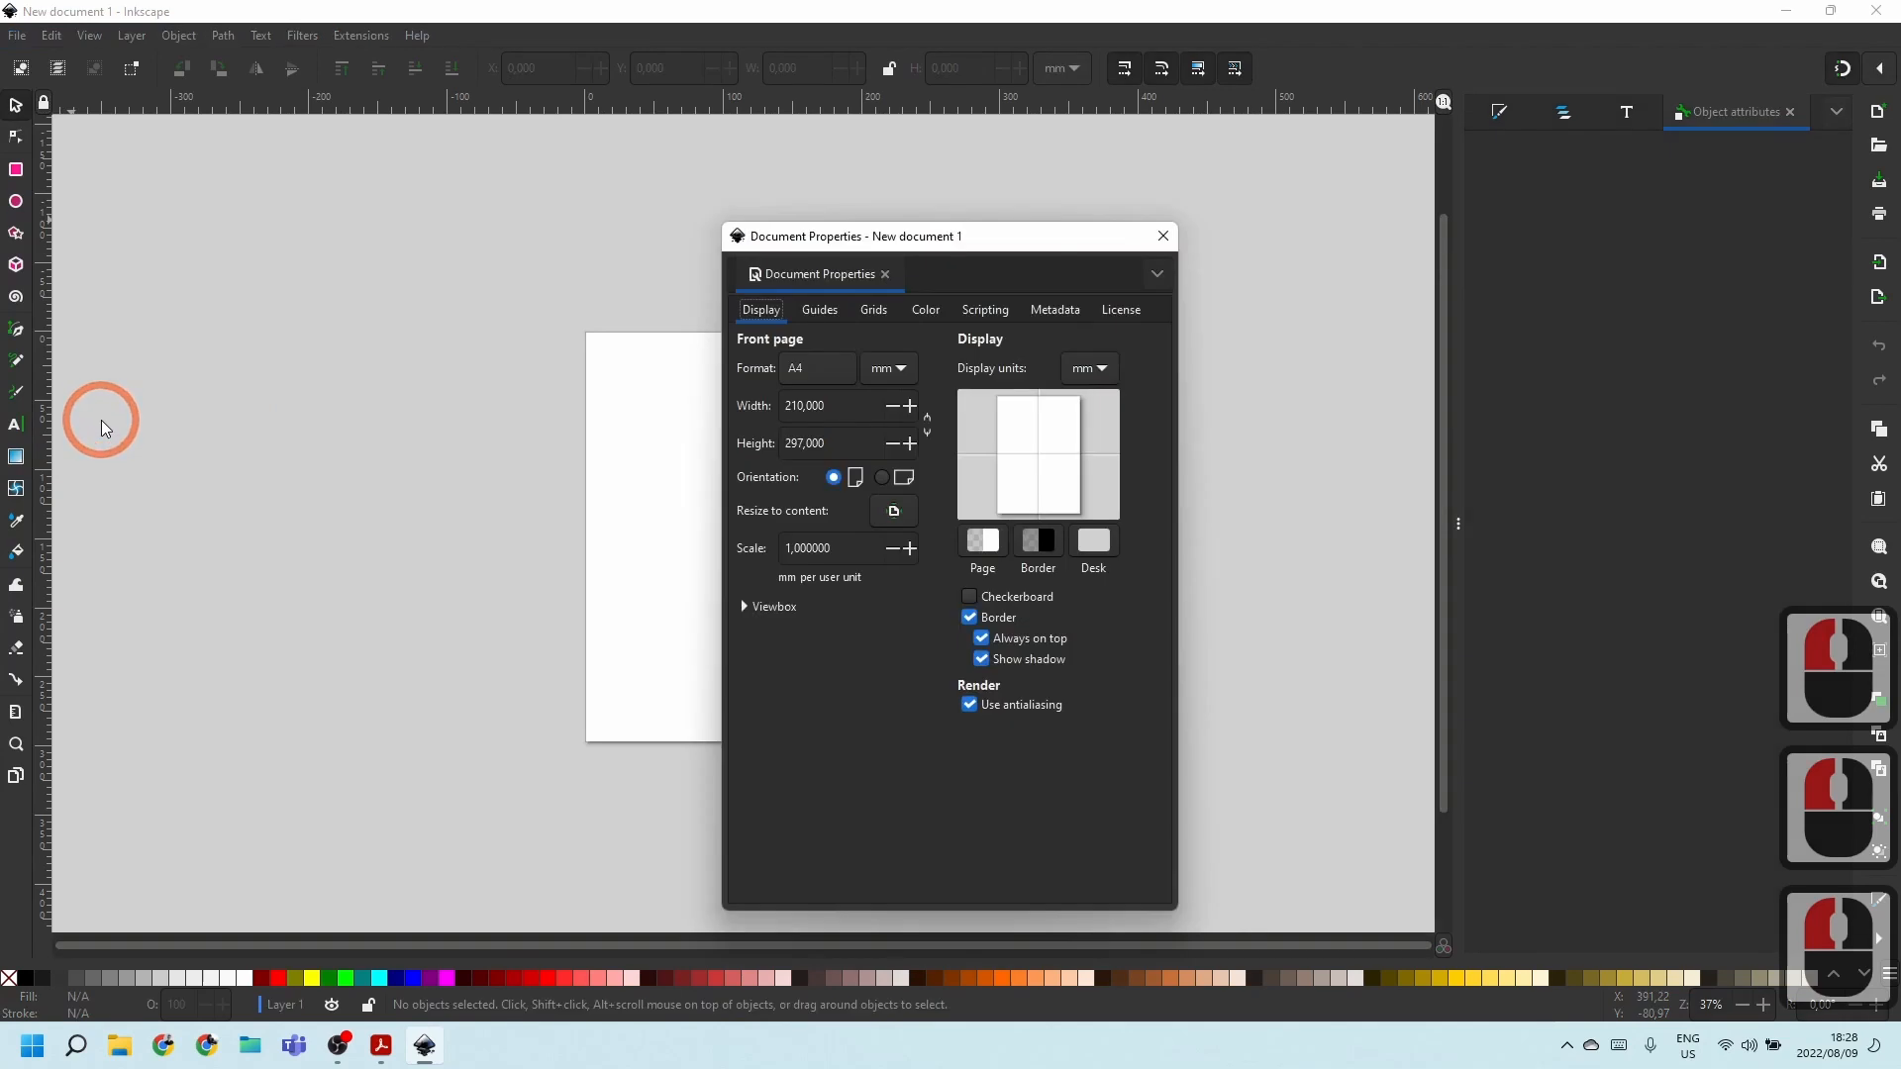
pyautogui.click(1163, 238)
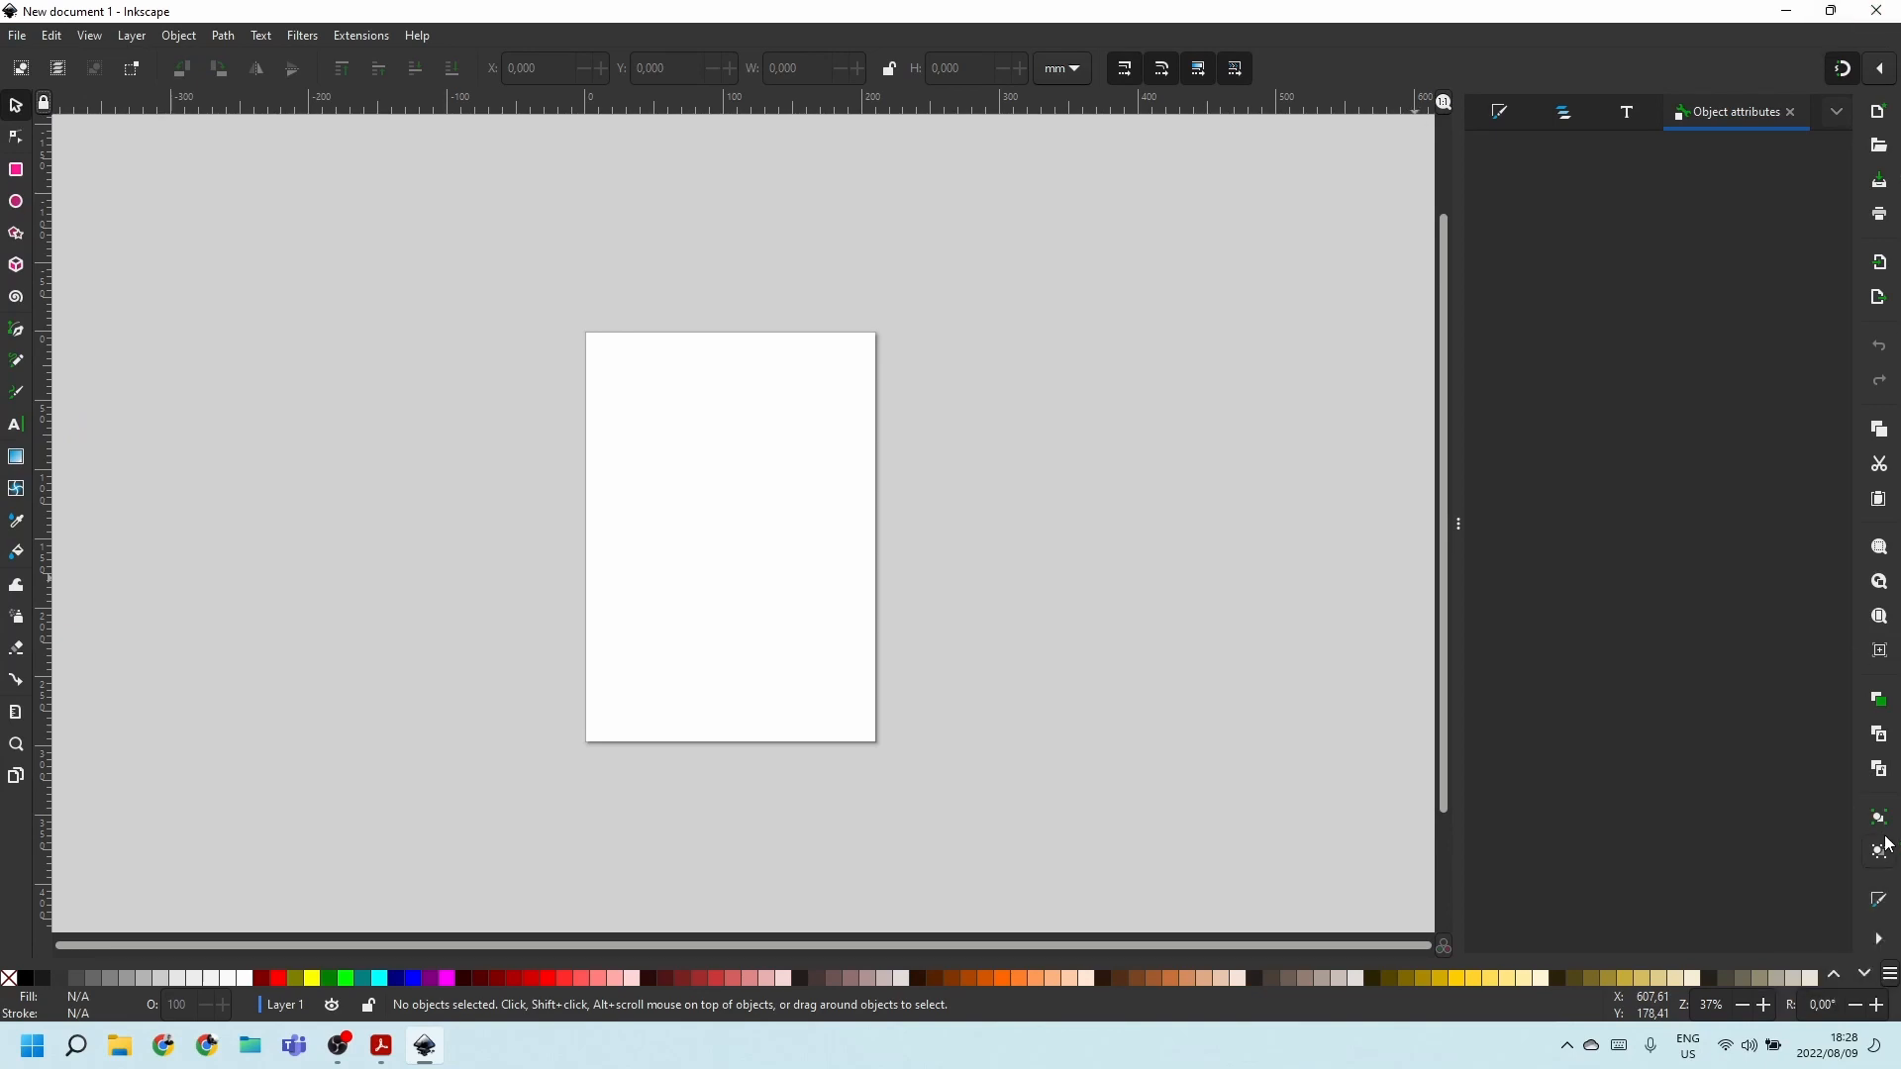
pyautogui.click(1878, 943)
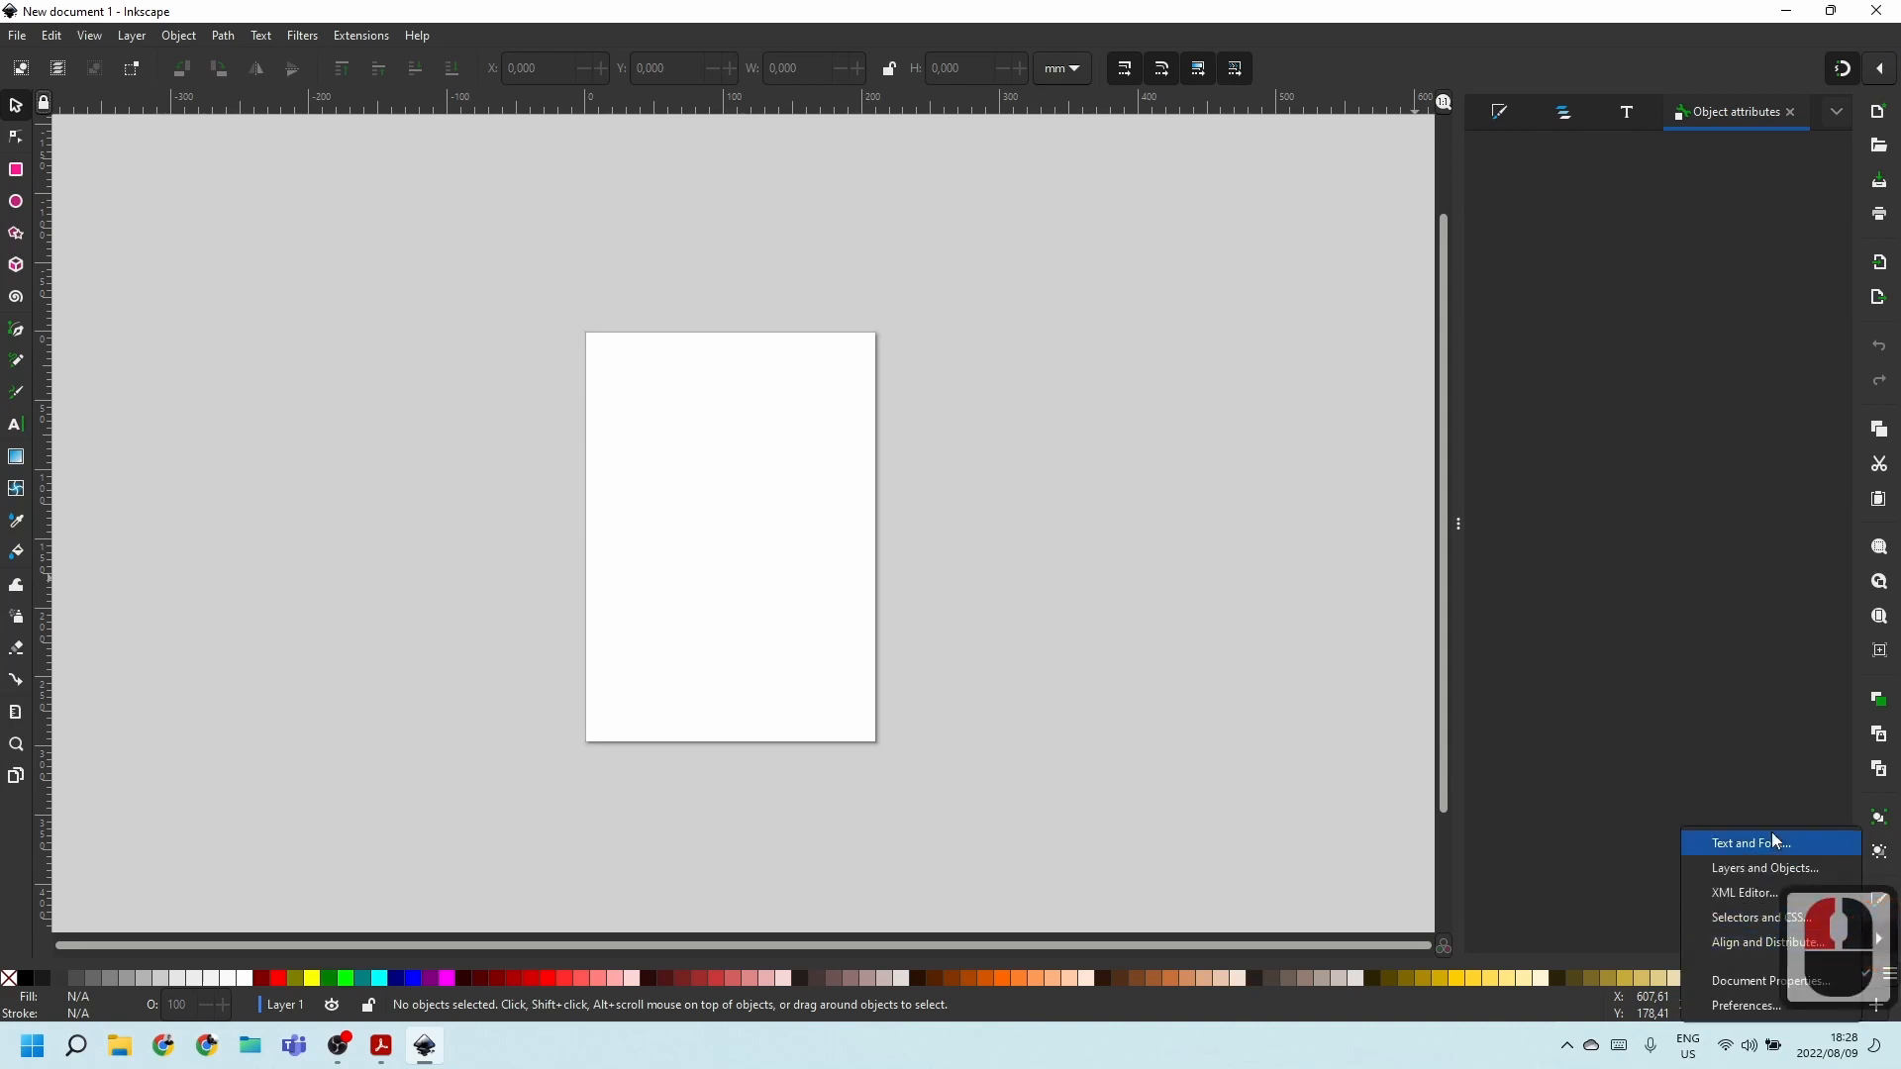
pyautogui.click(1878, 943)
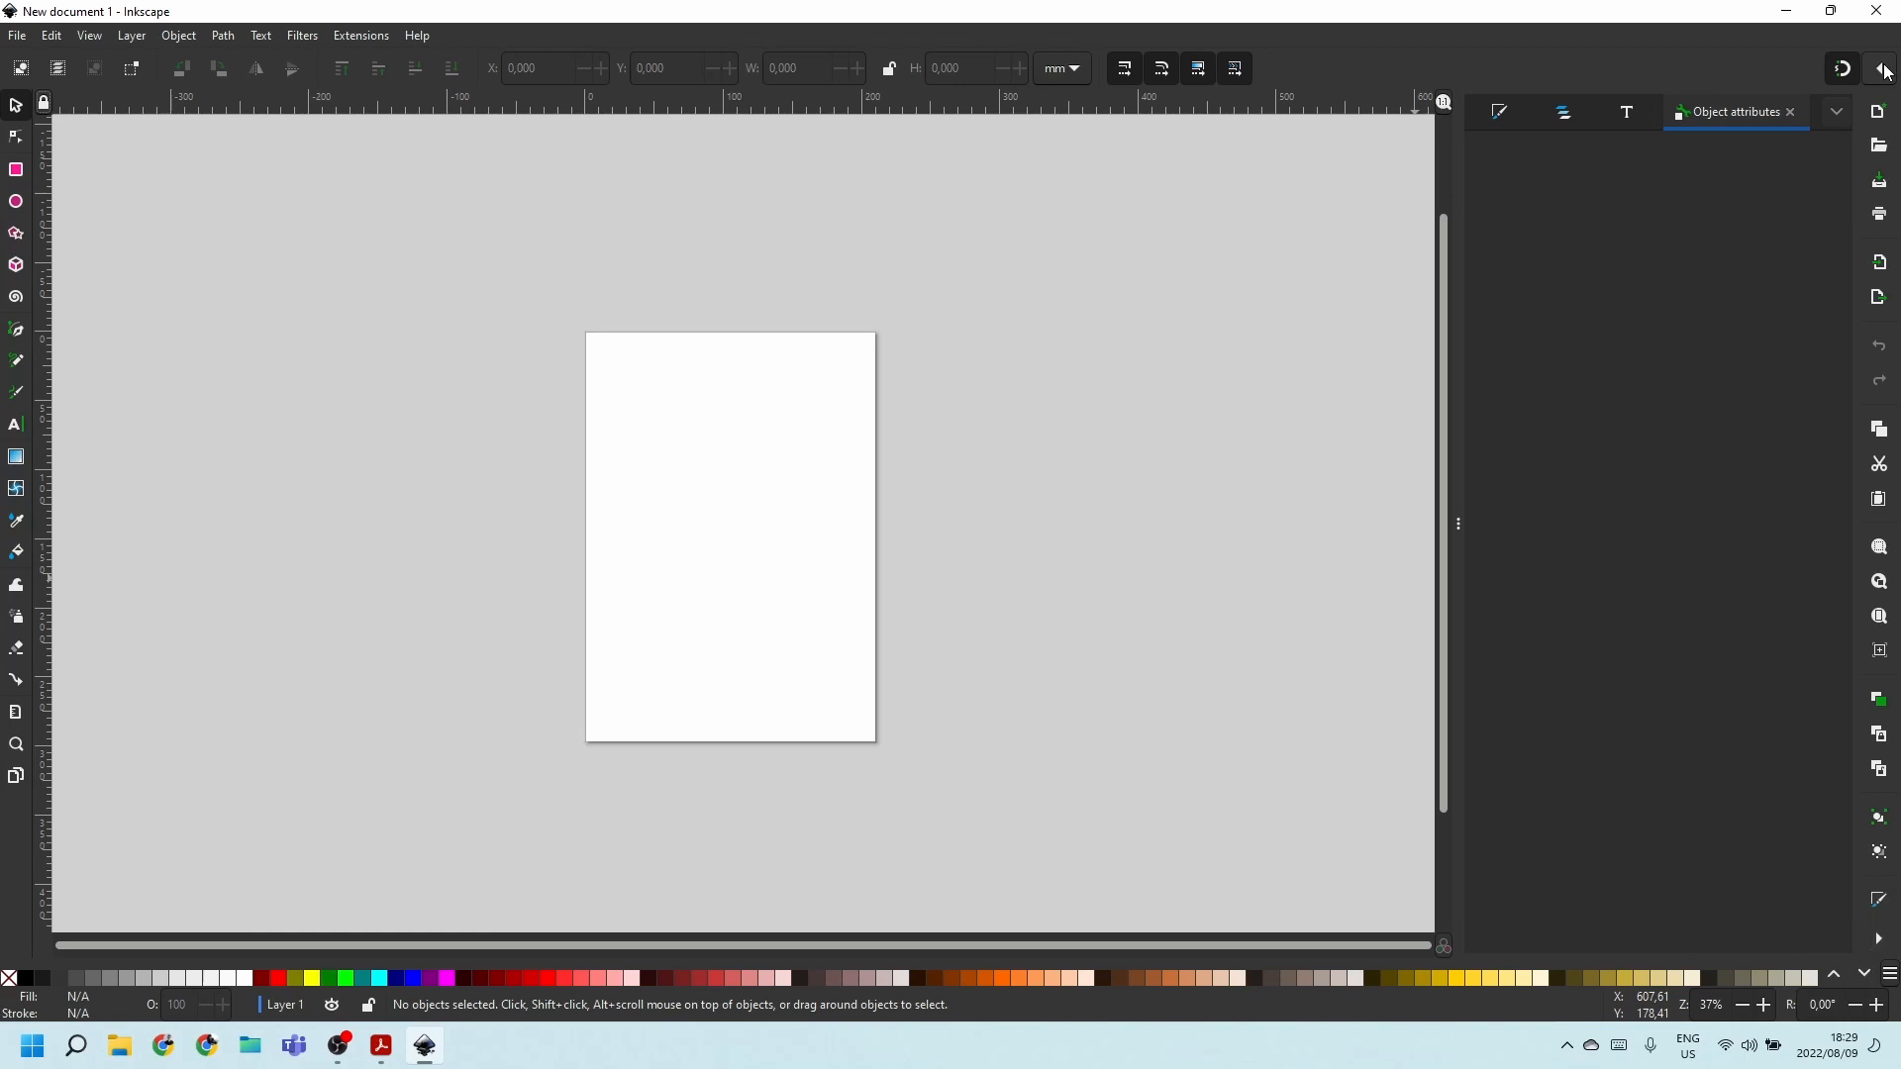
pyautogui.click(1258, 545)
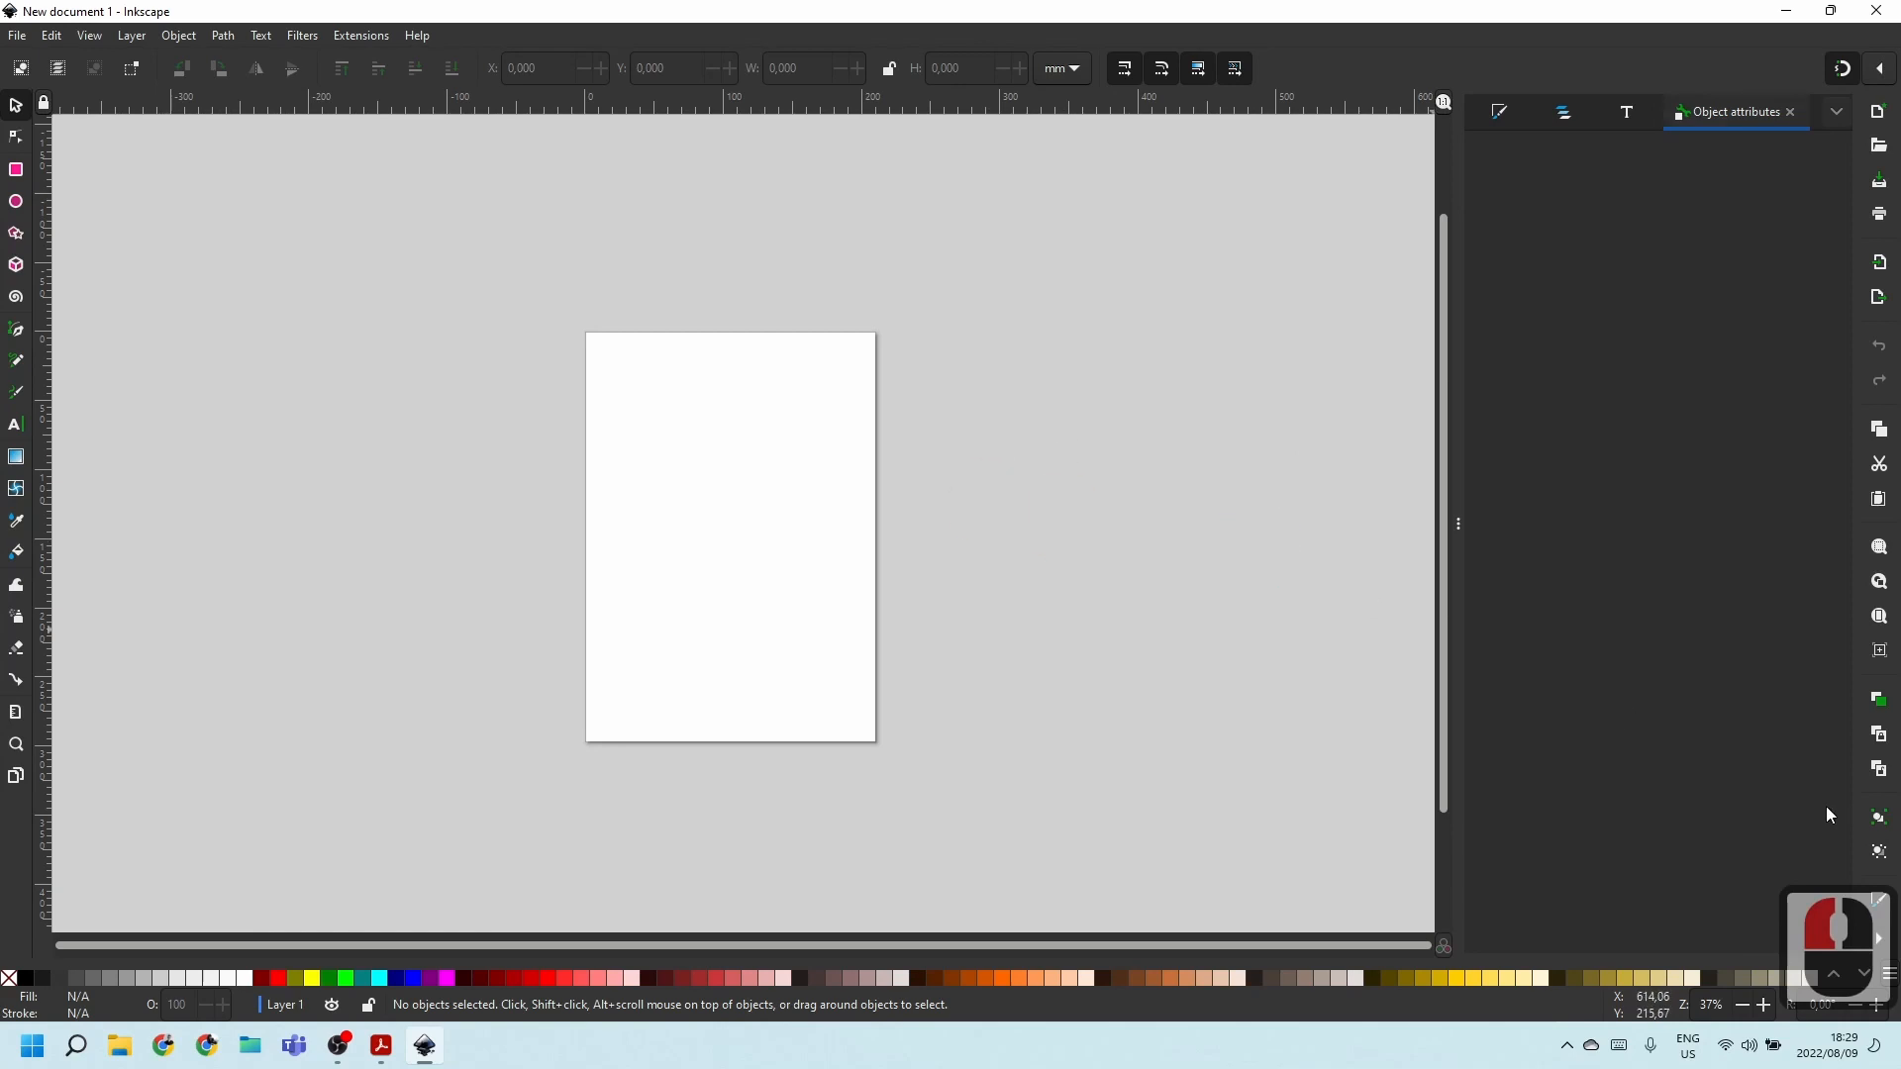
# Set the document's page format to A1 (594 x 841 mm) in landscape orientation and close the document properties.
pyautogui.click(15, 35)
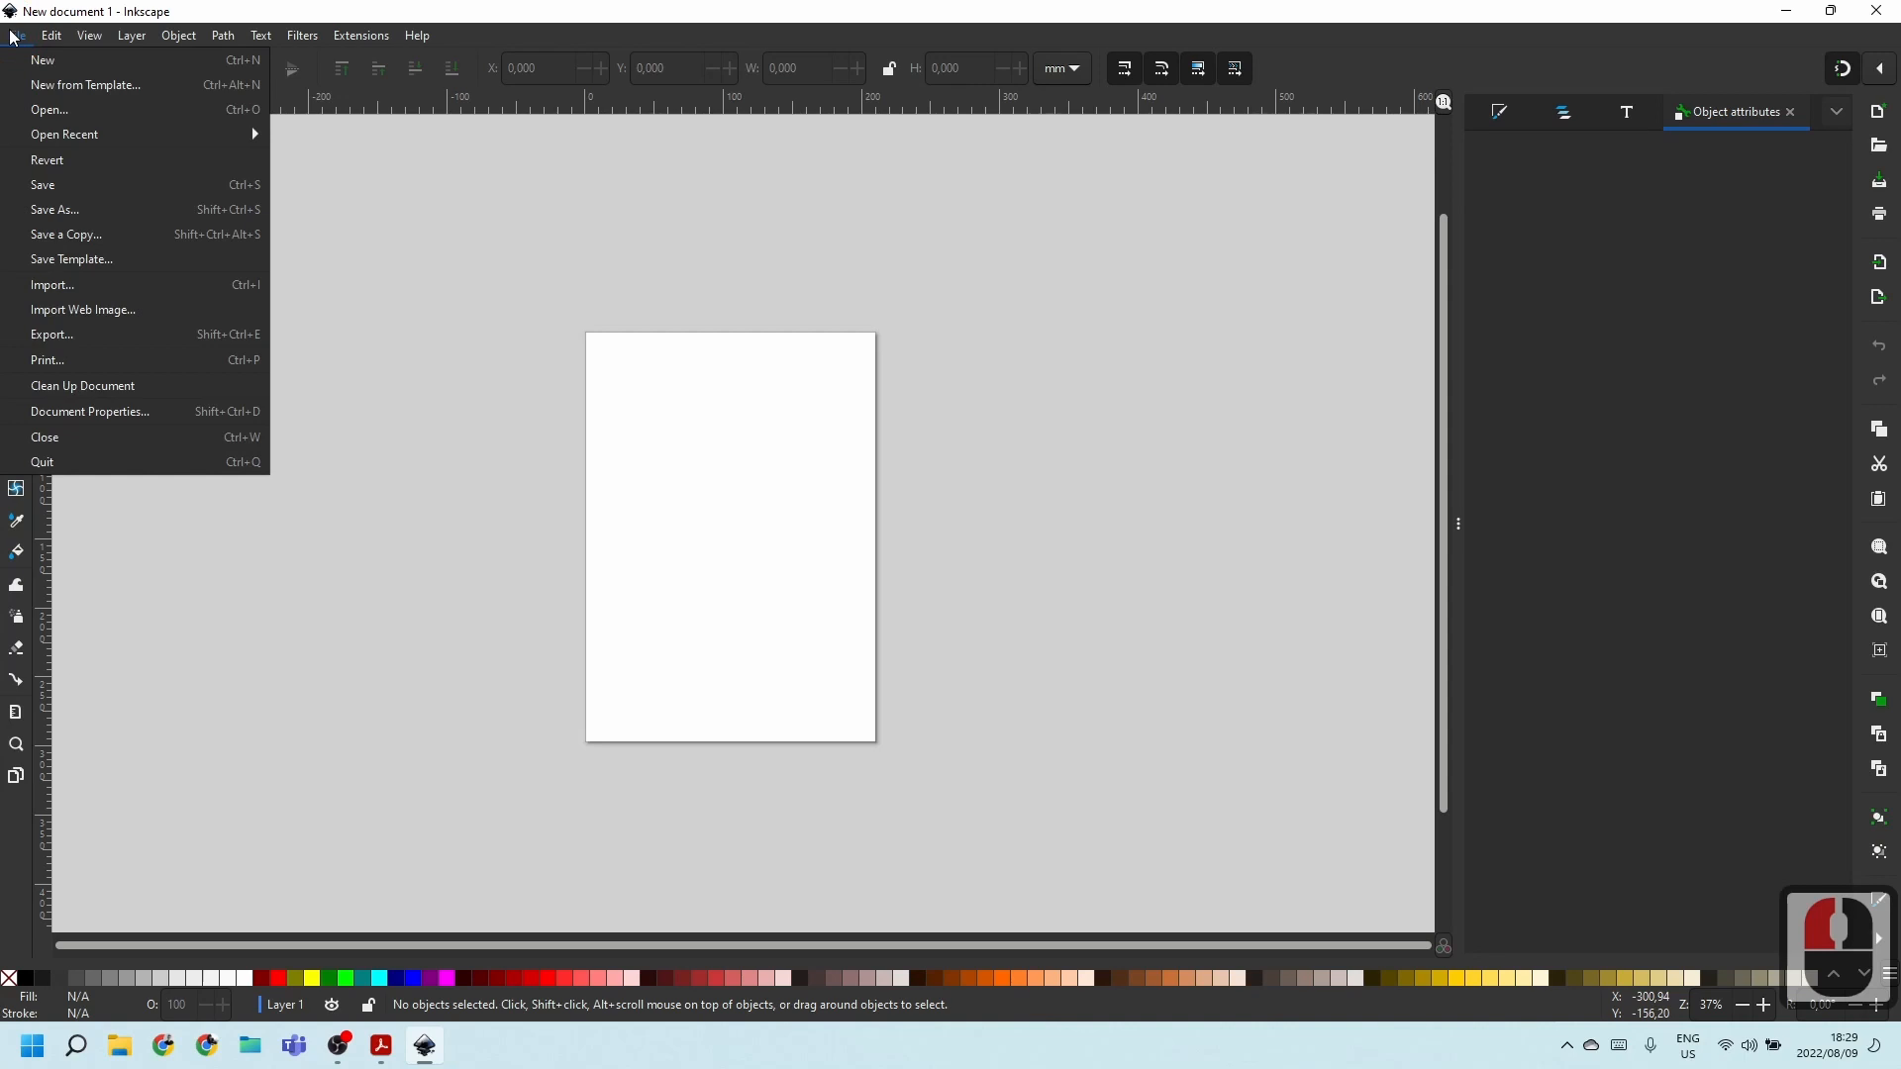
pyautogui.click(188, 411)
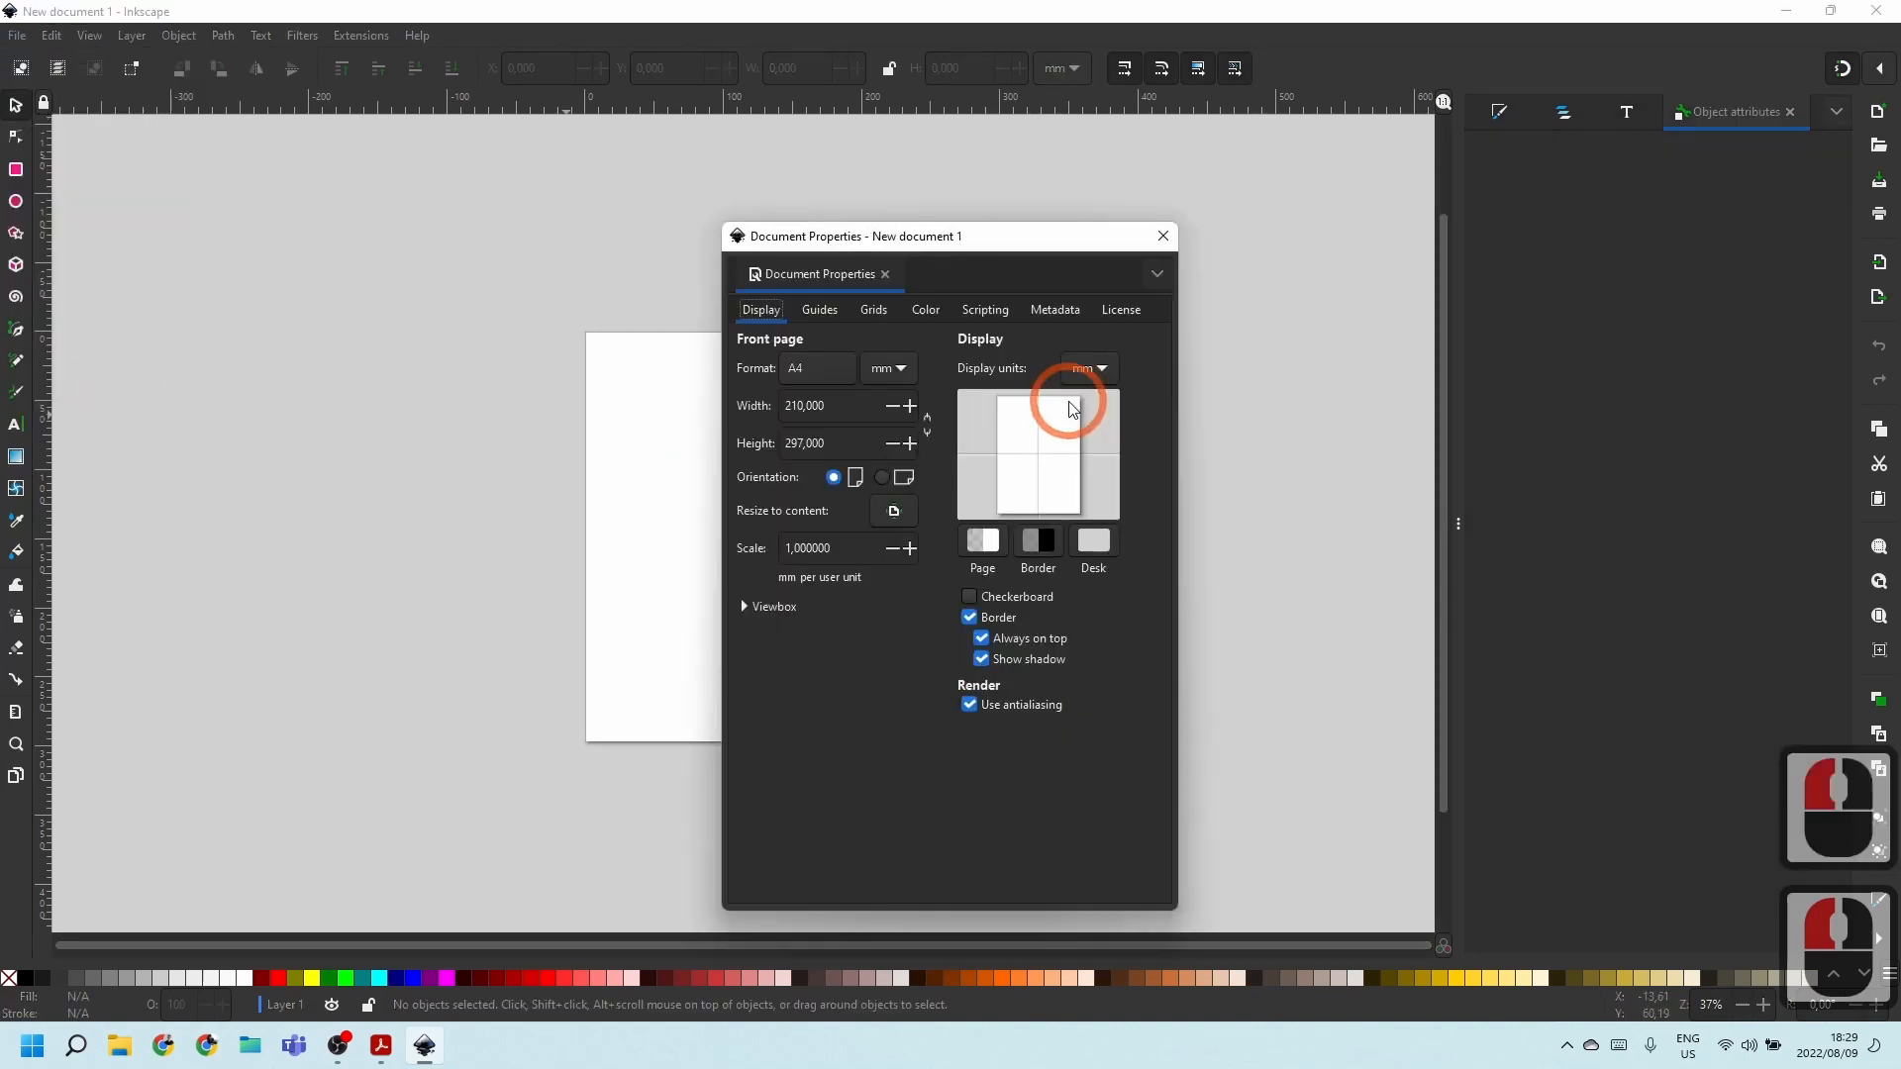
pyautogui.click(837, 372)
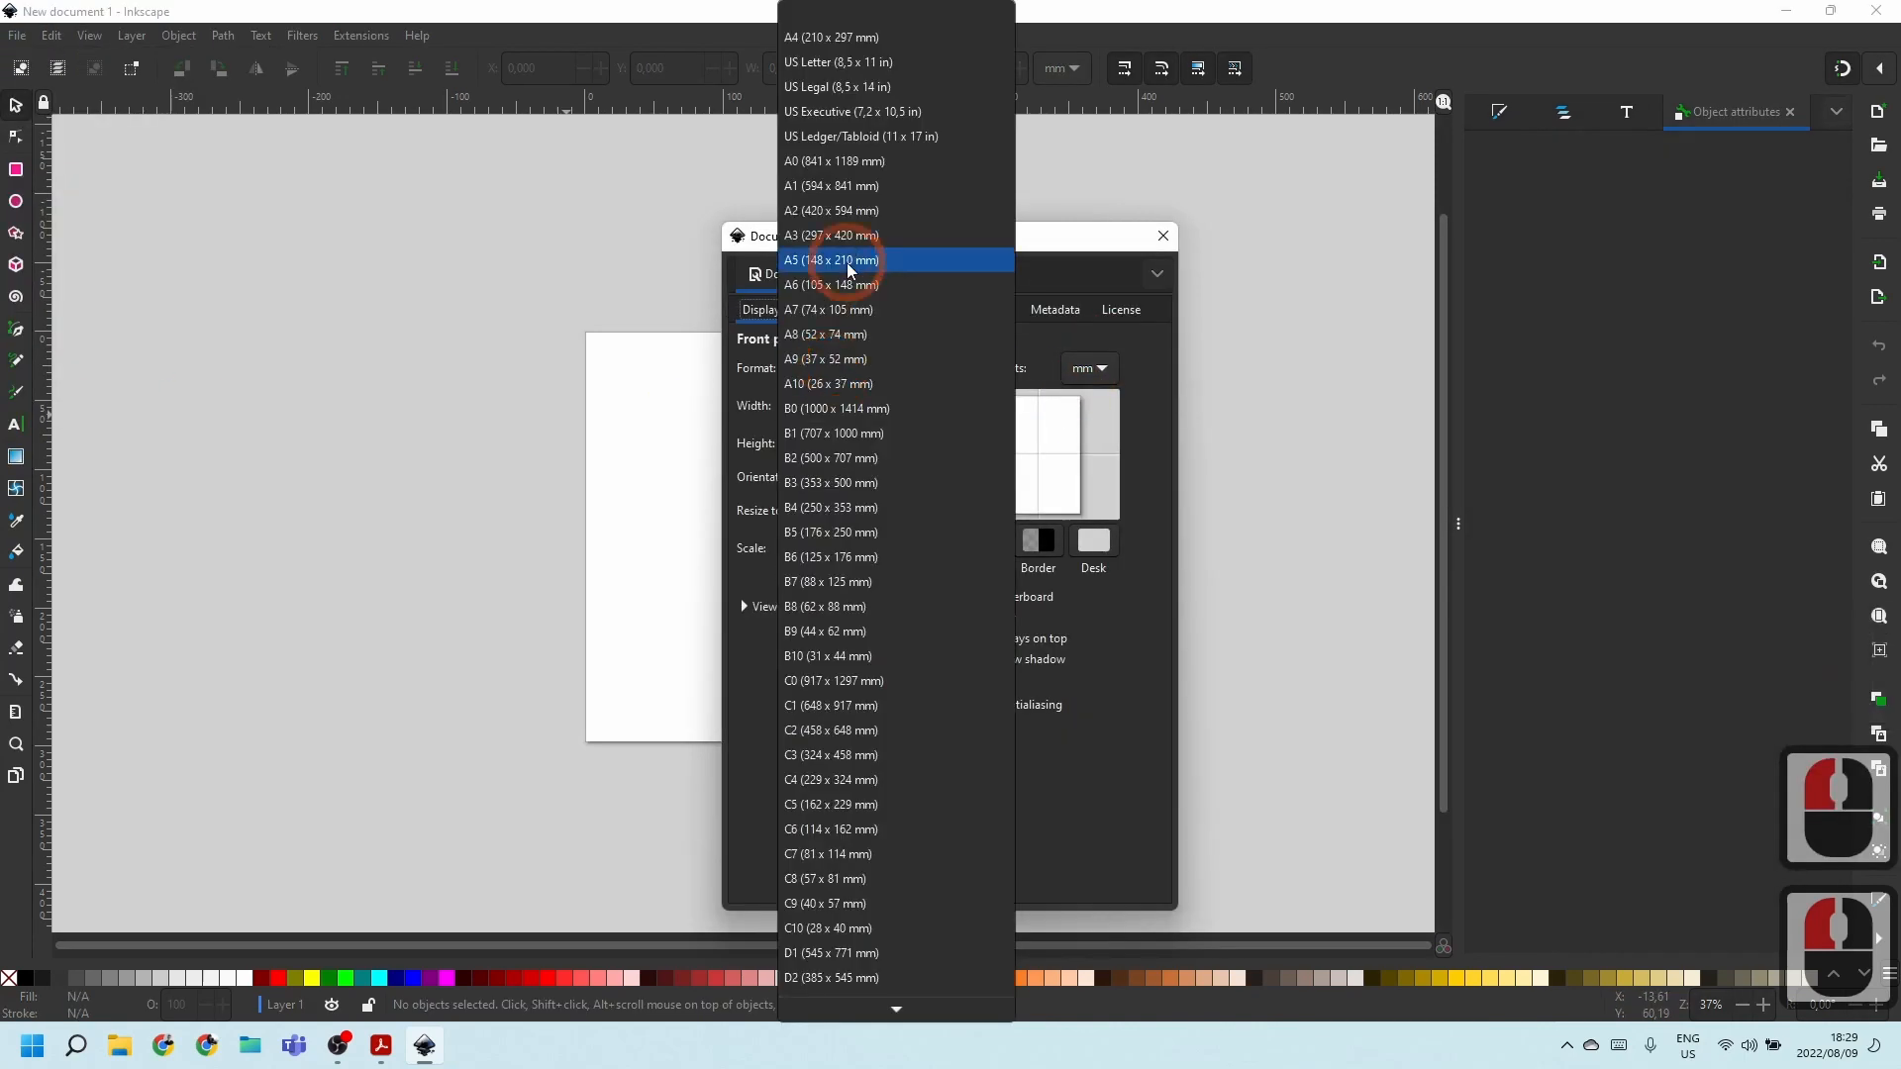
pyautogui.click(870, 188)
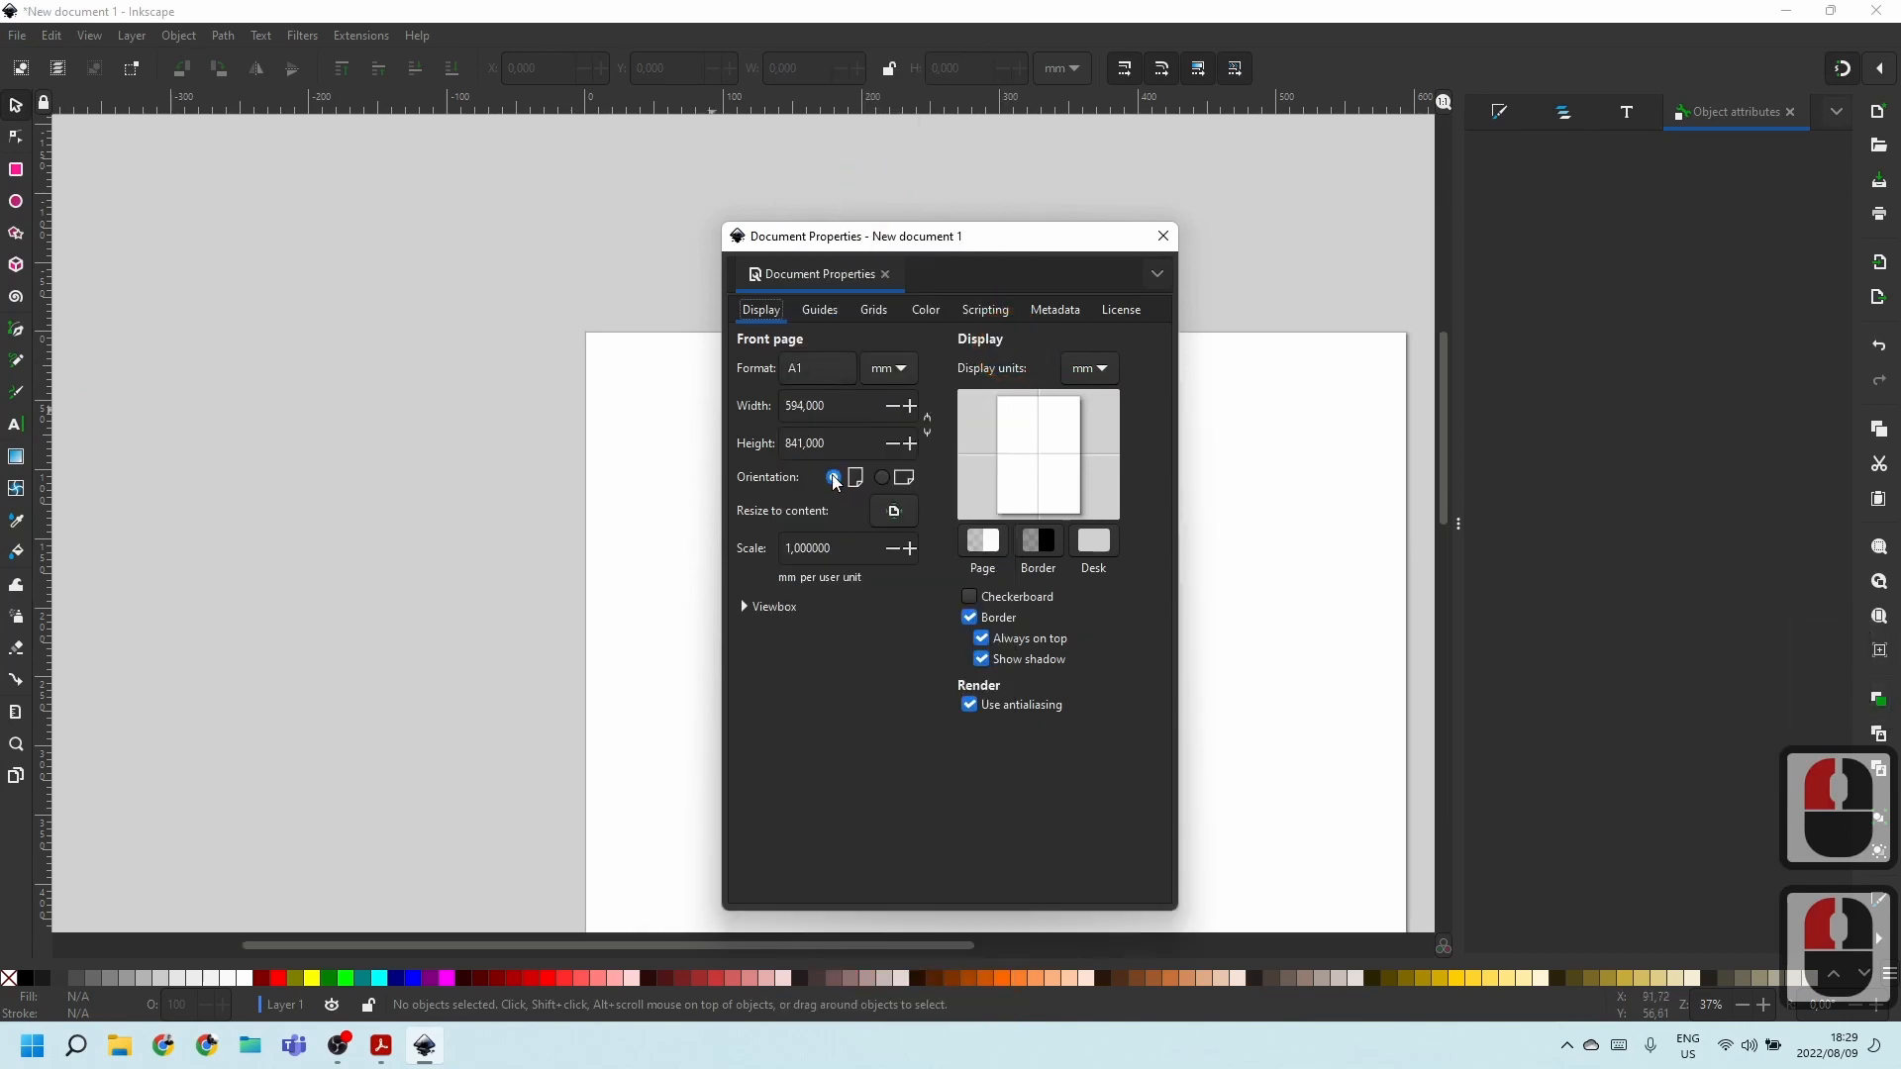
pyautogui.click(882, 478)
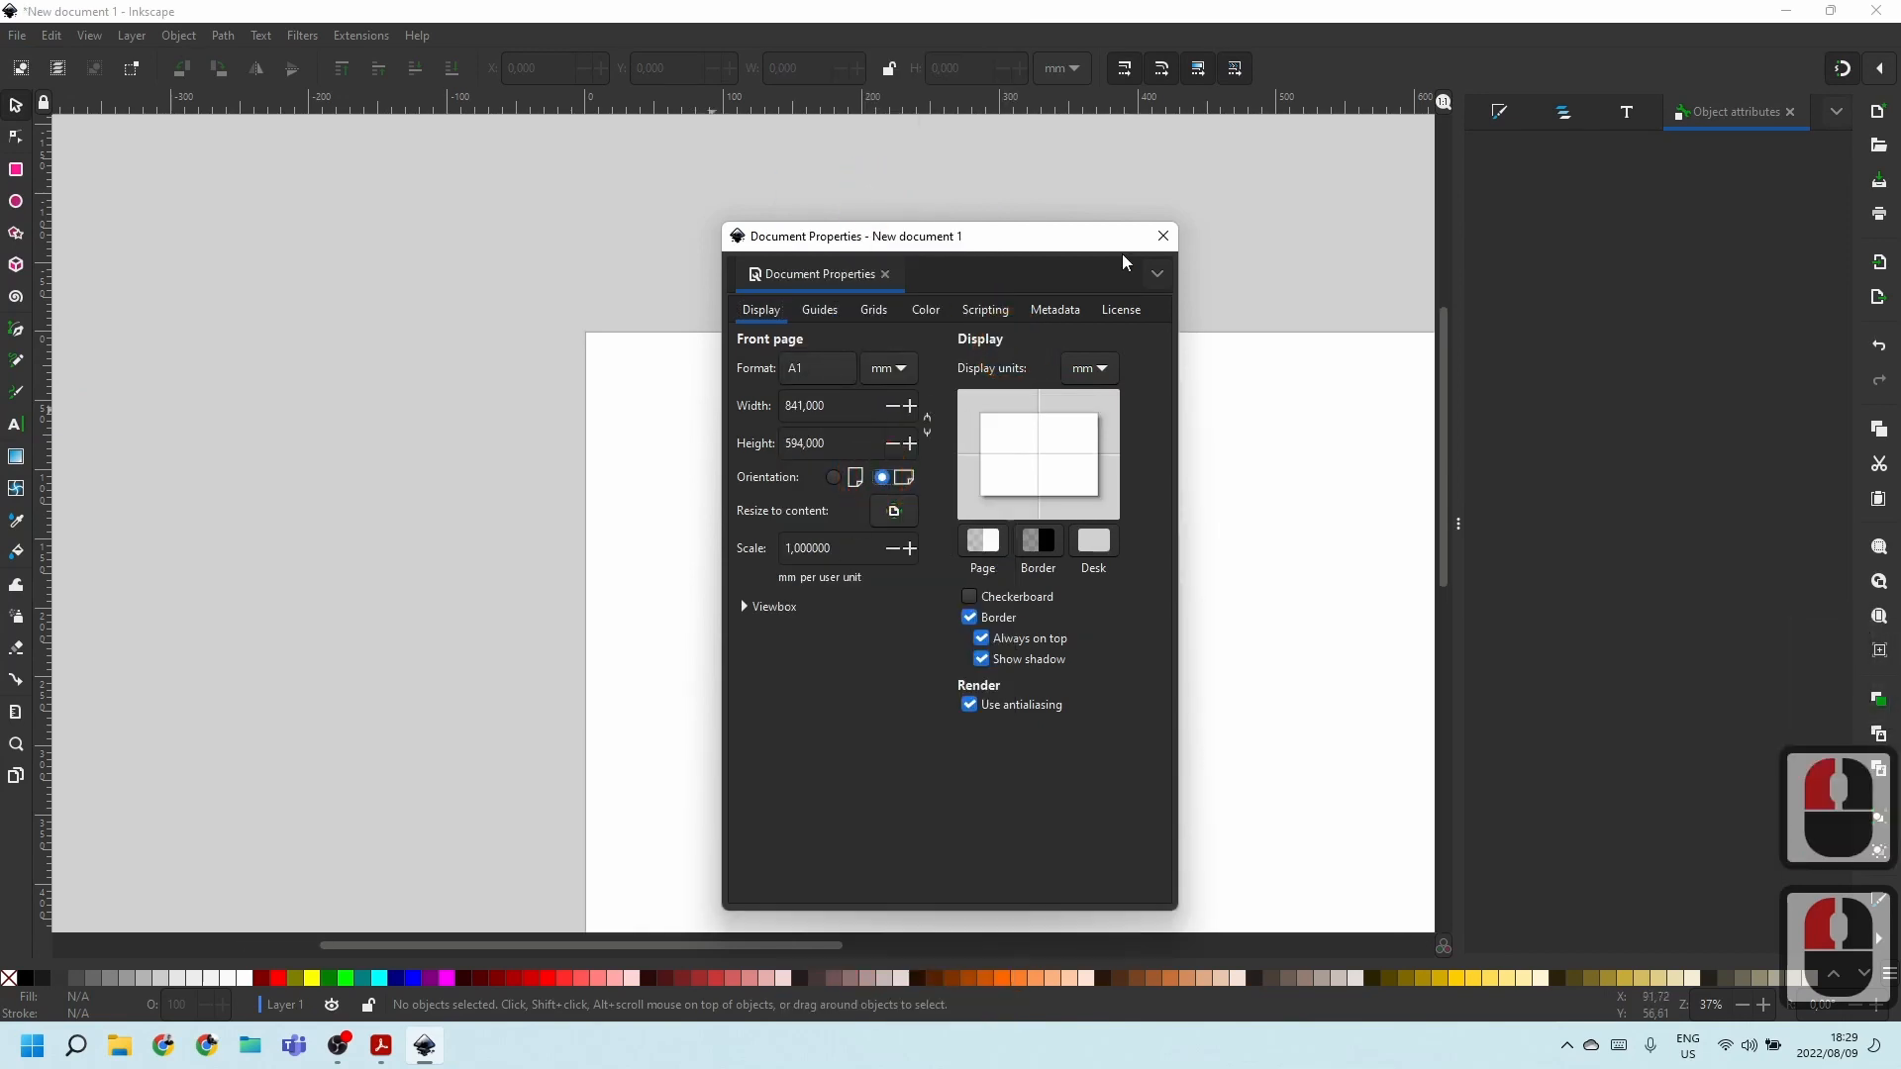
pyautogui.moveTo(1003, 236); pyautogui.dragTo(790, 139)
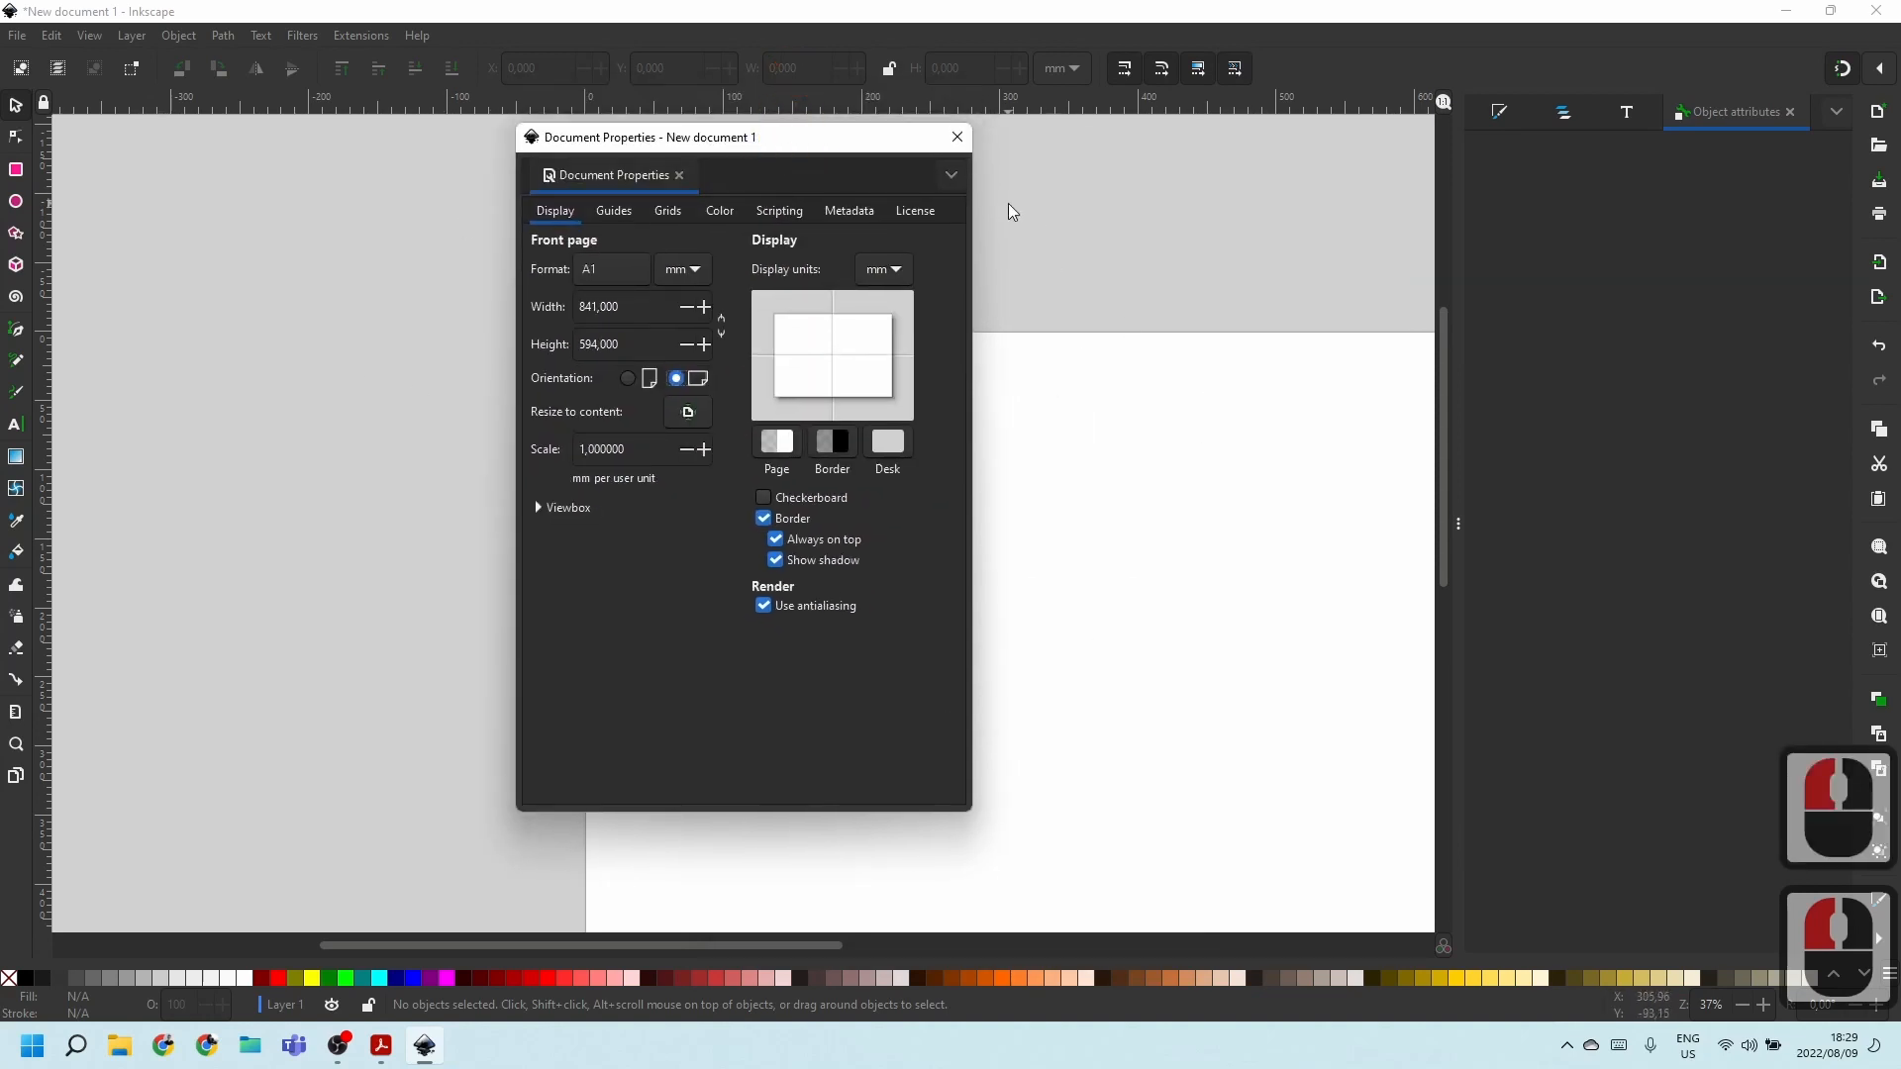
pyautogui.scroll(-5, 1020, 218)
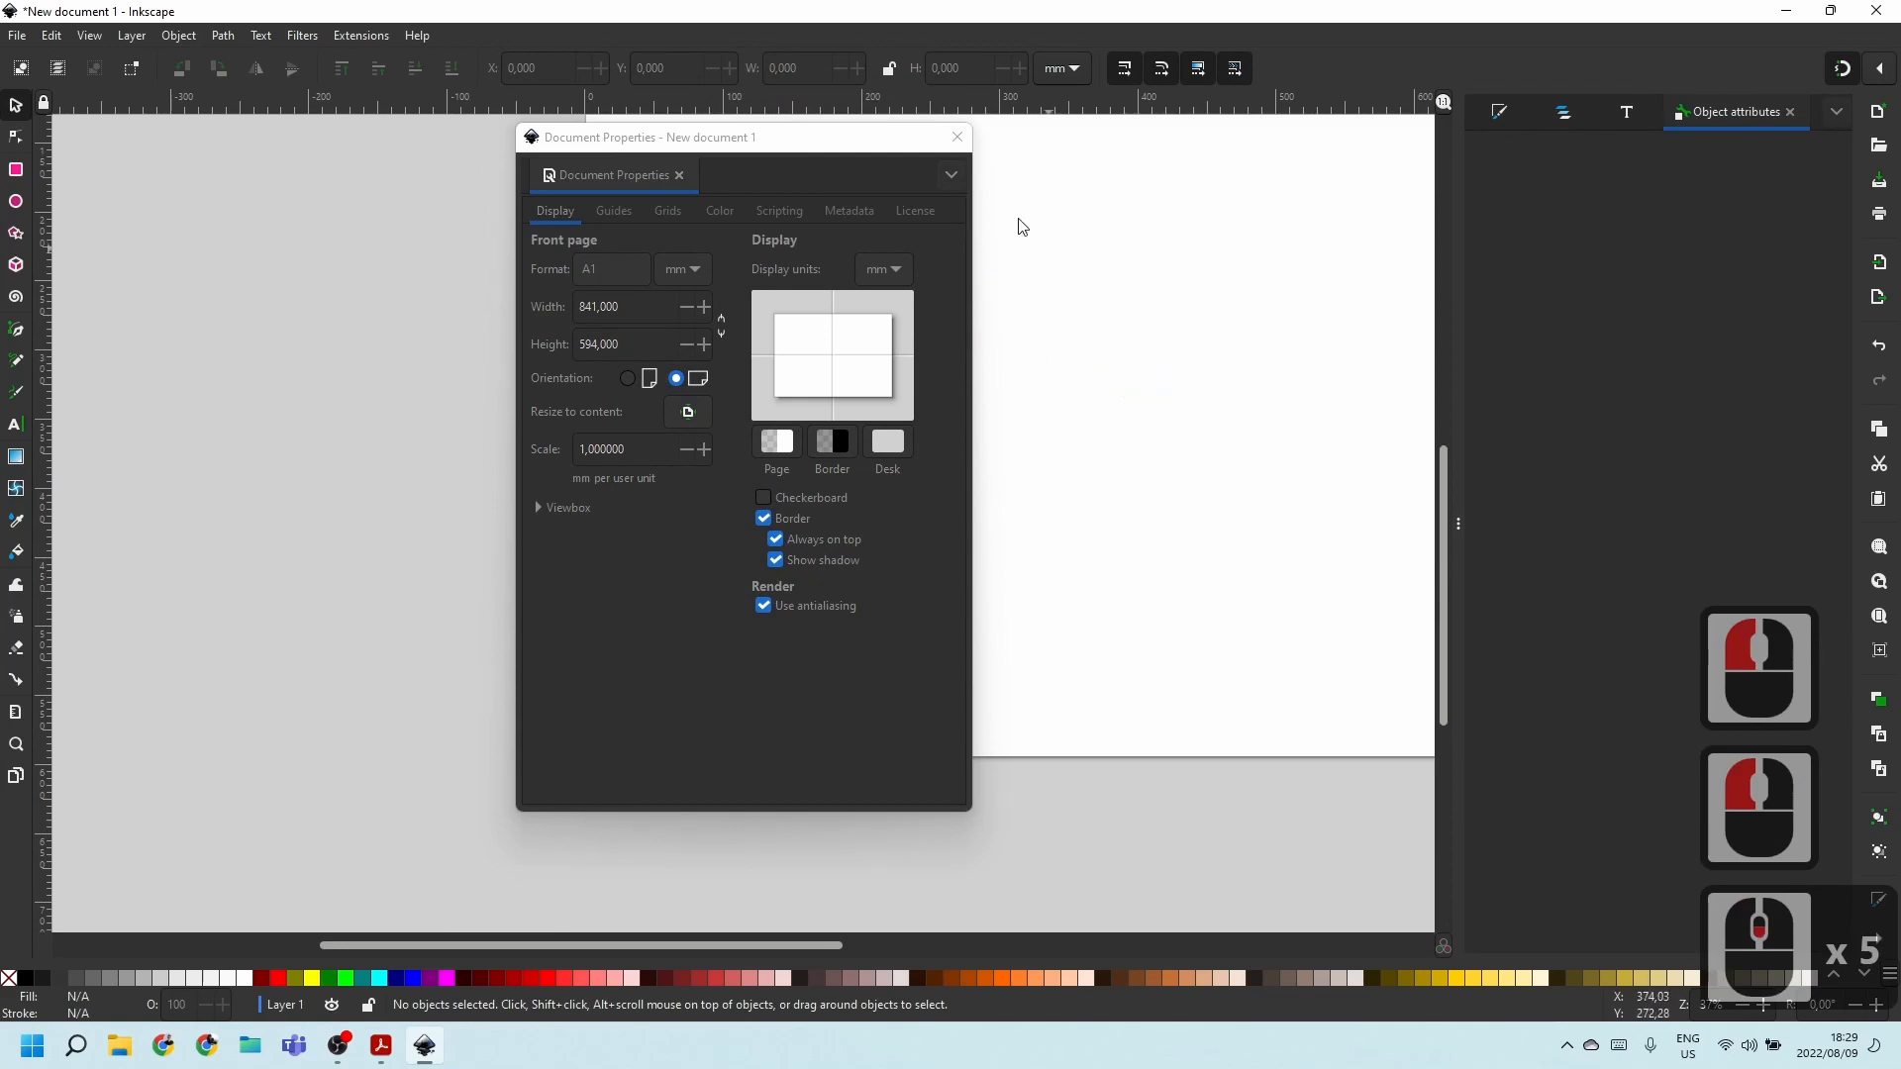
pyautogui.click(957, 137)
pyautogui.scroll(-3, 862, 395)
pyautogui.scroll(5, 643, 411)
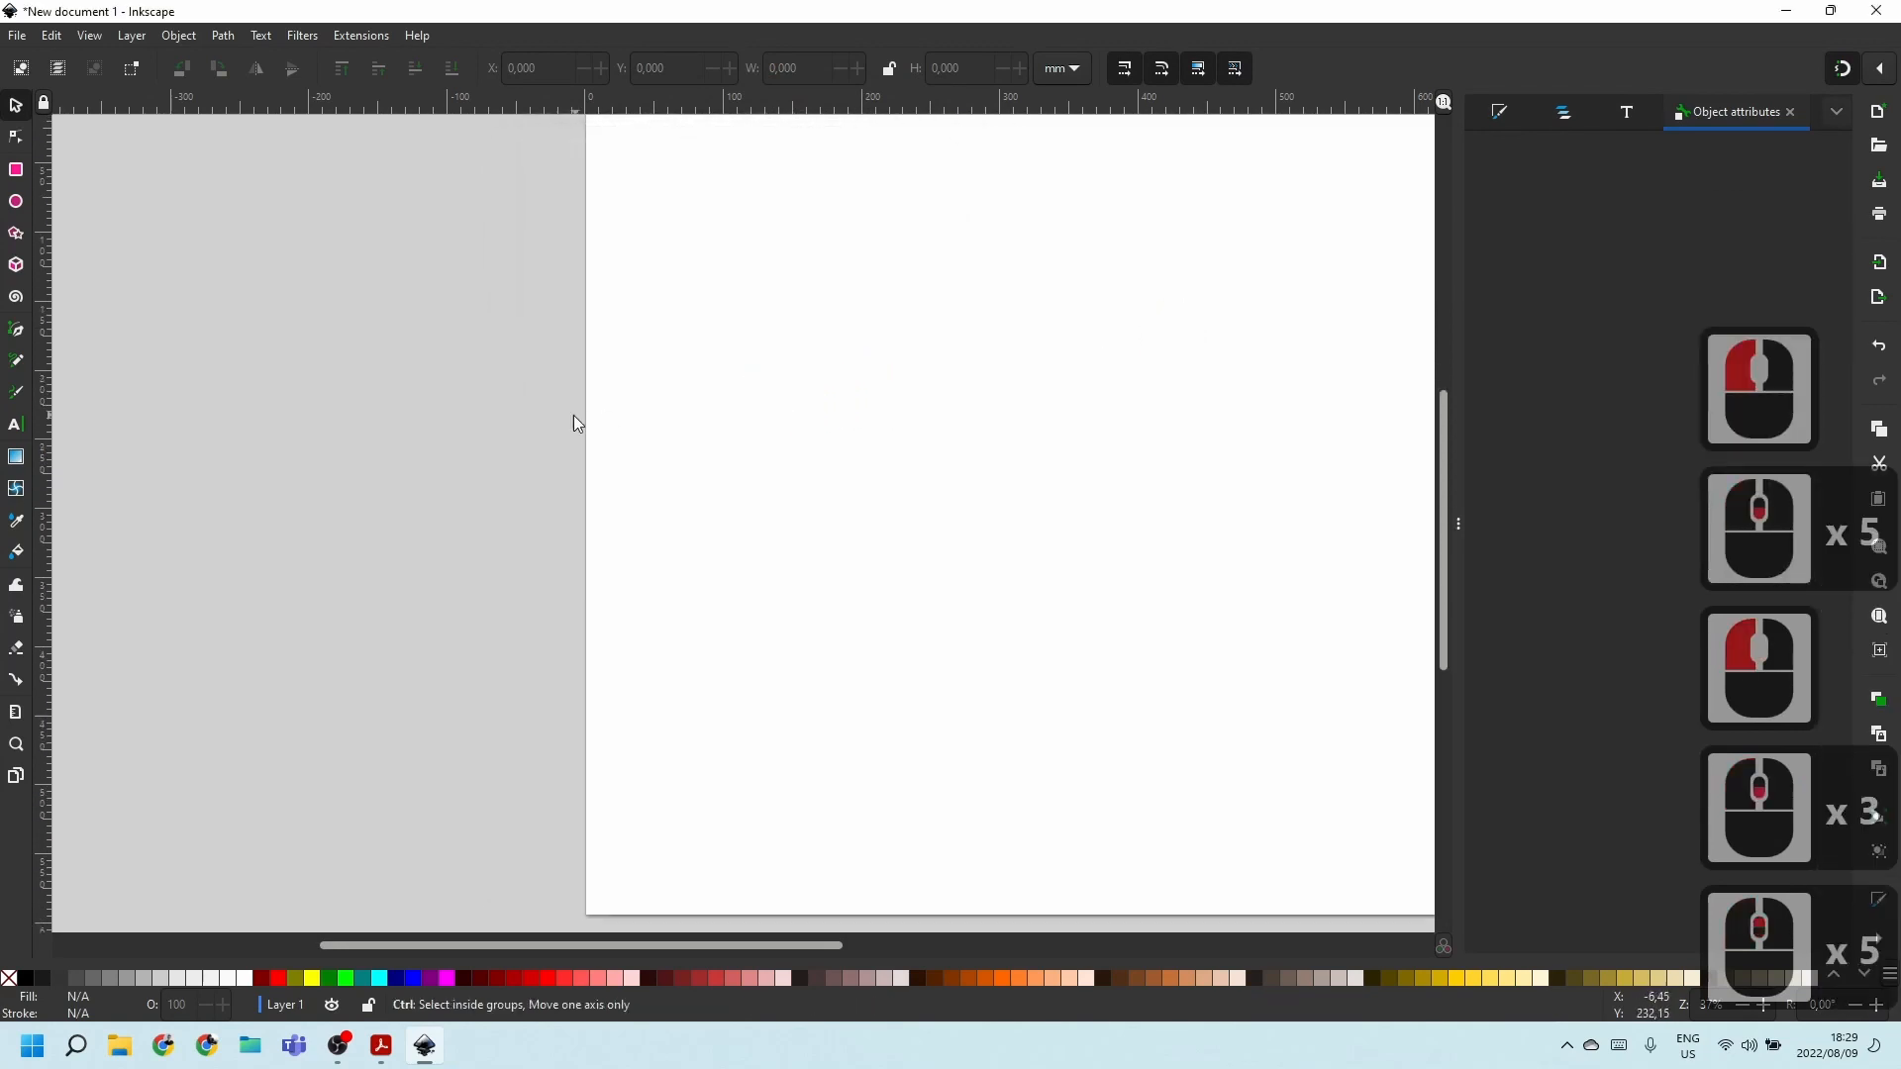
pyautogui.keyDown('ctrl'); pyautogui.scroll(-2, 603, 415); pyautogui.keyUp('ctrl')
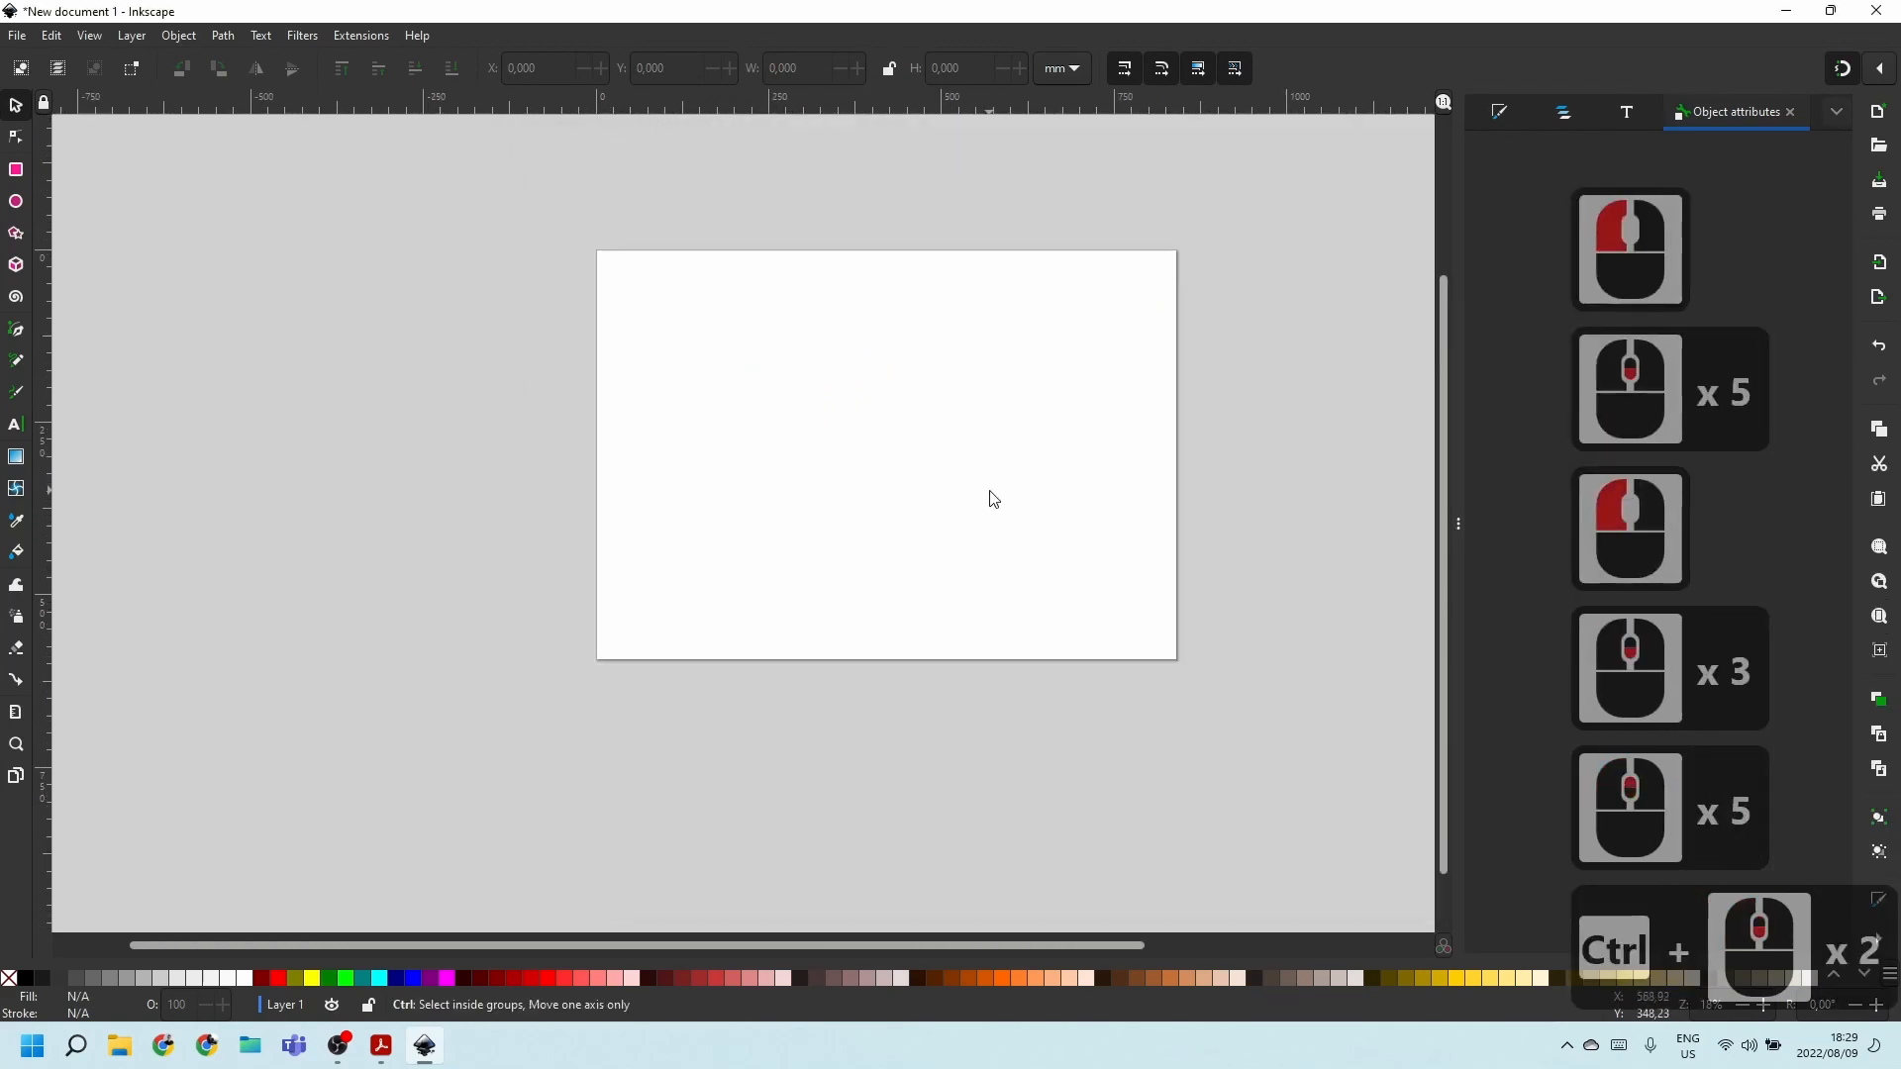
pyautogui.keyDown('ctrl'); pyautogui.scroll(1, 1086, 459); pyautogui.keyUp('ctrl')
pyautogui.keyDown('ctrl'); pyautogui.scroll(1, 889, 397); pyautogui.keyUp('ctrl')
pyautogui.keyDown('ctrl'); pyautogui.scroll(-1, 889, 397); pyautogui.keyUp('ctrl')
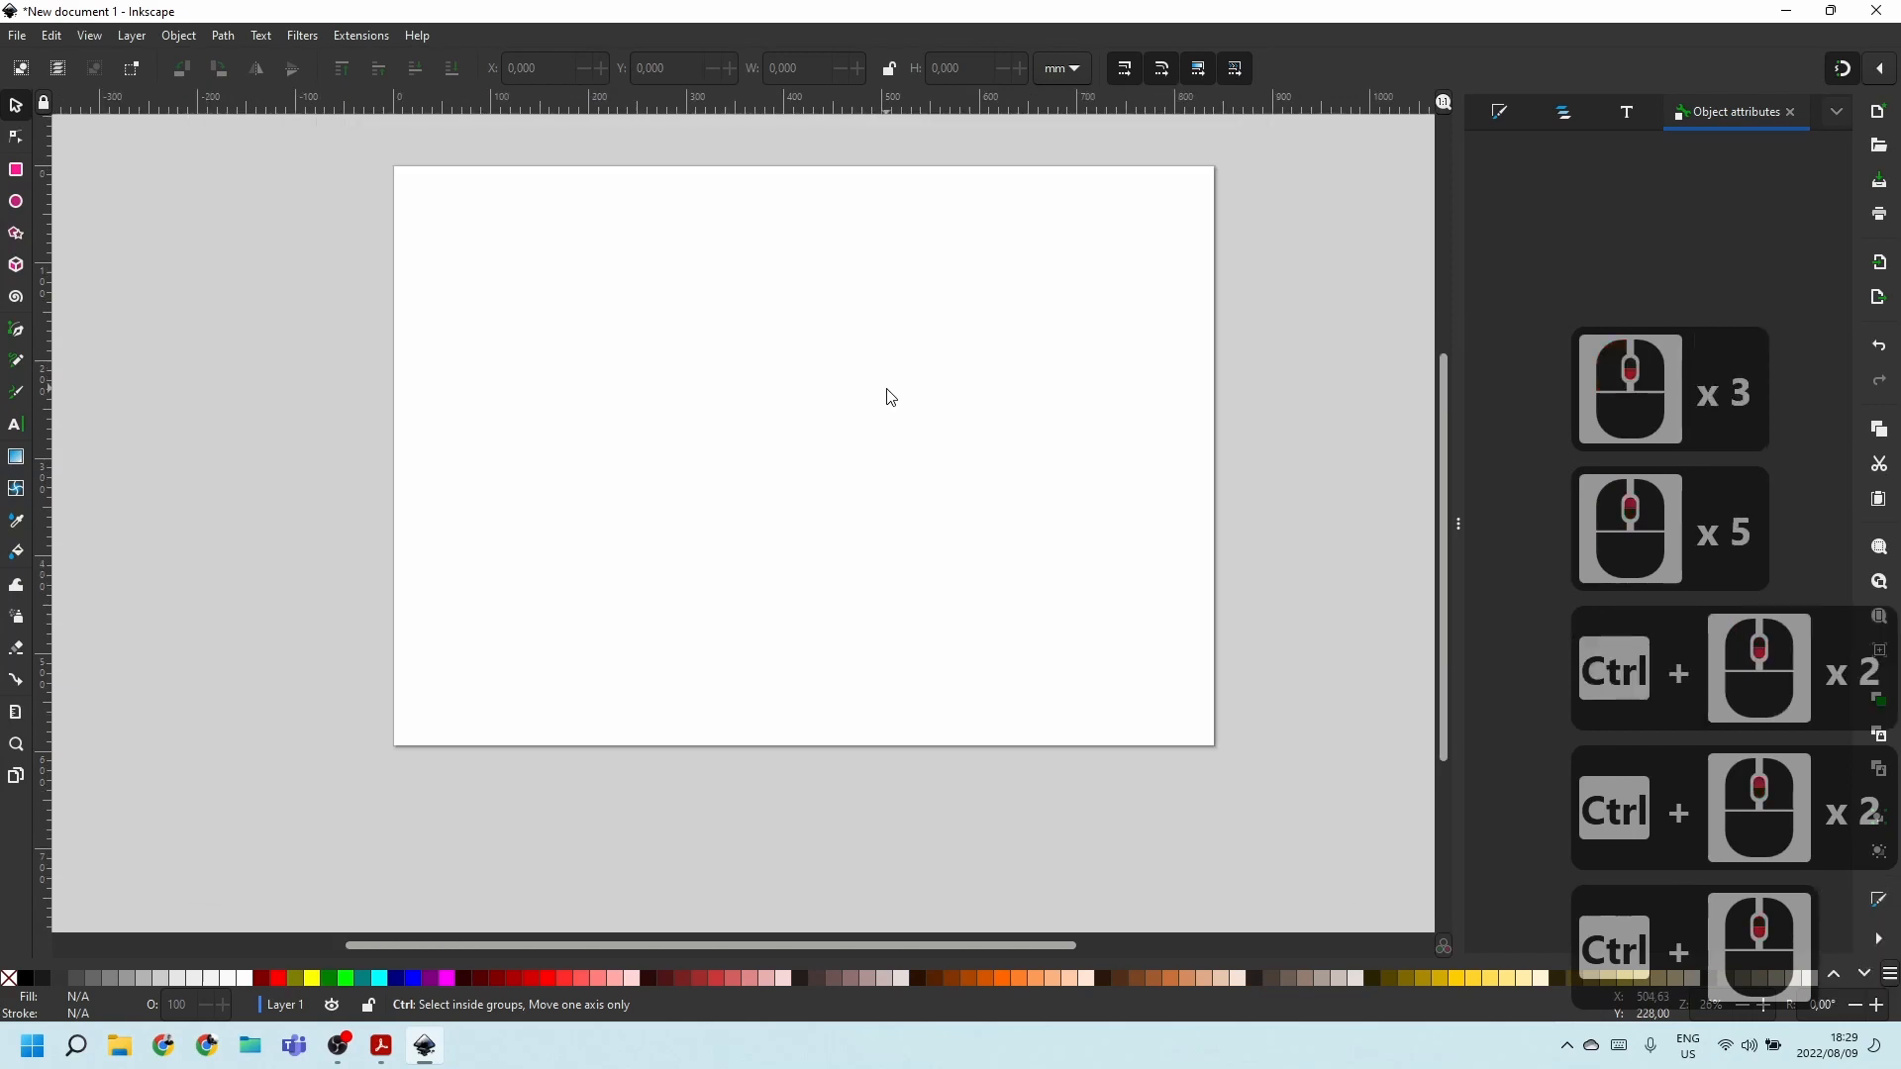
pyautogui.click(96, 41)
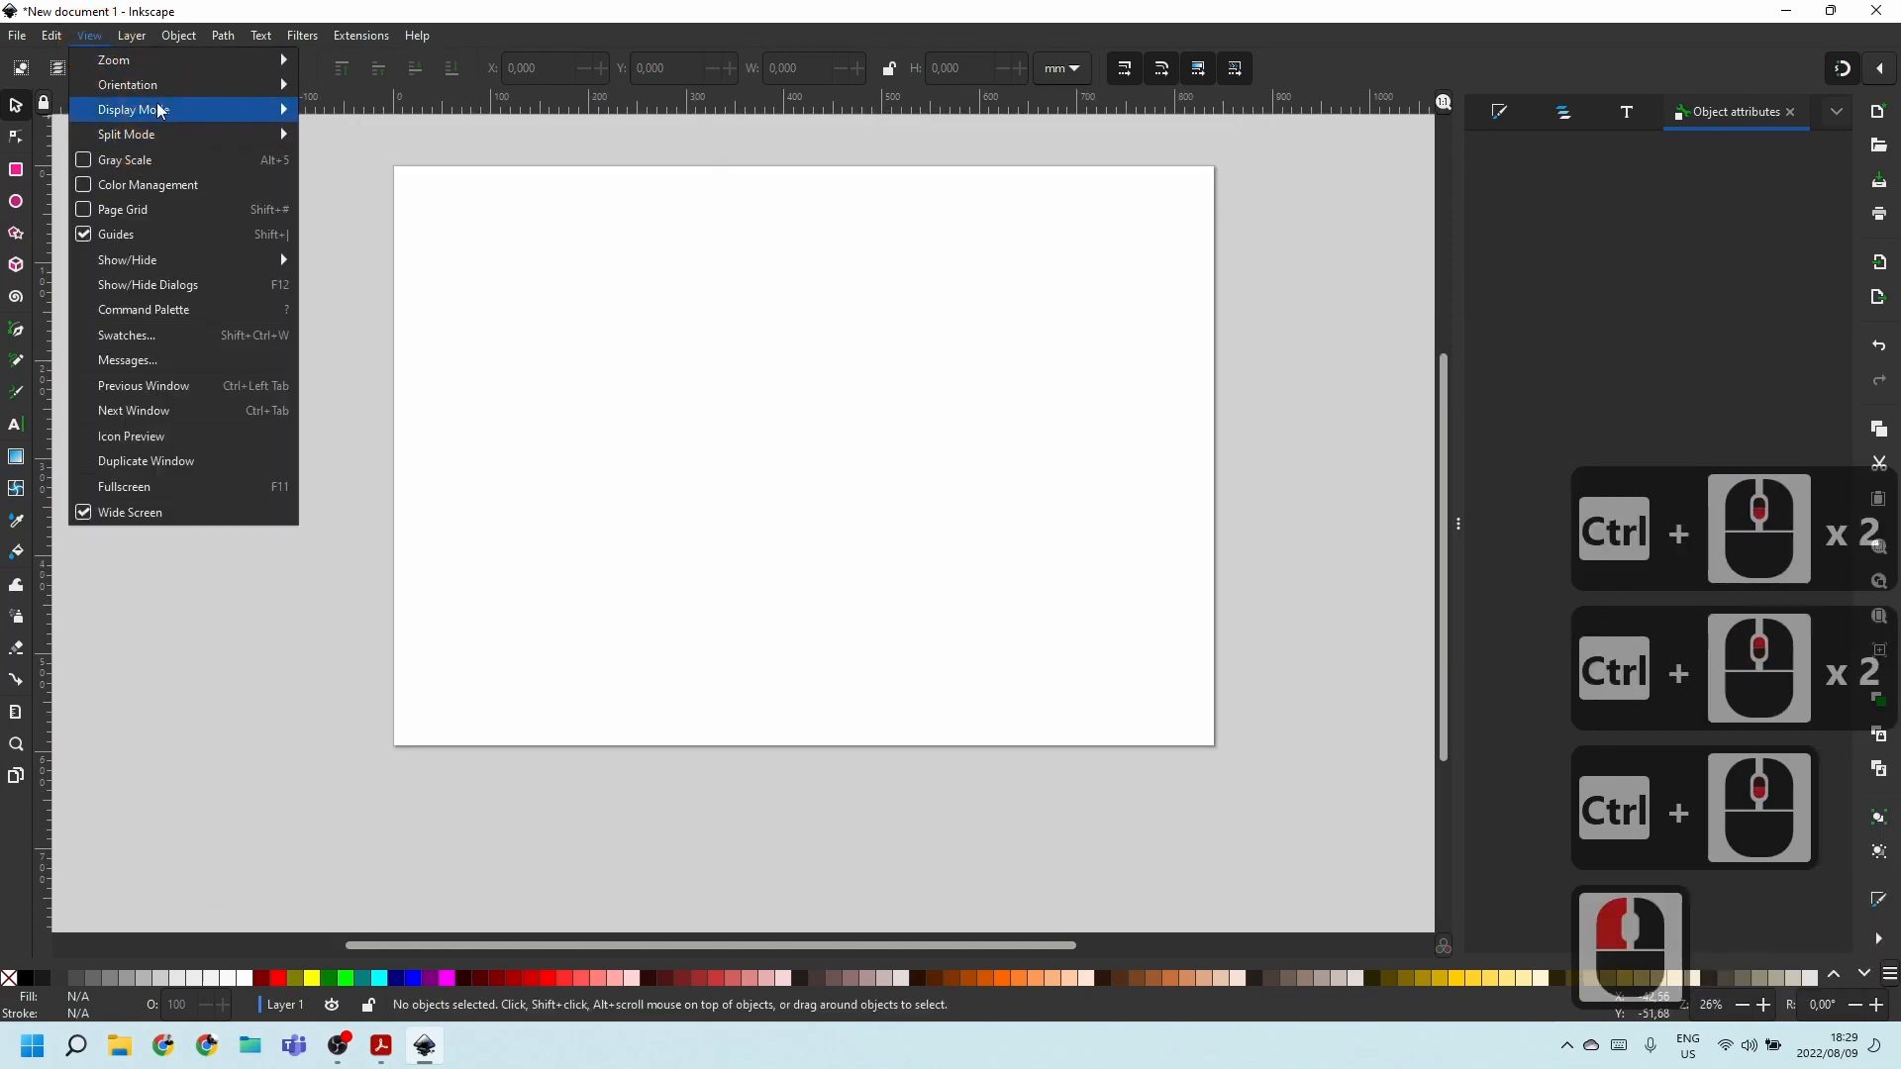
pyautogui.click(123, 60)
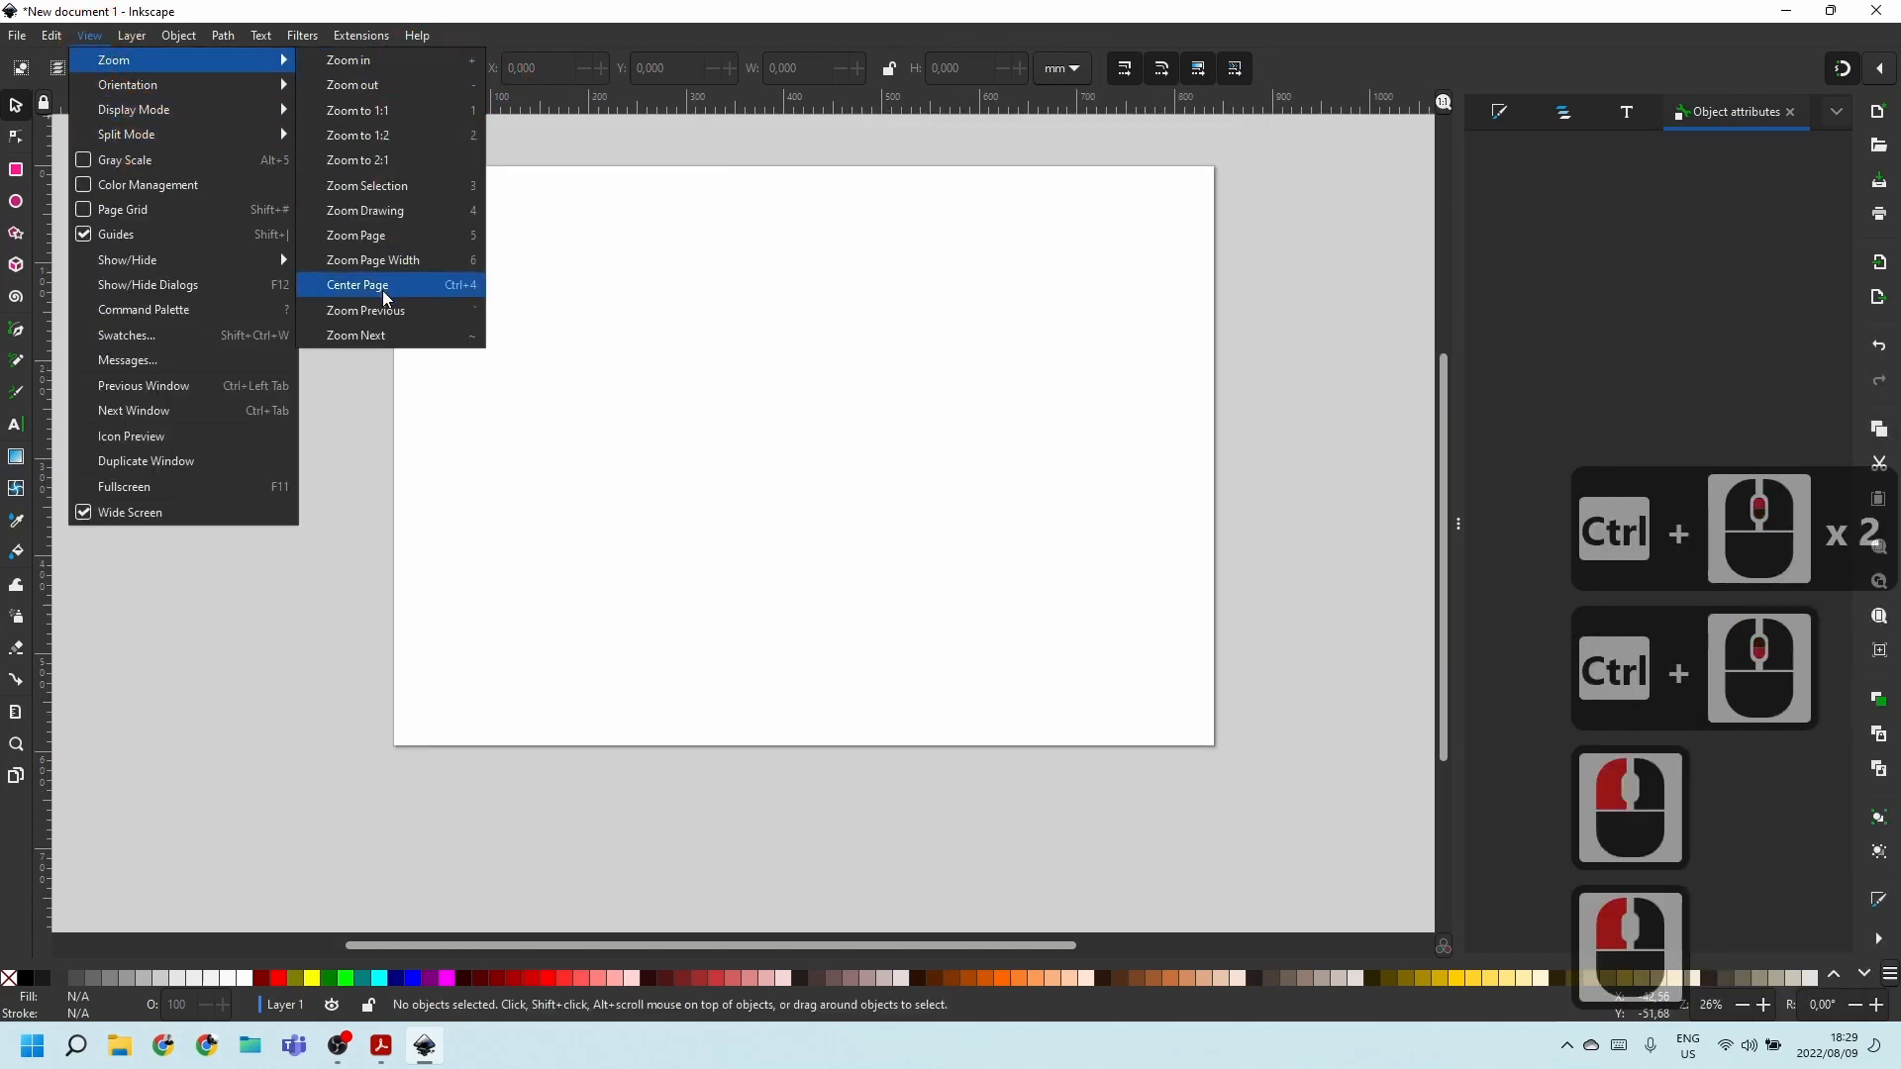
pyautogui.click(1345, 174)
pyautogui.click(1498, 638)
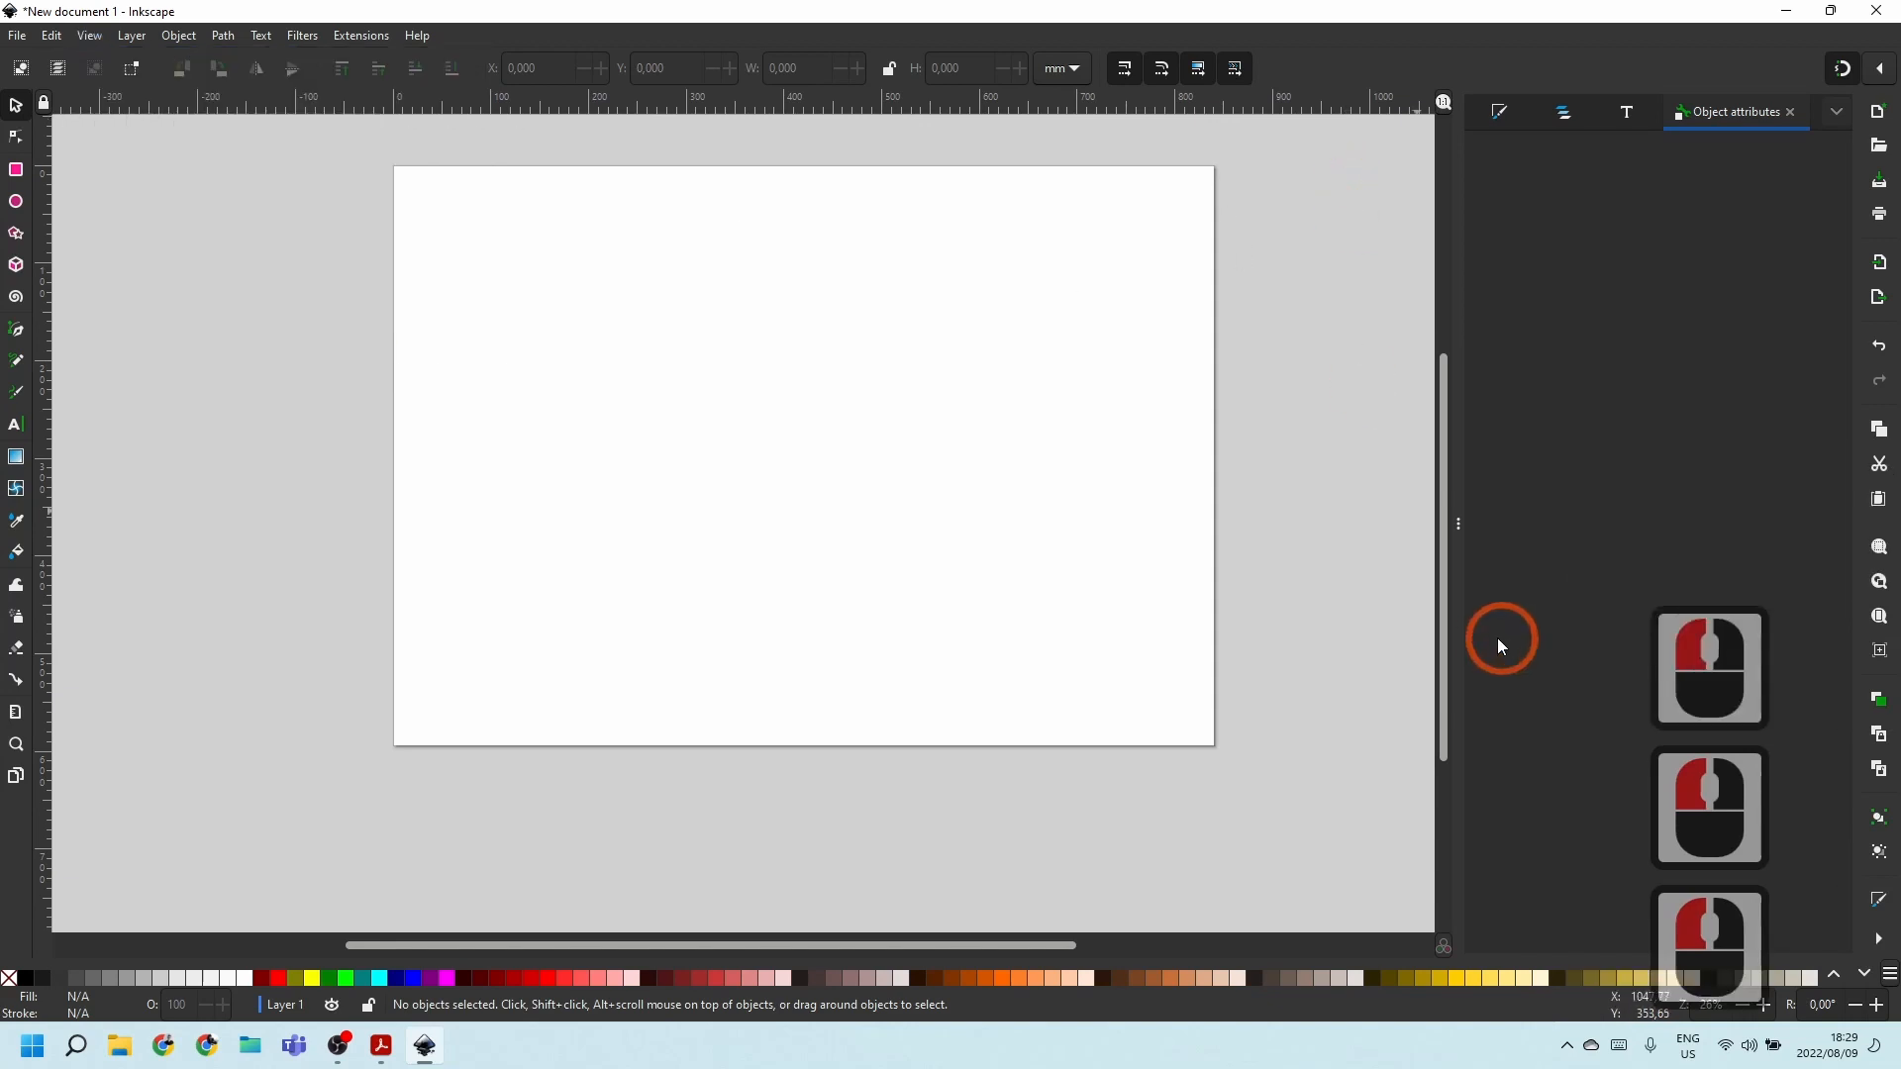
pyautogui.click(1888, 973)
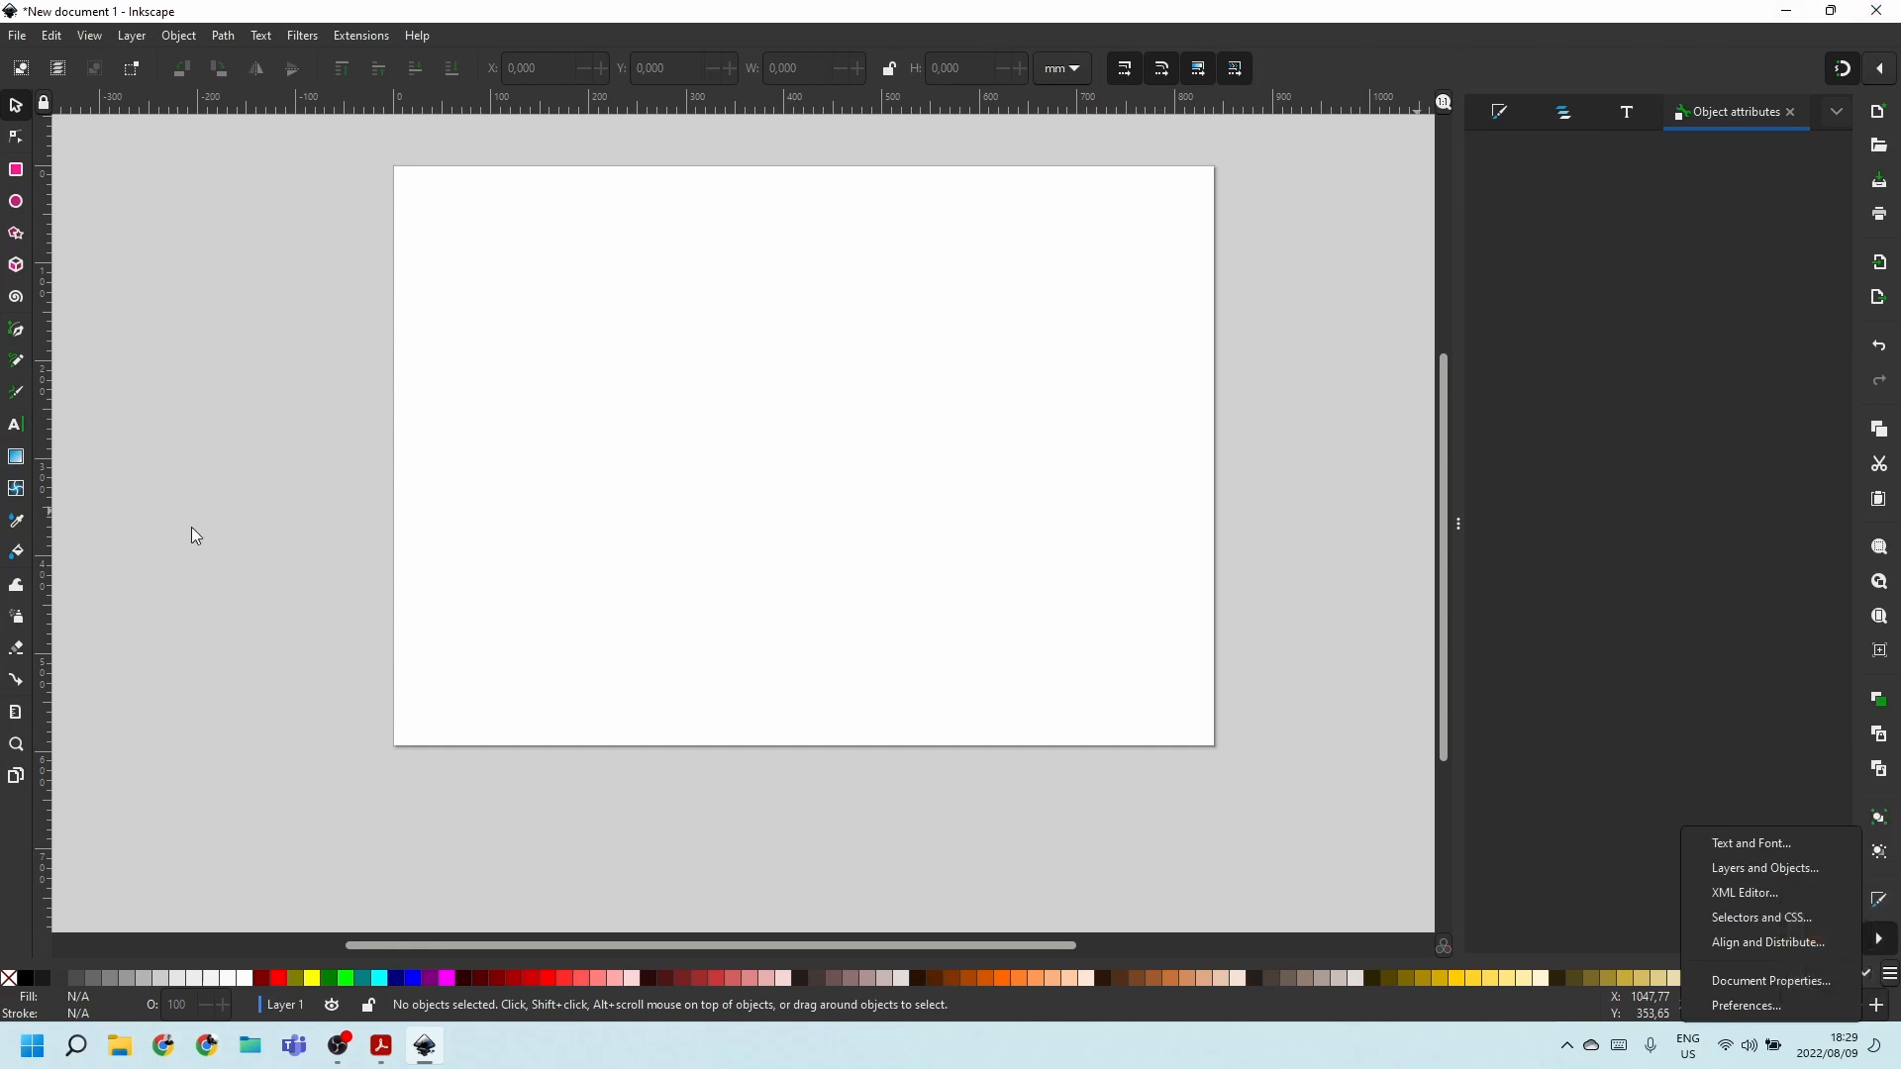
pyautogui.click(186, 431)
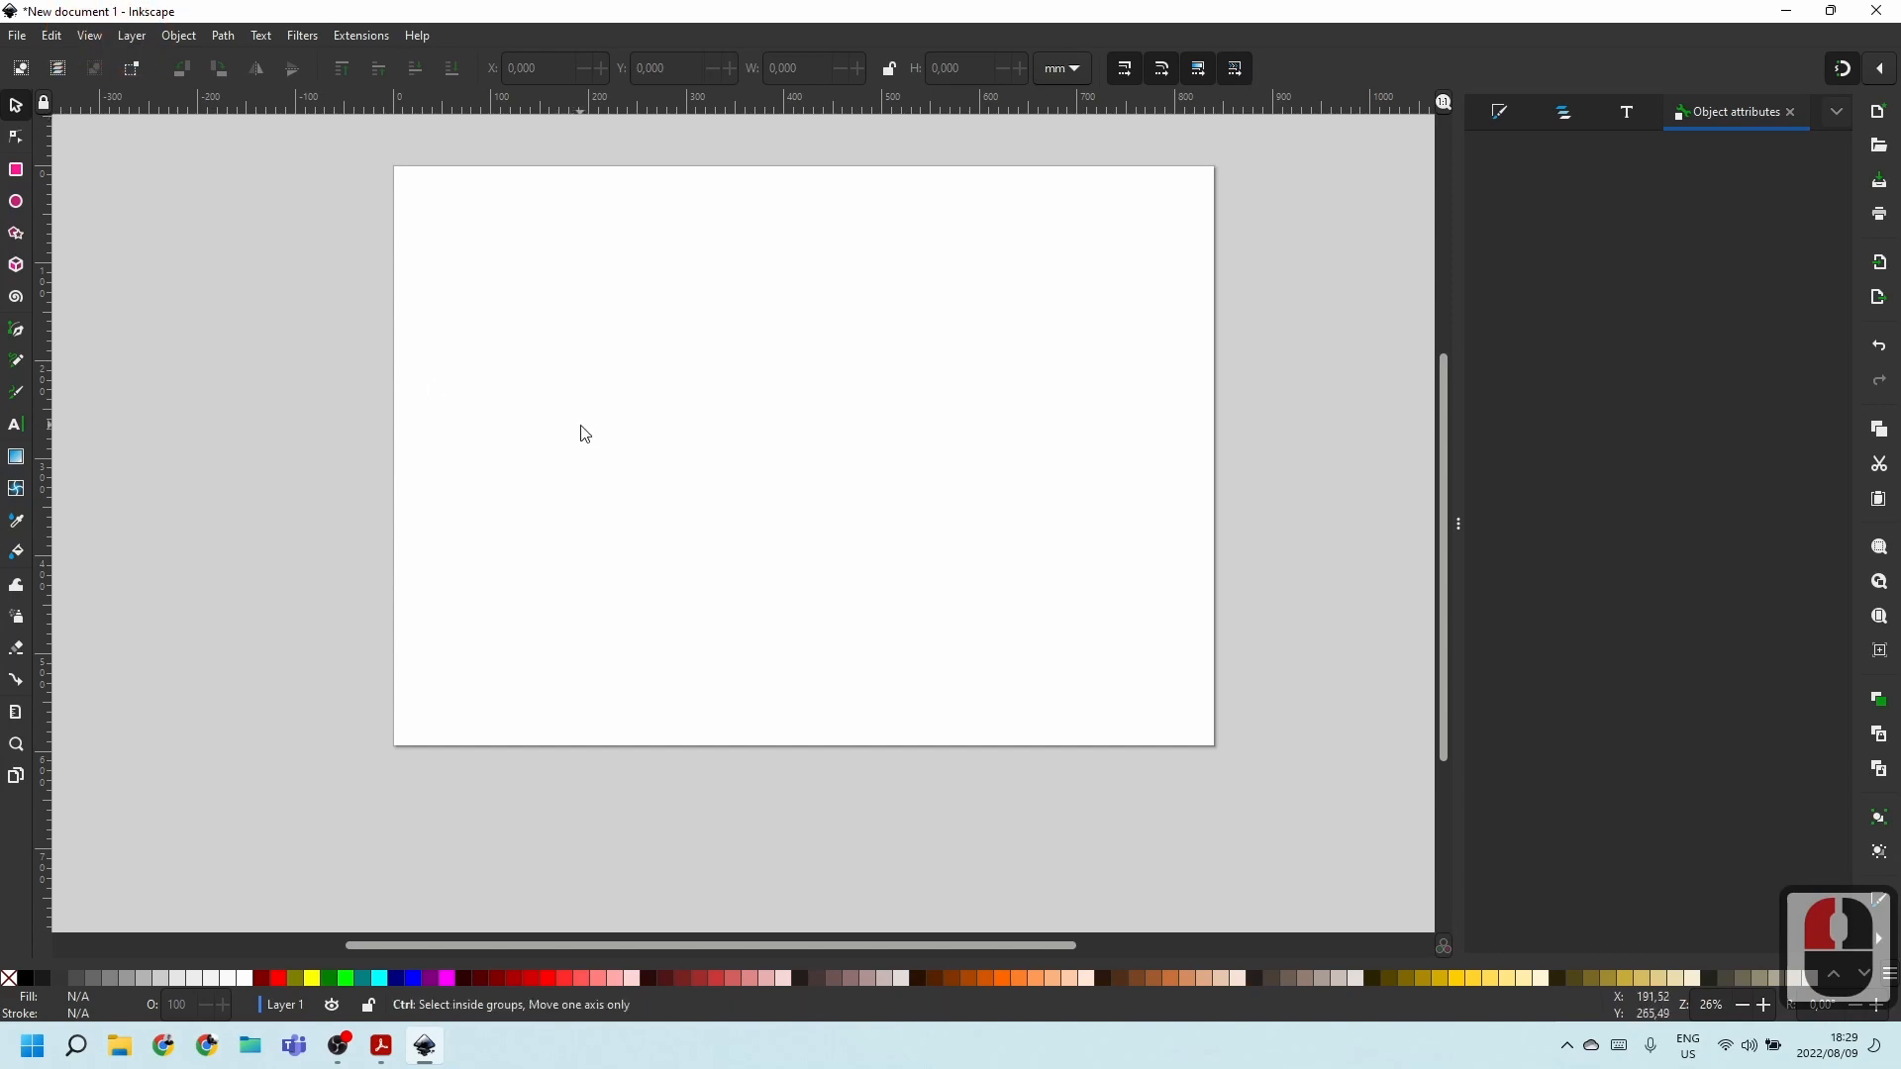
pyautogui.keyDown('ctrl'); pyautogui.scroll(3, 581, 428); pyautogui.keyUp('ctrl')
pyautogui.keyDown('ctrl'); pyautogui.scroll(-3, 581, 429); pyautogui.keyUp('ctrl')
pyautogui.keyDown('ctrl'); pyautogui.scroll(1, 581, 431); pyautogui.keyUp('ctrl')
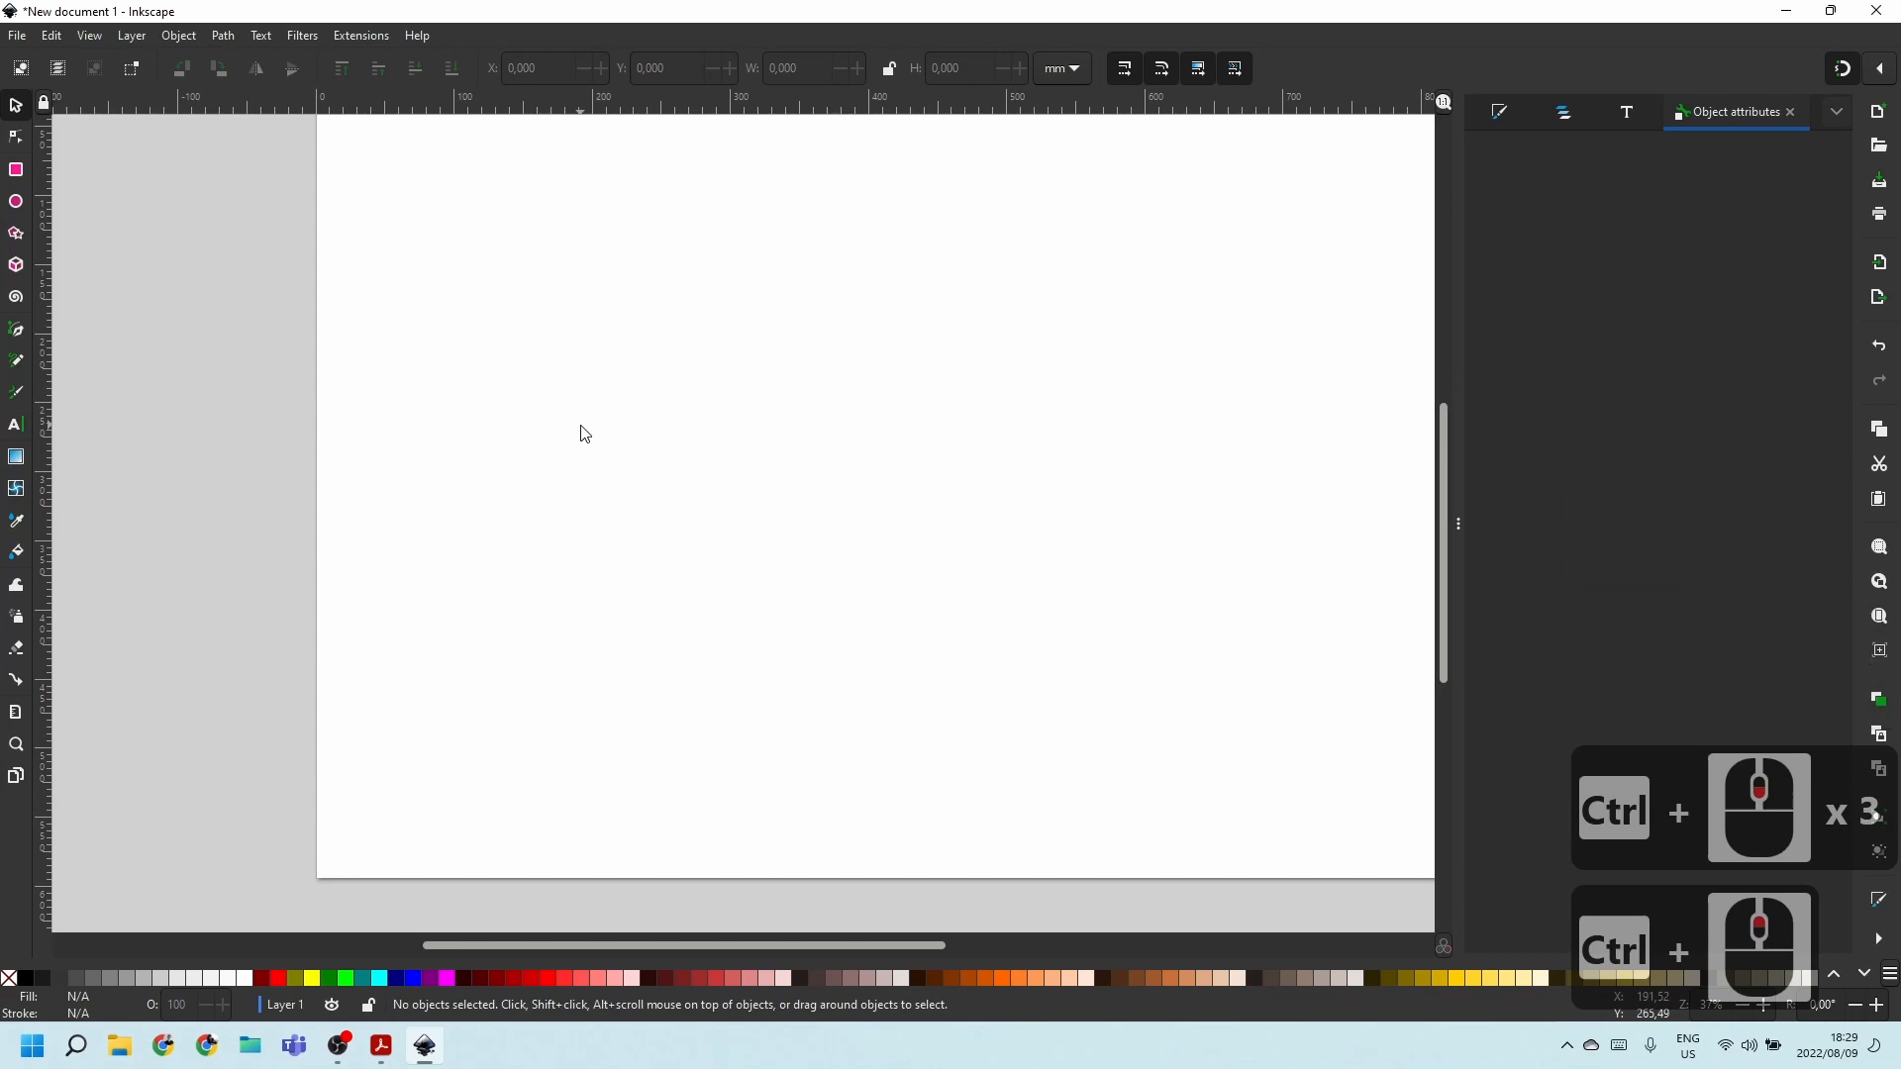
pyautogui.keyDown('ctrl'); pyautogui.scroll(-1, 407, 462); pyautogui.keyUp('ctrl')
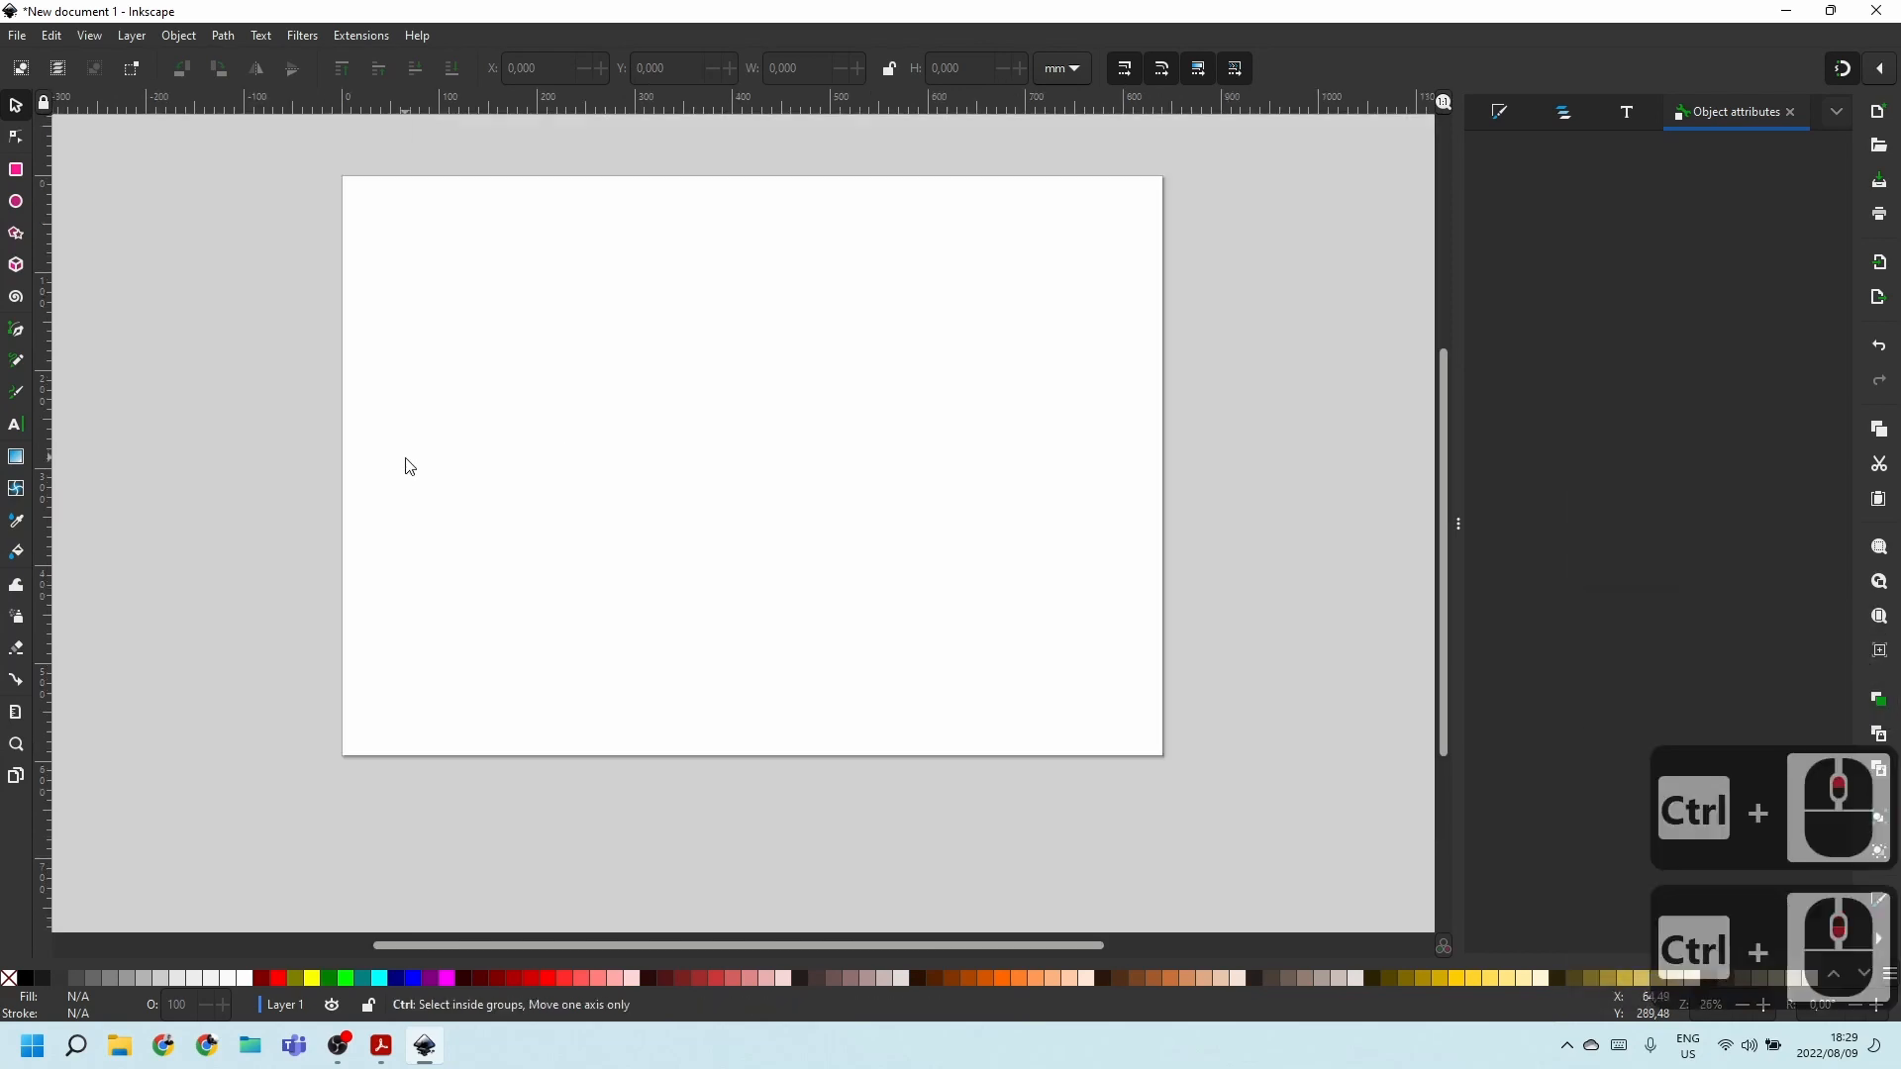
pyautogui.scroll(2, 838, 312)
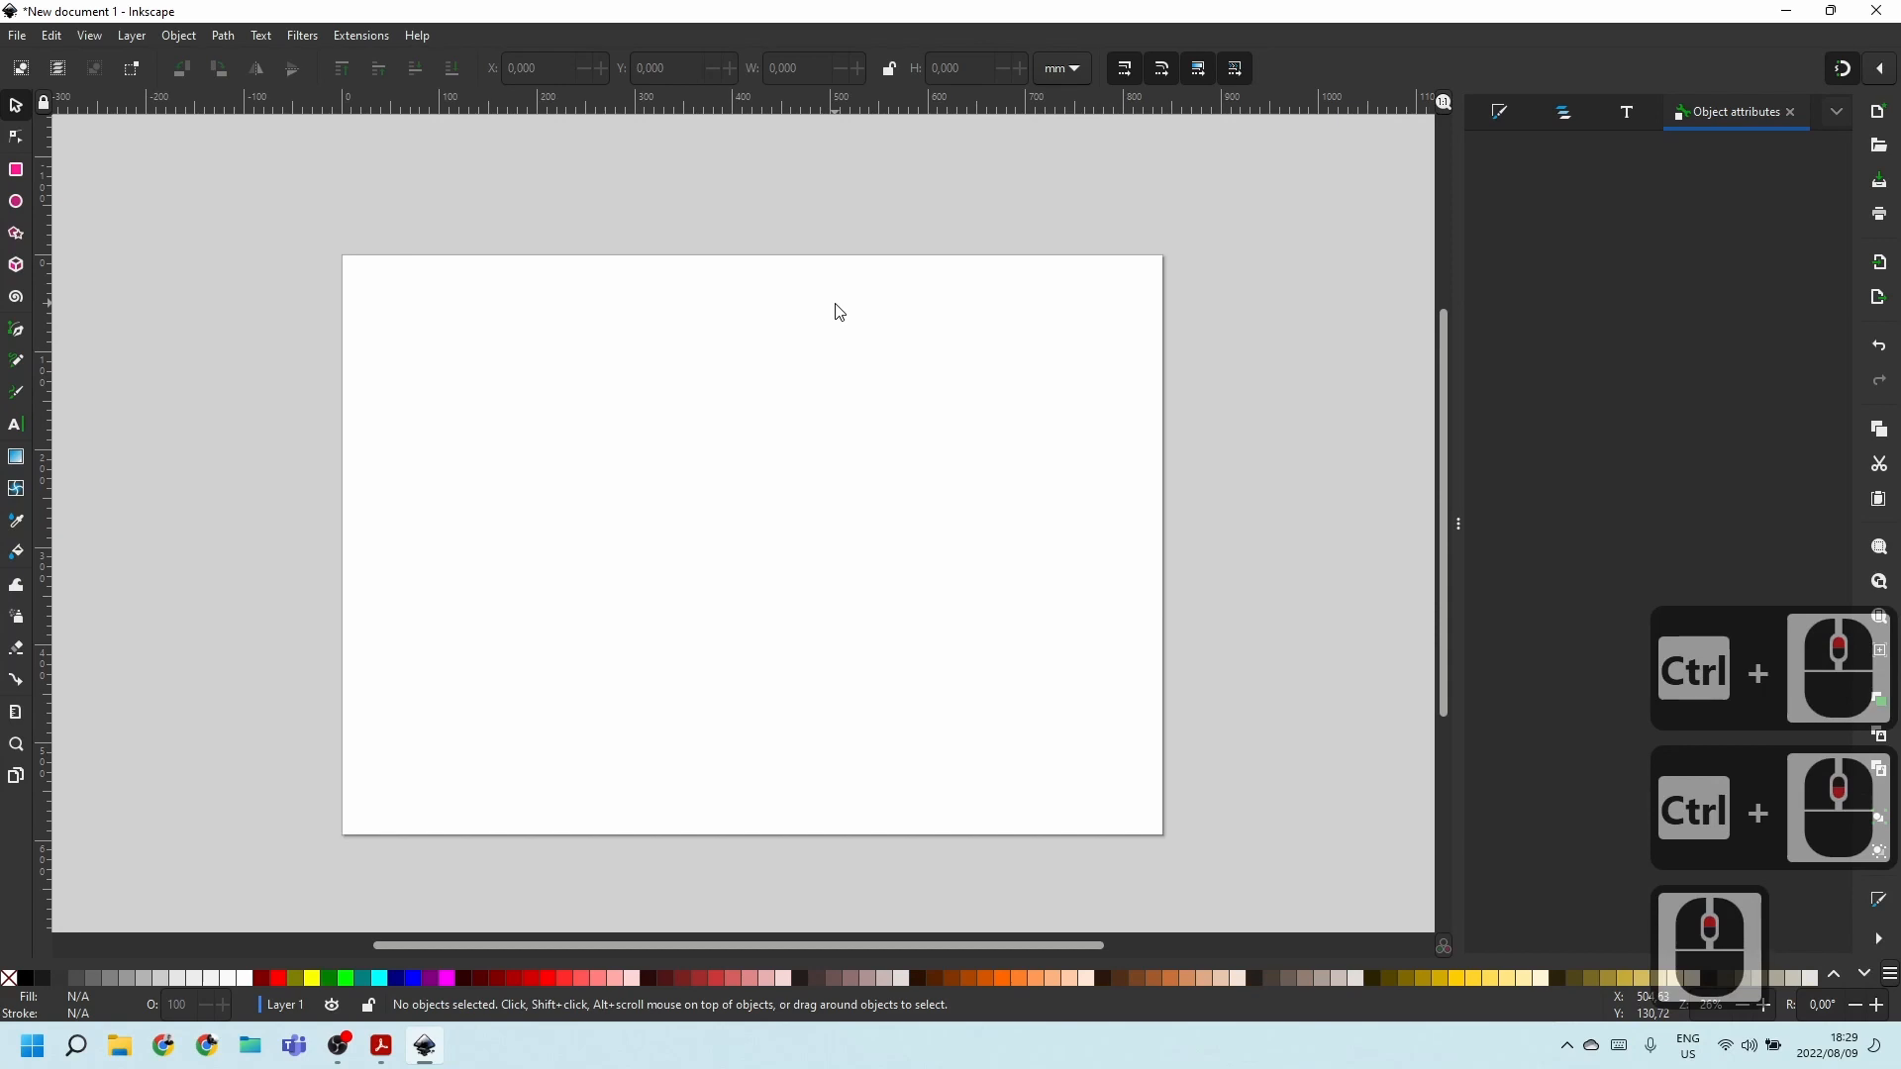
pyautogui.keyDown('ctrl'); pyautogui.scroll(-1, 810, 319); pyautogui.keyUp('ctrl')
pyautogui.keyDown('ctrl'); pyautogui.scroll(2, 785, 331); pyautogui.keyUp('ctrl')
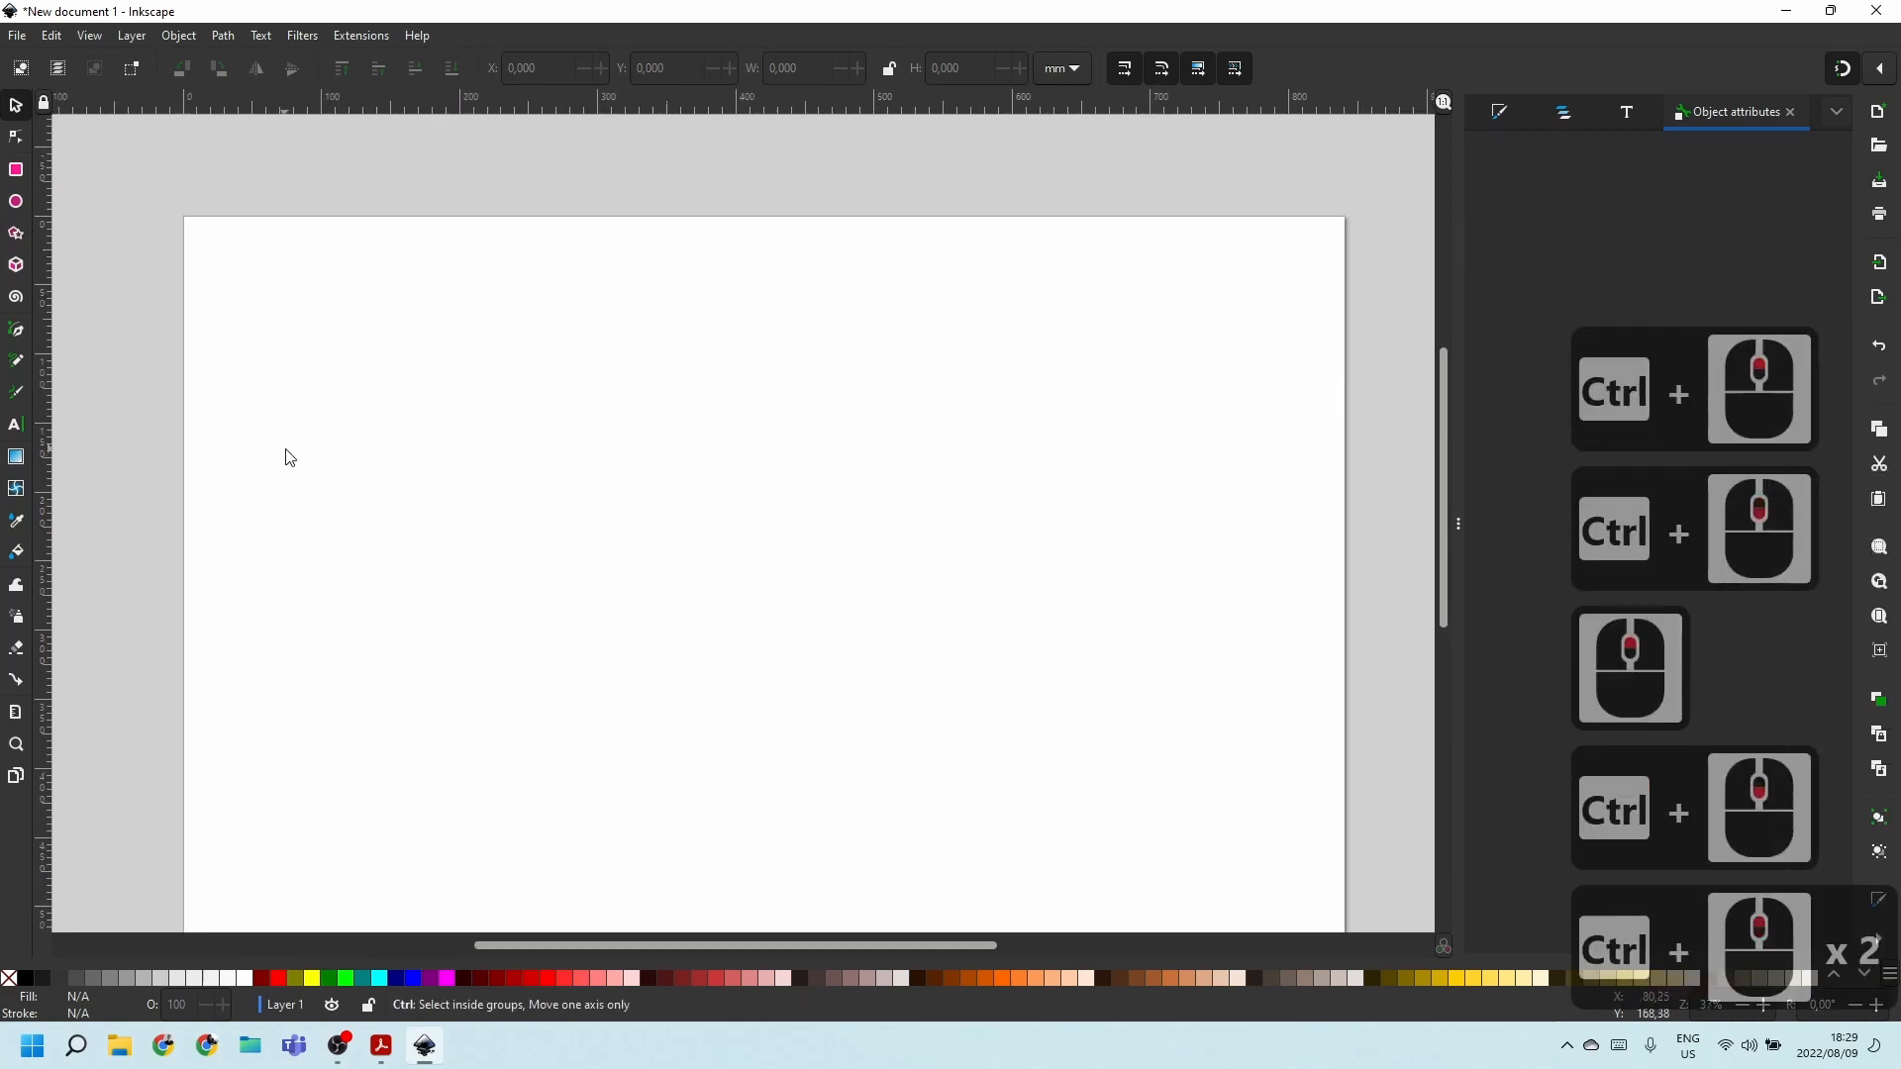
pyautogui.keyDown('ctrl'); pyautogui.scroll(-1, 376, 362); pyautogui.keyUp('ctrl')
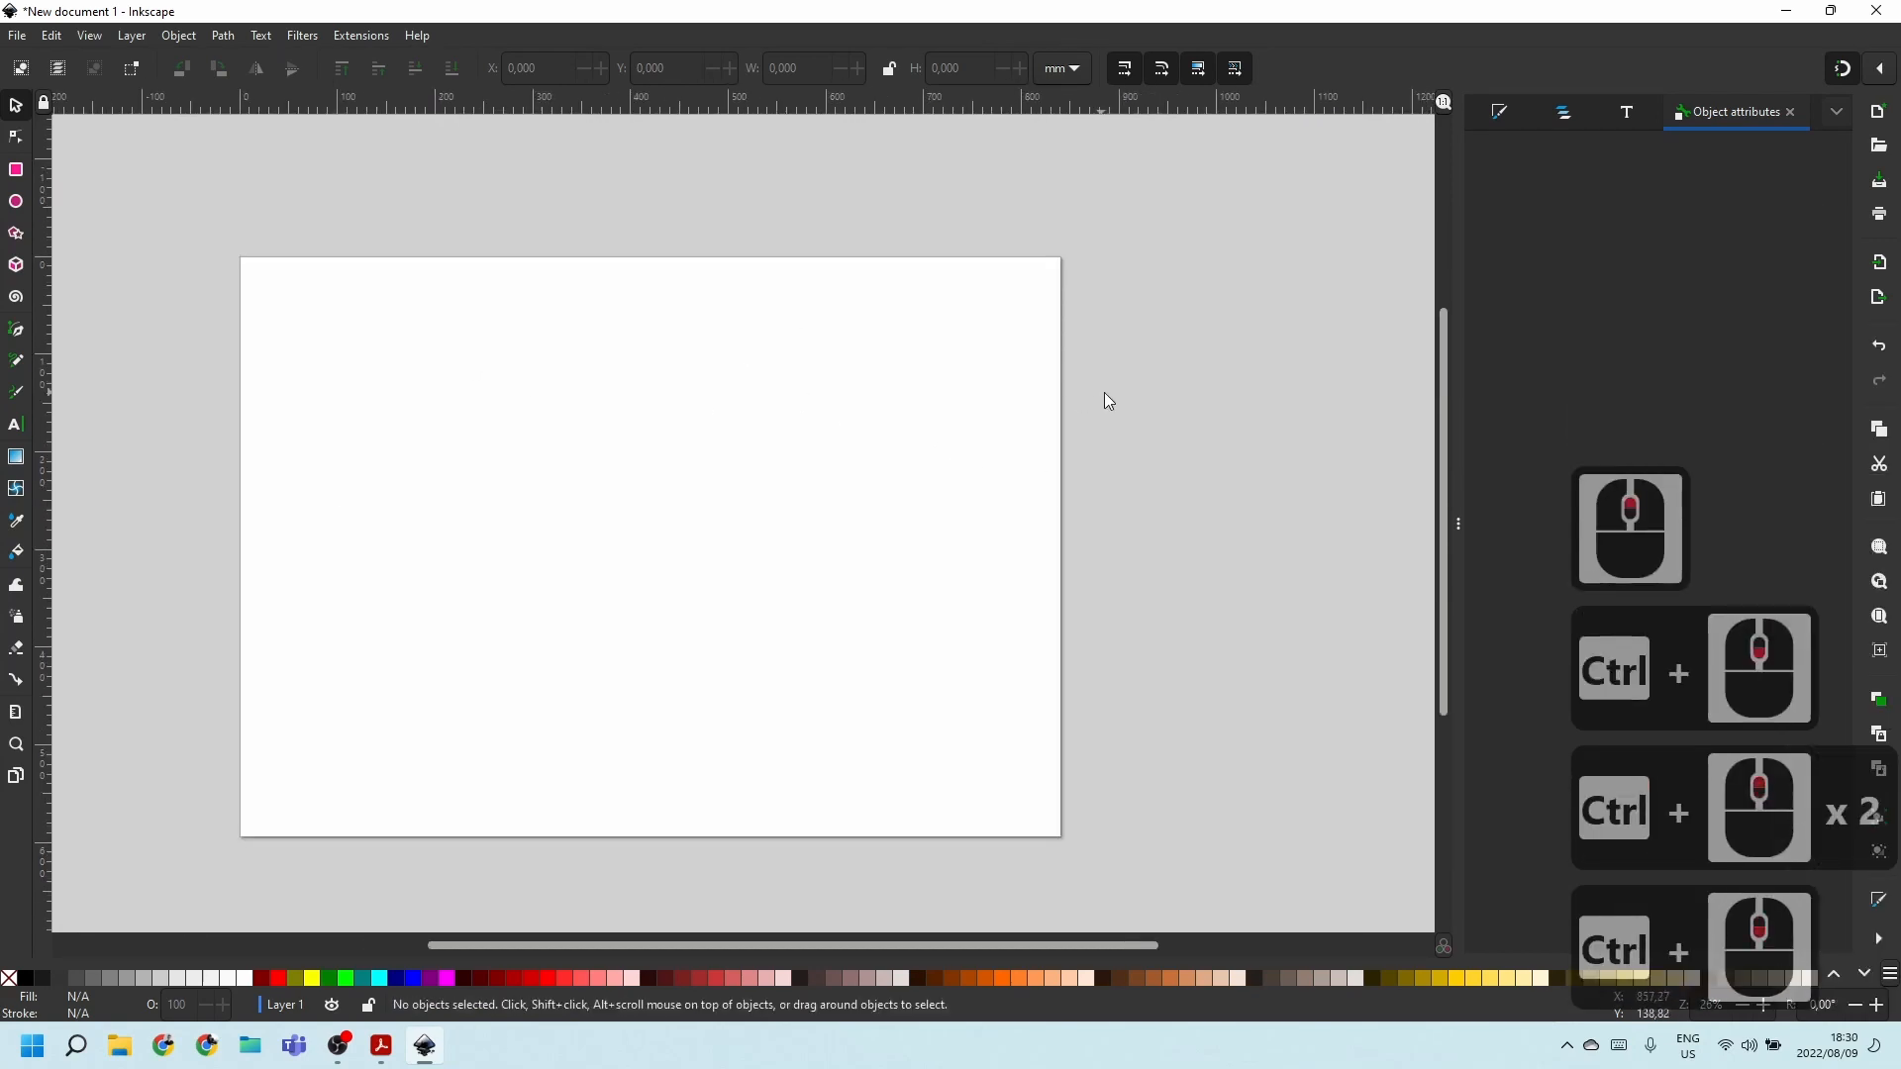
pyautogui.click(1139, 275)
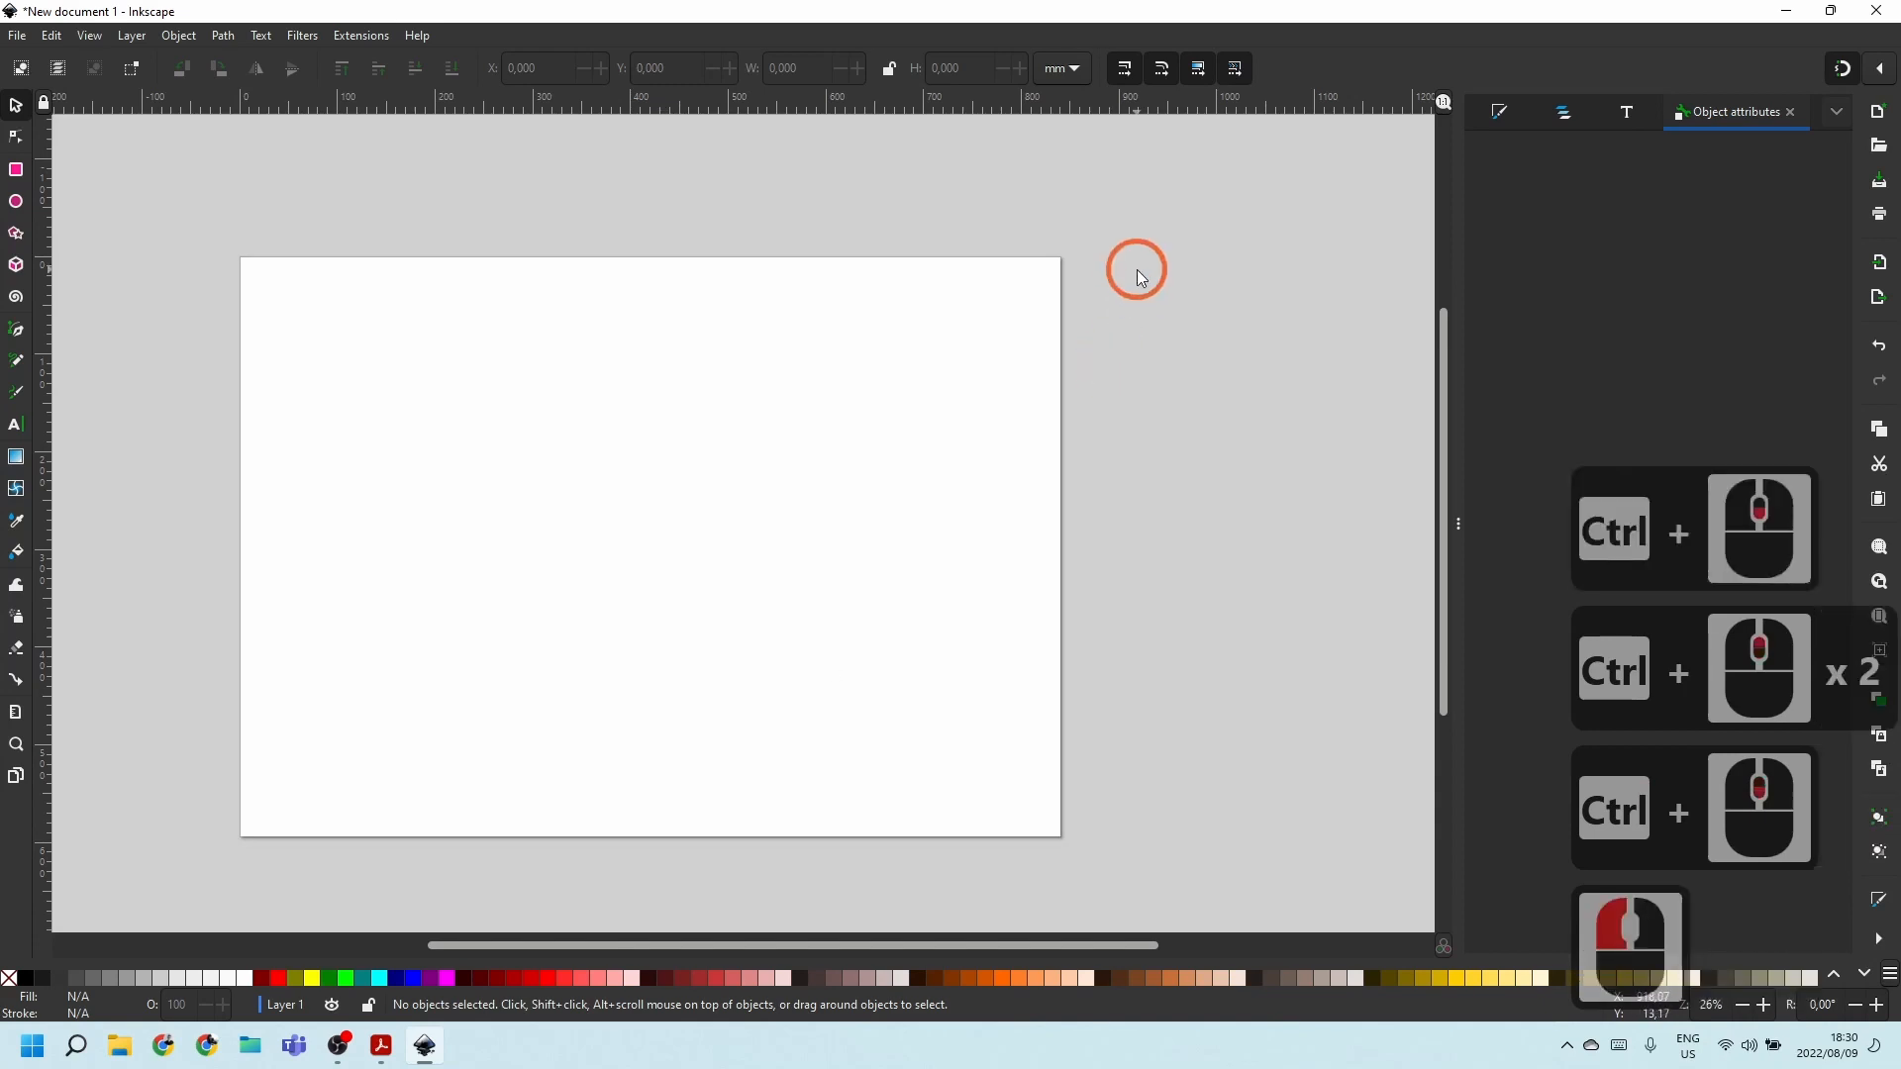
pyautogui.scroll(-2, 1139, 275)
pyautogui.scroll(2, 1139, 275)
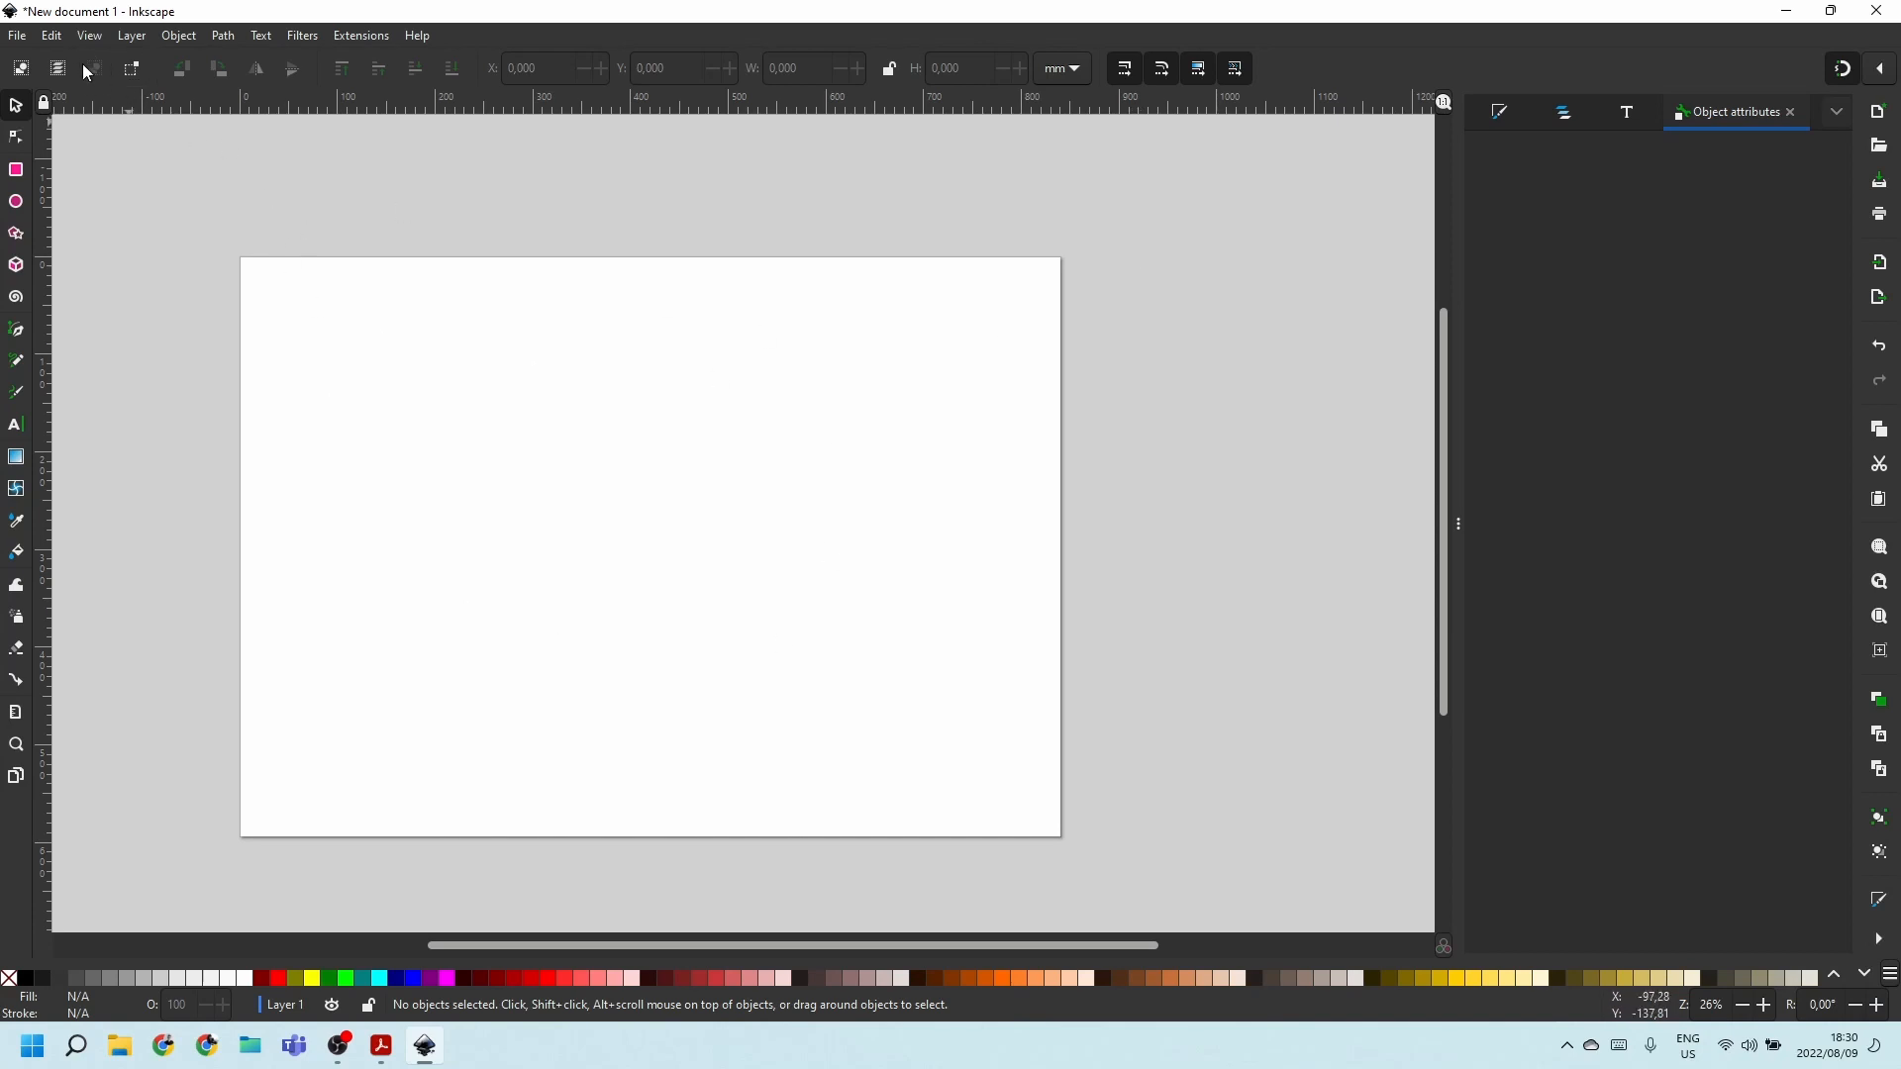
# Create guides around the page through the document properties and close the dialog.
pyautogui.click(17, 36)
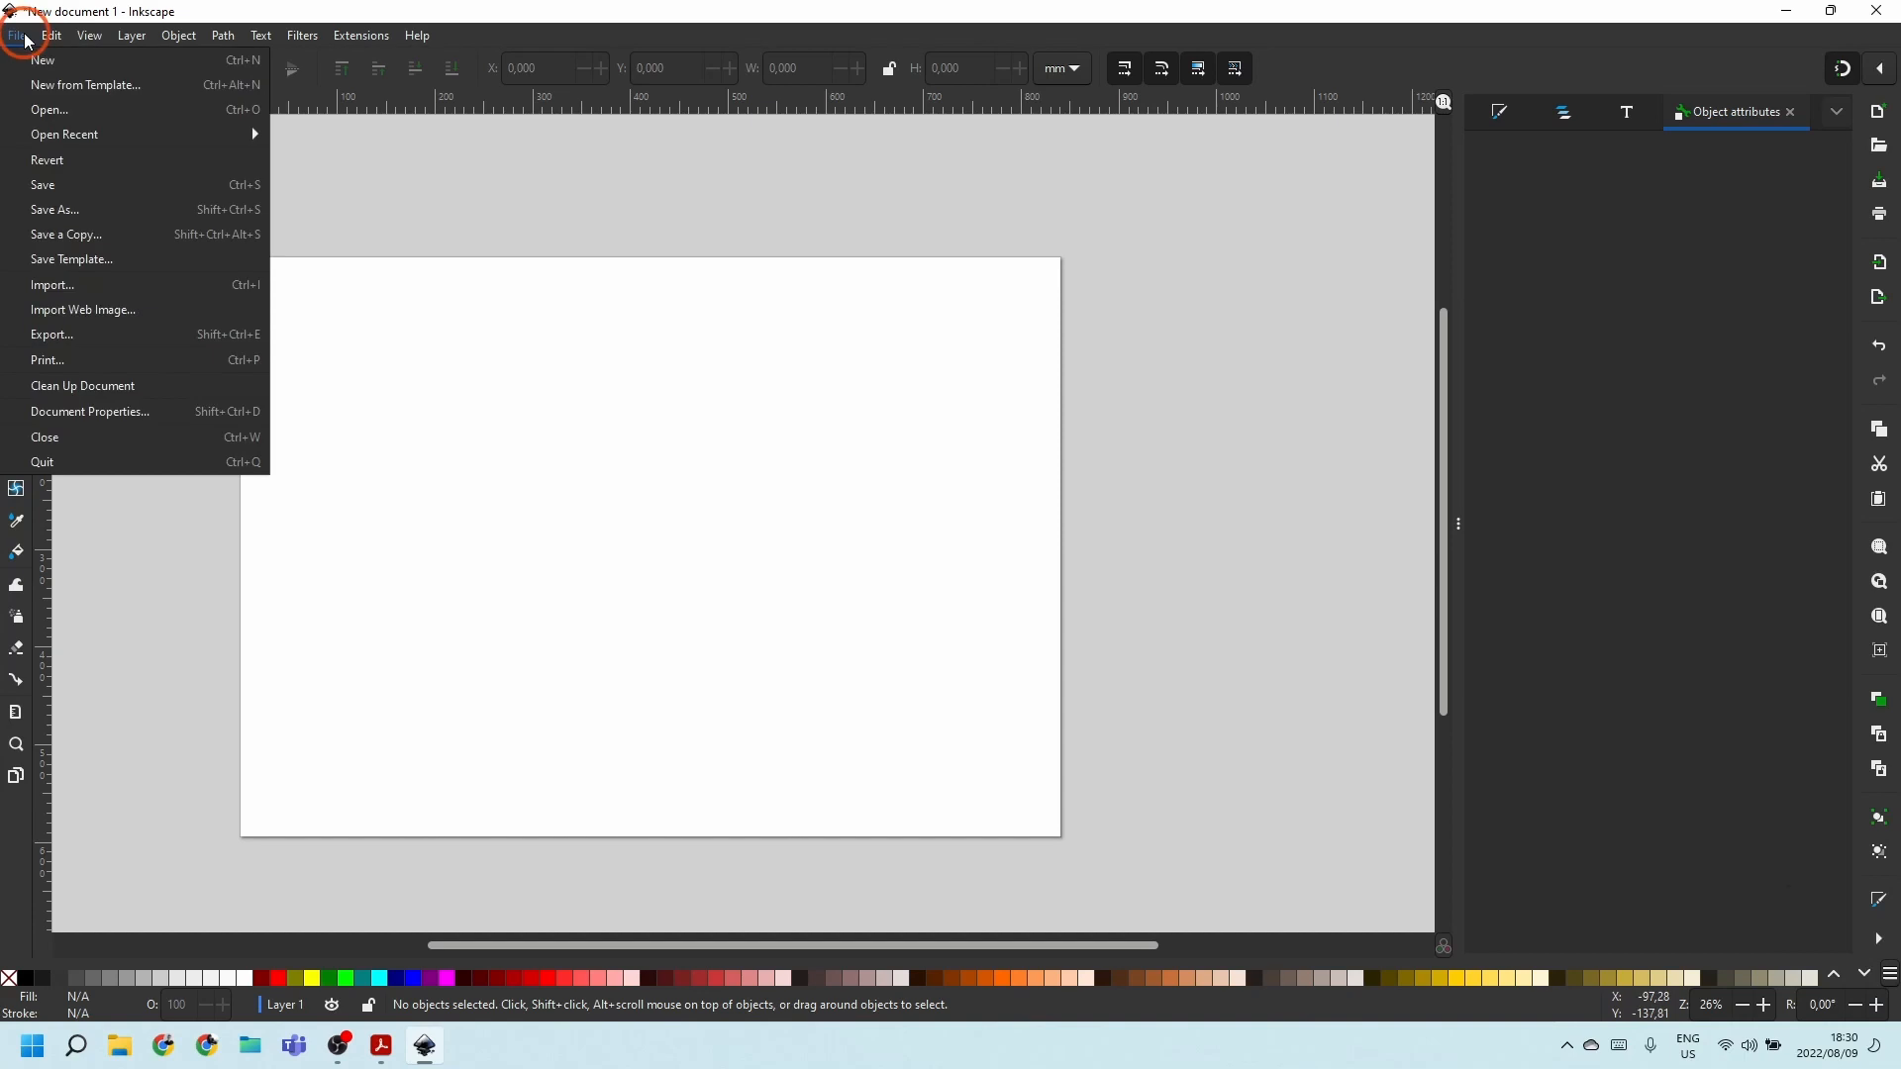
pyautogui.click(100, 414)
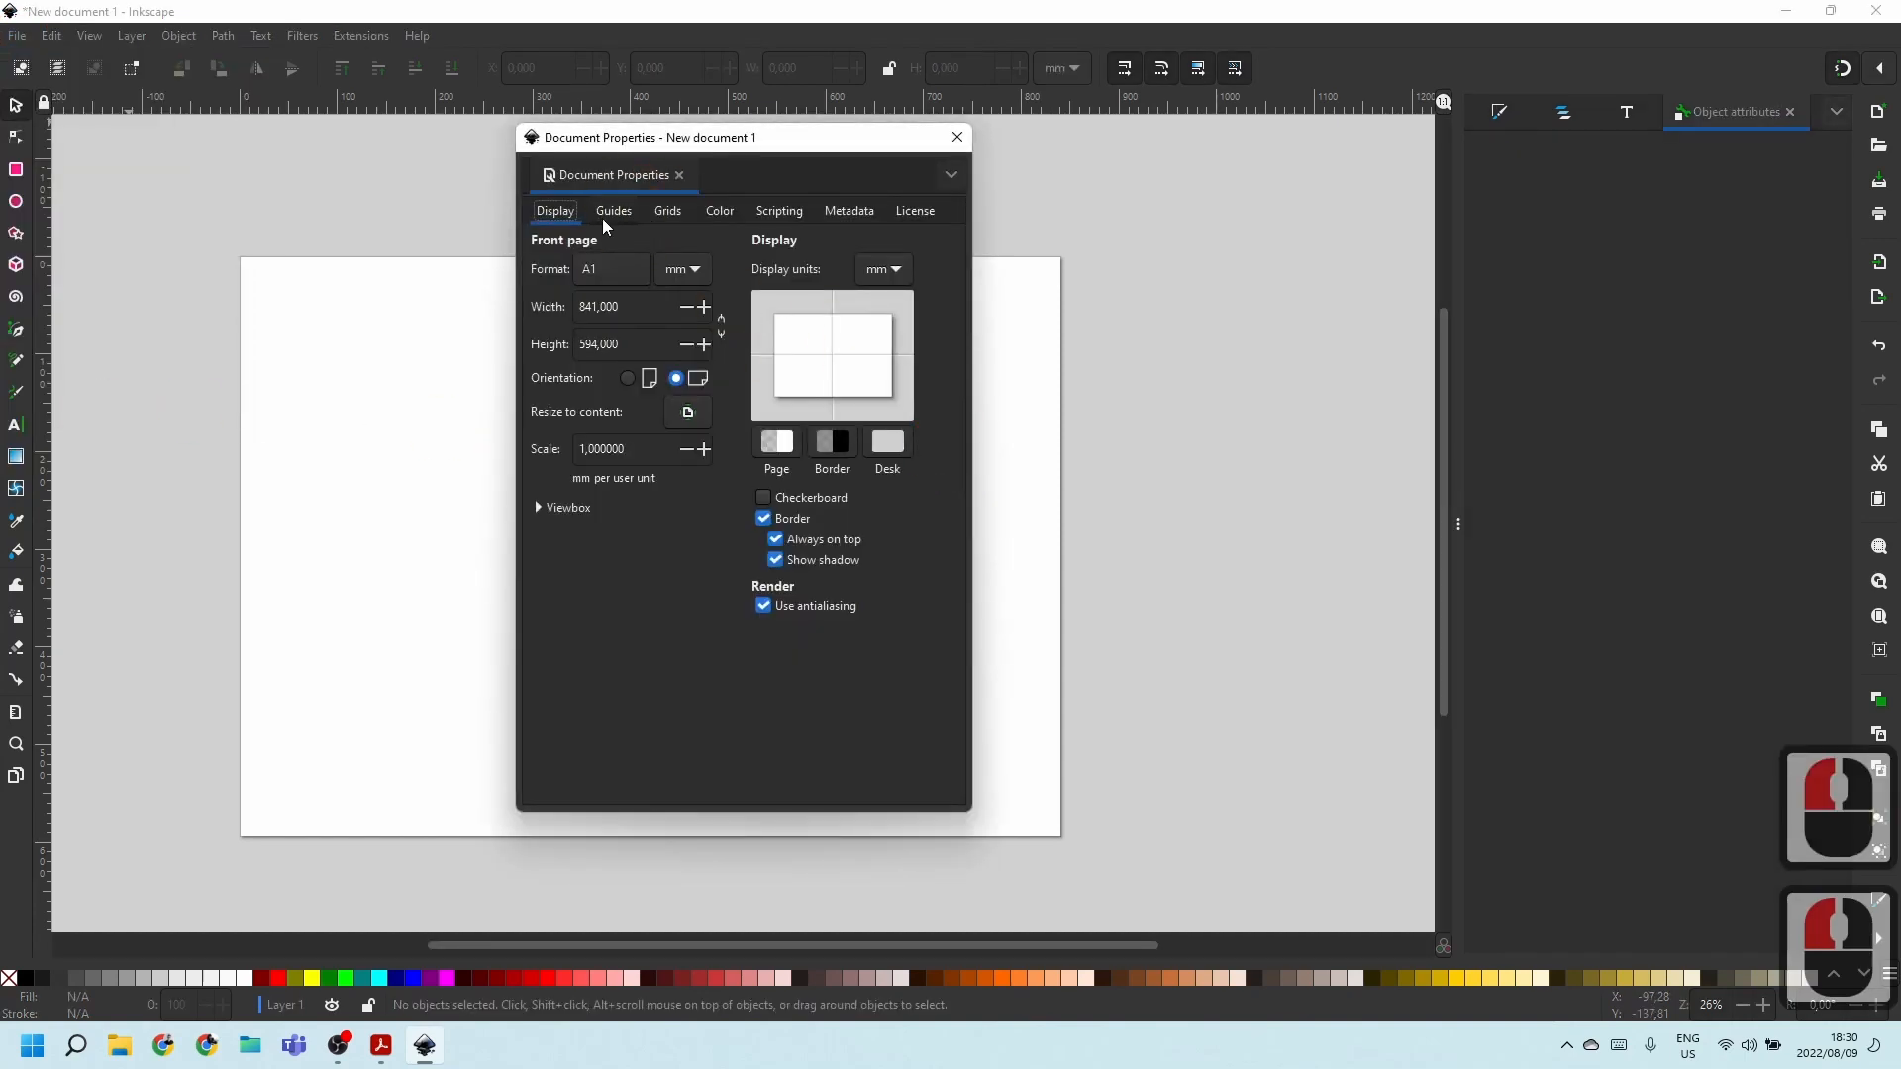
pyautogui.click(610, 211)
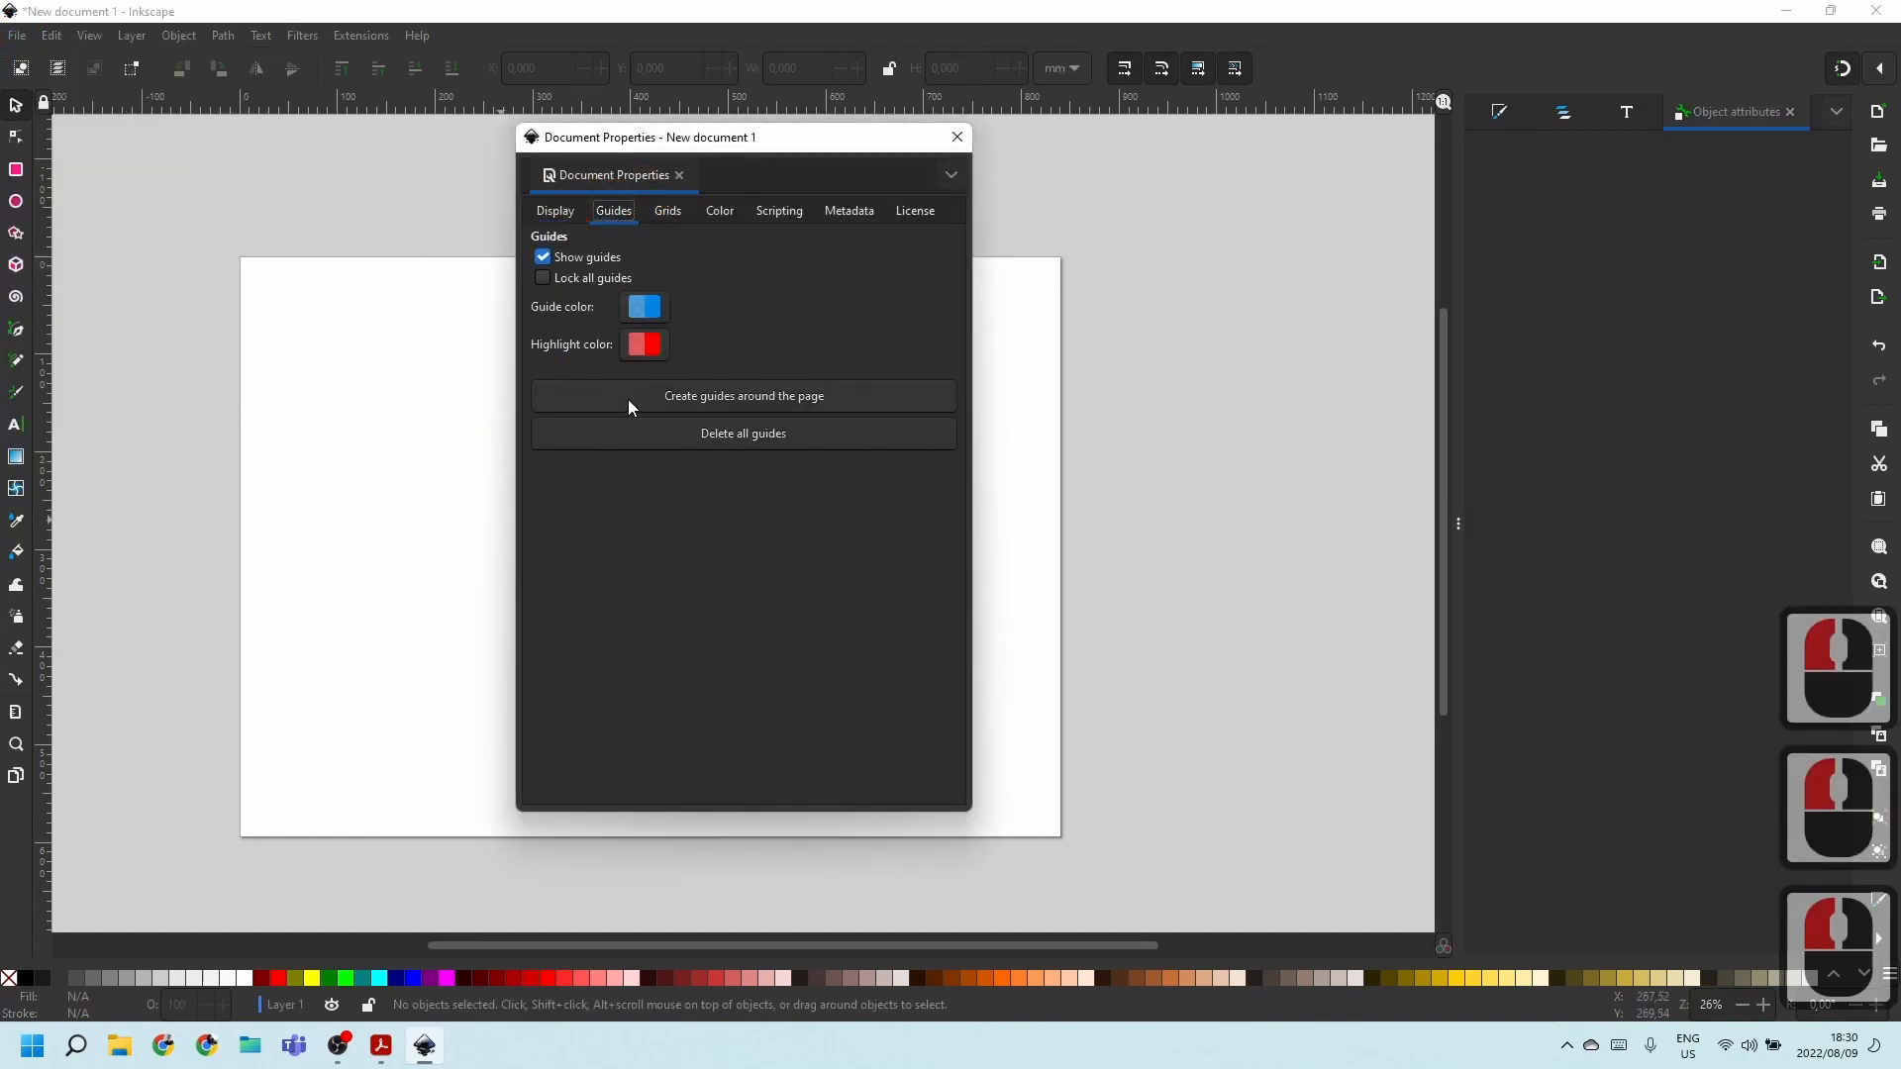
pyautogui.click(733, 402)
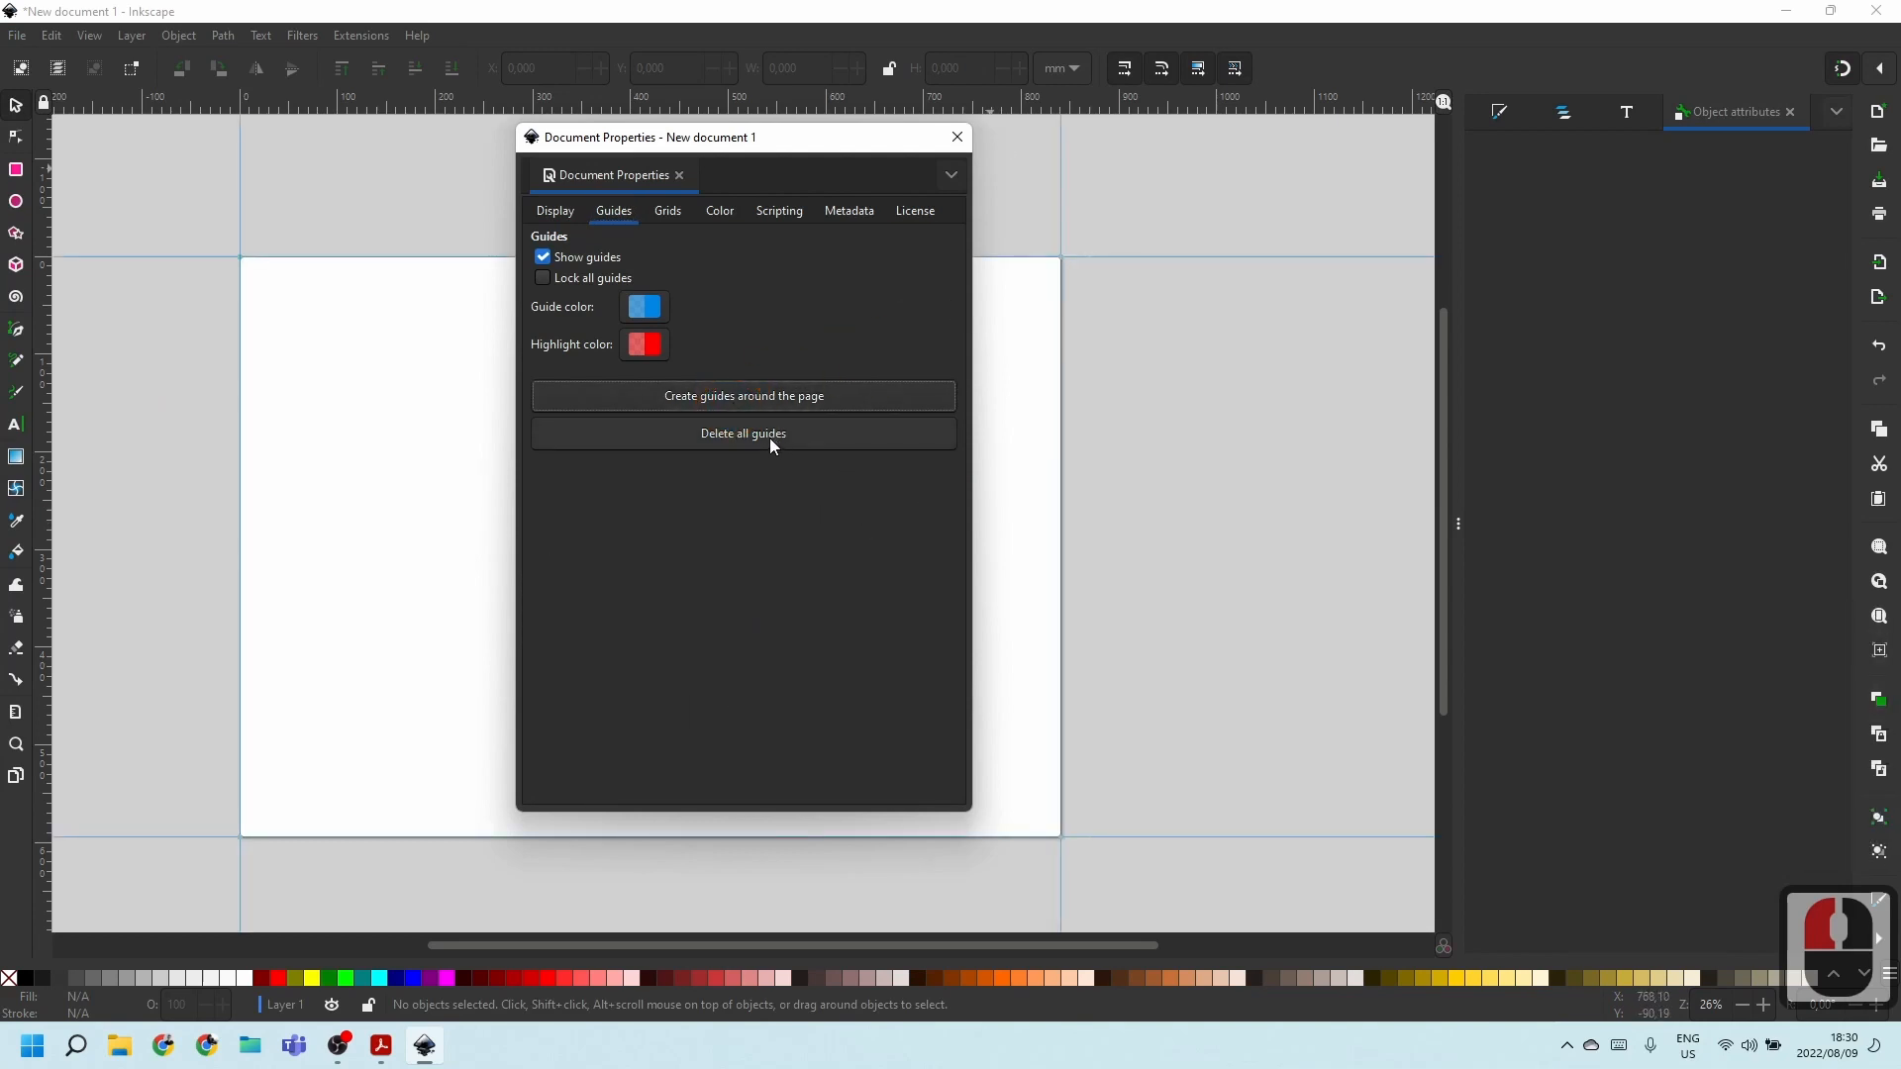
pyautogui.click(958, 140)
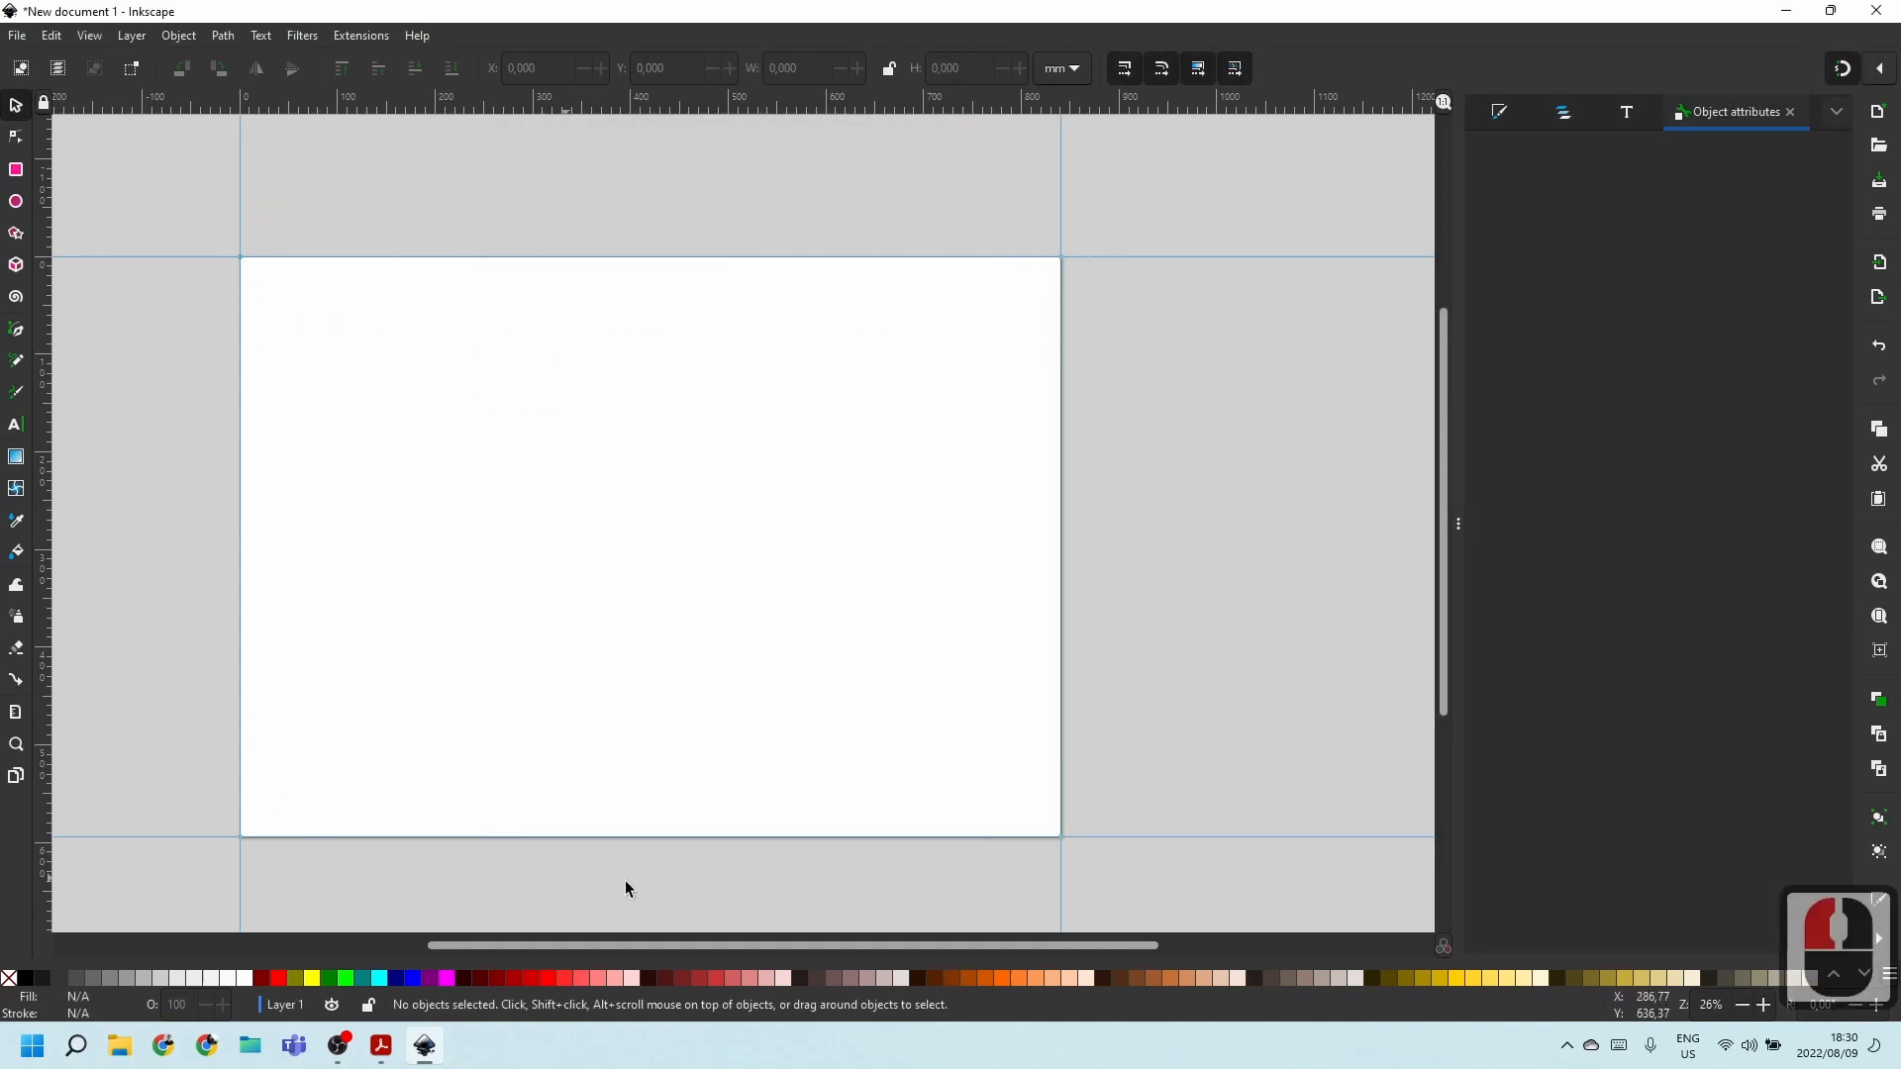
# Examine the guides along the page edges and at the upper corners of the page.
pyautogui.scroll(3, 1072, 254)
pyautogui.scroll(9, 1178, 254)
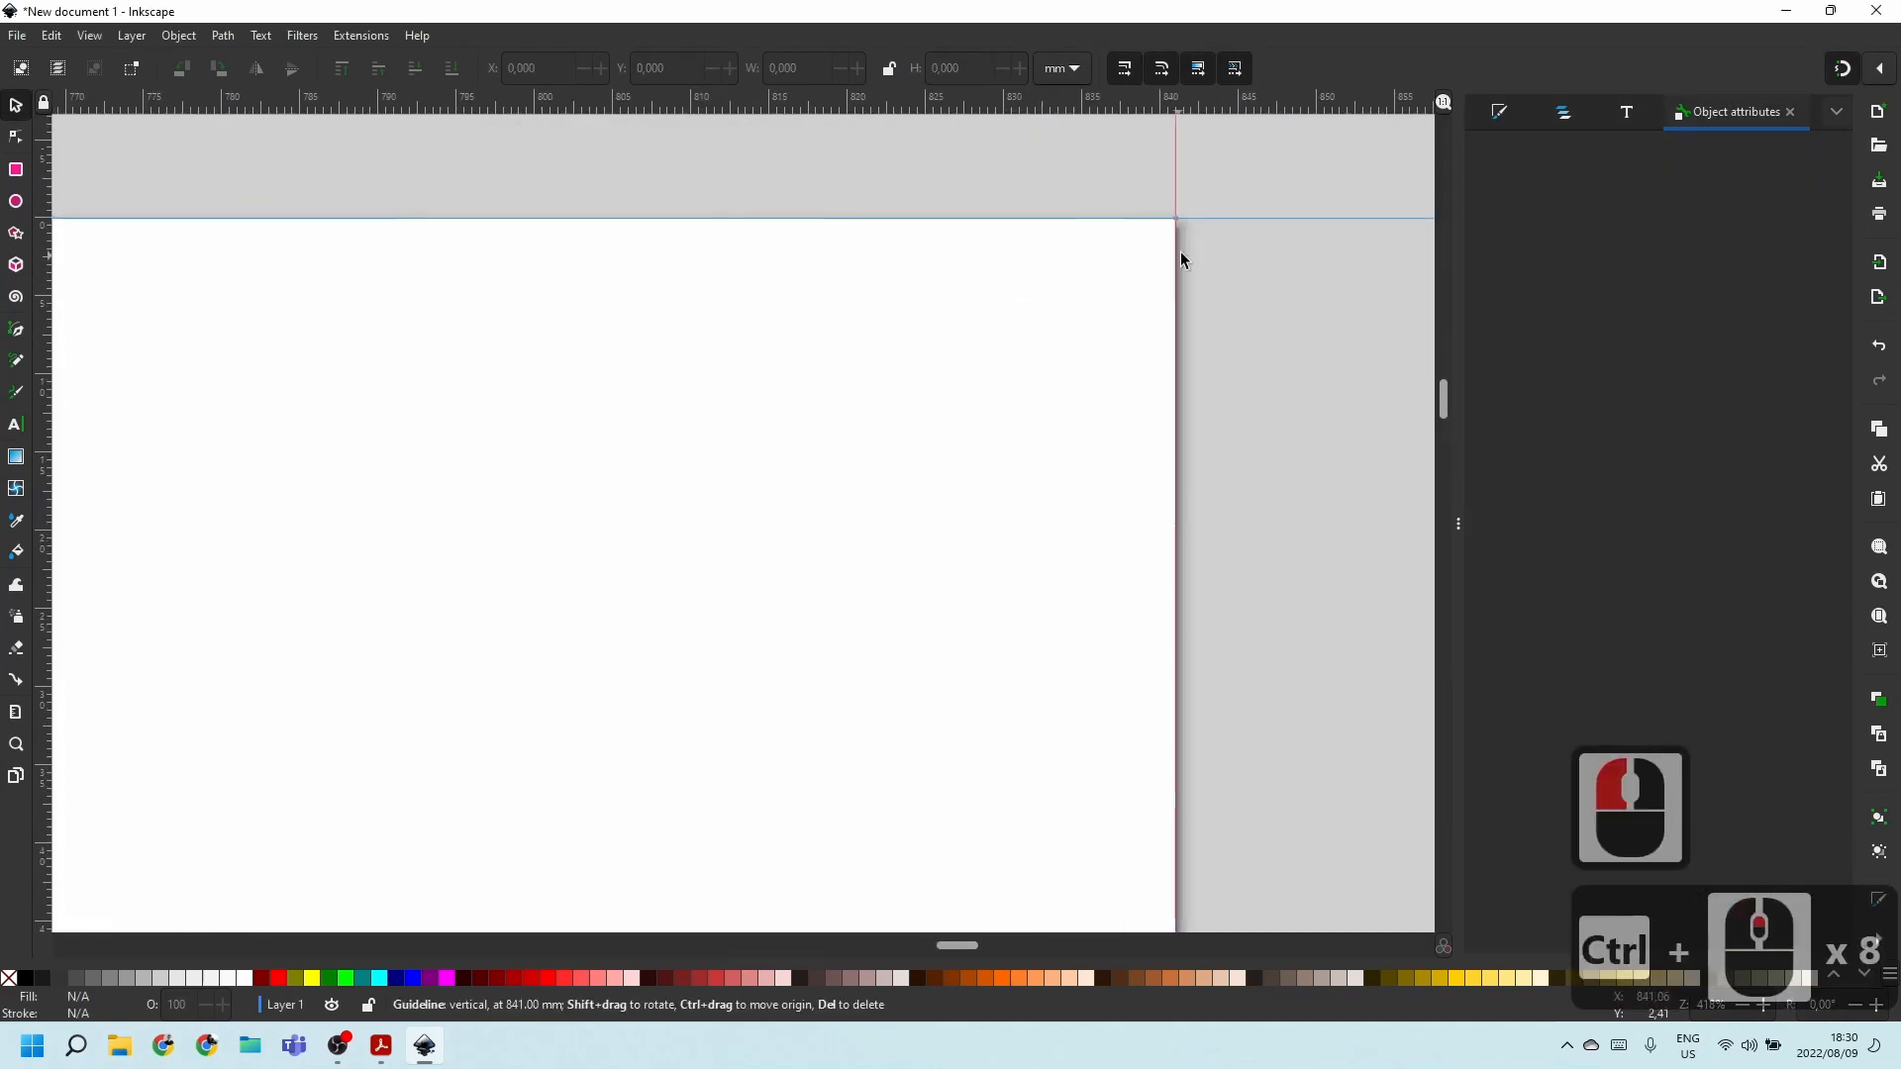
pyautogui.scroll(-13, 1310, 276)
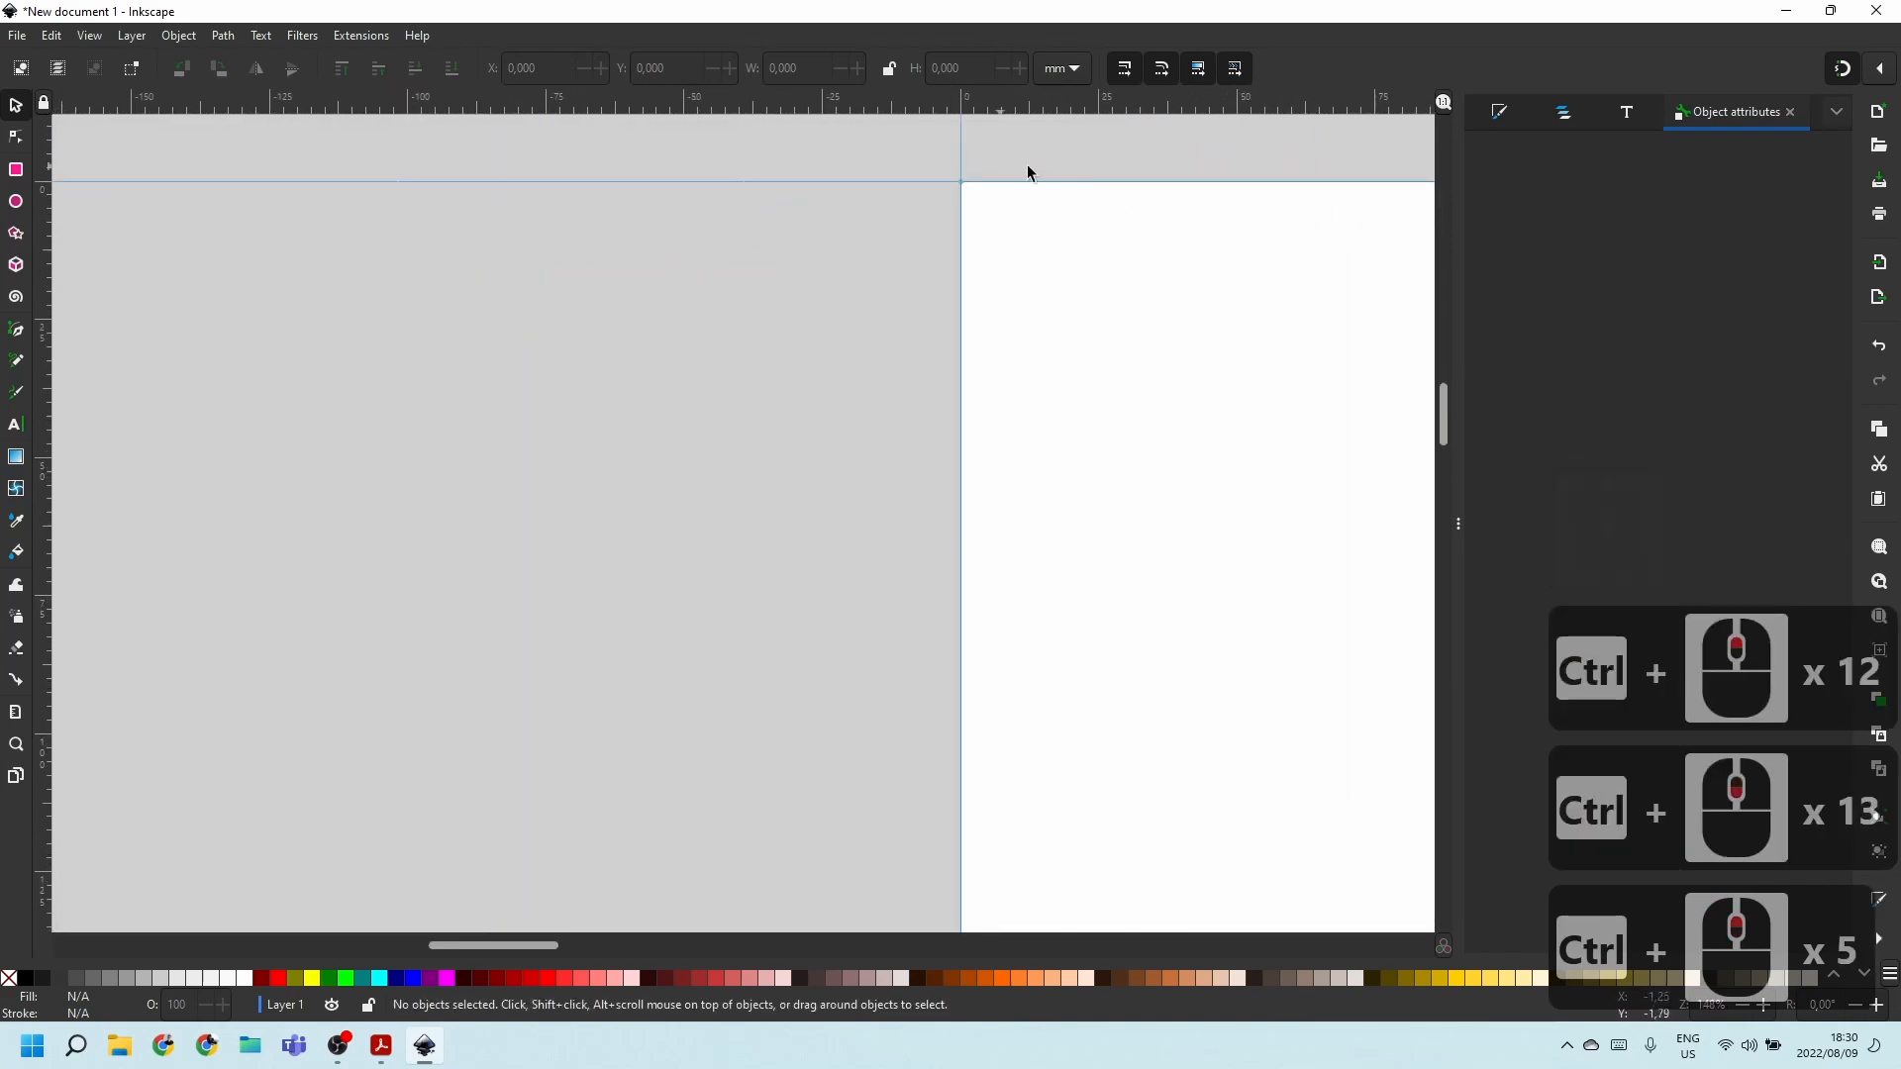
pyautogui.keyDown('ctrl'); pyautogui.scroll(-8, 1016, 394); pyautogui.keyUp('ctrl')
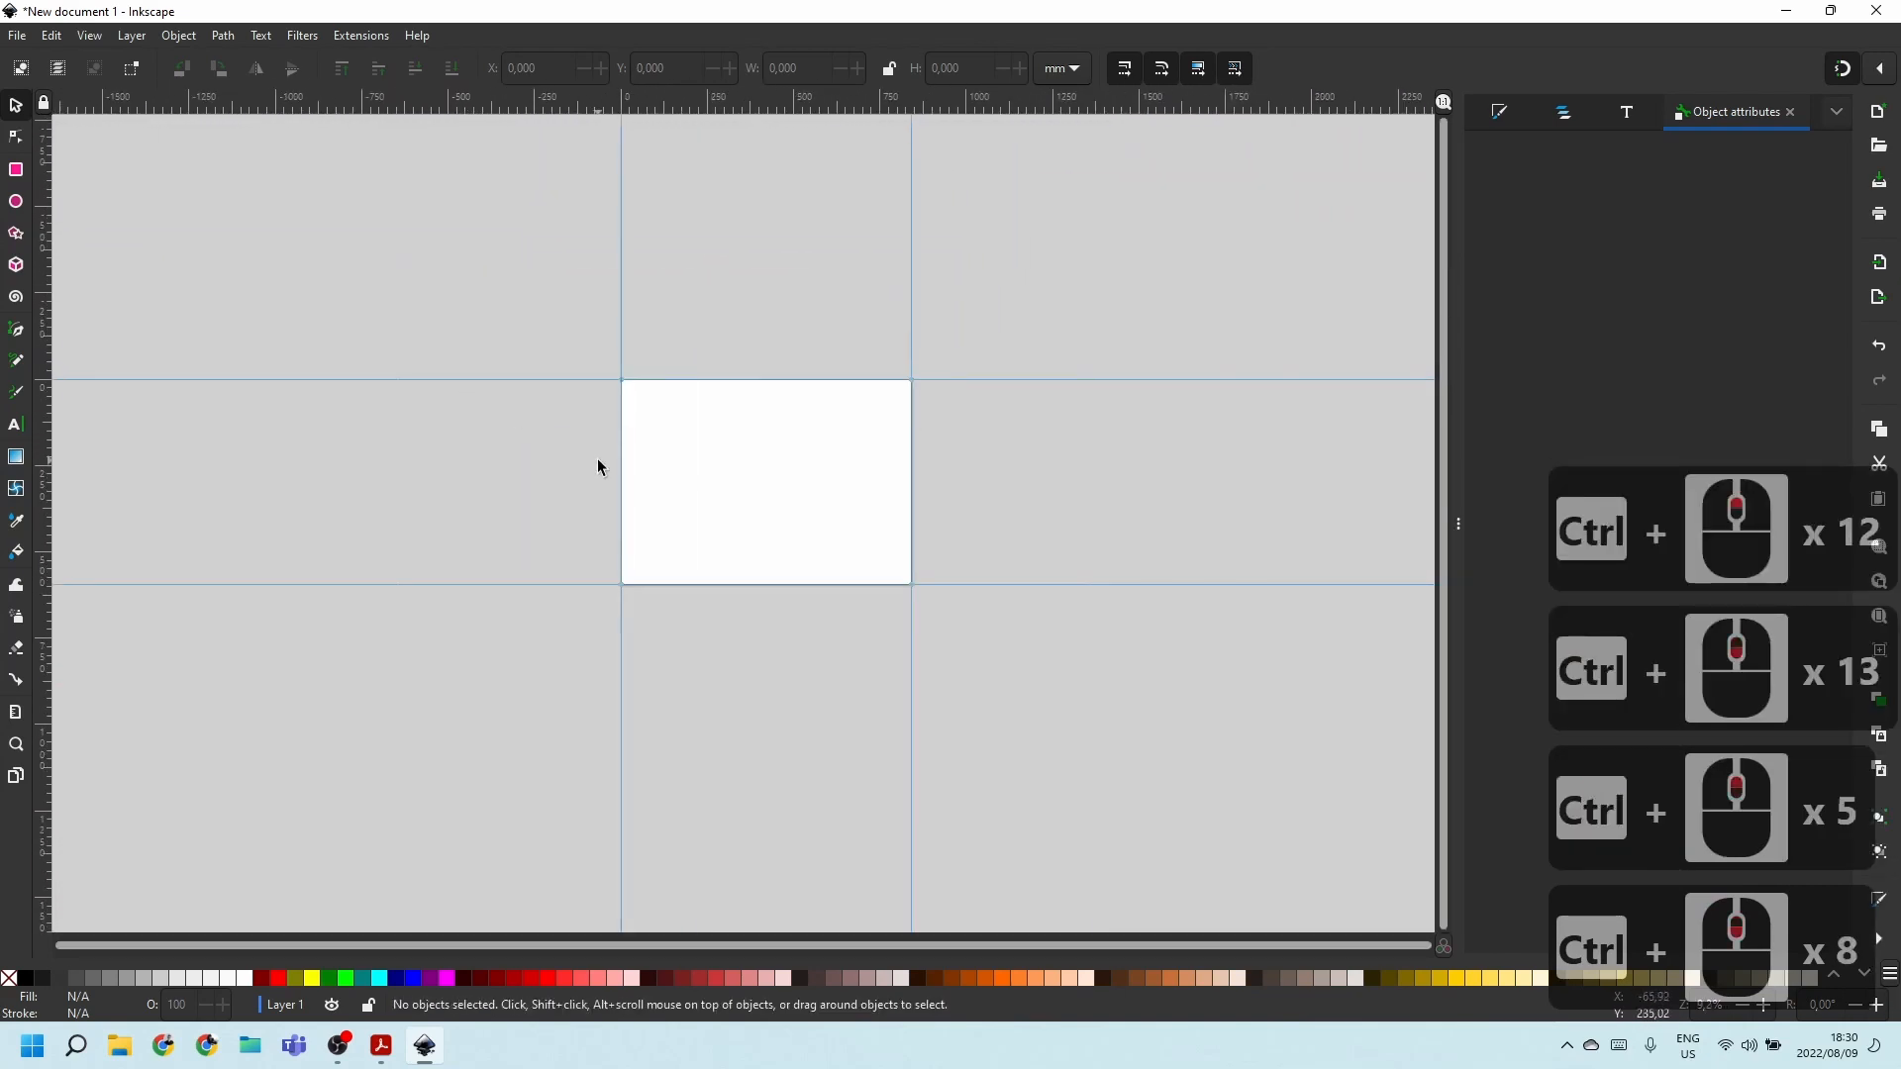
pyautogui.keyDown('ctrl'); pyautogui.scroll(3, 555, 450); pyautogui.keyUp('ctrl')
pyautogui.keyDown('ctrl'); pyautogui.scroll(2, 543, 438); pyautogui.keyUp('ctrl')
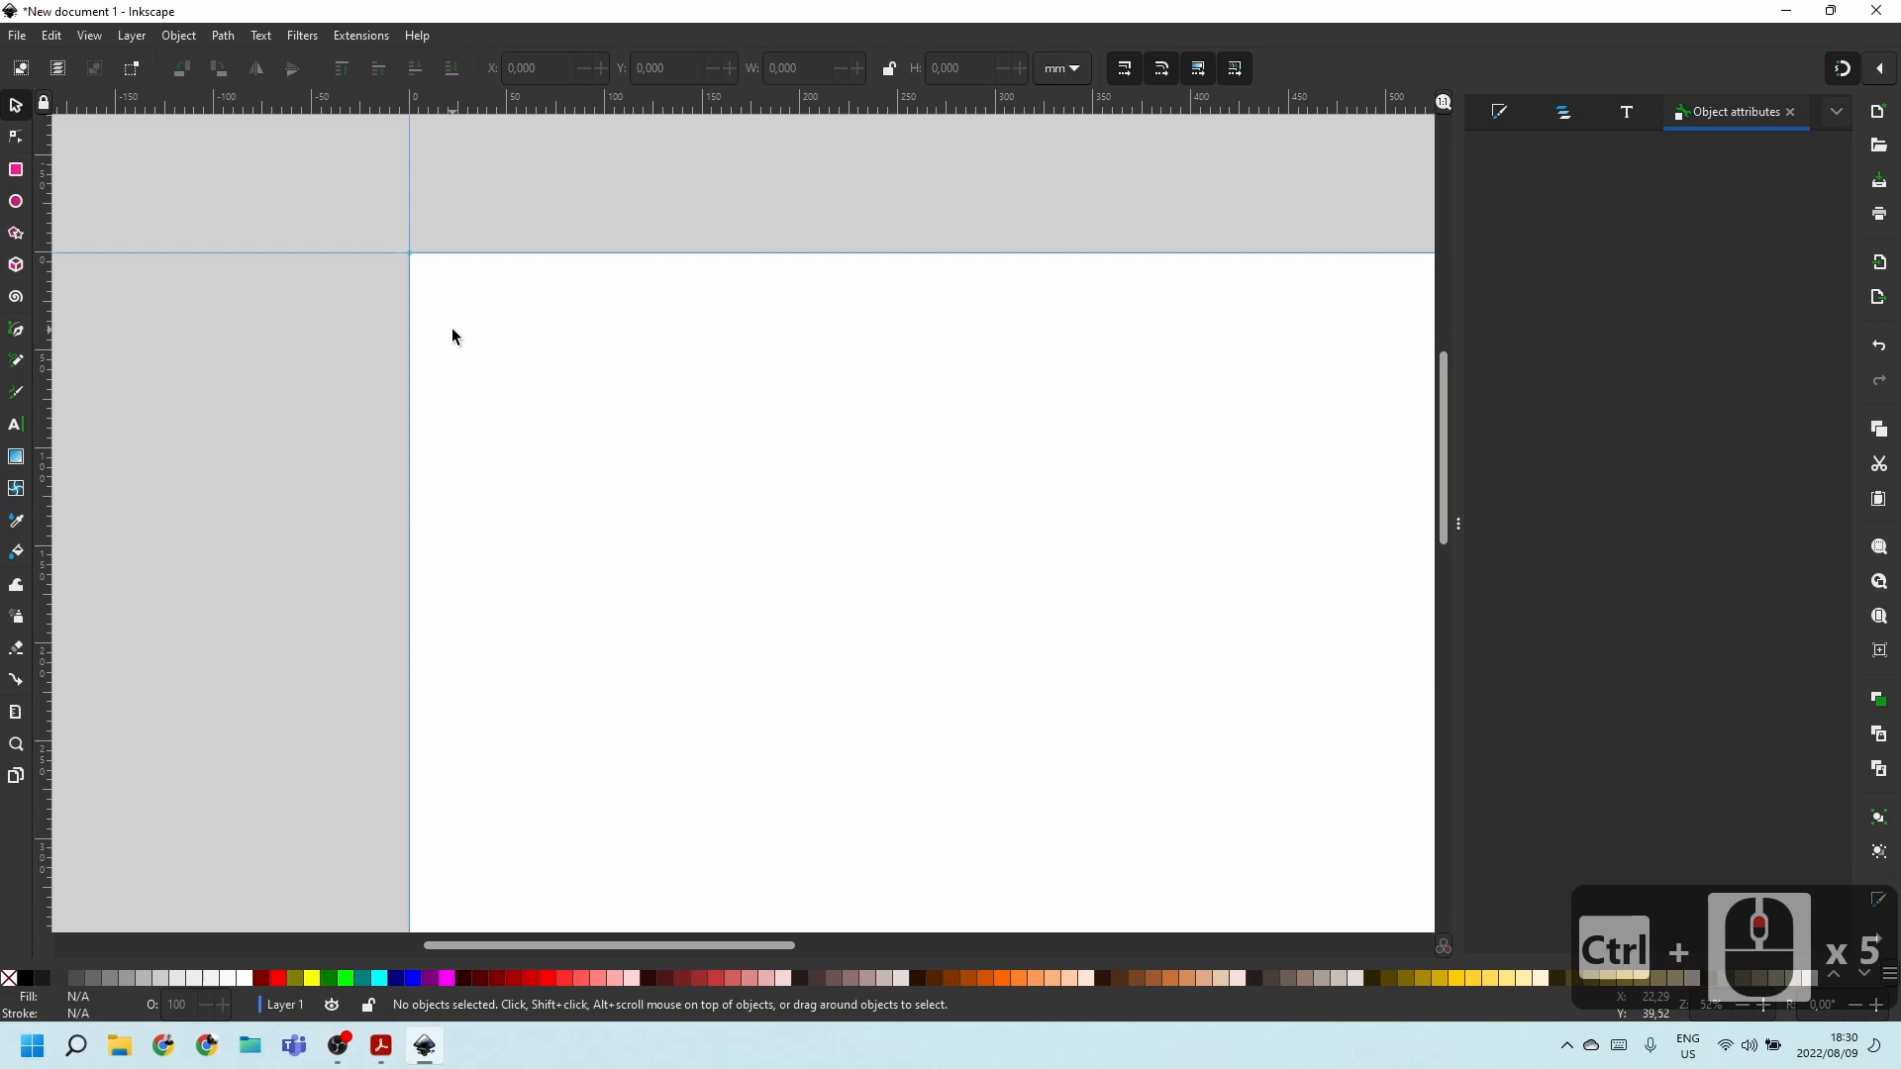
pyautogui.scroll(5, 360, 340)
pyautogui.scroll(-2, 433, 318)
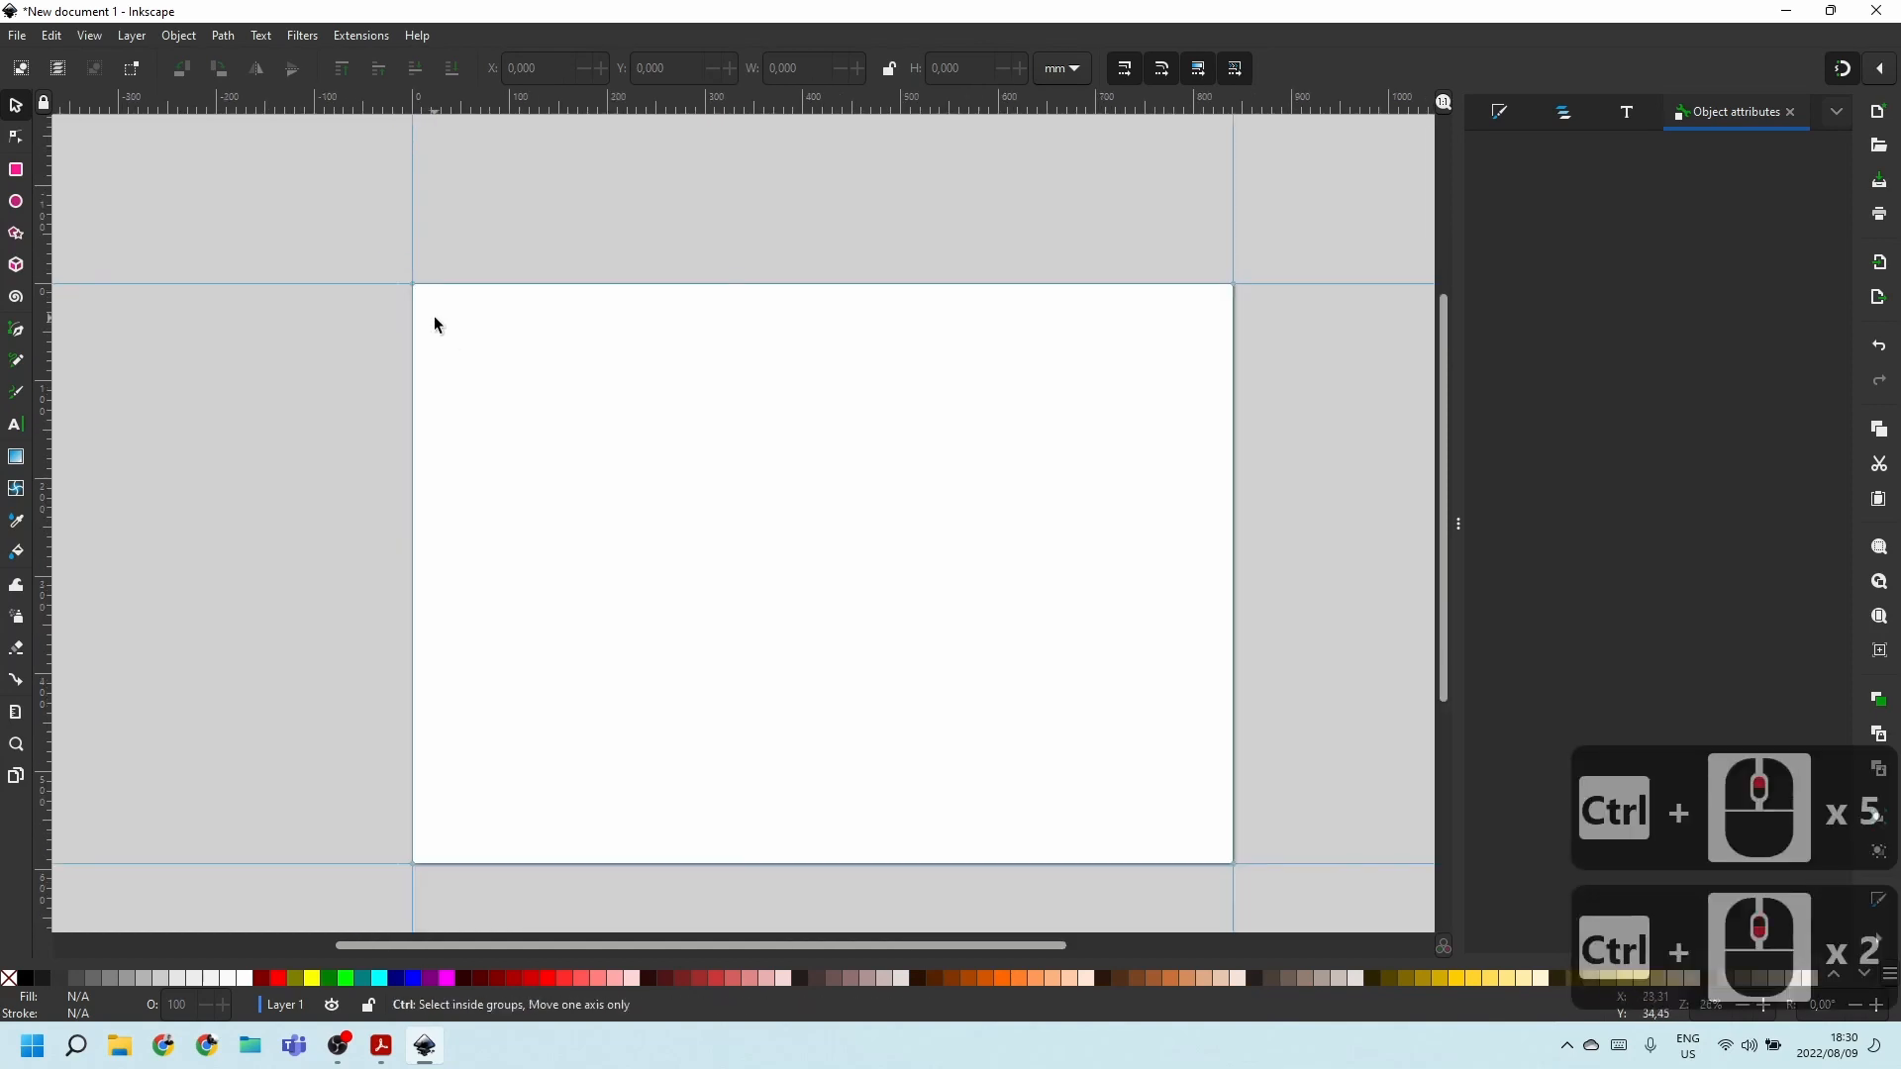
pyautogui.scroll(7, 395, 284)
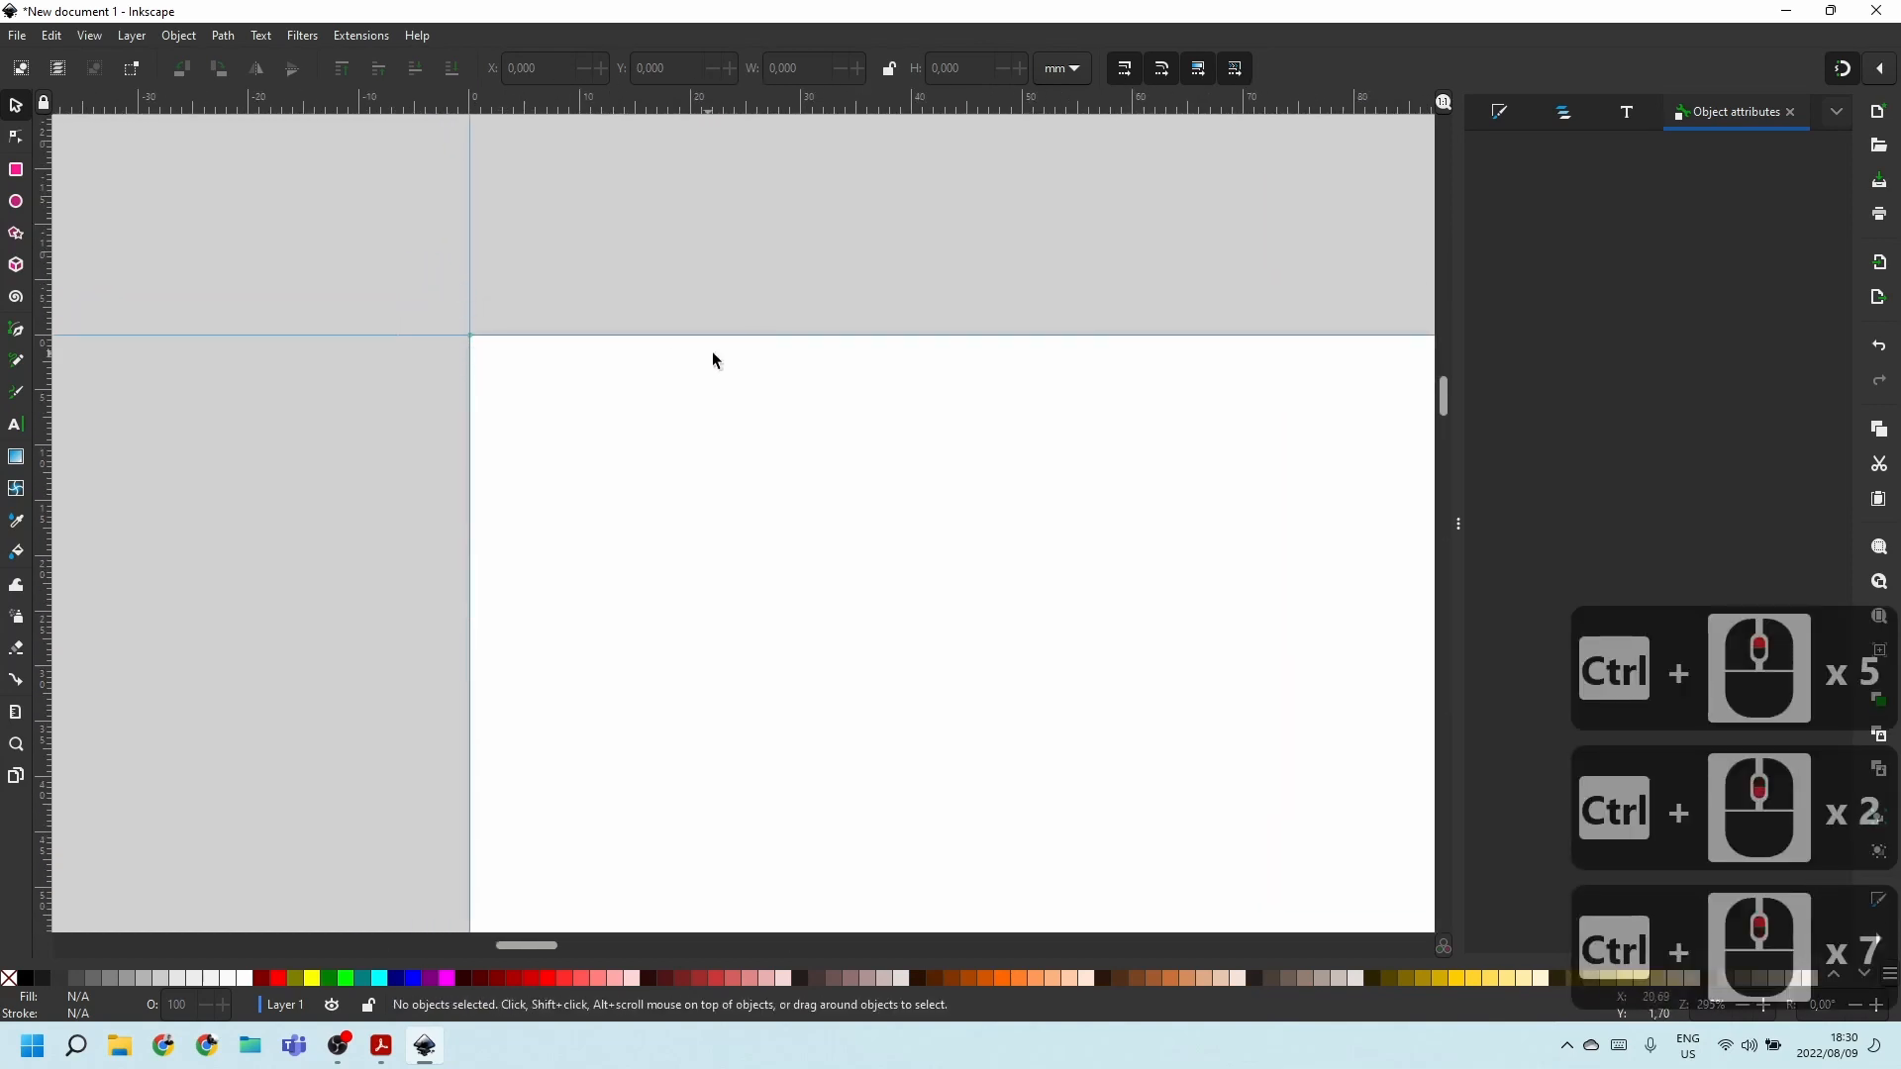
pyautogui.scroll(-10, 473, 354)
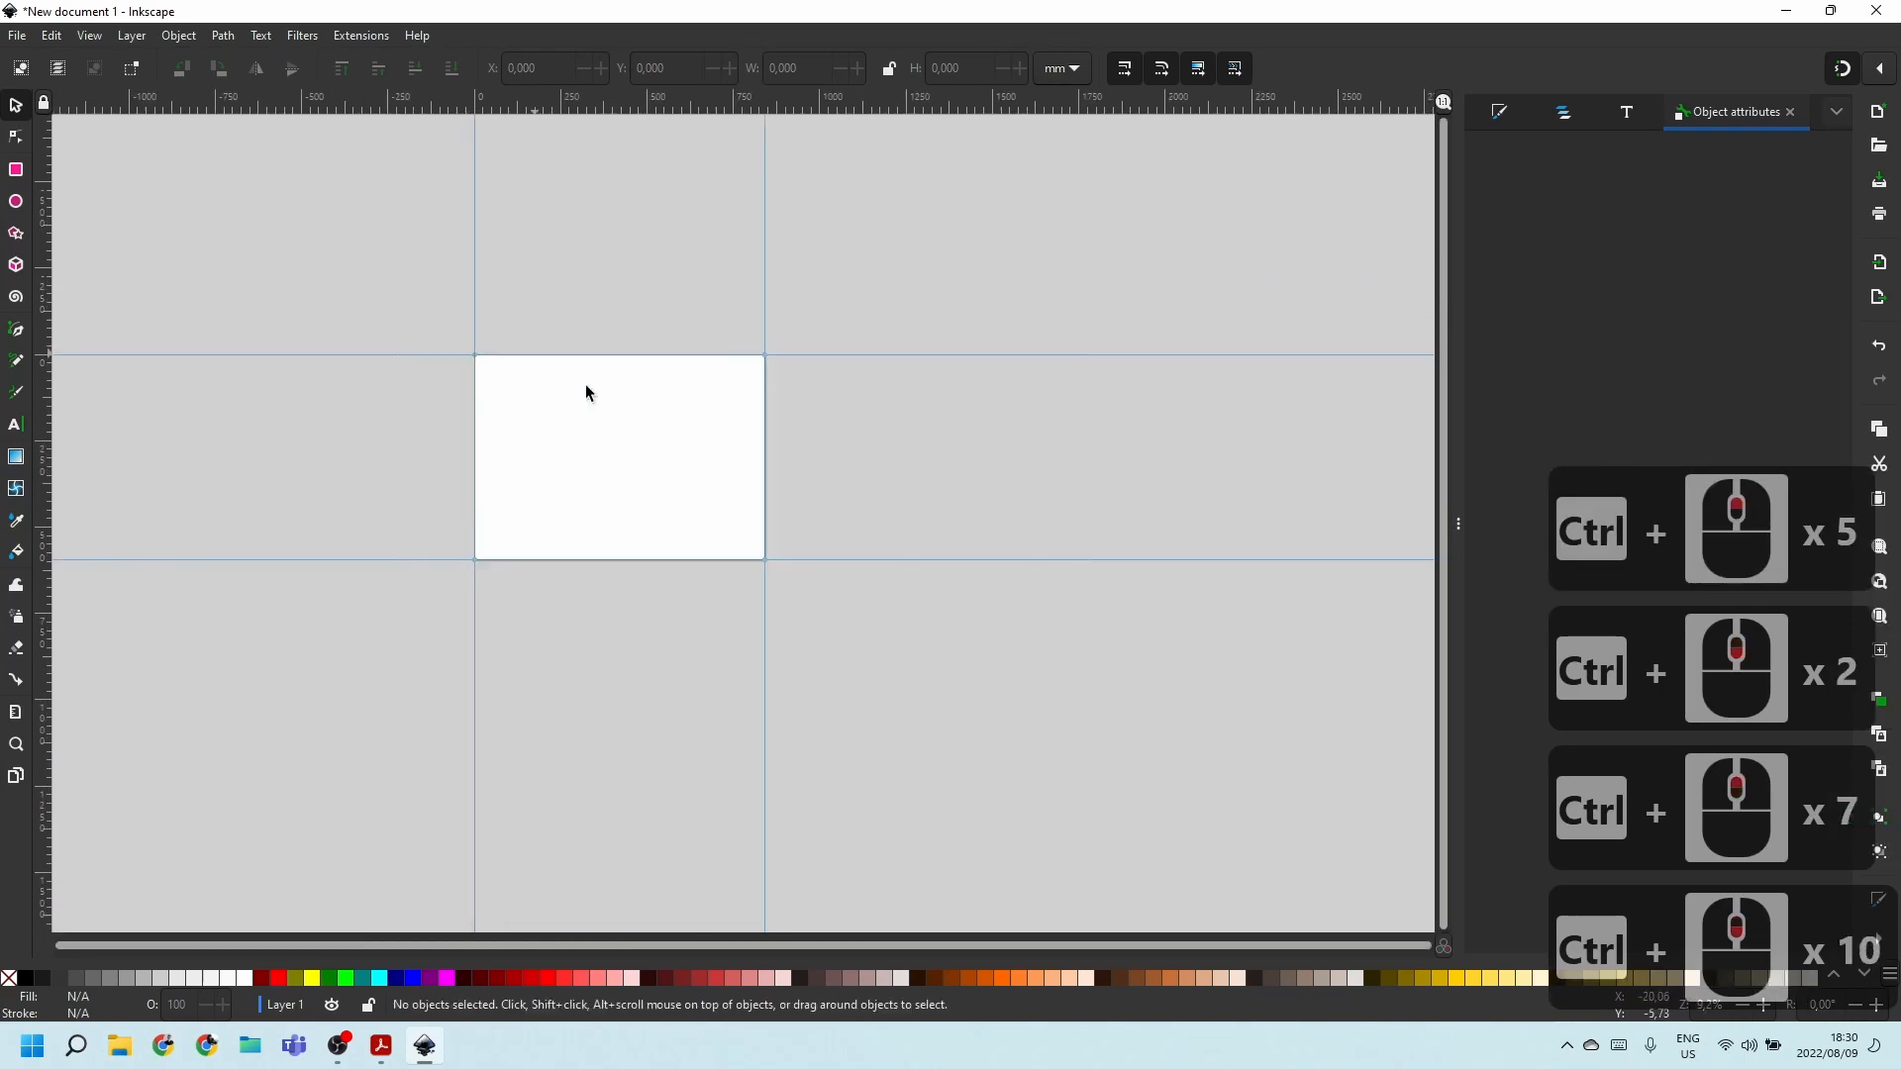
pyautogui.scroll(3, 544, 527)
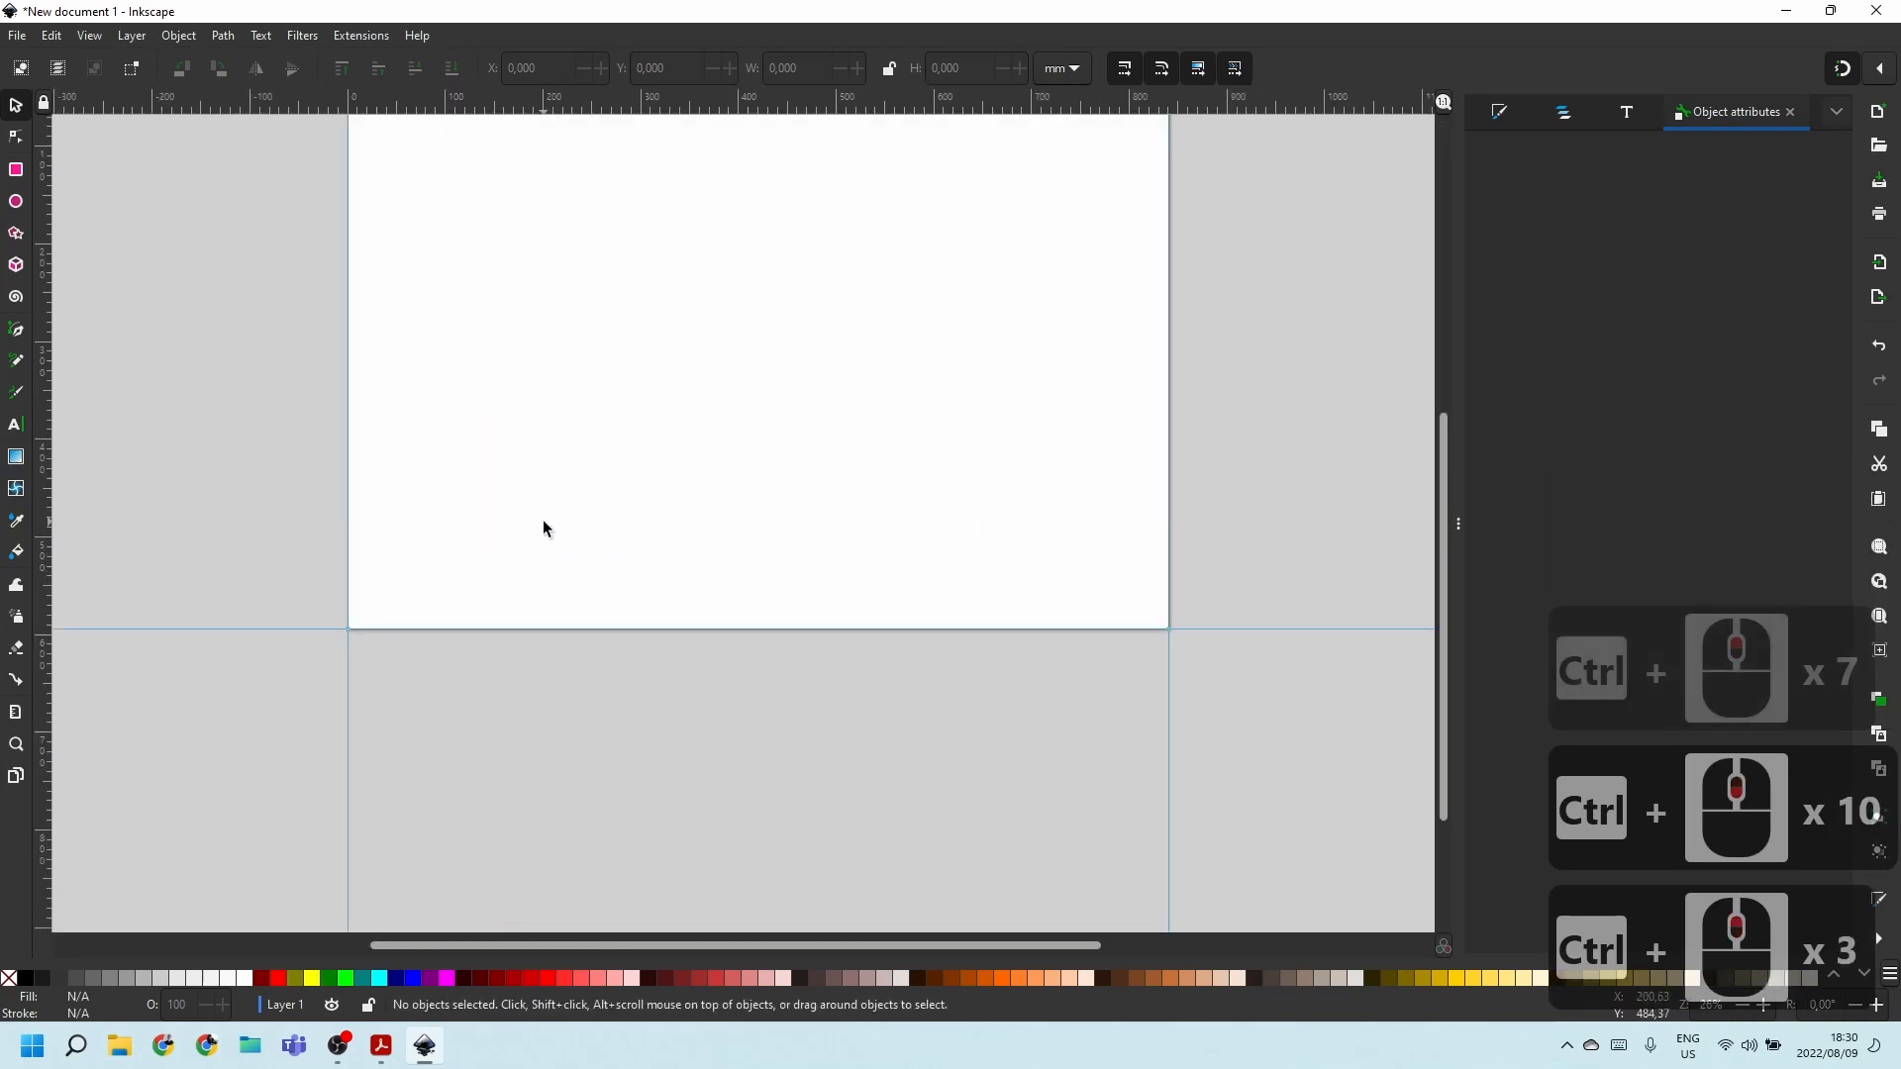
pyautogui.scroll(5, 687, 509)
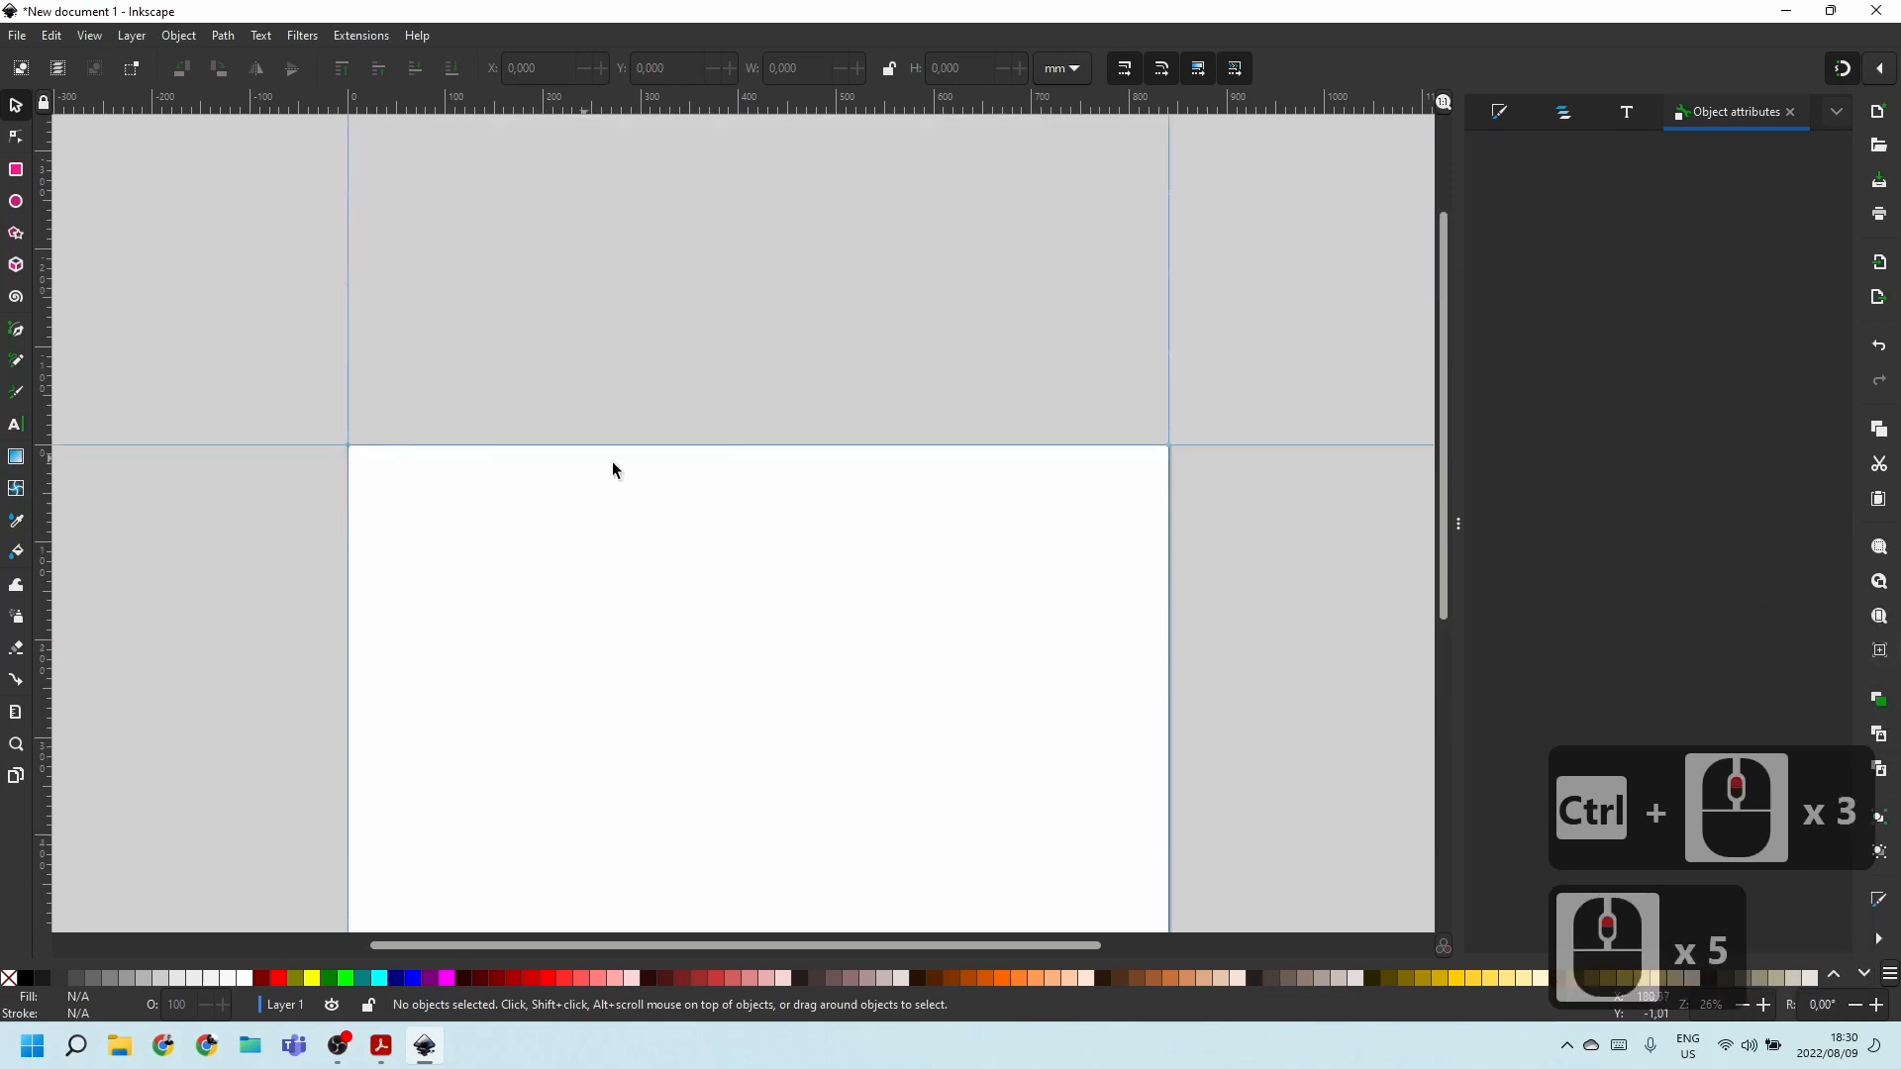
pyautogui.scroll(-2, 597, 411)
pyautogui.scroll(1, 595, 404)
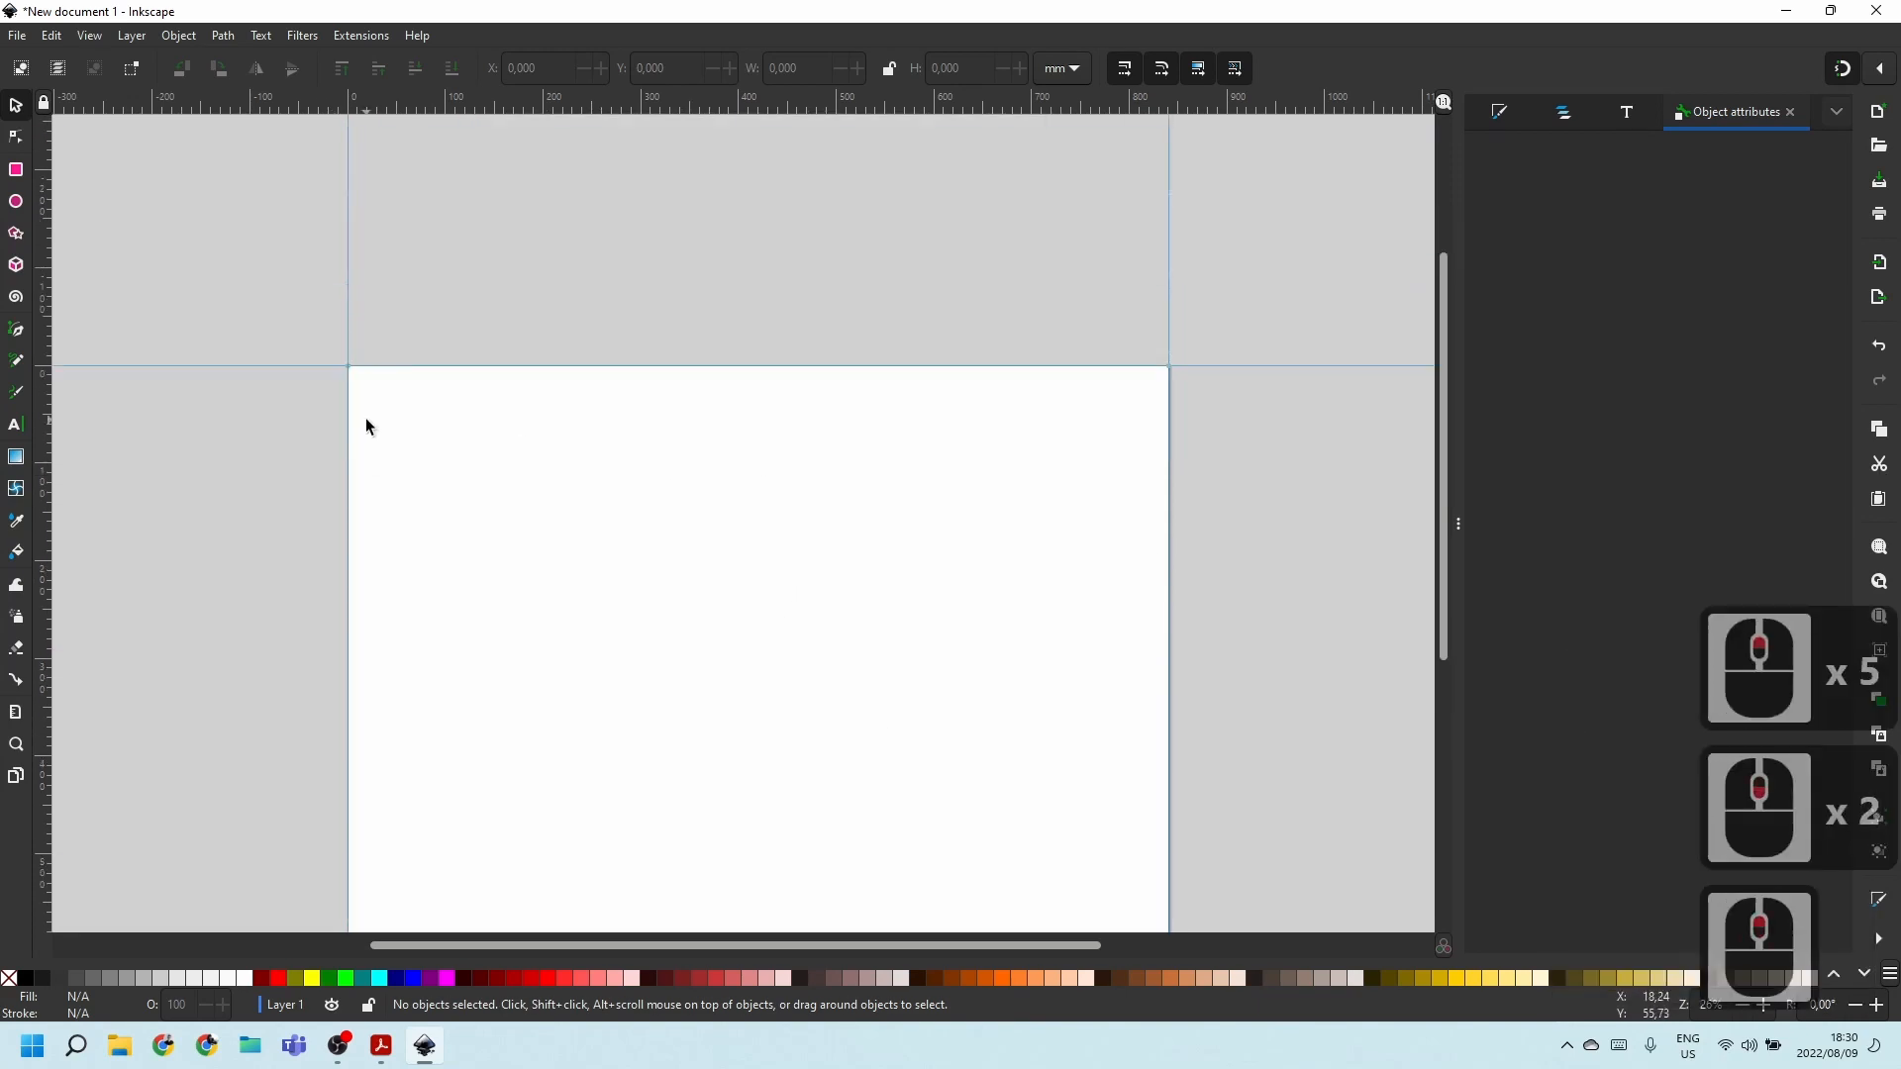
# Move the vertical guide on the page's left edge to X = 5 mm.
pyautogui.doubleClick(347, 325)
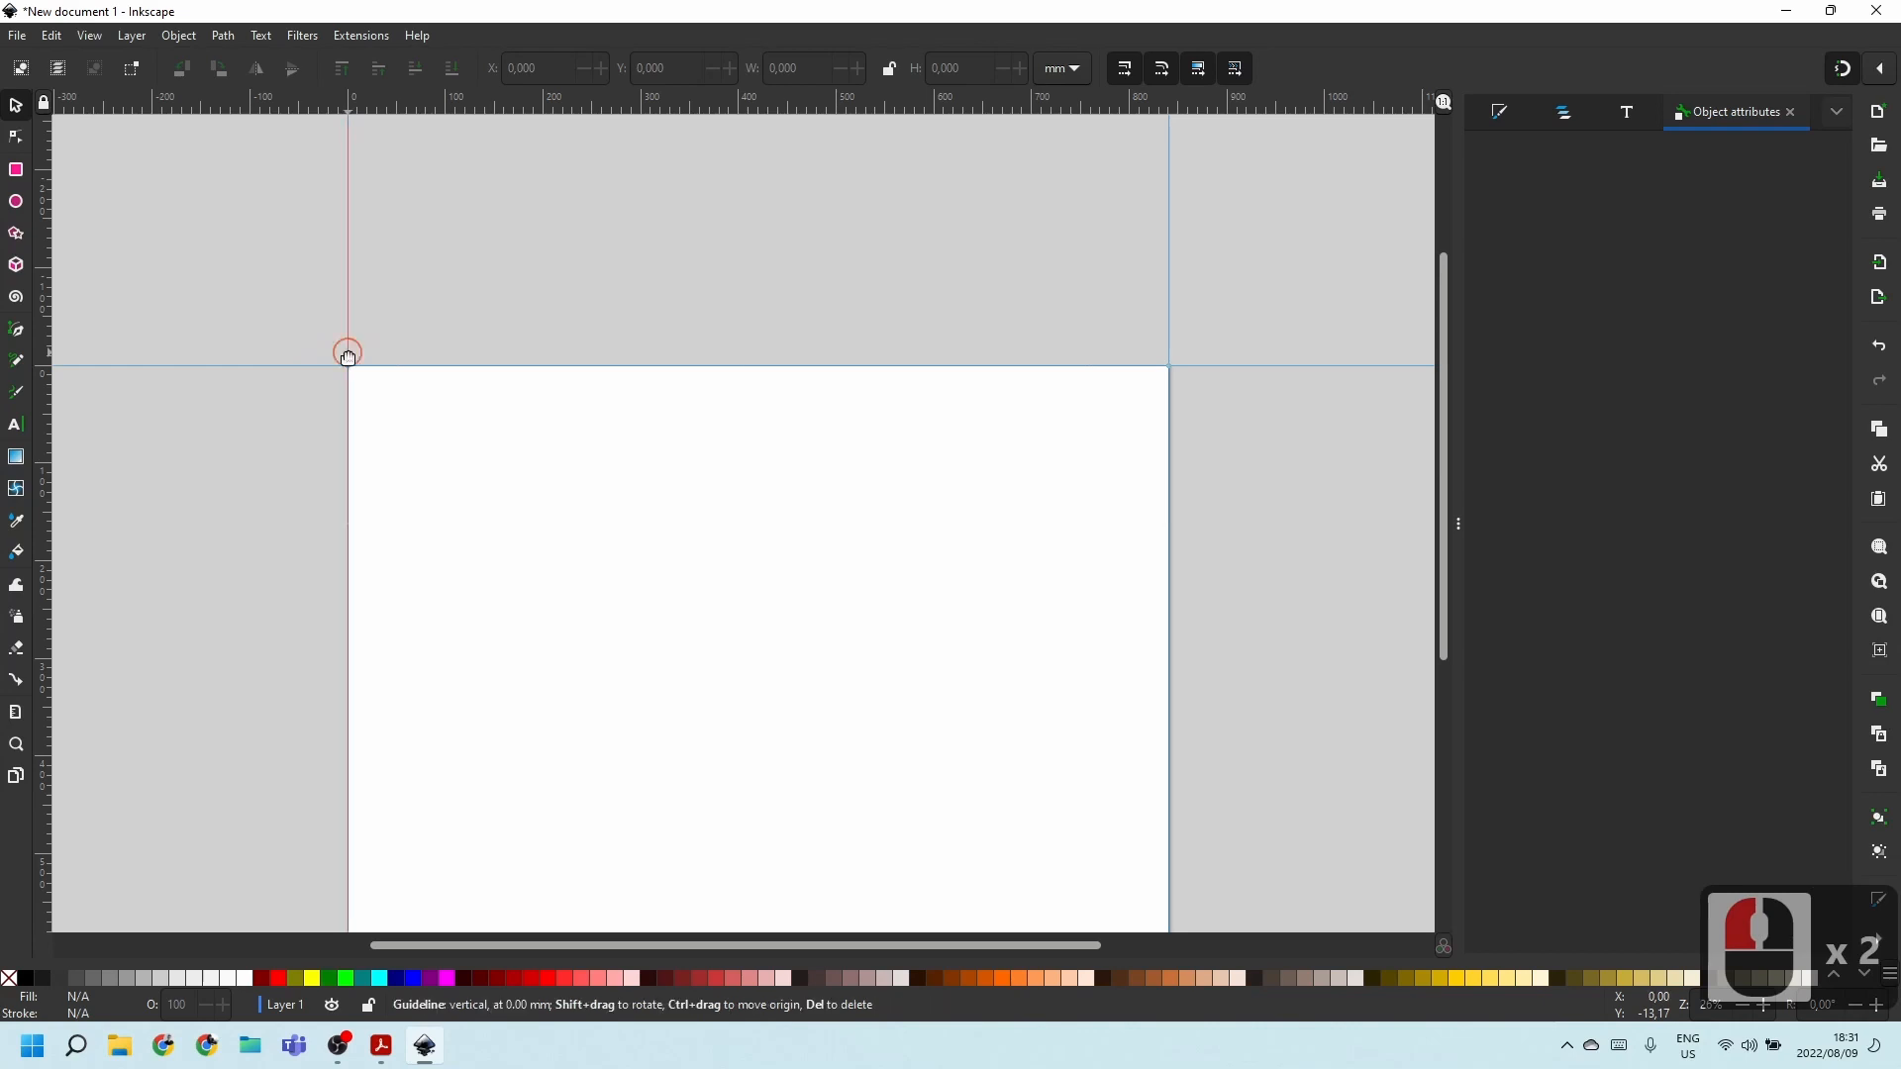
pyautogui.doubleClick(348, 353)
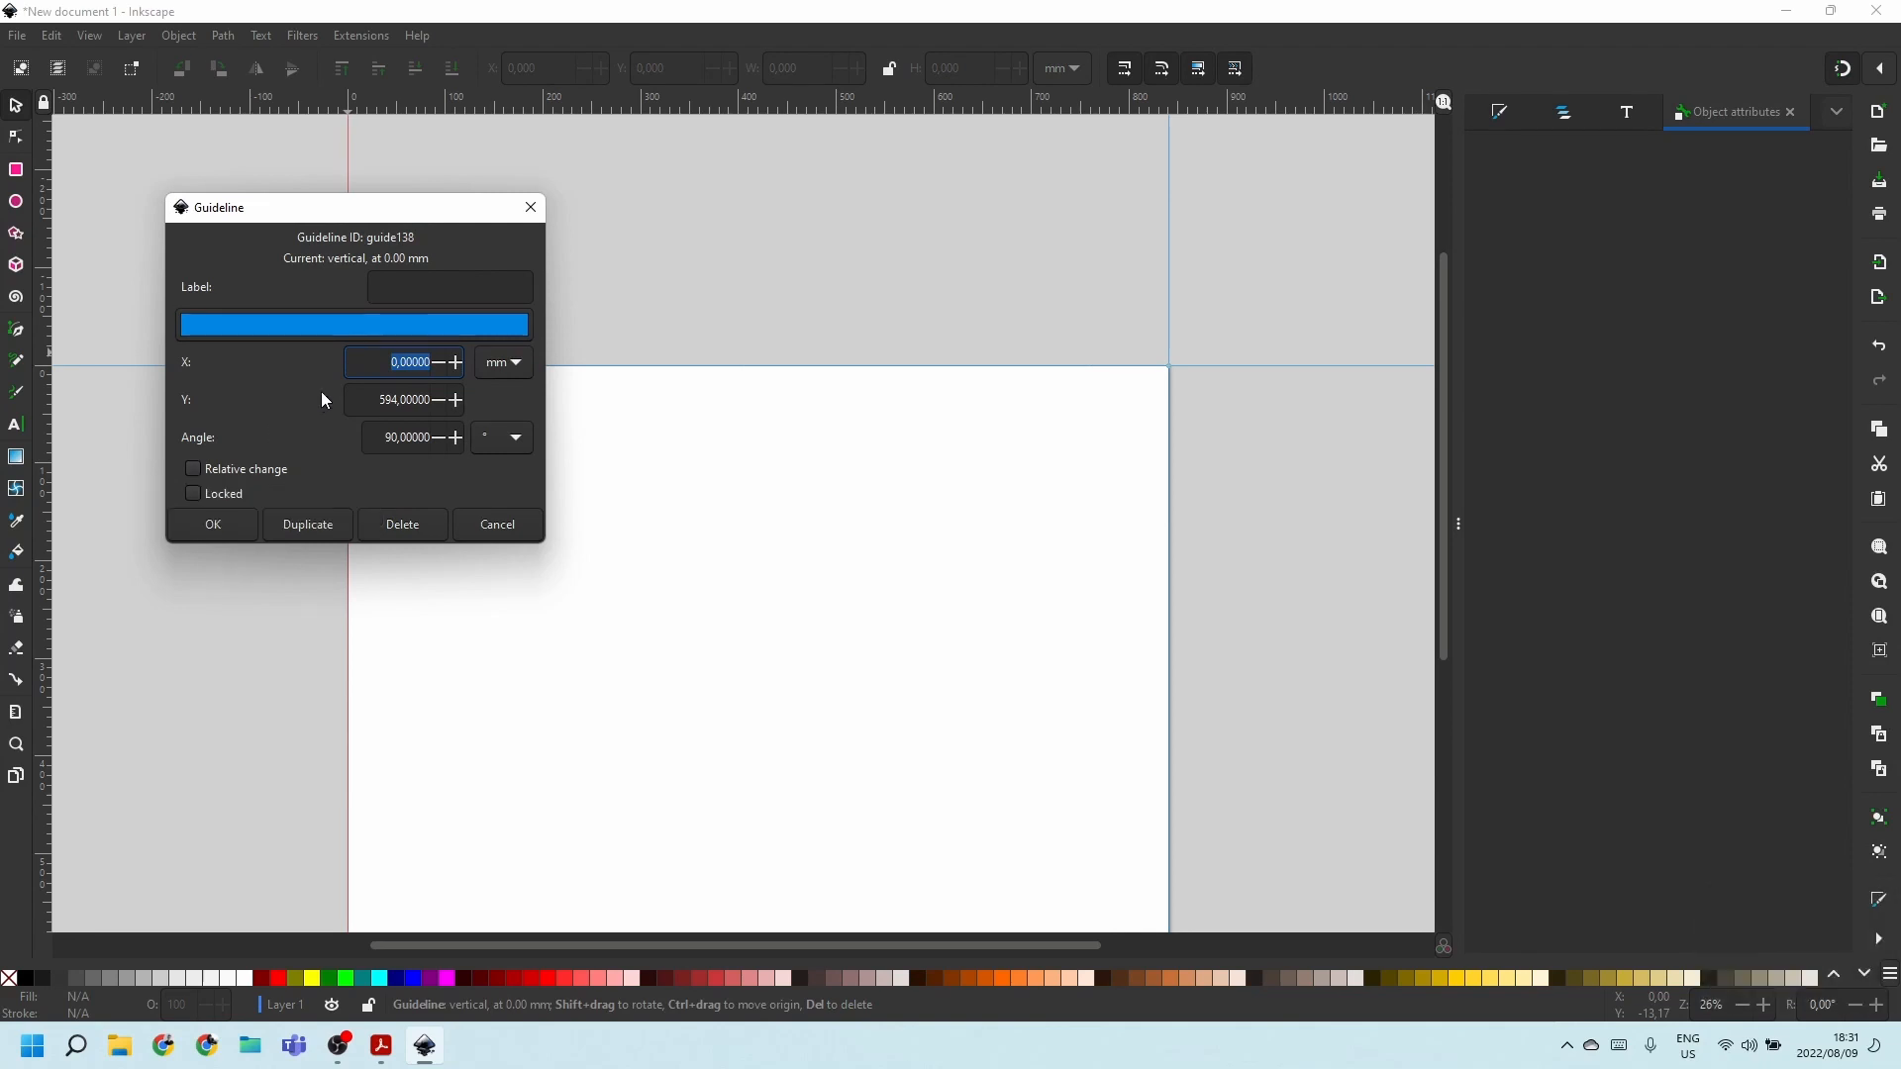
pyautogui.write('5')
pyautogui.press('Return')
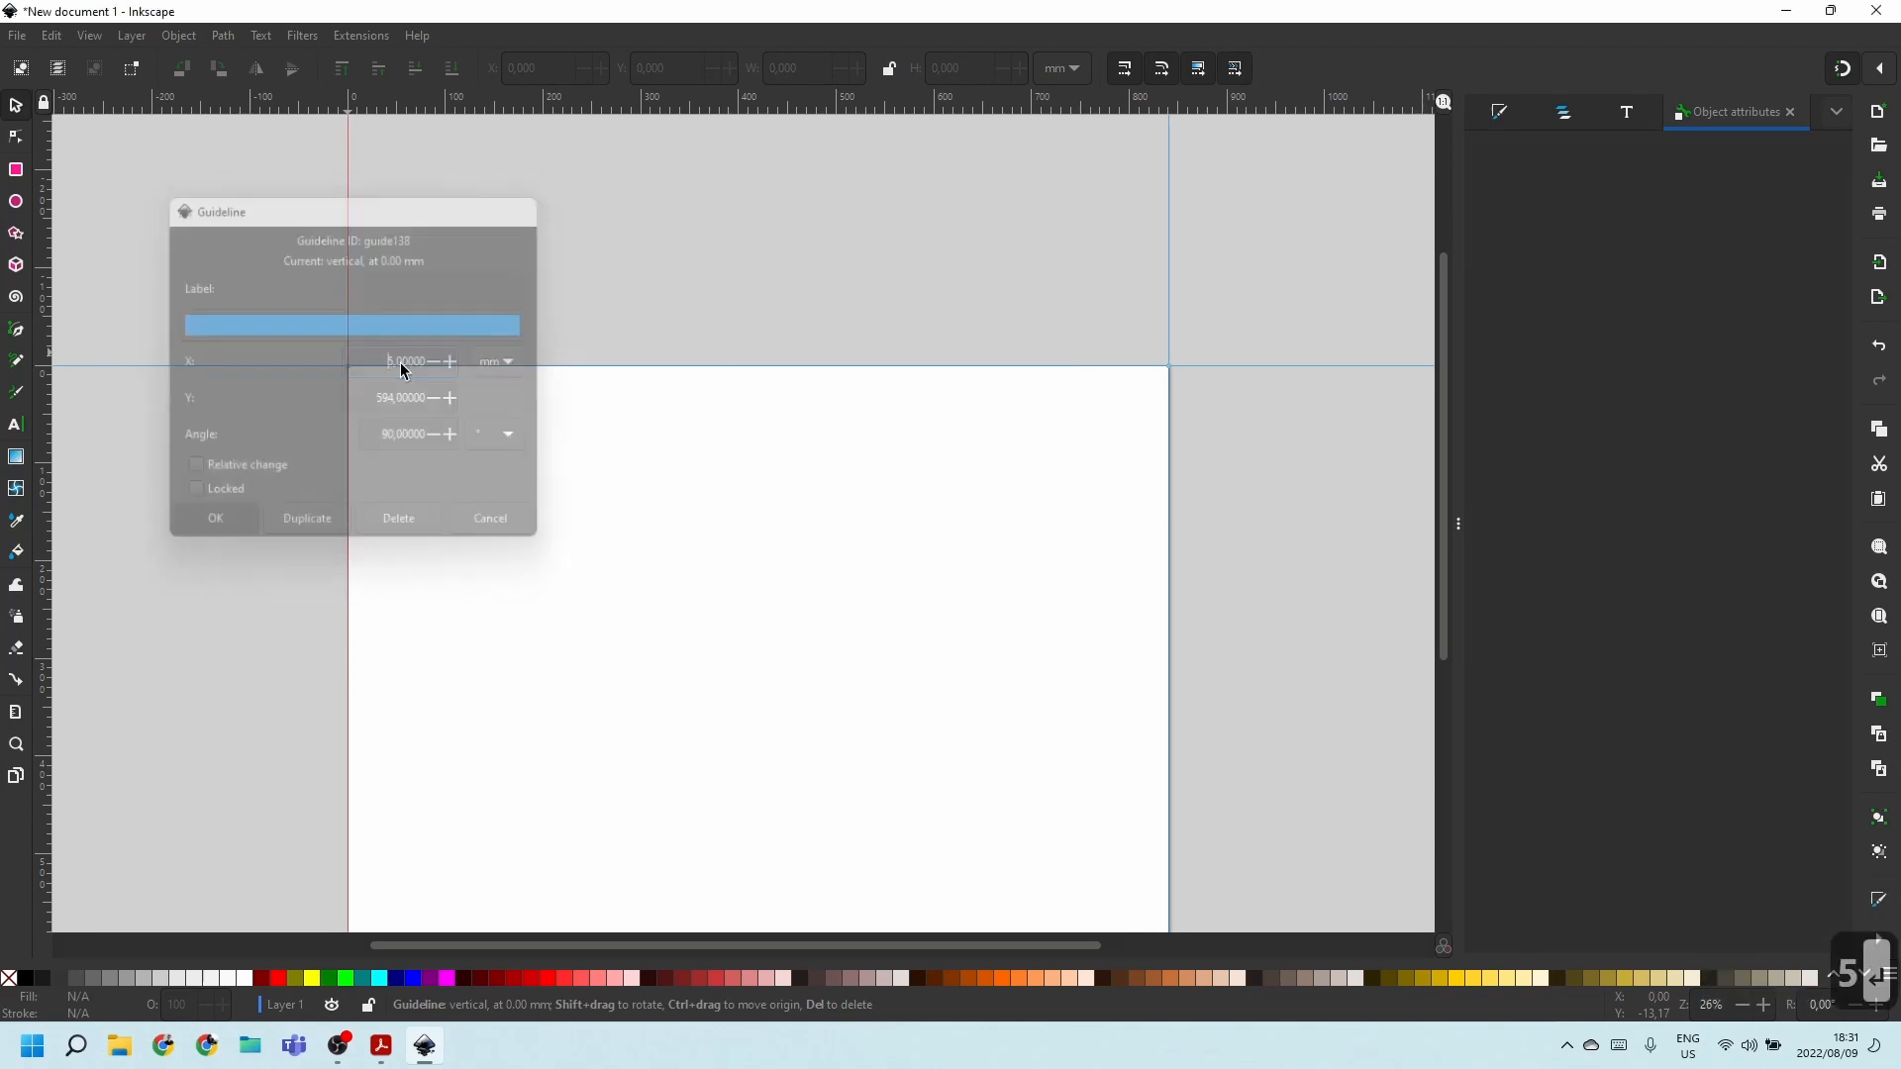
# Move the vertical guide on the page's right edge 5 mm inward by setting its X to 841-5 mm.
pyautogui.doubleClick(1169, 331)
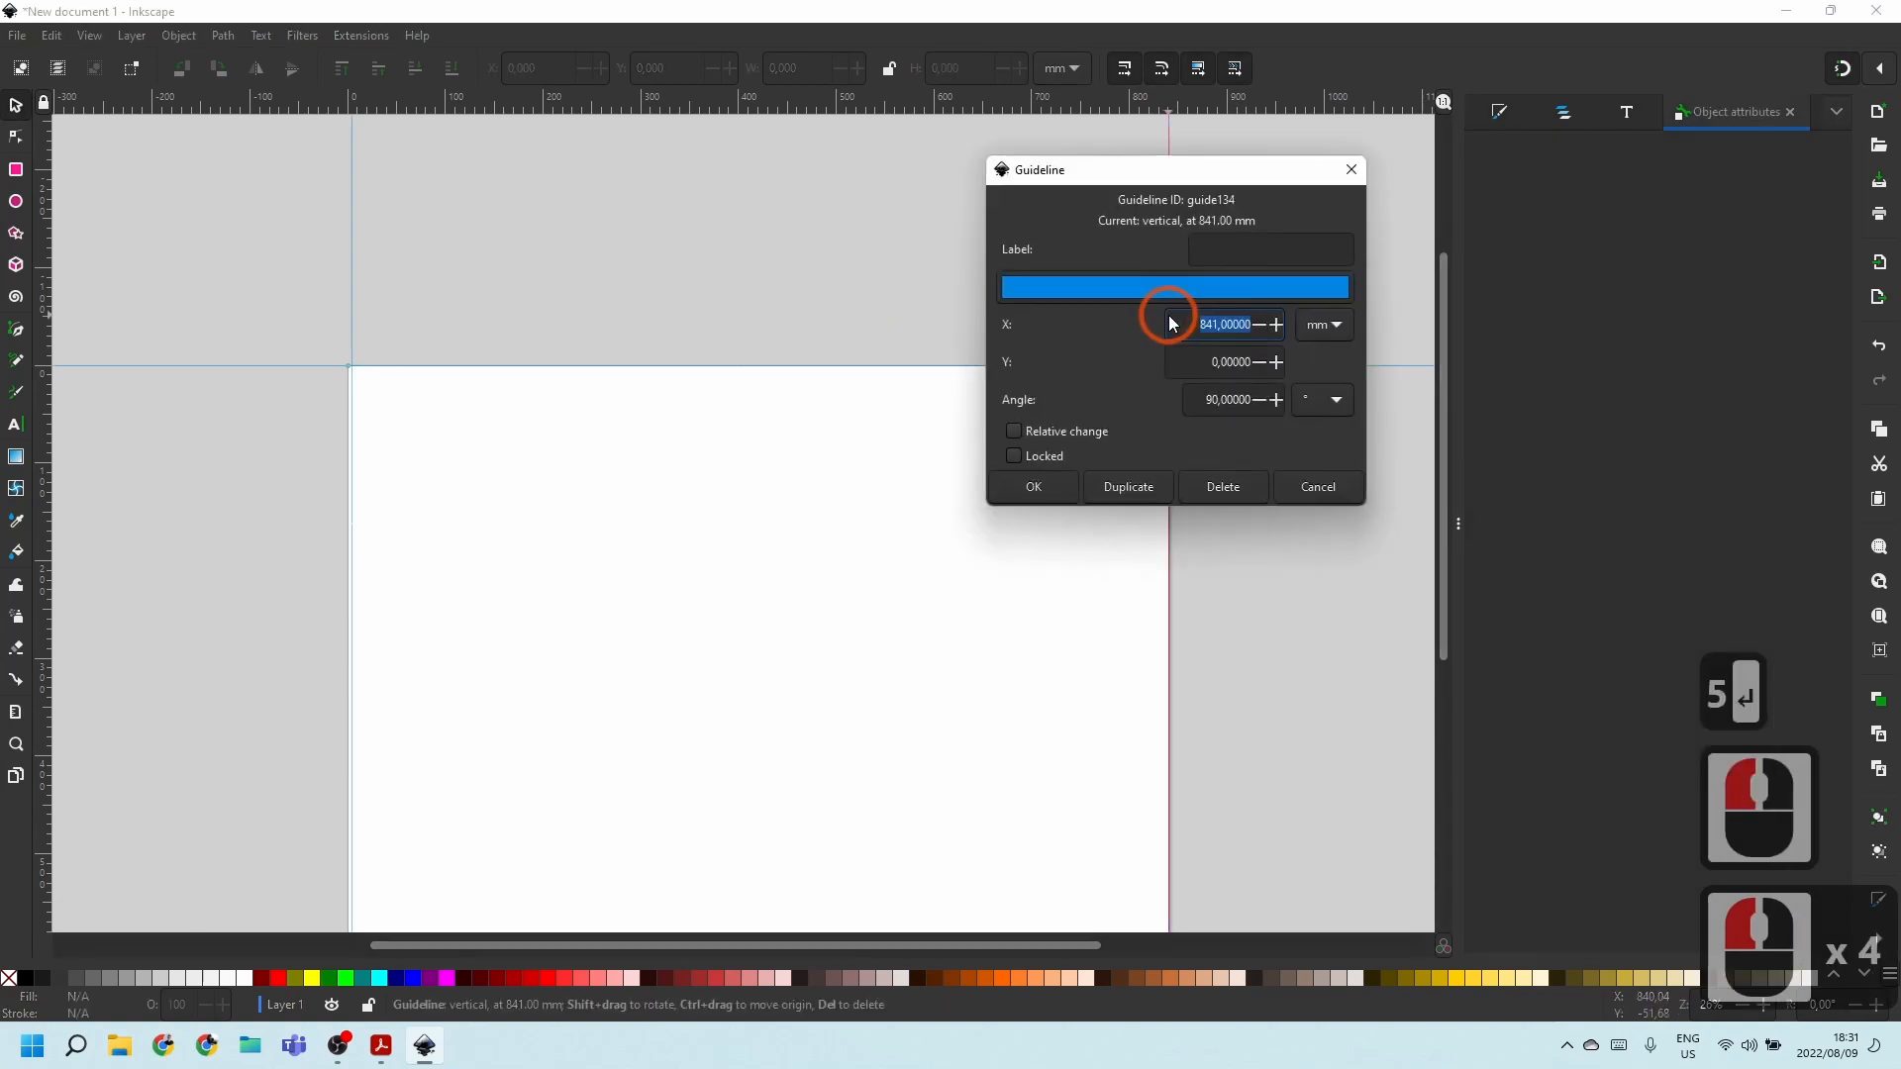
pyautogui.press('Right')
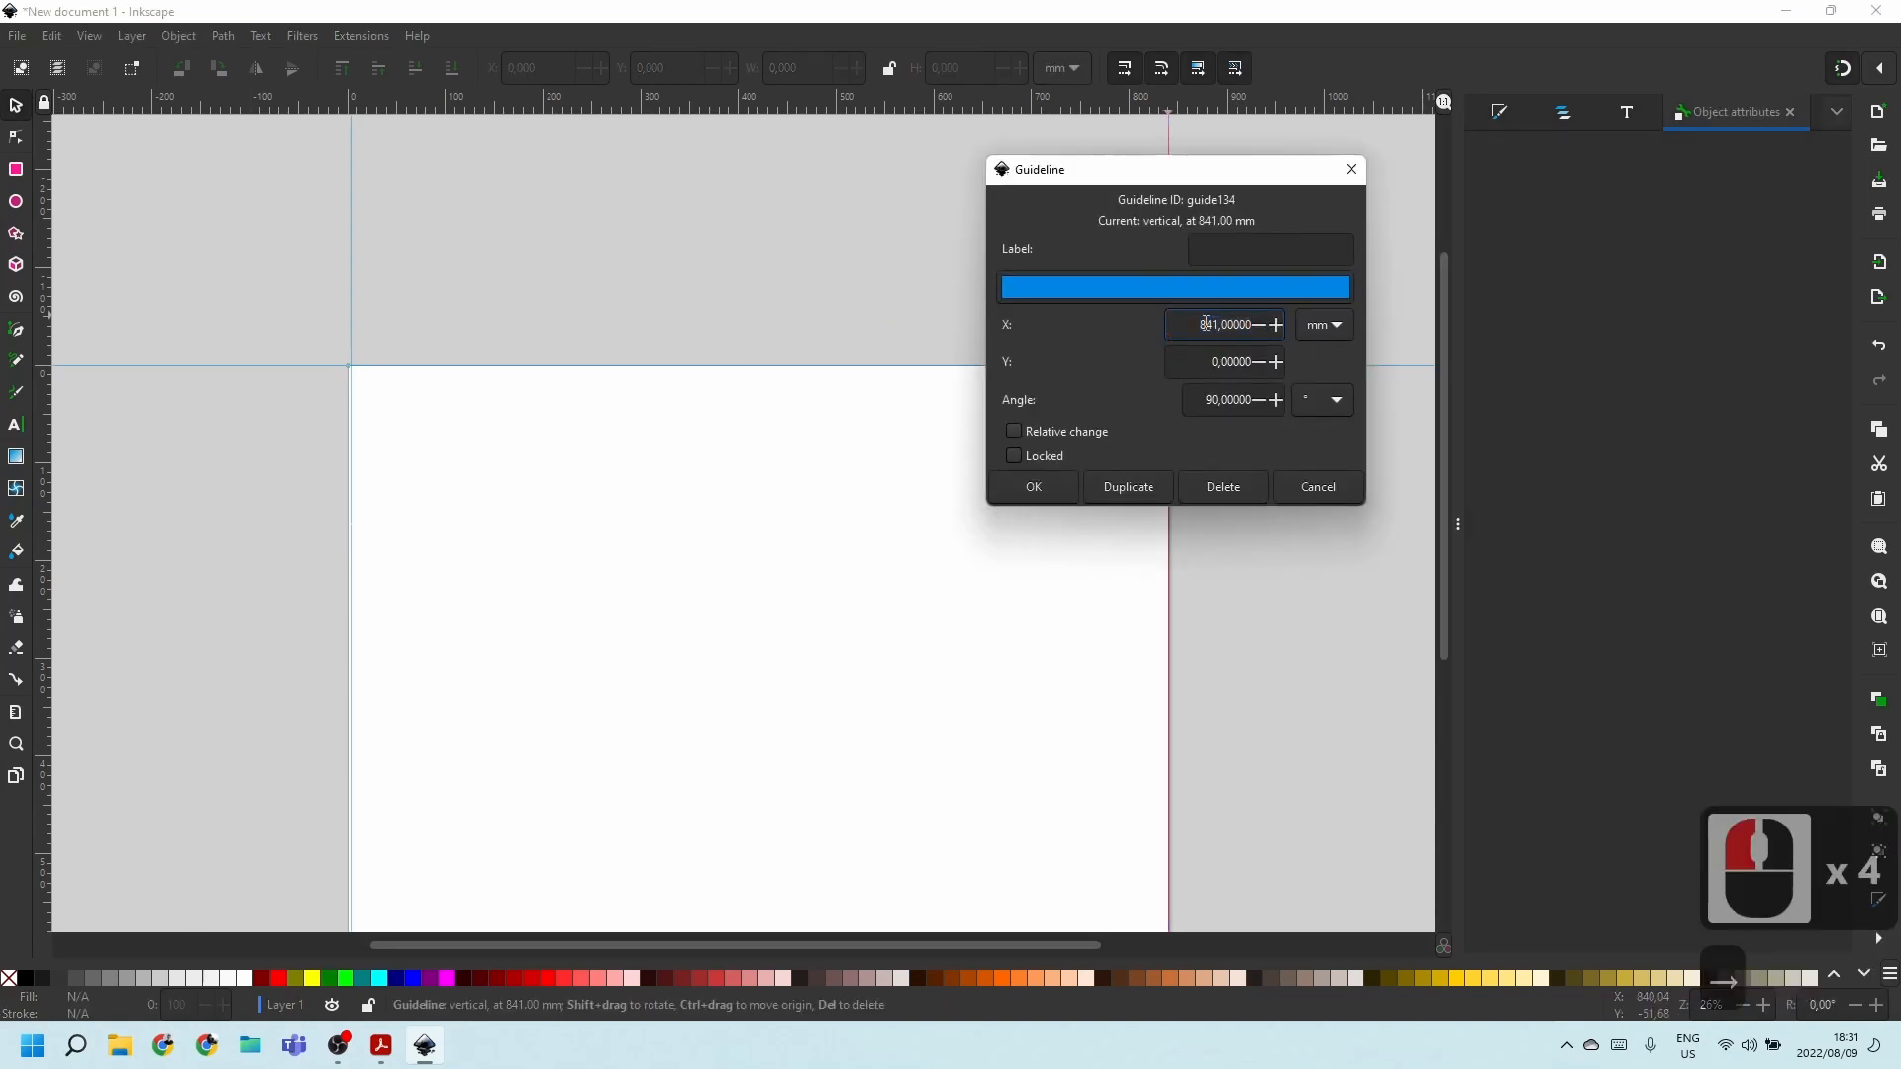
pyautogui.write('-5')
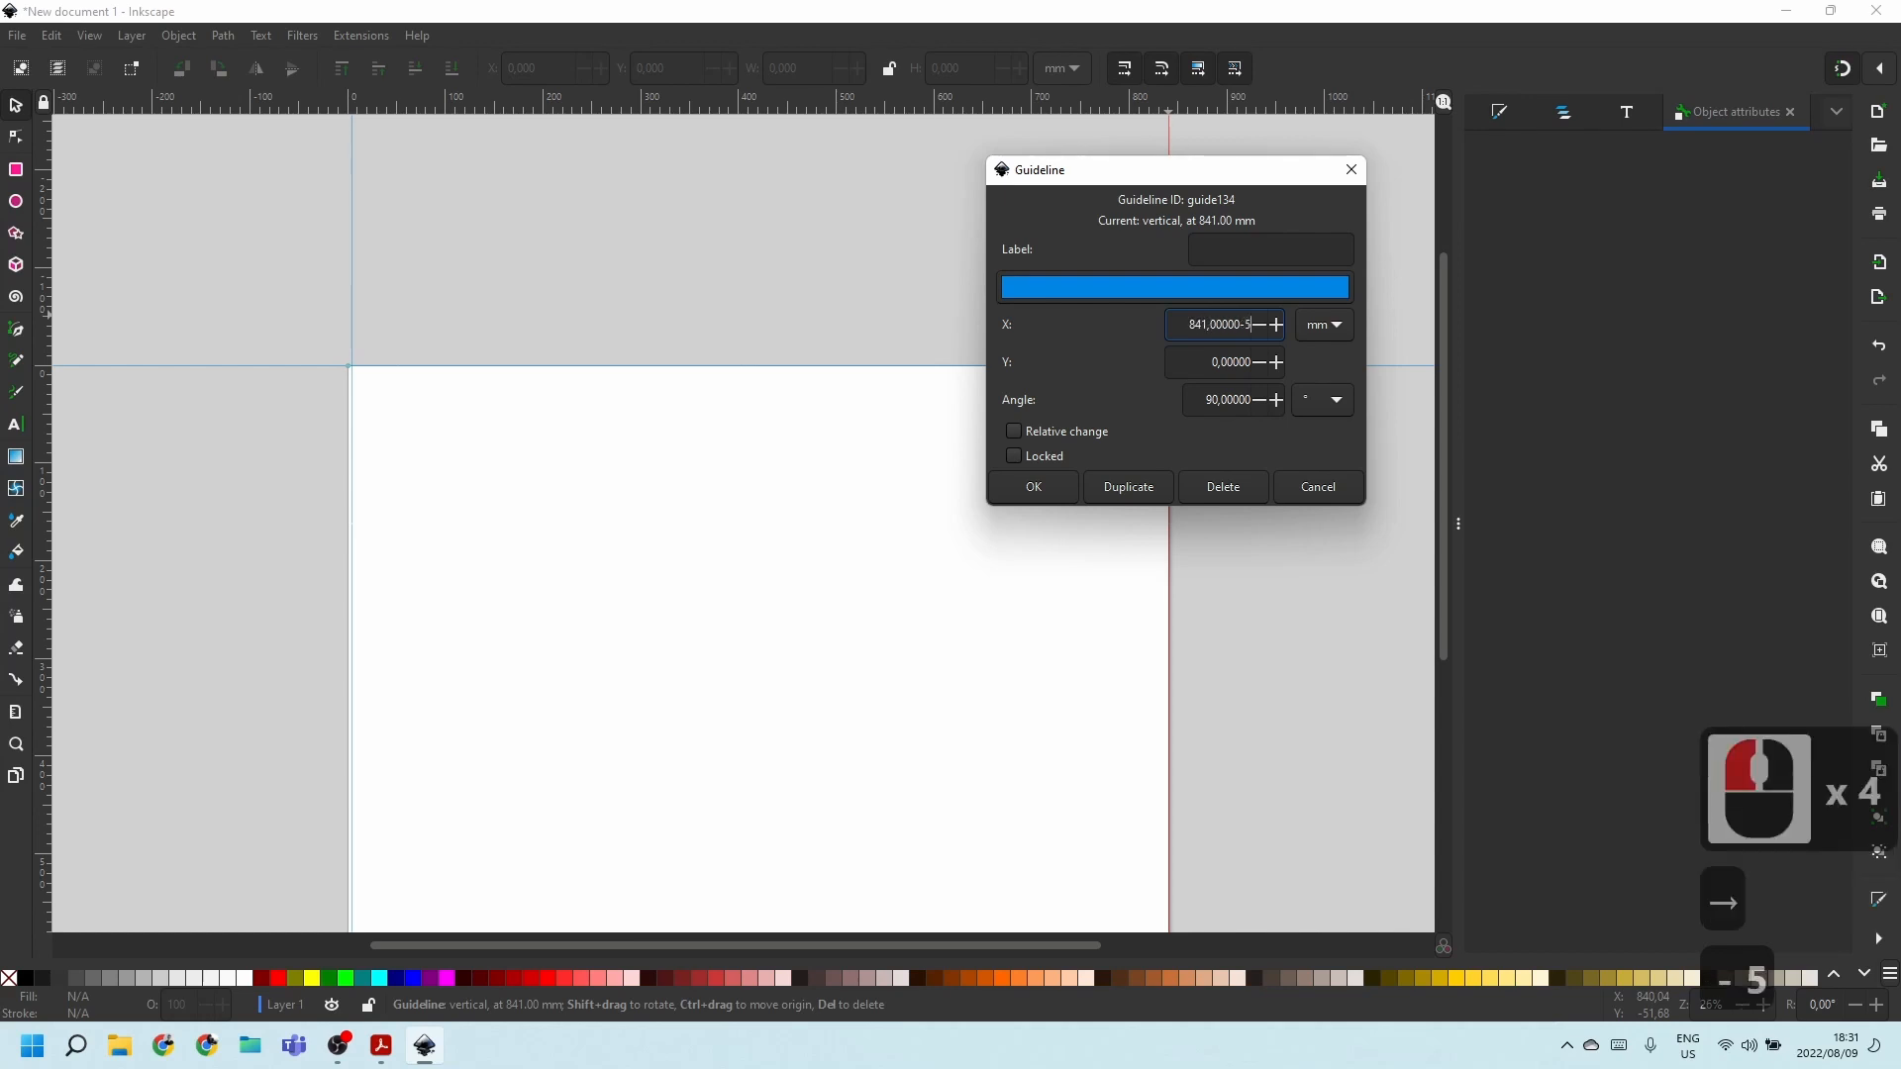
pyautogui.press('Return')
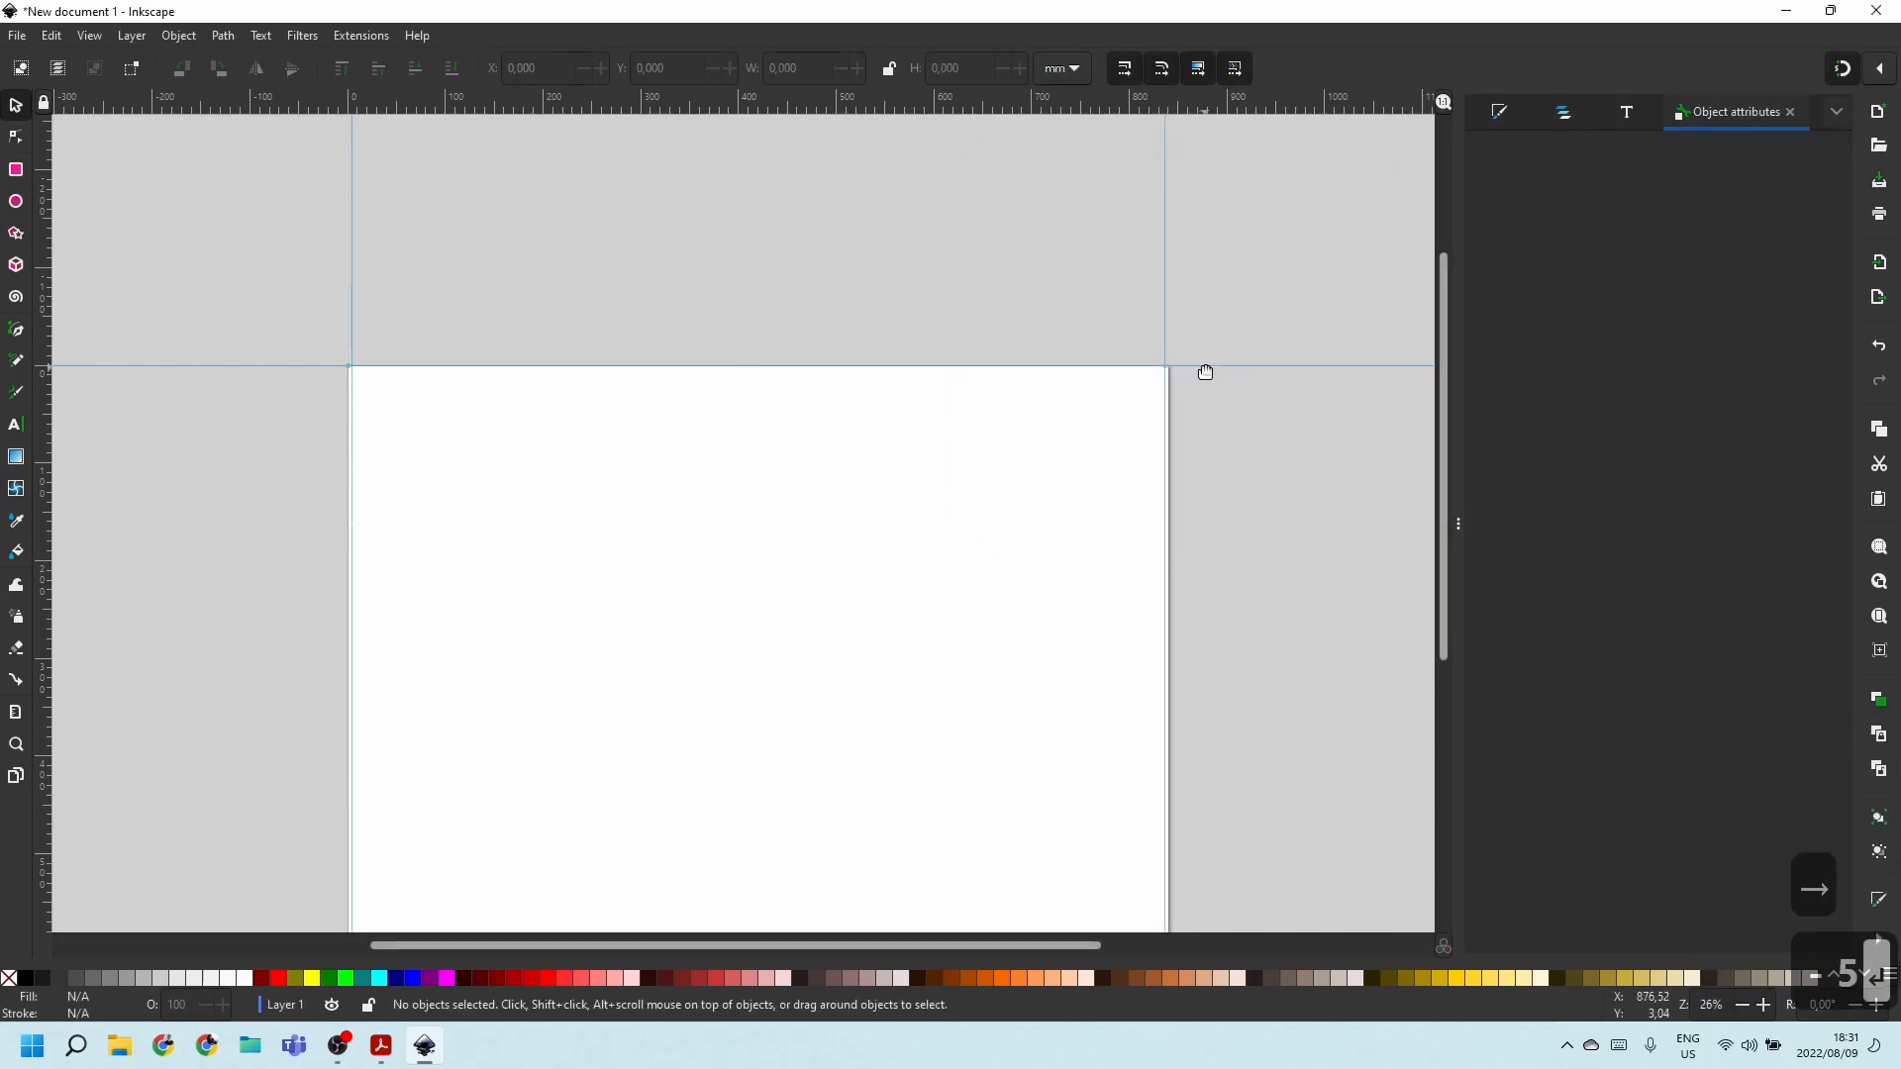
# Move the horizontal guide on the page's top edge 5 mm down using a relative Y change of 5.
pyautogui.doubleClick(1205, 365)
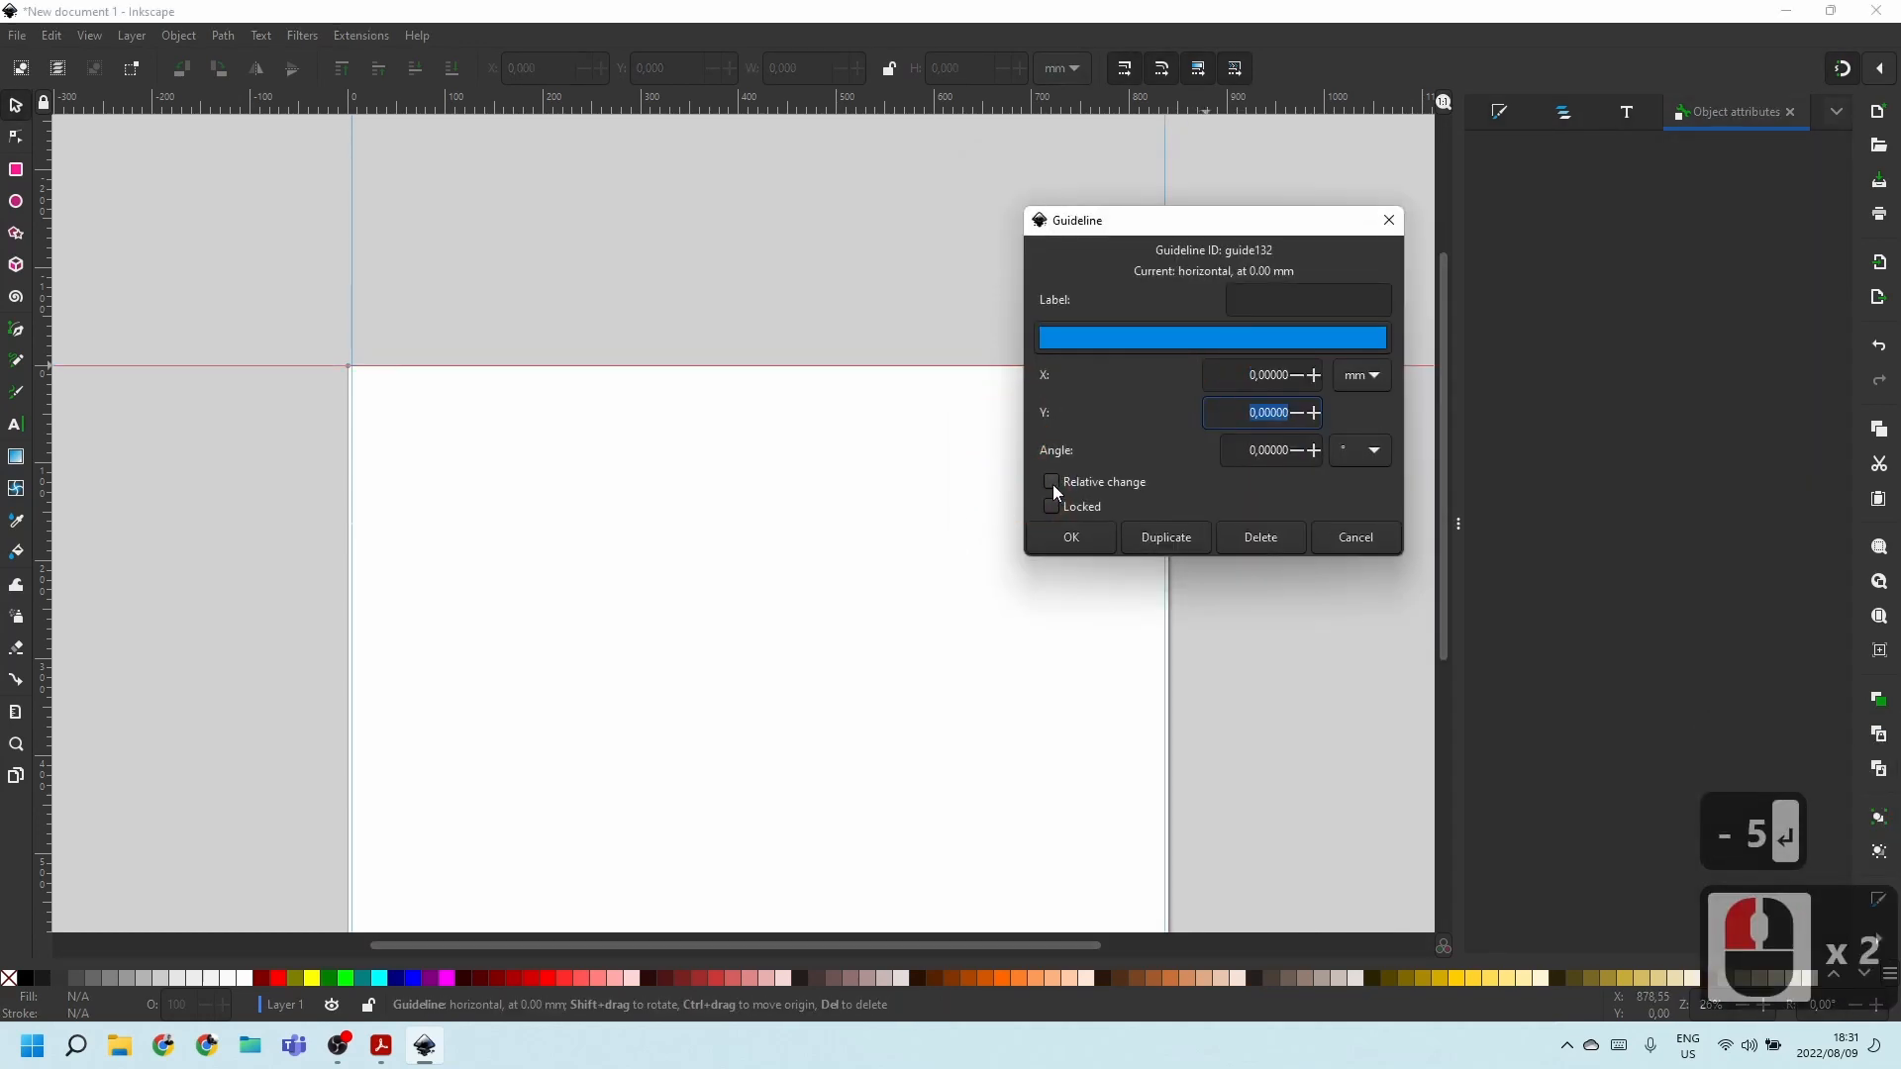
pyautogui.click(1052, 481)
pyautogui.click(1254, 412)
pyautogui.tripleClick(1254, 413)
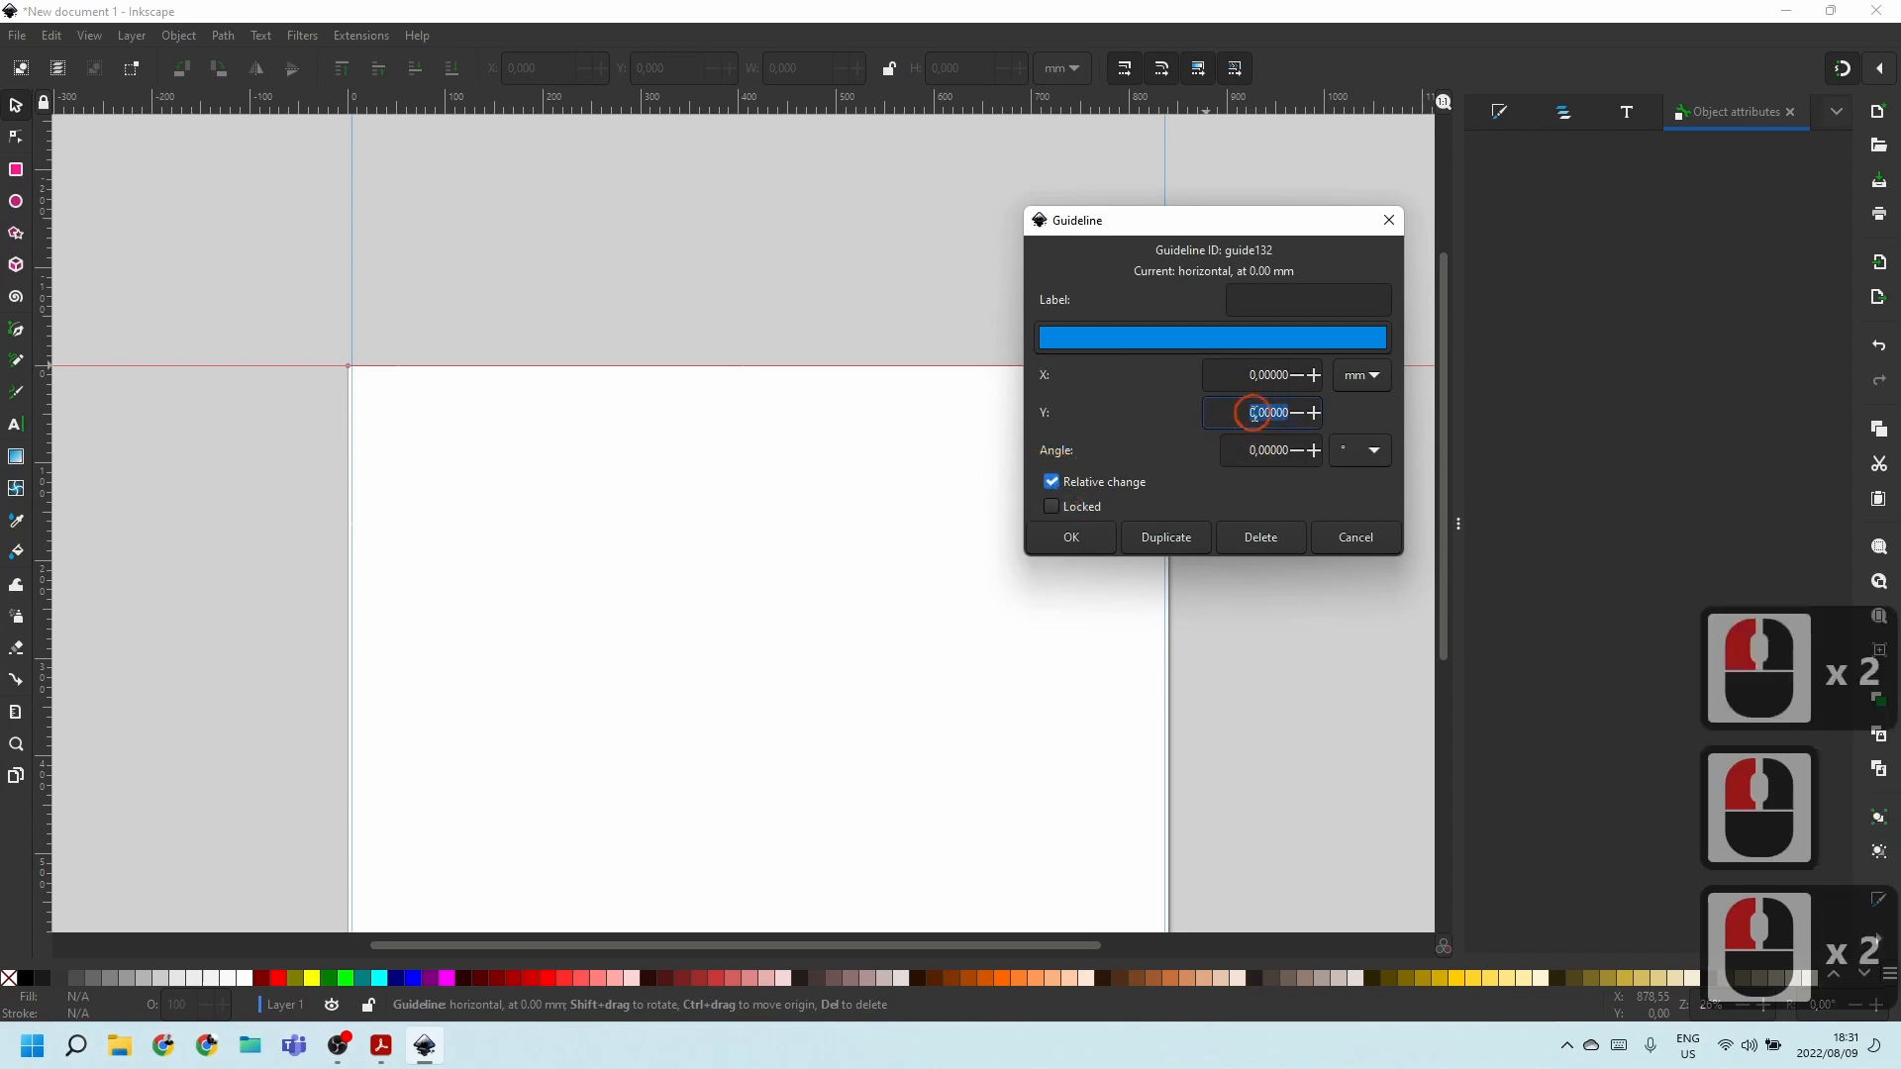
pyautogui.write('5')
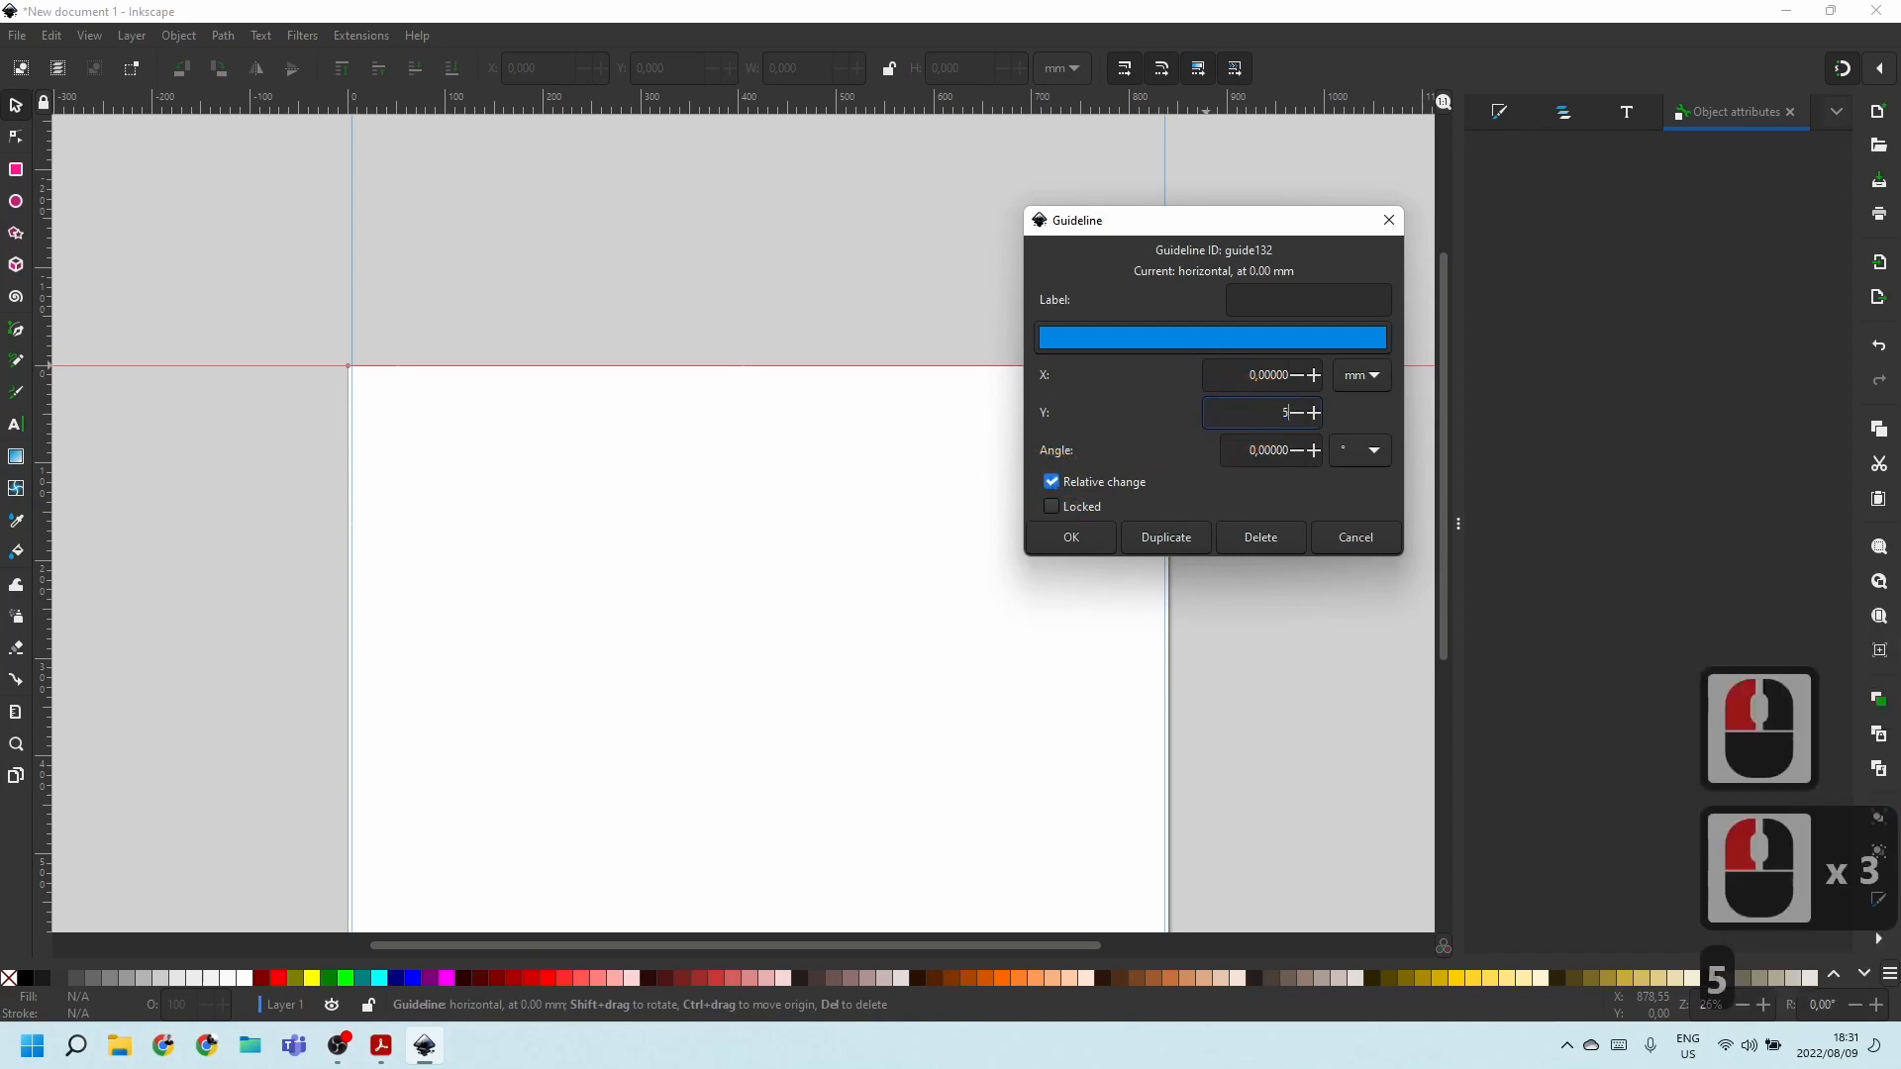
pyautogui.press('Return')
# Move the horizontal guide on the page's bottom edge 5 mm inward using a relative Y change of -5.
pyautogui.scroll(-5, 792, 317)
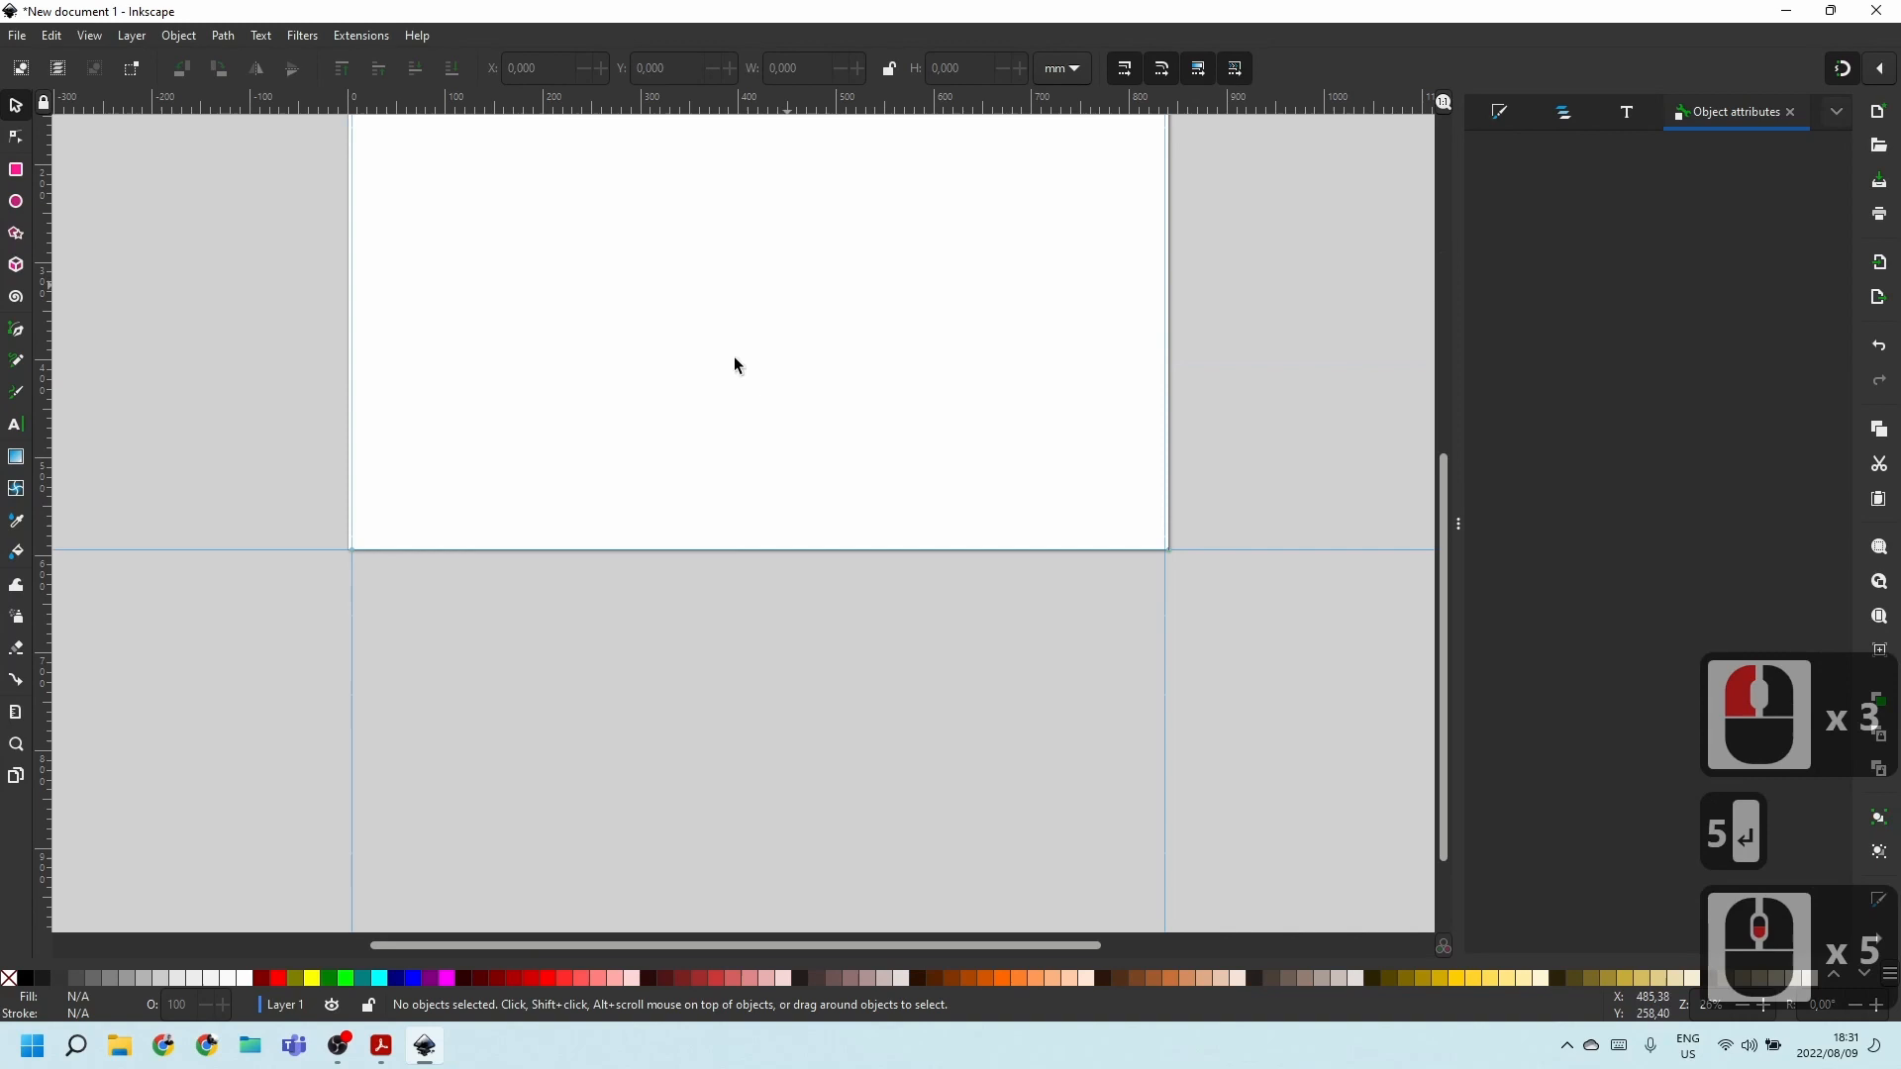
pyautogui.doubleClick(311, 552)
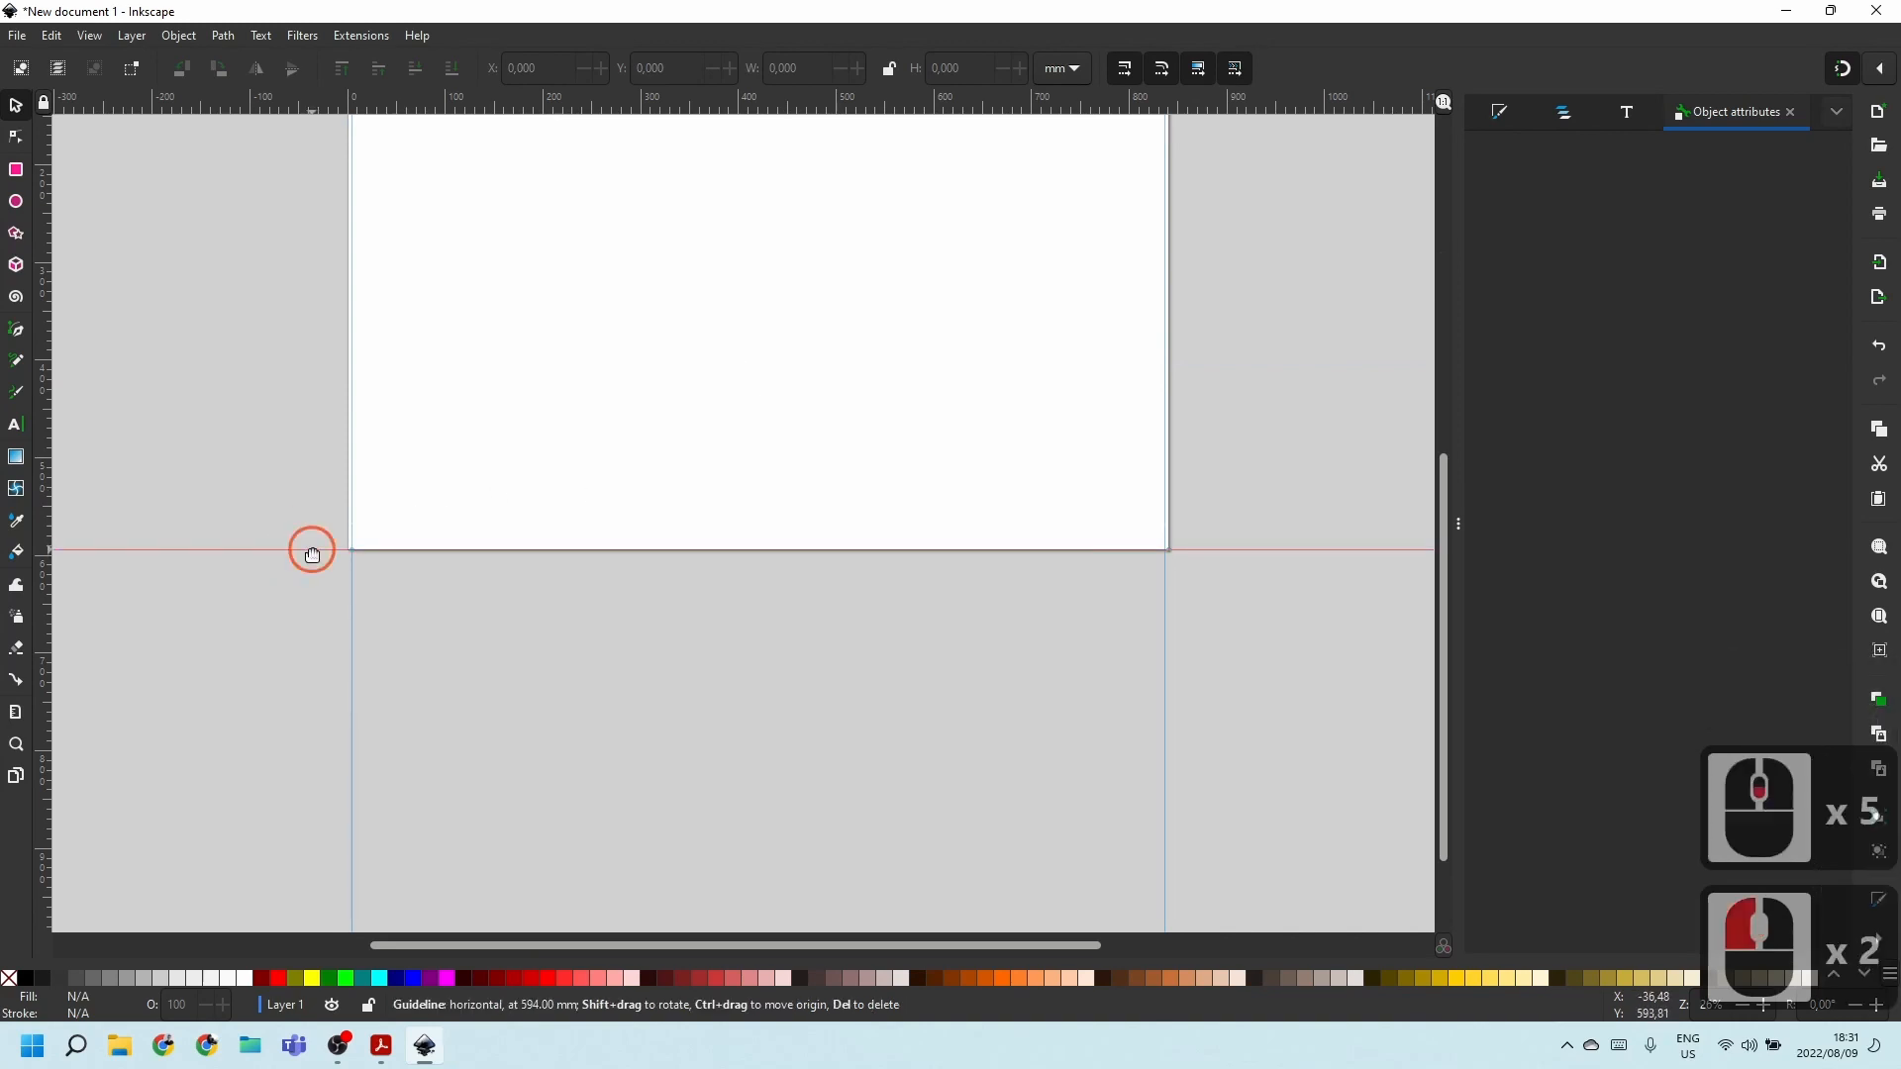
pyautogui.doubleClick(312, 552)
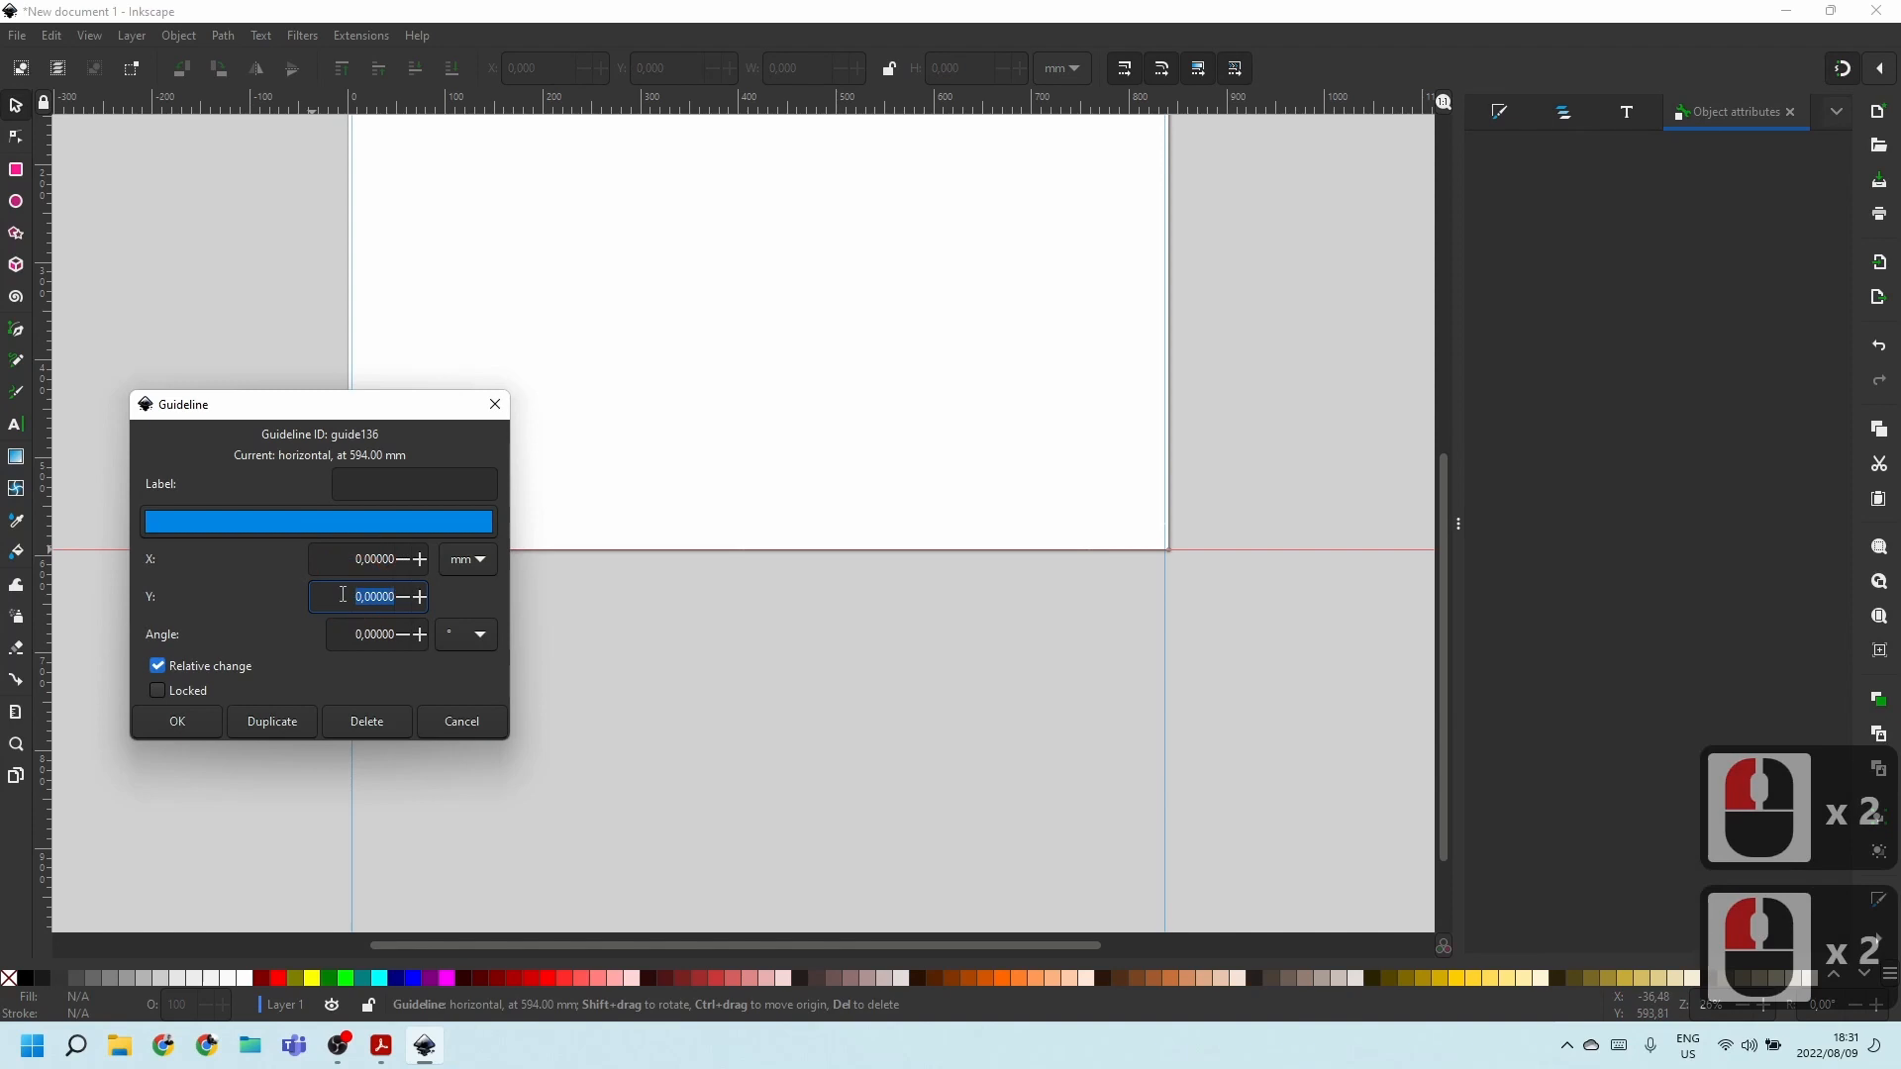
pyautogui.write('-5')
pyautogui.press('Return')
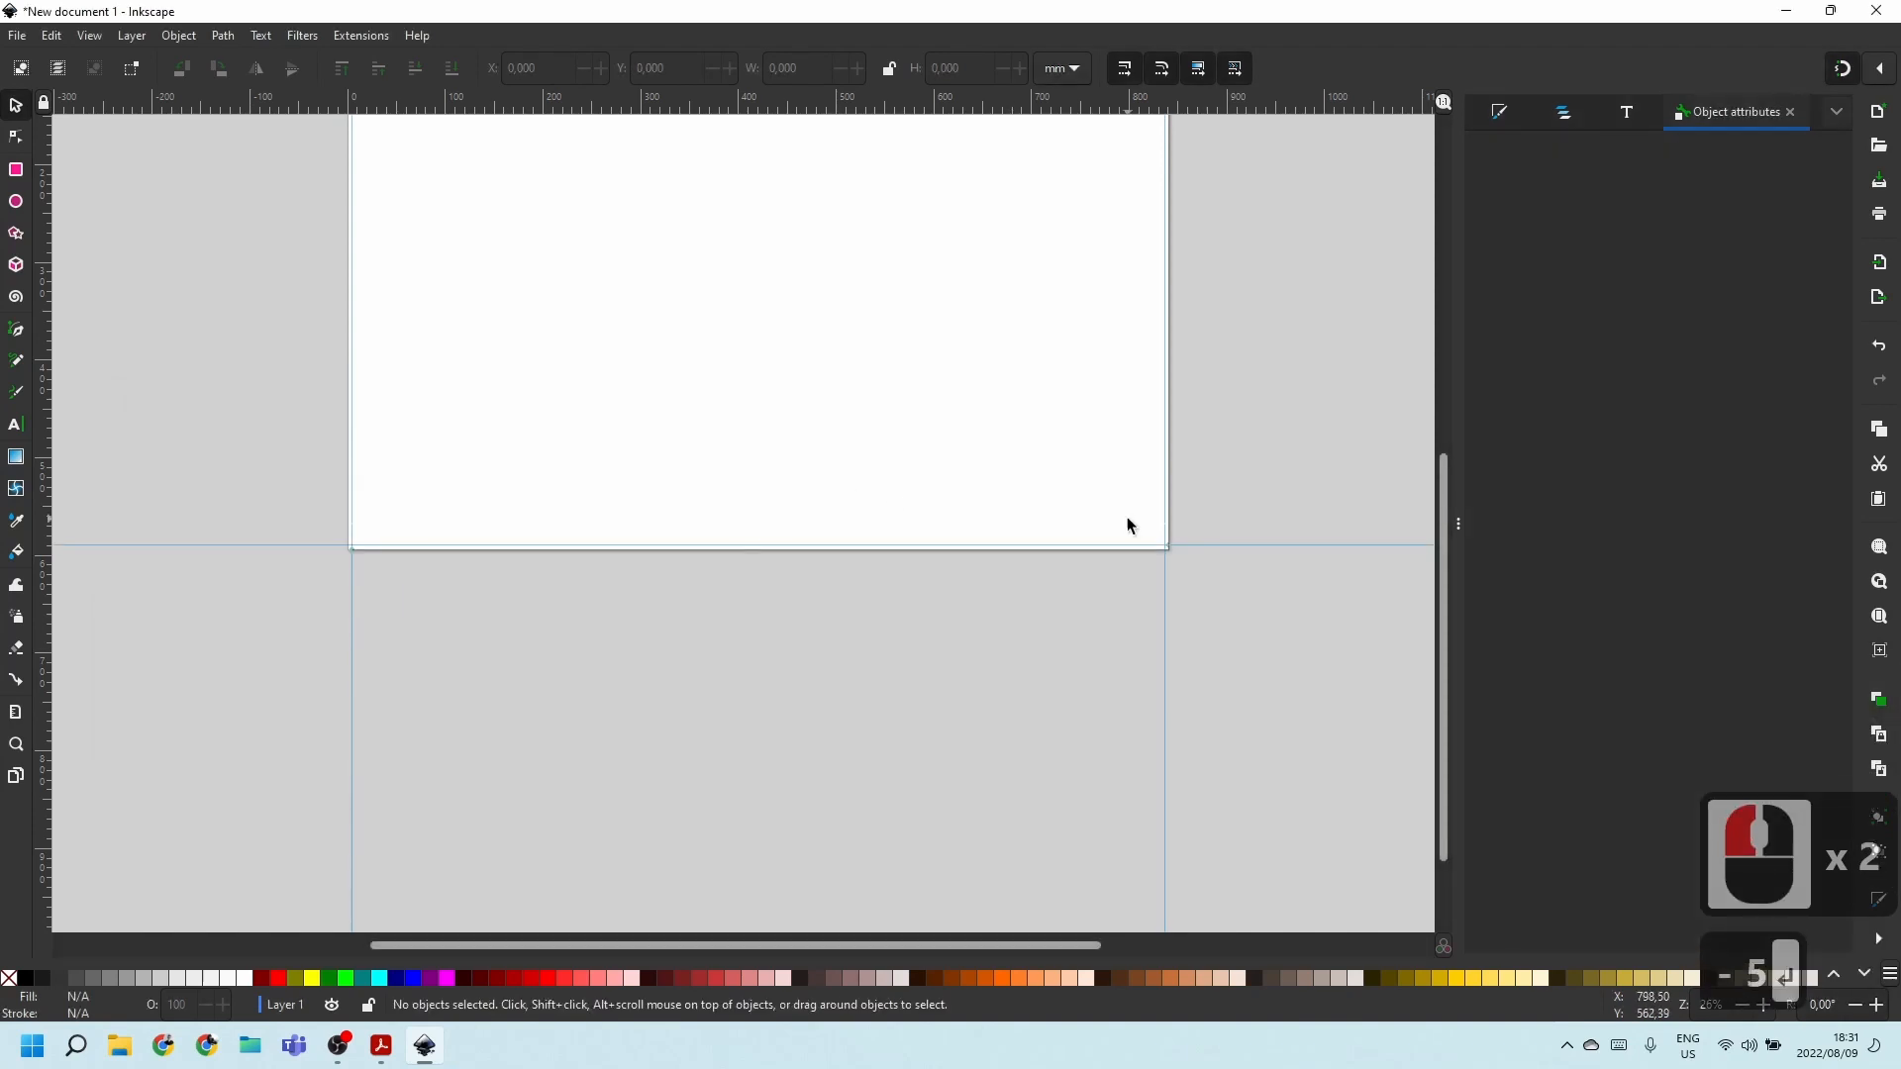
# Examine the margin guides at the page corners and around the whole page.
pyautogui.keyDown('ctrl'); pyautogui.scroll(5, 371, 536); pyautogui.keyUp('ctrl')
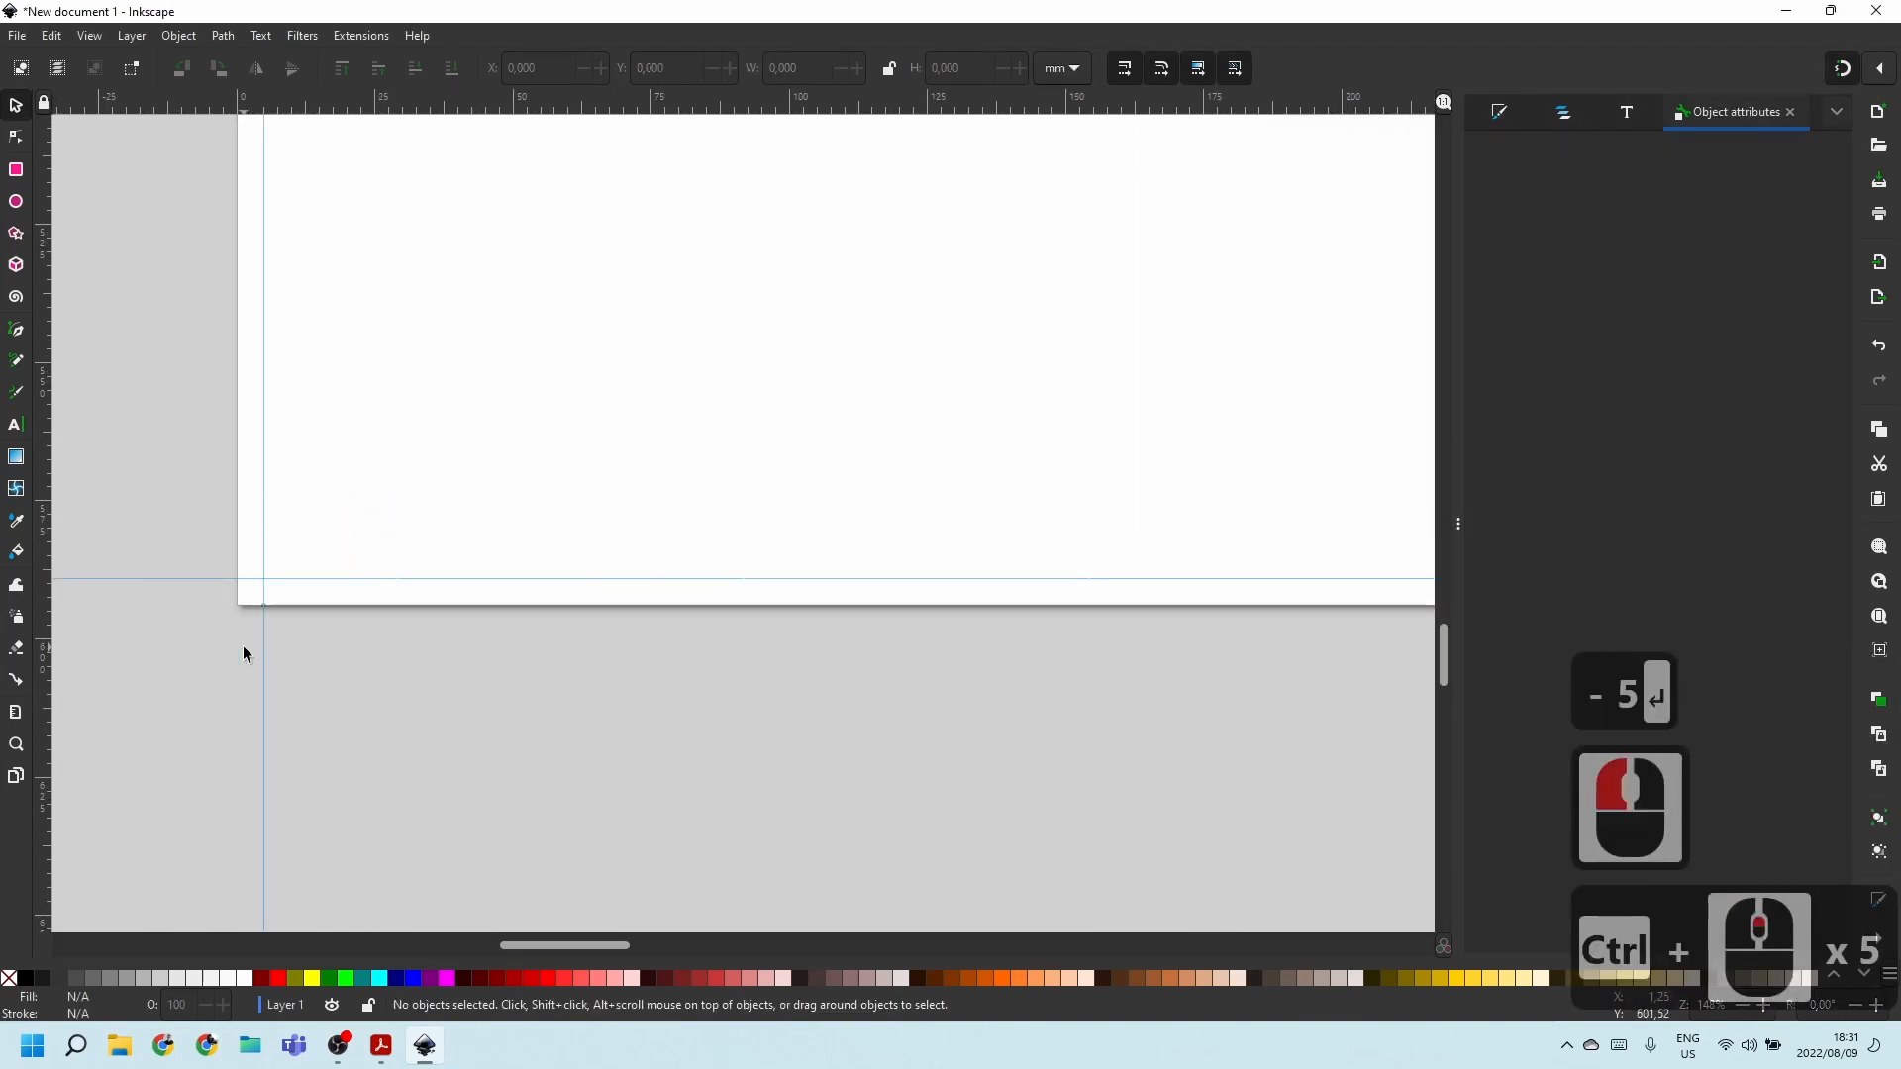
pyautogui.keyDown('ctrl'); pyautogui.scroll(-5, 329, 600); pyautogui.keyUp('ctrl')
pyautogui.keyDown('ctrl'); pyautogui.scroll(-3, 329, 598); pyautogui.keyUp('ctrl')
pyautogui.keyDown('ctrl'); pyautogui.scroll(4, 552, 366); pyautogui.keyUp('ctrl')
pyautogui.keyDown('ctrl'); pyautogui.scroll(1, 752, 416); pyautogui.keyUp('ctrl')
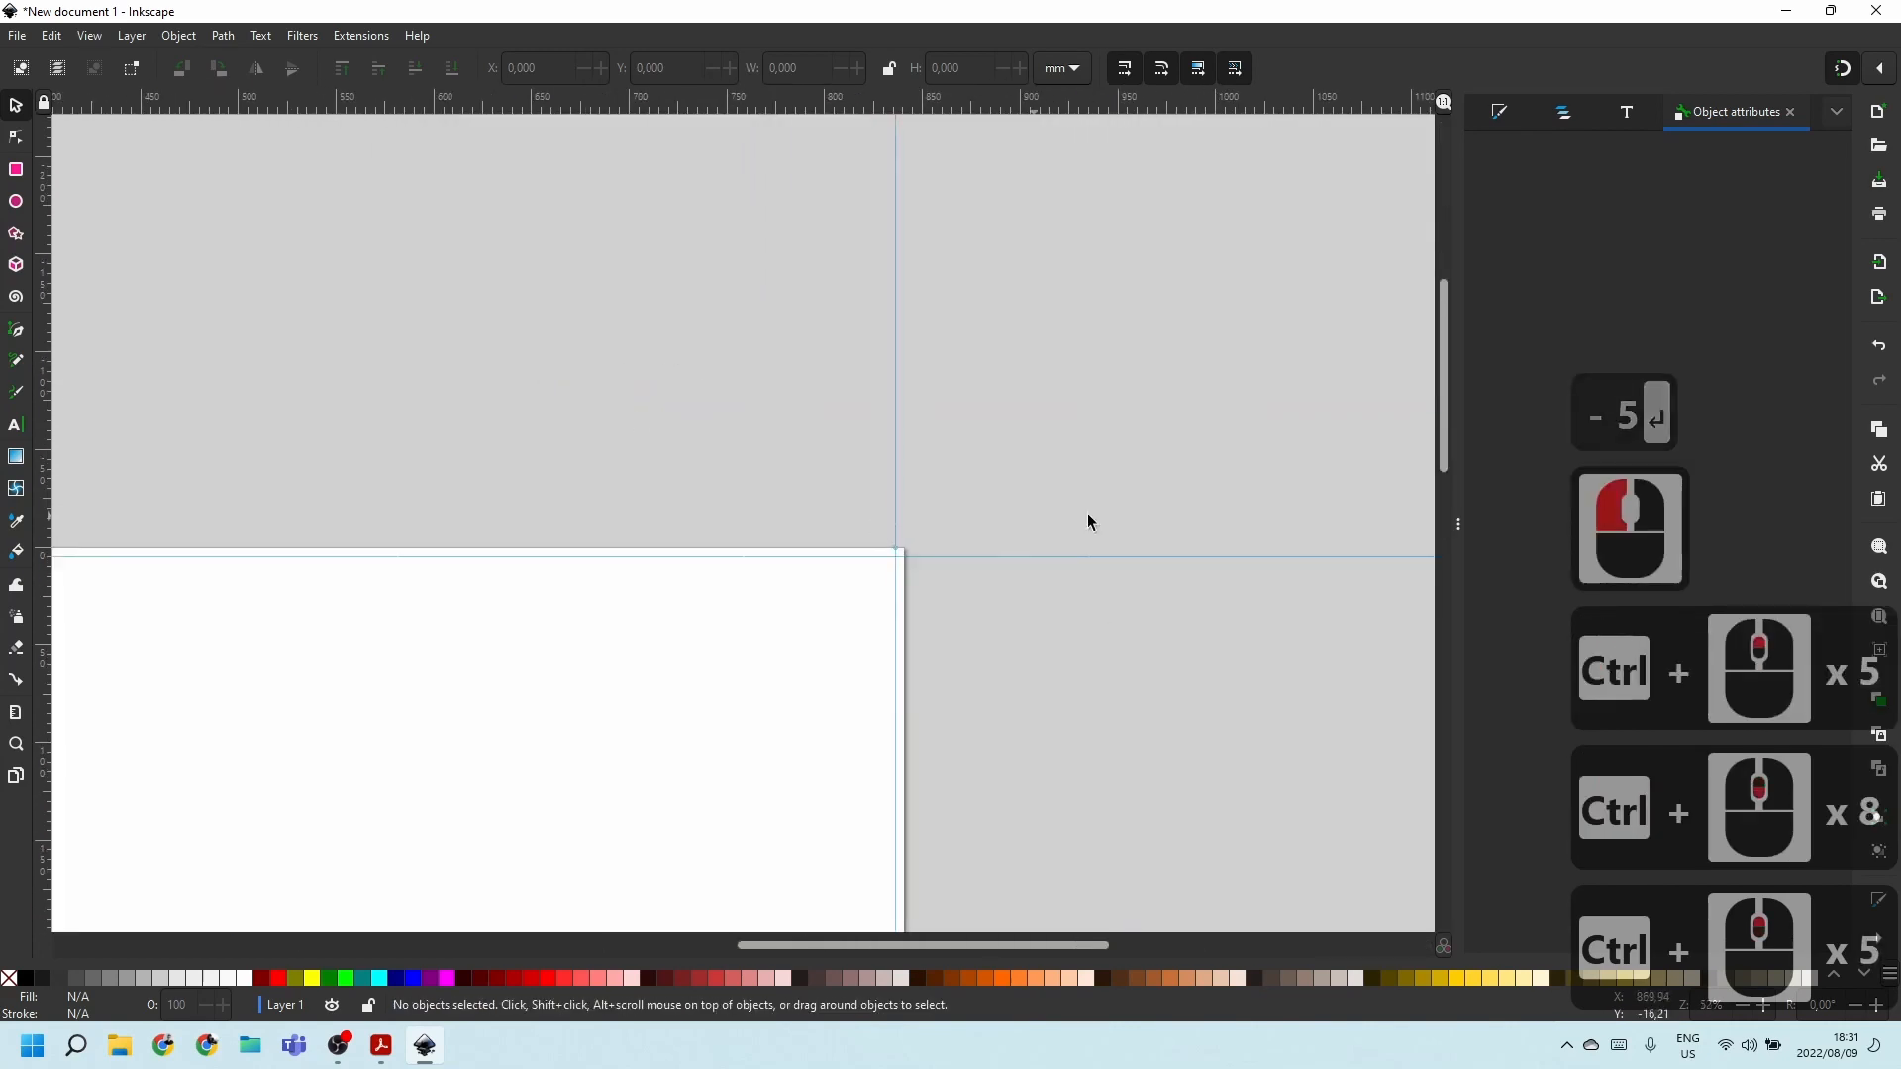
pyautogui.scroll(-3, 1180, 513)
pyautogui.keyDown('ctrl'); pyautogui.scroll(-3, 1082, 590); pyautogui.keyUp('ctrl')
pyautogui.keyDown('ctrl'); pyautogui.scroll(2, 806, 602); pyautogui.keyUp('ctrl')
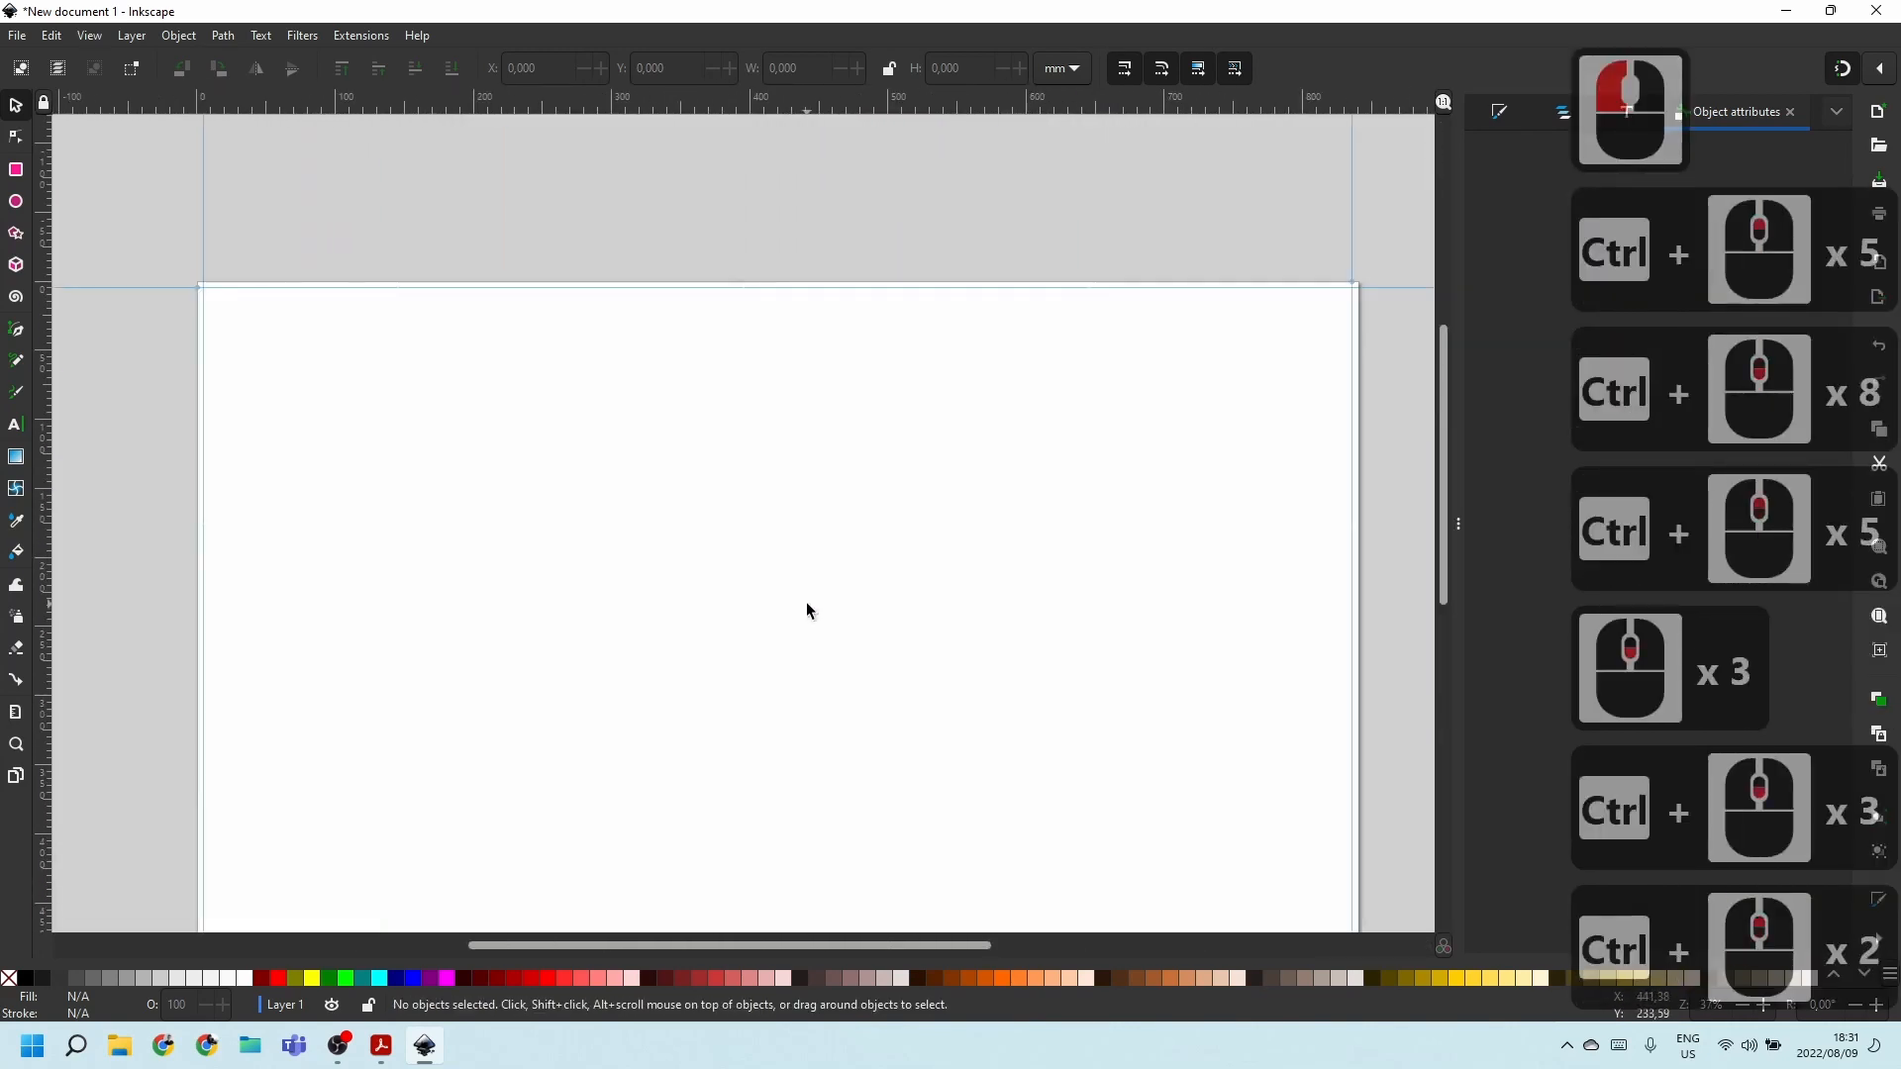
pyautogui.keyDown('ctrl'); pyautogui.scroll(-2, 711, 468); pyautogui.keyUp('ctrl')
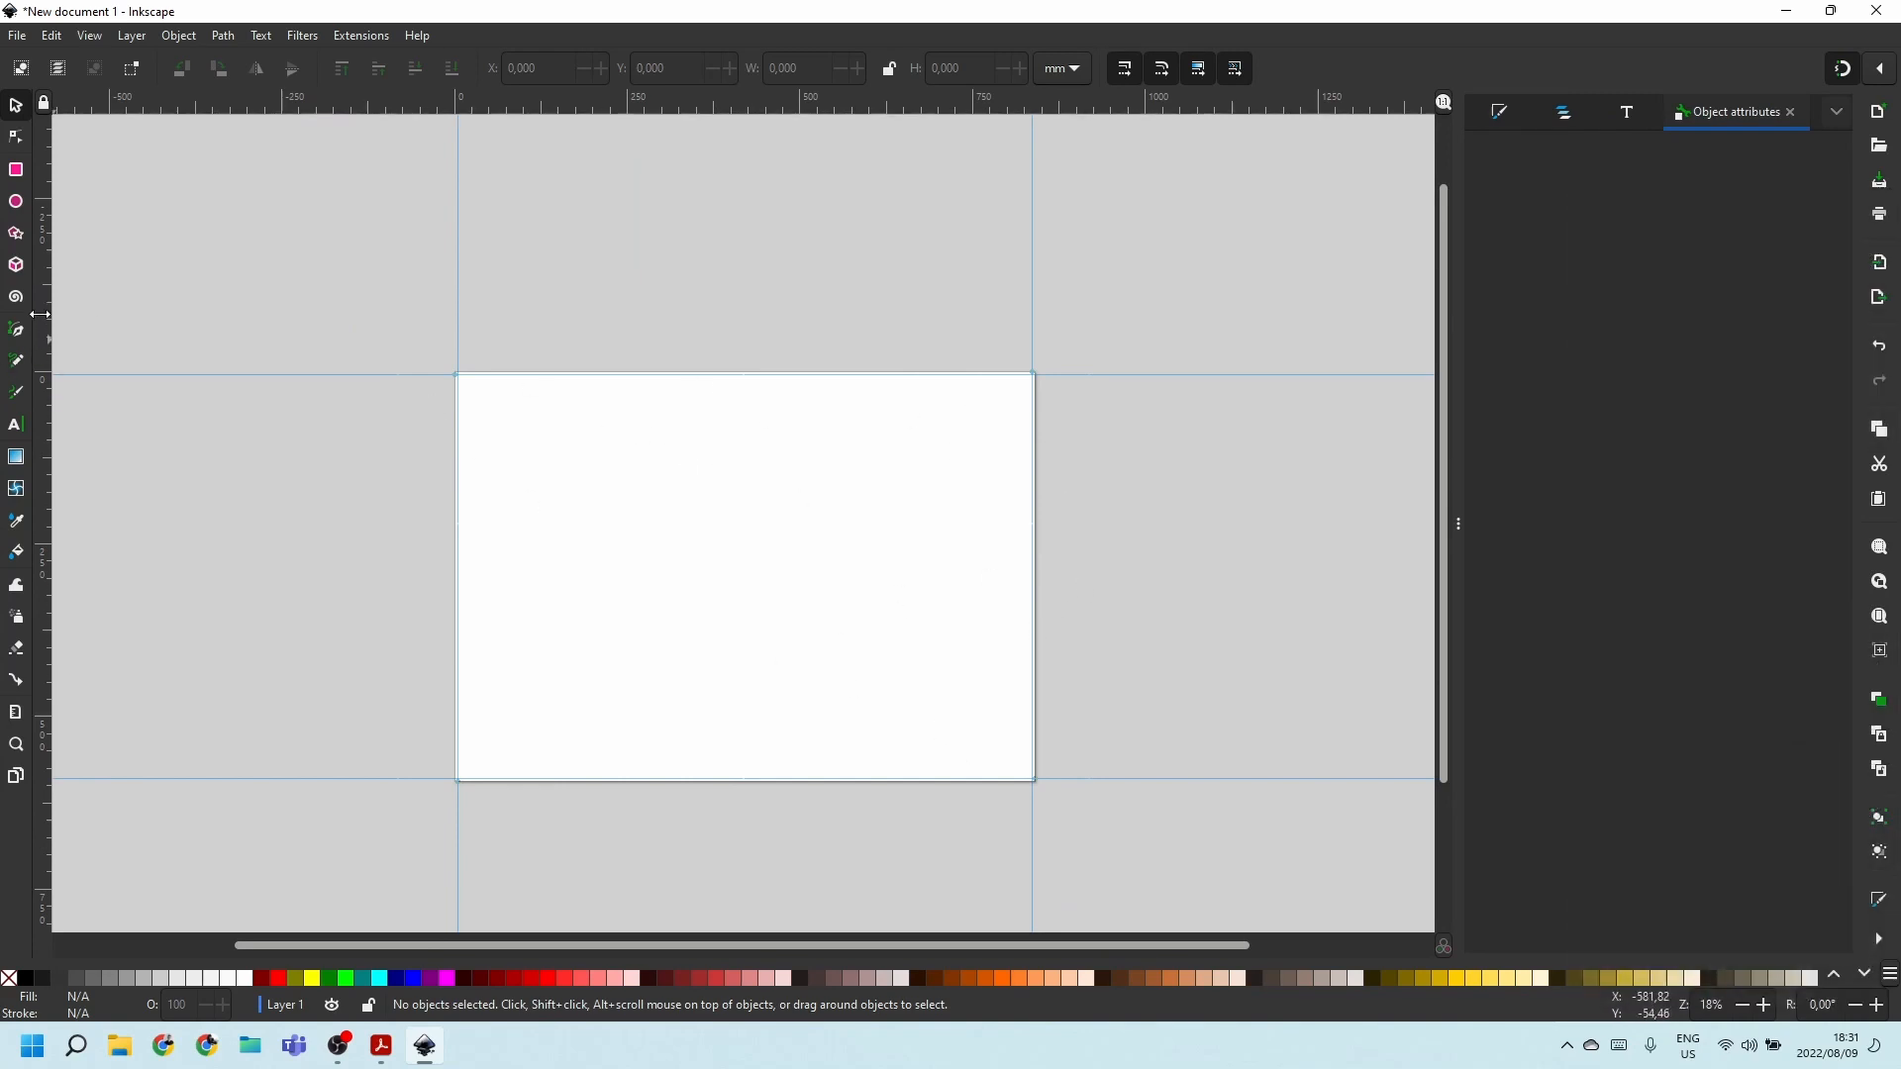
# Add three vertical guides across the page at about X = 401, 211 and 589 mm.
pyautogui.moveTo(50, 317); pyautogui.dragTo(731, 347)
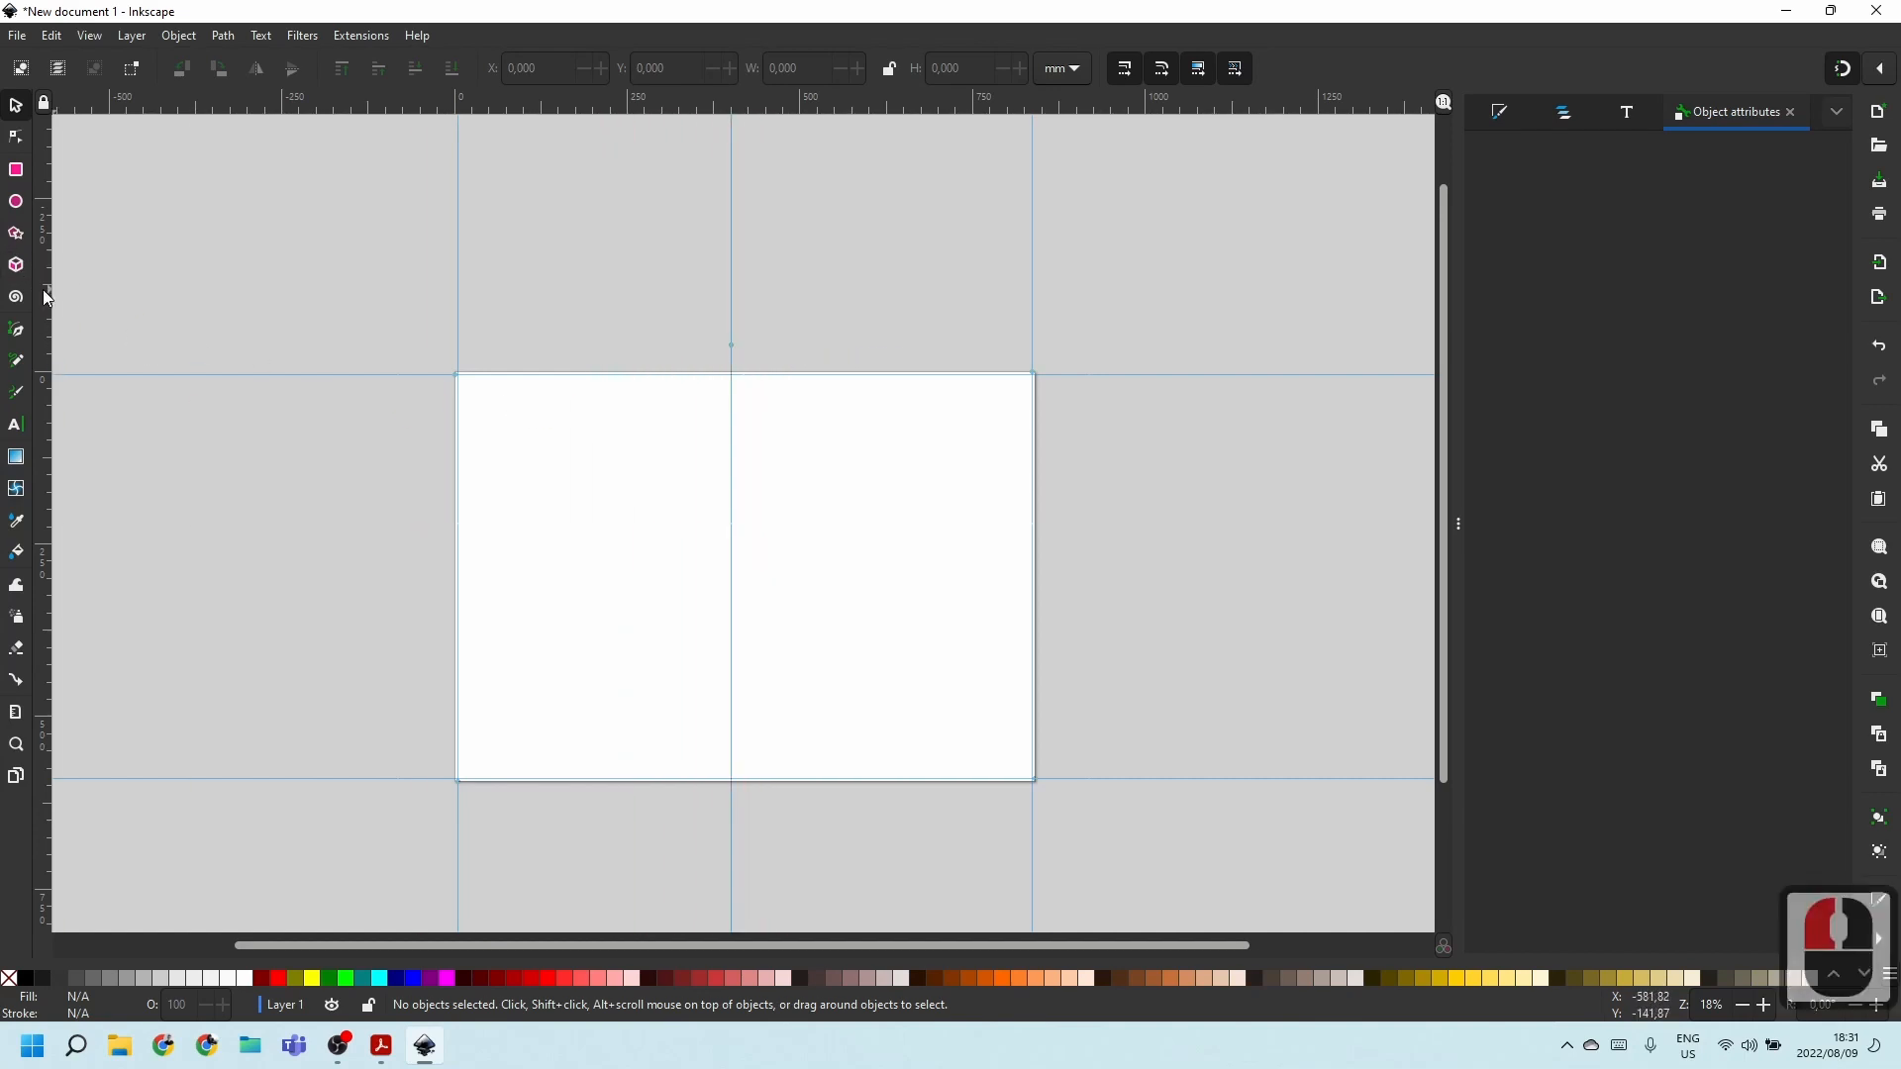
pyautogui.moveTo(45, 292); pyautogui.dragTo(600, 319)
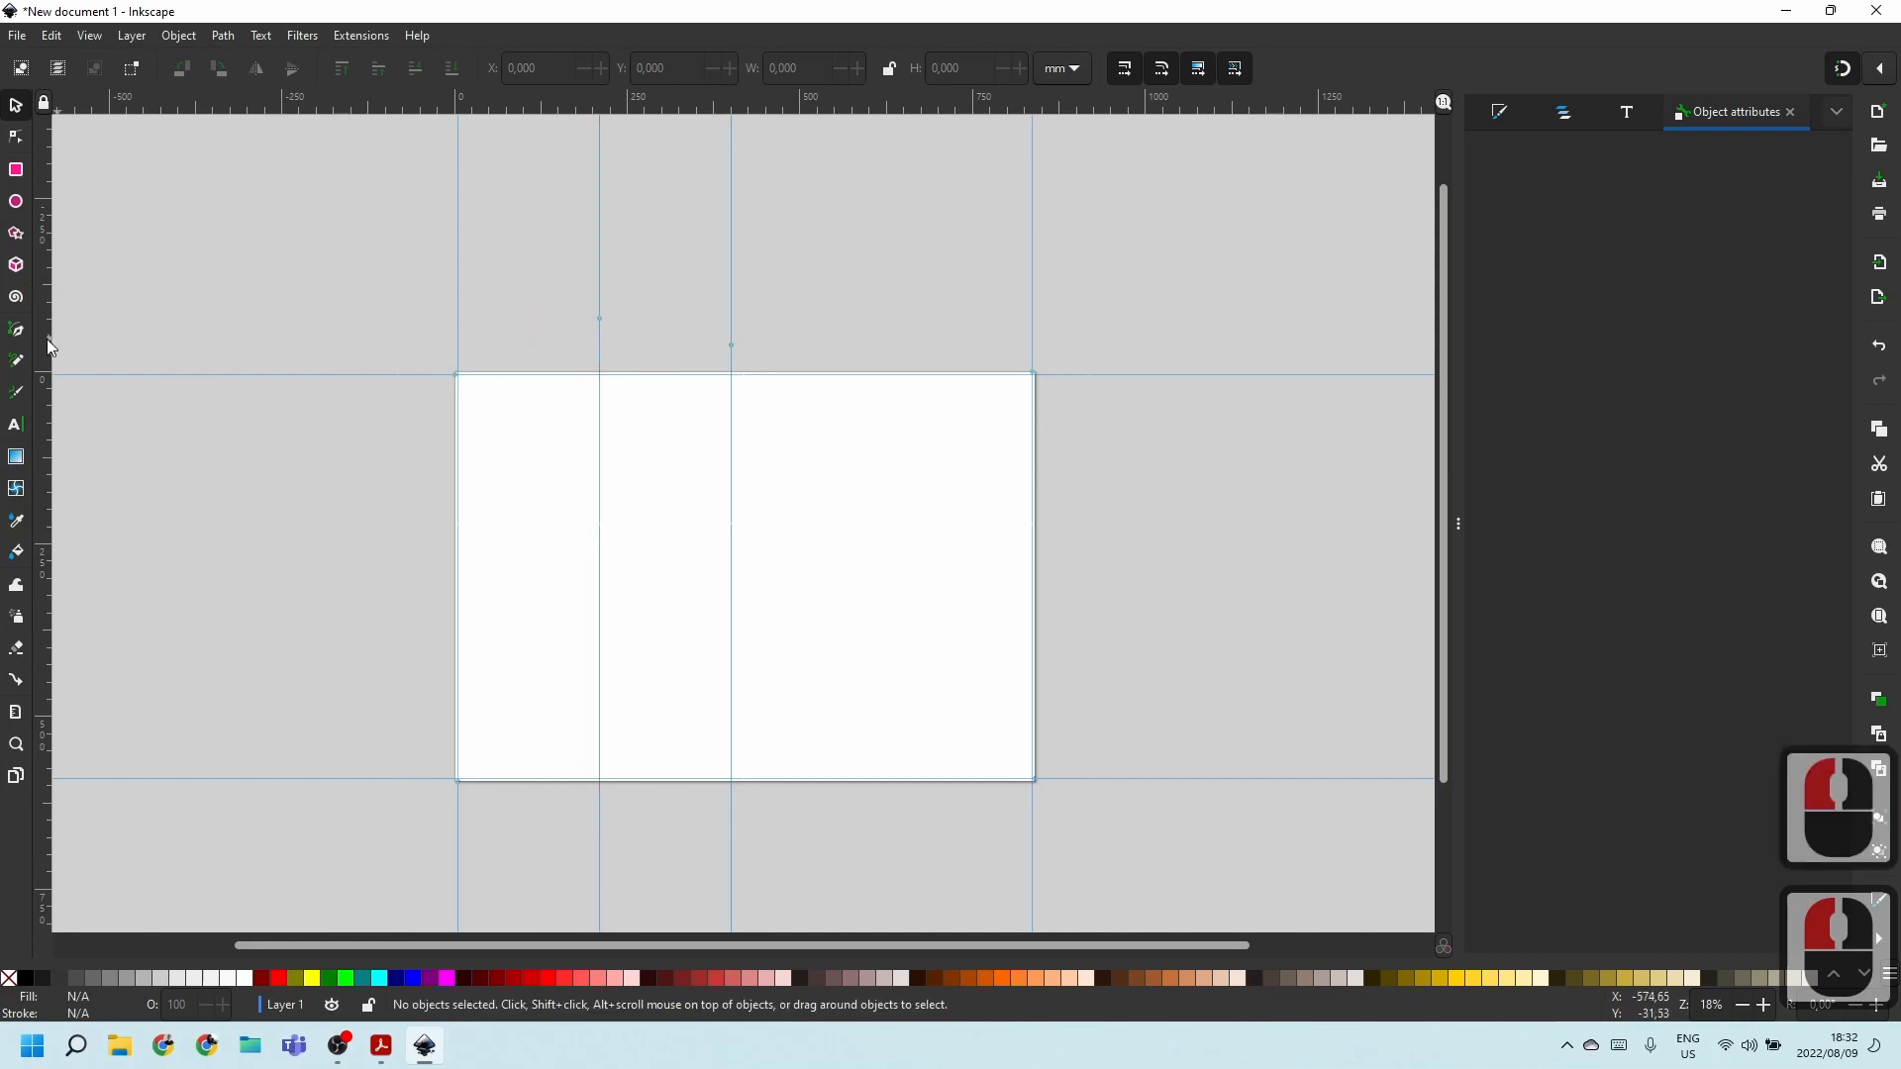
pyautogui.moveTo(46, 338); pyautogui.dragTo(860, 344)
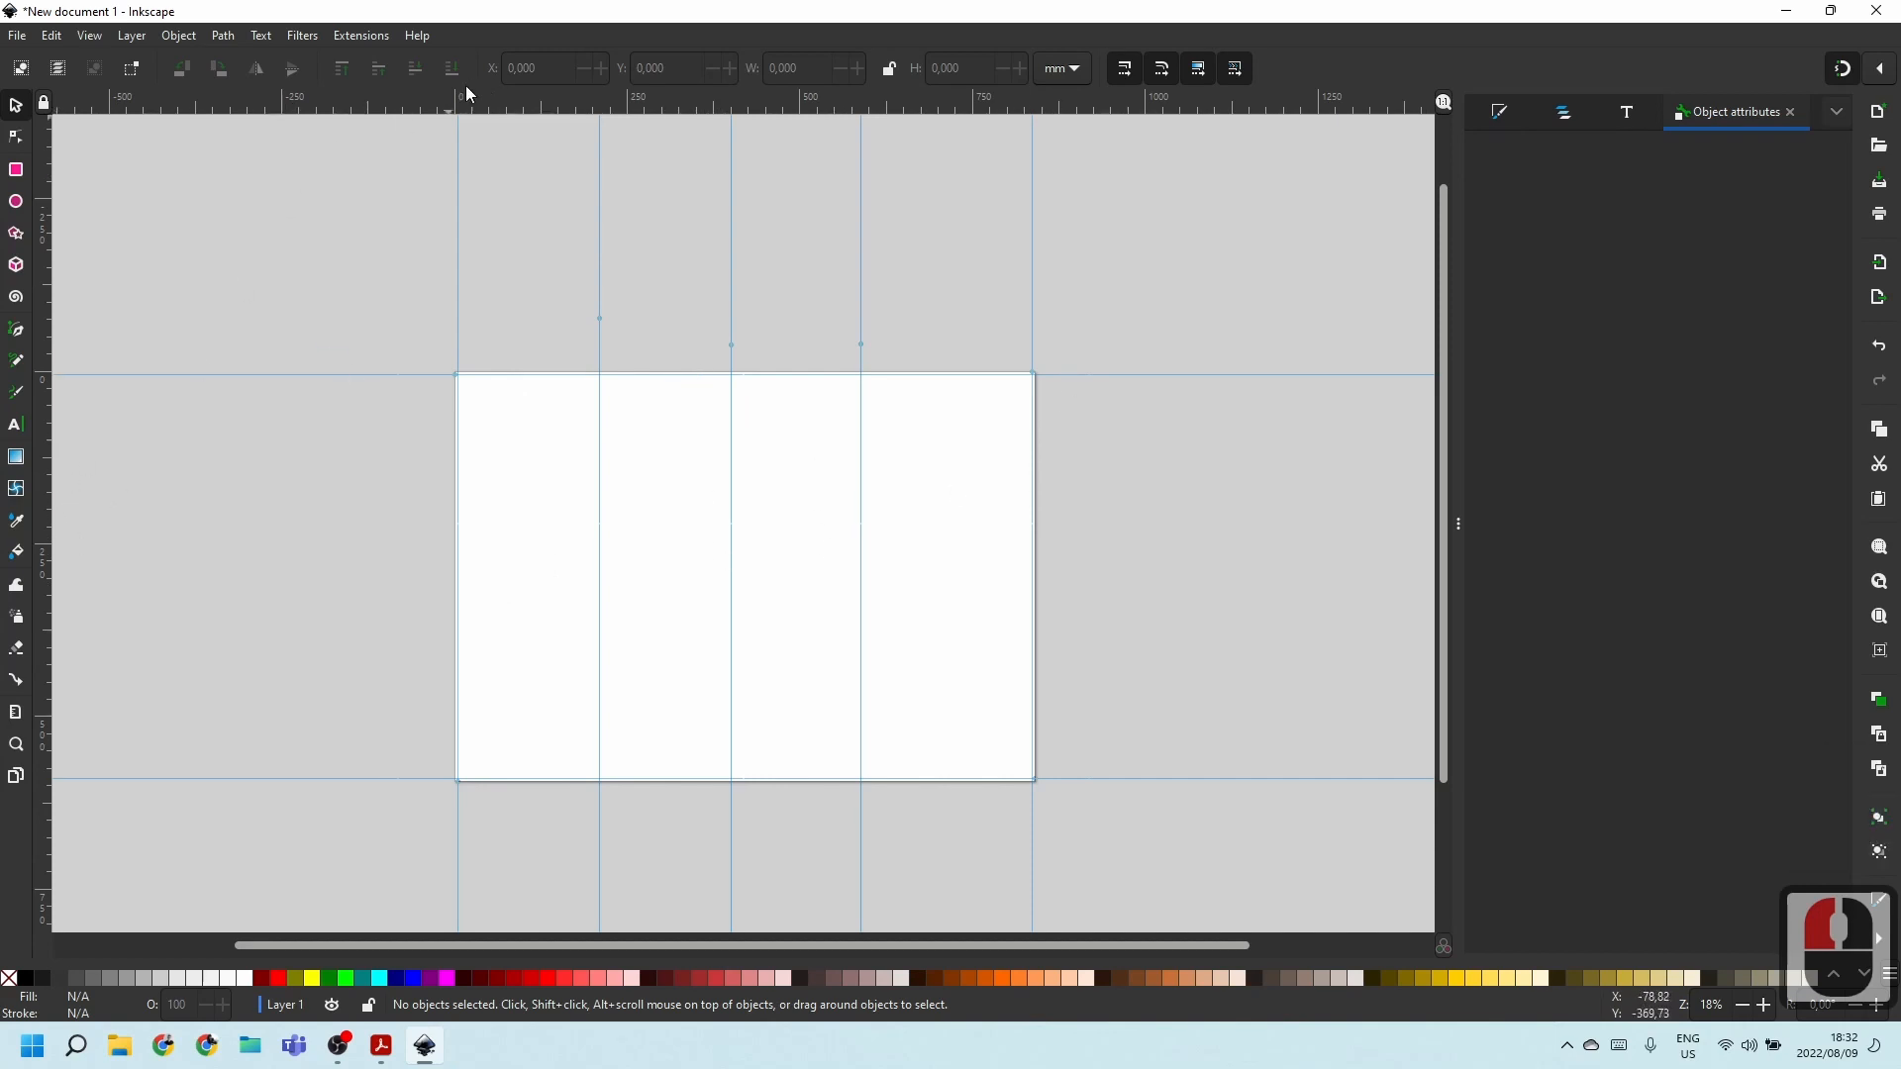
# Add three horizontal guides across the page, the middle one at about Y = 284 mm and one each above and below it.
pyautogui.moveTo(466, 91); pyautogui.dragTo(451, 567)
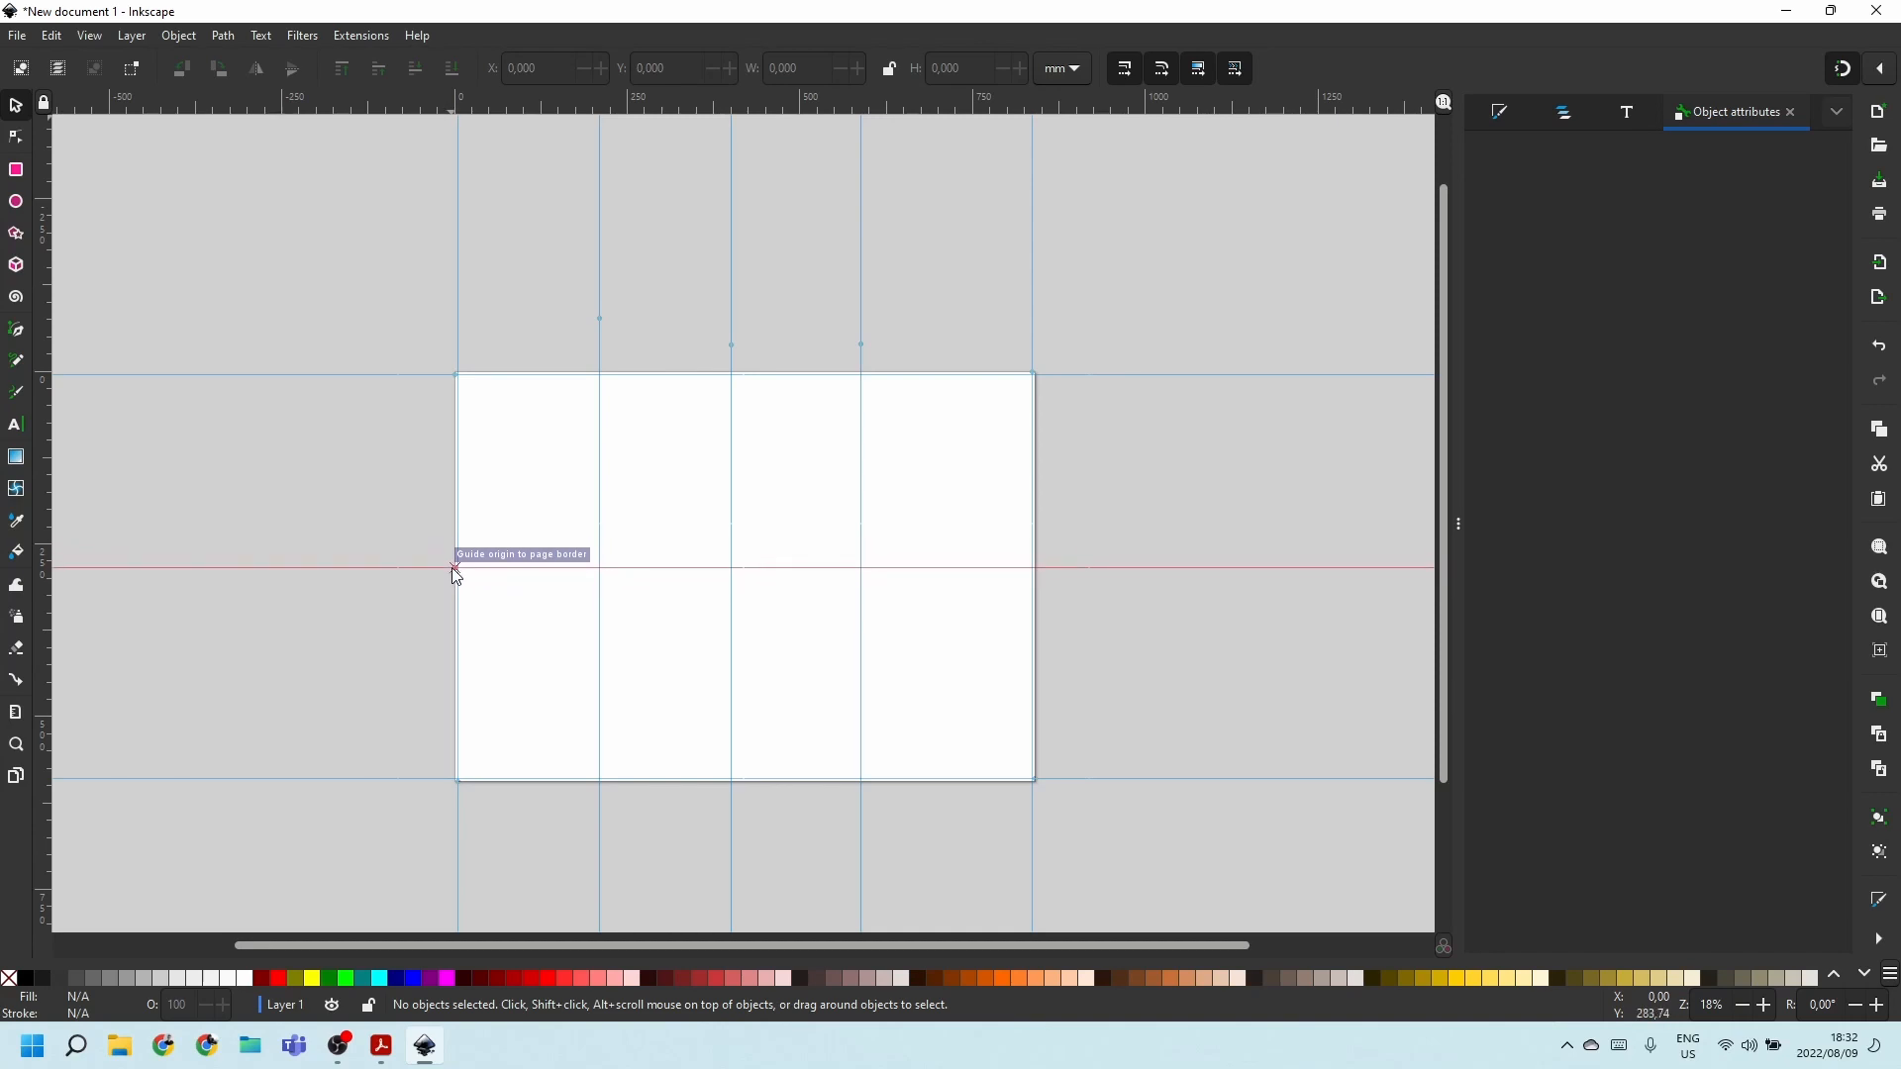
pyautogui.moveTo(416, 116); pyautogui.dragTo(402, 452)
pyautogui.moveTo(414, 104); pyautogui.dragTo(394, 694)
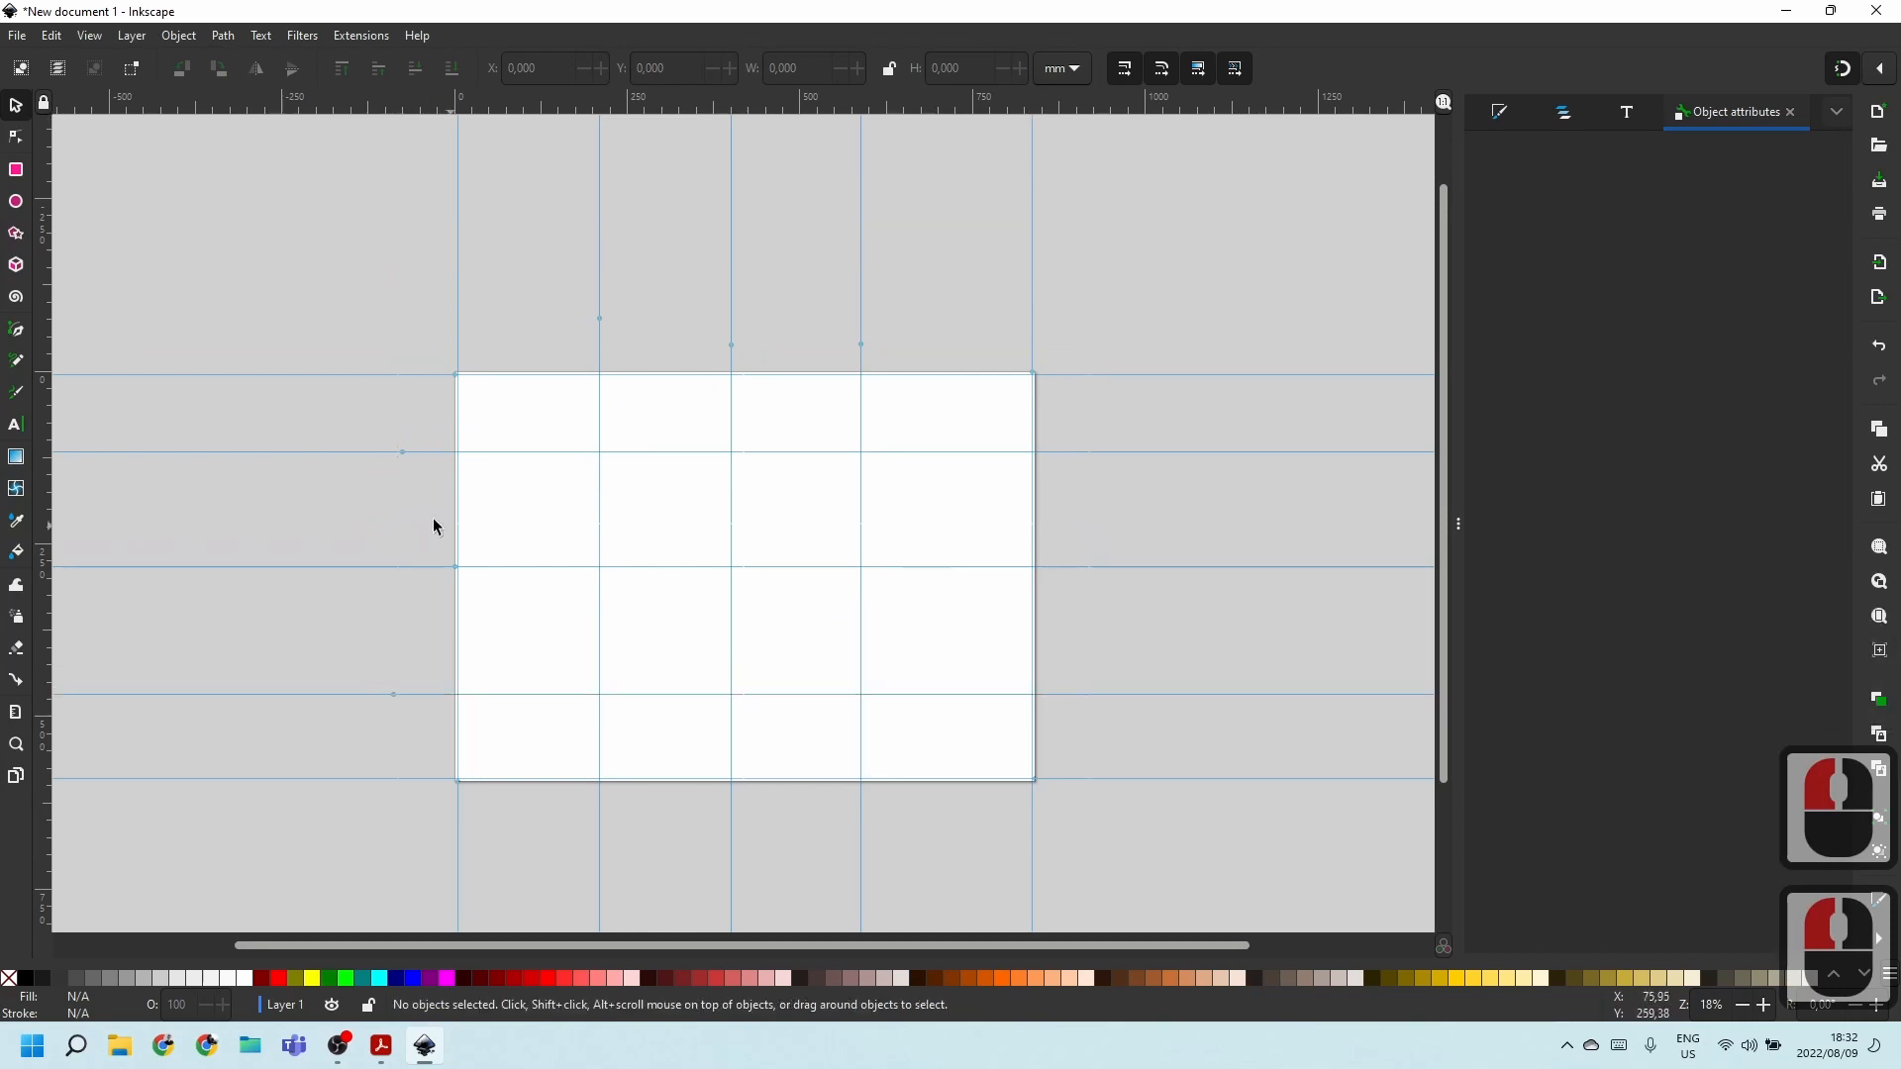
pyautogui.click(1176, 503)
# Turn off relative change and set the first inner vertical guide's X to 841*.25 mm, a quarter of the page width.
pyautogui.doubleClick(599, 396)
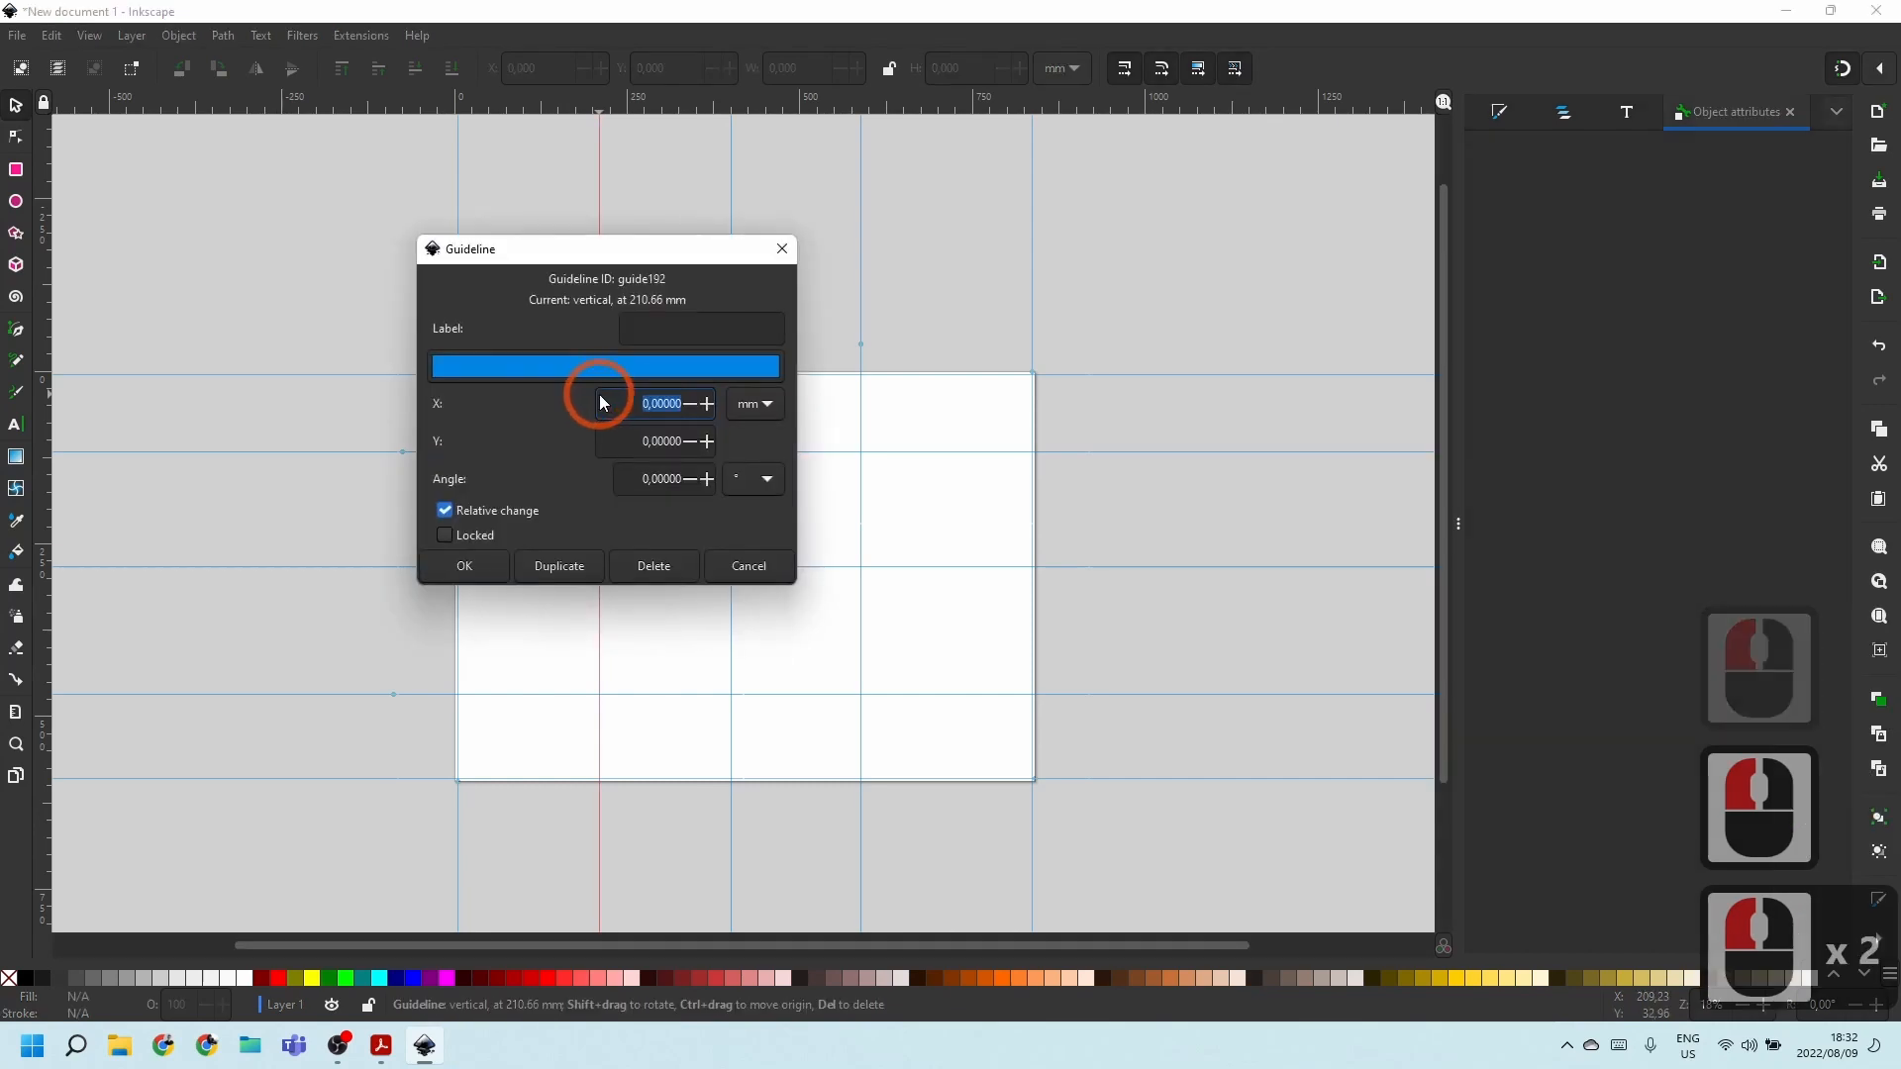
pyautogui.click(445, 510)
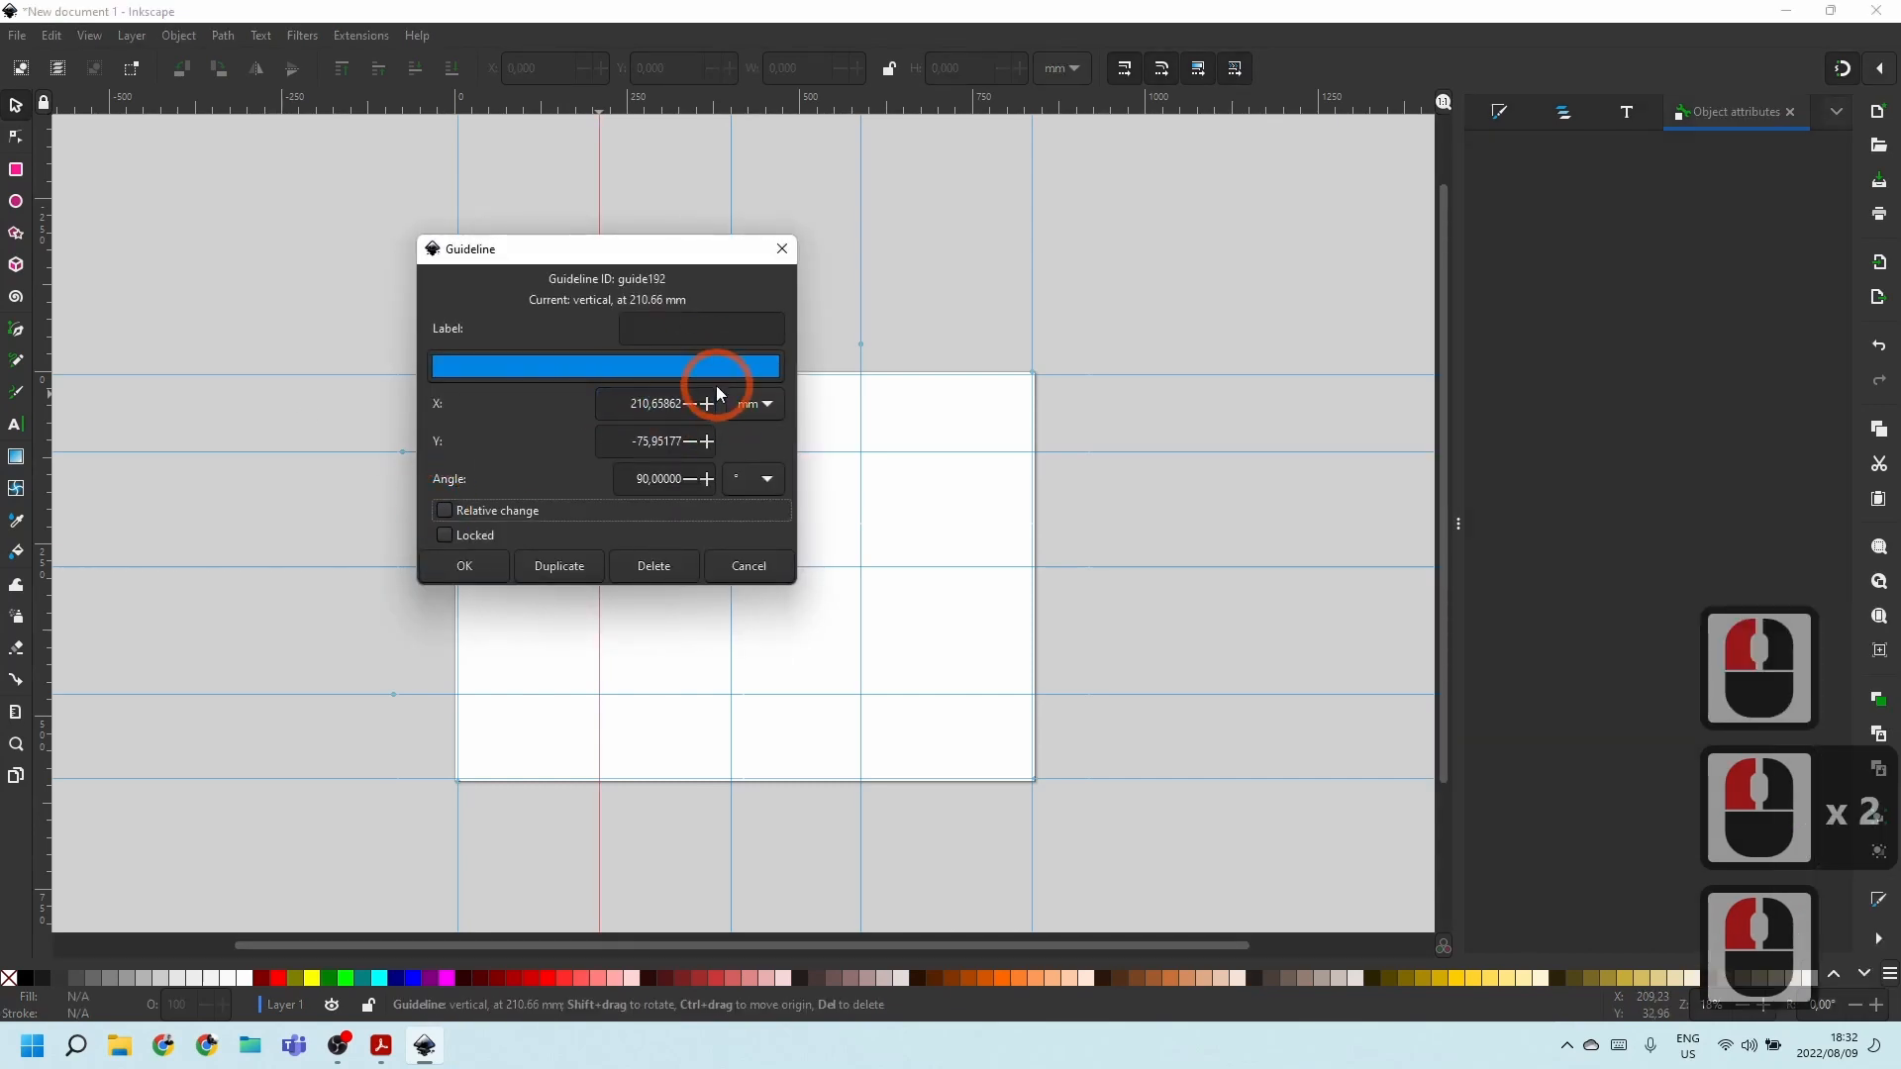
pyautogui.doubleClick(656, 406)
pyautogui.tripleClick(656, 406)
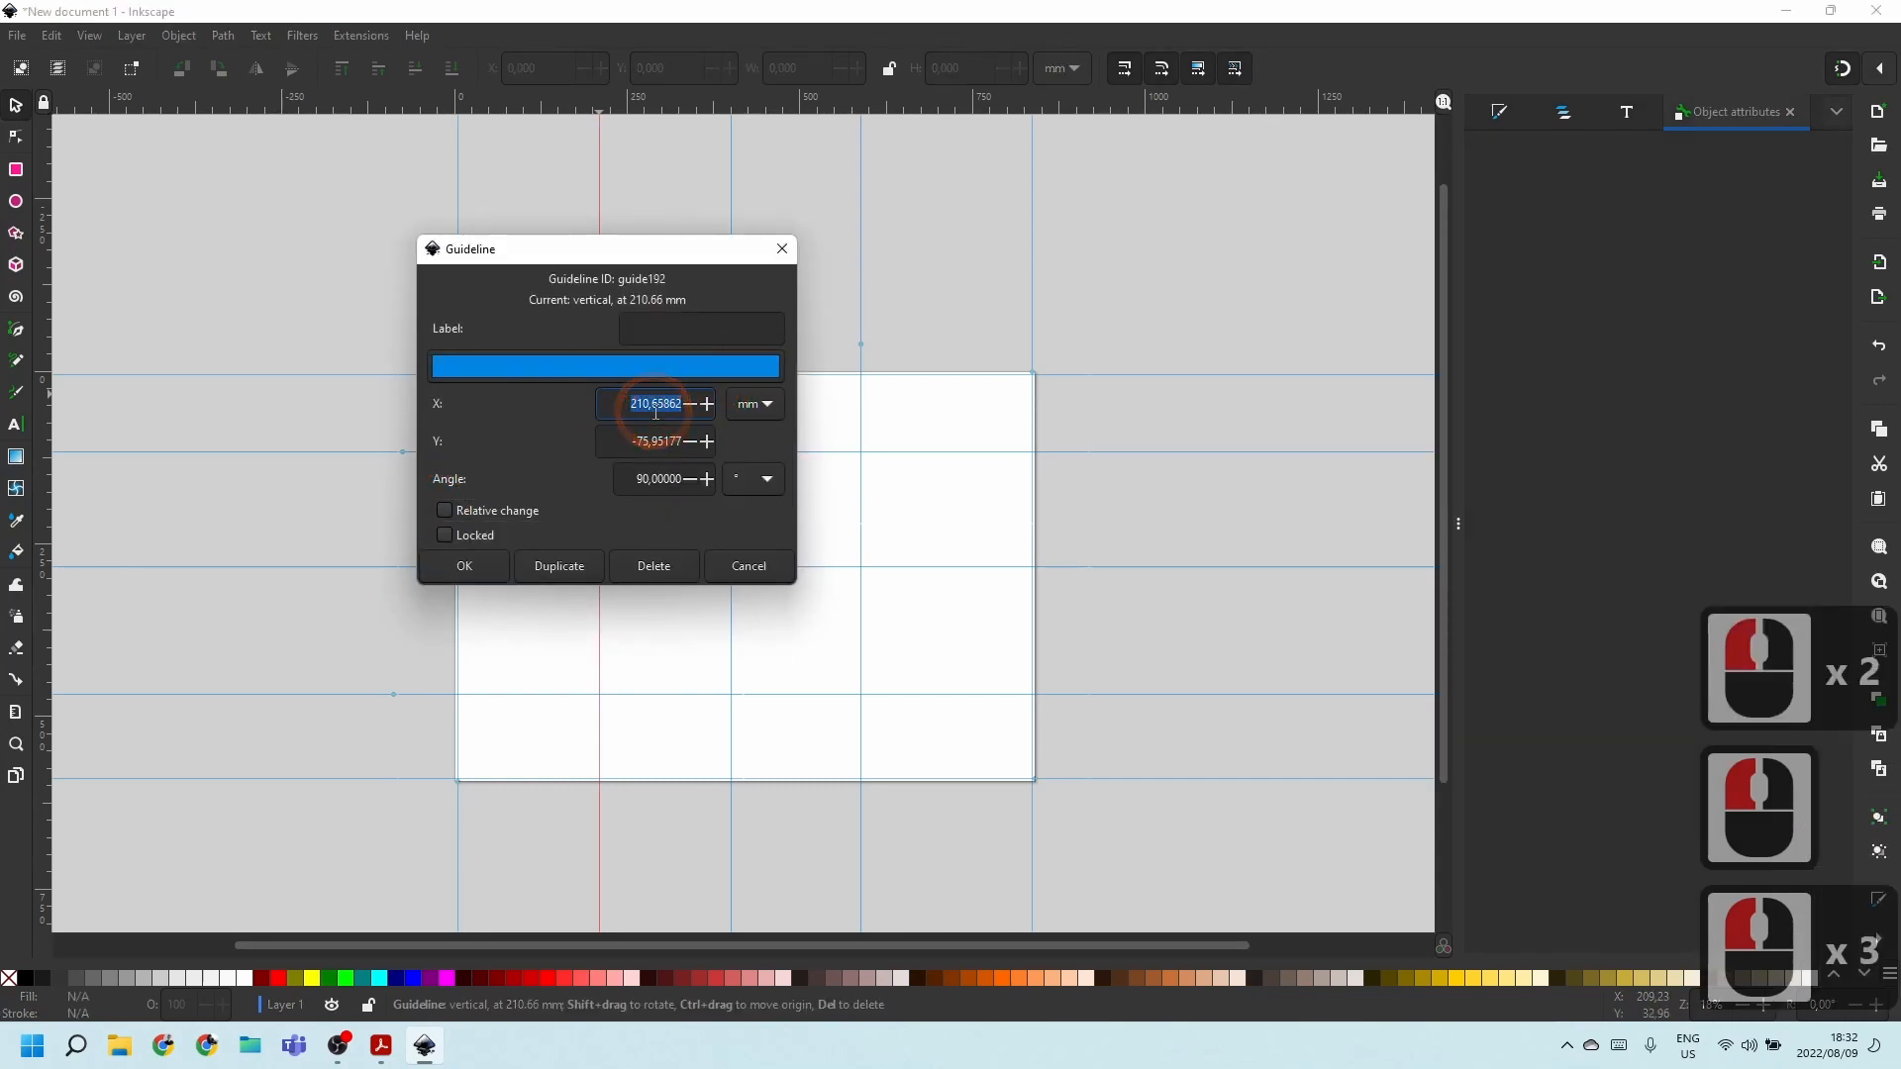
pyautogui.write('841/')
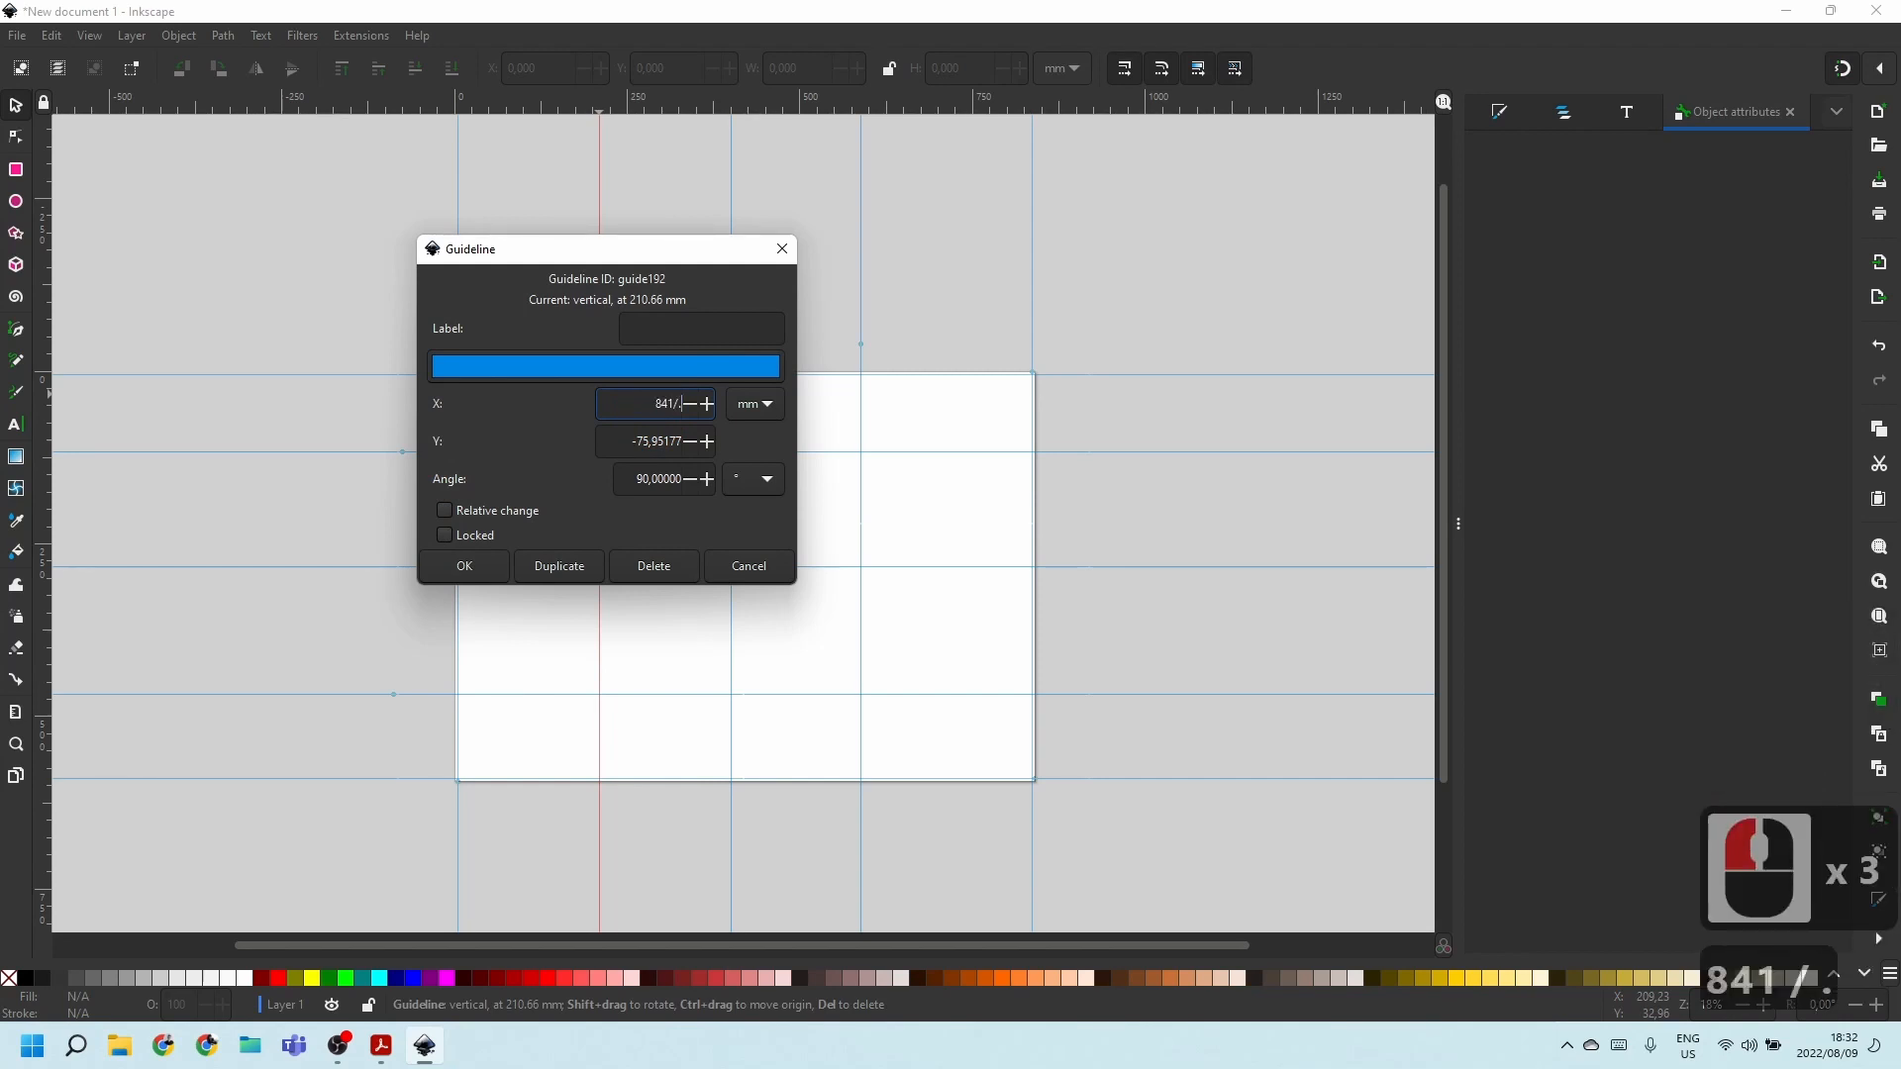
pyautogui.write('.25')
pyautogui.press('BackSpace')
pyautogui.press('BackSpace')
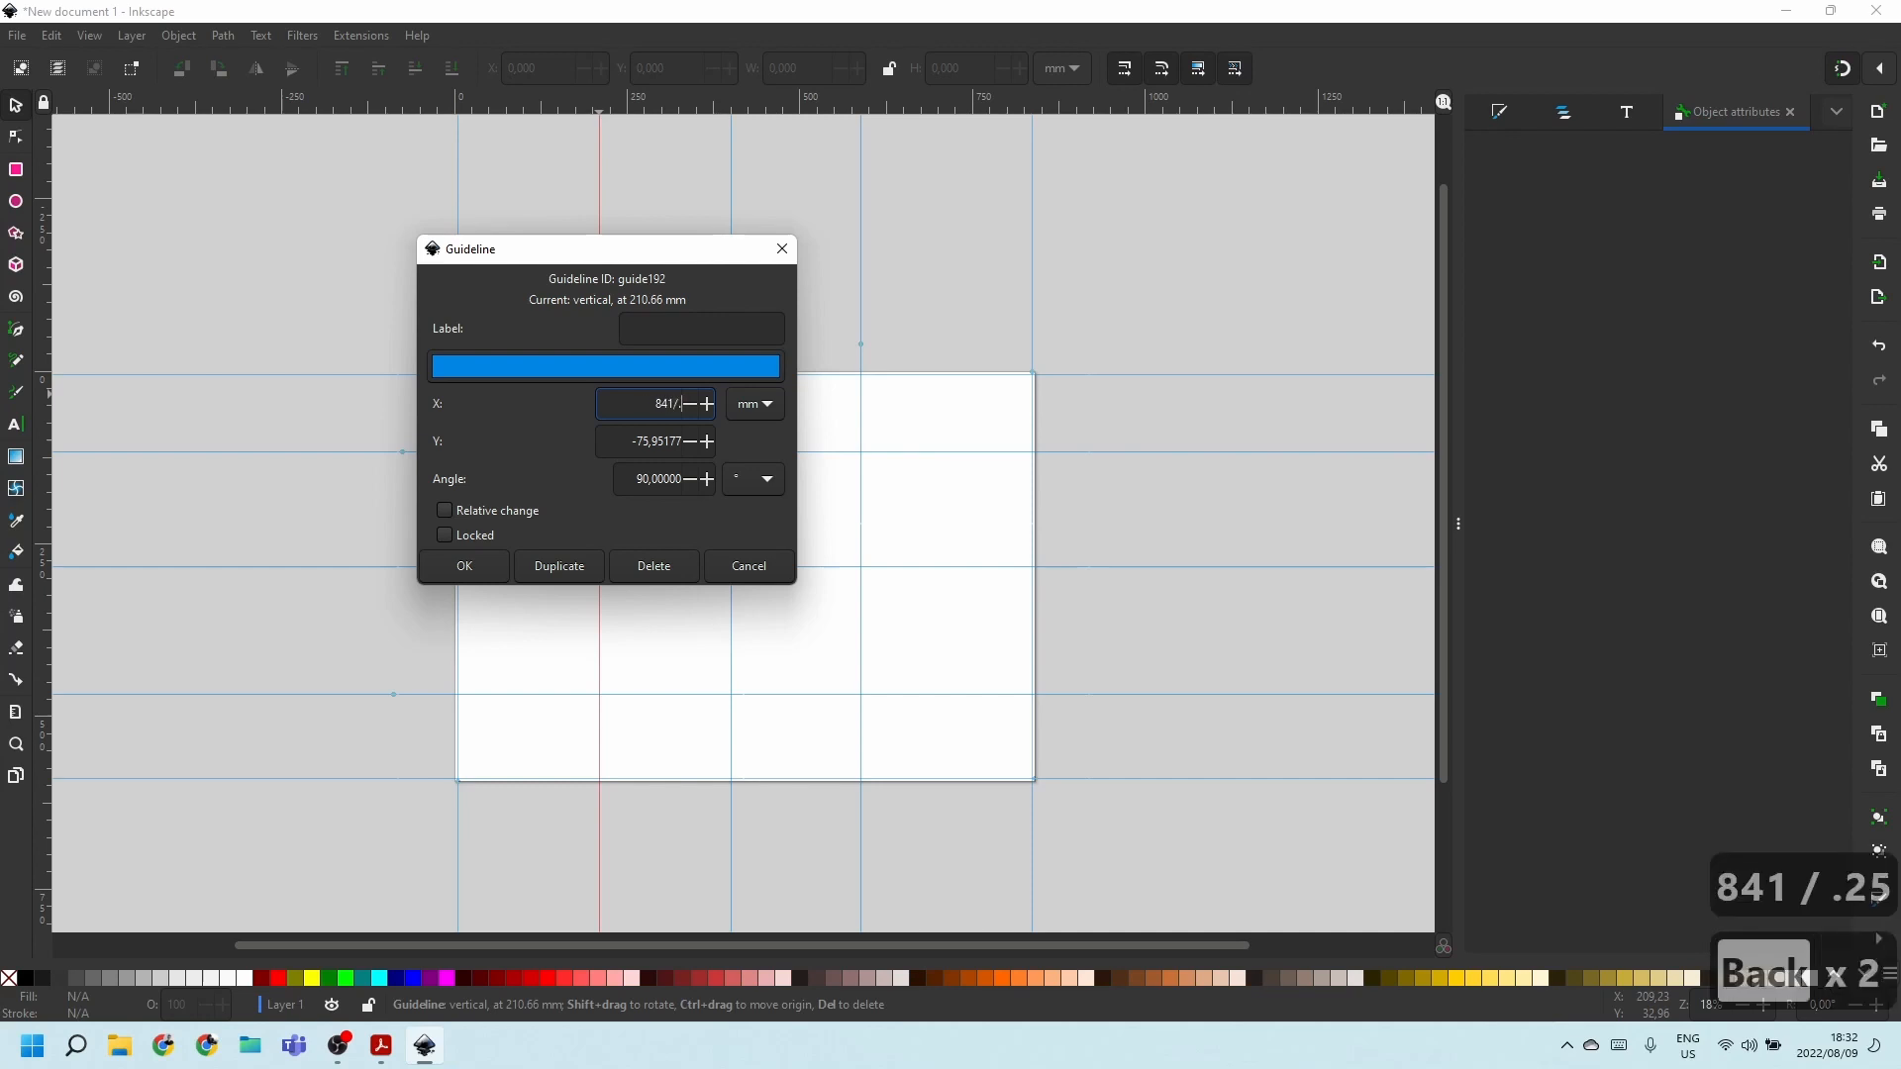
pyautogui.press('BackSpace')
pyautogui.write('*.25')
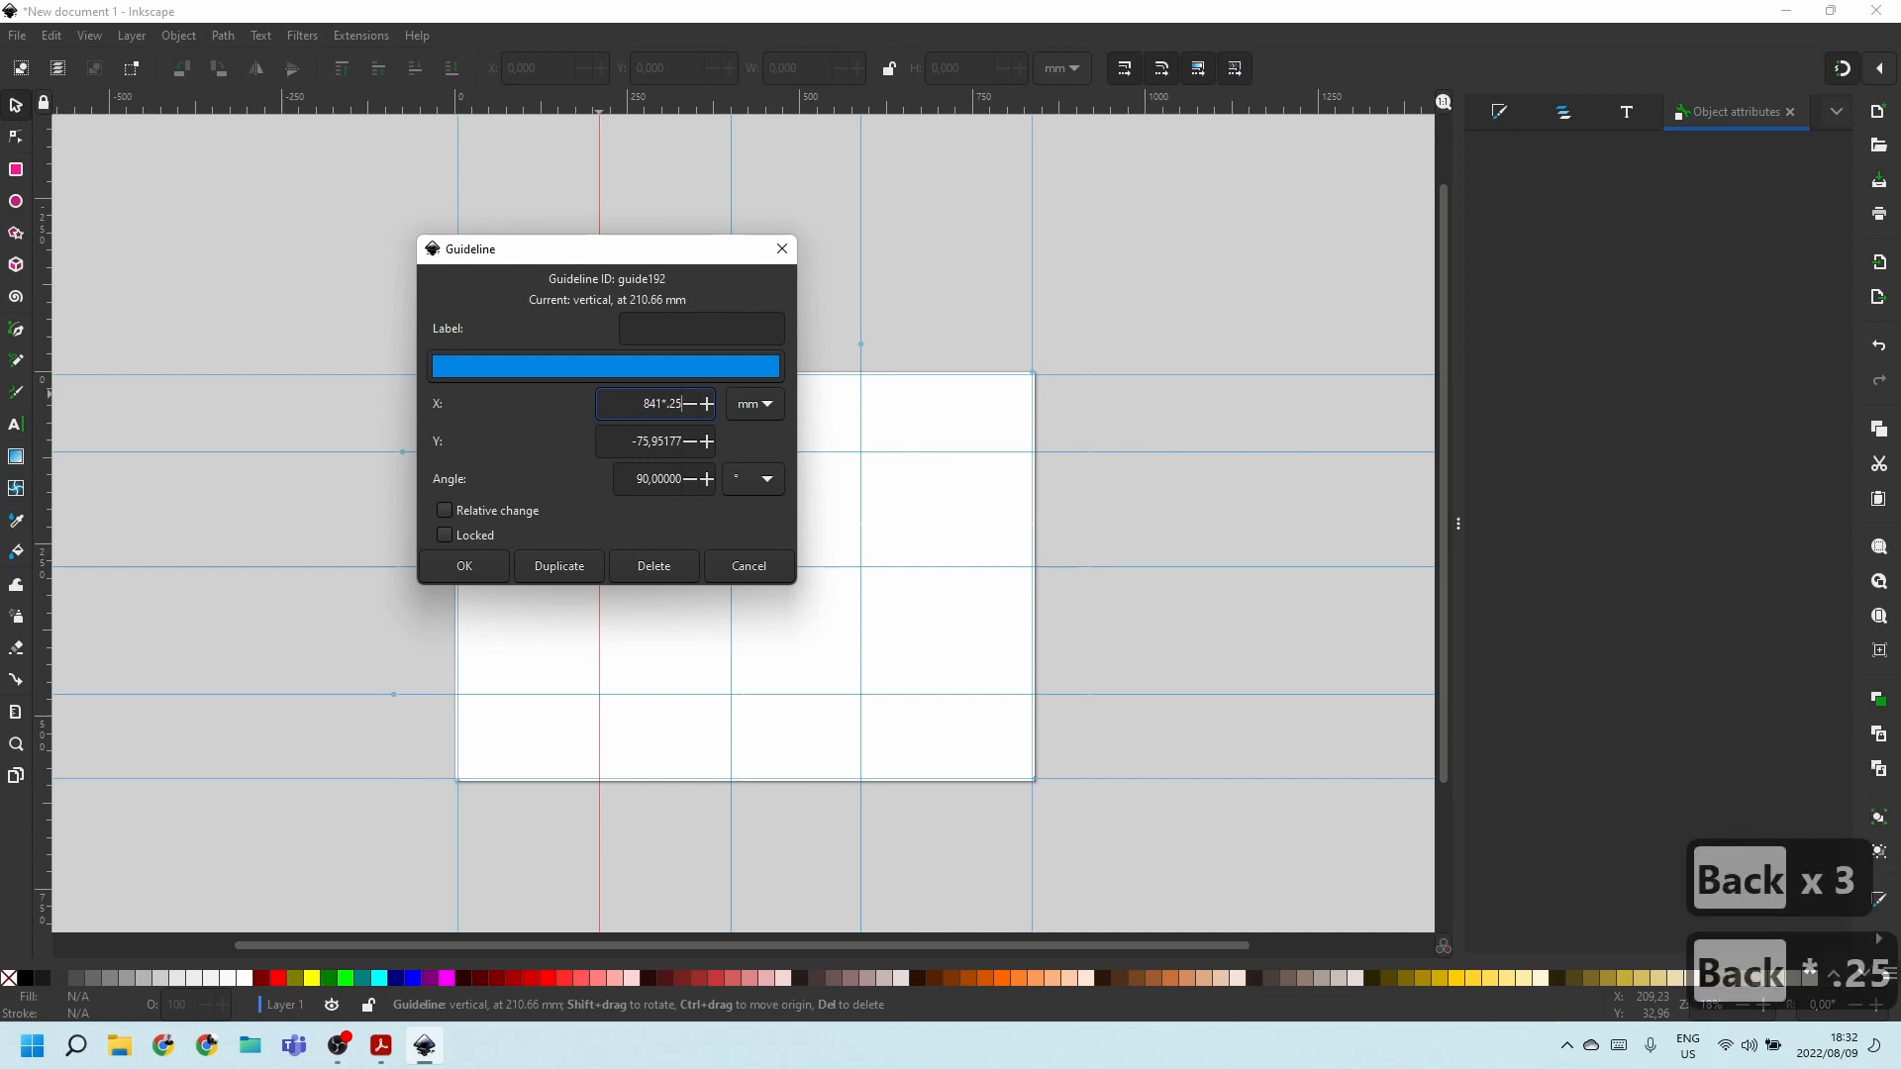
pyautogui.press('Return')
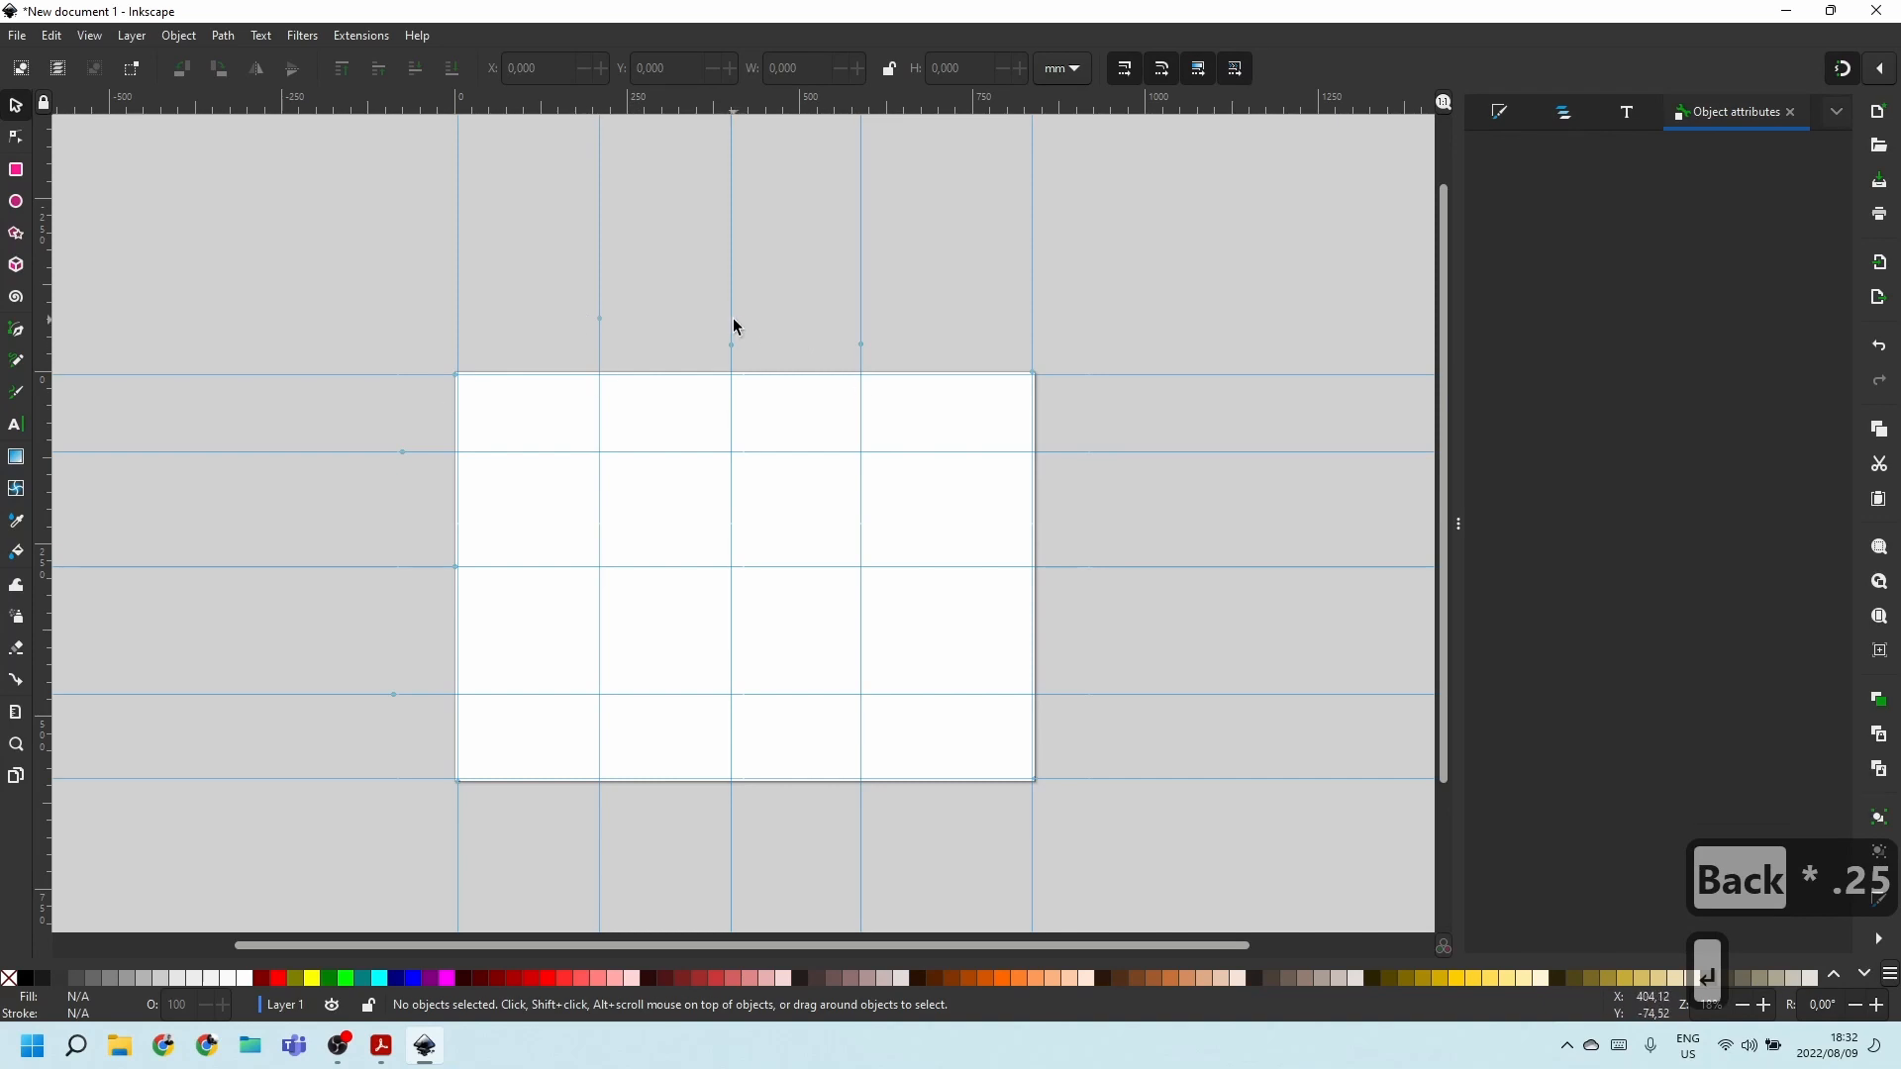
# Set the middle vertical guide's X to 841*.5 mm, half the page width.
pyautogui.doubleClick(730, 318)
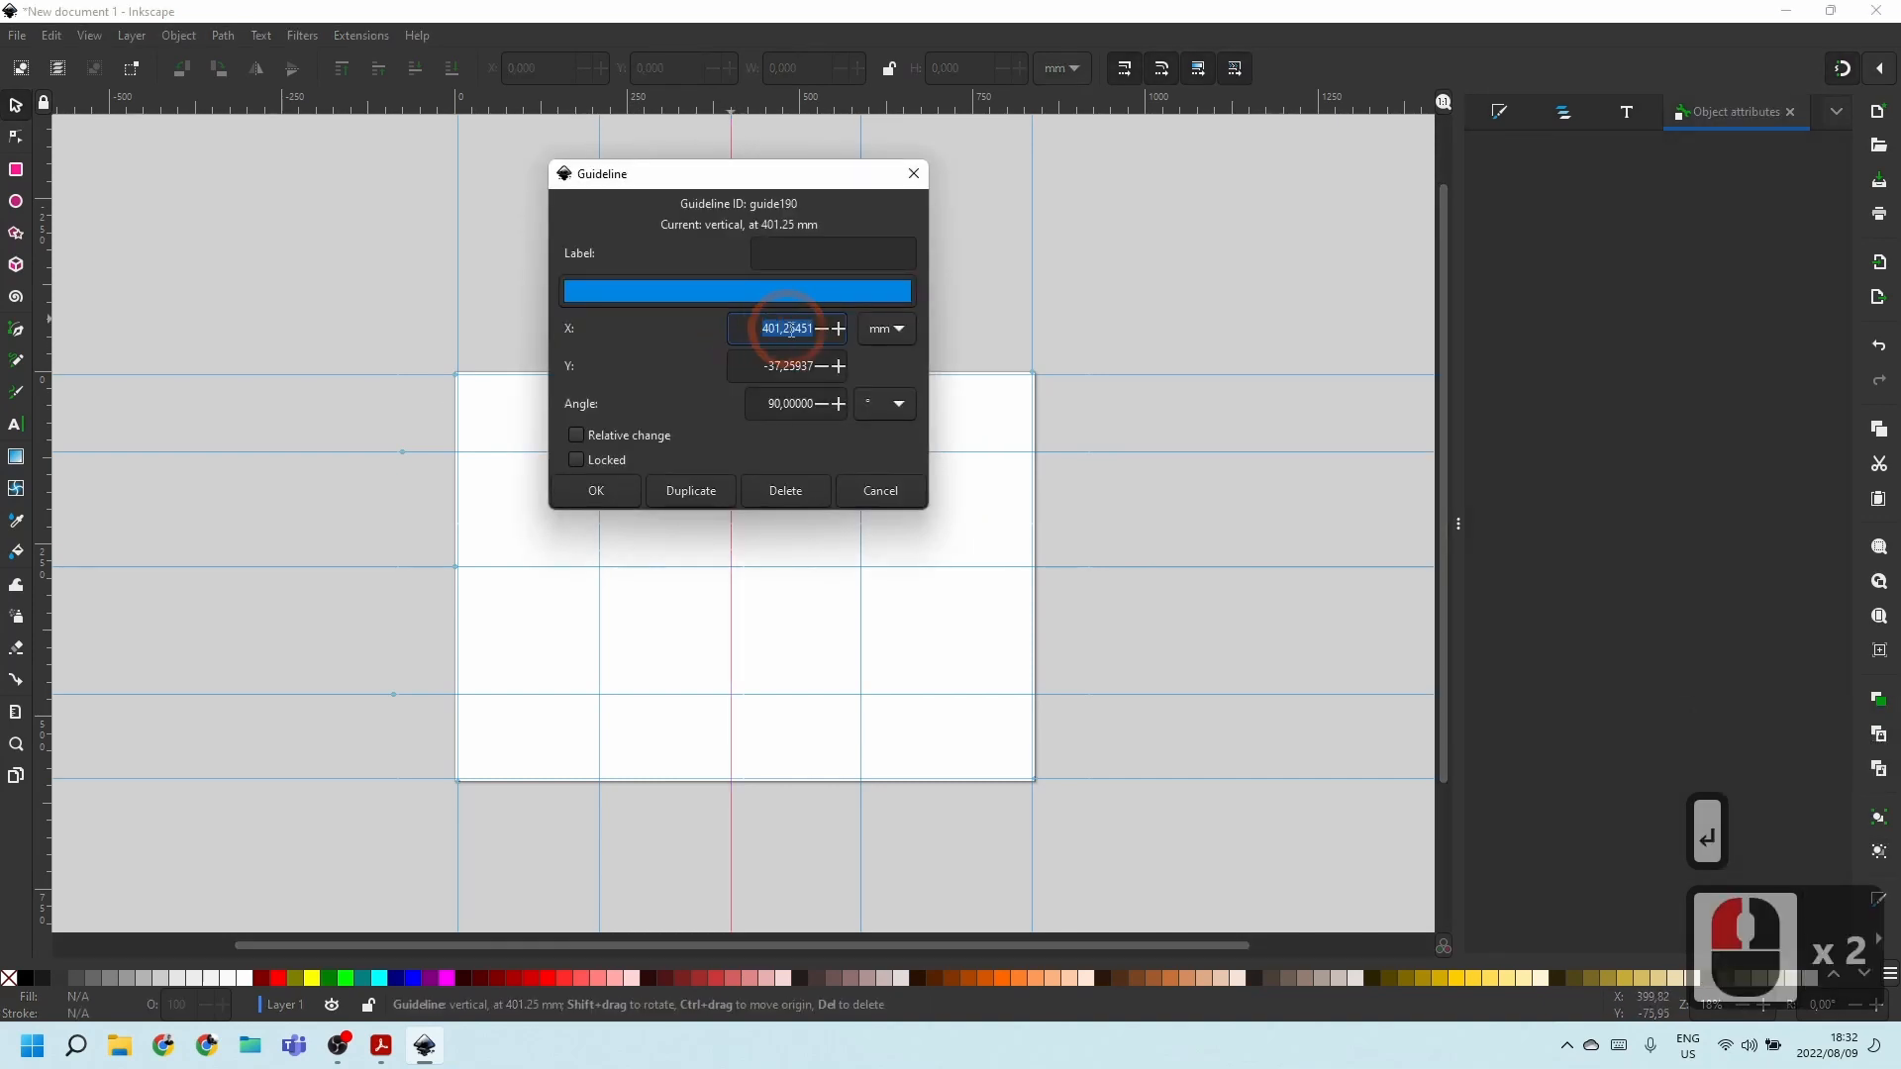
pyautogui.write('841*')
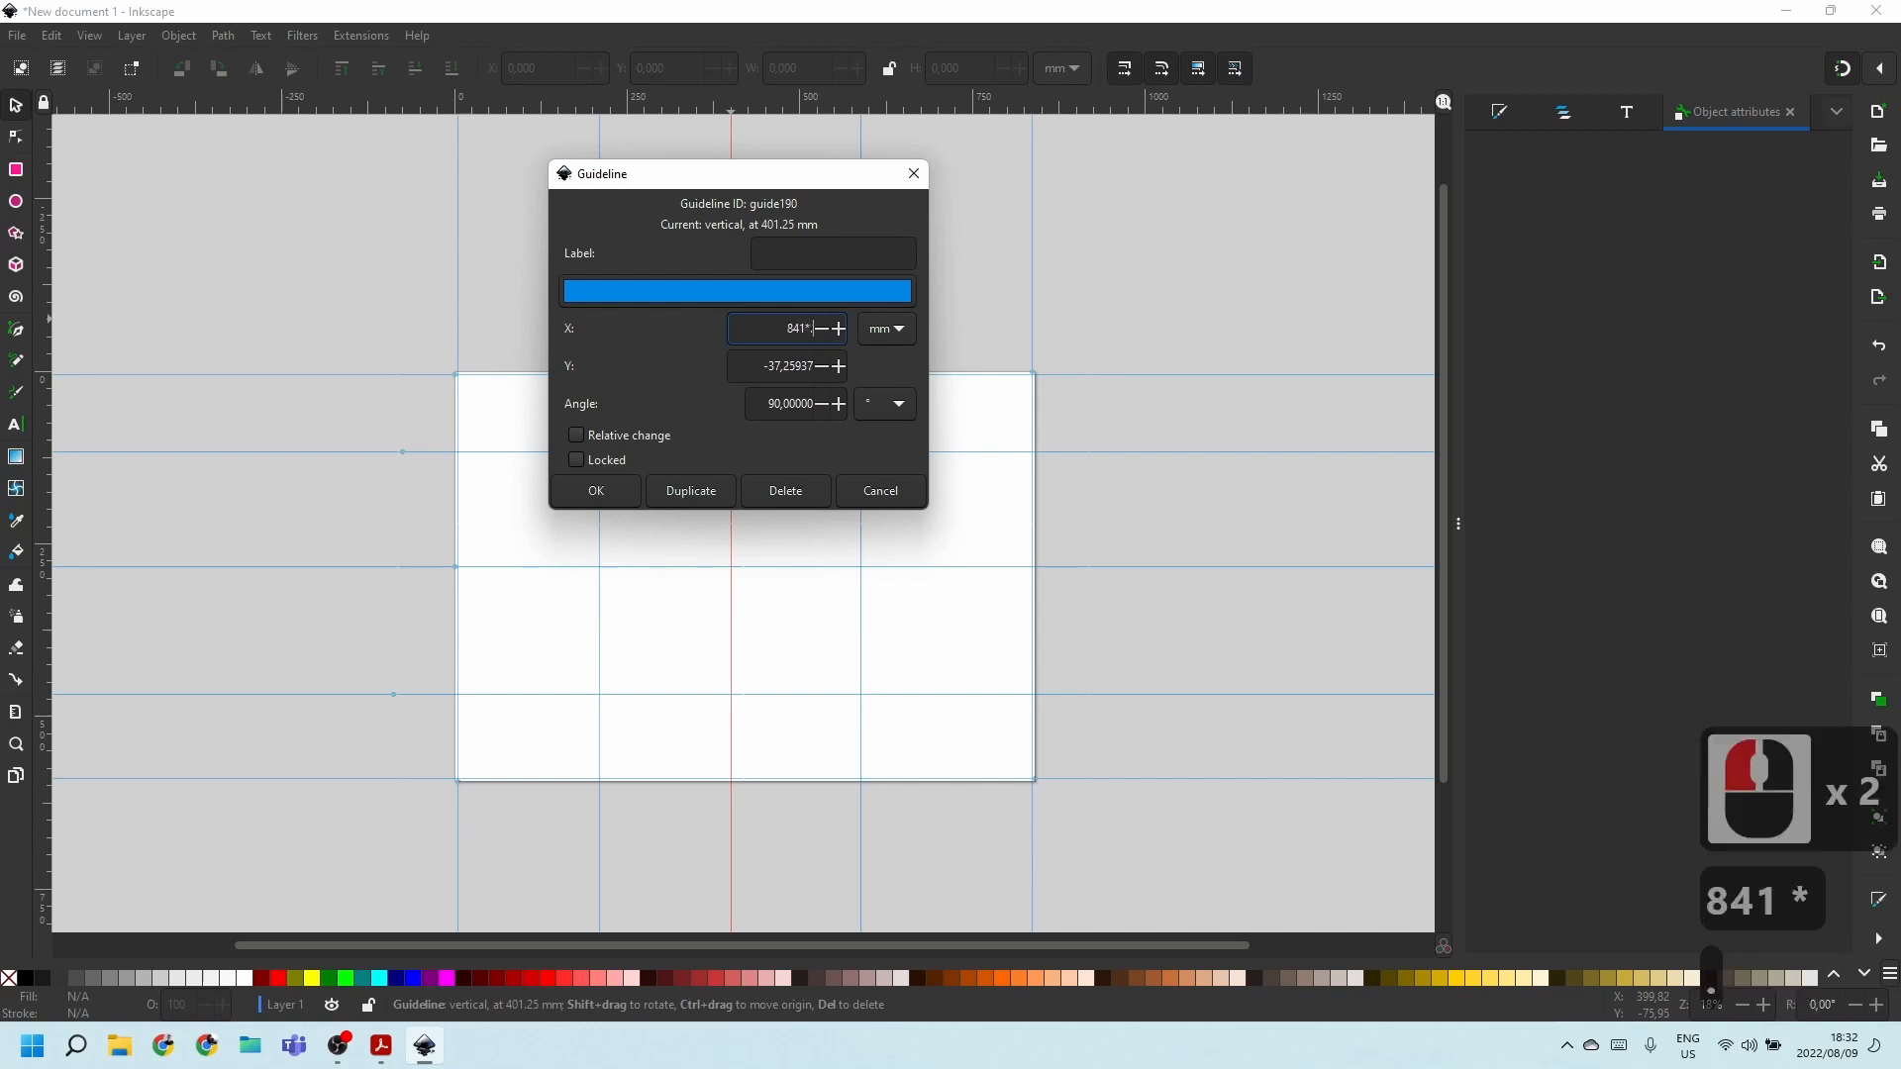
pyautogui.write('.5')
pyautogui.press('Return')
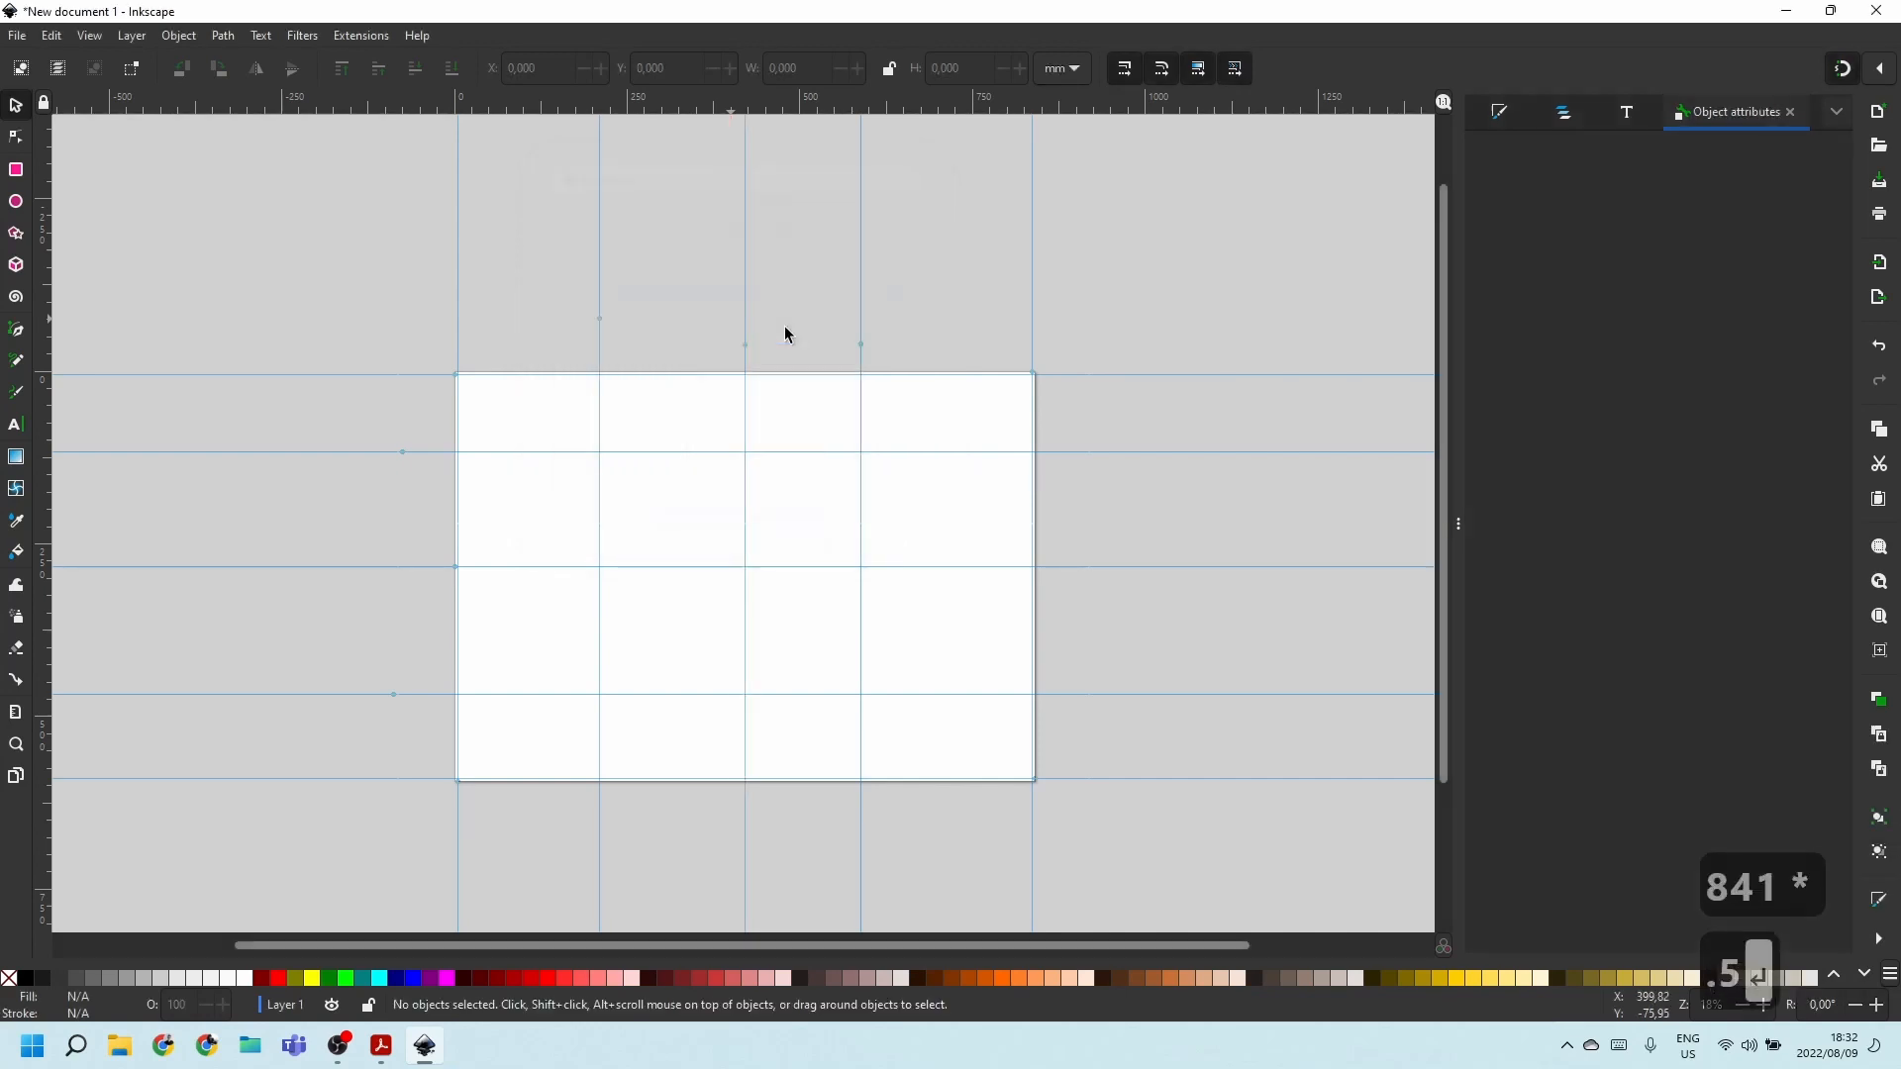
# Set the third inner vertical guide's X to 841*.75 mm, three quarters of the page width.
pyautogui.click(859, 268)
pyautogui.doubleClick(858, 268)
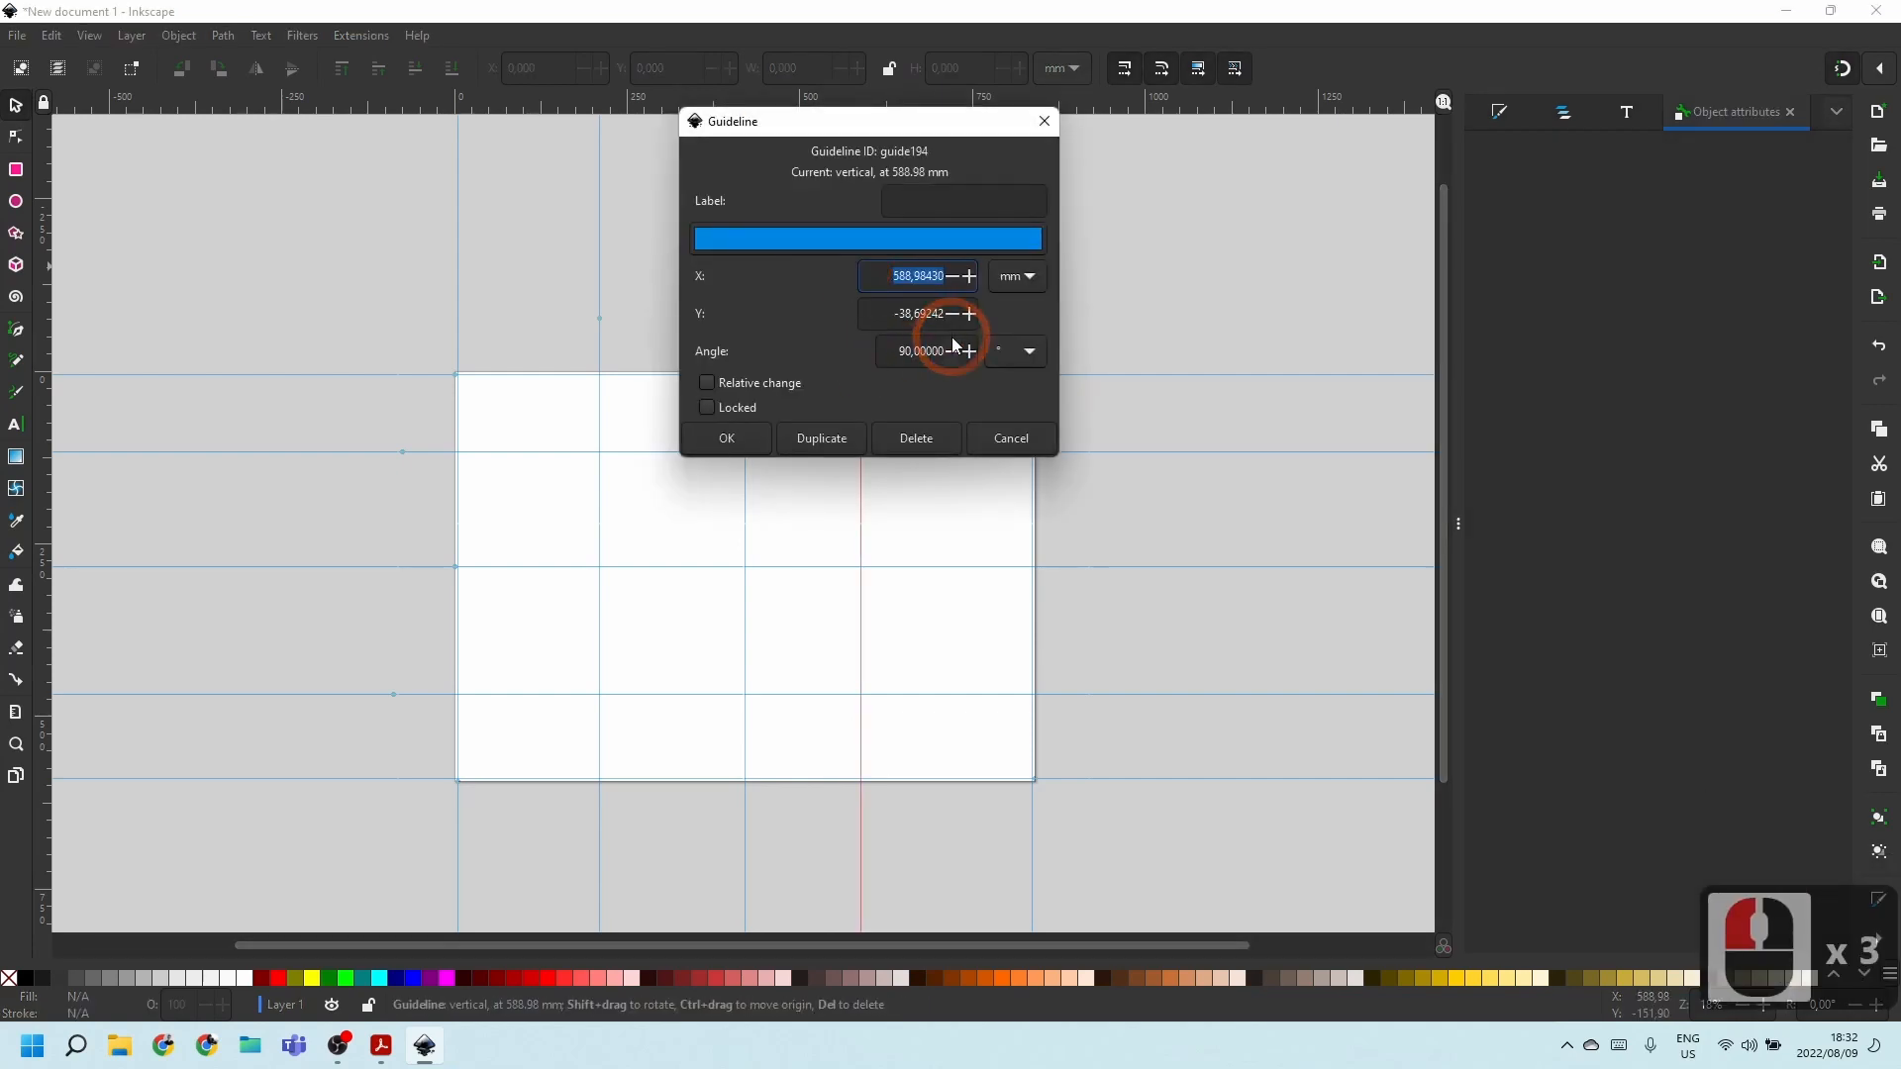
pyautogui.write('841')
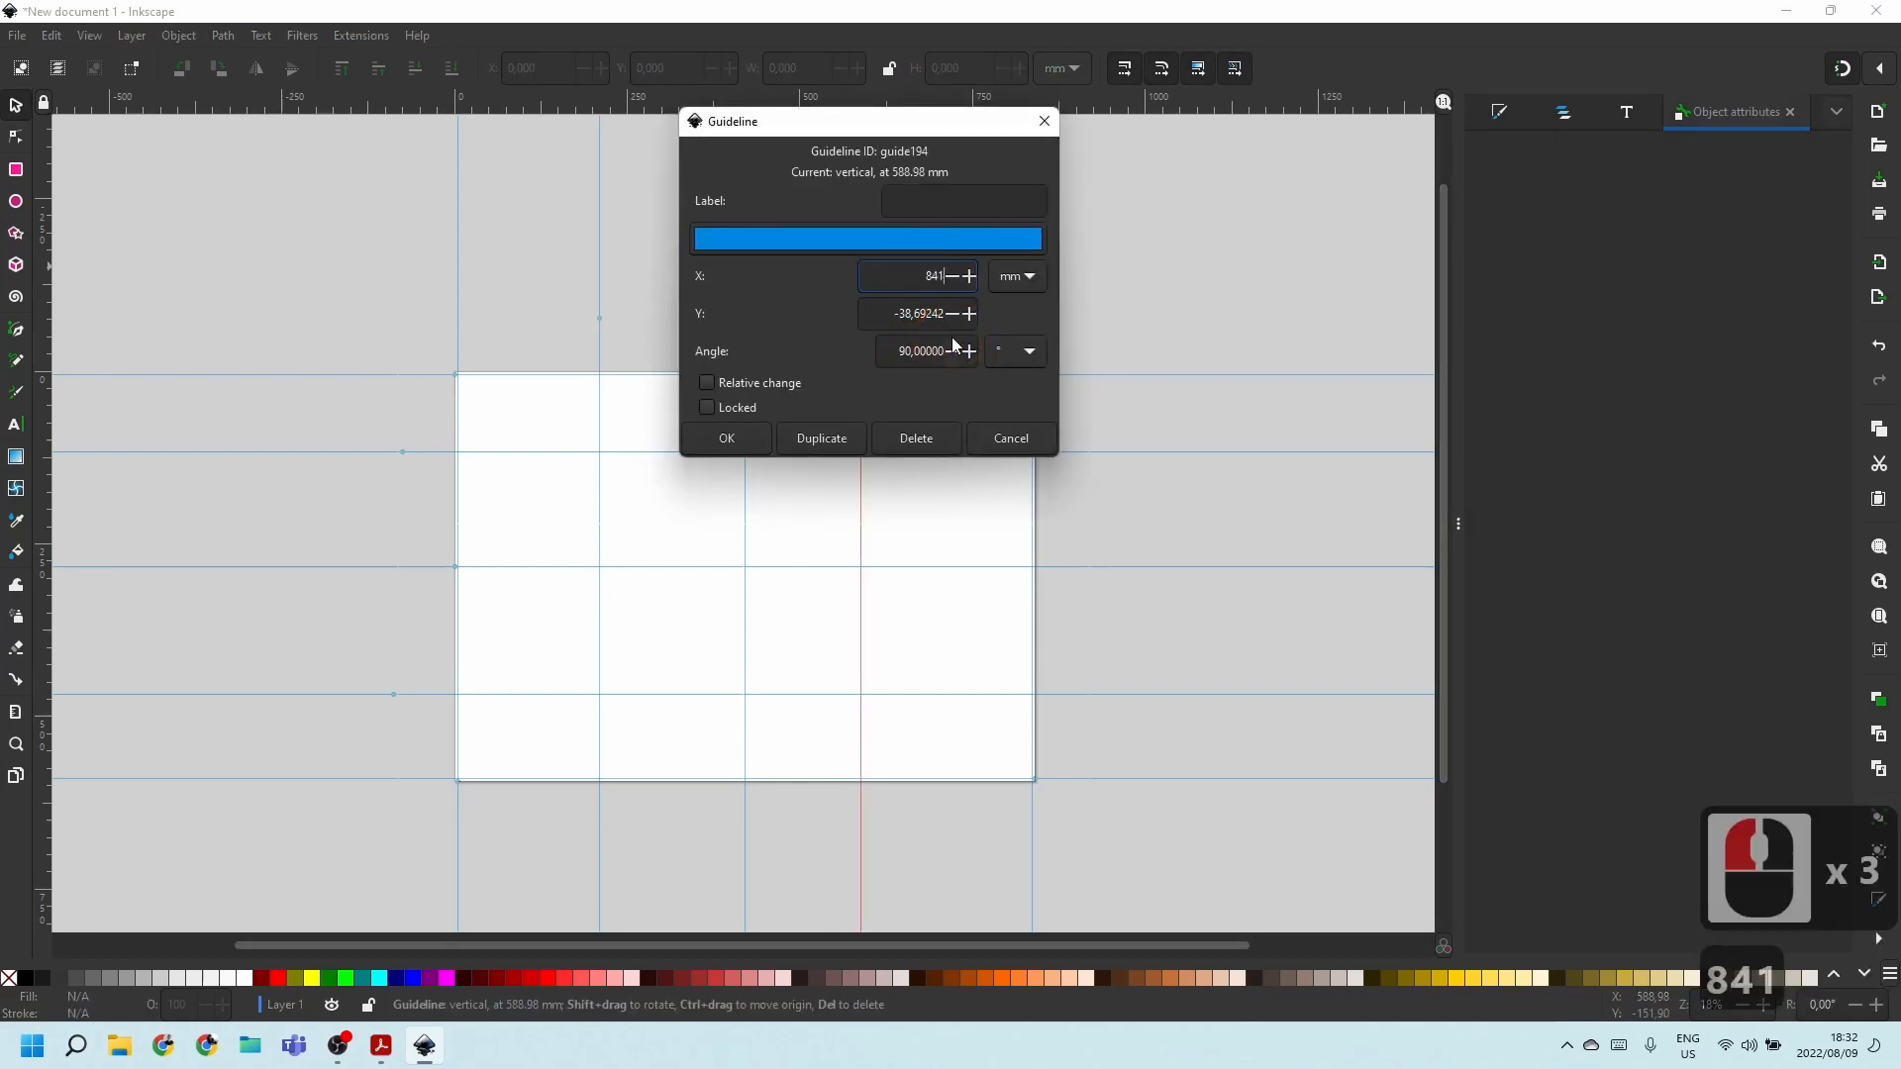
pyautogui.write('*.75')
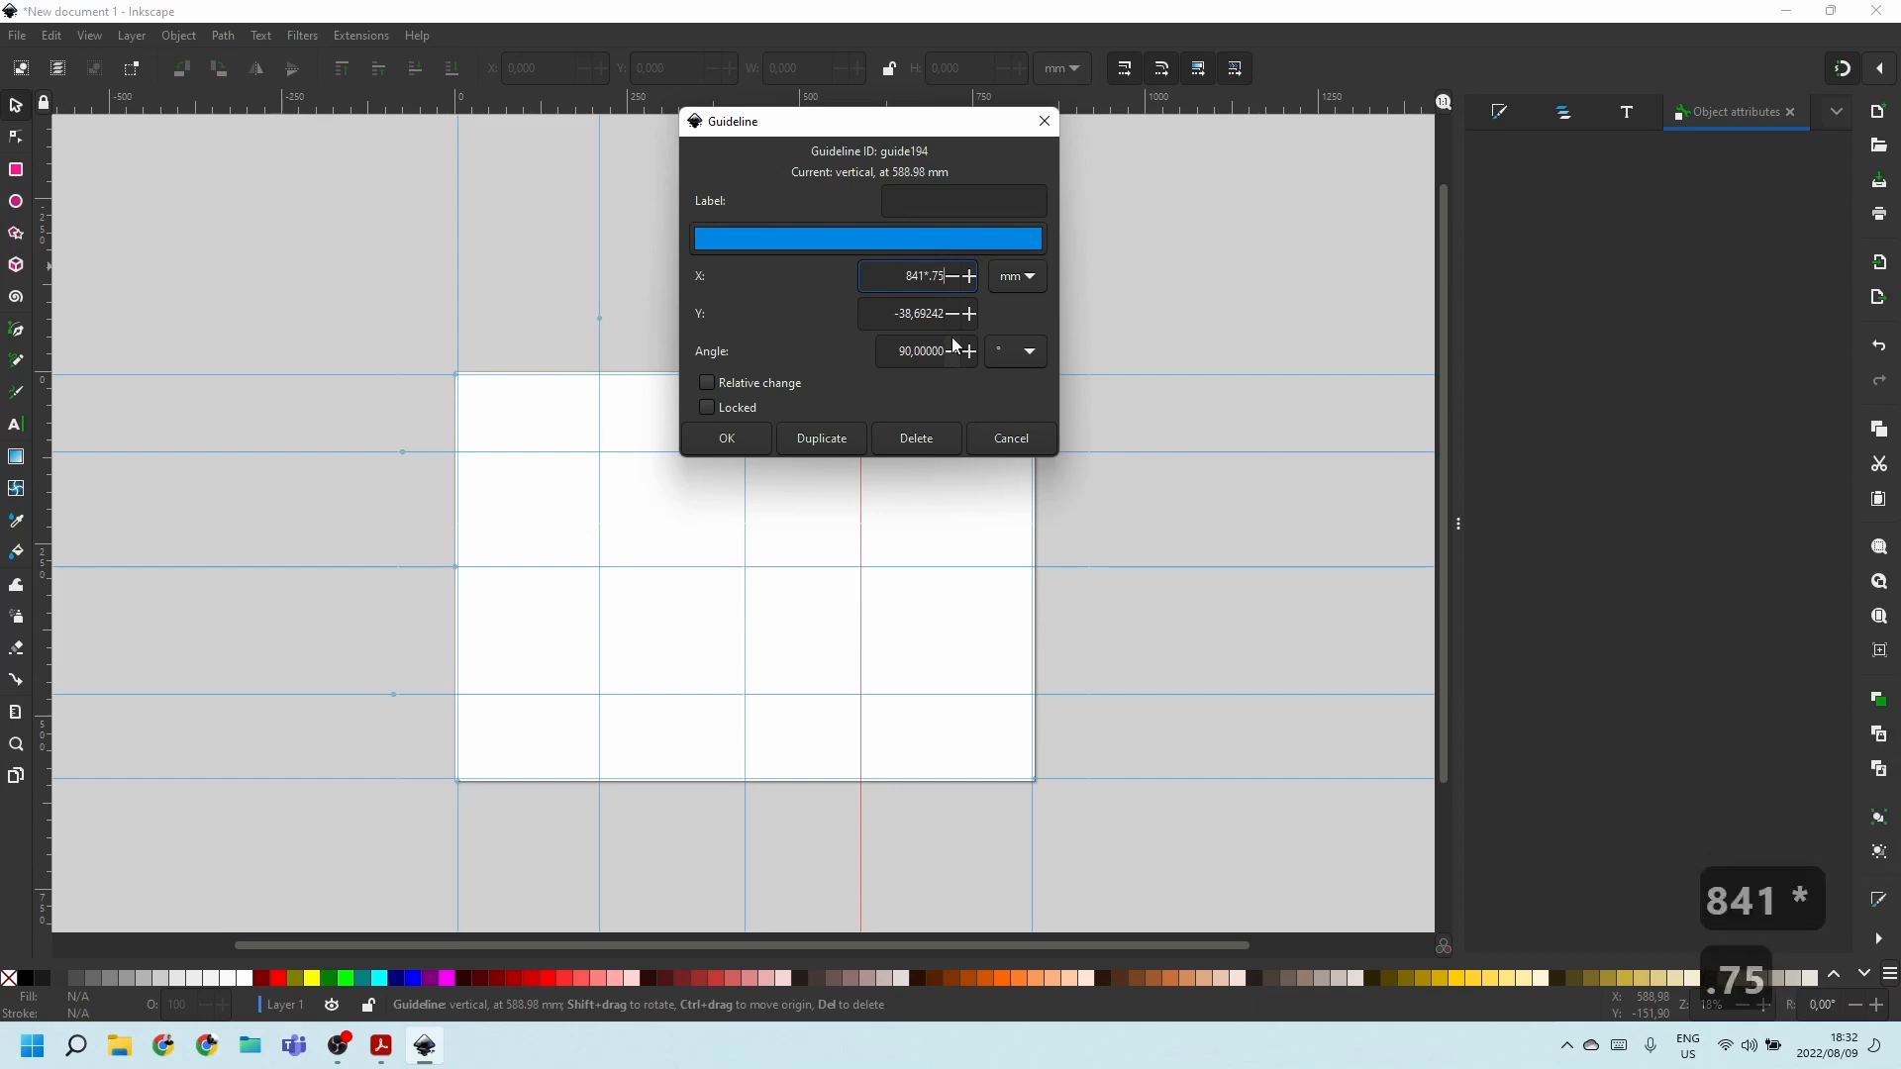
pyautogui.press('Return')
pyautogui.click(1218, 294)
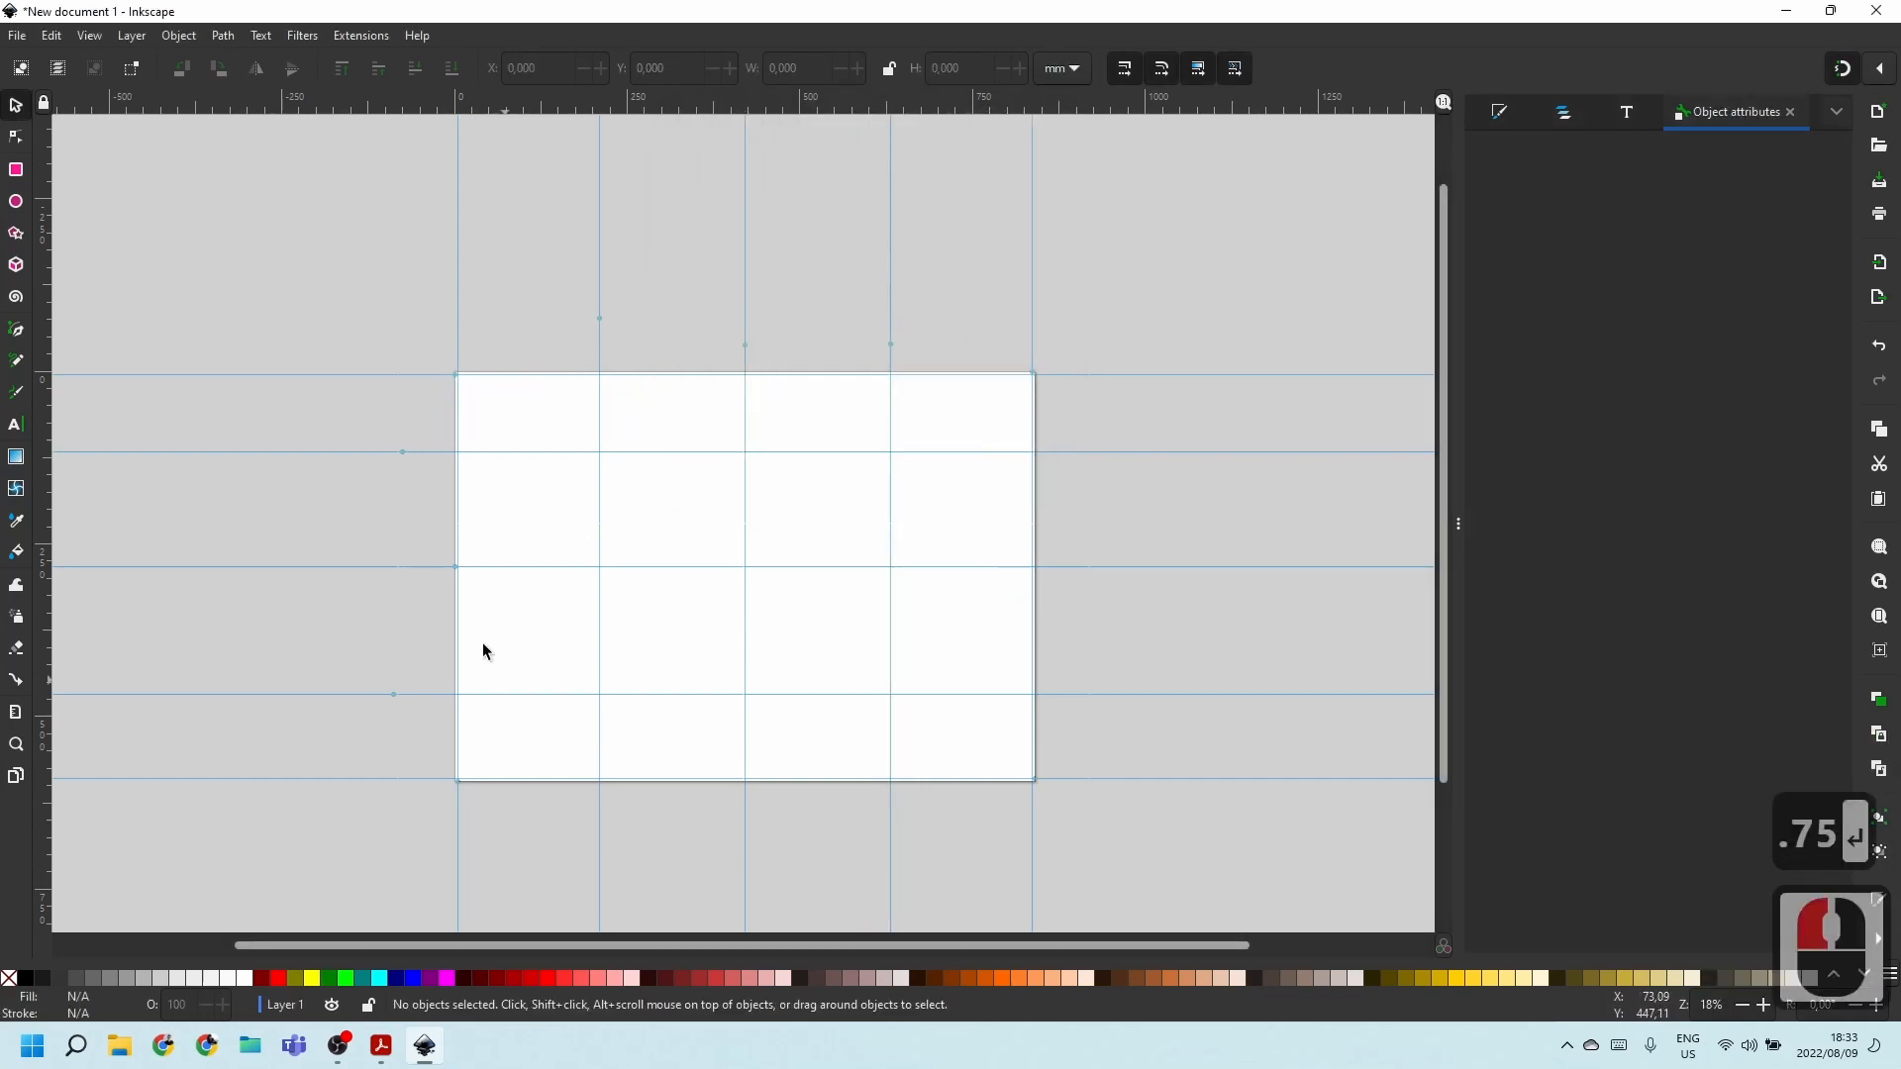
# Set the middle horizontal guide's Y to 594*.5 mm, half the page height.
pyautogui.scroll(-3, 1003, 472)
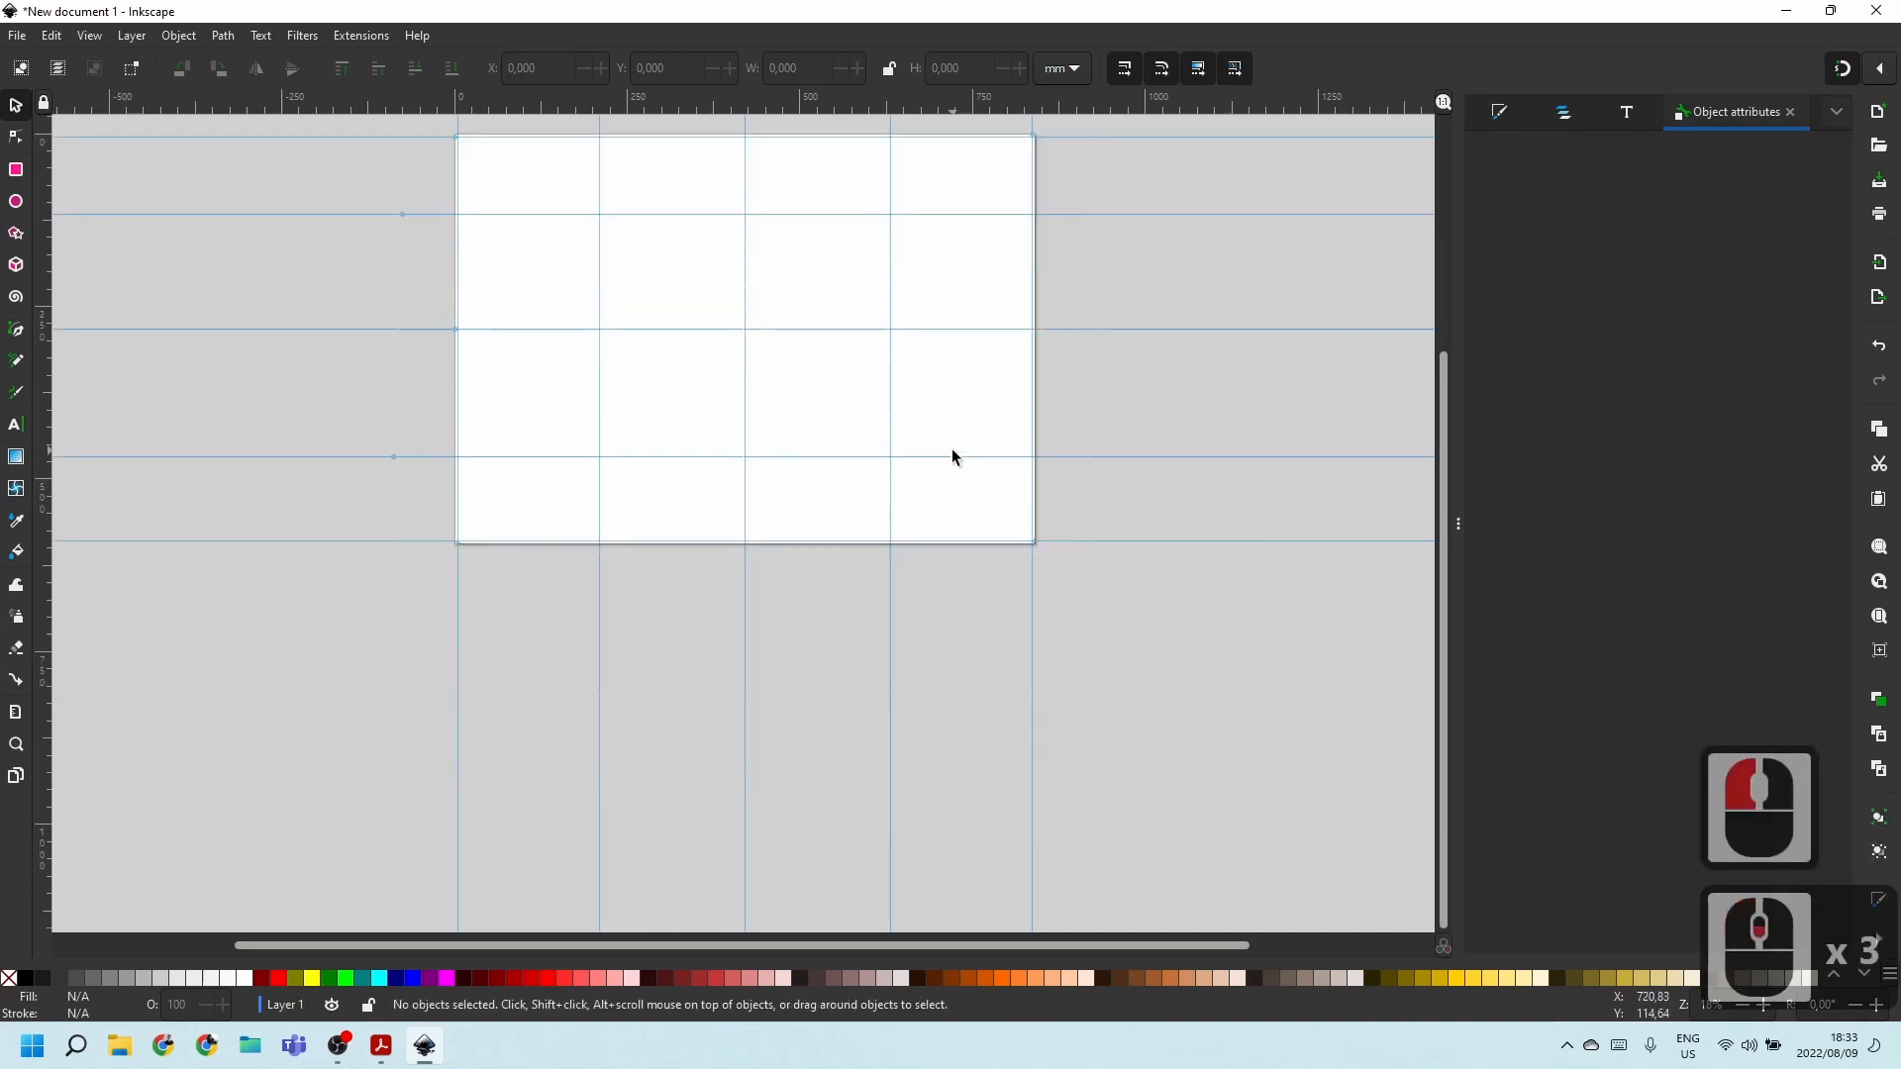
pyautogui.doubleClick(501, 329)
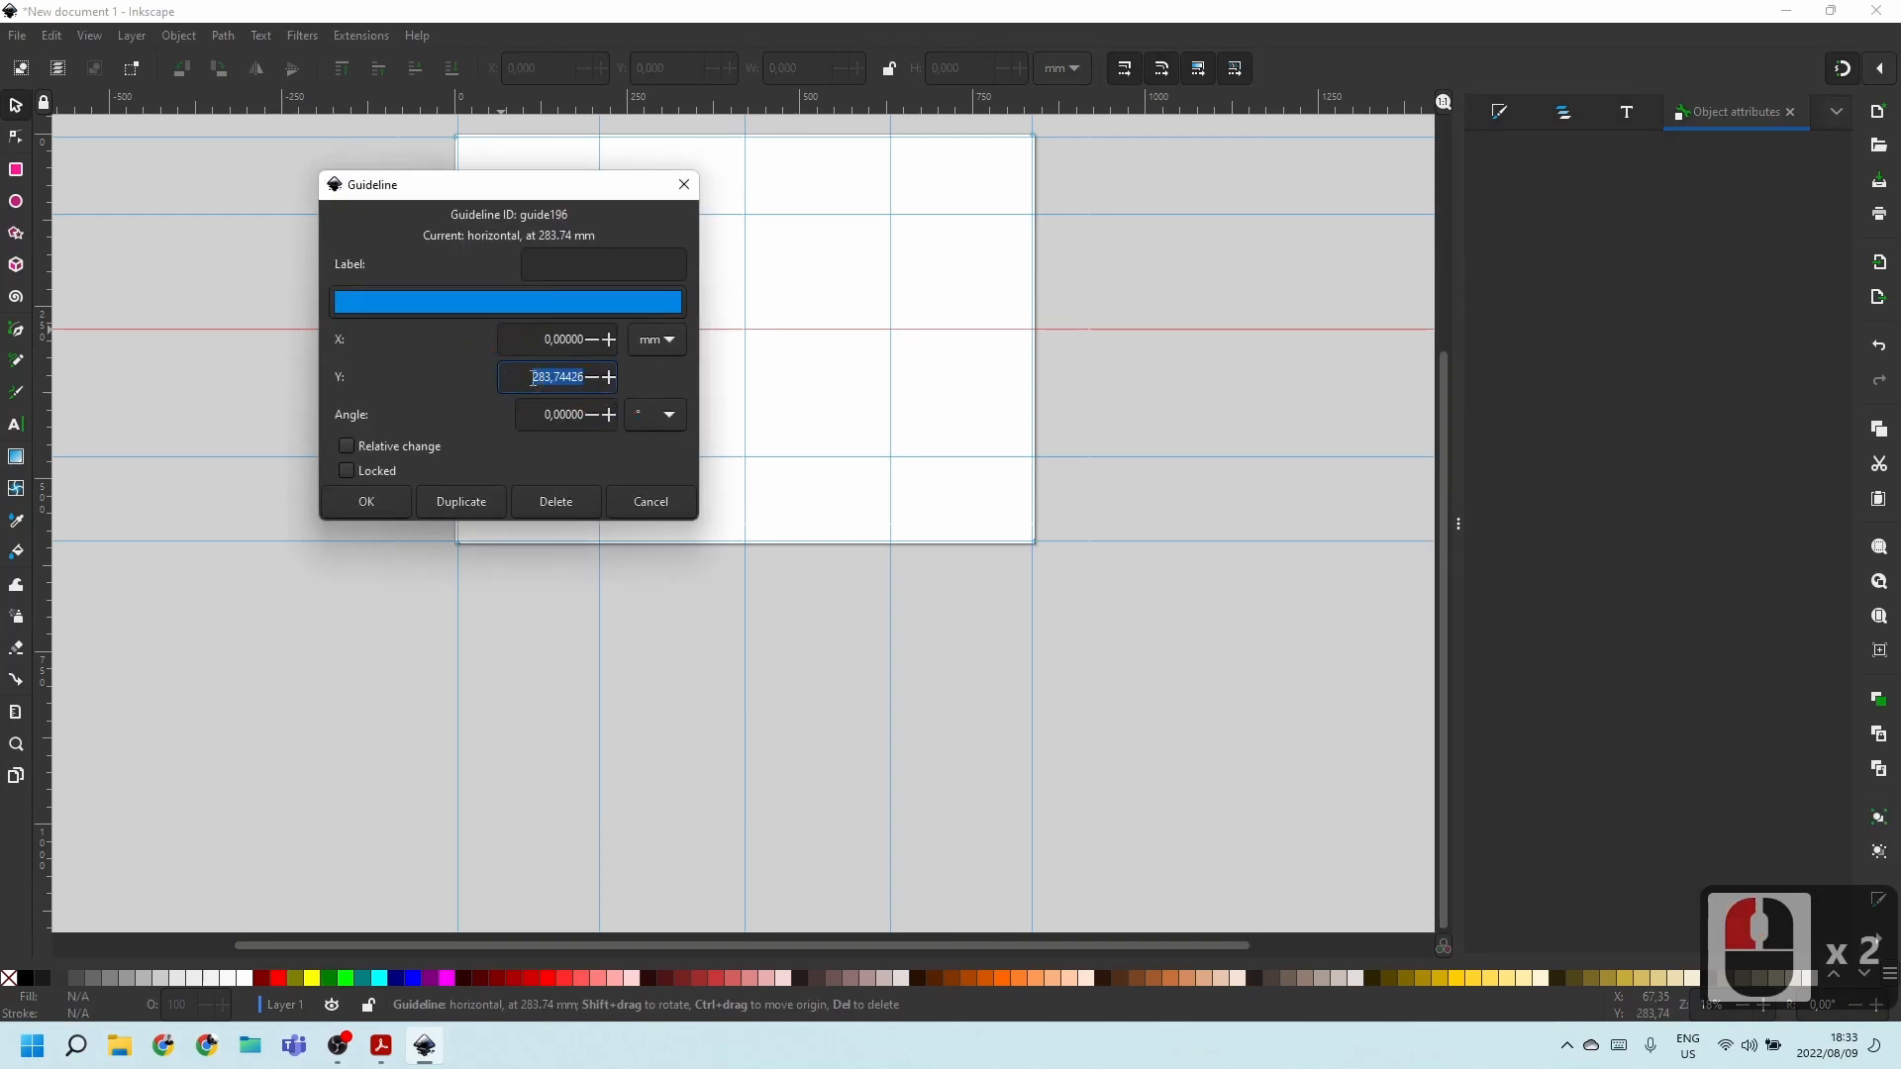
pyautogui.write('594')
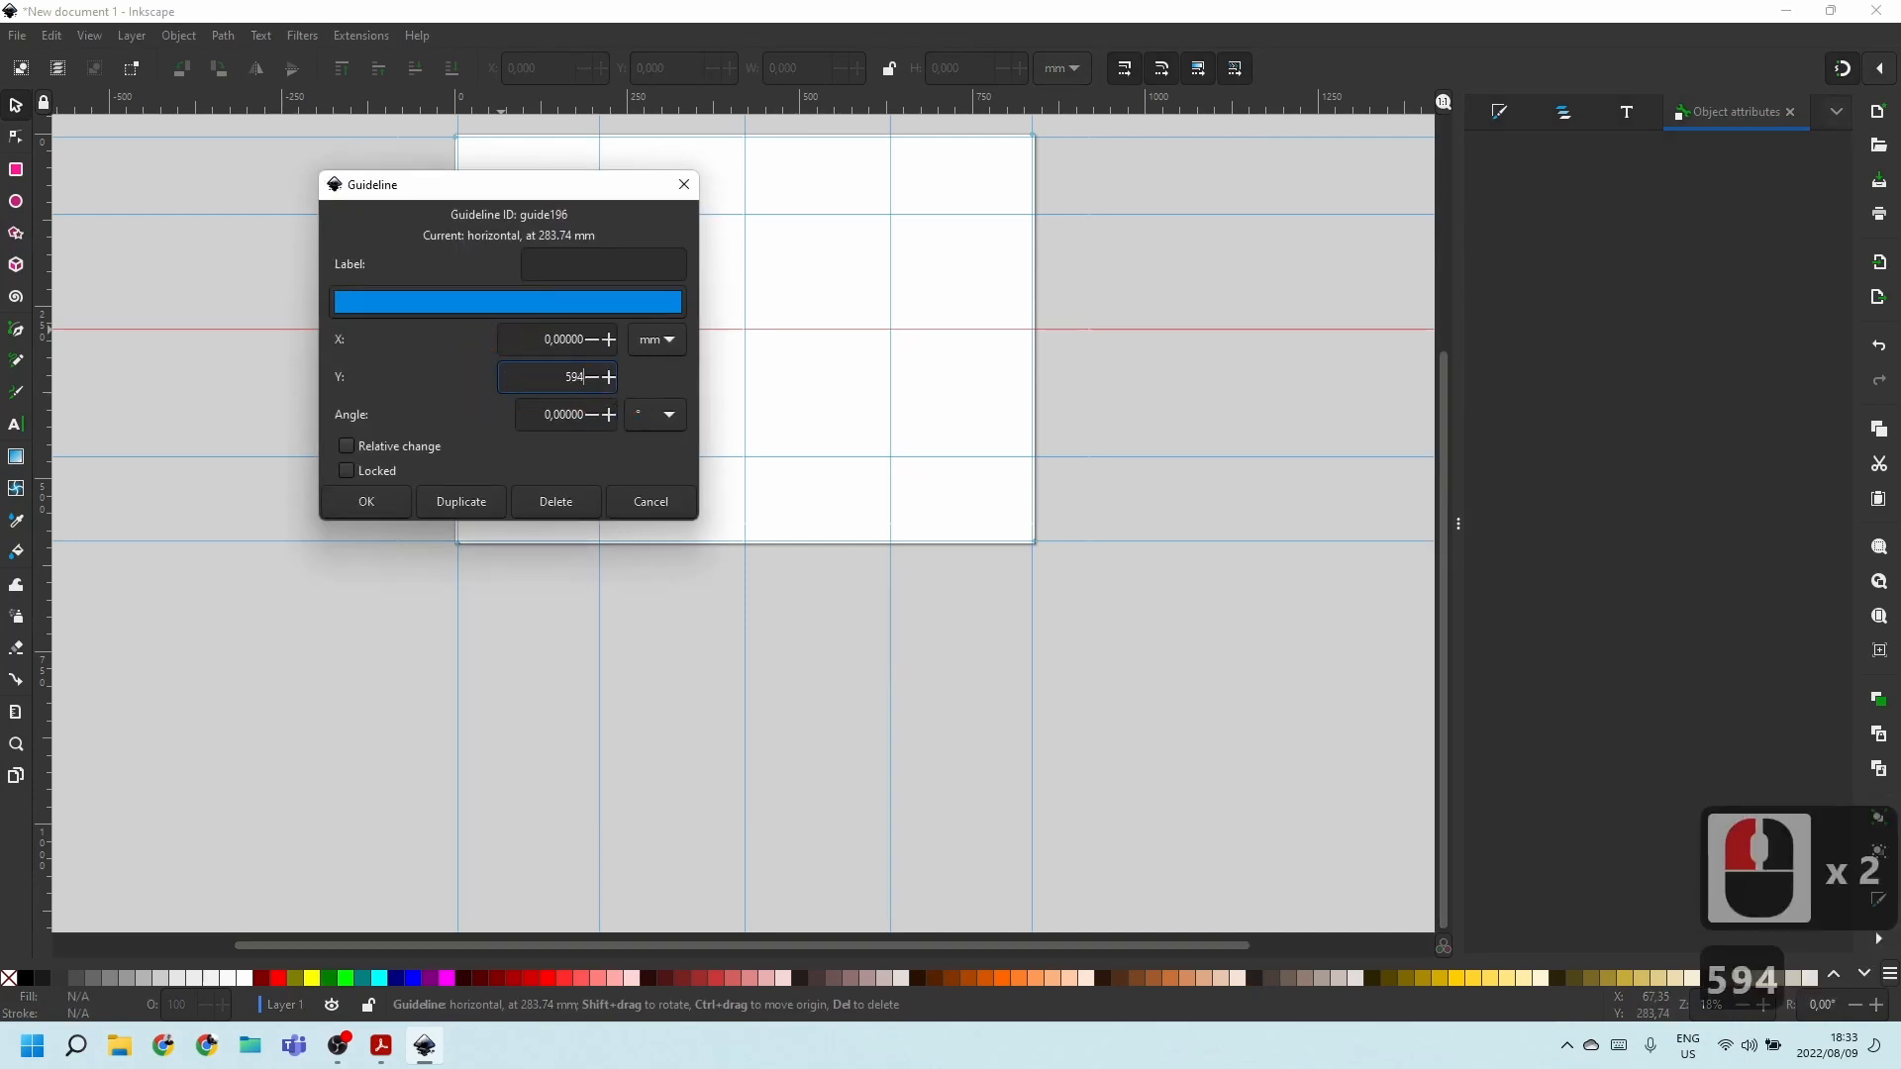
pyautogui.write('*.5')
pyautogui.press('Return')
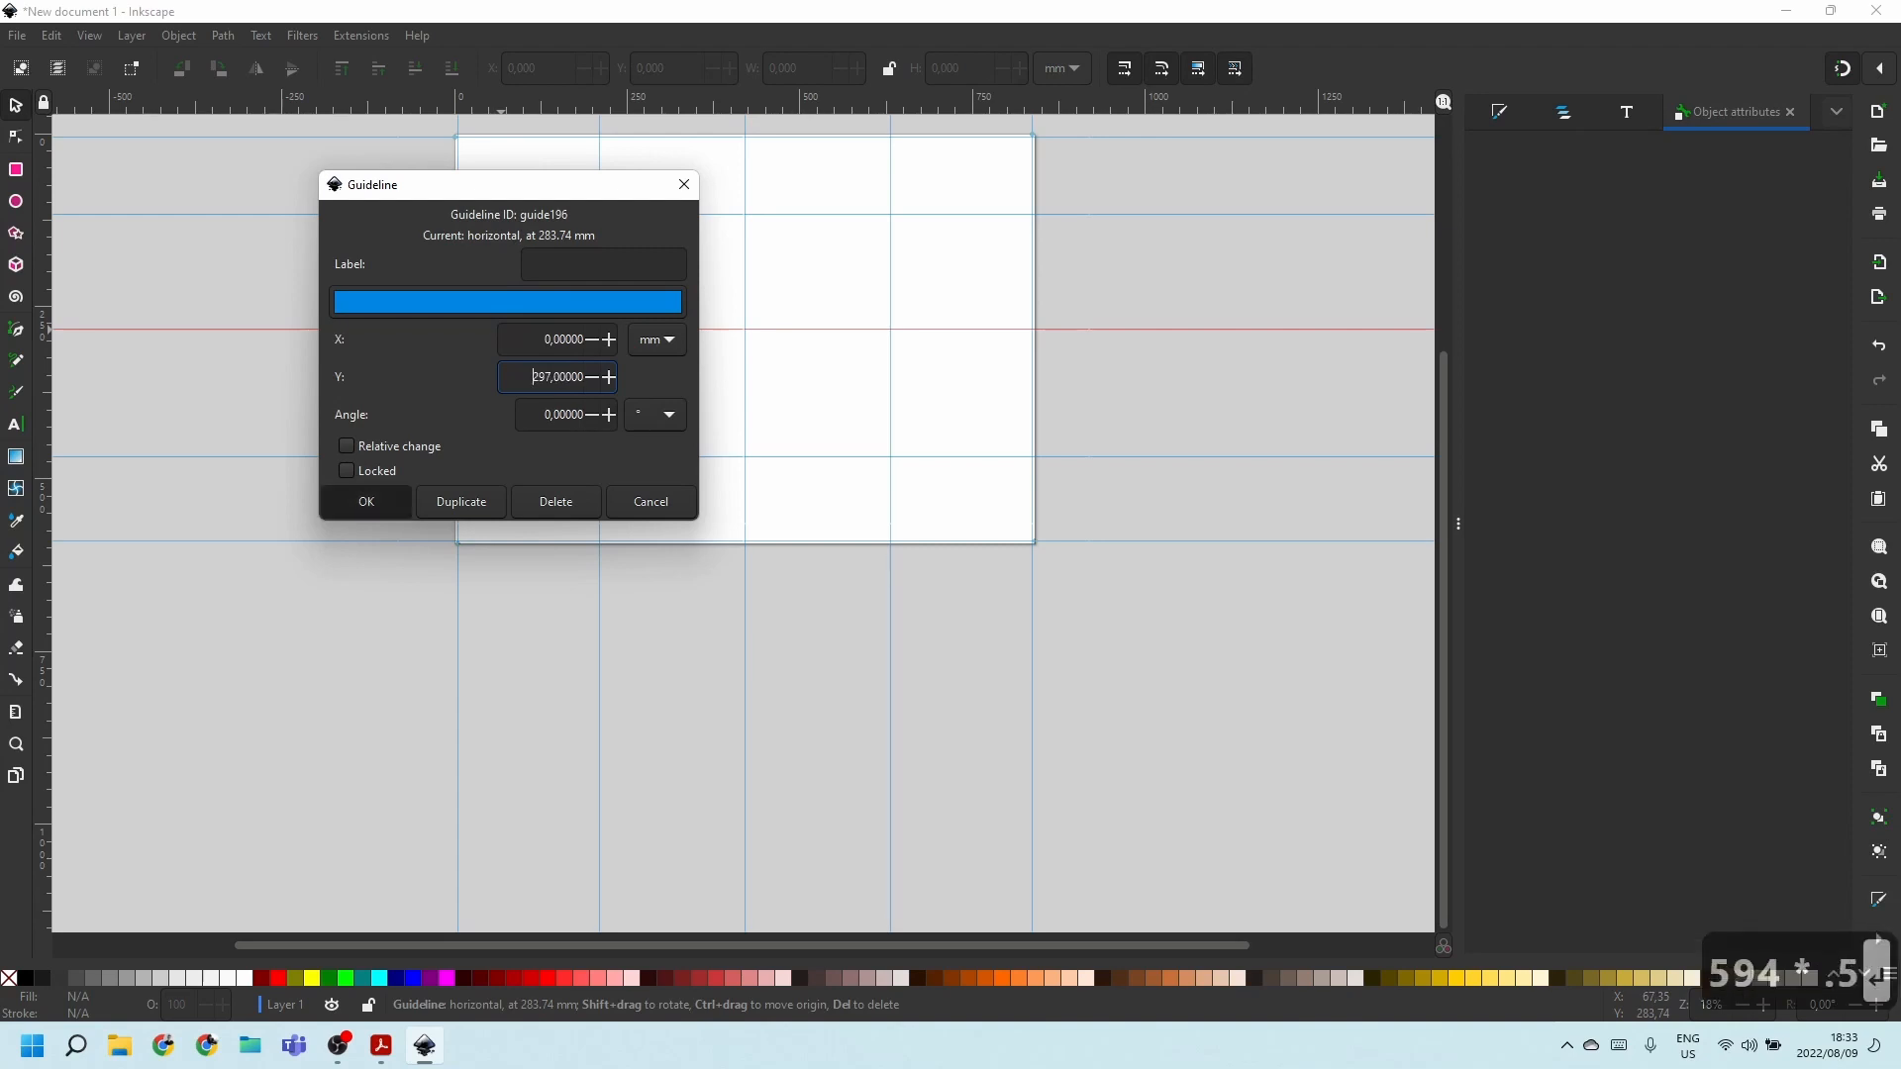
pyautogui.press('Return')
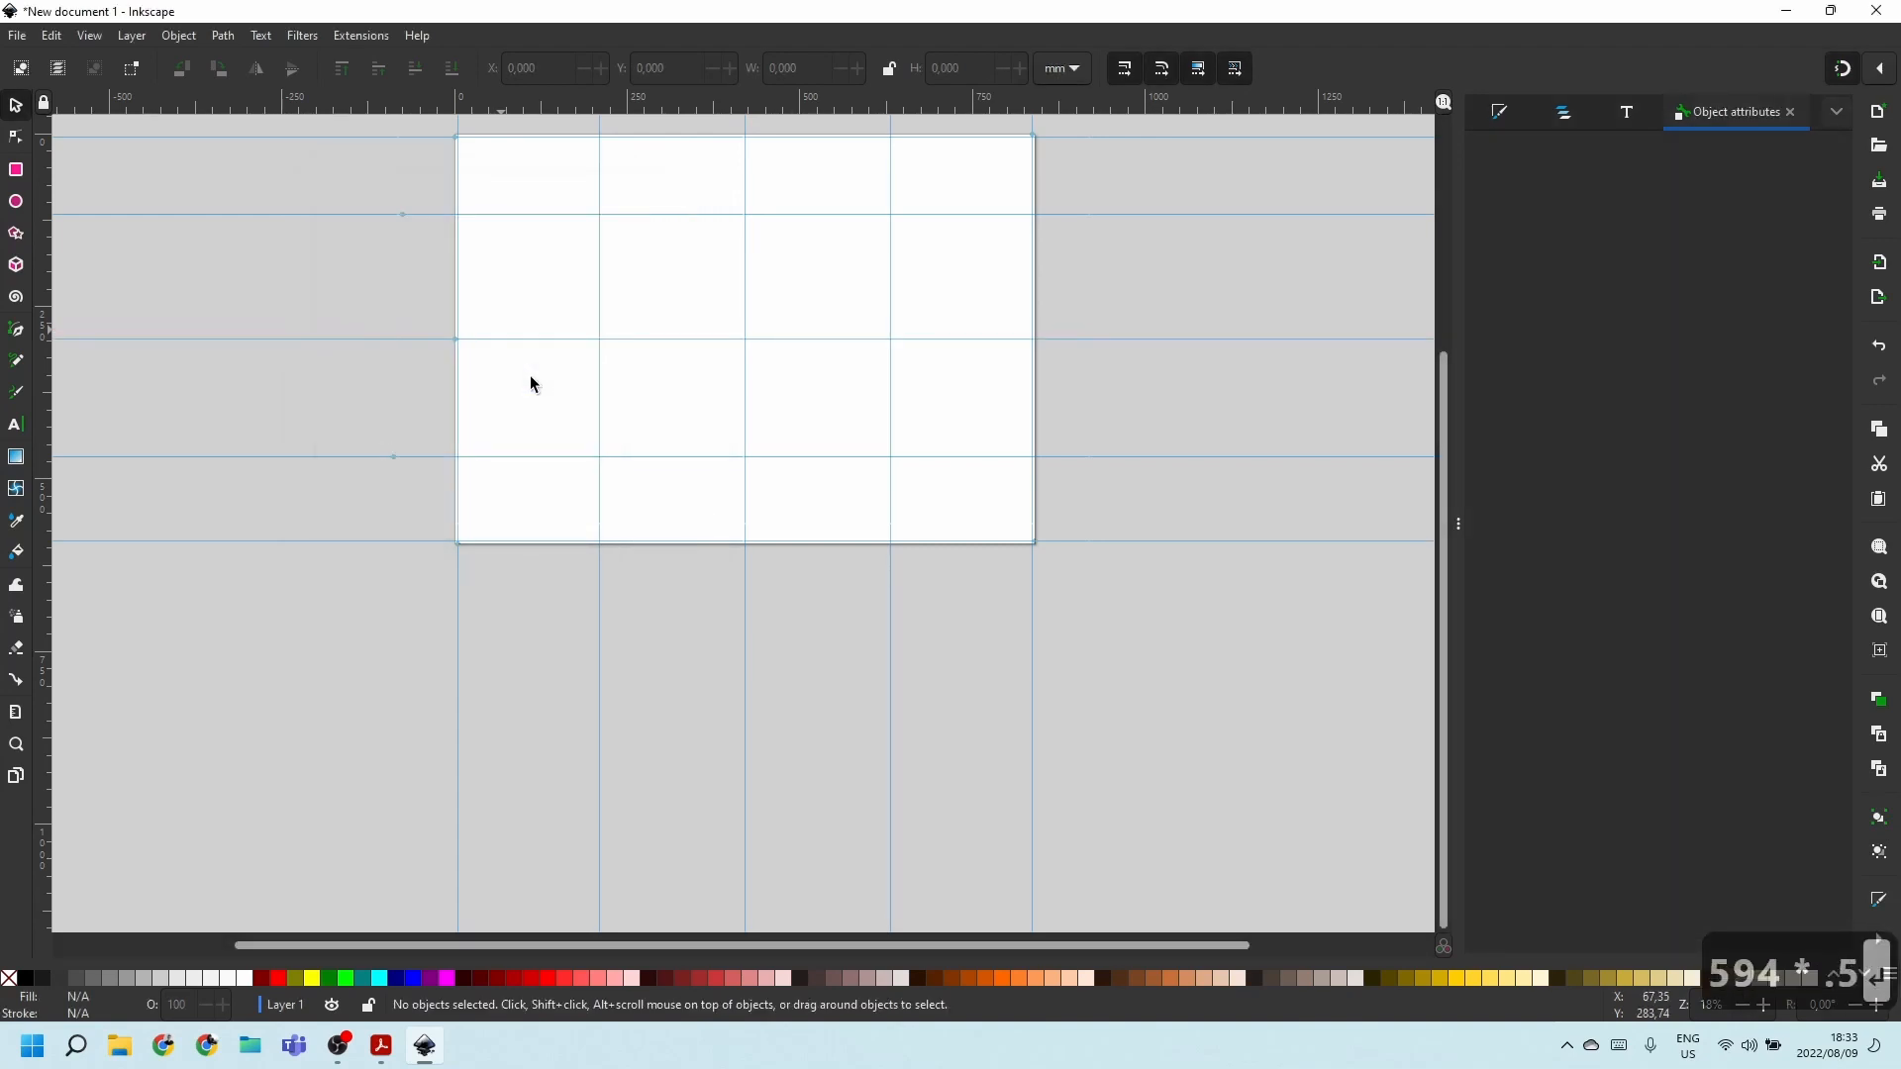
# Set the upper inner horizontal guide's Y to 594*.25 mm, a quarter of the page height.
pyautogui.click(531, 213)
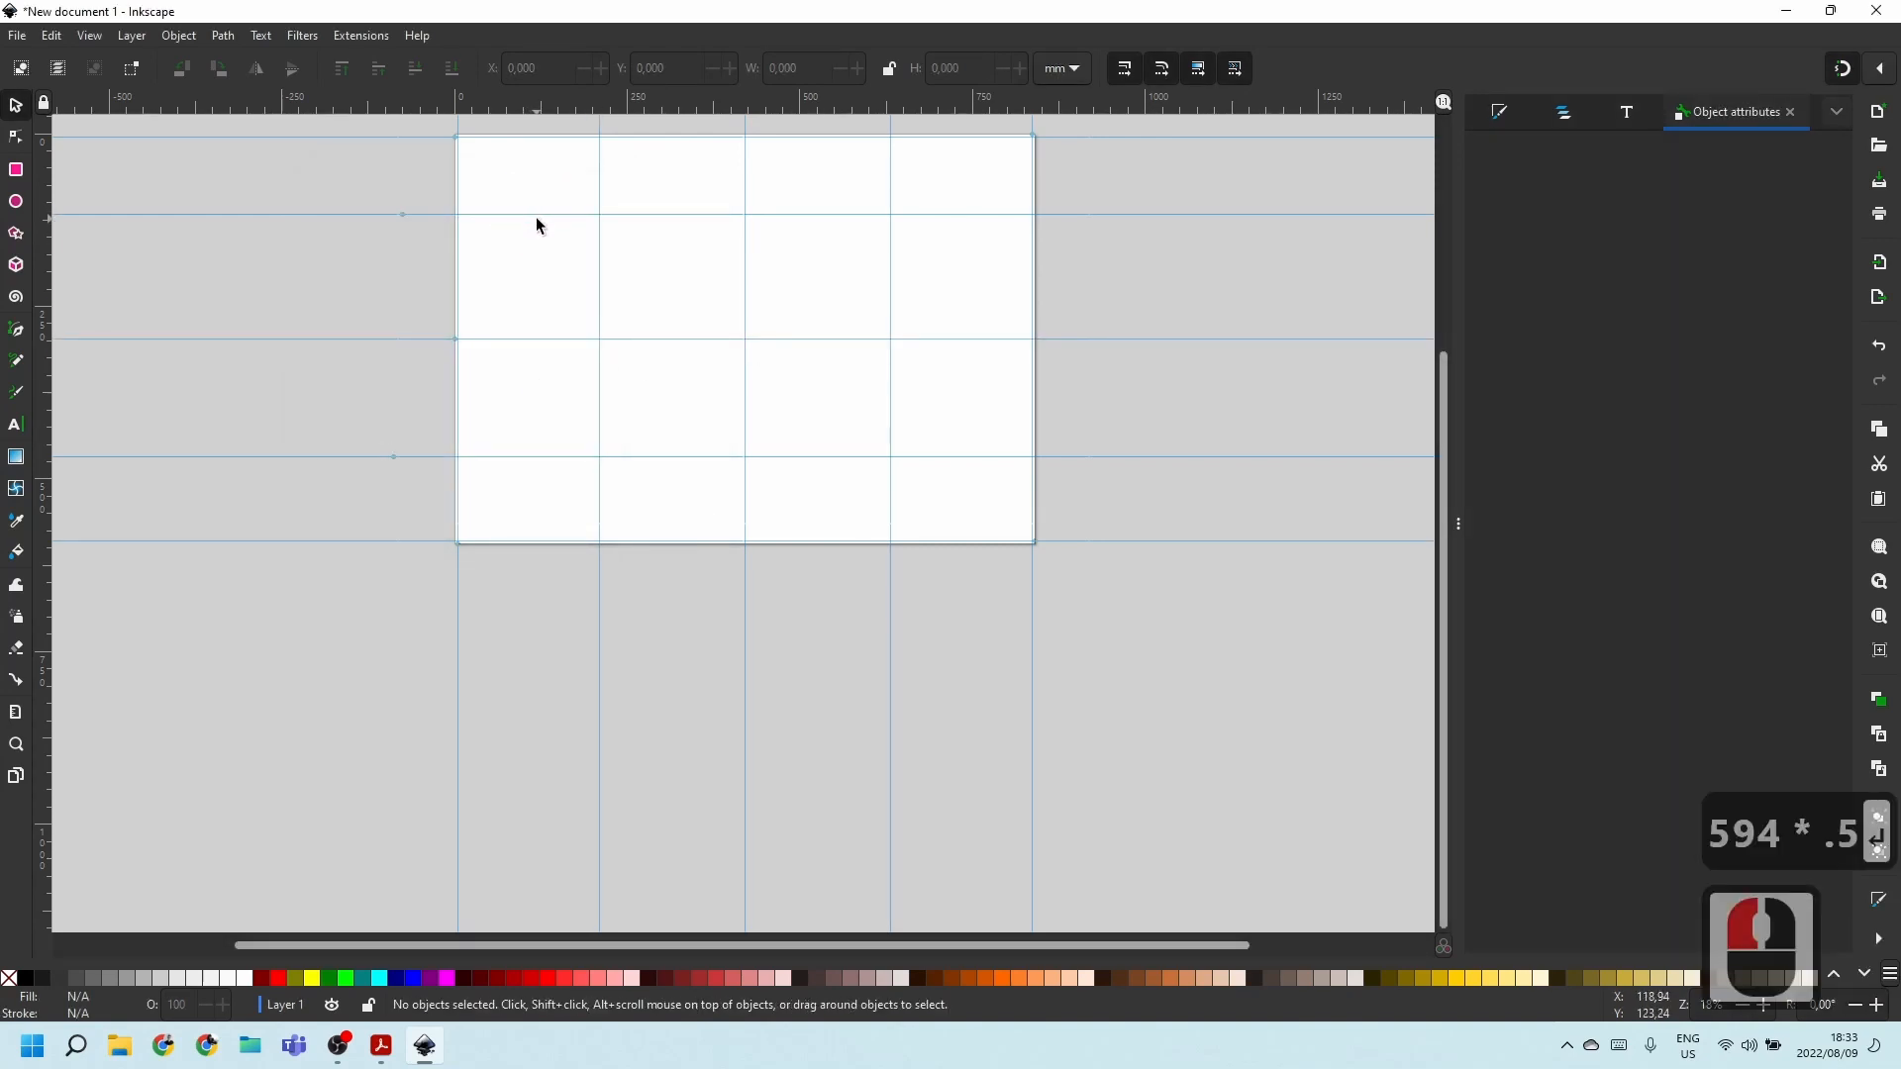
pyautogui.doubleClick(536, 214)
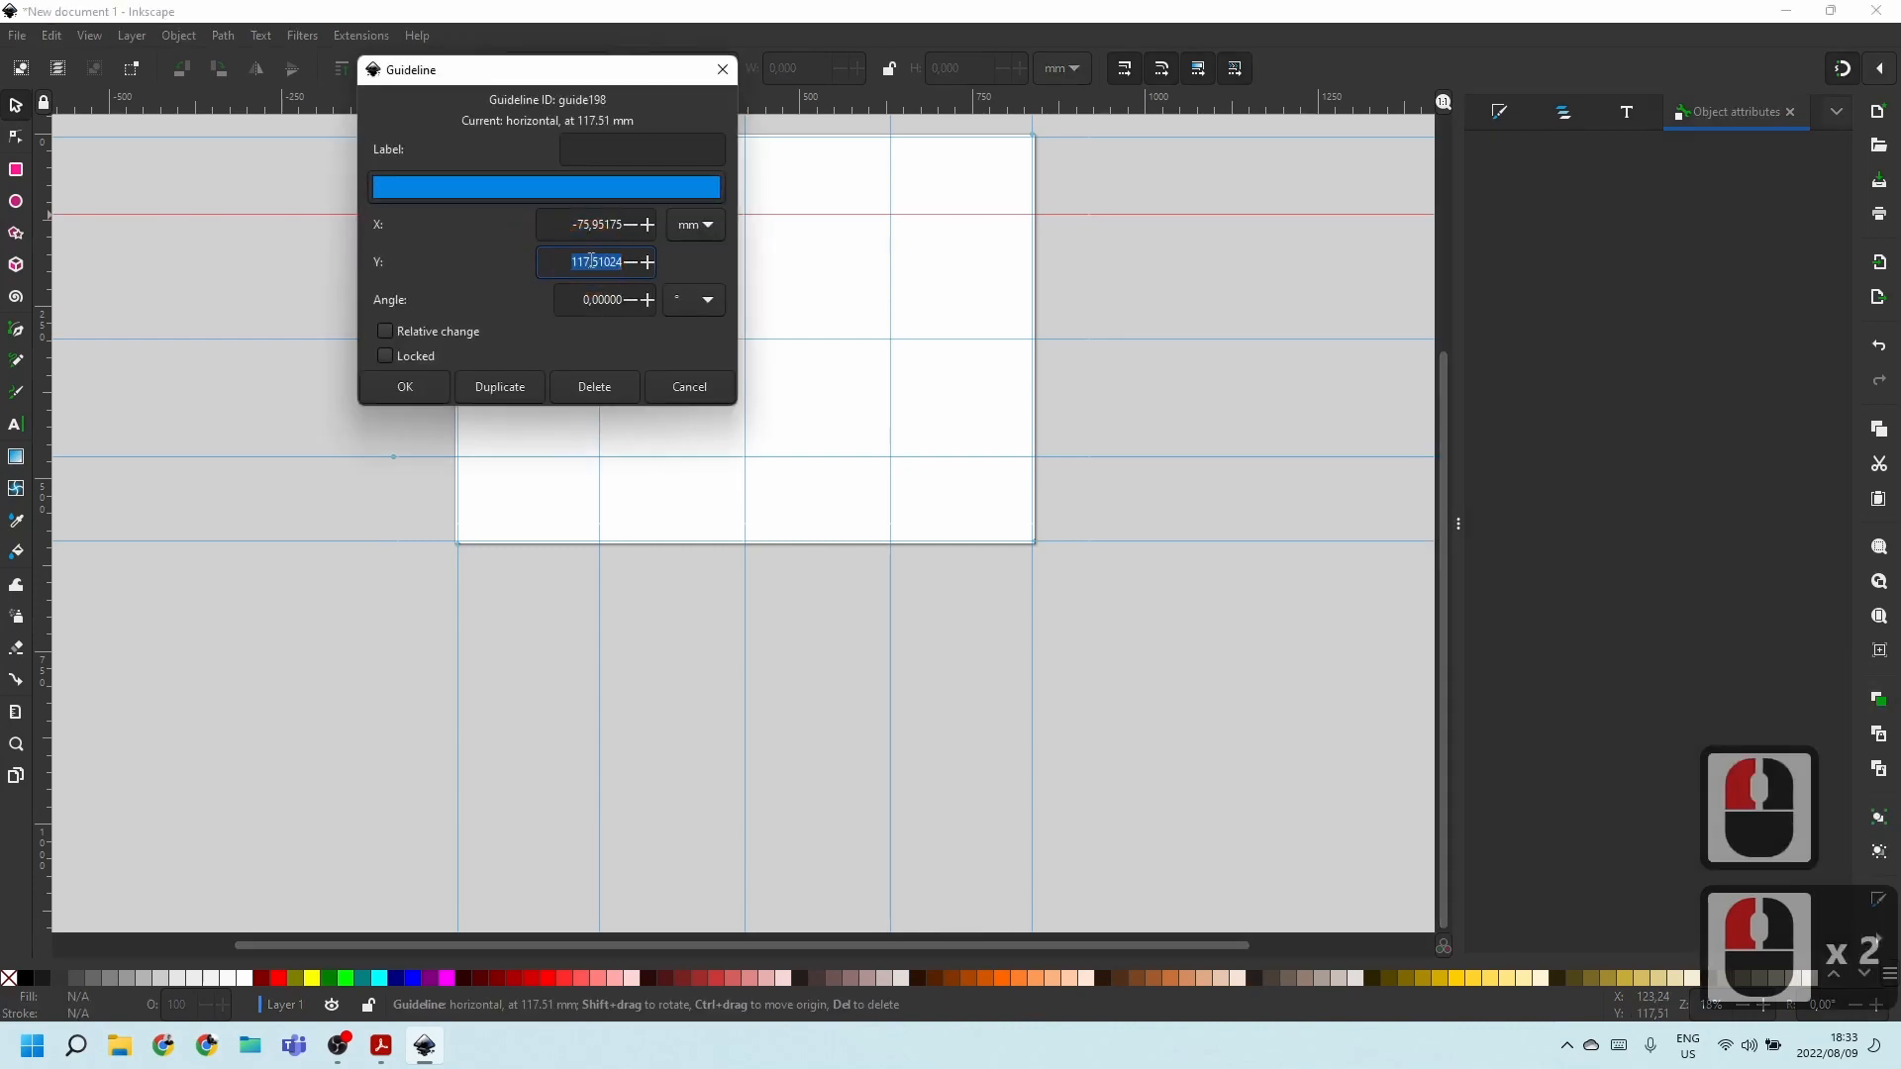
pyautogui.write('594')
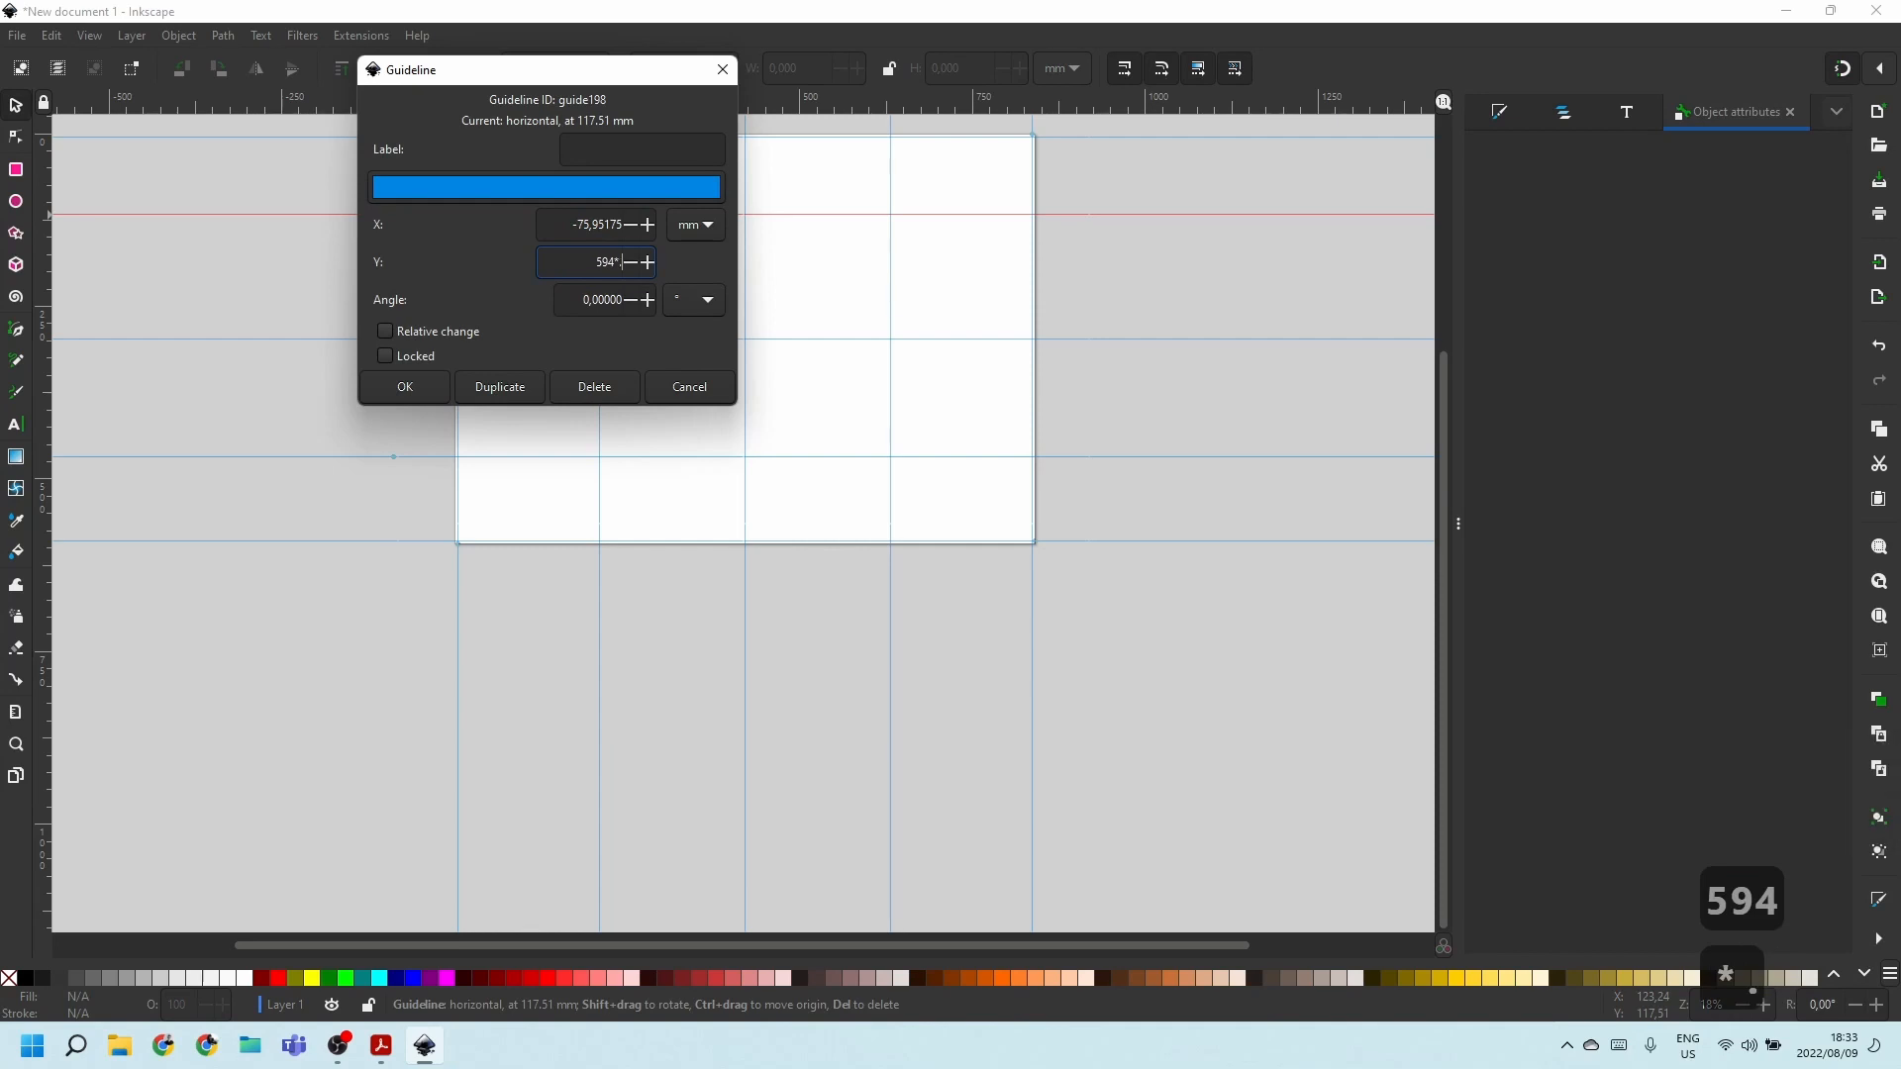
pyautogui.write('*.25')
pyautogui.press('Return')
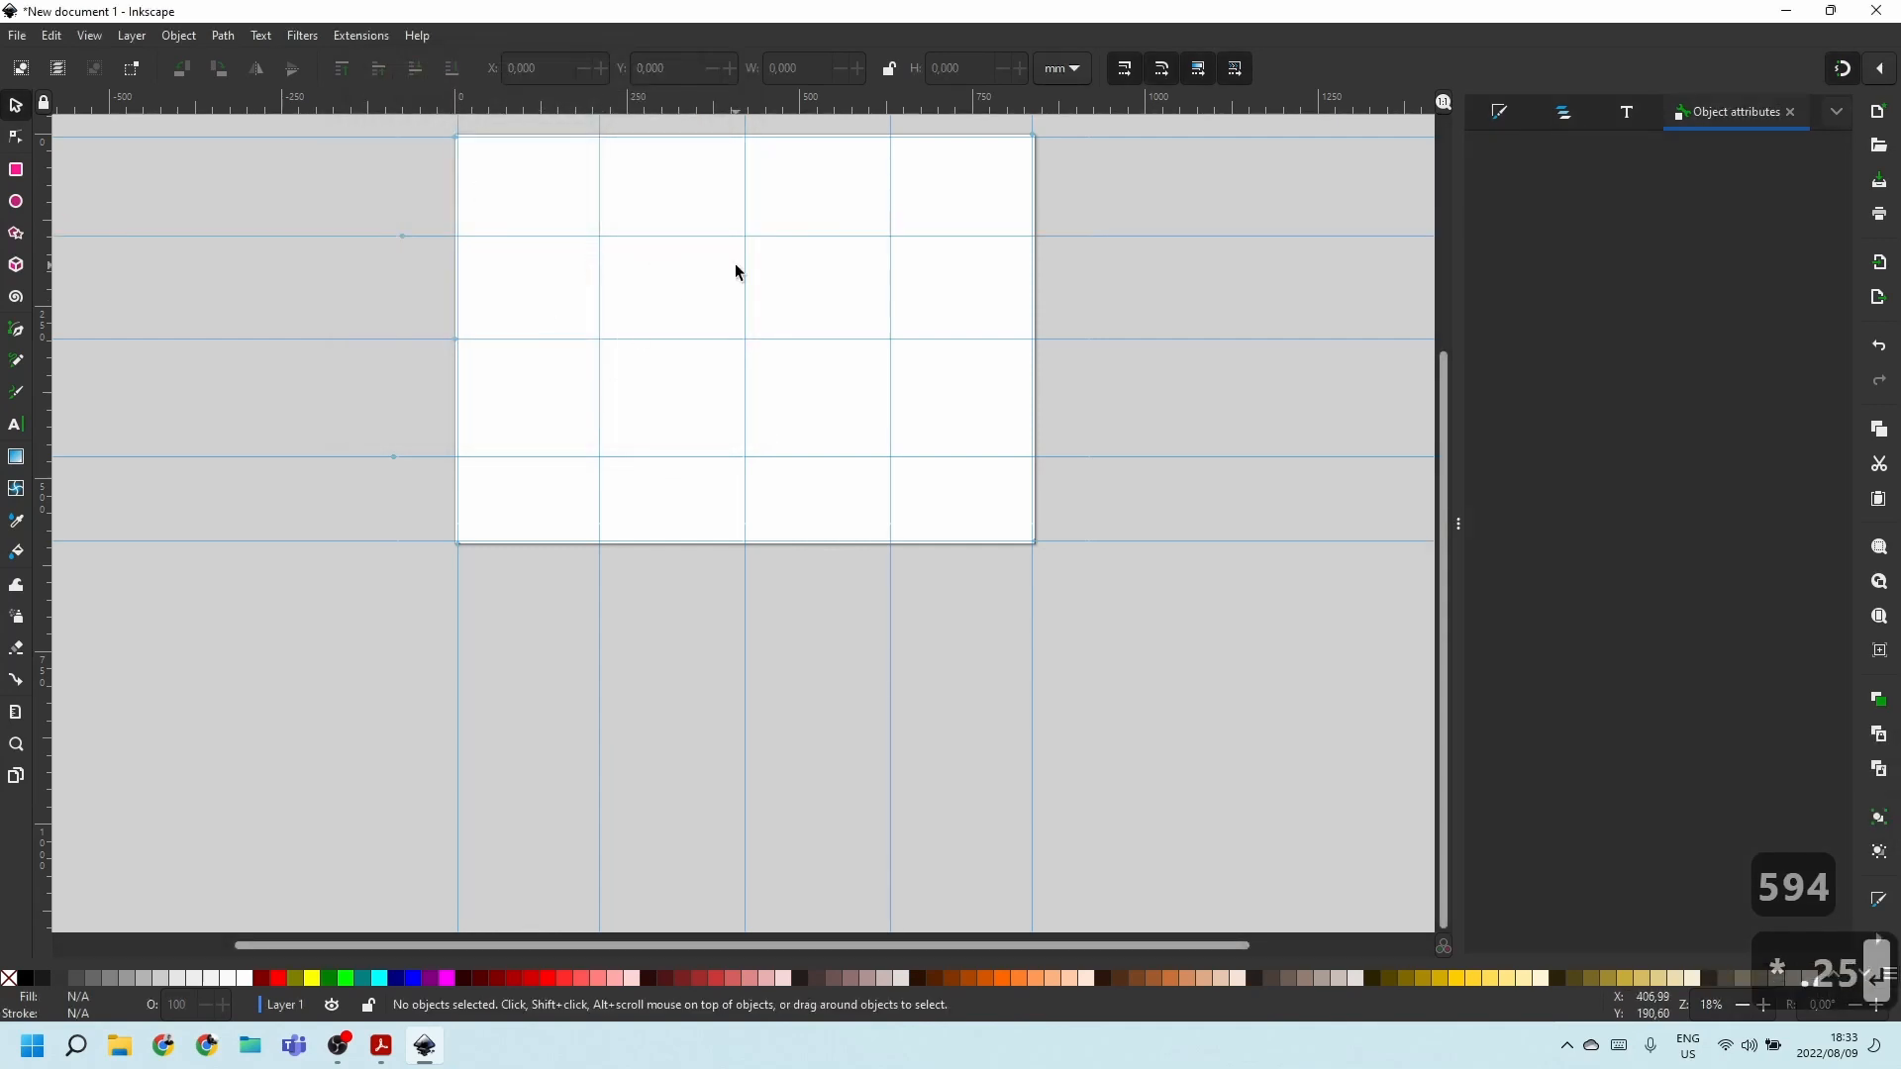
# Set the lower inner horizontal guide's Y to 594*.75 mm, three quarters of the page height.
pyautogui.scroll(2, 856, 264)
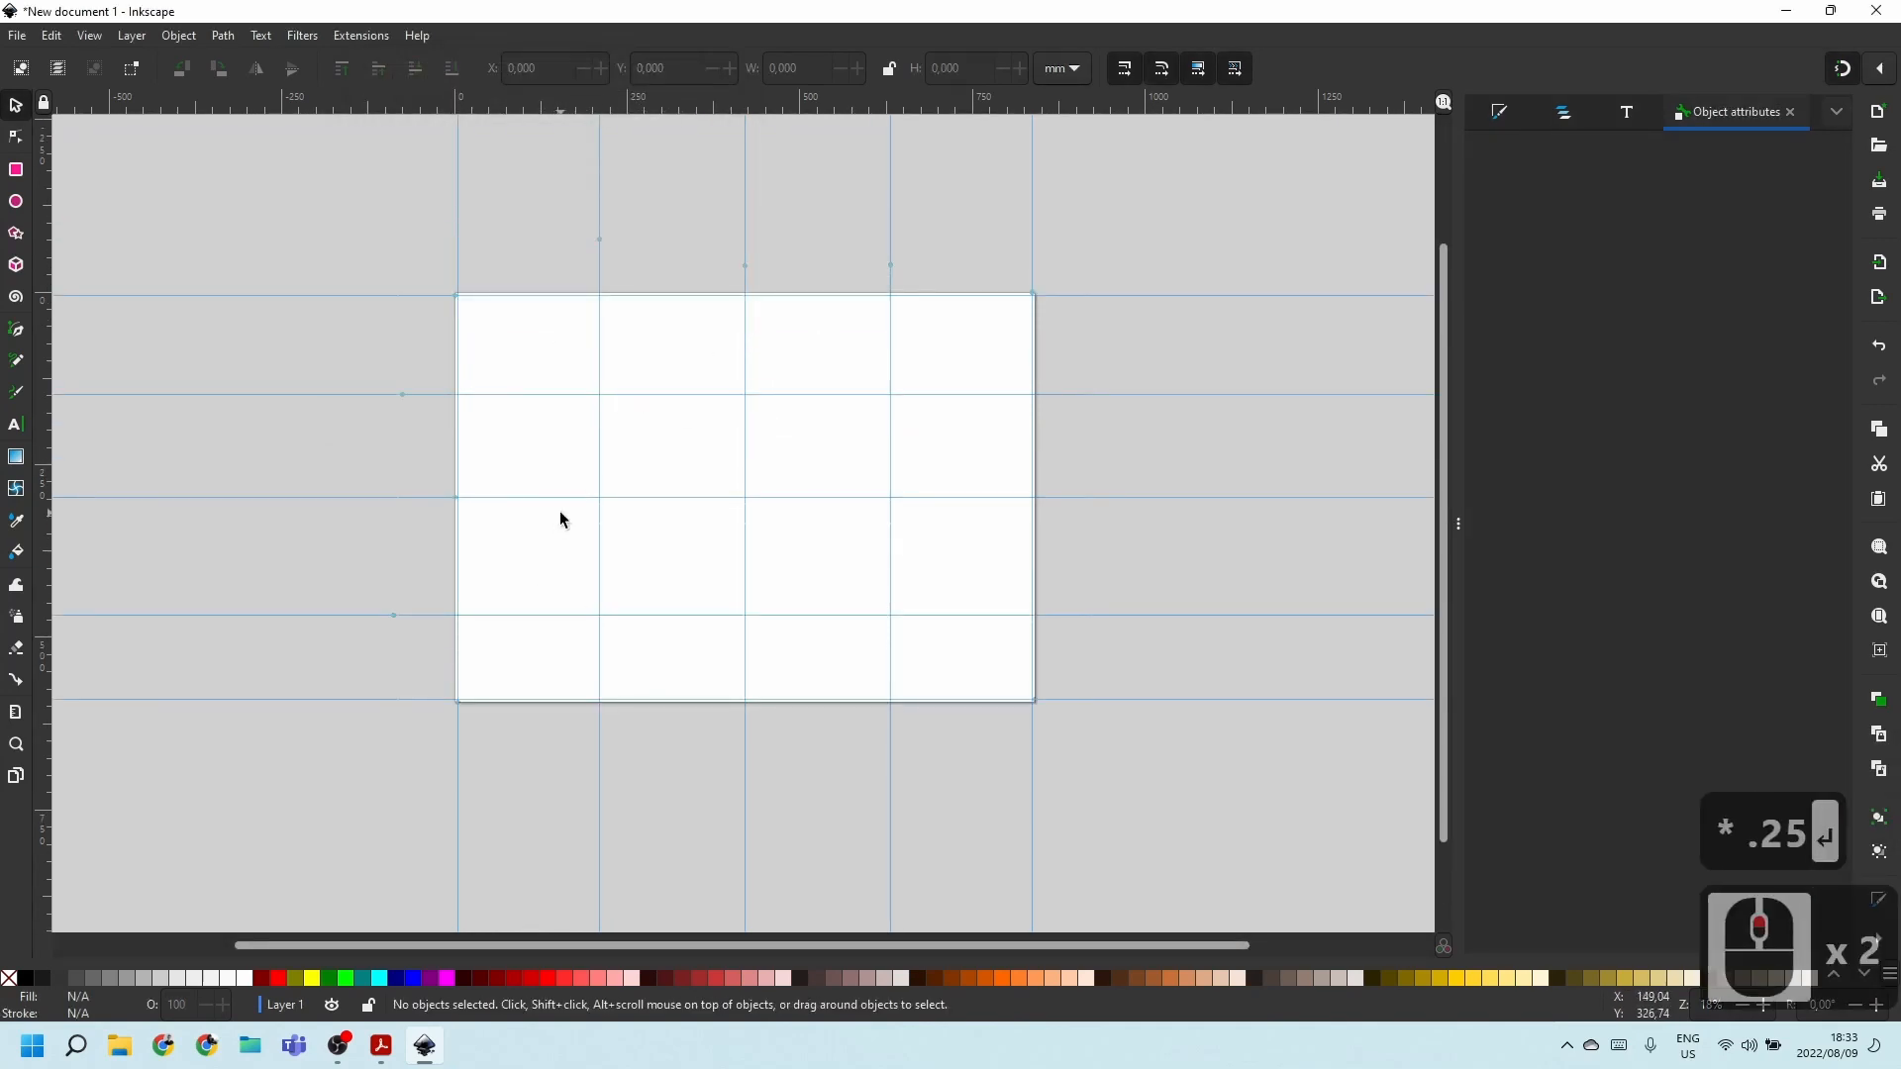
pyautogui.doubleClick(543, 615)
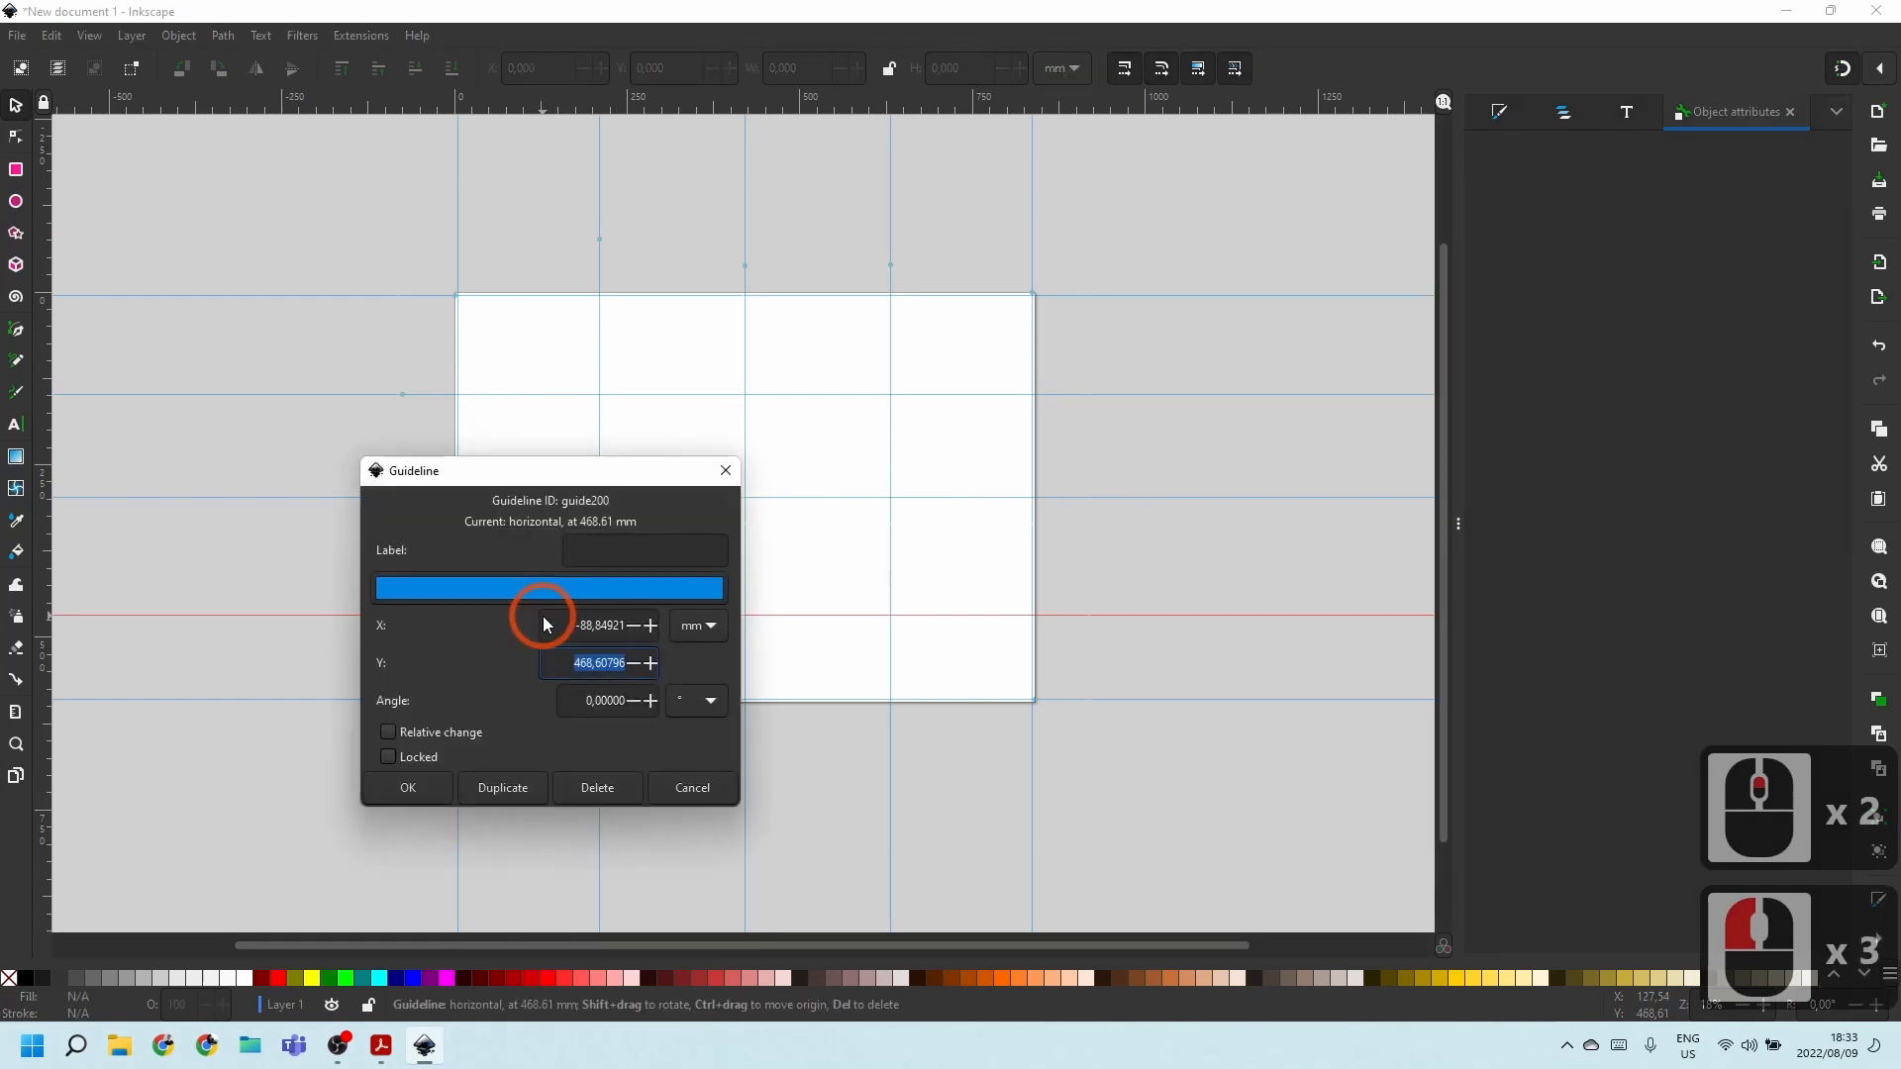
pyautogui.click(605, 660)
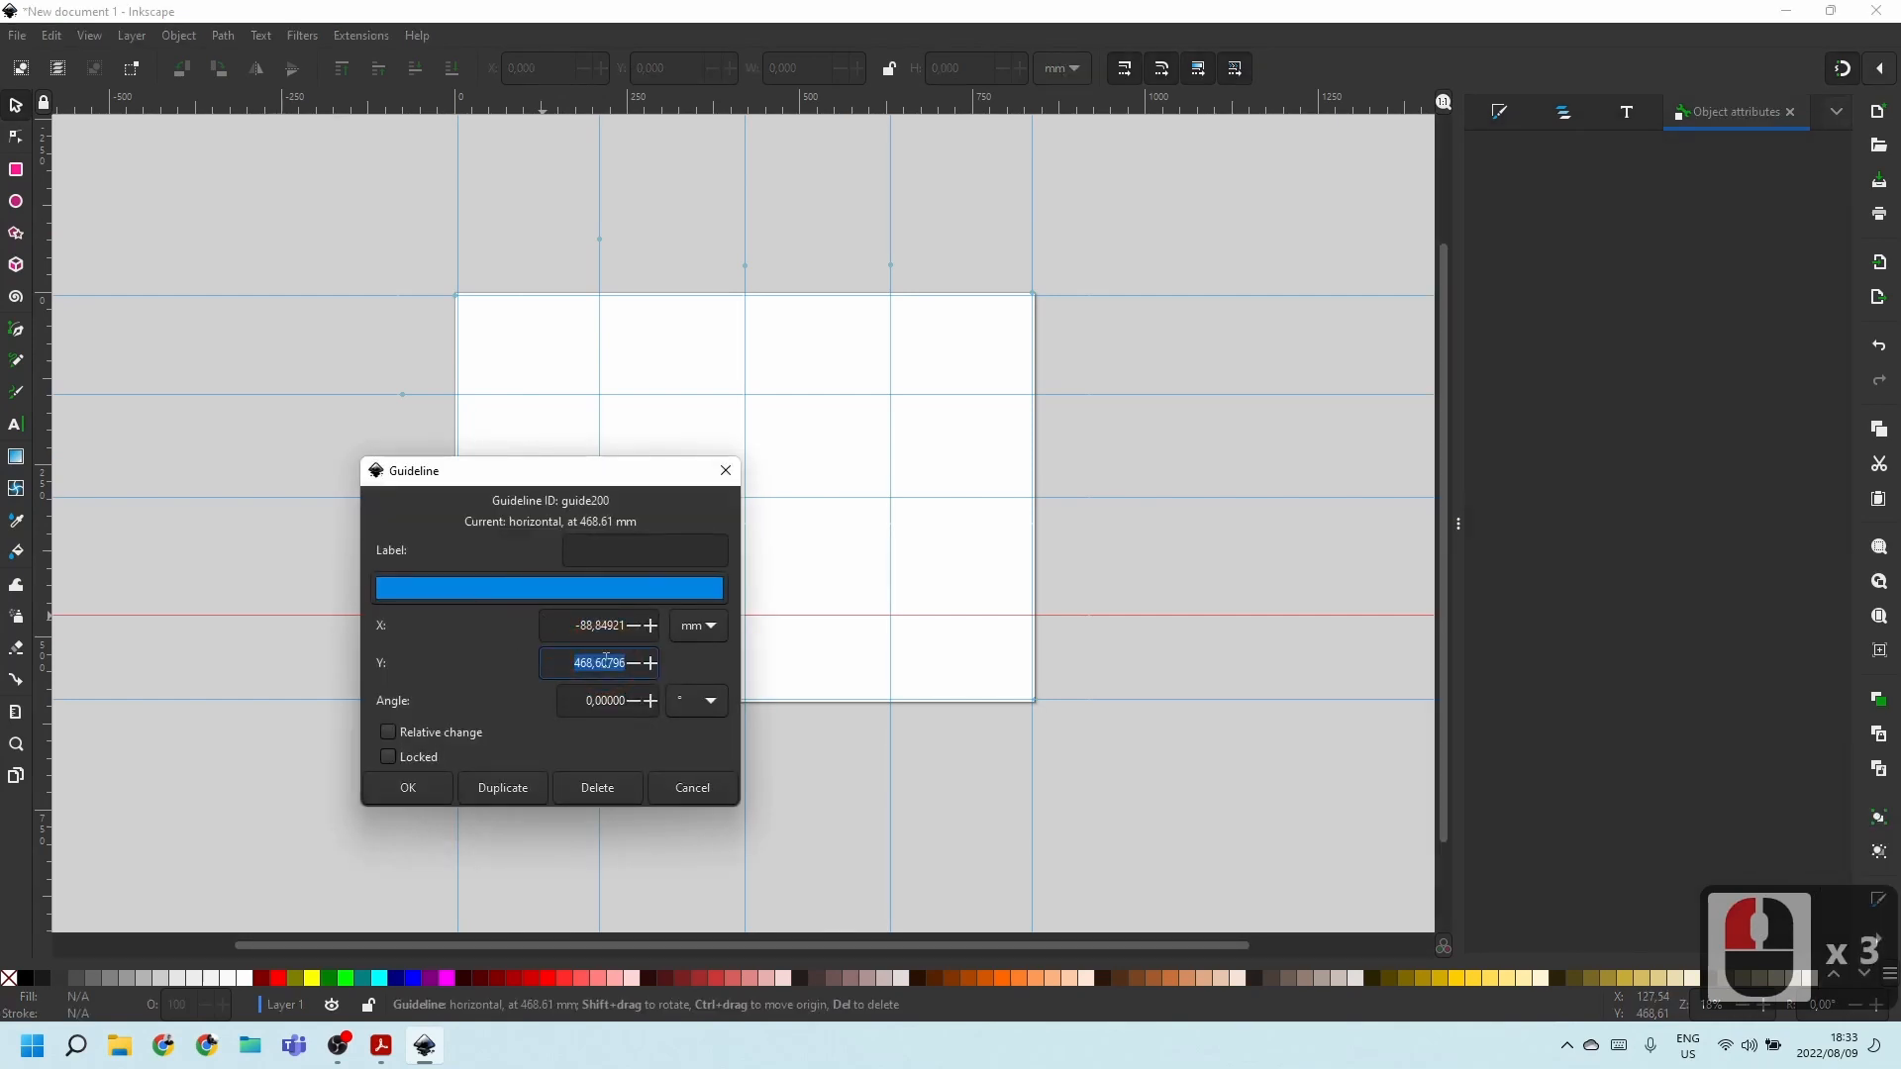
pyautogui.write('594*.75')
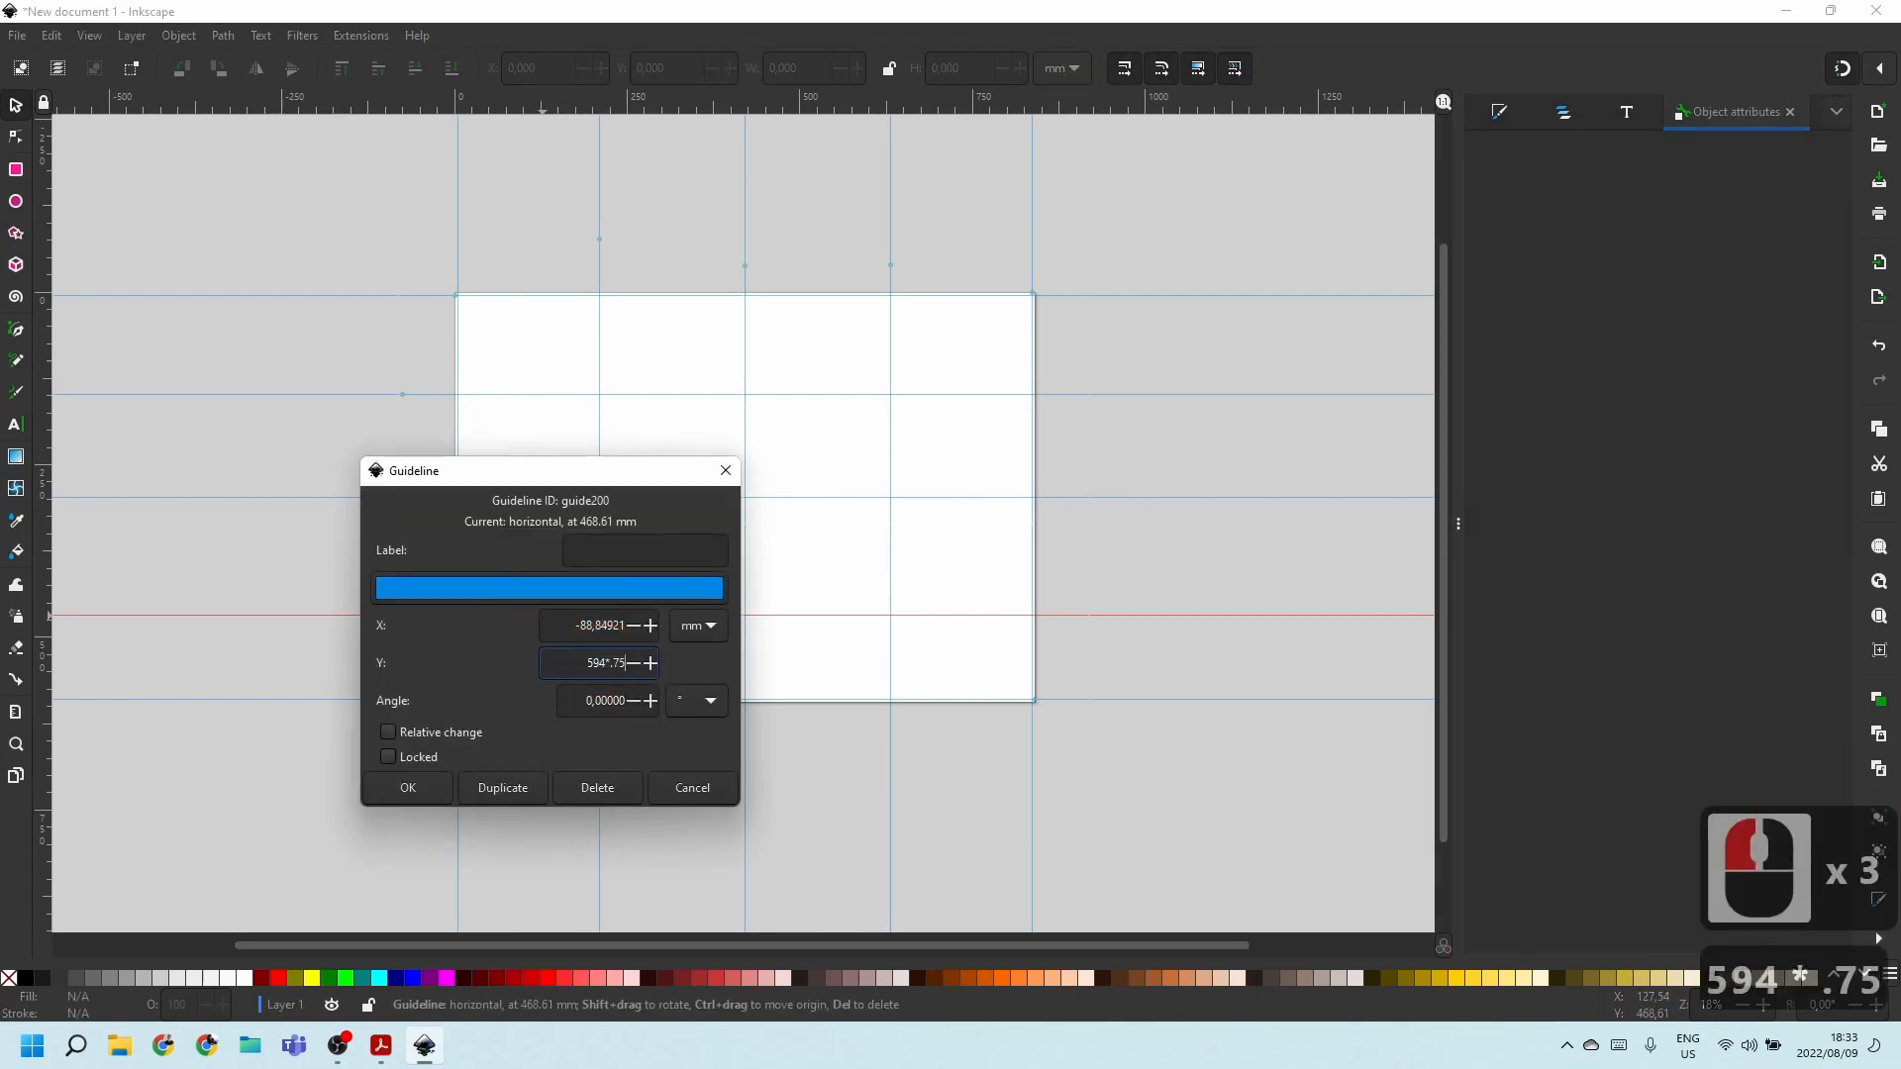
pyautogui.press('Return')
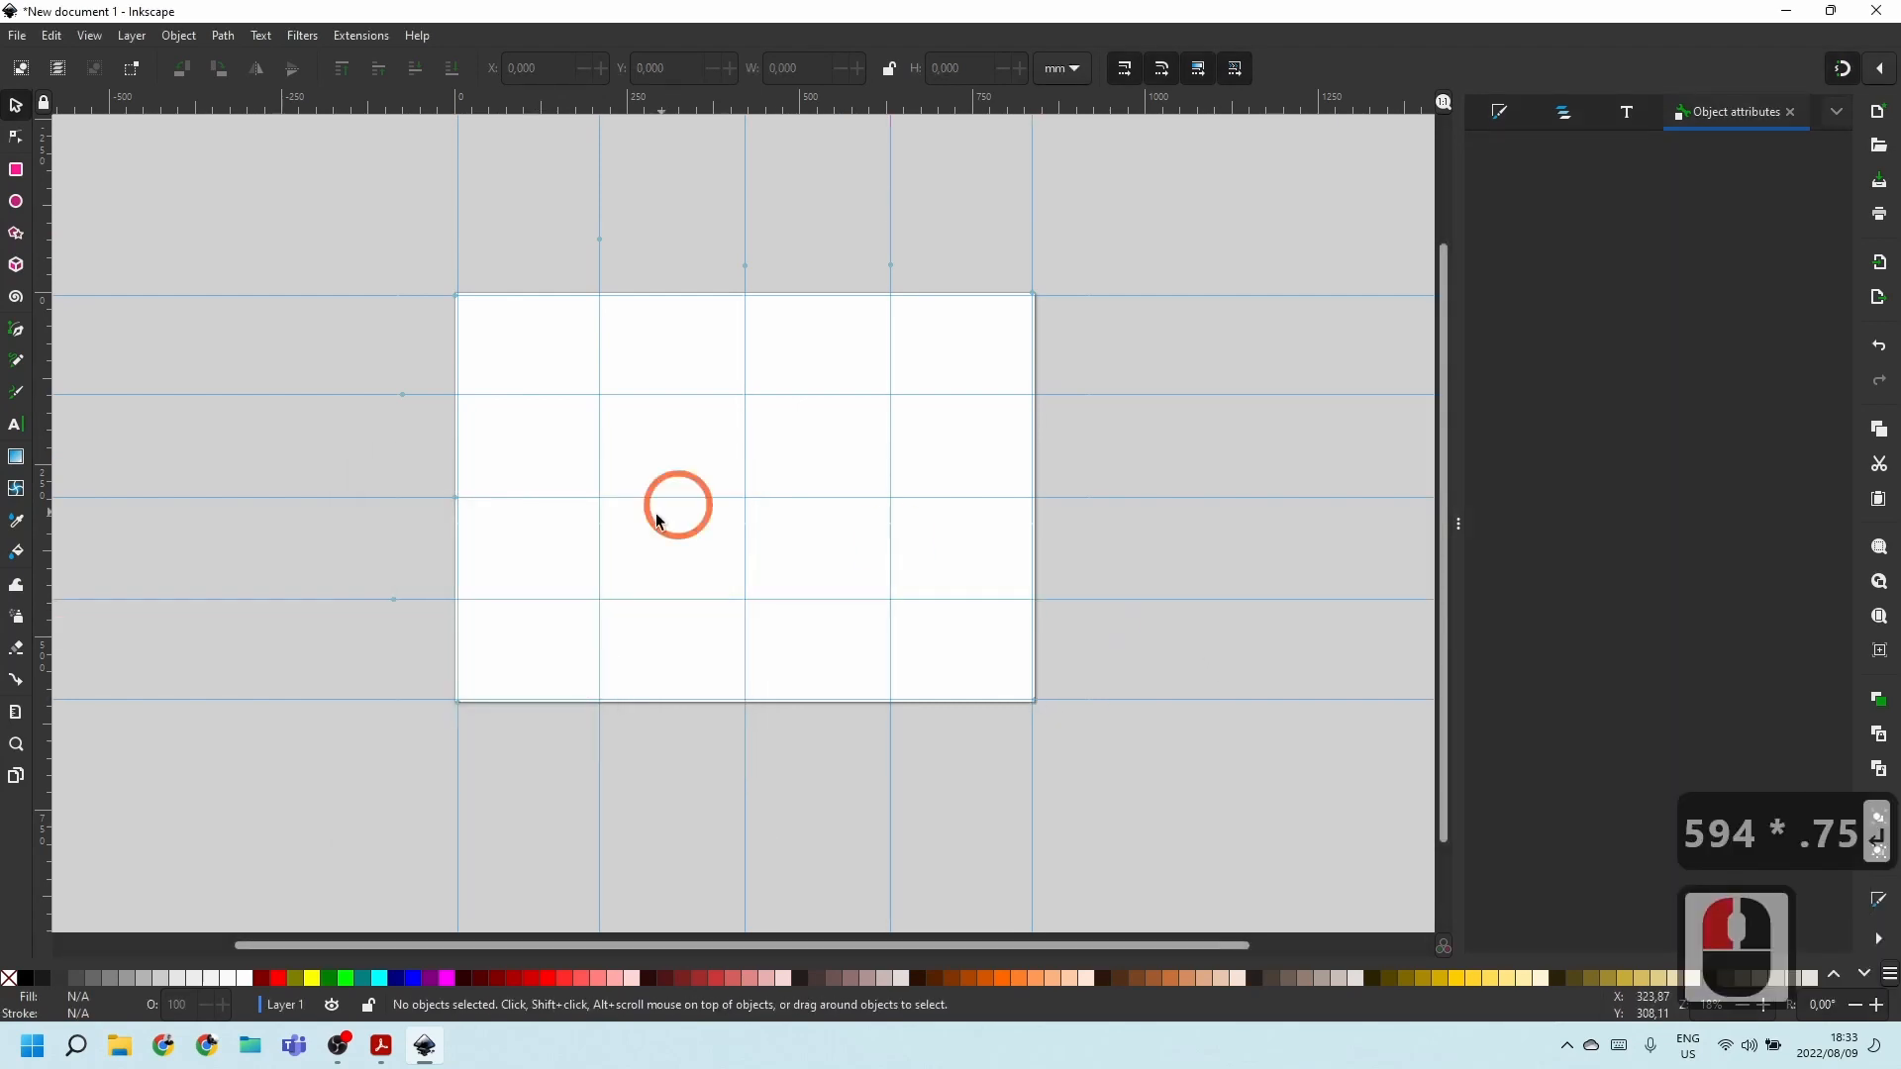
pyautogui.scroll(-2, 786, 474)
pyautogui.scroll(3, 787, 474)
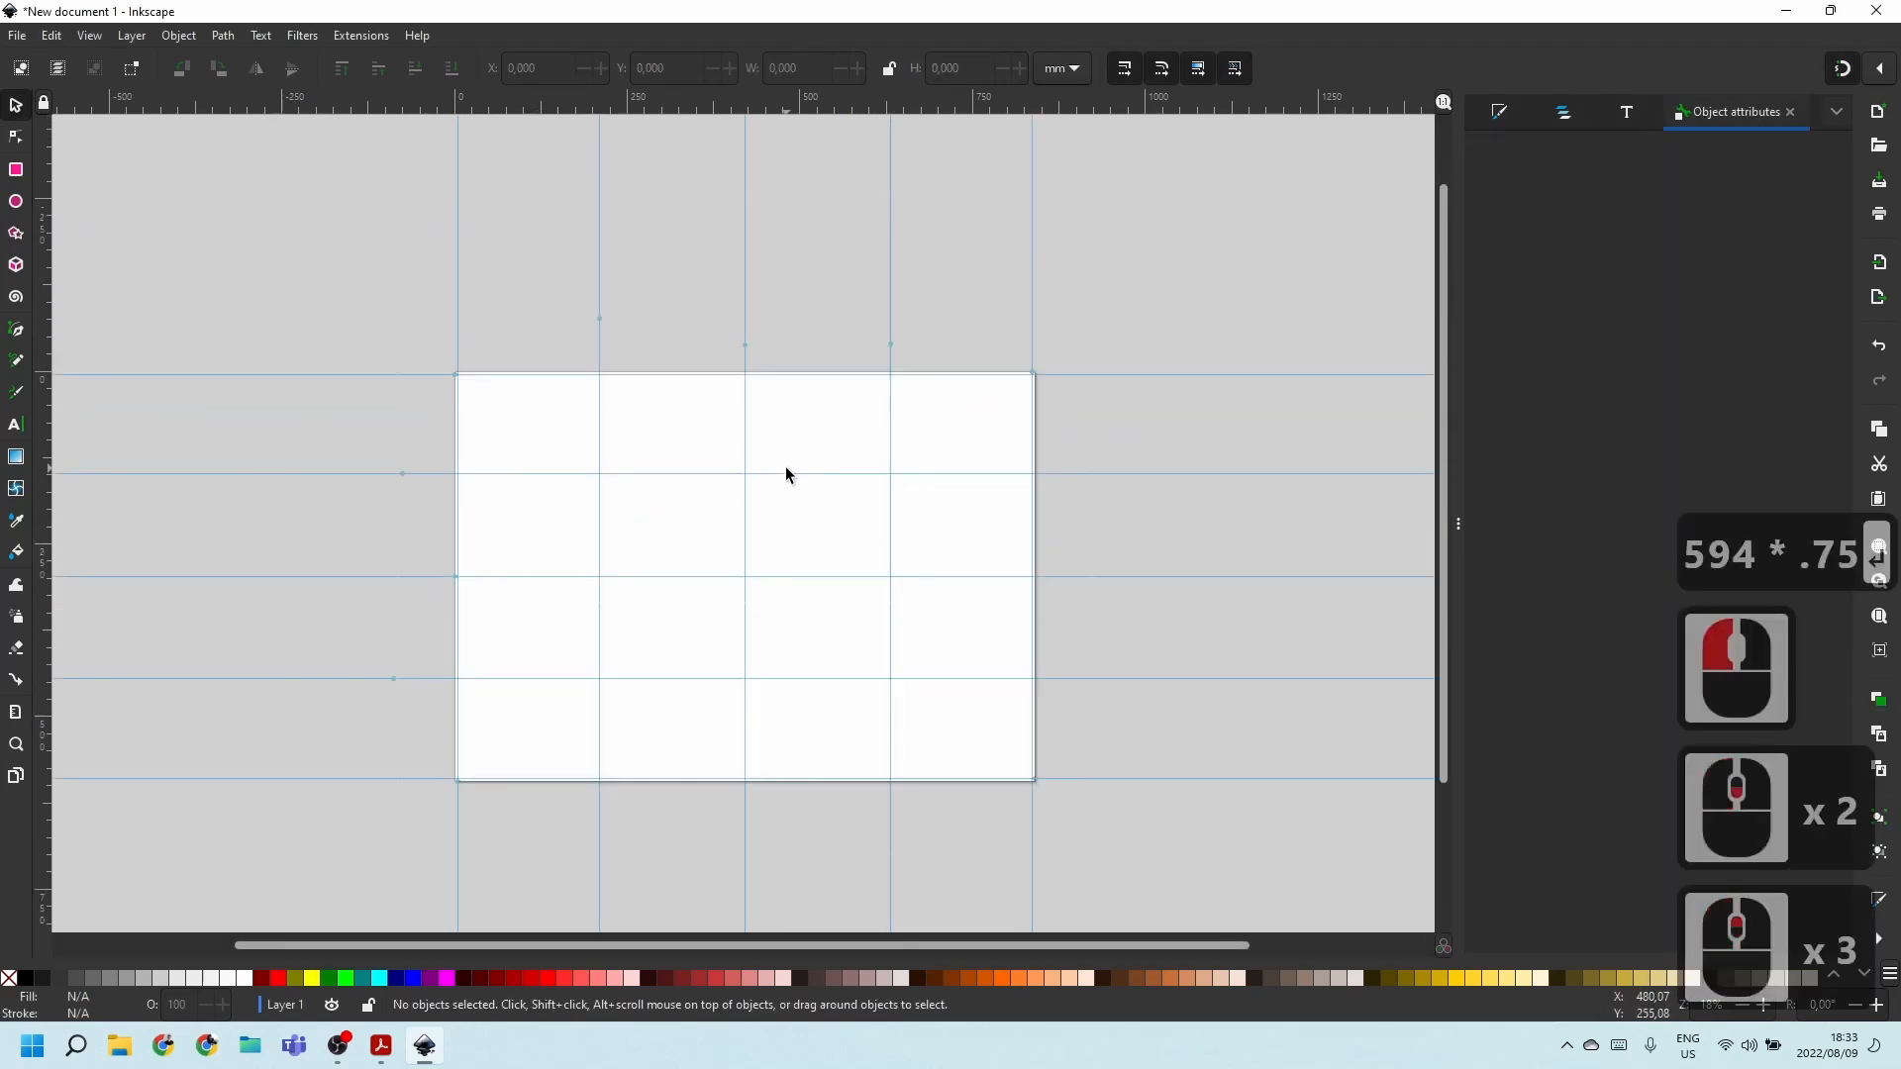
pyautogui.click(16, 36)
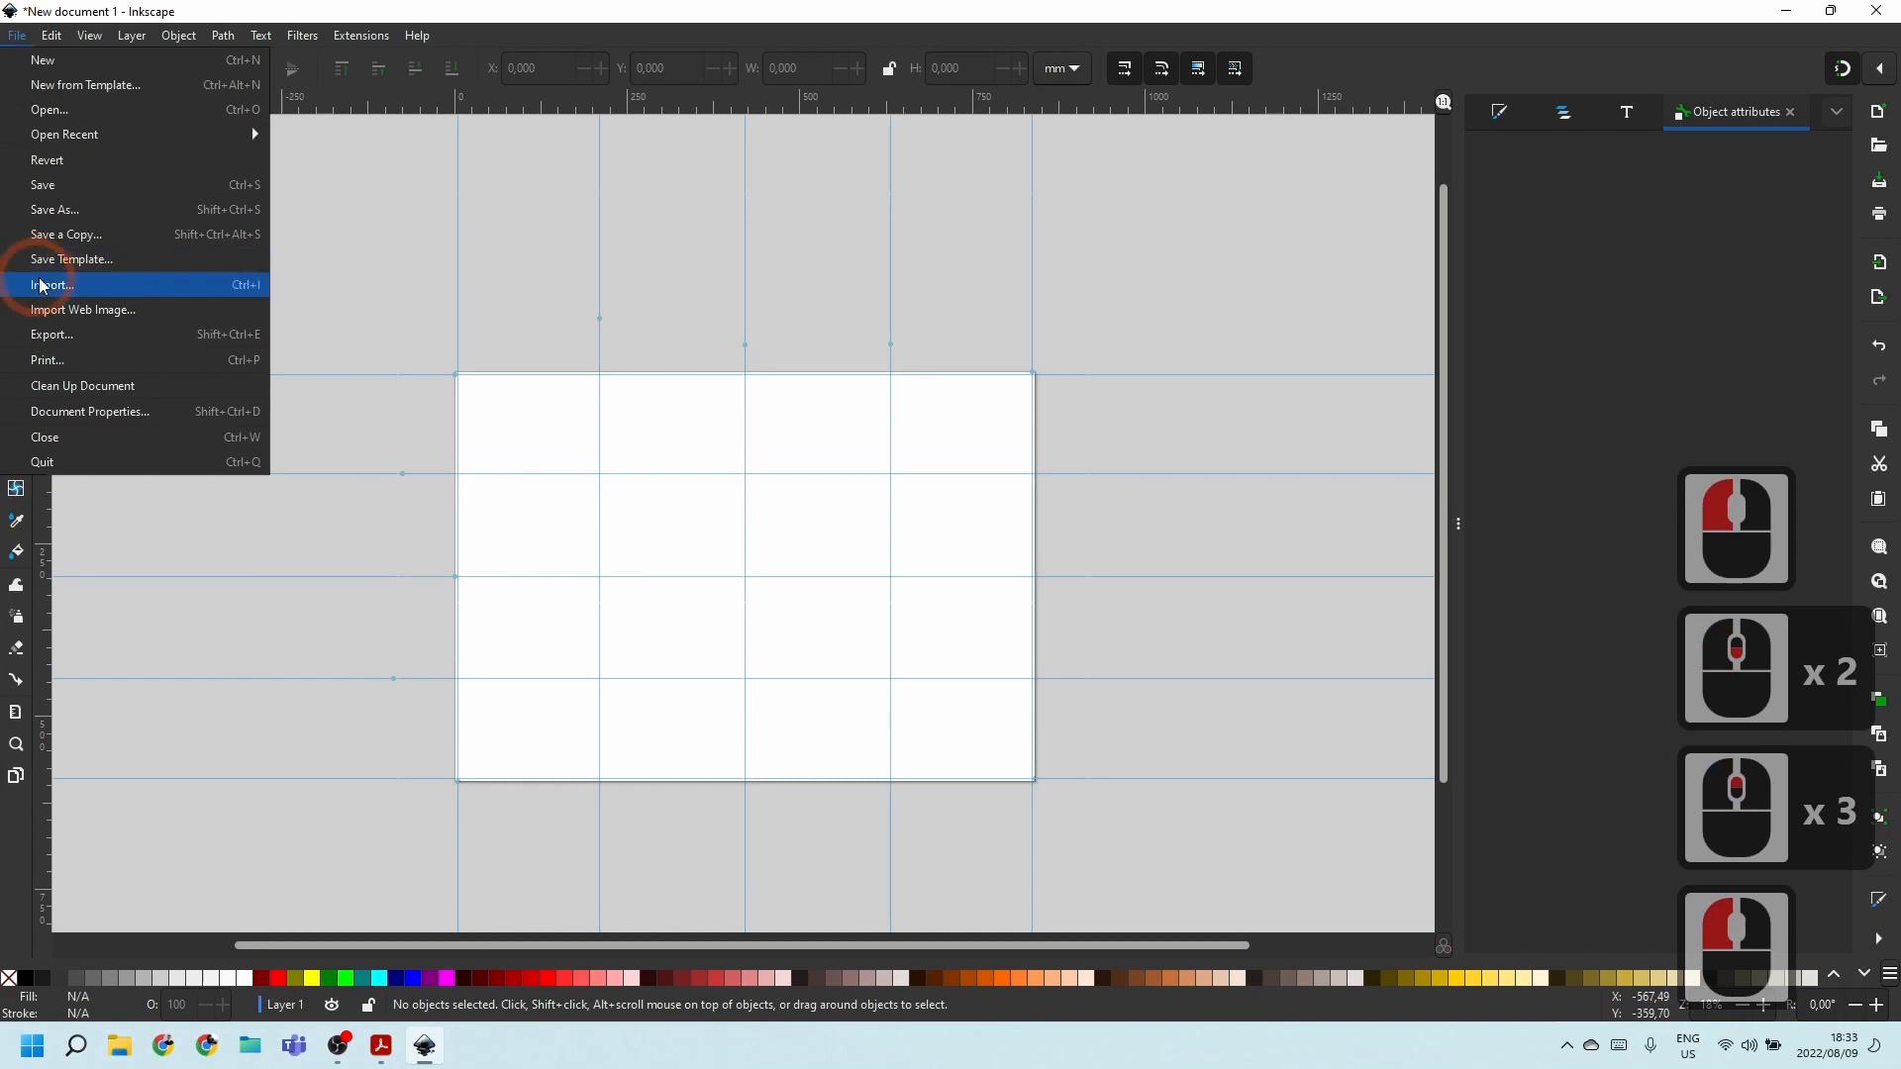
pyautogui.click(79, 256)
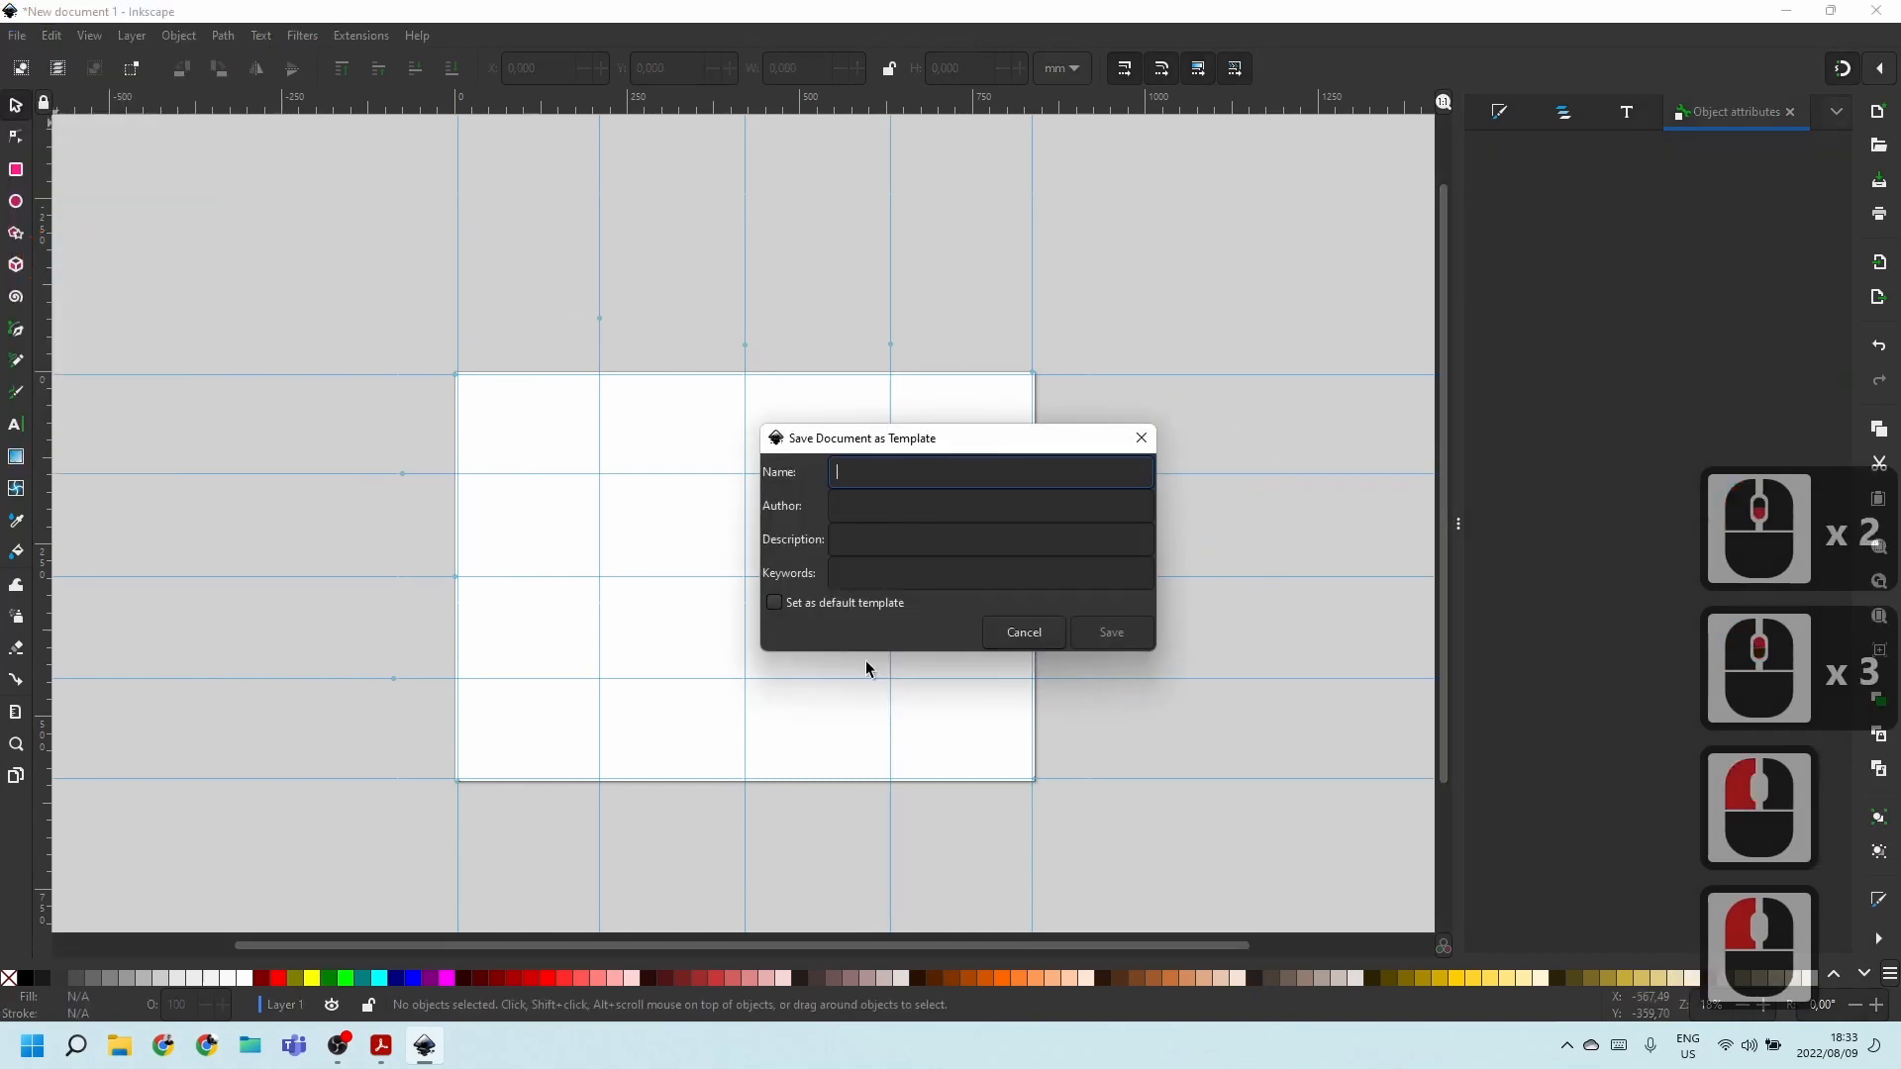
pyautogui.click(1035, 635)
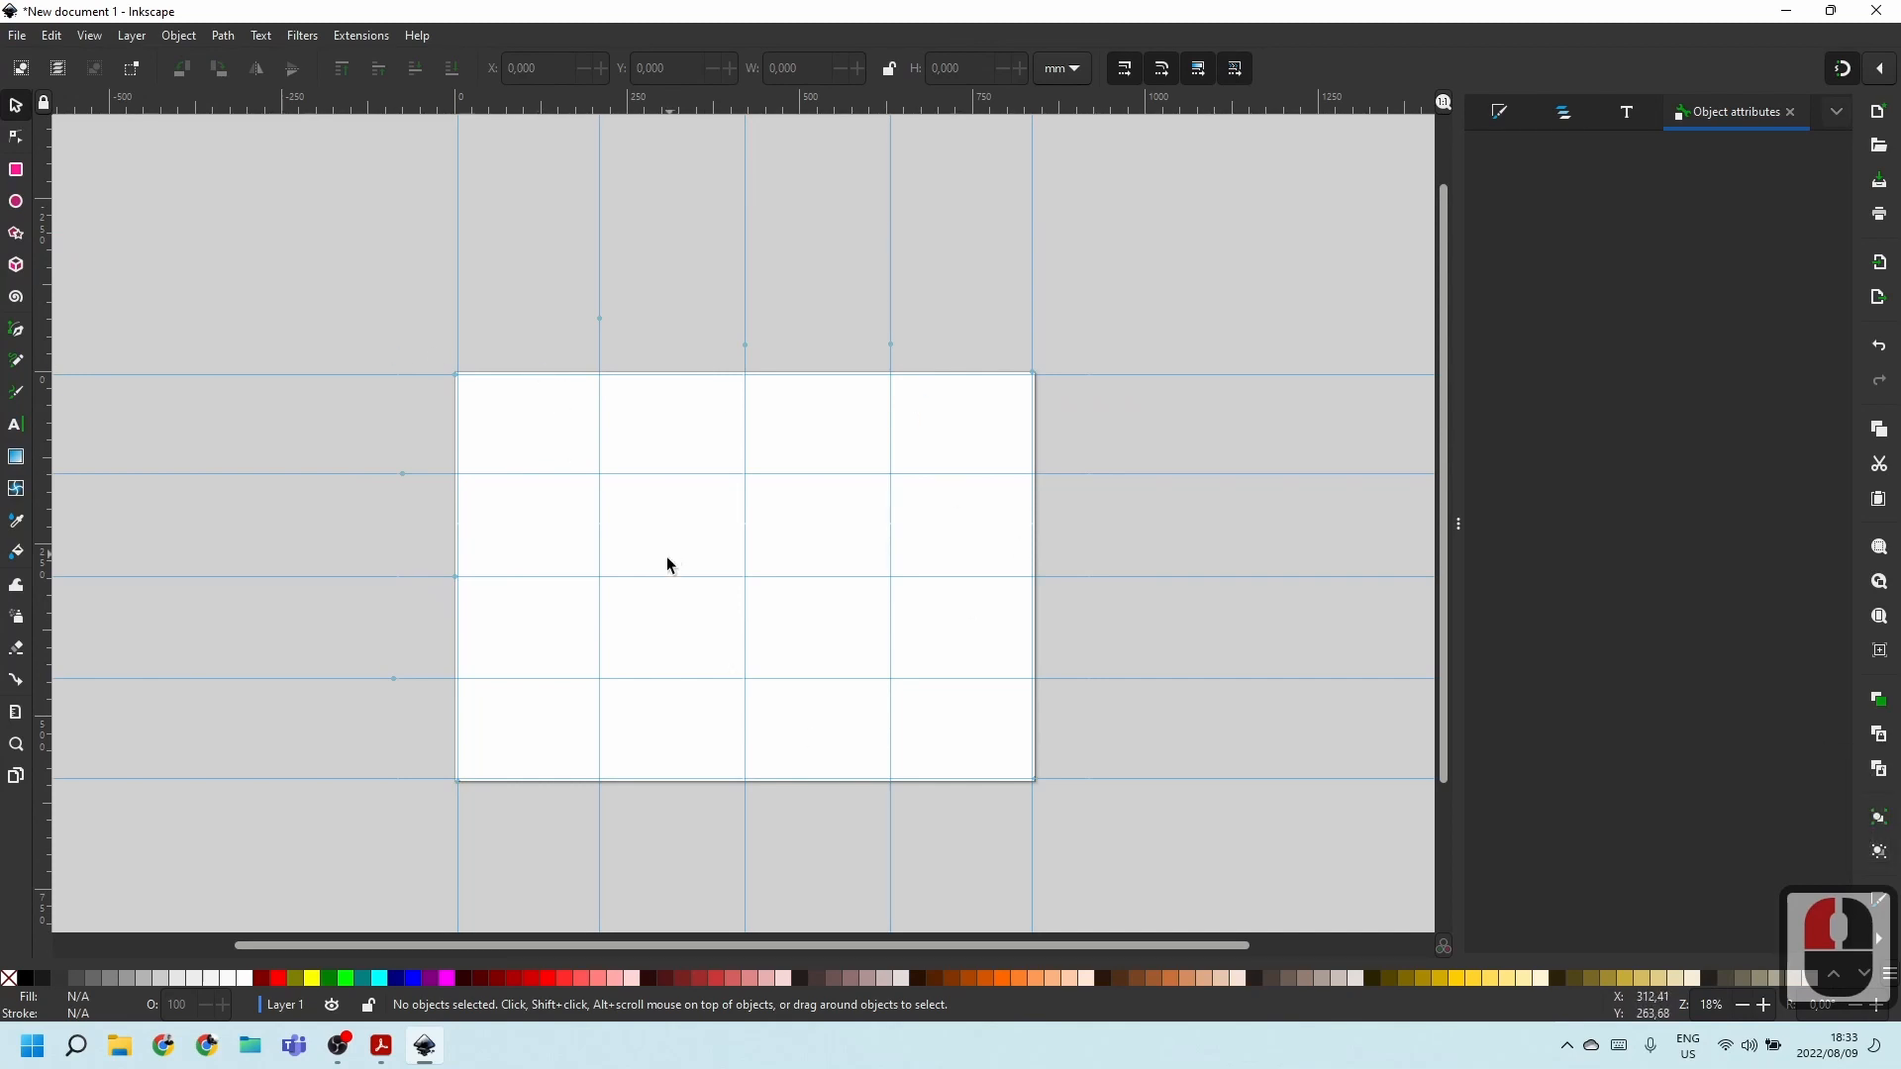
pyautogui.click(968, 628)
# Switch to Adobe Acrobat and examine how A1 Poster Example.pdf arranges its text, drawings and rendered views.
pyautogui.click(382, 1048)
pyautogui.click(774, 319)
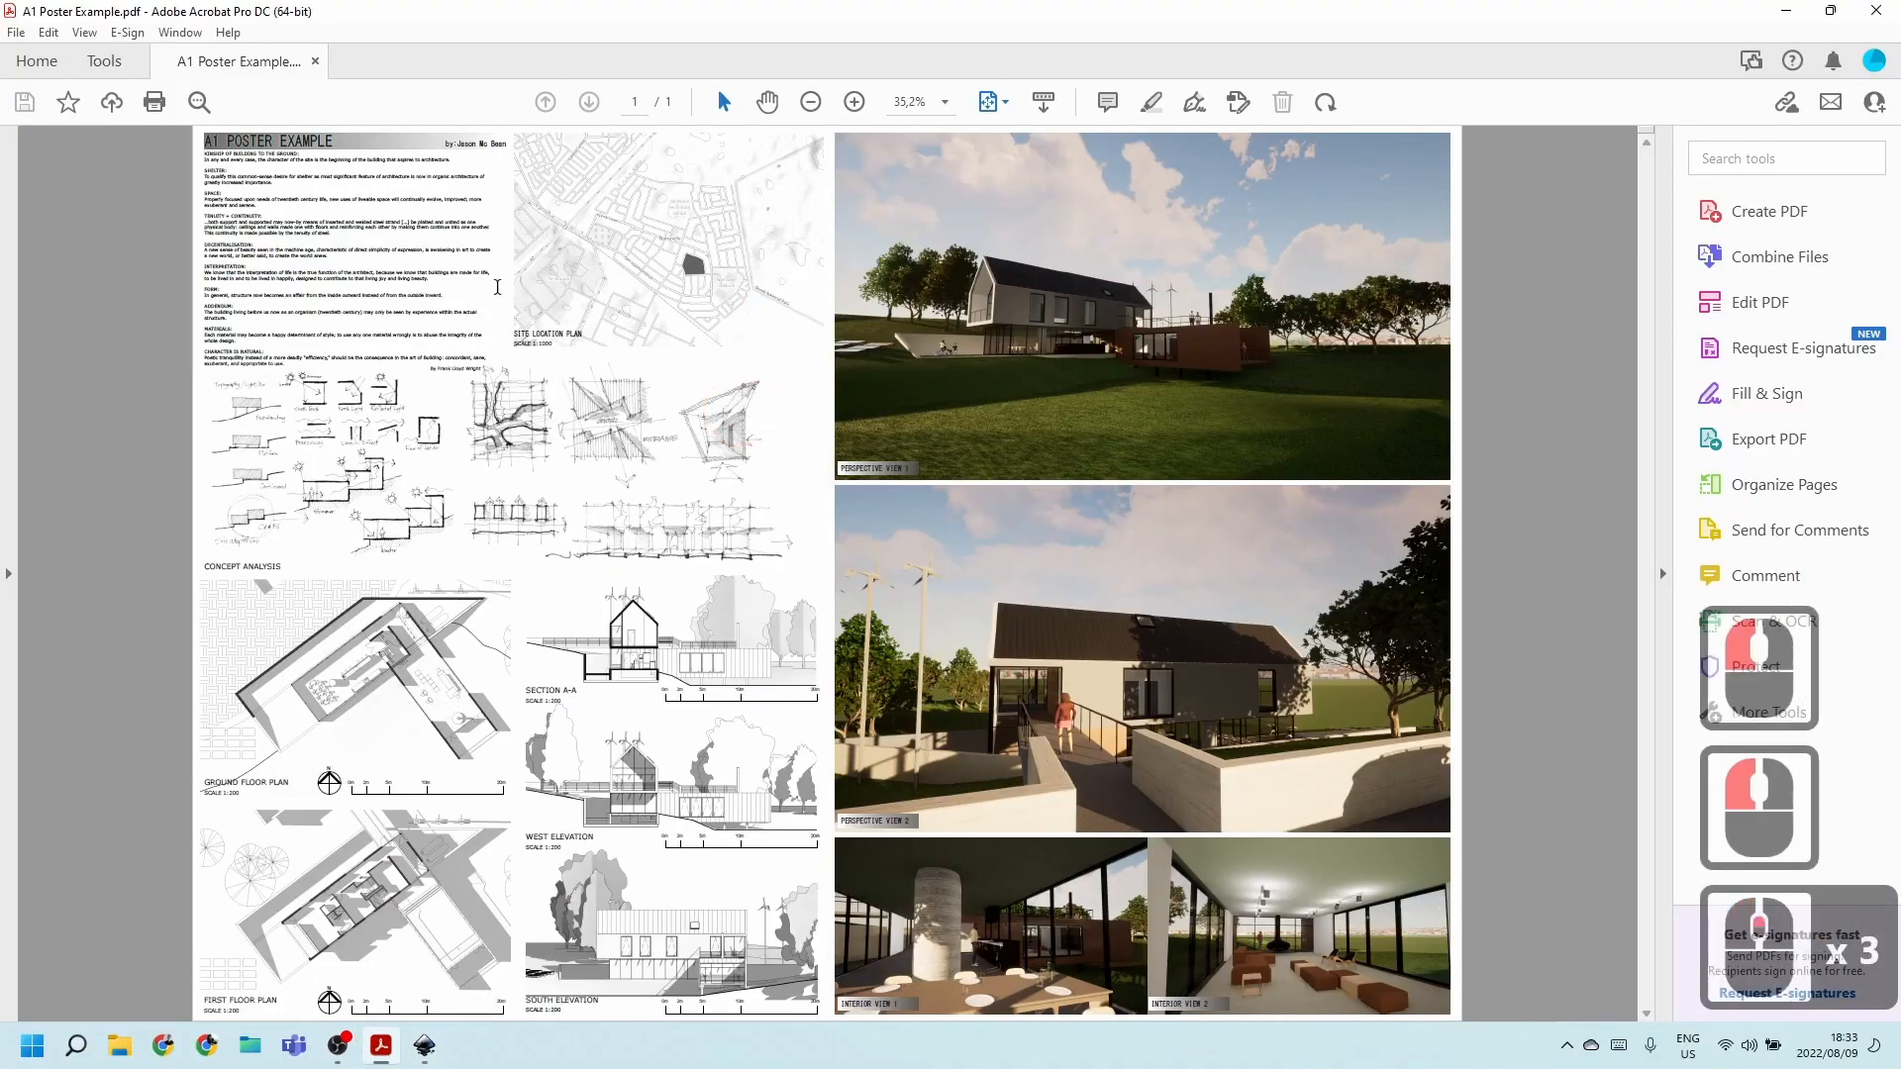
pyautogui.scroll(4, 337, 349)
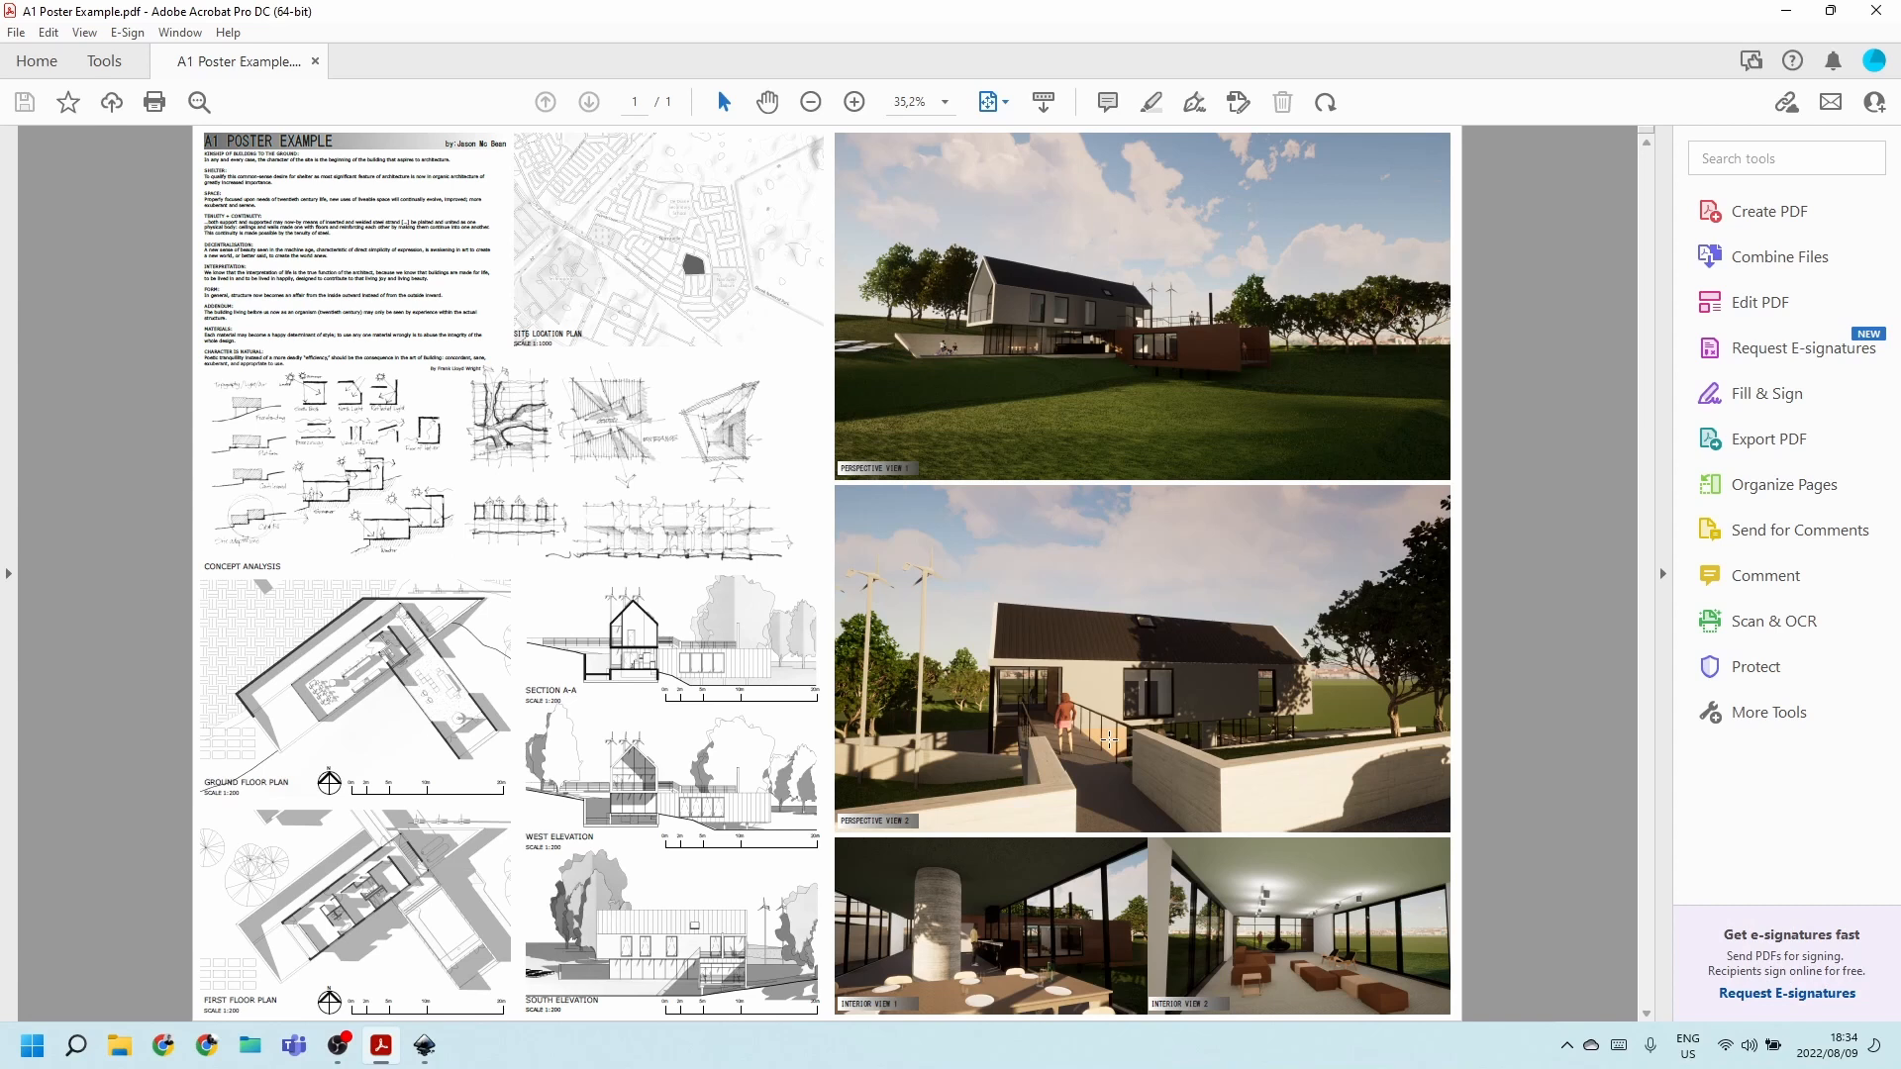
pyautogui.scroll(3, 1032, 627)
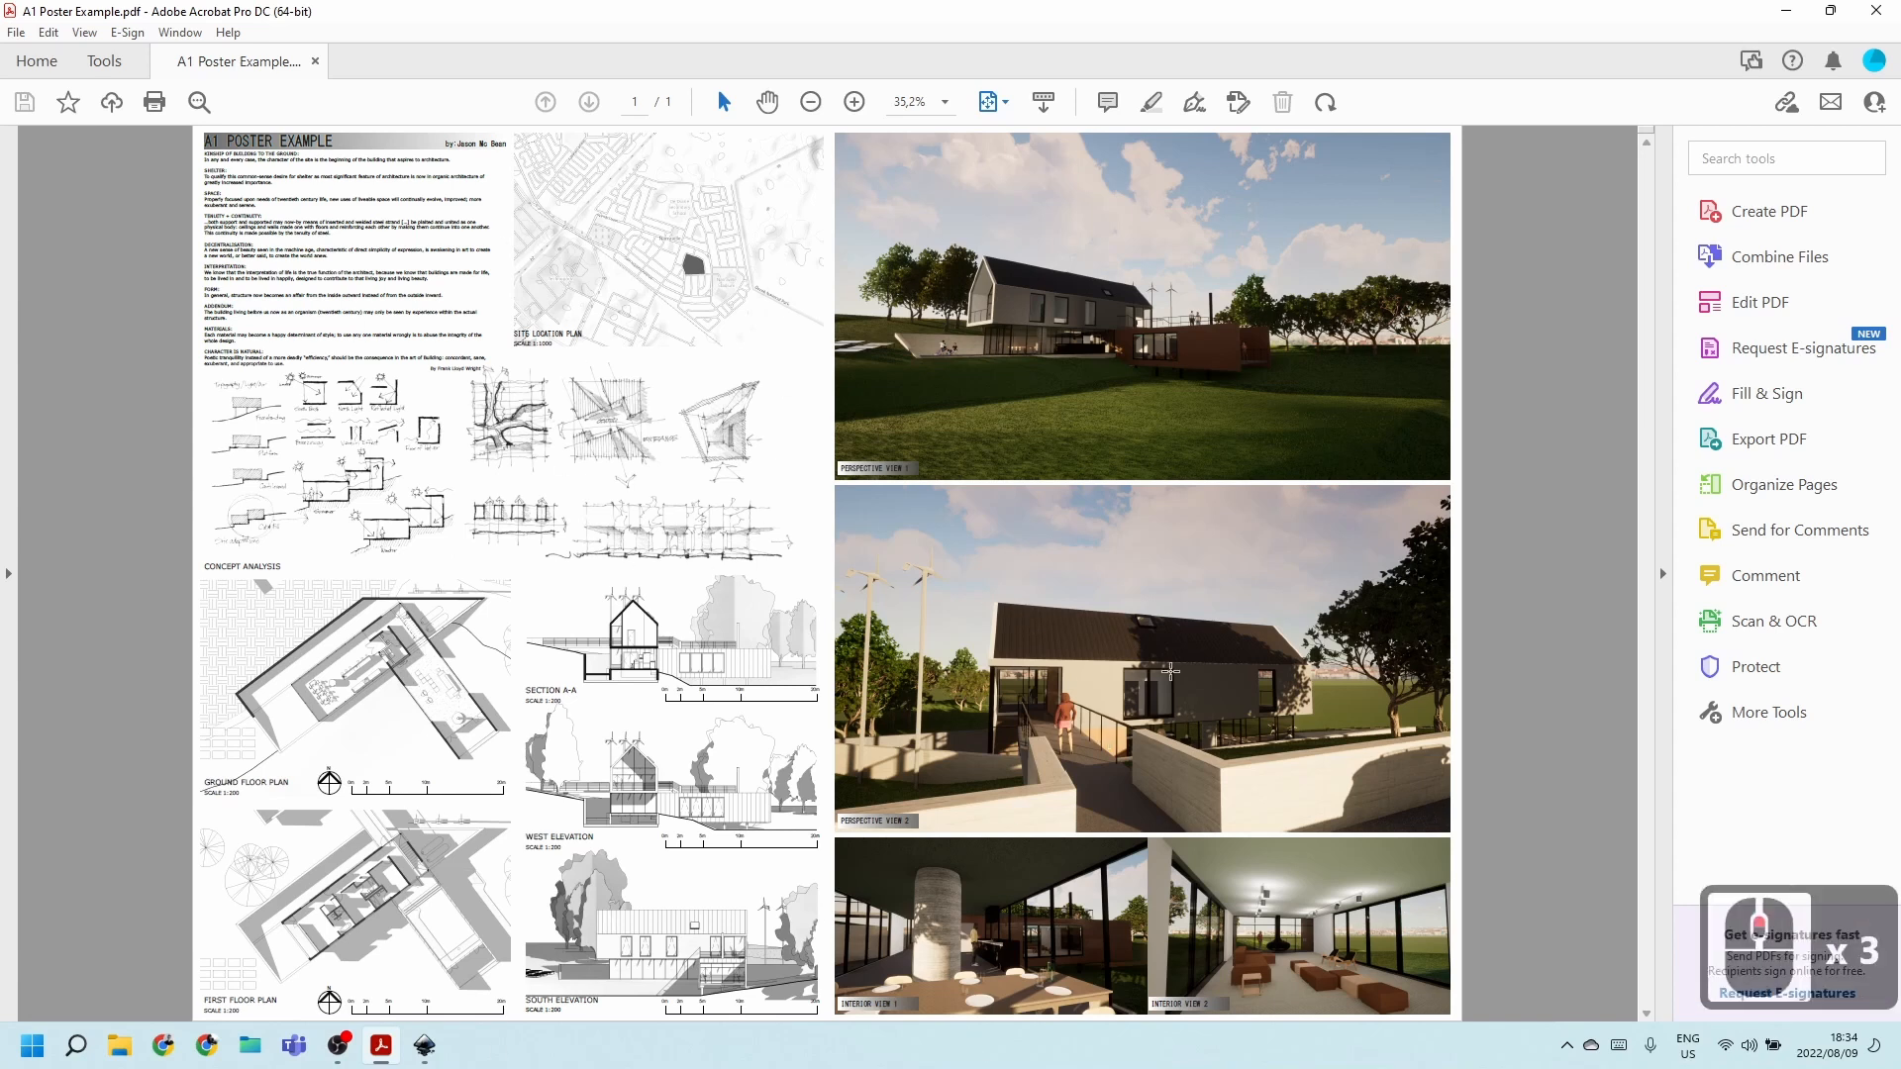
pyautogui.scroll(3, 1171, 671)
# Switch back to Inkscape and save the document to the Desktop as an Inkscape SVG named SheetSetUp.
pyautogui.click(426, 1047)
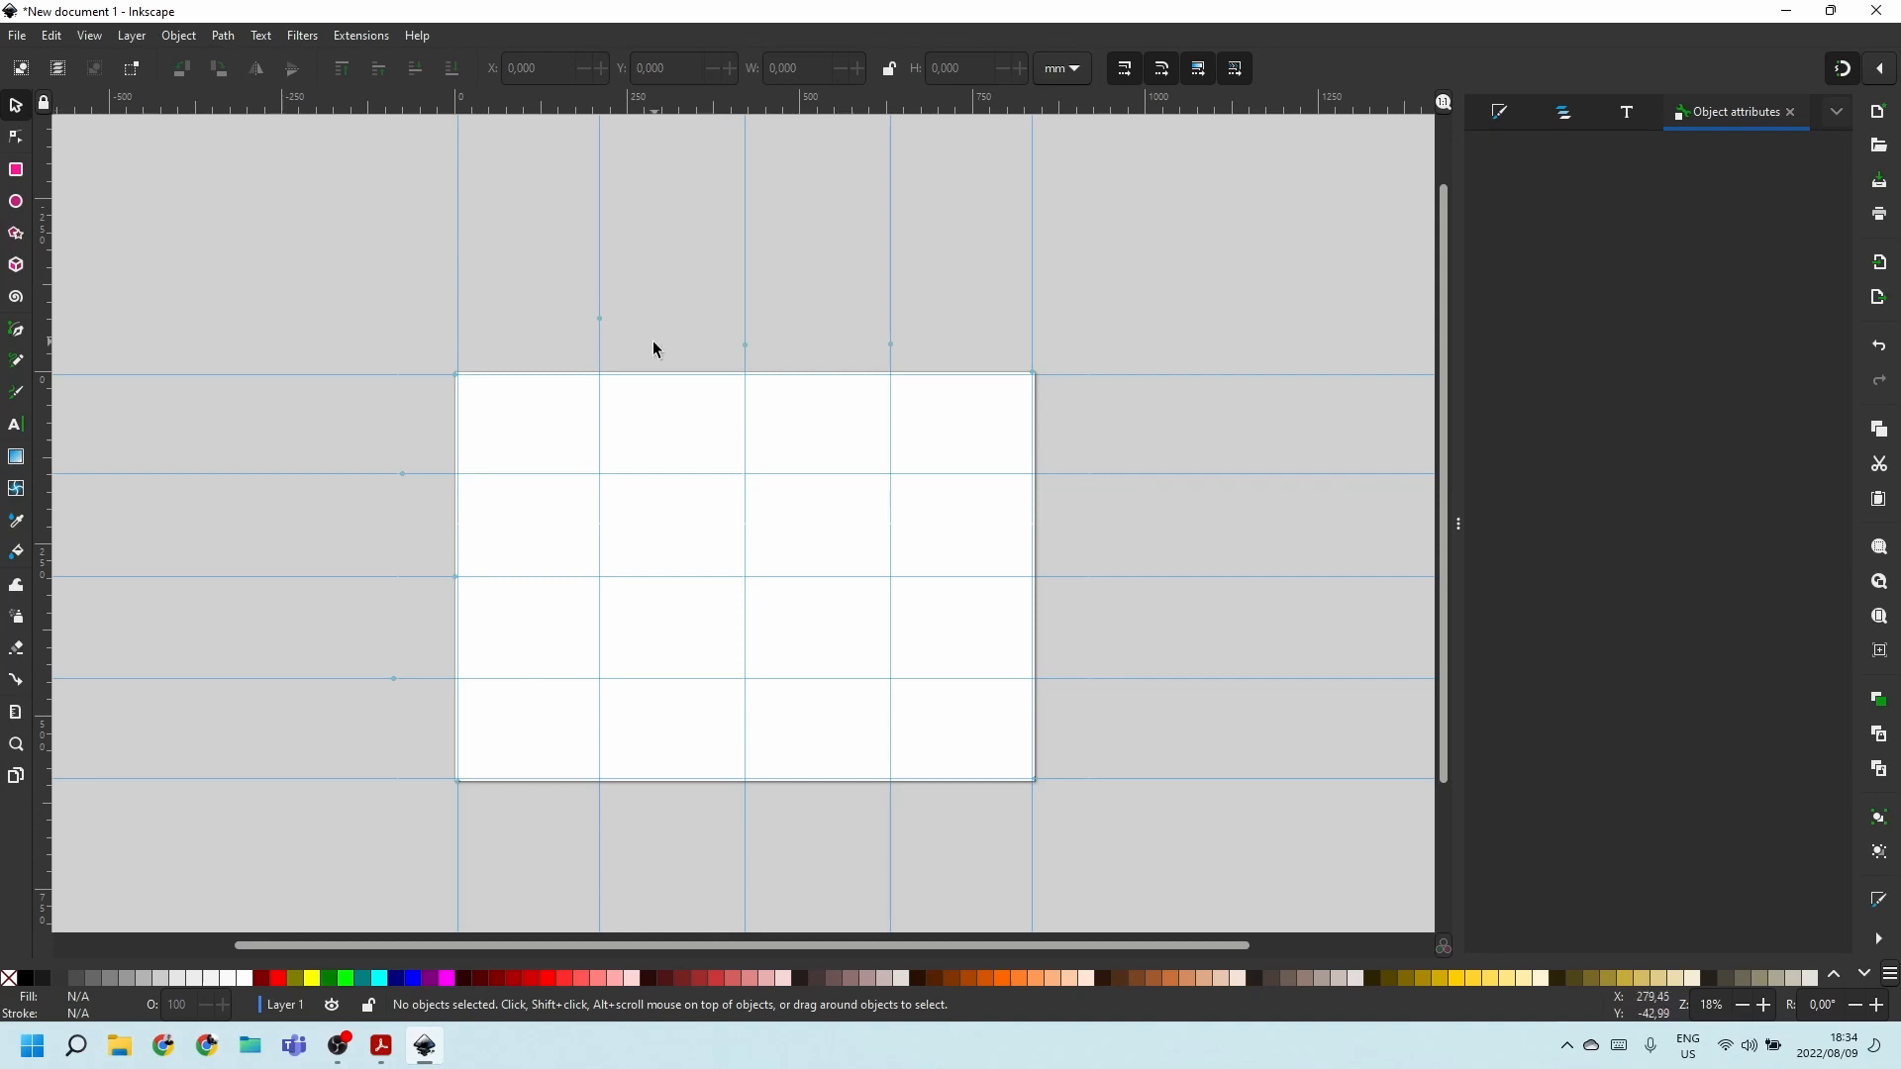
pyautogui.click(1119, 424)
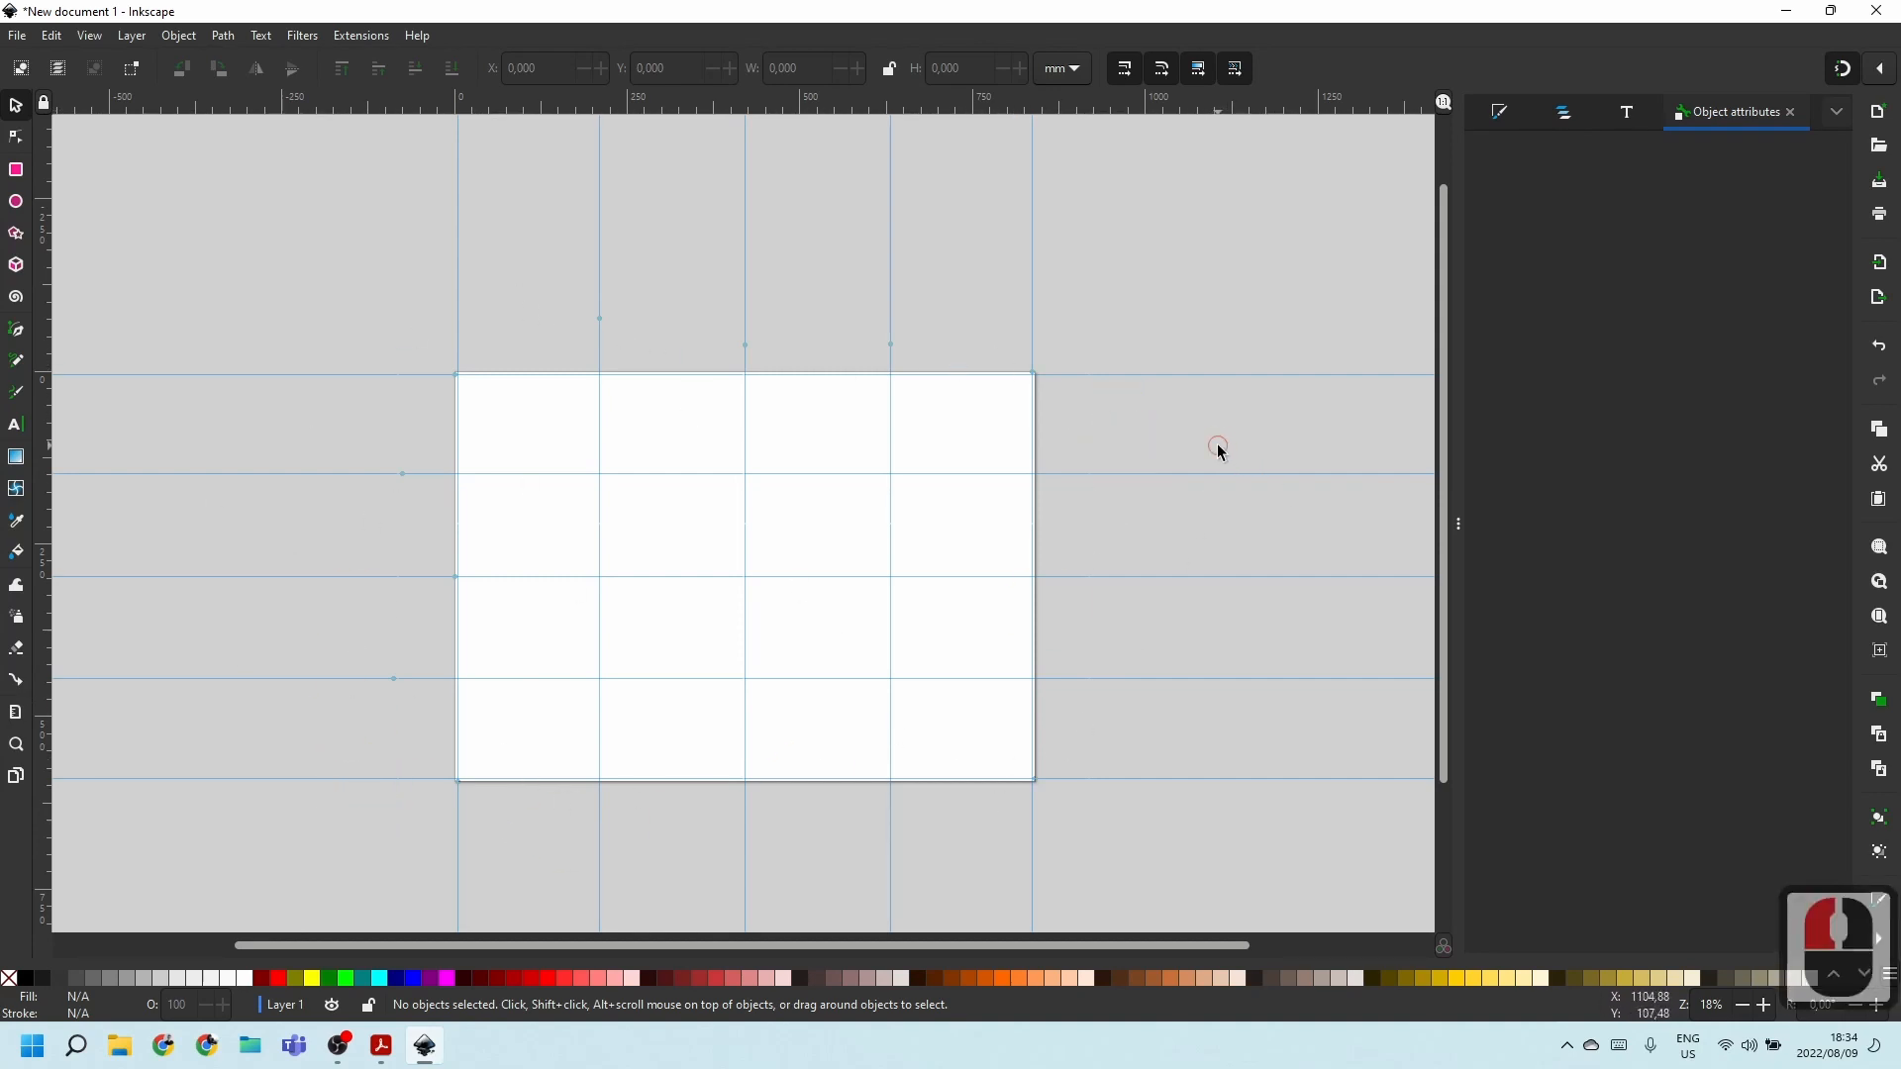
pyautogui.click(634, 505)
pyautogui.click(17, 35)
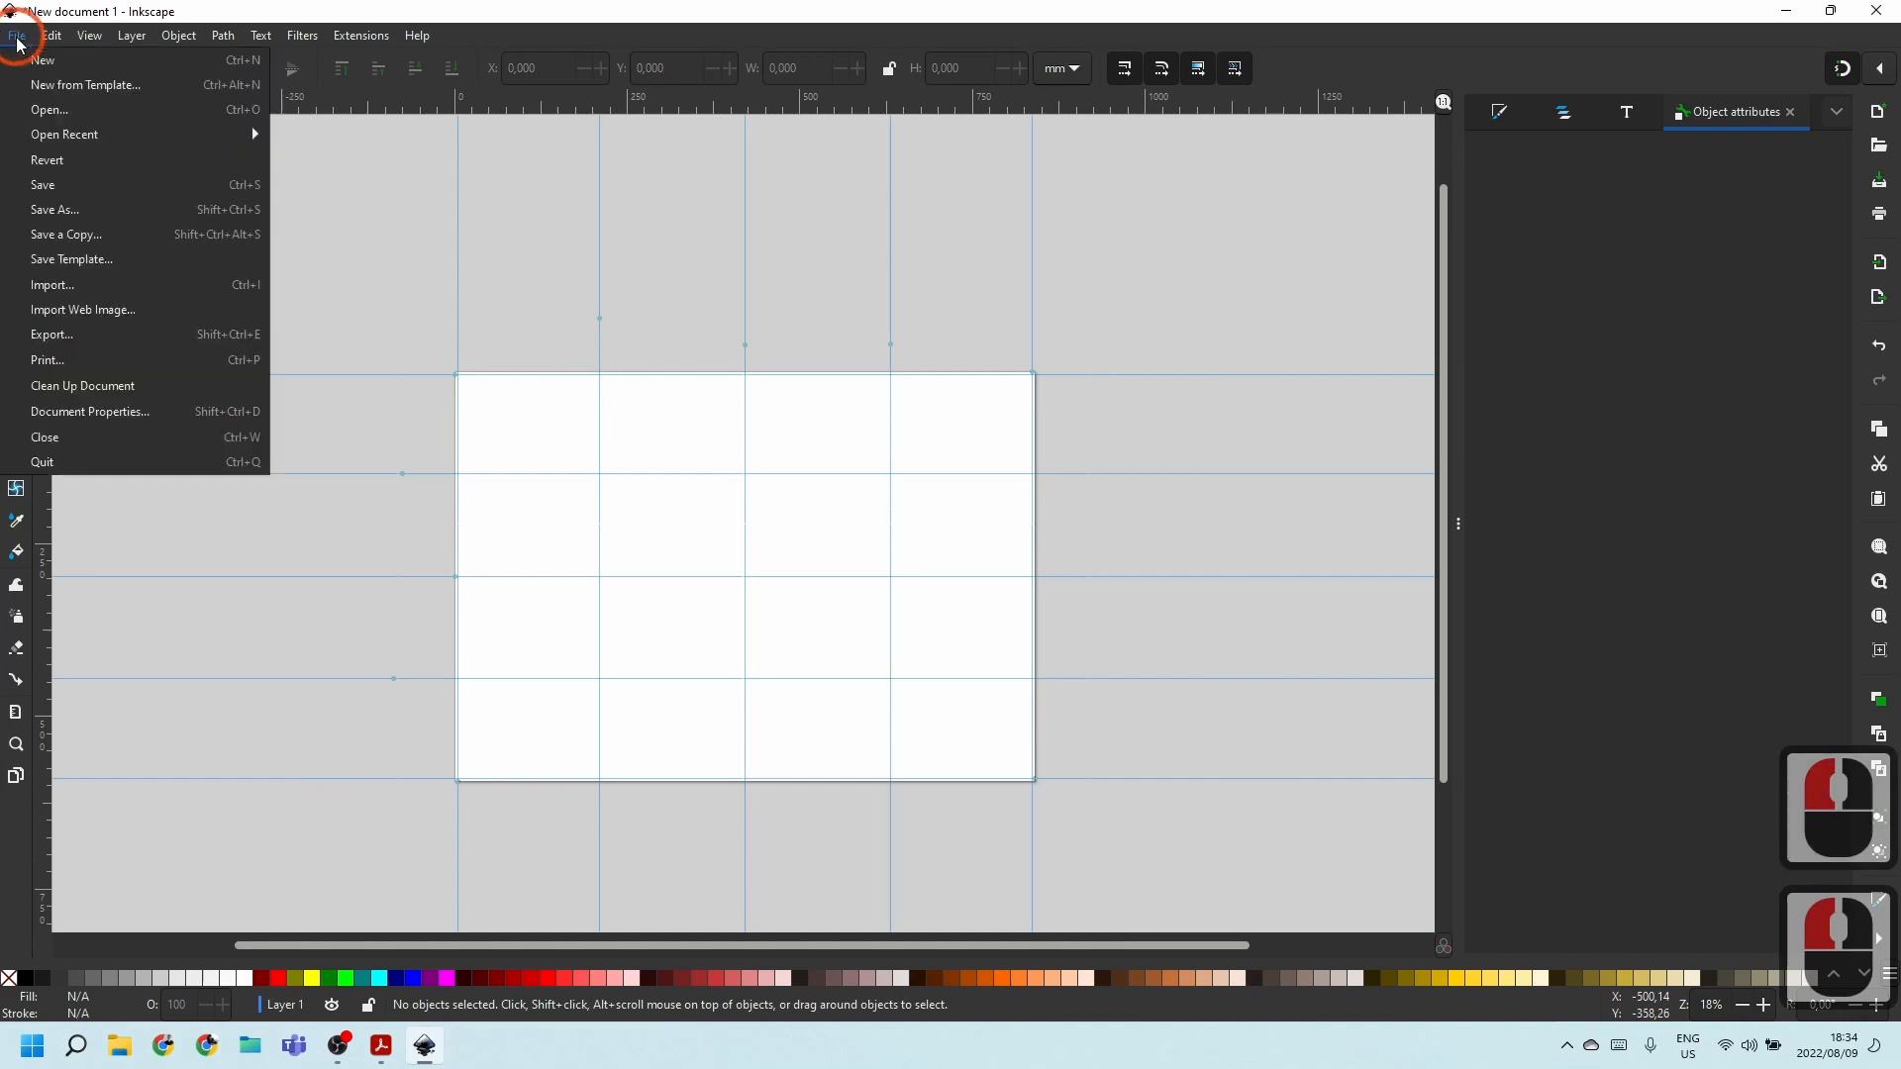
pyautogui.click(45, 210)
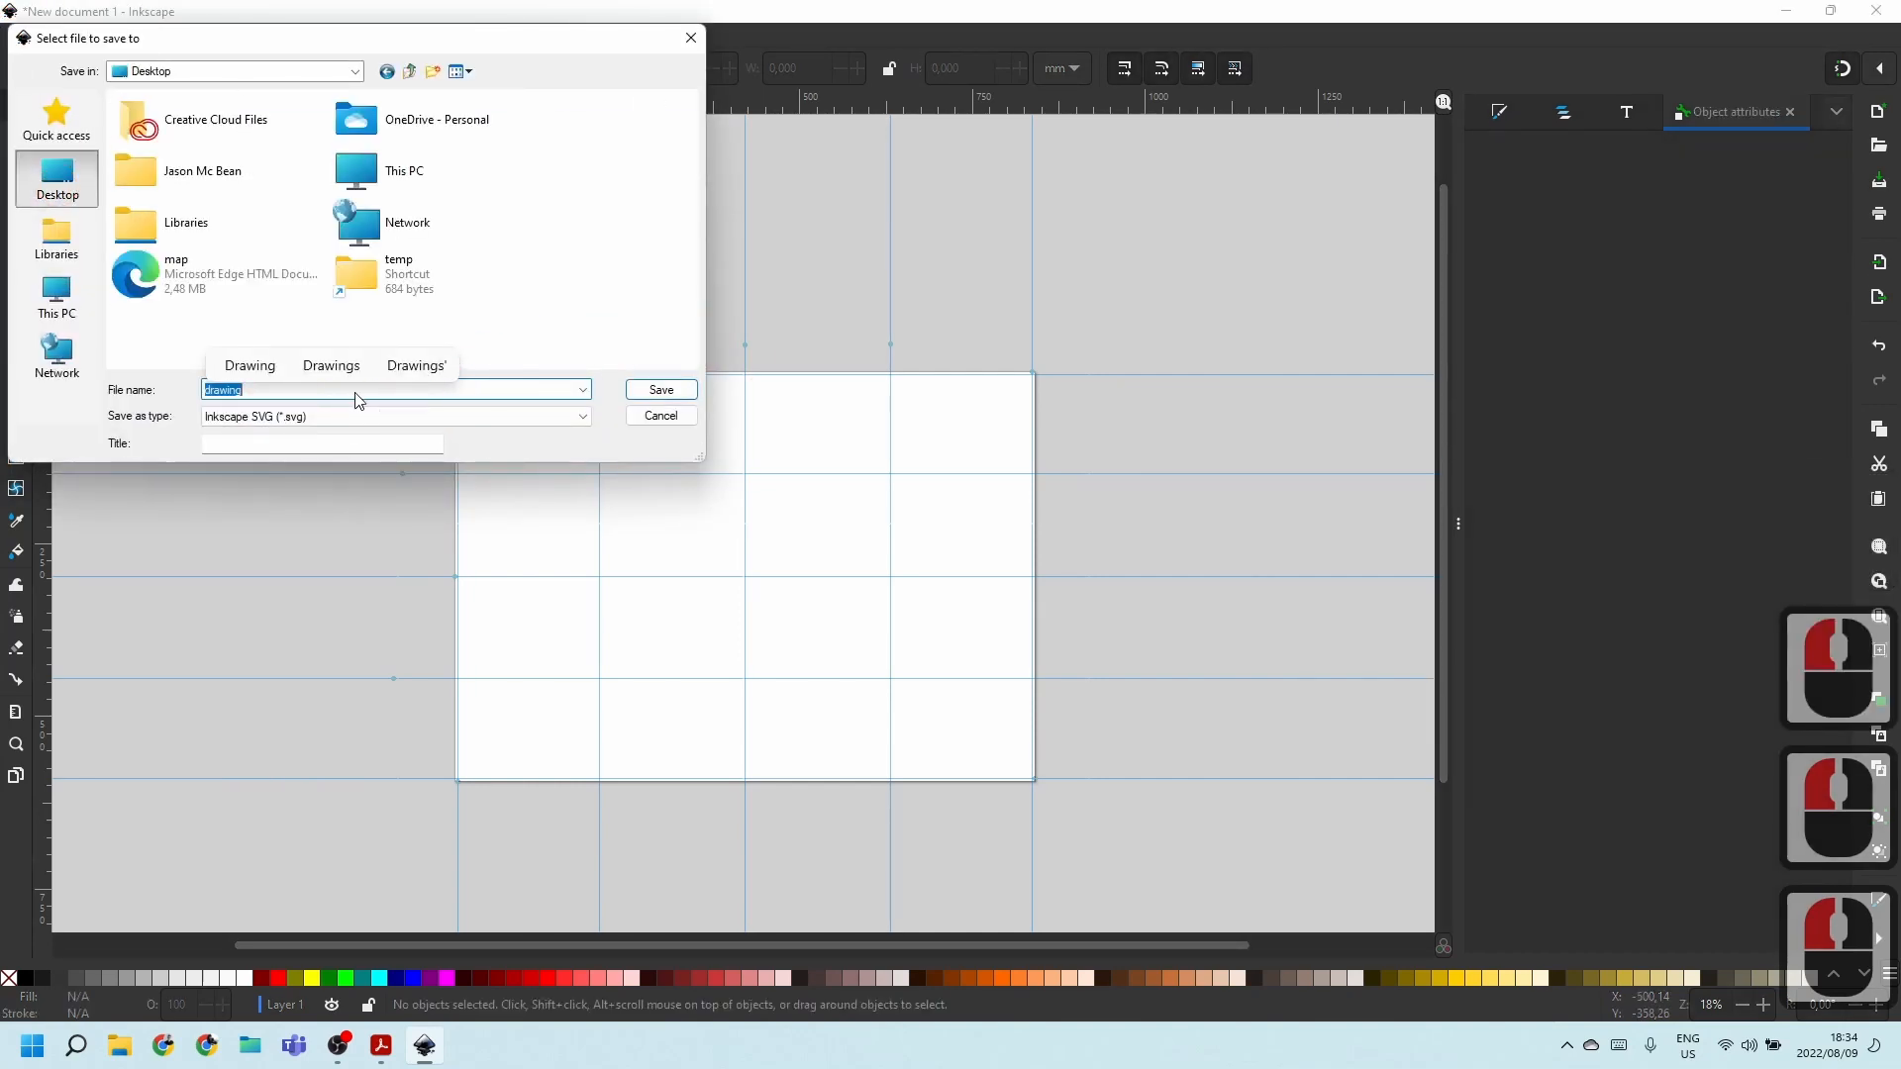
pyautogui.write('Sh')
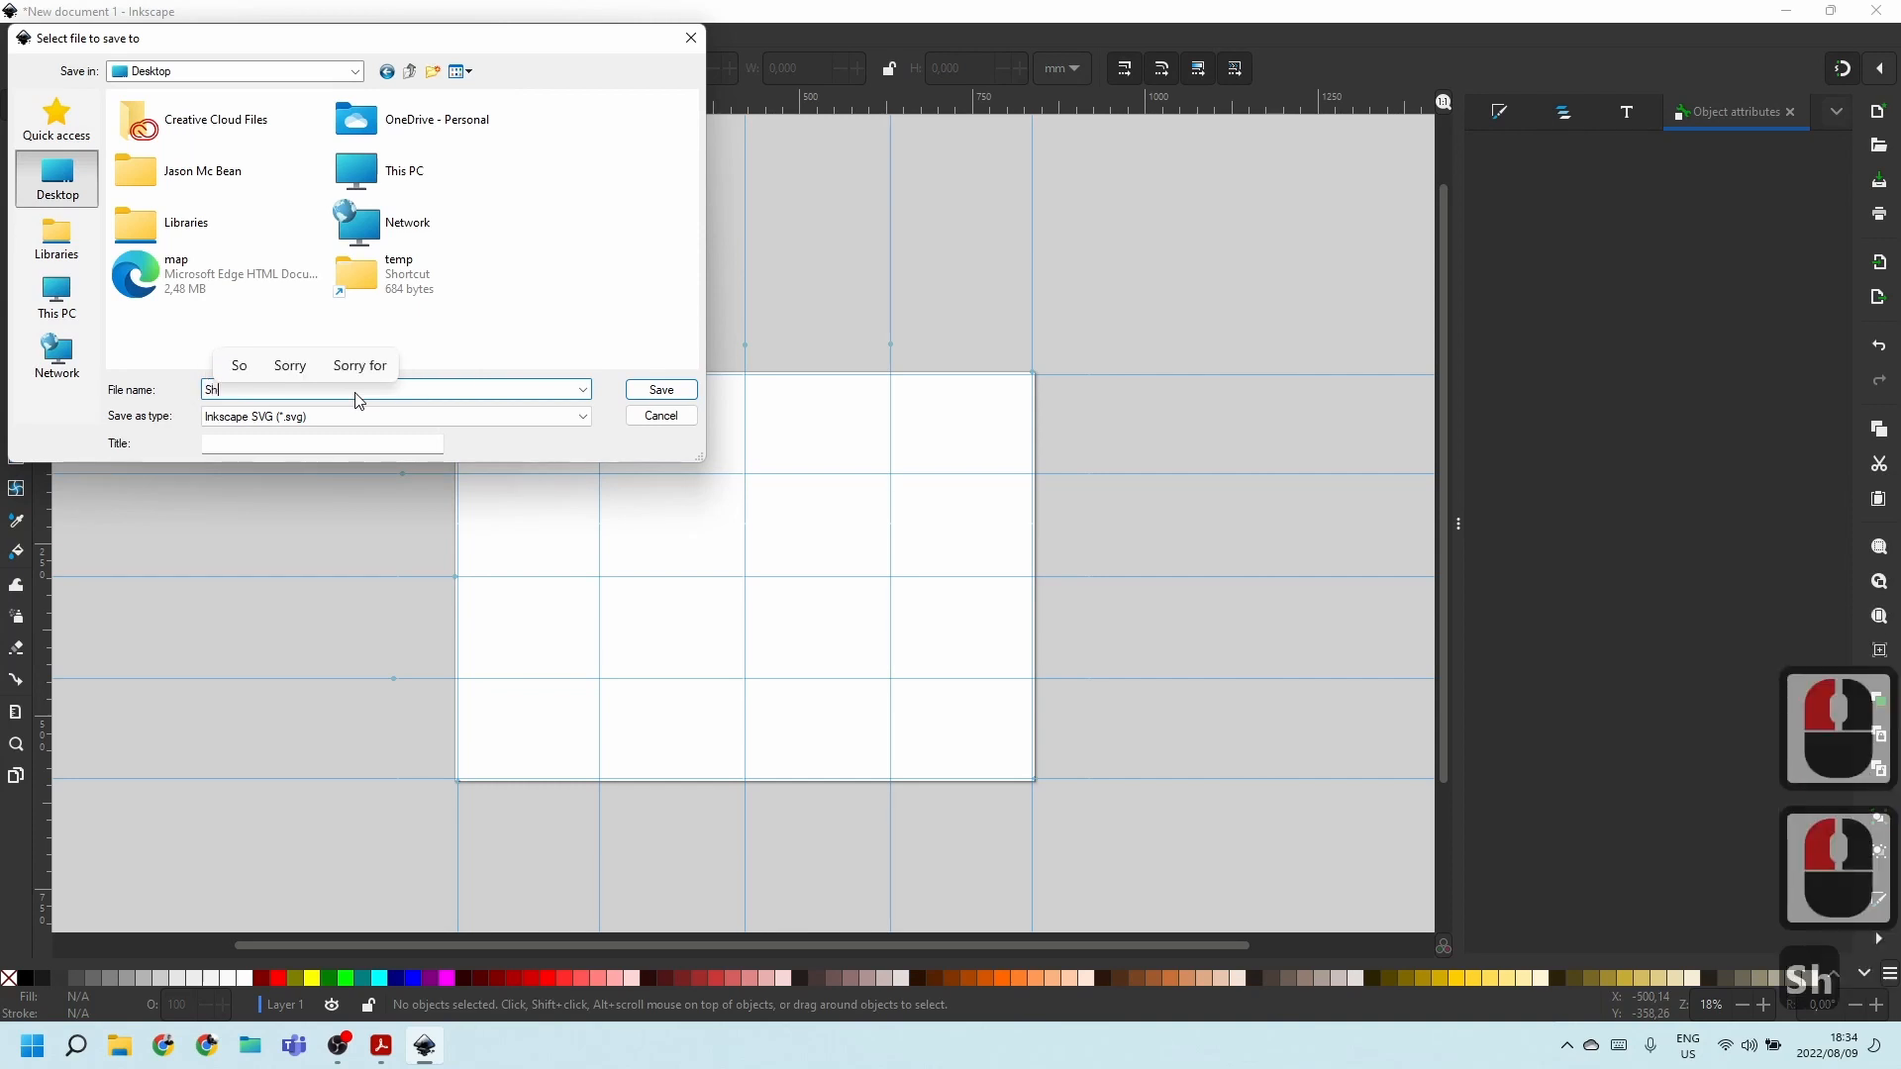
pyautogui.write('eet Set')
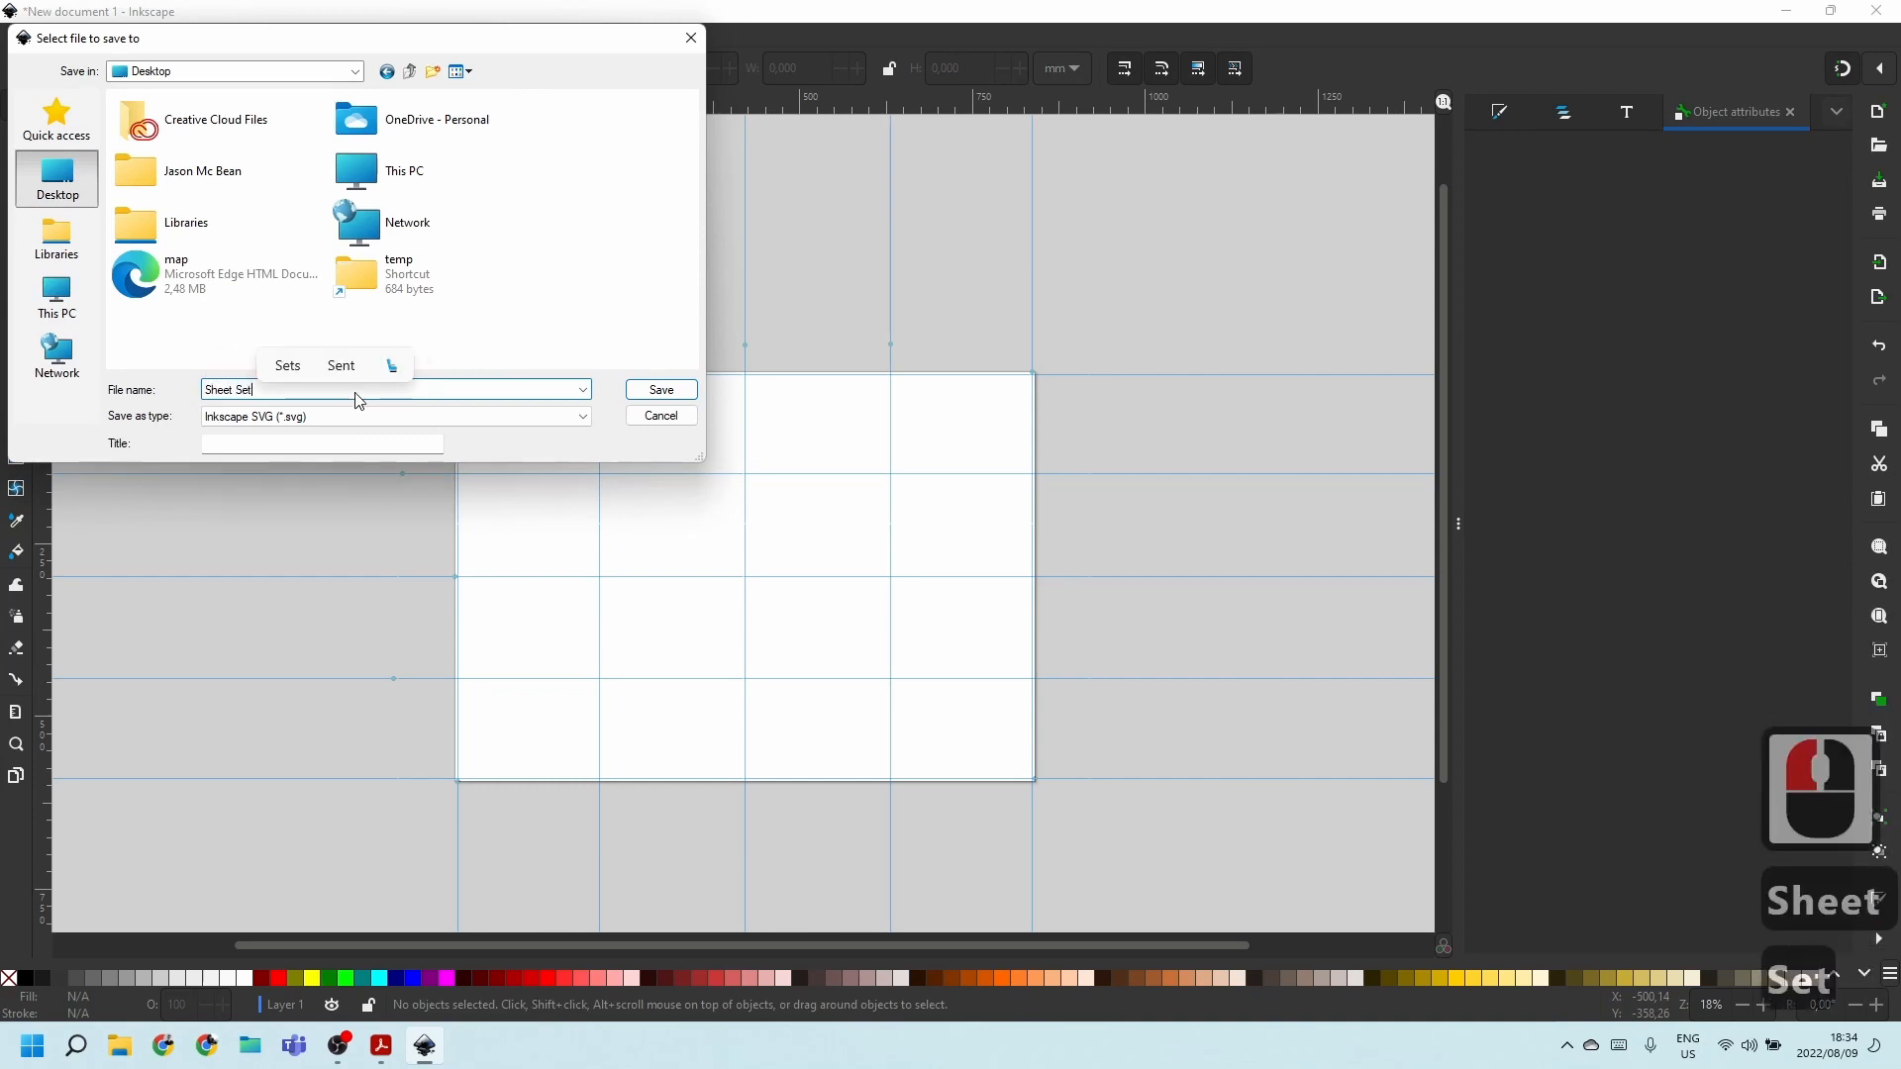
pyautogui.write('Uo')
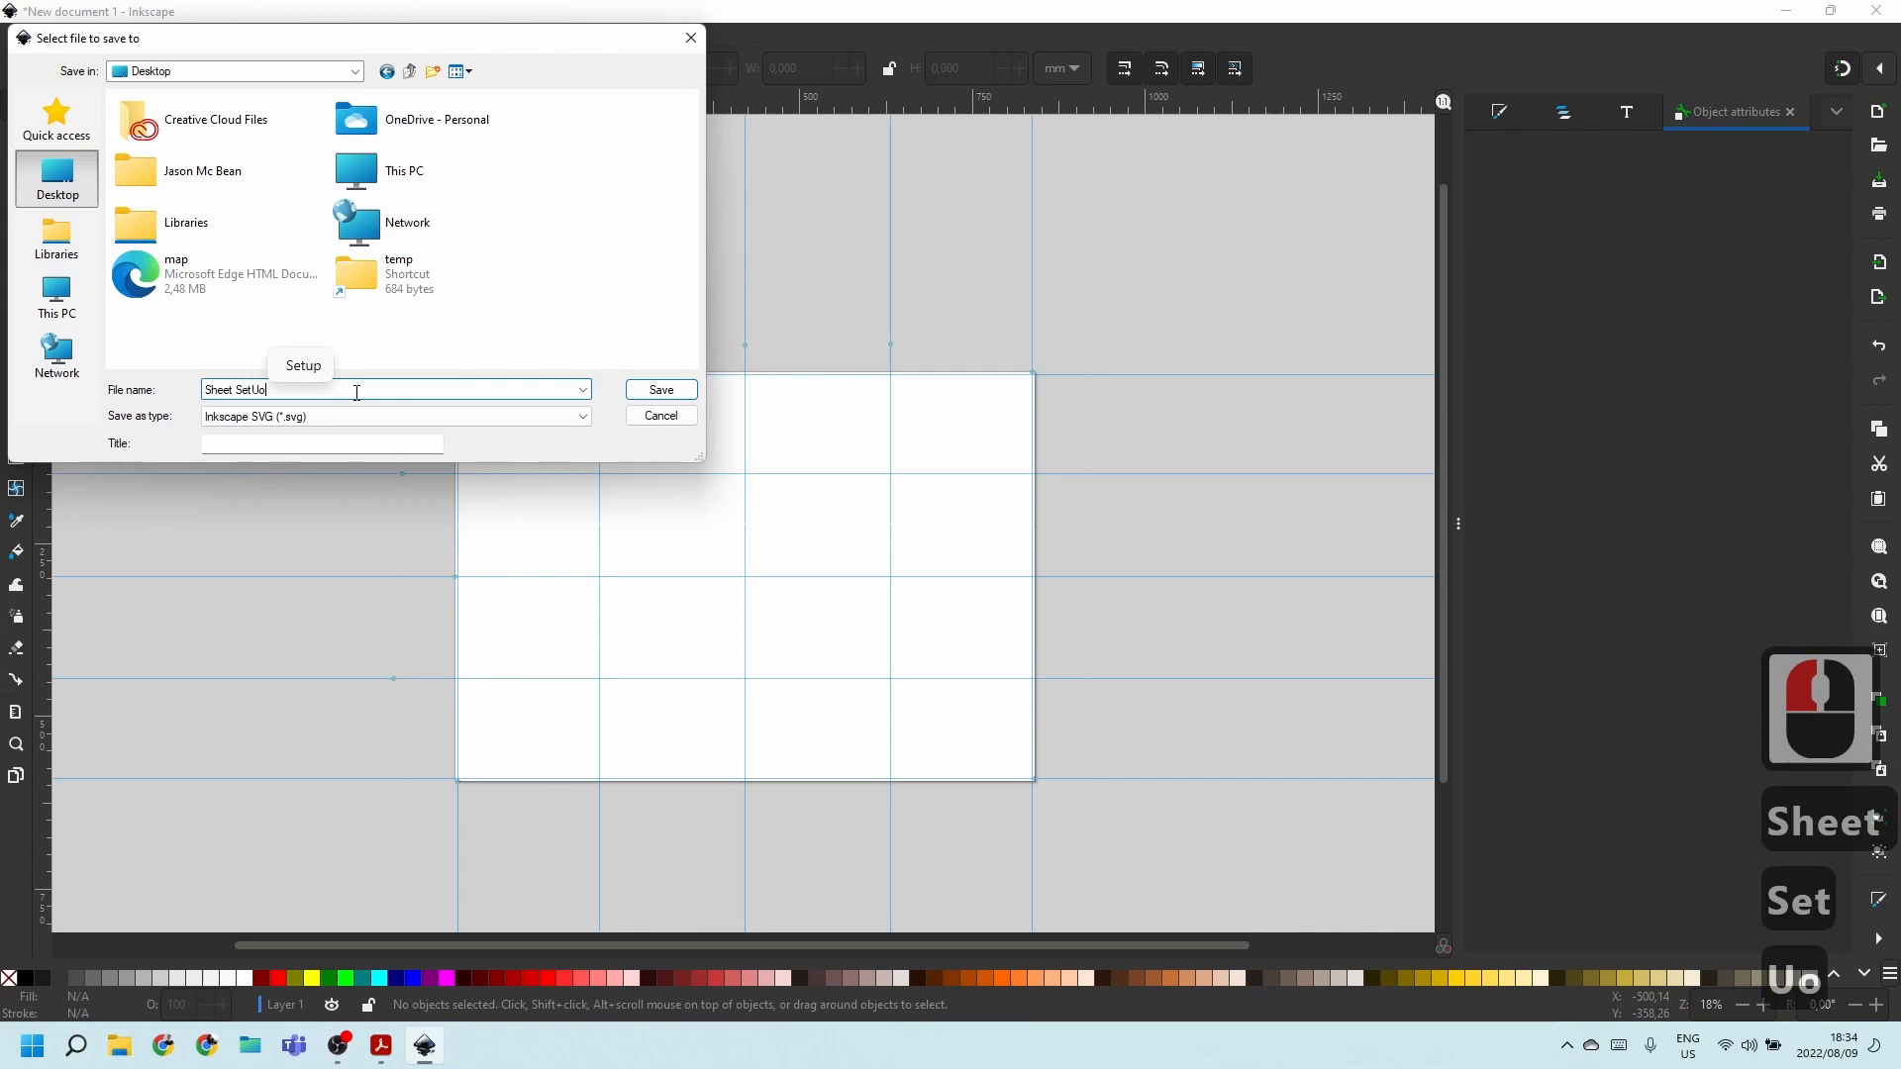
pyautogui.press('BackSpace')
pyautogui.press('BackSpace')
pyautogui.press('BackSpace')
pyautogui.press('BackSpace')
pyautogui.press('BackSpace')
pyautogui.press('BackSpace')
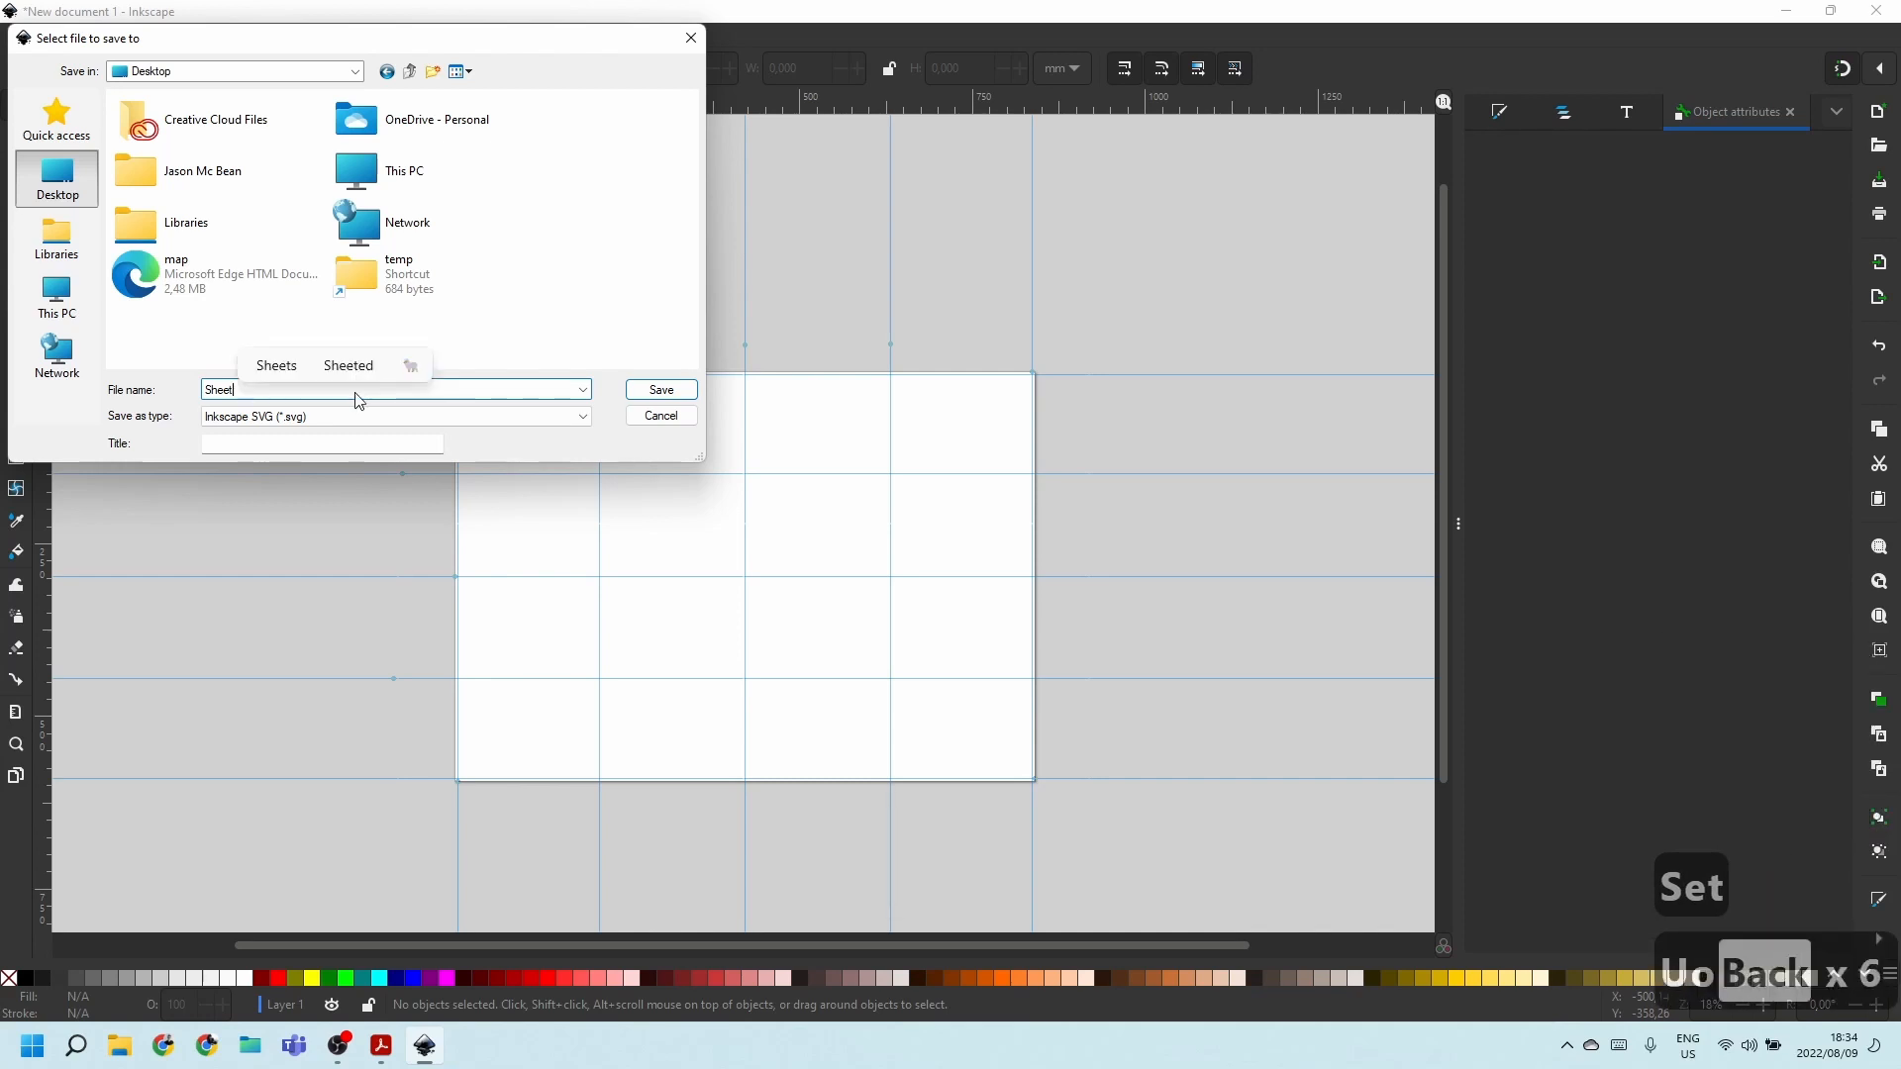
pyautogui.write('SetUp')
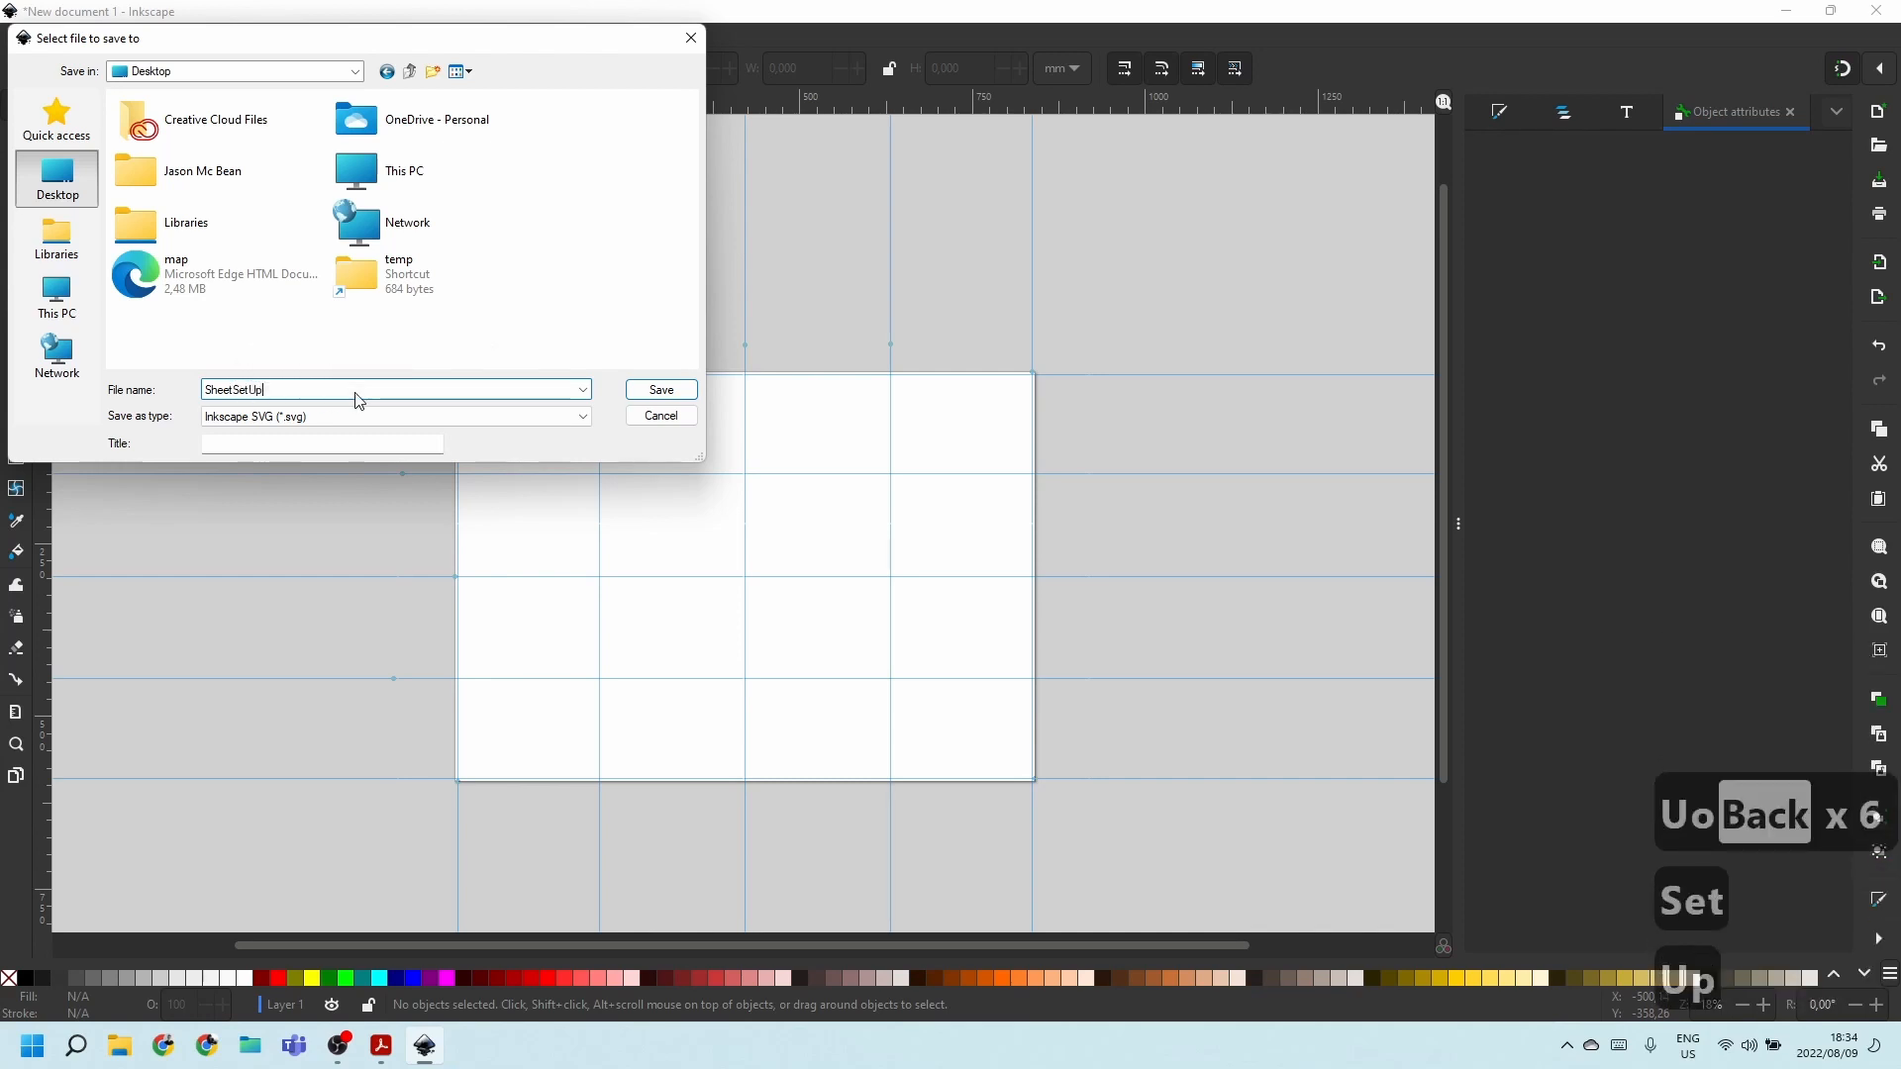
pyautogui.press('Return')
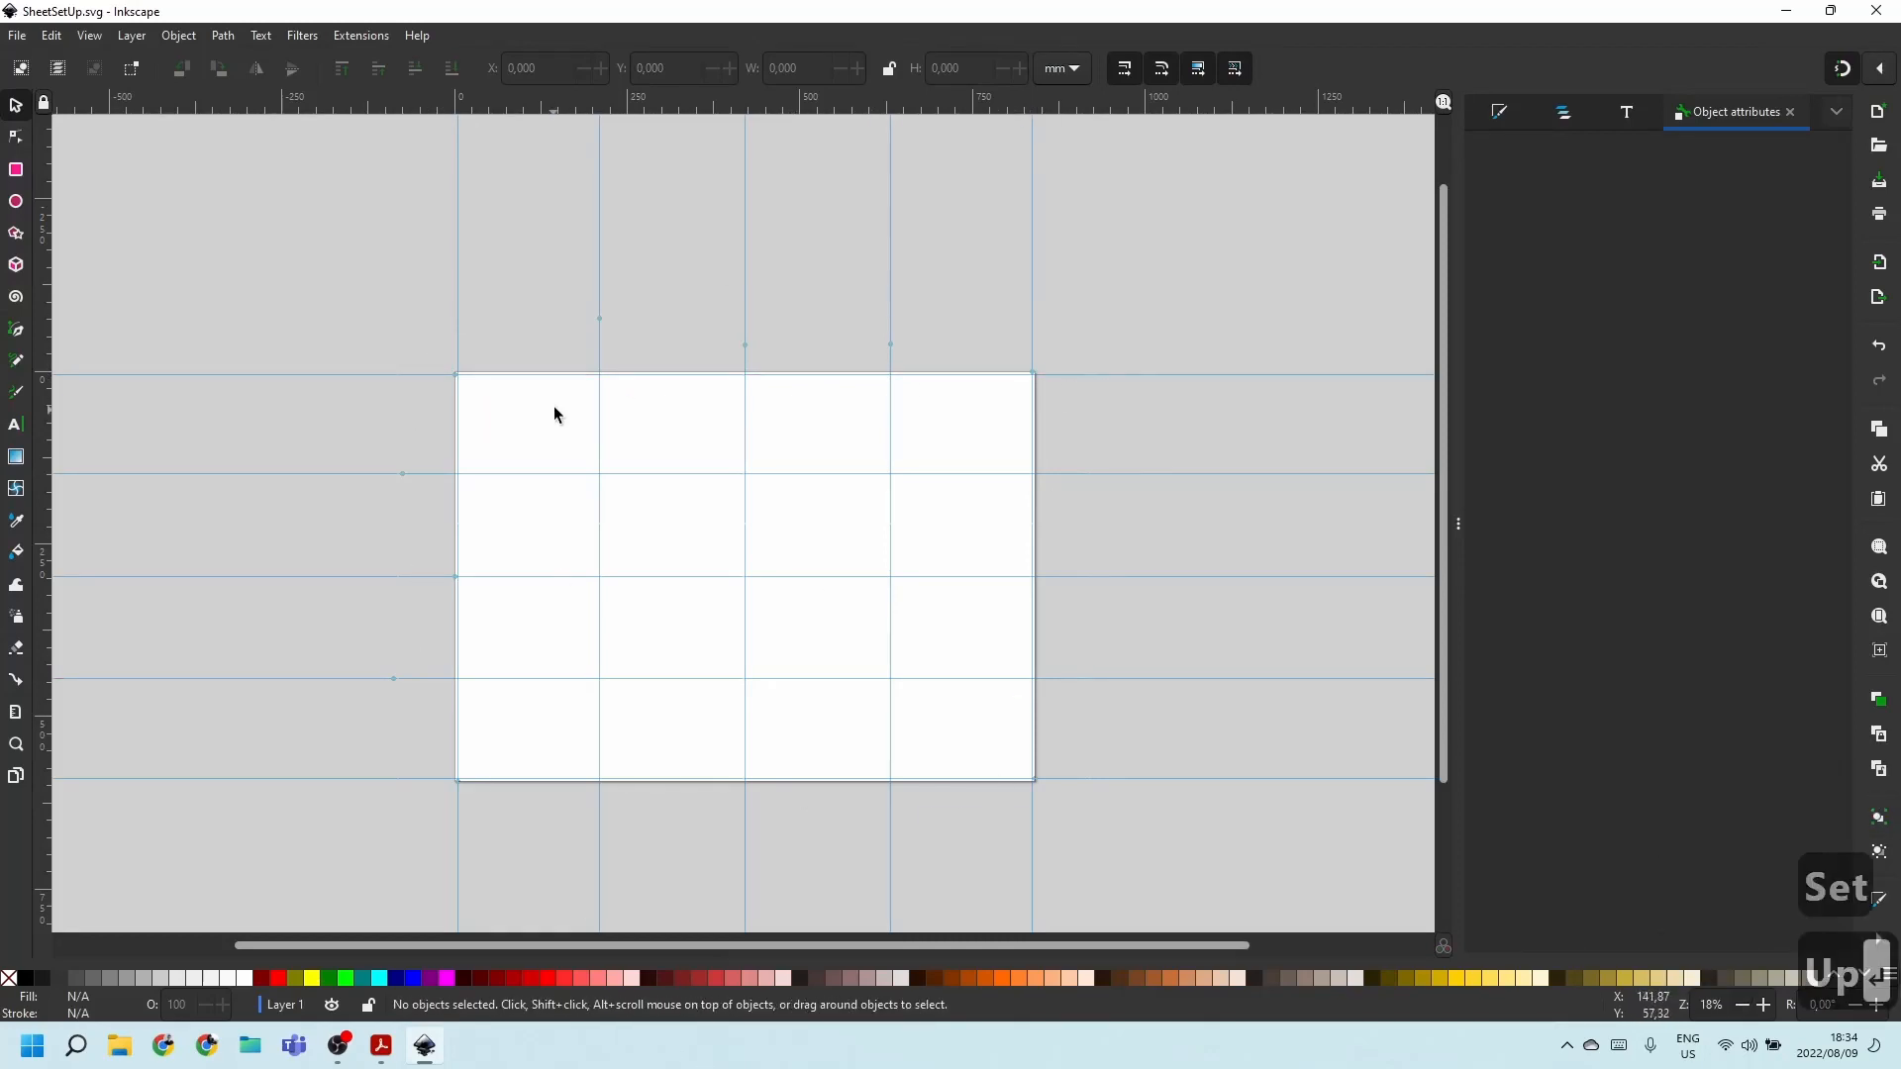
# Close the Layers and Objects, Text and Font, and Object attributes dialogs.
pyautogui.click(1563, 111)
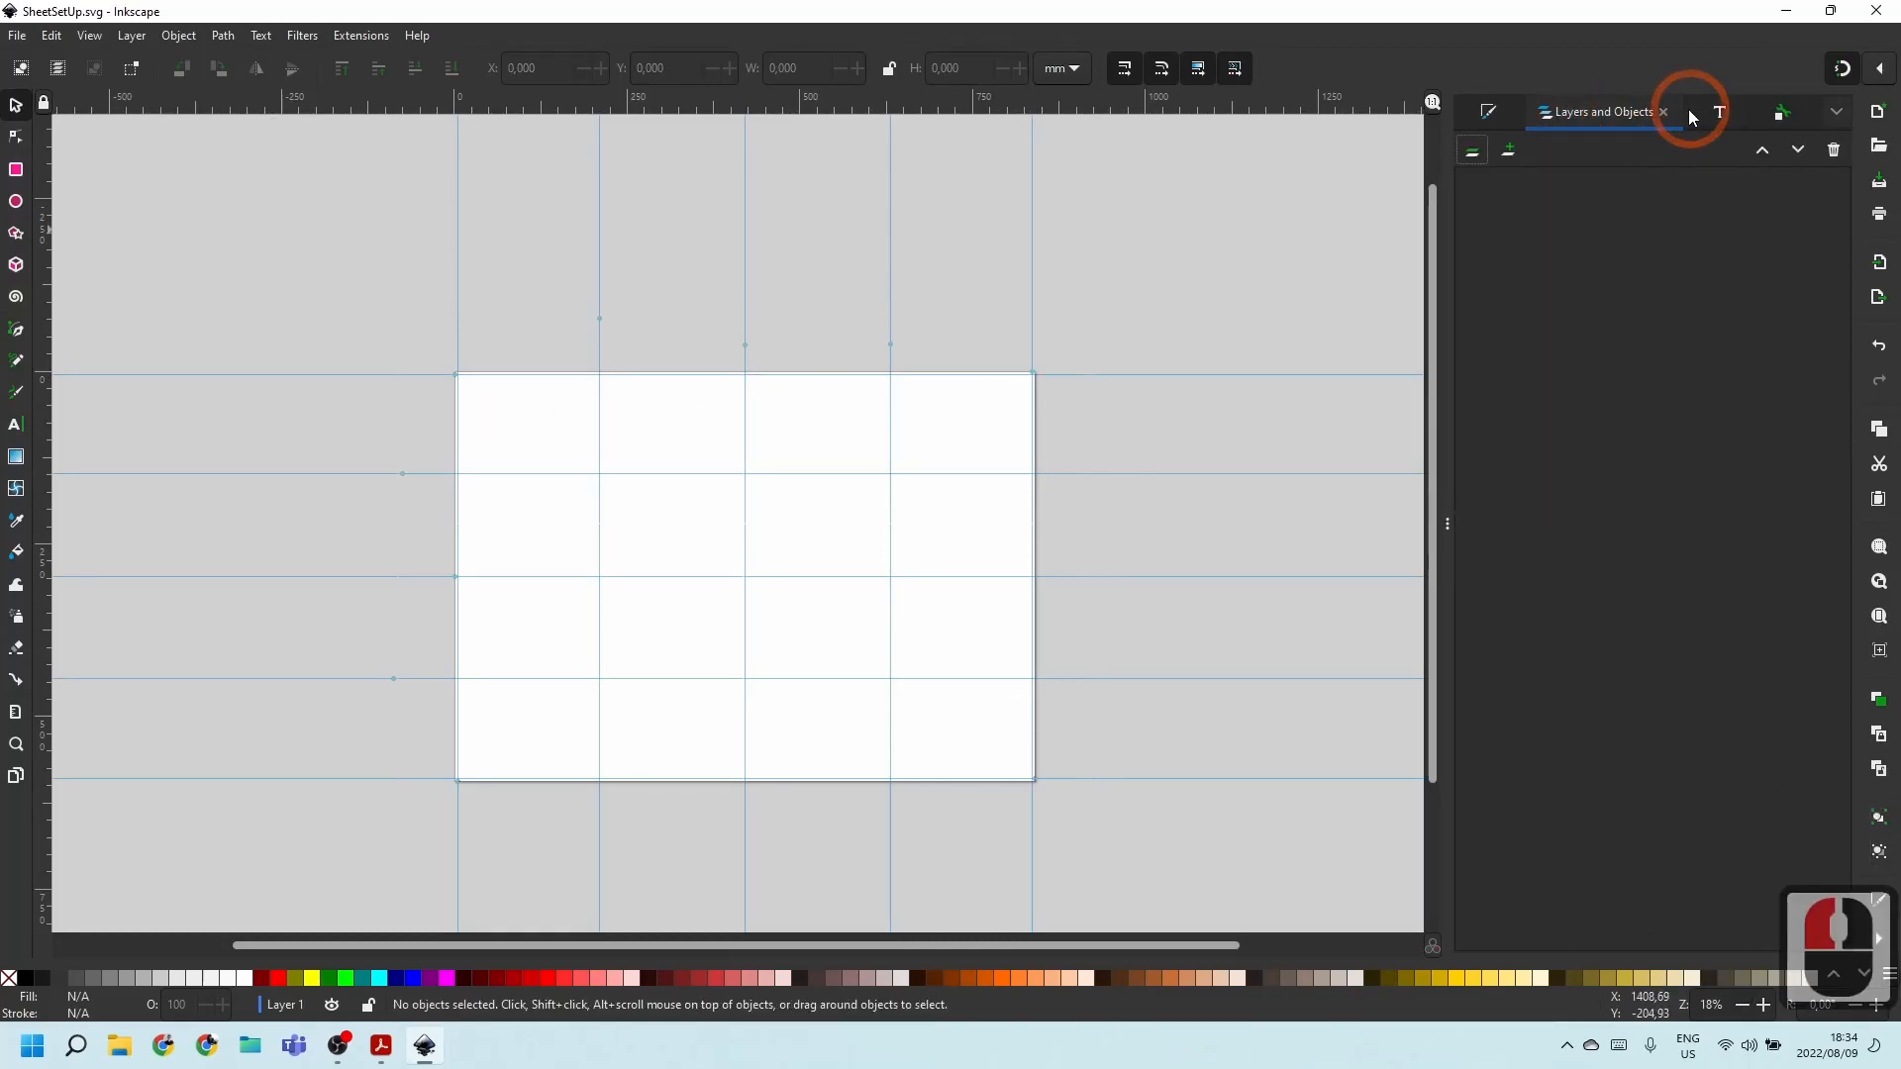
pyautogui.click(1666, 110)
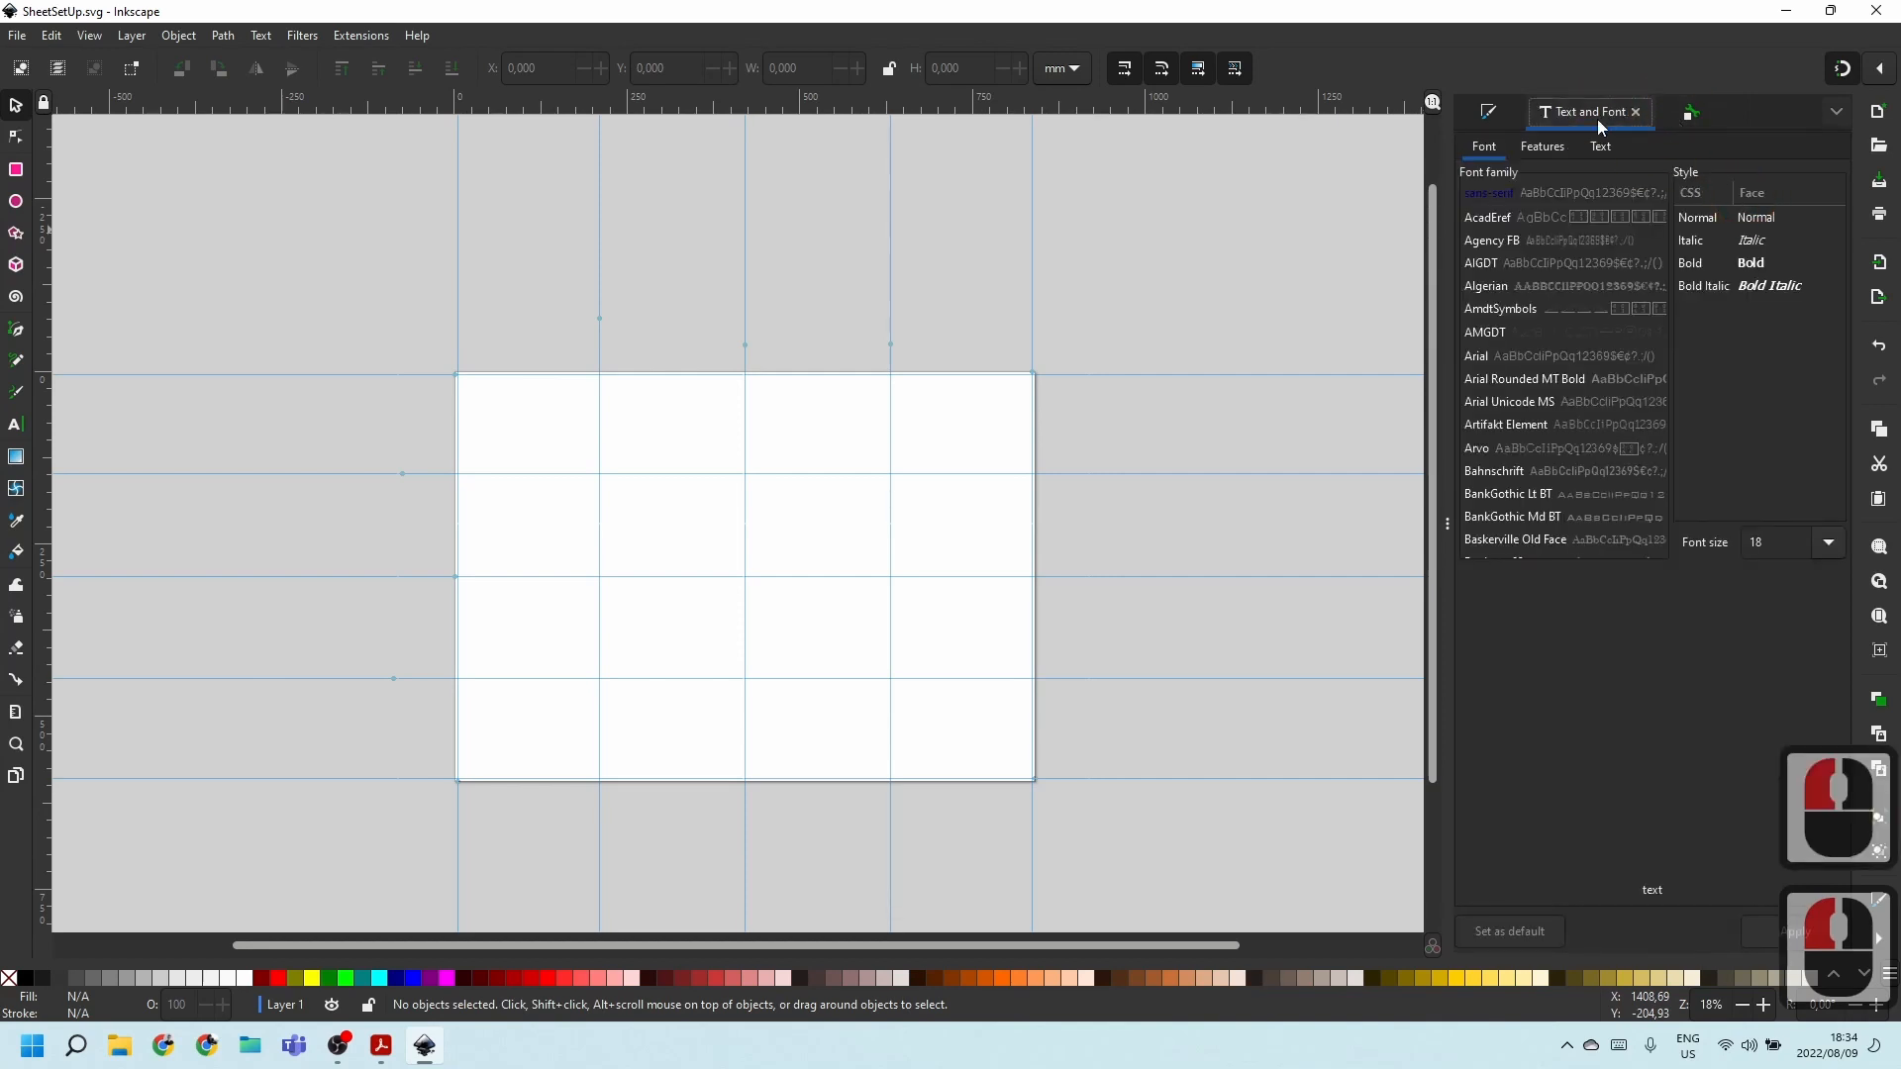
pyautogui.click(1634, 111)
pyautogui.click(1656, 110)
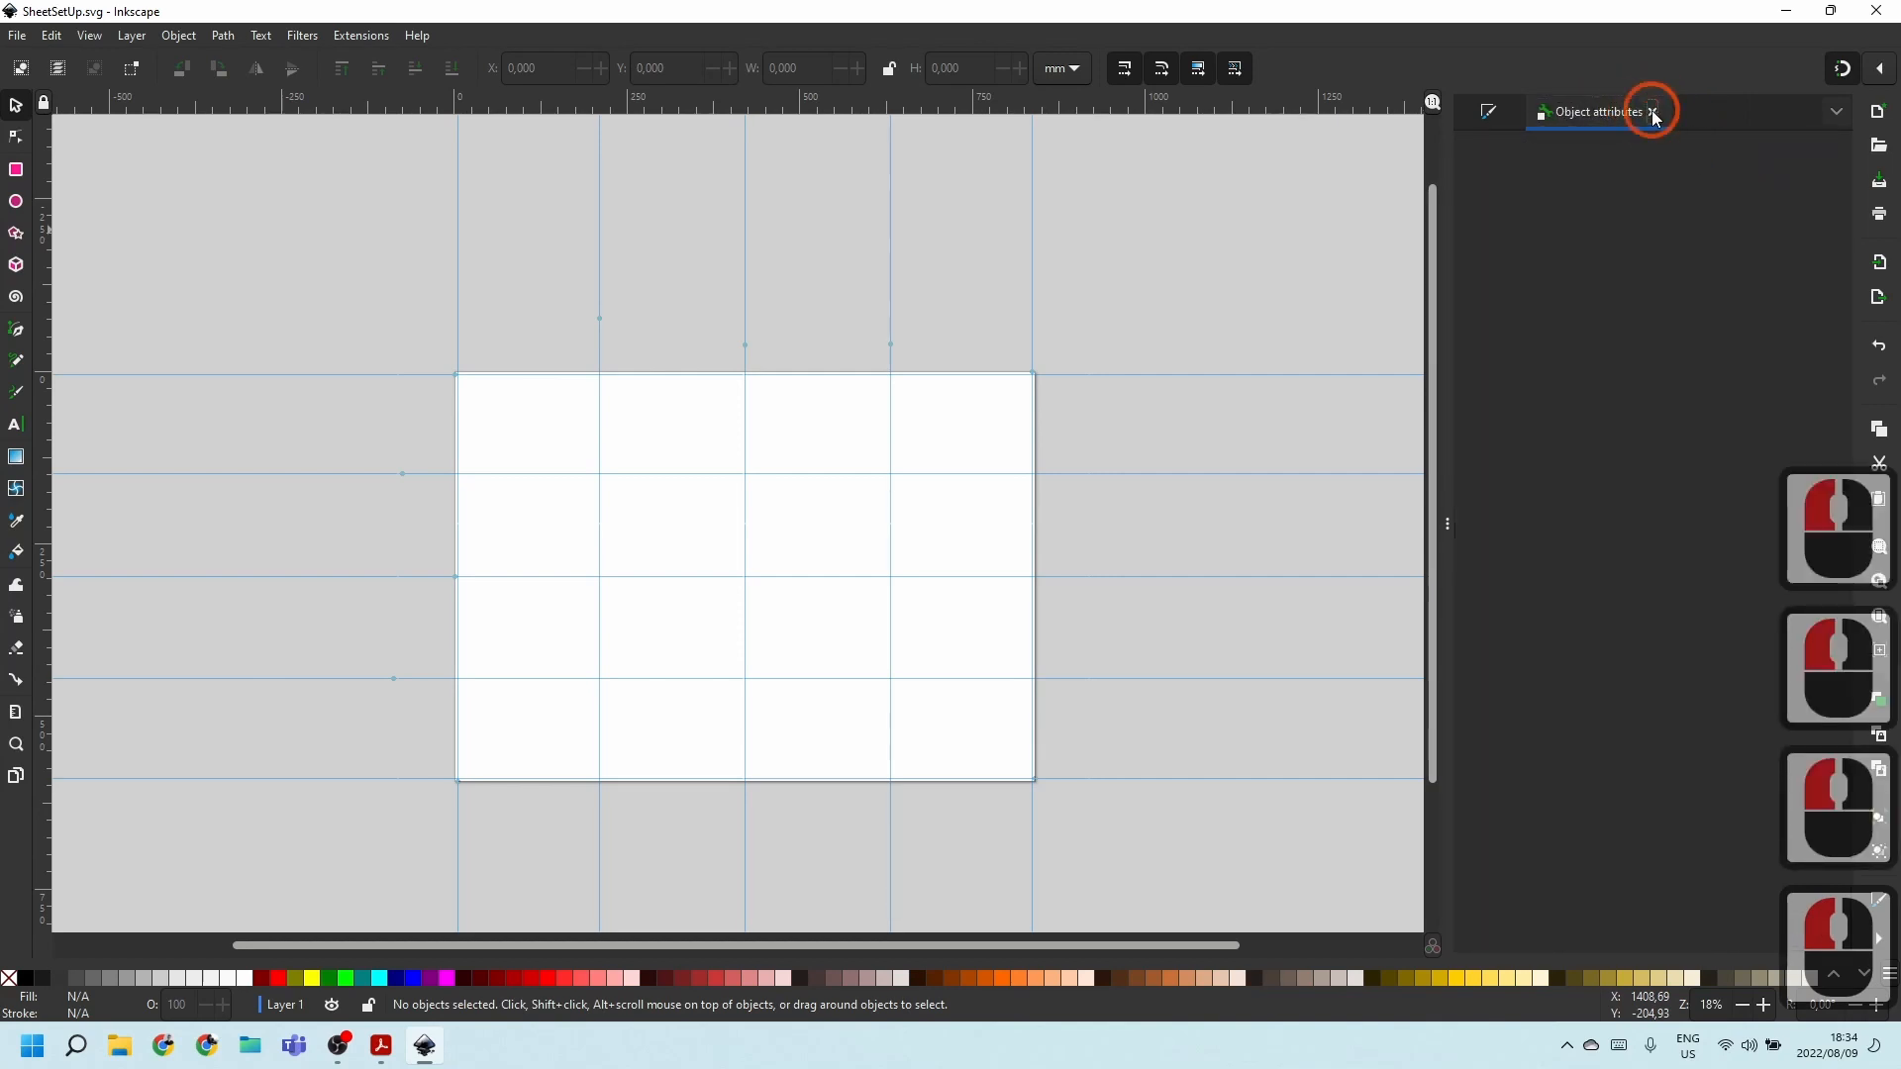
pyautogui.click(1654, 109)
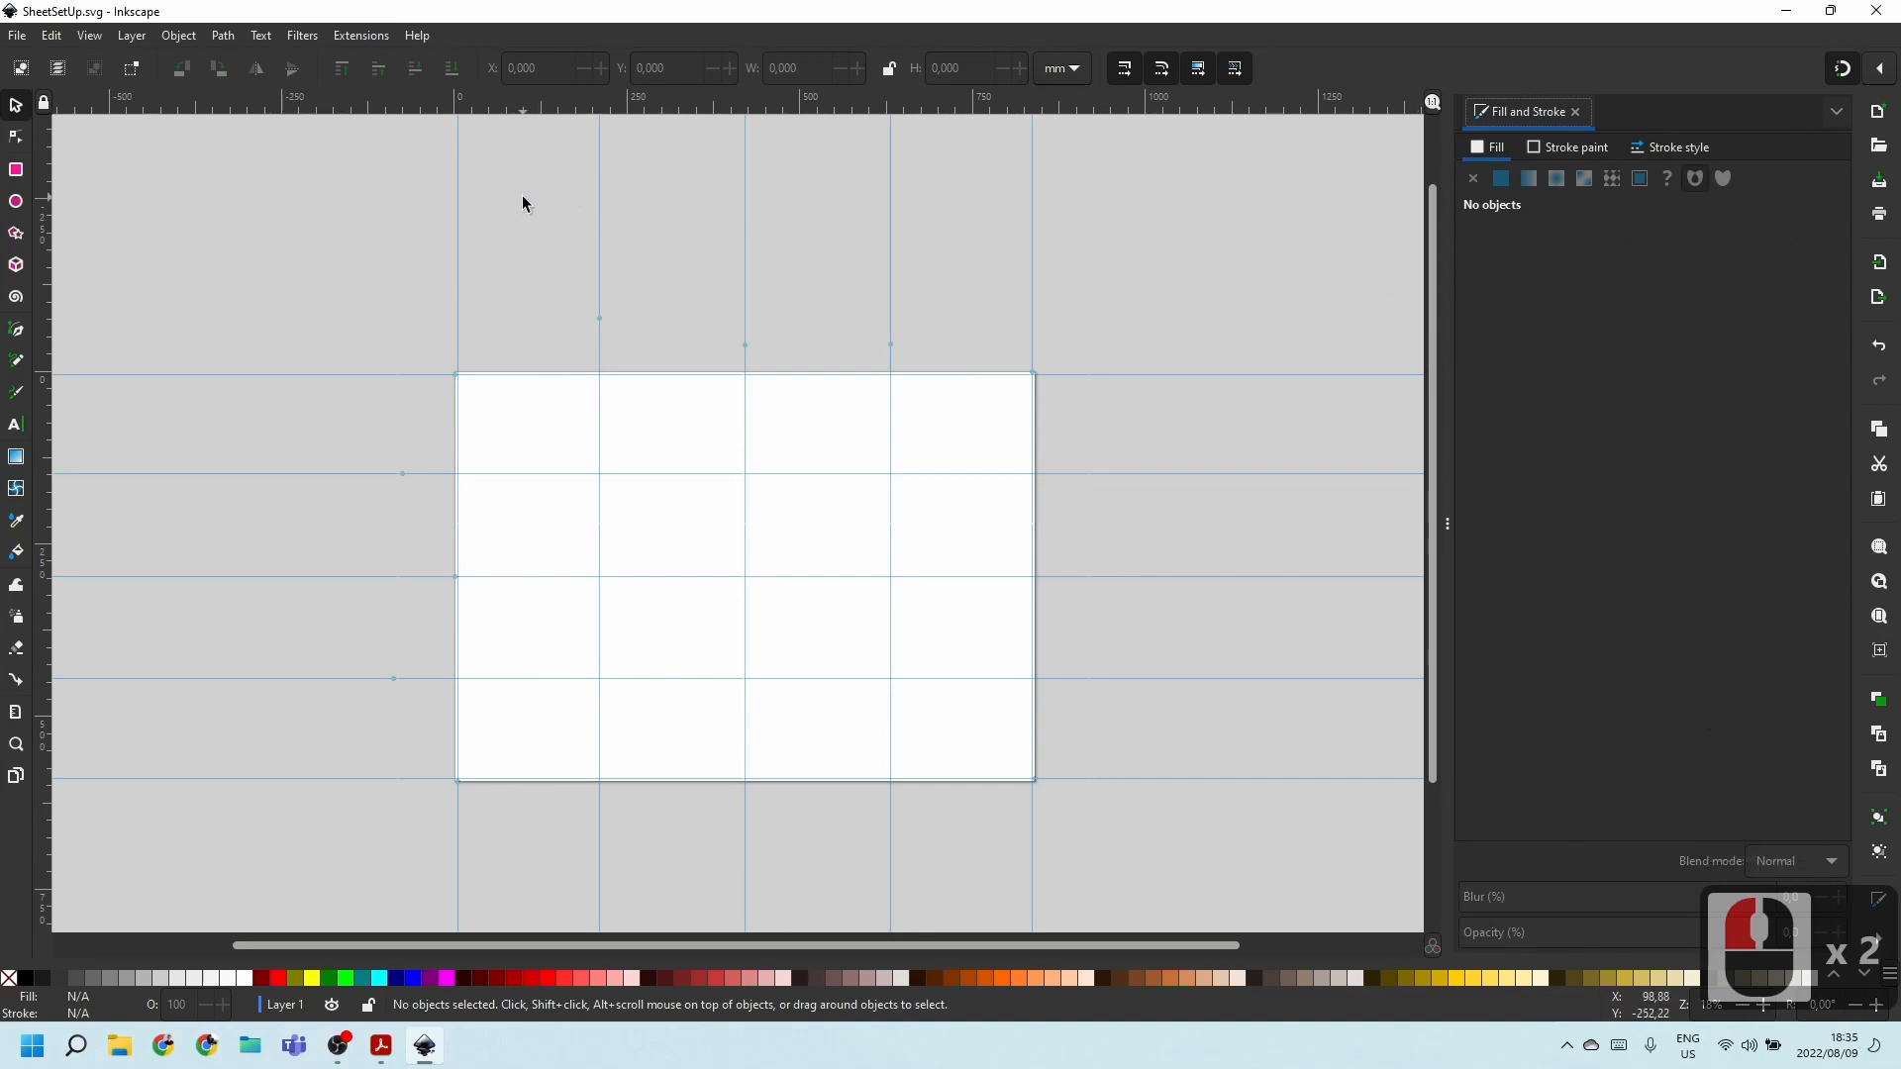
# Open the Layers and Objects dialog and rename Layer 1 to Images.
pyautogui.click(136, 37)
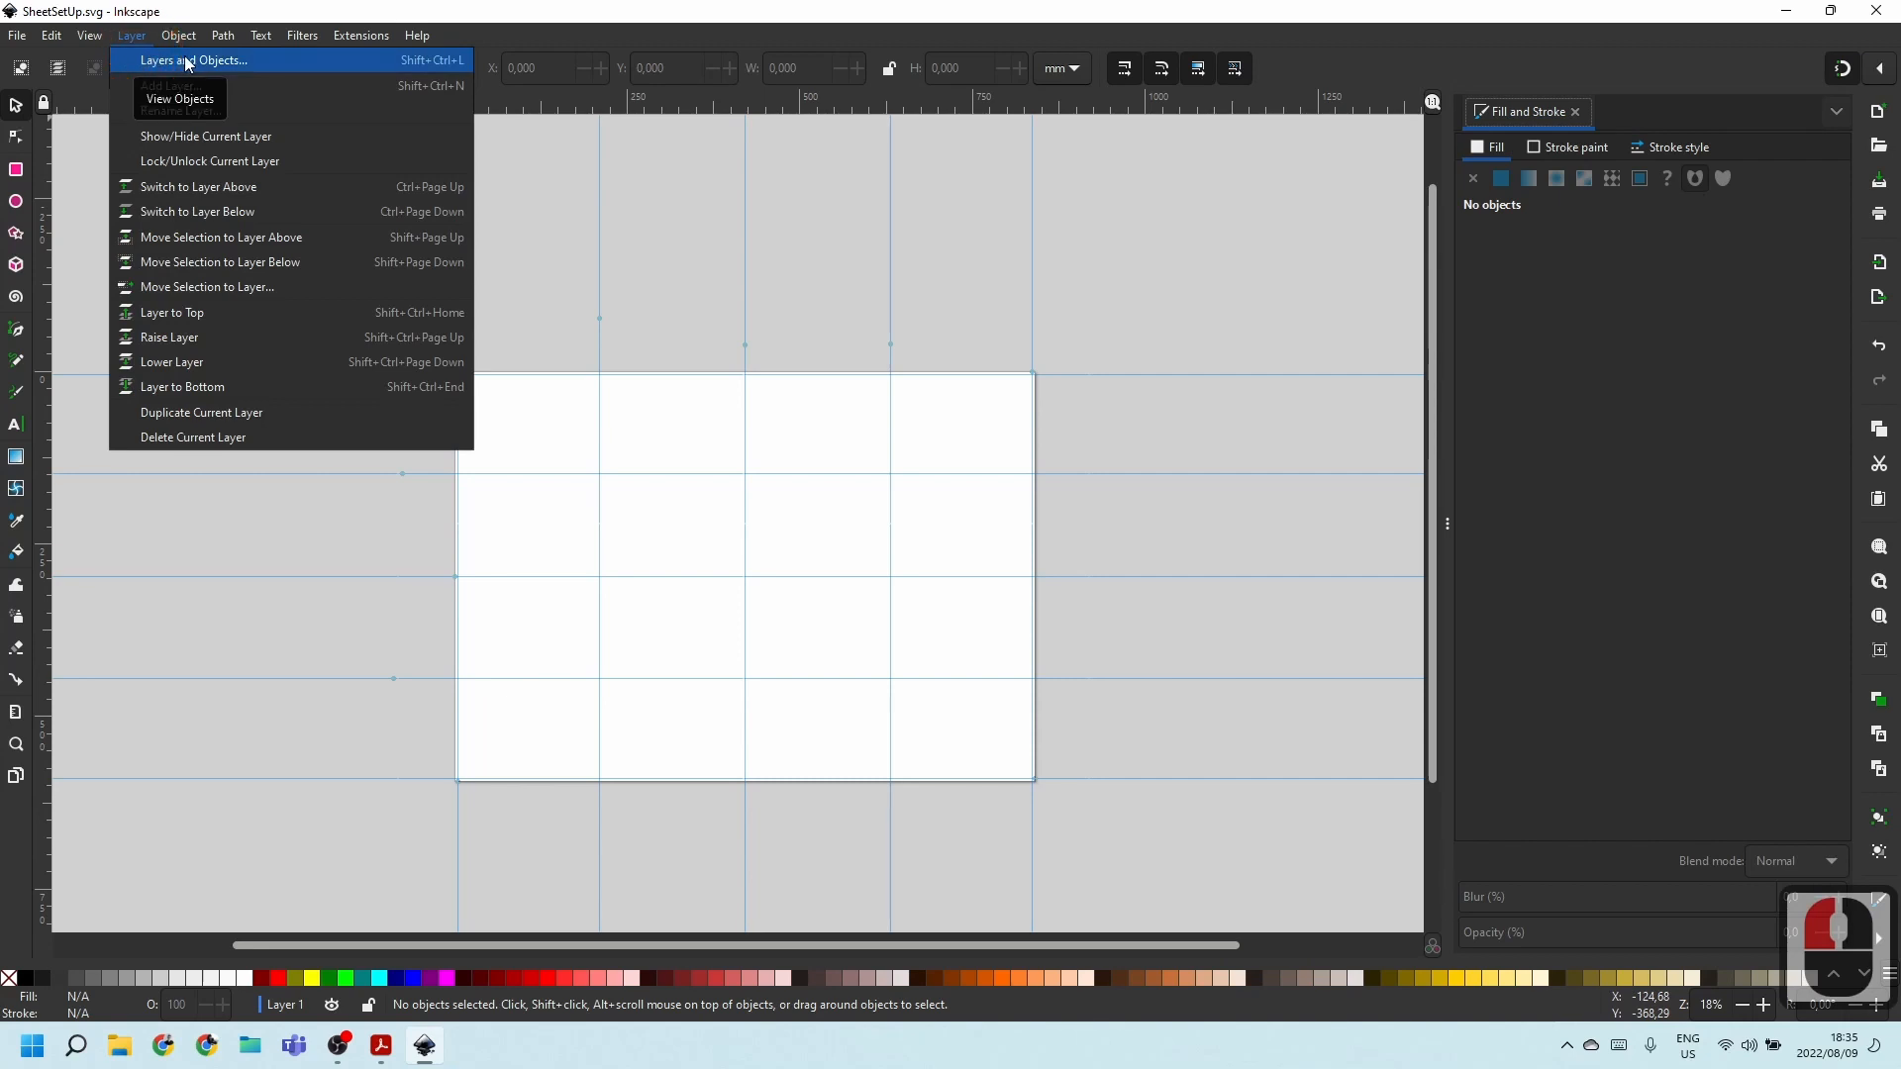
pyautogui.click(151, 61)
pyautogui.click(1544, 114)
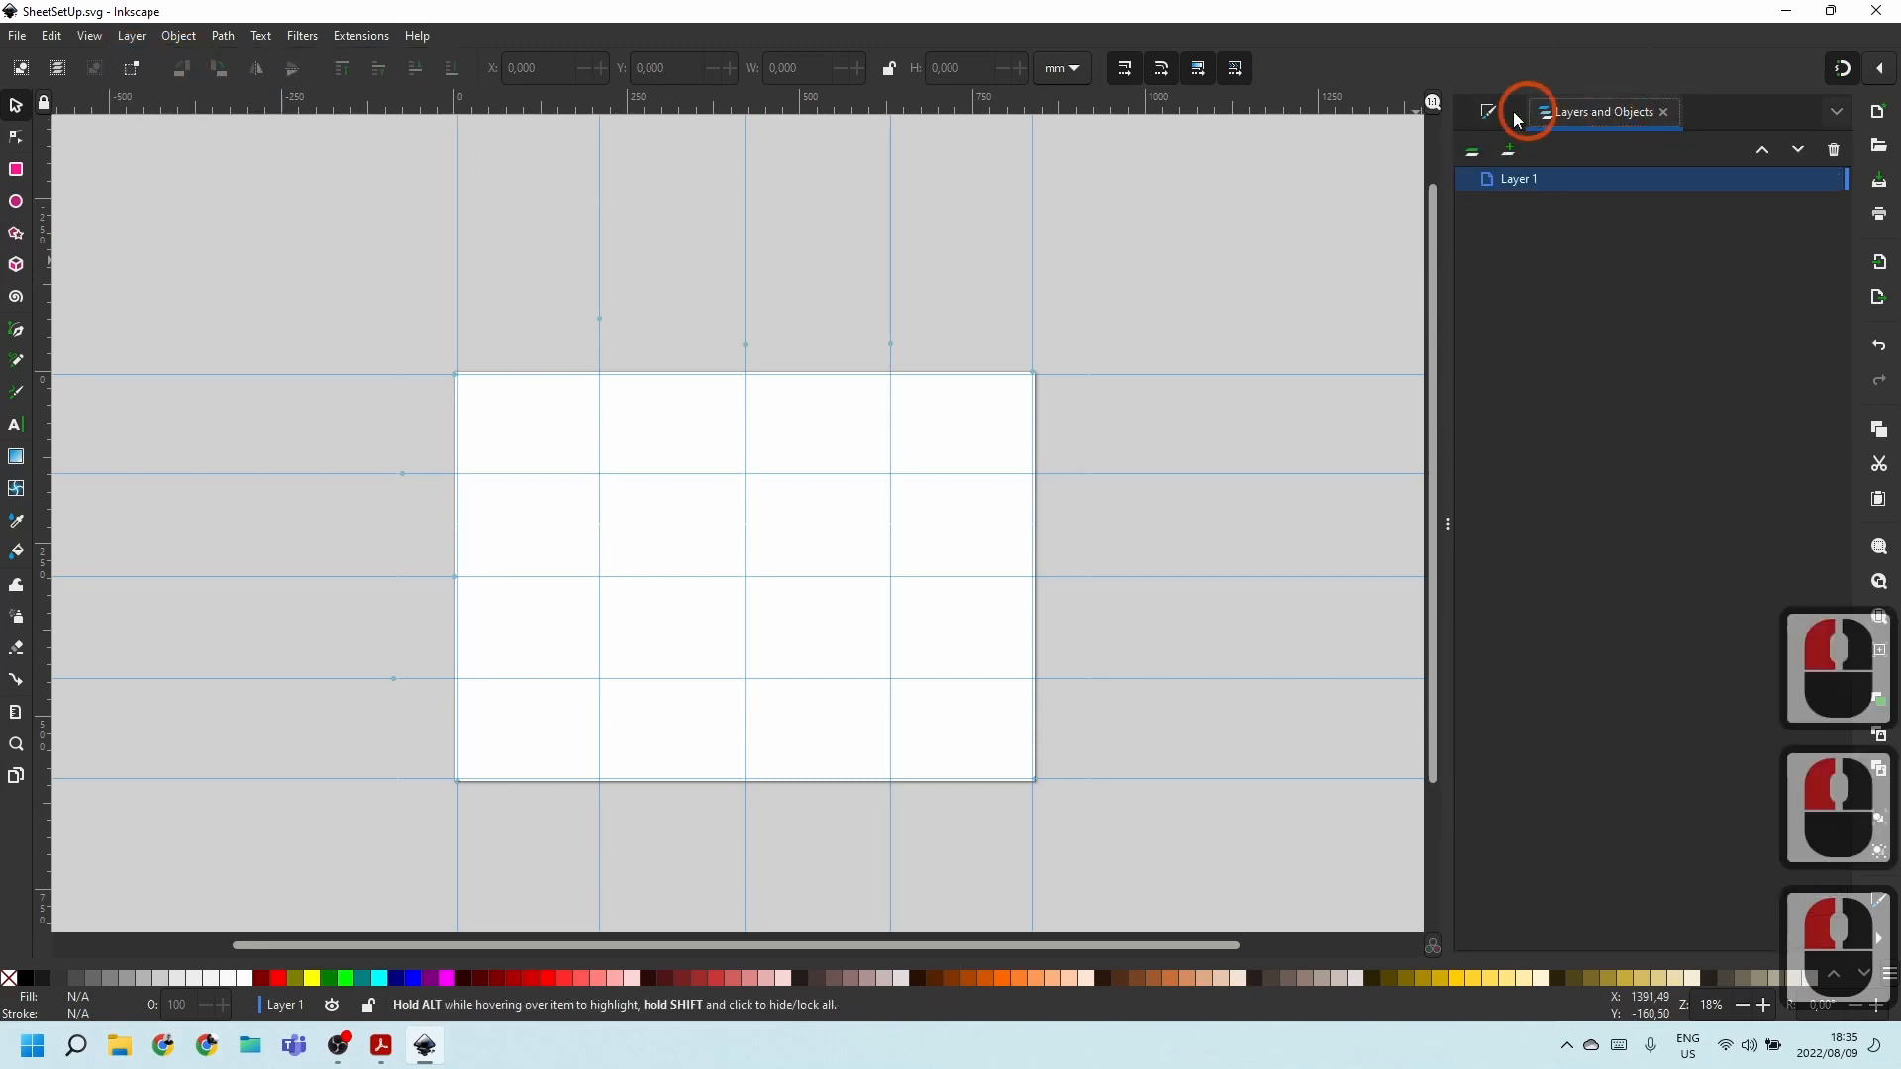
pyautogui.click(1506, 114)
pyautogui.click(1623, 114)
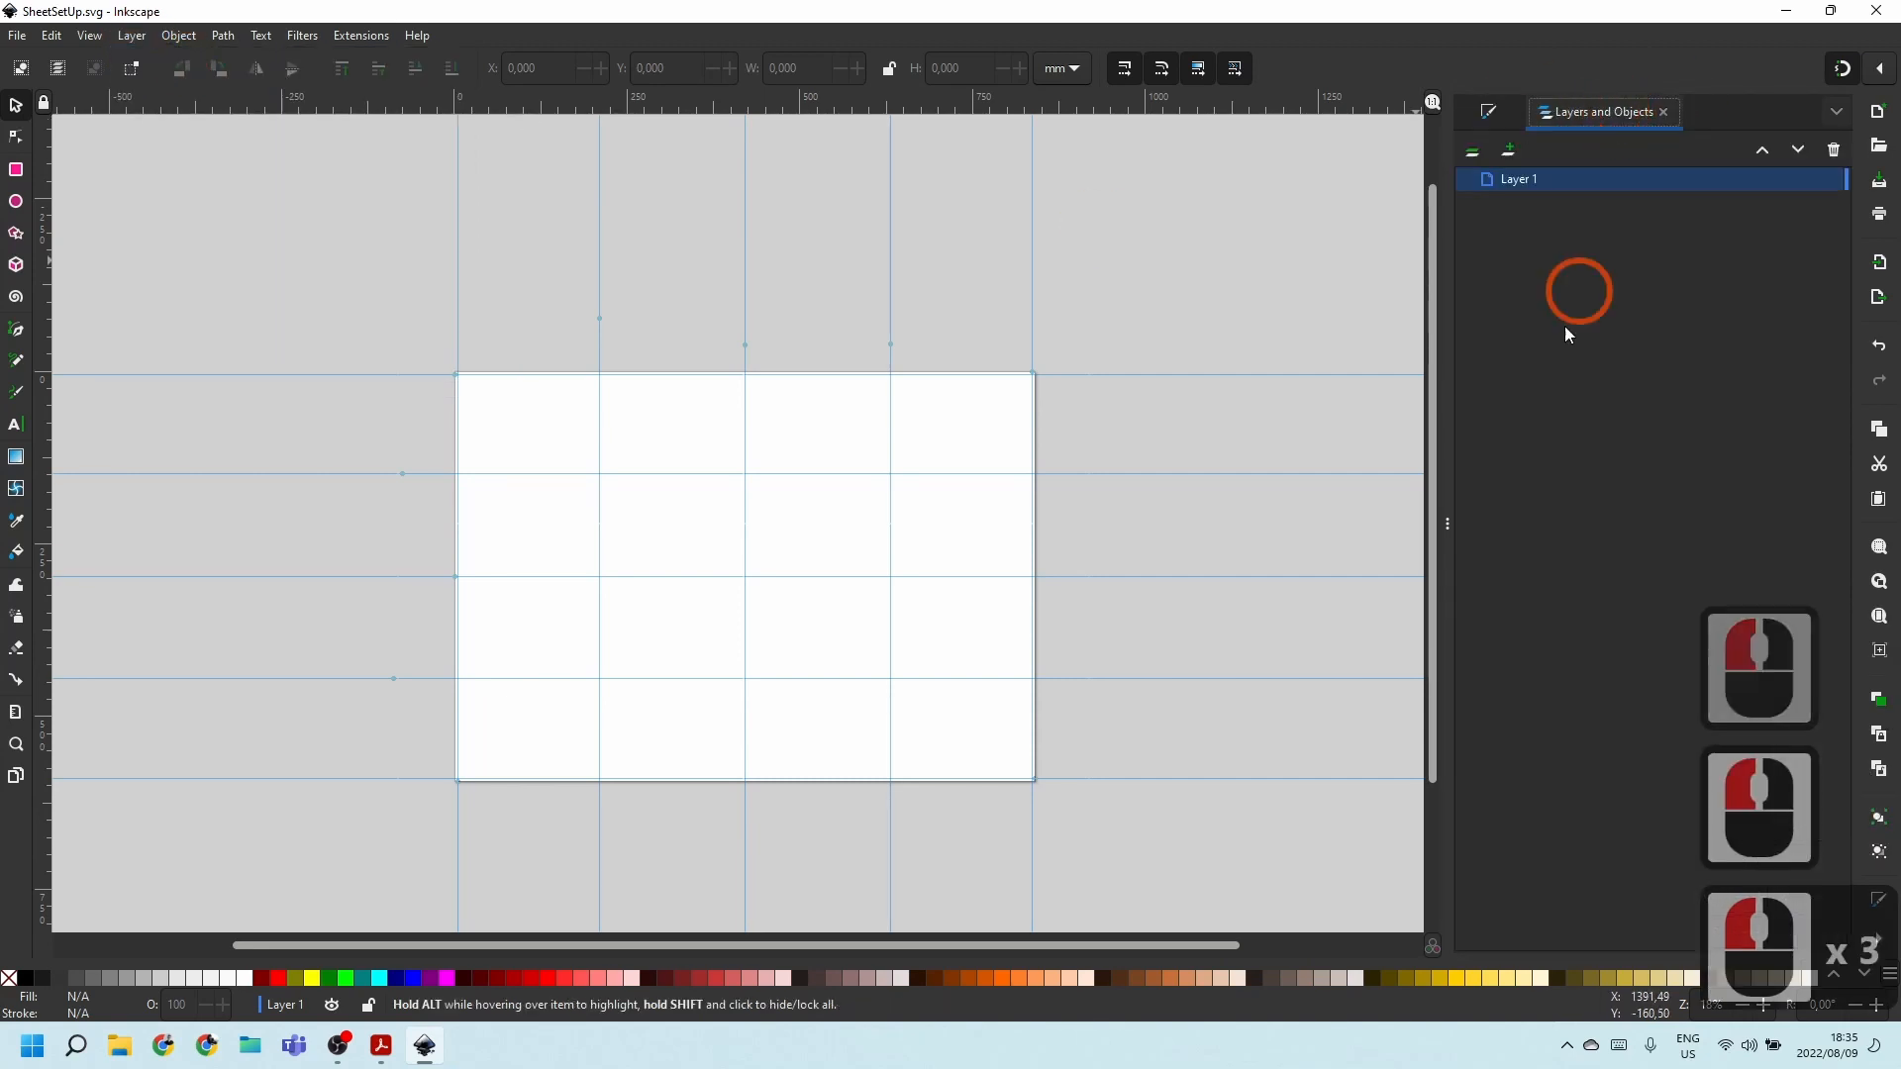
pyautogui.doubleClick(1529, 181)
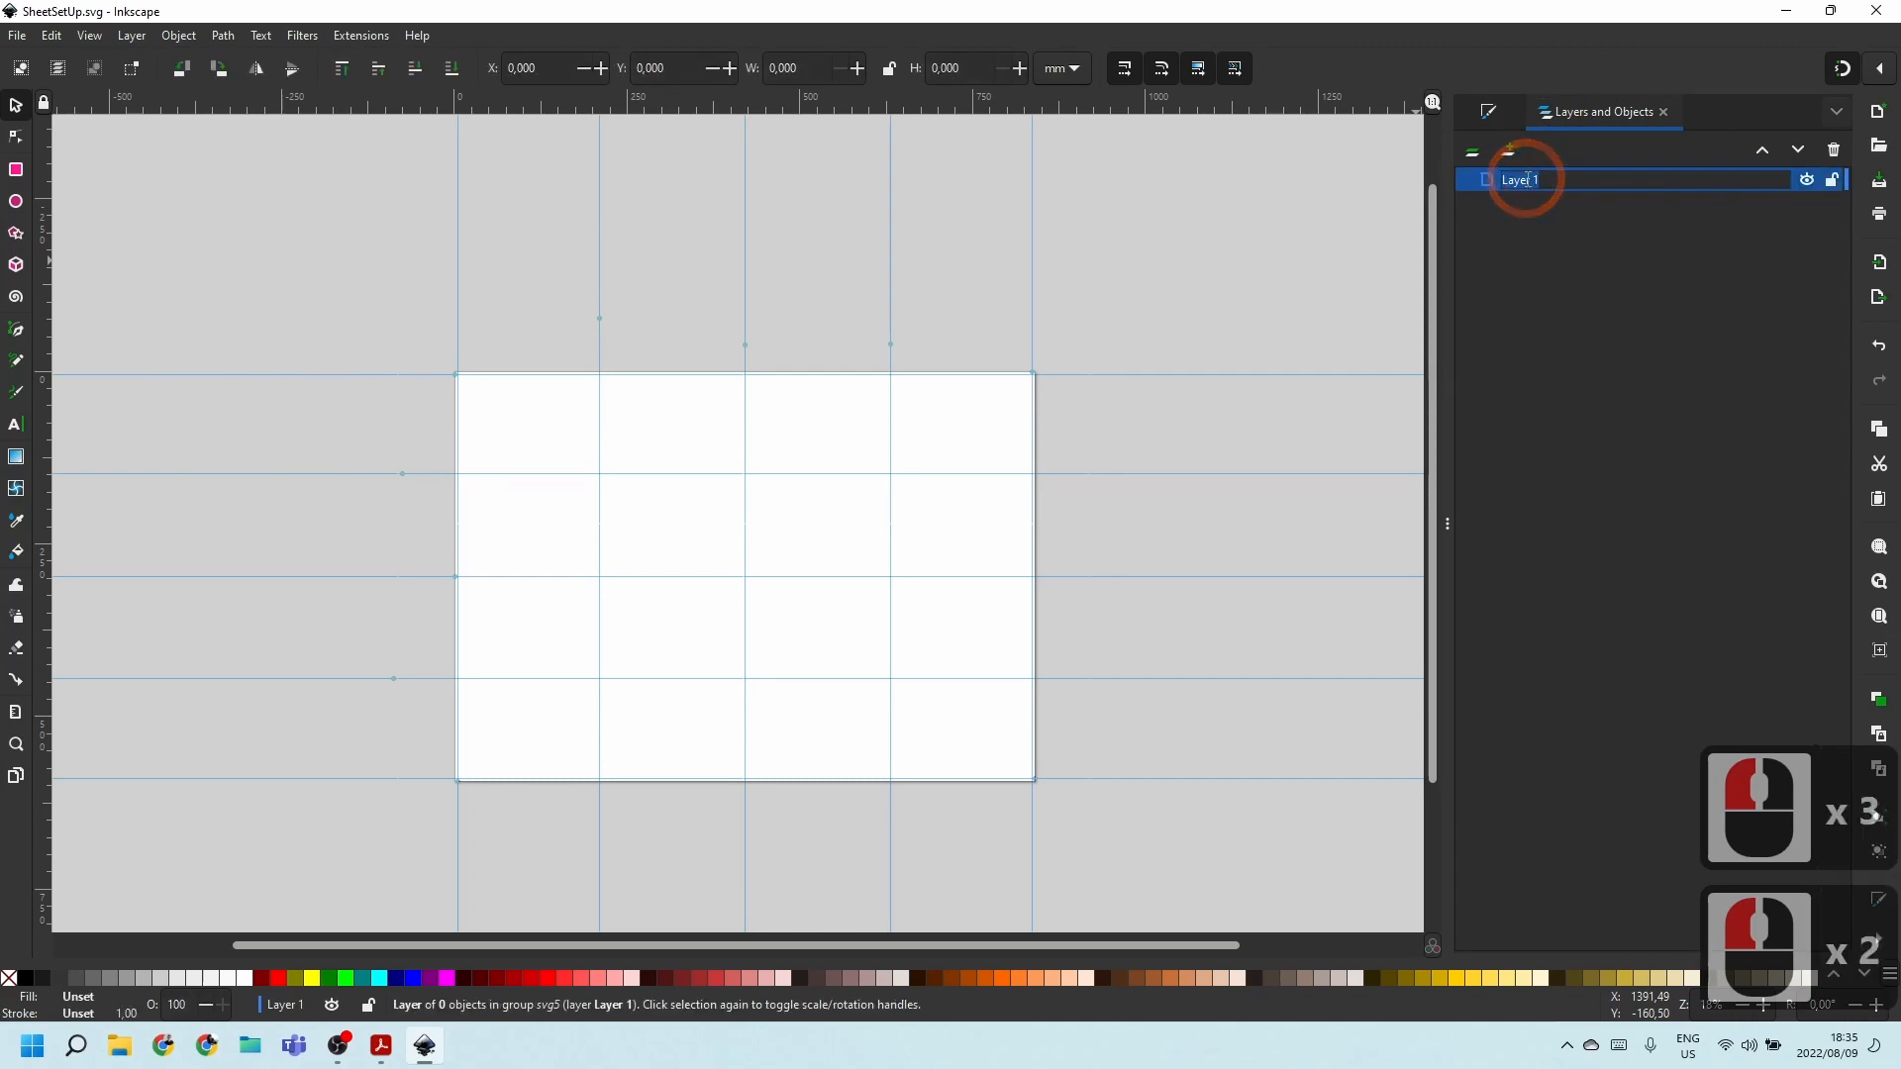
pyautogui.write('Images')
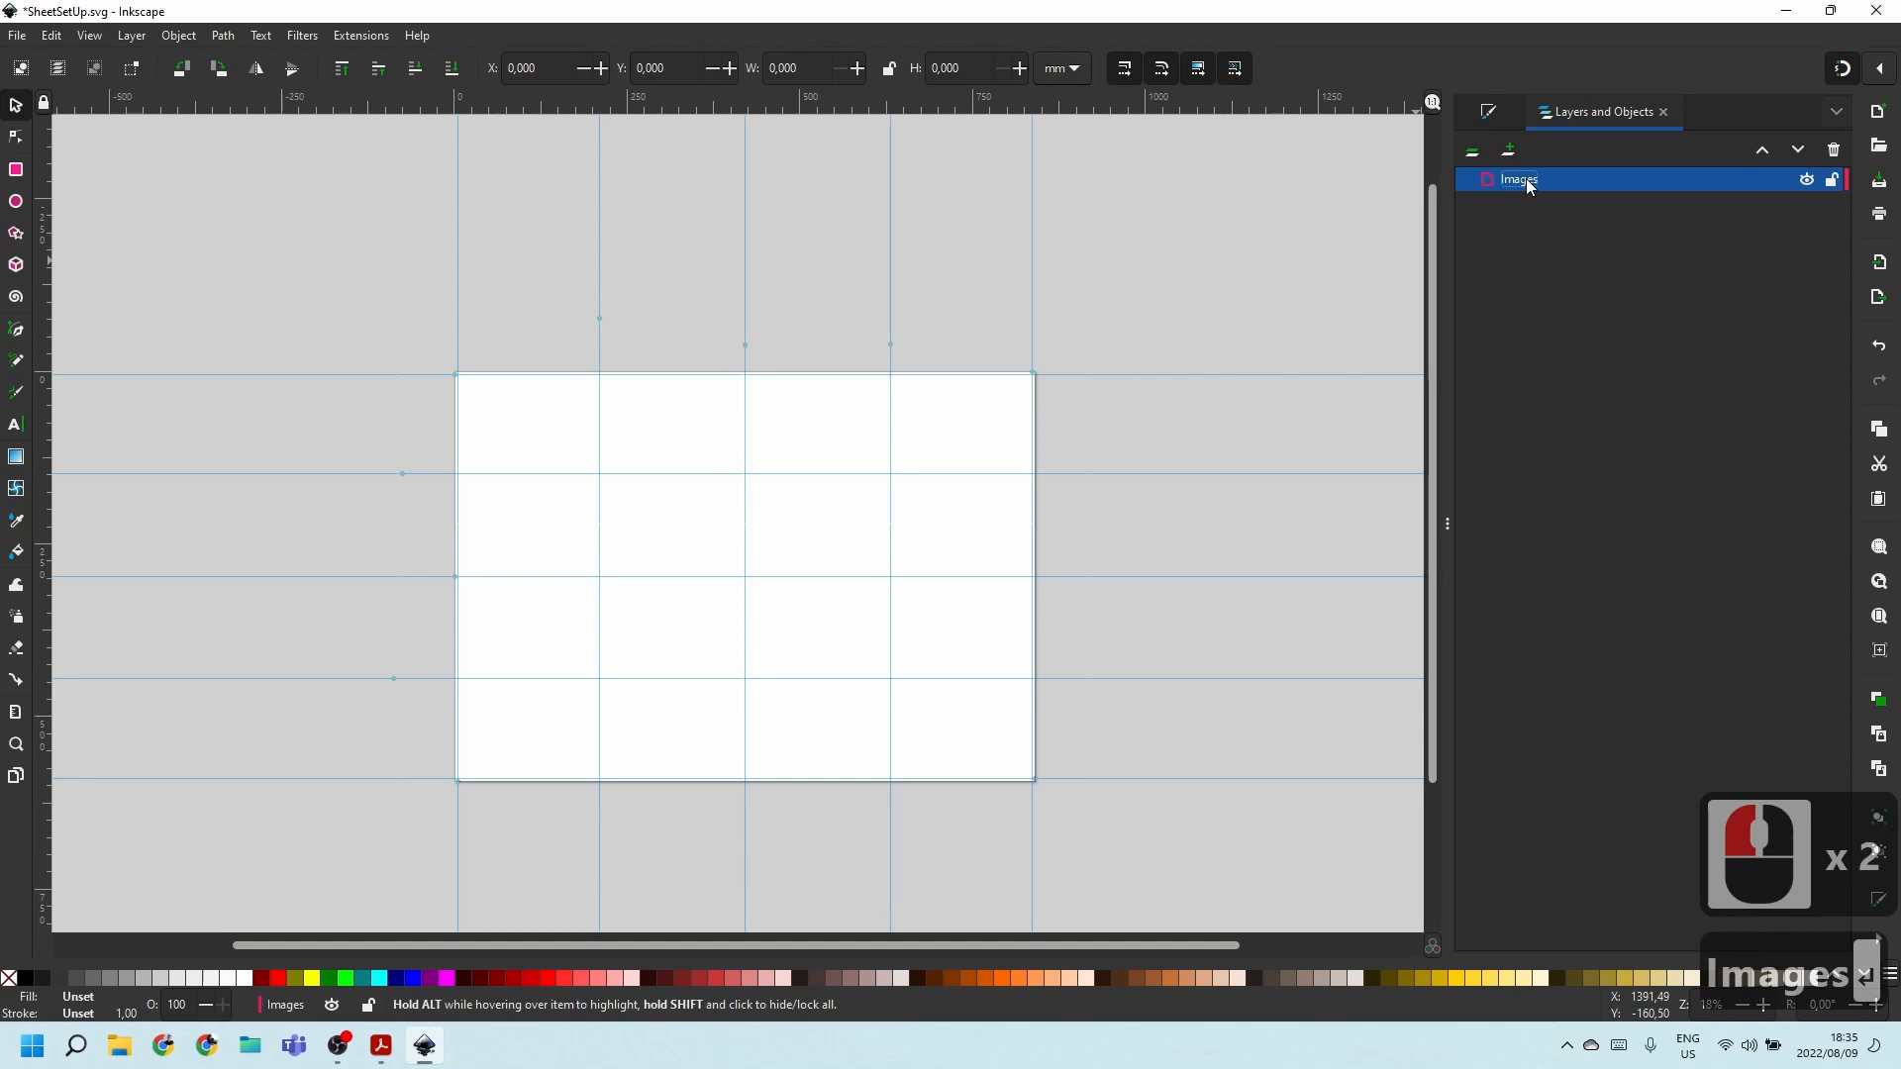
pyautogui.press('Return')
pyautogui.click(1083, 388)
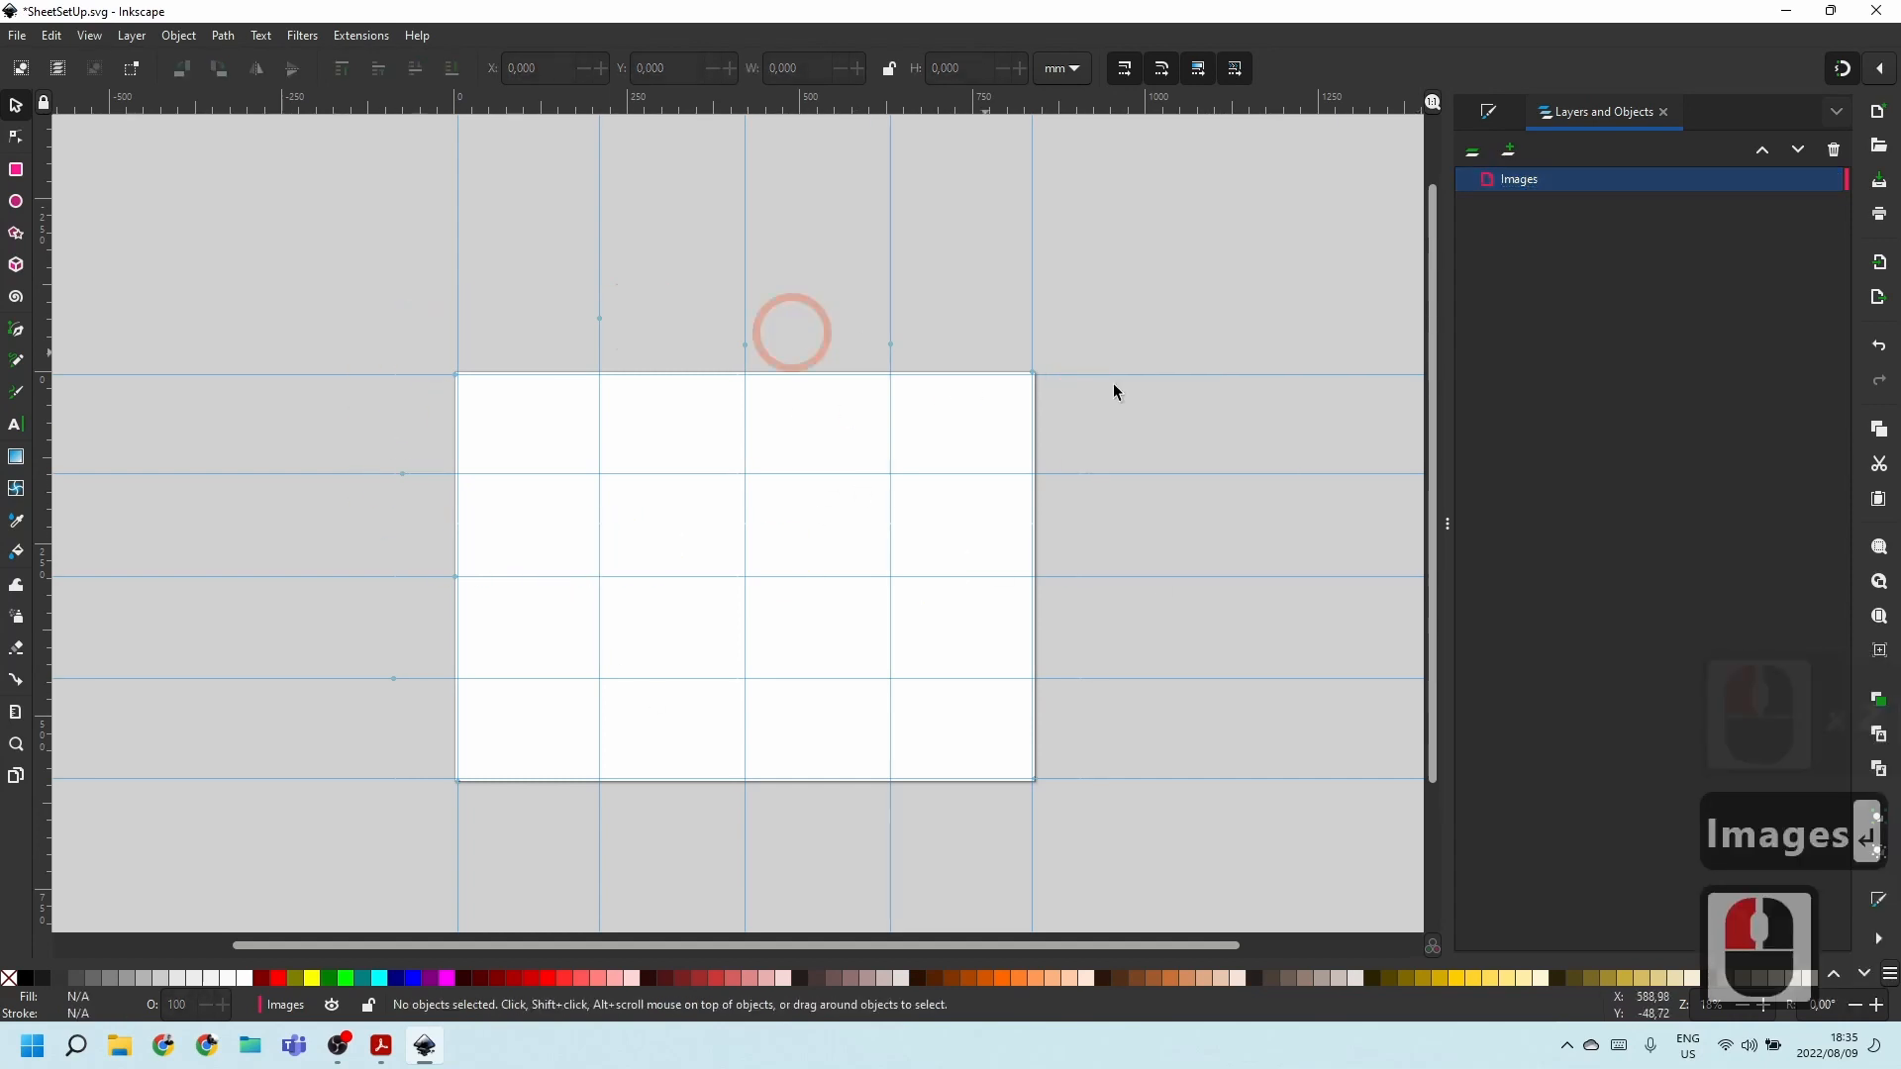
pyautogui.click(1120, 254)
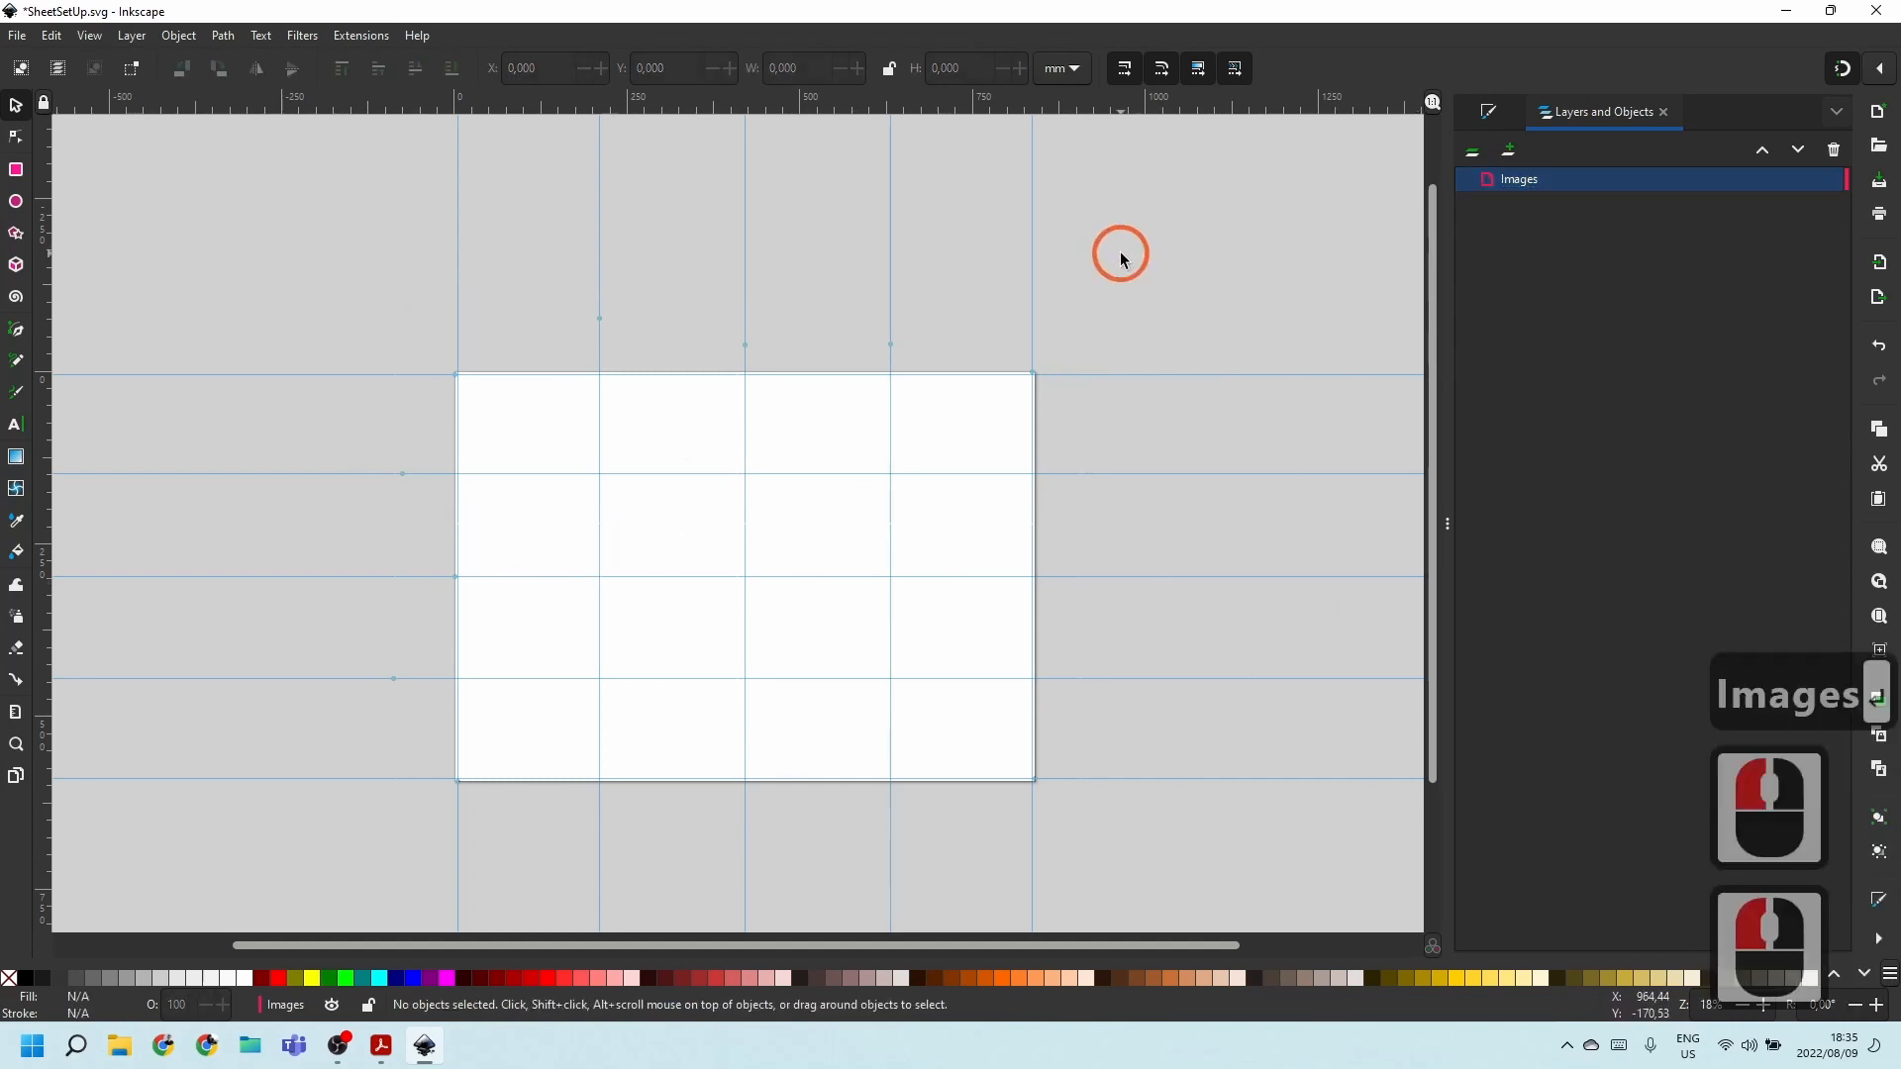
pyautogui.click(1070, 426)
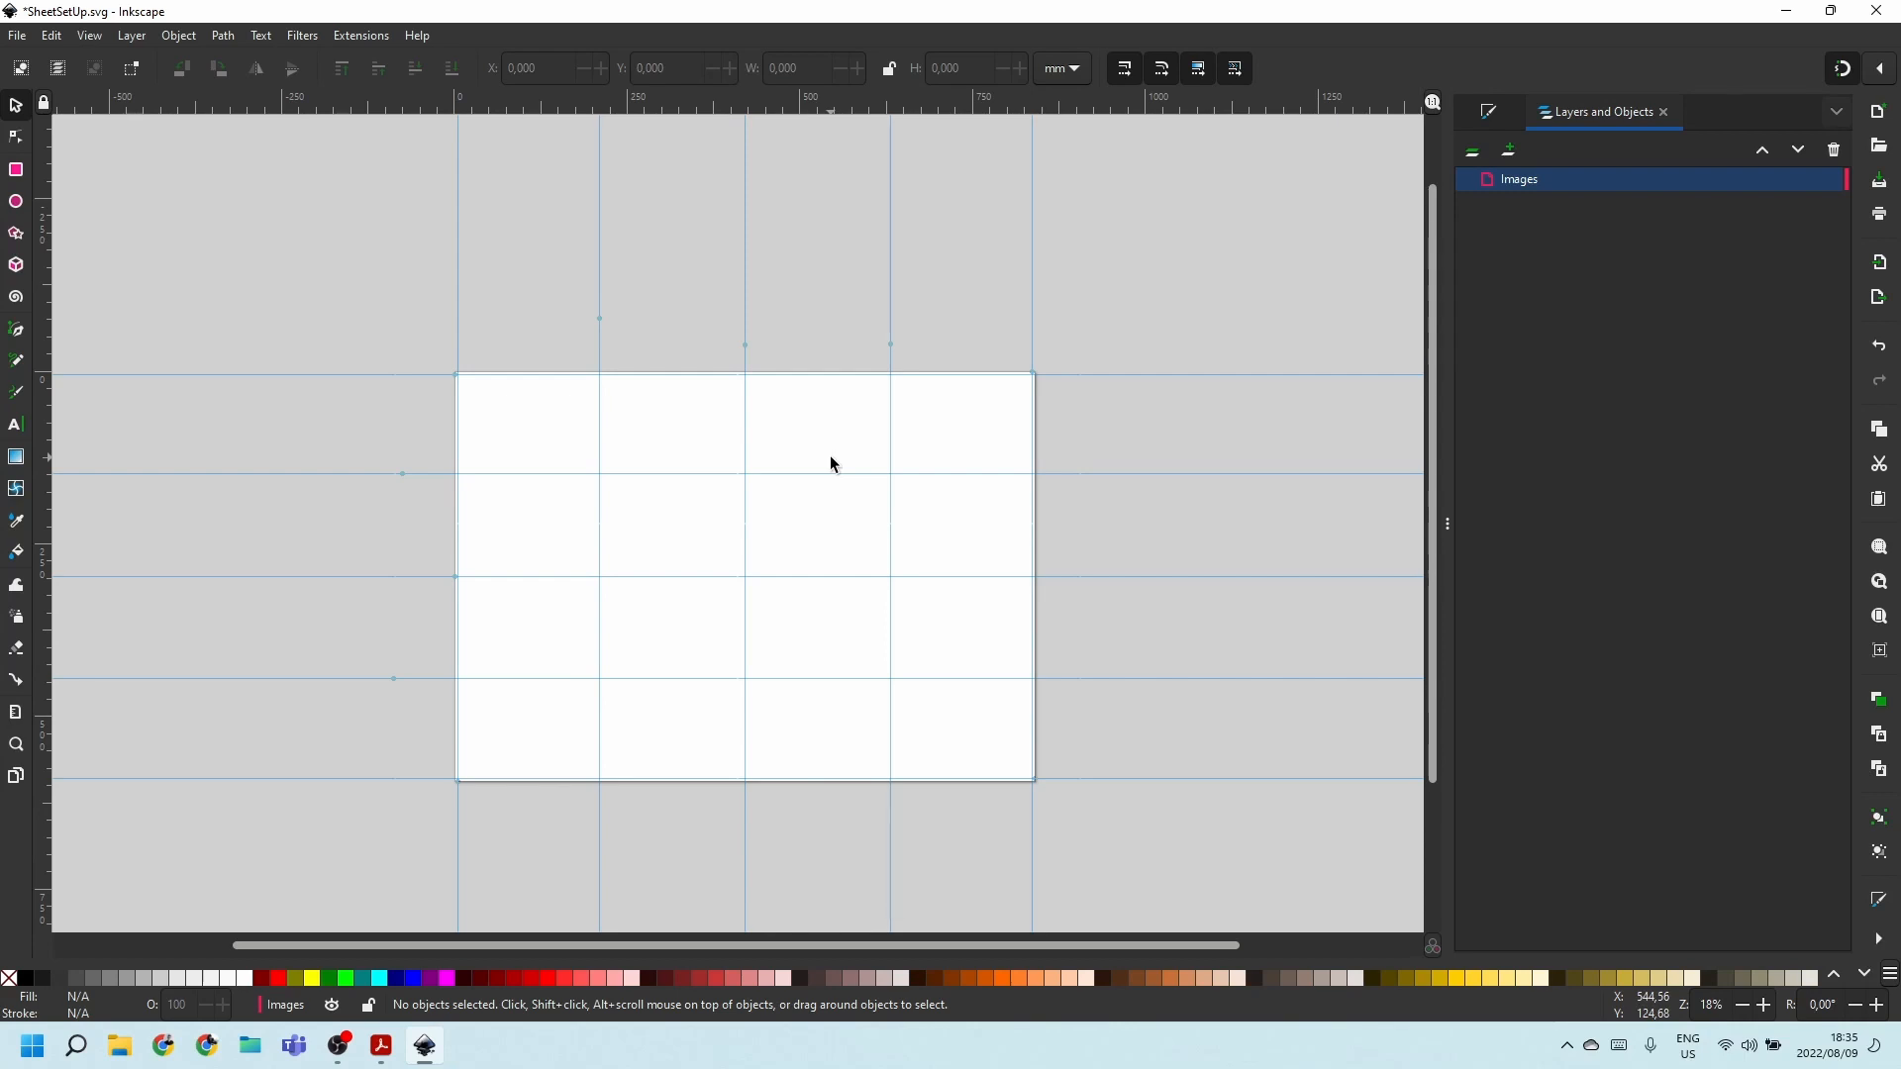
pyautogui.click(1138, 287)
pyautogui.click(713, 596)
# Add a layer named Test above the Images layer.
pyautogui.click(1536, 237)
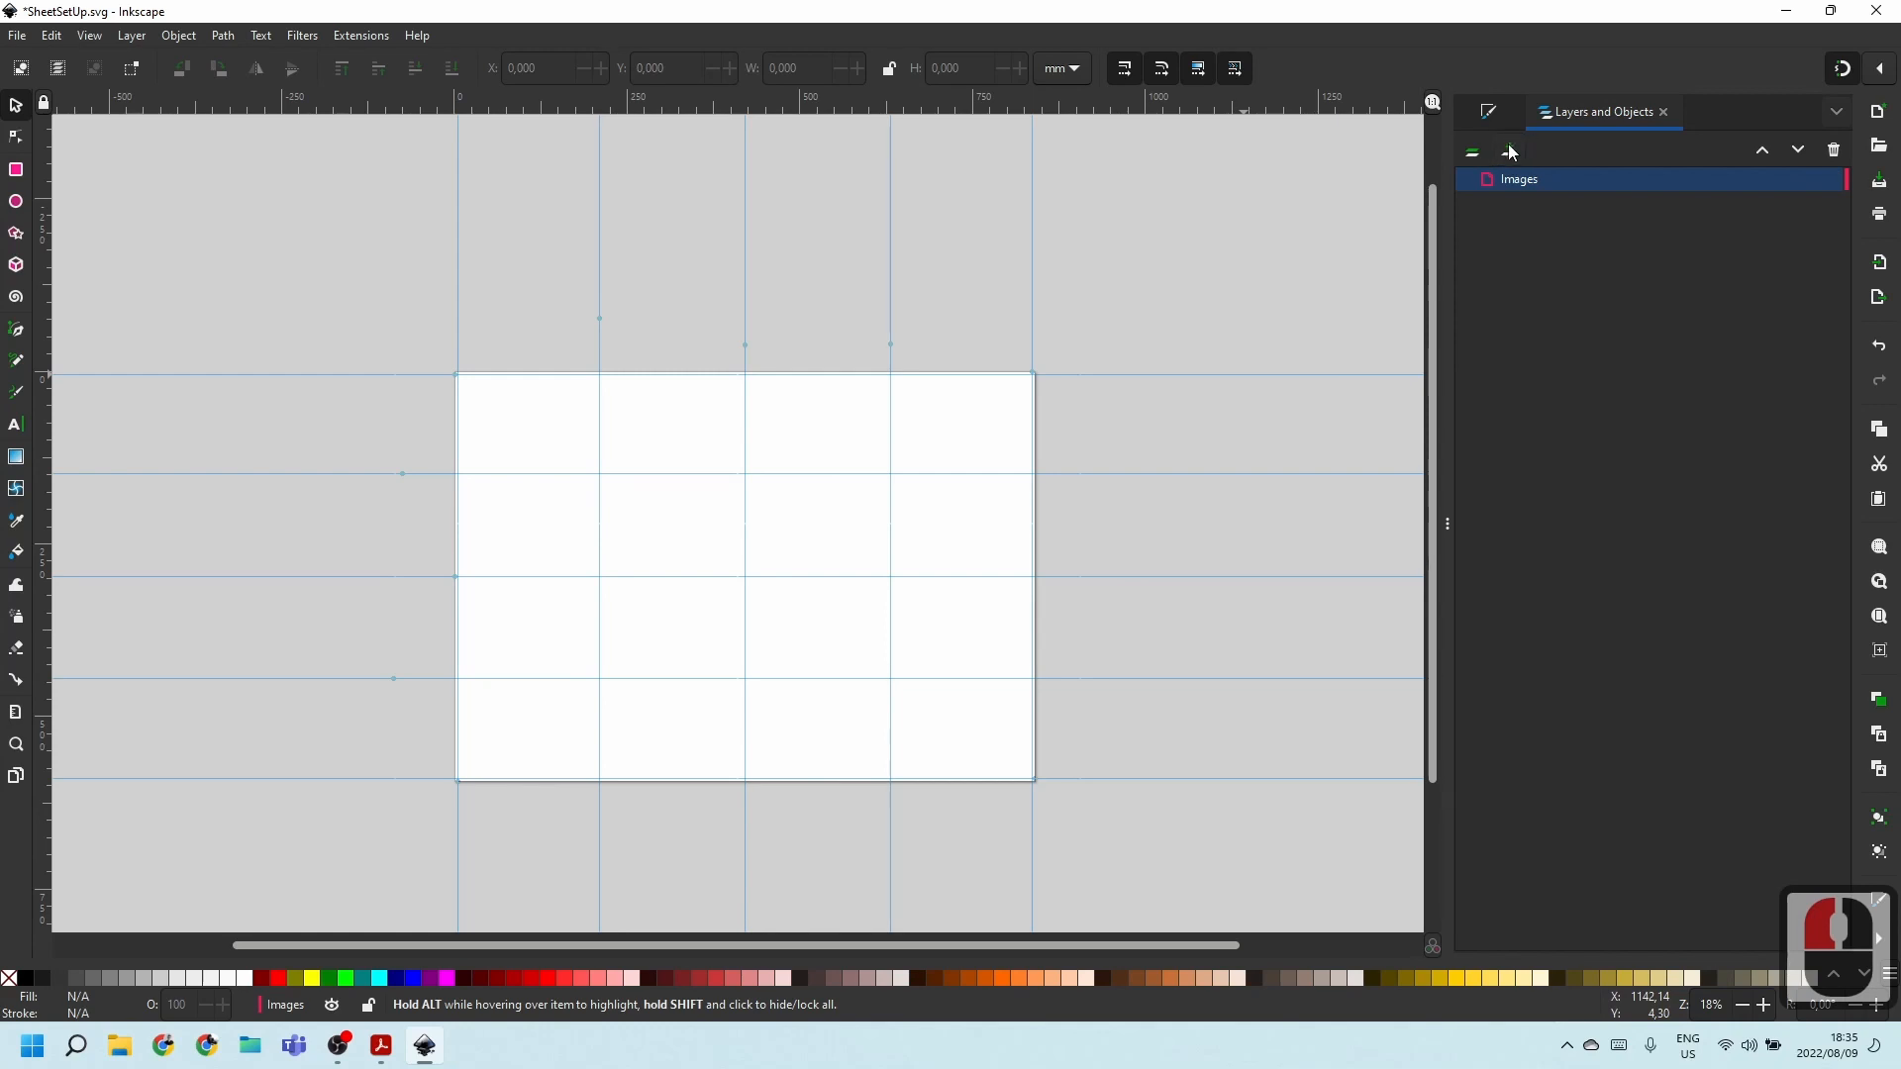
pyautogui.click(1509, 150)
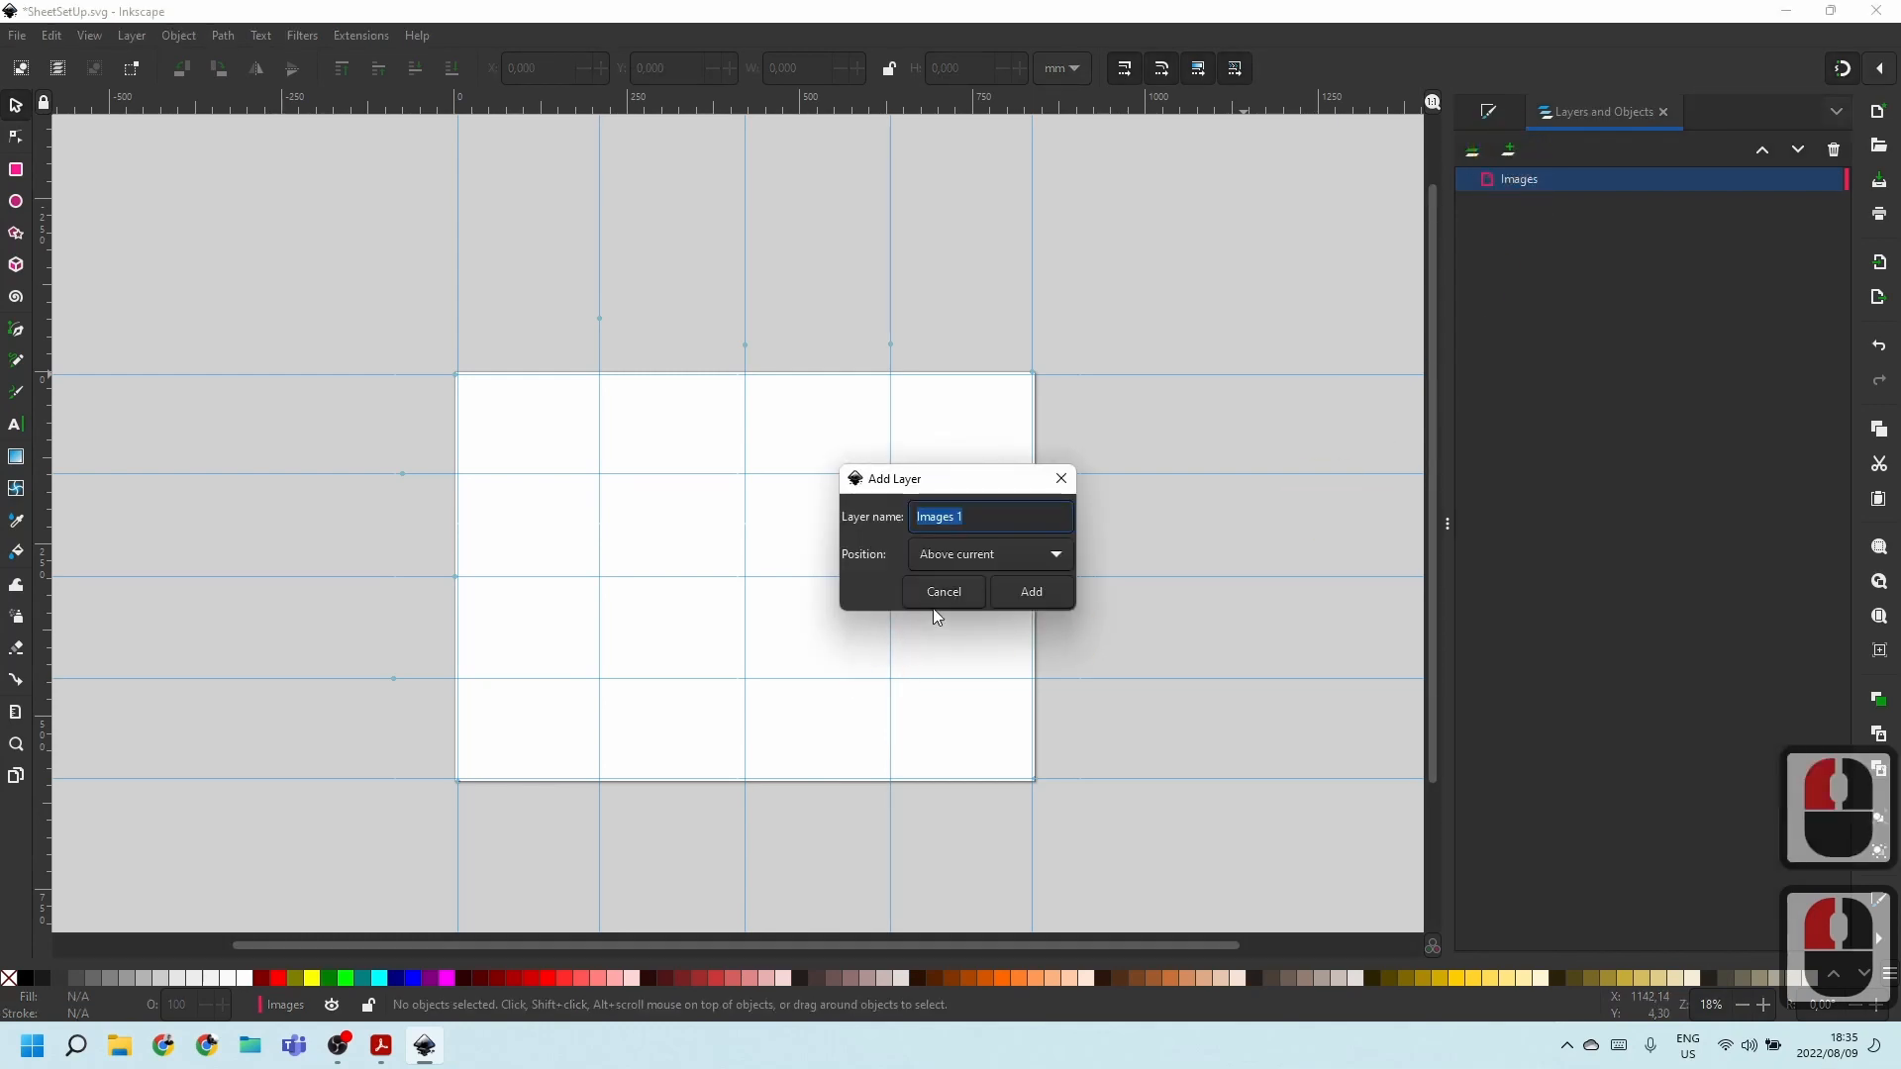
pyautogui.write('Tes')
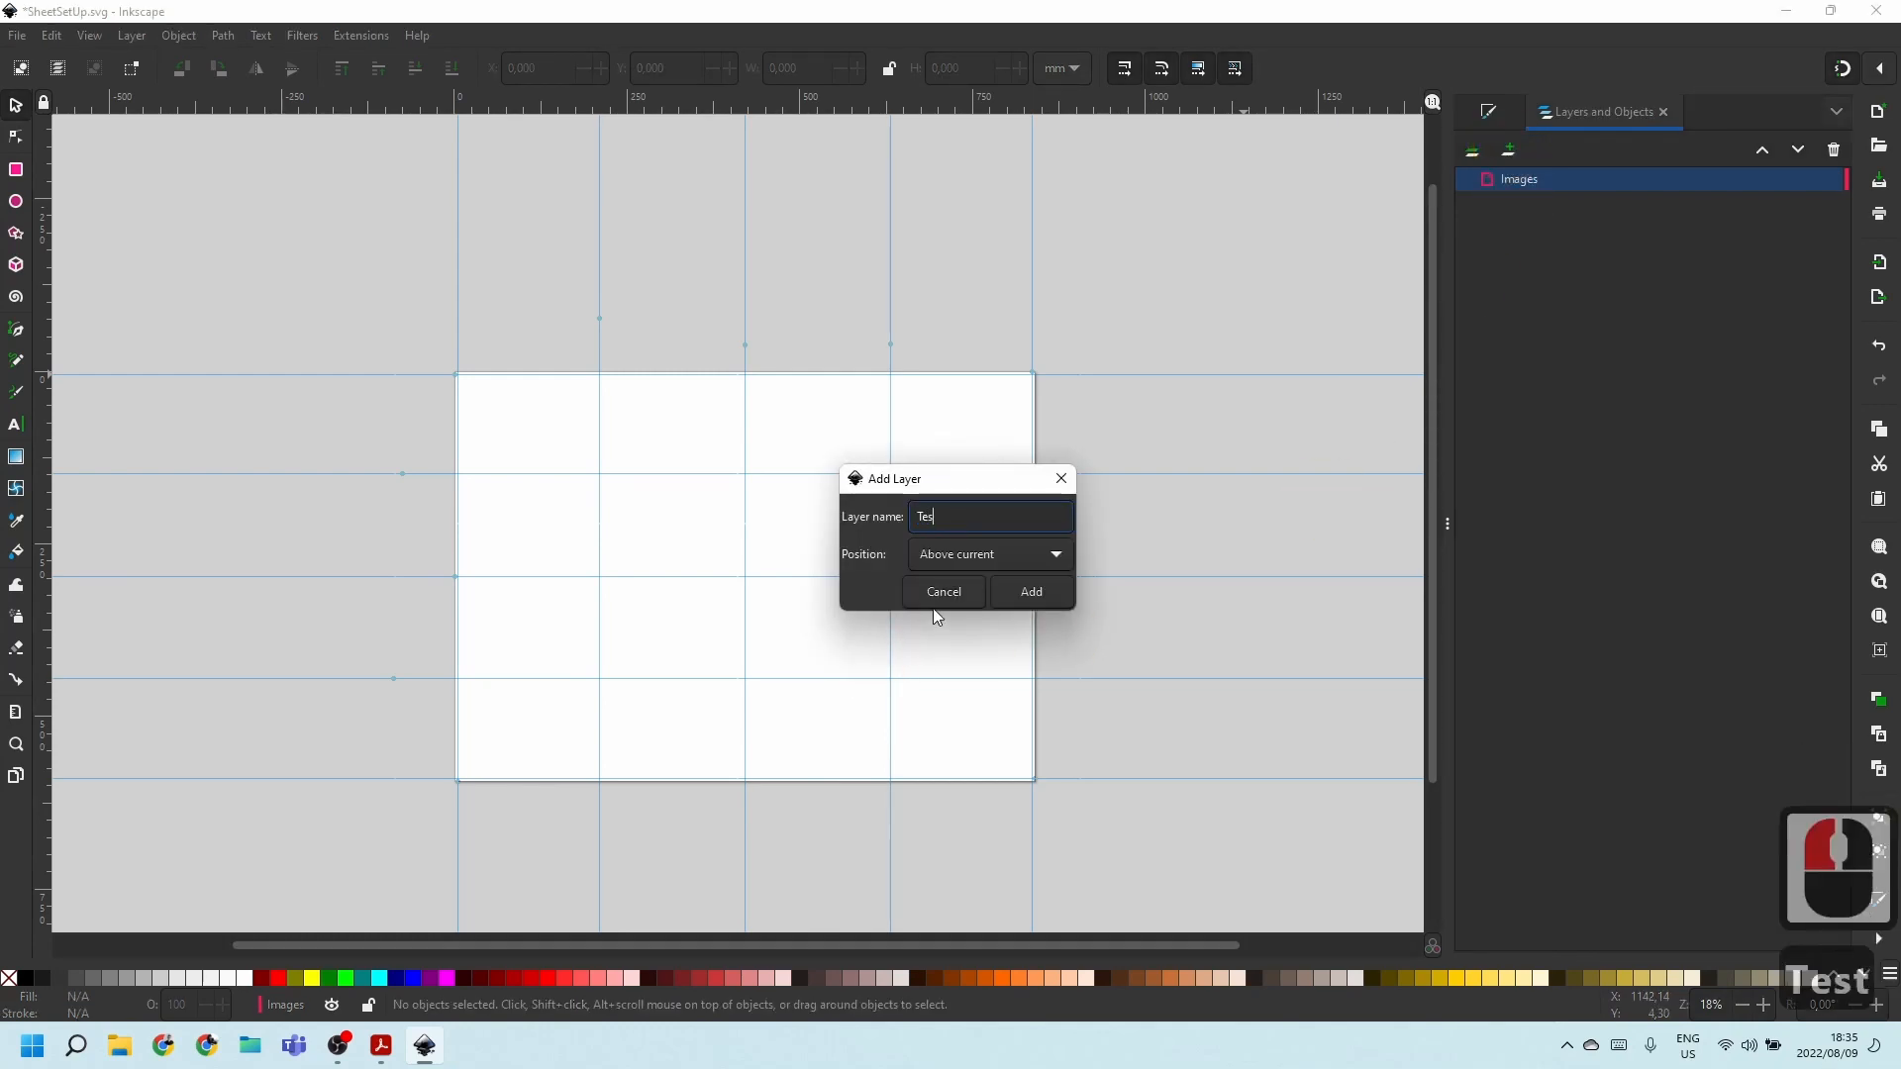
pyautogui.write('t')
pyautogui.press('Return')
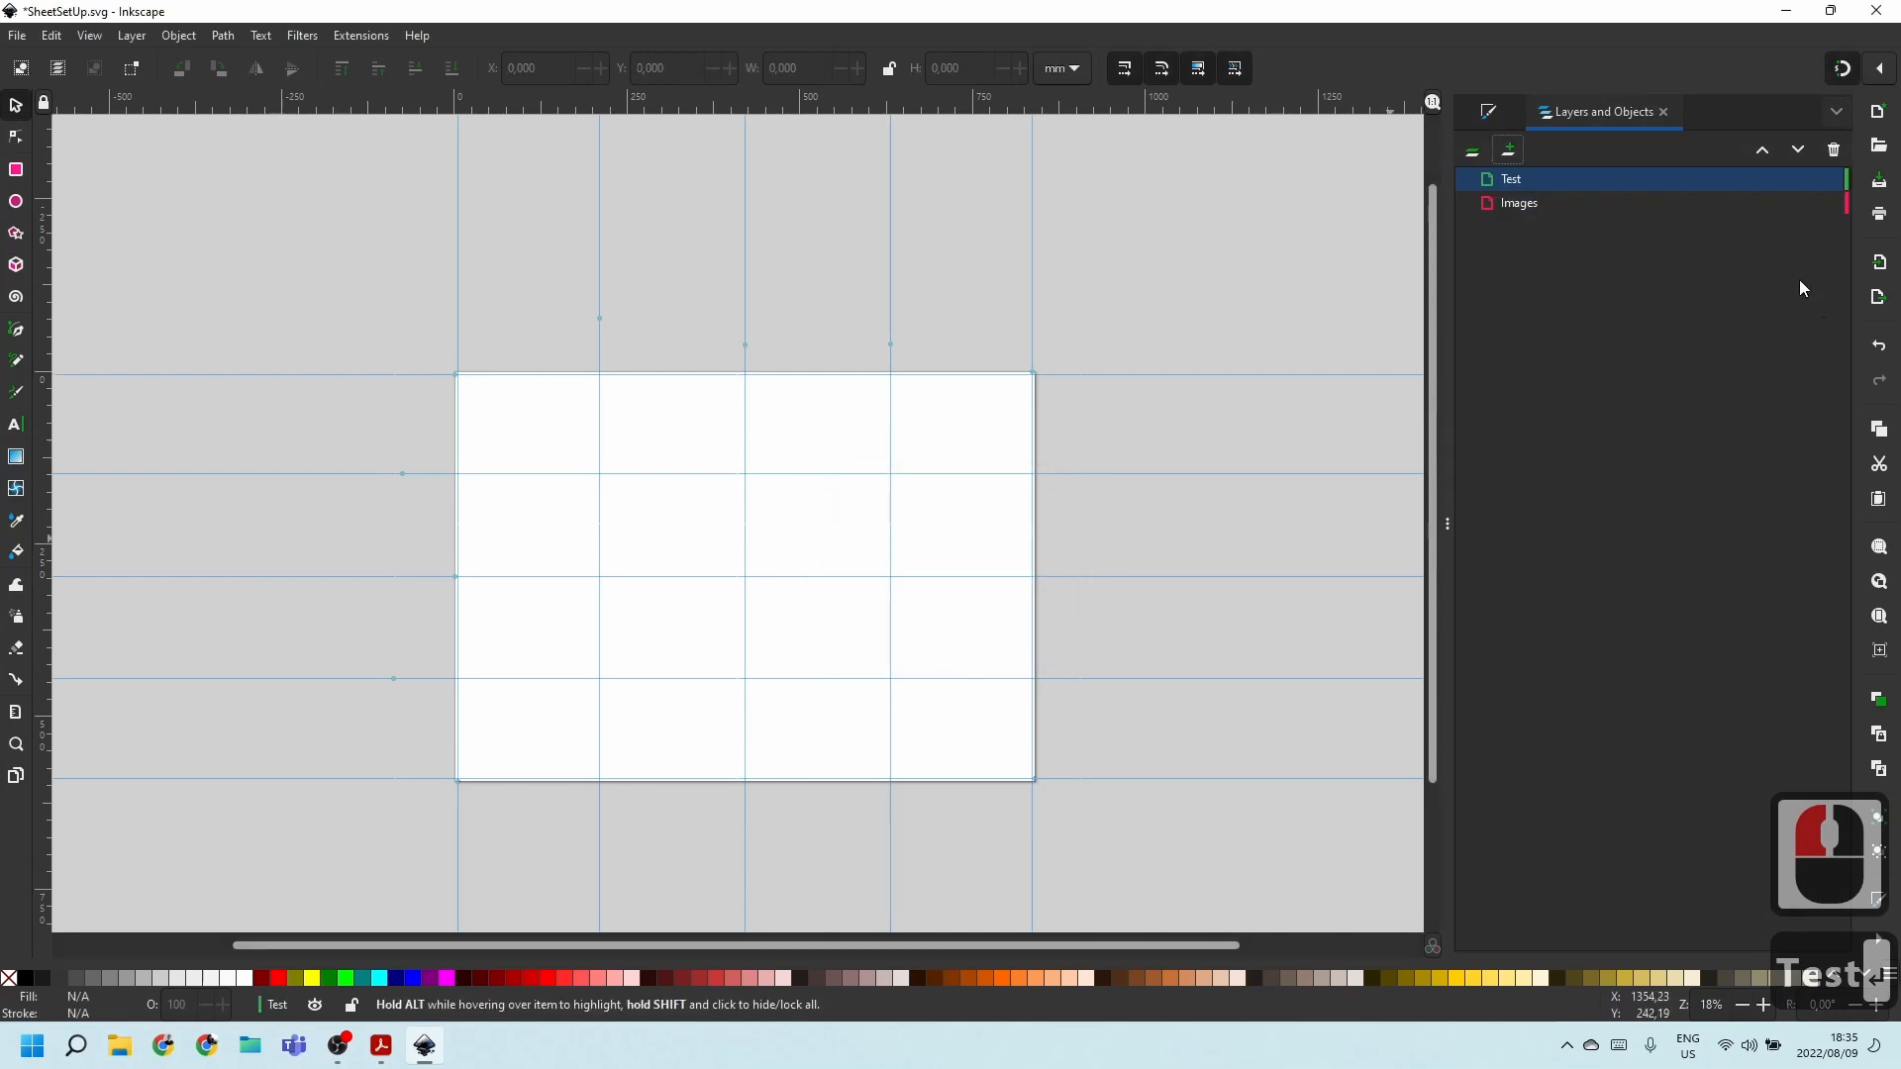
# Rename the Test layer to Text.
pyautogui.doubleClick(1513, 180)
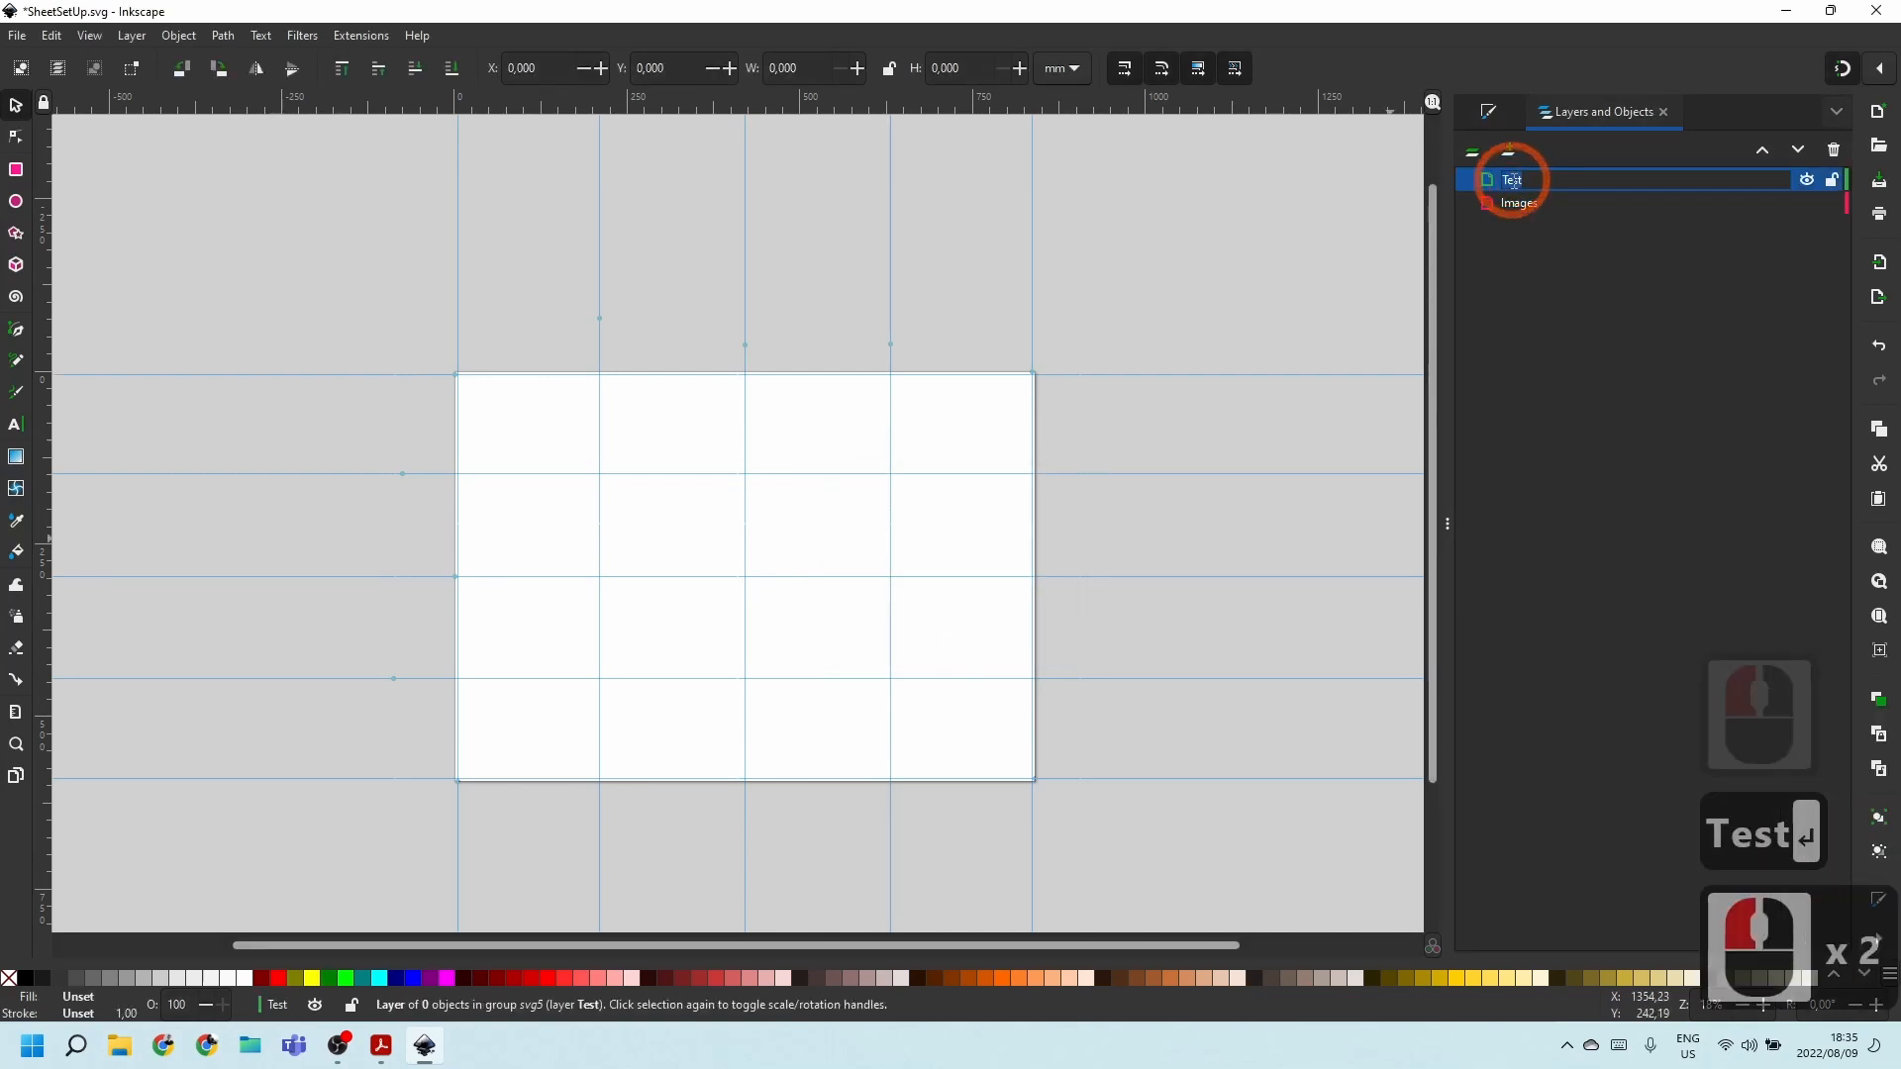
pyautogui.write('Text')
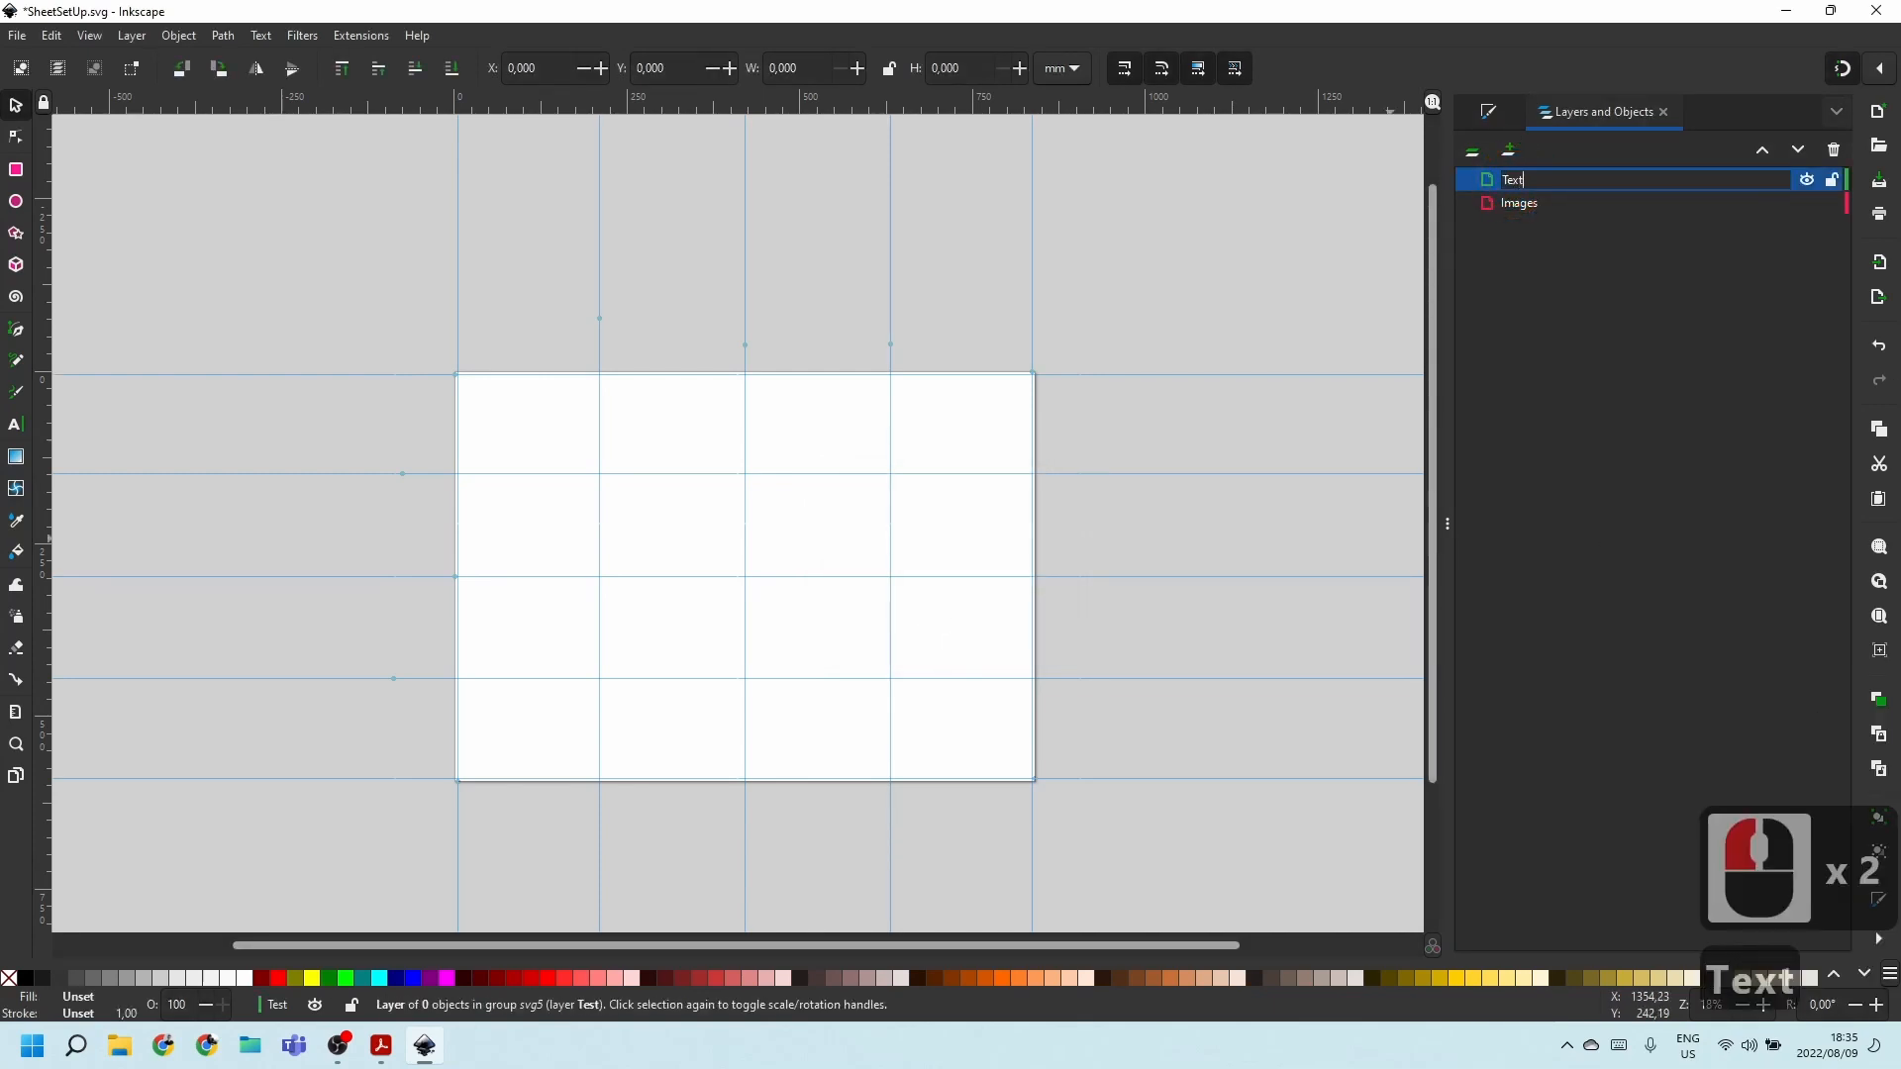
pyautogui.press('Return')
pyautogui.click(1522, 196)
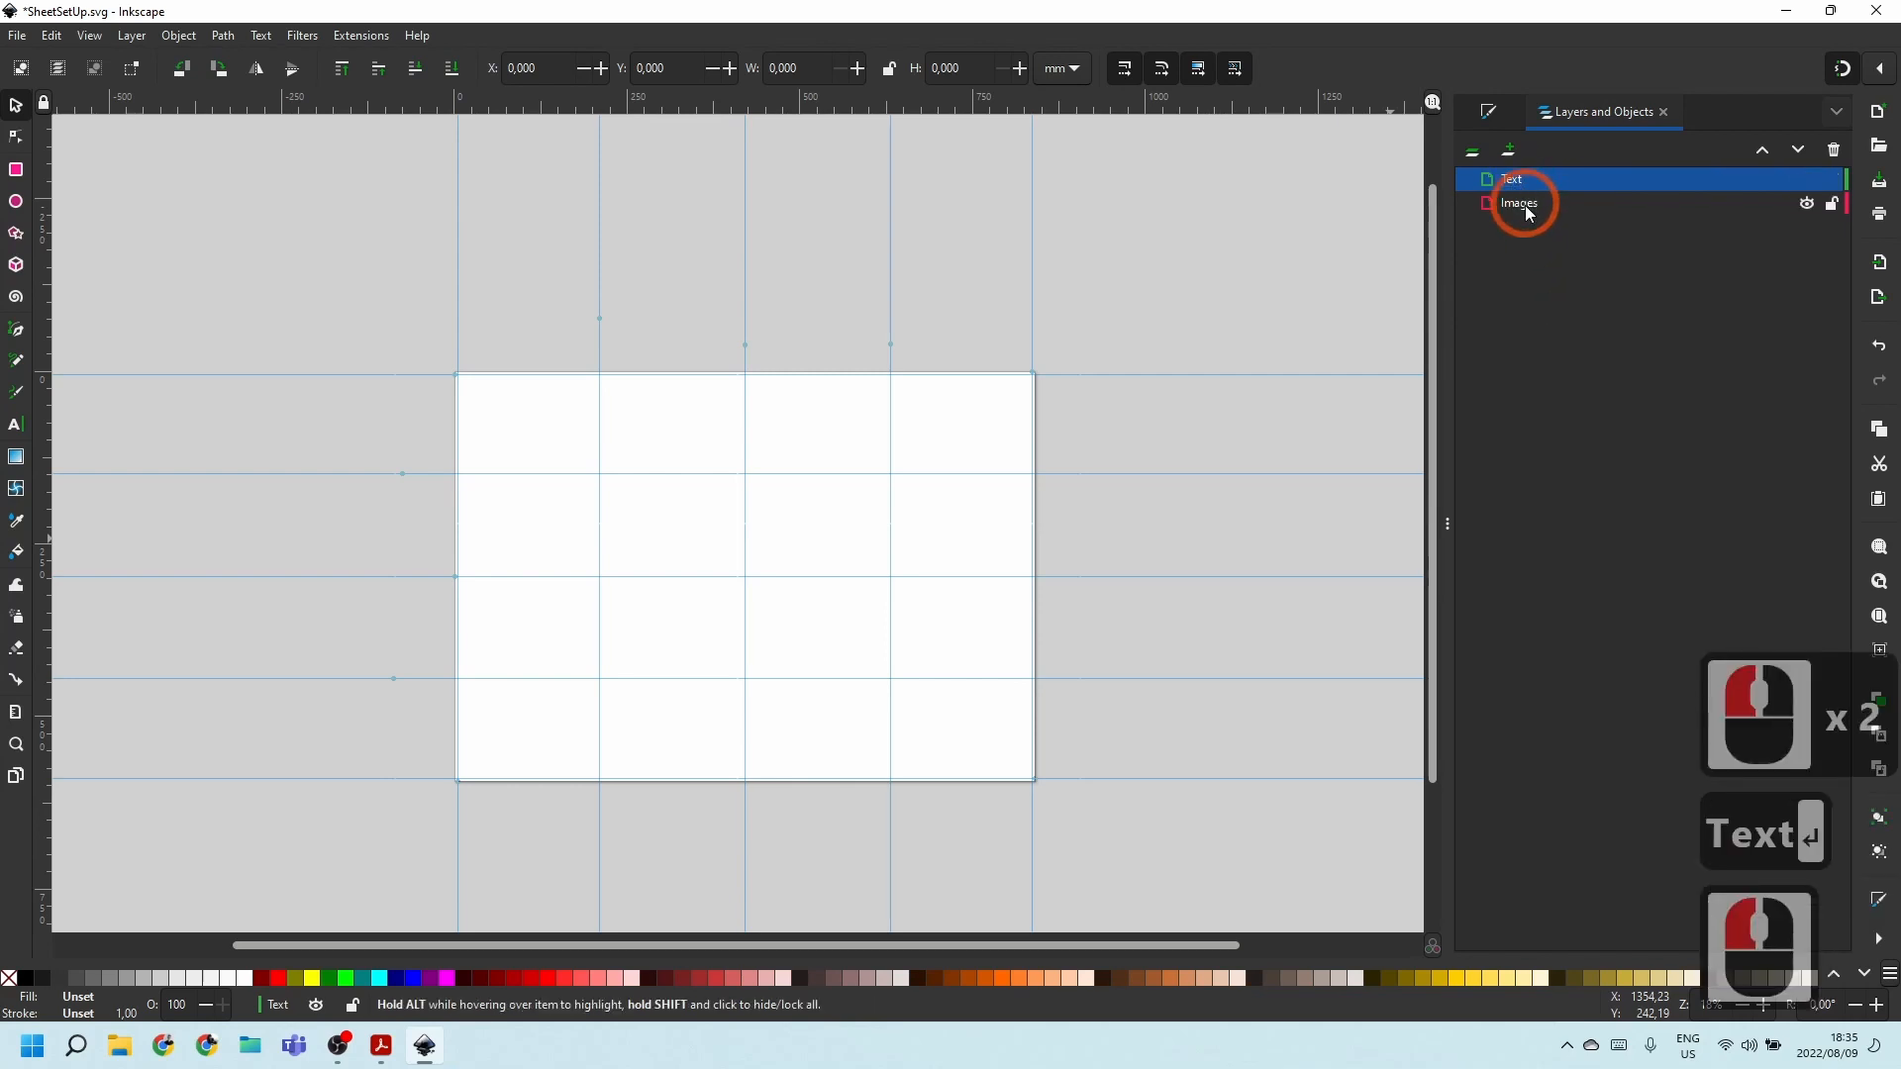
pyautogui.click(1525, 184)
pyautogui.click(1525, 205)
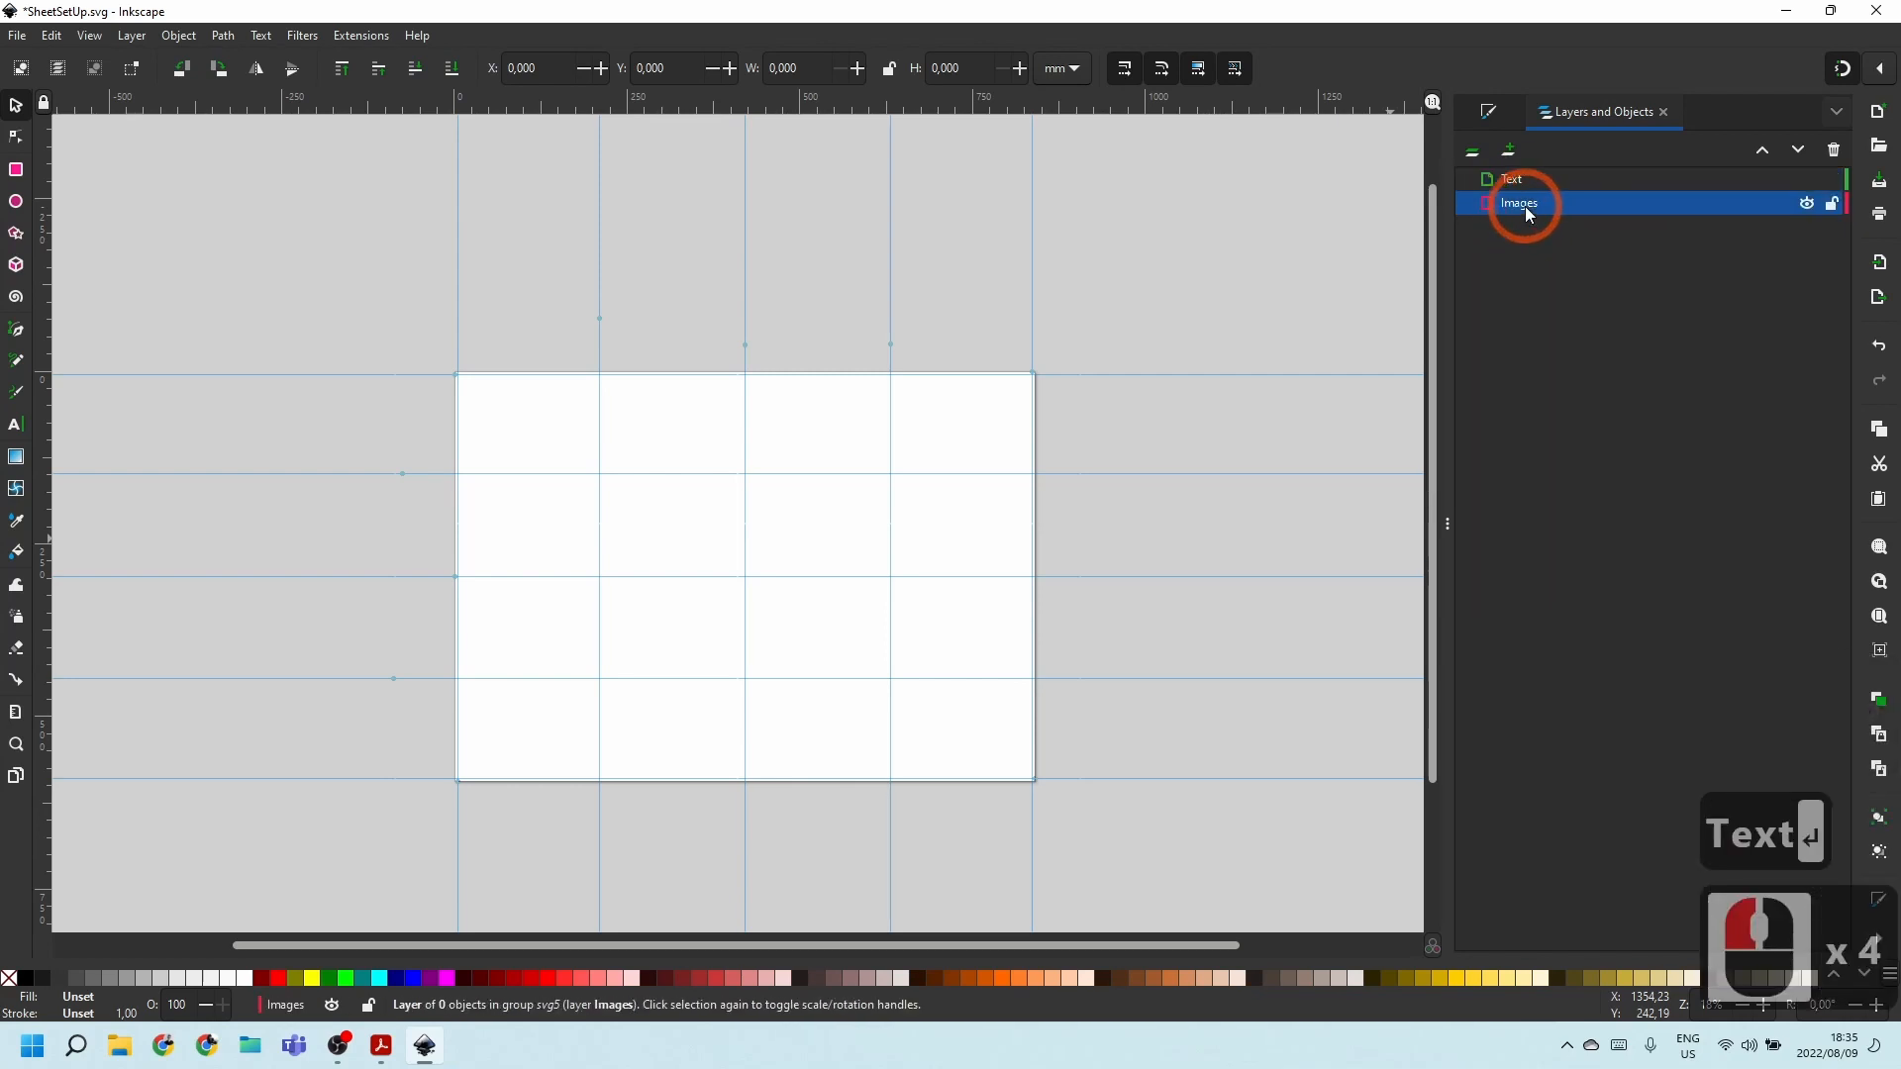
pyautogui.click(1506, 179)
pyautogui.click(1507, 205)
pyautogui.click(1511, 179)
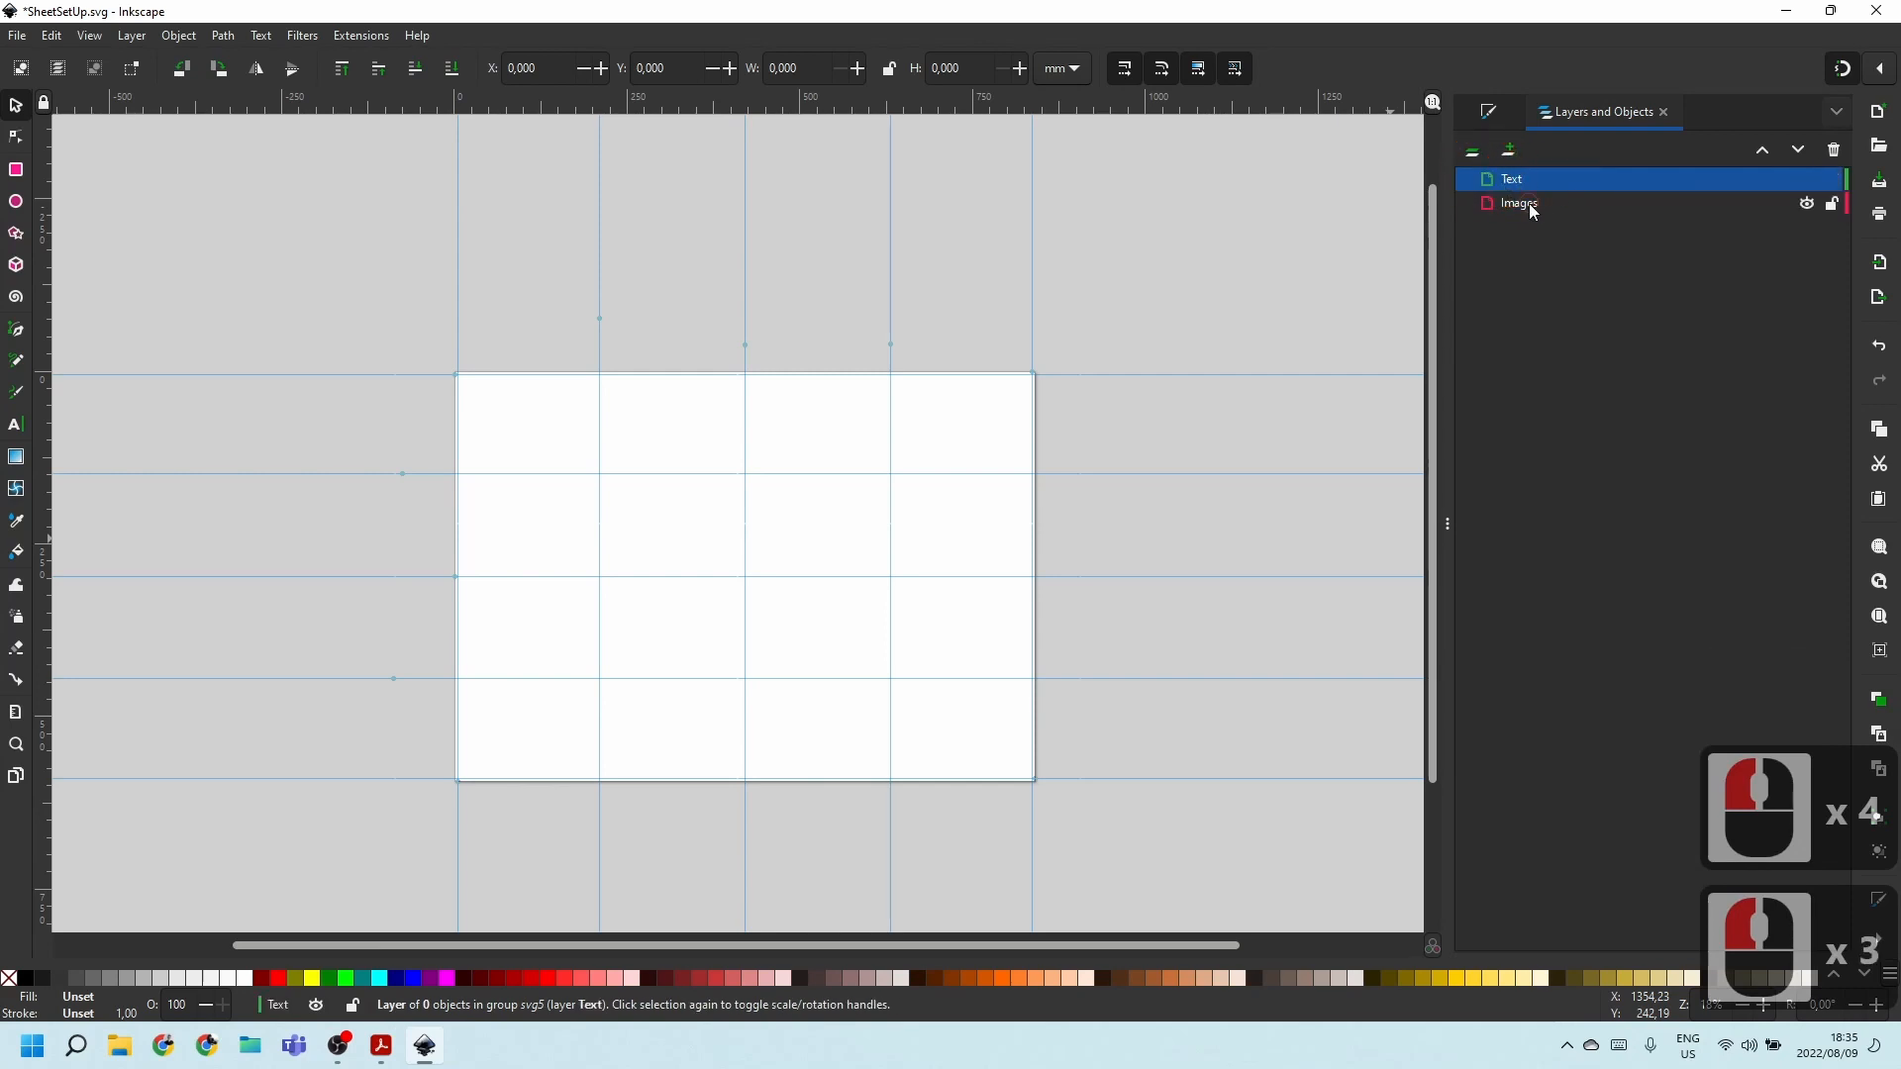
pyautogui.click(1529, 204)
pyautogui.click(1522, 179)
pyautogui.click(1526, 205)
# Move the Text layer below Images and raise it back above.
pyautogui.click(1521, 184)
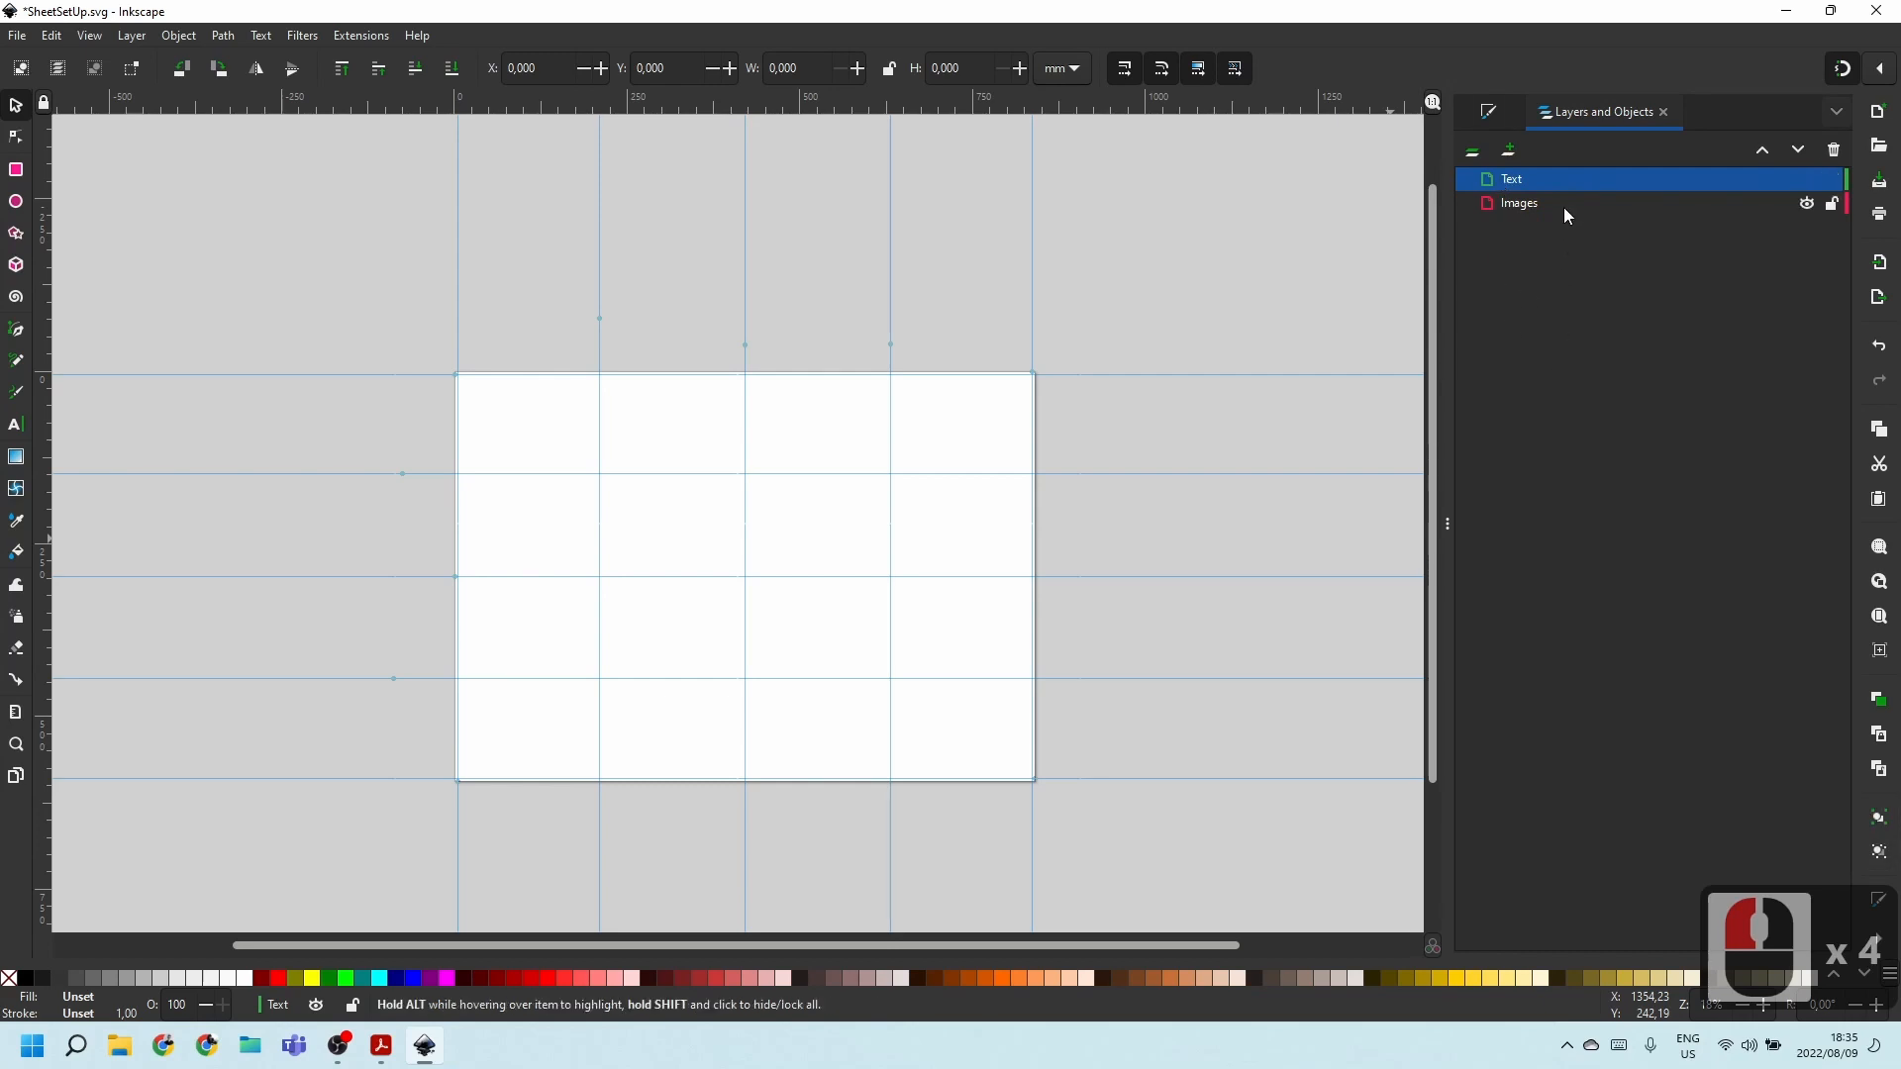
pyautogui.click(1798, 149)
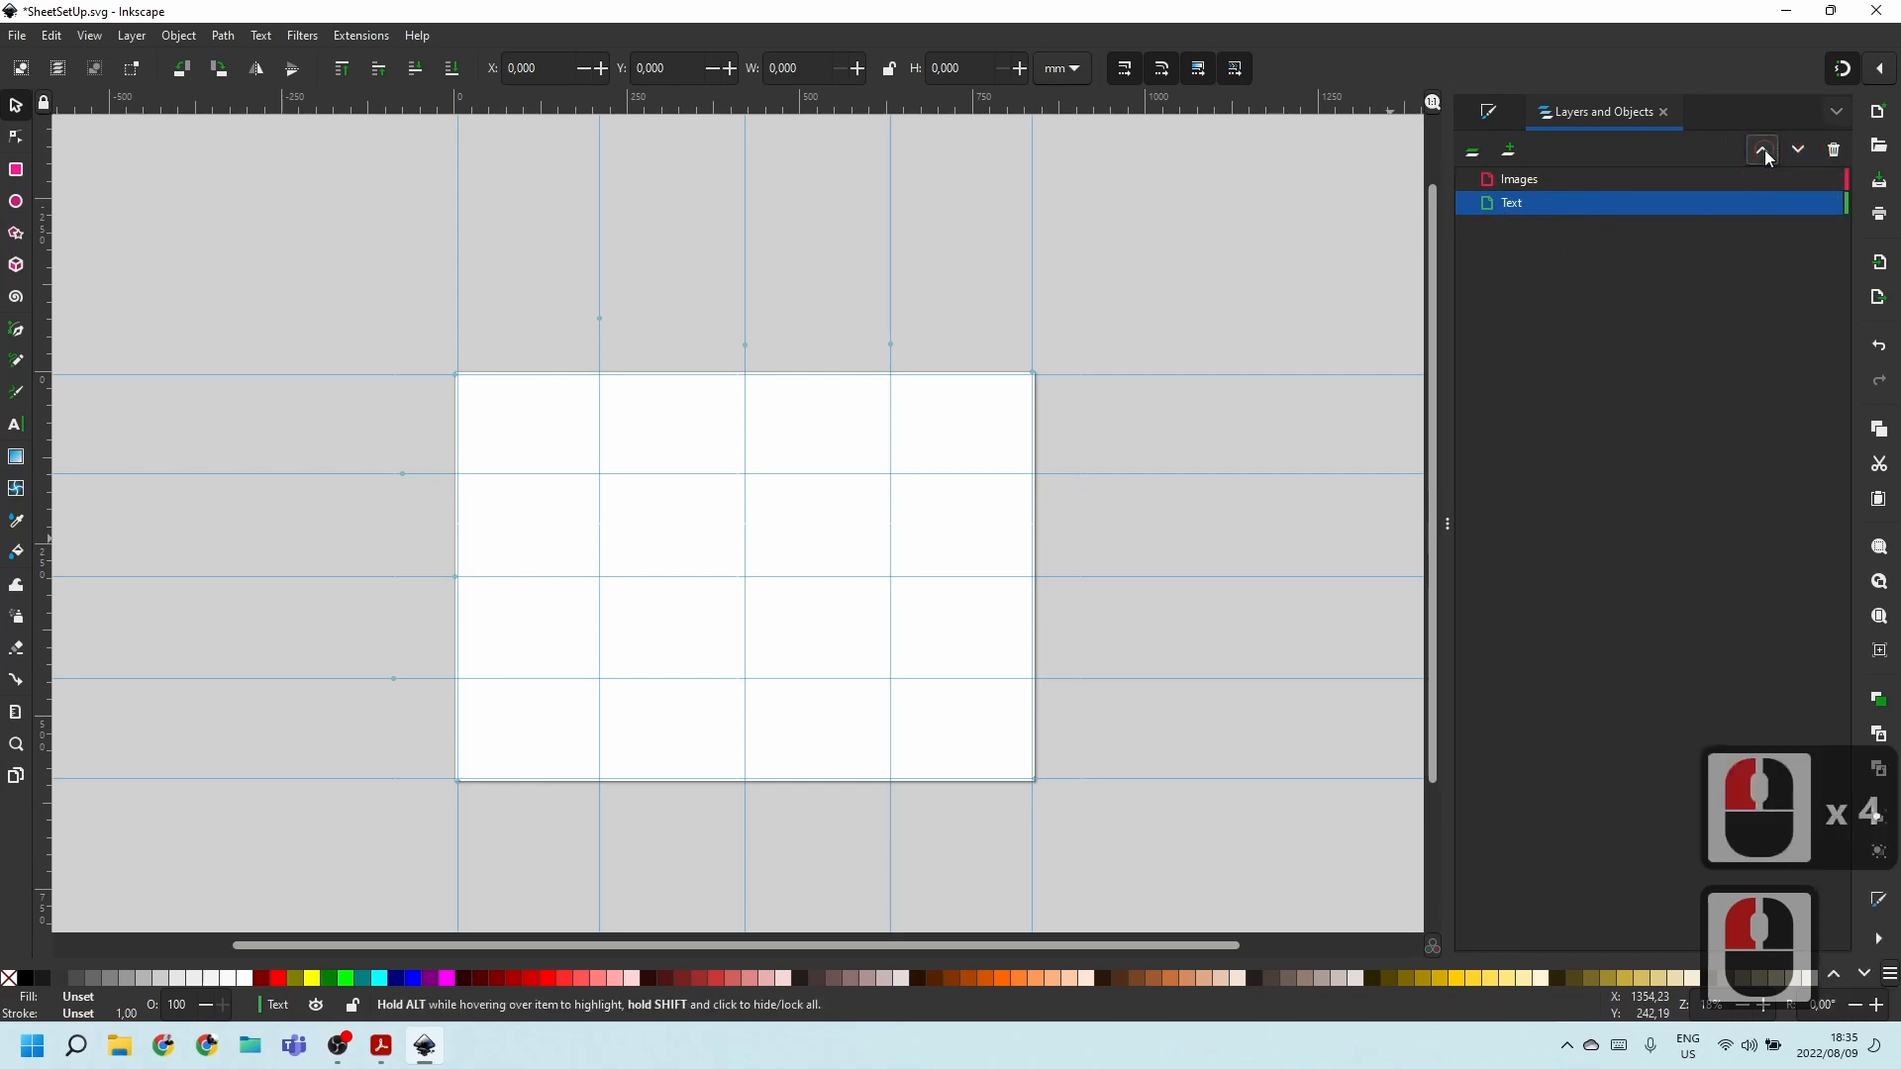
pyautogui.click(1763, 151)
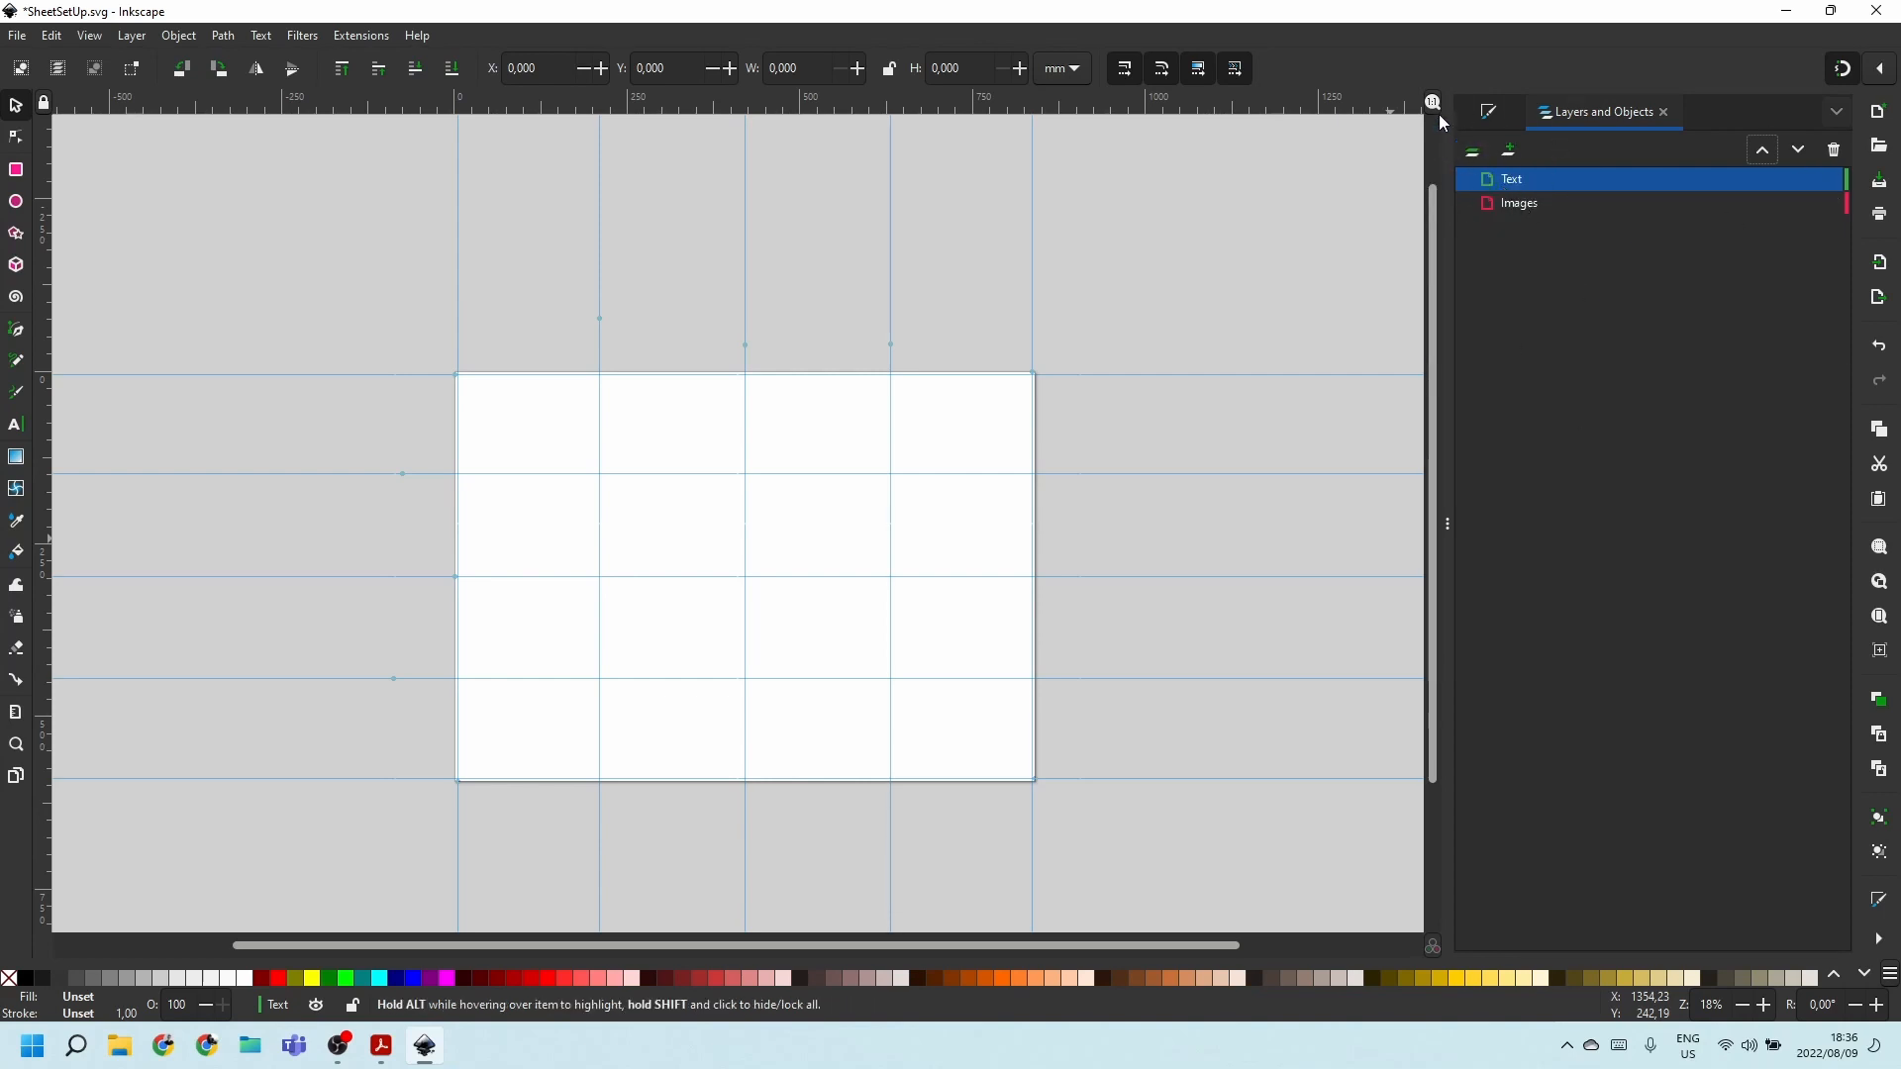
# Switch to Adobe Acrobat and examine the title, text block, sketches, plans, elevations and rendered views in A1 Poster Example.pdf.
pyautogui.click(1239, 353)
pyautogui.click(471, 730)
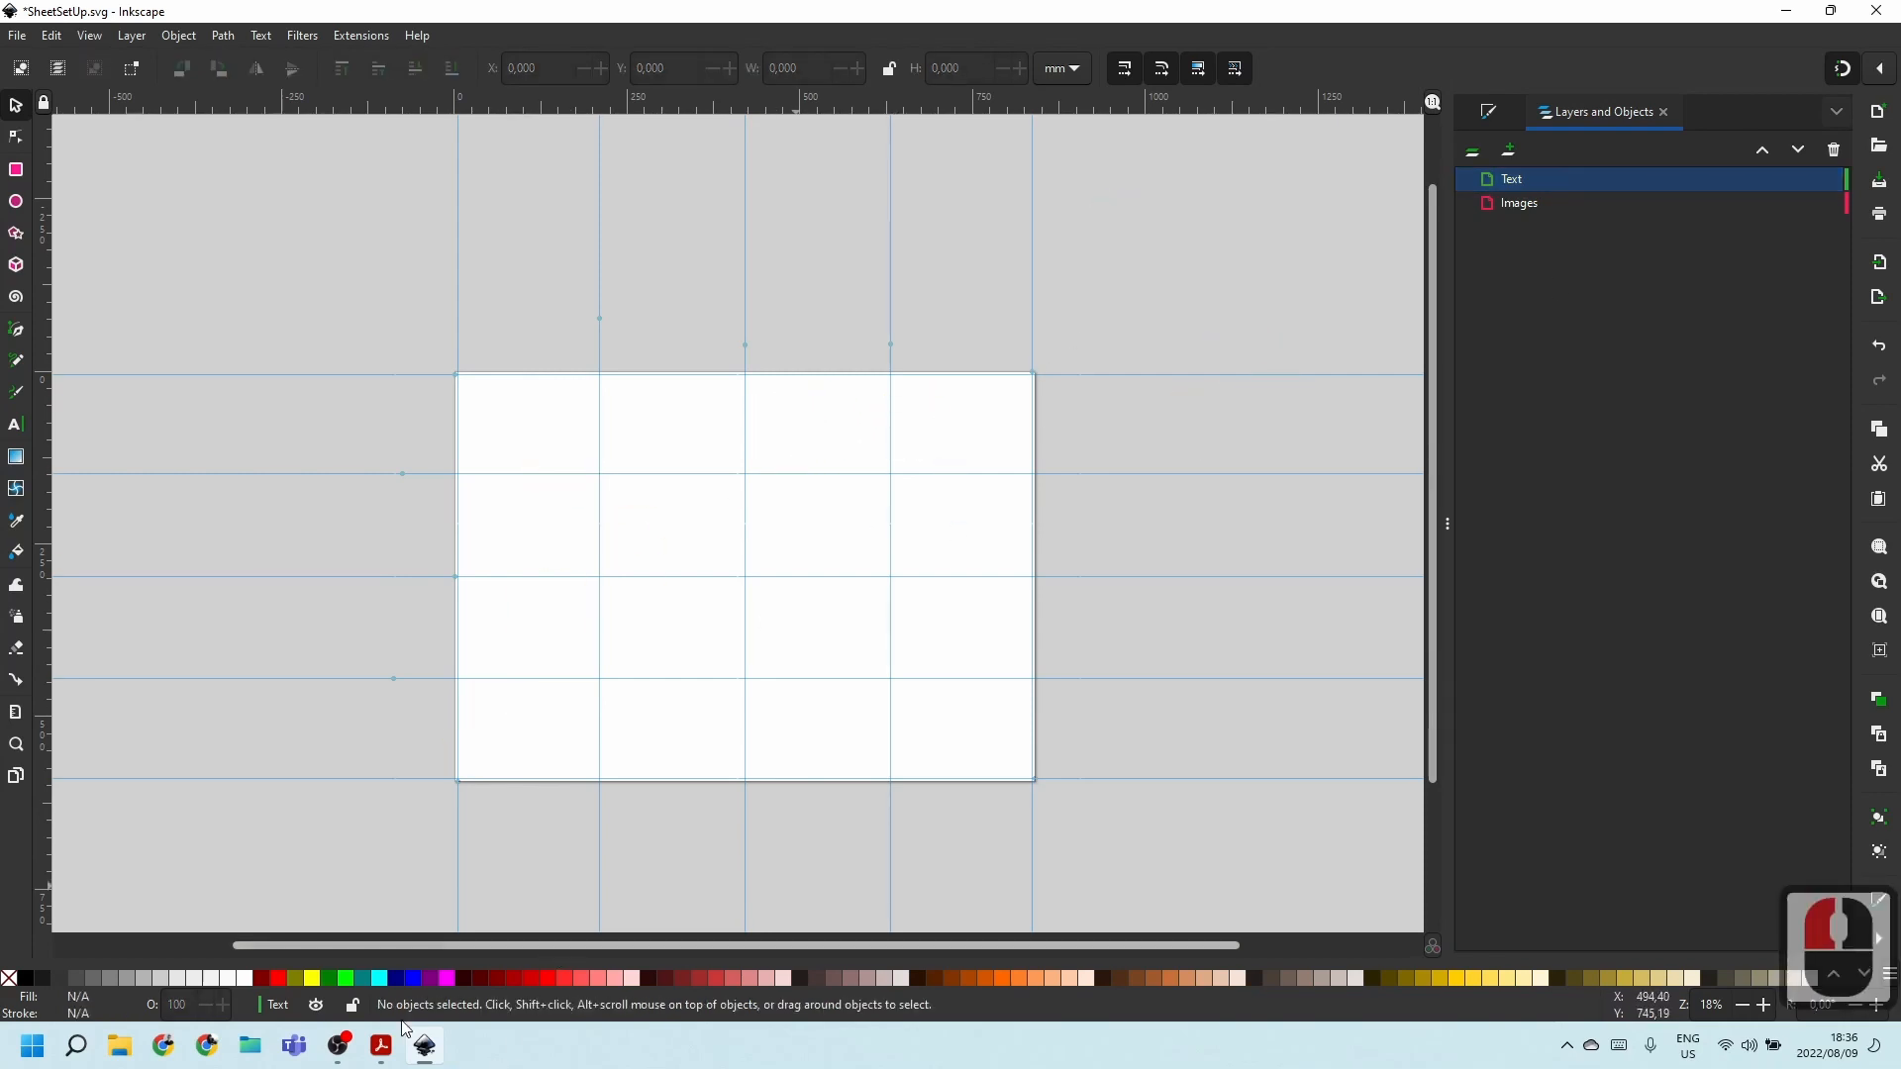
pyautogui.click(382, 1046)
pyautogui.scroll(-5, 839, 386)
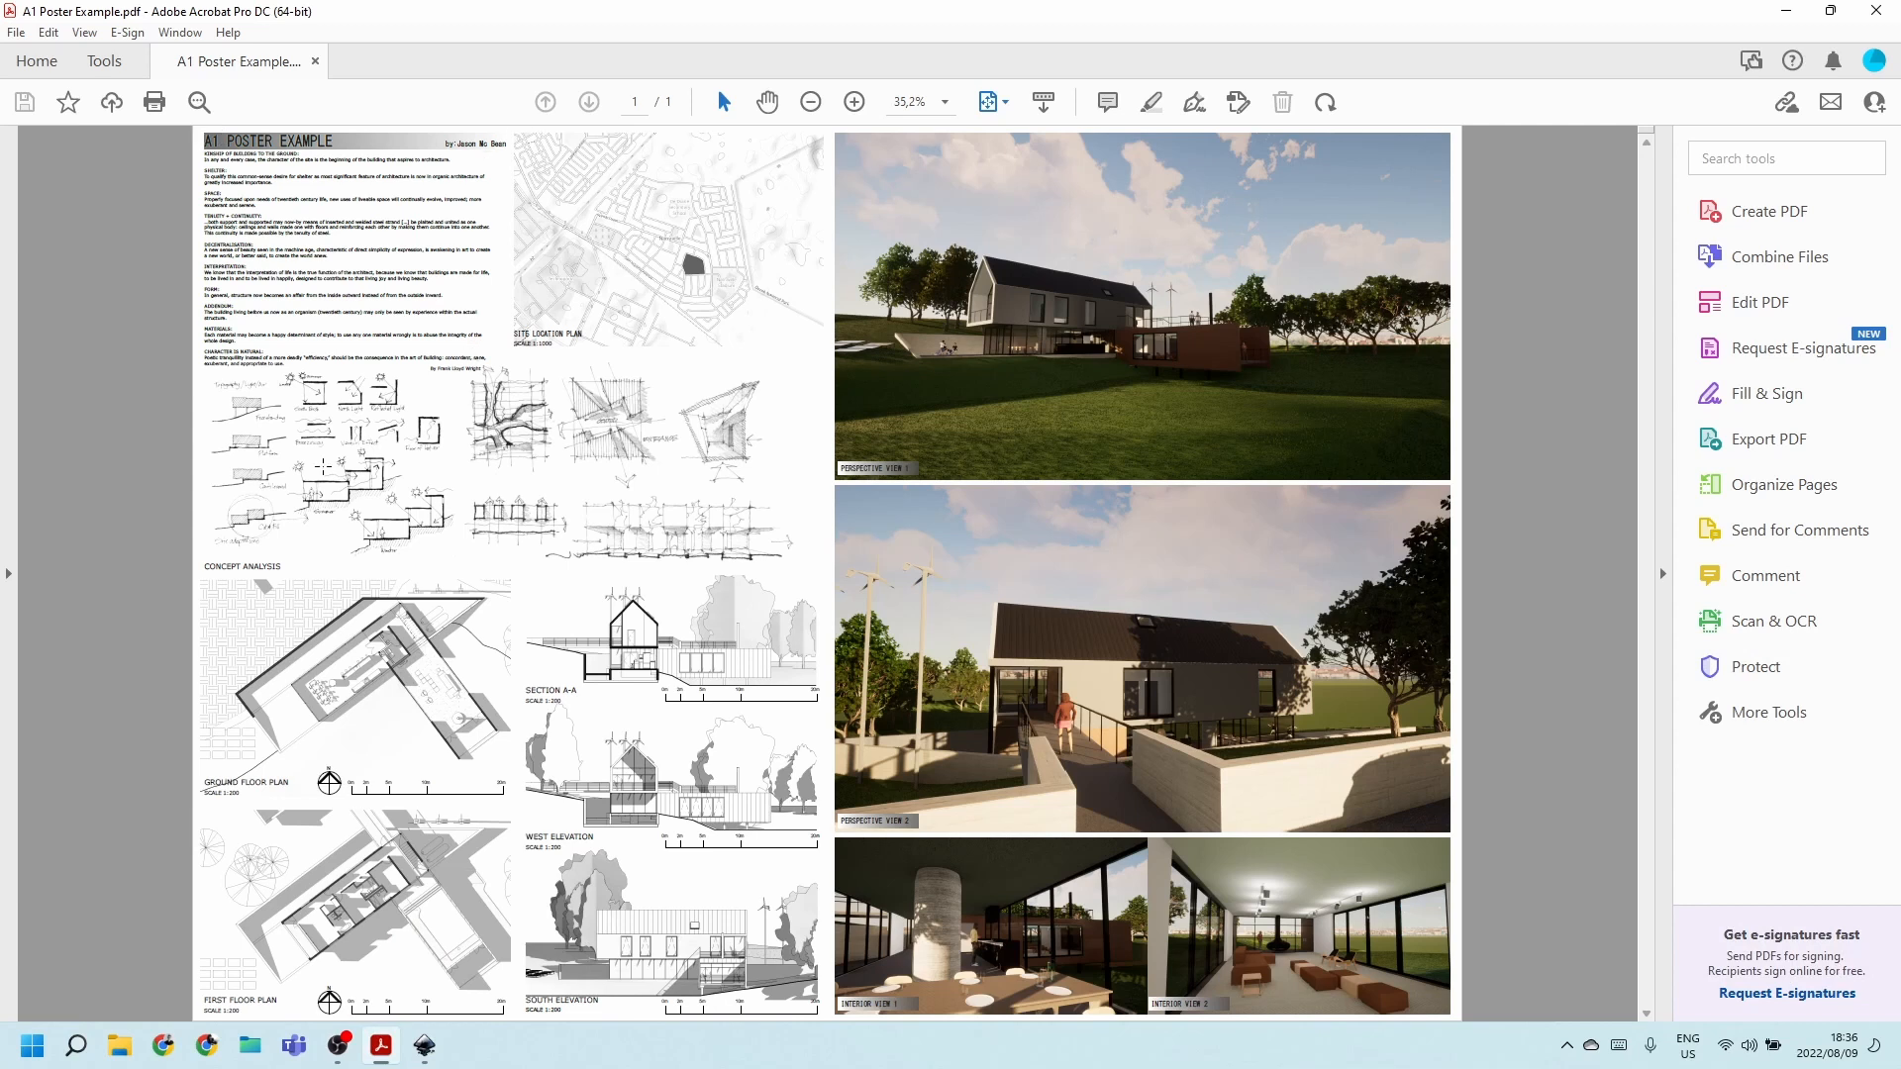
pyautogui.scroll(-3, 323, 467)
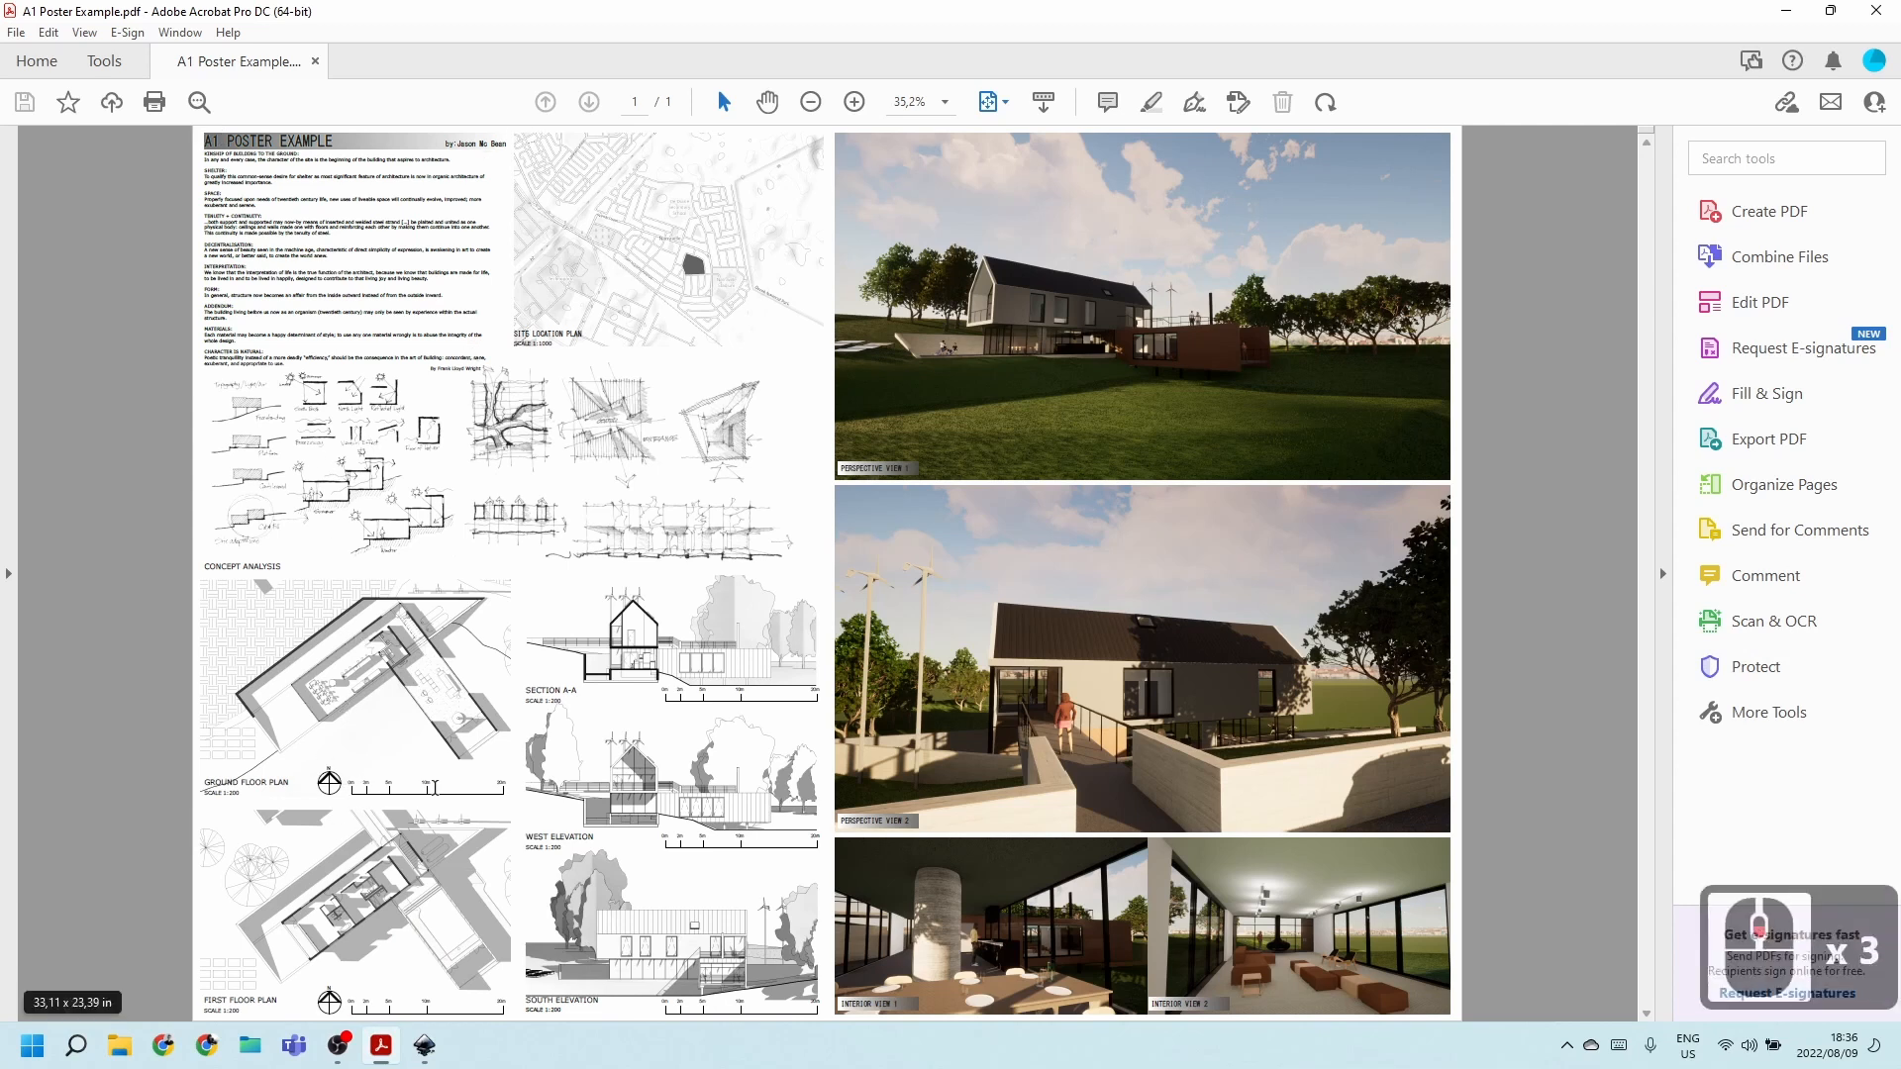
pyautogui.scroll(5, 317, 800)
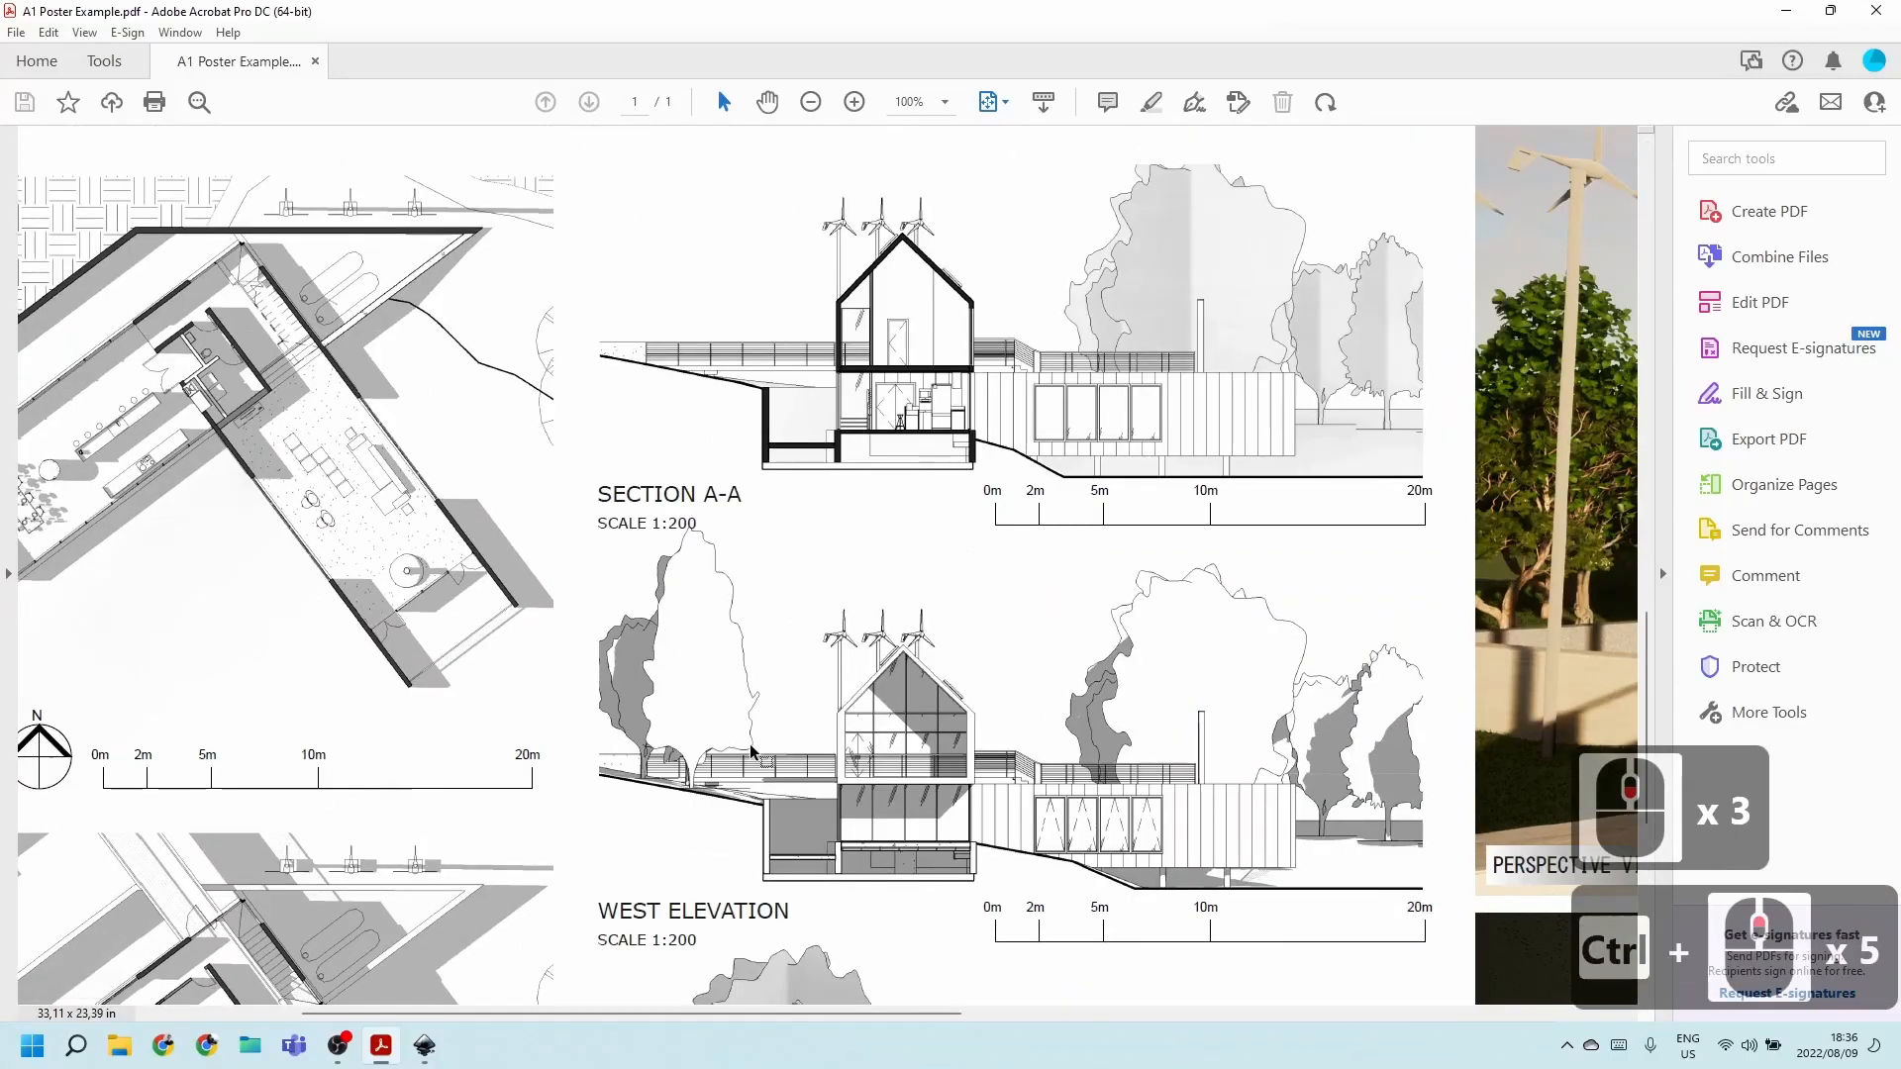
pyautogui.scroll(-4, 951, 750)
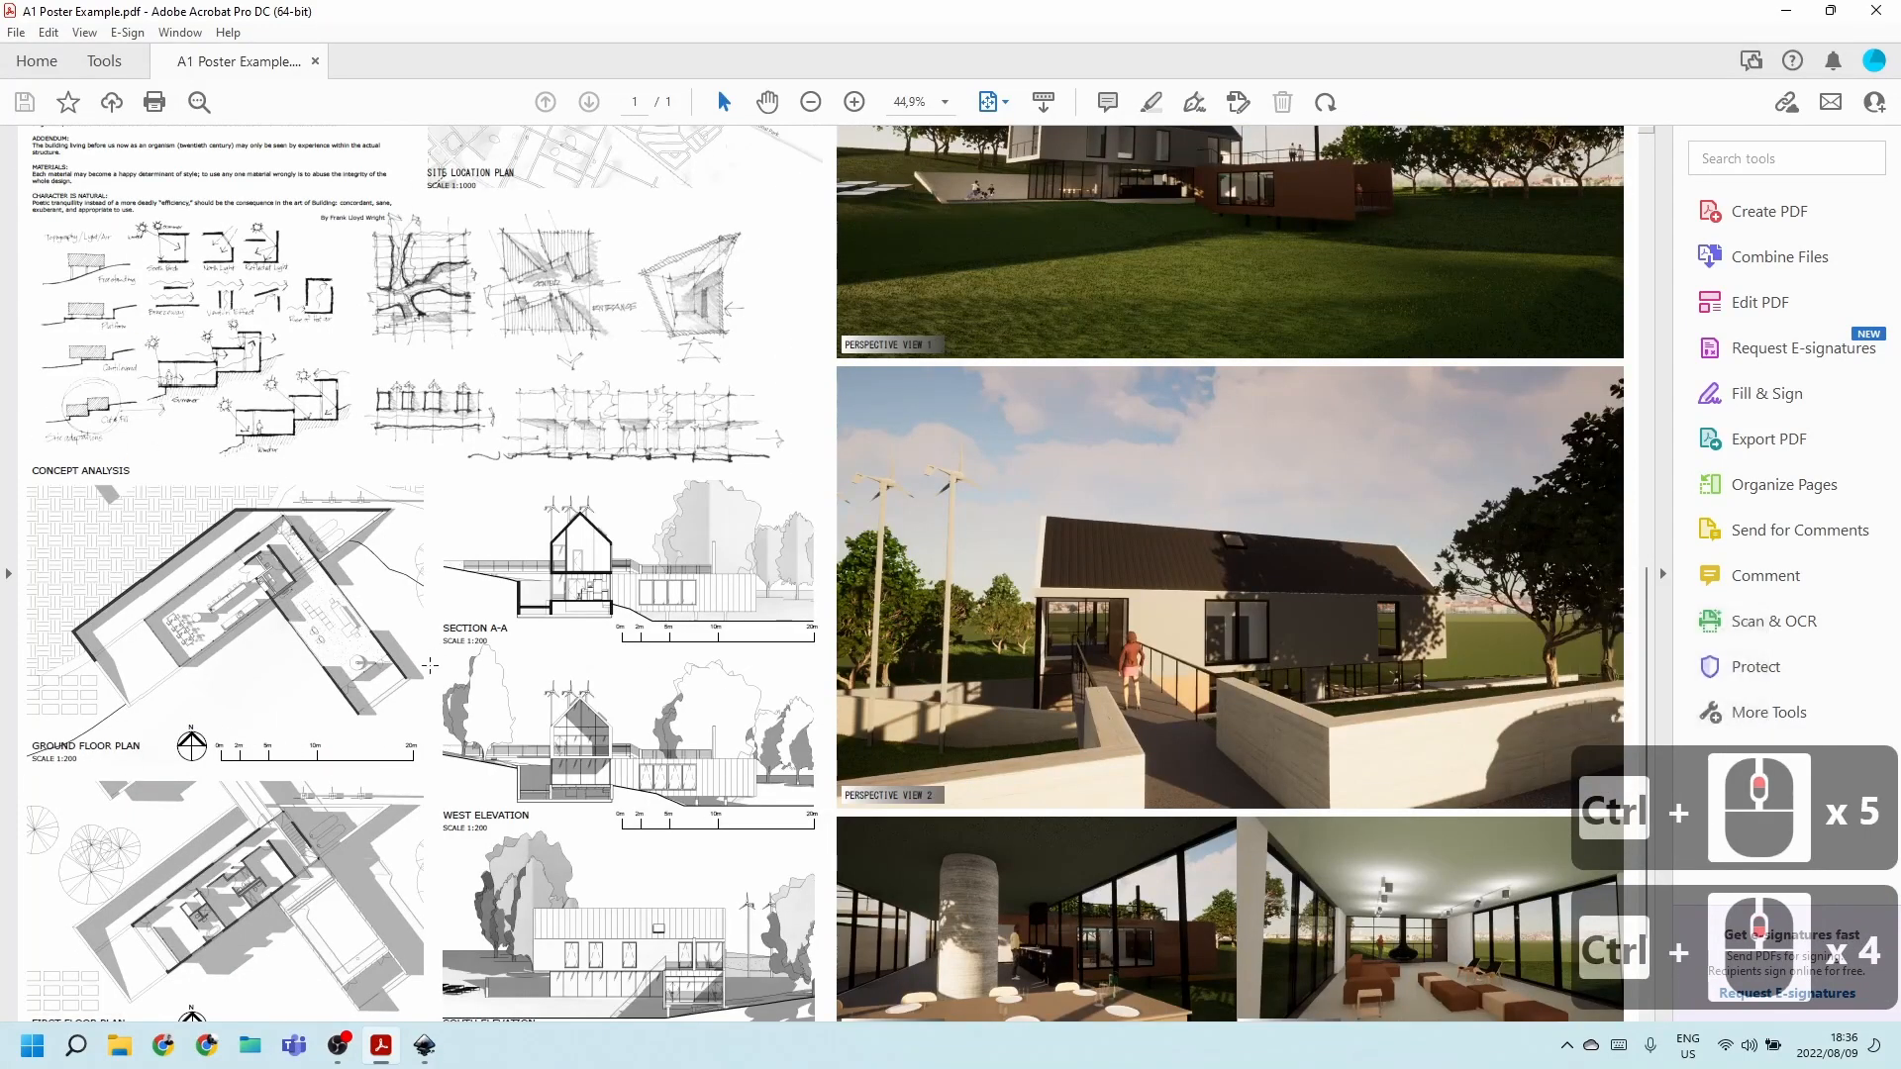
pyautogui.scroll(17, 306, 558)
pyautogui.scroll(5, 306, 557)
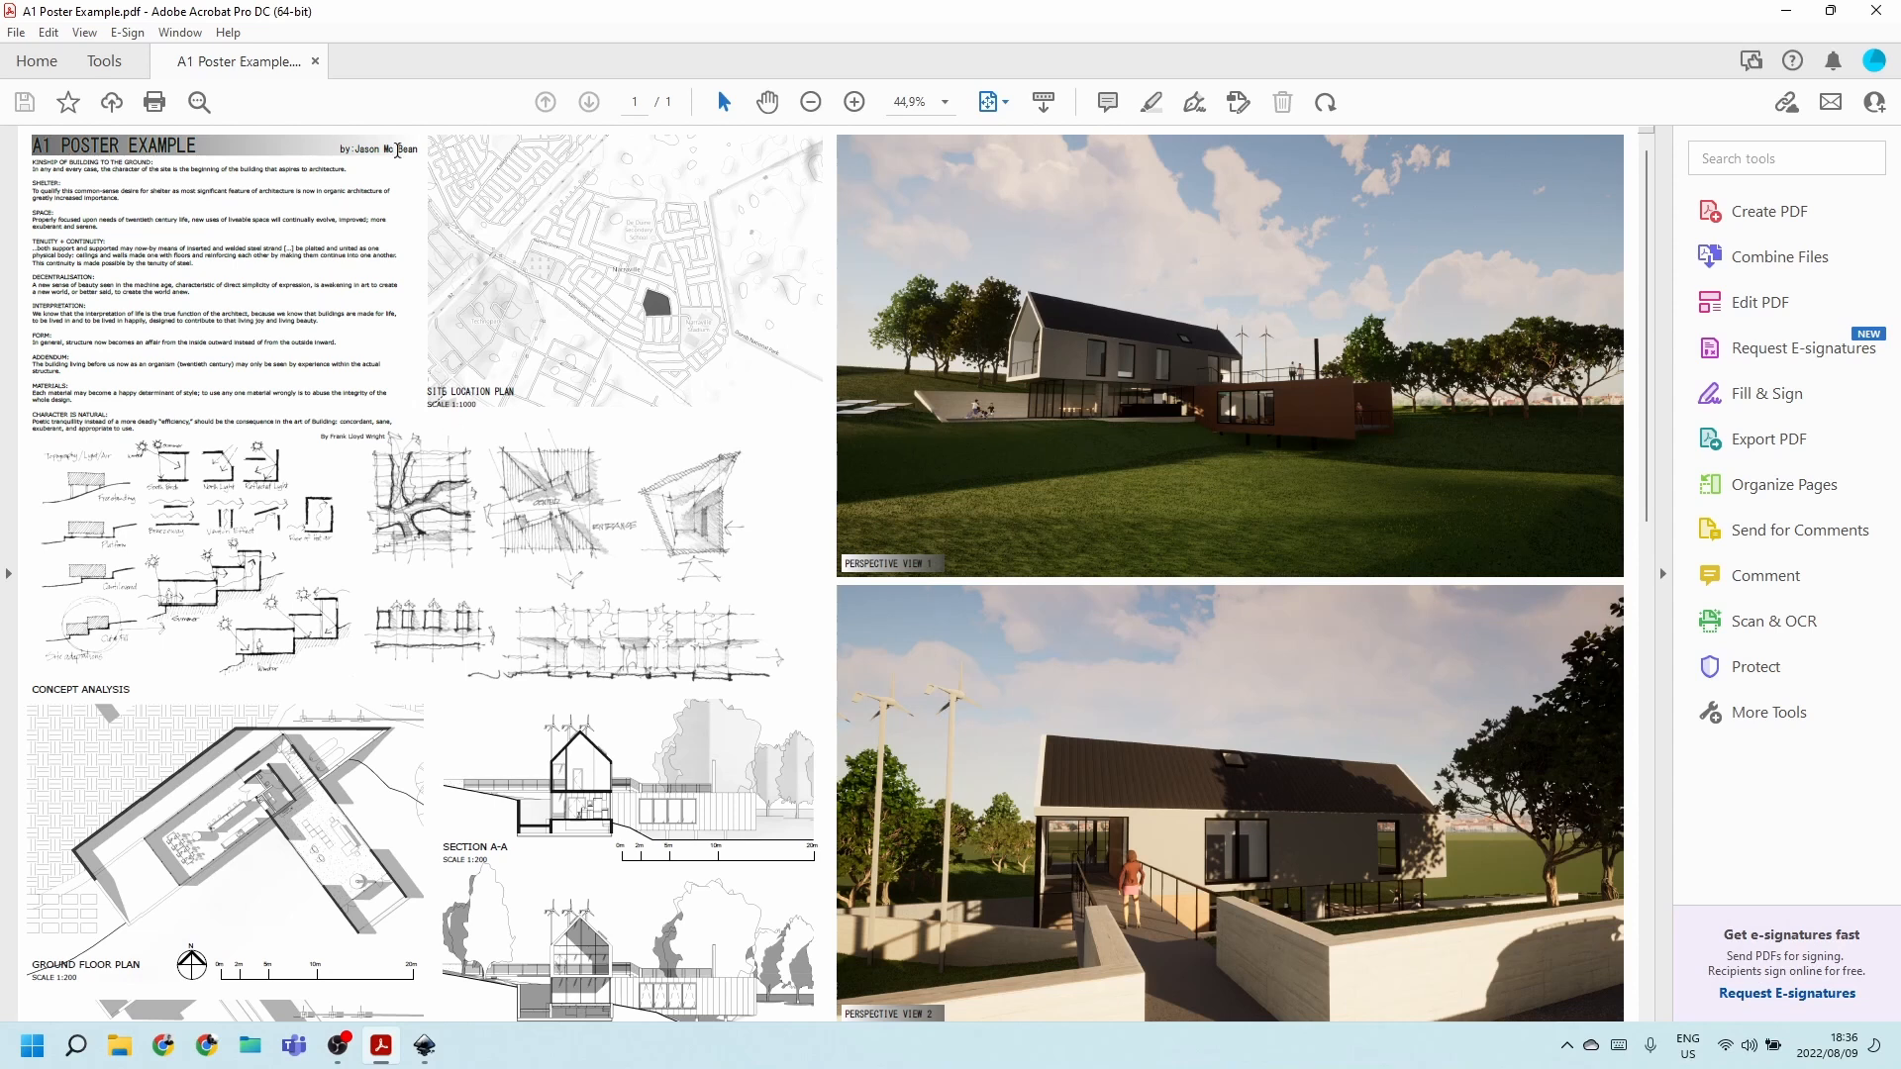
pyautogui.scroll(-20, 570, 498)
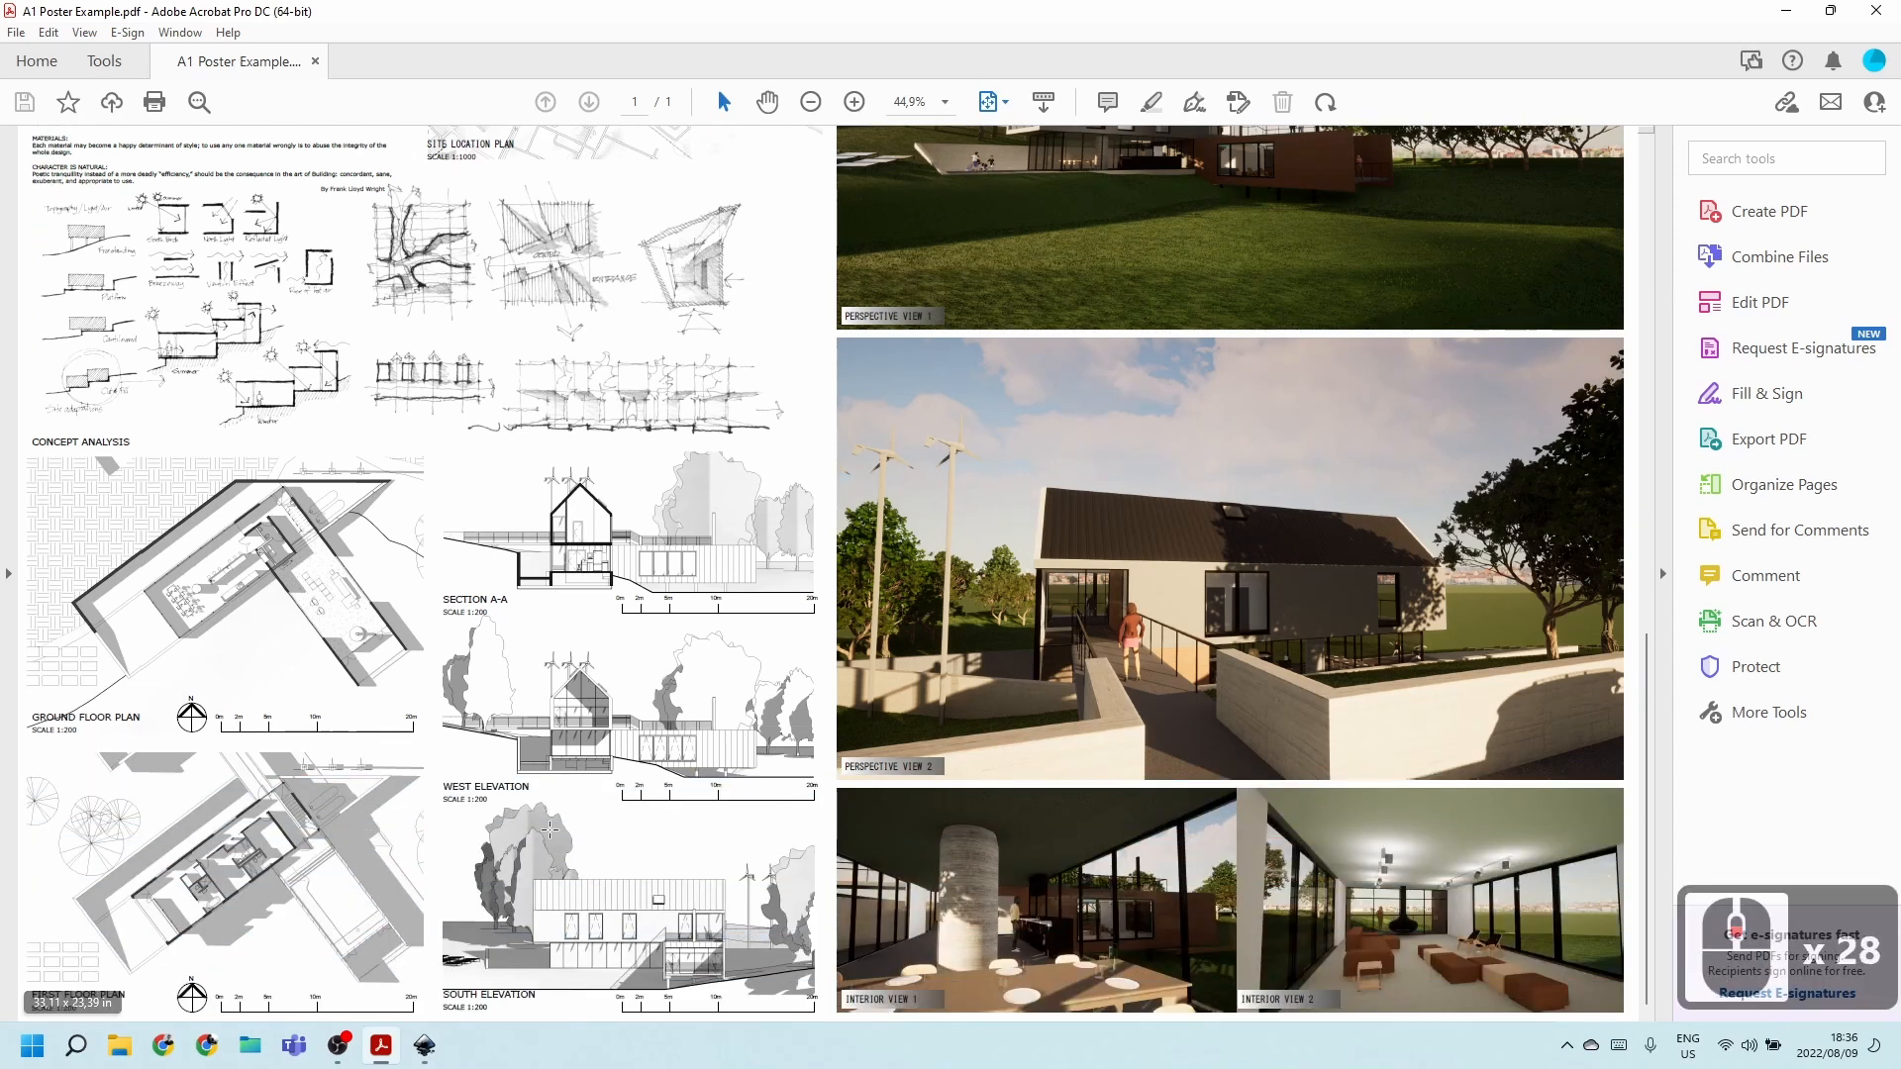
# Switch back to Inkscape and make Text the current layer with nothing selected on the canvas.
pyautogui.click(1787, 11)
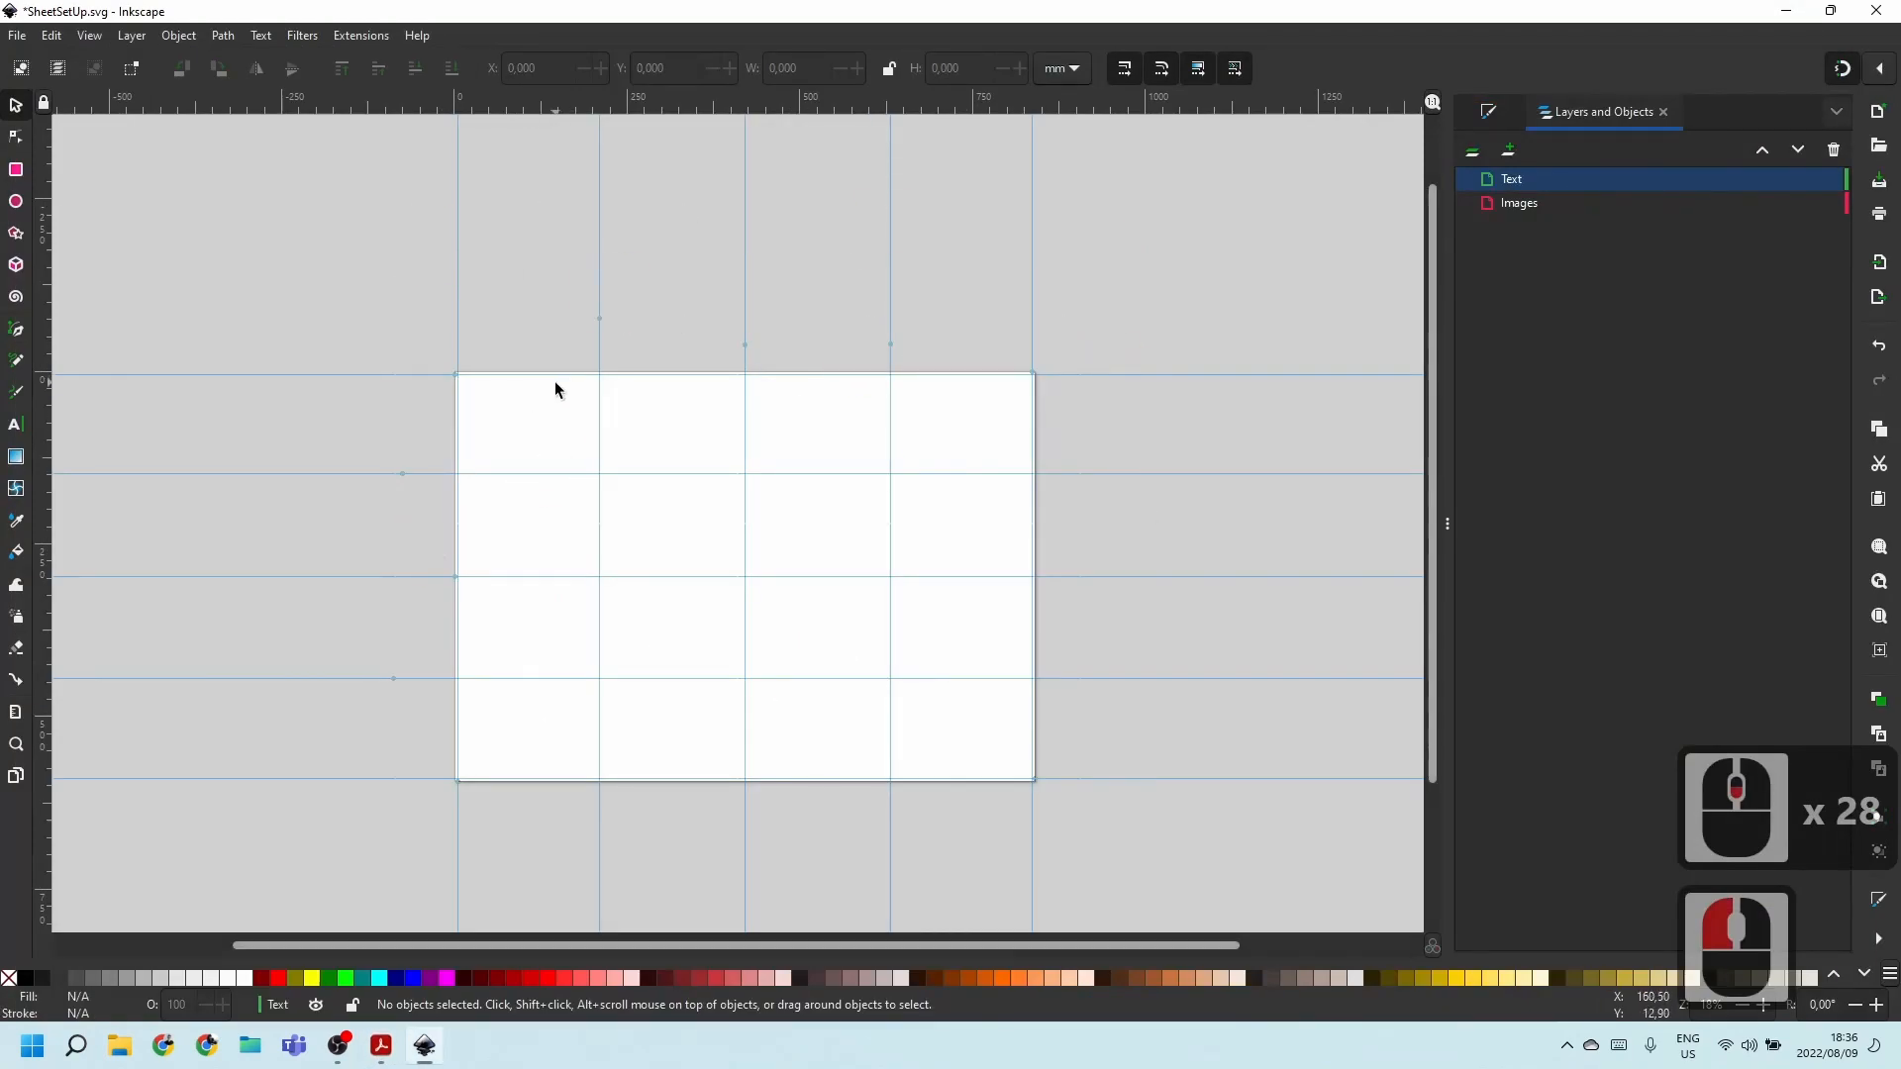
pyautogui.click(1508, 180)
pyautogui.click(1512, 185)
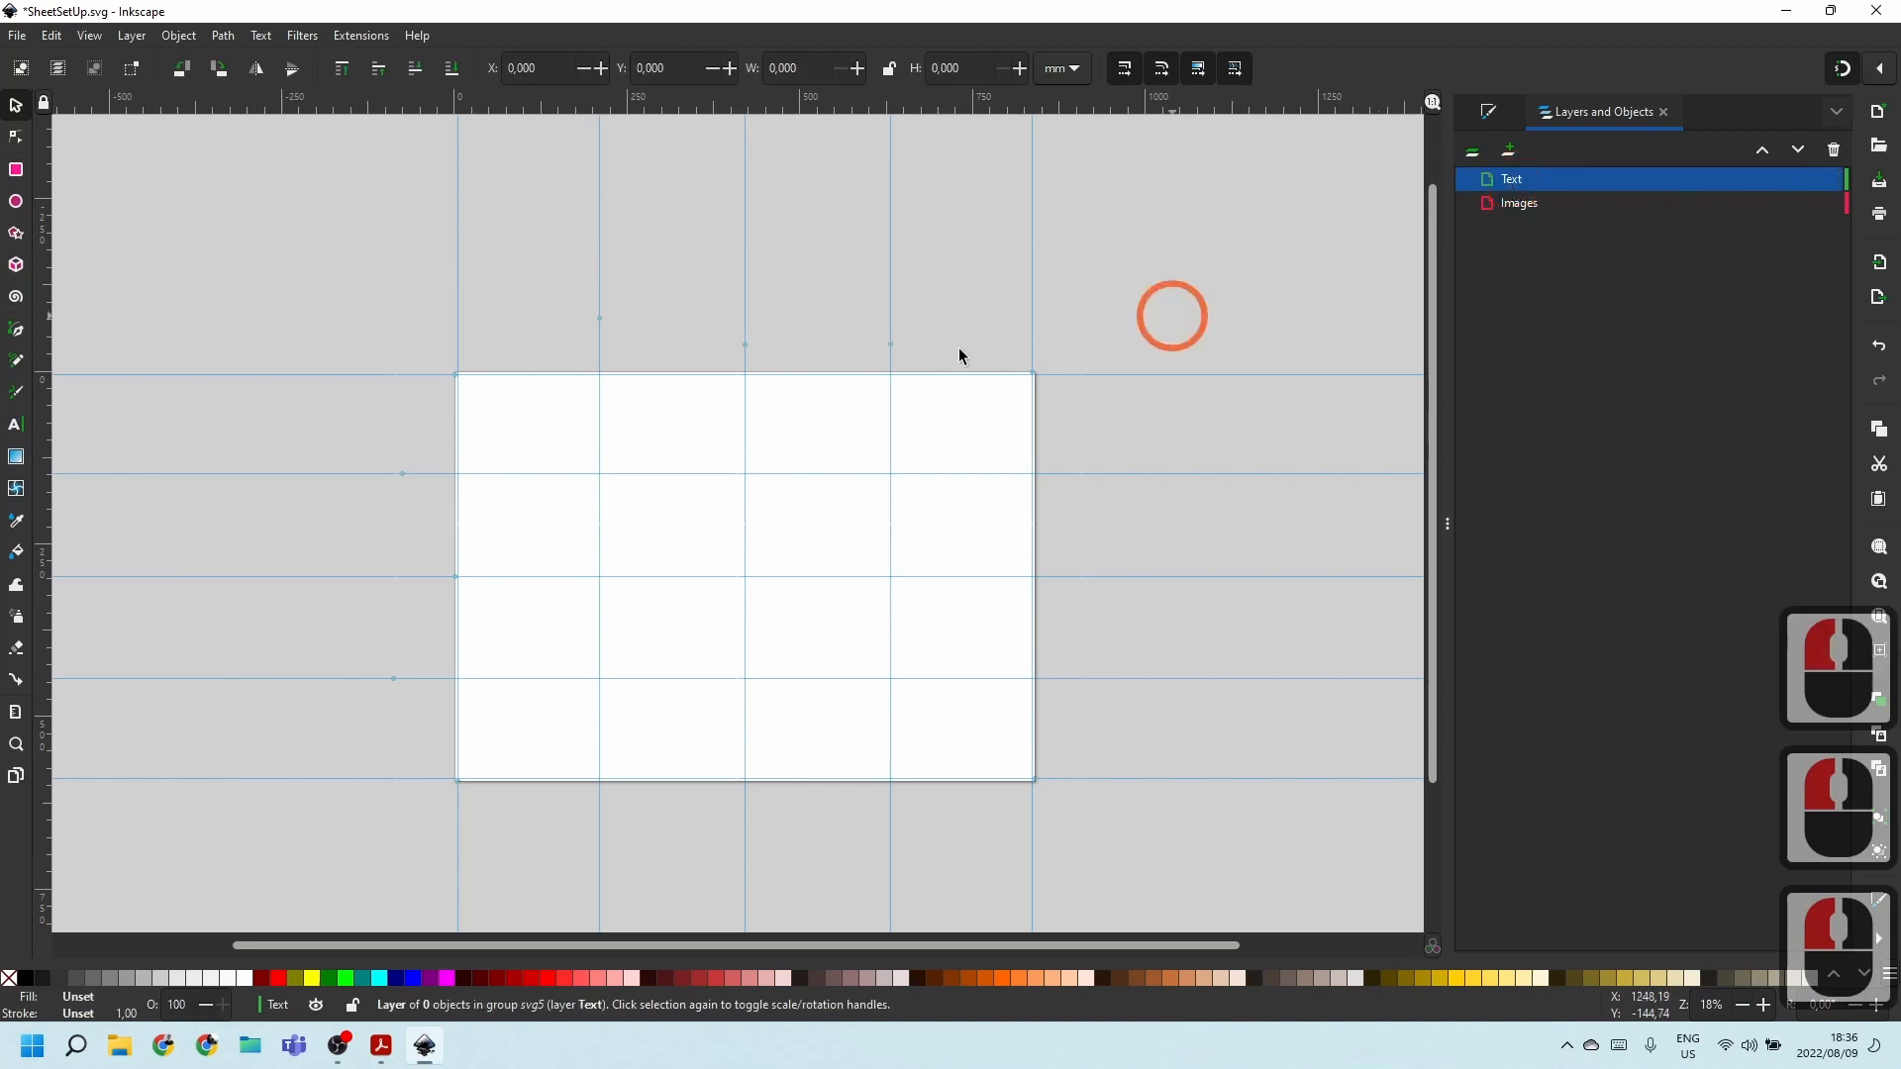
pyautogui.click(250, 200)
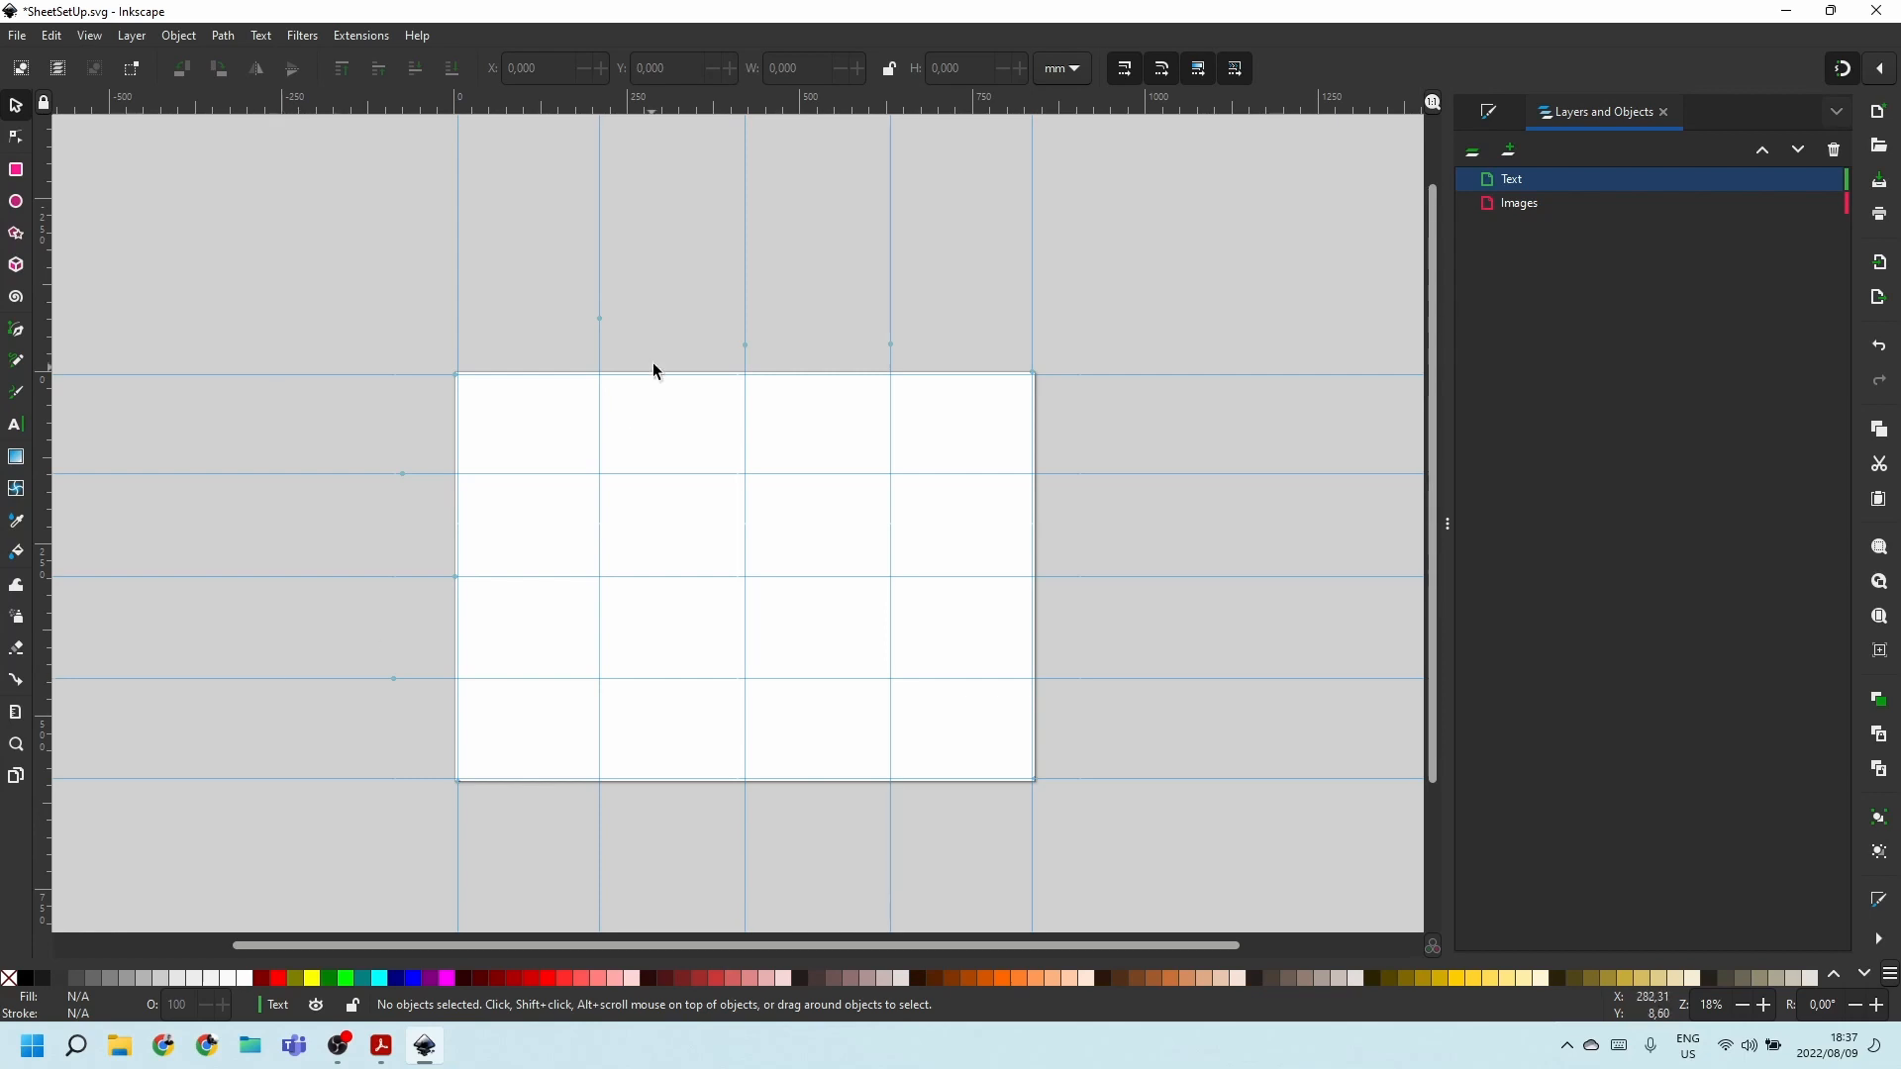
pyautogui.click(734, 432)
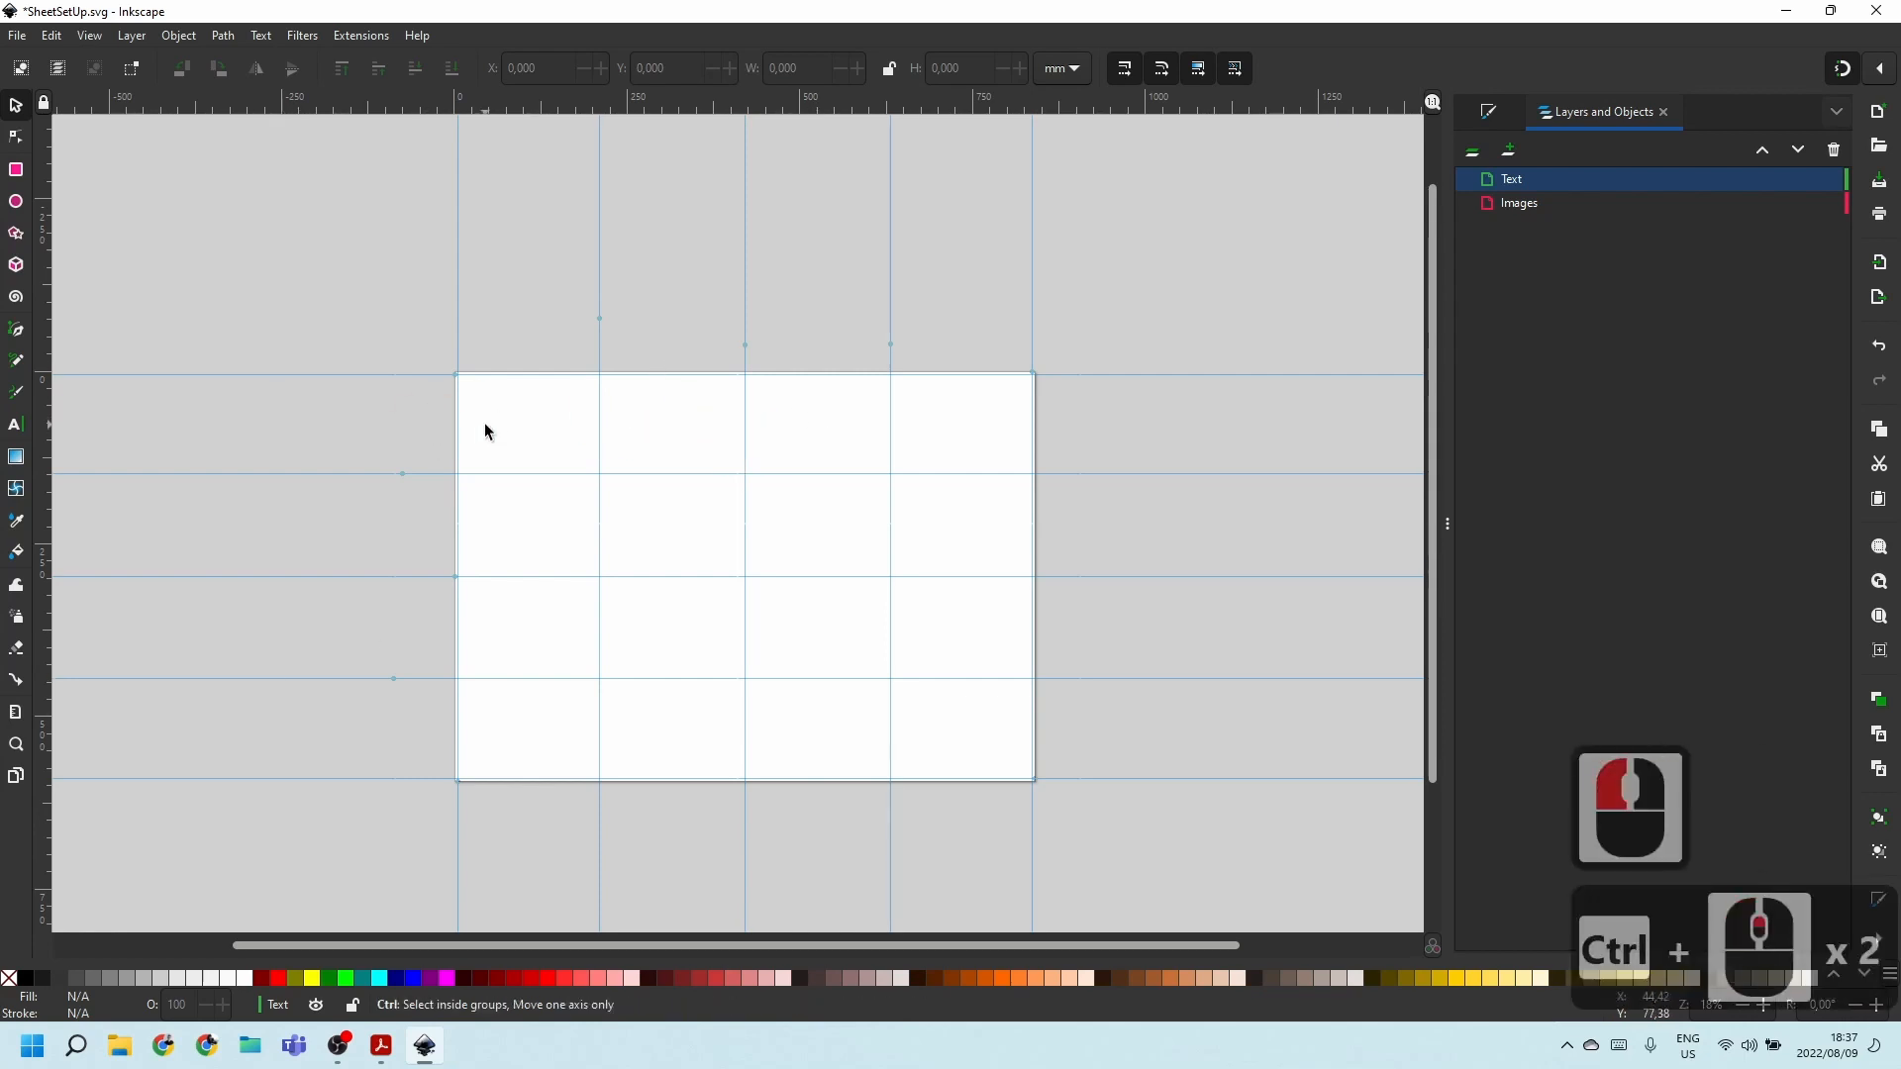
# Create a flowed text frame on the Text layer from the page's upper-left margin corner across to the first vertical quarter guide.
pyautogui.keyDown('ctrl'); pyautogui.scroll(3, 484, 424); pyautogui.keyUp('ctrl')
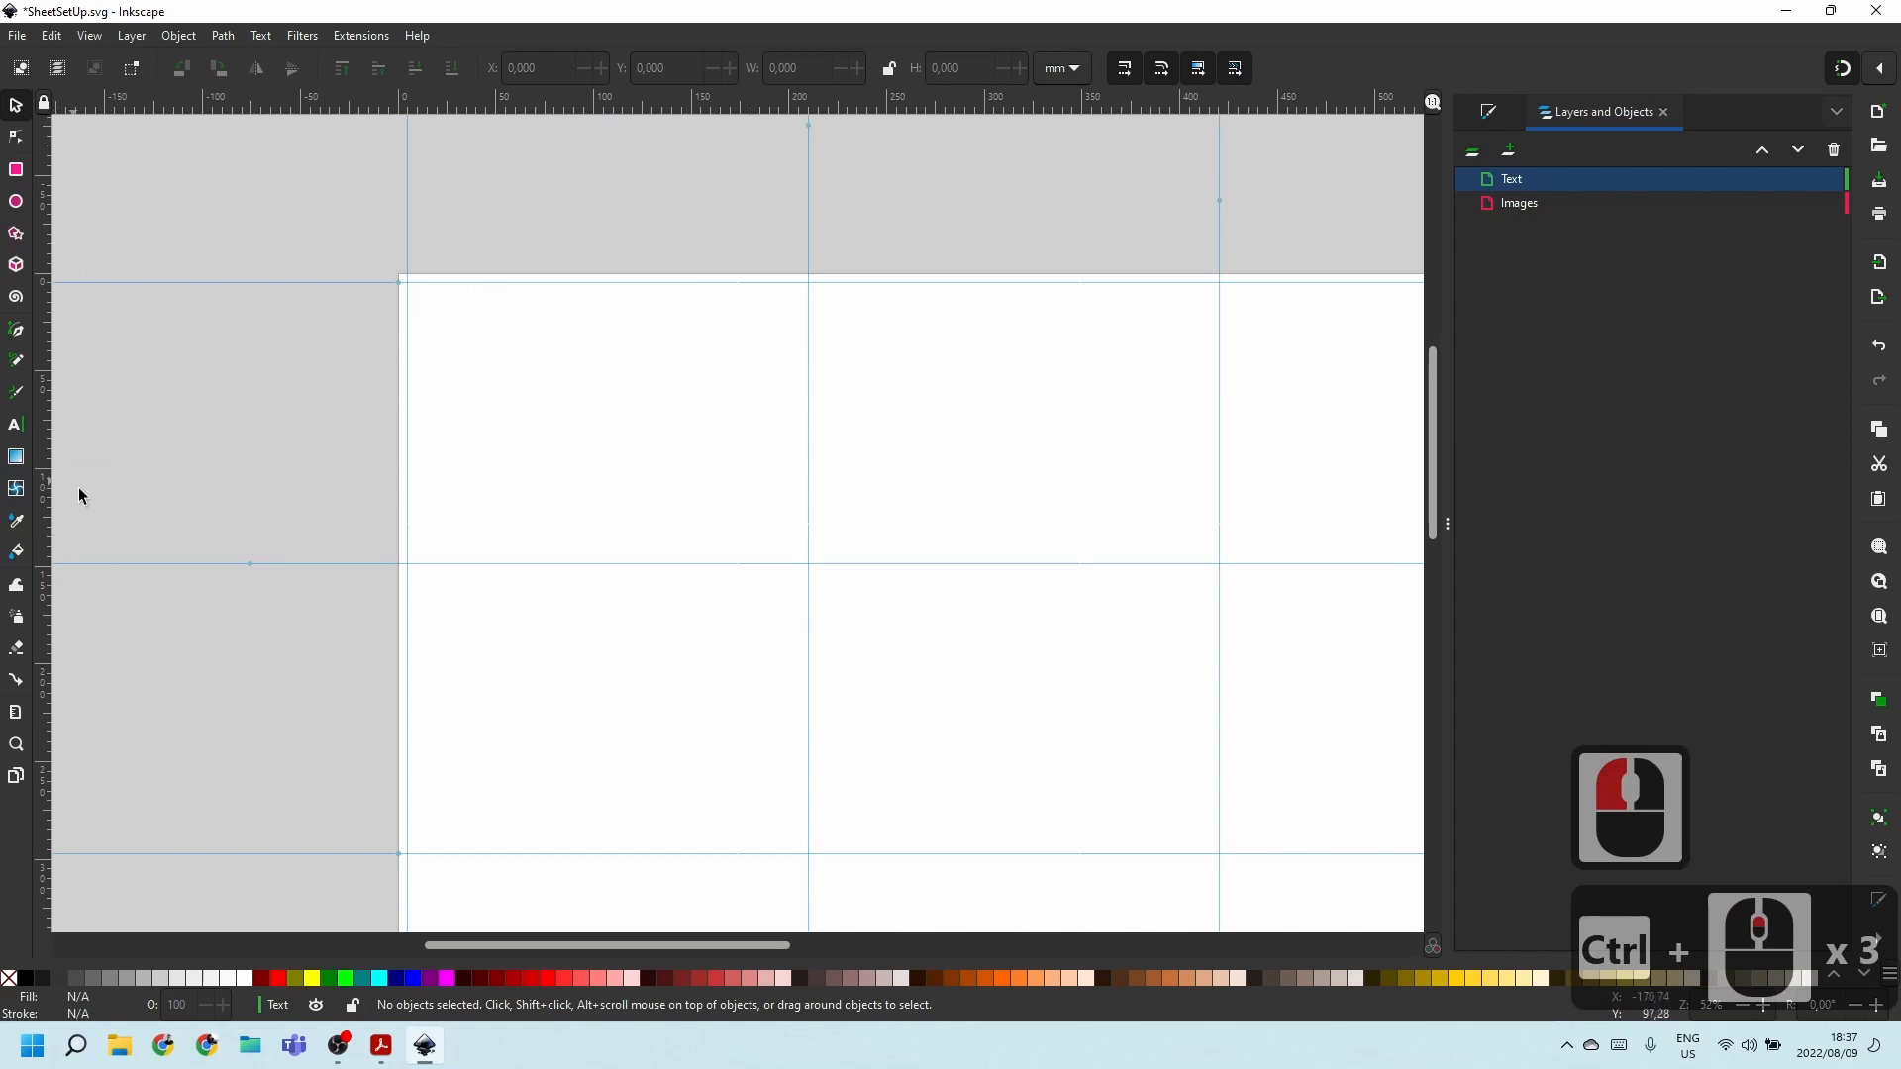
pyautogui.click(13, 426)
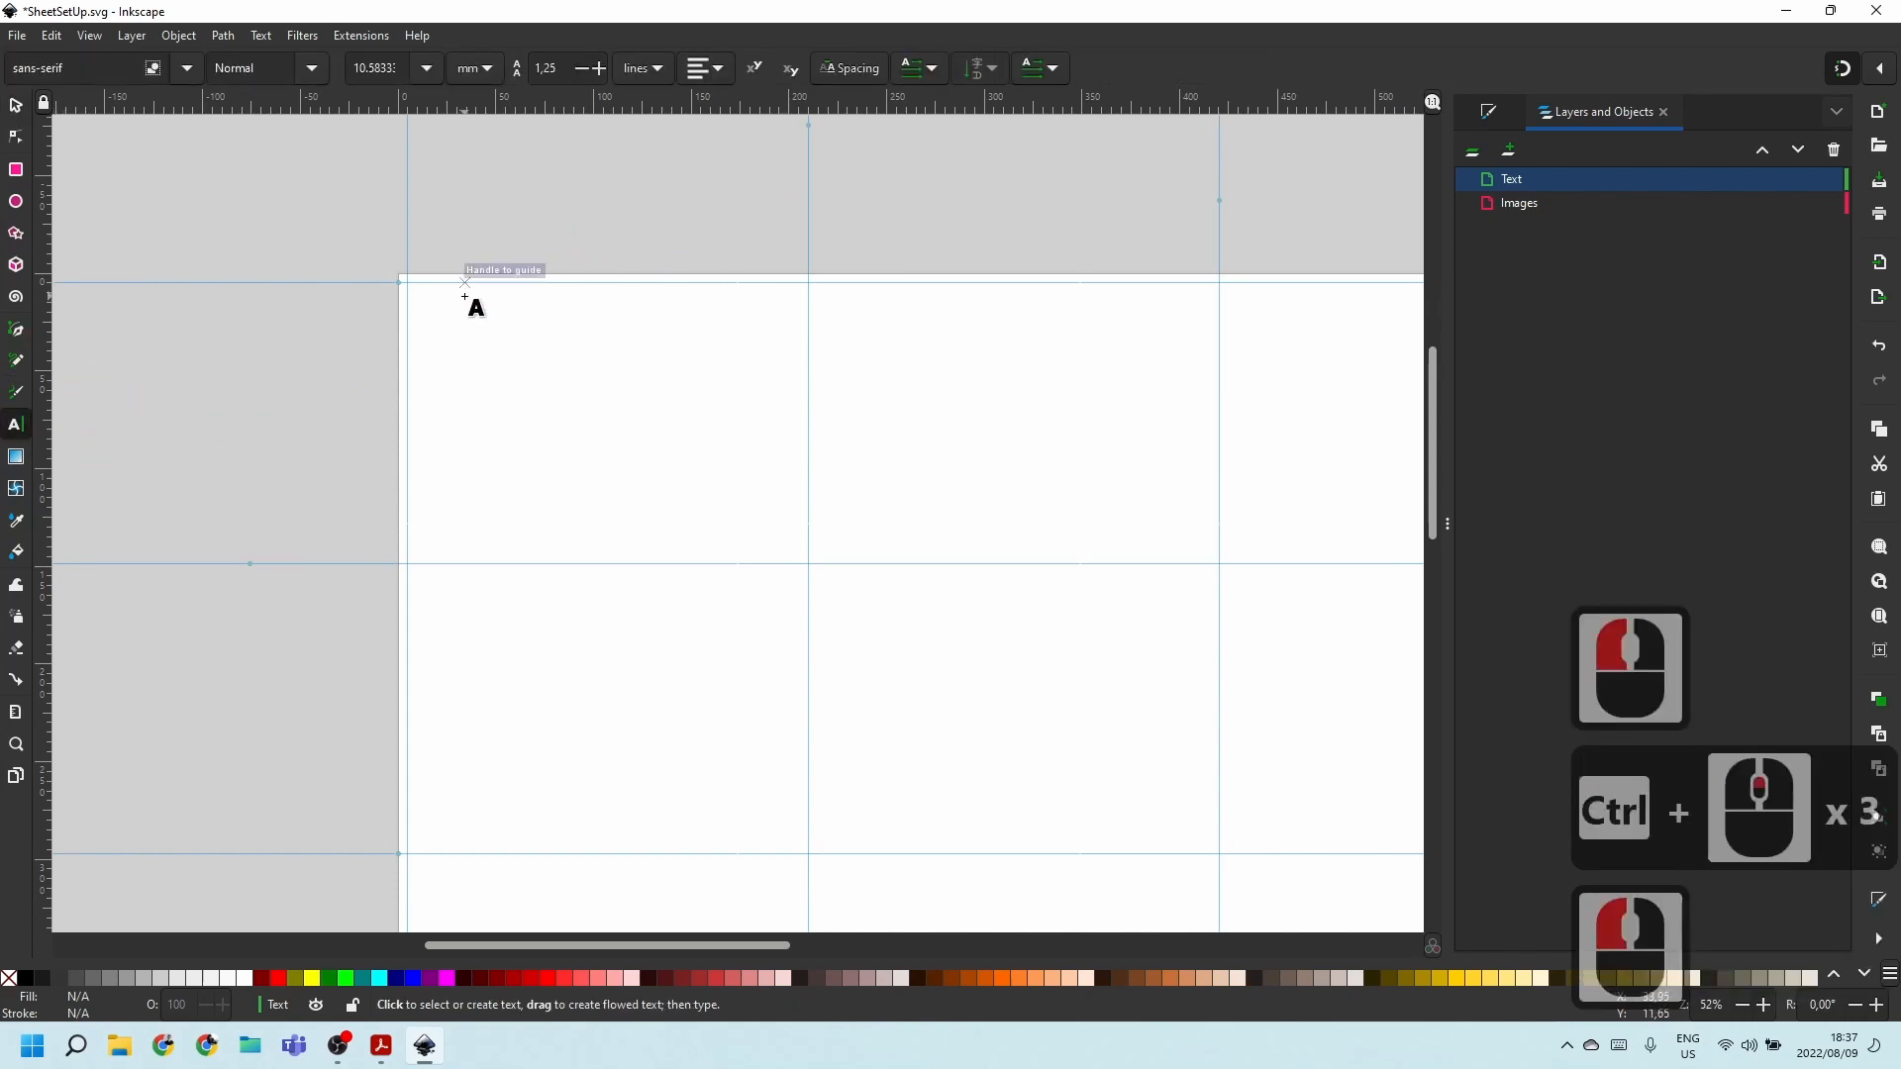
pyautogui.click(417, 290)
pyautogui.click(573, 387)
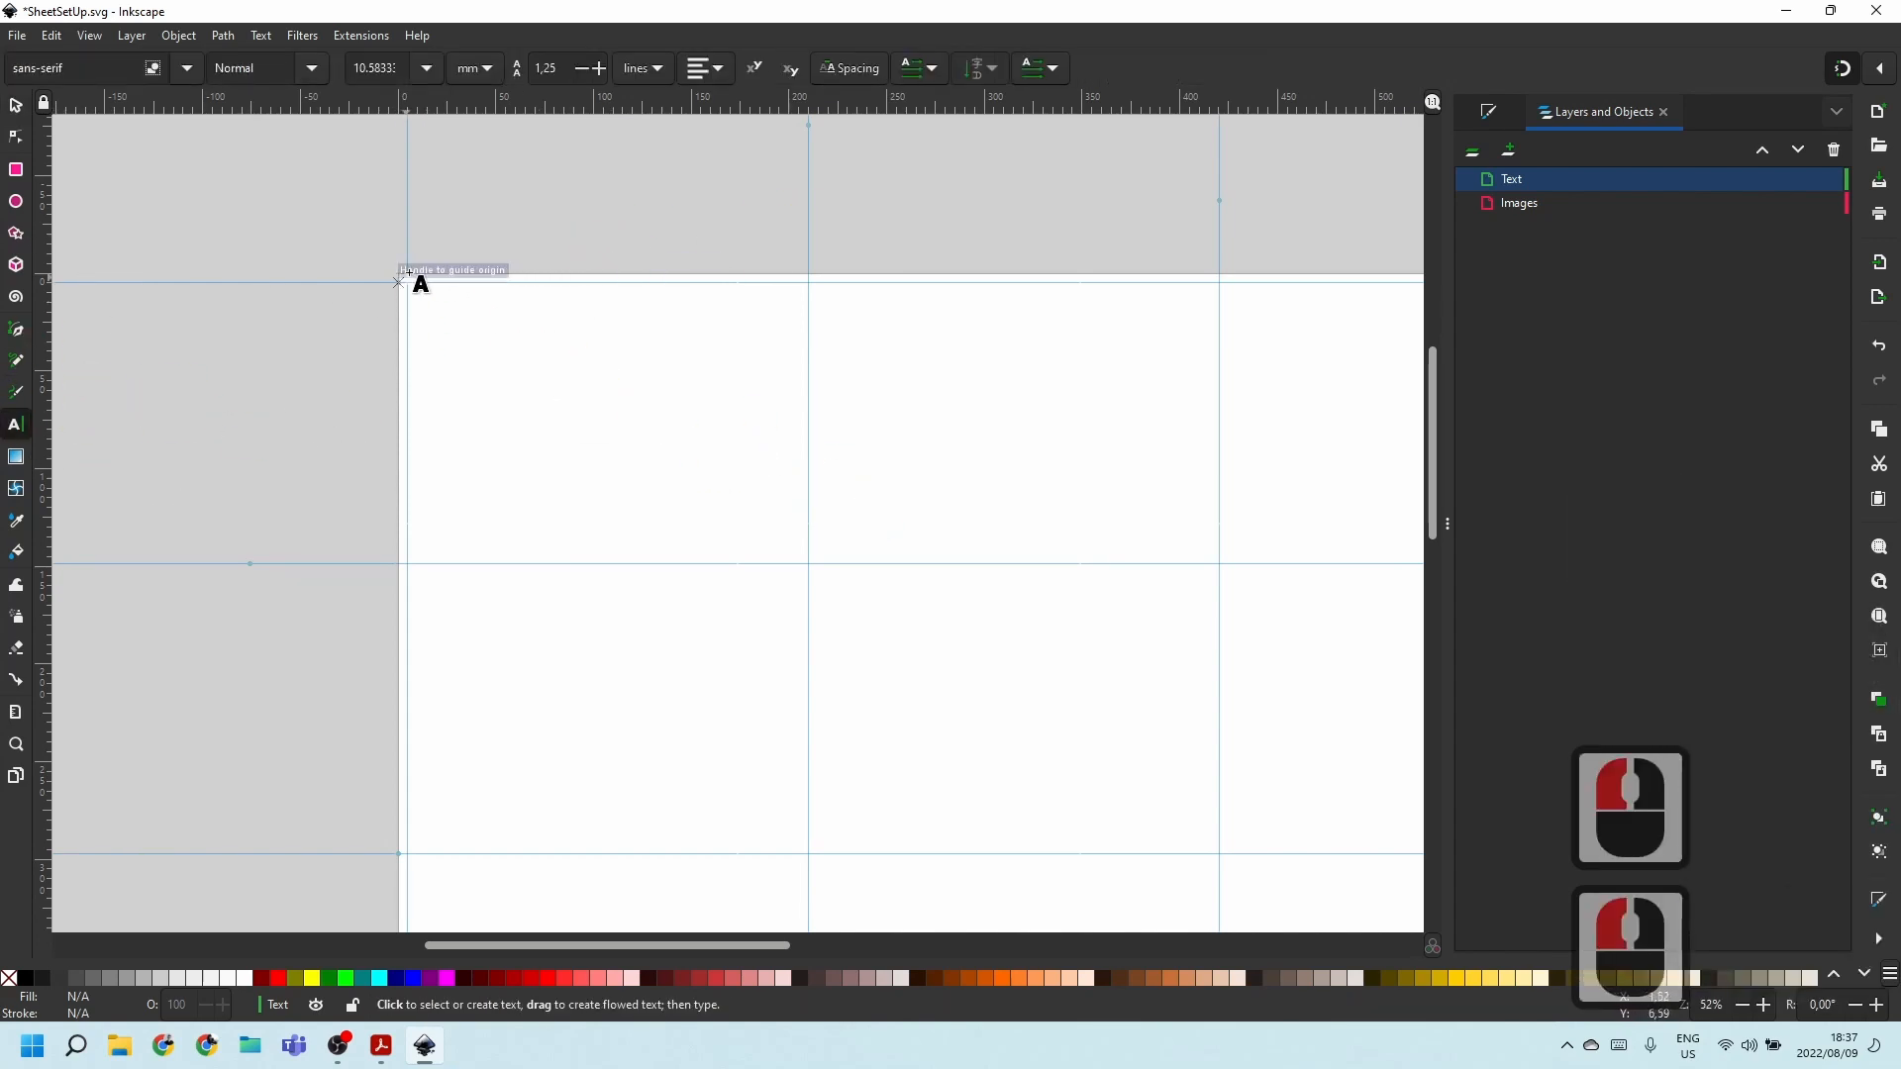
pyautogui.moveTo(406, 279); pyautogui.dragTo(827, 493)
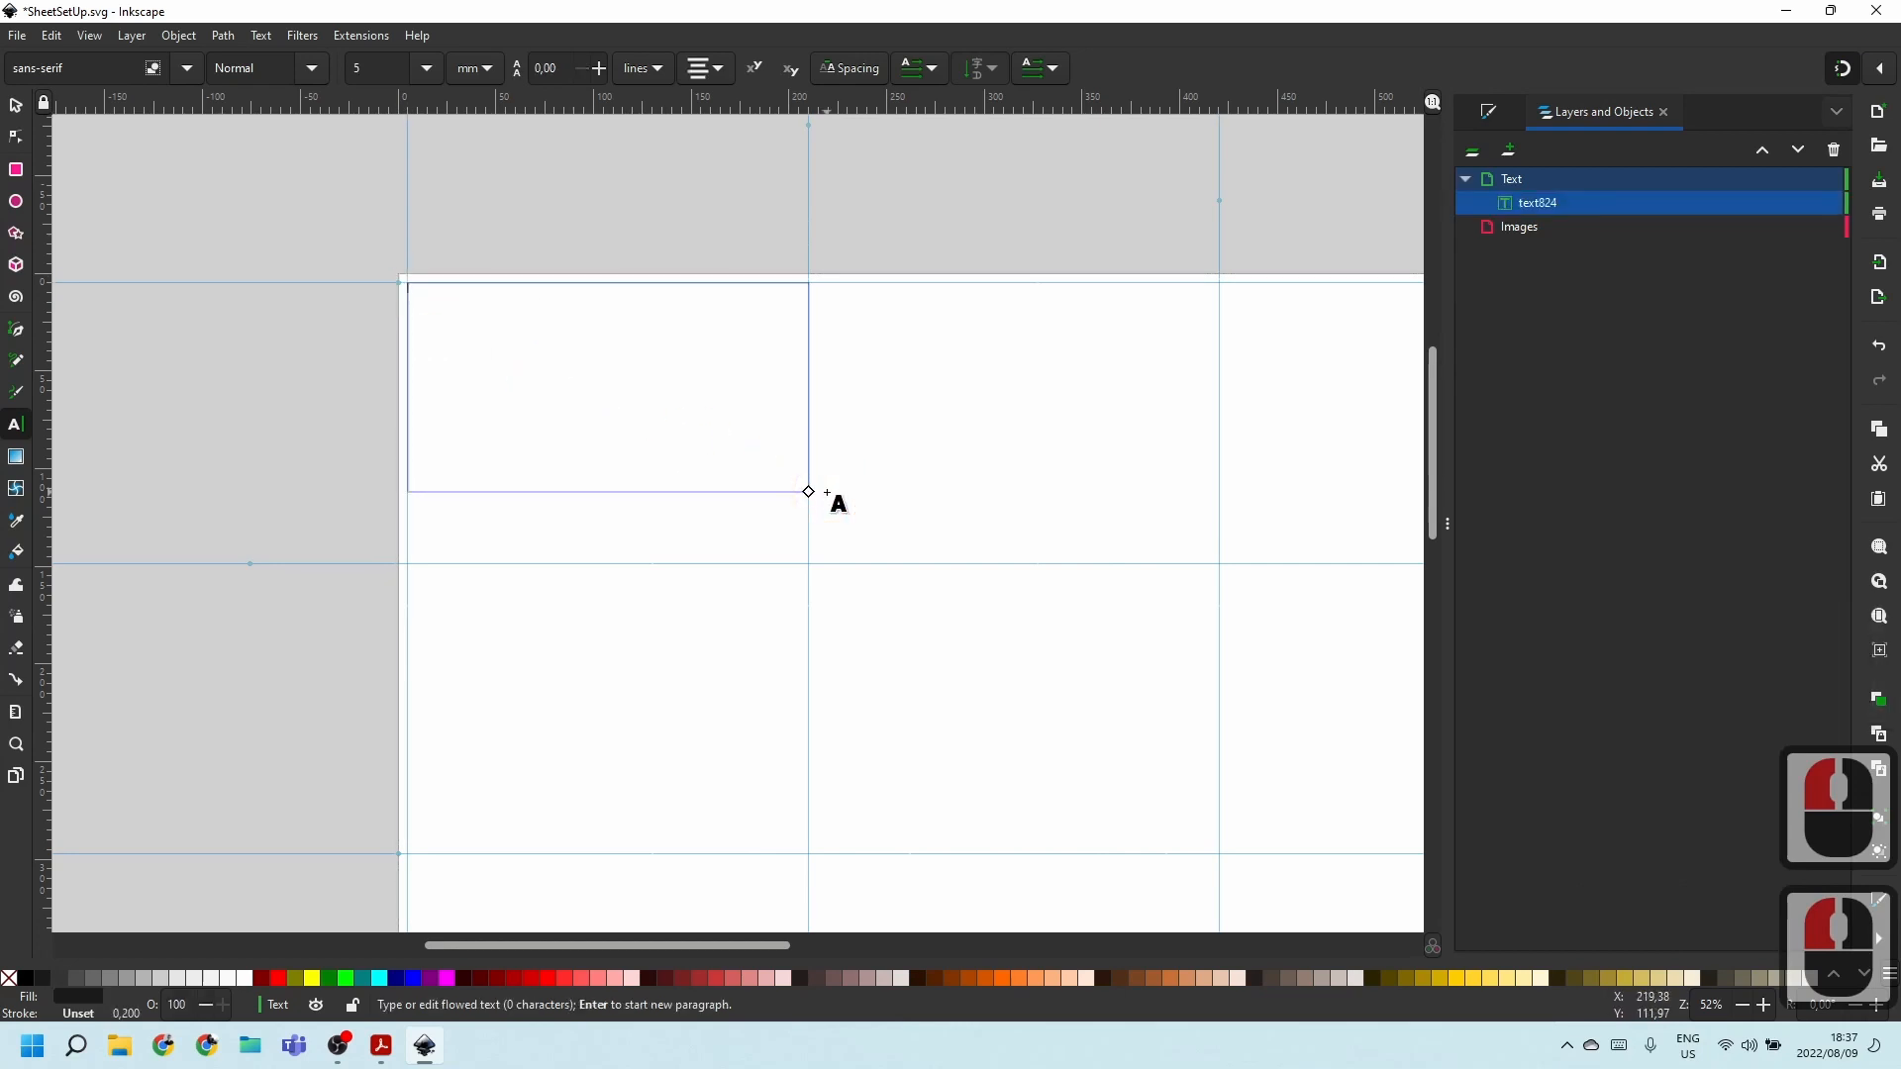
# Resize the text frame so it ends short of the first vertical quarter guide and is shallower, keeping its upper-left corner at the margins.
pyautogui.click(1524, 180)
pyautogui.doubleClick(1548, 202)
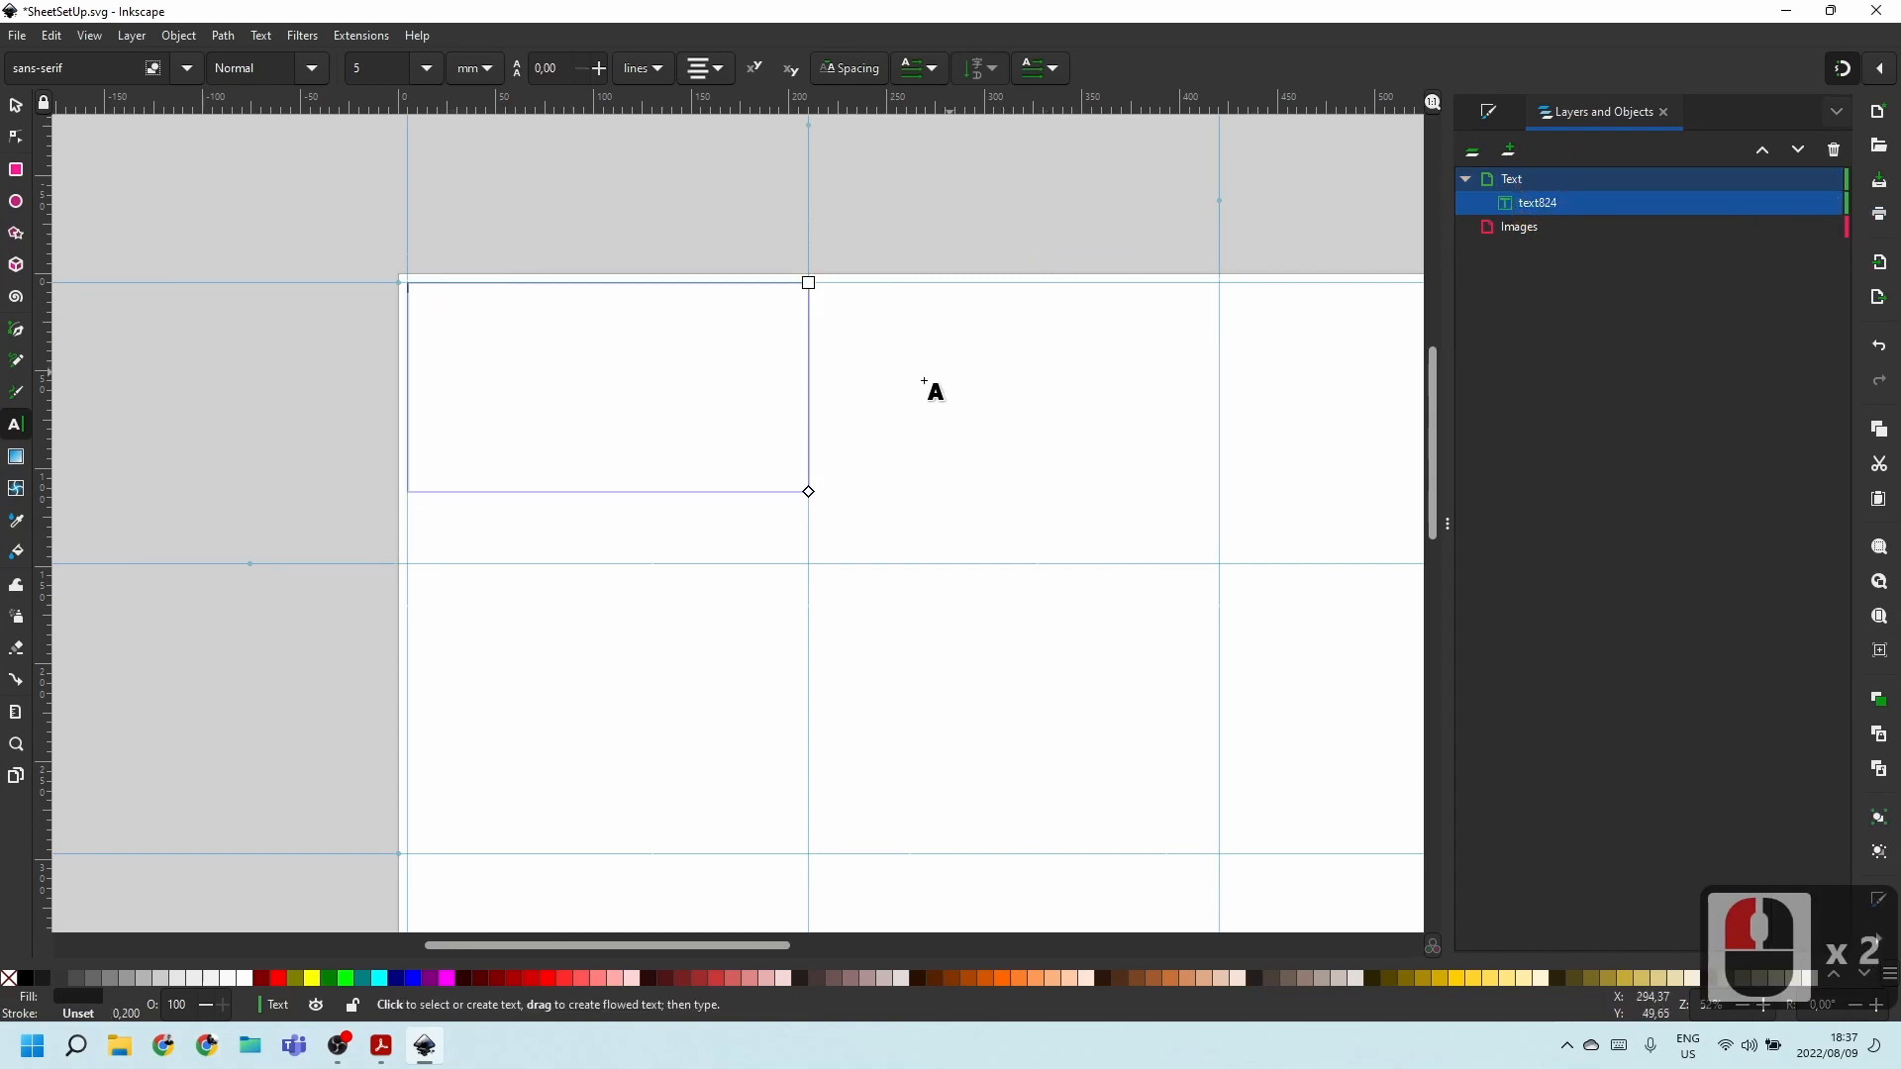
pyautogui.moveTo(808, 492); pyautogui.dragTo(663, 369)
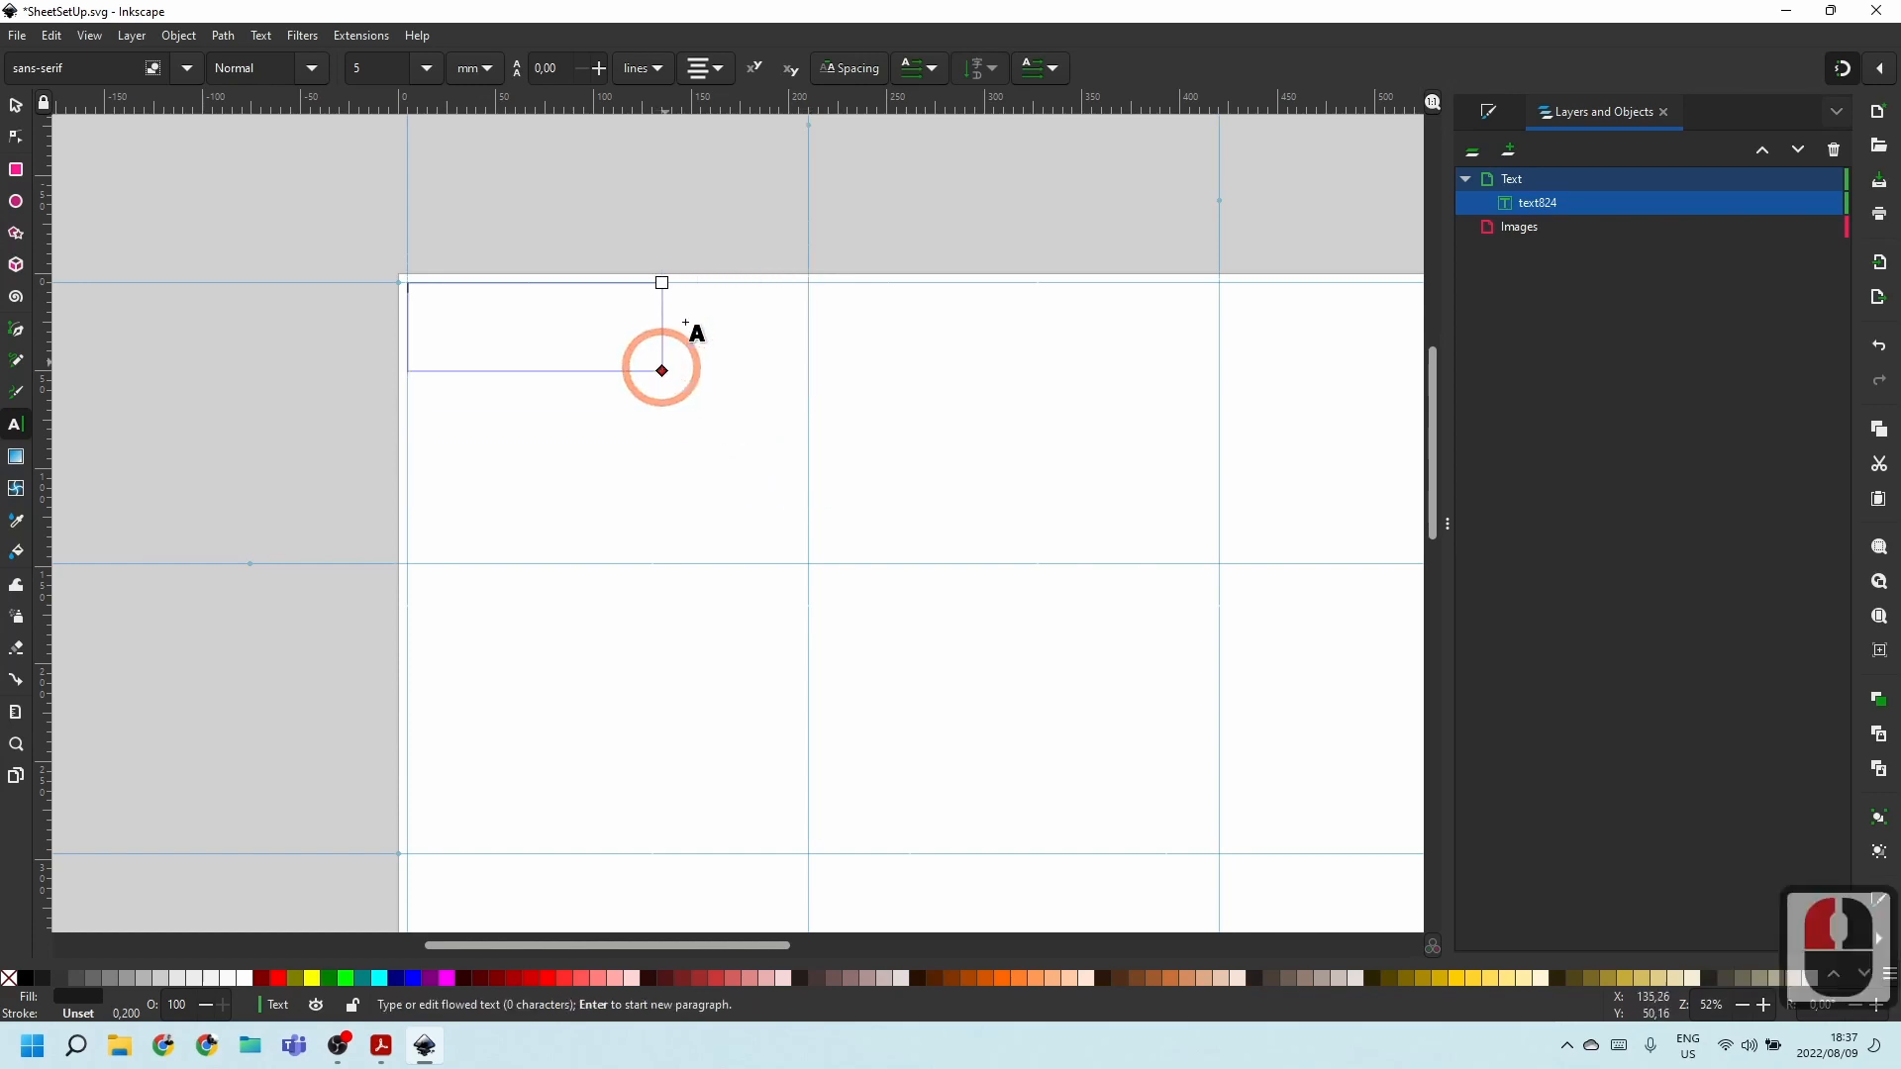
pyautogui.moveTo(665, 284); pyautogui.dragTo(750, 418)
# Set the text frame's alignment to left.
pyautogui.click(699, 77)
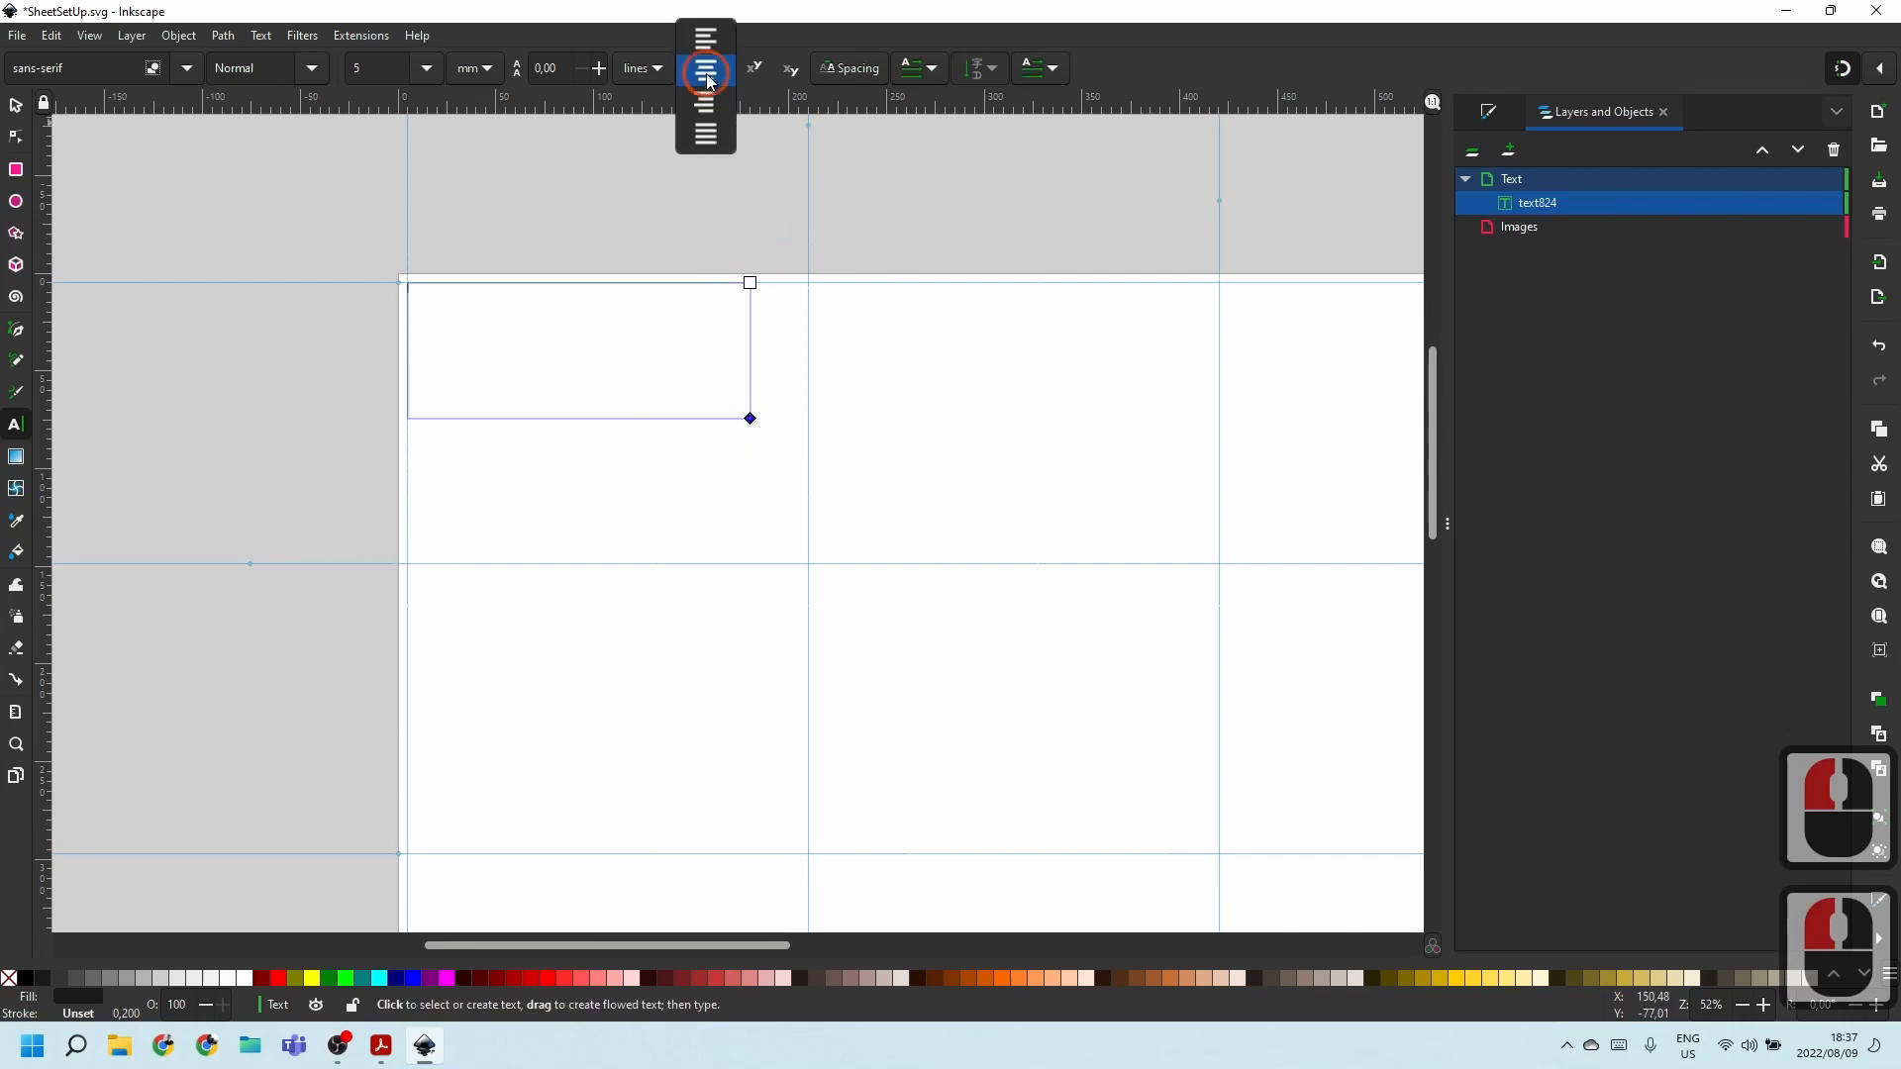
pyautogui.click(700, 40)
pyautogui.click(699, 70)
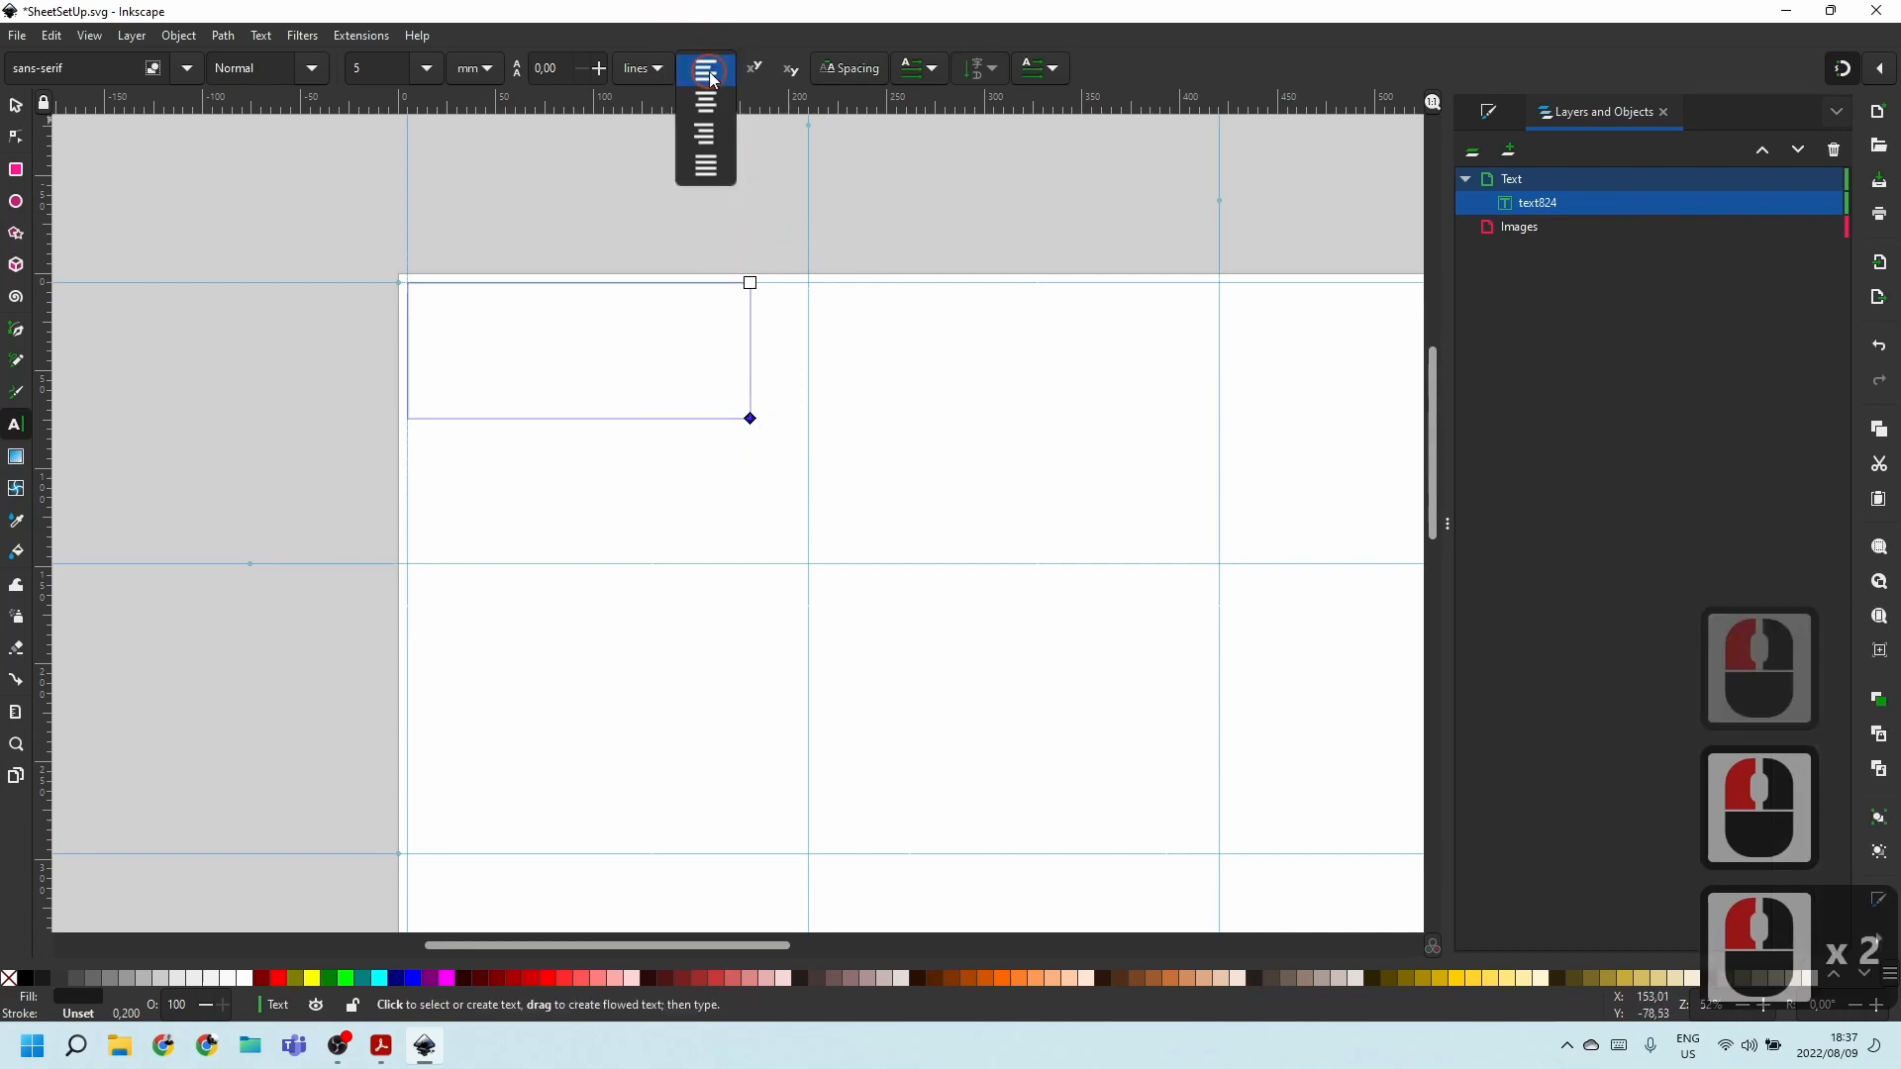
pyautogui.click(707, 71)
pyautogui.click(708, 69)
pyautogui.click(713, 46)
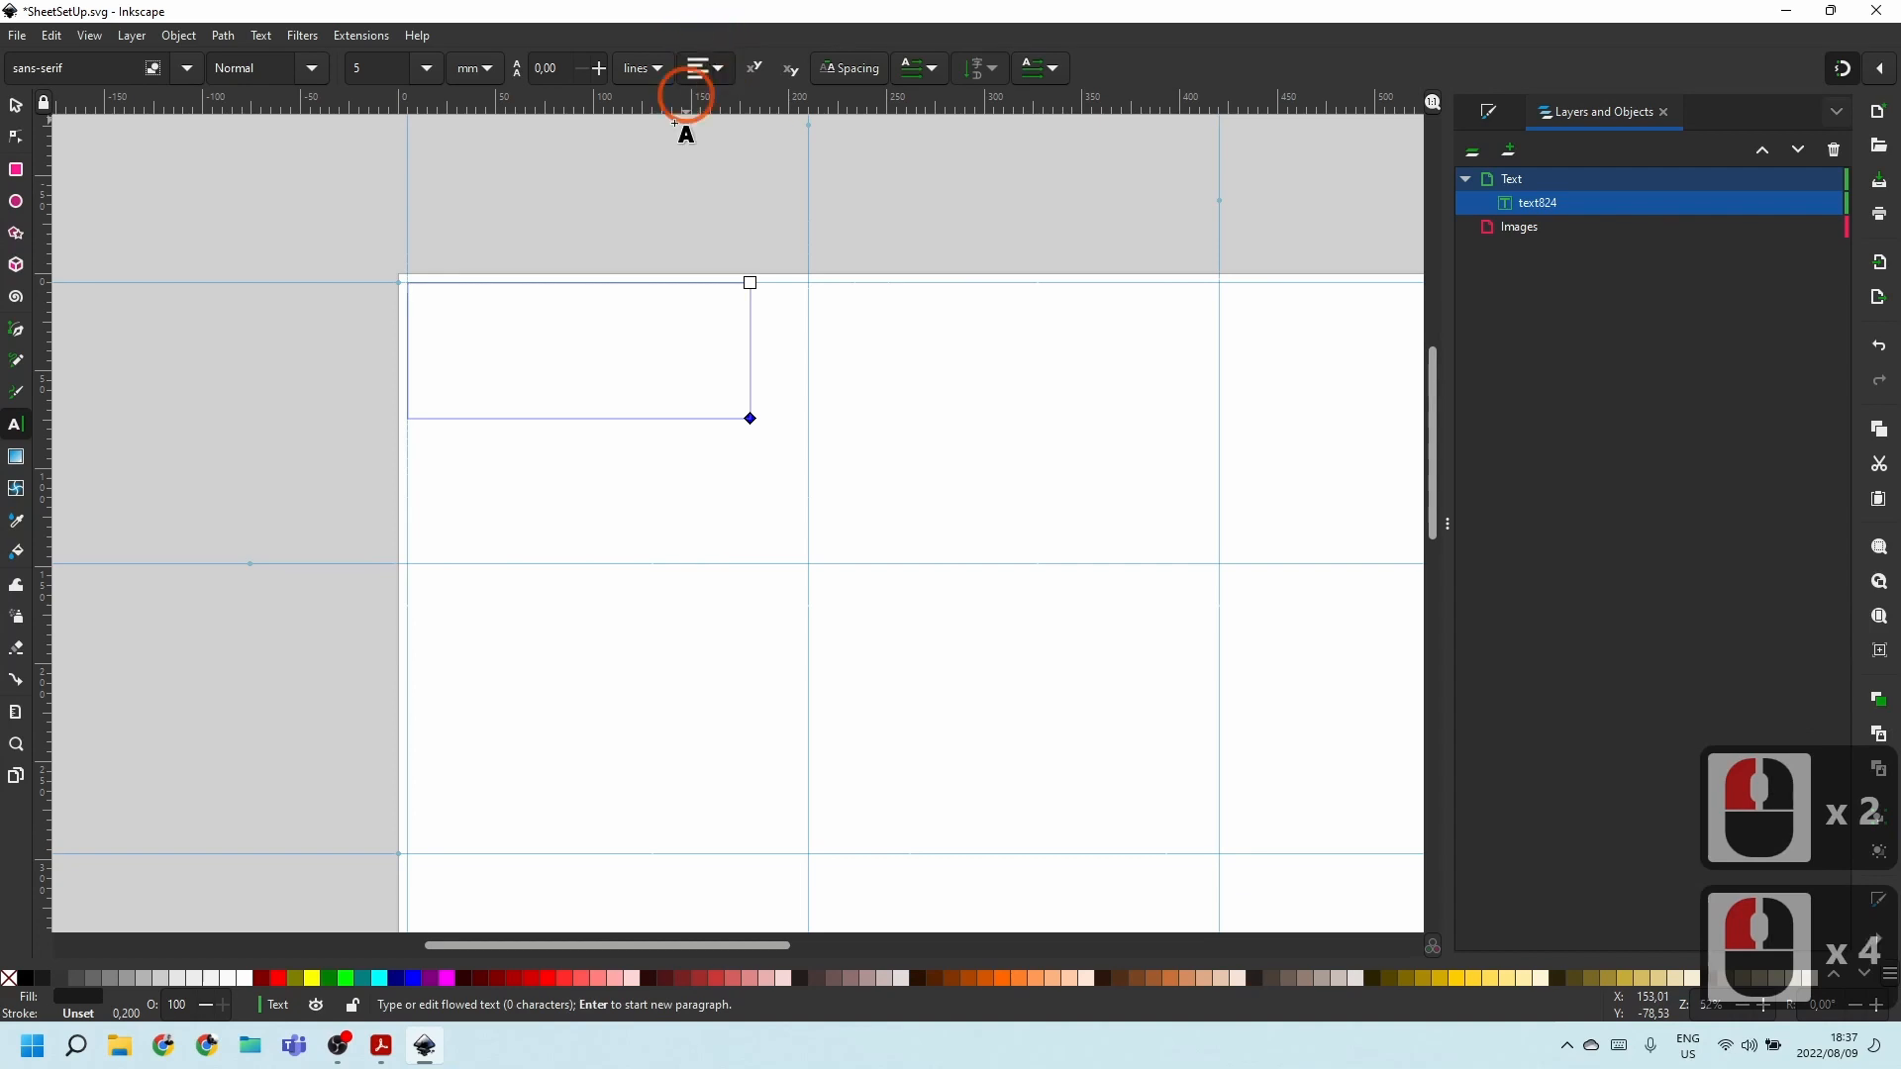
# Set the font size to 10 mm and enter the word "text" in the flowed text frame.
pyautogui.click(424, 69)
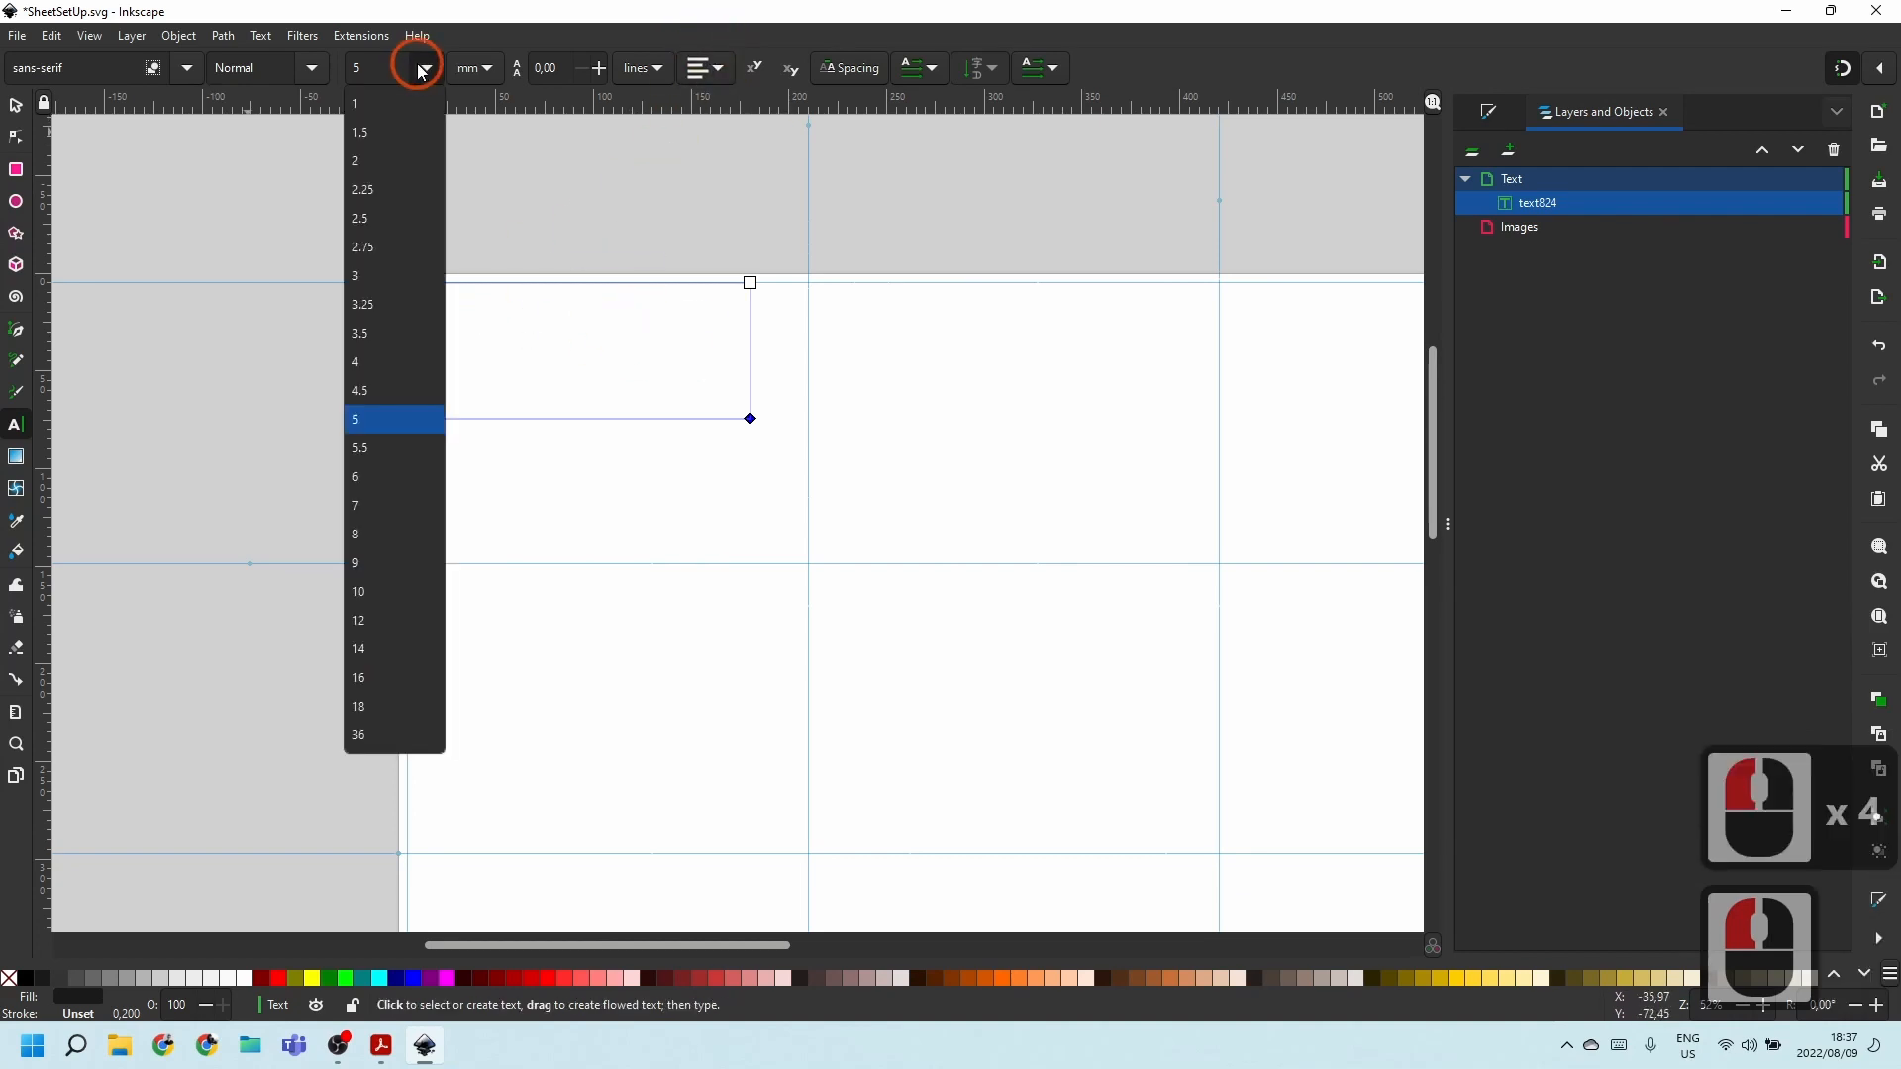
pyautogui.click(387, 594)
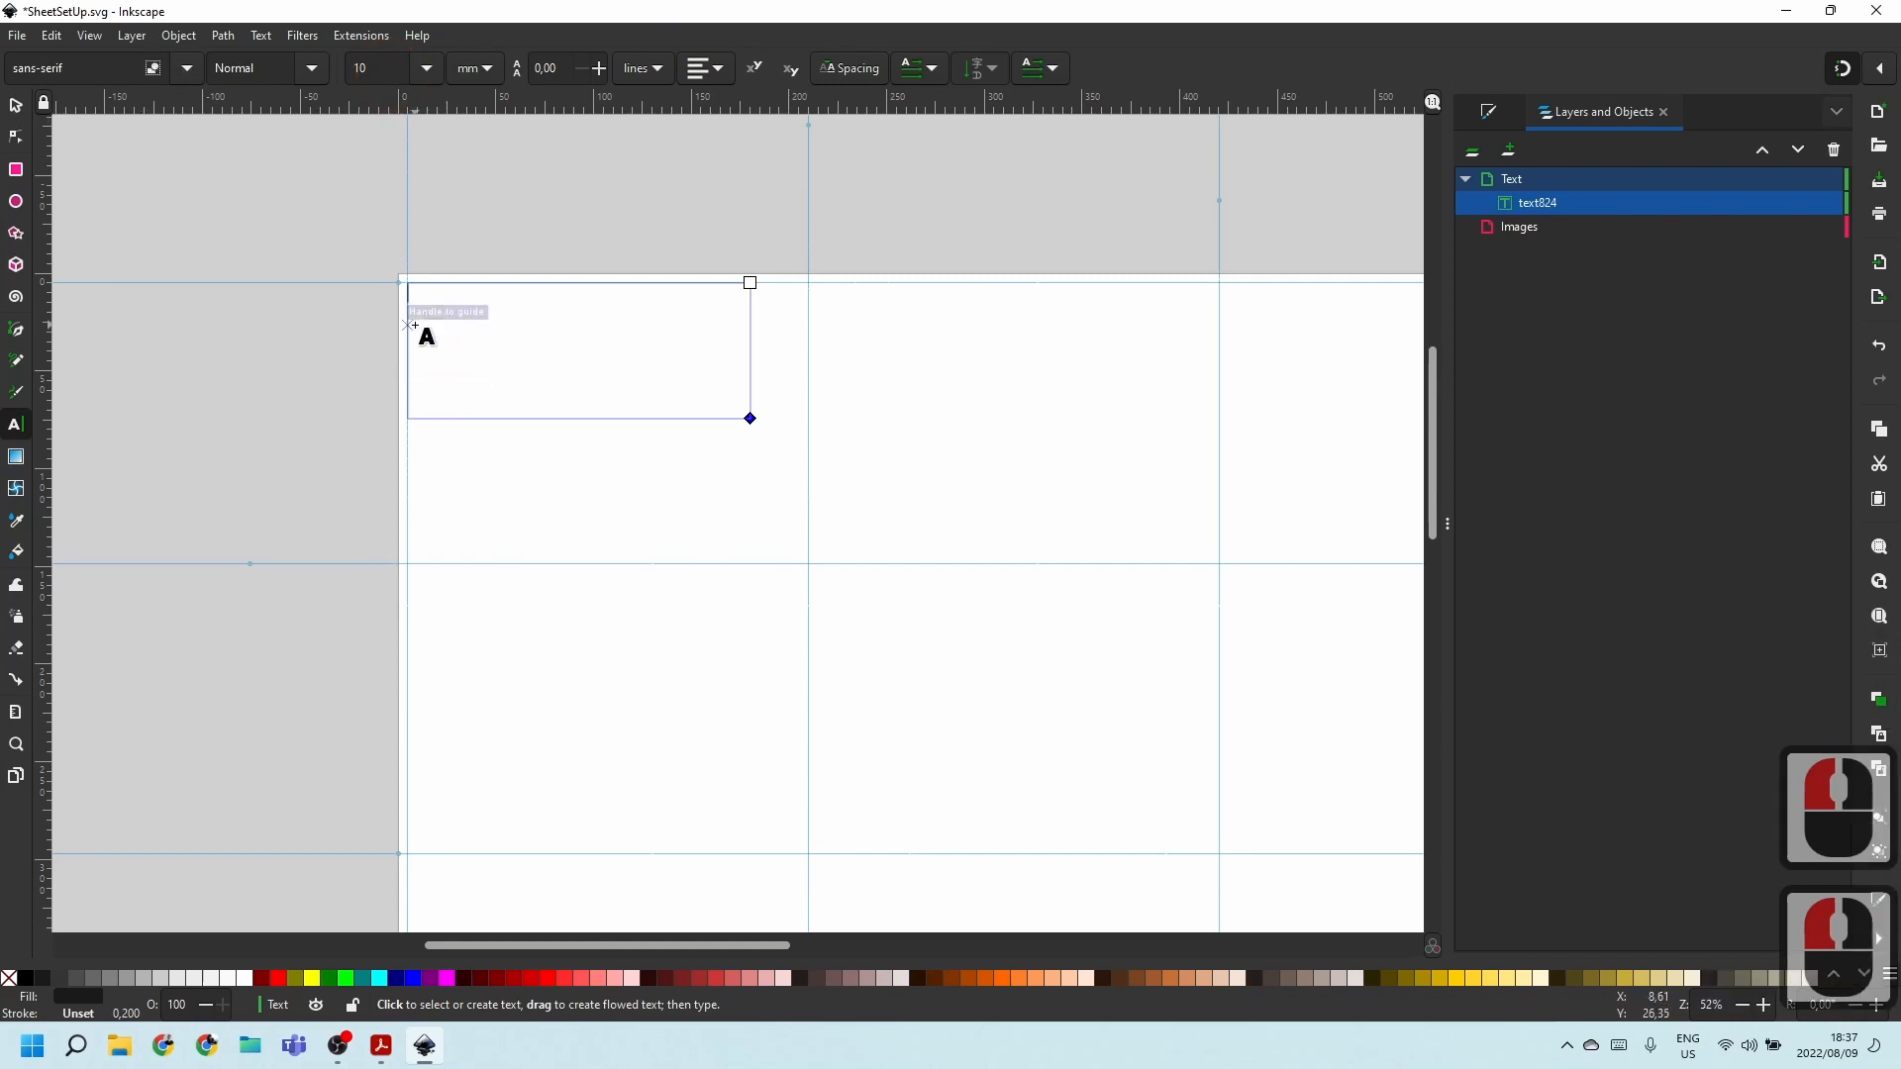
pyautogui.write('te')
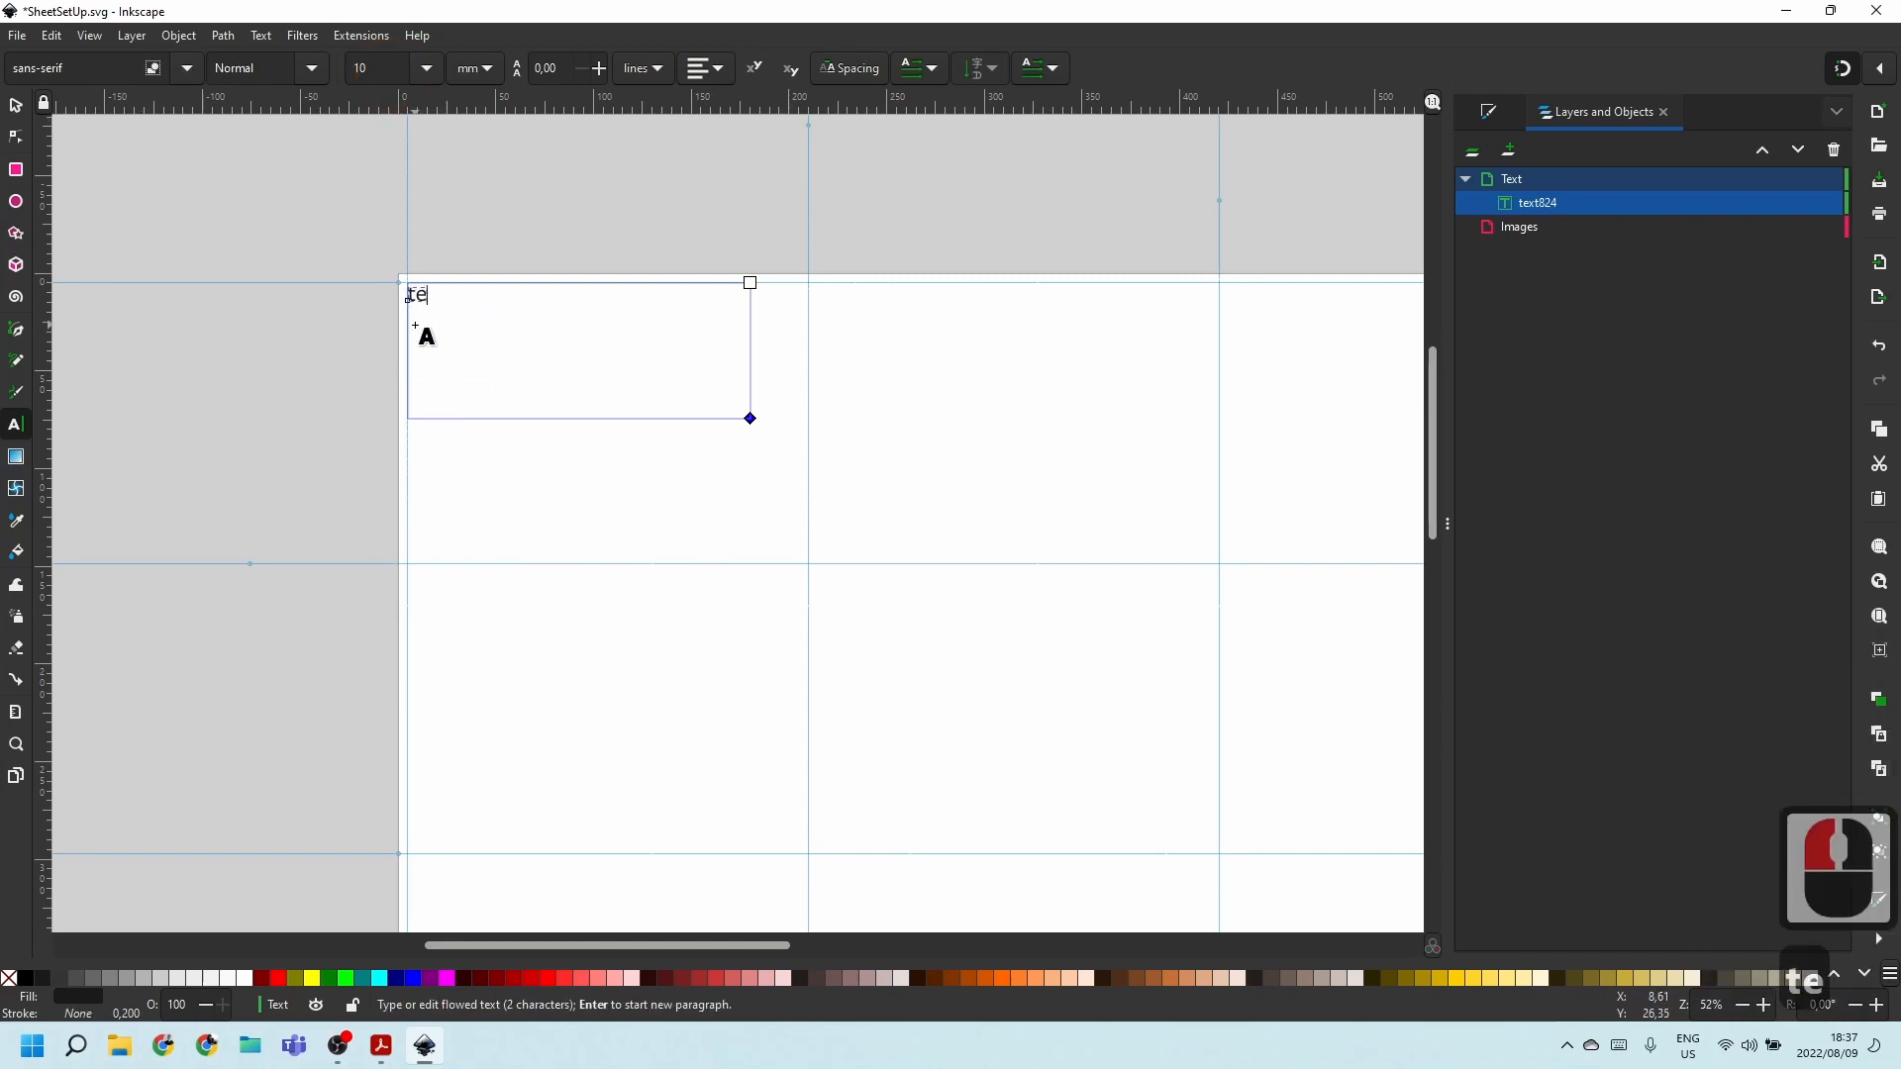
pyautogui.write('xt')
pyautogui.press('Return')
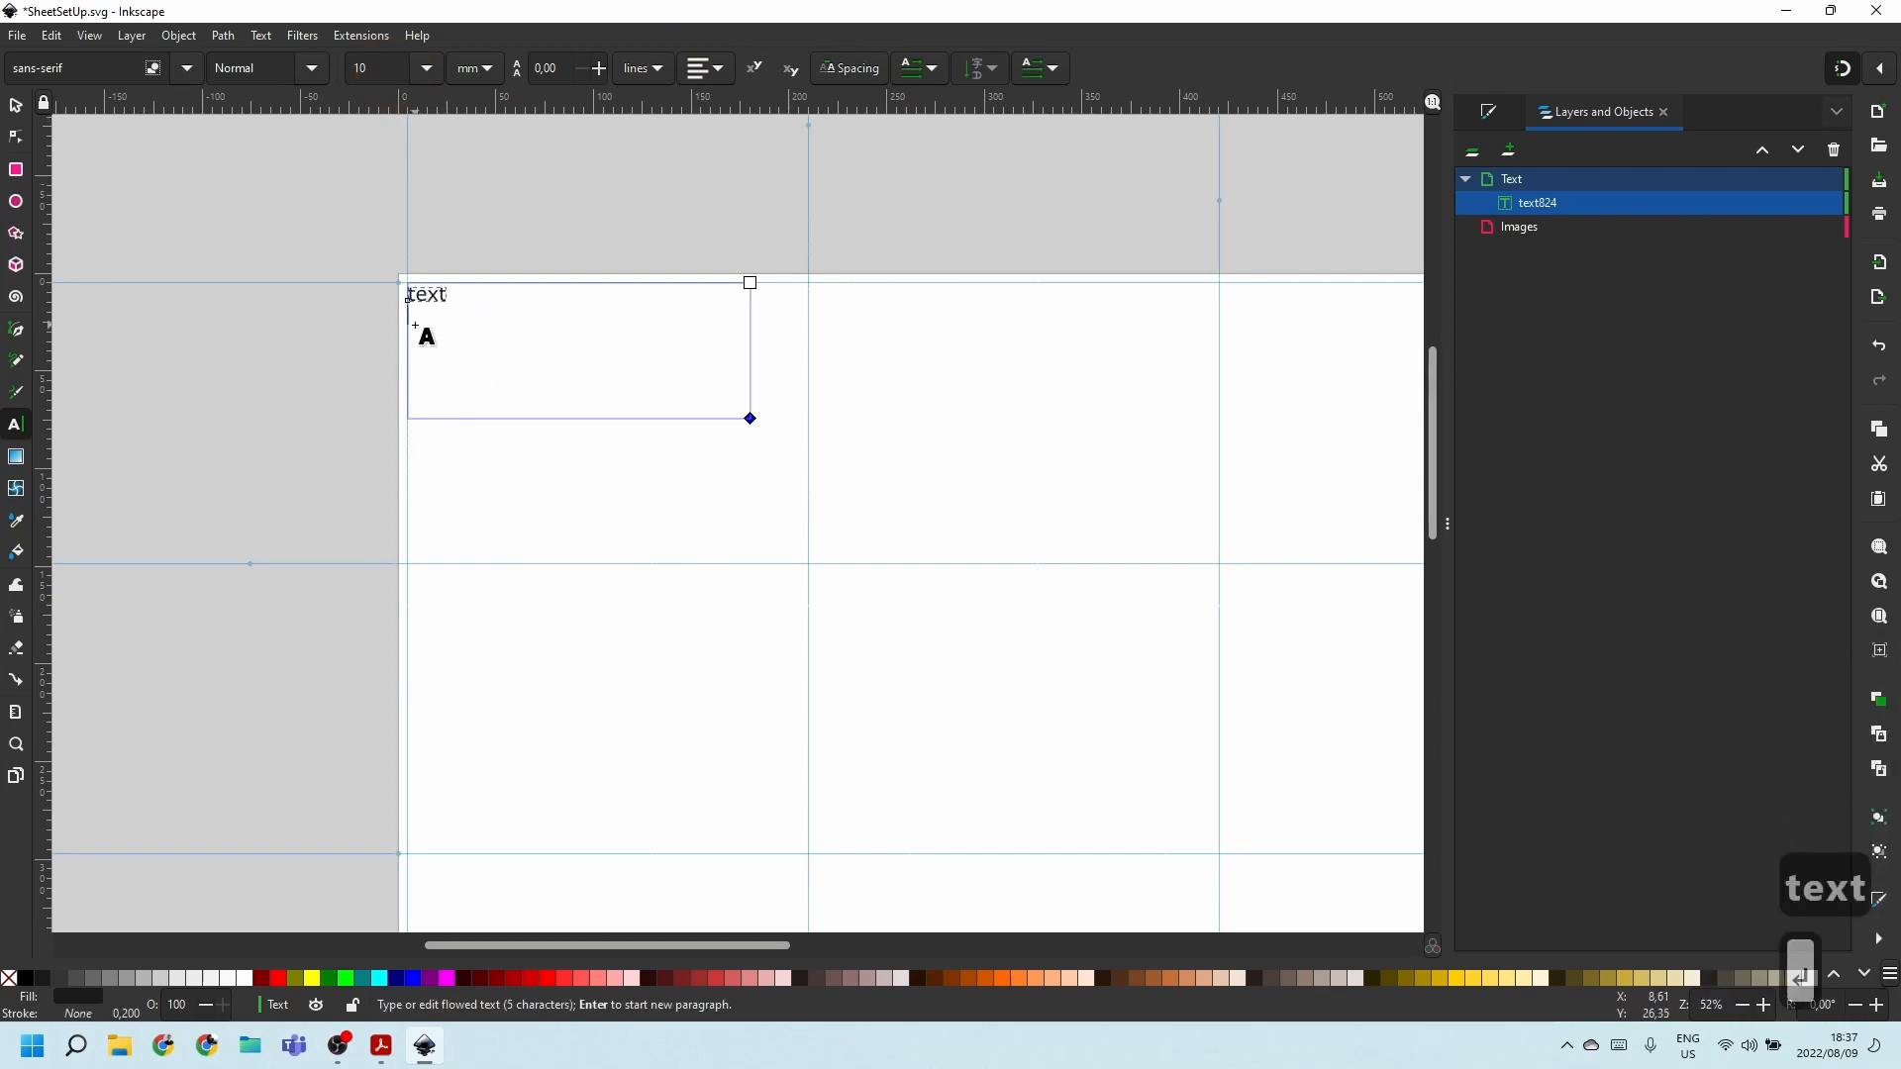
pyautogui.press('BackSpace')
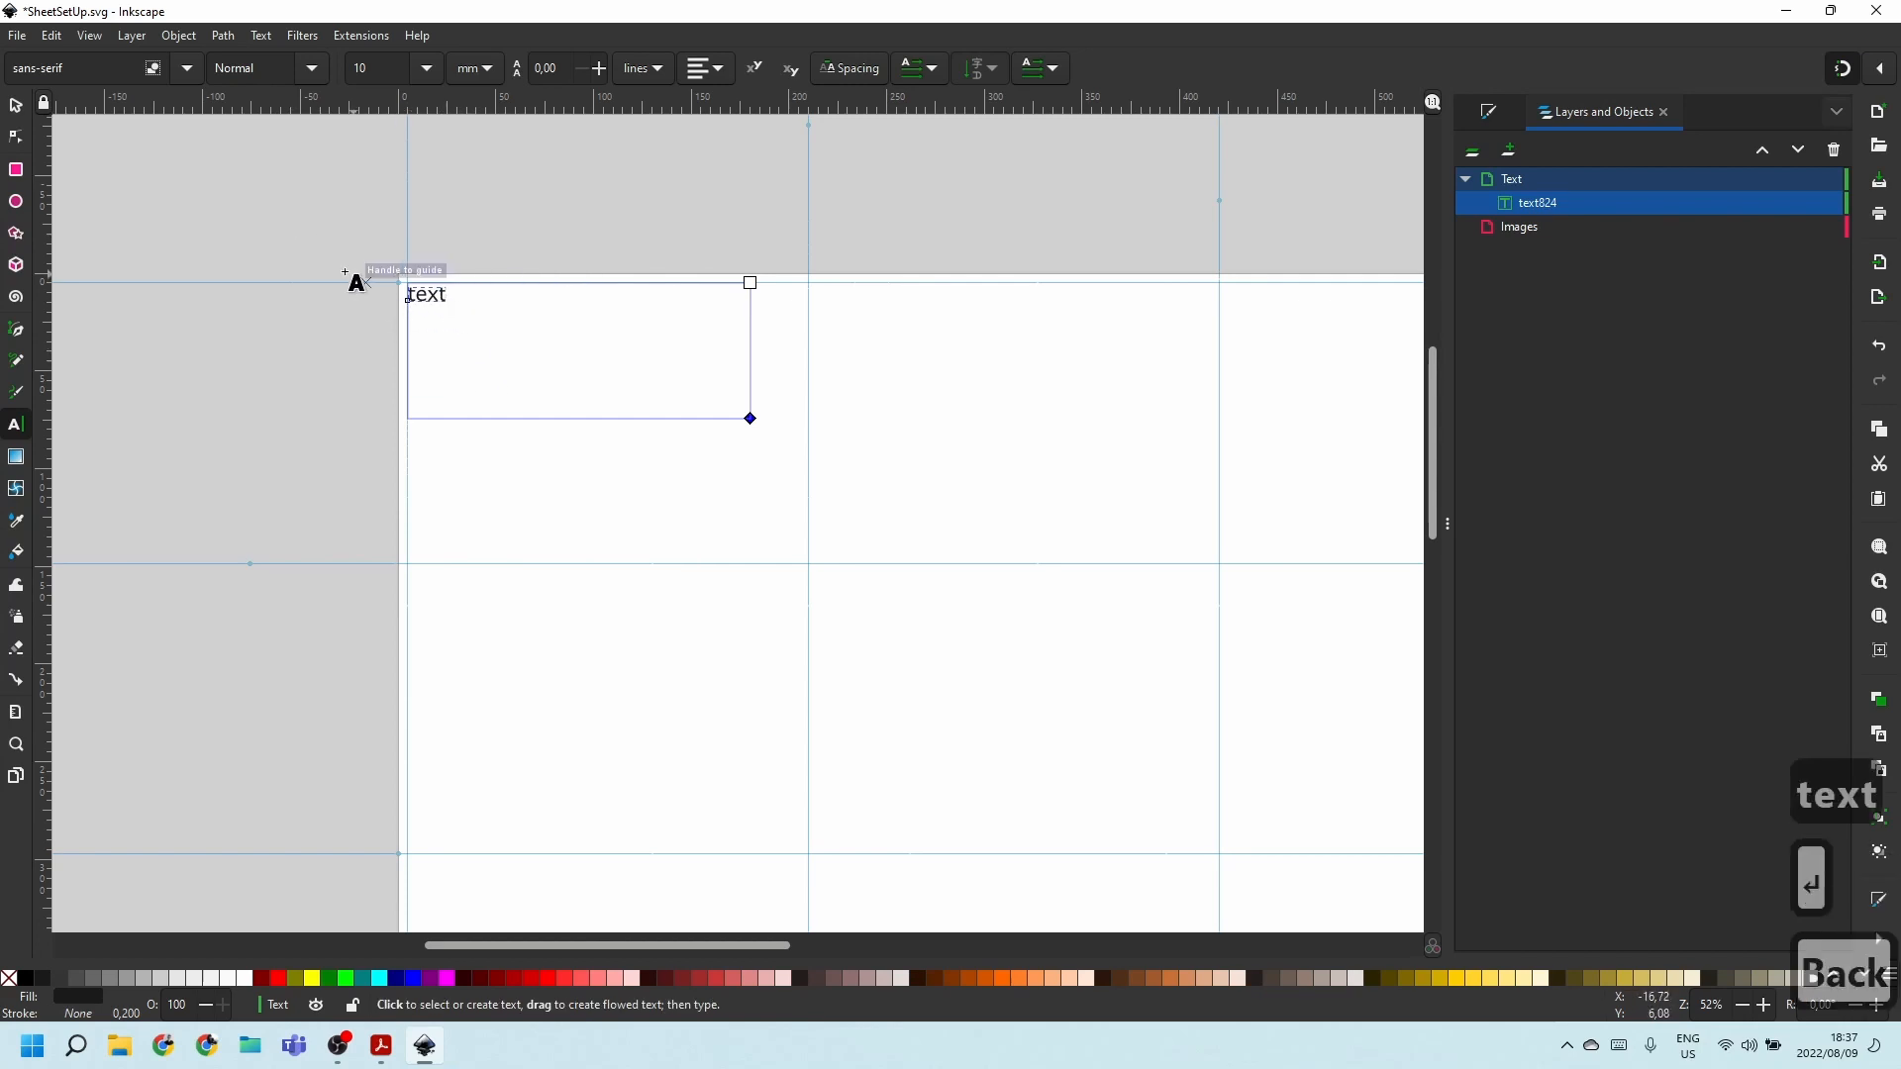
pyautogui.click(22, 99)
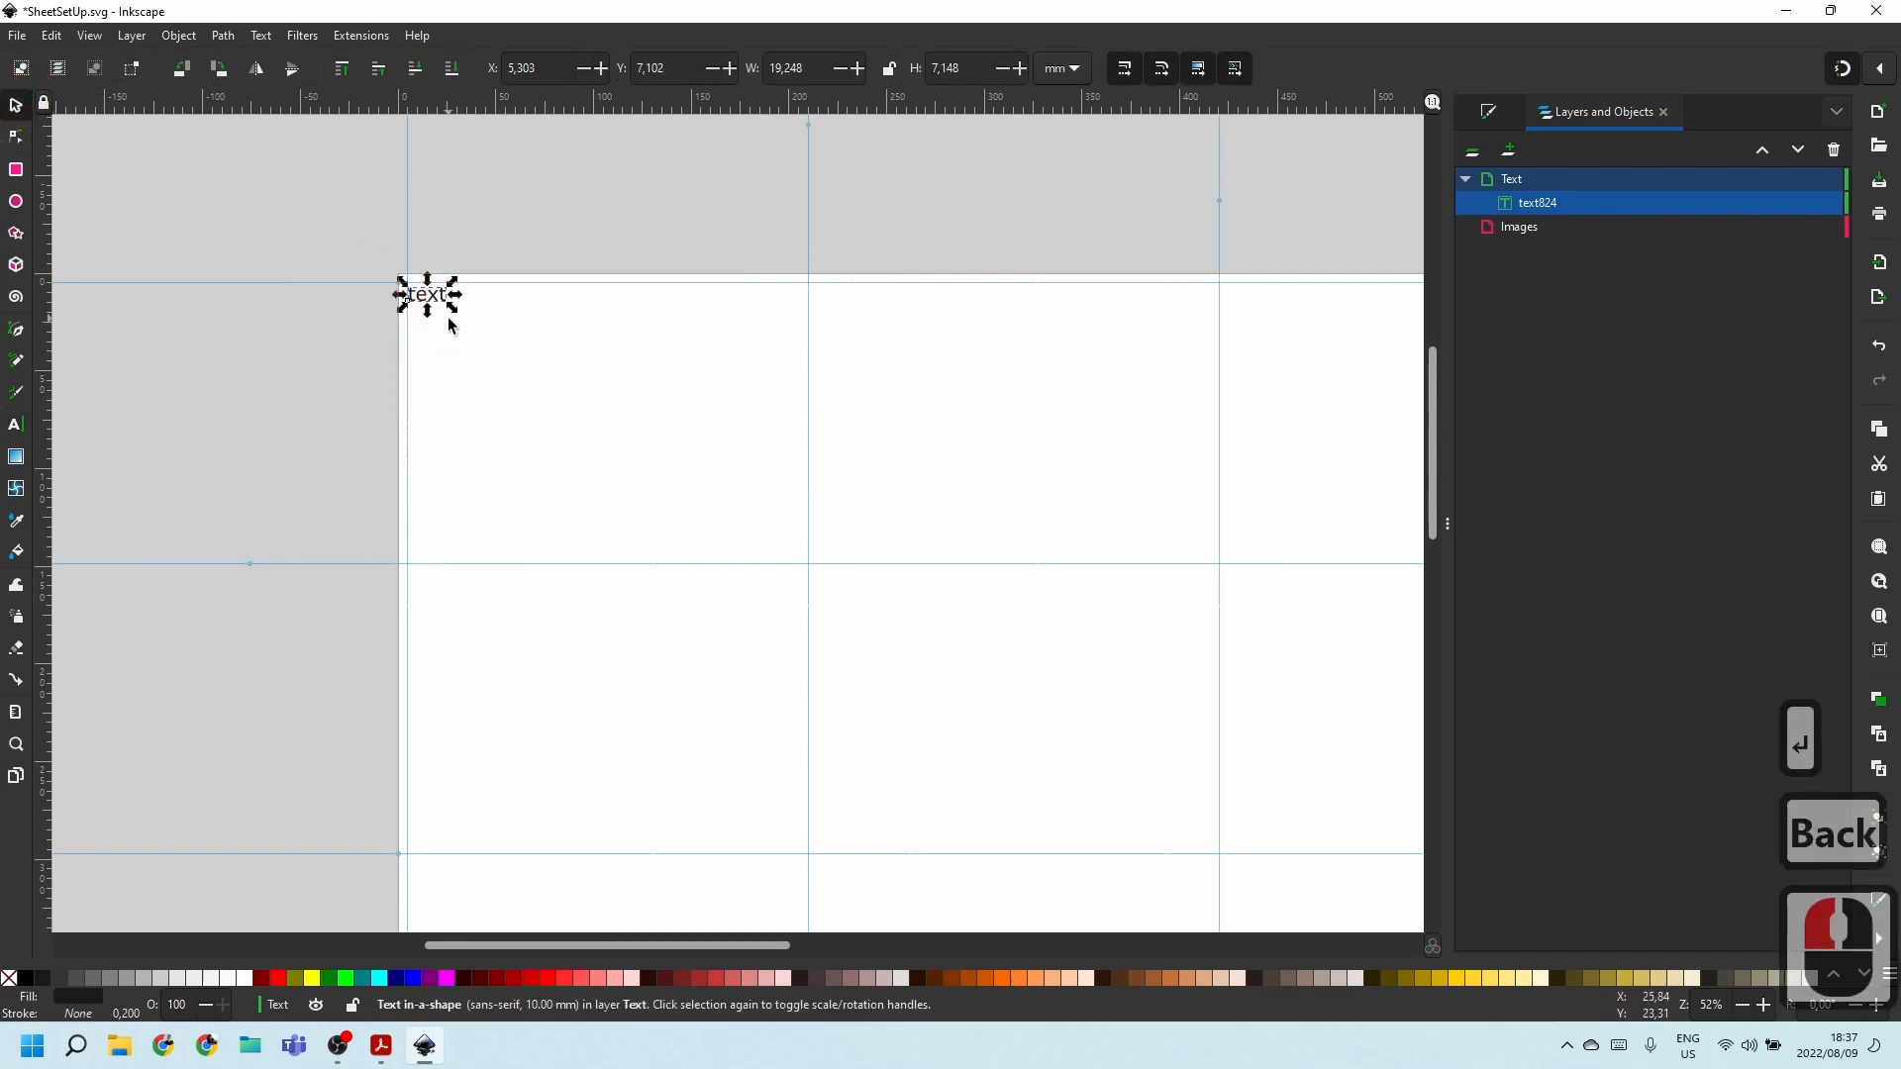
pyautogui.click(423, 298)
pyautogui.click(427, 295)
pyautogui.click(428, 295)
pyautogui.click(428, 295)
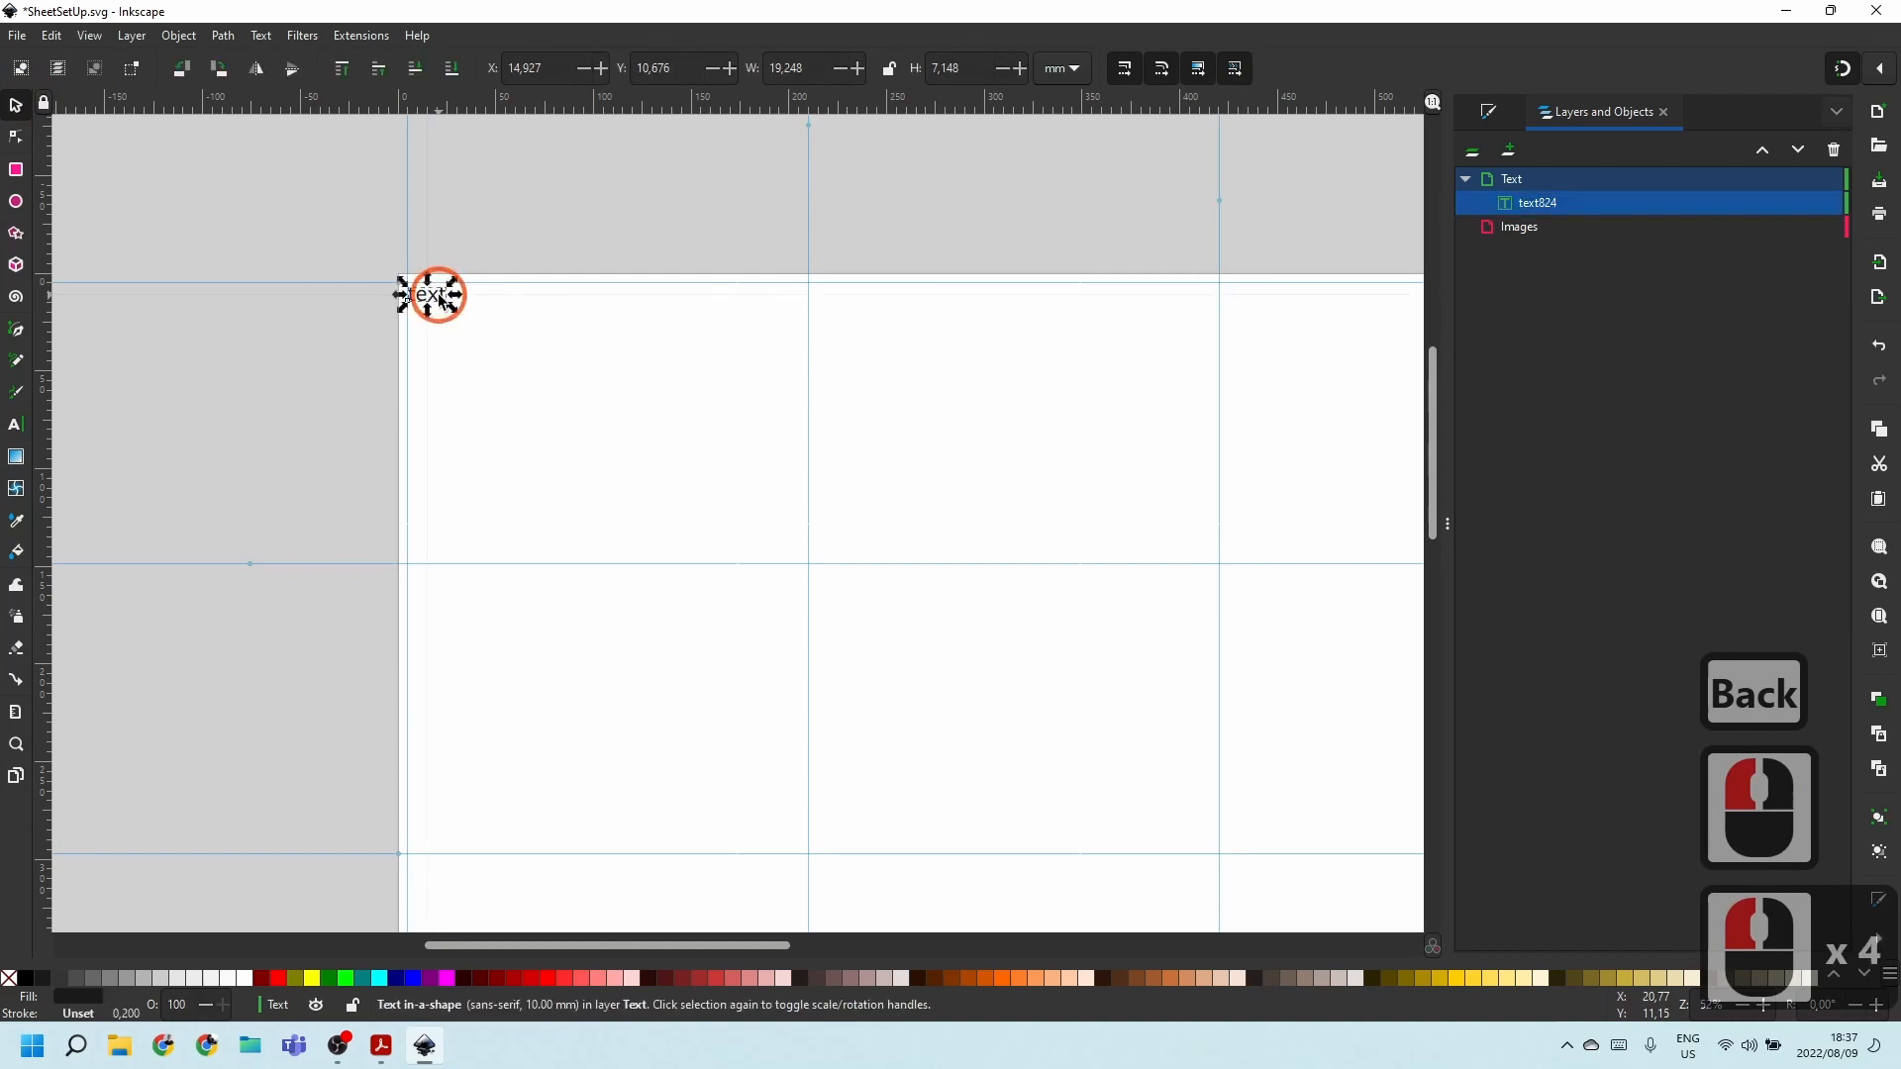
# Highlight the word "text" in the frame for editing and open the Text and Font dialog.
pyautogui.click(16, 425)
pyautogui.click(426, 297)
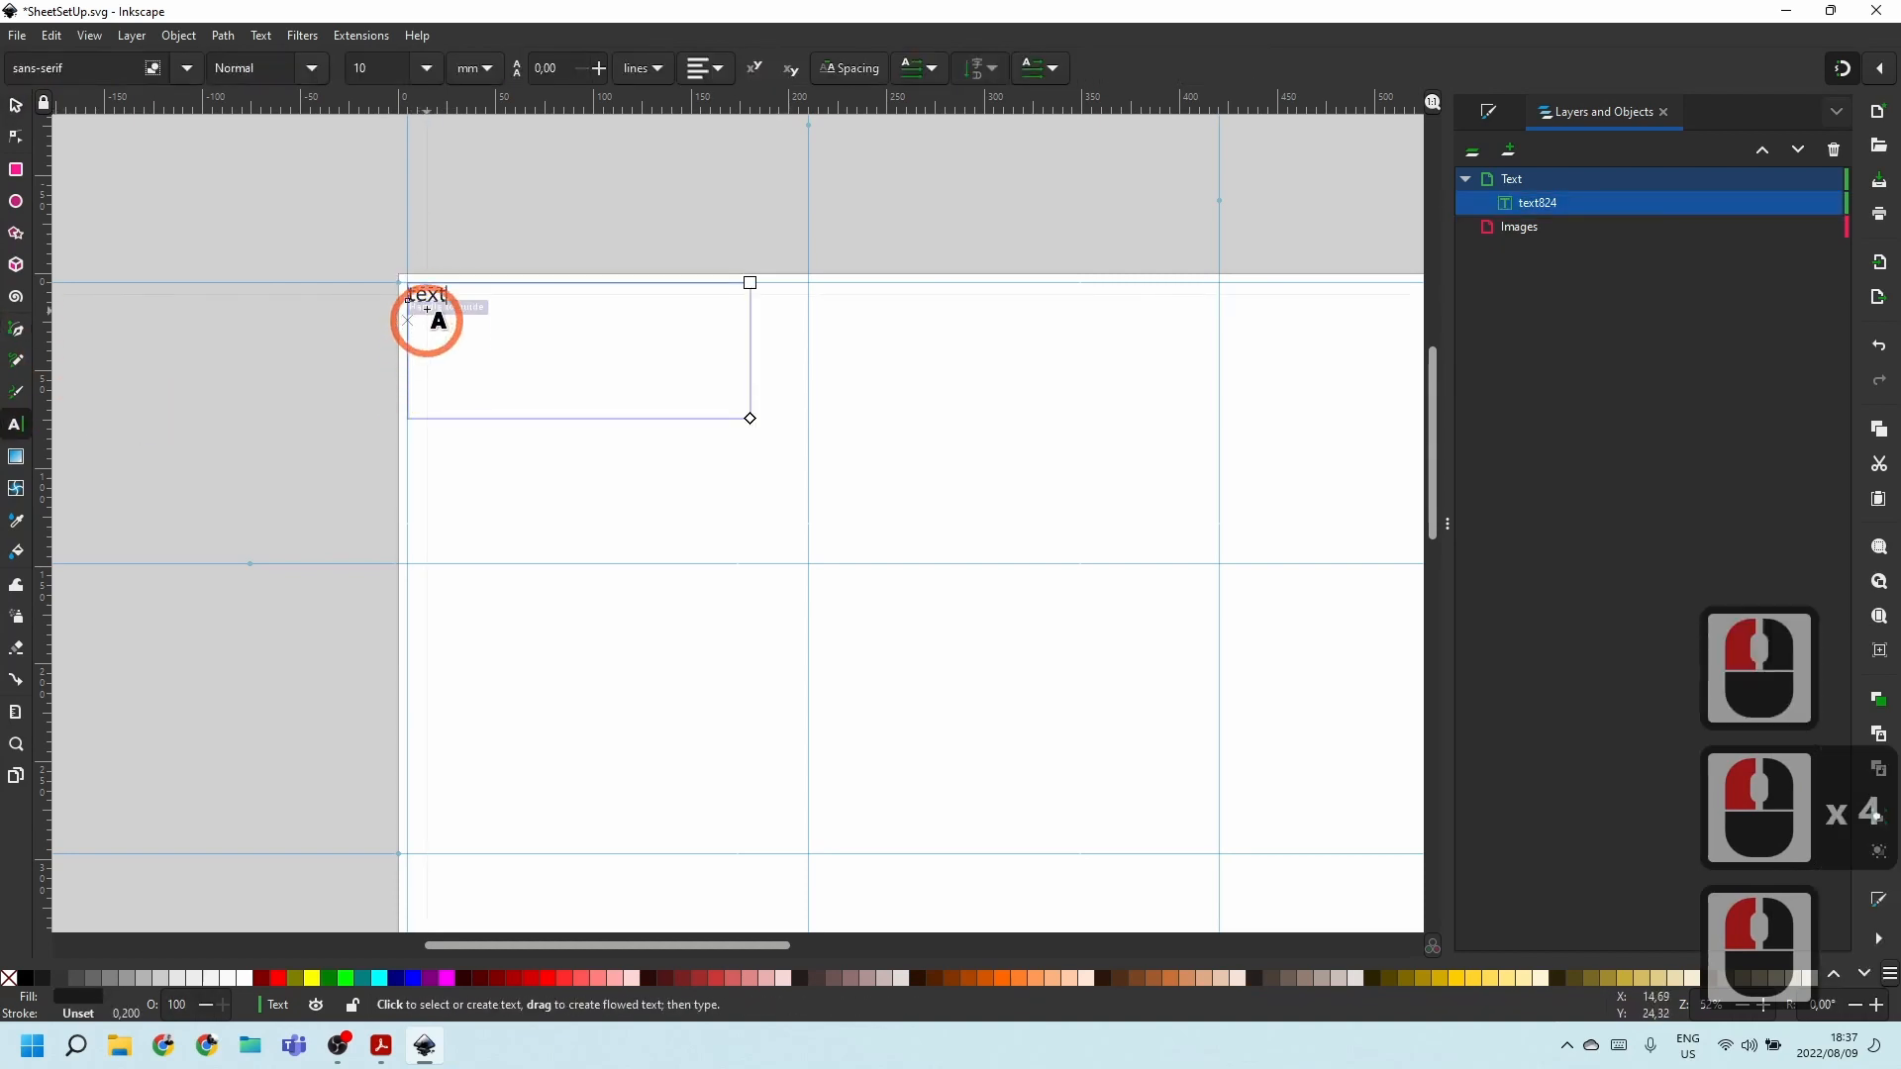
pyautogui.doubleClick(427, 295)
pyautogui.click(430, 296)
pyautogui.doubleClick(429, 296)
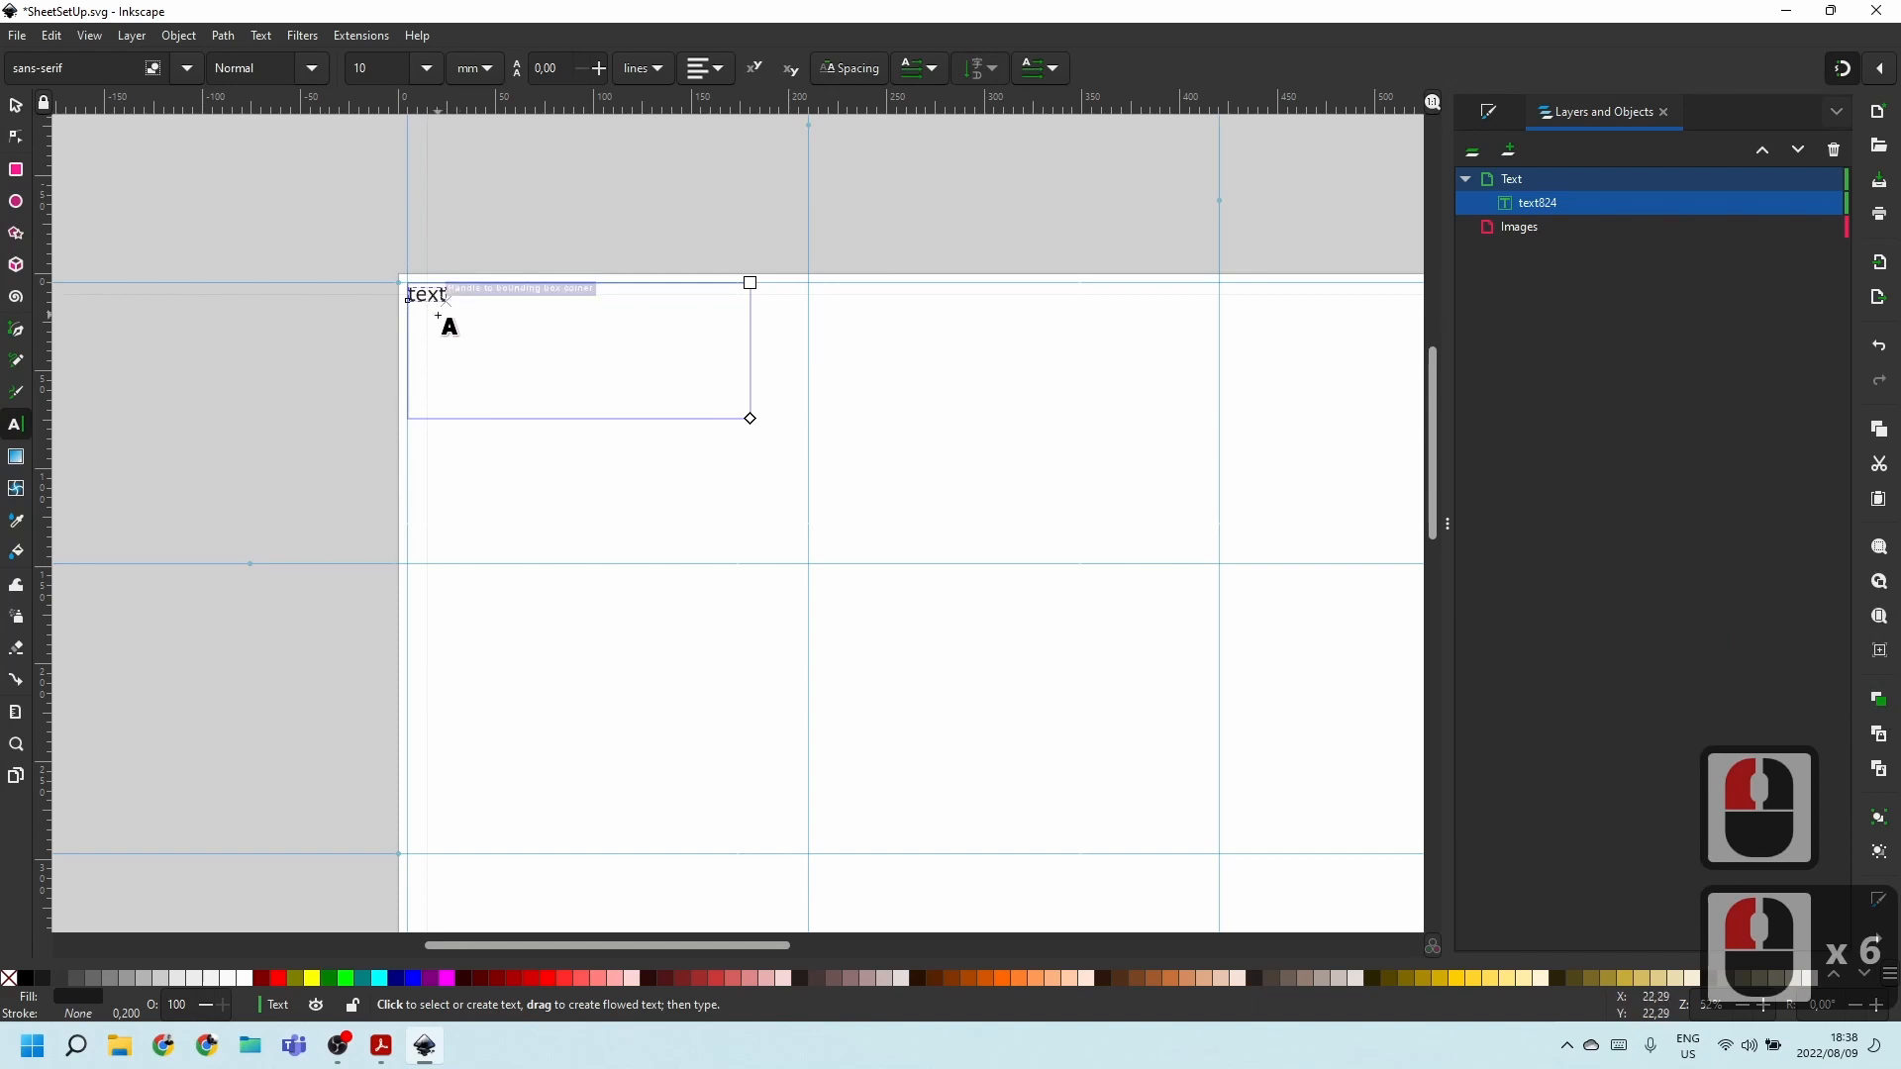
pyautogui.keyDown('ctrl'); pyautogui.scroll(7, 453, 296); pyautogui.keyUp('ctrl')
pyautogui.doubleClick(454, 296)
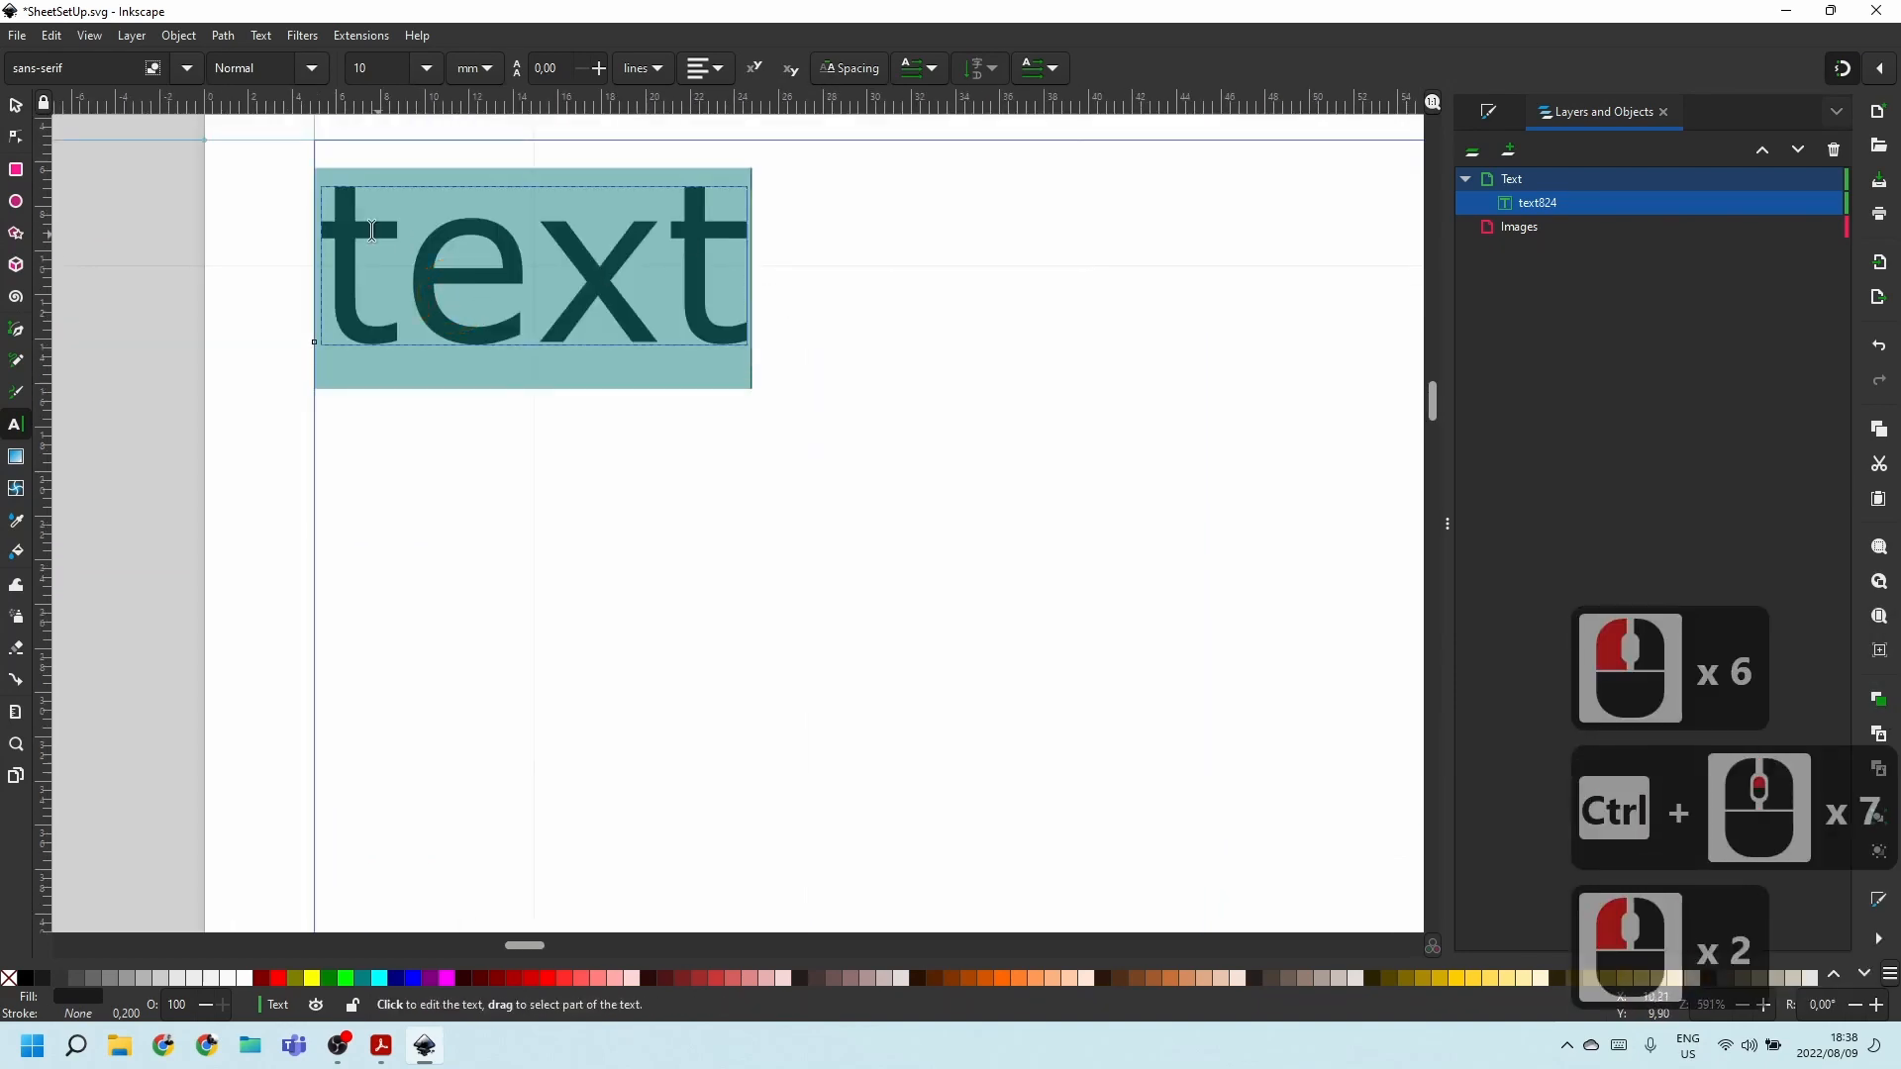
pyautogui.click(262, 36)
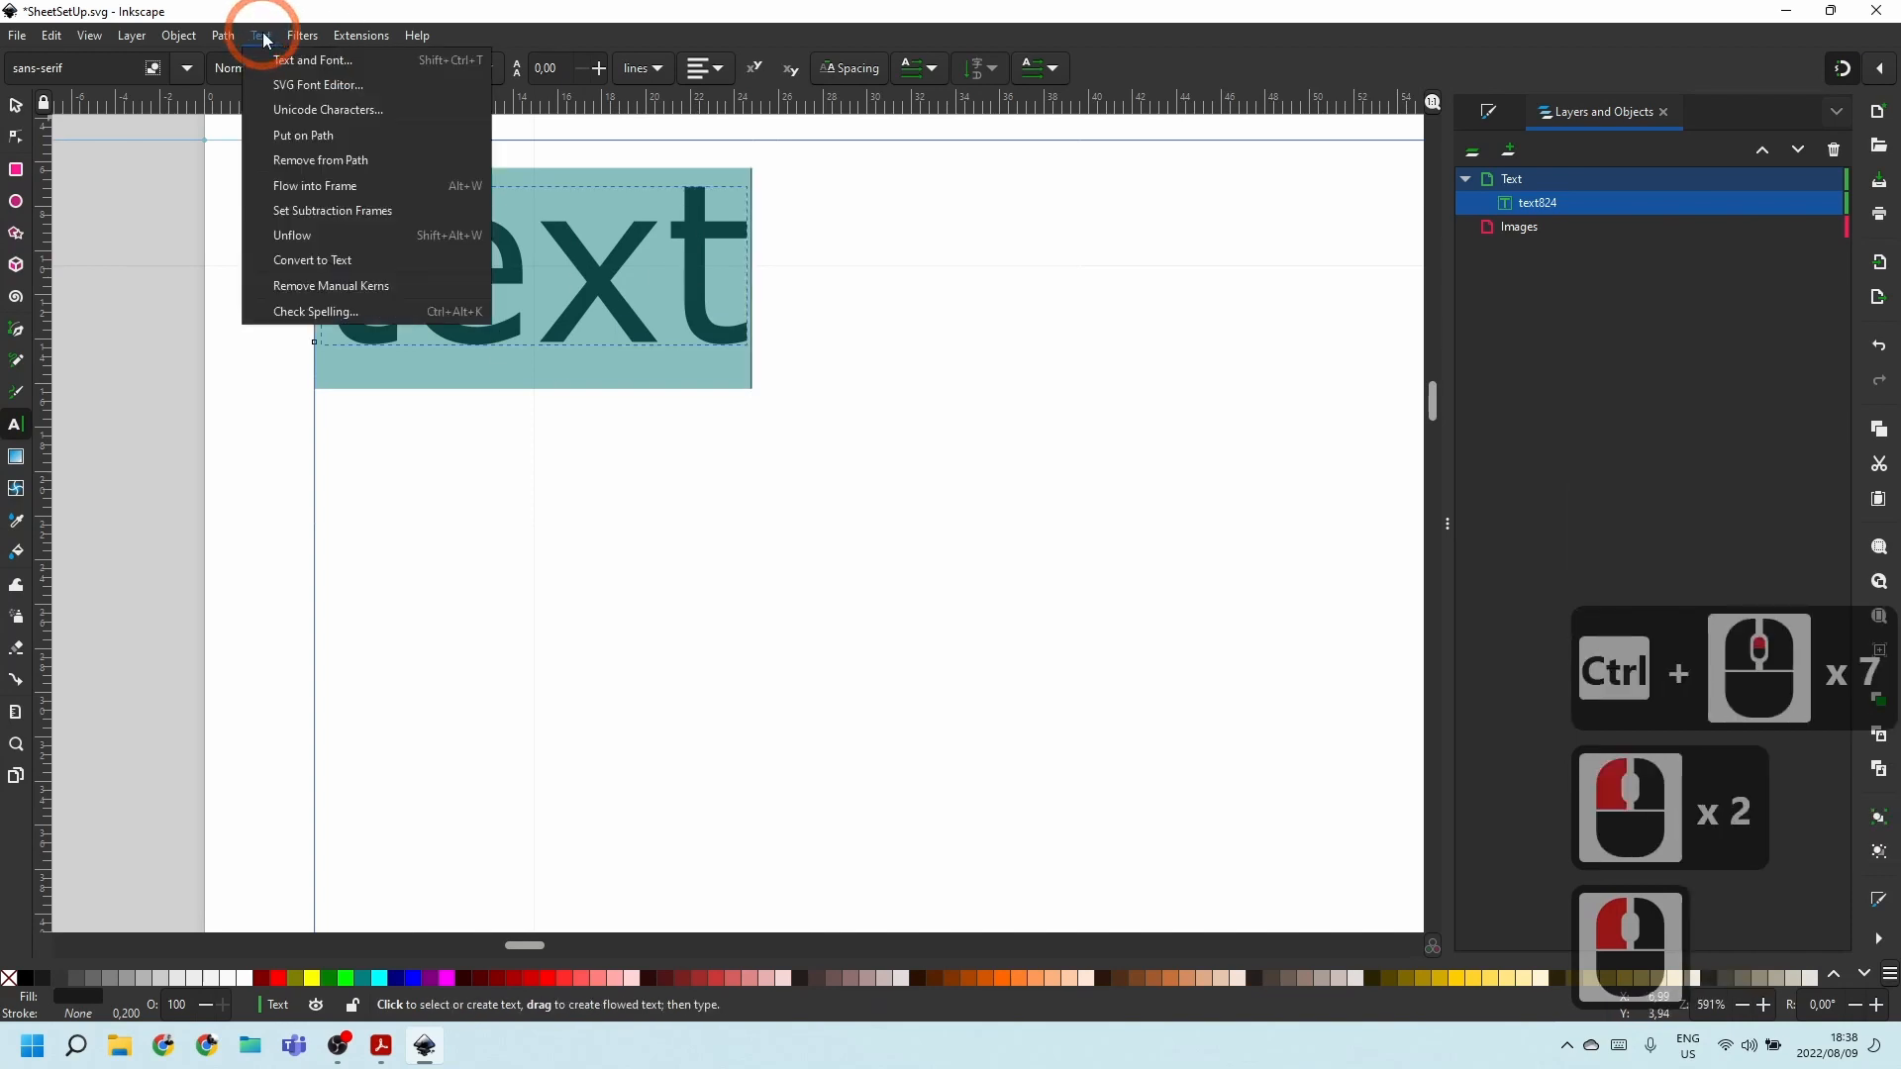
pyautogui.click(309, 61)
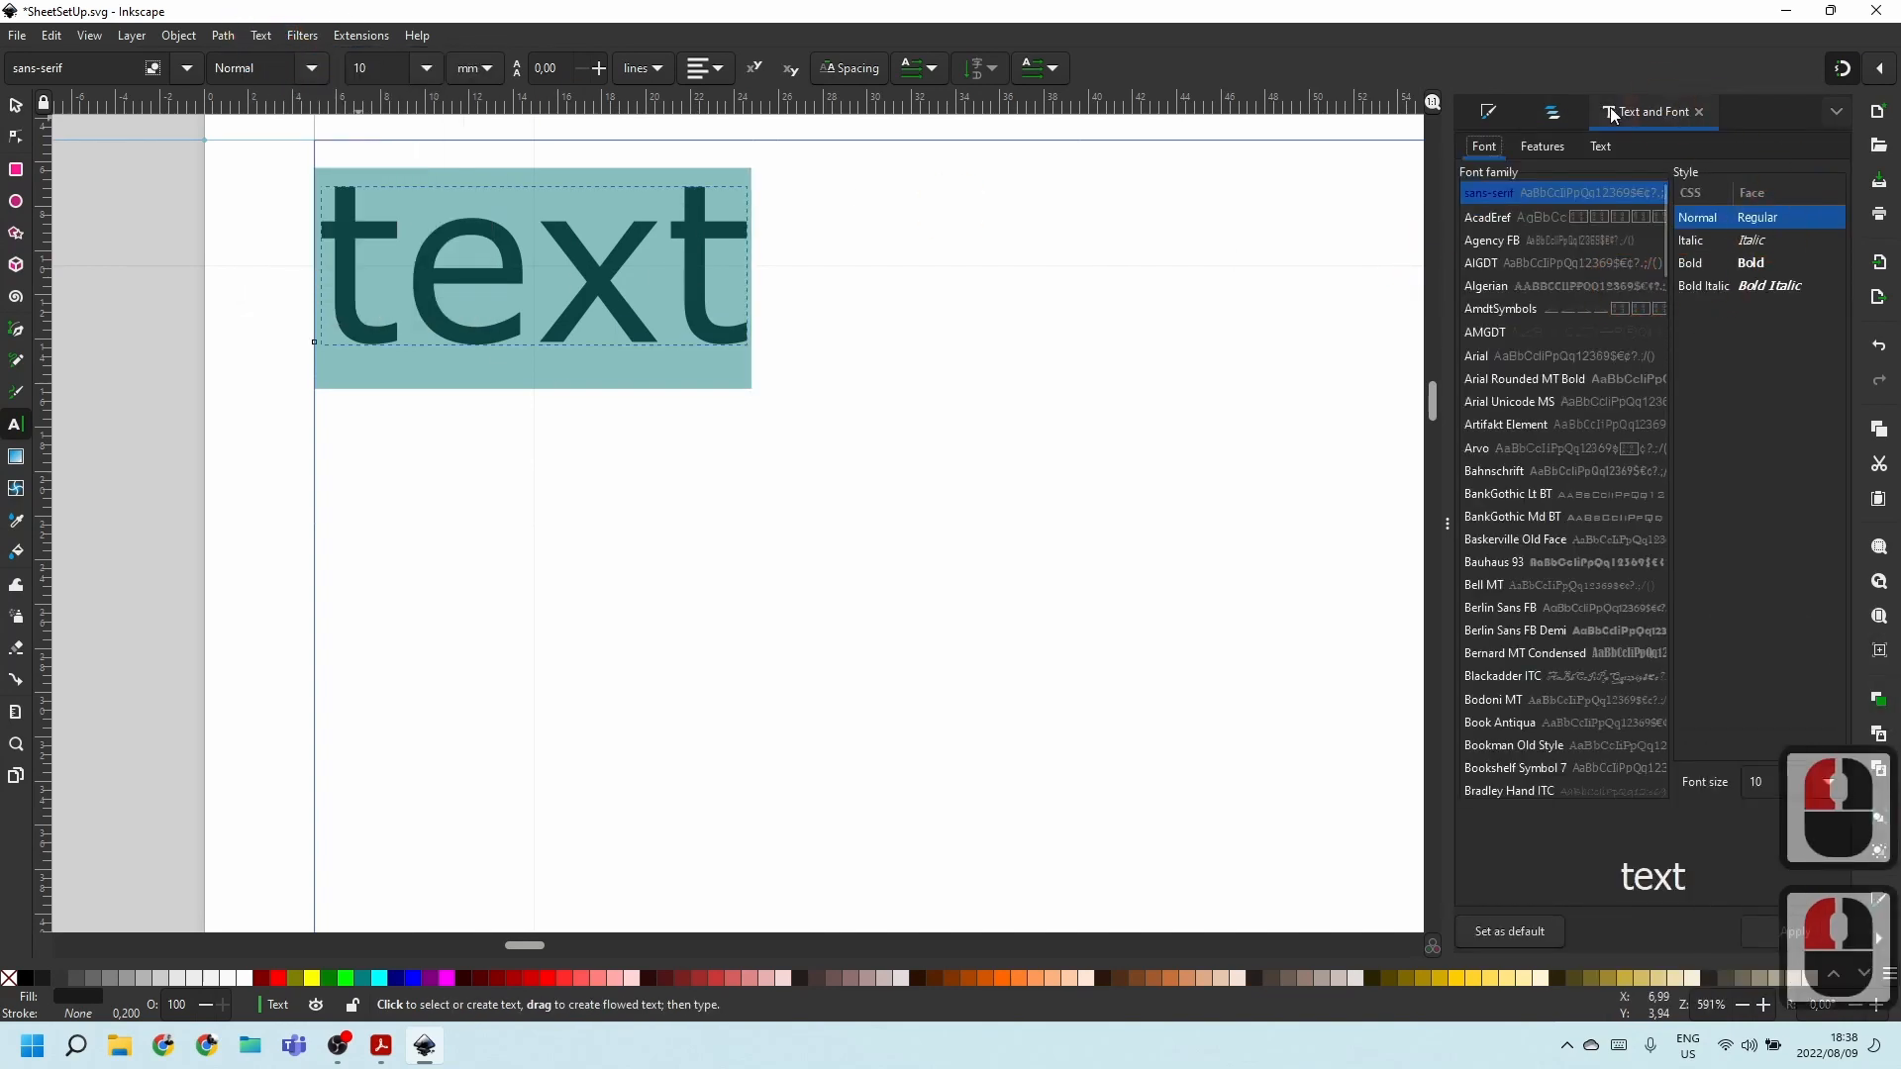
# Add "dfgdfg df" after "text" through the Text and Font dialog and apply it to the frame.
pyautogui.click(1594, 146)
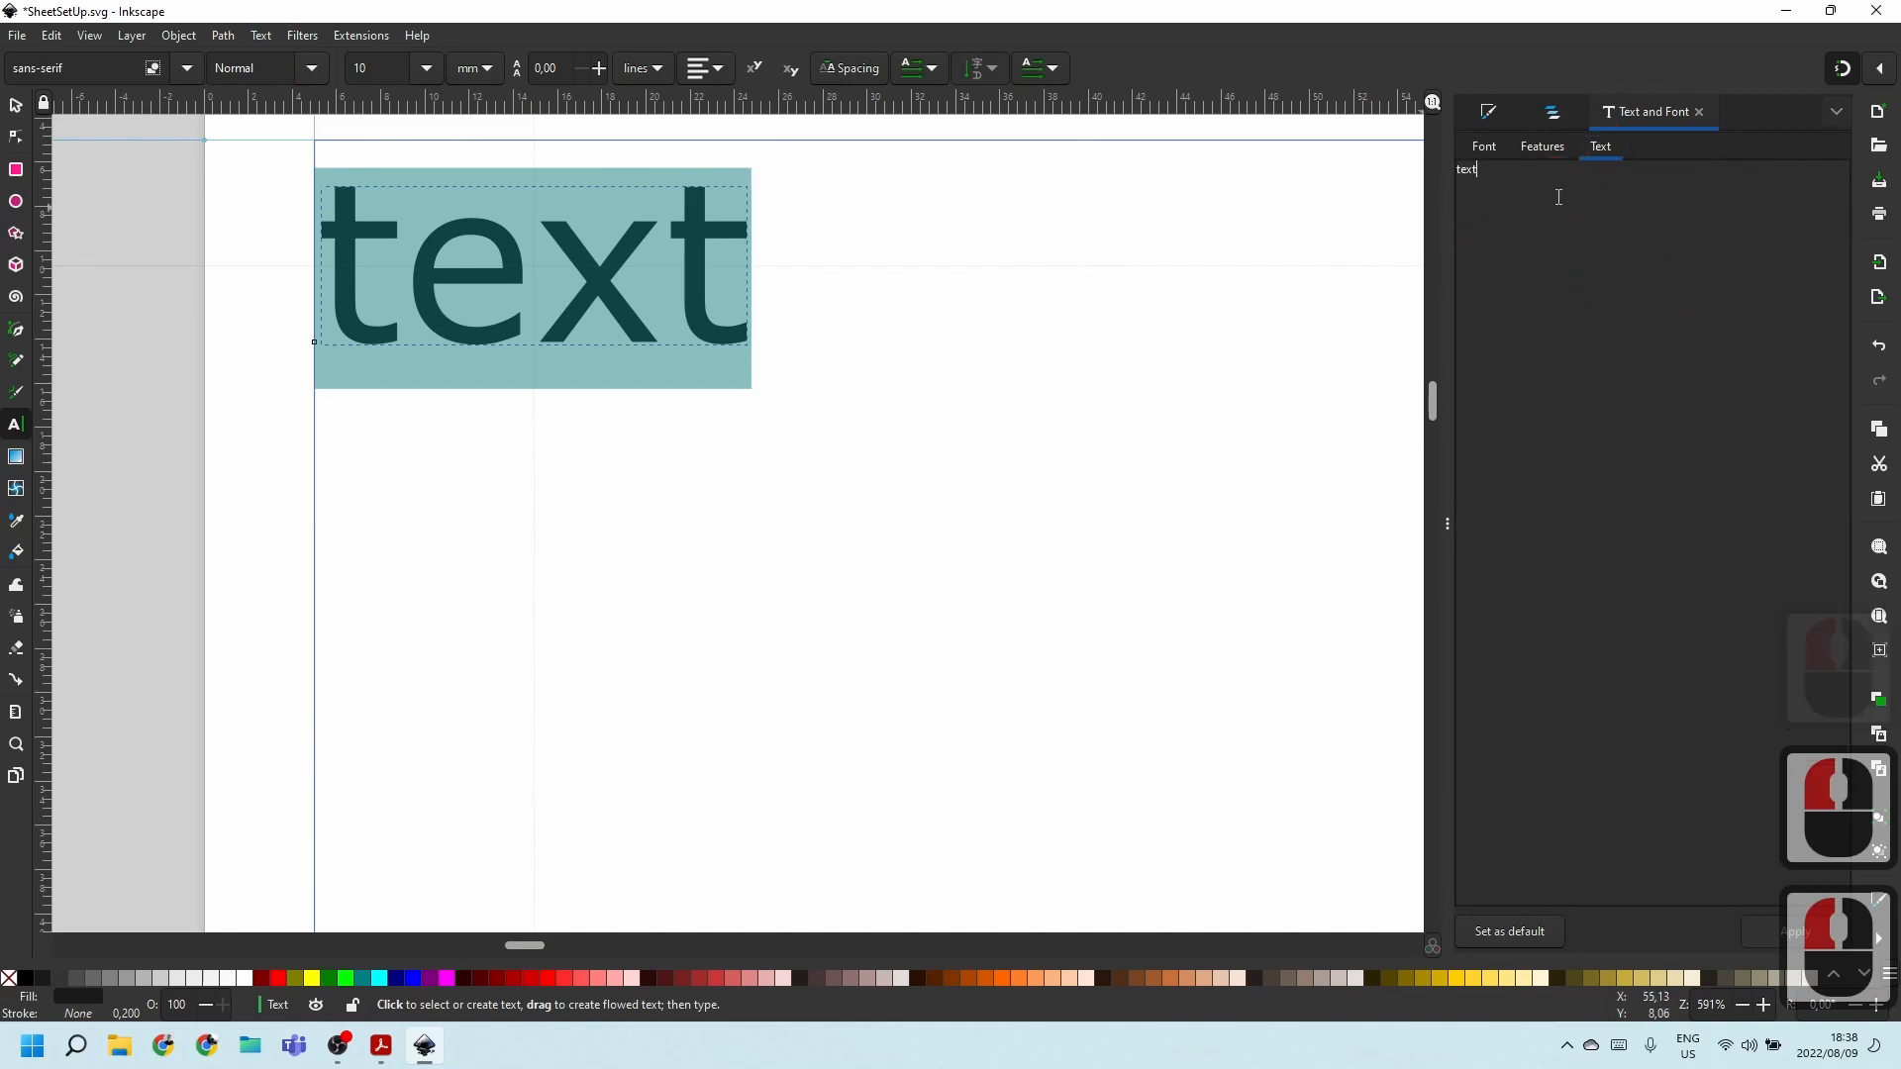
pyautogui.write('dfgdfg df')
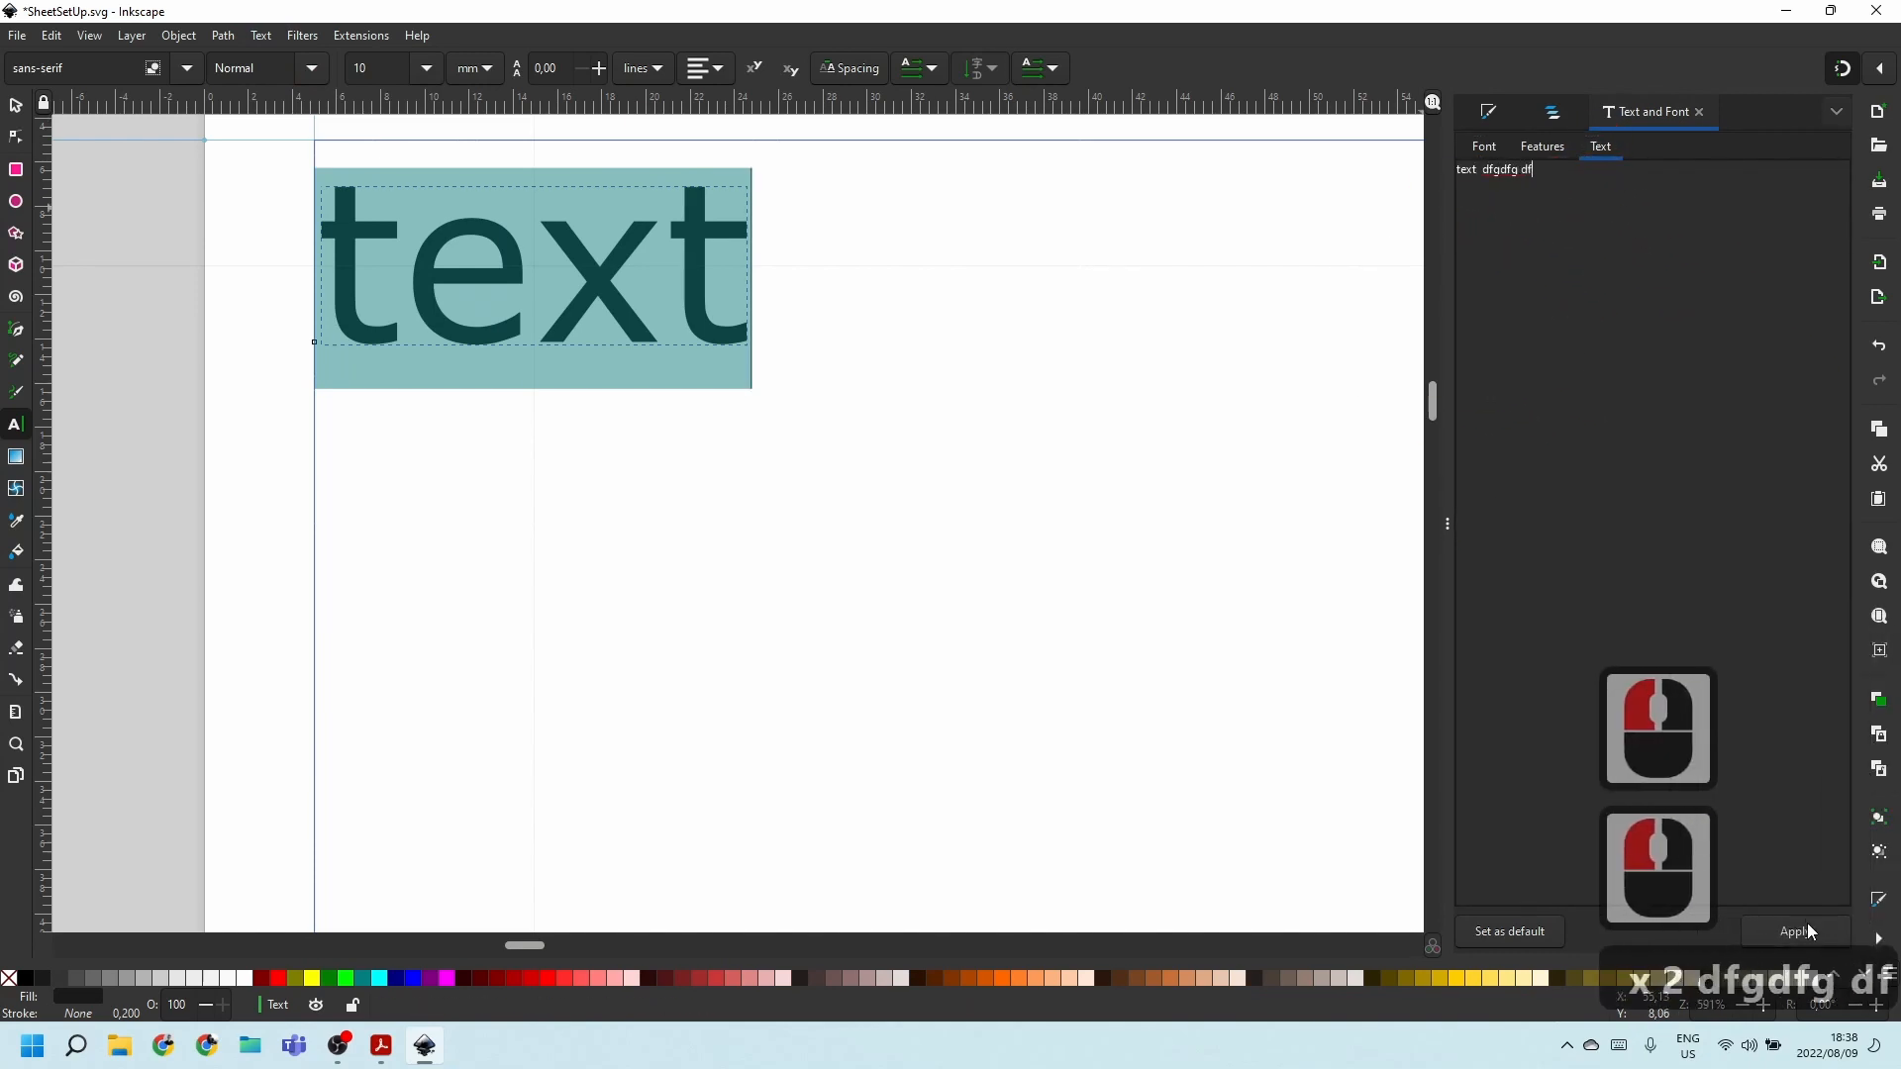
pyautogui.click(1796, 931)
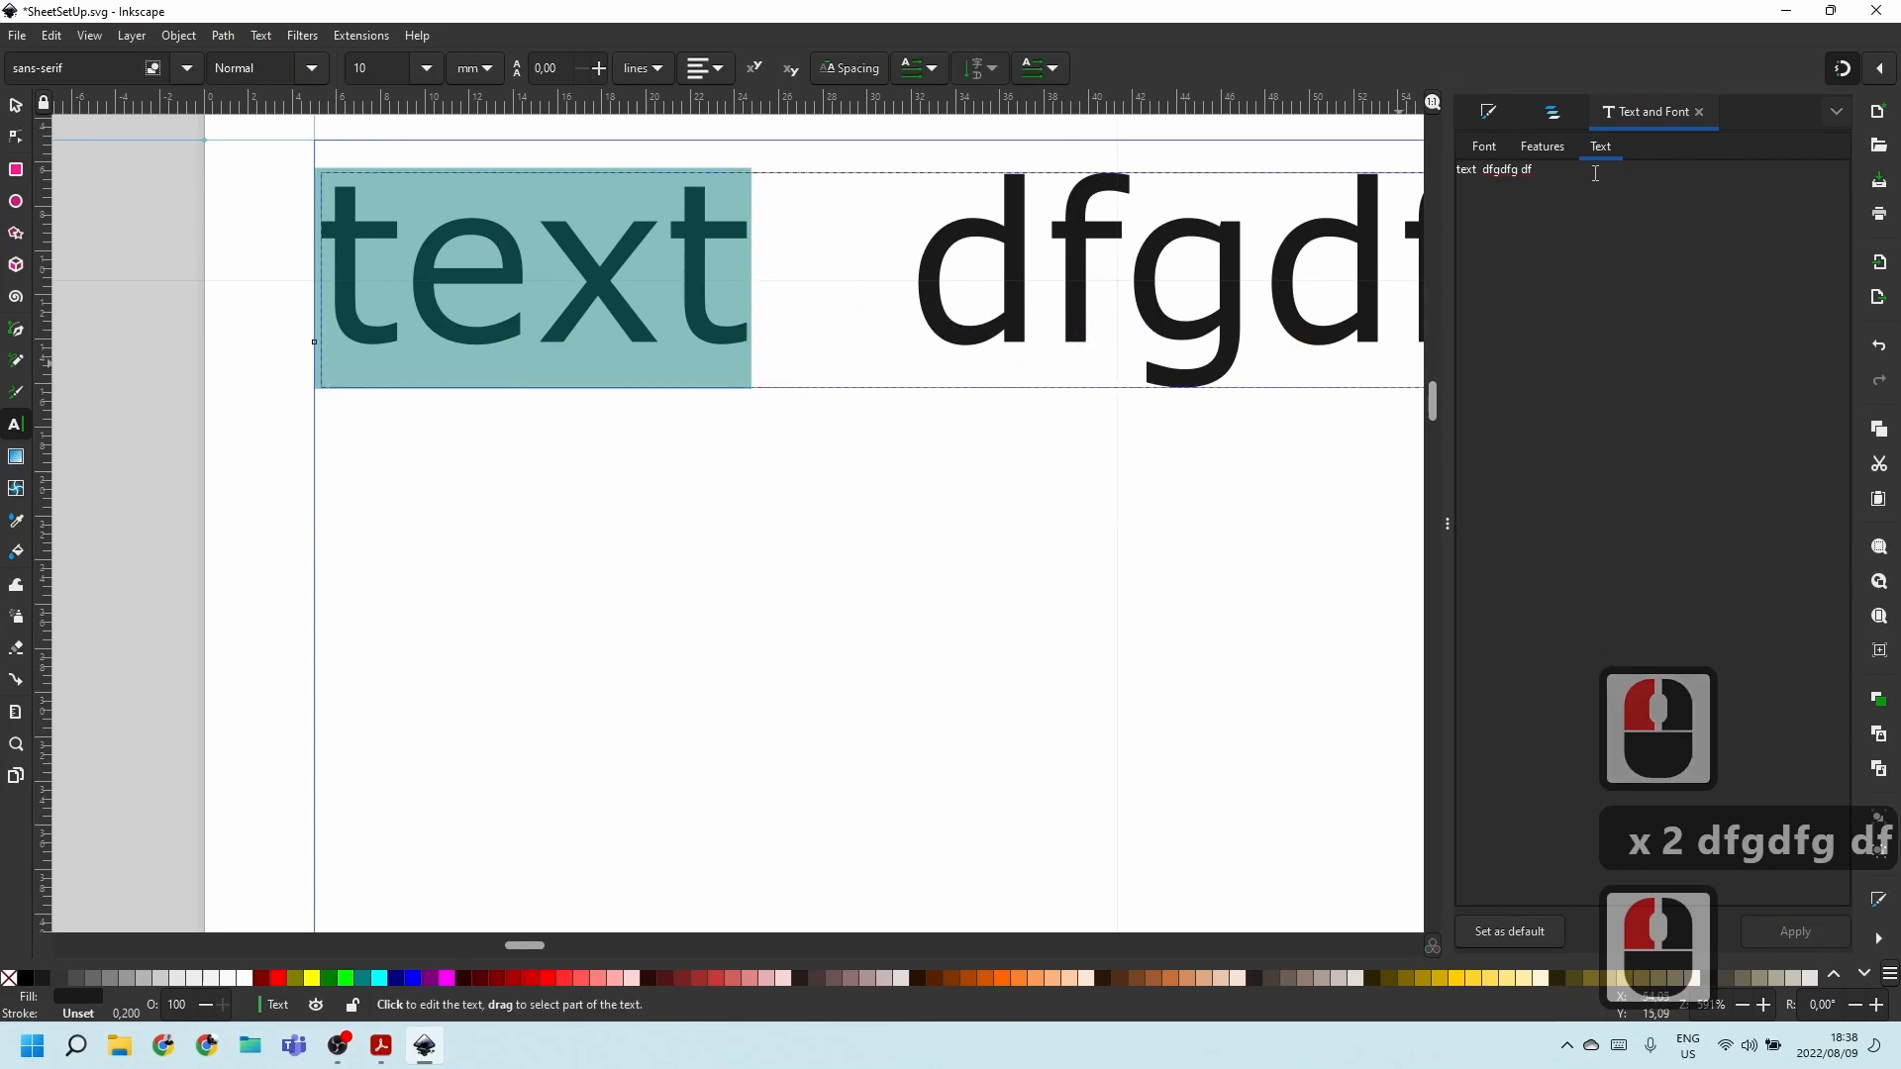
# Delete the added "dfgdfg df" from the text in the Text and Font dialog.
pyautogui.doubleClick(1506, 170)
pyautogui.moveTo(1506, 176); pyautogui.dragTo(1483, 178)
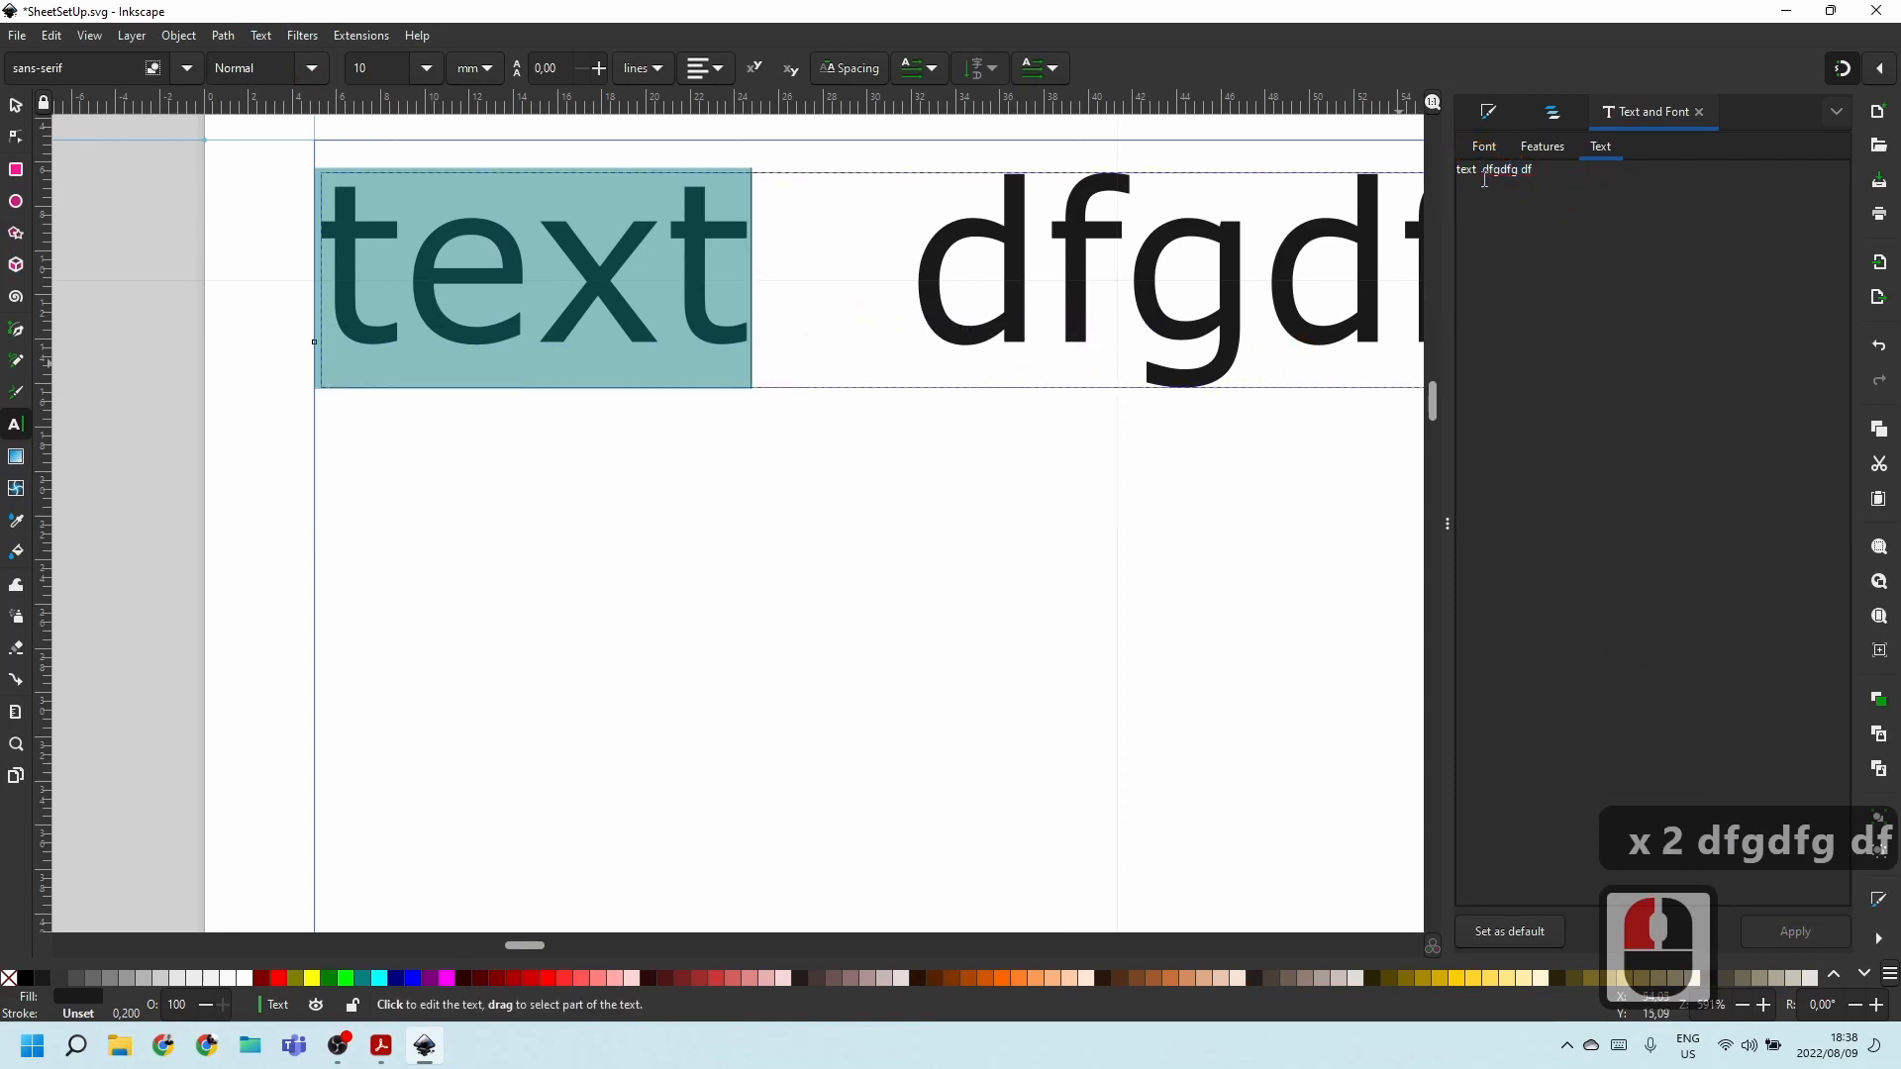
pyautogui.press('Delete')
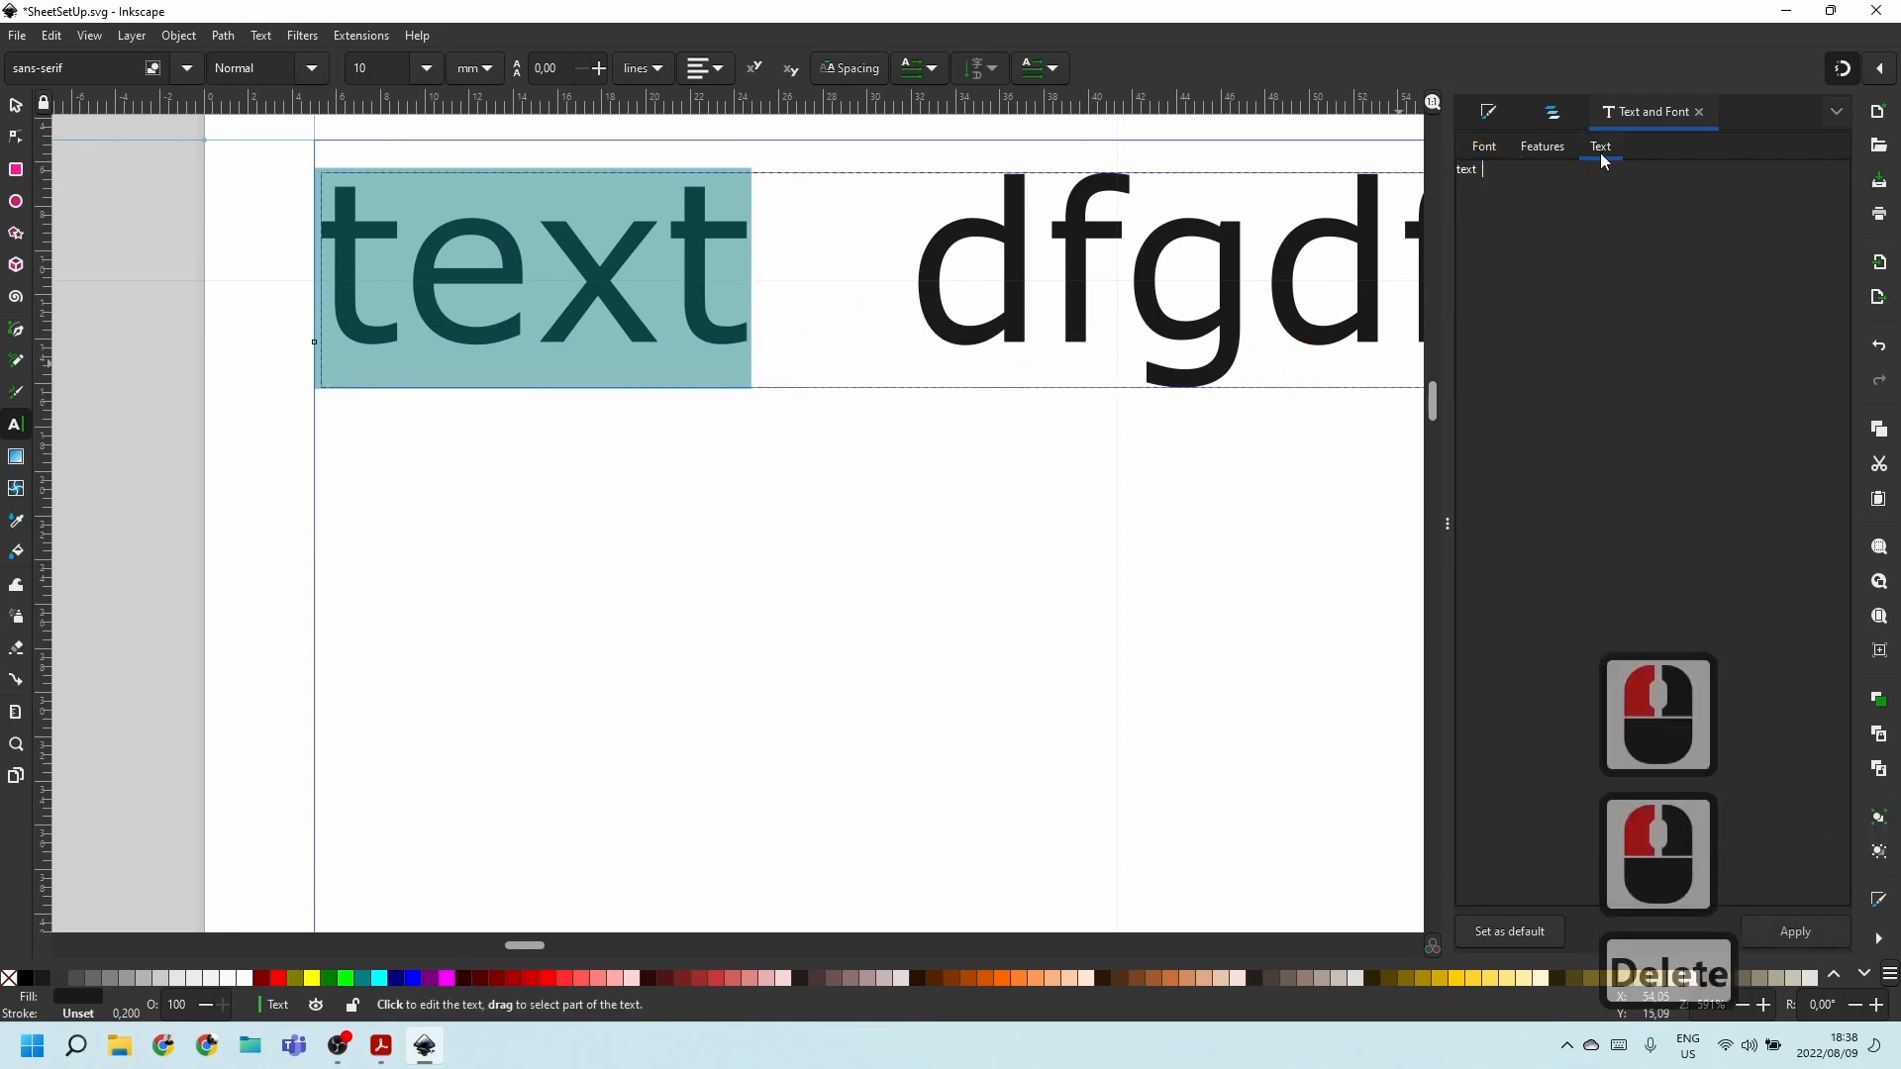
# Preview the font families on the sample text and try to apply Bernard MT Condensed to it.
pyautogui.click(1491, 149)
pyautogui.click(1525, 239)
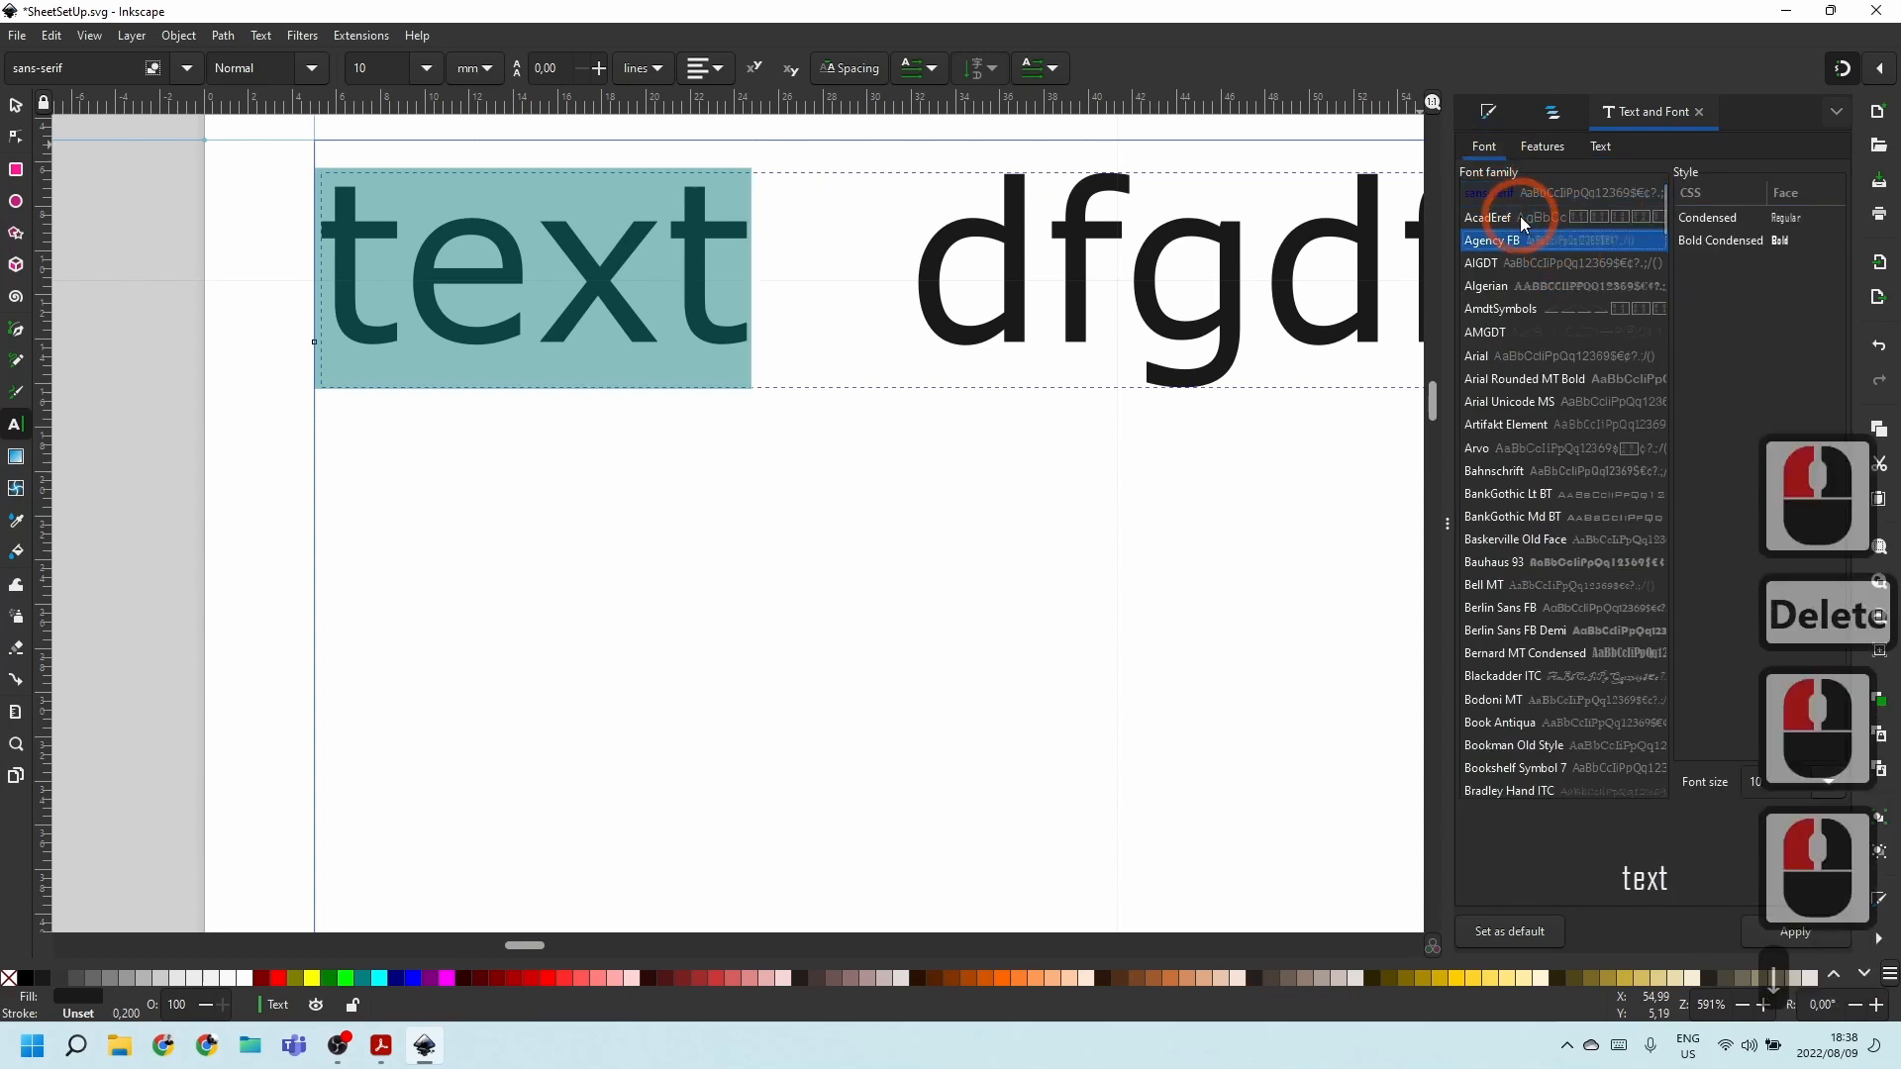
pyautogui.press('Up')
pyautogui.press('Up')
pyautogui.press('Down')
pyautogui.press('Down')
pyautogui.press('Down')
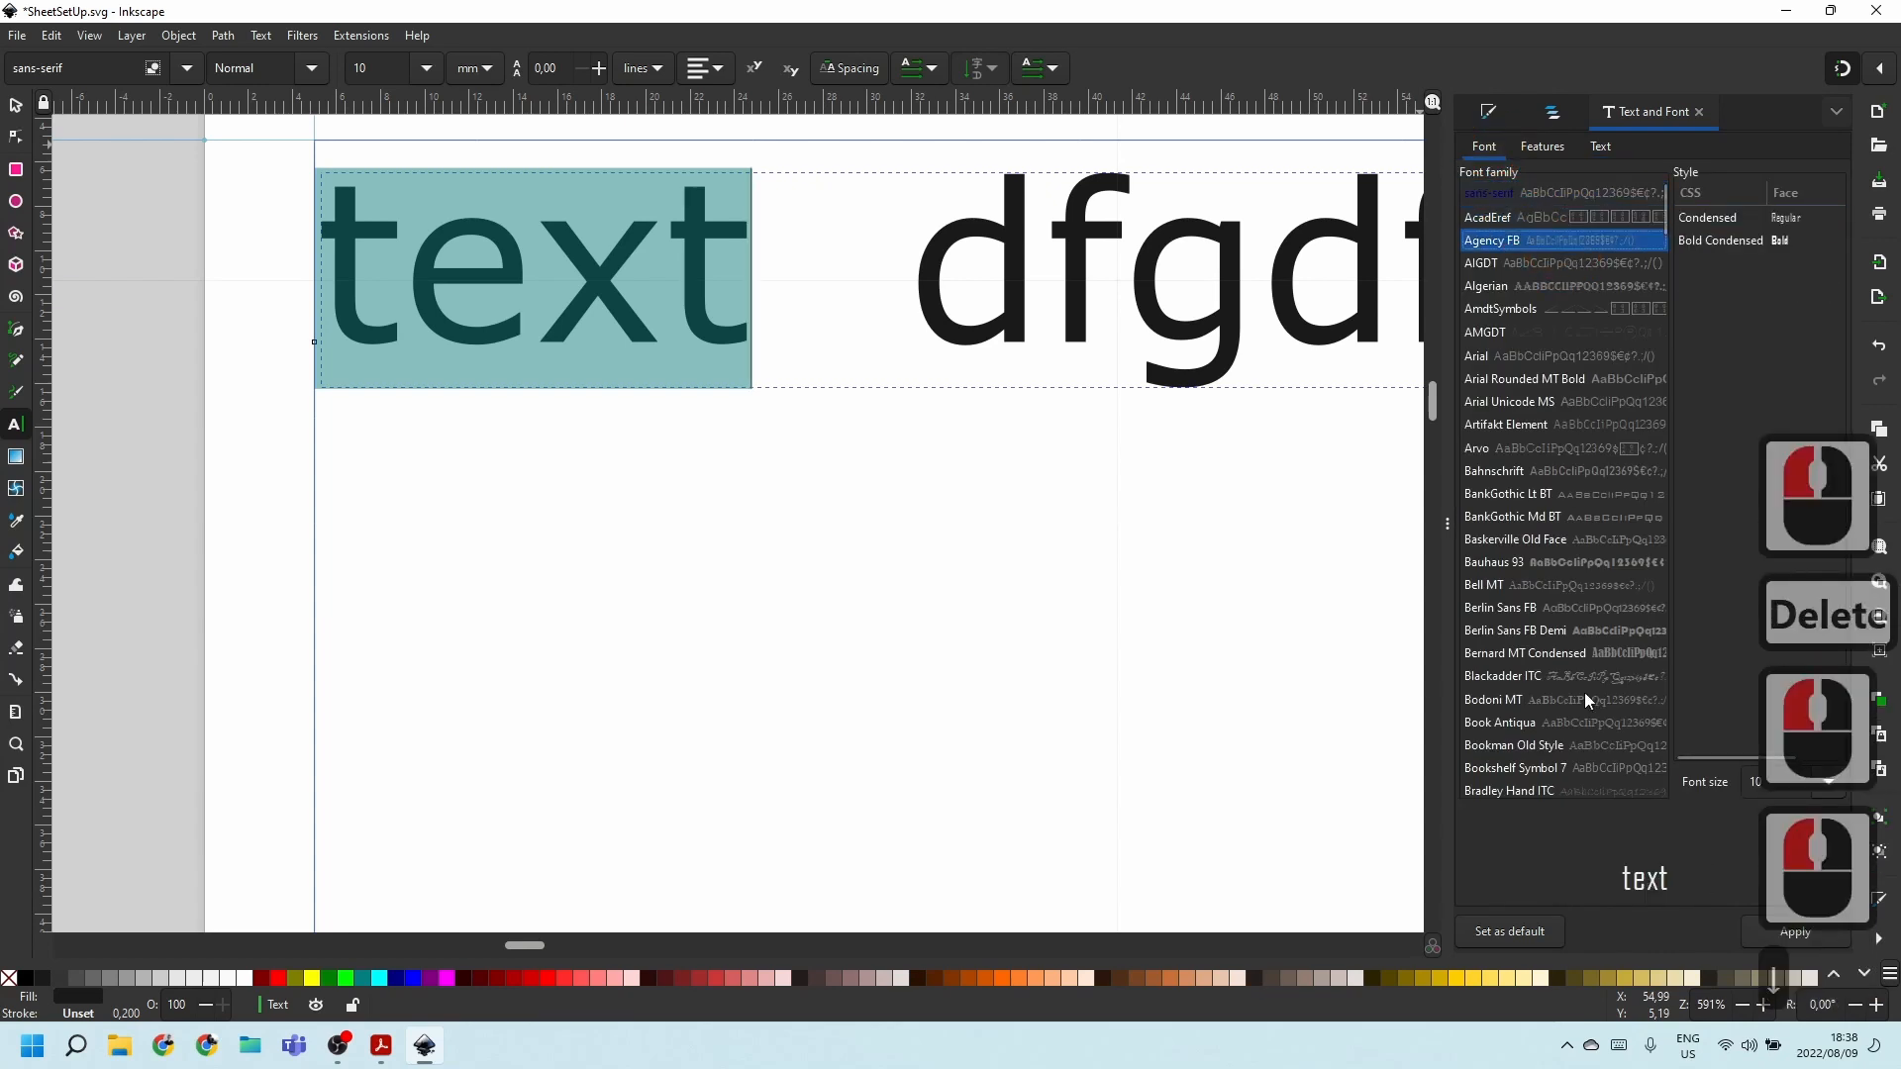
pyautogui.press('Down')
pyautogui.press('Down')
pyautogui.press('Down')
pyautogui.press('Down')
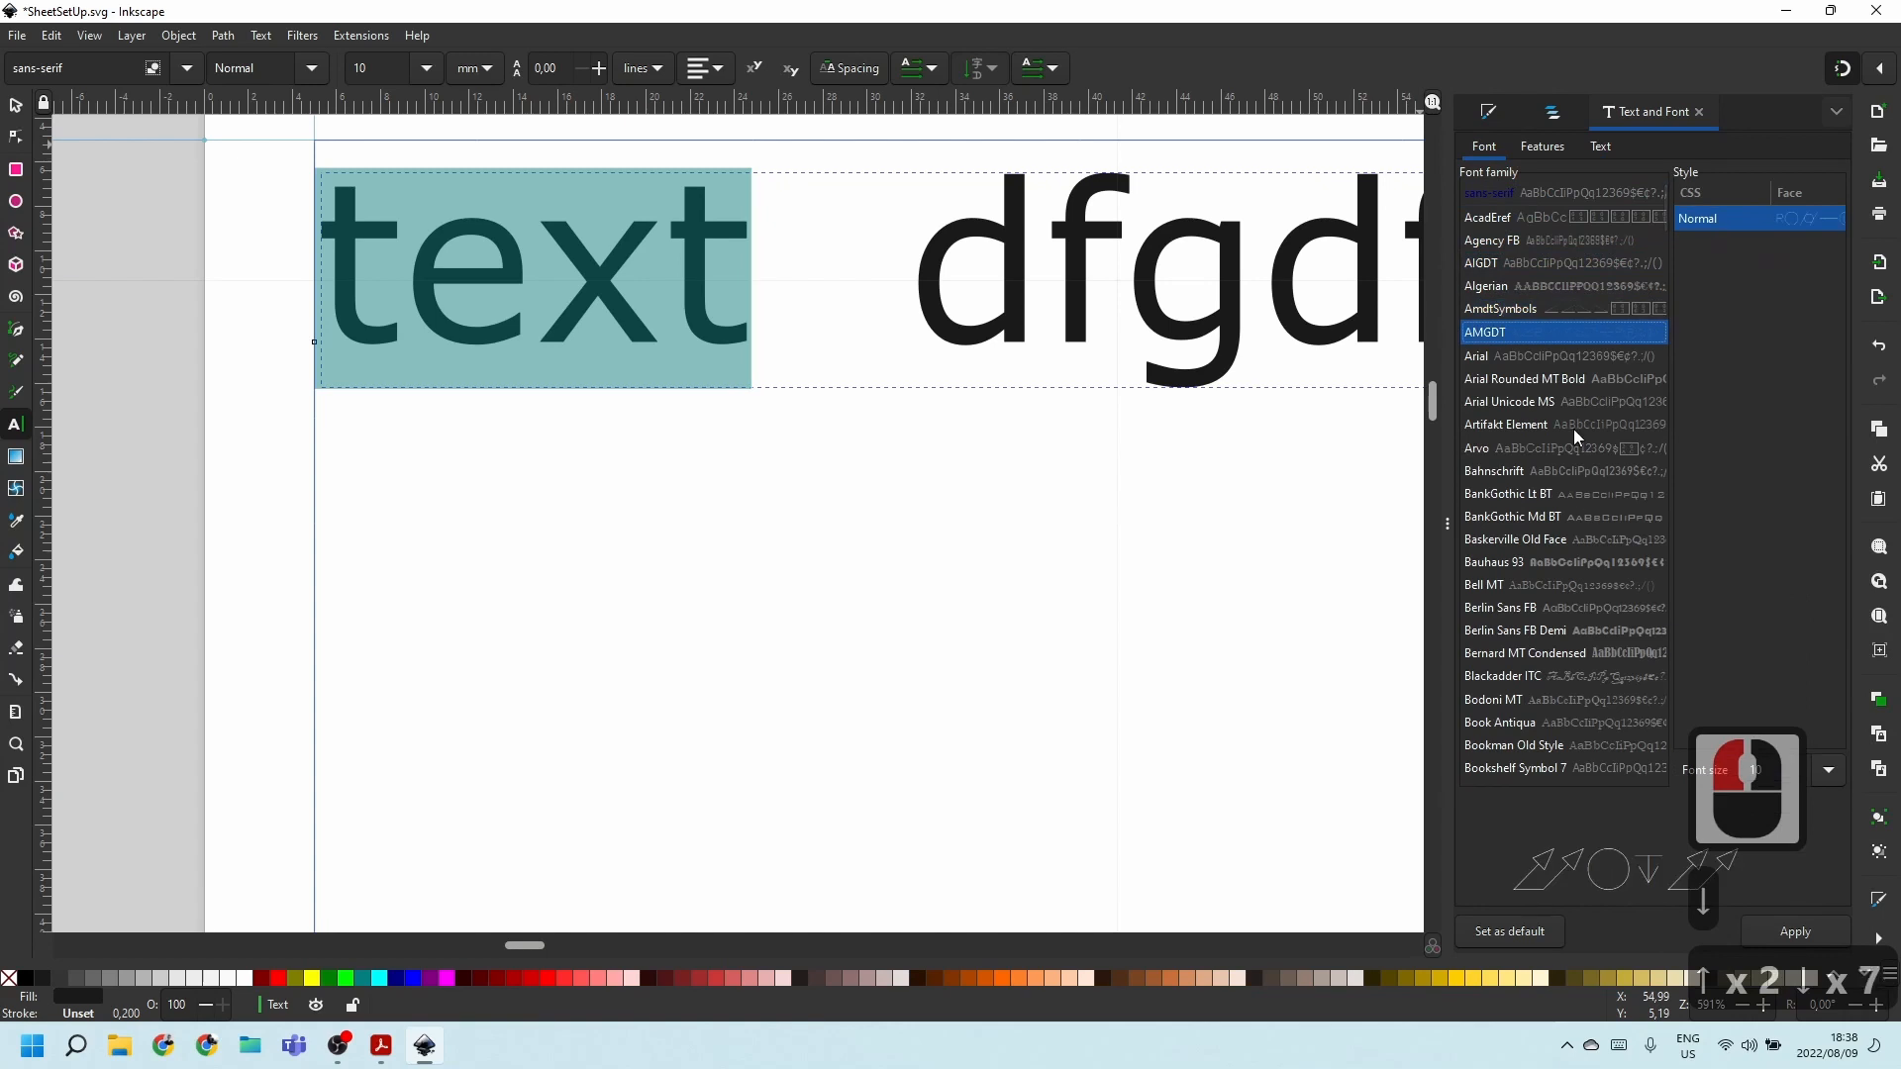
pyautogui.press('Down')
pyautogui.press('Down')
pyautogui.press('Down')
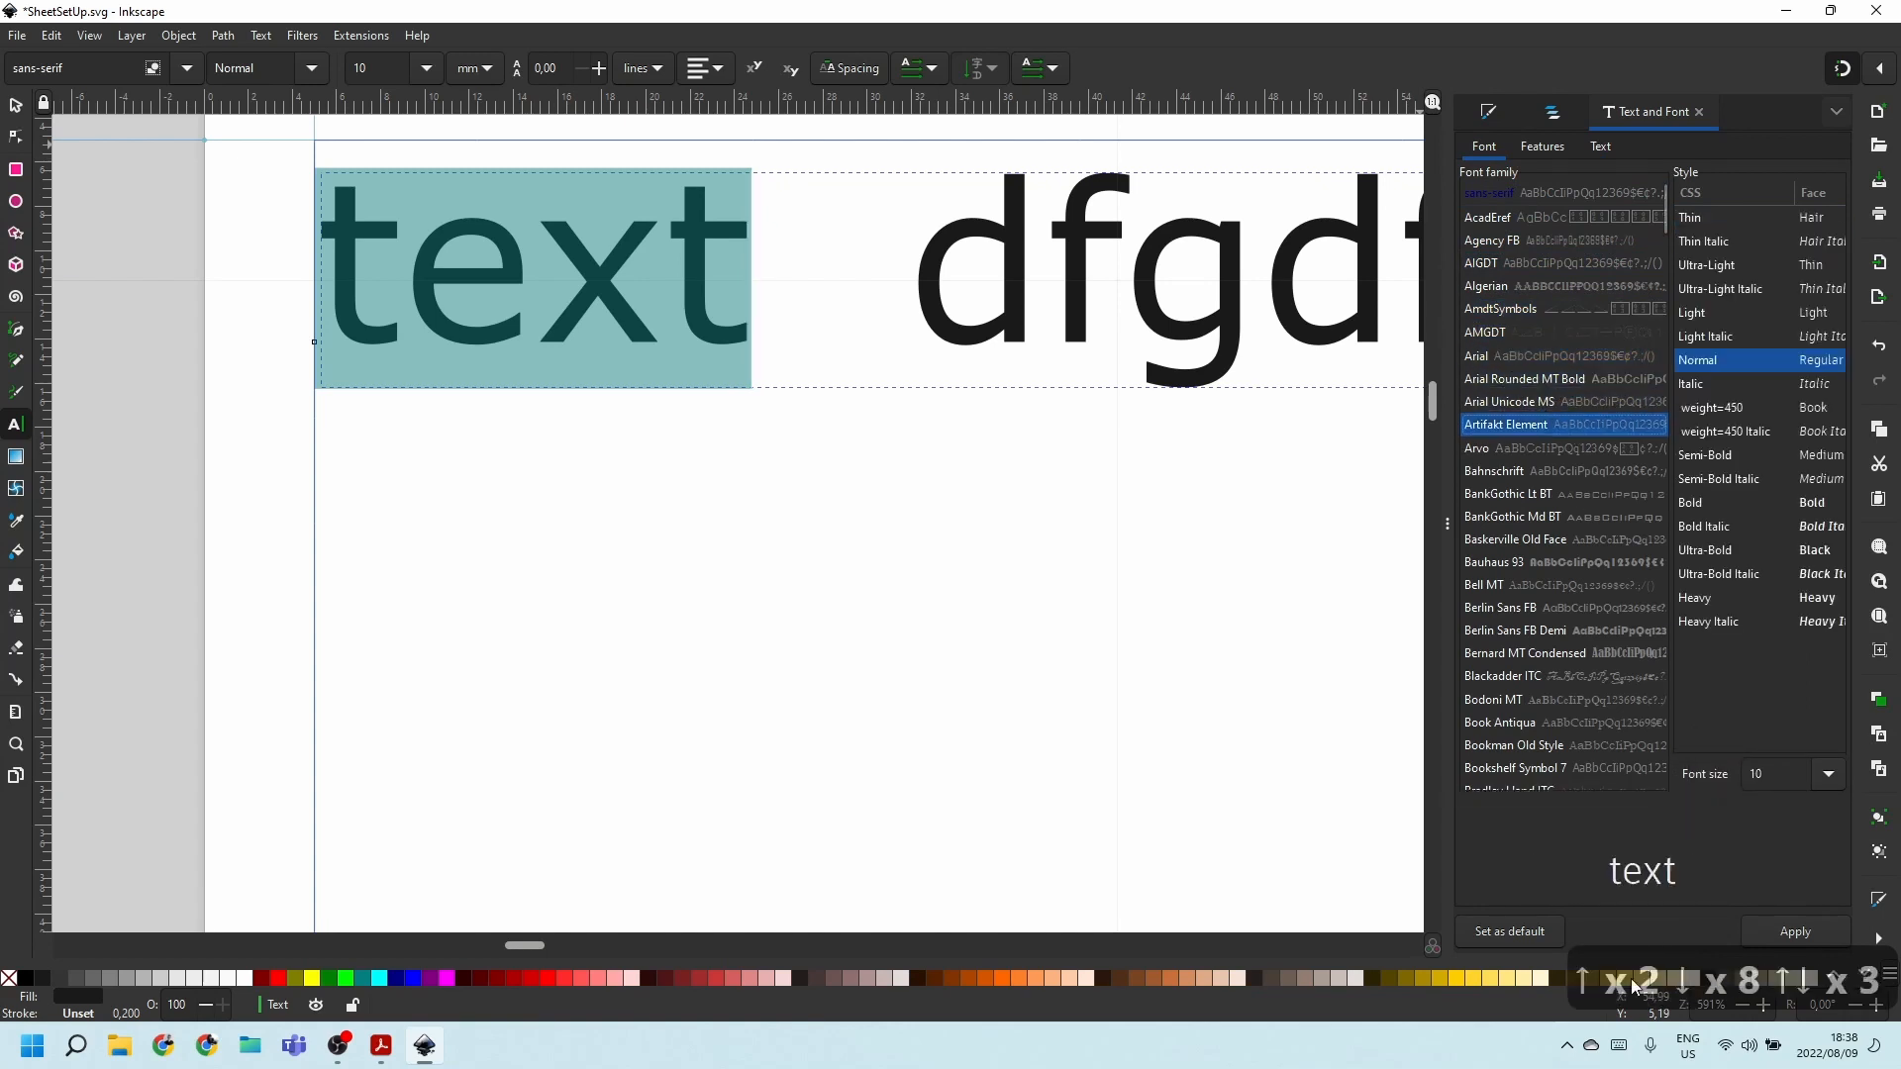
pyautogui.press('Down')
pyautogui.press('Down')
pyautogui.press('Down')
pyautogui.press('Down')
pyautogui.press('Down')
pyautogui.press('Down')
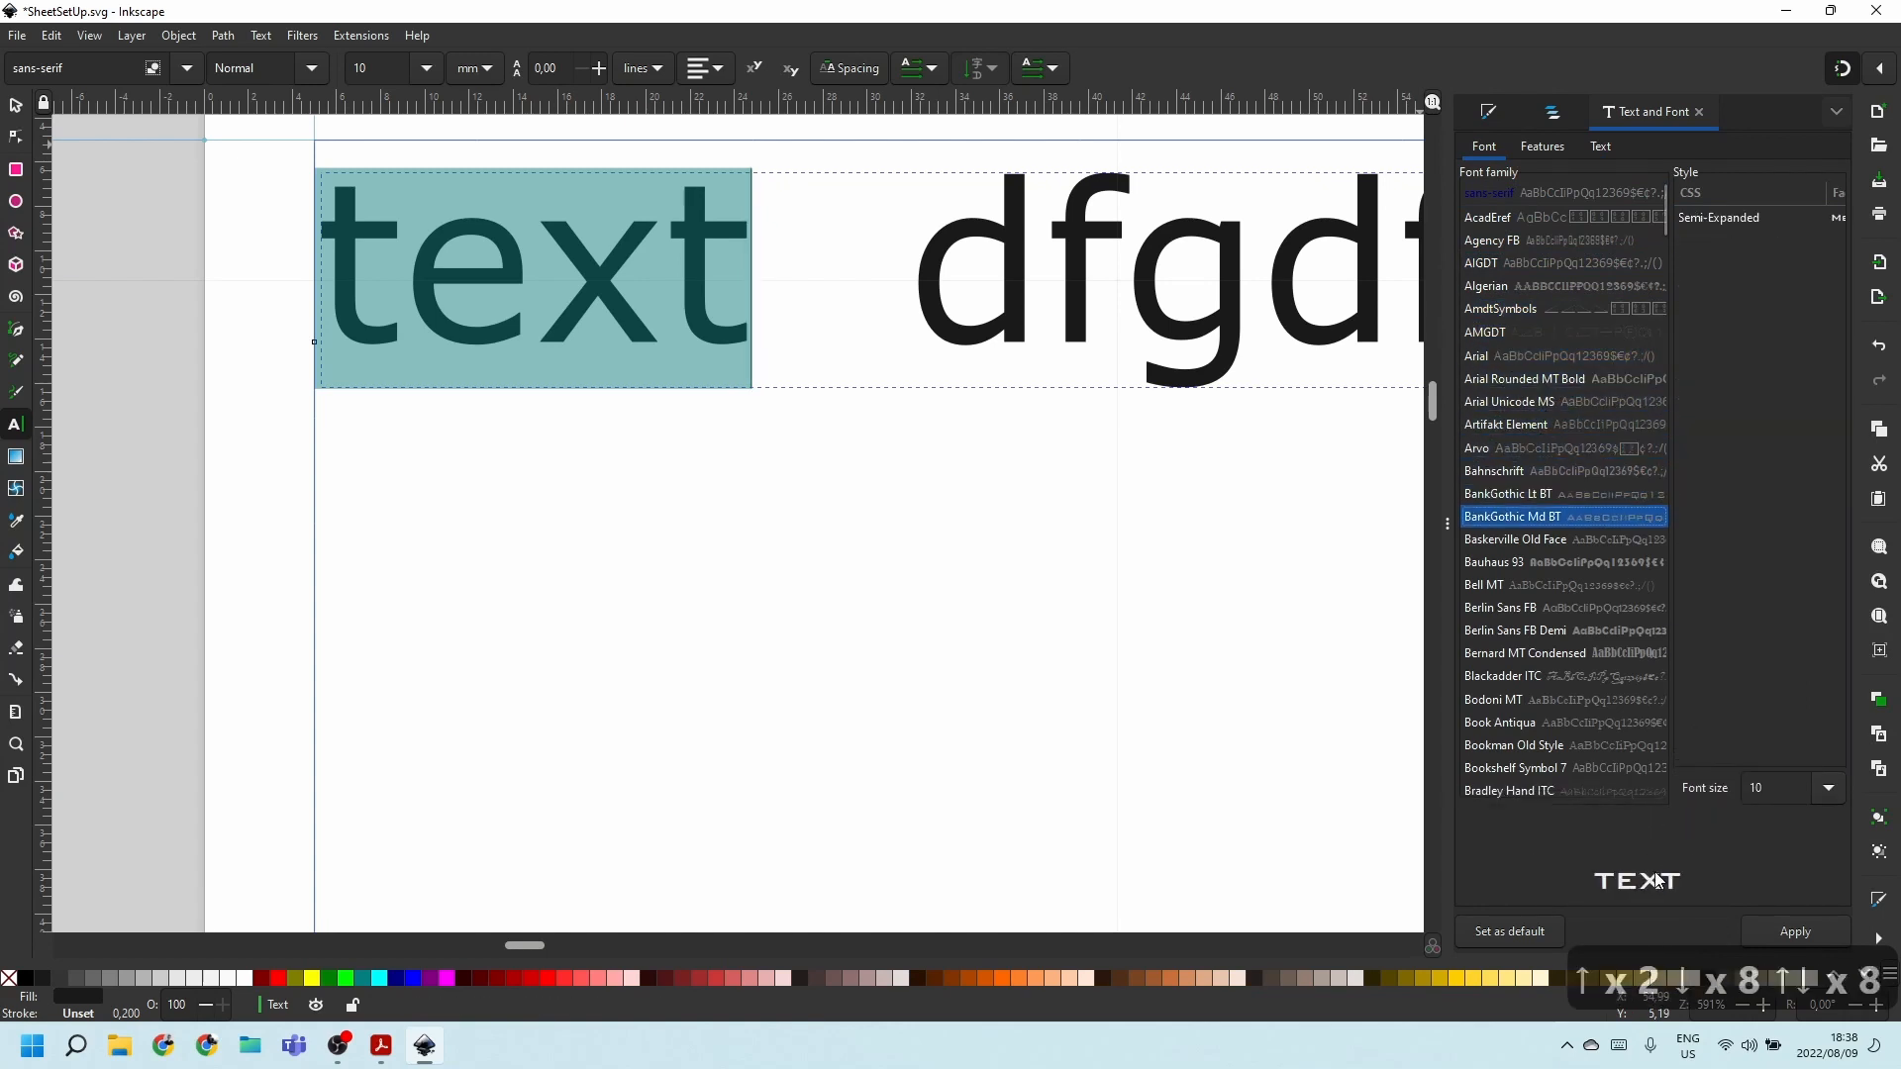
pyautogui.press('Down')
pyautogui.press('Down')
pyautogui.press('Down')
pyautogui.press('Down')
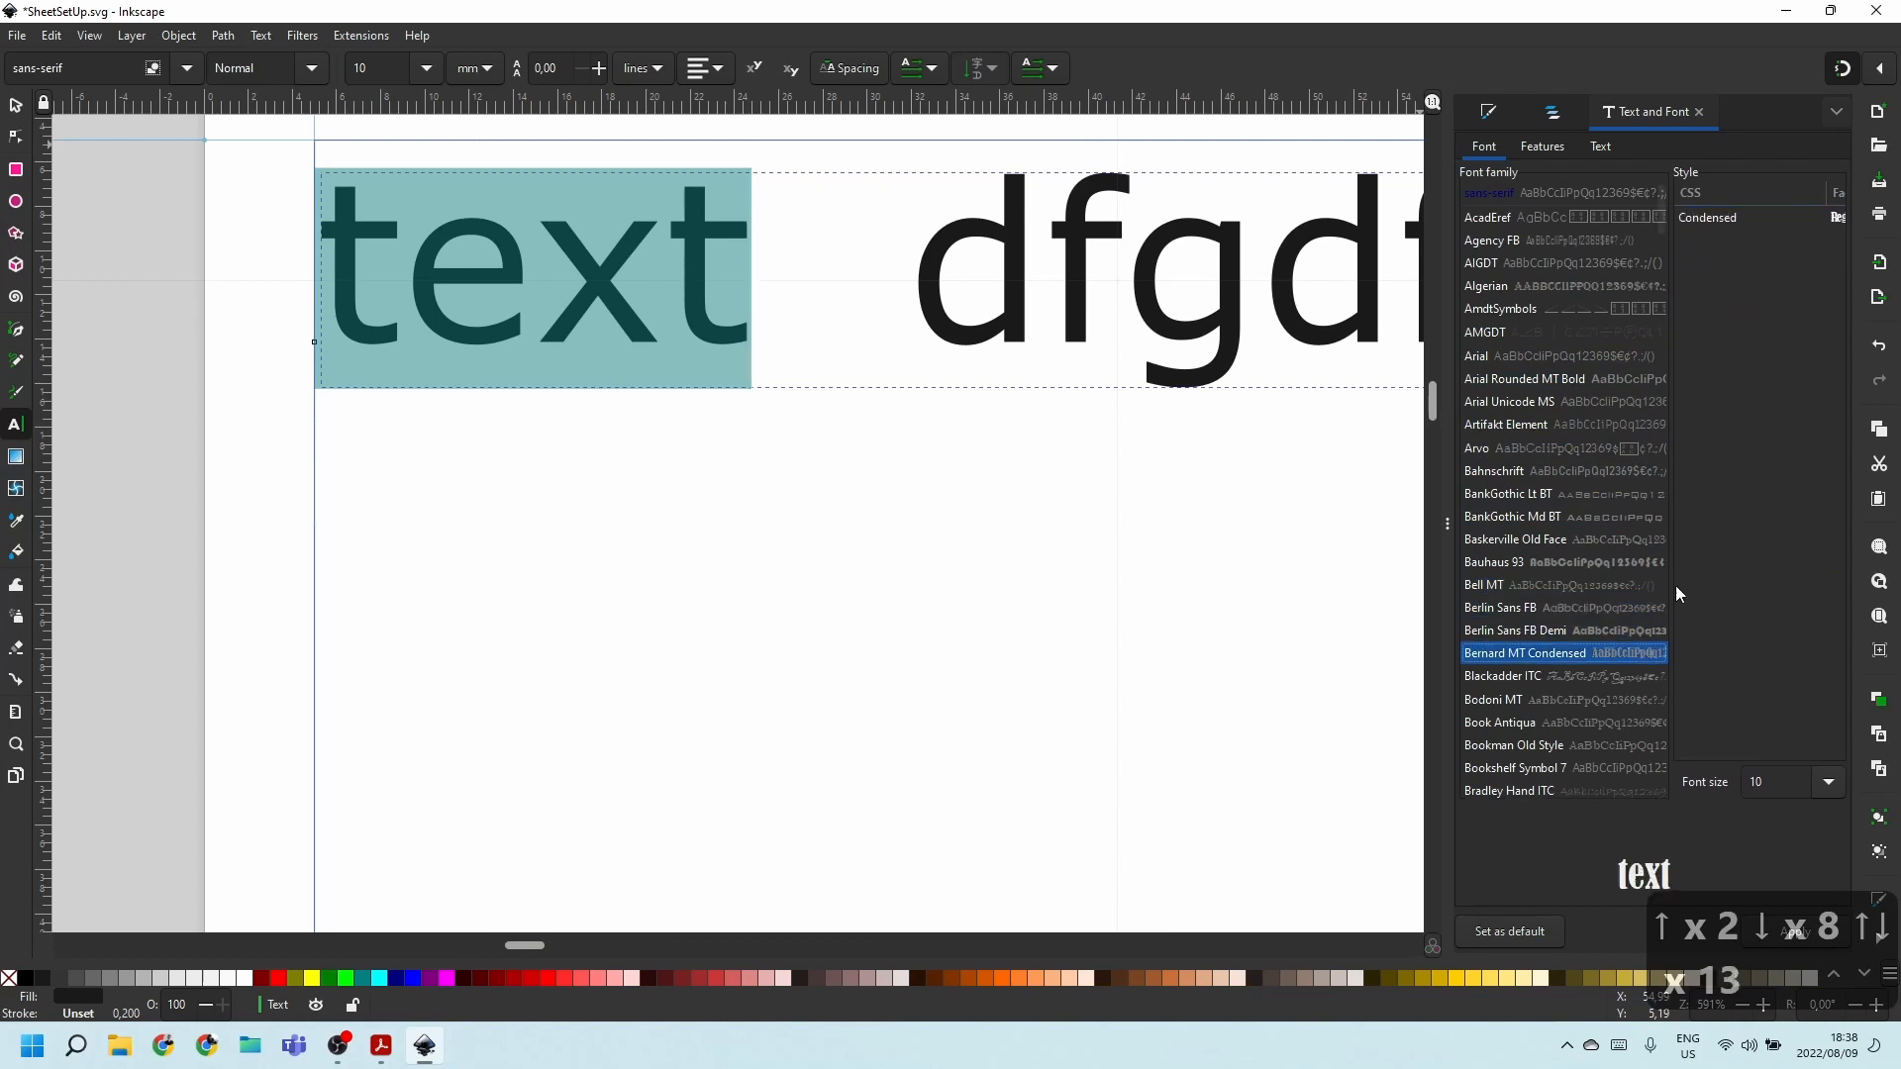
pyautogui.scroll(-2, 1661, 582)
pyautogui.scroll(-2, 1660, 582)
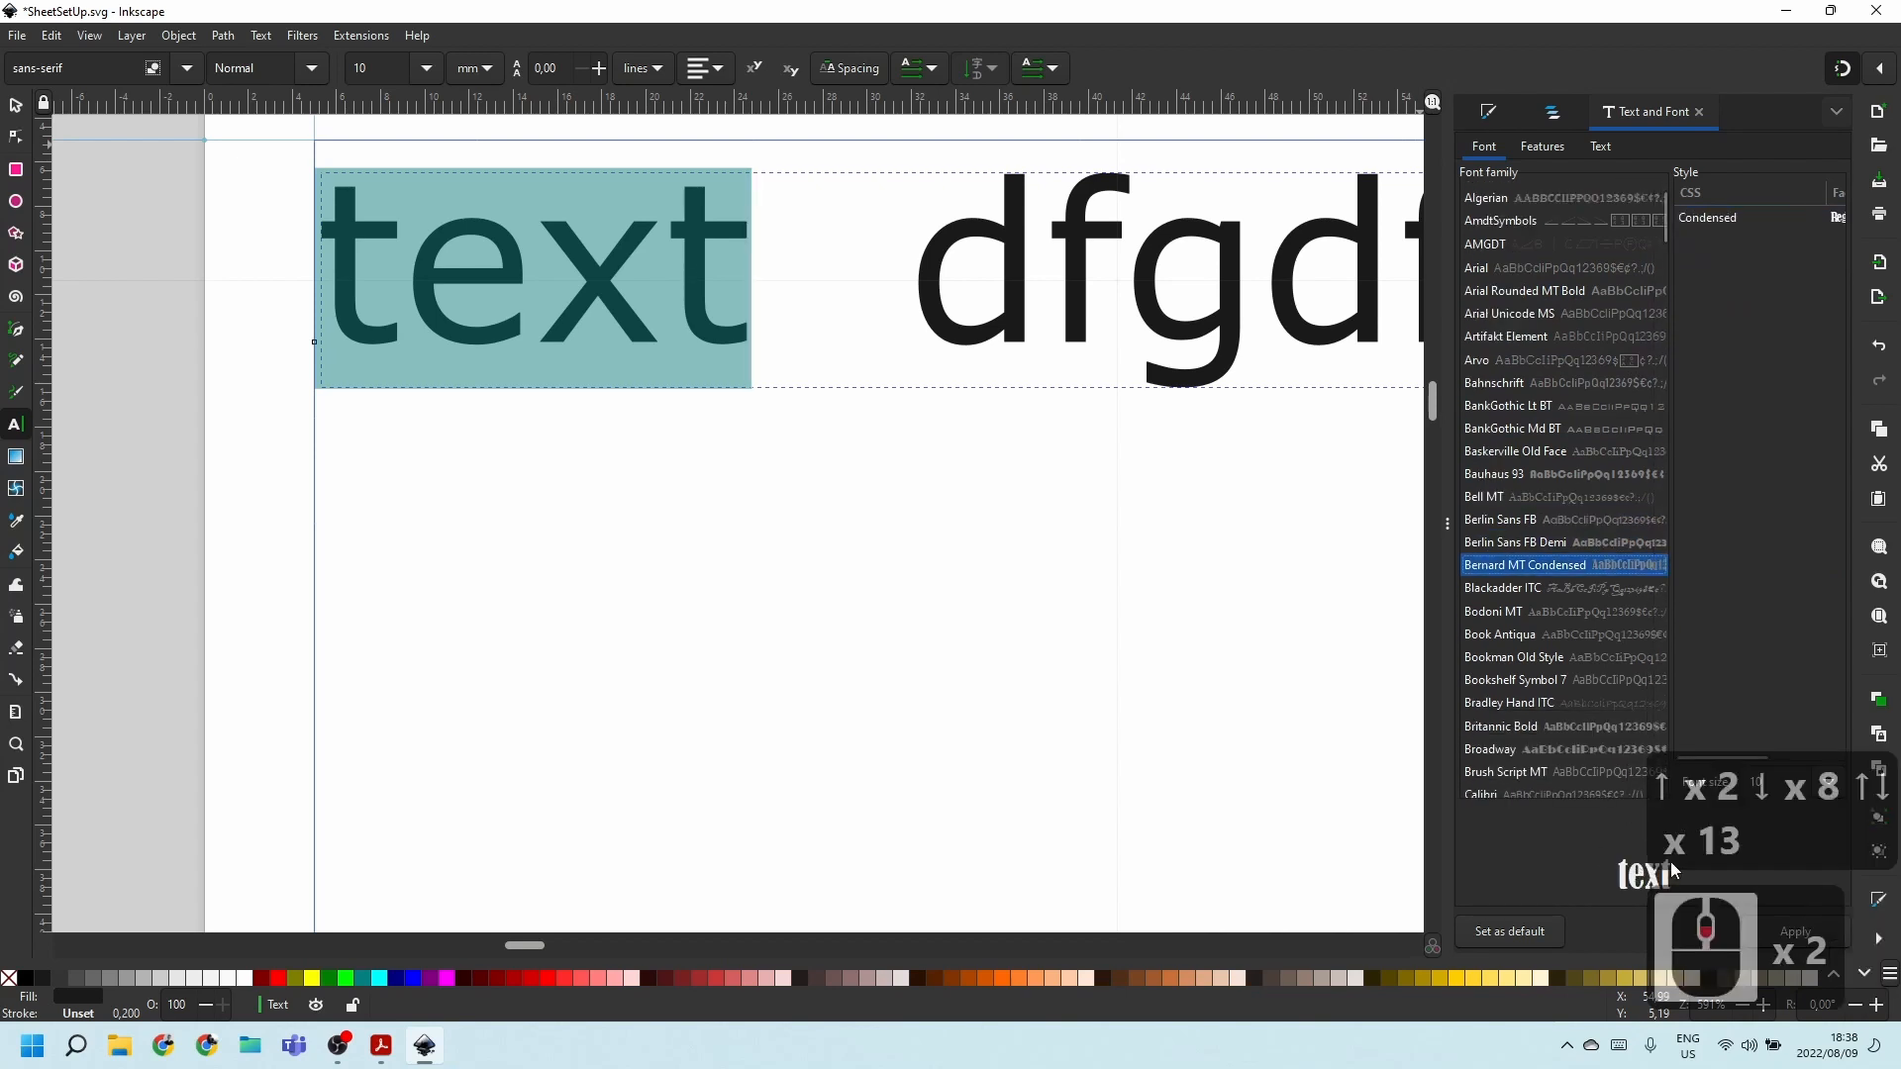
pyautogui.click(1800, 934)
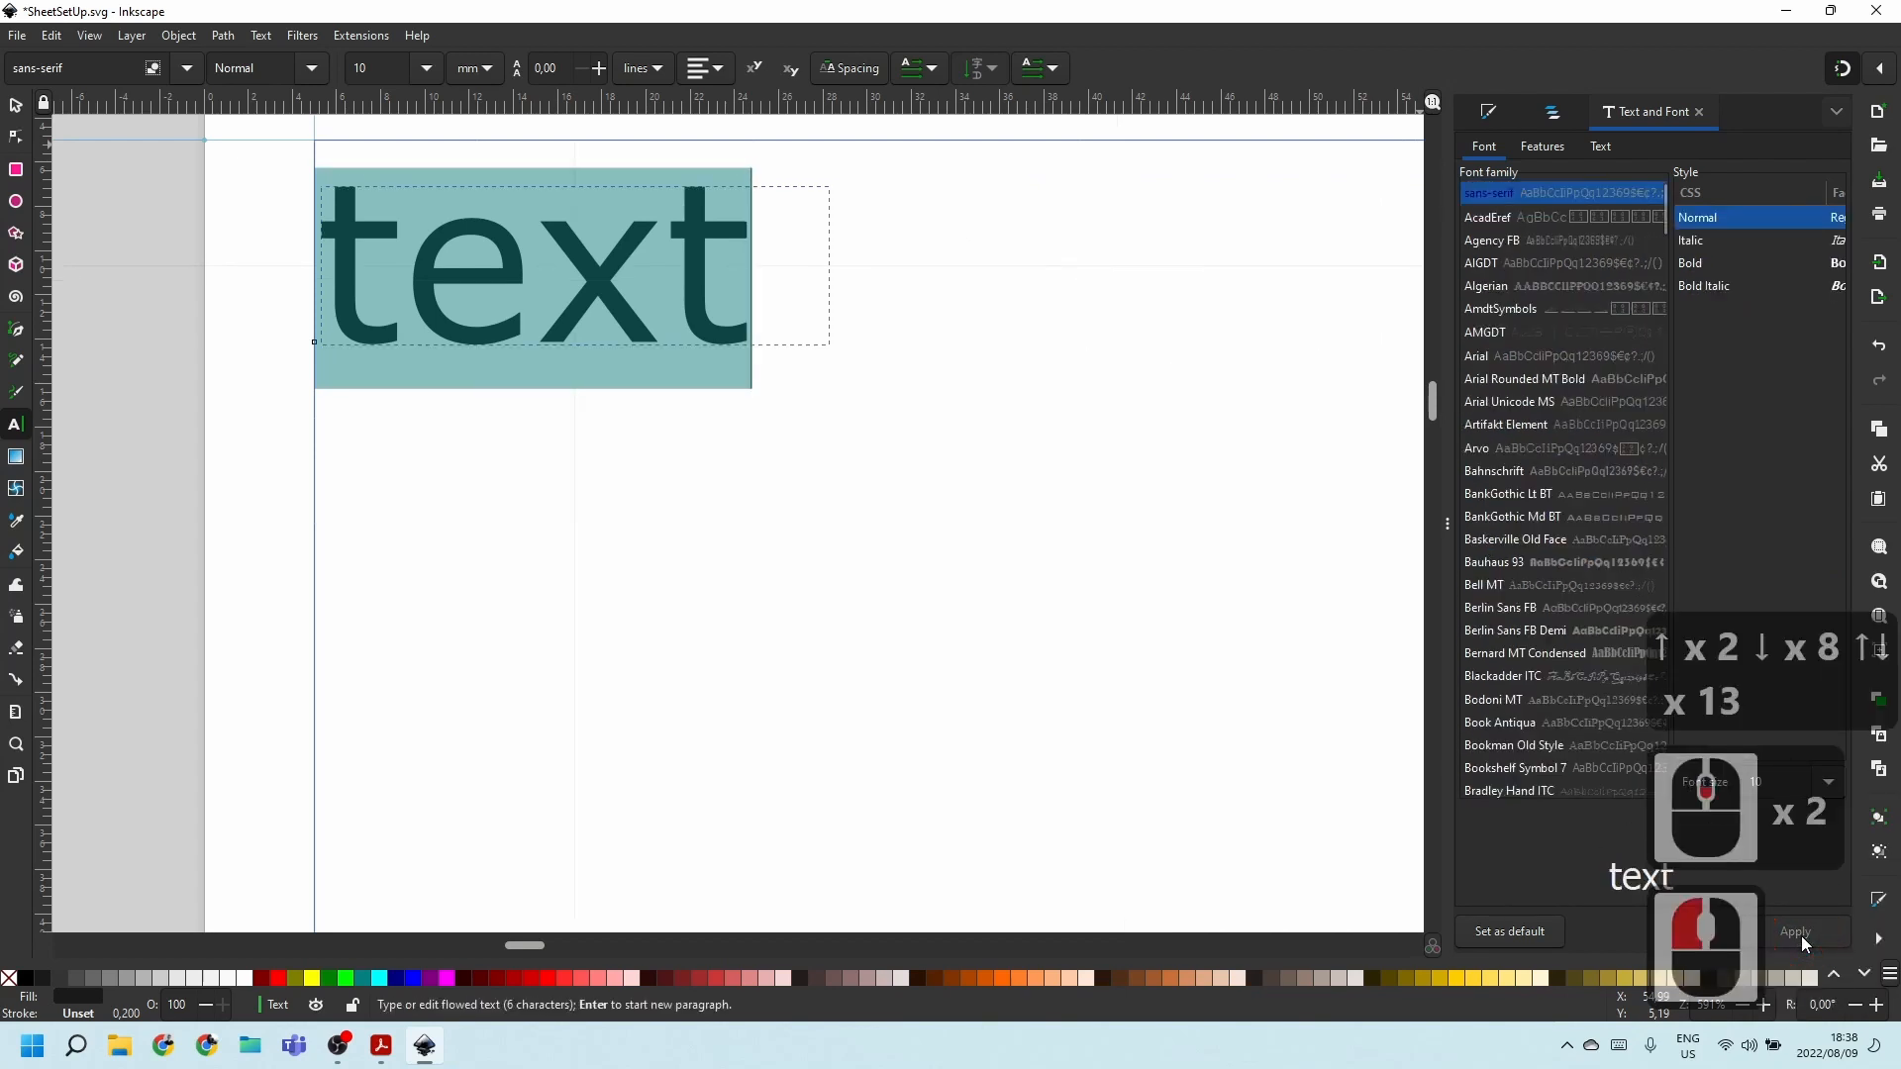
# Highlight the whole line of text in the frame and apply the Arvo font in its Normal style.
pyautogui.doubleClick(631, 262)
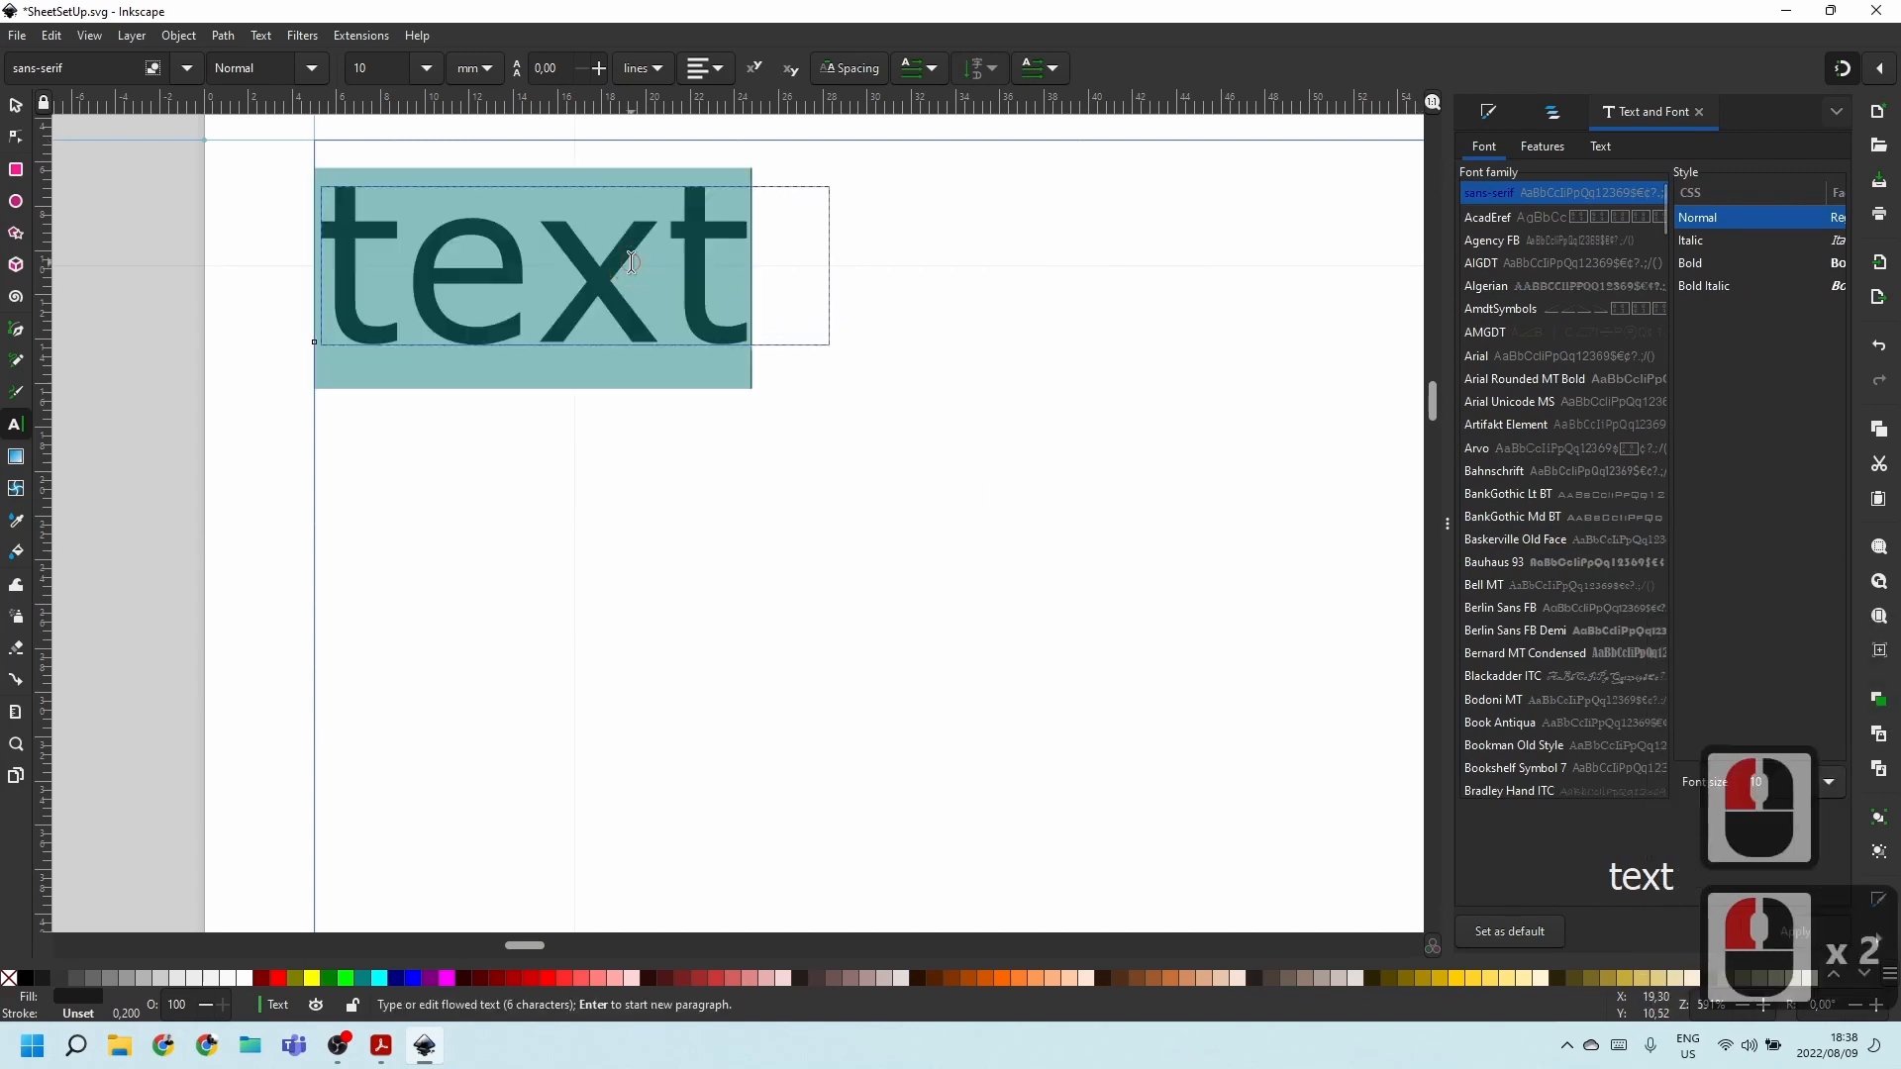
pyautogui.tripleClick(632, 263)
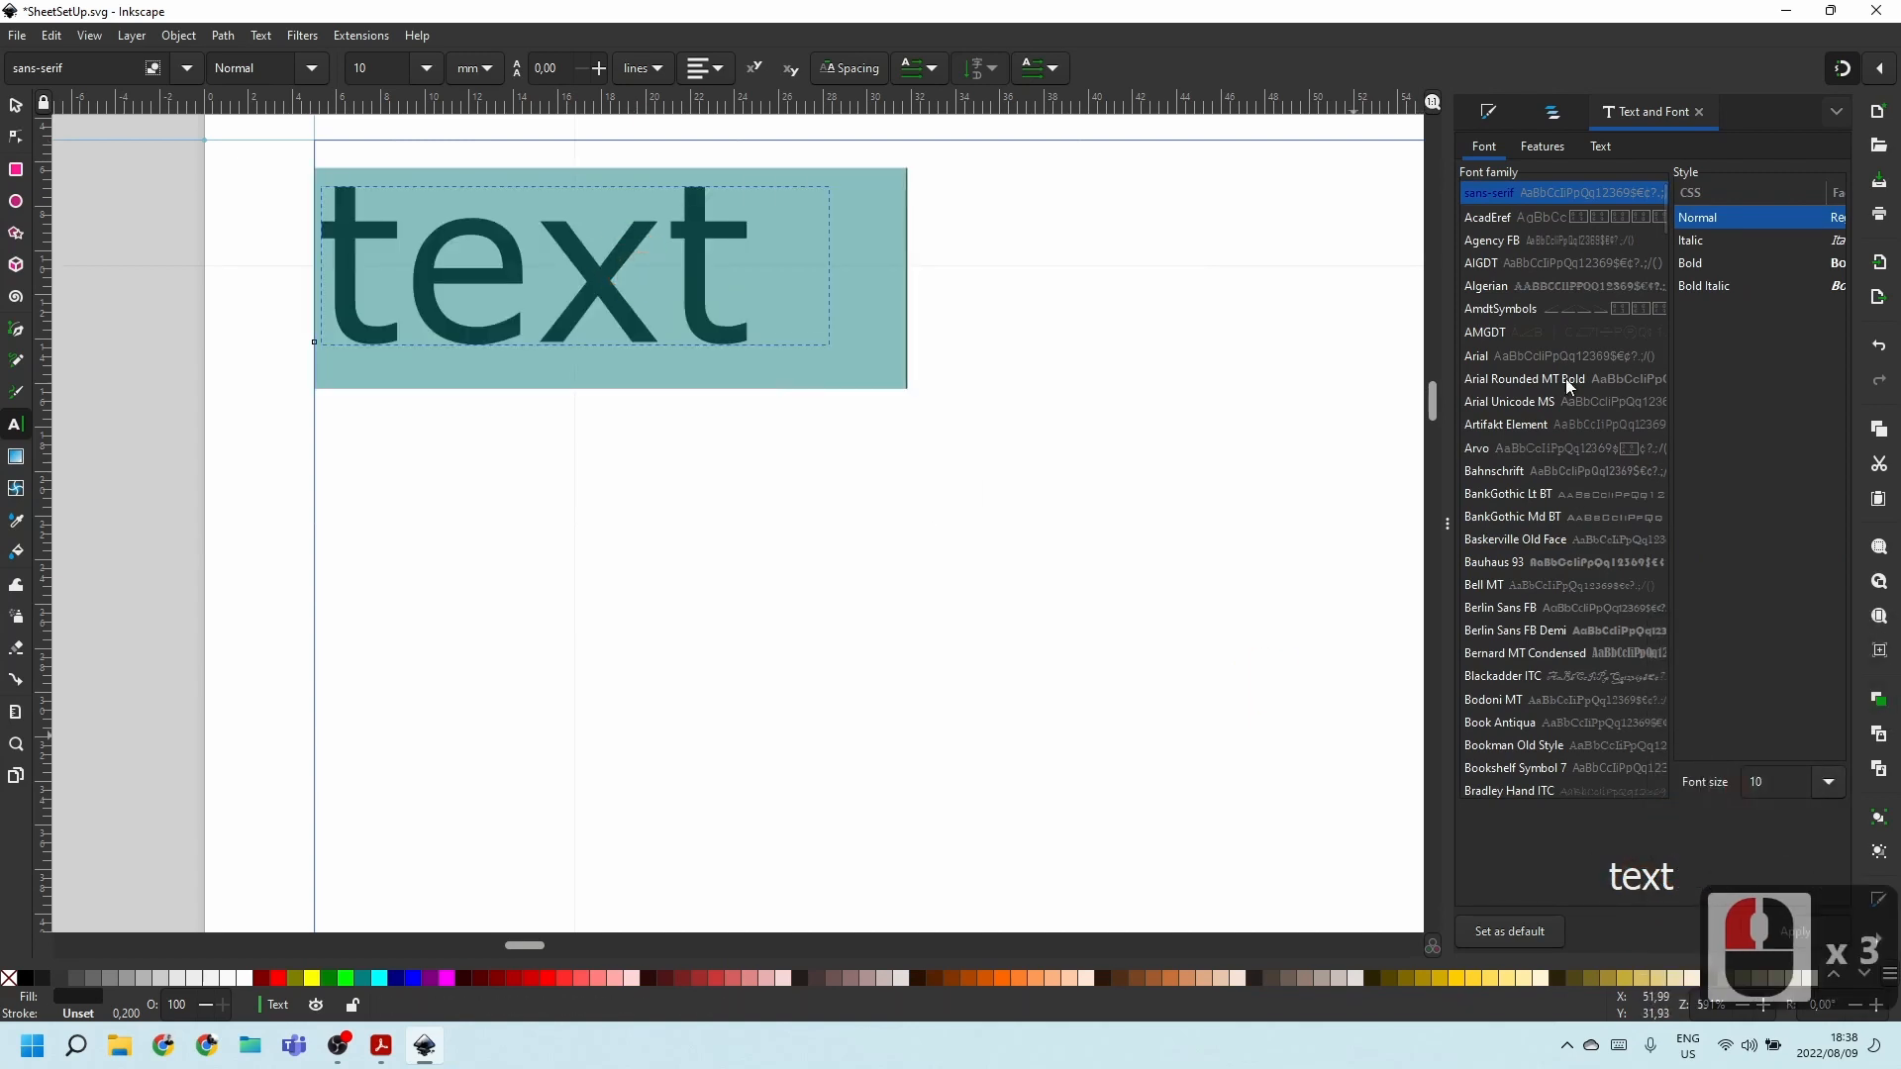
pyautogui.click(1530, 241)
pyautogui.press('Down')
pyautogui.press('Down')
pyautogui.press('Down')
pyautogui.press('Down')
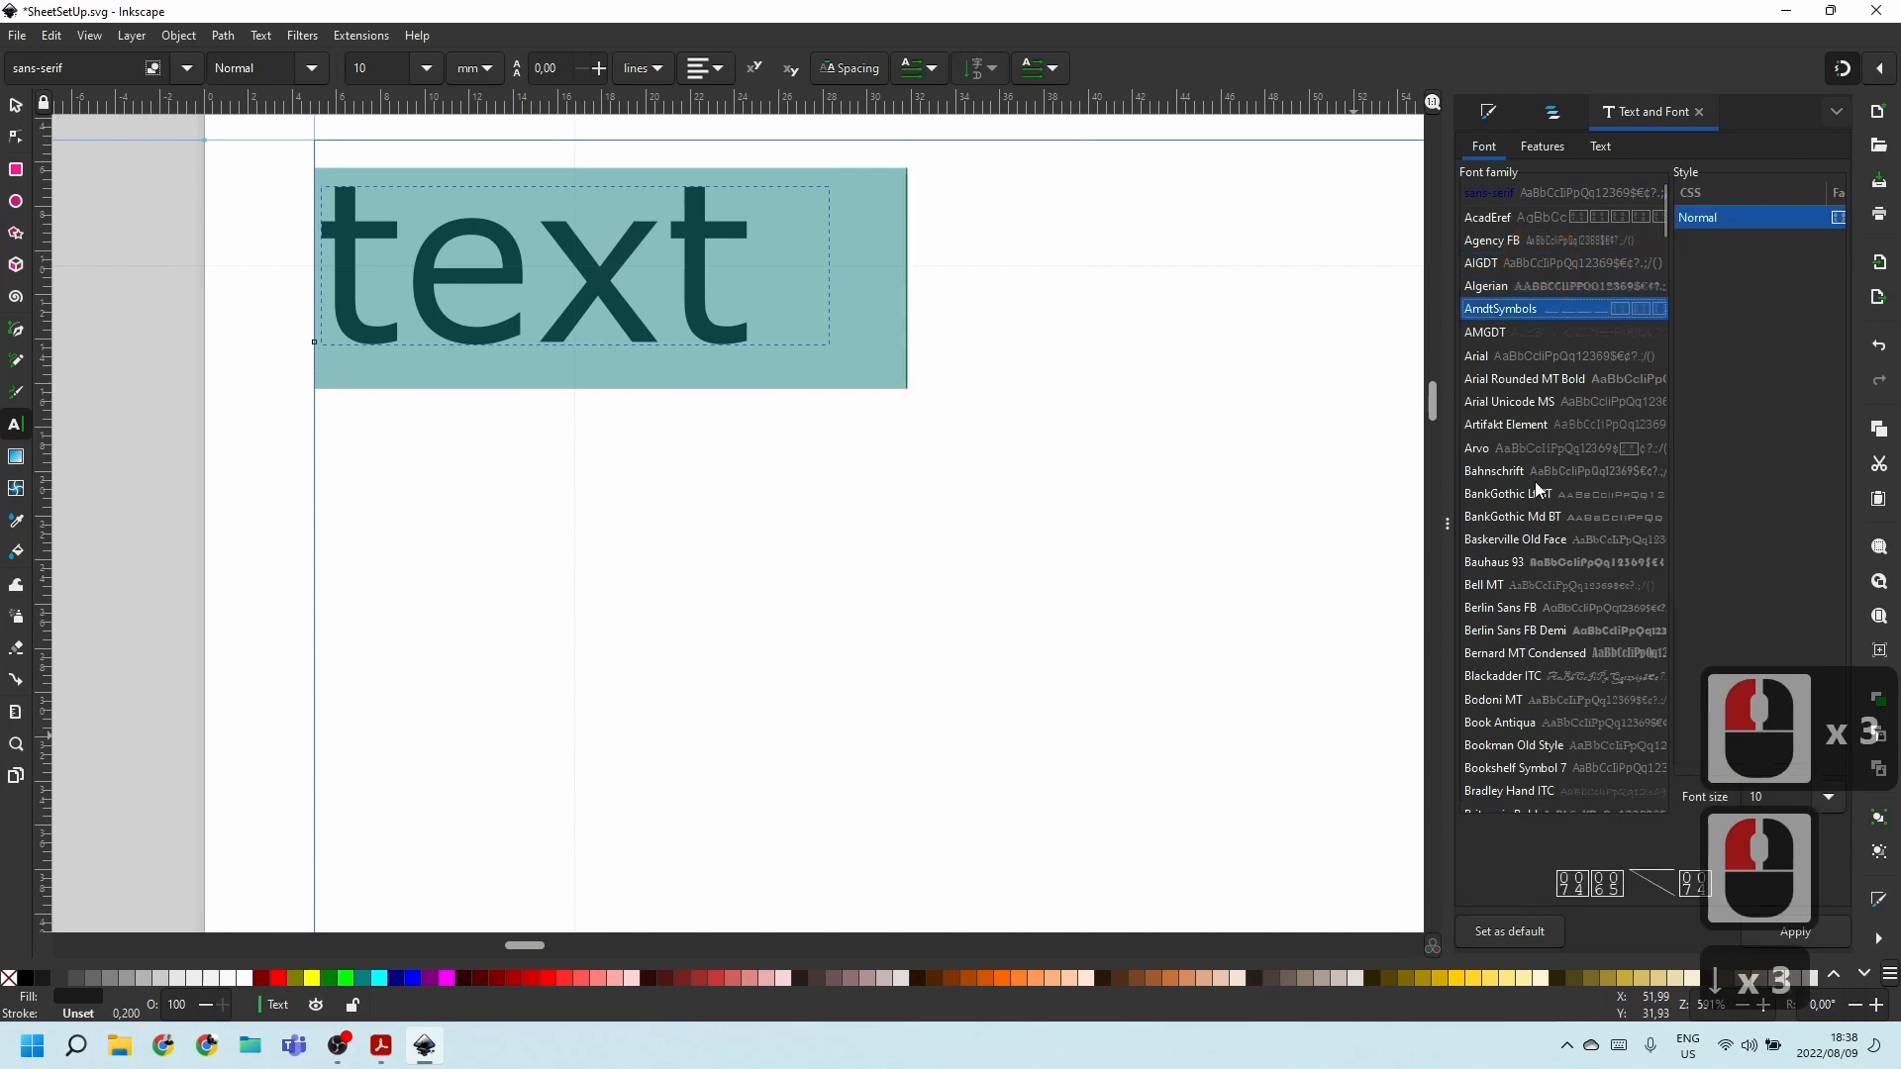
pyautogui.press('Down')
pyautogui.press('Down')
pyautogui.press('Down')
pyautogui.press('Down')
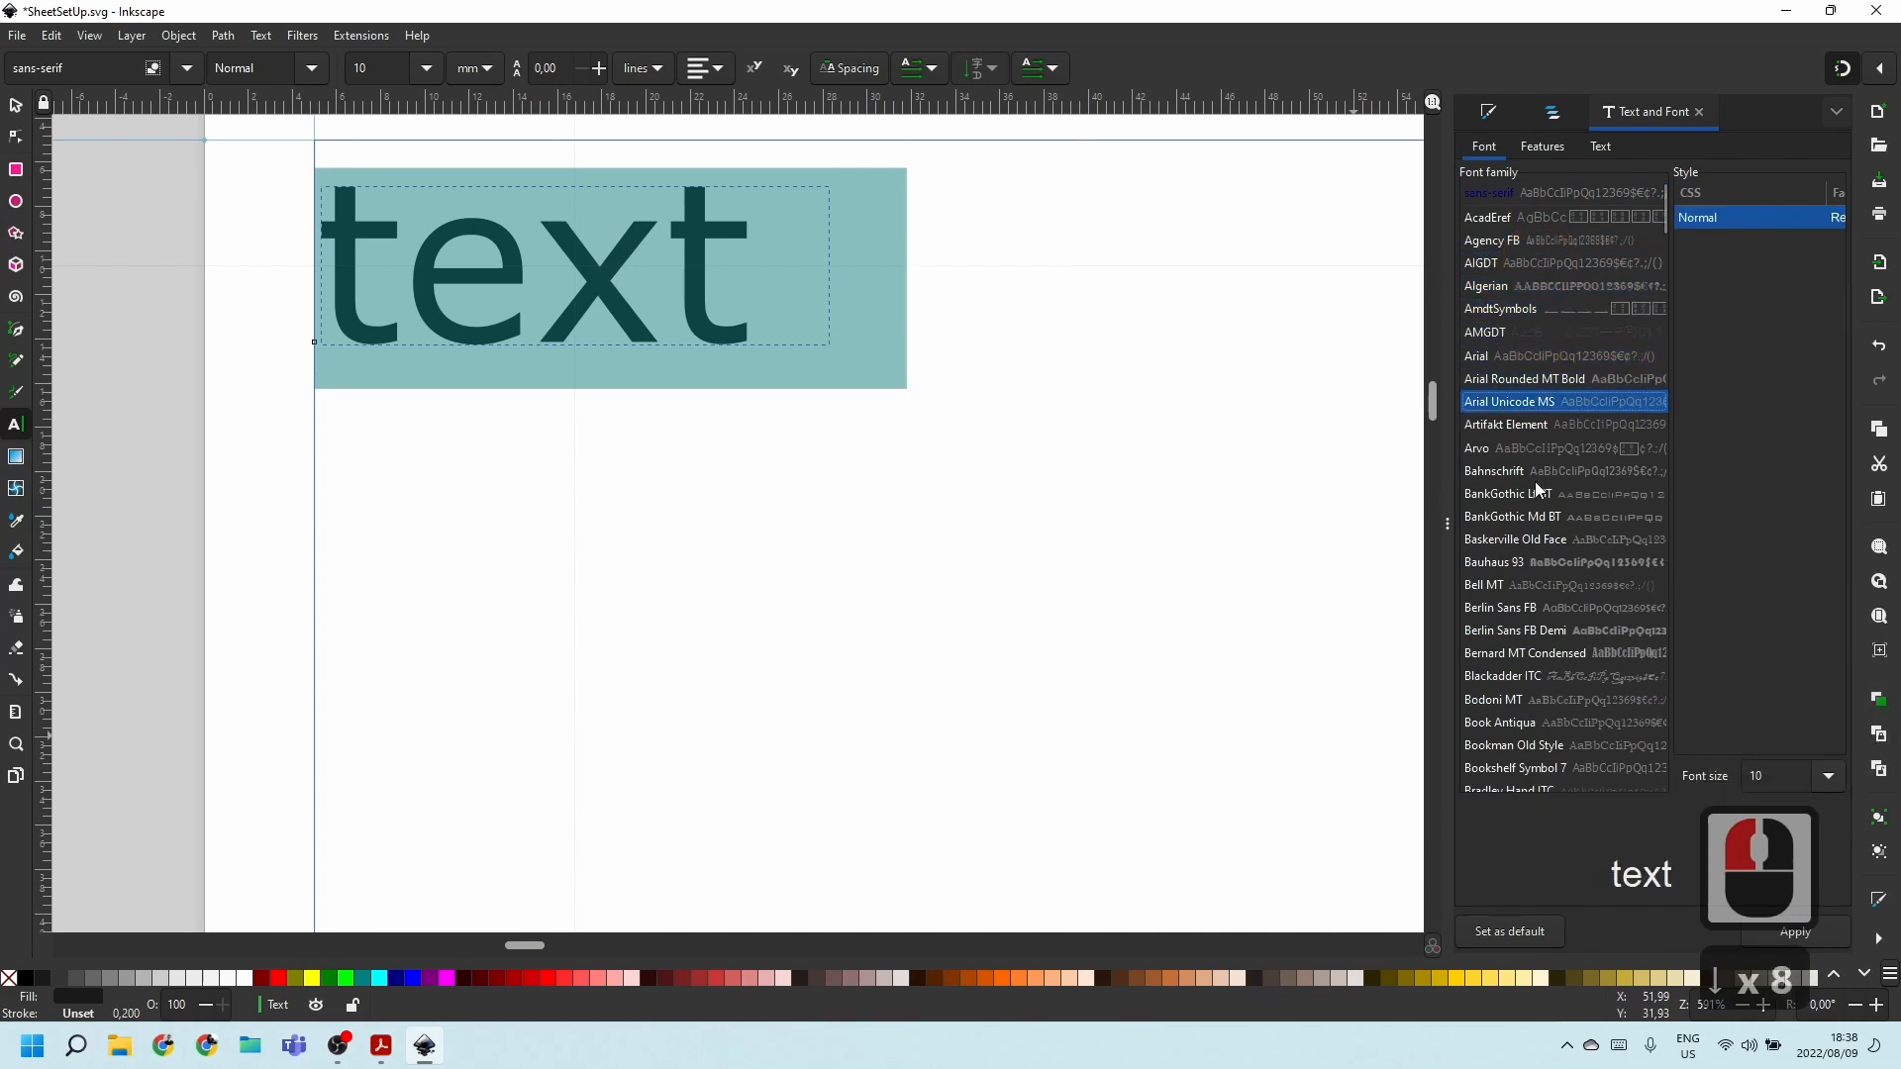
pyautogui.press('Down')
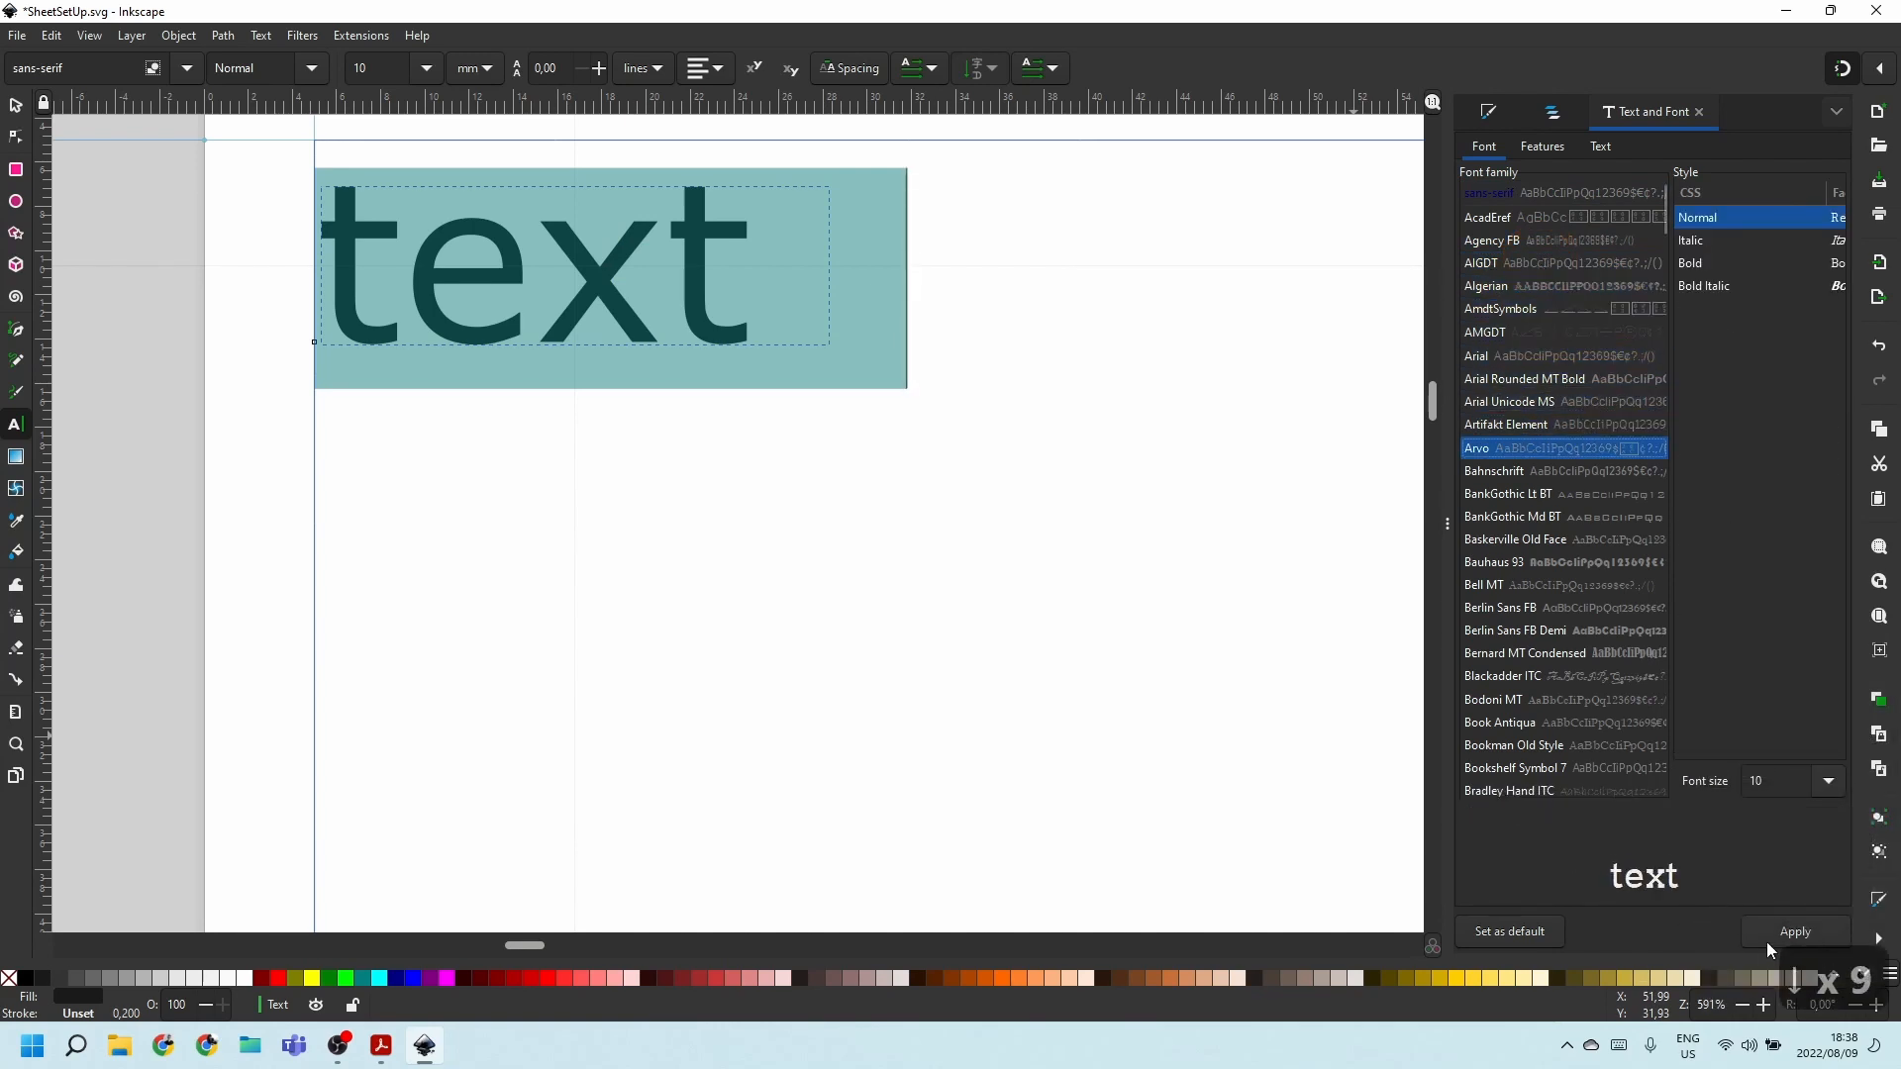
pyautogui.click(1773, 936)
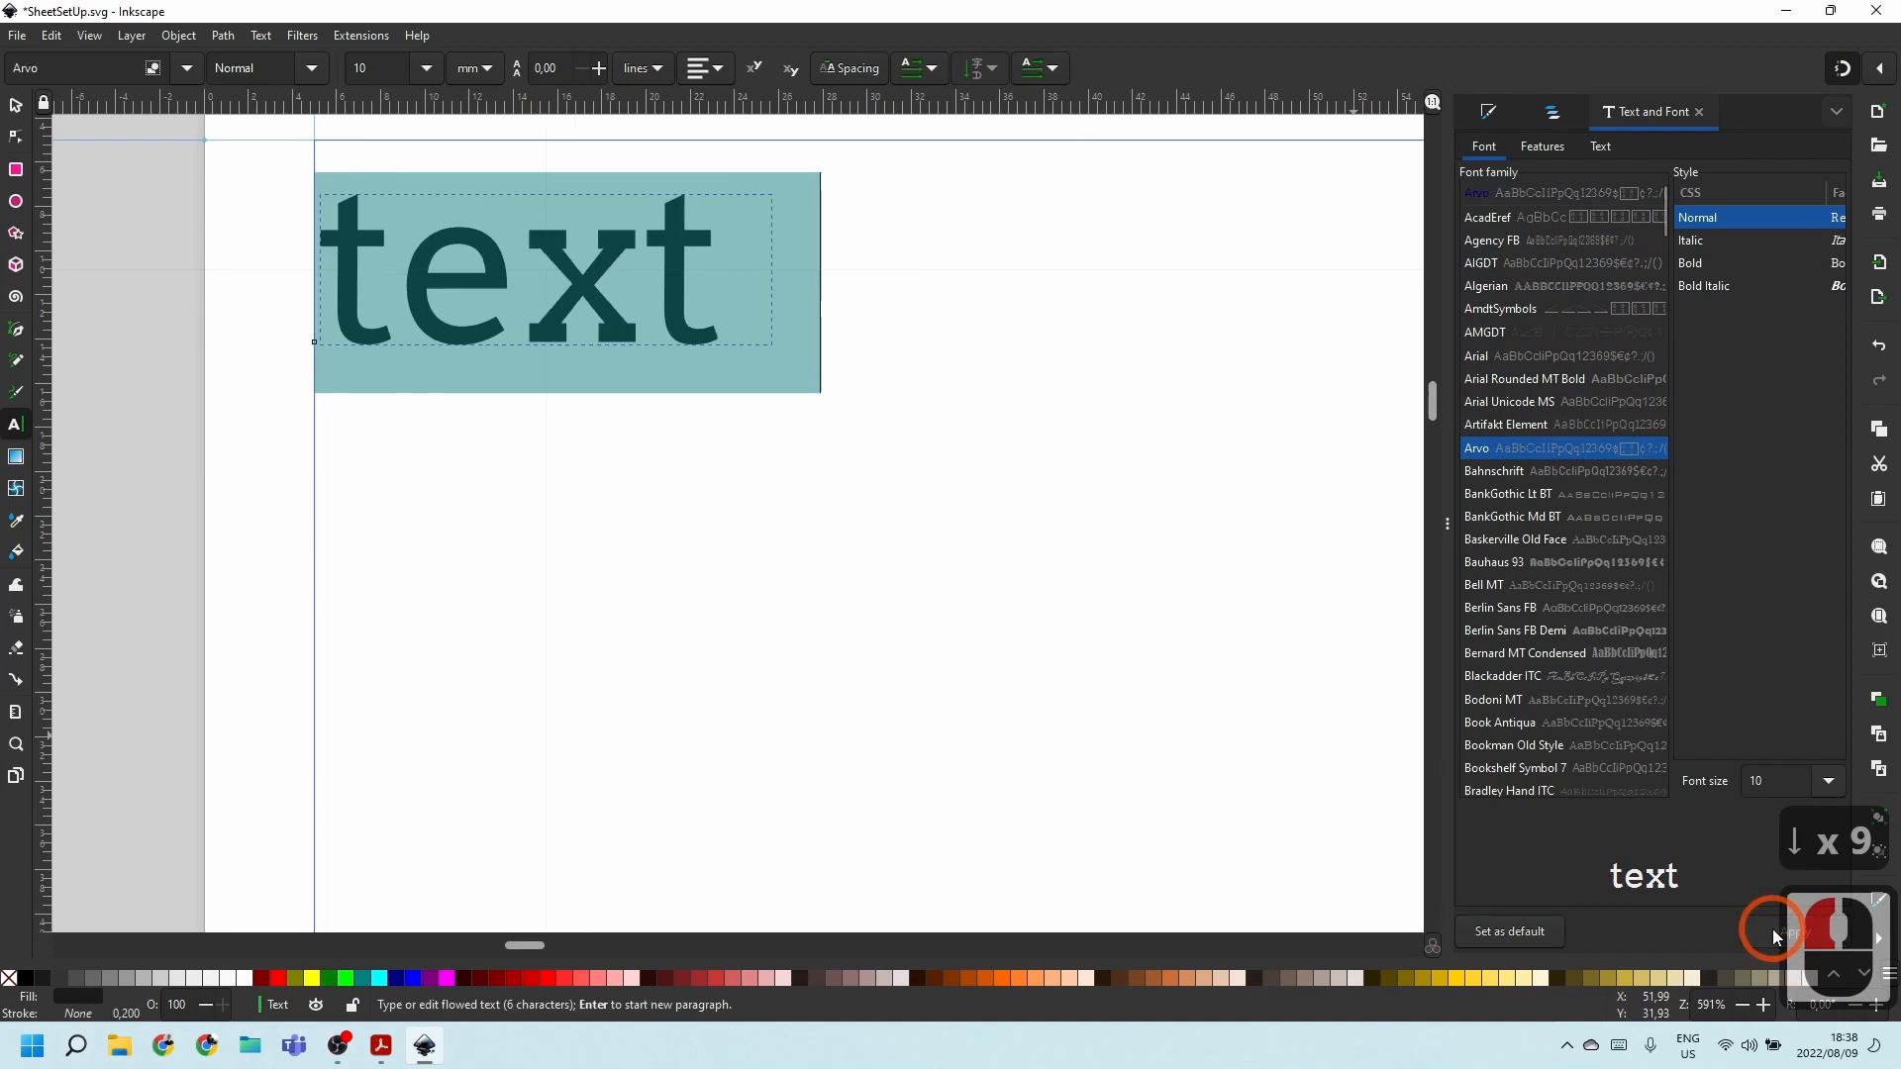
# Highlight the whole line of text again and look at the available font size units.
pyautogui.click(576, 270)
pyautogui.click(576, 269)
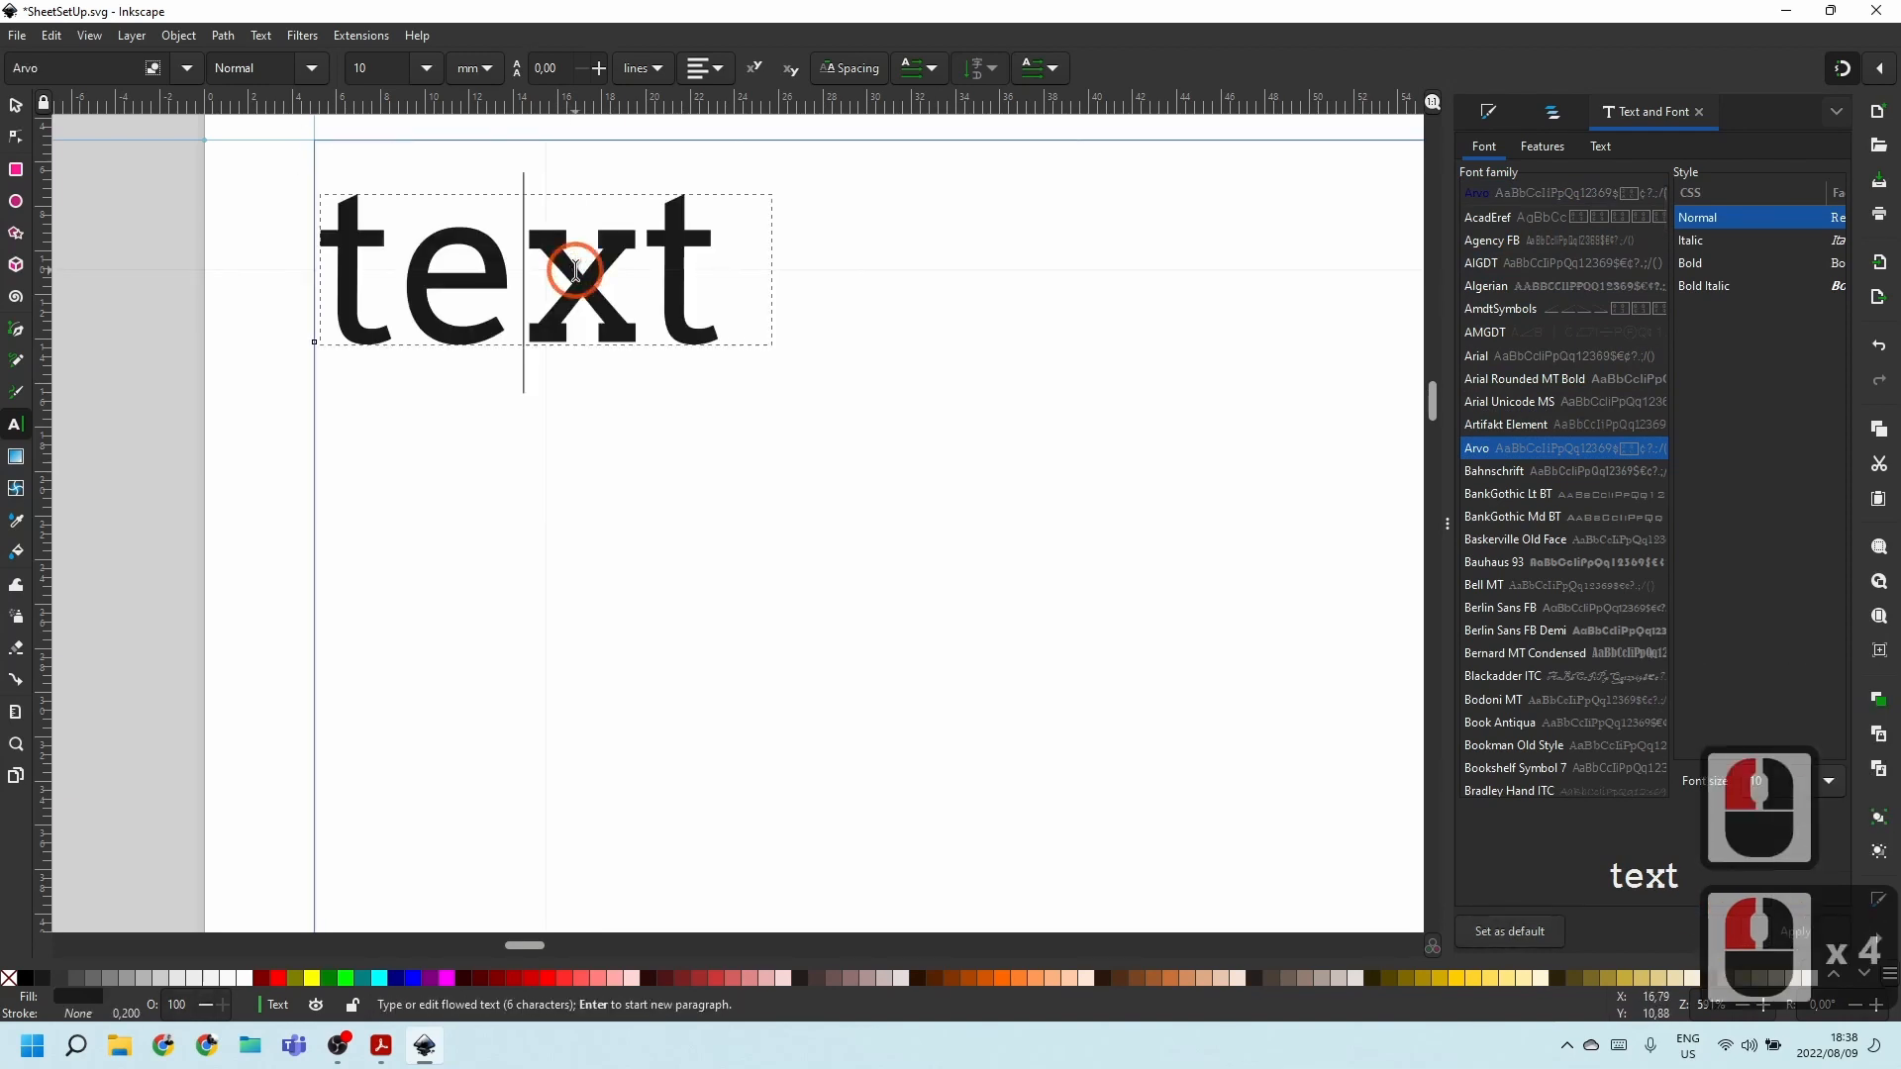
pyautogui.tripleClick(490, 254)
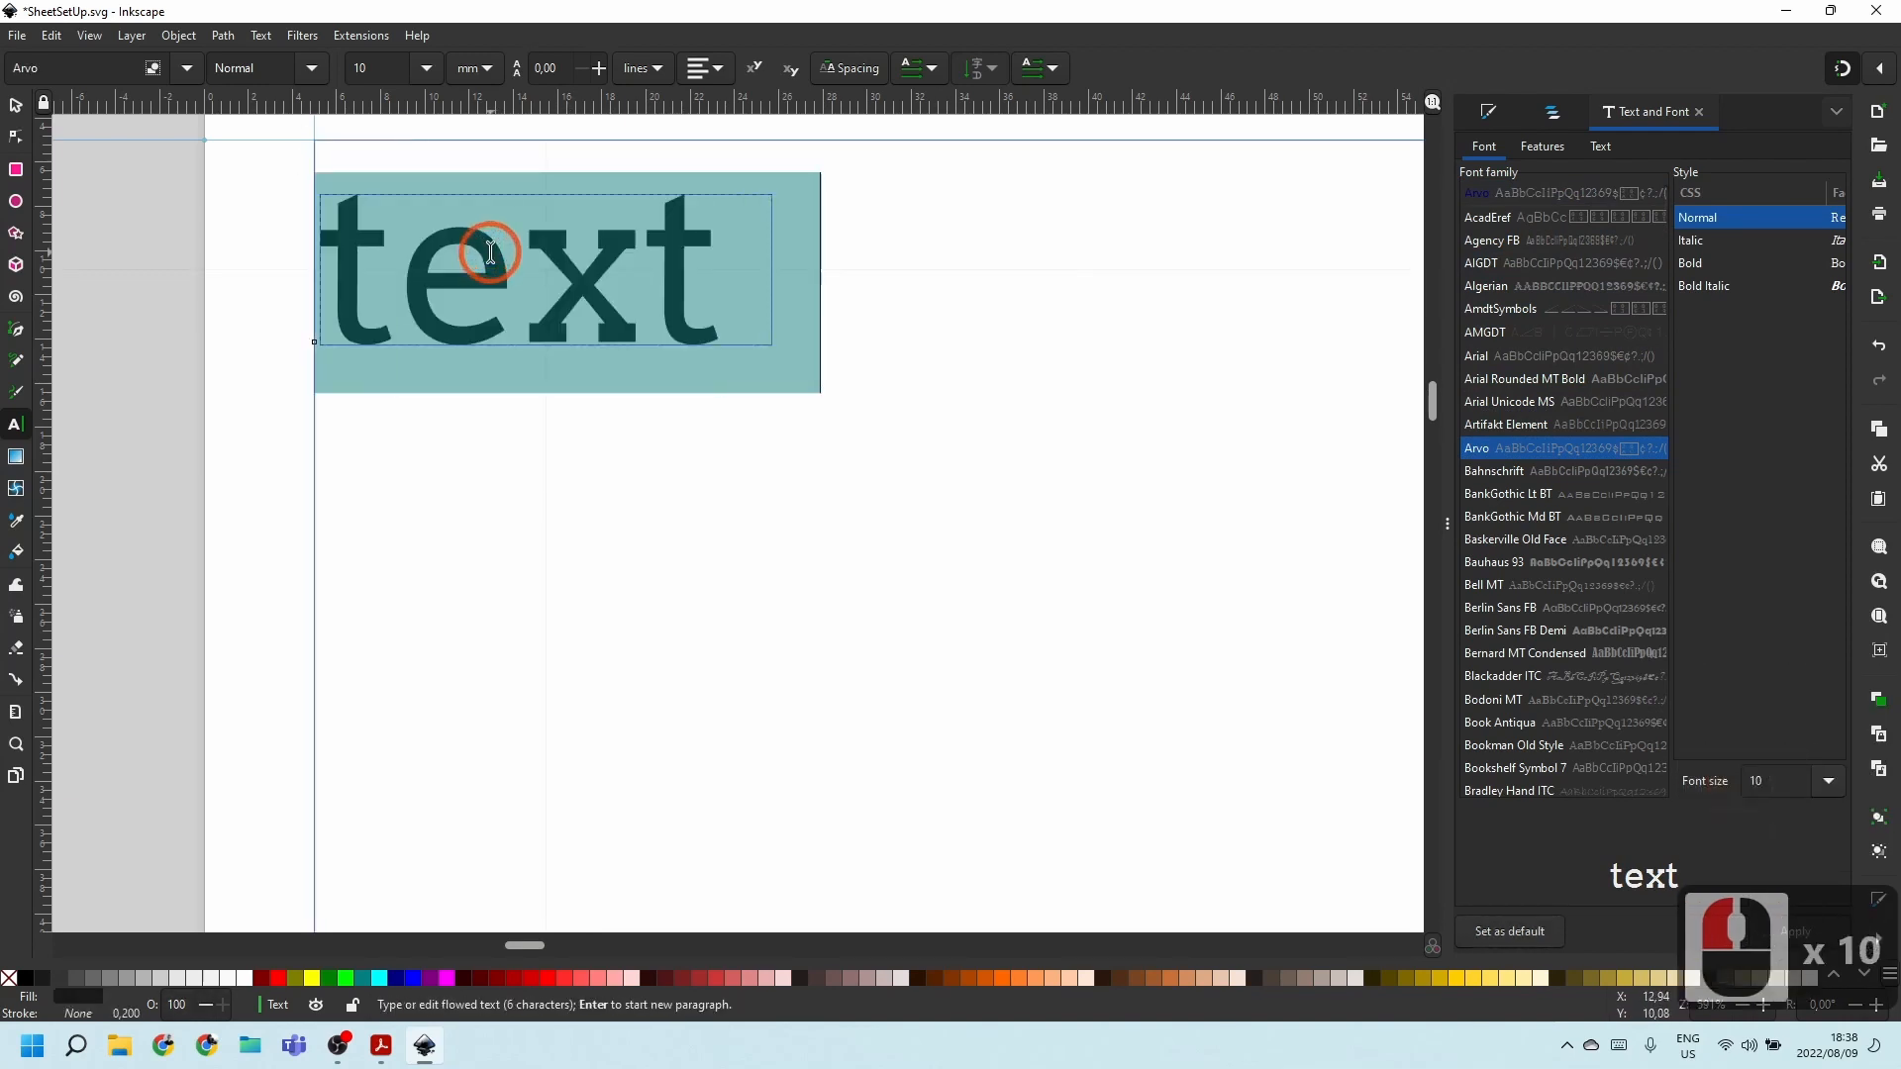
pyautogui.click(478, 66)
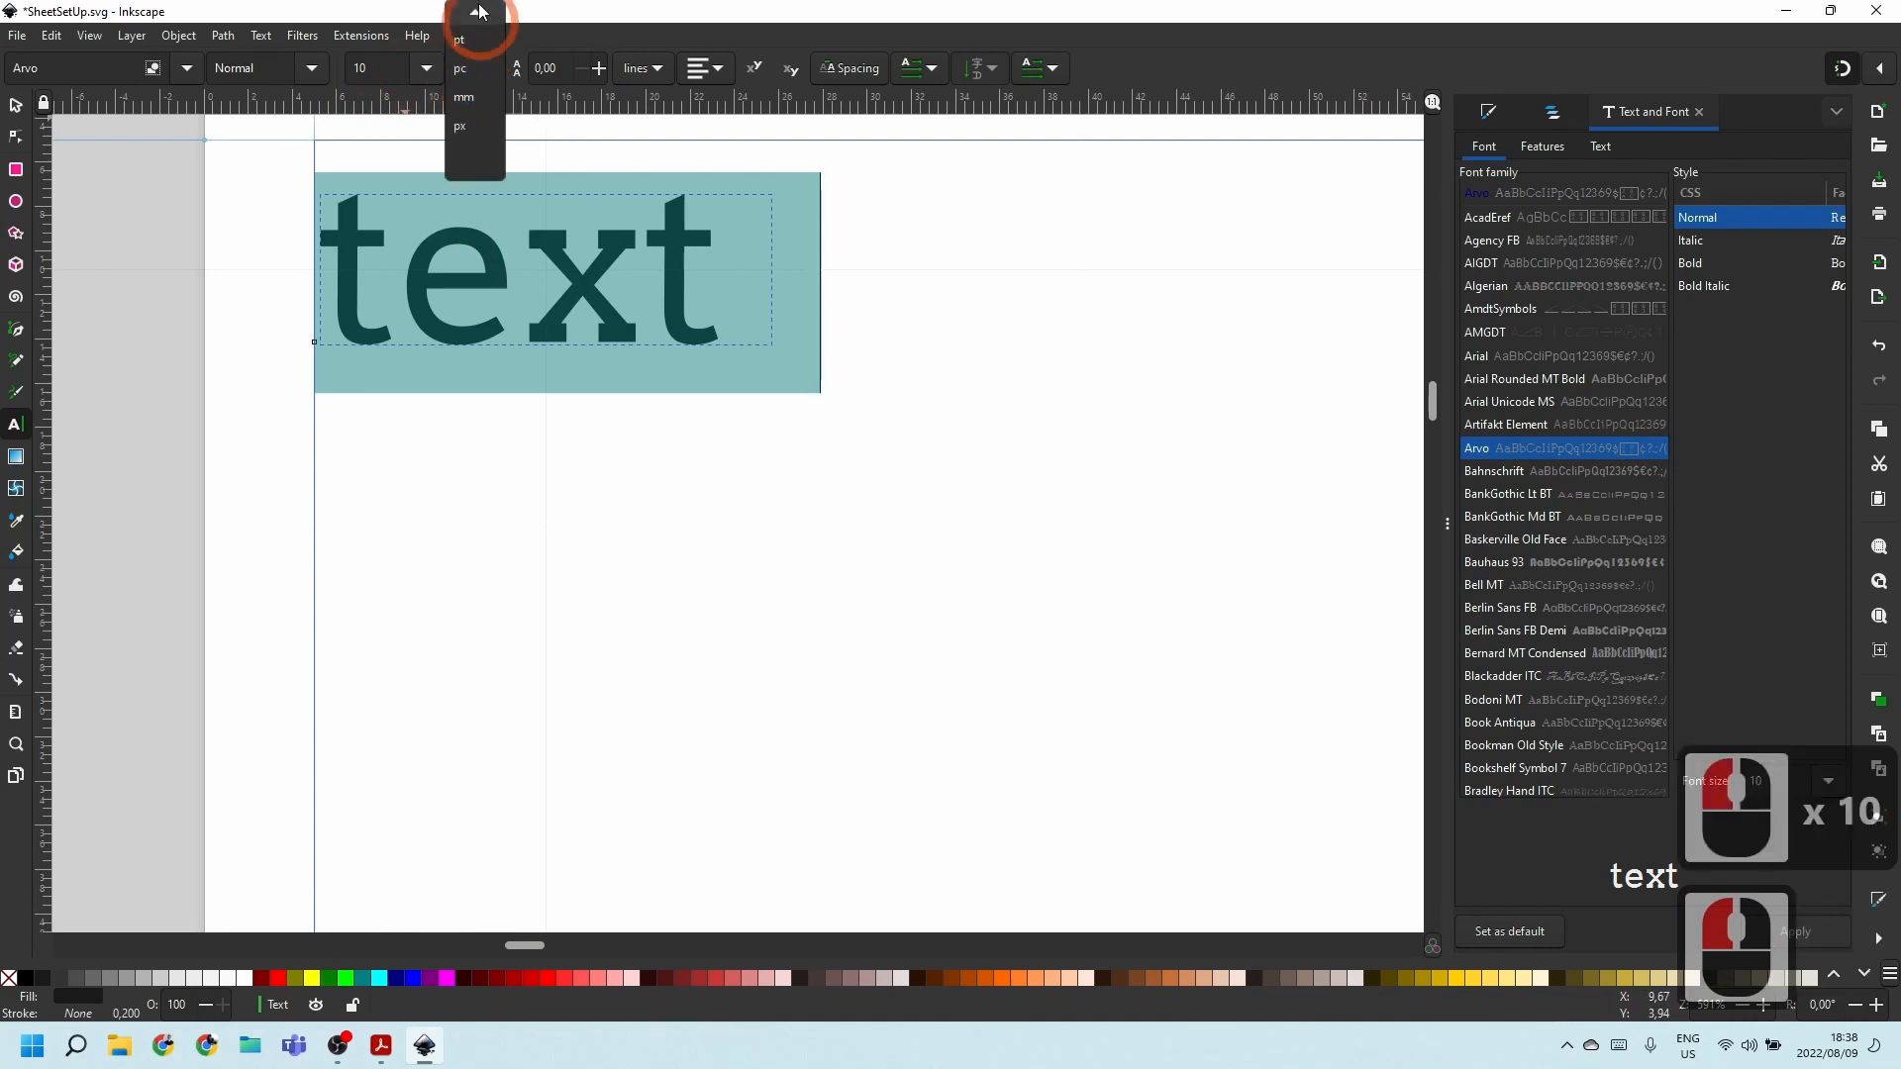
pyautogui.click(473, 132)
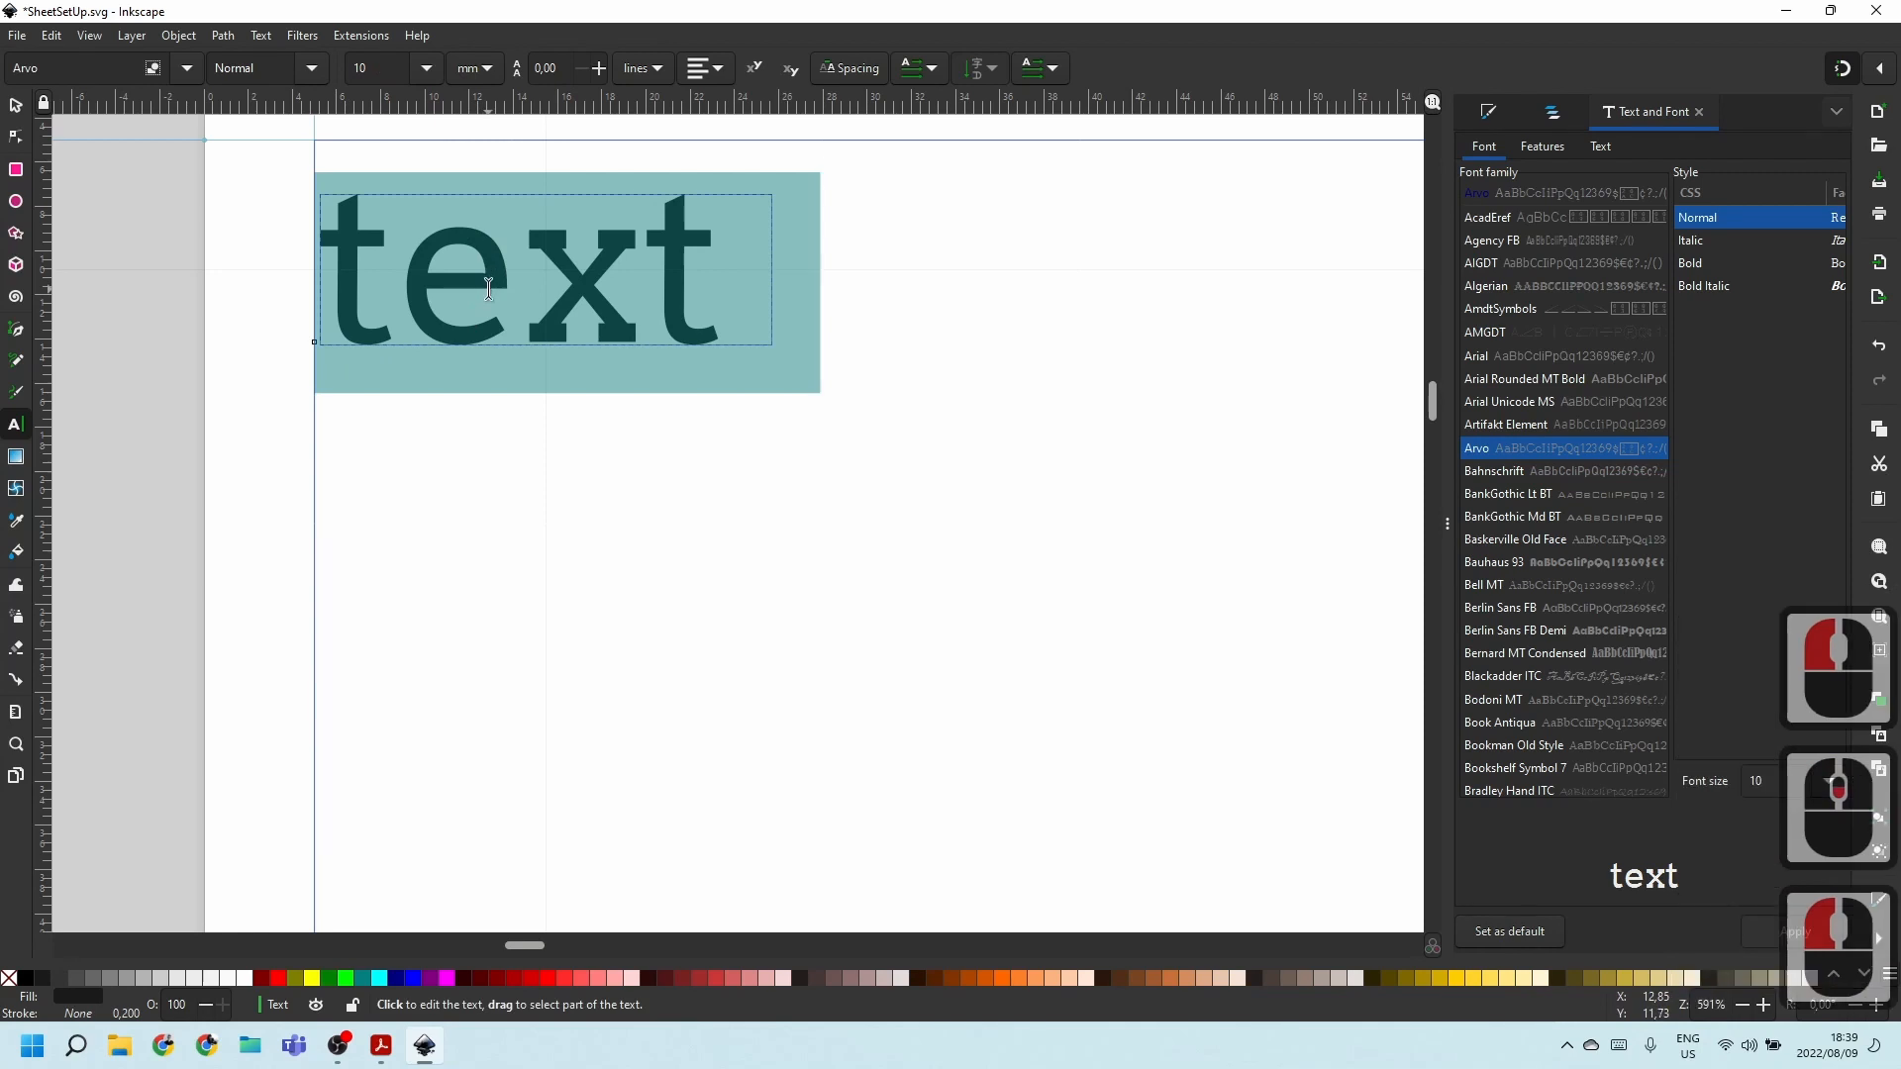
# Replace the selected sample text in the frame with "THIS IS MY FONT" in capital letters.
pyautogui.press('capslock')
pyautogui.write('THIS IS M')
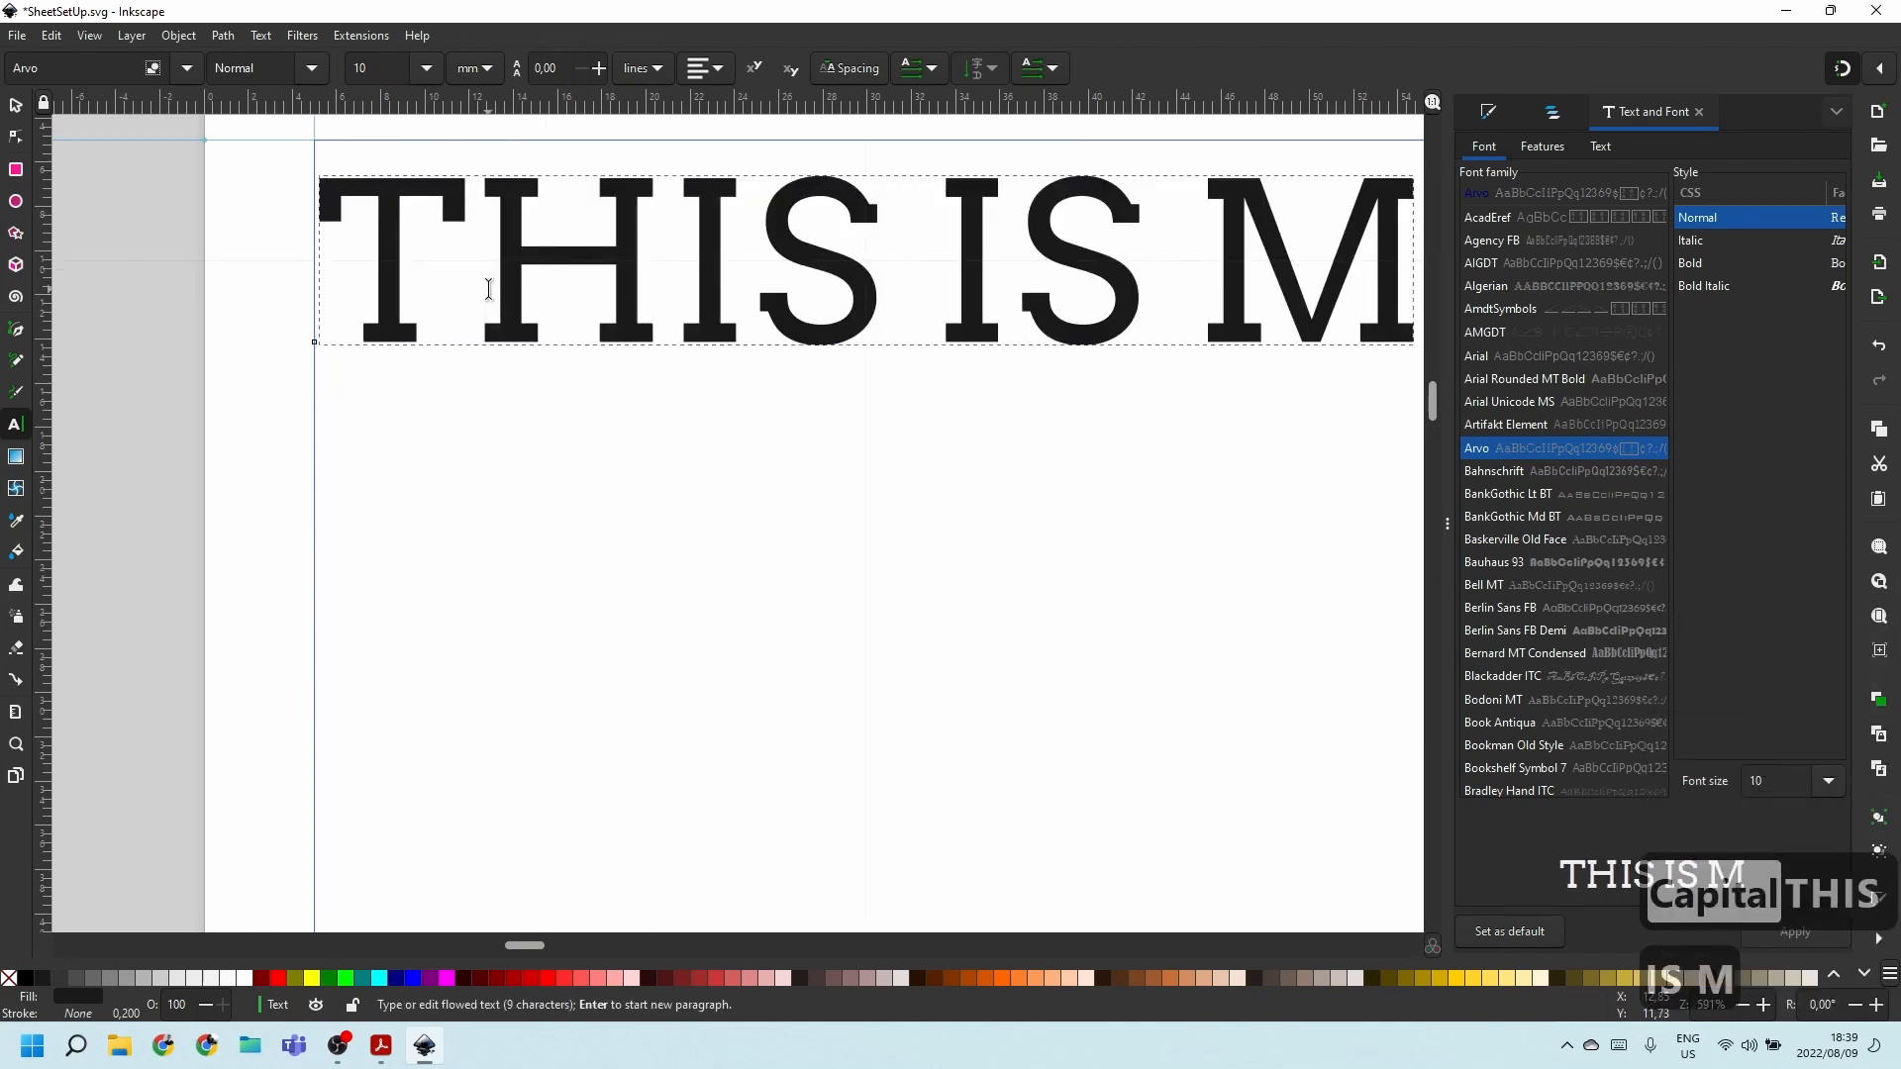
pyautogui.write('Y FONT')
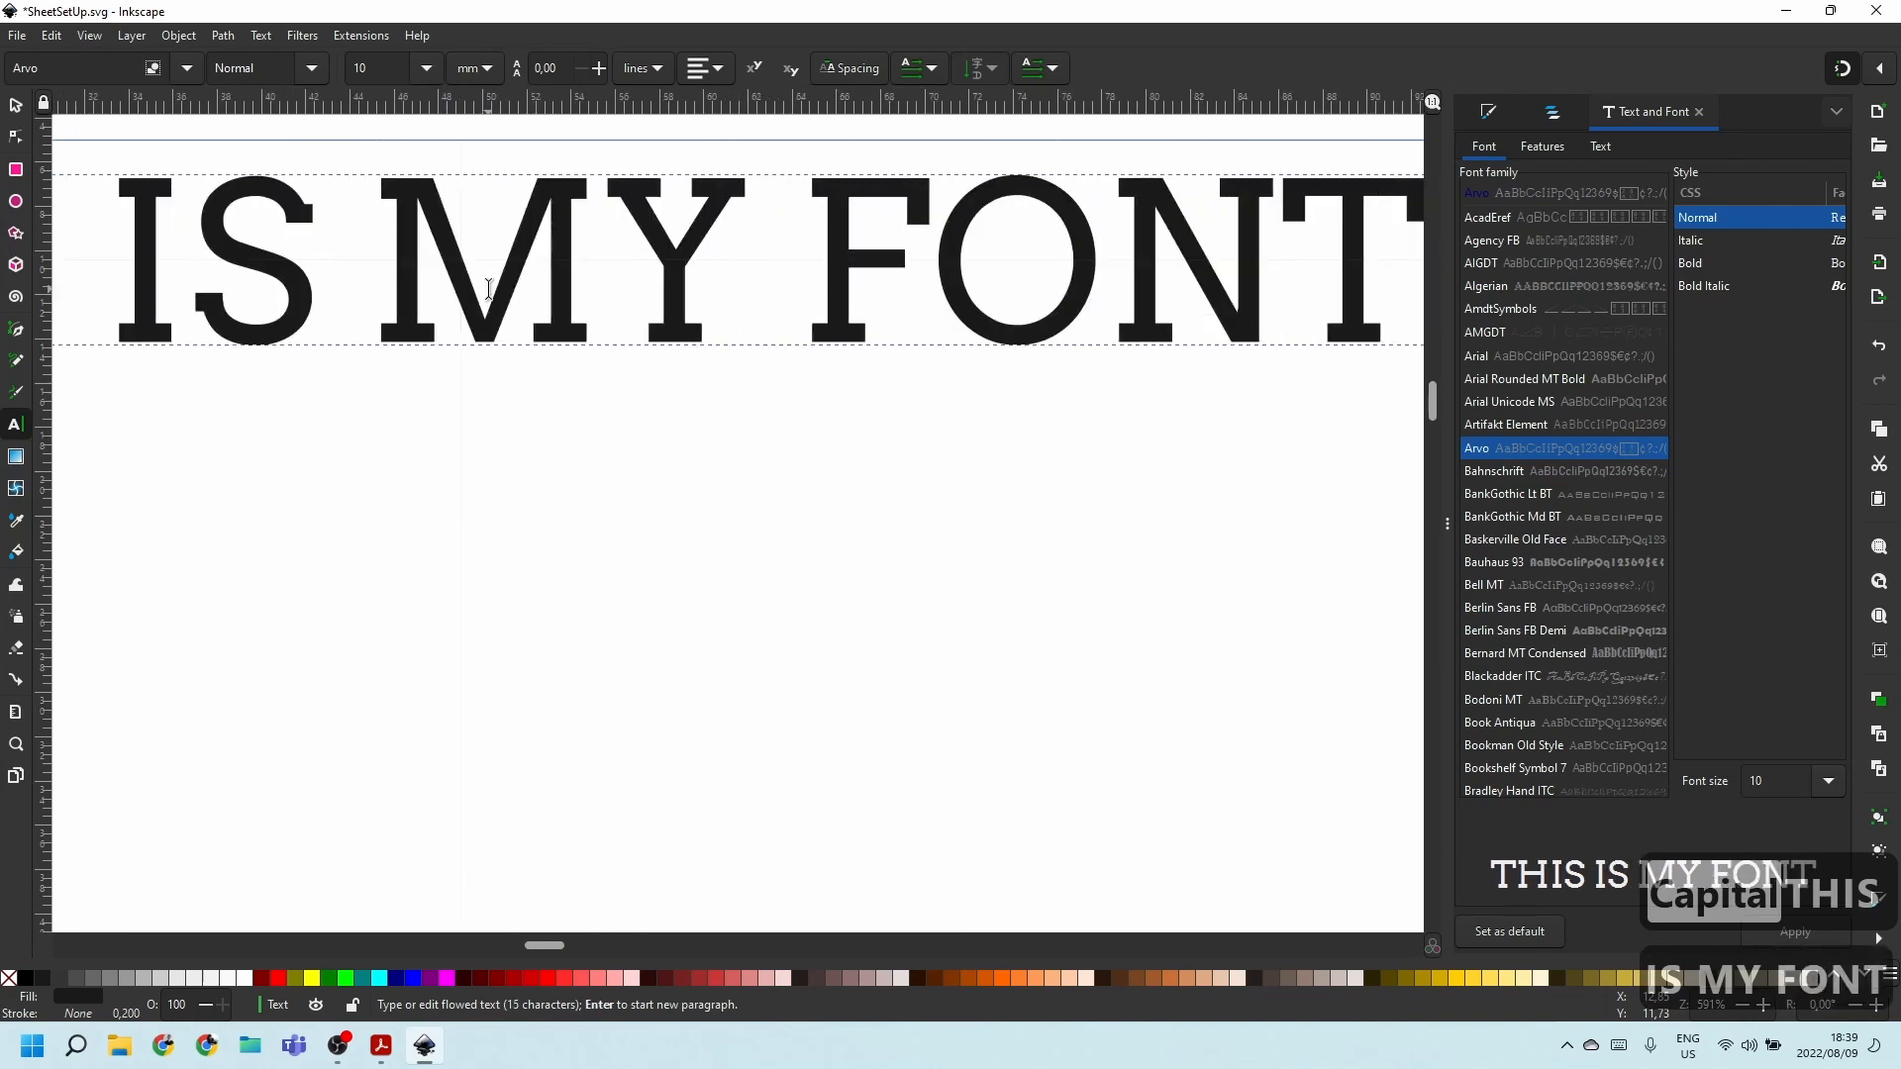
pyautogui.keyDown('ctrl'); pyautogui.scroll(-3, 489, 288); pyautogui.keyUp('ctrl')
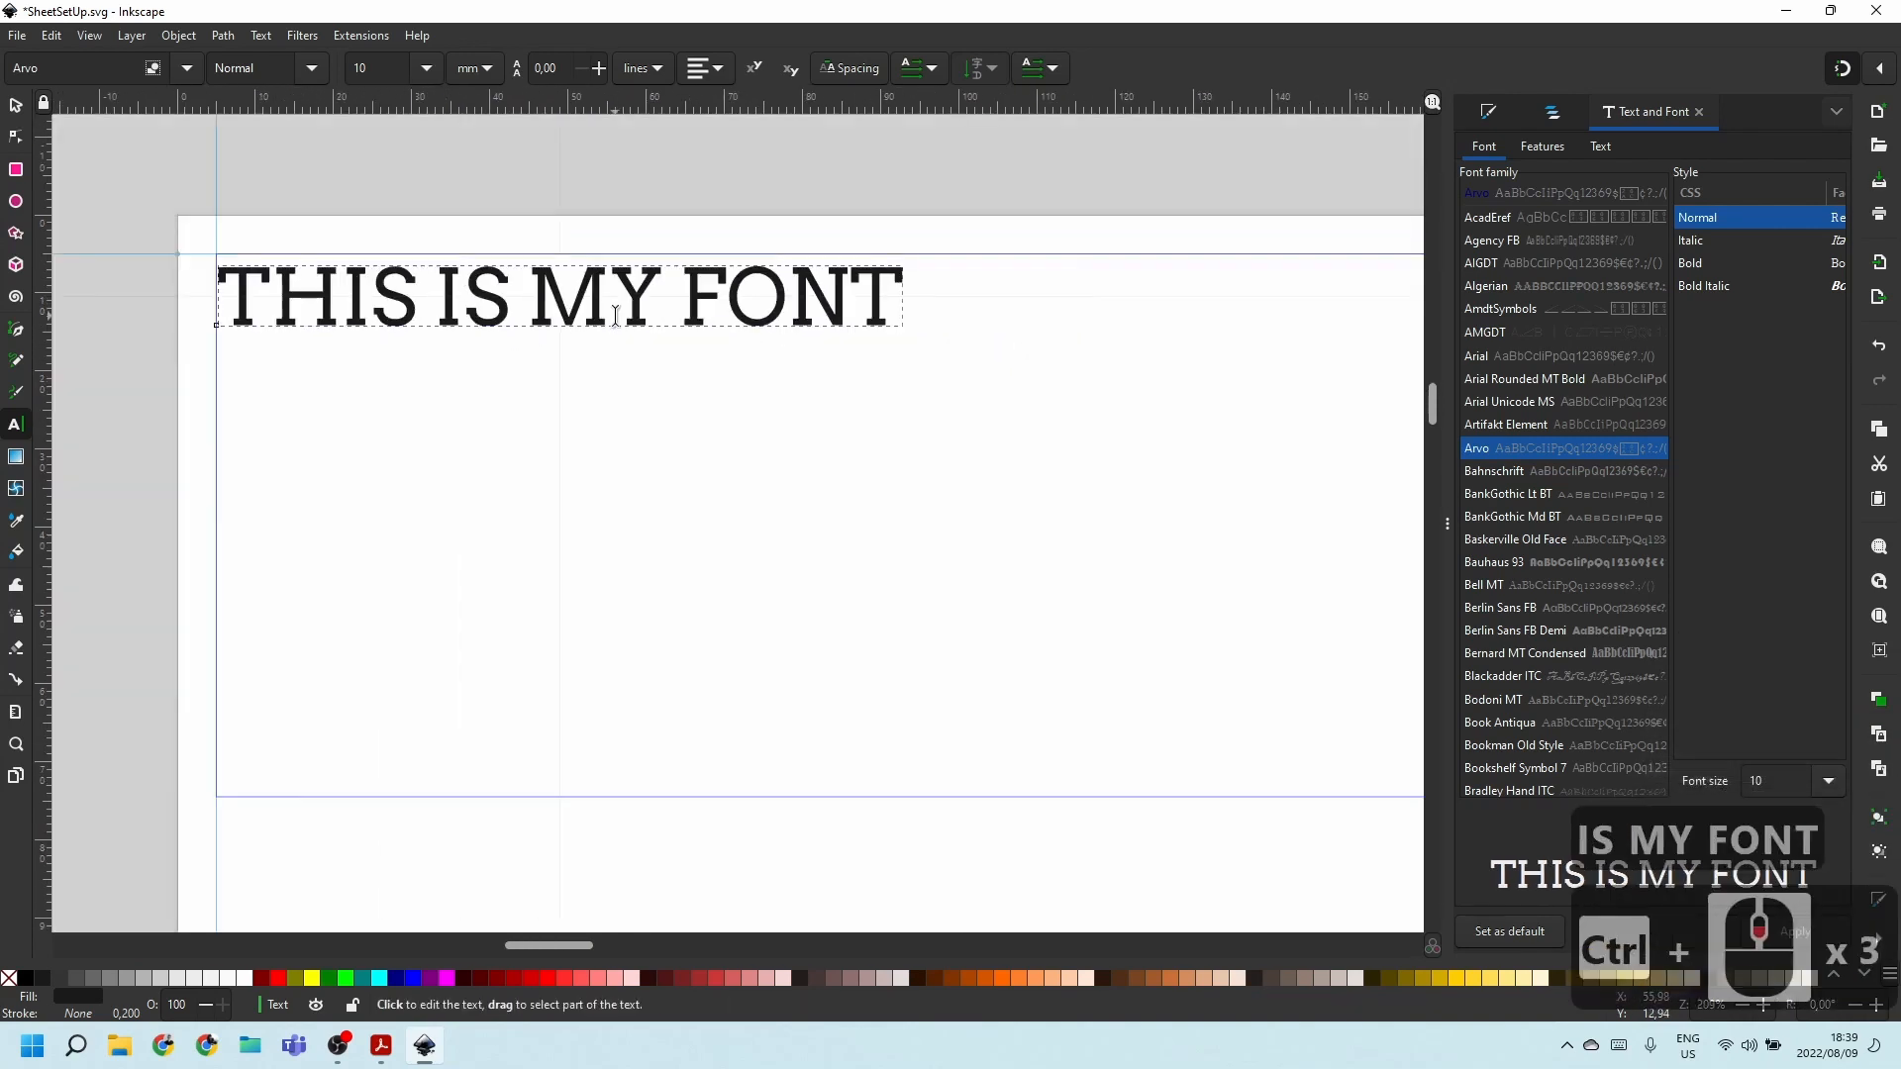
# Turn the whole line of text into an outline by removing its fill and giving it a flat black stroke.
pyautogui.tripleClick(511, 307)
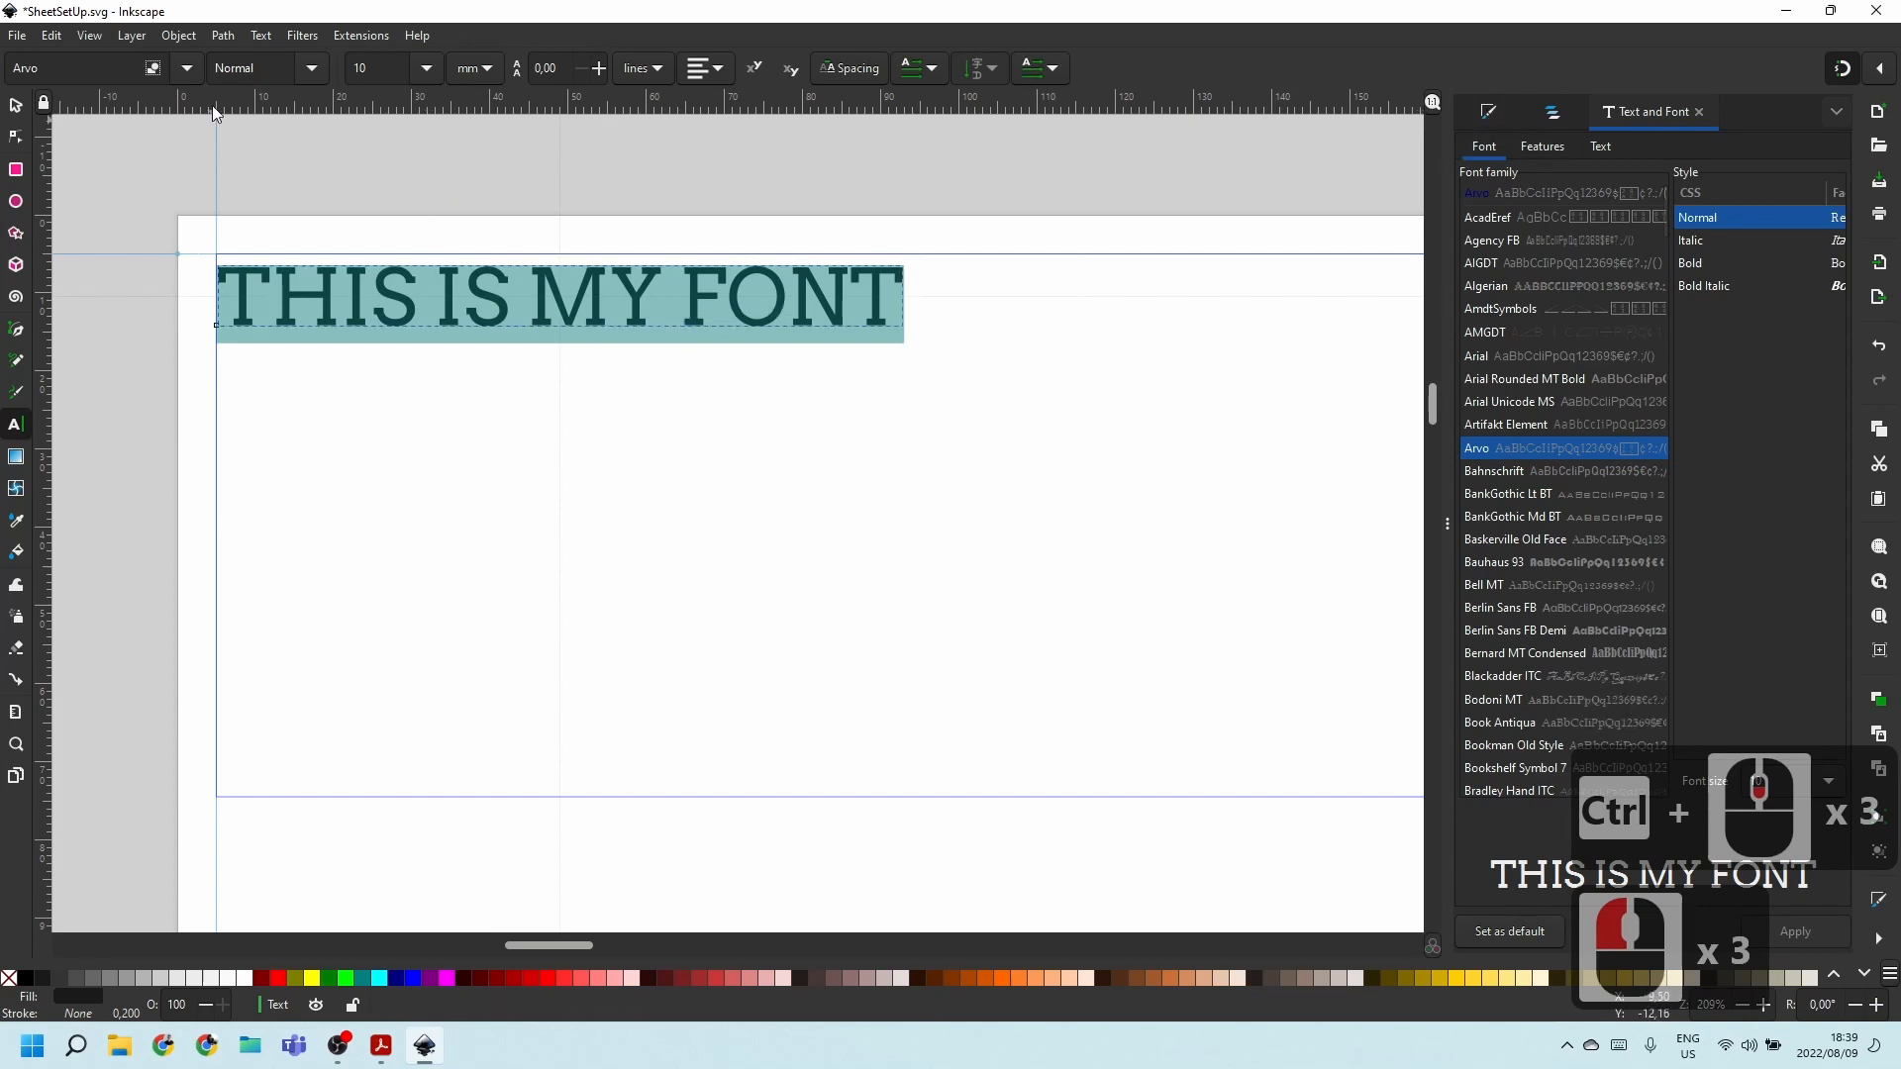
pyautogui.click(220, 36)
pyautogui.click(176, 36)
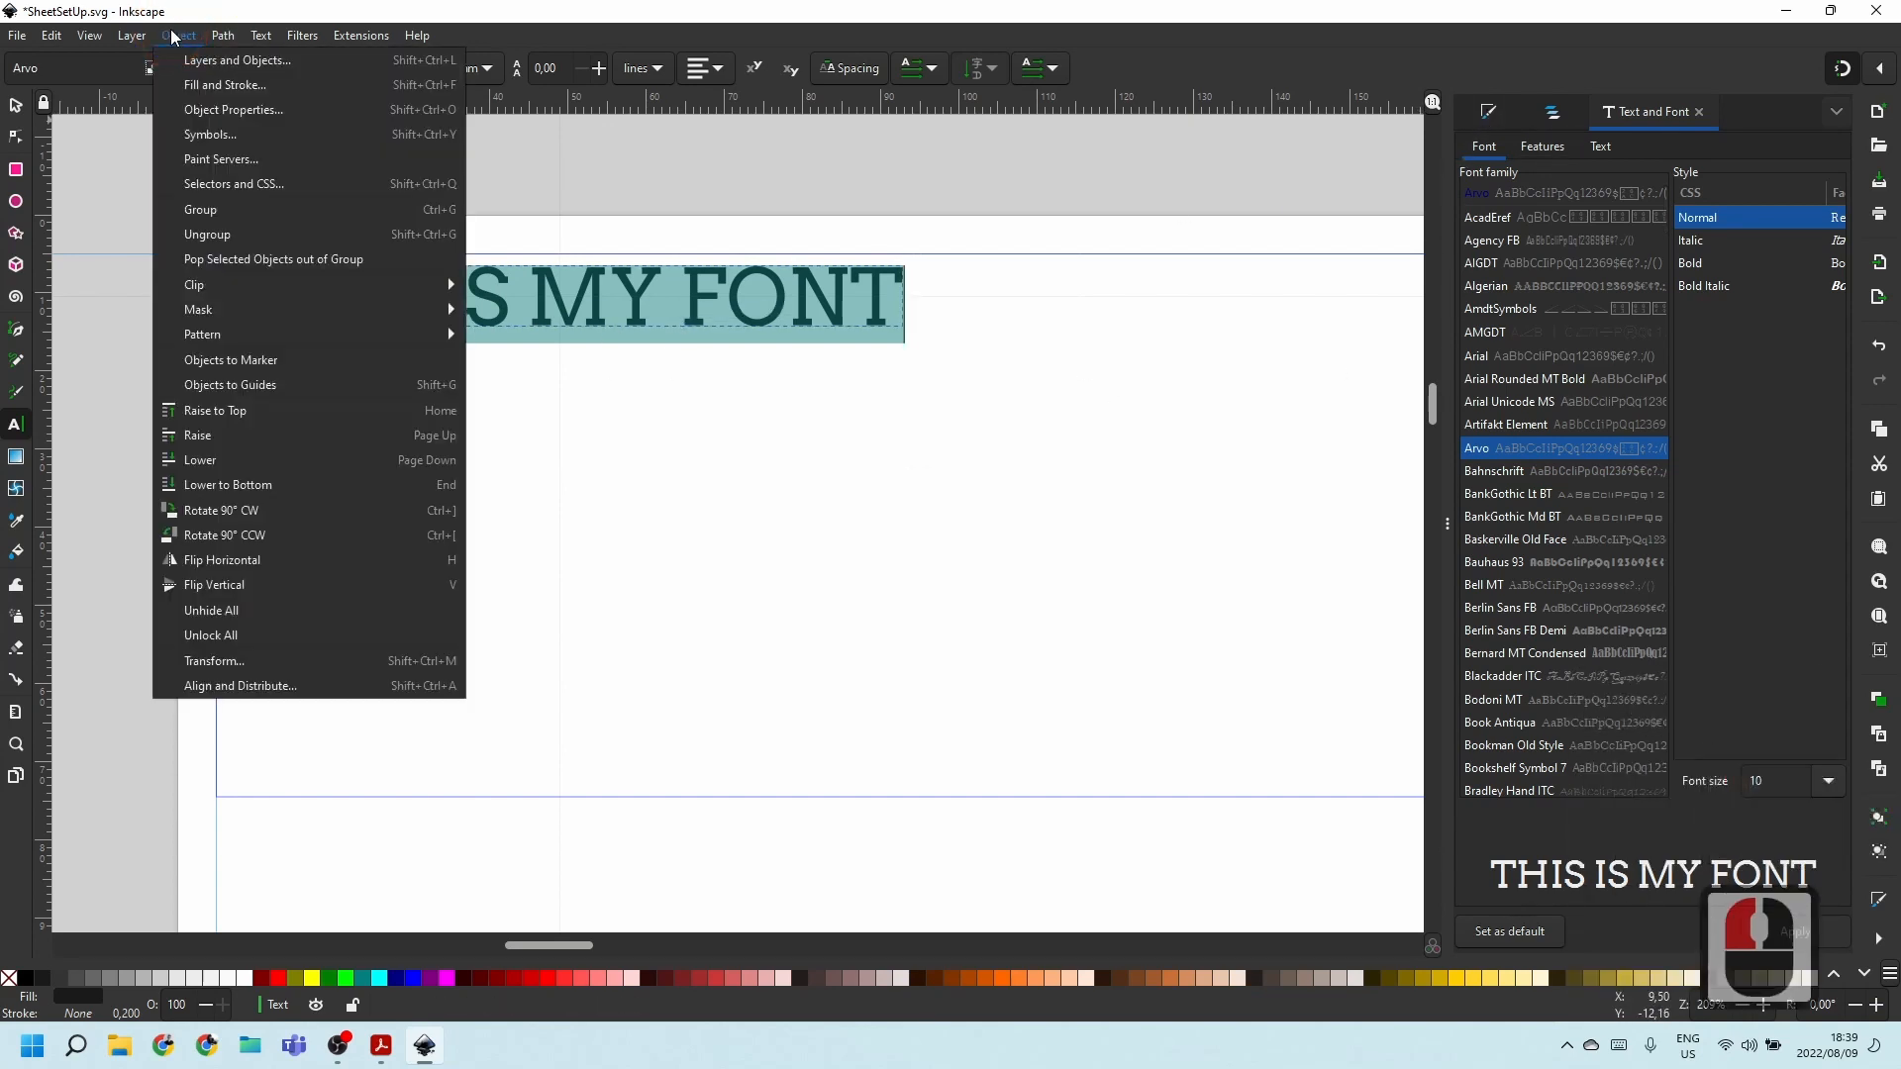
pyautogui.click(208, 84)
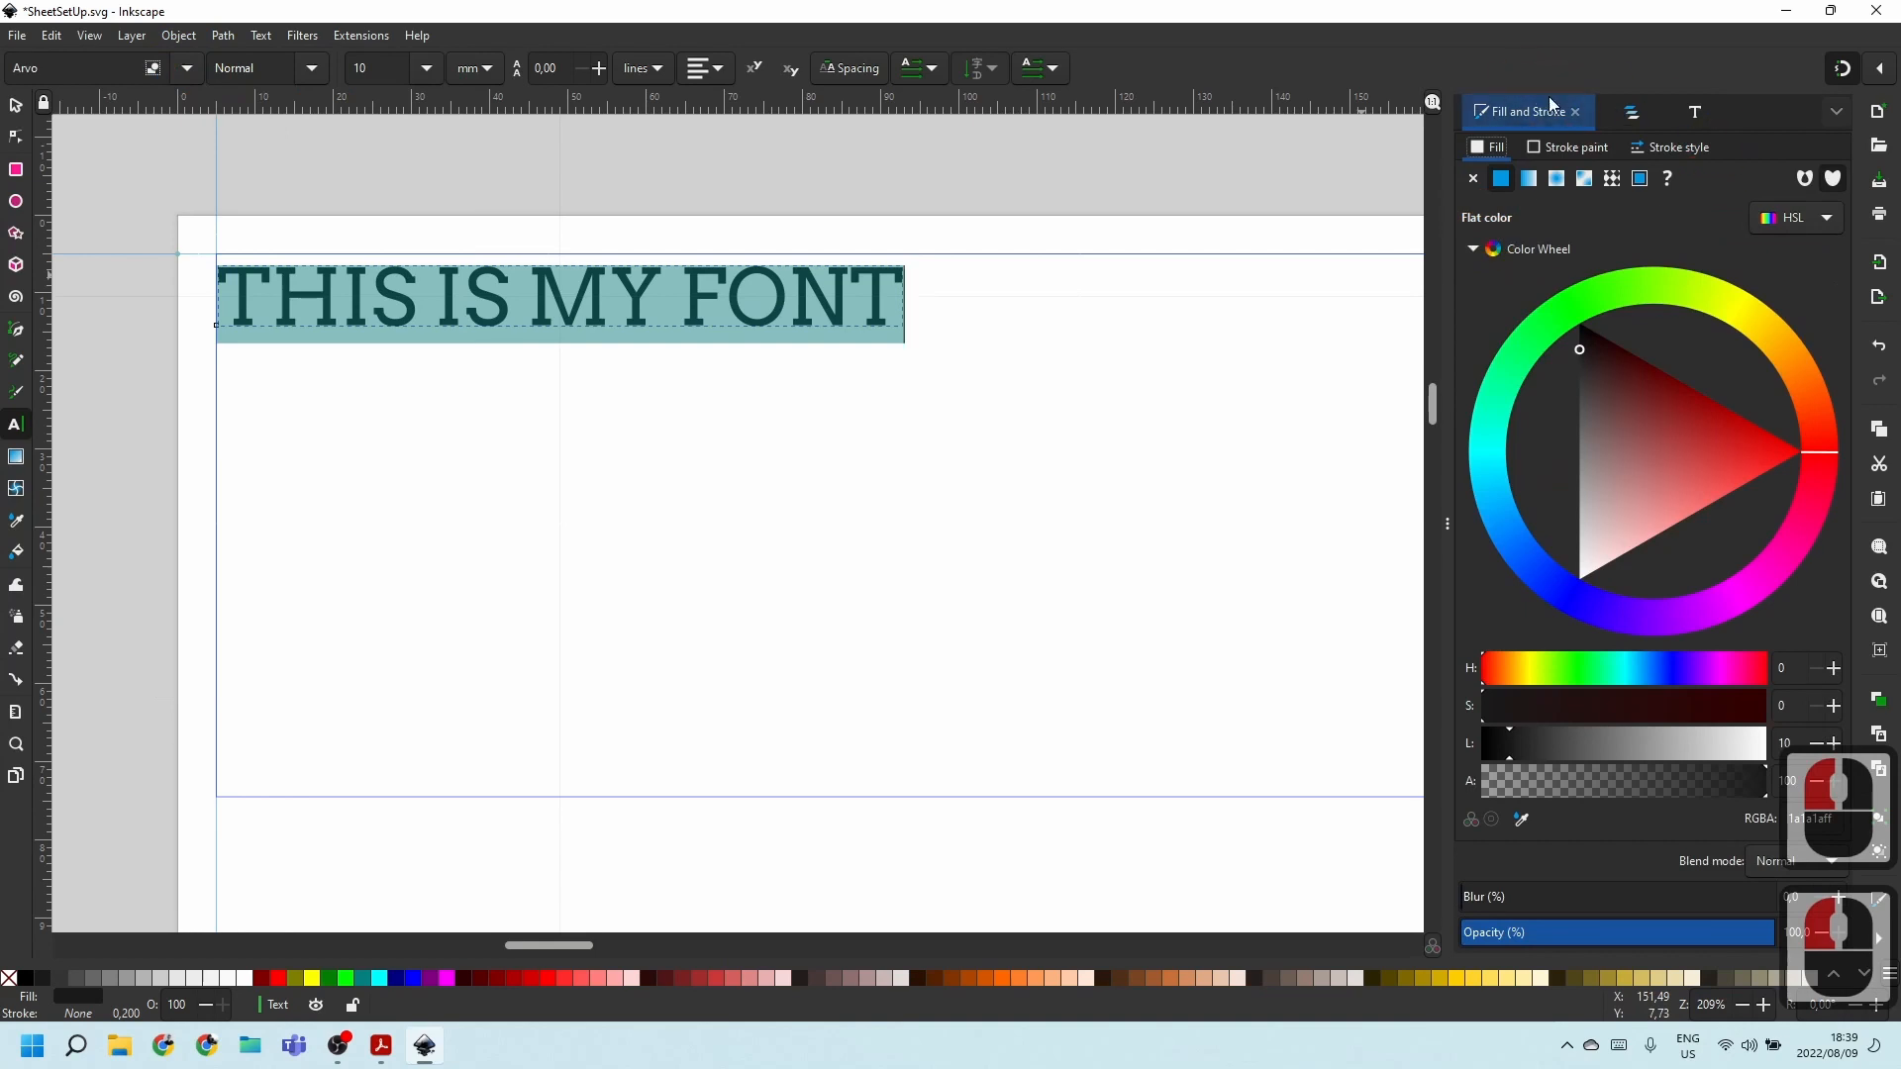
pyautogui.click(1538, 149)
pyautogui.click(1502, 179)
pyautogui.click(1485, 147)
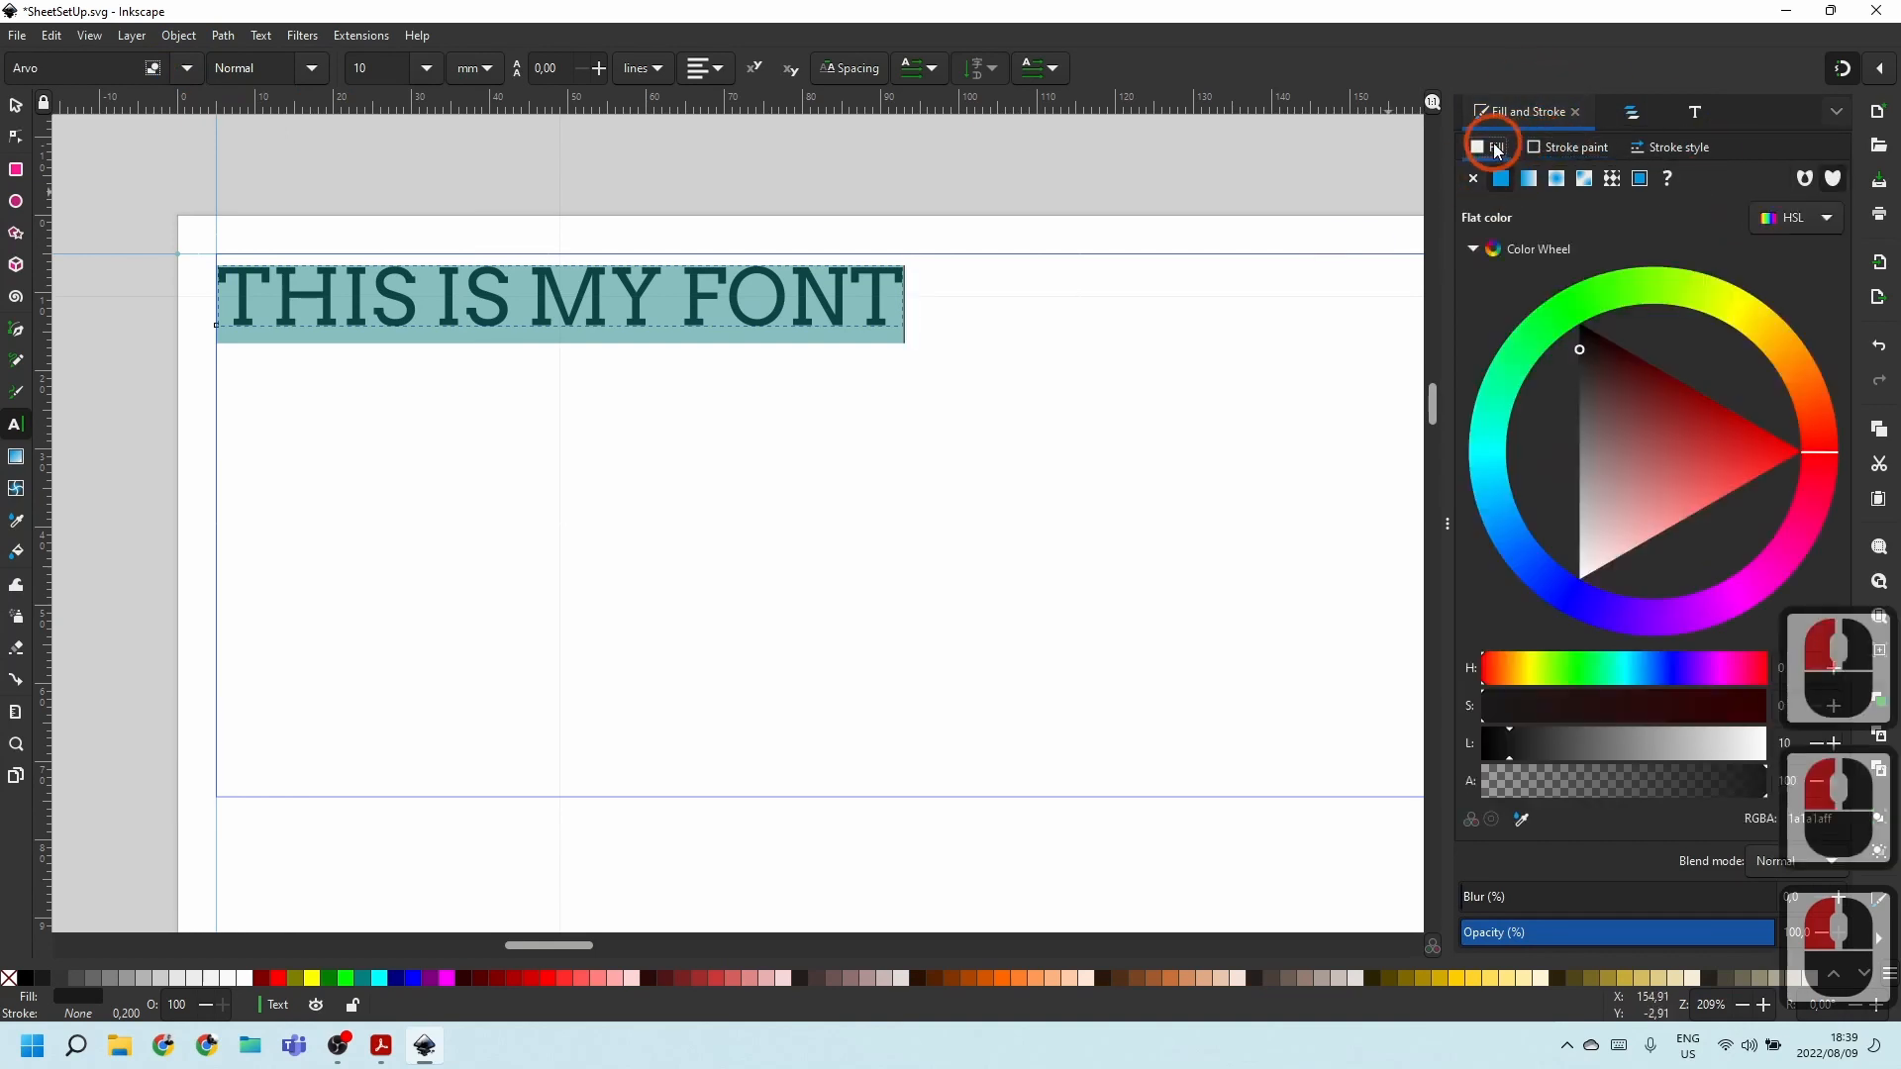
pyautogui.click(1473, 178)
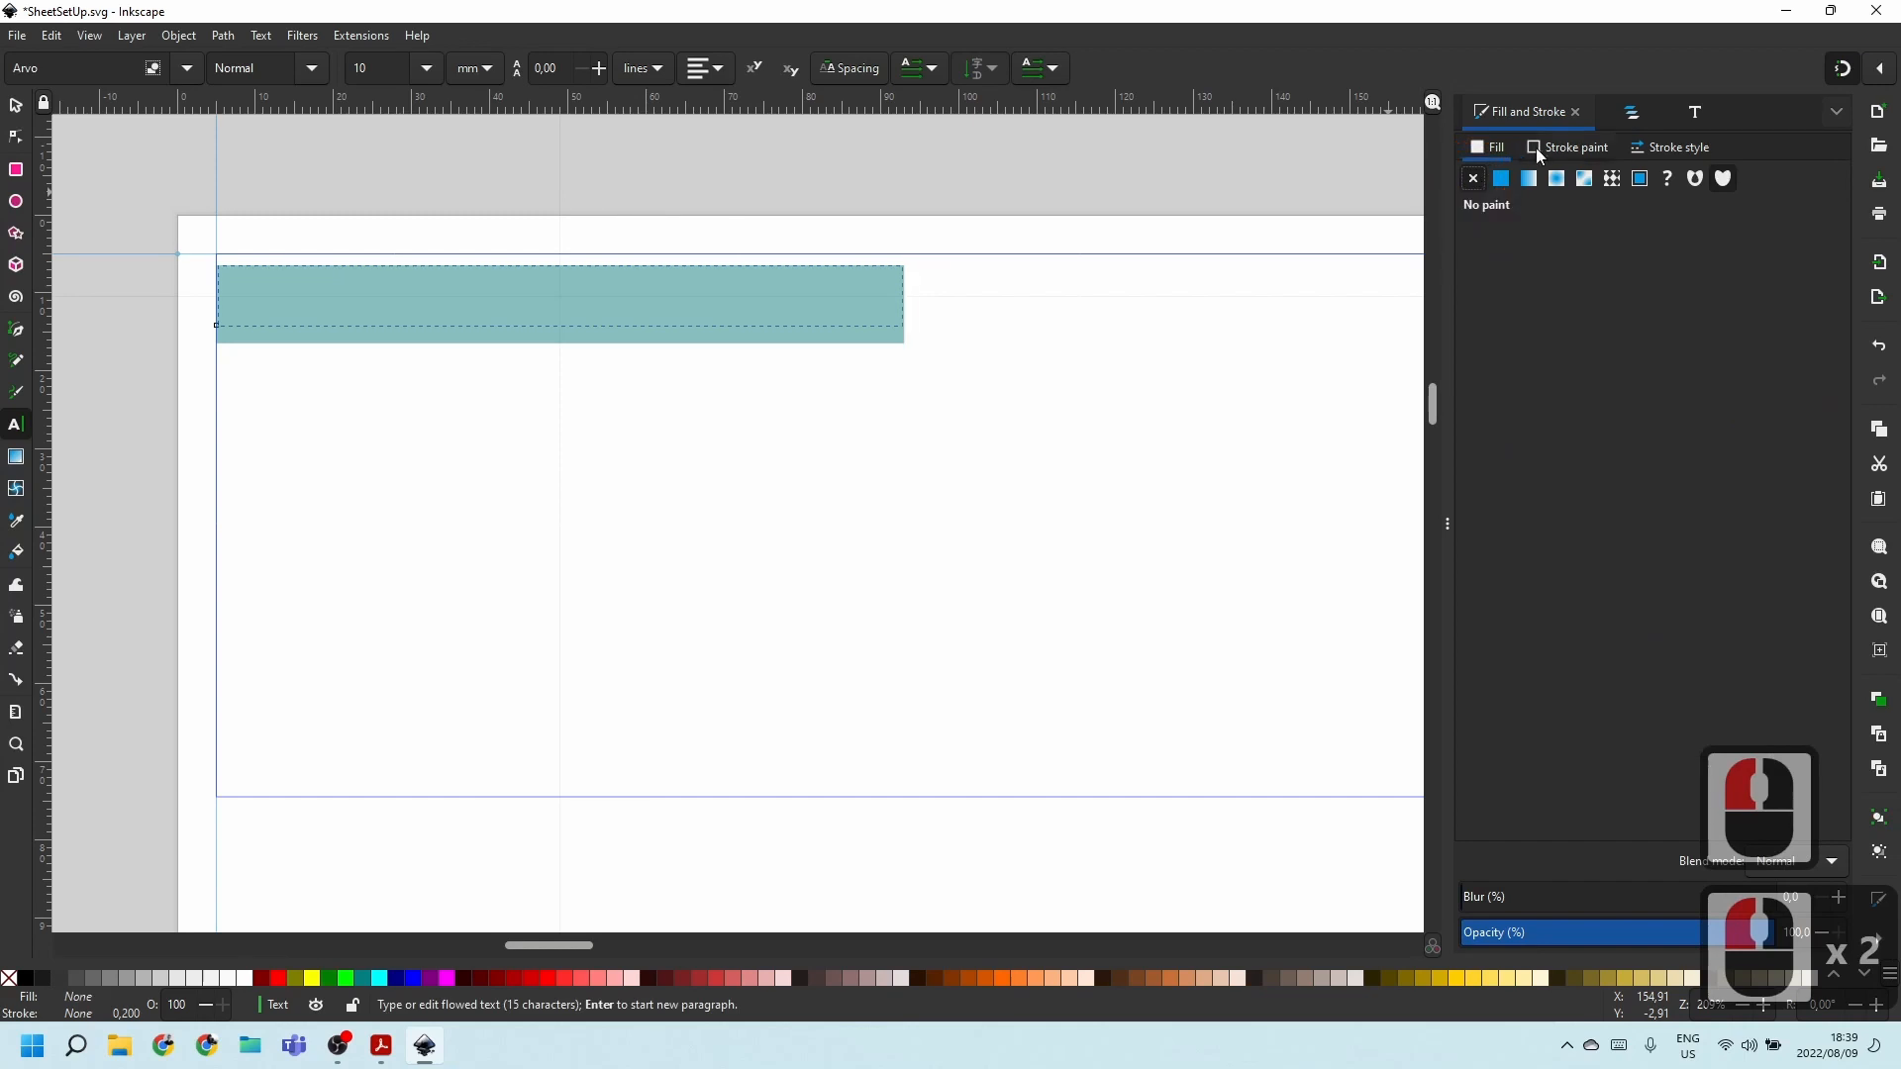
pyautogui.click(1560, 147)
pyautogui.click(1515, 181)
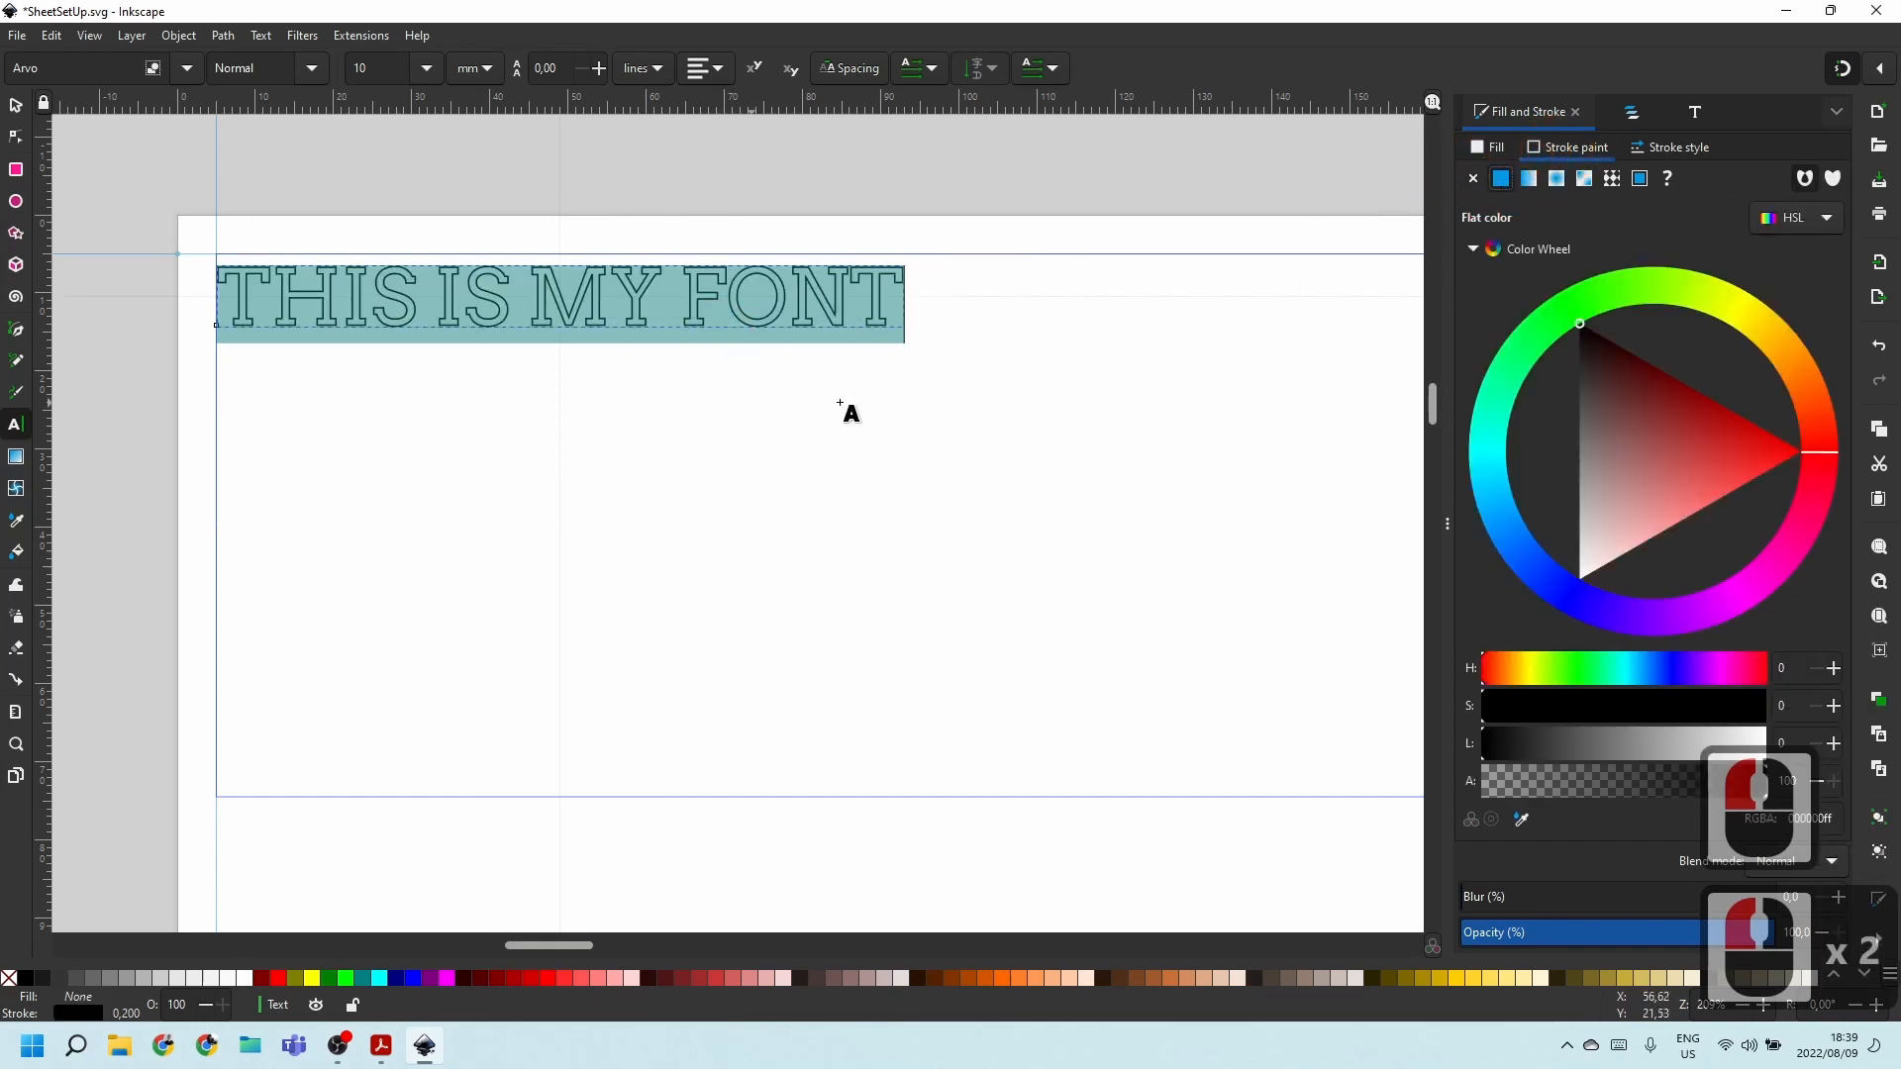
# Fill the outlined text with a flat golden yellow, RGBA edc014ff, and inspect it against the black stroke.
pyautogui.click(1490, 148)
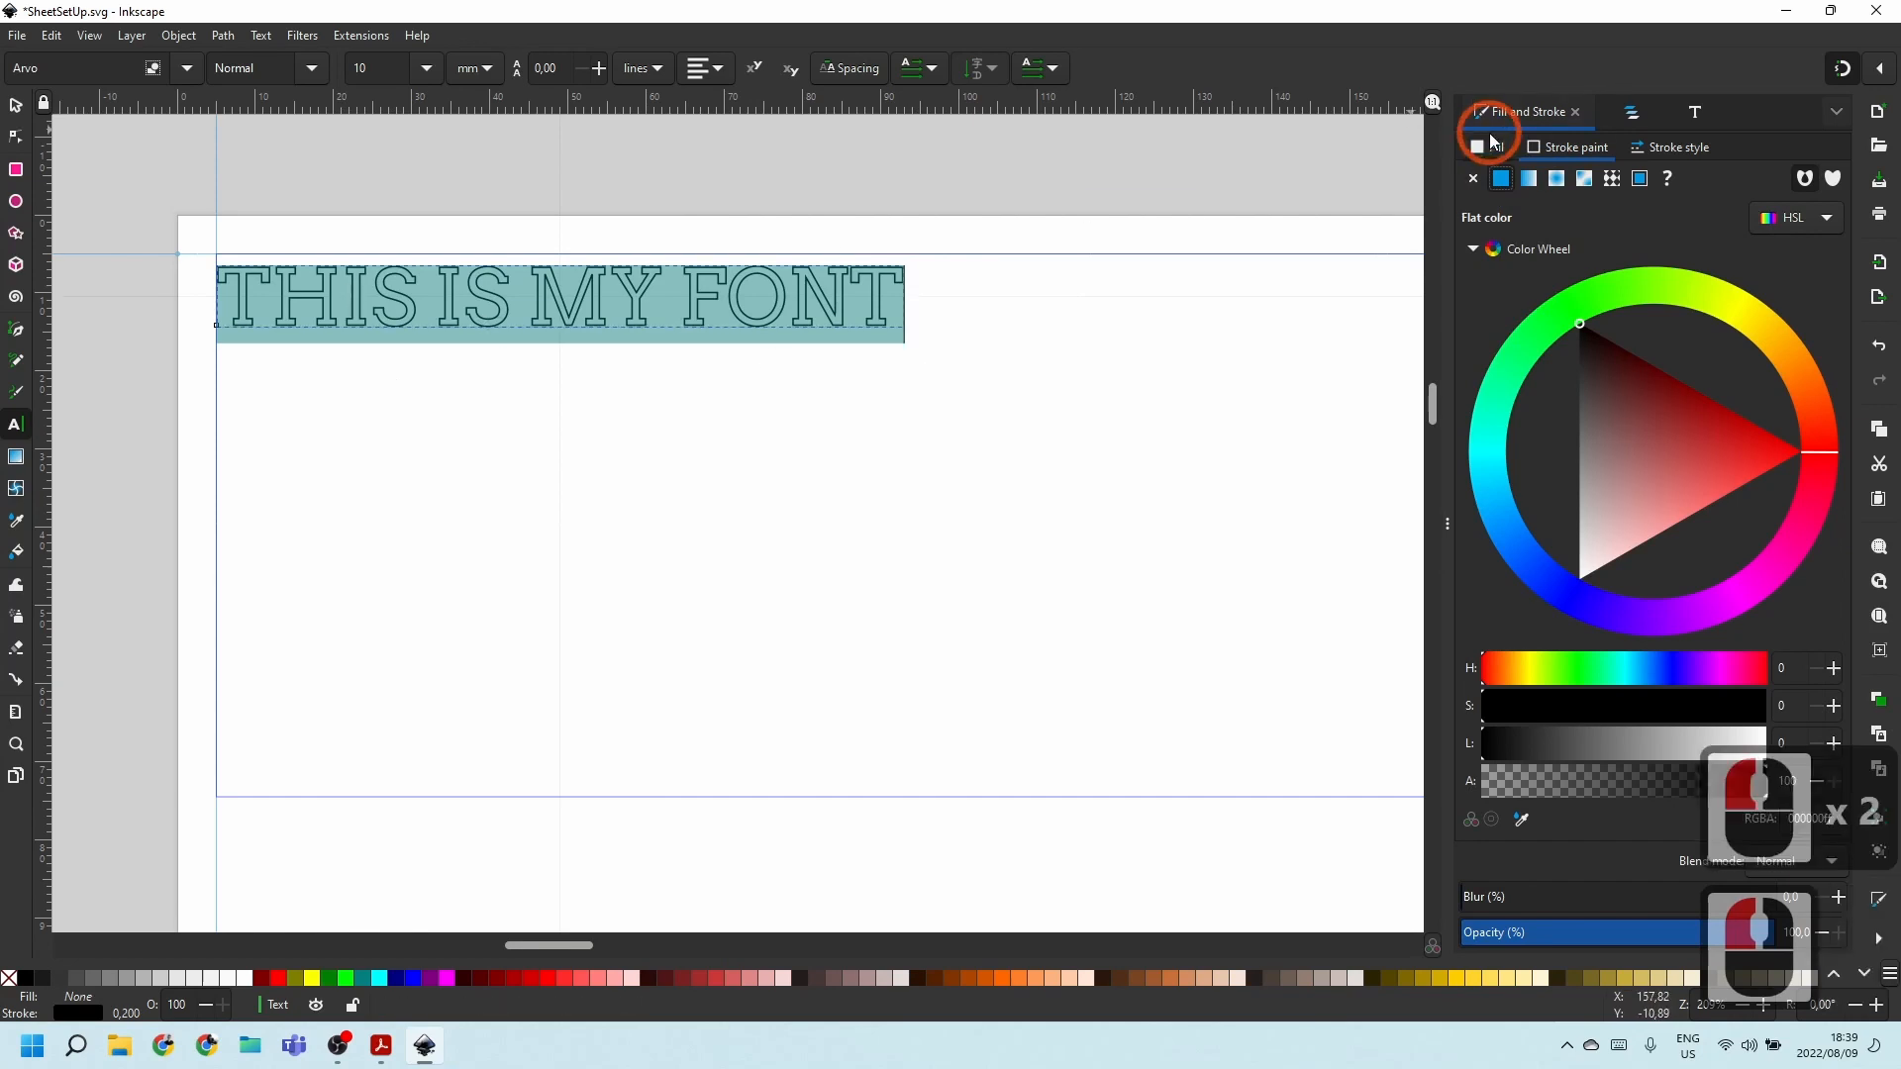
pyautogui.click(1502, 179)
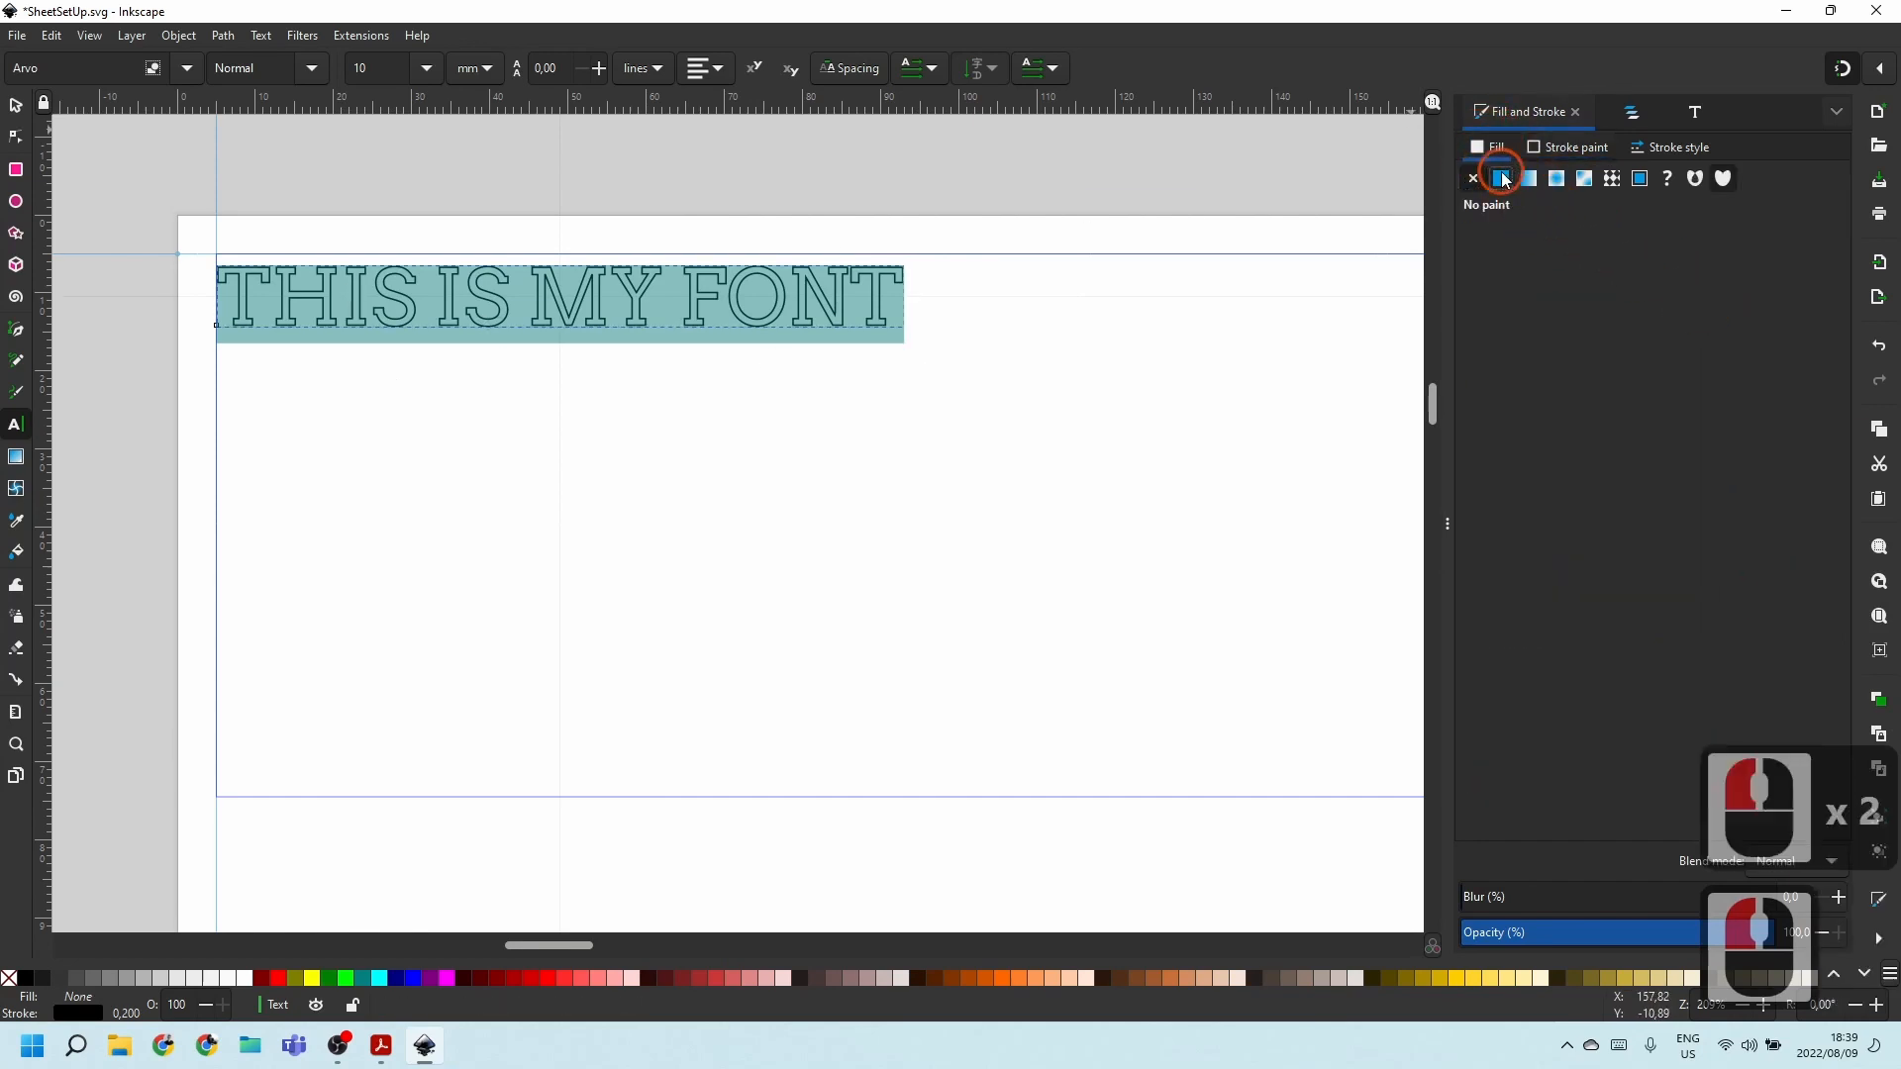
pyautogui.moveTo(1697, 297)
pyautogui.mouseDown()
pyautogui.moveTo(1798, 365)
pyautogui.moveTo(1783, 311)
pyautogui.mouseUp()
pyautogui.moveTo(1648, 377); pyautogui.dragTo(1748, 362)
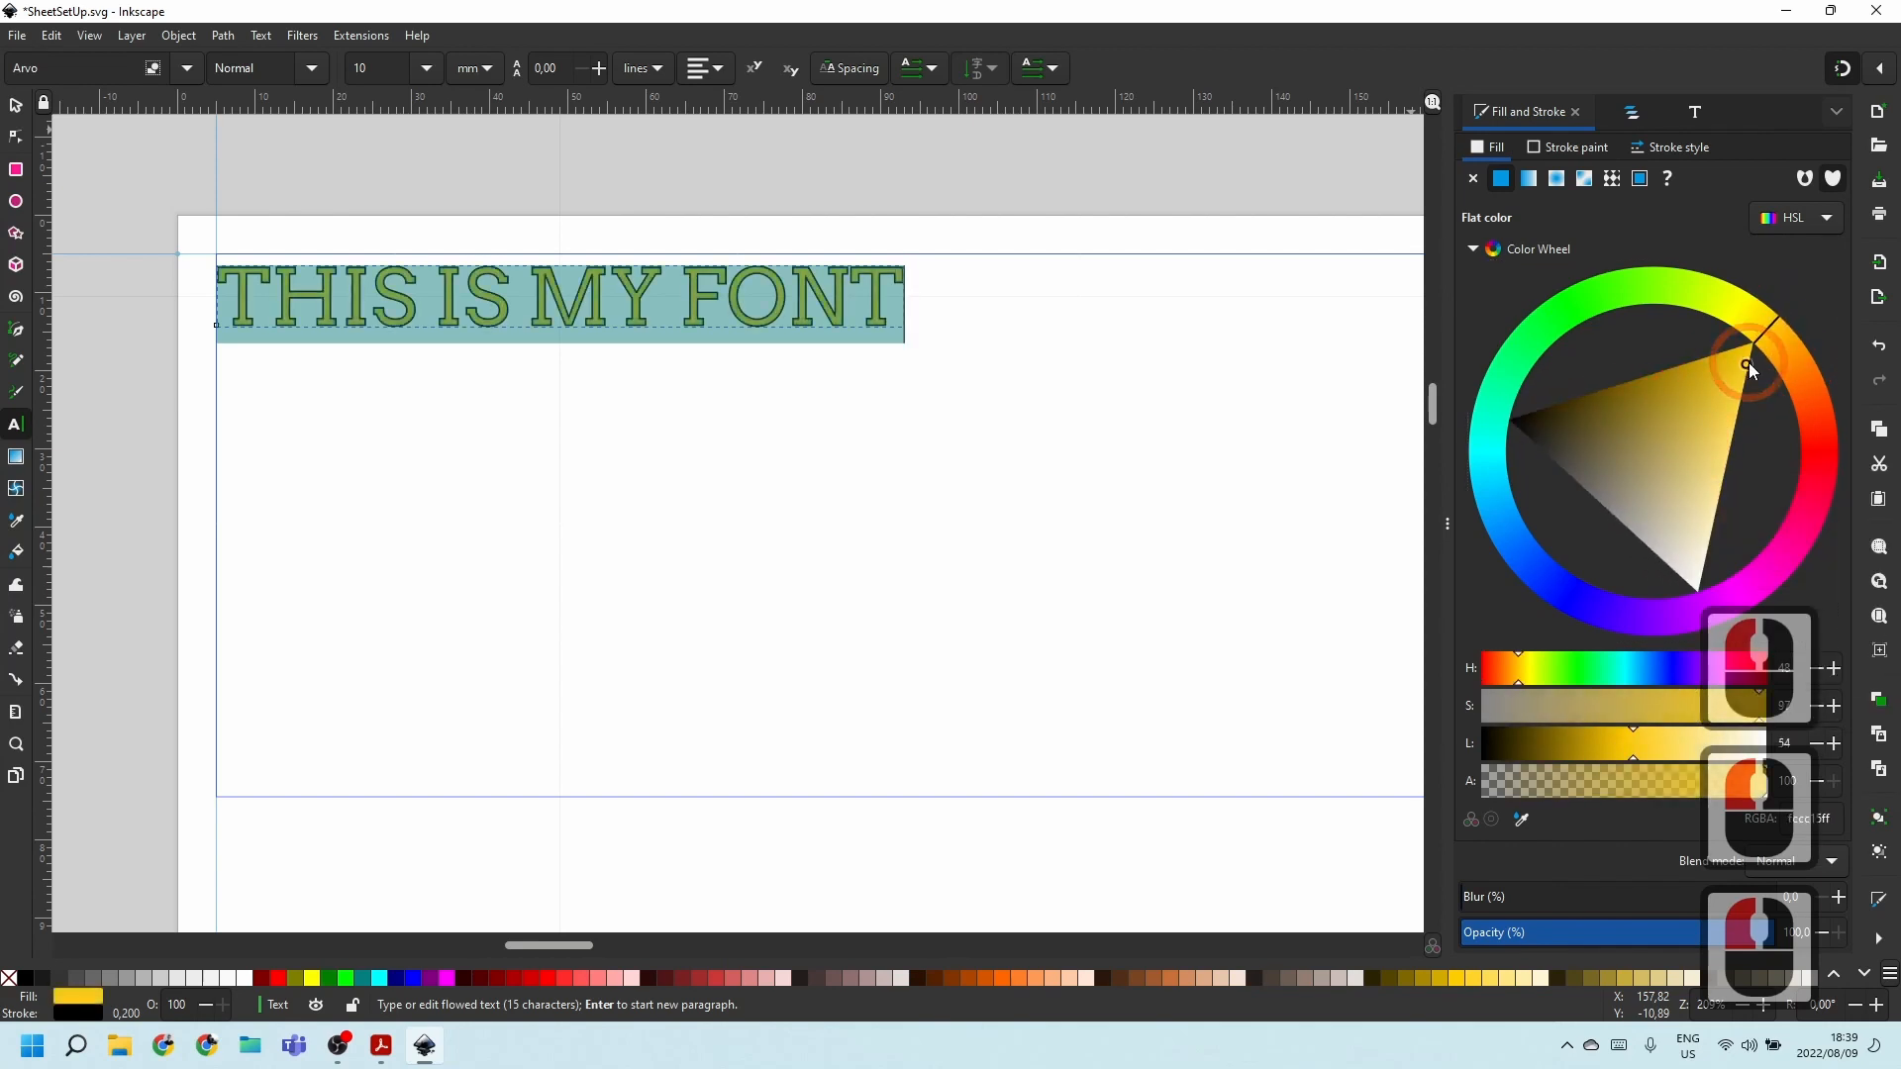
pyautogui.click(1571, 146)
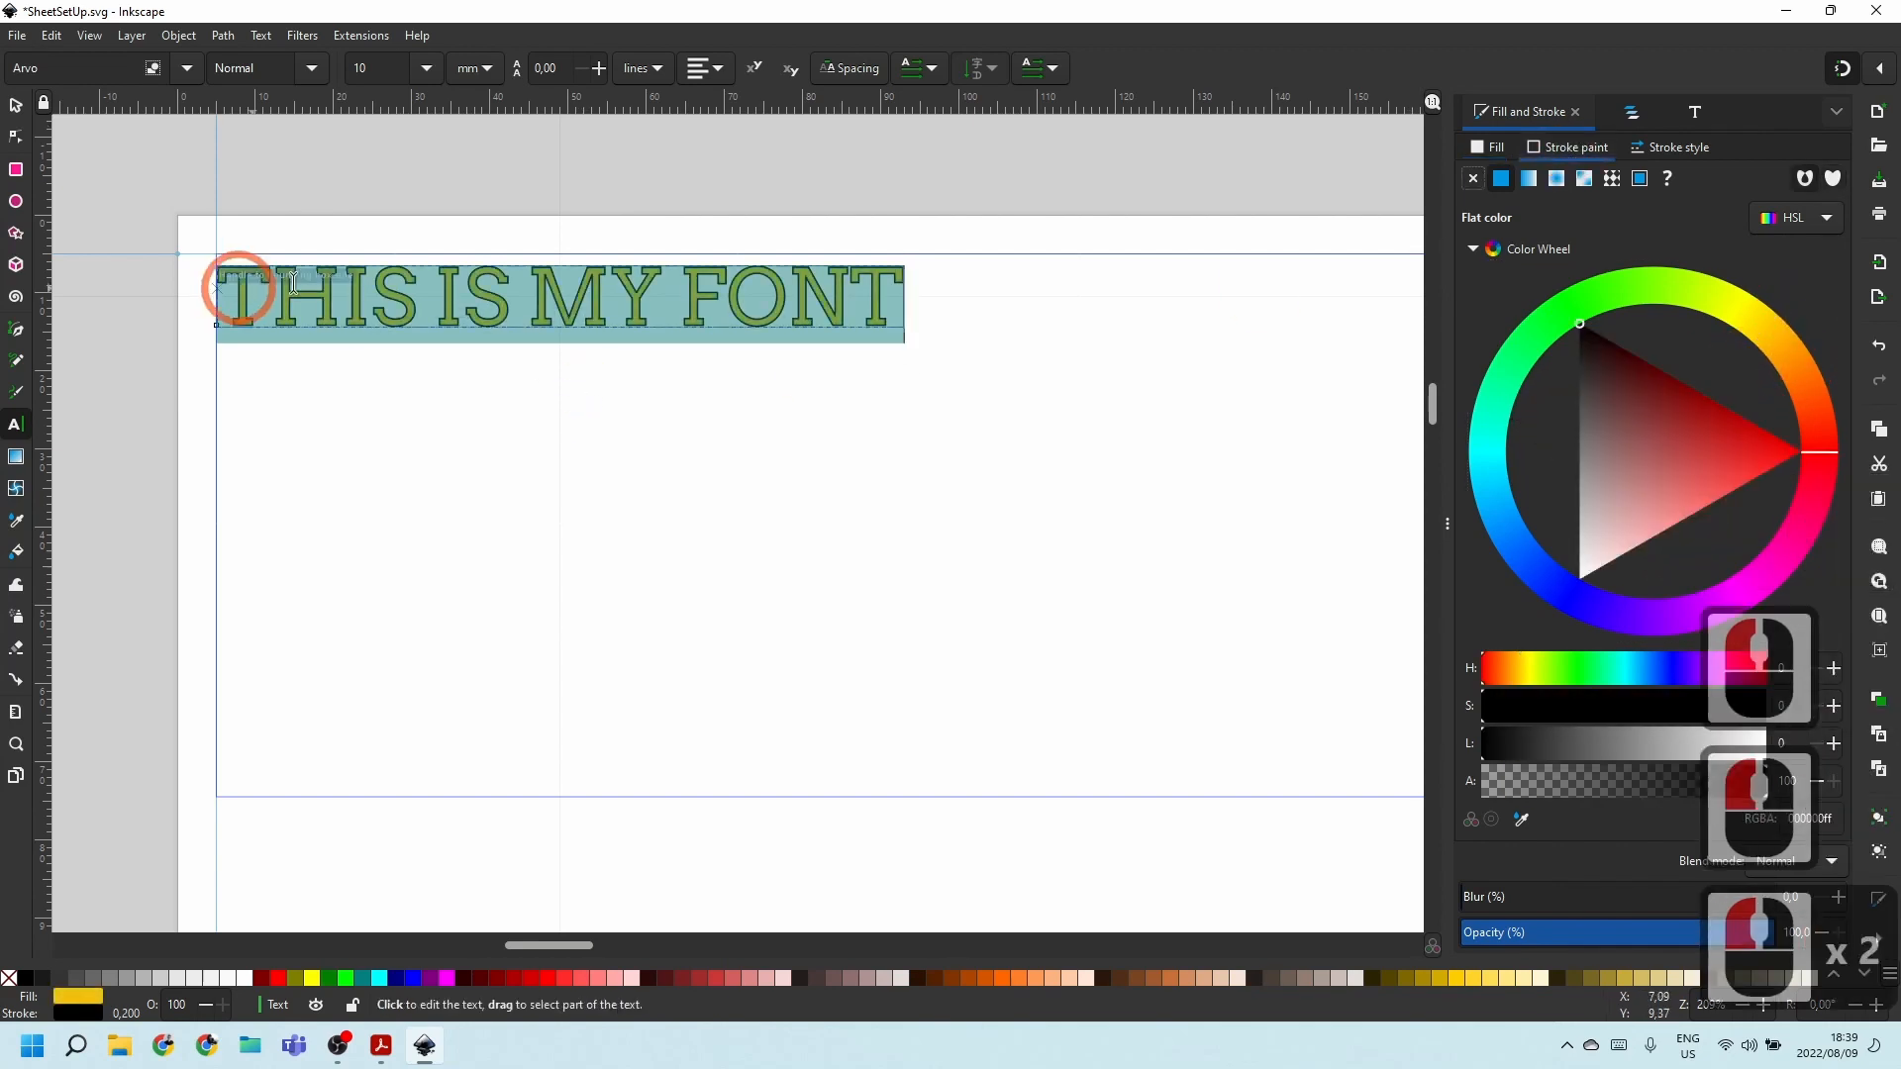
pyautogui.scroll(4, 326, 293)
pyautogui.scroll(-7, 404, 327)
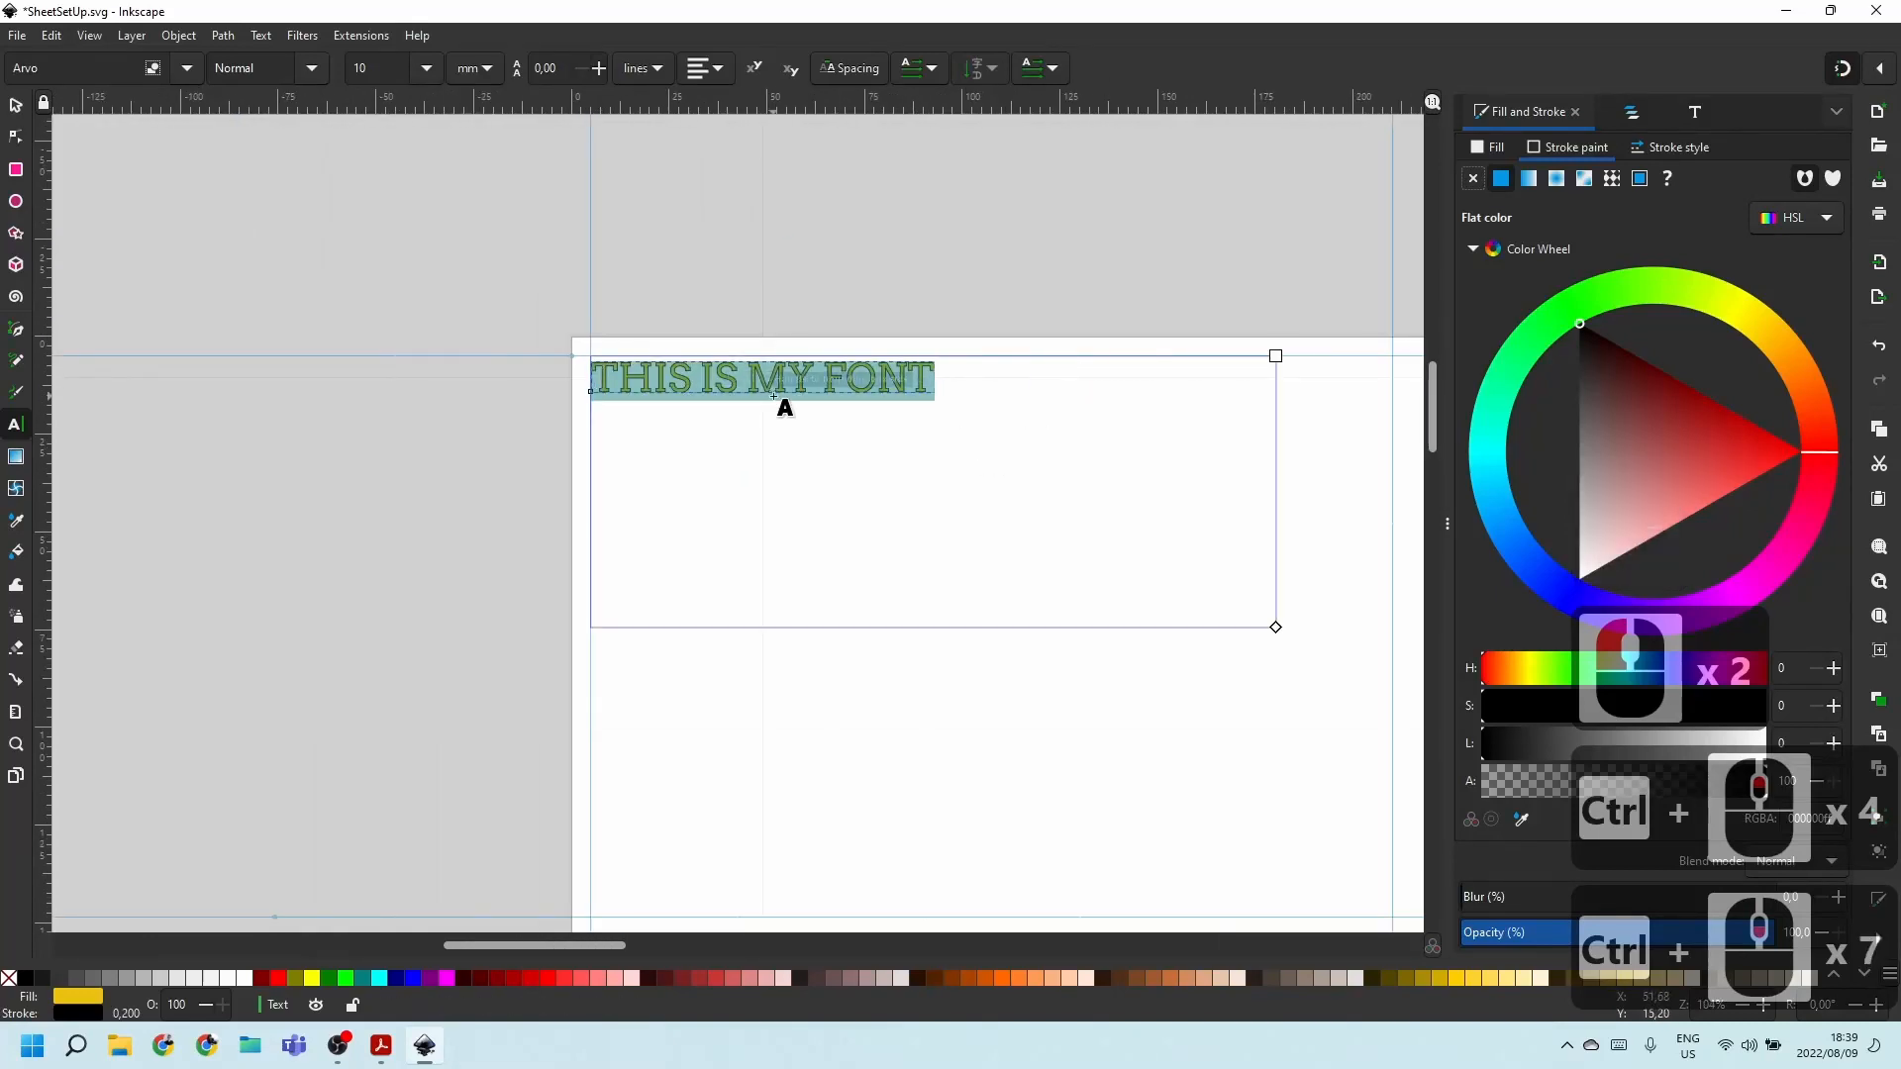
pyautogui.scroll(3, 773, 386)
pyautogui.scroll(-4, 777, 350)
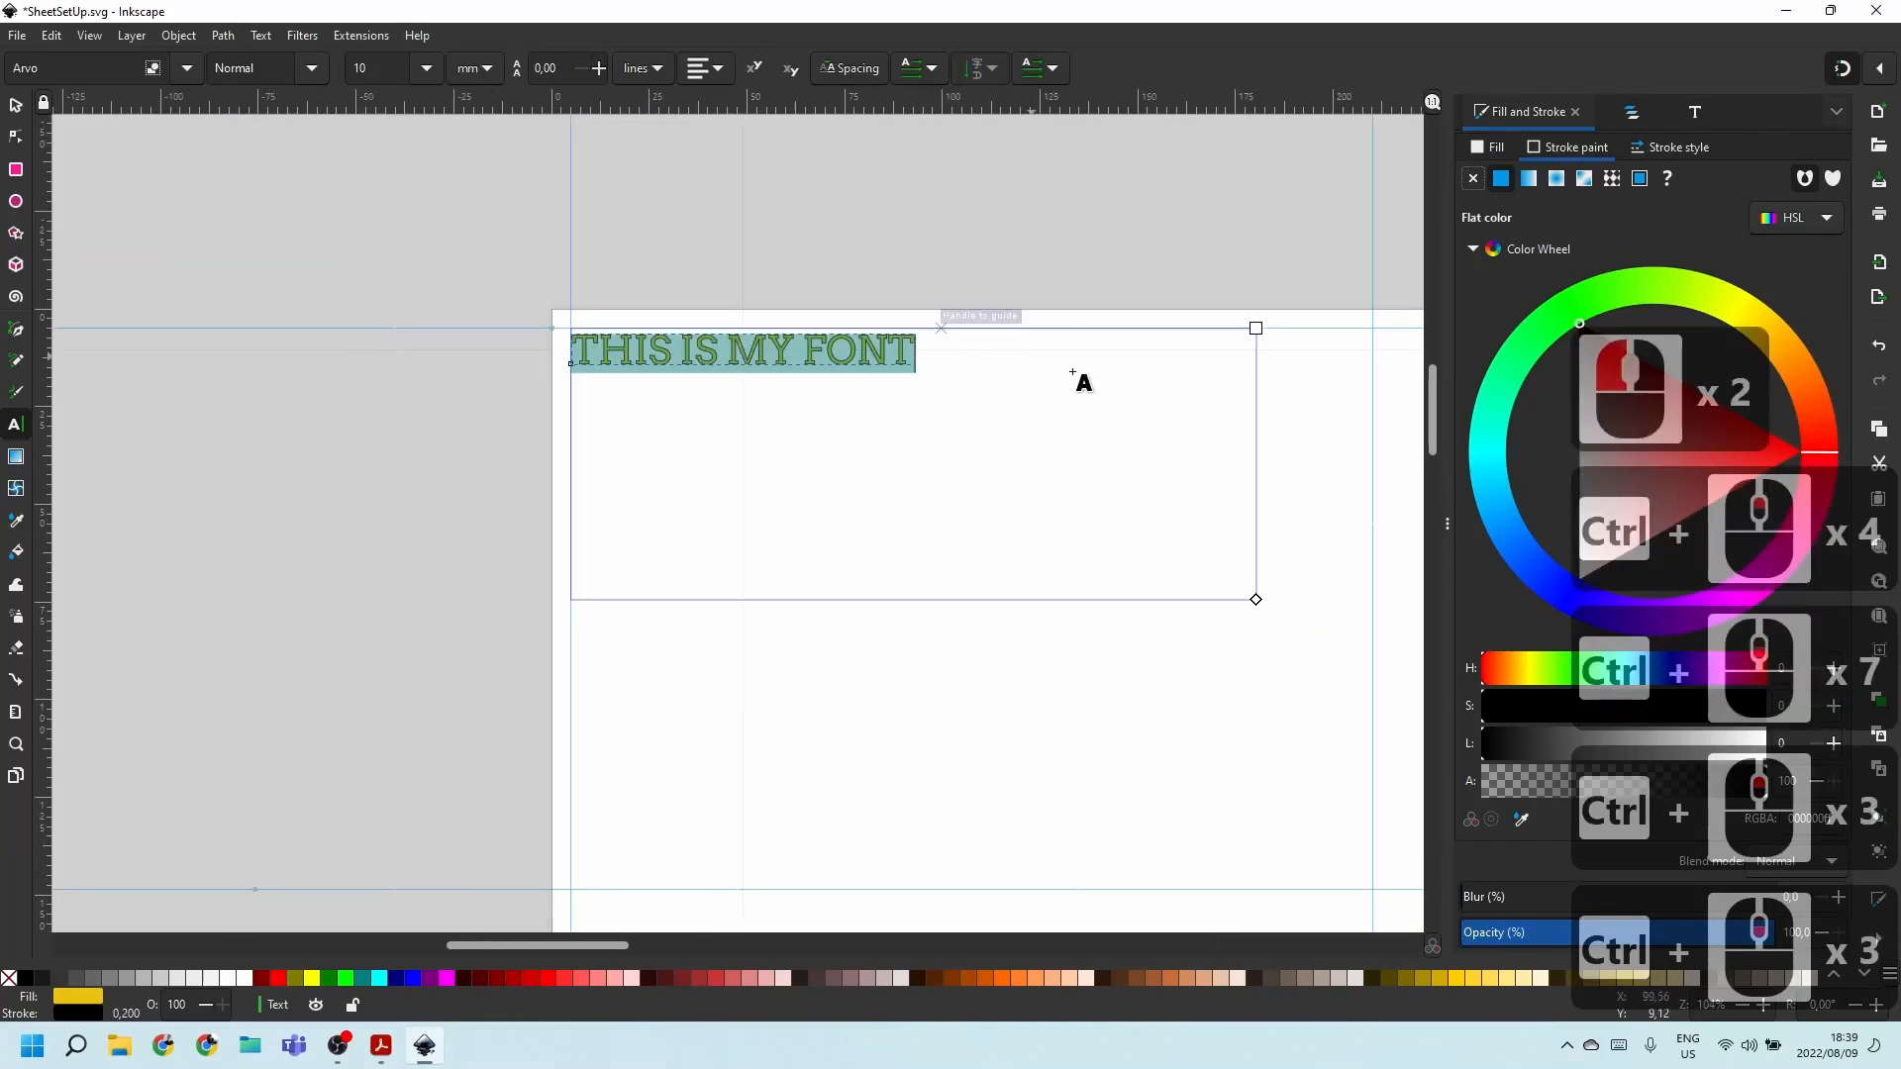
pyautogui.scroll(2, 858, 388)
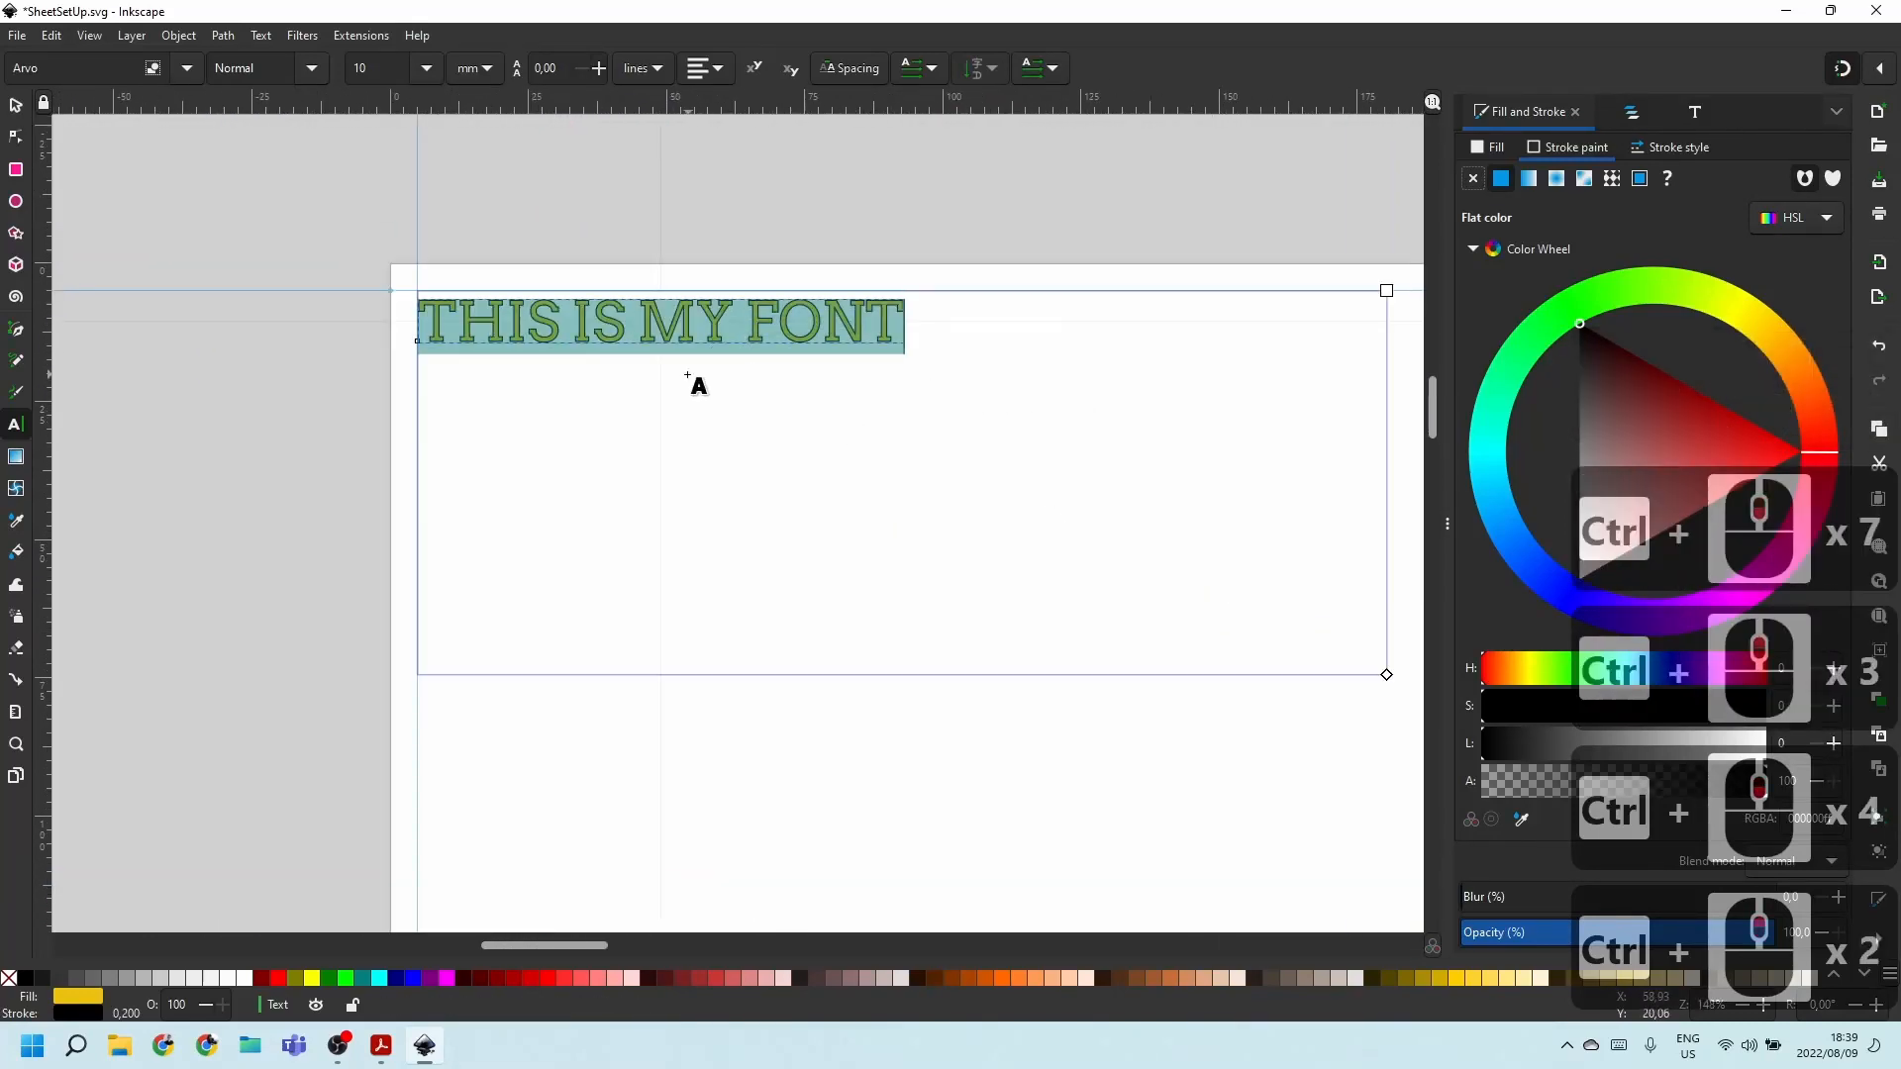
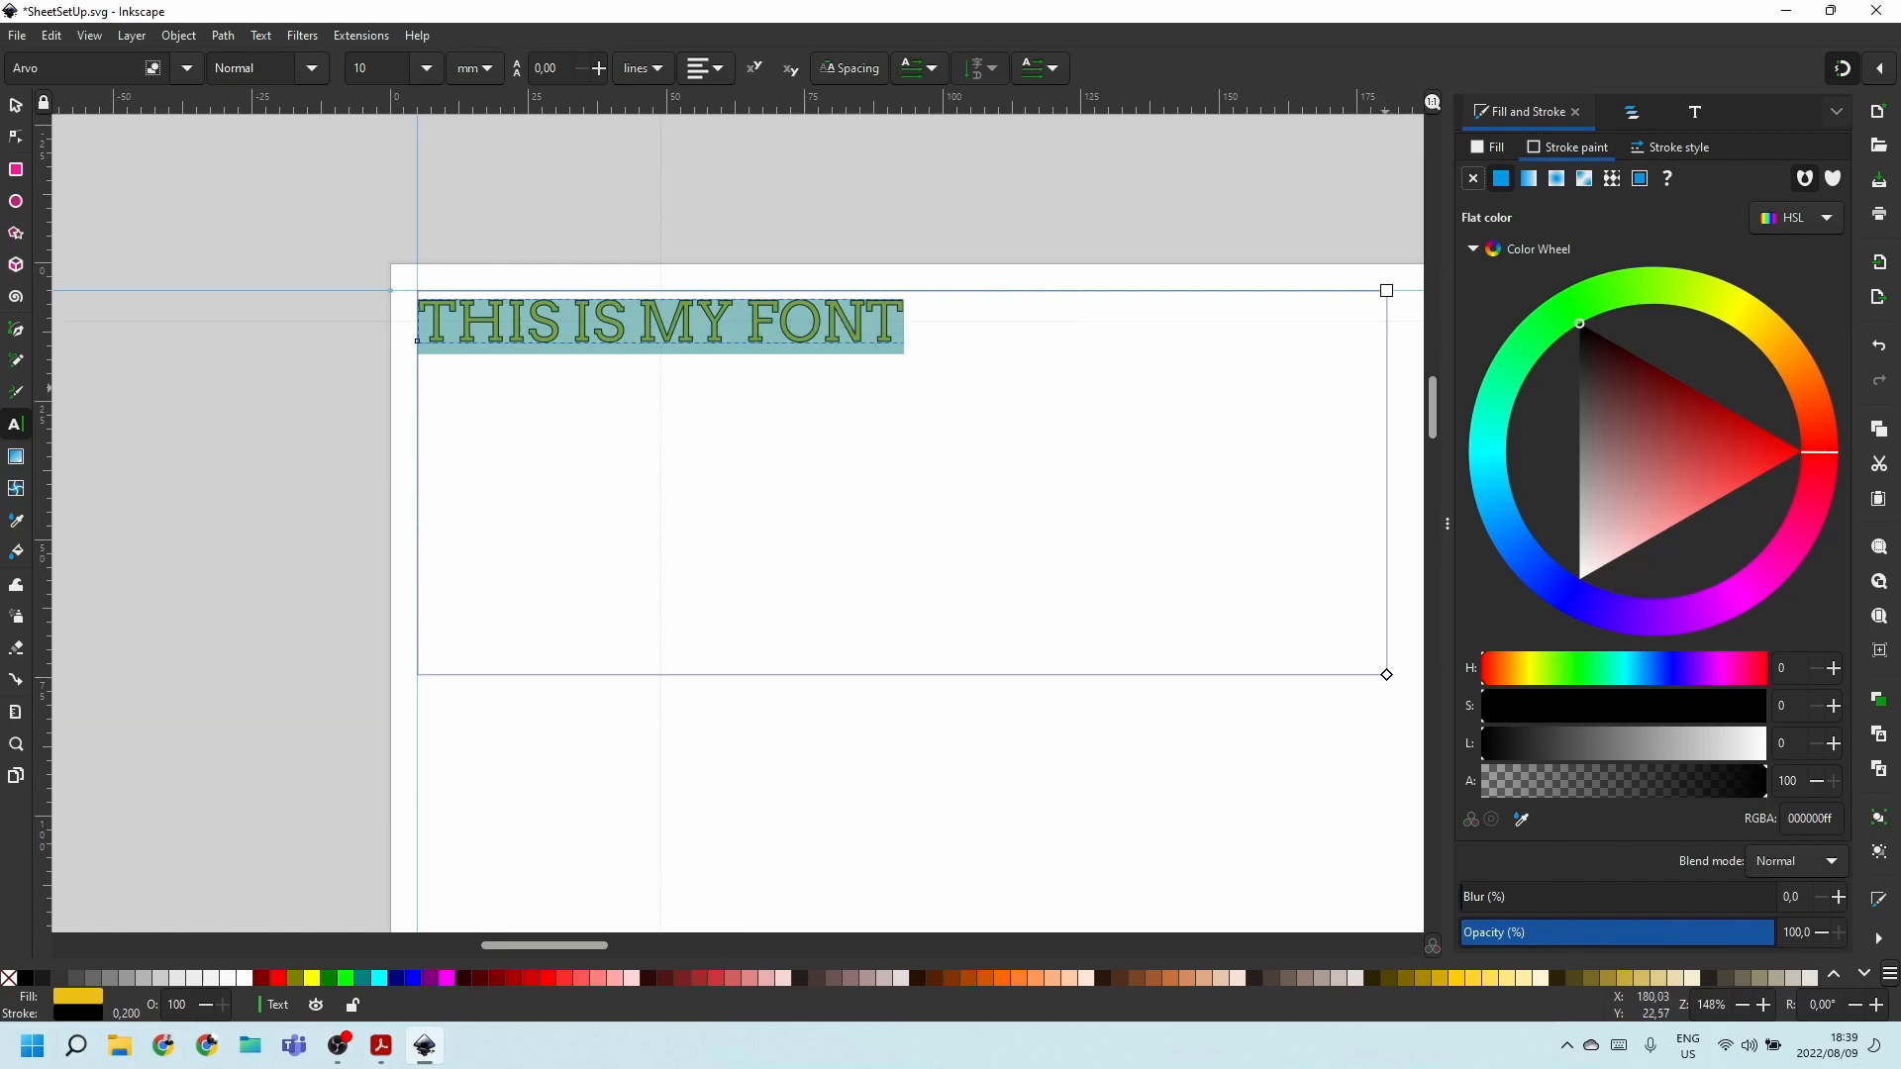
# Apply the MS Gothic font family in its Normal style to the selected line of text.
pyautogui.hotkey('ctrl', 'shift', 'p')
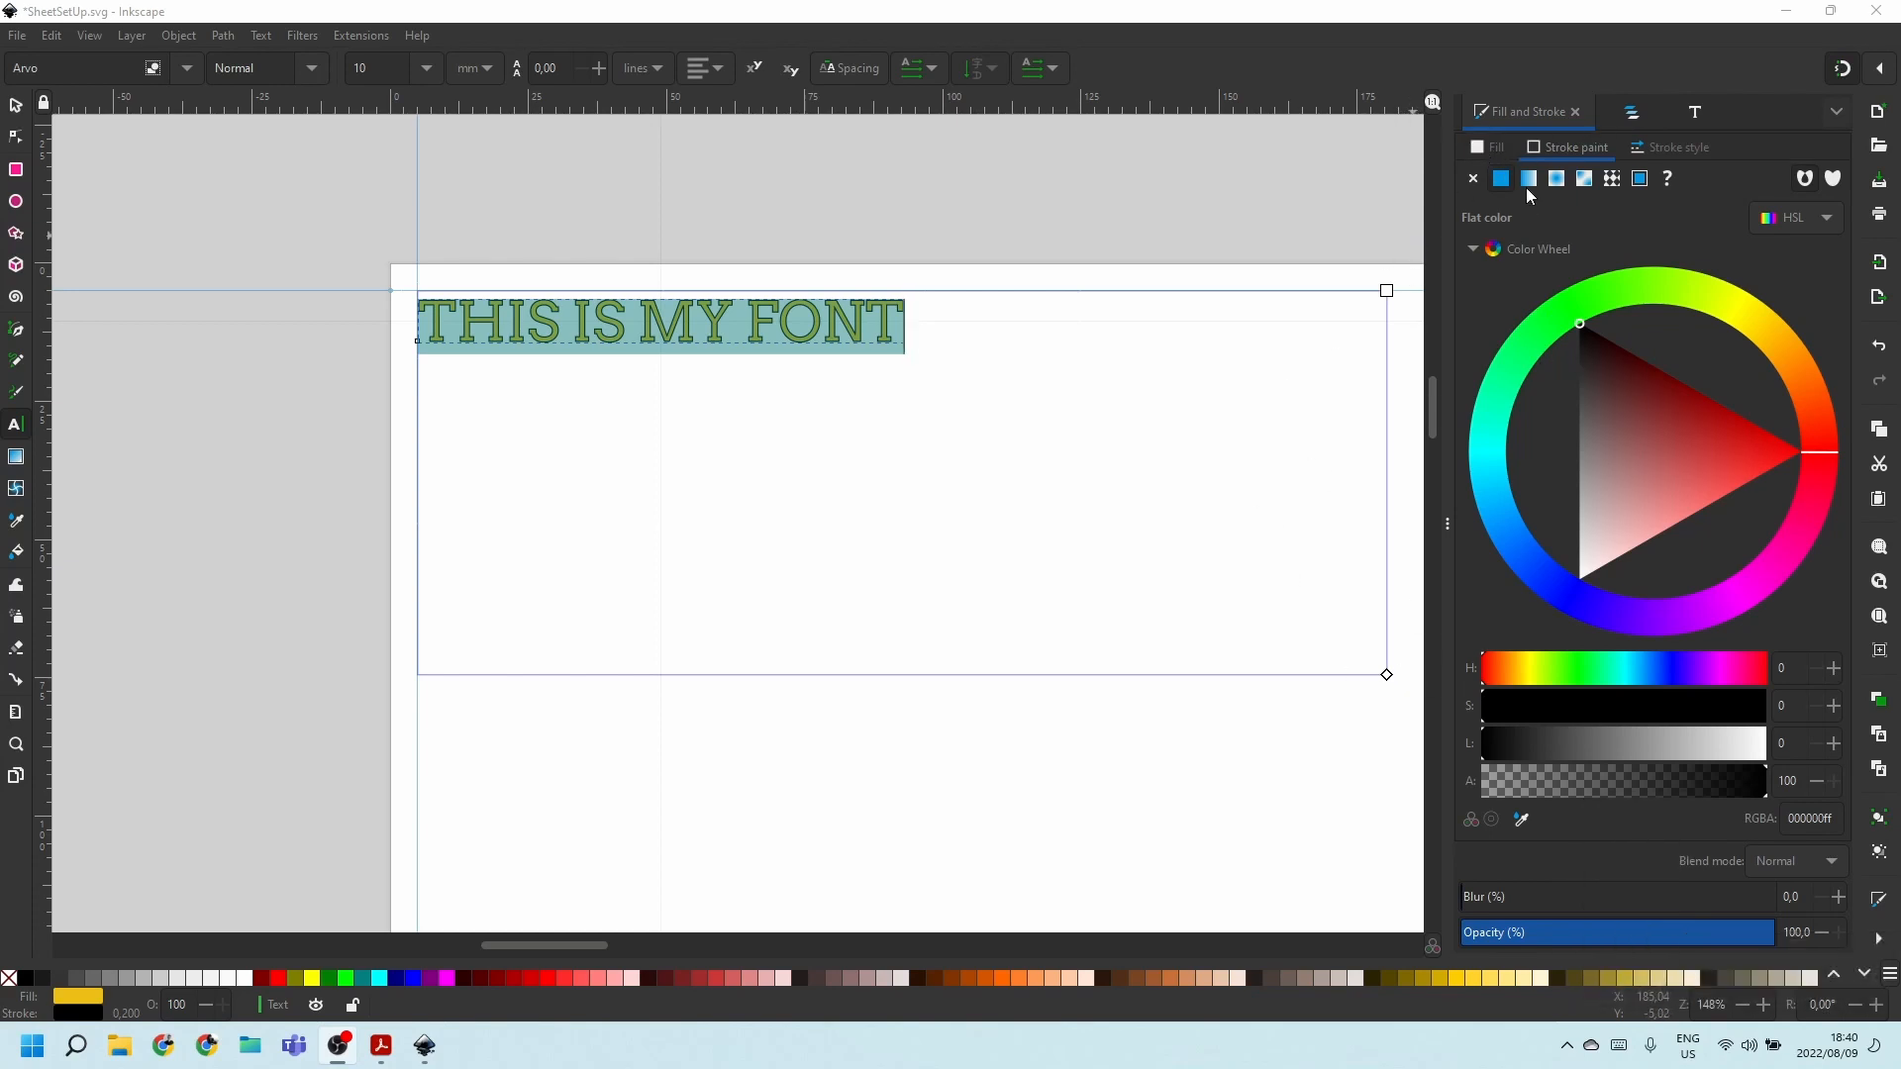
pyautogui.doubleClick(1693, 111)
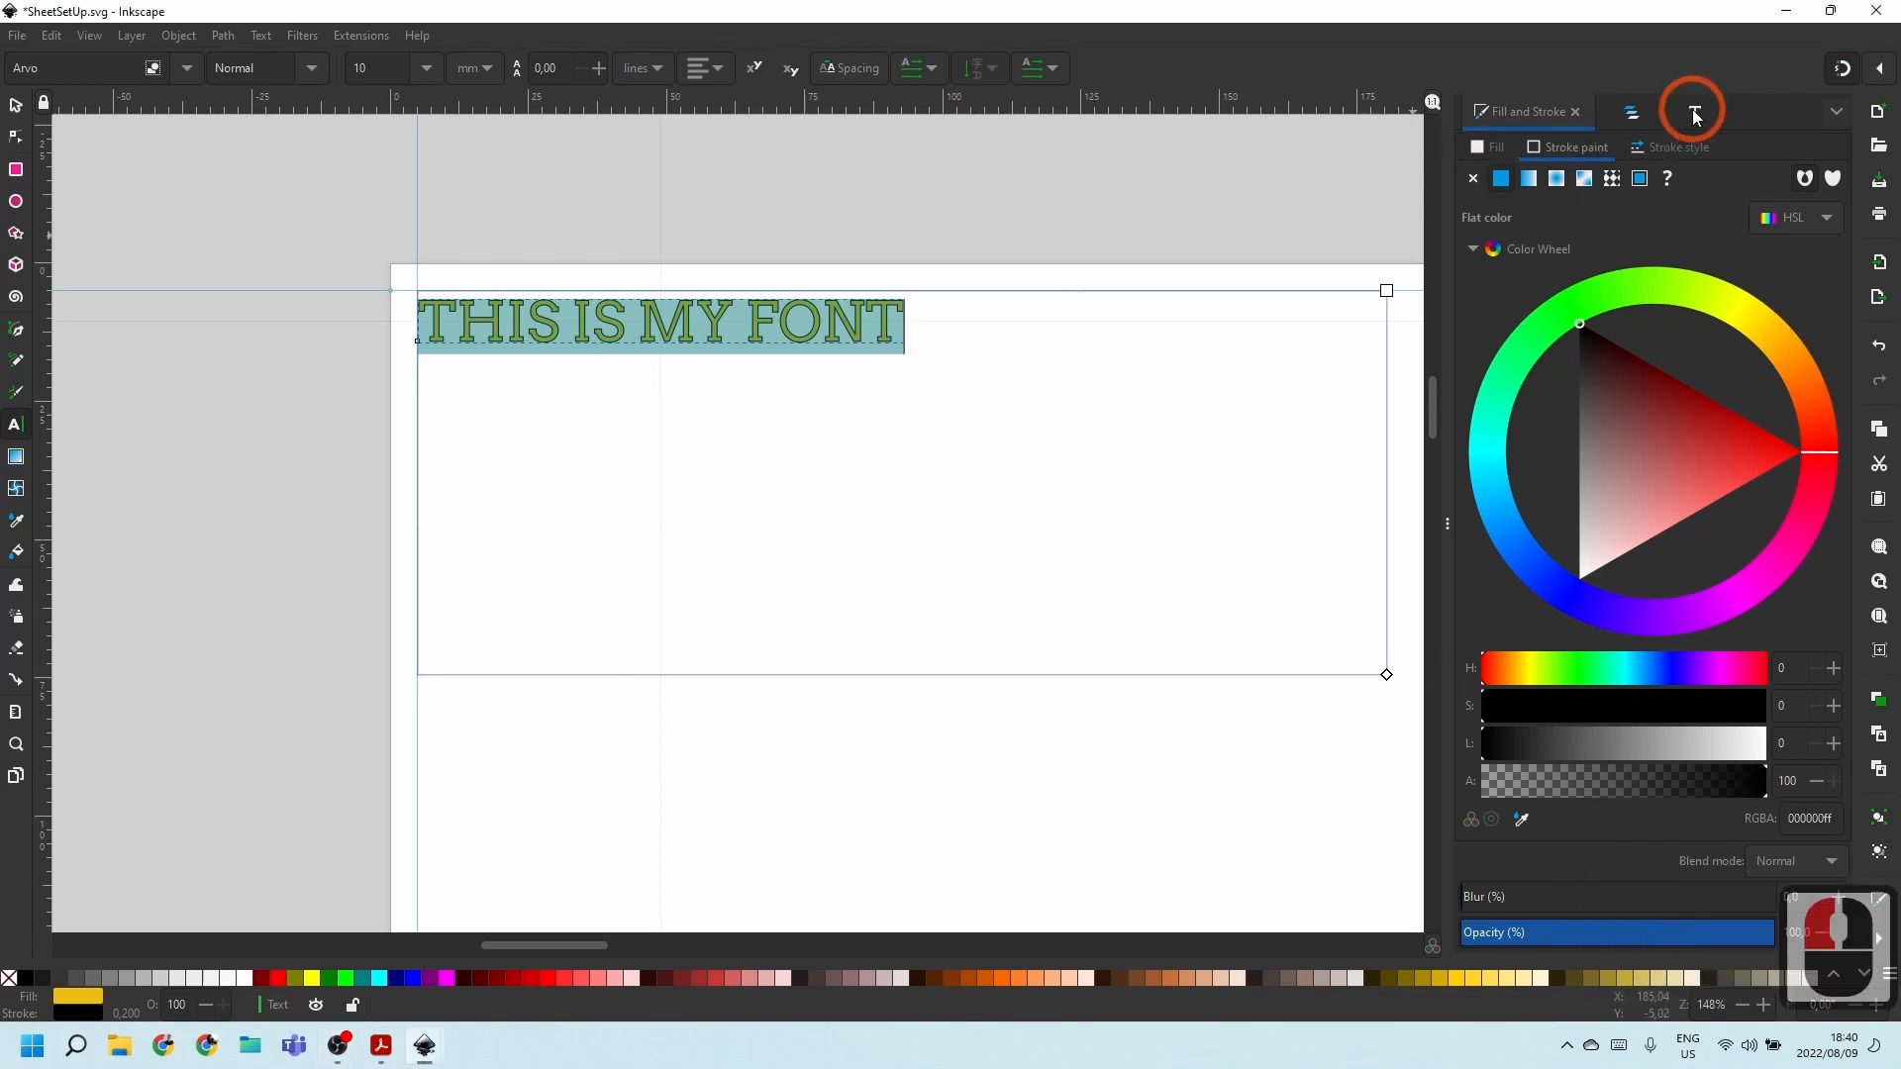
pyautogui.scroll(-17, 1537, 499)
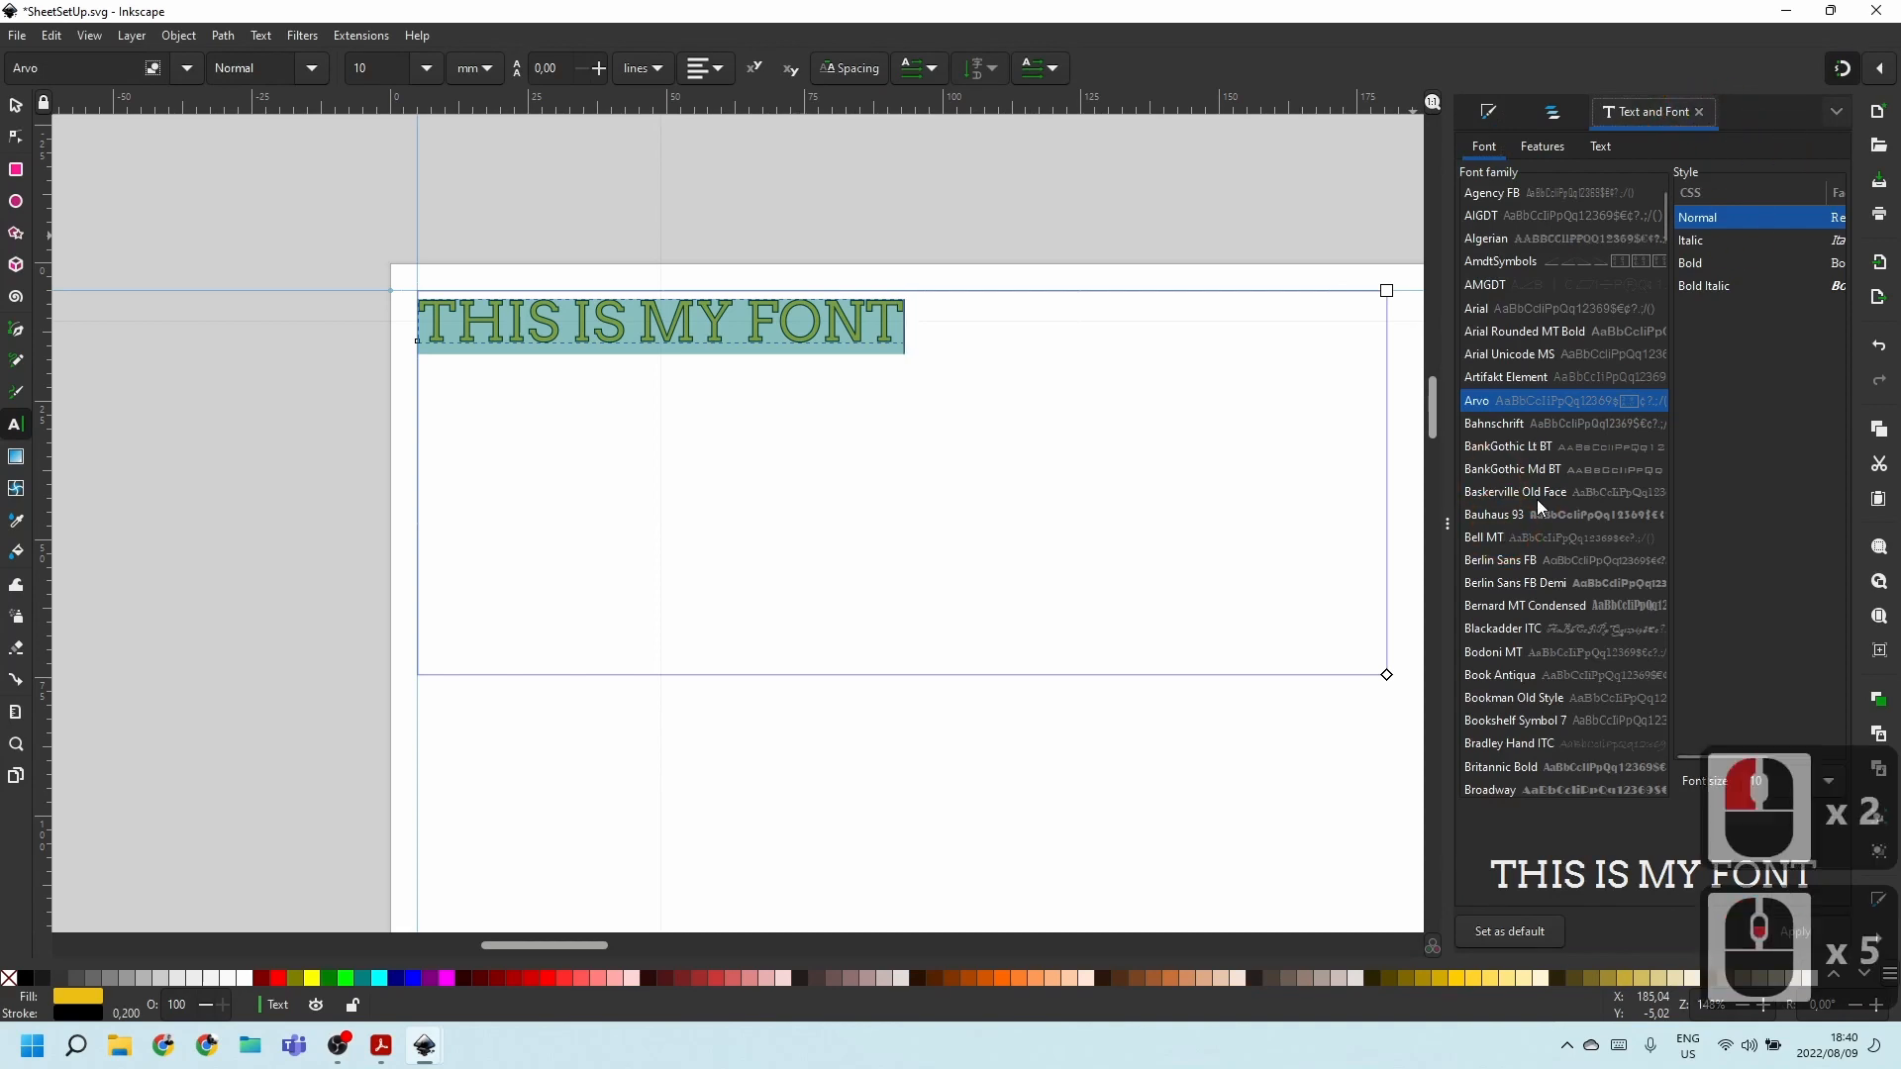
pyautogui.scroll(-20, 1574, 616)
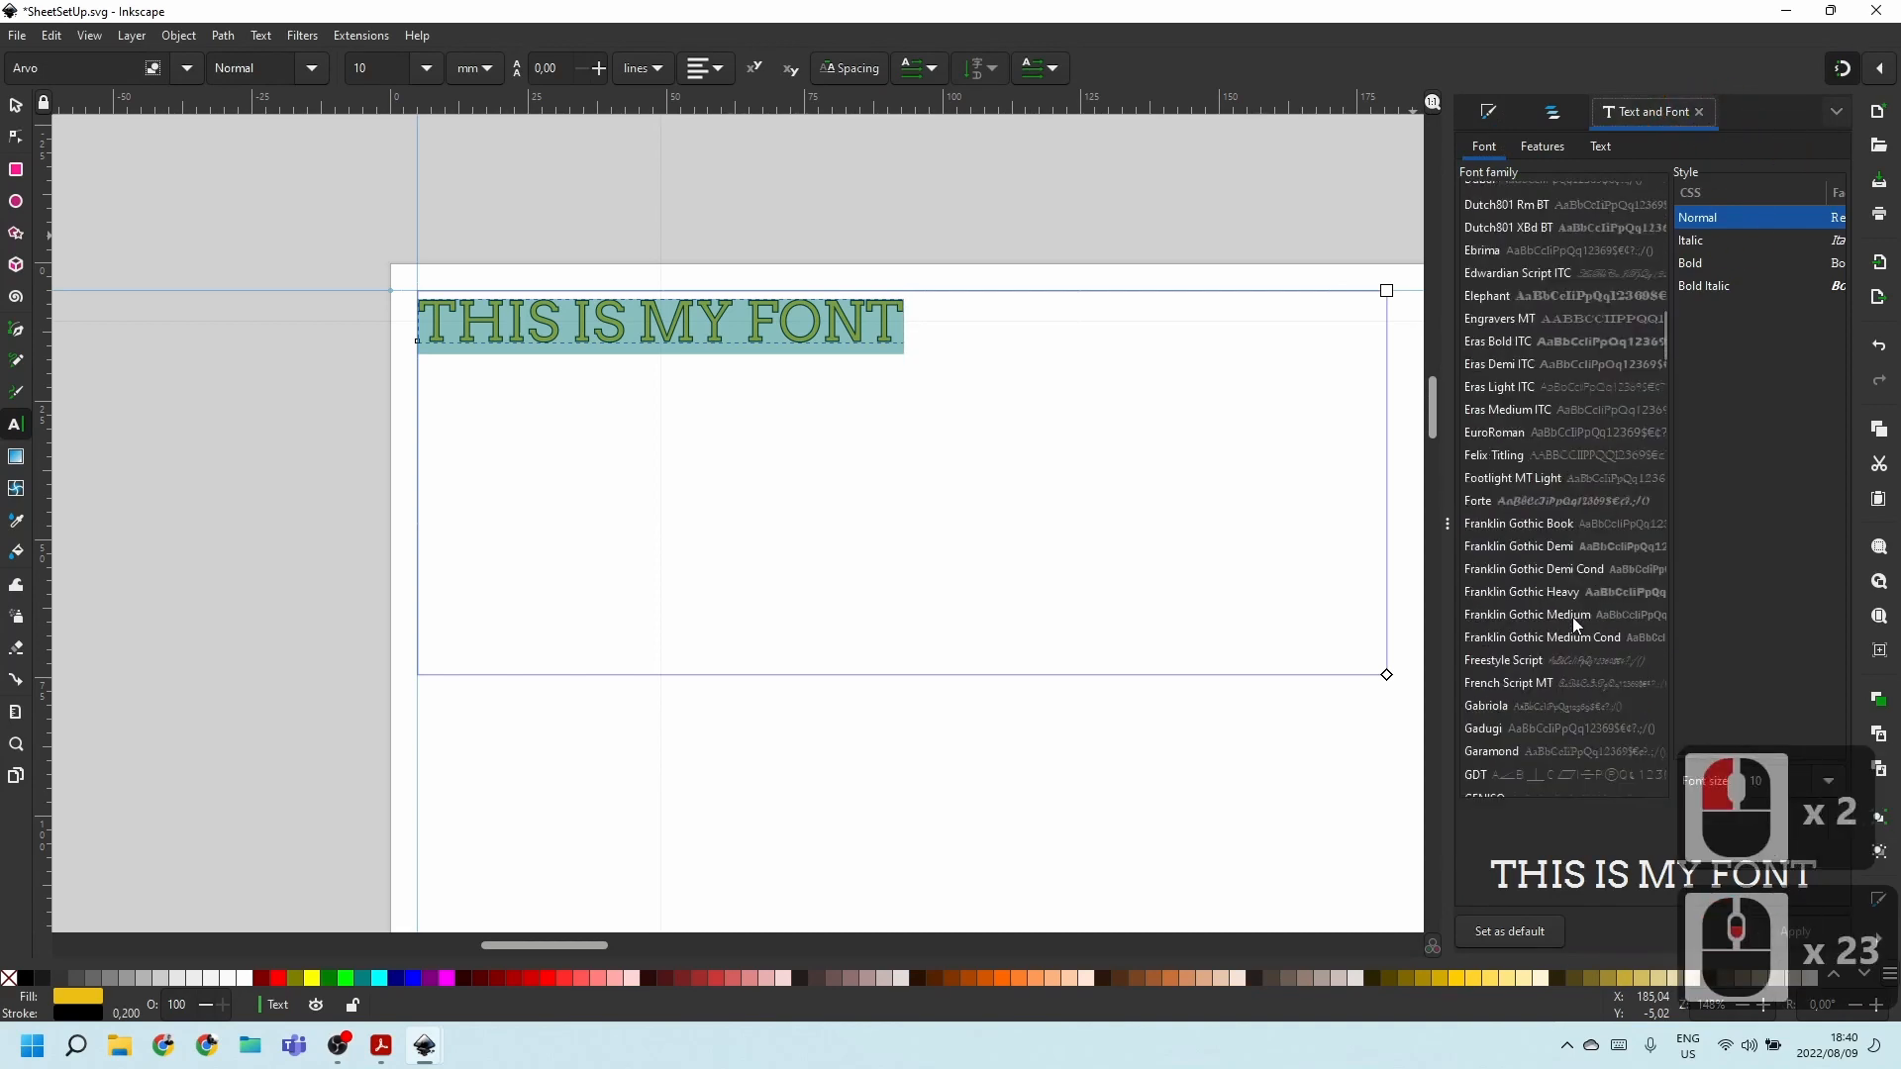
pyautogui.scroll(-15, 1573, 616)
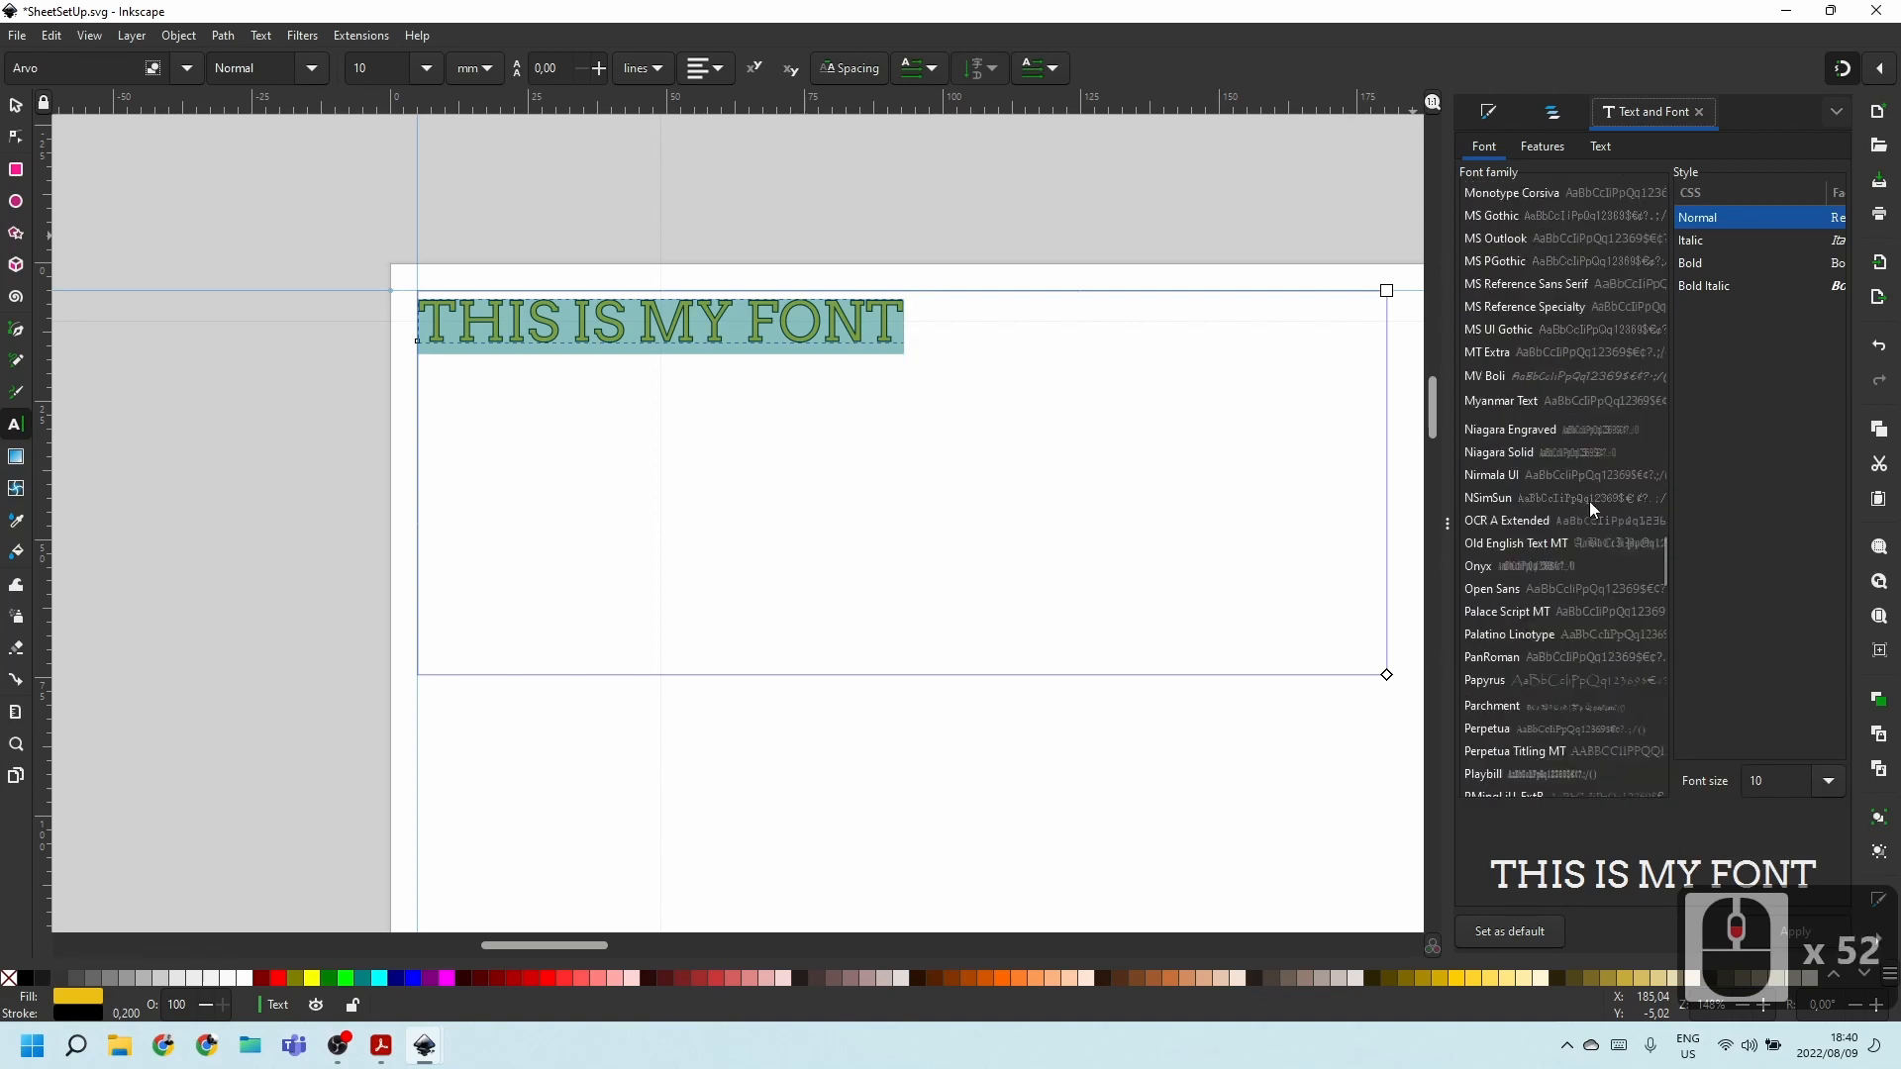
pyautogui.click(1489, 217)
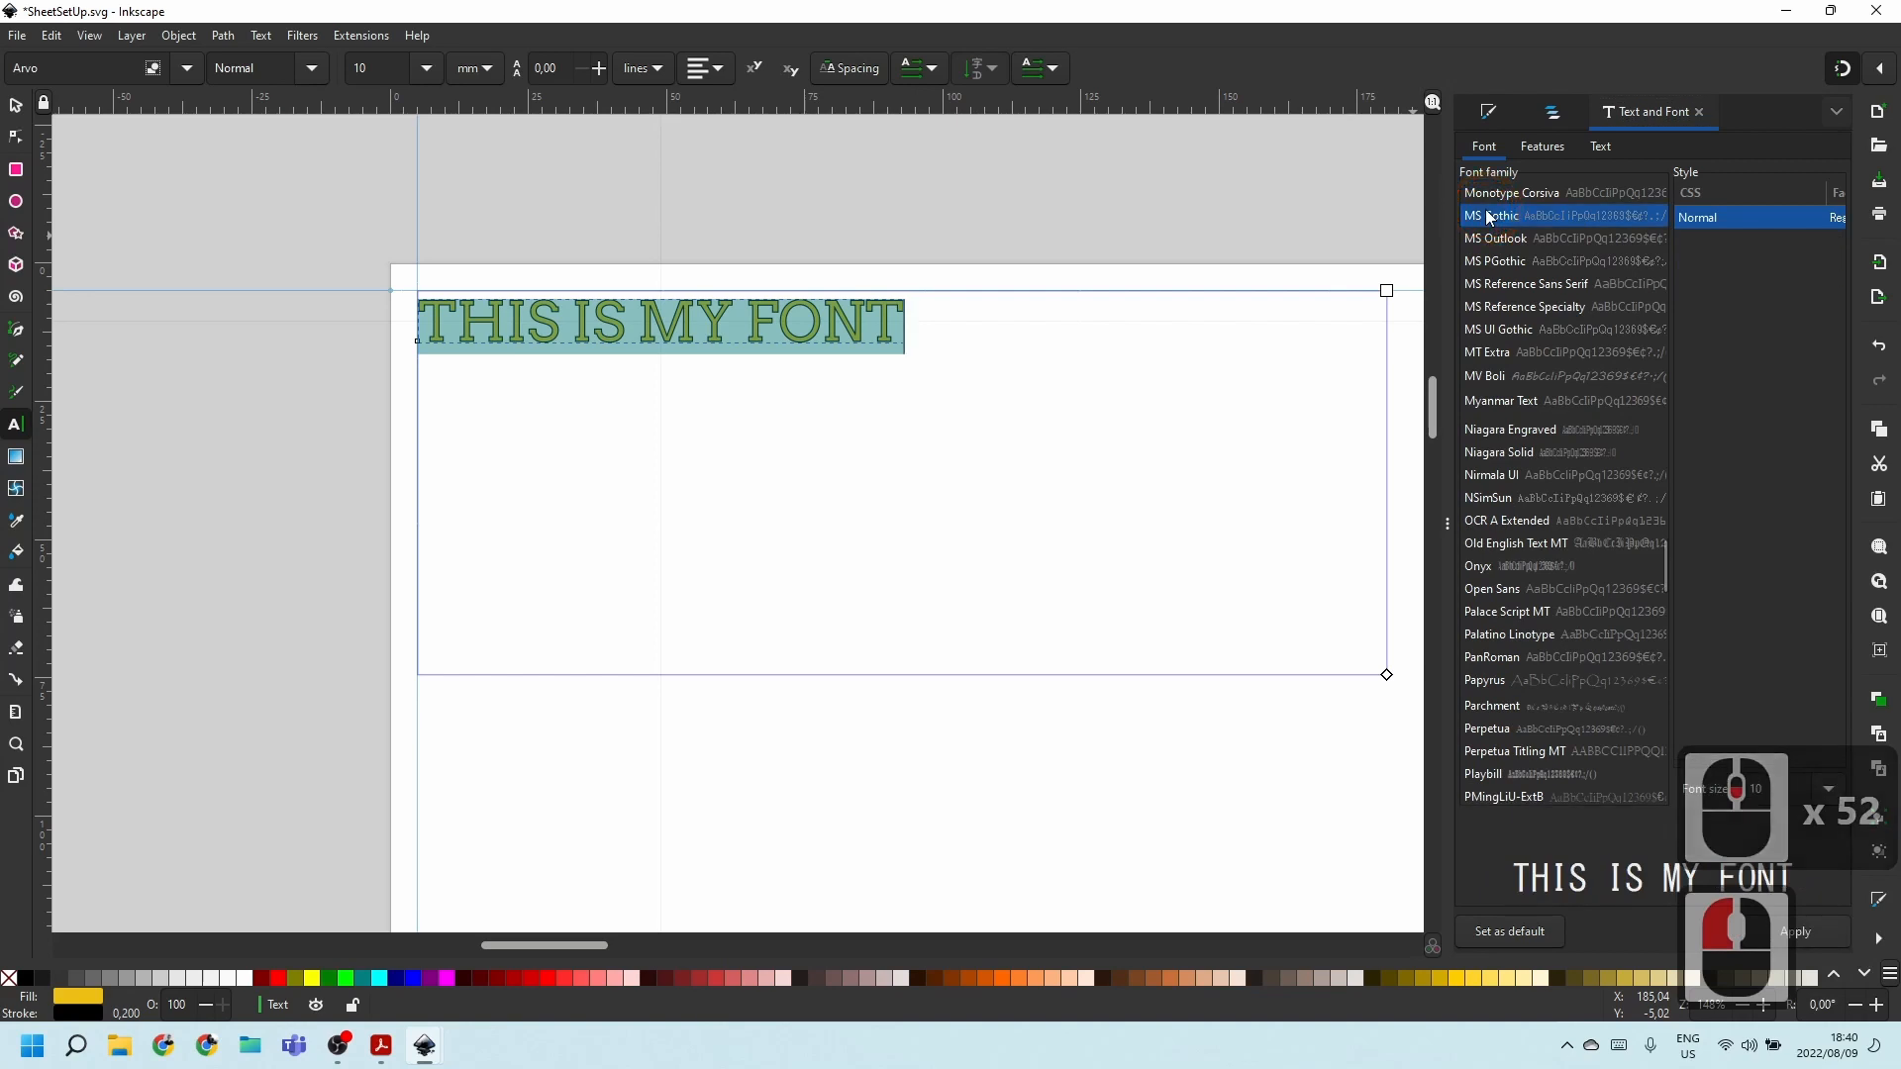
pyautogui.click(1761, 933)
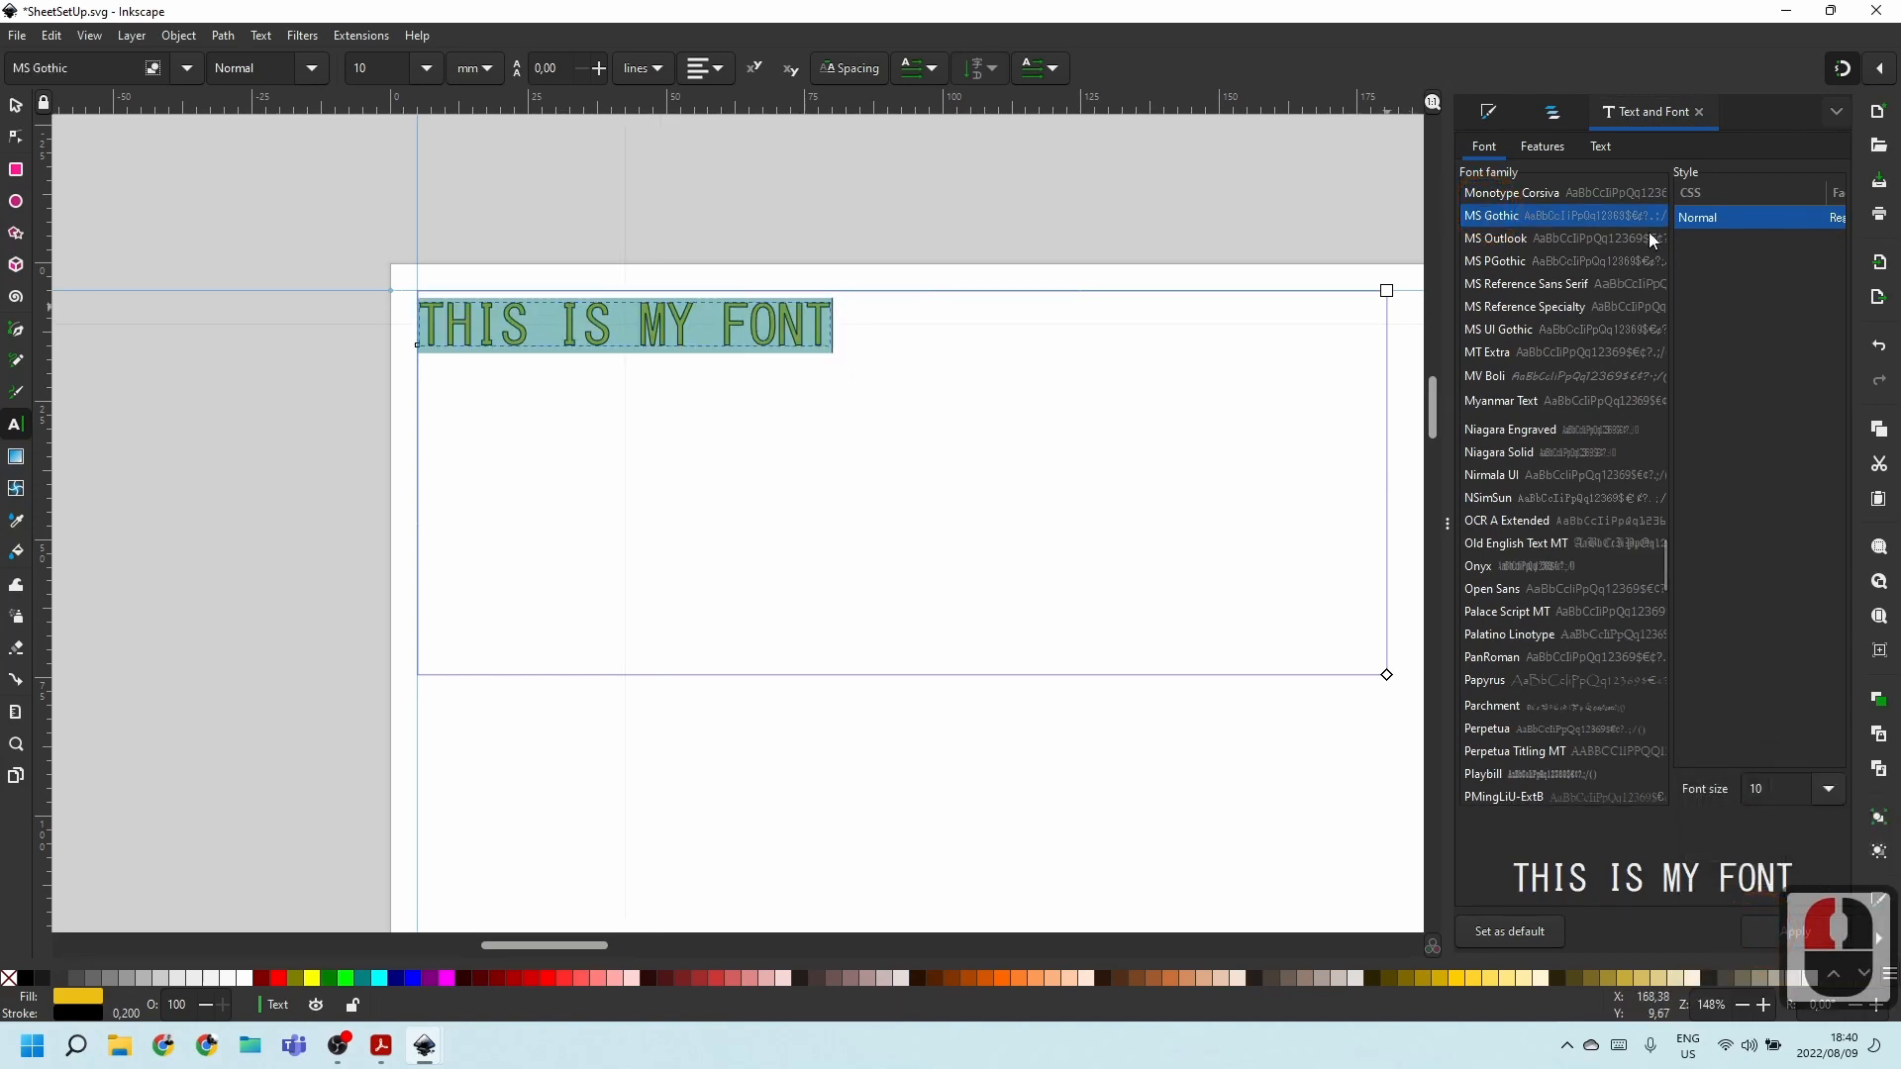
# Remove the black stroke from the MS Gothic text, keeping its flat yellow fill.
pyautogui.doubleClick(1487, 114)
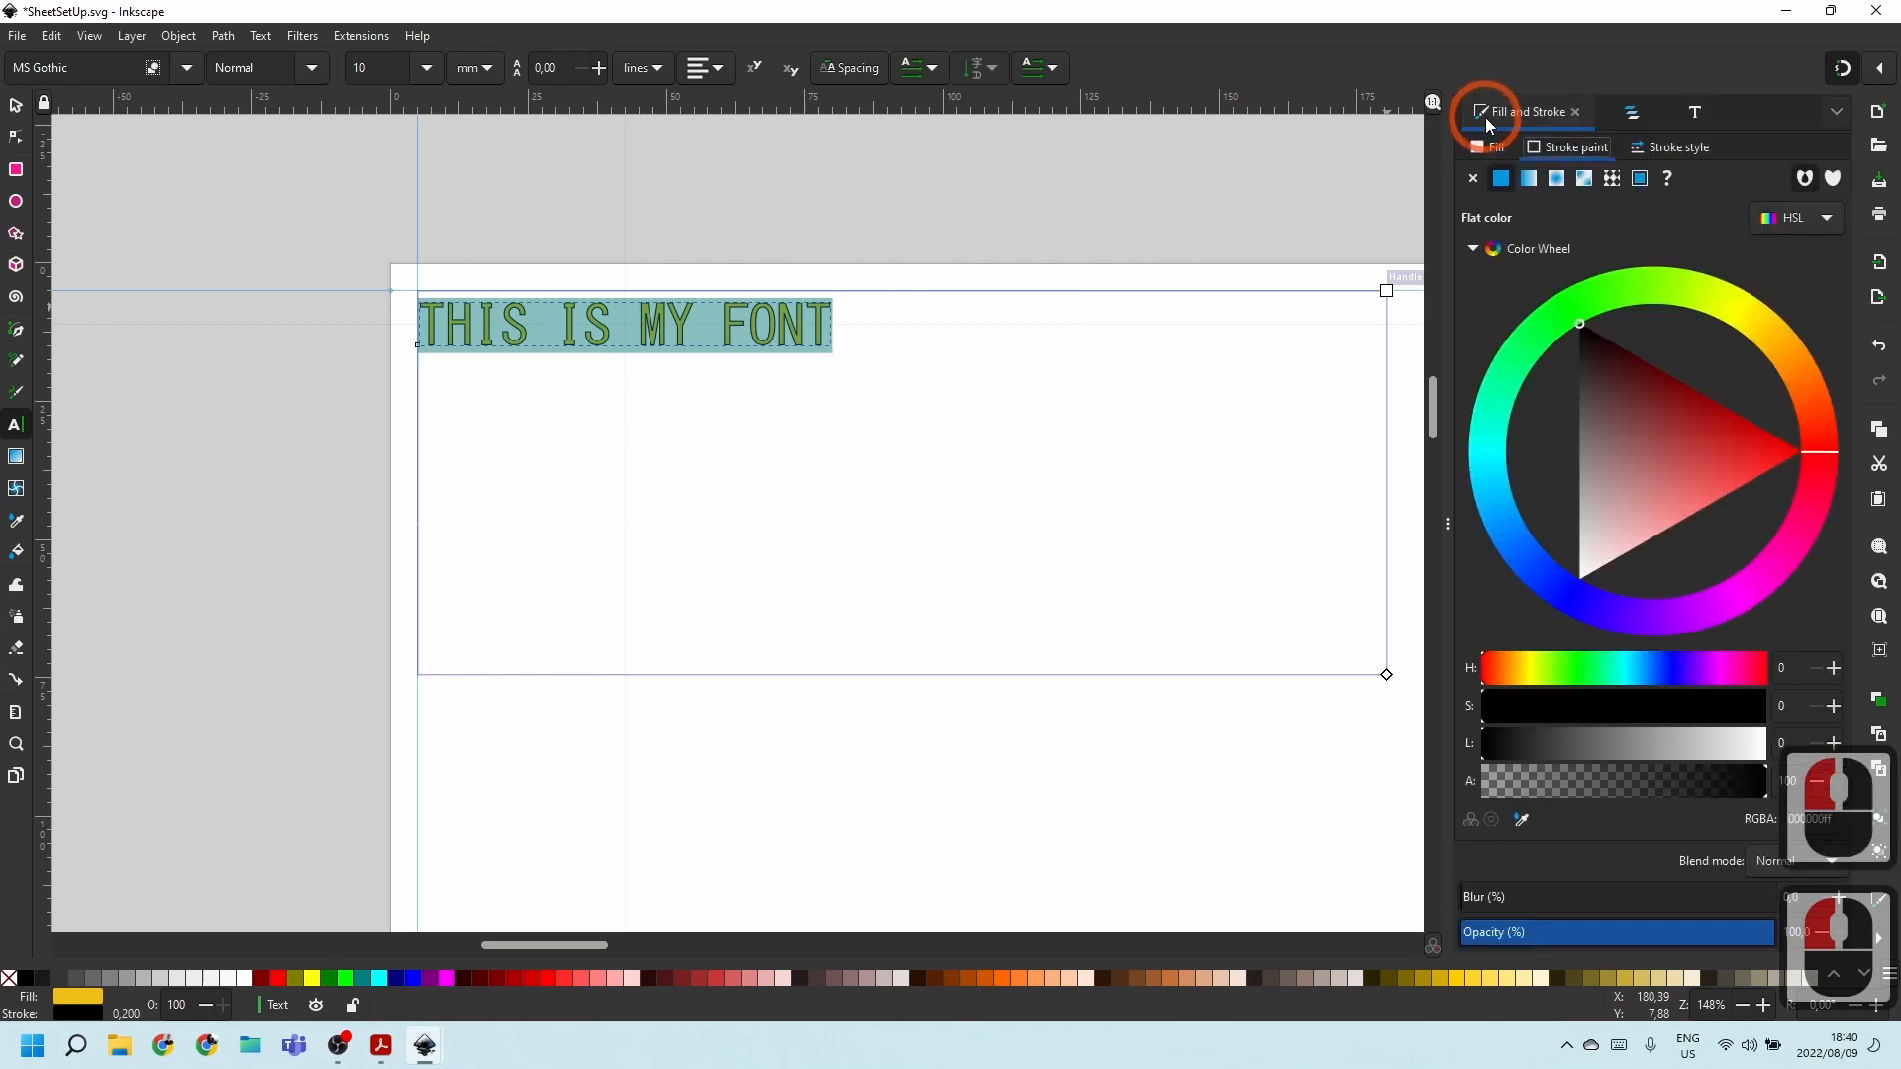
pyautogui.doubleClick(1493, 151)
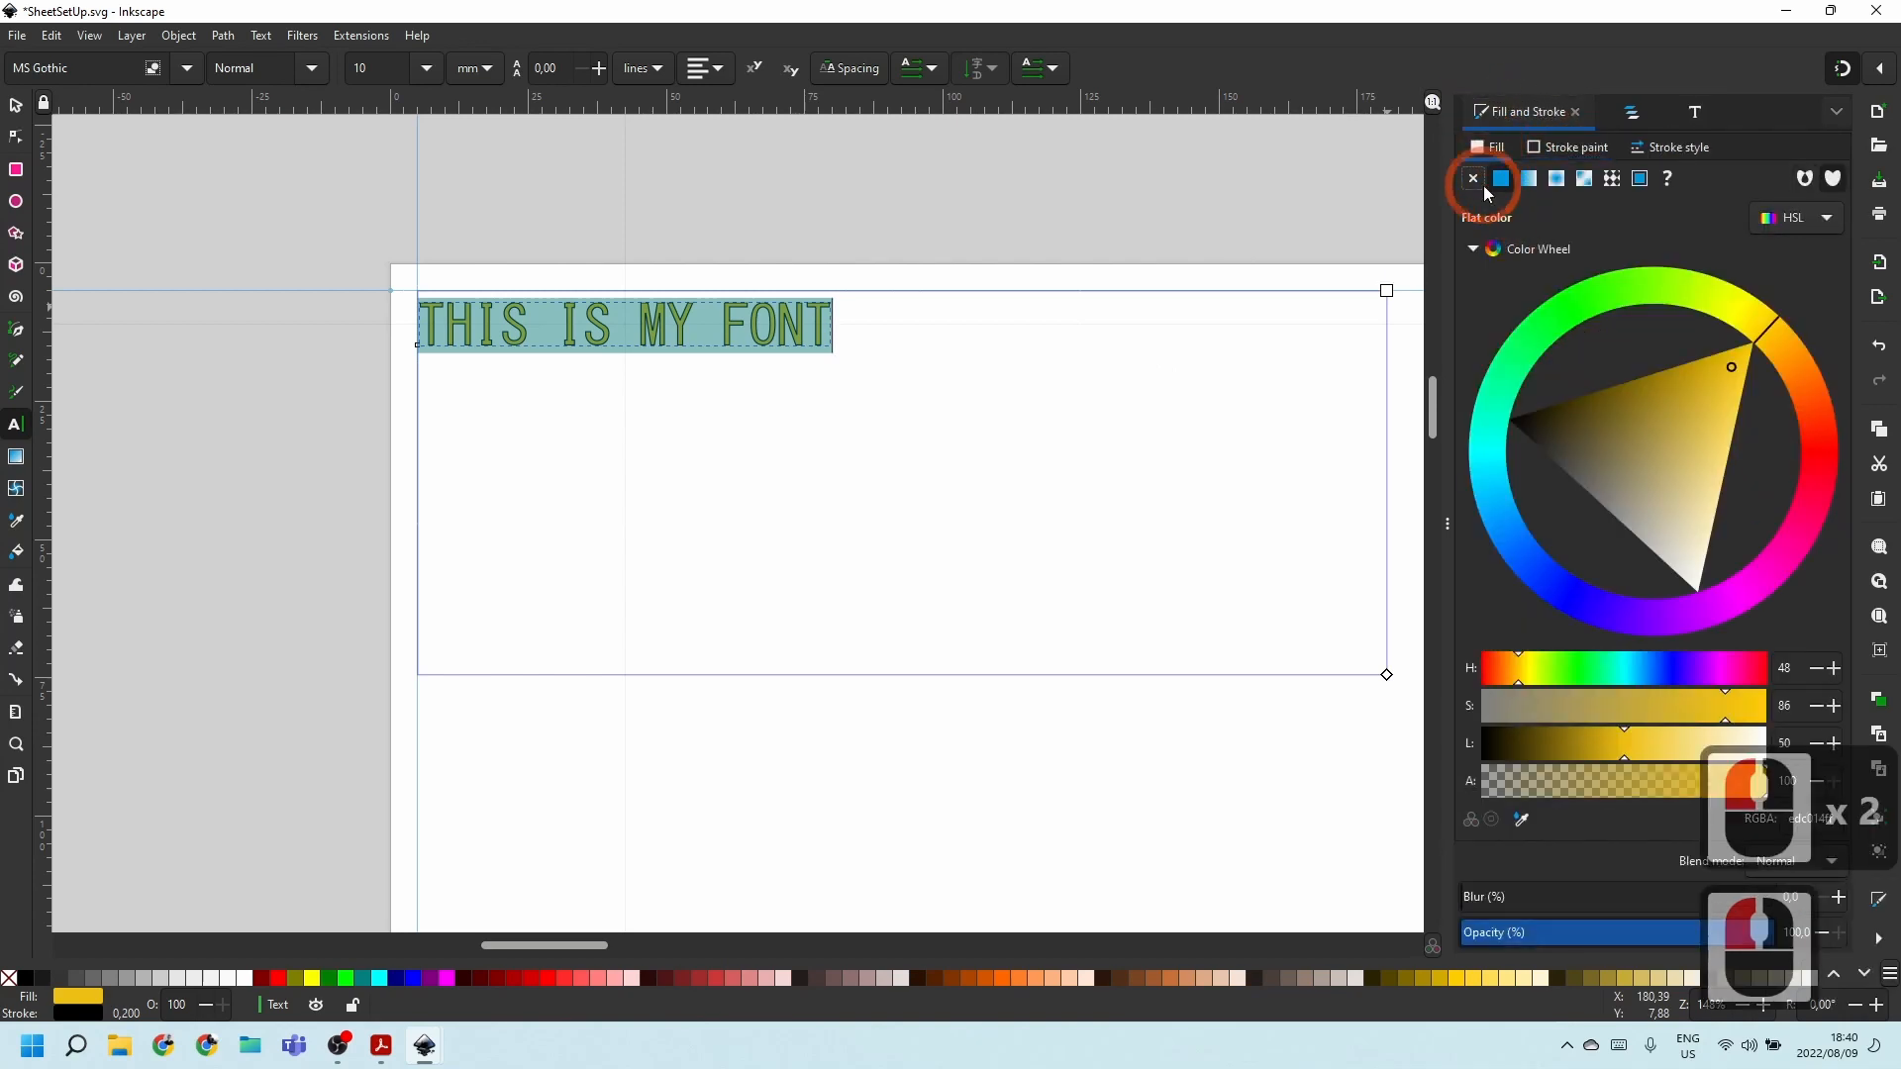
pyautogui.click(1501, 181)
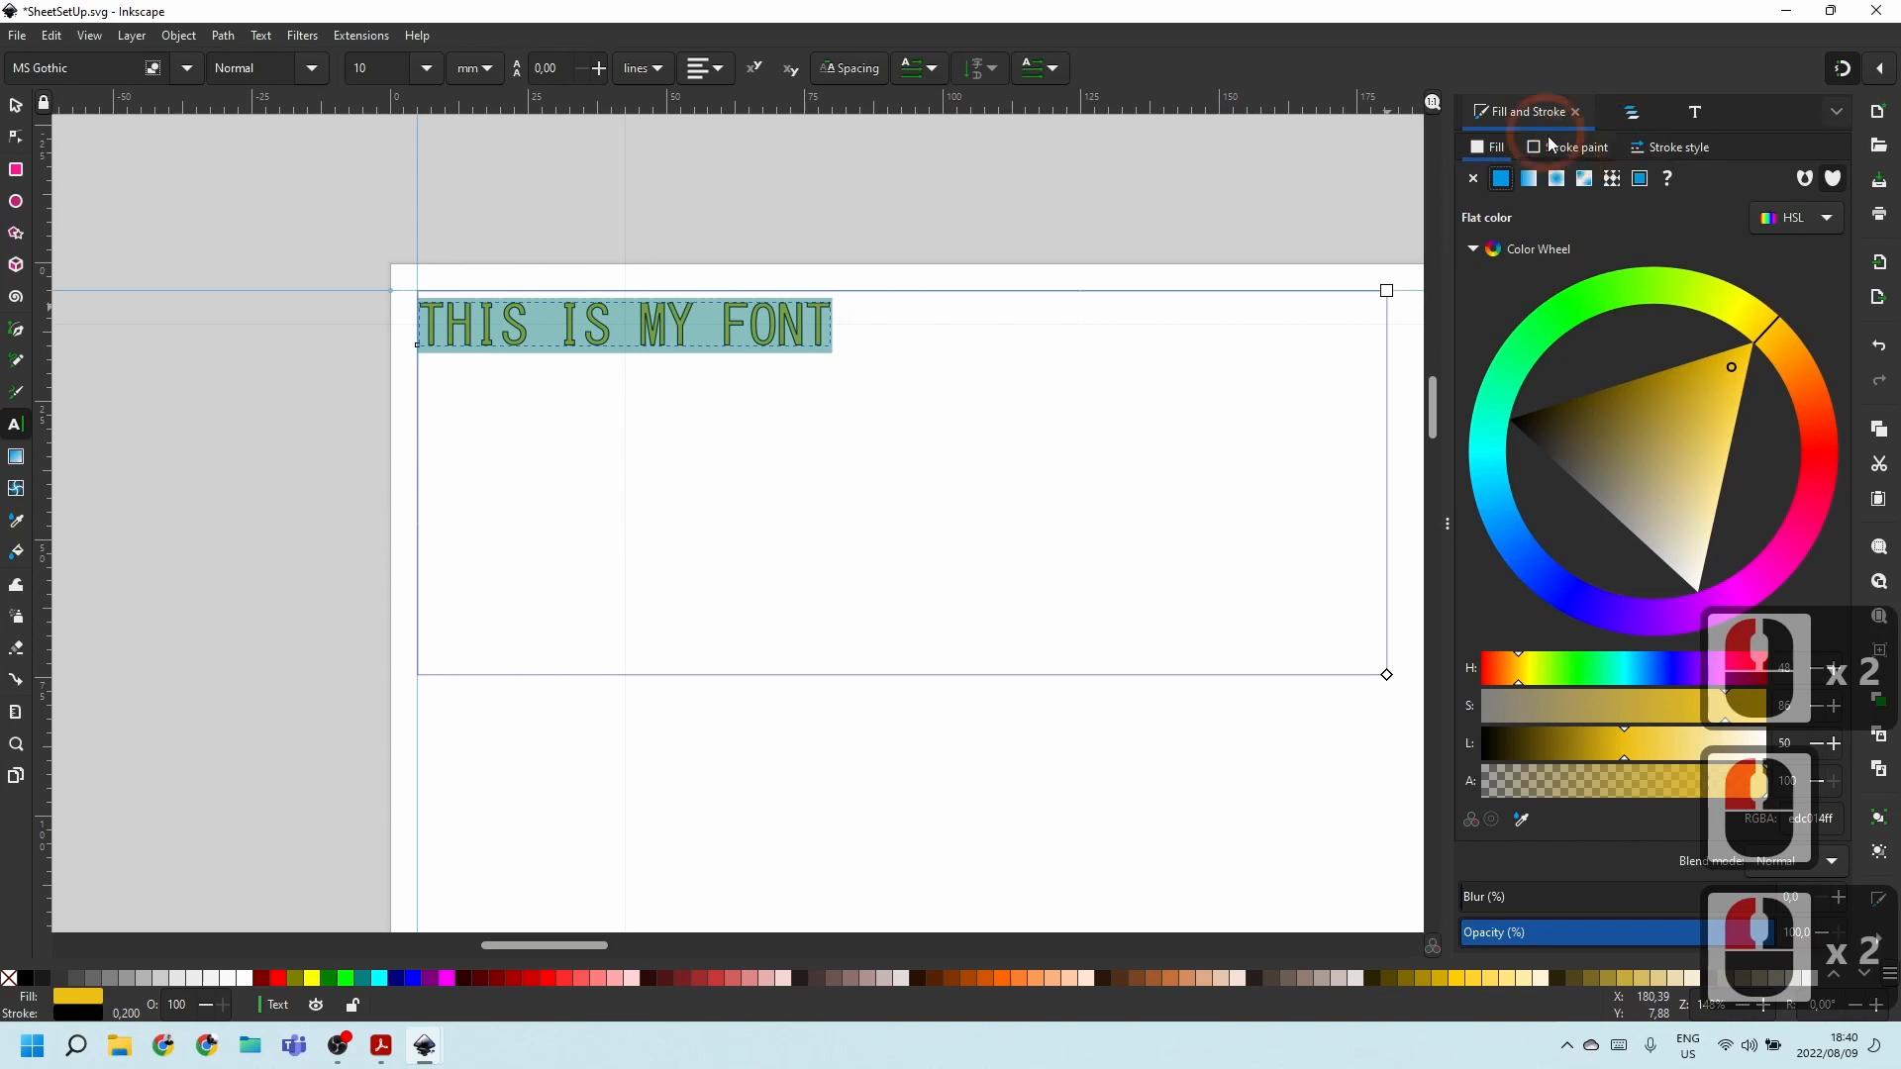
pyautogui.doubleClick(1552, 147)
pyautogui.click(1473, 178)
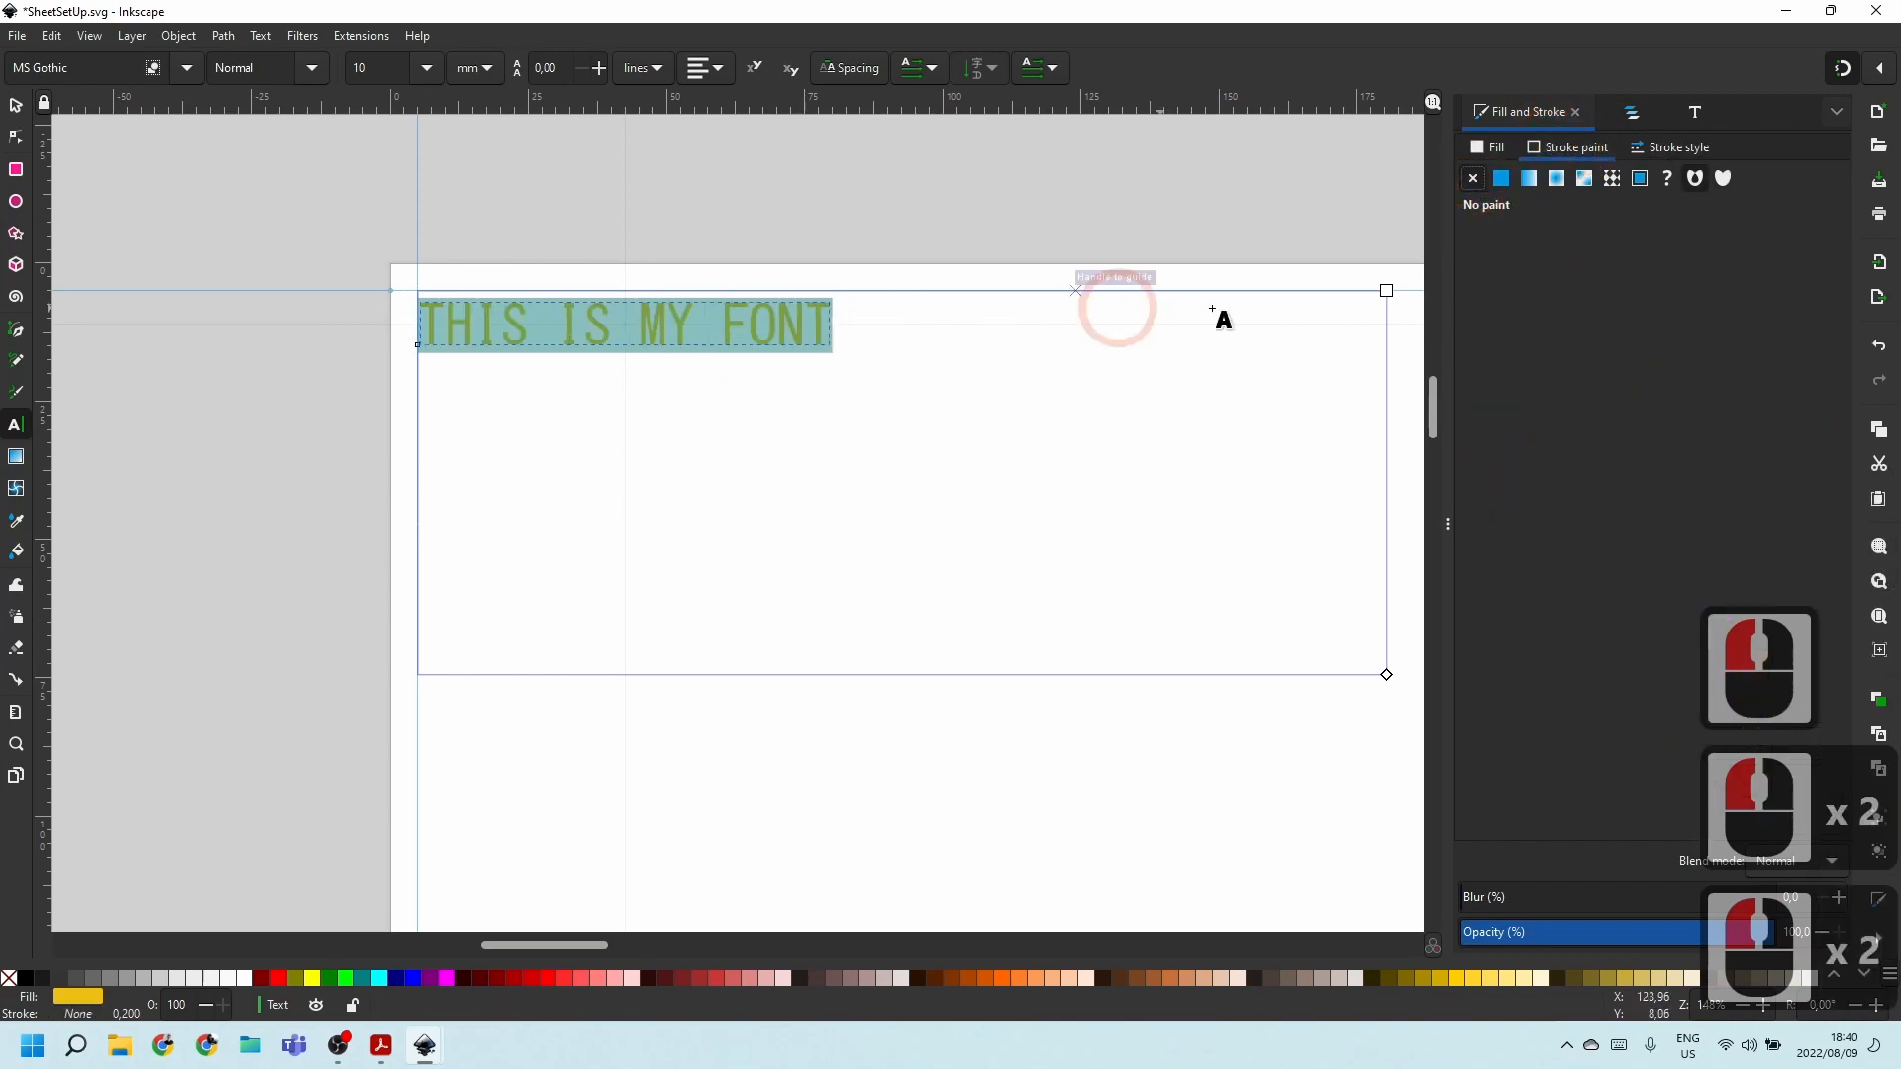
# Set the fill of the selected text to the 90% Gray palette color.
pyautogui.doubleClick(1490, 148)
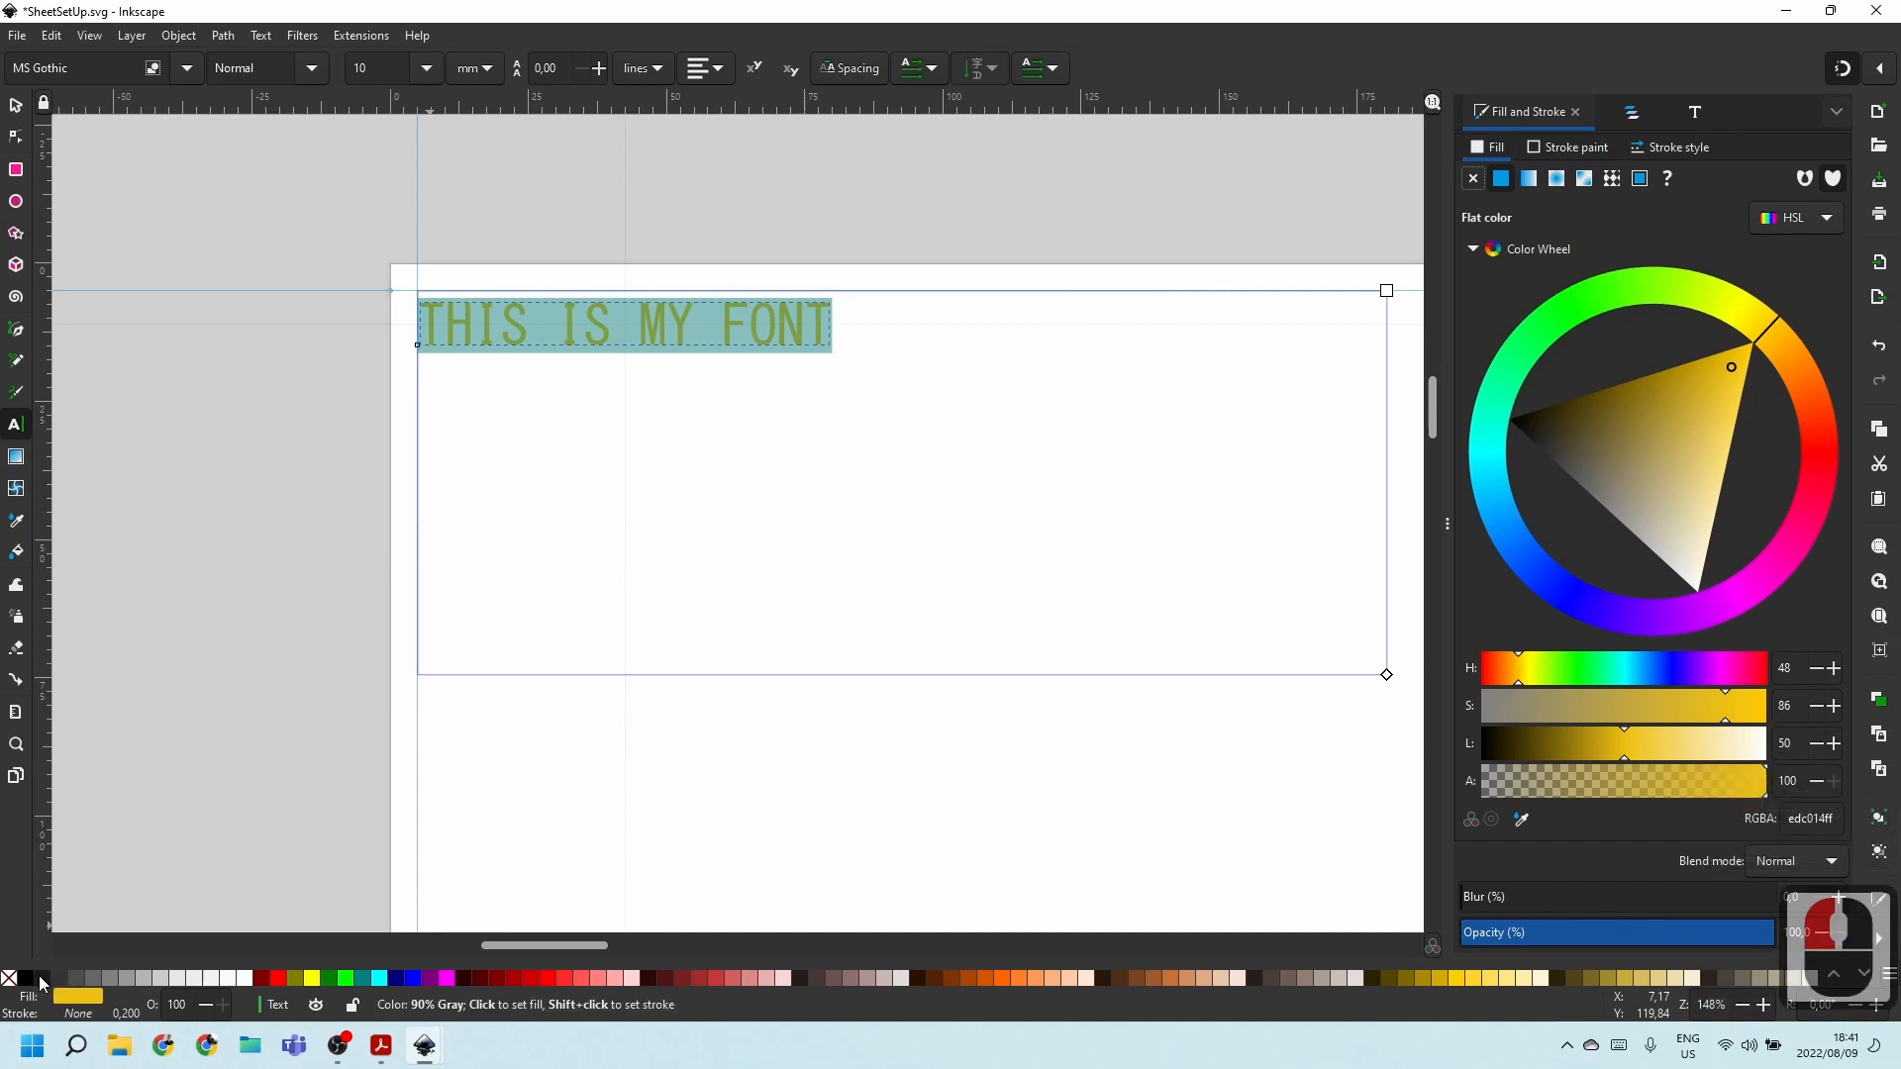
pyautogui.click(42, 979)
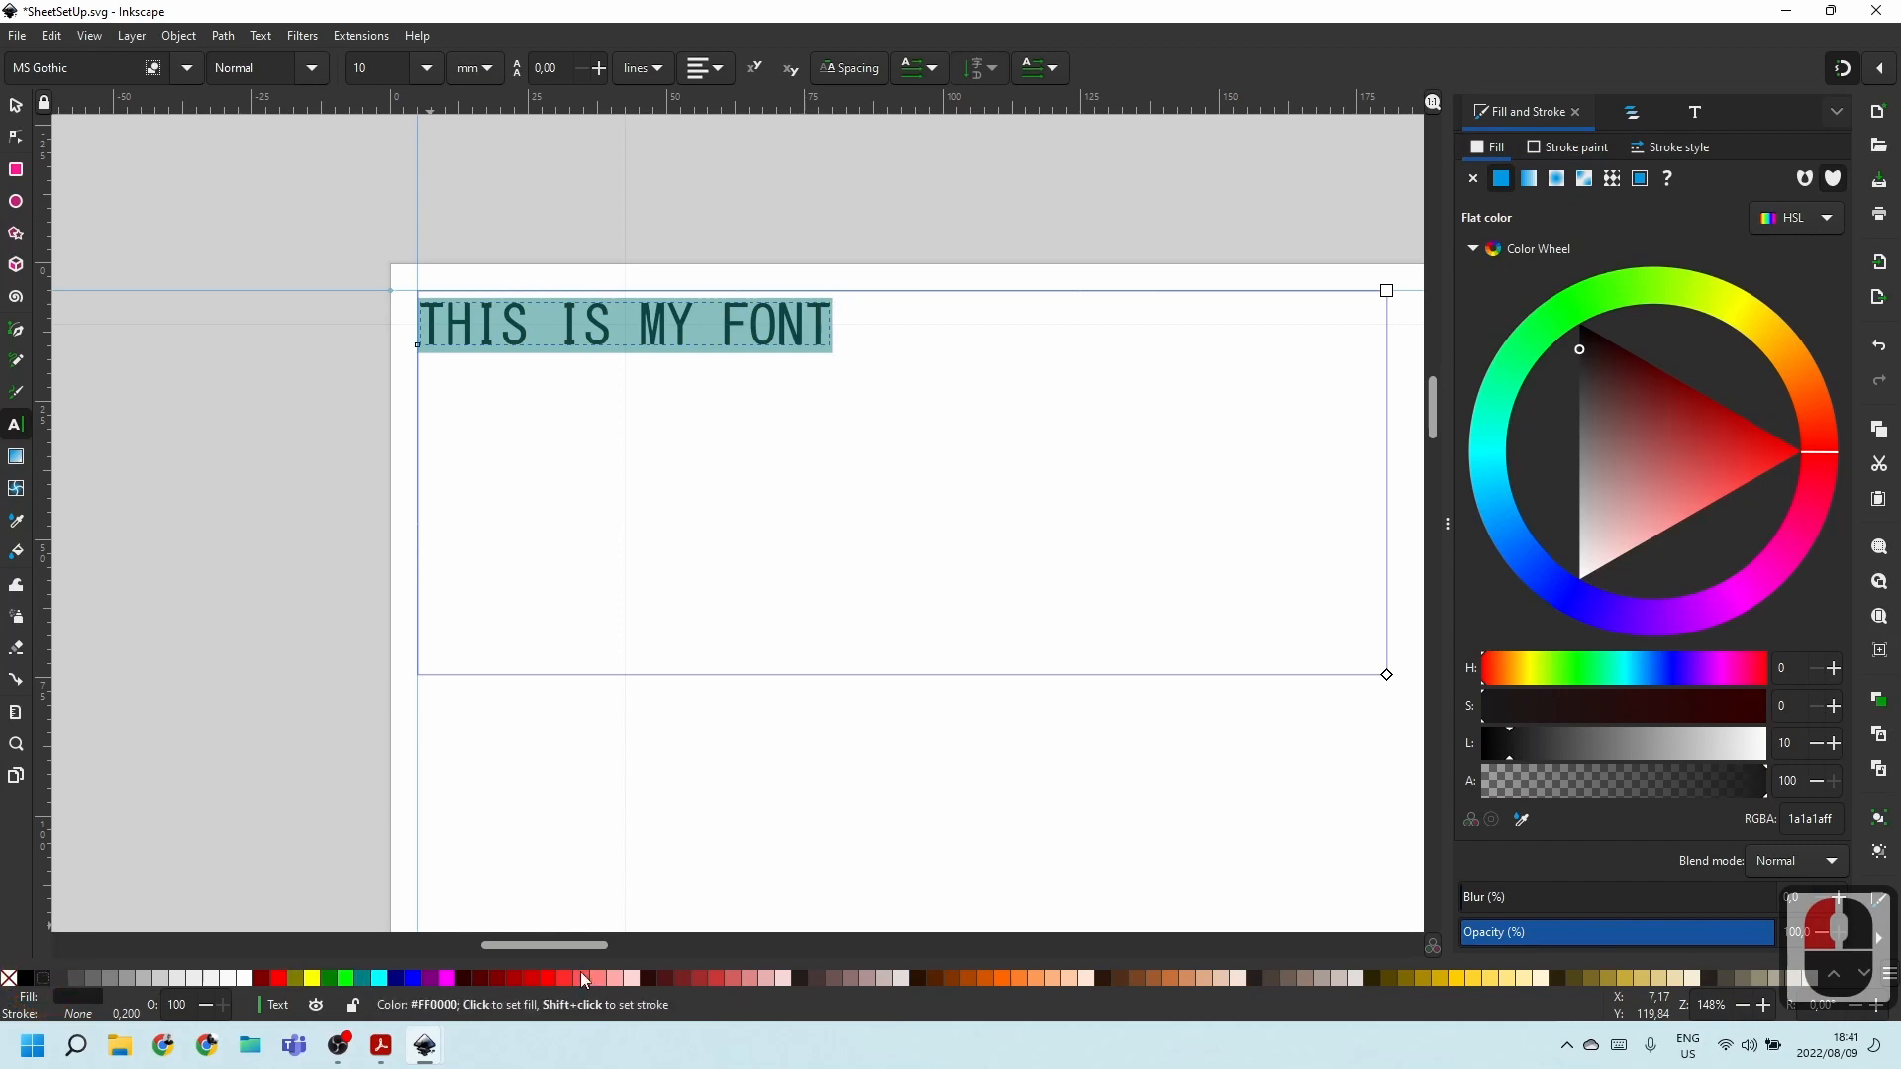
pyautogui.rightClick(41, 982)
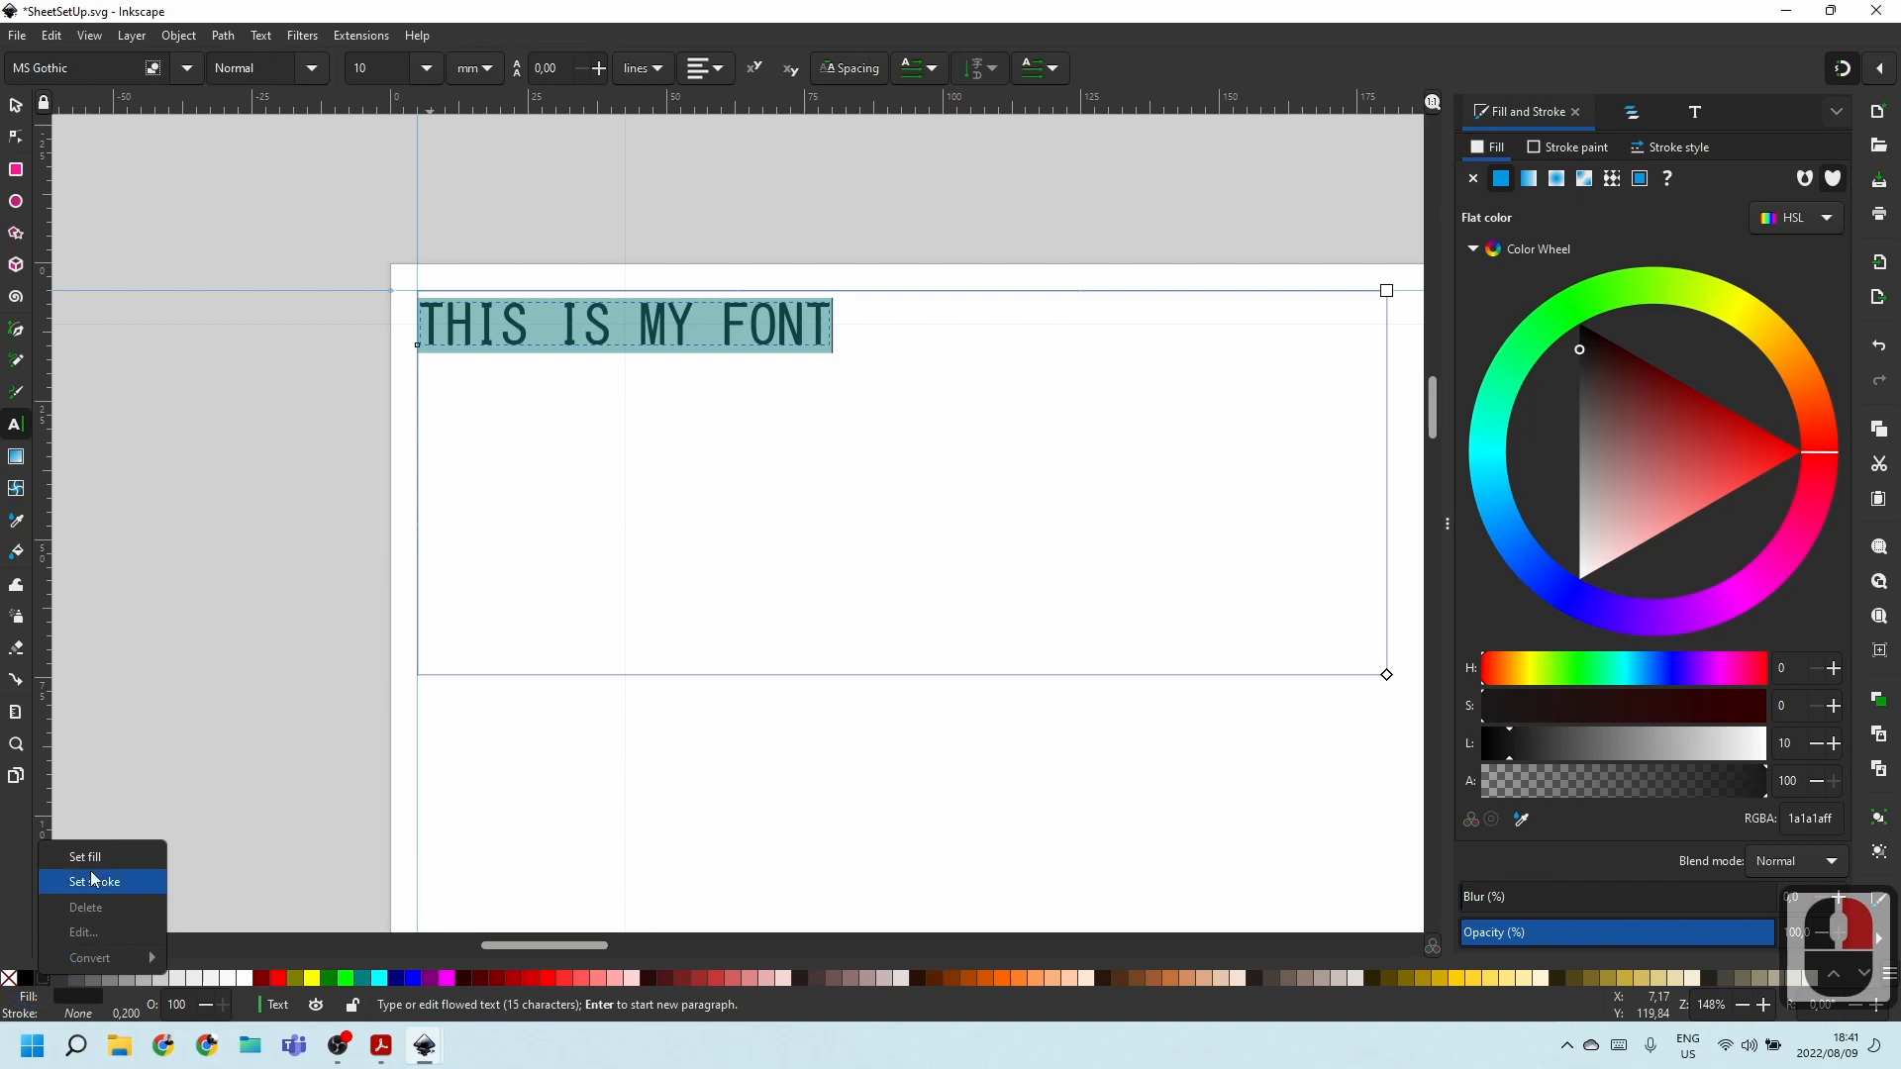
pyautogui.click(234, 691)
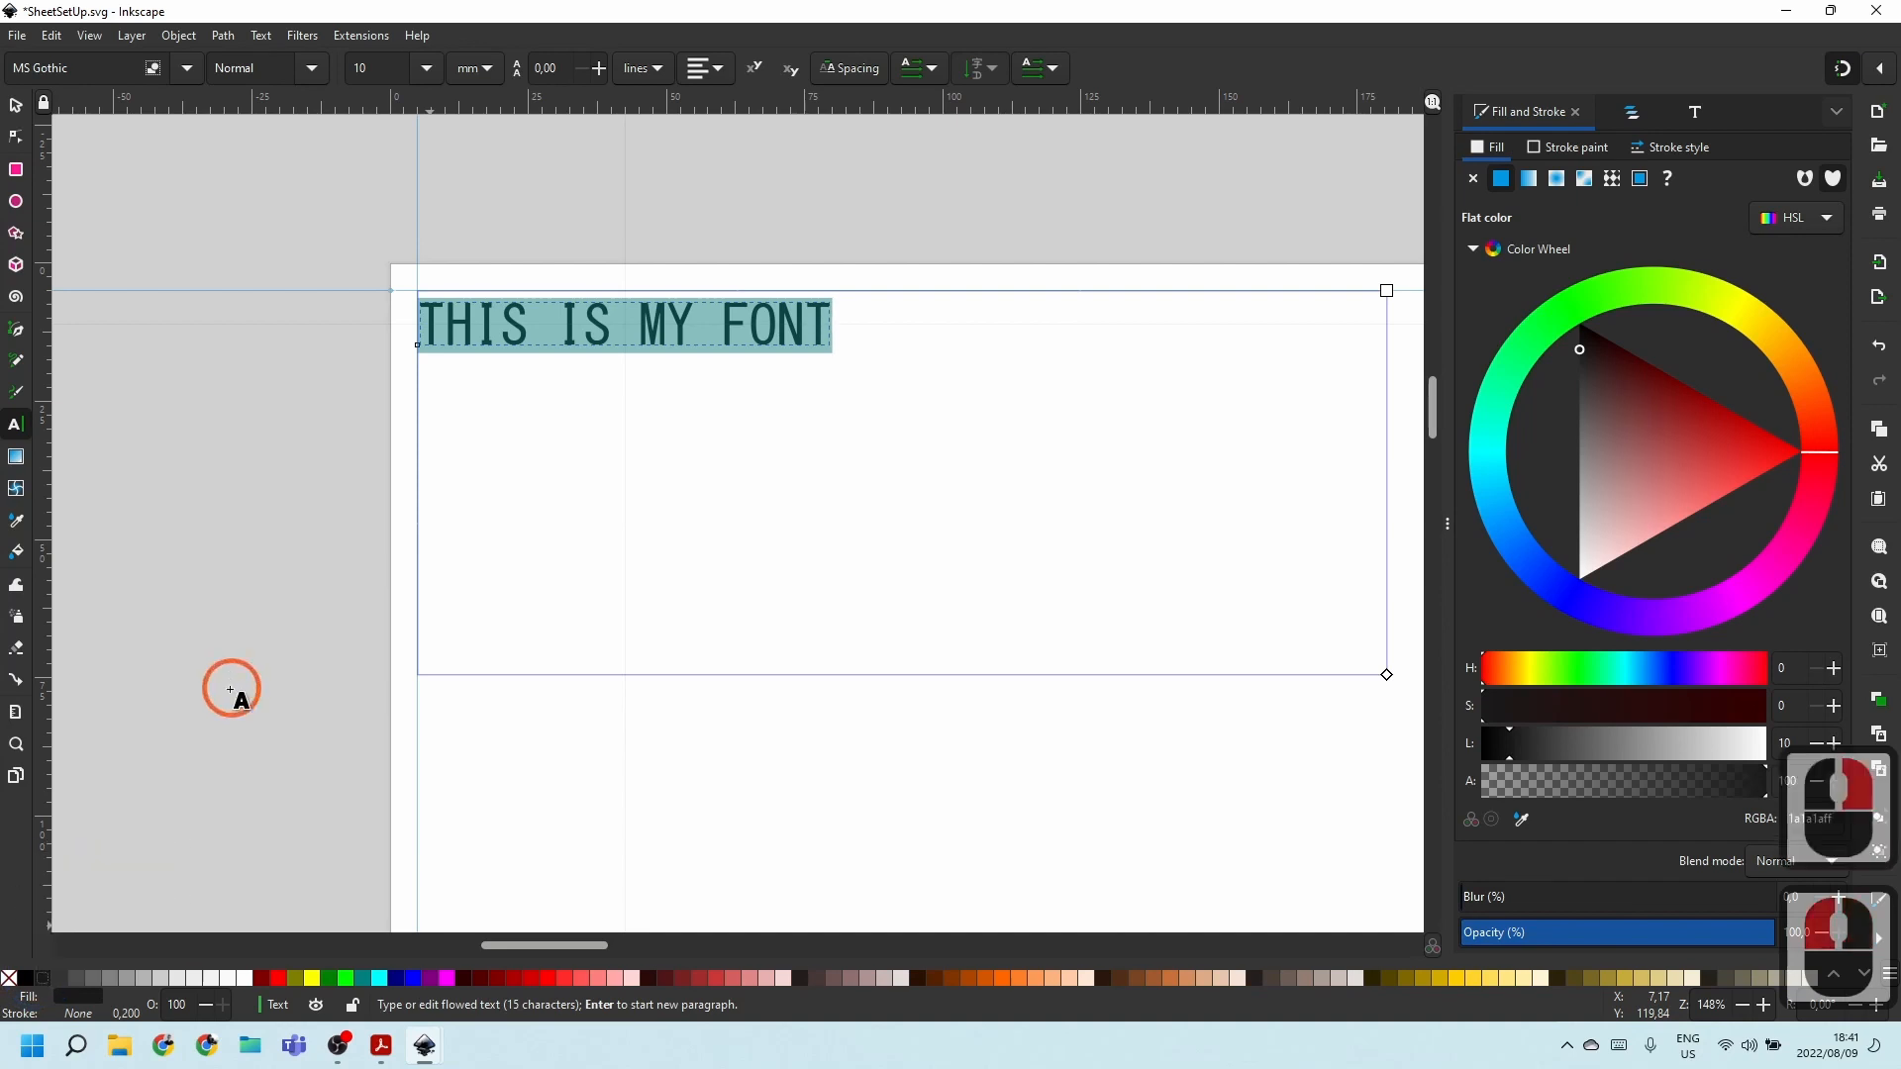
pyautogui.rightClick(67, 1003)
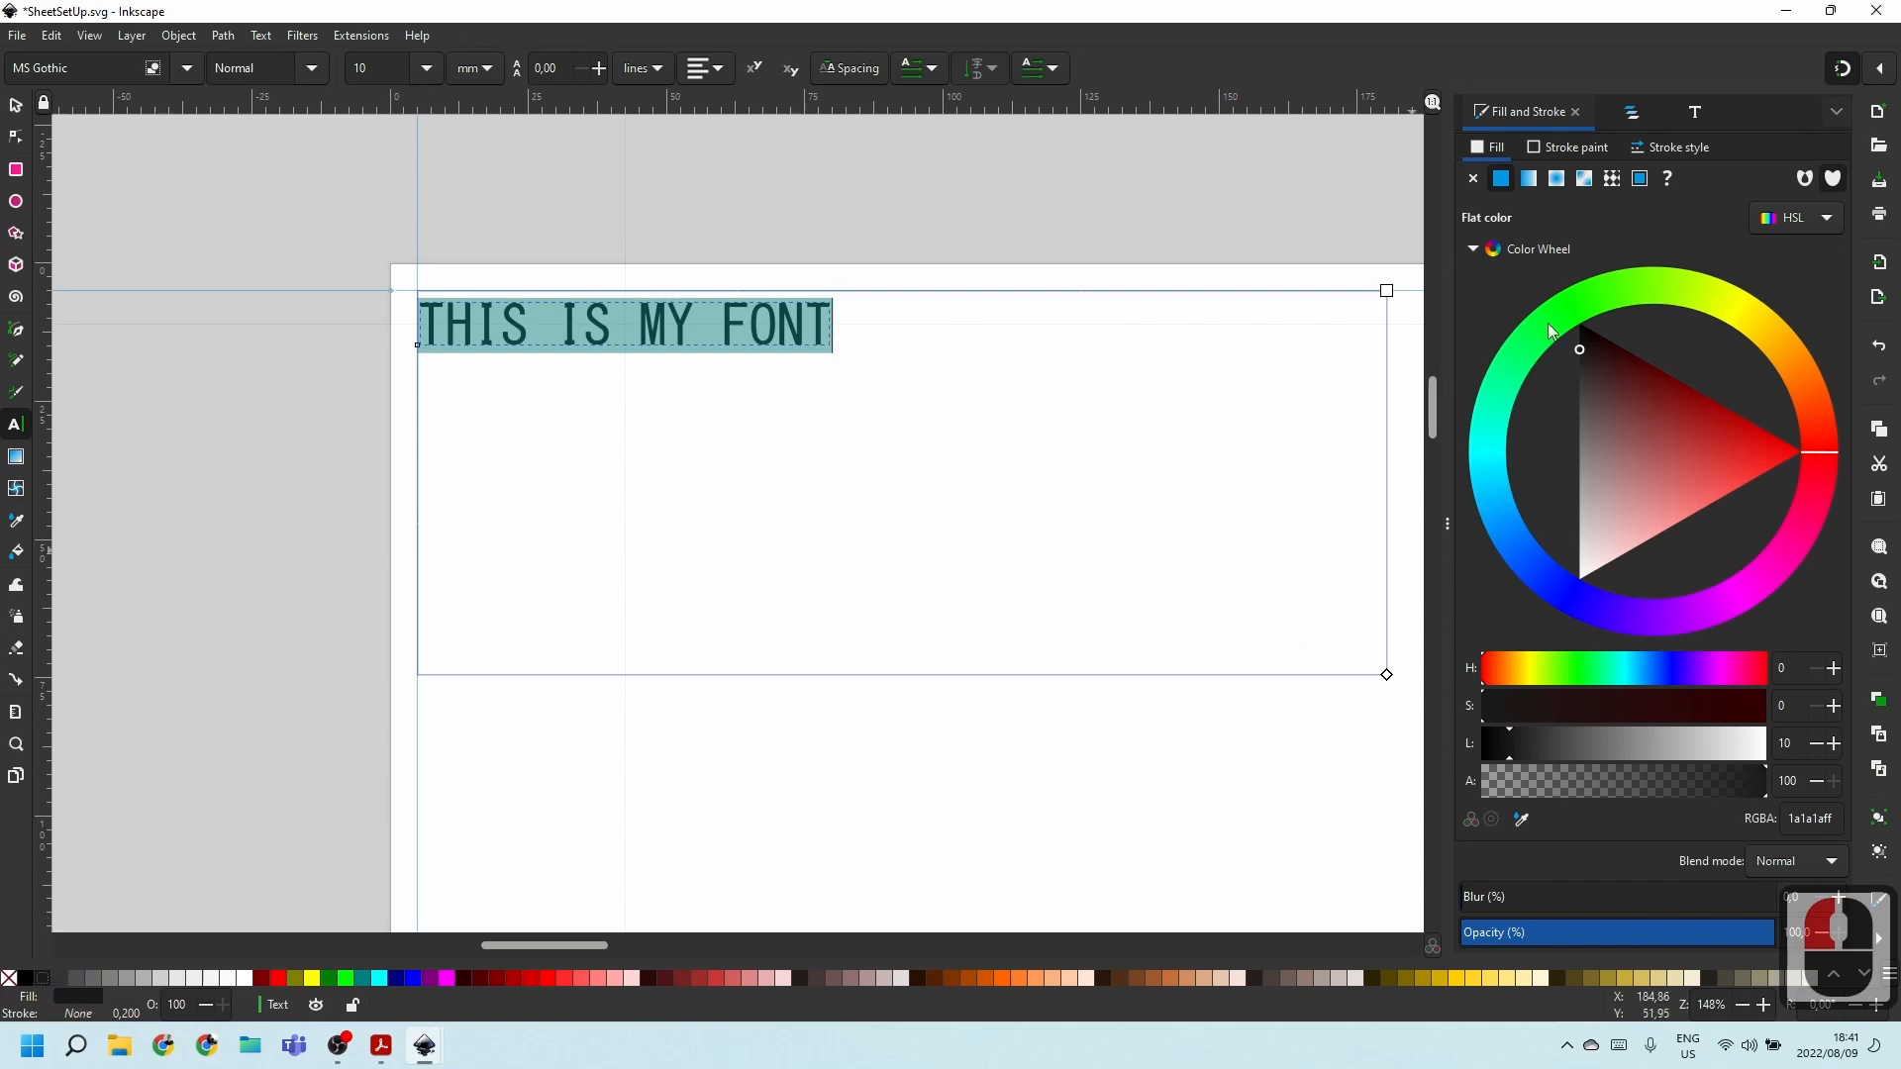
# Give the selected text a flat stroke in the 90% Gray palette color to match its fill.
pyautogui.click(1575, 144)
pyautogui.click(1501, 178)
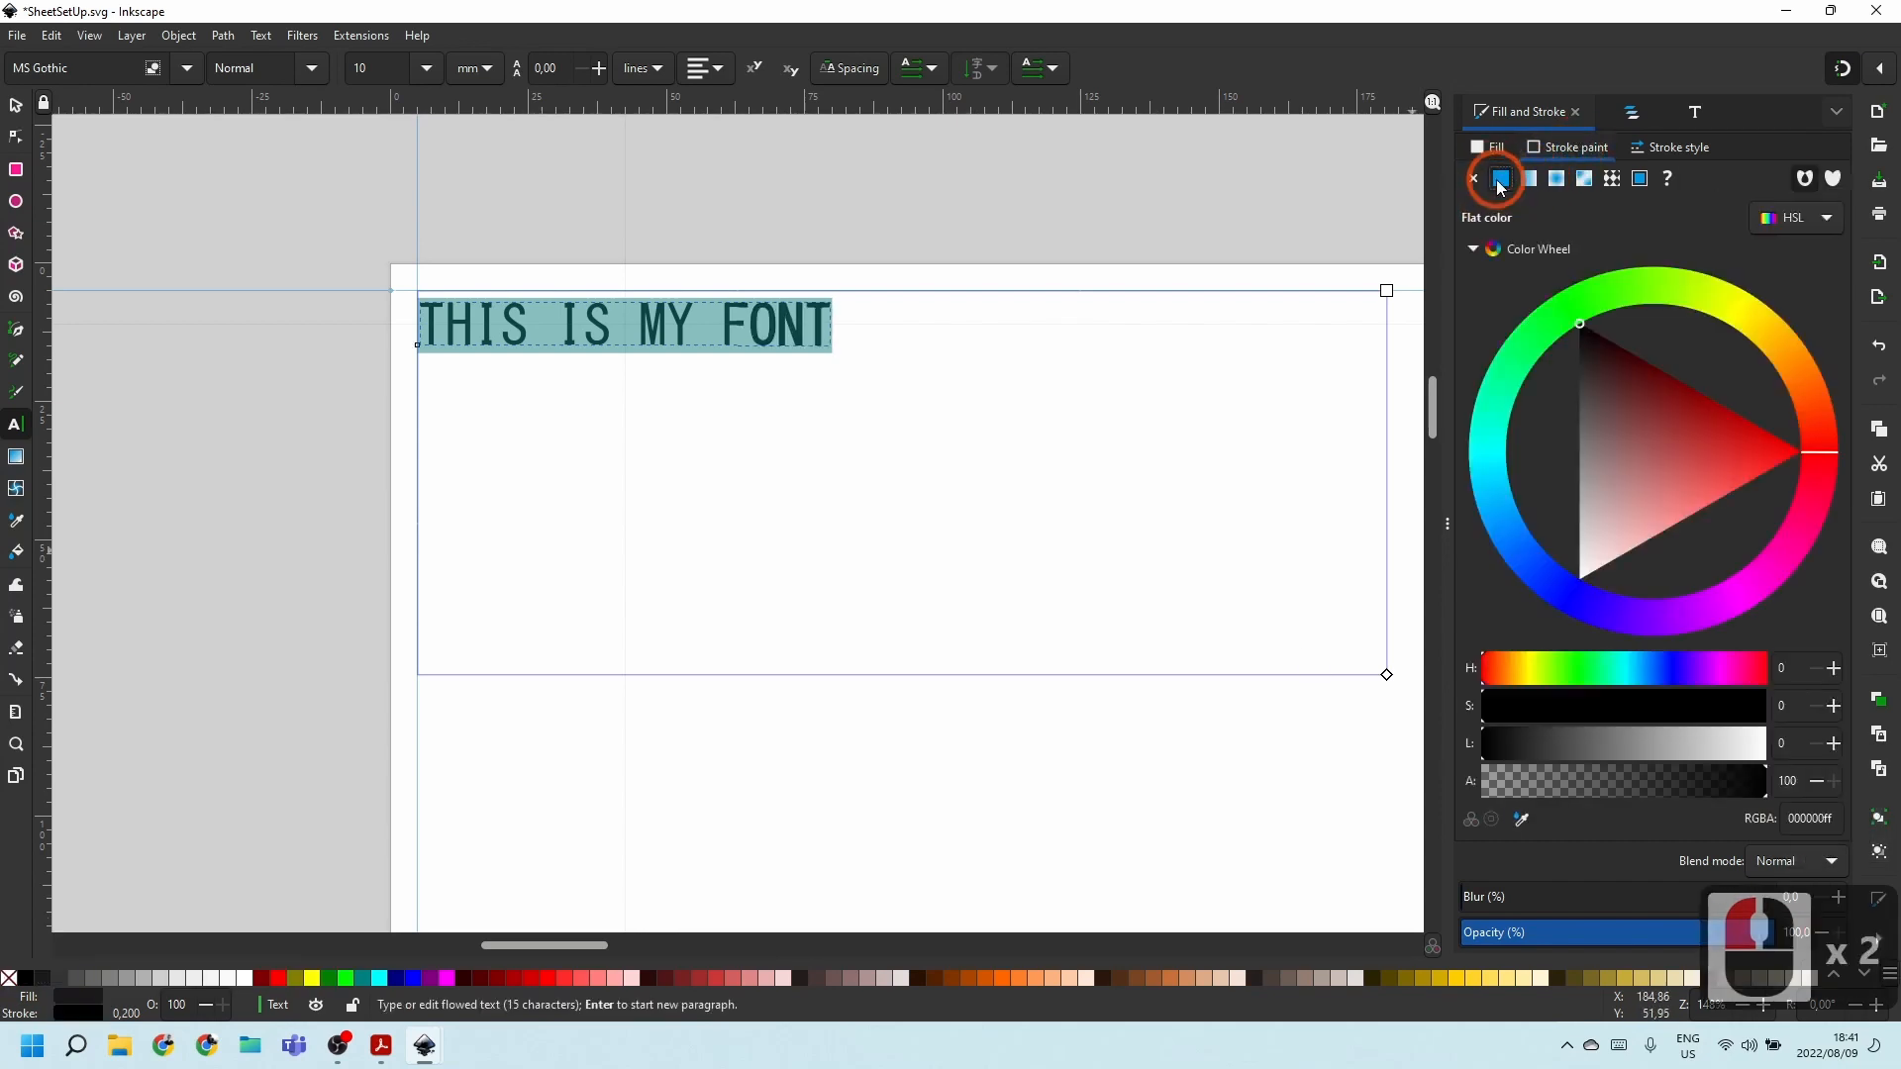
pyautogui.rightClick(47, 981)
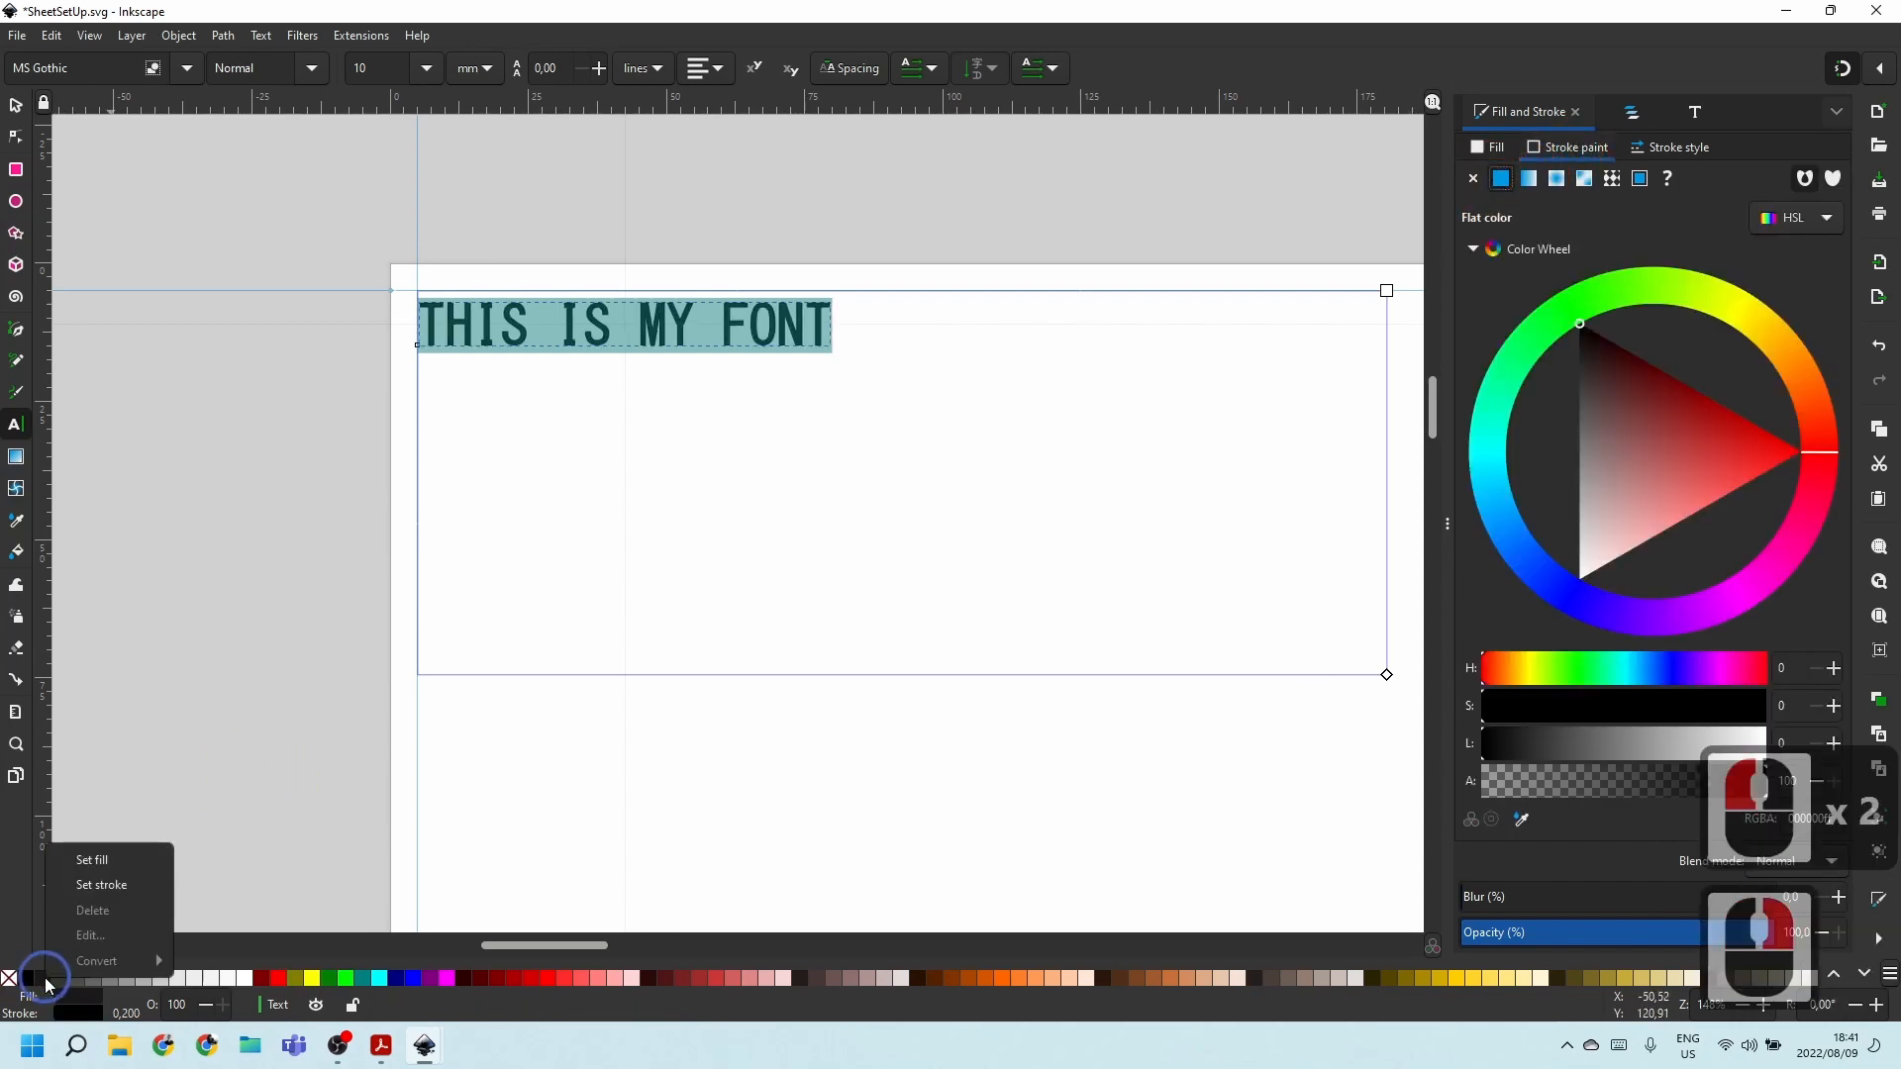
pyautogui.click(102, 886)
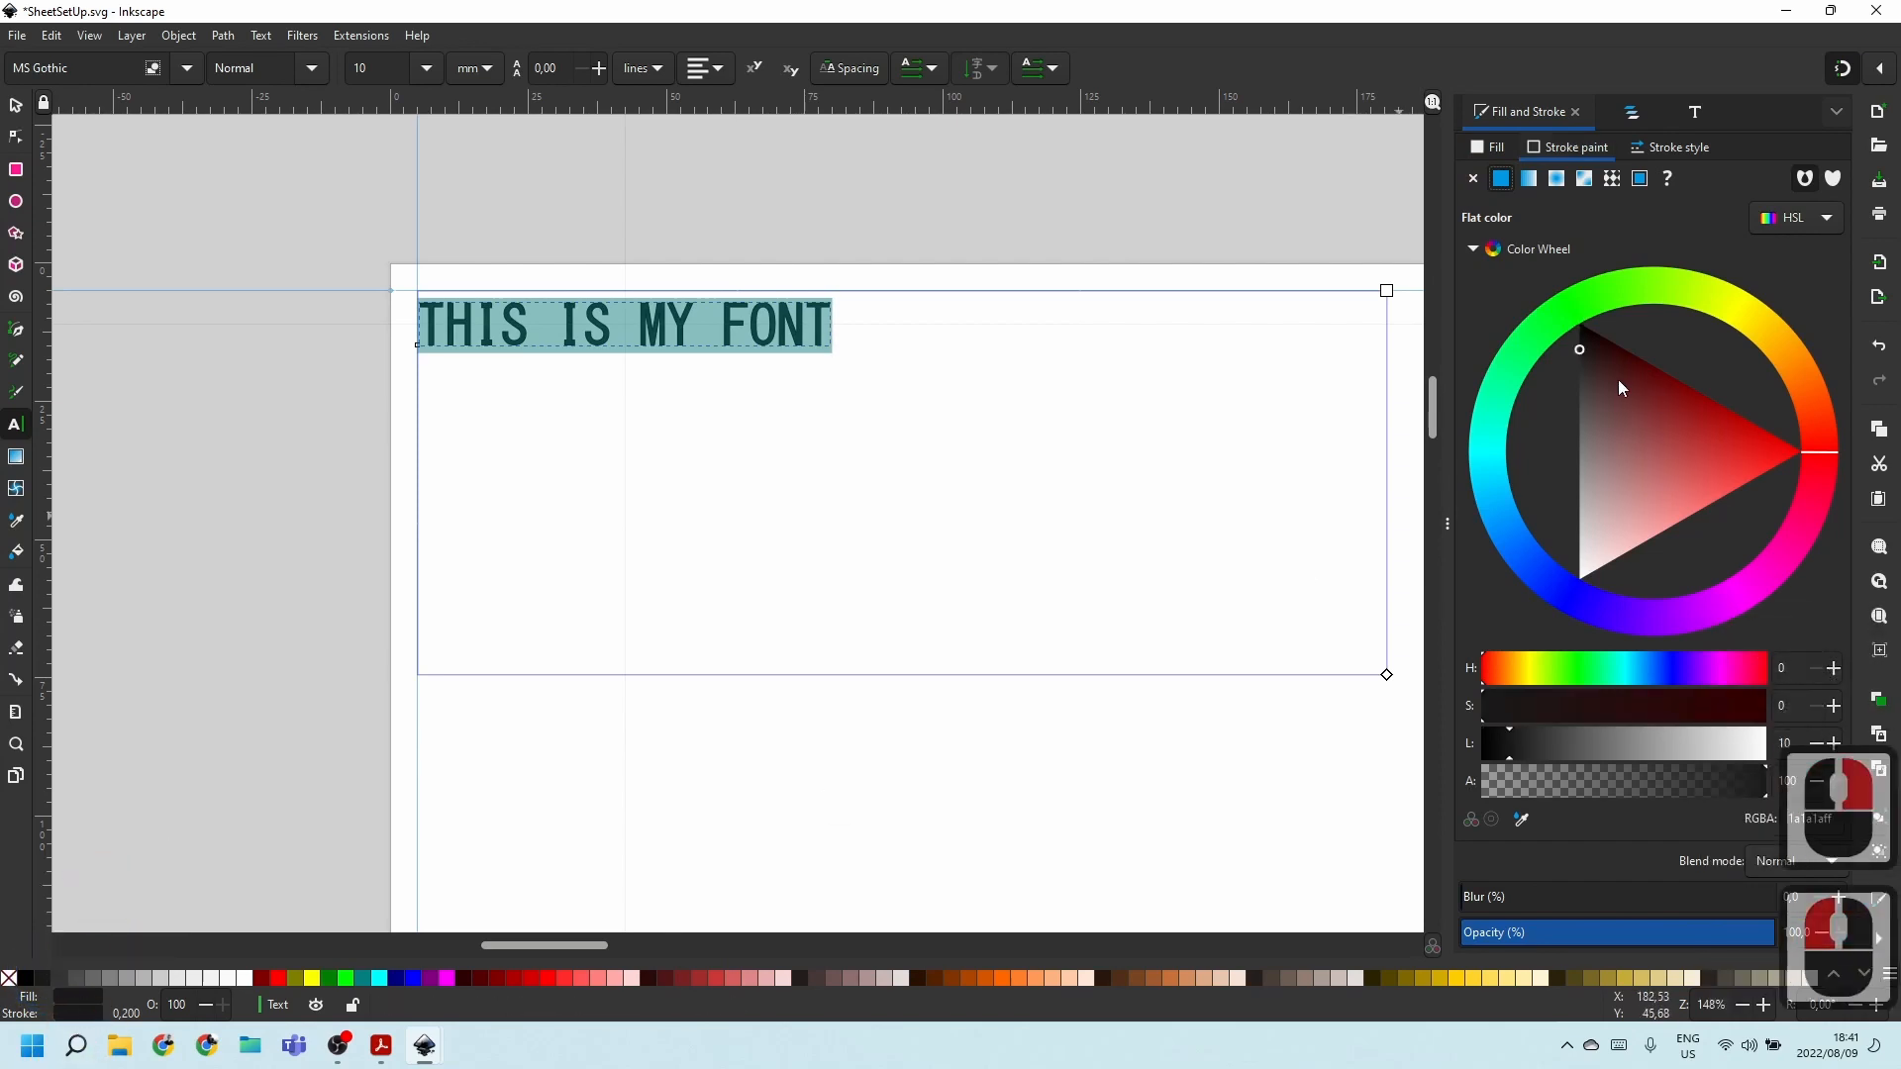
pyautogui.click(1670, 146)
pyautogui.click(1573, 146)
pyautogui.click(1501, 178)
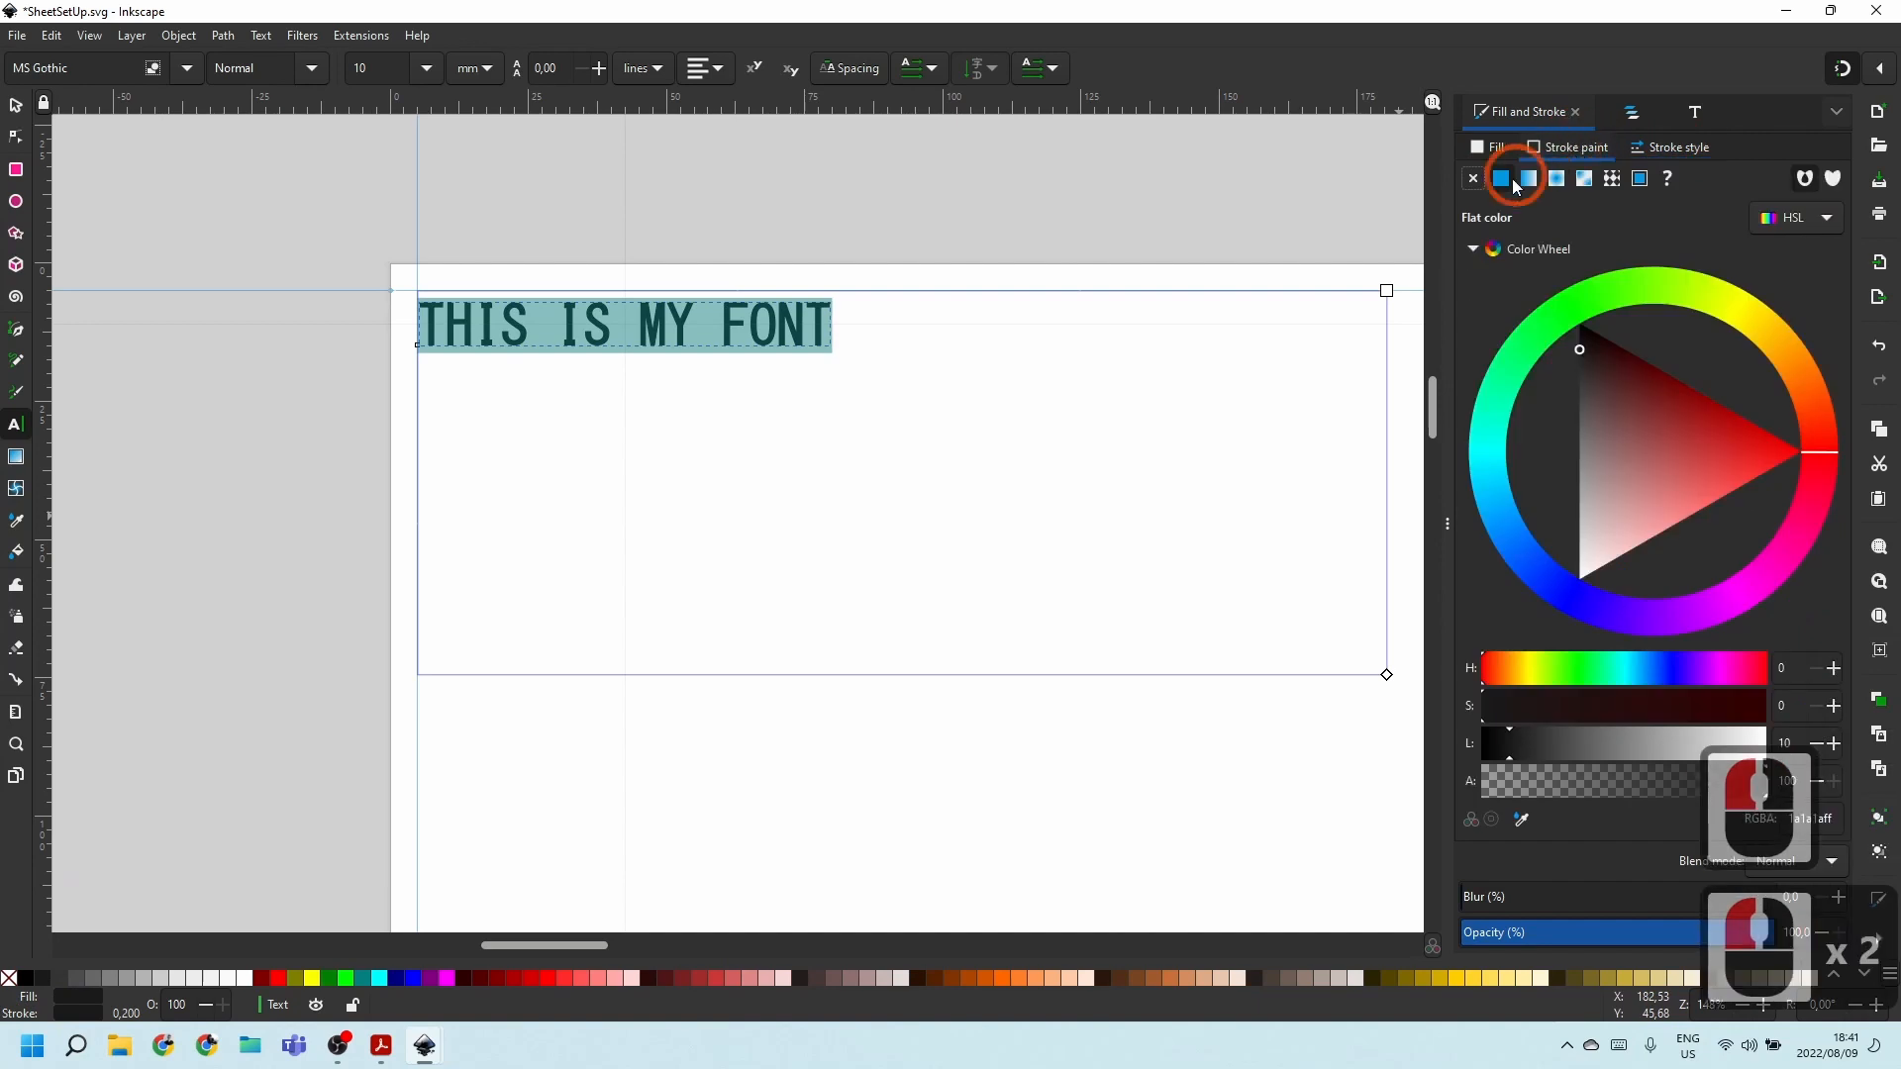
pyautogui.click(1657, 178)
# Increase the selected text's stroke width to 1.4 mm.
pyautogui.click(1674, 146)
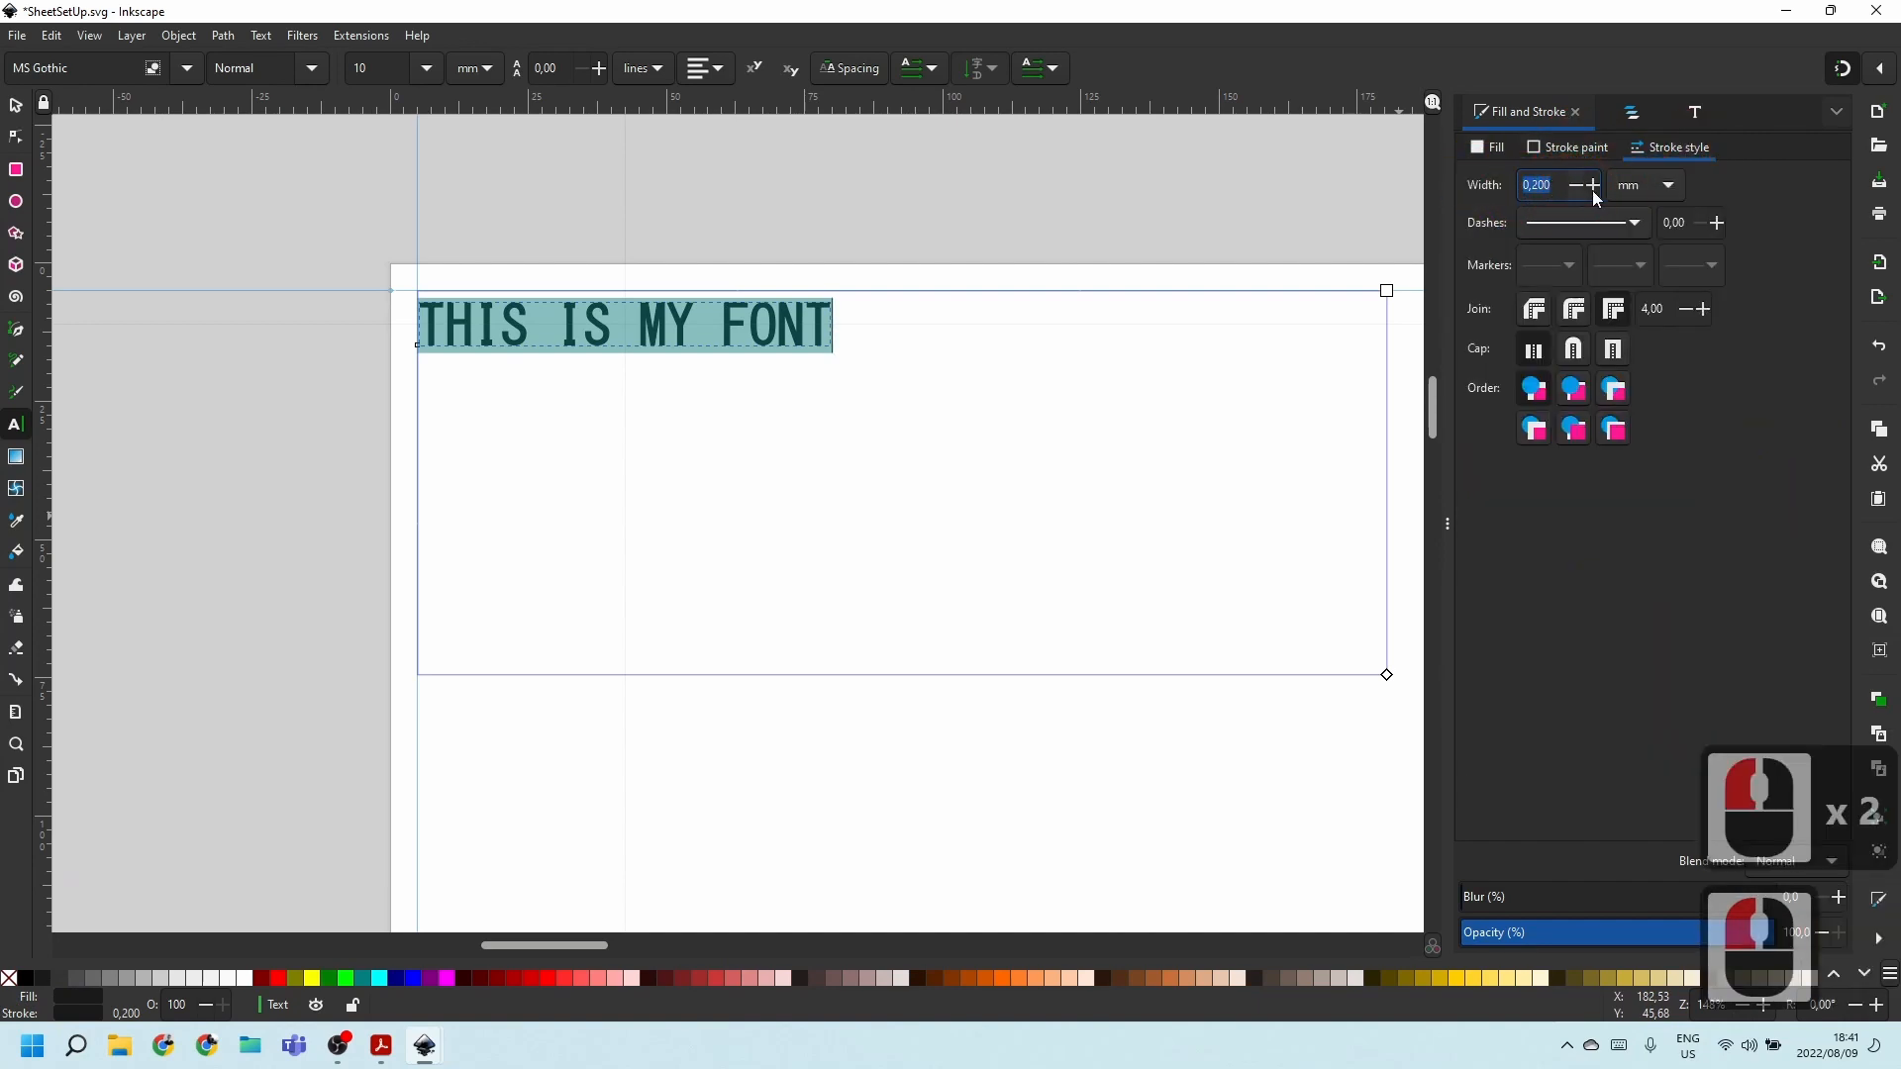
pyautogui.click(1591, 186)
pyautogui.click(1592, 185)
pyautogui.click(1591, 185)
pyautogui.click(1591, 185)
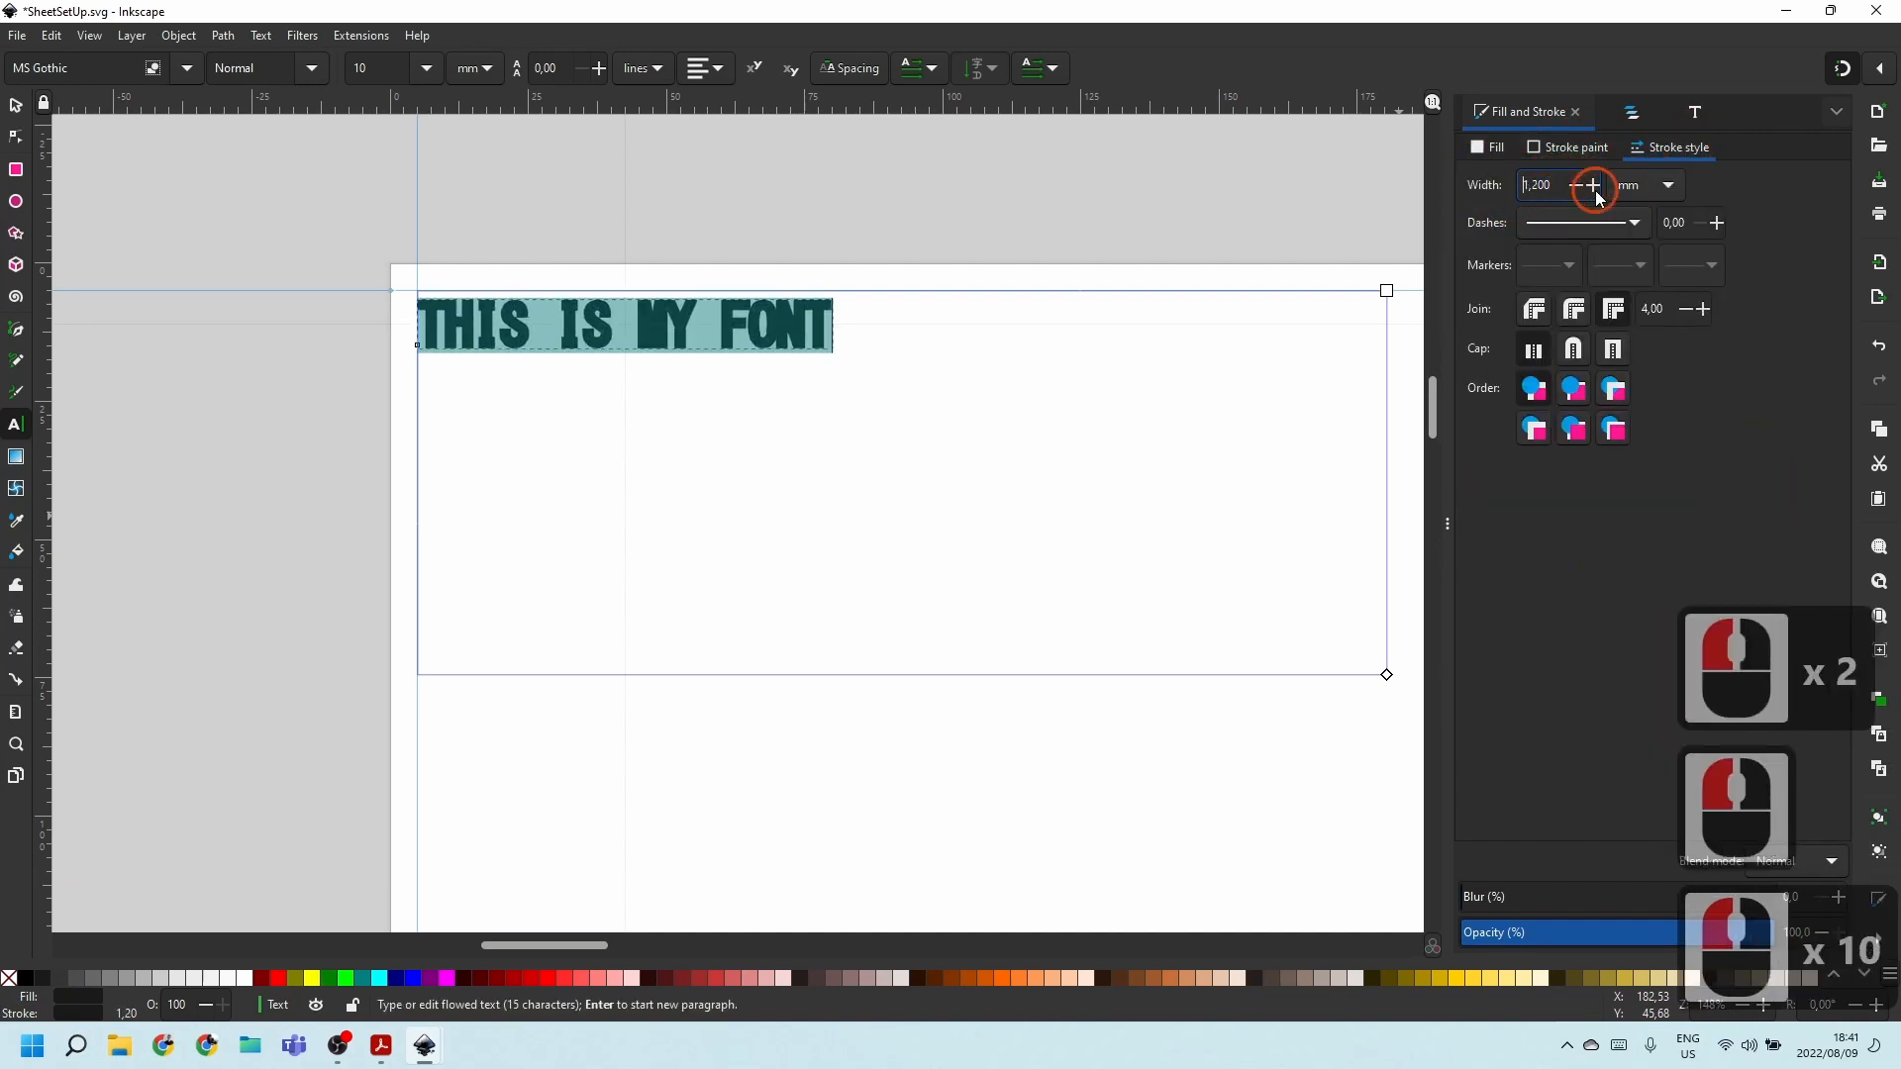
pyautogui.click(1592, 185)
pyautogui.click(1592, 185)
# Remove the stroke paint from the THIS IS MY FONT text and leave text editing with nothing selected.
pyautogui.click(1553, 148)
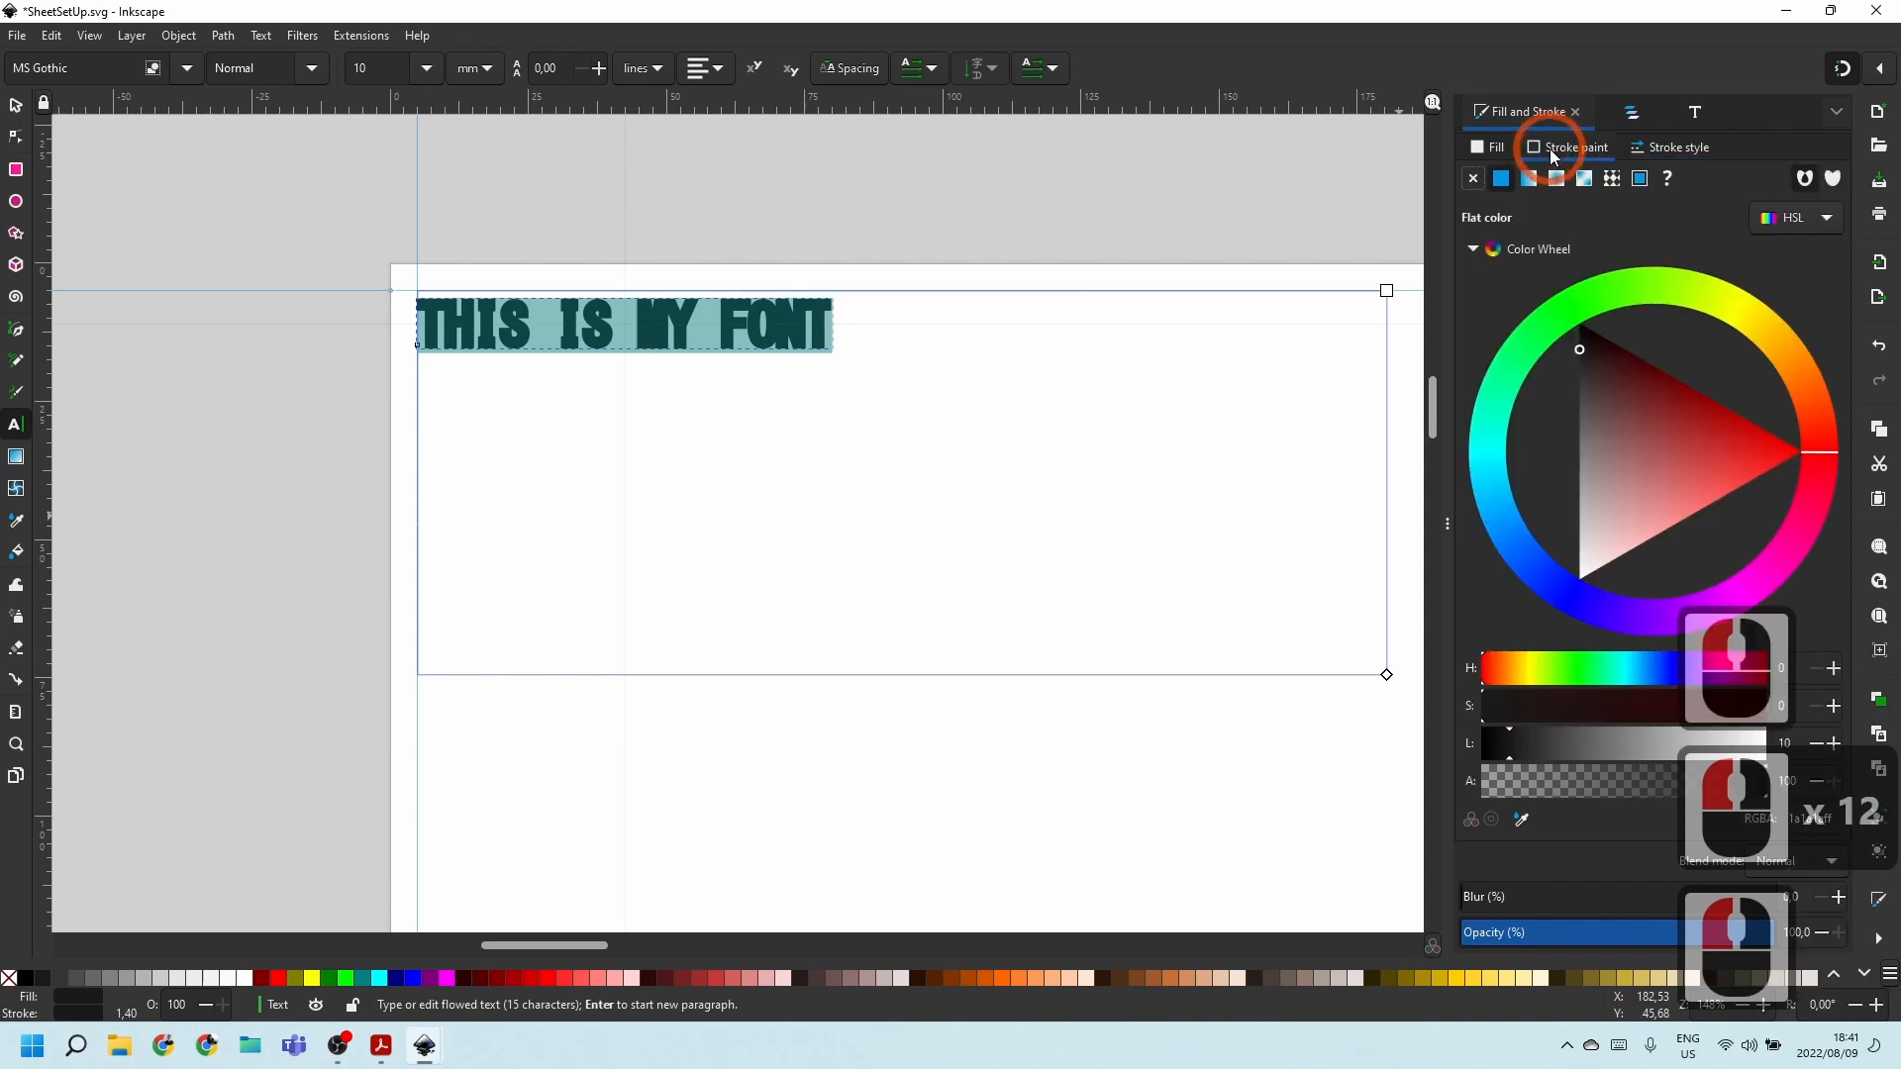
pyautogui.click(1473, 178)
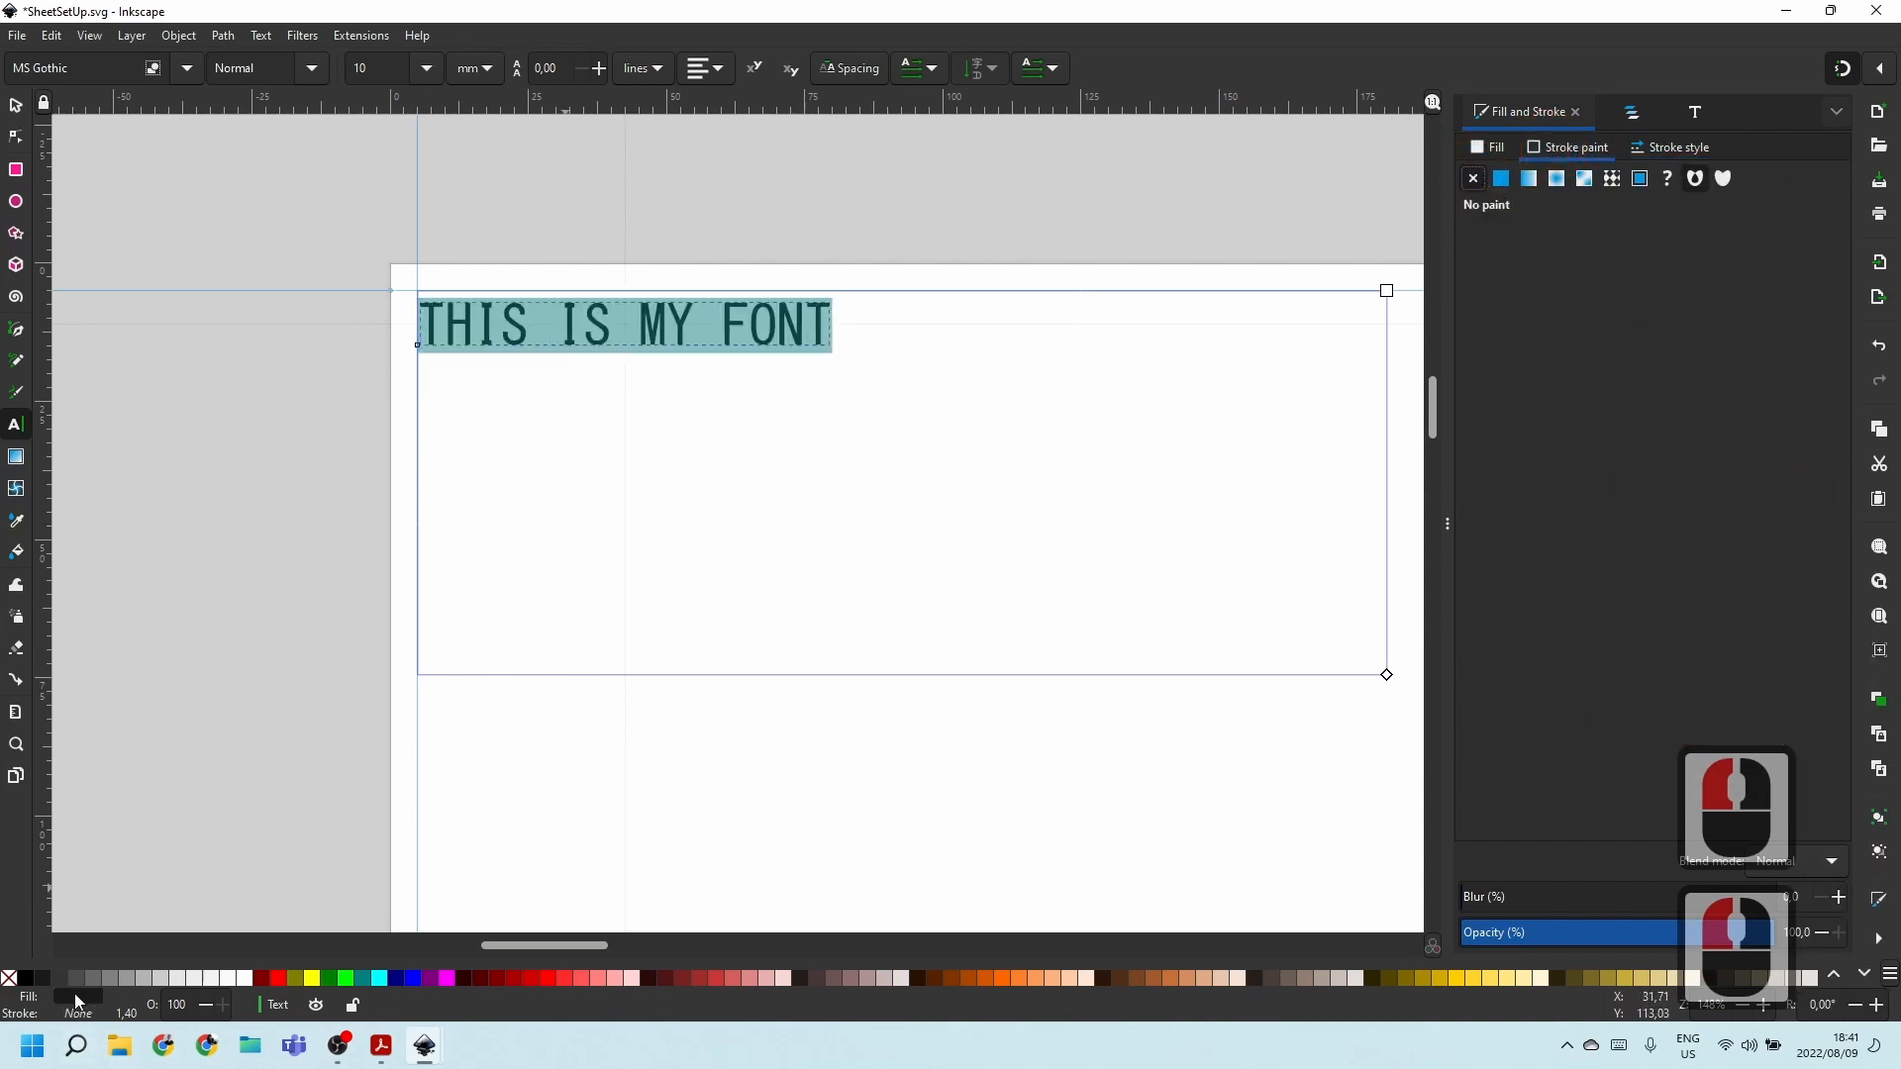
pyautogui.press('Escape')
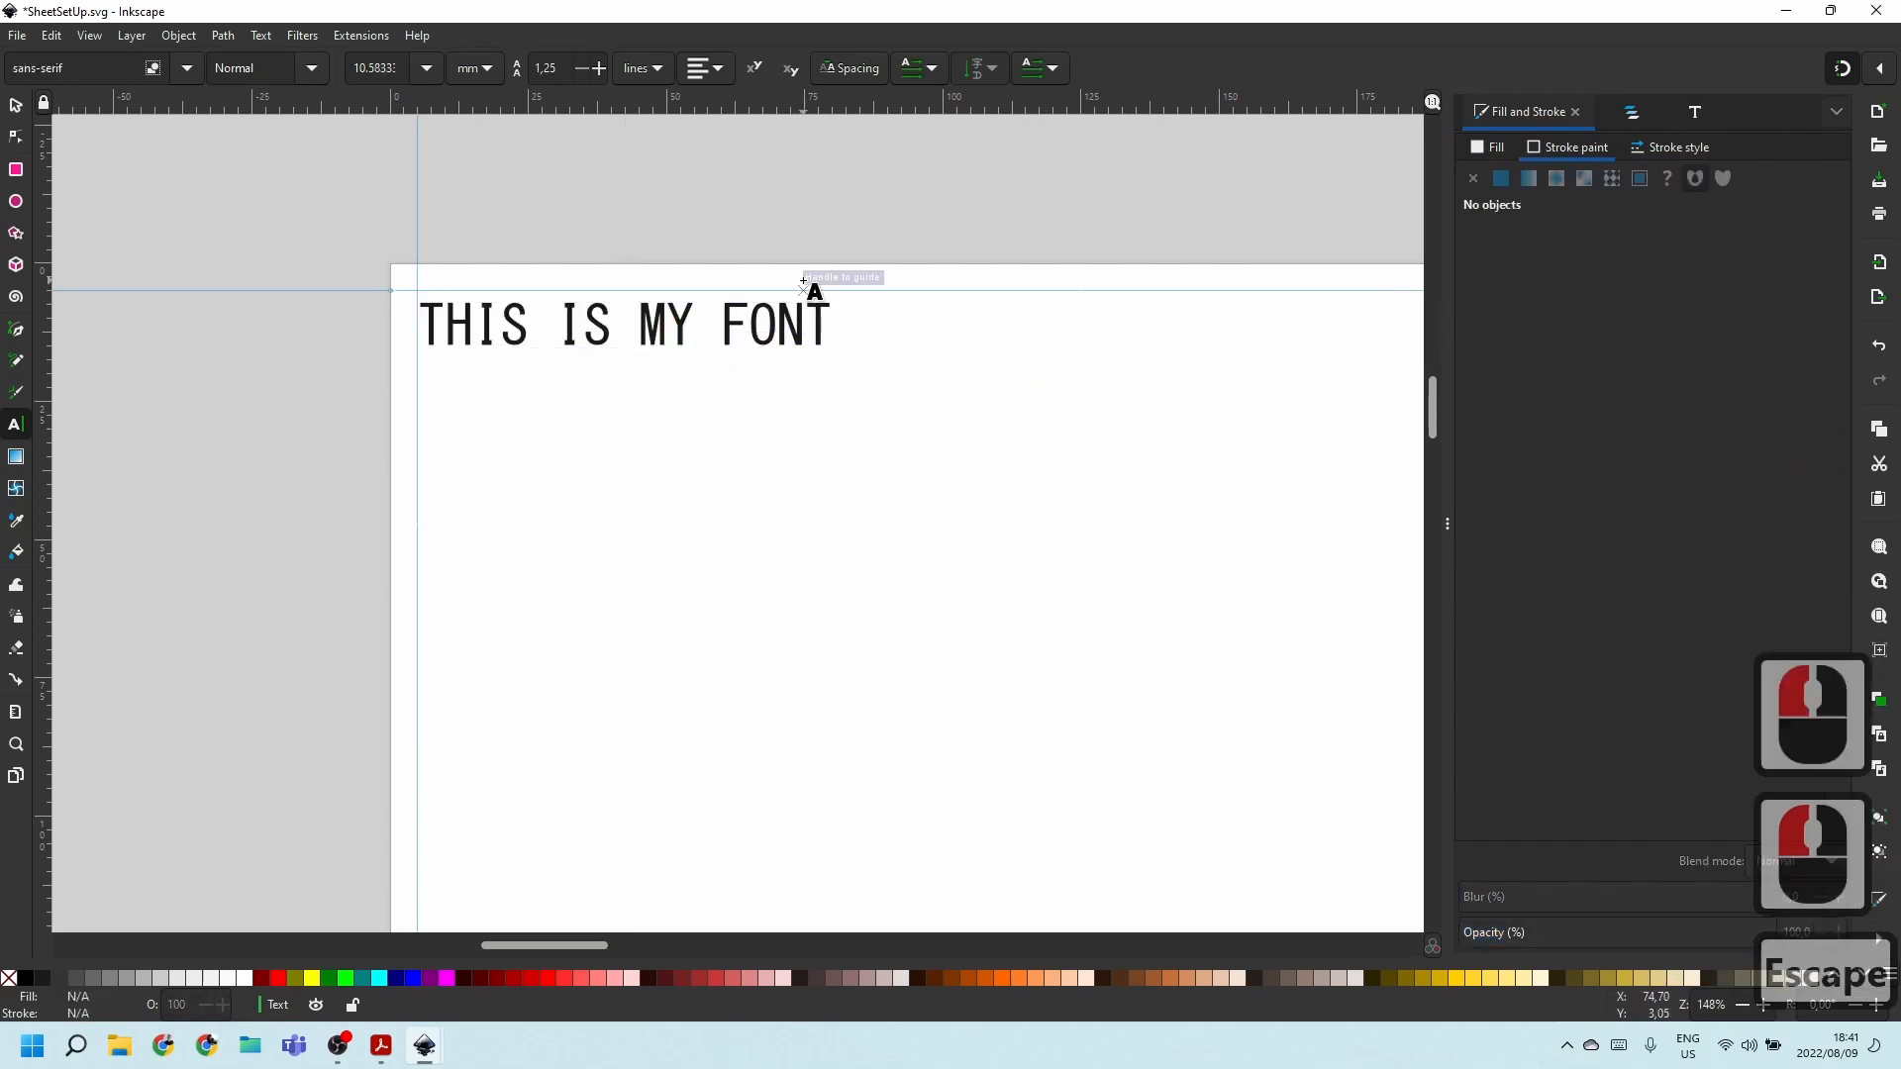
pyautogui.press('Escape')
pyautogui.tripleClick(730, 340)
pyautogui.press('Escape')
pyautogui.click(803, 183)
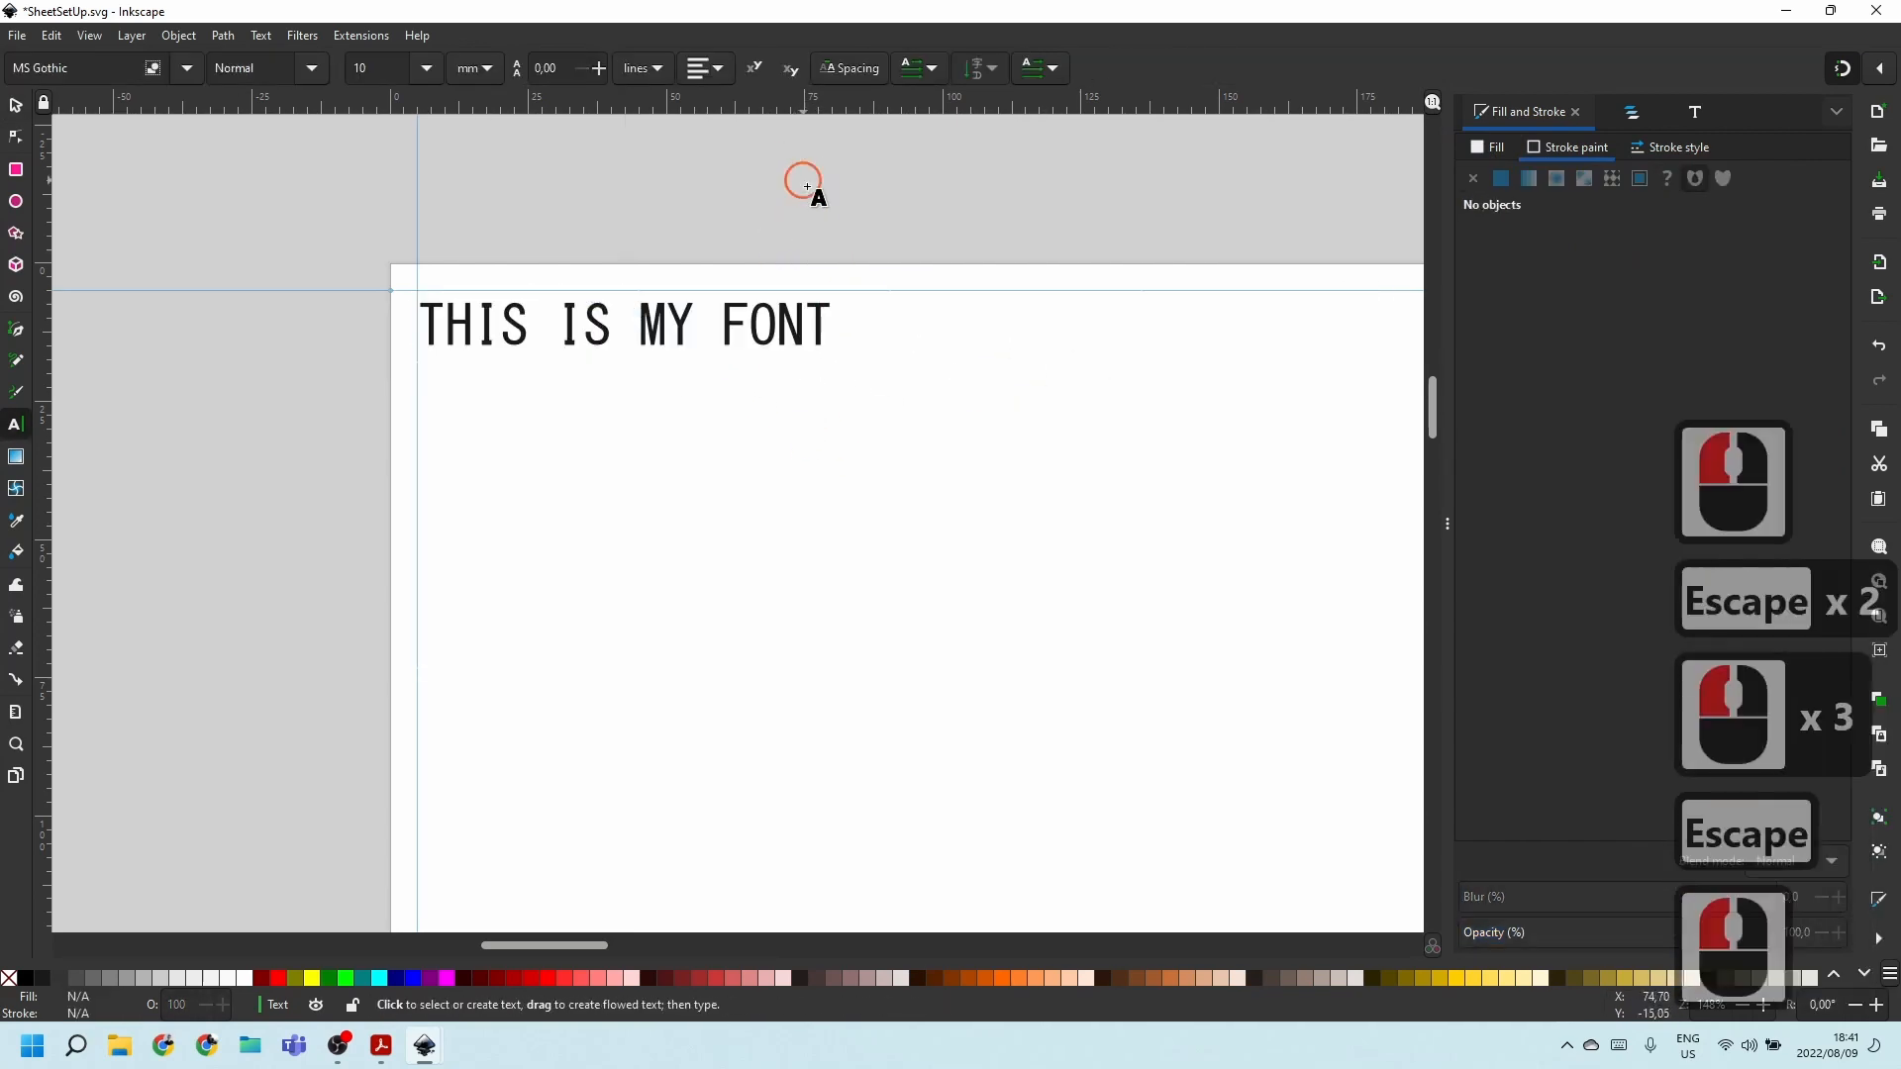
pyautogui.keyDown('ctrl'); pyautogui.scroll(-3, 656, 349); pyautogui.keyUp('ctrl')
pyautogui.press('Escape')
pyautogui.press('Escape')
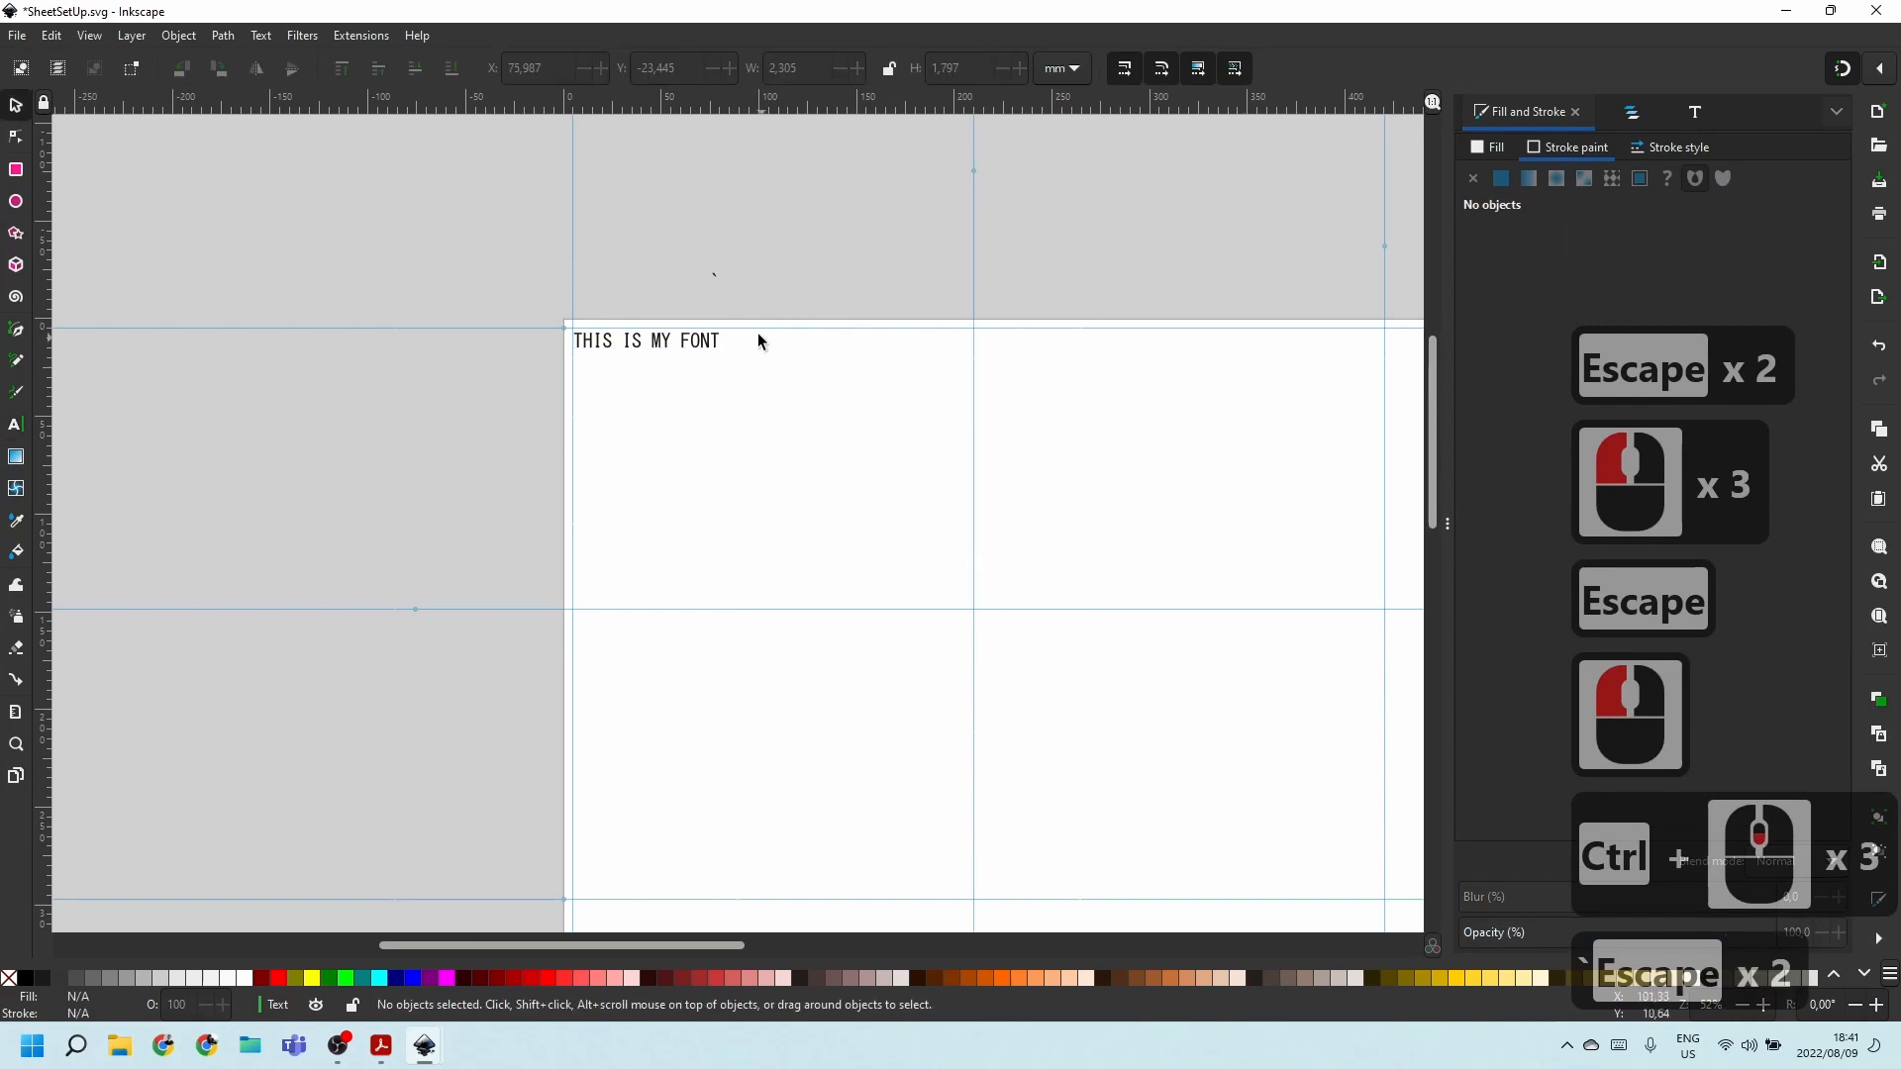
# Delete the stray backtick text object above the page's top edge.
pyautogui.keyDown('ctrl'); pyautogui.scroll(3, 730, 280); pyautogui.keyUp('ctrl')
pyautogui.click(797, 348)
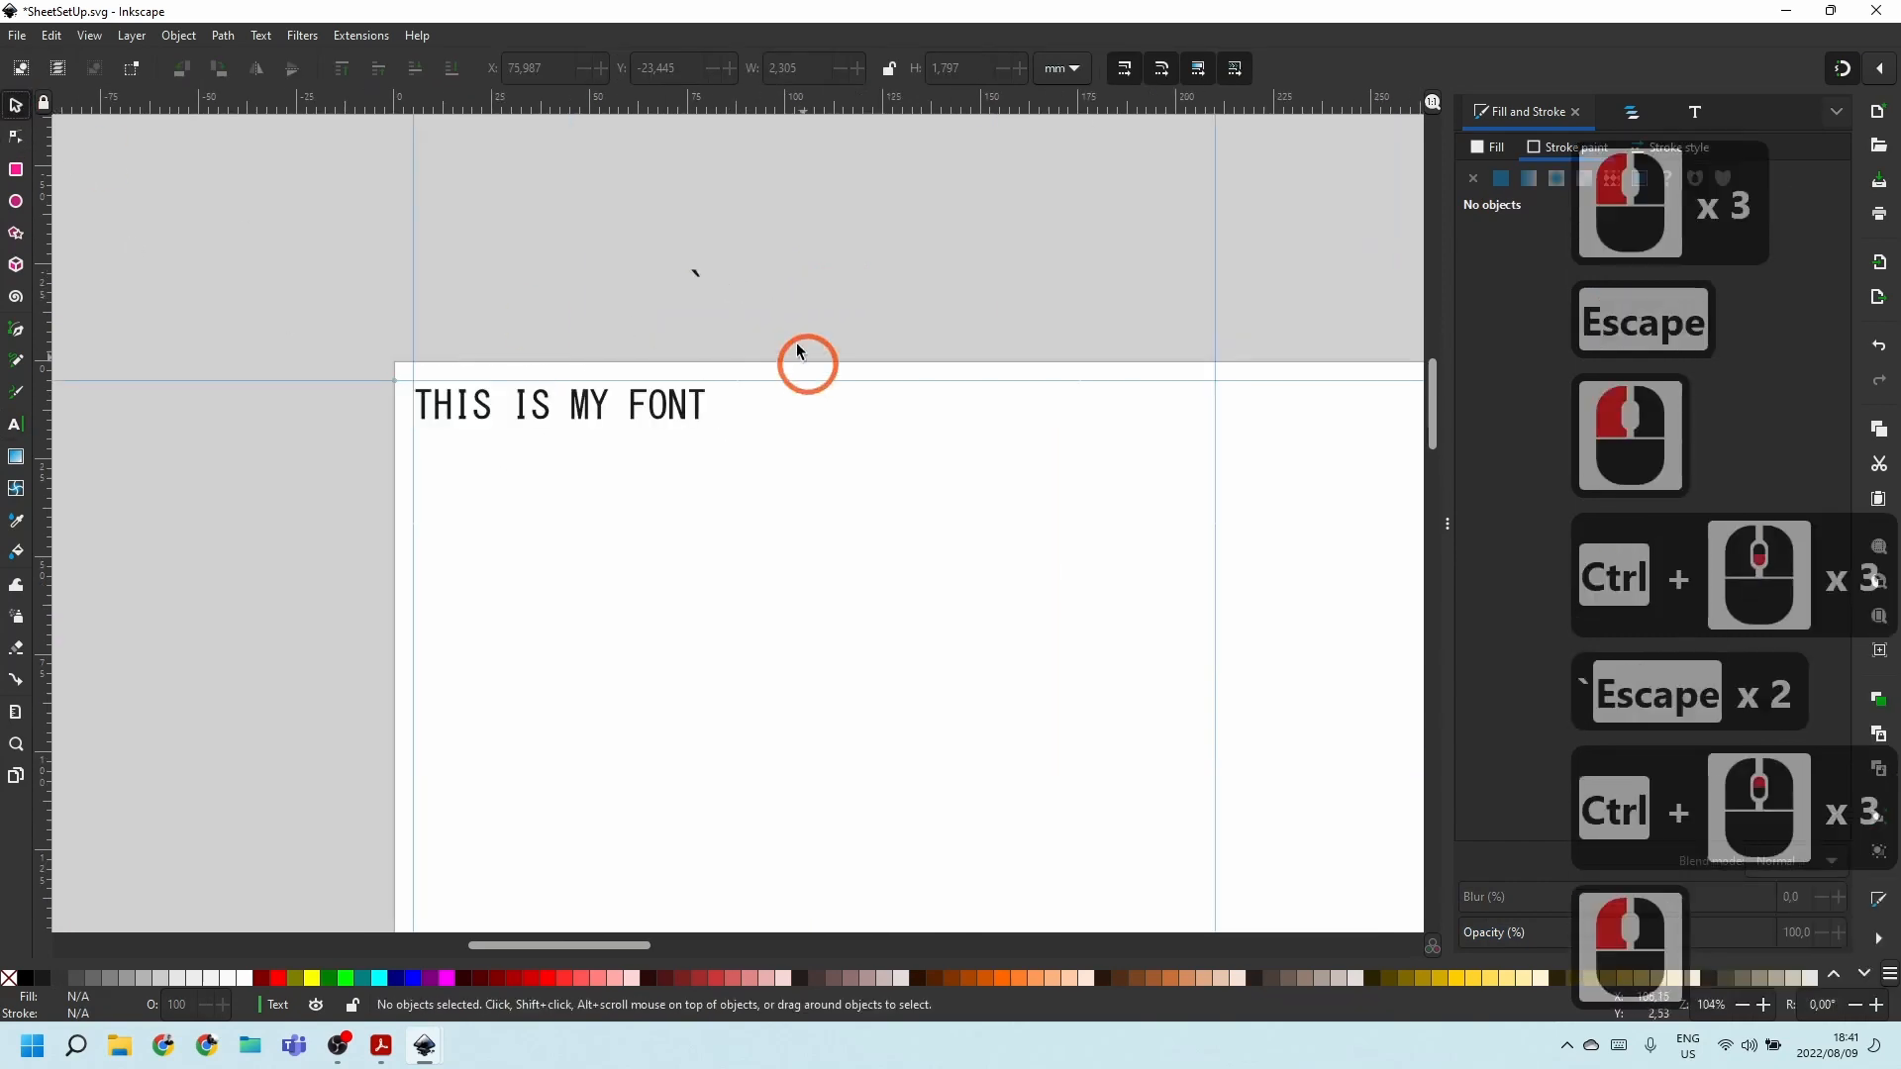
pyautogui.moveTo(797, 345); pyautogui.dragTo(693, 268)
pyautogui.click(703, 279)
pyautogui.click(699, 274)
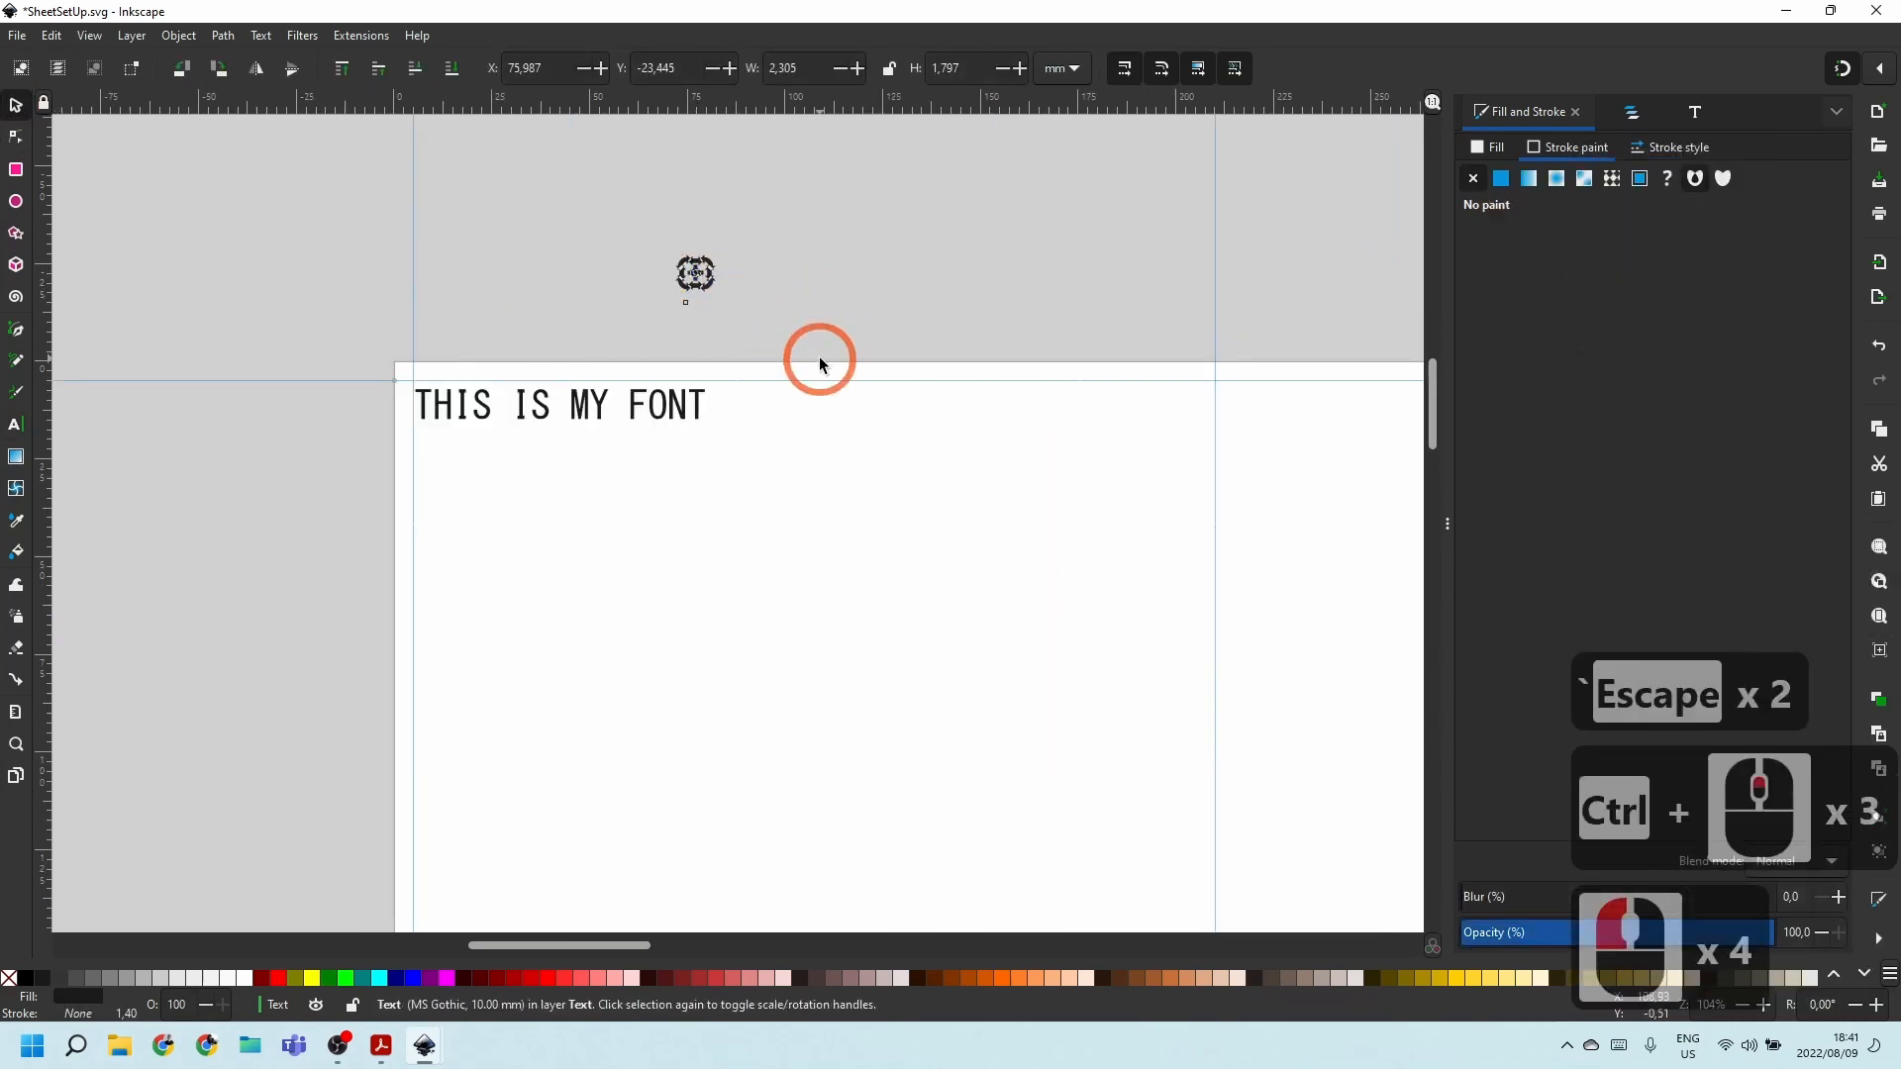
pyautogui.press('Delete')
# Examine the Text layer's contents in the object list, checking the remaining text object and its text span on the canvas.
pyautogui.click(1595, 208)
pyautogui.click(1595, 107)
pyautogui.click(1639, 112)
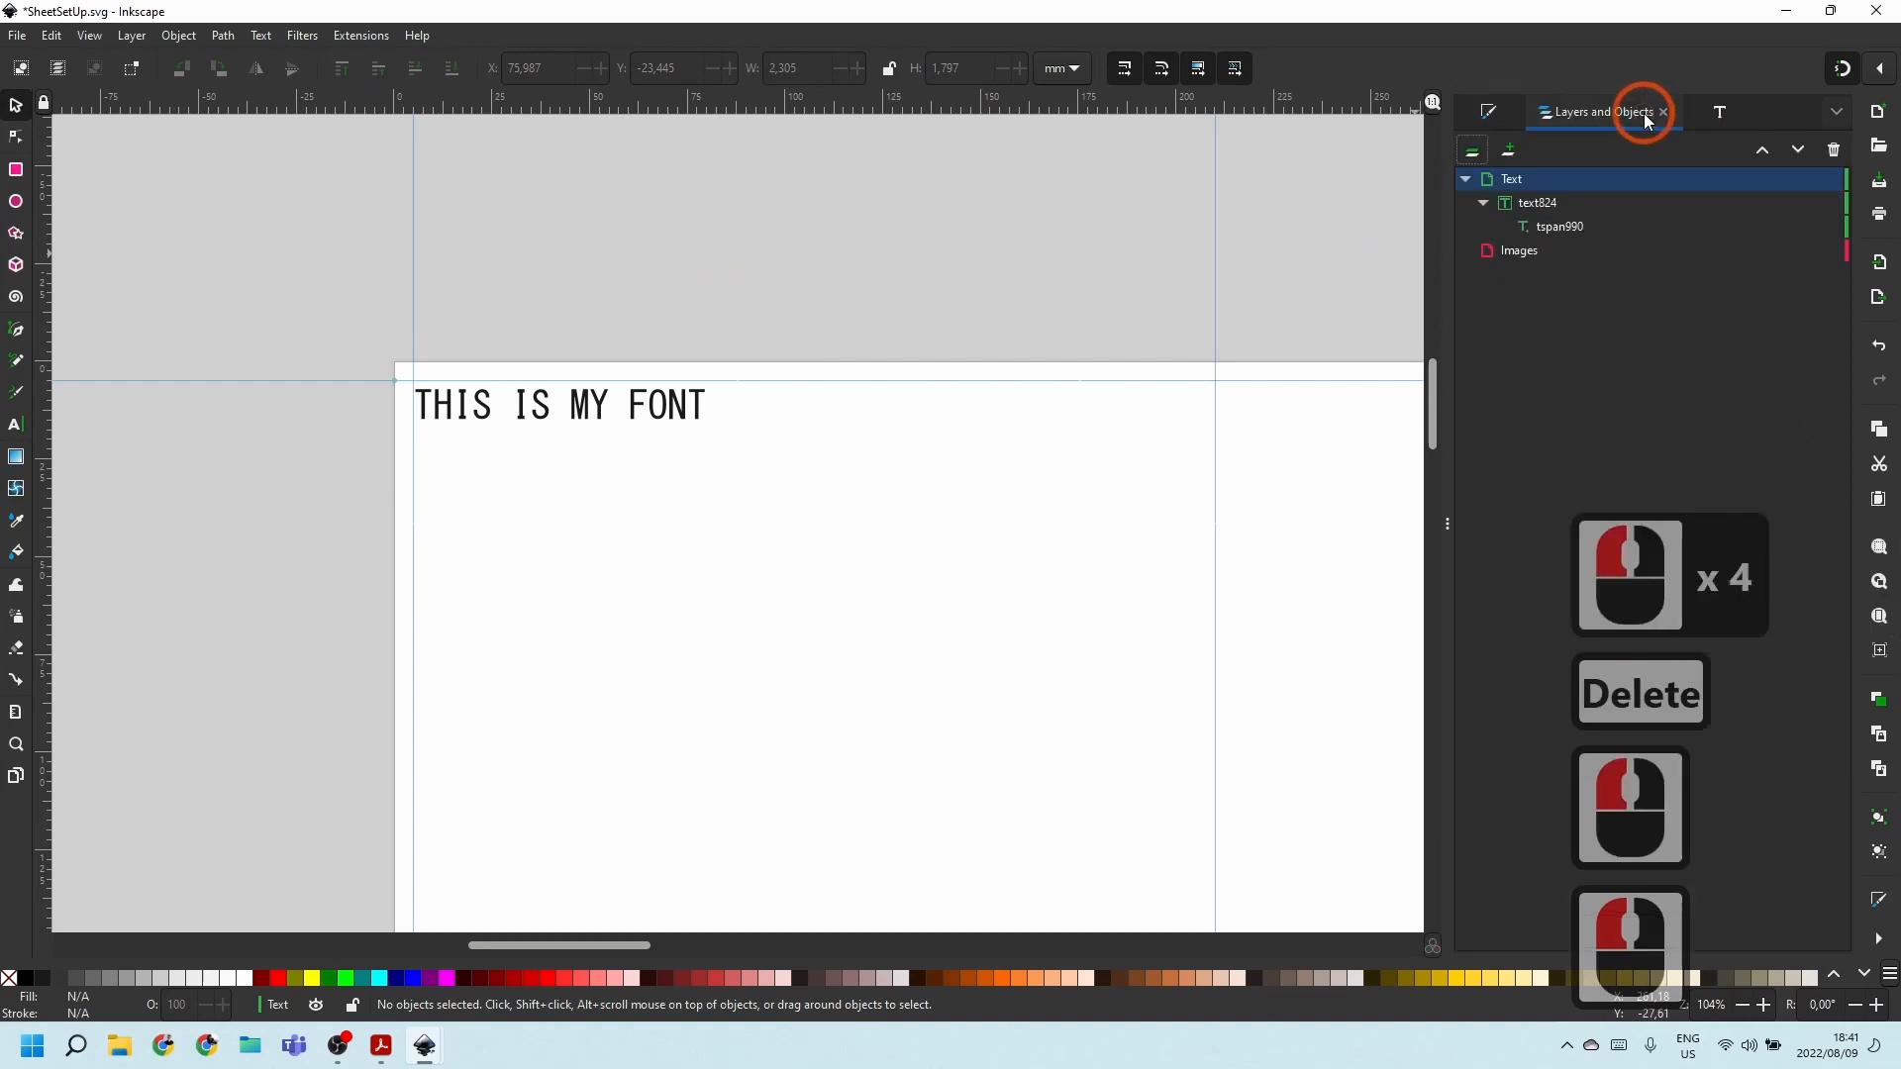
pyautogui.click(1567, 229)
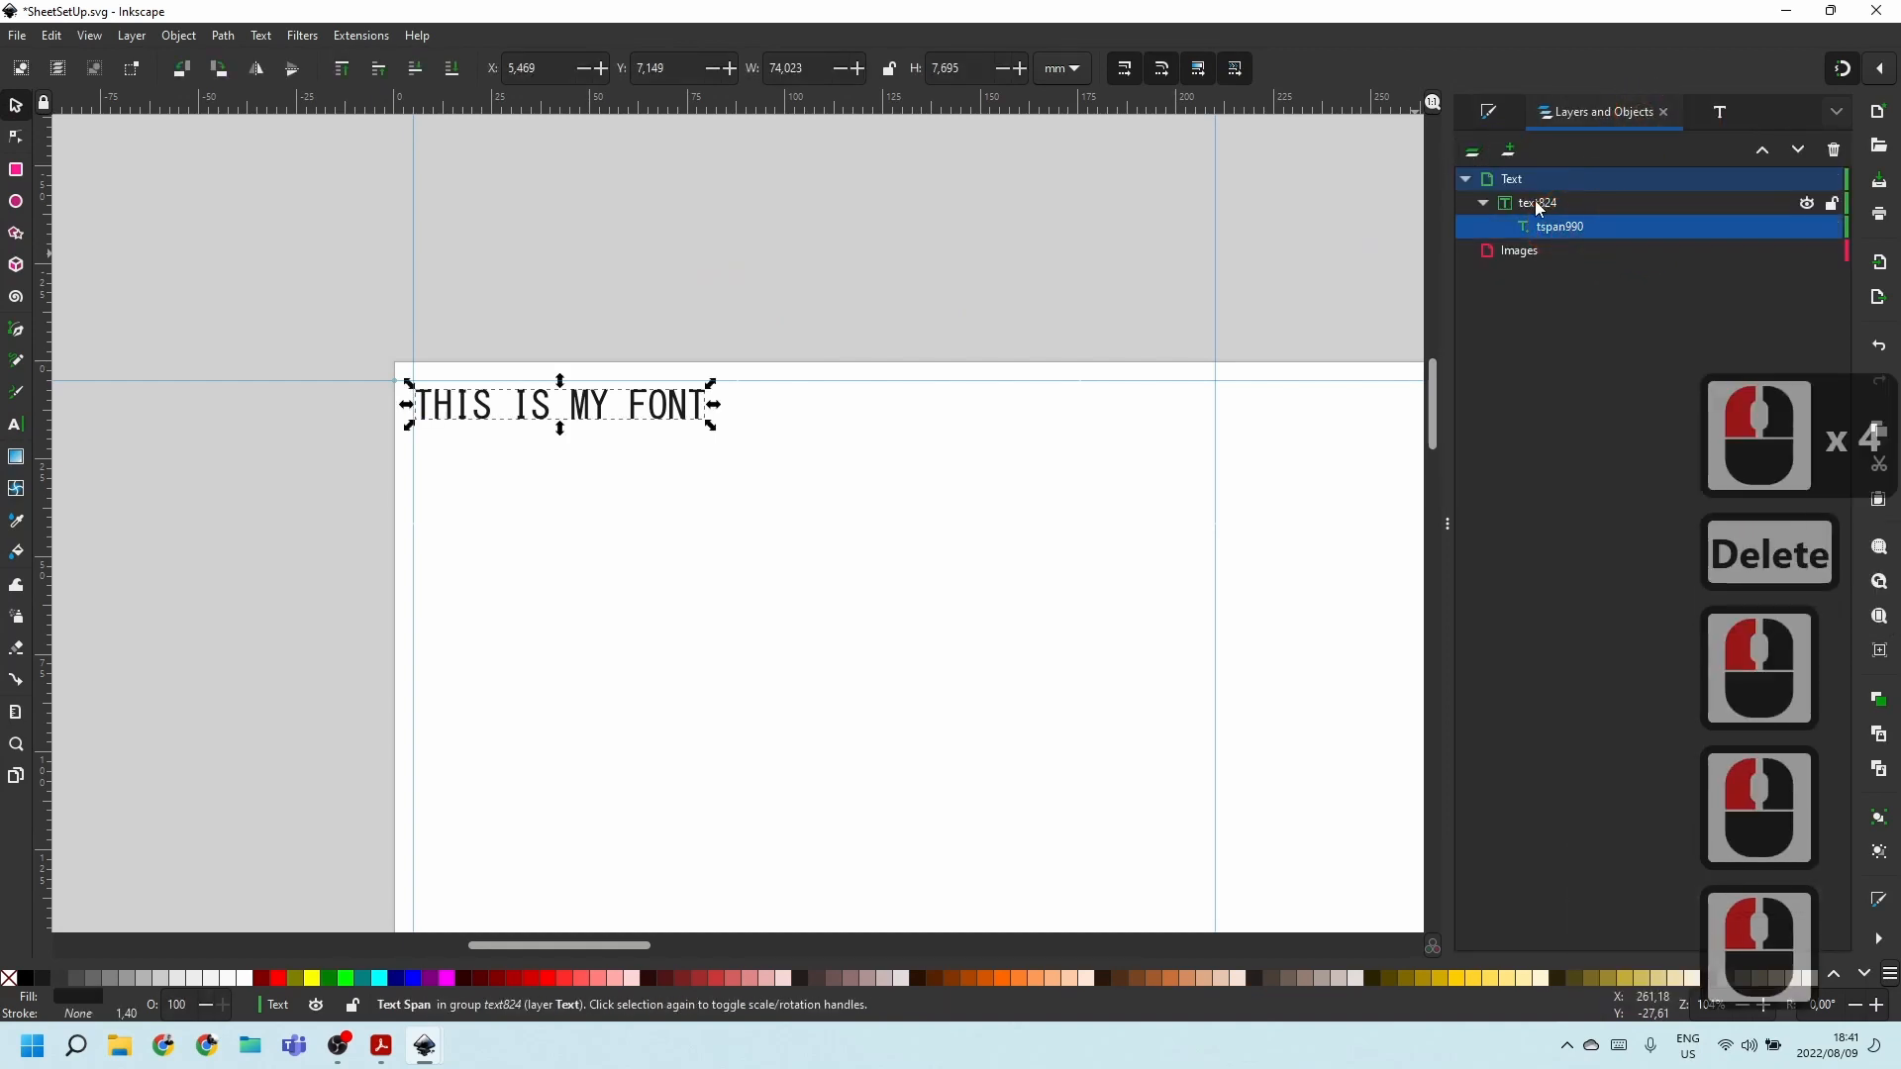
pyautogui.click(1552, 221)
pyautogui.click(1565, 243)
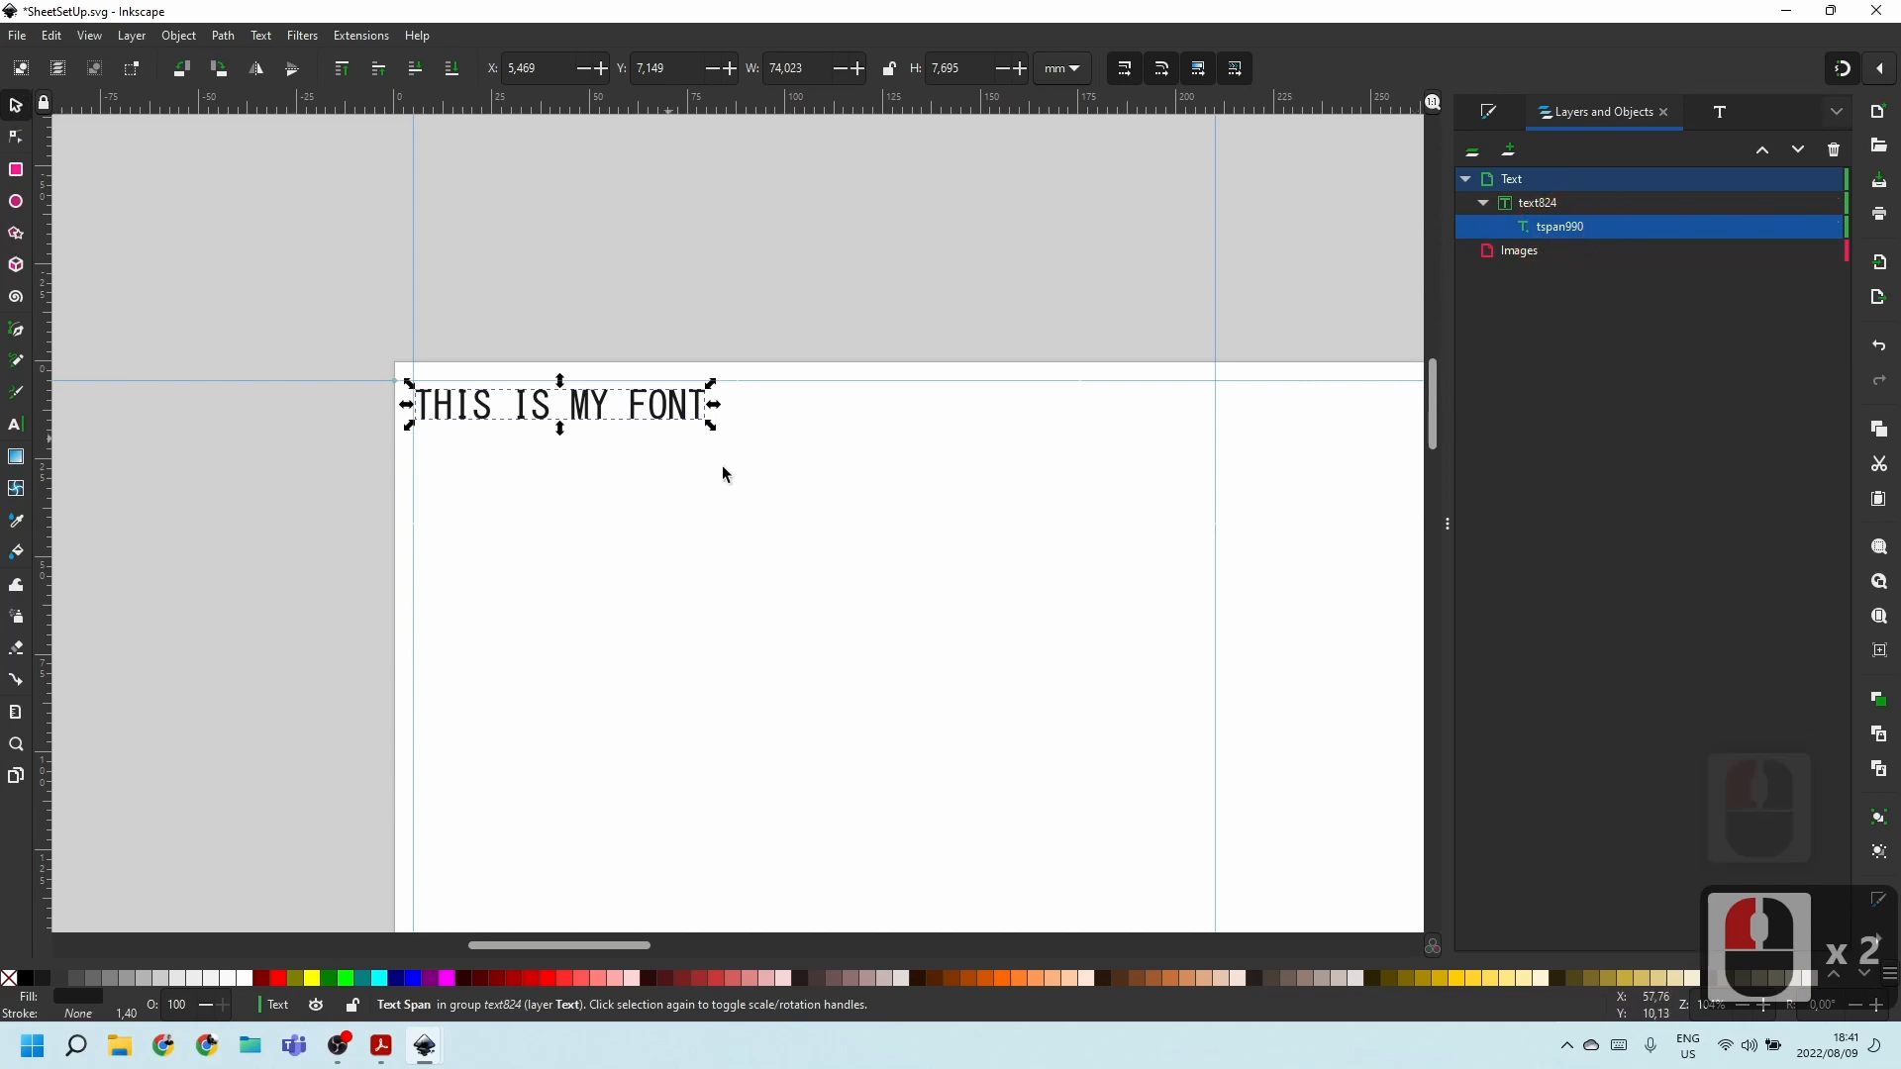
pyautogui.click(841, 366)
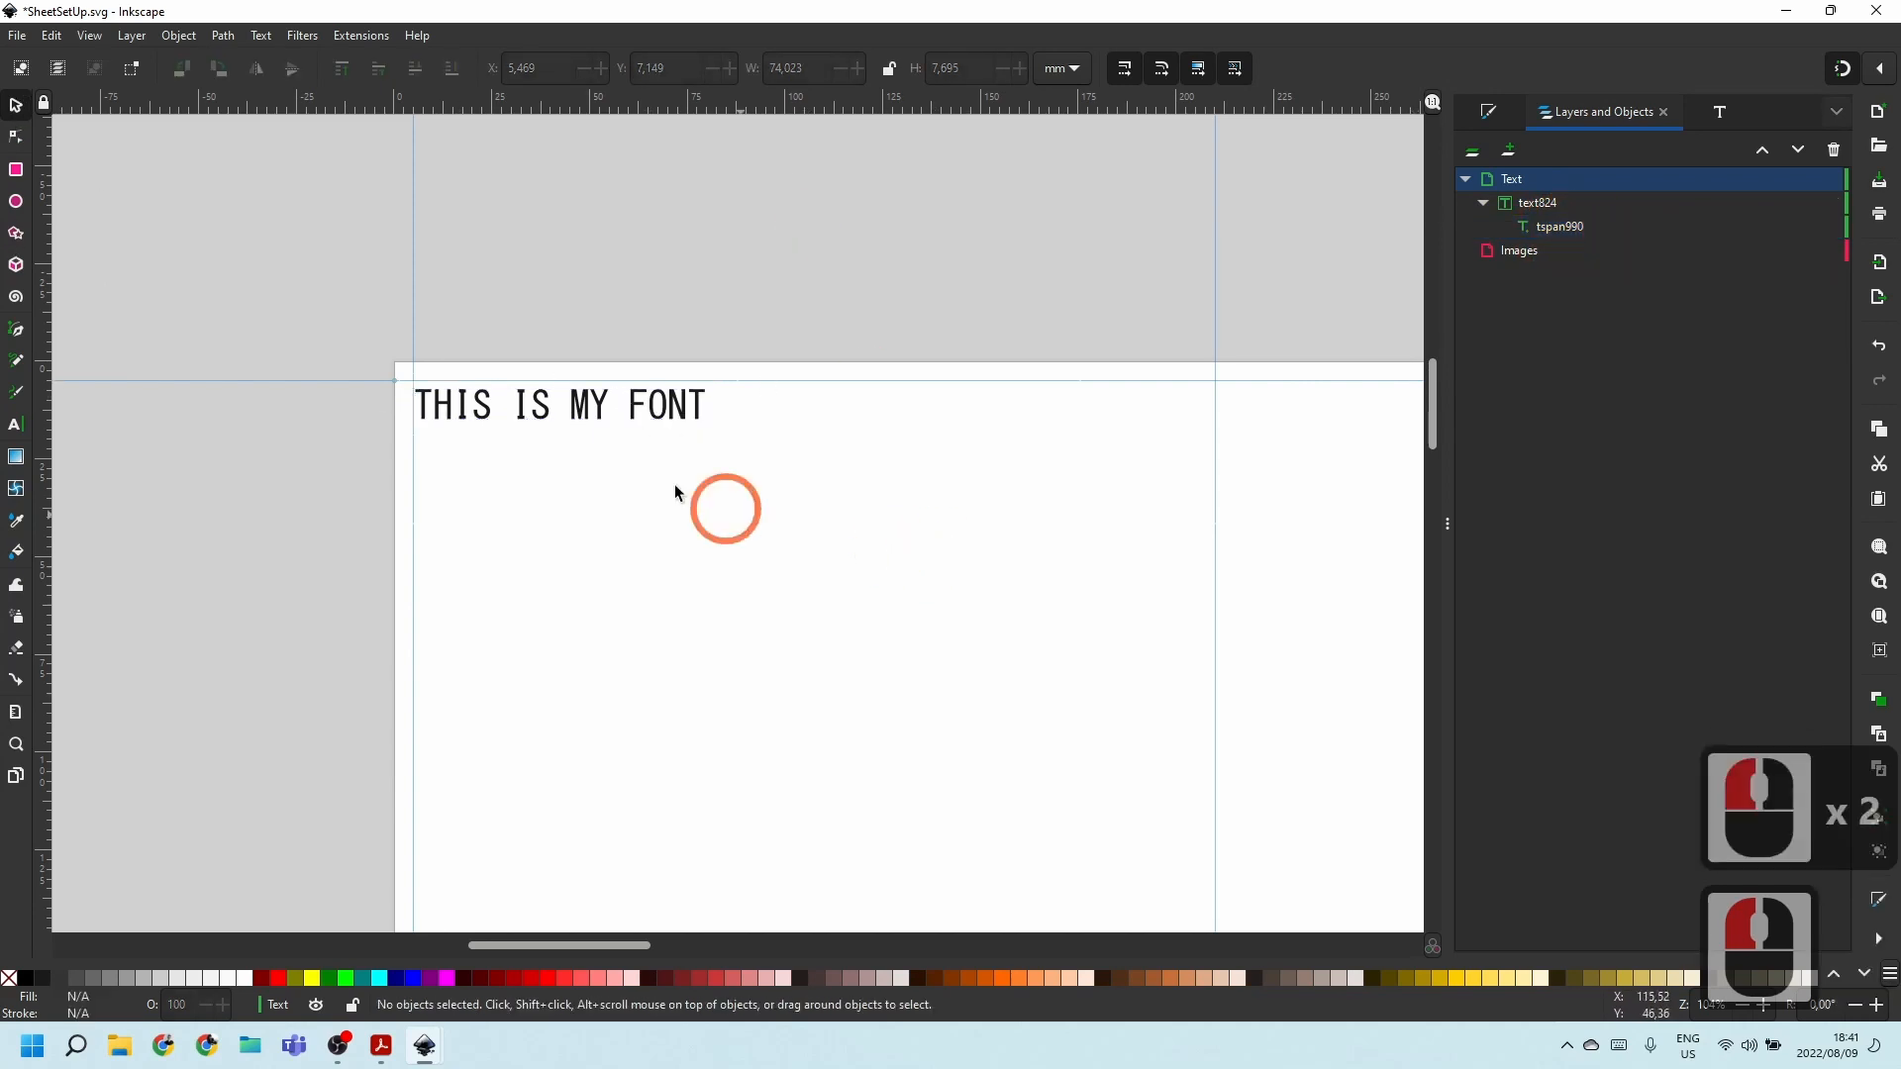
# Lock the vertical guides at 210.25 mm and 420.5 mm individually.
pyautogui.keyDown('ctrl'); pyautogui.scroll(-3, 535, 427); pyautogui.keyUp('ctrl')
pyautogui.keyDown('ctrl'); pyautogui.scroll(1, 797, 515); pyautogui.keyUp('ctrl')
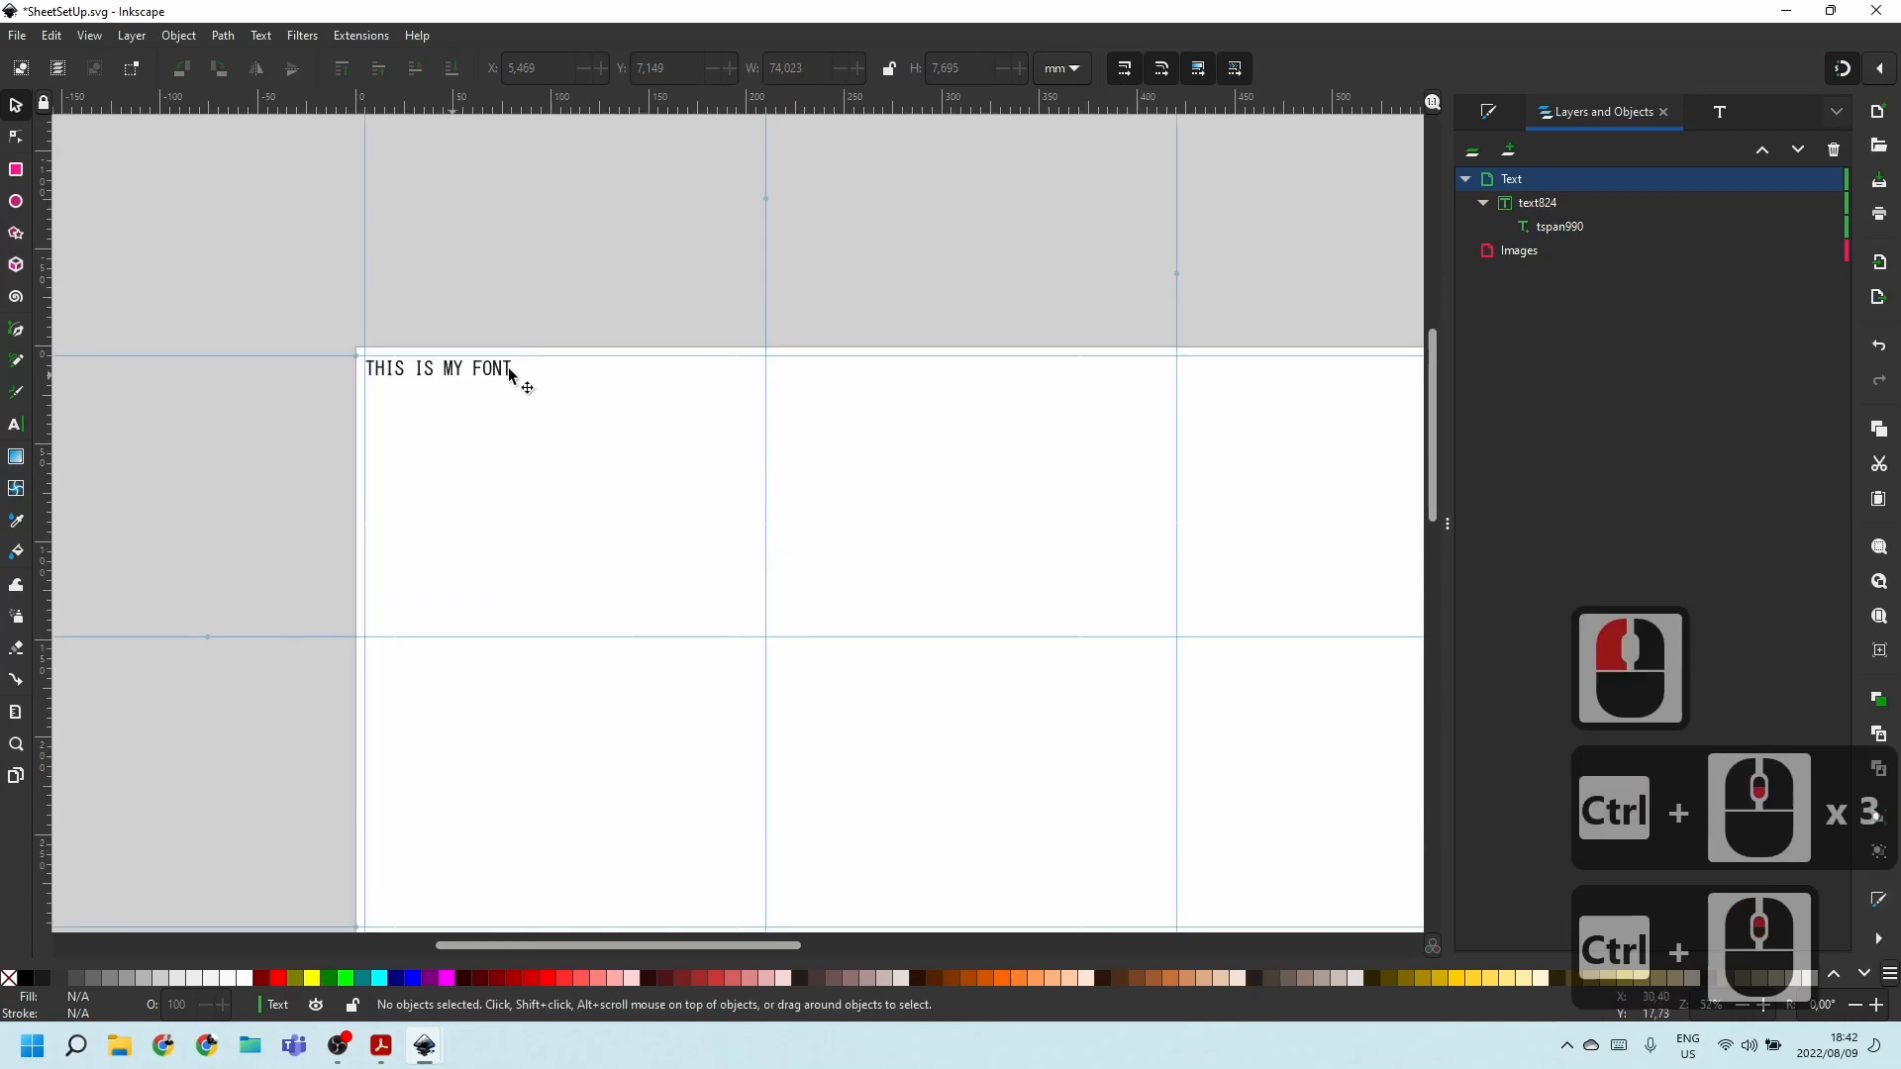
pyautogui.keyDown('ctrl'); pyautogui.scroll(-2, 140, 413); pyautogui.keyUp('ctrl')
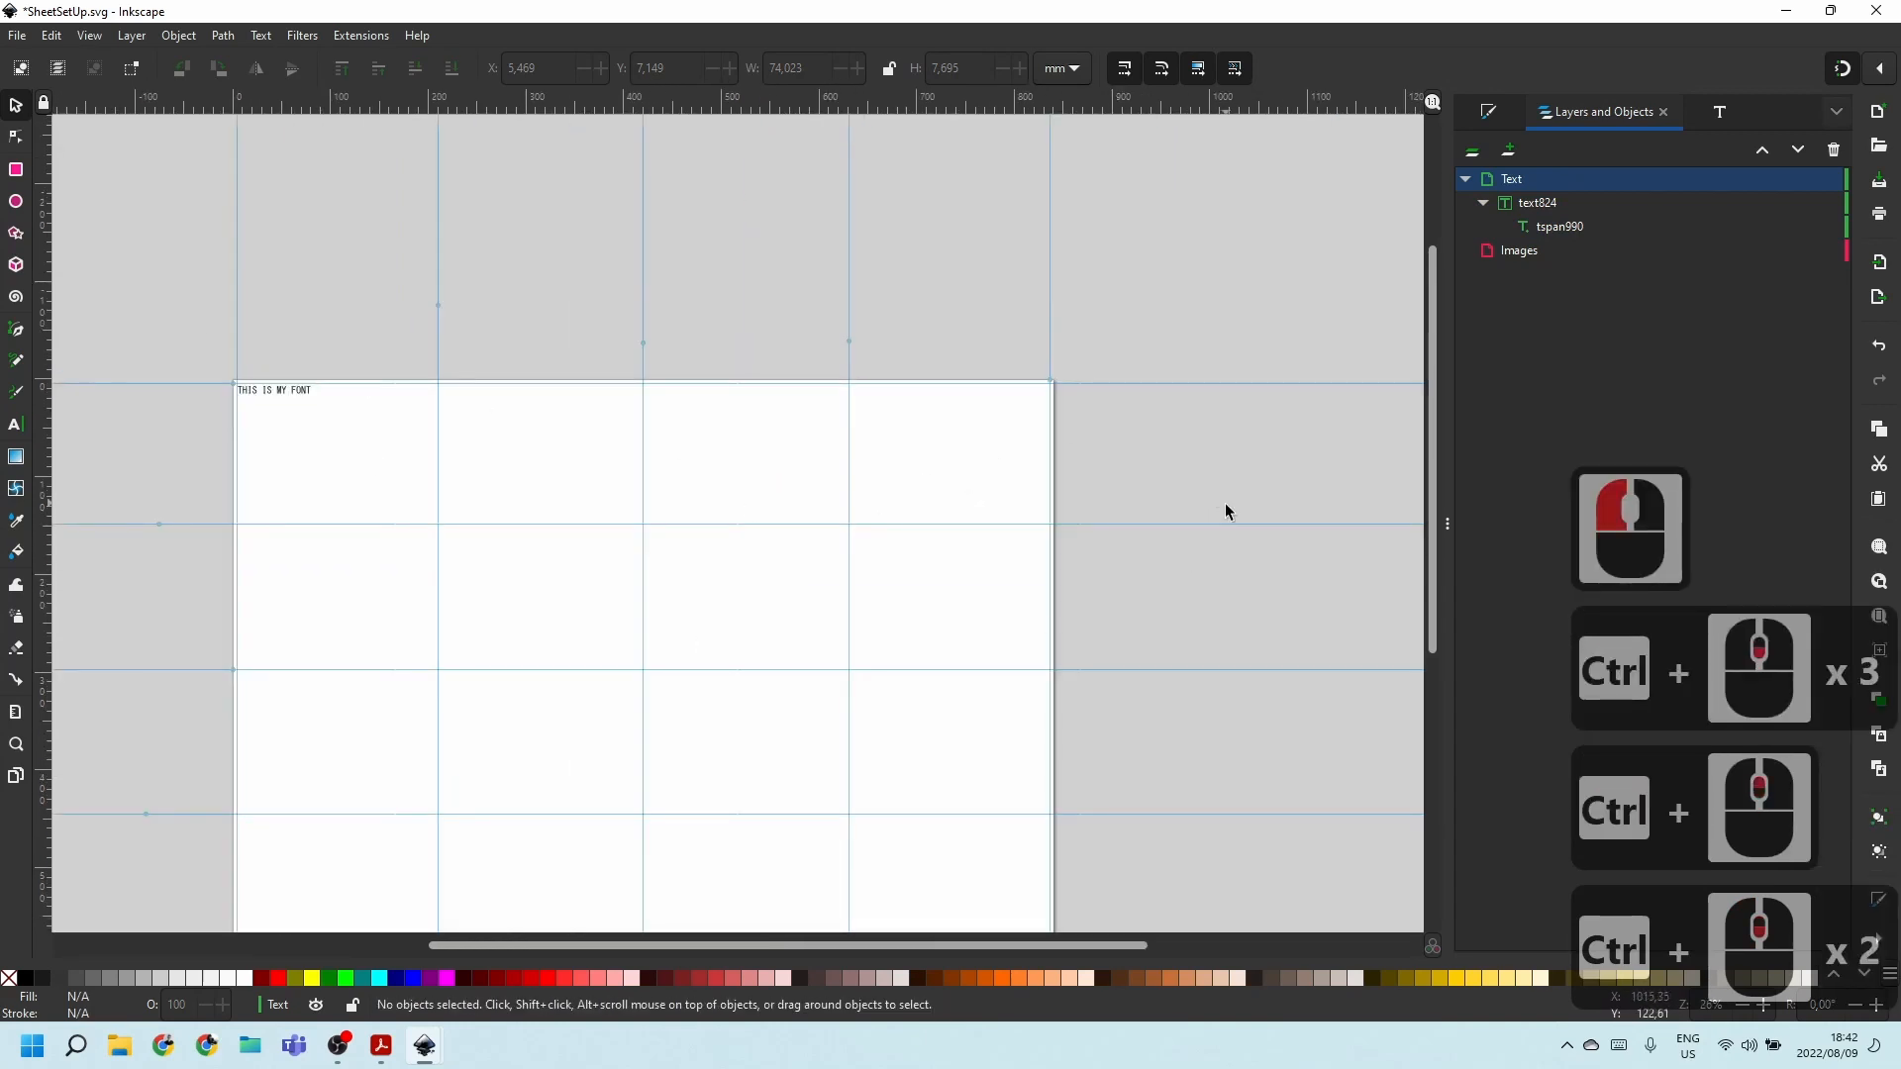
pyautogui.doubleClick(439, 325)
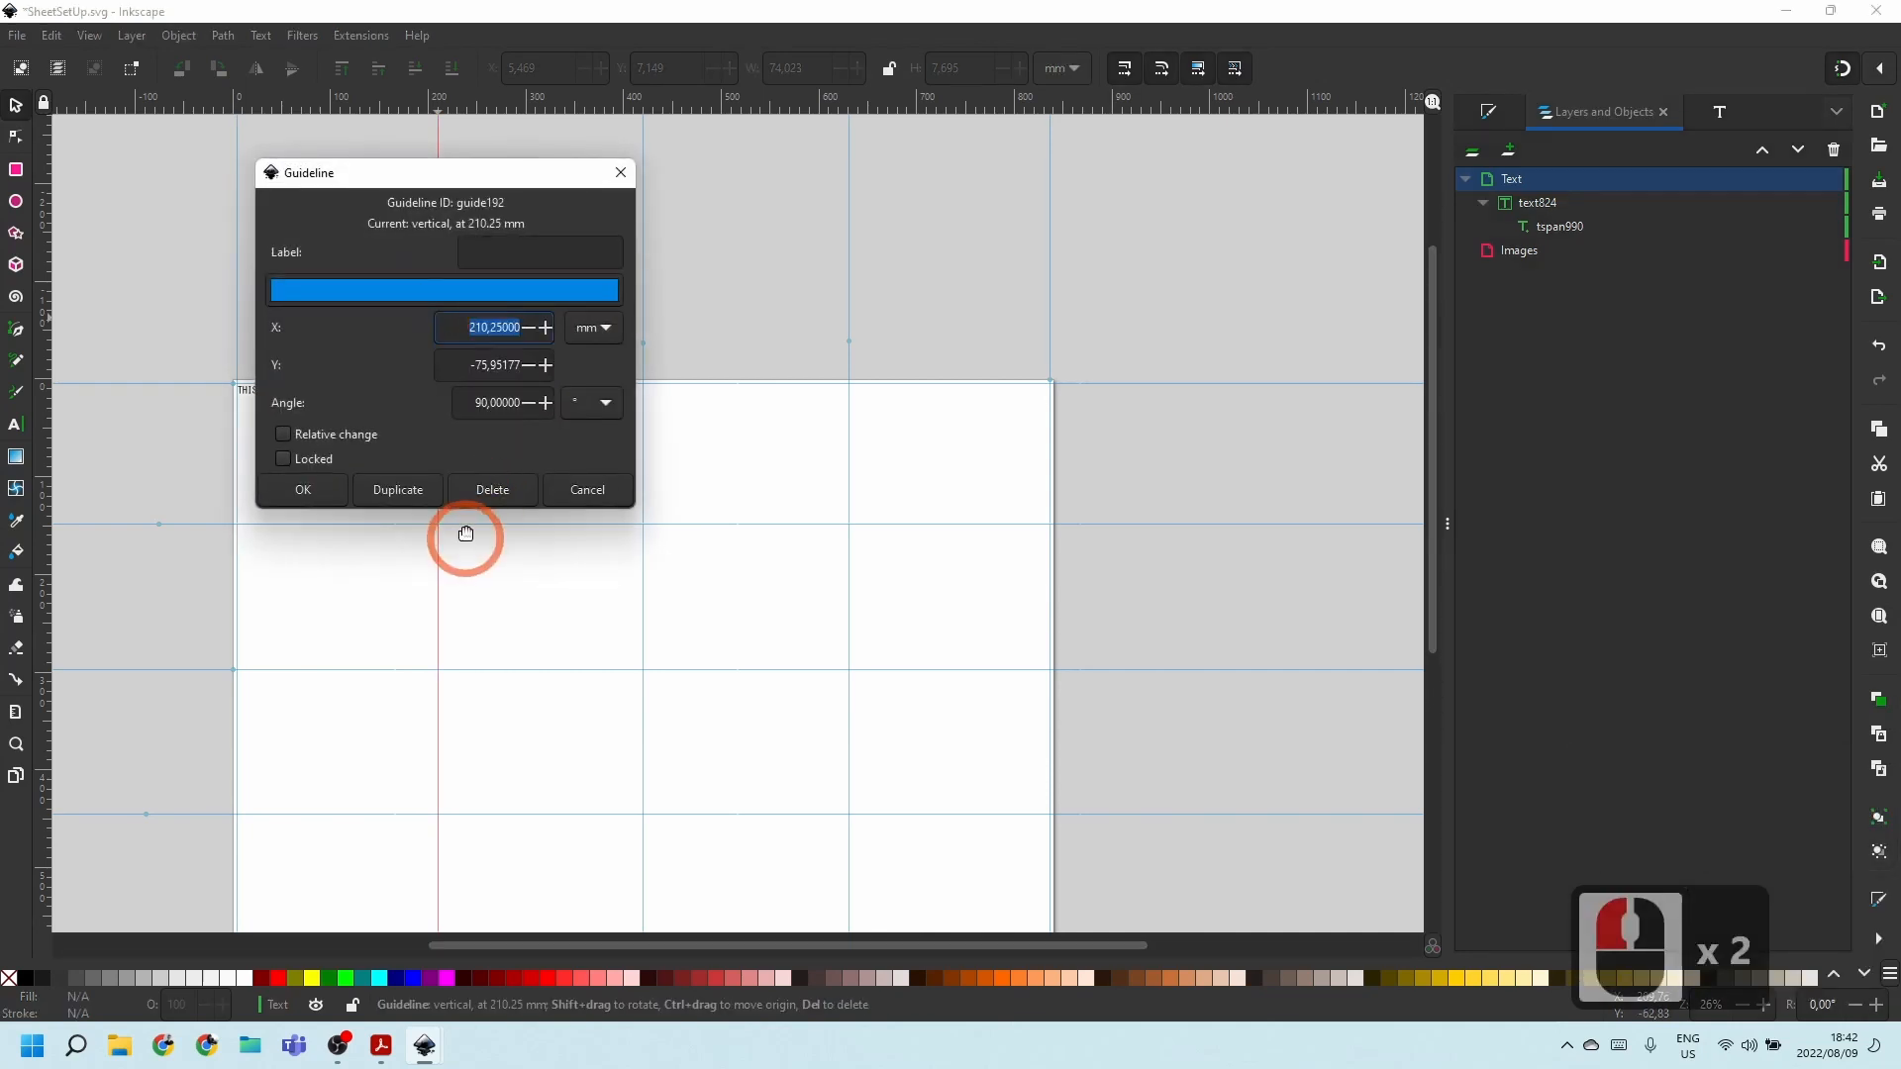
pyautogui.click(315, 459)
pyautogui.click(304, 490)
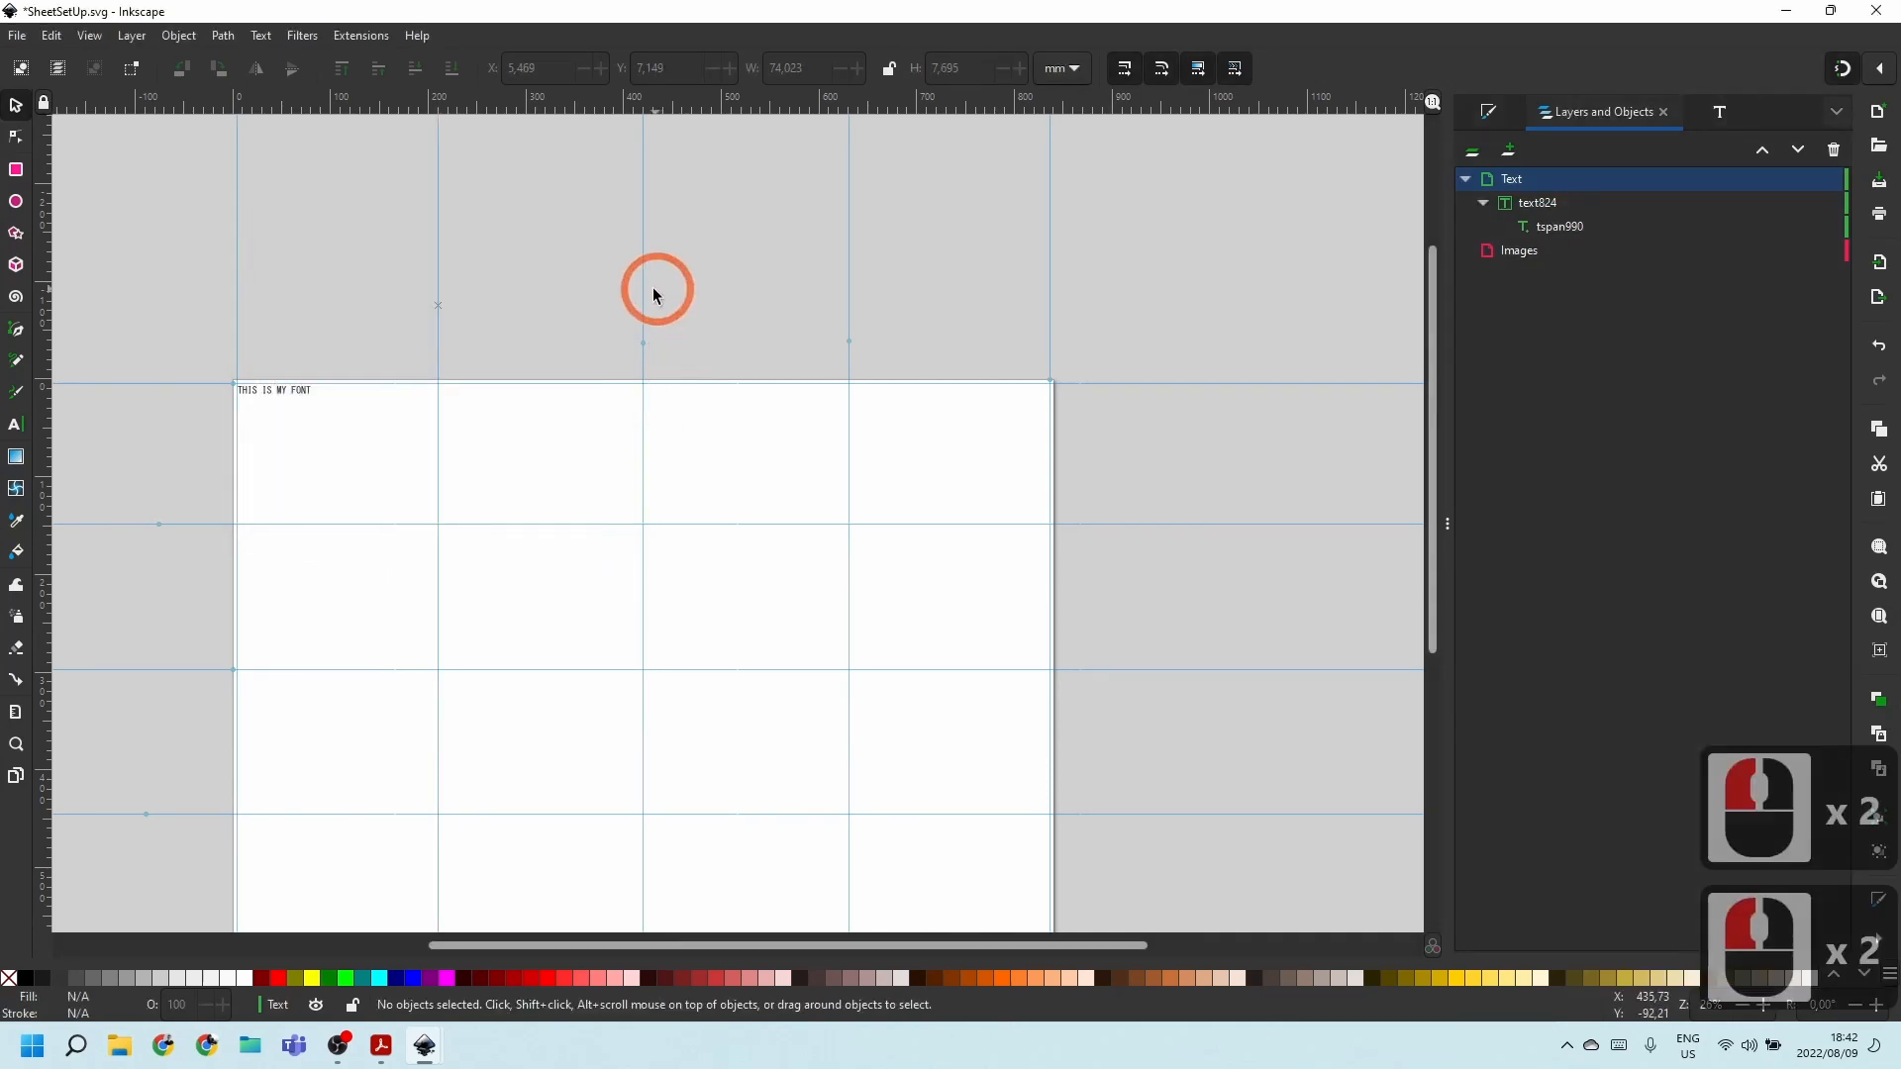
pyautogui.doubleClick(640, 297)
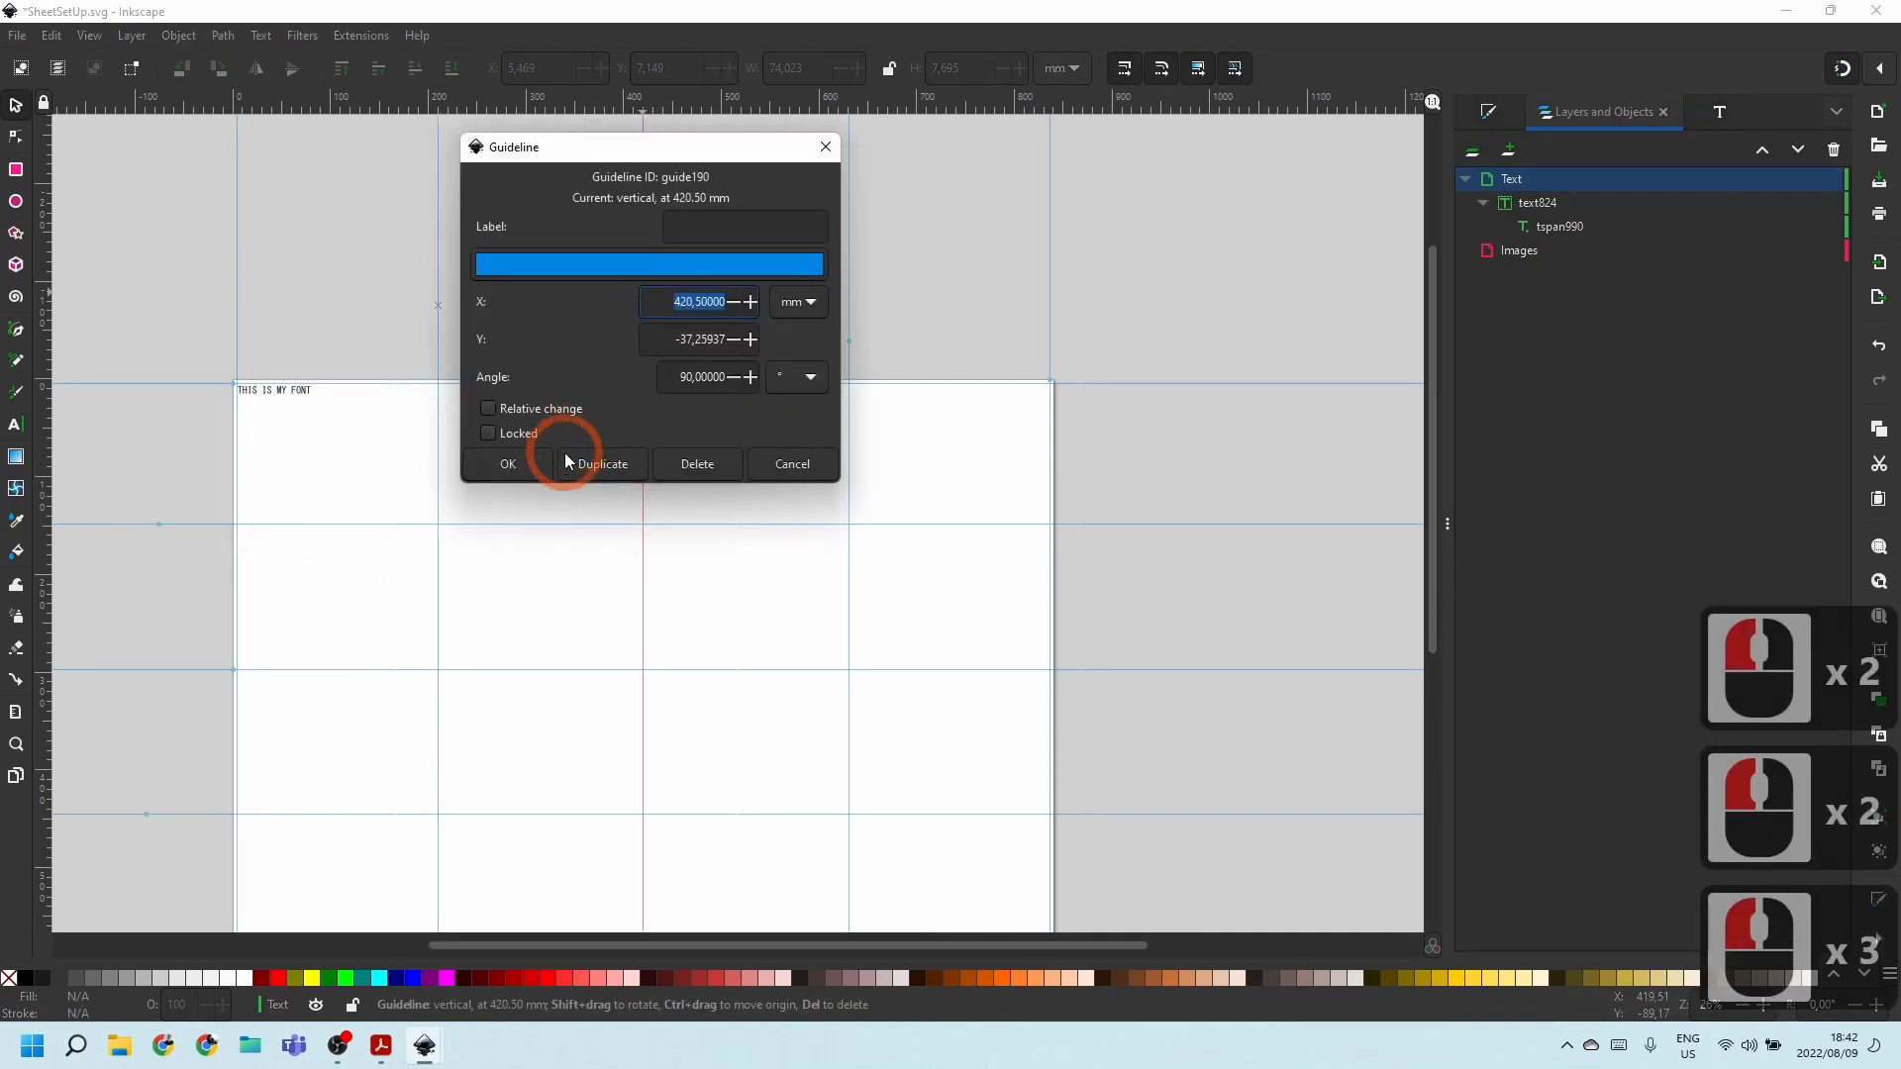
pyautogui.click(488, 433)
pyautogui.click(507, 463)
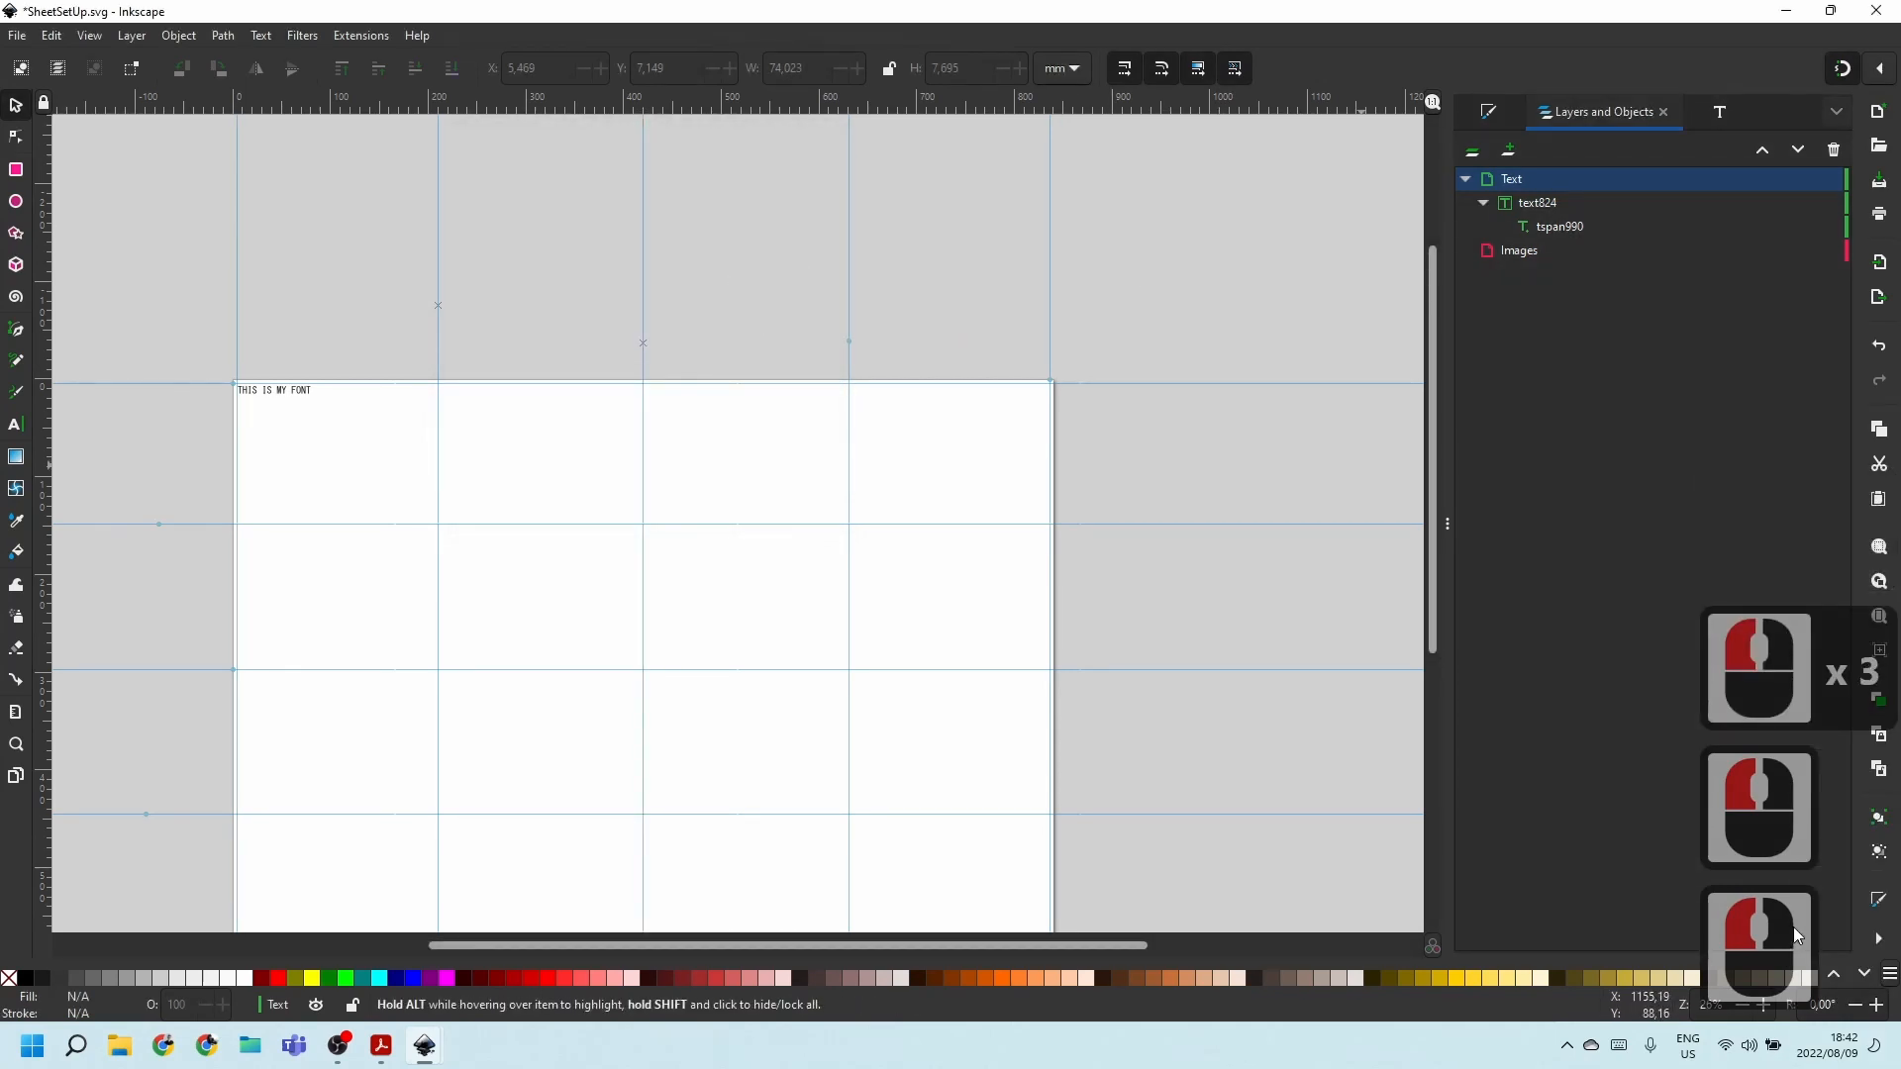
# Try the document-wide lock for all guides in the document properties, and switch it off again.
pyautogui.click(60, 36)
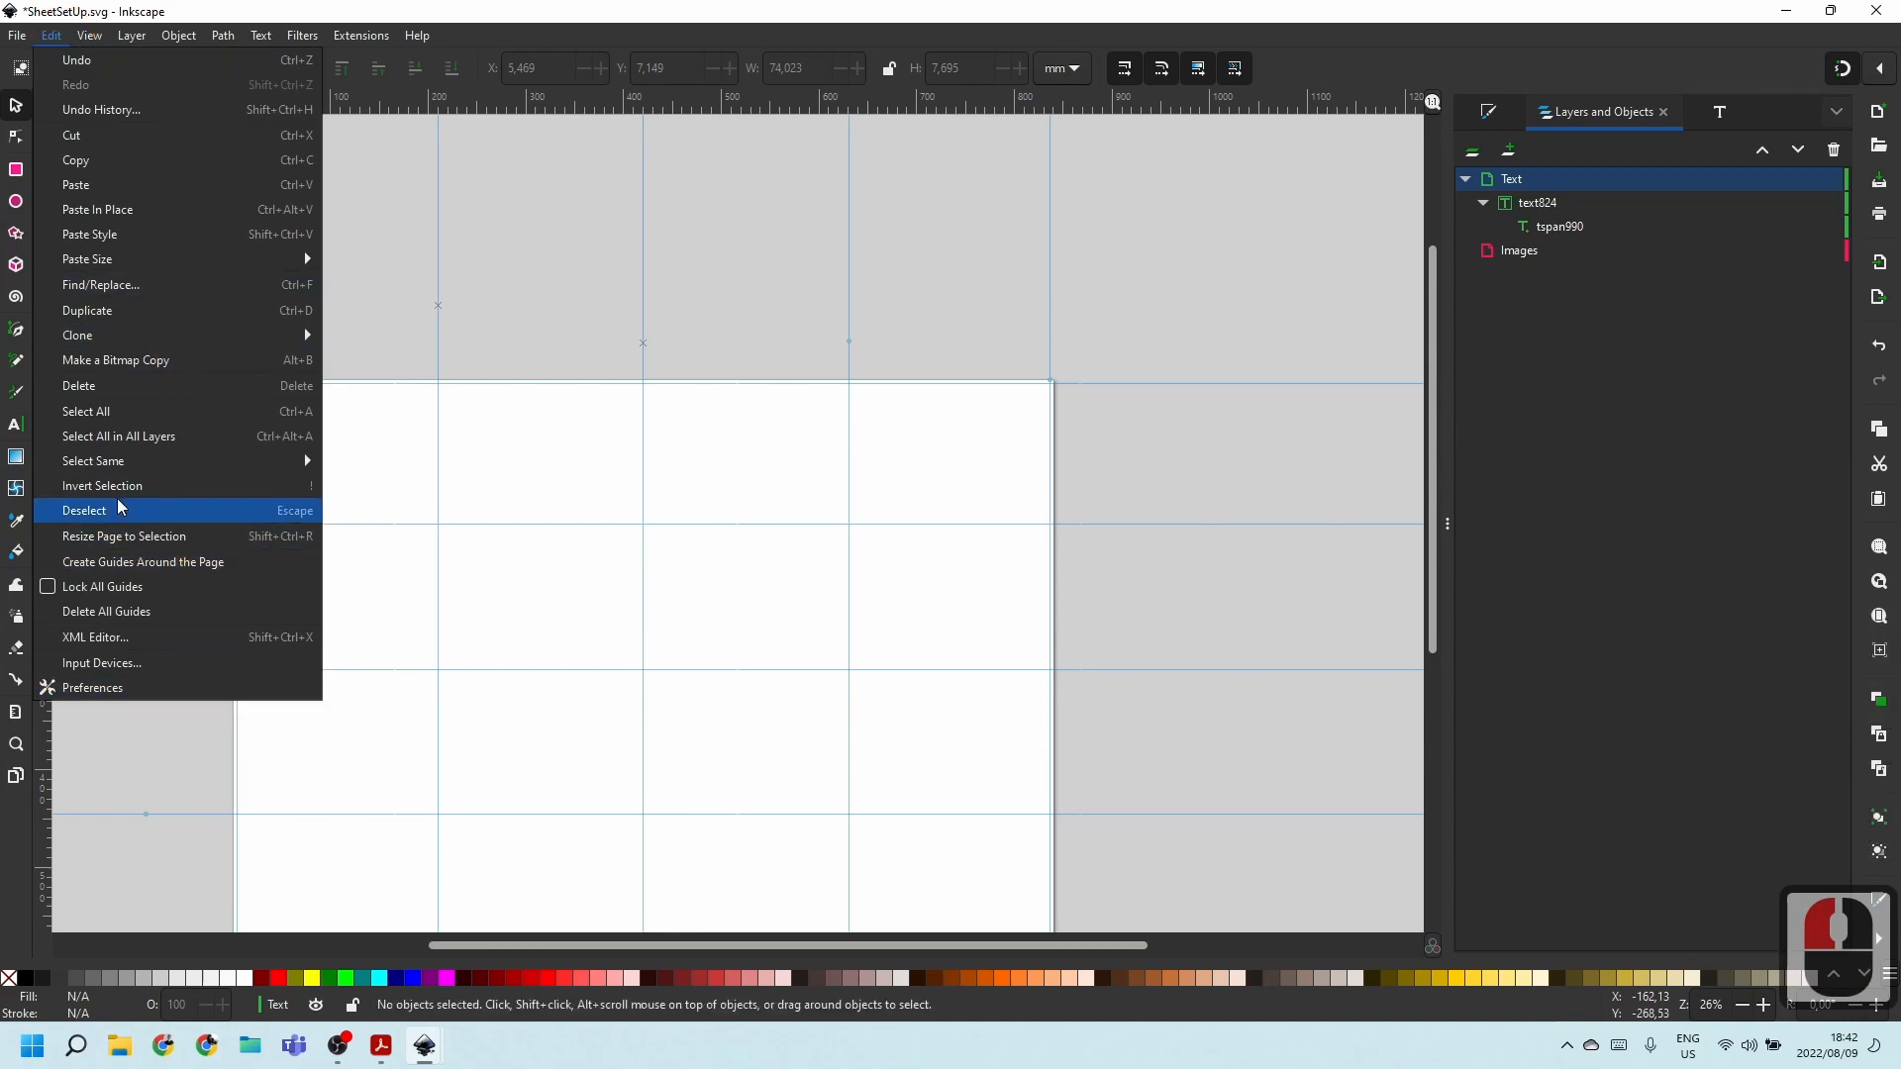
pyautogui.moveTo(111, 270)
pyautogui.moveTo(96, 45)
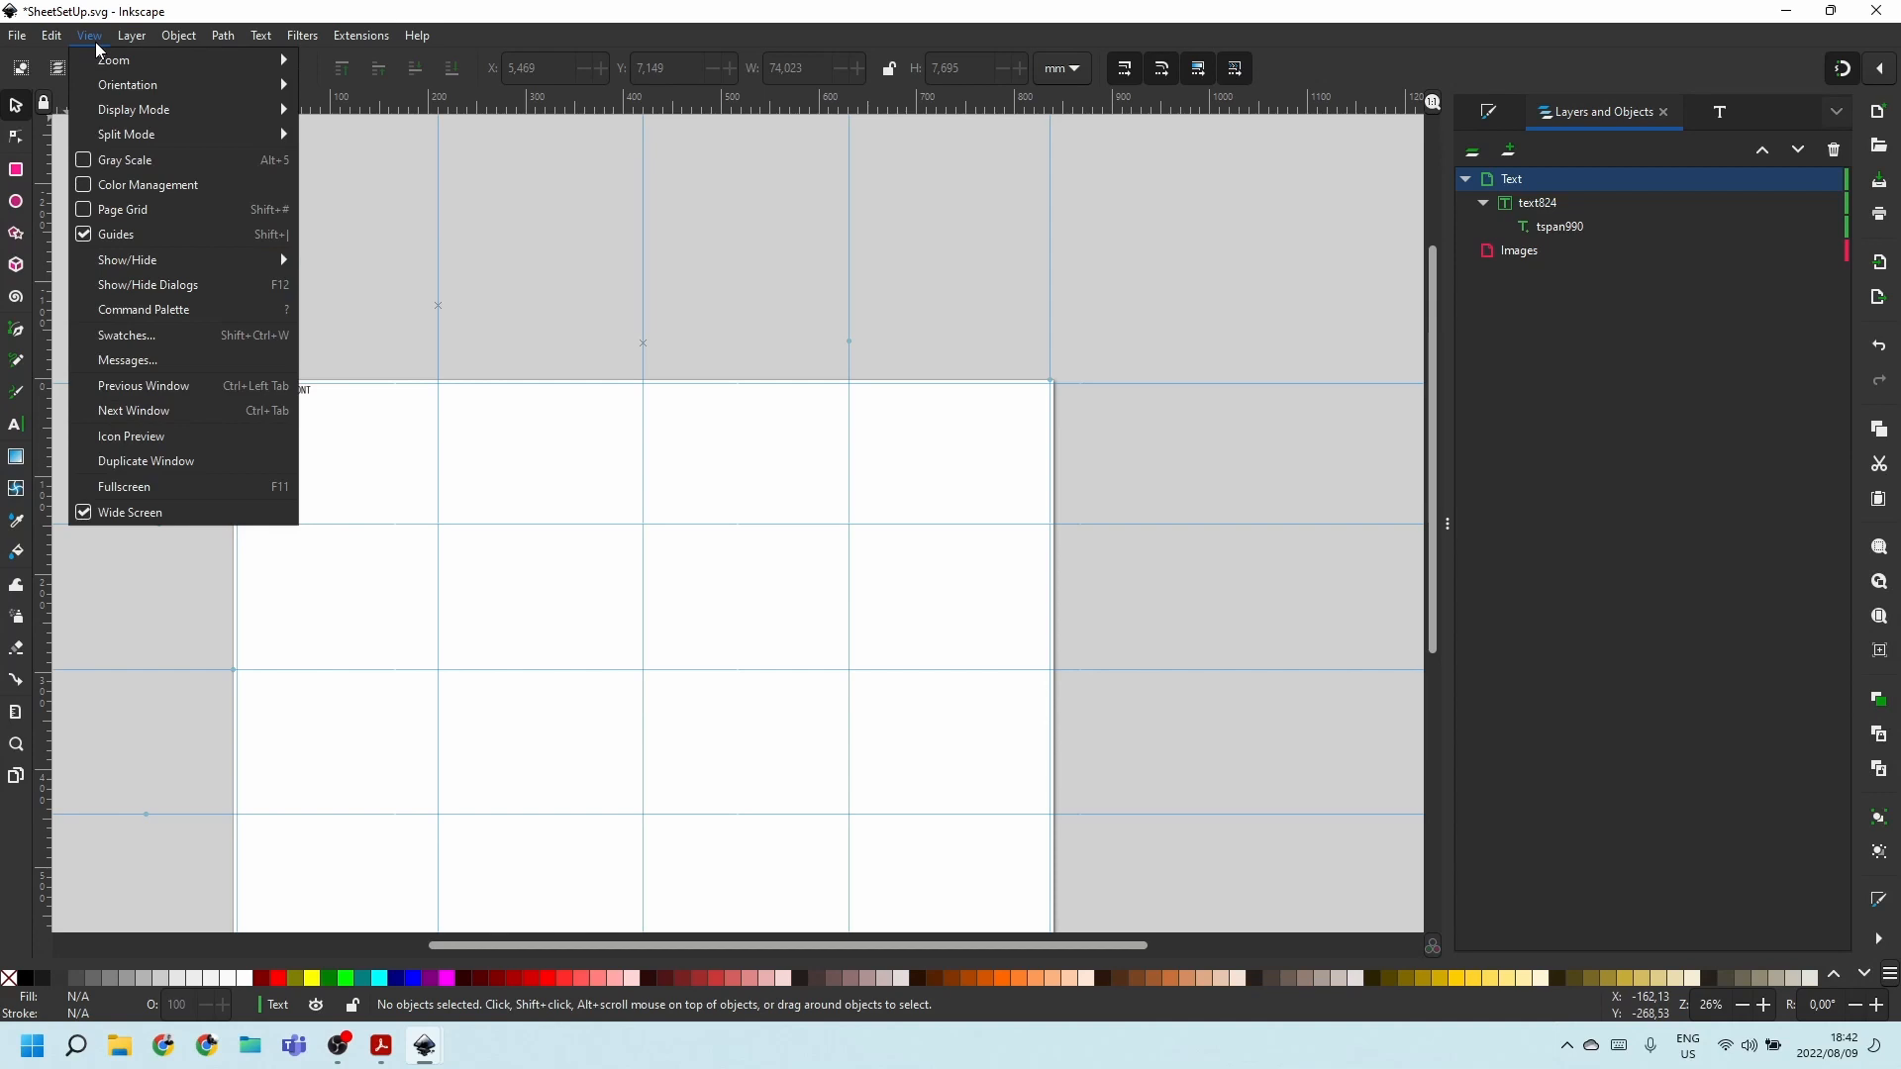
pyautogui.moveTo(17, 36)
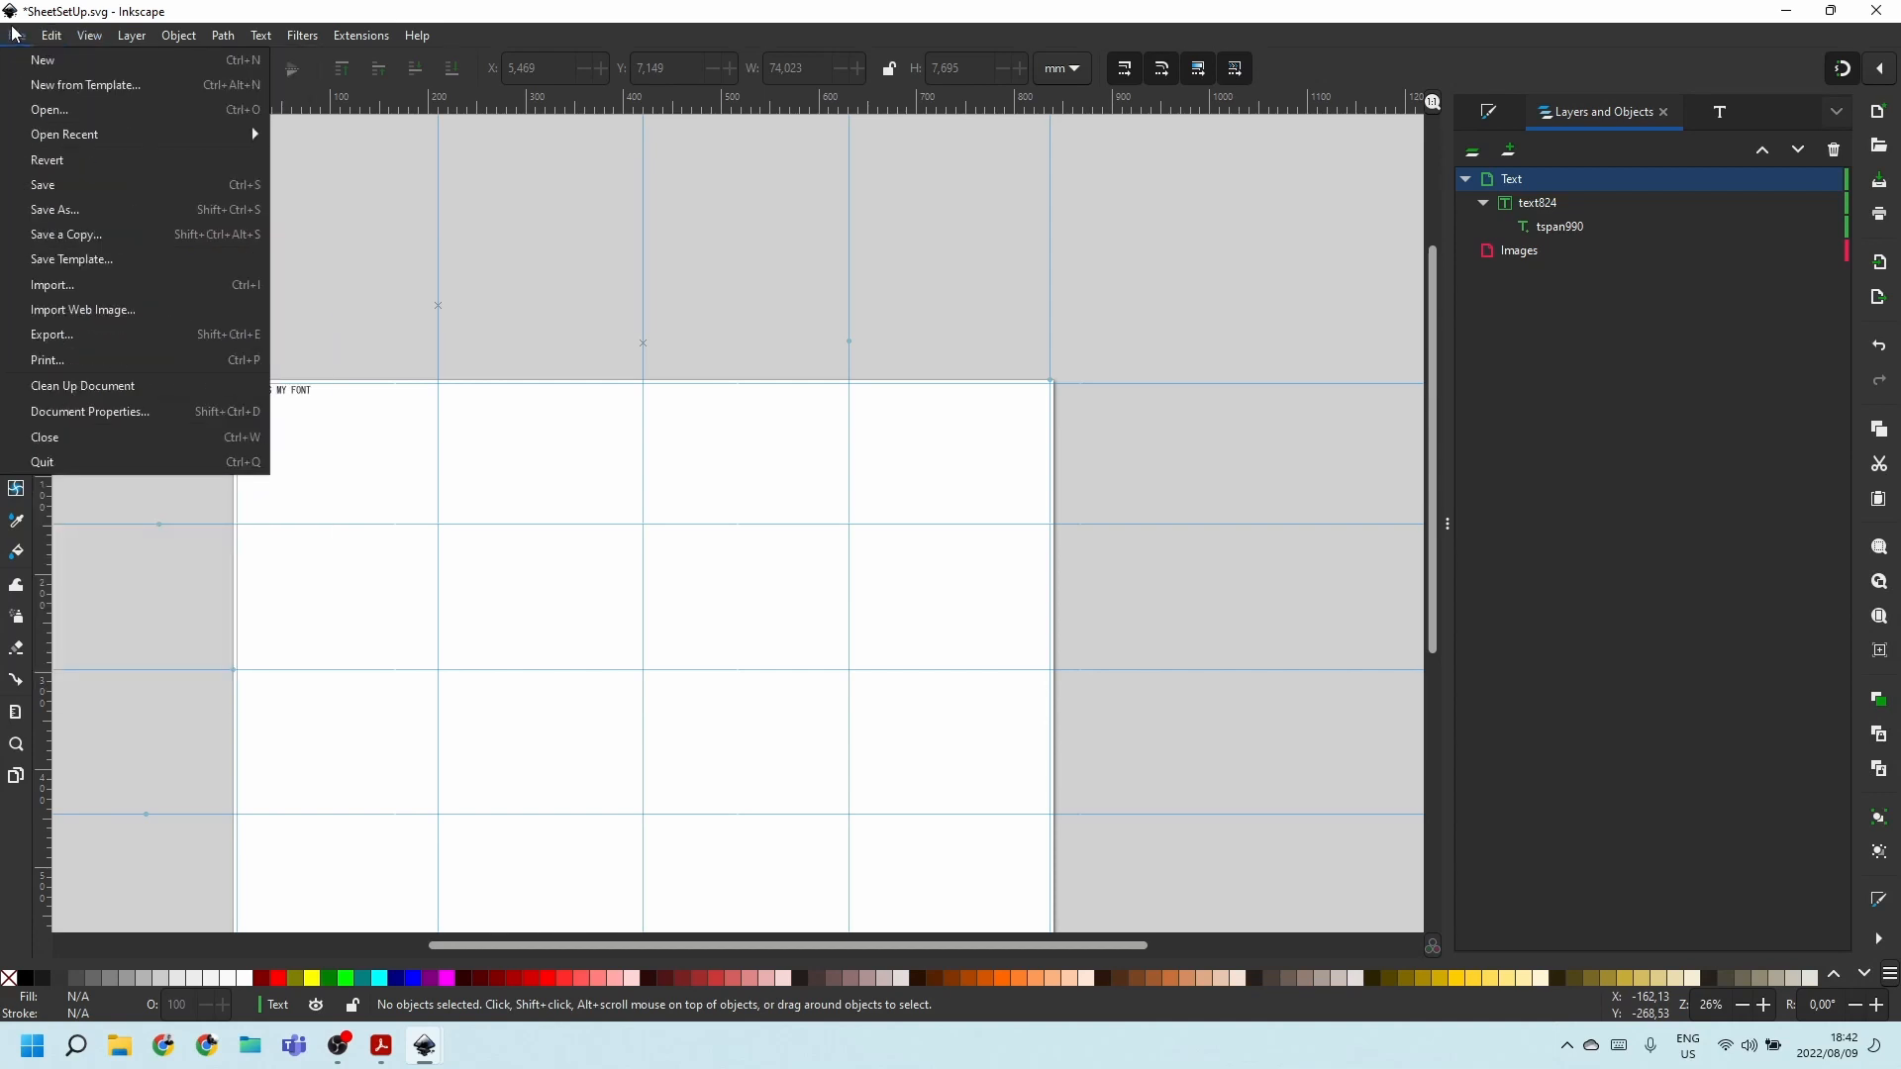
pyautogui.click(57, 412)
pyautogui.click(613, 213)
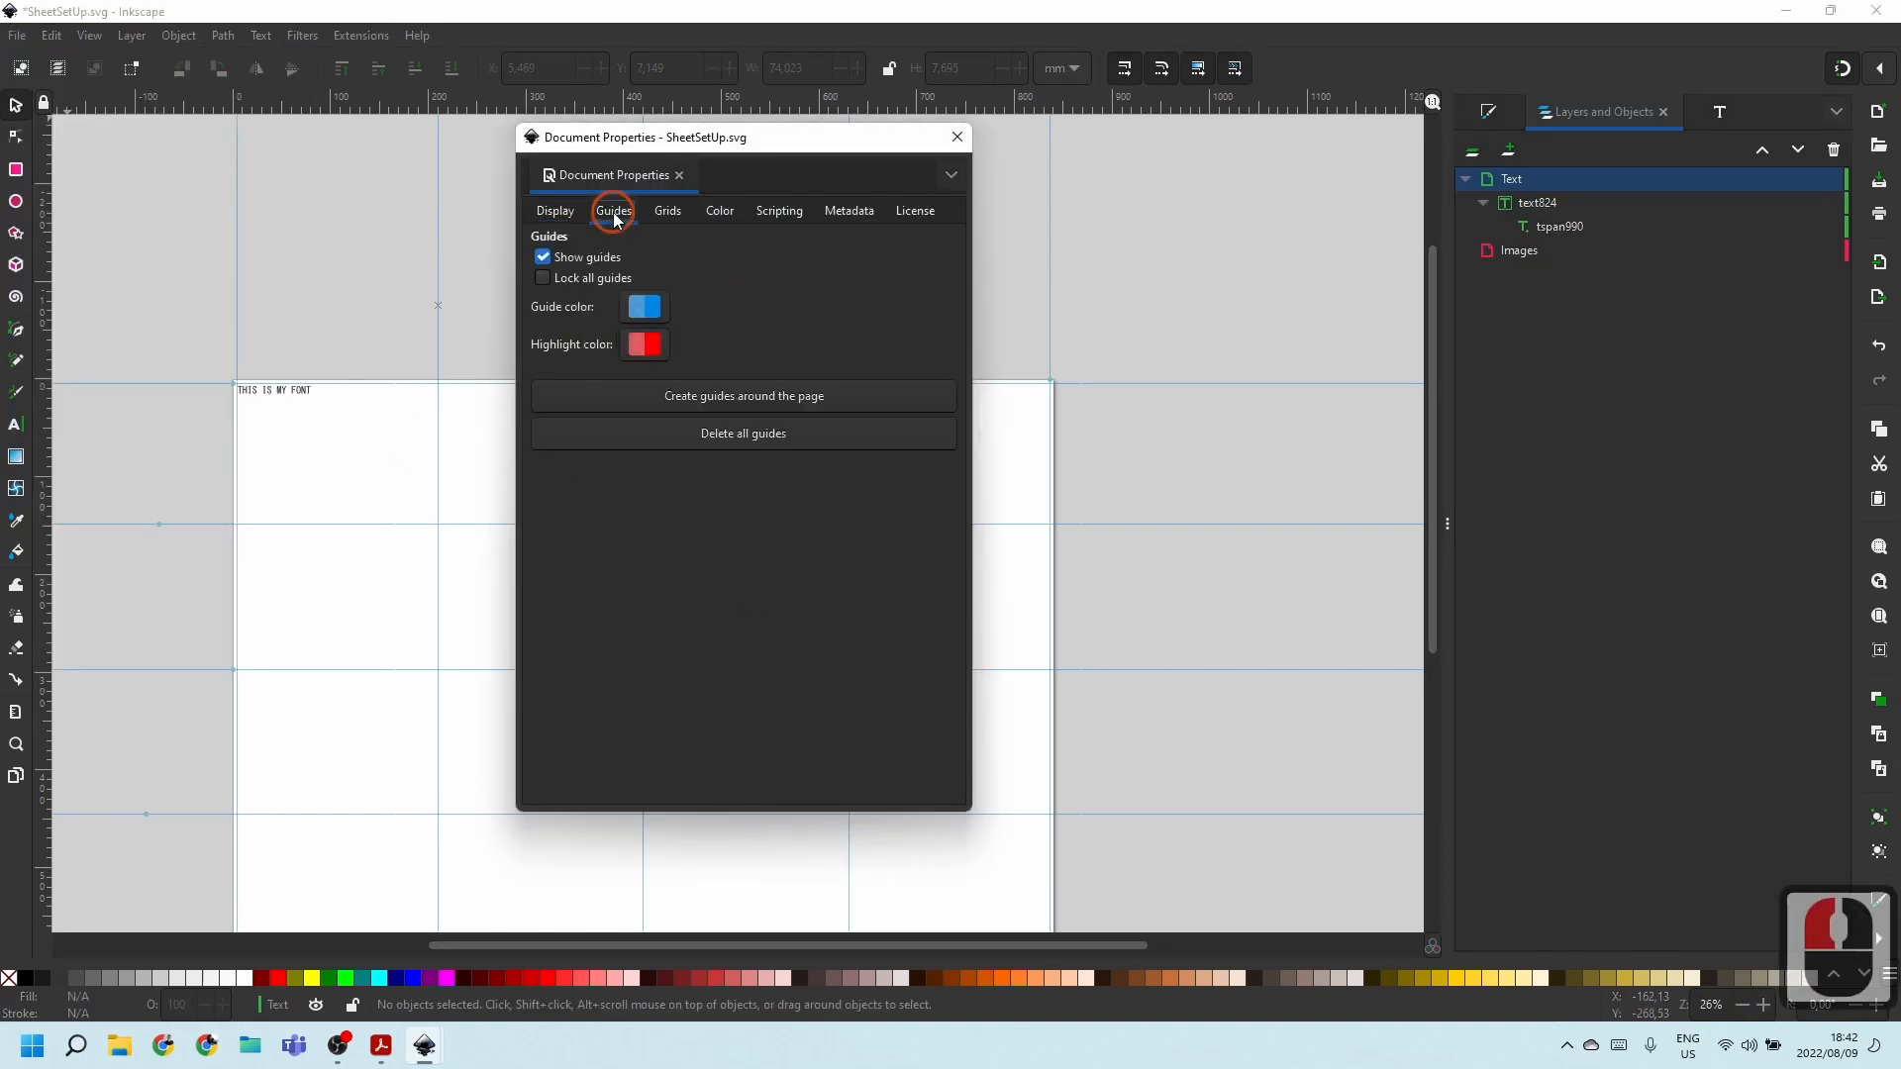
pyautogui.click(541, 280)
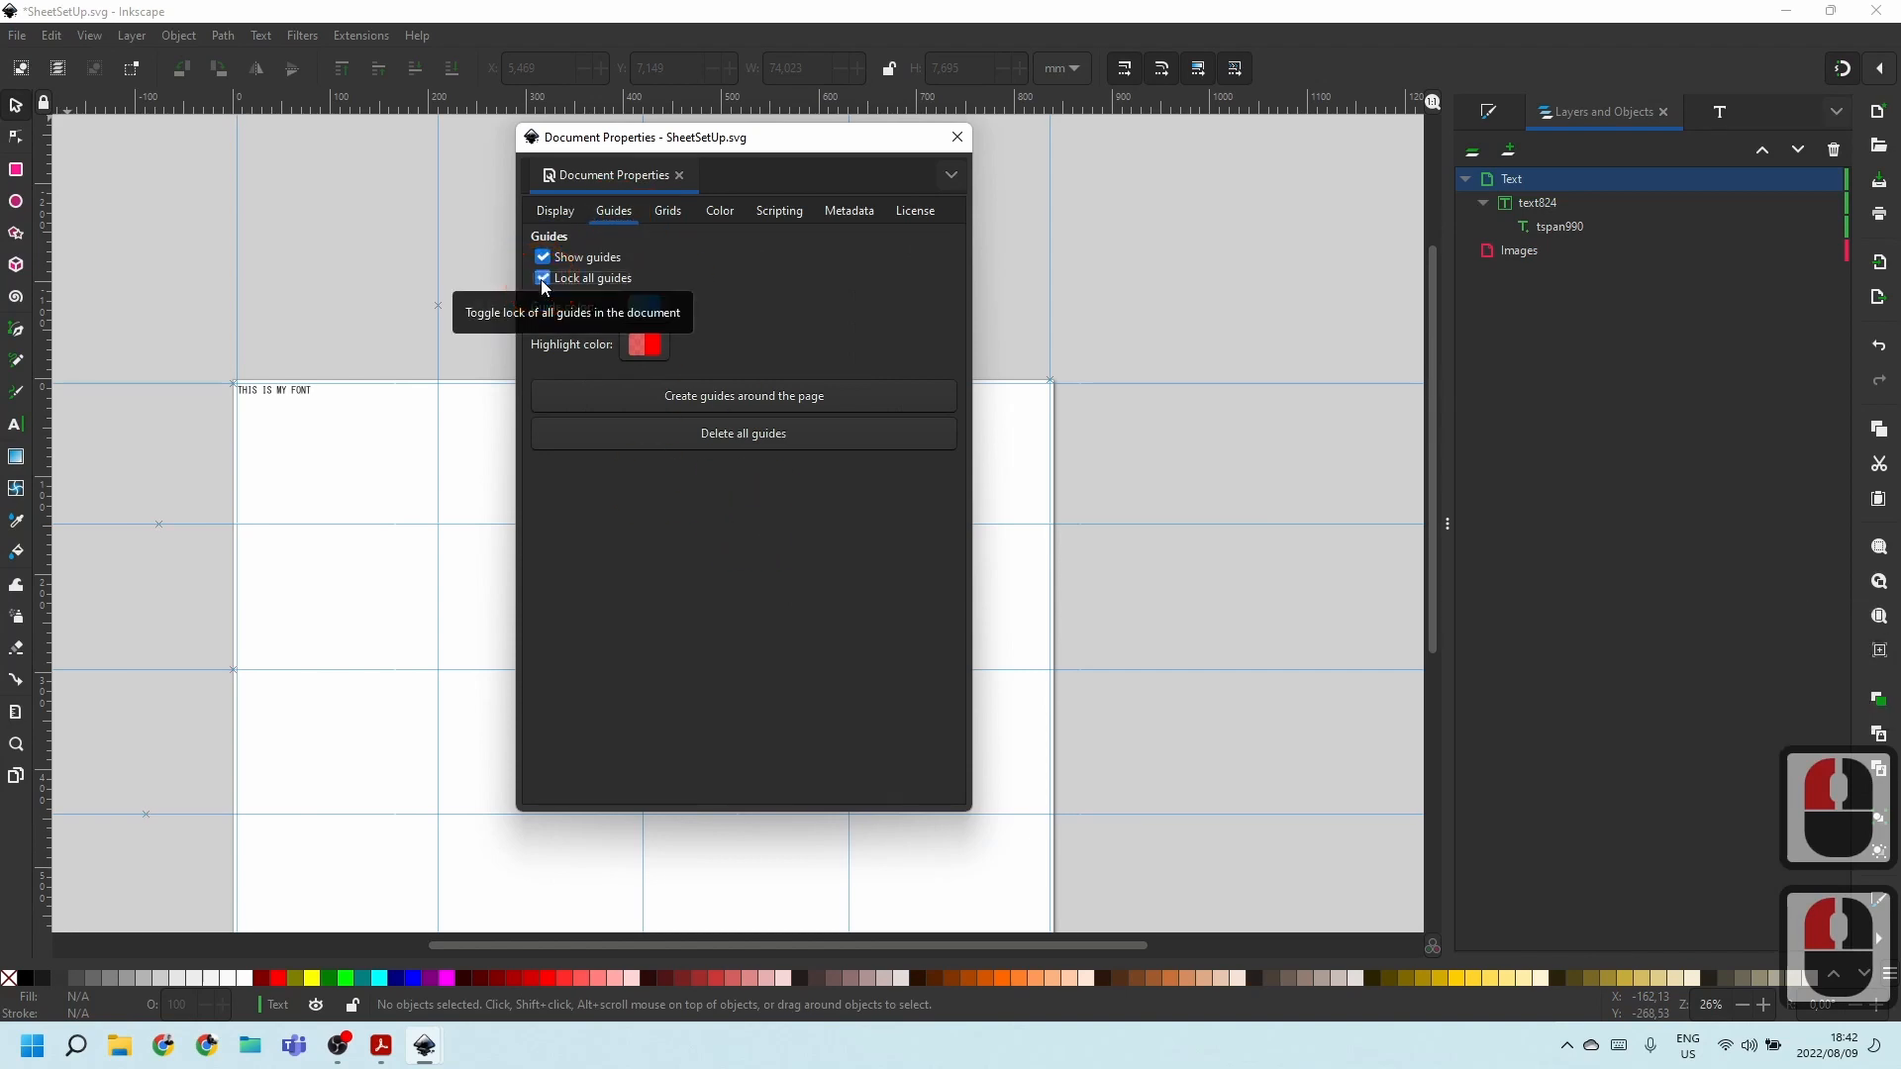
pyautogui.click(542, 281)
pyautogui.click(957, 137)
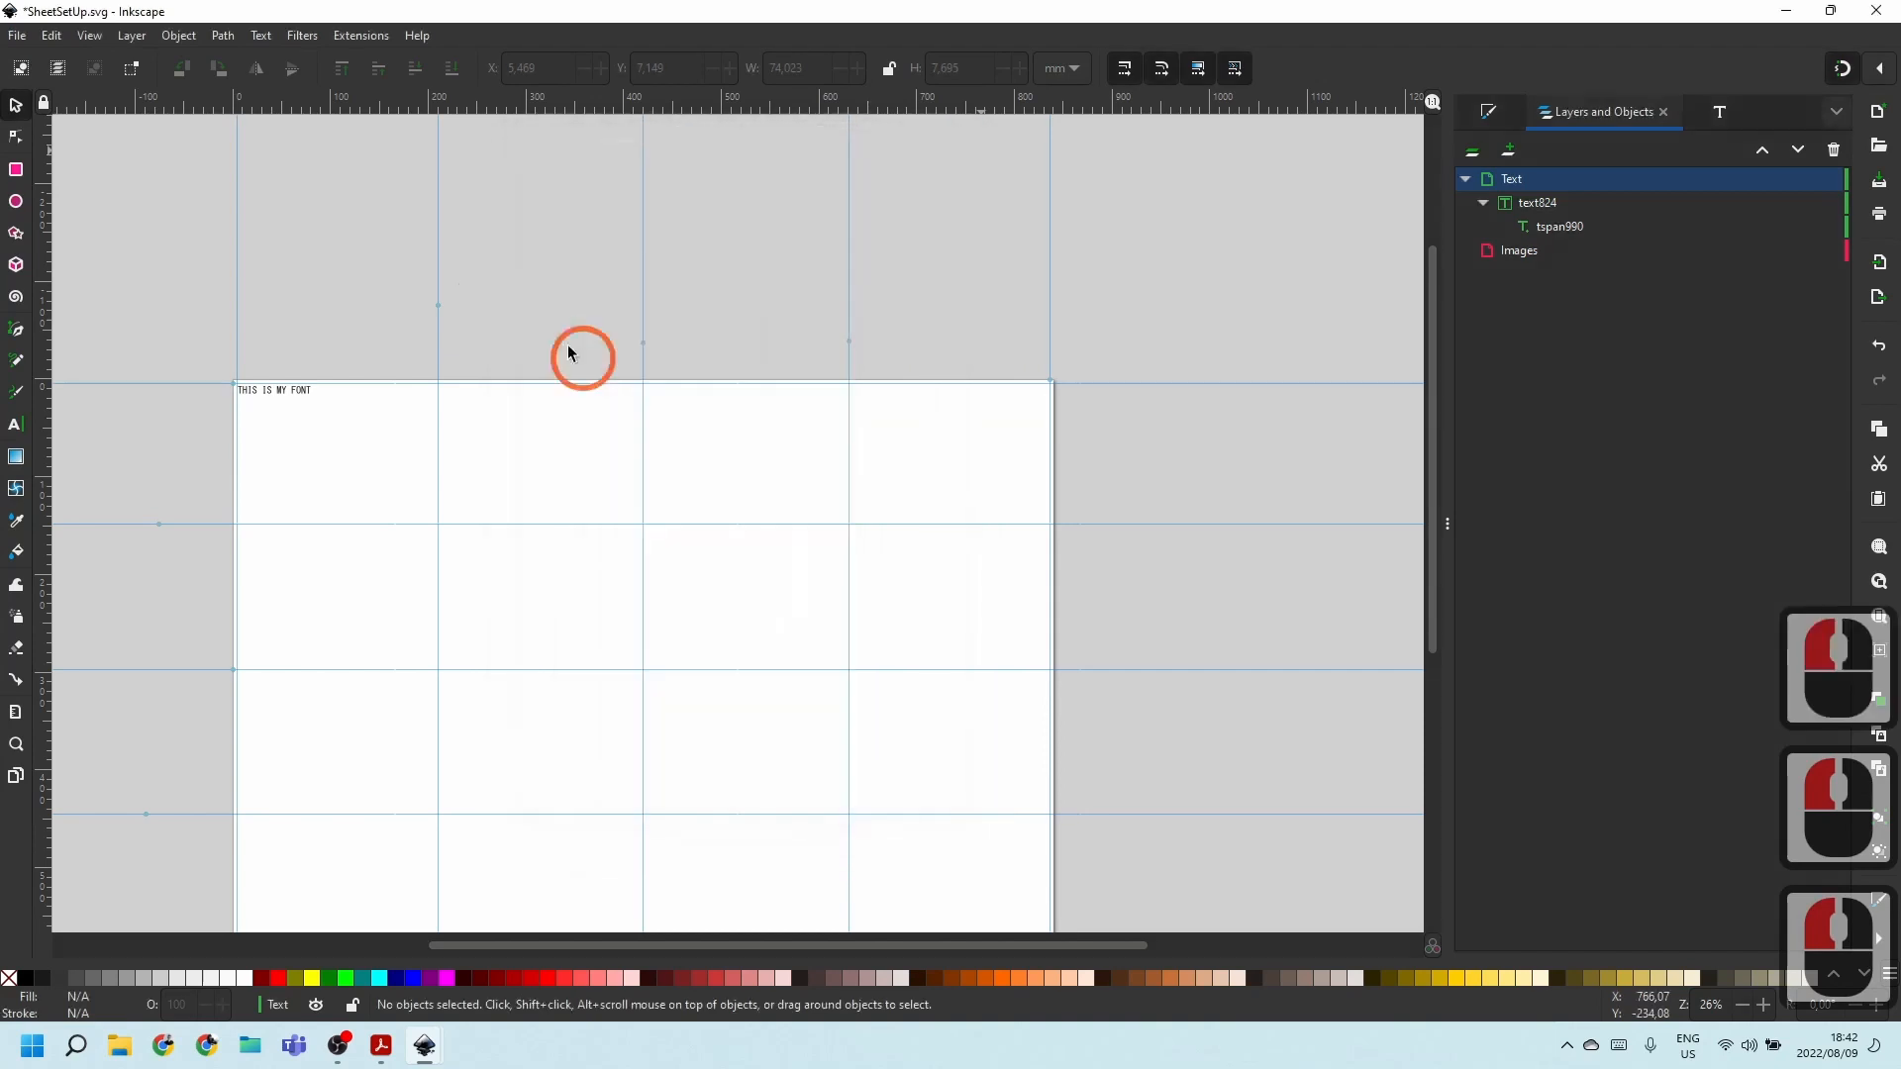
# Try moving the vertical guides at 210.25 mm and 420.5 mm to test their locks, undoing the displacement of the first.
pyautogui.moveTo(438, 310); pyautogui.dragTo(523, 314)
pyautogui.hotkey('ctrl', 'z')
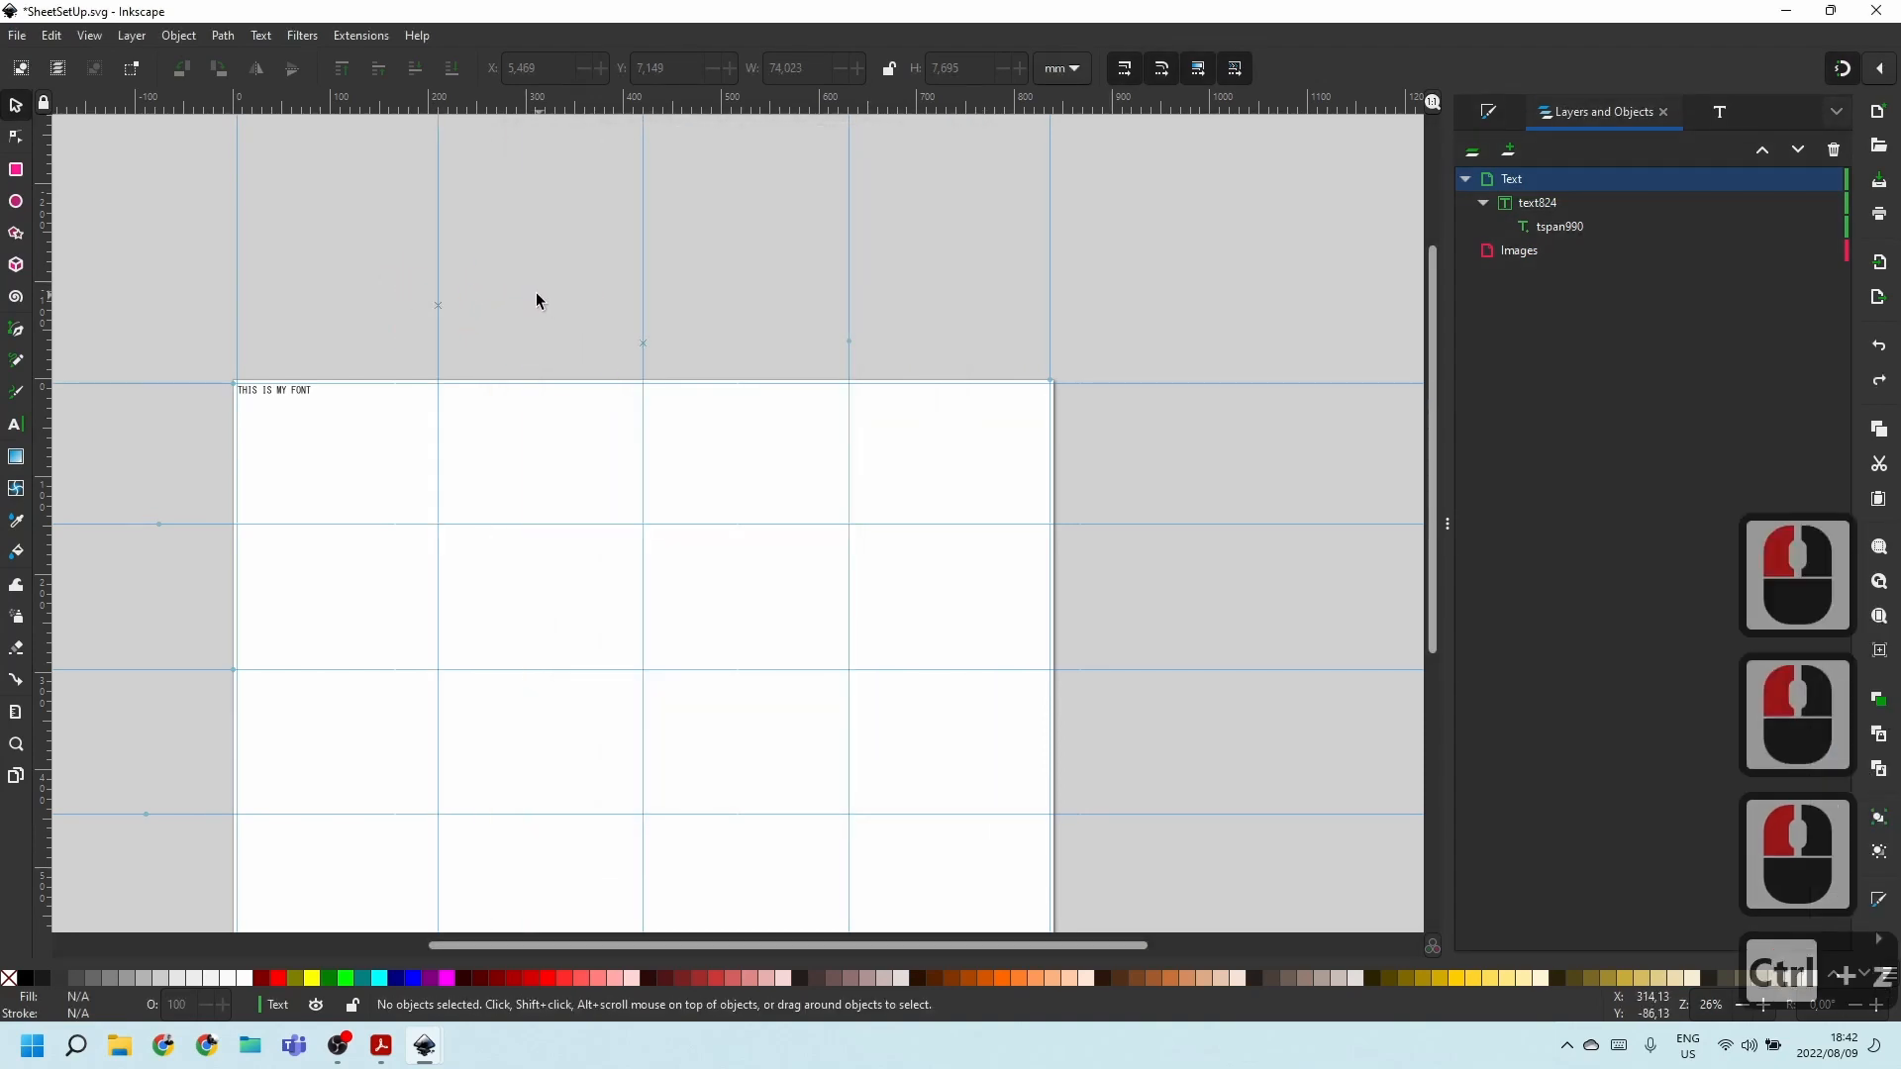
pyautogui.doubleClick(437, 325)
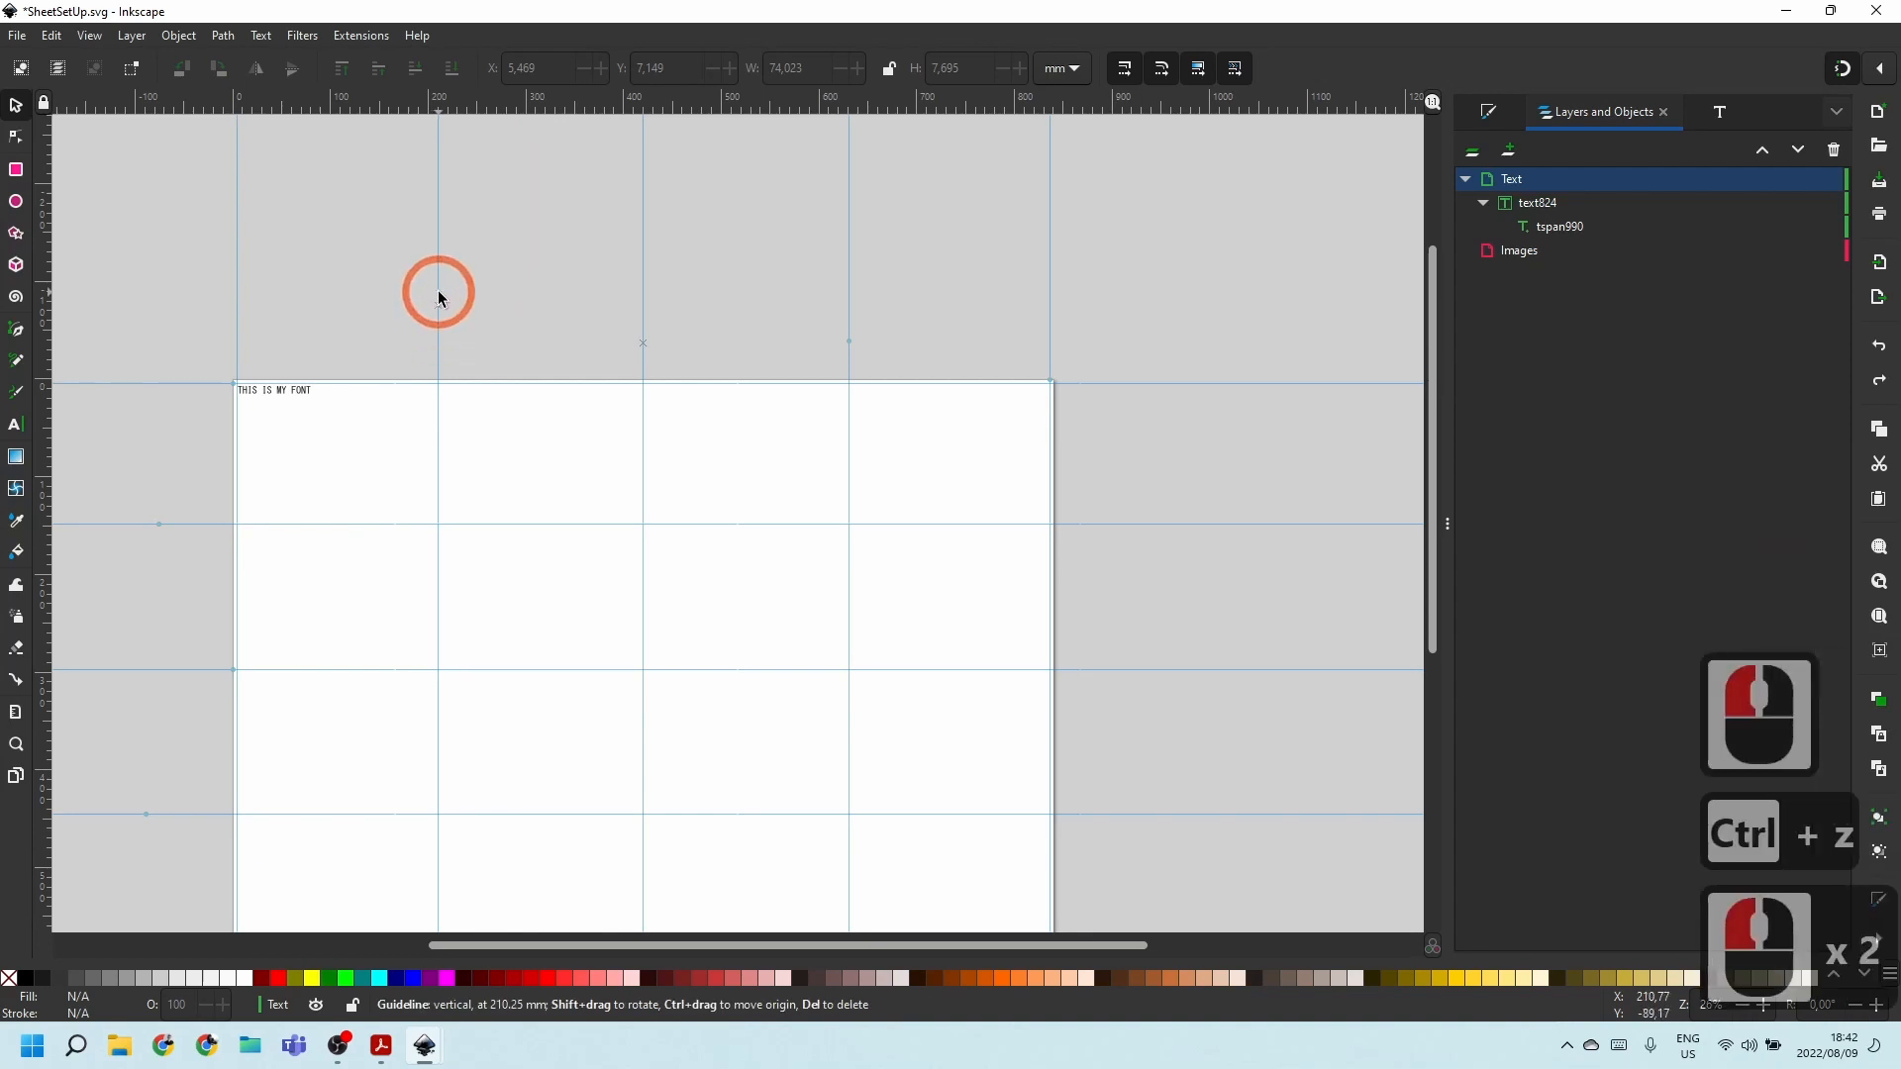
pyautogui.click(440, 318)
pyautogui.press('Escape')
pyautogui.click(442, 308)
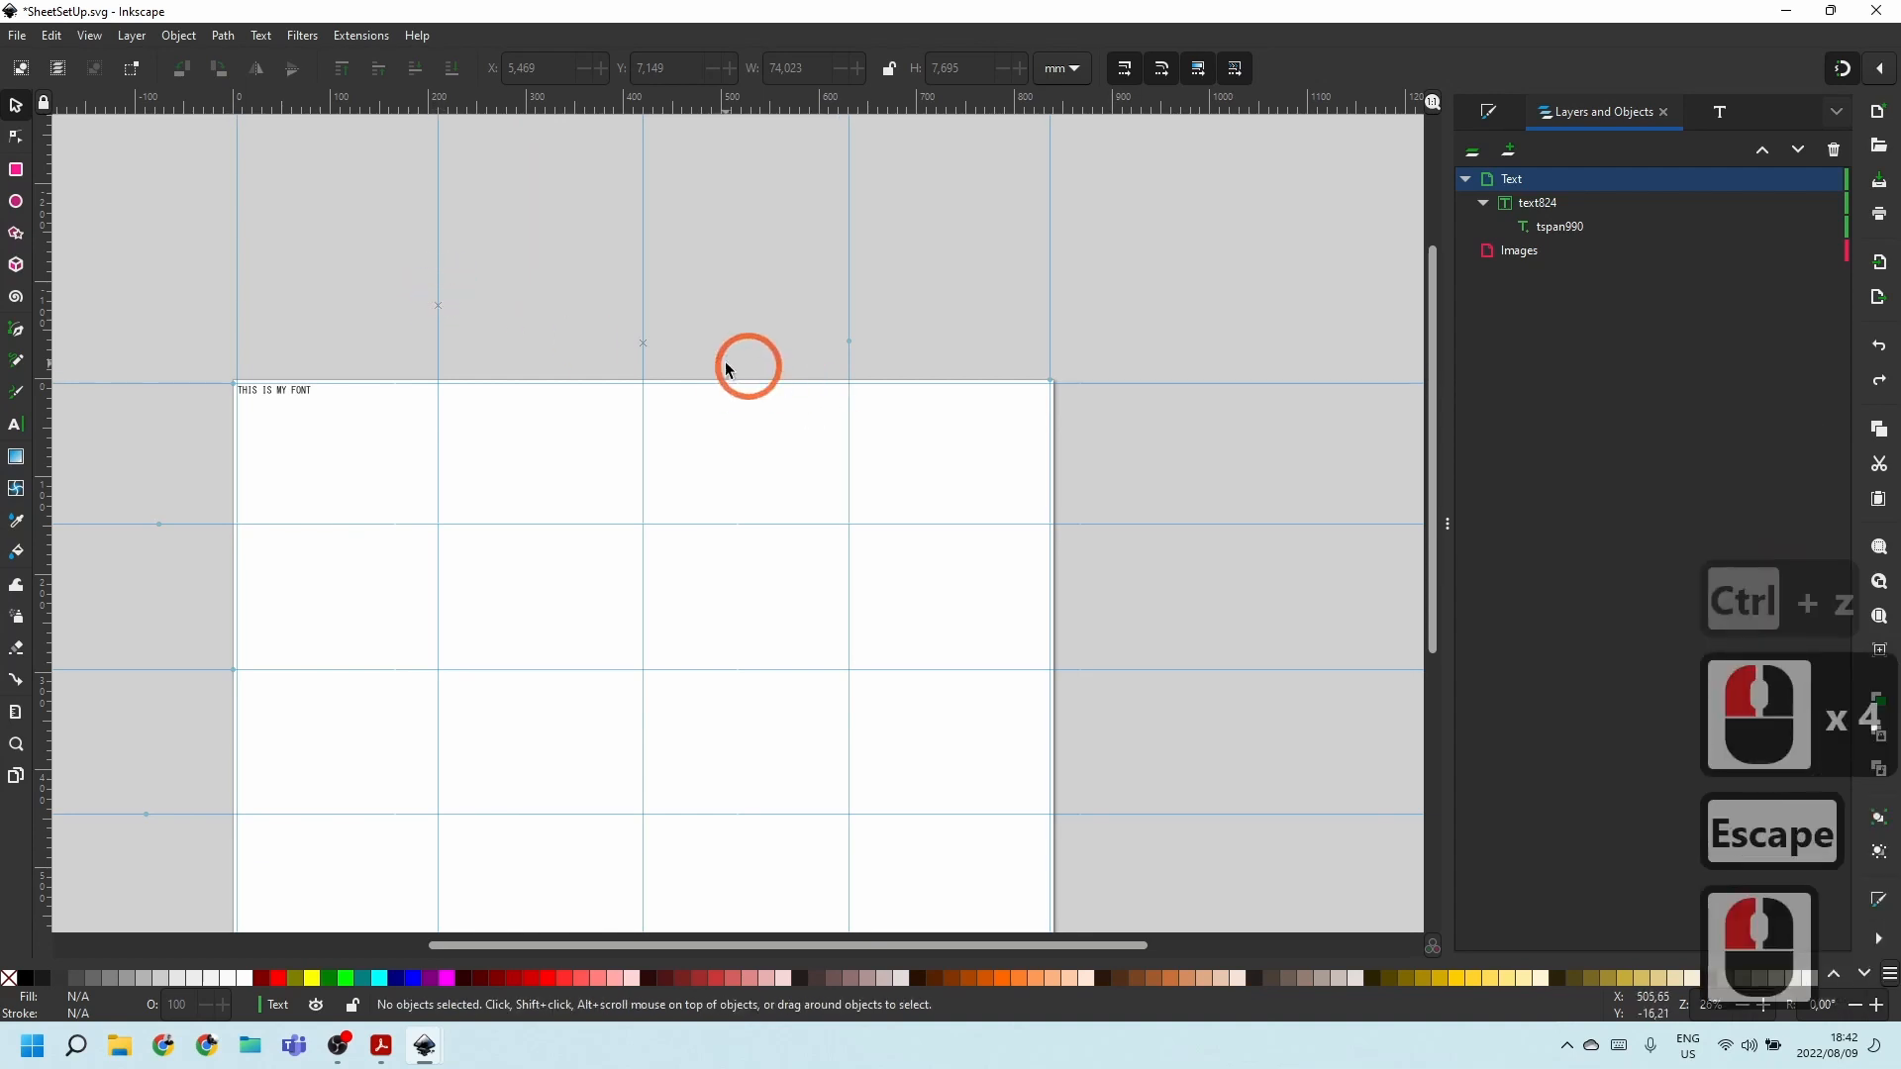
pyautogui.click(645, 346)
pyautogui.moveTo(643, 345)
pyautogui.mouseDown()
pyautogui.moveTo(666, 350)
pyautogui.moveTo(658, 331)
pyautogui.mouseUp()
# Lock the vertical guide at 630.75 mm.
pyautogui.moveTo(848, 342); pyautogui.dragTo(887, 327)
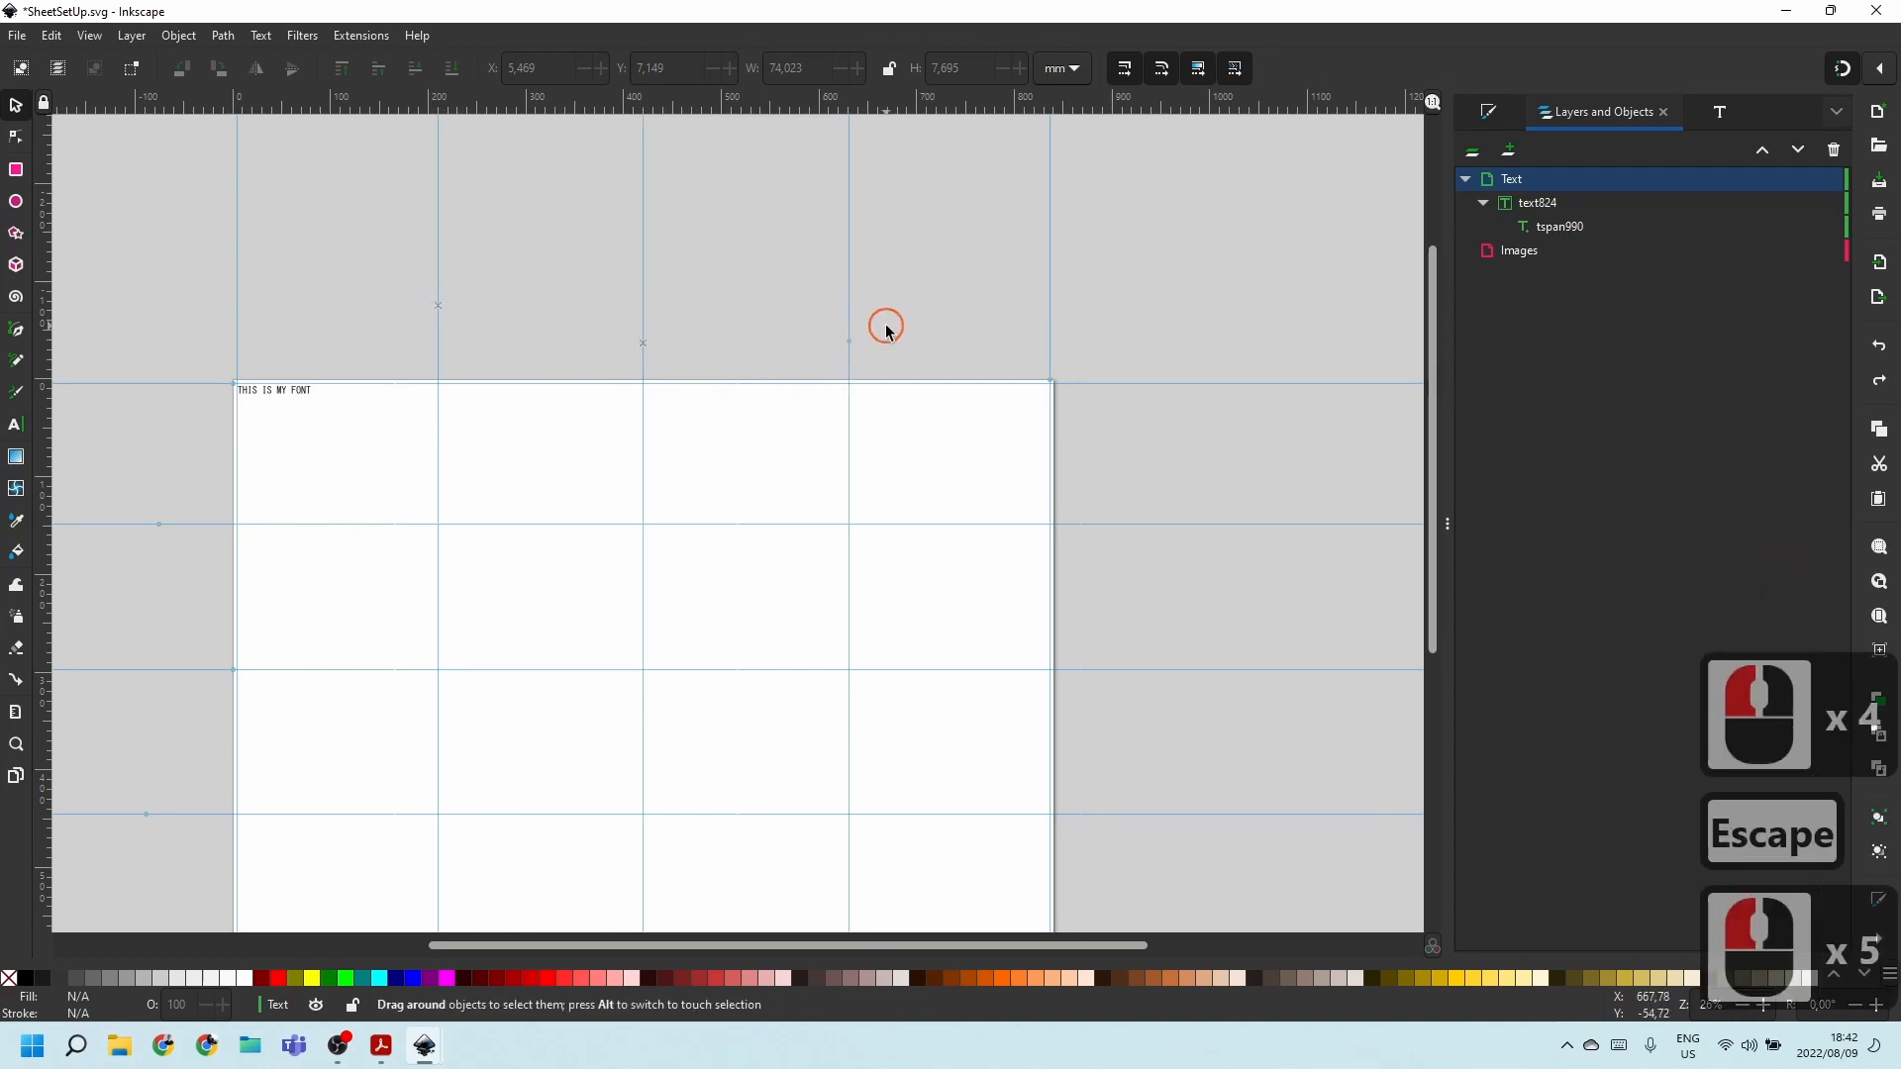
pyautogui.click(849, 343)
pyautogui.doubleClick(850, 345)
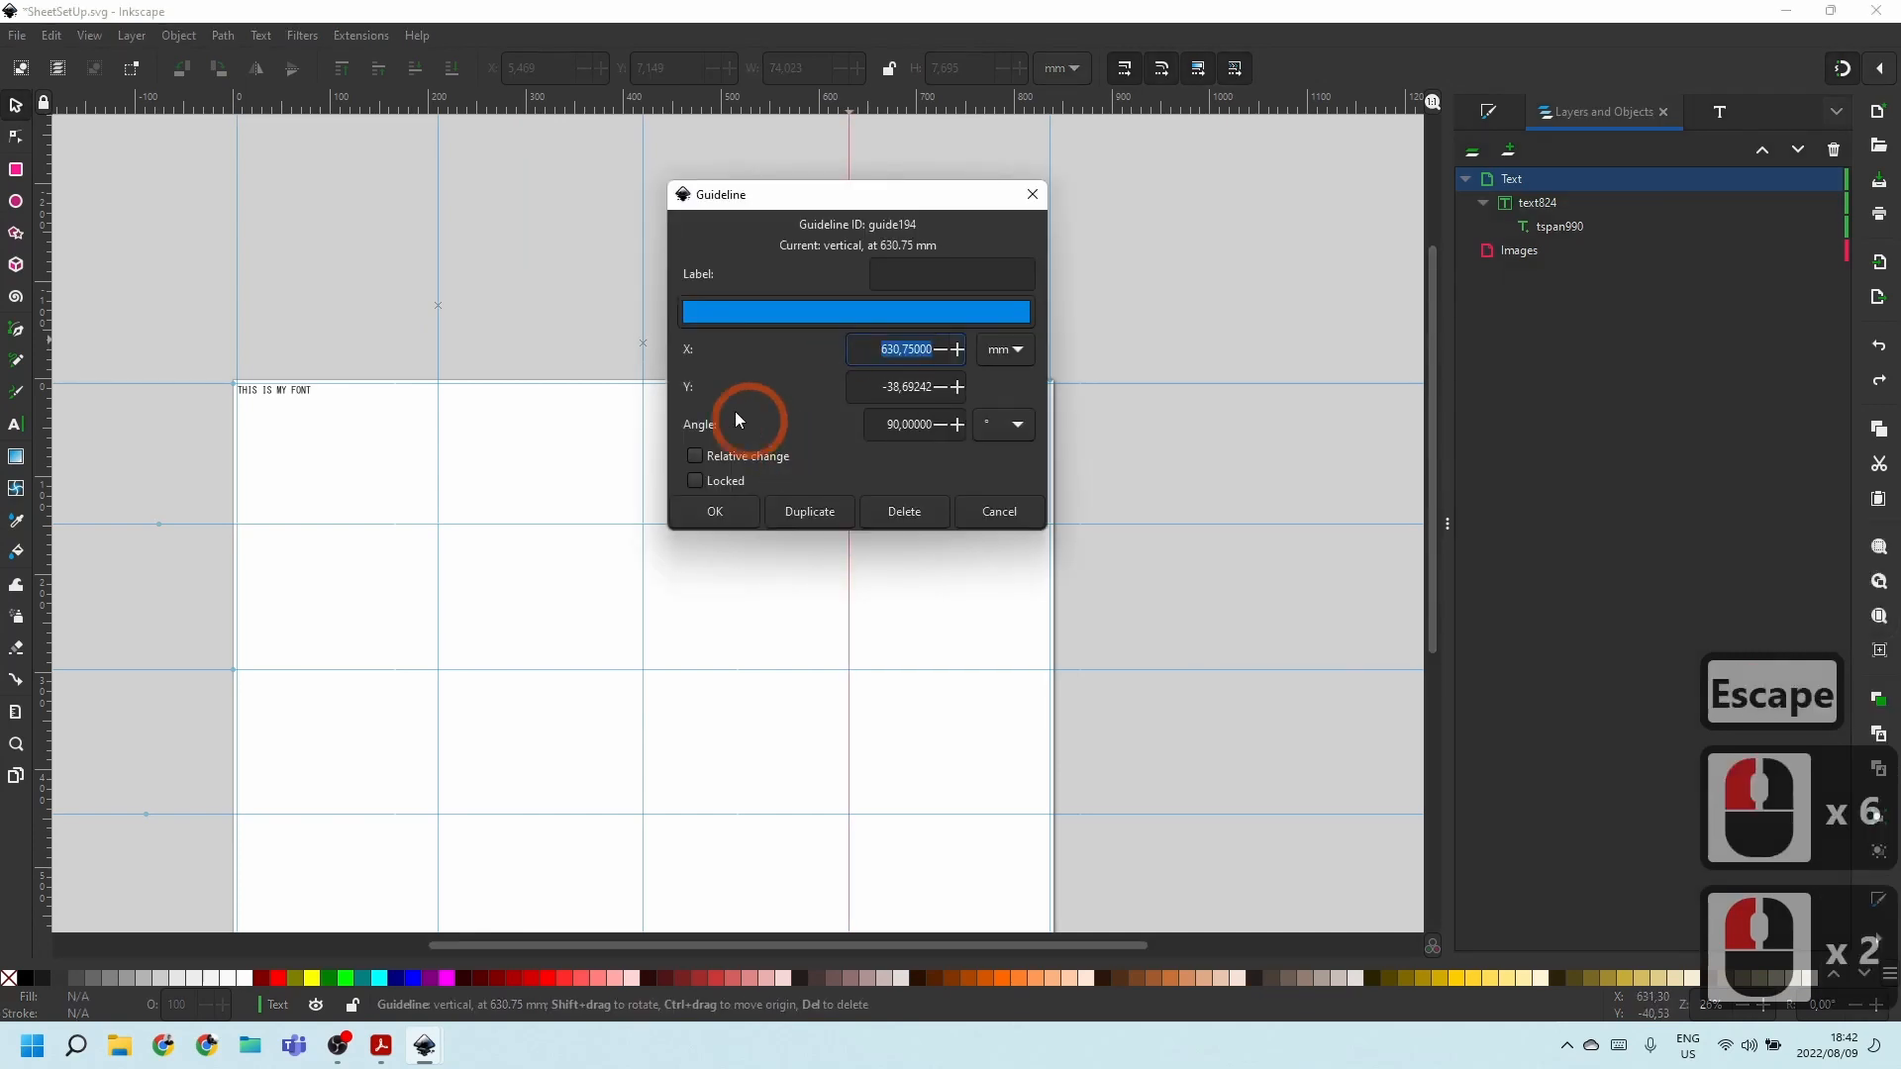
pyautogui.click(710, 479)
pyautogui.click(735, 536)
pyautogui.click(1138, 303)
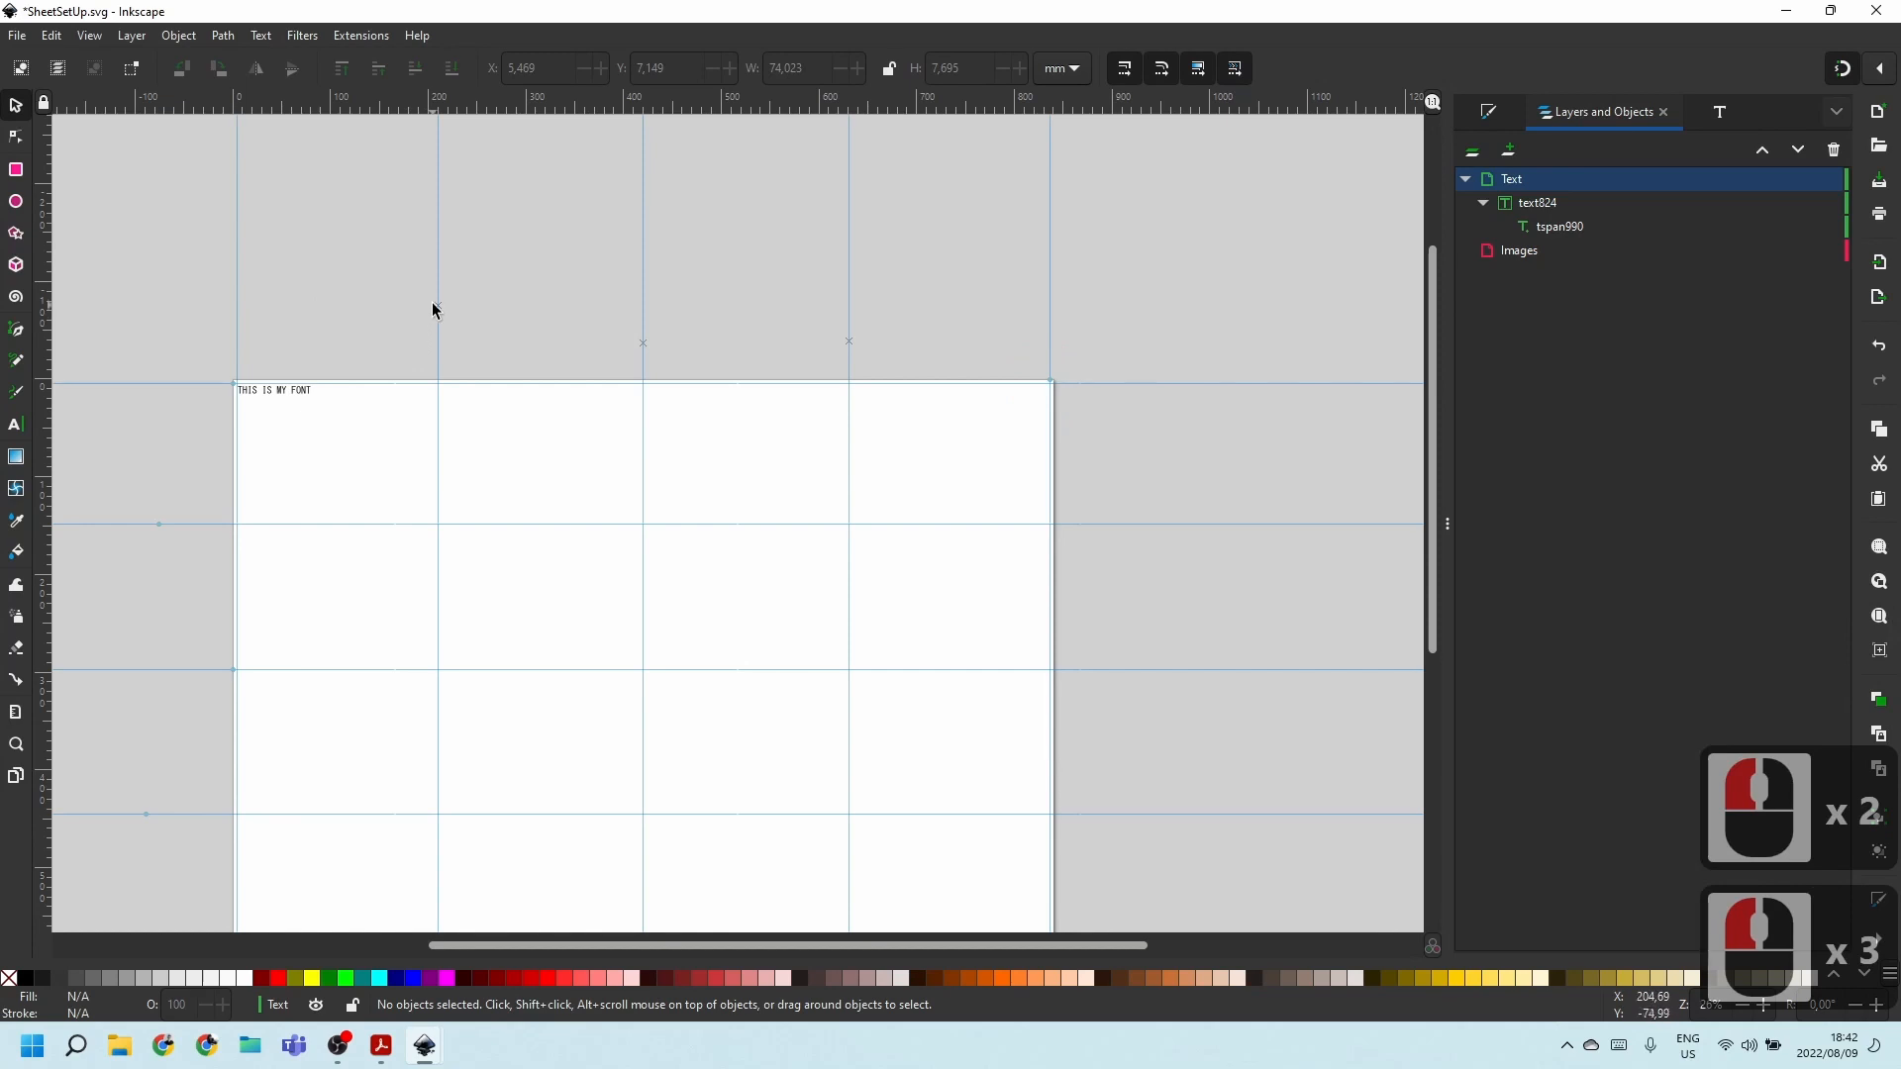
# Try moving the locked vertical guides above the page to check that they stay in place.
pyautogui.click(433, 306)
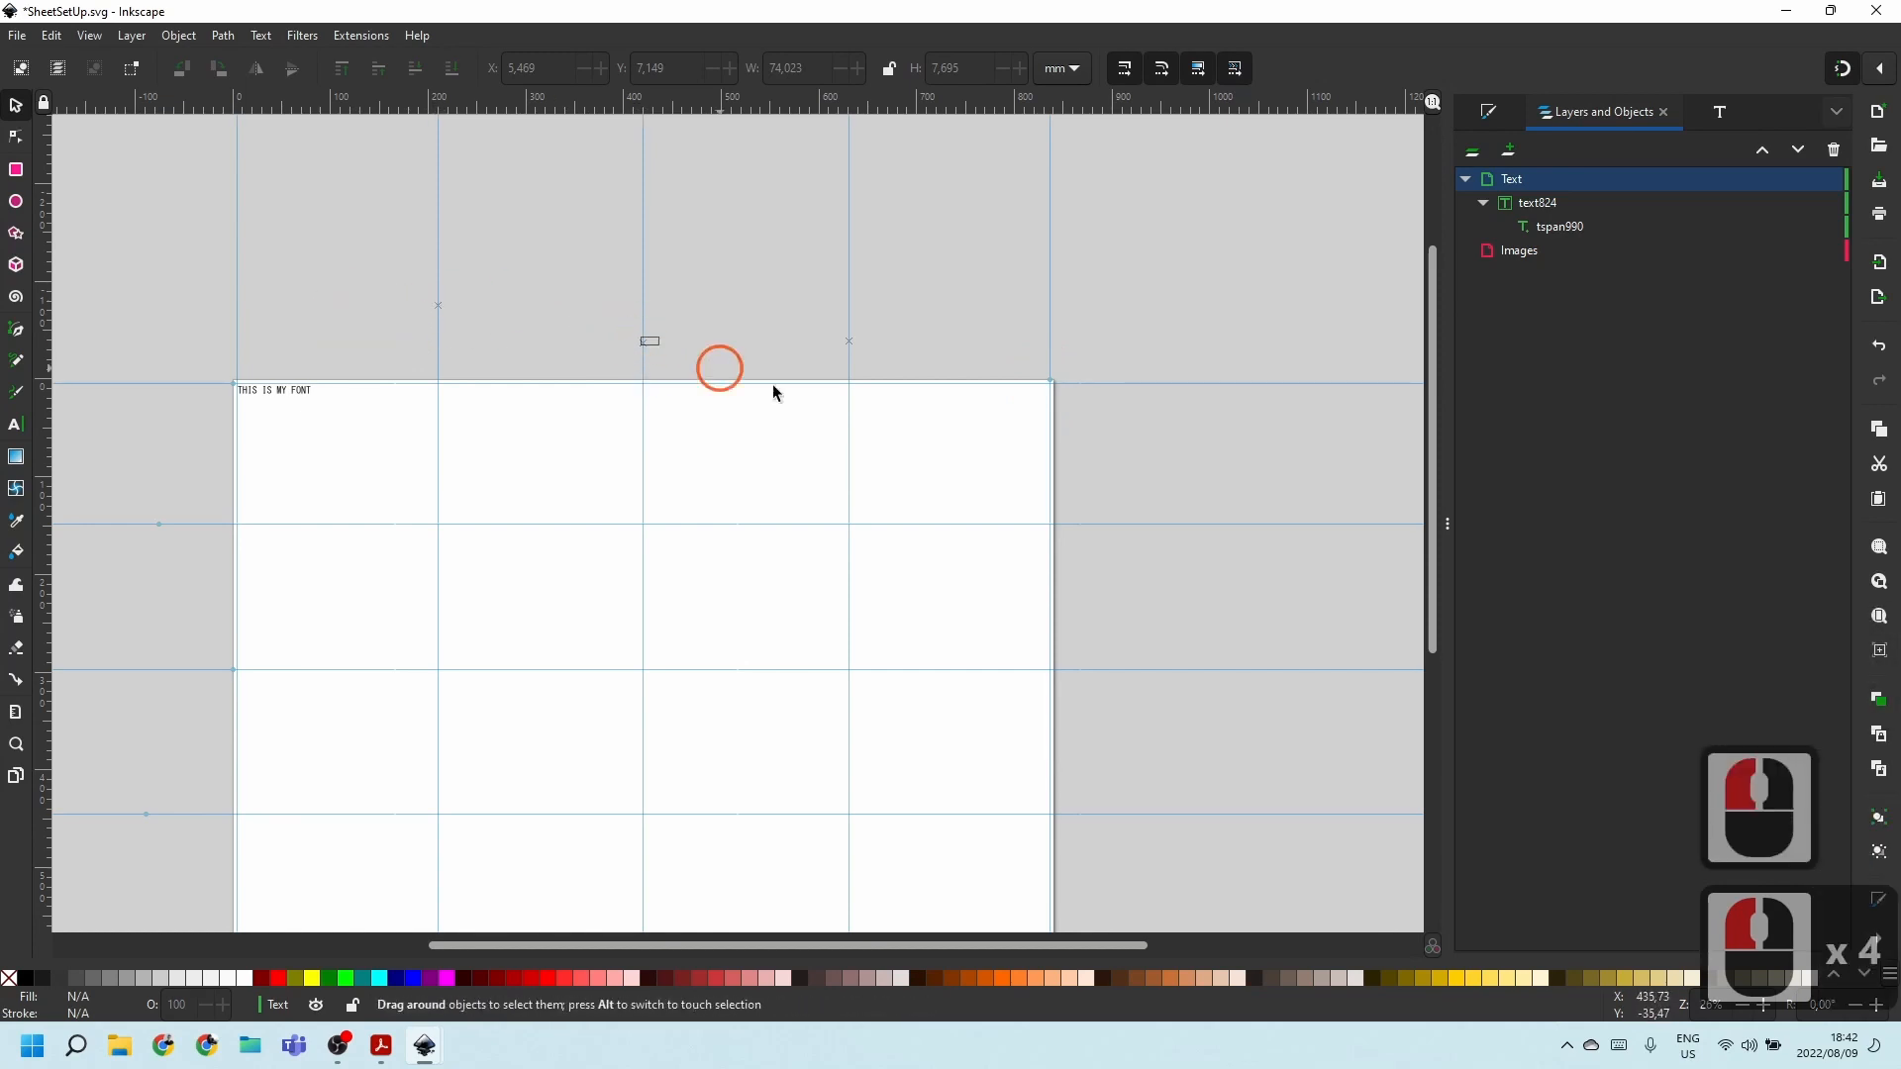
pyautogui.moveTo(329, 244); pyautogui.dragTo(563, 335)
pyautogui.click(181, 453)
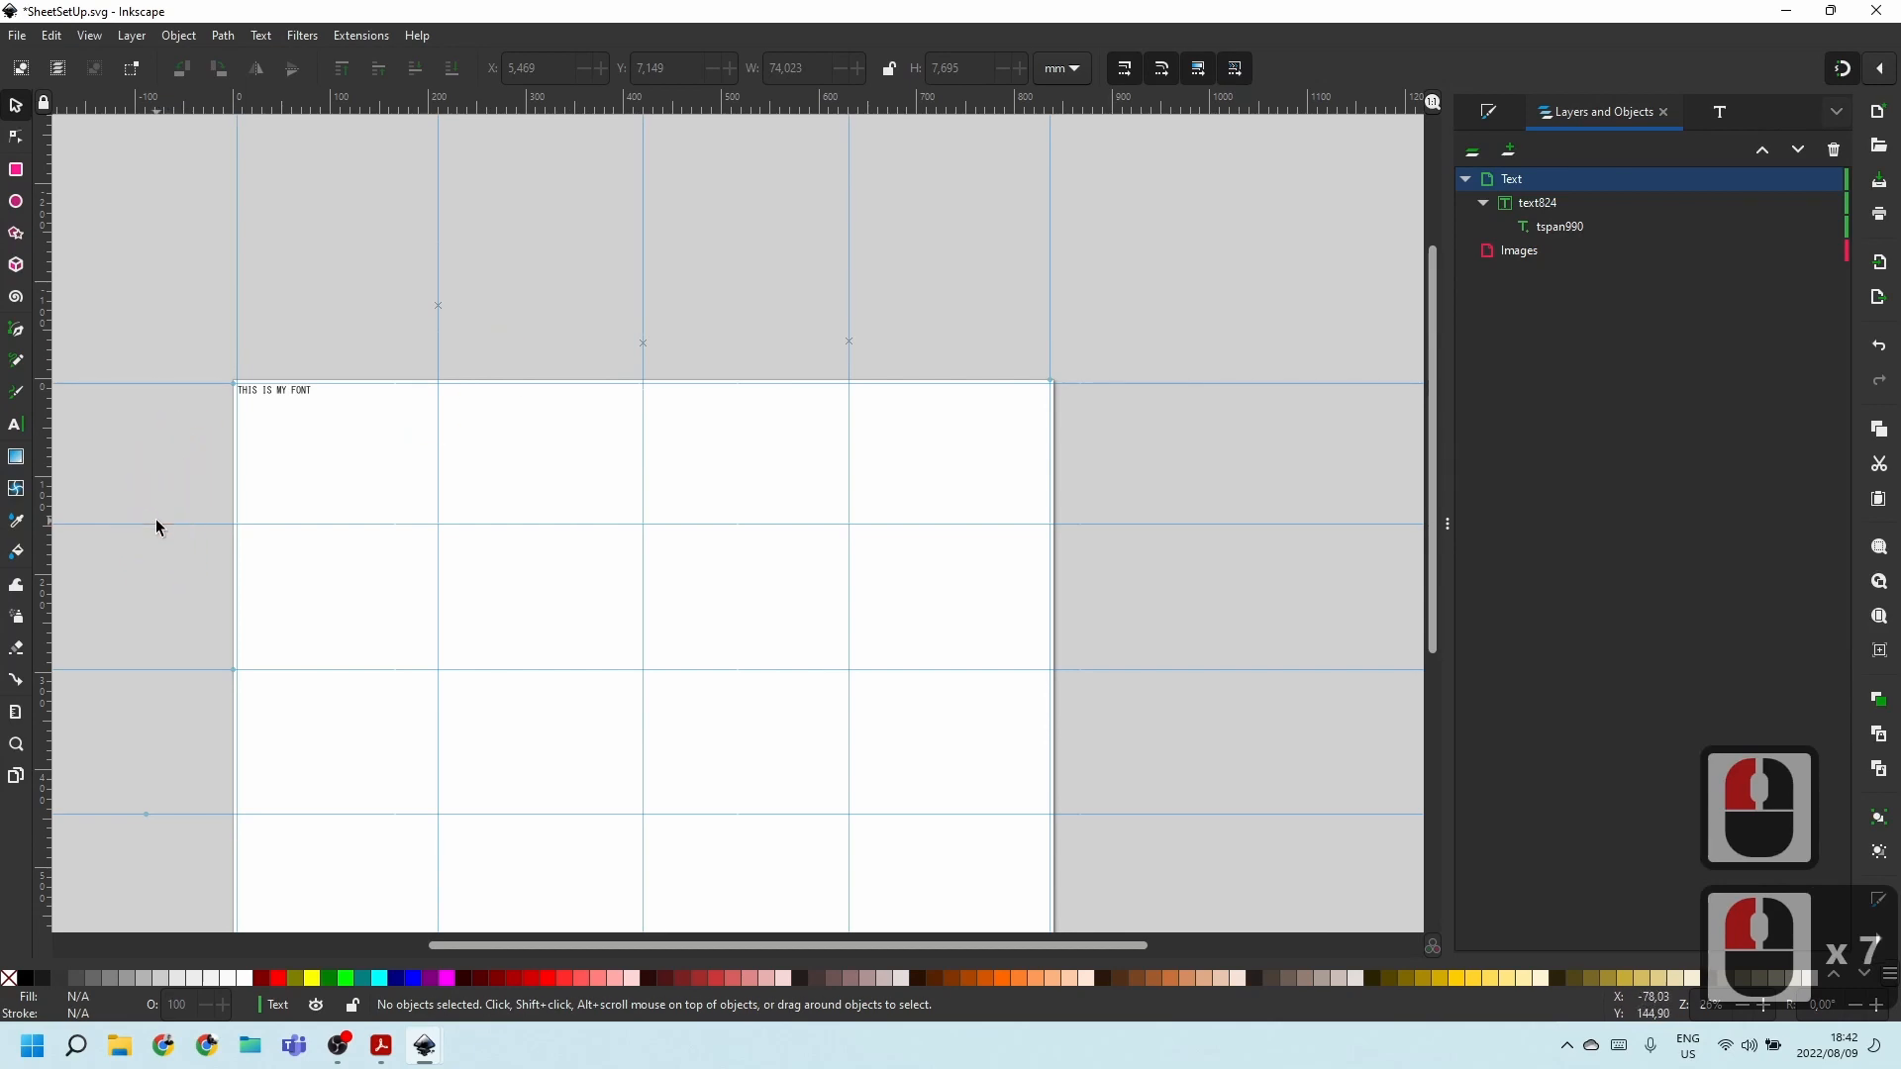
# Lock the horizontal guides at 297 mm and 148.5 mm individually.
pyautogui.doubleClick(232, 670)
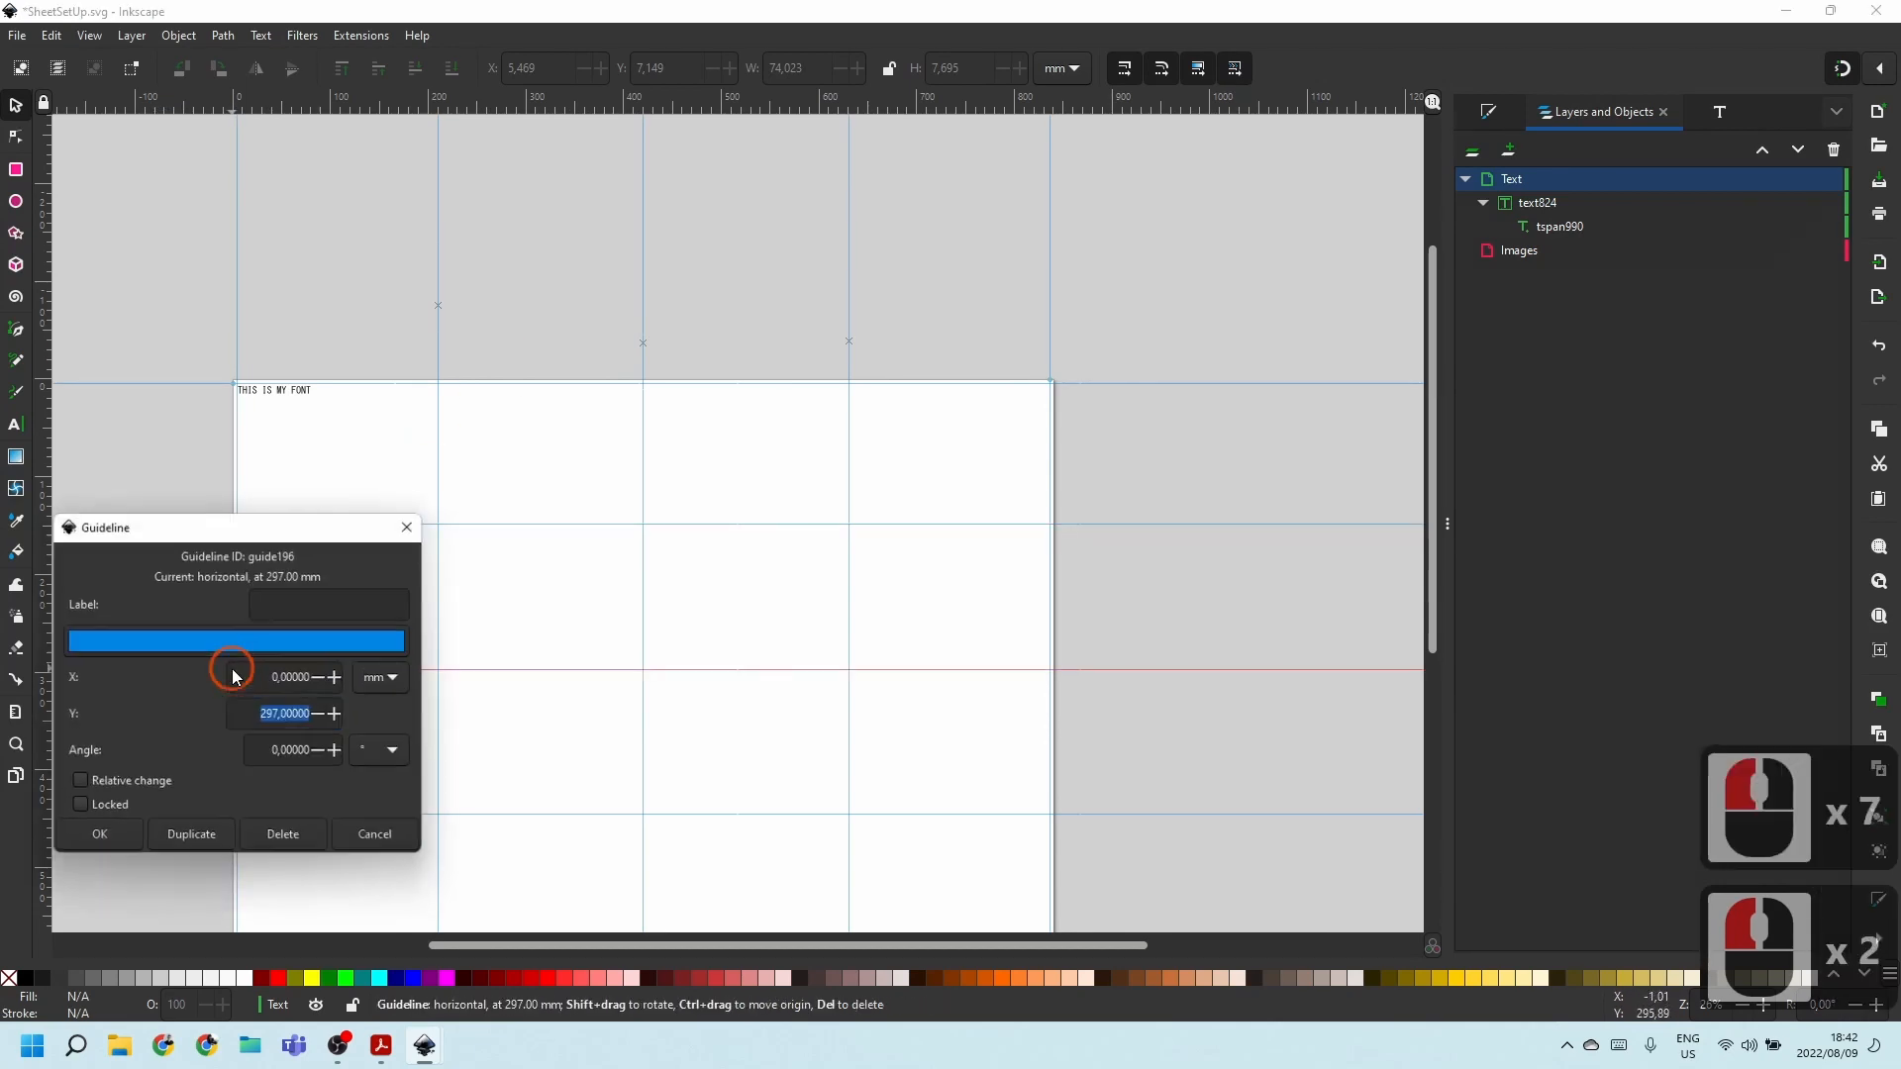
pyautogui.click(78, 809)
pyautogui.click(99, 835)
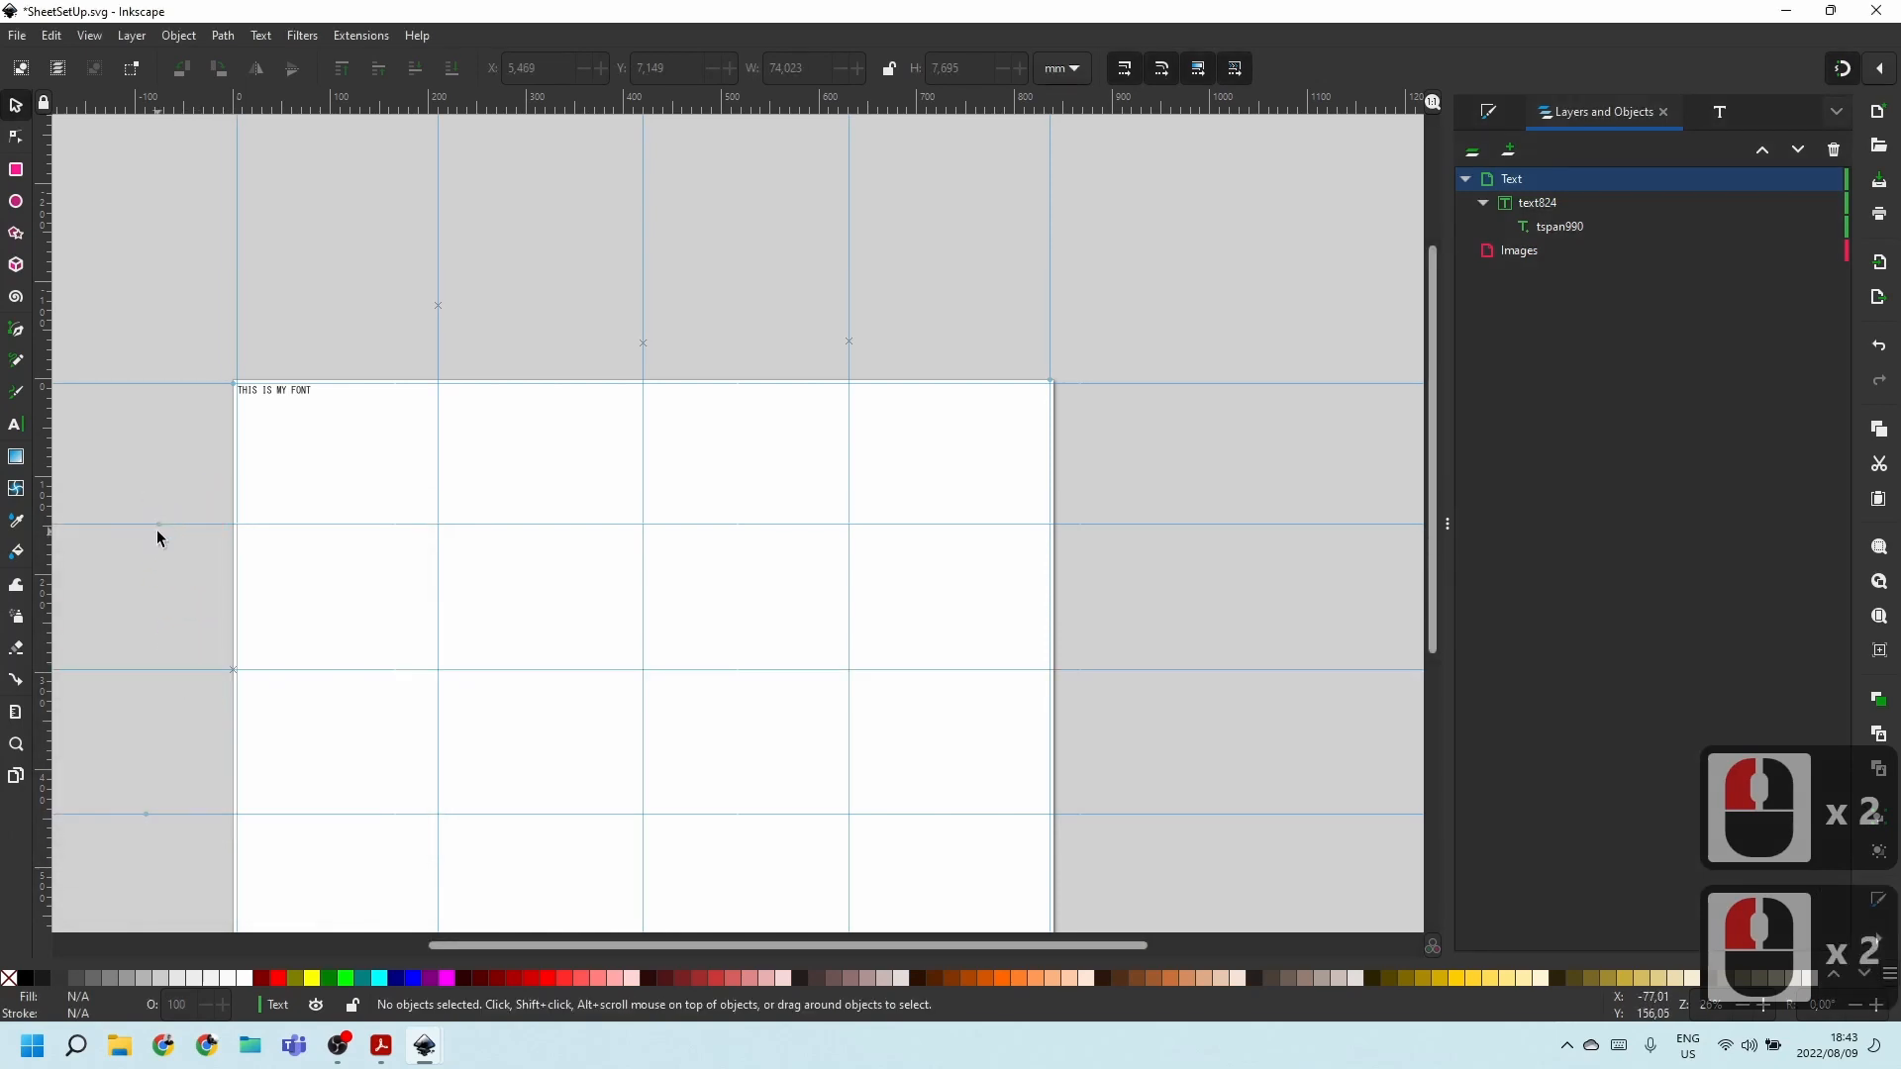
pyautogui.doubleClick(157, 524)
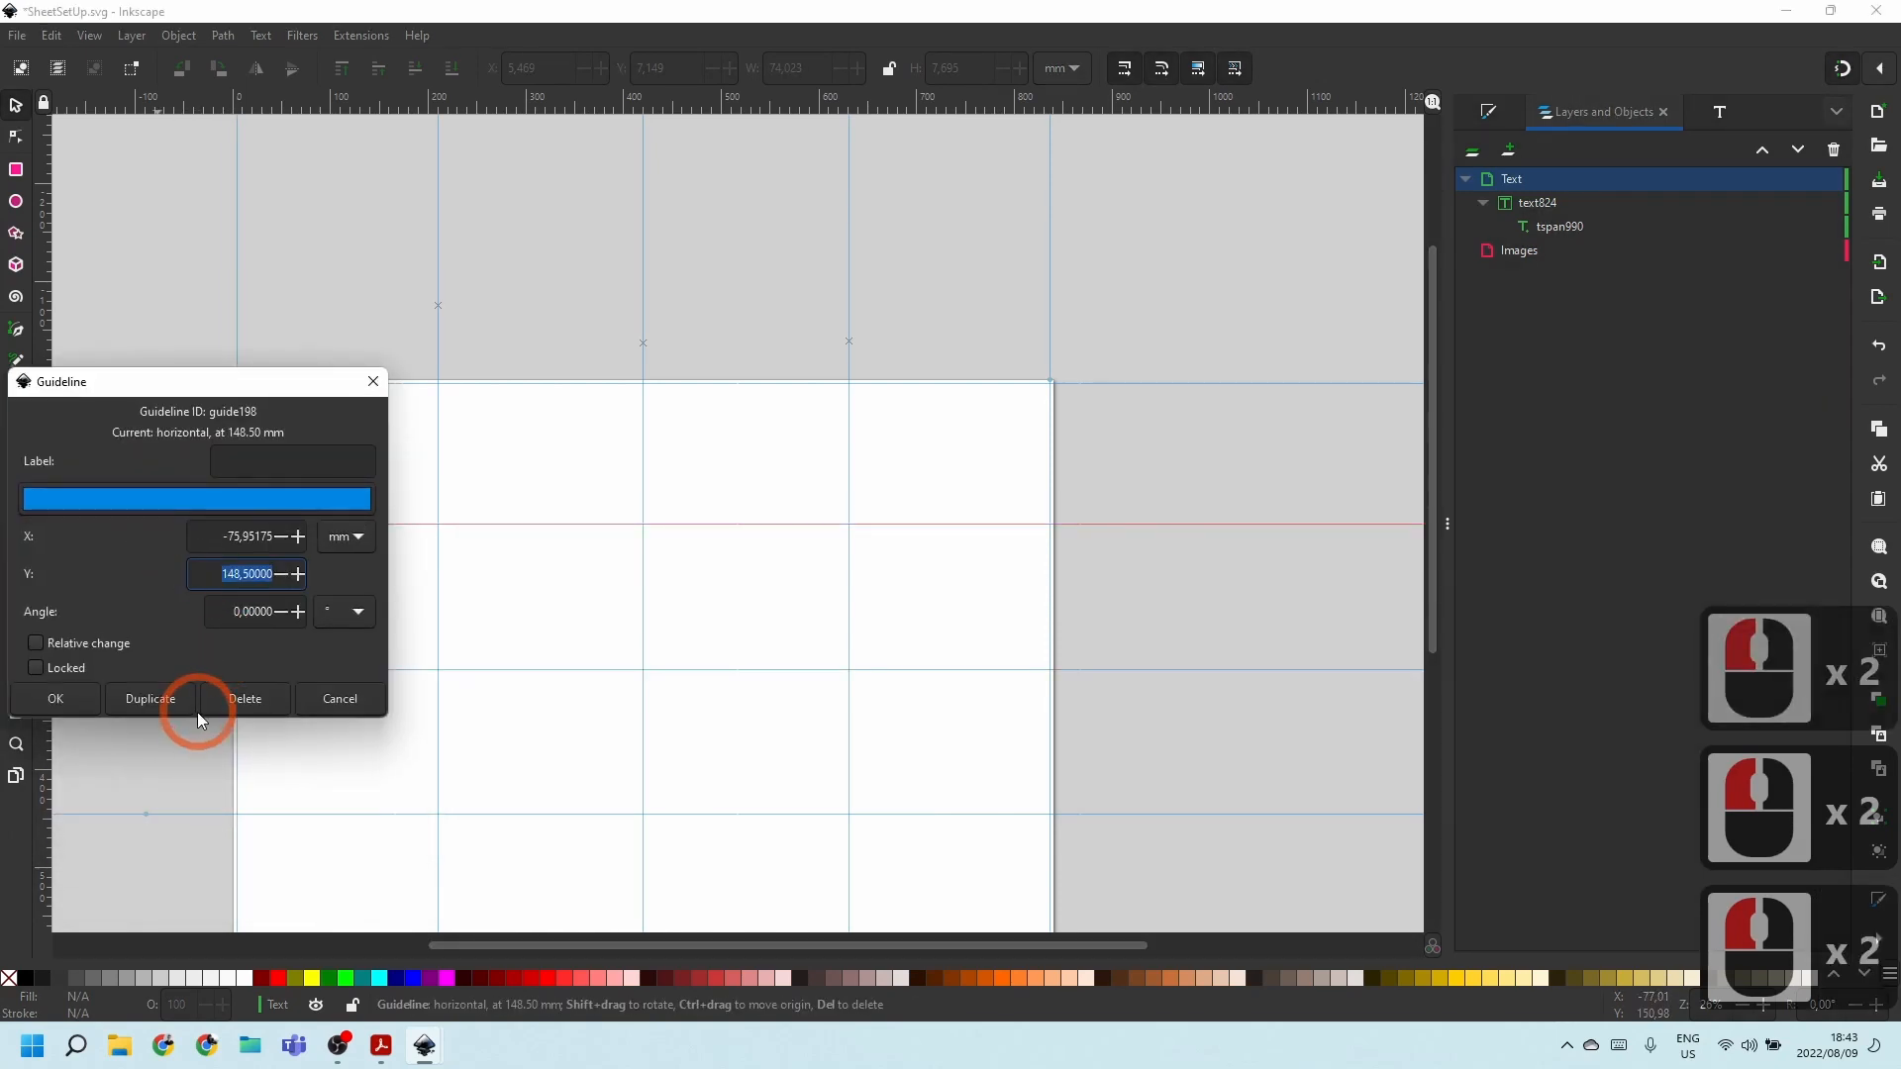
pyautogui.click(38, 669)
pyautogui.click(52, 695)
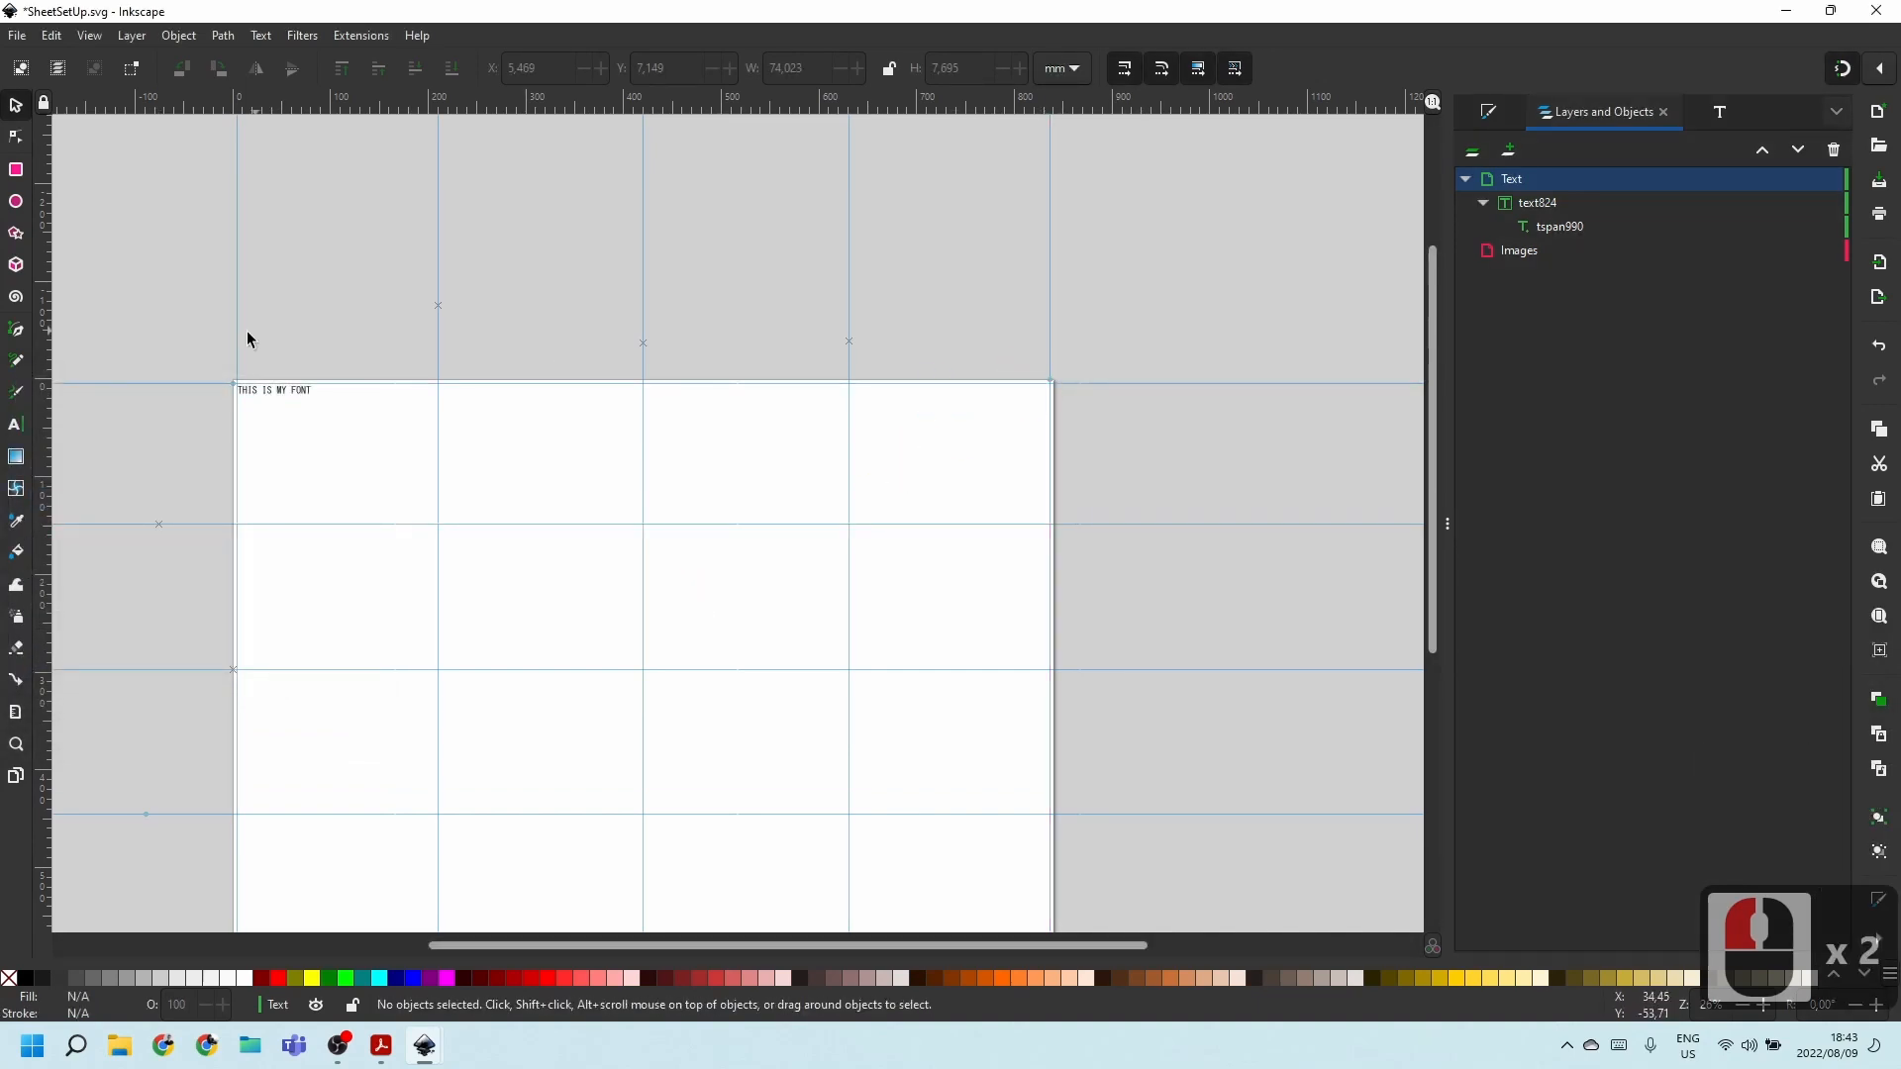
# Lock the horizontal and the vertical margin guides at 5 mm individually.
pyautogui.doubleClick(205, 384)
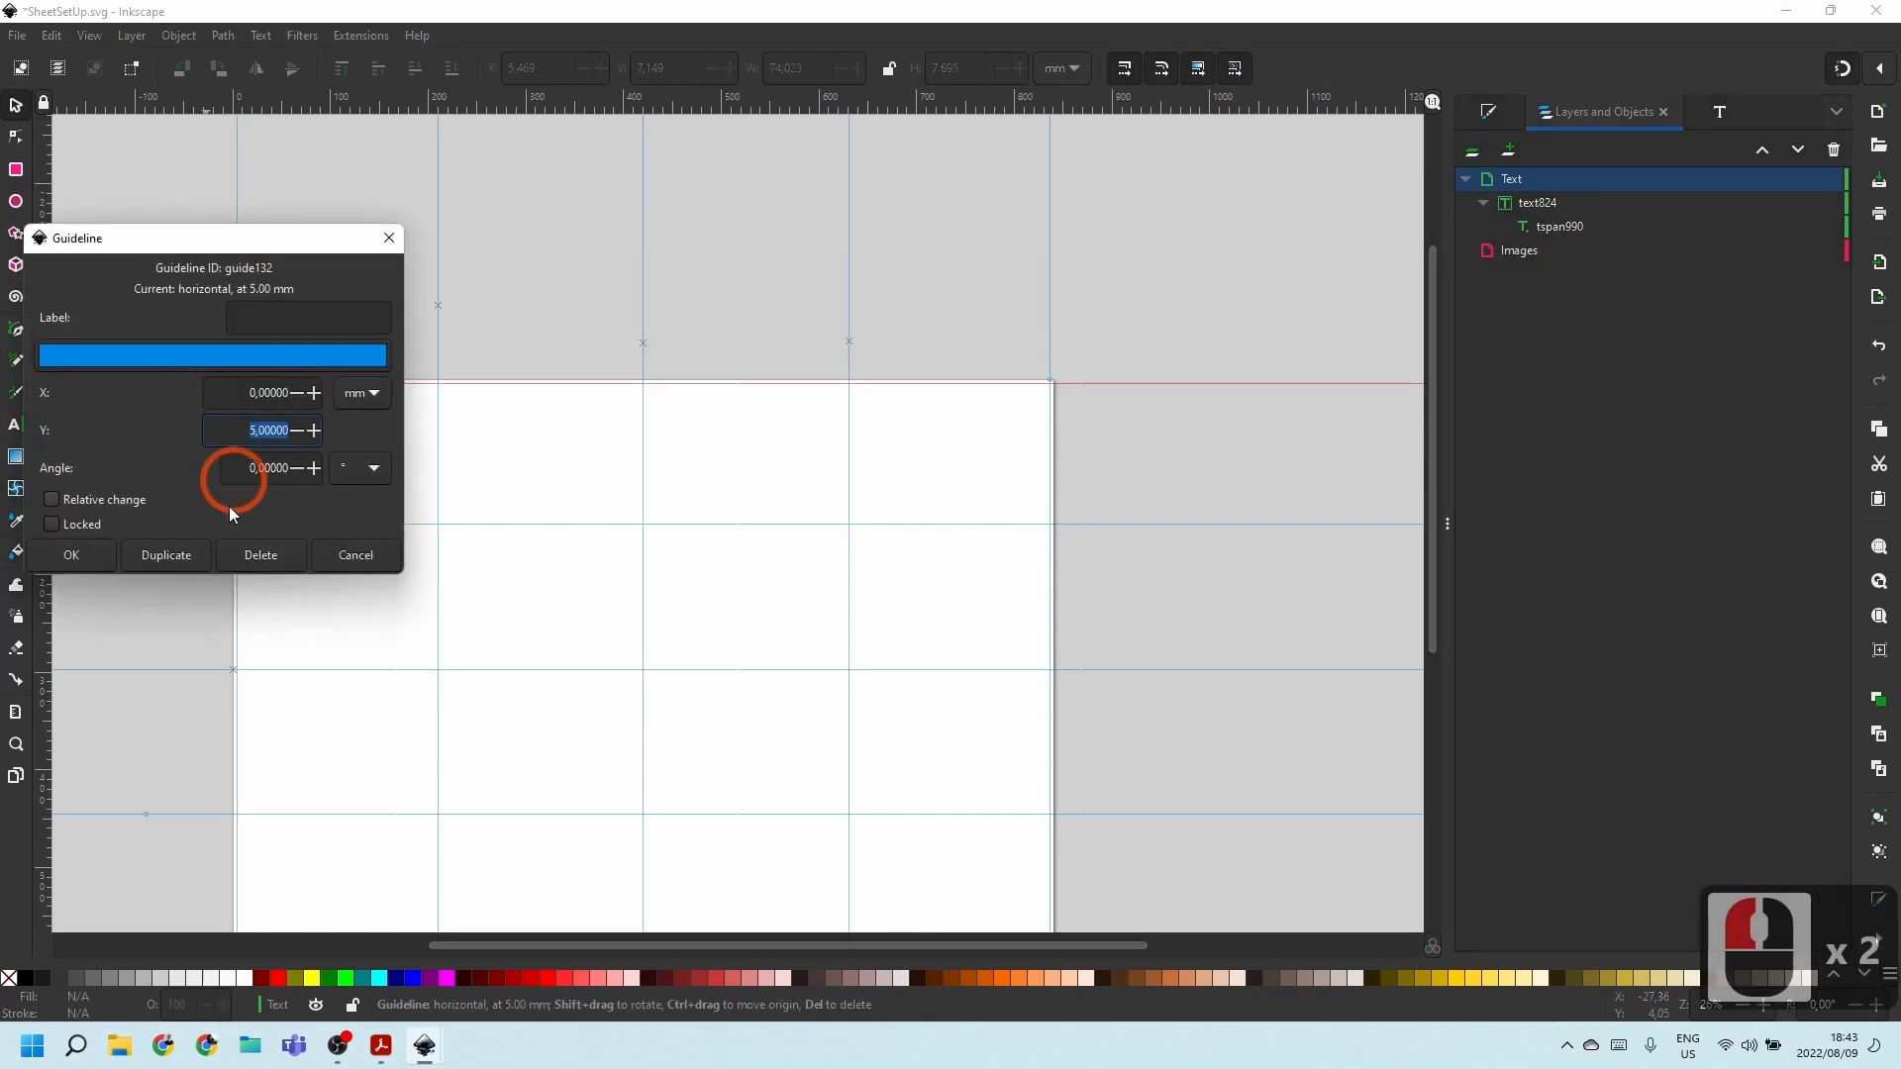
pyautogui.click(52, 525)
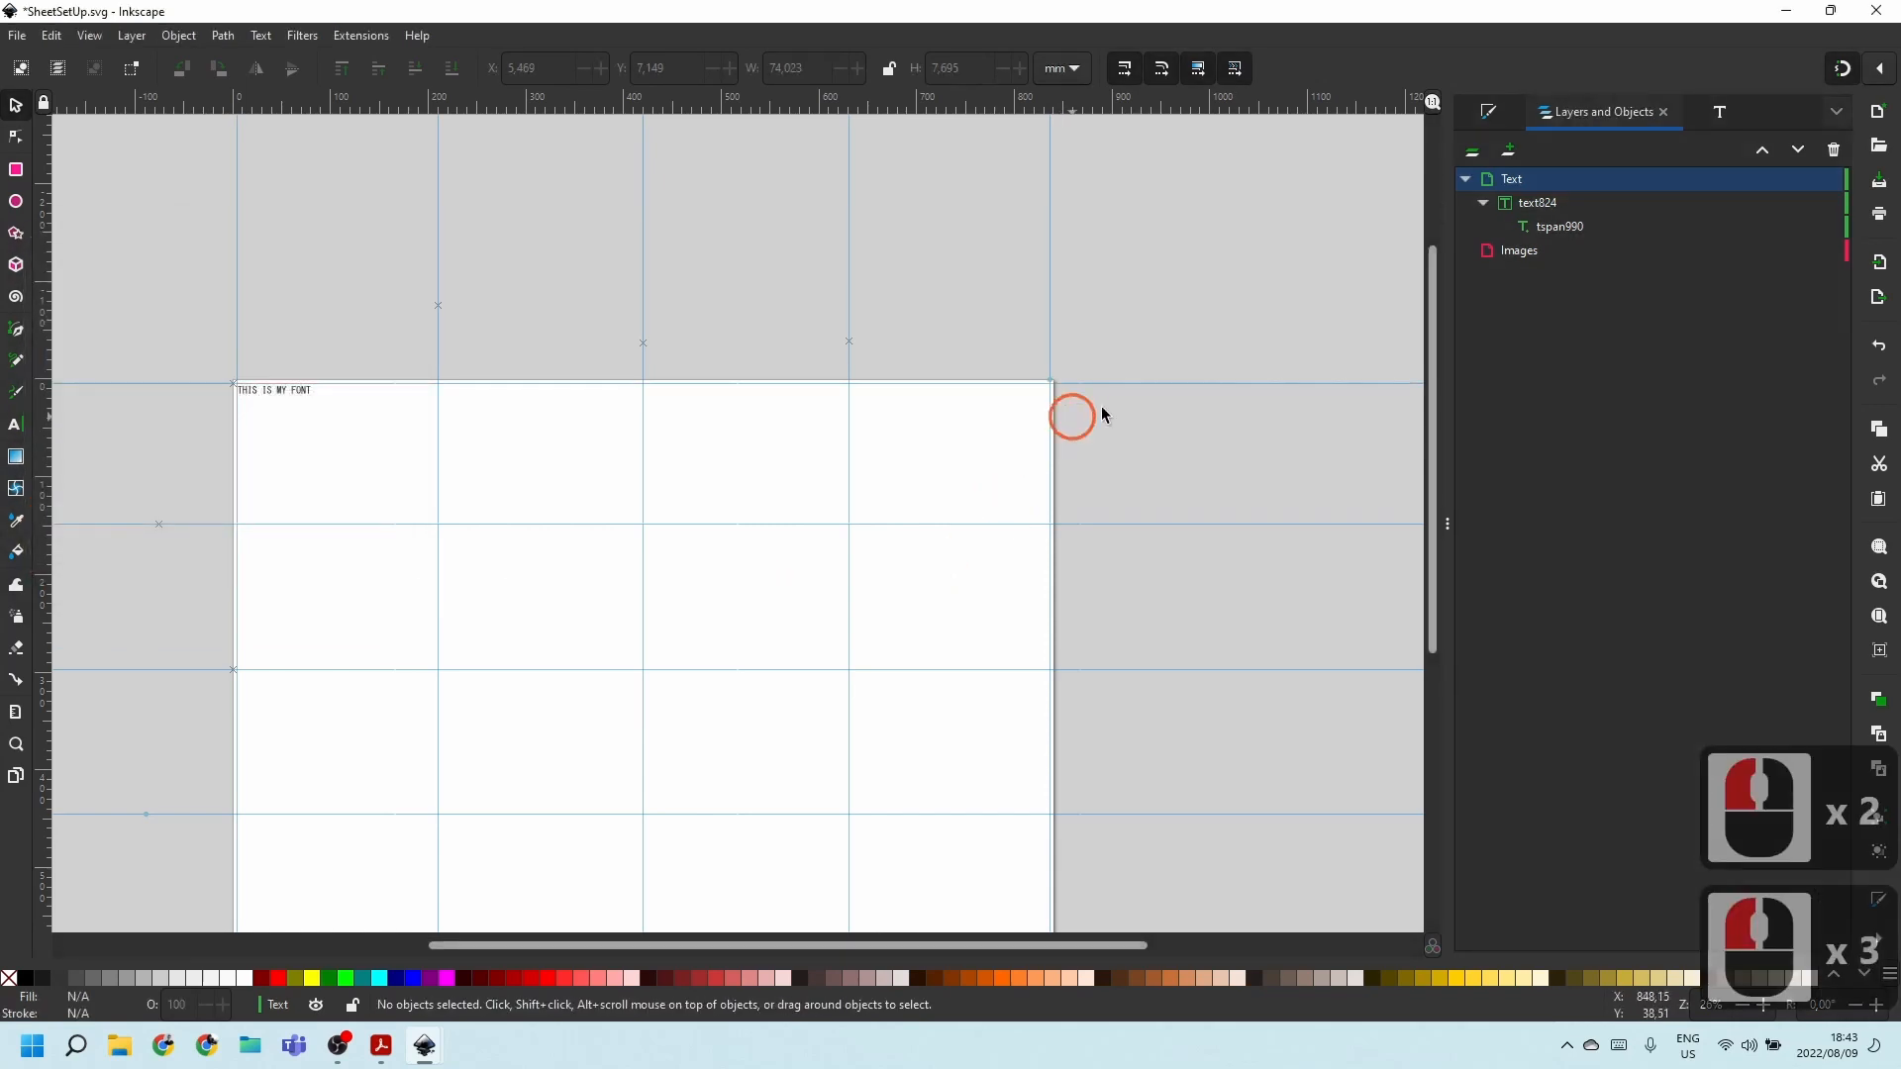
pyautogui.scroll(-3, 1147, 374)
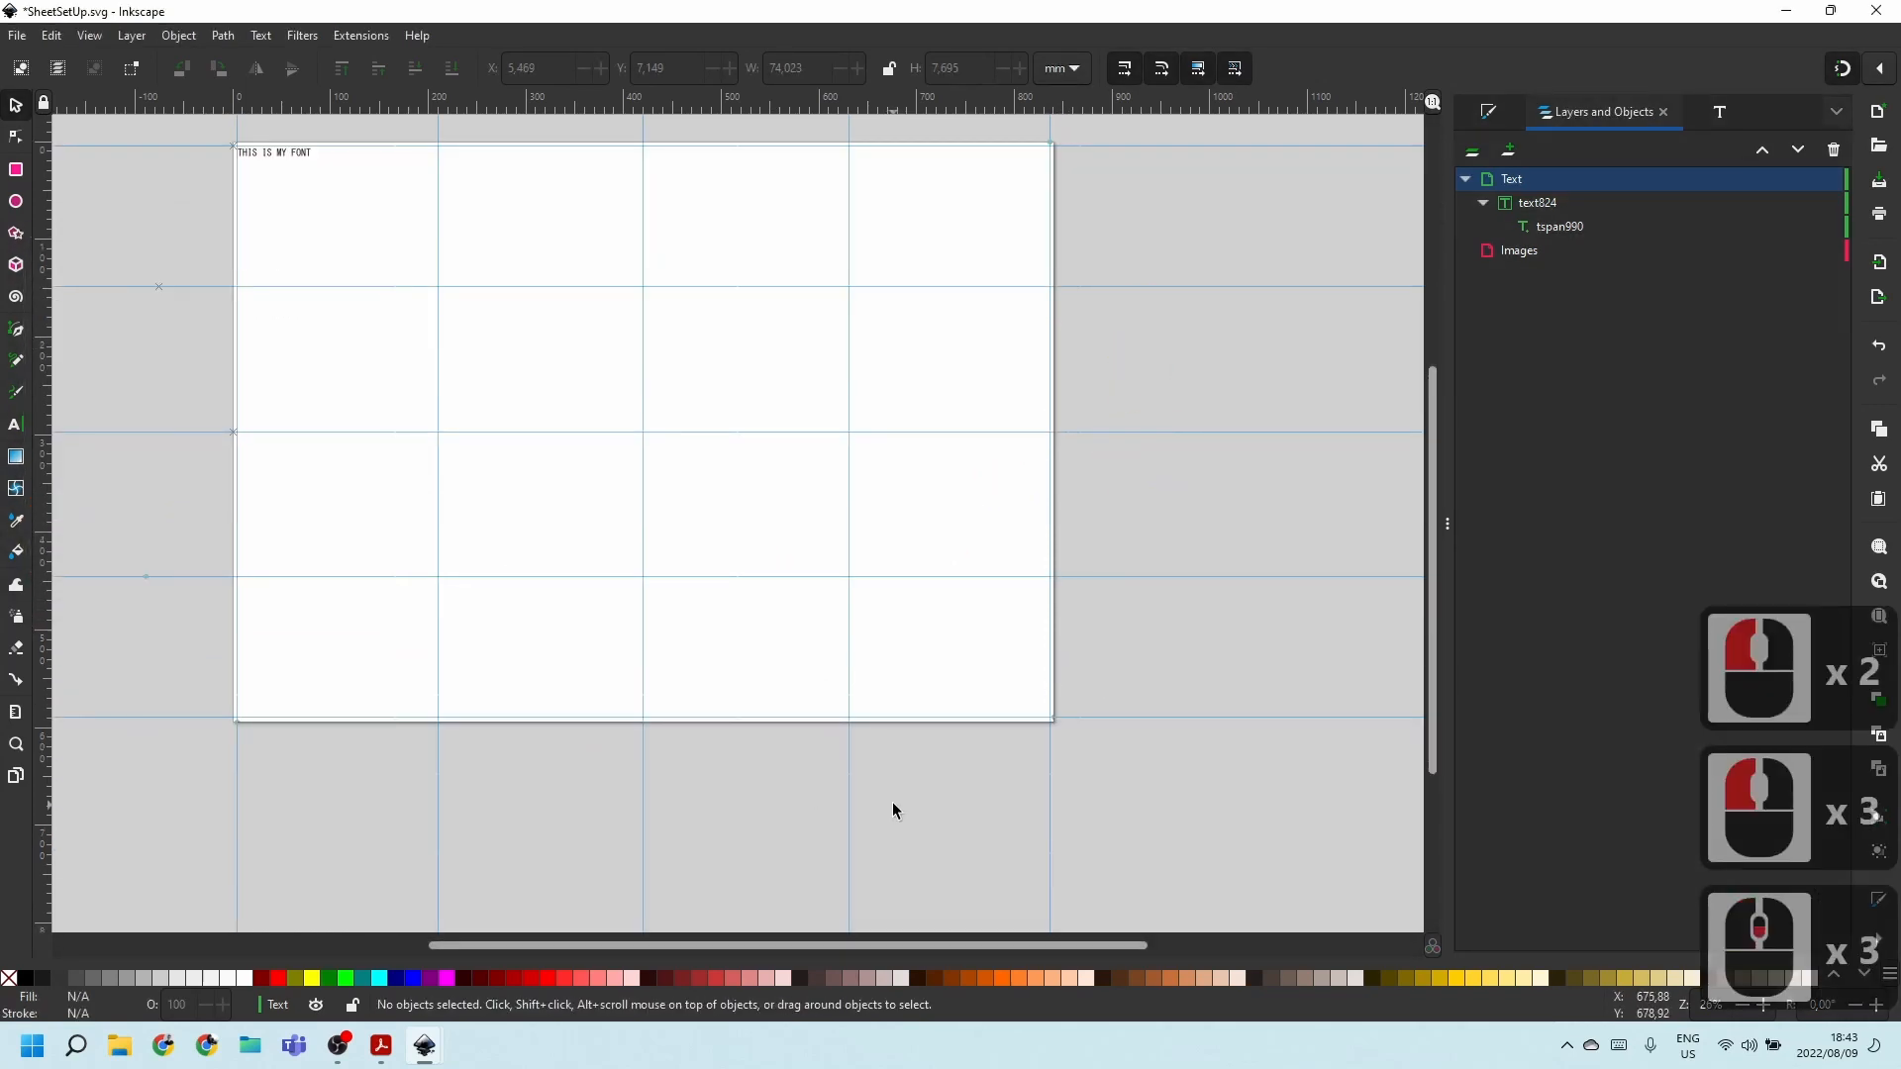
pyautogui.doubleClick(235, 733)
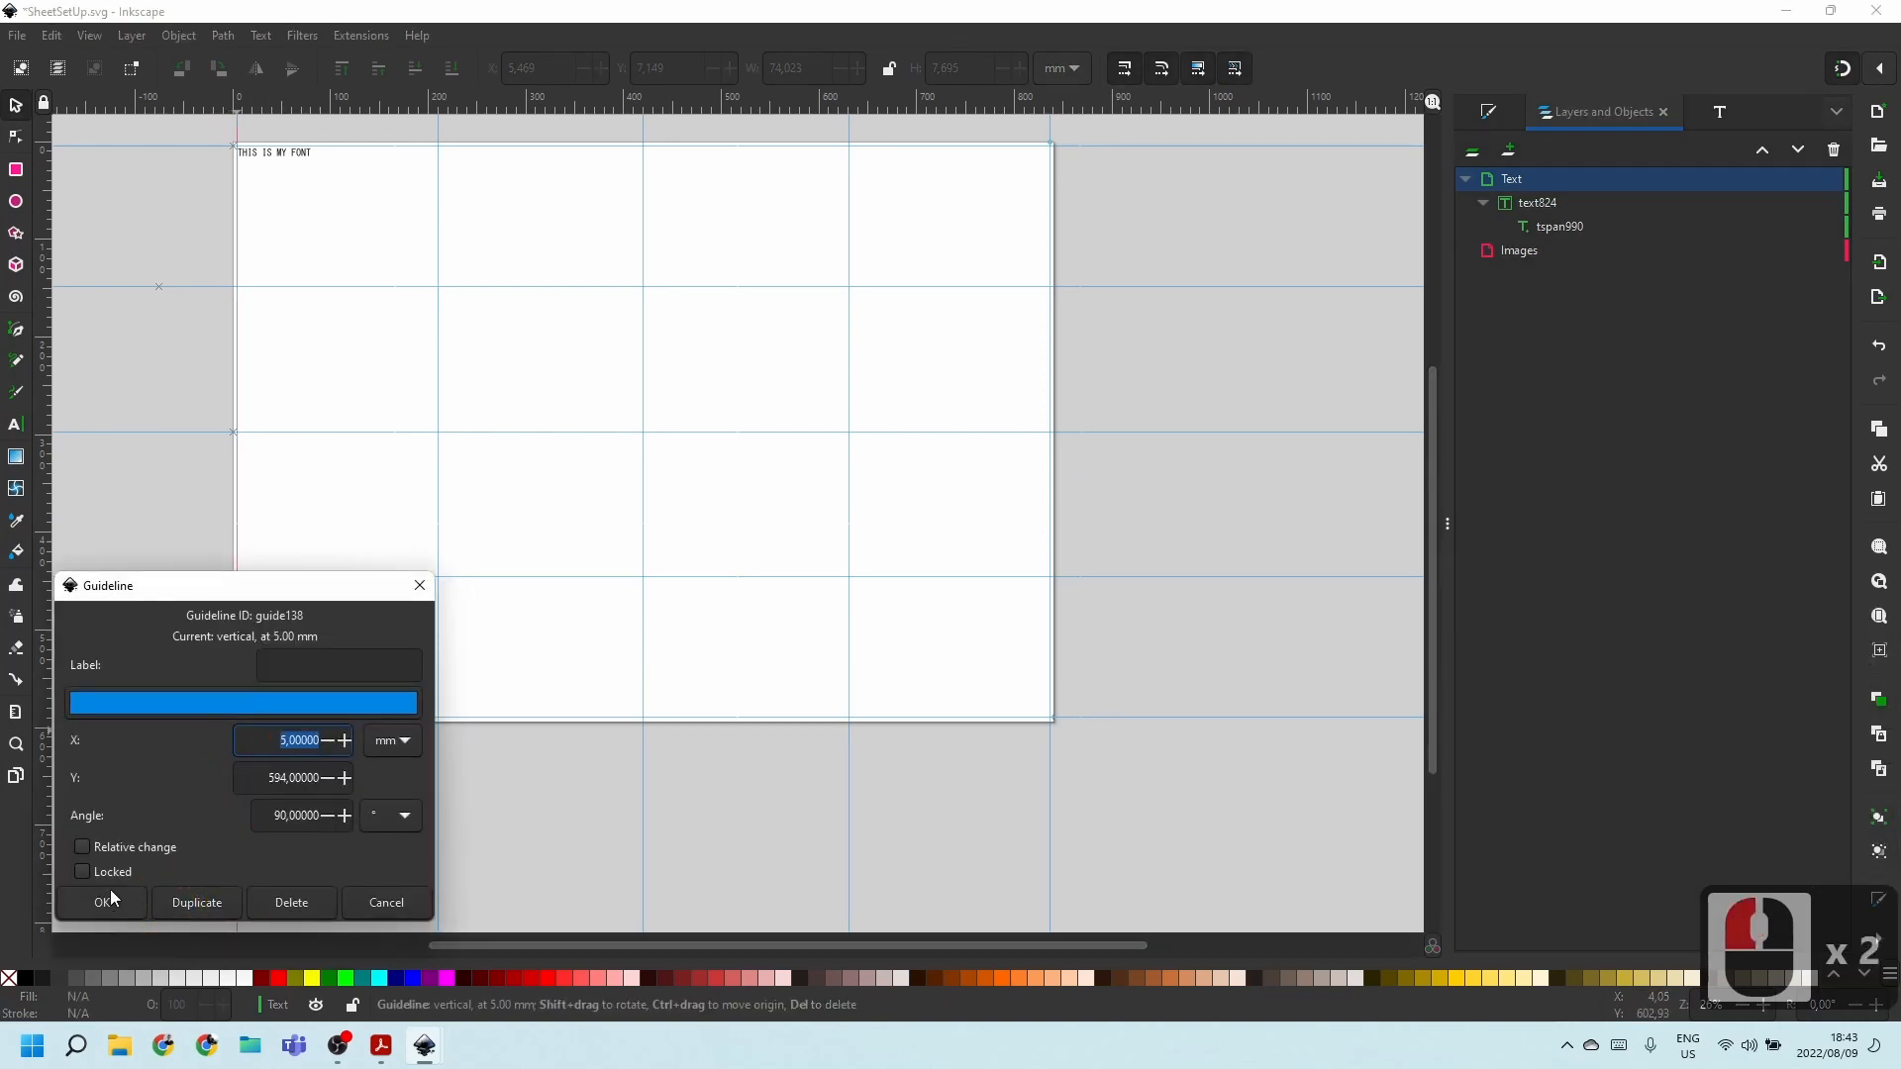
pyautogui.click(83, 872)
pyautogui.click(102, 902)
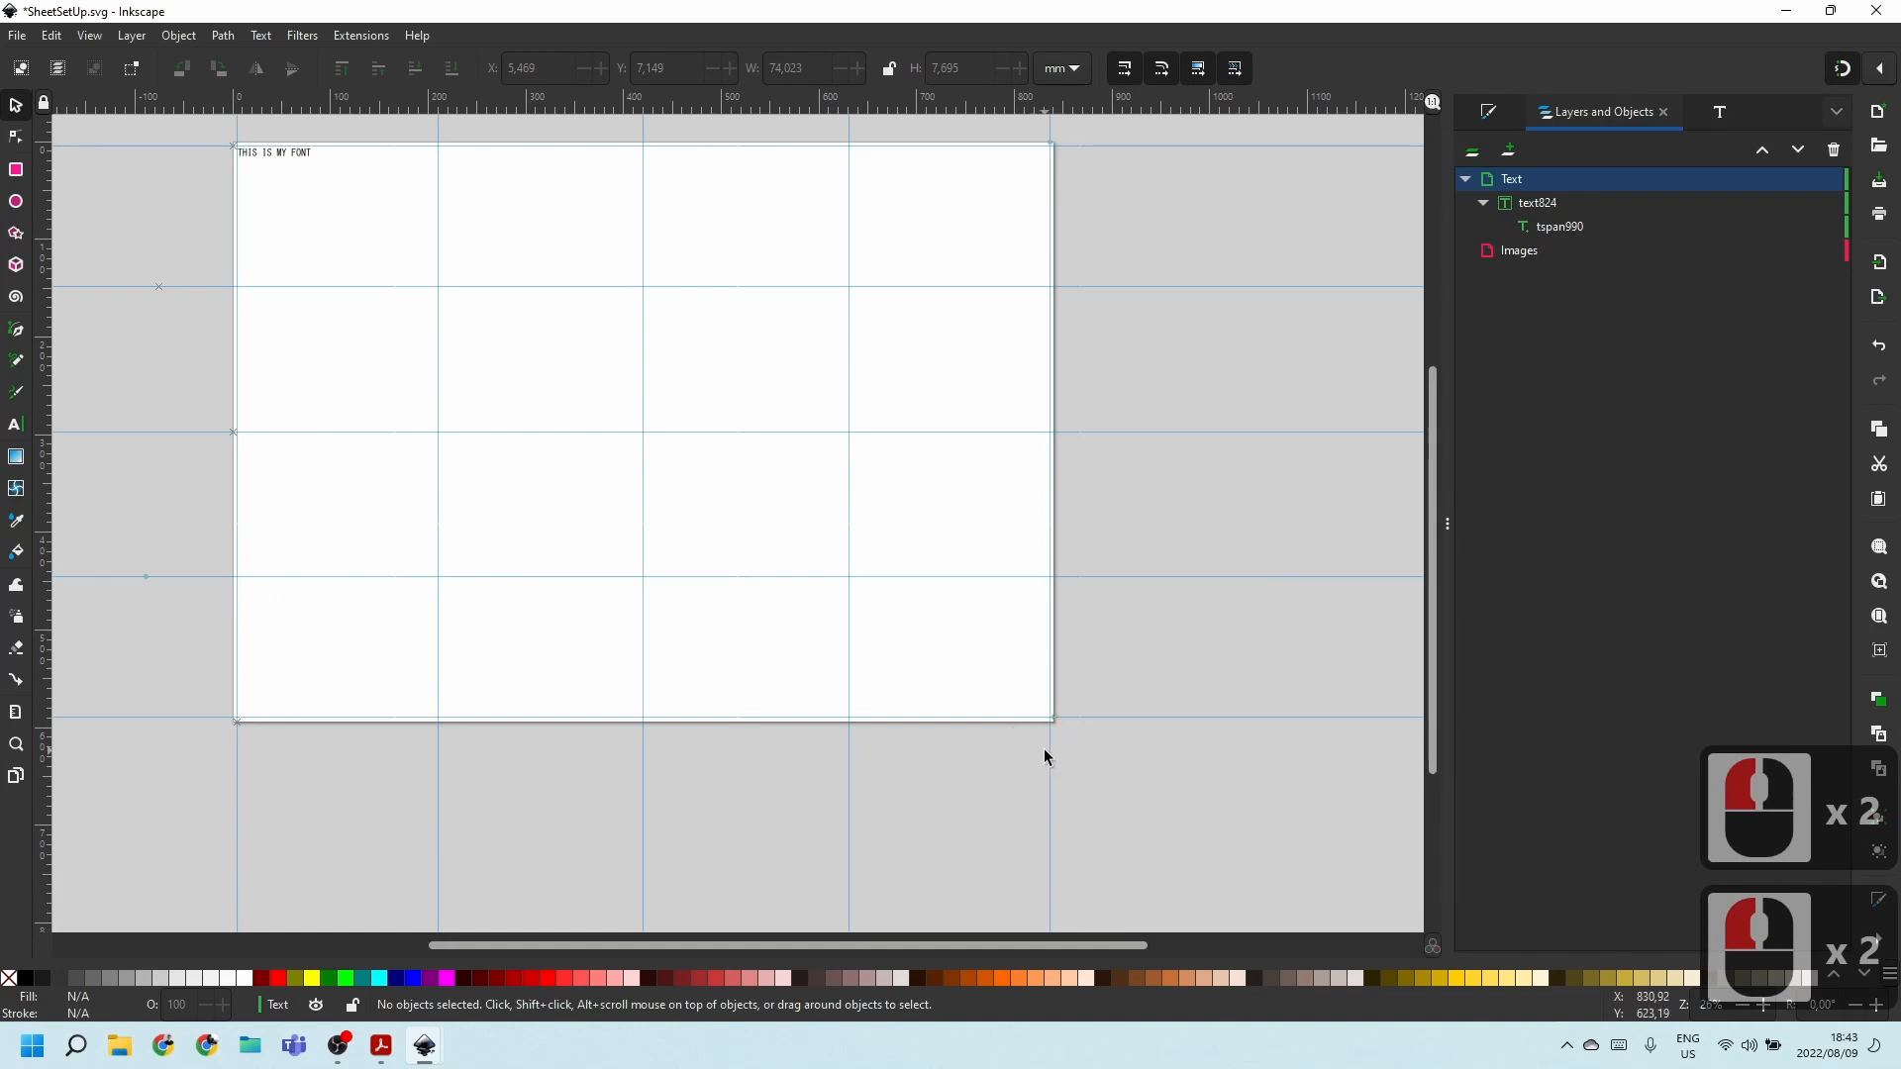
# Lock the vertical margin guide at 836 mm and the horizontal margin guide at 589 mm.
pyautogui.scroll(5, 1149, 639)
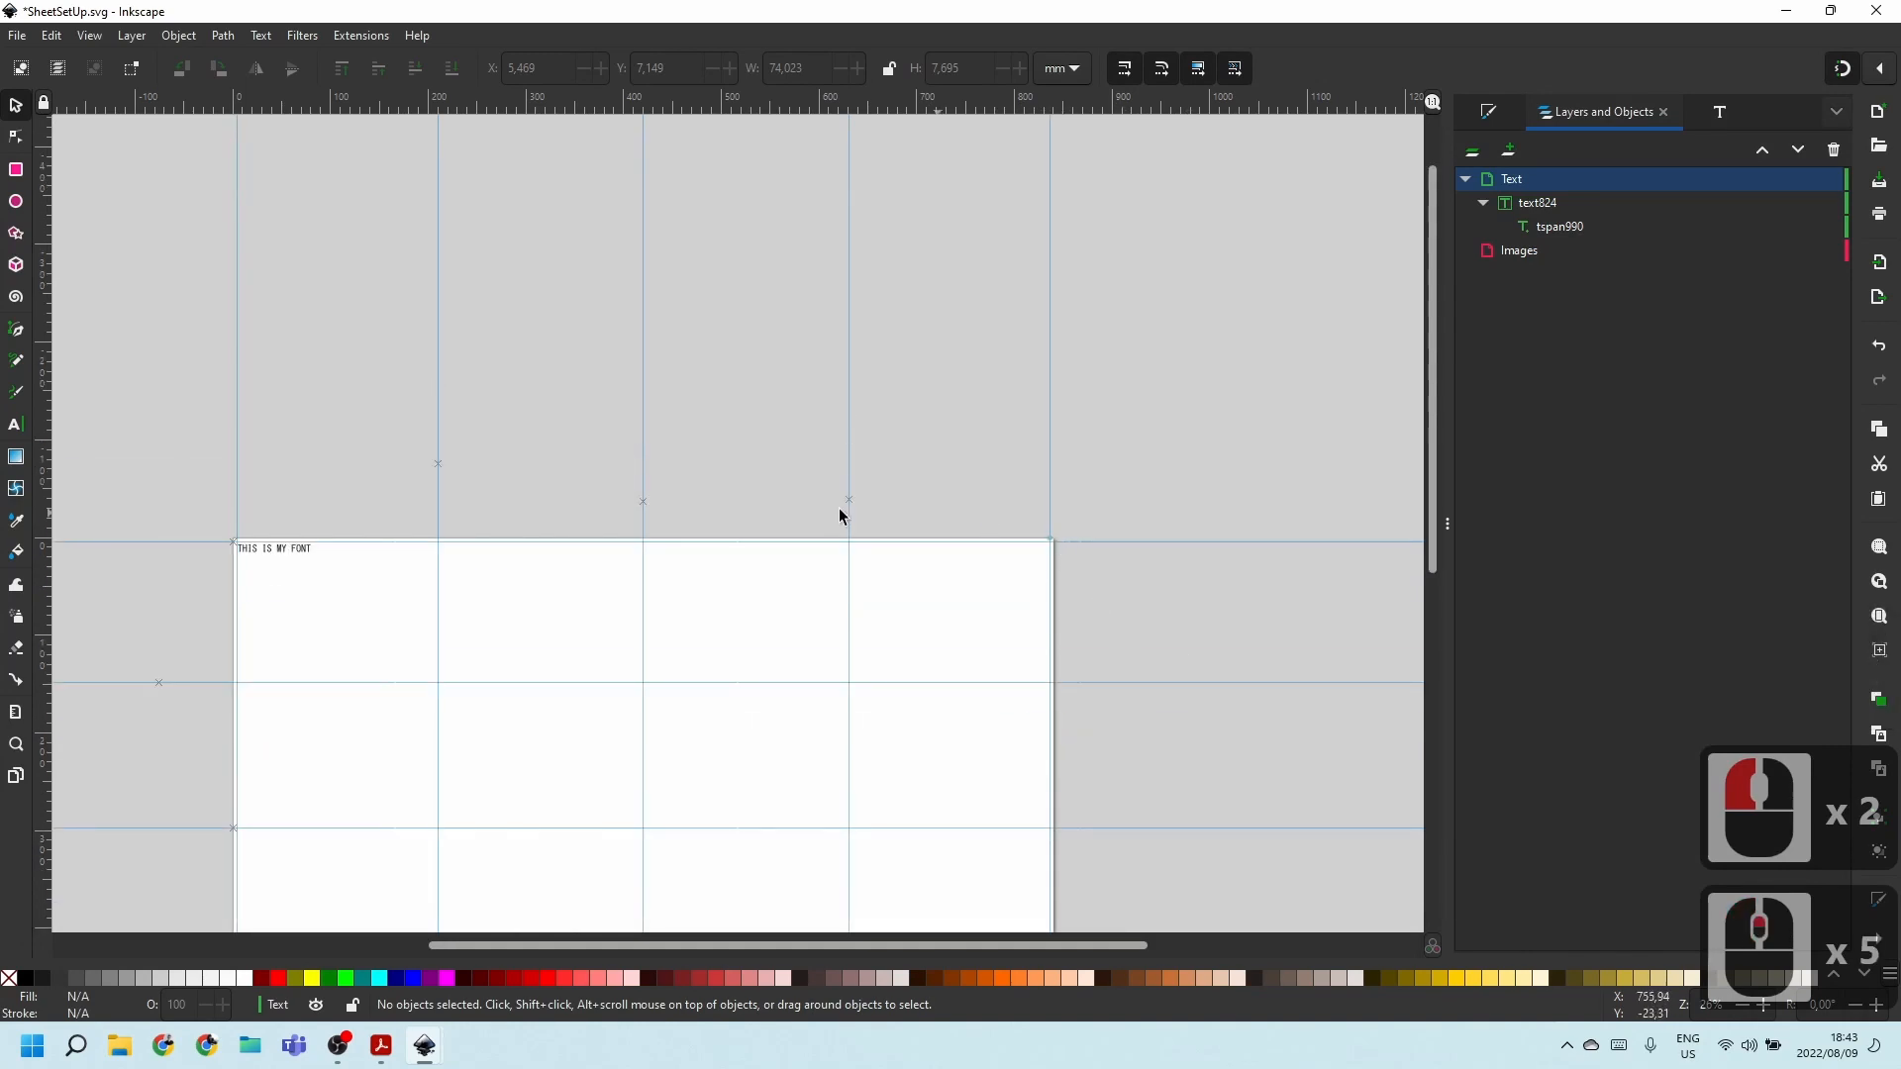
pyautogui.doubleClick(1050, 515)
pyautogui.click(895, 653)
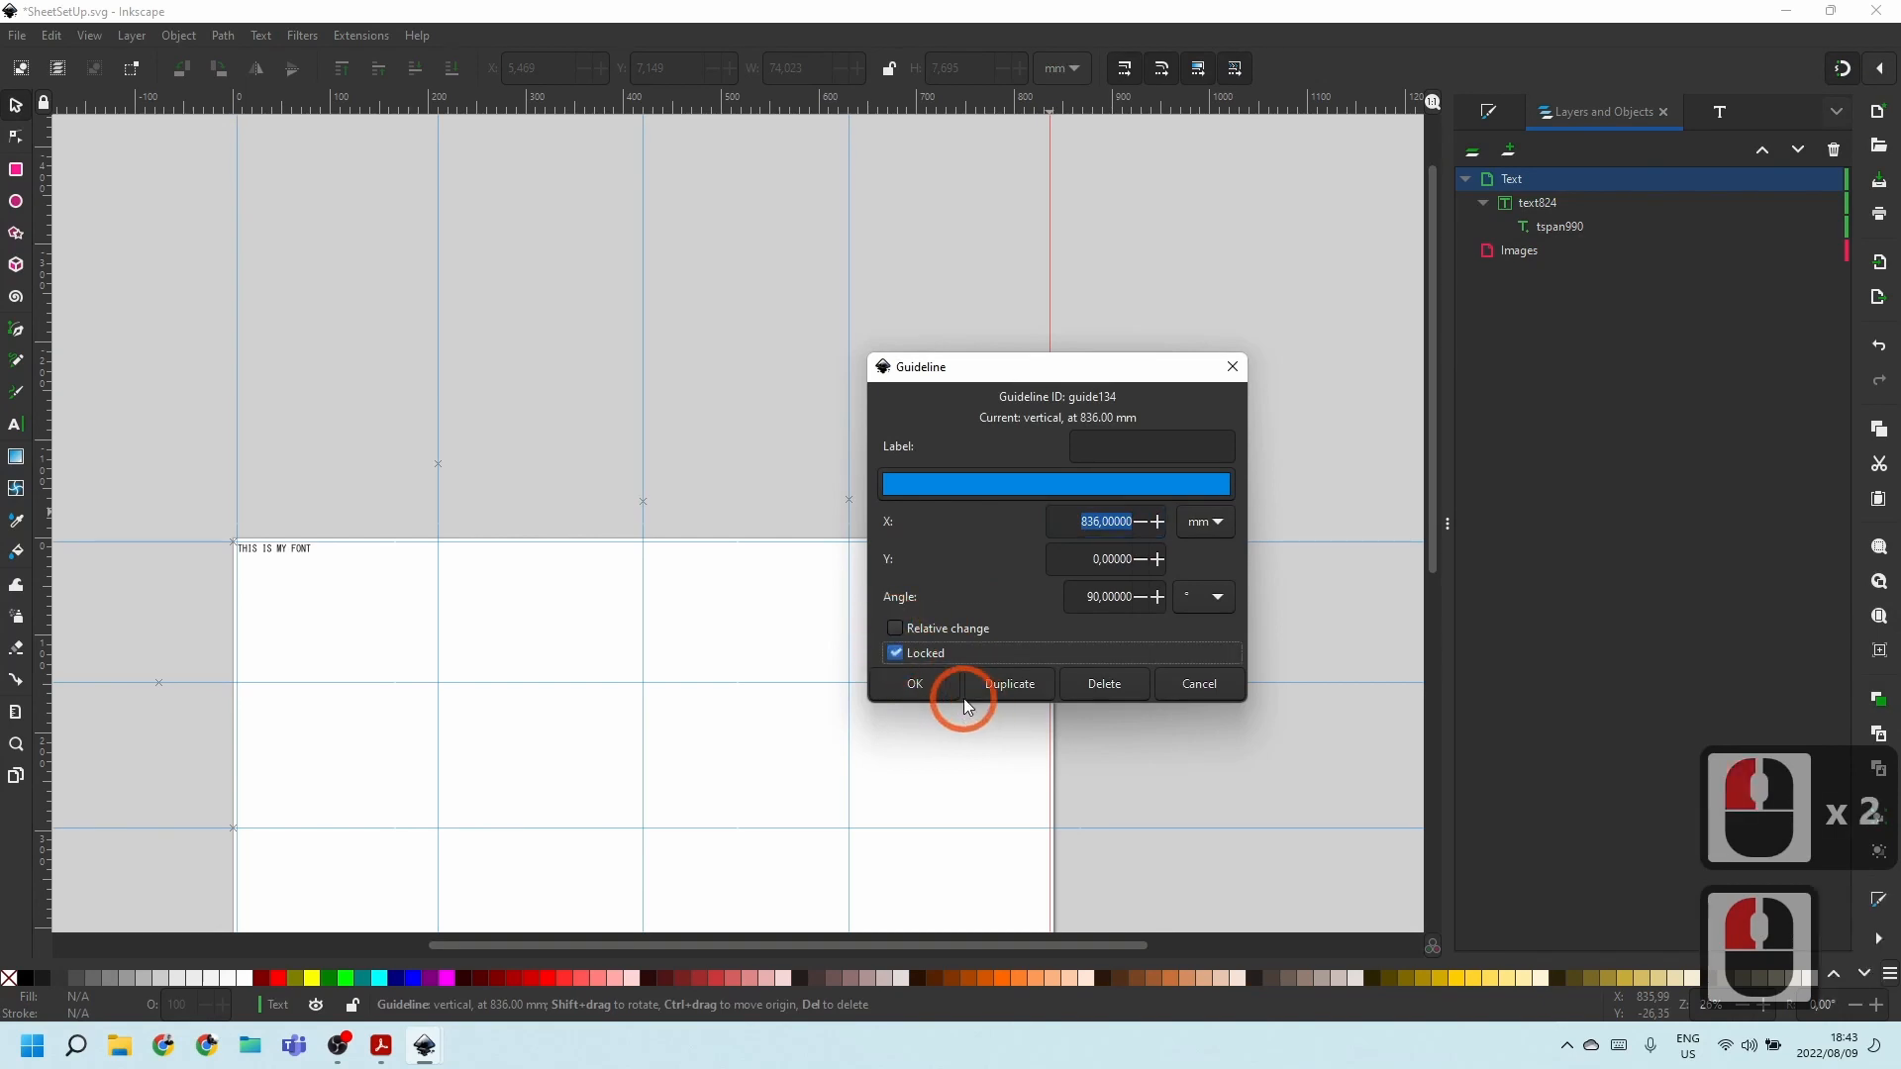
pyautogui.click(941, 685)
pyautogui.scroll(-4, 1116, 344)
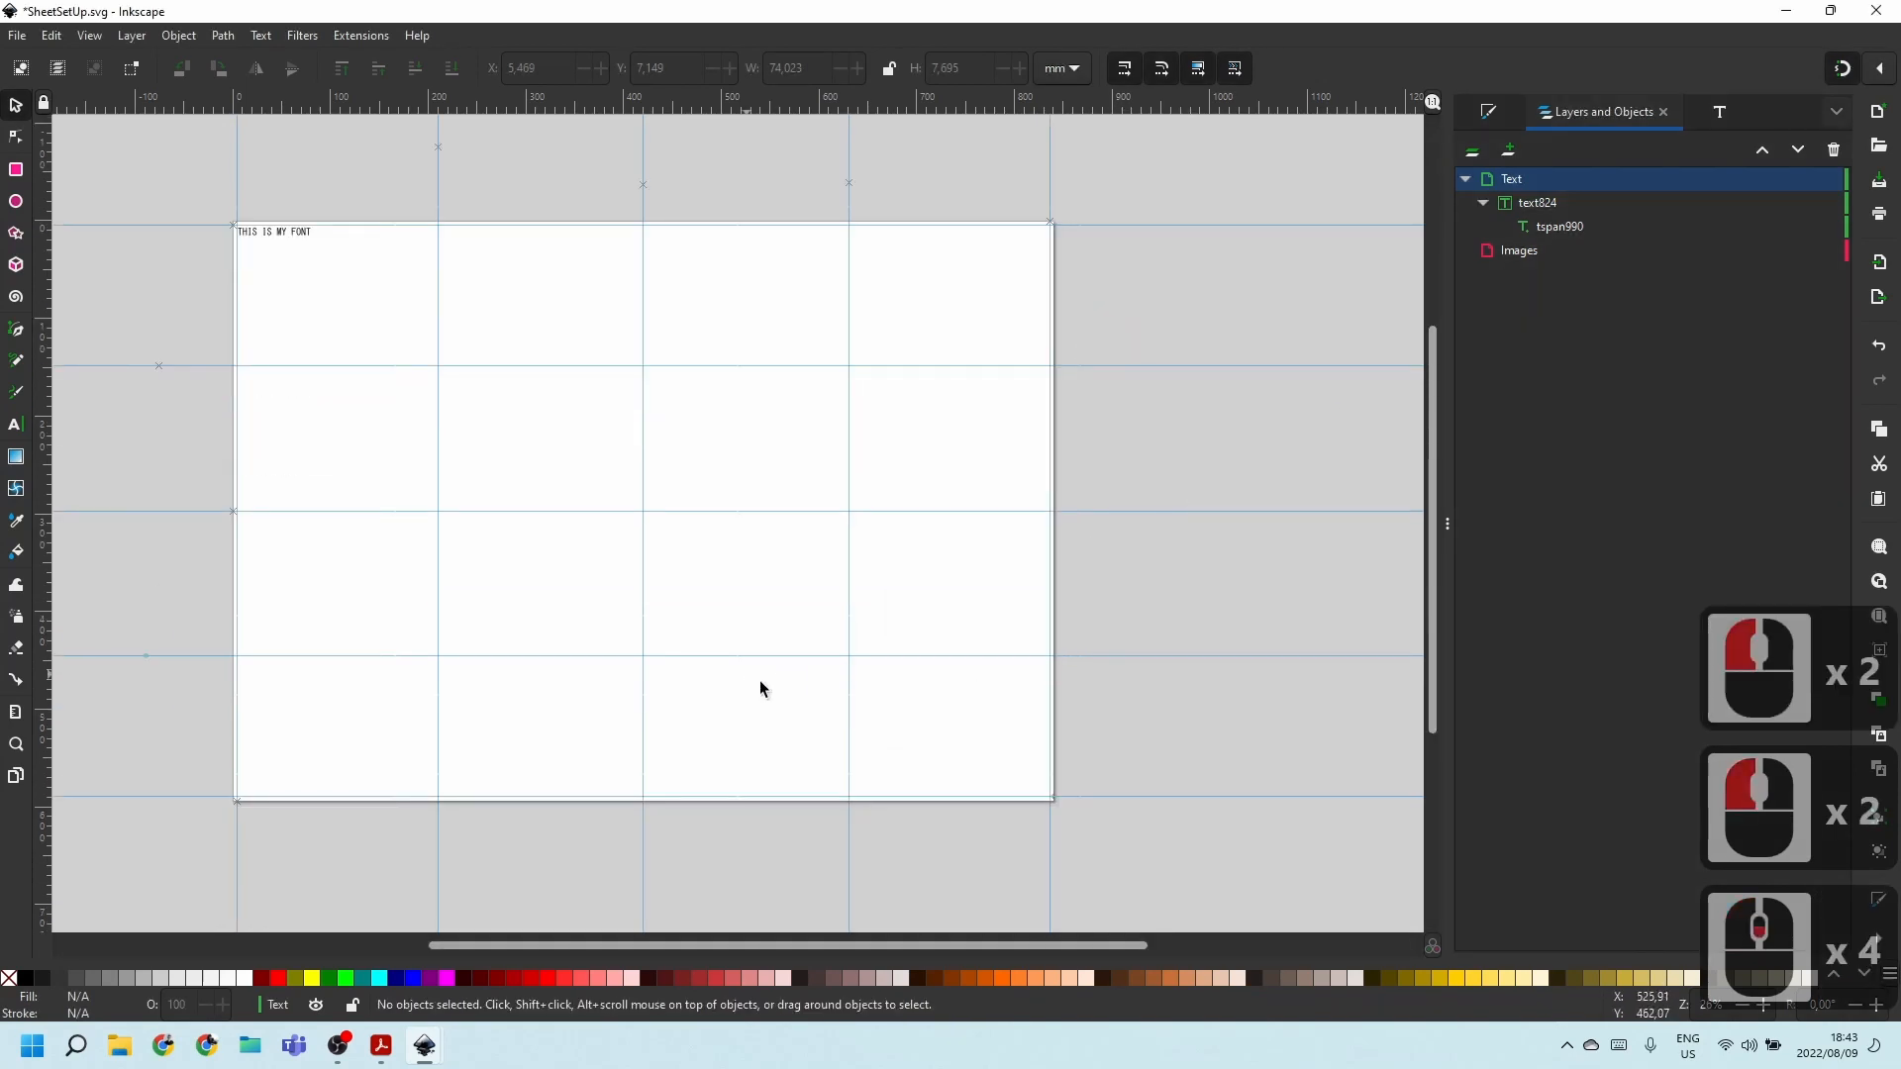
pyautogui.doubleClick(1087, 796)
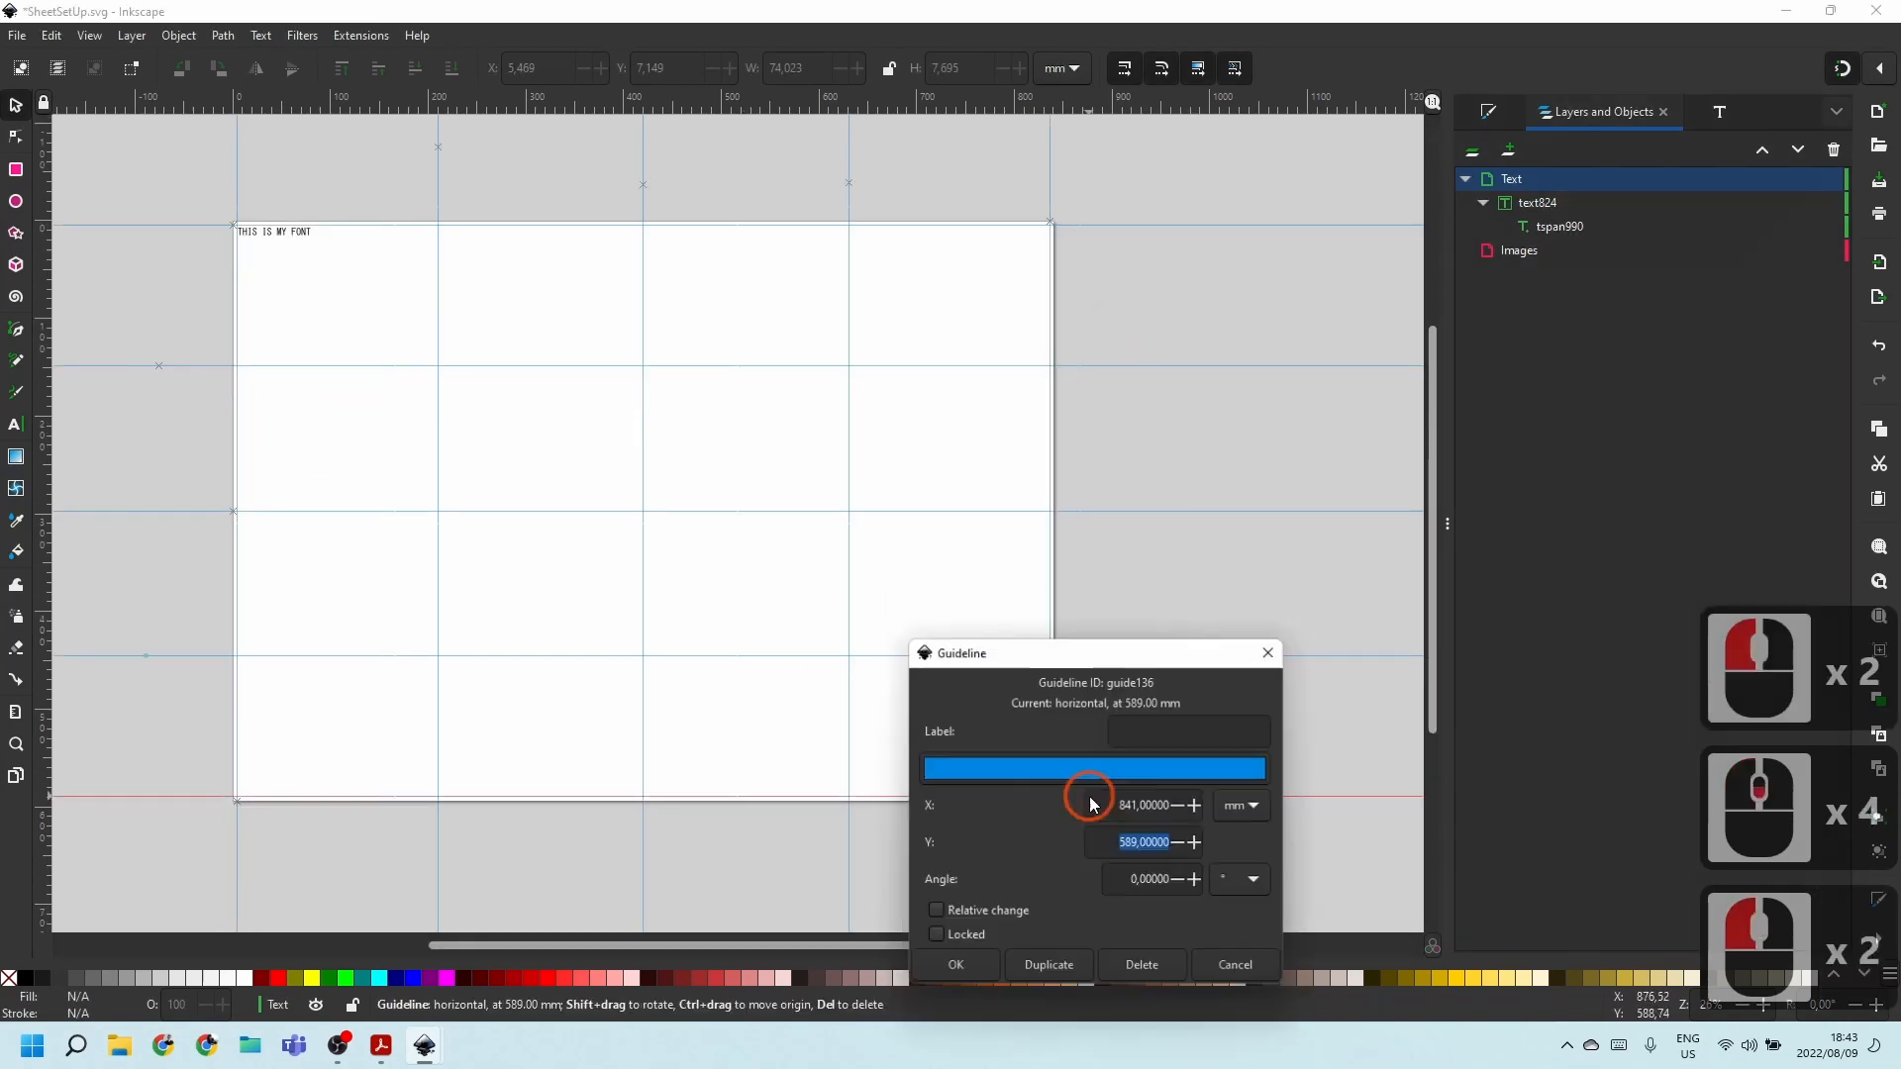
pyautogui.click(935, 935)
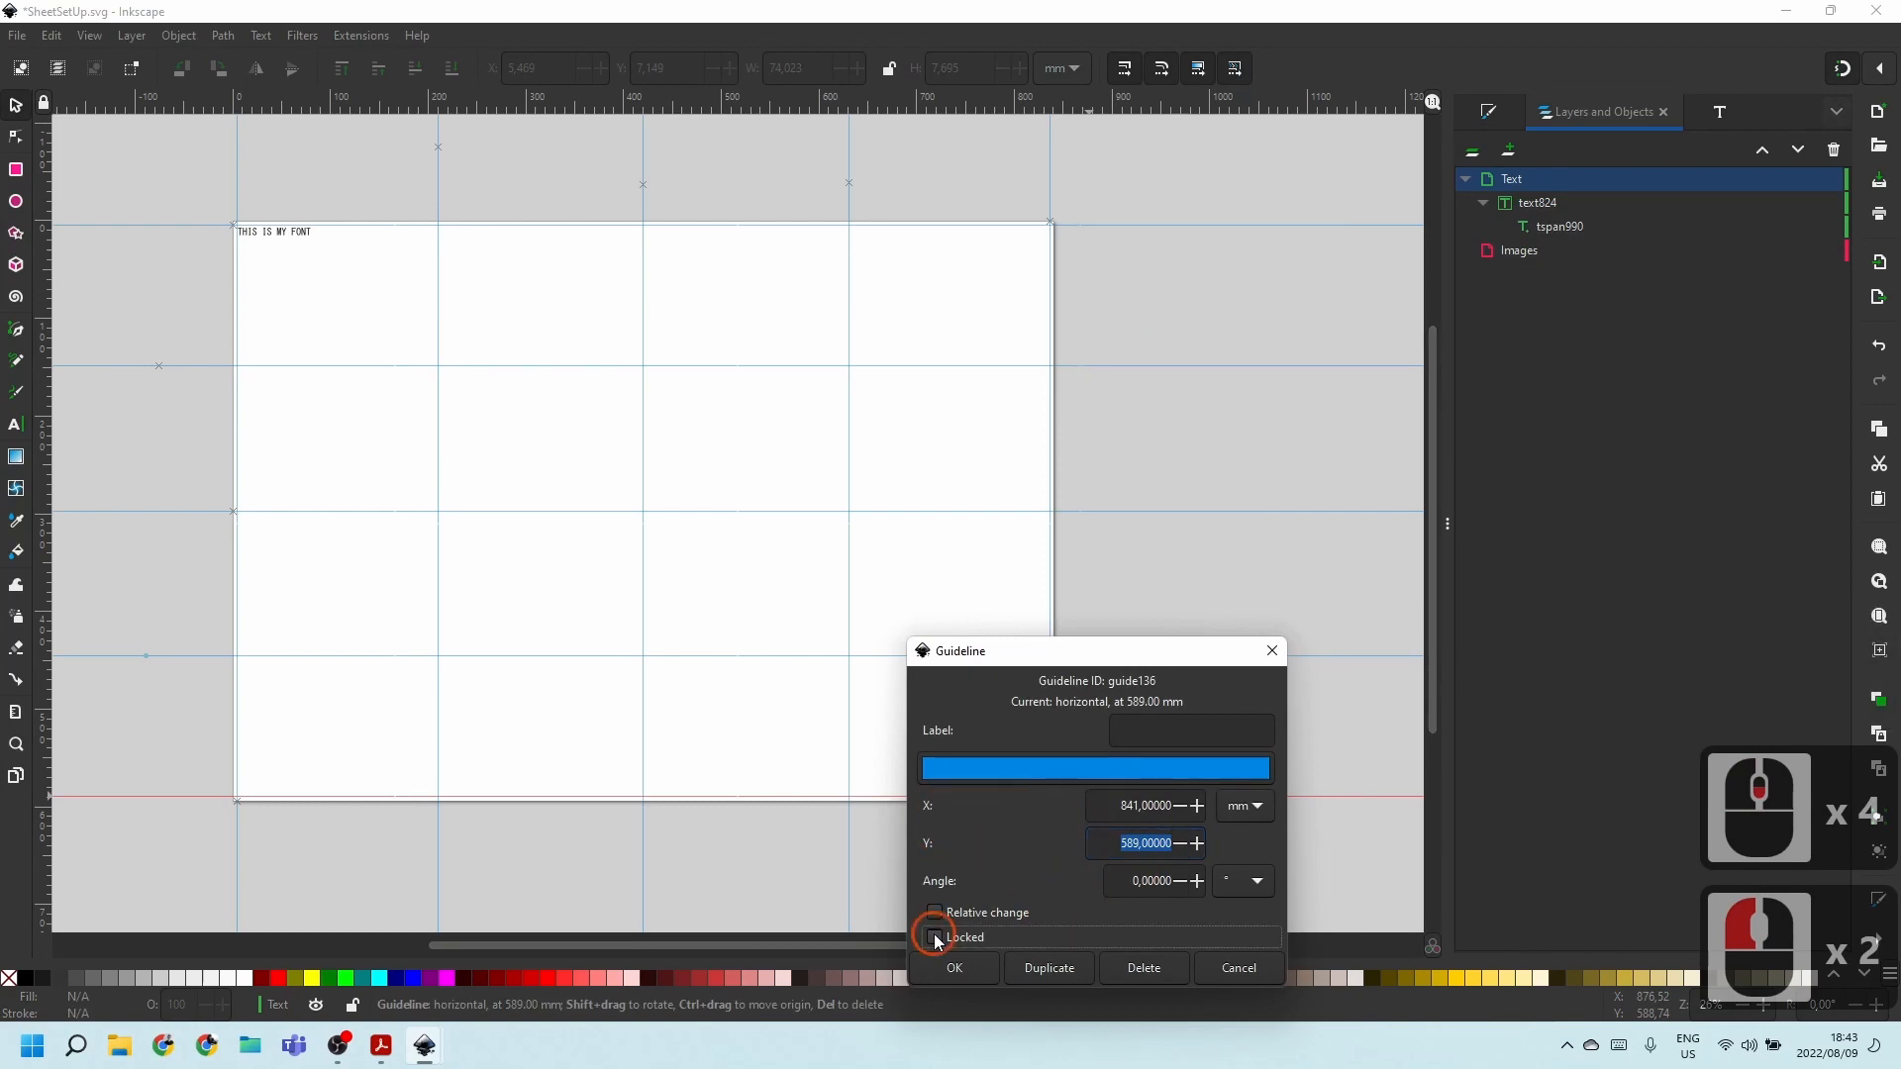
pyautogui.click(953, 965)
pyautogui.click(1216, 605)
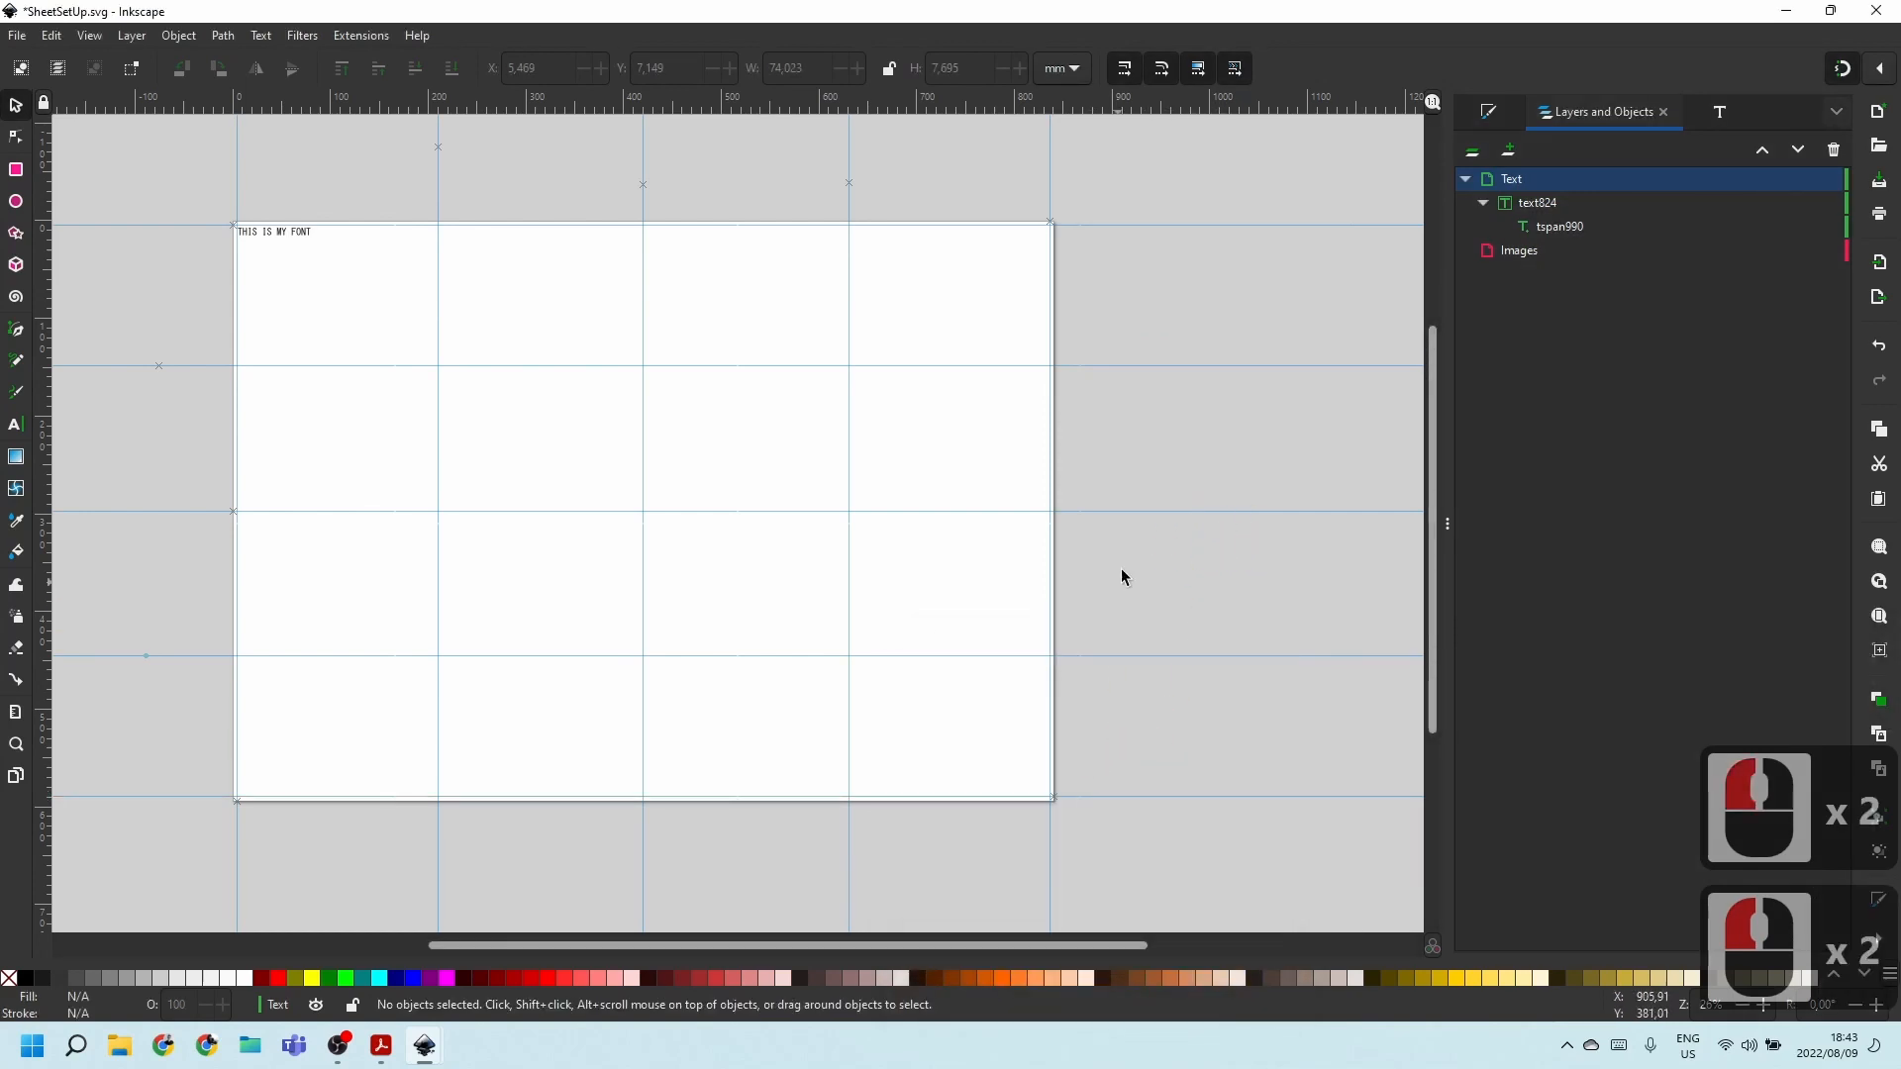
# Lock the horizontal guide at 445.5 mm.
pyautogui.click(159, 657)
pyautogui.doubleClick(159, 656)
pyautogui.click(36, 799)
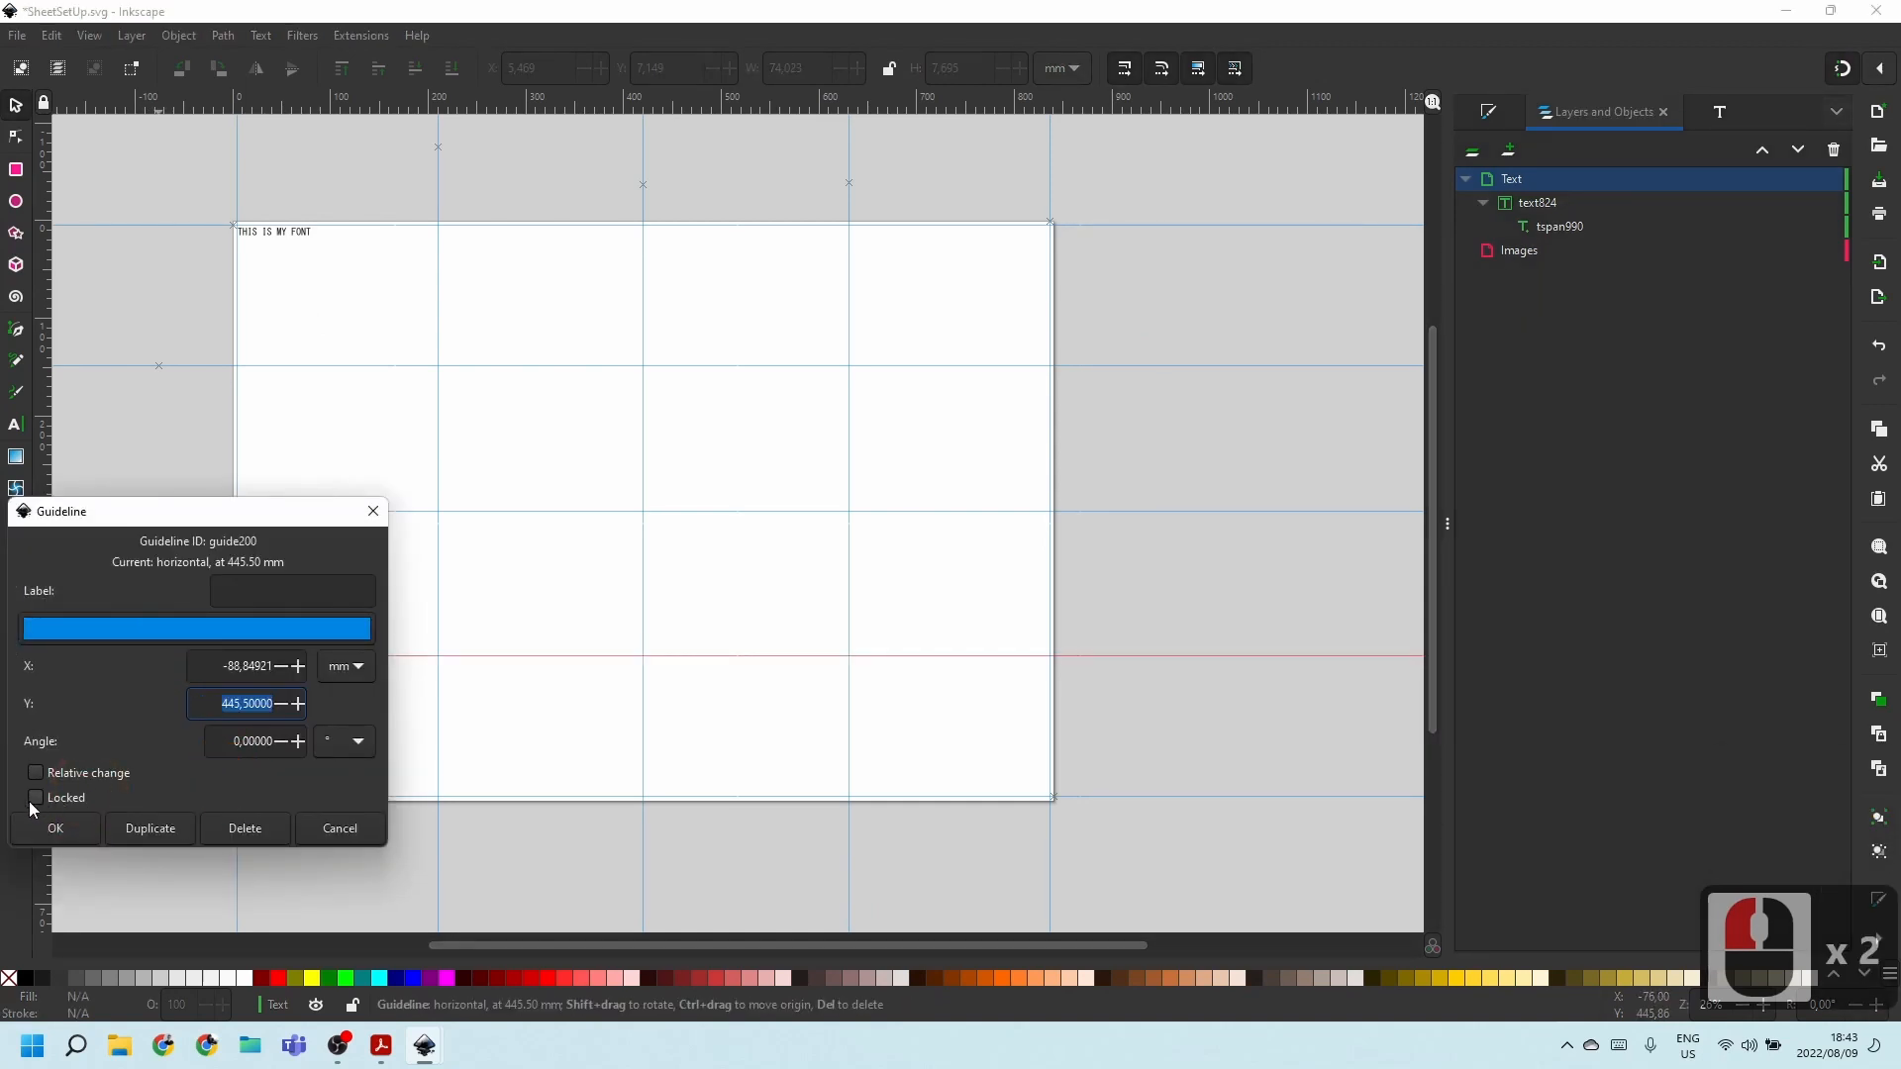
pyautogui.click(56, 828)
pyautogui.click(1160, 533)
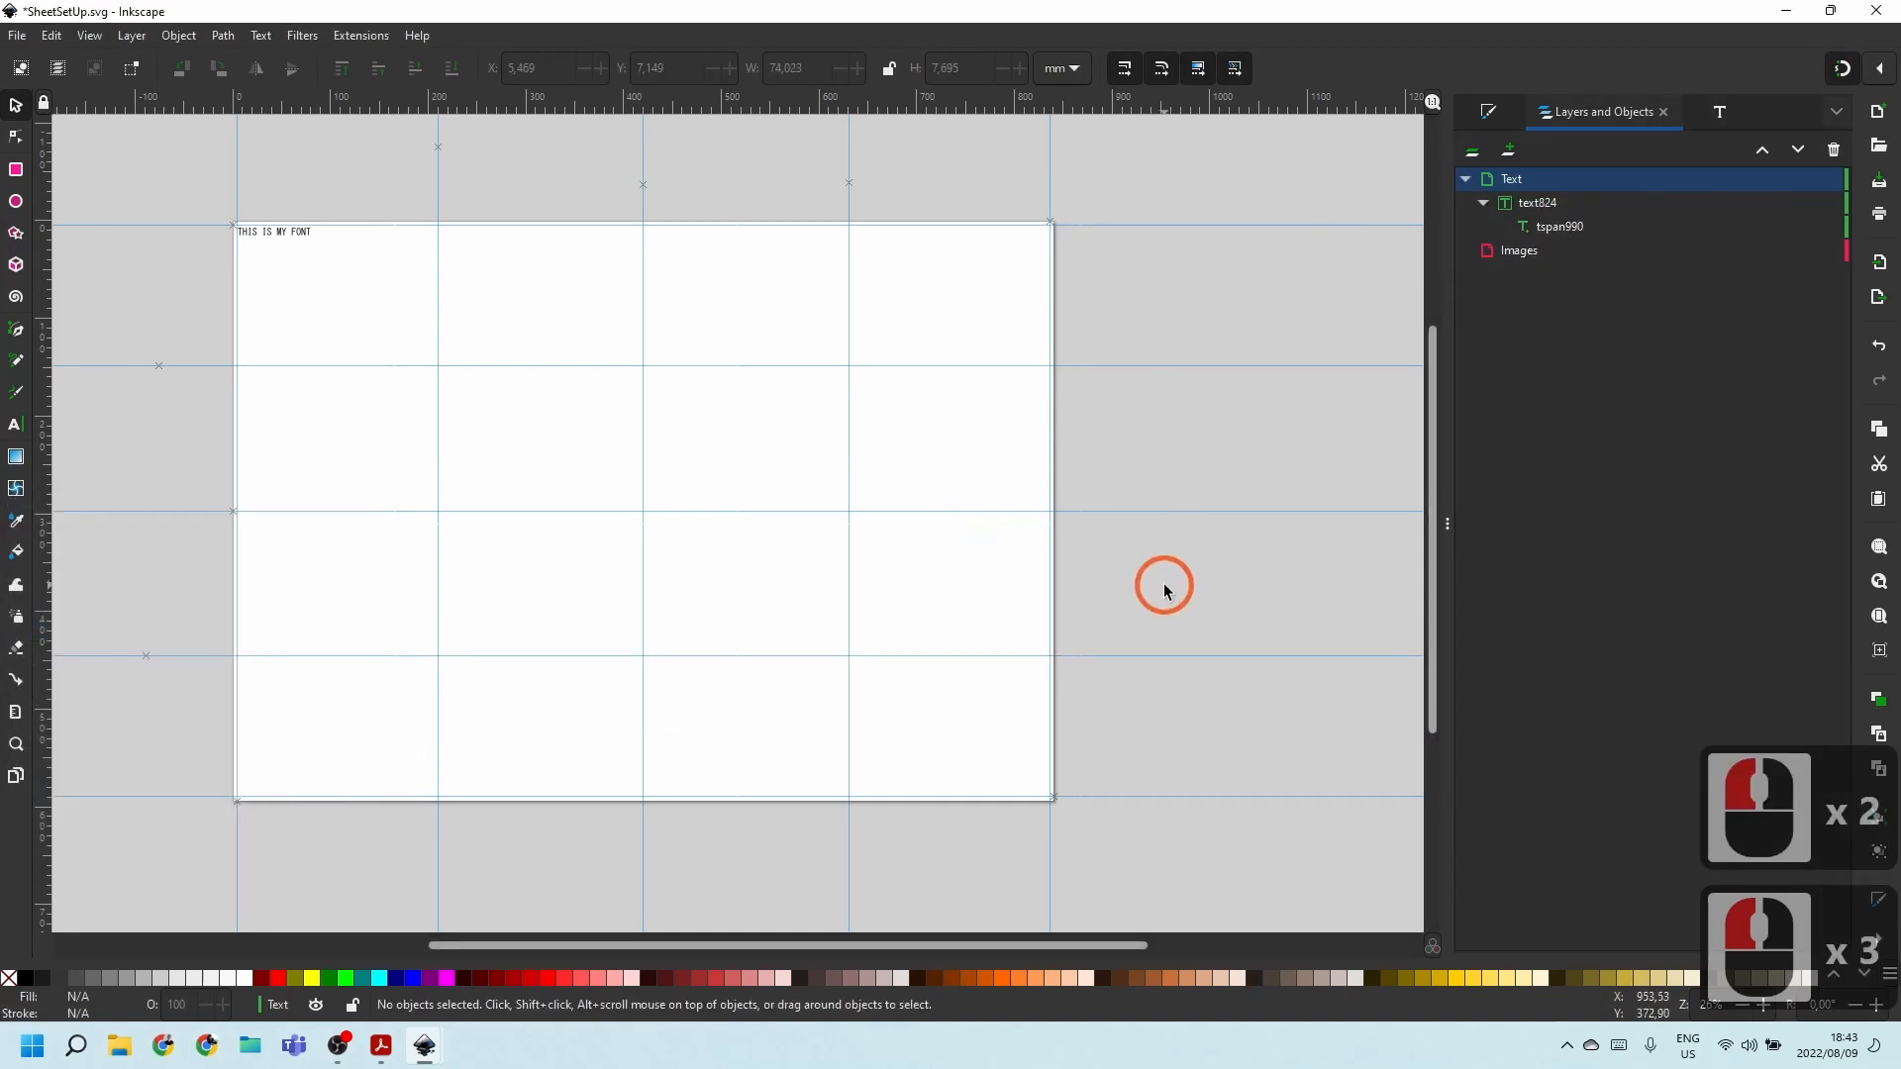
# Examine the locked guide grid across the sheet and the text "THIS IS MY FONT" in the page's upper-left corner.
pyautogui.scroll(-1, 1128, 579)
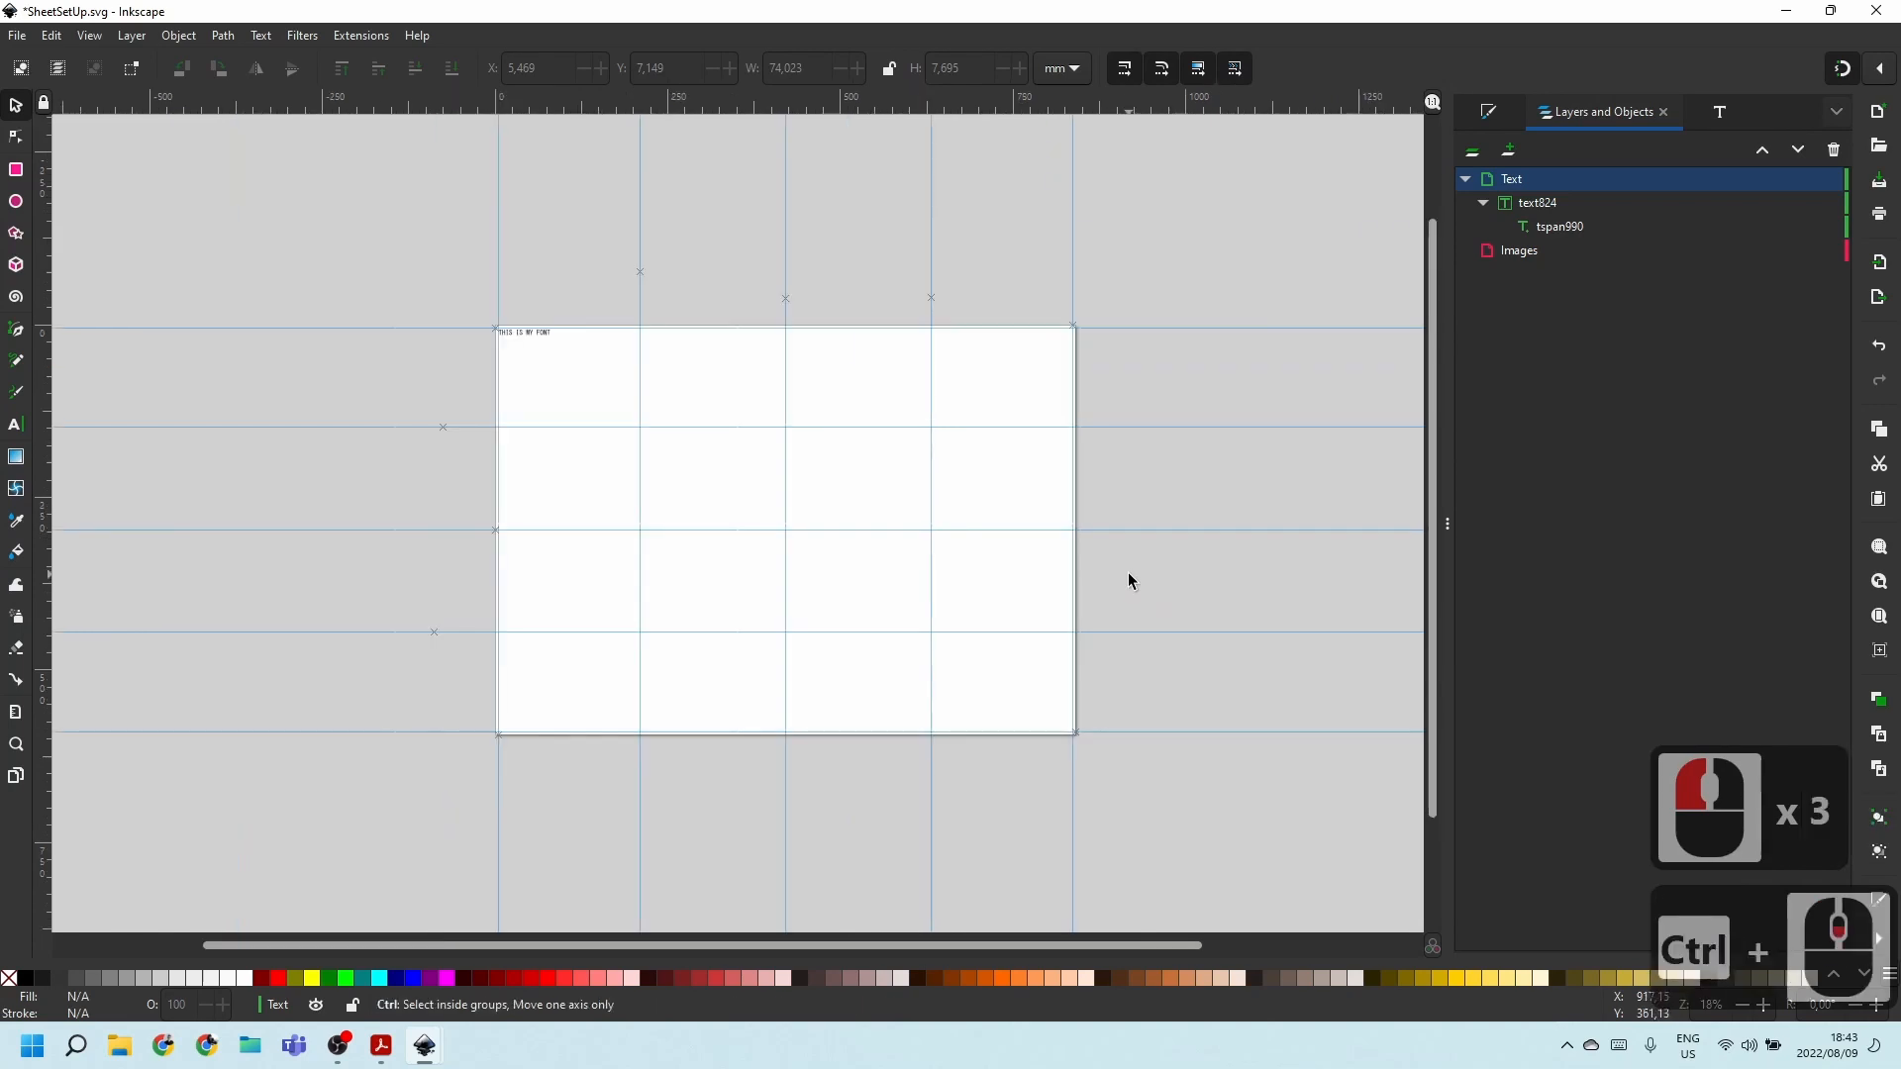
pyautogui.scroll(2, 515, 357)
pyautogui.scroll(2, 465, 297)
pyautogui.click(510, 285)
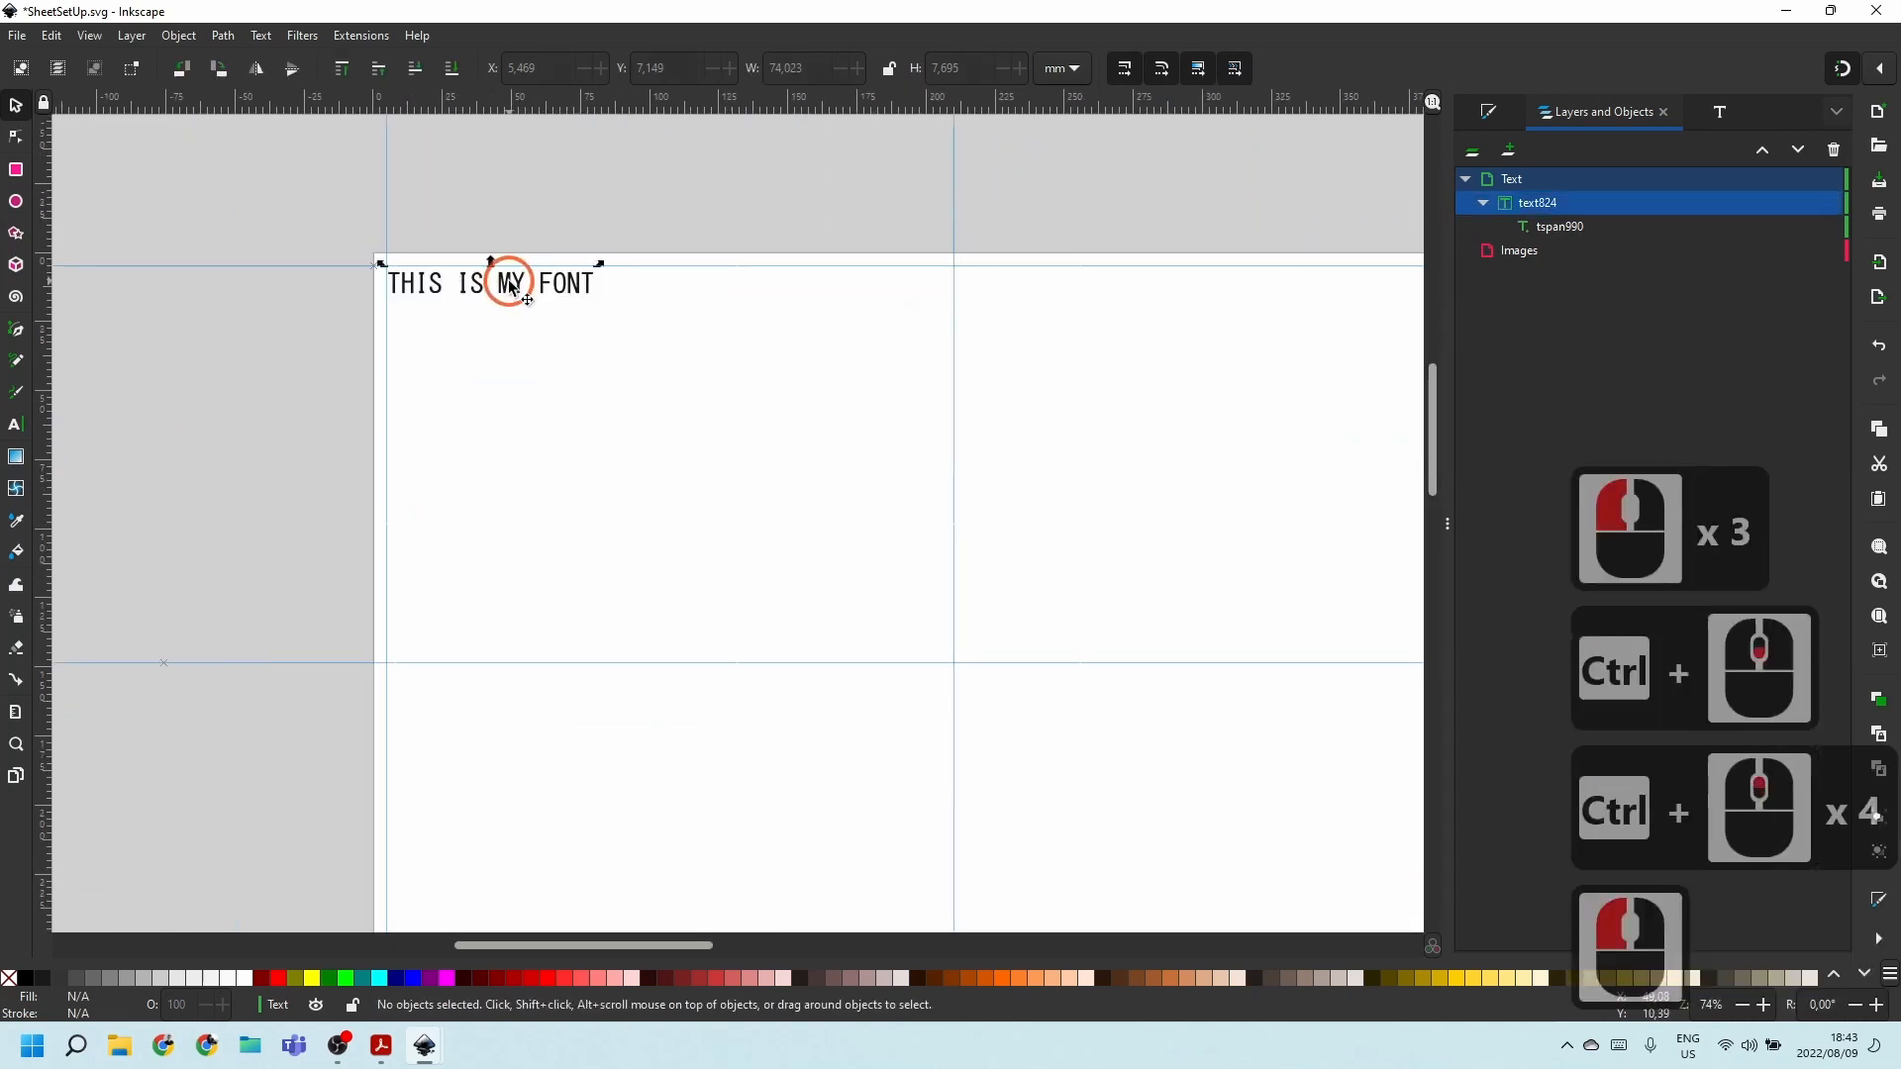
pyautogui.click(721, 182)
pyautogui.press('Escape')
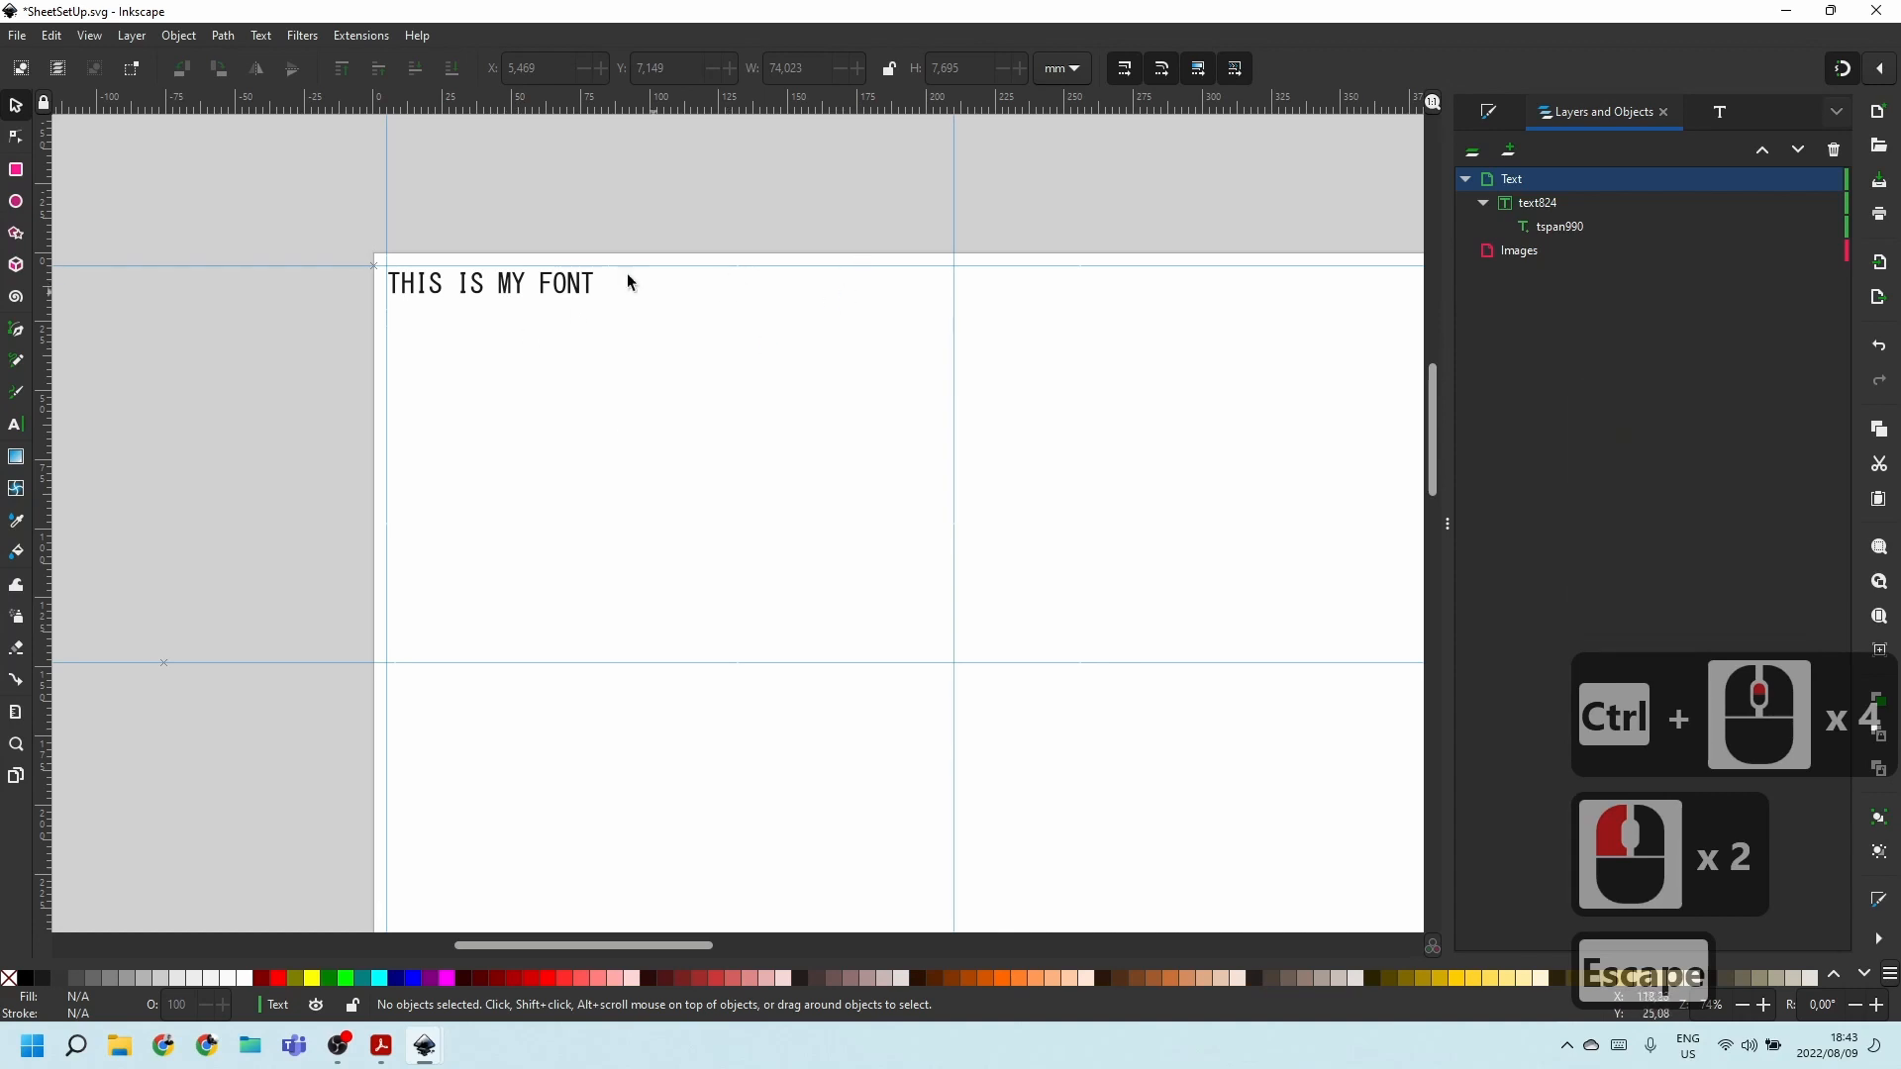
pyautogui.scroll(-3, 477, 309)
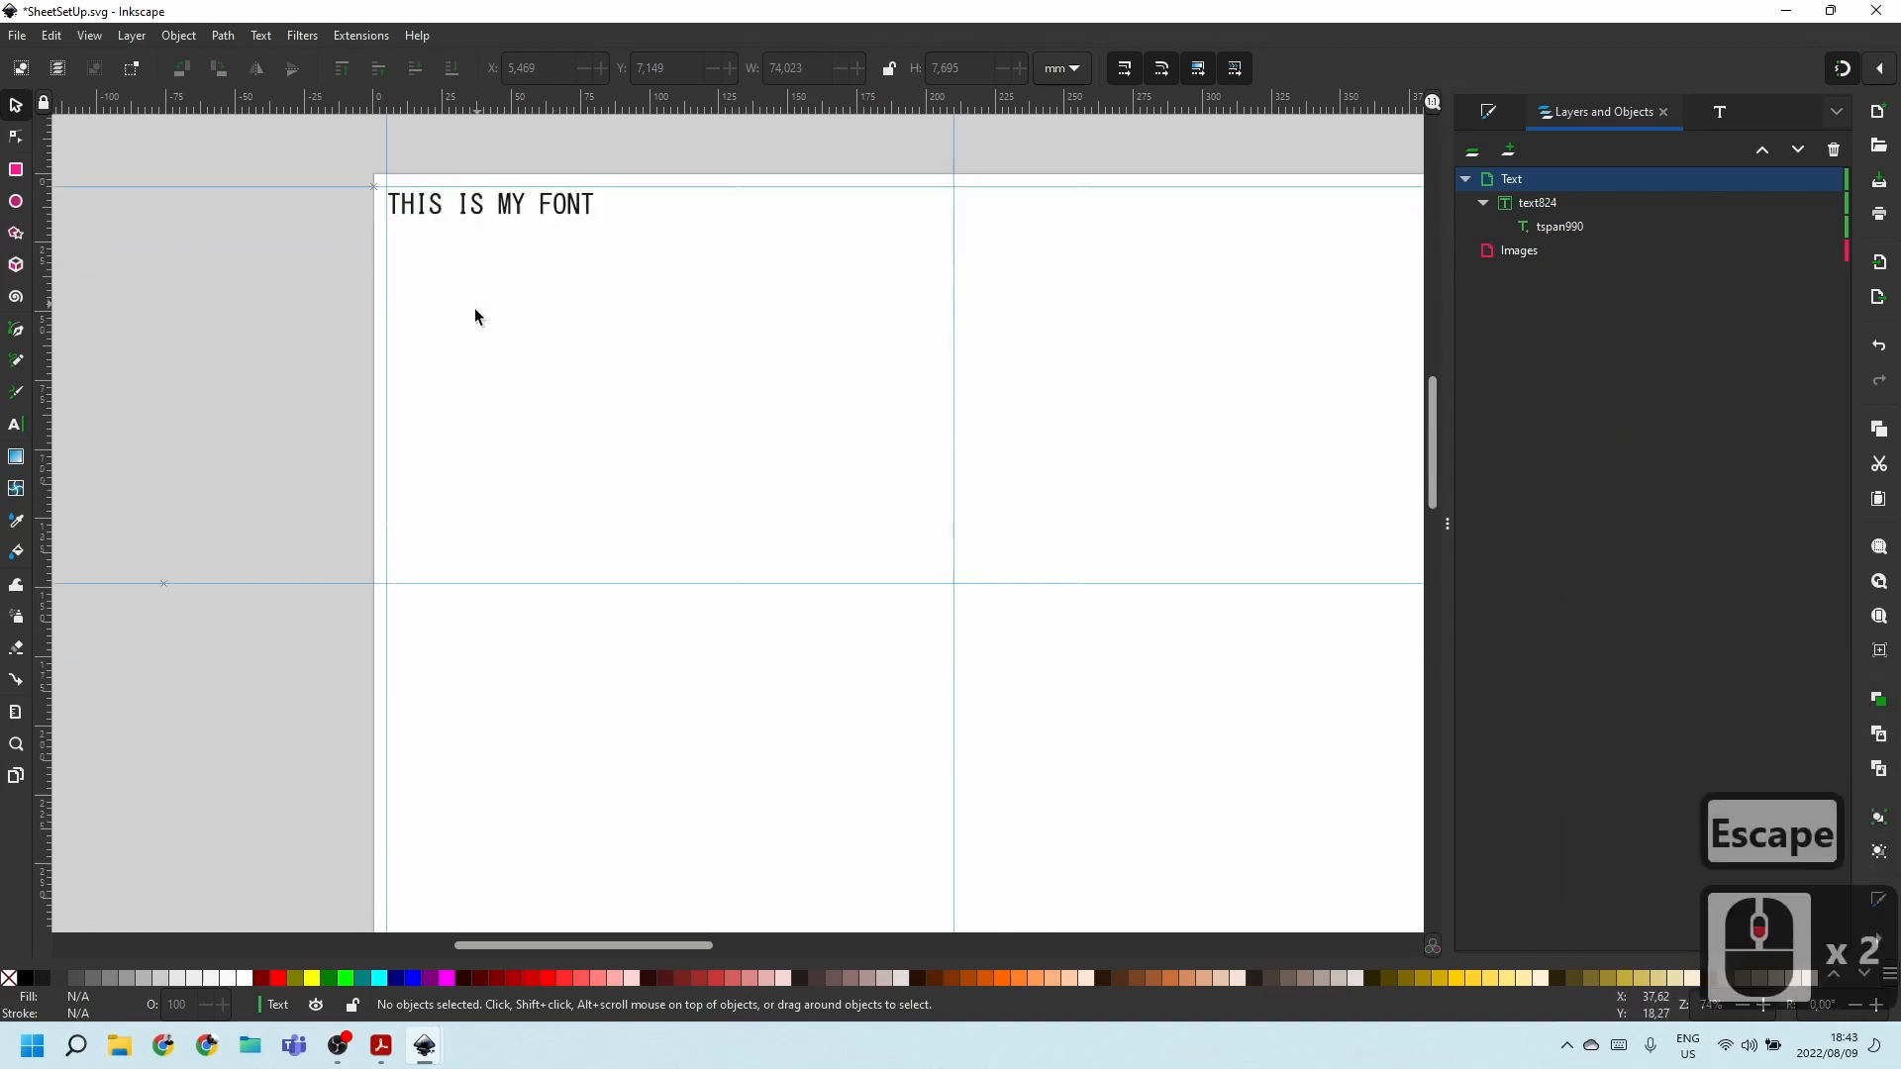
pyautogui.moveTo(728, 442); pyautogui.dragTo(301, 839)
pyautogui.keyDown('ctrl'); pyautogui.scroll(-3, 535, 480); pyautogui.keyUp('ctrl')
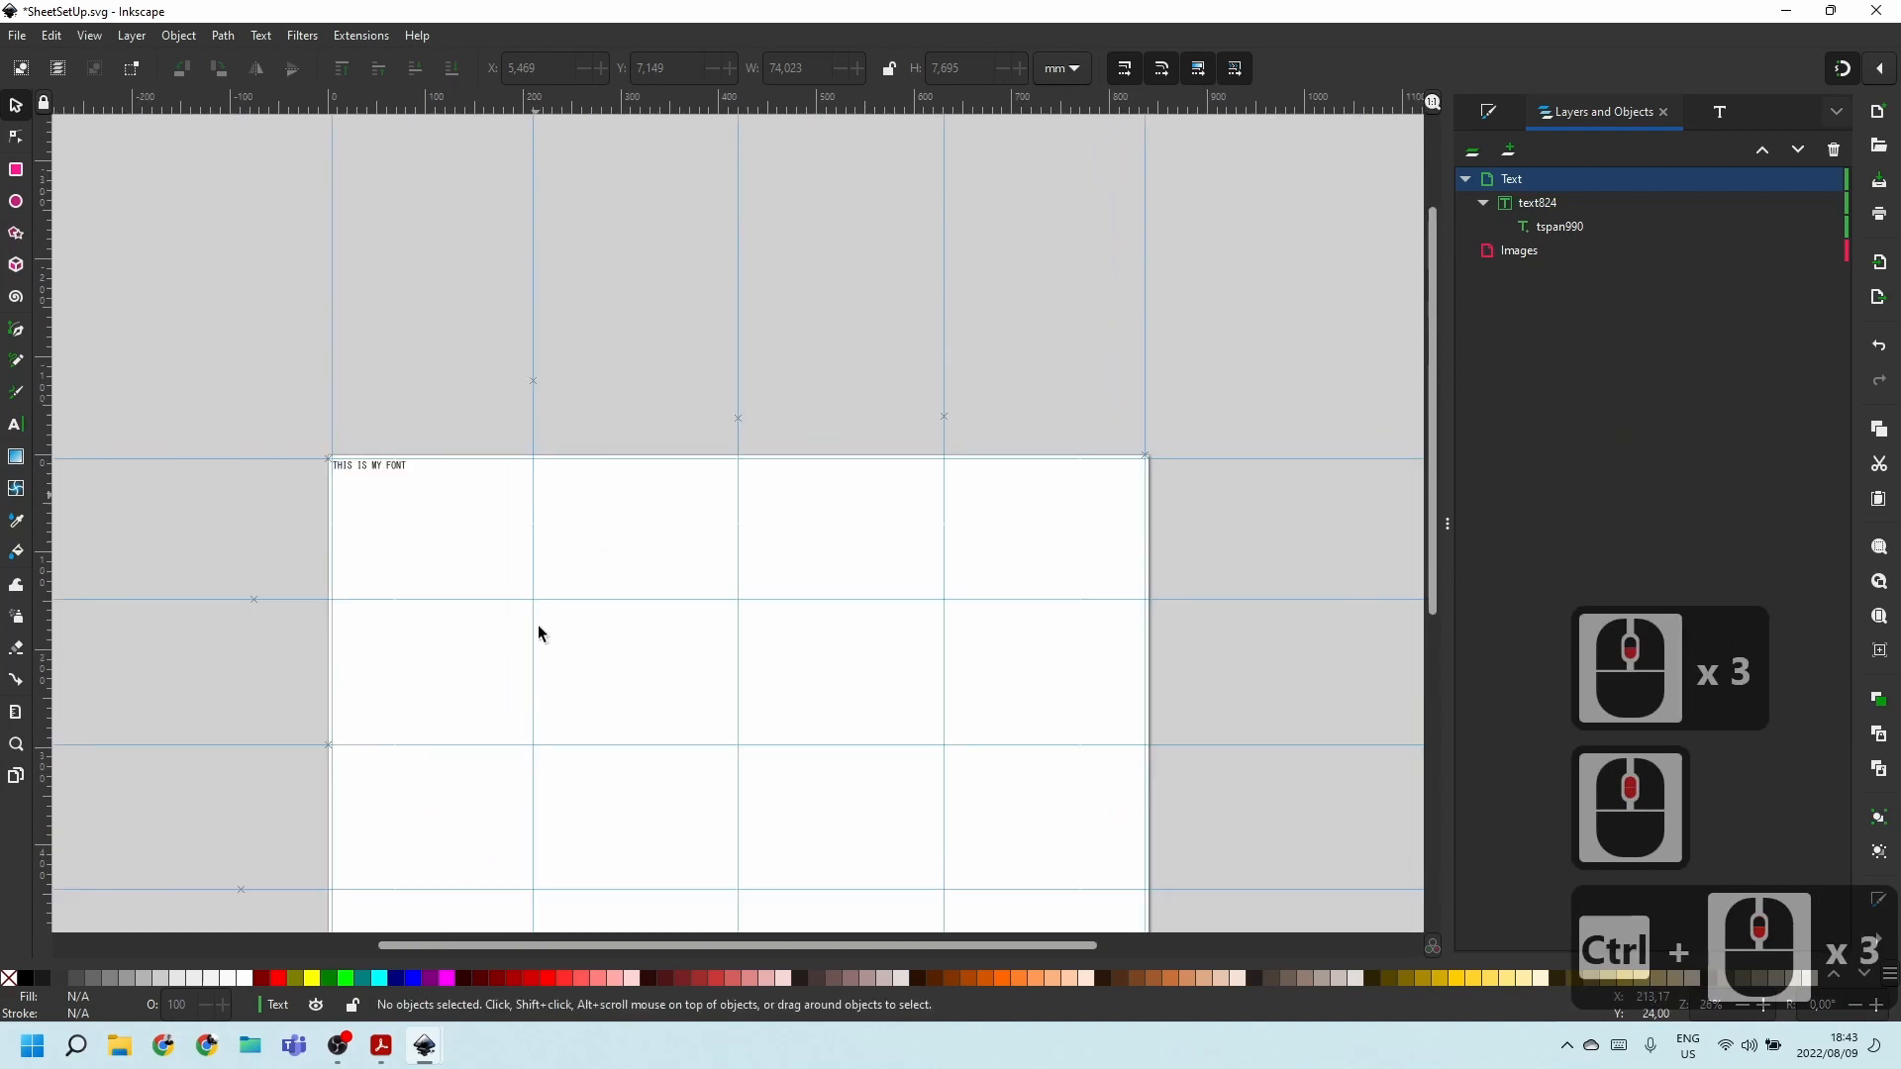
pyautogui.scroll(-2, 667, 543)
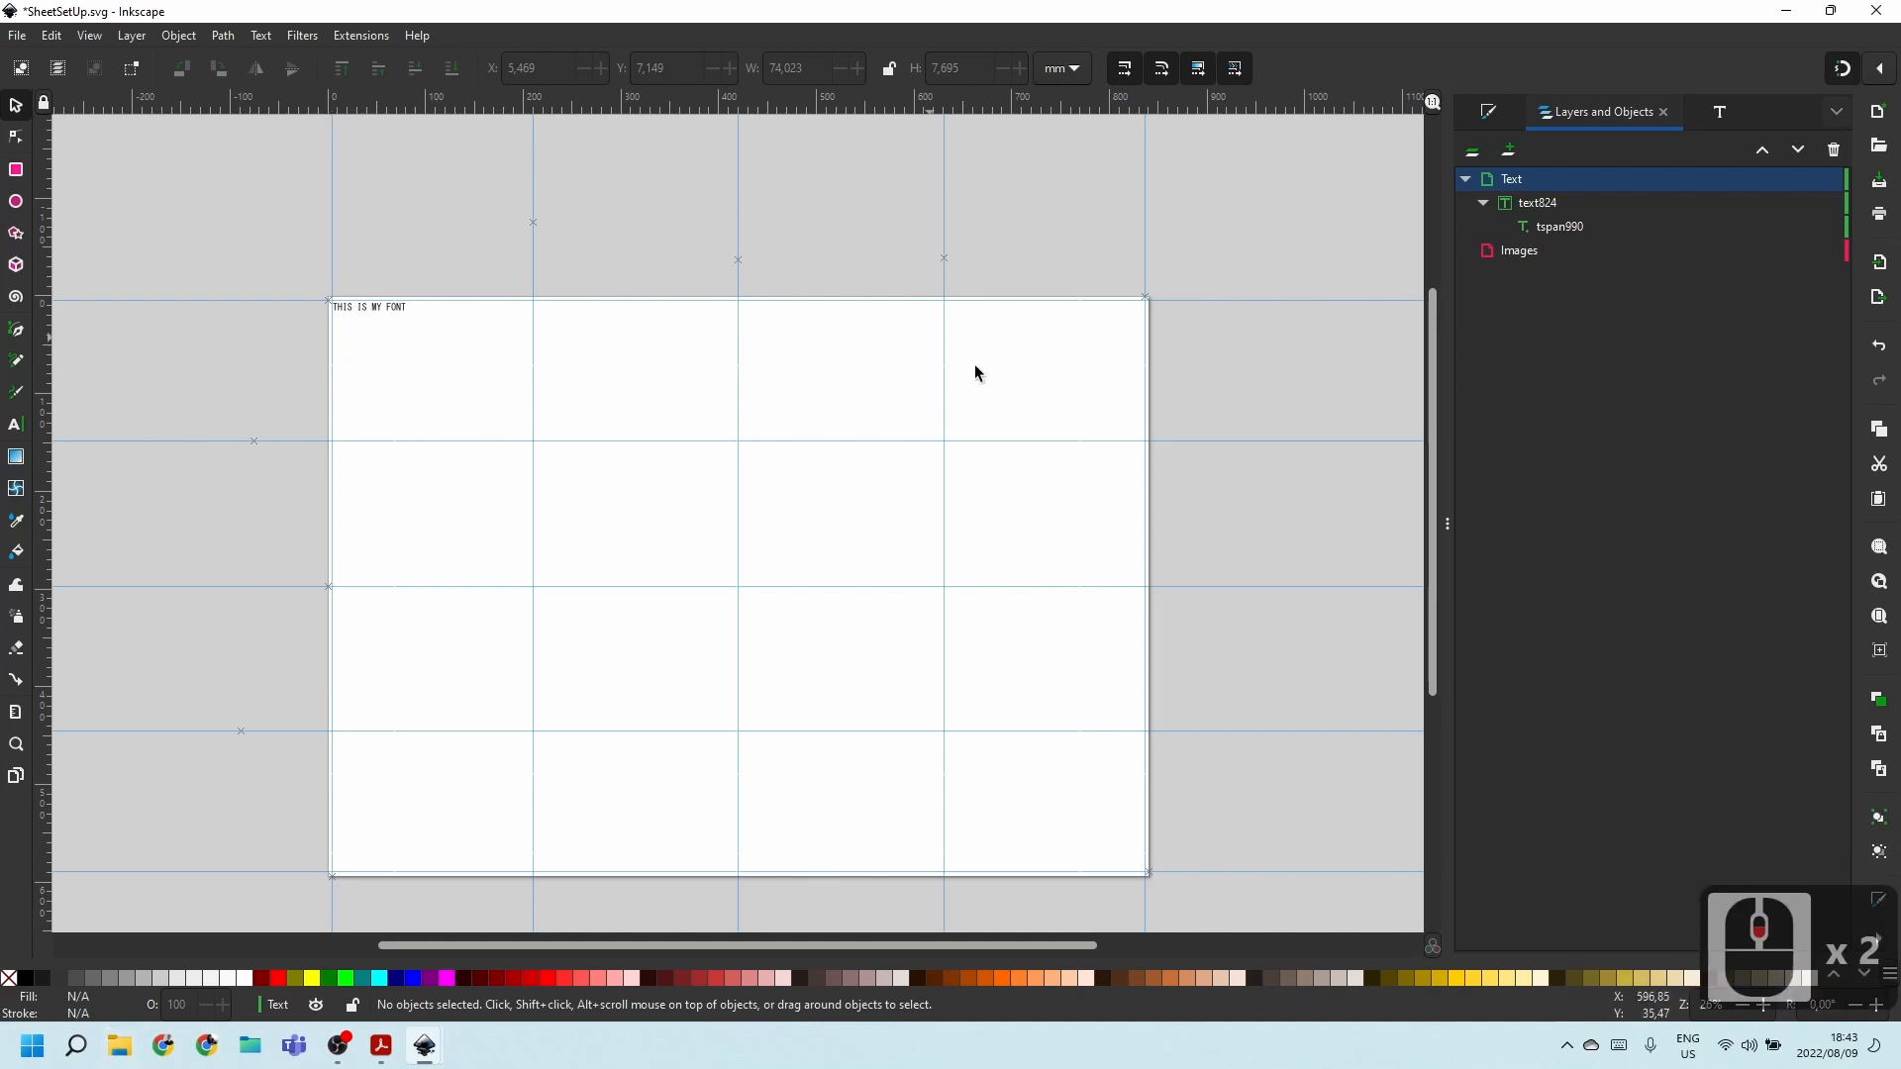
pyautogui.click(362, 315)
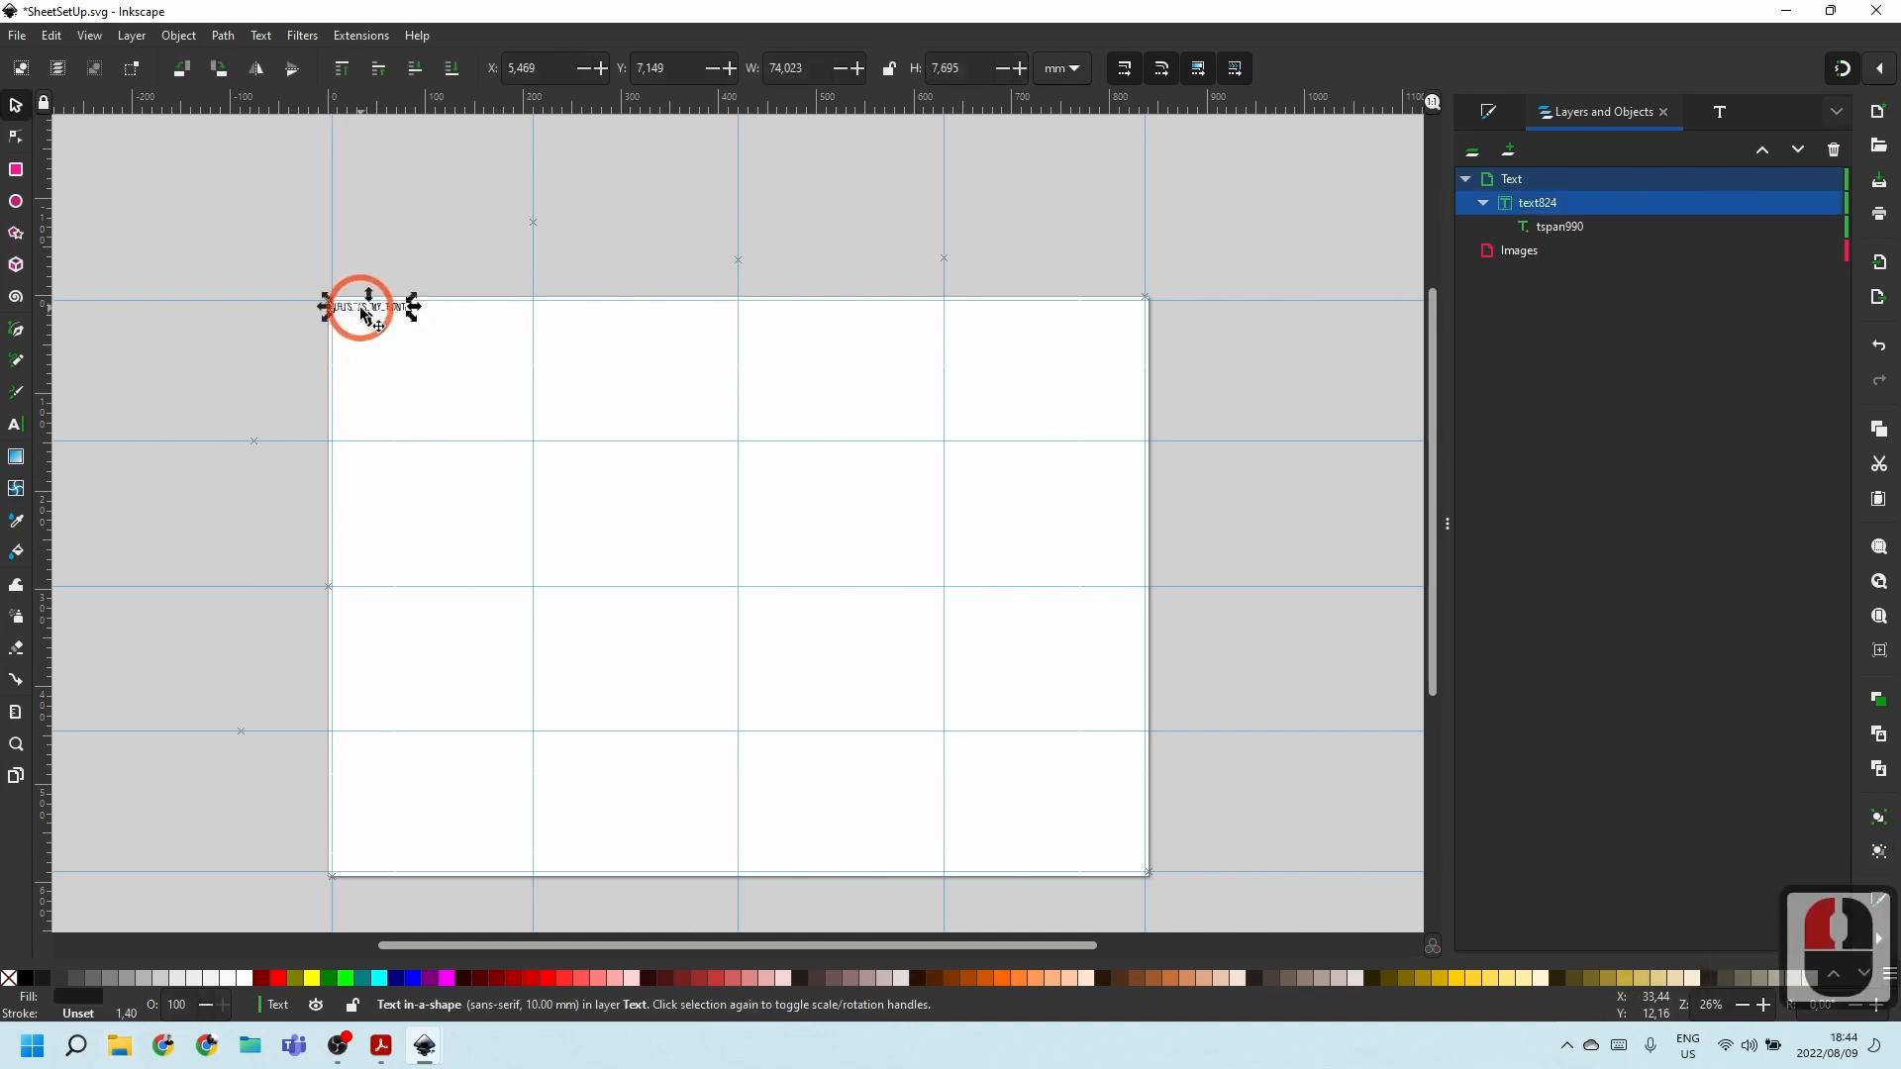
pyautogui.click(370, 335)
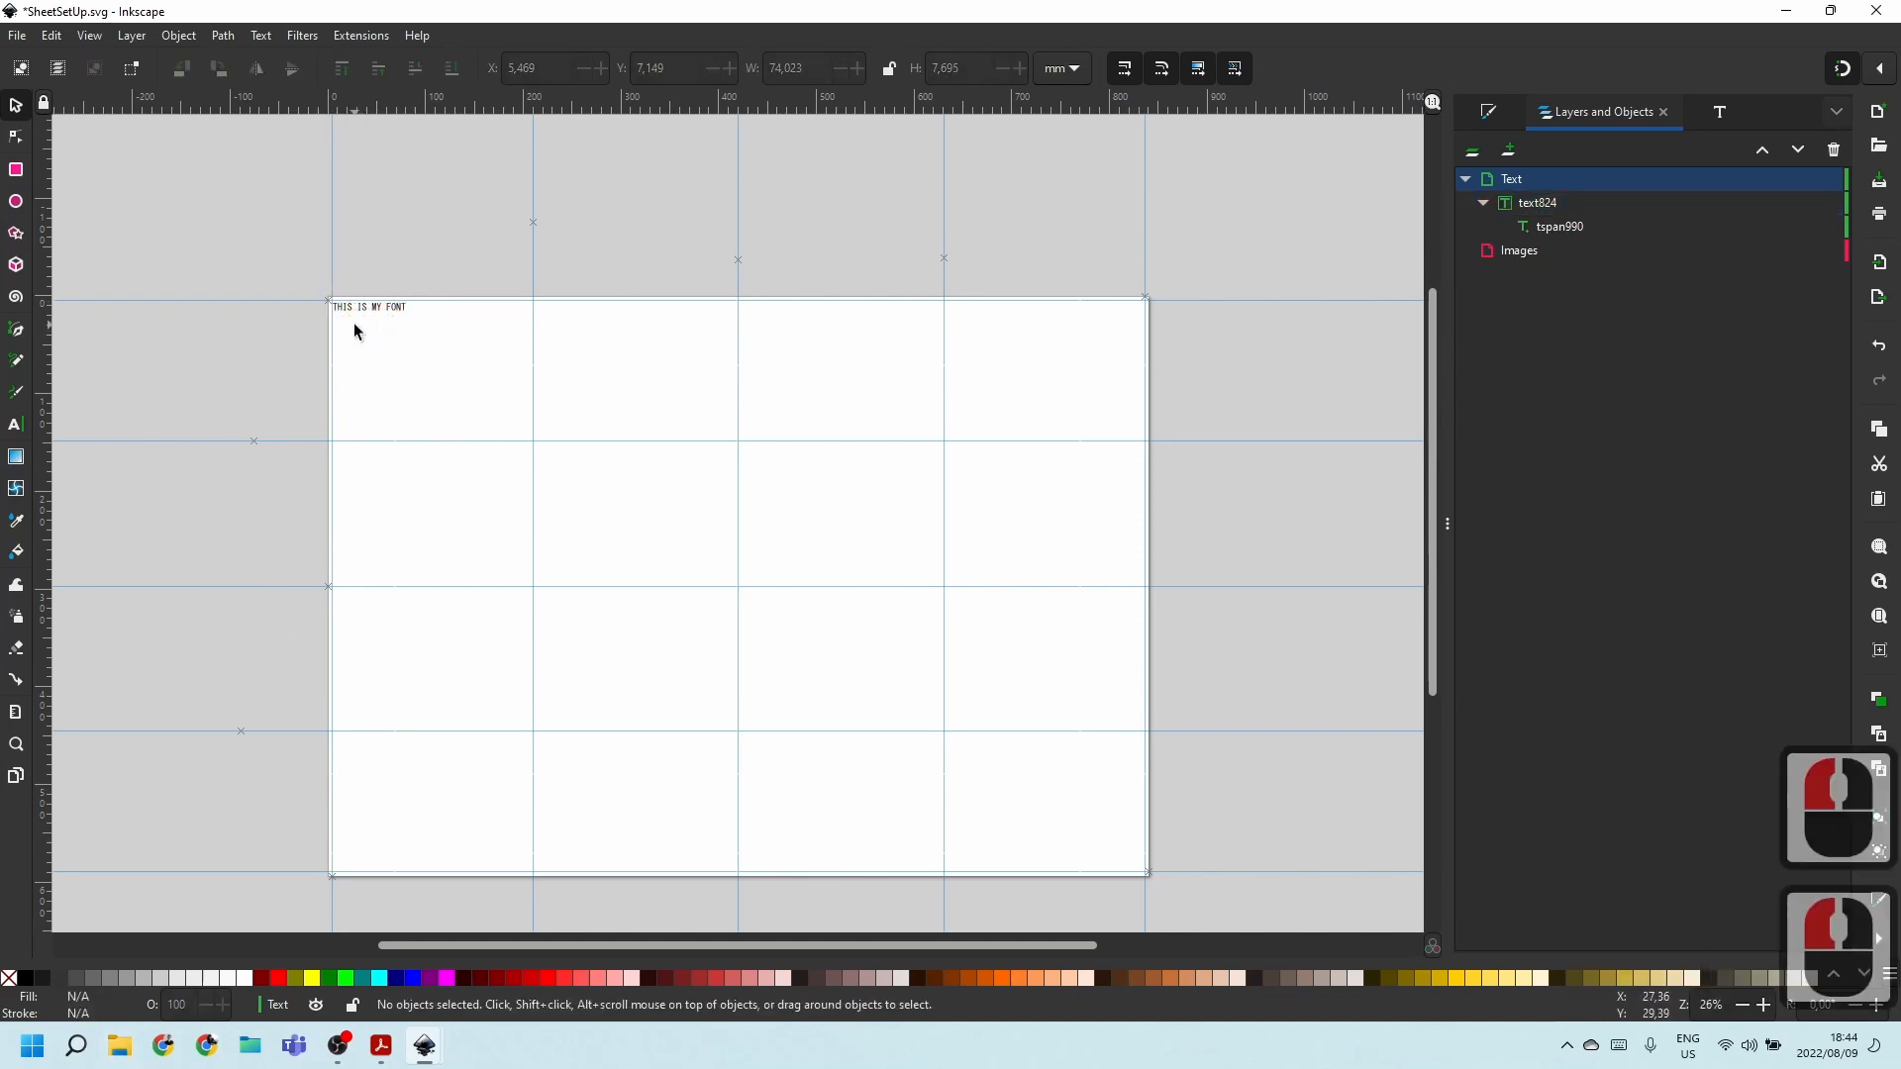
pyautogui.moveTo(385, 341); pyautogui.dragTo(322, 324)
pyautogui.scroll(4, 333, 332)
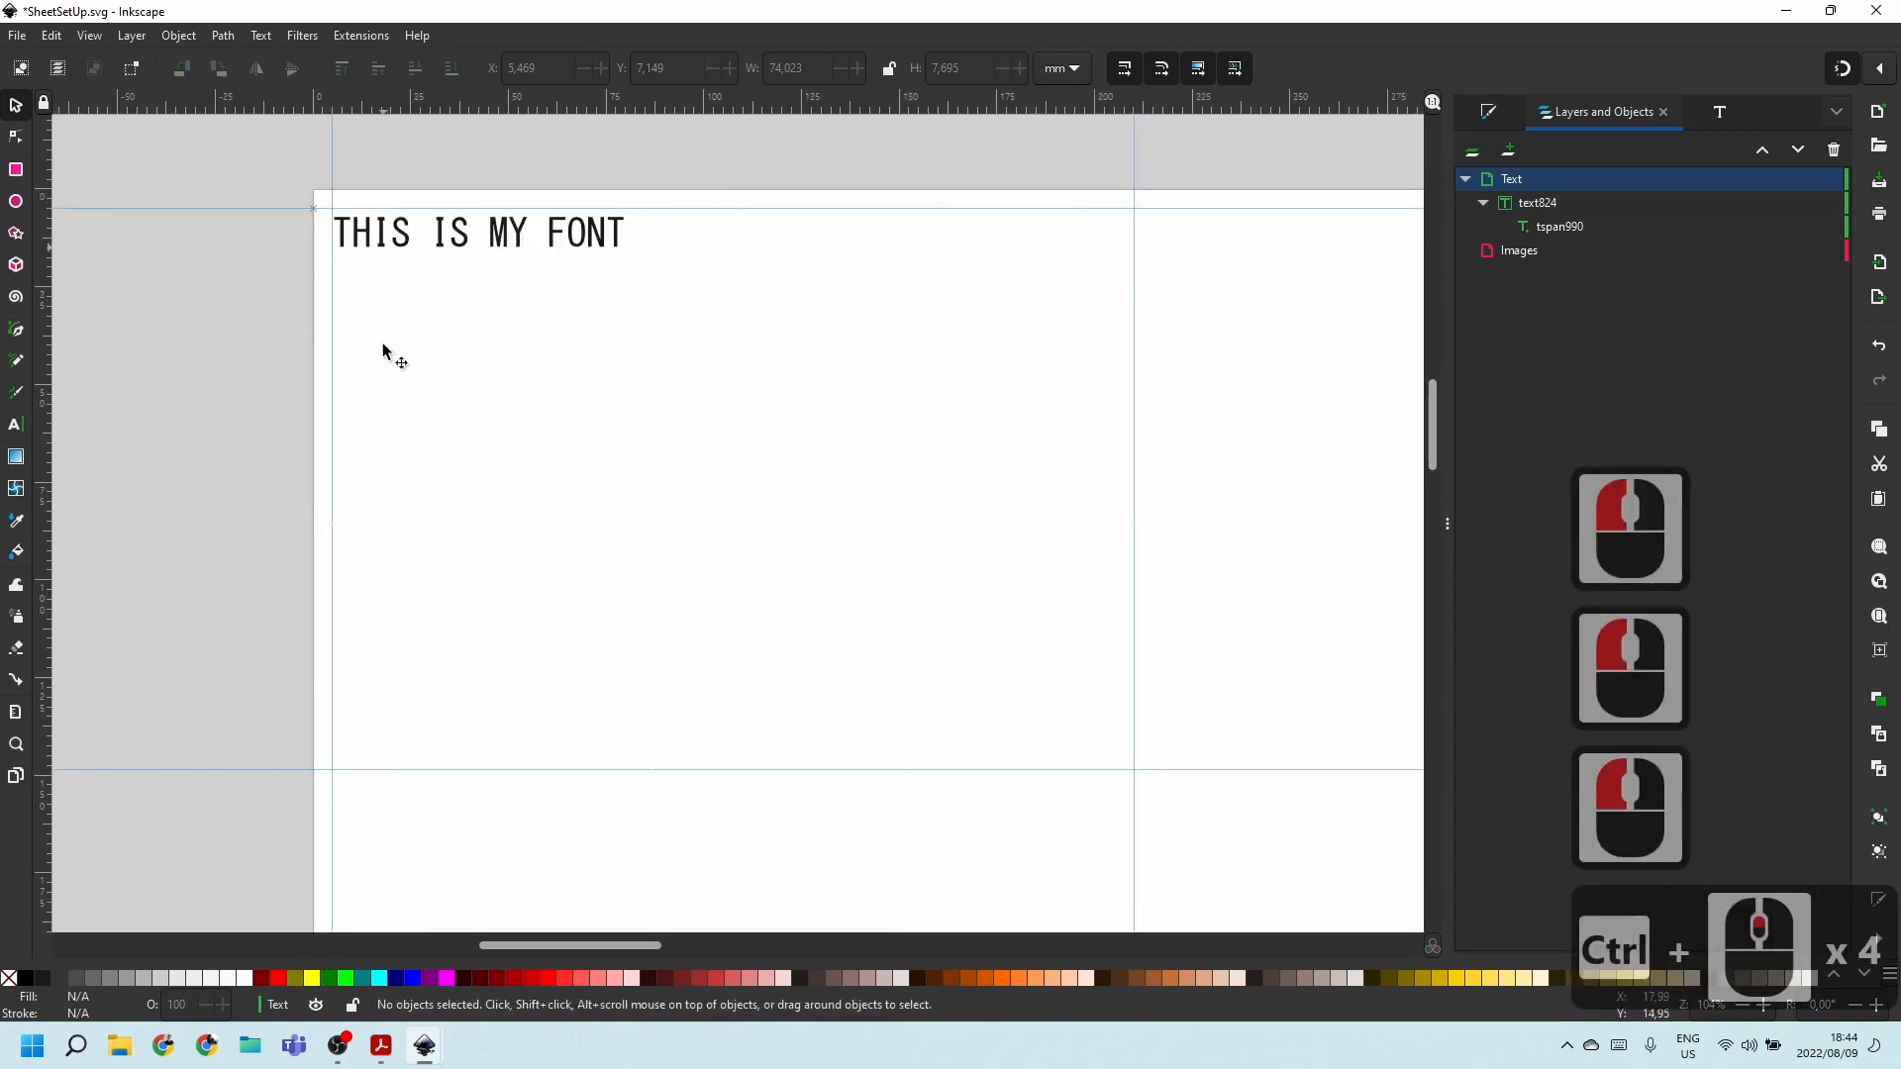
pyautogui.keyDown('ctrl'); pyautogui.scroll(-3, 420, 263); pyautogui.keyUp('ctrl')
# Open the text "THIS IS MY FONT" for editing and widen its text frame to the vertical guide at 210.25 mm.
pyautogui.doubleClick(425, 256)
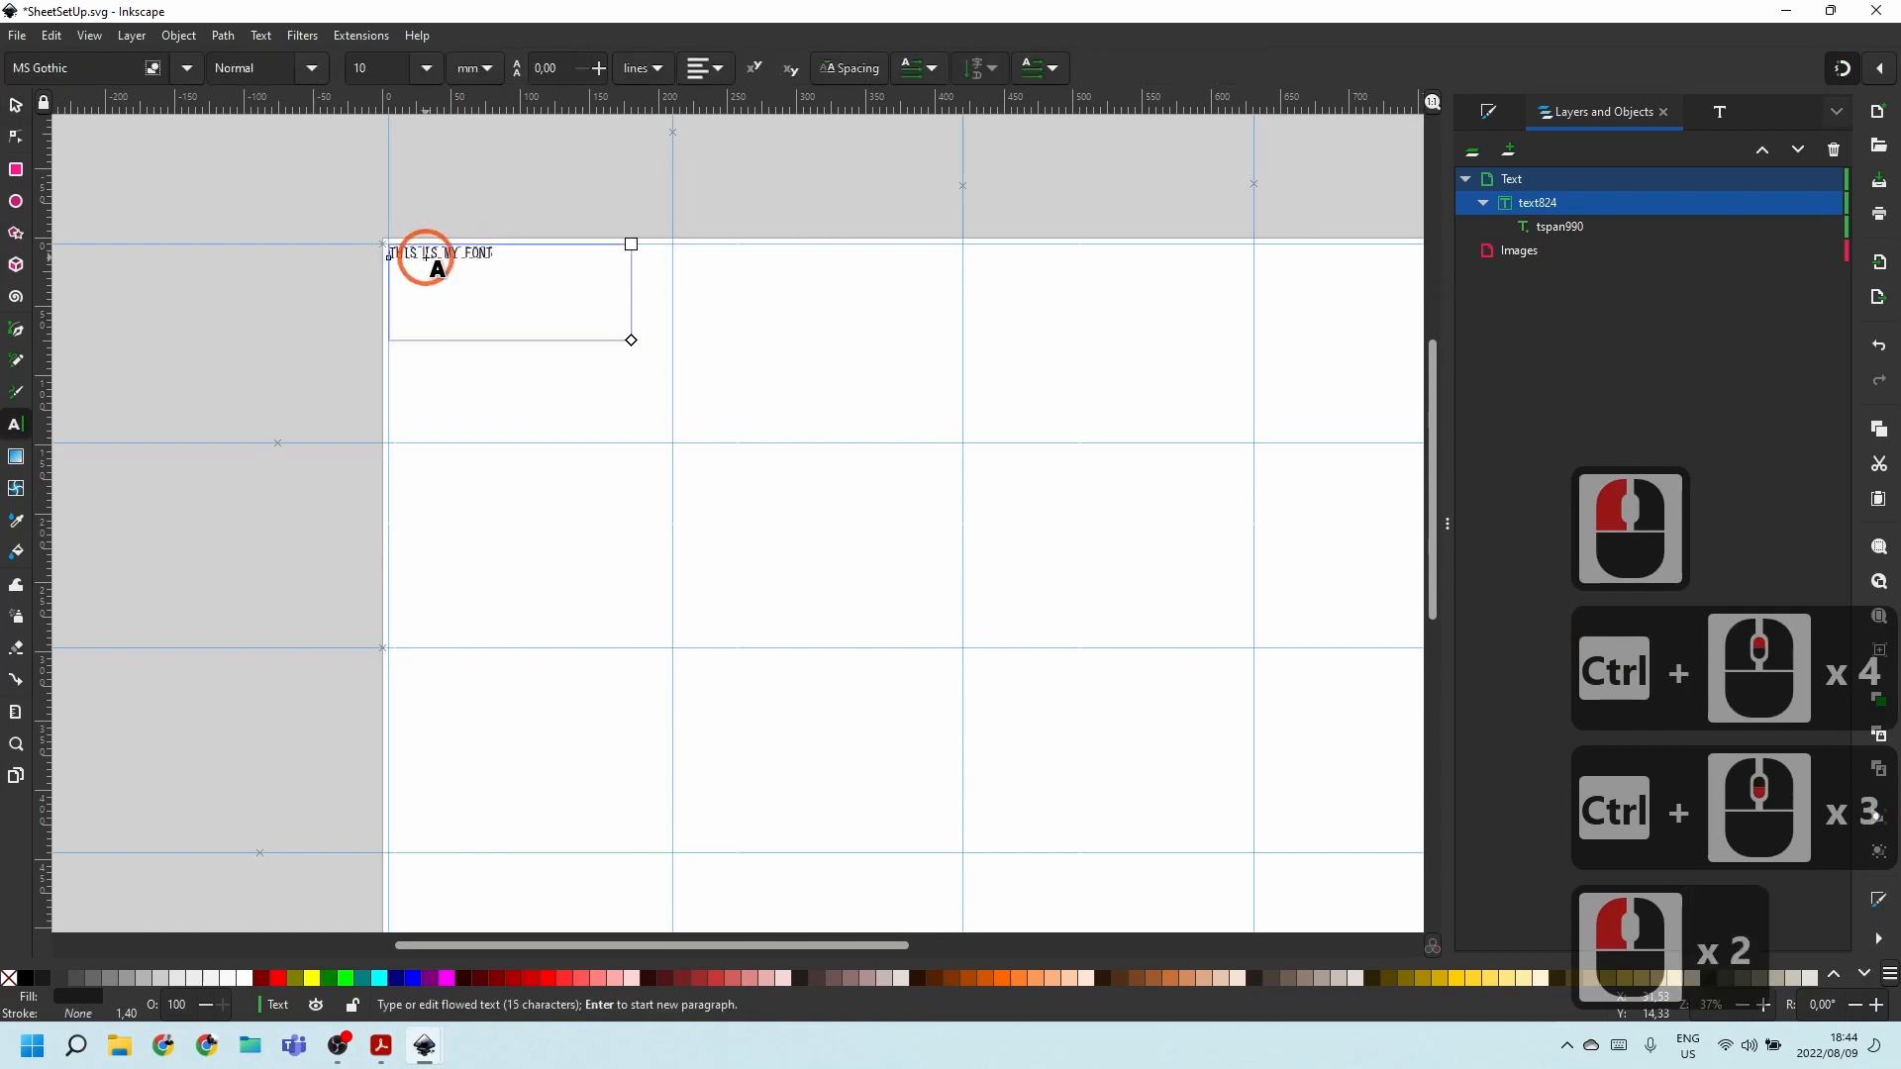
pyautogui.doubleClick(427, 257)
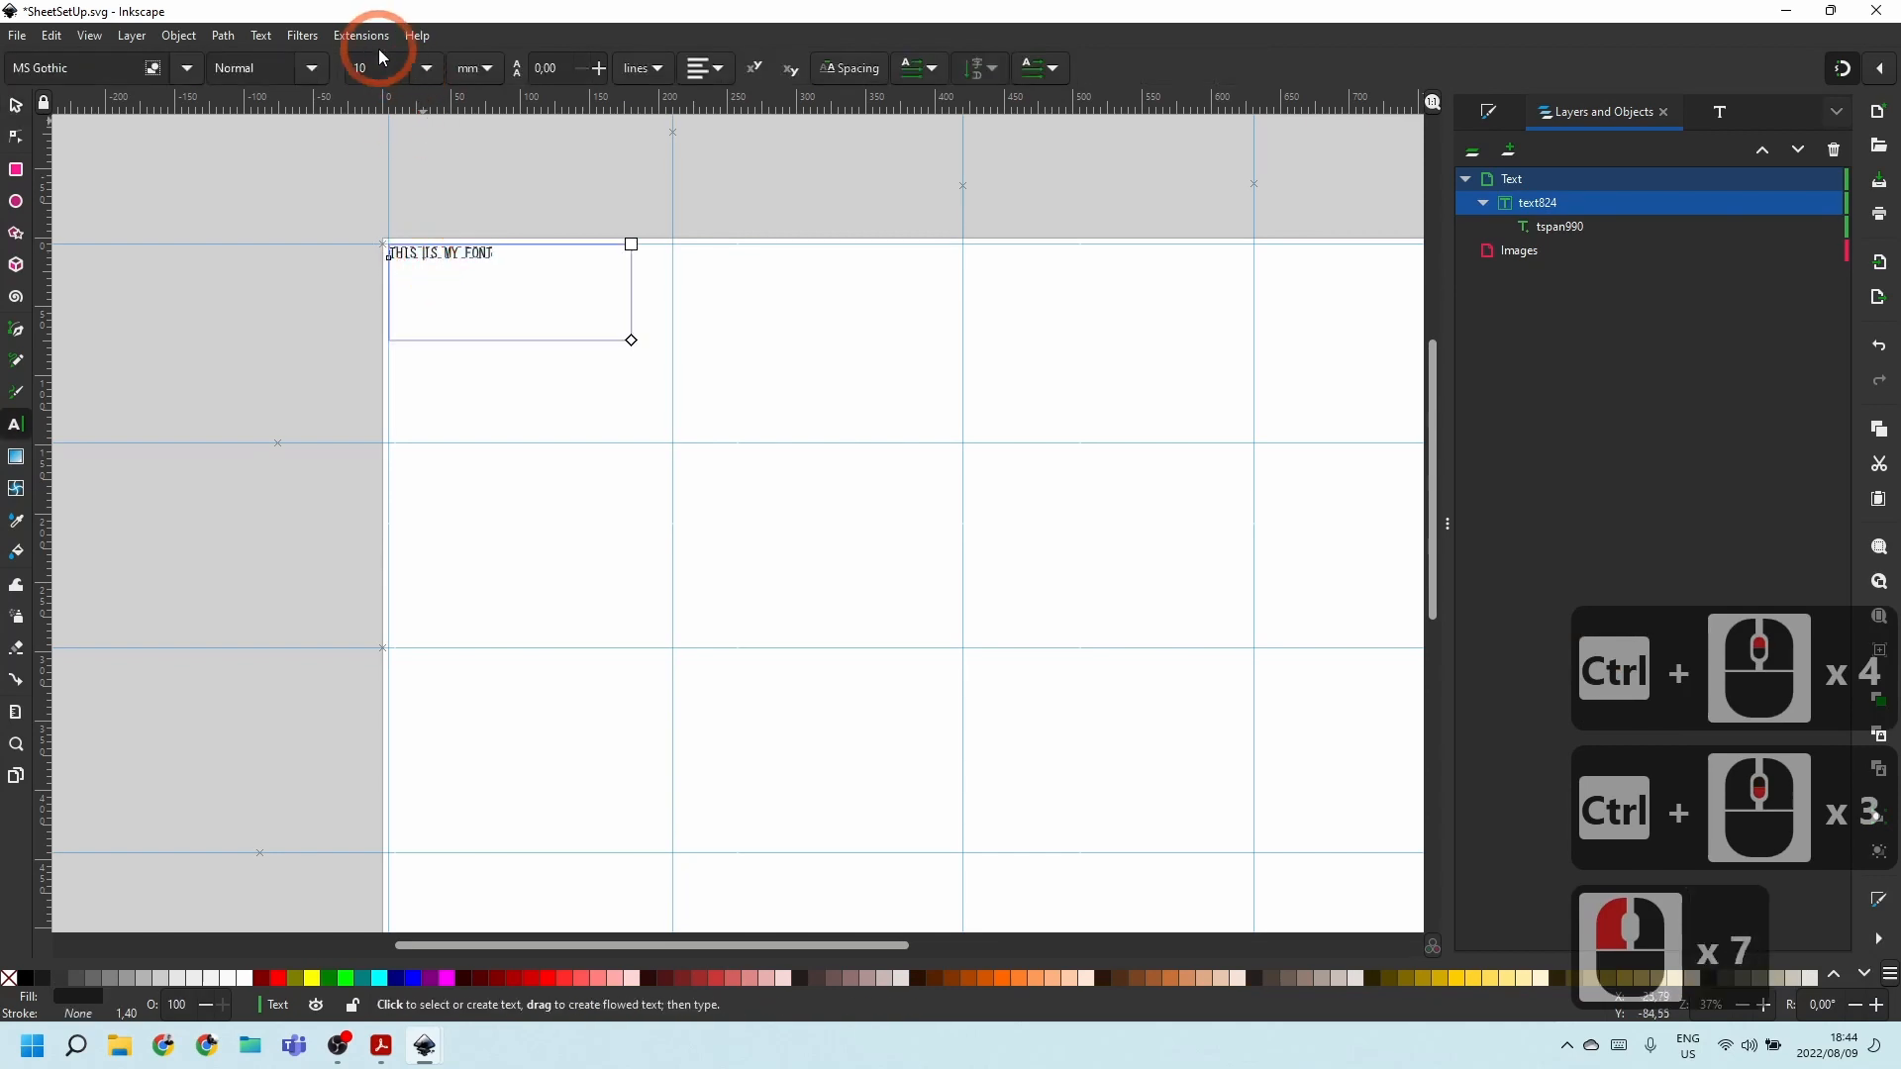
pyautogui.click(552, 208)
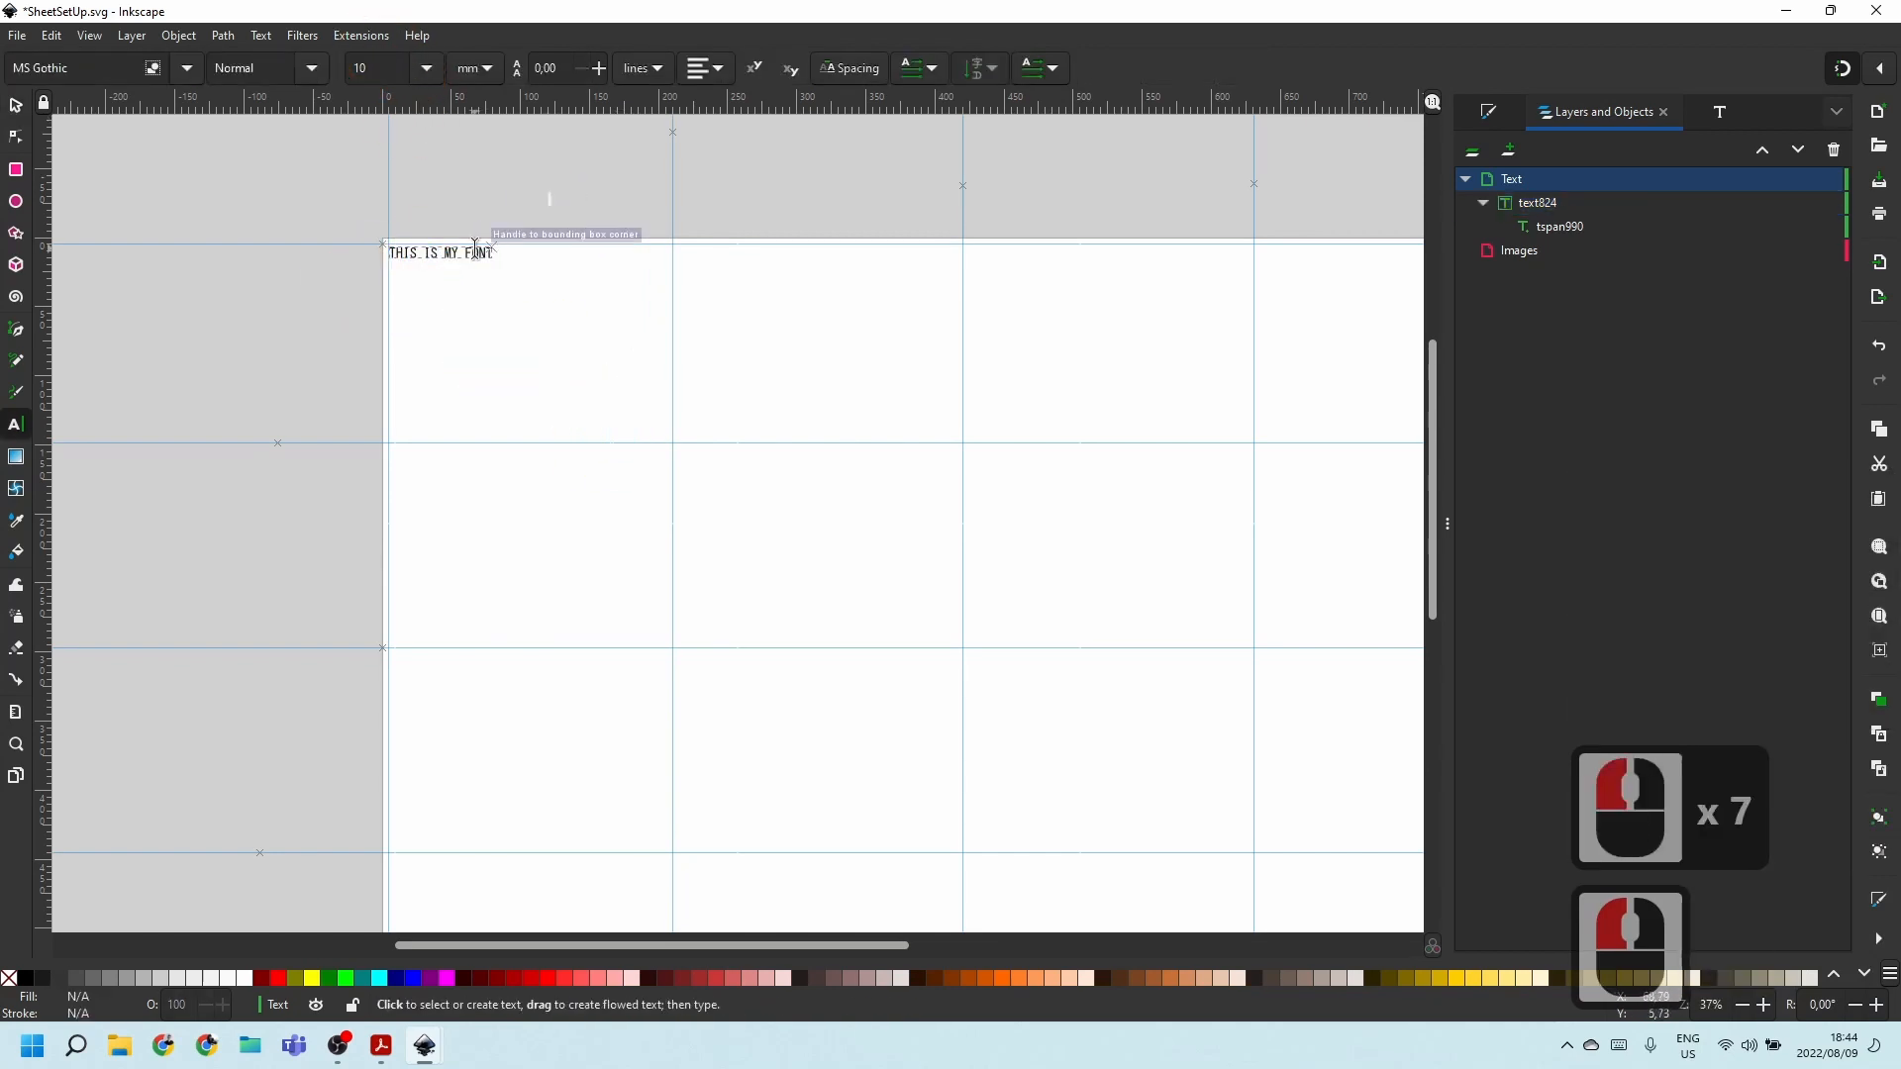
pyautogui.doubleClick(472, 254)
pyautogui.press('Escape')
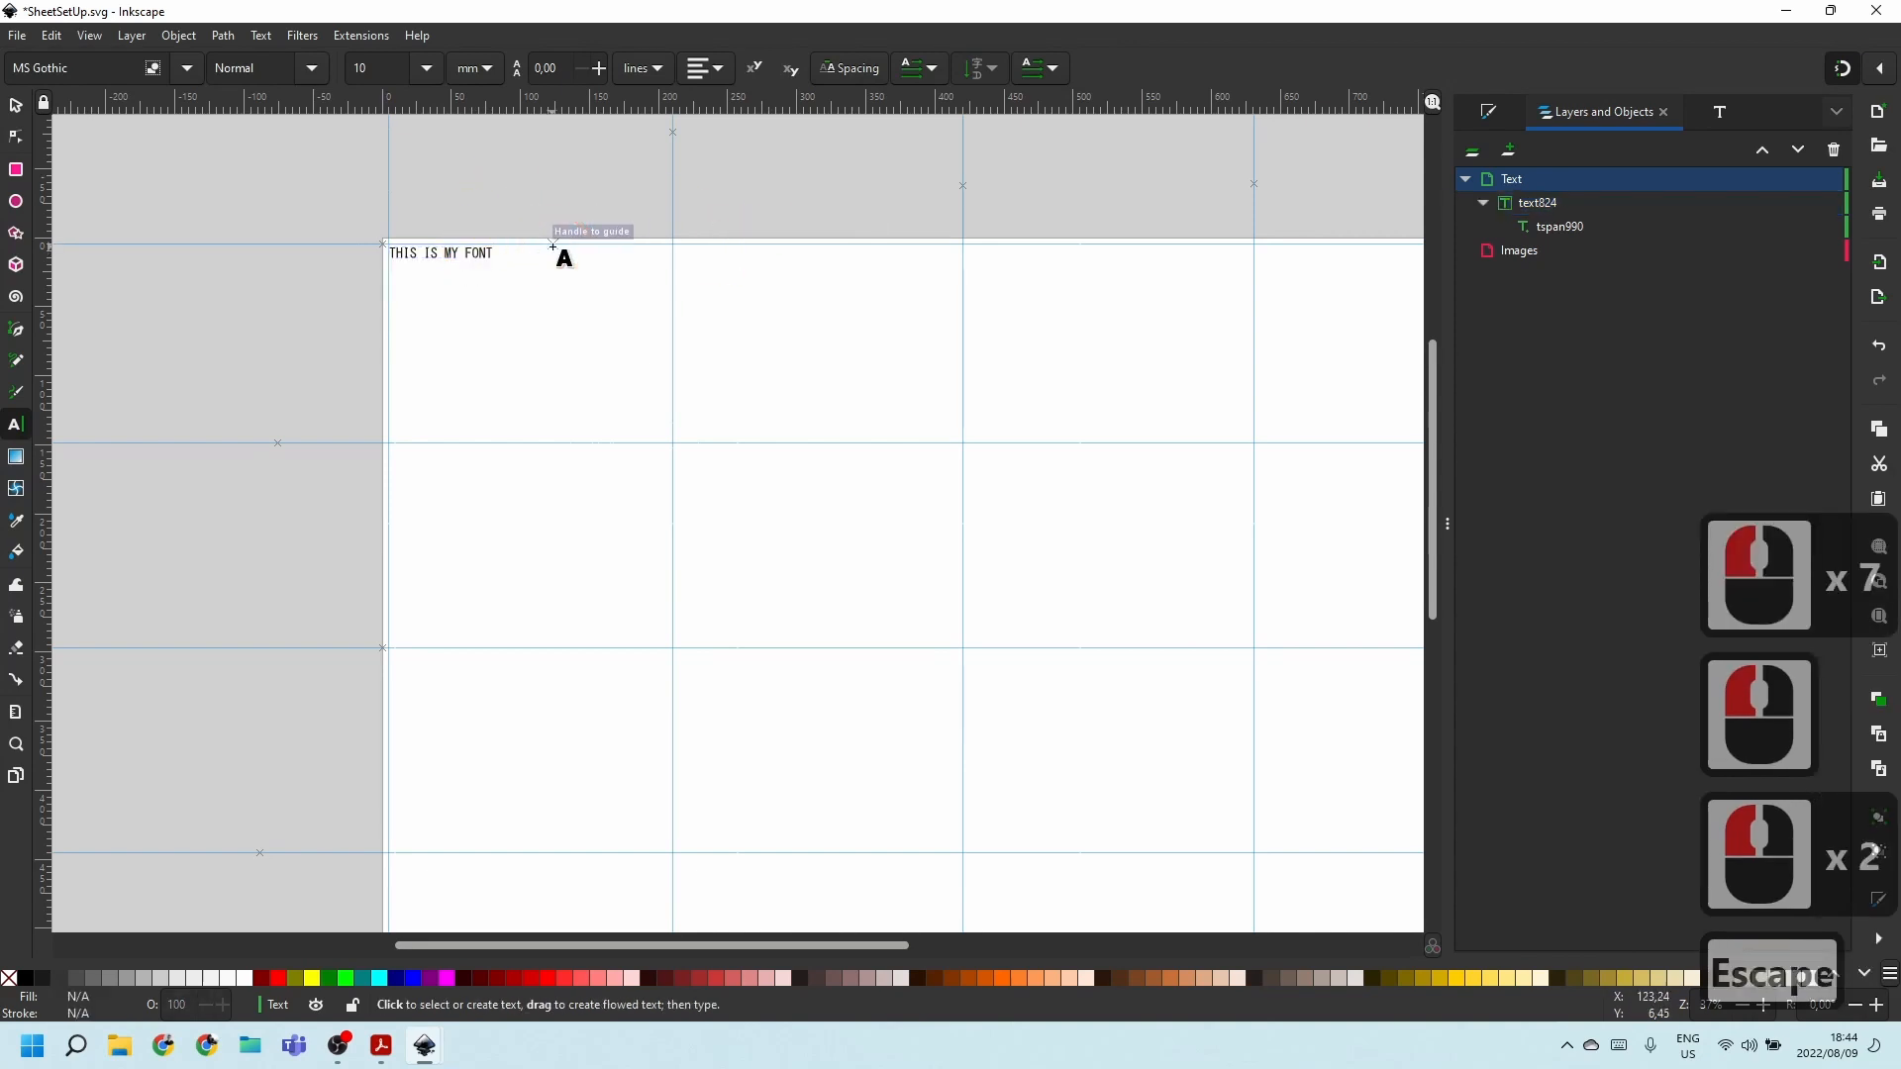
pyautogui.doubleClick(457, 254)
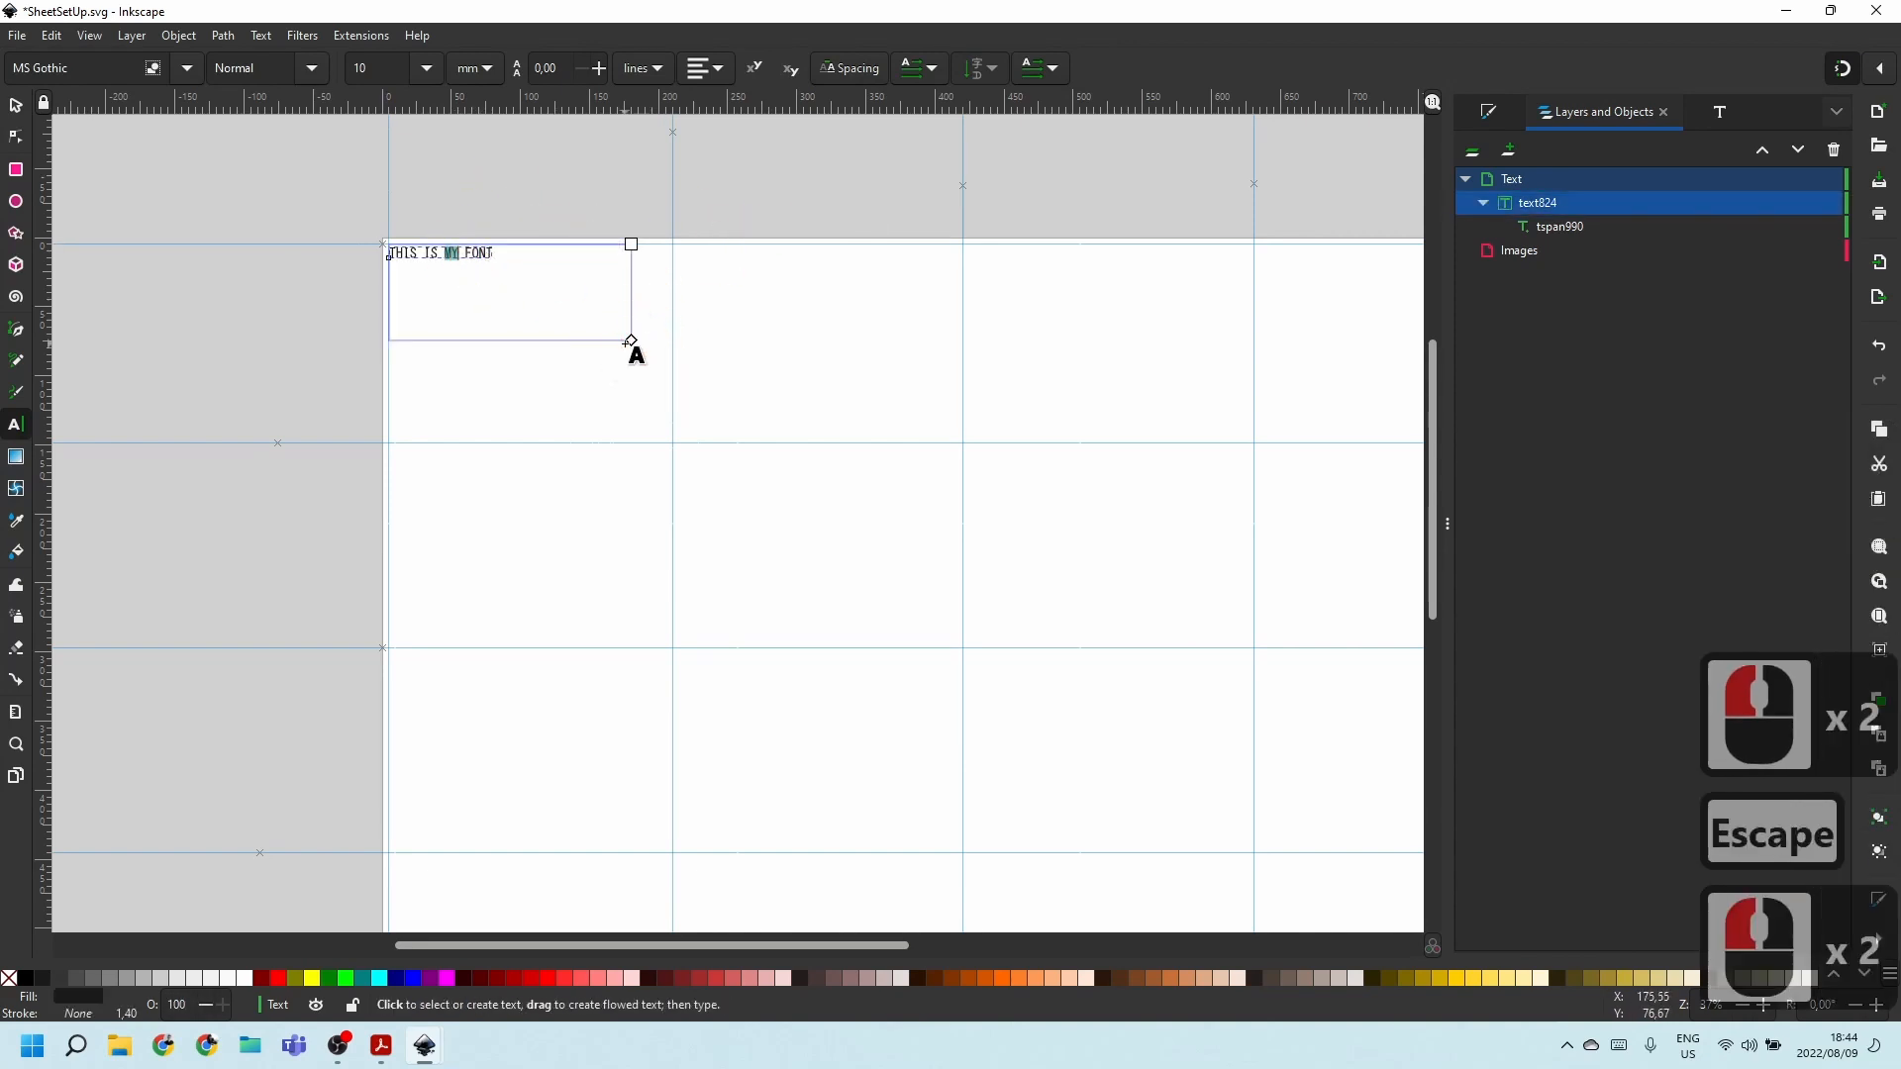
pyautogui.moveTo(631, 342); pyautogui.dragTo(672, 339)
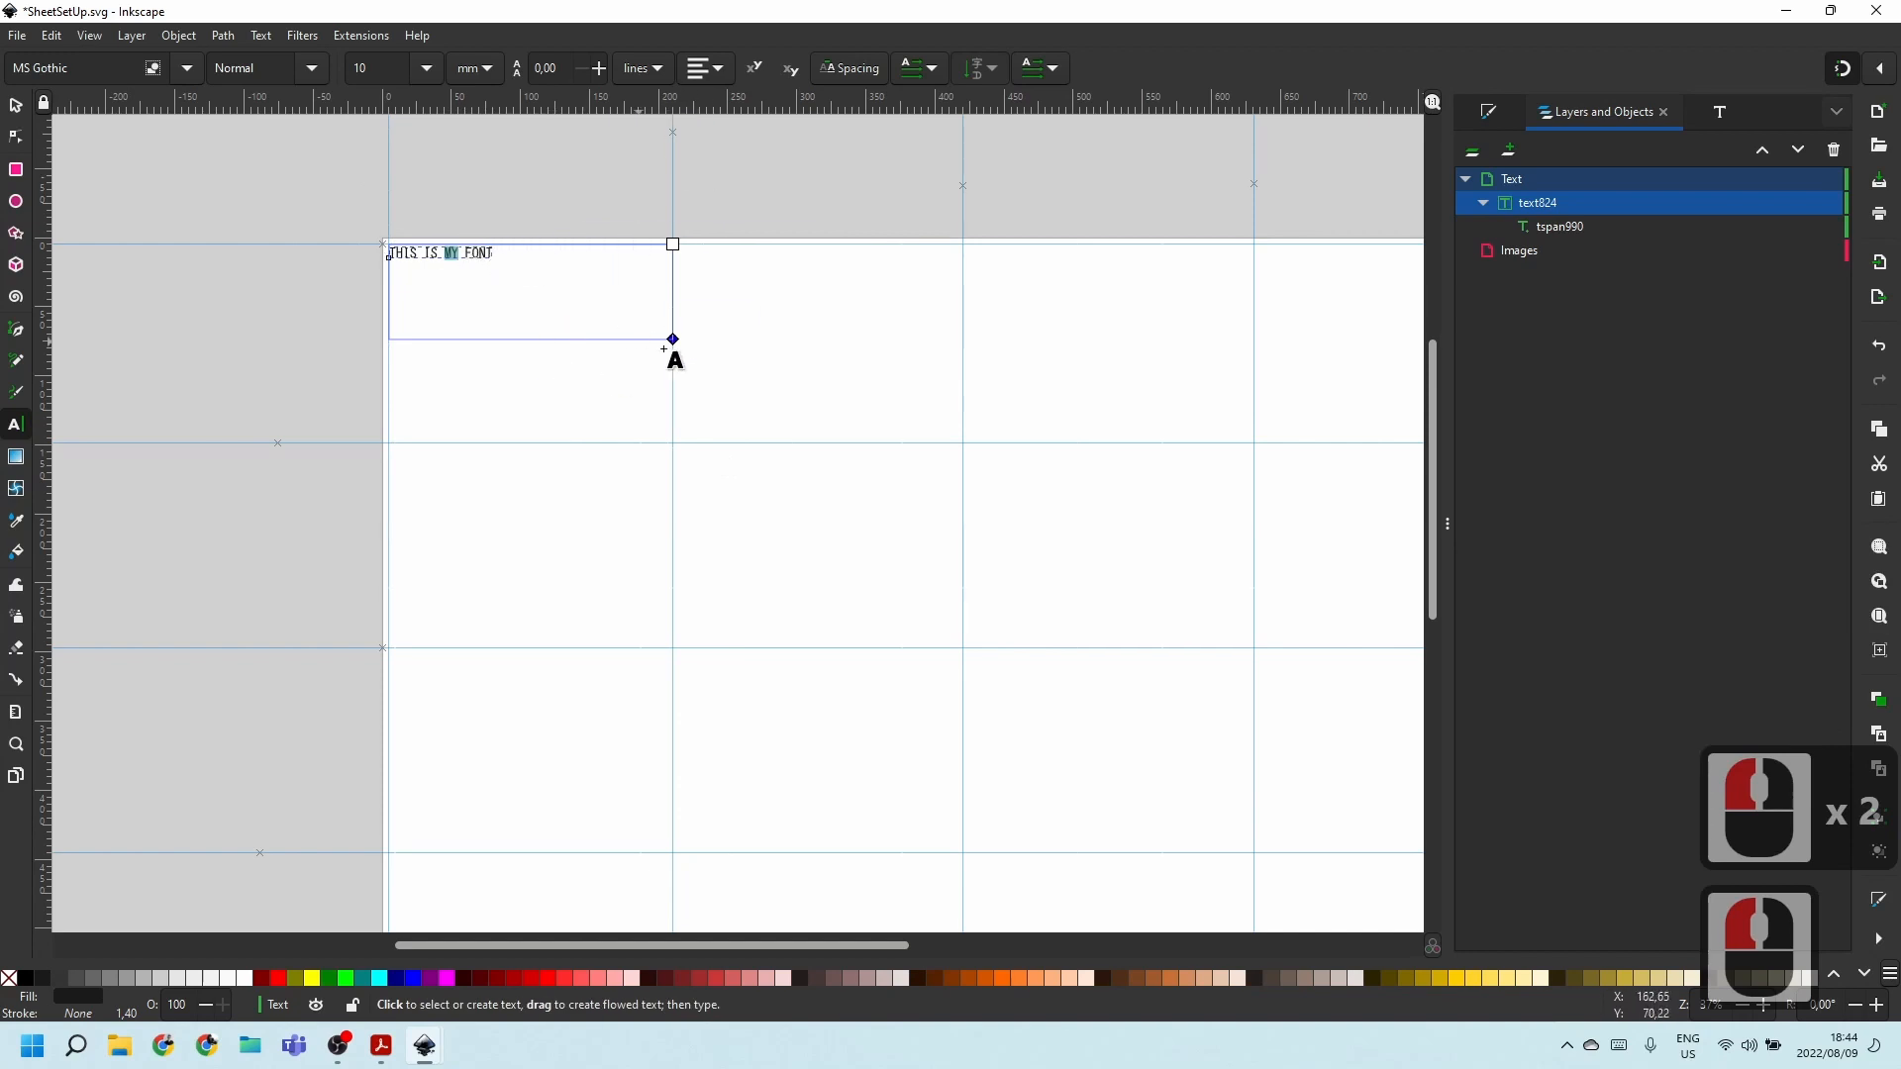
# Look through the text alignment options, leave editing of the text "THIS IS MY FONT" and view the whole sheet.
pyautogui.click(705, 66)
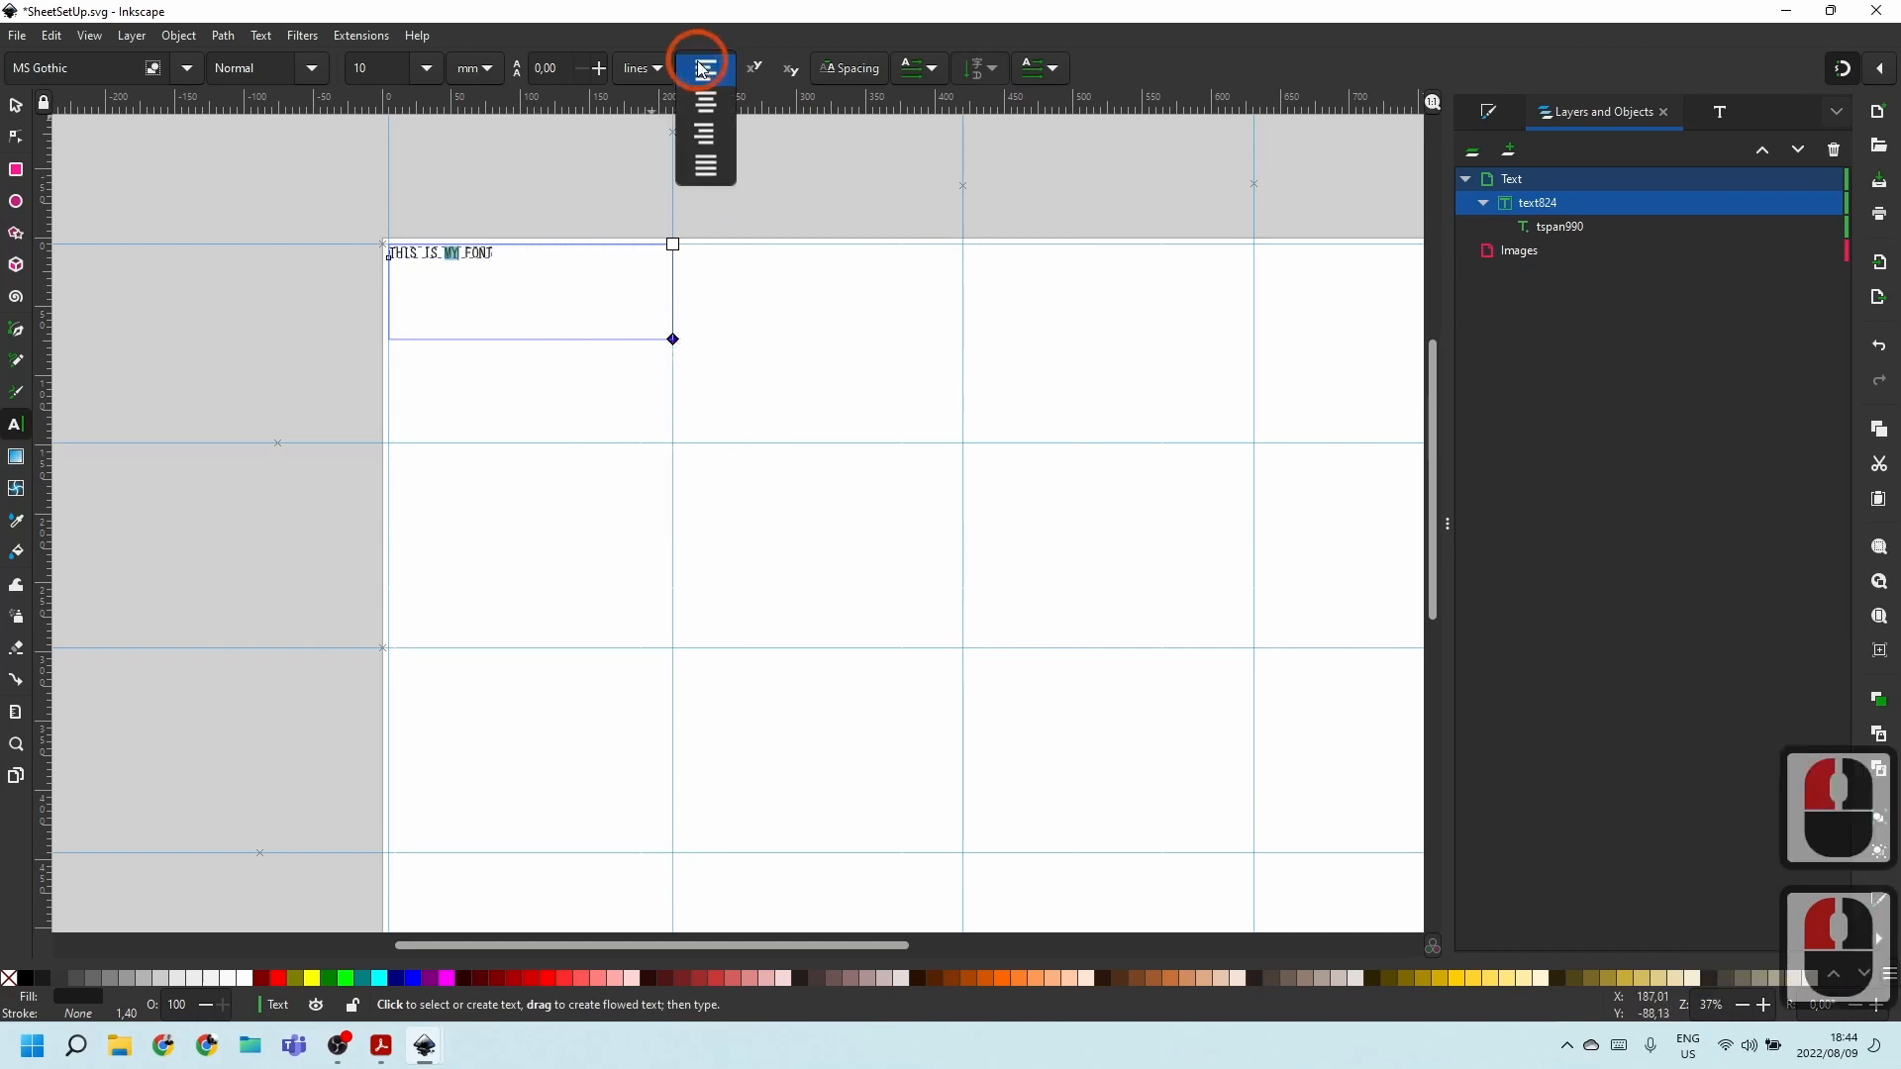
pyautogui.click(776, 181)
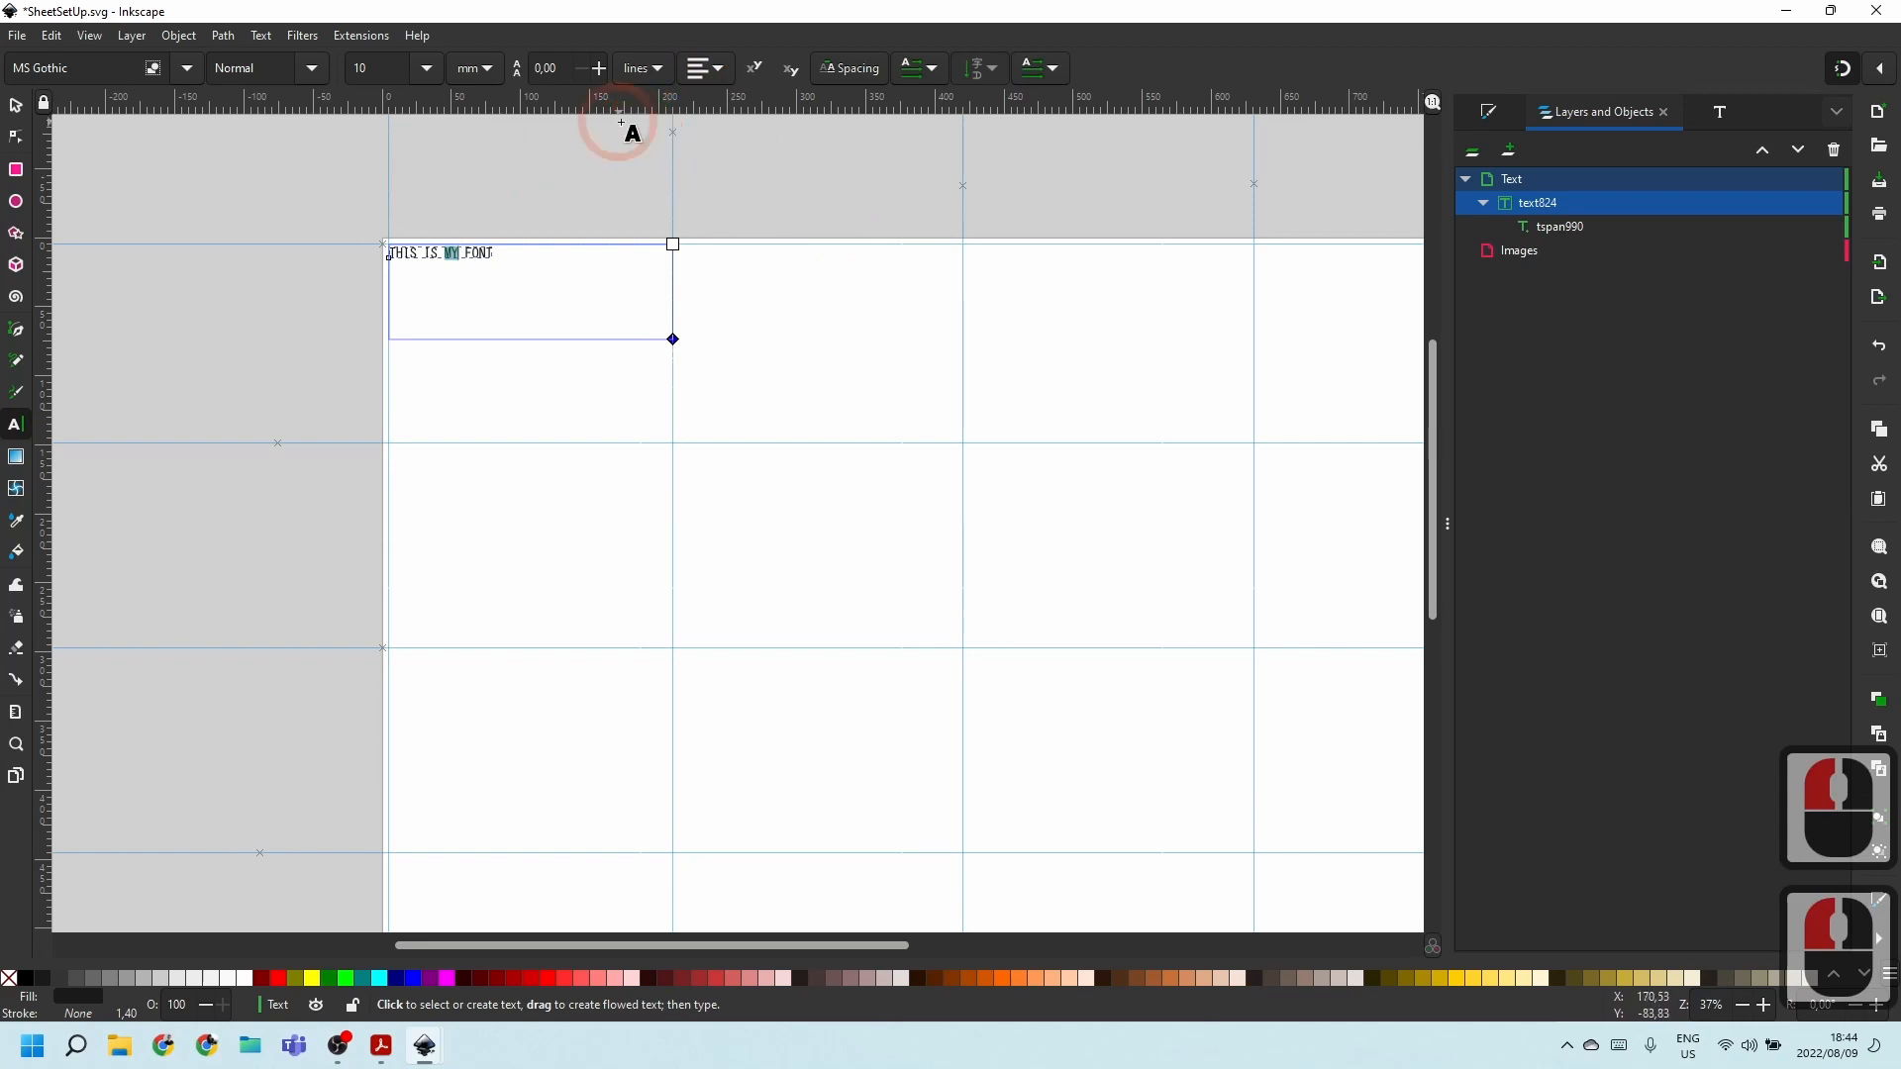
pyautogui.press('Escape')
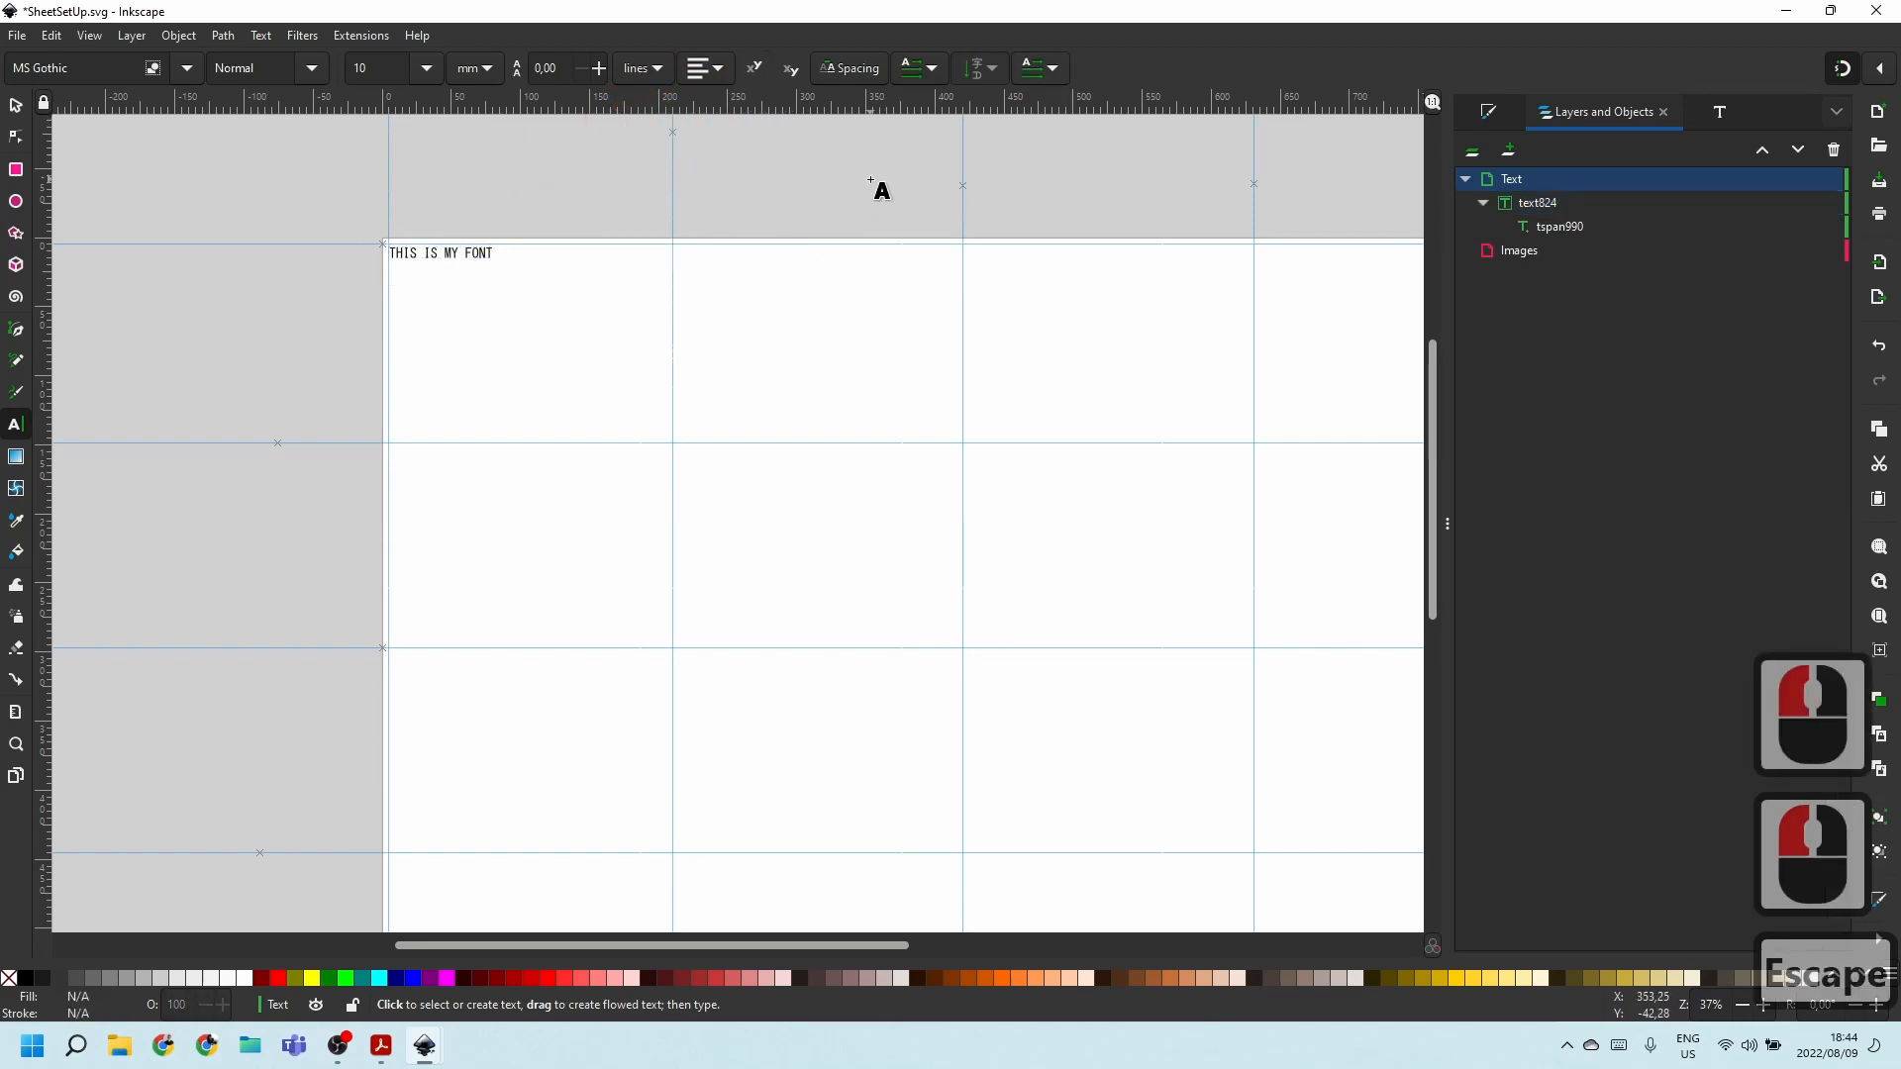
pyautogui.keyDown('ctrl'); pyautogui.scroll(-2, 530, 505); pyautogui.keyUp('ctrl')
pyautogui.keyDown('ctrl'); pyautogui.scroll(2, 505, 455); pyautogui.keyUp('ctrl')
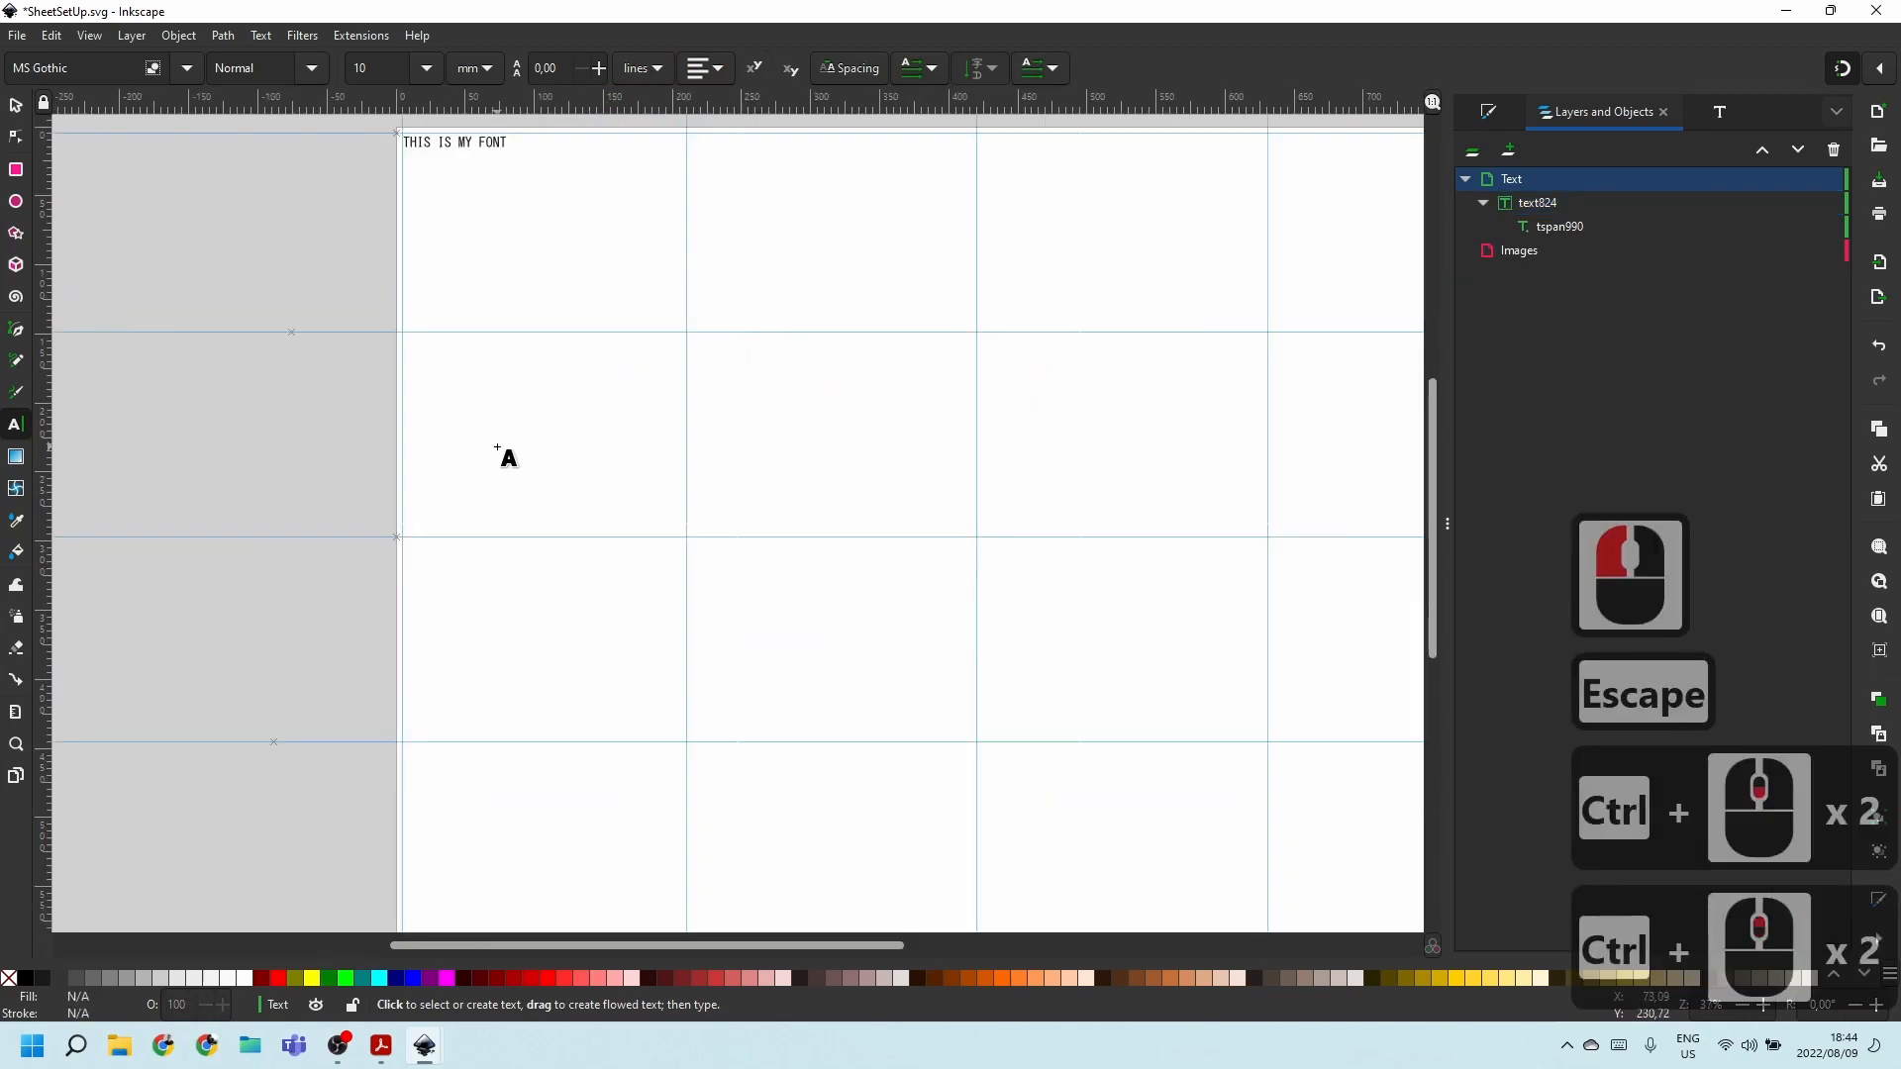
pyautogui.keyDown('ctrl'); pyautogui.scroll(-2, 393, 450); pyautogui.keyUp('ctrl')
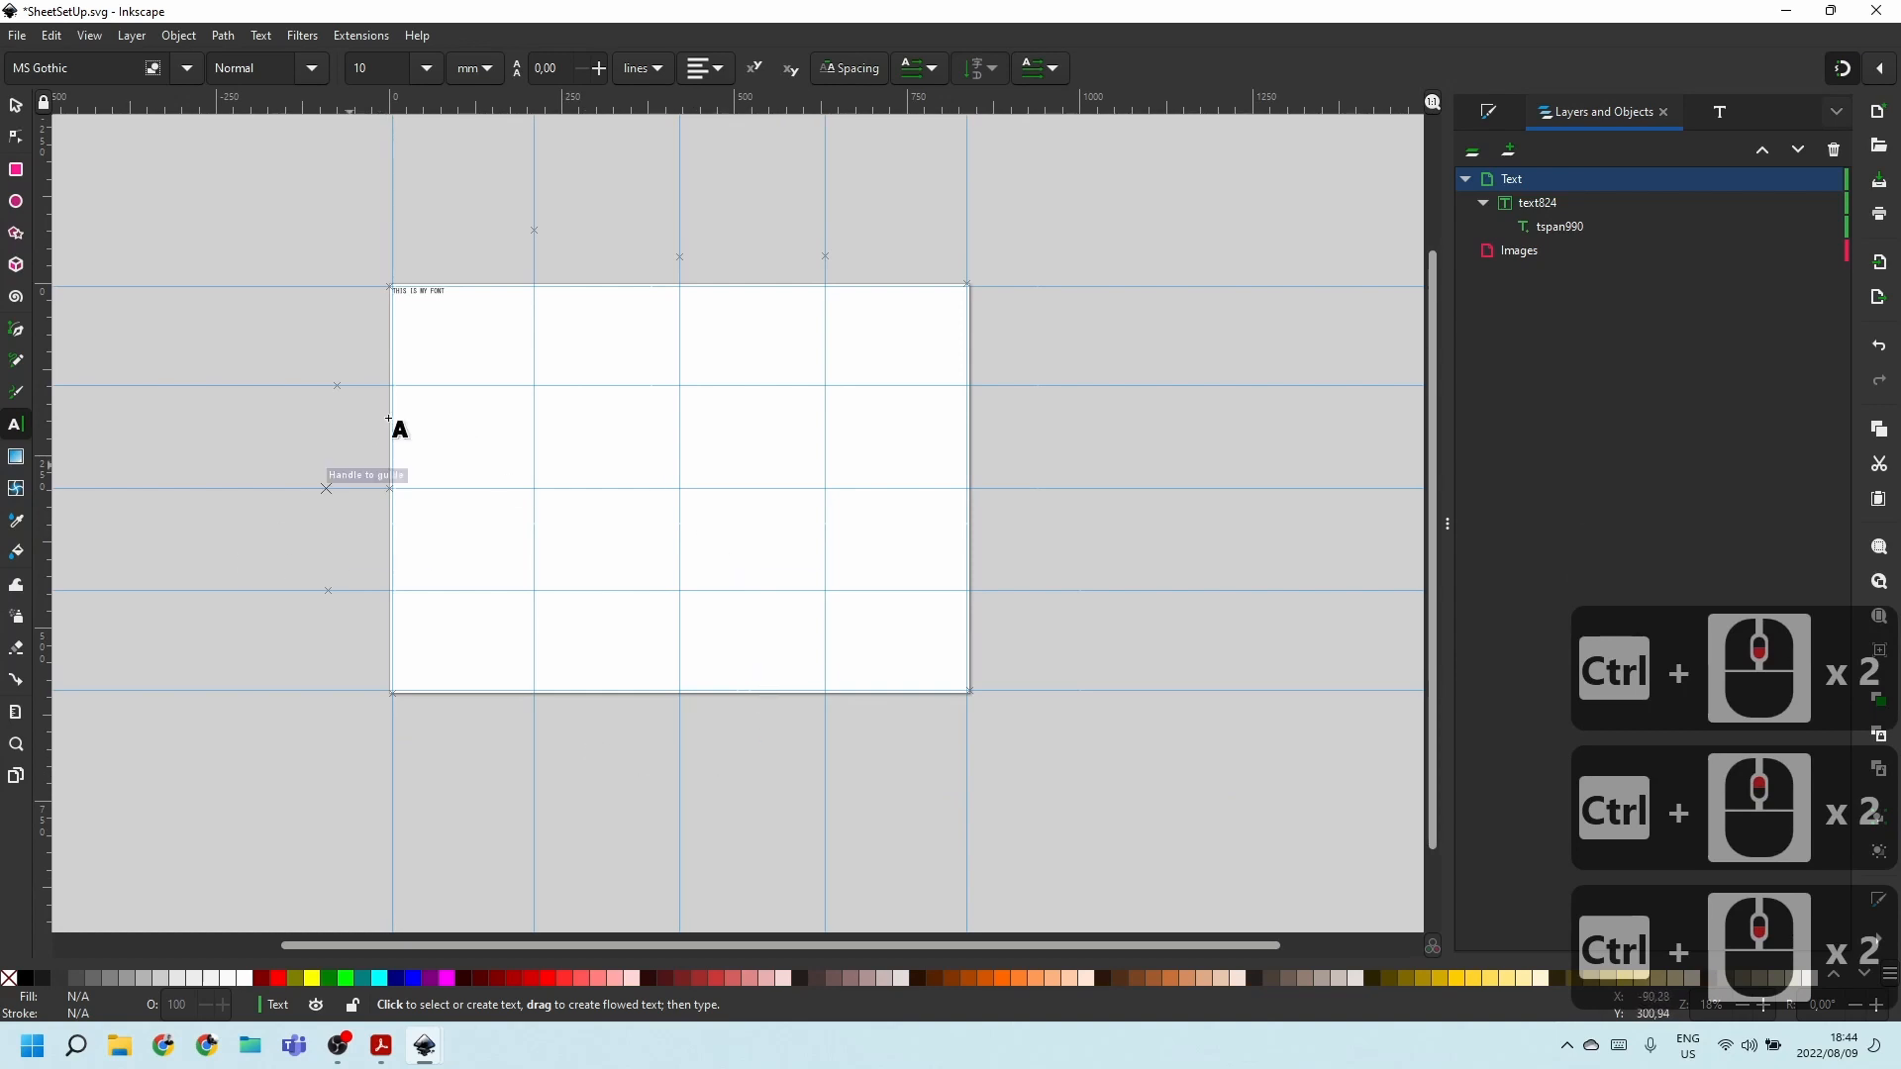
# Switch to File Explorer and open the folder D:\Temp\OKU 200\Poster\Mock-up.
pyautogui.click(119, 1047)
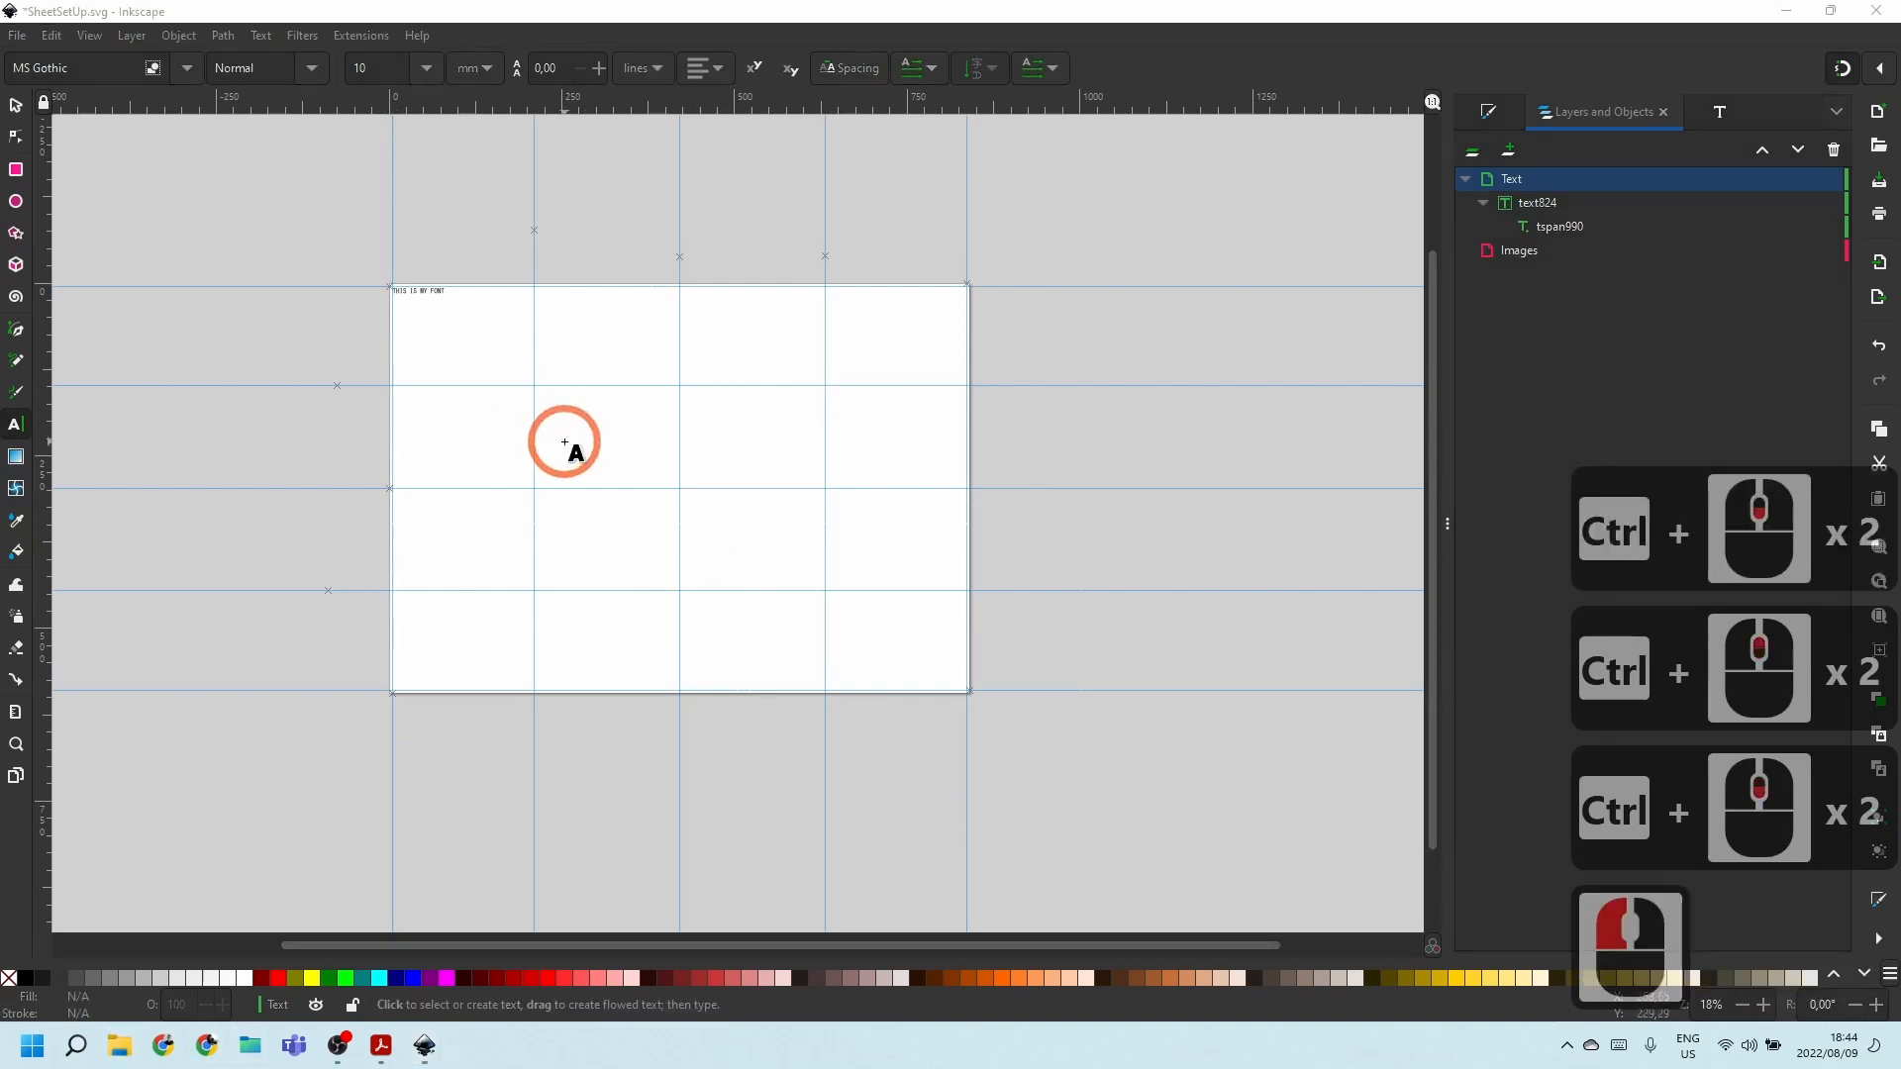
pyautogui.click(1290, 92)
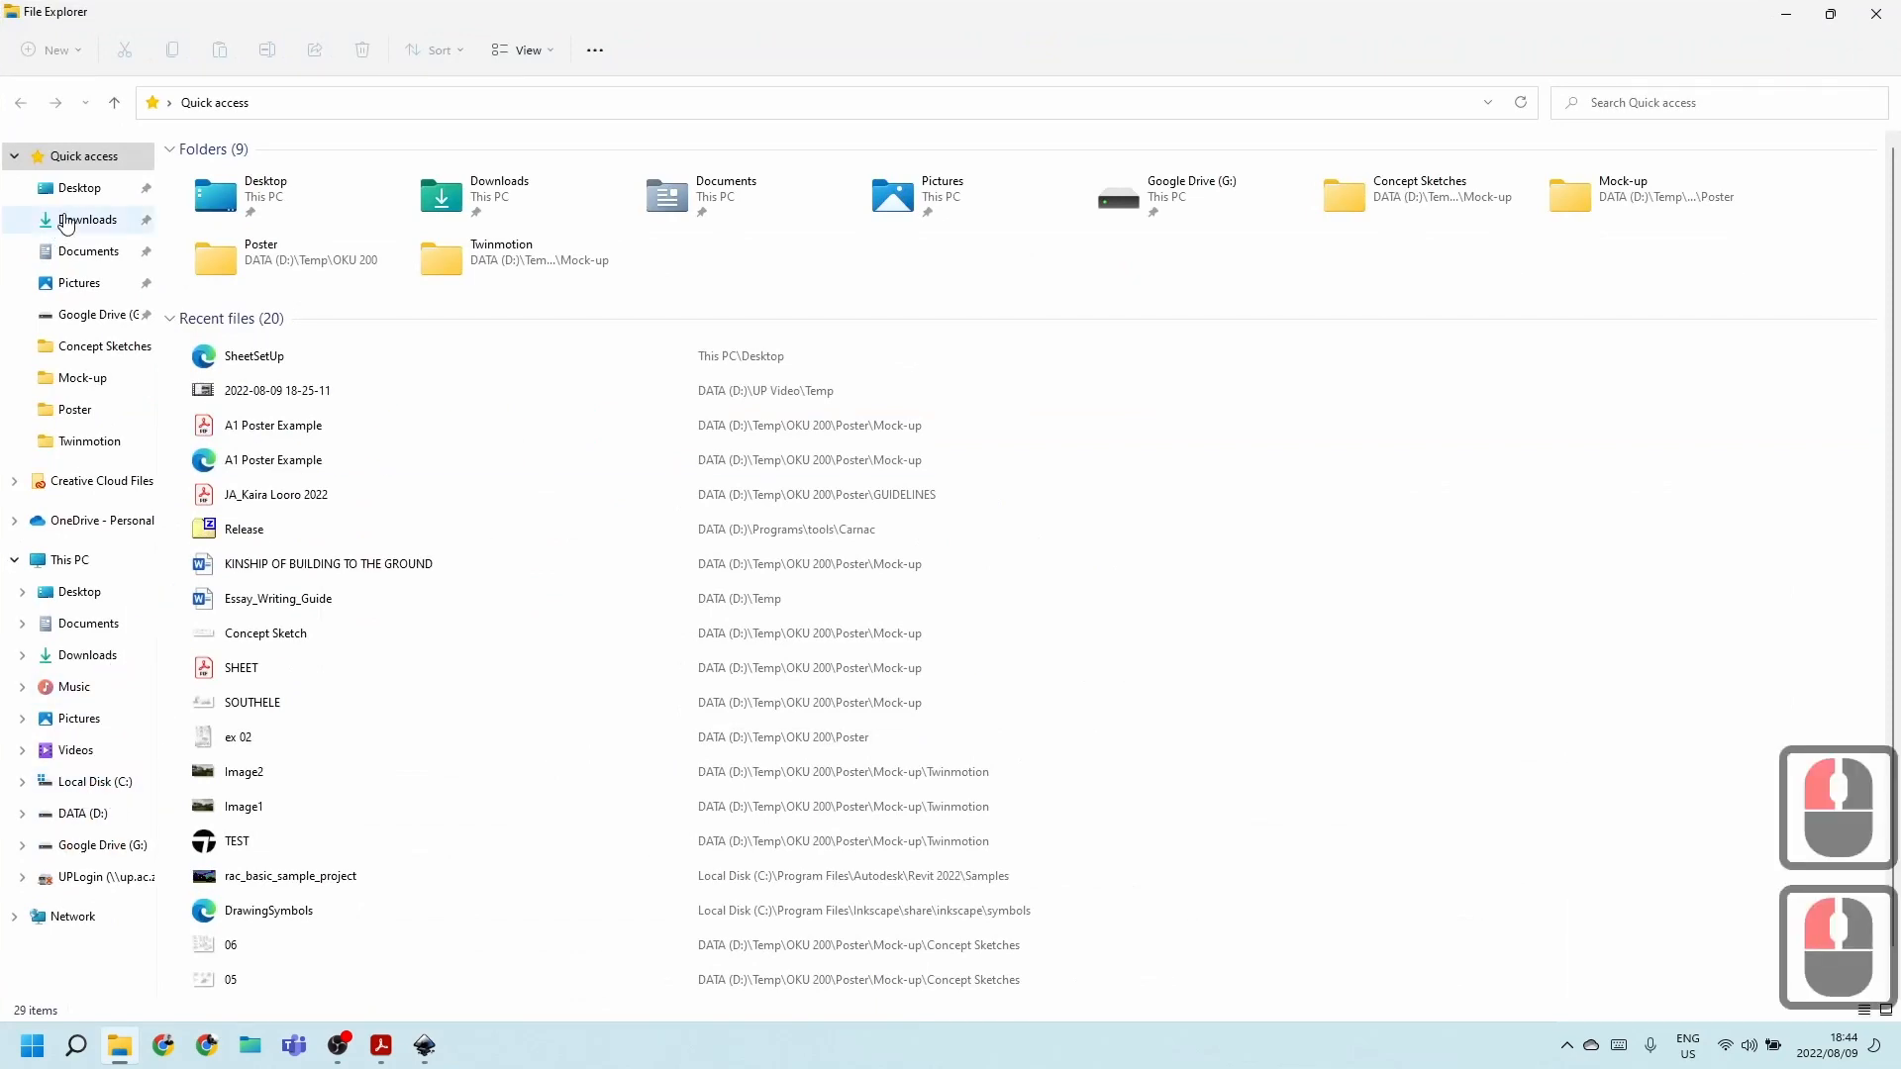
pyautogui.click(79, 822)
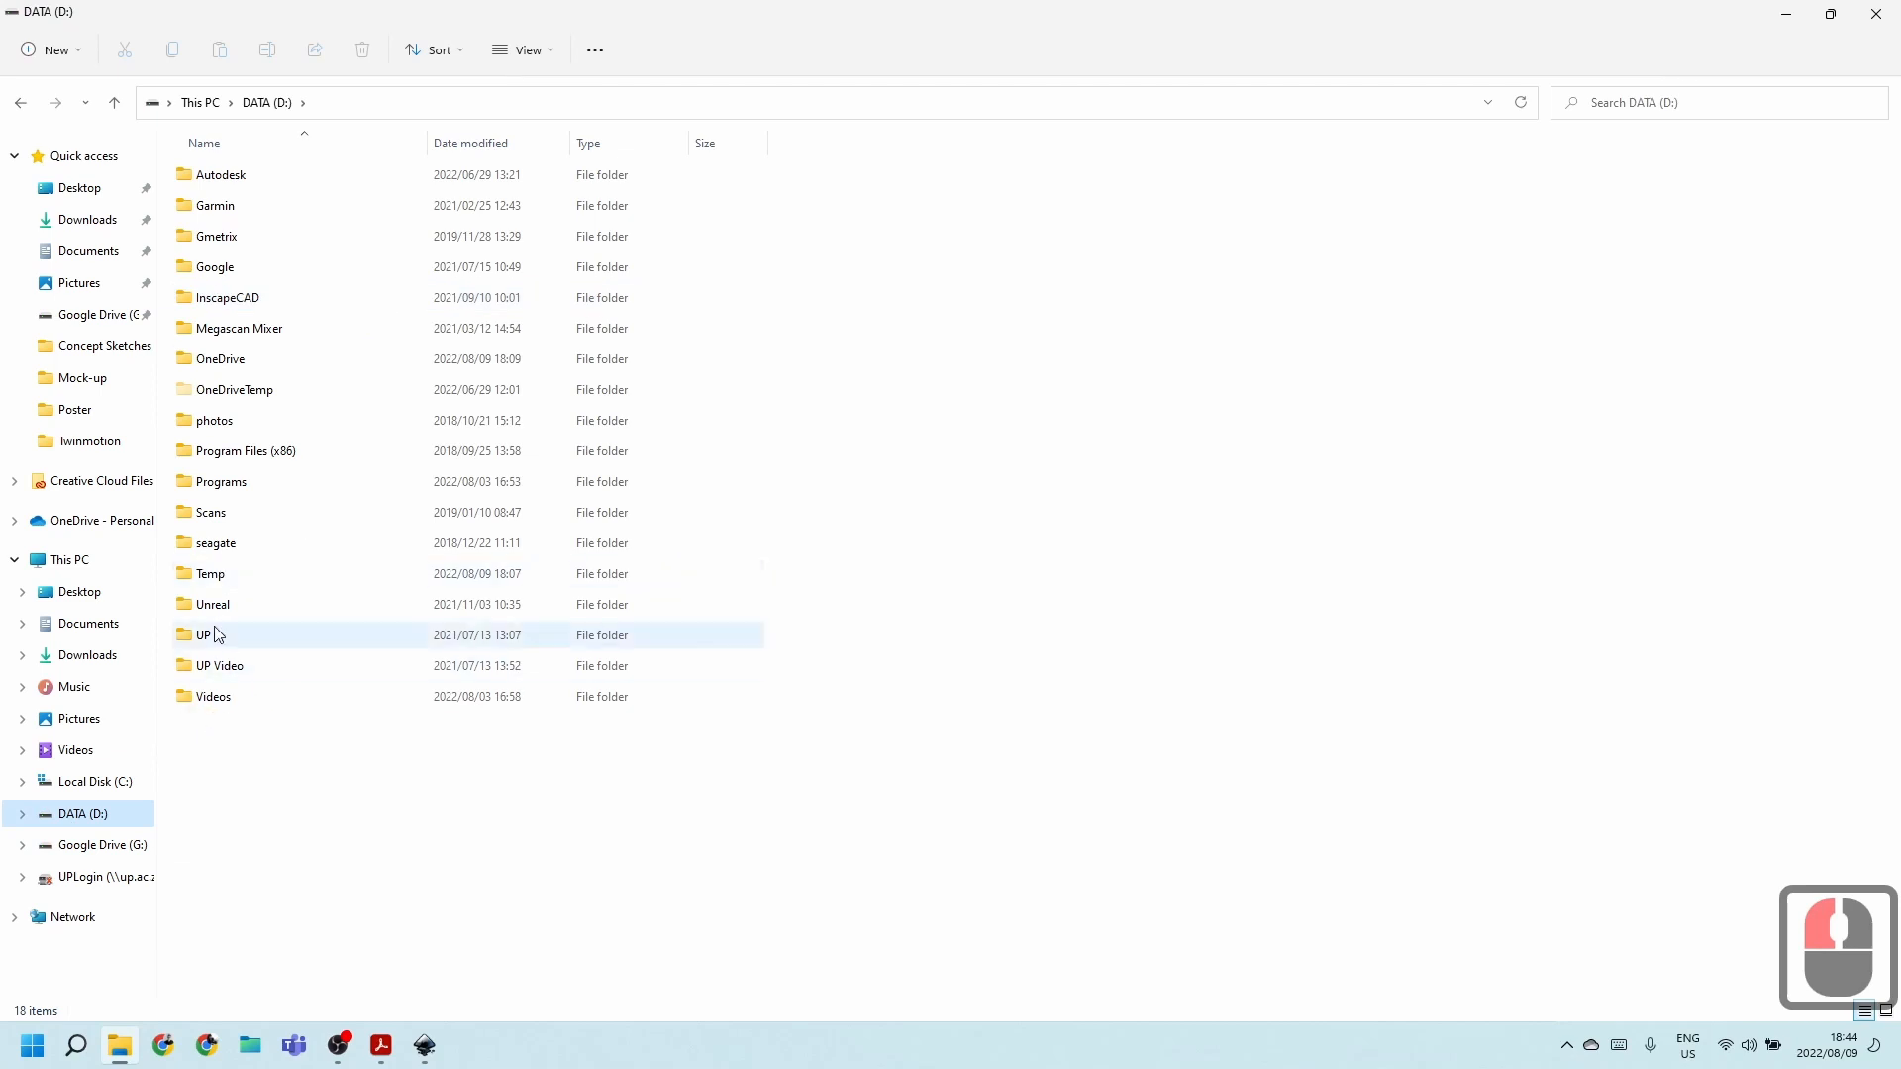
pyautogui.doubleClick(211, 573)
pyautogui.click(218, 208)
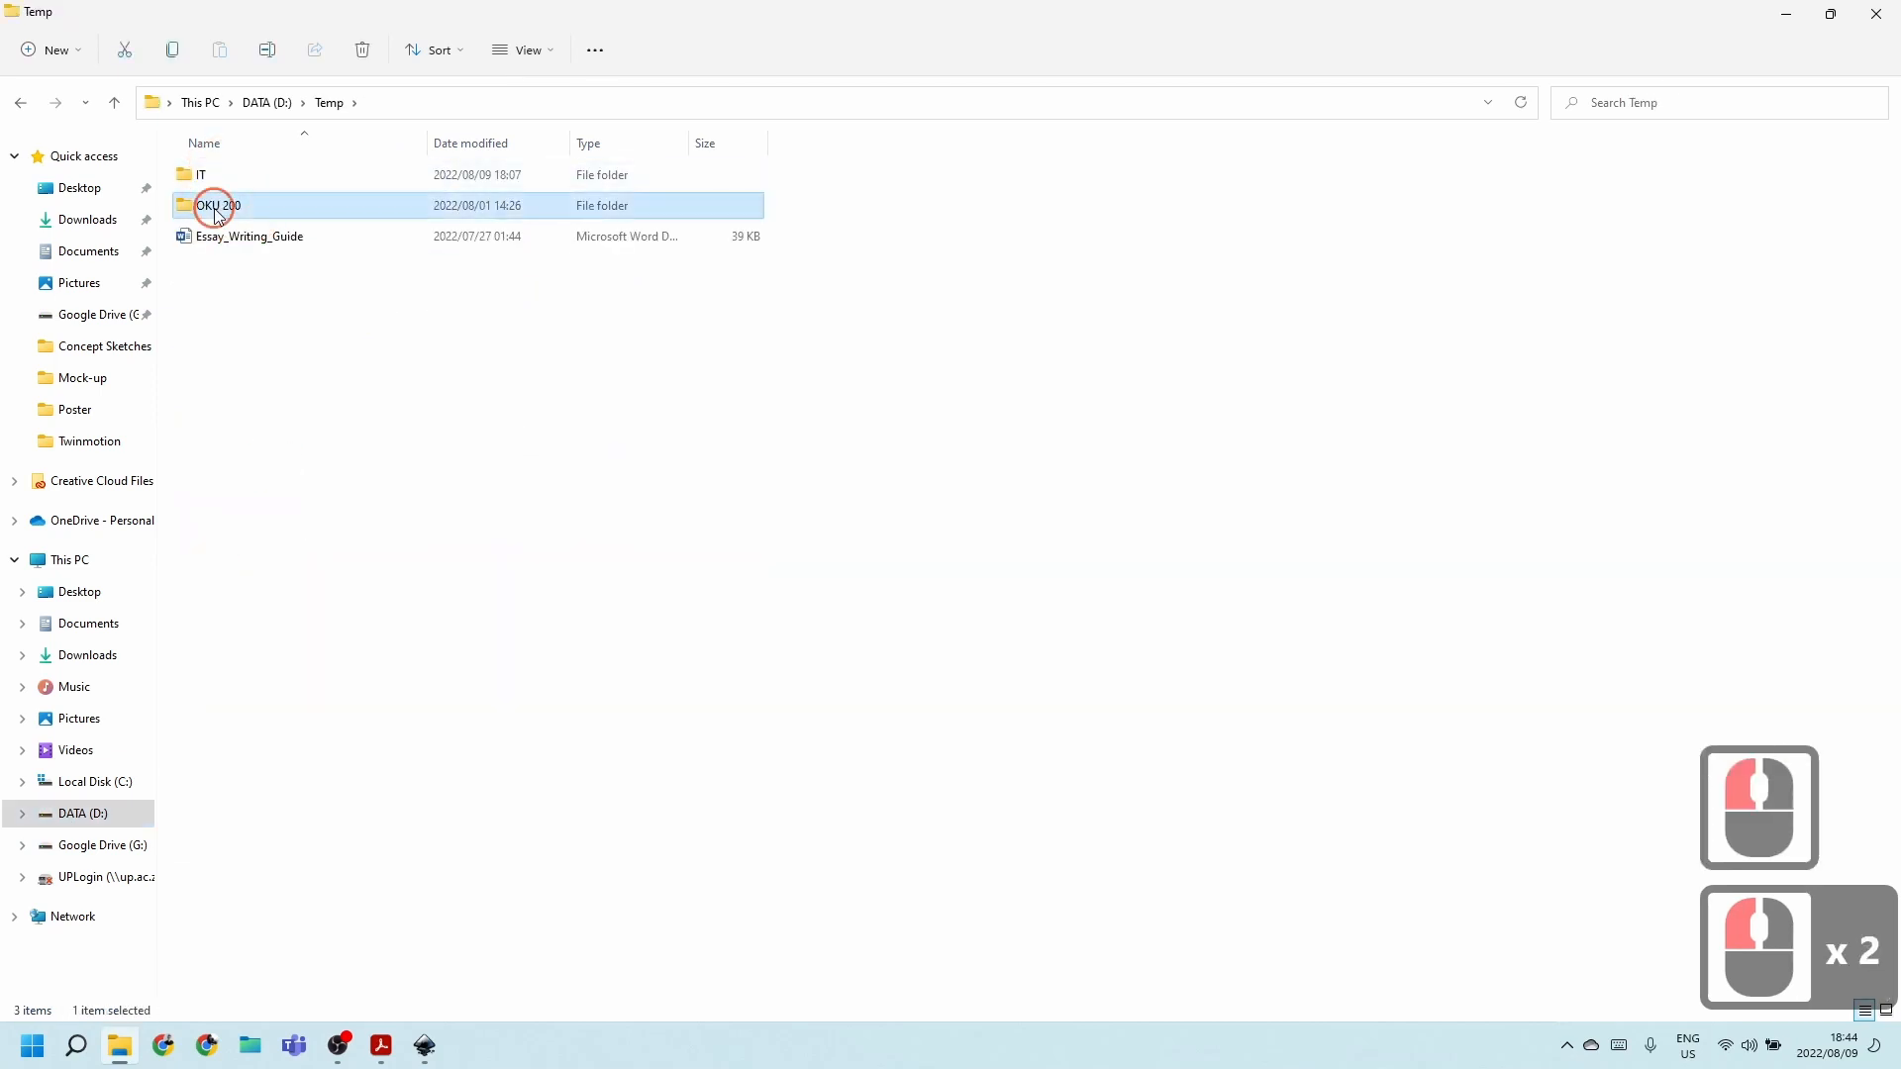
pyautogui.doubleClick(218, 208)
pyautogui.doubleClick(212, 205)
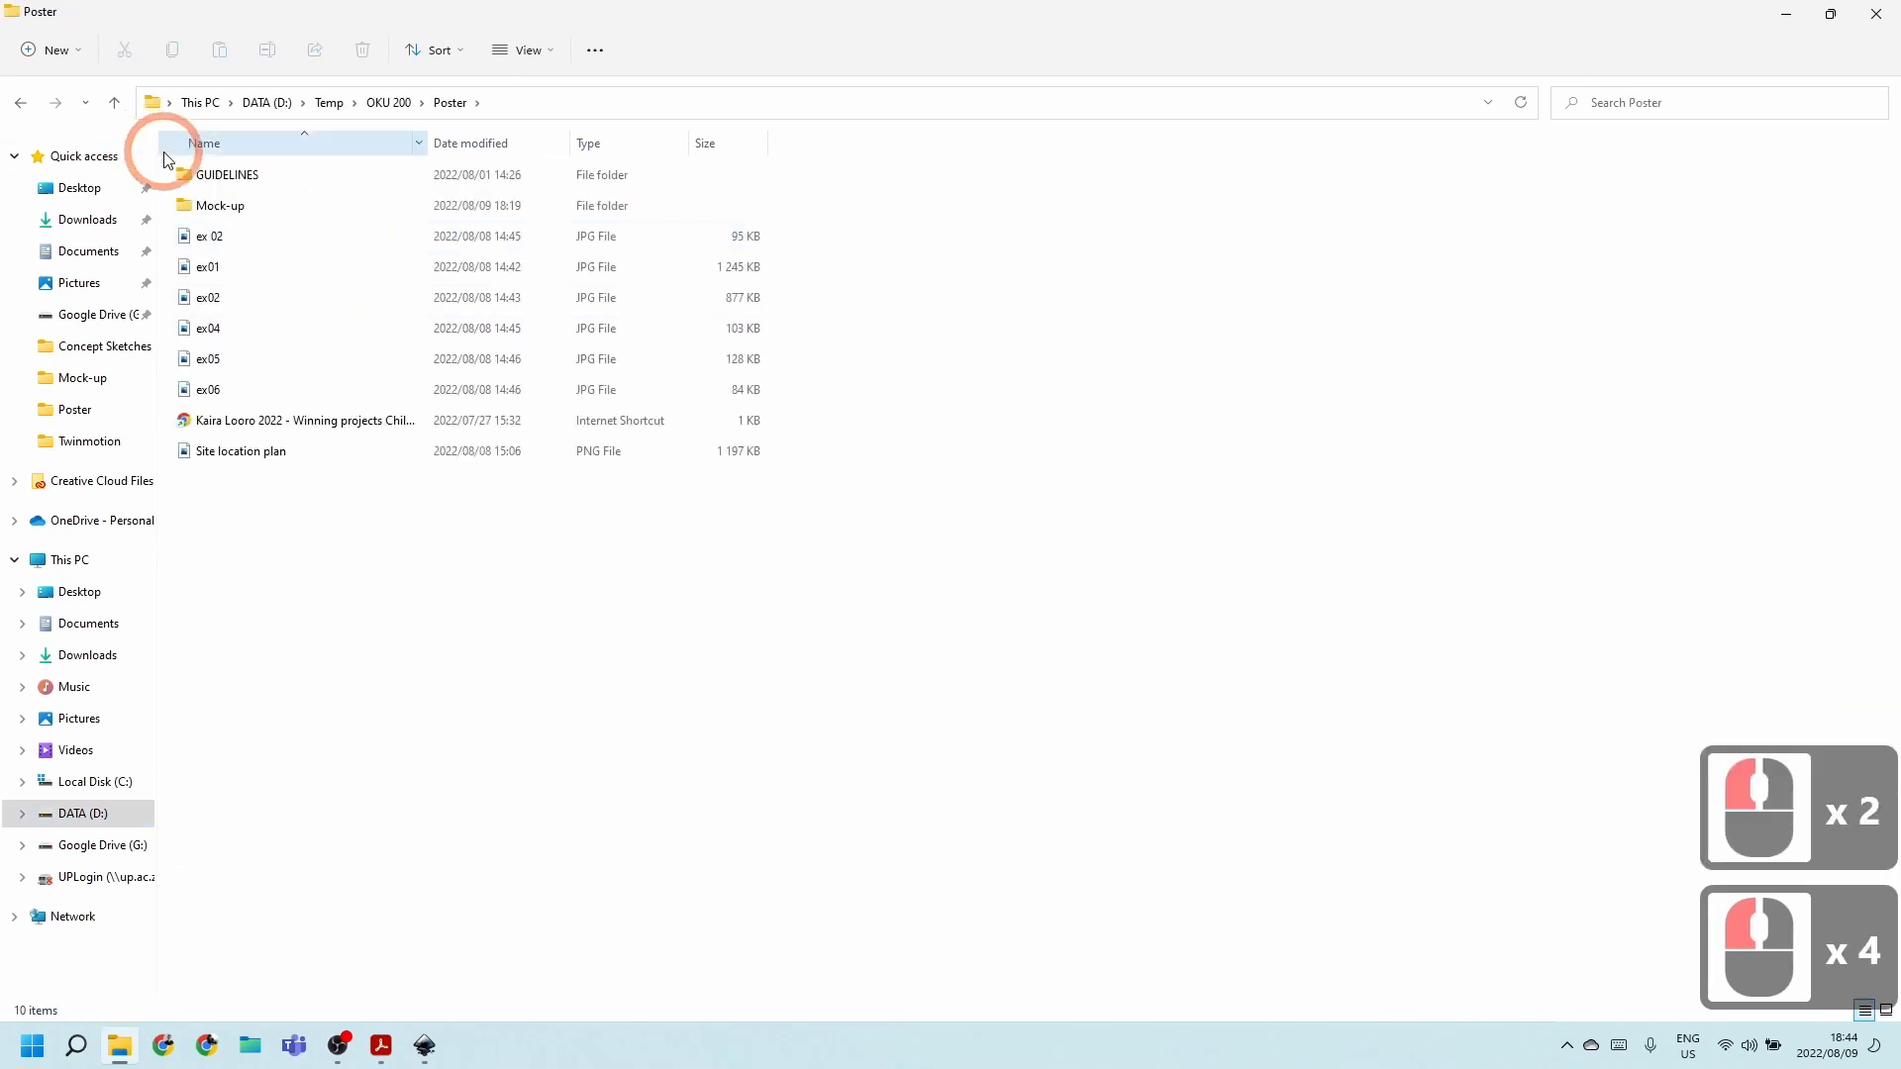
pyautogui.doubleClick(246, 208)
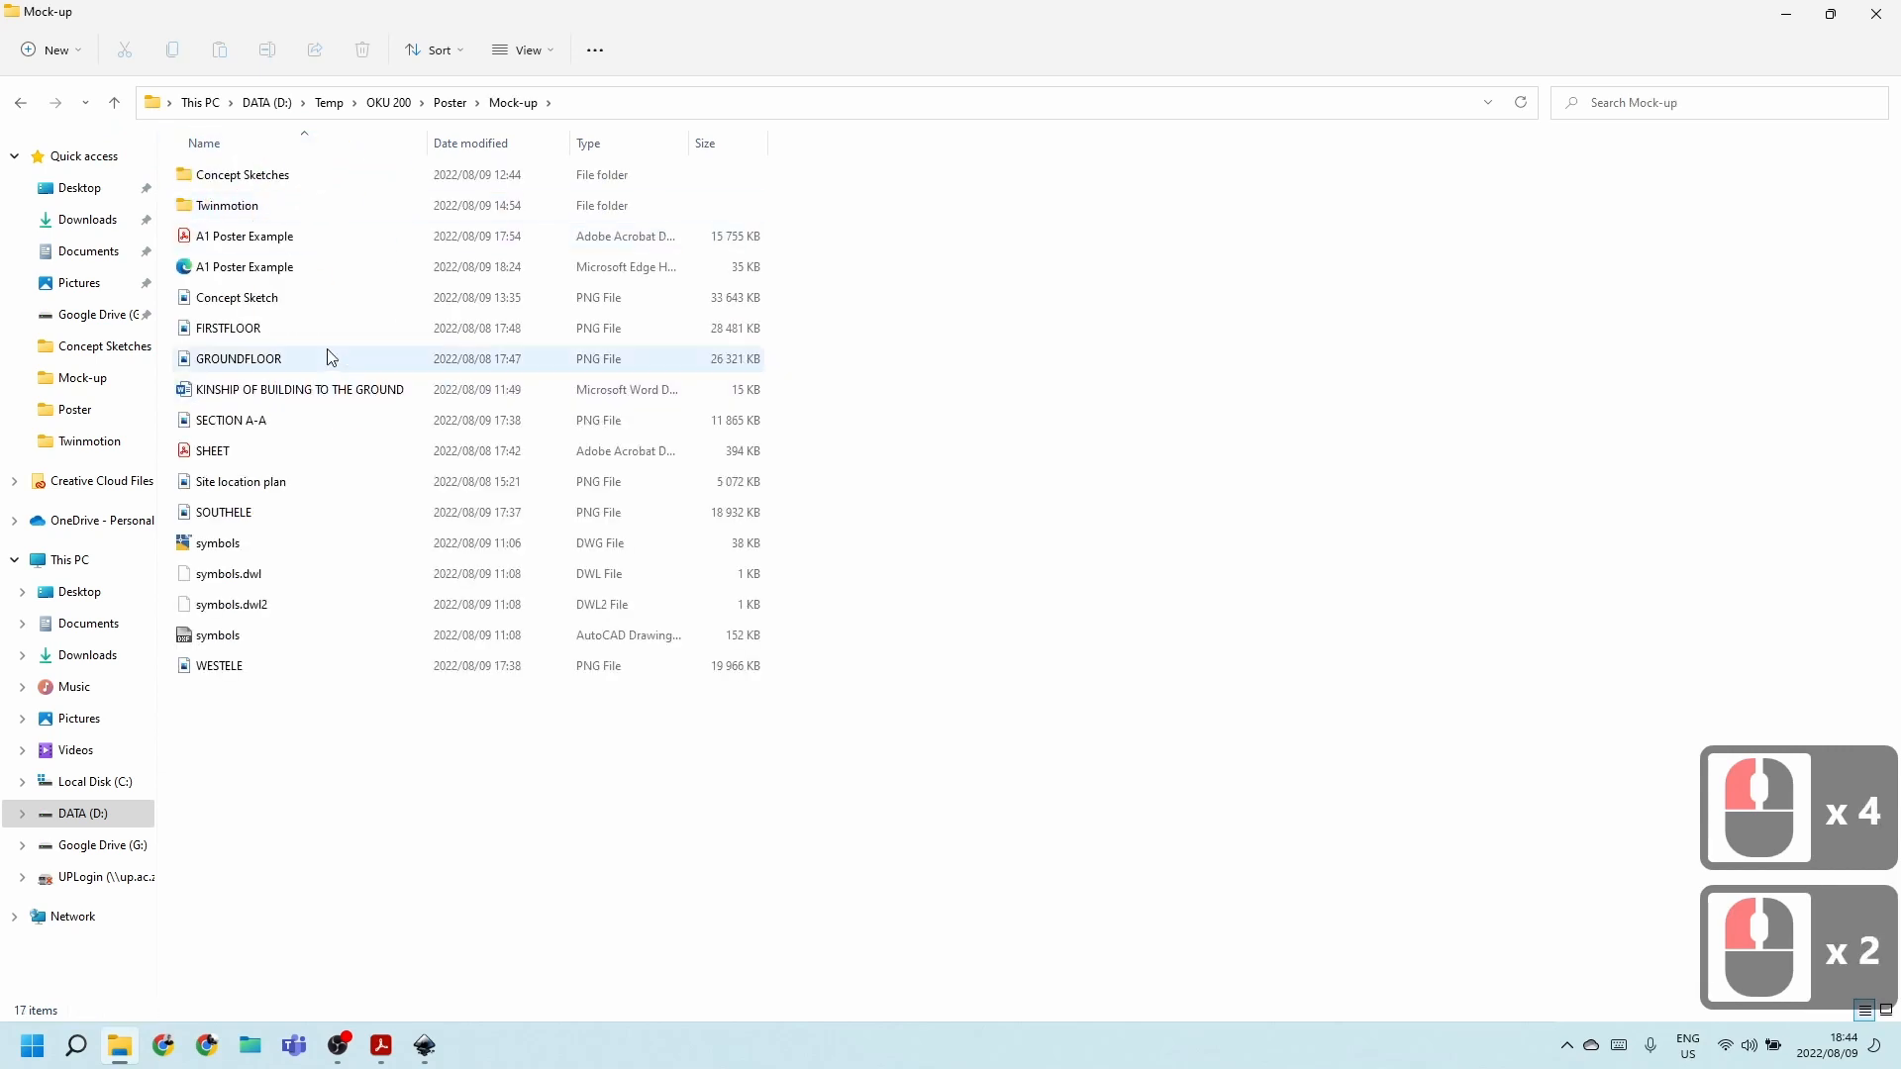
# Display the contents of the Mock-up folder as extra large icons and look over the poster files.
pyautogui.click(529, 58)
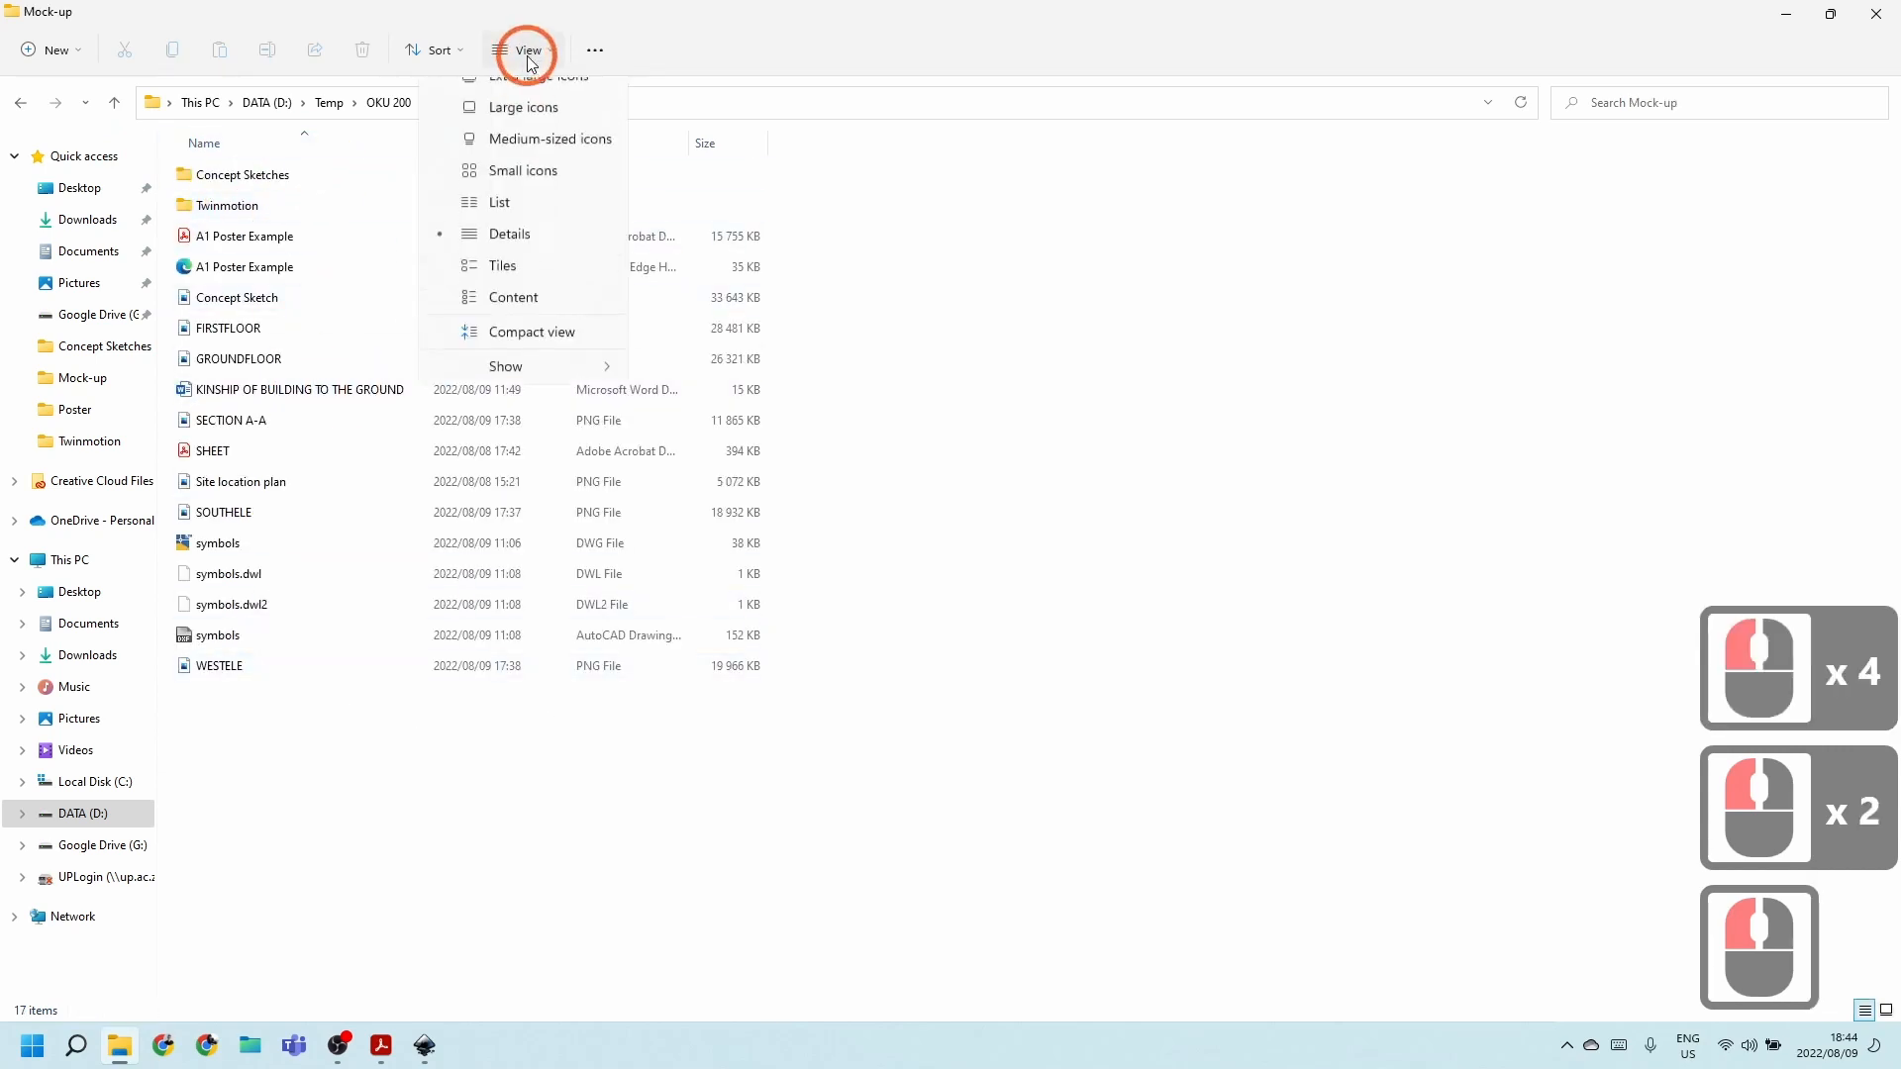
pyautogui.click(525, 94)
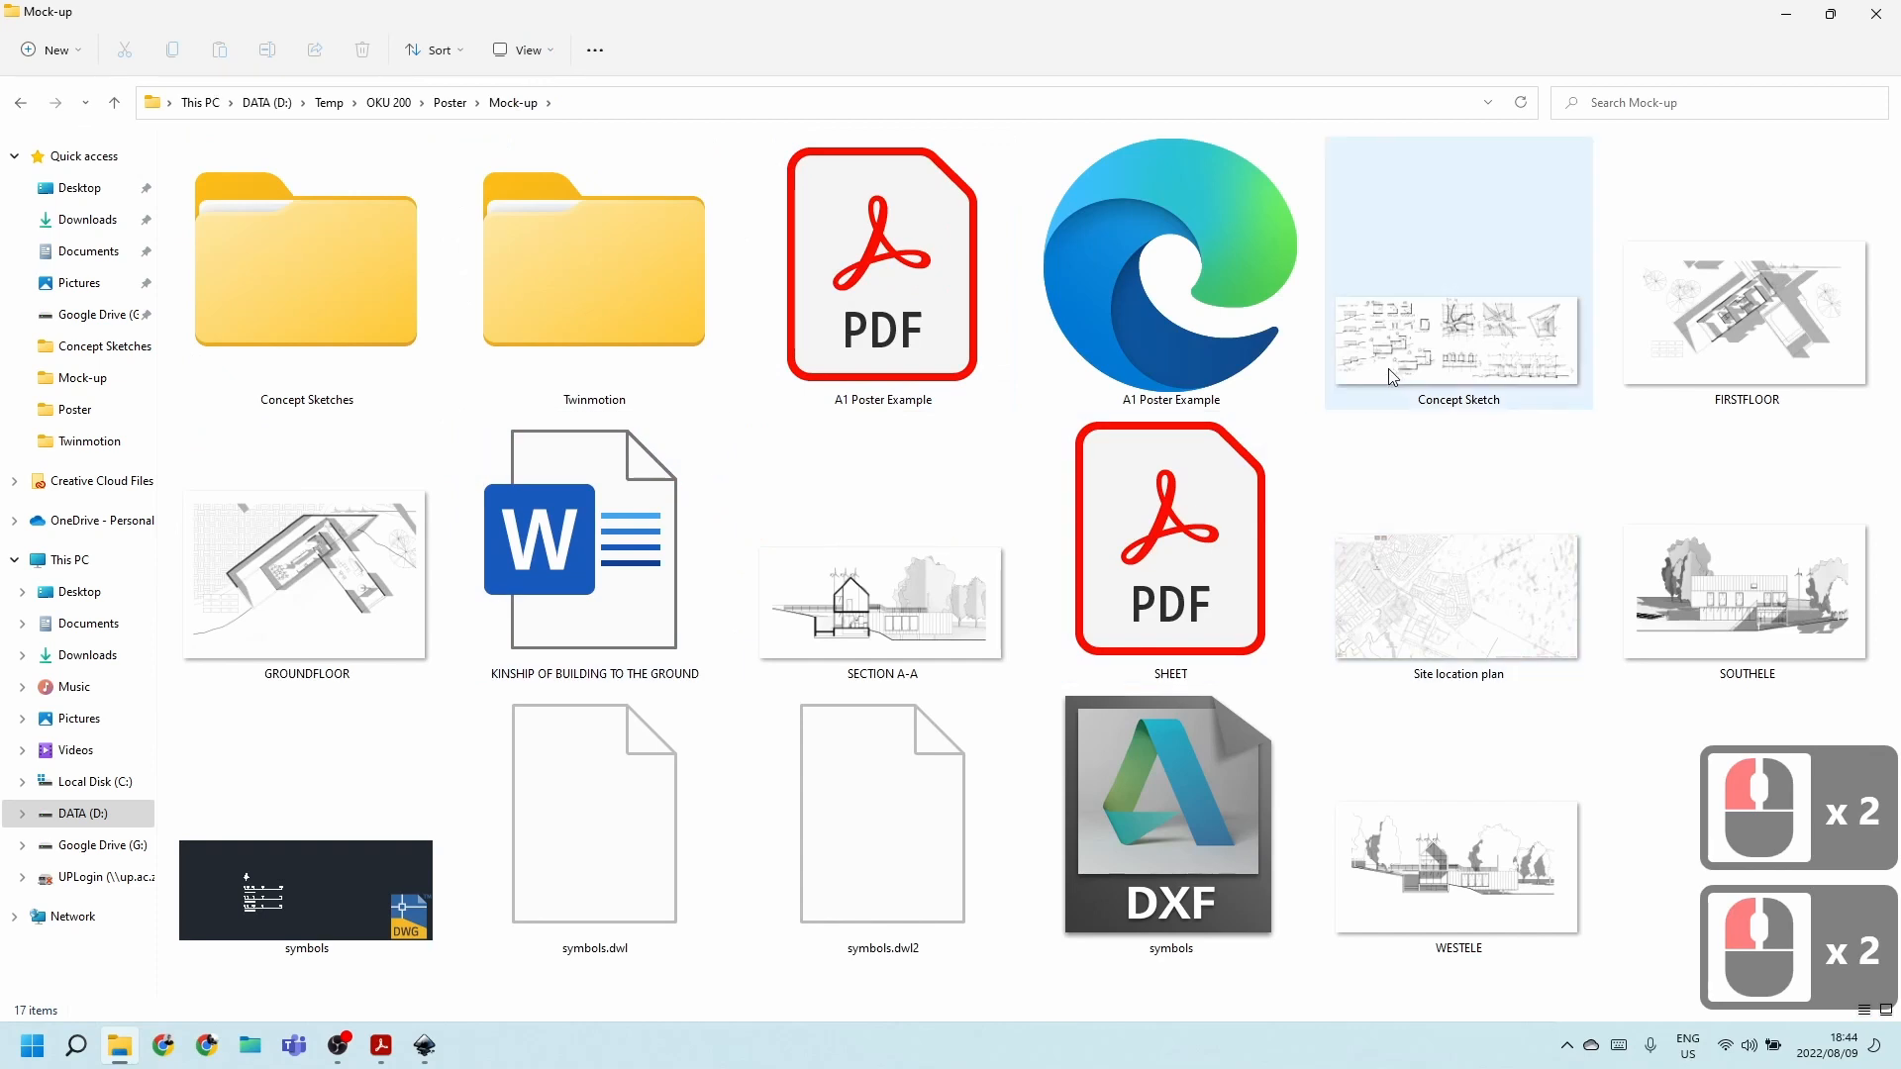
pyautogui.scroll(-3, 1671, 382)
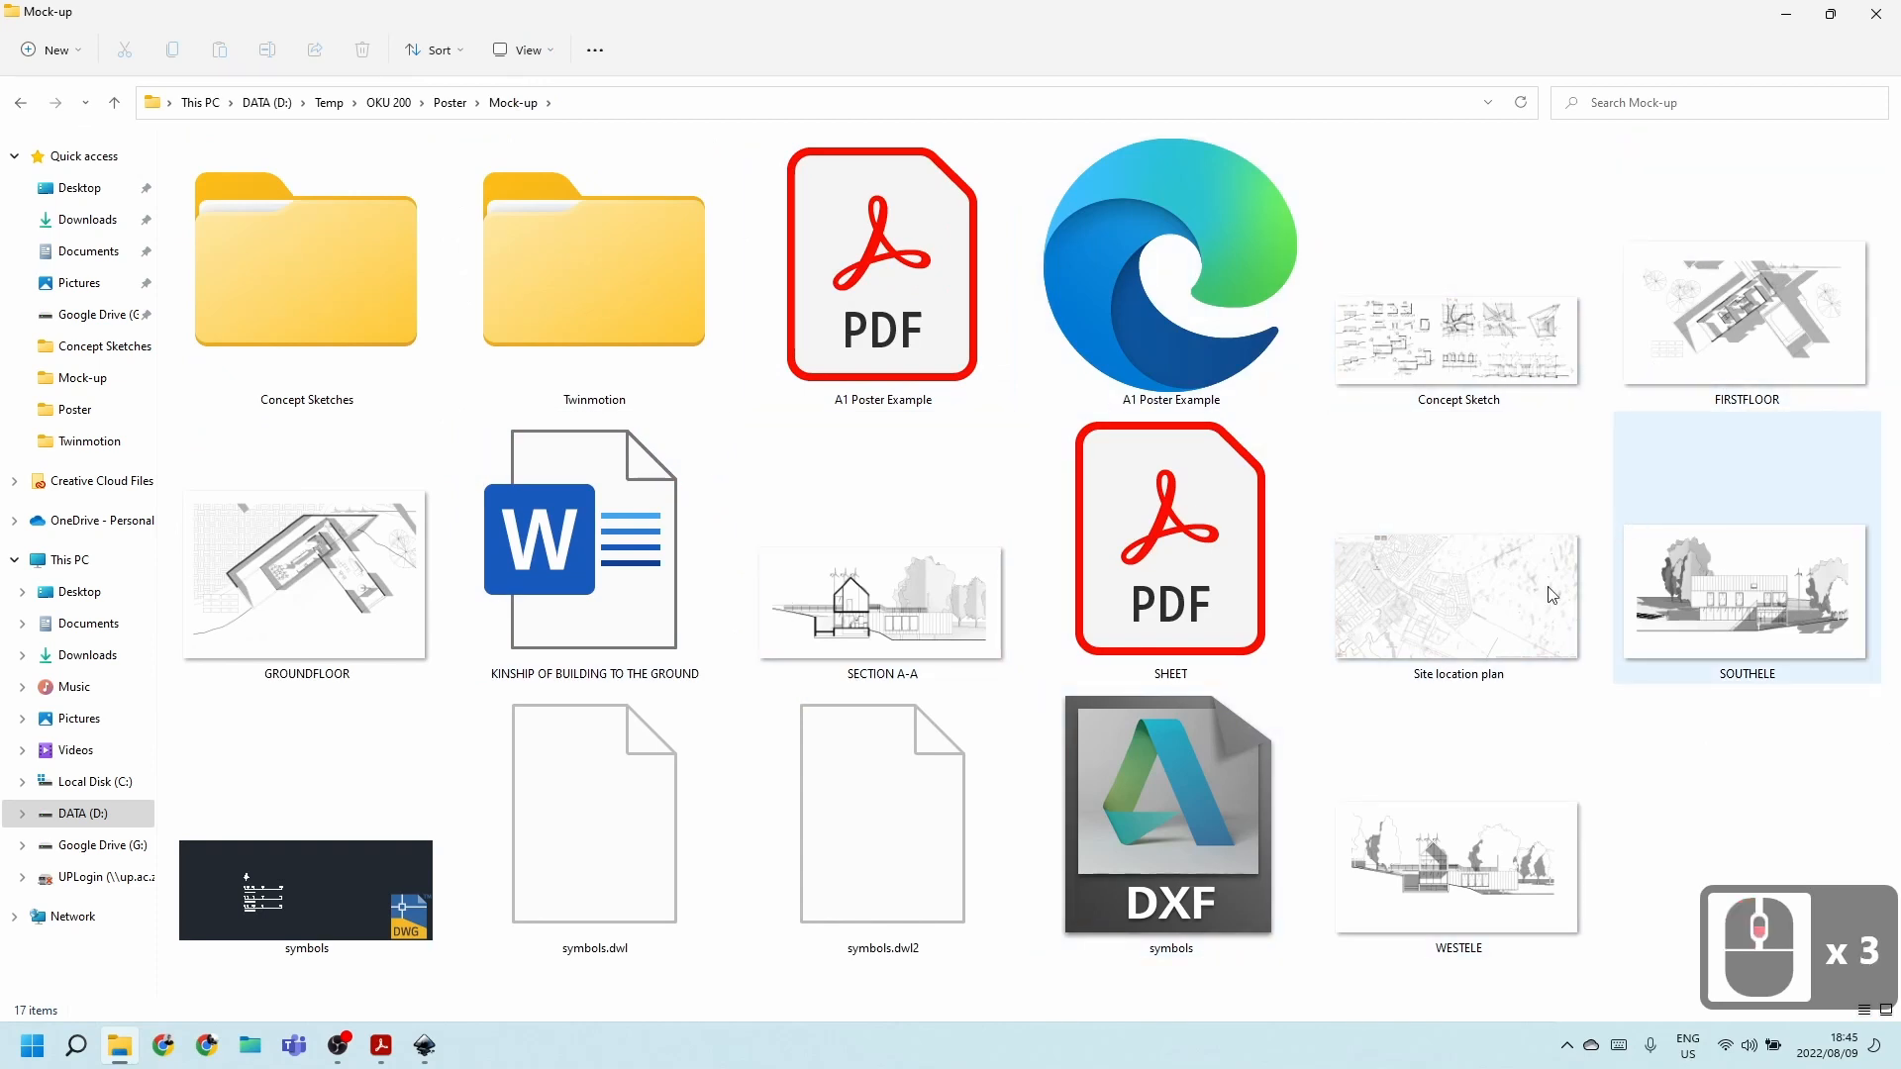
pyautogui.scroll(-5, 1608, 679)
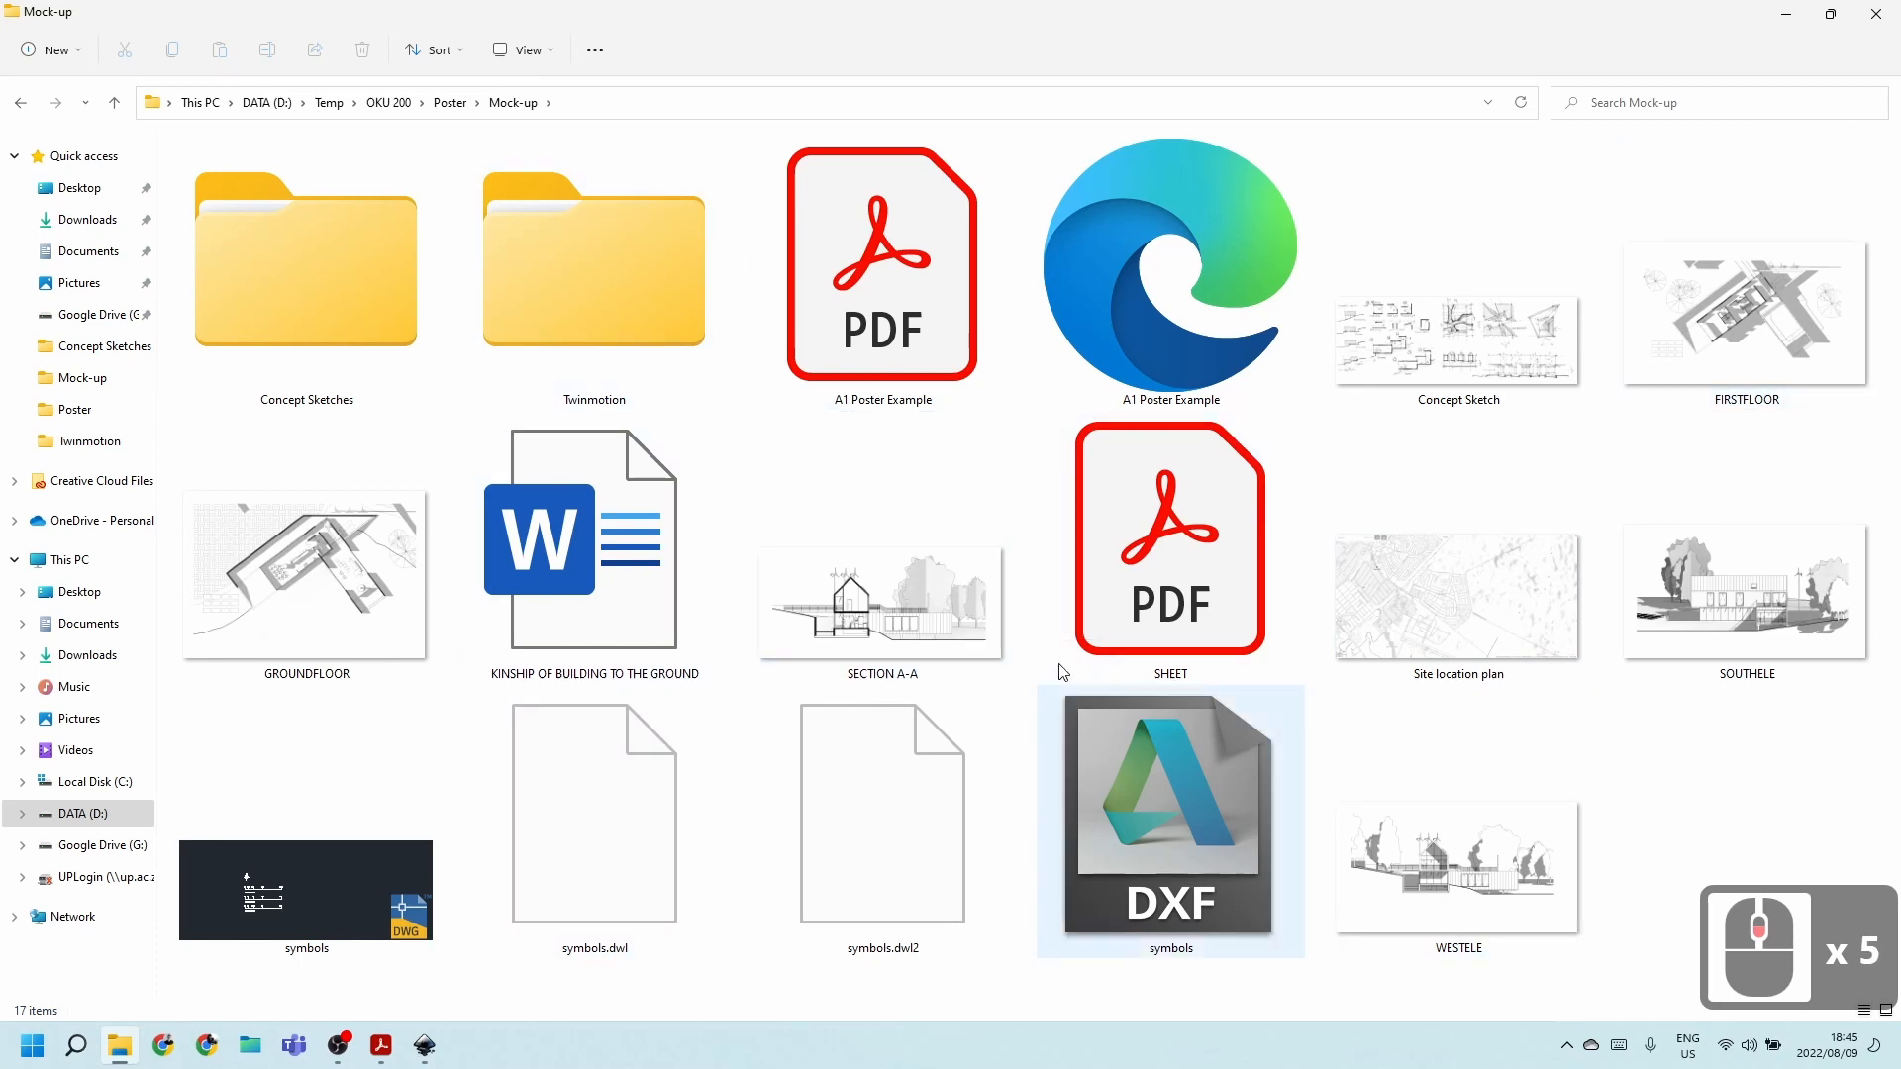
# Open SHEET.pdf in Acrobat, examine its floor plans, section and elevations, and return to the Mock-up folder.
pyautogui.click(1186, 594)
pyautogui.doubleClick(1185, 594)
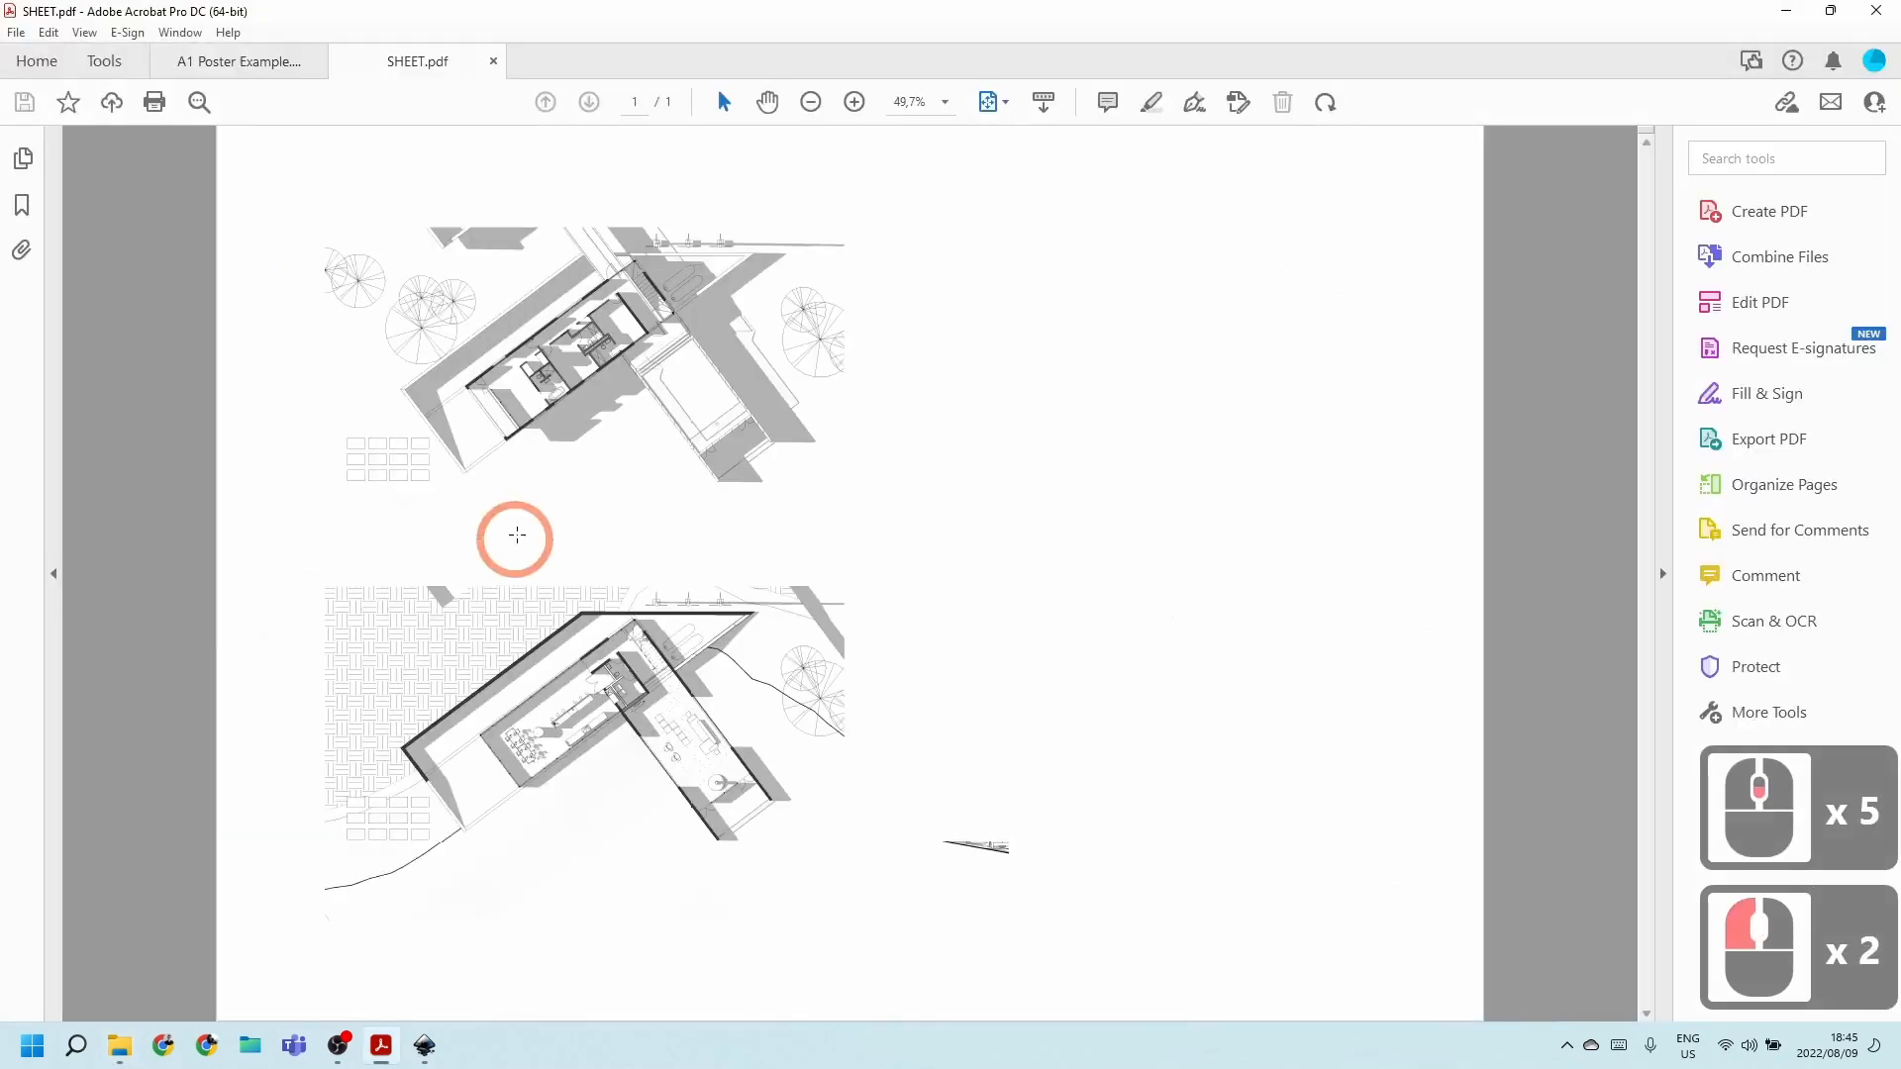
pyautogui.scroll(-2, 530, 257)
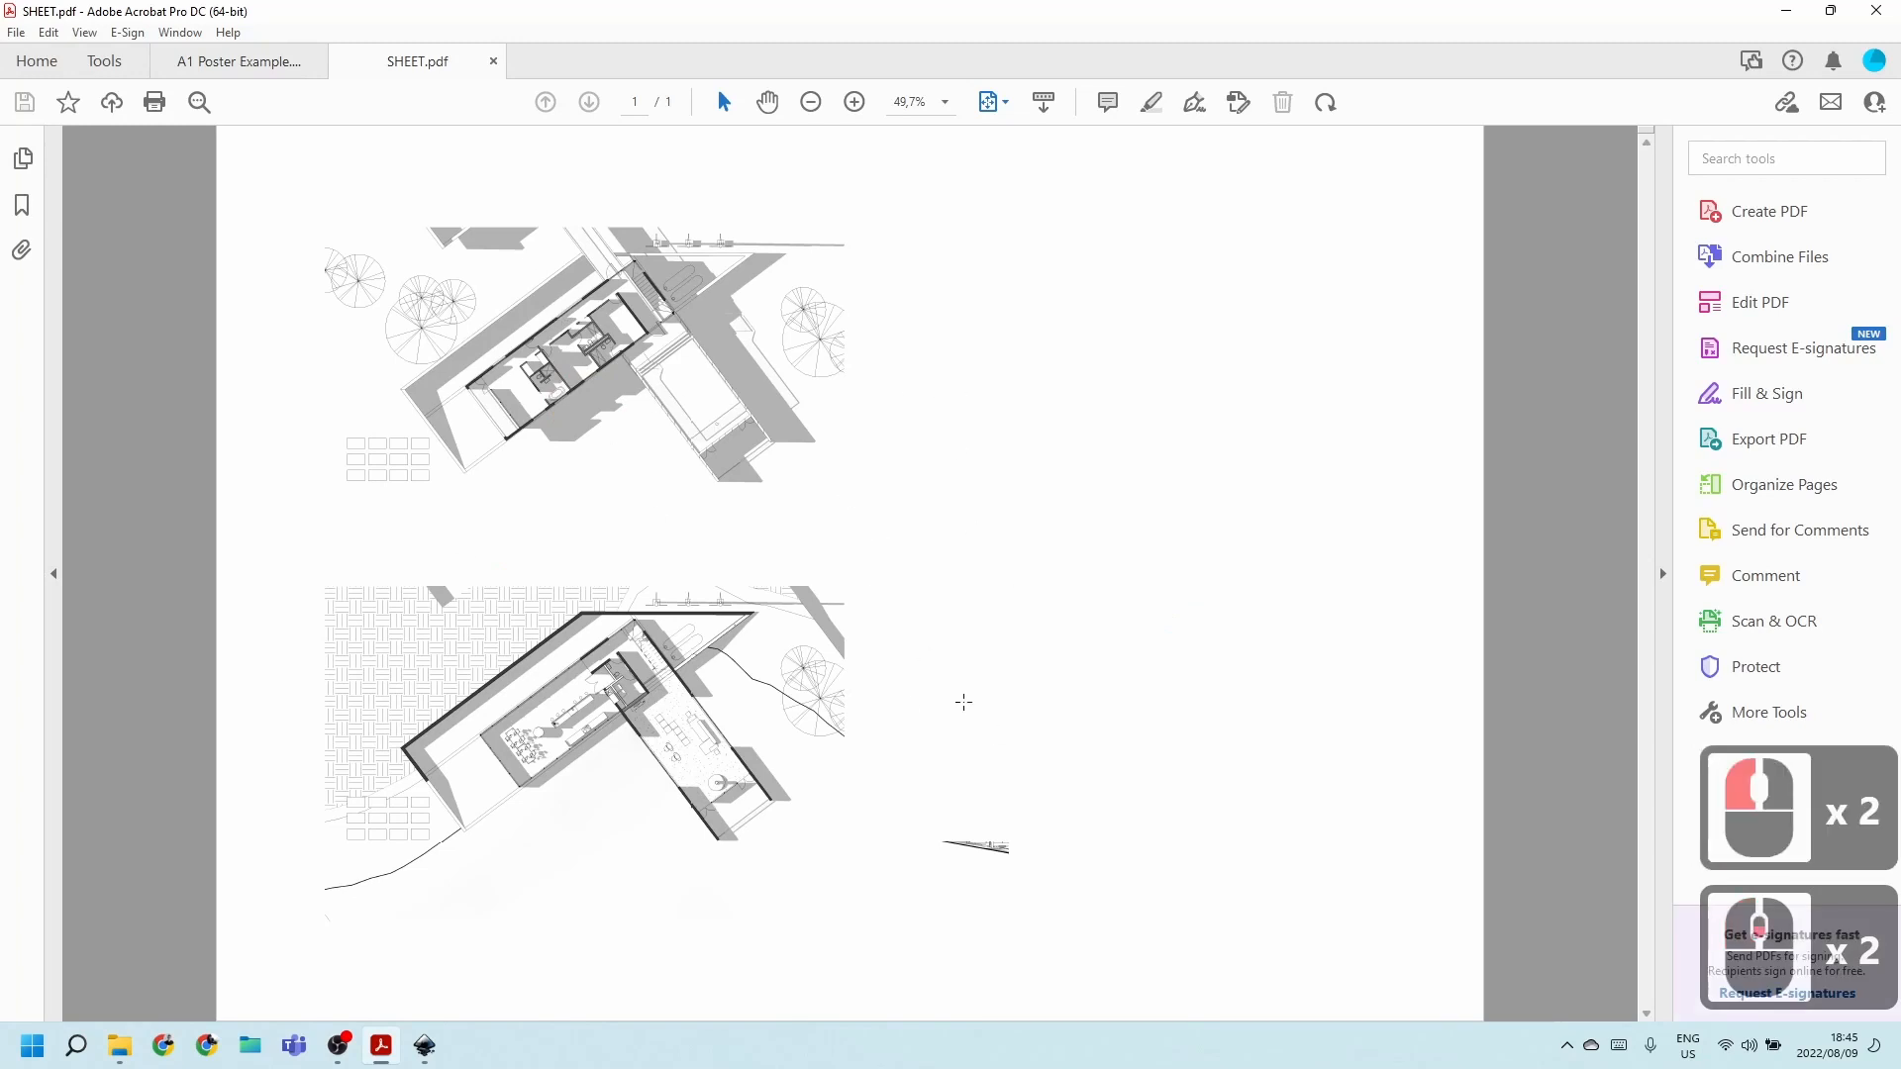
pyautogui.scroll(4, 947, 407)
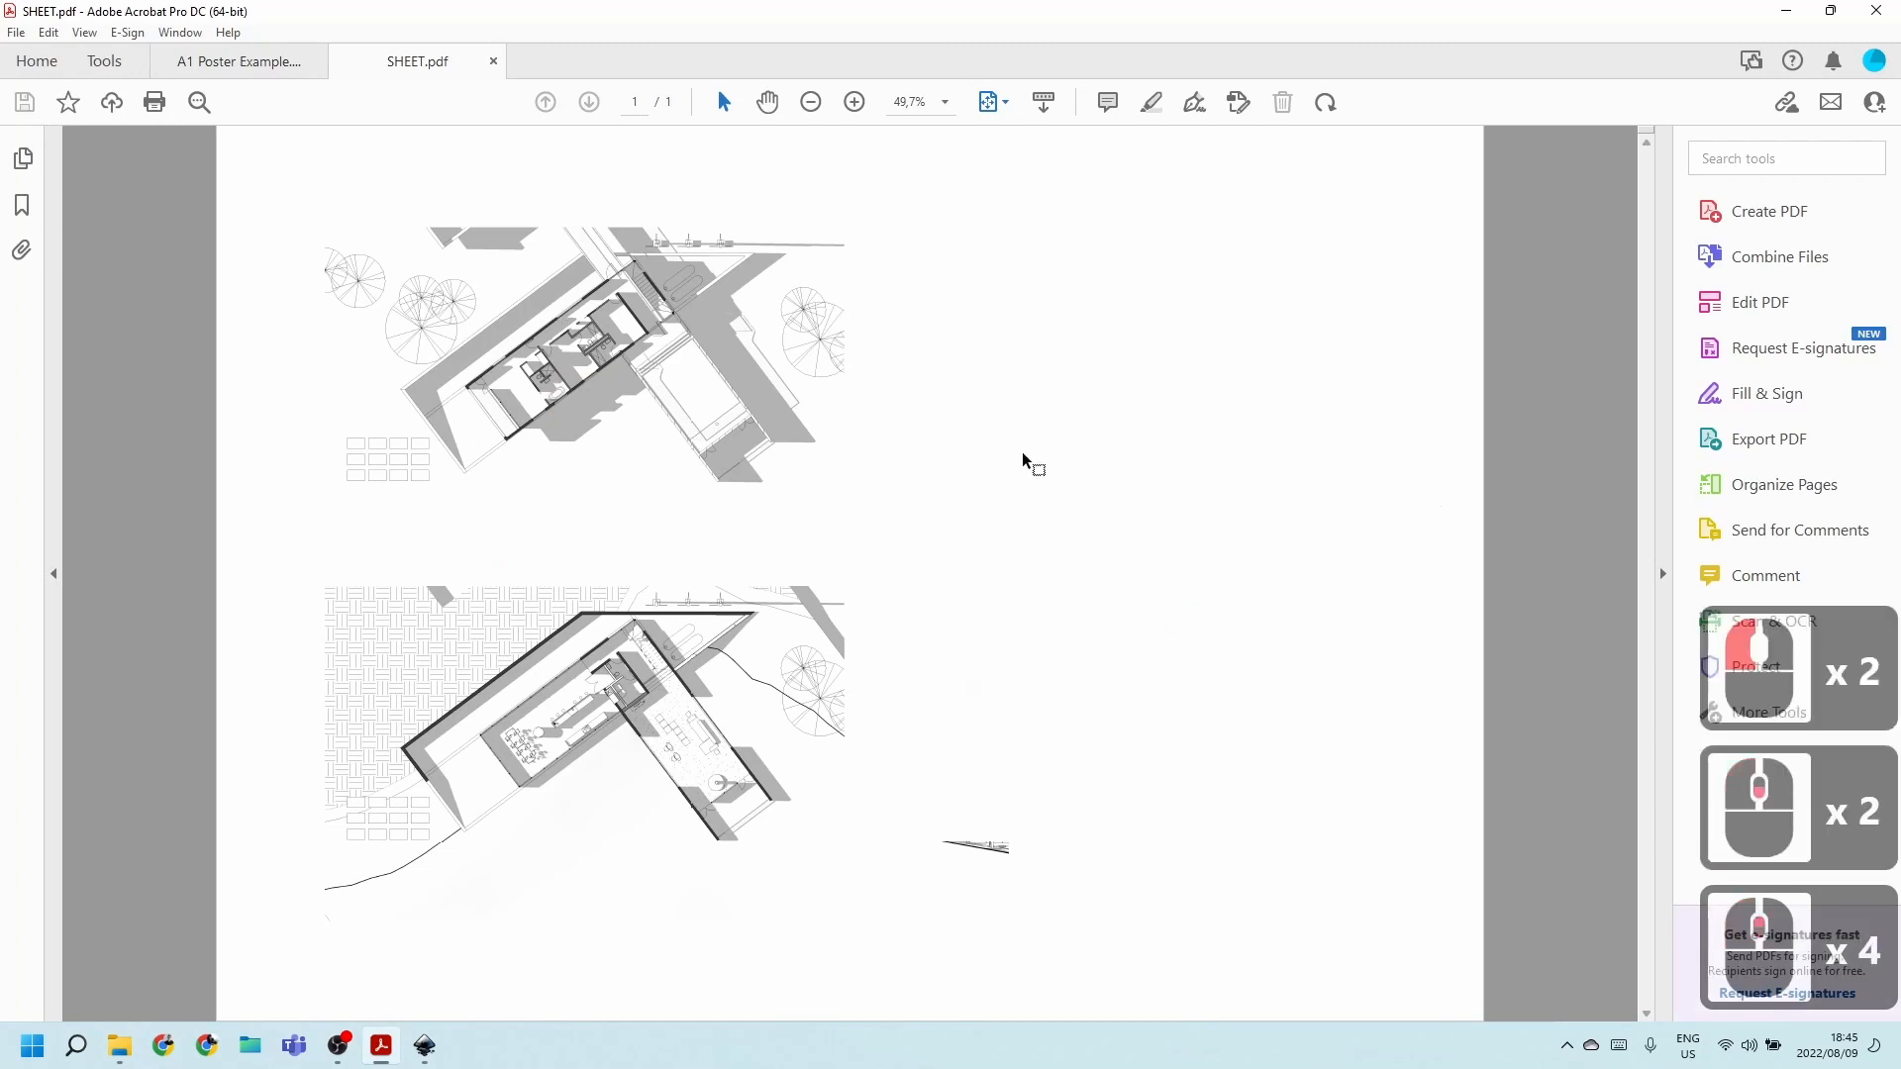
pyautogui.scroll(3, 1023, 458)
pyautogui.scroll(-4, 1093, 454)
pyautogui.keyDown('ctrl'); pyautogui.scroll(3, 998, 593); pyautogui.keyUp('ctrl')
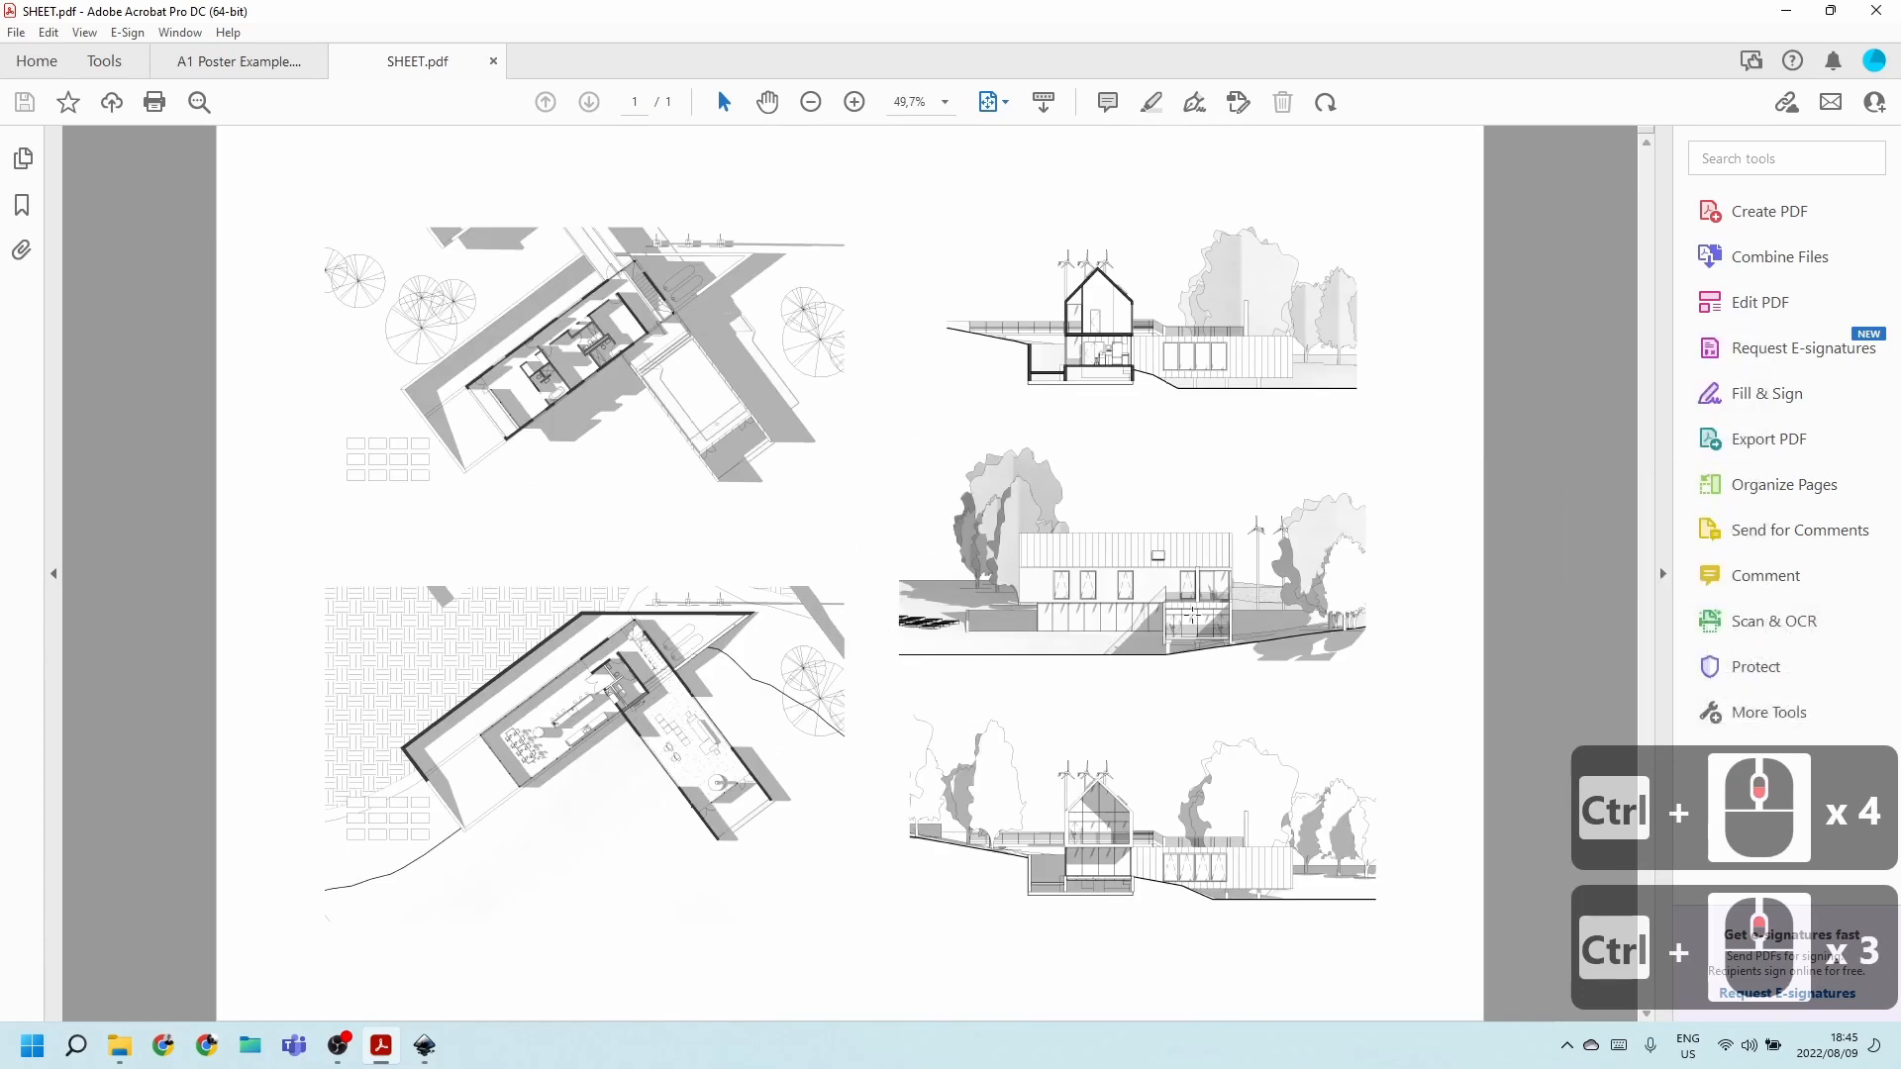
pyautogui.keyDown('ctrl'); pyautogui.scroll(-2, 584, 574); pyautogui.keyUp('ctrl')
pyautogui.keyDown('ctrl'); pyautogui.scroll(3, 584, 574); pyautogui.keyUp('ctrl')
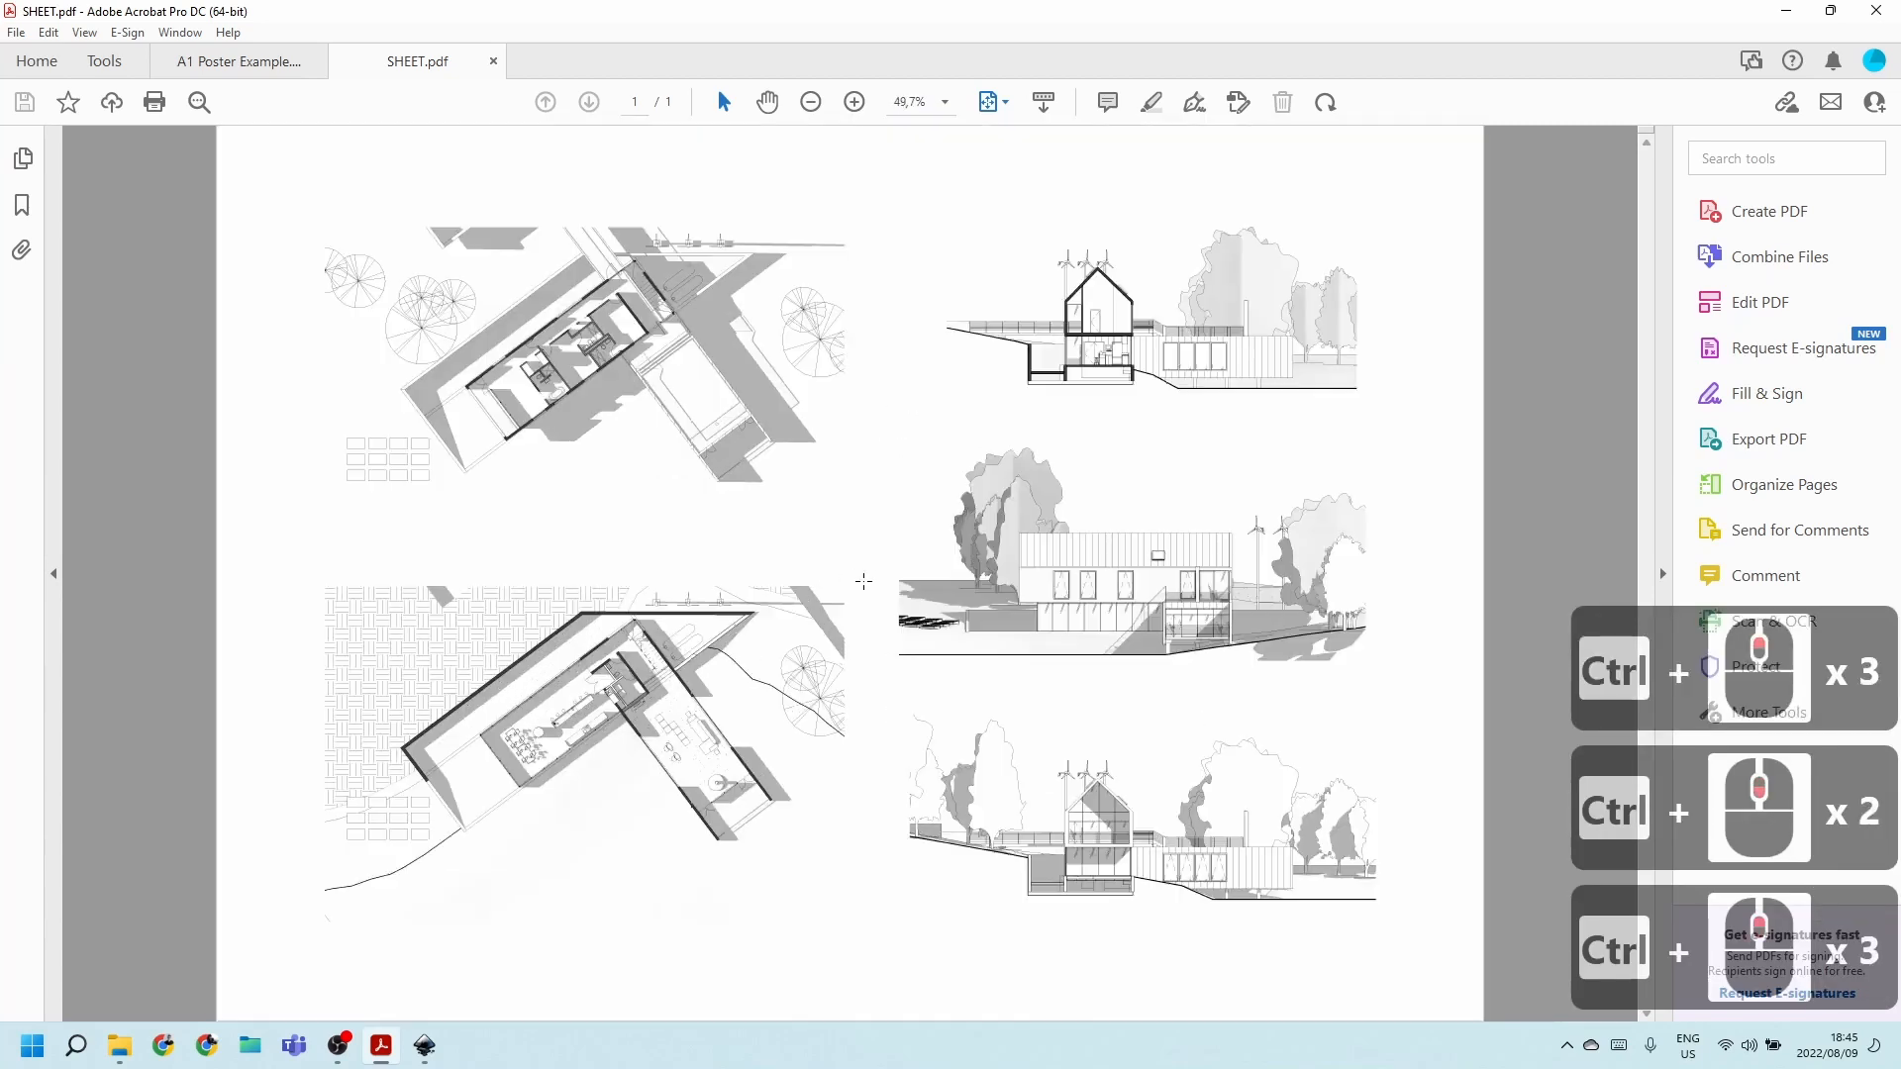
pyautogui.keyDown('ctrl'); pyautogui.scroll(-2, 228, 486); pyautogui.keyUp('ctrl')
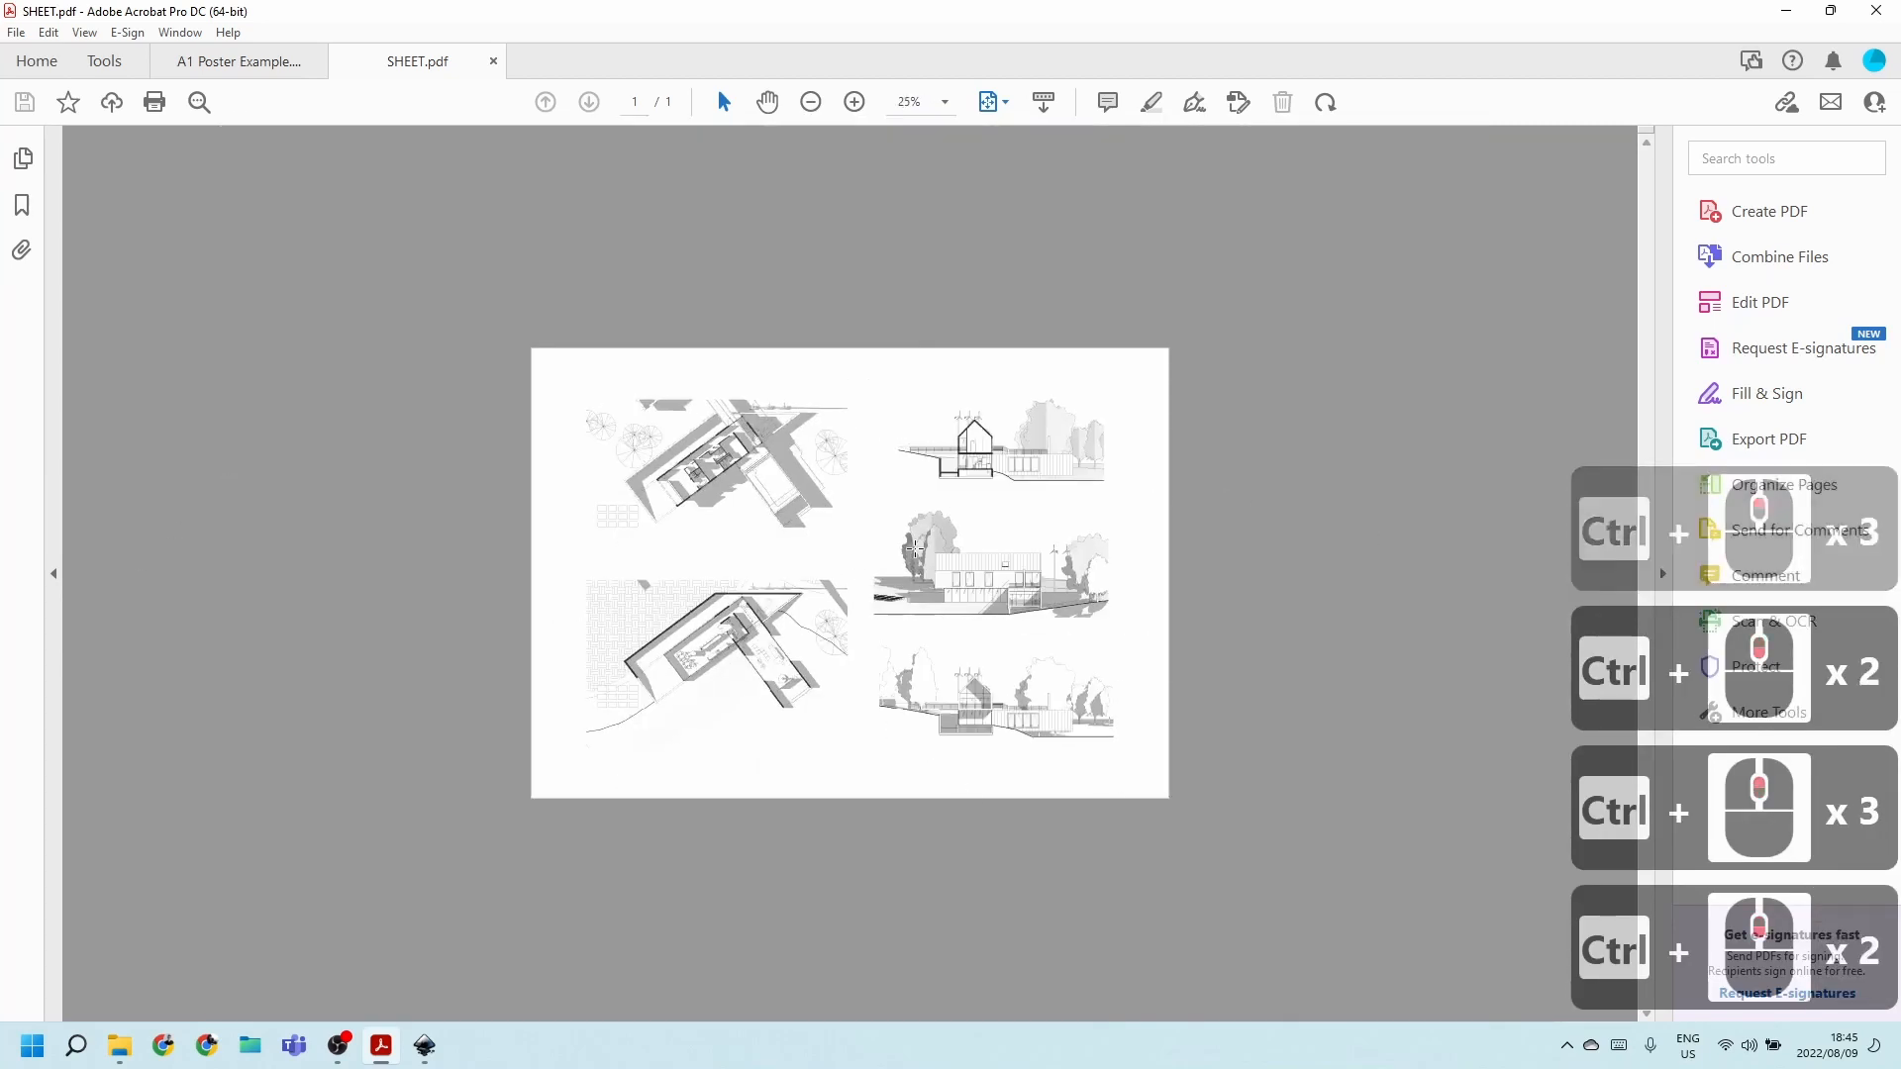
pyautogui.keyDown('ctrl'); pyautogui.scroll(3, 915, 549); pyautogui.keyUp('ctrl')
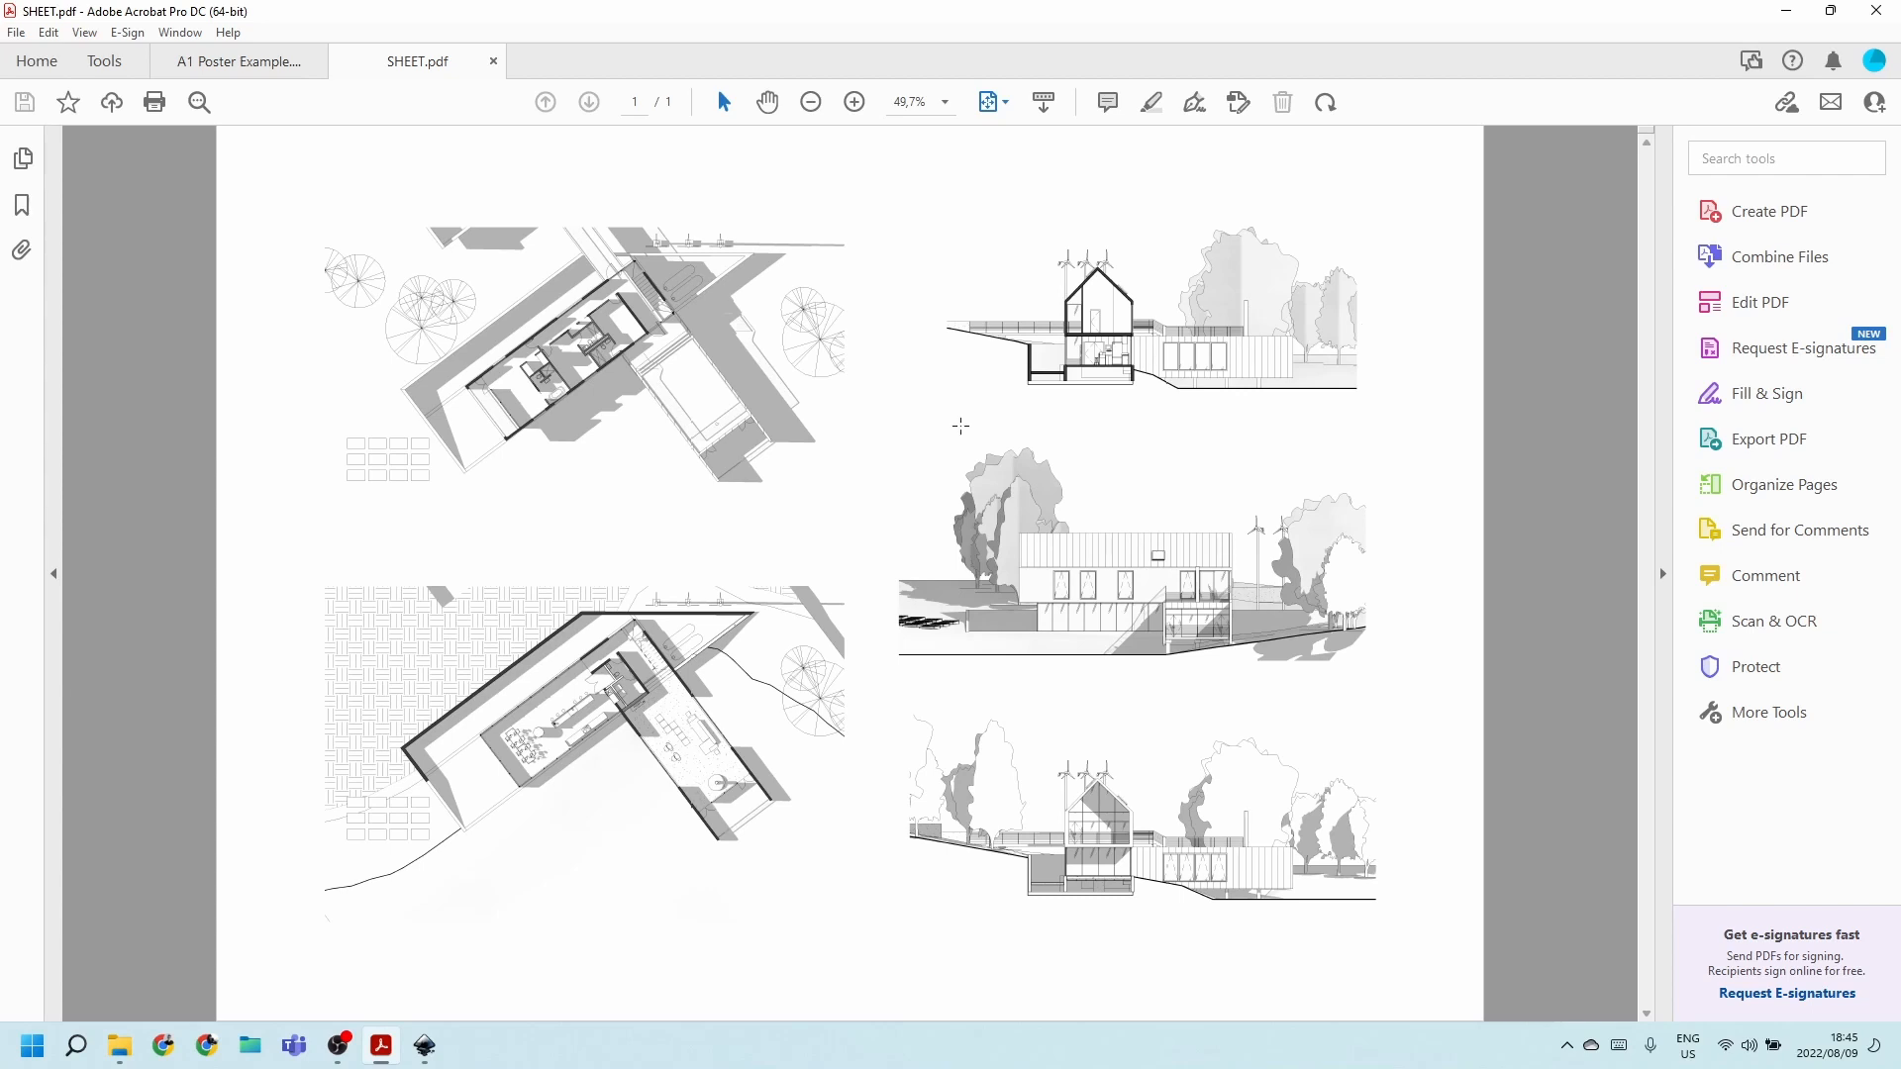
pyautogui.click(1787, 12)
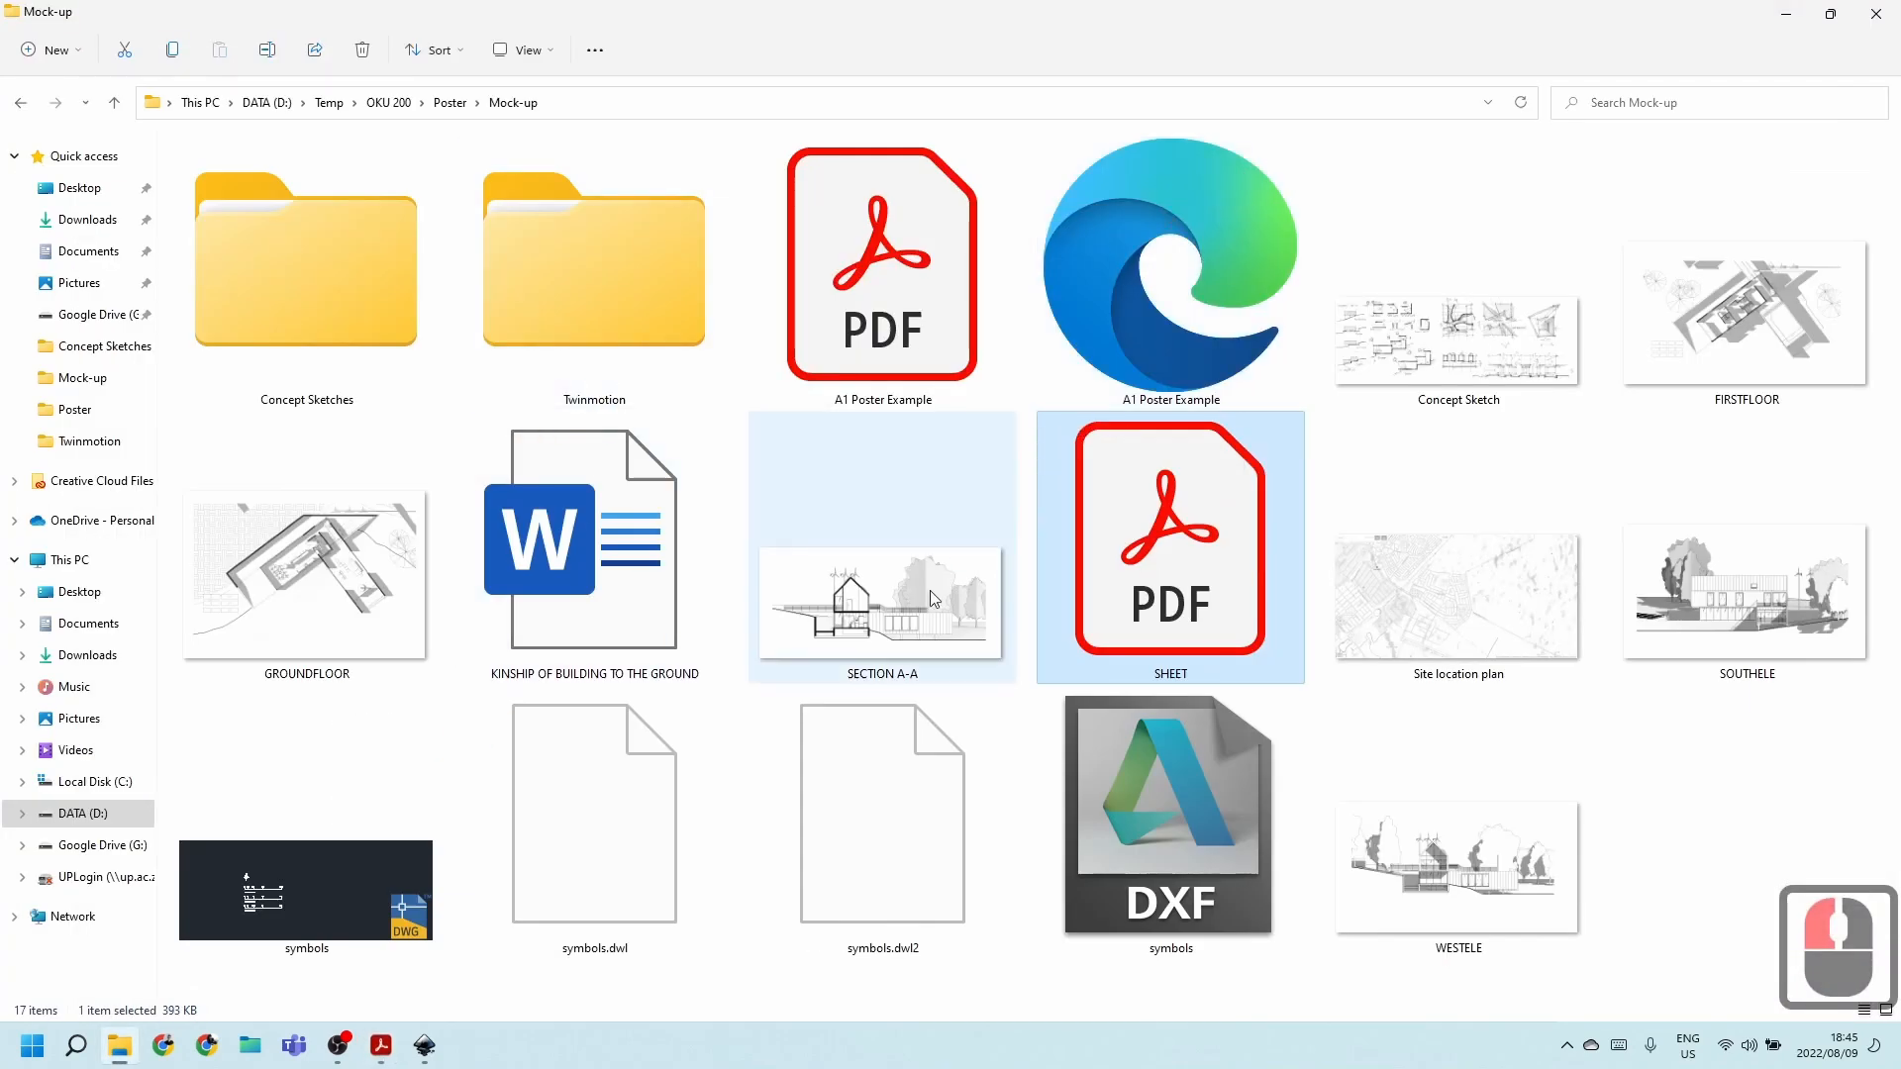
# Open the Twinmotion folder, view the renders from Image1 to Image6, and return to the folder.
pyautogui.scroll(-2, 931, 569)
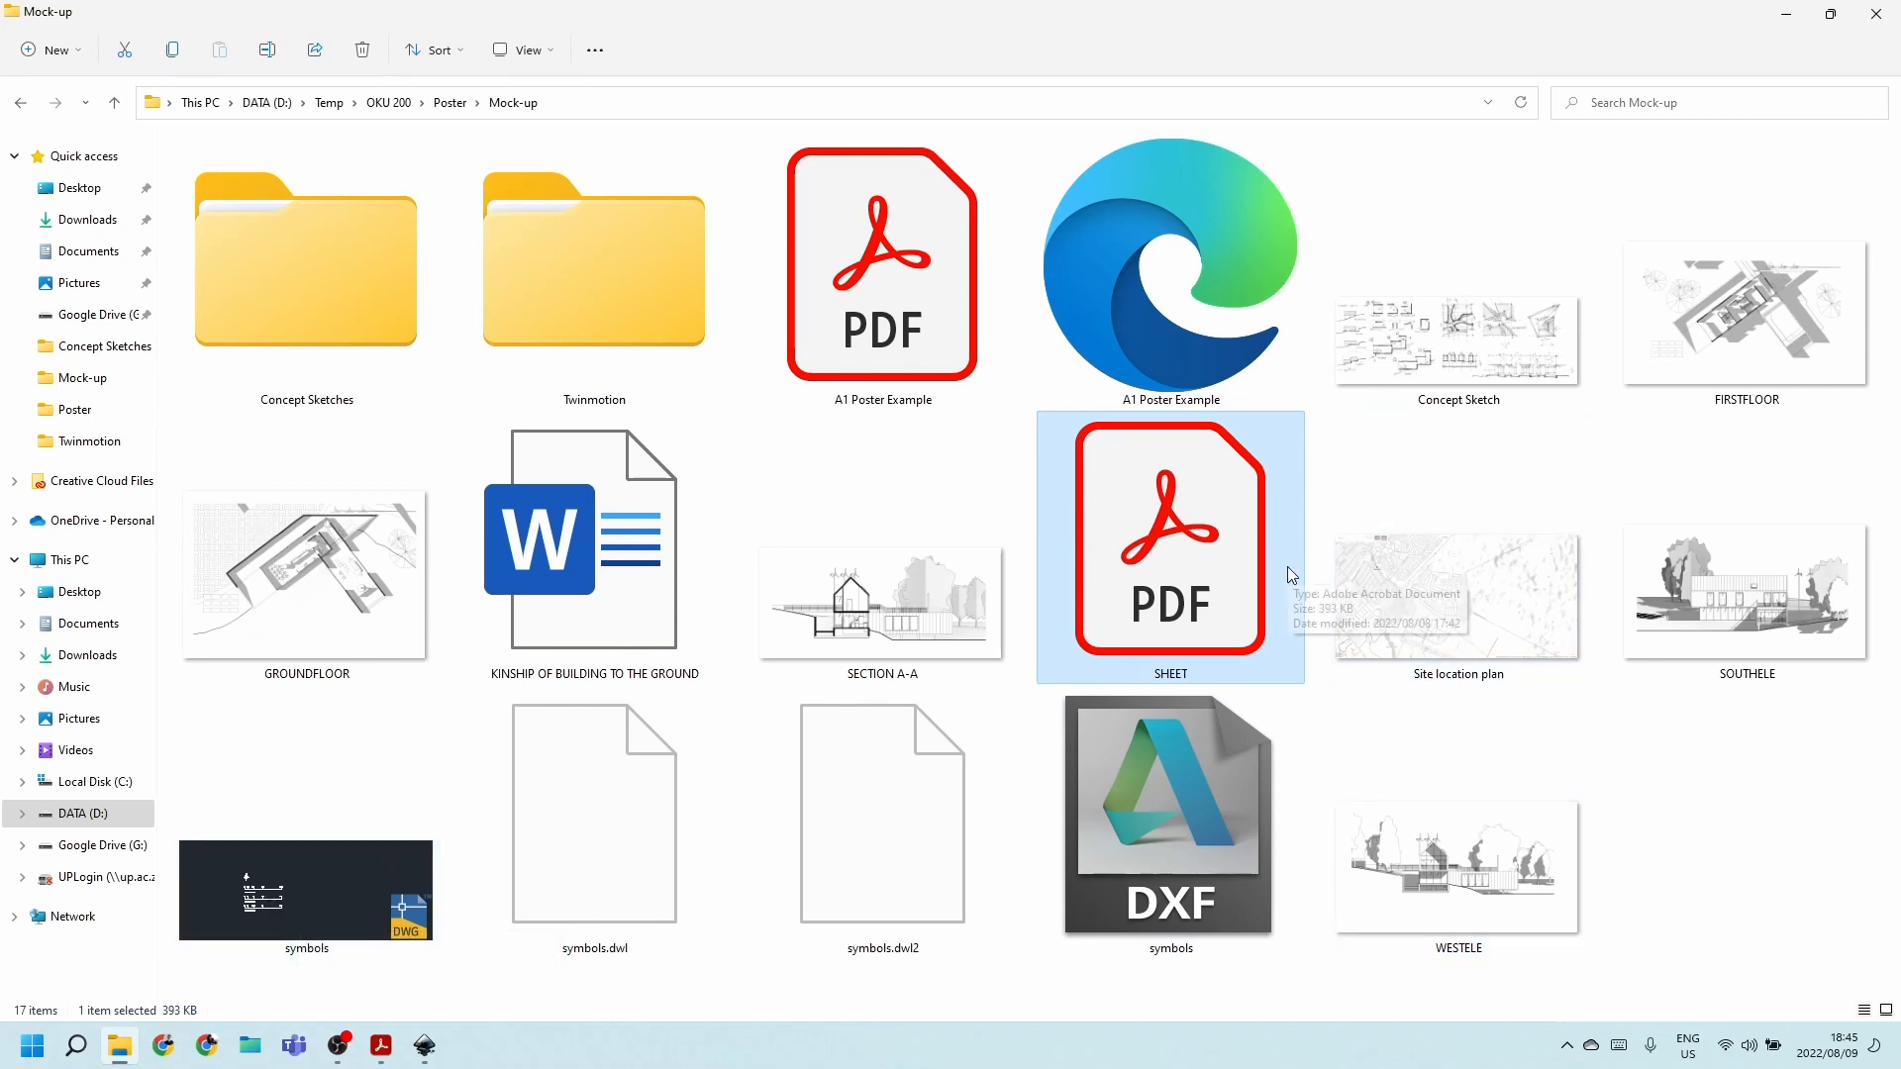
pyautogui.doubleClick(638, 307)
pyautogui.doubleClick(268, 238)
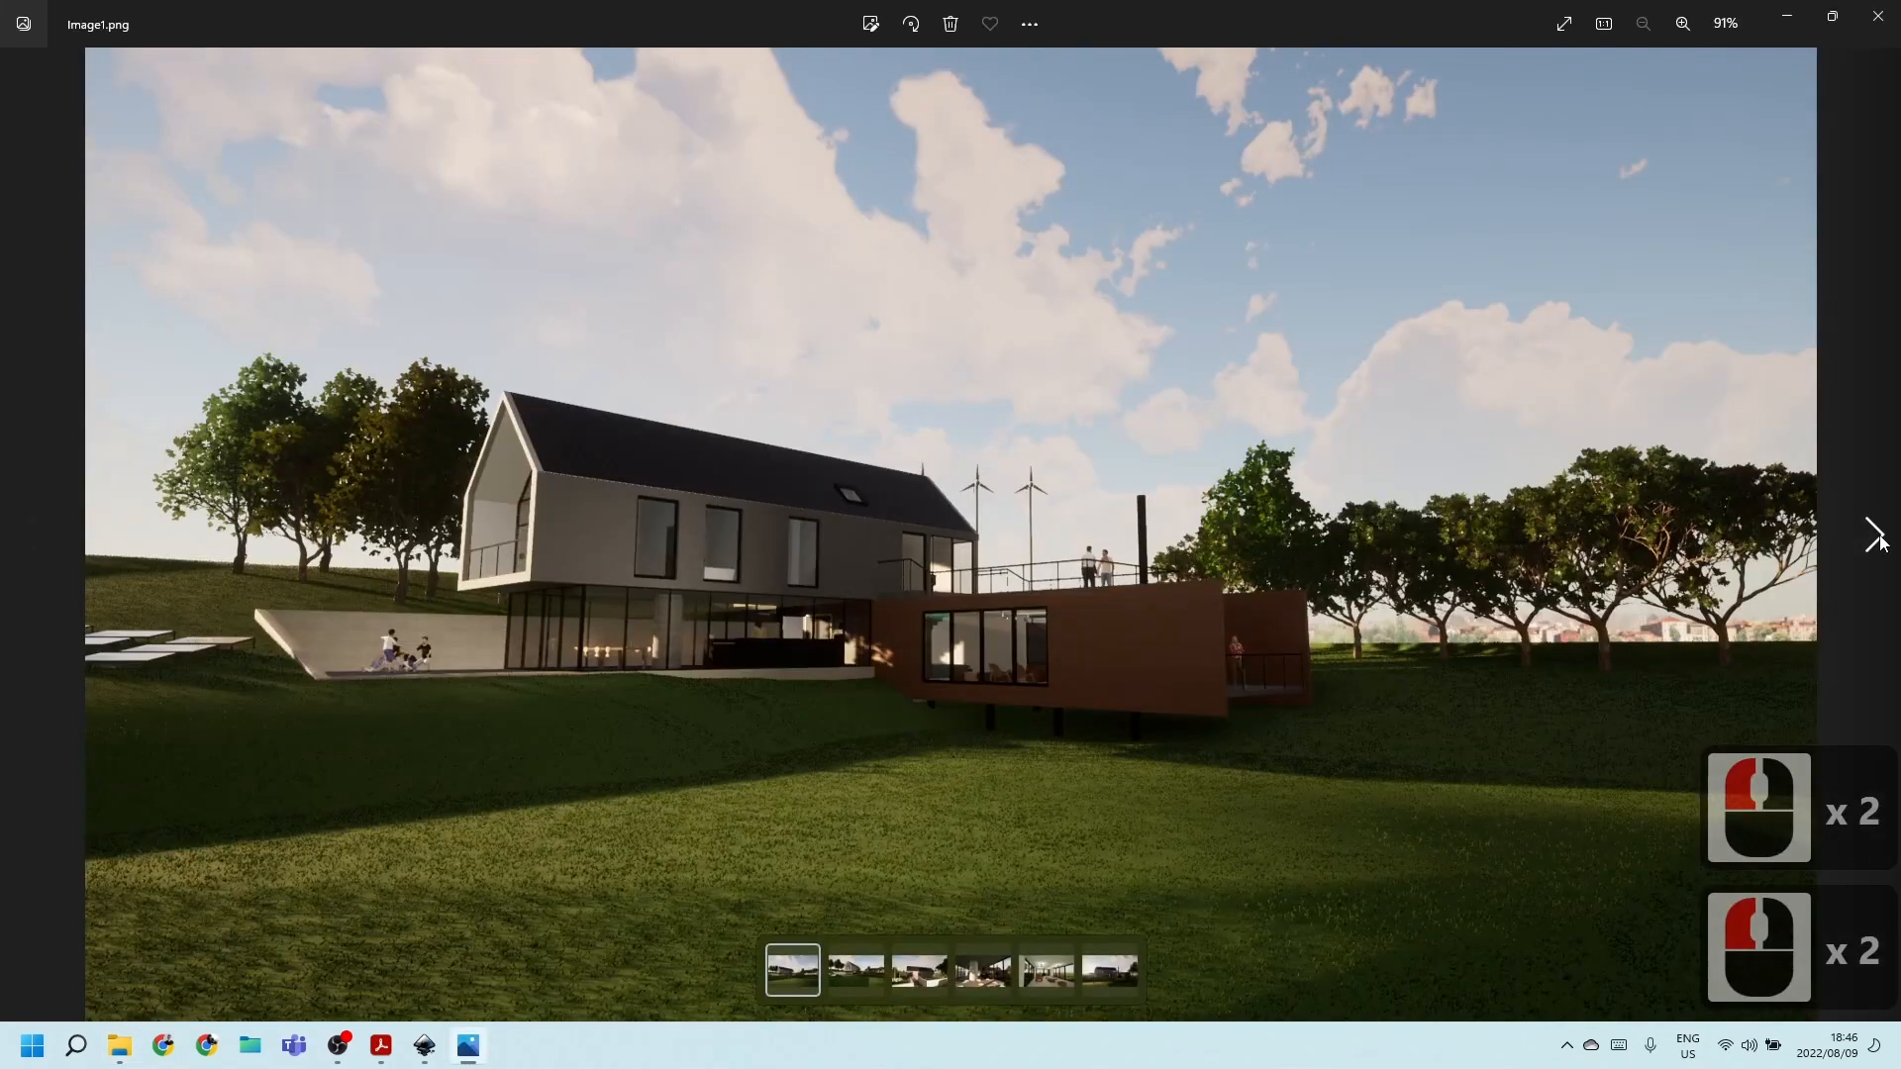
pyautogui.click(1876, 536)
pyautogui.click(1876, 535)
pyautogui.click(1877, 536)
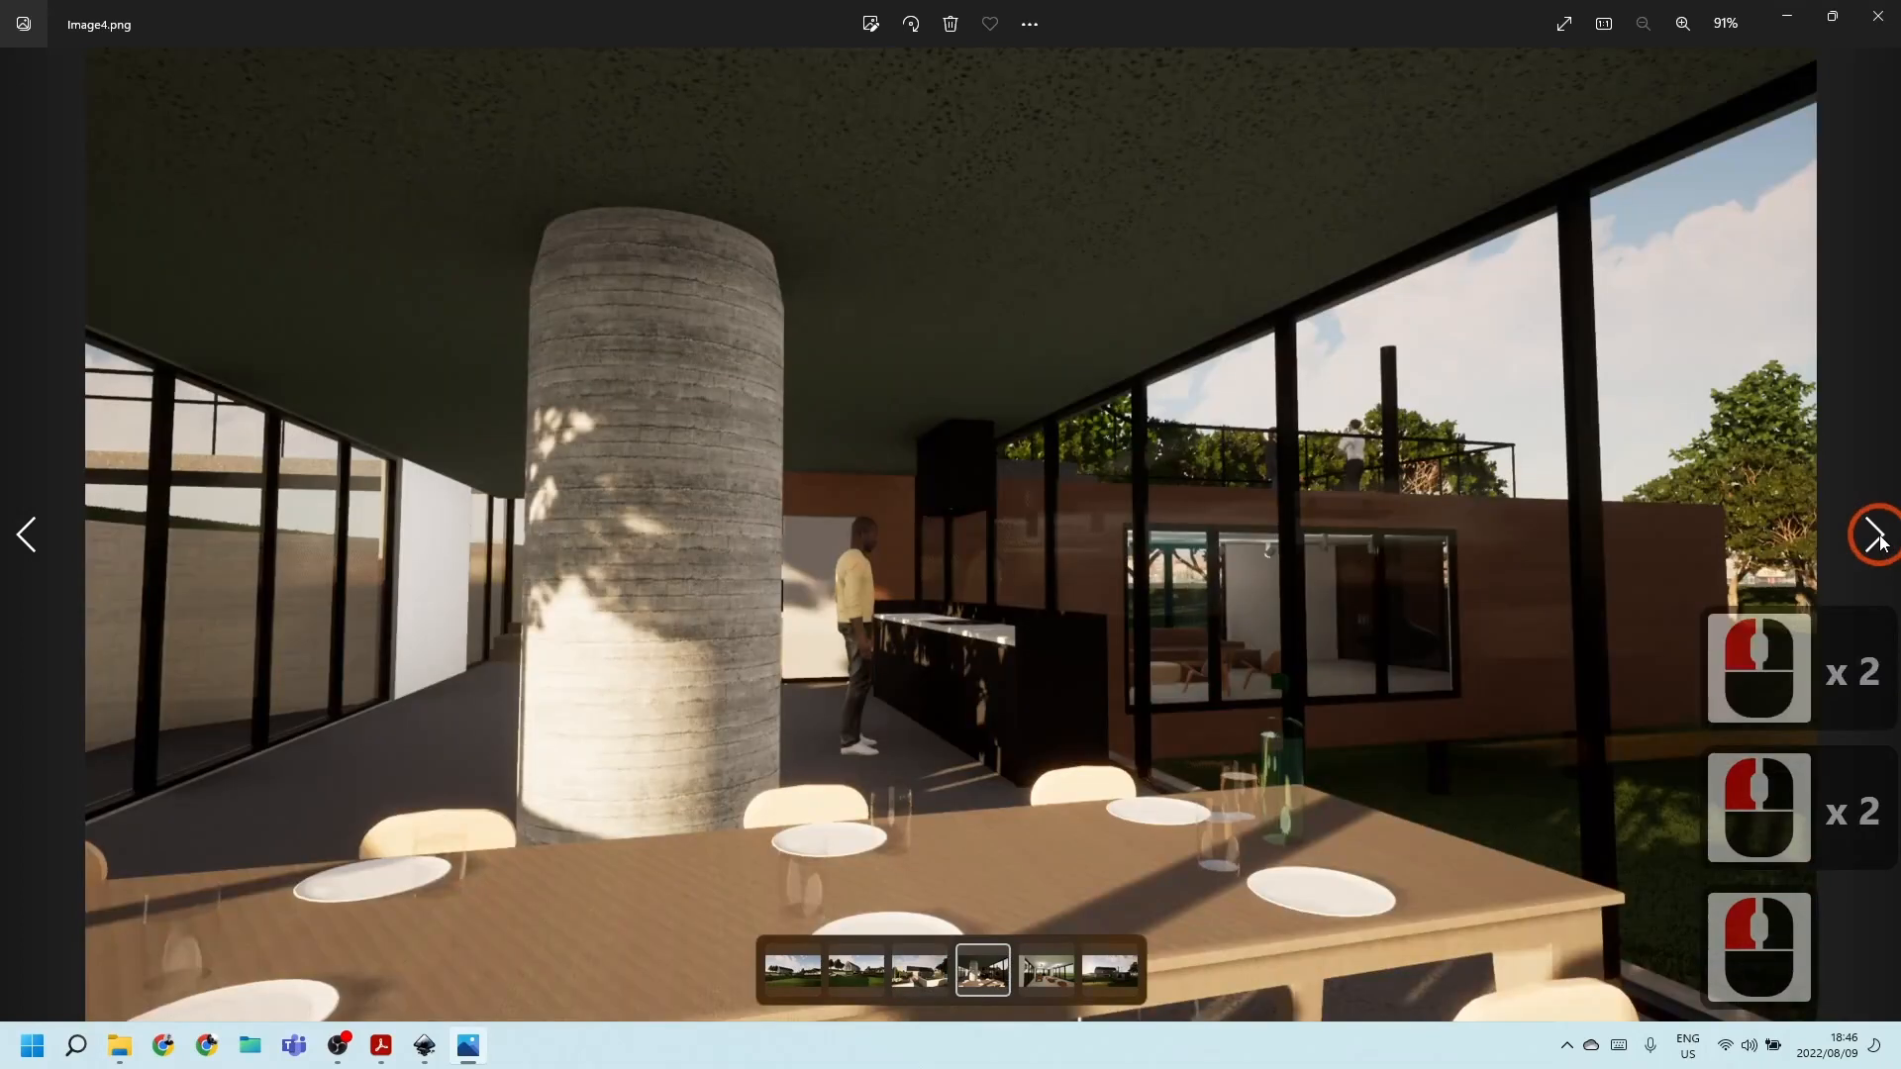
pyautogui.click(1876, 536)
pyautogui.click(1876, 536)
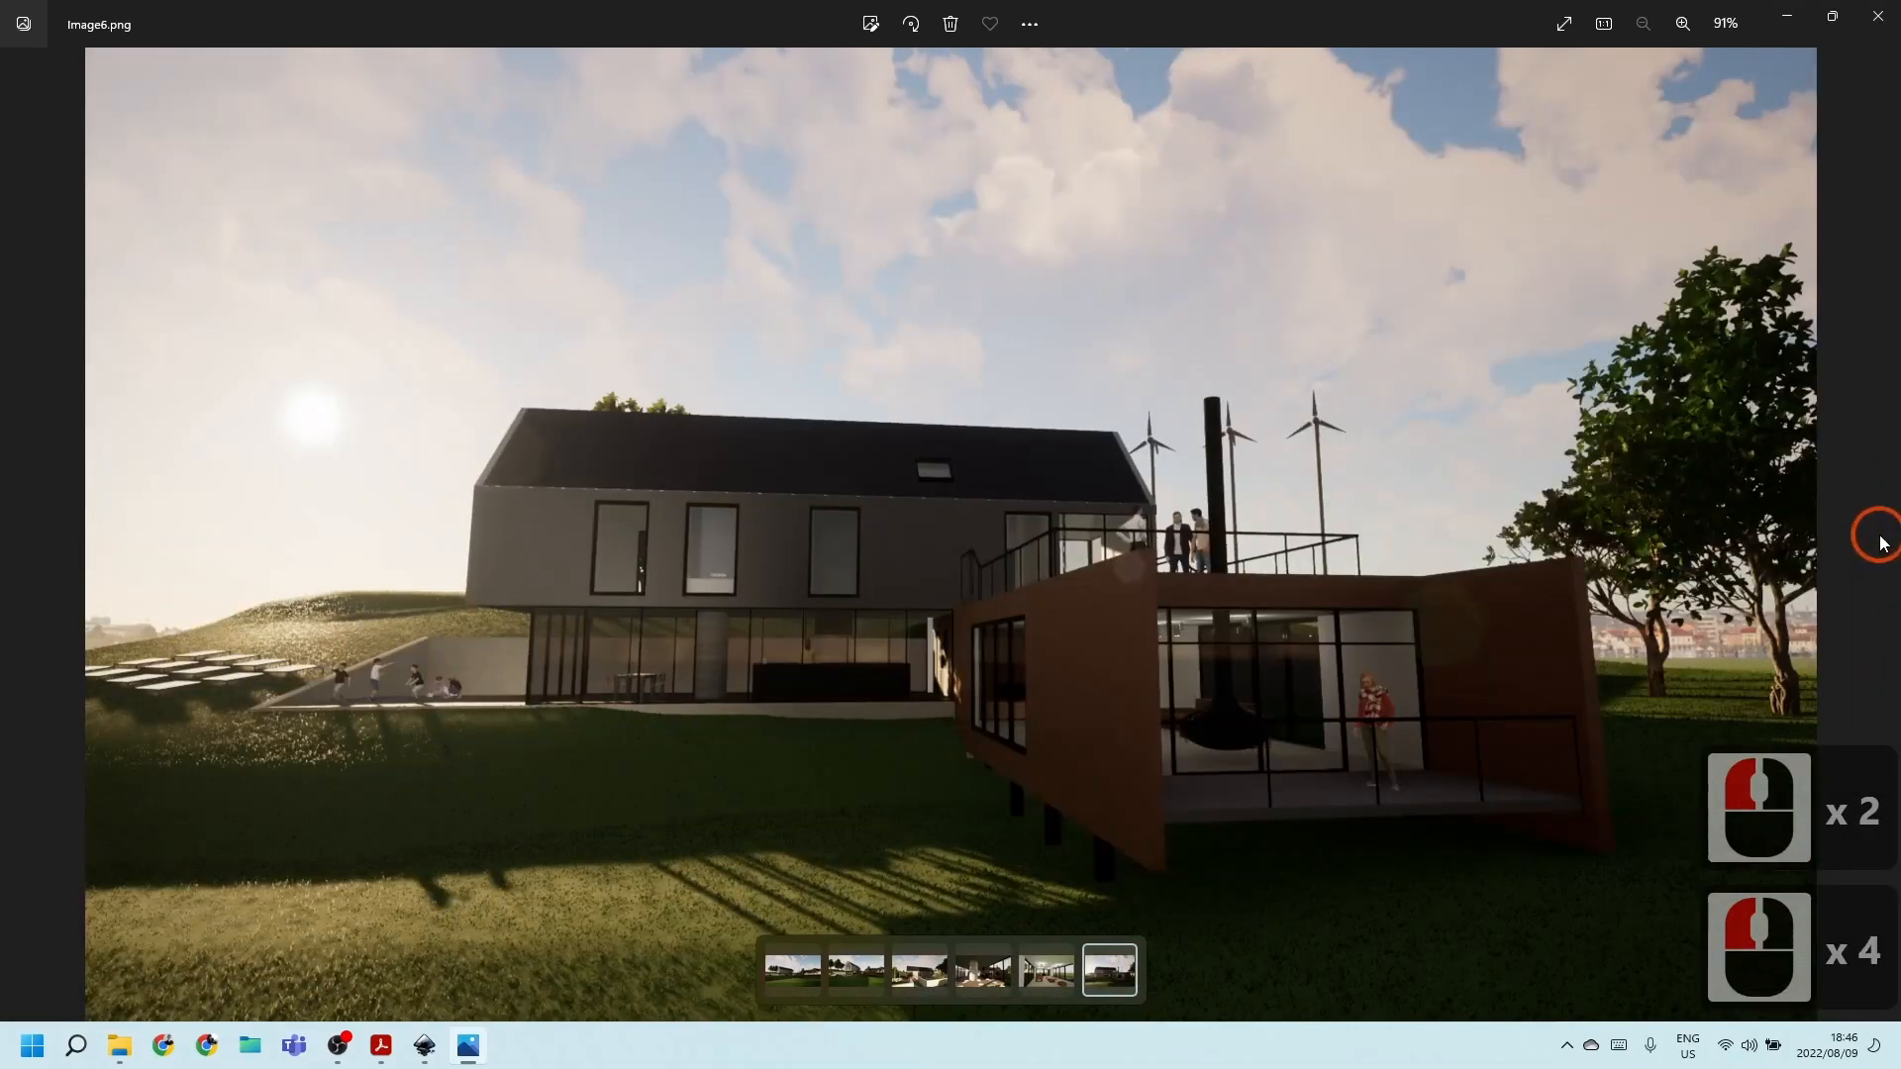
pyautogui.click(1787, 15)
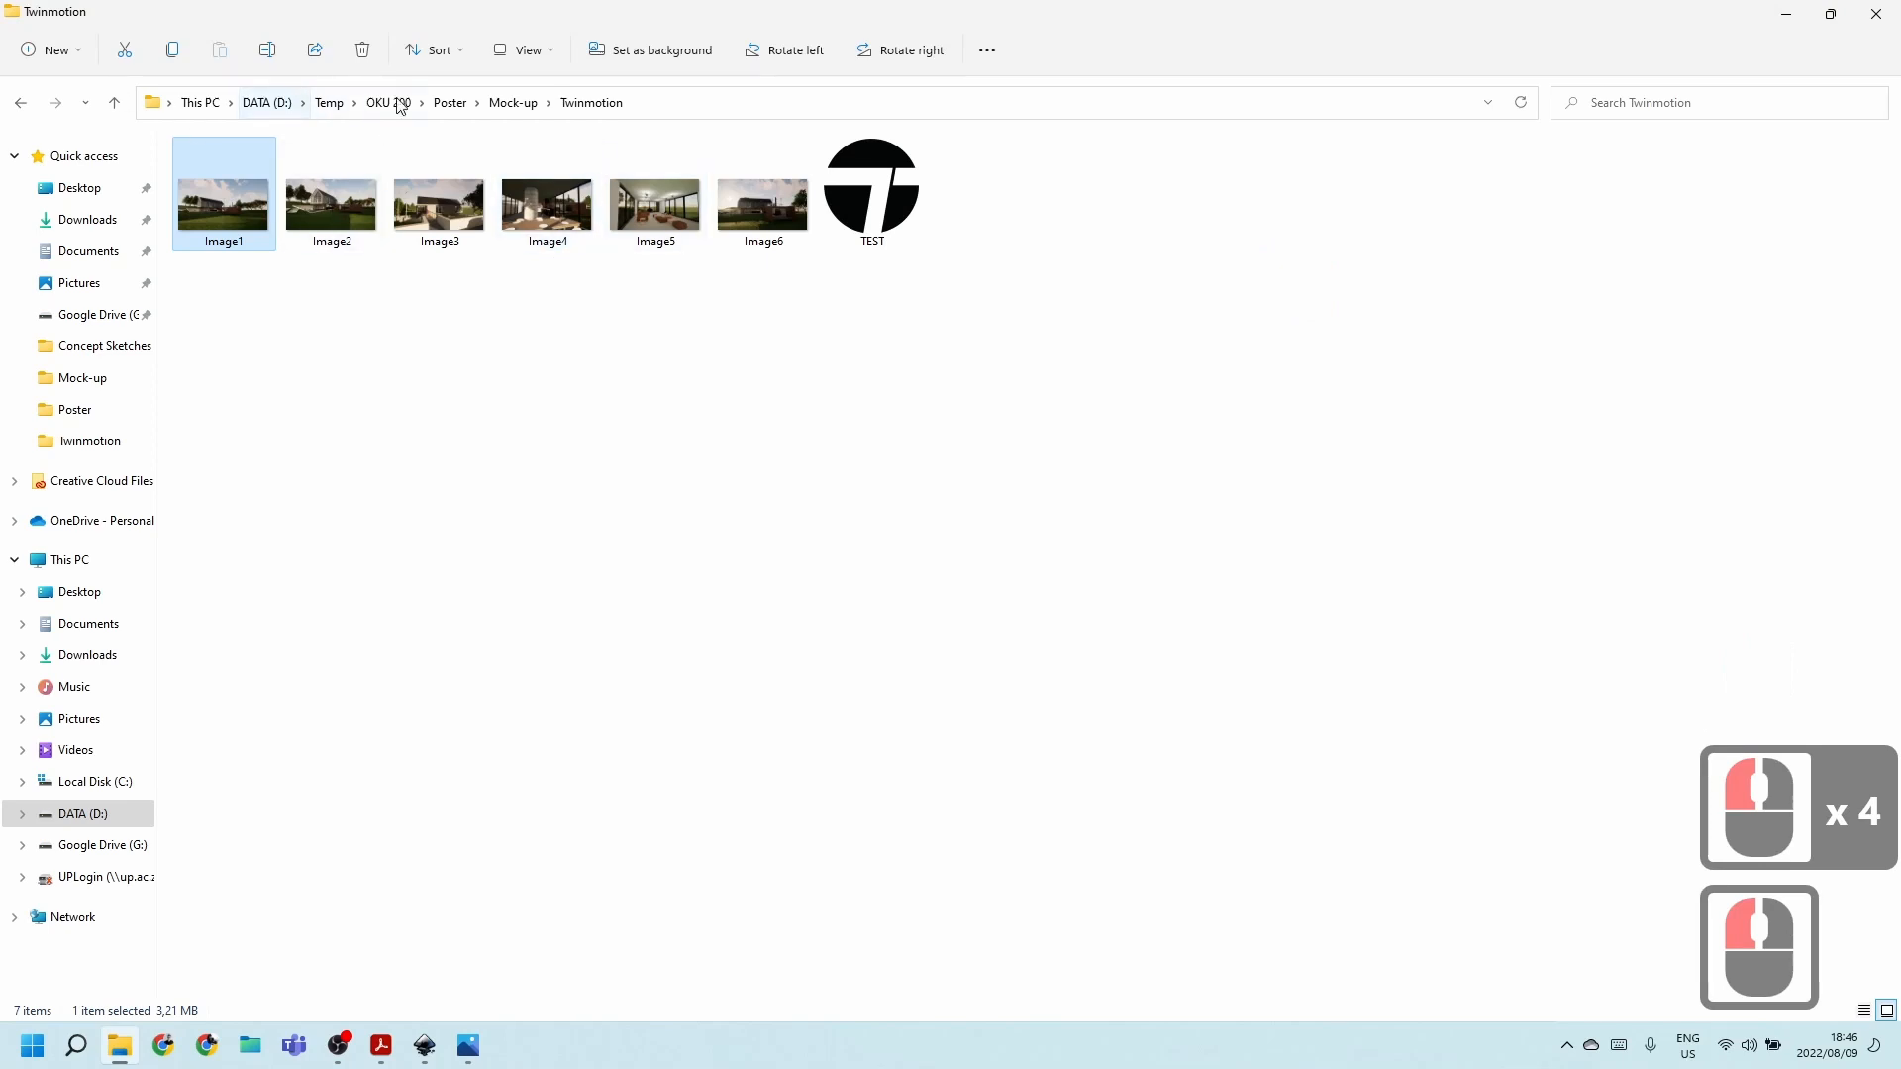
# Open the Concept Sketches folder inside Mock-up, view the sketches from 01 to 05, and return to the folder.
pyautogui.click(534, 109)
pyautogui.doubleClick(347, 279)
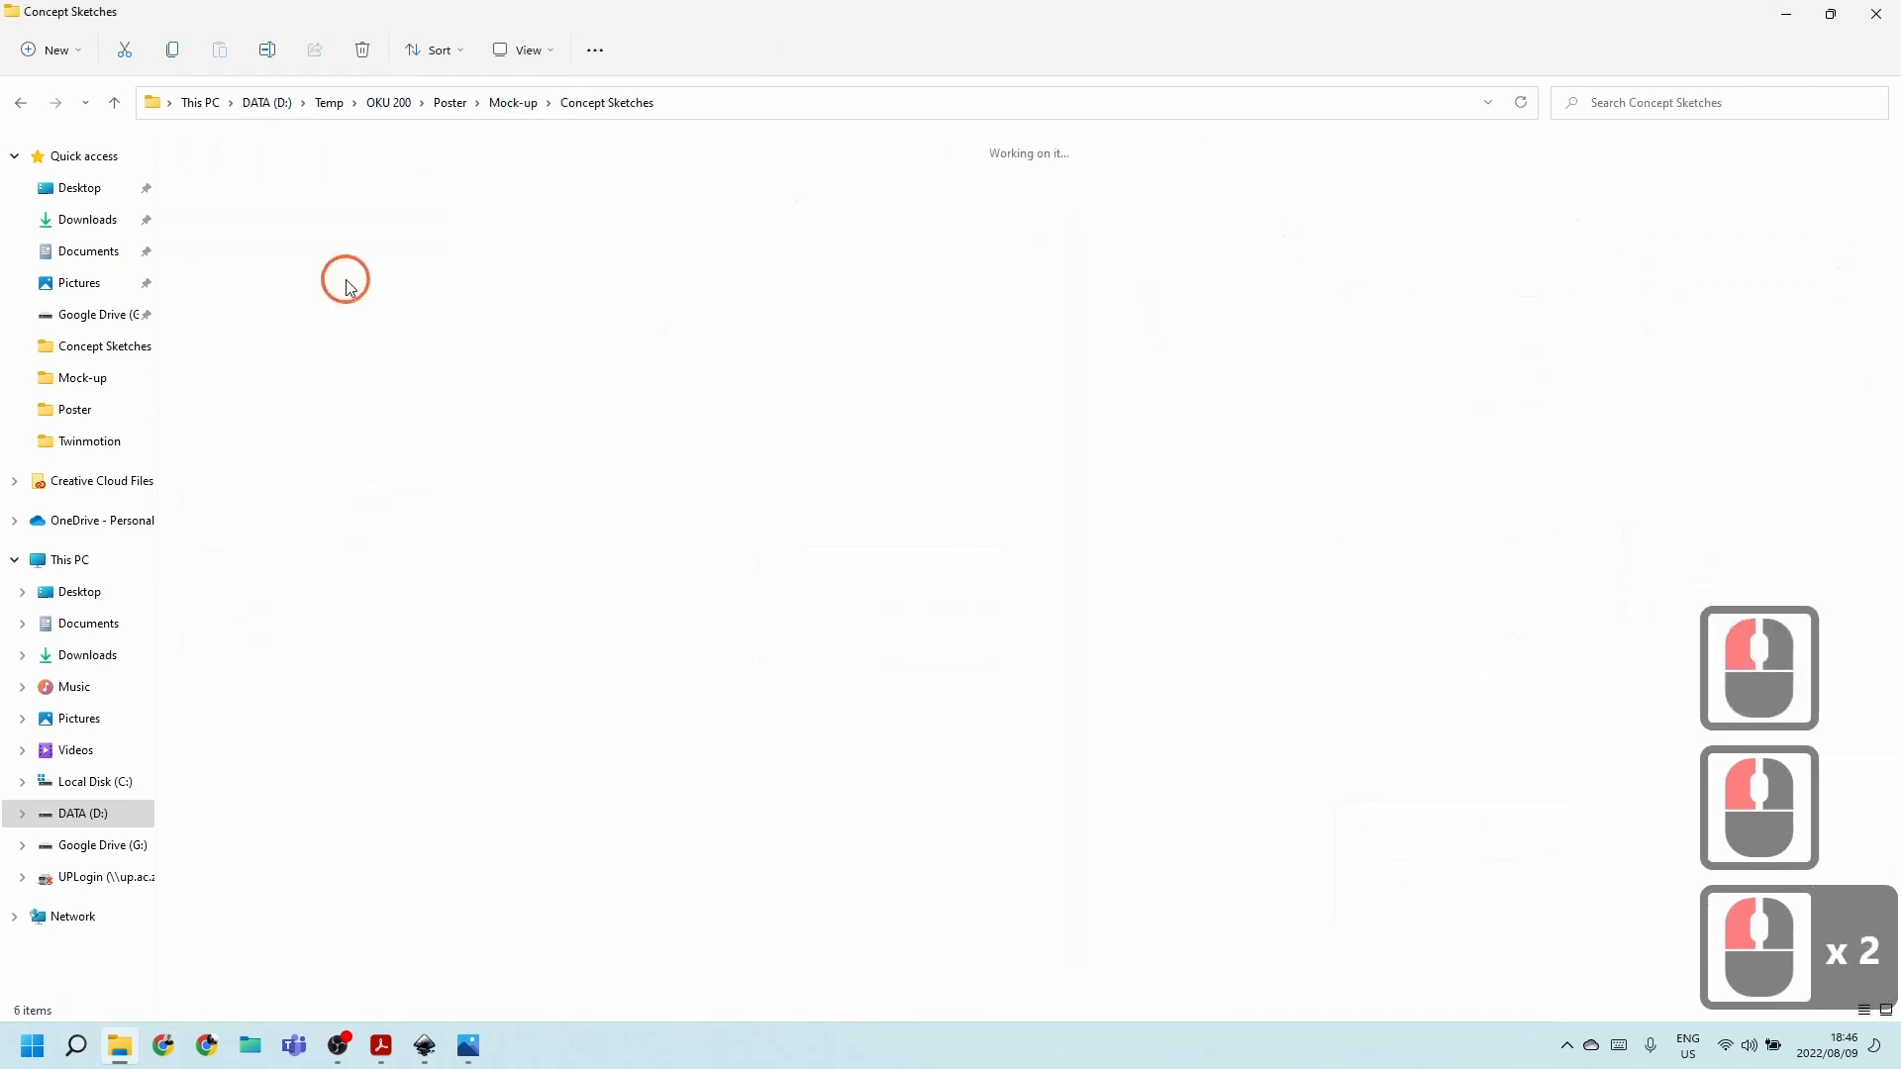
pyautogui.doubleClick(310, 339)
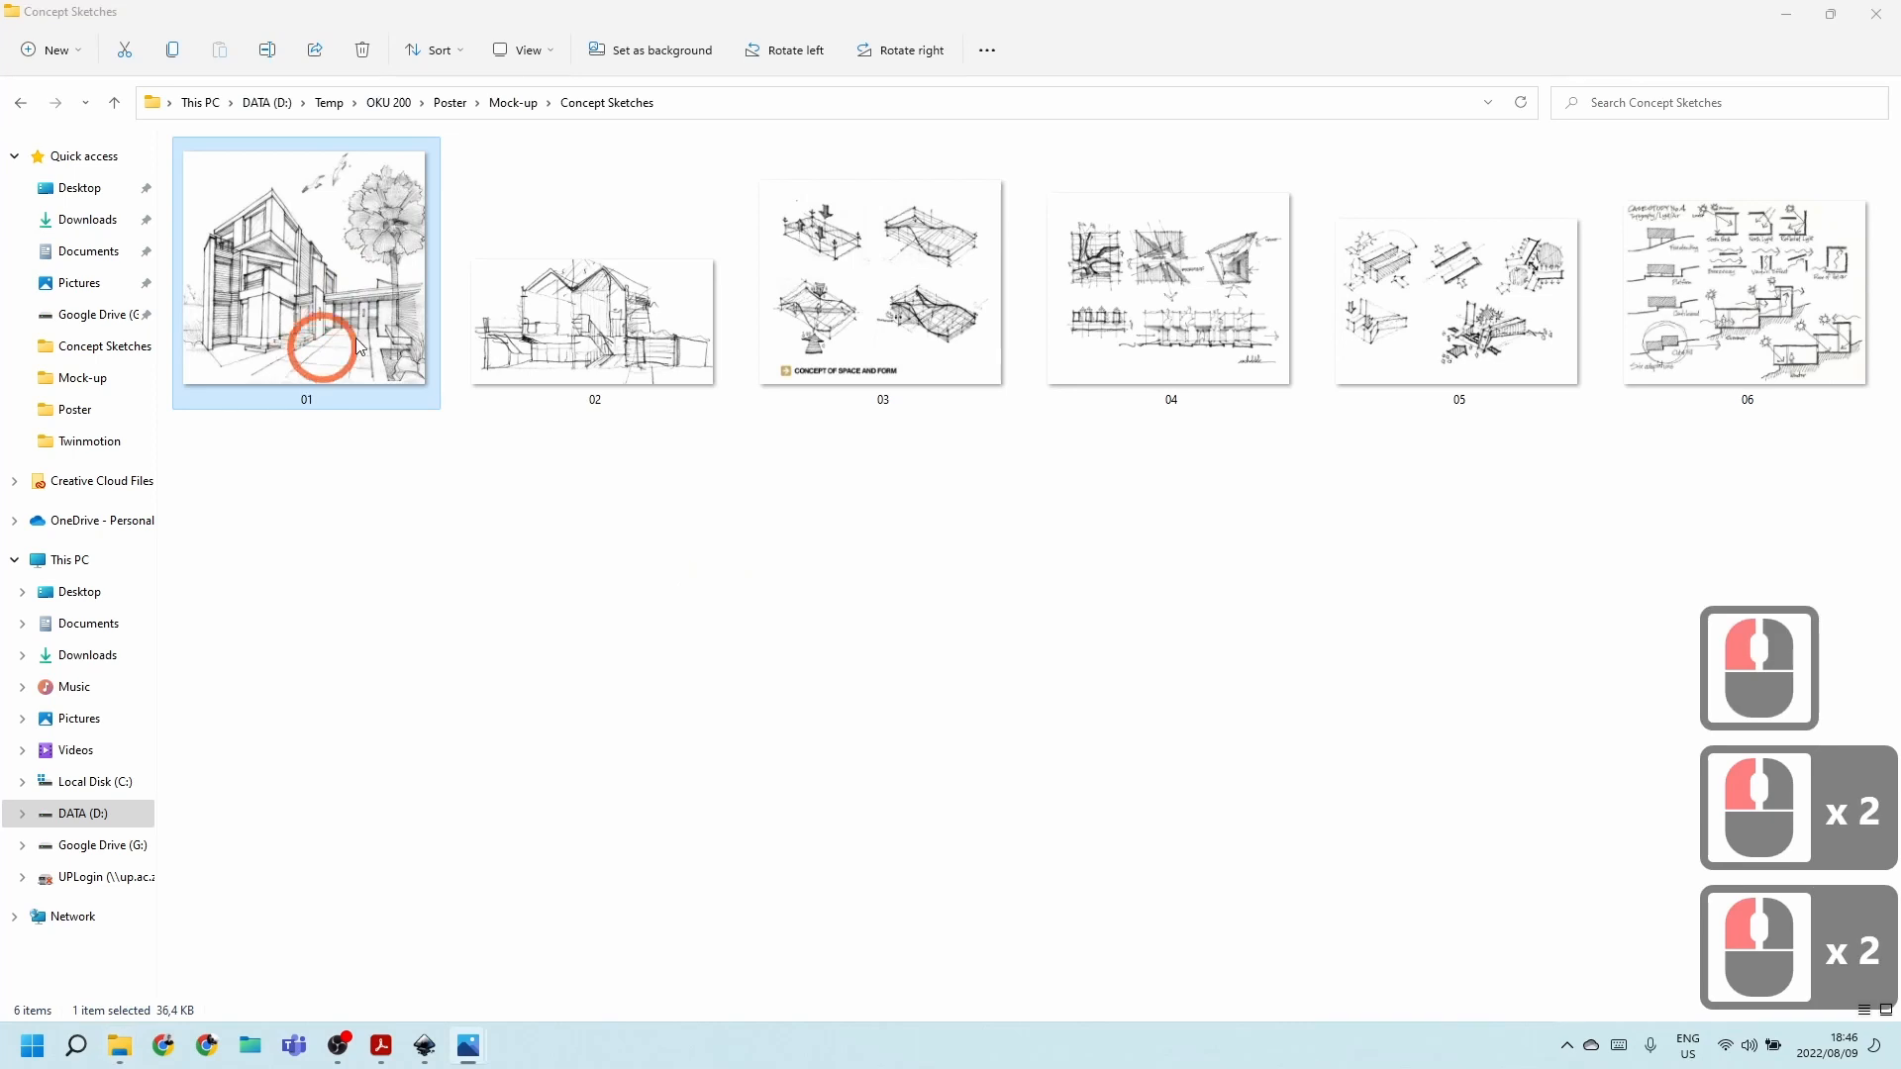
pyautogui.click(1871, 540)
pyautogui.click(1871, 541)
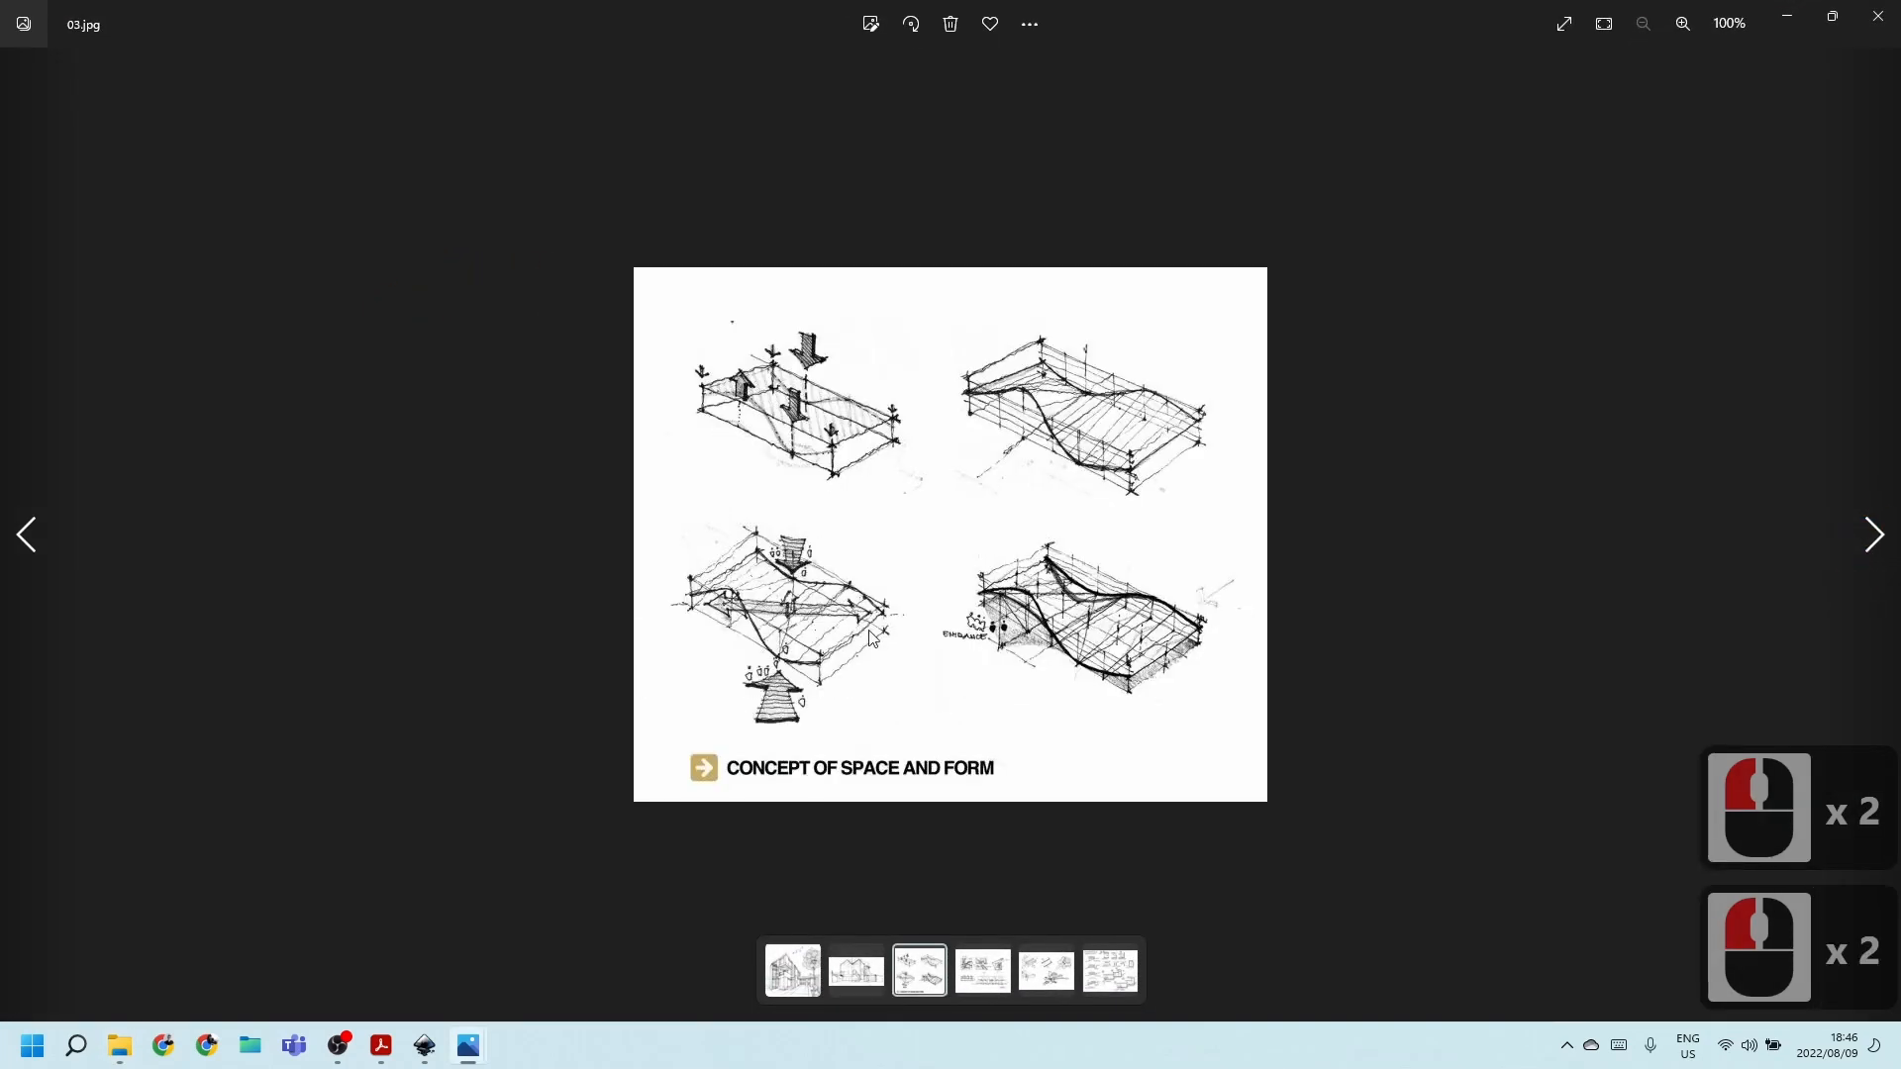
pyautogui.click(1869, 536)
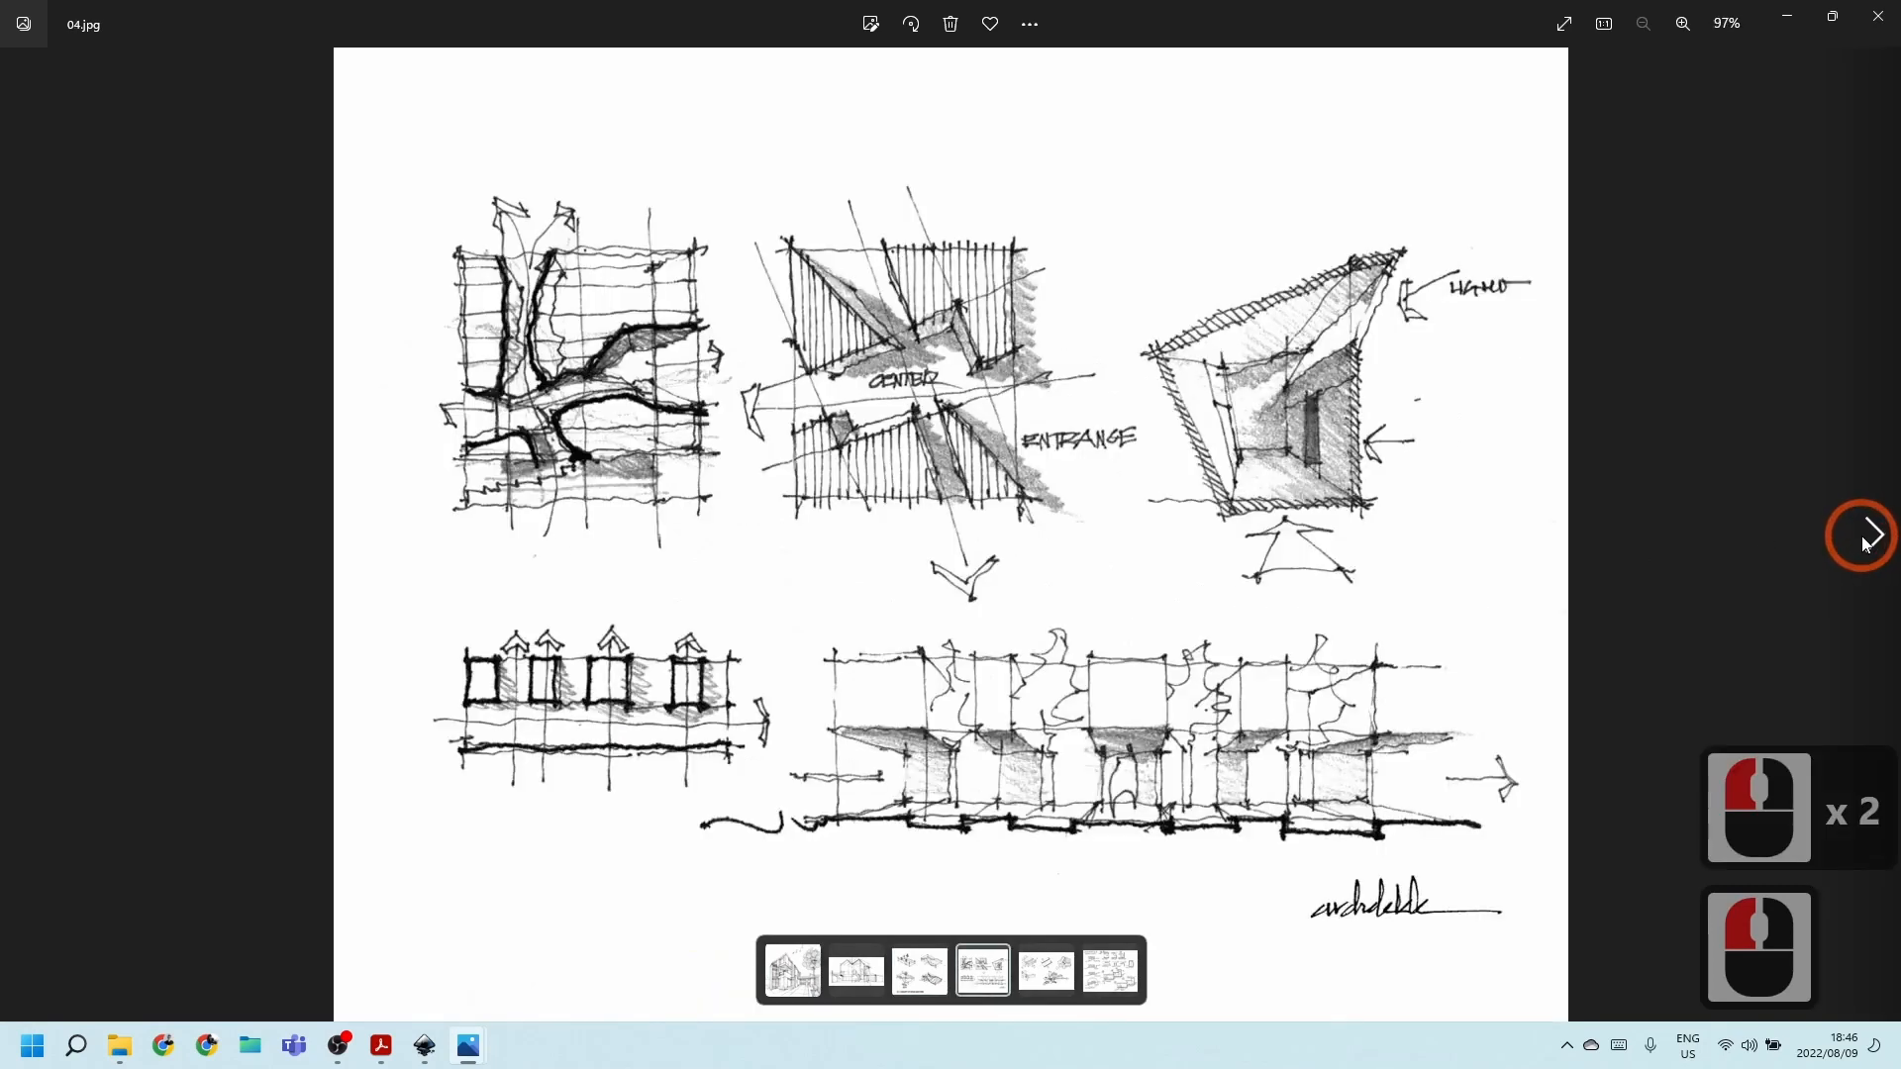
pyautogui.click(1868, 539)
pyautogui.click(971, 551)
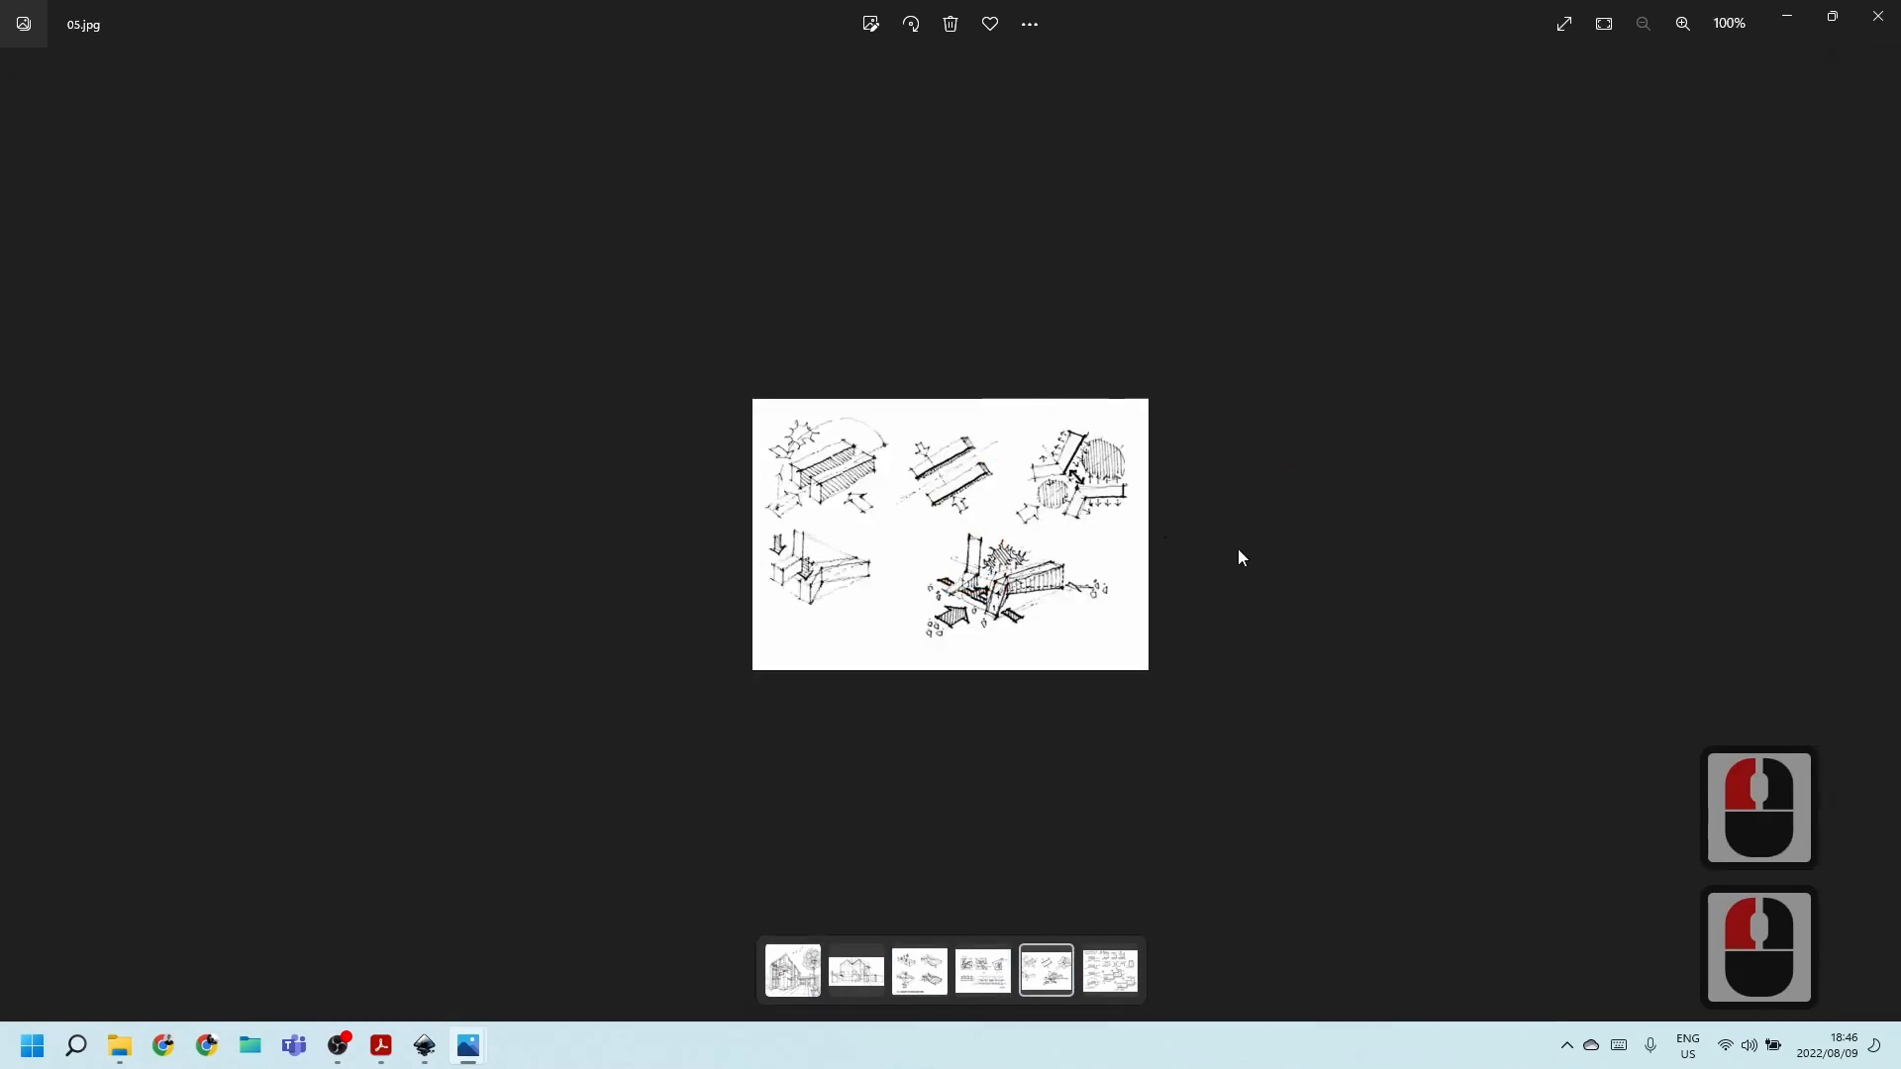
pyautogui.click(1798, 16)
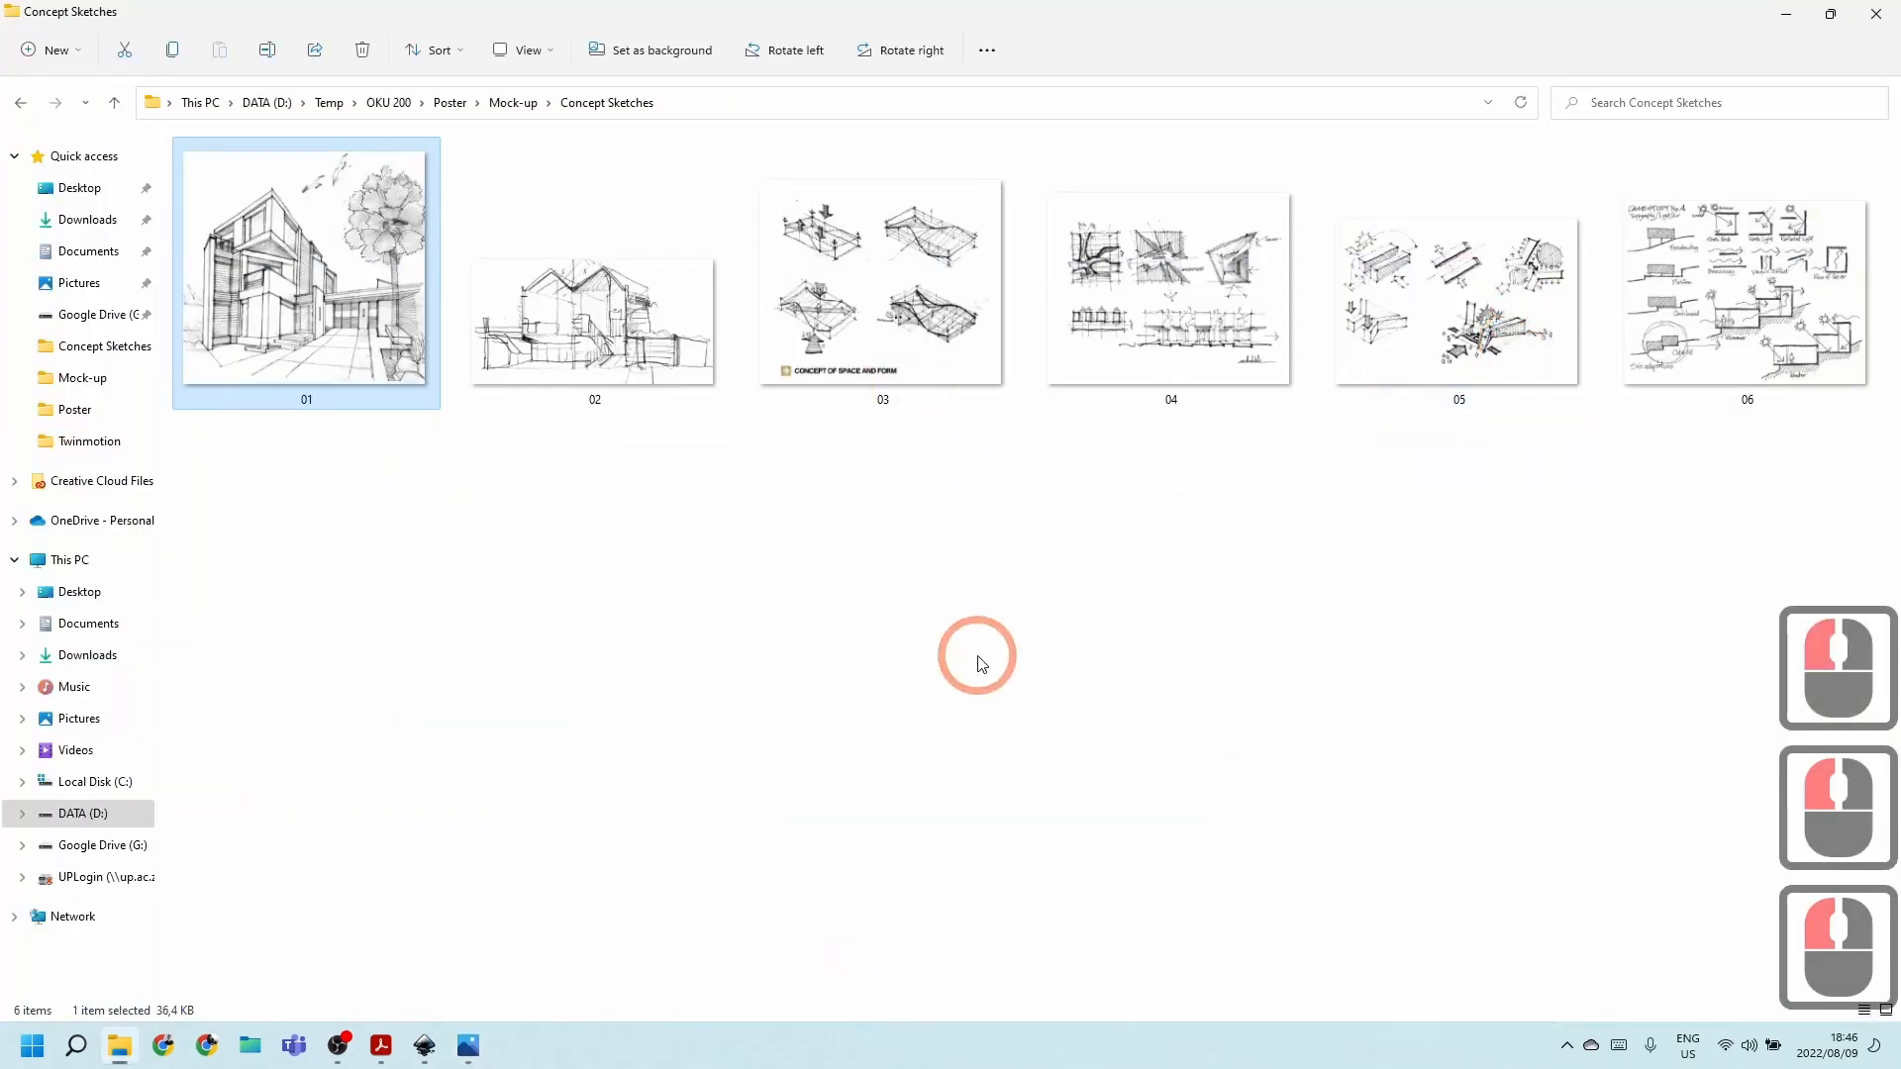
pyautogui.click(920, 505)
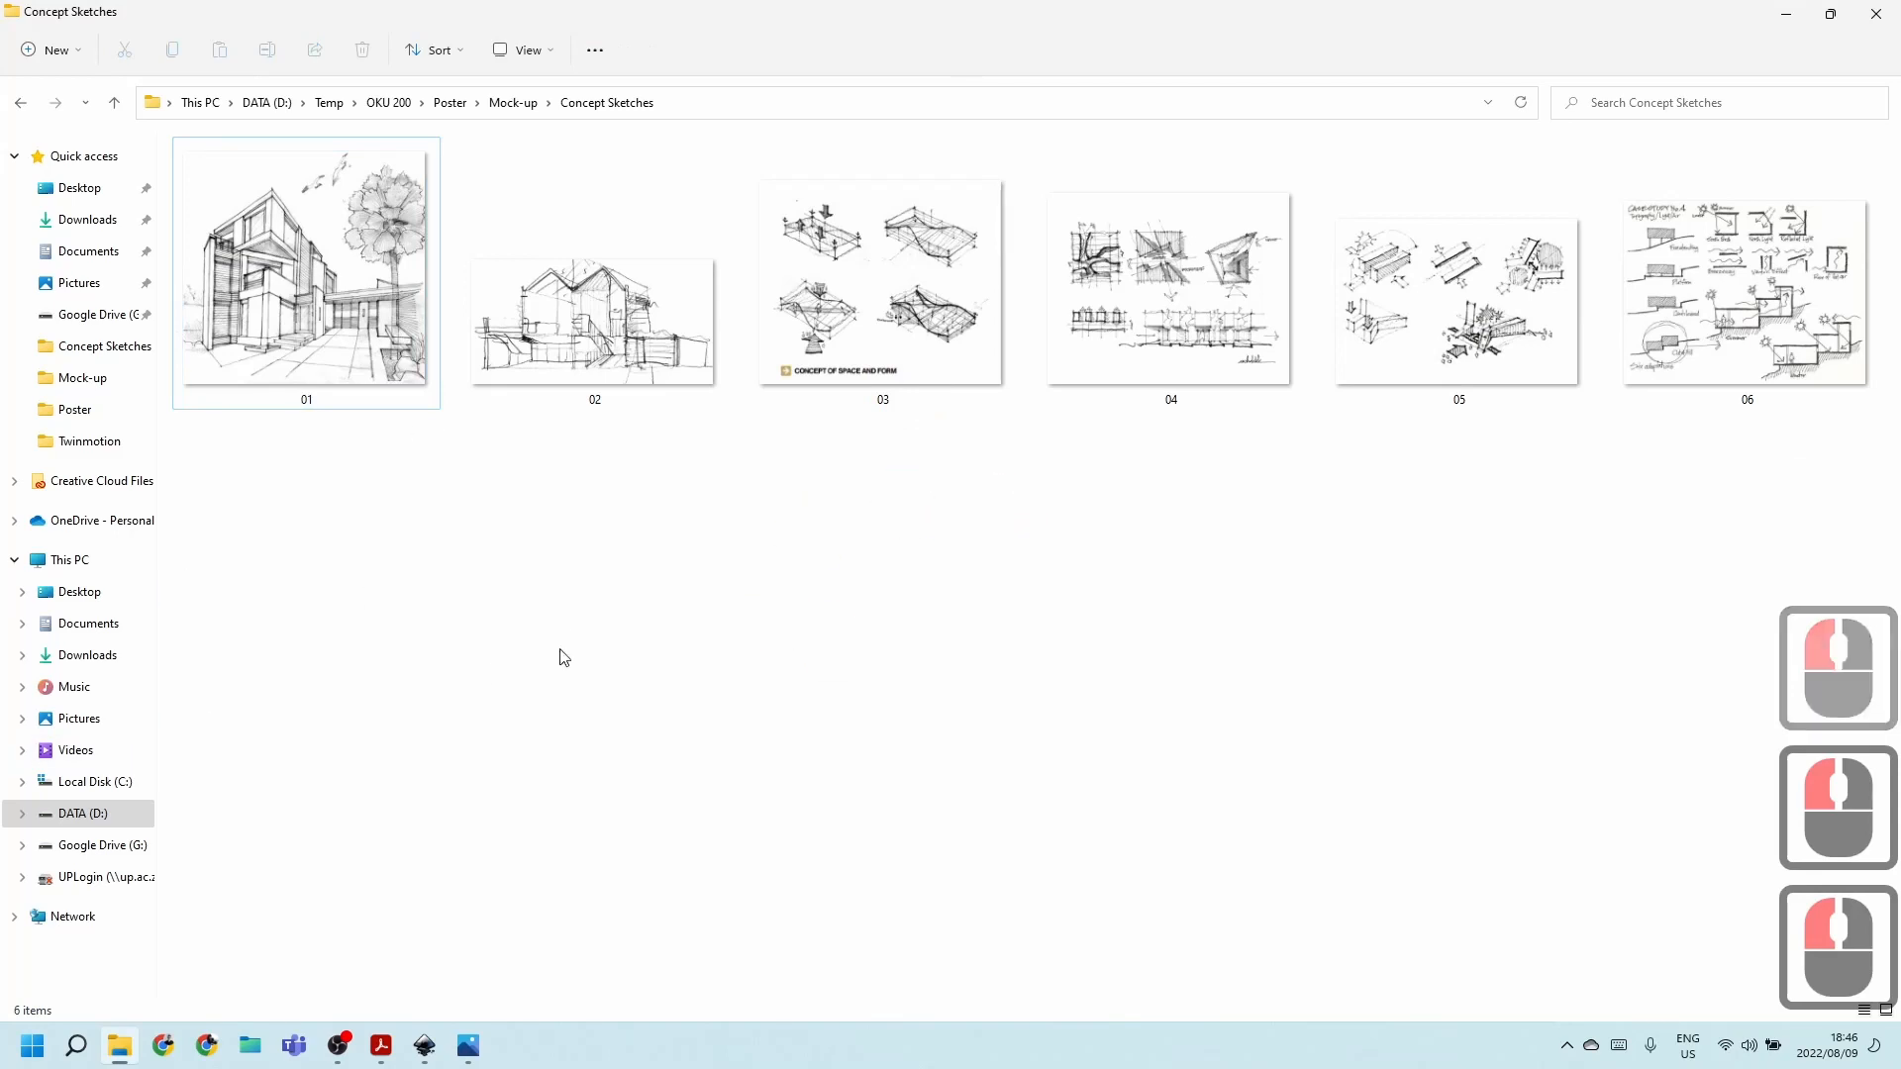
# Go up to the Temp folder and return to Mock-up through the OKU 200 and Poster folders.
pyautogui.click(331, 104)
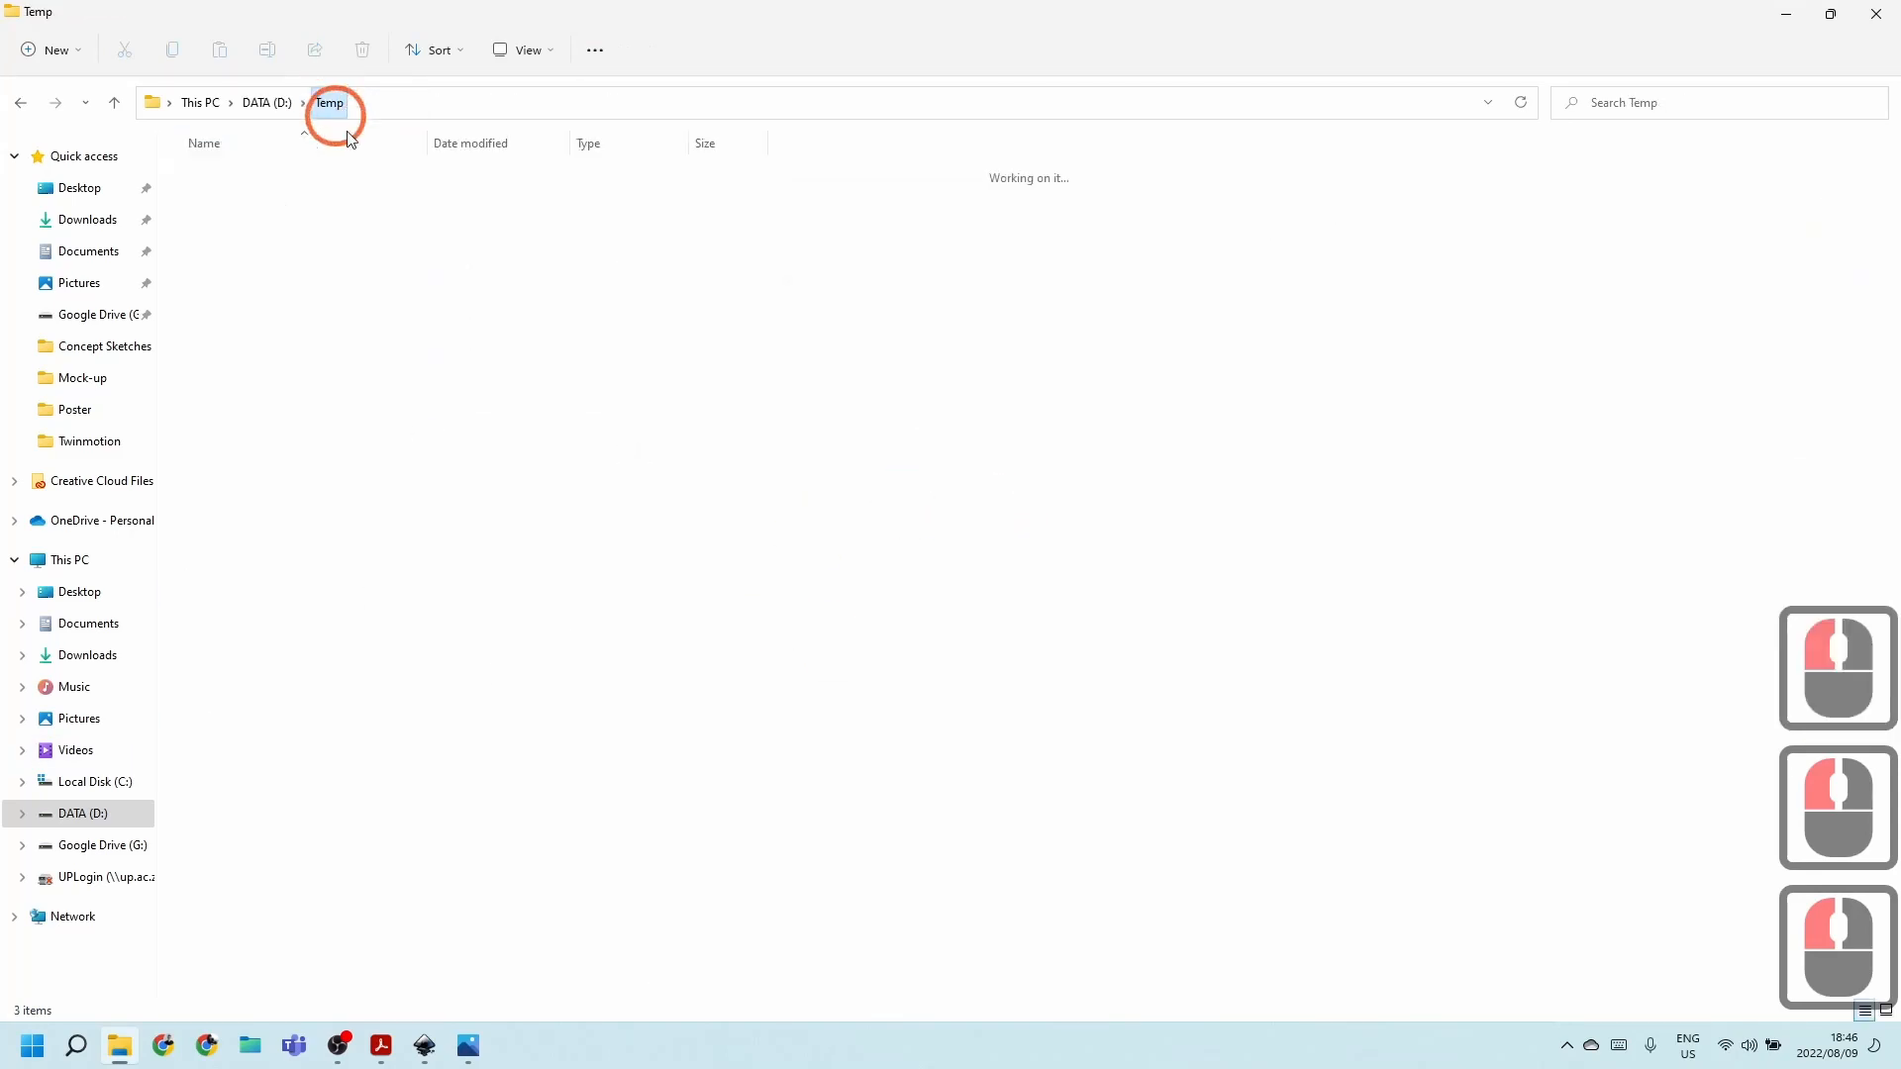
pyautogui.click(177, 206)
pyautogui.doubleClick(205, 204)
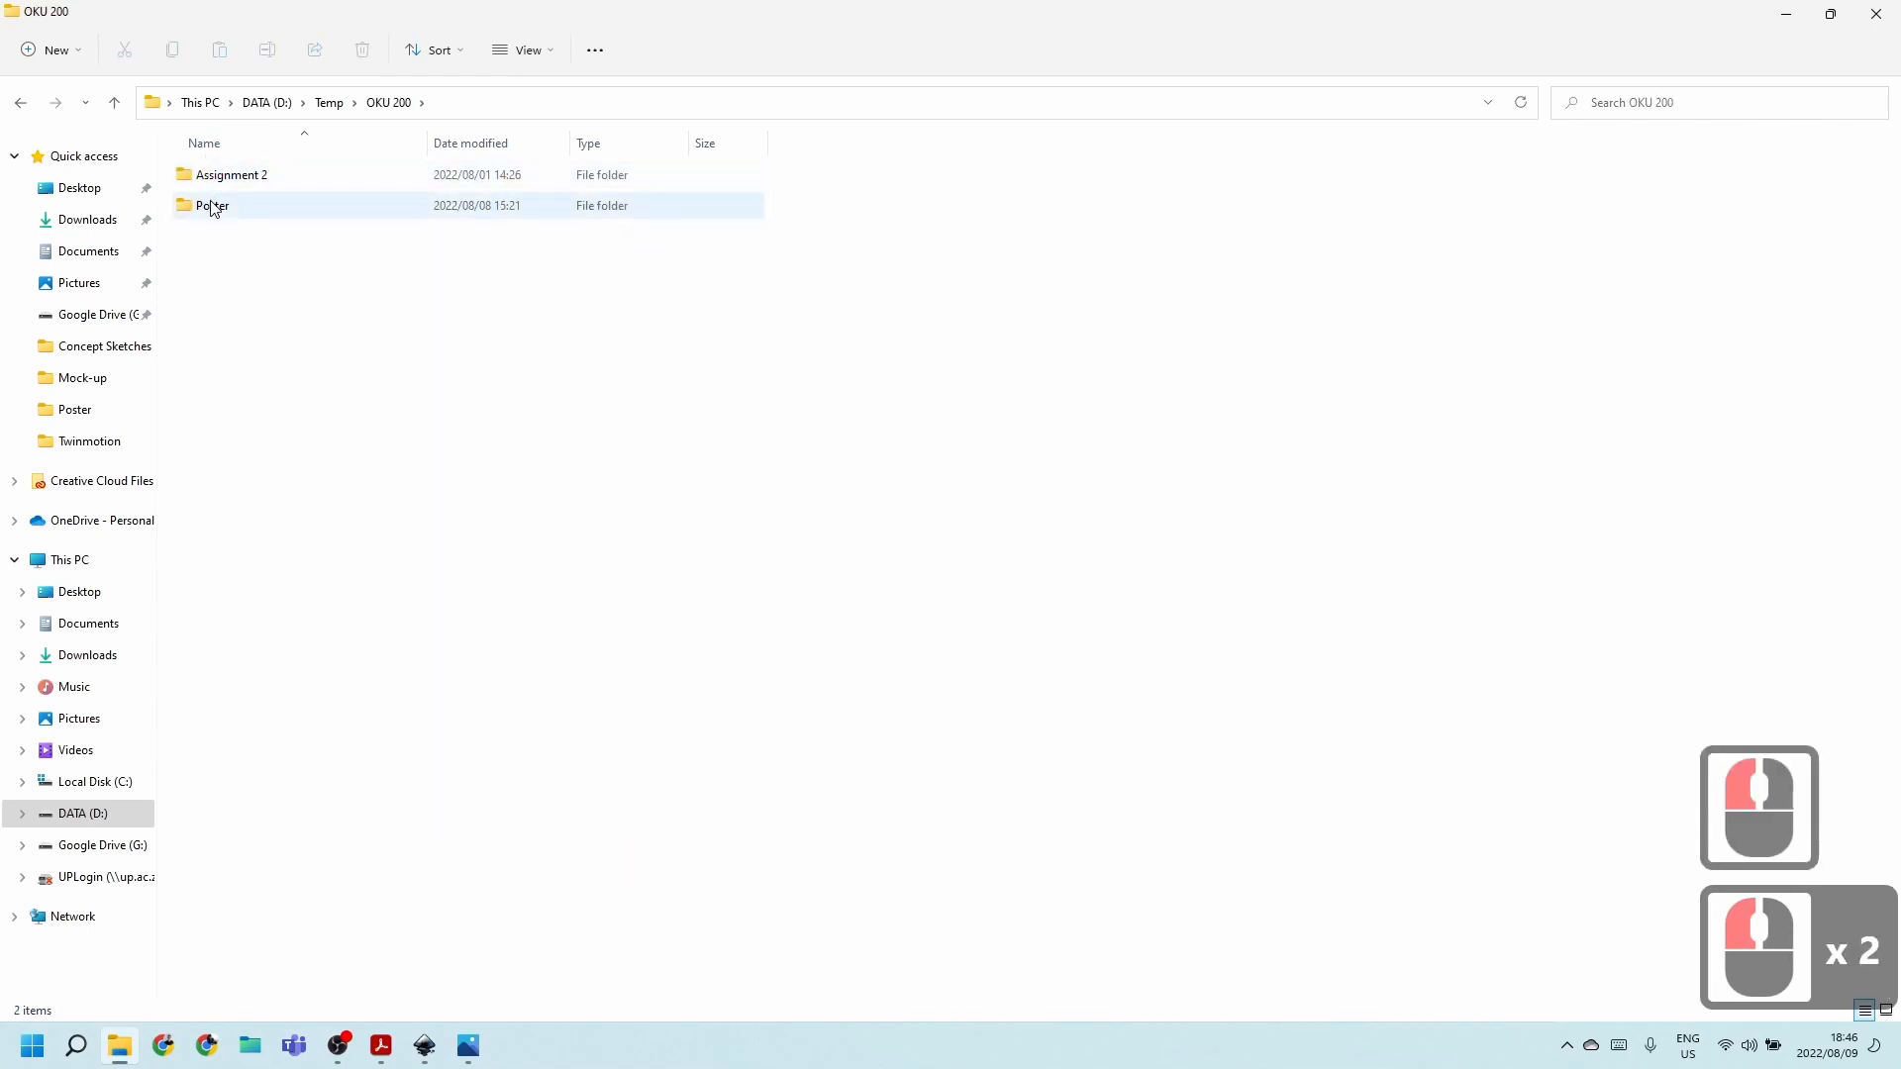
pyautogui.doubleClick(210, 205)
pyautogui.click(437, 670)
pyautogui.click(266, 180)
pyautogui.doubleClick(238, 205)
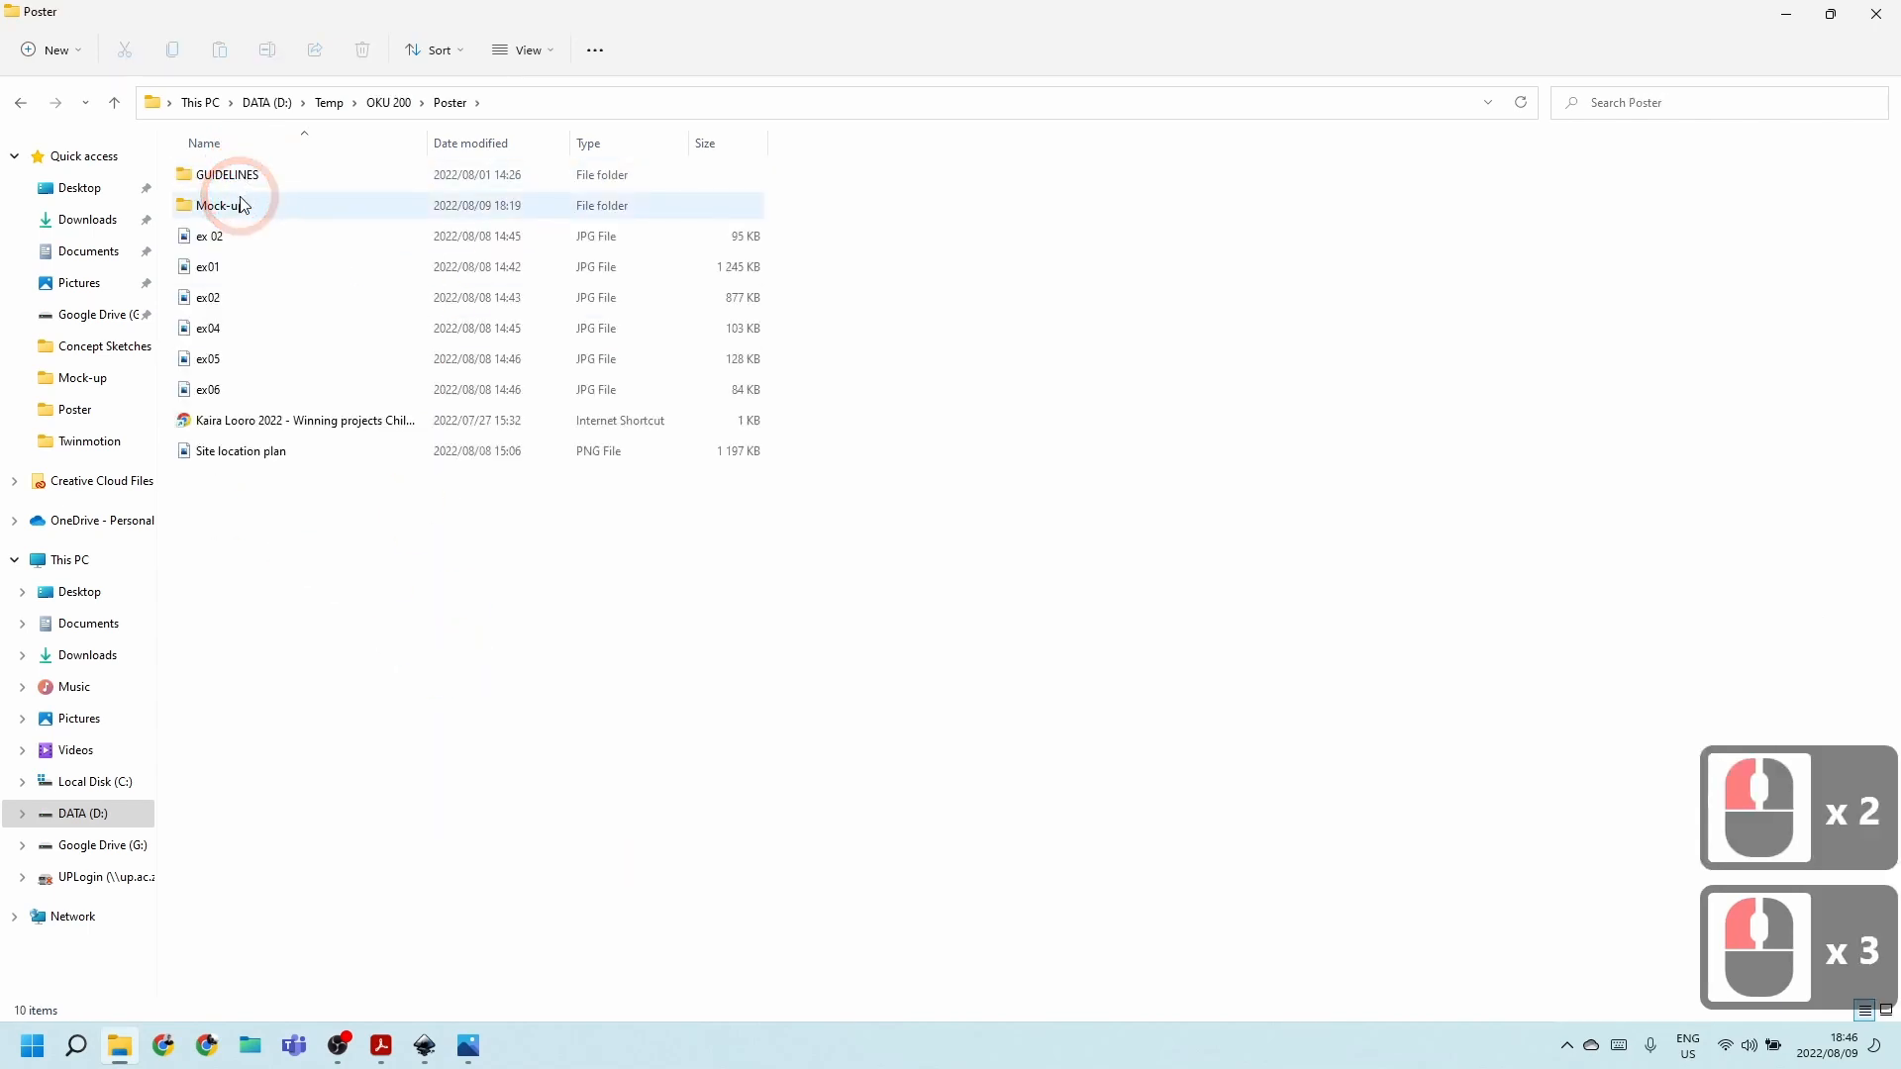
# Open the KINSHIP OF BUILDING TO THE GROUND document in Word, read its text, and return to the Mock-up folder.
pyautogui.click(542, 528)
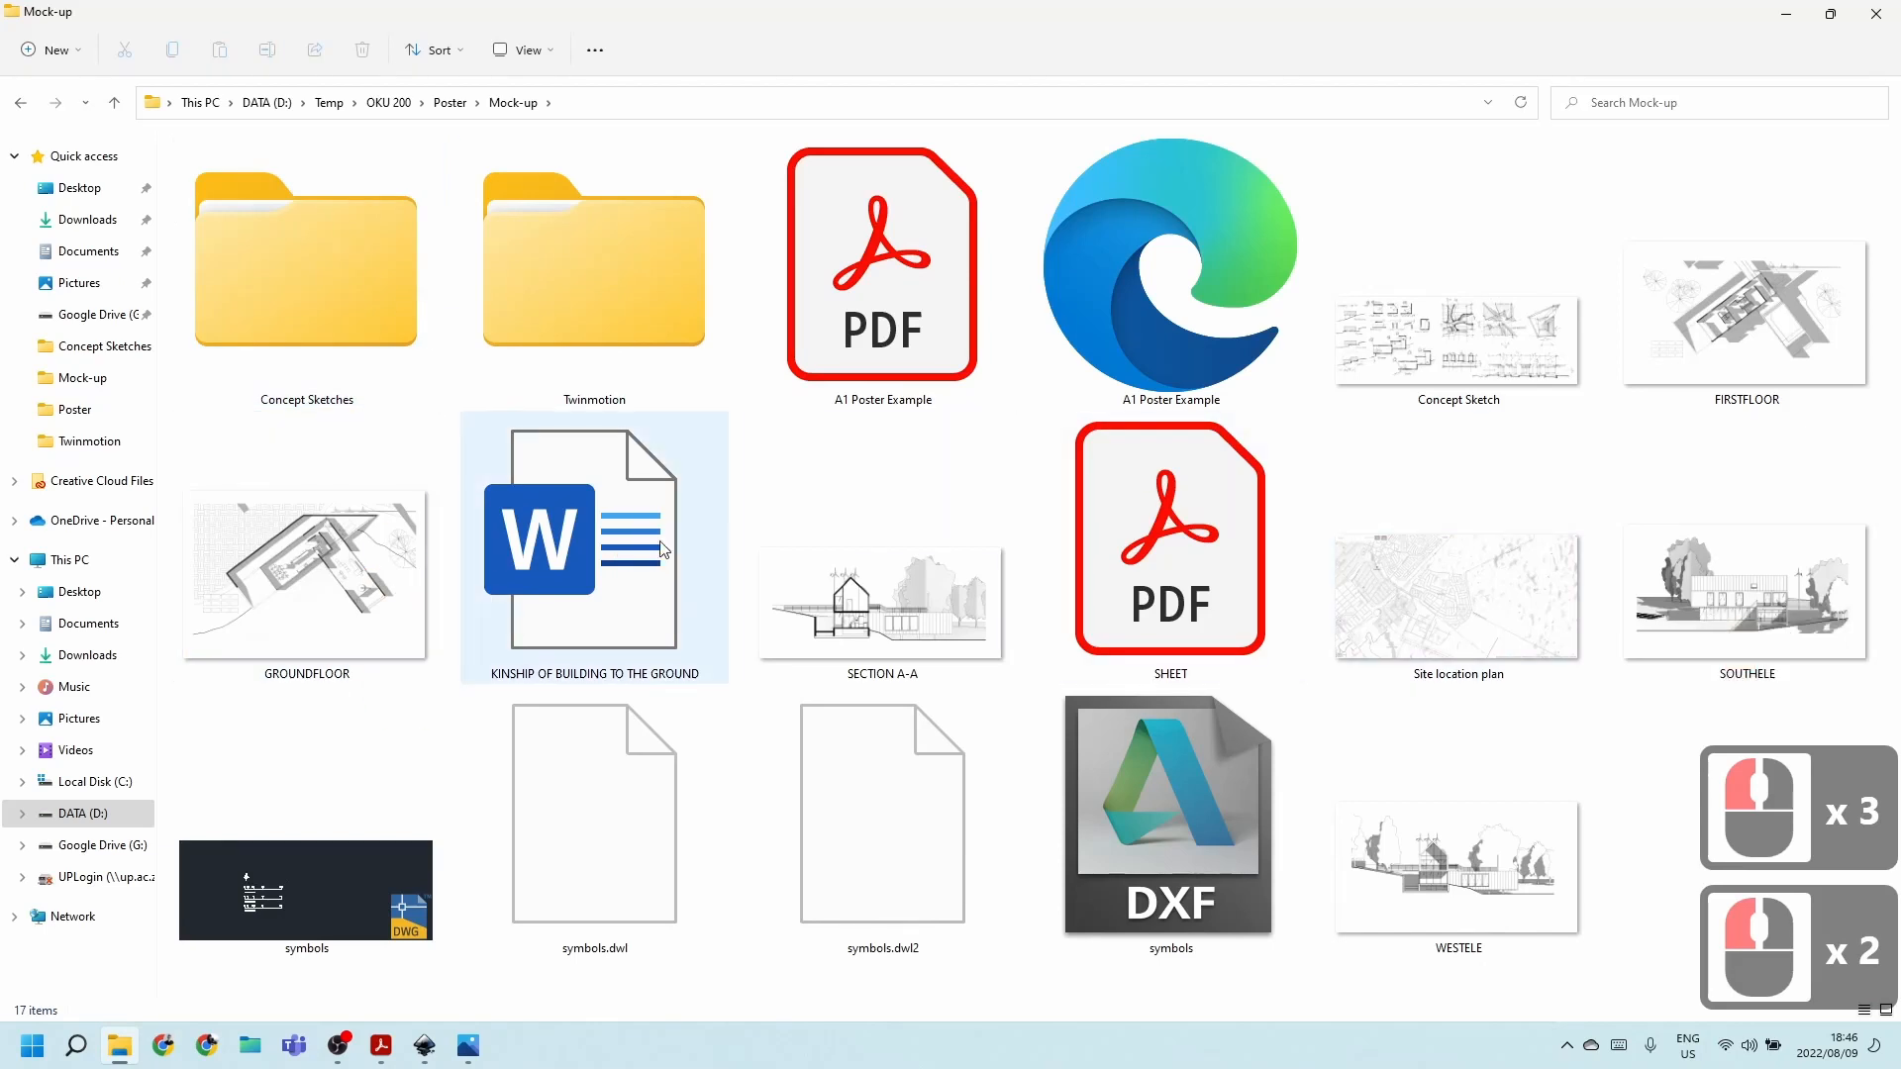
pyautogui.doubleClick(542, 527)
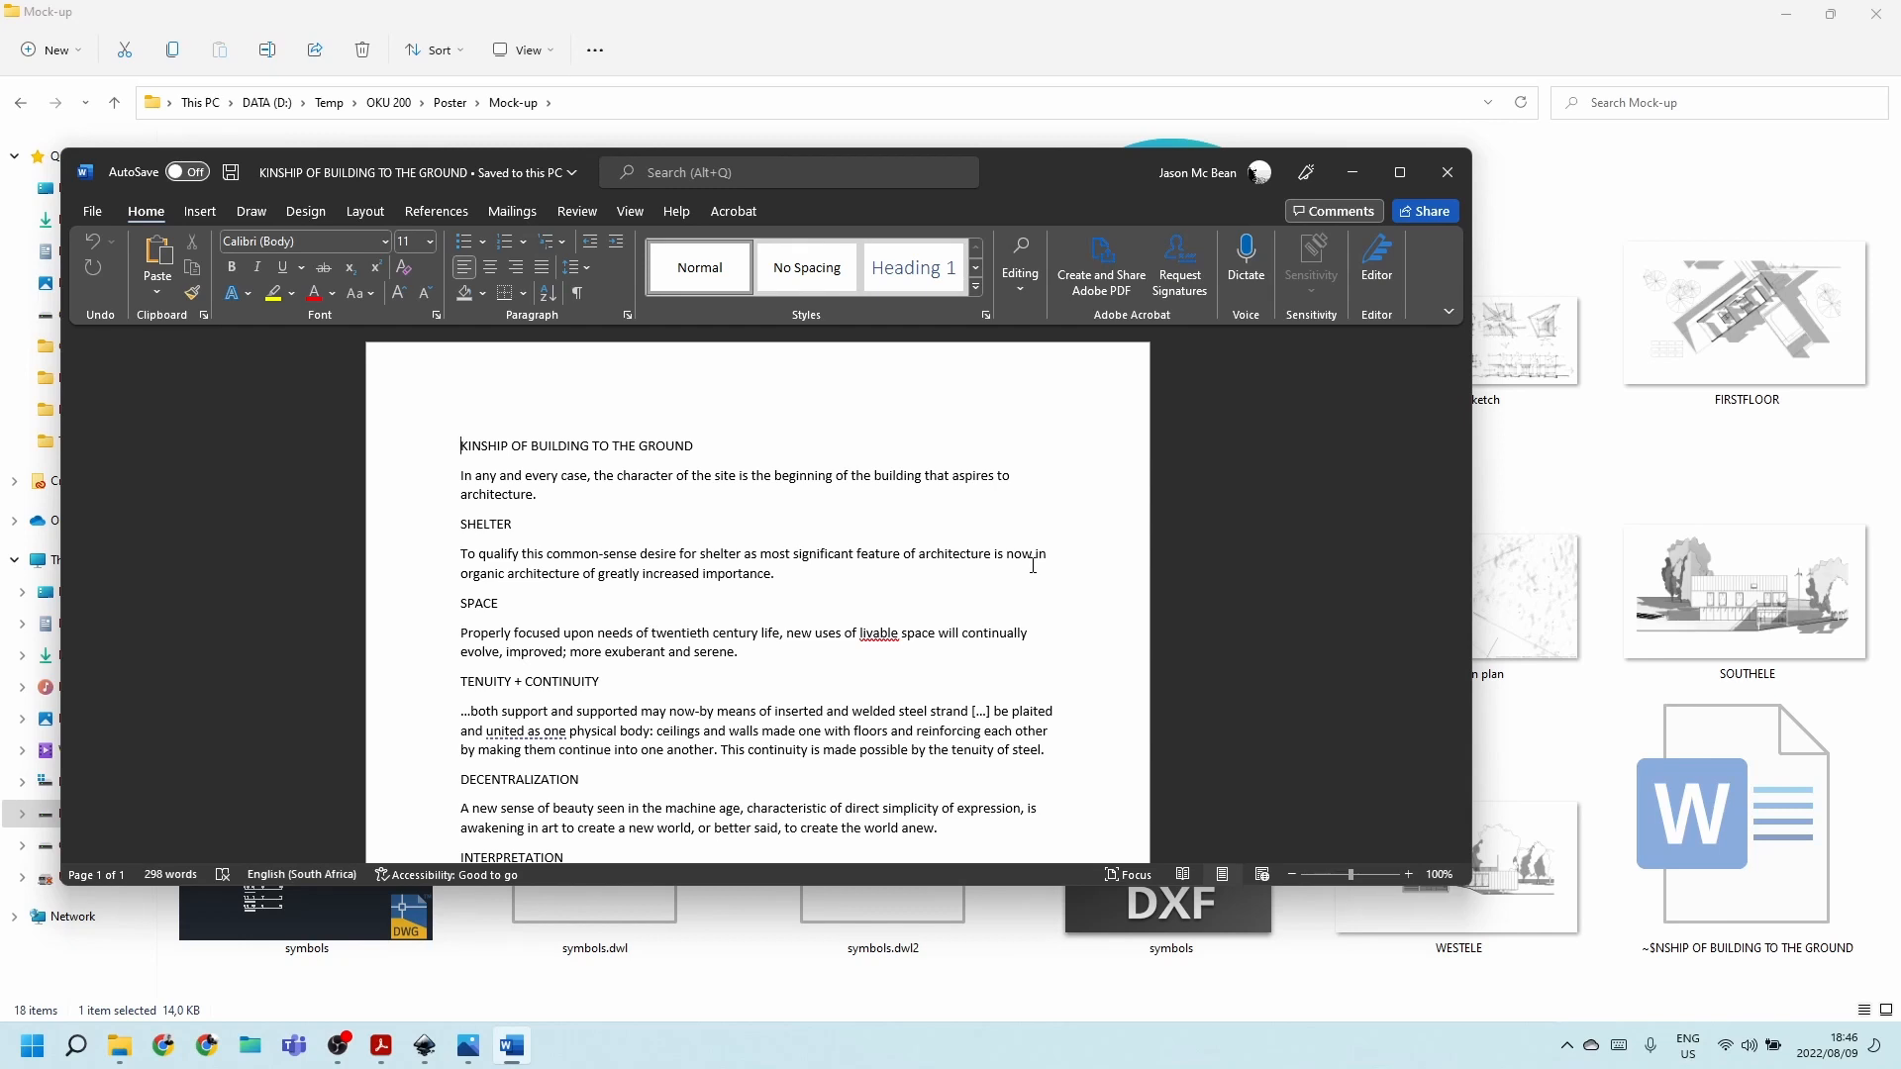
pyautogui.click(1347, 178)
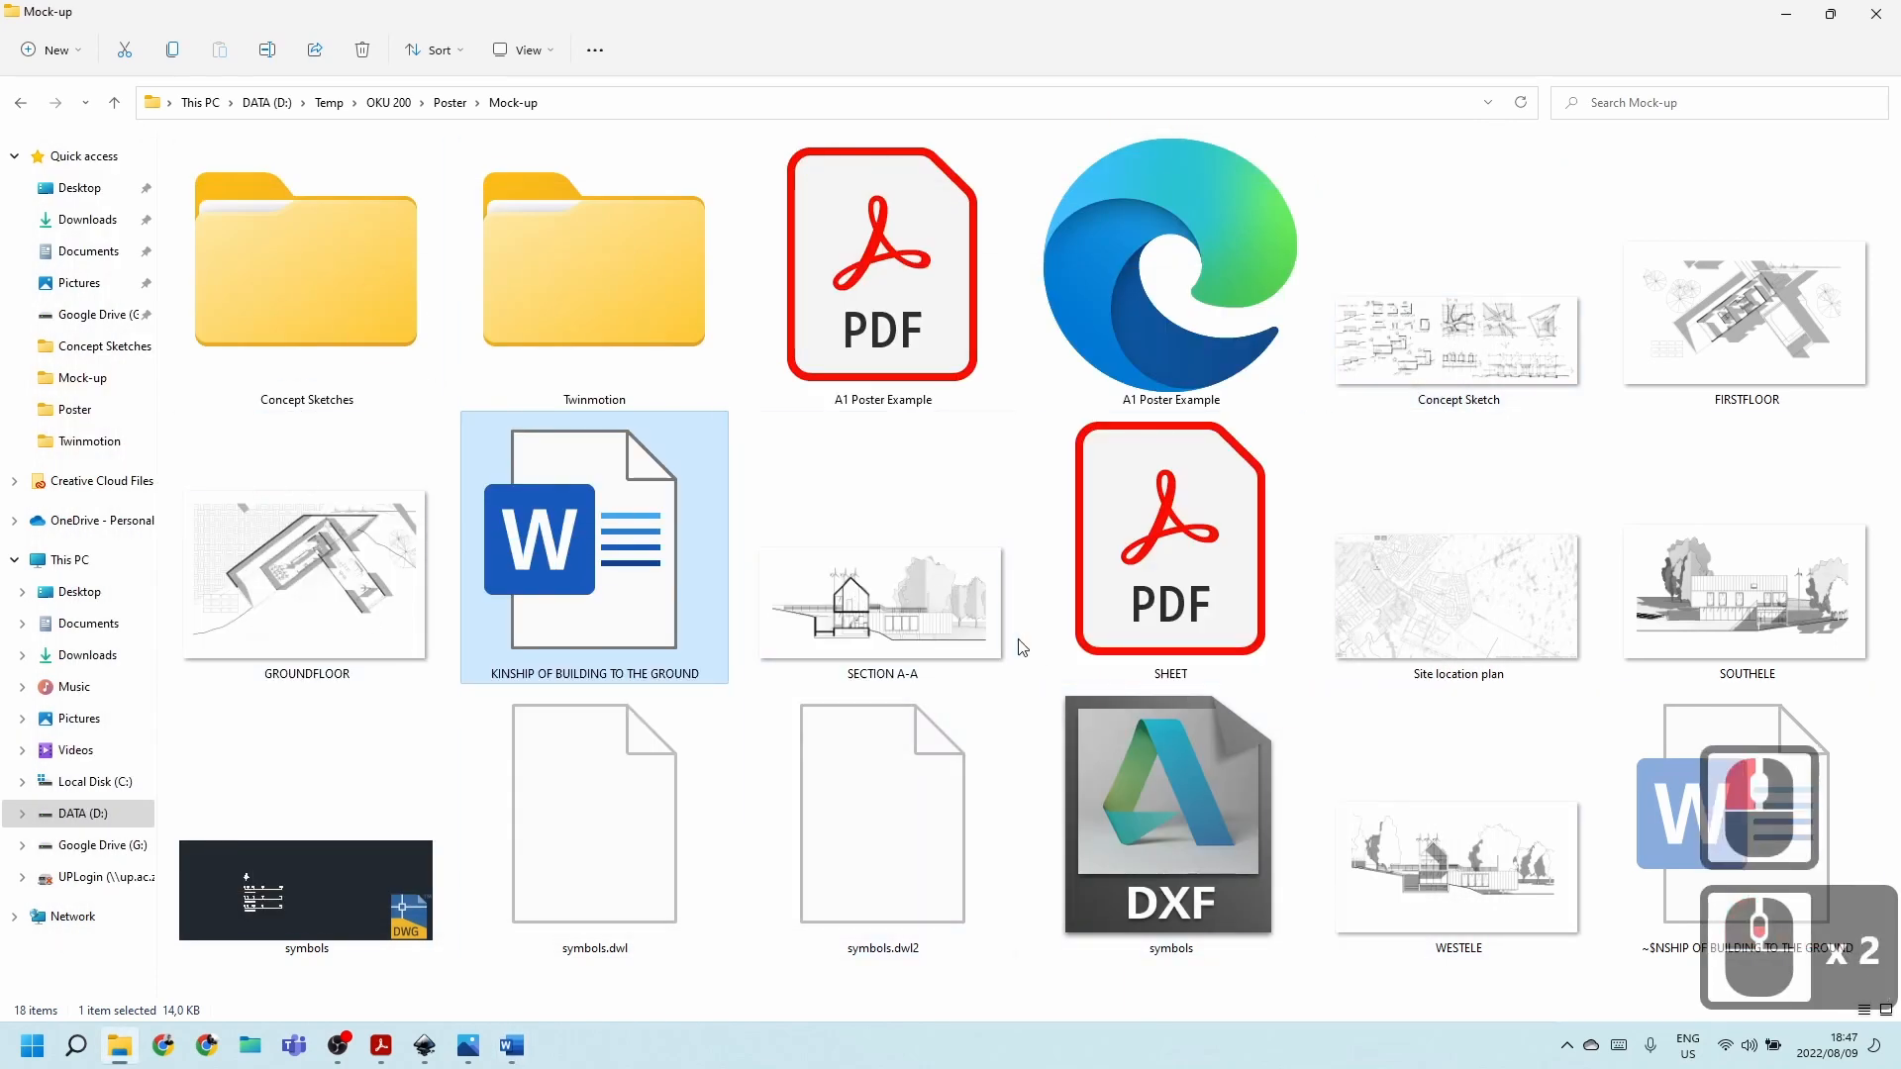
pyautogui.keyDown('ctrl'); pyautogui.scroll(-3, 977, 768); pyautogui.keyUp('ctrl')
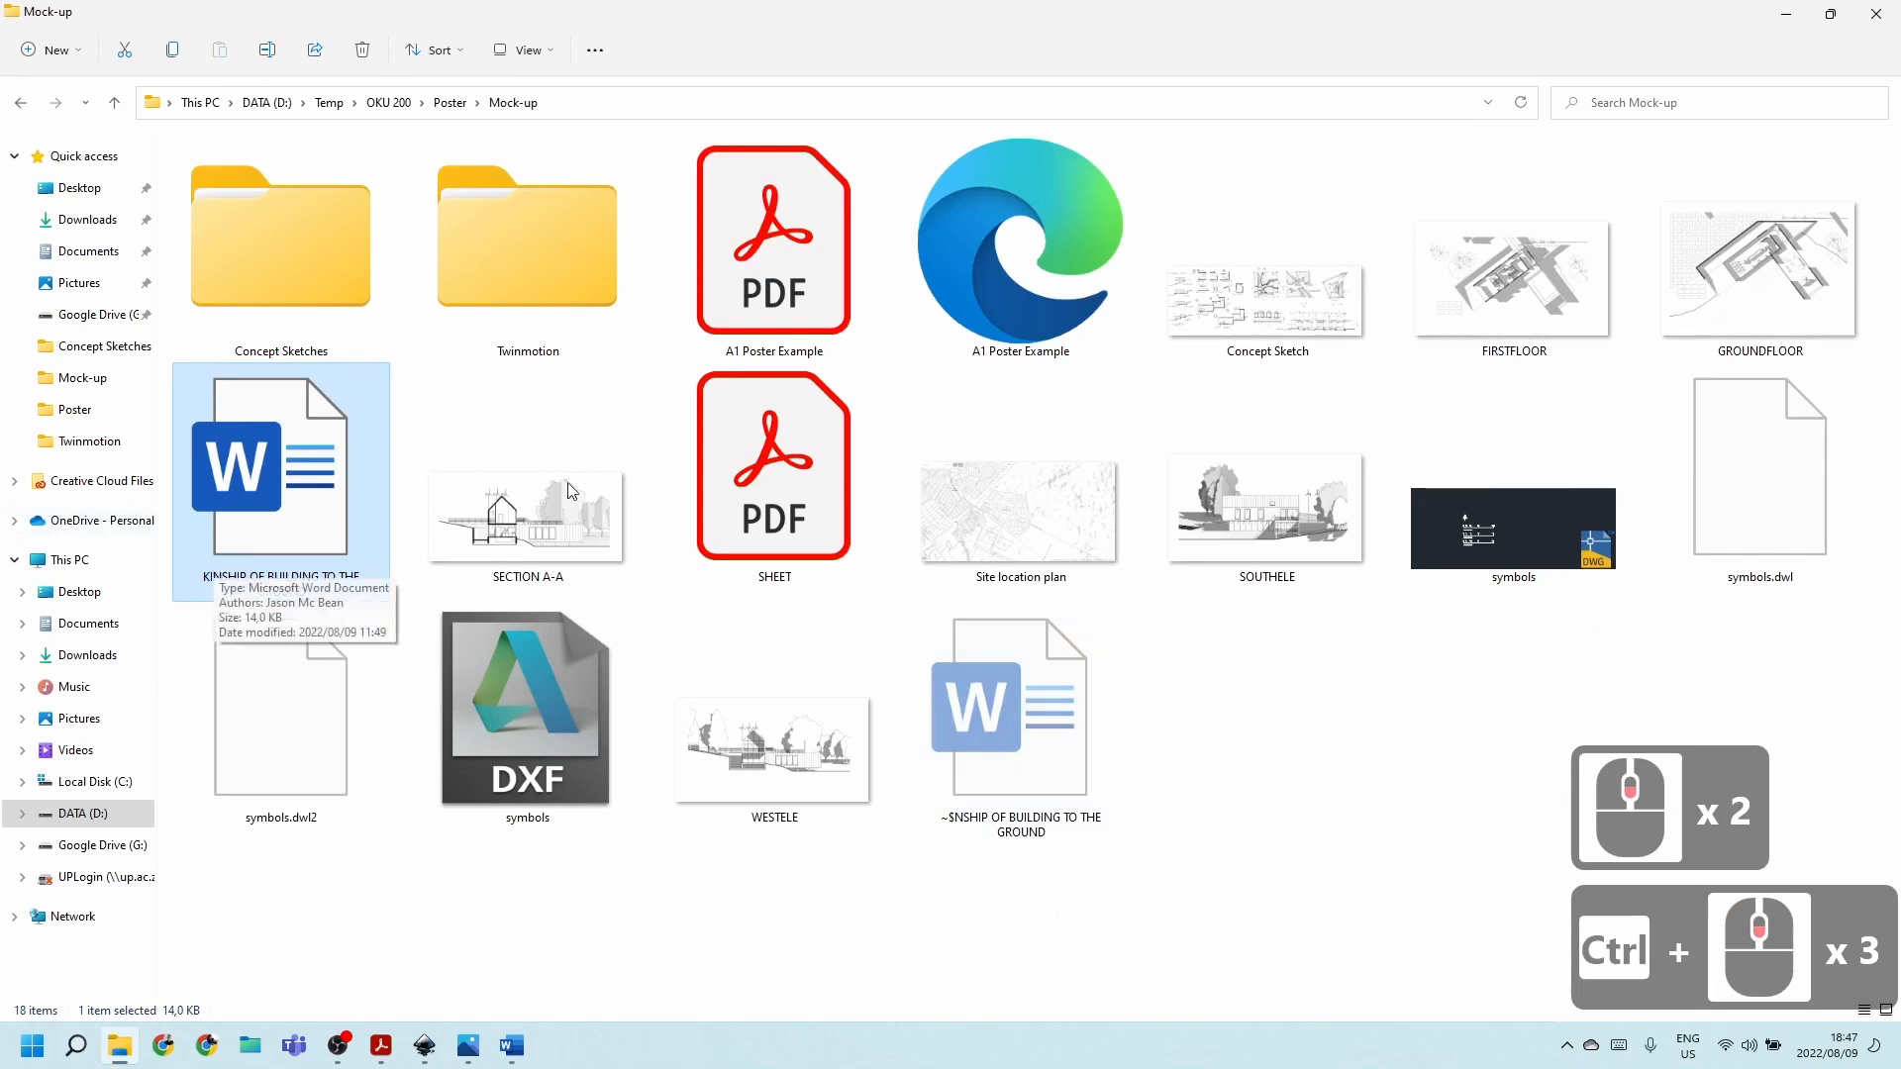
# Go to the Poster folder and open the example images from ex 02 to ex06 together in the image viewer.
pyautogui.click(450, 102)
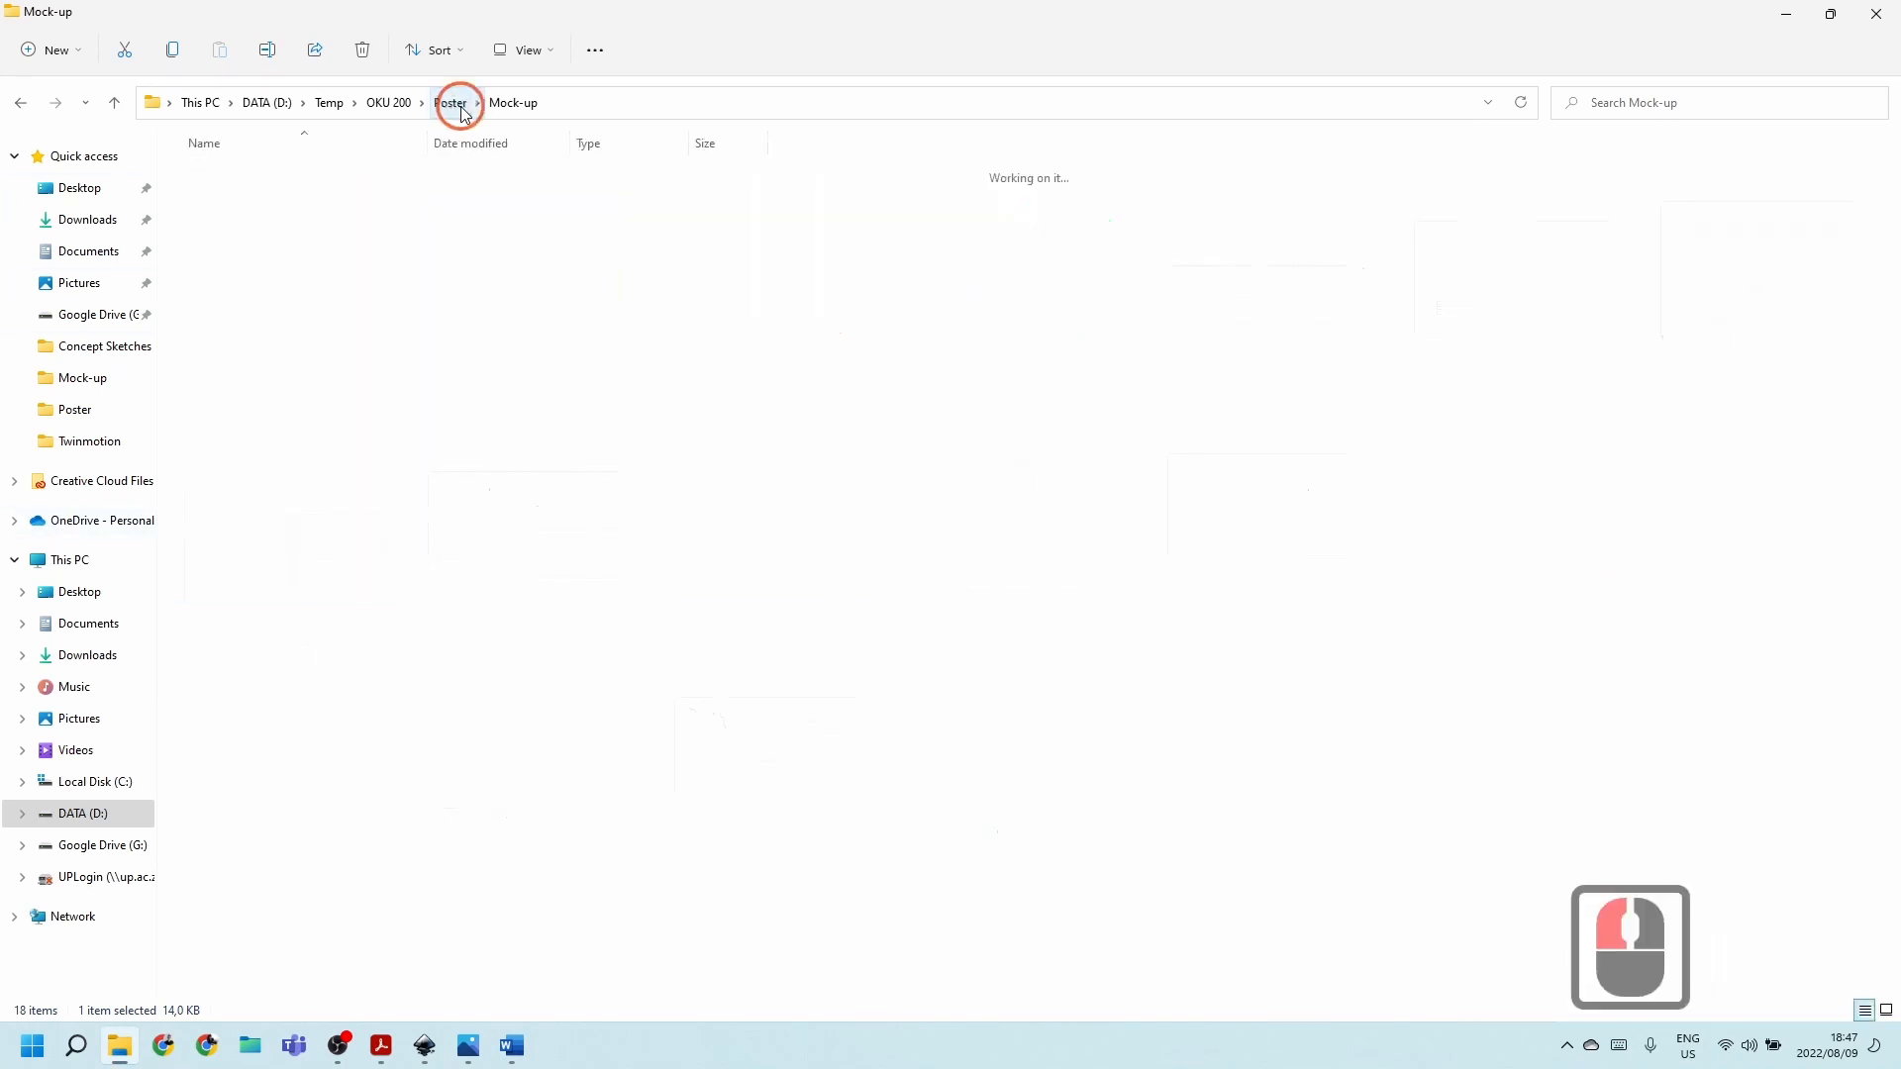
pyautogui.click(212, 237)
pyautogui.keyDown('shift'); pyautogui.click(205, 389); pyautogui.keyUp('shift')
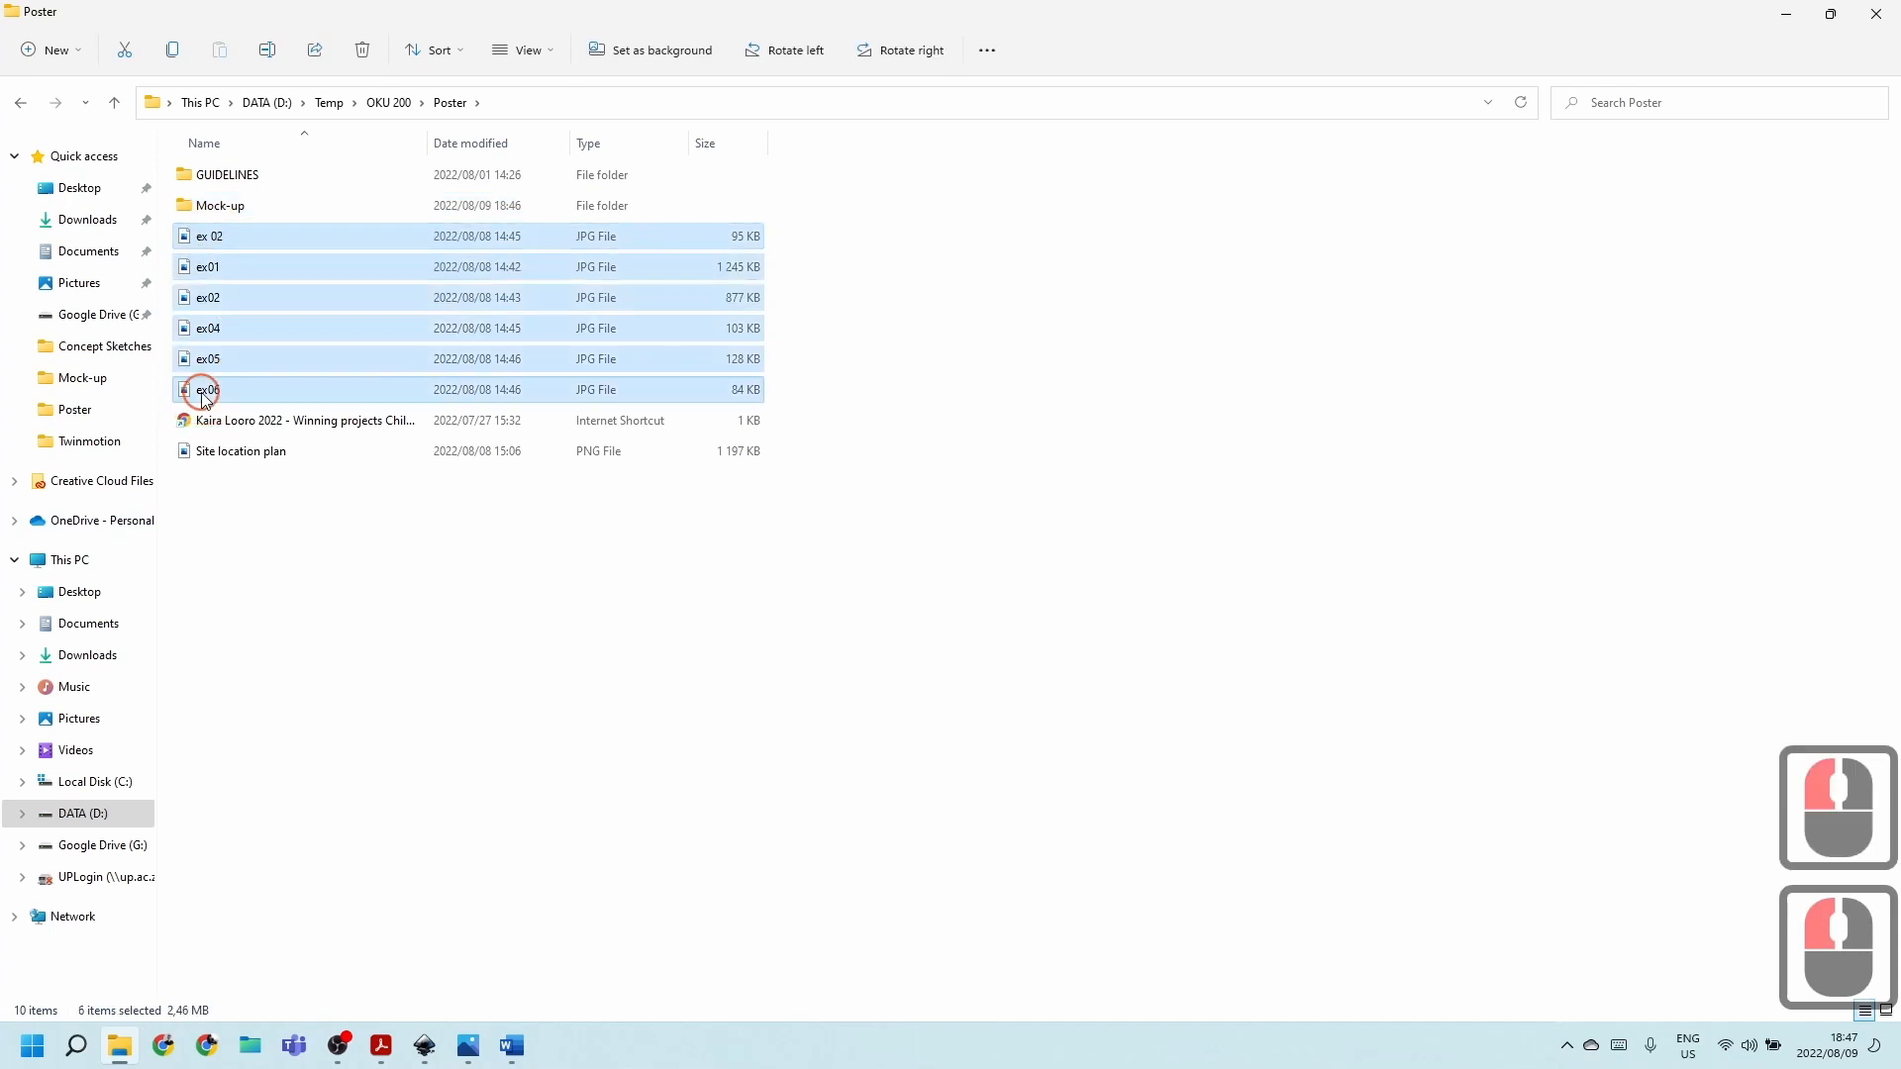
pyautogui.rightClick(205, 389)
pyautogui.click(263, 465)
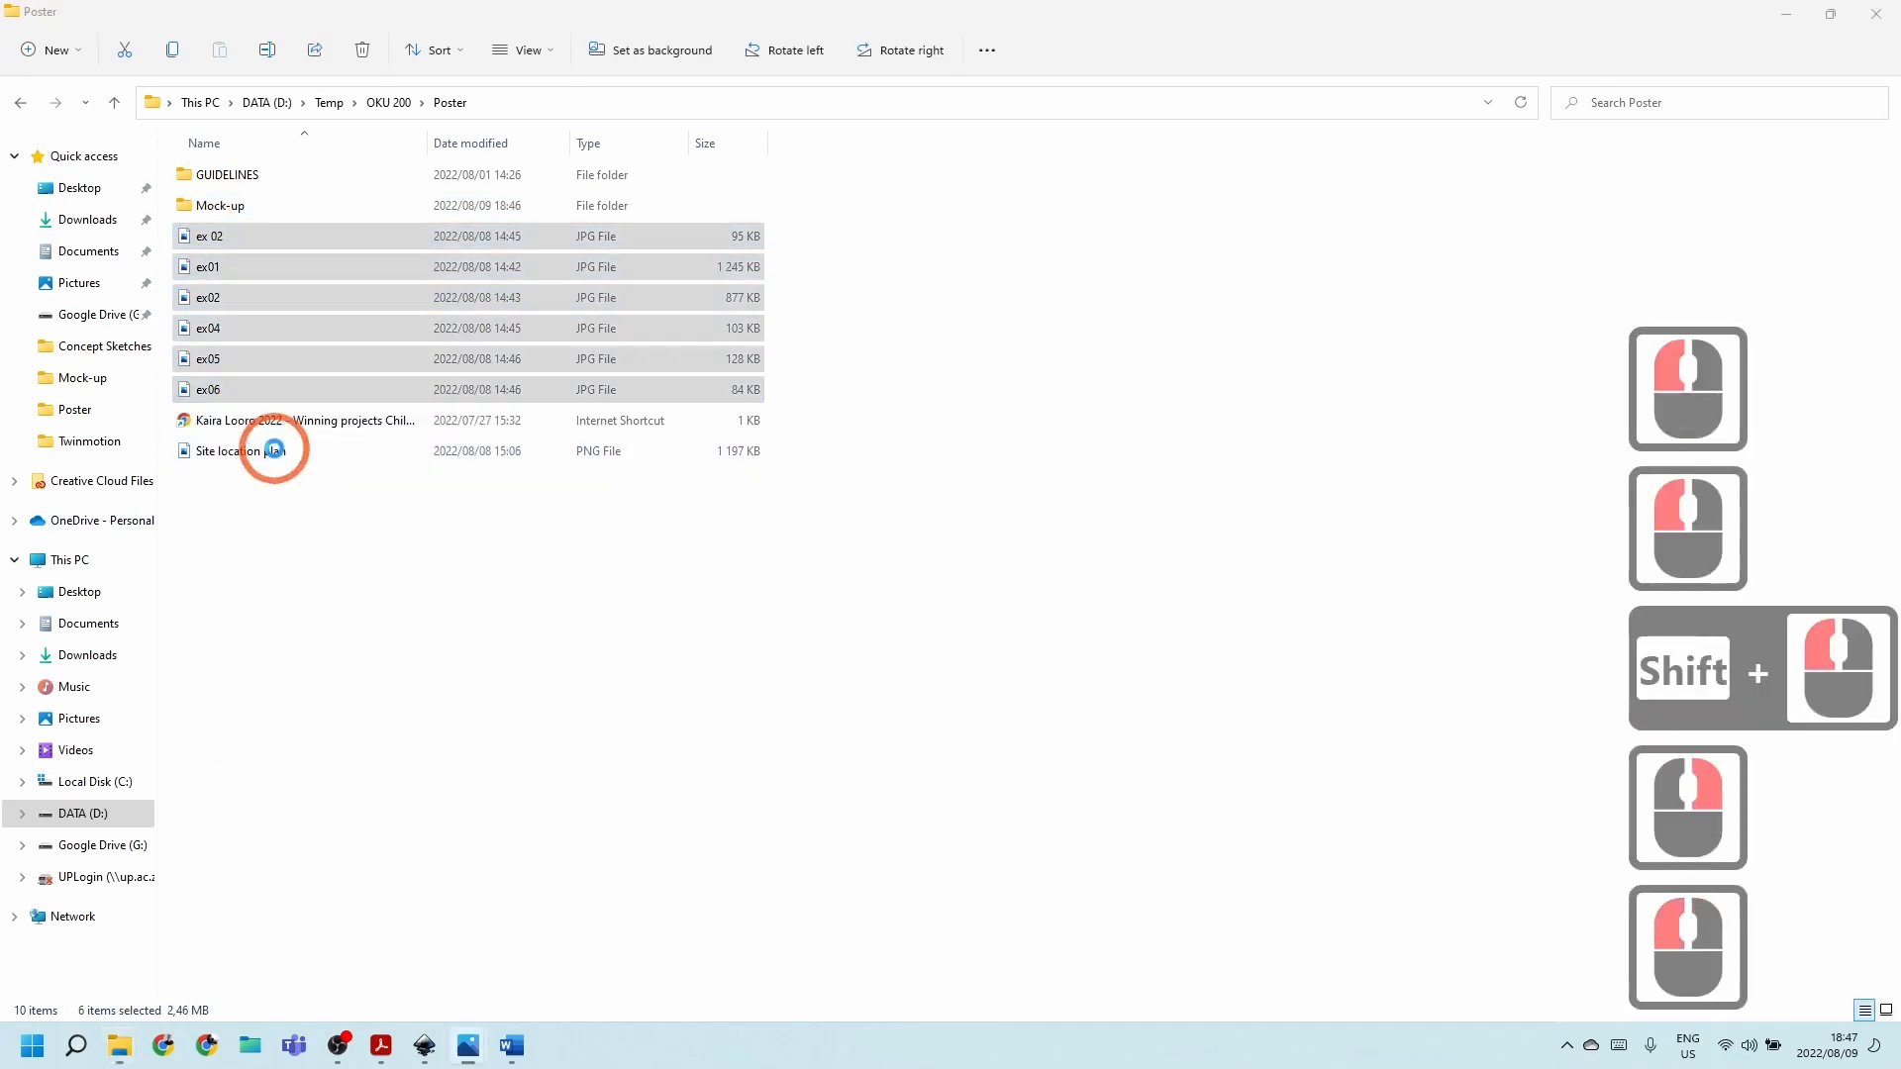
# Examine the layout of the ex06.jpg poster, including its maps, photos and text column, up close.
pyautogui.scroll(9, 949, 577)
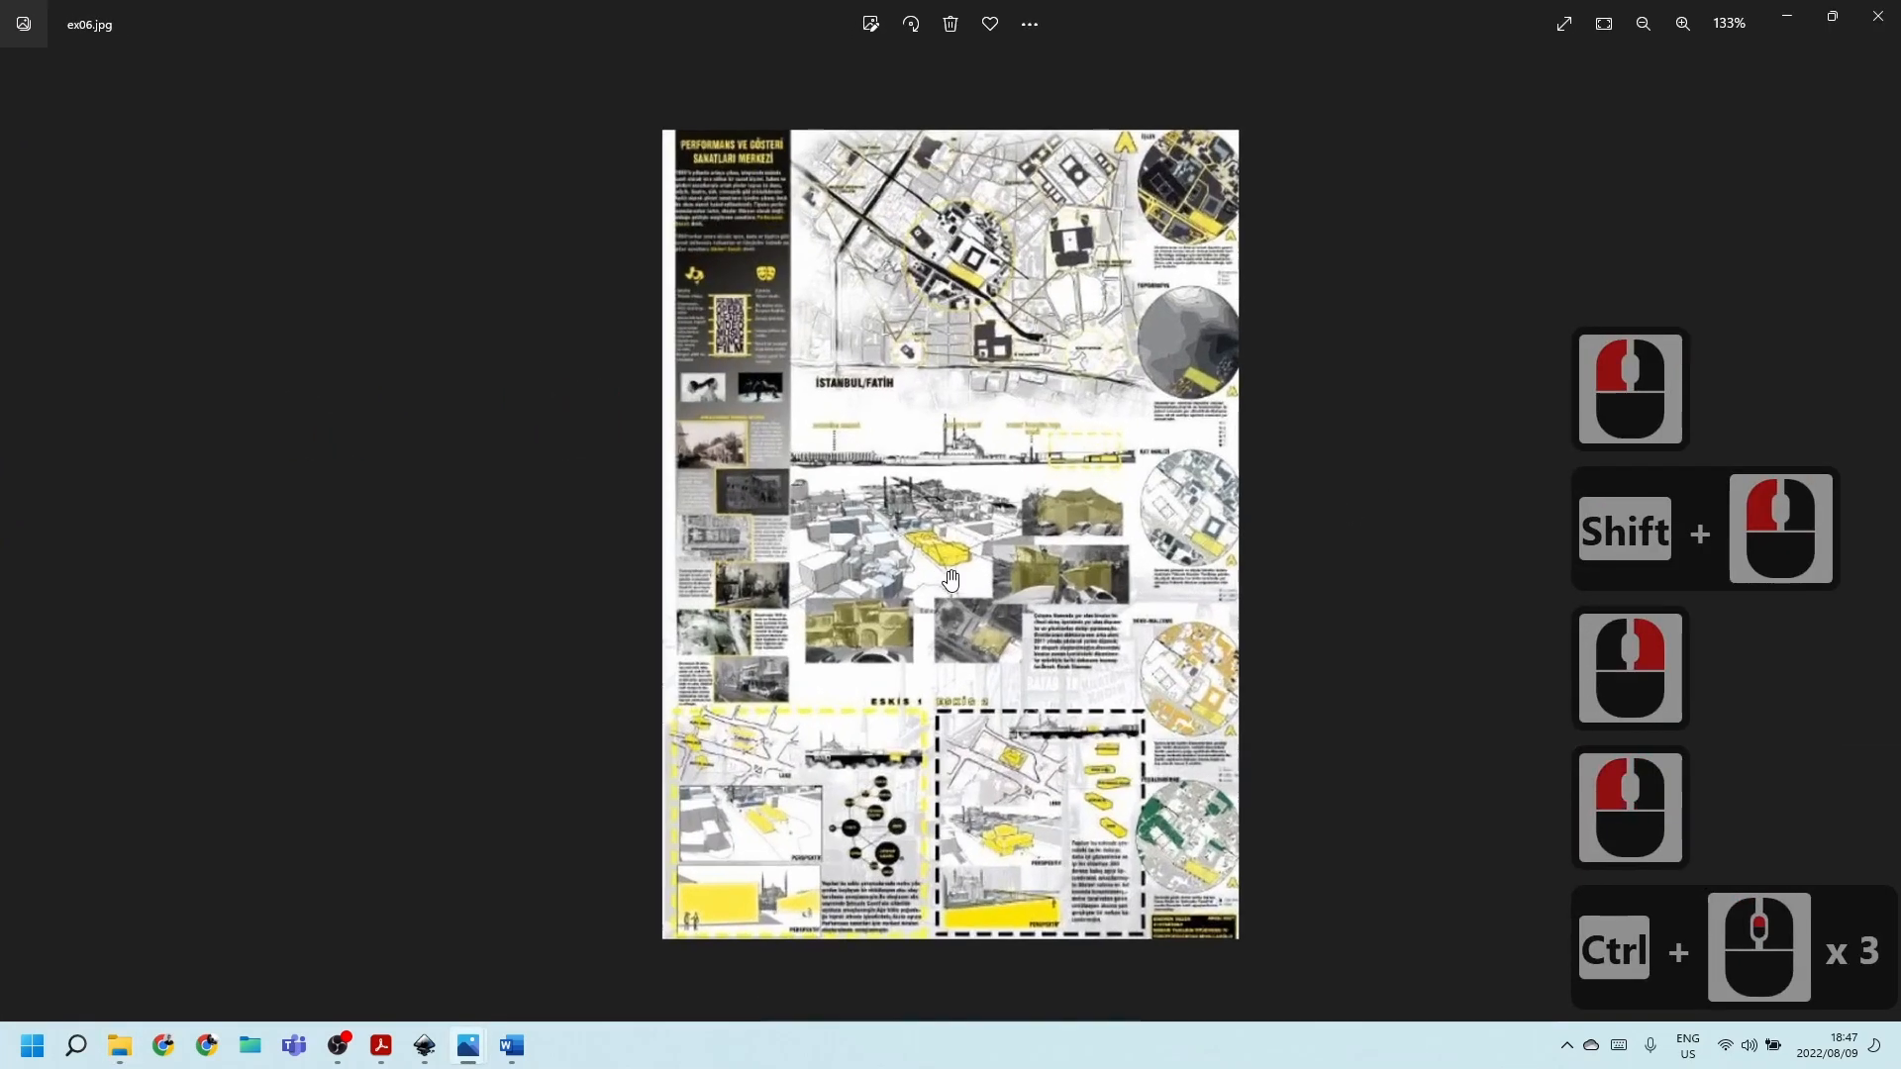
pyautogui.scroll(6, 718, 407)
pyautogui.scroll(-5, 852, 267)
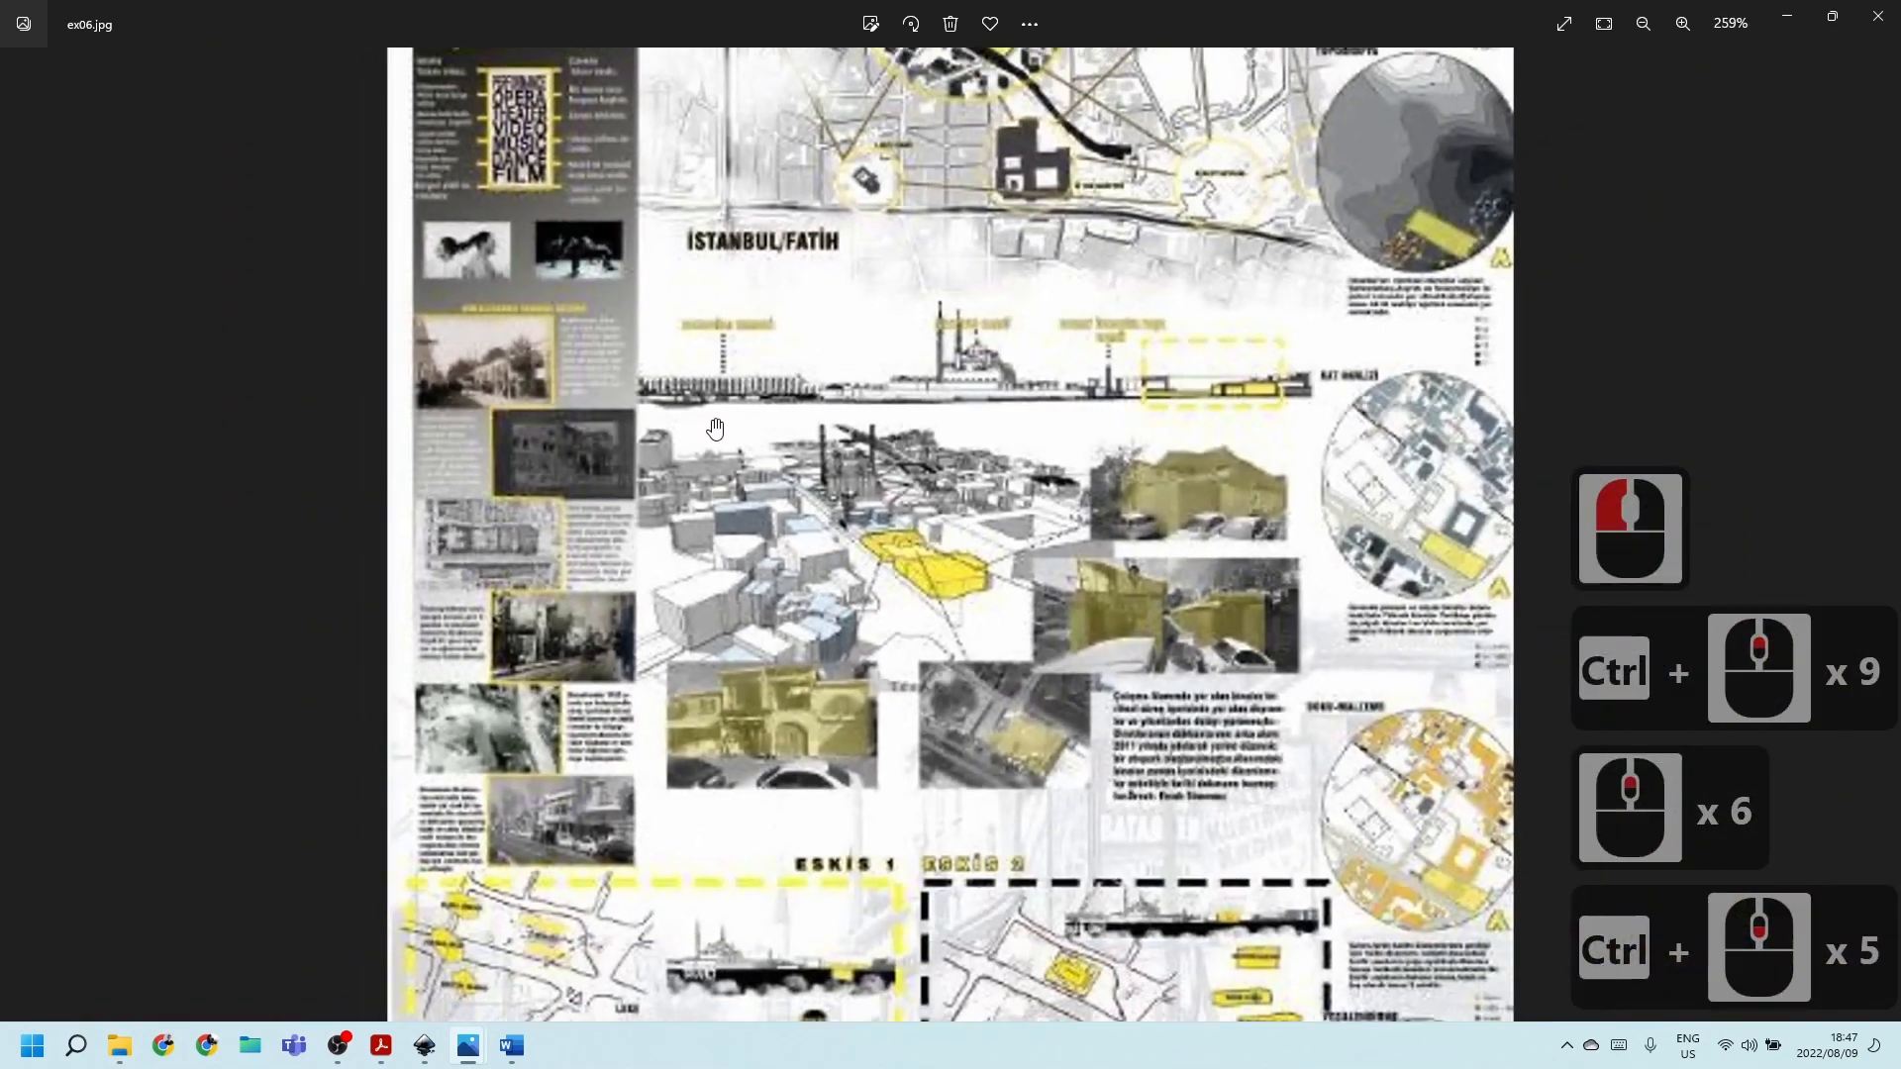
pyautogui.scroll(-8, 1464, 458)
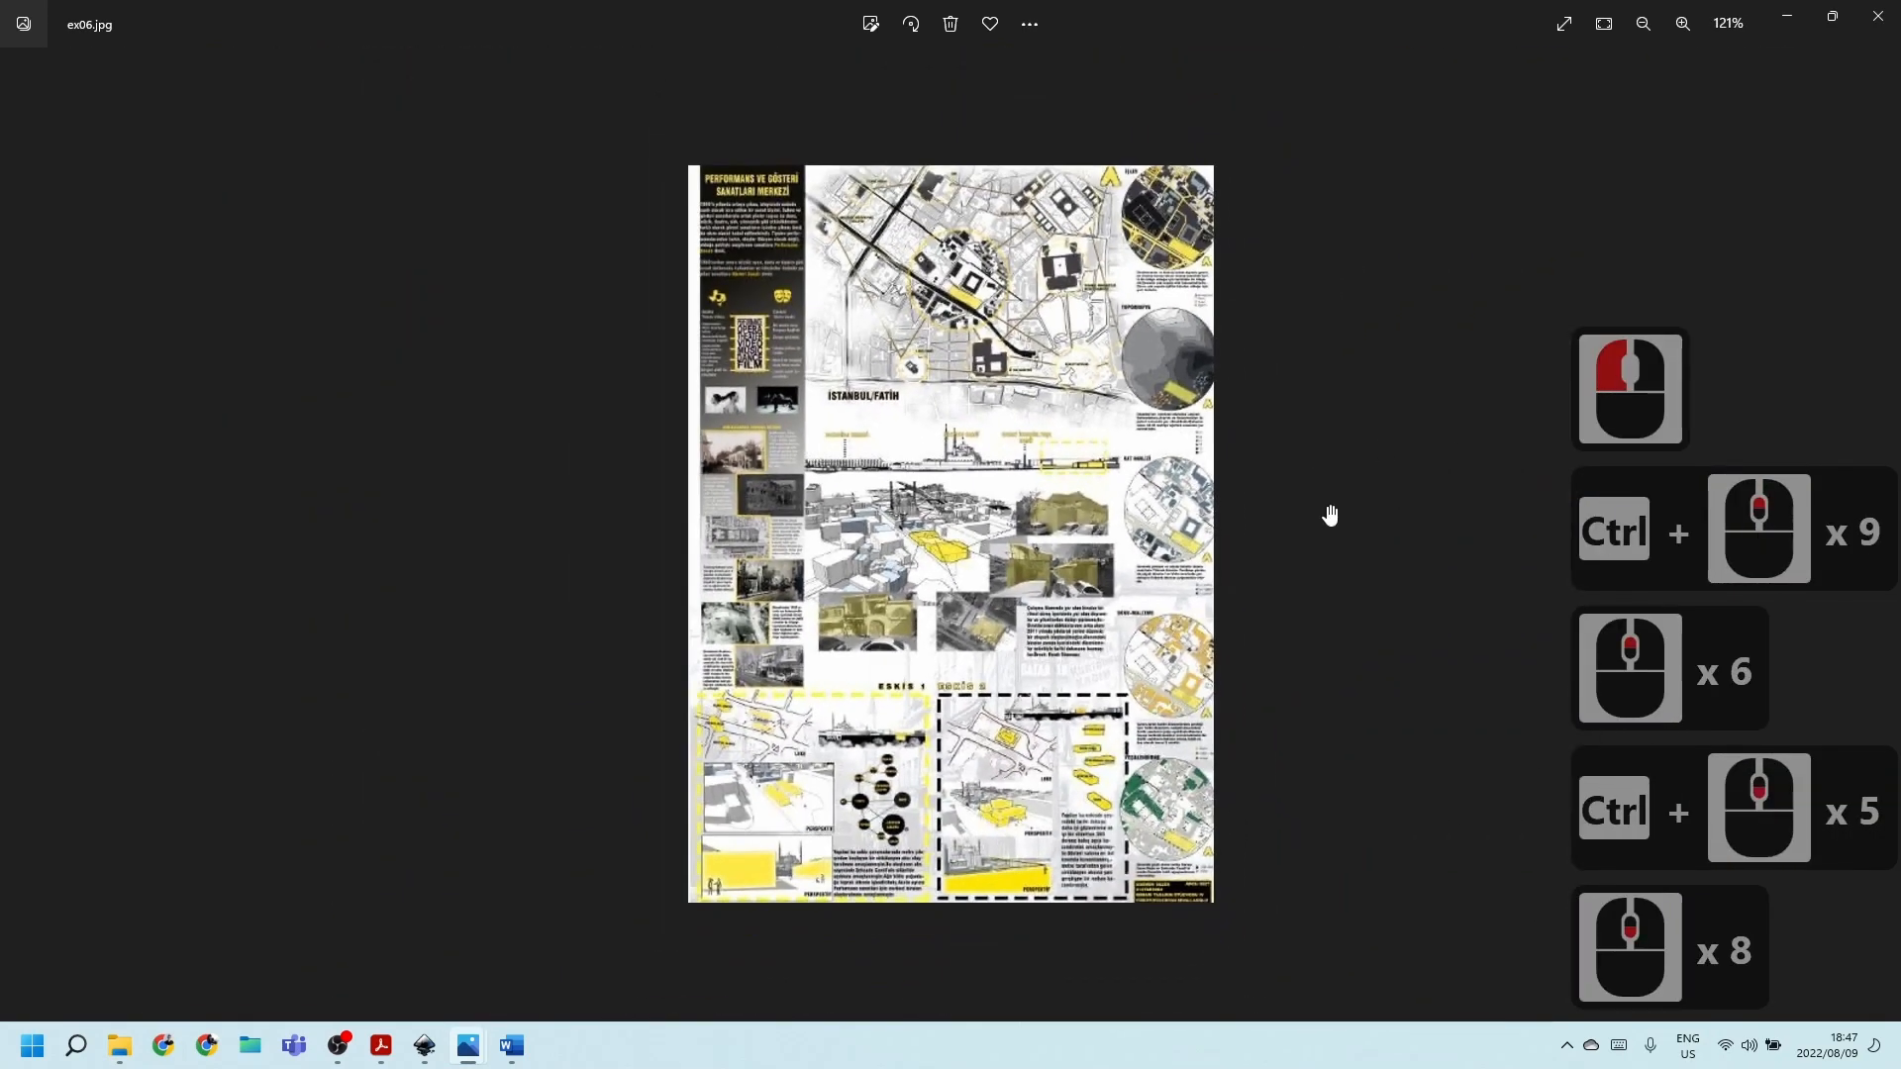
pyautogui.click(1812, 521)
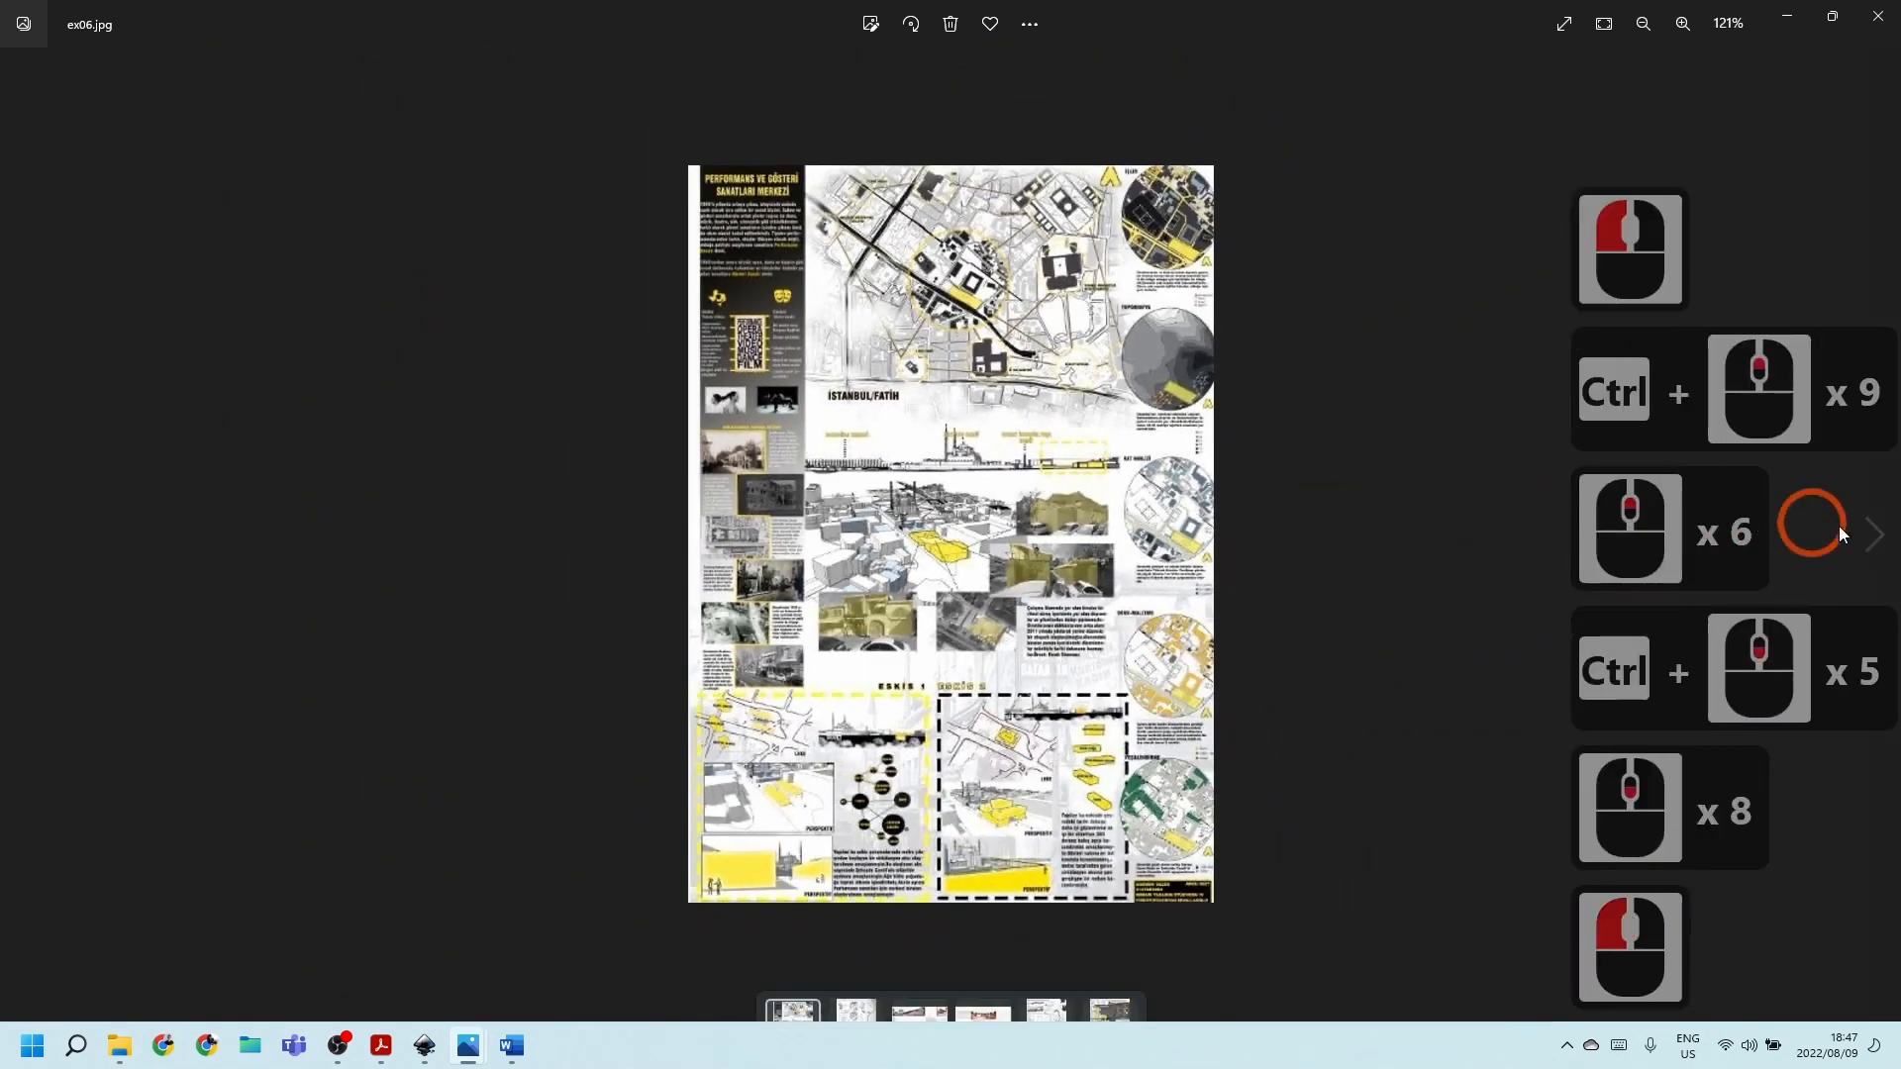
# View the example posters ex 02.jpg, ex01.jpg and ex02.jpg one after another.
pyautogui.click(1875, 535)
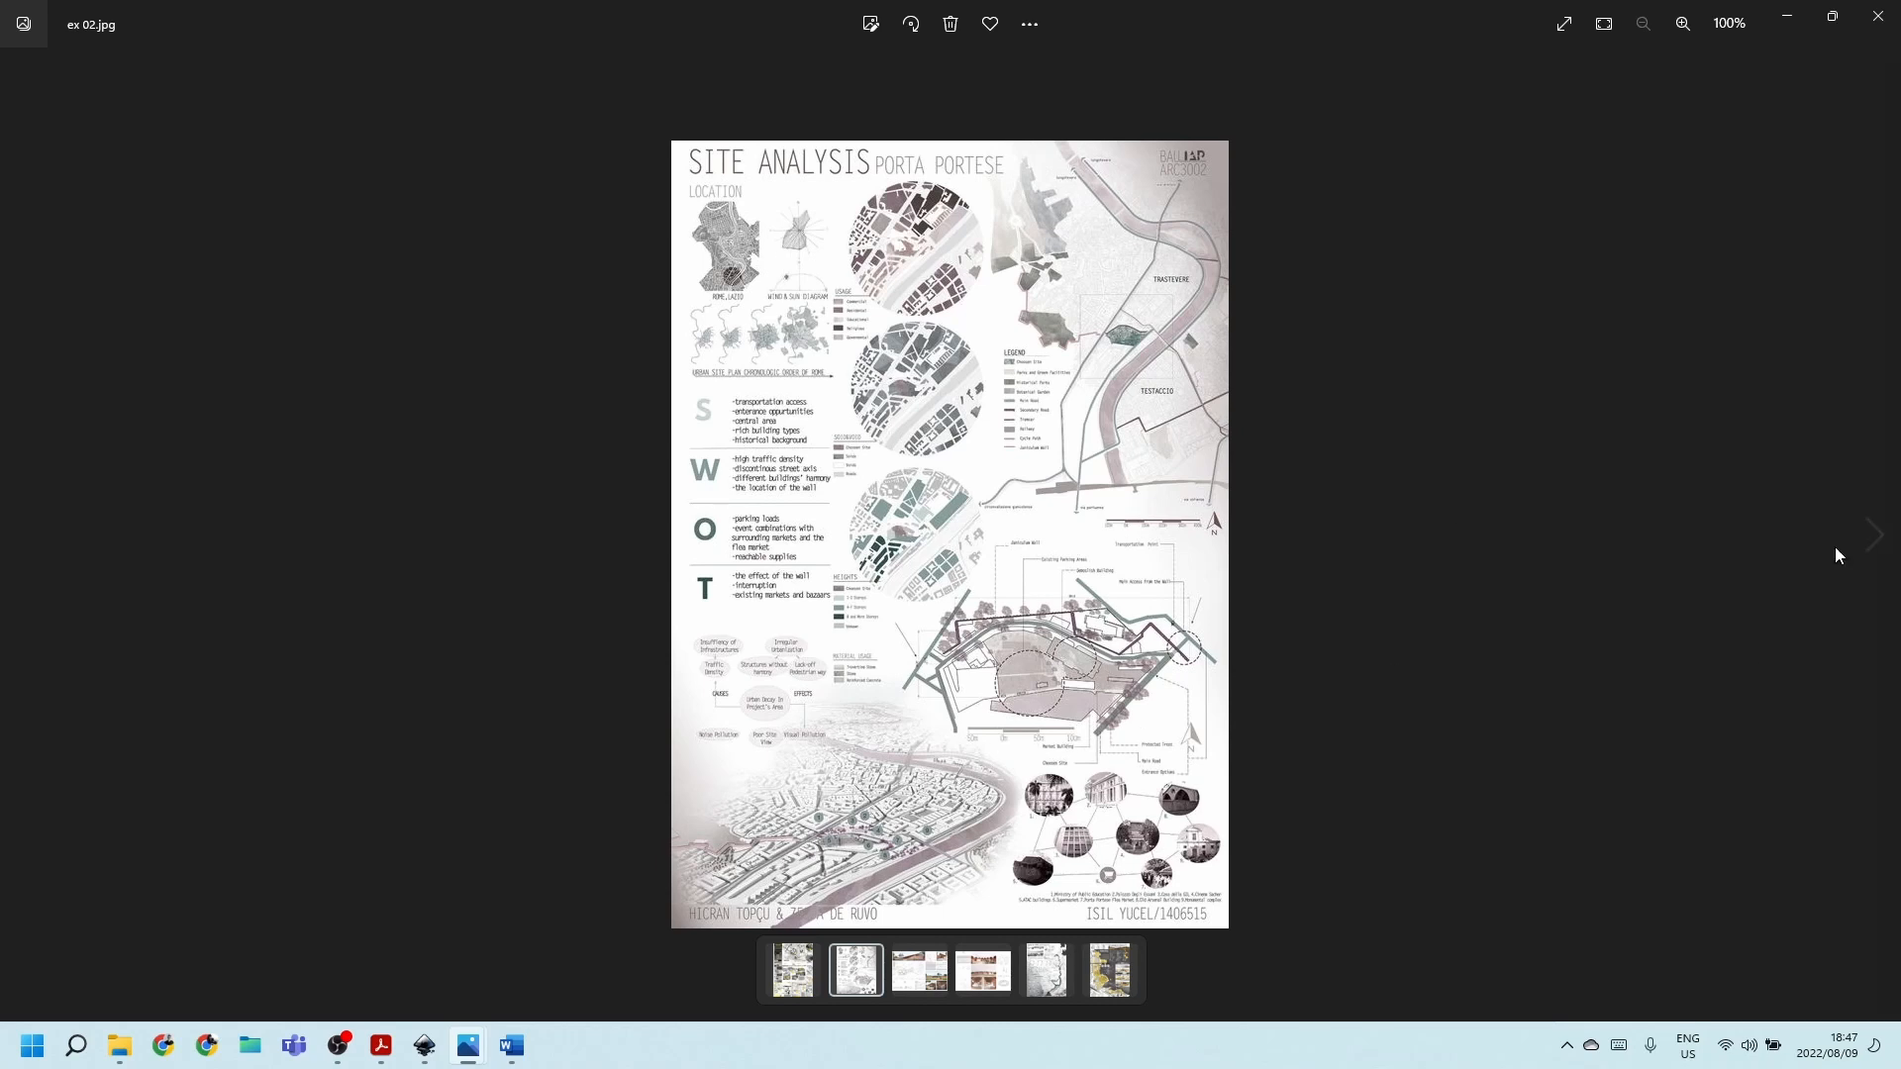
pyautogui.click(1884, 540)
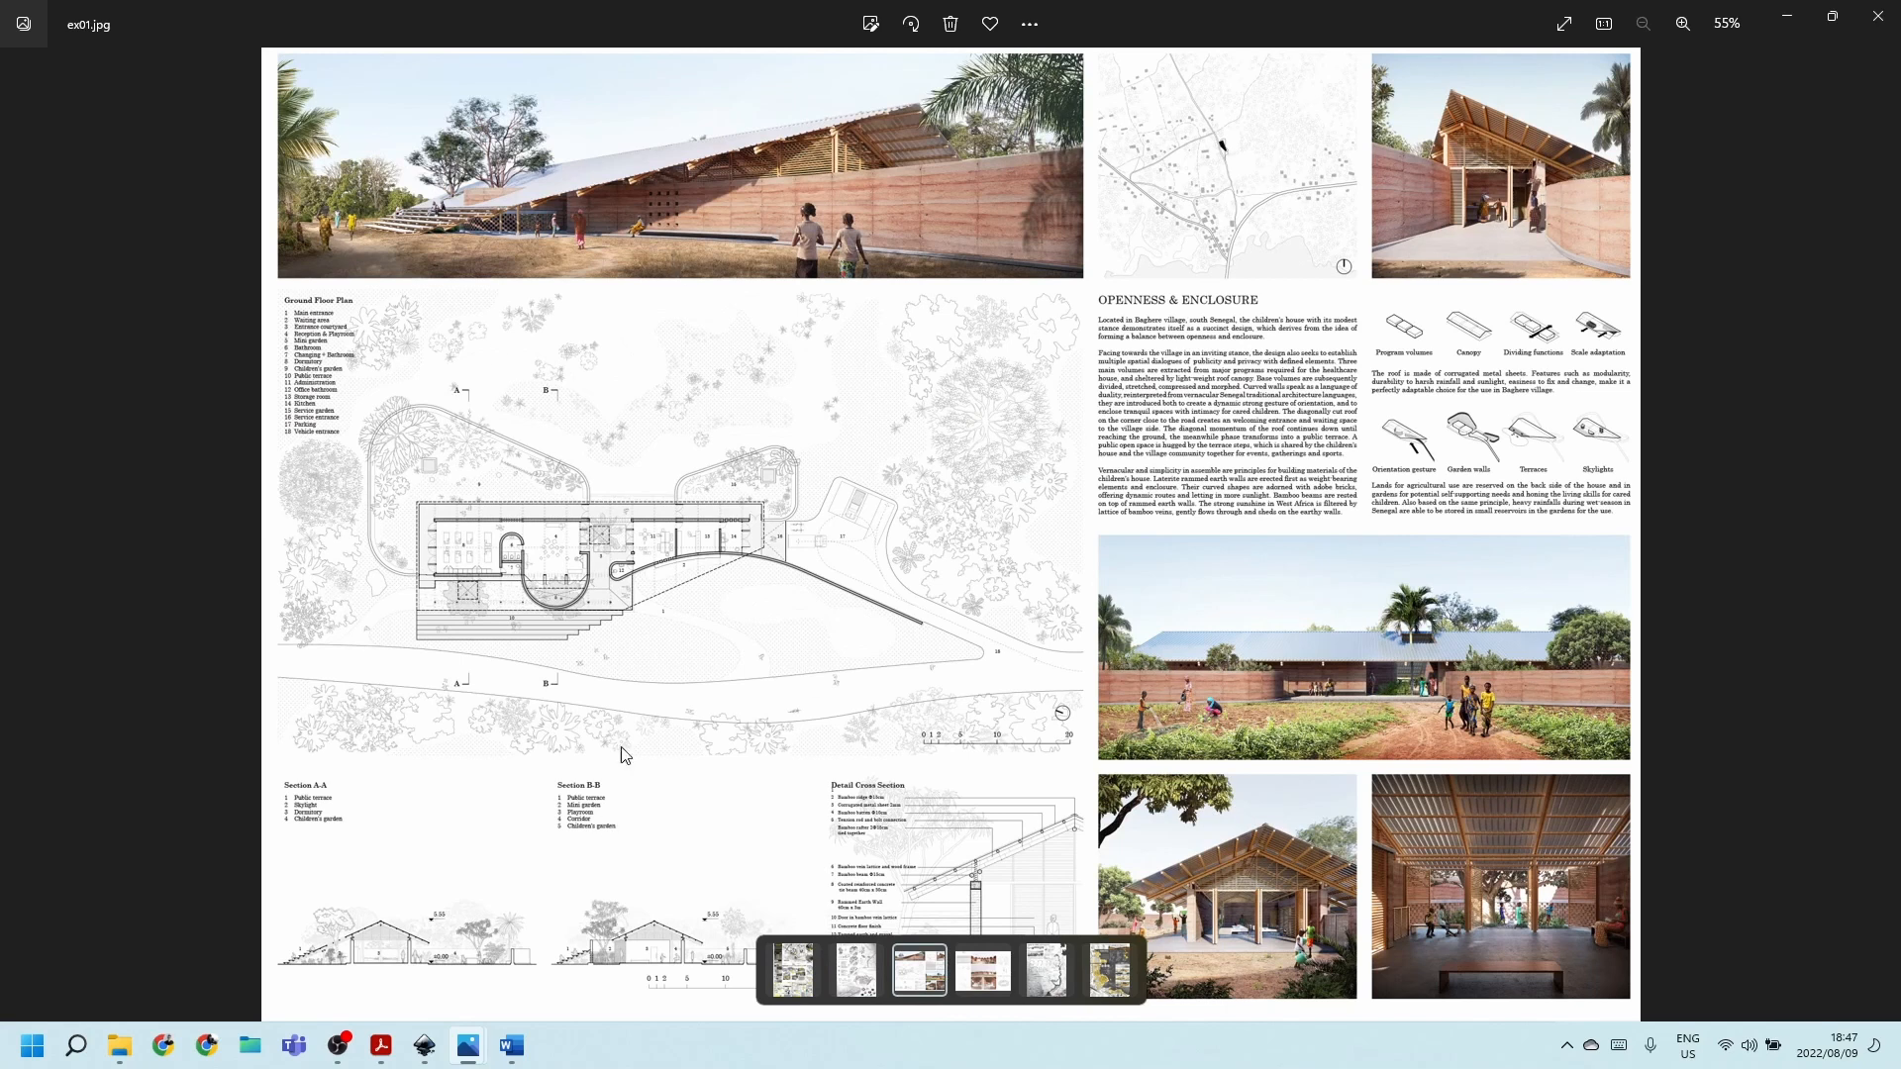
pyautogui.doubleClick(1260, 579)
pyautogui.click(1872, 535)
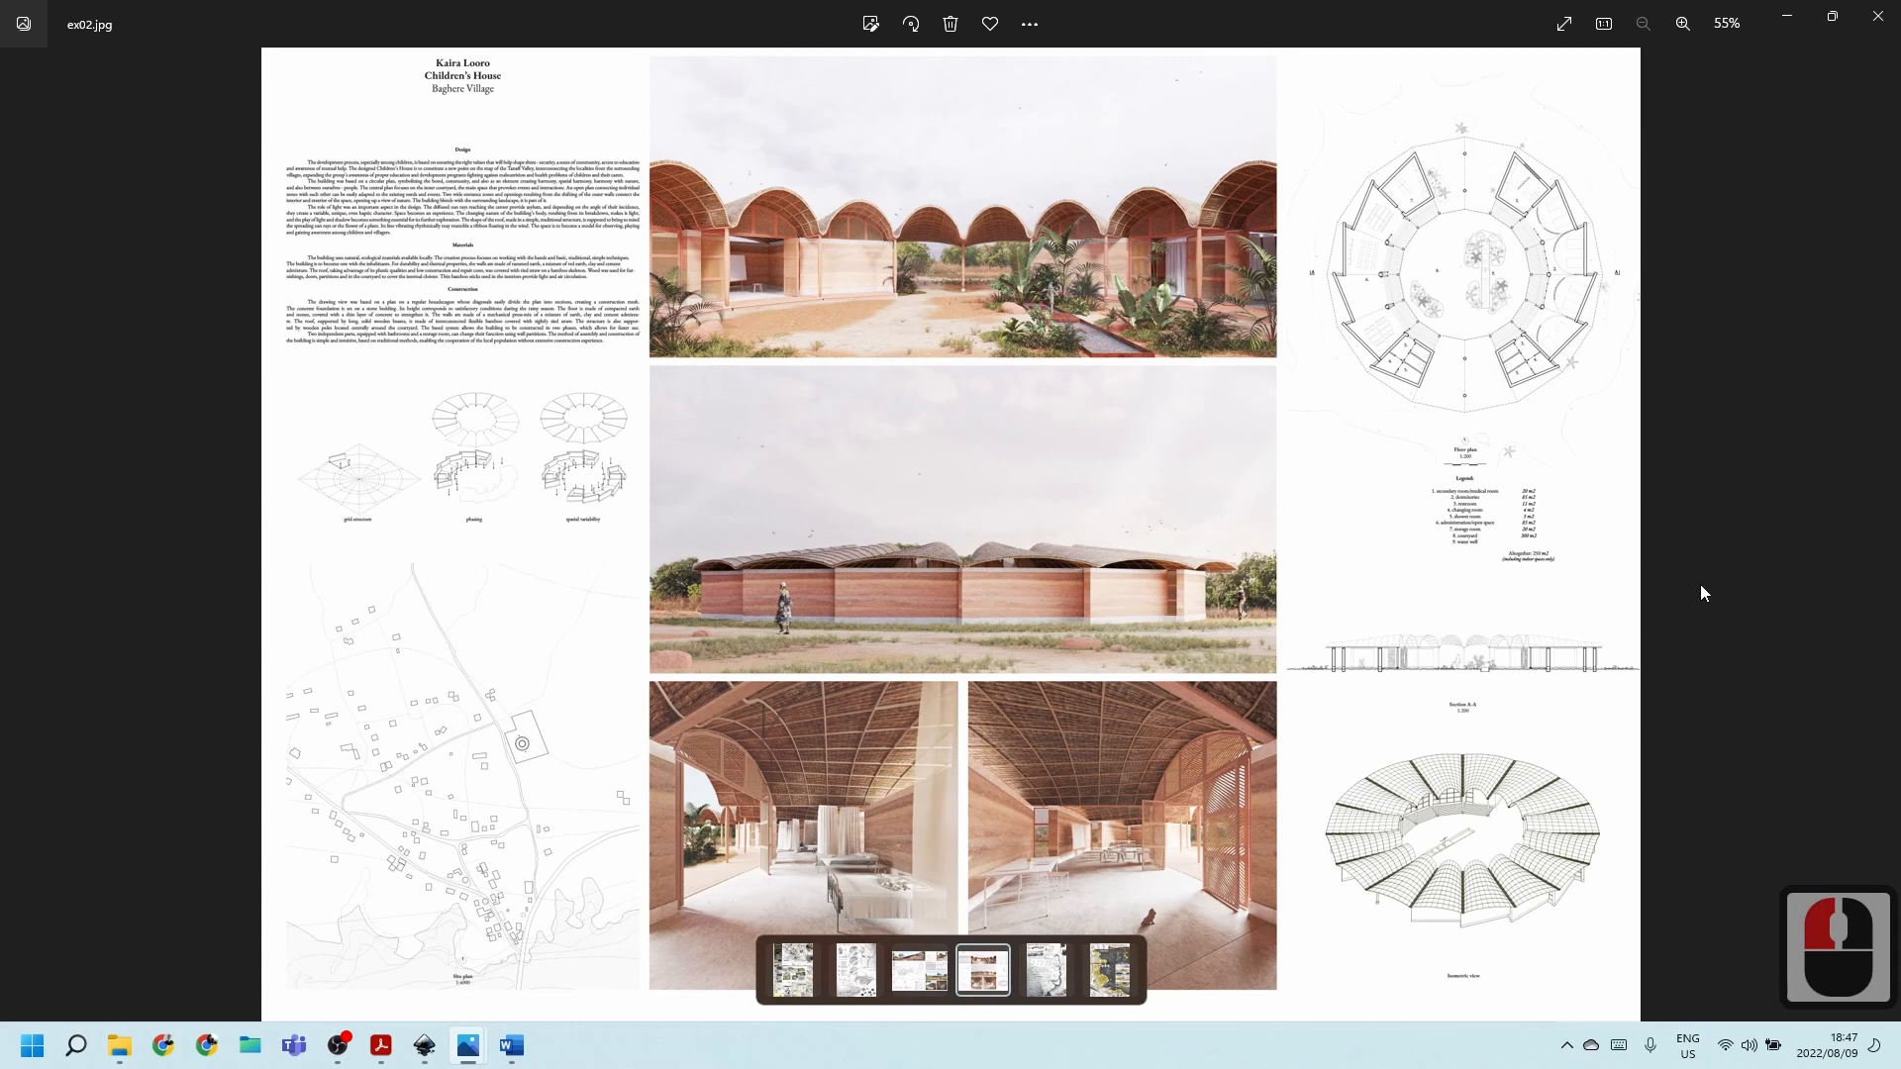
# Move on to the ex04.jpg poster and examine its river map, diagrams and solutions graphics up close.
pyautogui.click(1874, 540)
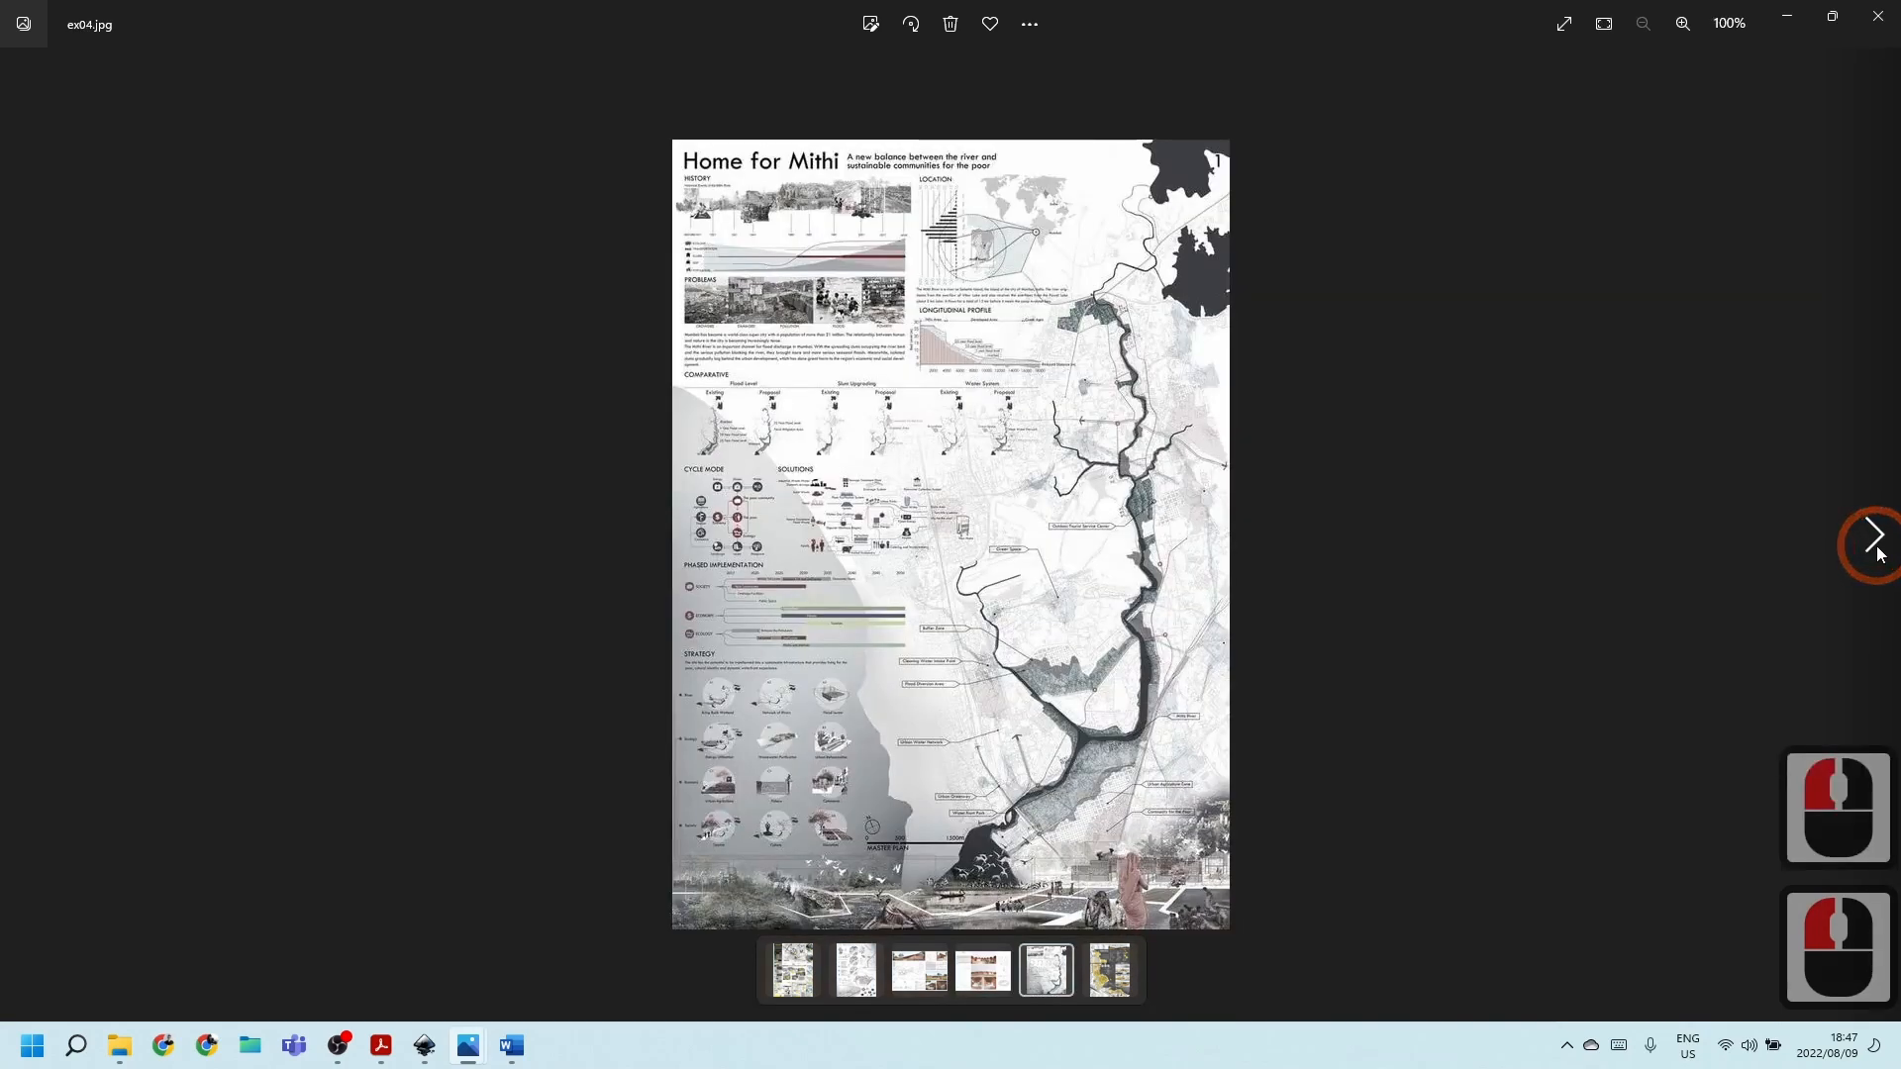
pyautogui.scroll(5, 936, 752)
pyautogui.scroll(-1, 937, 755)
pyautogui.scroll(3, 937, 755)
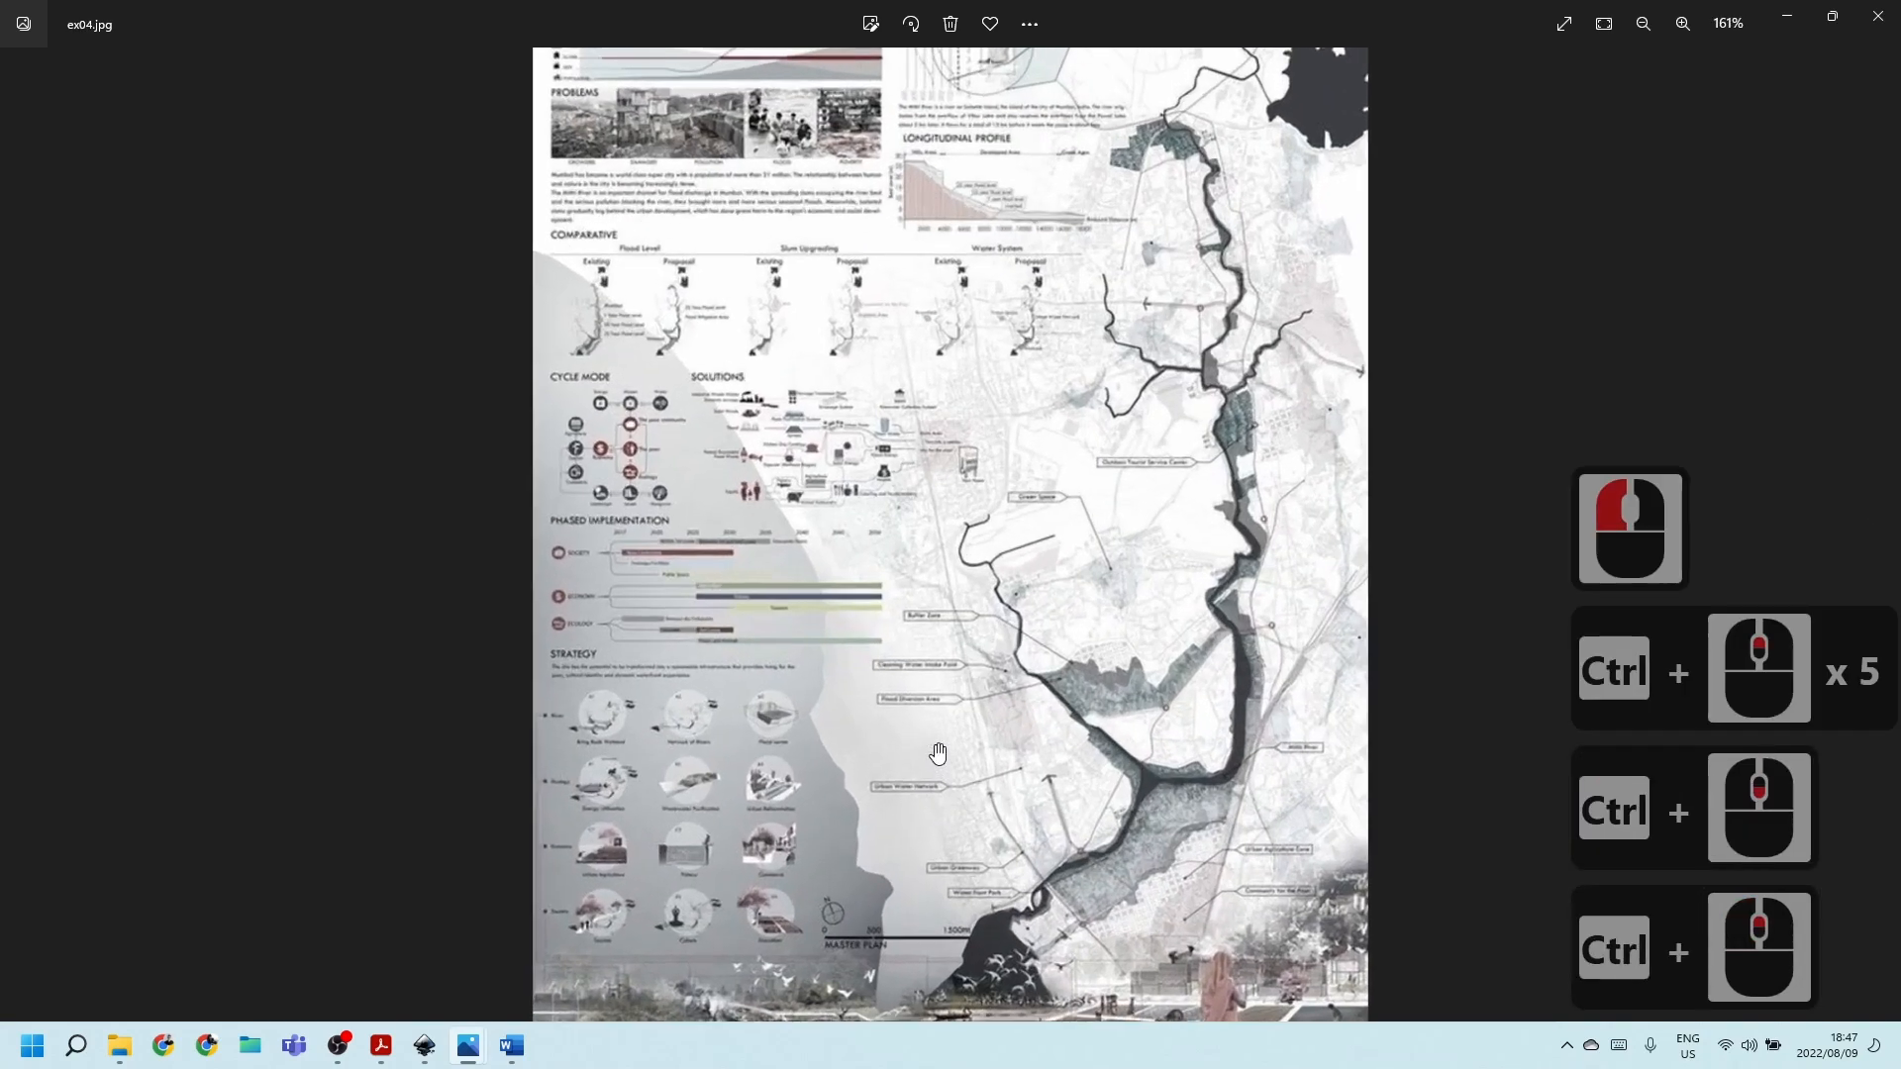
pyautogui.scroll(-4, 913, 441)
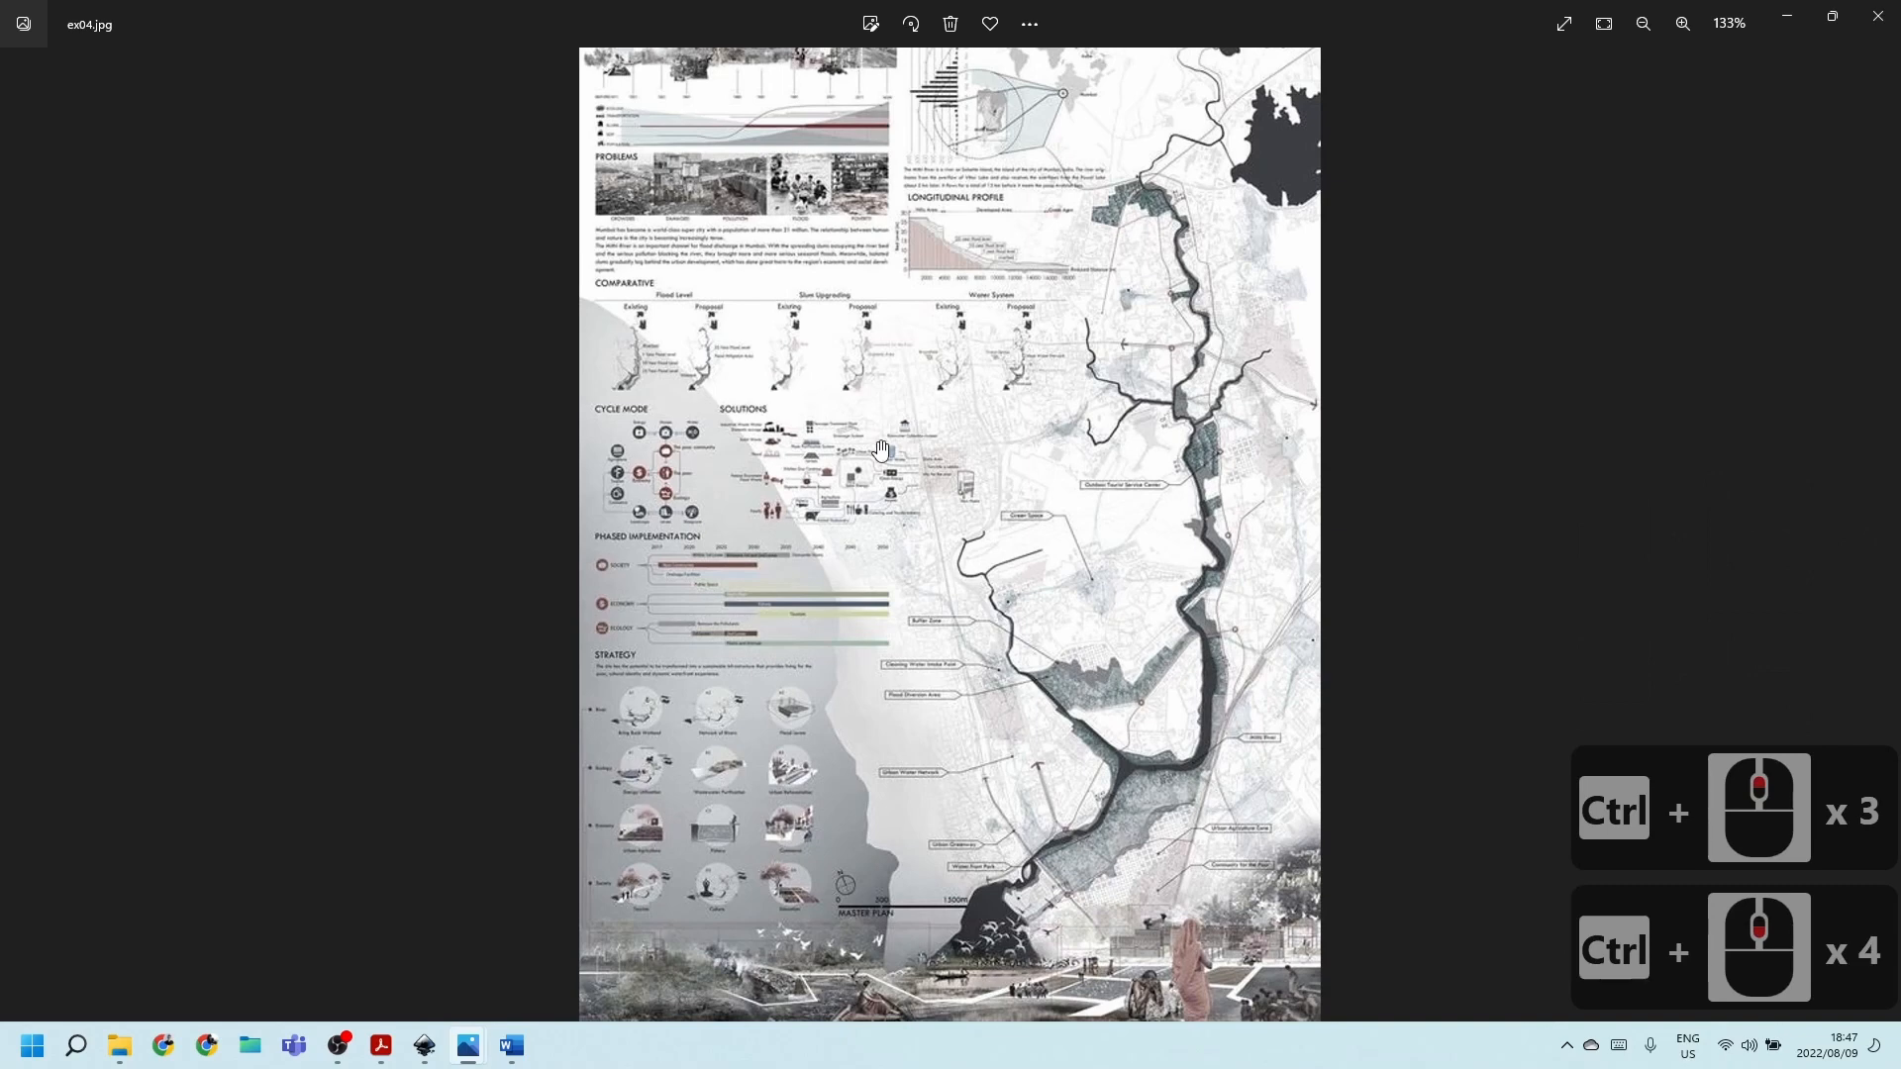
pyautogui.scroll(6, 881, 451)
pyautogui.scroll(5, 729, 498)
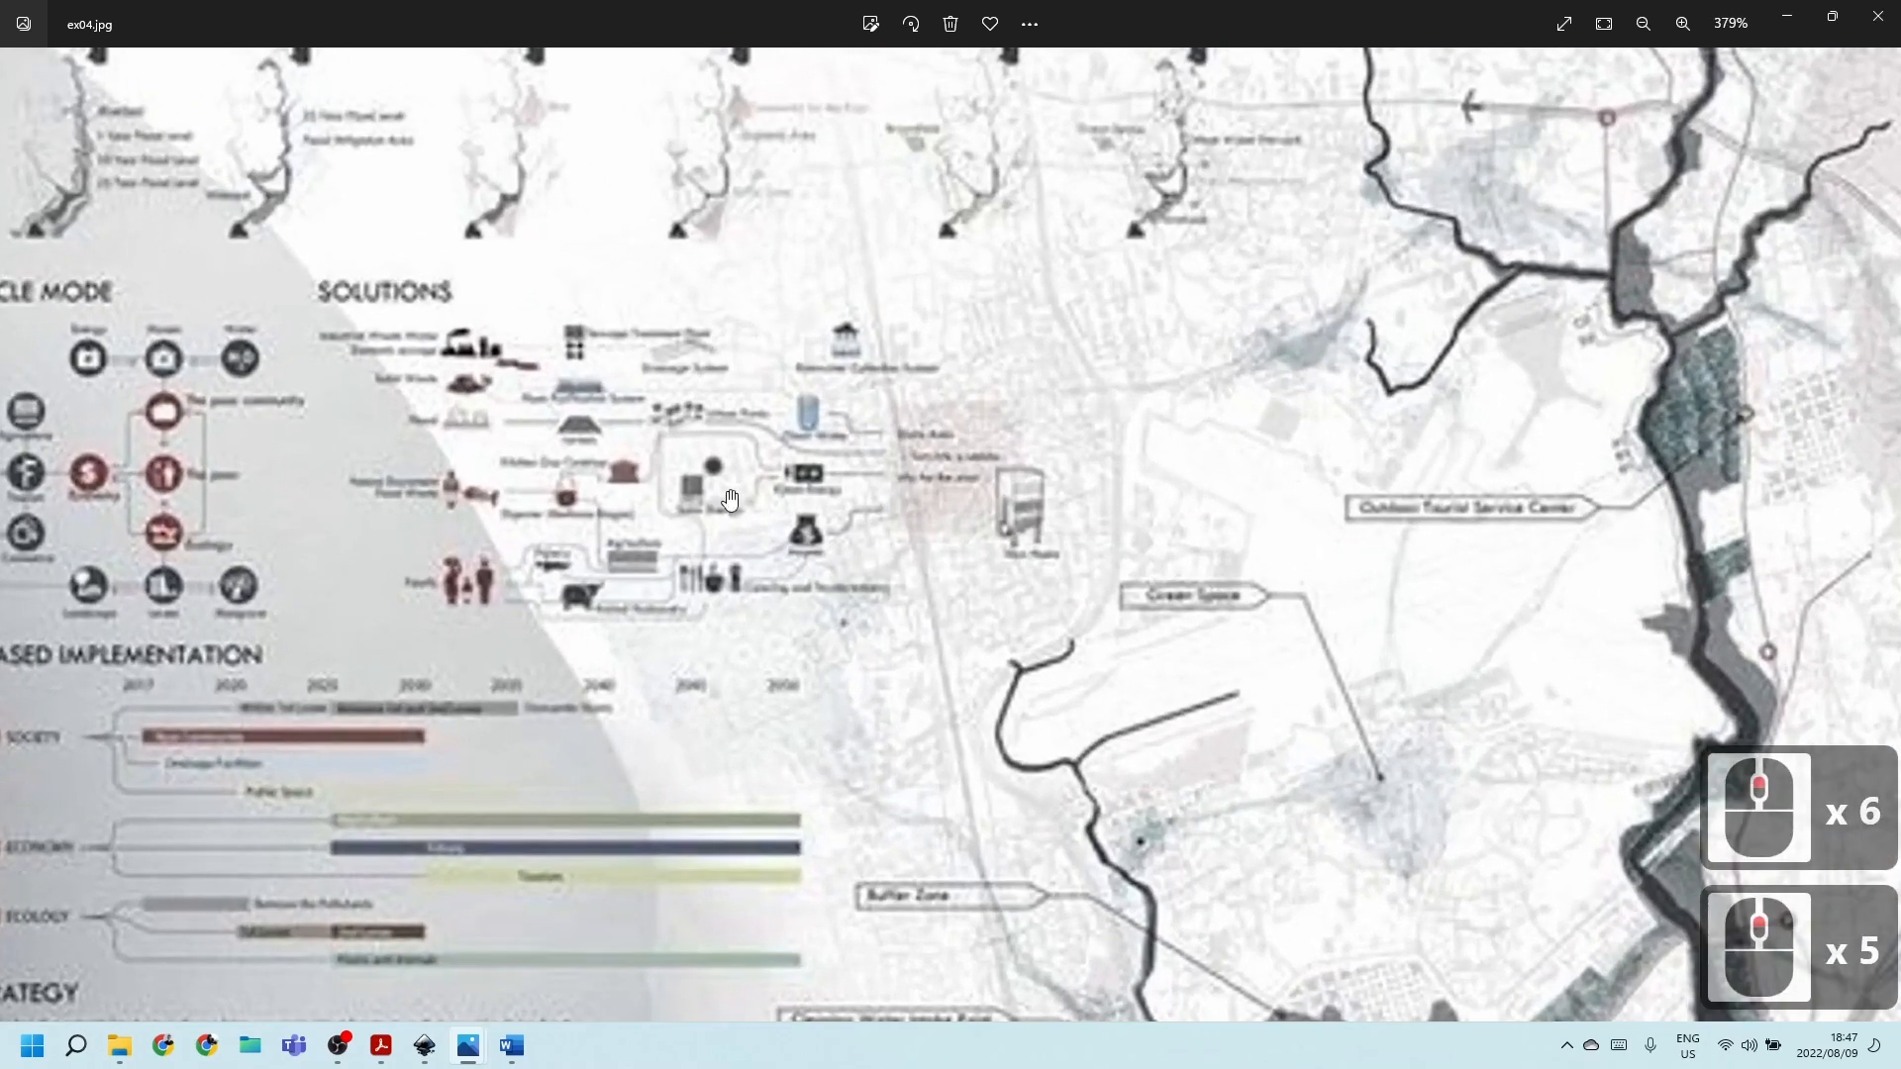
pyautogui.scroll(-13, 959, 532)
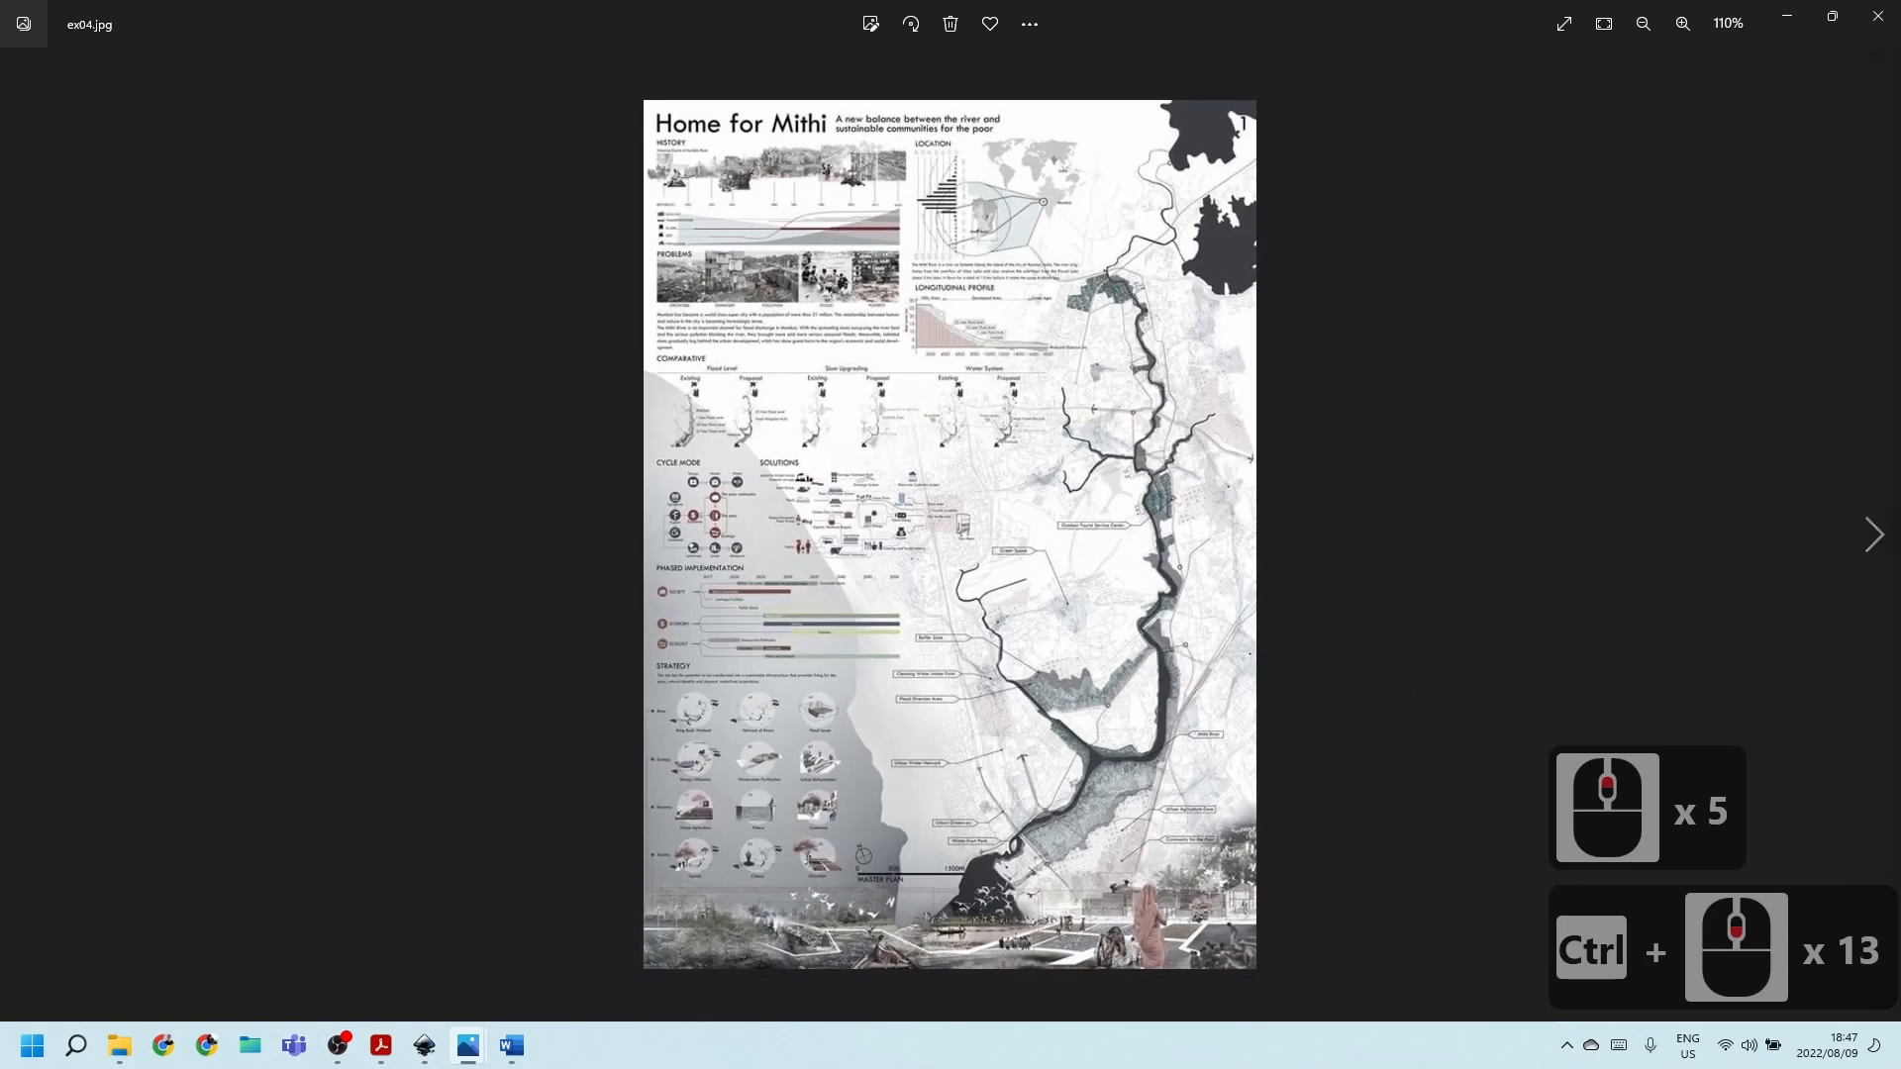
# View the ex05.jpg poster, then close the image viewer to return to the Poster folder.
pyautogui.click(1887, 538)
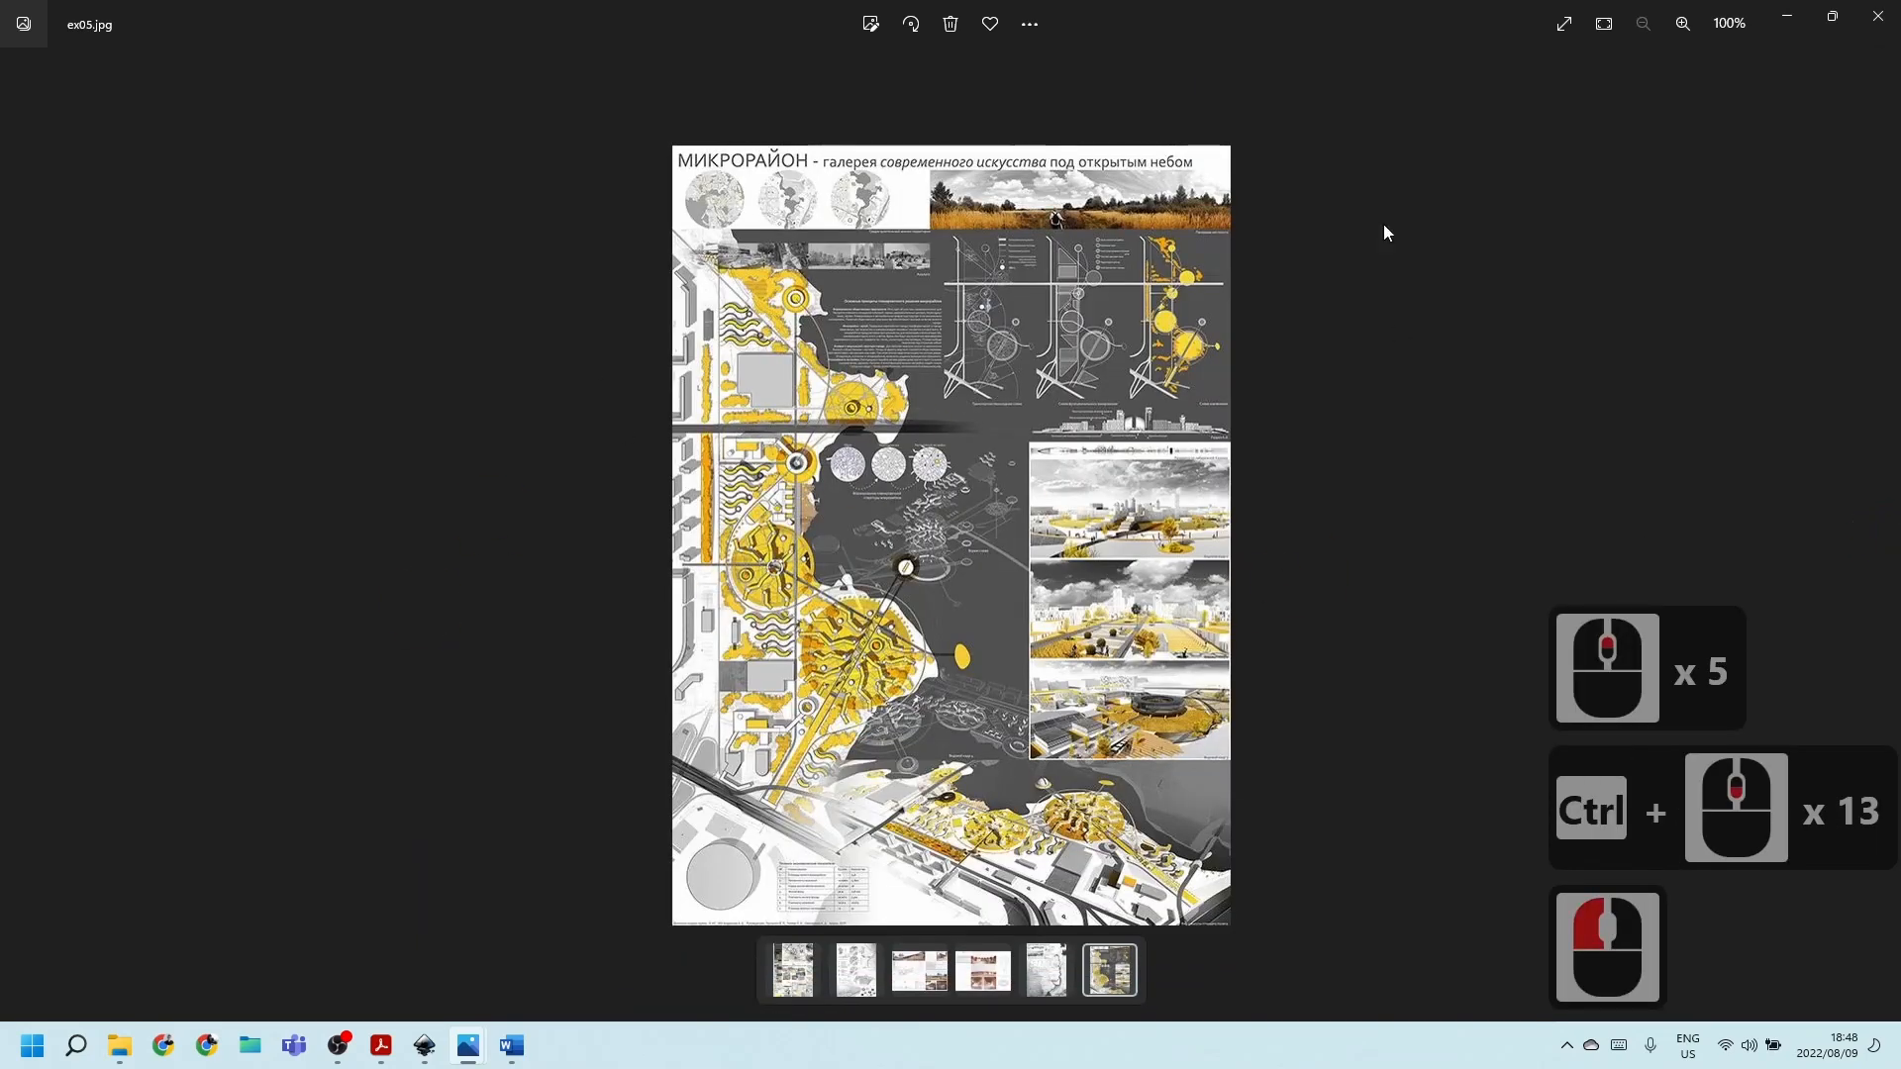
pyautogui.click(1889, 8)
pyautogui.click(1042, 547)
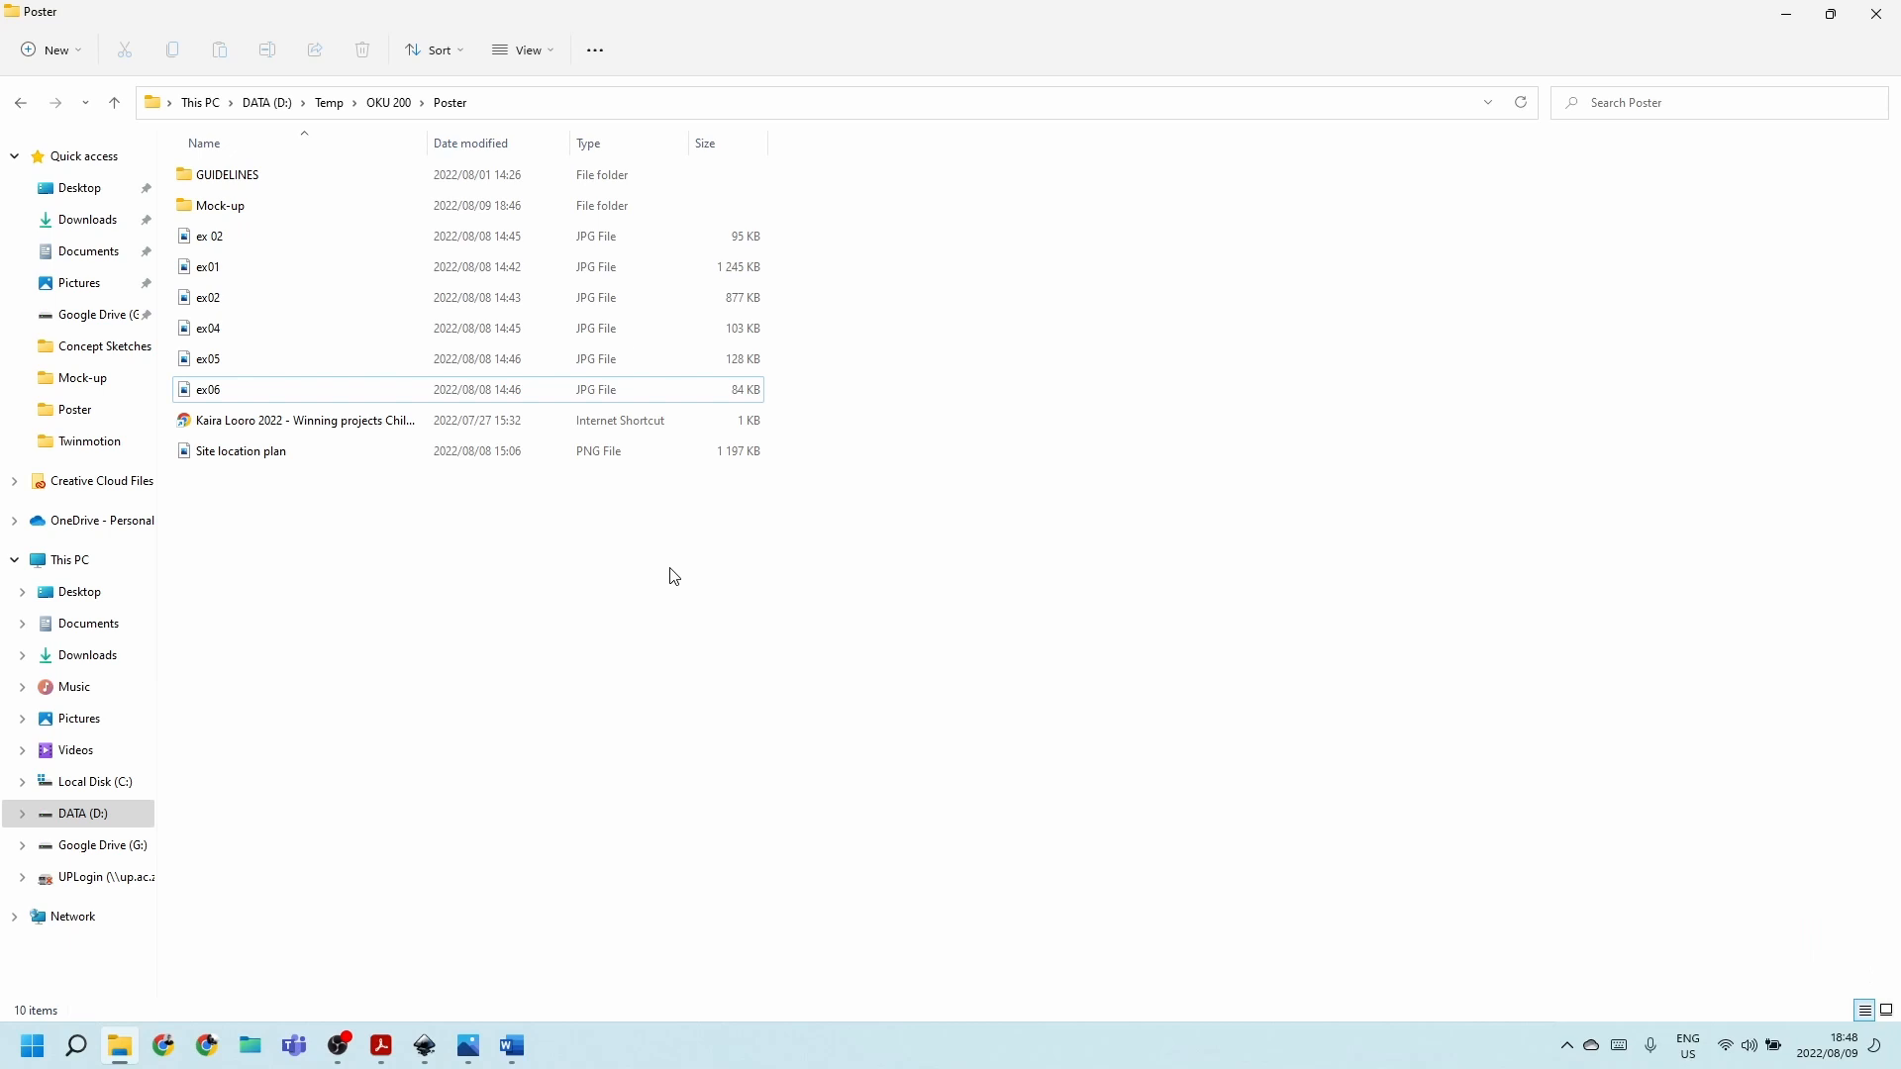
pyautogui.click(325, 539)
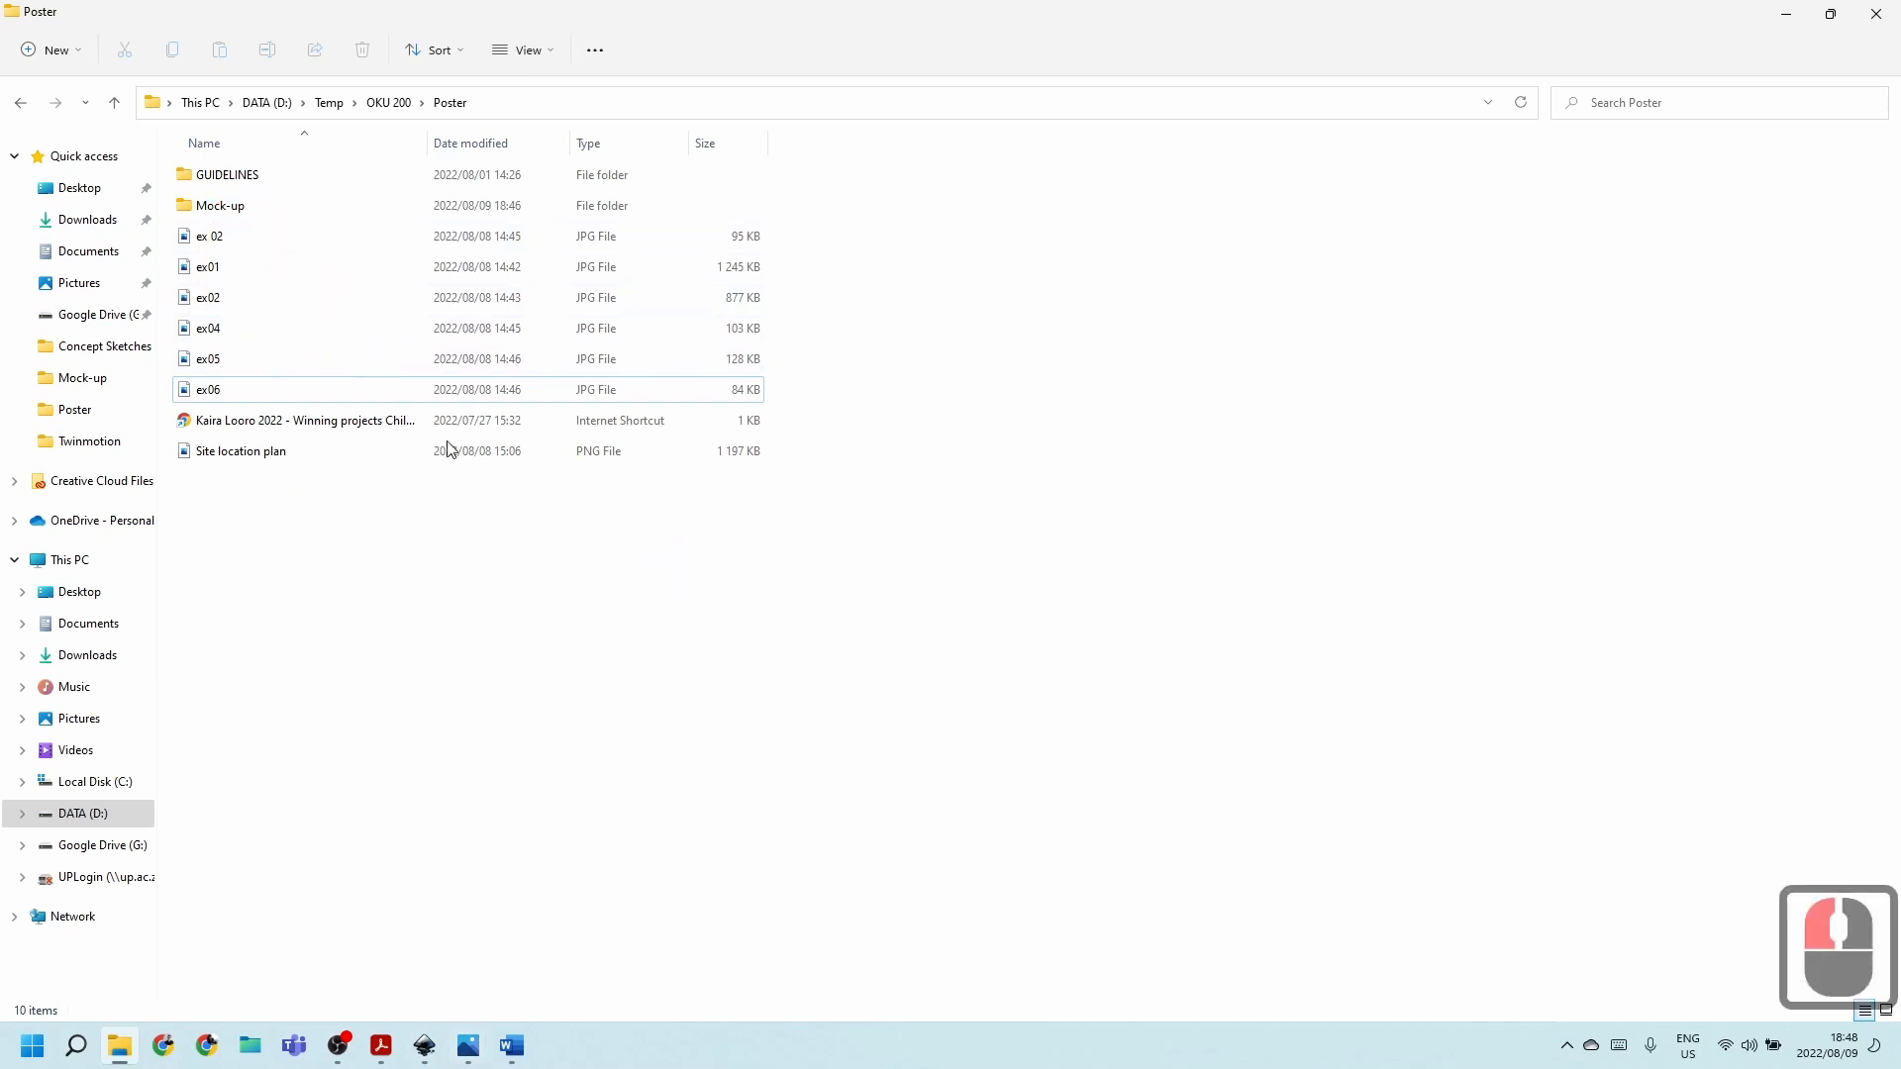
# Switch to the SheetSetUp.svg drawing in Inkscape.
pyautogui.click(425, 1054)
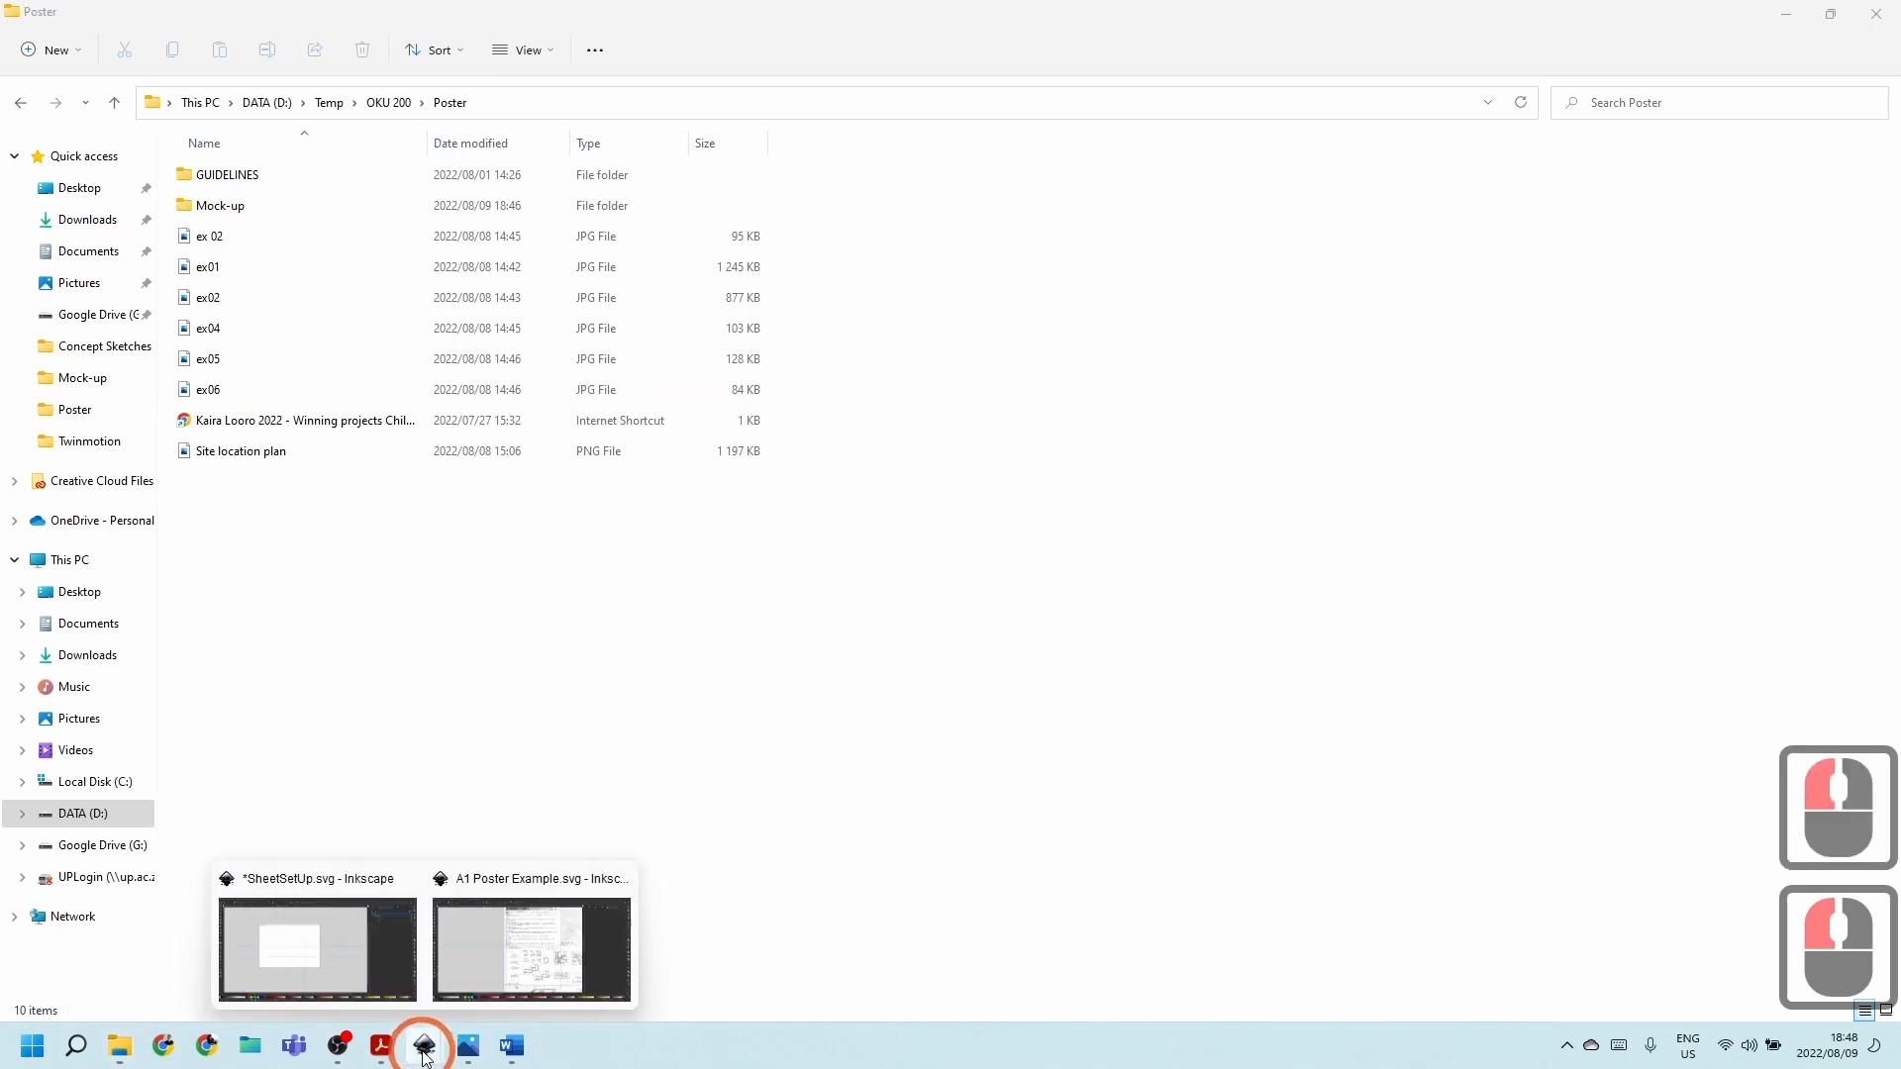
pyautogui.click(341, 955)
pyautogui.click(1023, 632)
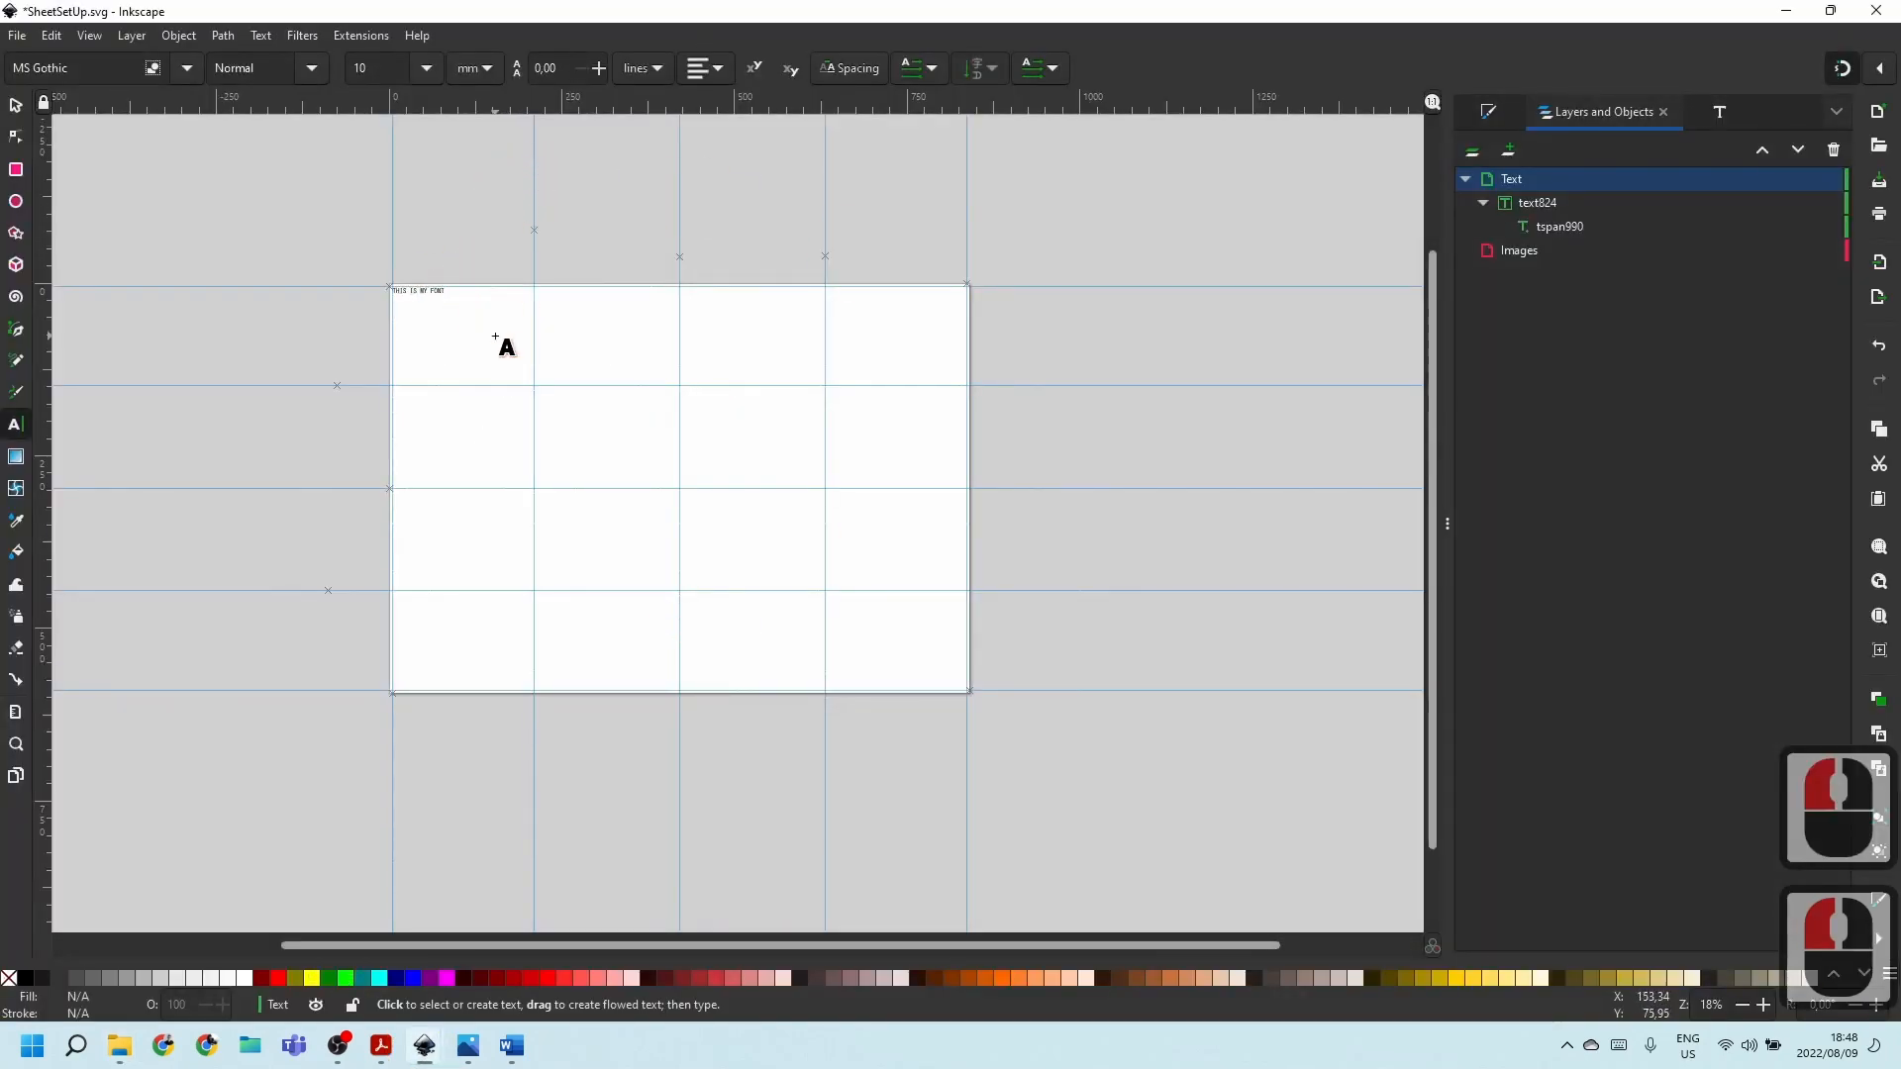
# Duplicate the THIS IS MY FONT text and place the copy directly below it, at about Y 21.7 mm.
pyautogui.keyDown('ctrl'); pyautogui.scroll(6, 416, 287); pyautogui.keyUp('ctrl')
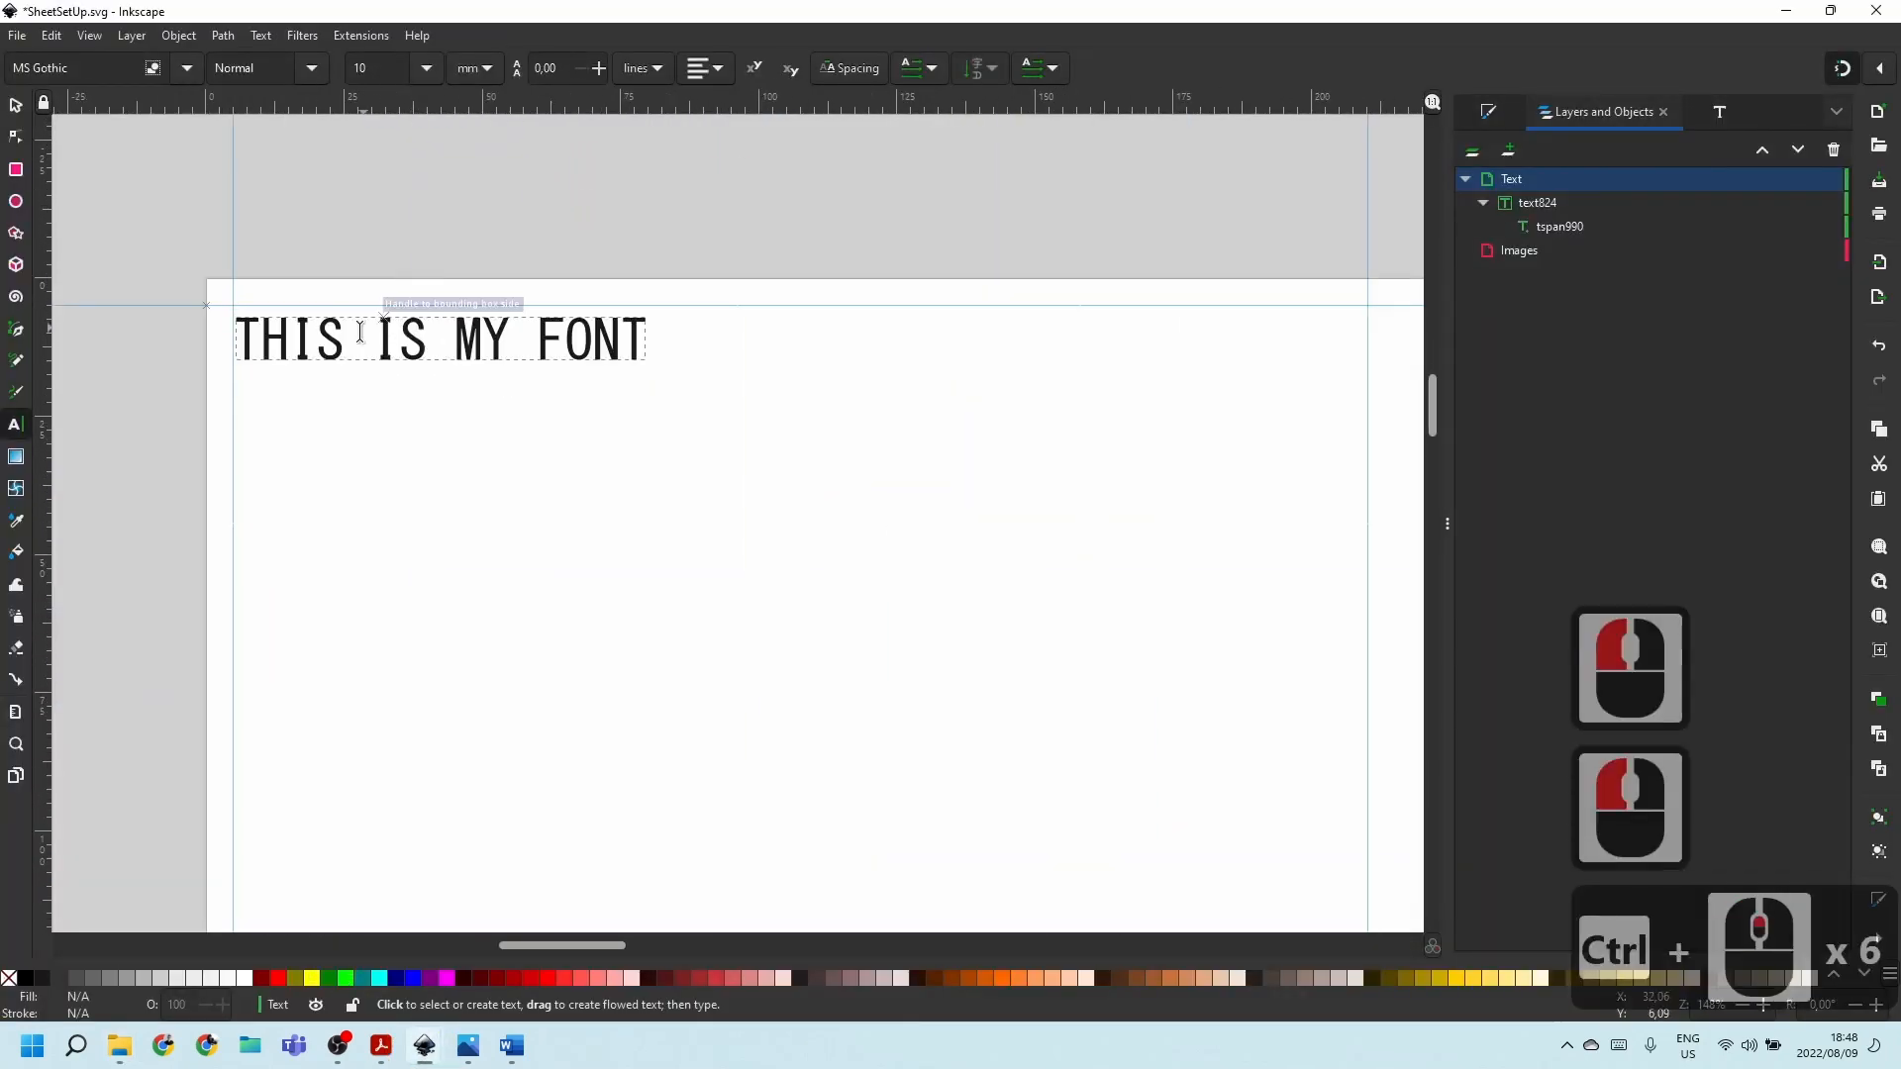
pyautogui.click(18, 104)
pyautogui.click(322, 357)
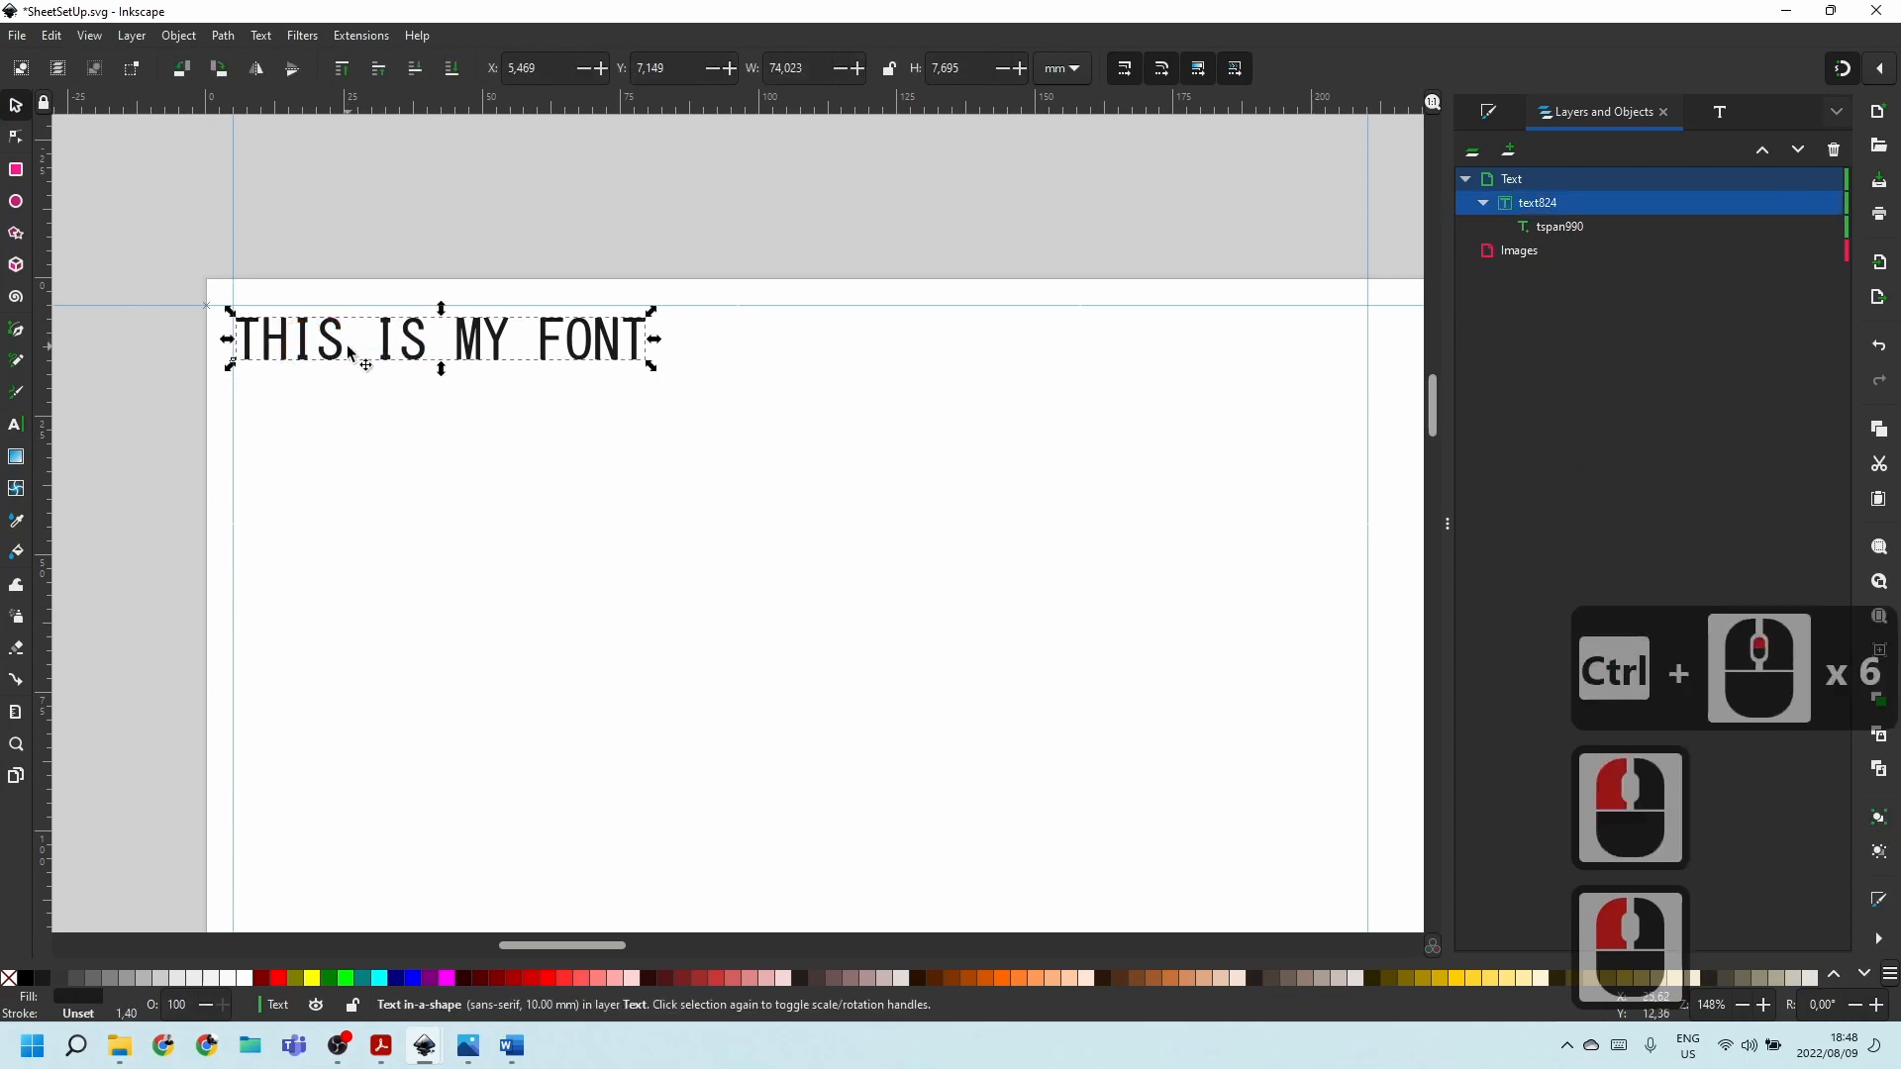
pyautogui.click(53, 36)
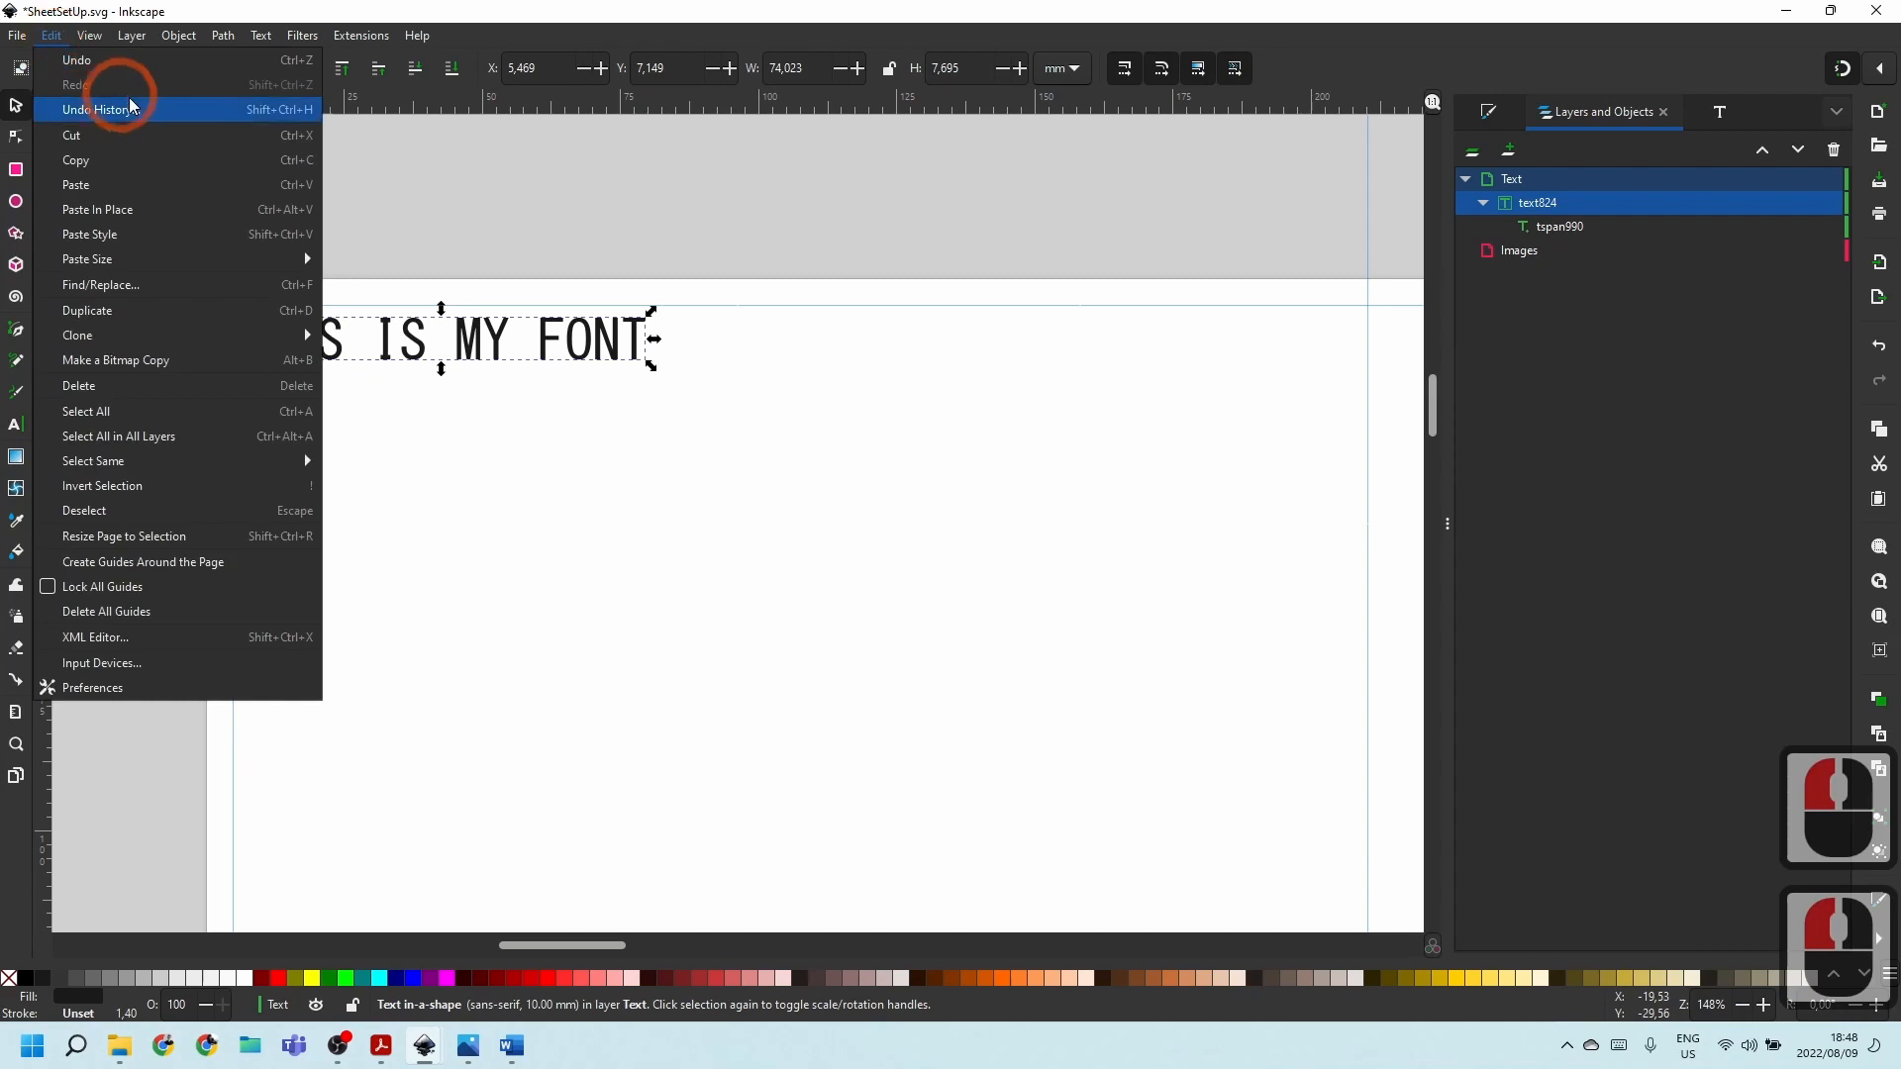
pyautogui.click(106, 315)
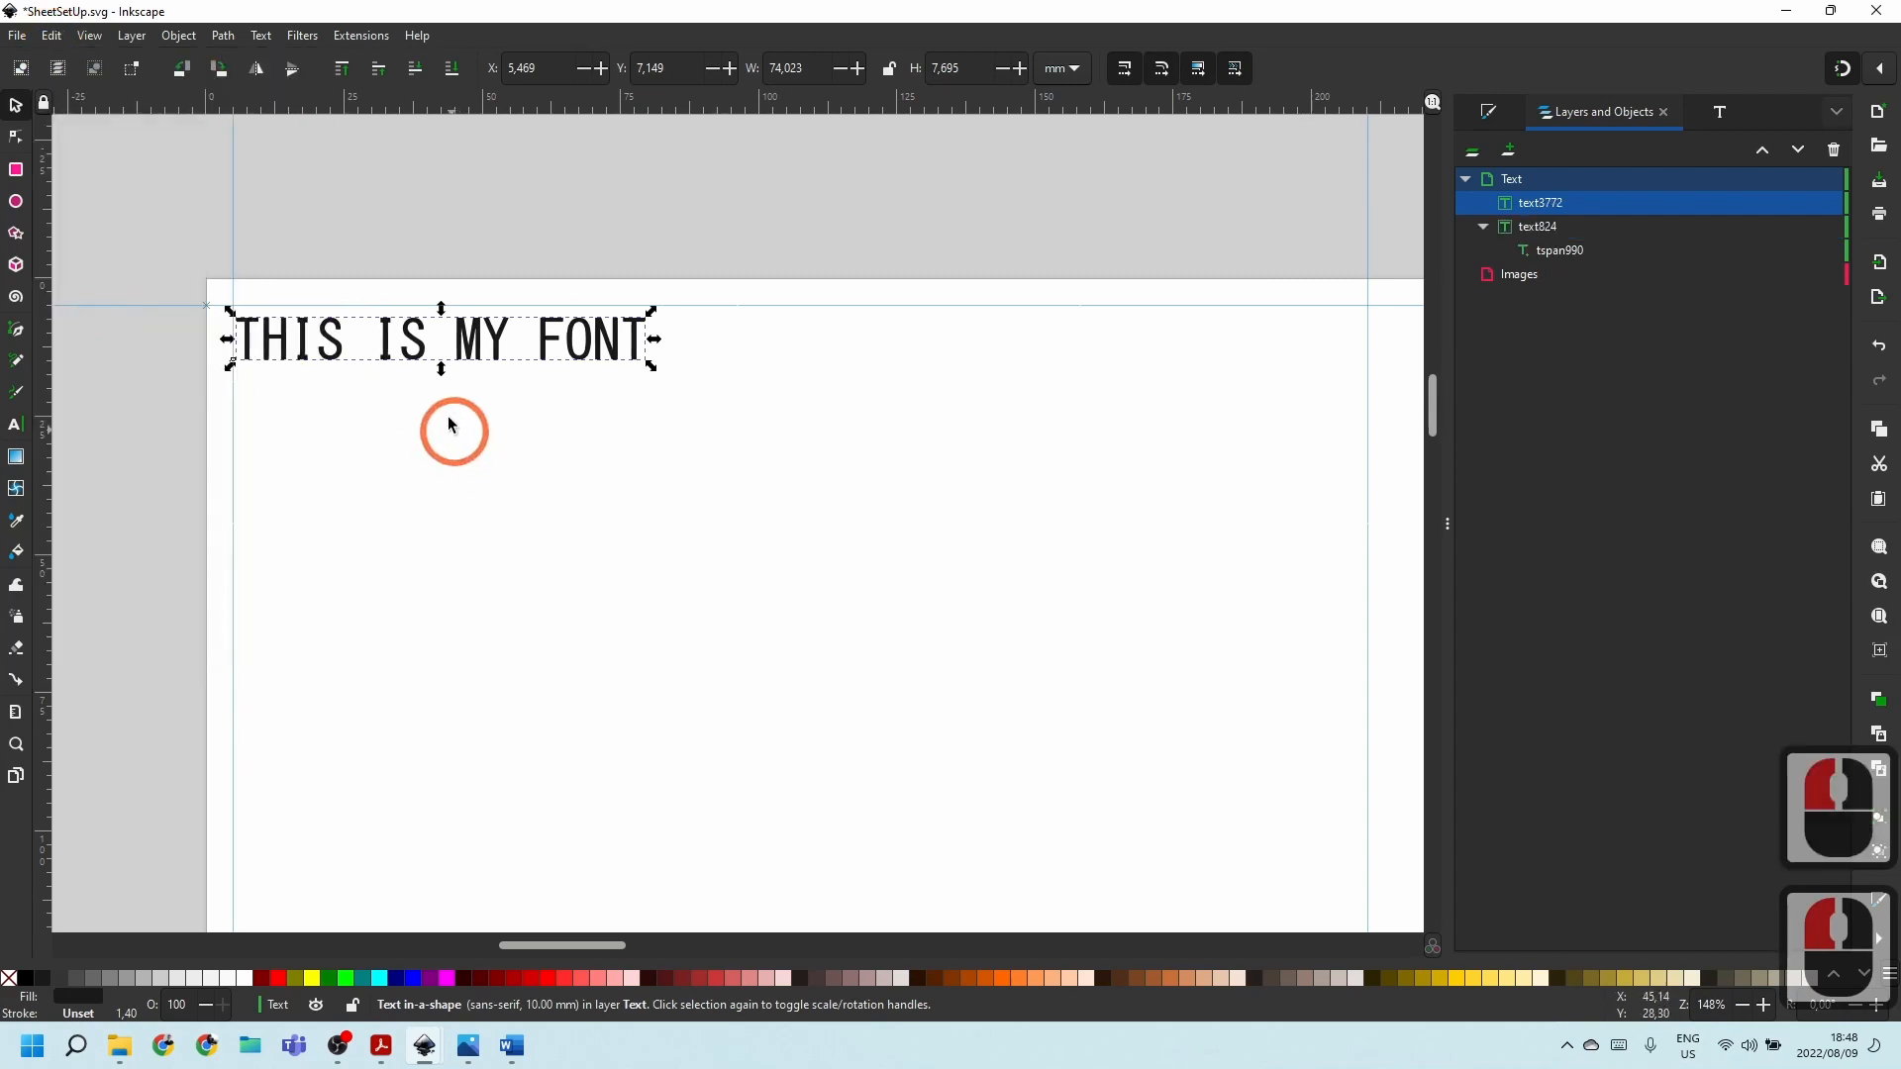
pyautogui.moveTo(417, 347); pyautogui.dragTo(414, 427)
# Select the original text, its duplicate and the nested text span in the Text layer to identify which entry is which.
pyautogui.click(1550, 227)
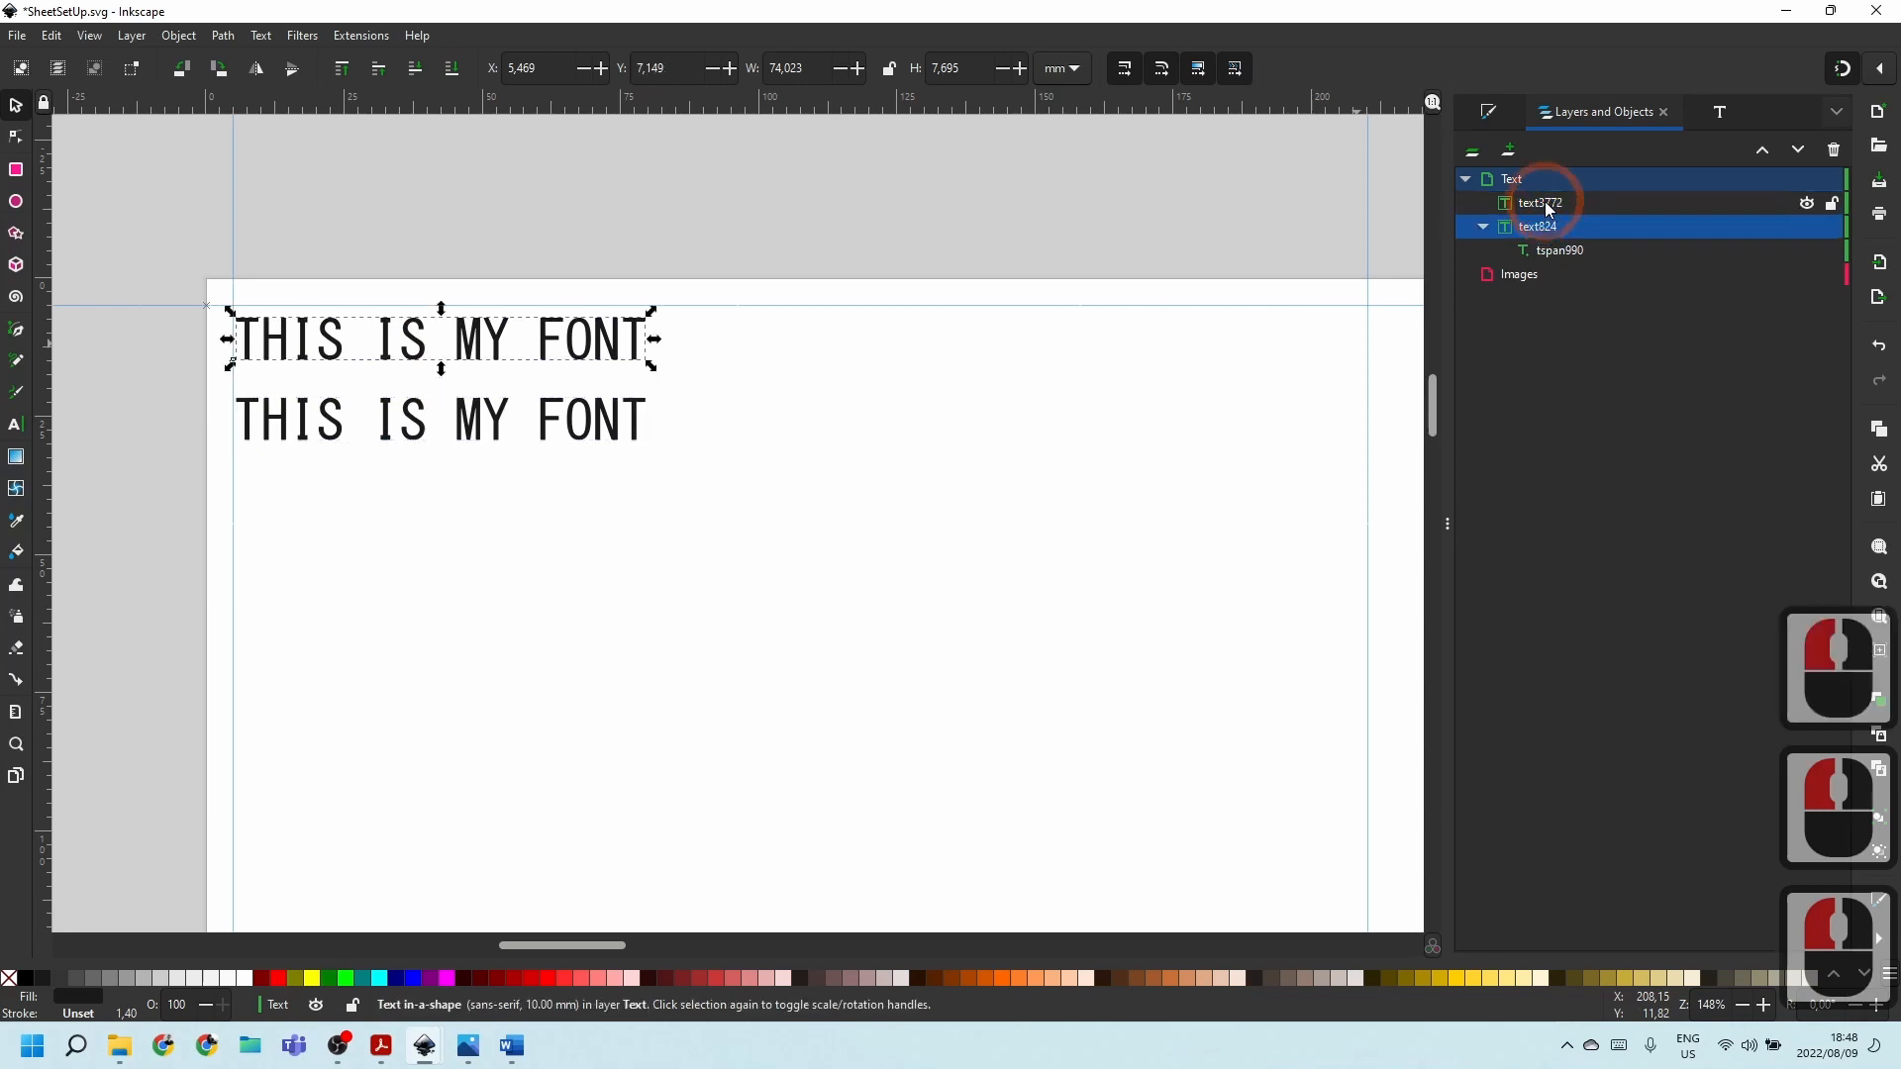
pyautogui.click(1549, 208)
pyautogui.click(1482, 226)
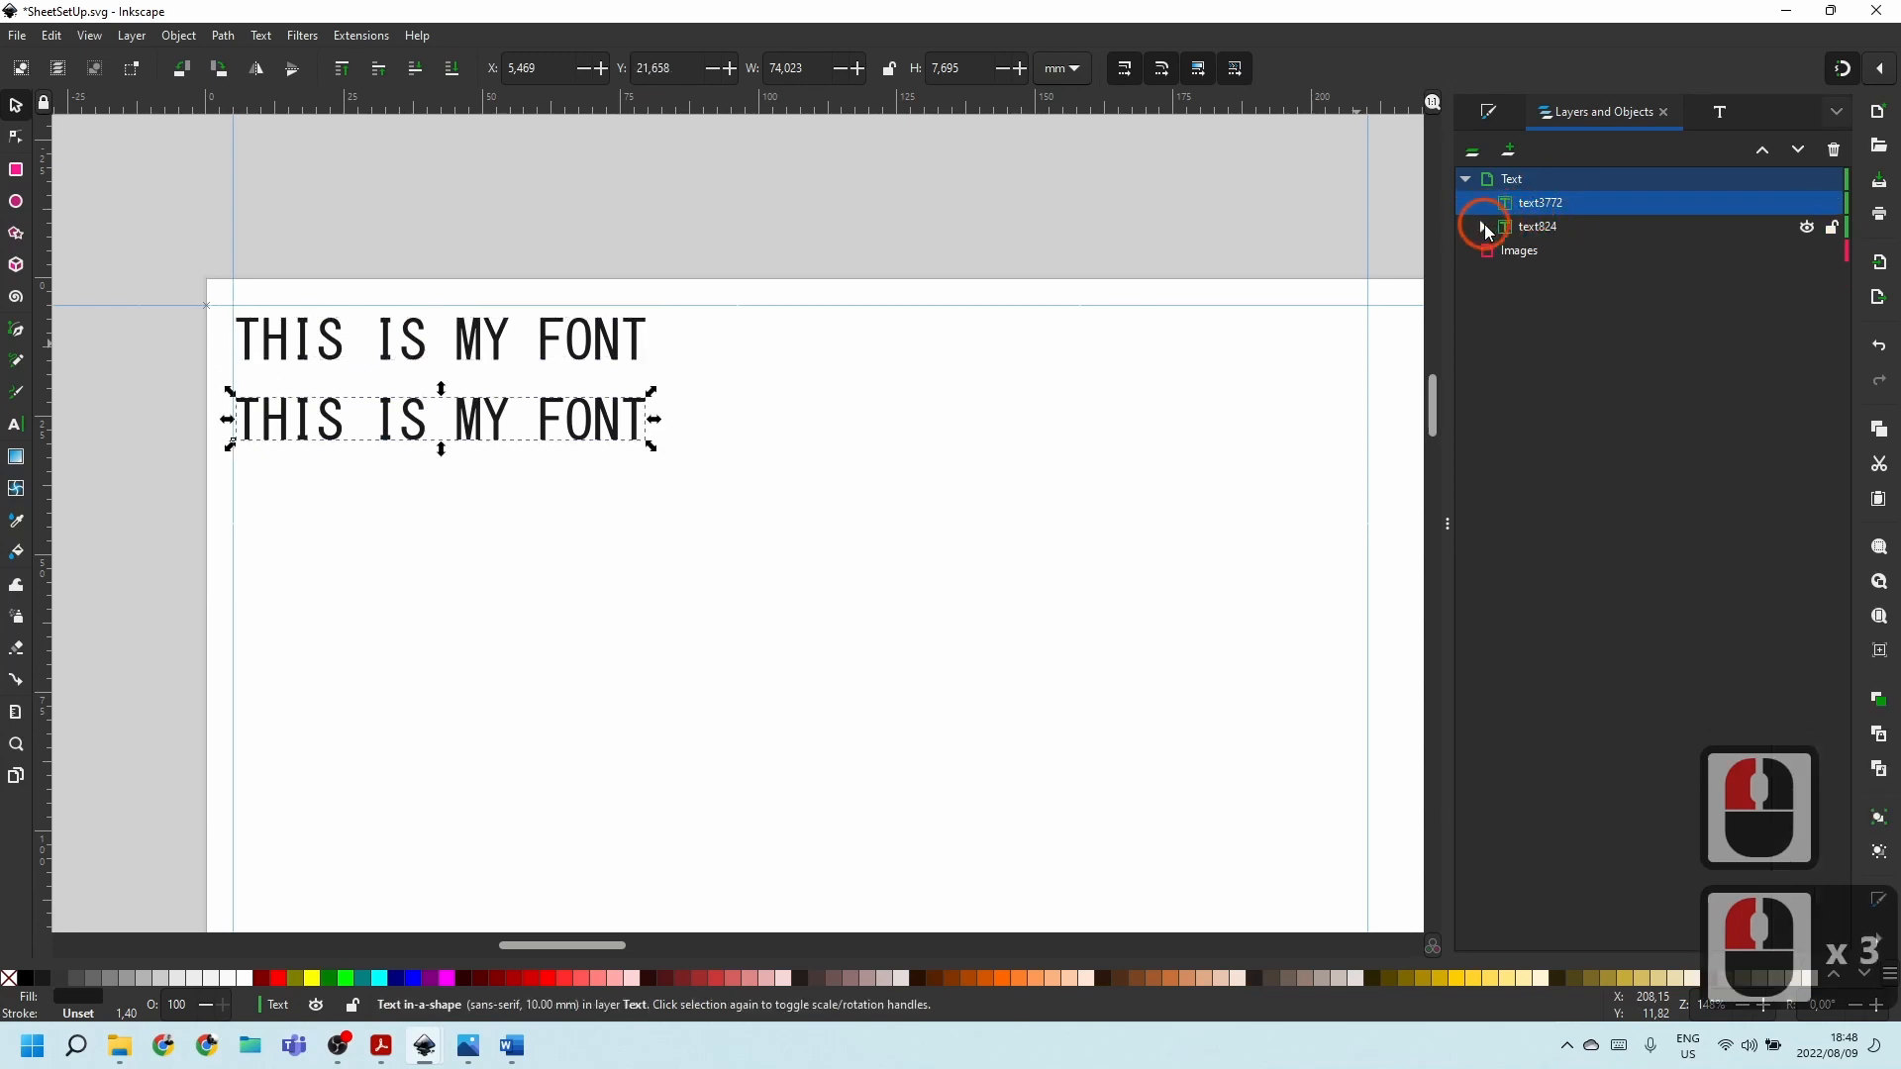
pyautogui.click(1552, 209)
pyautogui.click(1548, 226)
pyautogui.click(1537, 209)
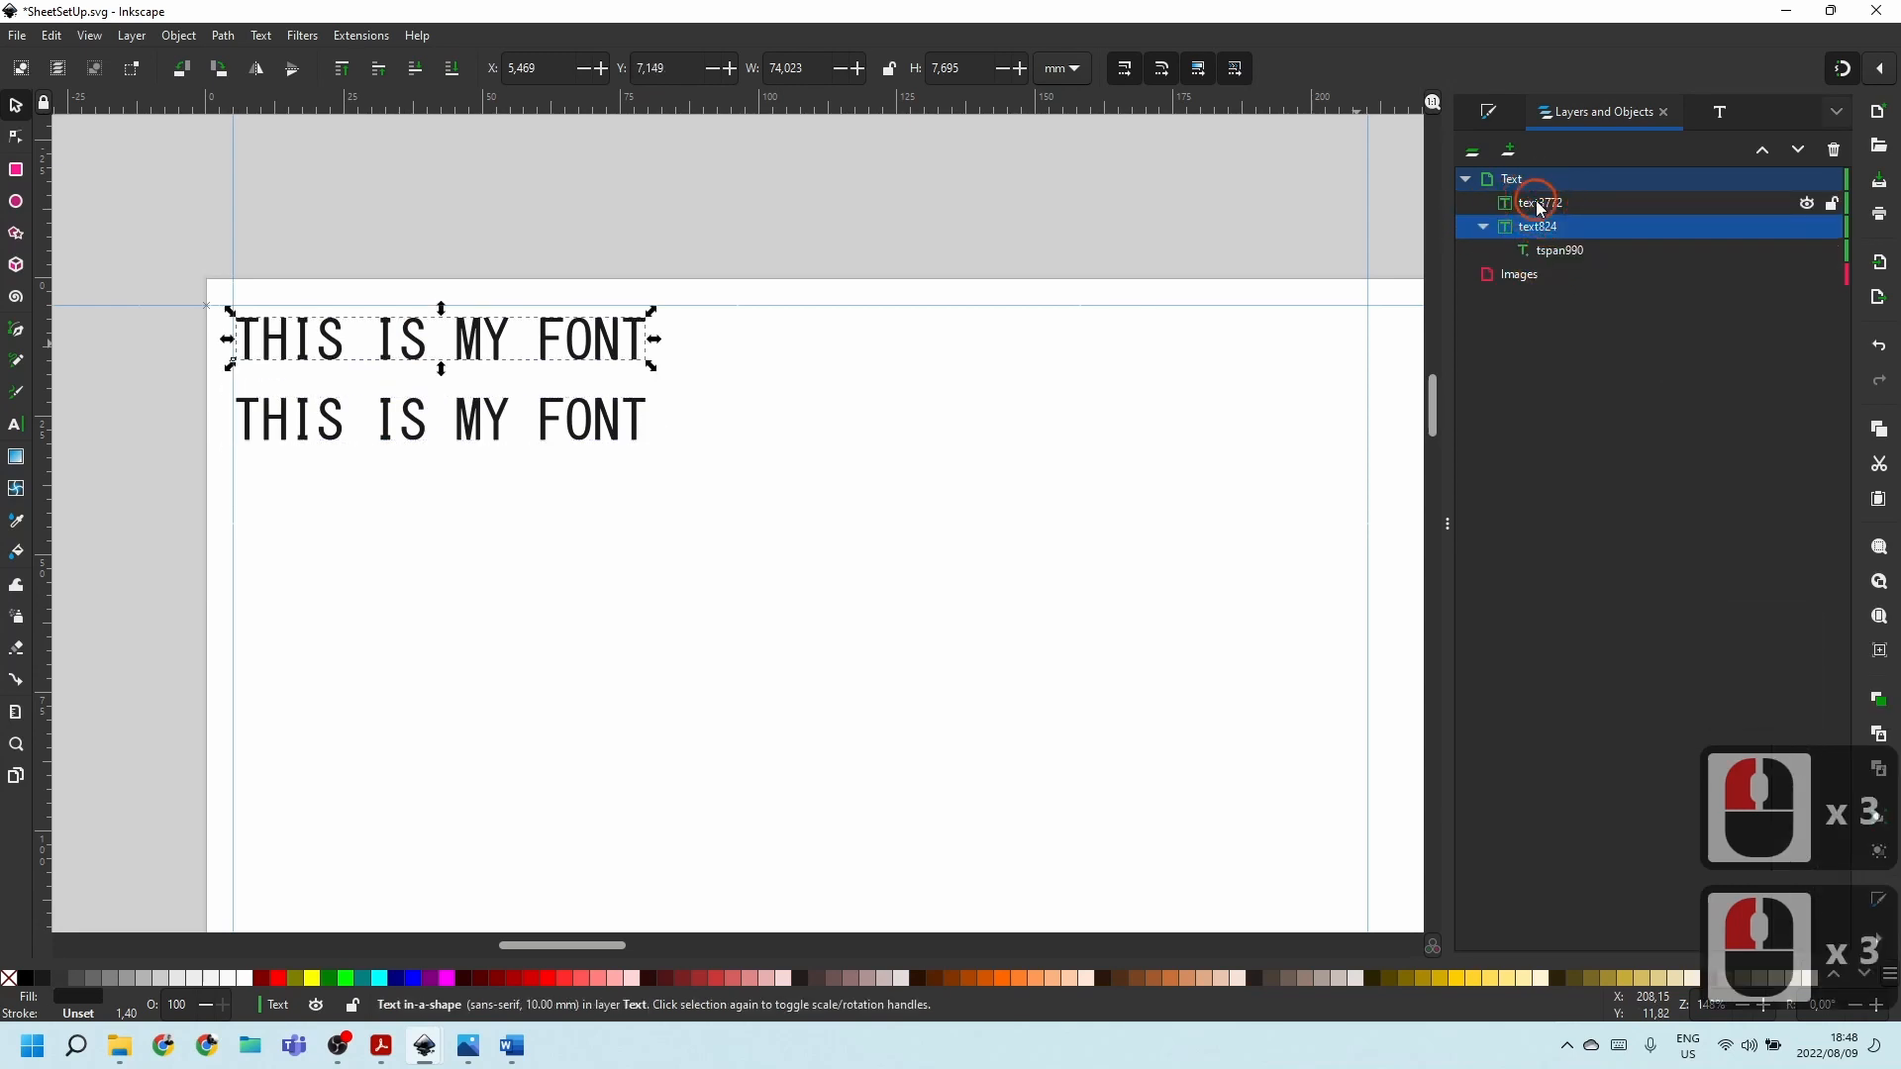
pyautogui.click(1564, 252)
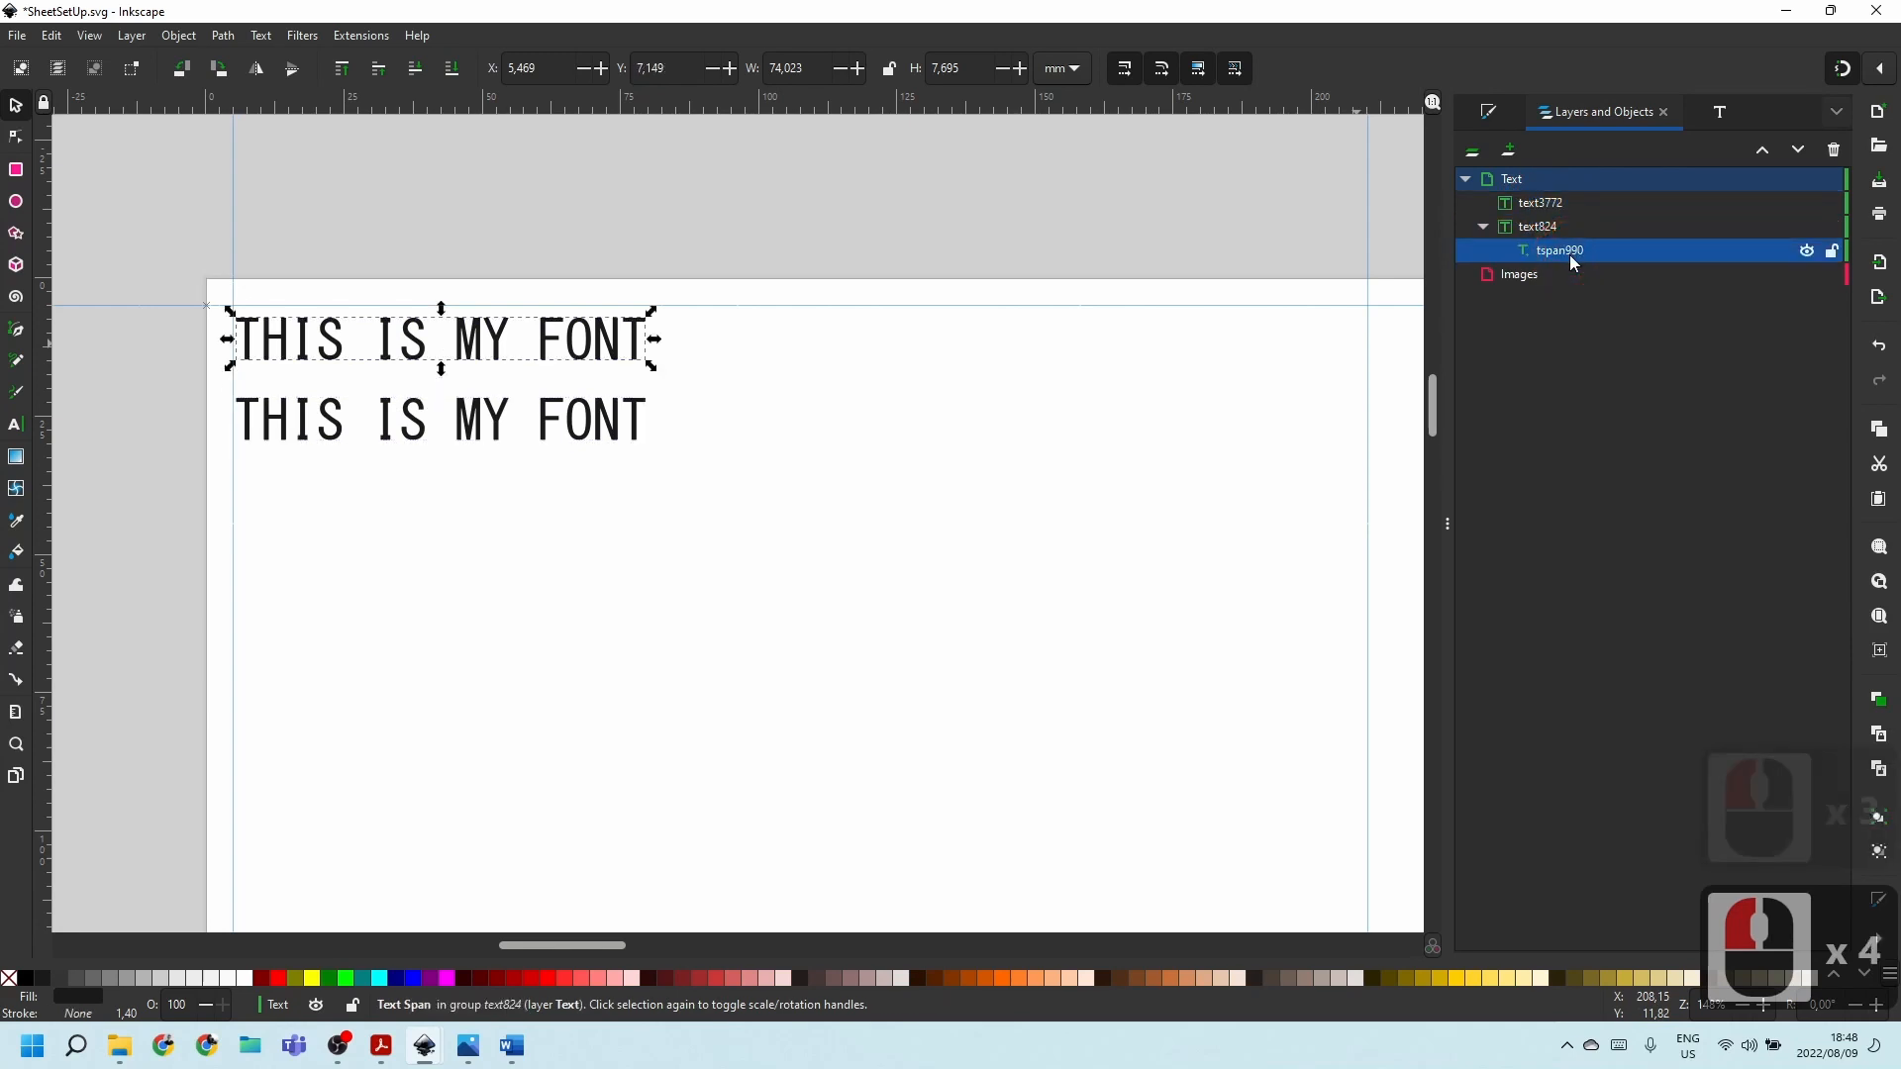
# Select the original text and its duplicate in turn, in the object list and on the page, to match each entry to its line.
pyautogui.click(1540, 238)
pyautogui.click(1547, 201)
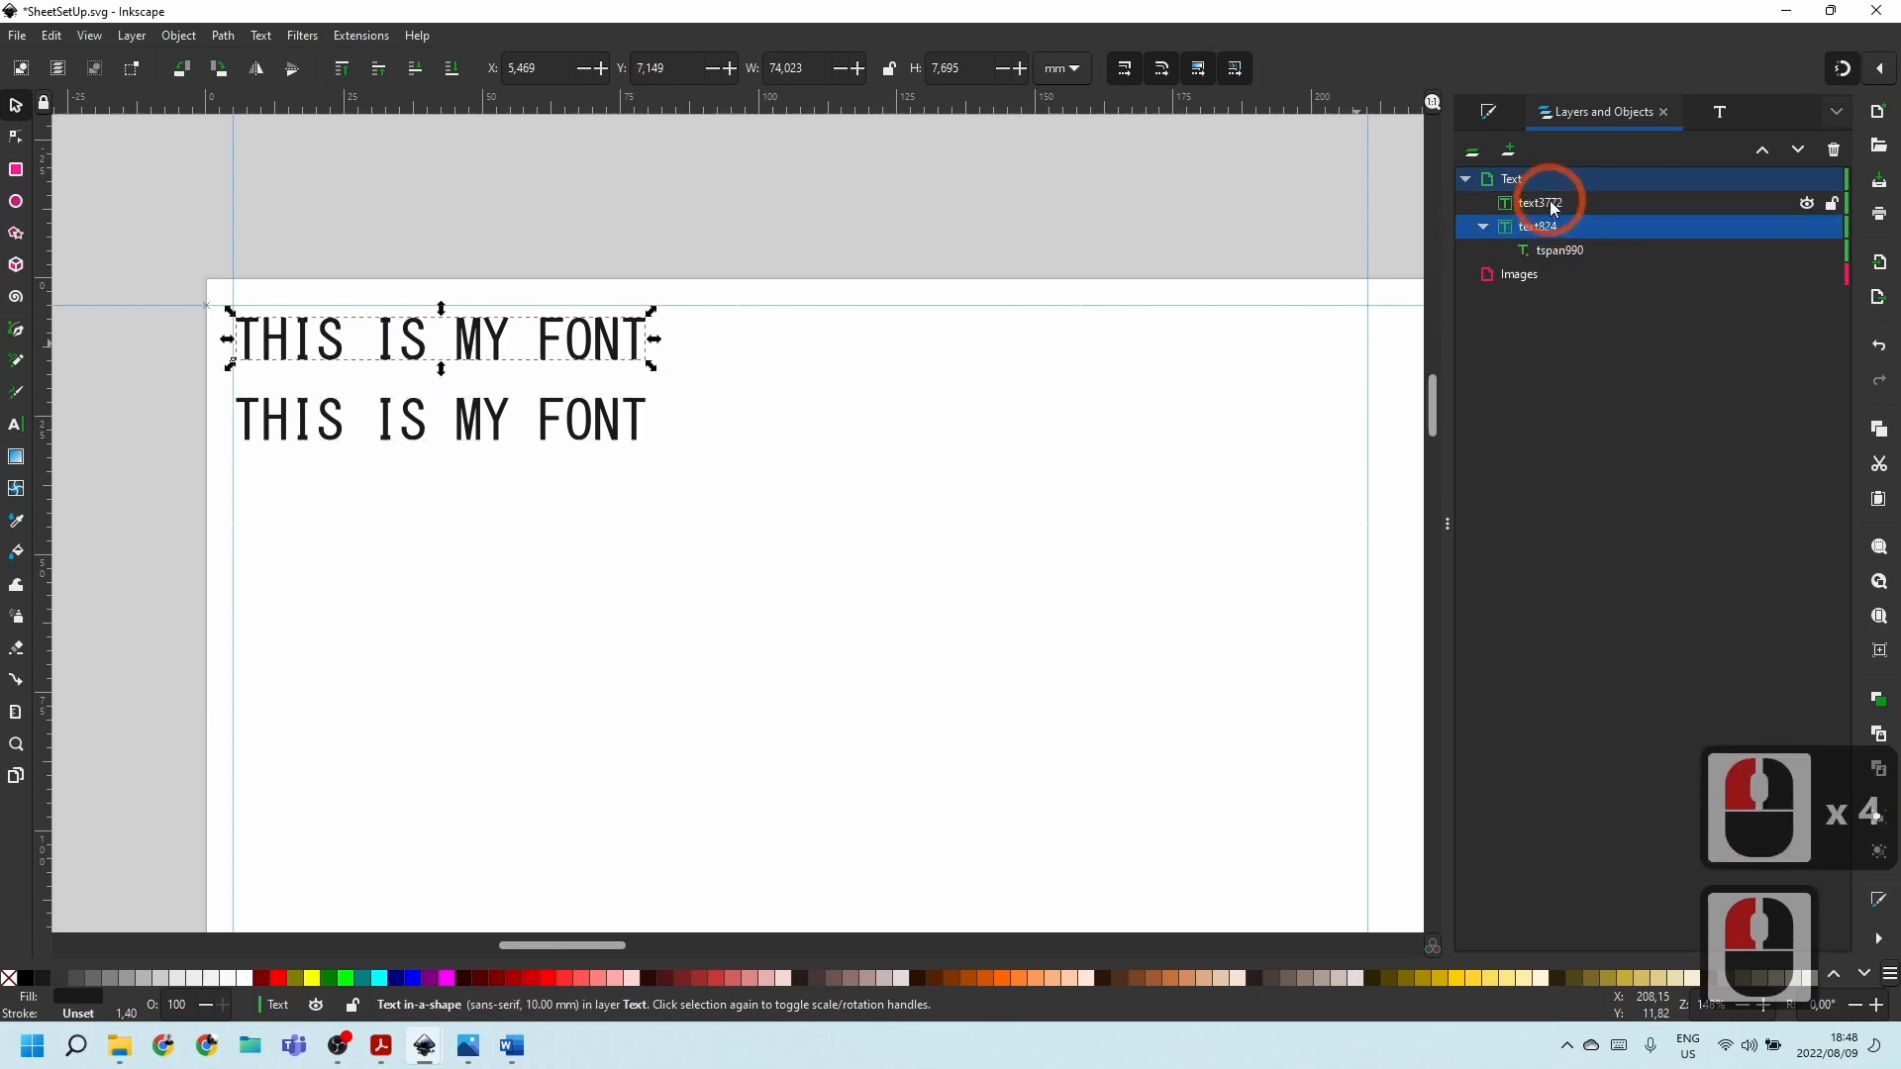
pyautogui.click(1544, 201)
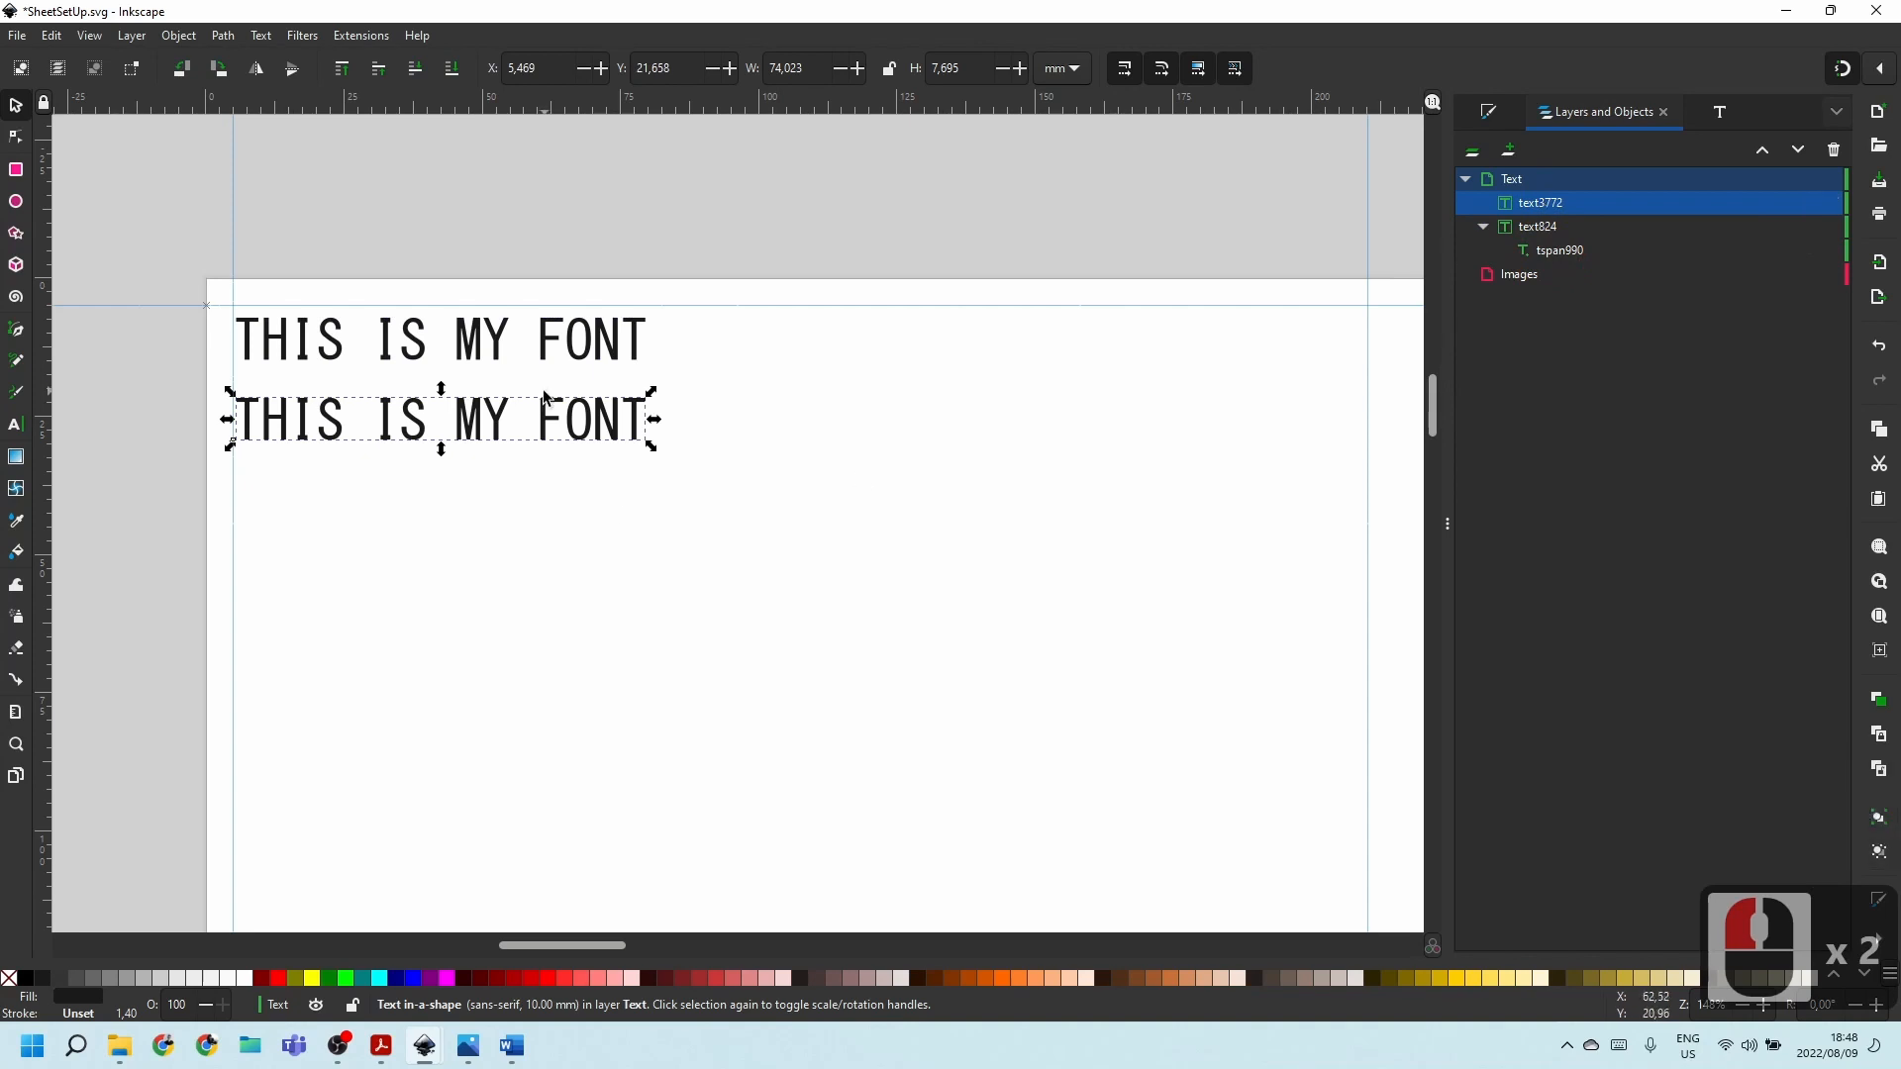
pyautogui.click(426, 431)
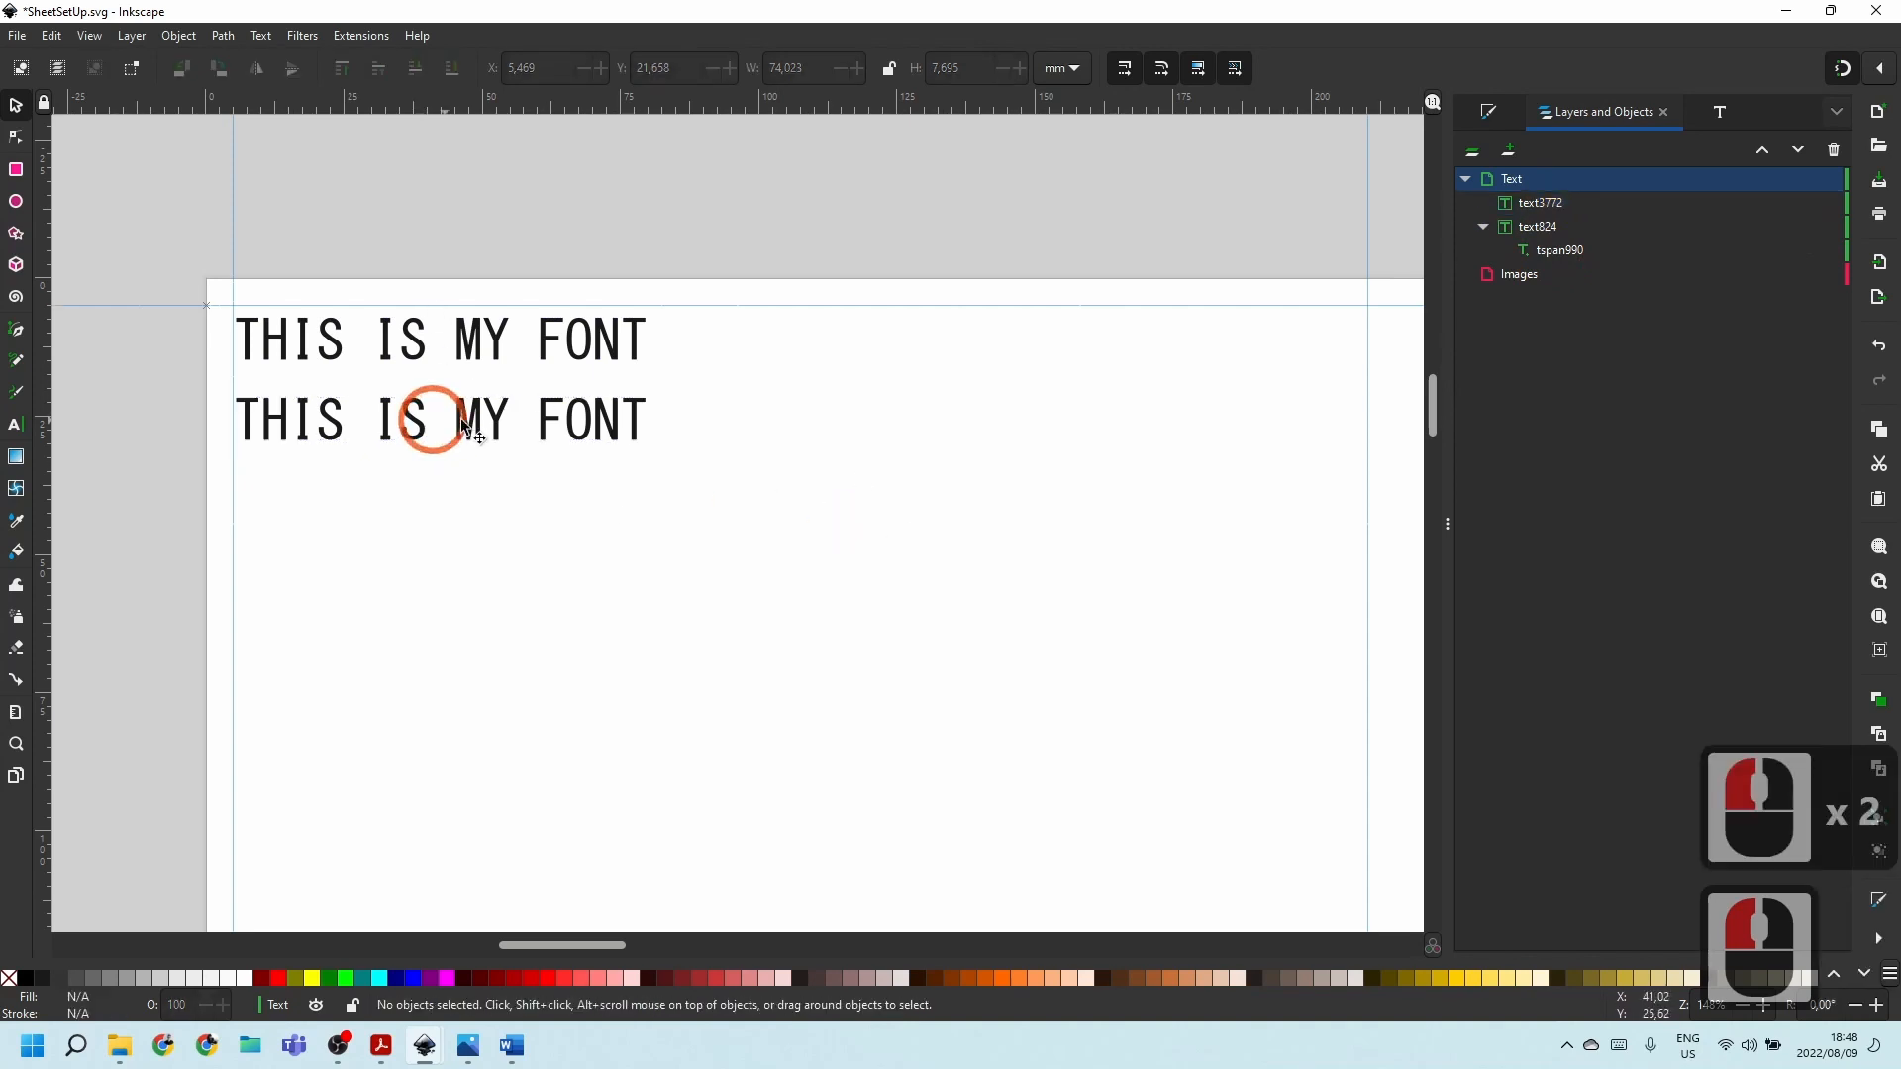
pyautogui.click(513, 423)
pyautogui.click(476, 332)
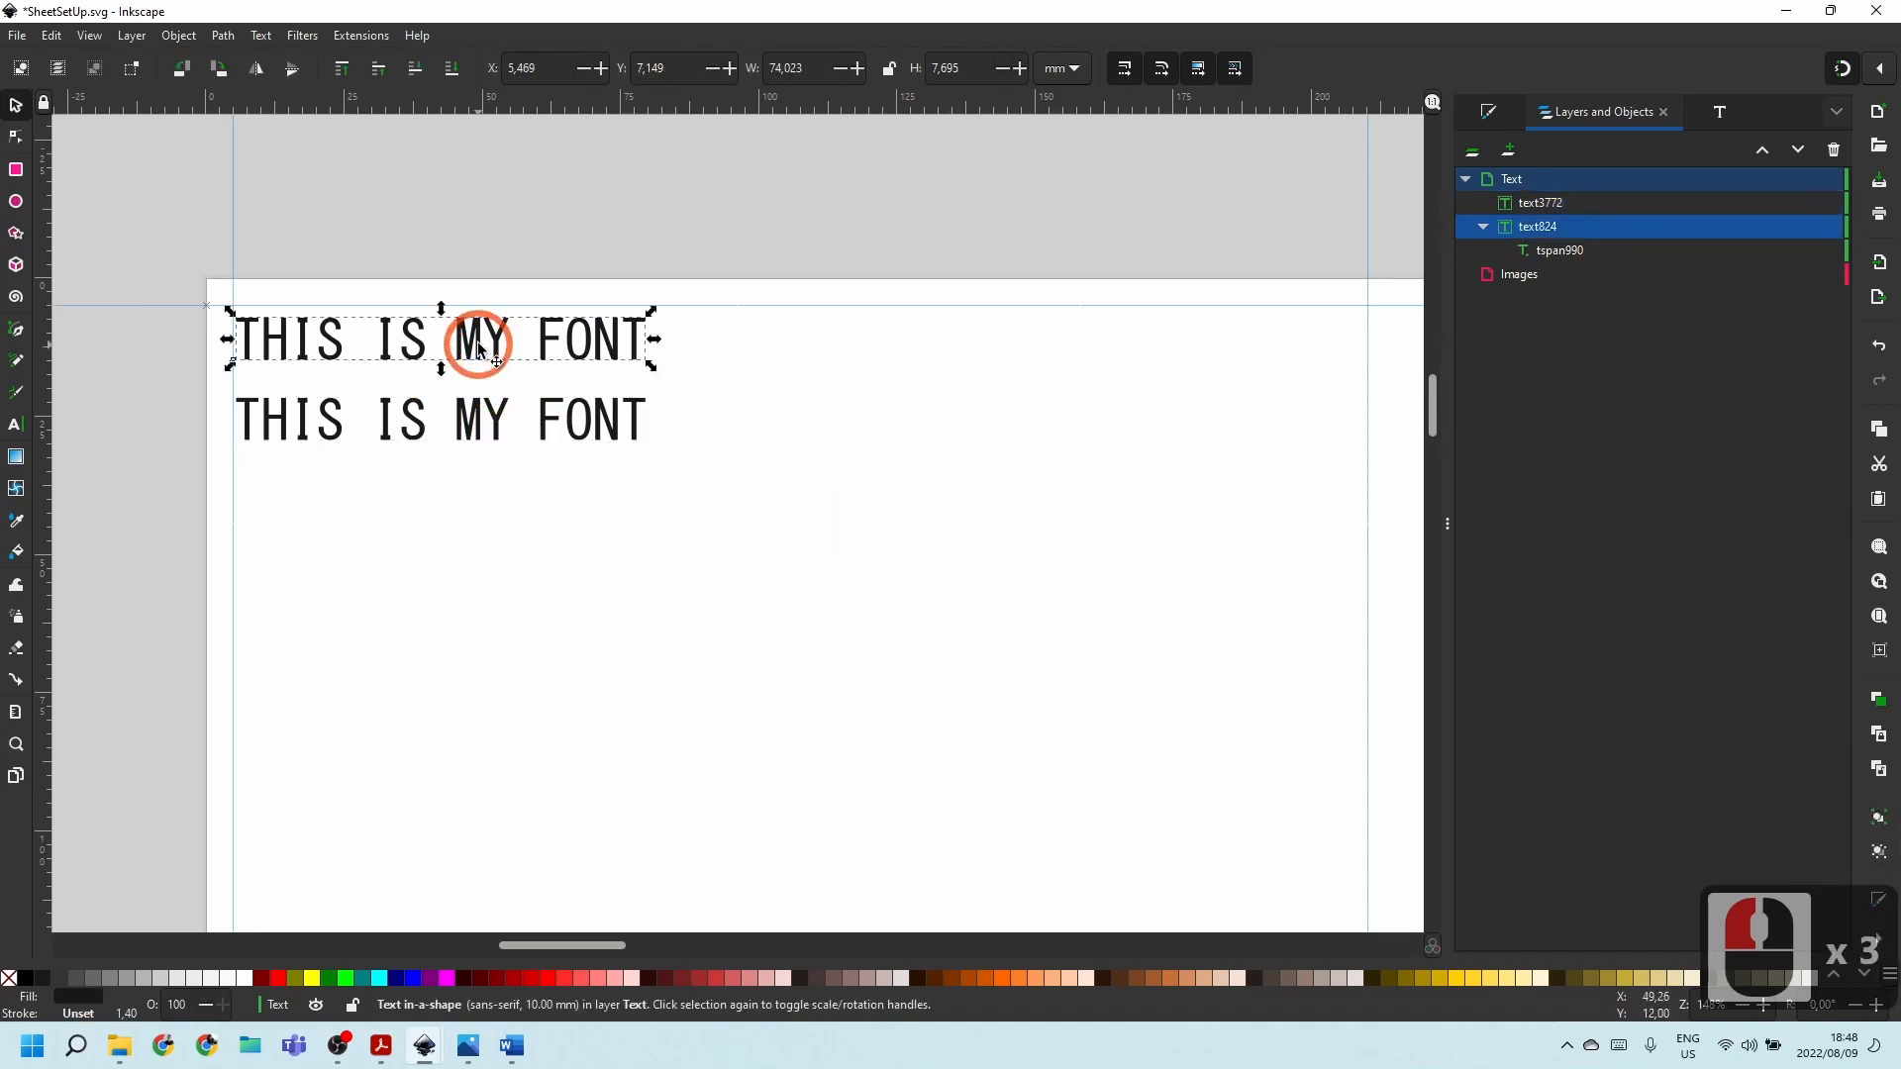
pyautogui.click(482, 421)
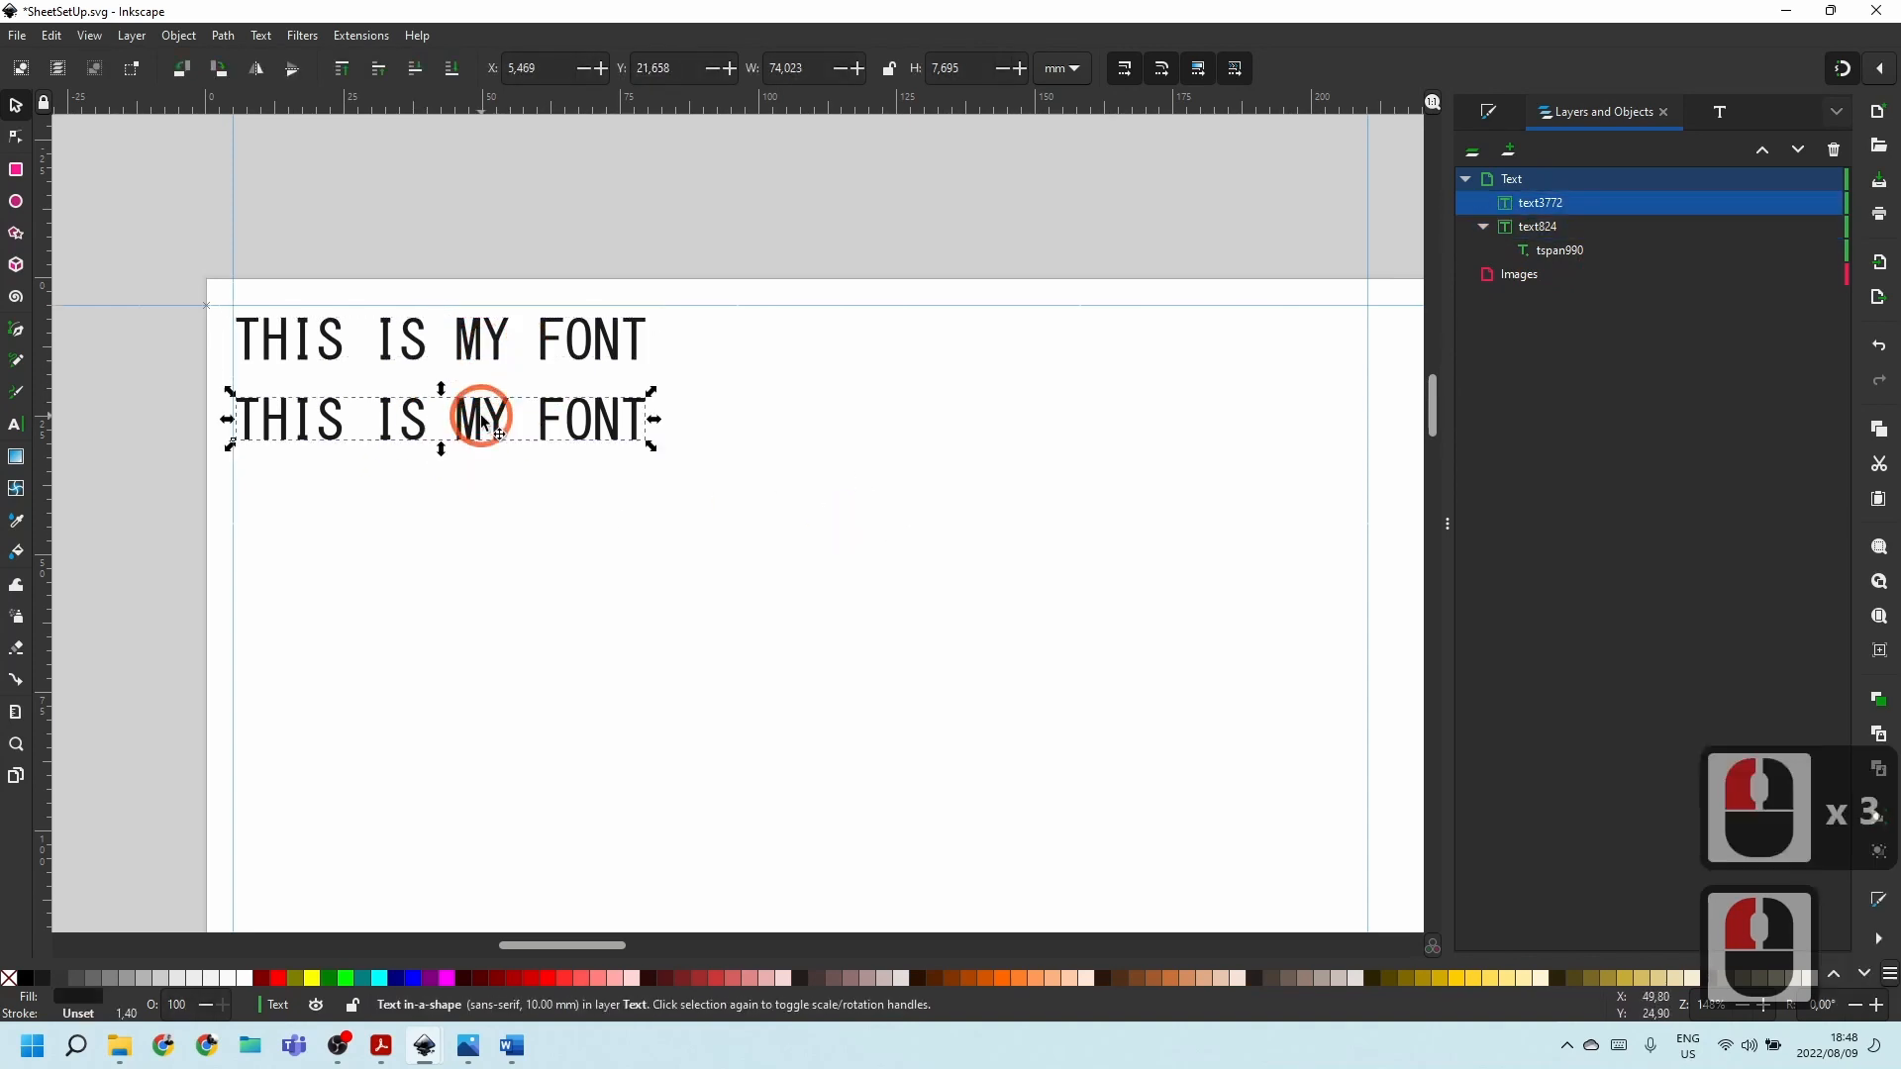
# Copy the upper THIS IS MY FONT text and paste its style onto the duplicate below it.
pyautogui.click(410, 341)
pyautogui.click(60, 40)
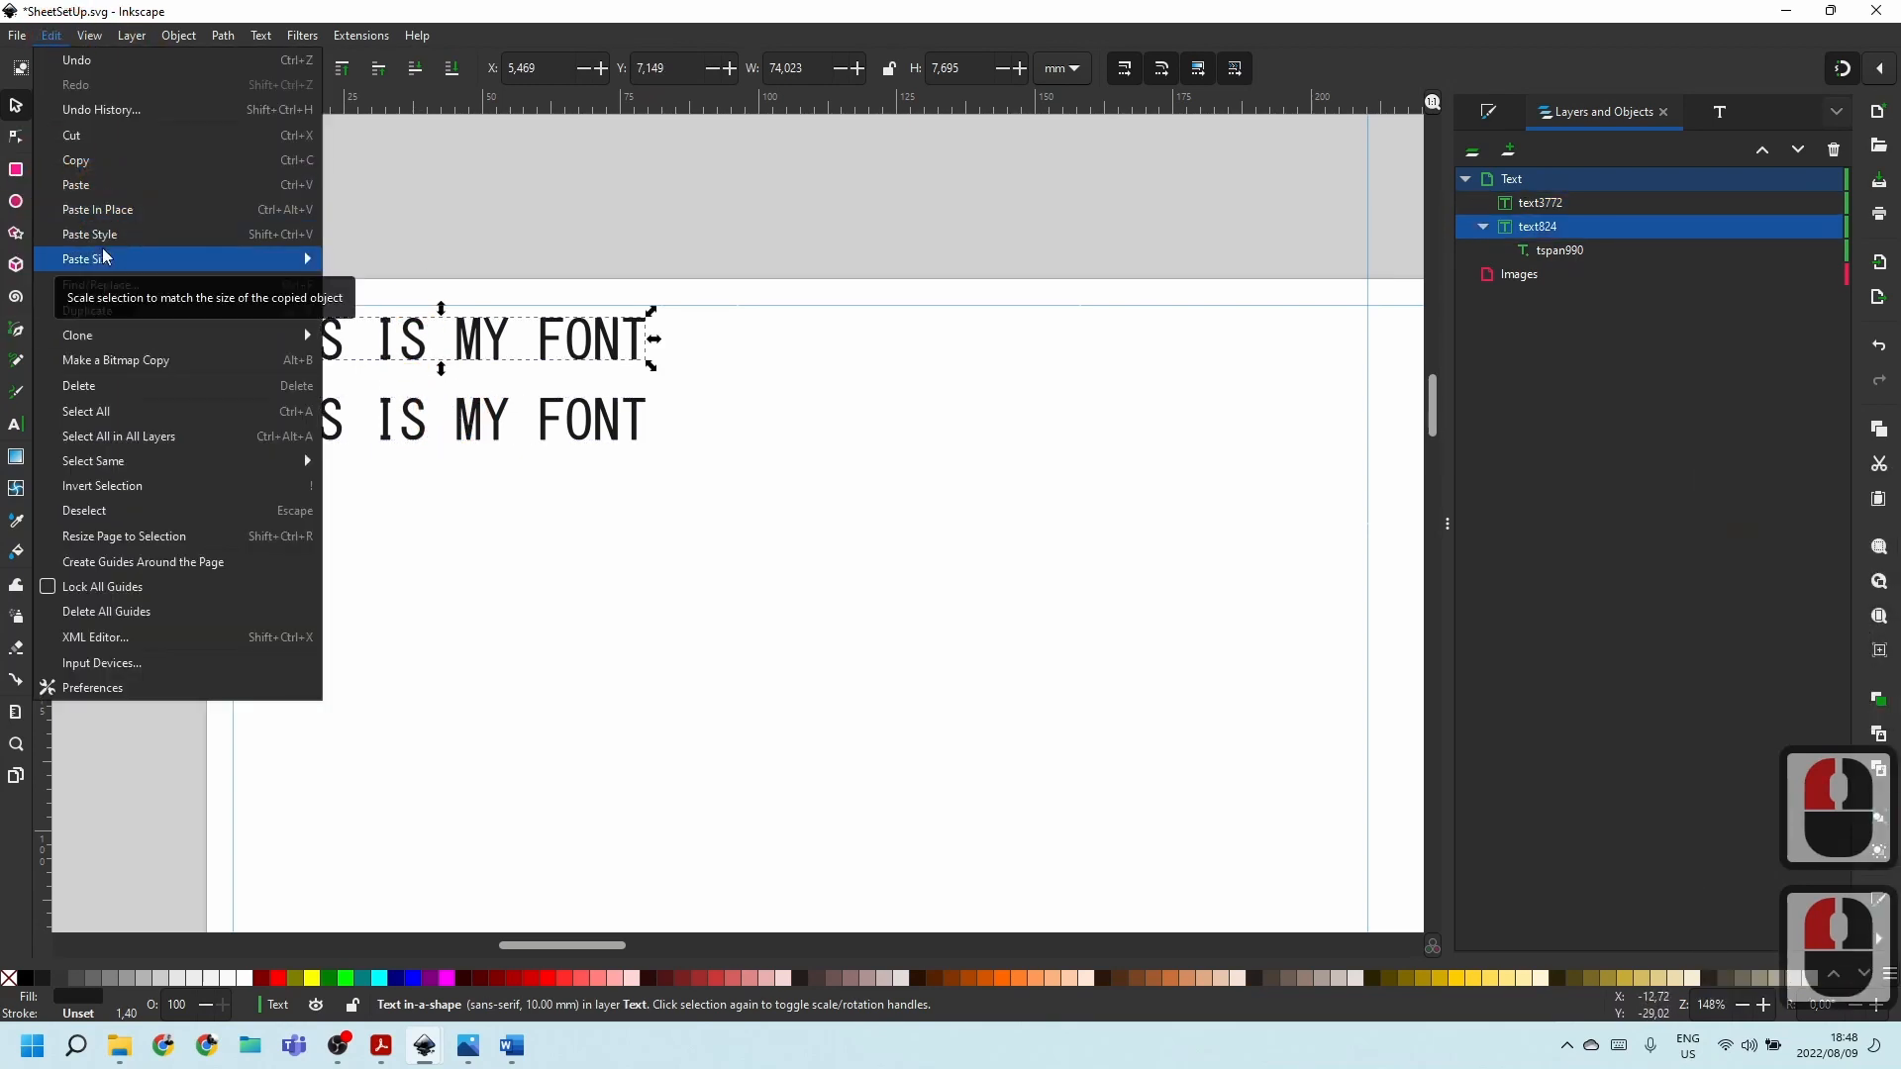
pyautogui.click(87, 162)
pyautogui.click(382, 436)
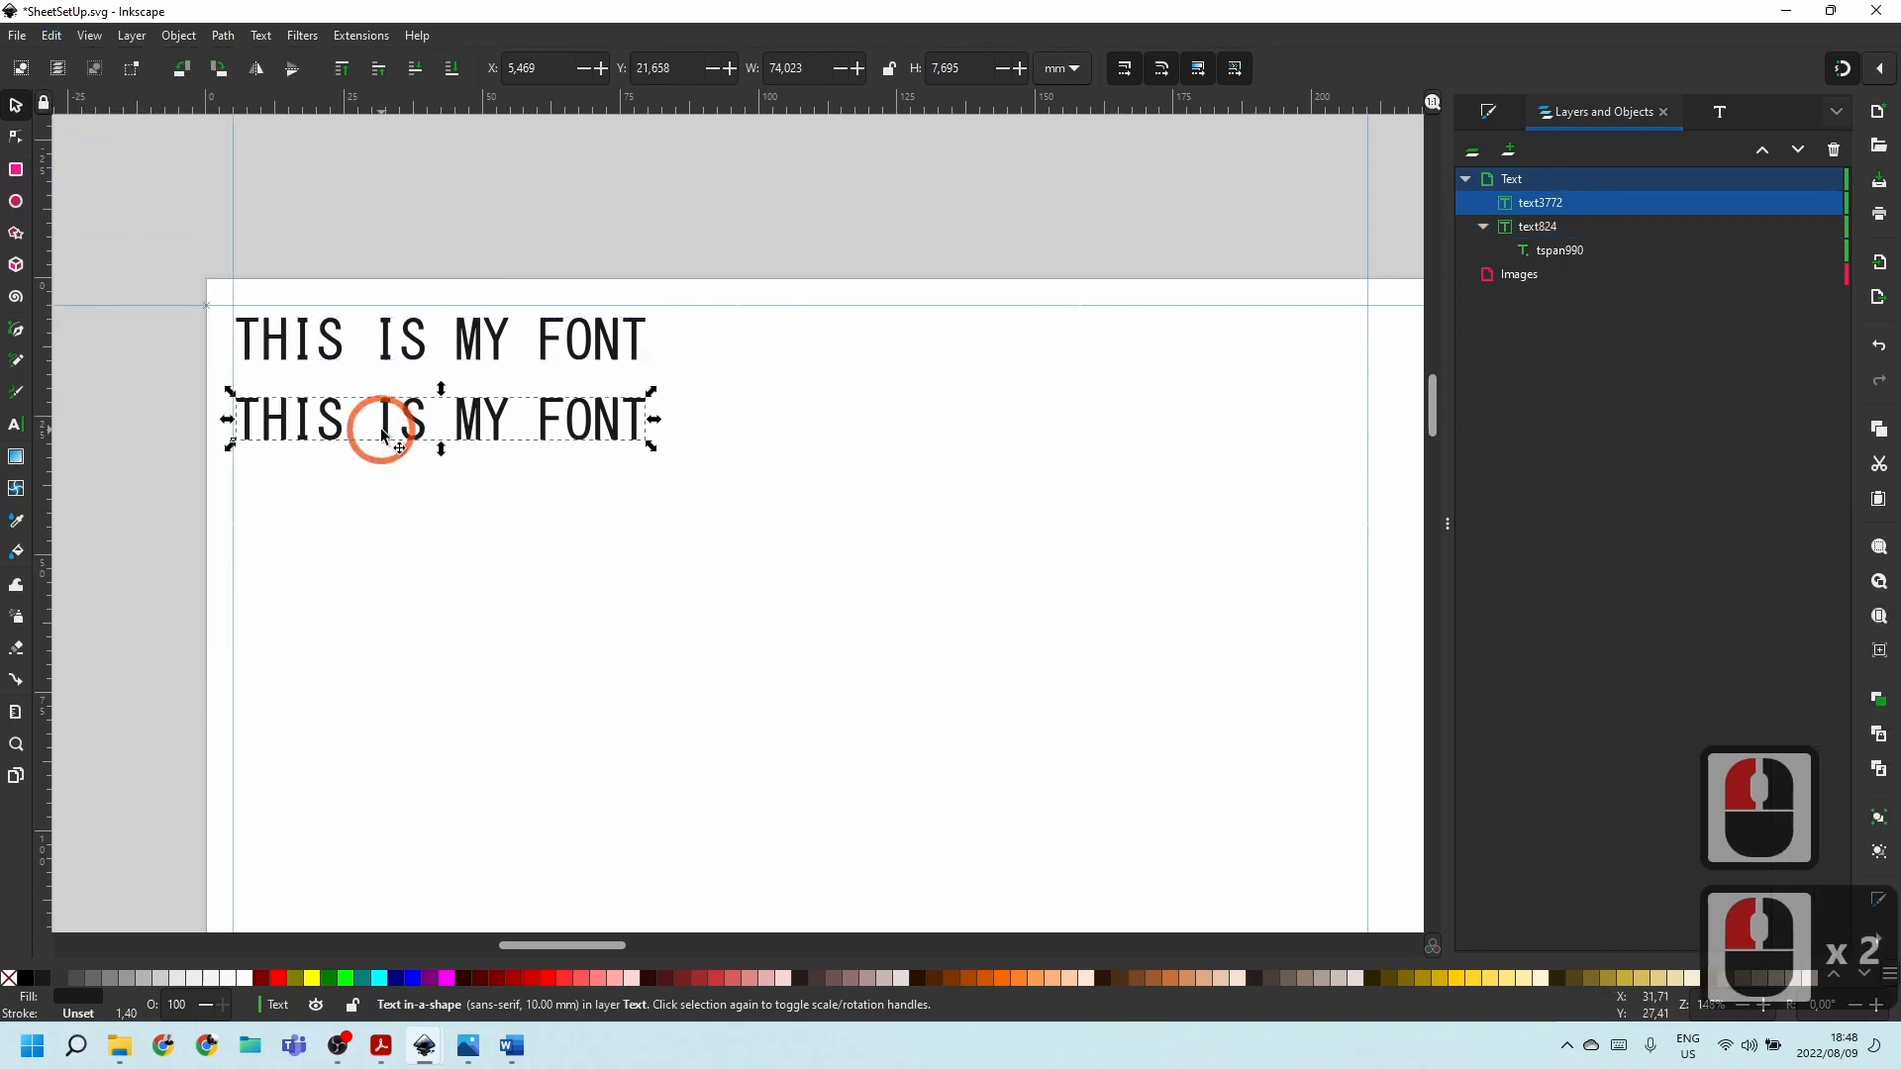
pyautogui.click(52, 36)
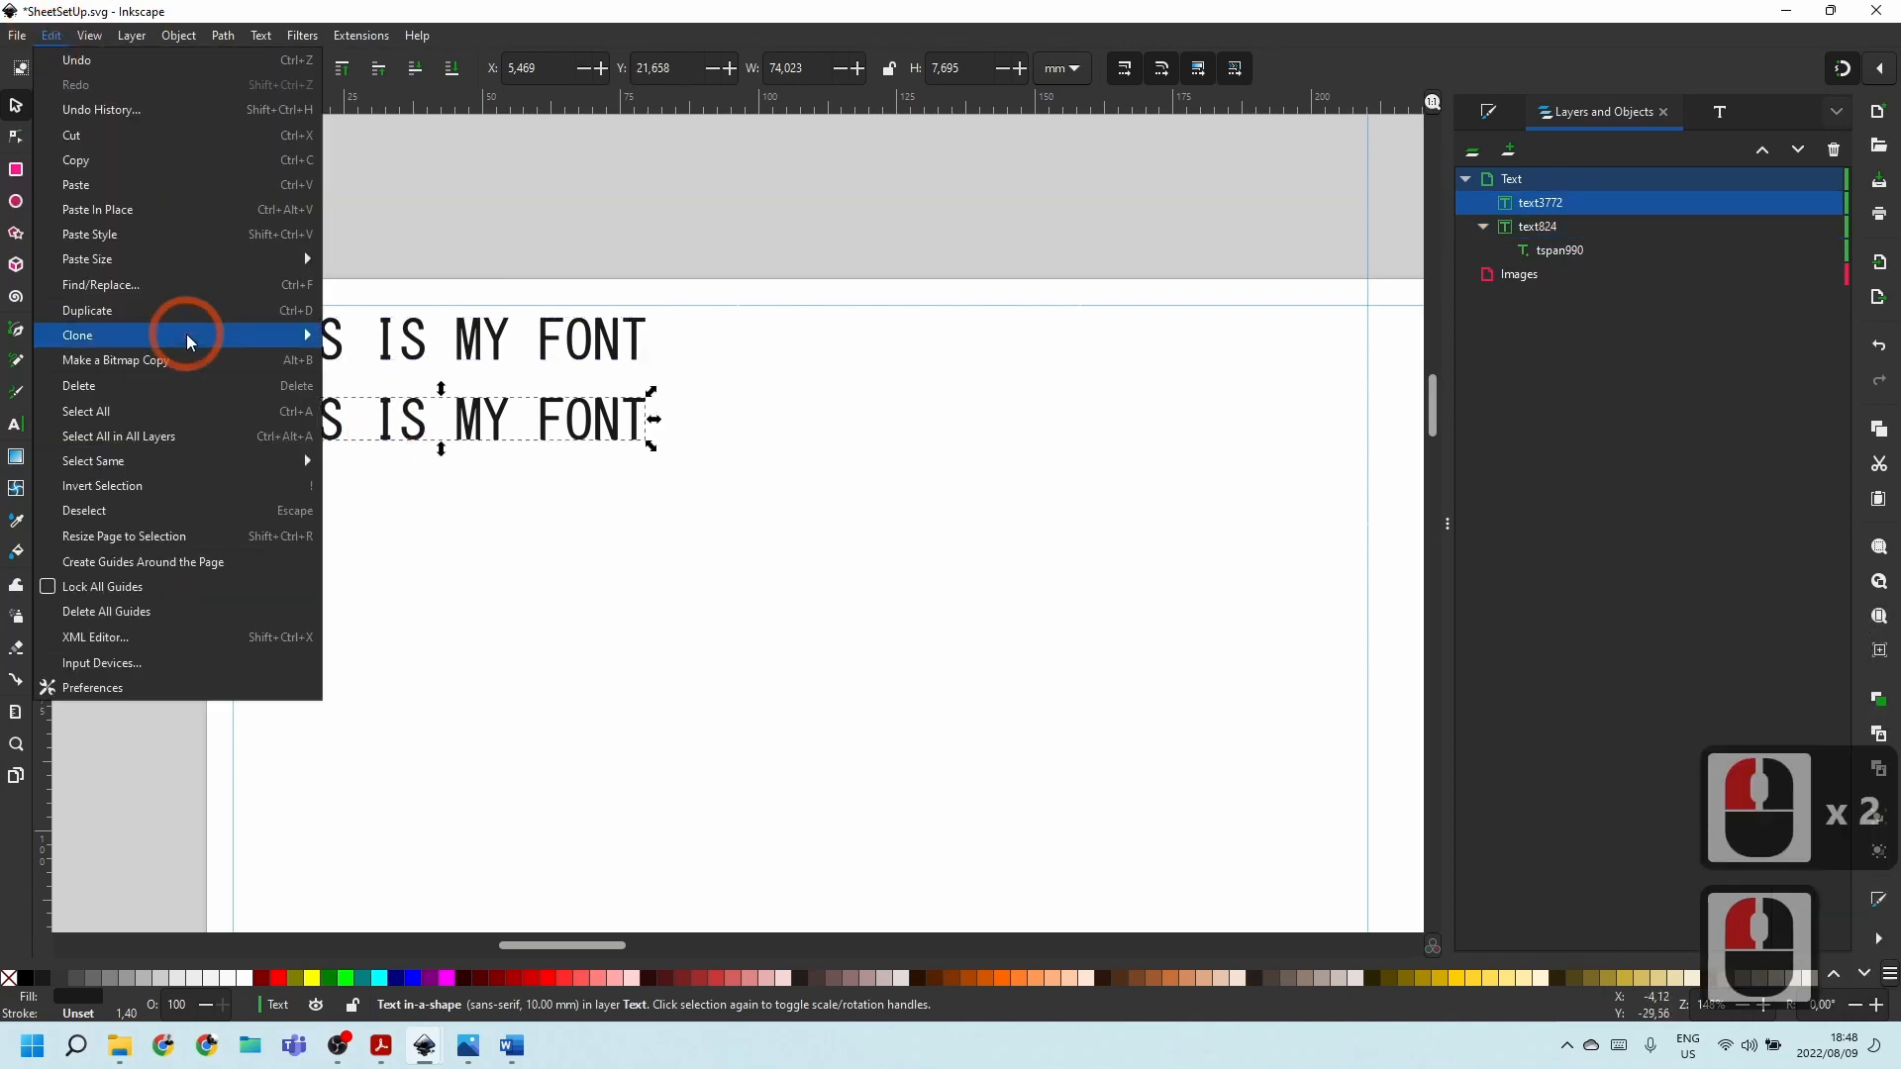
pyautogui.click(111, 236)
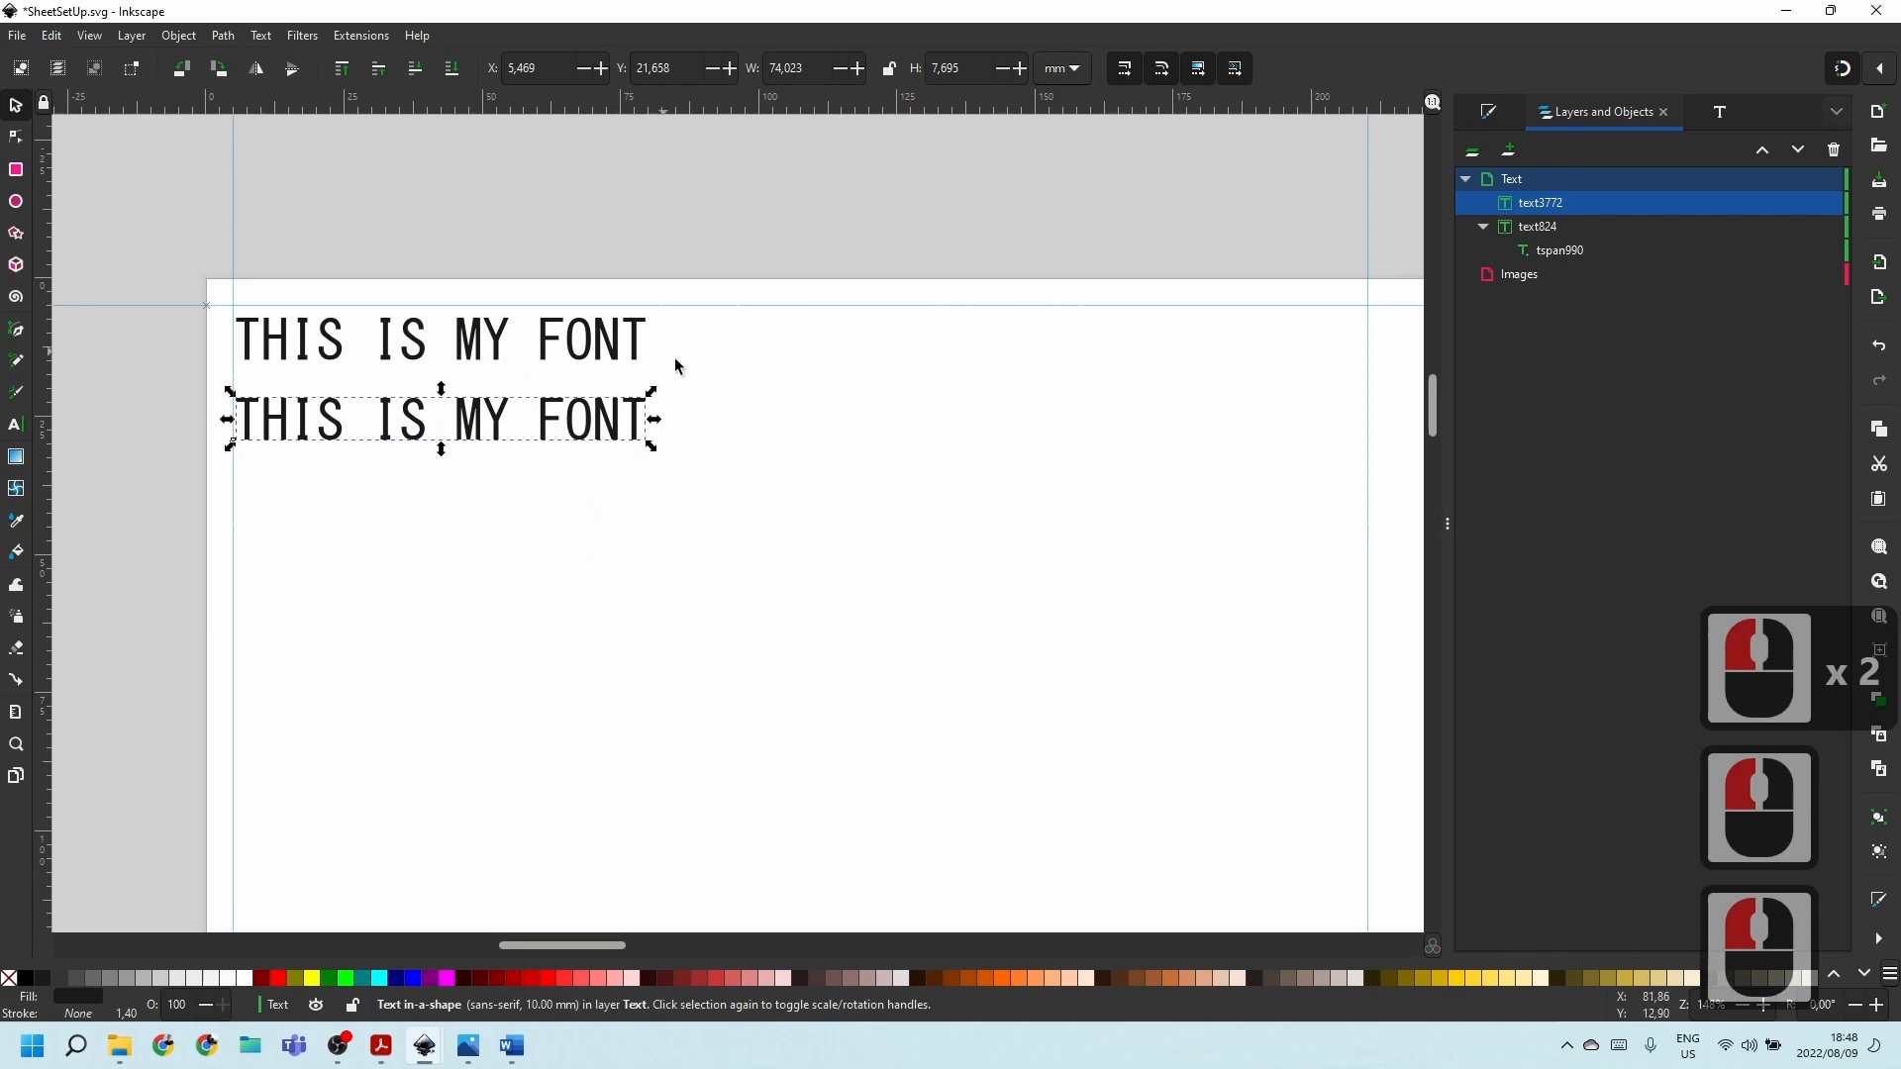
# Try deleting the text span nested in the upper THIS IS MY FONT text, and undo the deletion.
pyautogui.click(612, 341)
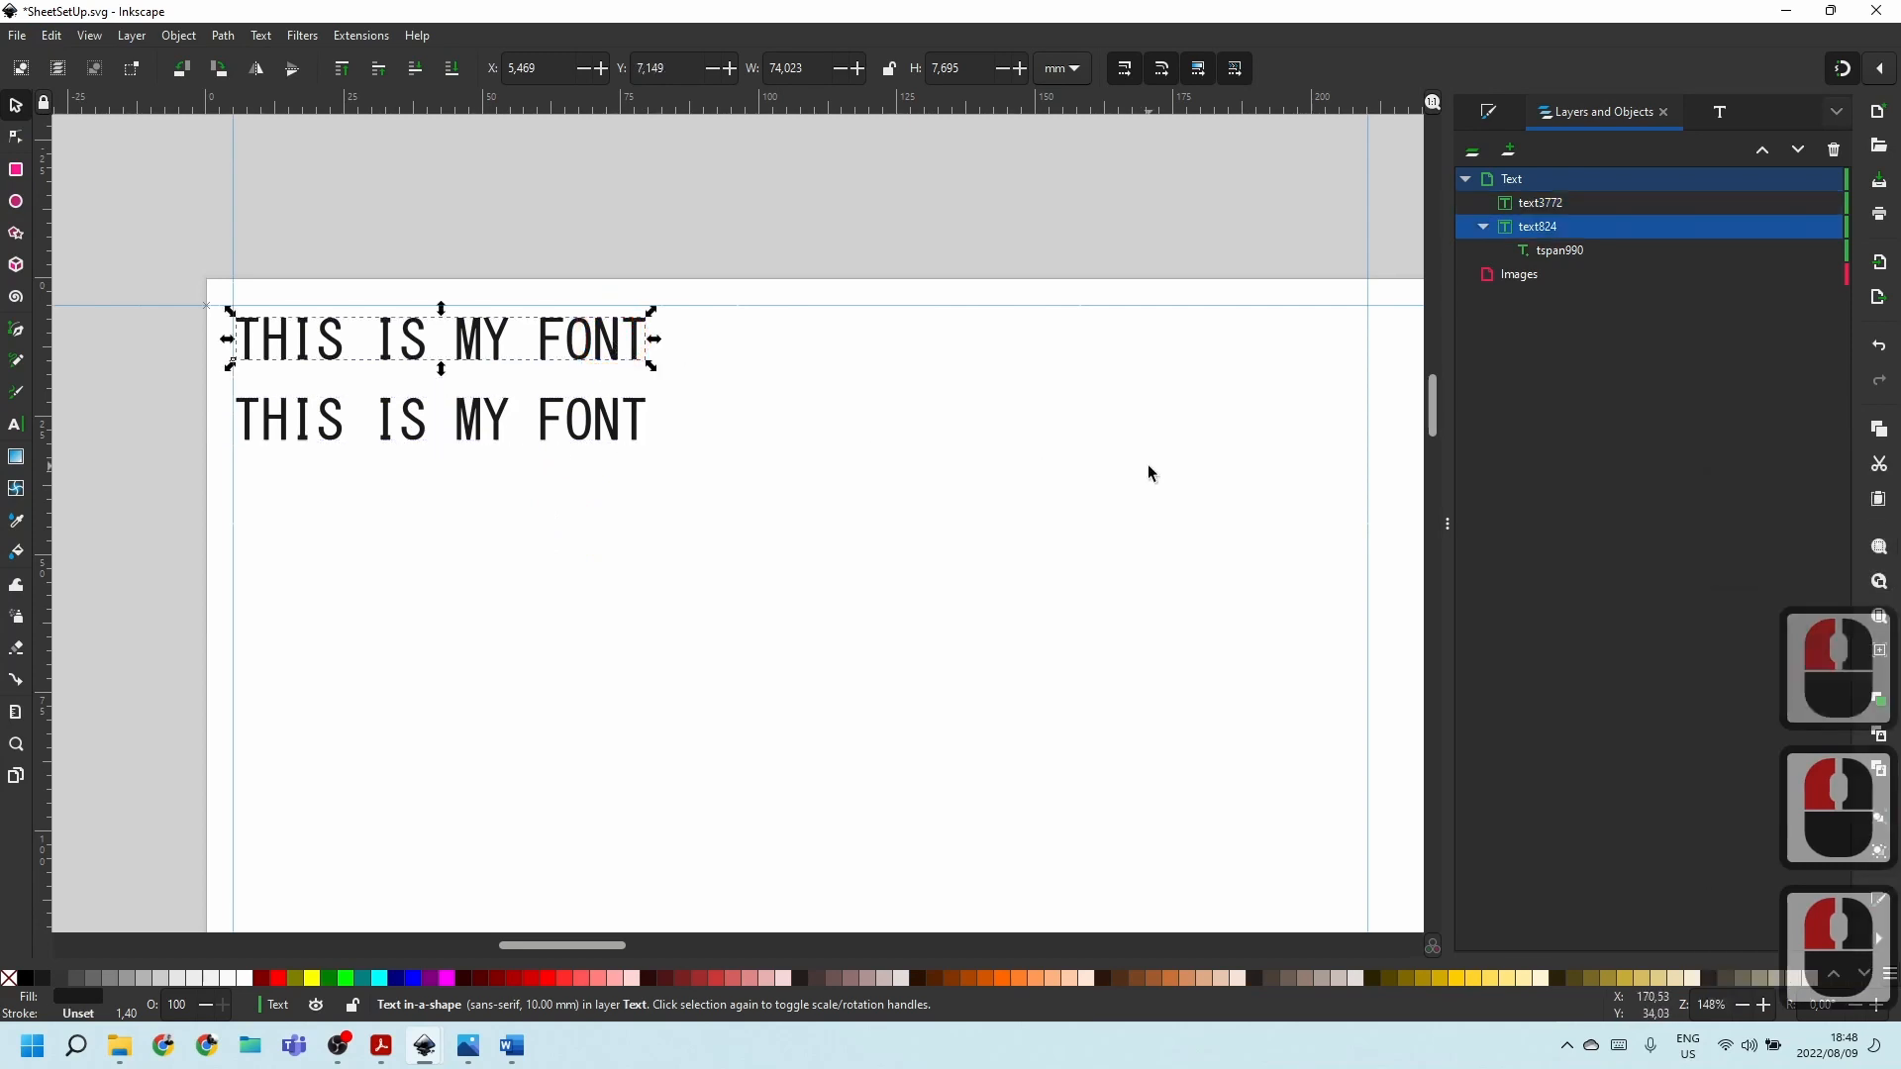
pyautogui.click(1554, 258)
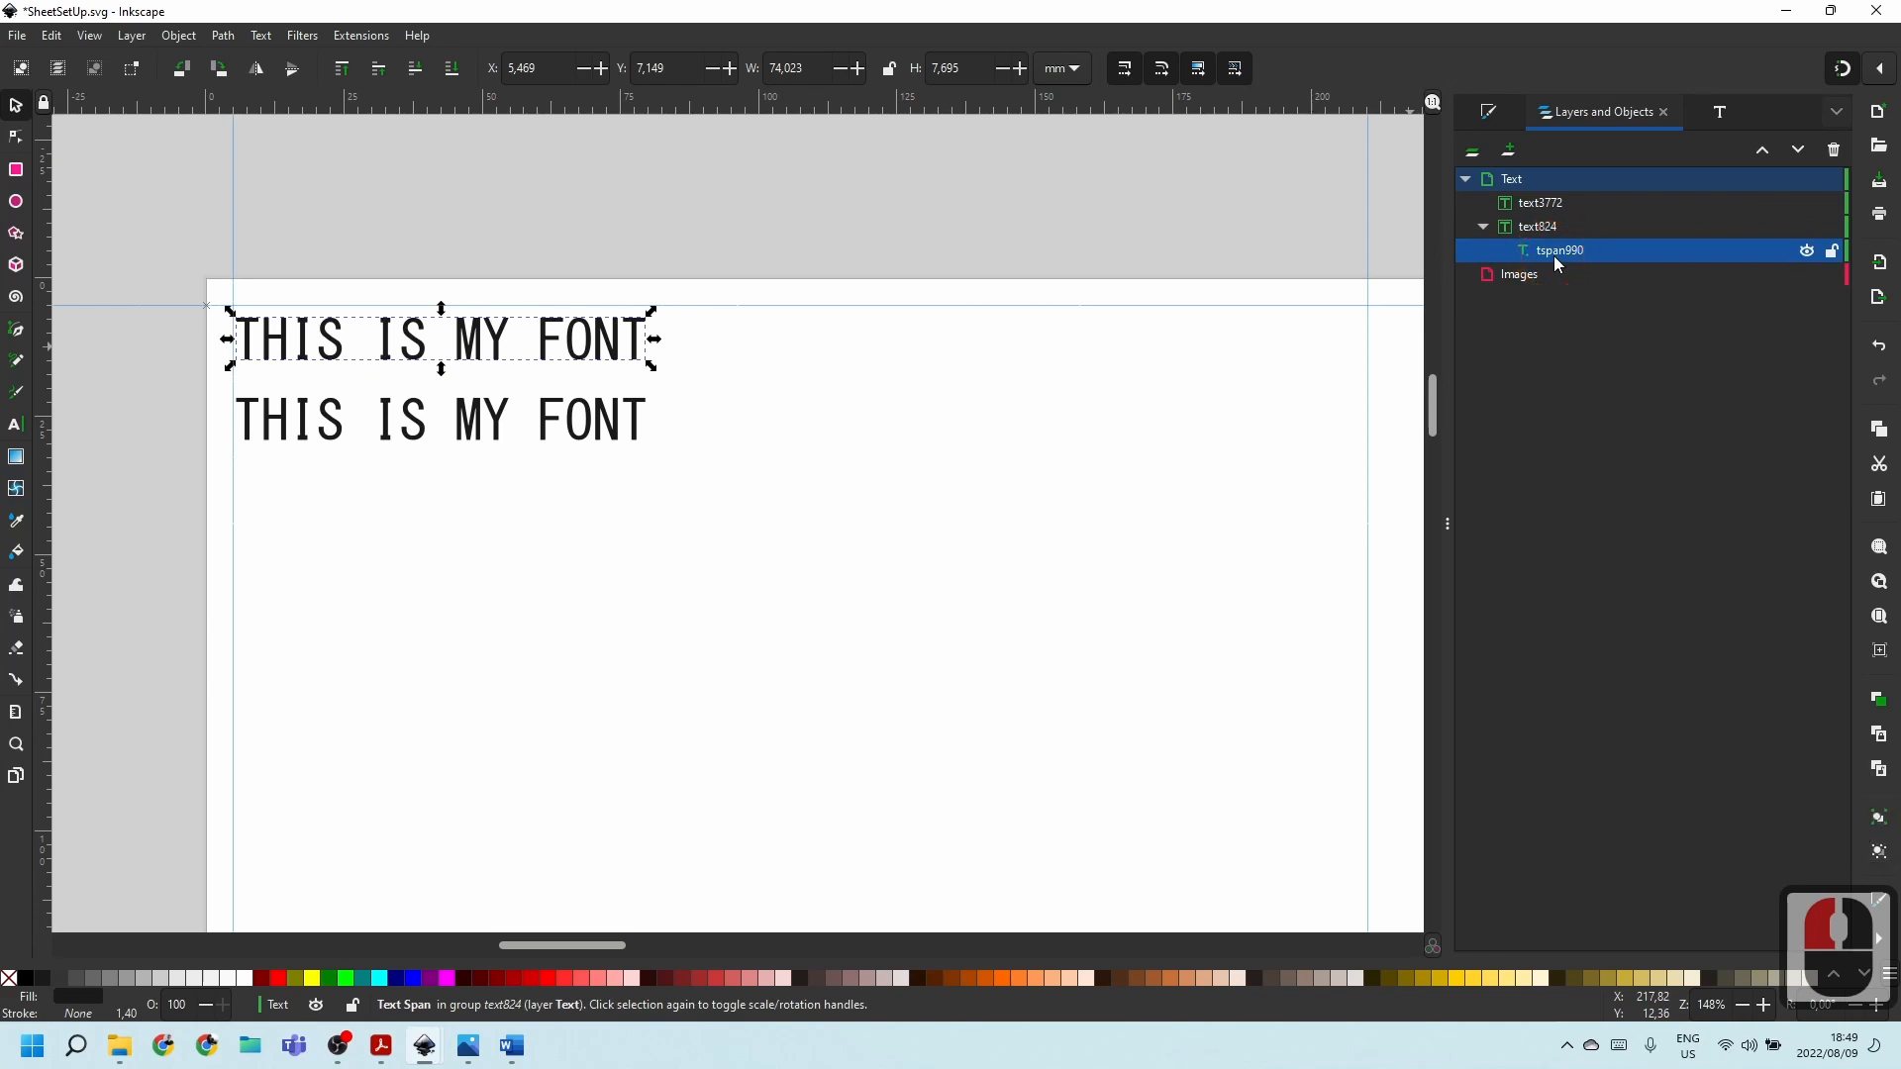
pyautogui.click(1539, 230)
pyautogui.click(1553, 256)
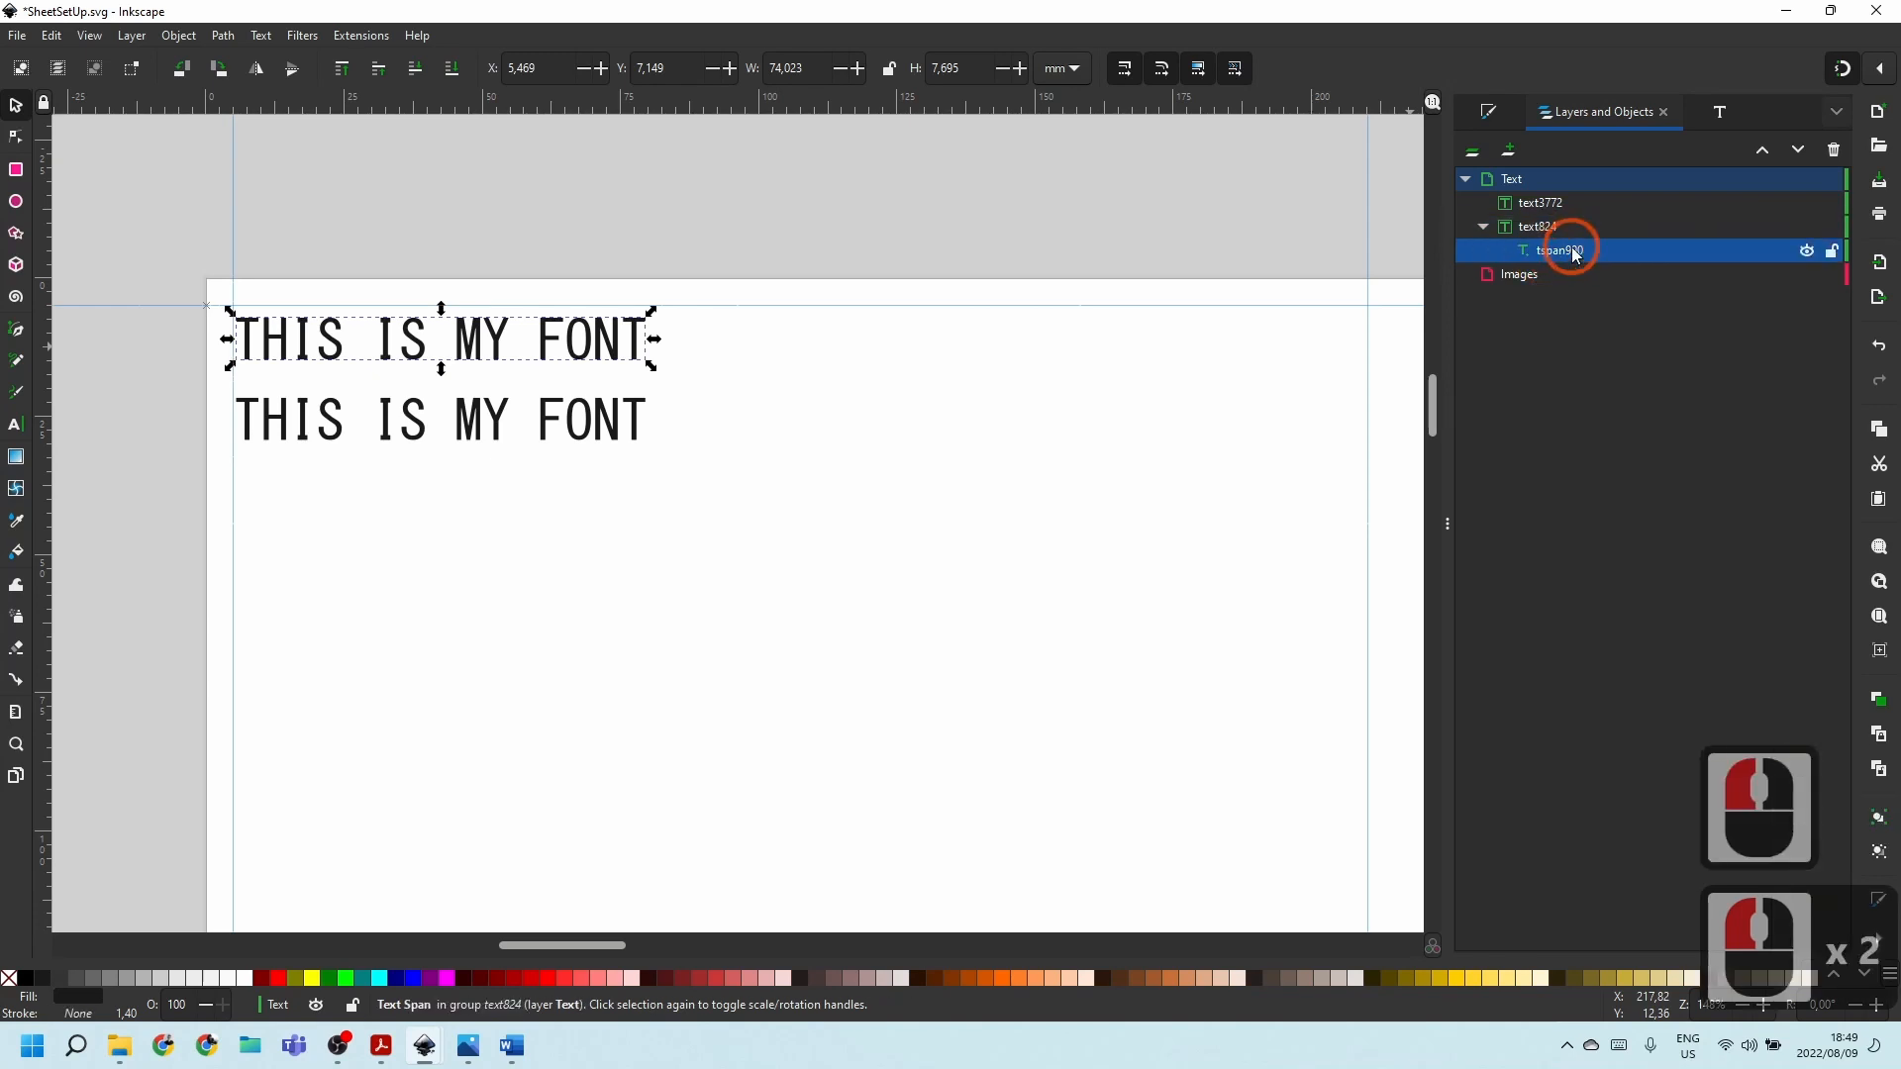
pyautogui.press('Delete')
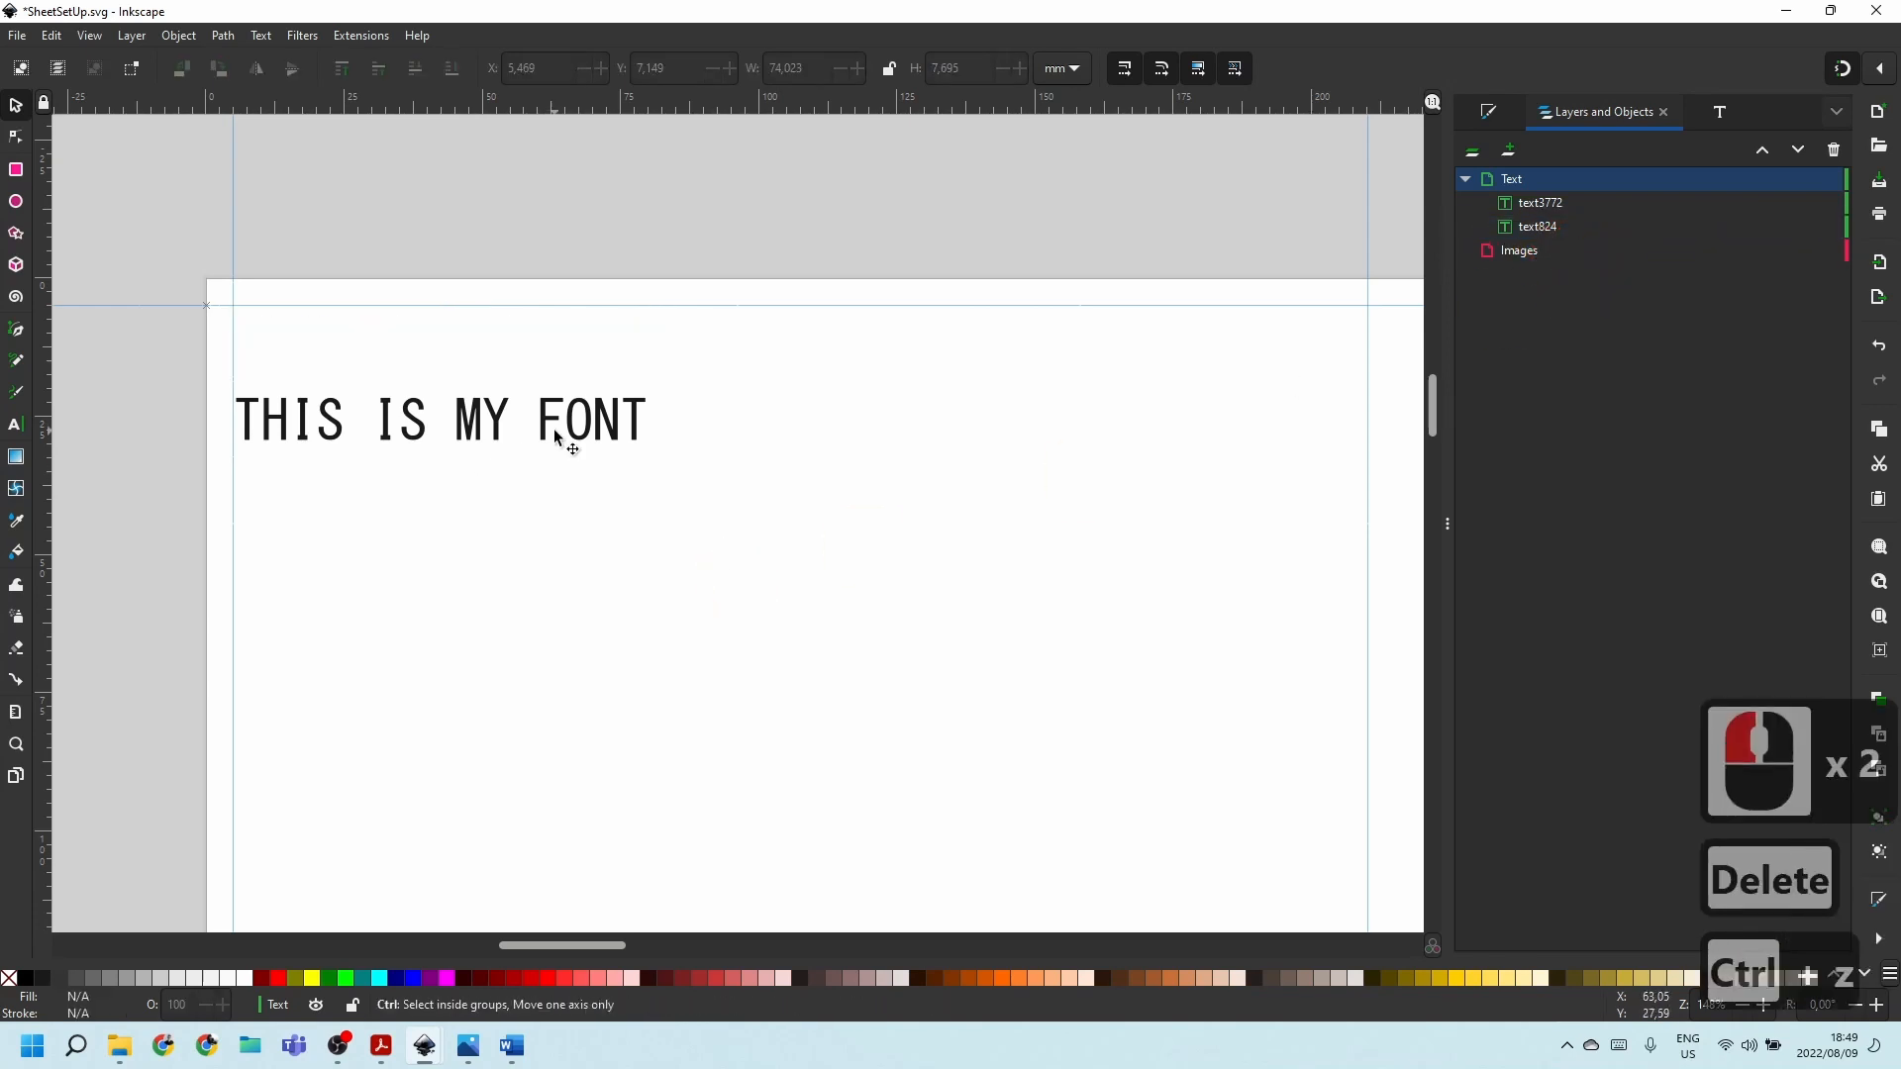
pyautogui.hotkey('ctrl', 'z')
pyautogui.click(1476, 234)
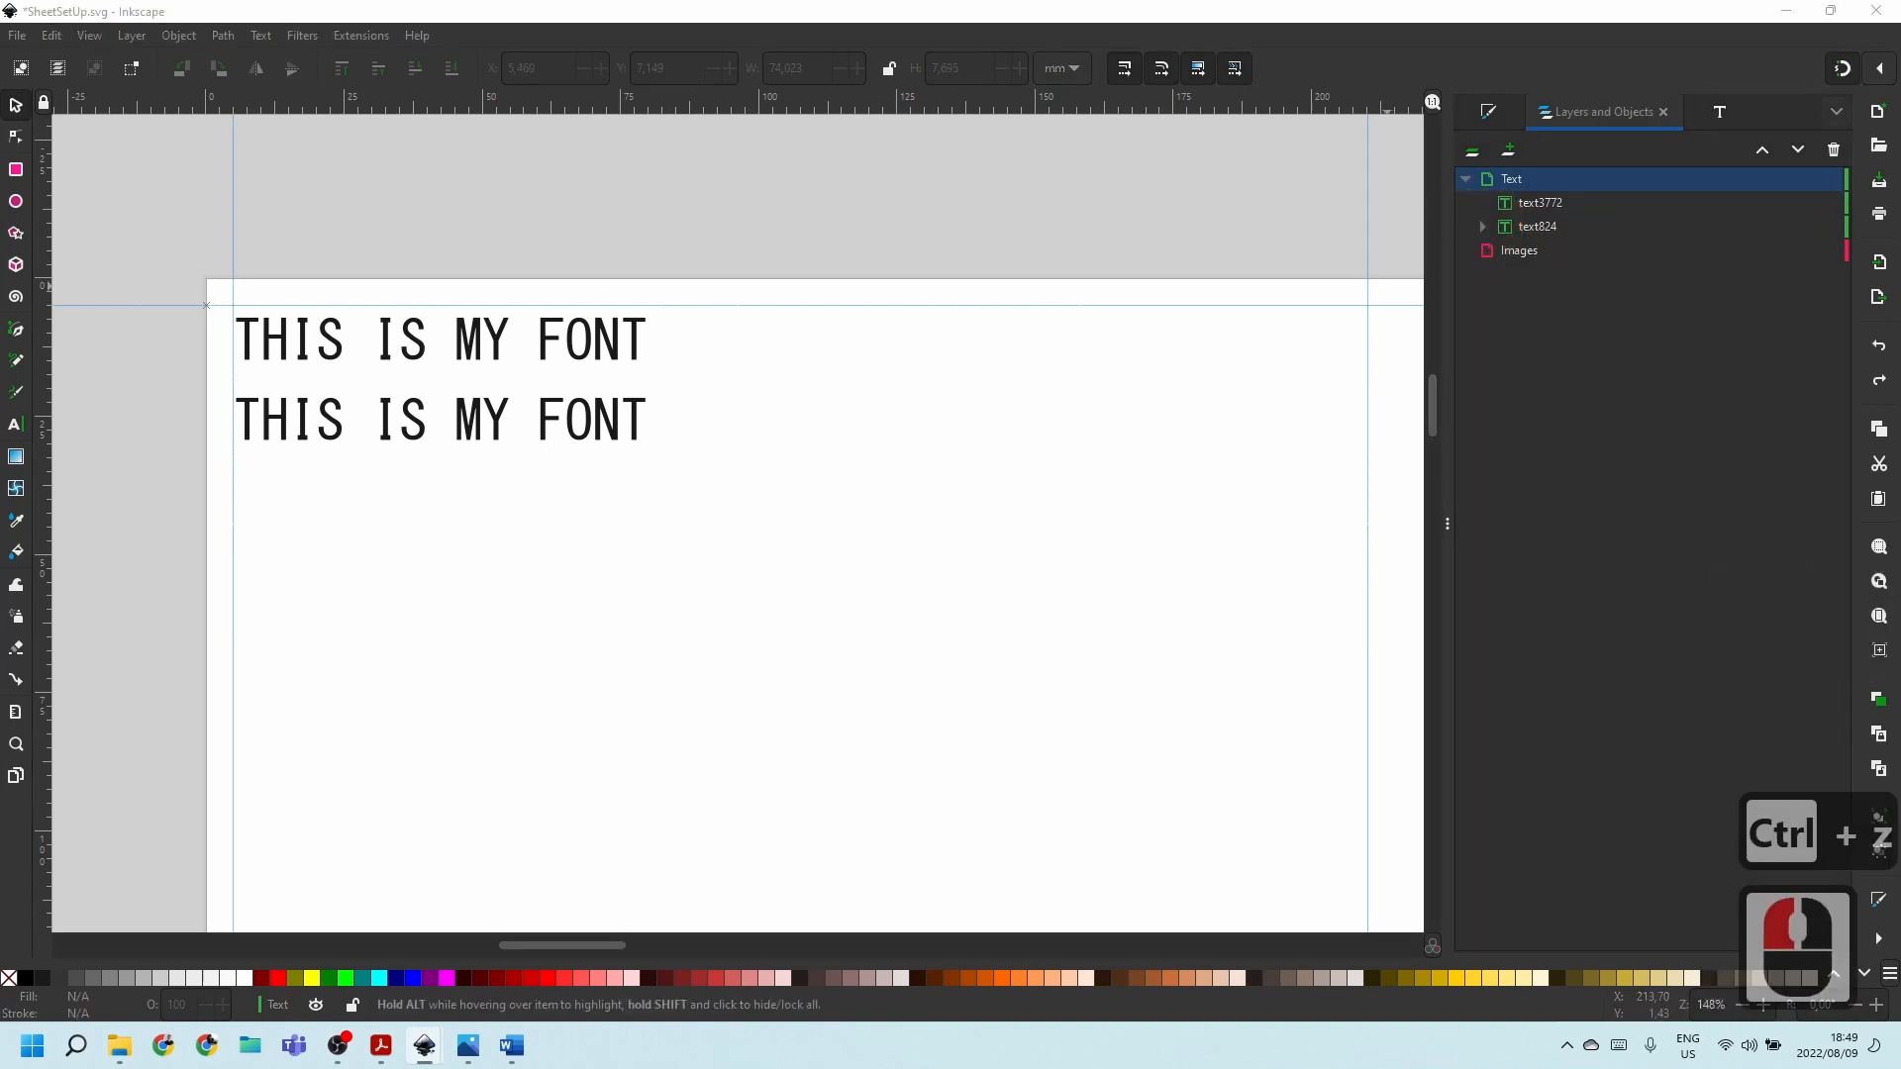
pyautogui.click(1678, 359)
pyautogui.click(450, 531)
pyautogui.click(543, 428)
pyautogui.click(492, 423)
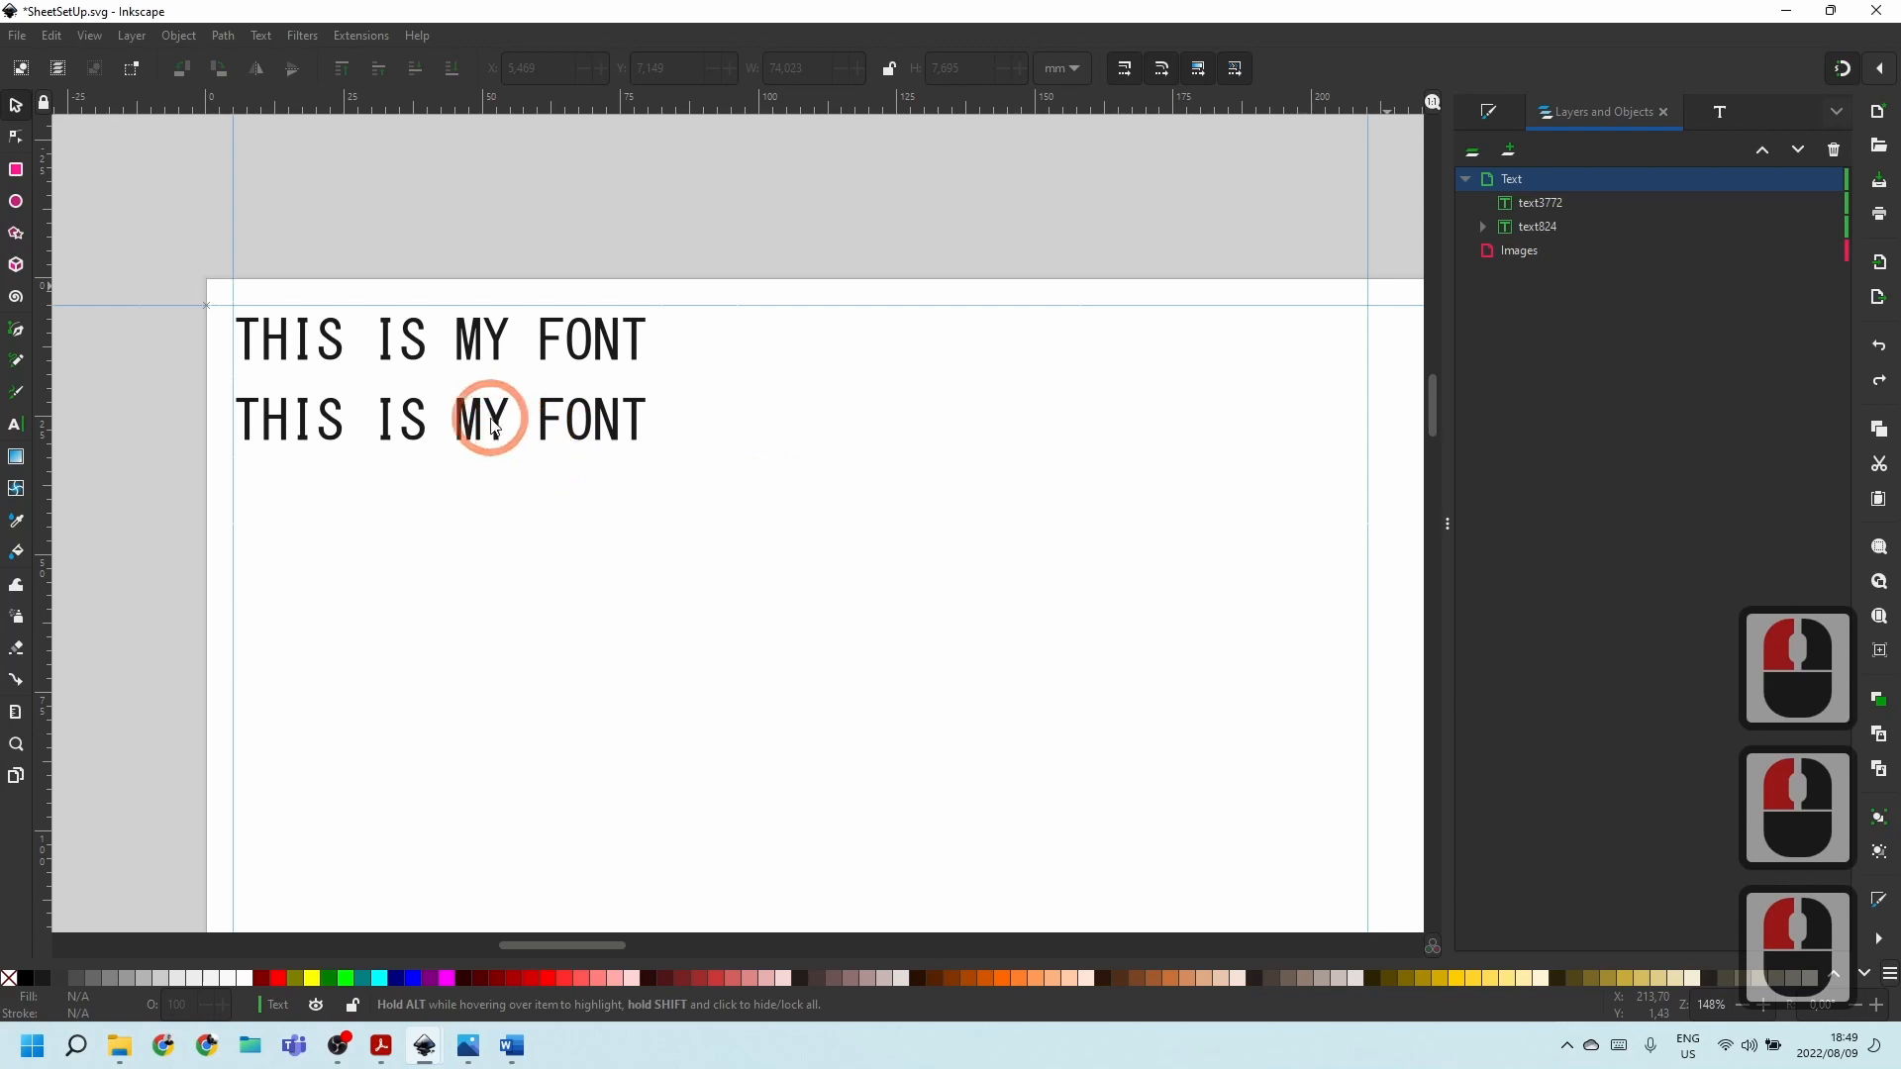
# Open the SheetSetUp file from the Desktop folder in Inkscape.
pyautogui.click(444, 442)
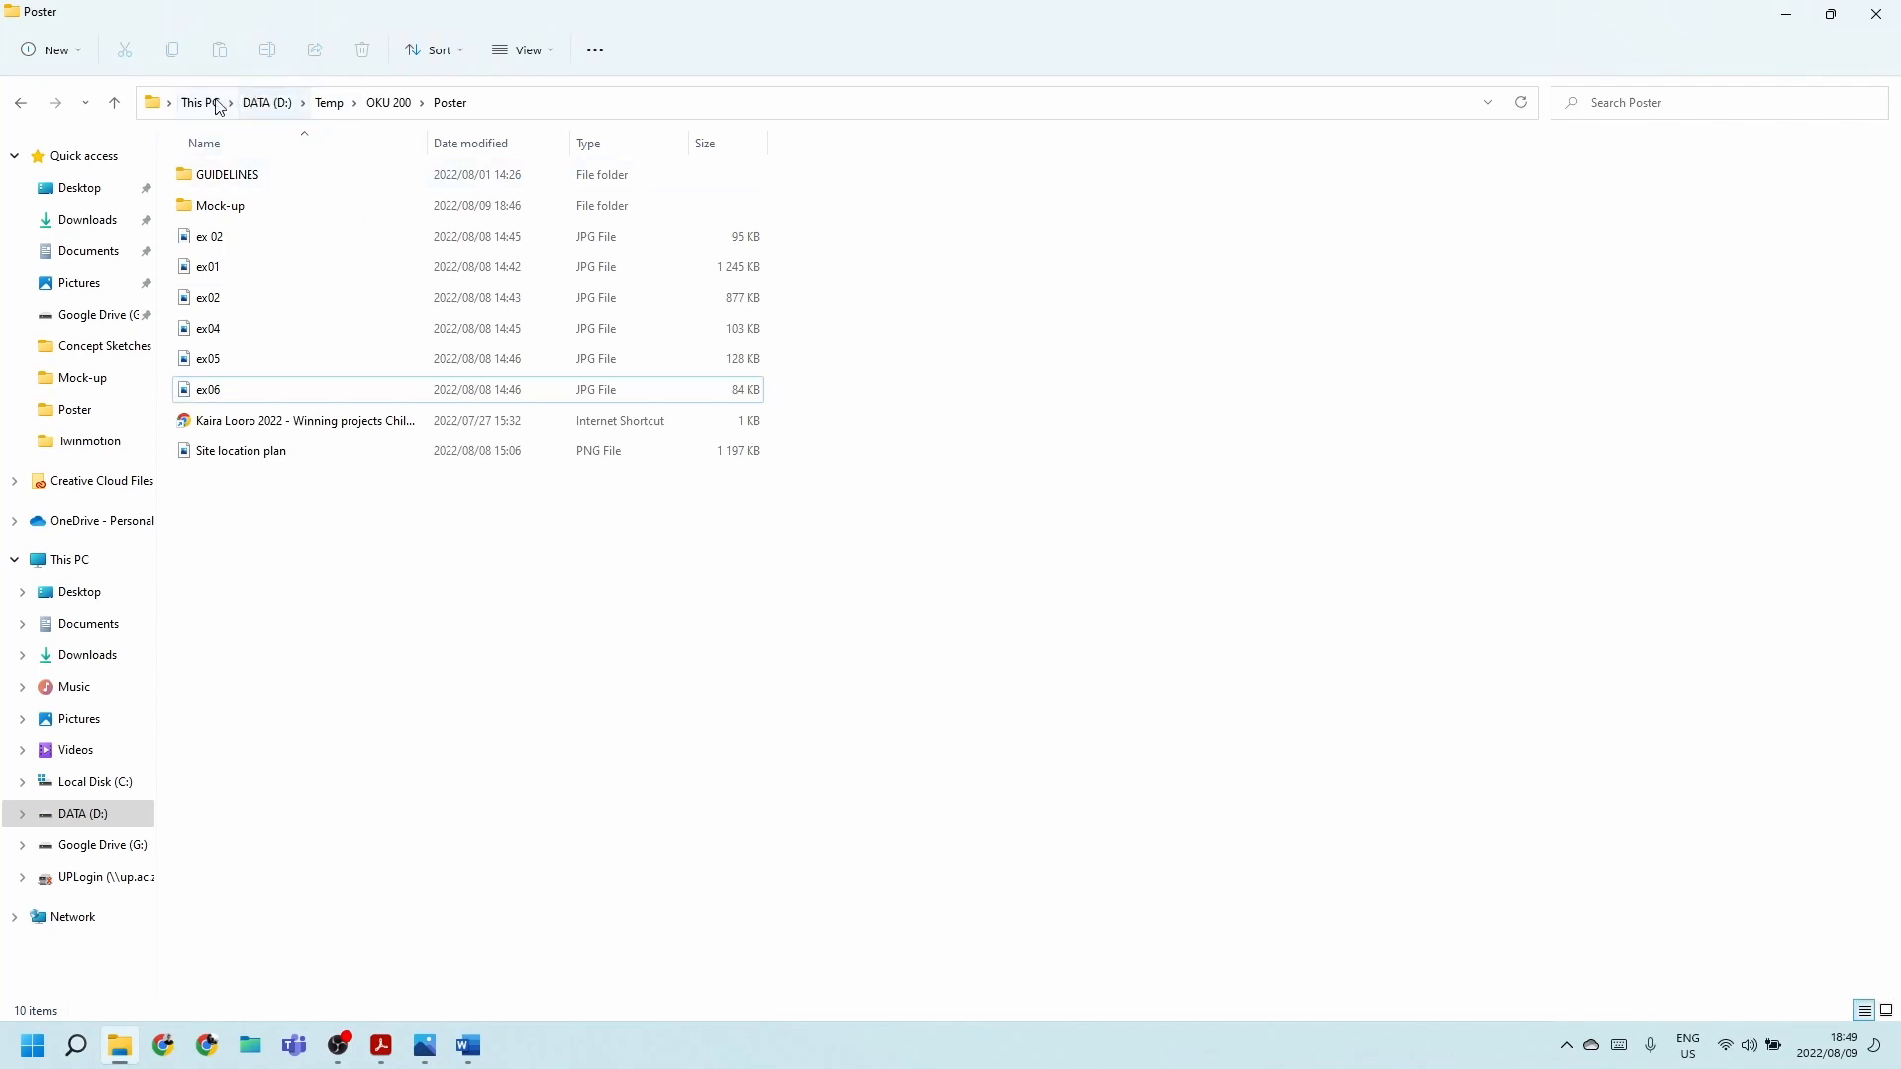
pyautogui.click(80, 188)
pyautogui.click(408, 546)
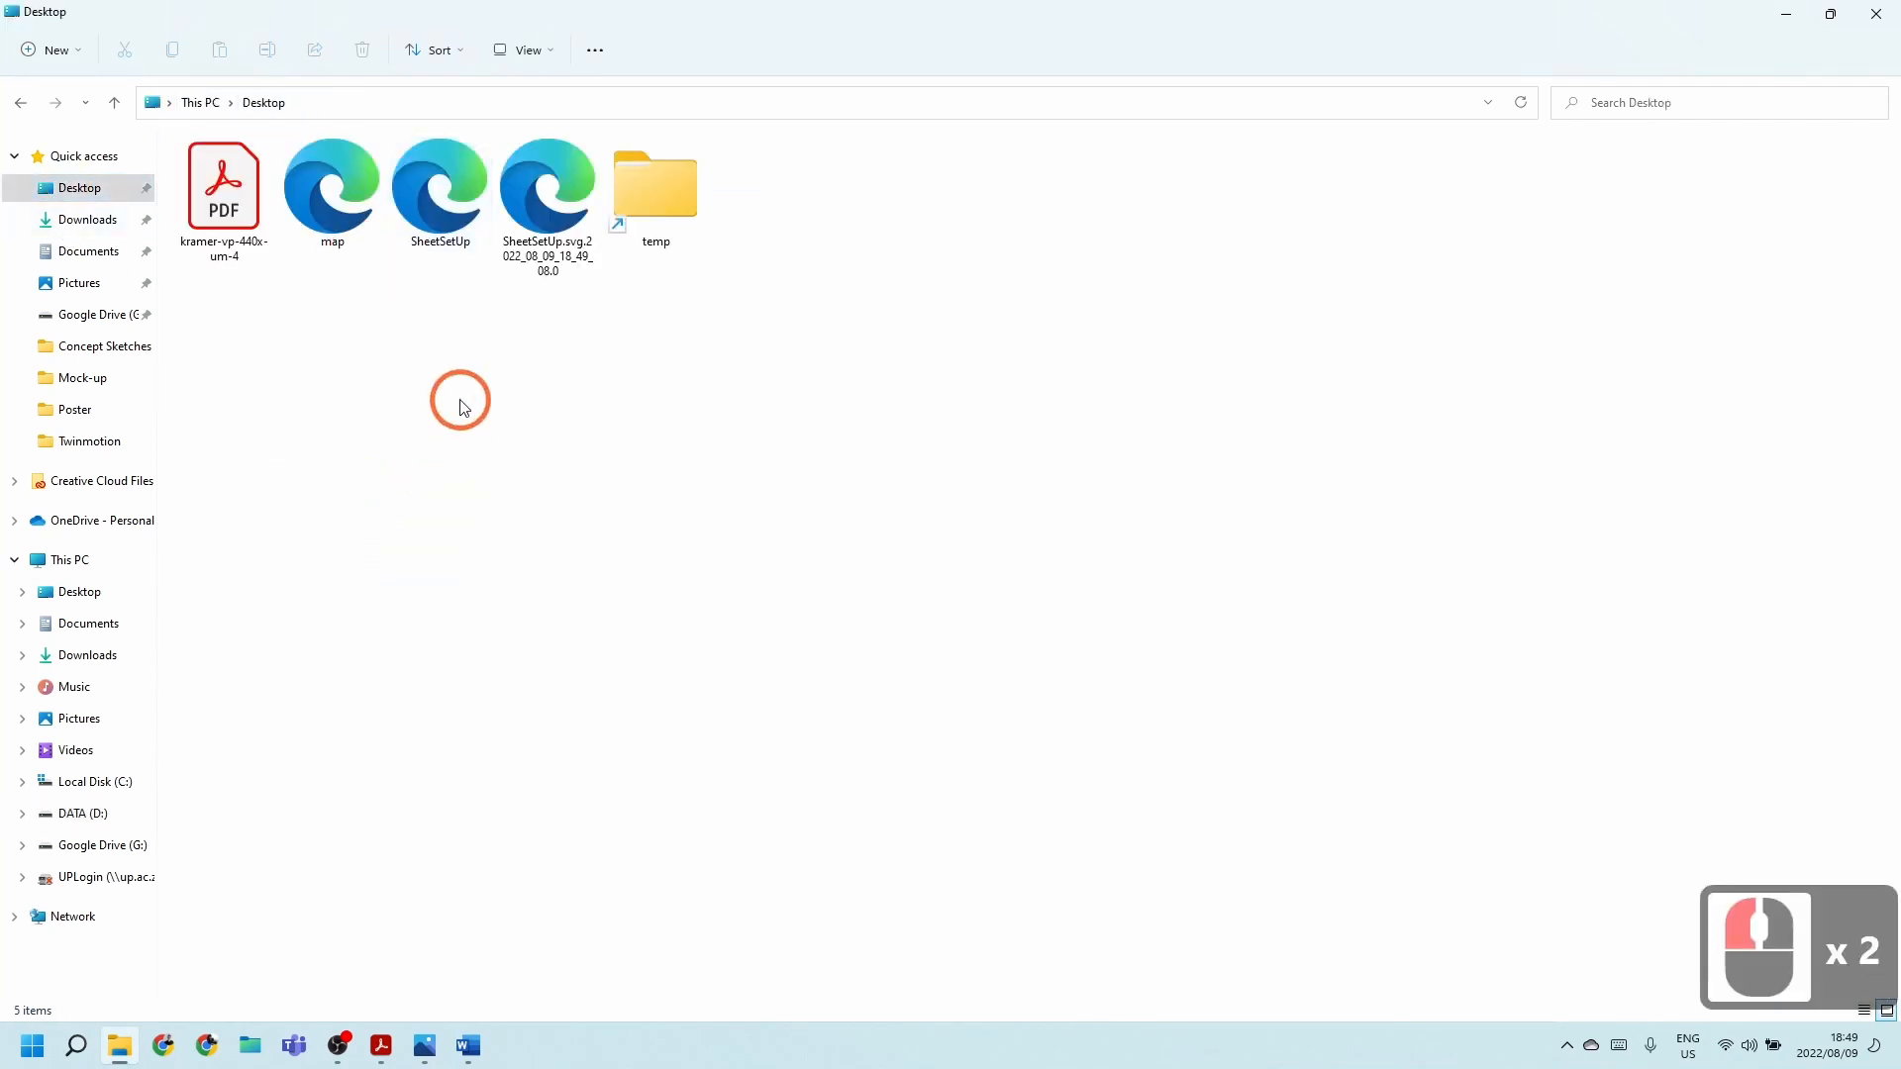
pyautogui.rightClick(428, 218)
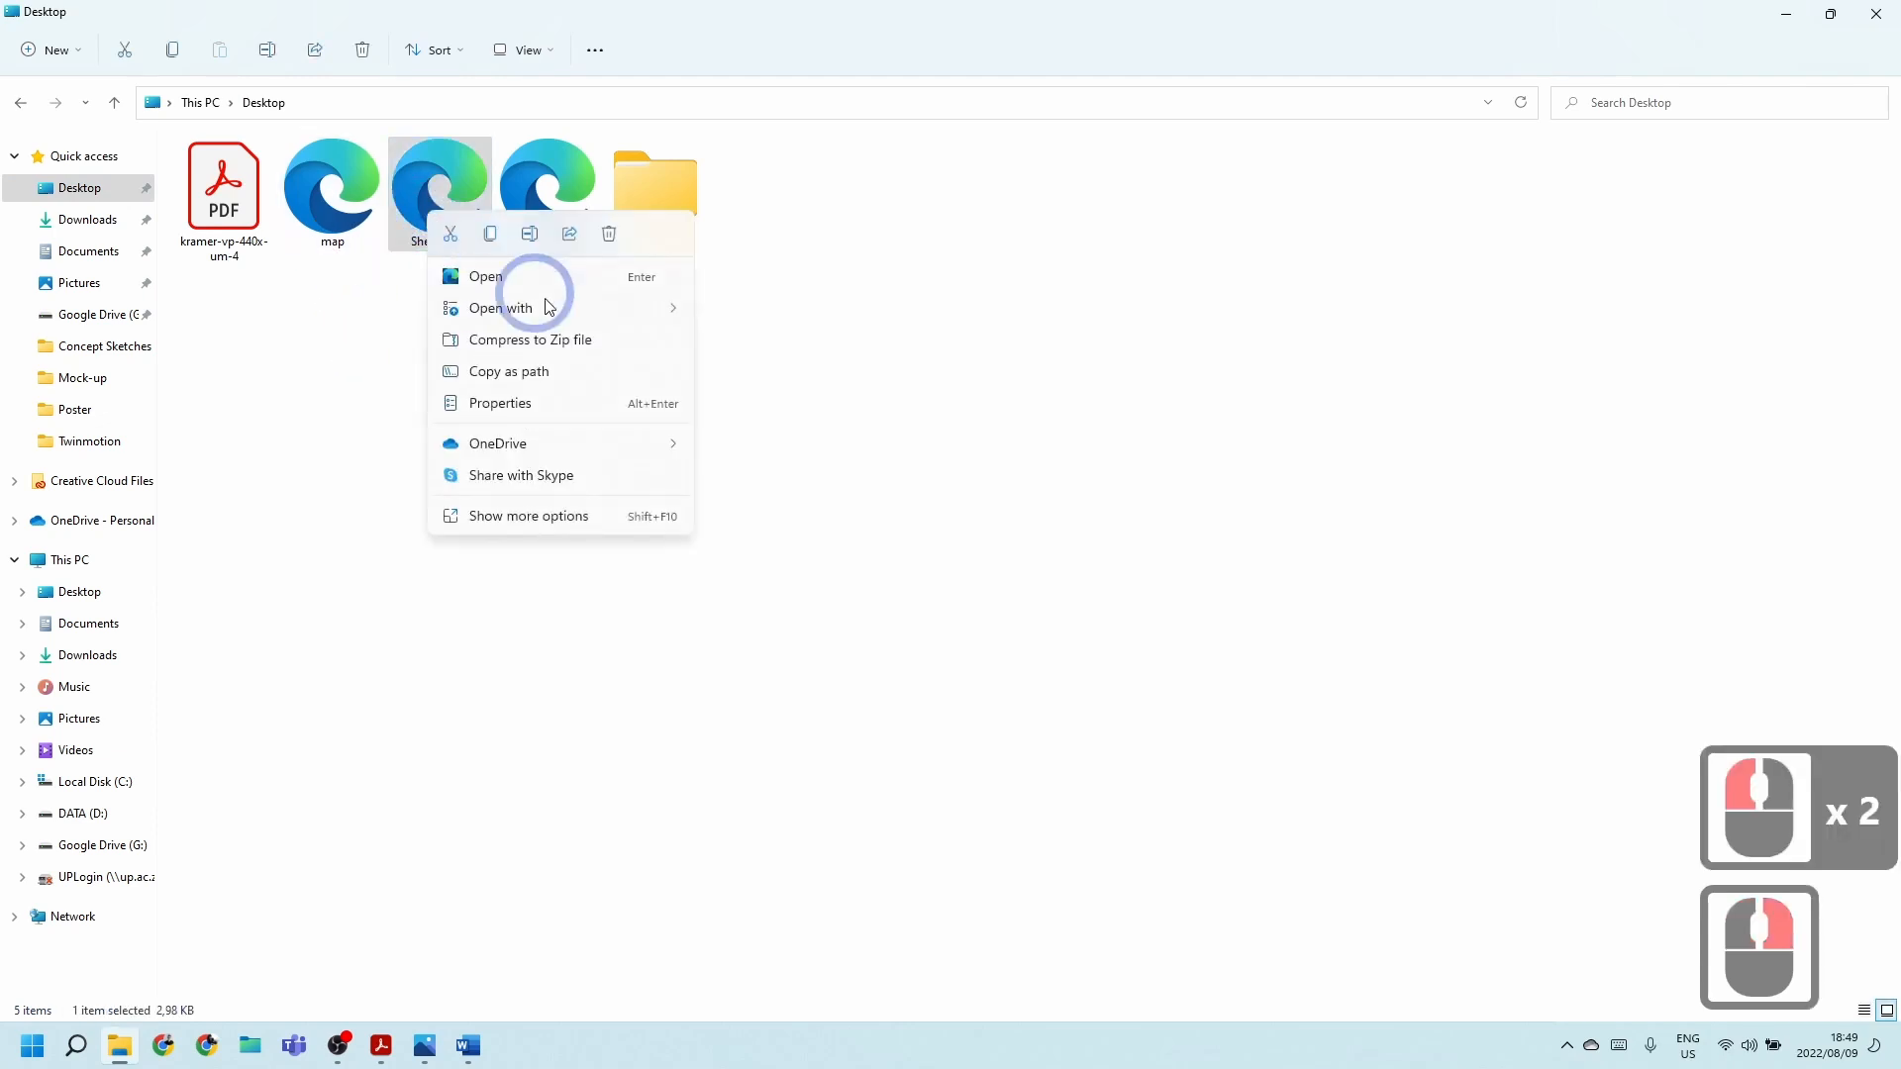
pyautogui.click(574, 309)
pyautogui.click(772, 376)
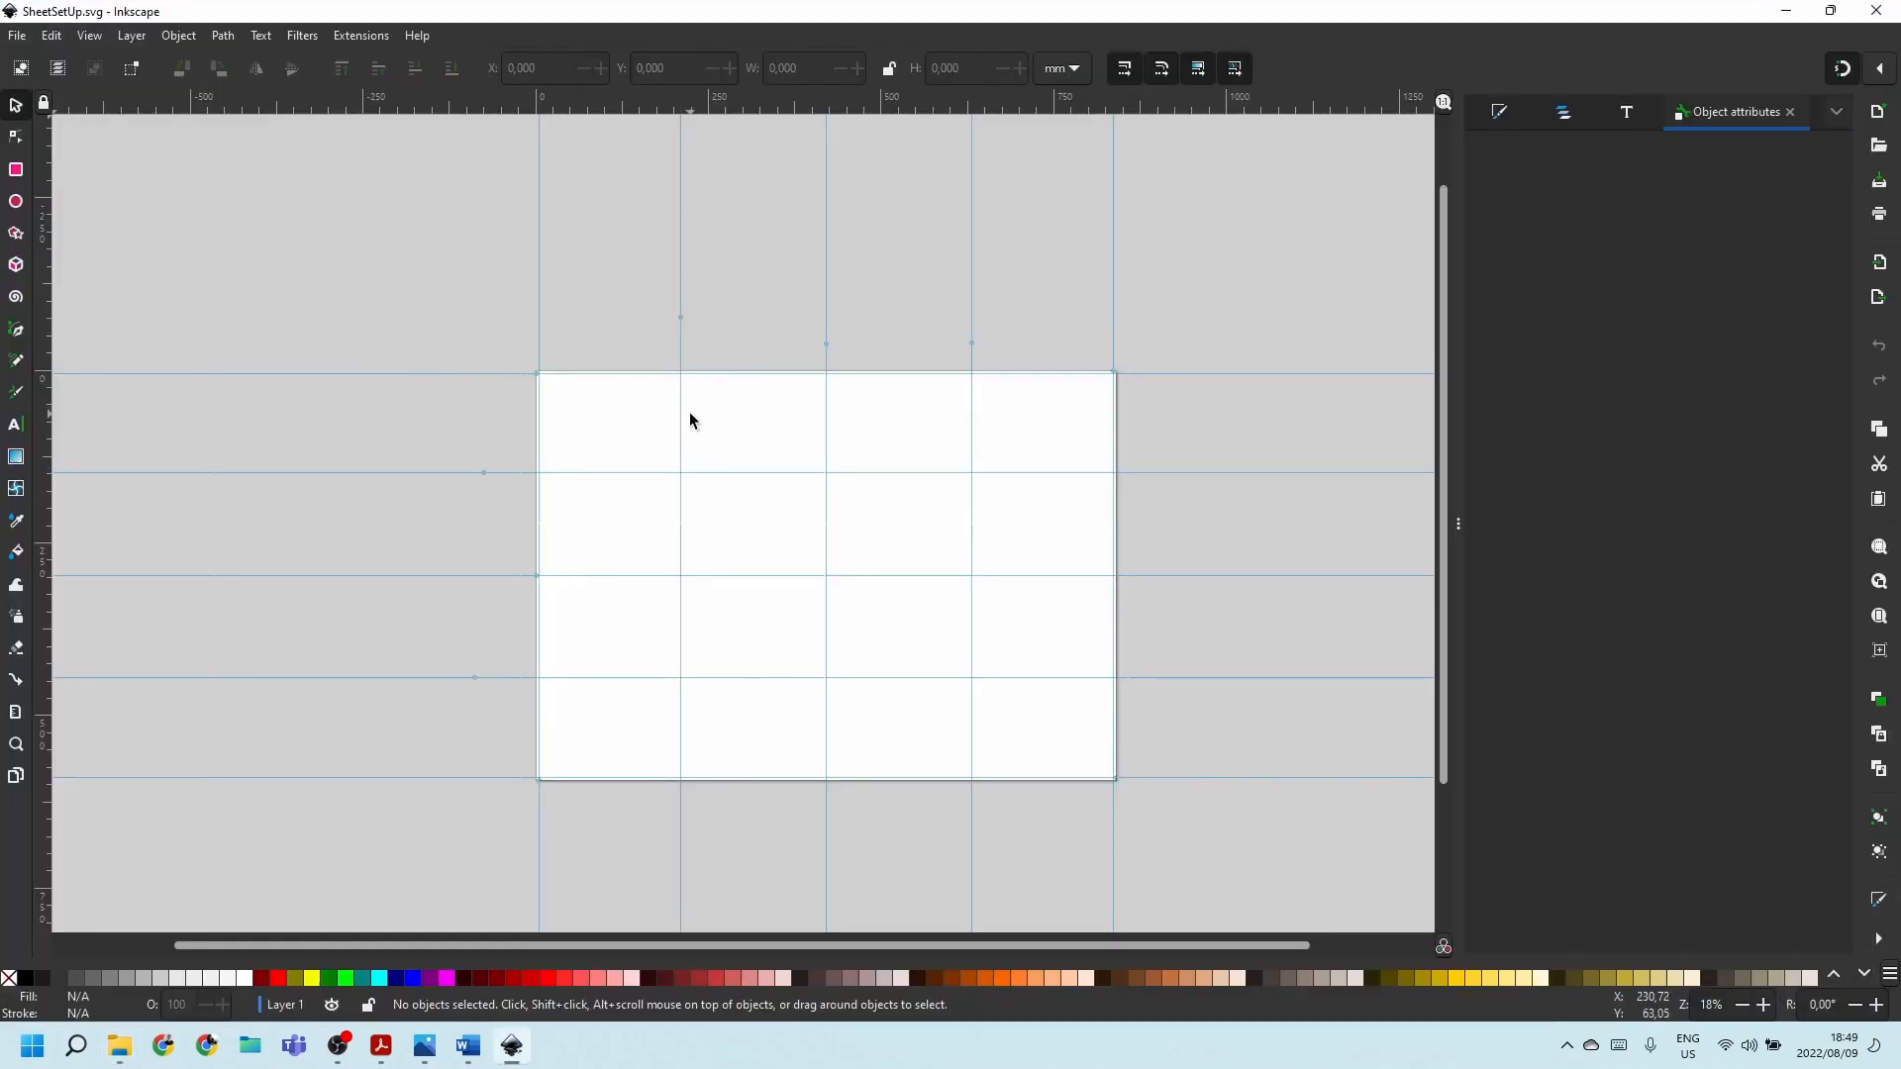
# Draw a wide, shallow flowed-text frame starting at the guide intersection in the page's upper-left corner.
pyautogui.keyDown('ctrl'); pyautogui.scroll(2, 621, 397); pyautogui.keyUp('ctrl')
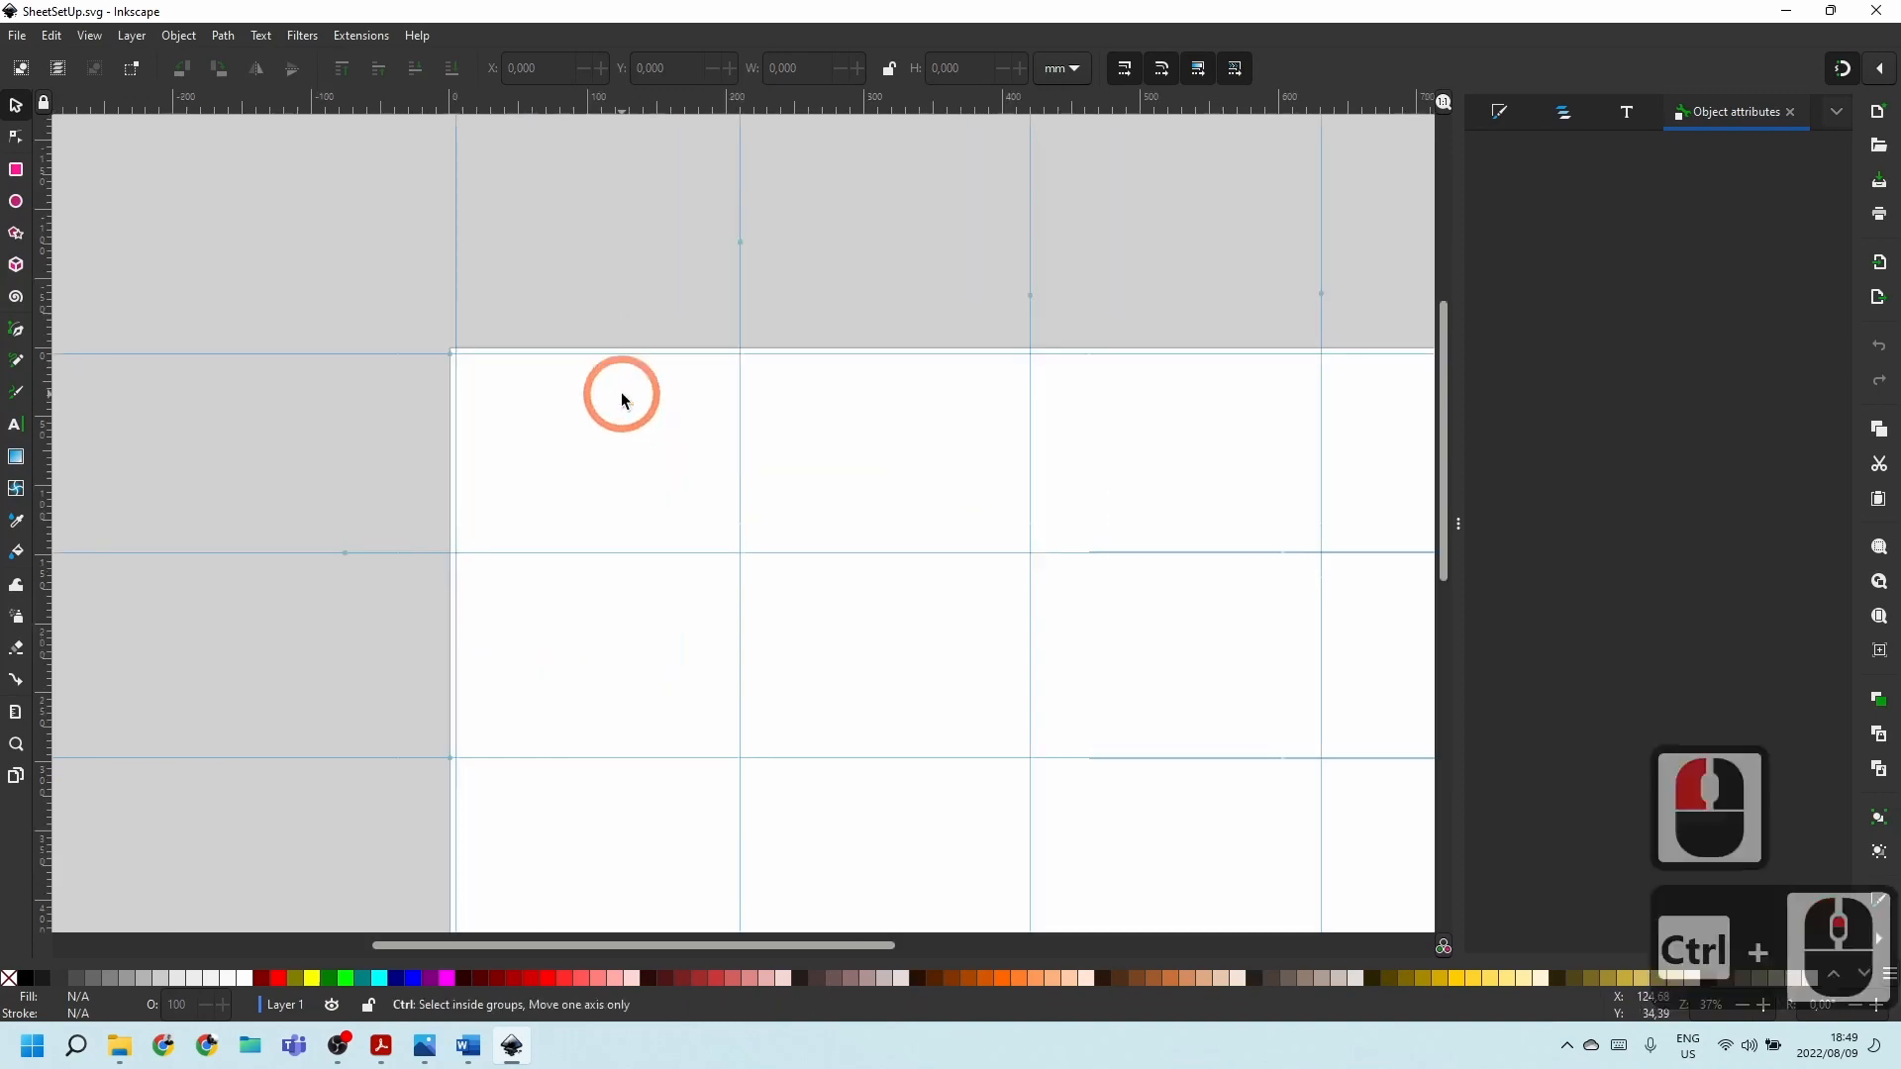
pyautogui.keyDown('ctrl'); pyautogui.scroll(2, 621, 398); pyautogui.keyUp('ctrl')
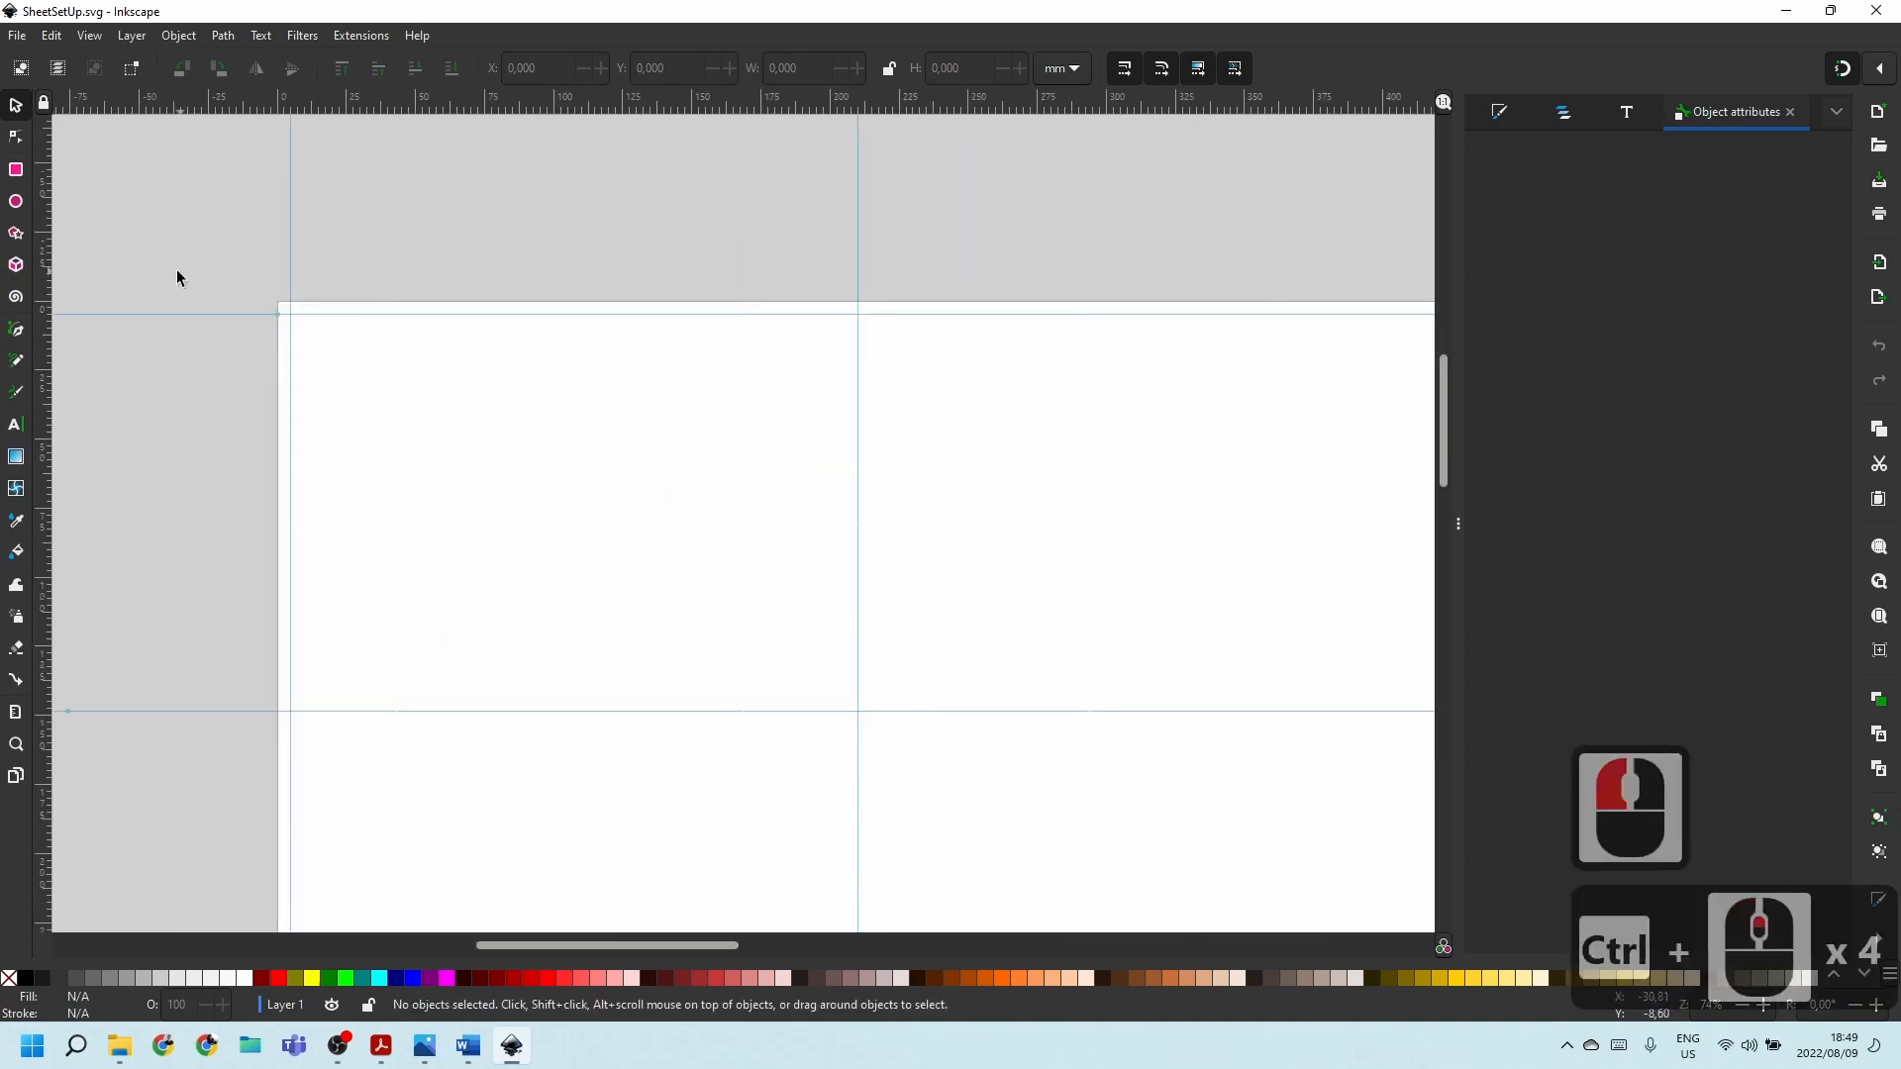
pyautogui.click(16, 428)
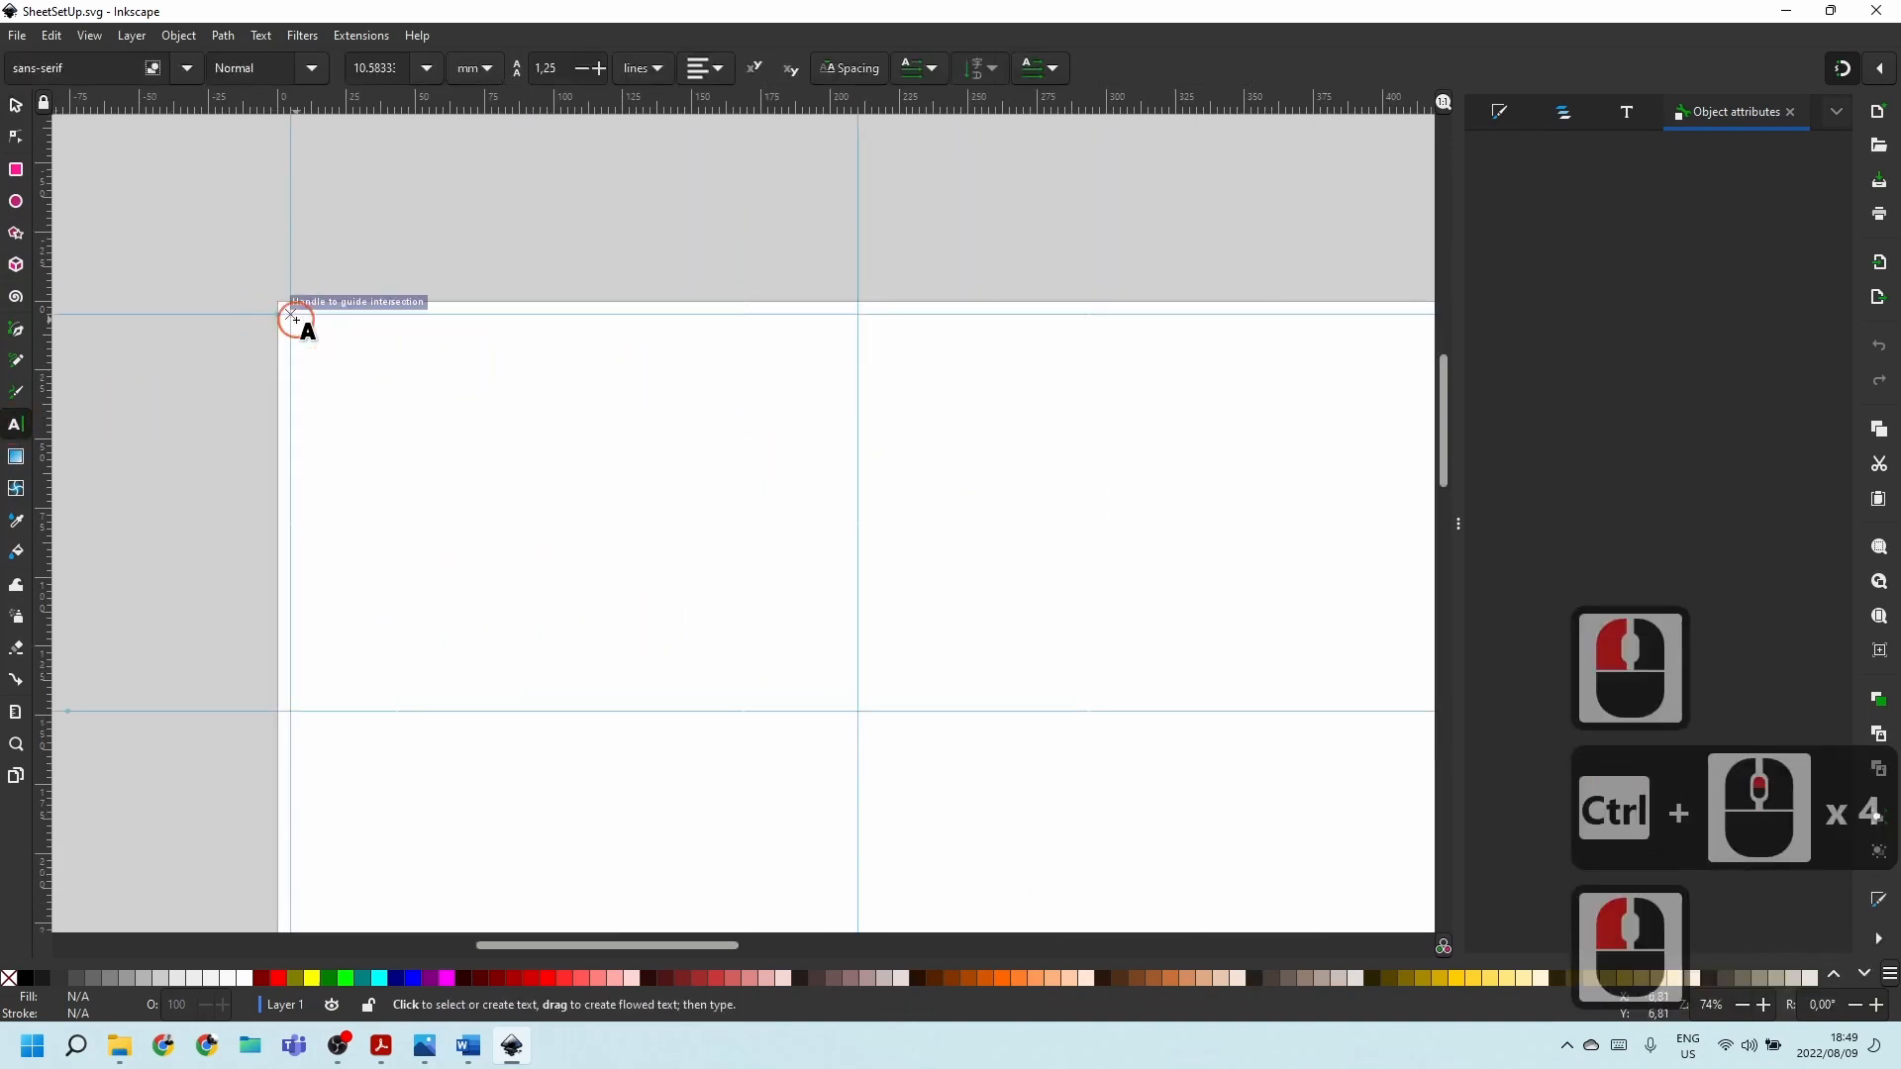
pyautogui.click(296, 320)
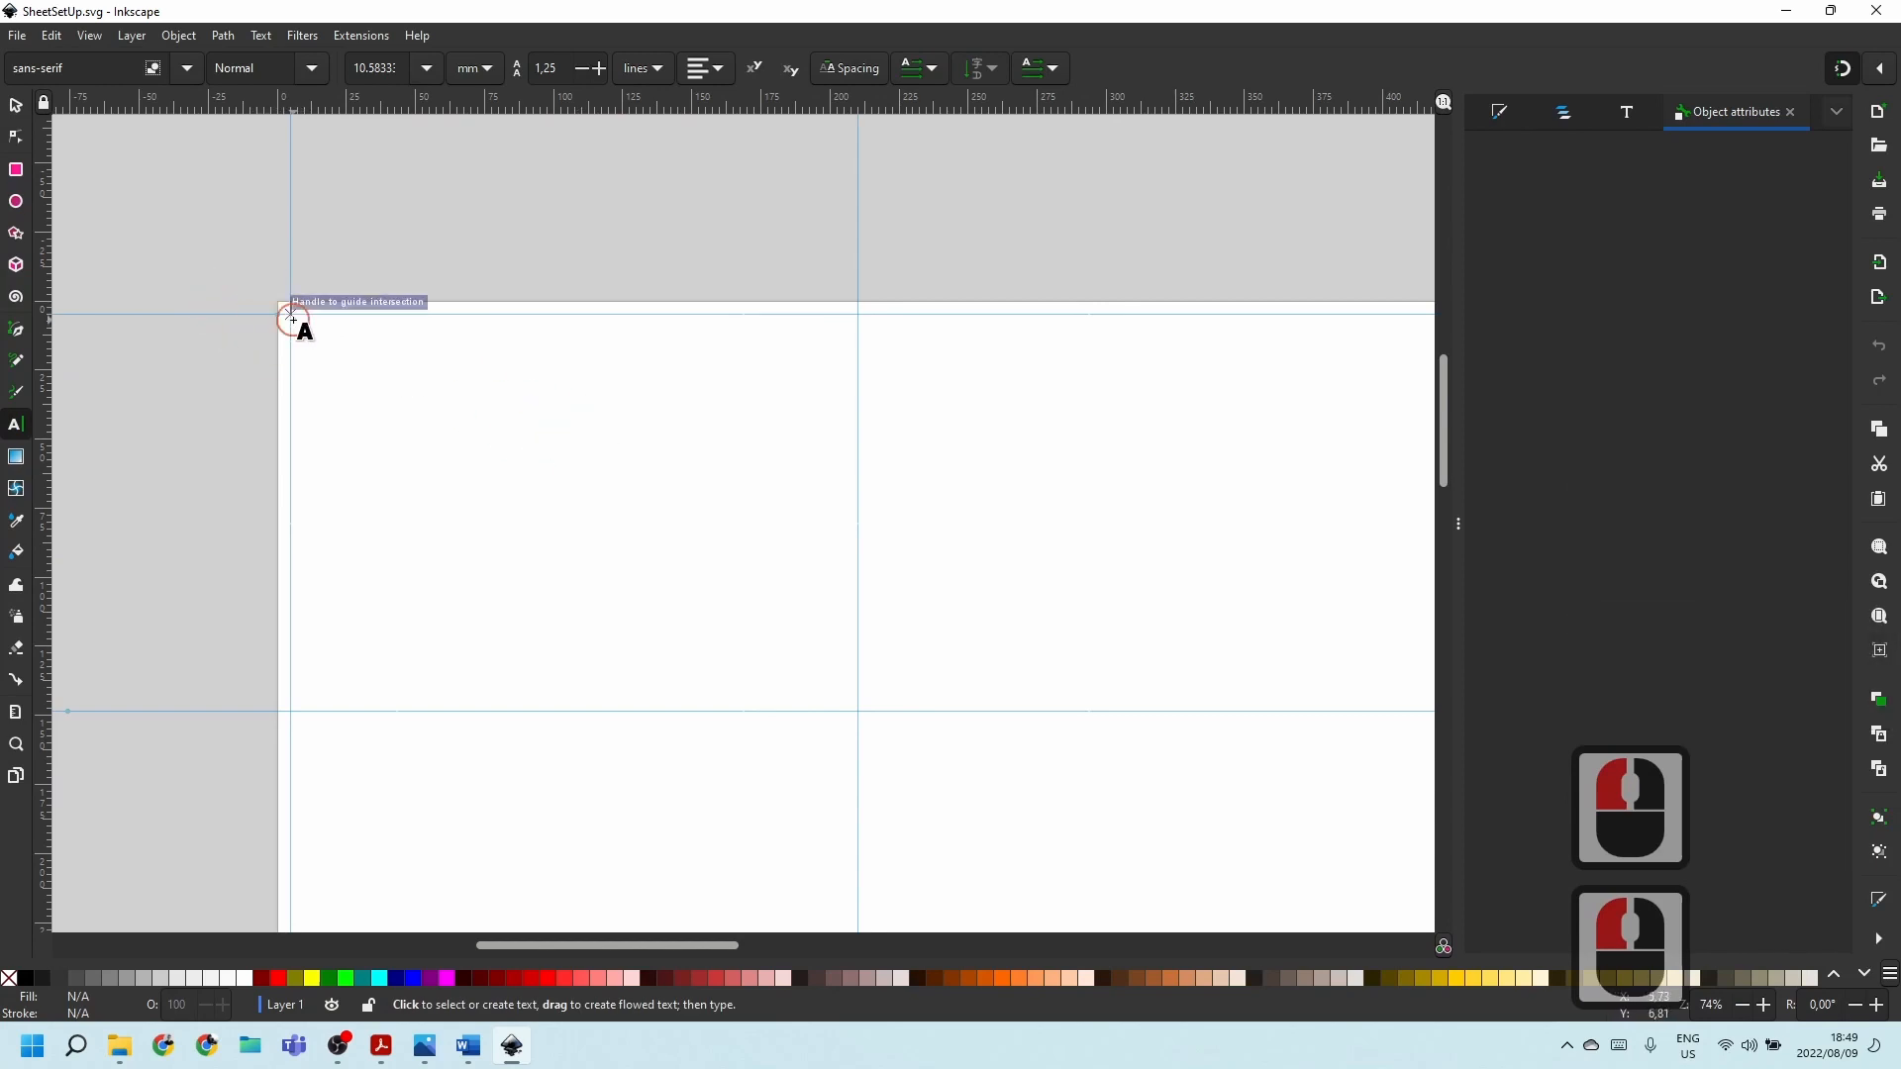
pyautogui.moveTo(293, 320); pyautogui.dragTo(729, 391)
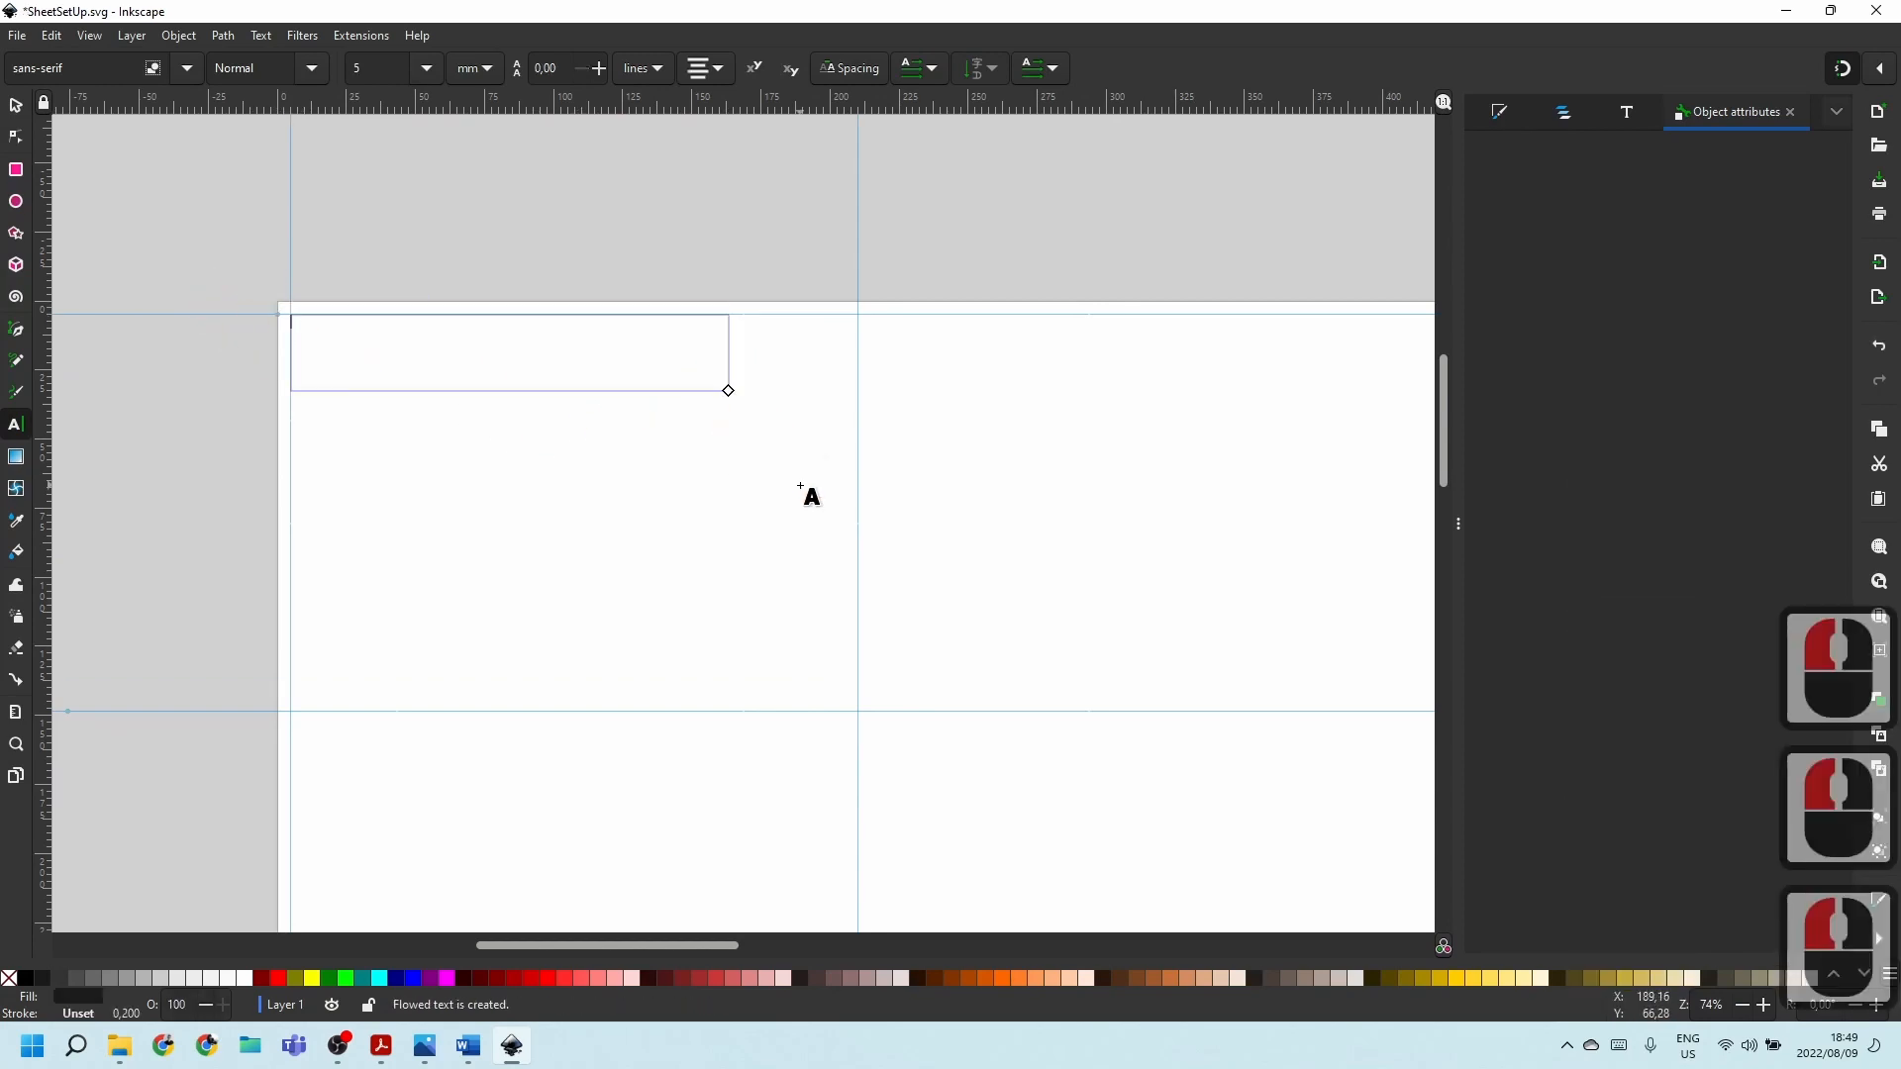
# Rename Layer 1 to Text.
pyautogui.click(1574, 108)
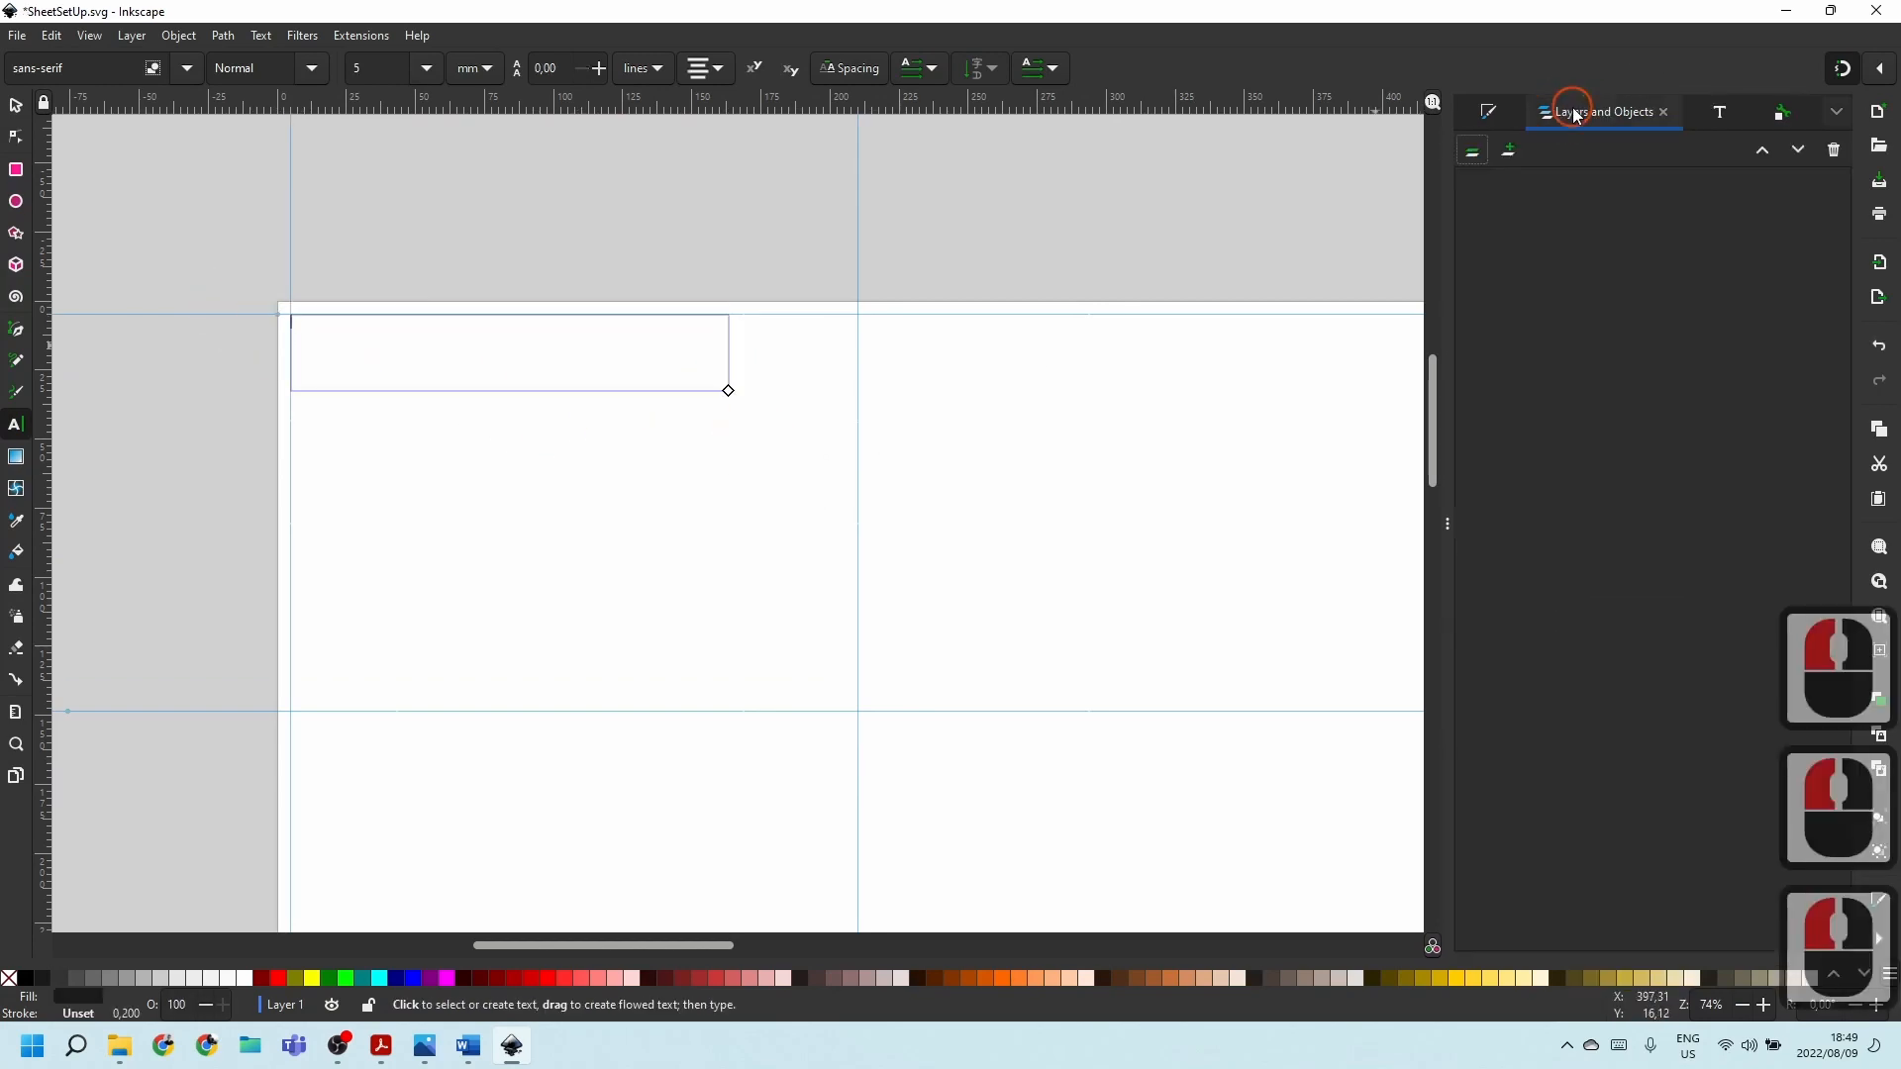
pyautogui.click(1506, 149)
pyautogui.press('Escape')
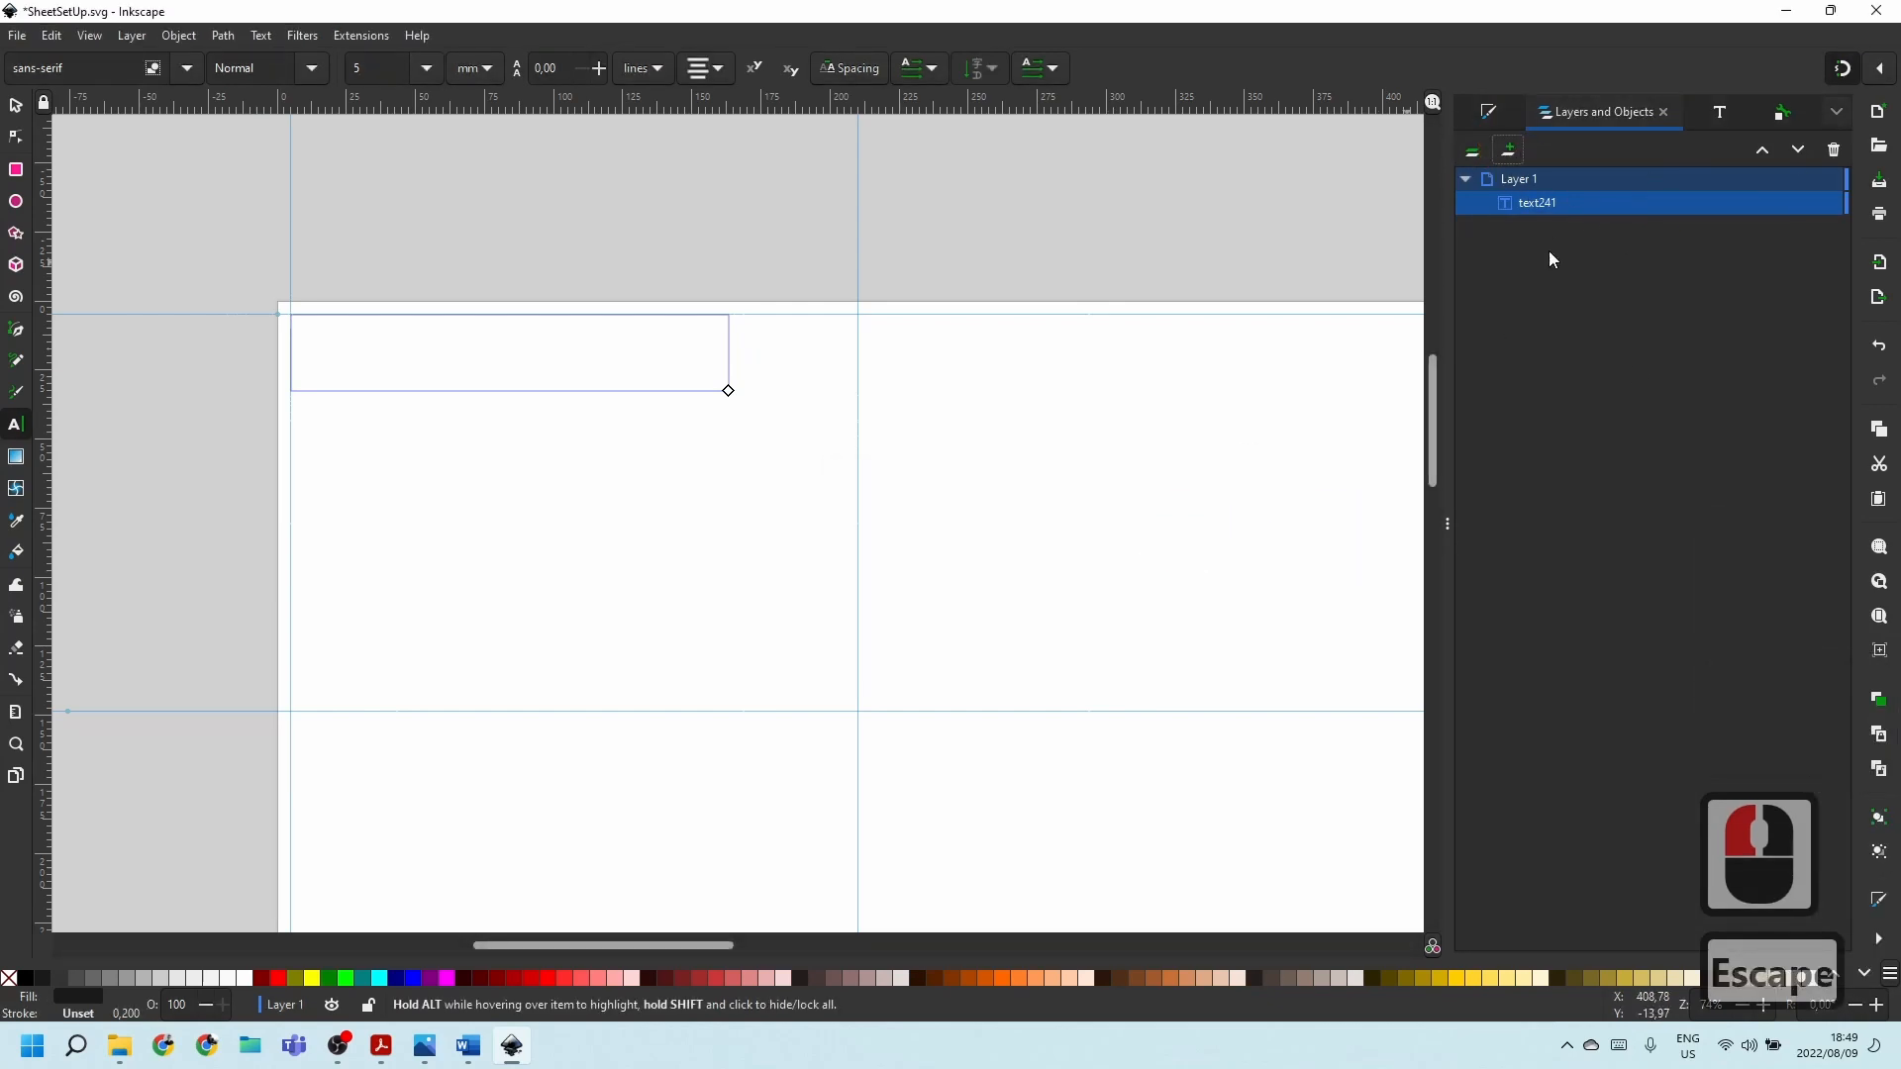
pyautogui.click(1530, 180)
pyautogui.doubleClick(1530, 180)
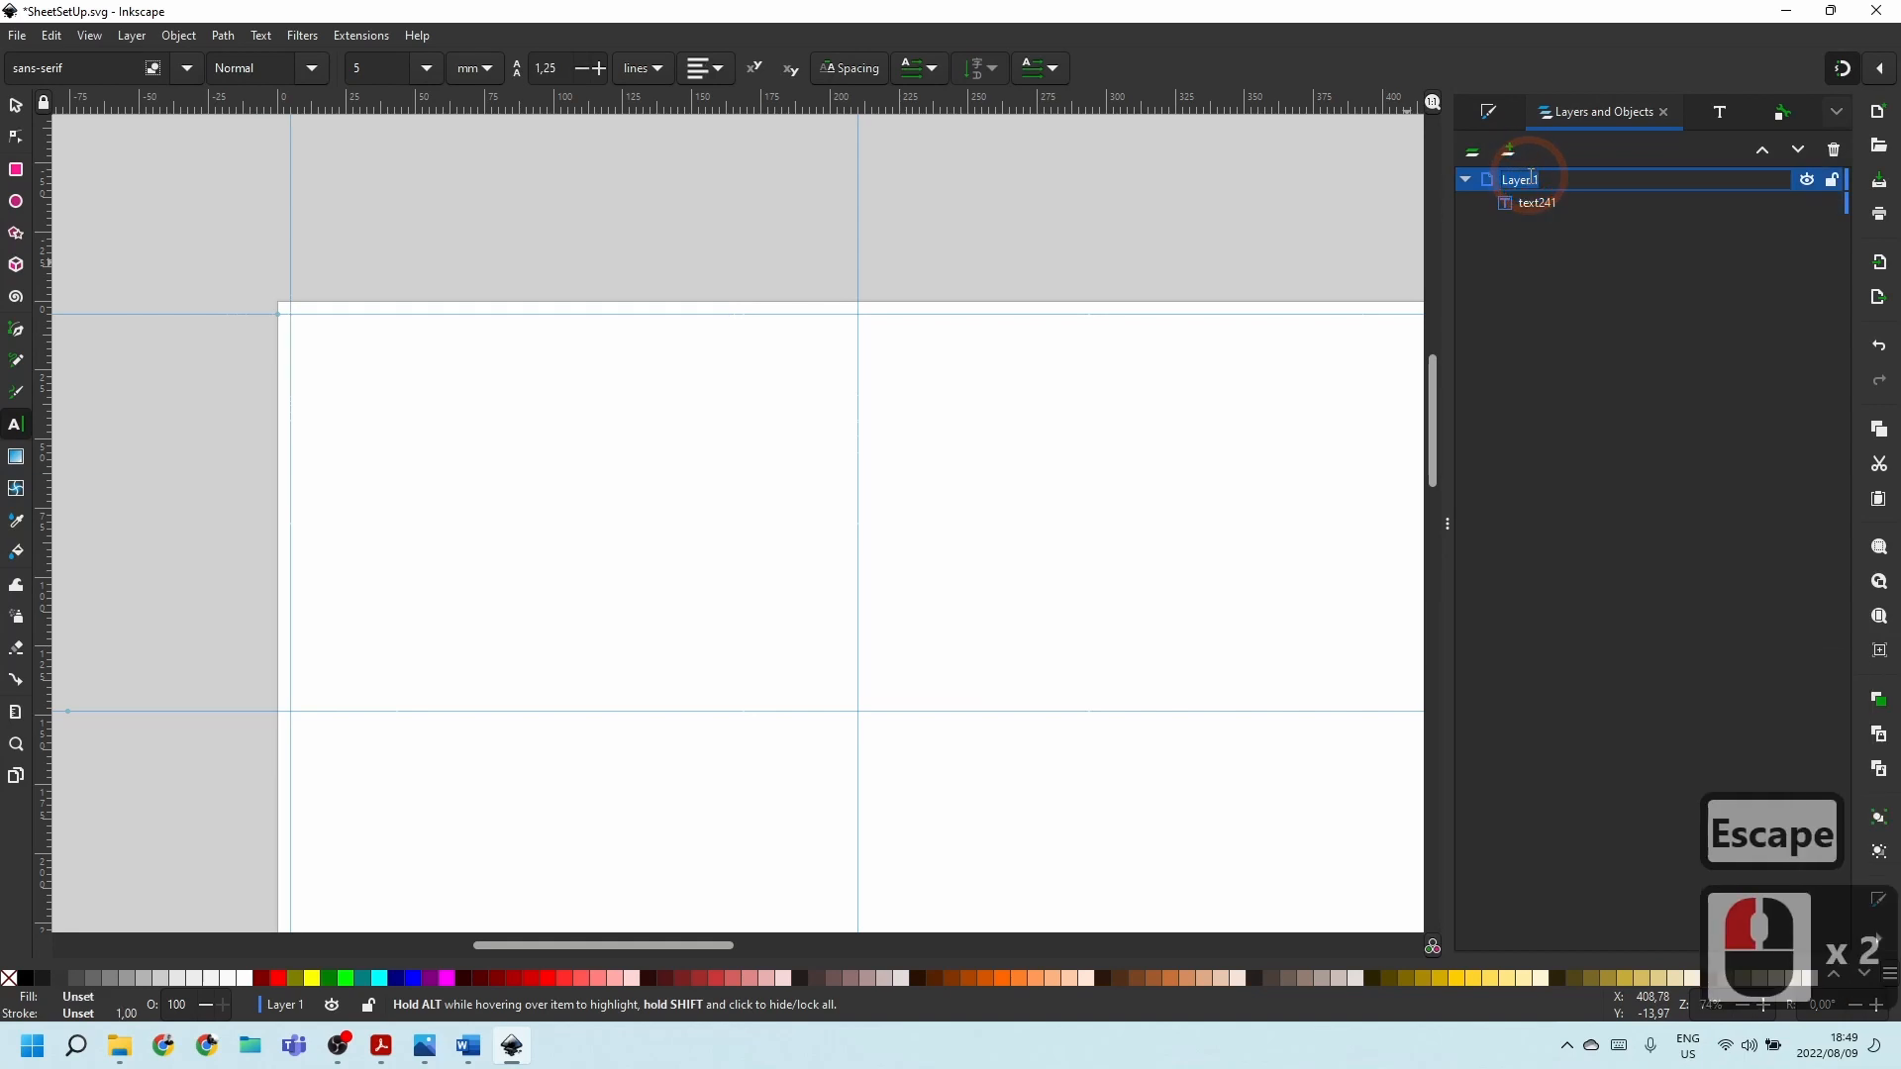
pyautogui.write('tE')
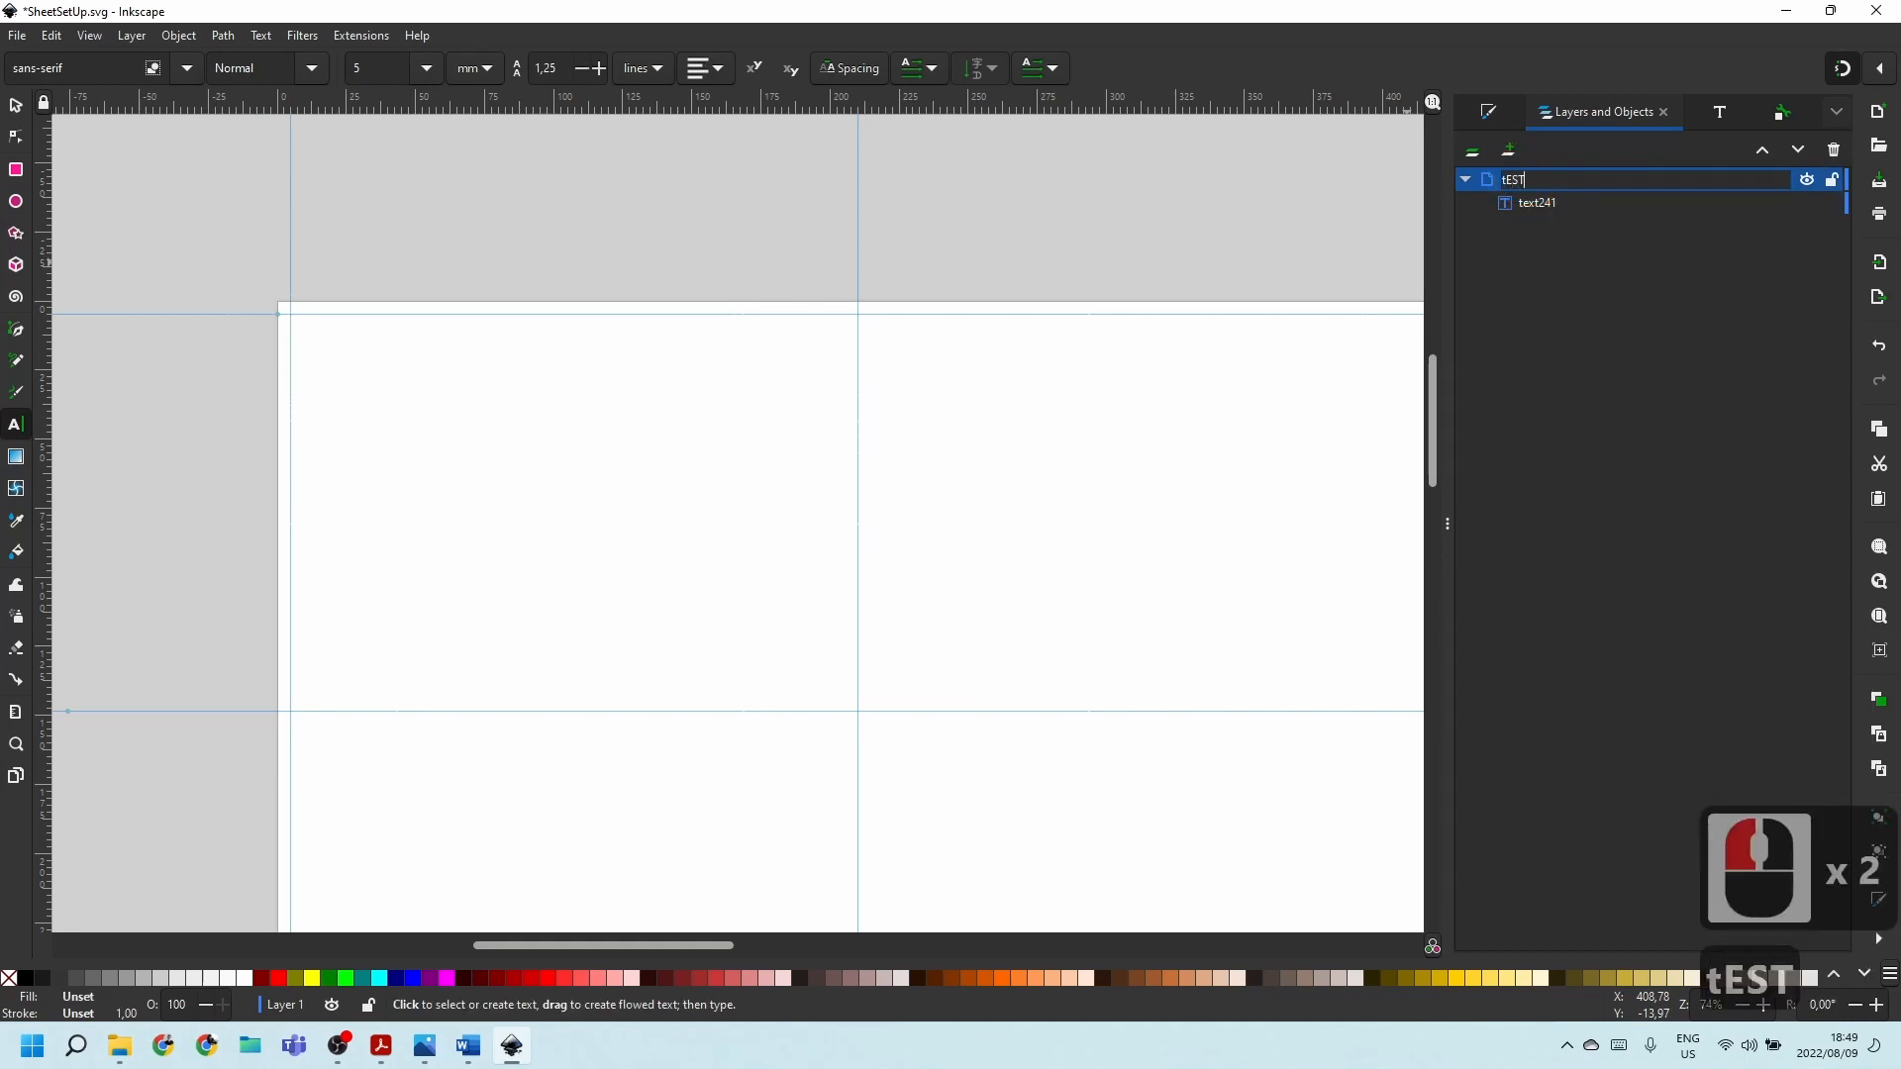
pyautogui.write('ST')
pyautogui.press('BackSpace')
pyautogui.press('BackSpace')
pyautogui.press('BackSpace')
pyautogui.press('BackSpace')
pyautogui.press('capslock')
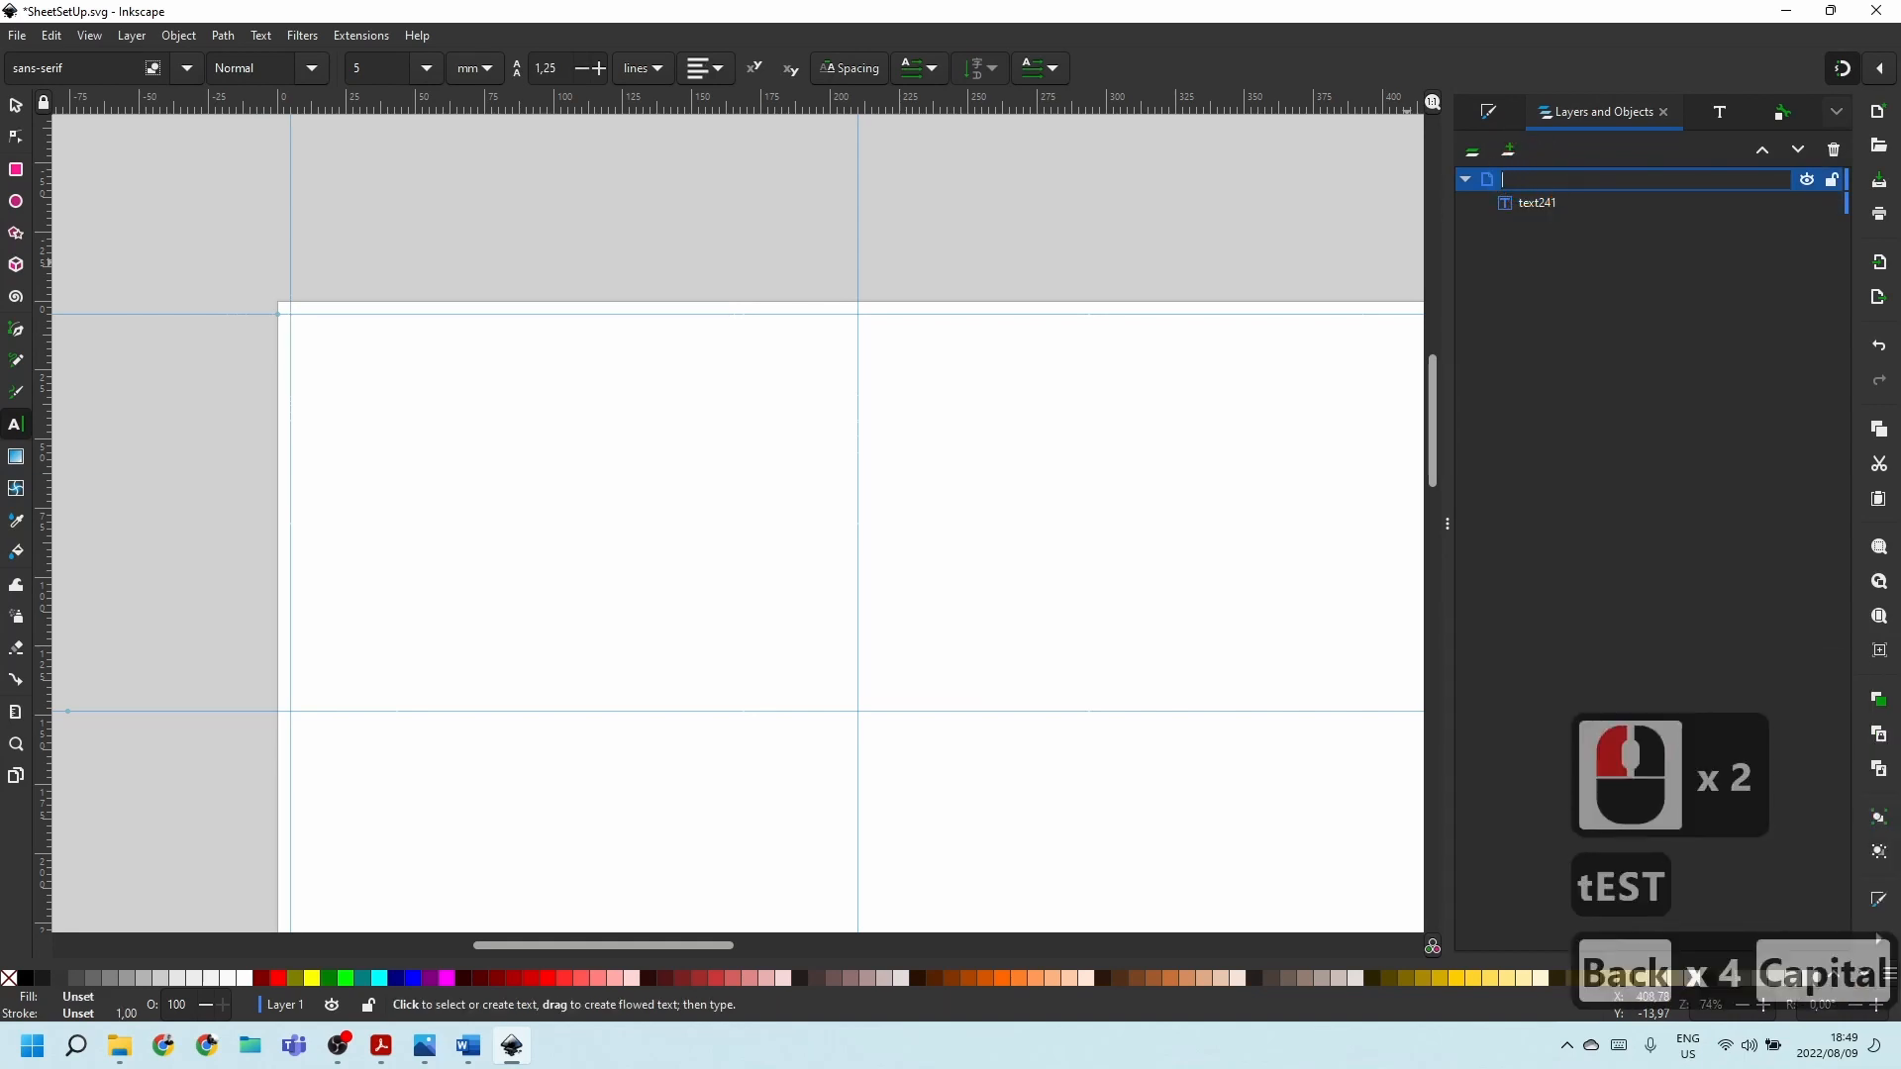
pyautogui.write('Text')
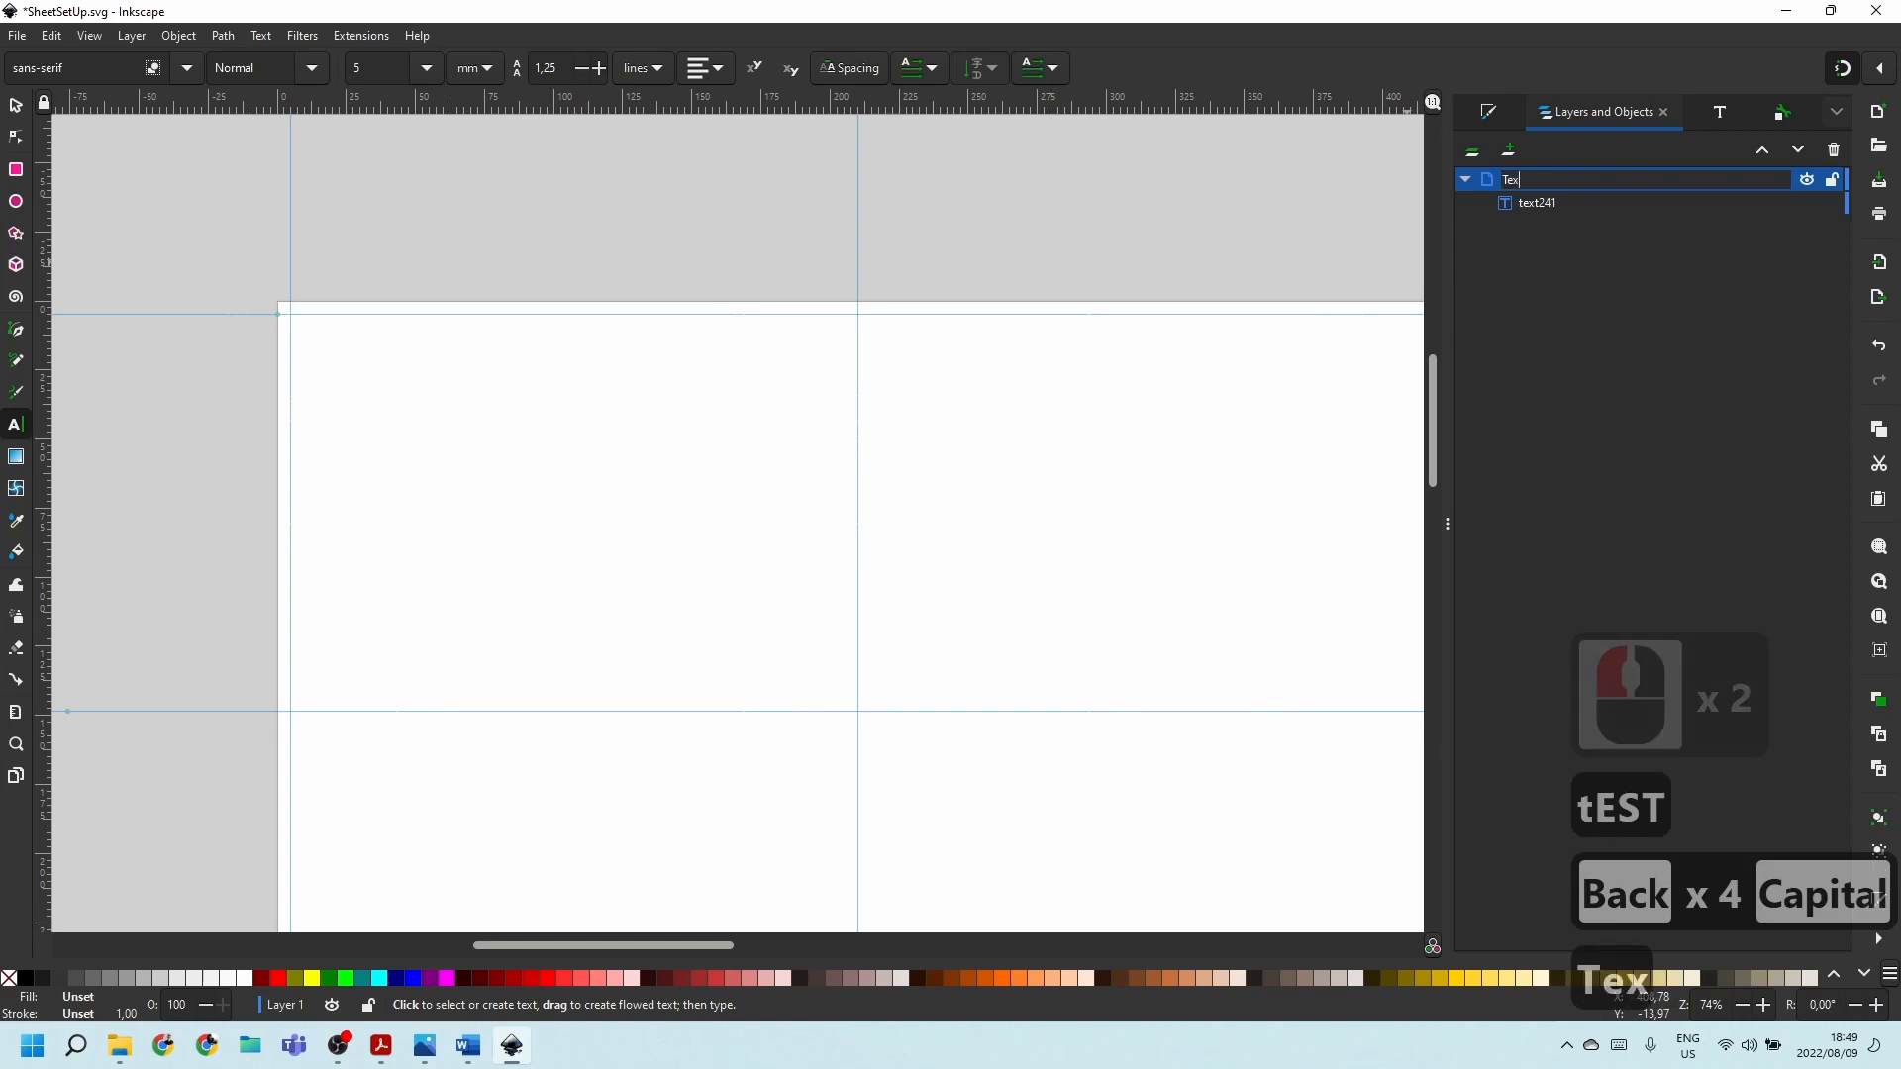
pyautogui.click(1636, 262)
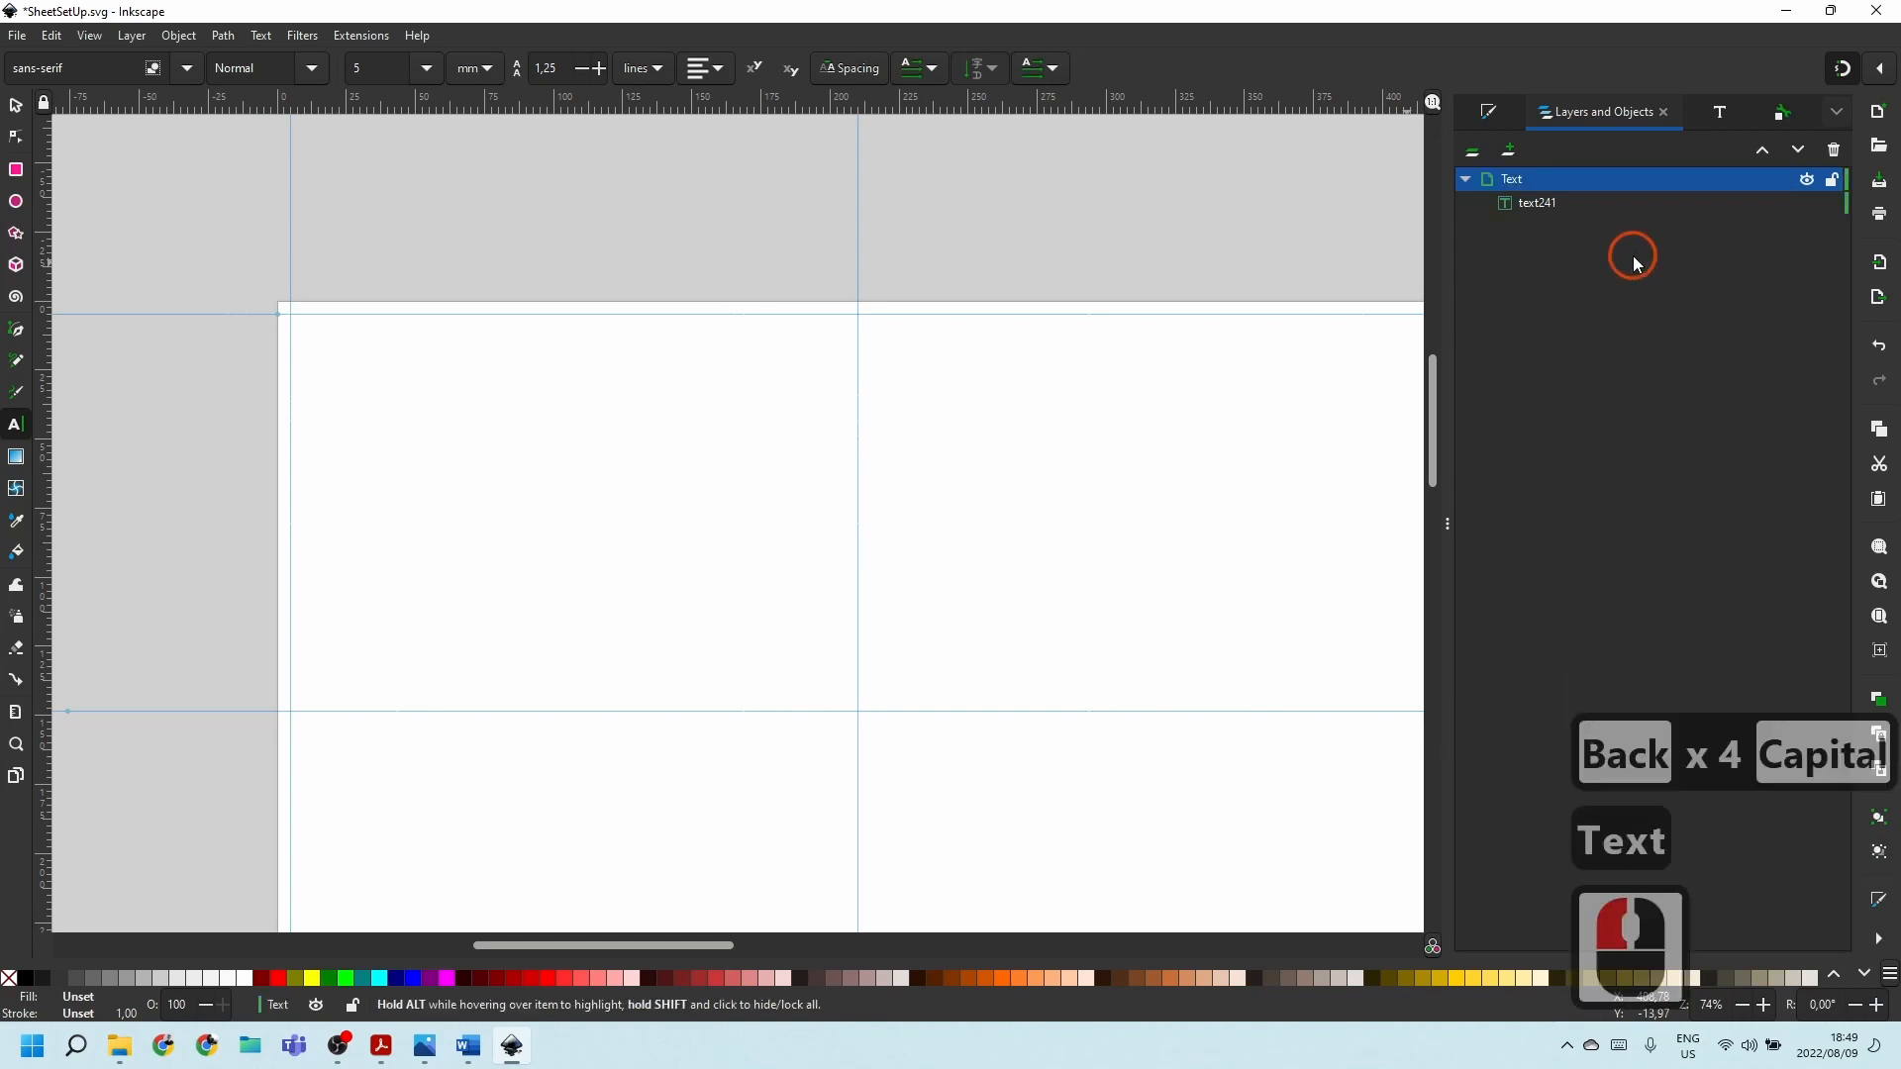
# Add a layer named Images and move it below the Text layer.
pyautogui.click(1510, 151)
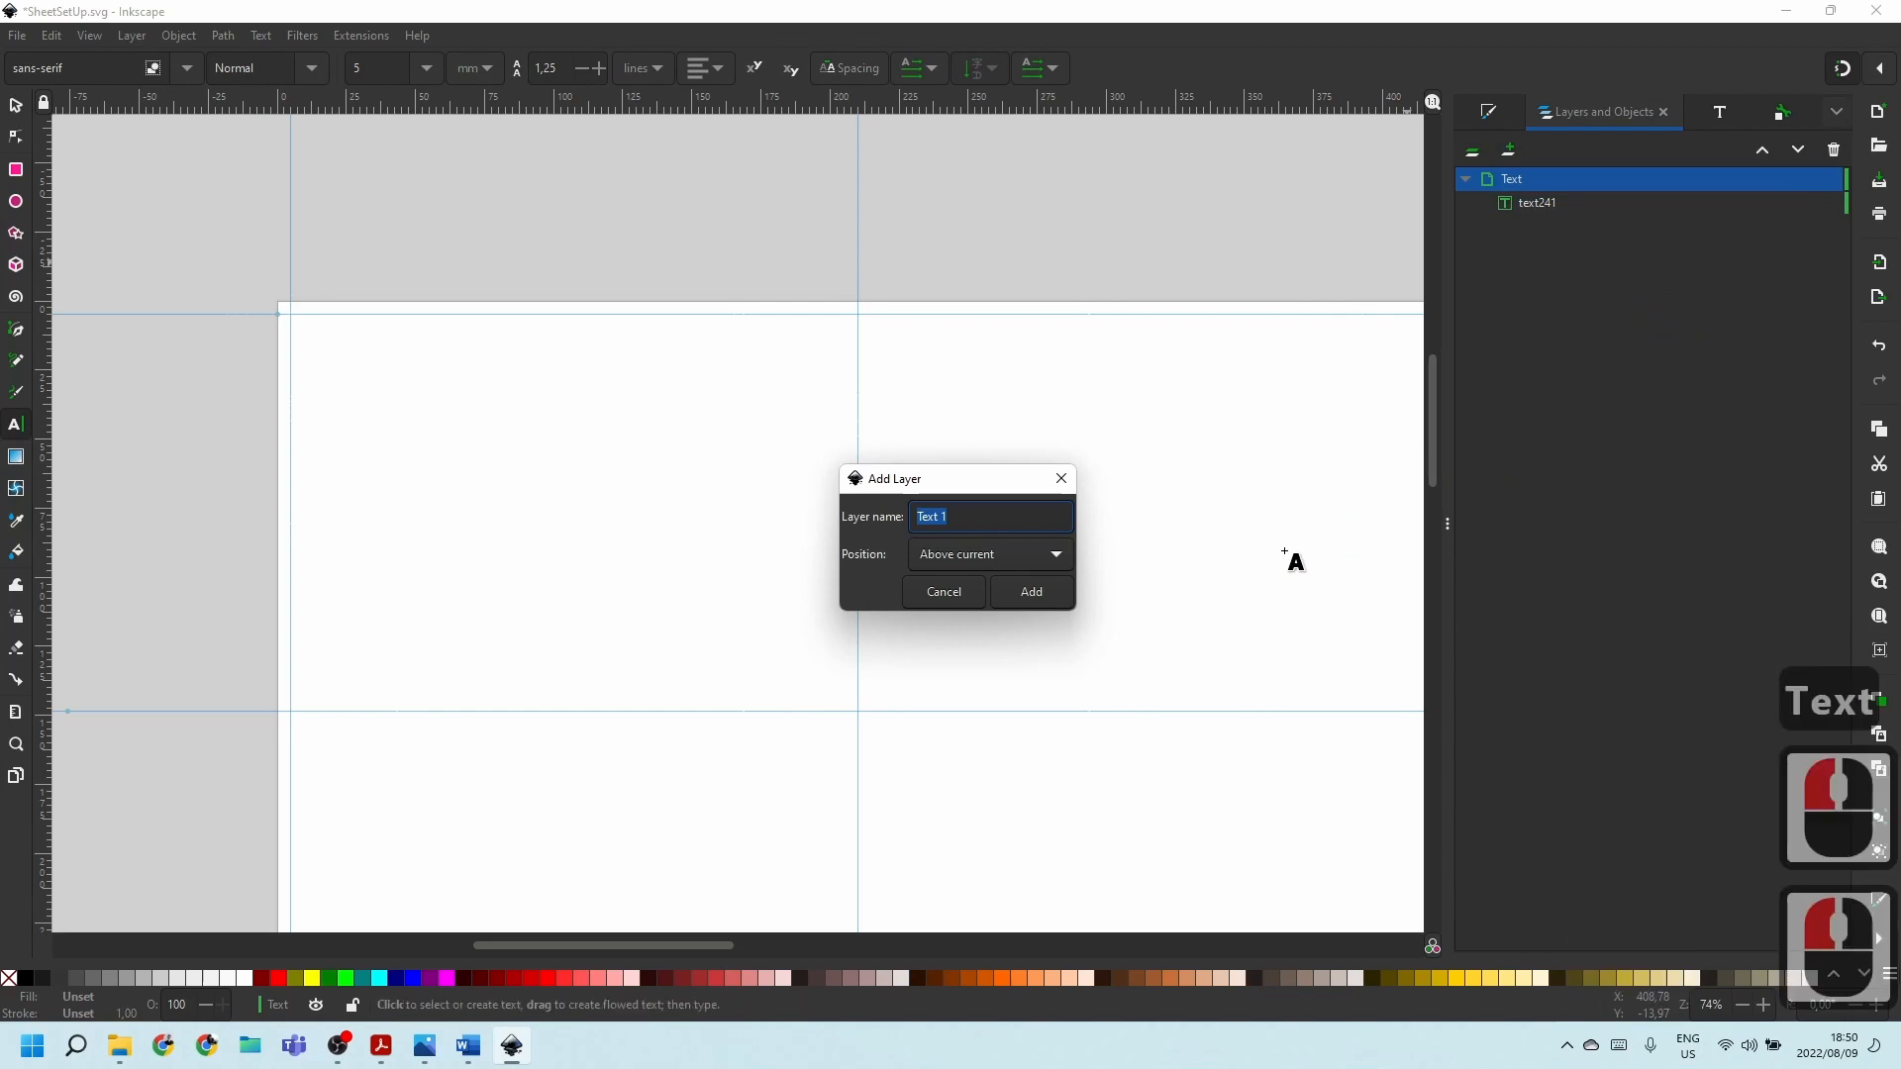
pyautogui.write('Images')
pyautogui.press('Return')
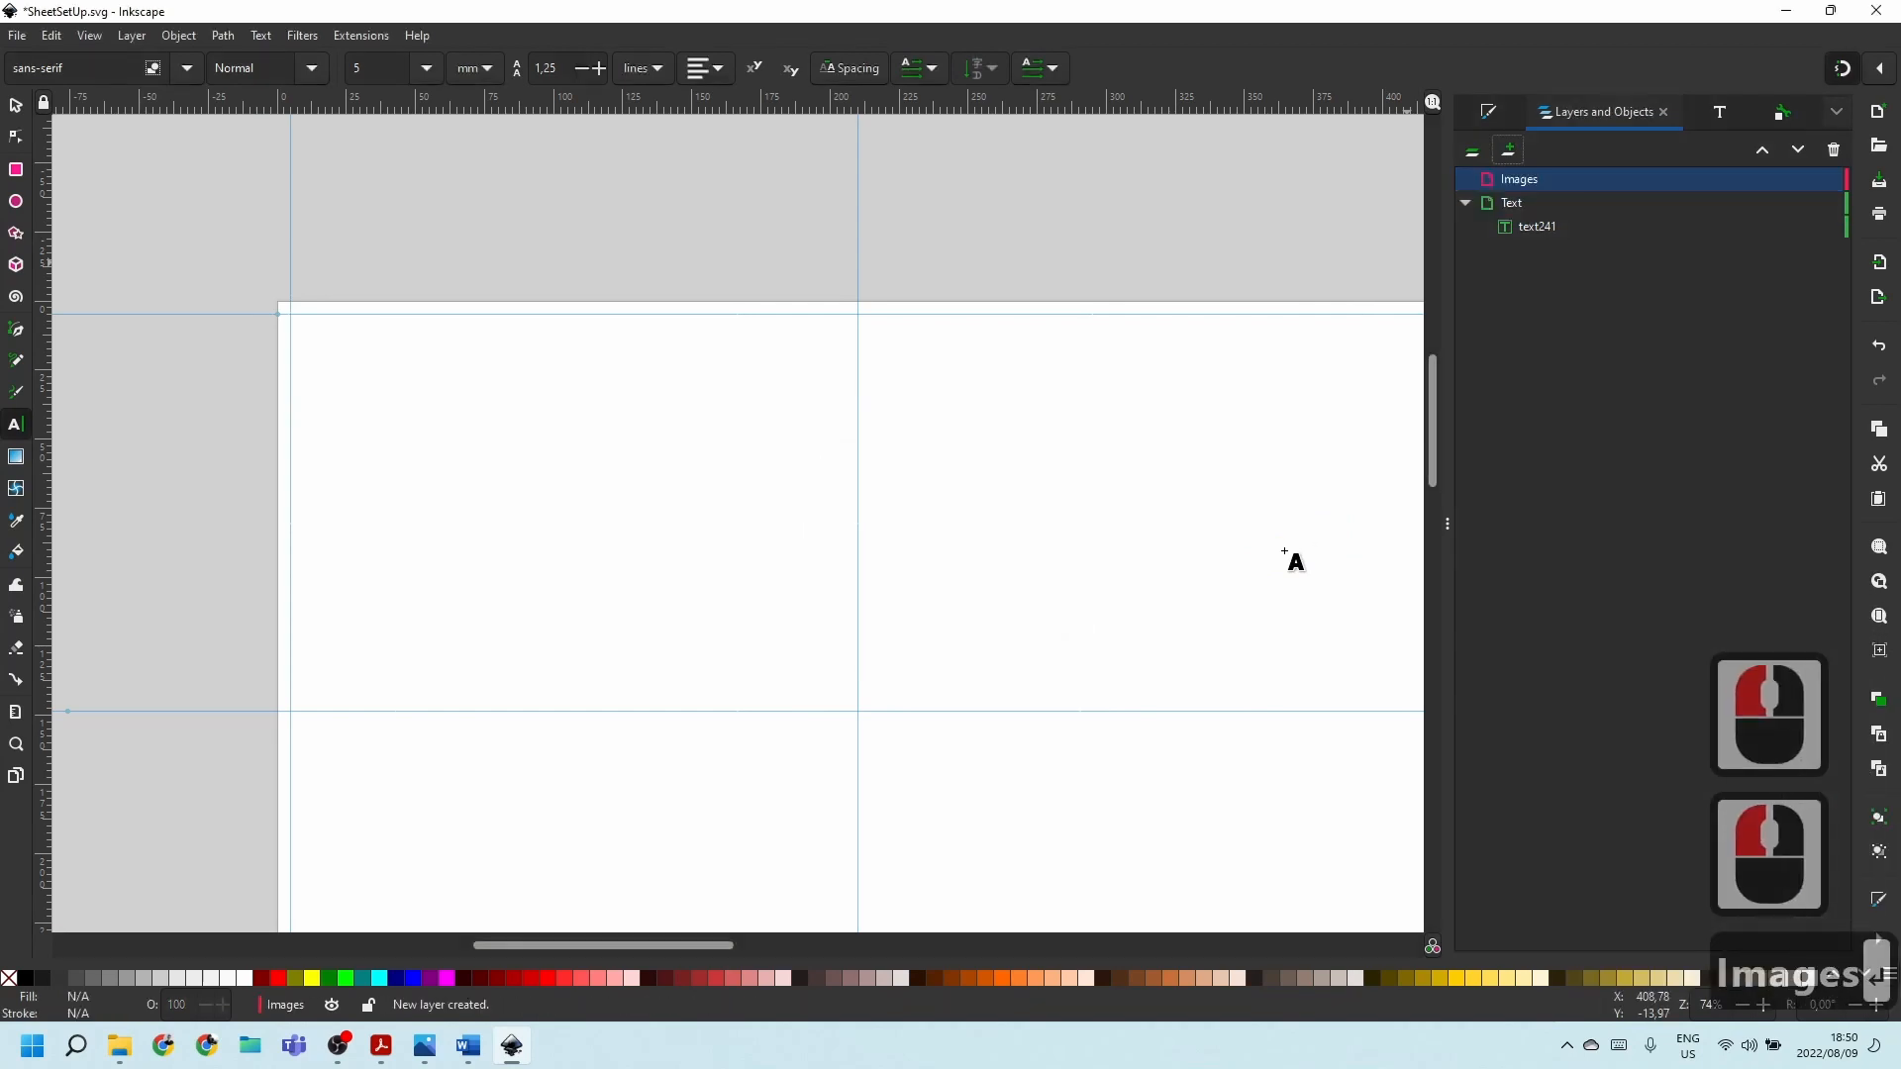
pyautogui.click(1533, 179)
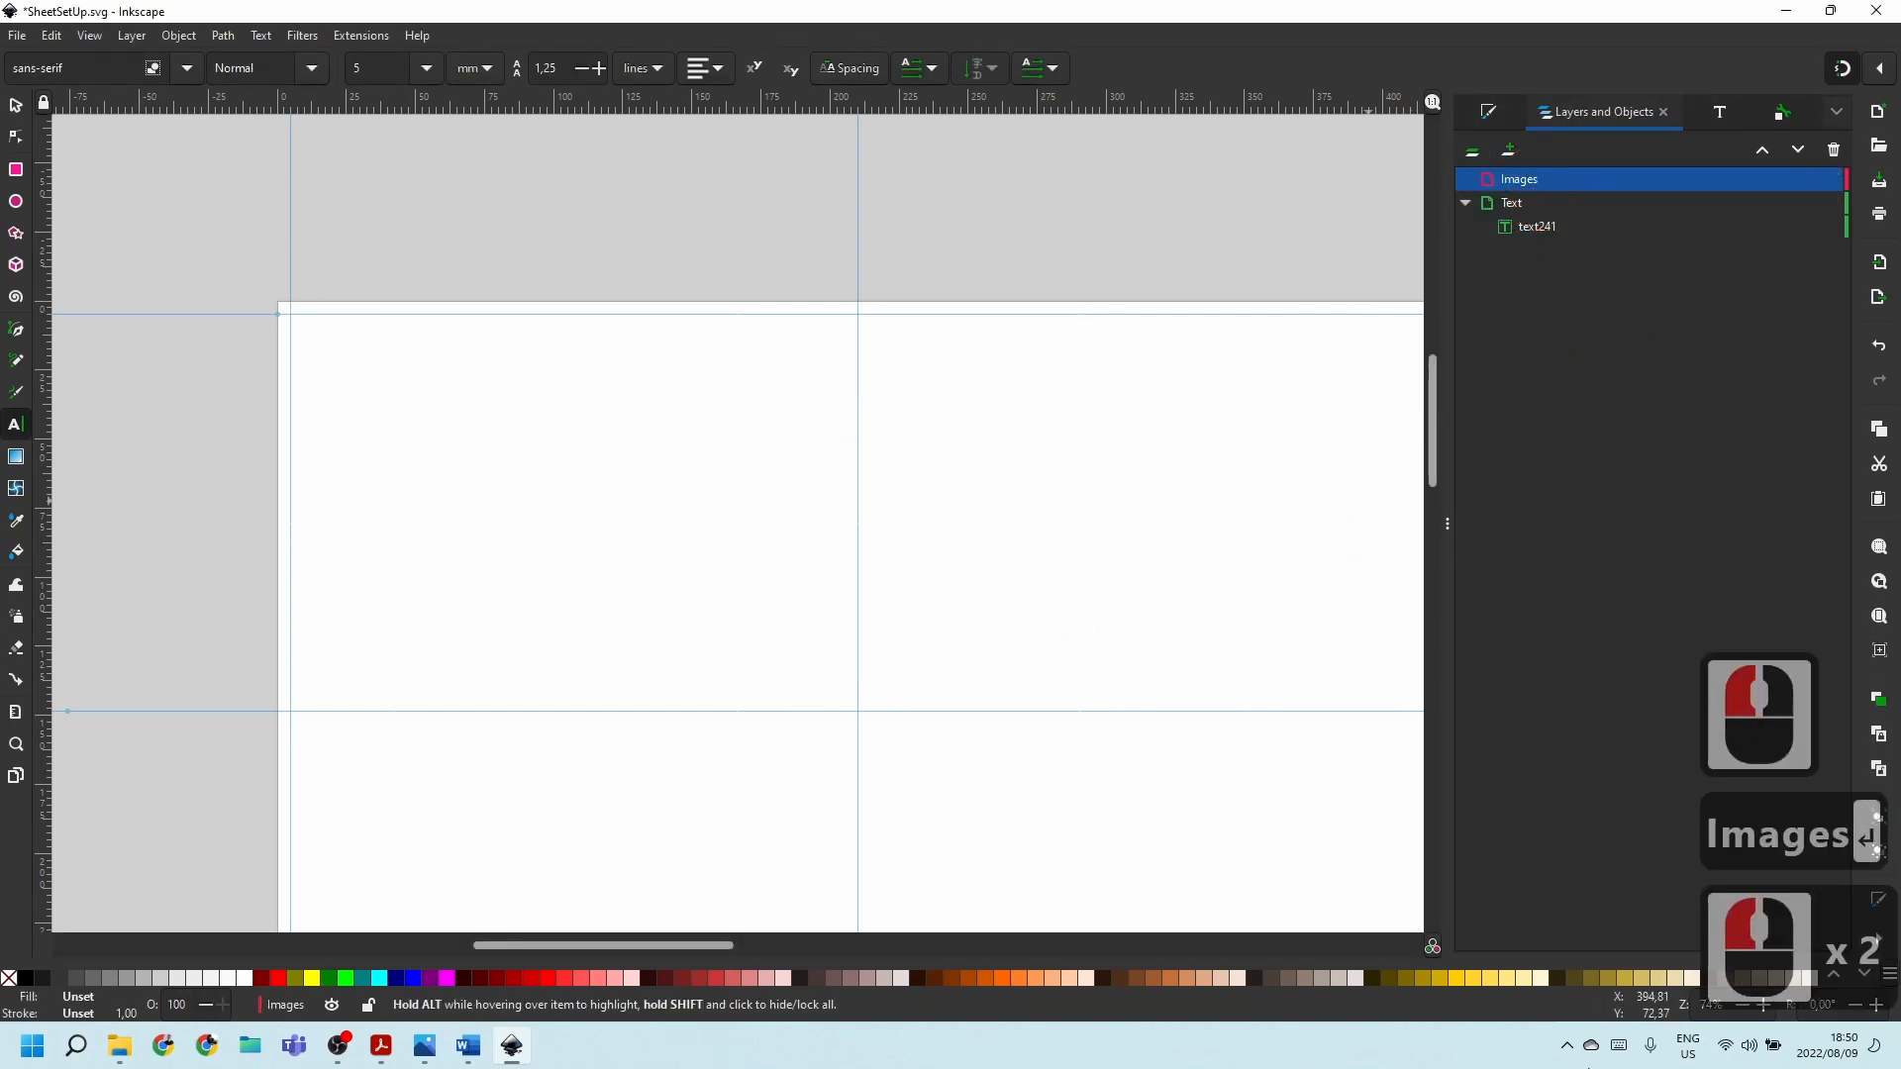
pyautogui.click(1799, 152)
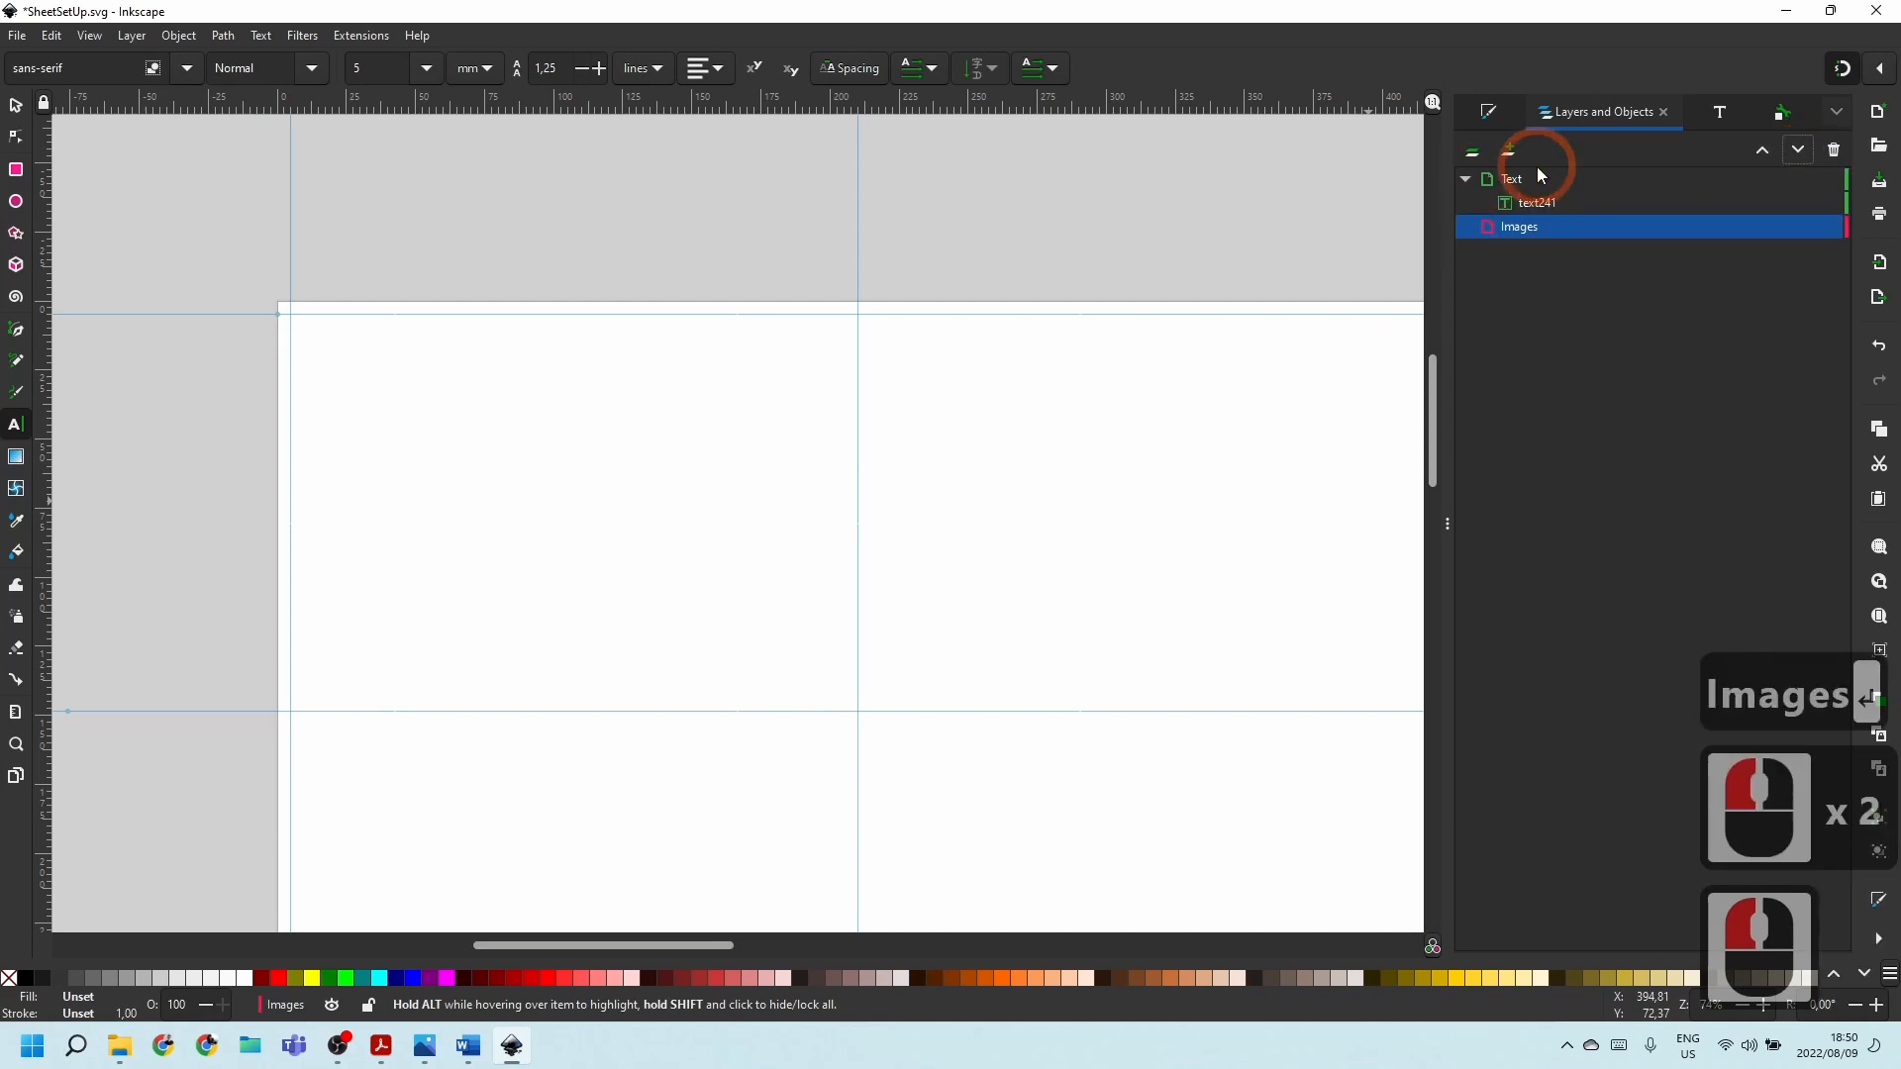
# Try to enter the placeholder text sdfsd in the empty text frame on the Text layer.
pyautogui.click(1535, 210)
pyautogui.doubleClick(333, 346)
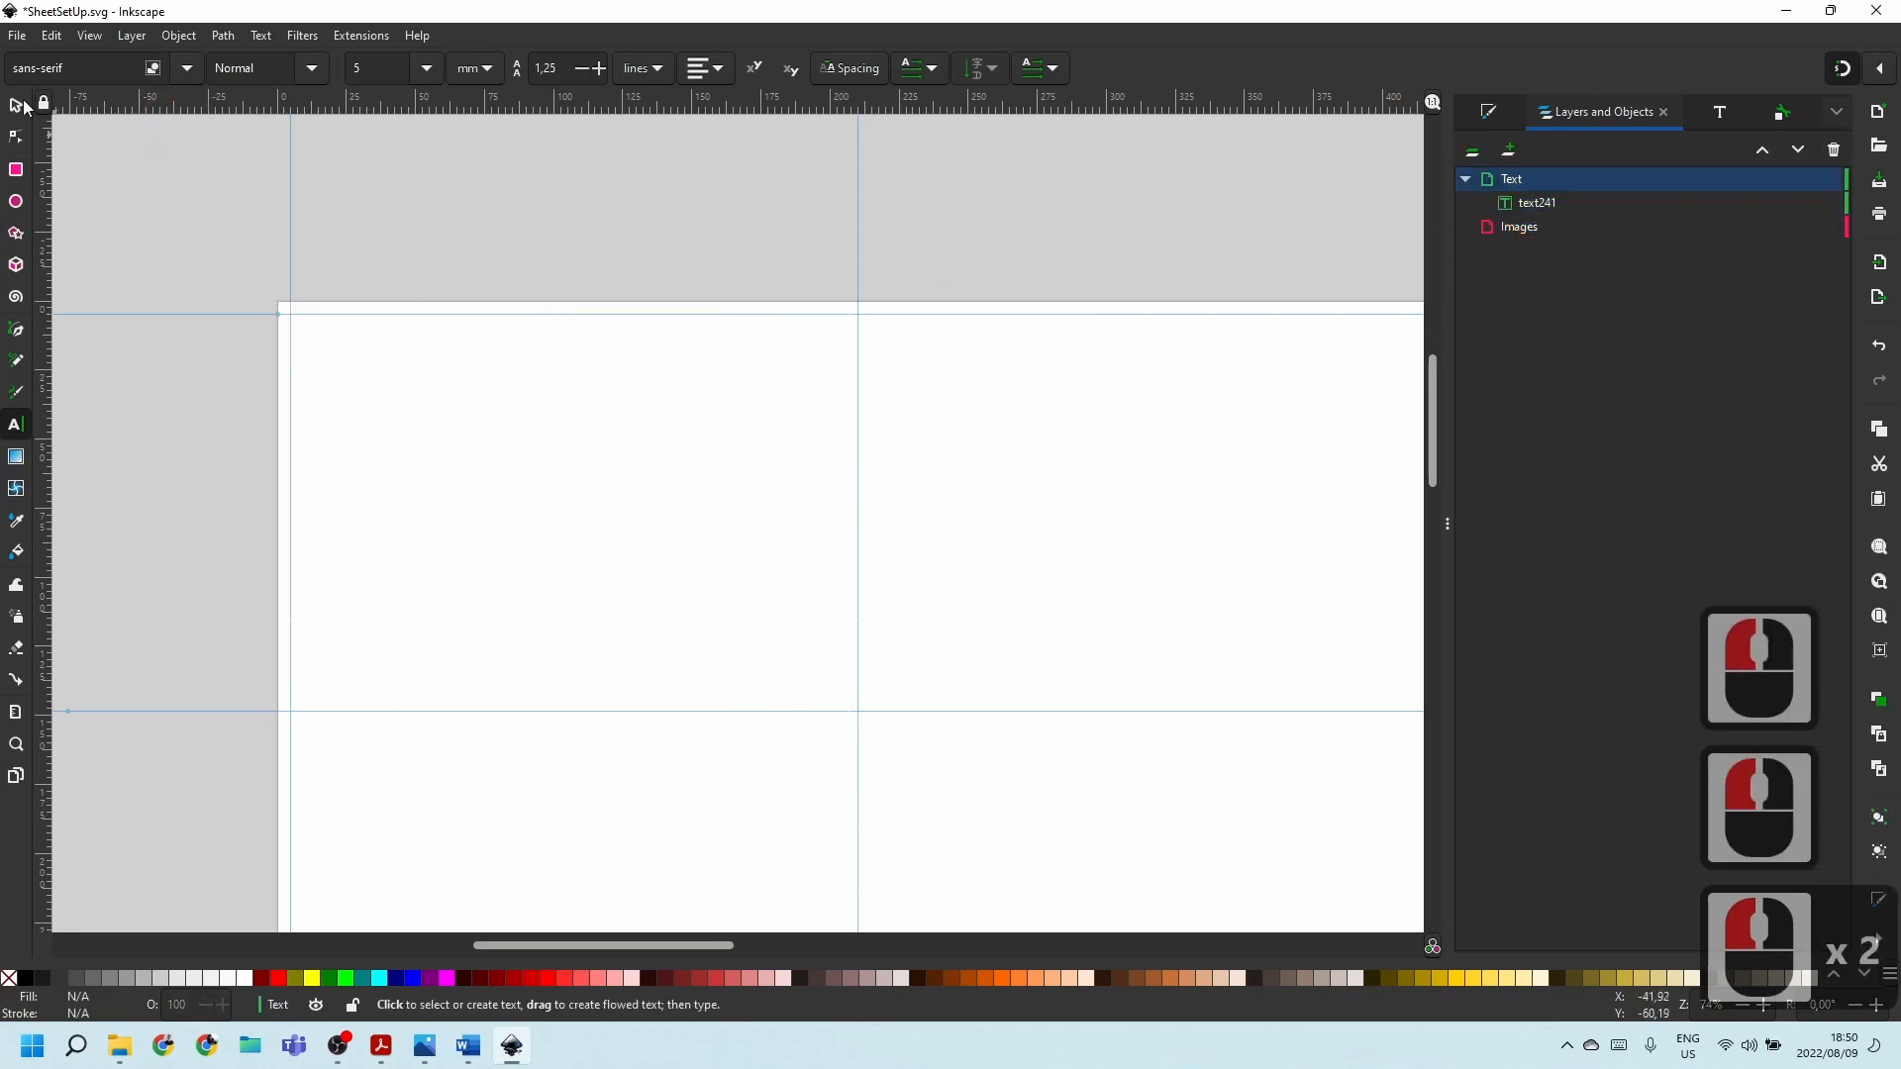
pyautogui.click(1515, 202)
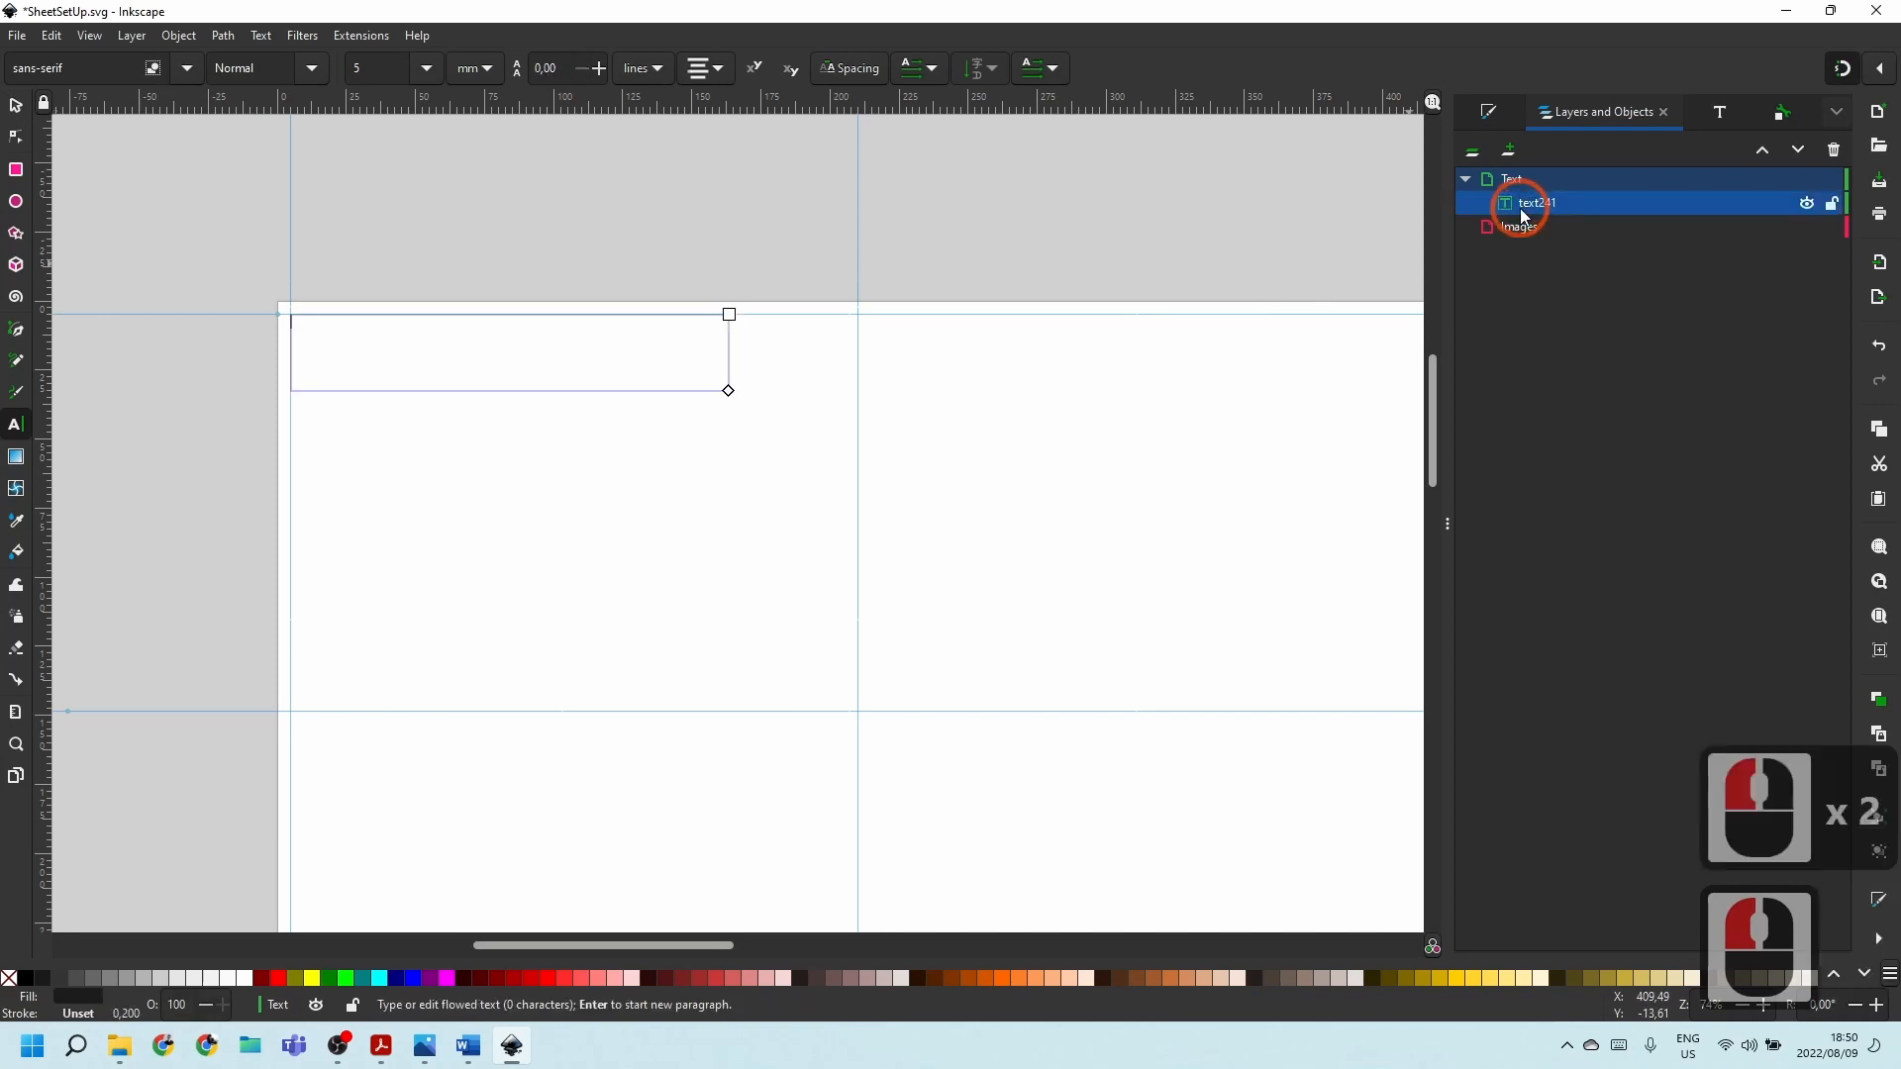
pyautogui.click(454, 336)
pyautogui.press('F7')
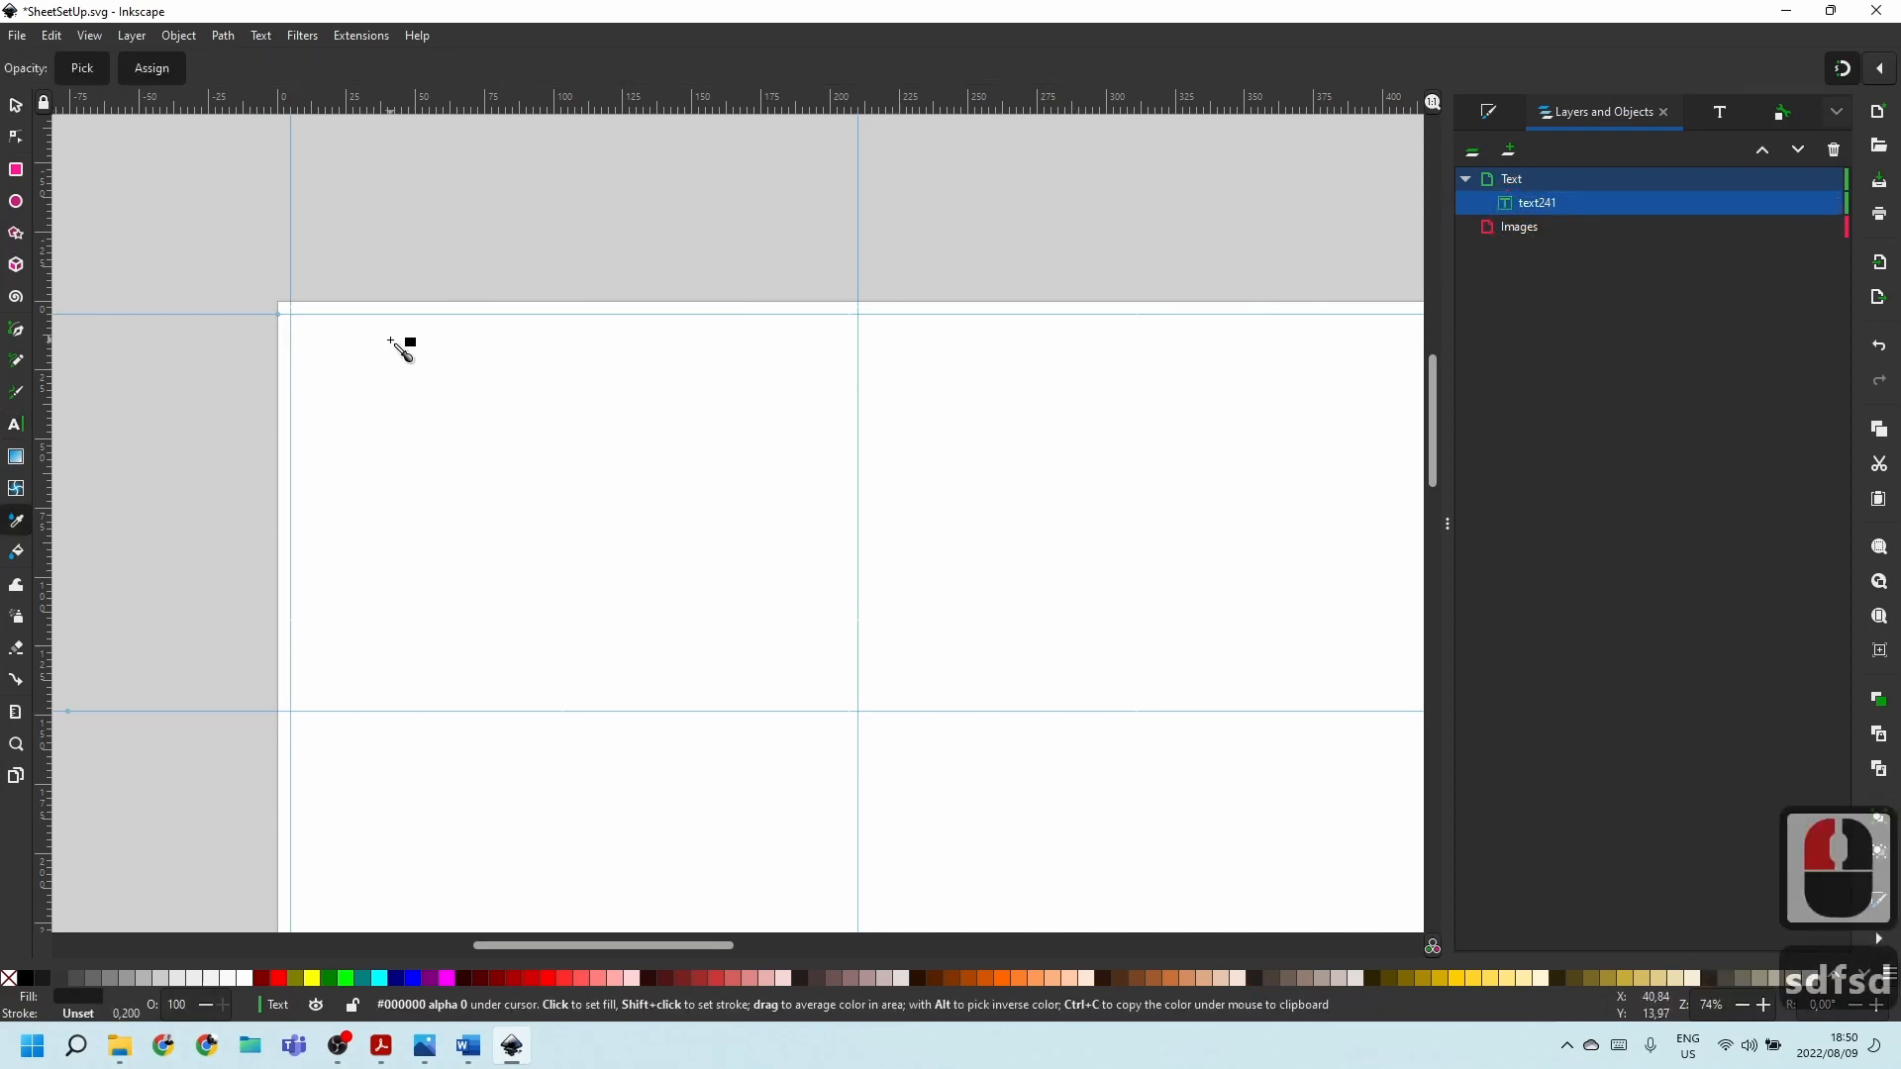
# Try to place the text cursor inside the existing frame with the Text tool.
pyautogui.doubleClick(1518, 206)
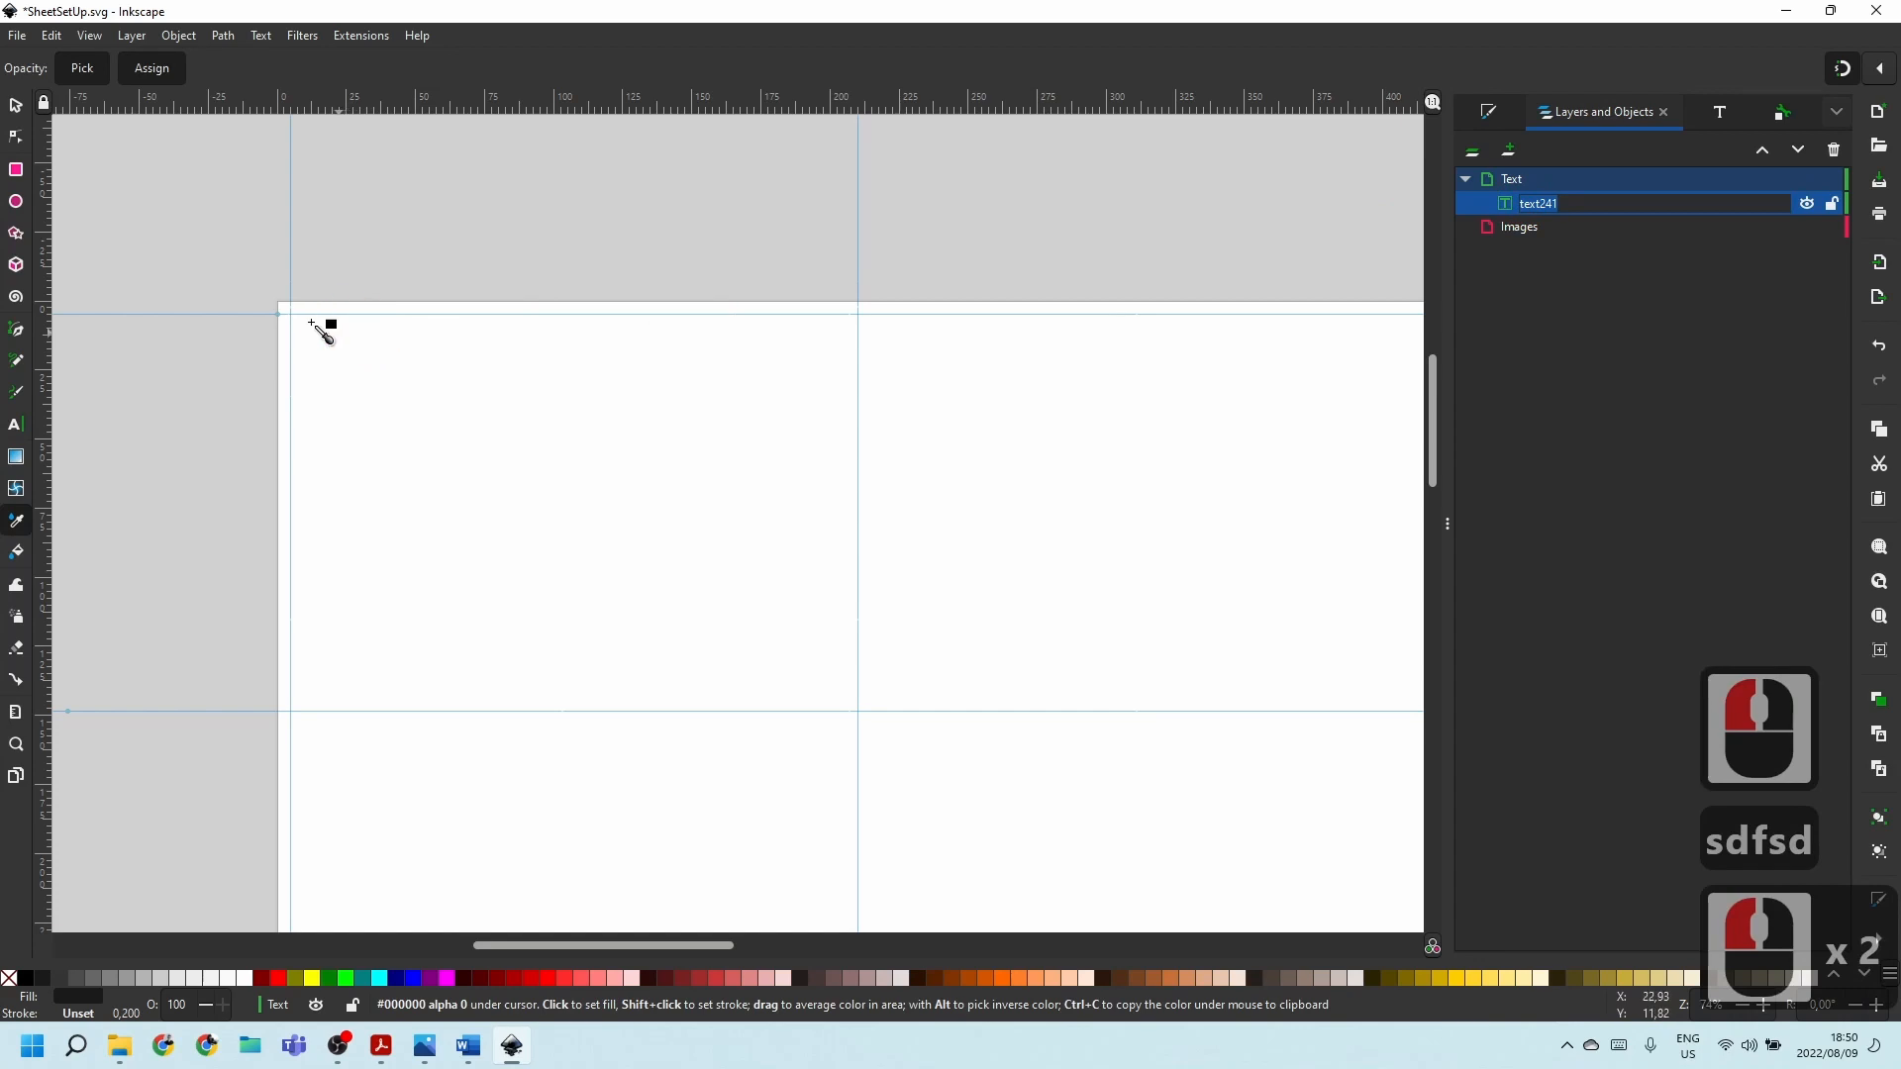
pyautogui.click(16, 424)
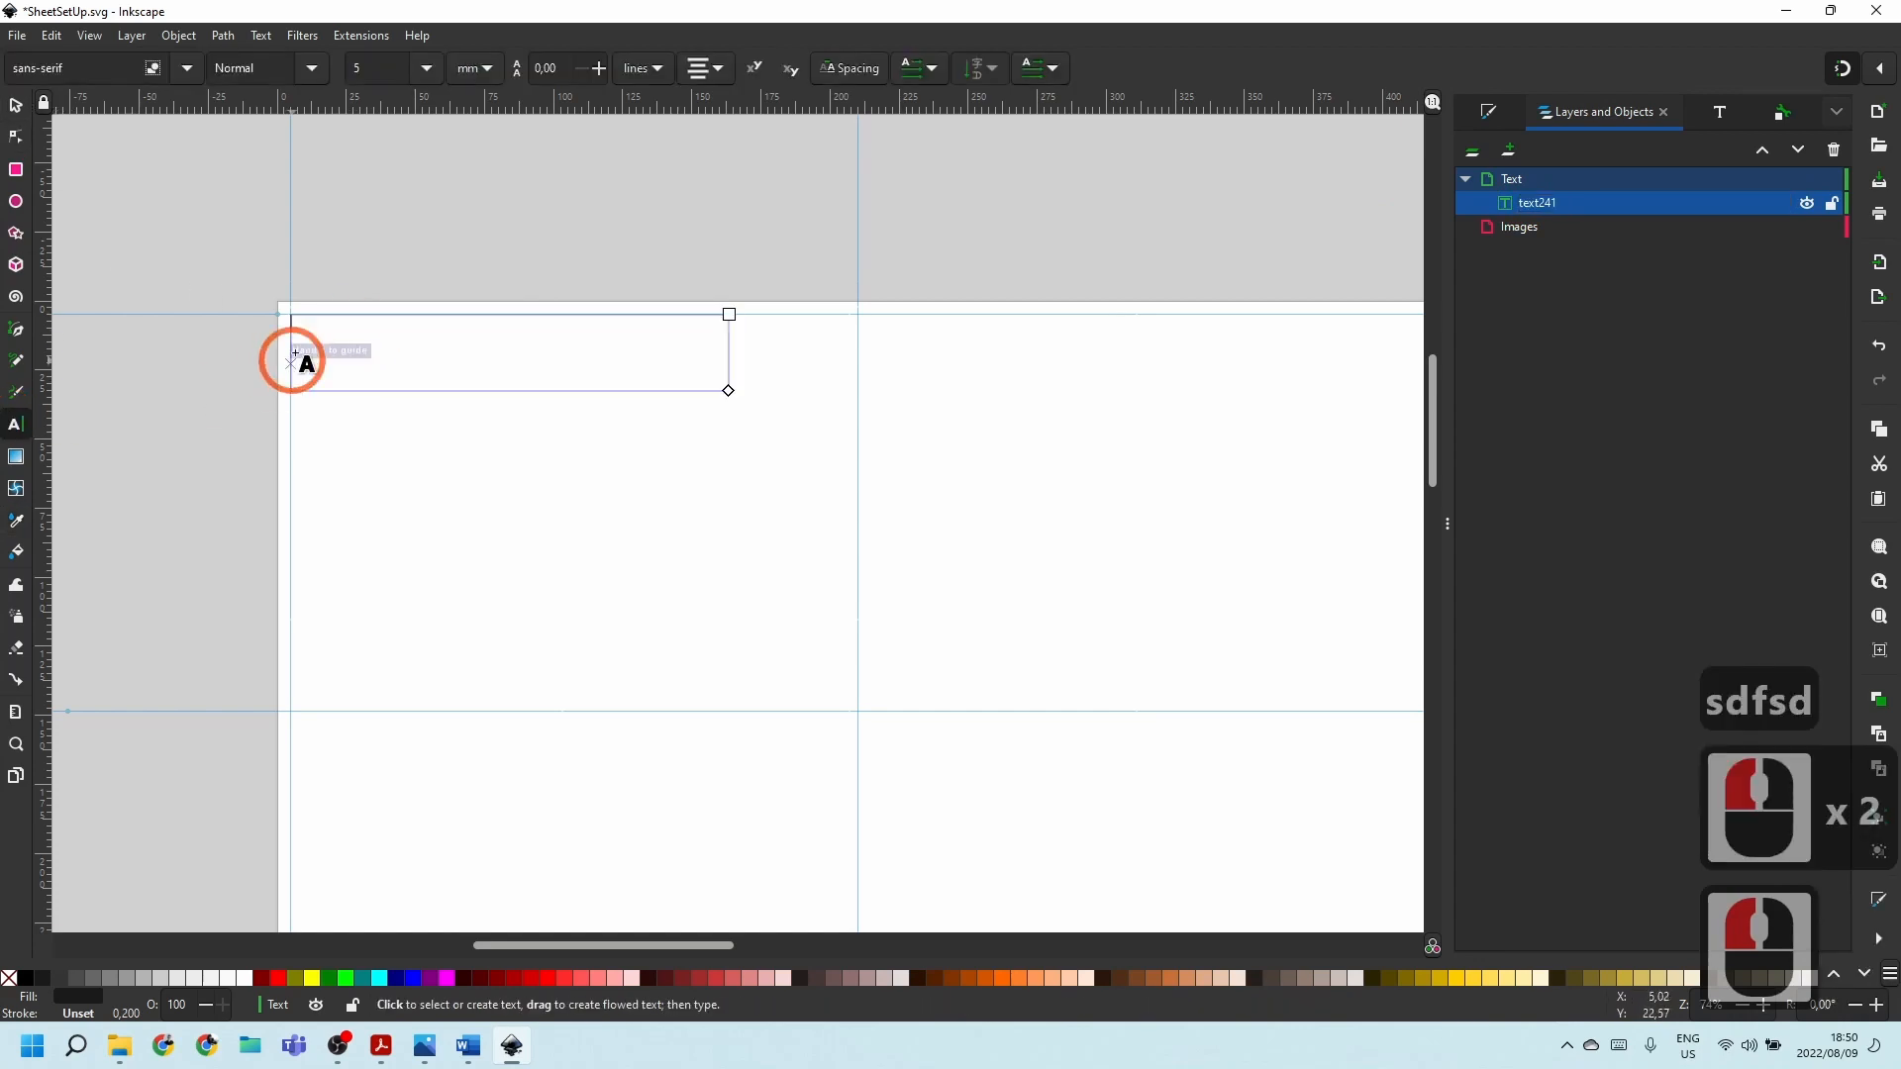
pyautogui.click(312, 328)
pyautogui.click(310, 327)
pyautogui.doubleClick(307, 327)
pyautogui.click(309, 331)
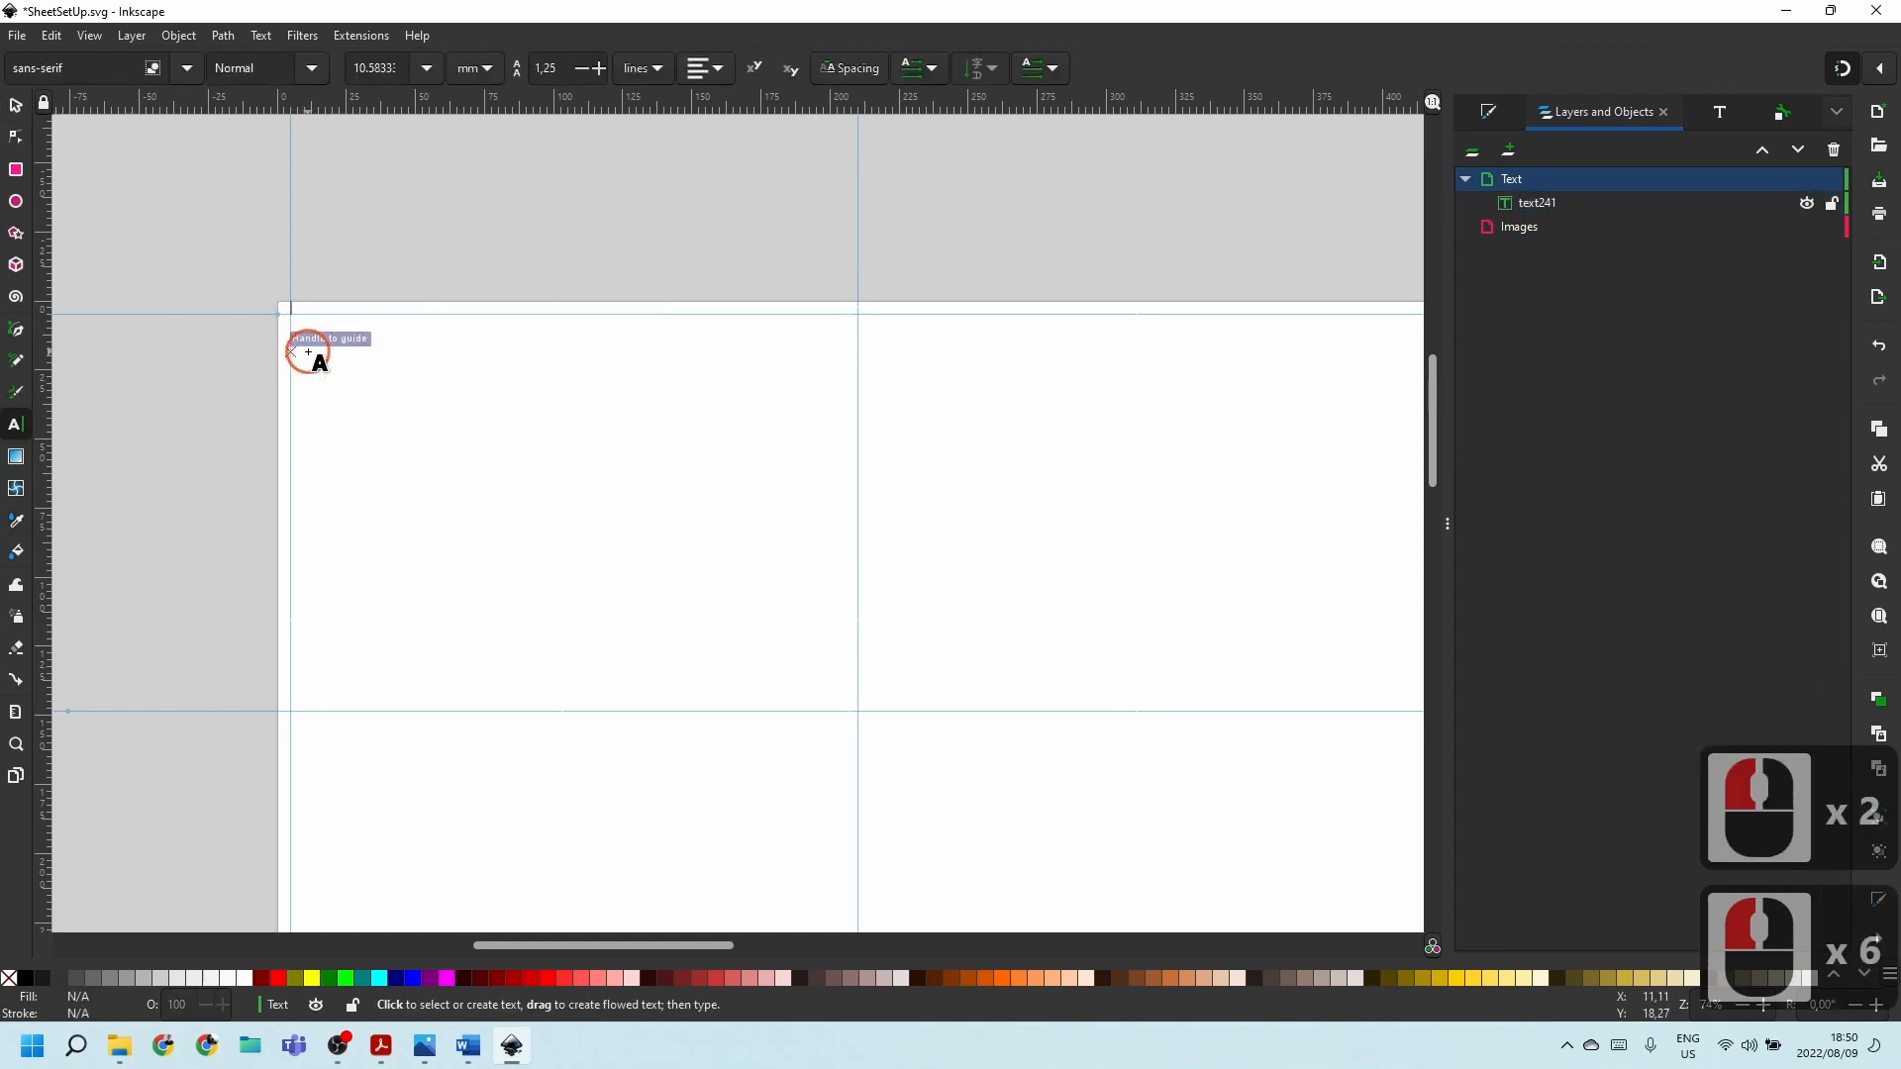
pyautogui.click(304, 323)
pyautogui.click(300, 327)
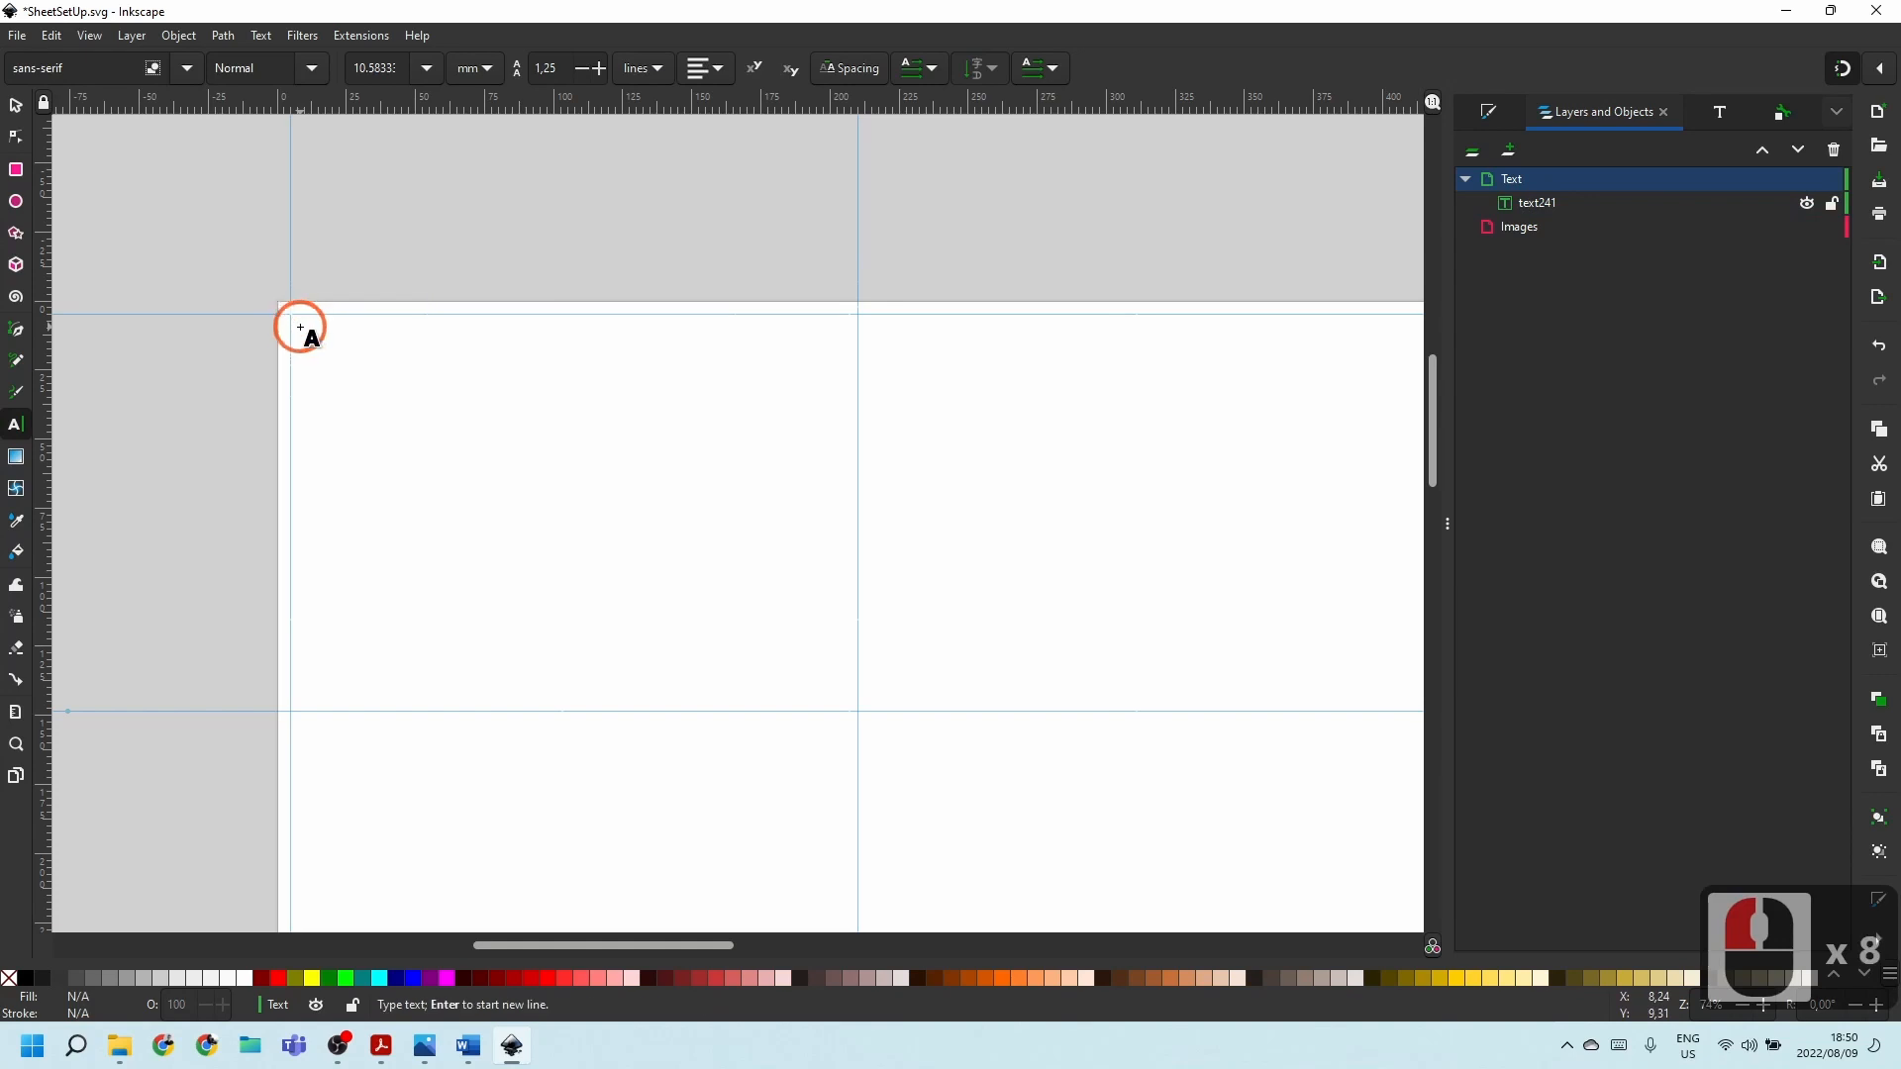
# Select the empty text frame on the Text layer and try to enter sdf in it.
pyautogui.click(1560, 202)
pyautogui.click(565, 340)
pyautogui.press('s')
pyautogui.press('d')
pyautogui.press('f')
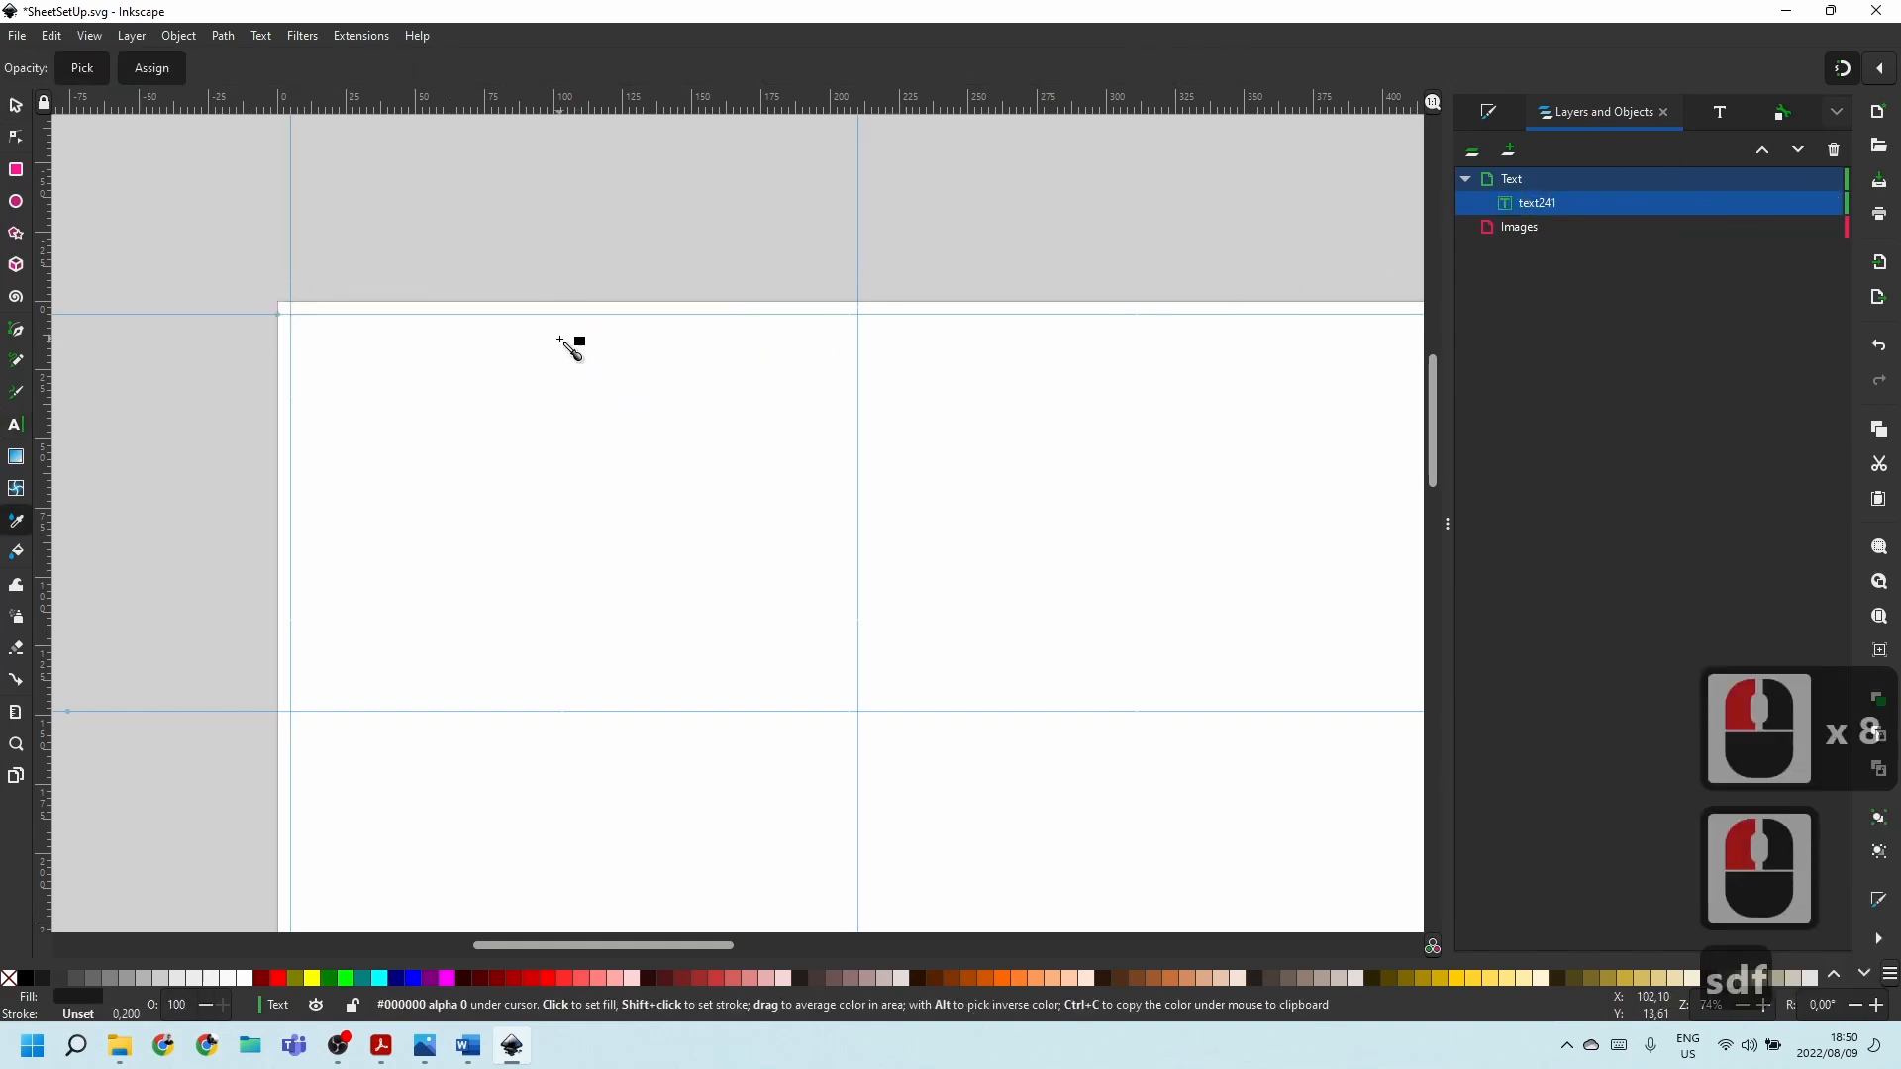
# Reselect the text frame on the Text layer and assign the blank page's colour to its fill with the Dropper.
pyautogui.doubleClick(1523, 202)
pyautogui.click(1506, 218)
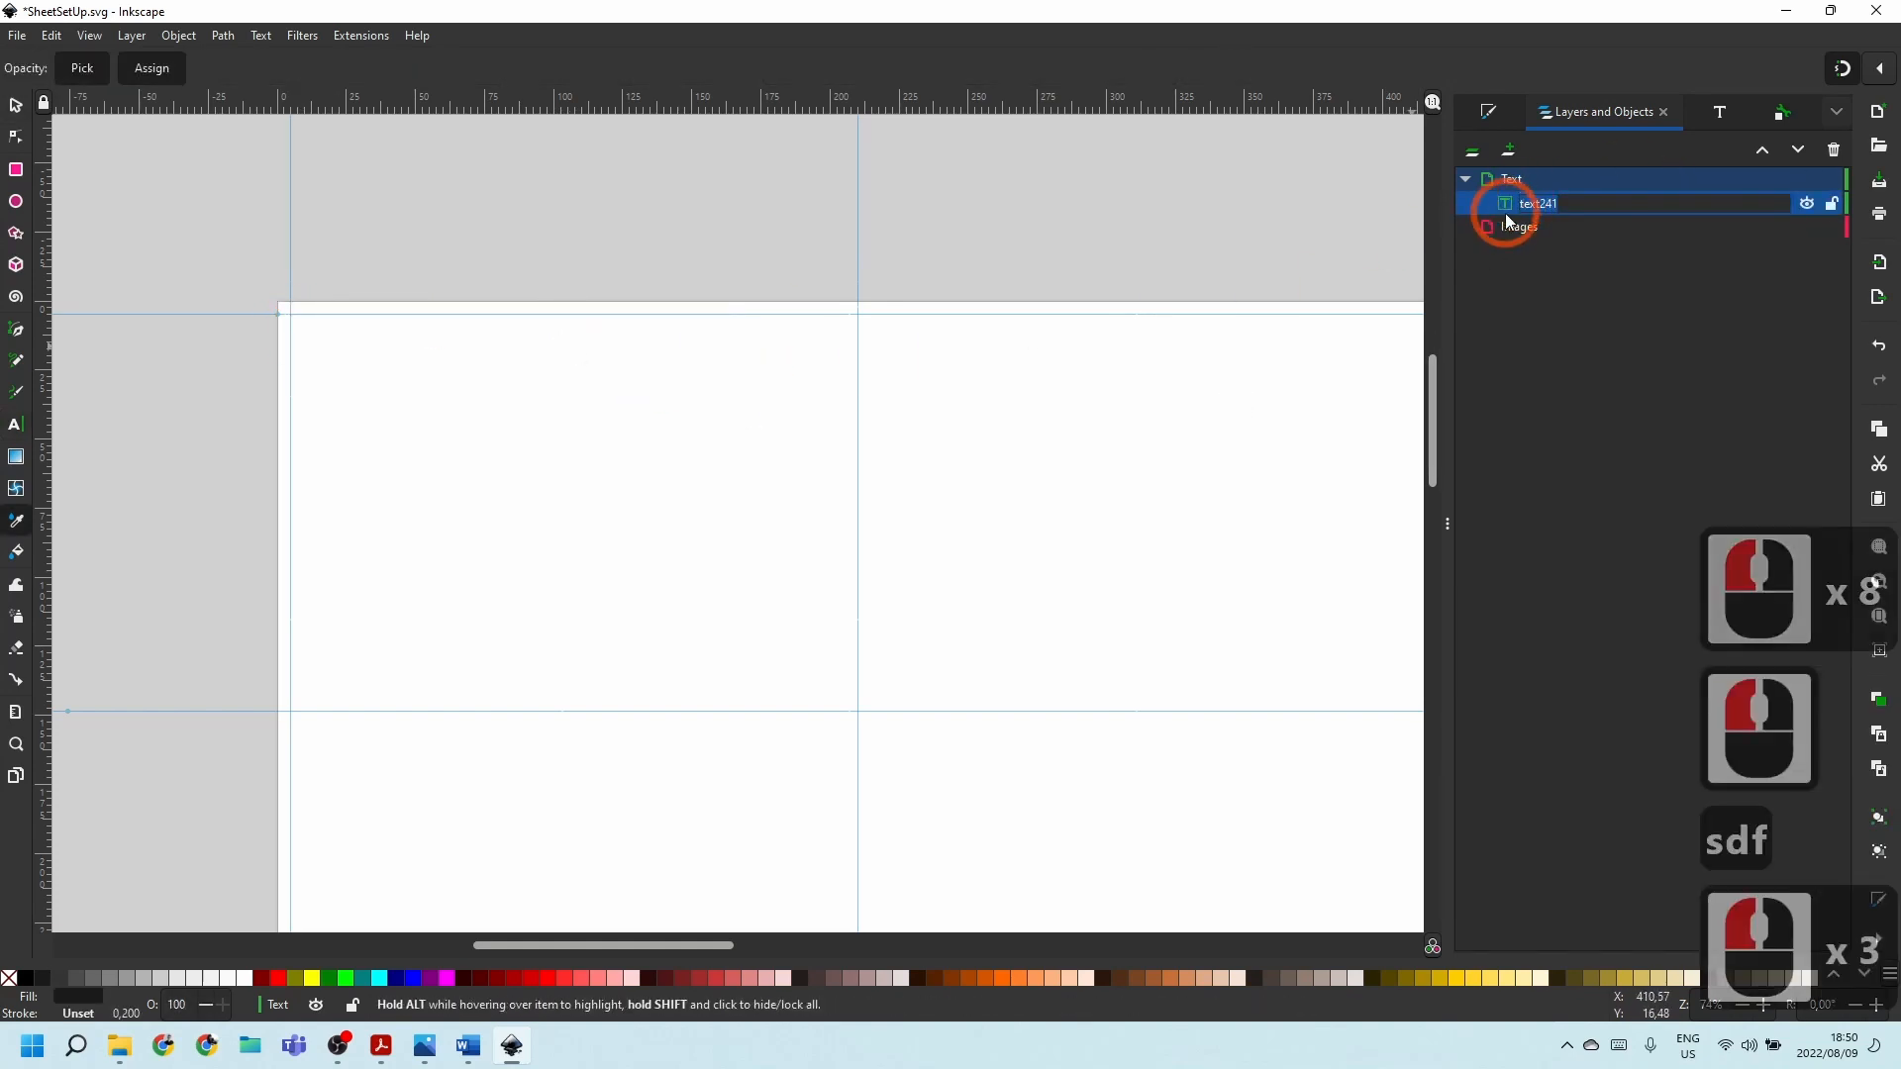
pyautogui.click(1508, 186)
pyautogui.click(1512, 208)
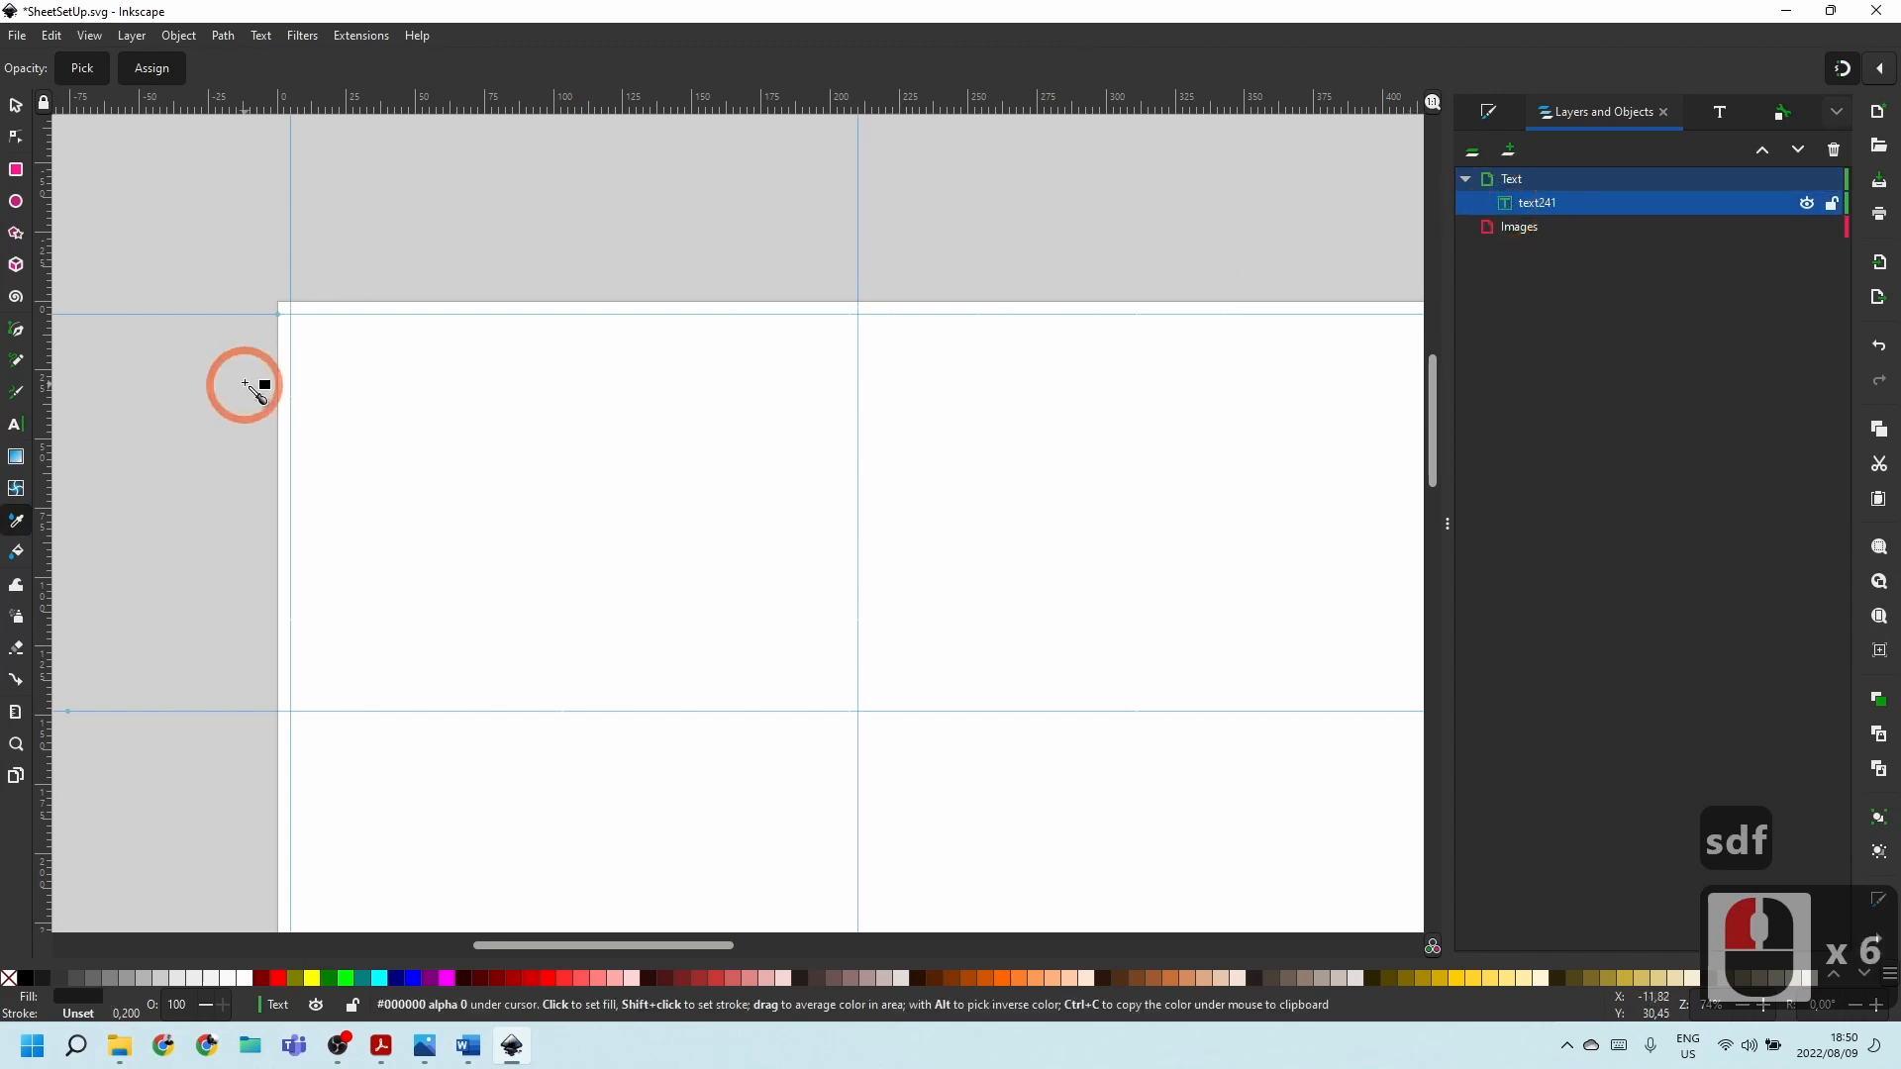
pyautogui.click(456, 375)
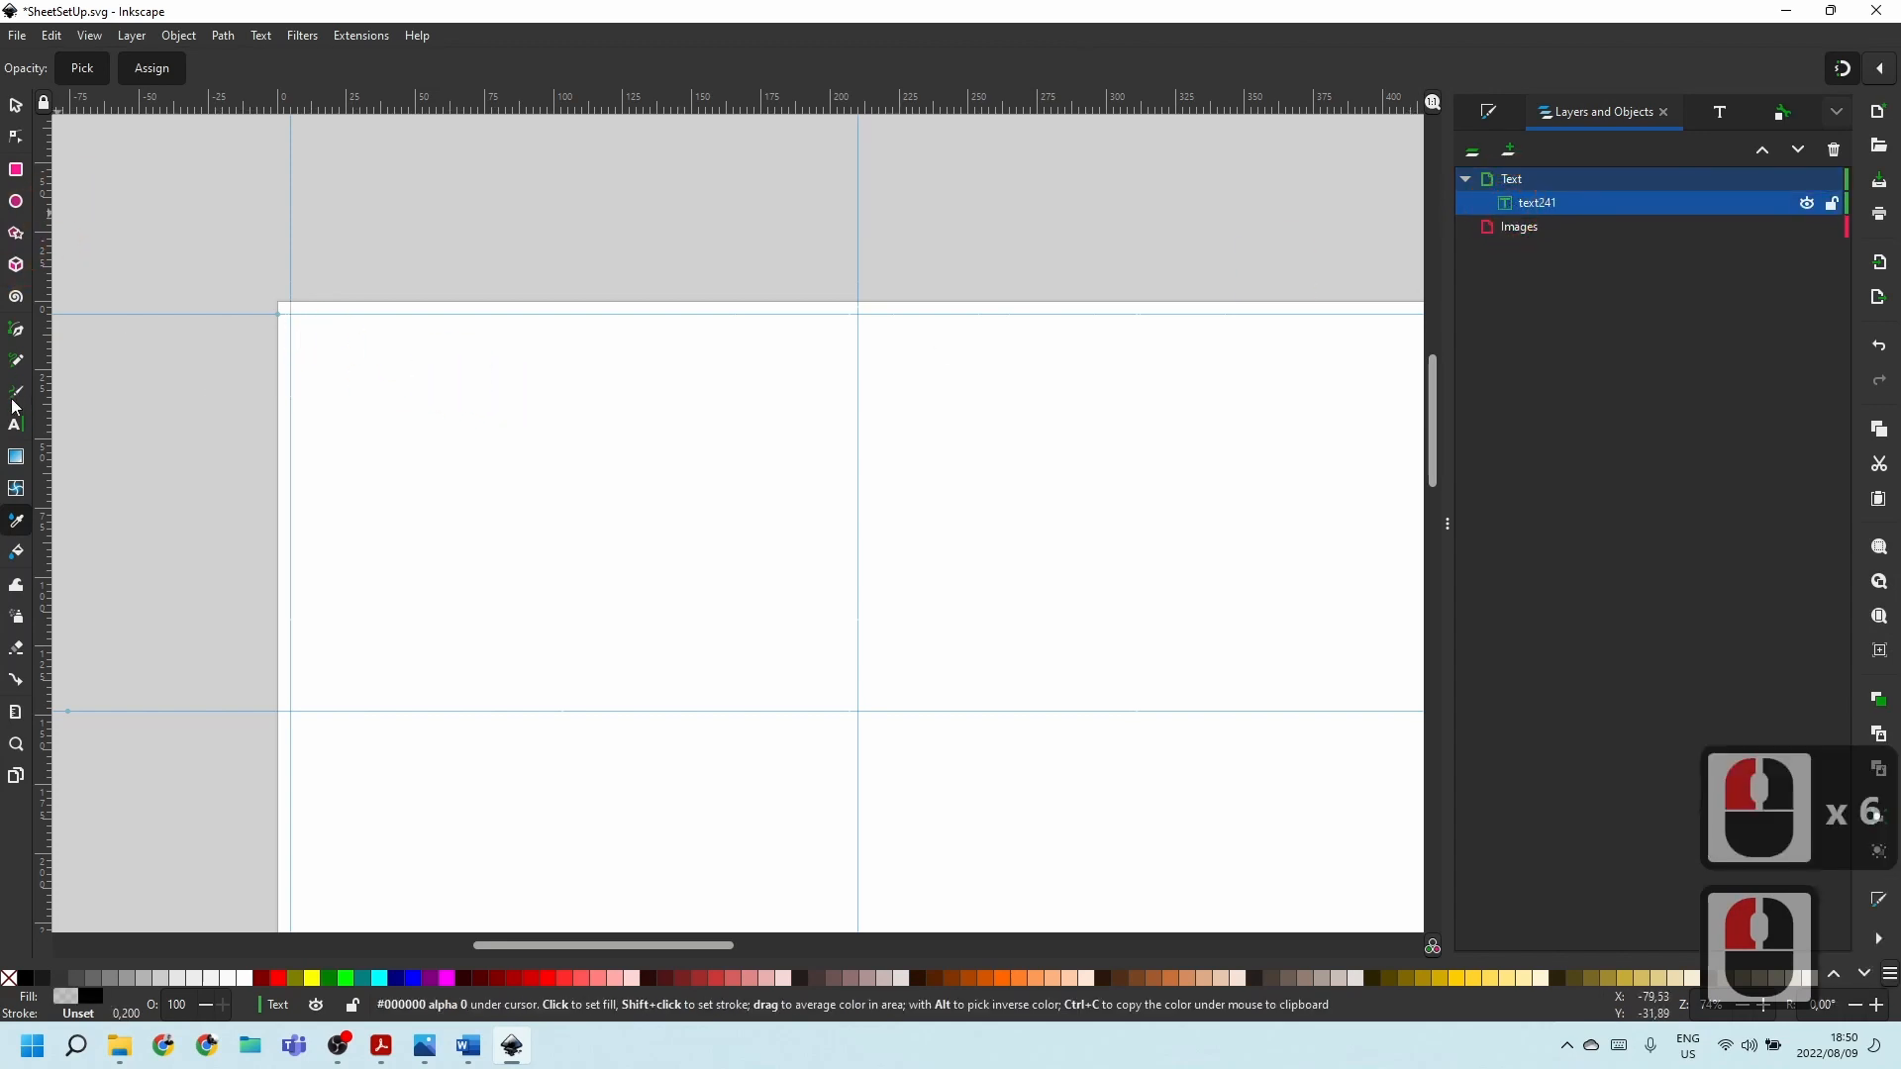
# Enter the placeholder text asdasdasd in the text frame with the Text tool.
pyautogui.click(14, 427)
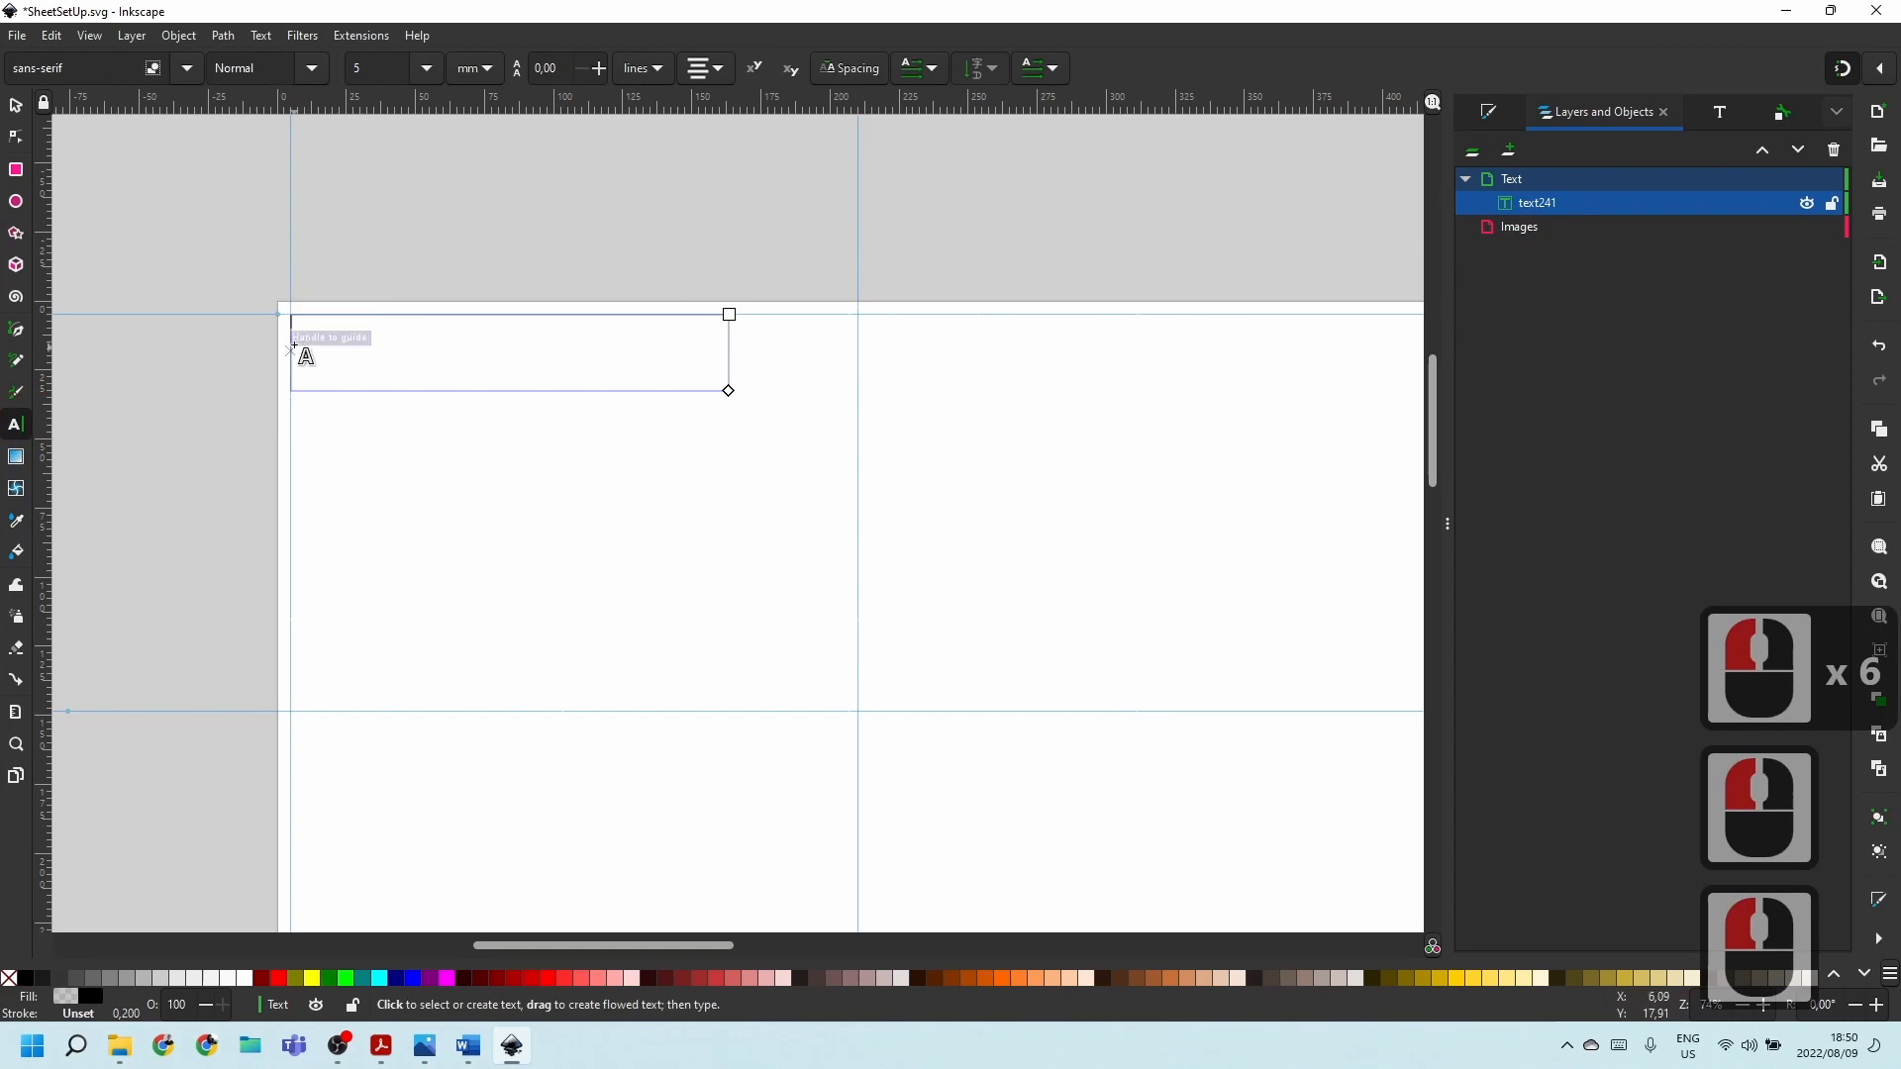
pyautogui.click(335, 340)
pyautogui.write('asdasd')
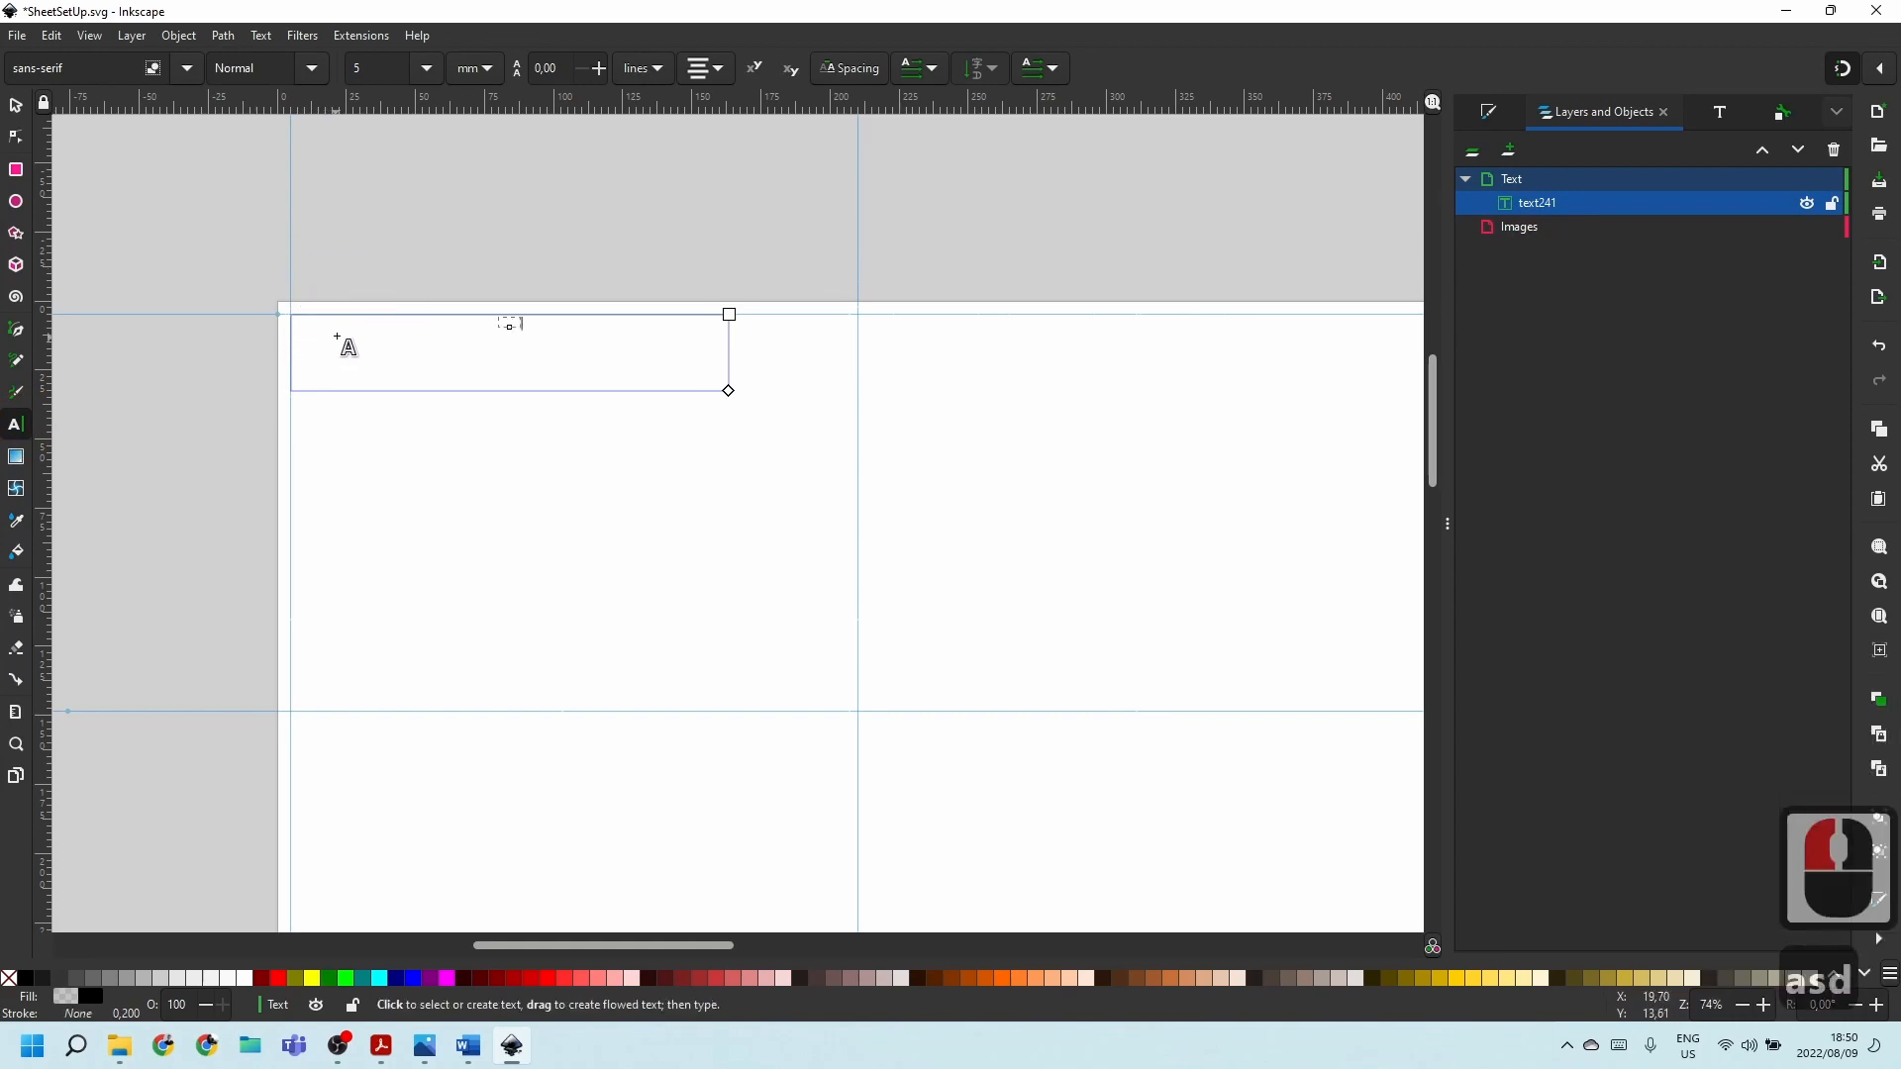
pyautogui.write('asd')
# Highlight the whole placeholder word inside the text frame.
pyautogui.click(523, 350)
pyautogui.click(594, 323)
pyautogui.doubleClick(521, 324)
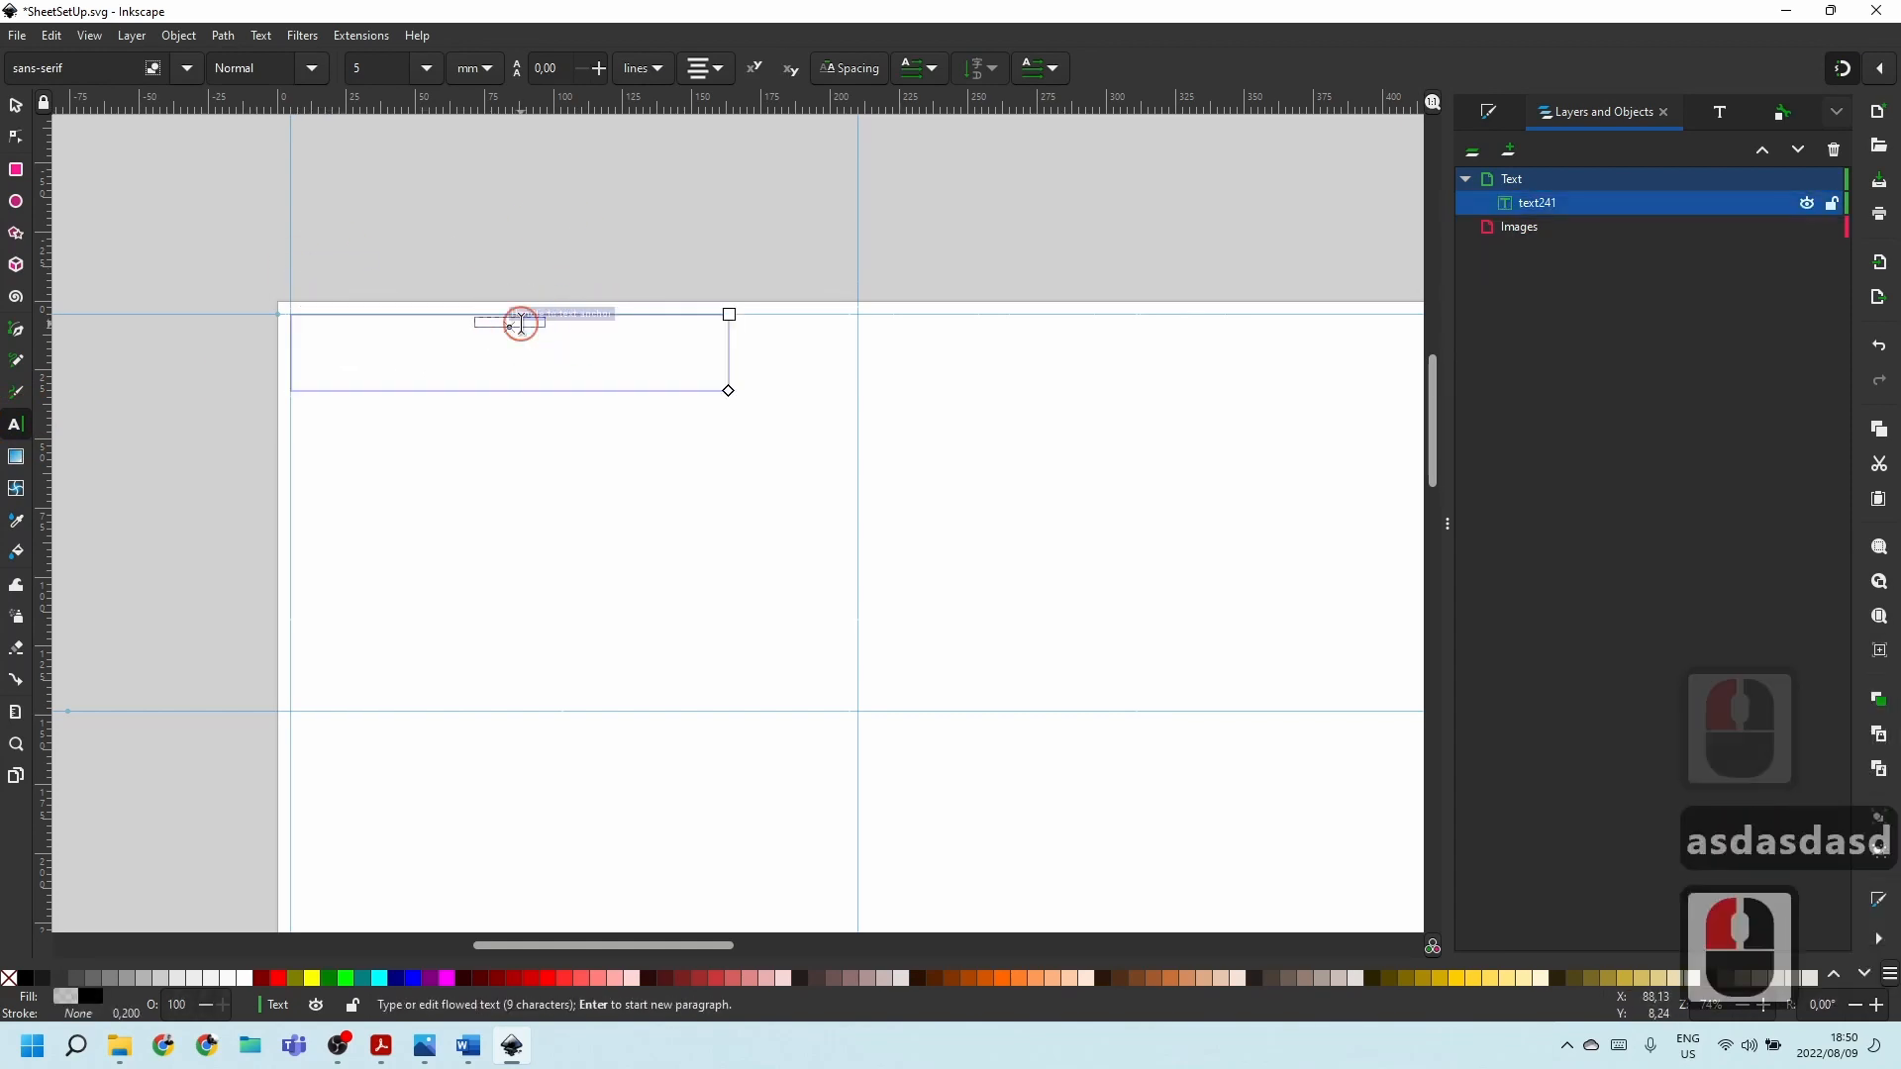
pyautogui.click(1562, 117)
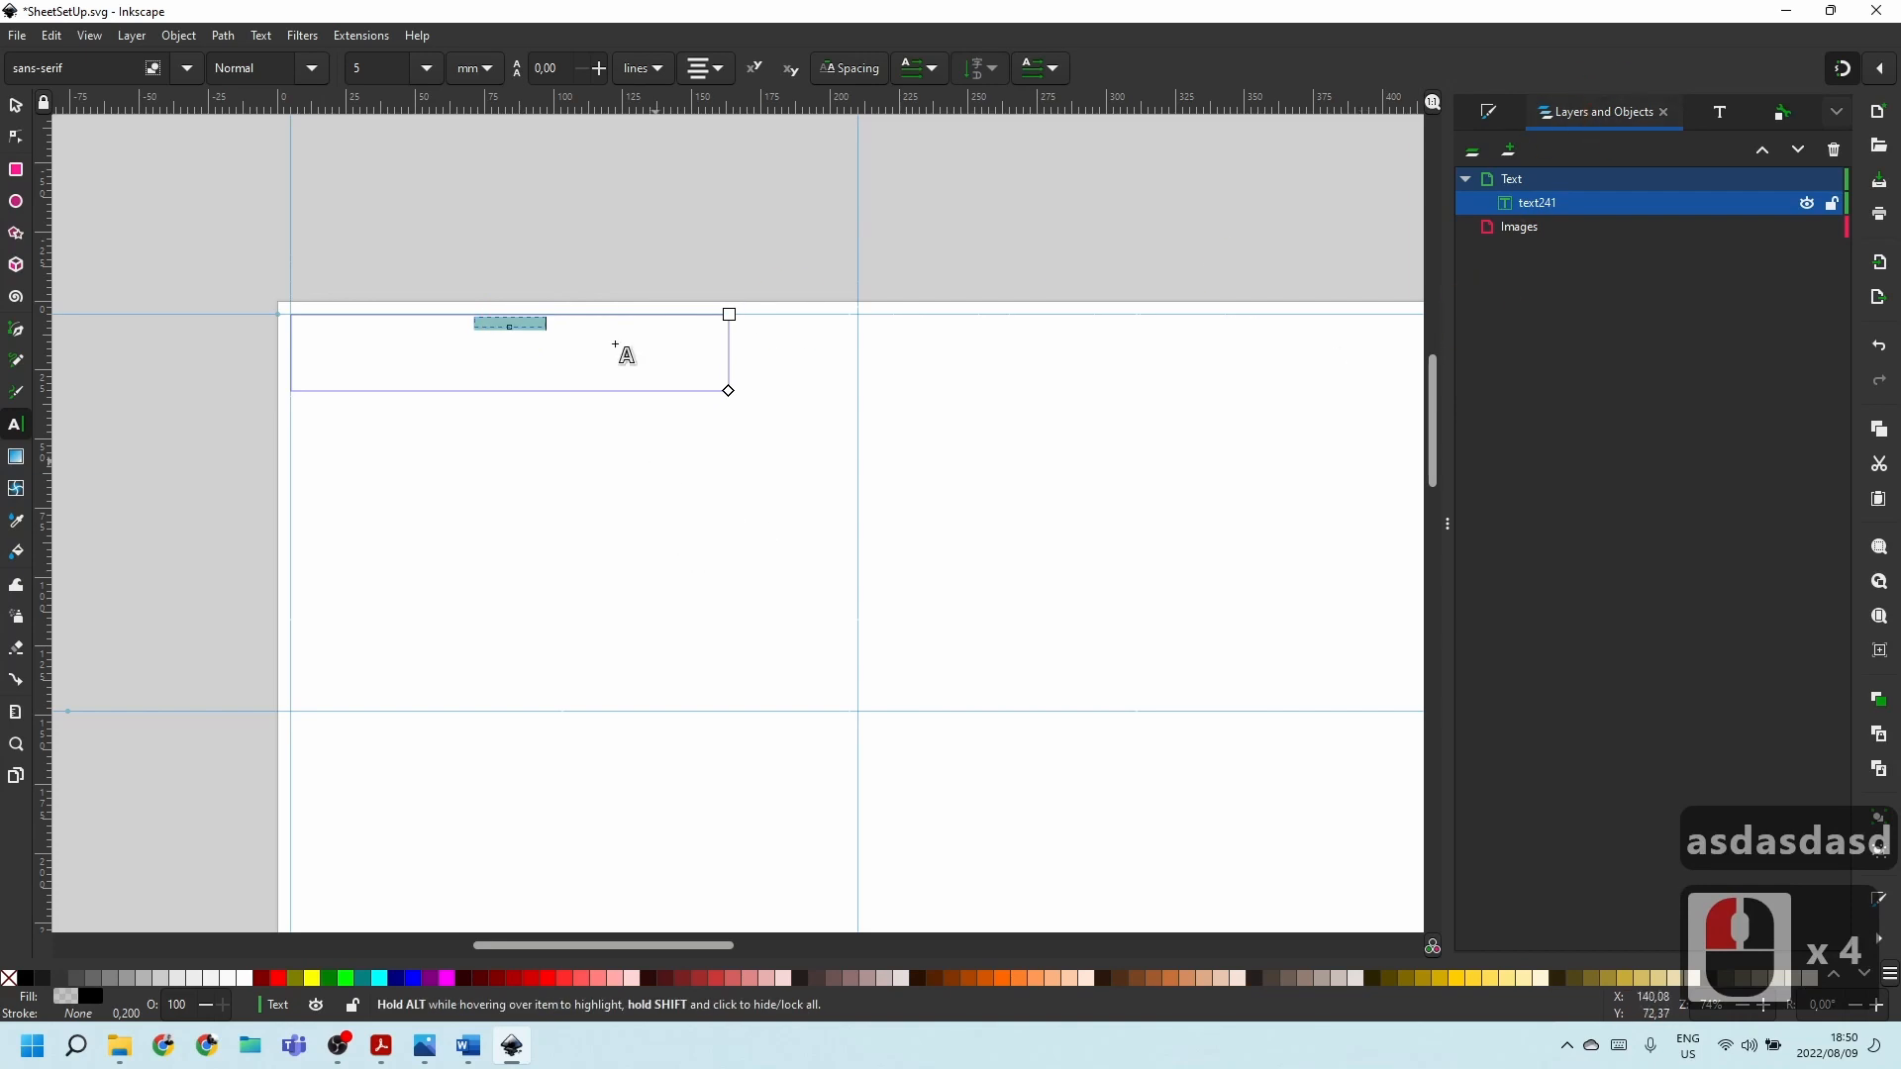
# Left-align the highlighted placeholder text and give it a flat 90% Gray fill.
pyautogui.click(711, 68)
pyautogui.click(706, 40)
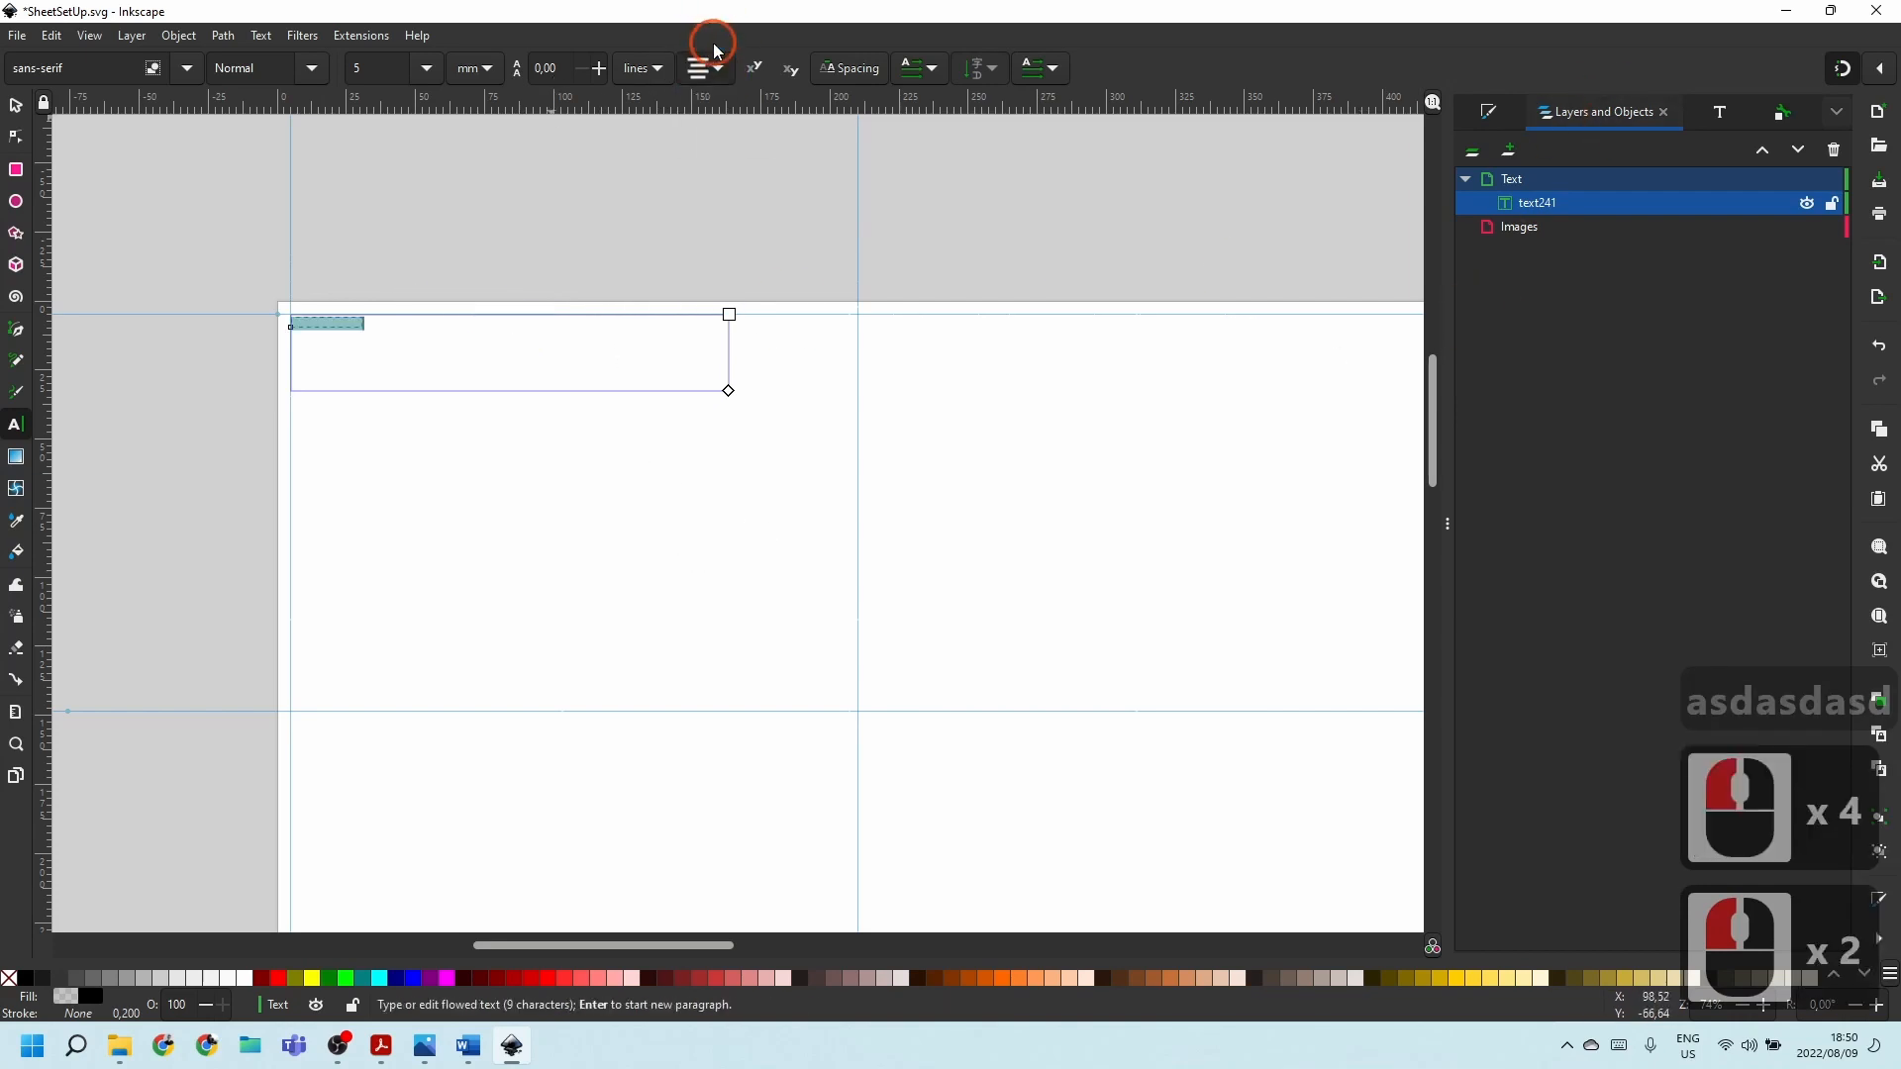
pyautogui.click(1488, 111)
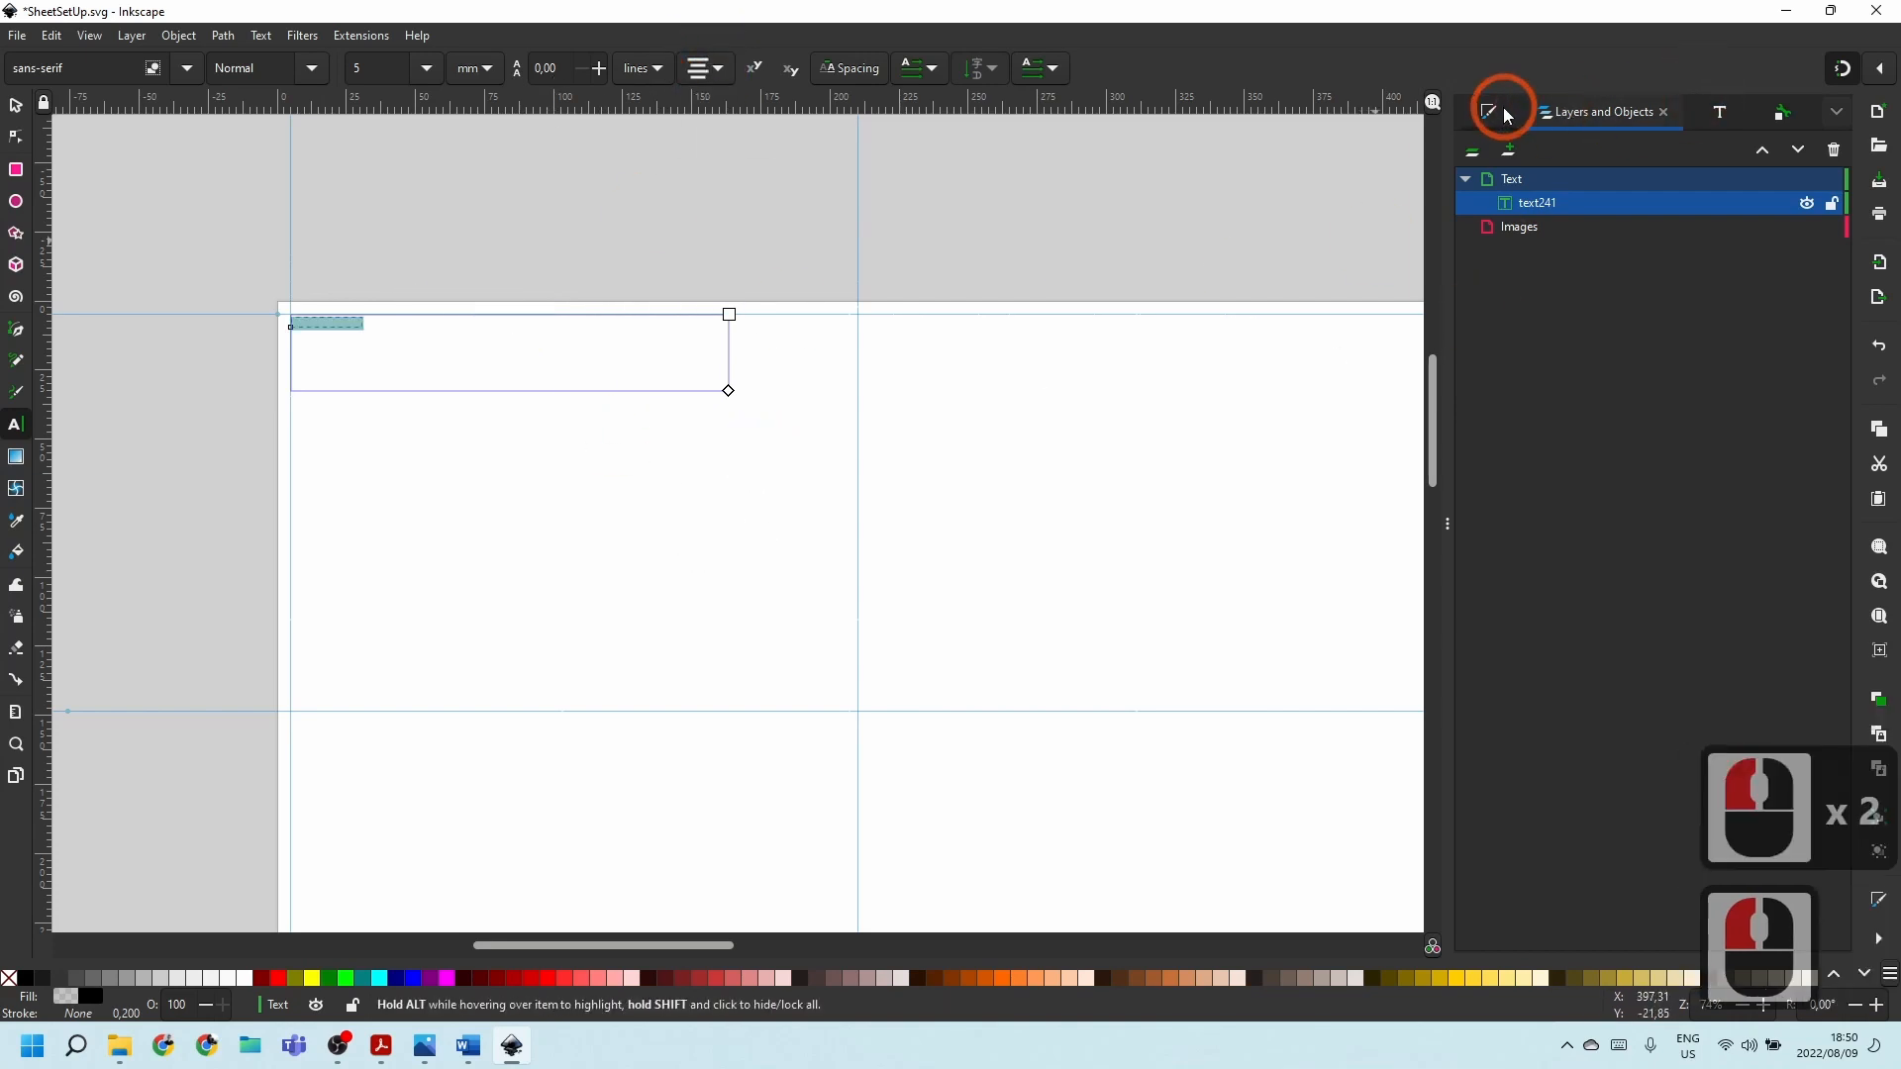
pyautogui.click(1474, 180)
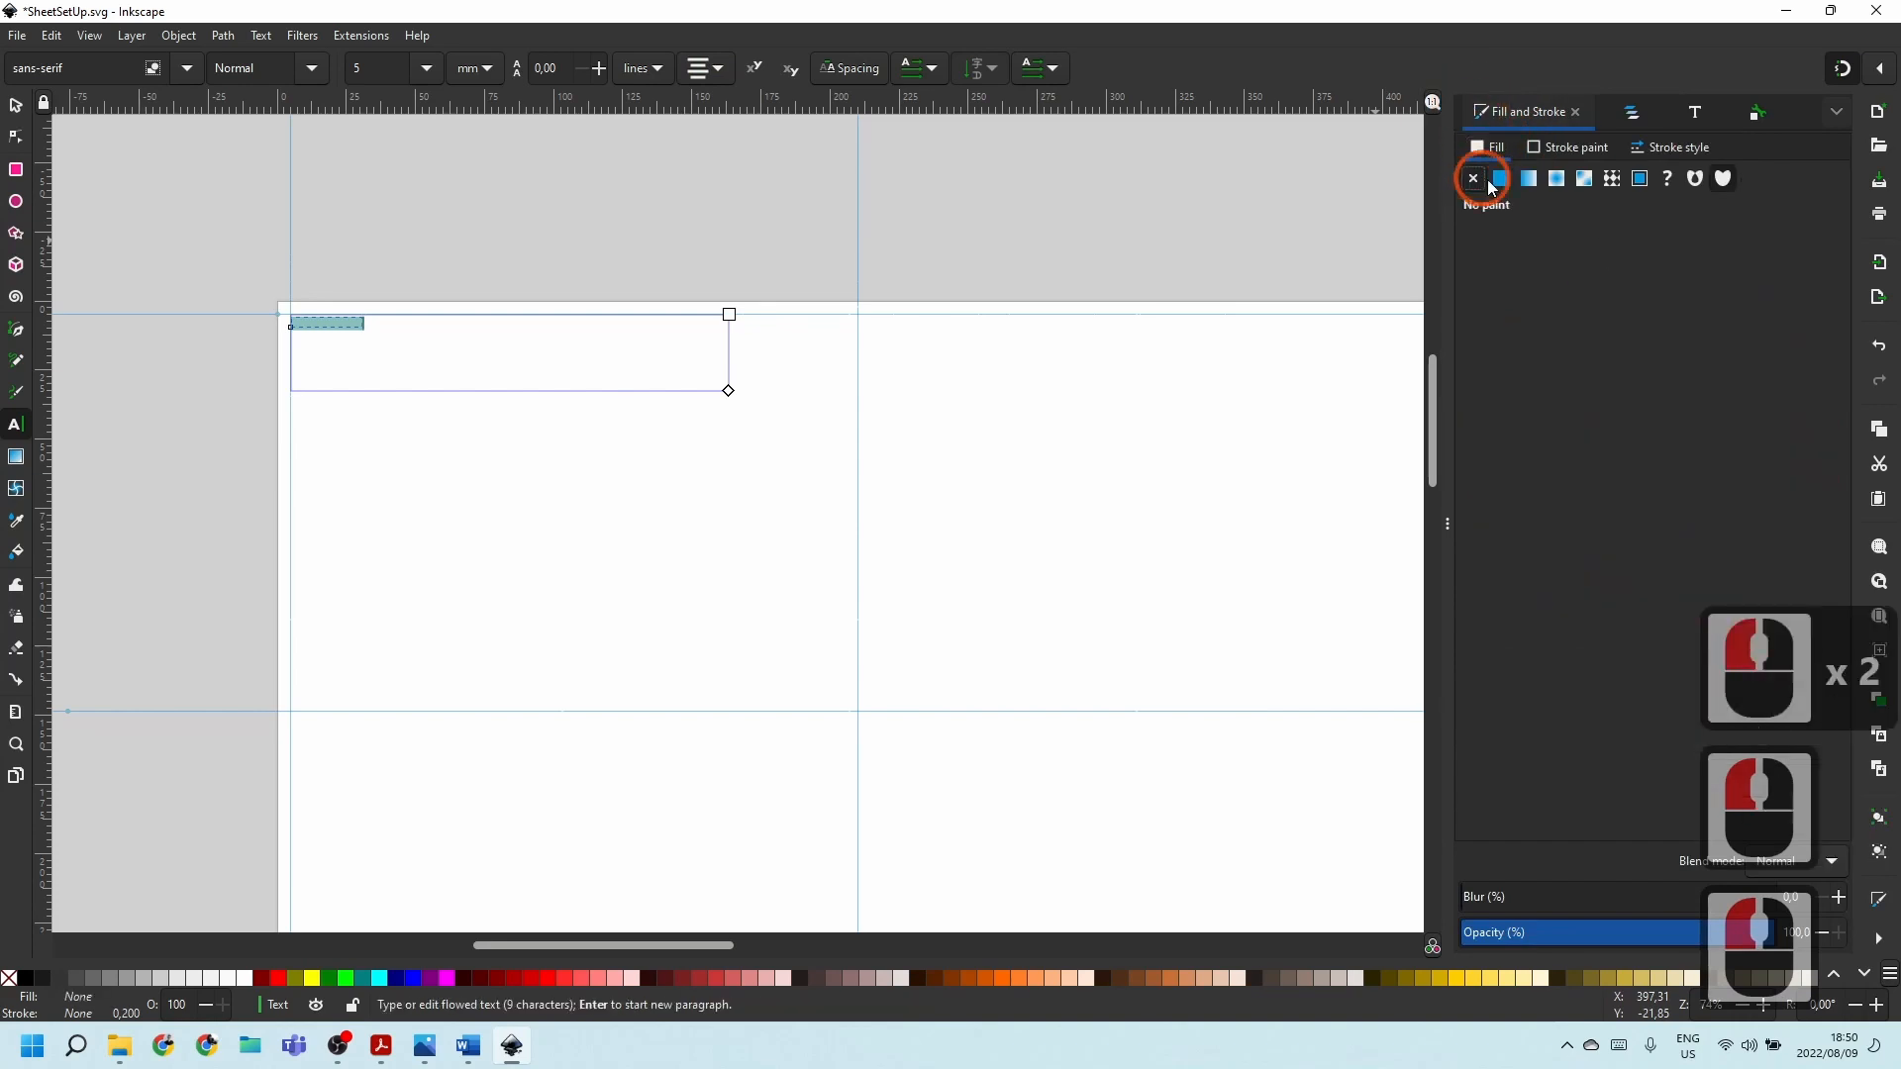
pyautogui.click(1546, 150)
pyautogui.click(1466, 177)
pyautogui.click(1479, 156)
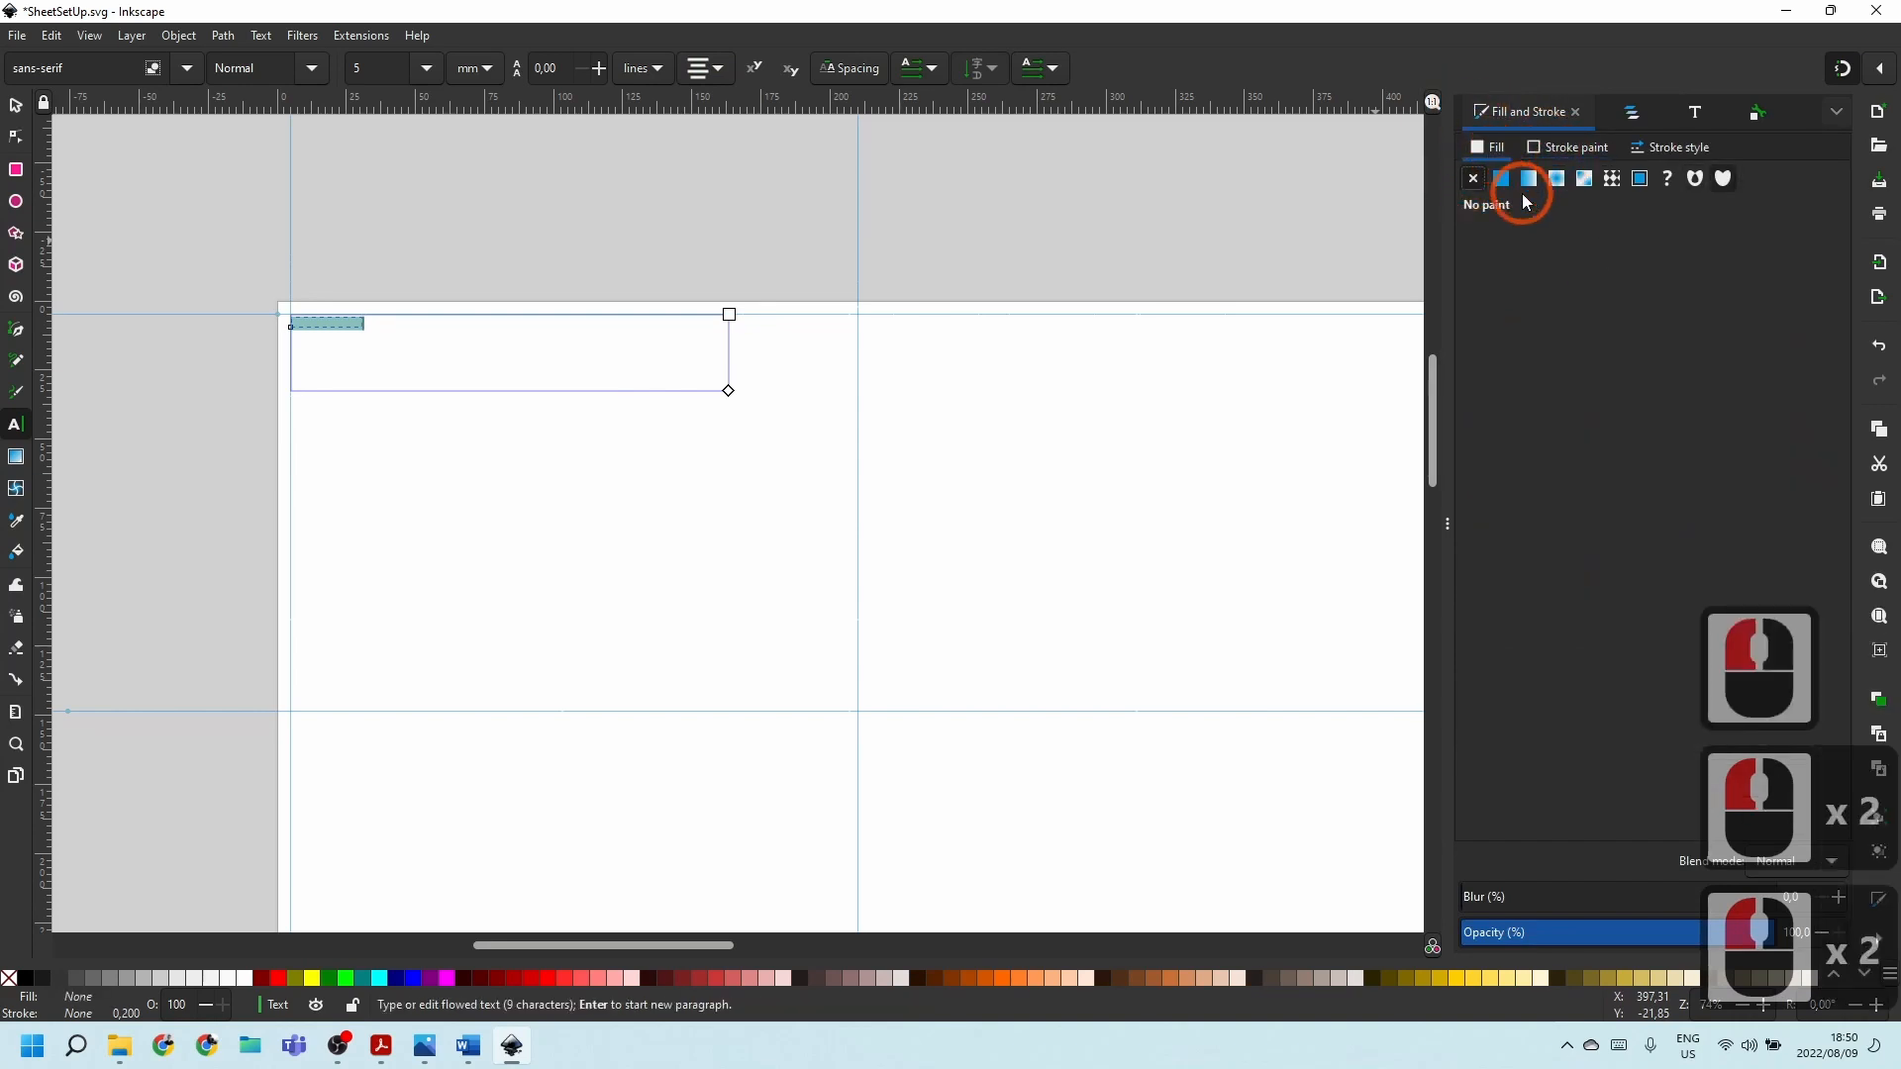
pyautogui.click(1502, 178)
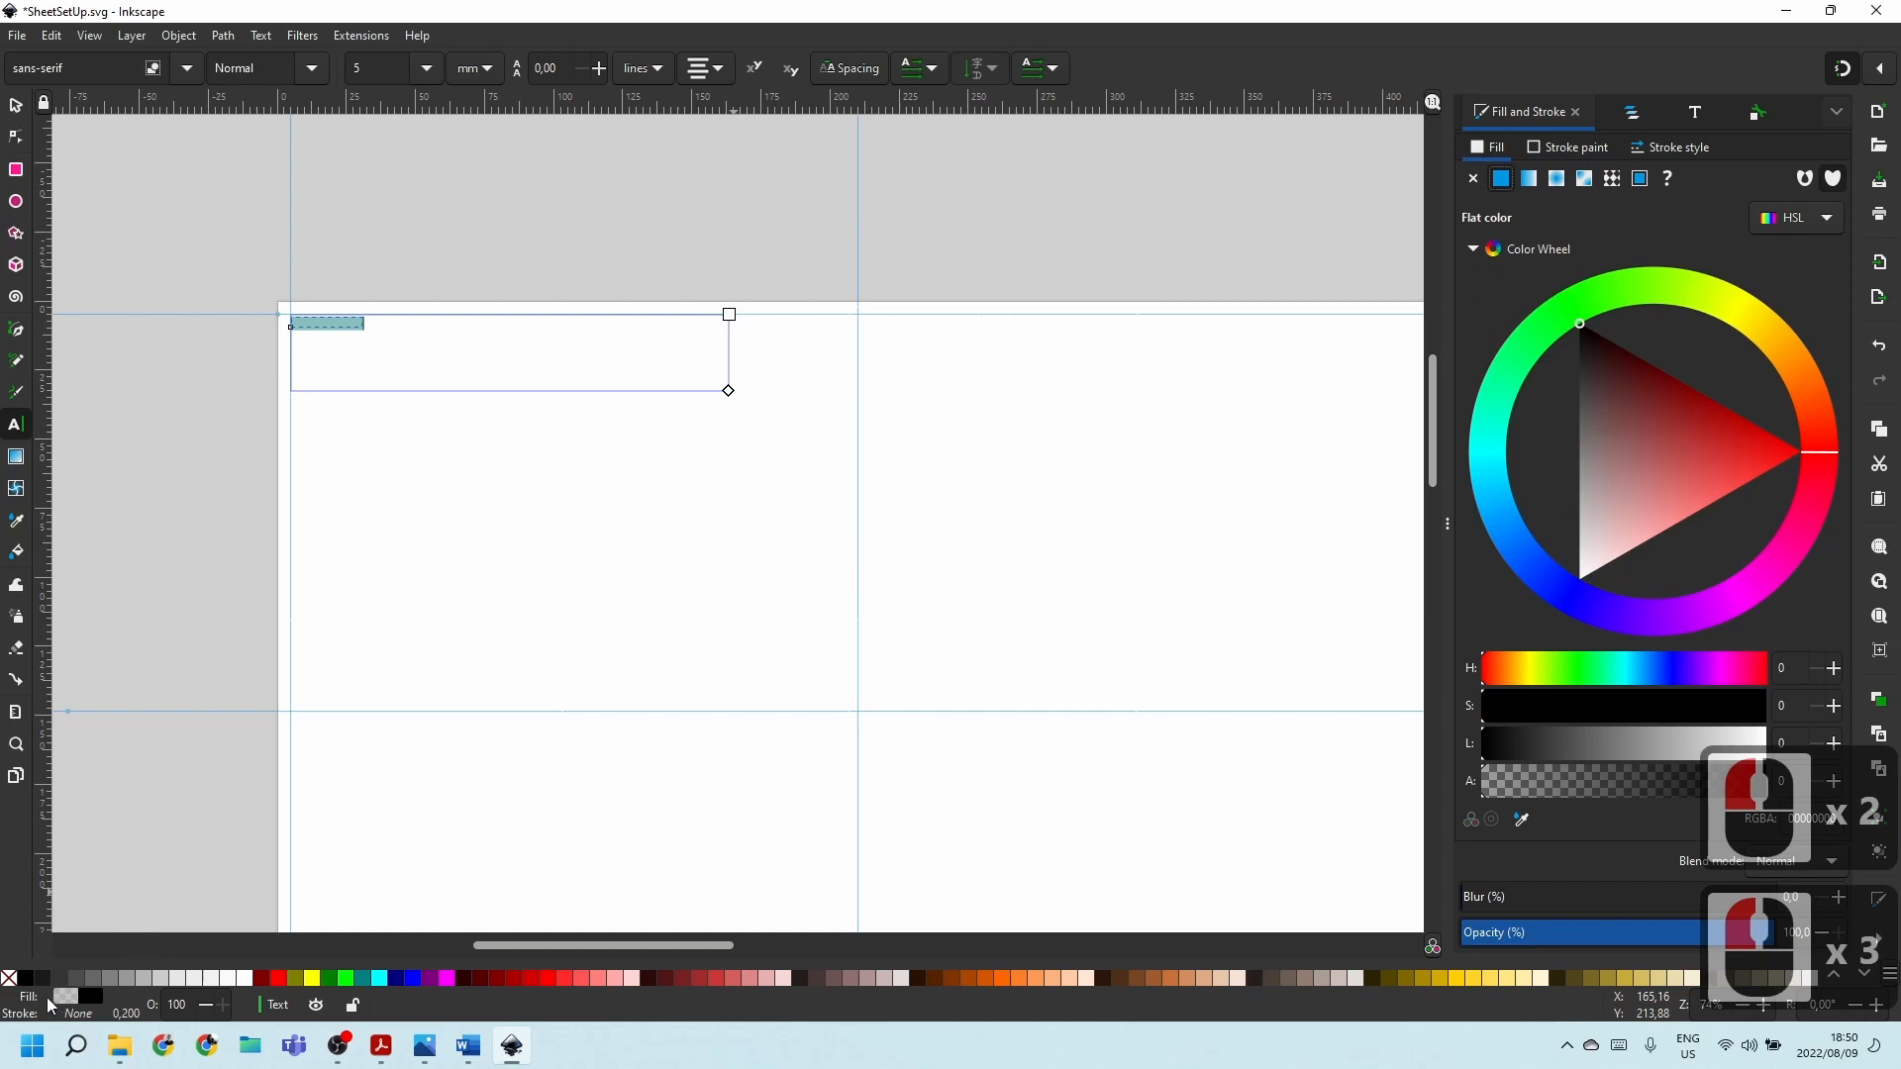
pyautogui.click(45, 978)
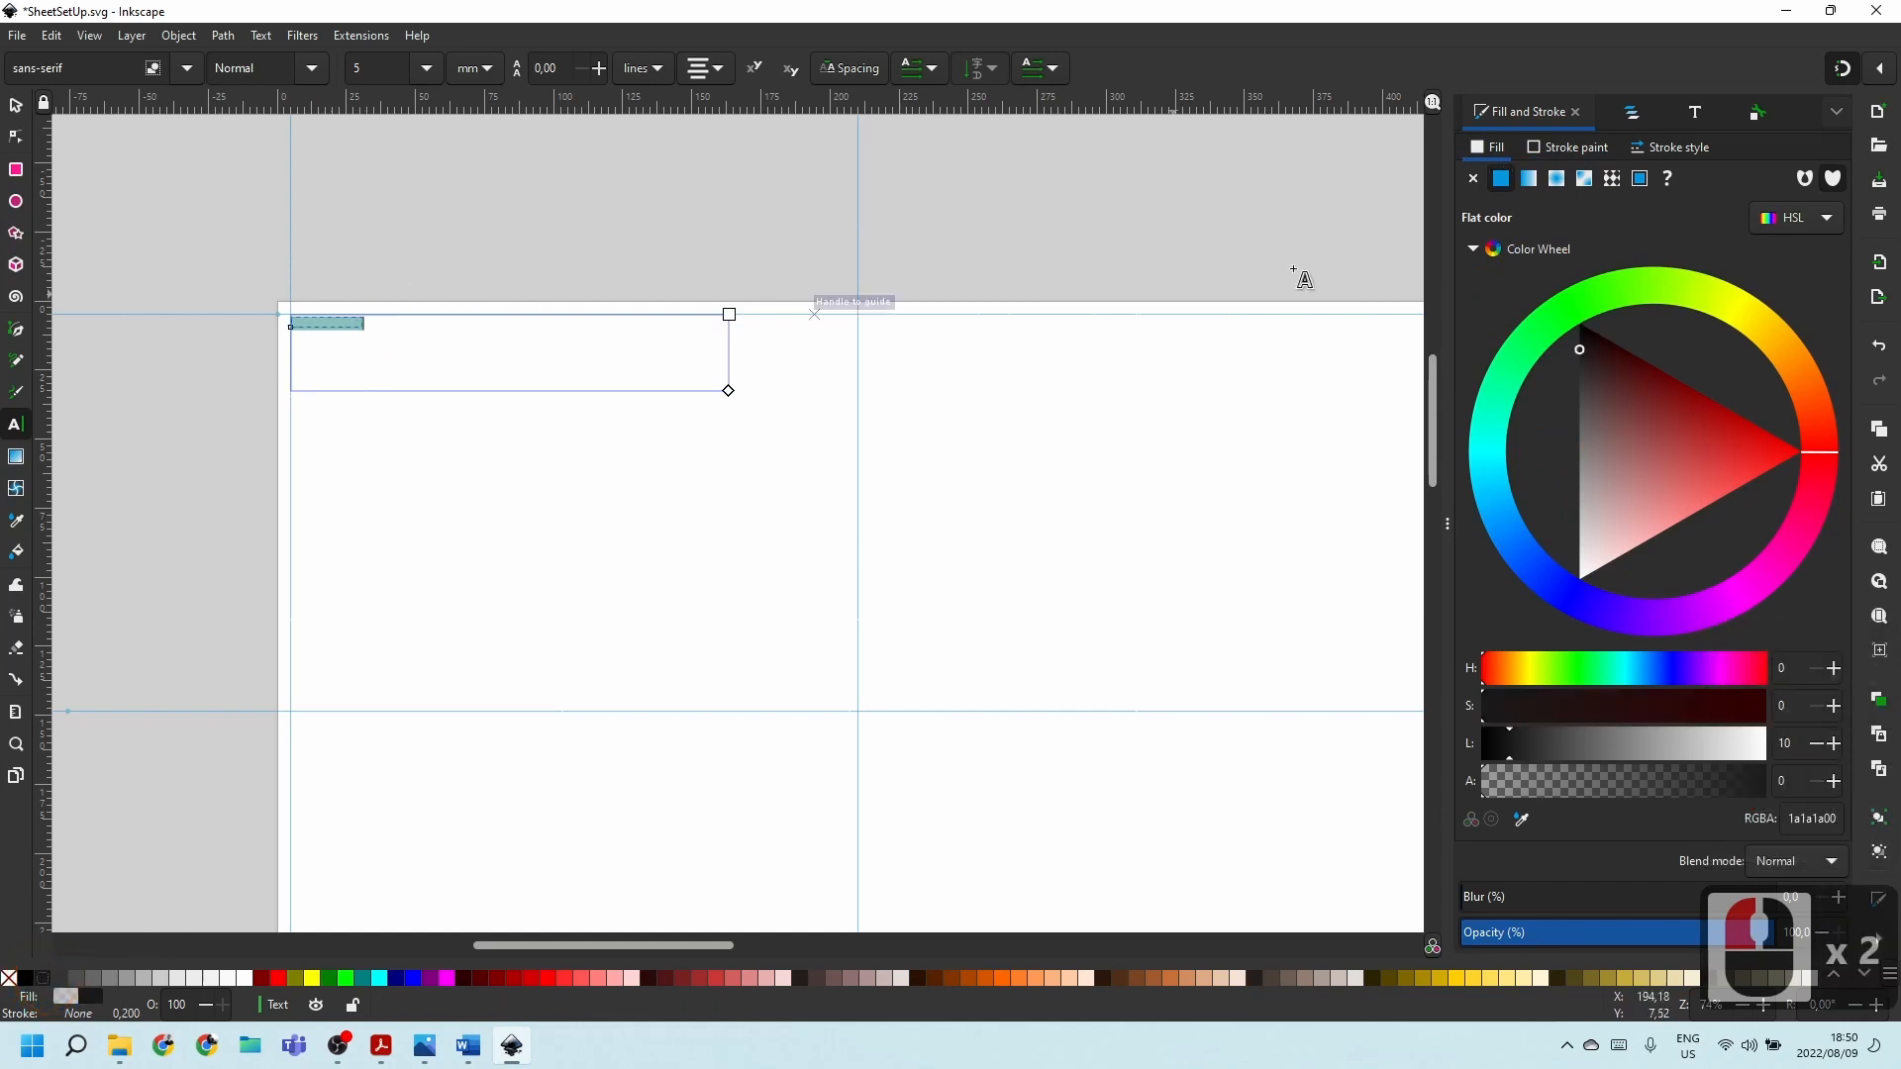
# Set the highlighted placeholder text's stroke to no paint and return to its fill settings.
pyautogui.click(1549, 150)
pyautogui.click(1489, 180)
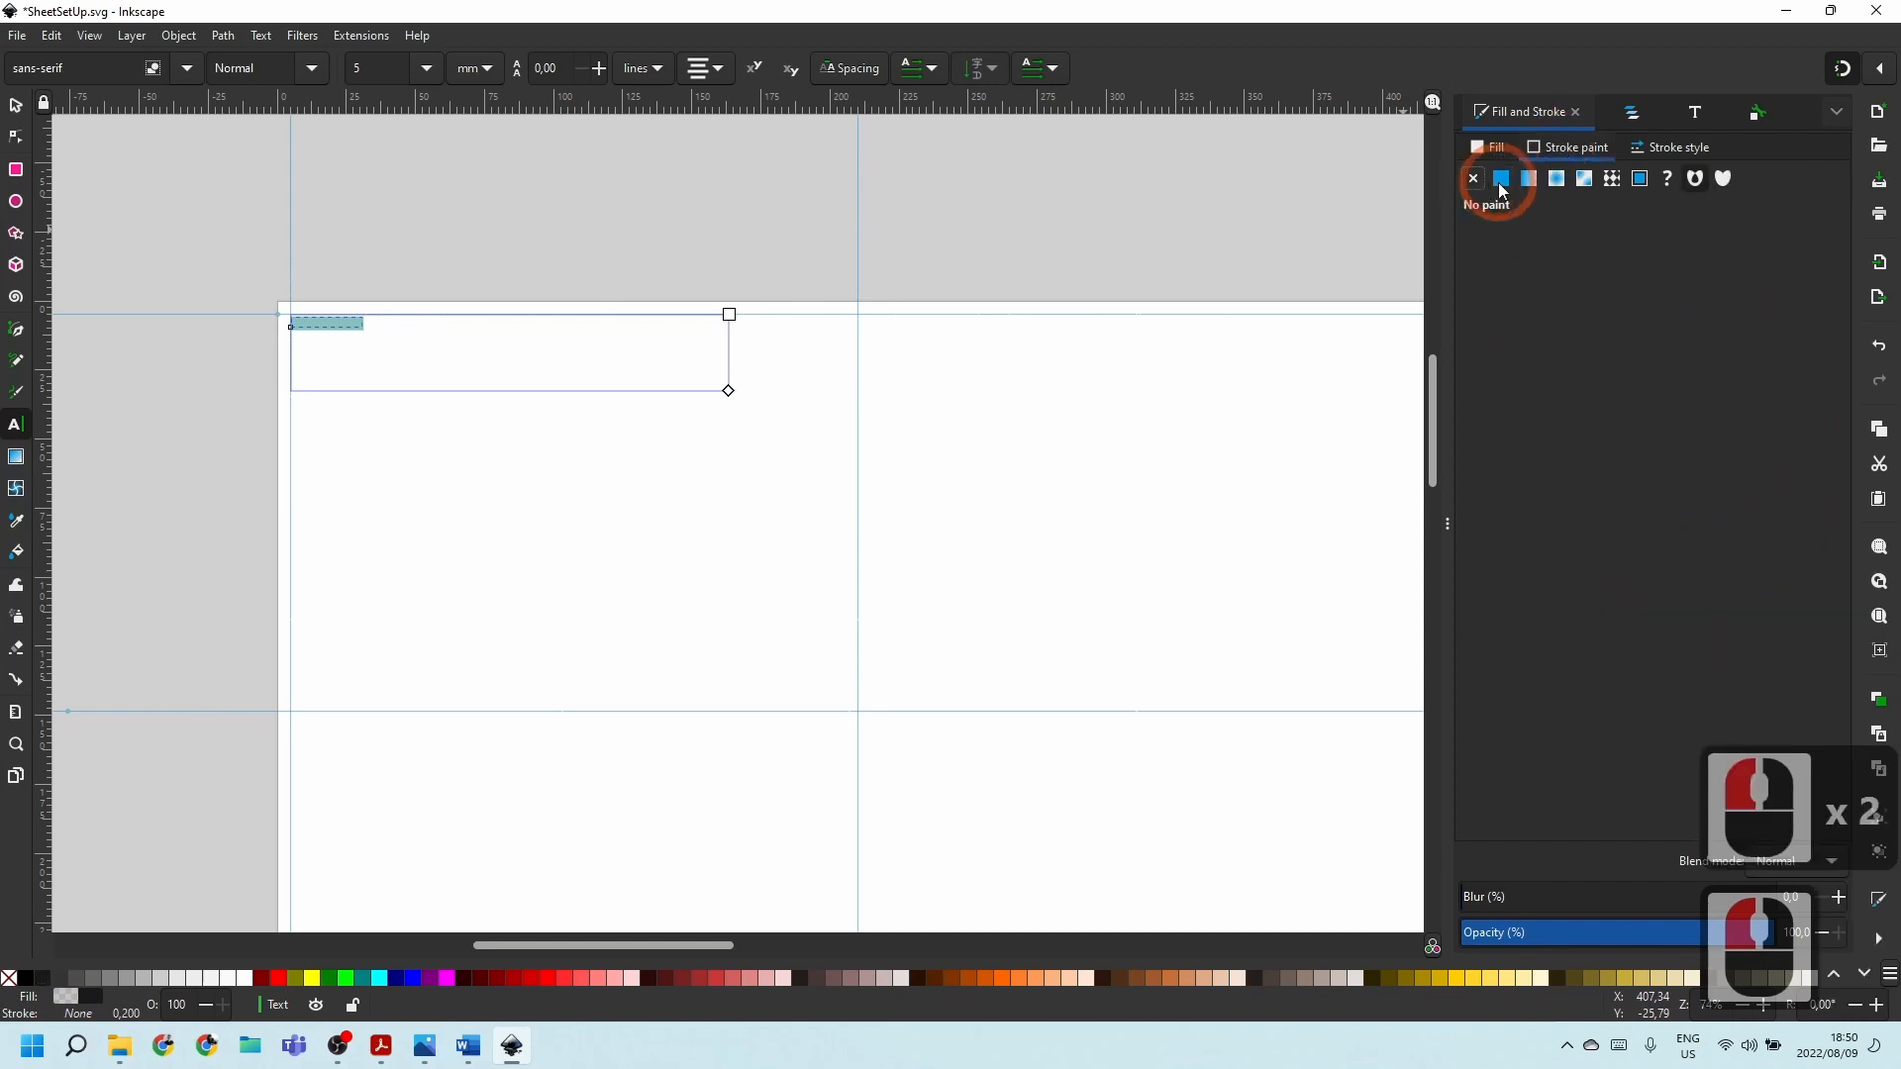
pyautogui.click(1474, 180)
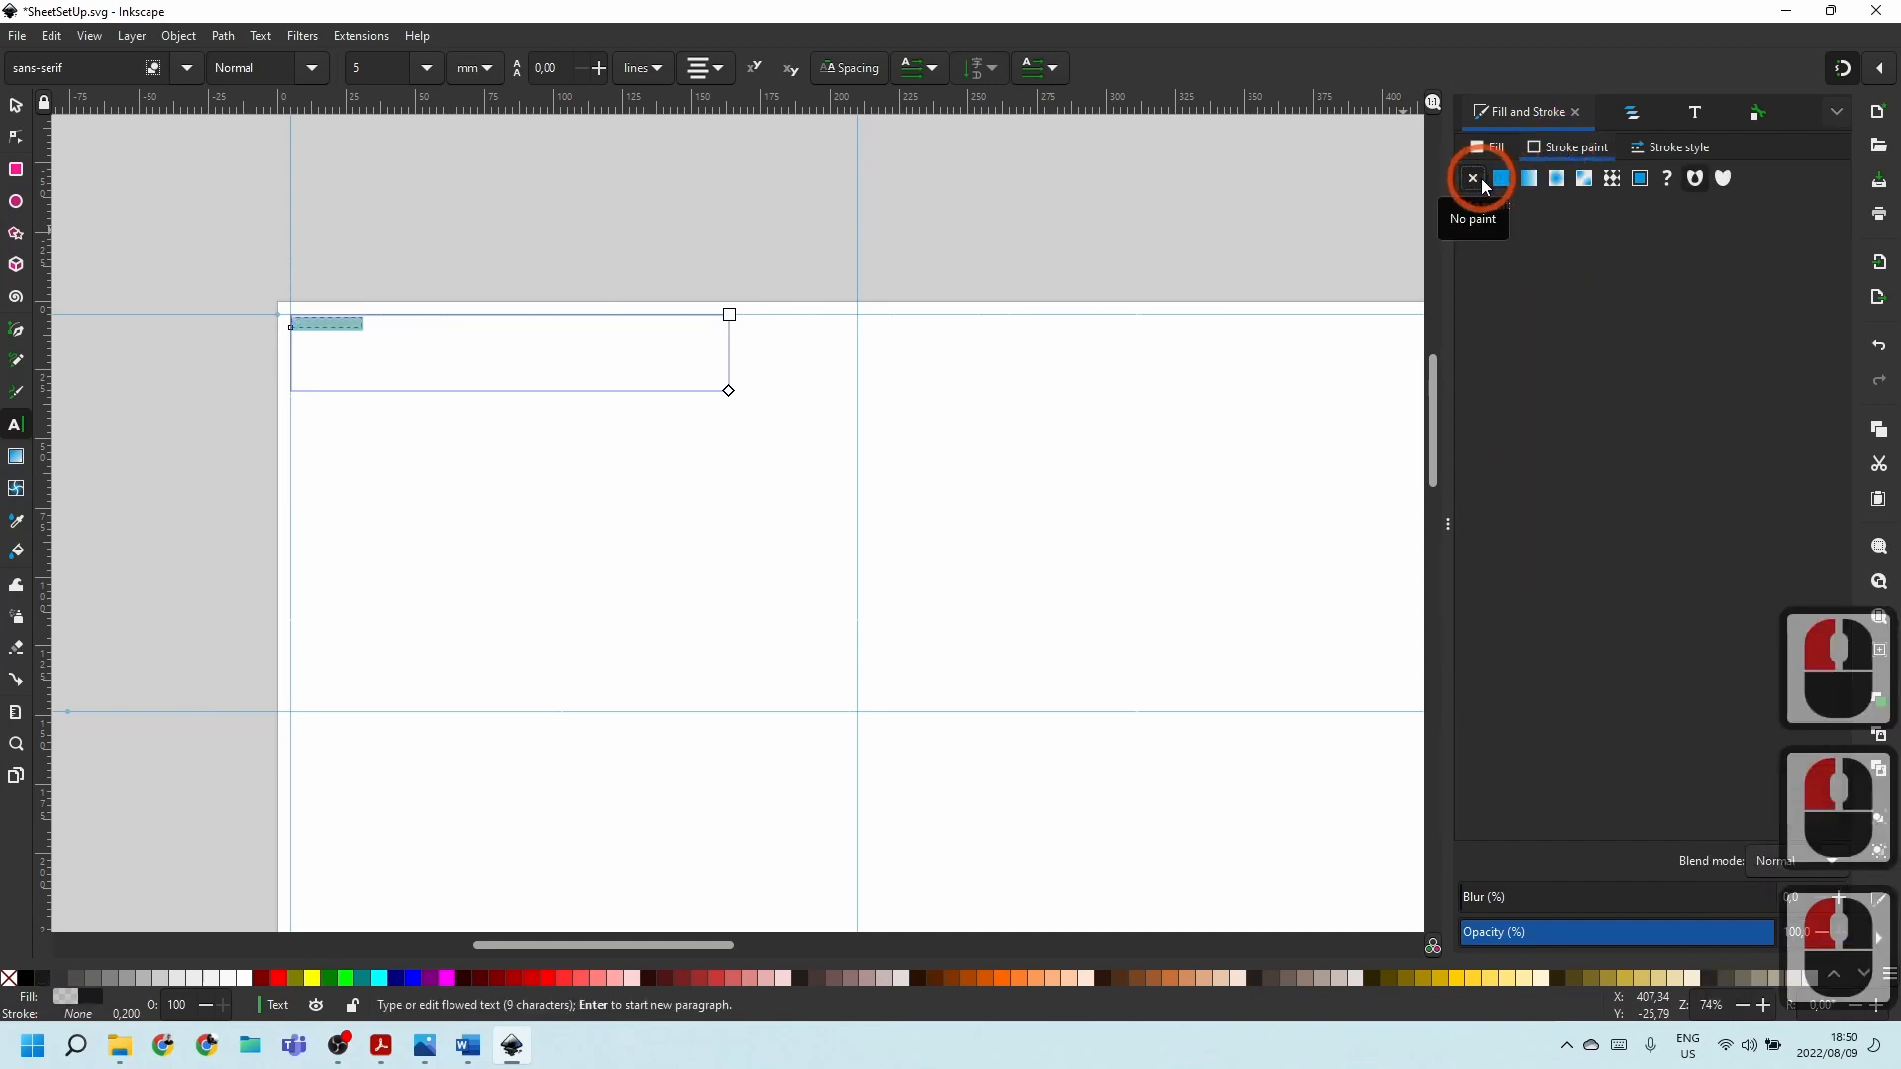
pyautogui.click(1494, 150)
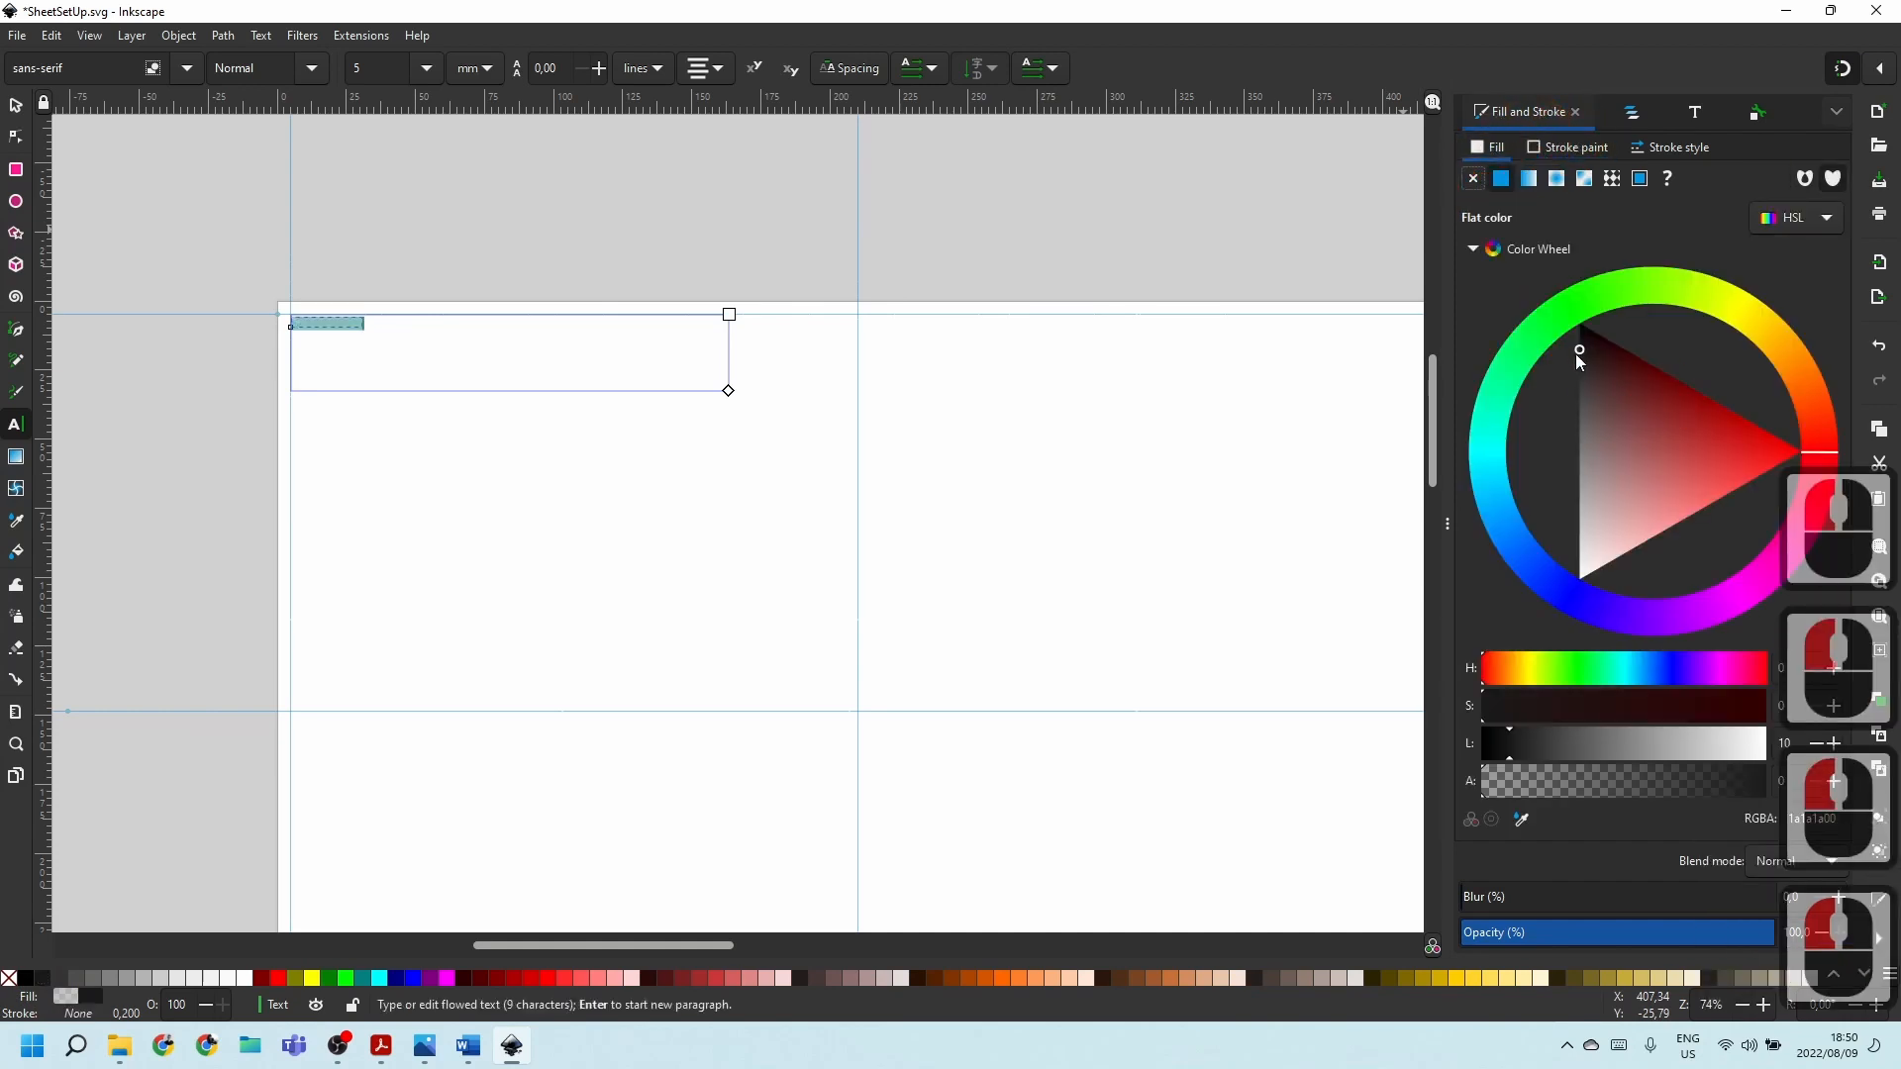
# Highlight the whole invisible placeholder word in the frame and retype it as asdasdasd.
pyautogui.scroll(2, 305, 309)
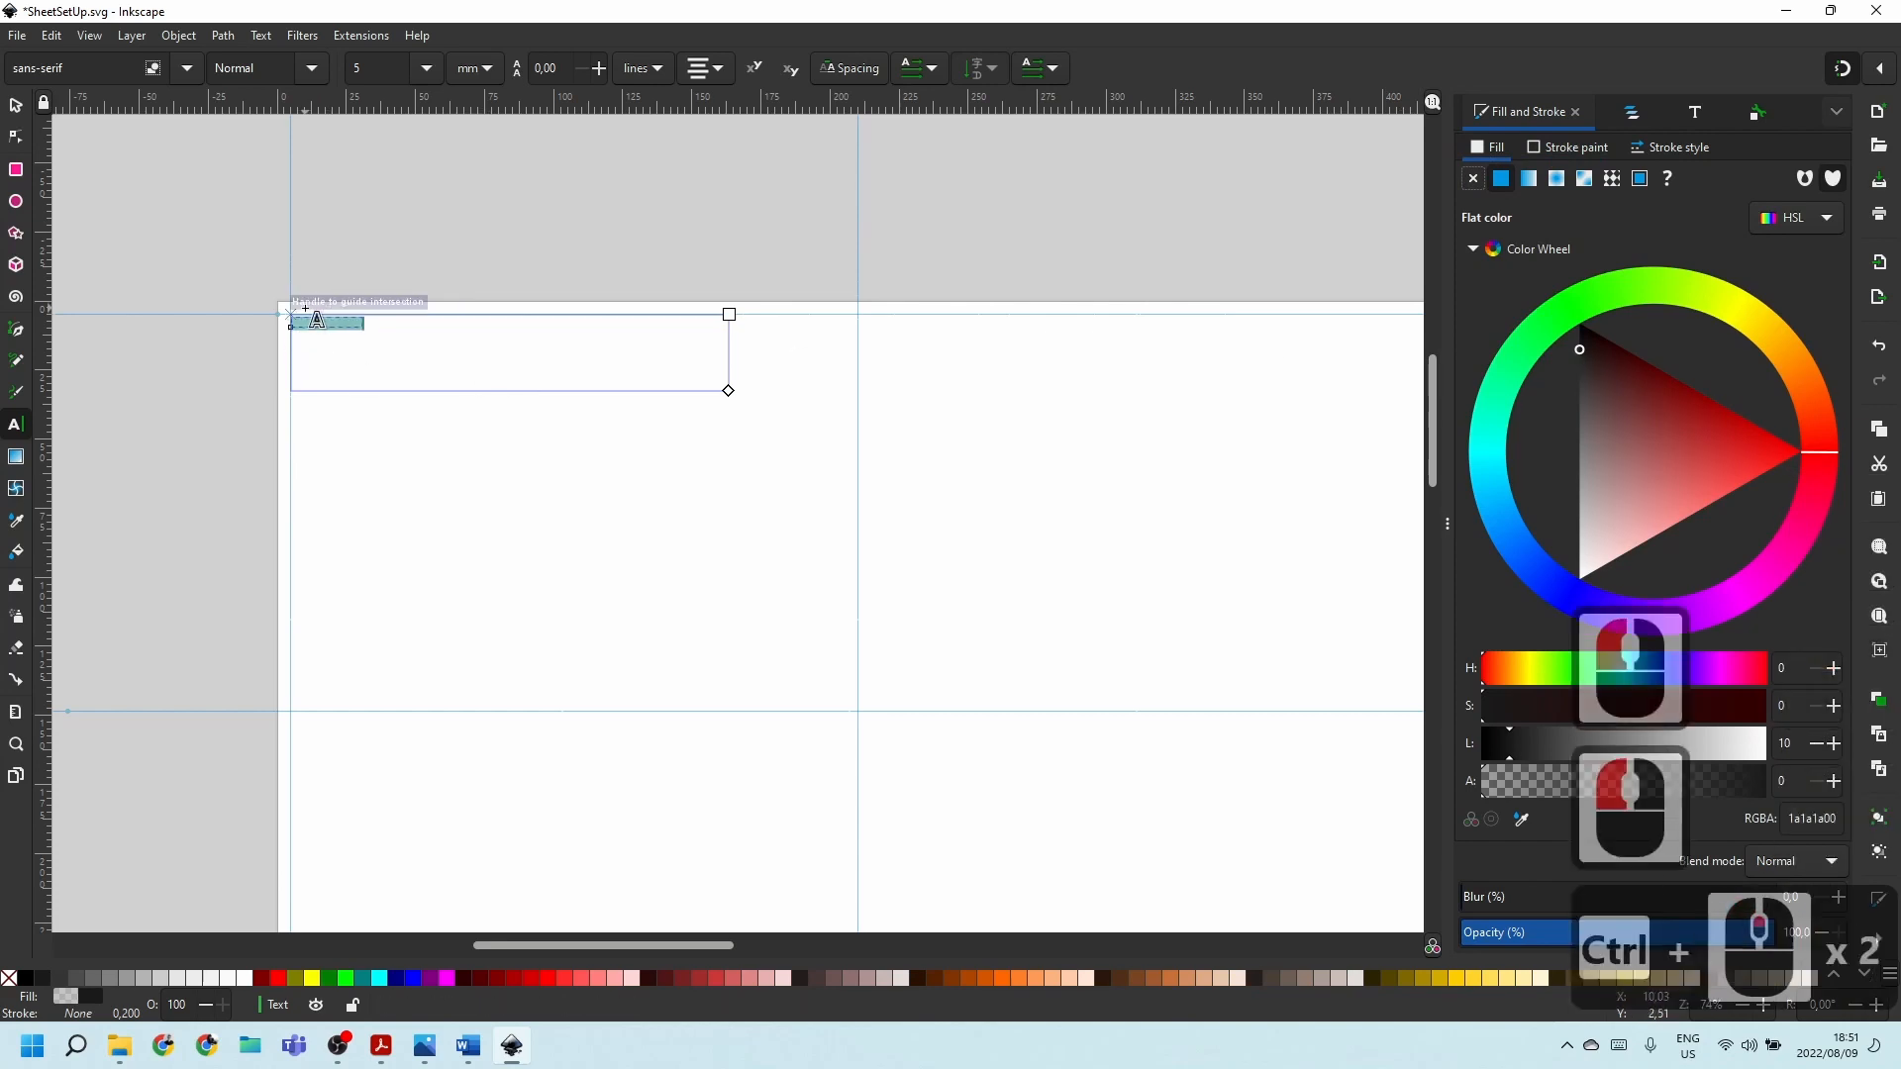
pyautogui.scroll(5, 305, 311)
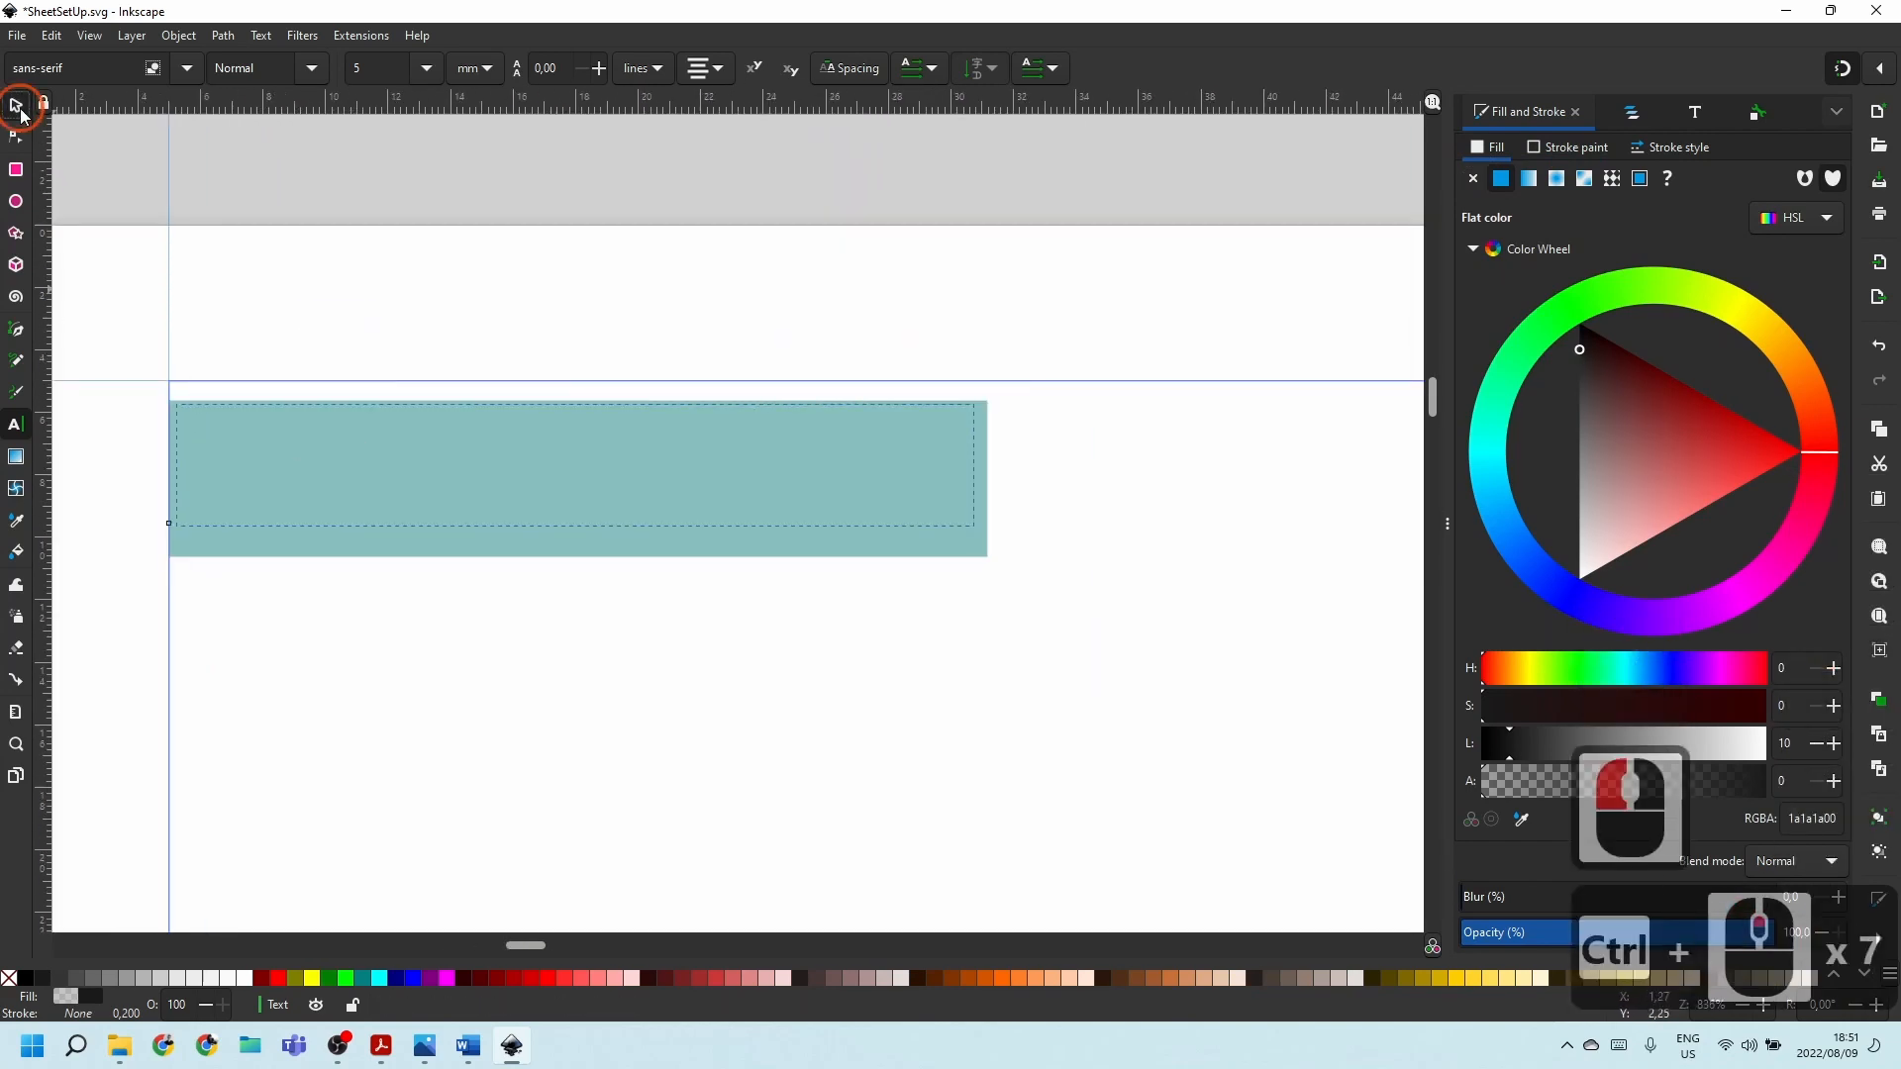
pyautogui.click(16, 106)
pyautogui.click(357, 496)
pyautogui.click(412, 450)
pyautogui.doubleClick(407, 441)
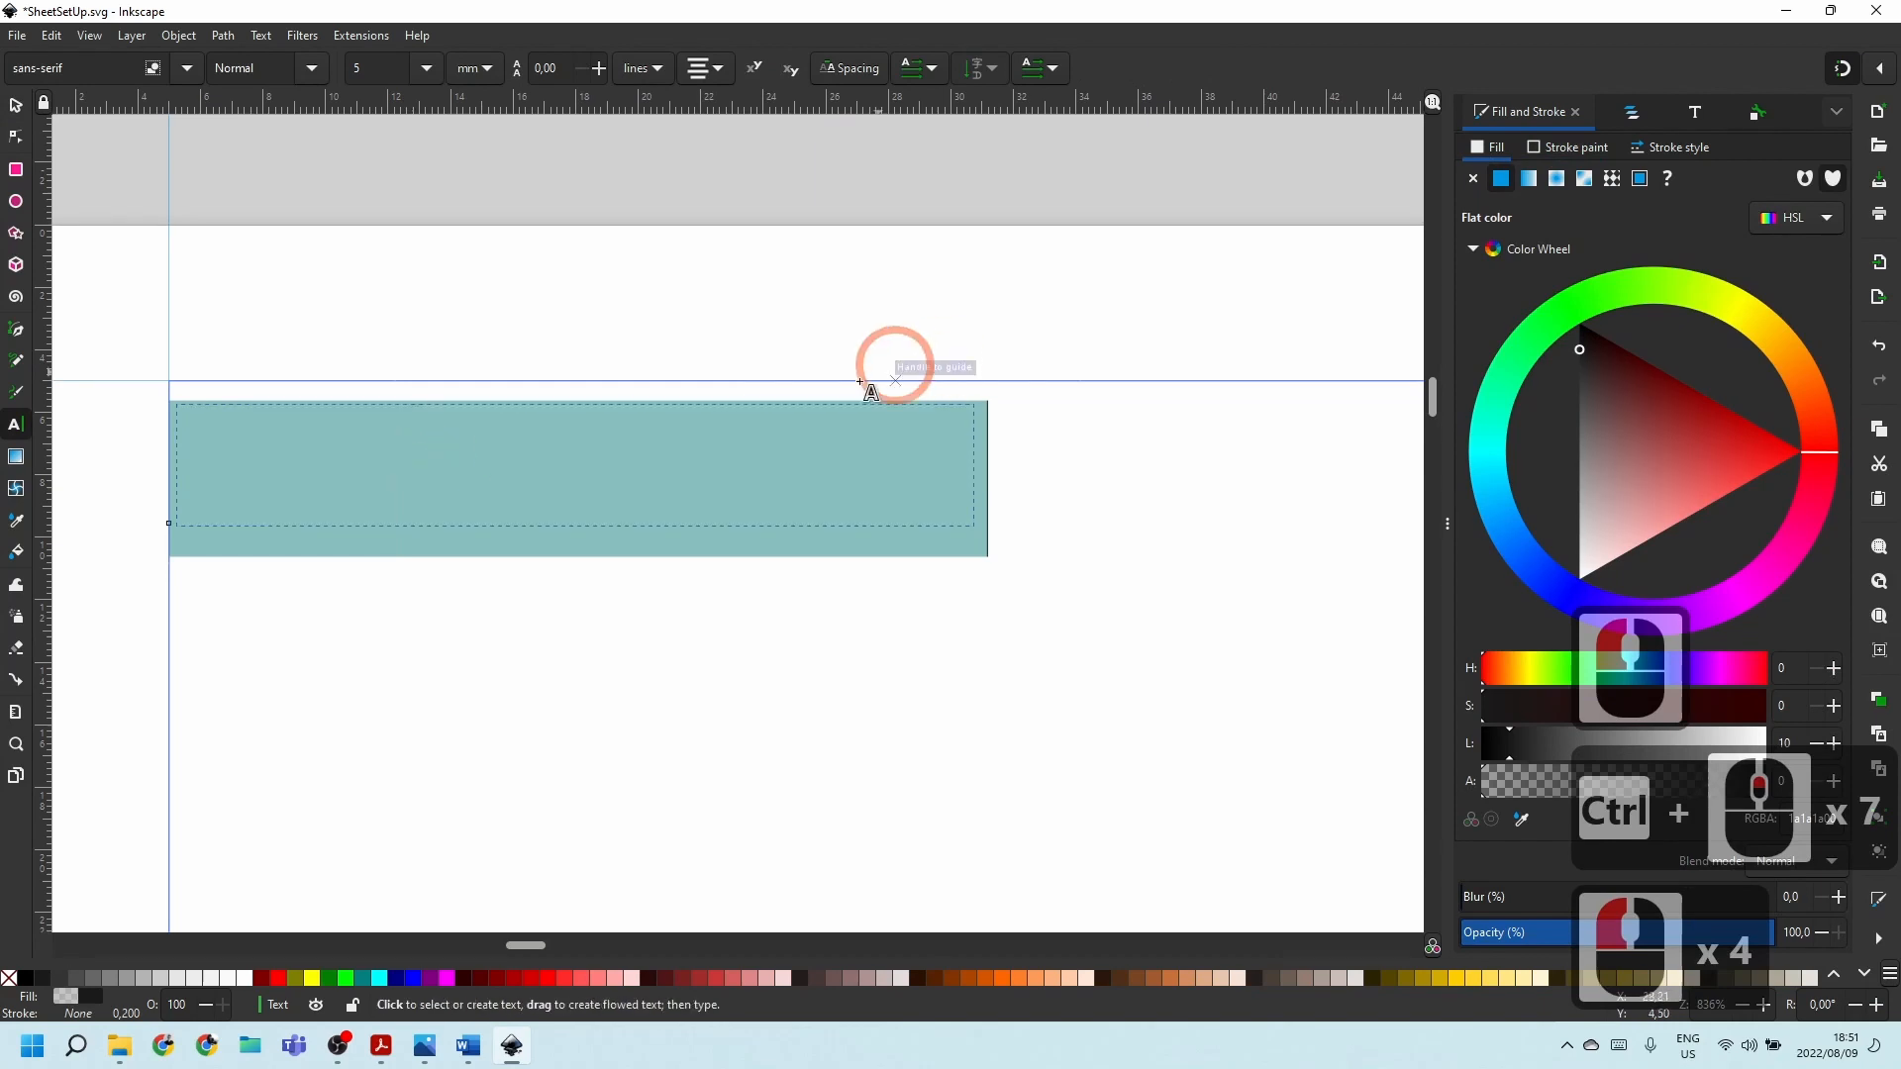
pyautogui.write('asdassd')
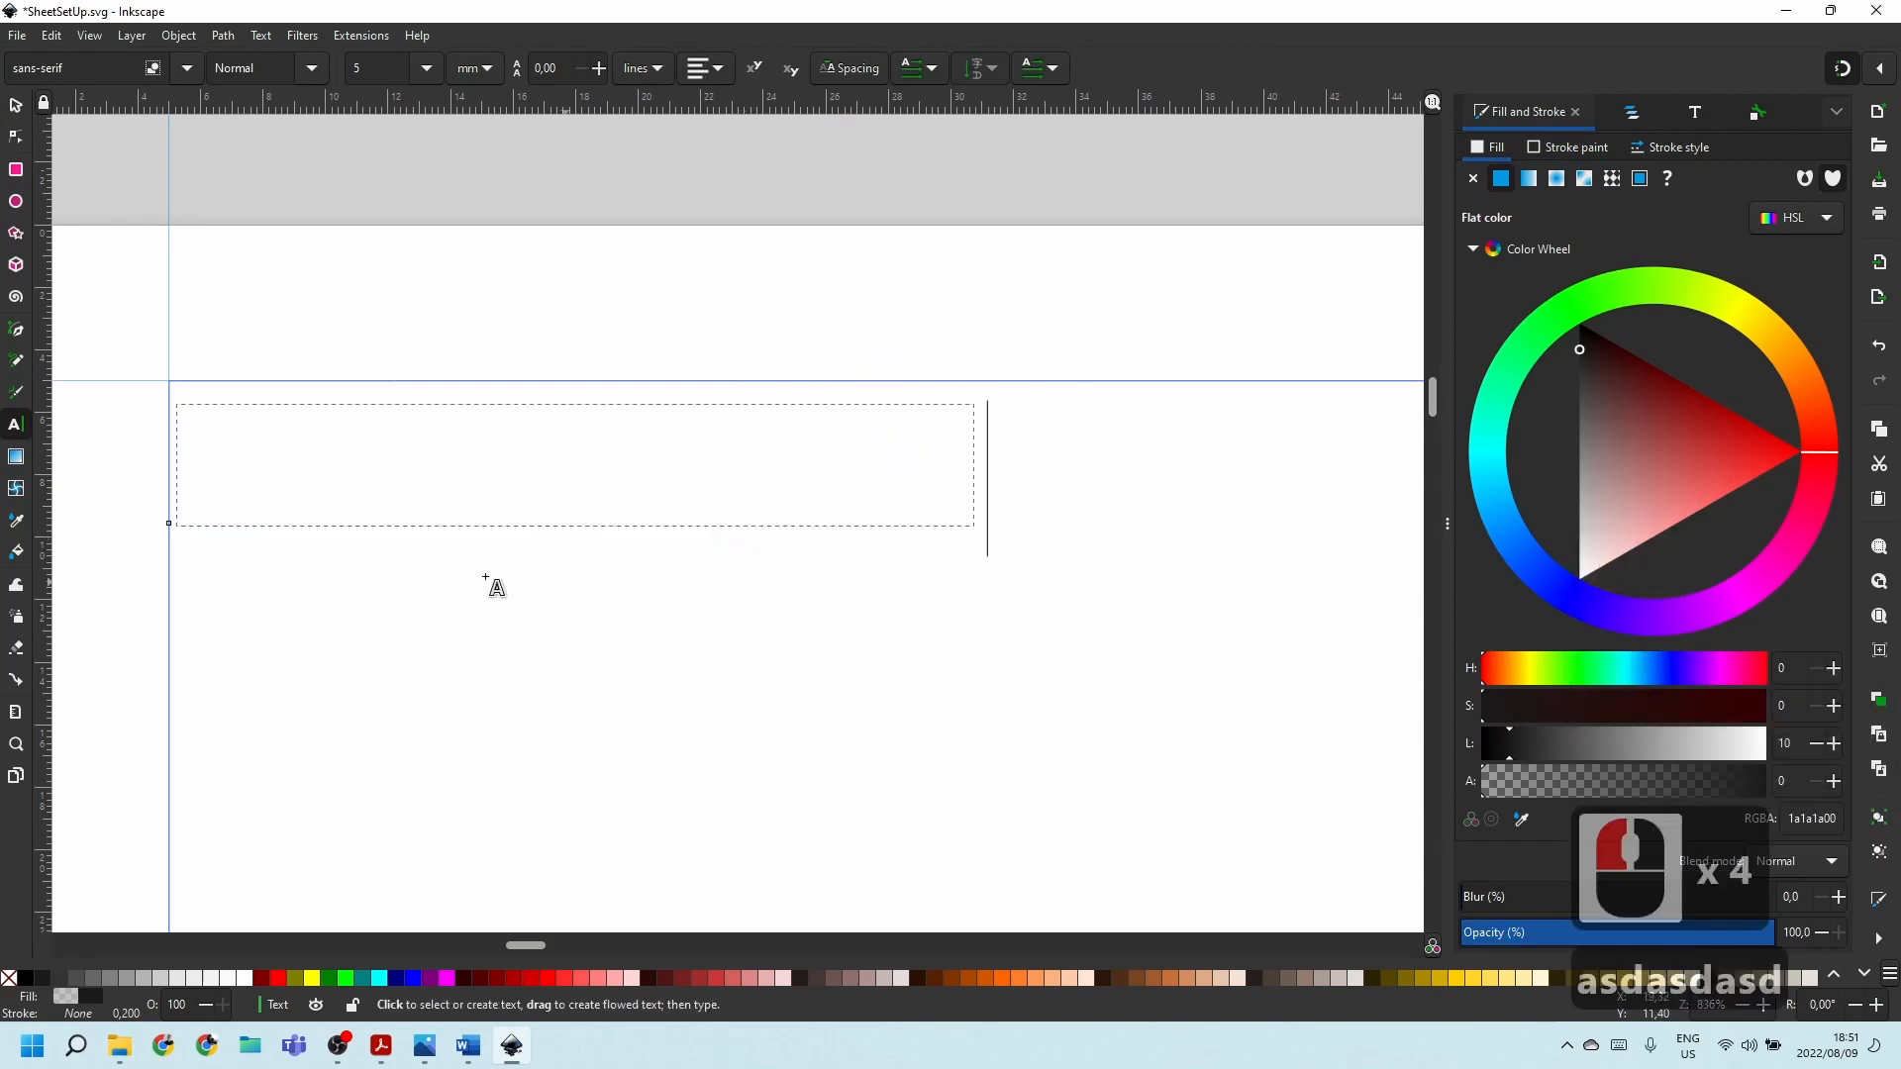
# Set the placeholder text's fill to black with the alpha at 100.
pyautogui.scroll(-5, 423, 519)
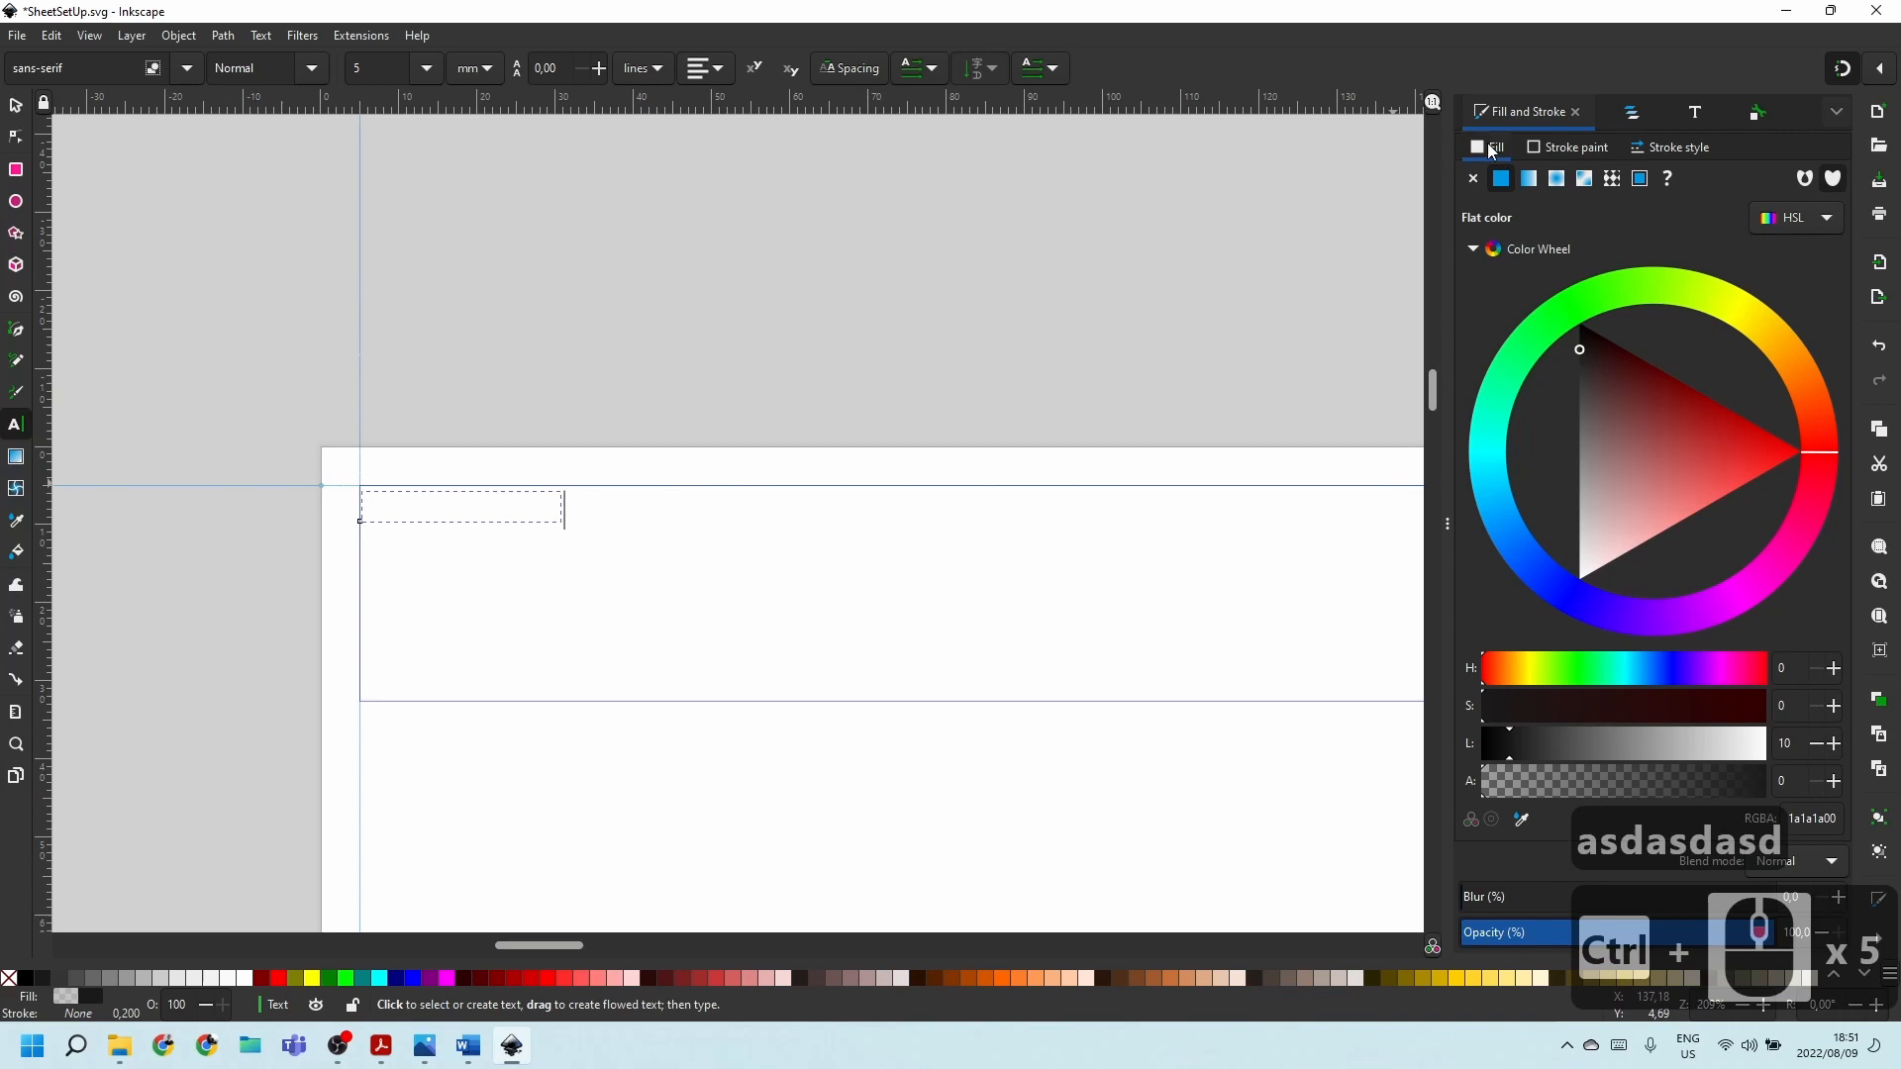
pyautogui.click(29, 978)
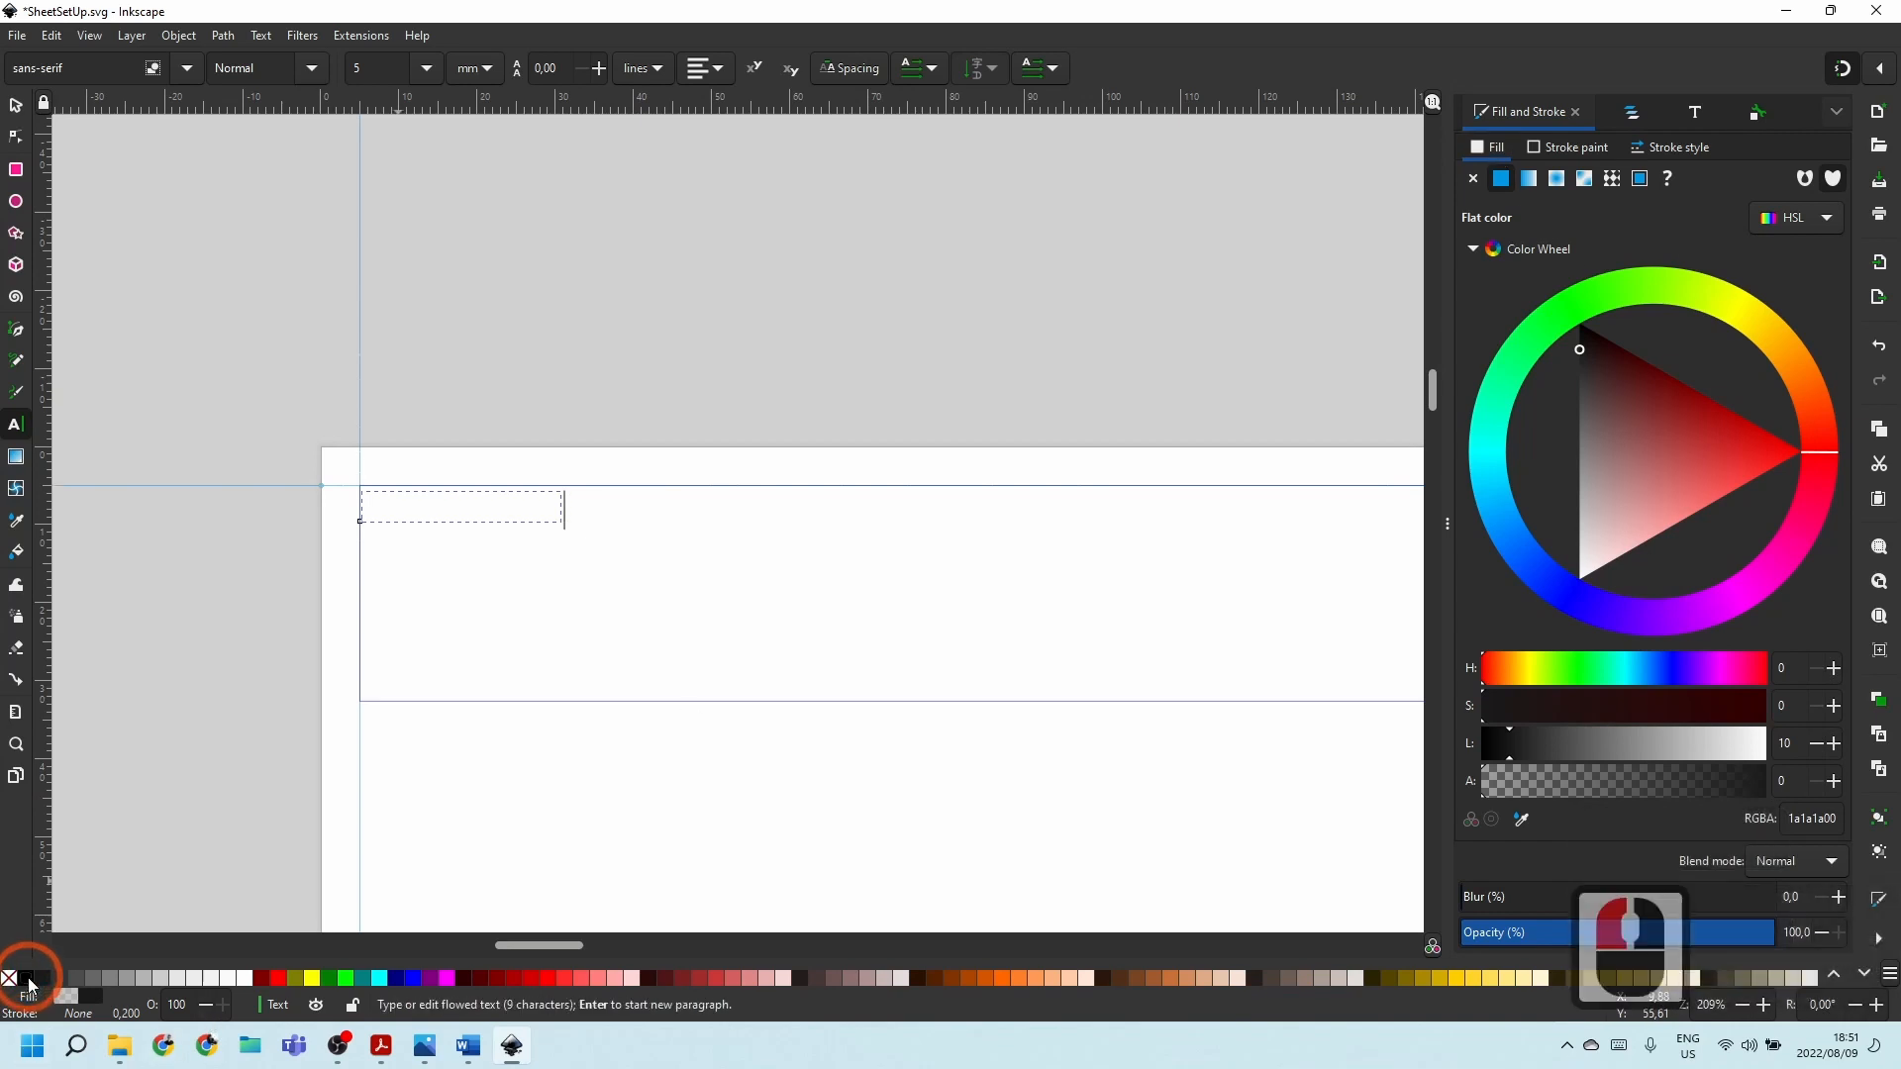
pyautogui.rightClick(30, 978)
pyautogui.click(31, 978)
pyautogui.click(31, 979)
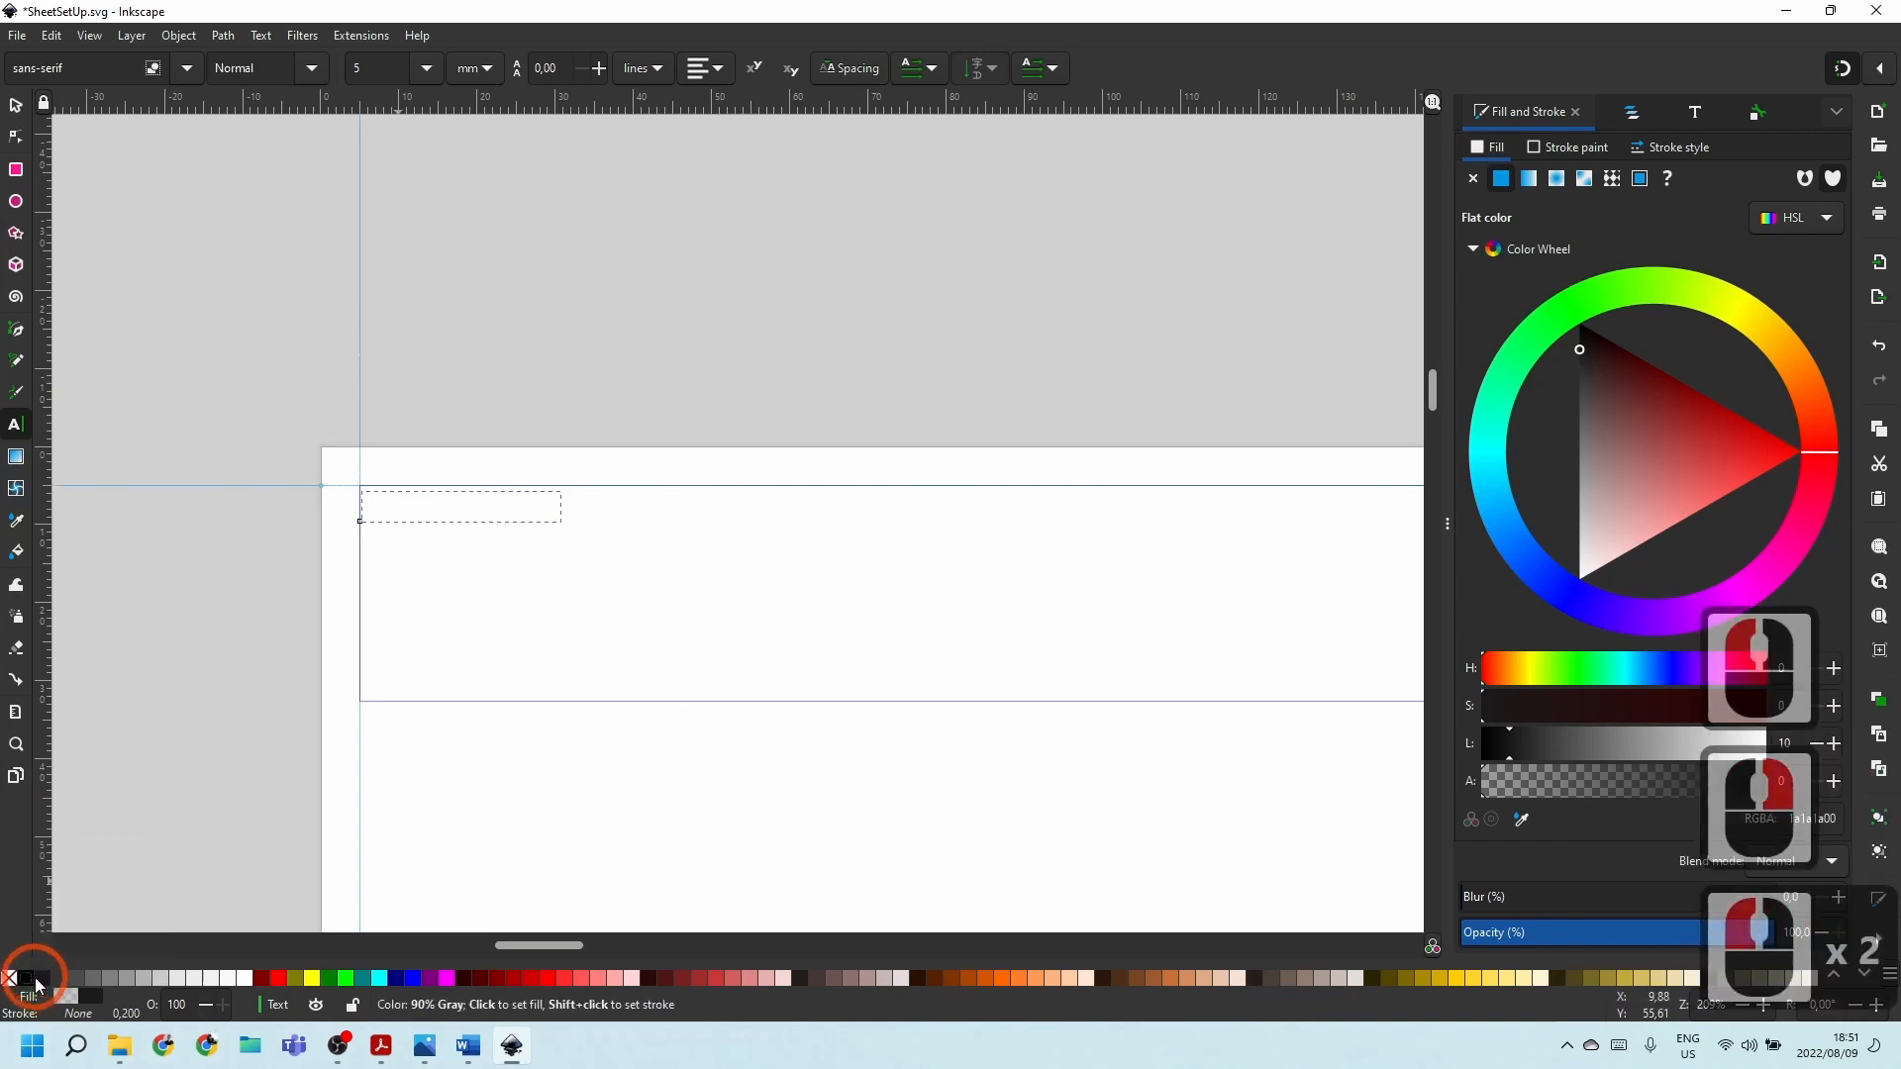
pyautogui.click(42, 979)
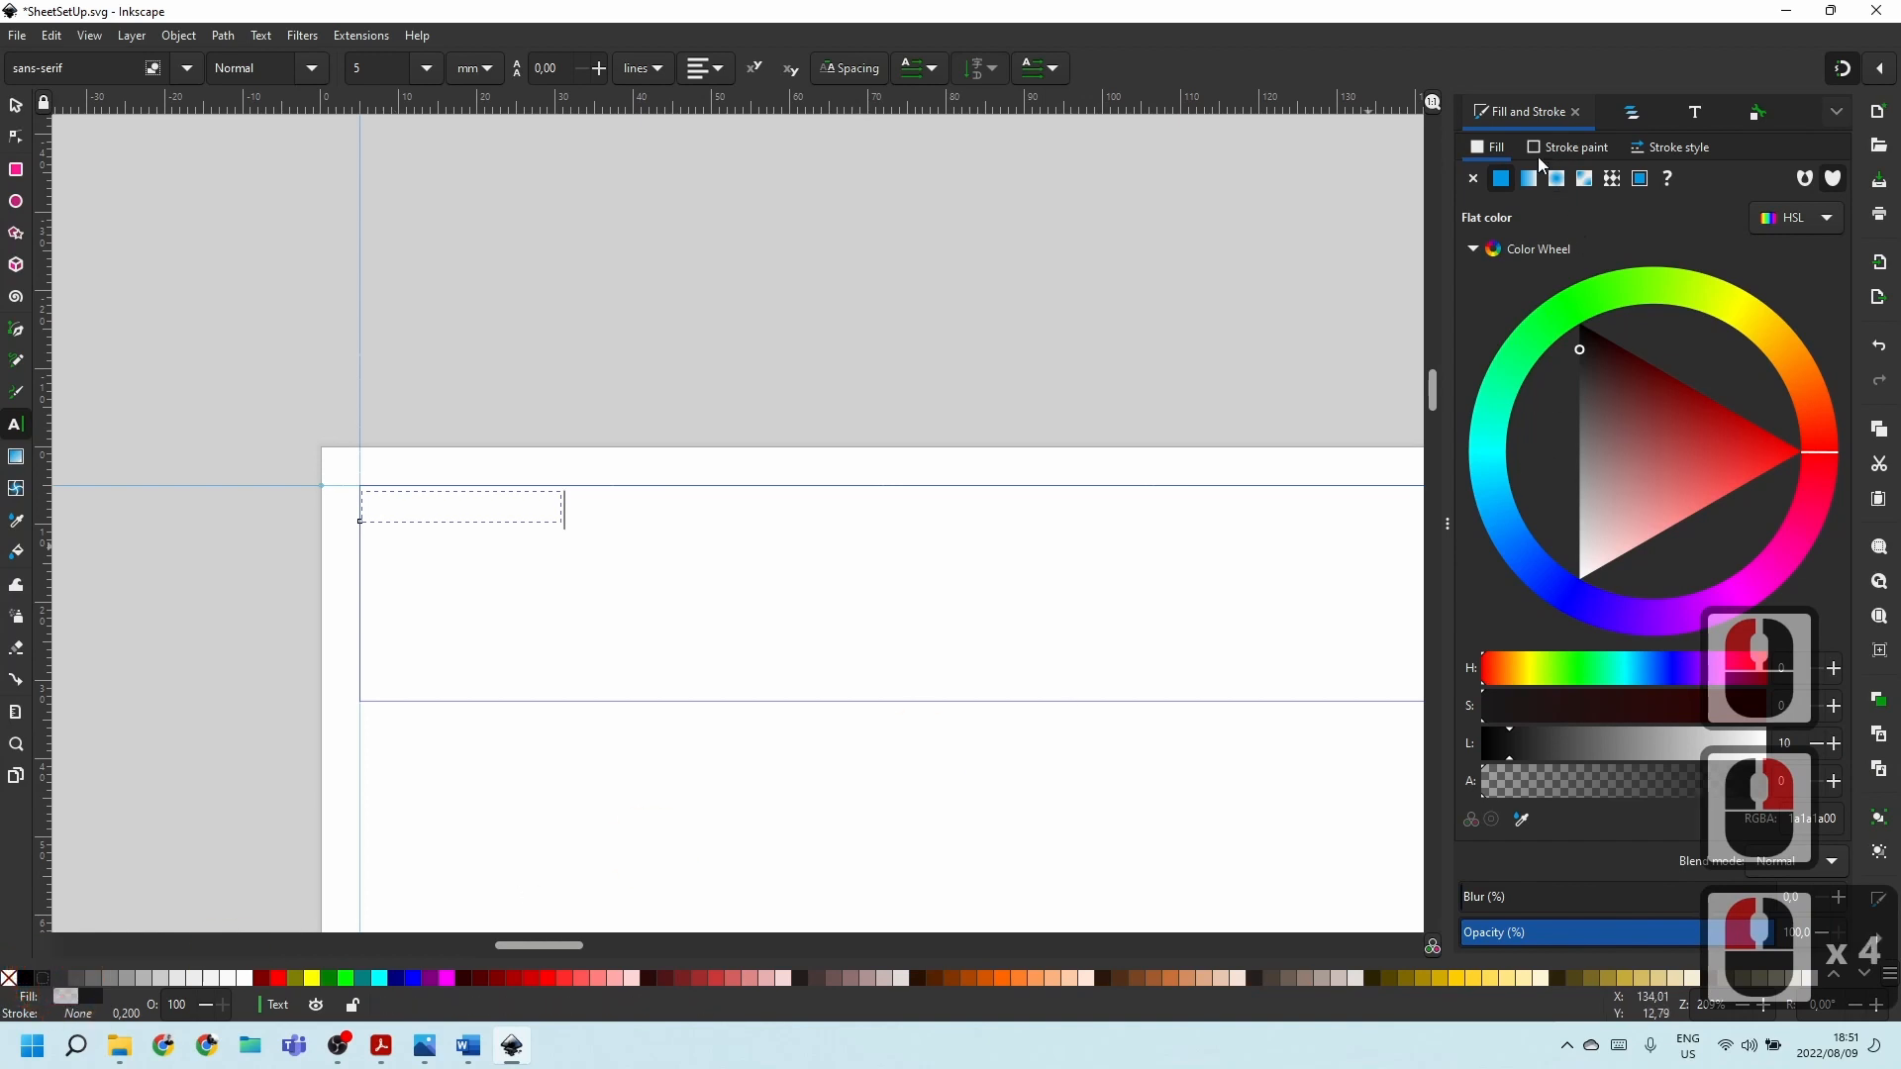
pyautogui.moveTo(1674, 514); pyautogui.dragTo(1579, 324)
pyautogui.moveTo(1533, 785); pyautogui.dragTo(1842, 780)
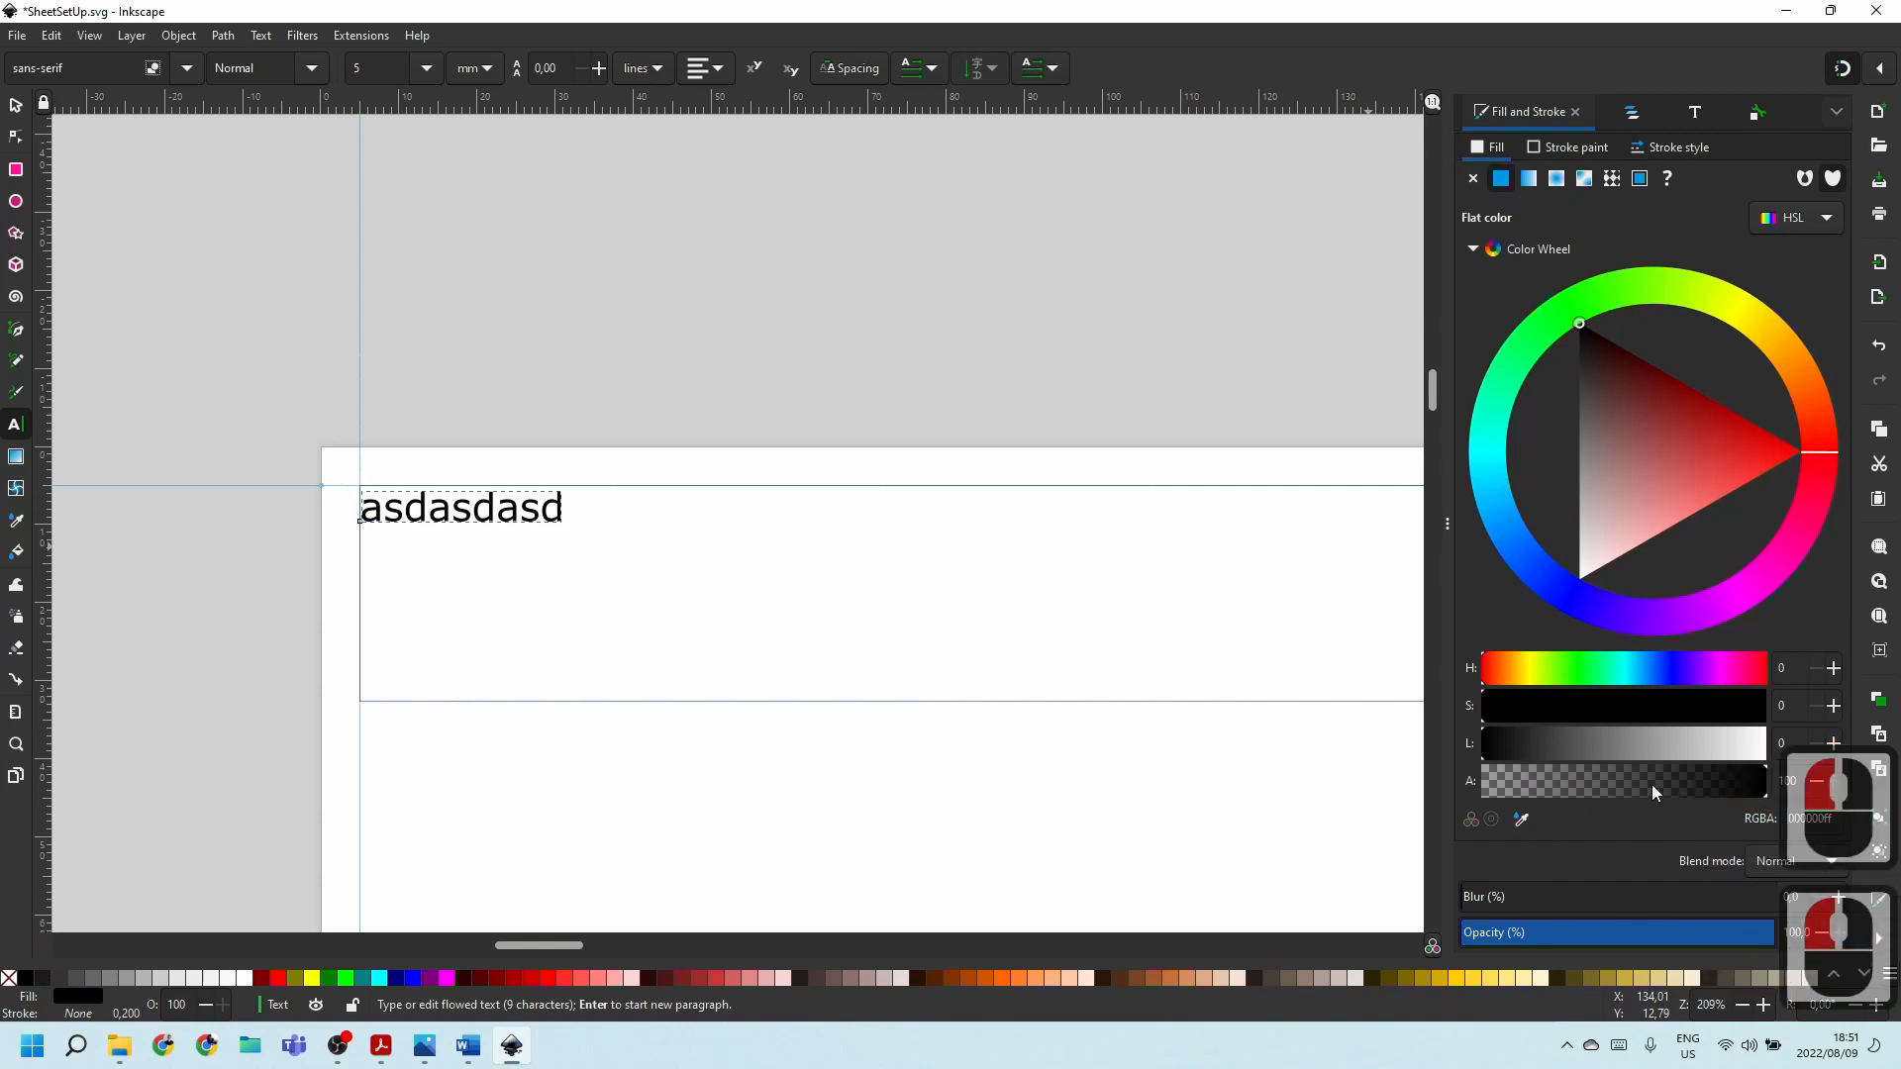
# Highlight the whole placeholder word, recolour it with the 90% Gray swatch and deselect it.
pyautogui.tripleClick(472, 522)
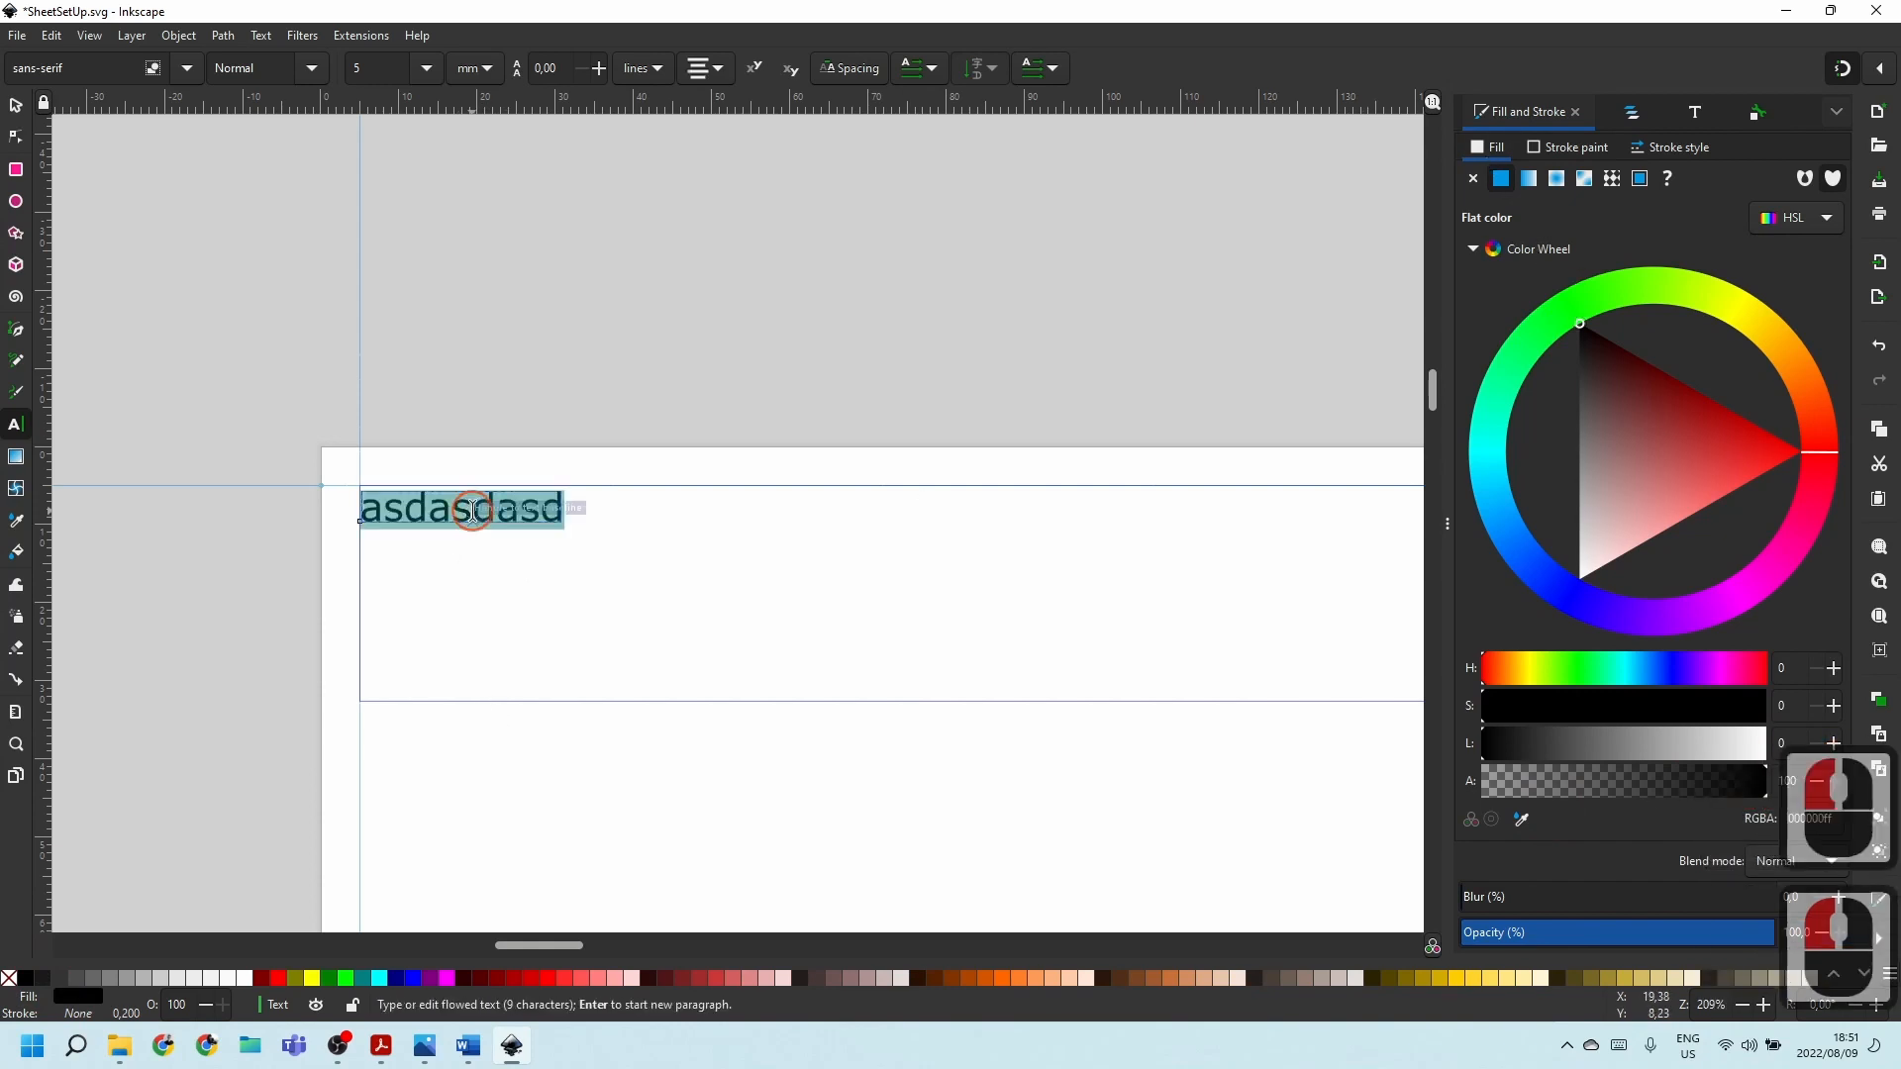
pyautogui.click(40, 978)
pyautogui.click(39, 977)
pyautogui.click(671, 626)
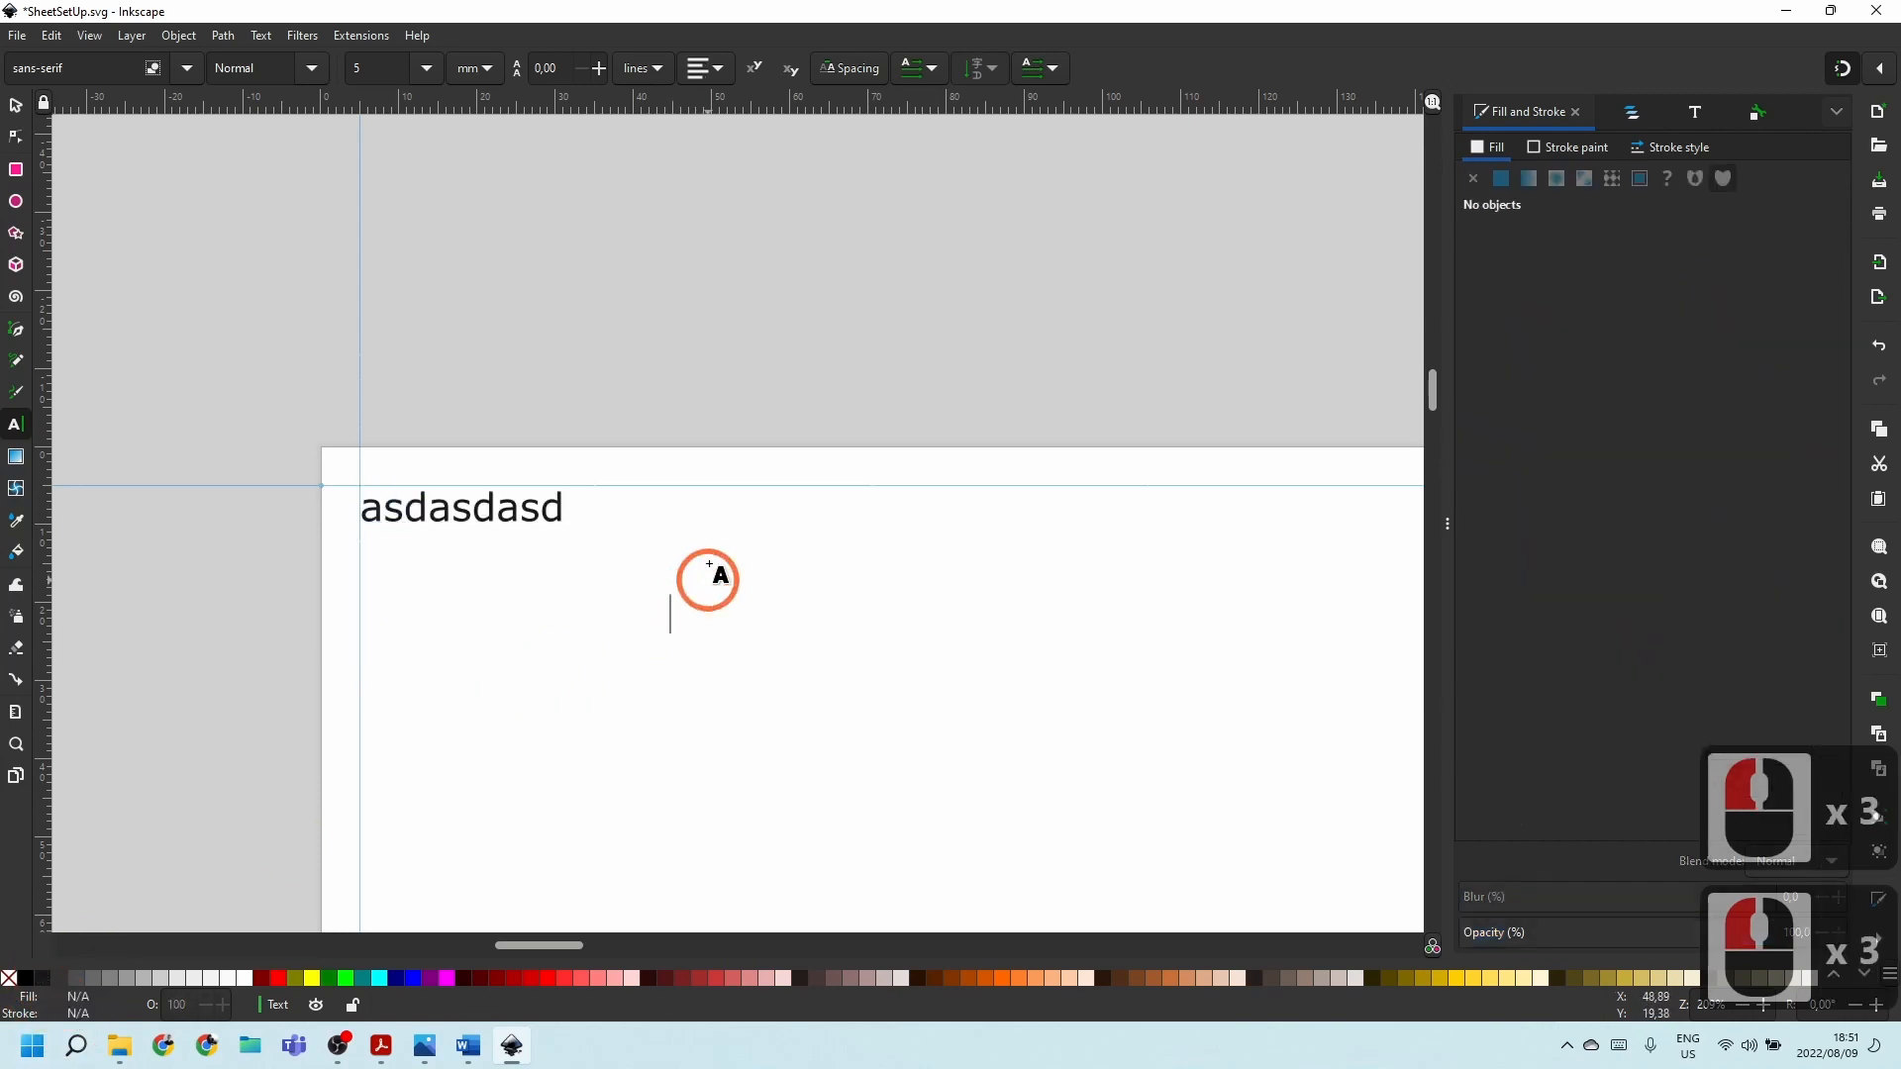
# Set the placeholder text's font size to 10 mm and widen its frame to the next vertical guide.
pyautogui.tripleClick(437, 518)
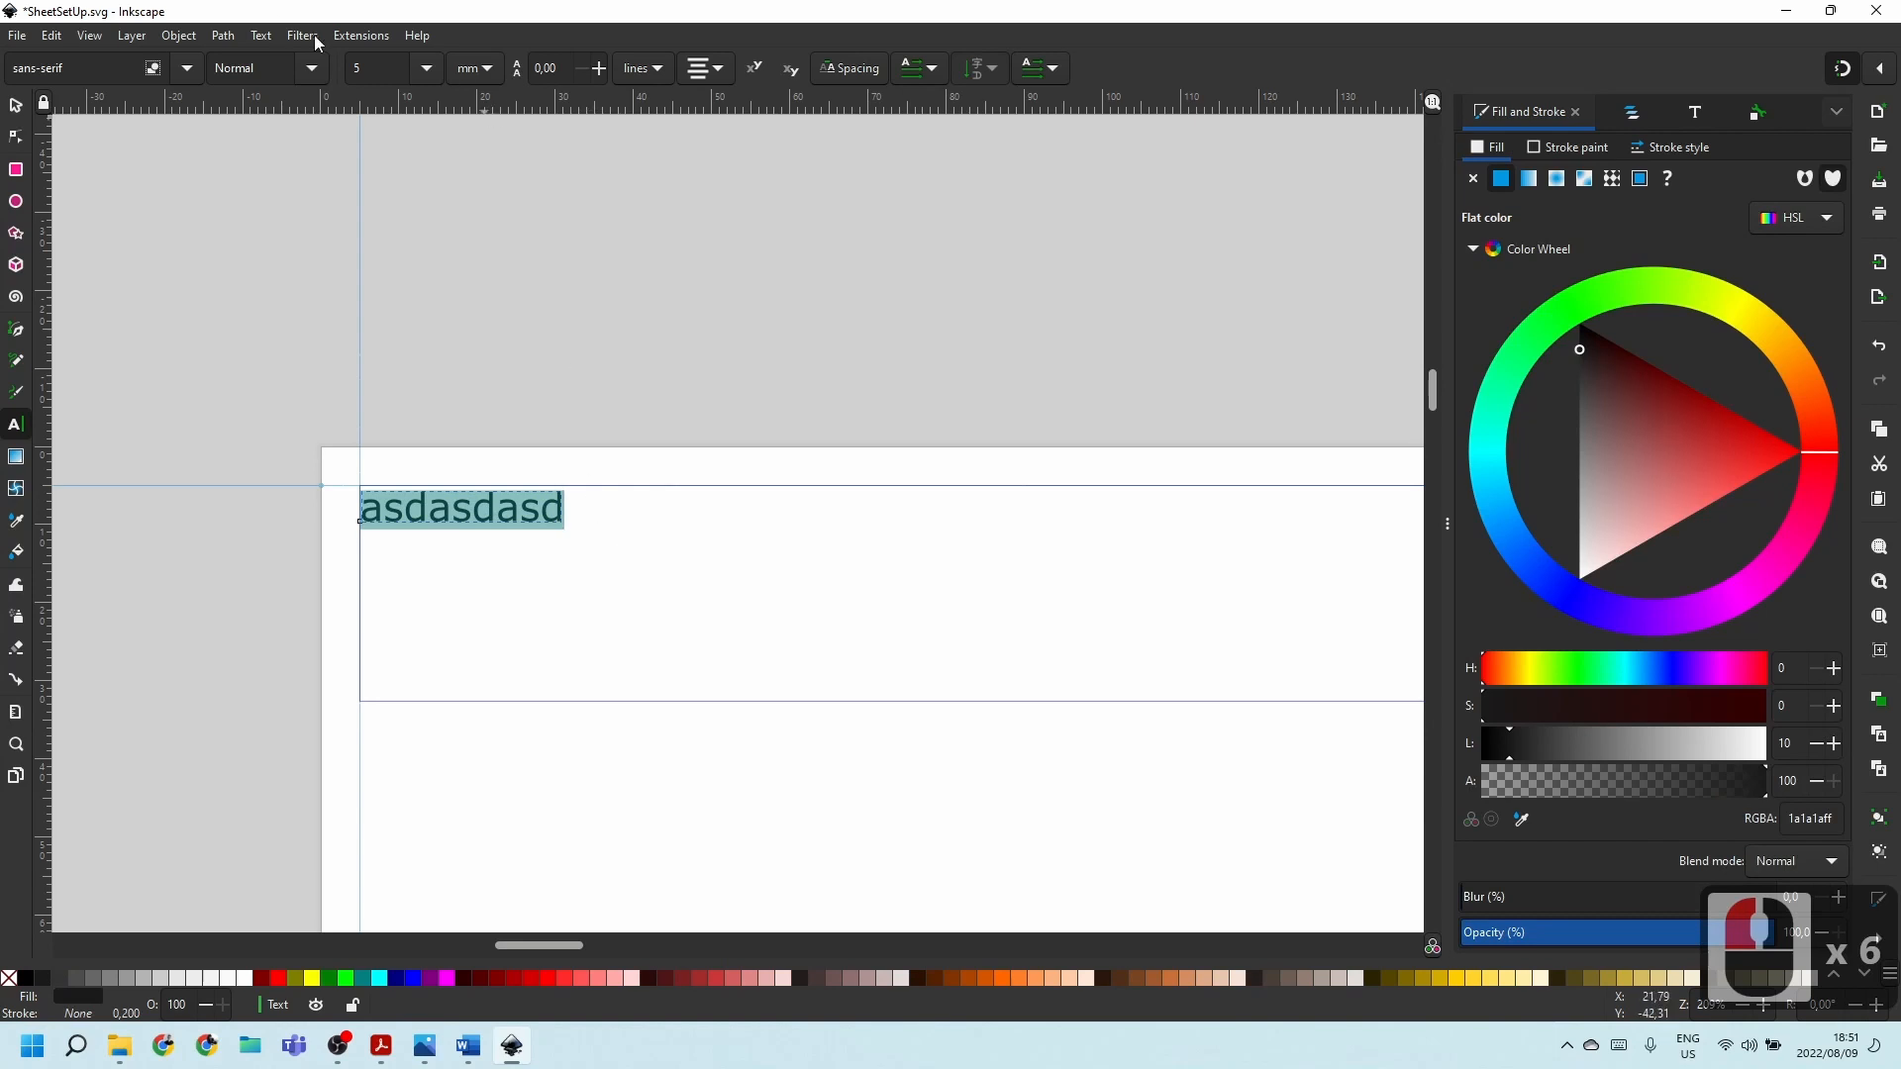
pyautogui.doubleClick(373, 64)
pyautogui.write('10')
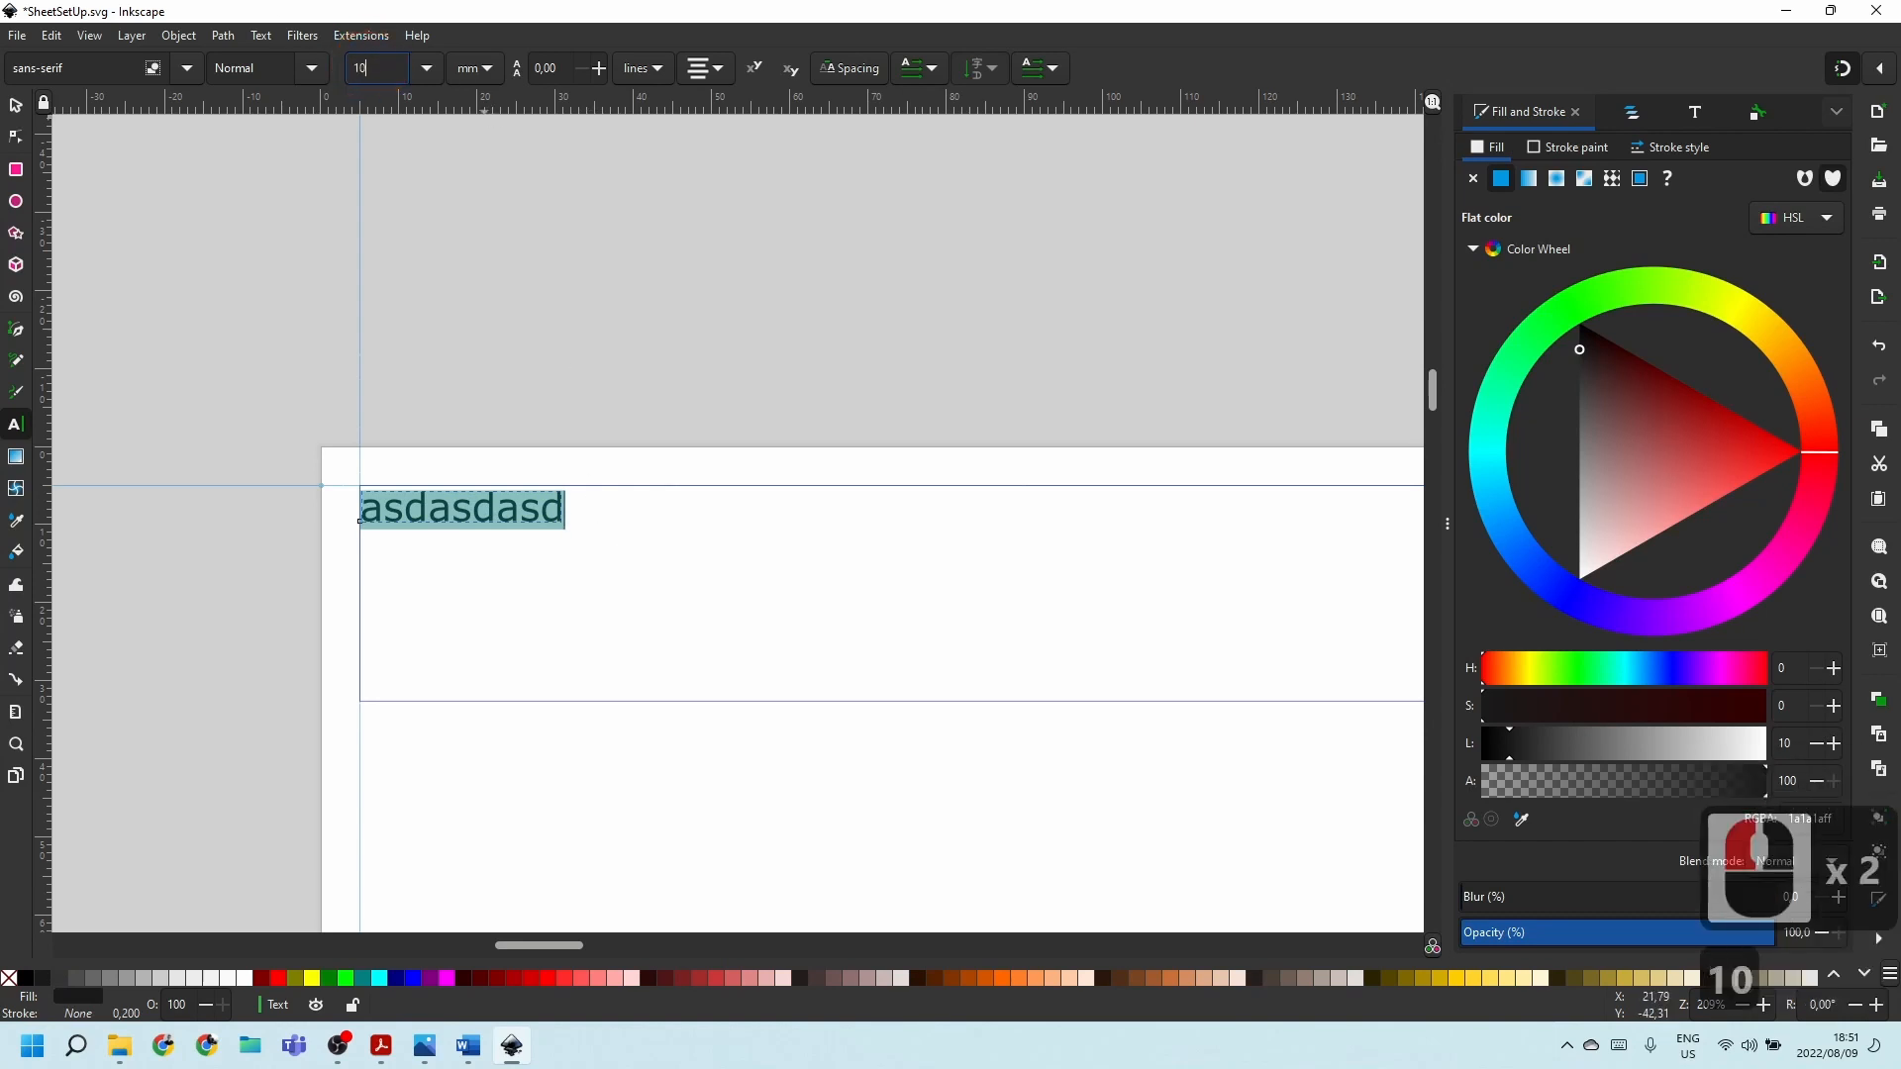
pyautogui.press('Return')
pyautogui.hotkey('ctrl', 'a')
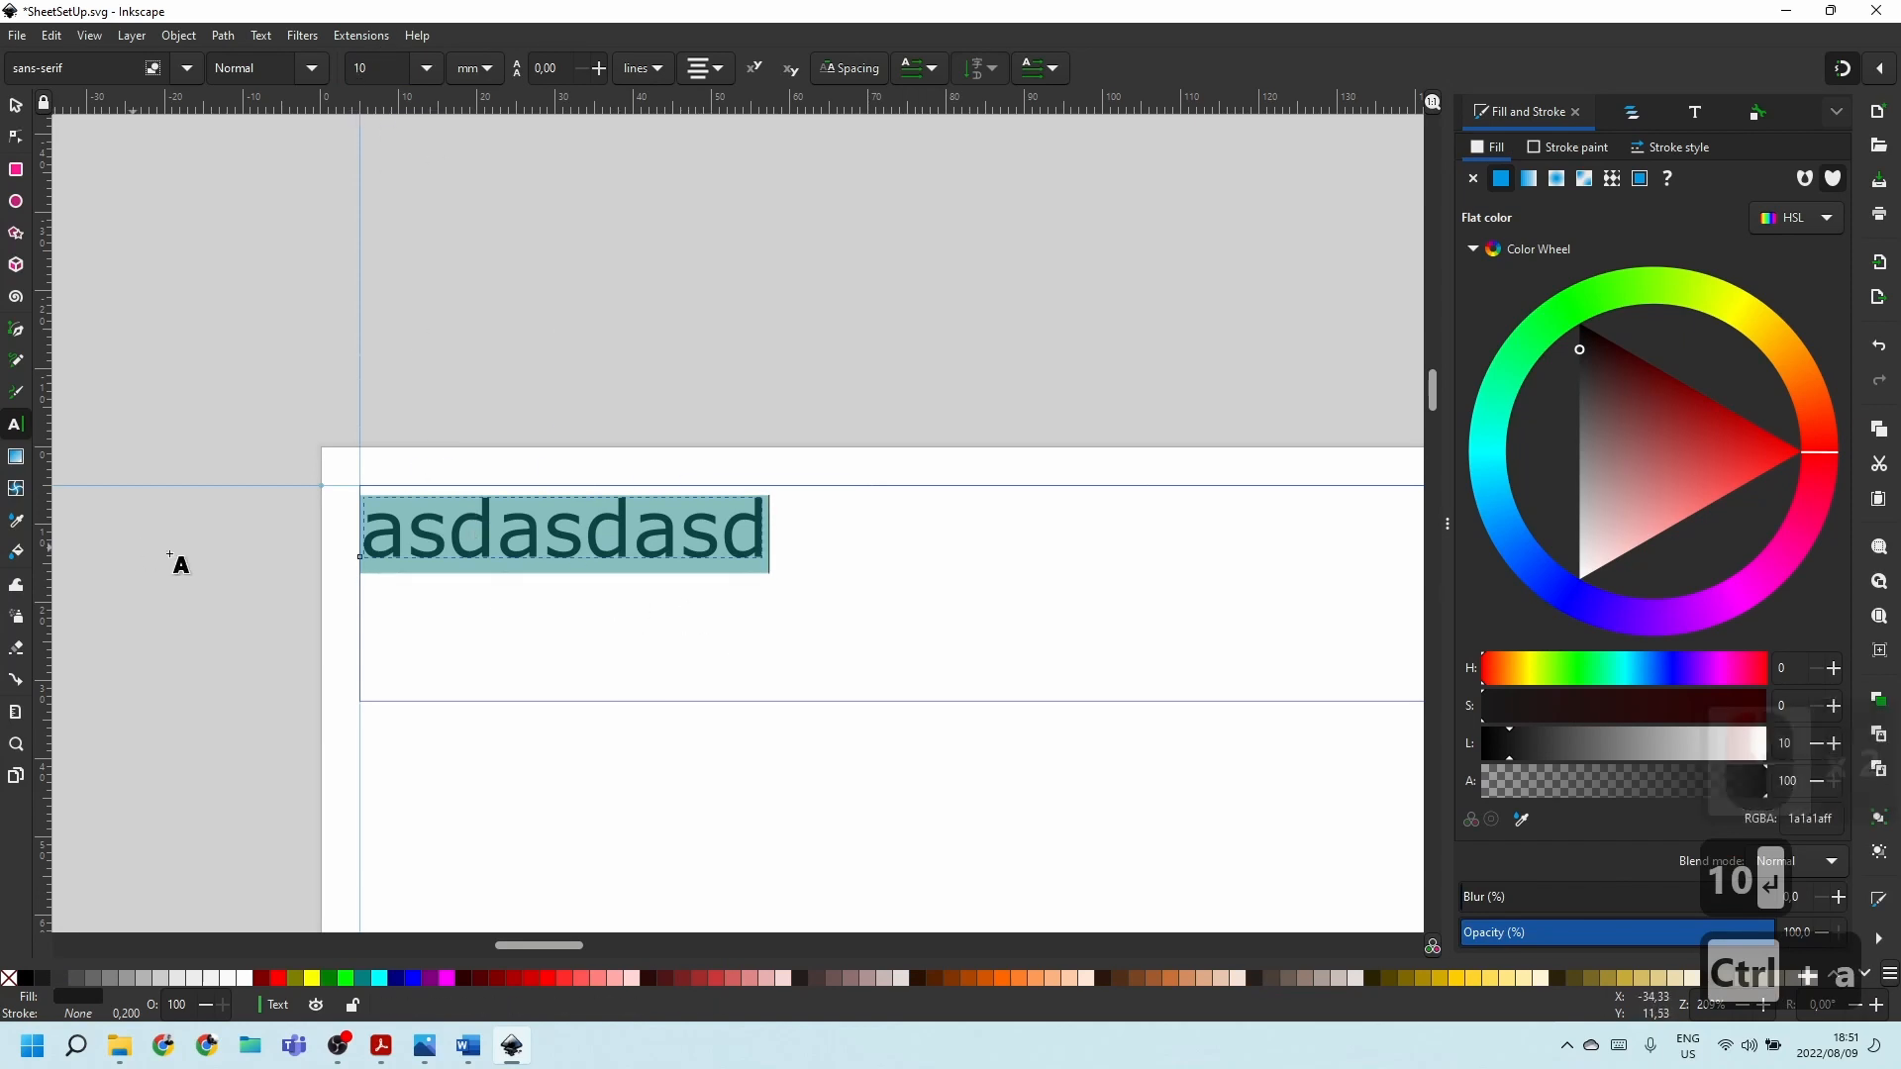
pyautogui.scroll(-2, 323, 565)
pyautogui.moveTo(957, 631); pyautogui.dragTo(1139, 589)
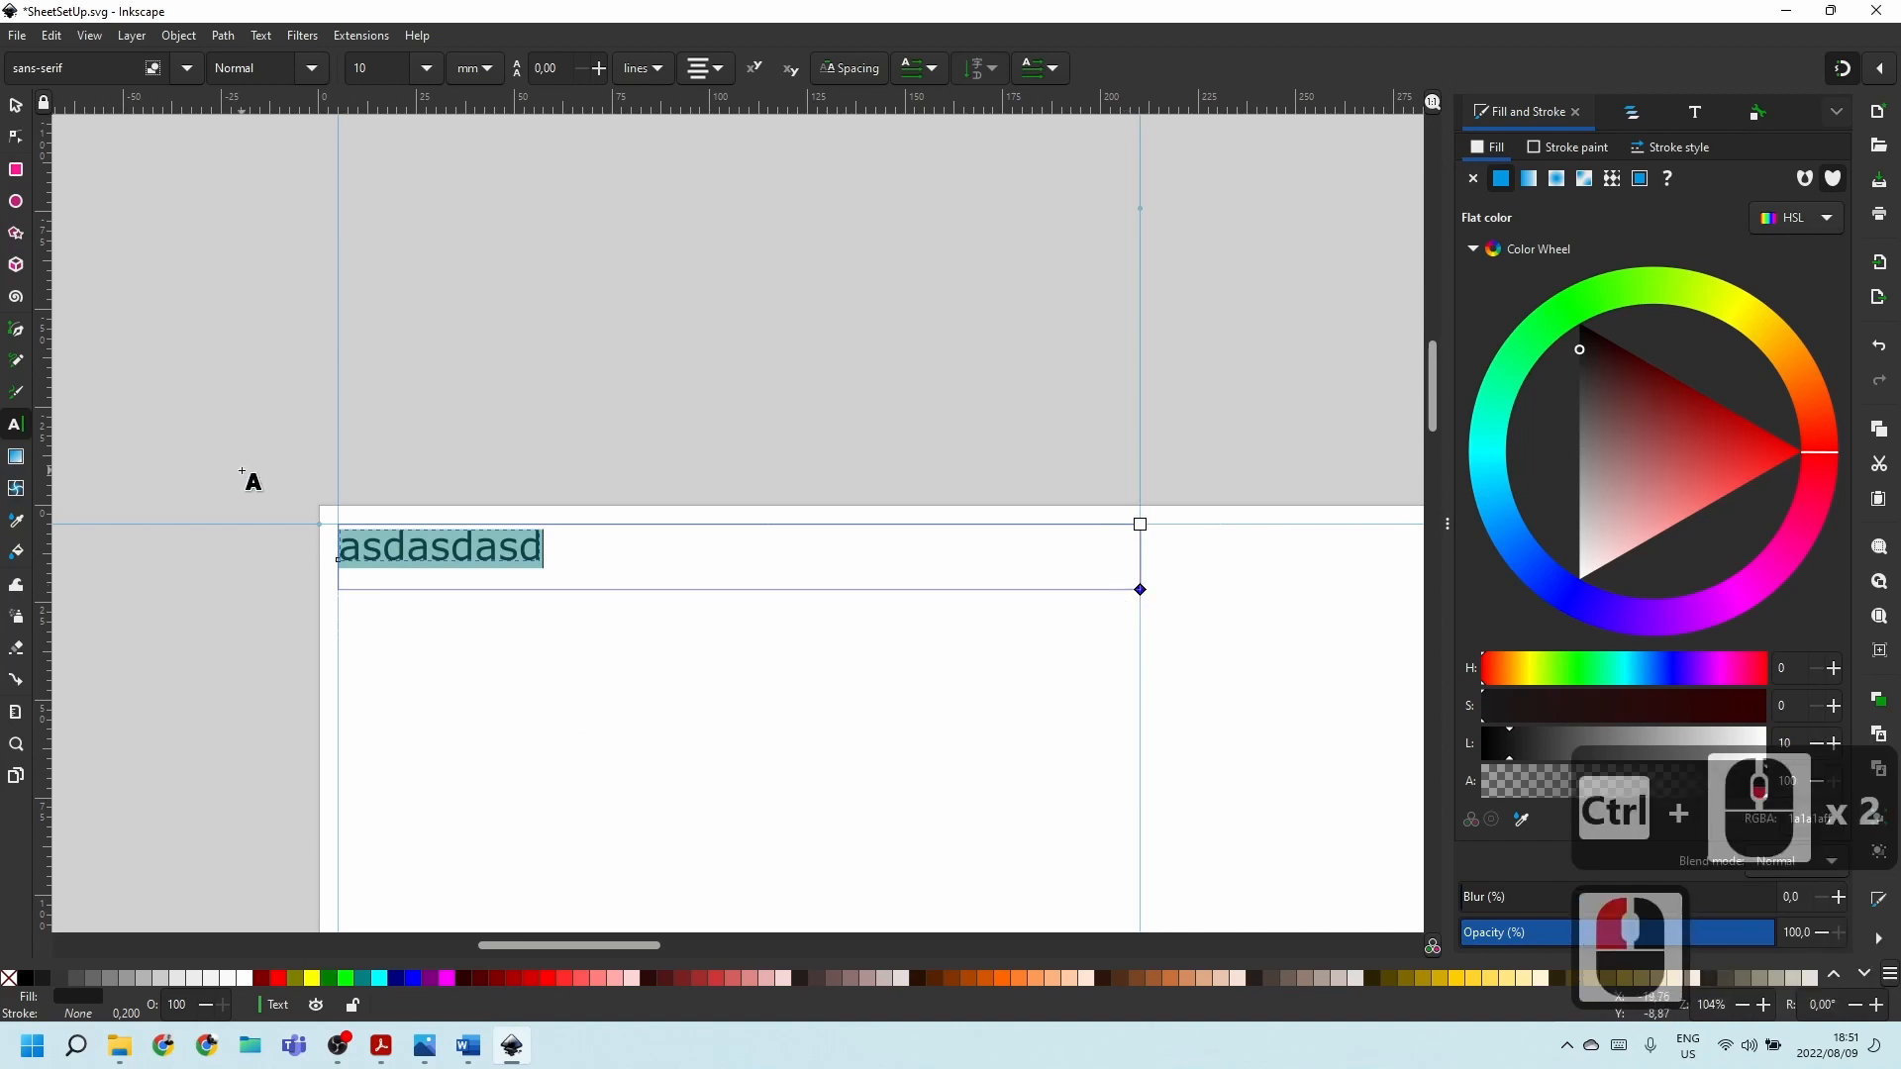
# Duplicate the asdasdasd text object on the Text layer and place the copy about 15 mm directly below the original.
pyautogui.click(15, 105)
pyautogui.click(687, 357)
pyautogui.click(396, 566)
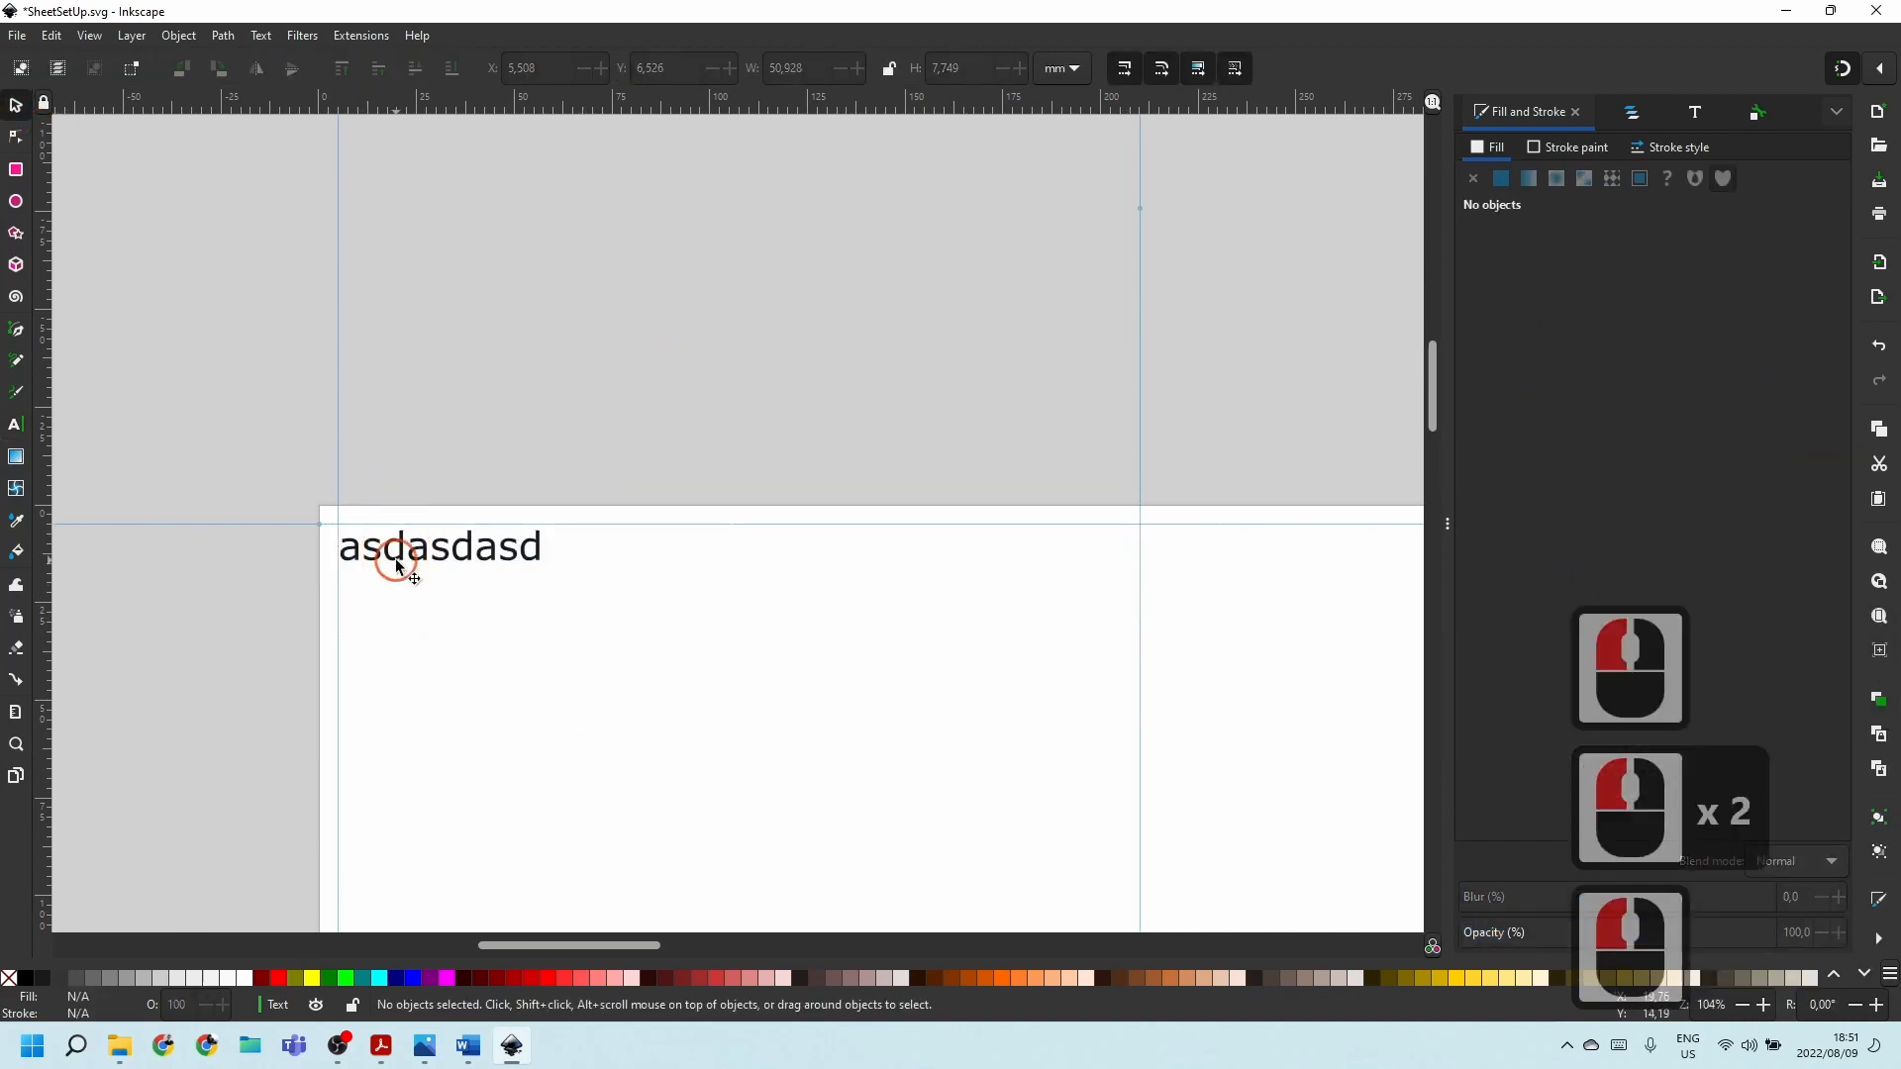
pyautogui.hotkey('ctrl', 'd')
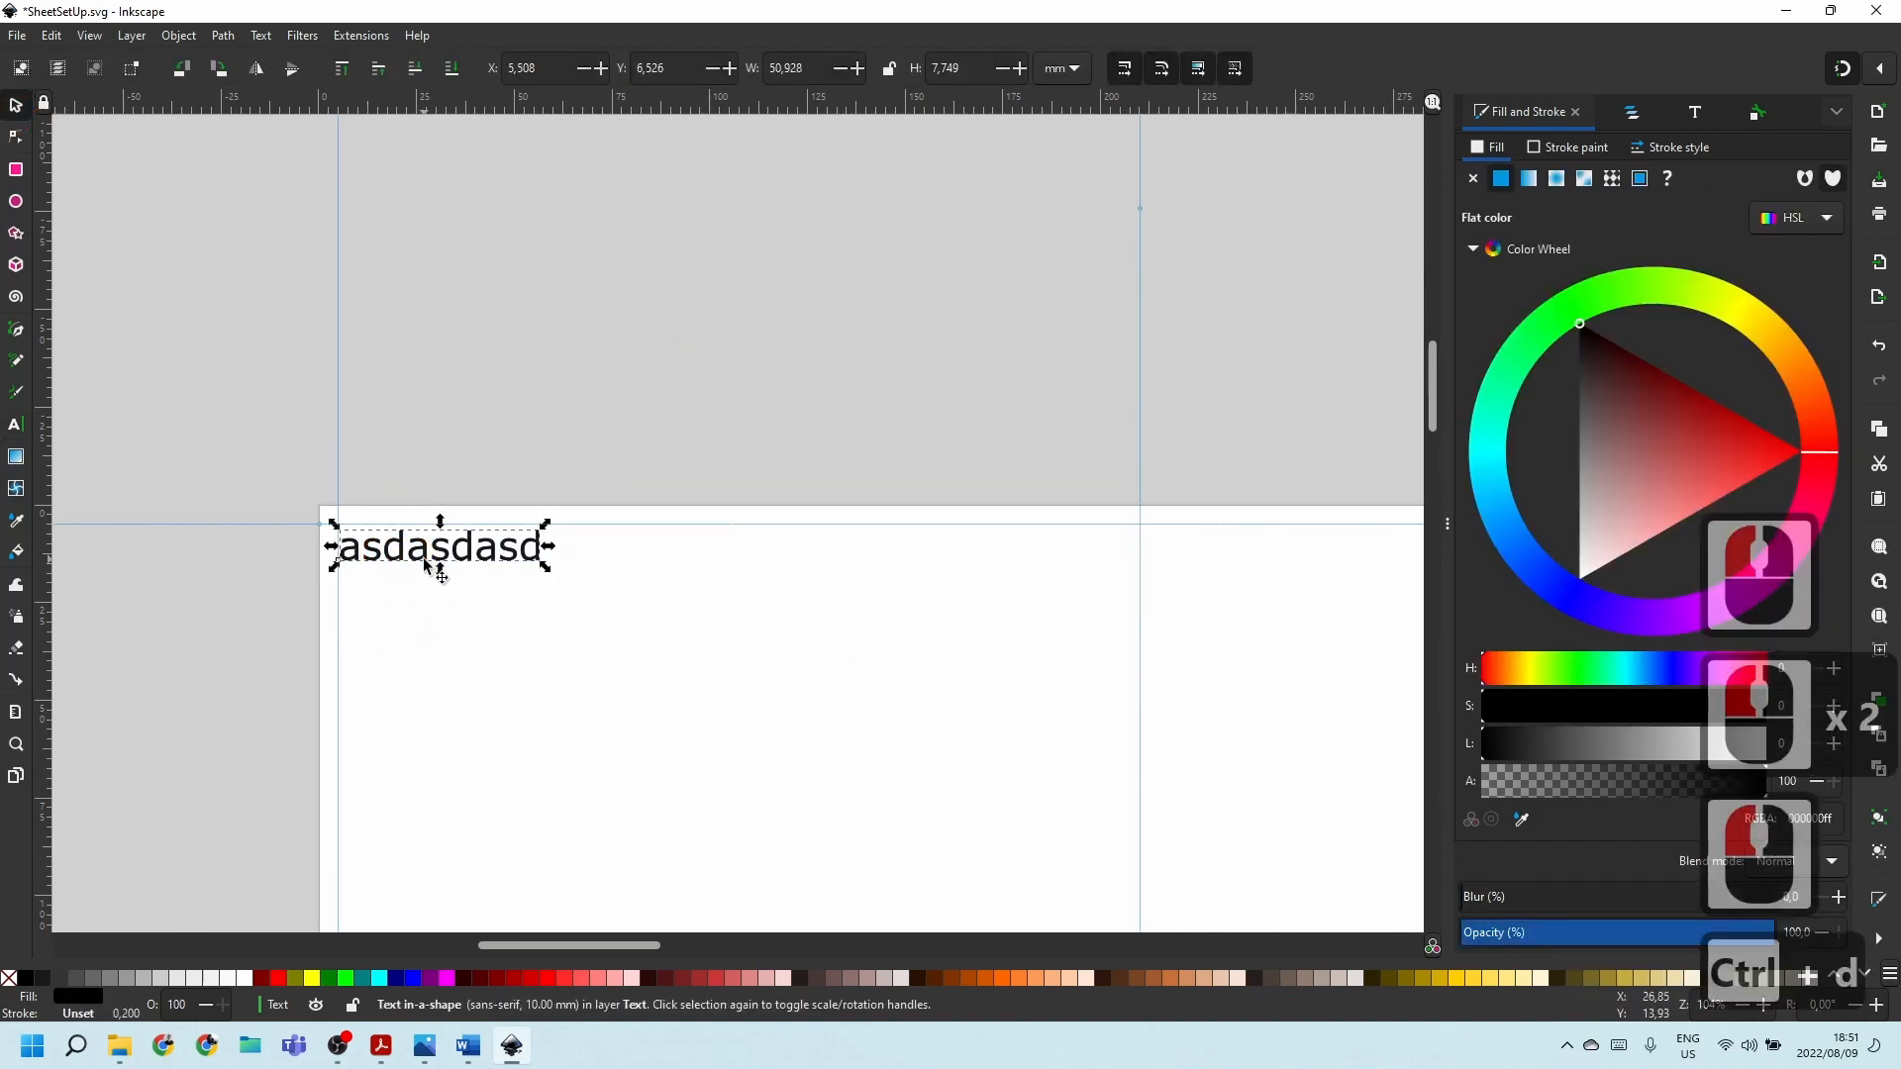
pyautogui.moveTo(423, 562); pyautogui.dragTo(416, 632)
pyautogui.click(410, 559)
pyautogui.click(514, 605)
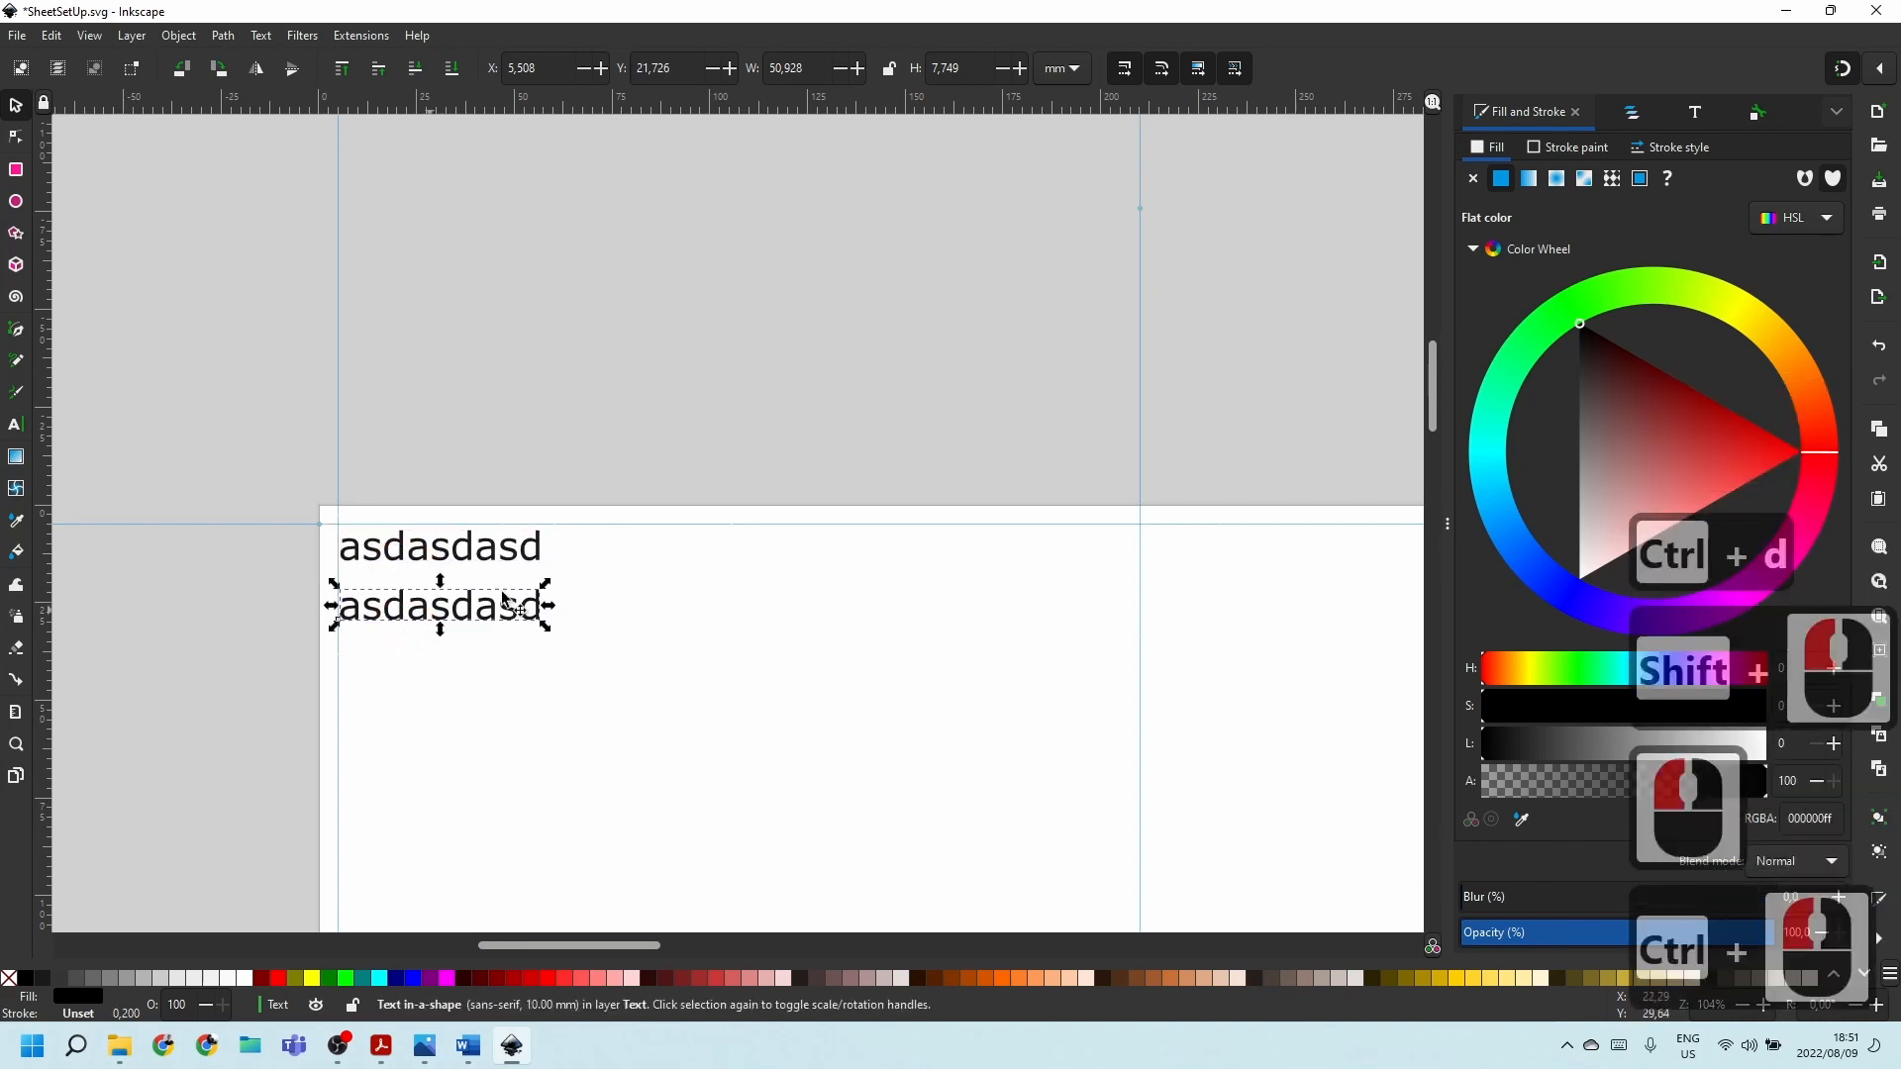
pyautogui.click(1628, 113)
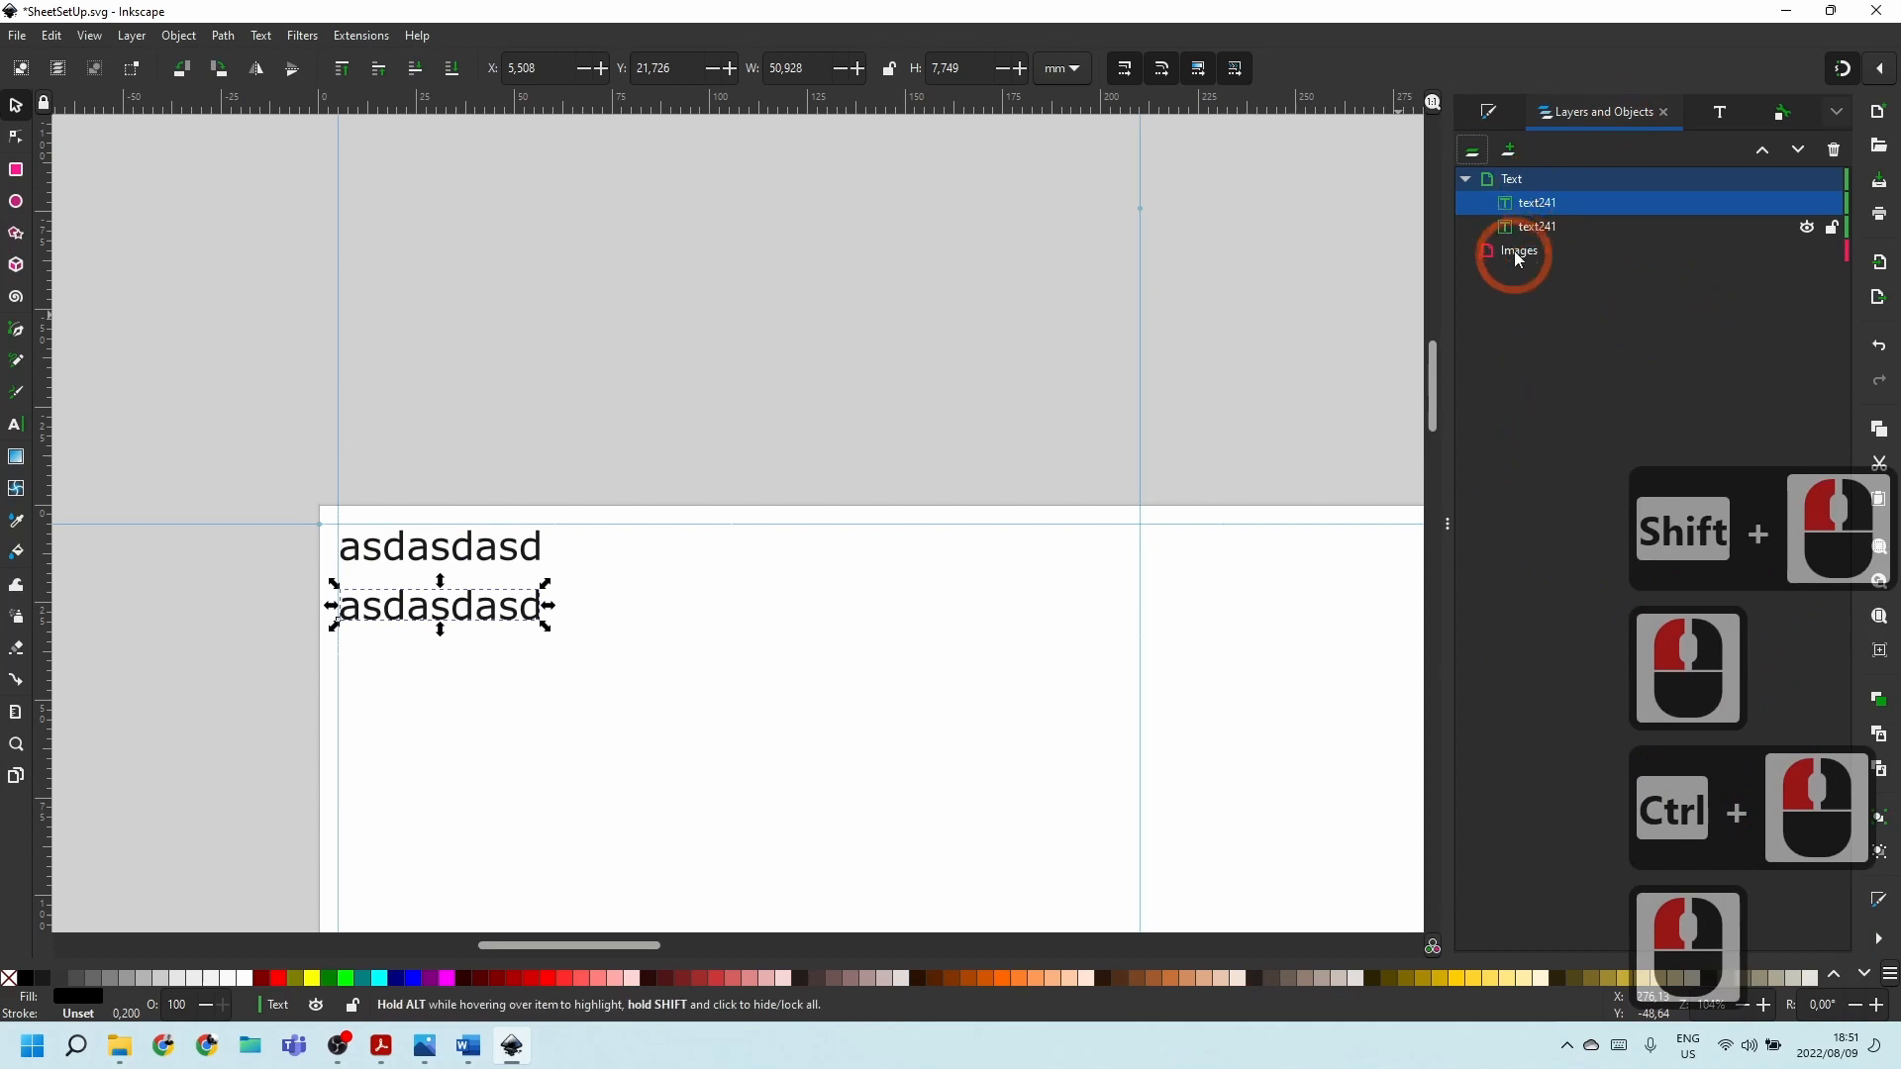
pyautogui.click(1554, 226)
pyautogui.click(568, 276)
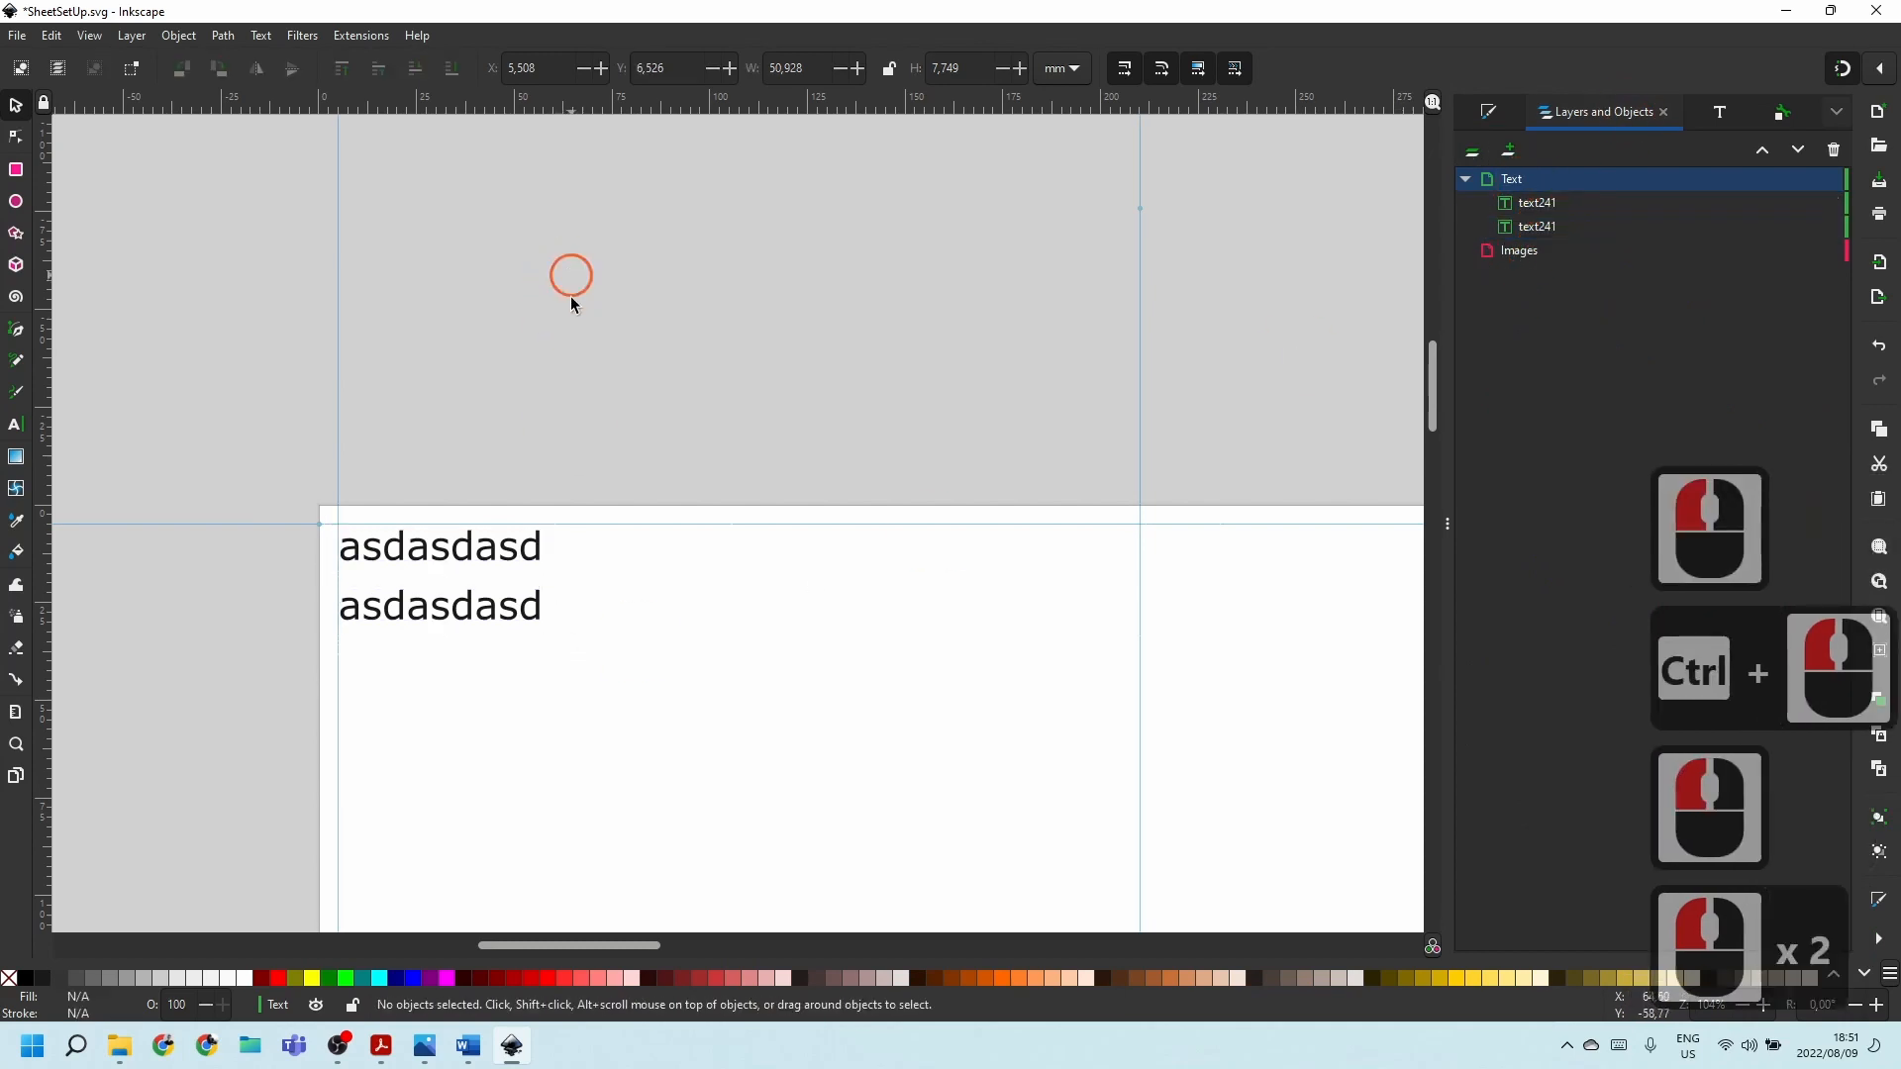
# Set the lower asdasdasd text's font size to 3 mm and extend its frame downward to about 70 mm tall.
pyautogui.click(484, 606)
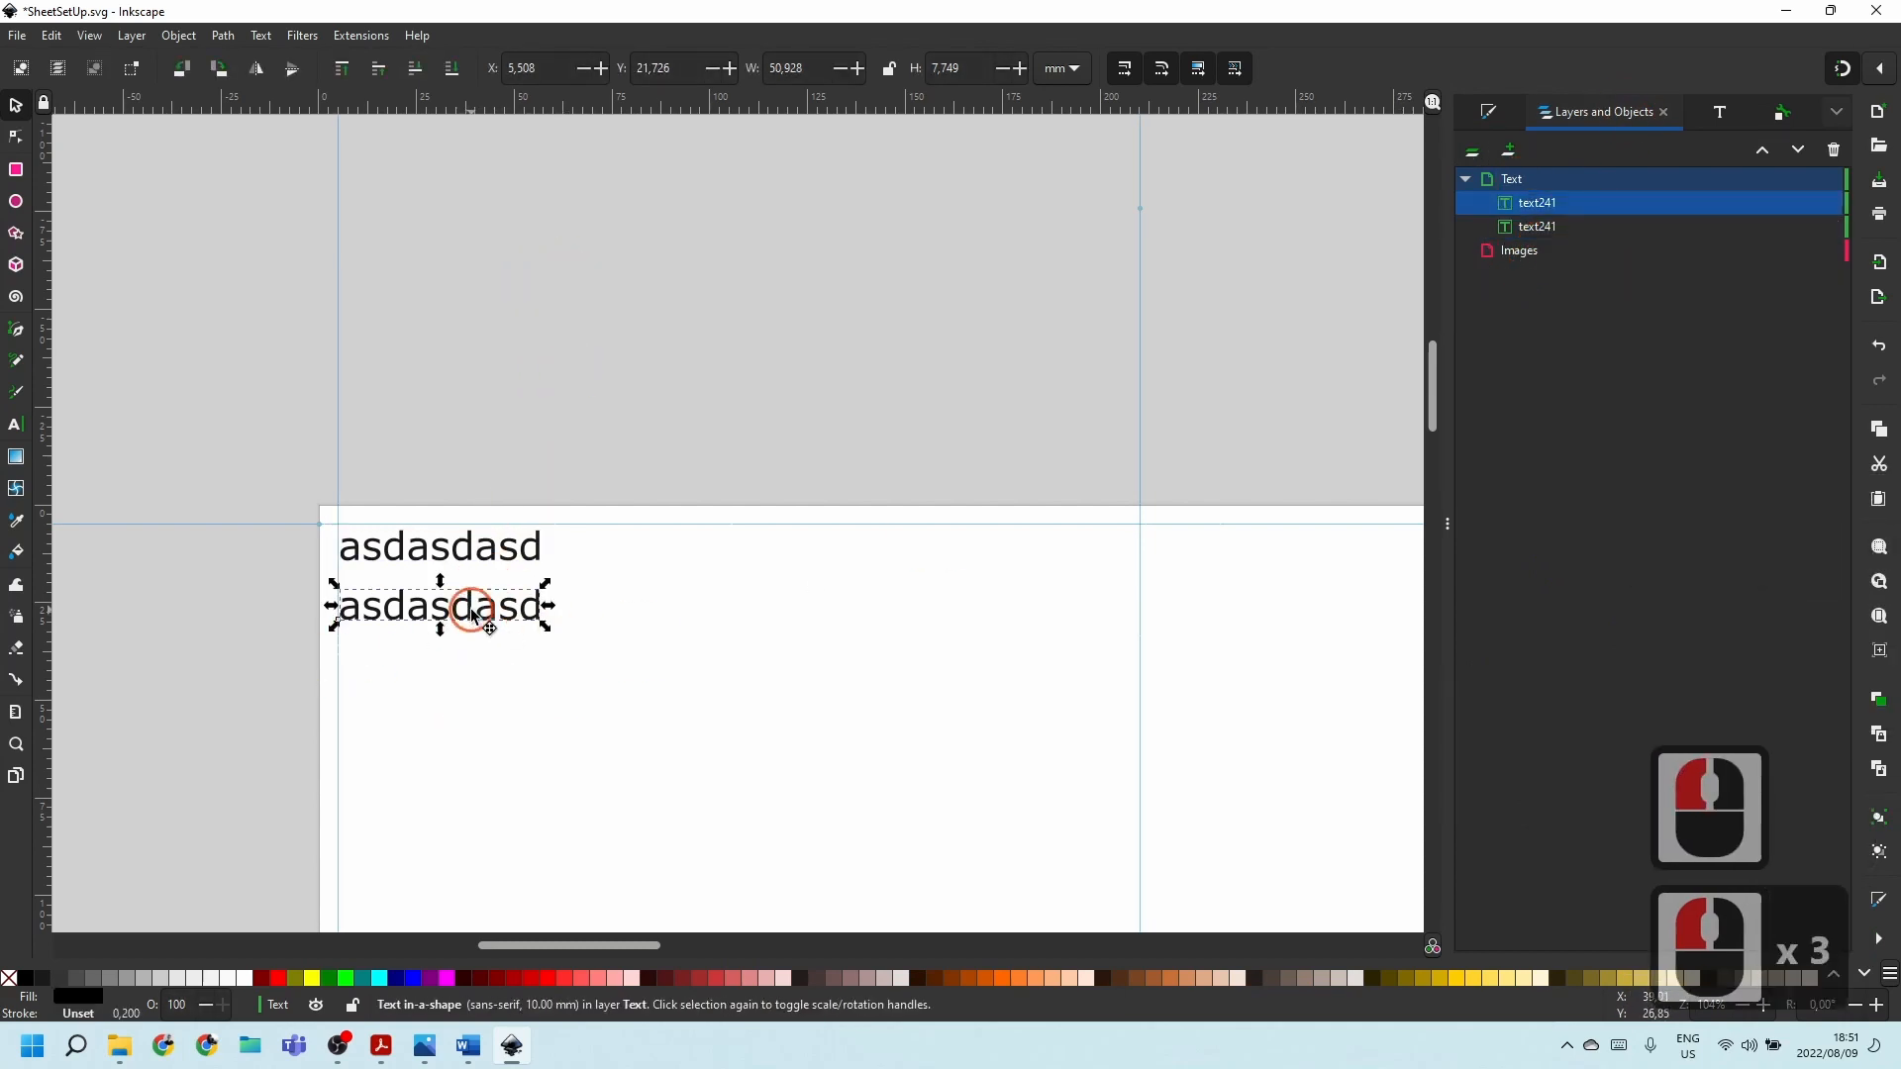
pyautogui.tripleClick(471, 614)
pyautogui.click(471, 614)
pyautogui.doubleClick(472, 614)
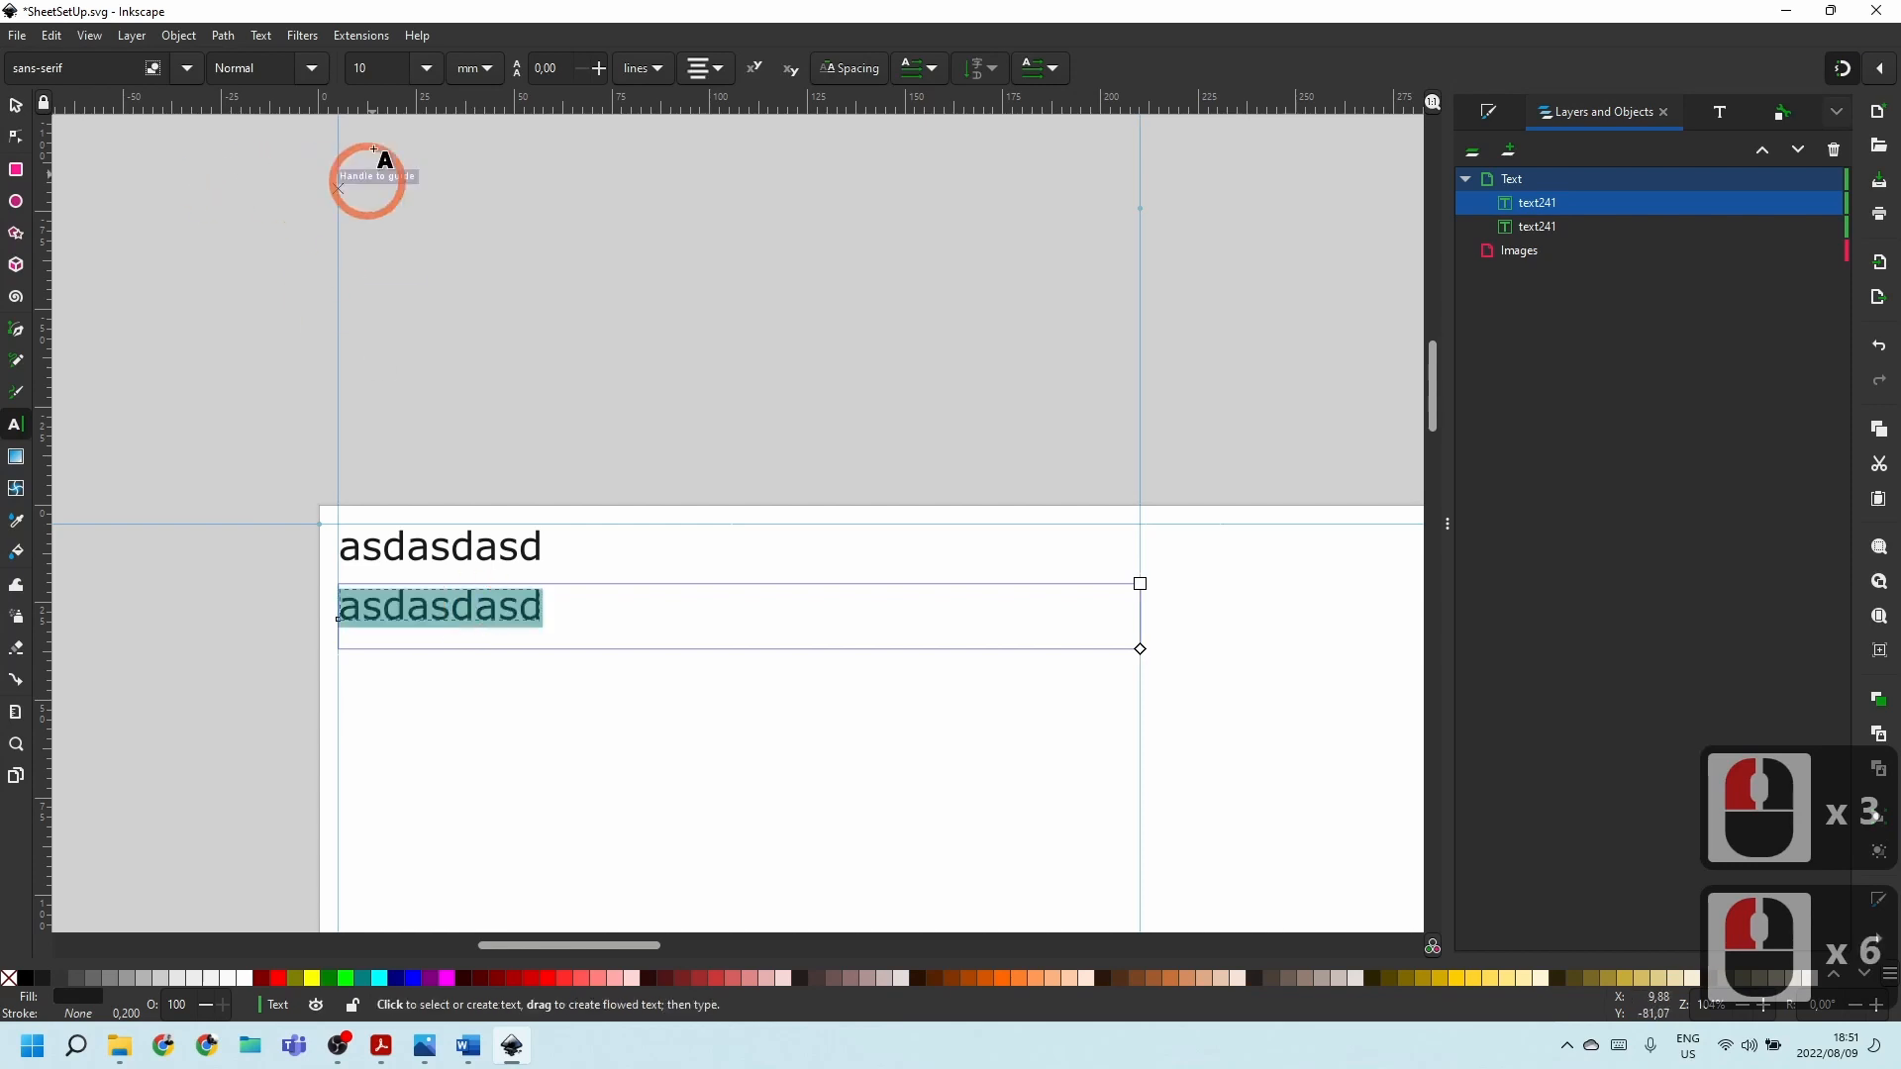
pyautogui.doubleClick(396, 69)
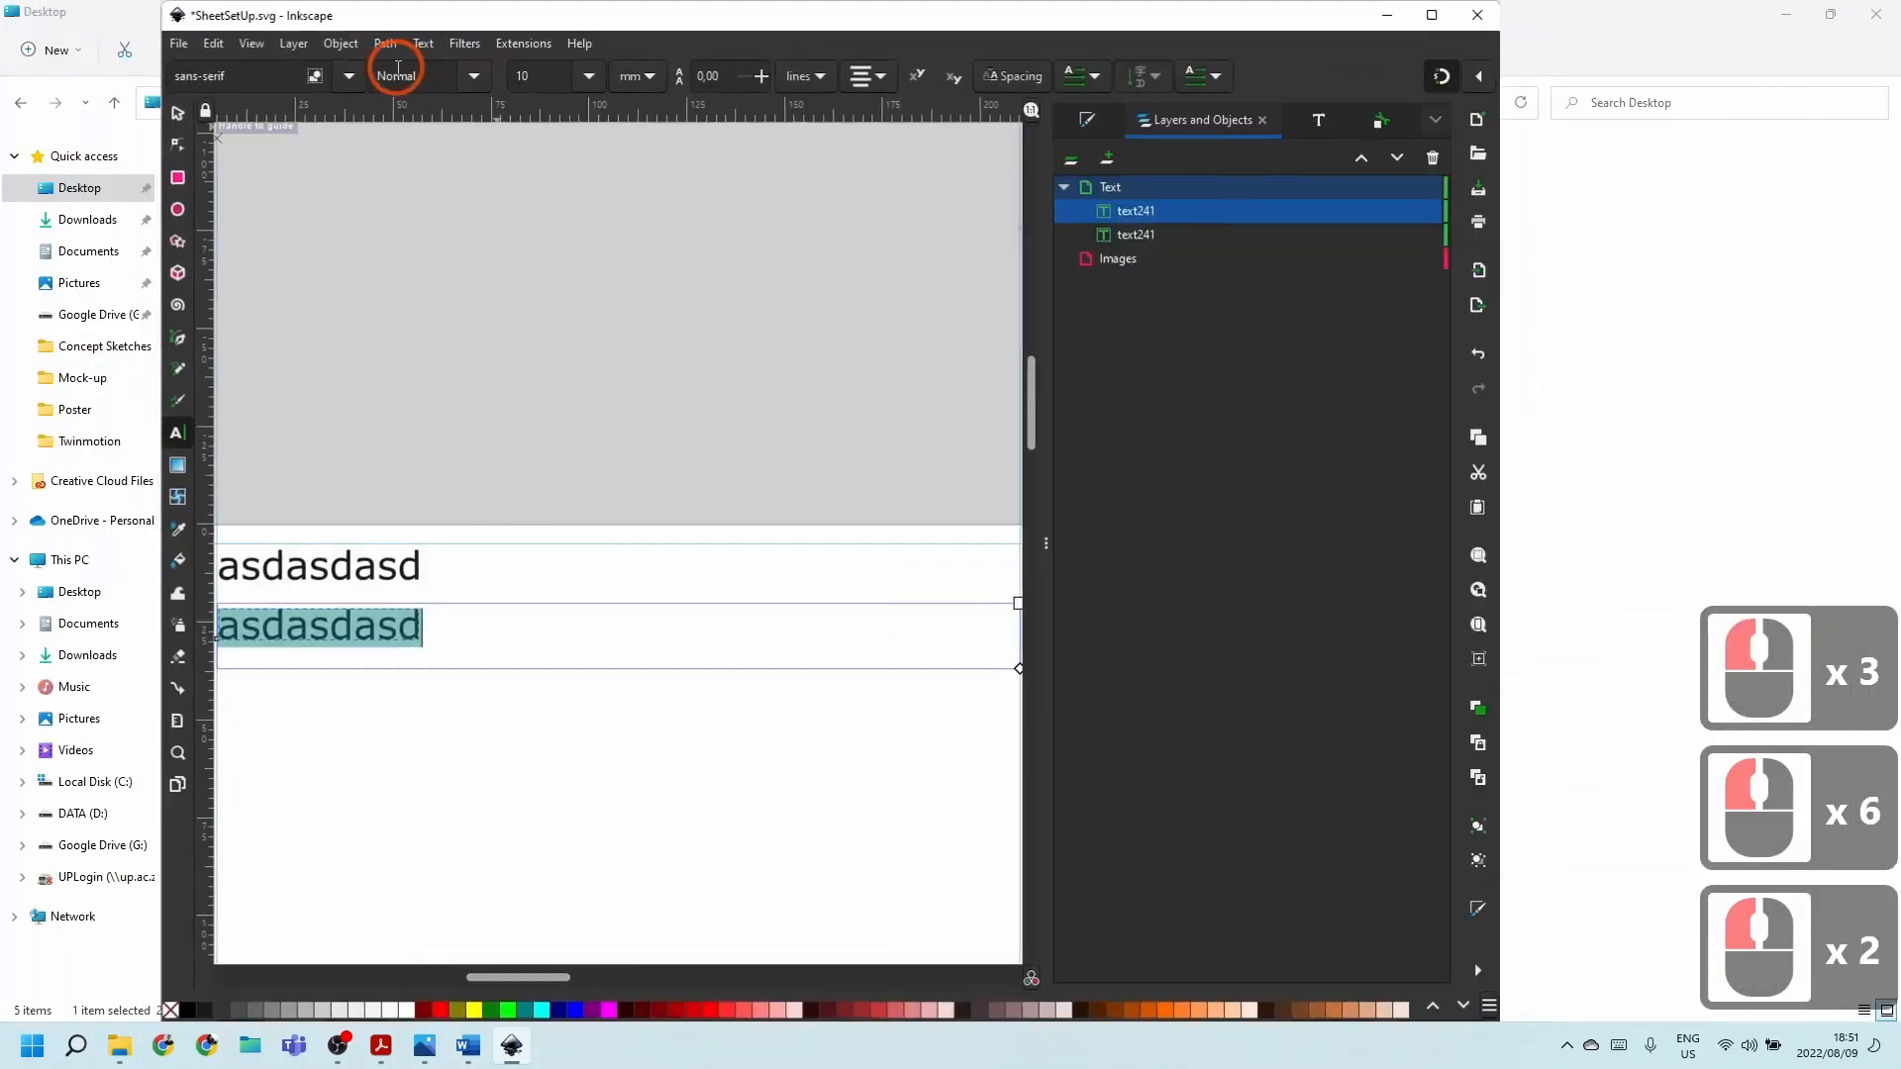
pyautogui.click(1426, 15)
pyautogui.doubleClick(379, 71)
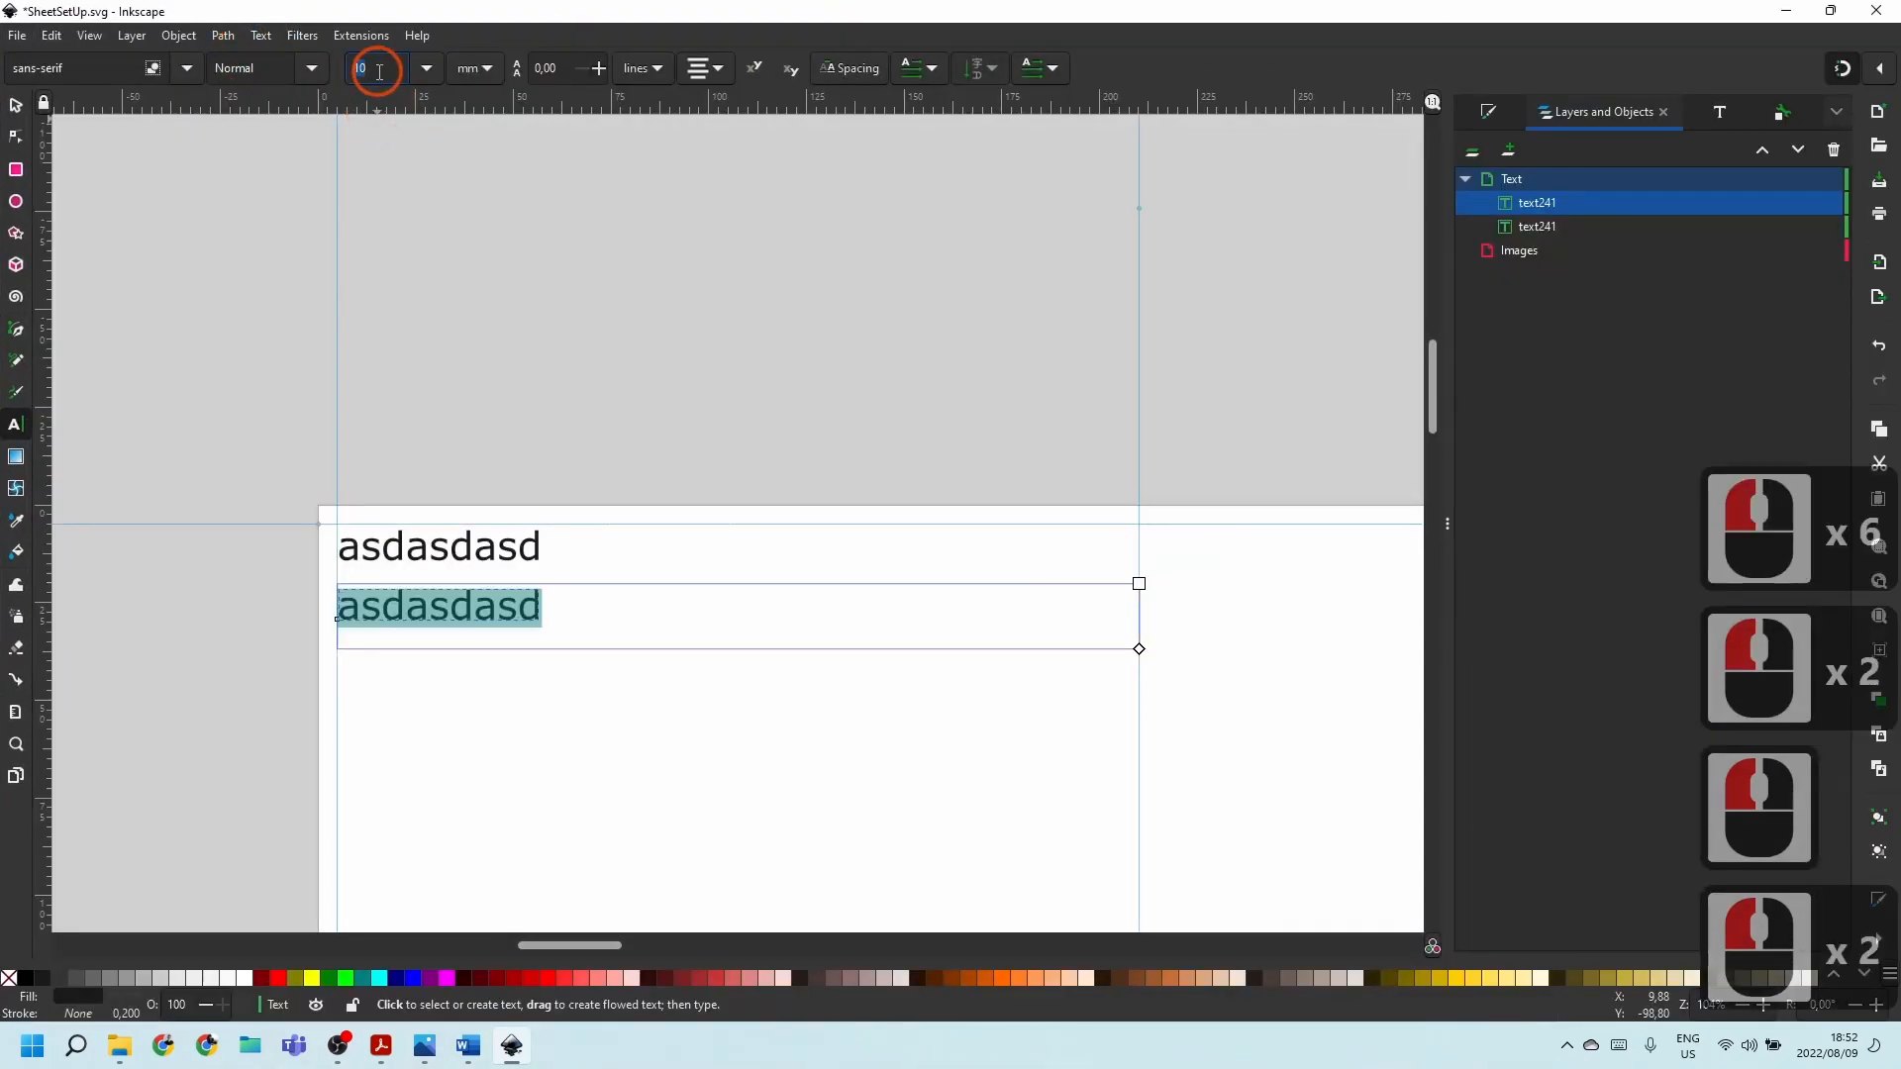
pyautogui.write('3')
pyautogui.press('Return')
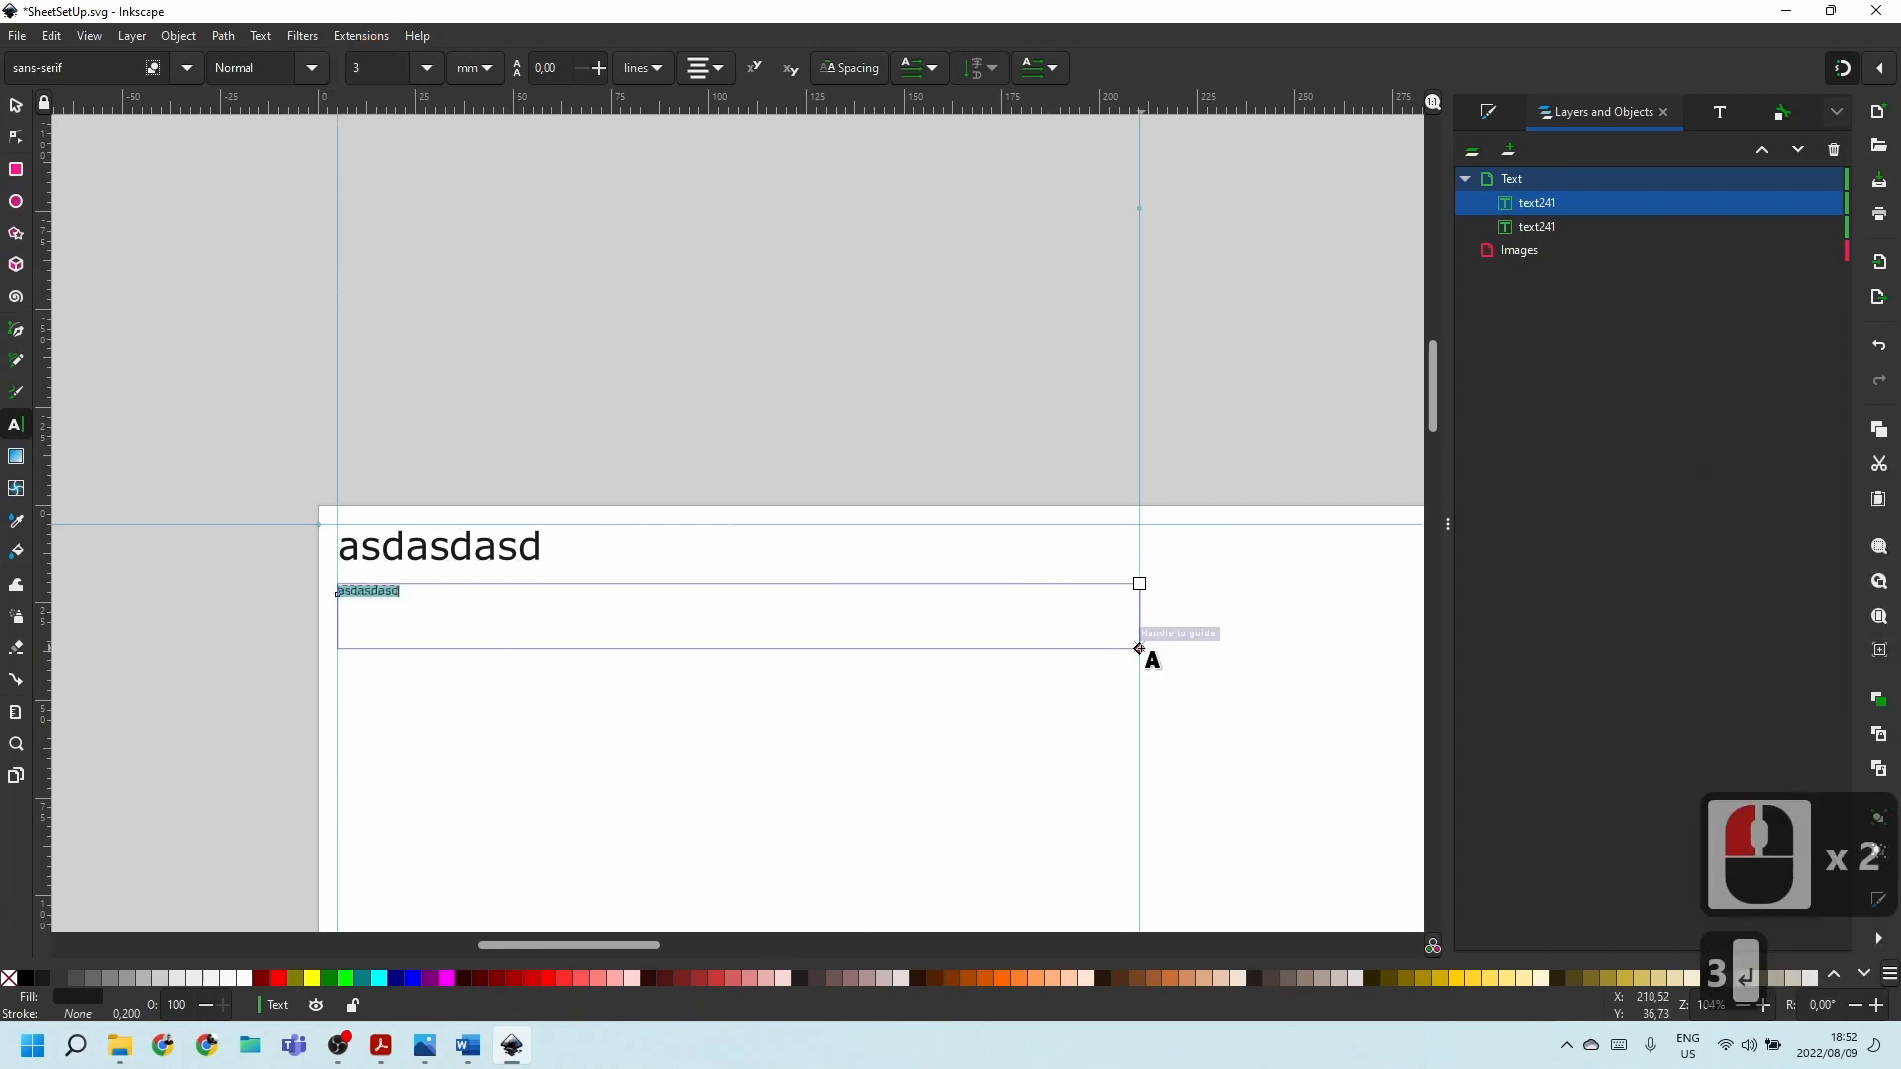
pyautogui.moveTo(1139, 648); pyautogui.dragTo(1139, 856)
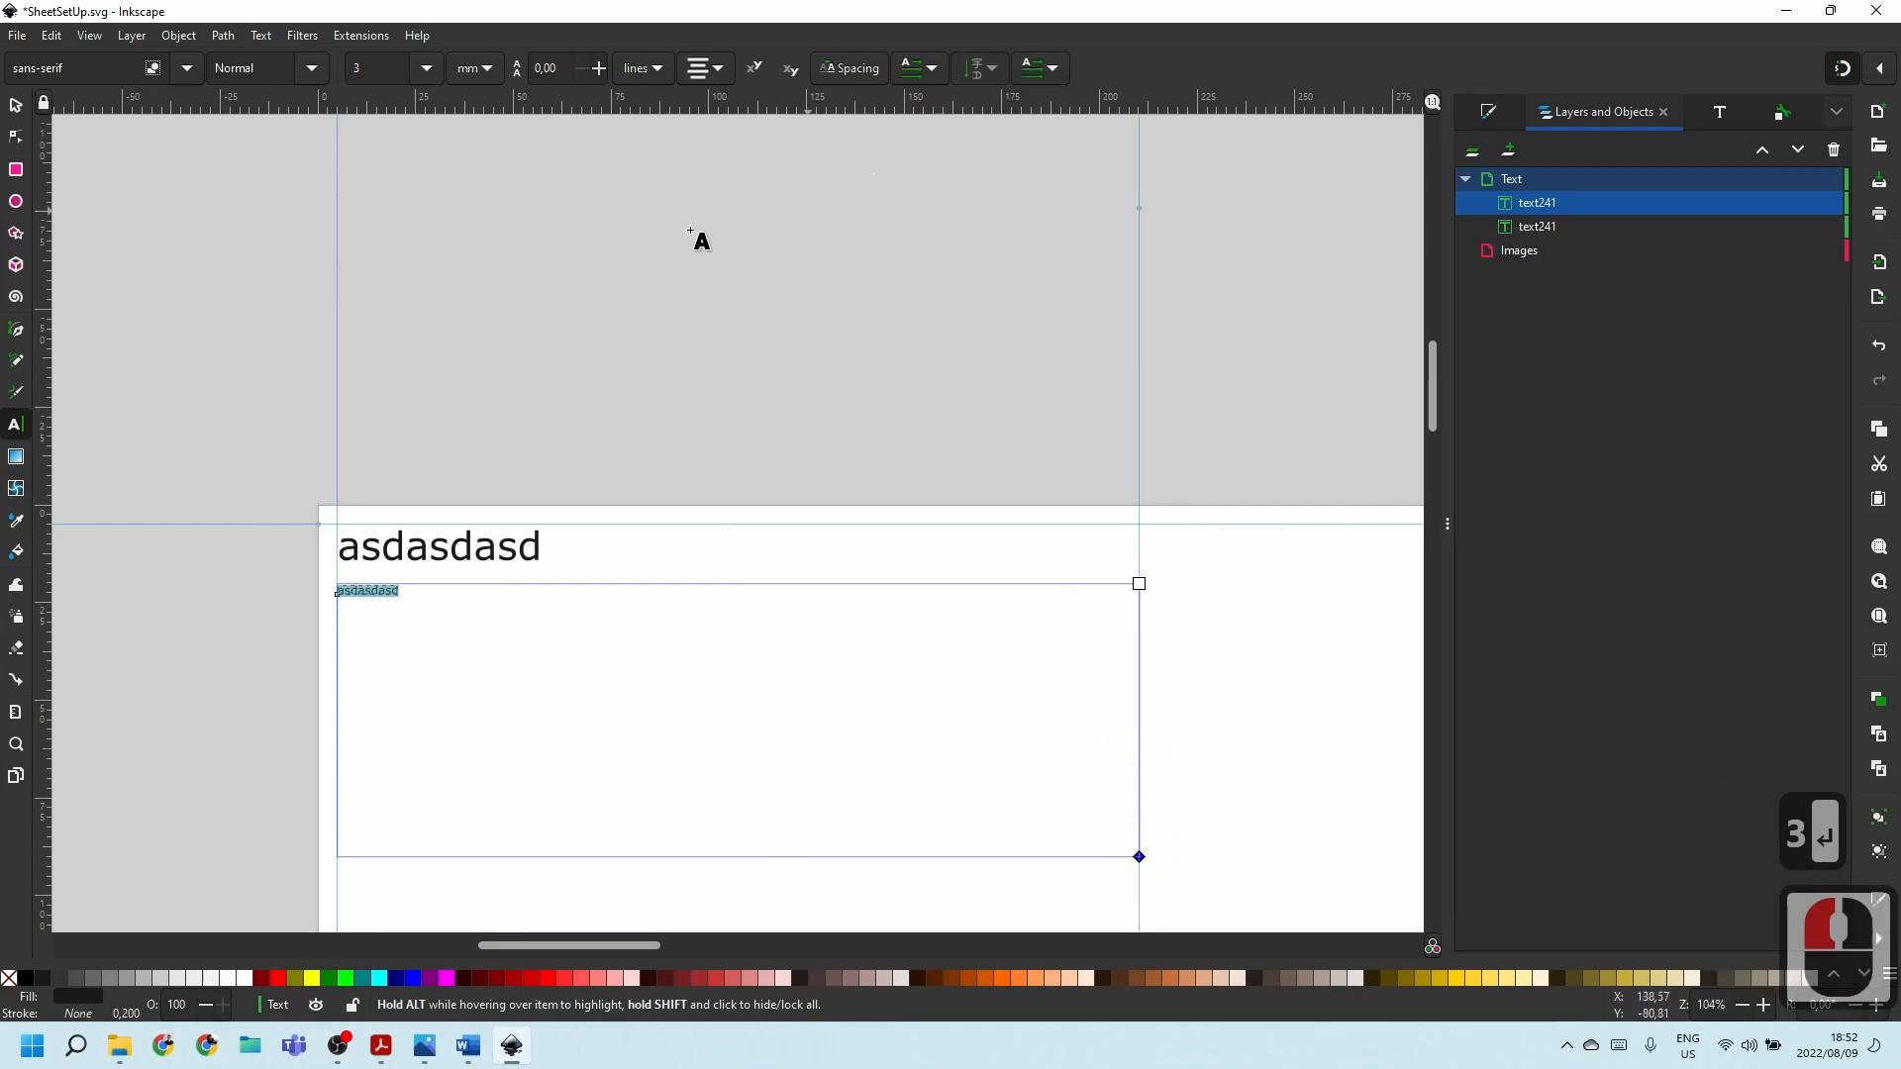
# Left-align the lower asdasdasd placeholder text.
pyautogui.click(705, 67)
pyautogui.click(705, 33)
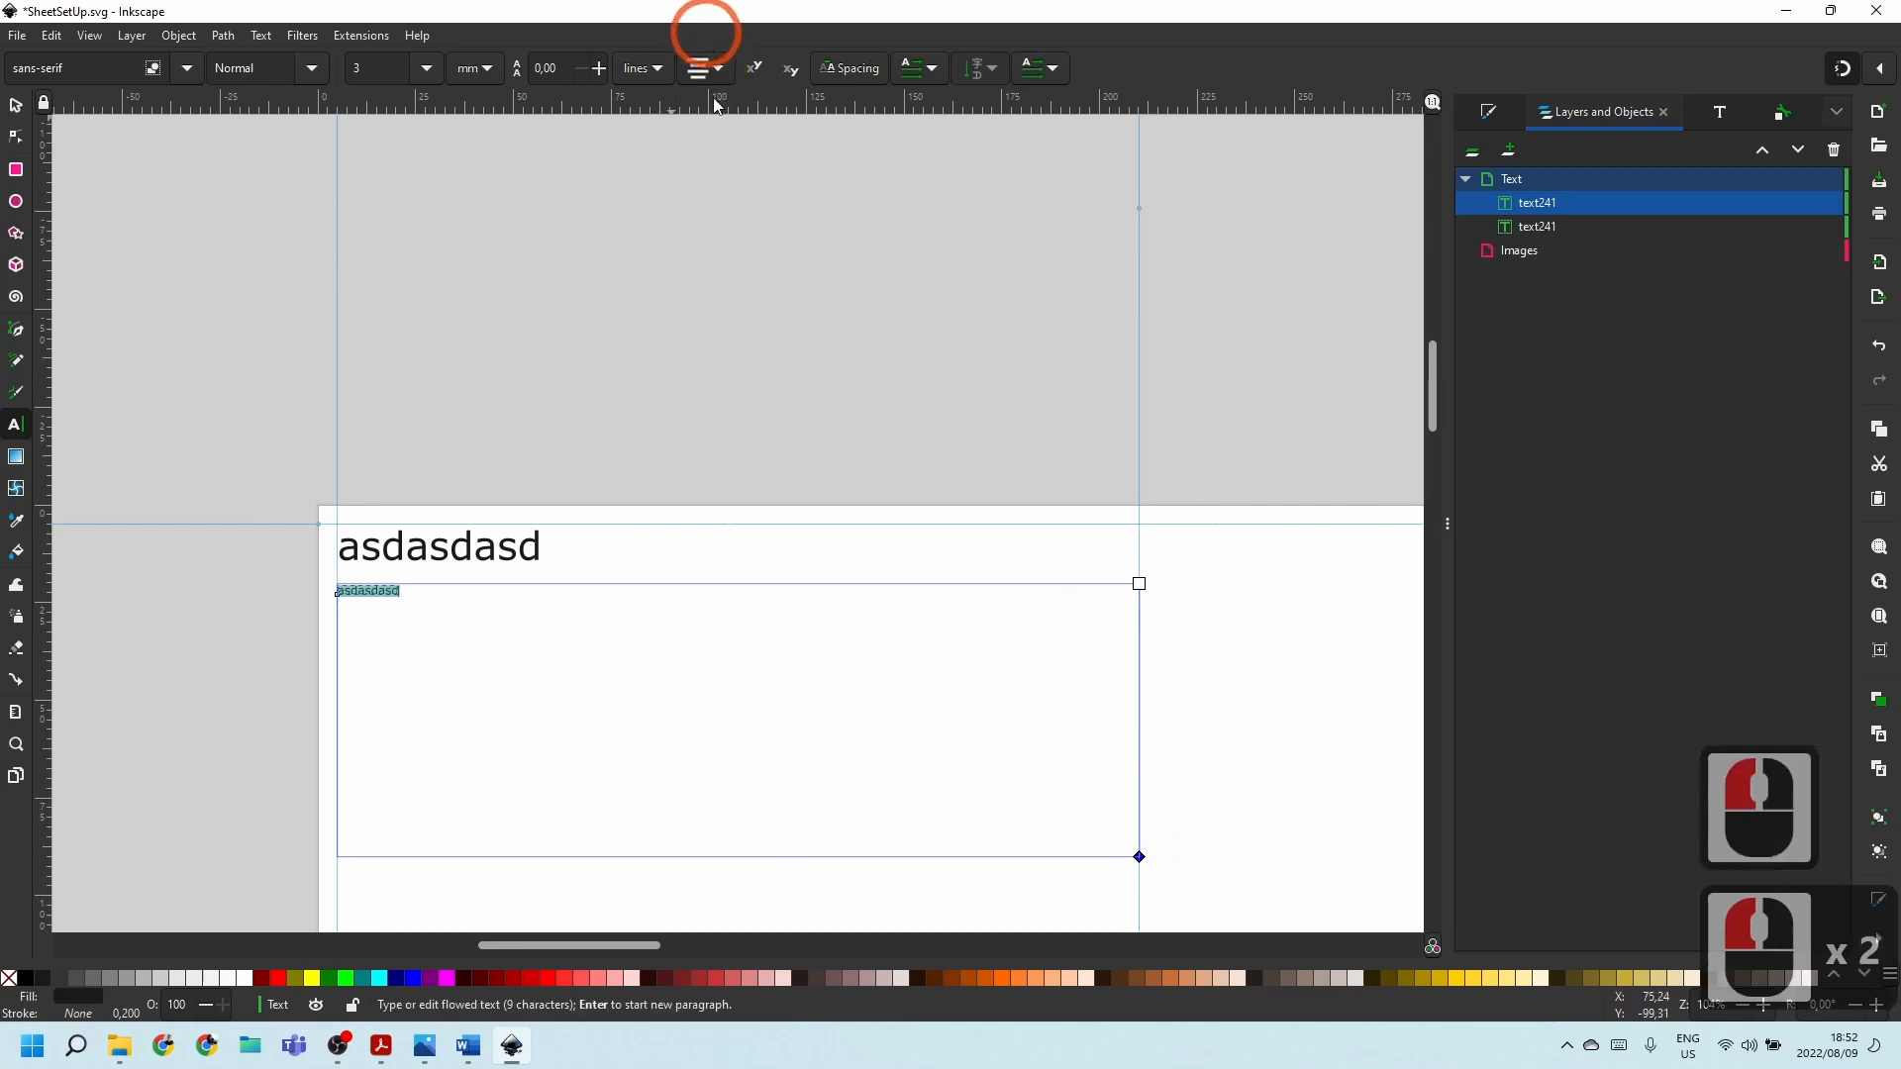
pyautogui.click(691, 72)
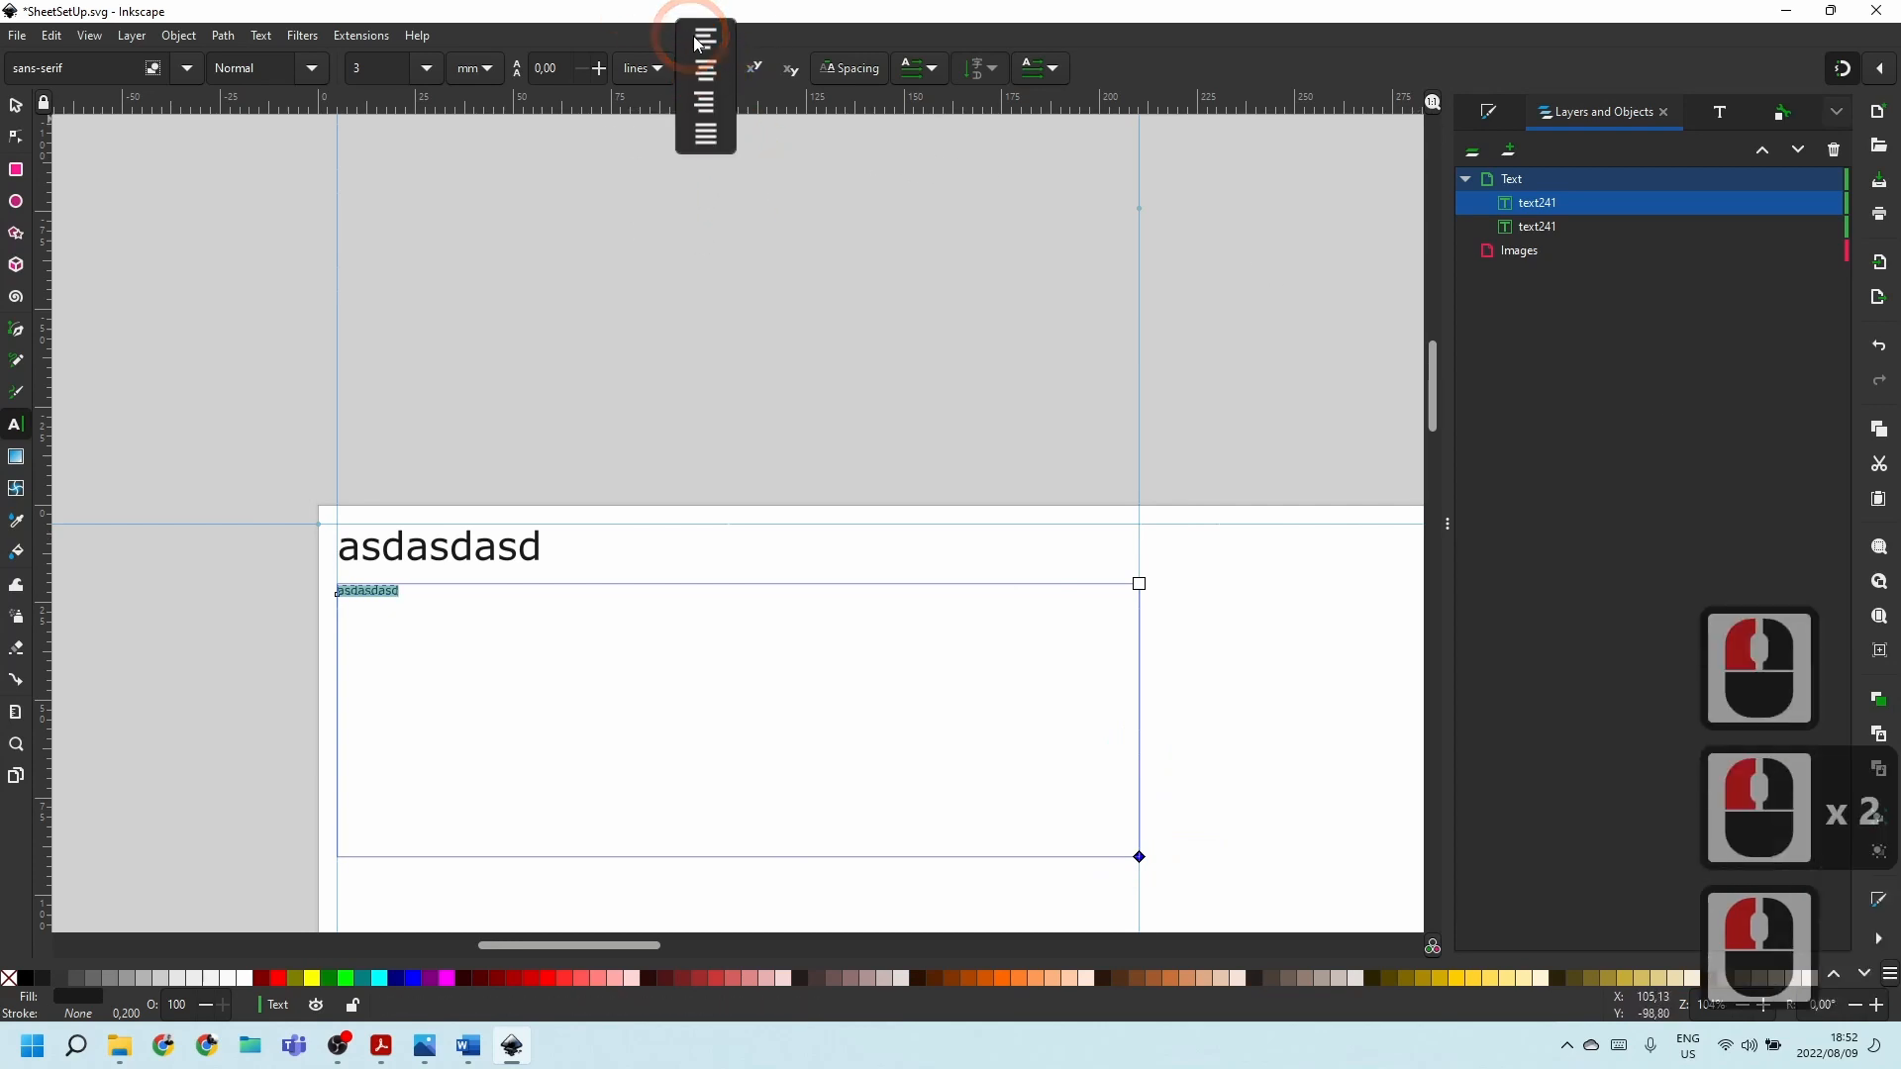
pyautogui.click(701, 38)
pyautogui.click(529, 627)
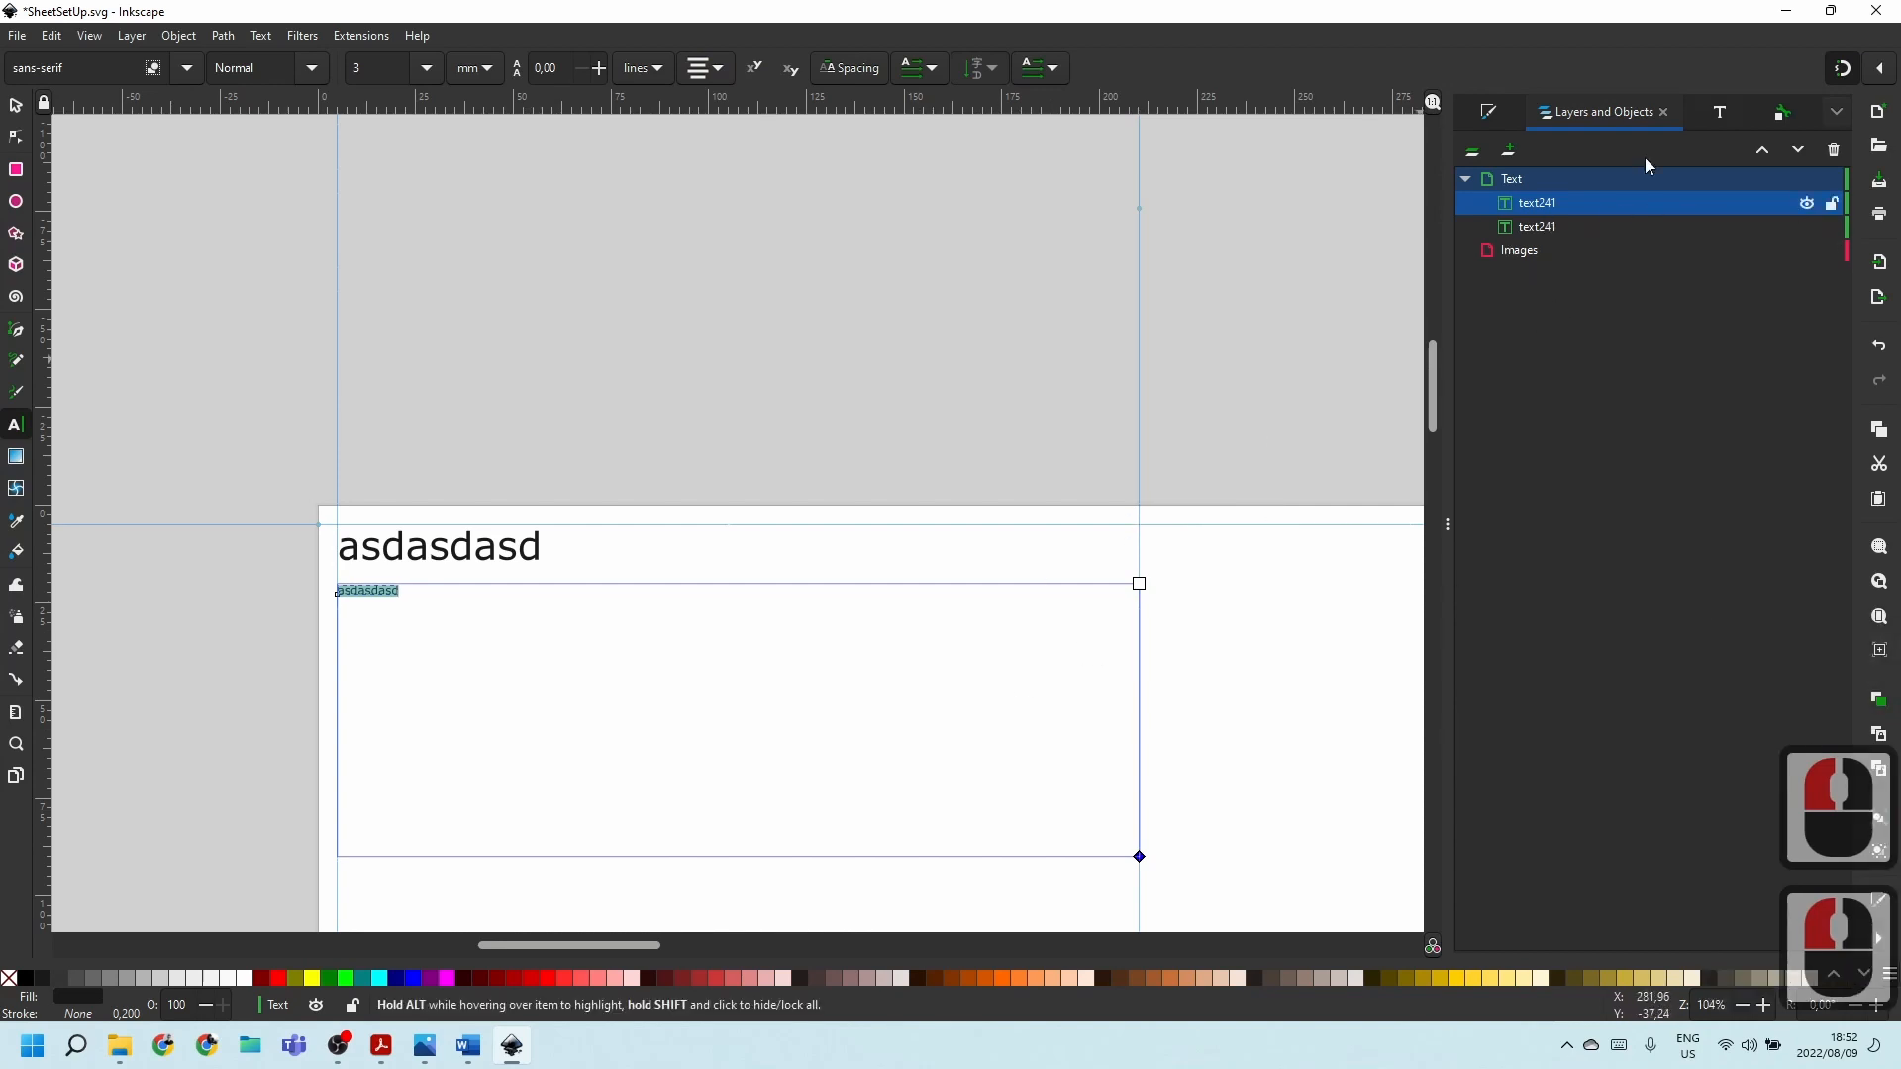
# Open the lower text object's content in the Text and Font dialog and clear the asdasdasd placeholder there.
pyautogui.click(1721, 113)
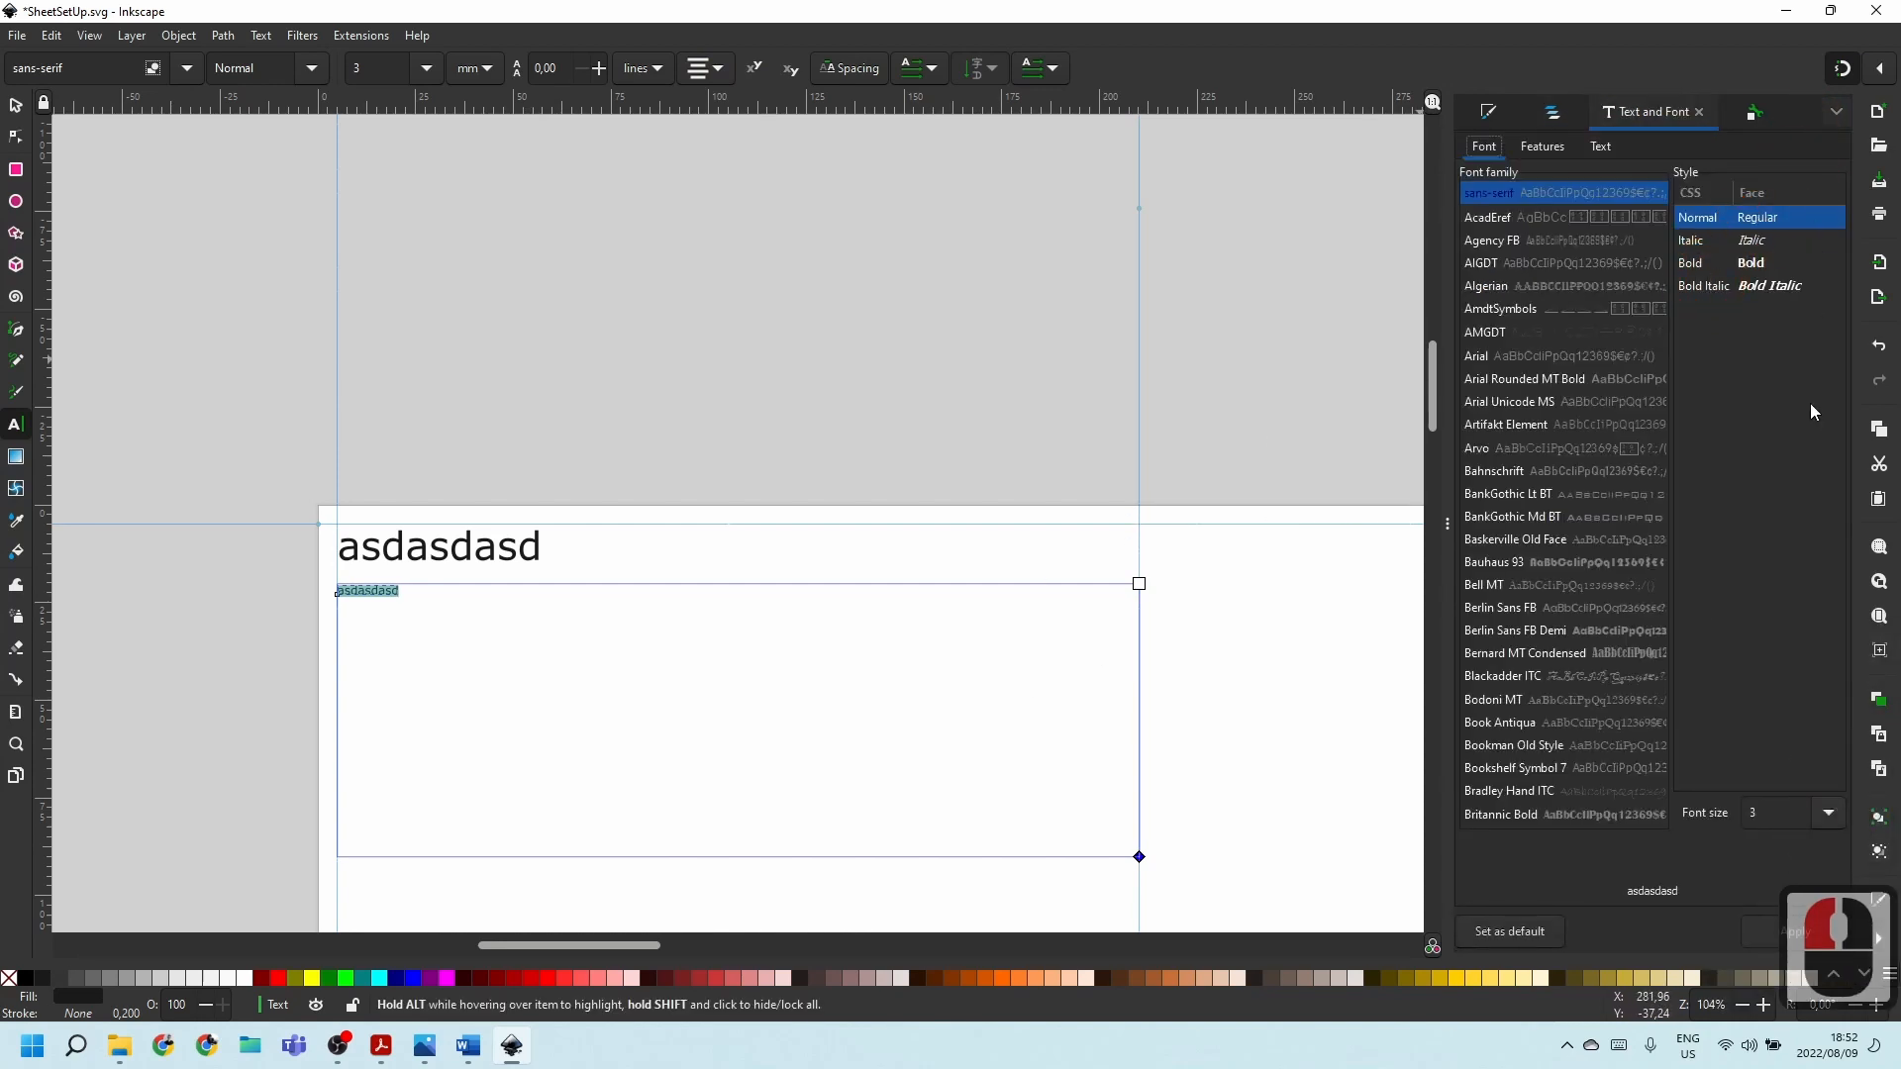
pyautogui.click(1602, 148)
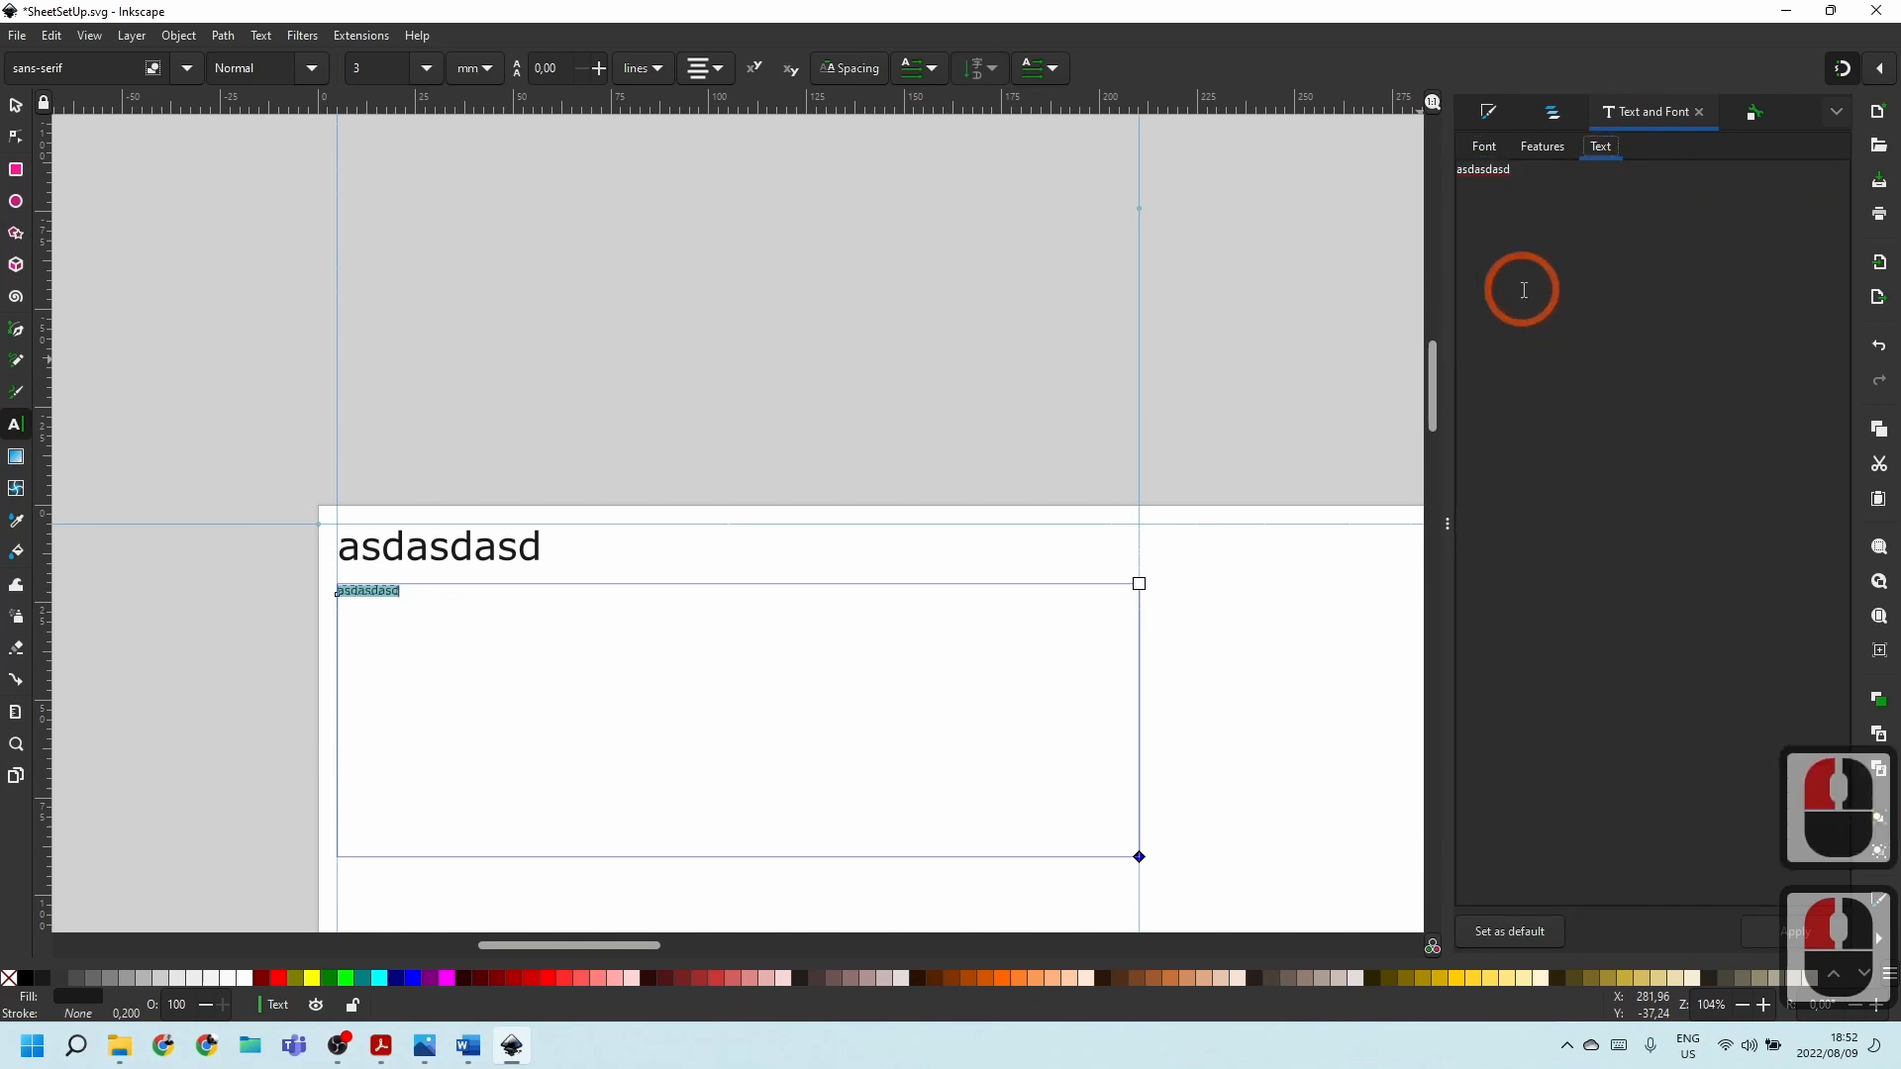
pyautogui.moveTo(1477, 176); pyautogui.dragTo(1465, 178)
pyautogui.press('Delete')
pyautogui.click(1610, 269)
pyautogui.press('BackSpace')
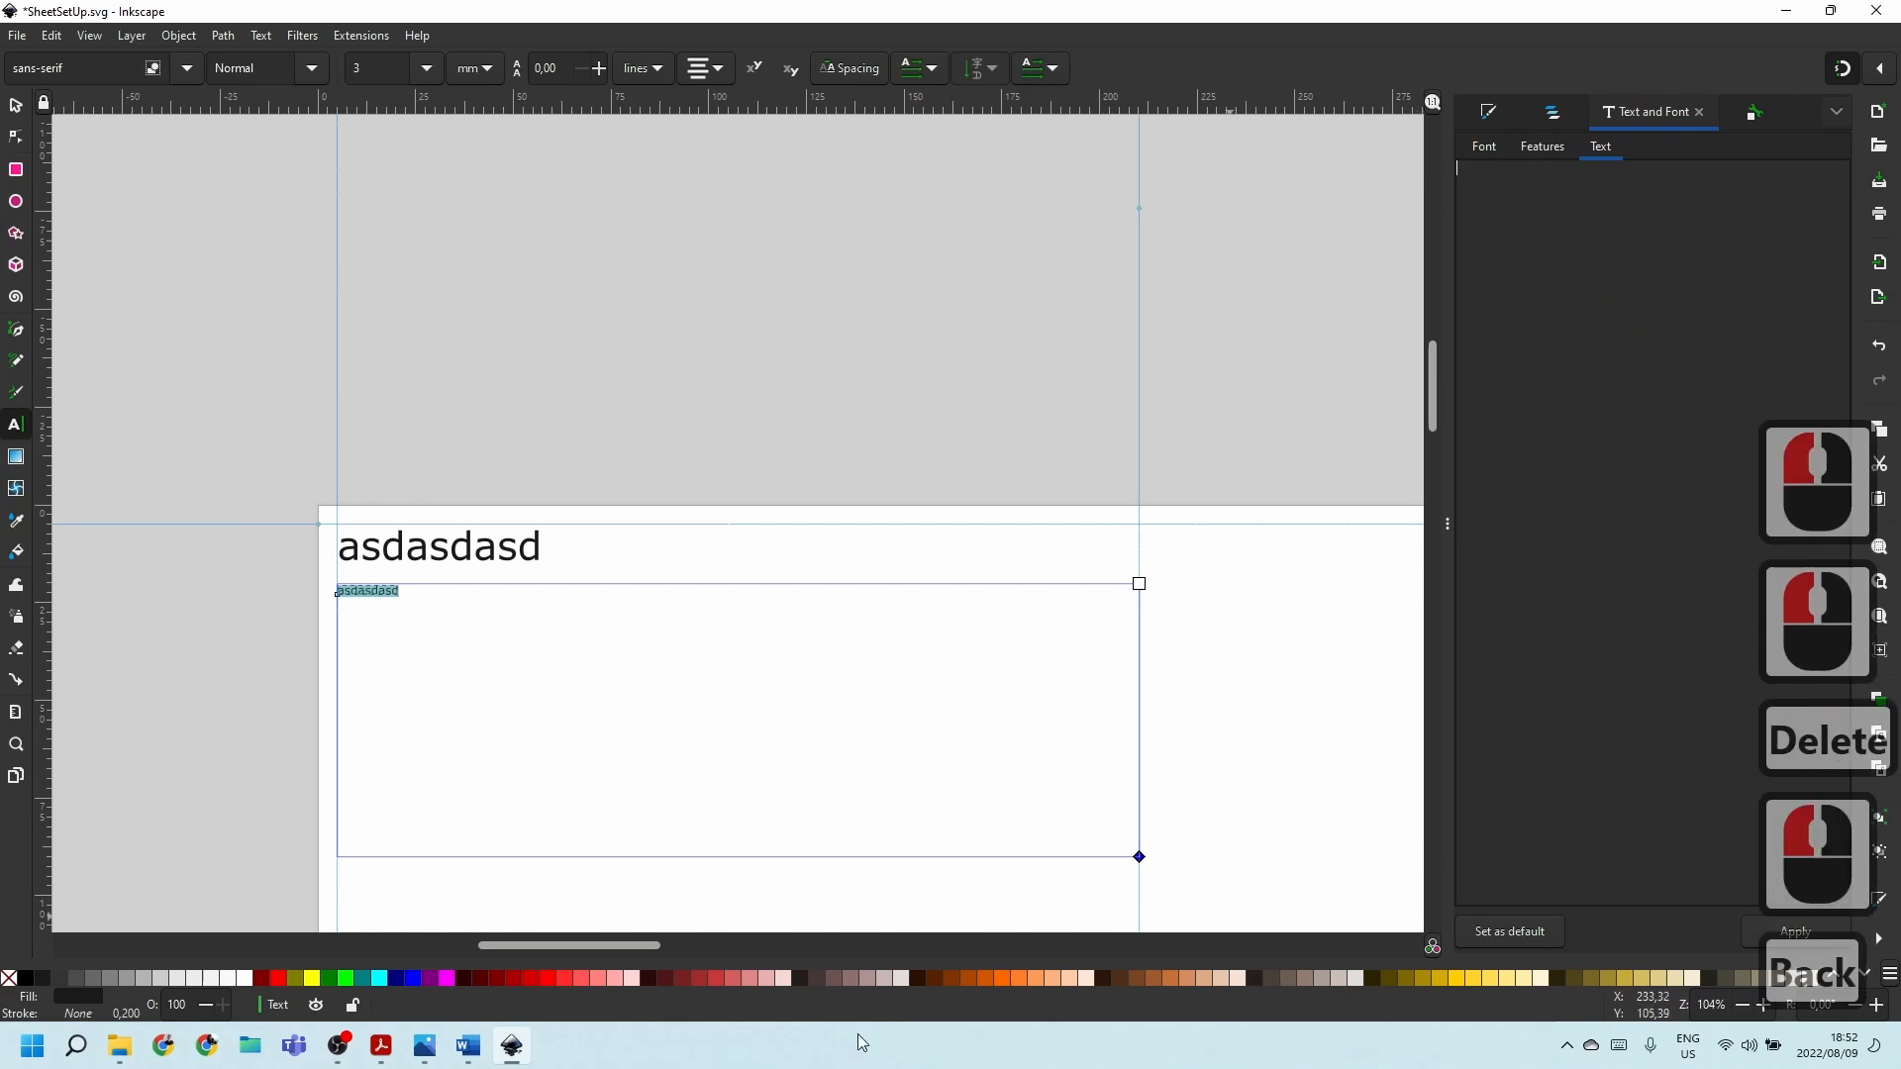
# Switch to the KINSHIP OF BUILDING TO THE GROUND document in Word and add colons after its title, SHELTER and SPACE headings.
pyautogui.click(467, 1056)
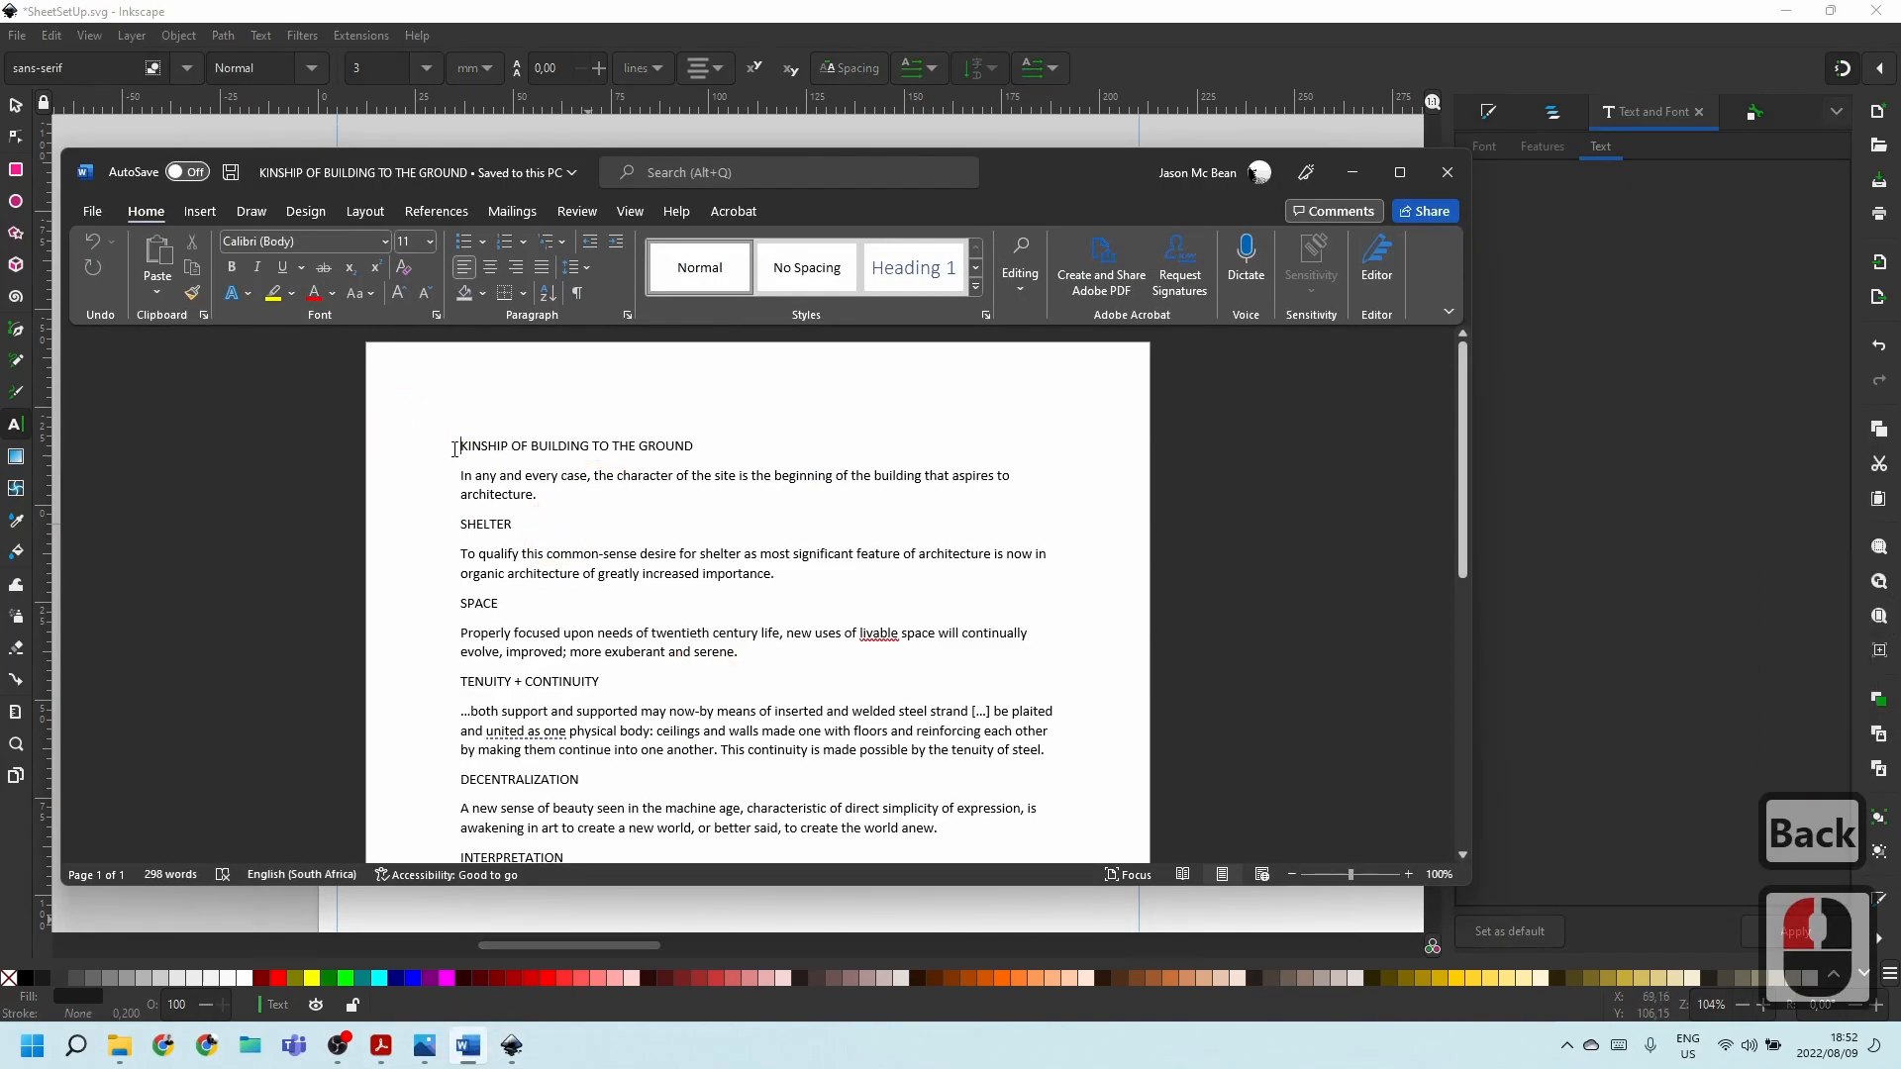
pyautogui.click(707, 447)
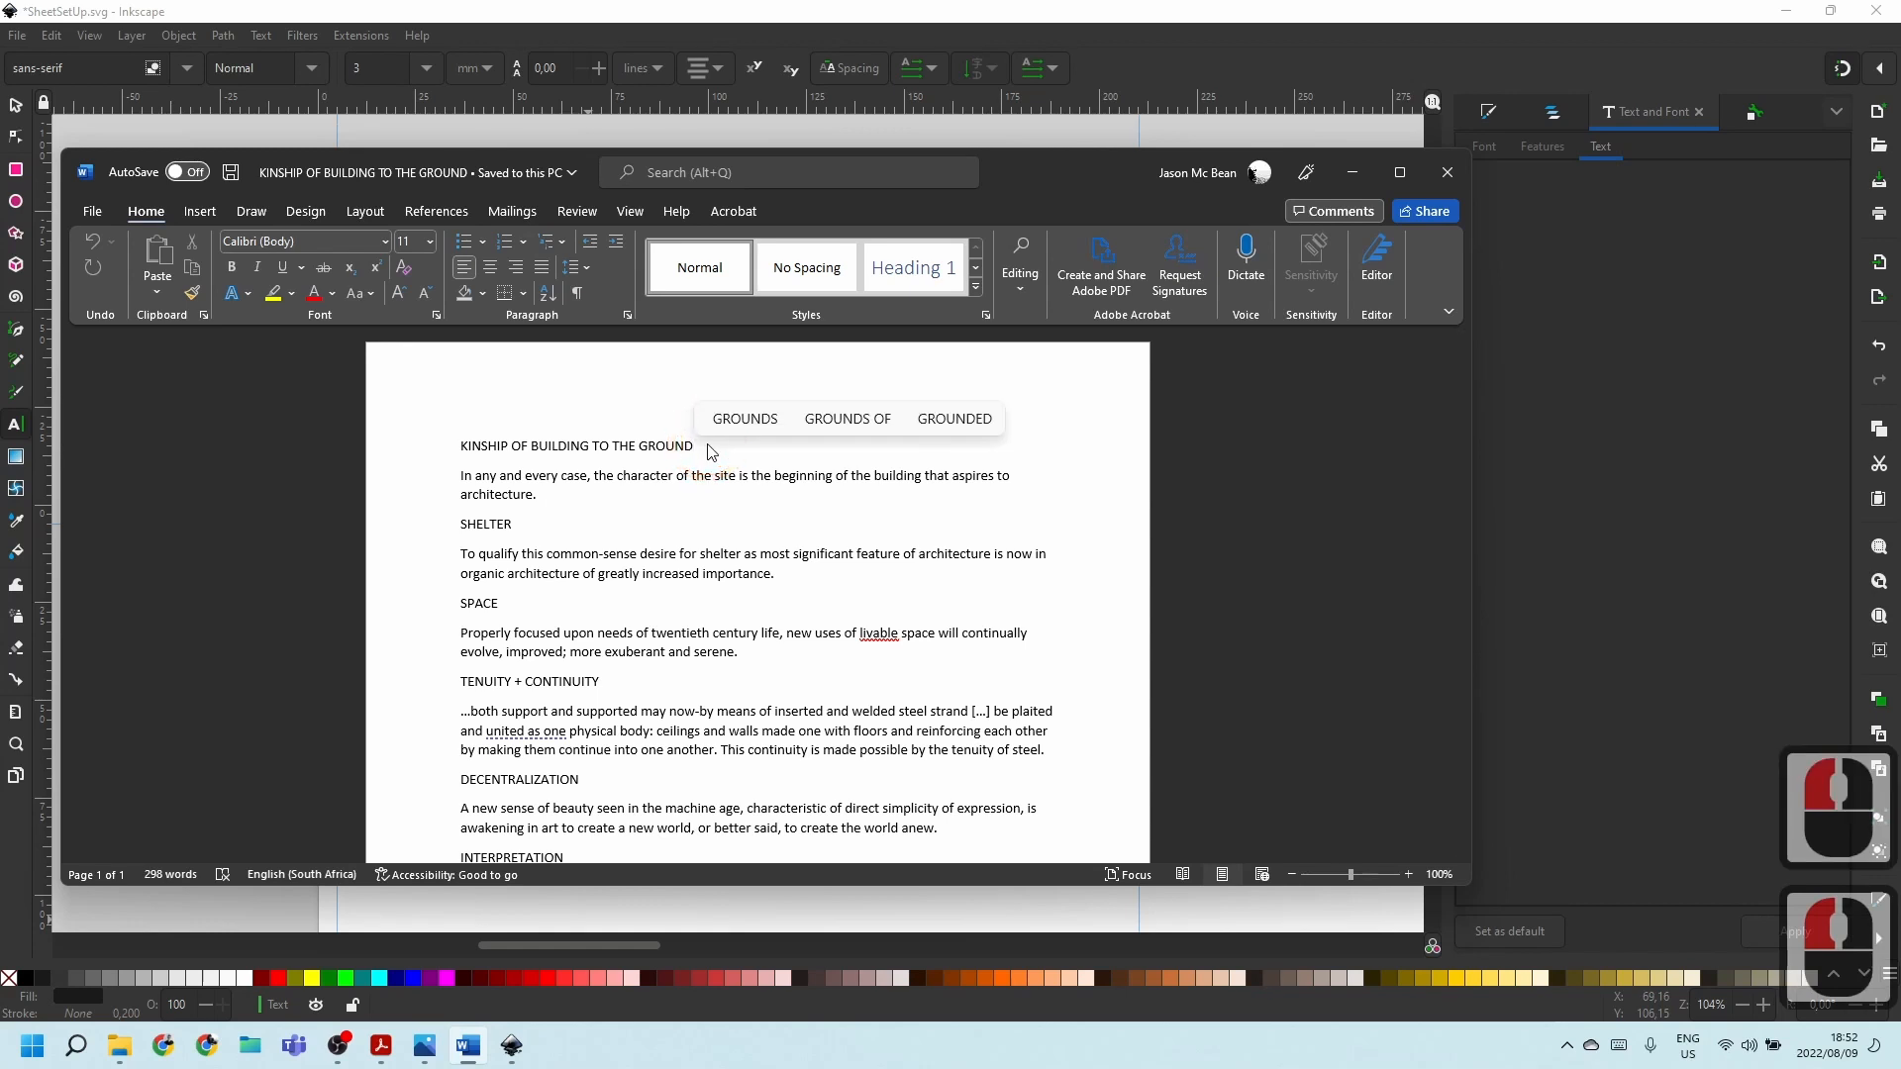
pyautogui.write(':')
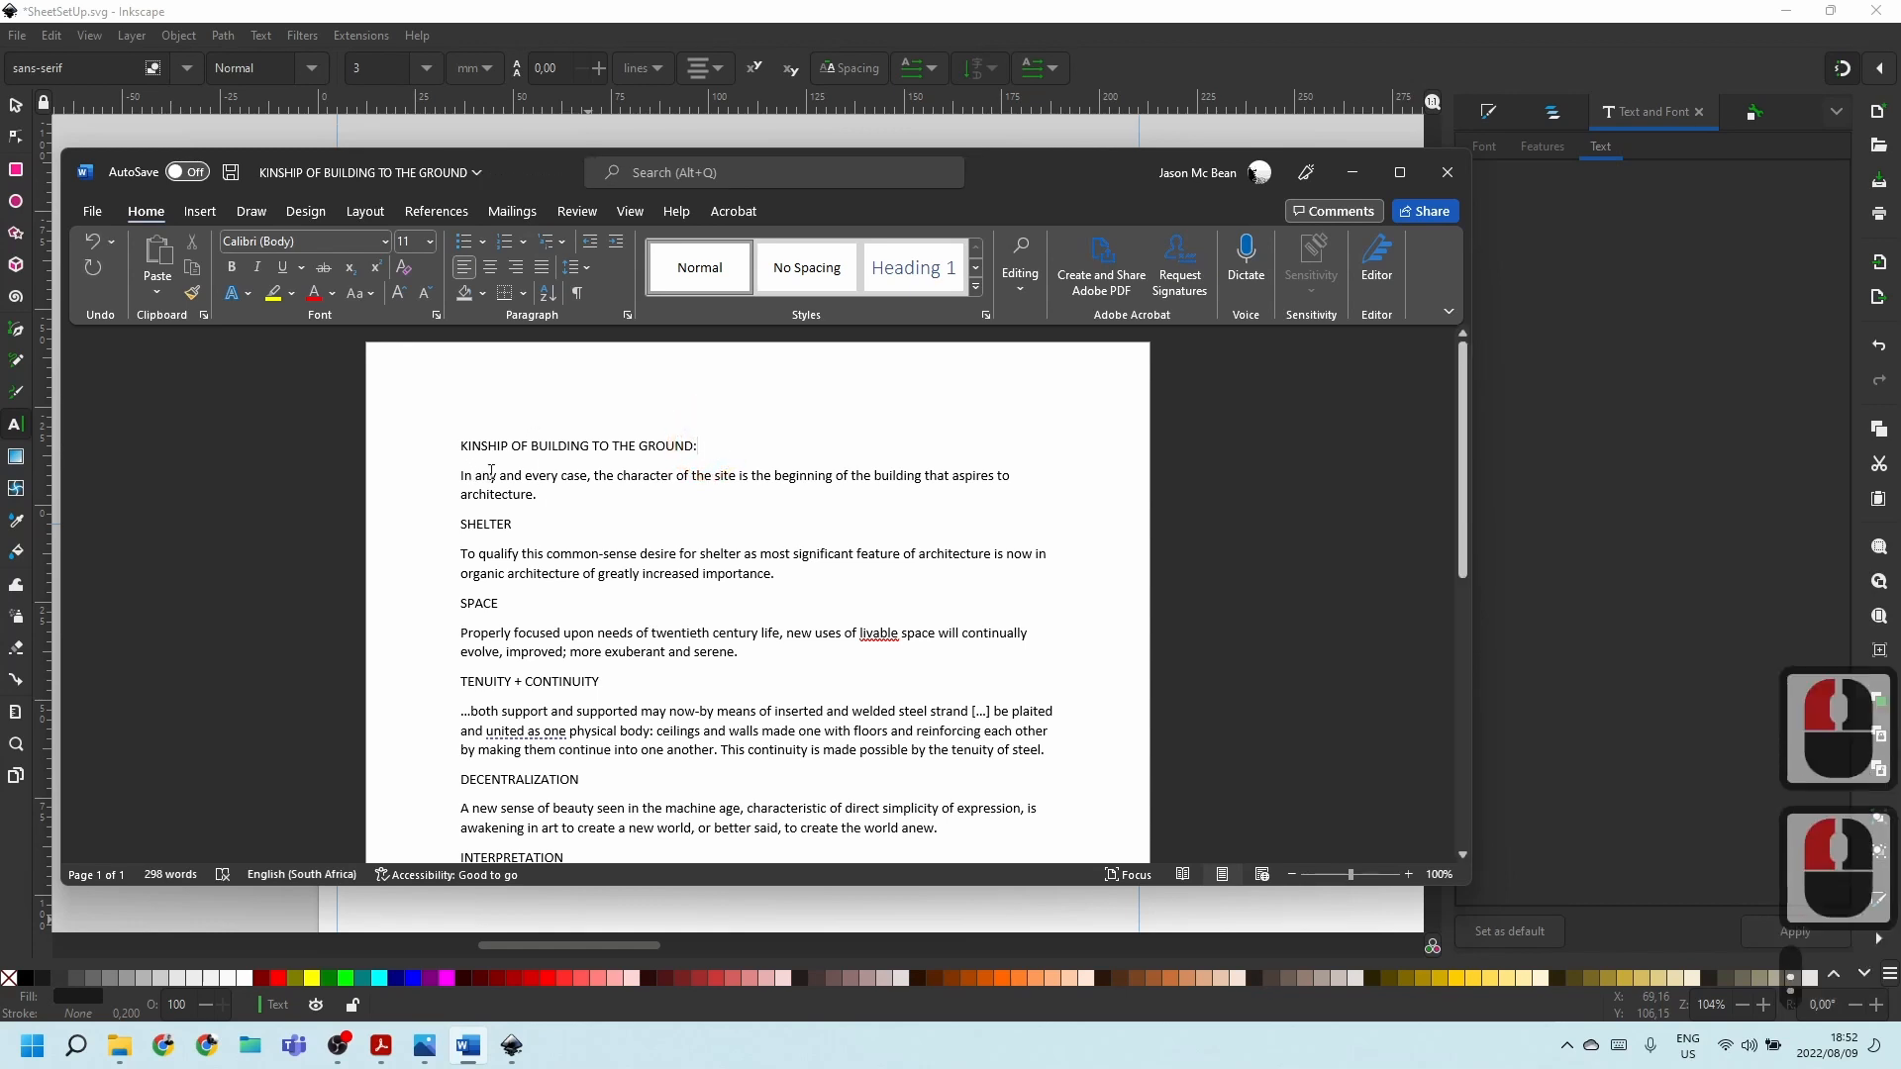
pyautogui.scroll(-2, 493, 485)
pyautogui.scroll(2, 499, 500)
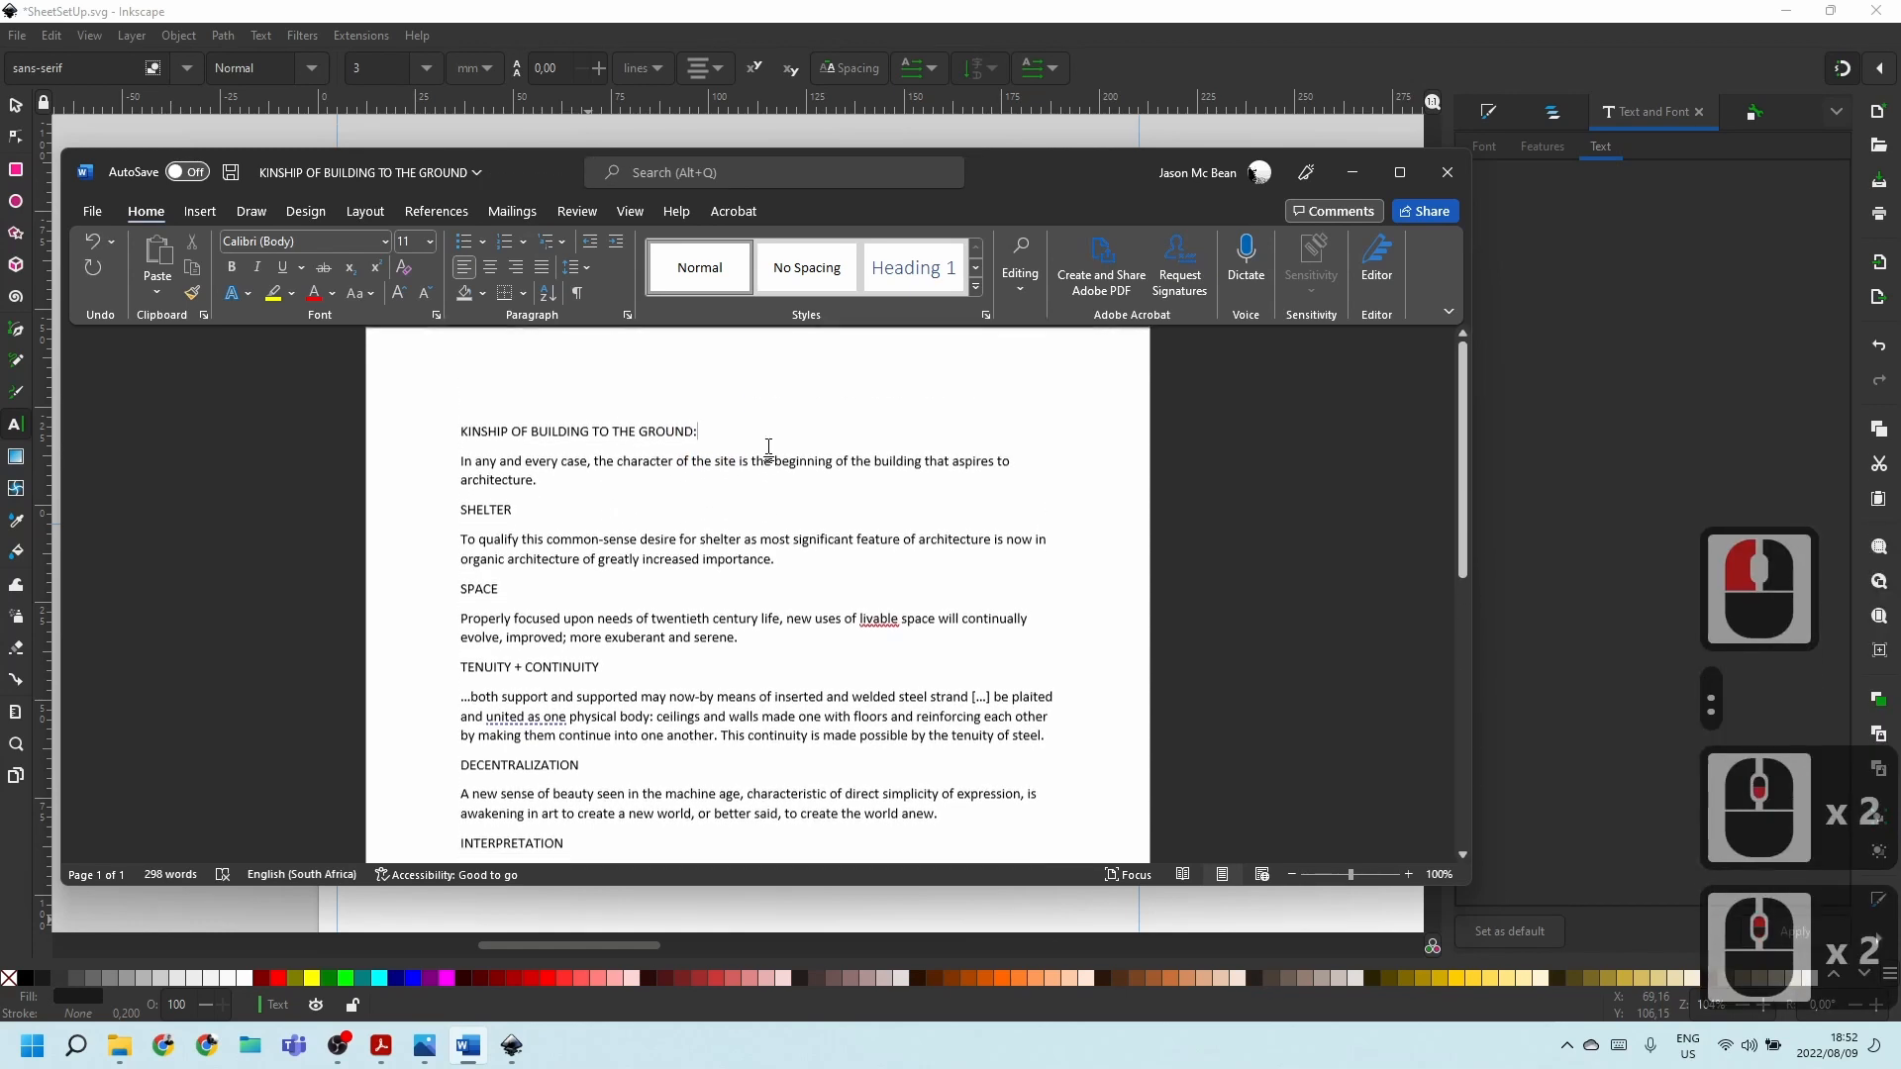
pyautogui.click(547, 524)
pyautogui.write(':')
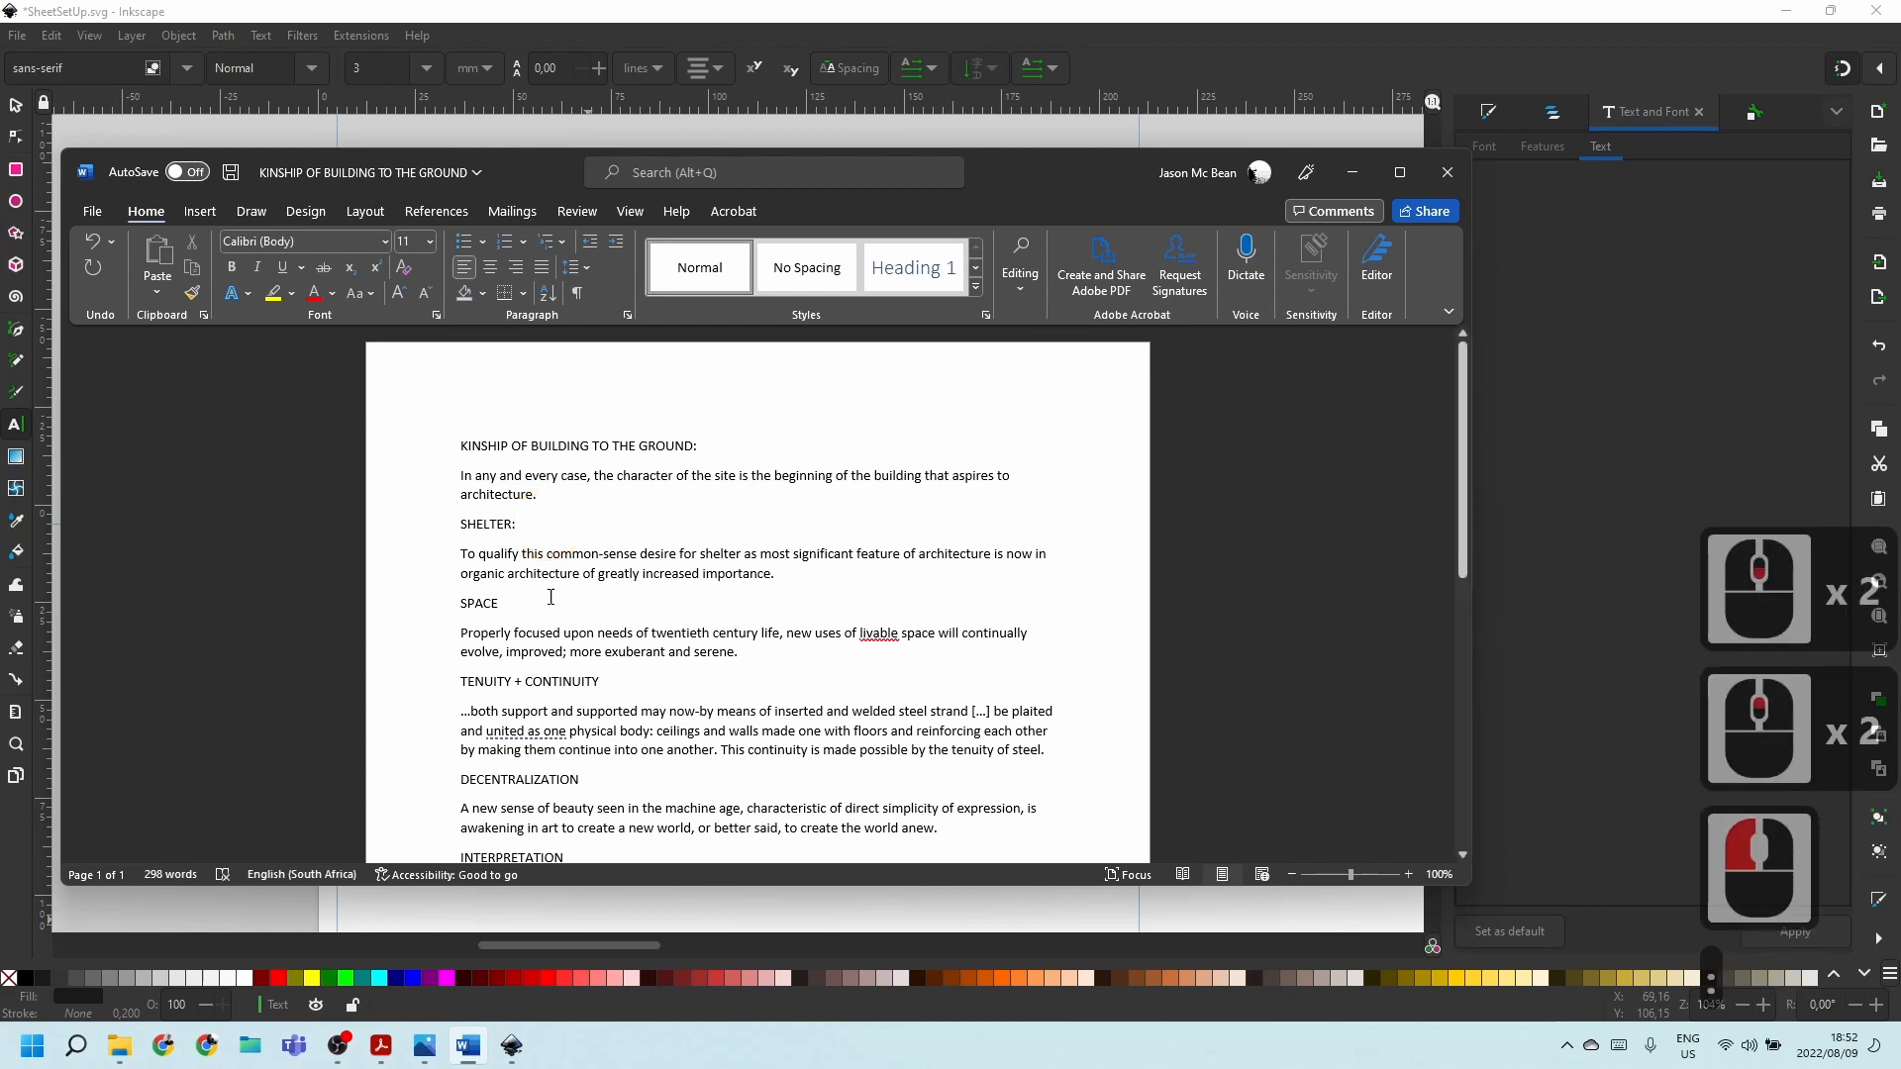
pyautogui.click(506, 604)
pyautogui.write(':')
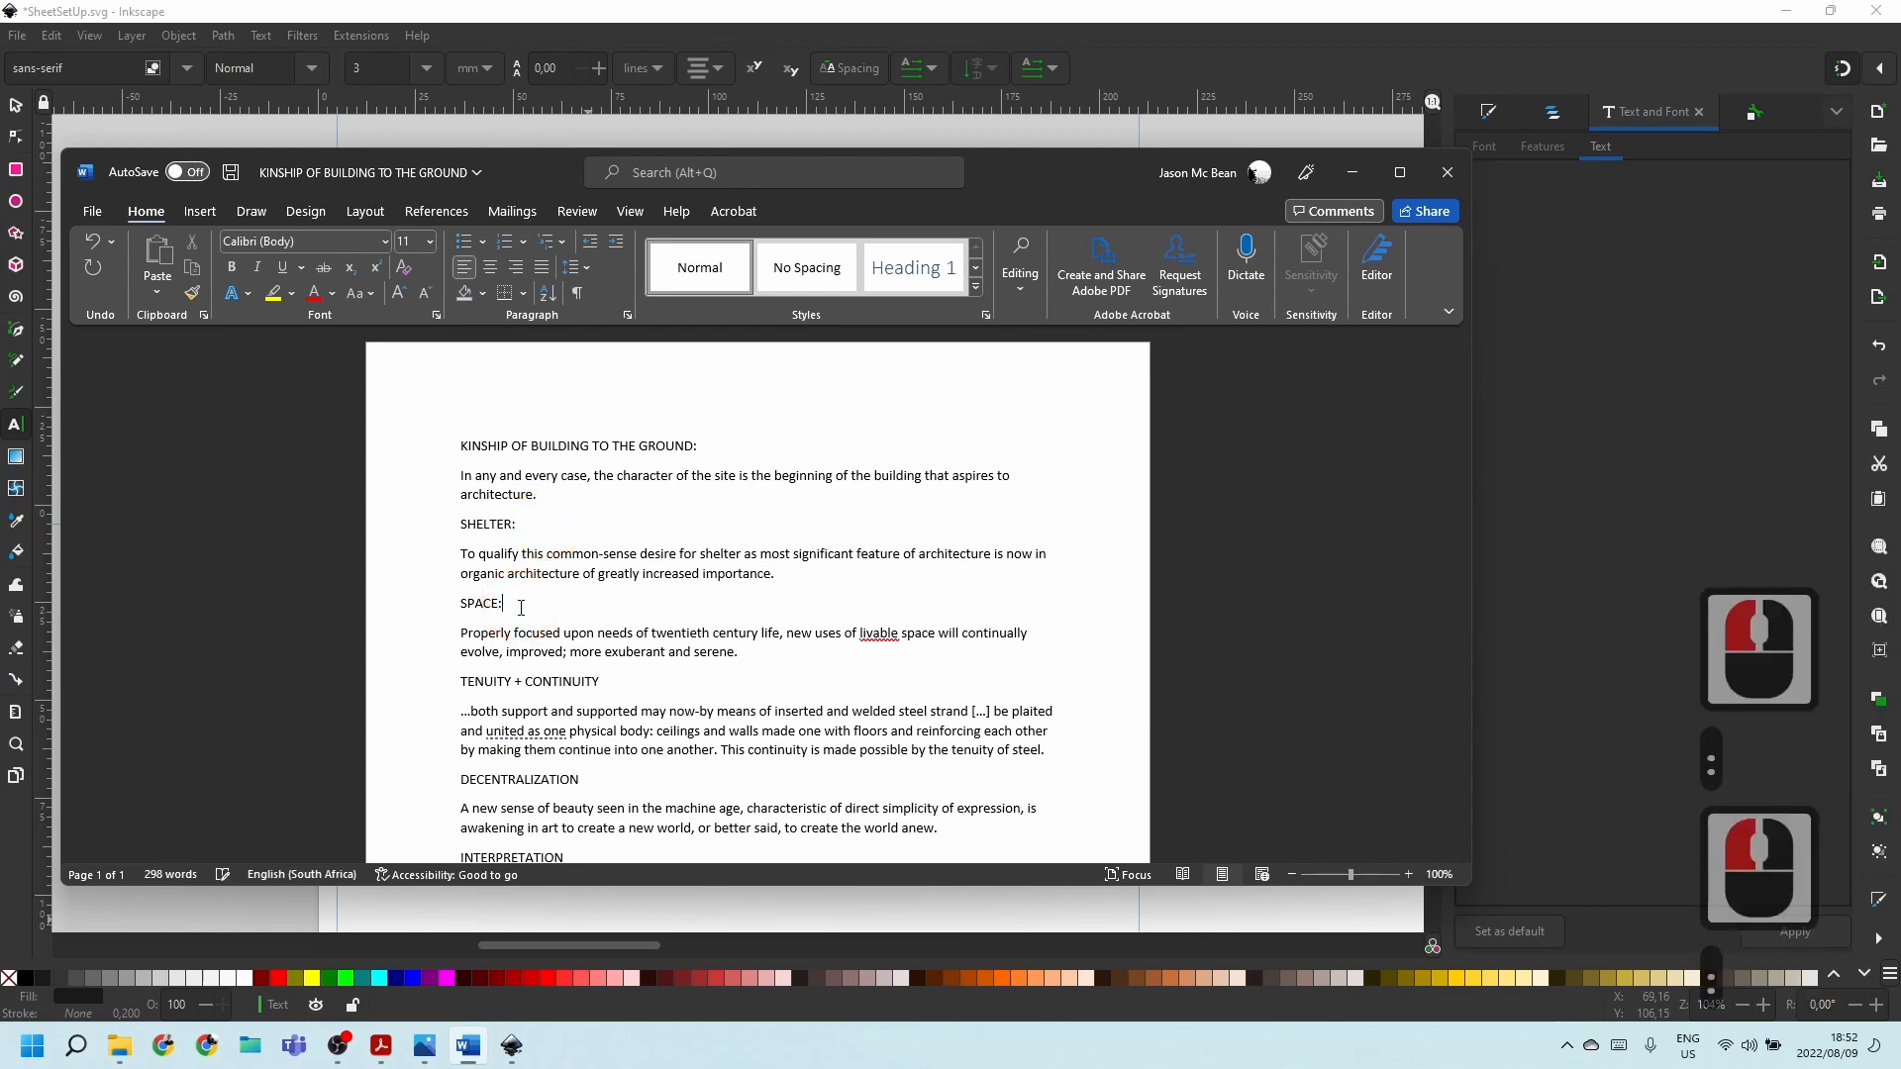
# Add a colon after the TENUITY + CONTINUITY and DECENTRALIZATION headings.
pyautogui.press('Down')
pyautogui.press('Down')
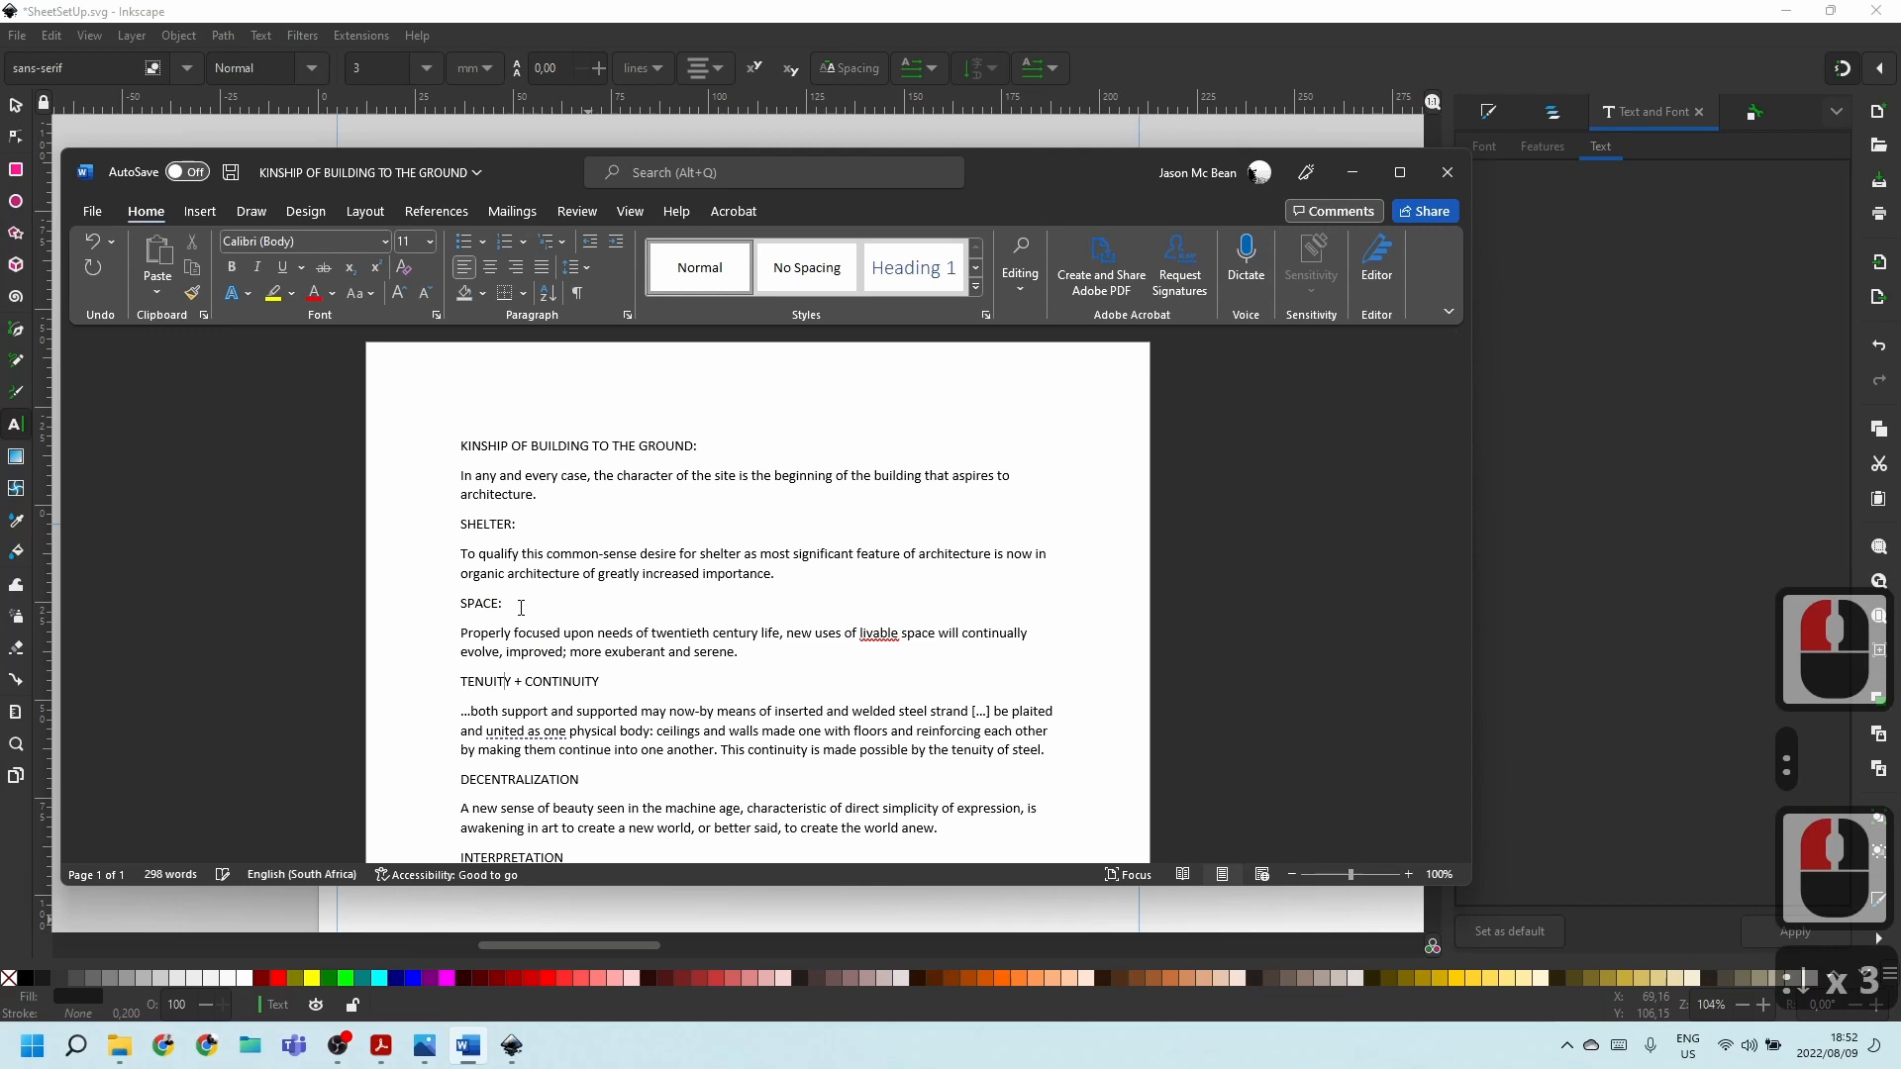
pyautogui.click(602, 683)
pyautogui.write(';')
pyautogui.scroll(-3, 611, 678)
pyautogui.press('BackSpace')
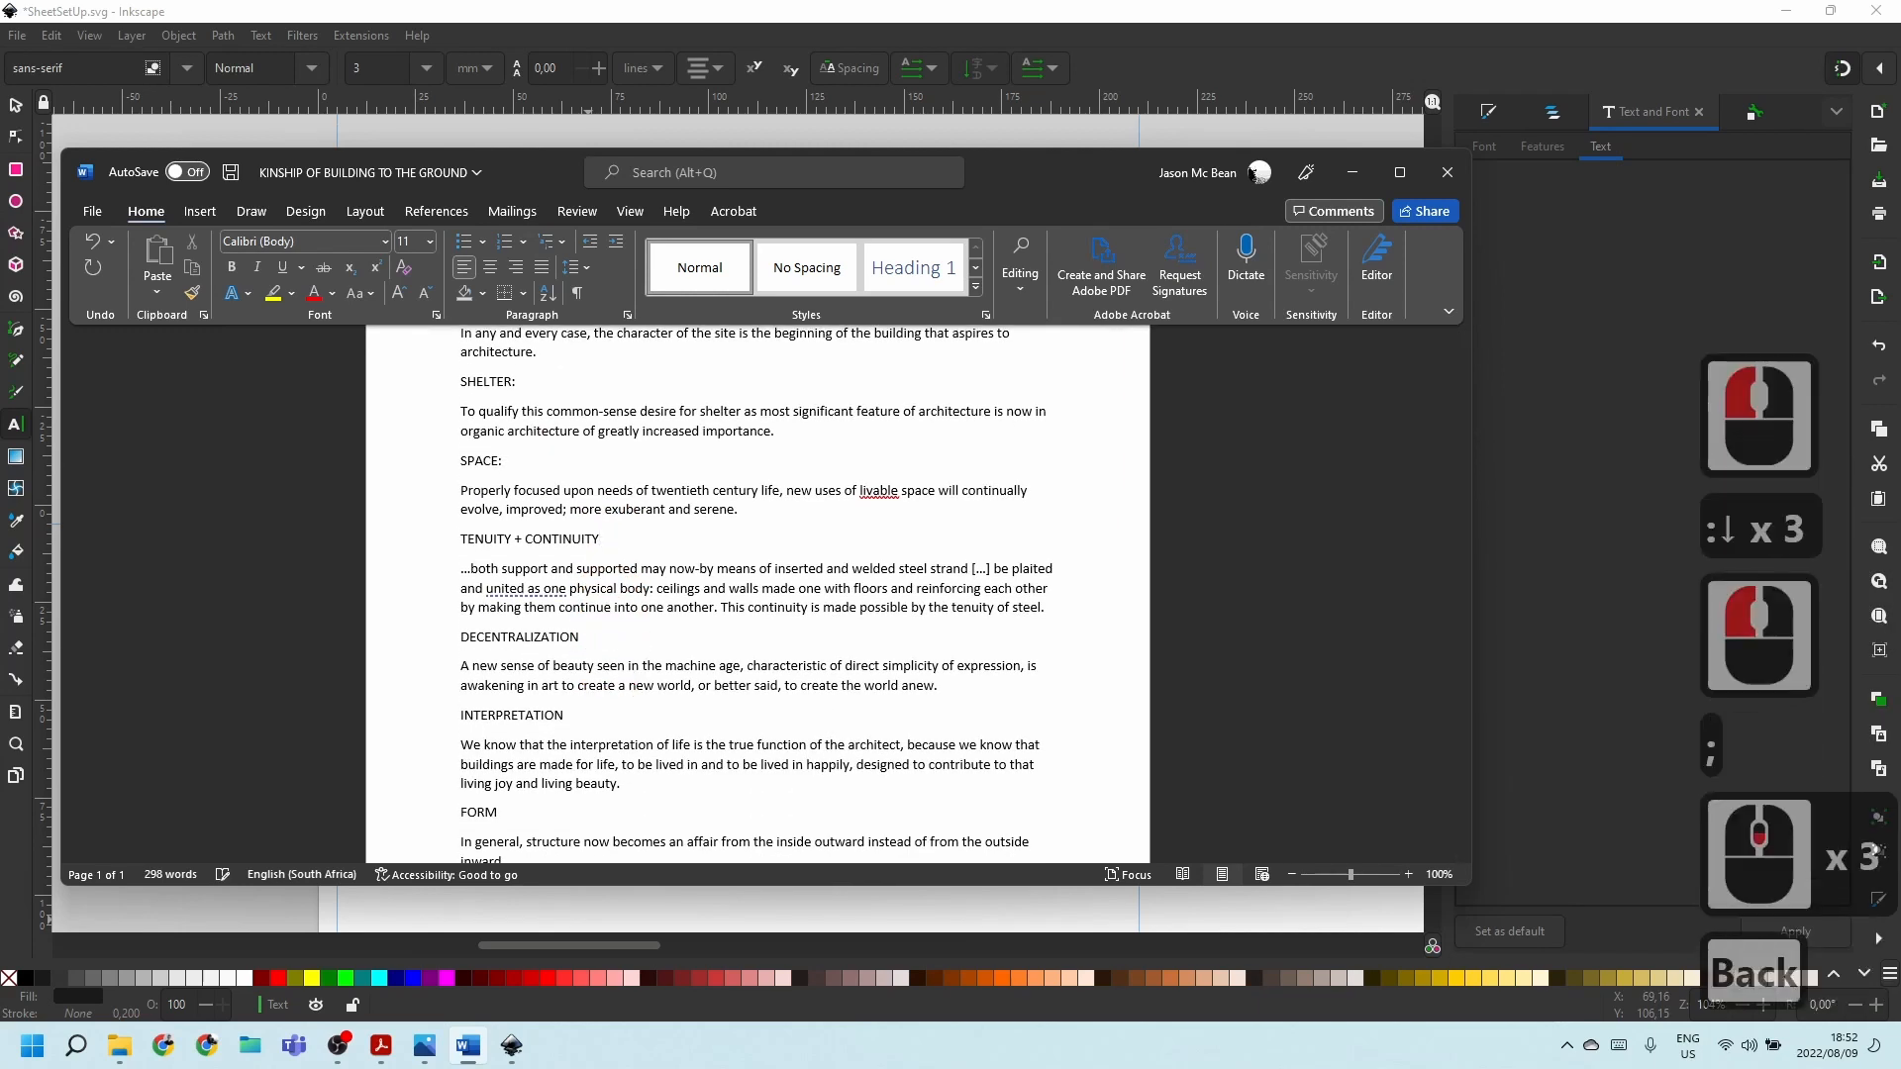
pyautogui.write(':')
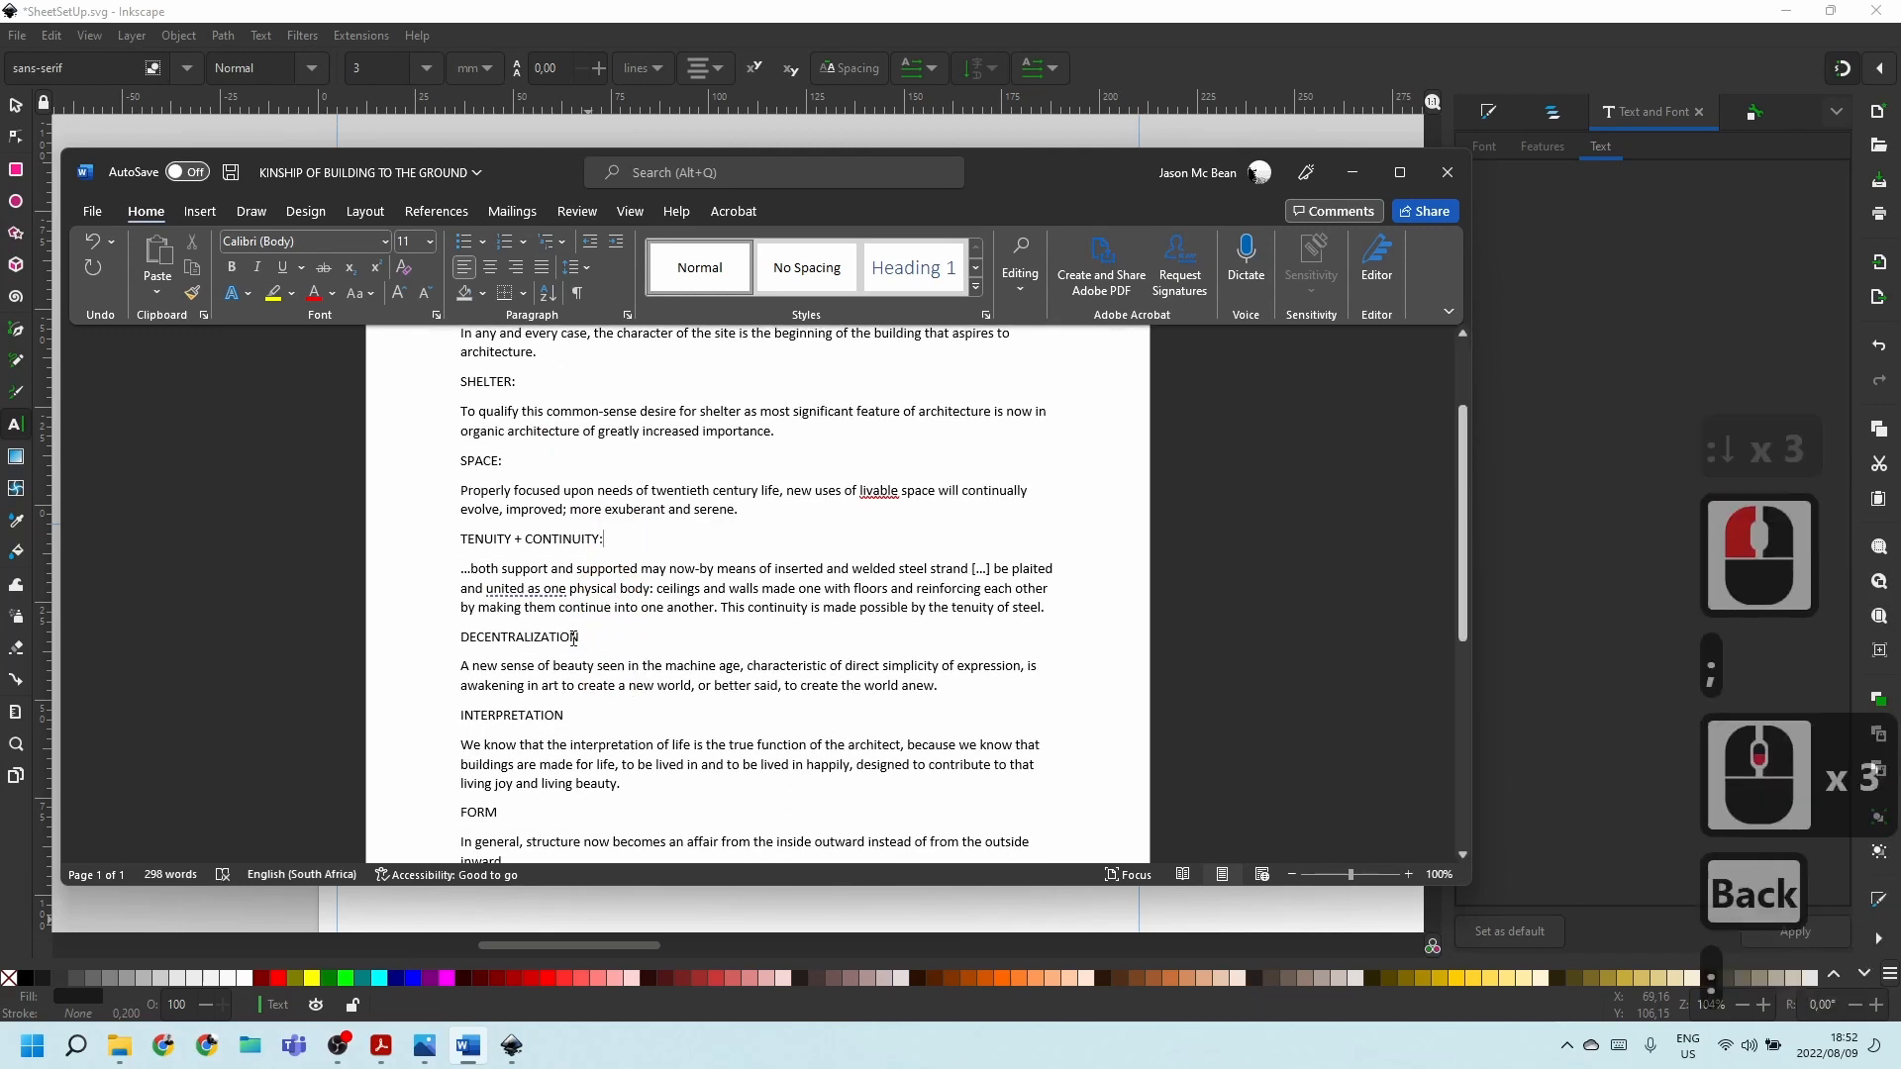
pyautogui.click(581, 637)
pyautogui.write(';')
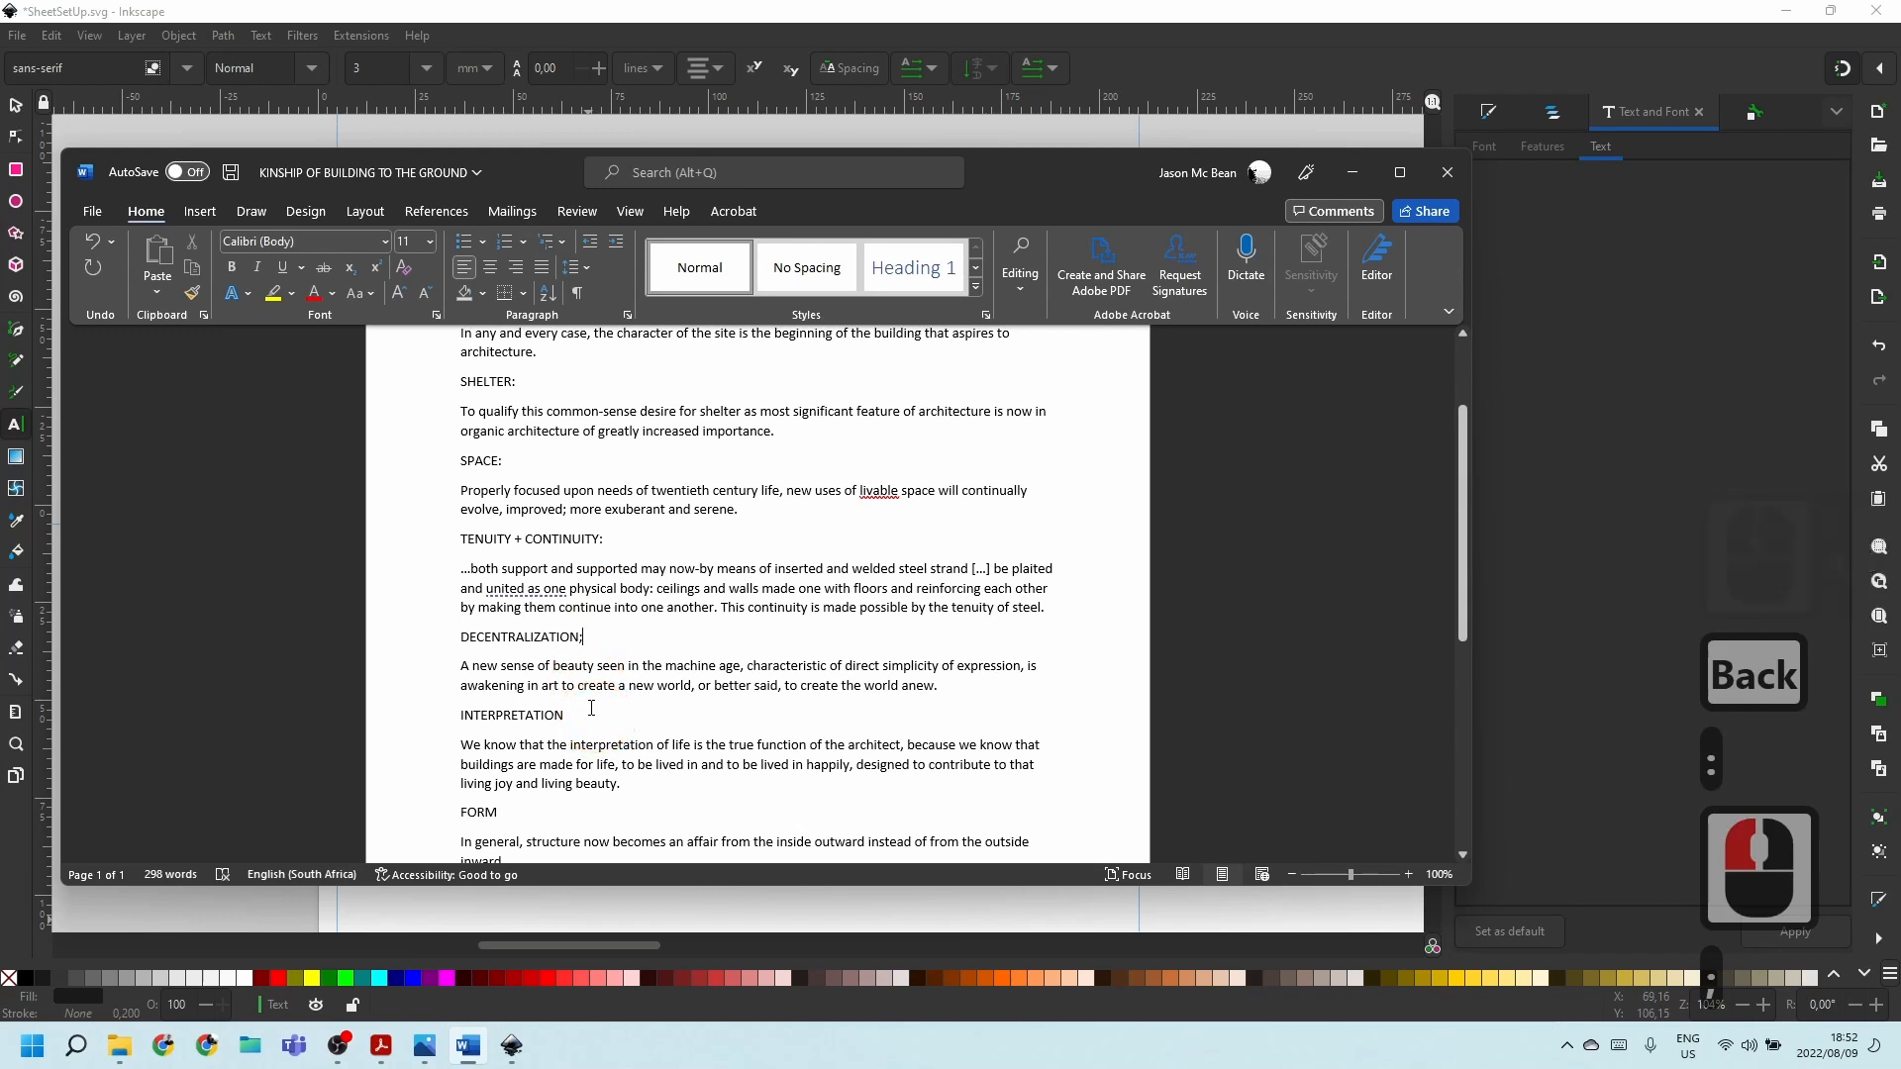
pyautogui.press('BackSpace')
pyautogui.write(':')
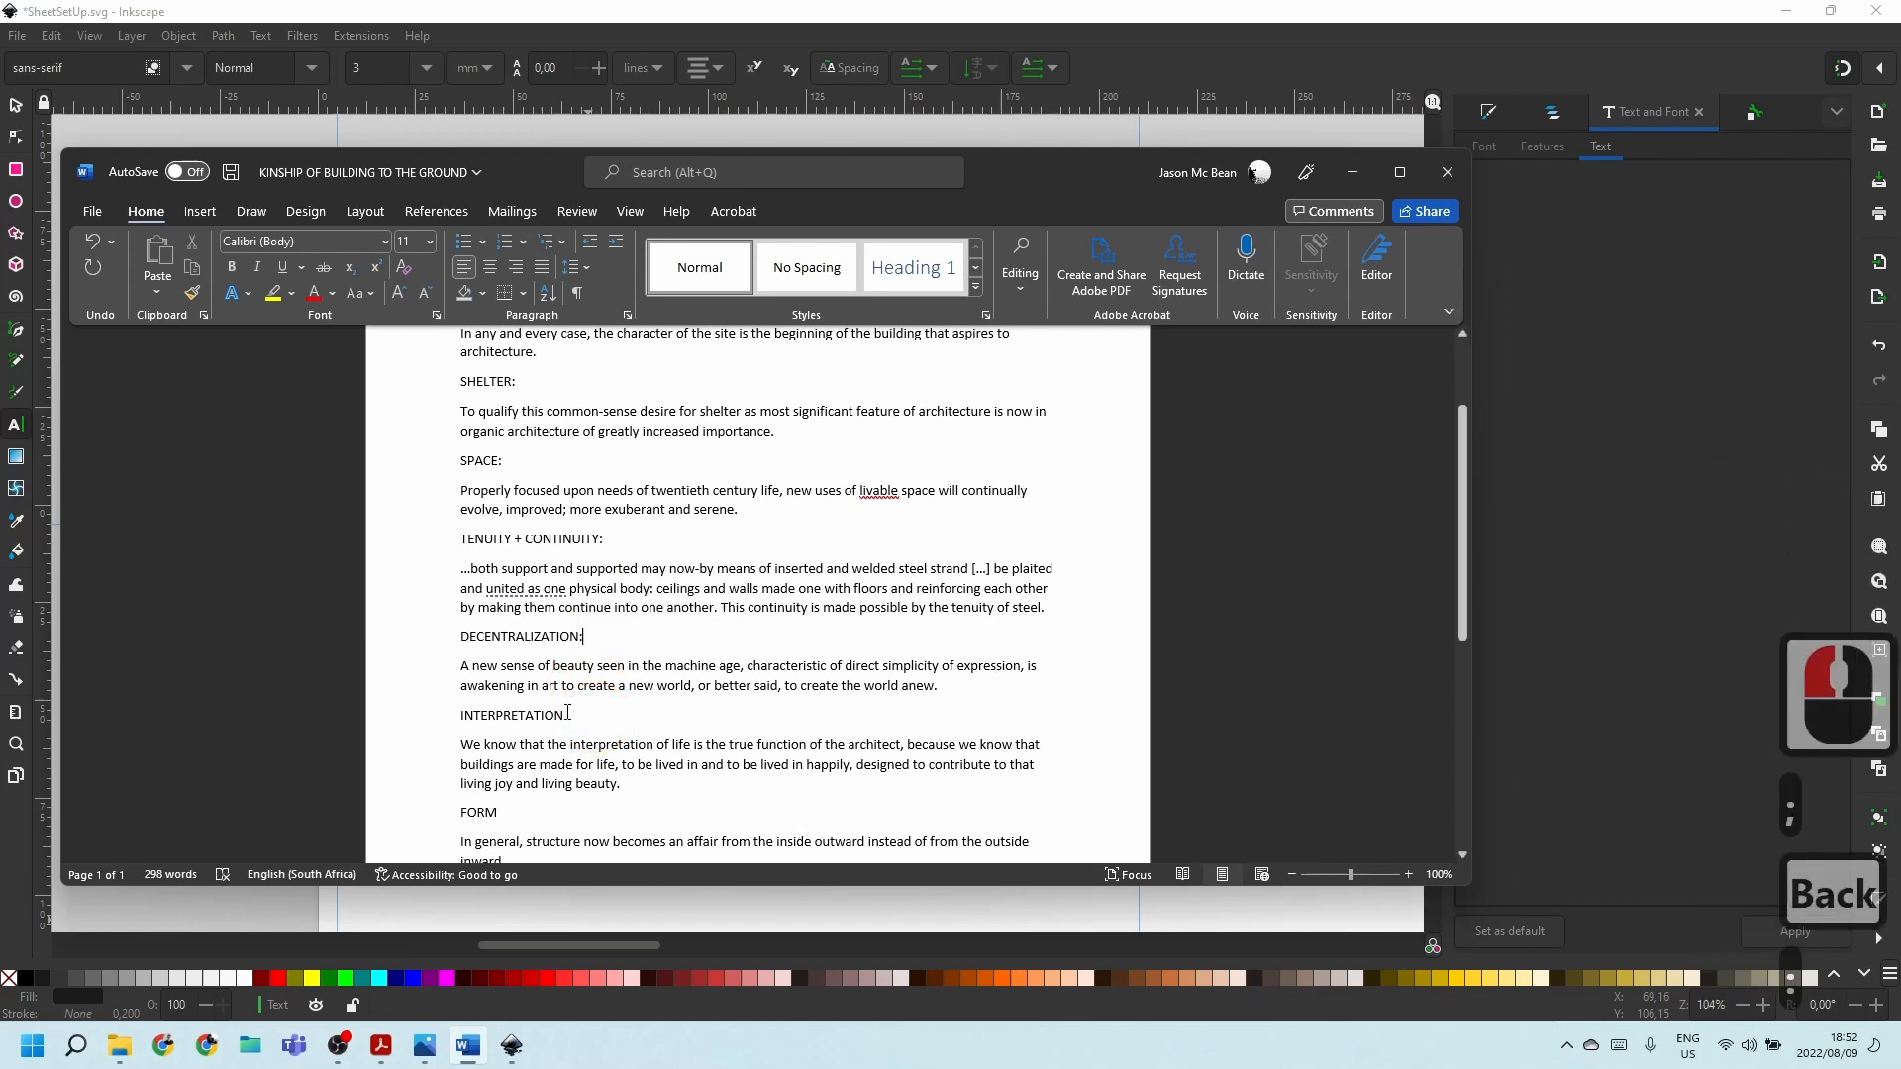
# Add a colon after the INTERPRETATION, FORM and ADDENDUM headings.
pyautogui.click(567, 712)
pyautogui.scroll(-3, 529, 693)
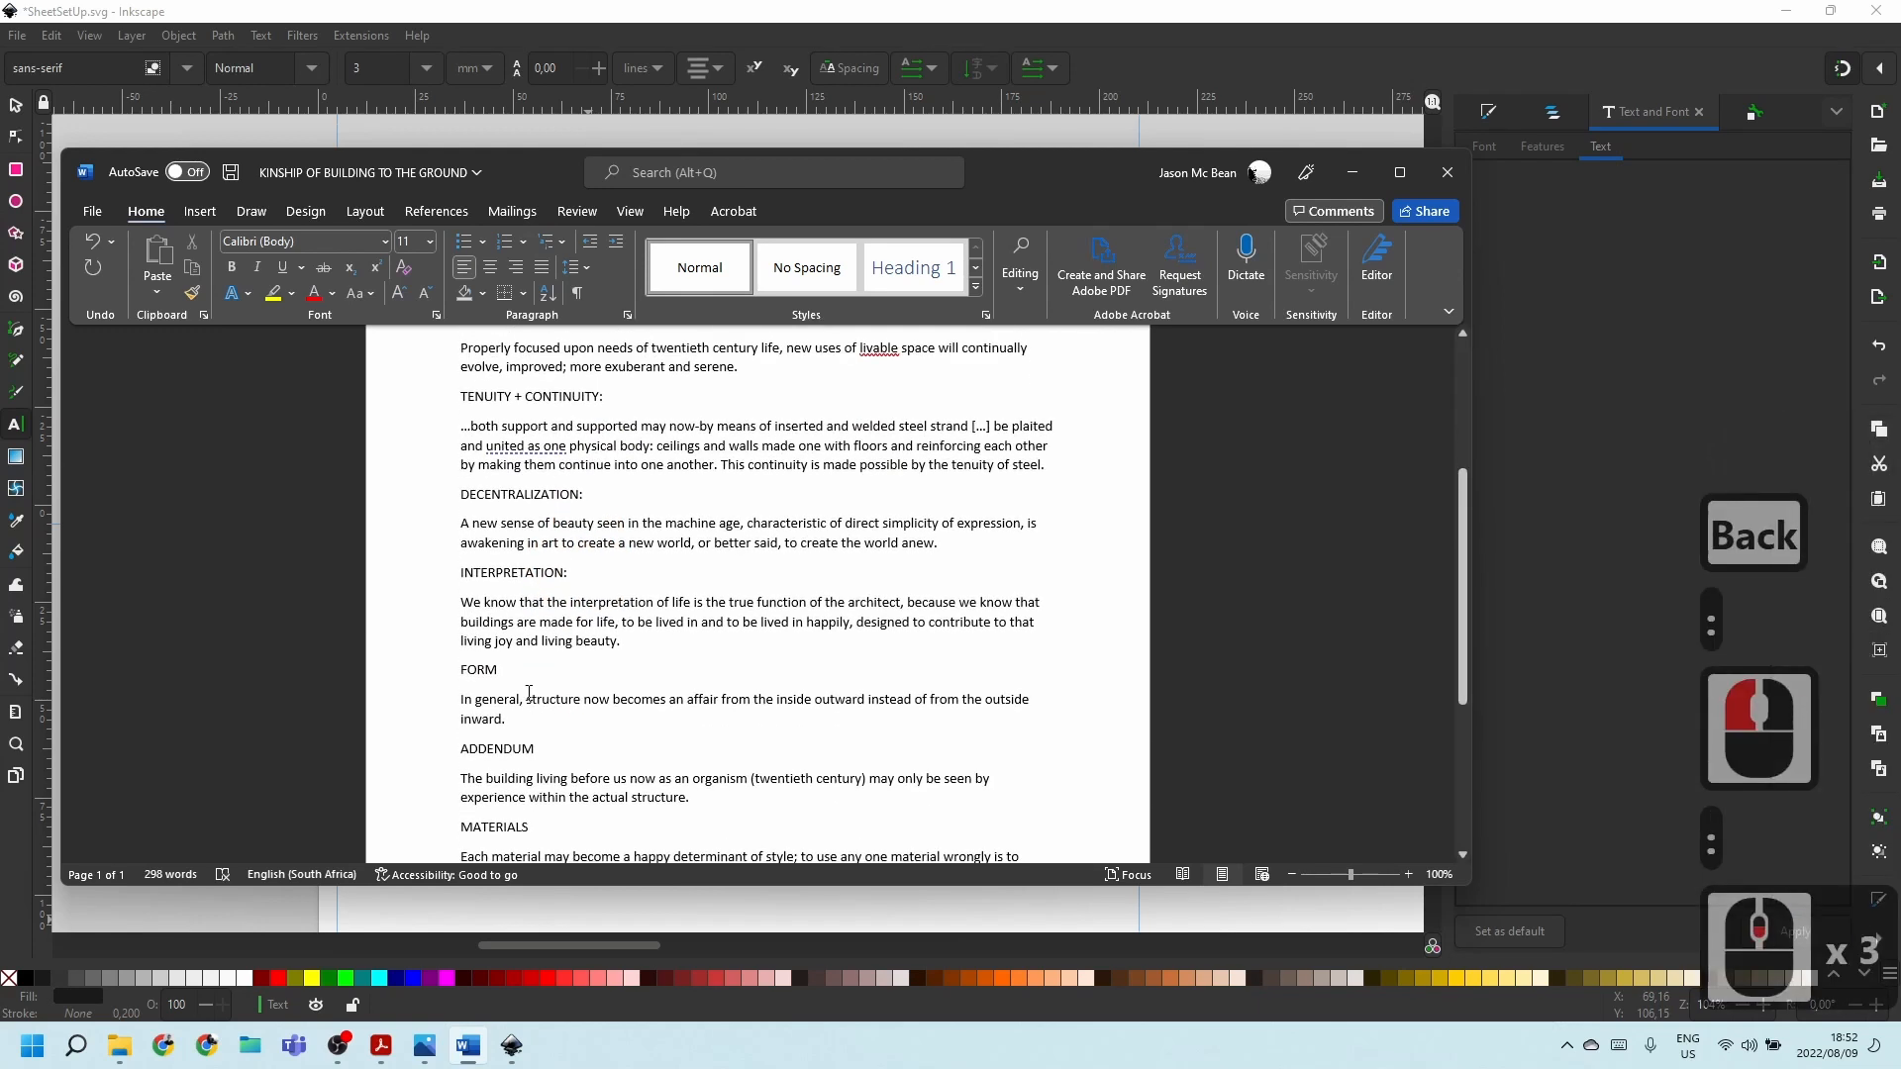
pyautogui.click(500, 667)
pyautogui.write(':')
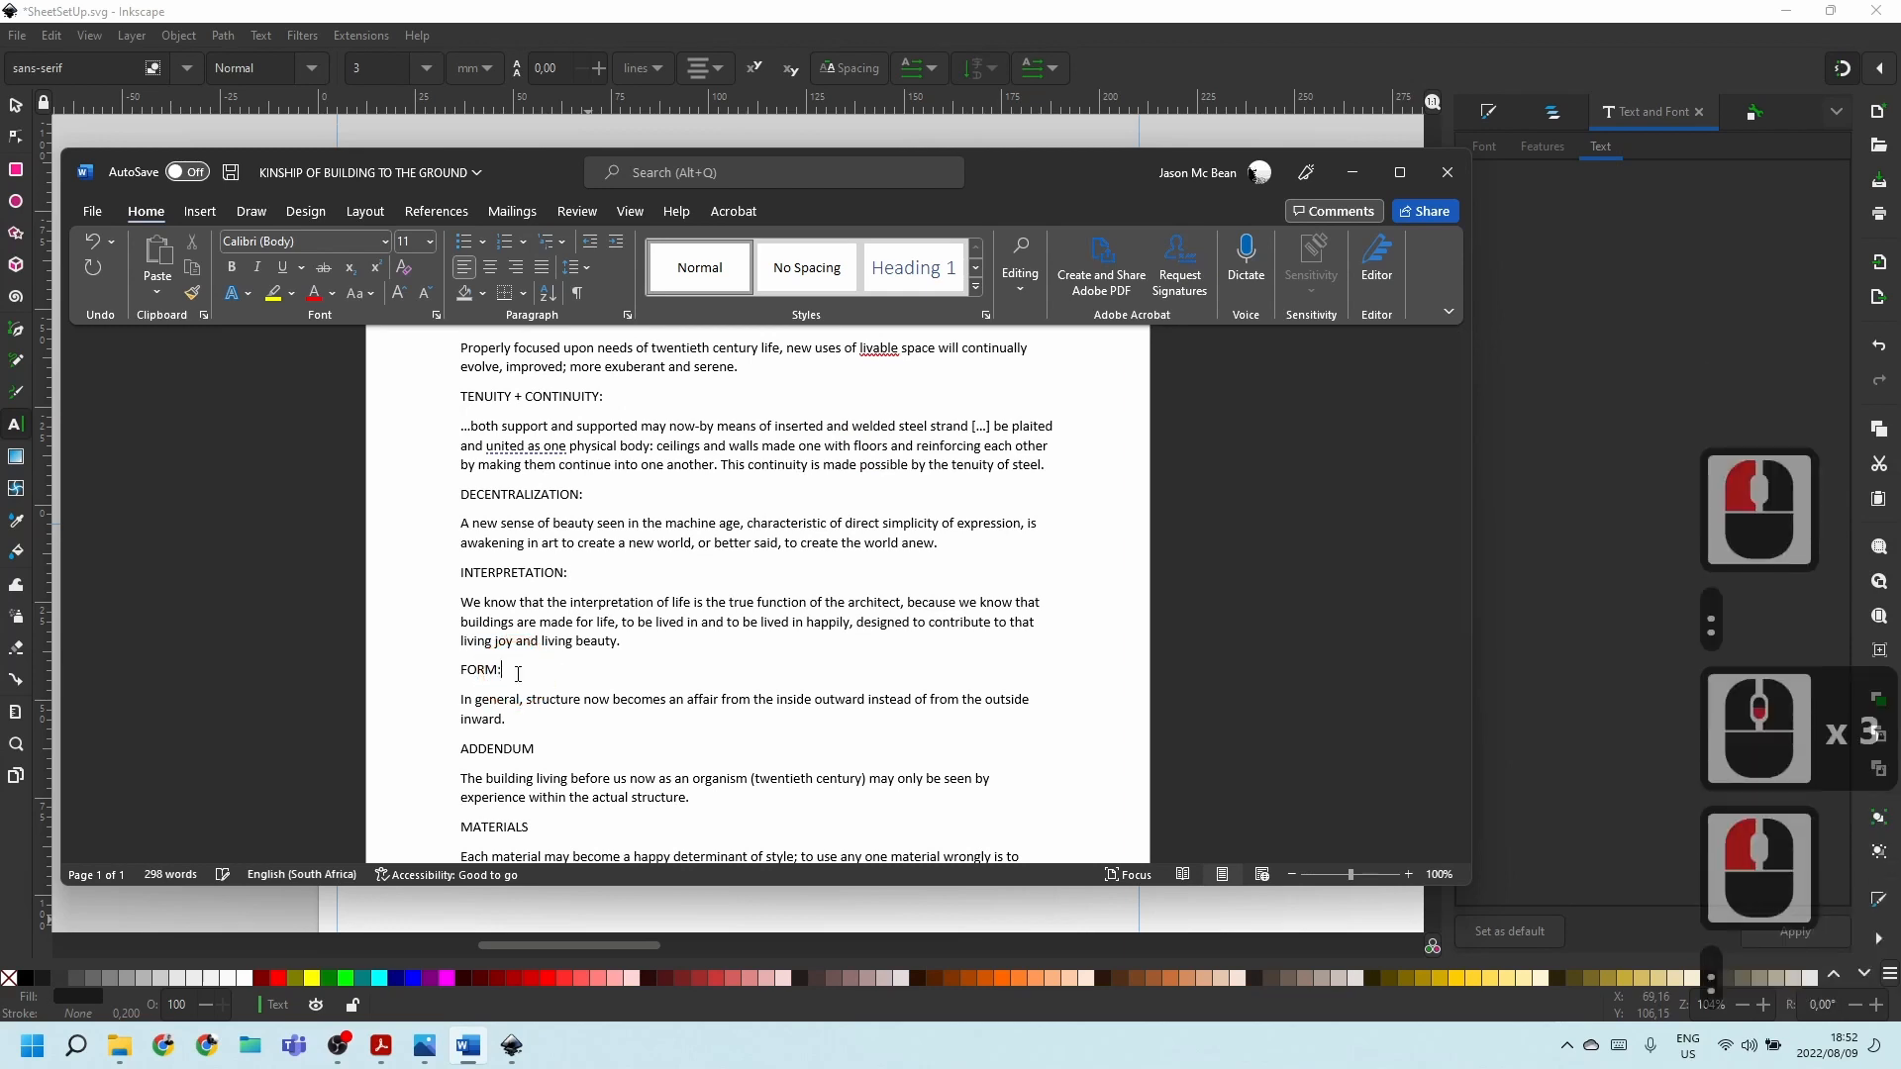
pyautogui.scroll(-1, 544, 710)
pyautogui.click(556, 701)
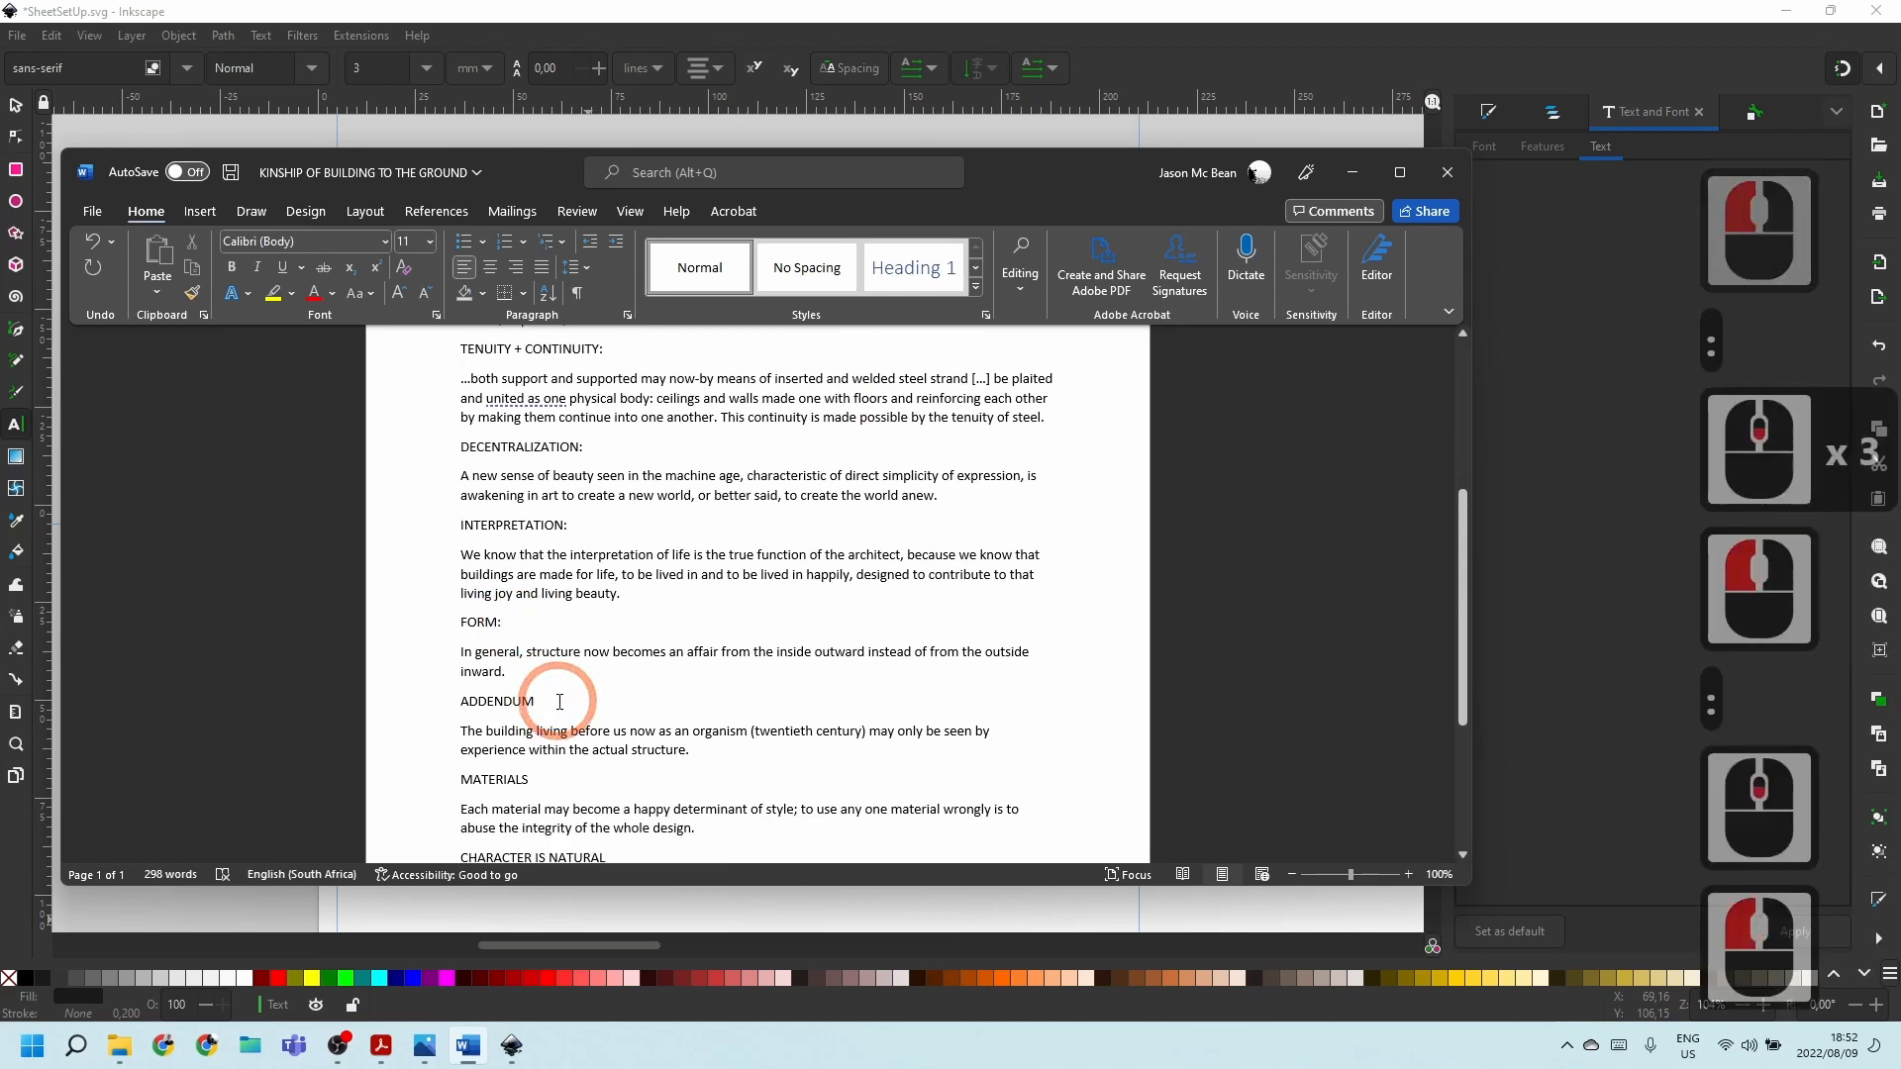
pyautogui.write(':')
# Add a colon after the MATERIALS and CHARACTER IS NATURAL headings.
pyautogui.click(533, 782)
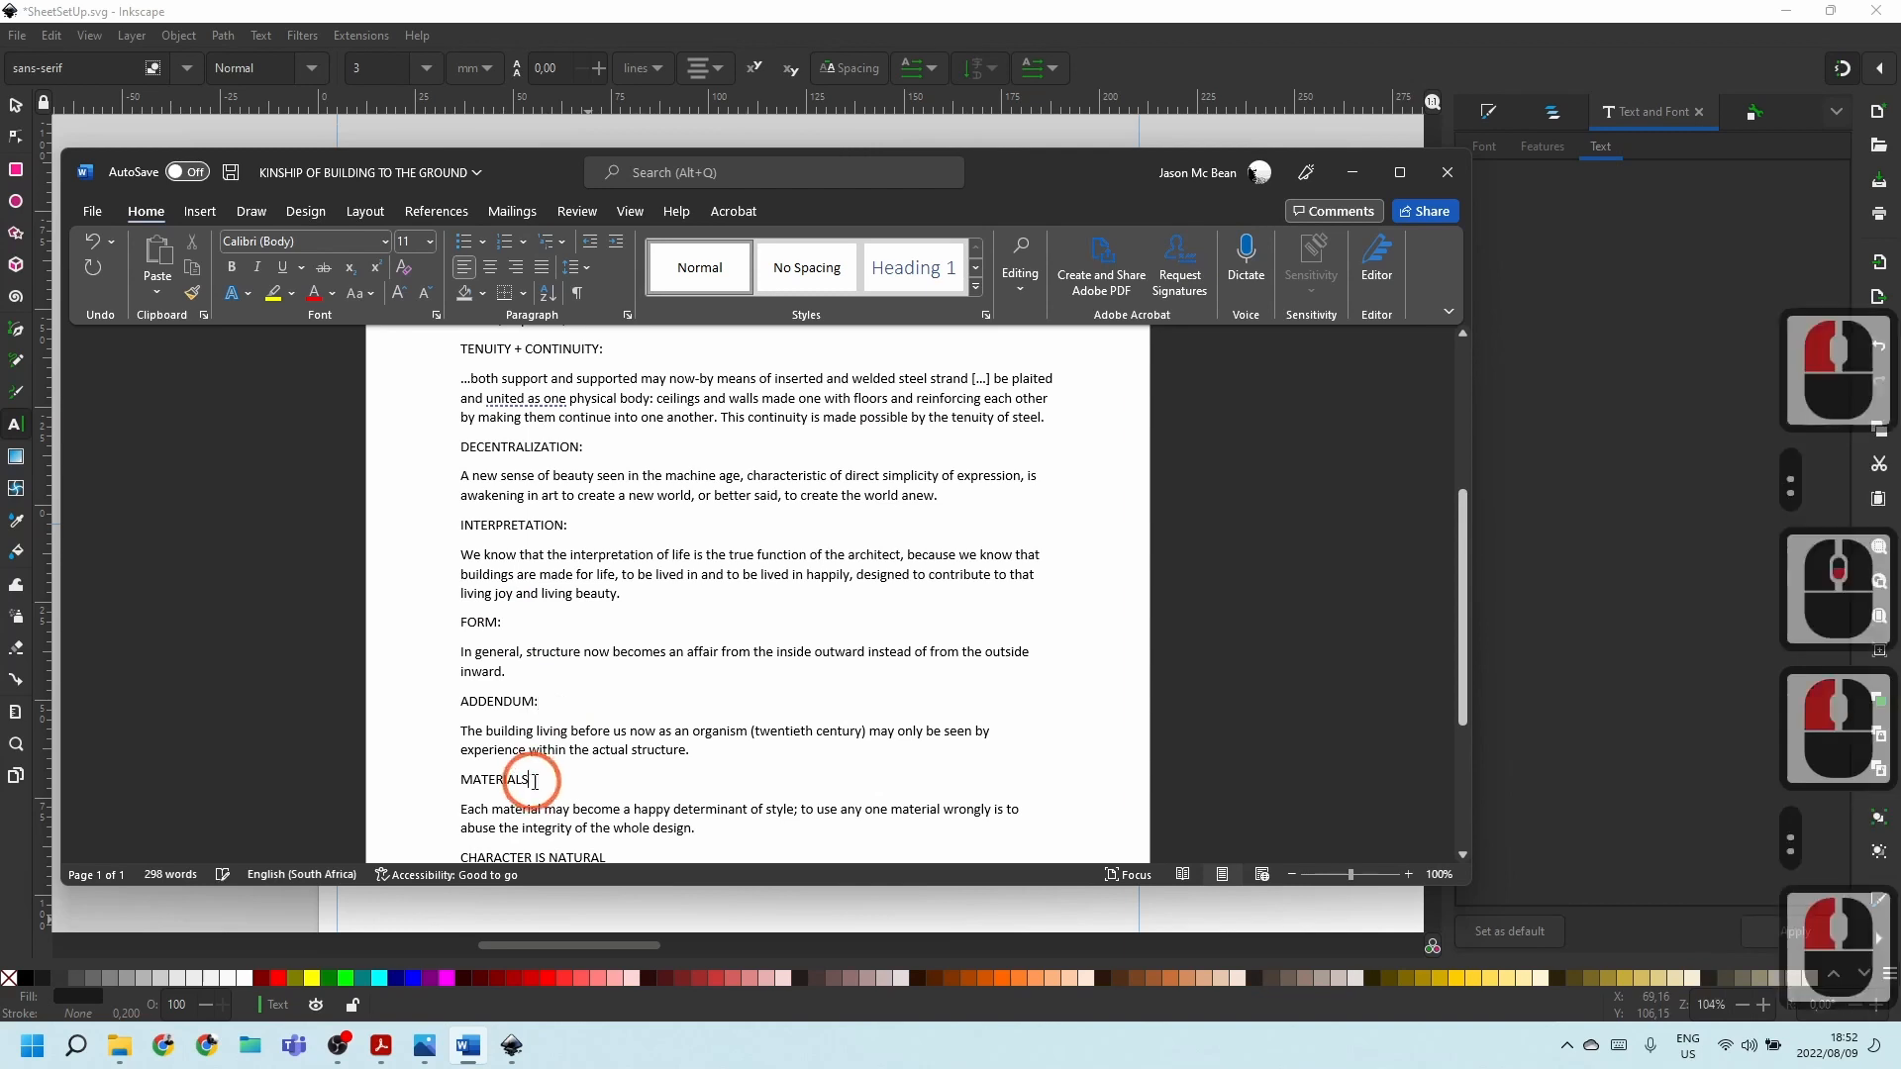
pyautogui.write(':')
pyautogui.scroll(-4, 607, 705)
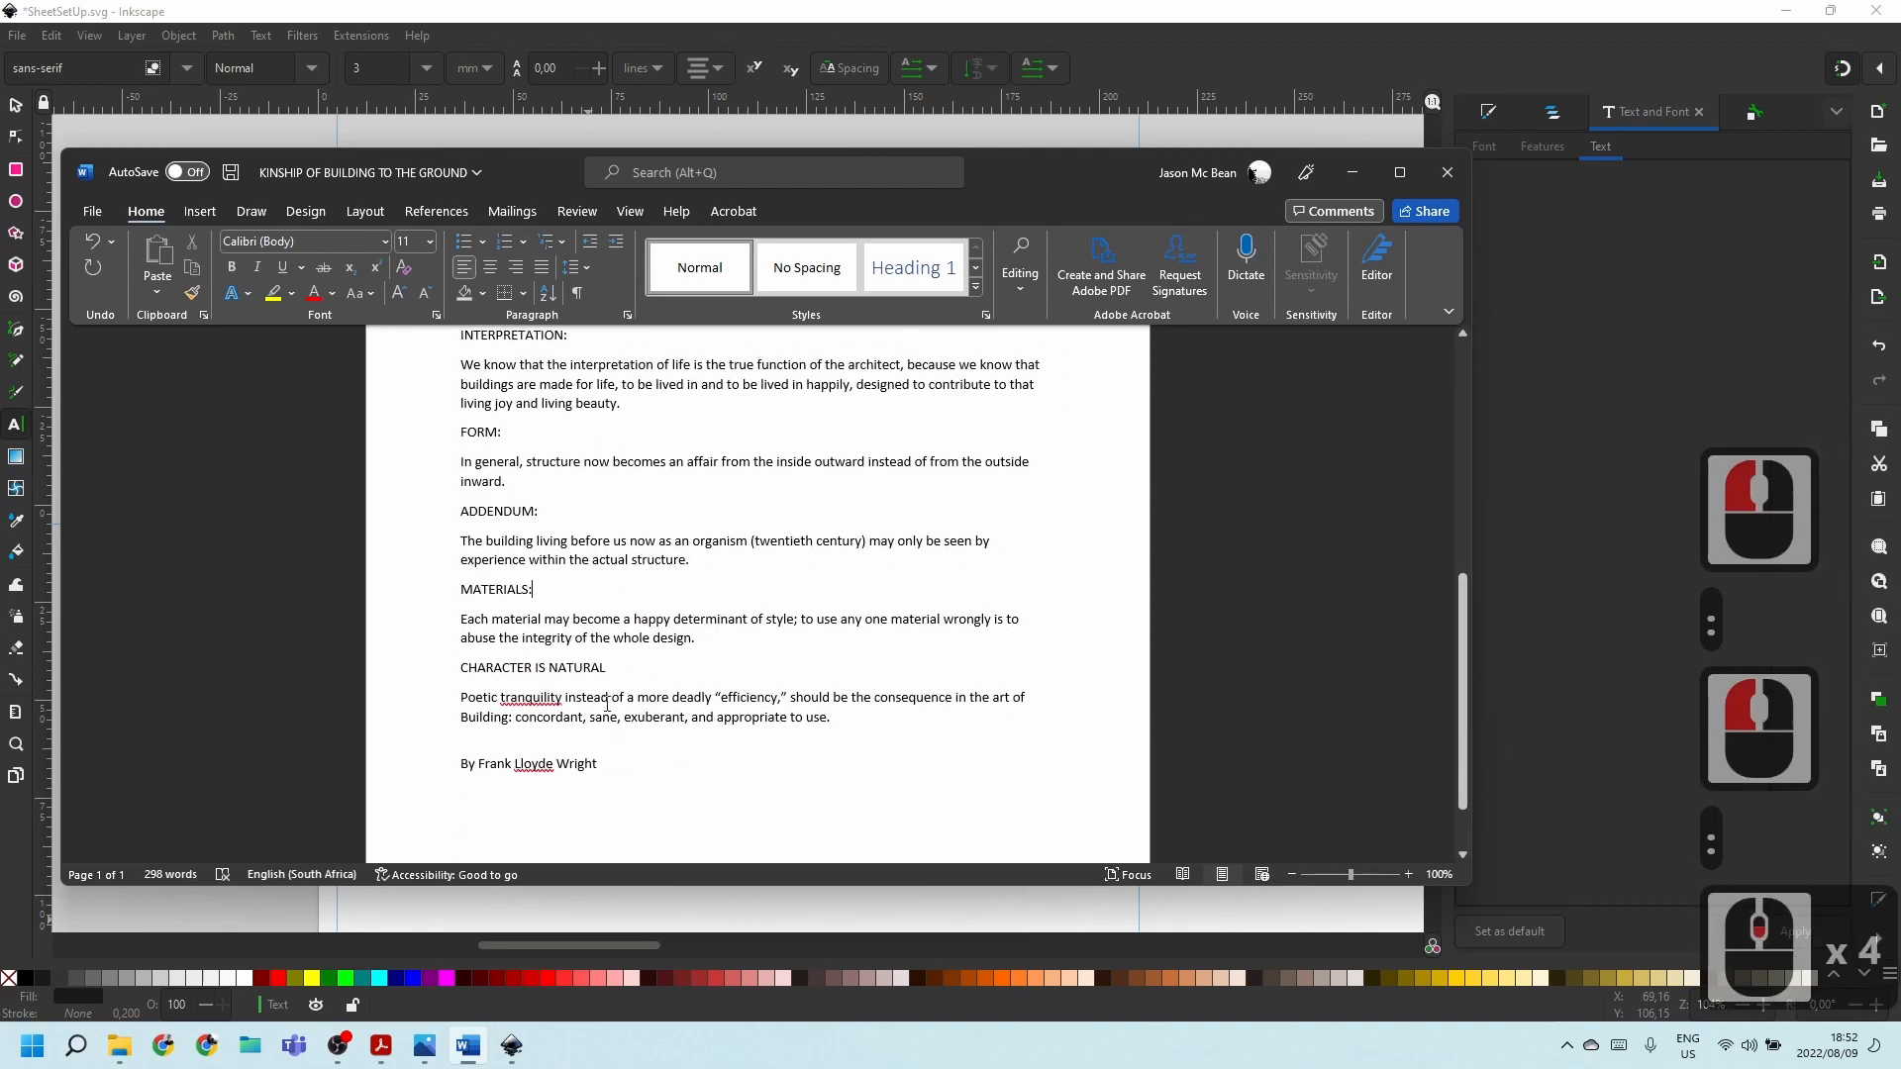
pyautogui.click(611, 666)
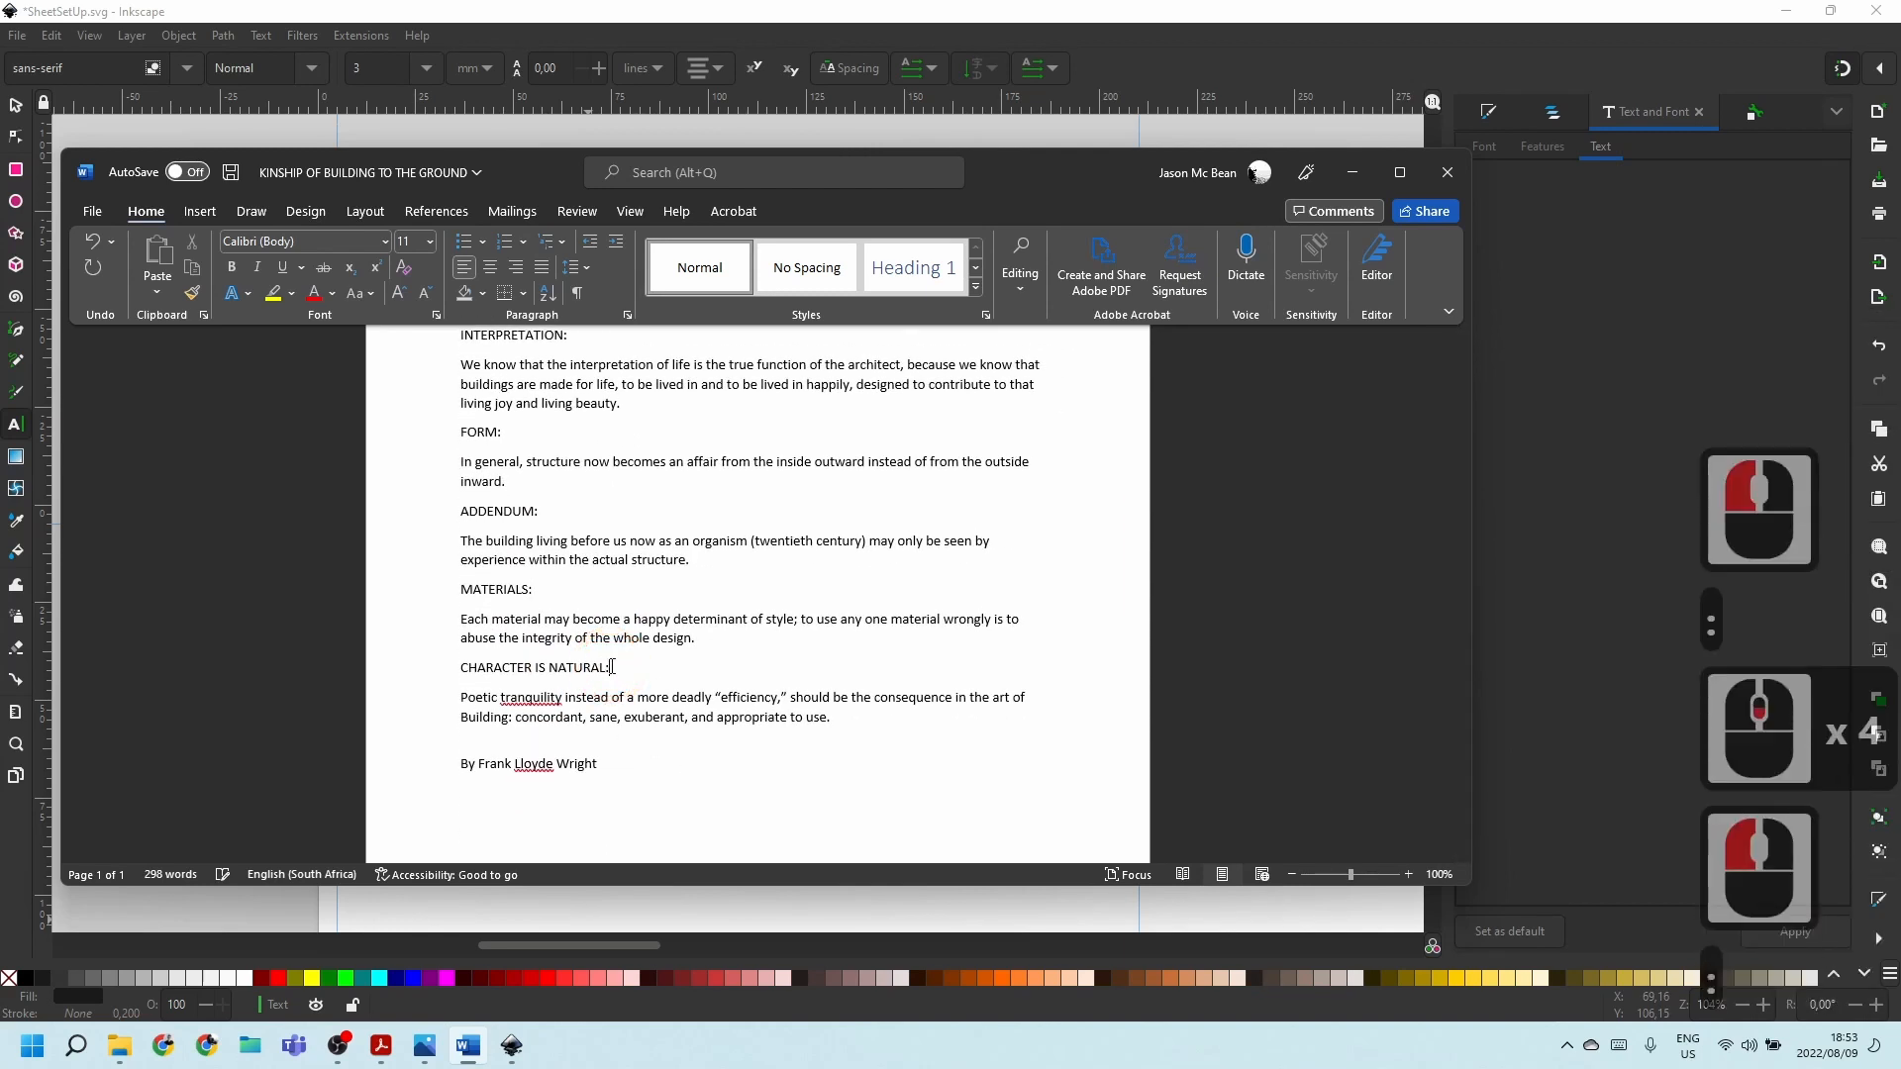
pyautogui.write(':')
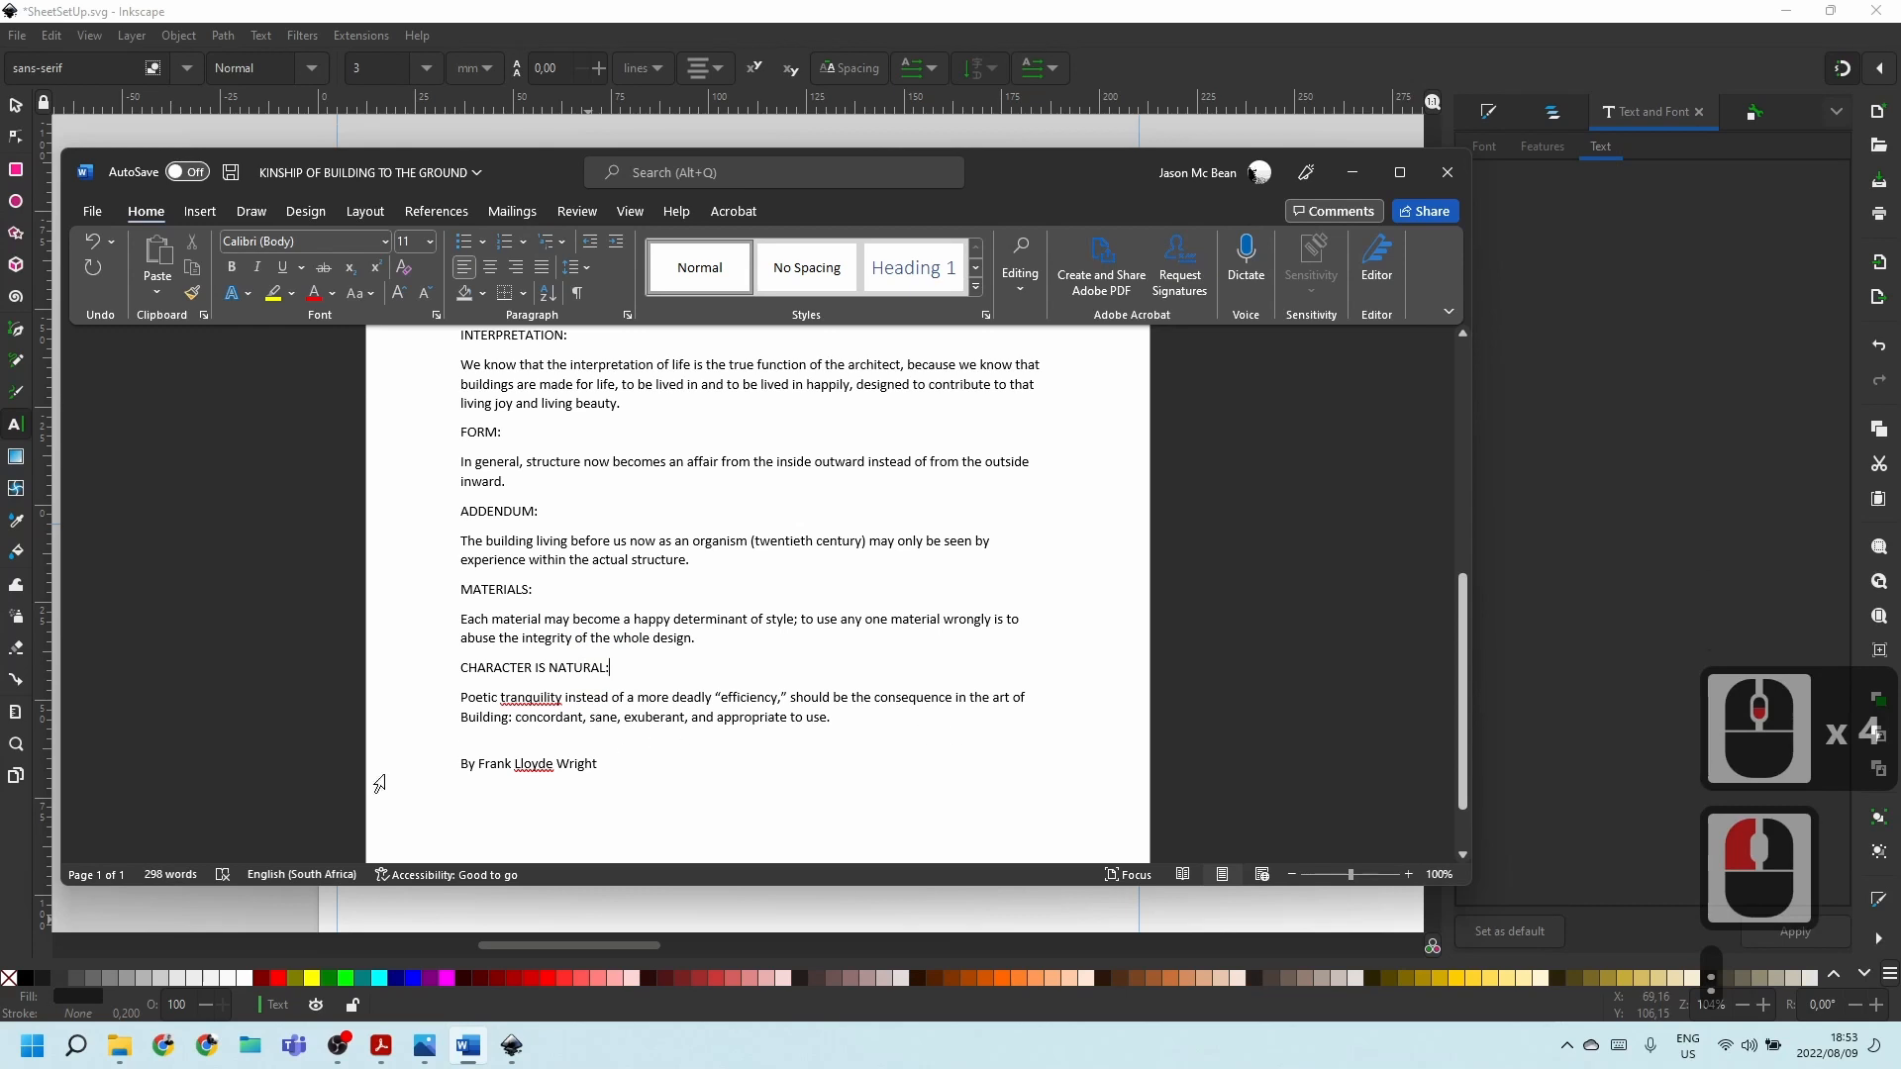
# Try to join the CHARACTER IS NATURAL, MATERIALS and ADDENDUM headings with the paragraphs that follow them.
pyautogui.click(479, 720)
pyautogui.click(852, 710)
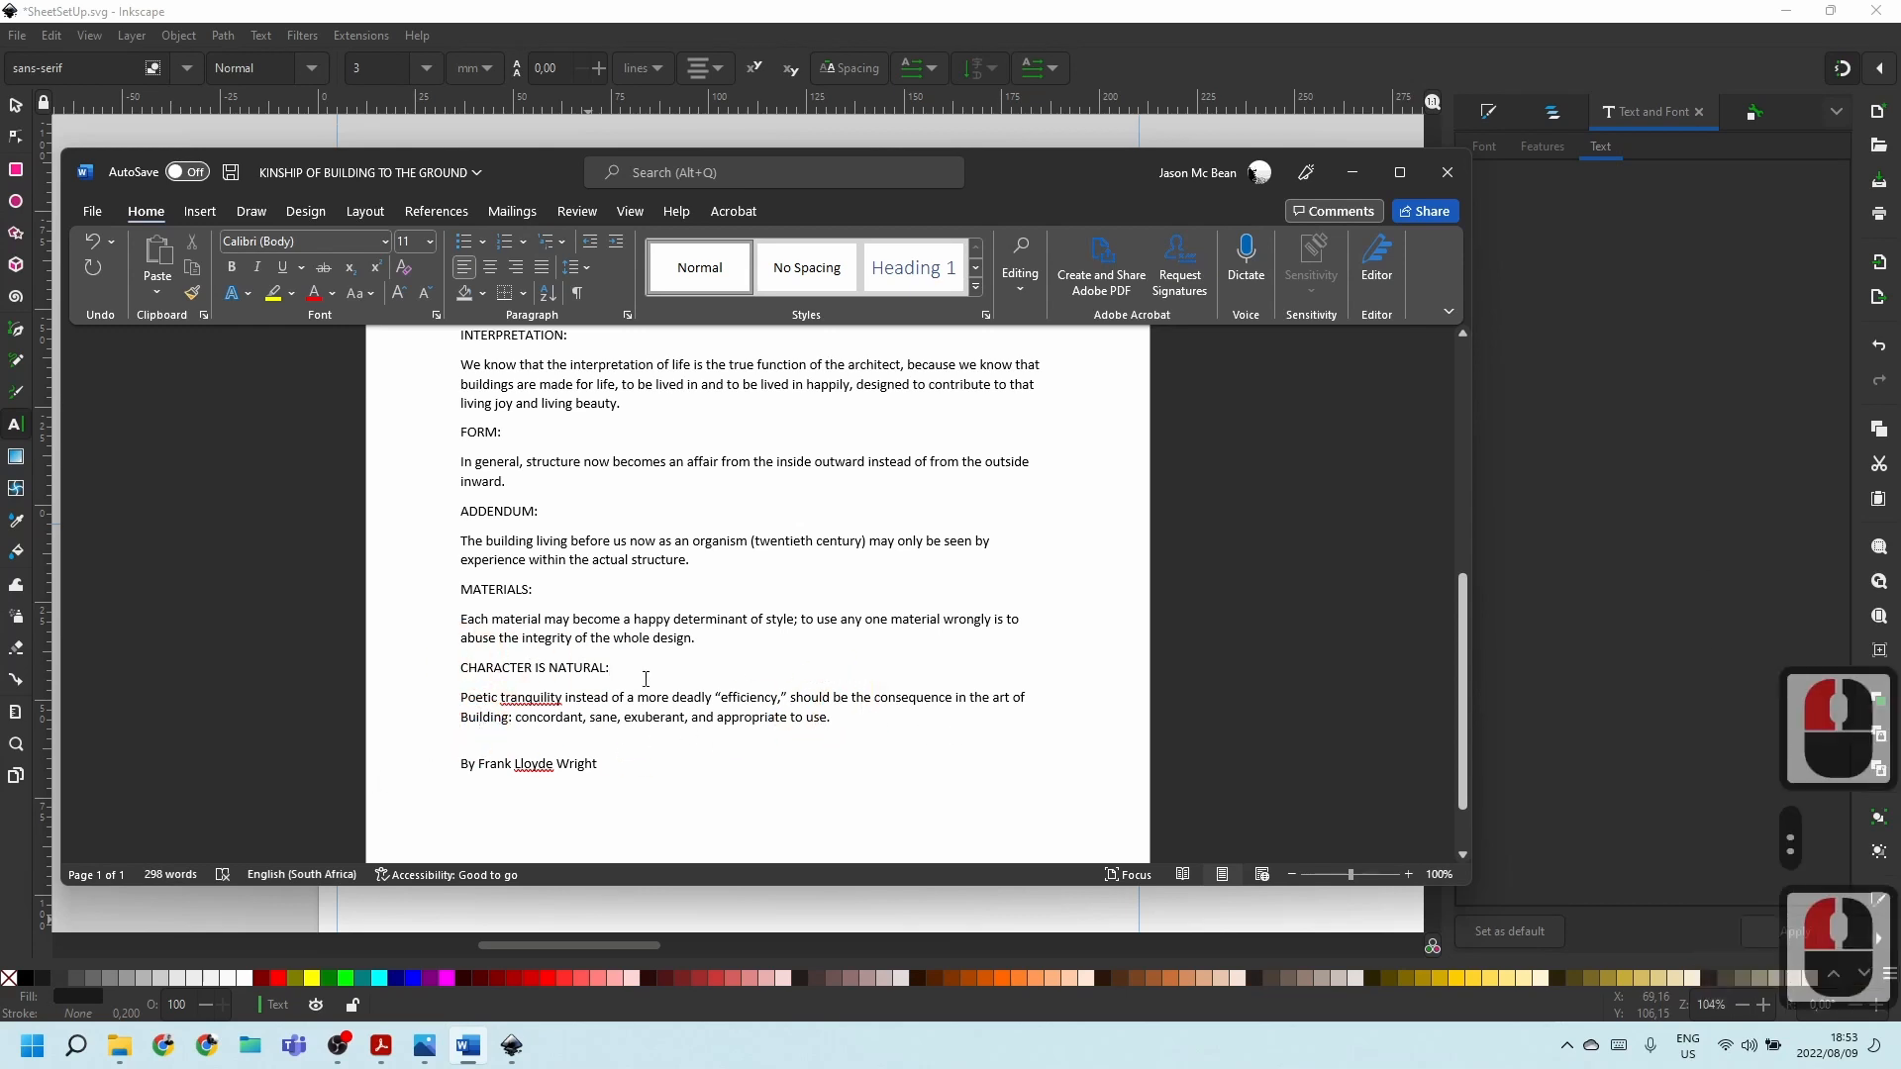
pyautogui.click(611, 666)
pyautogui.press('Delete')
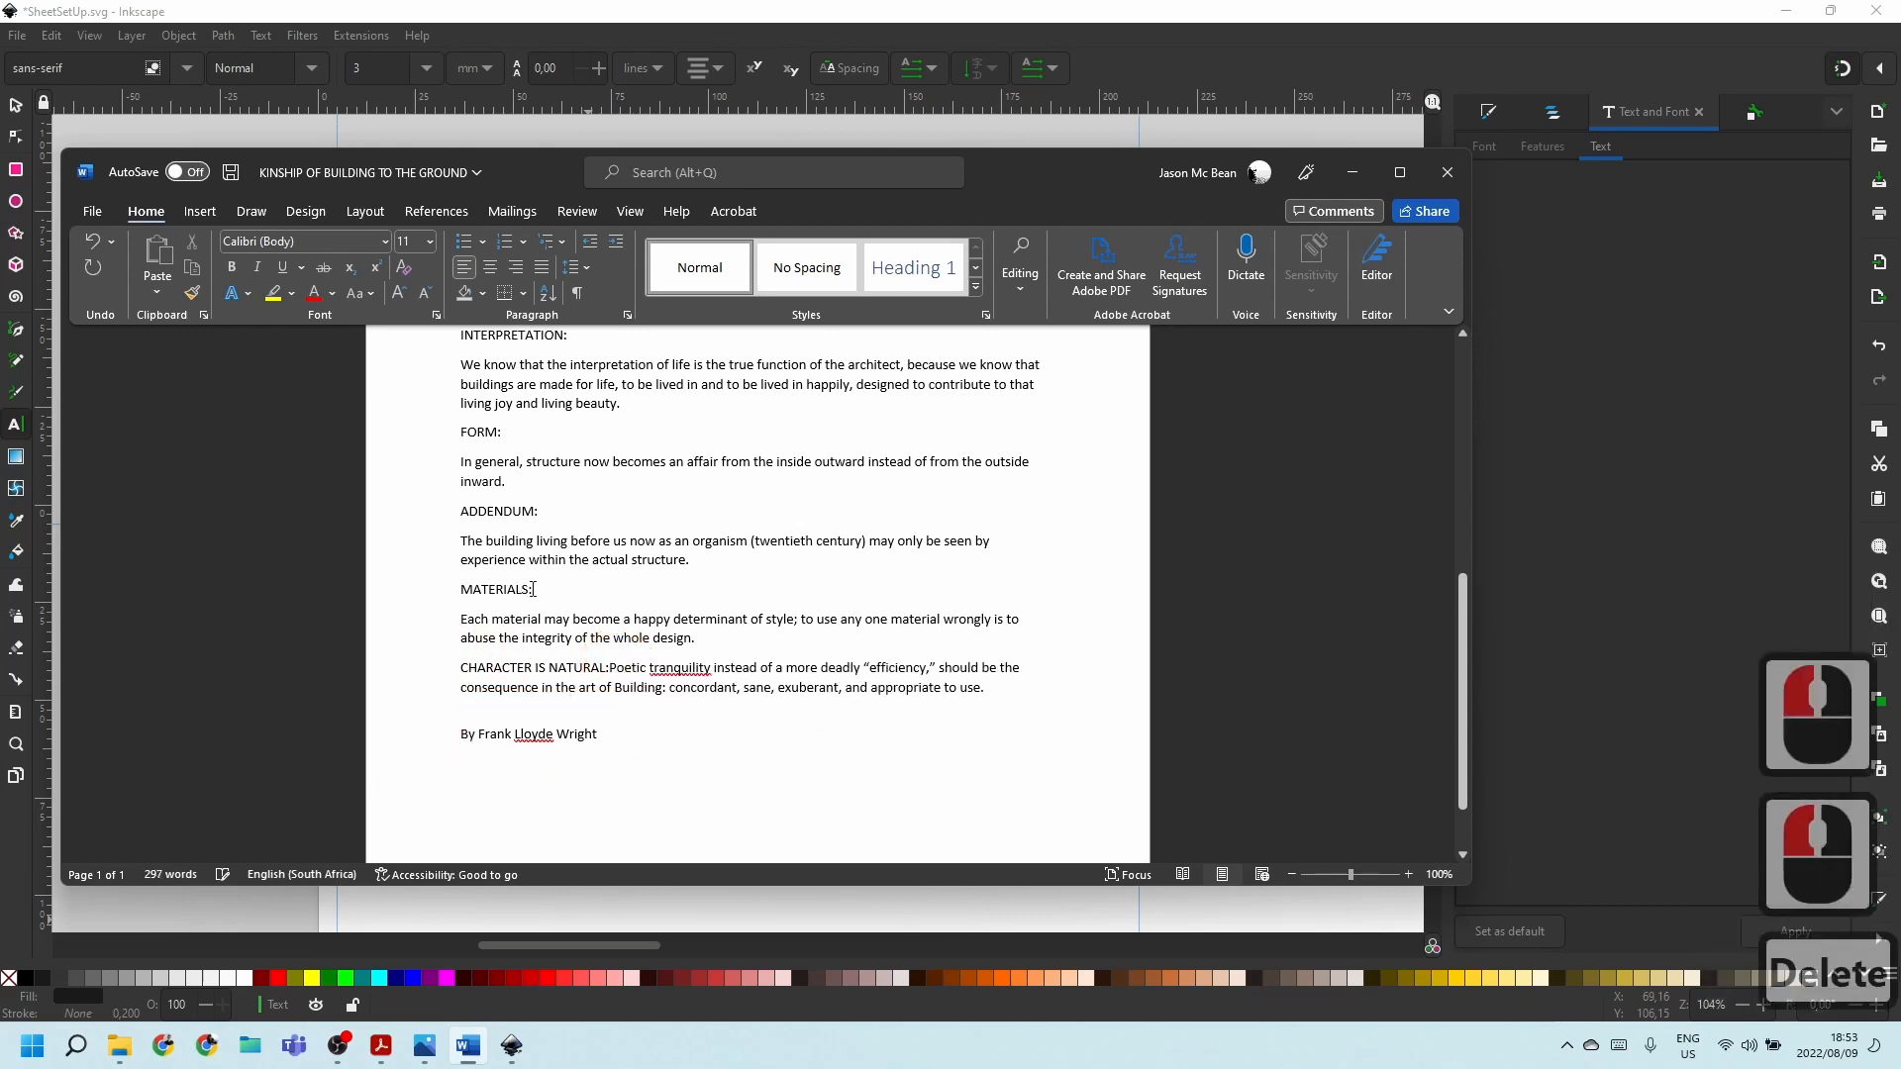
pyautogui.click(533, 589)
pyautogui.press('Delete')
pyautogui.click(552, 511)
pyautogui.press('Delete')
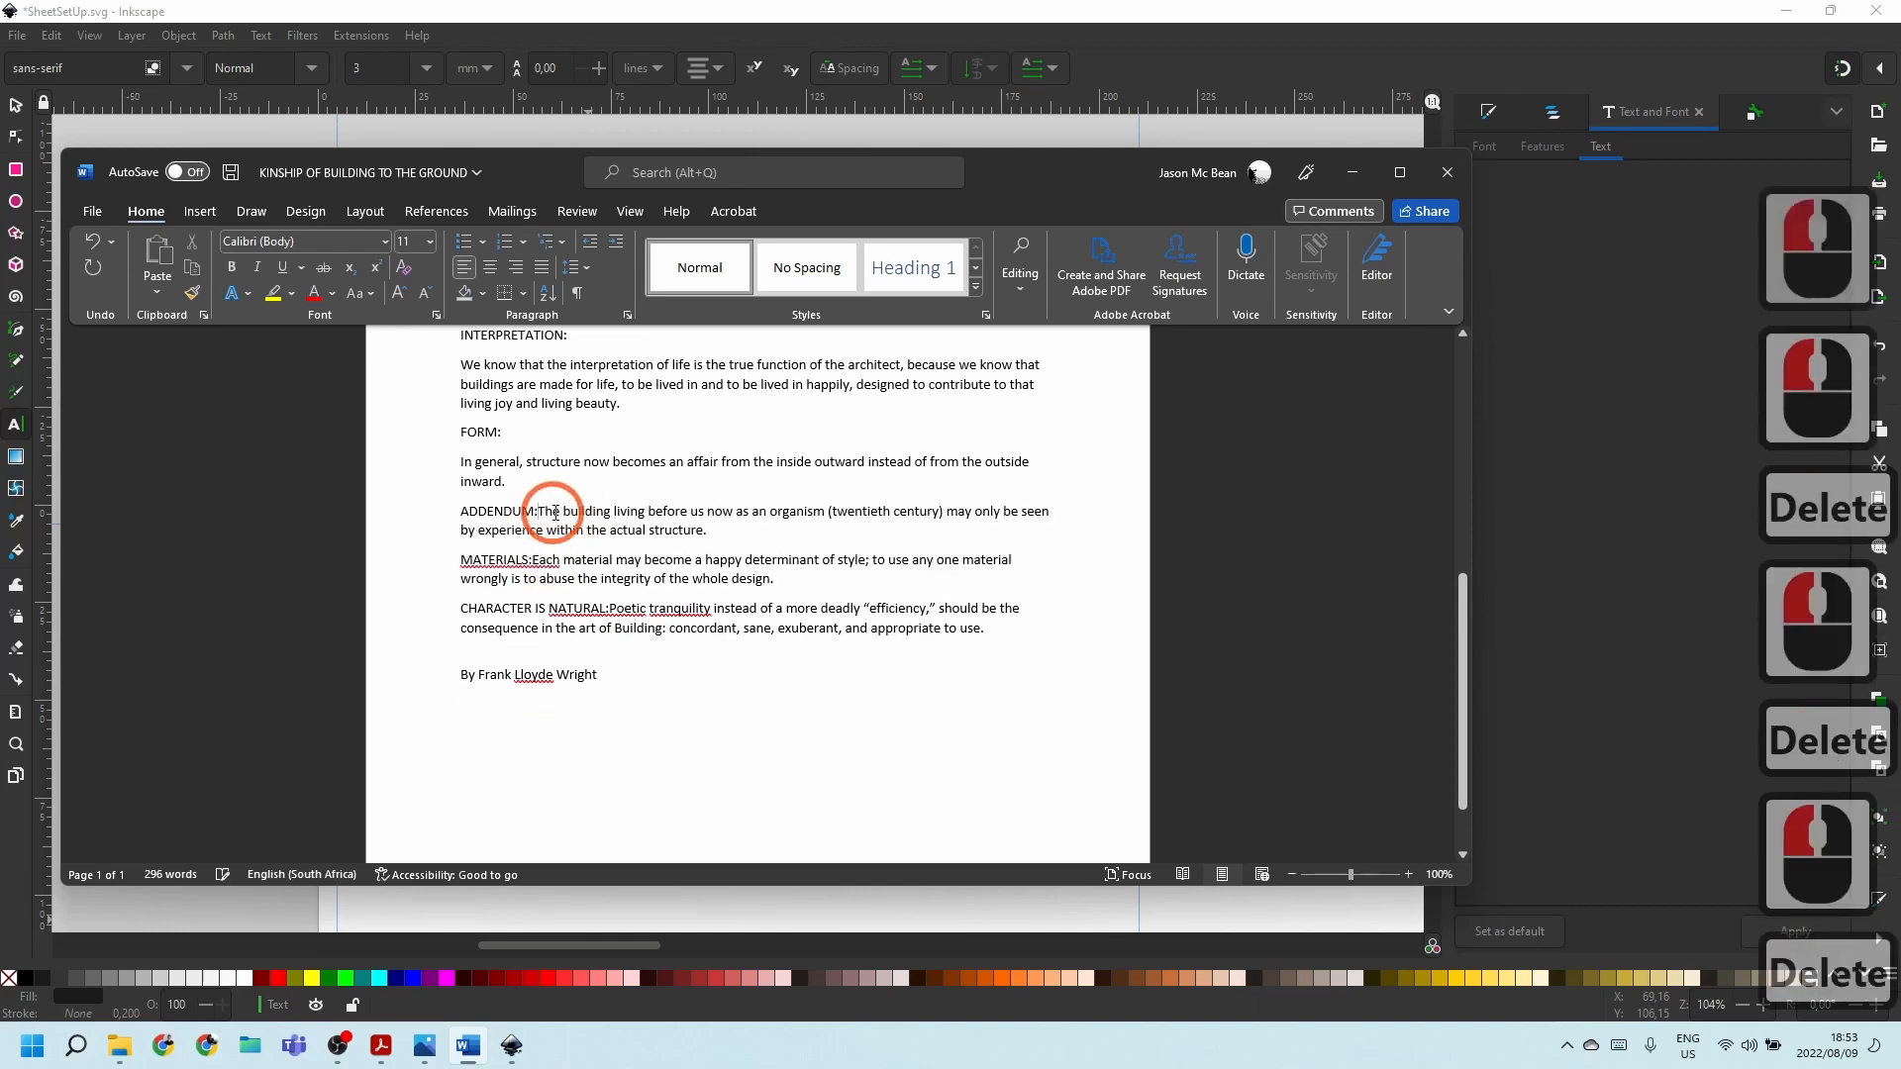
# Break the body text back onto its own line below the ADDENDUM, MATERIALS and CHARACTER IS NATURAL headings.
pyautogui.press('Return')
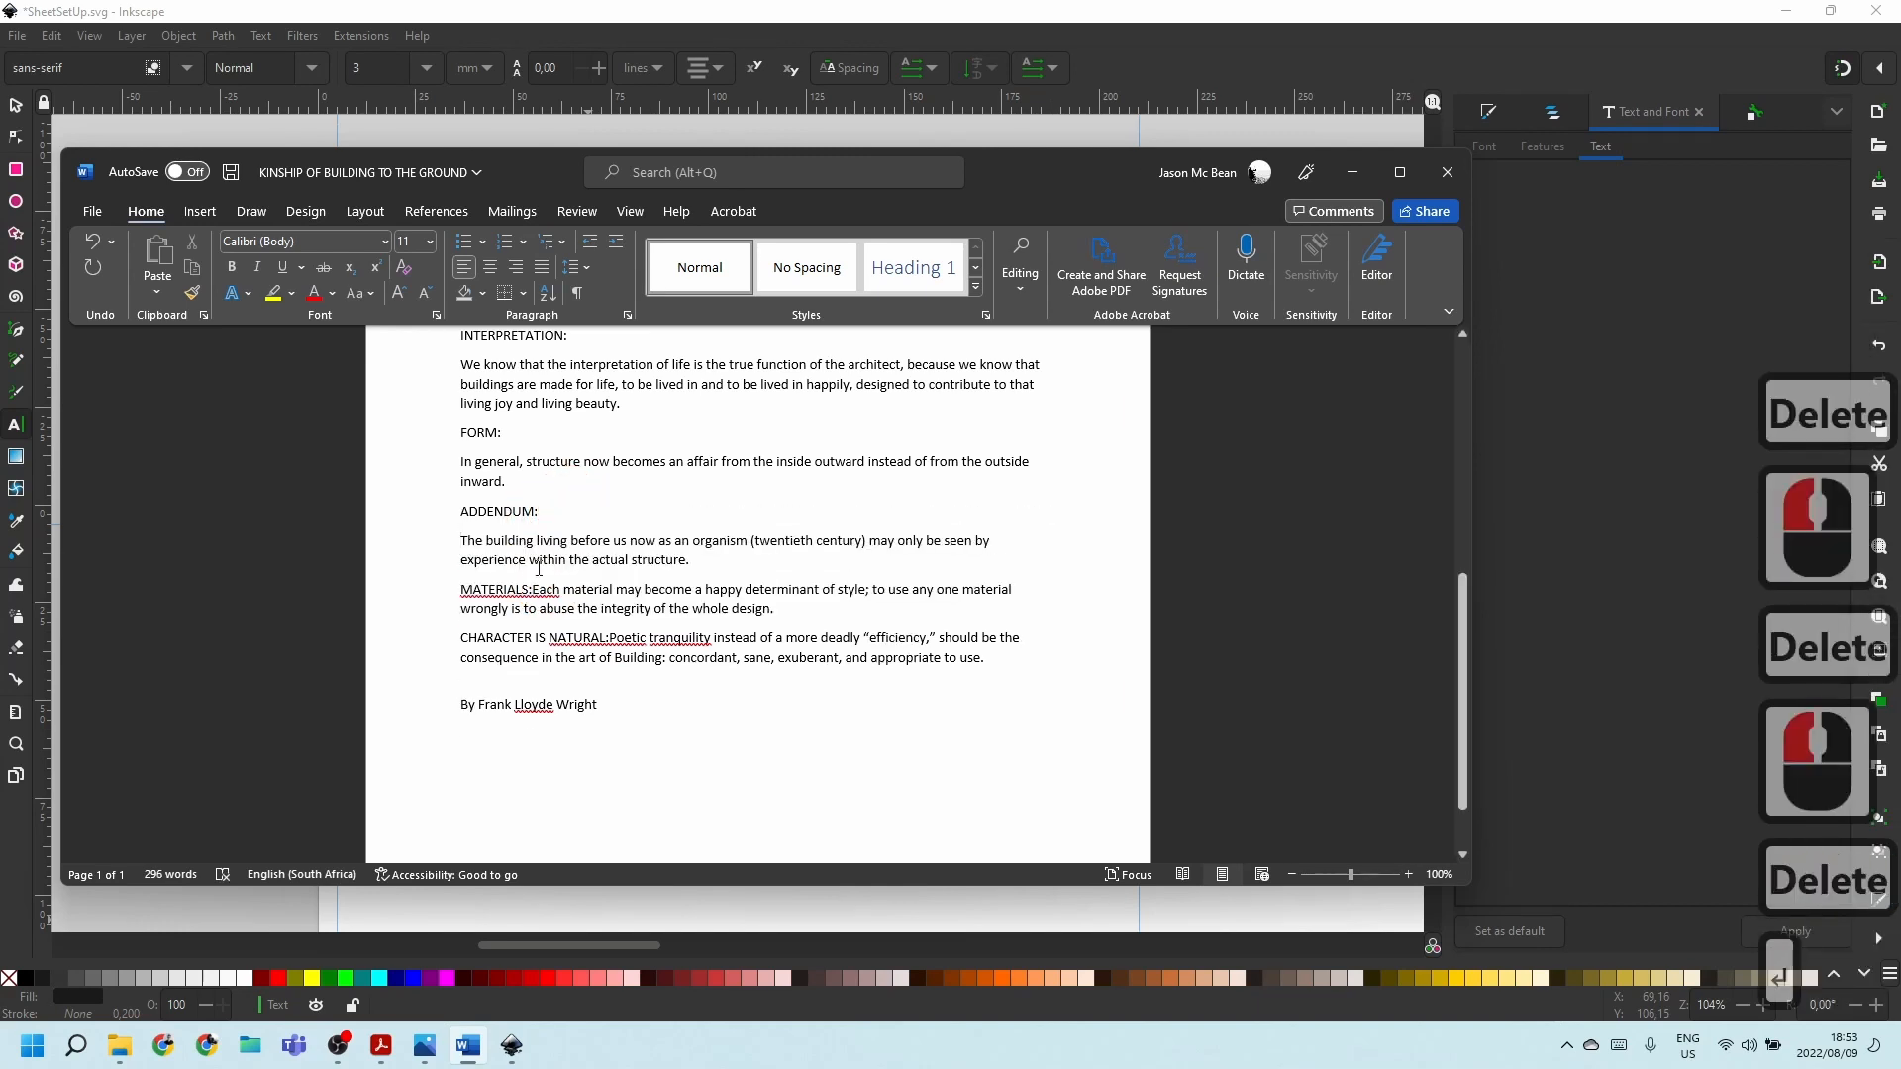
pyautogui.click(533, 590)
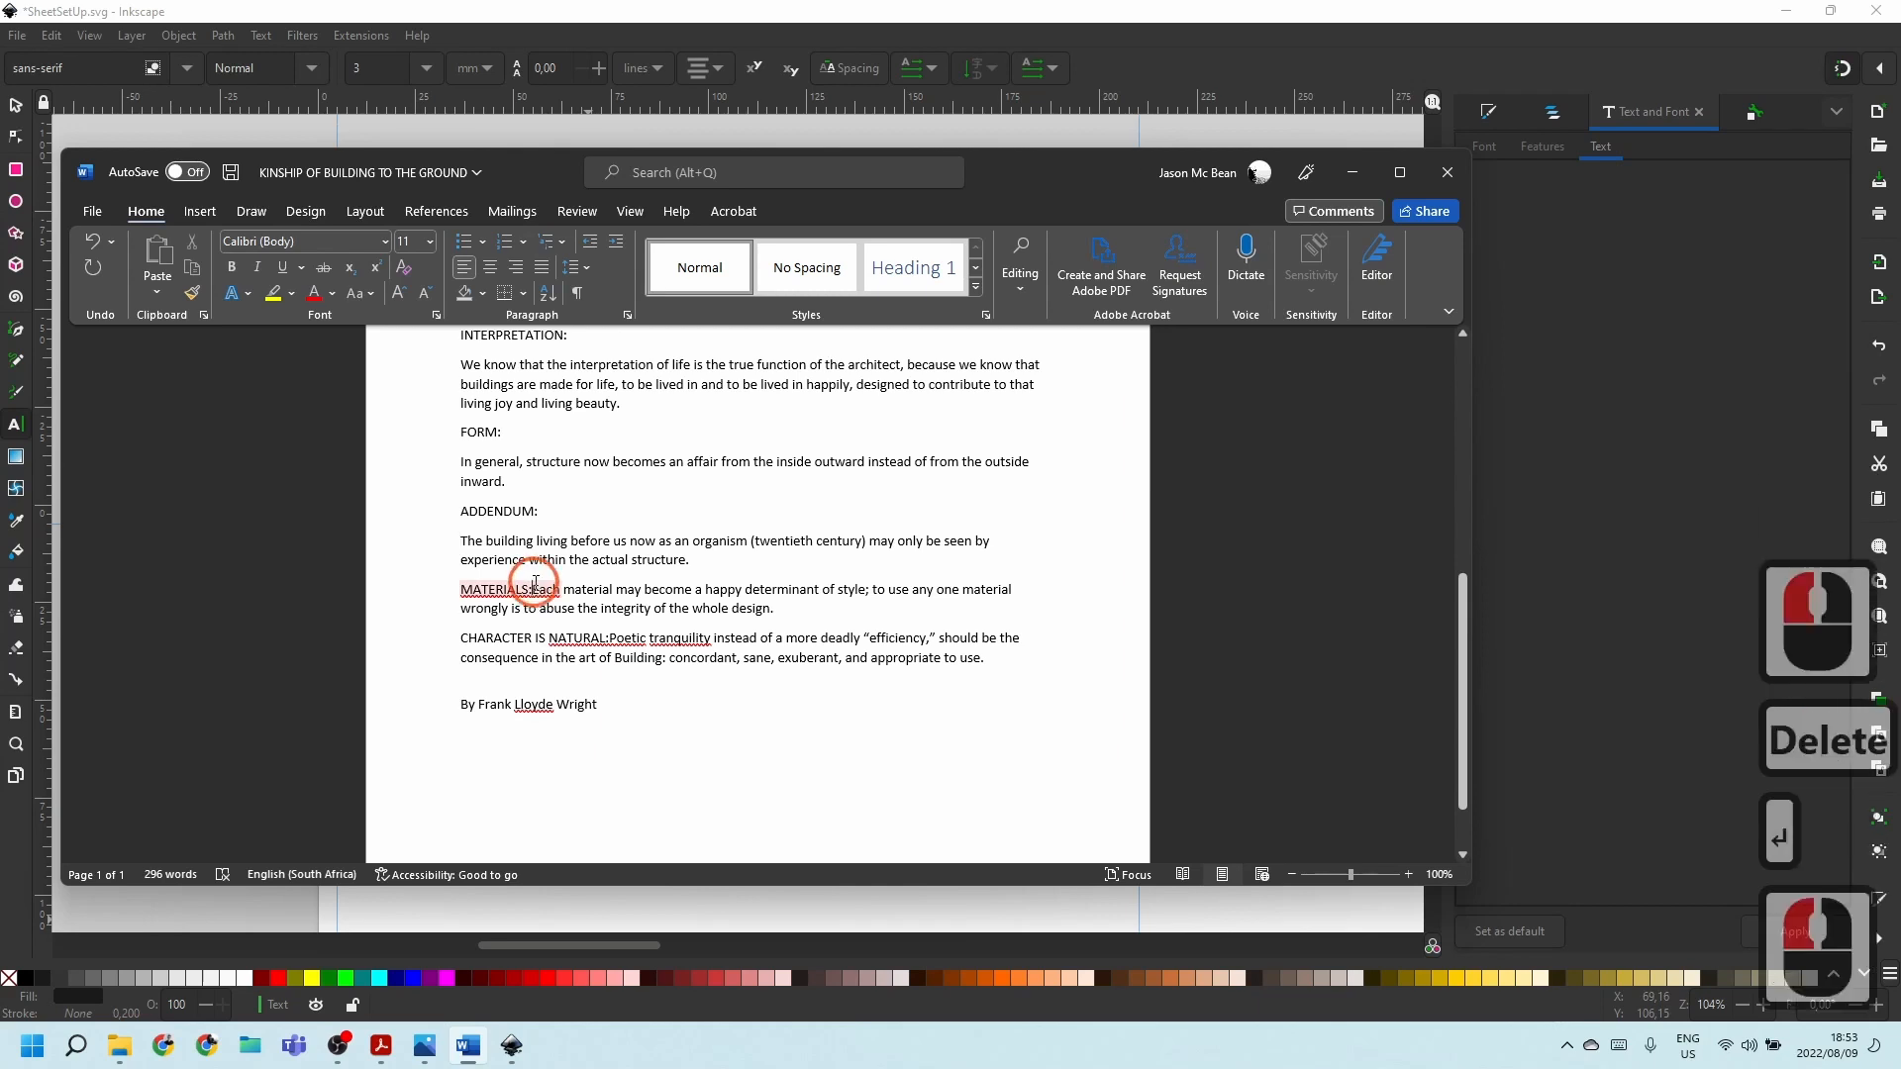
pyautogui.press('Return')
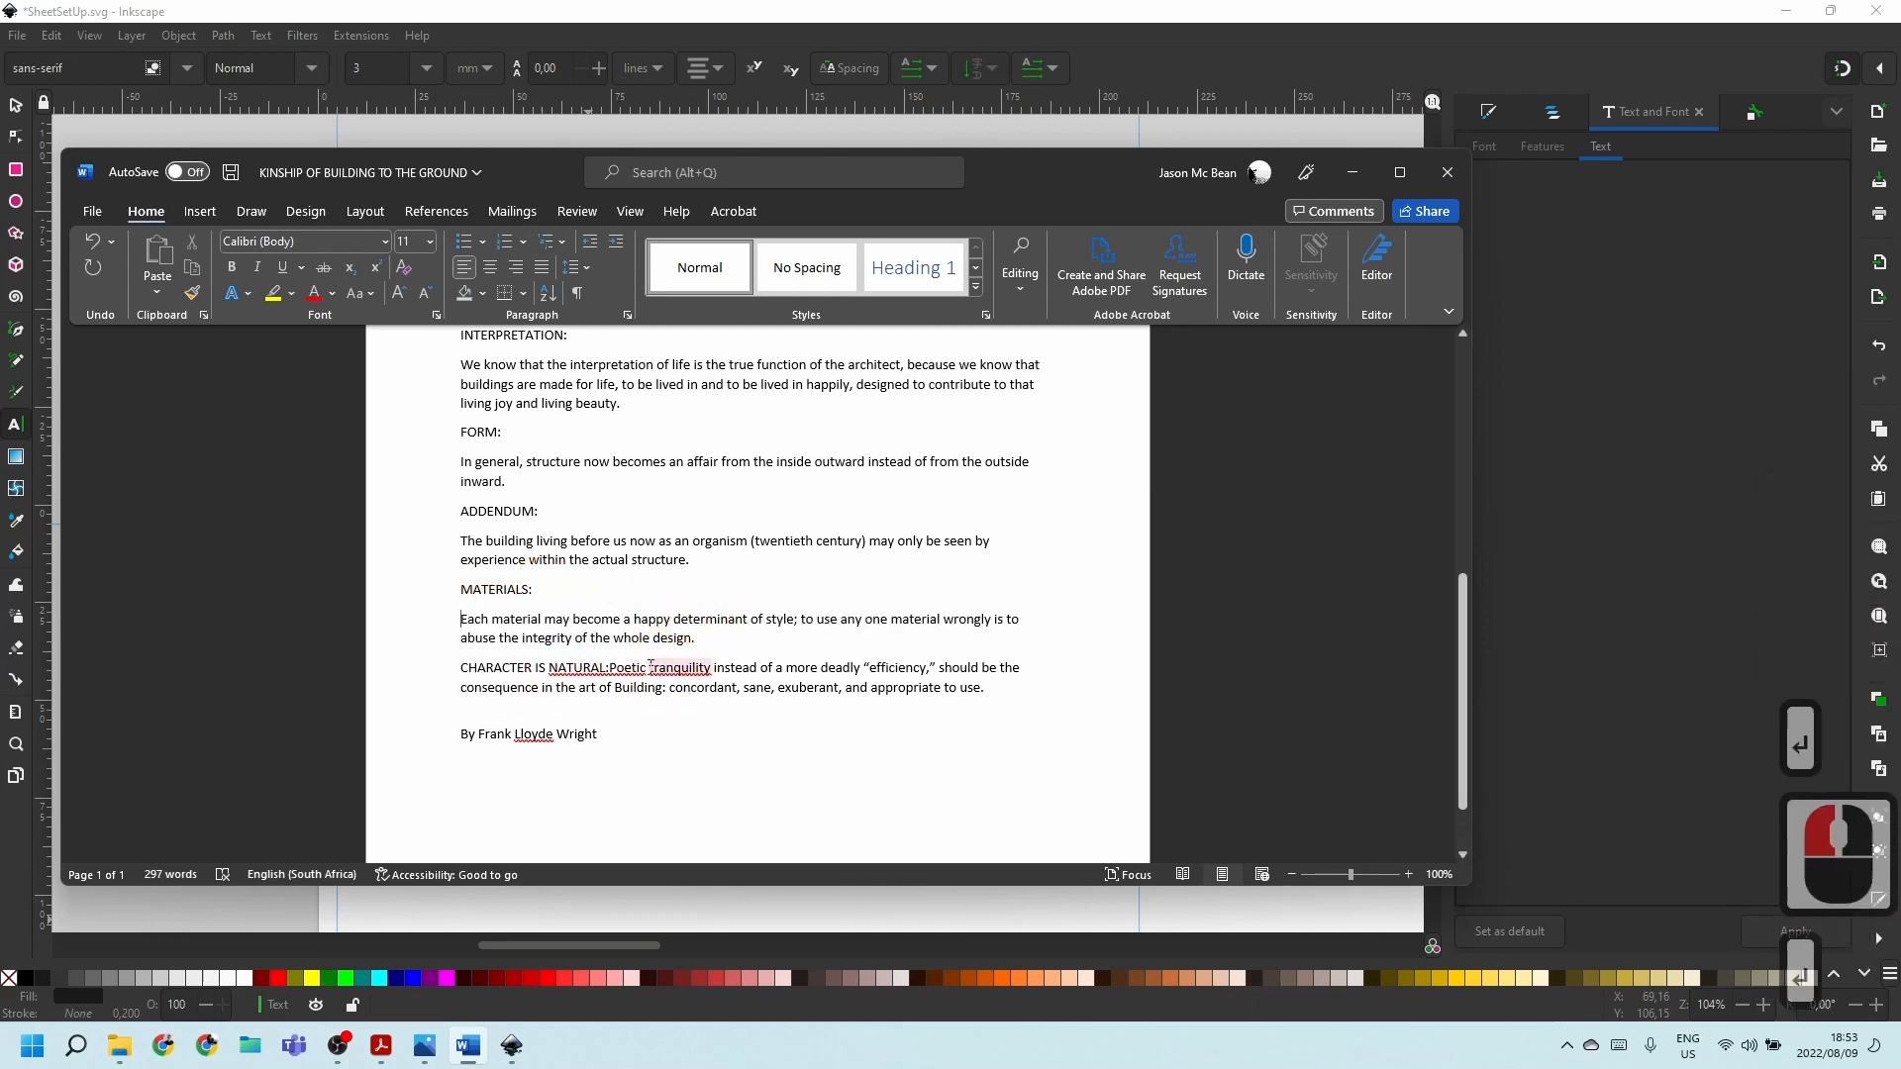
pyautogui.click(608, 667)
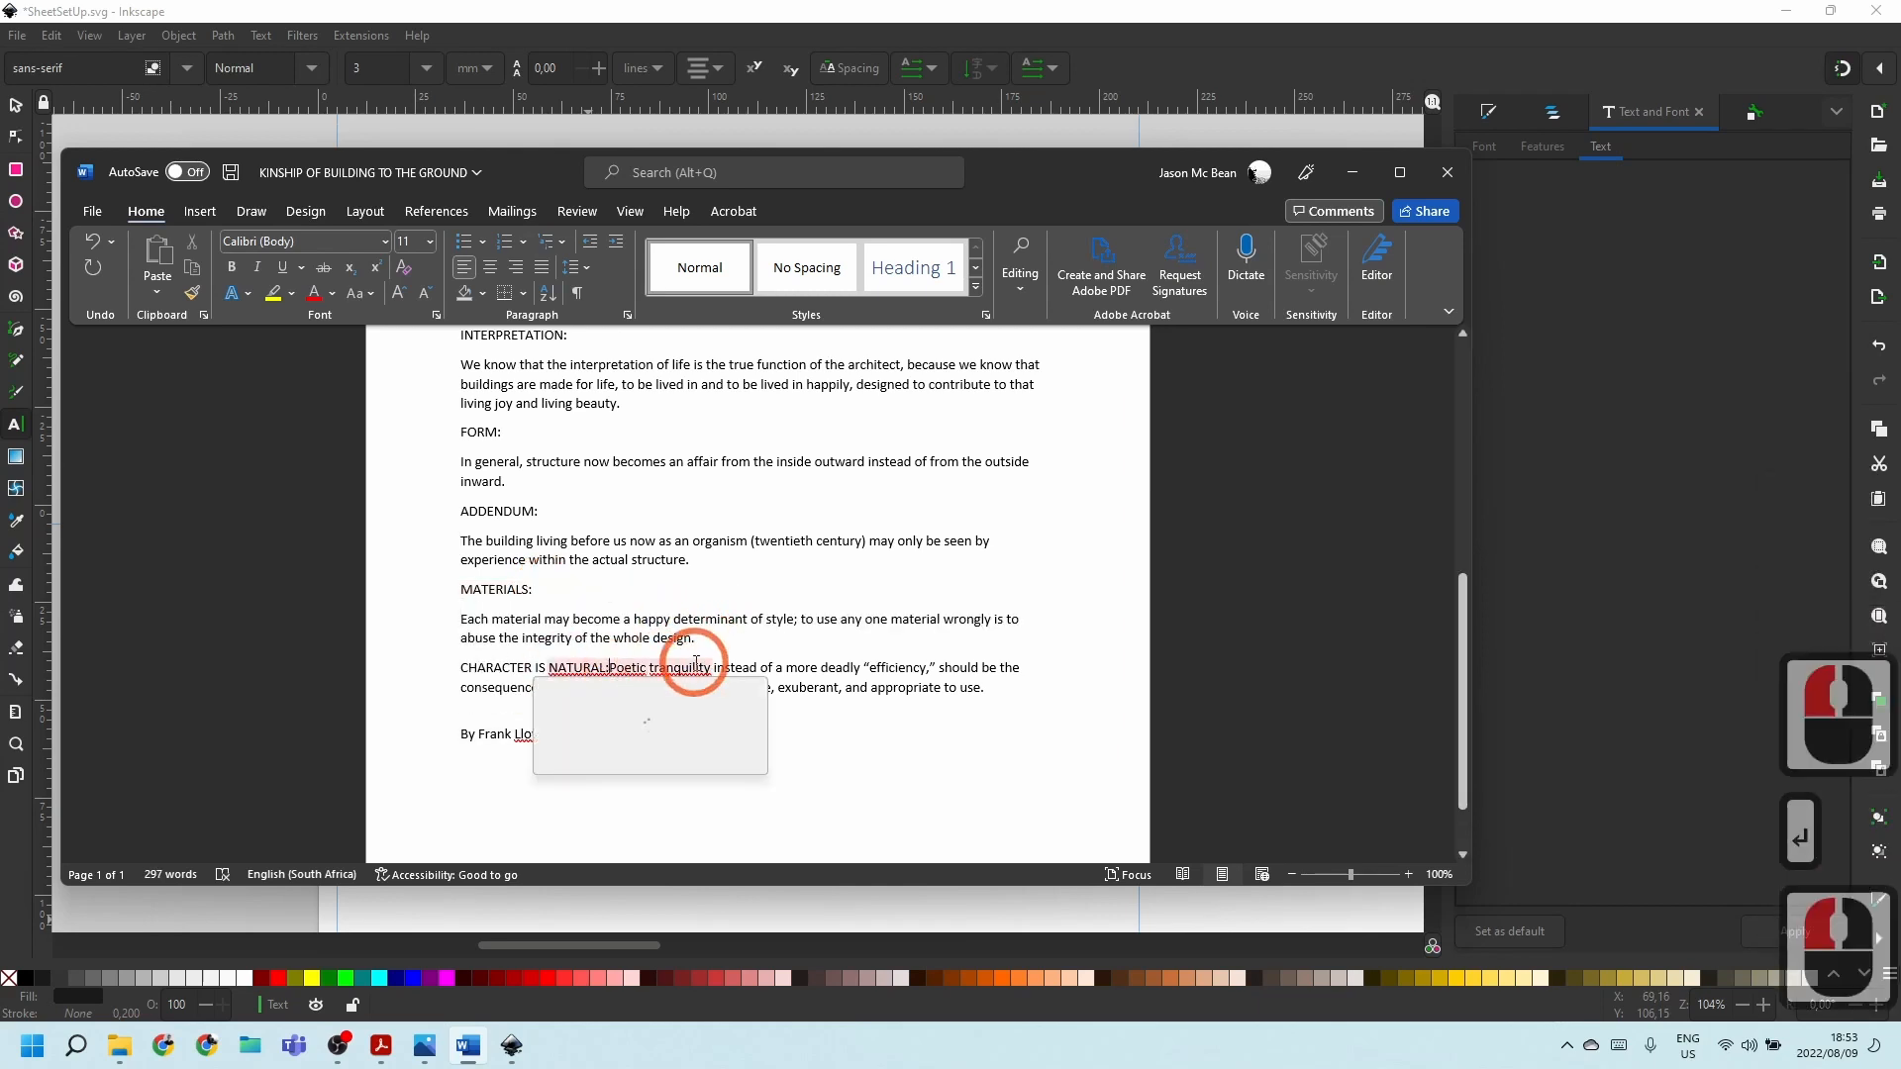
pyautogui.press('Return')
# Select the entire document text from the title to the closing author line and copy it.
pyautogui.scroll(15, 557, 541)
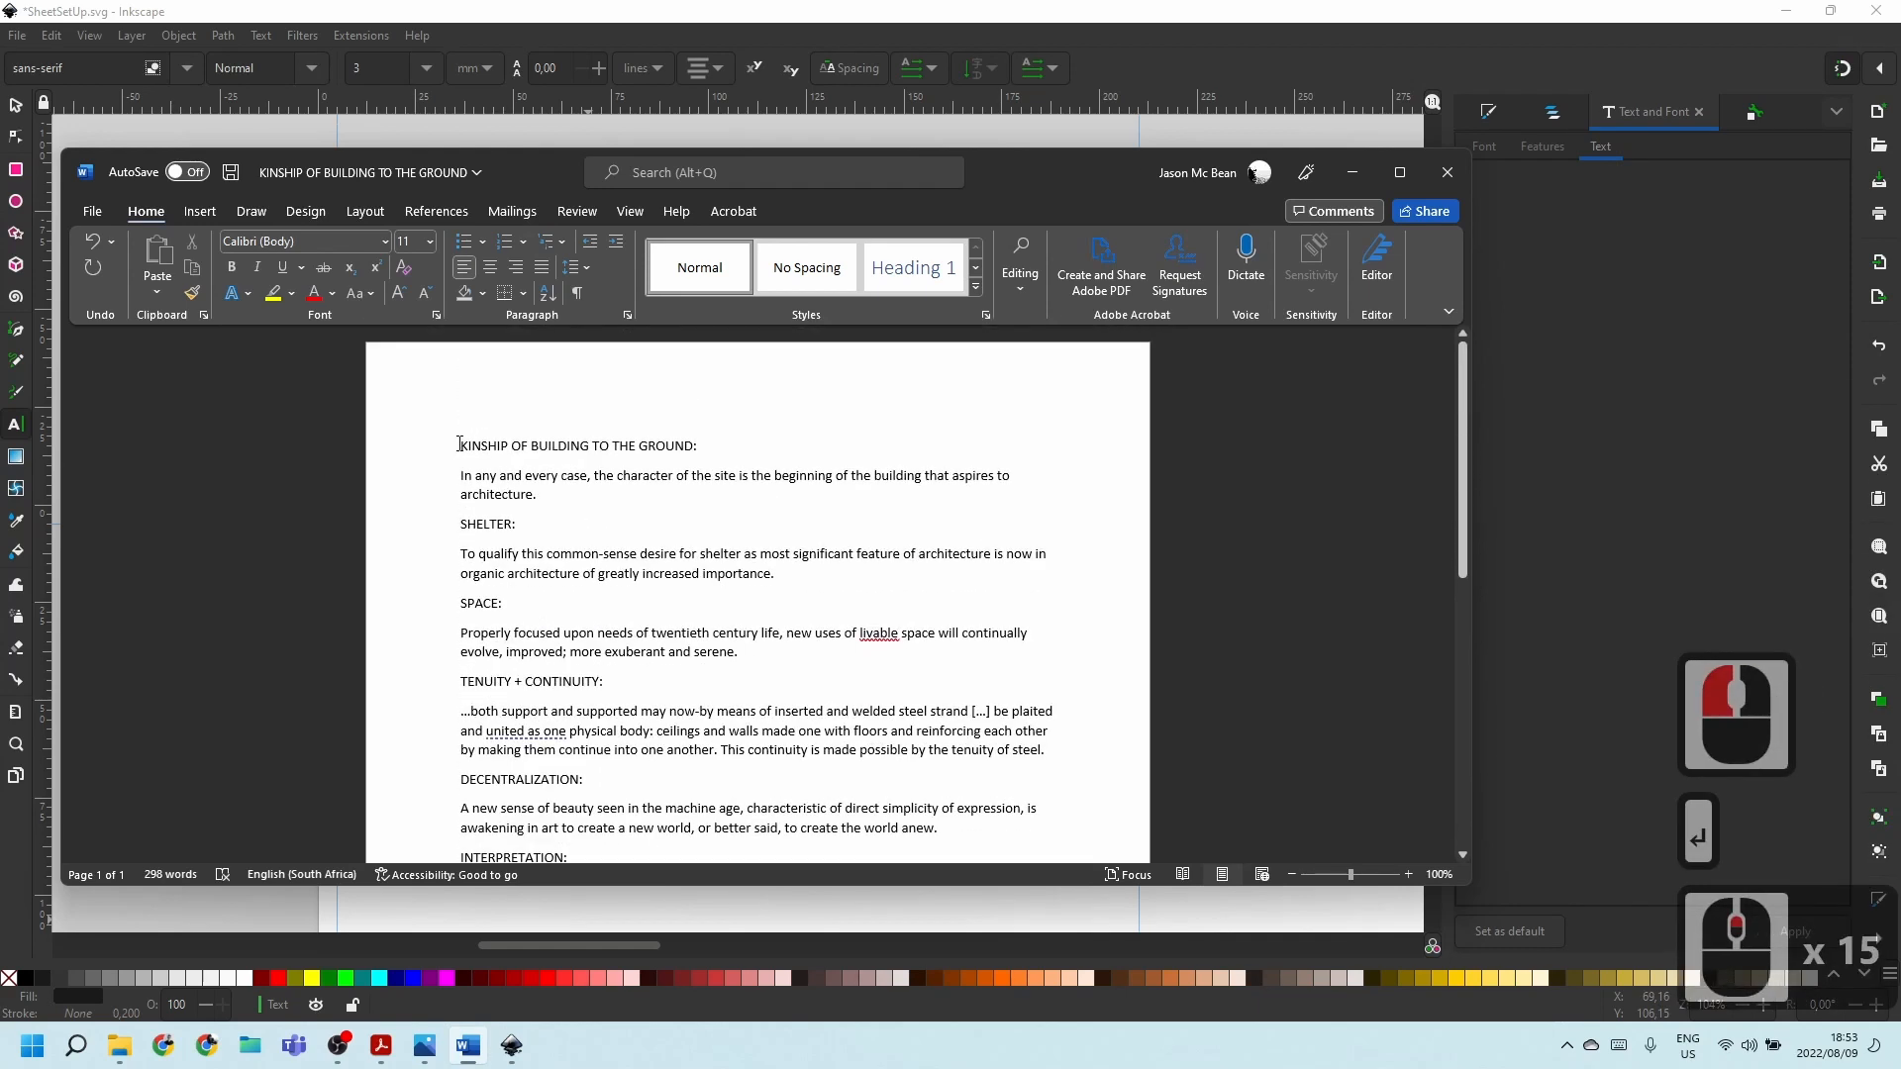
pyautogui.scroll(-4, 587, 486)
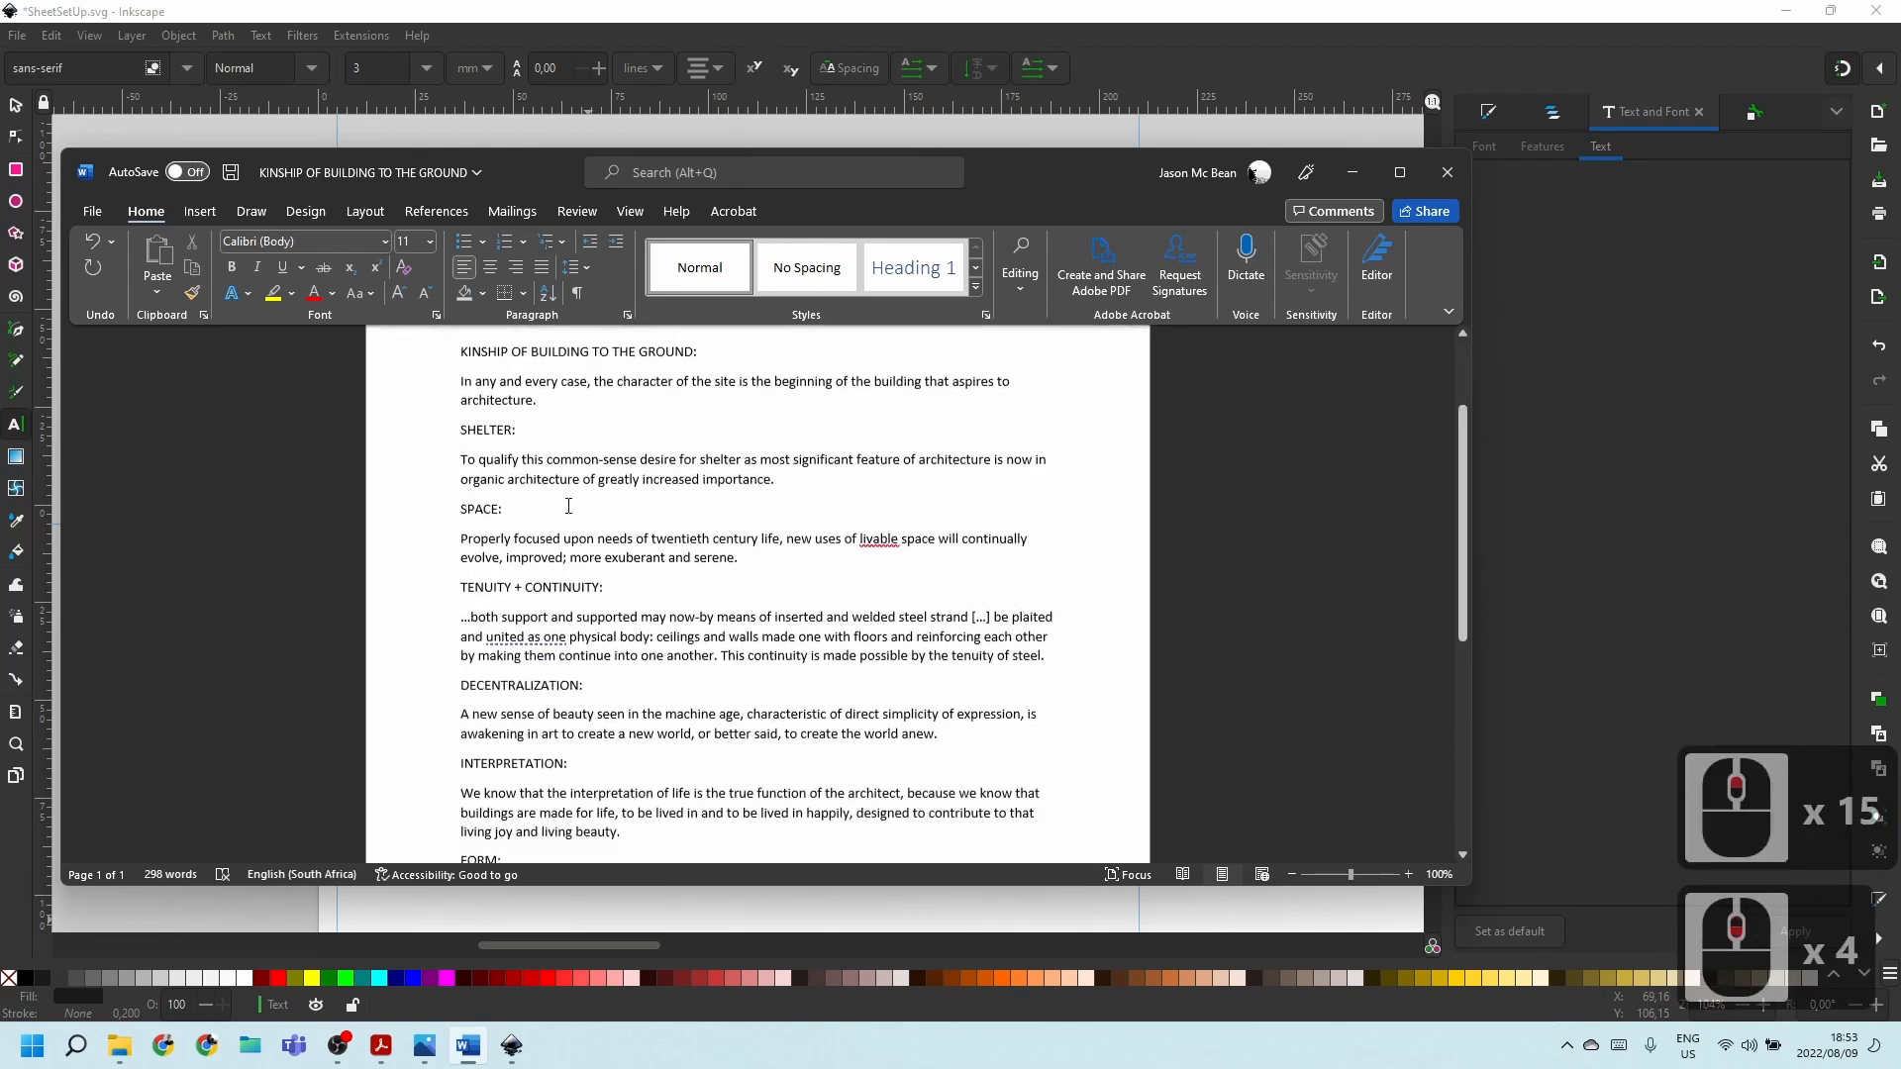
pyautogui.scroll(5, 768, 439)
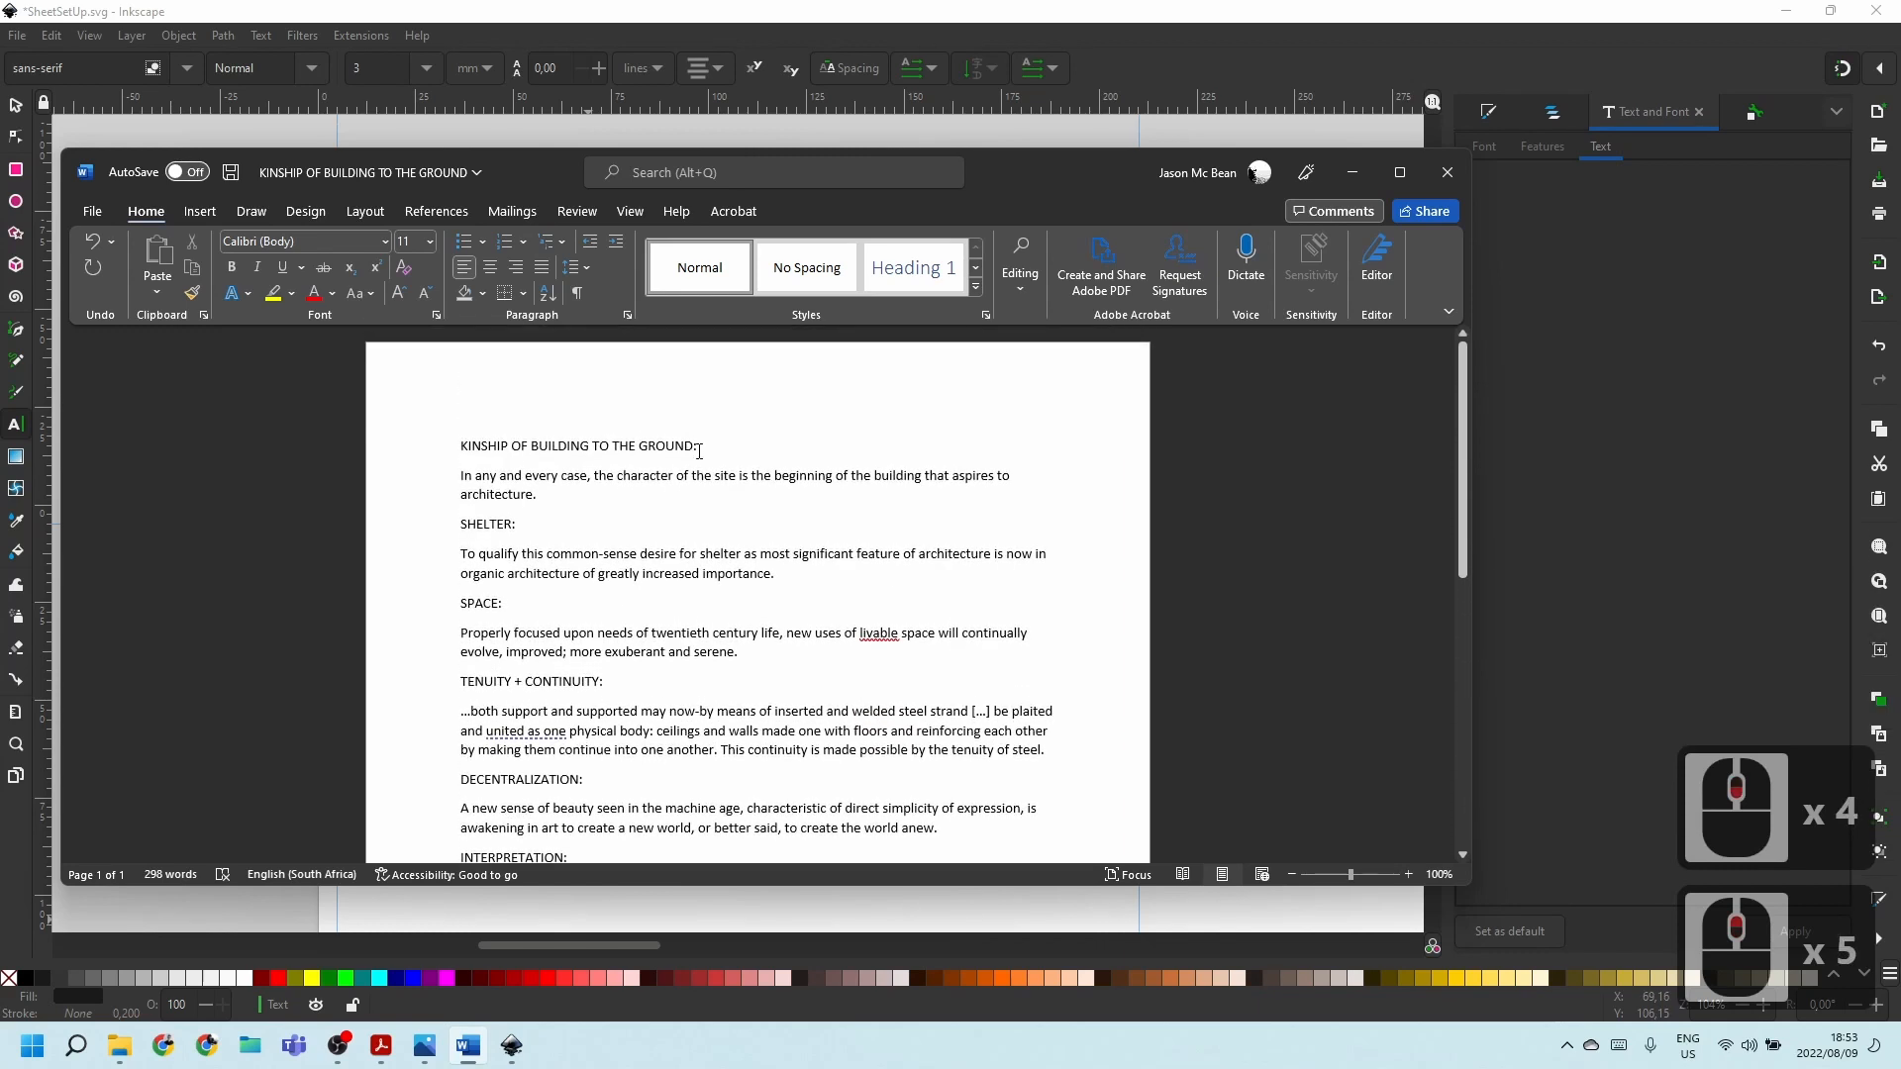
pyautogui.hotkey('ctrl', 'a')
pyautogui.hotkey('ctrl', 'c')
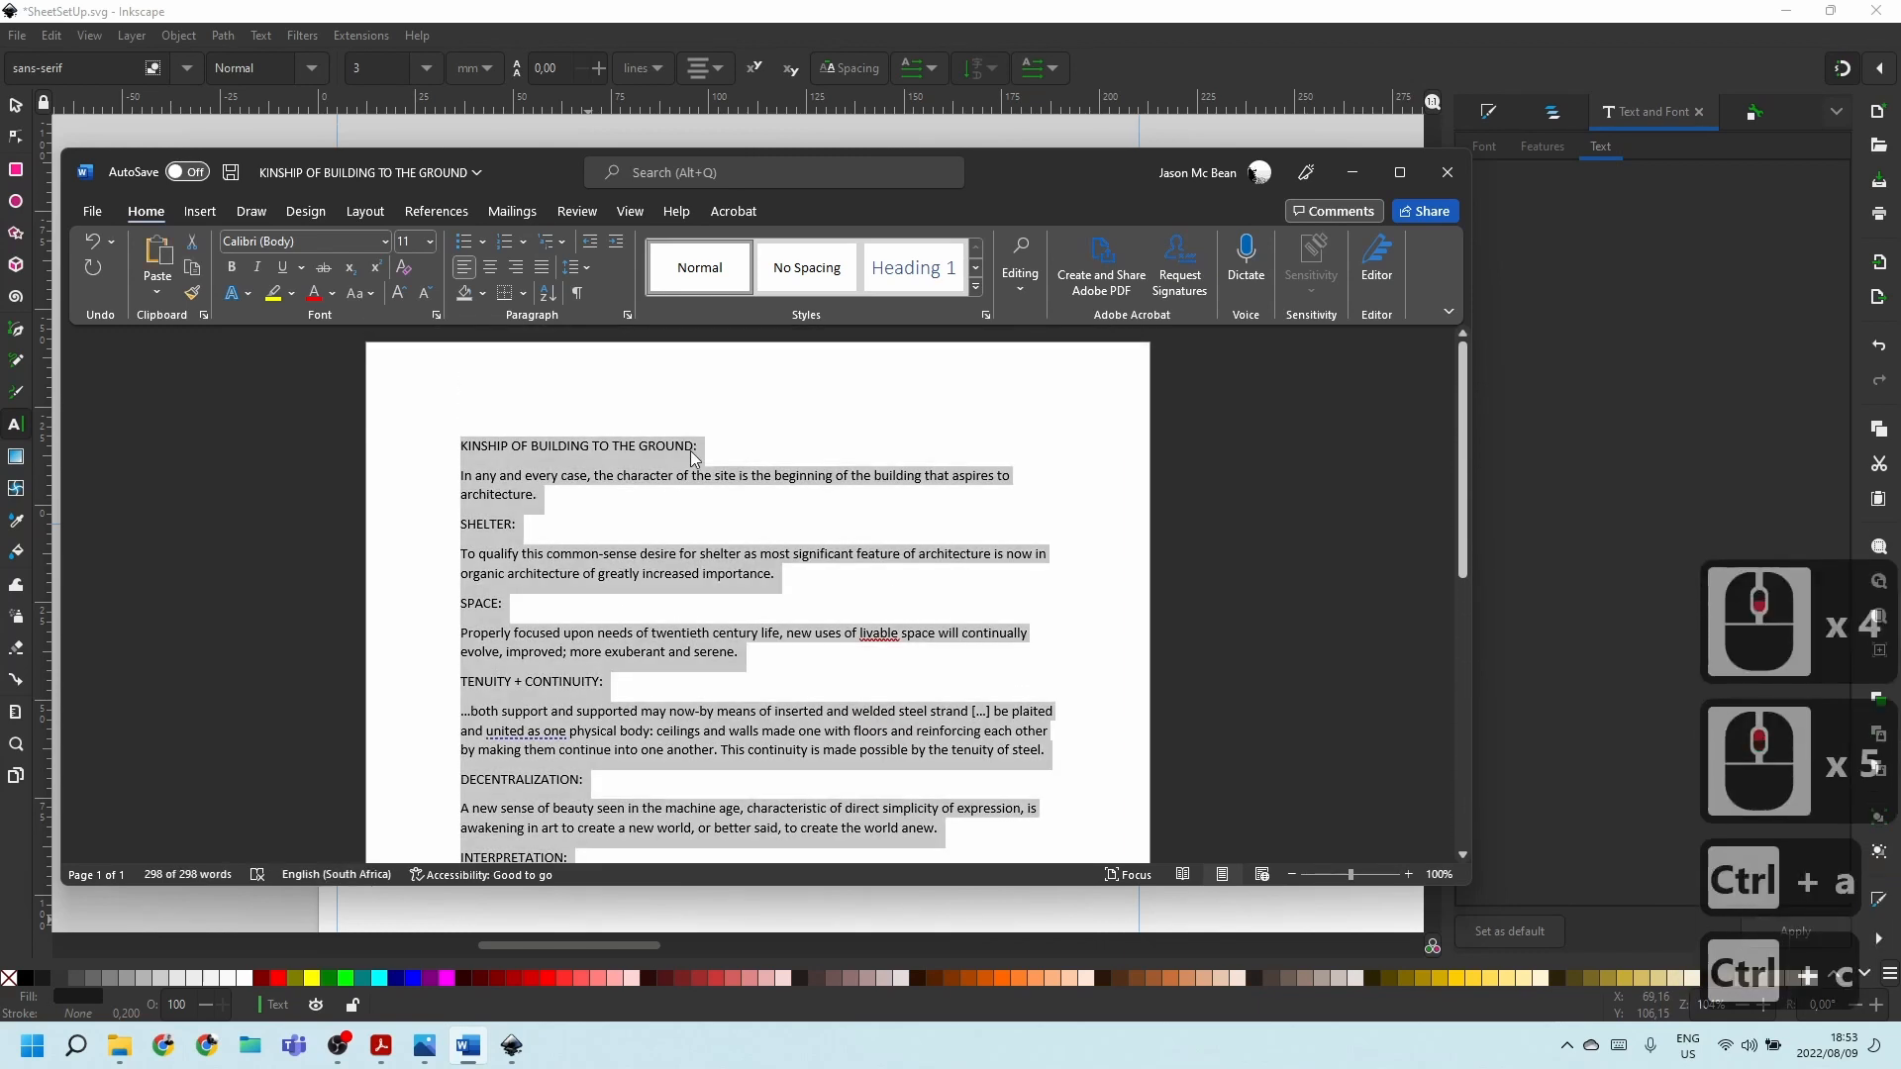
# Switch to Inkscape, paste the copied Word text into the body frame in place of its placeholder, and apply it.
pyautogui.click(1644, 251)
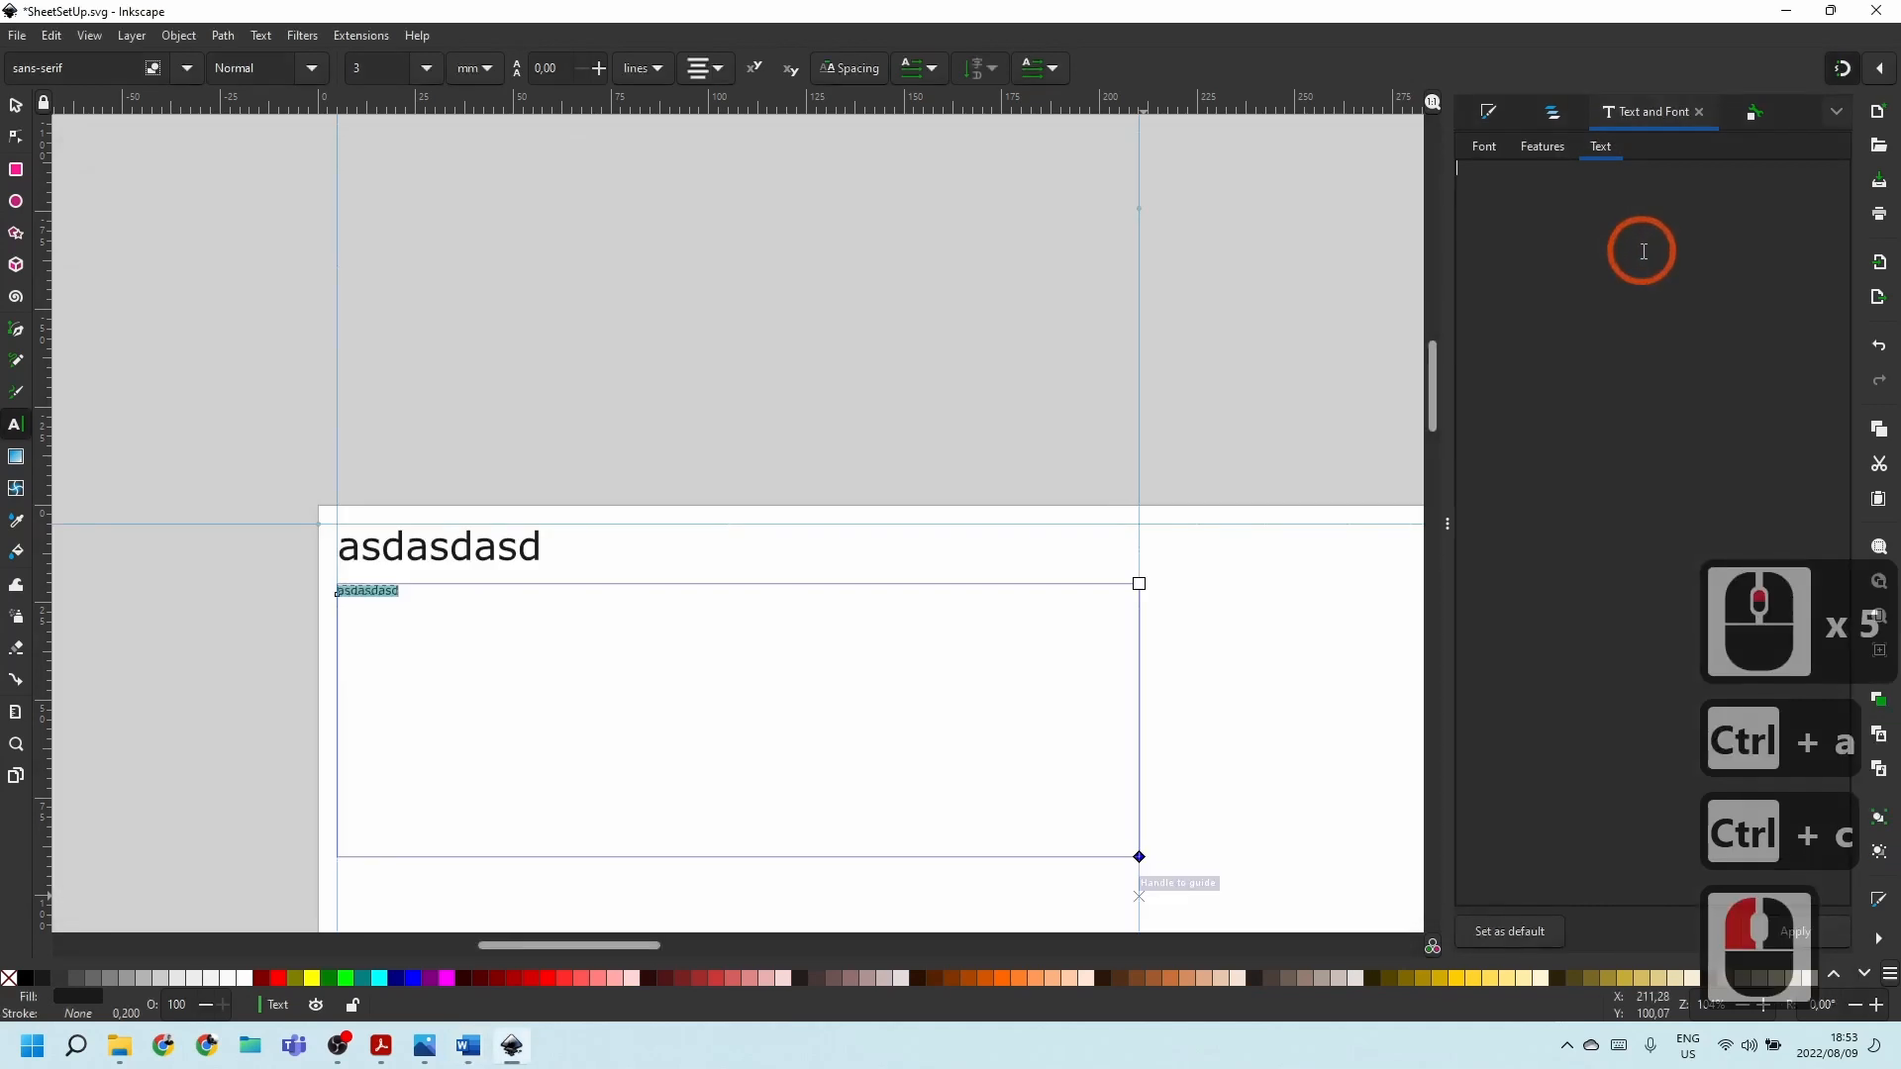
pyautogui.hotkey('ctrl', 'v')
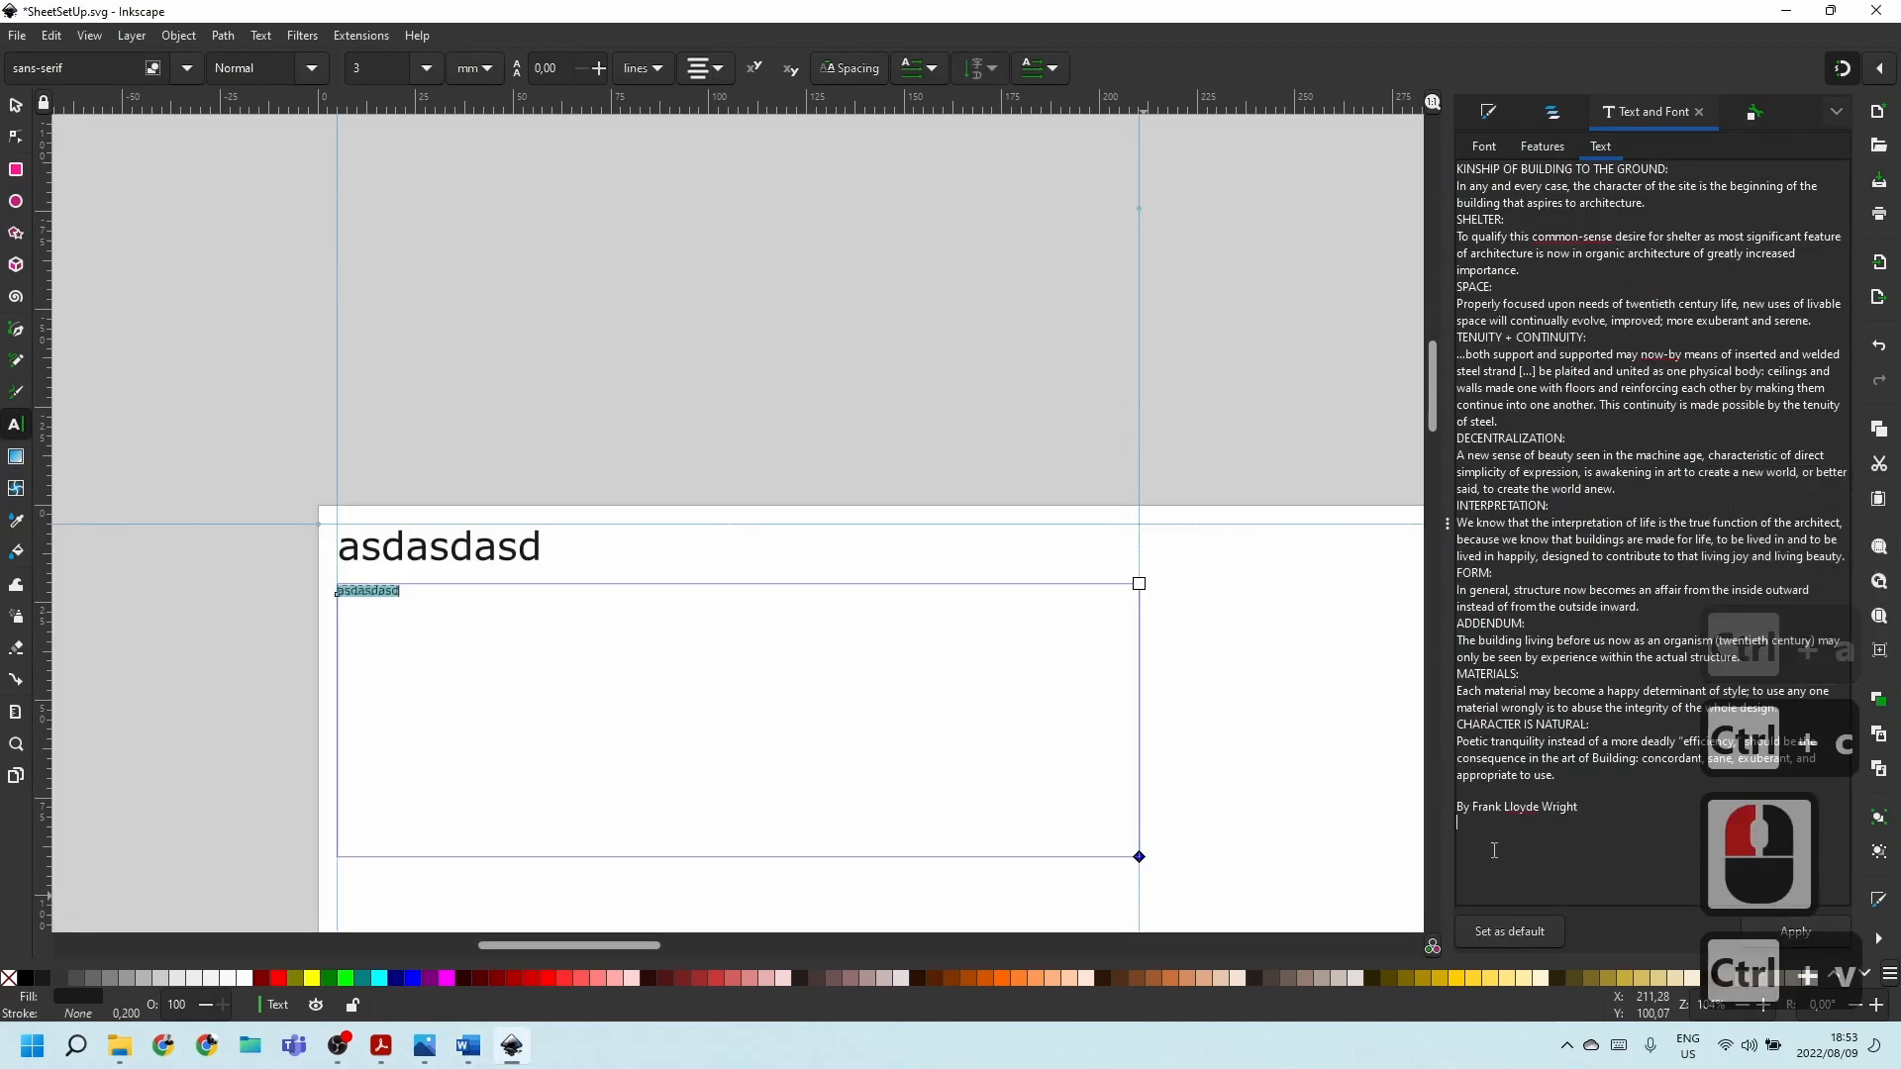
pyautogui.click(1461, 804)
pyautogui.click(1797, 935)
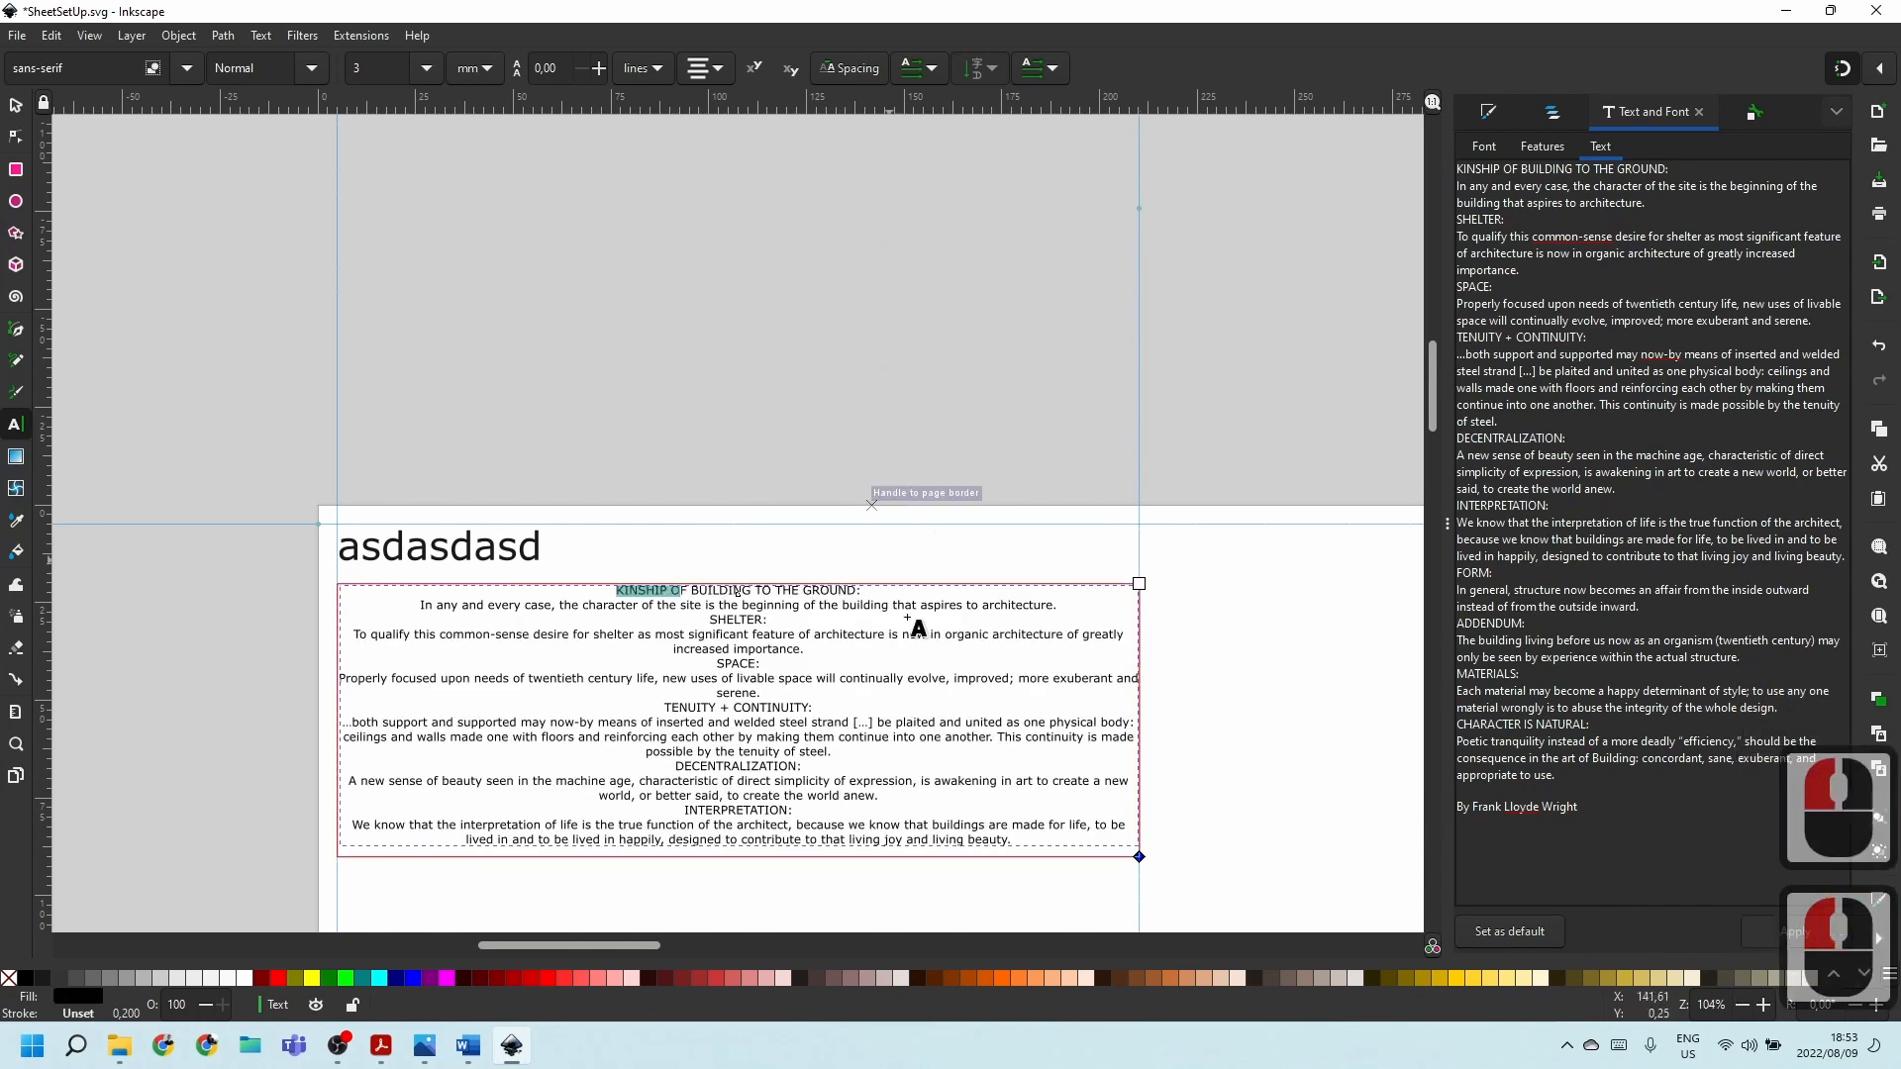
# Select all the text in the body frame and align it left.
pyautogui.click(831, 726)
pyautogui.hotkey('ctrl', 'a')
pyautogui.tripleClick(770, 719)
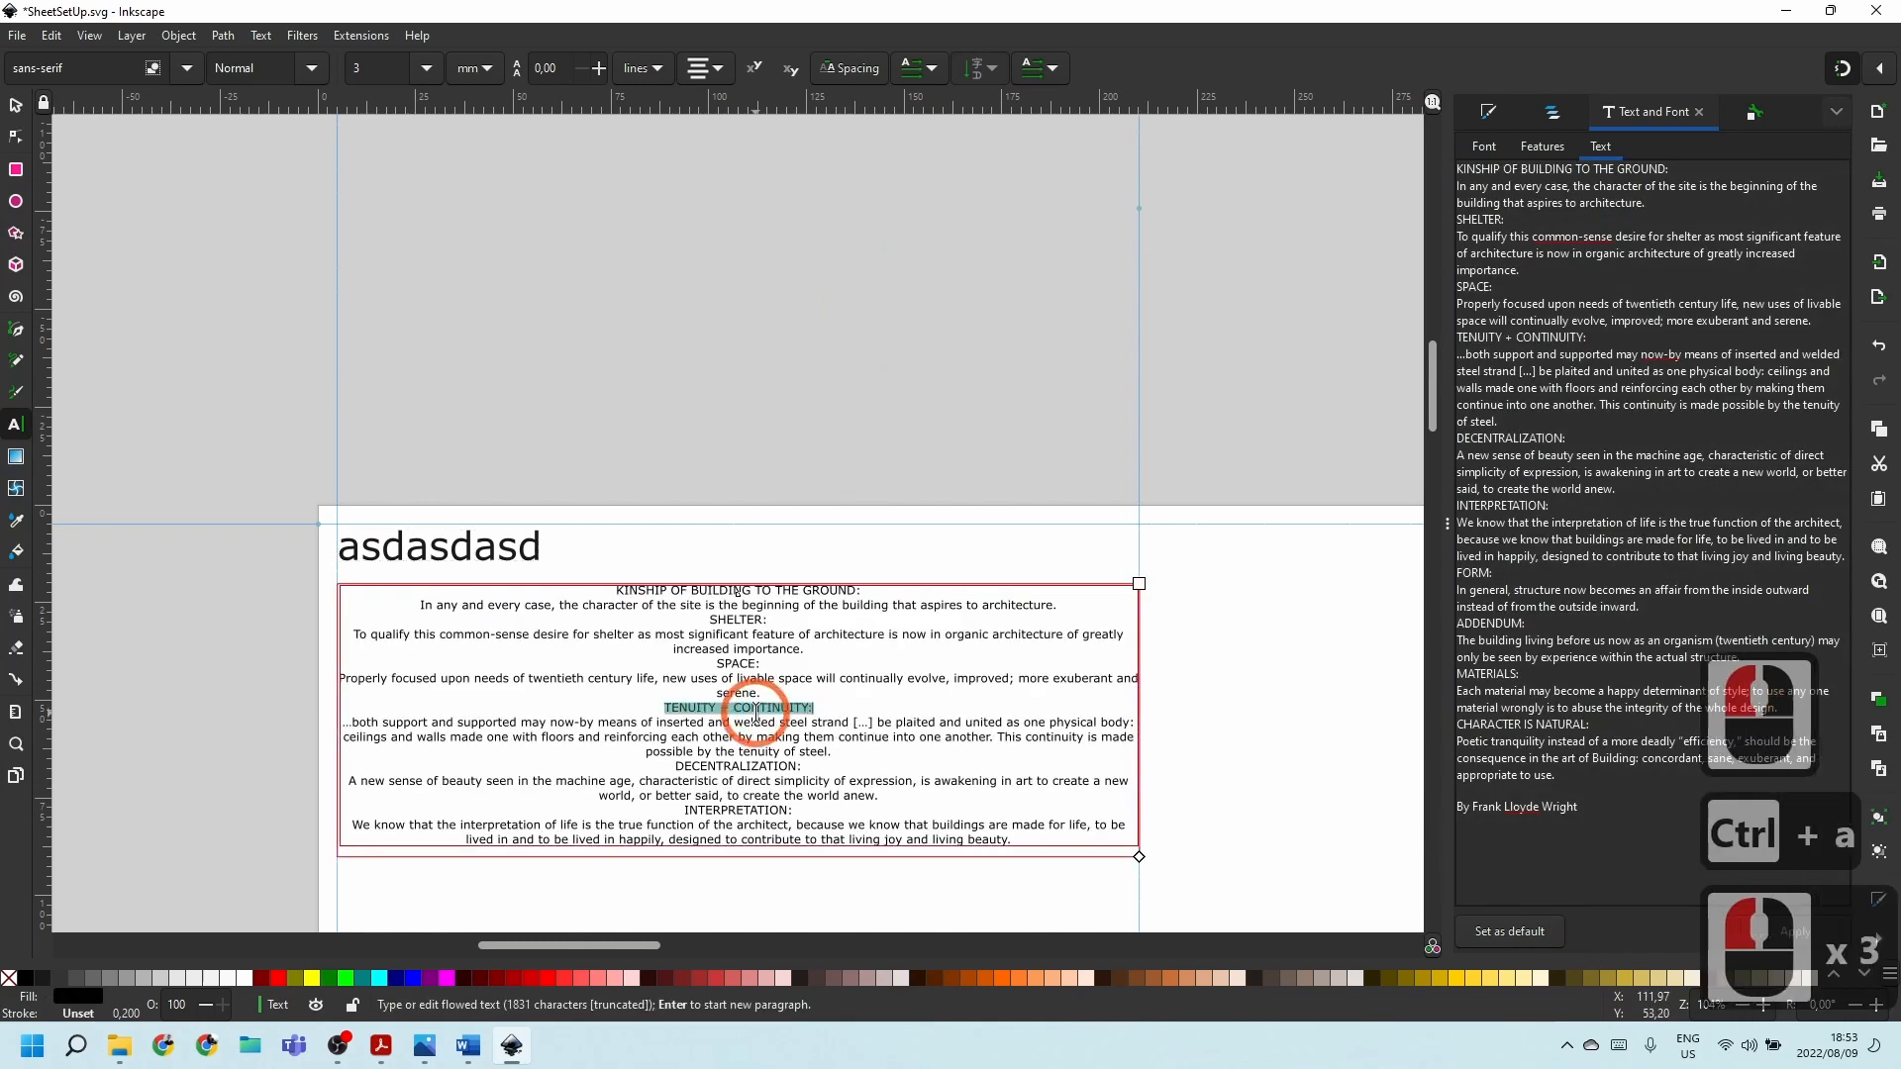
pyautogui.hotkey('ctrl', 'a')
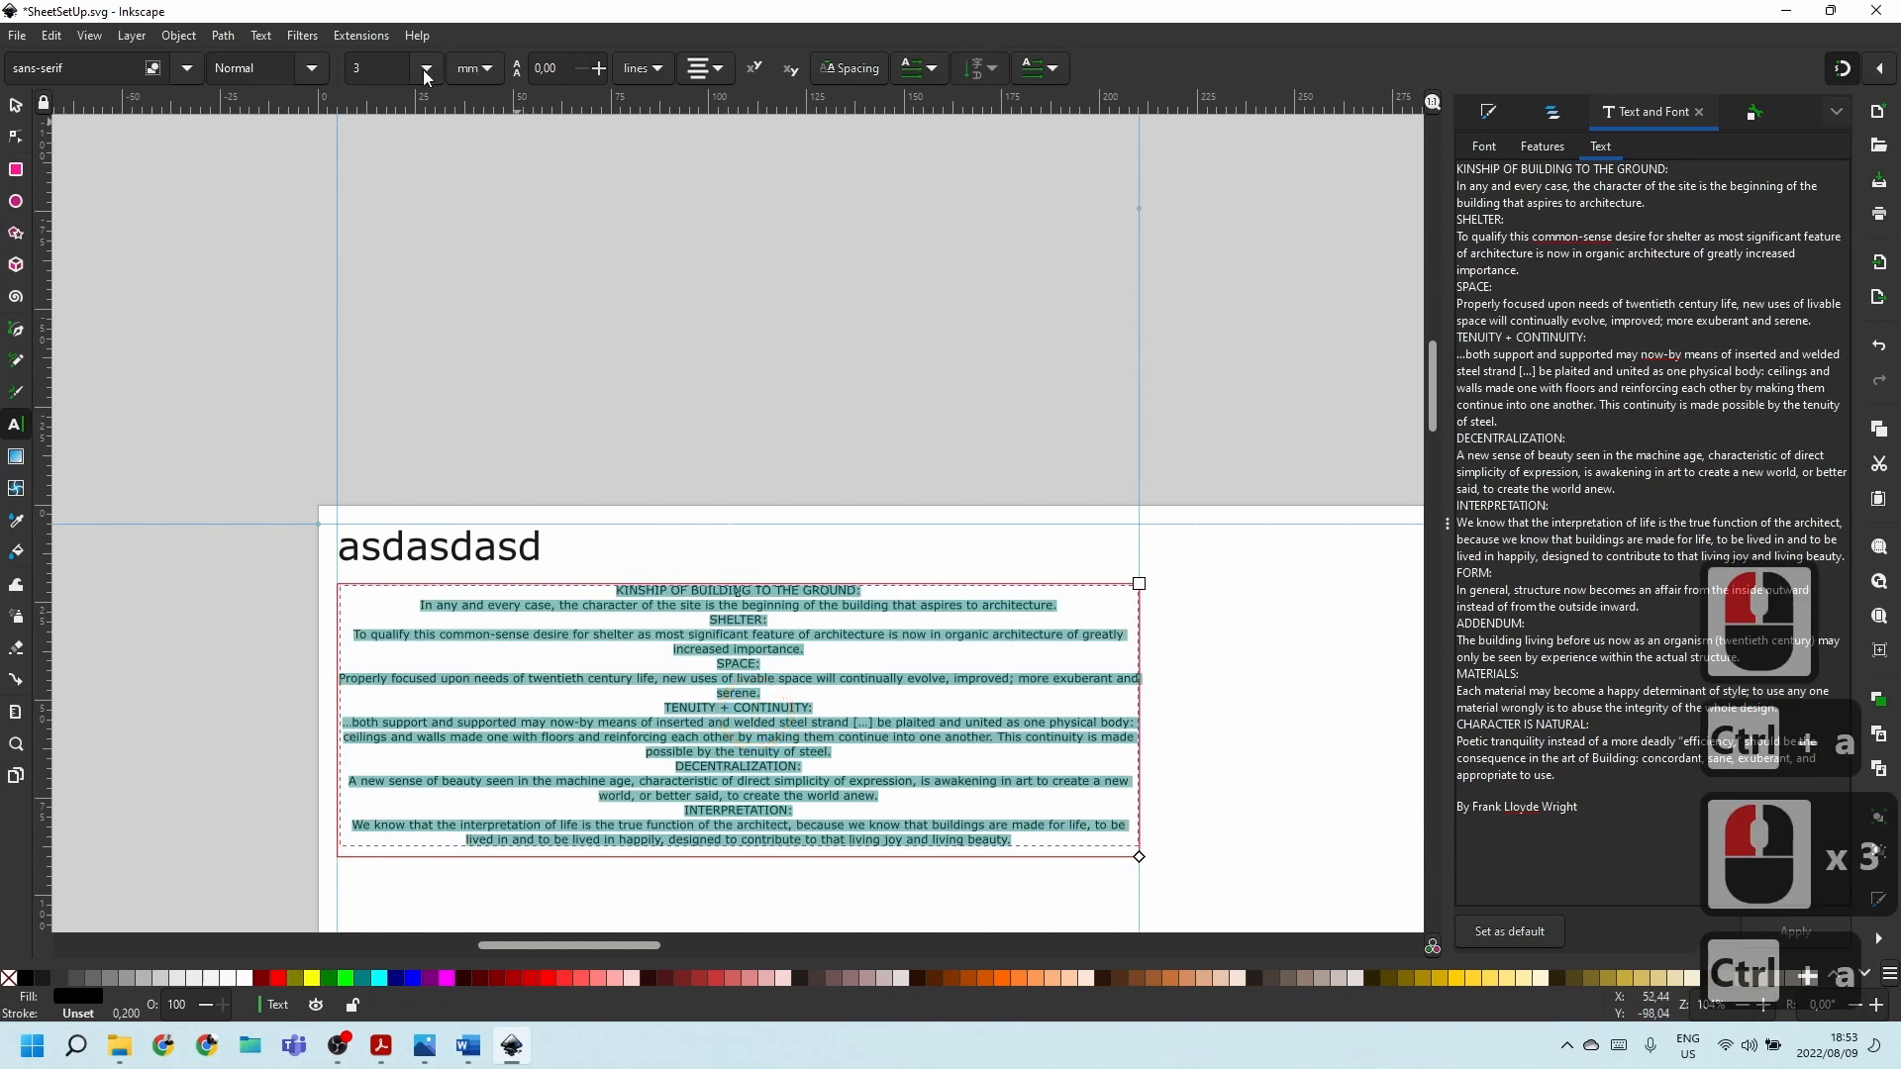
pyautogui.click(709, 70)
pyautogui.click(709, 40)
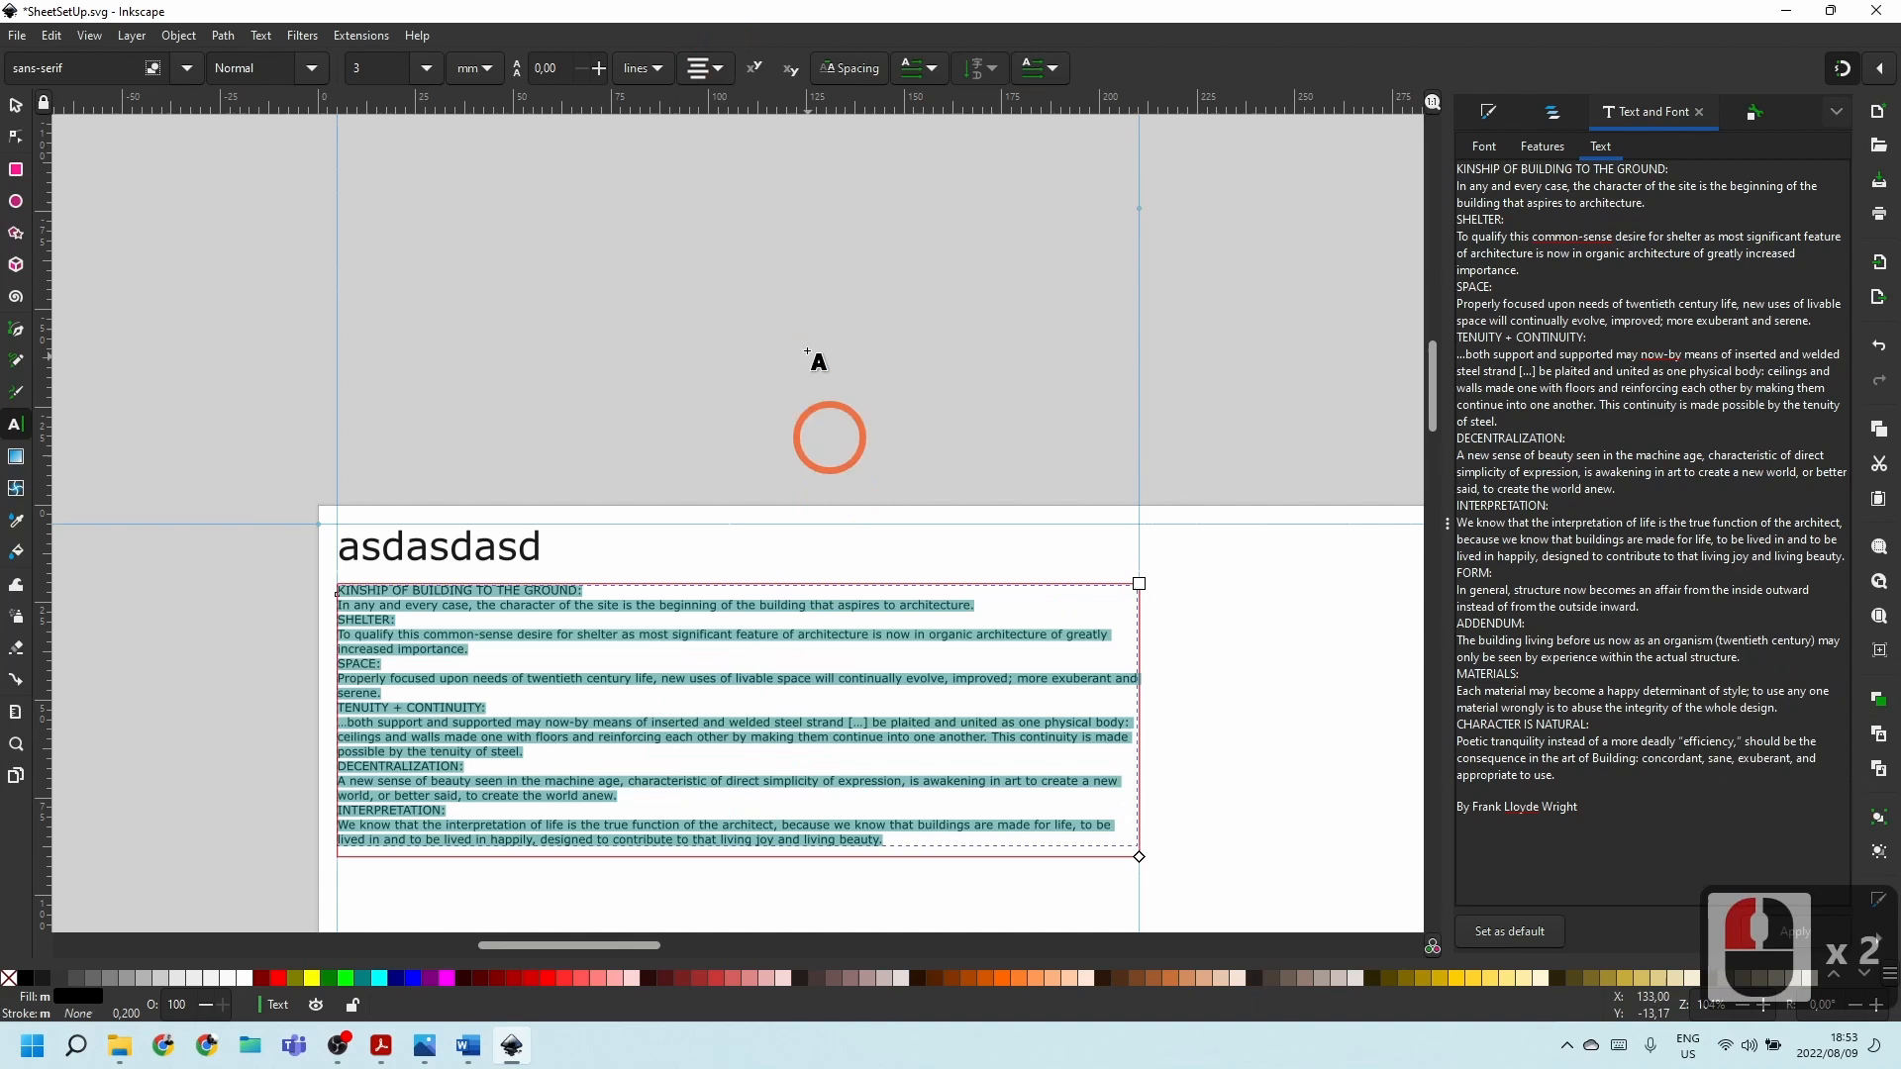
pyautogui.click(796, 259)
# Select all the body text and set its font size to 5 mm.
pyautogui.scroll(-4, 761, 478)
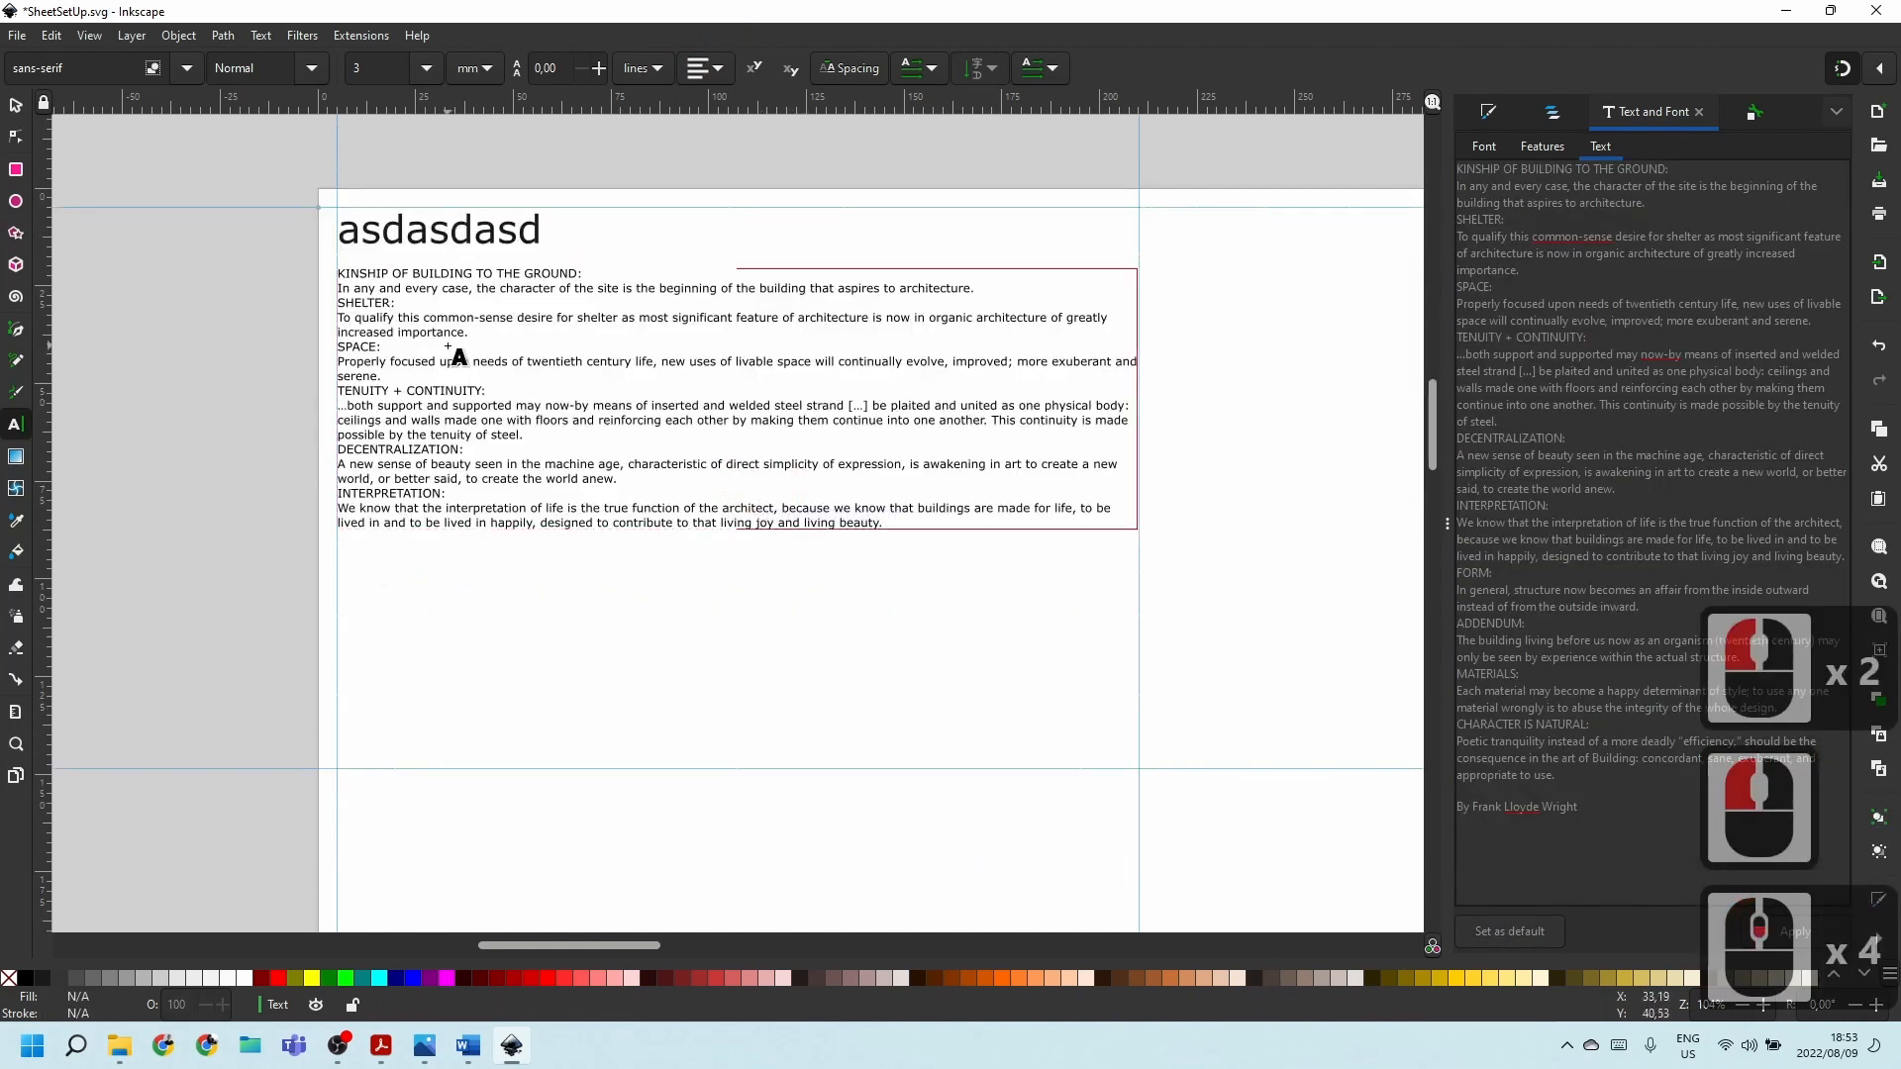
pyautogui.click(399, 281)
pyautogui.click(399, 282)
pyautogui.click(397, 289)
pyautogui.click(395, 289)
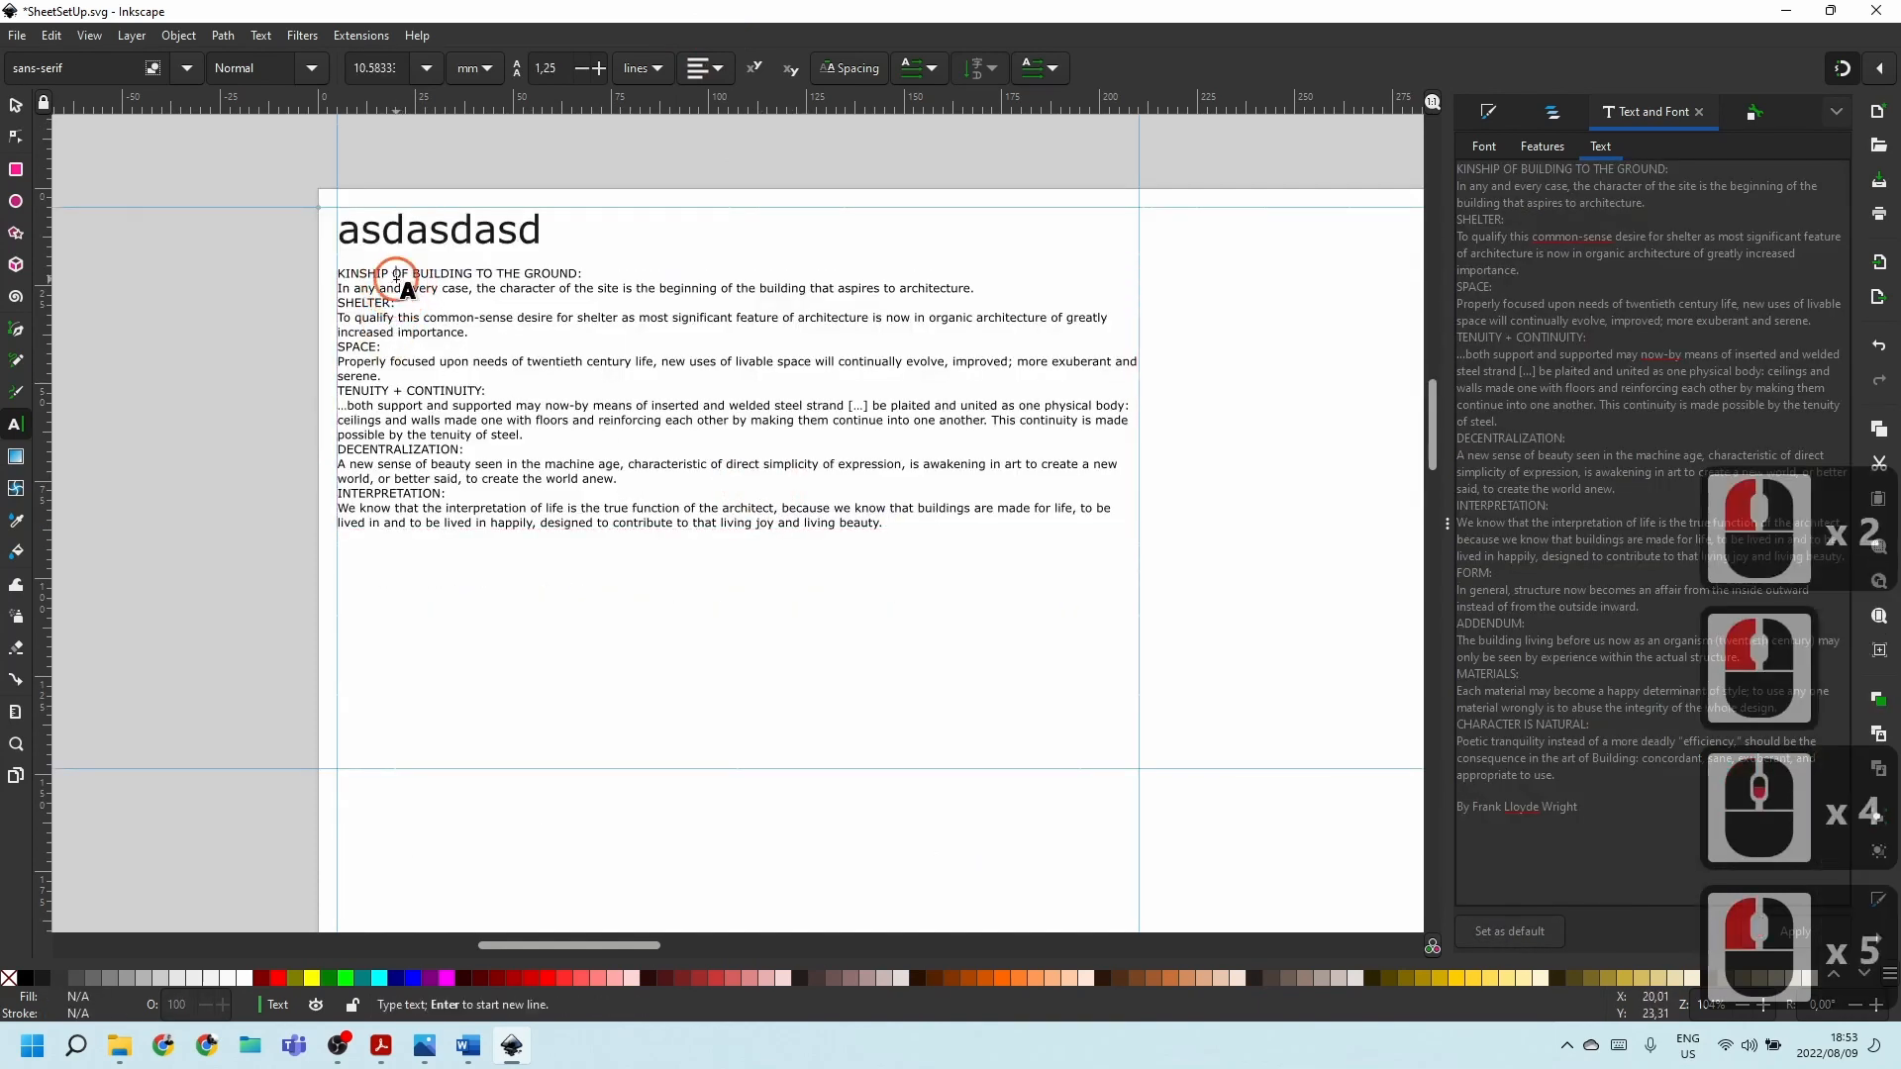
pyautogui.click(390, 288)
pyautogui.tripleClick(390, 294)
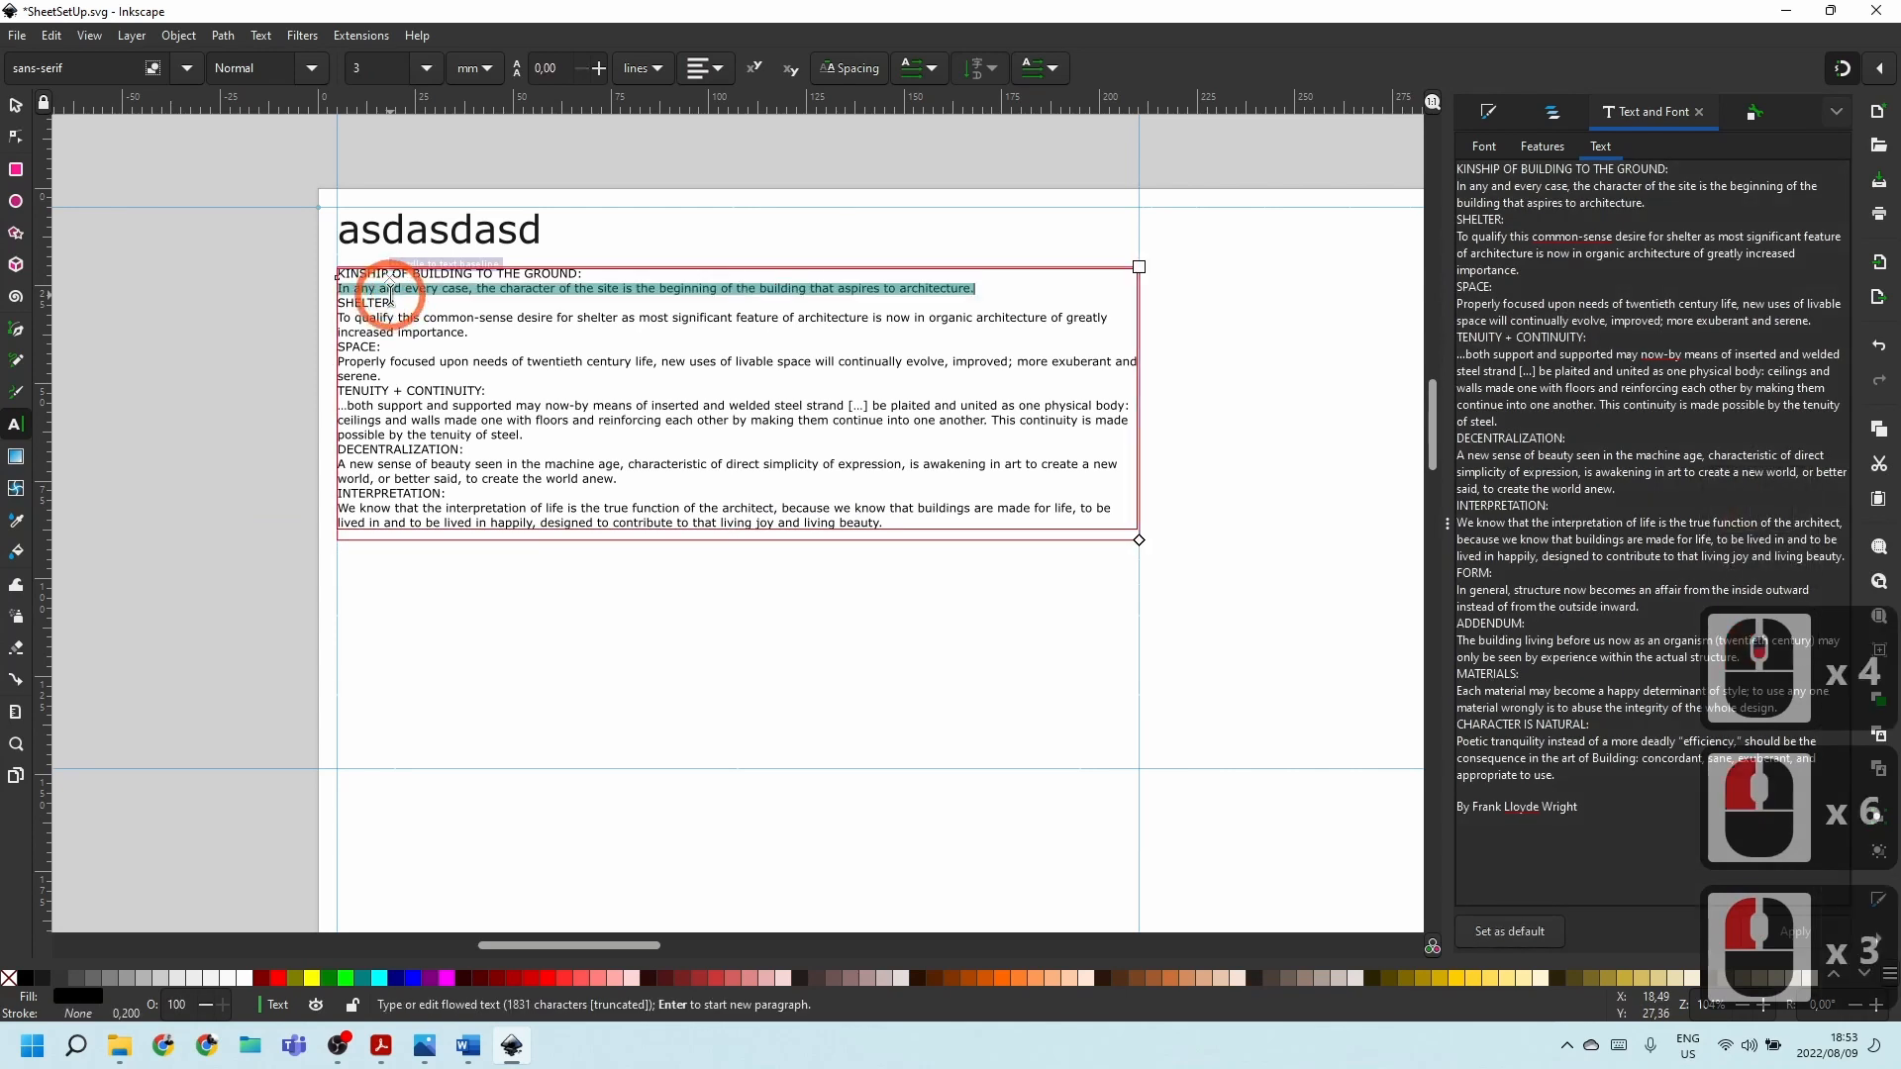
pyautogui.hotkey('ctrl', 'a')
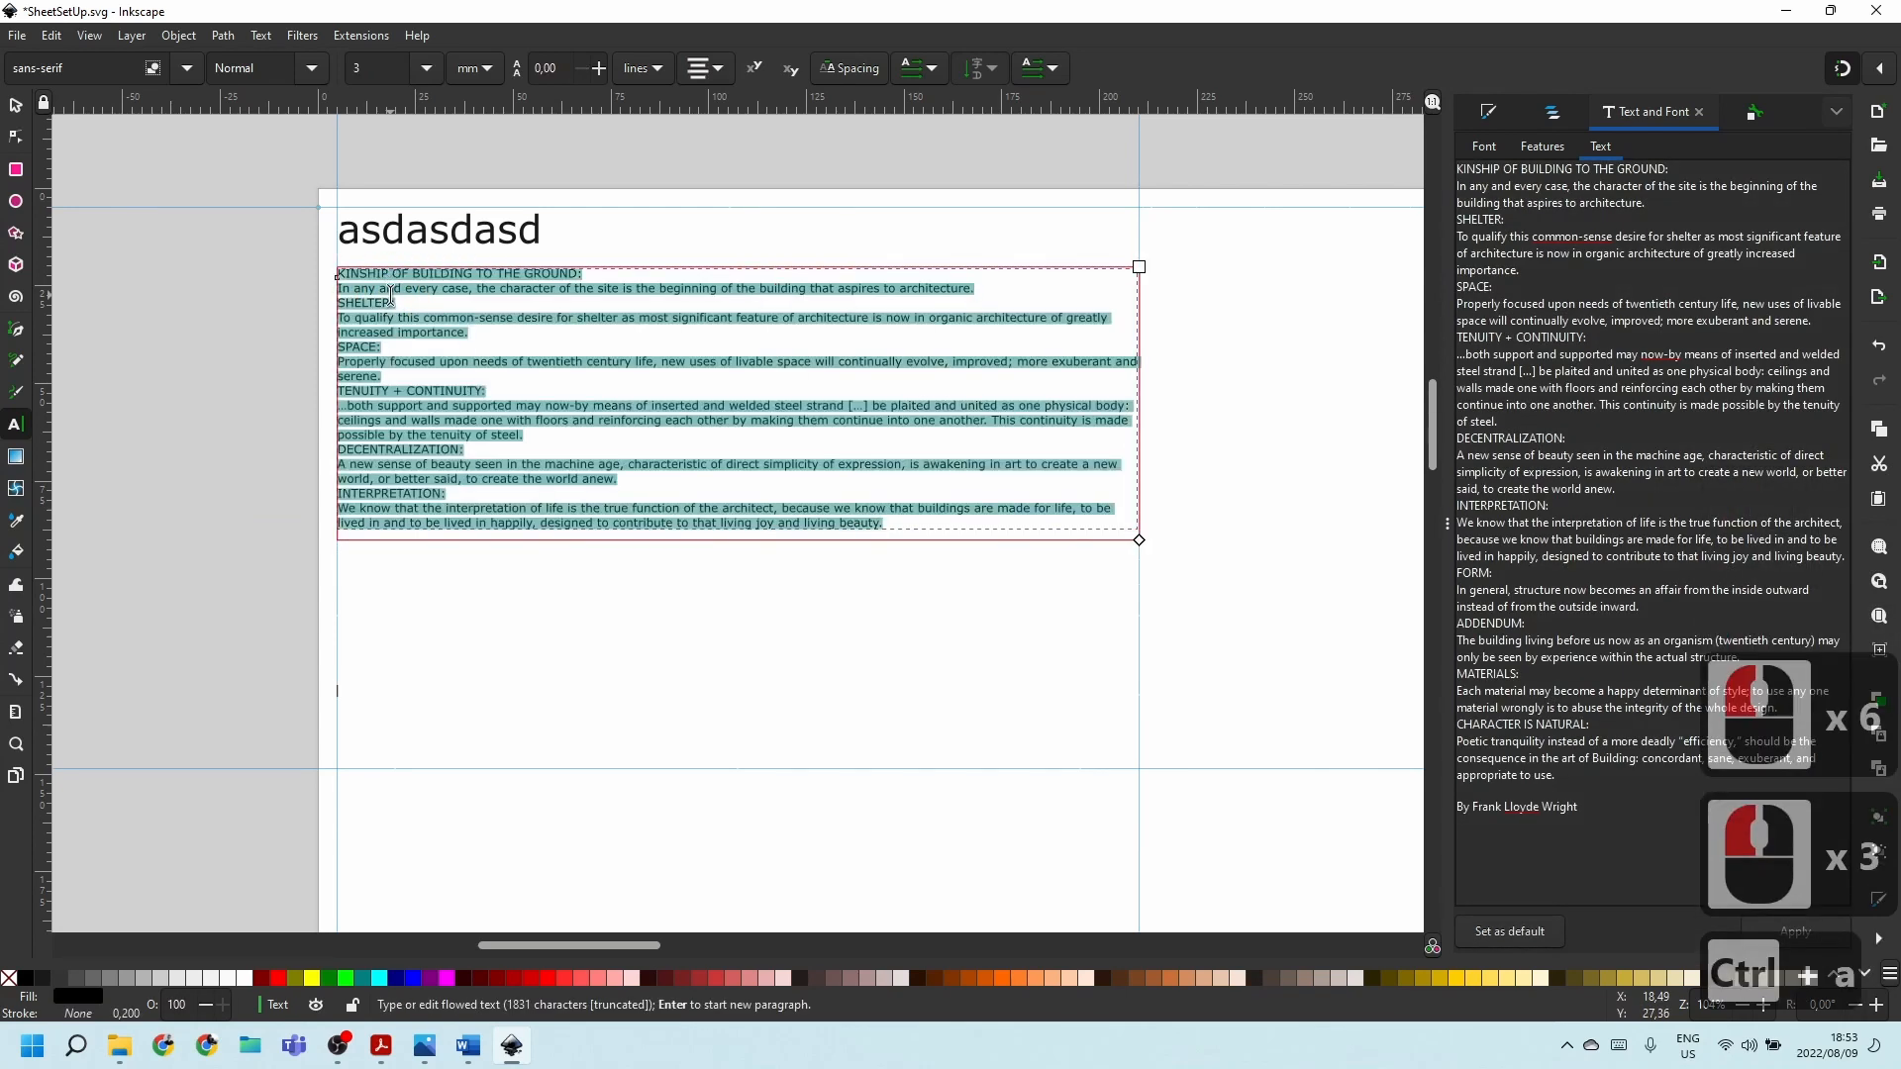
pyautogui.click(423, 68)
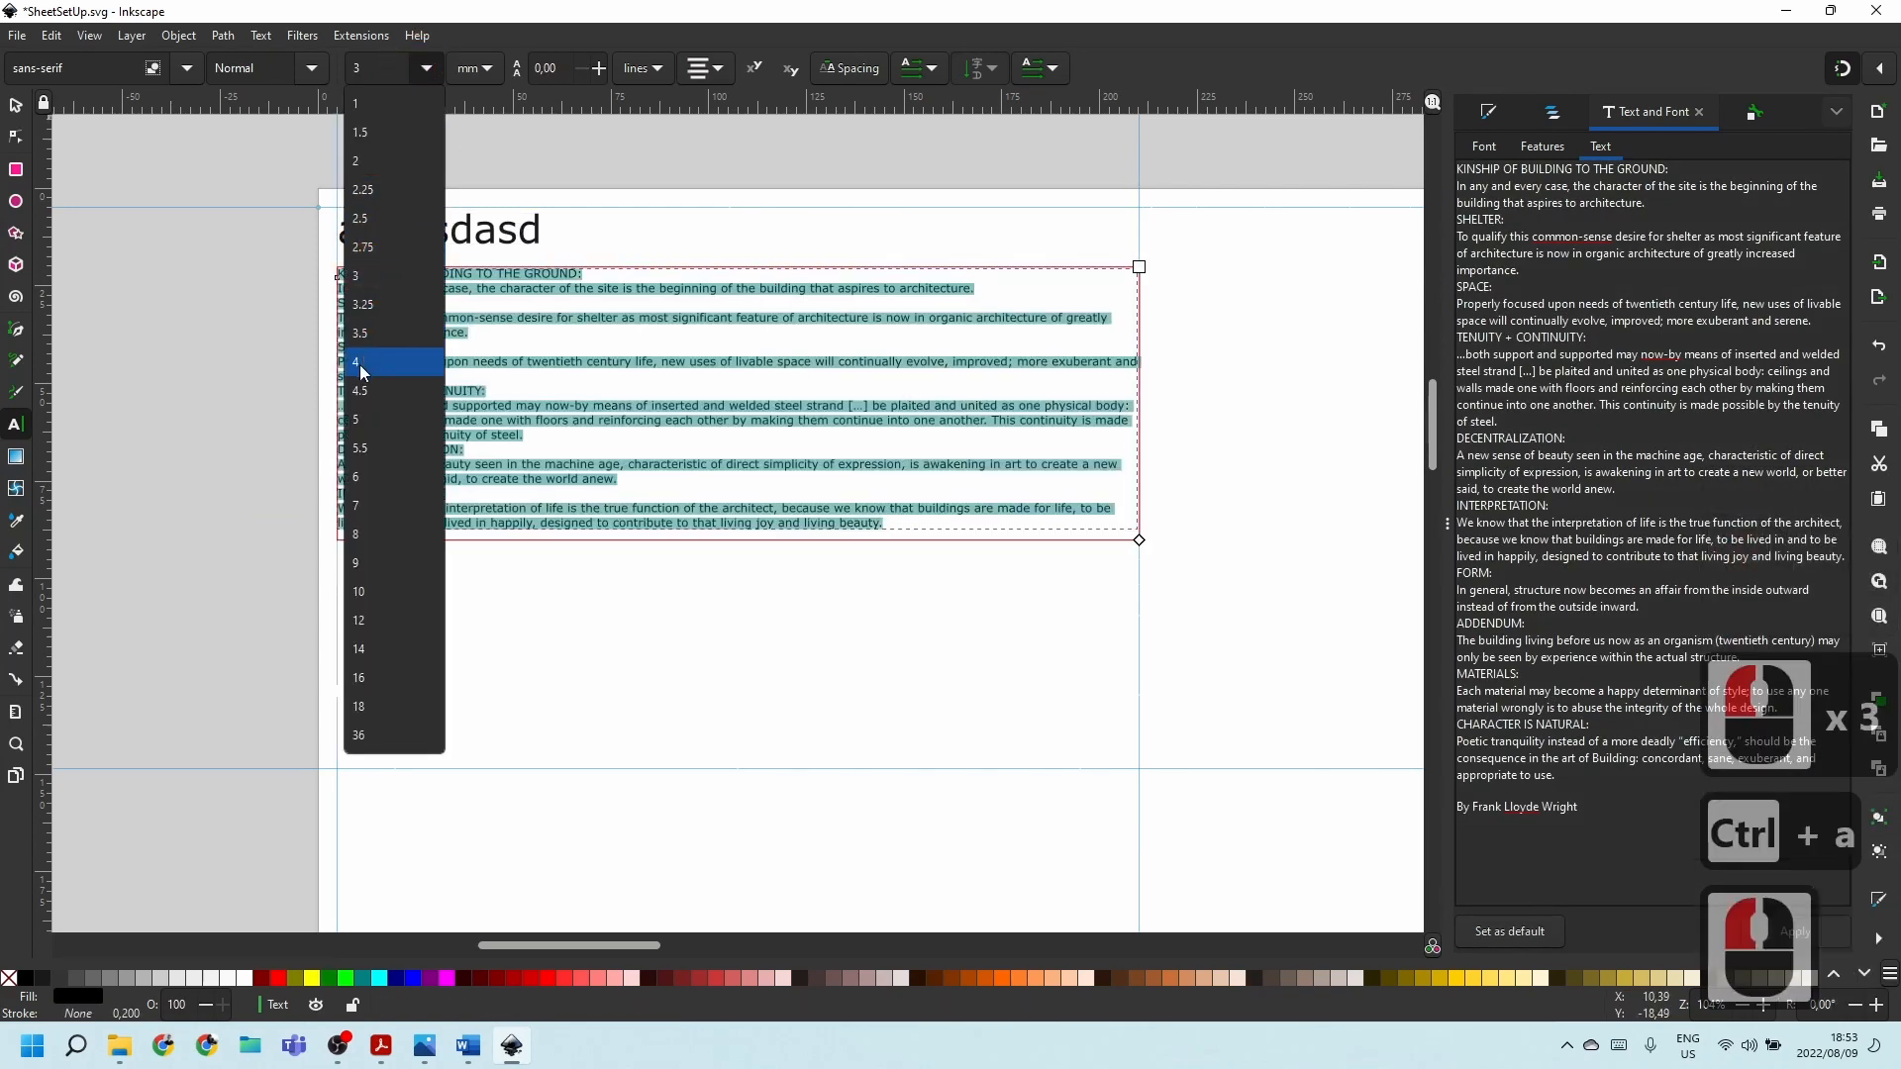
pyautogui.click(359, 418)
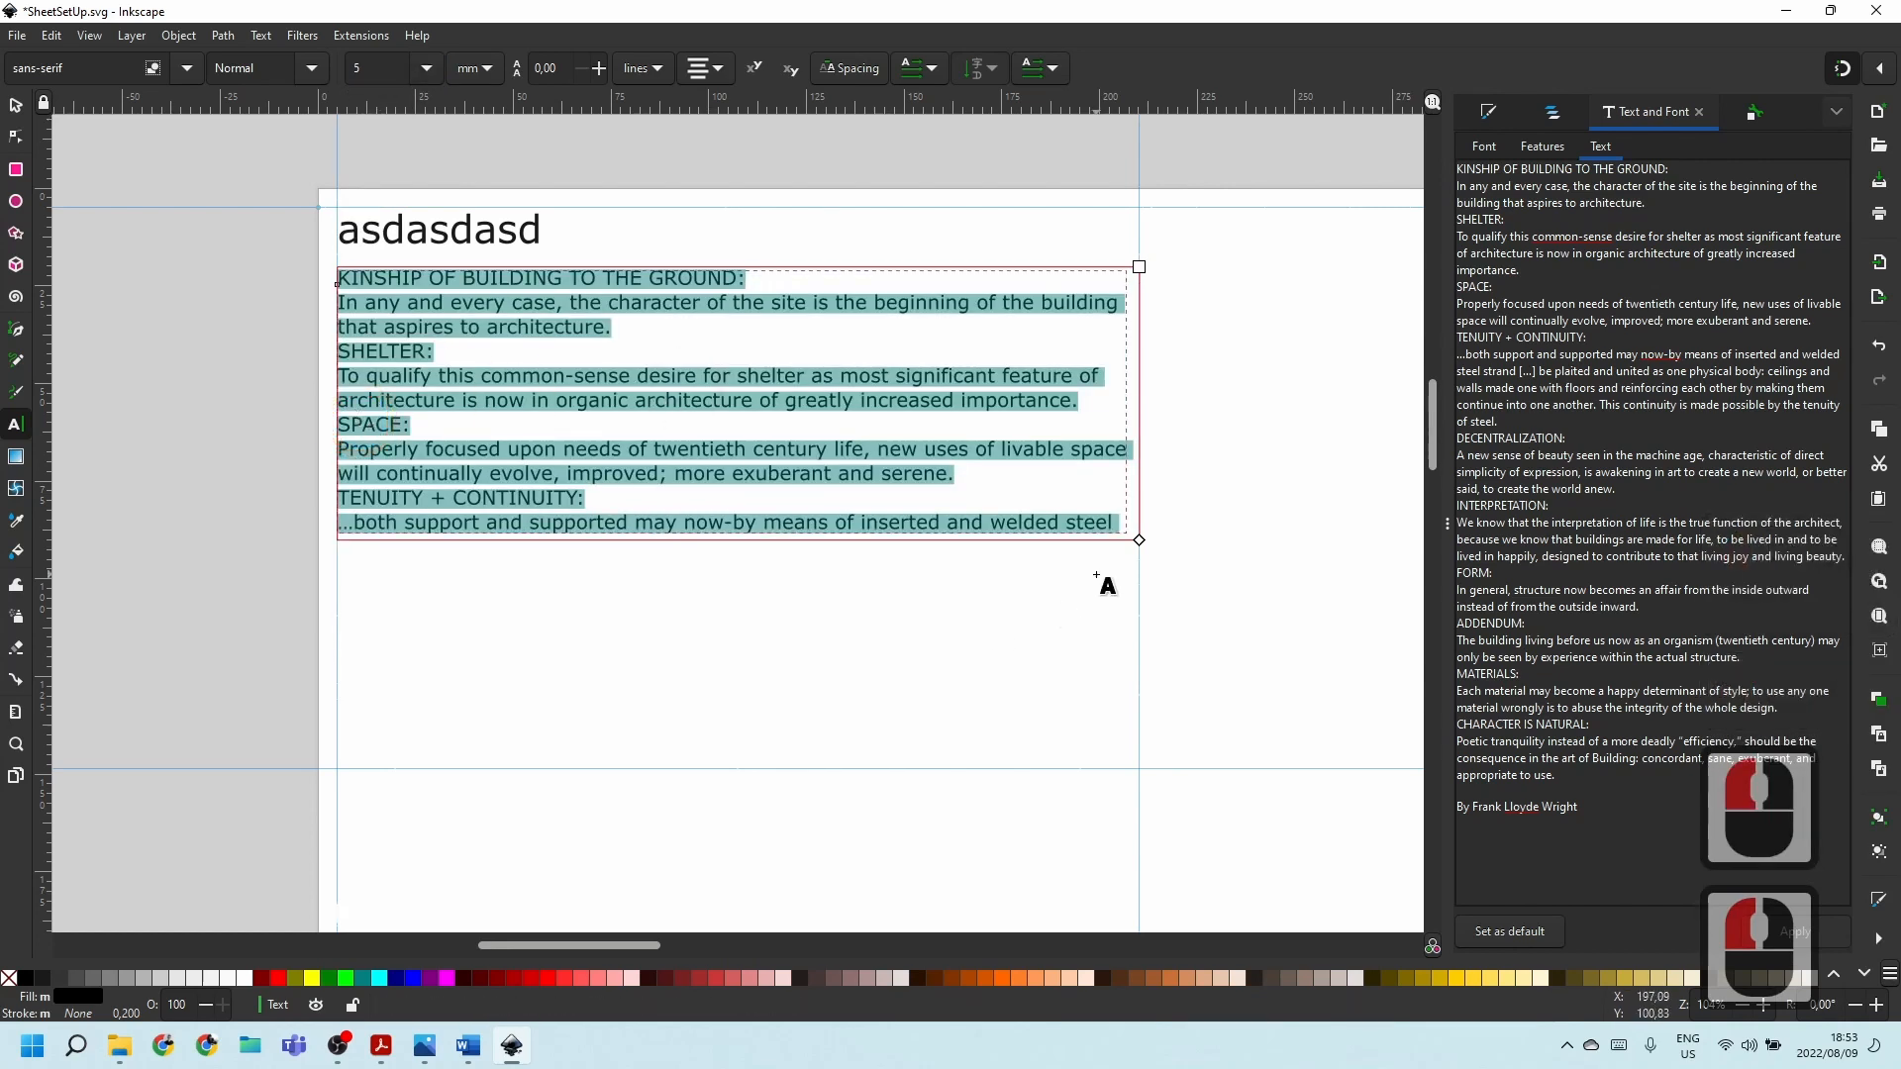
# Extend the body text frame downward along the column guide and set all its text to 3 mm.
pyautogui.moveTo(1139, 539); pyautogui.dragTo(1169, 928)
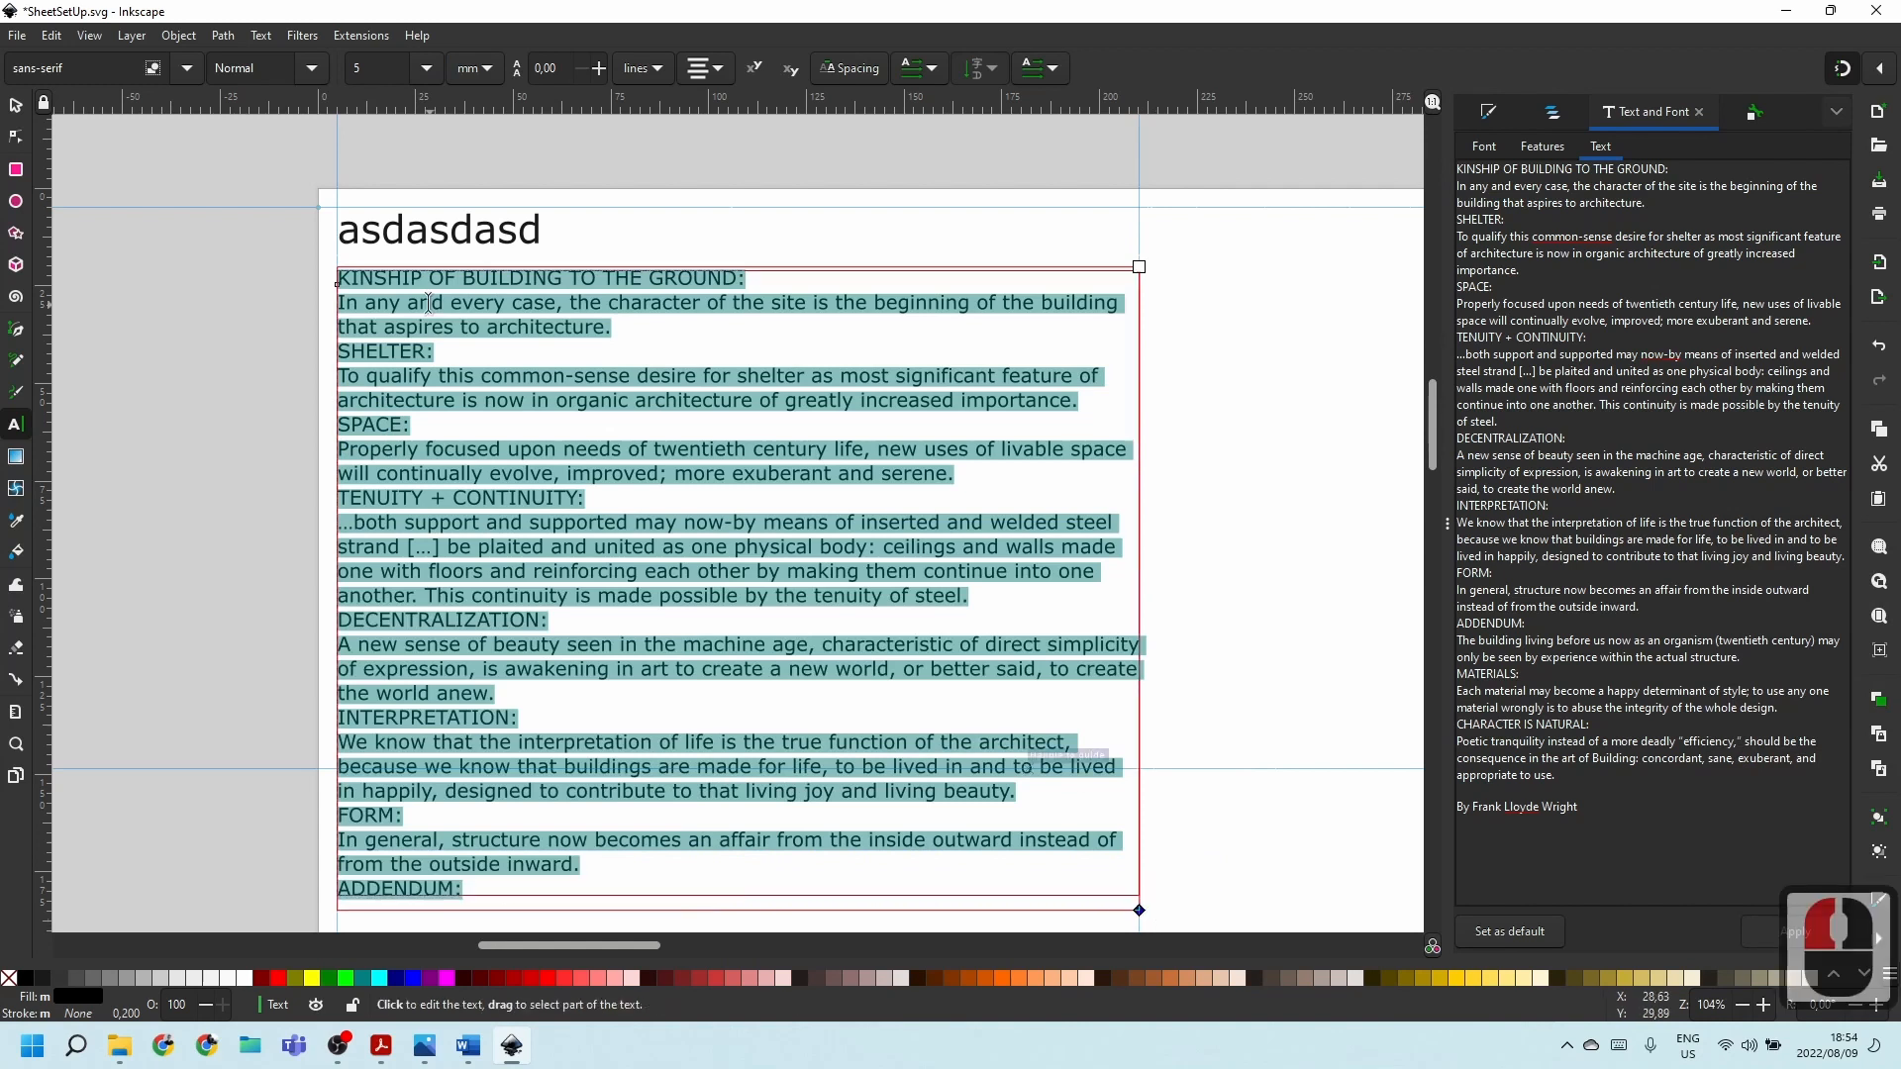
pyautogui.click(369, 80)
pyautogui.tripleClick(369, 68)
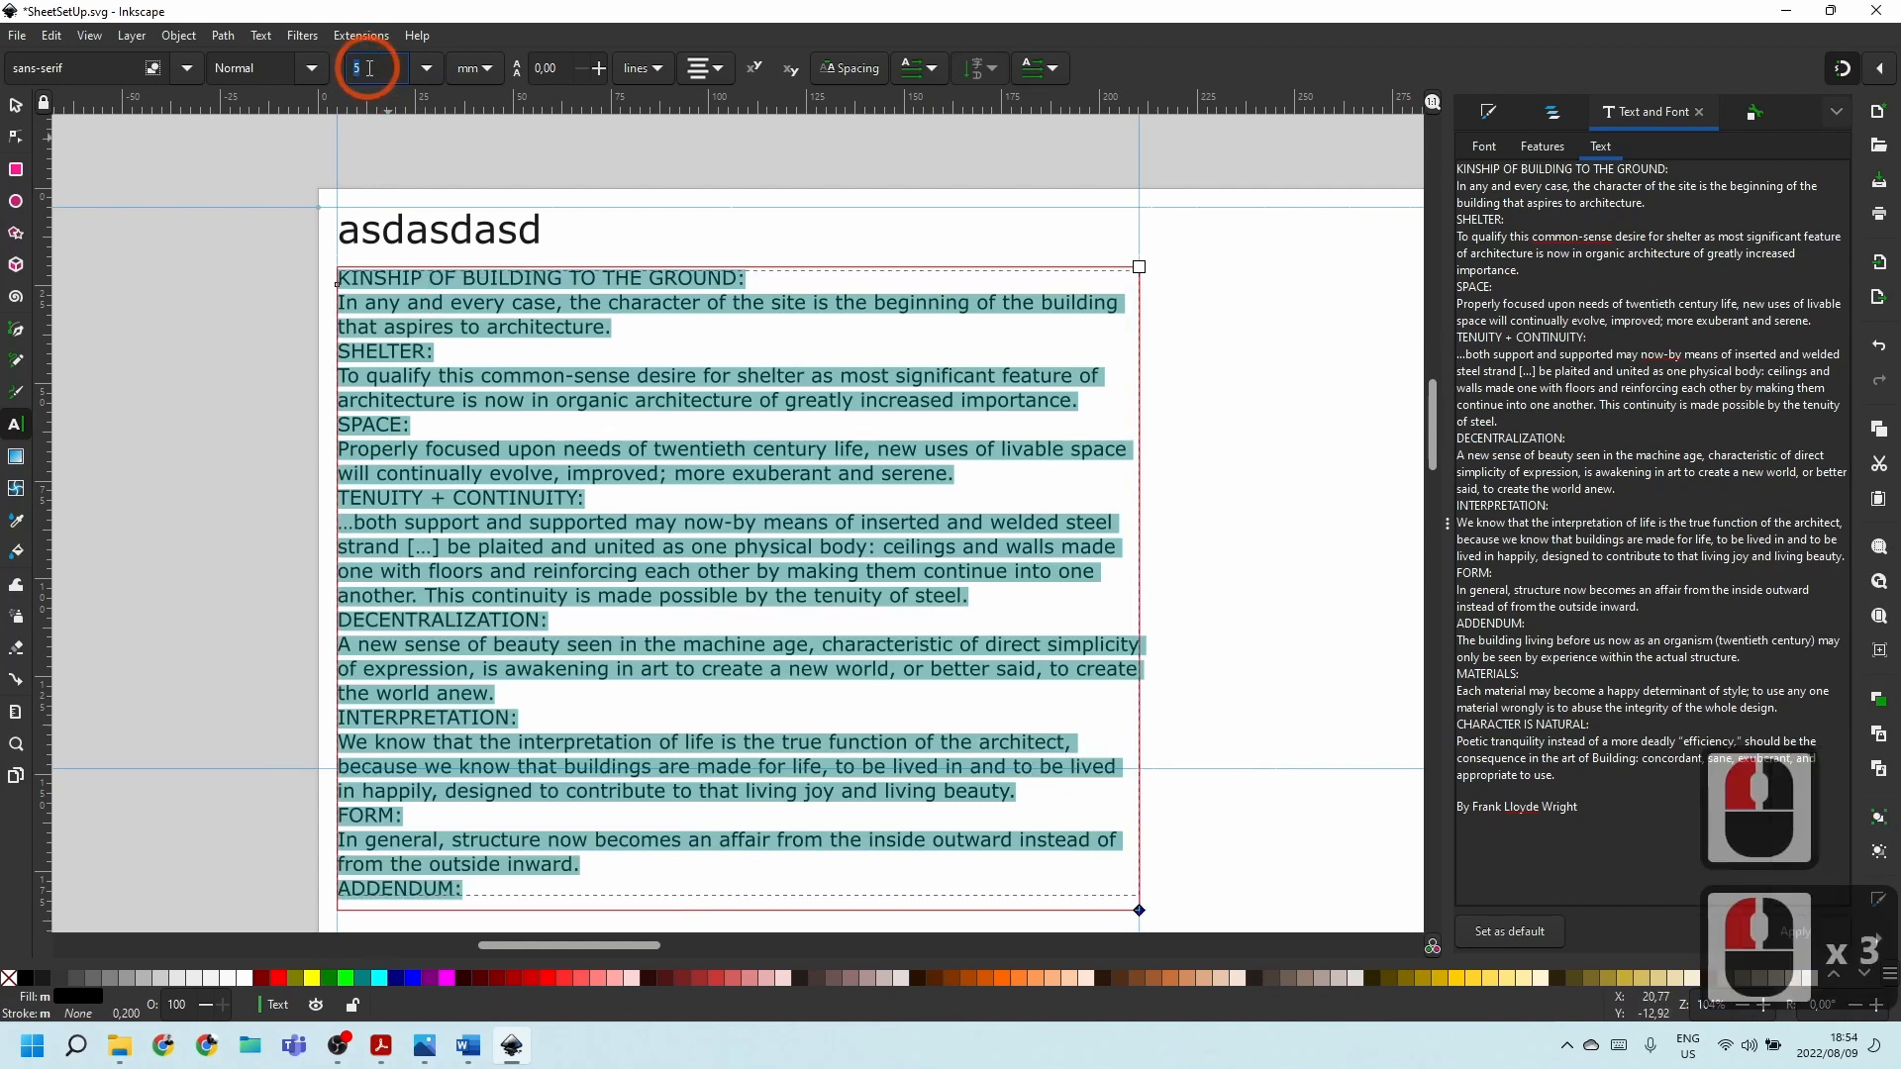
pyautogui.write('3')
pyautogui.press('Return')
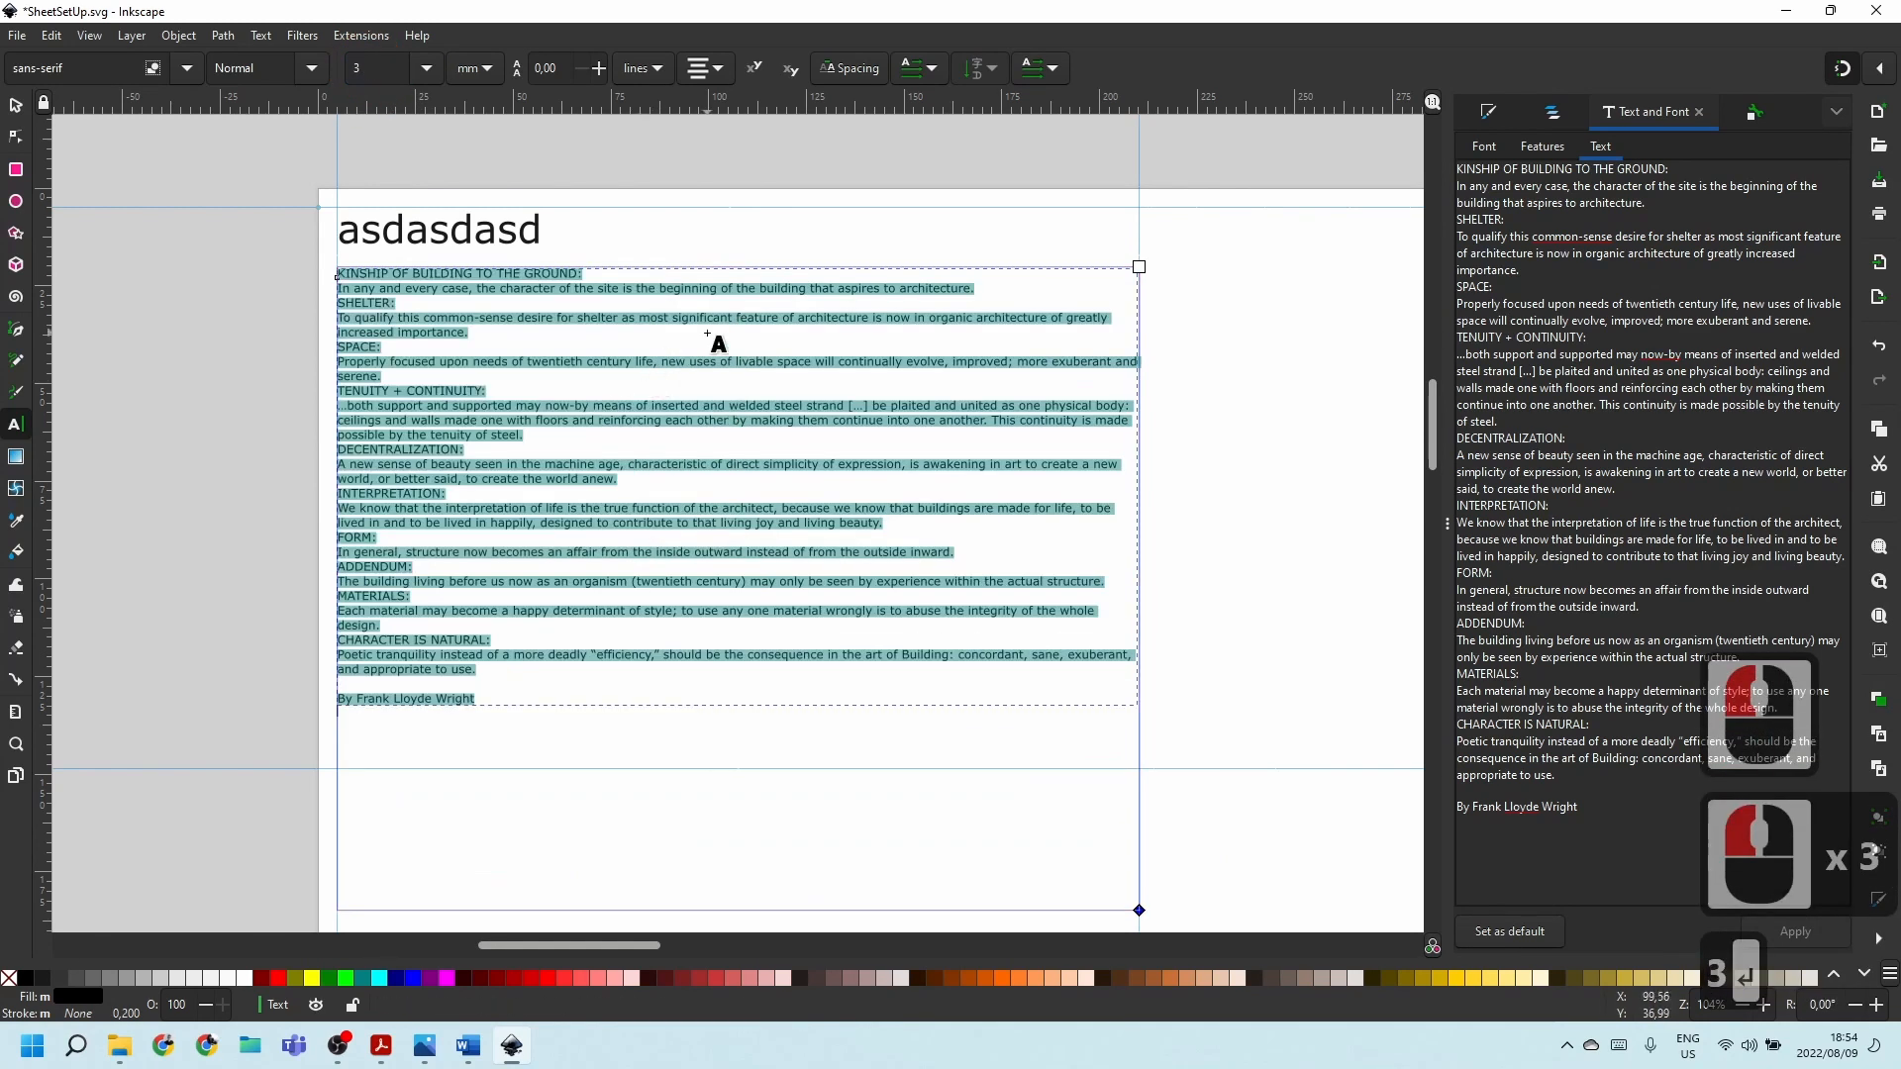
pyautogui.scroll(-4, 1139, 378)
pyautogui.scroll(2, 1129, 382)
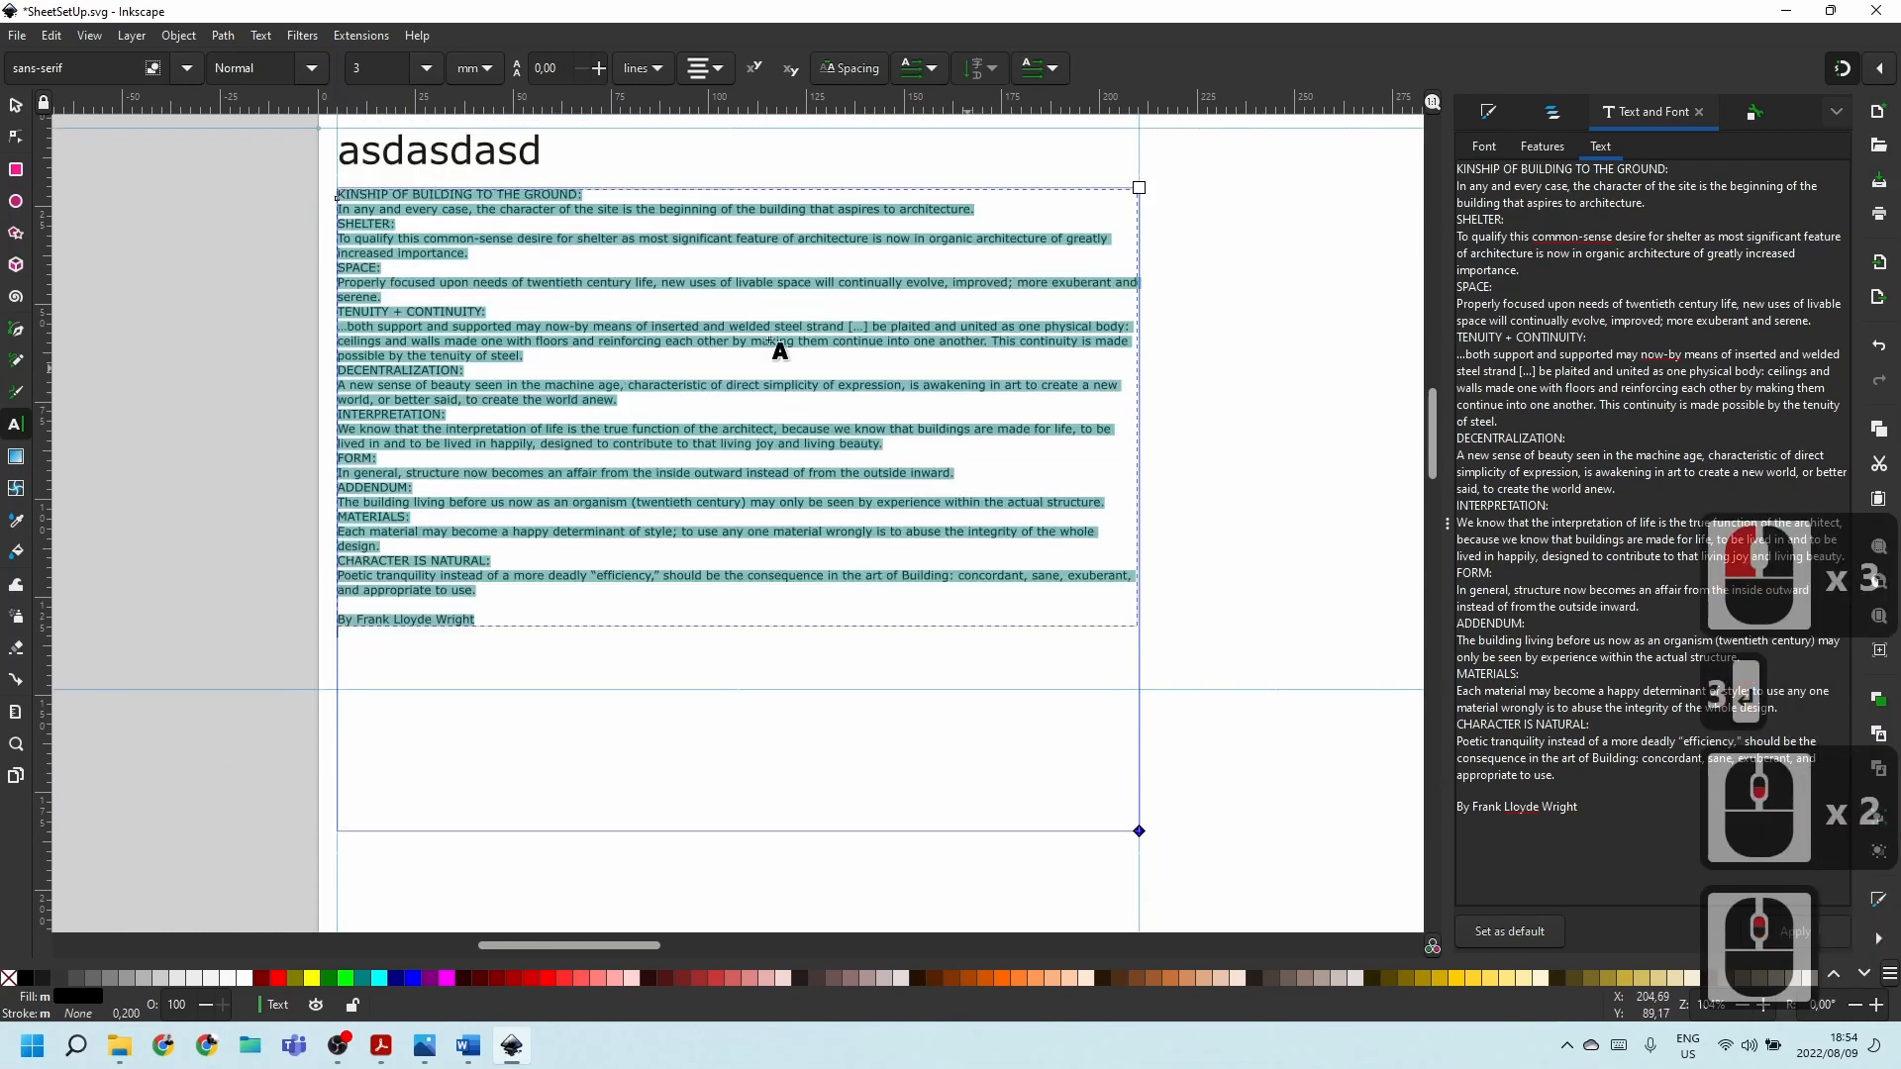
pyautogui.click(439, 201)
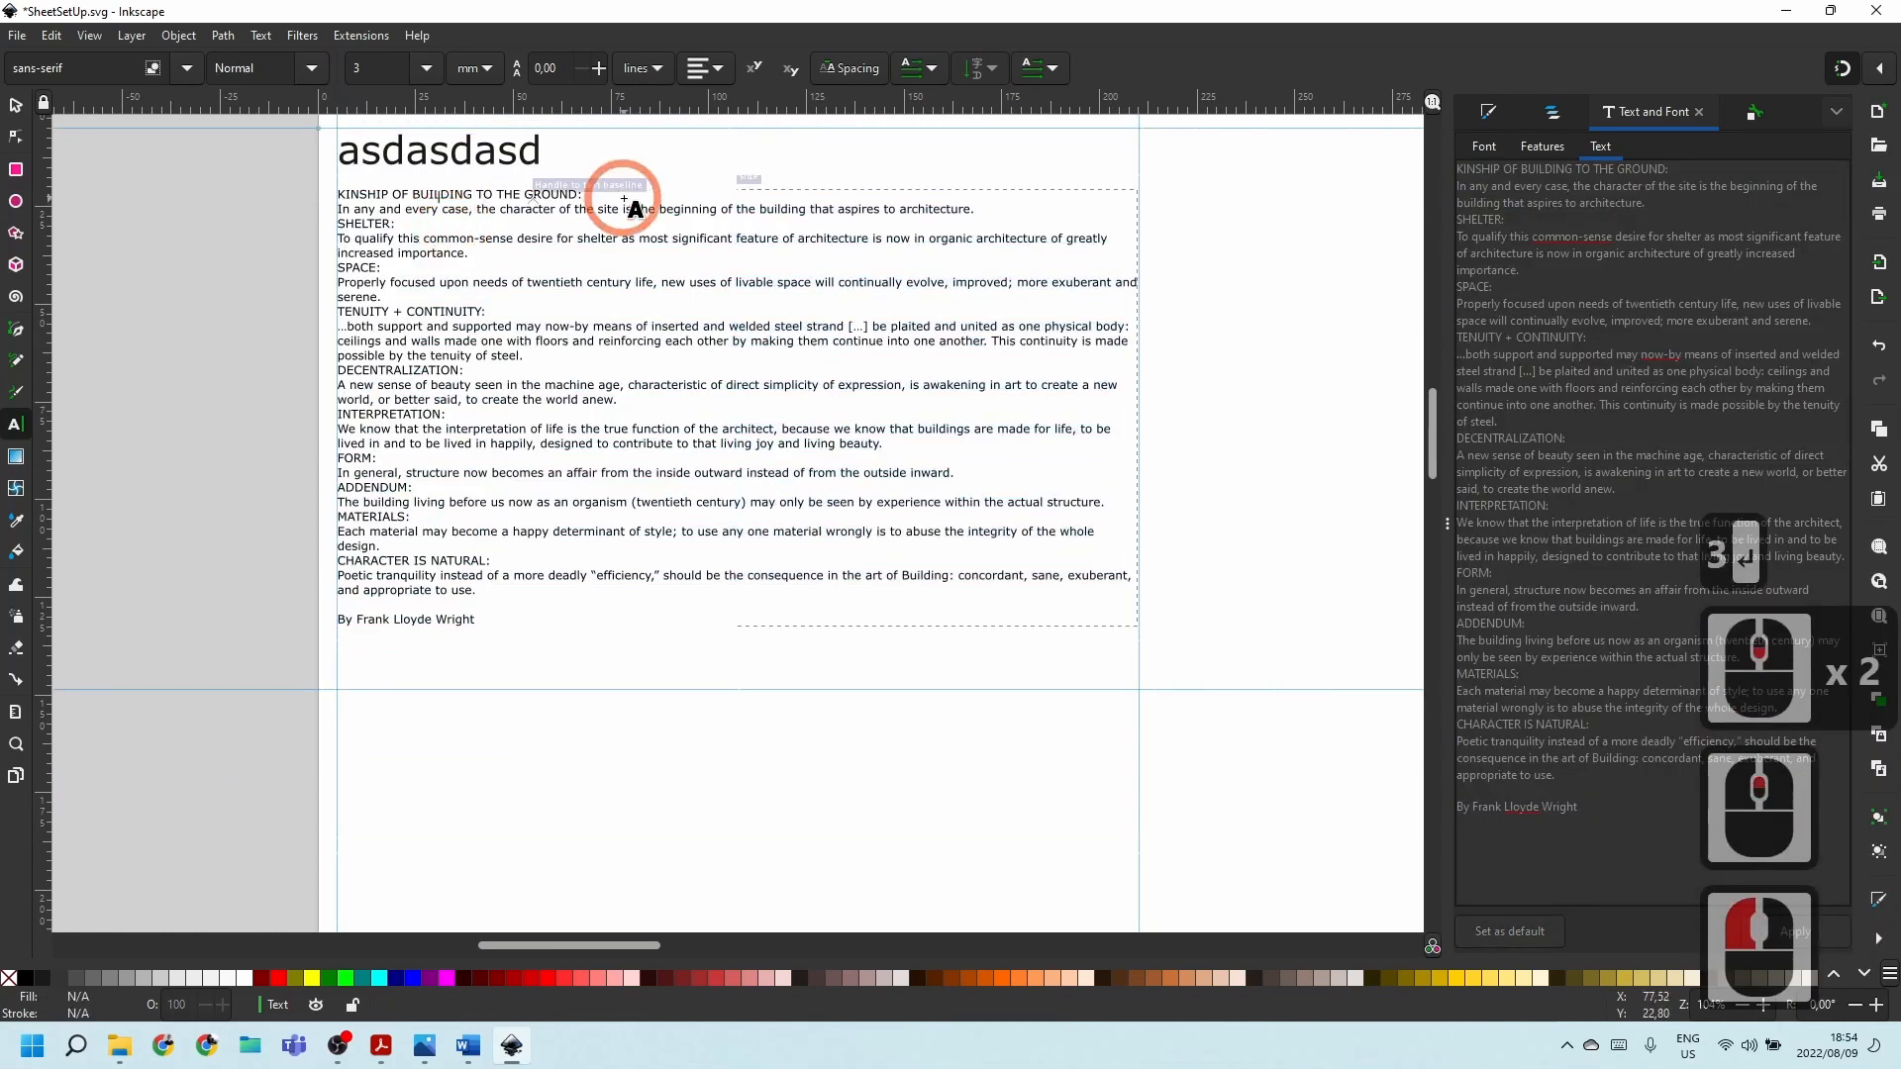
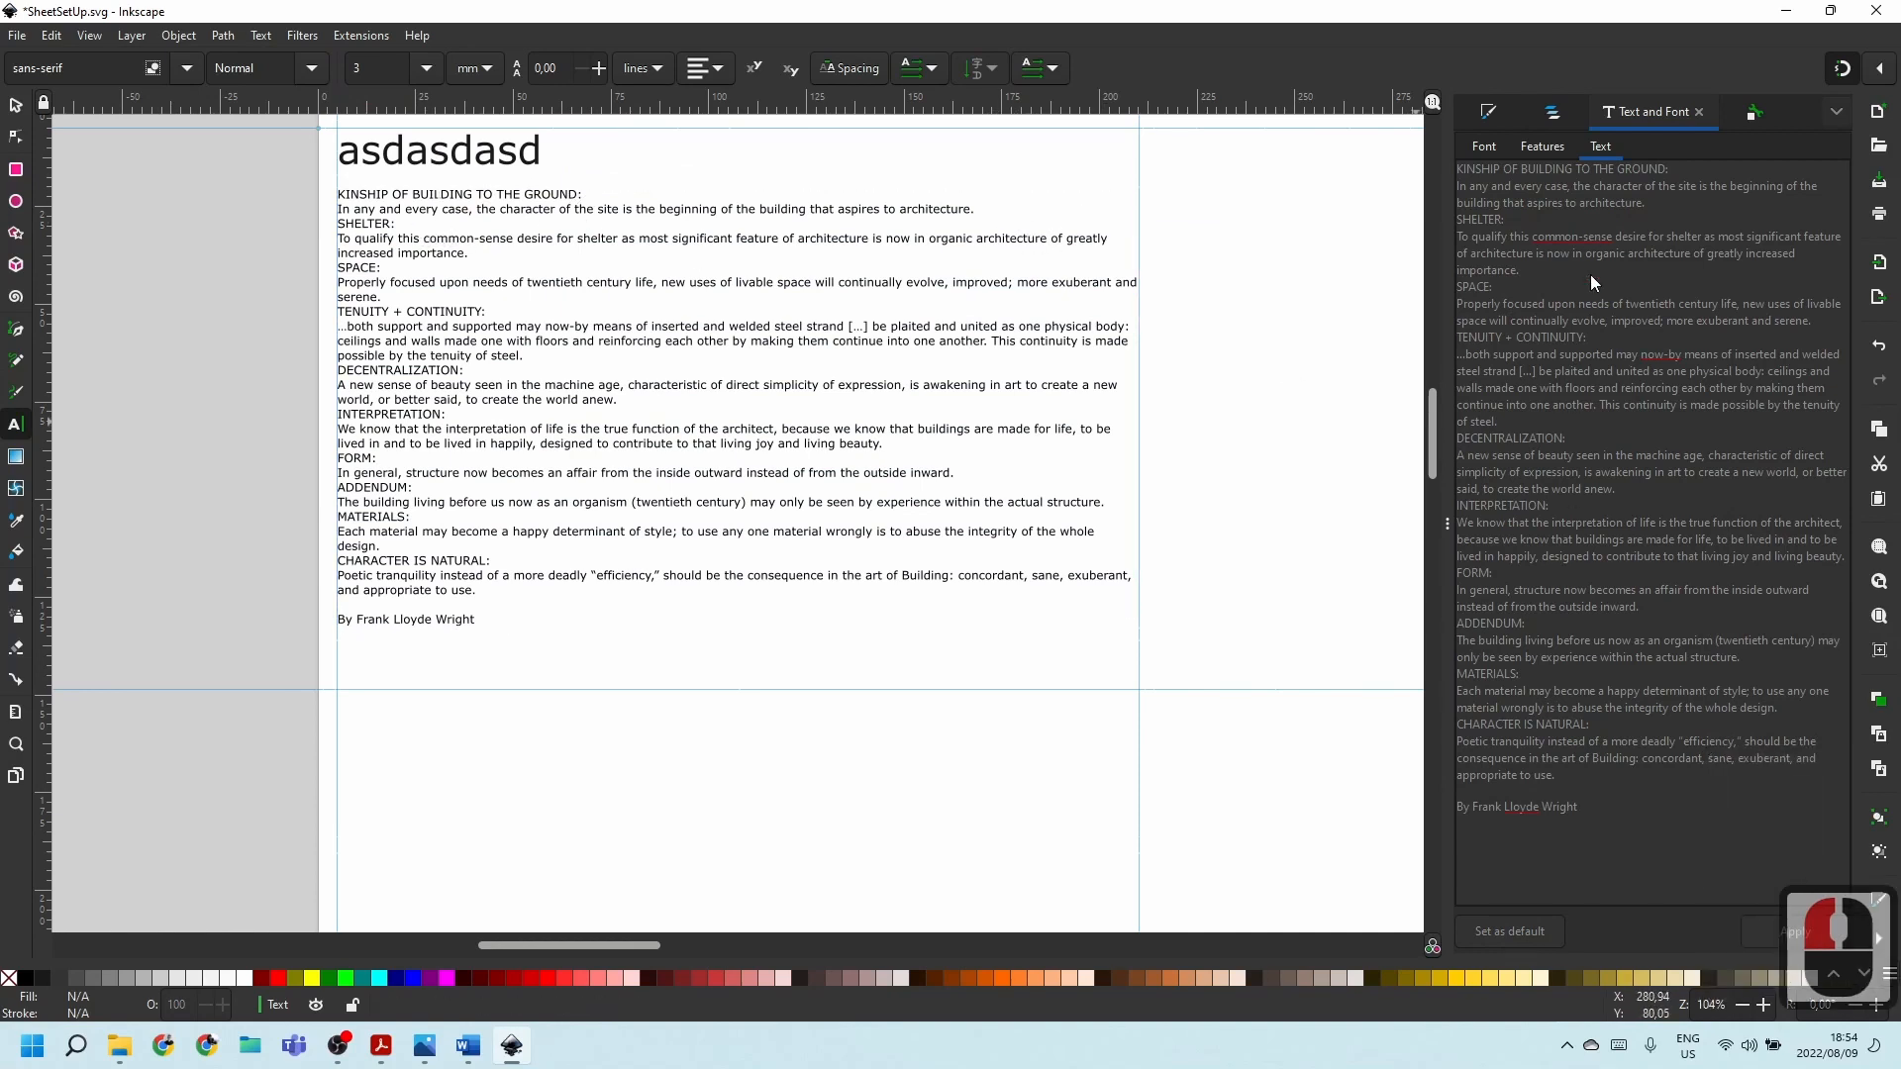
pyautogui.click(1536, 217)
pyautogui.scroll(-3, 1661, 221)
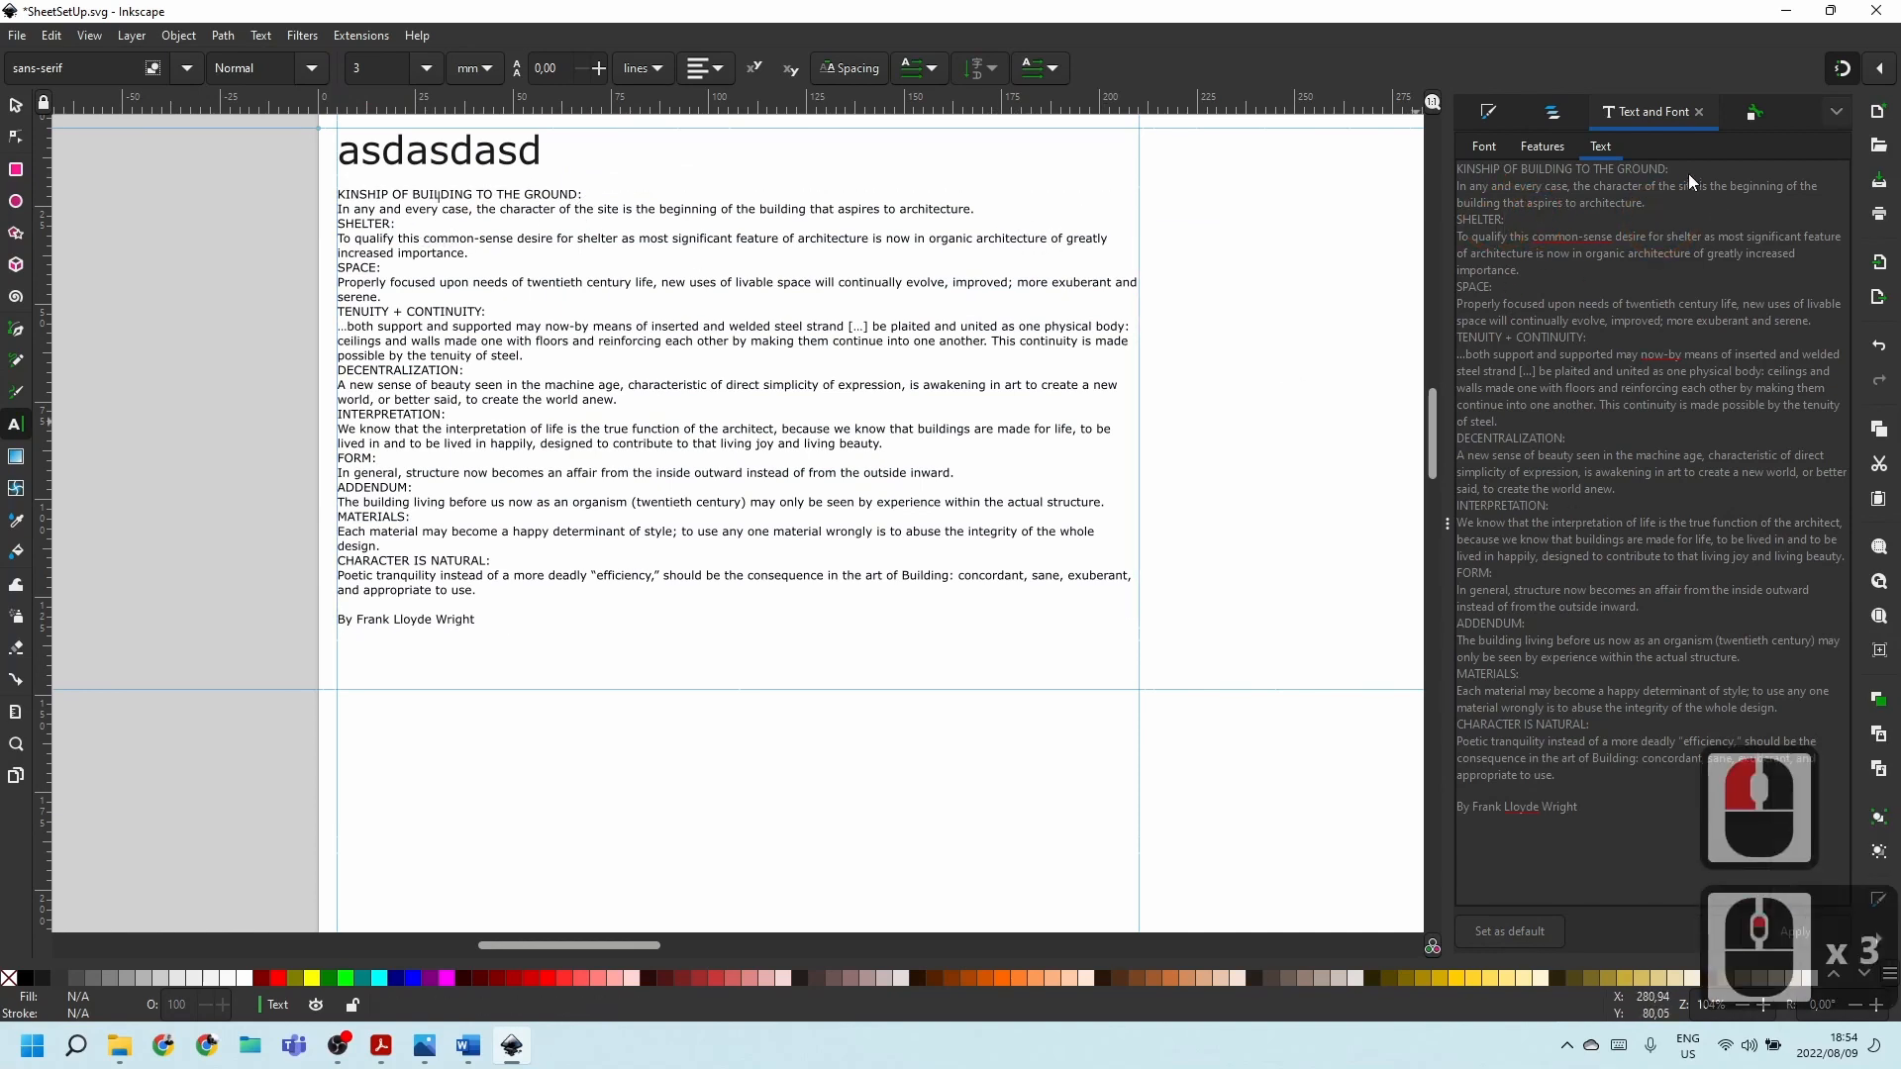
pyautogui.click(1552, 206)
pyautogui.click(1549, 214)
pyautogui.click(1551, 196)
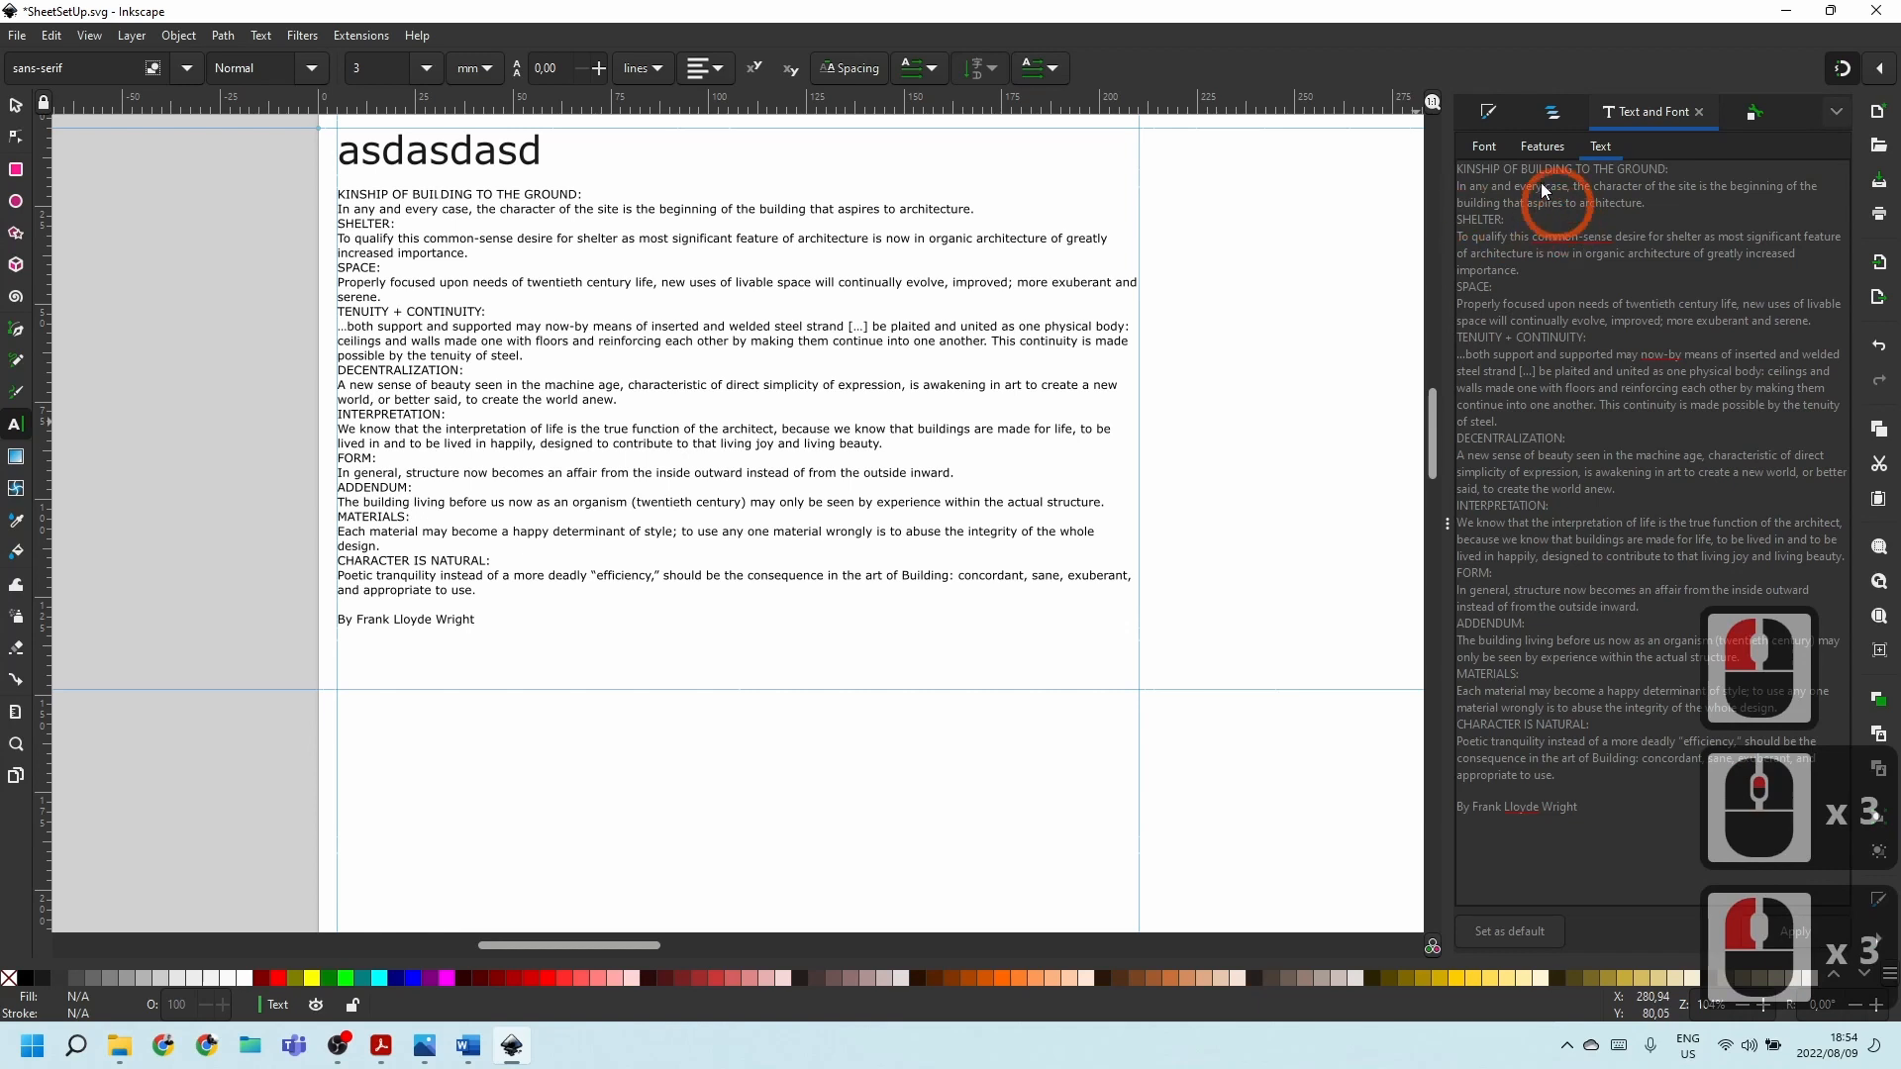
pyautogui.click(1601, 147)
pyautogui.click(1594, 212)
pyautogui.click(819, 225)
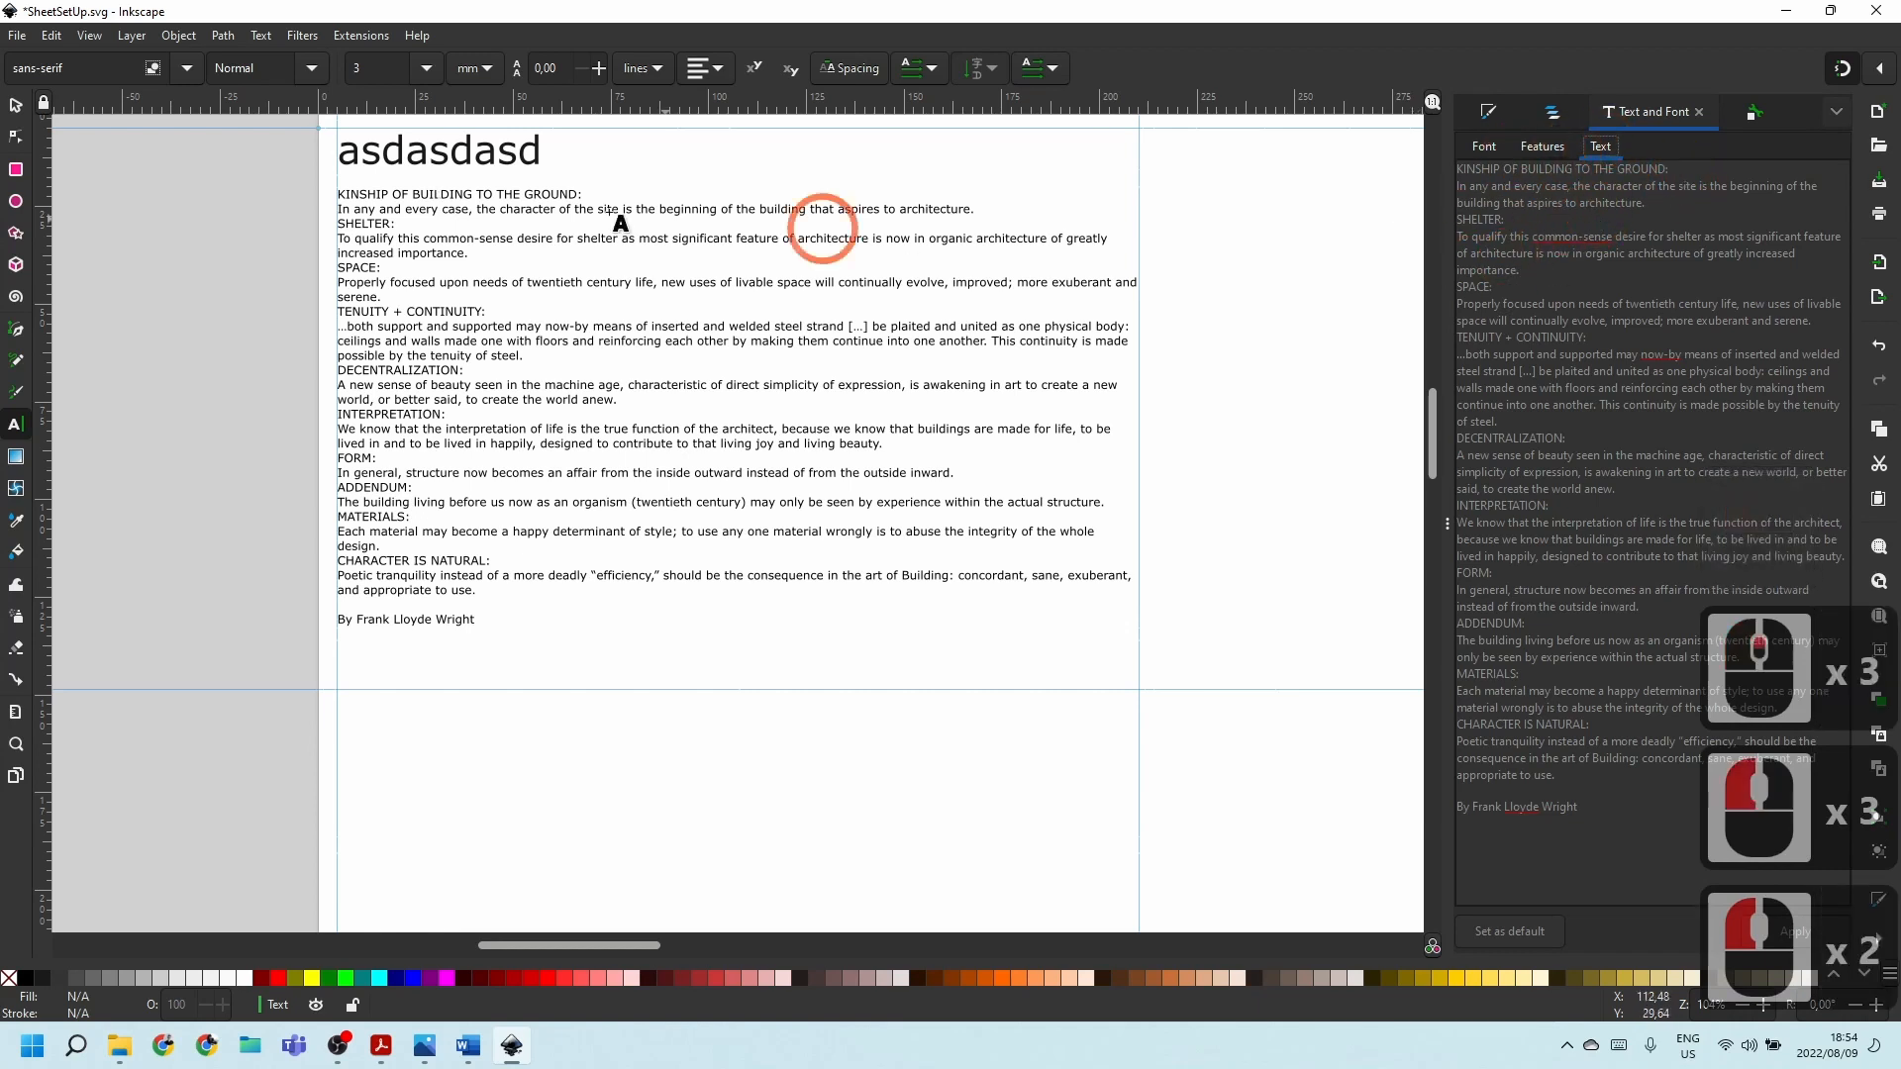
# Reopen the body frame's text for editing and insert a blank line above the SHELTER heading.
pyautogui.click(427, 153)
pyautogui.tripleClick(405, 231)
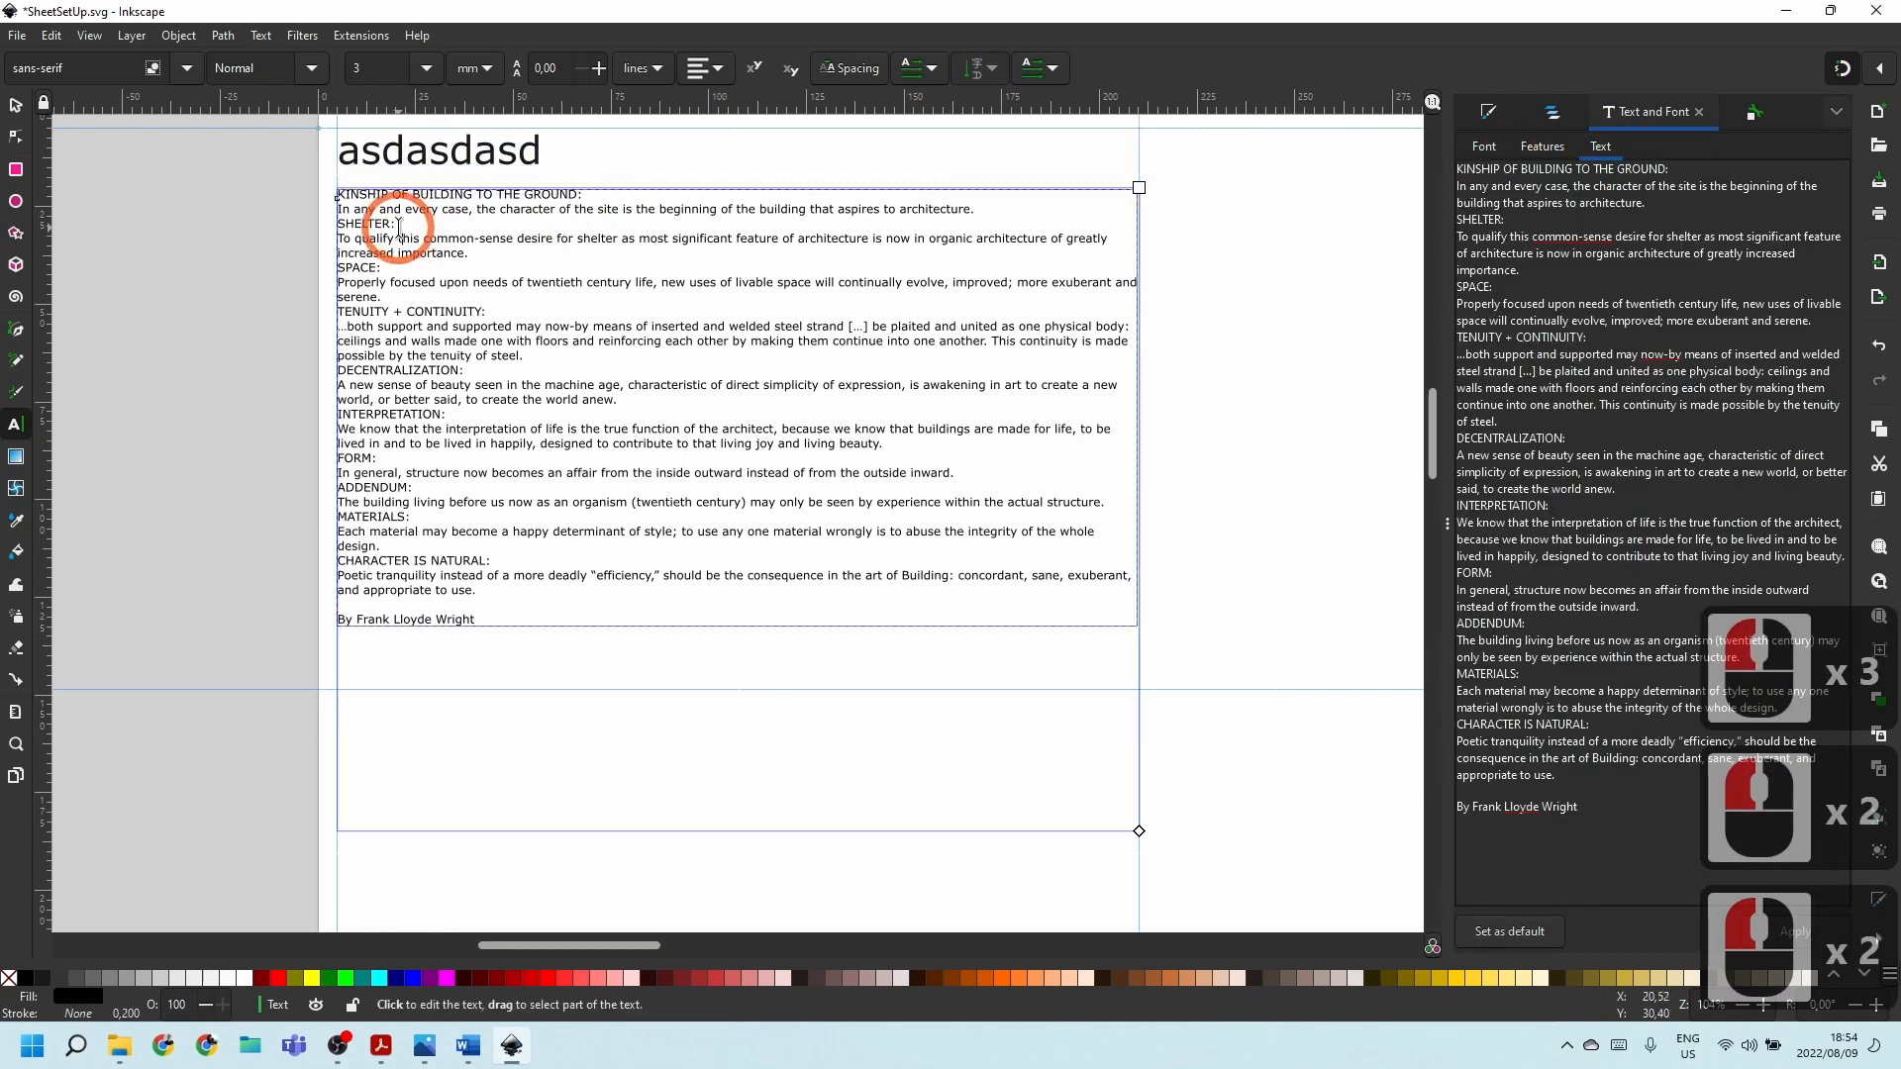
pyautogui.click(1822, 208)
pyautogui.click(1694, 207)
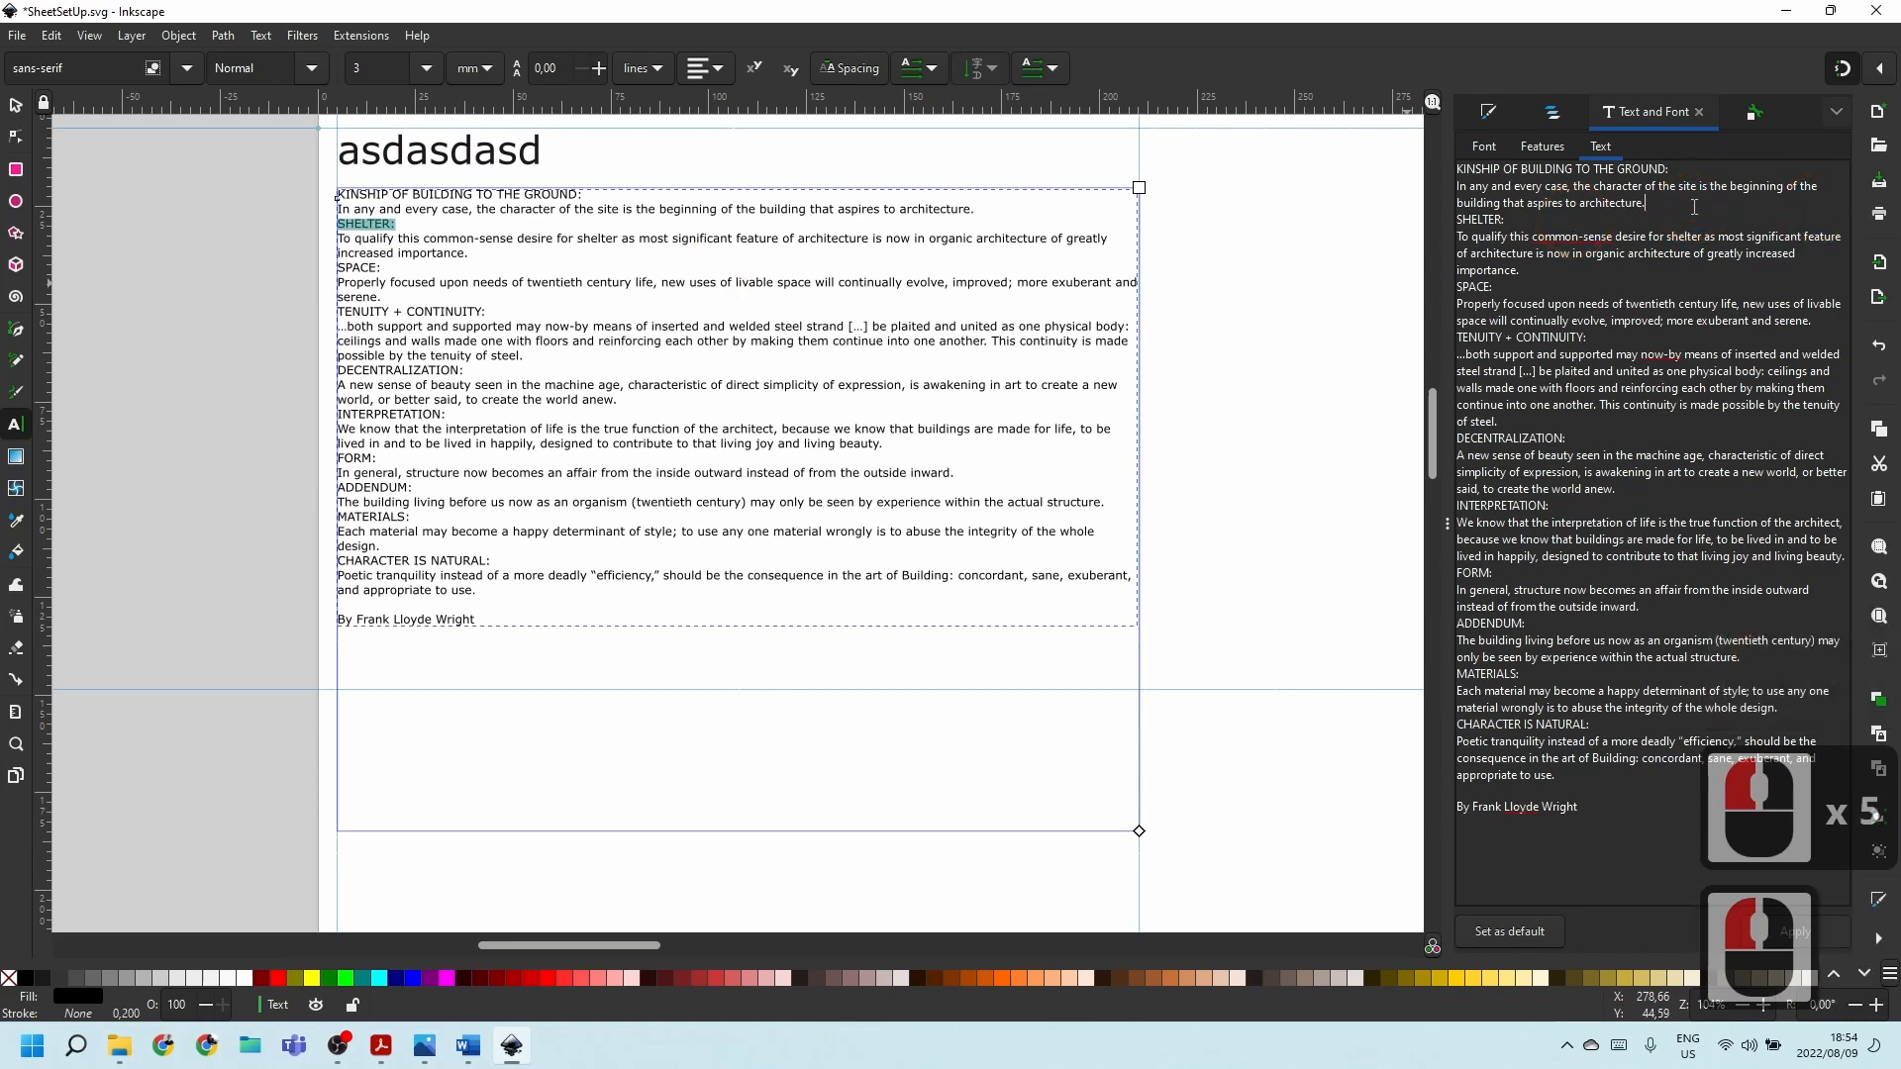
pyautogui.press('Right')
pyautogui.press('Right')
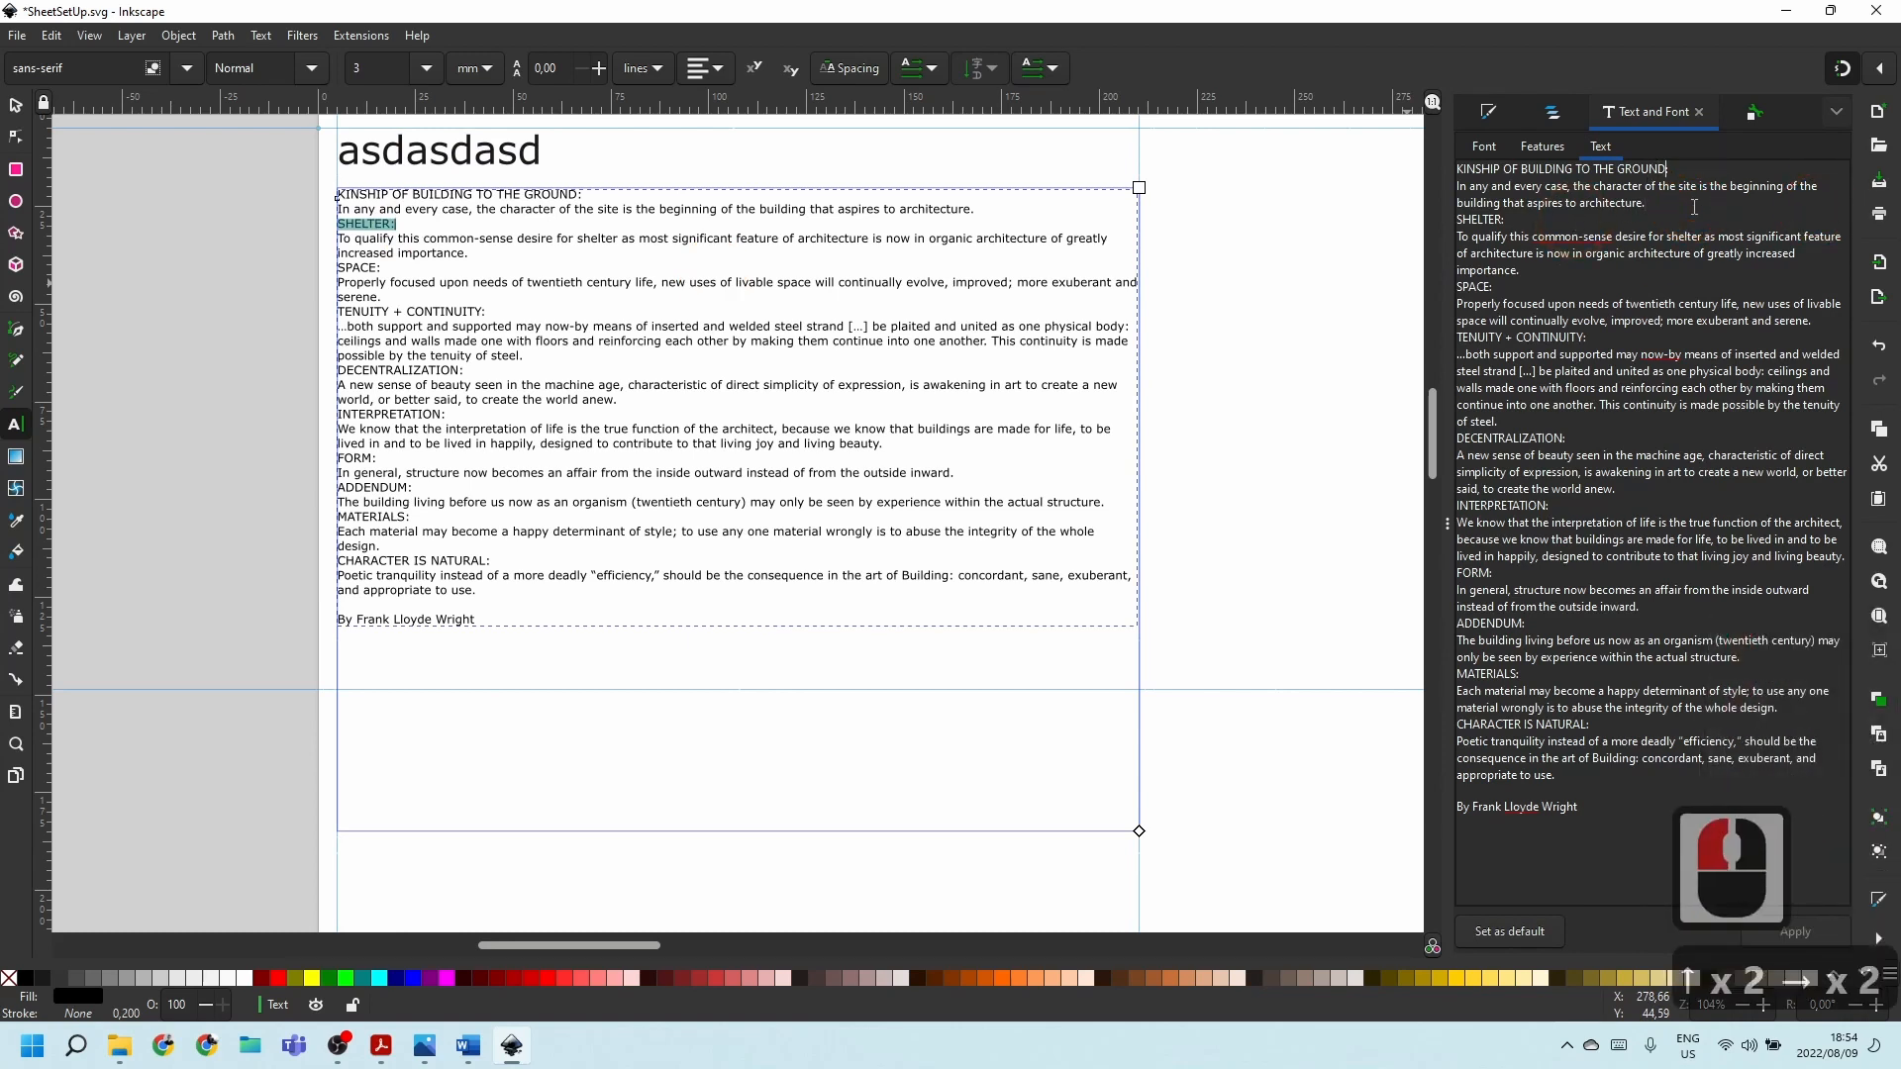
pyautogui.press('Down')
pyautogui.press('Down')
pyautogui.press('Down')
pyautogui.press('Left')
pyautogui.press('Left')
pyautogui.press('Left')
pyautogui.press('Left')
pyautogui.press('Left')
pyautogui.press('Left')
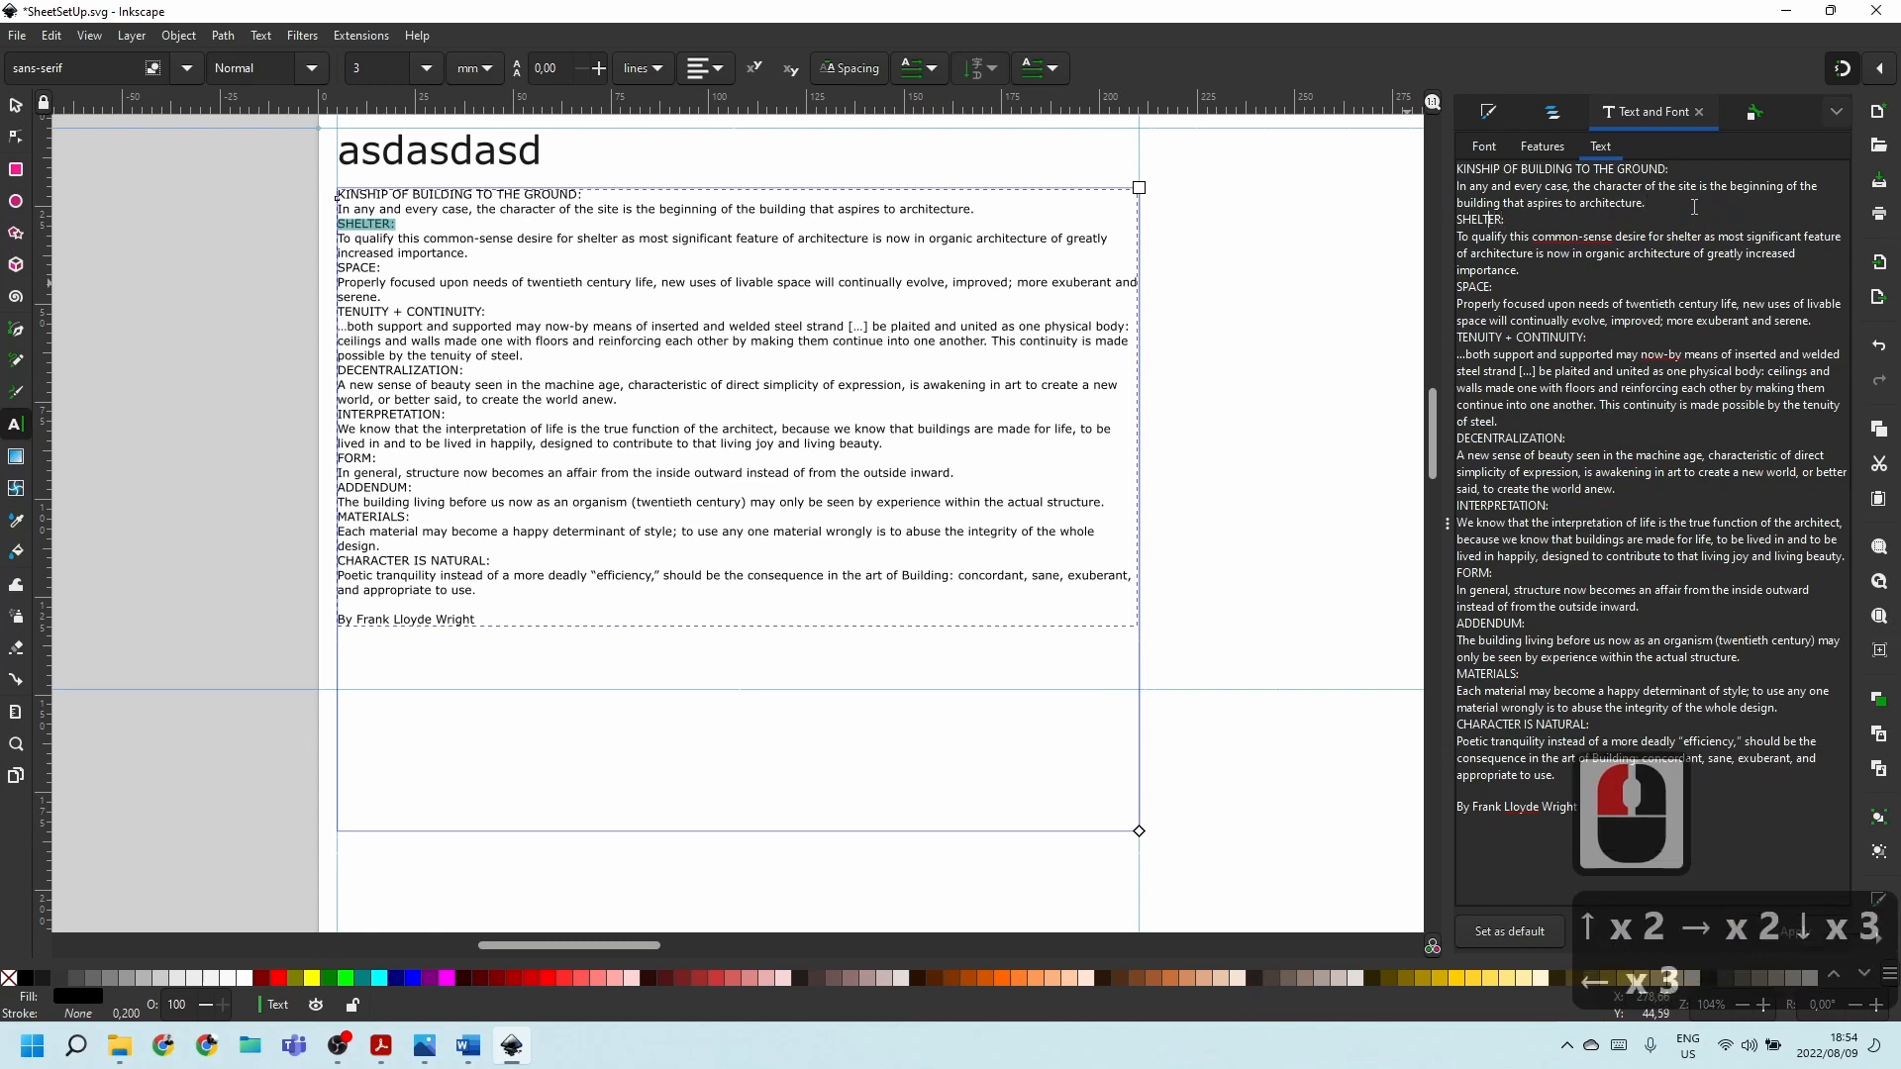
pyautogui.press('Return')
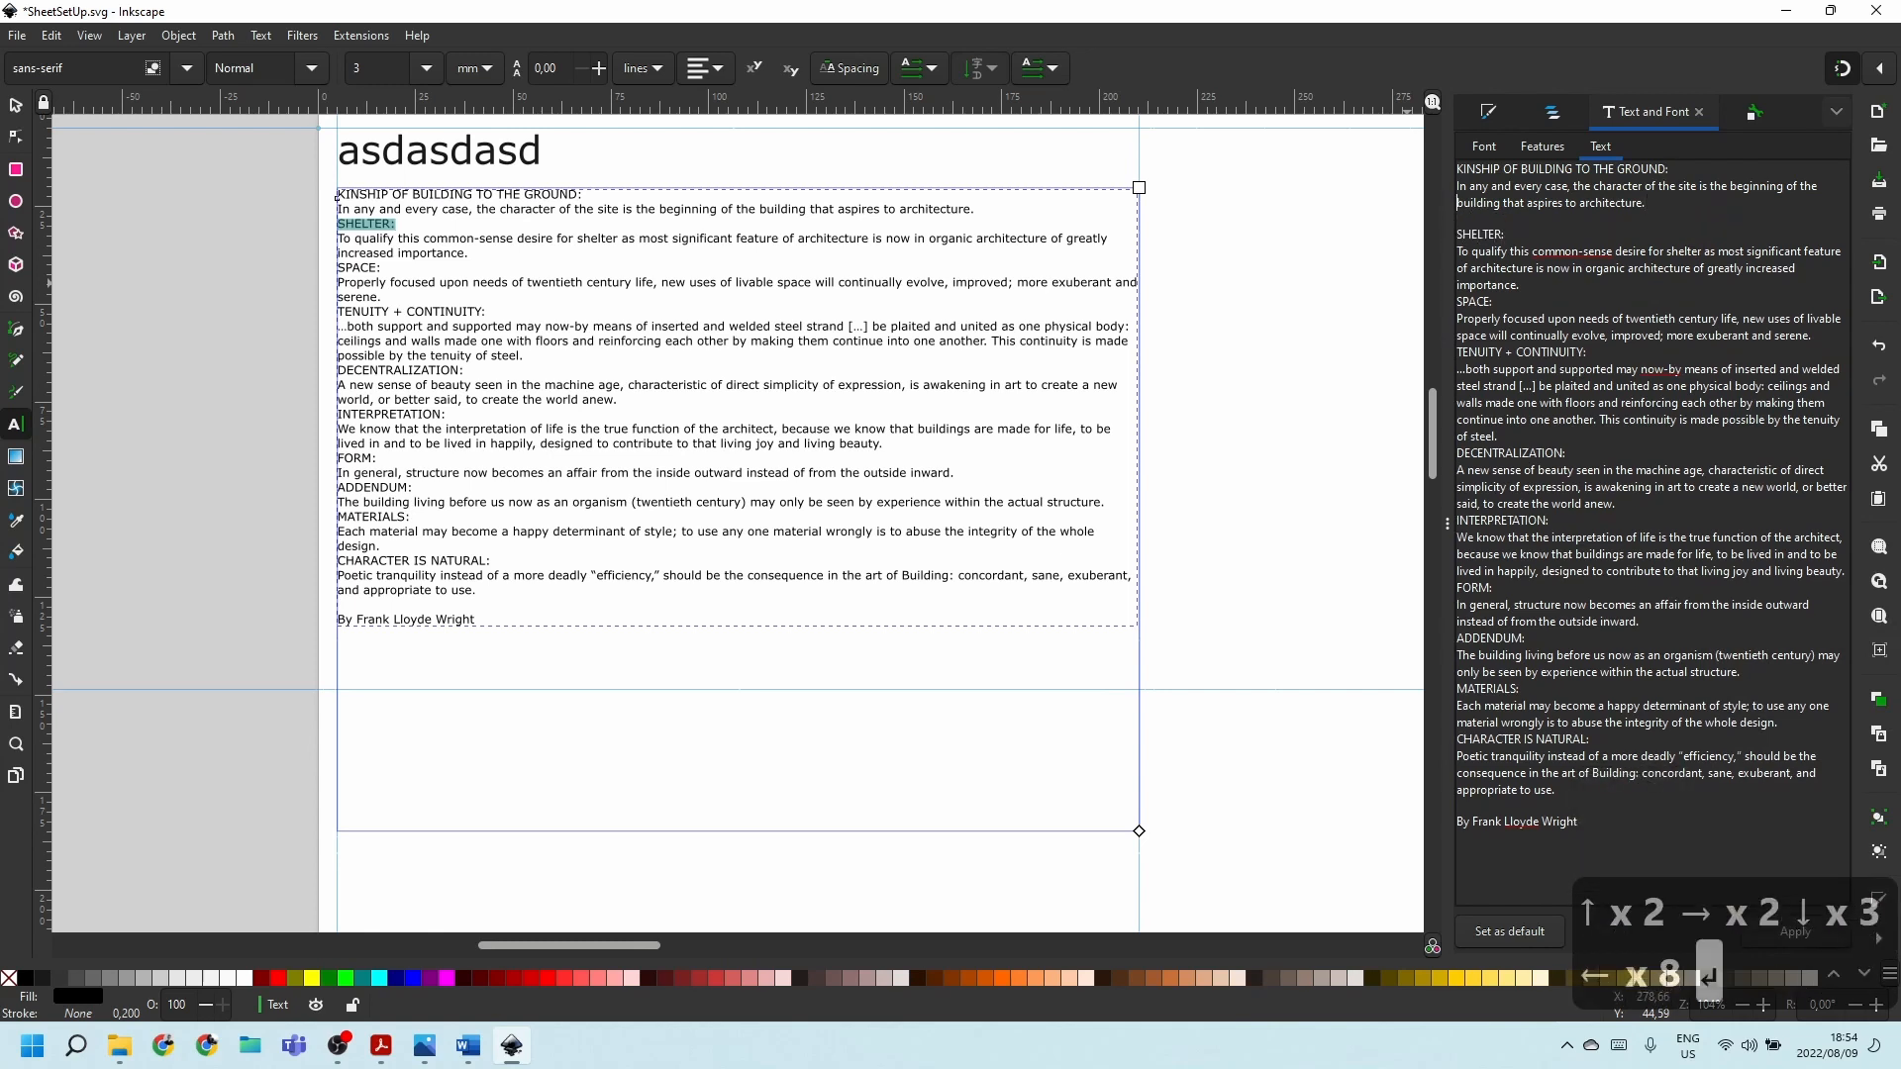
# Insert a blank line above each of the SPACE, TENUITY + CONTINUITY, DECENTRALIZATION and INTERPRETATION headings.
pyautogui.press('Down')
pyautogui.press('Down')
pyautogui.press('Down')
pyautogui.press('Down')
pyautogui.press('Down')
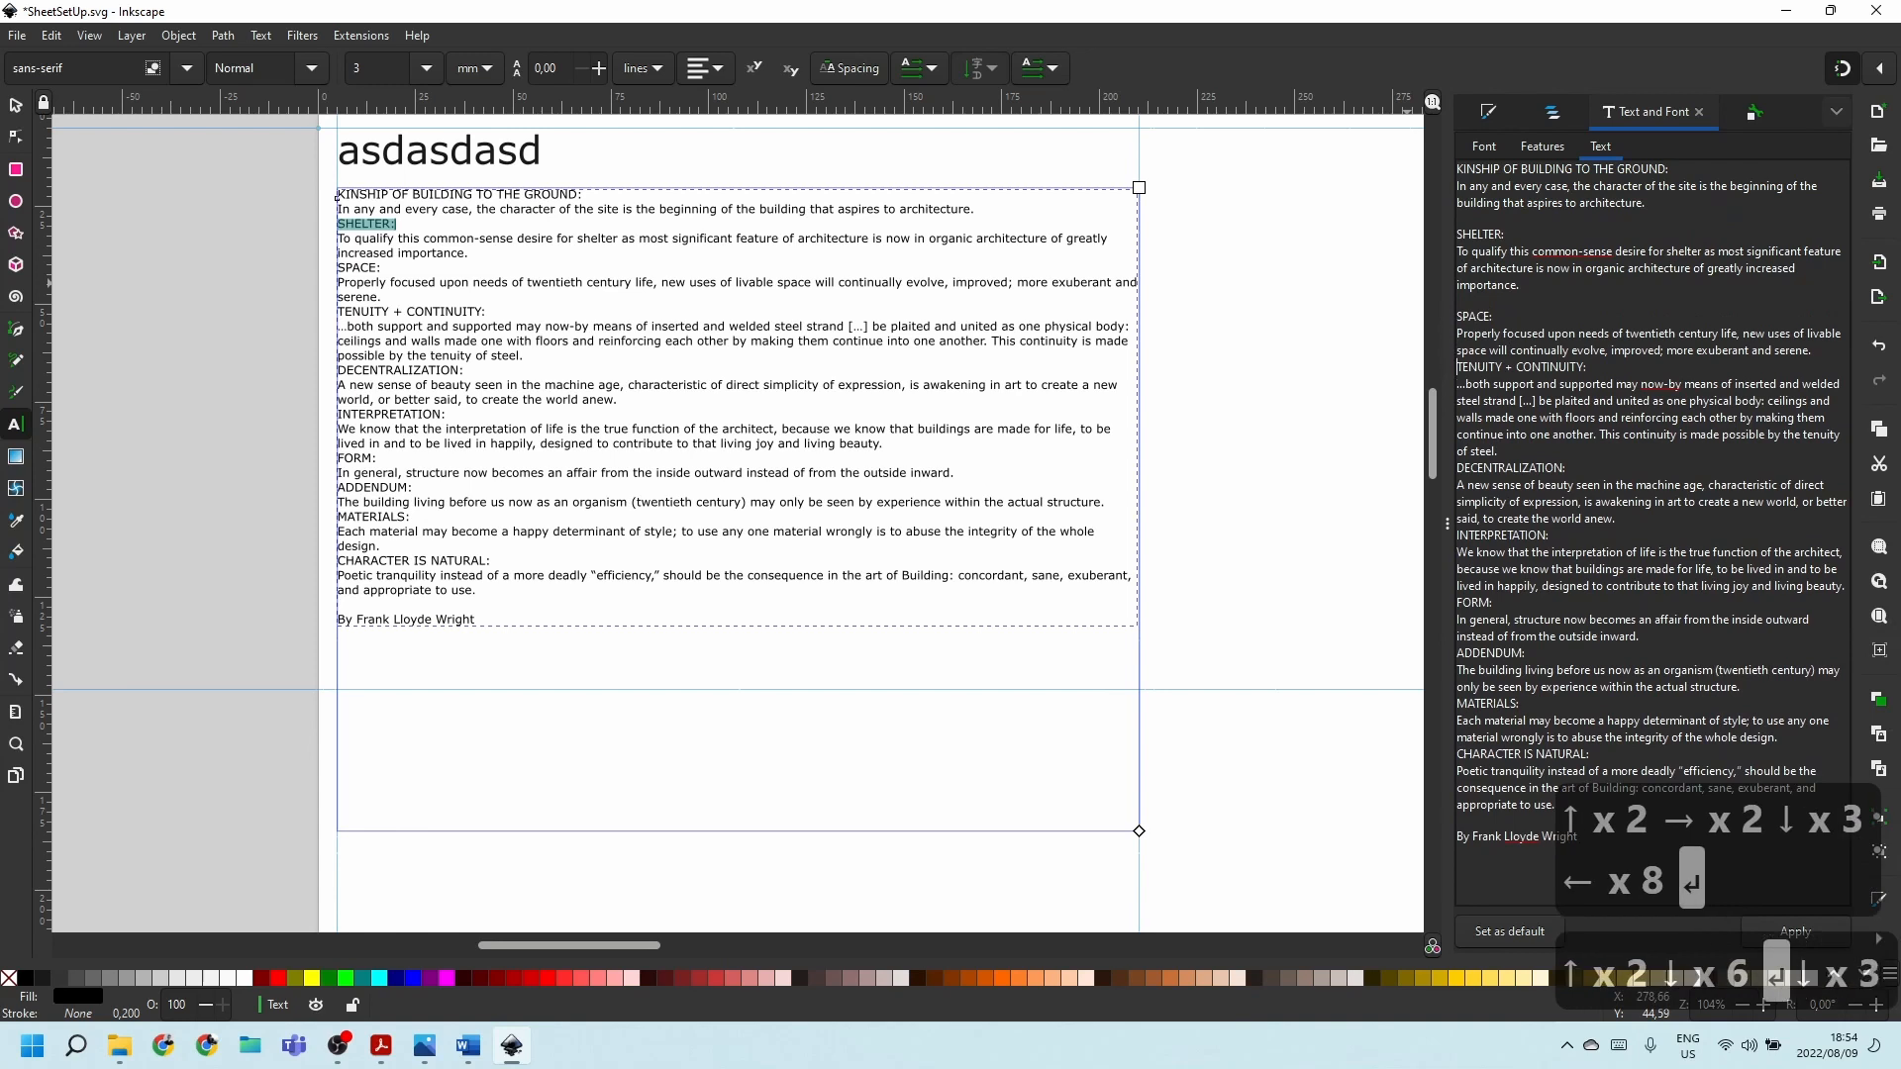
pyautogui.press('Return')
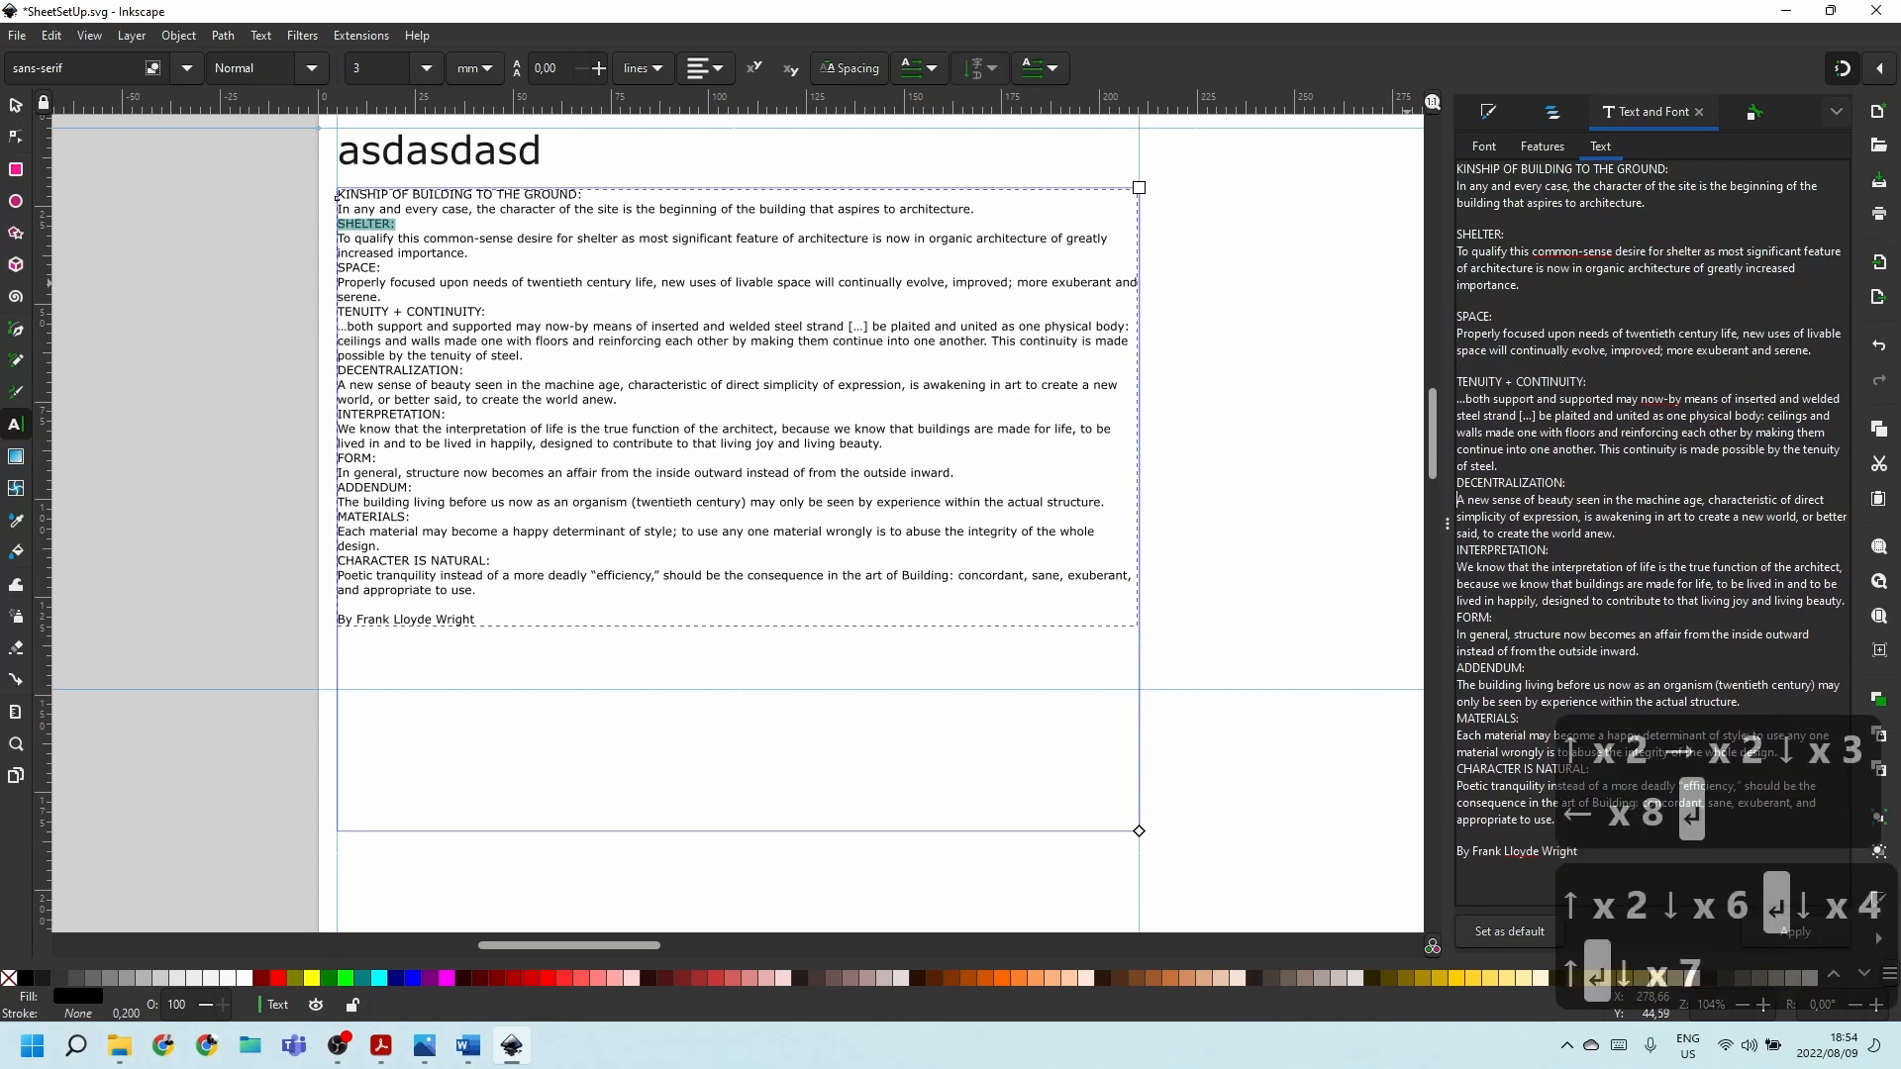
pyautogui.press('Up')
pyautogui.press('Return')
pyautogui.press('Down')
pyautogui.press('Down')
pyautogui.press('Return')
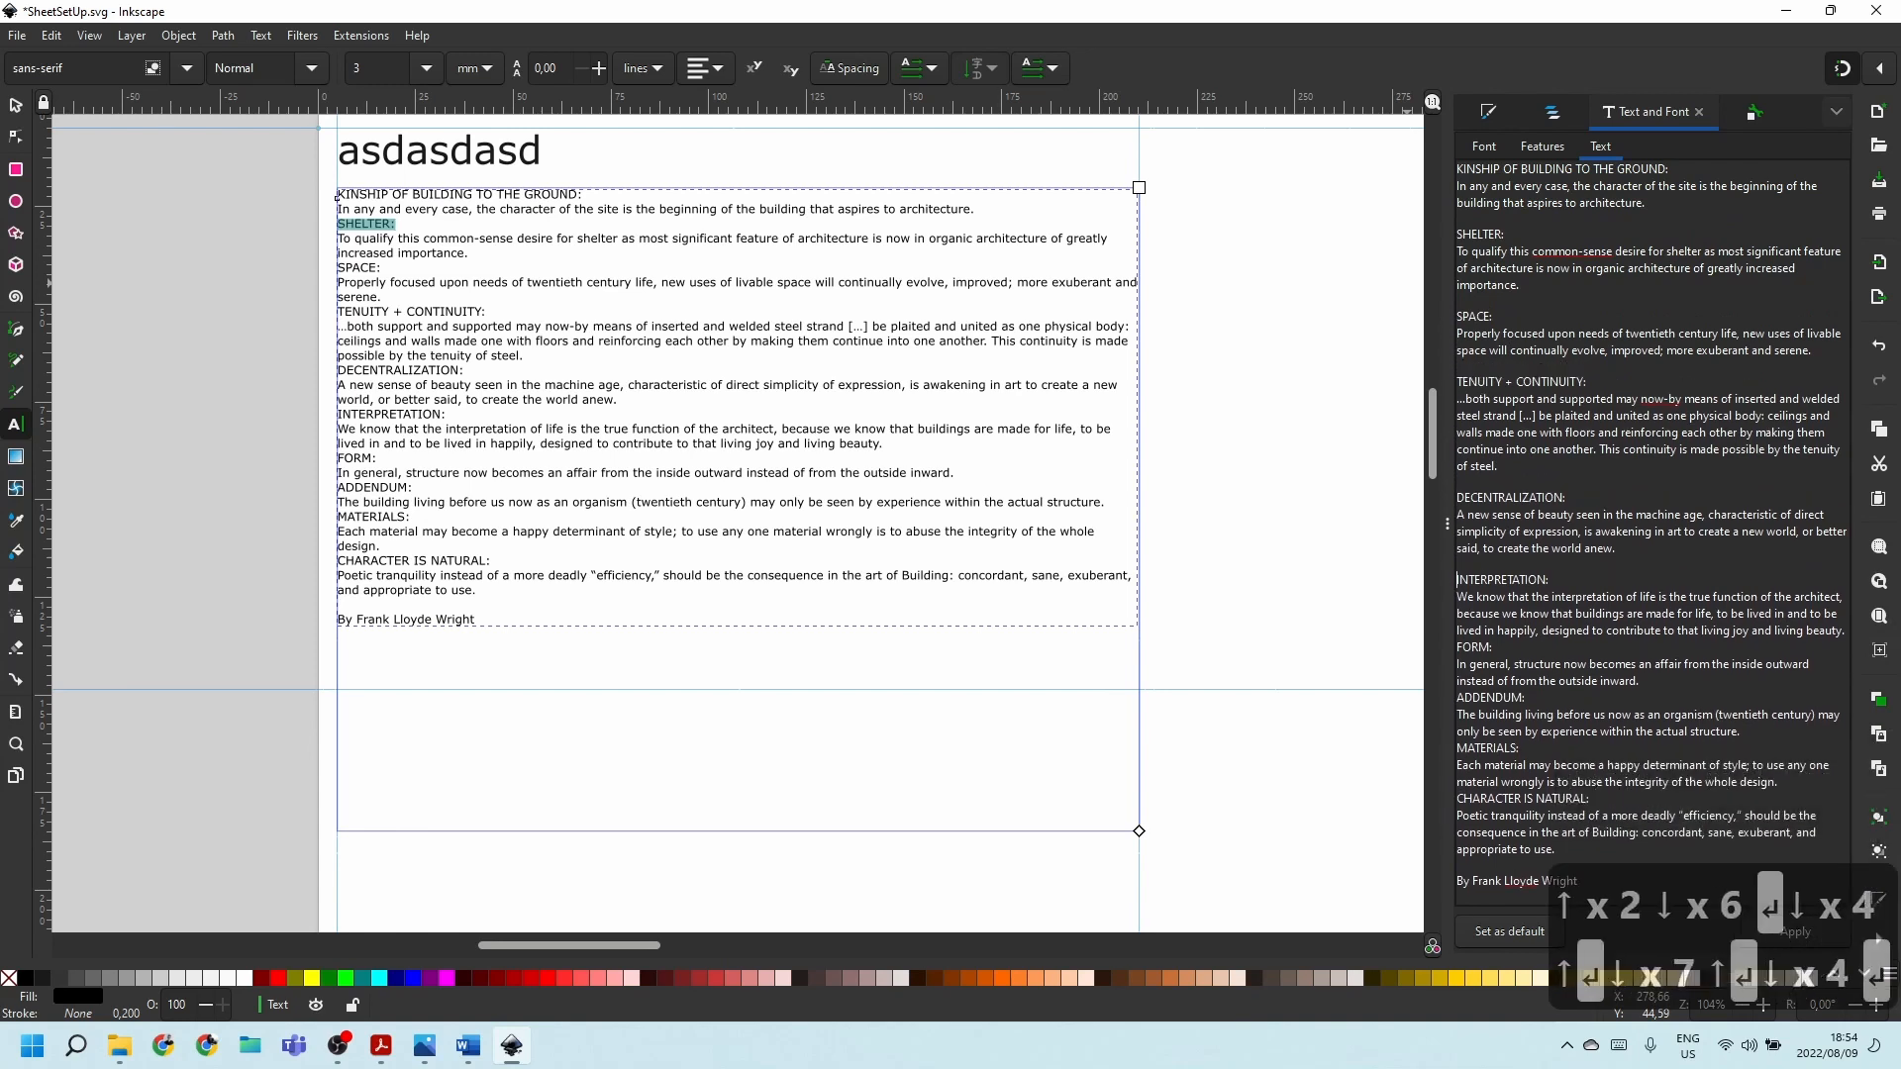
# Insert a blank line above each of the FORM, ADDENDUM and MATERIALS headings.
pyautogui.press('Down')
pyautogui.press('Down')
pyautogui.press('Return')
pyautogui.press('Down')
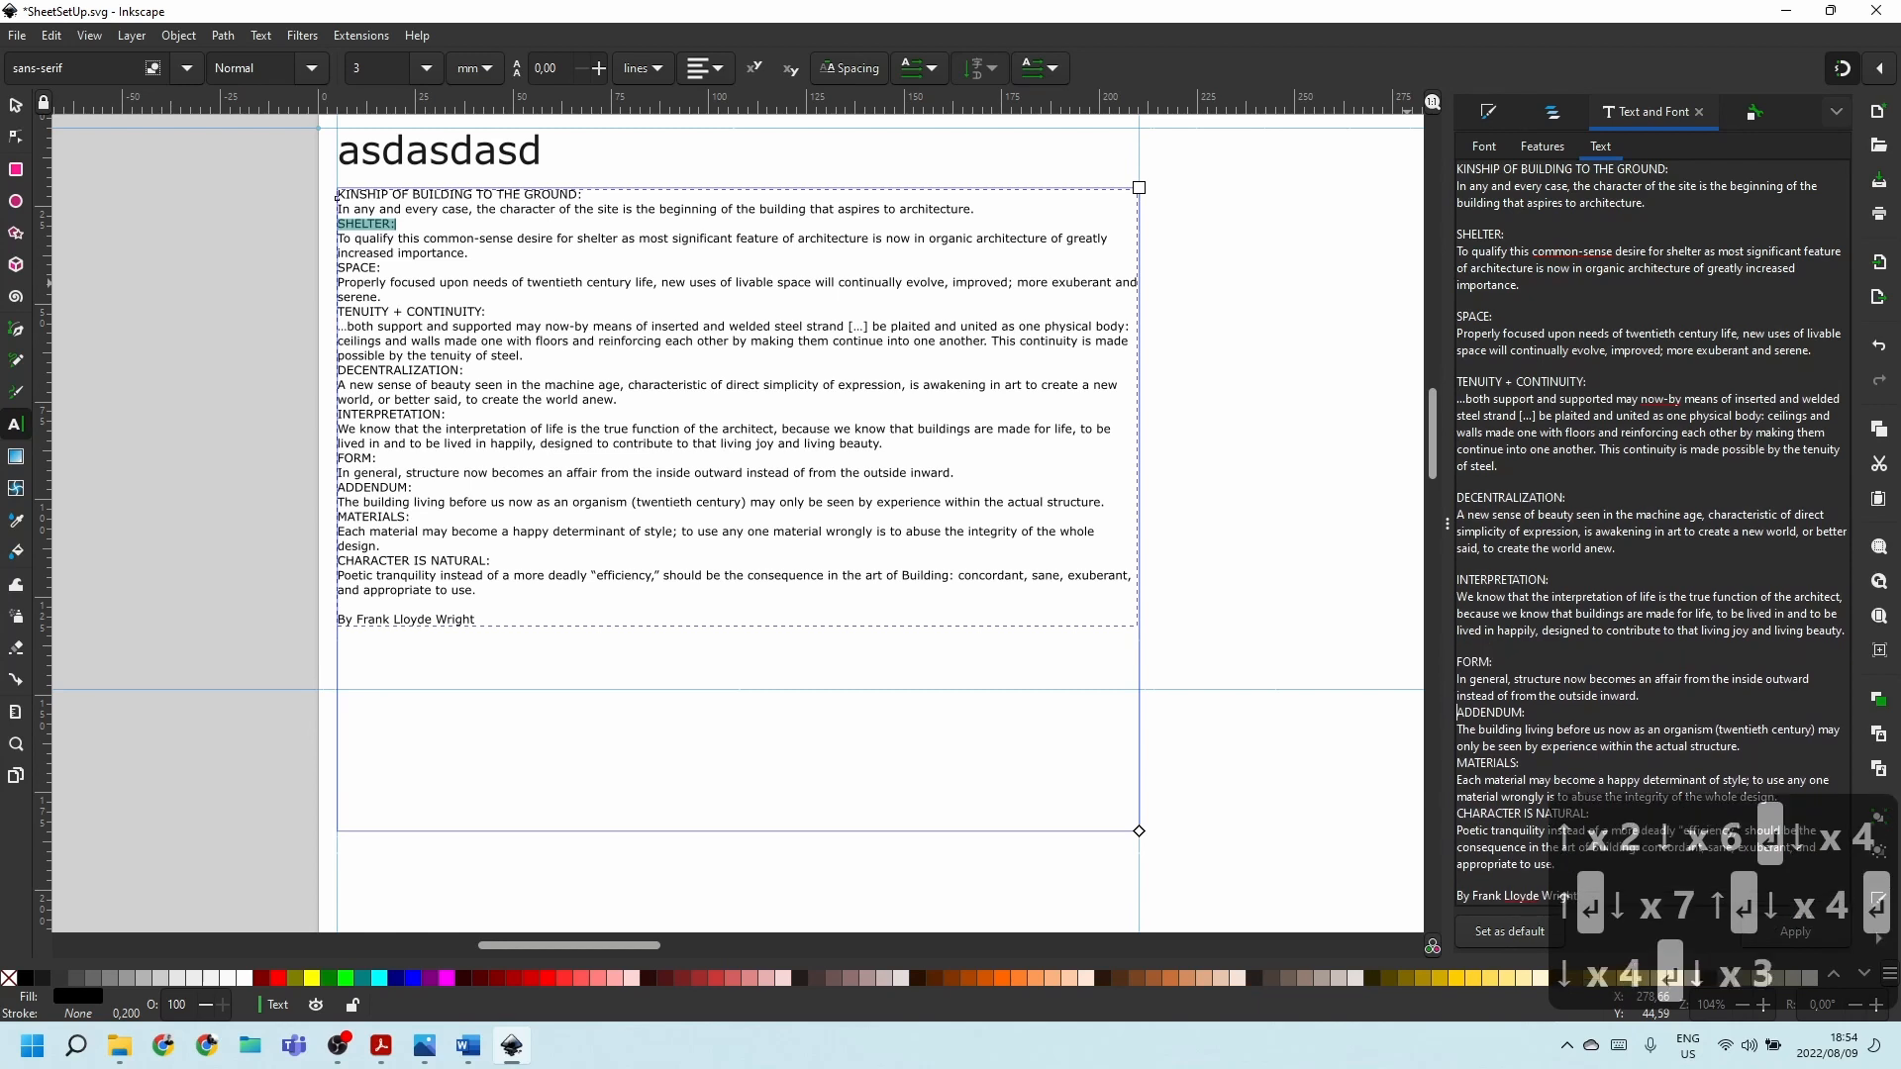
pyautogui.press('Return')
pyautogui.press('Down')
pyautogui.press('Down')
pyautogui.press('Down')
pyautogui.press('Return')
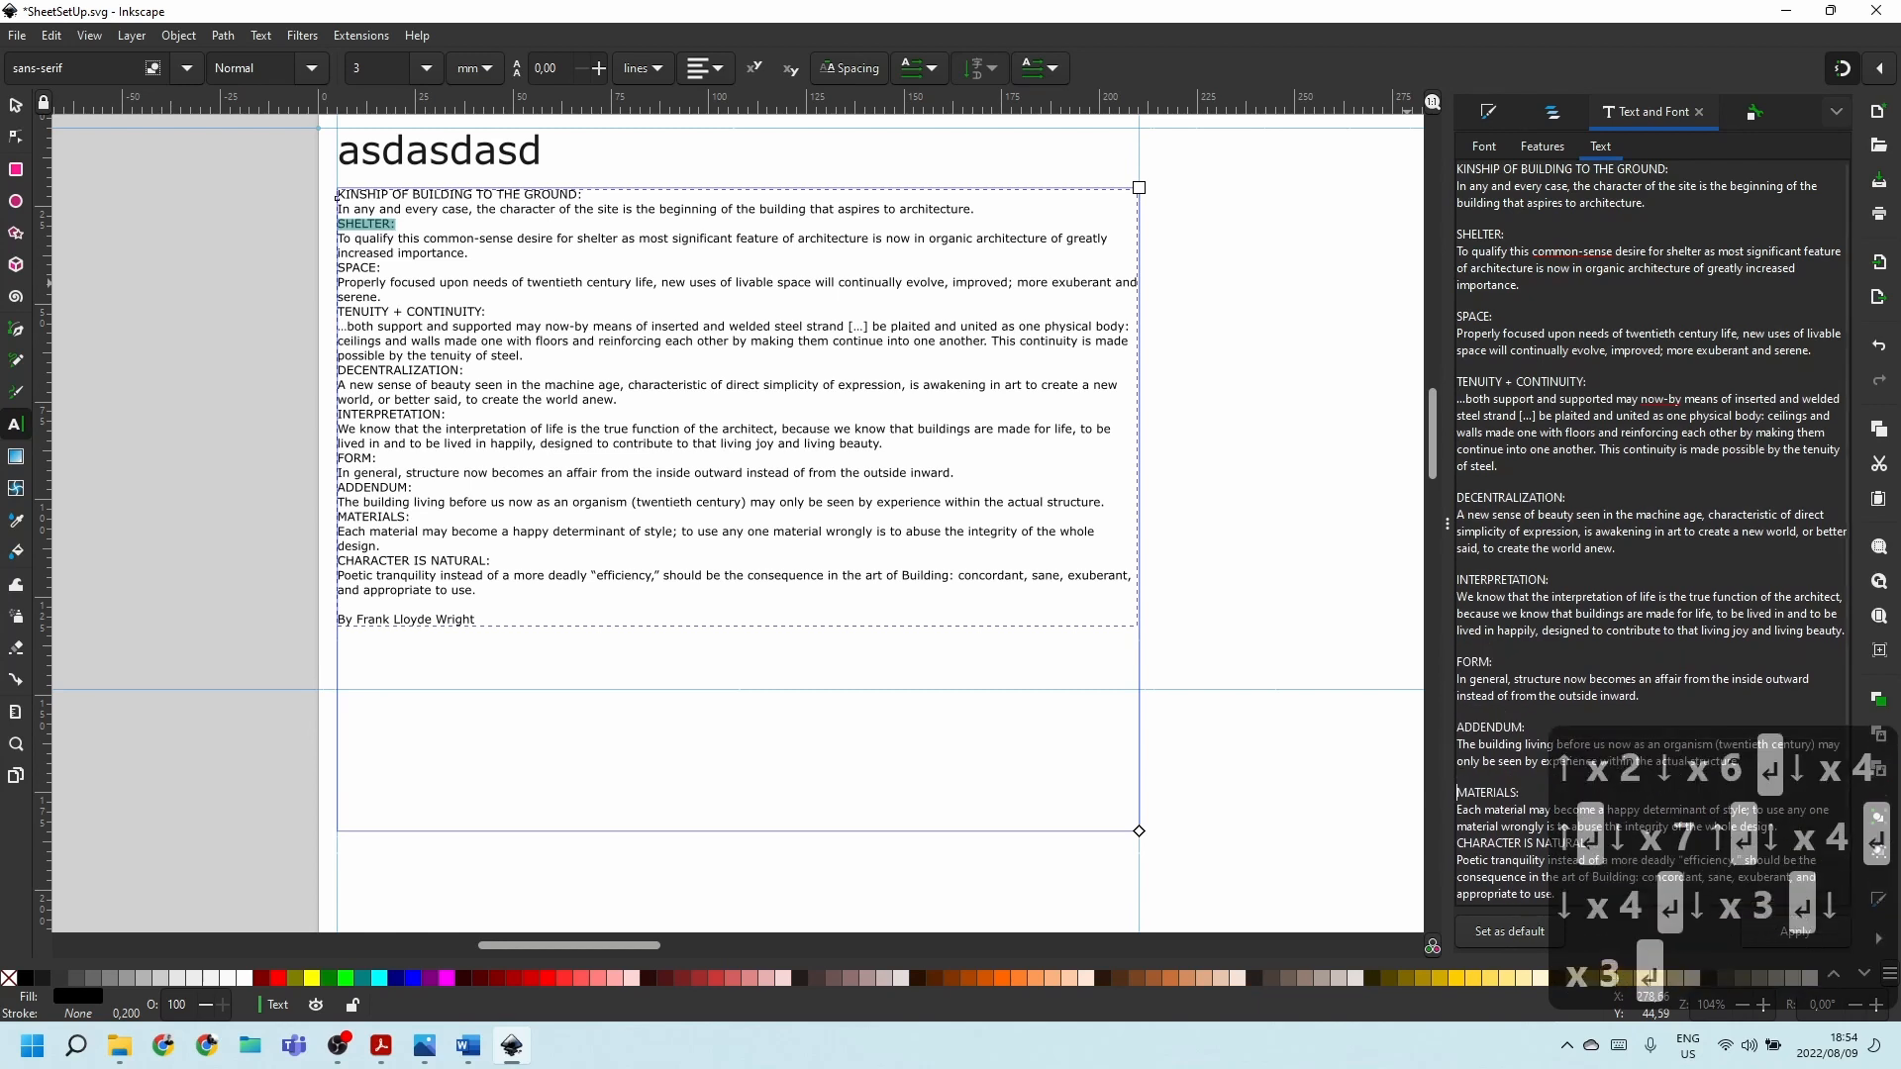
# Insert a blank line above the CHARACTER IS NATURAL heading and apply the edited text to the body frame.
pyautogui.scroll(-3, 1681, 474)
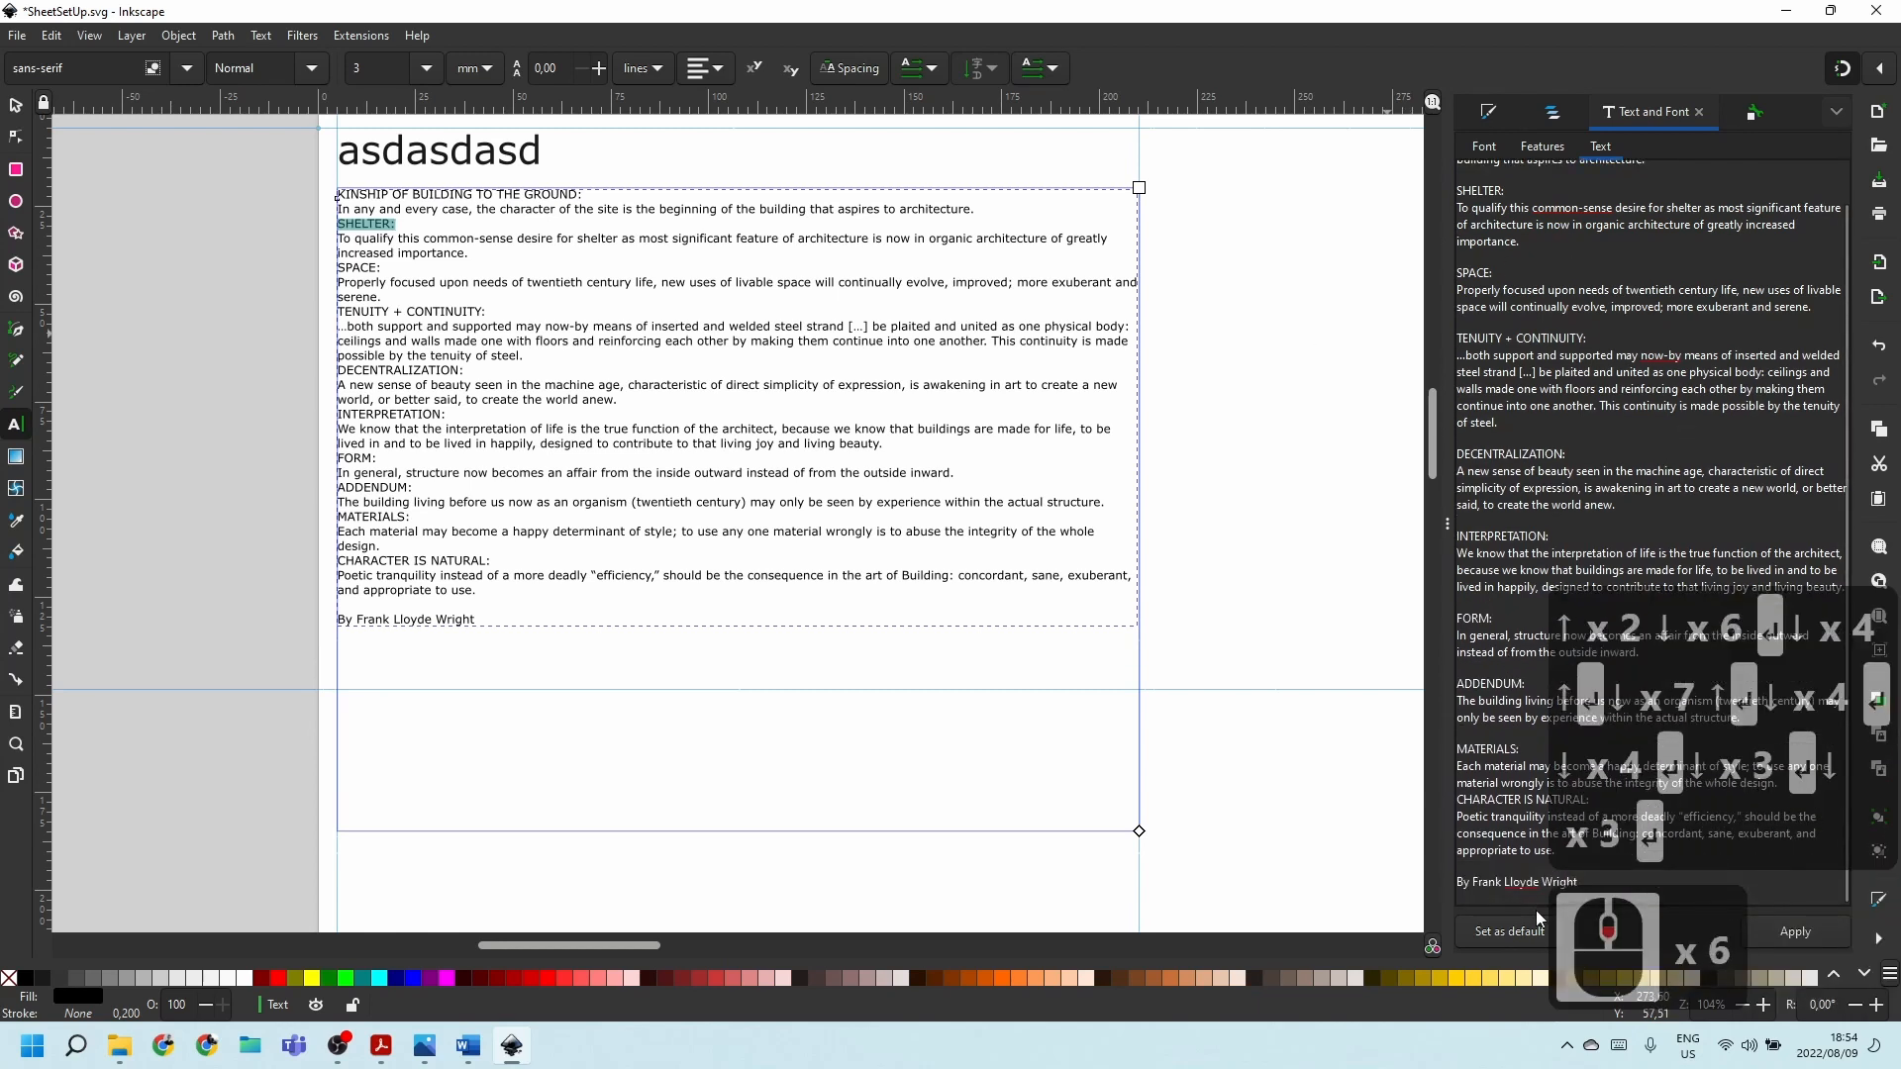
pyautogui.press('Down')
pyautogui.press('Down')
pyautogui.press('Down')
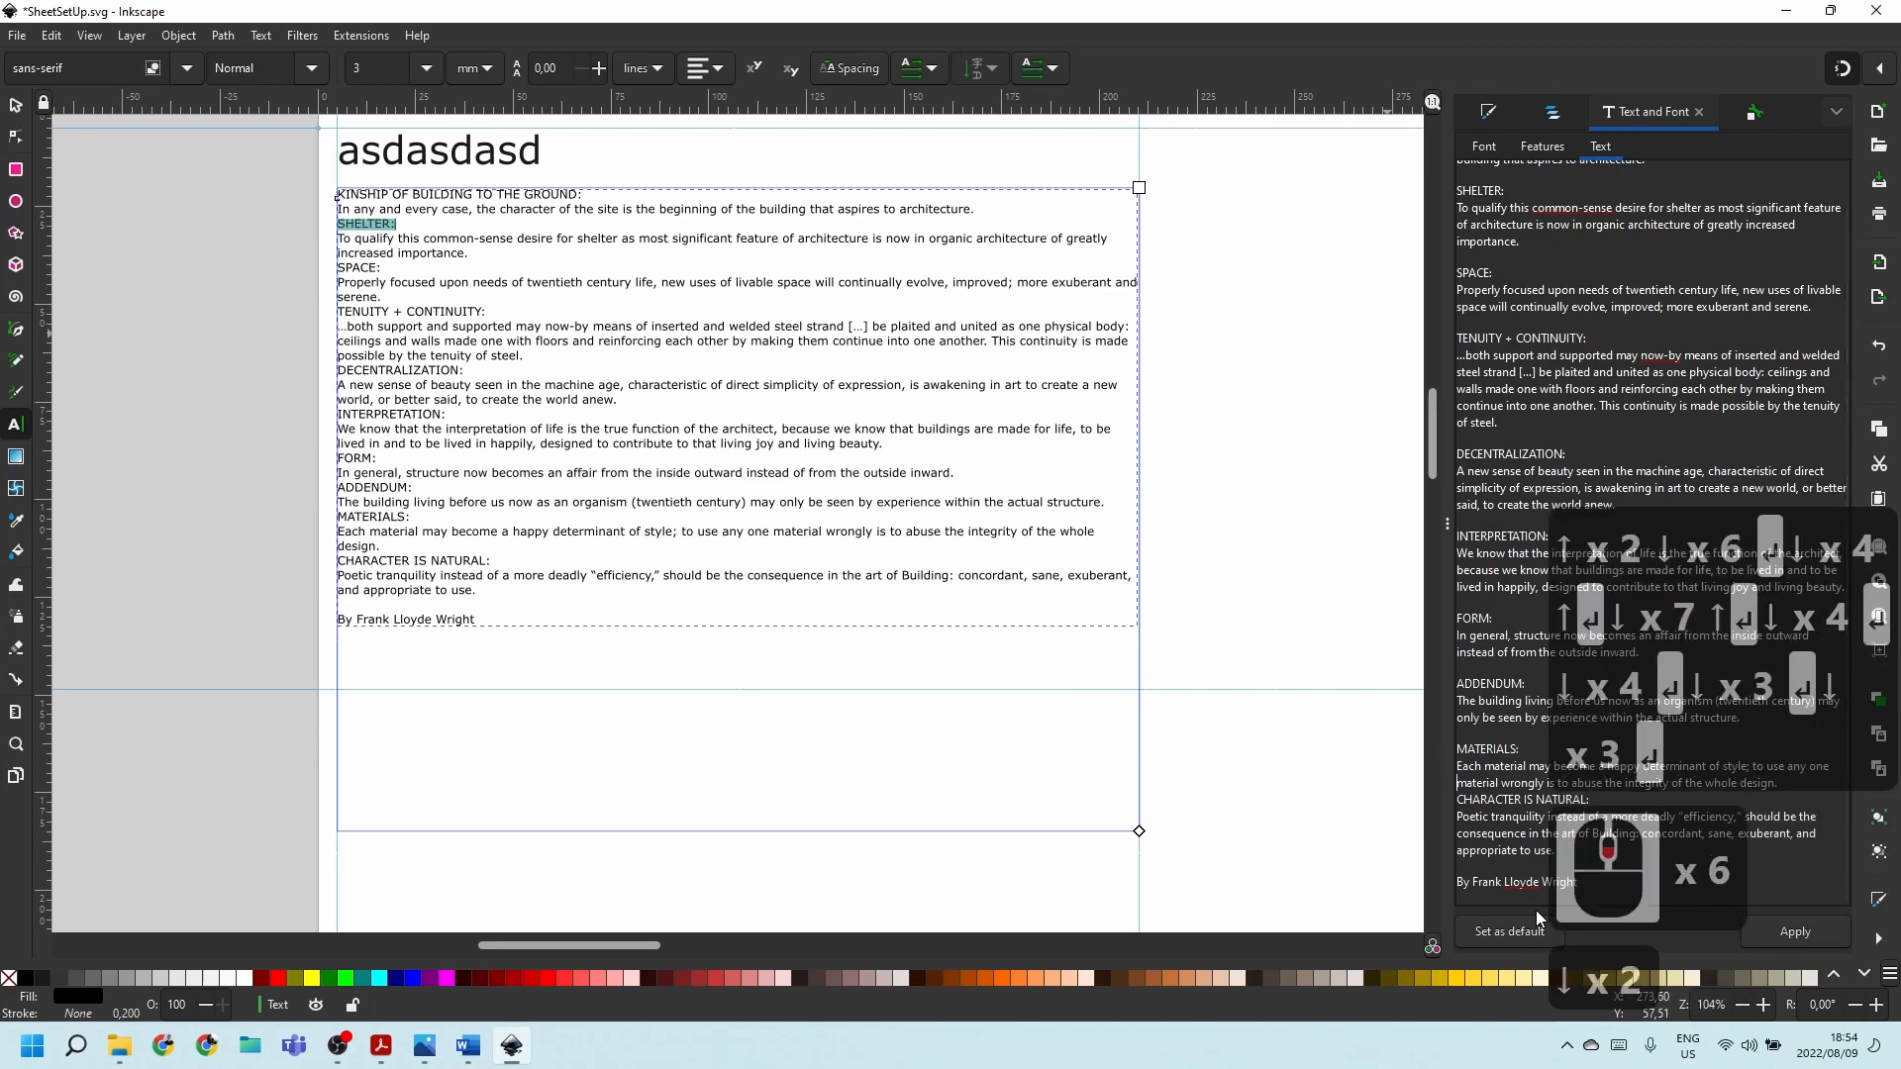
pyautogui.press('Return')
pyautogui.press('Down')
pyautogui.press('Down')
pyautogui.press('Down')
pyautogui.press('Down')
pyautogui.press('Down')
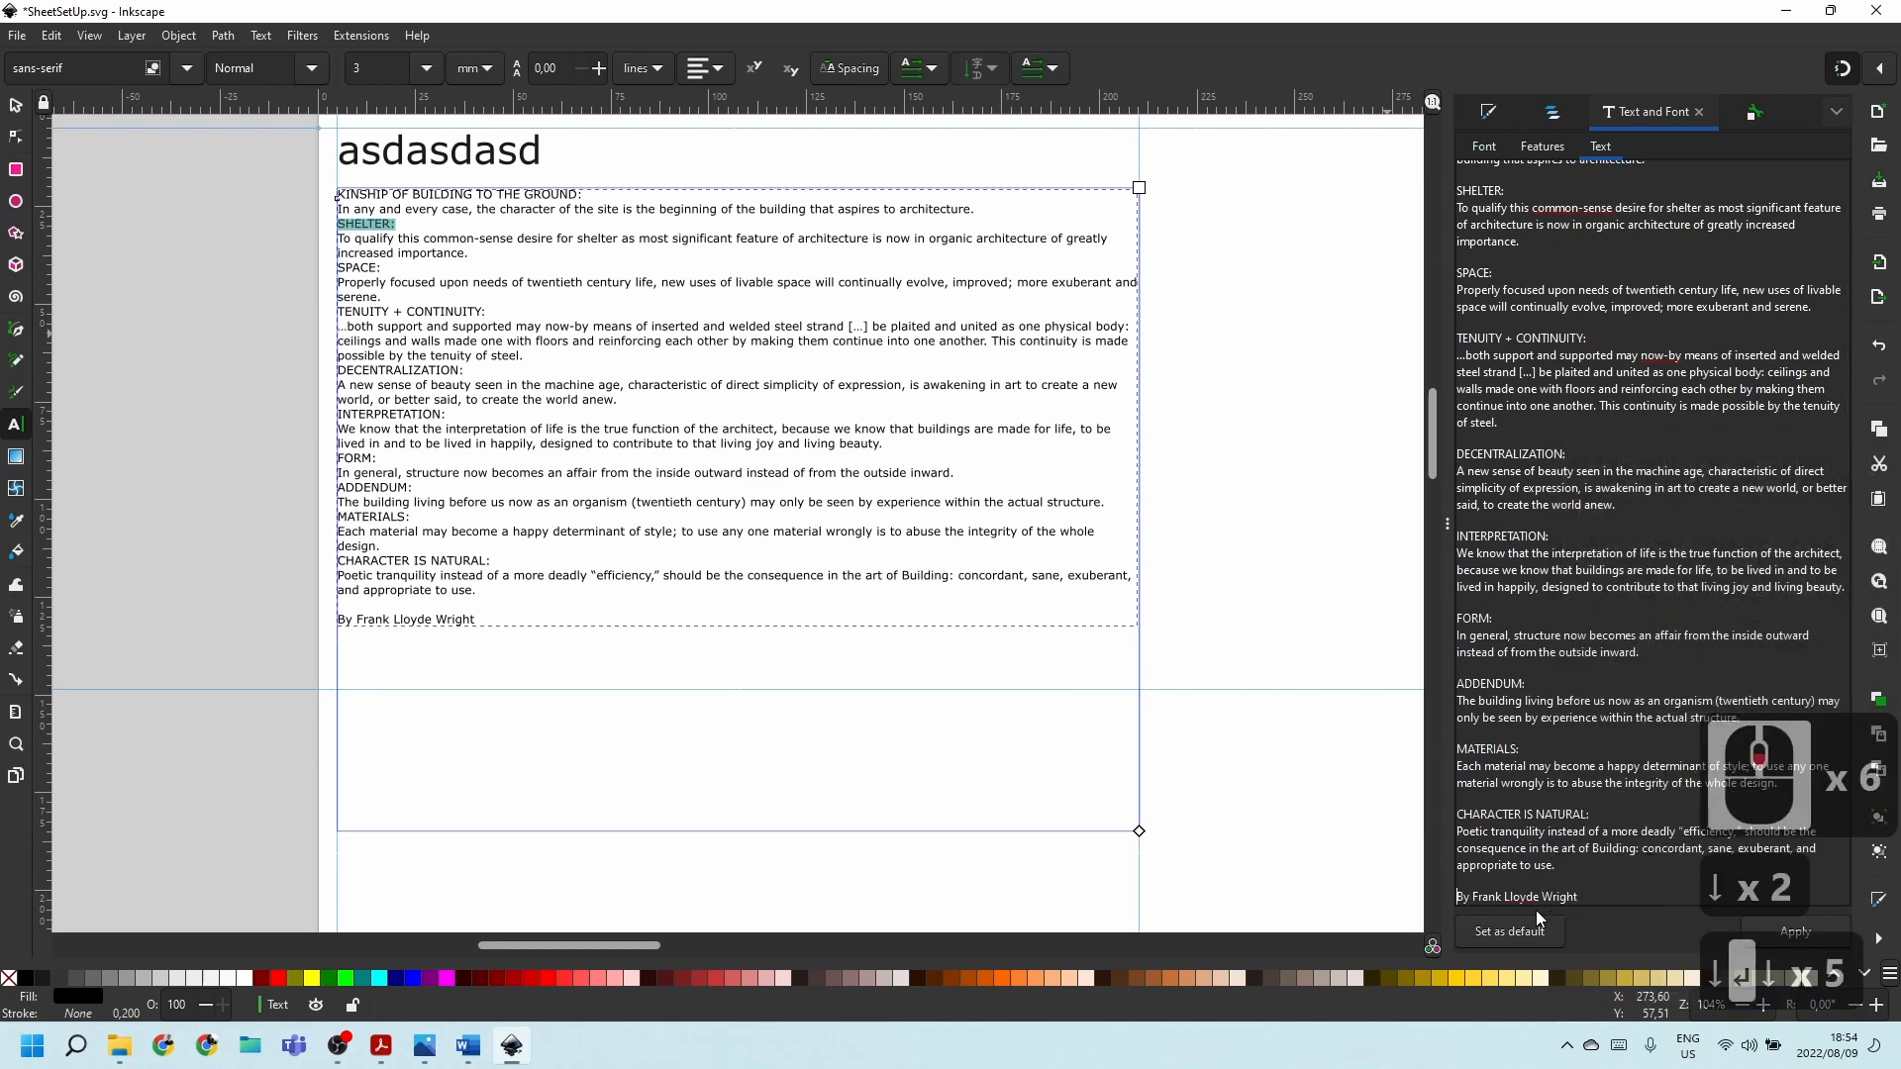
pyautogui.click(1795, 931)
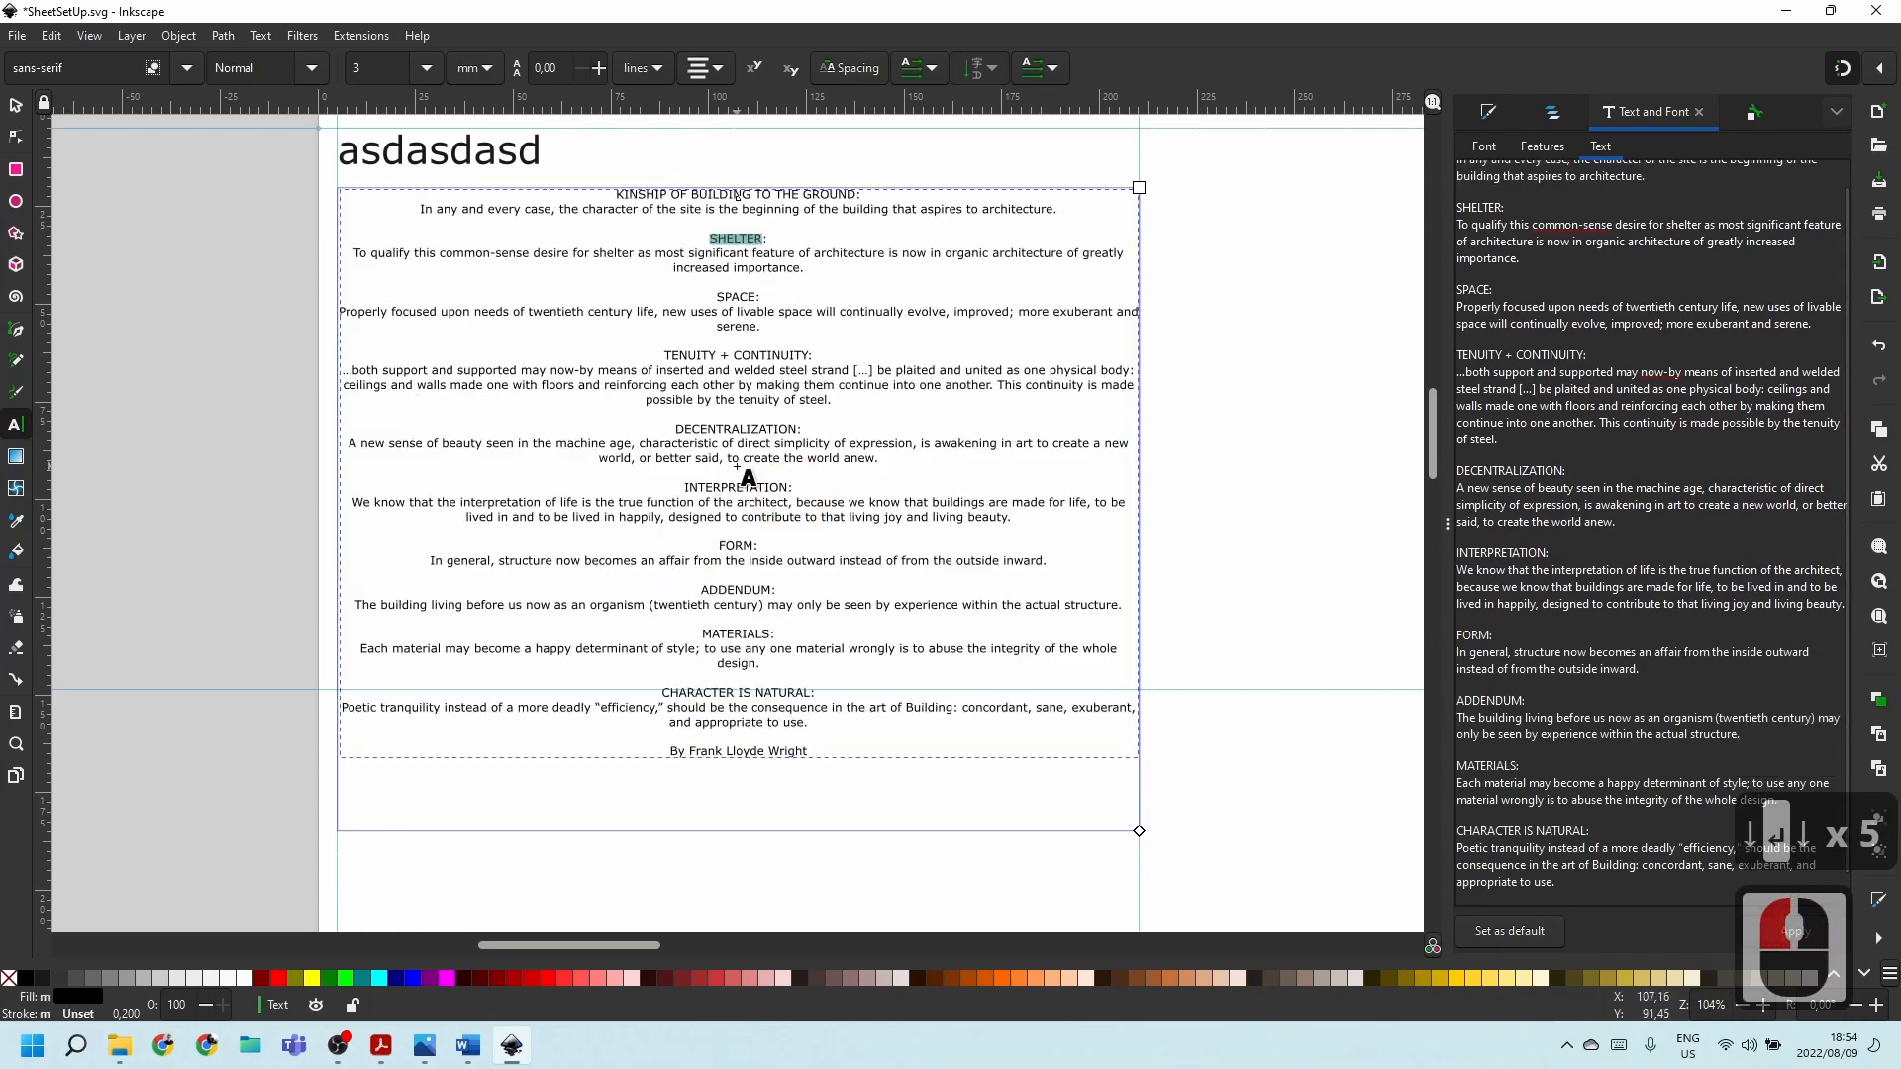
# Left-align all the text in the body frame and narrow the frame to about 190 mm wide.
pyautogui.hotkey('ctrl', 'a')
pyautogui.click(734, 546)
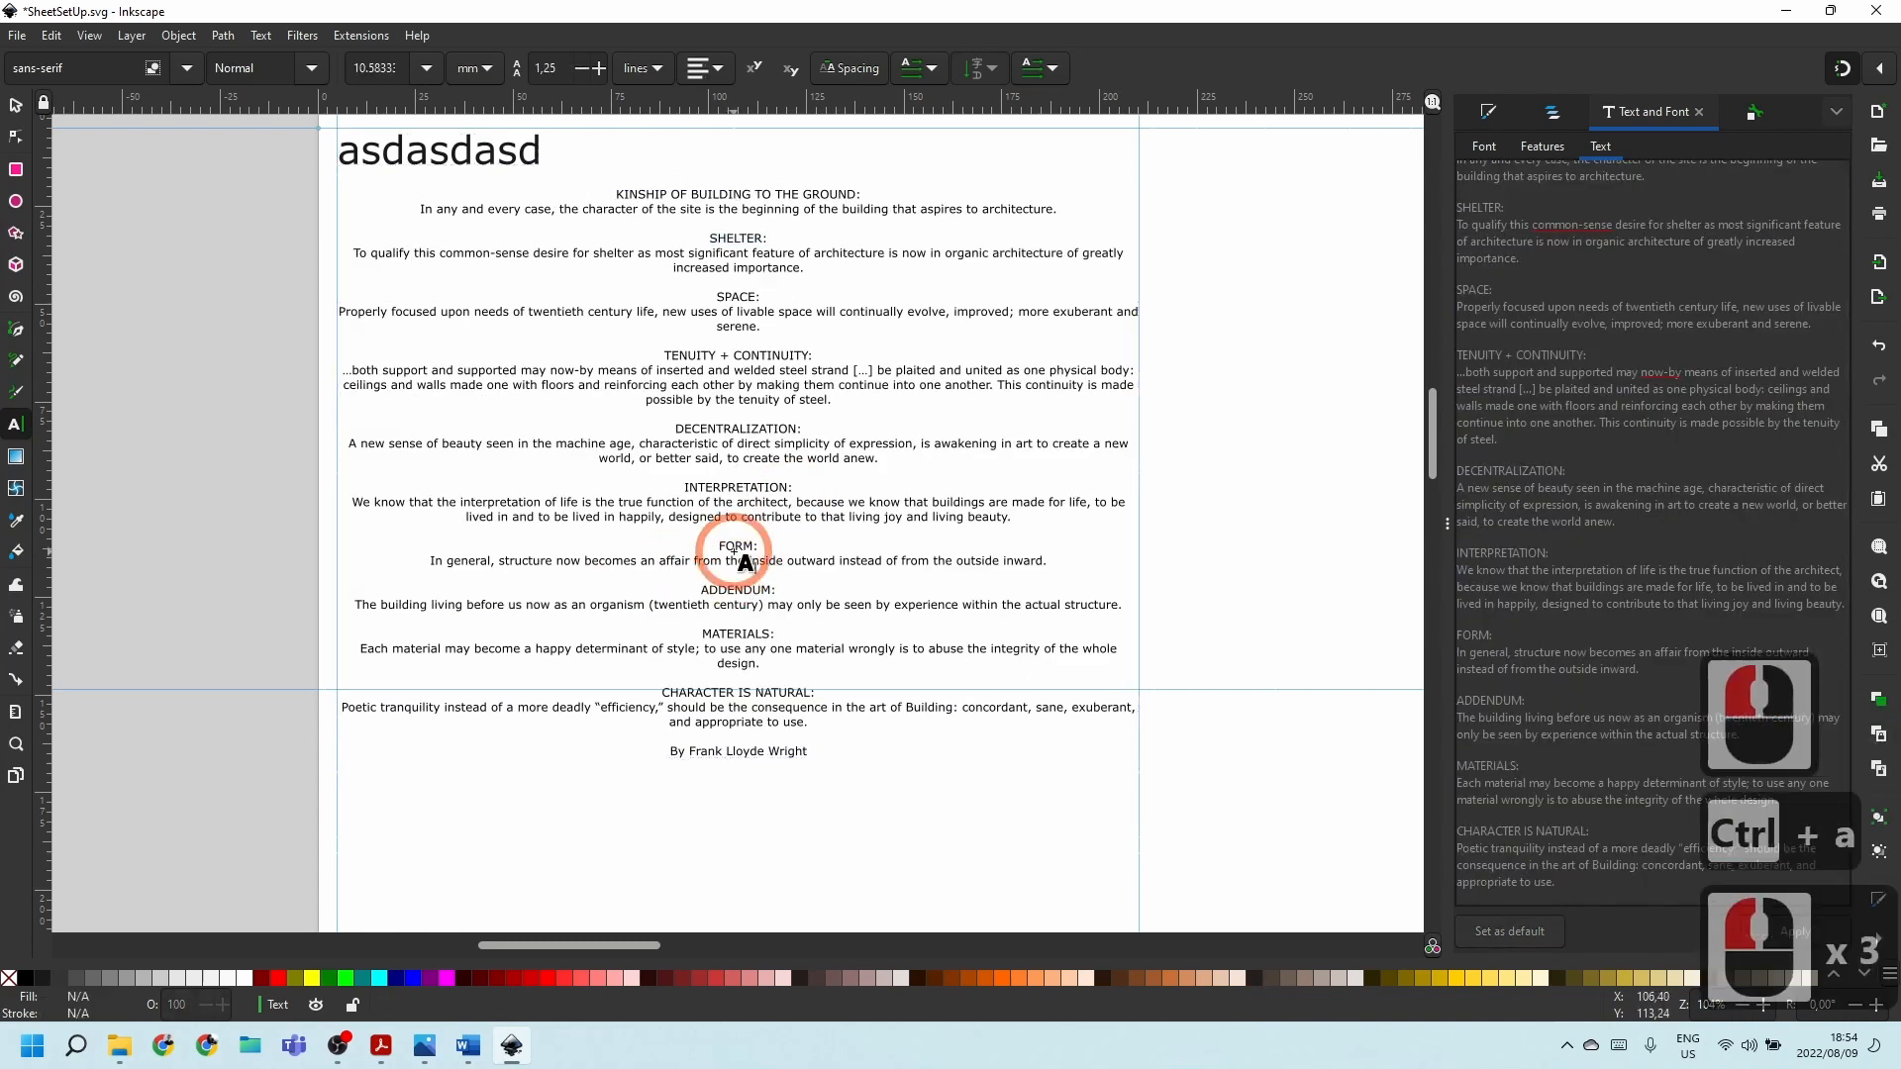
pyautogui.click(733, 545)
pyautogui.click(733, 546)
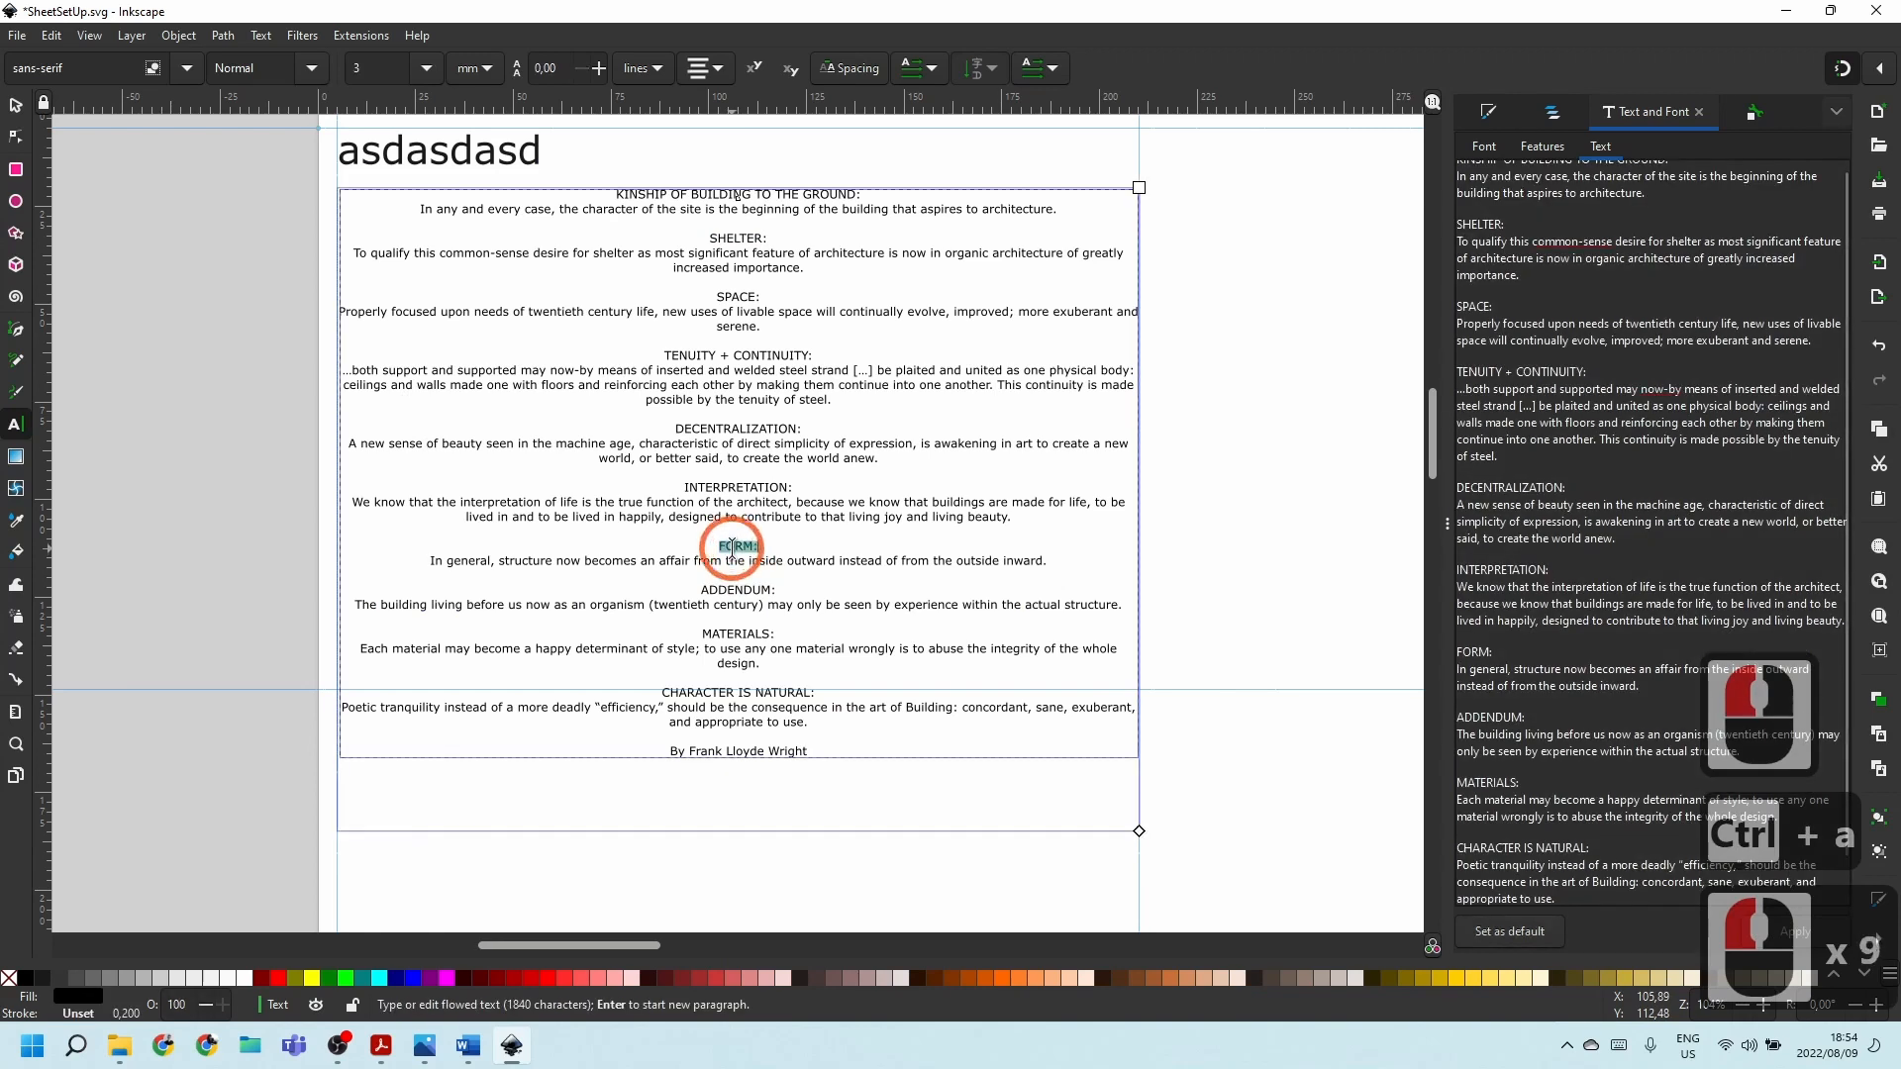
pyautogui.hotkey('ctrl', 'a')
pyautogui.click(704, 71)
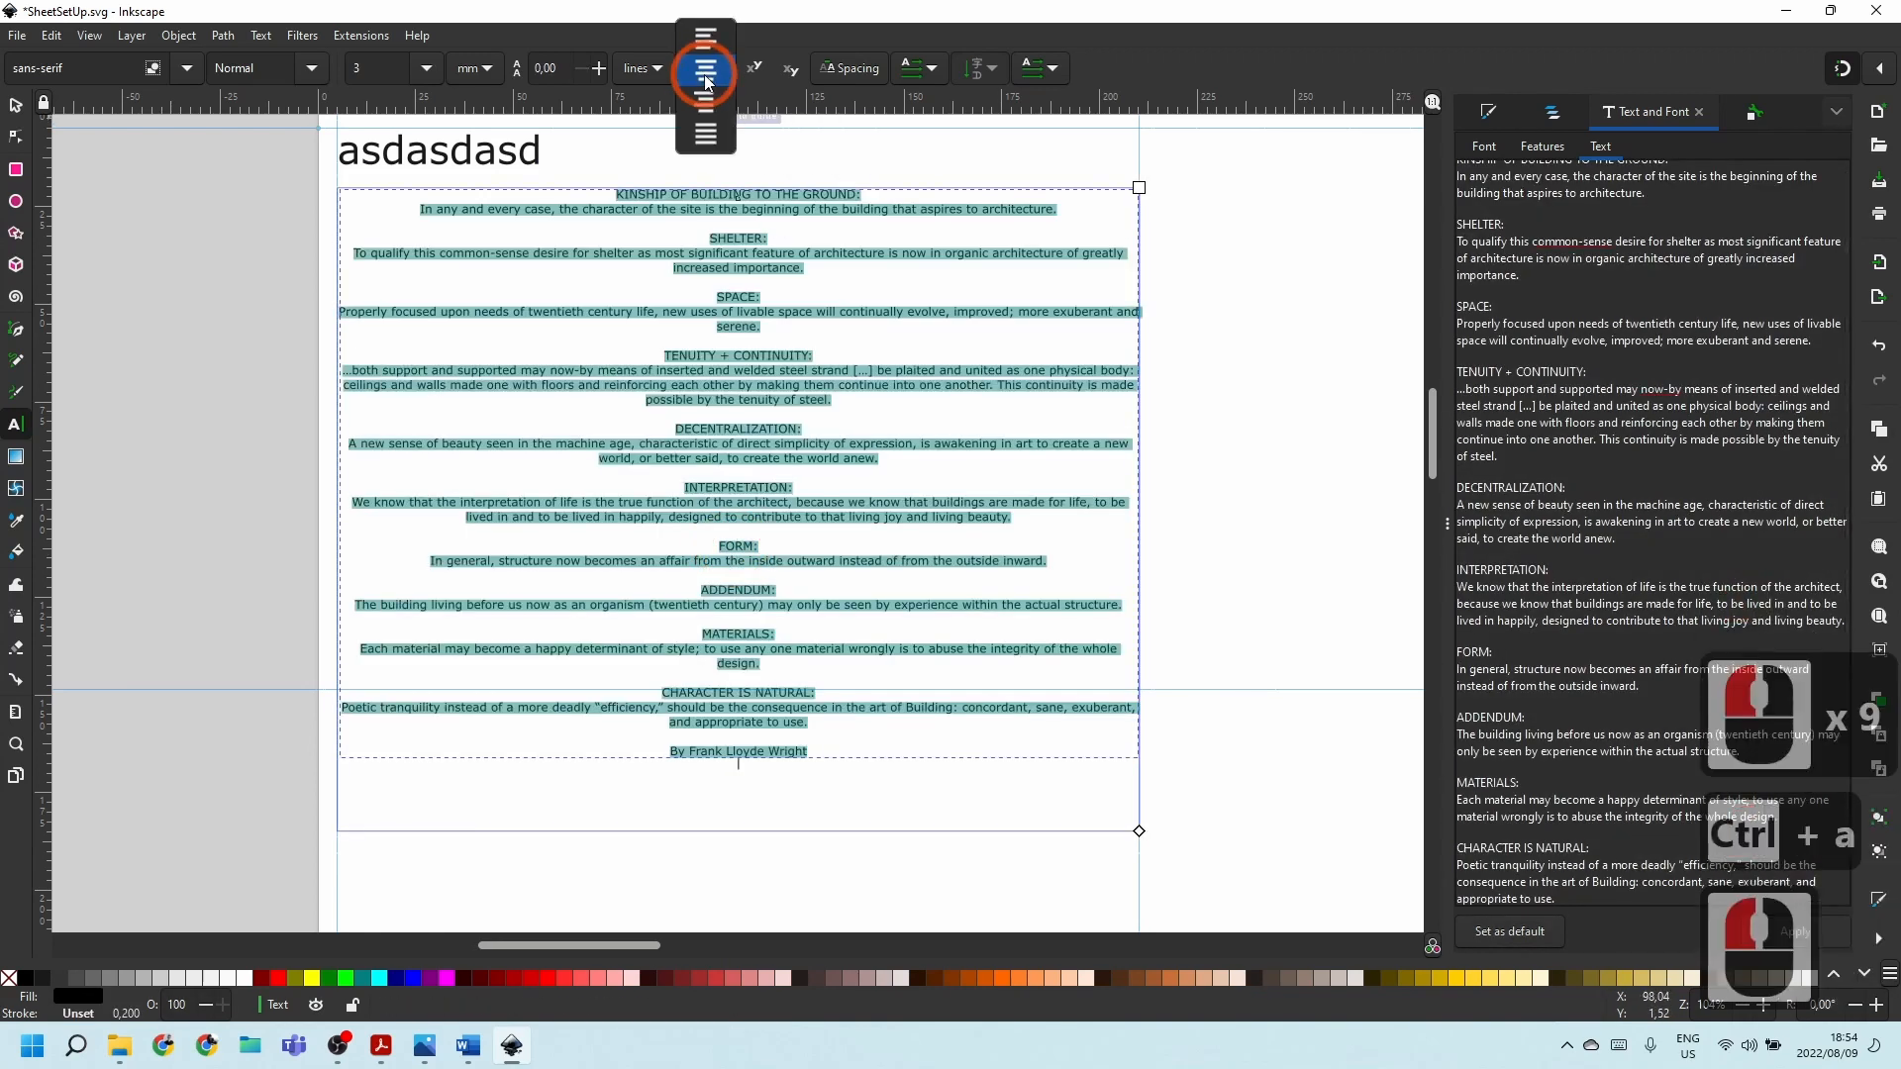
pyautogui.click(704, 38)
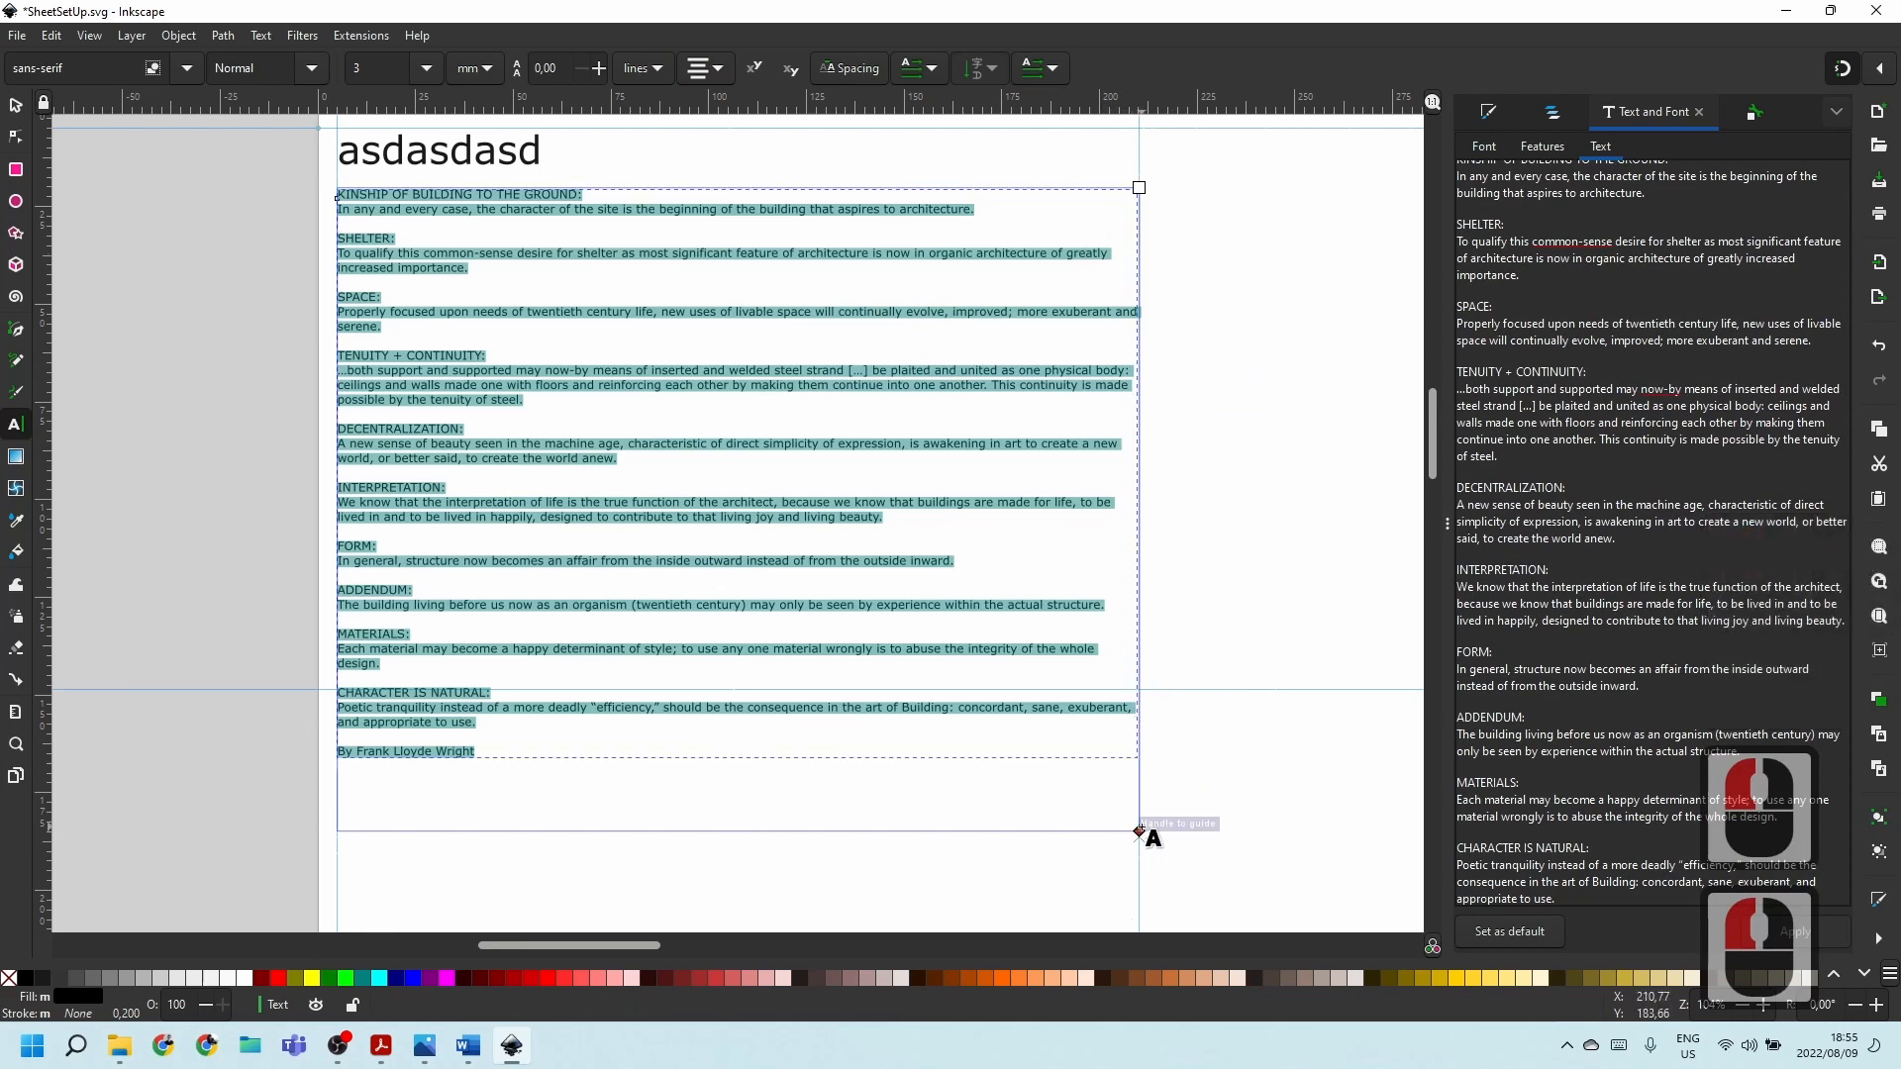
pyautogui.moveTo(1139, 831); pyautogui.dragTo(1082, 827)
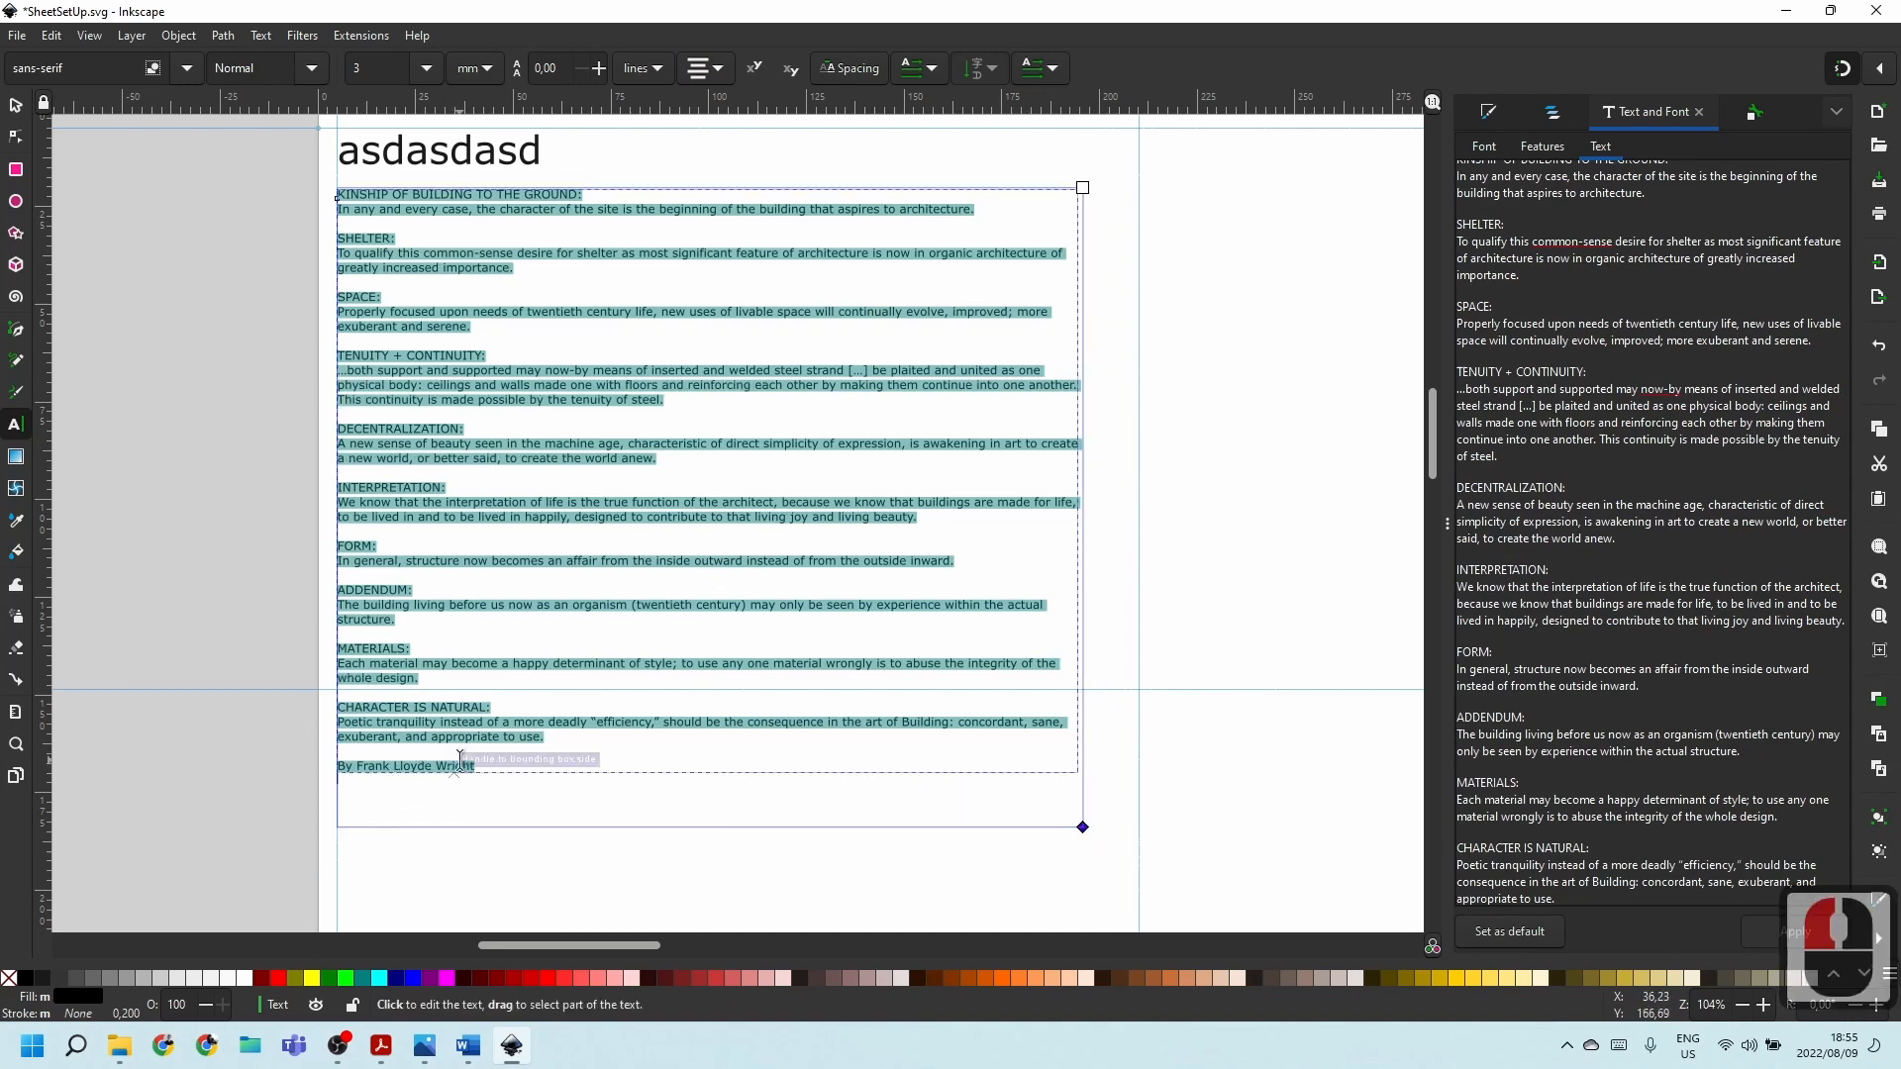
# Remove the blank line above the closing "By Frank Lloyde Wright" credit in the body text.
pyautogui.click(566, 741)
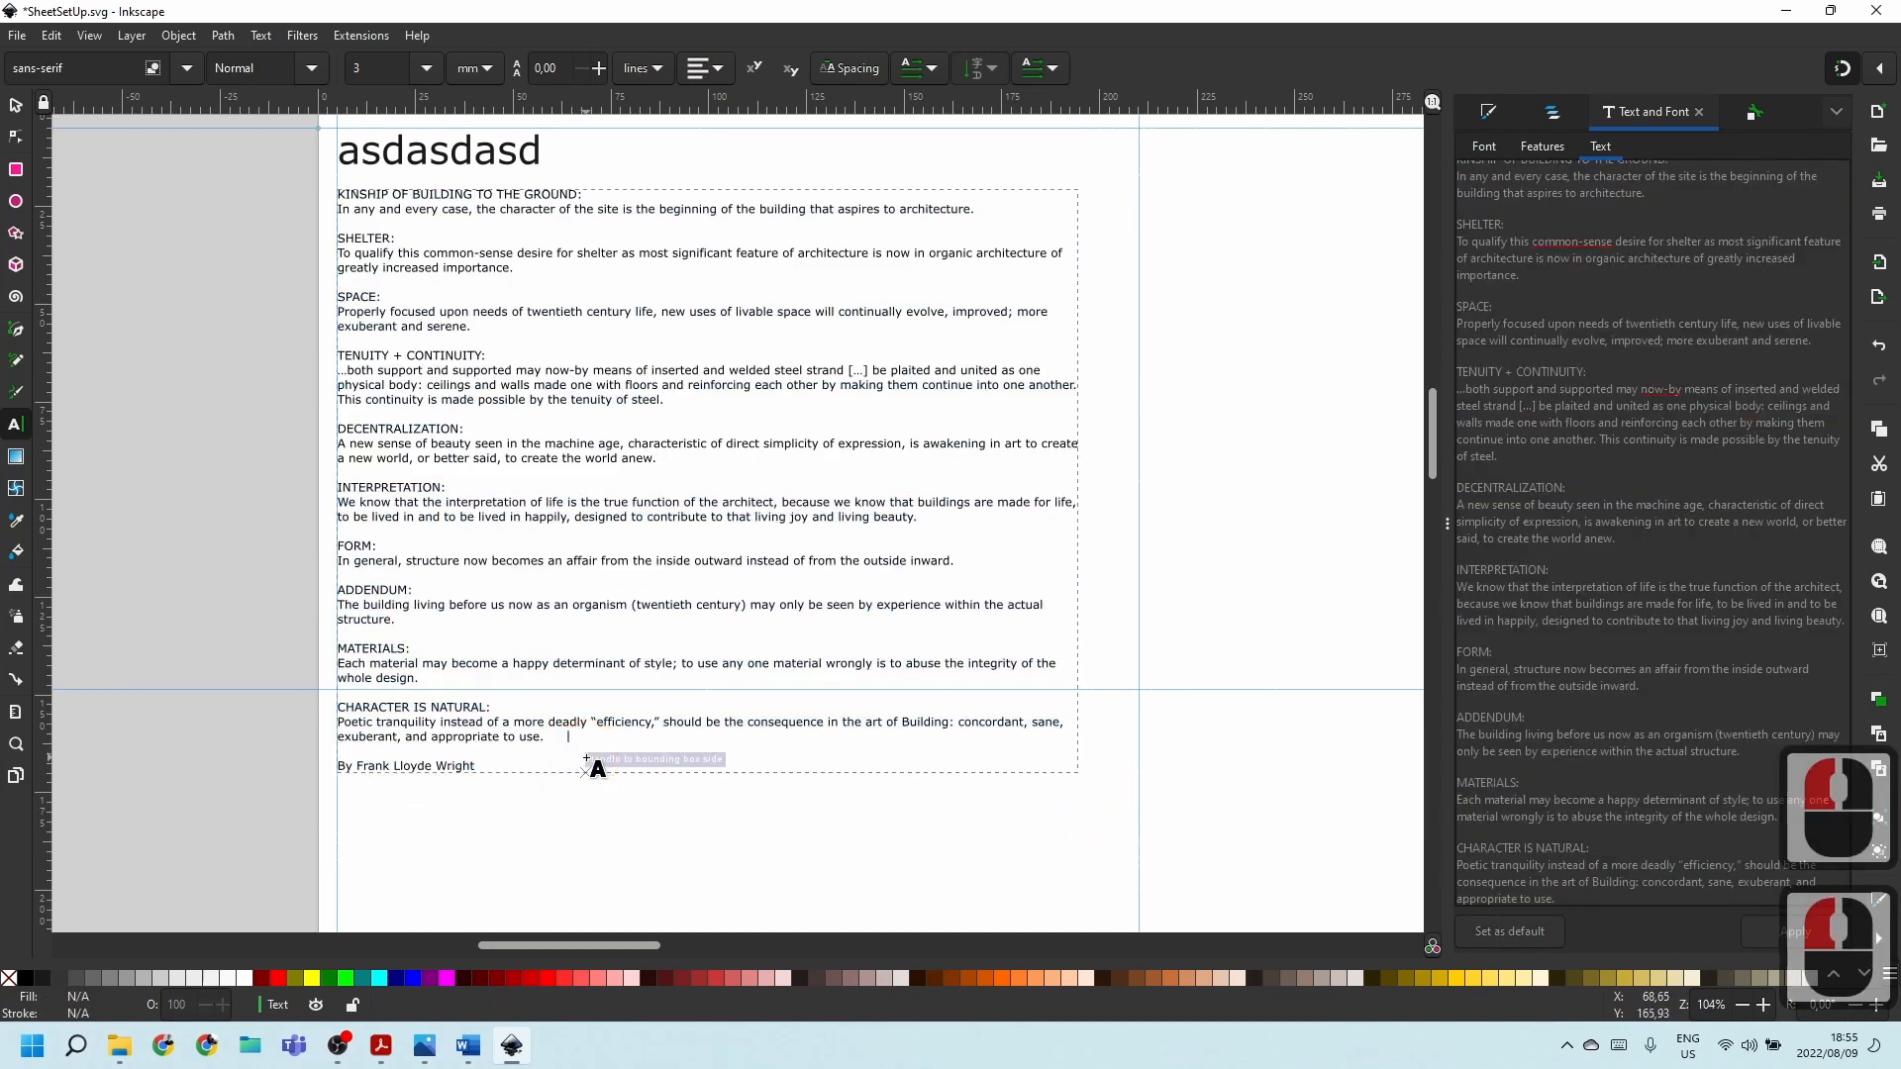
pyautogui.press('Down')
pyautogui.press('Down')
pyautogui.press('Delete')
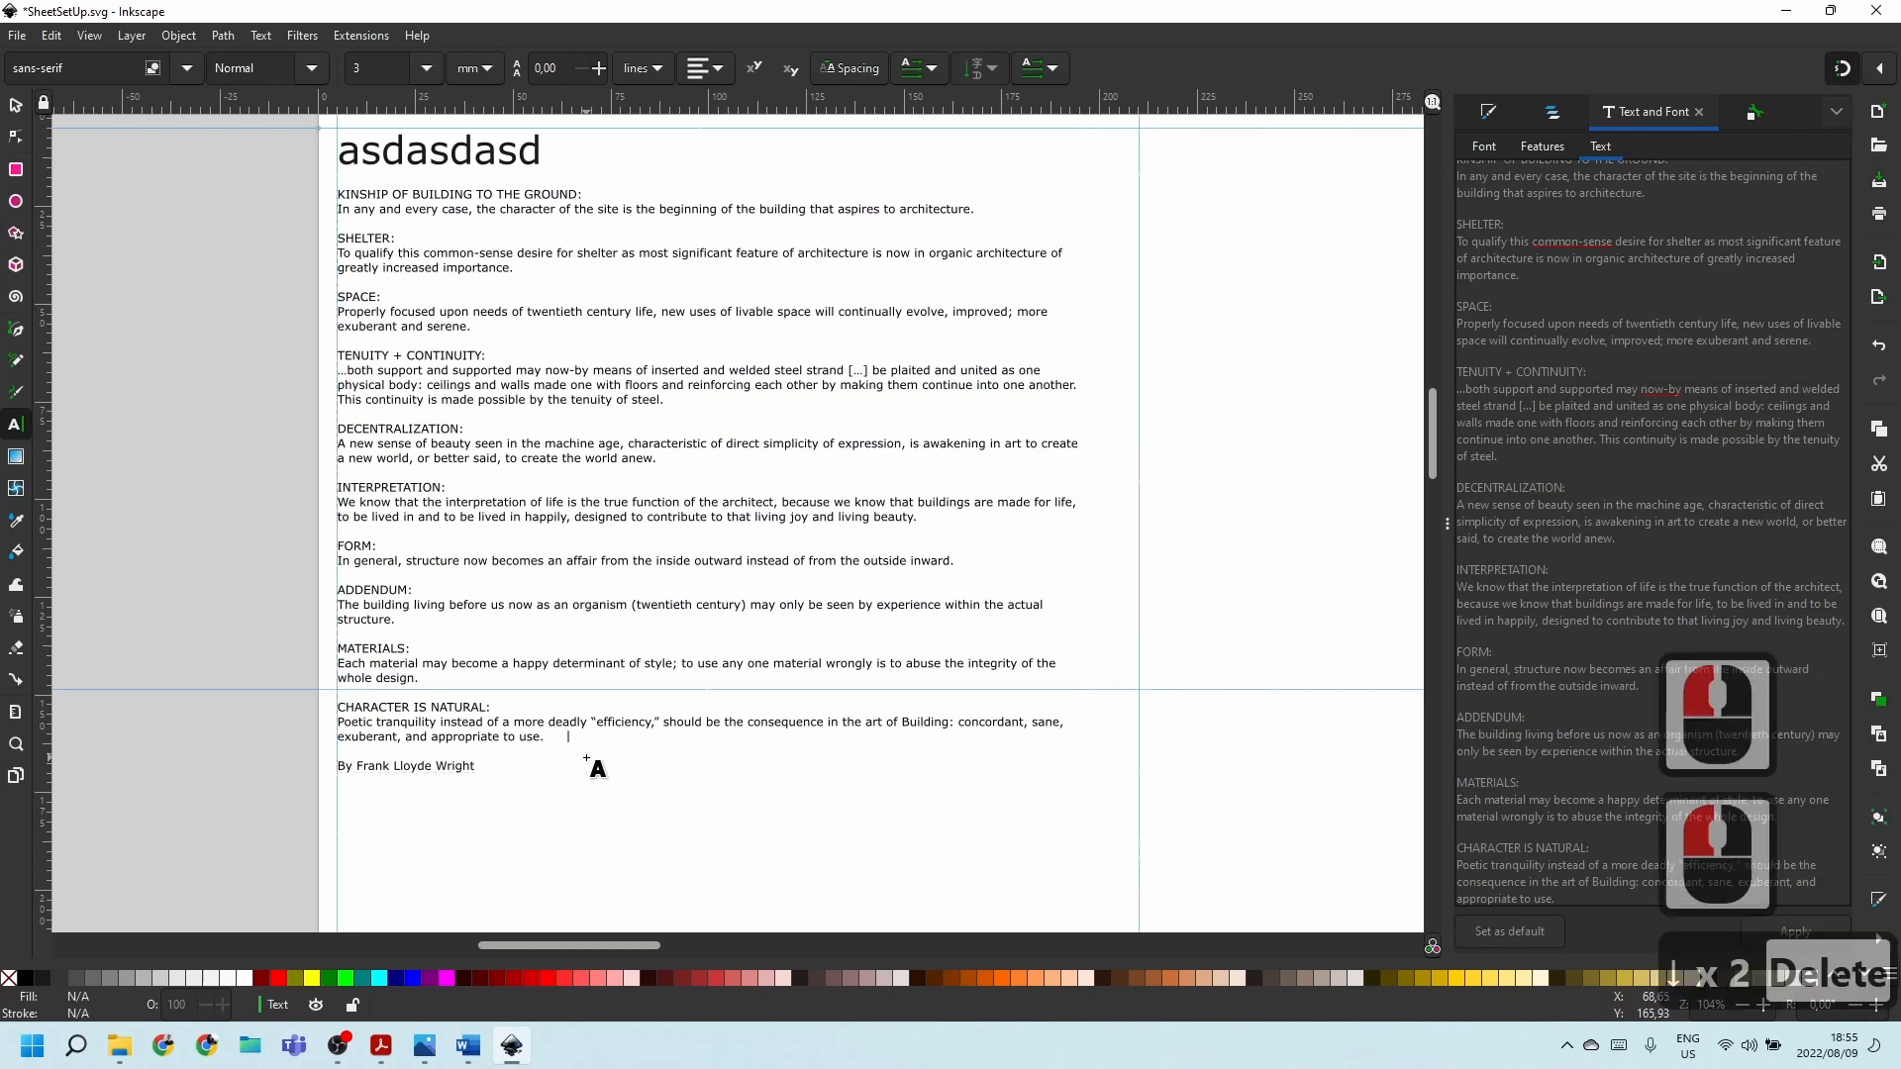
pyautogui.press('Delete')
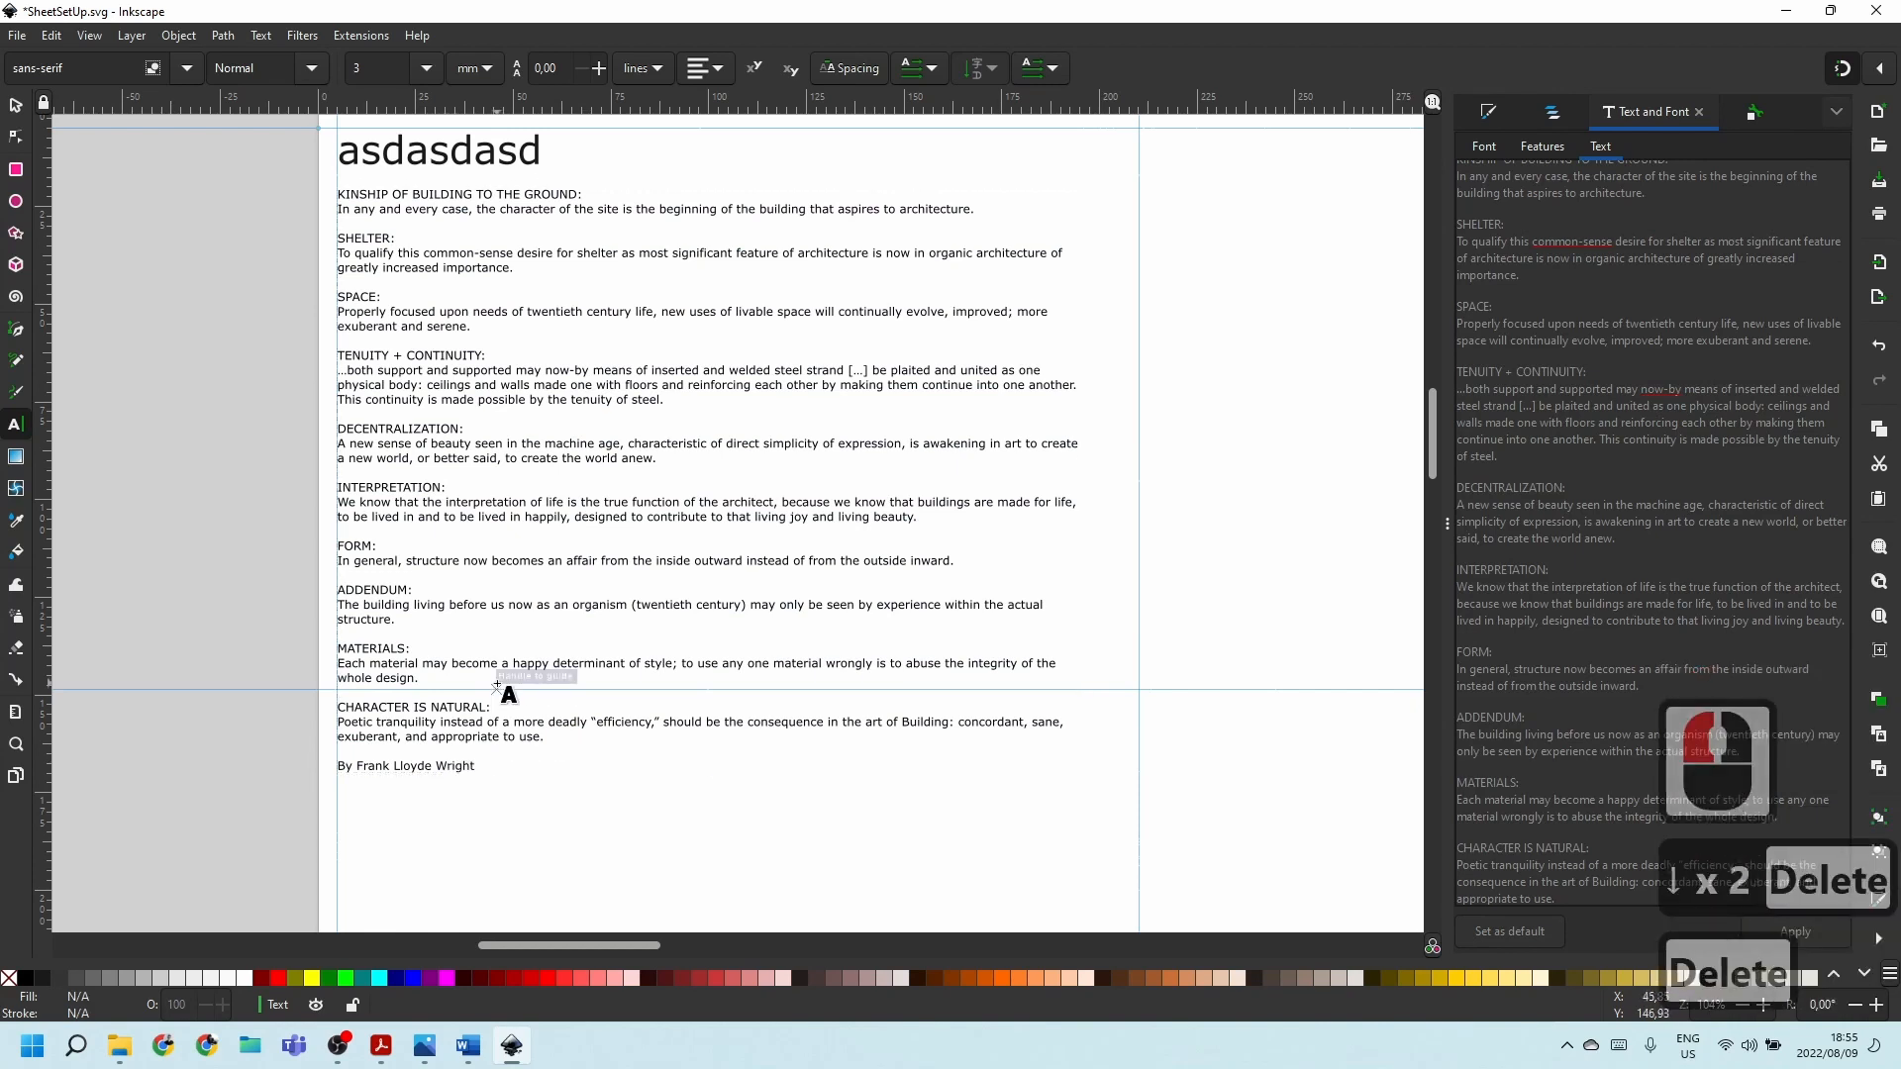
pyautogui.doubleClick(544, 737)
pyautogui.click(544, 738)
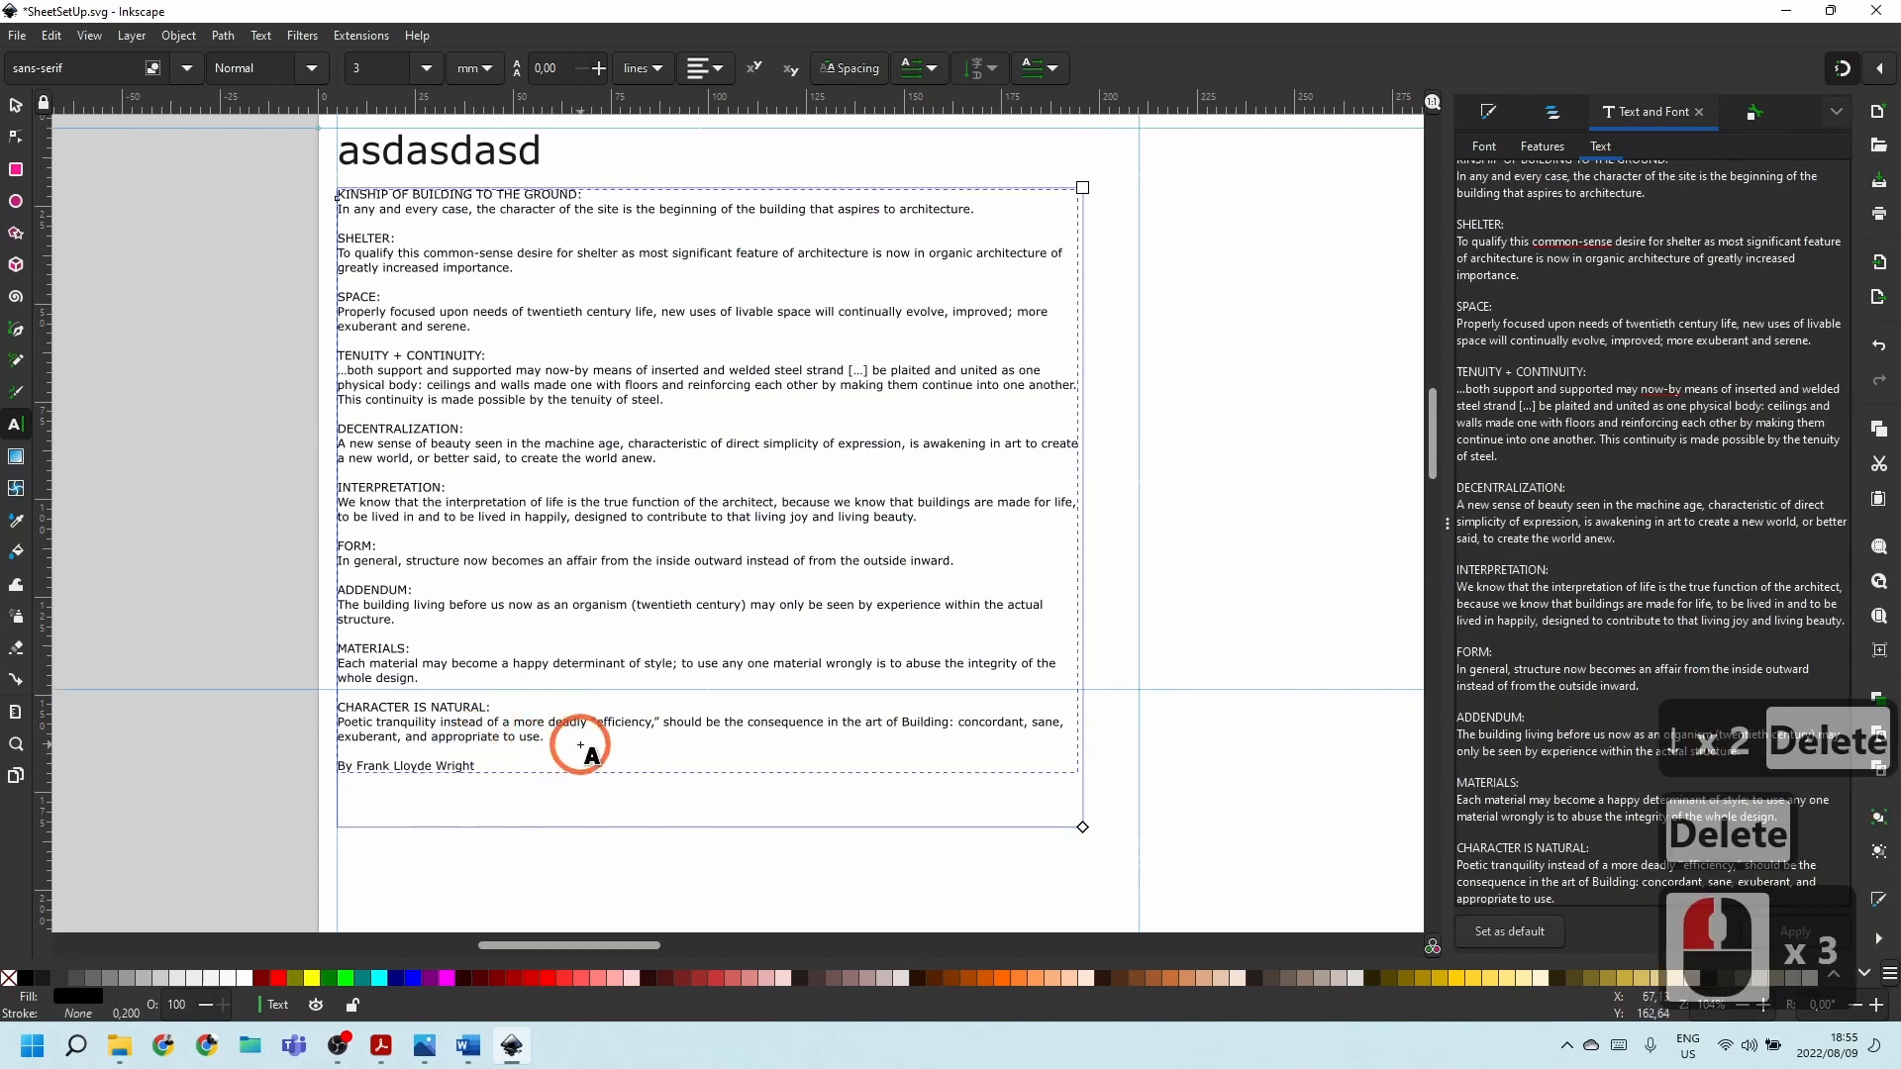
pyautogui.press('Delete')
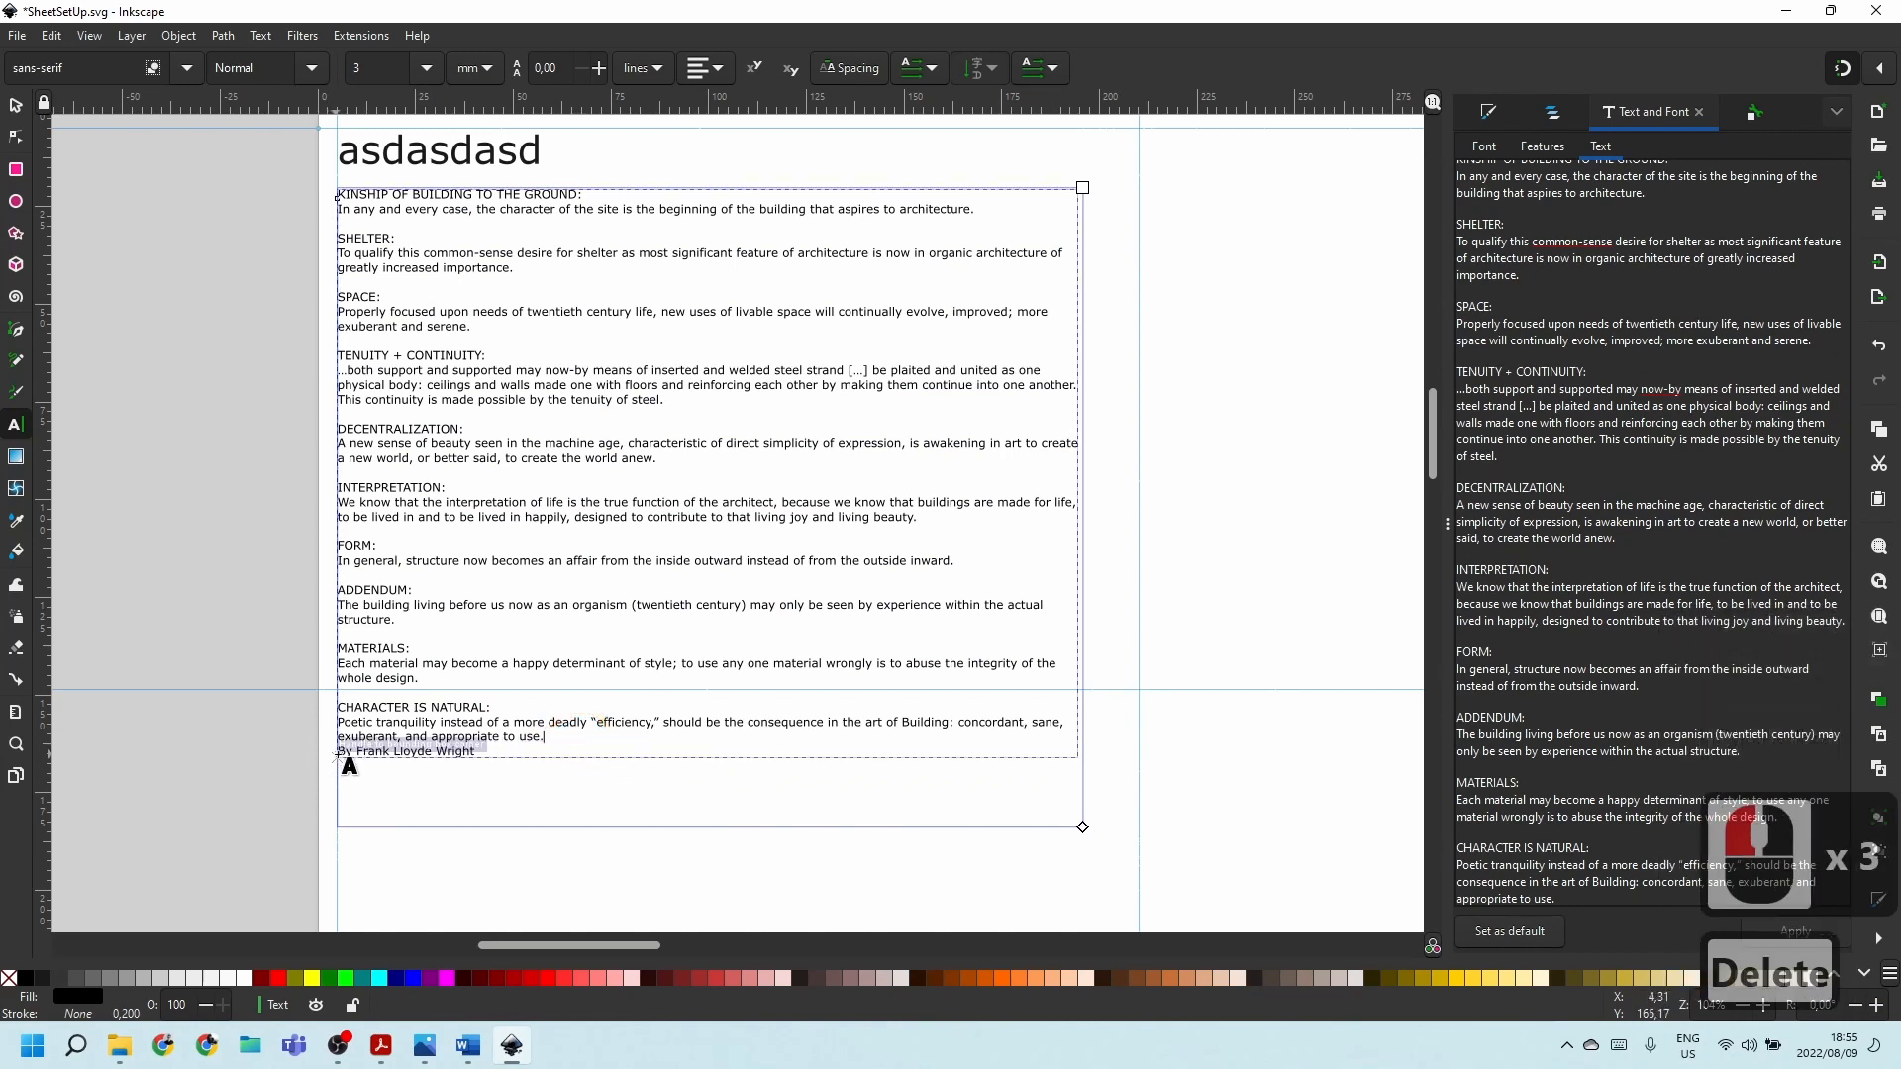
# Push the "By Frank Lloyde Wright" credit to the right end of its line by inserting spaces before it.
pyautogui.click(341, 759)
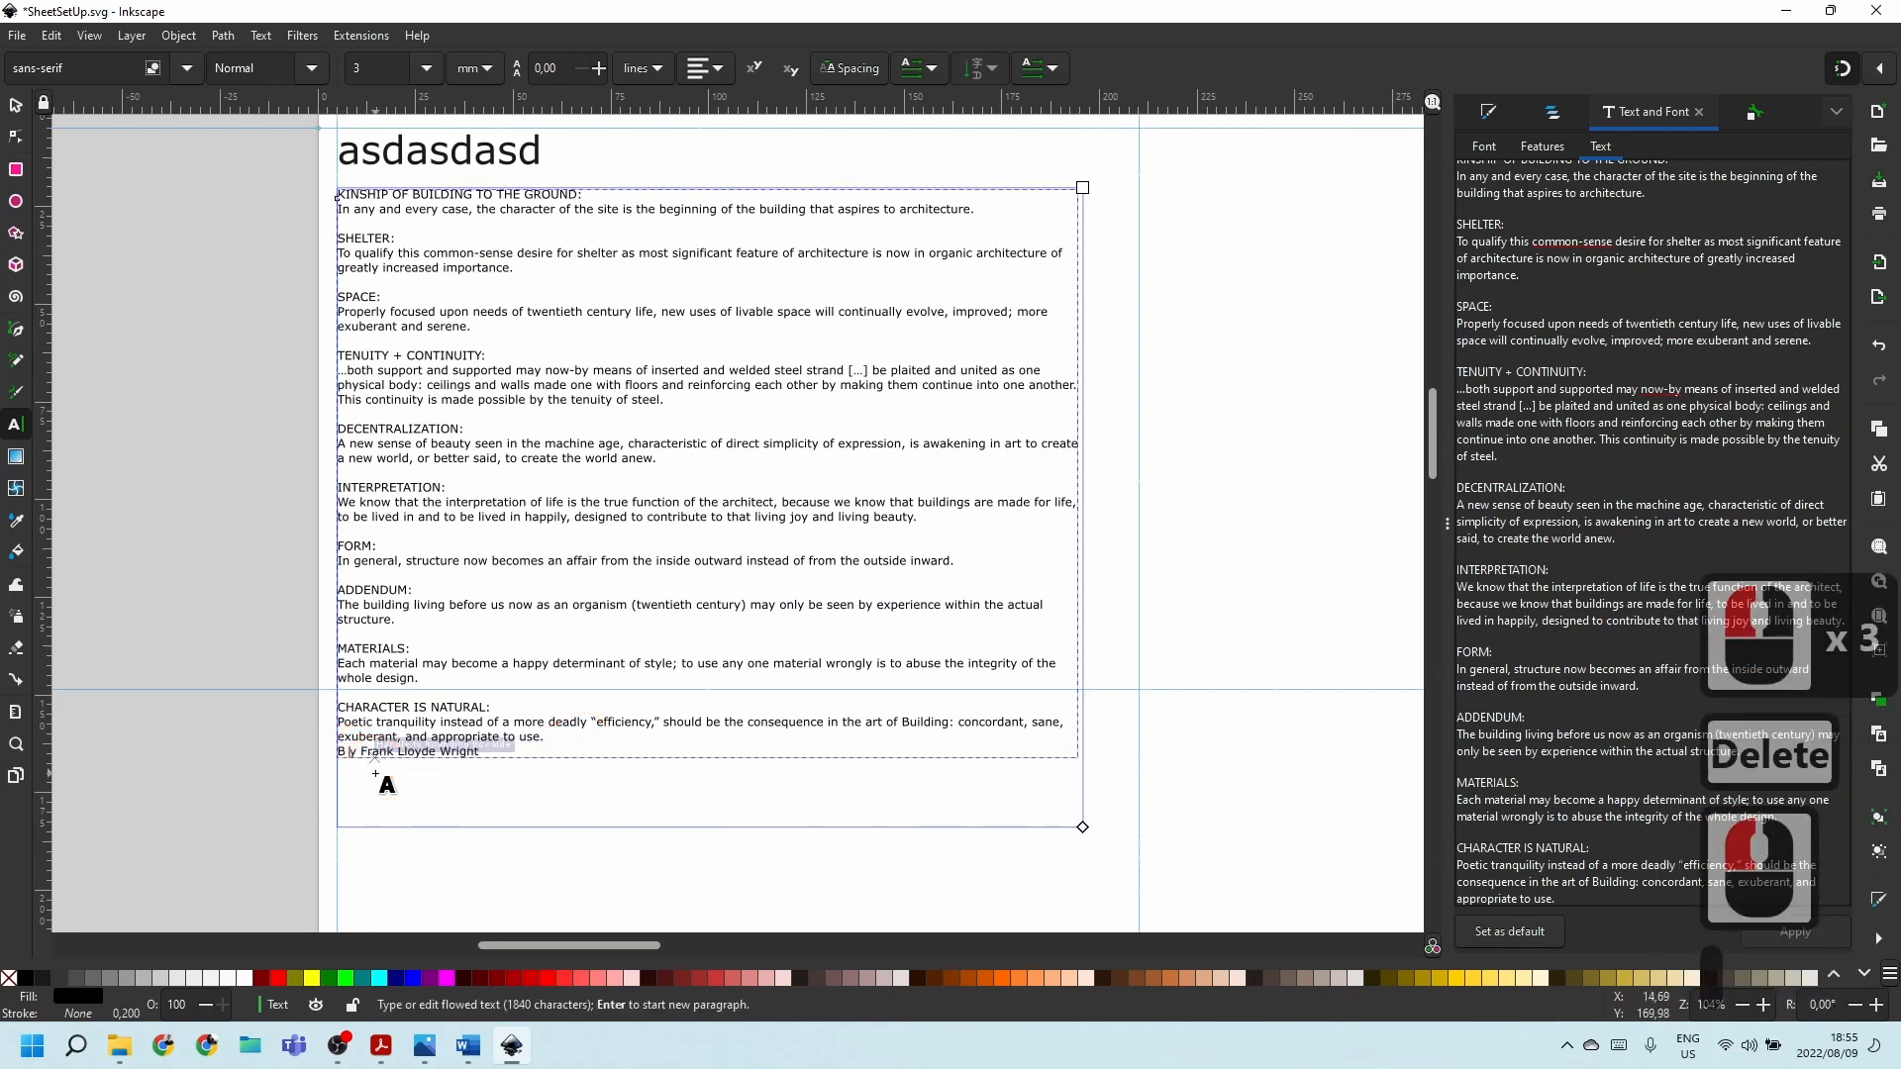
pyautogui.click(375, 774)
pyautogui.press('BackSpace')
pyautogui.press('BackSpace')
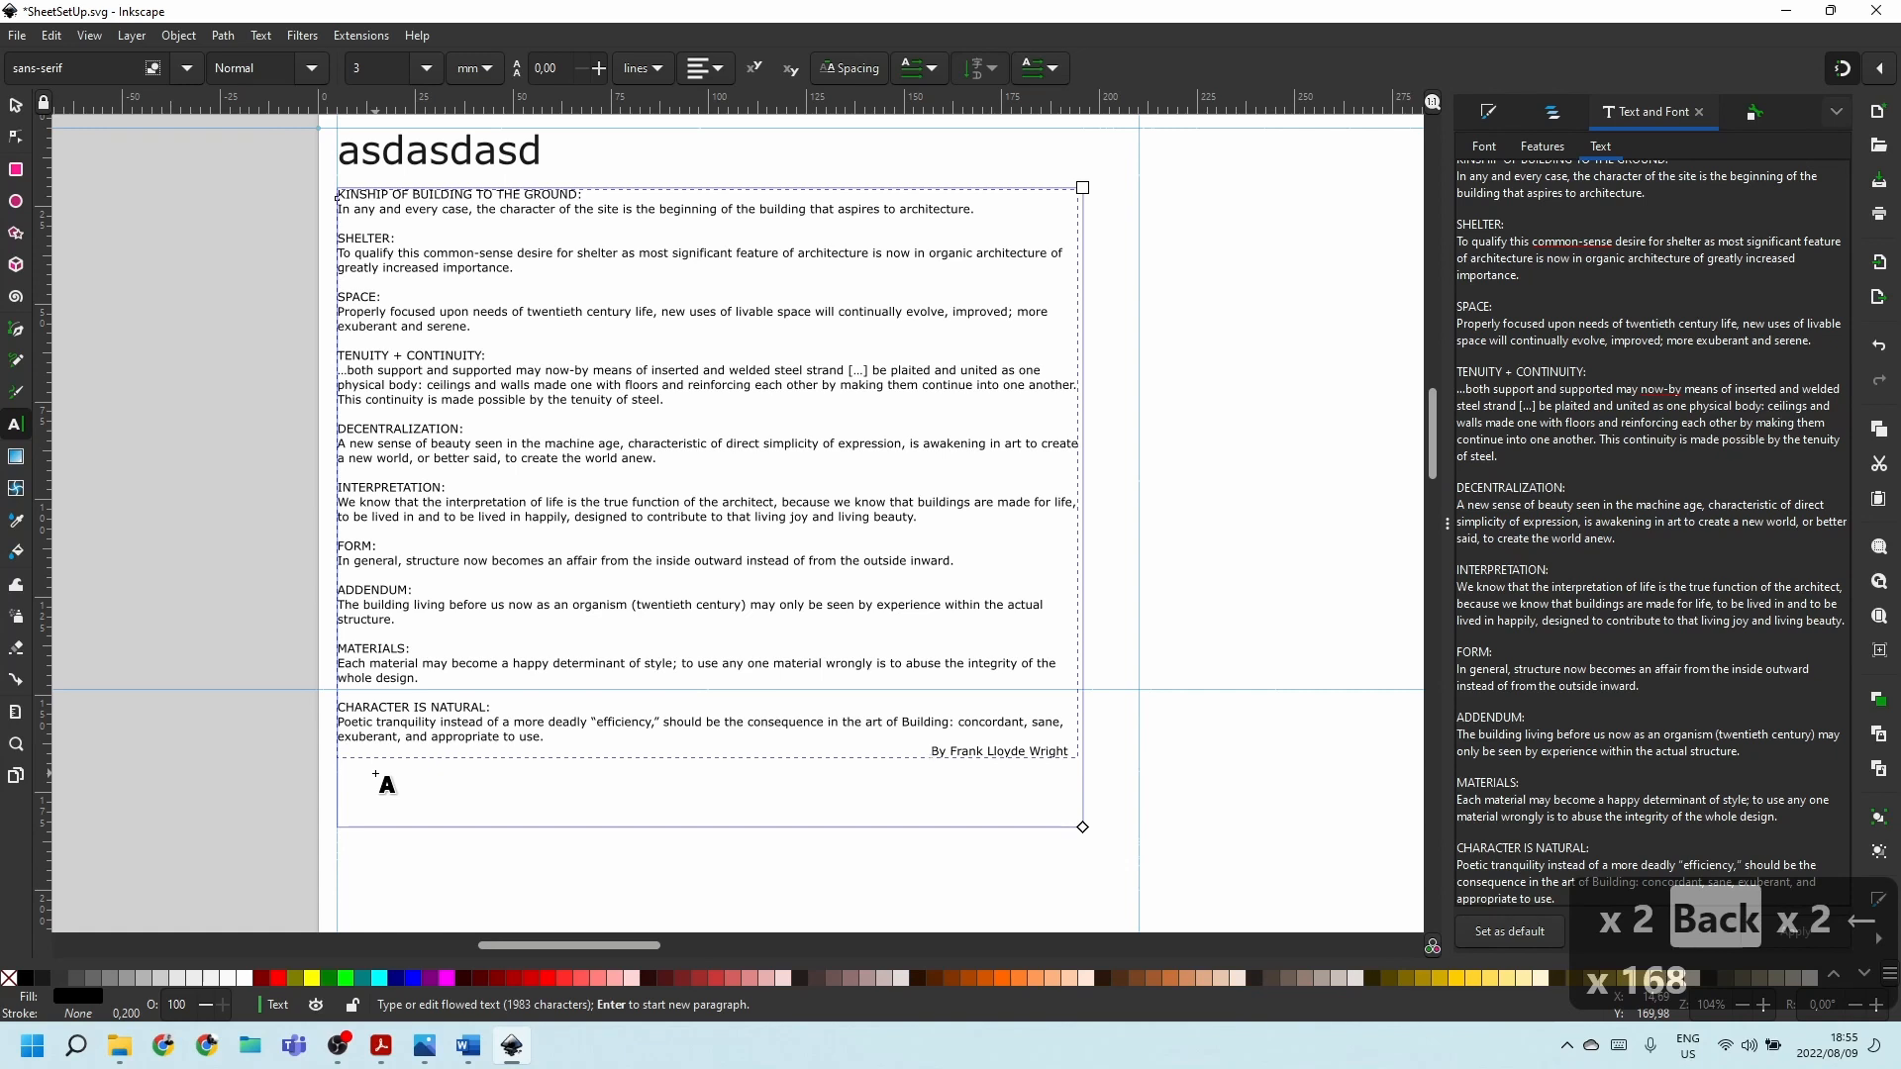
pyautogui.press('BackSpace')
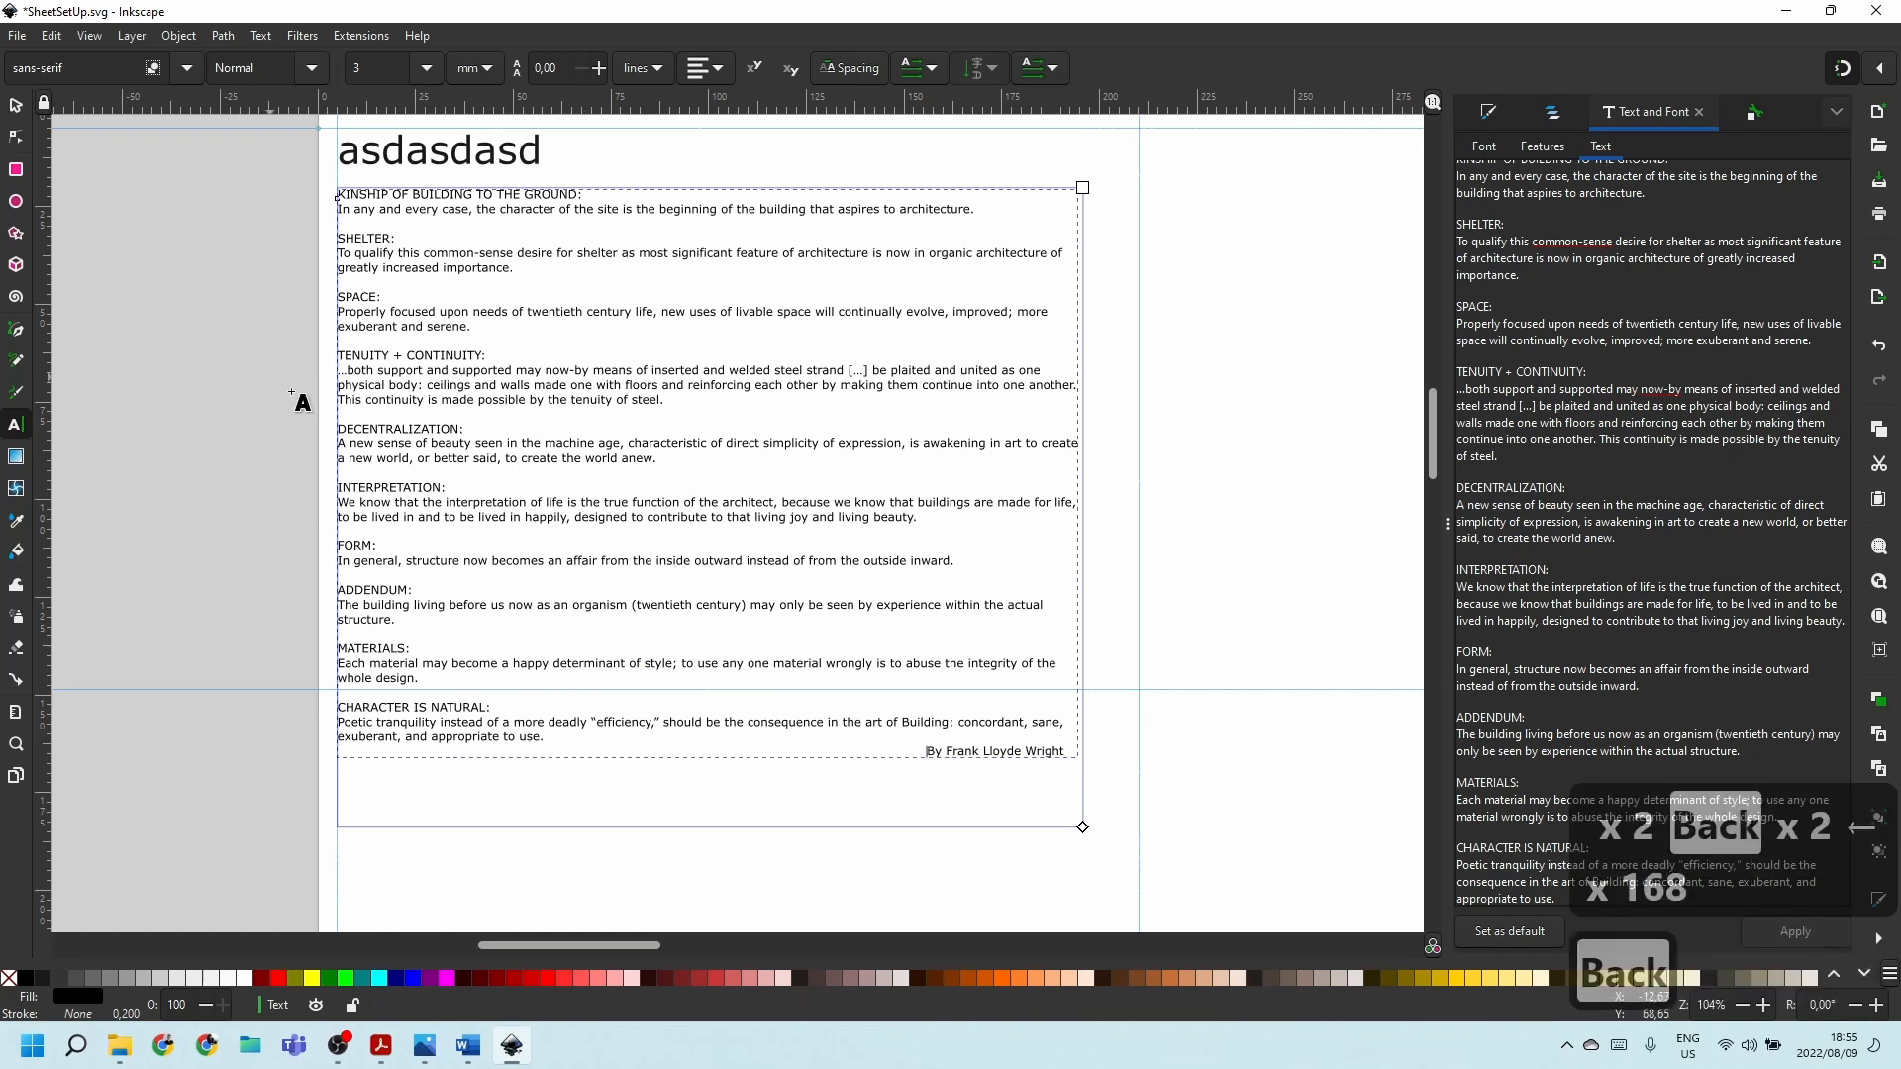
pyautogui.tripleClick(469, 445)
pyautogui.click(470, 446)
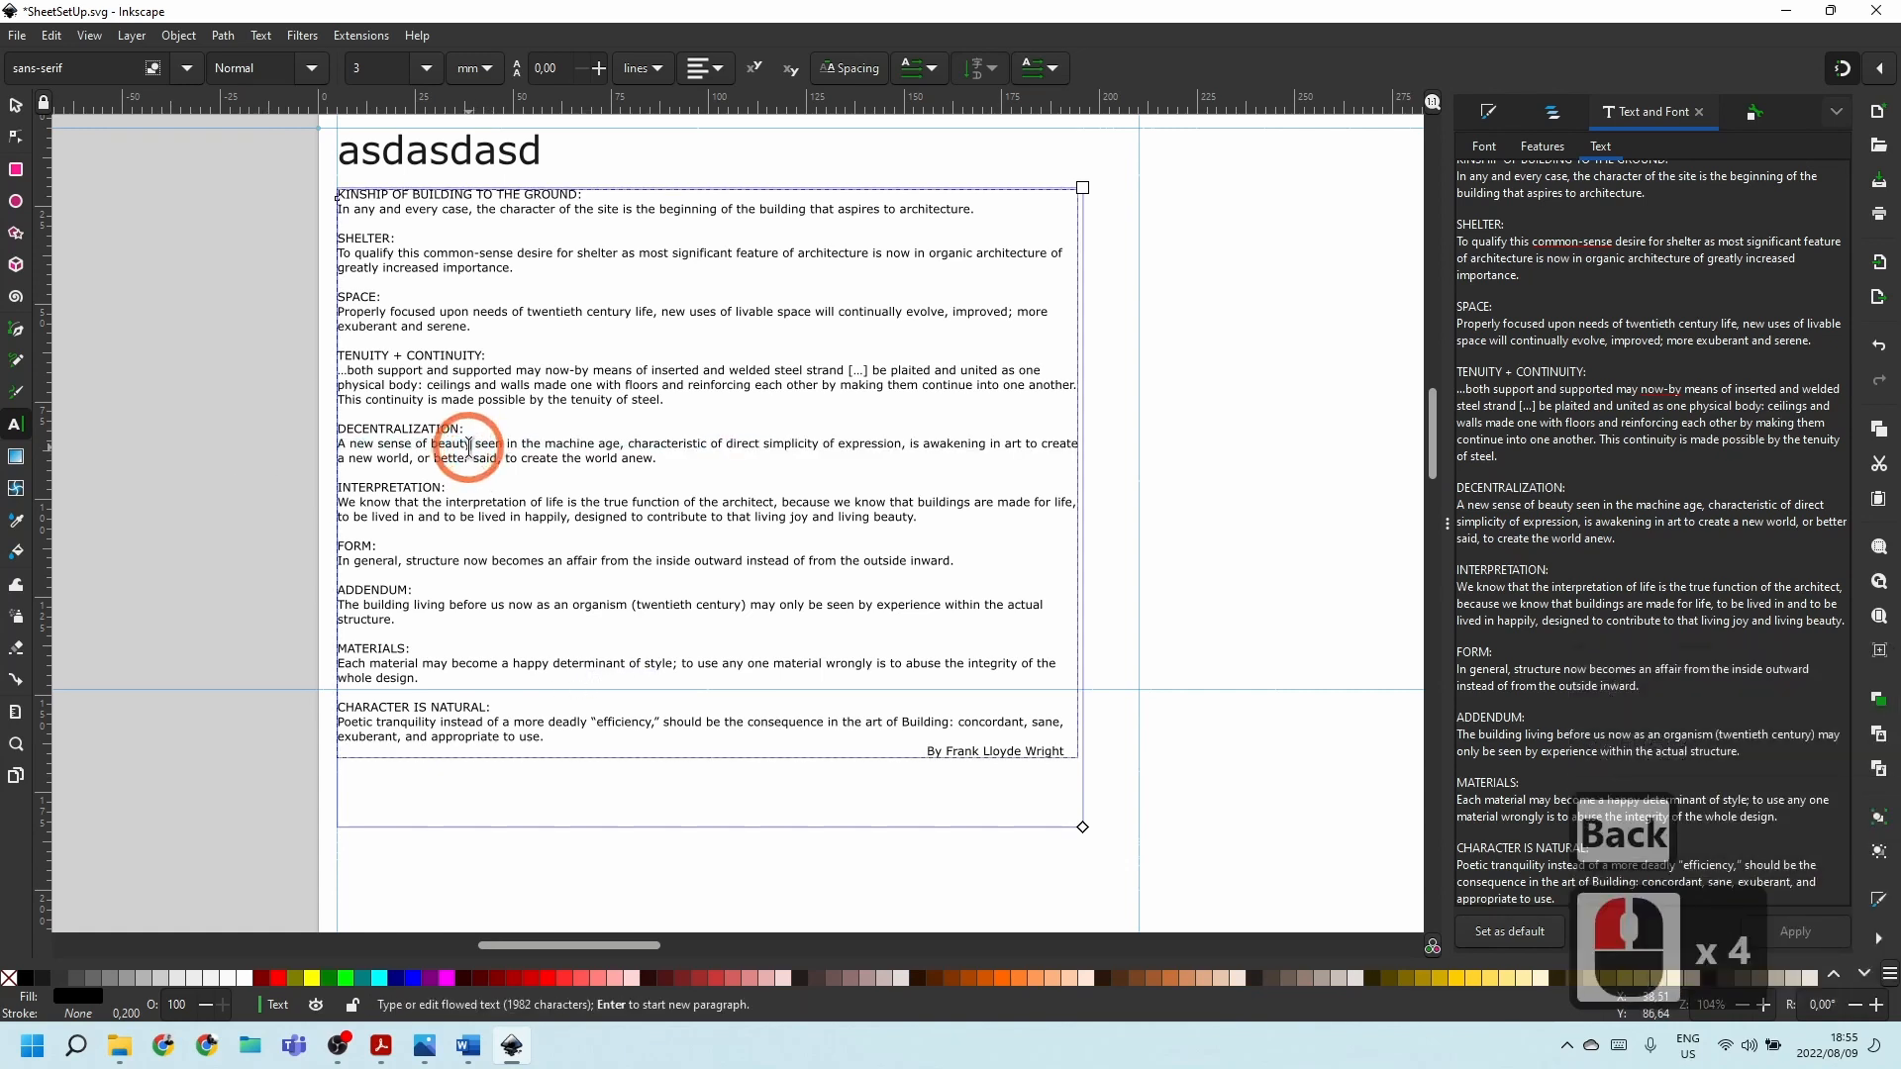
pyautogui.click(470, 446)
pyautogui.doubleClick(470, 446)
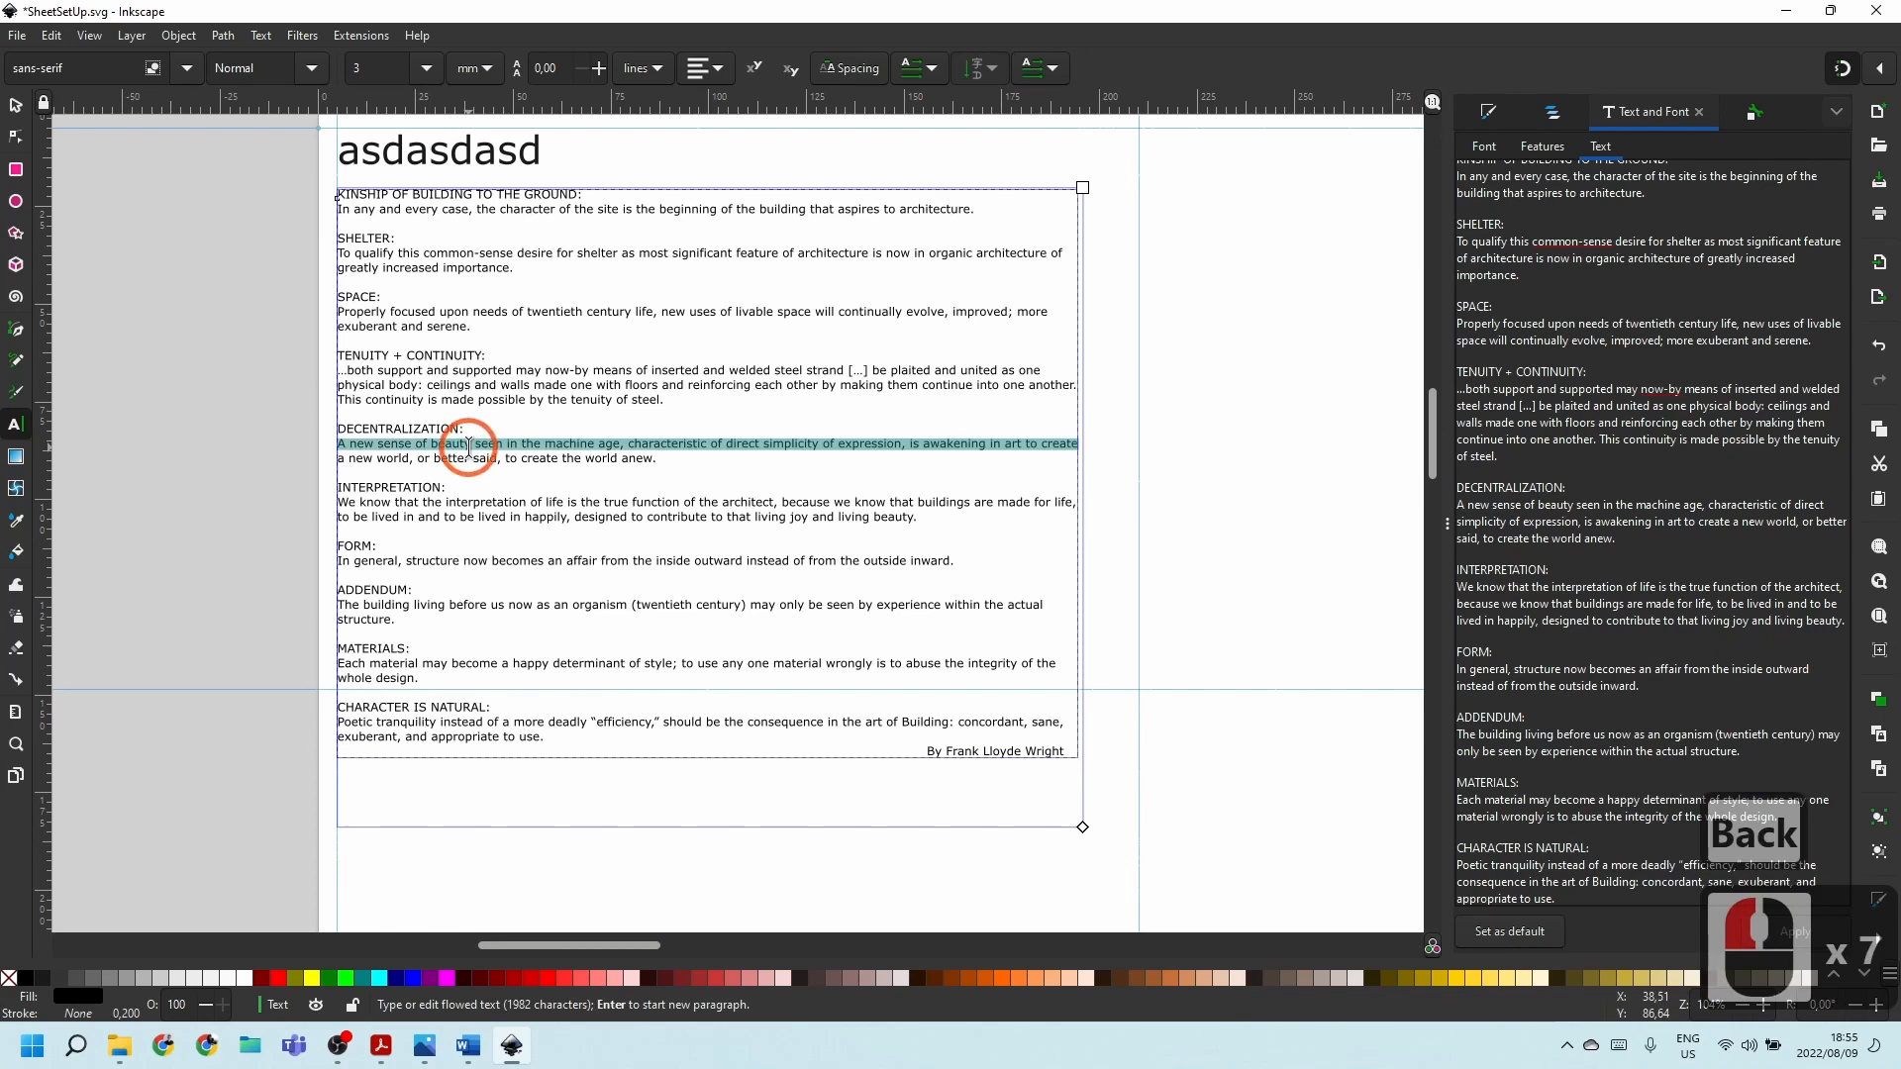
pyautogui.click(261, 216)
# Nudge the body text frame up and slightly right to X 6.588 mm, Y 17.535 mm, and deselect it.
pyautogui.click(16, 105)
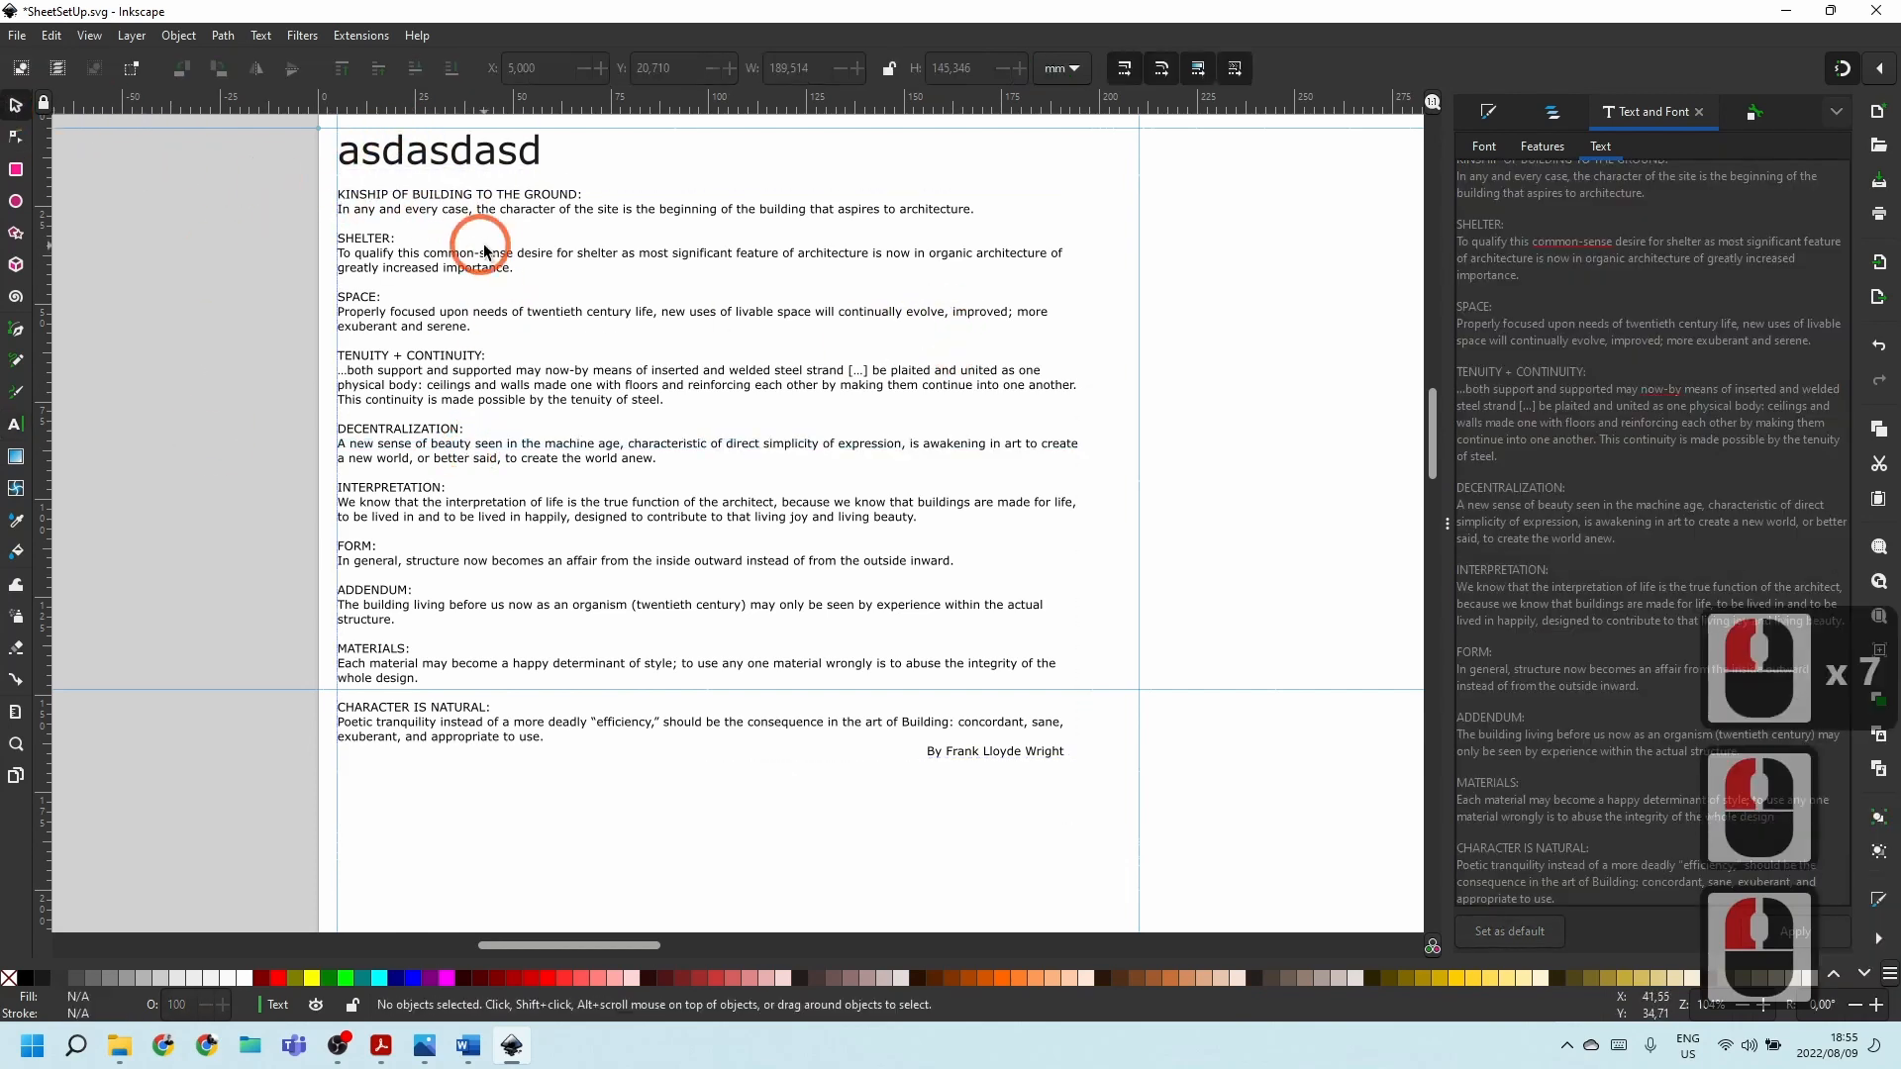
pyautogui.click(431, 220)
pyautogui.press('Up')
pyautogui.press('Up')
pyautogui.press('Up')
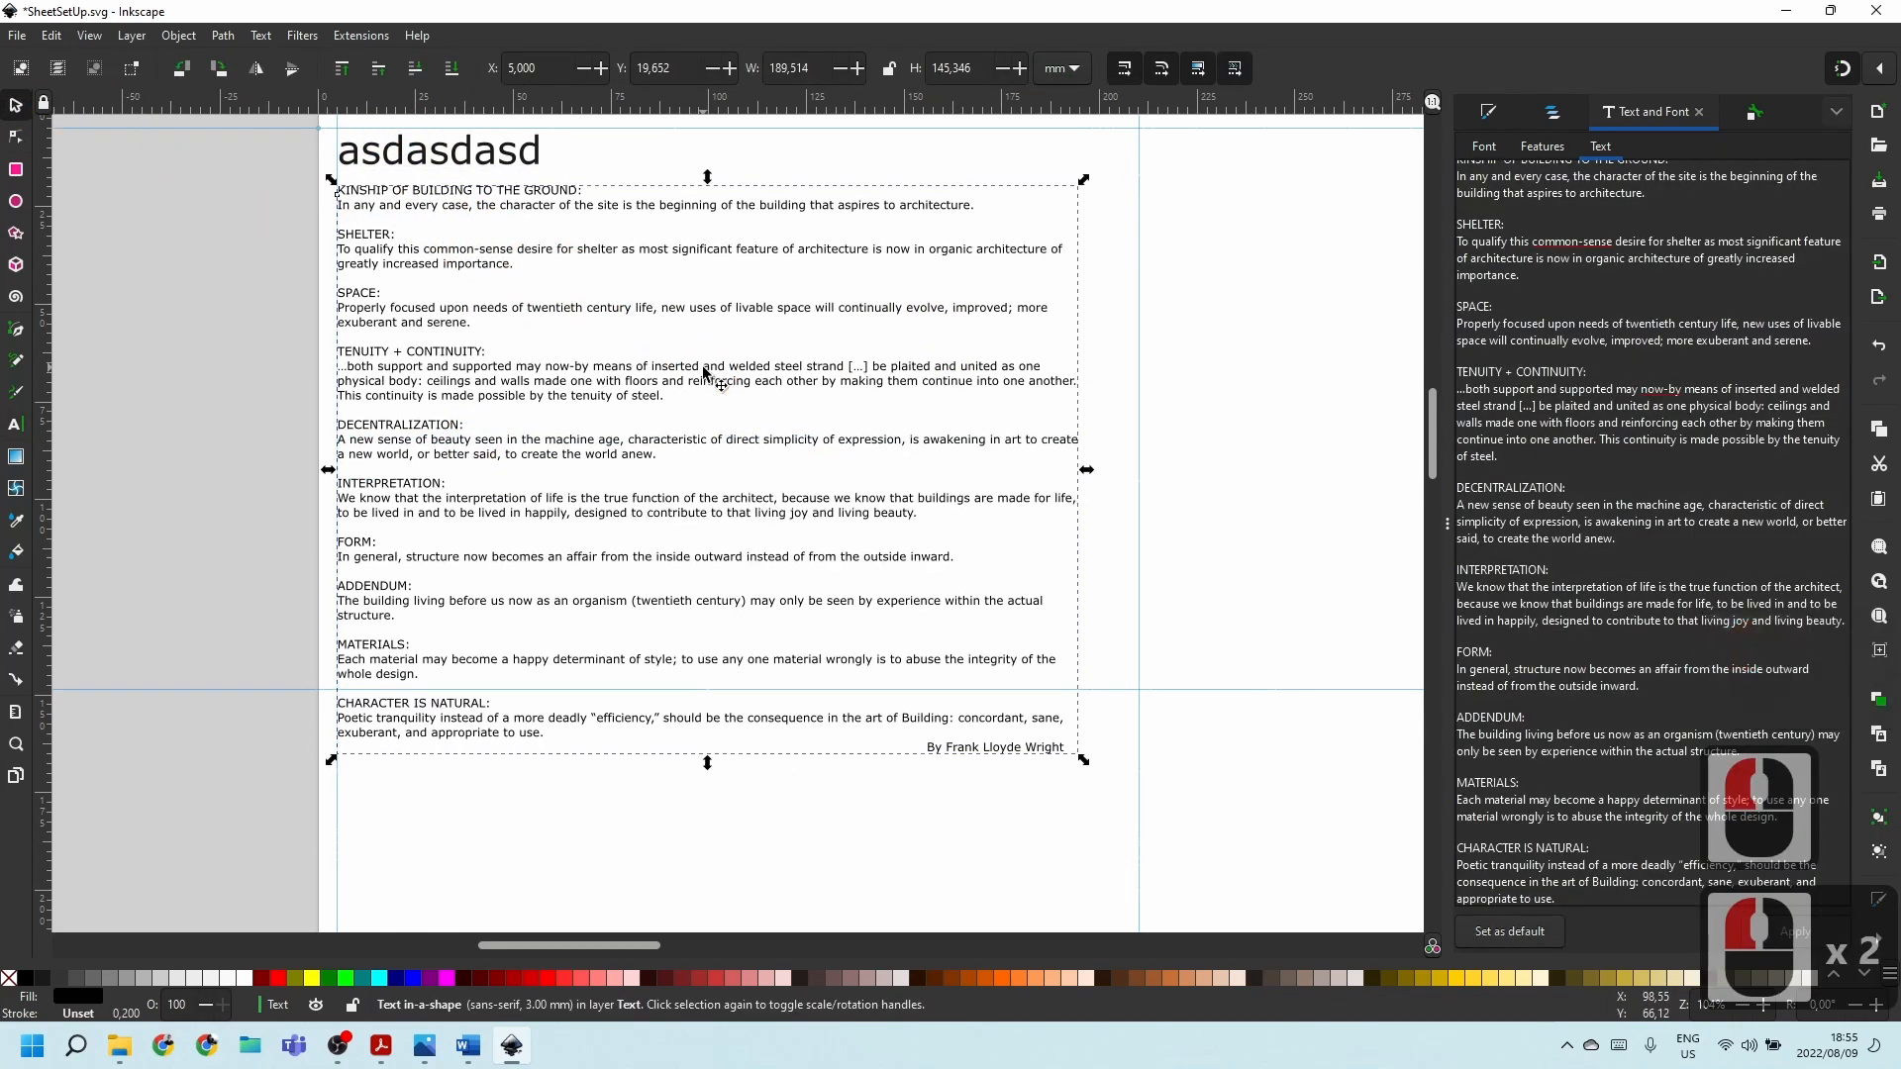
pyautogui.press('Up')
pyautogui.press('Right')
pyautogui.press('Right')
pyautogui.press('Right')
pyautogui.press('Right')
pyautogui.press('Right')
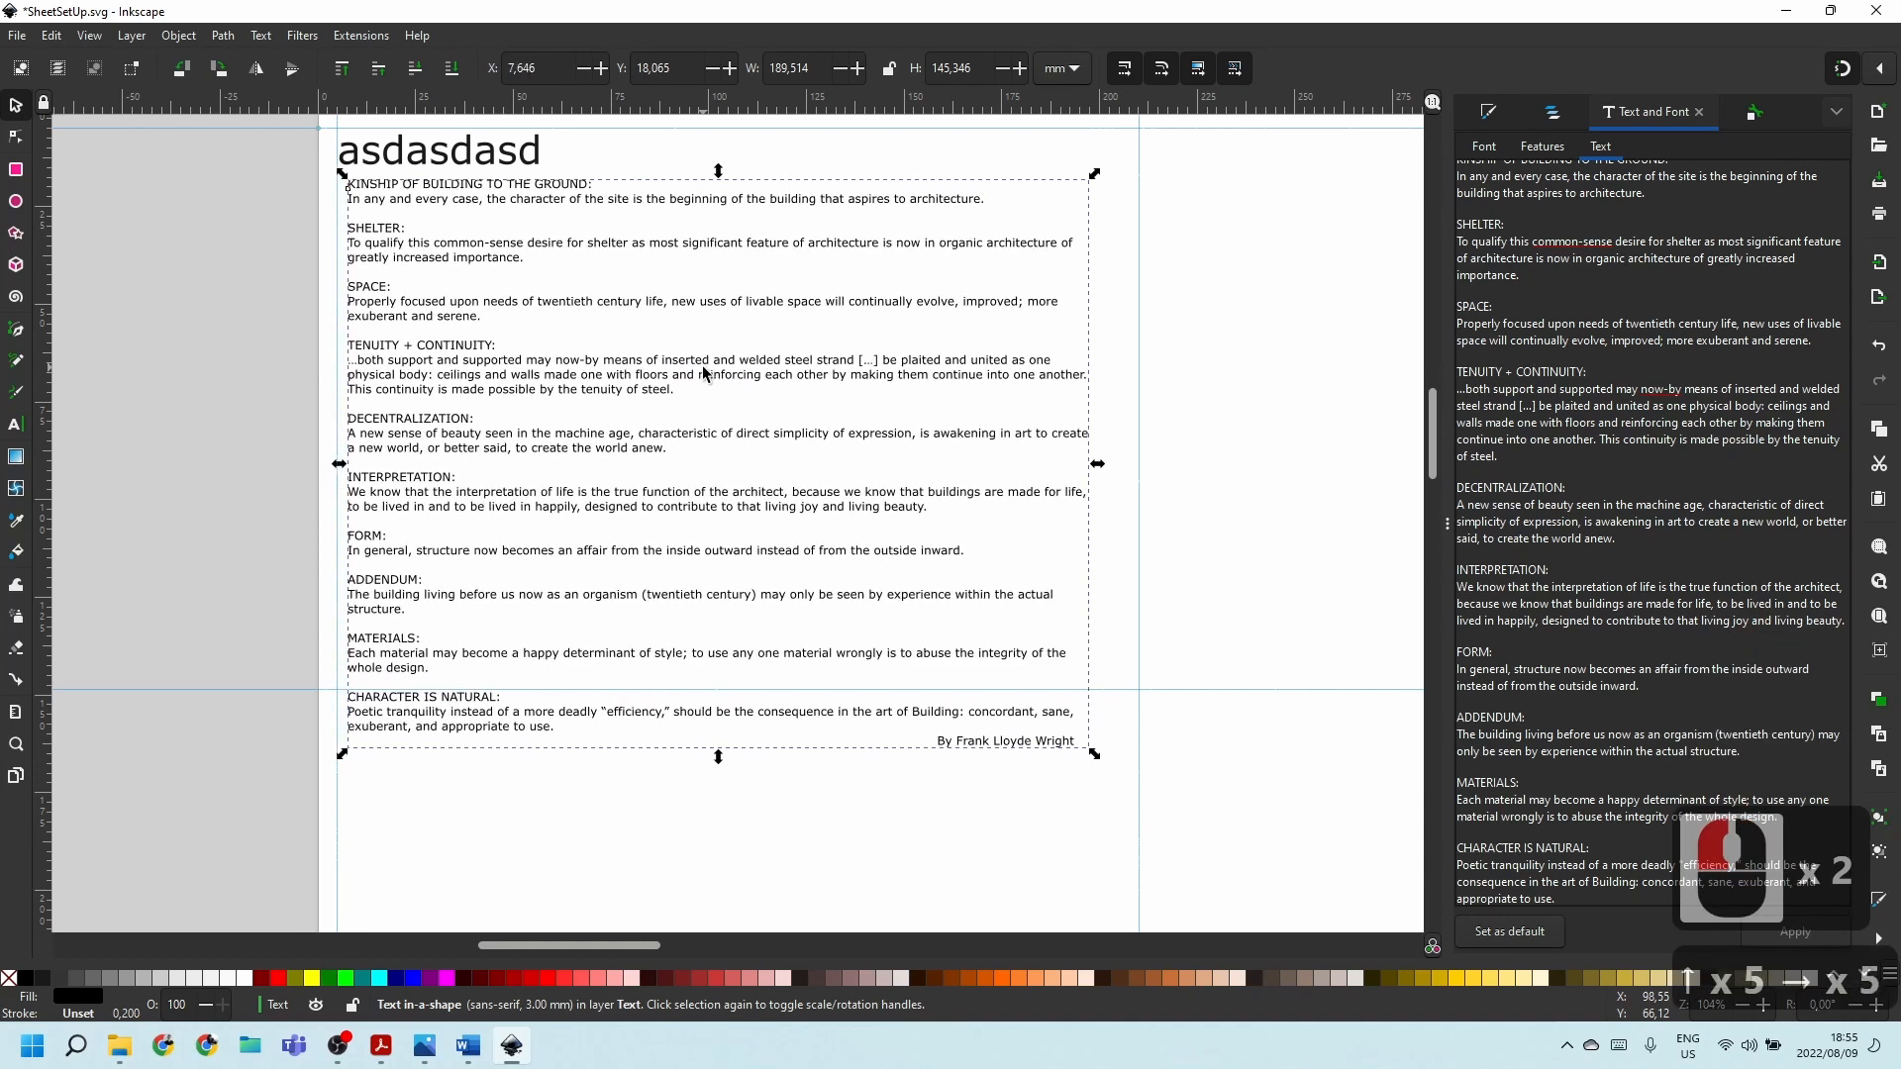
pyautogui.press('Left')
pyautogui.press('Left')
pyautogui.press('Up')
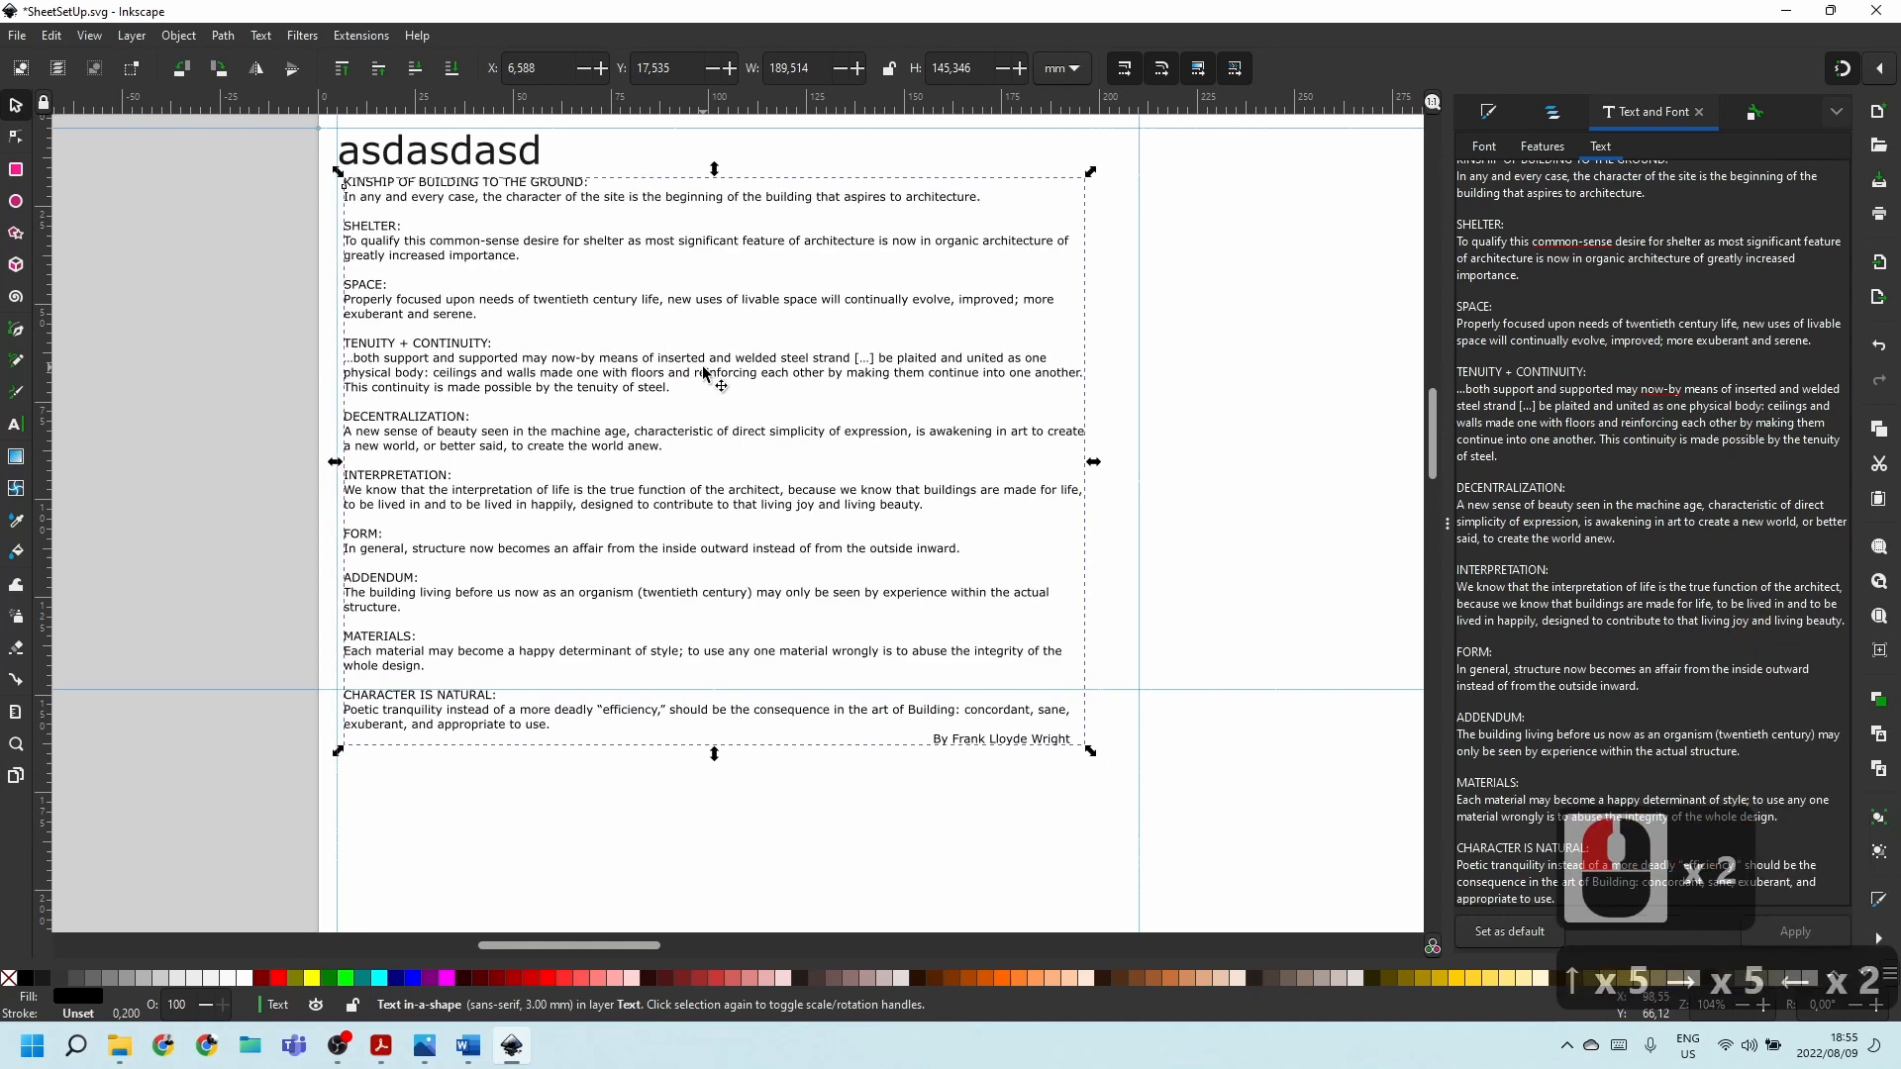
pyautogui.click(1231, 335)
# Switch to A1 Poster Example.pdf in Adobe Acrobat, examine the heading and text layout, and return to the Inkscape poster.
pyautogui.scroll(-3, 736, 477)
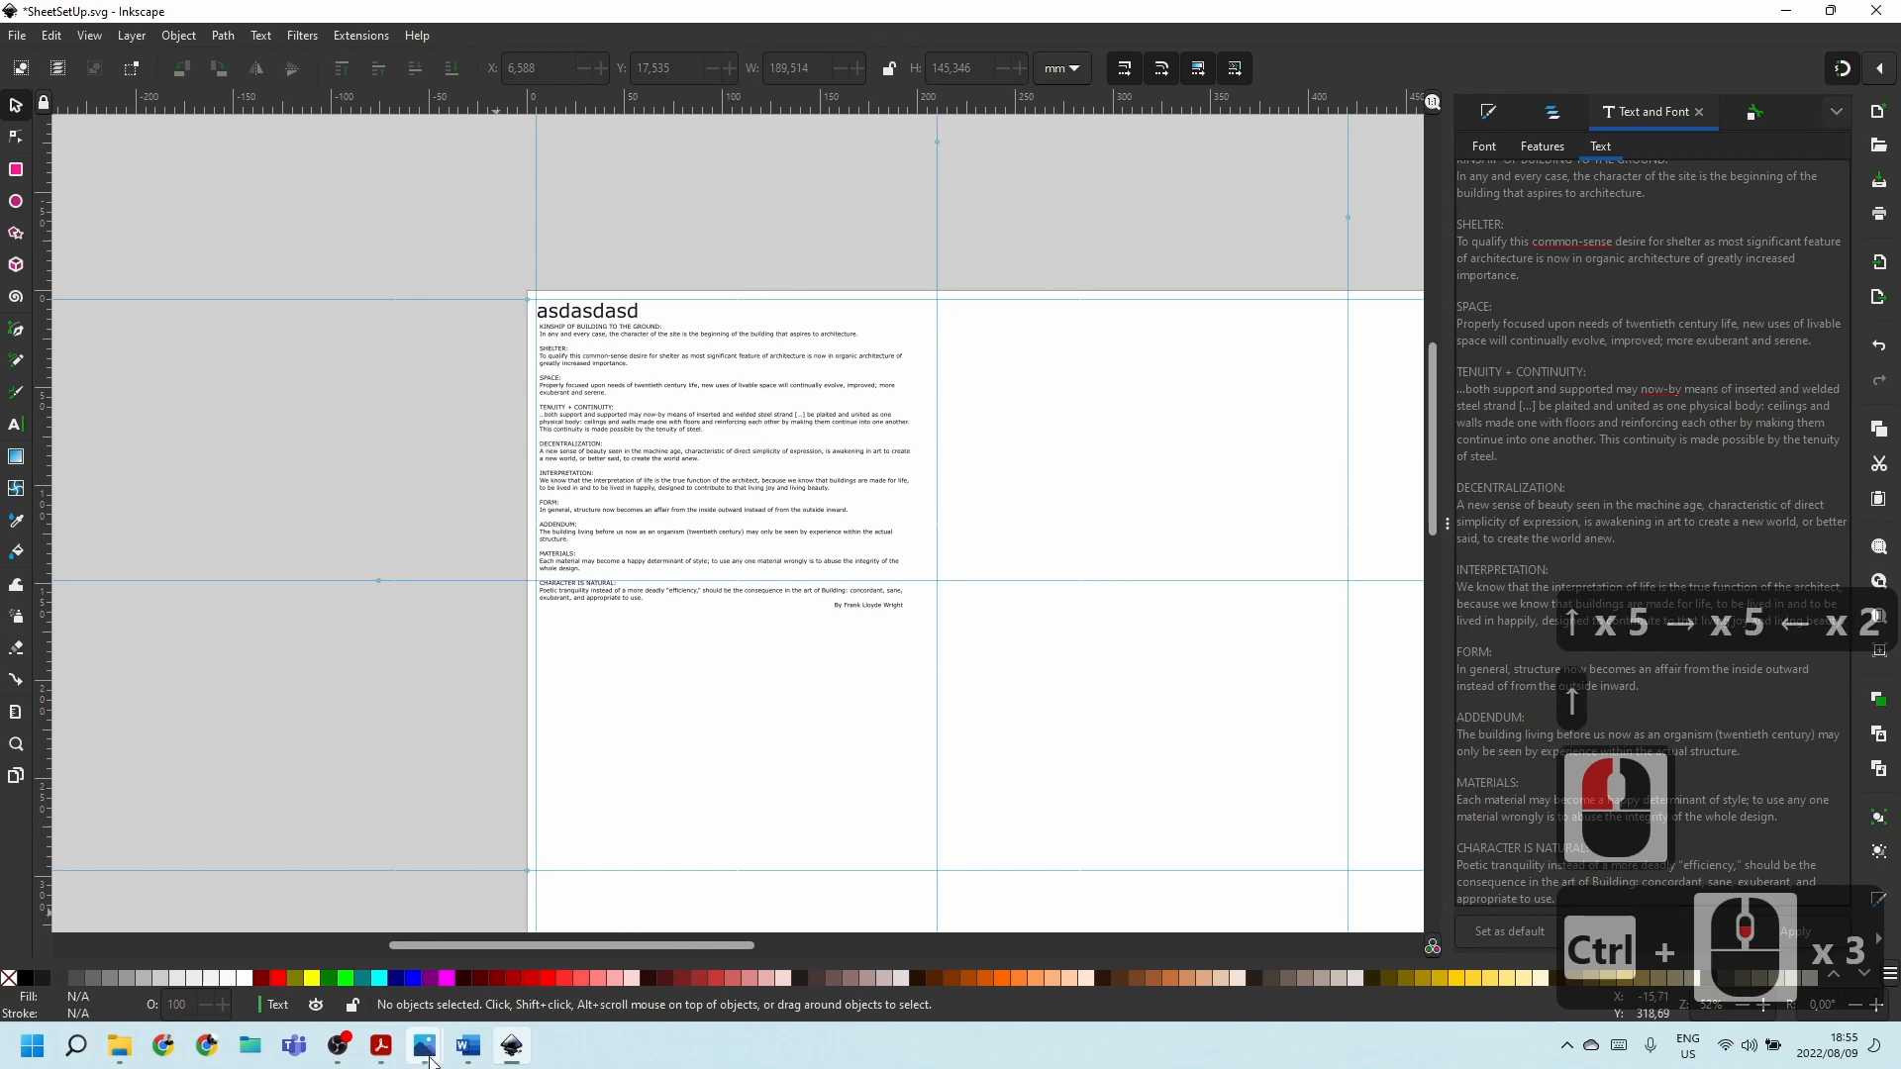
pyautogui.click(381, 1055)
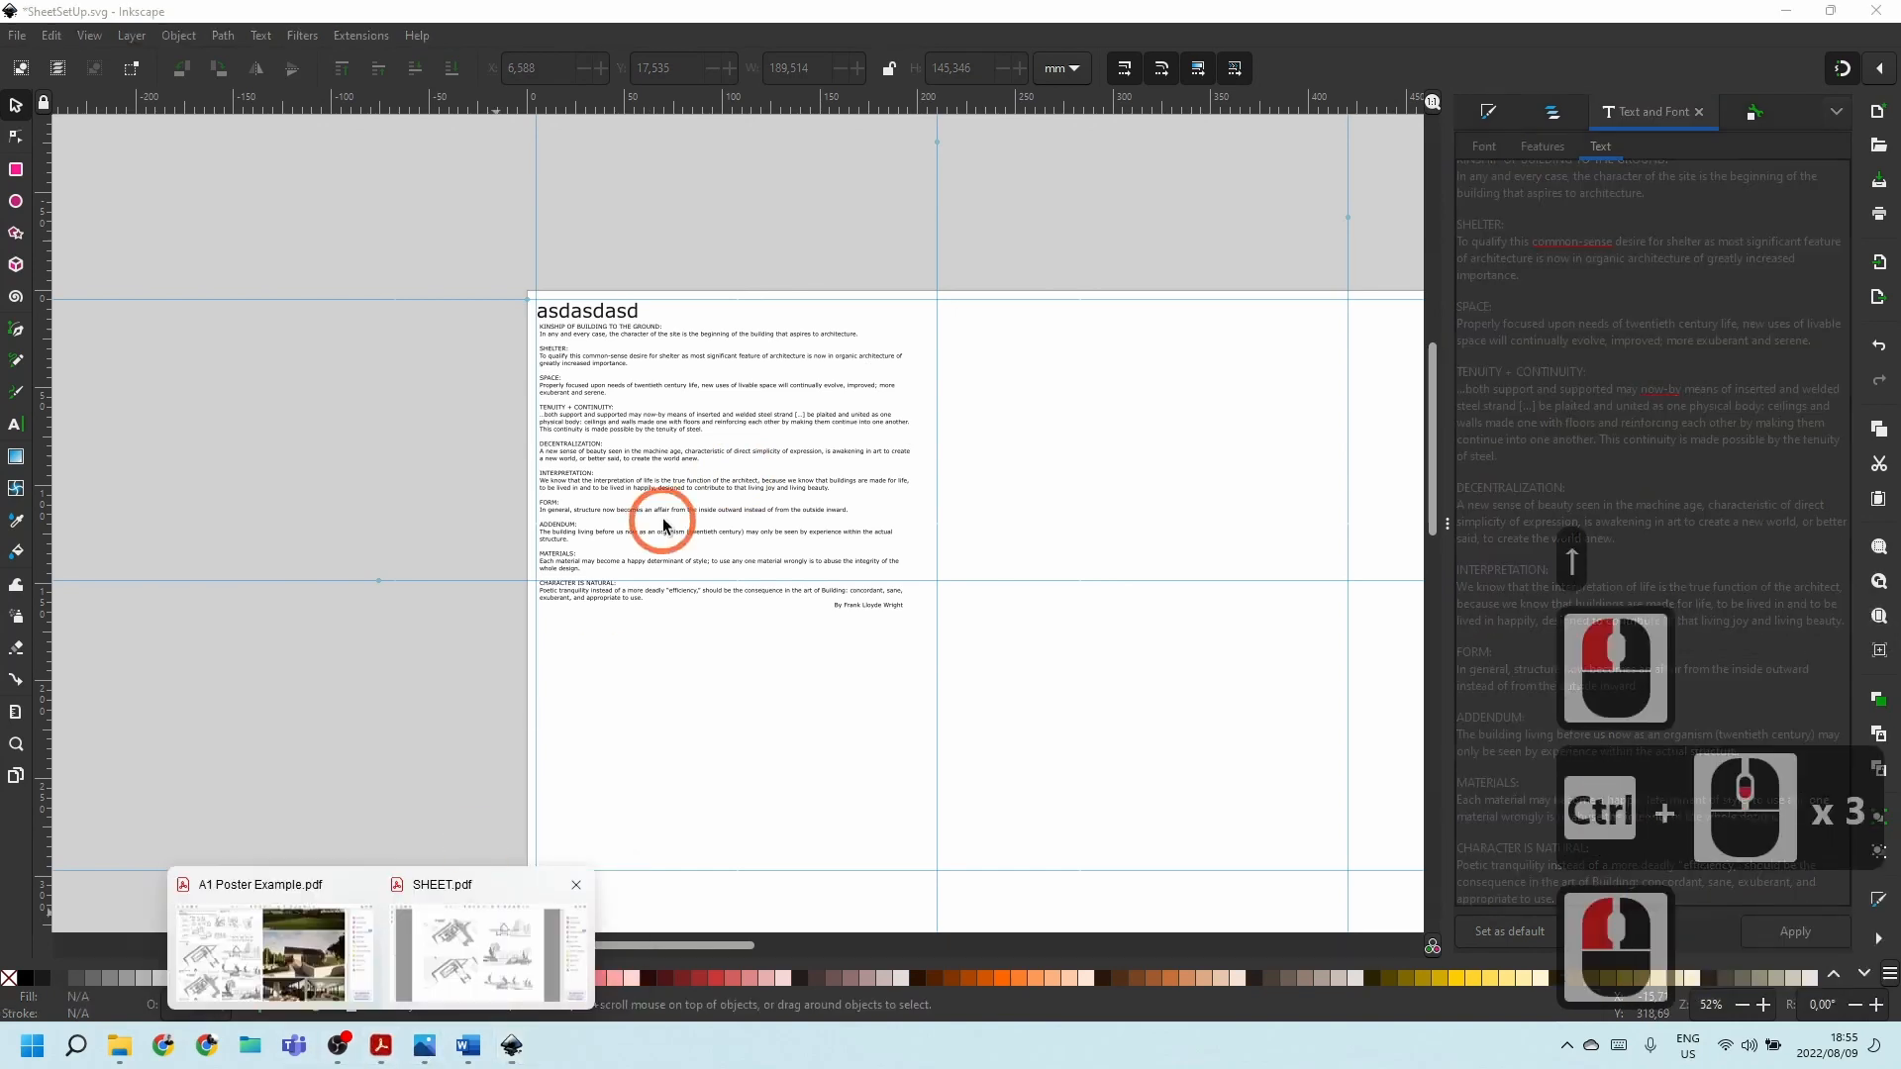
pyautogui.click(264, 975)
pyautogui.scroll(1, 565, 664)
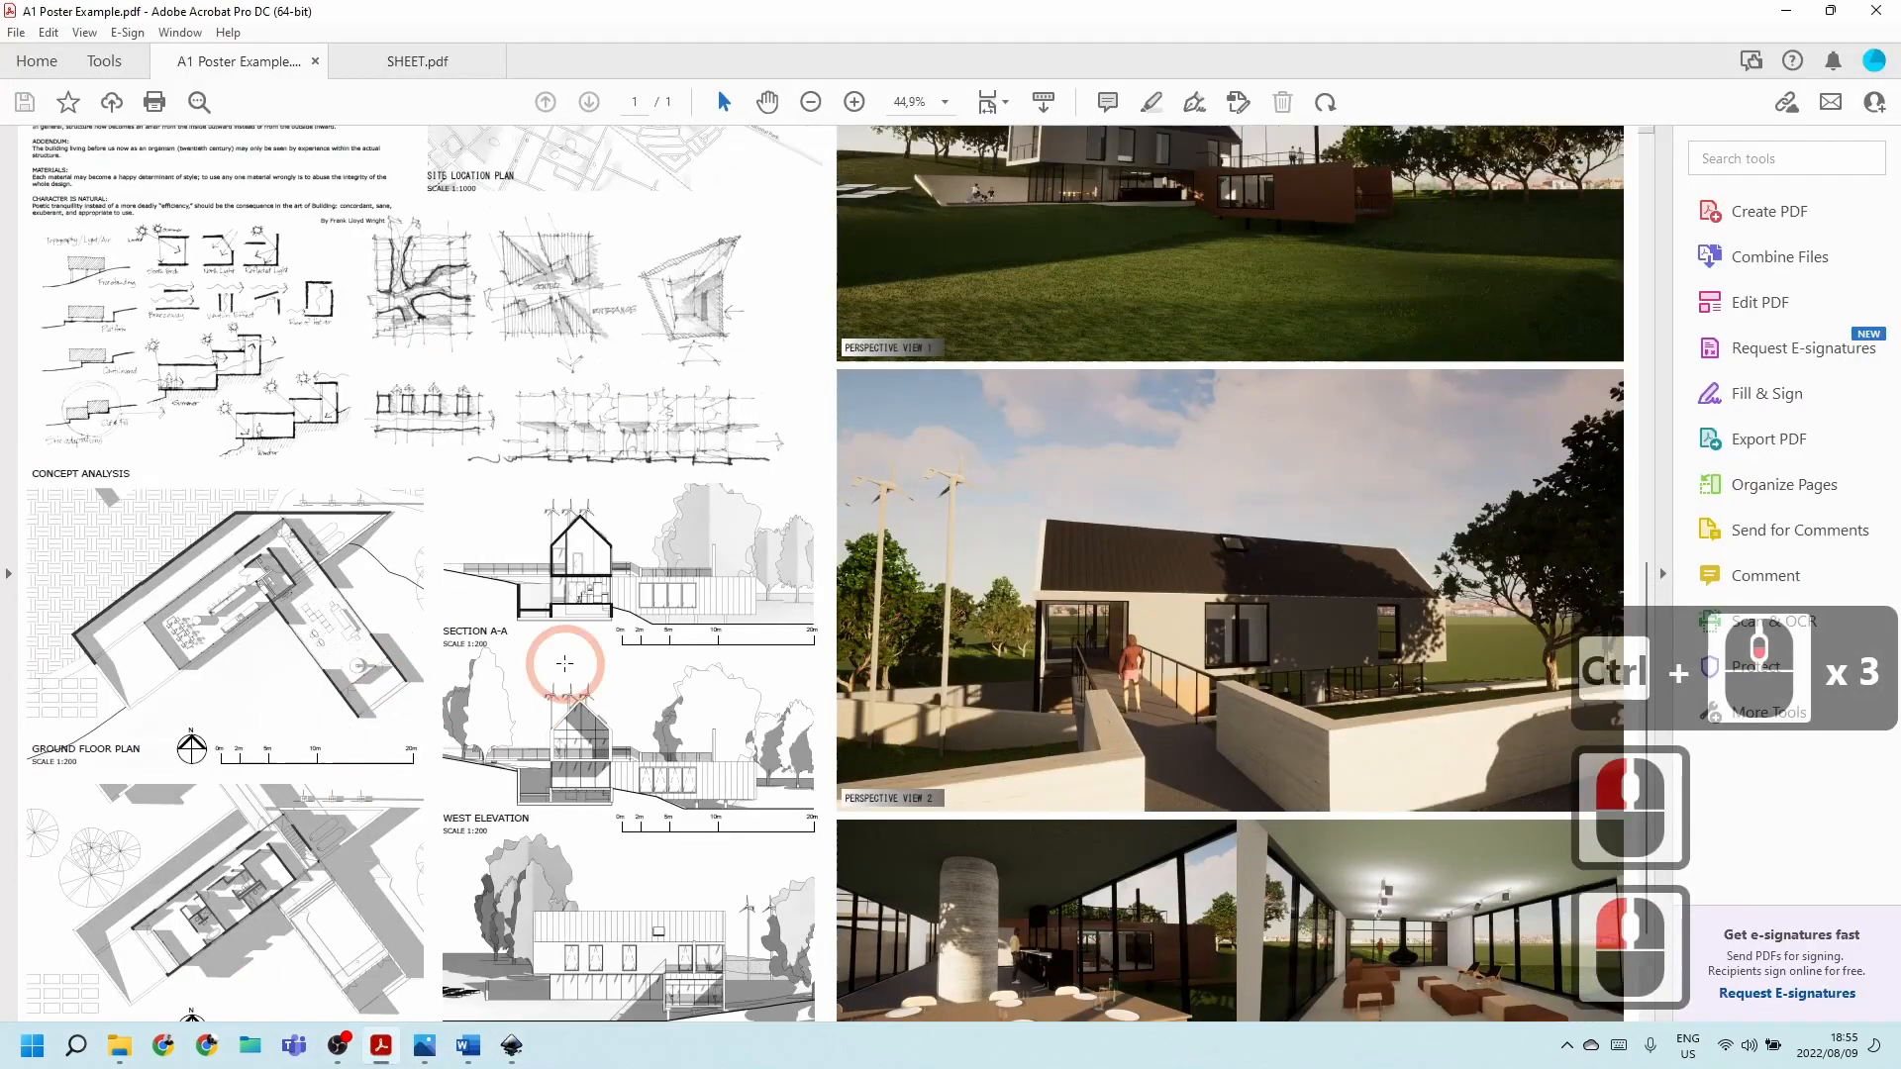
pyautogui.scroll(20, 564, 663)
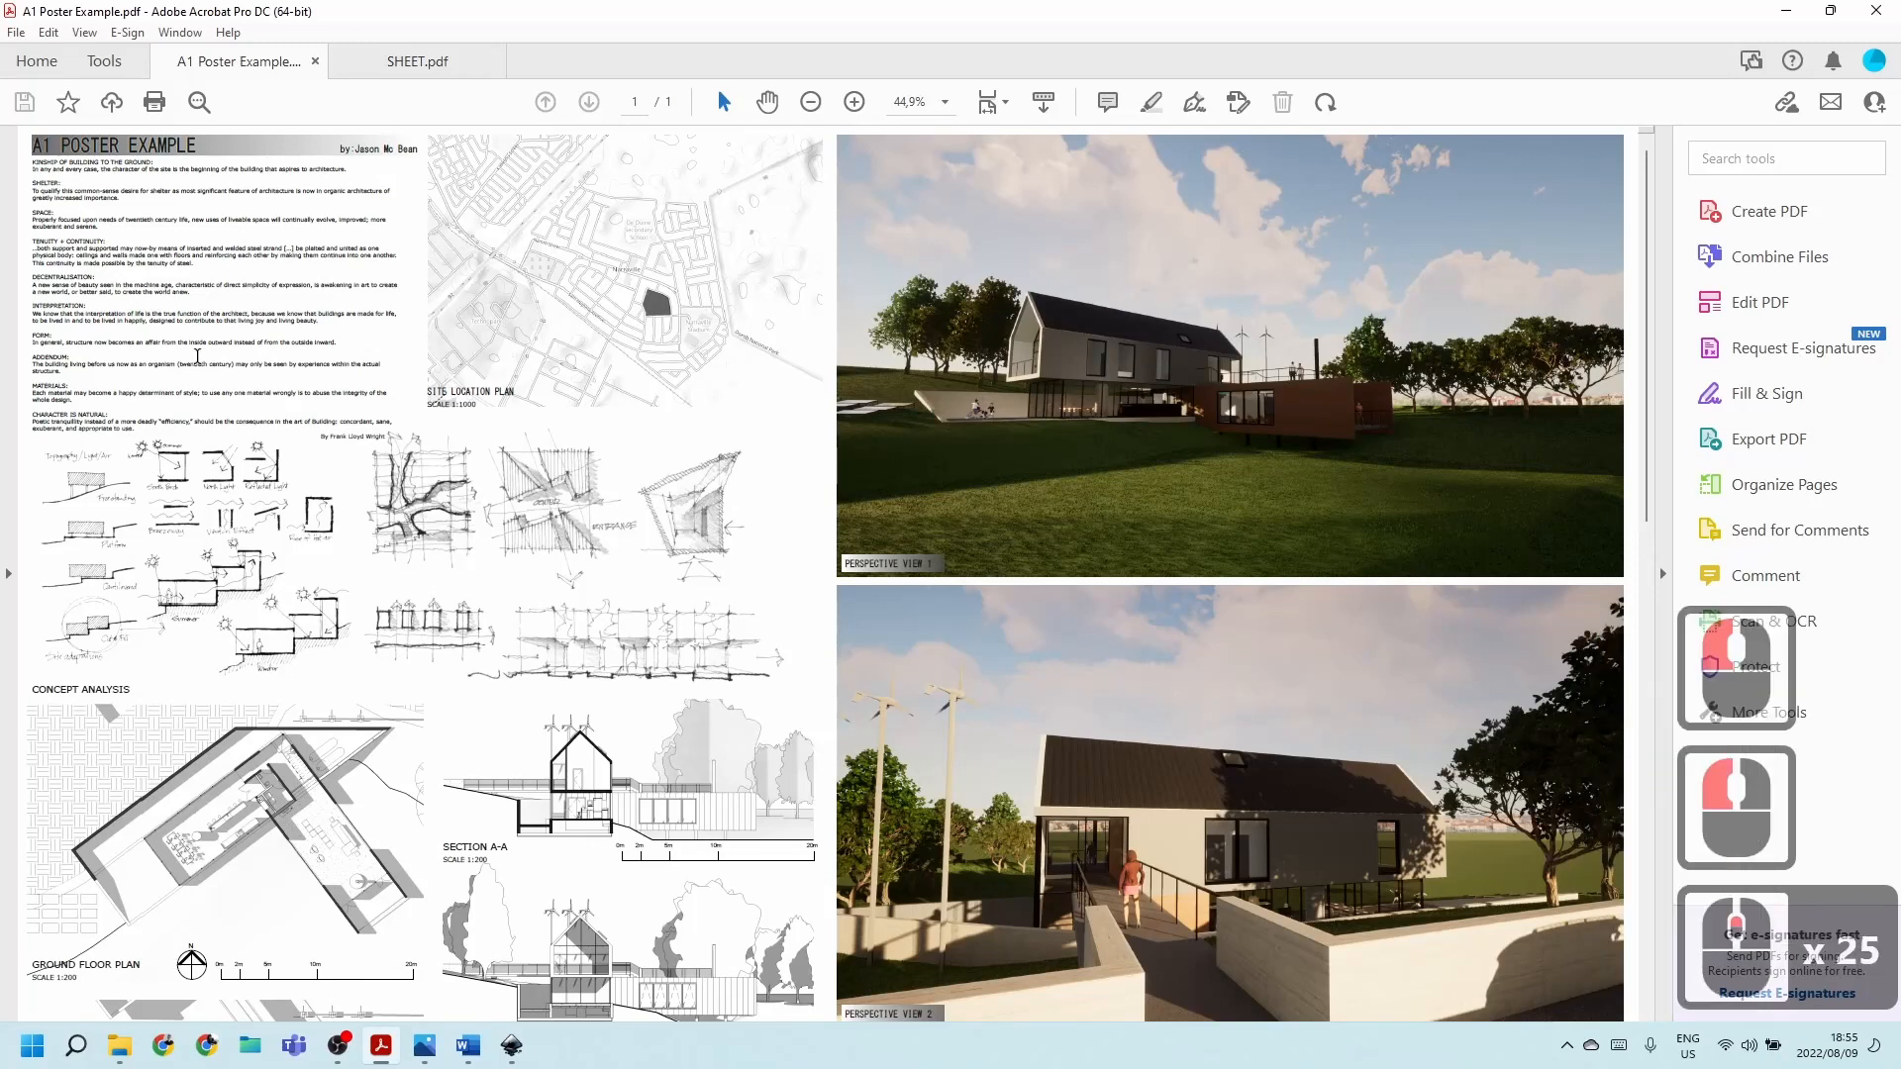
pyautogui.click(1791, 14)
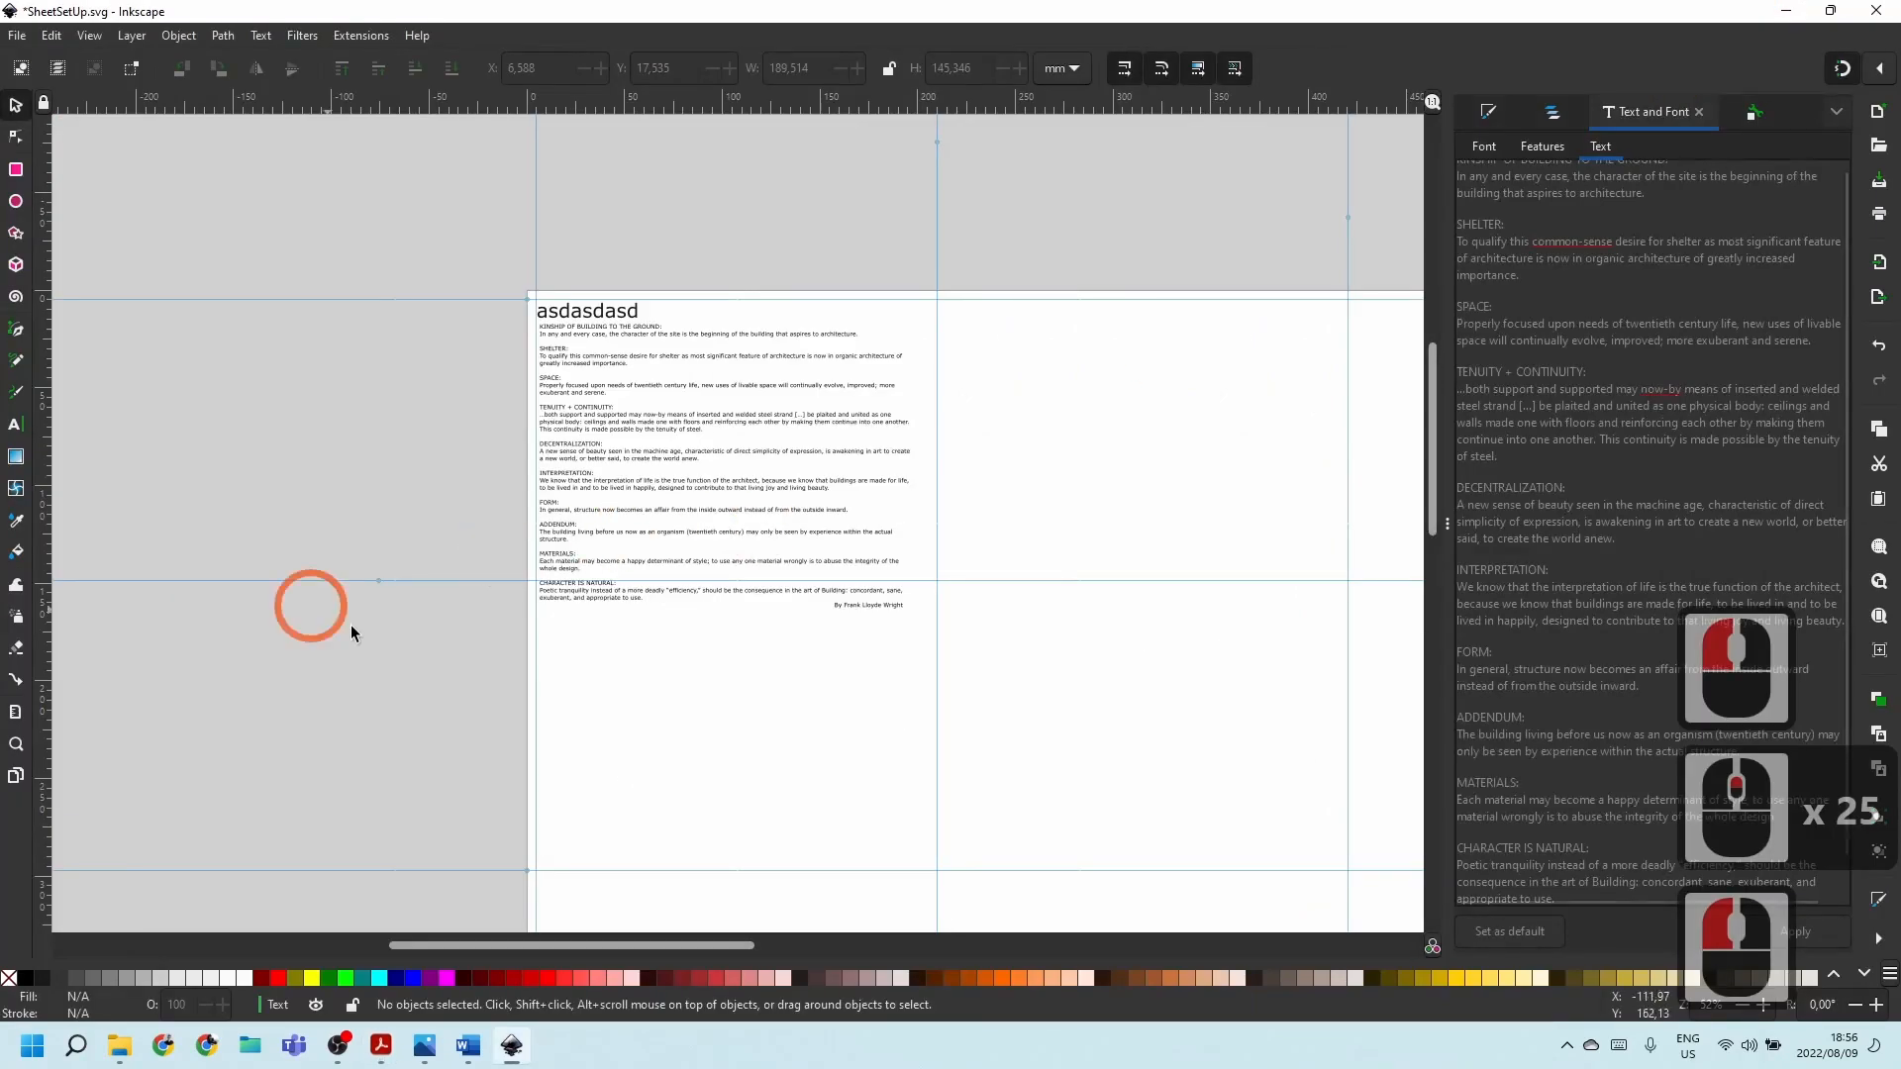
# Replace the placeholder heading with "A1 POSTER EXAMPLE BY" followed by the author's full name in capitals.
pyautogui.doubleClick(574, 315)
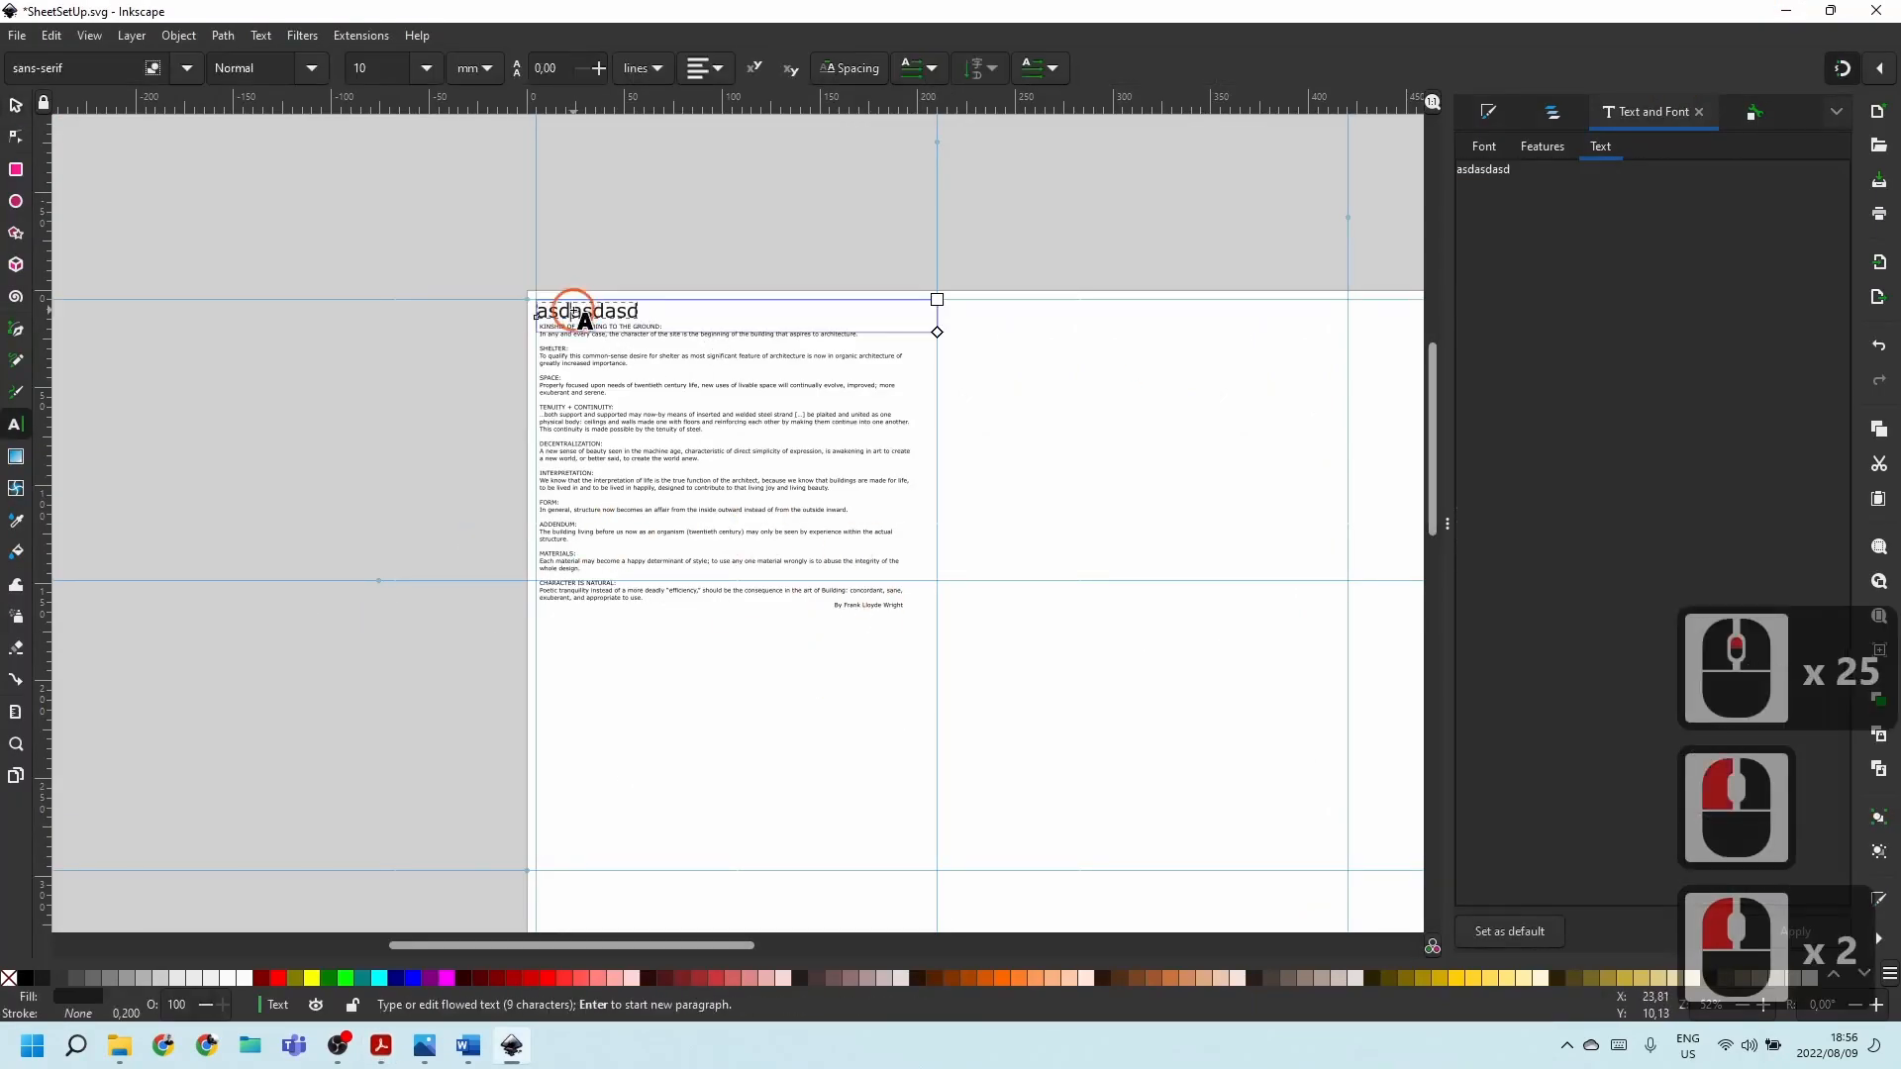
pyautogui.tripleClick(575, 315)
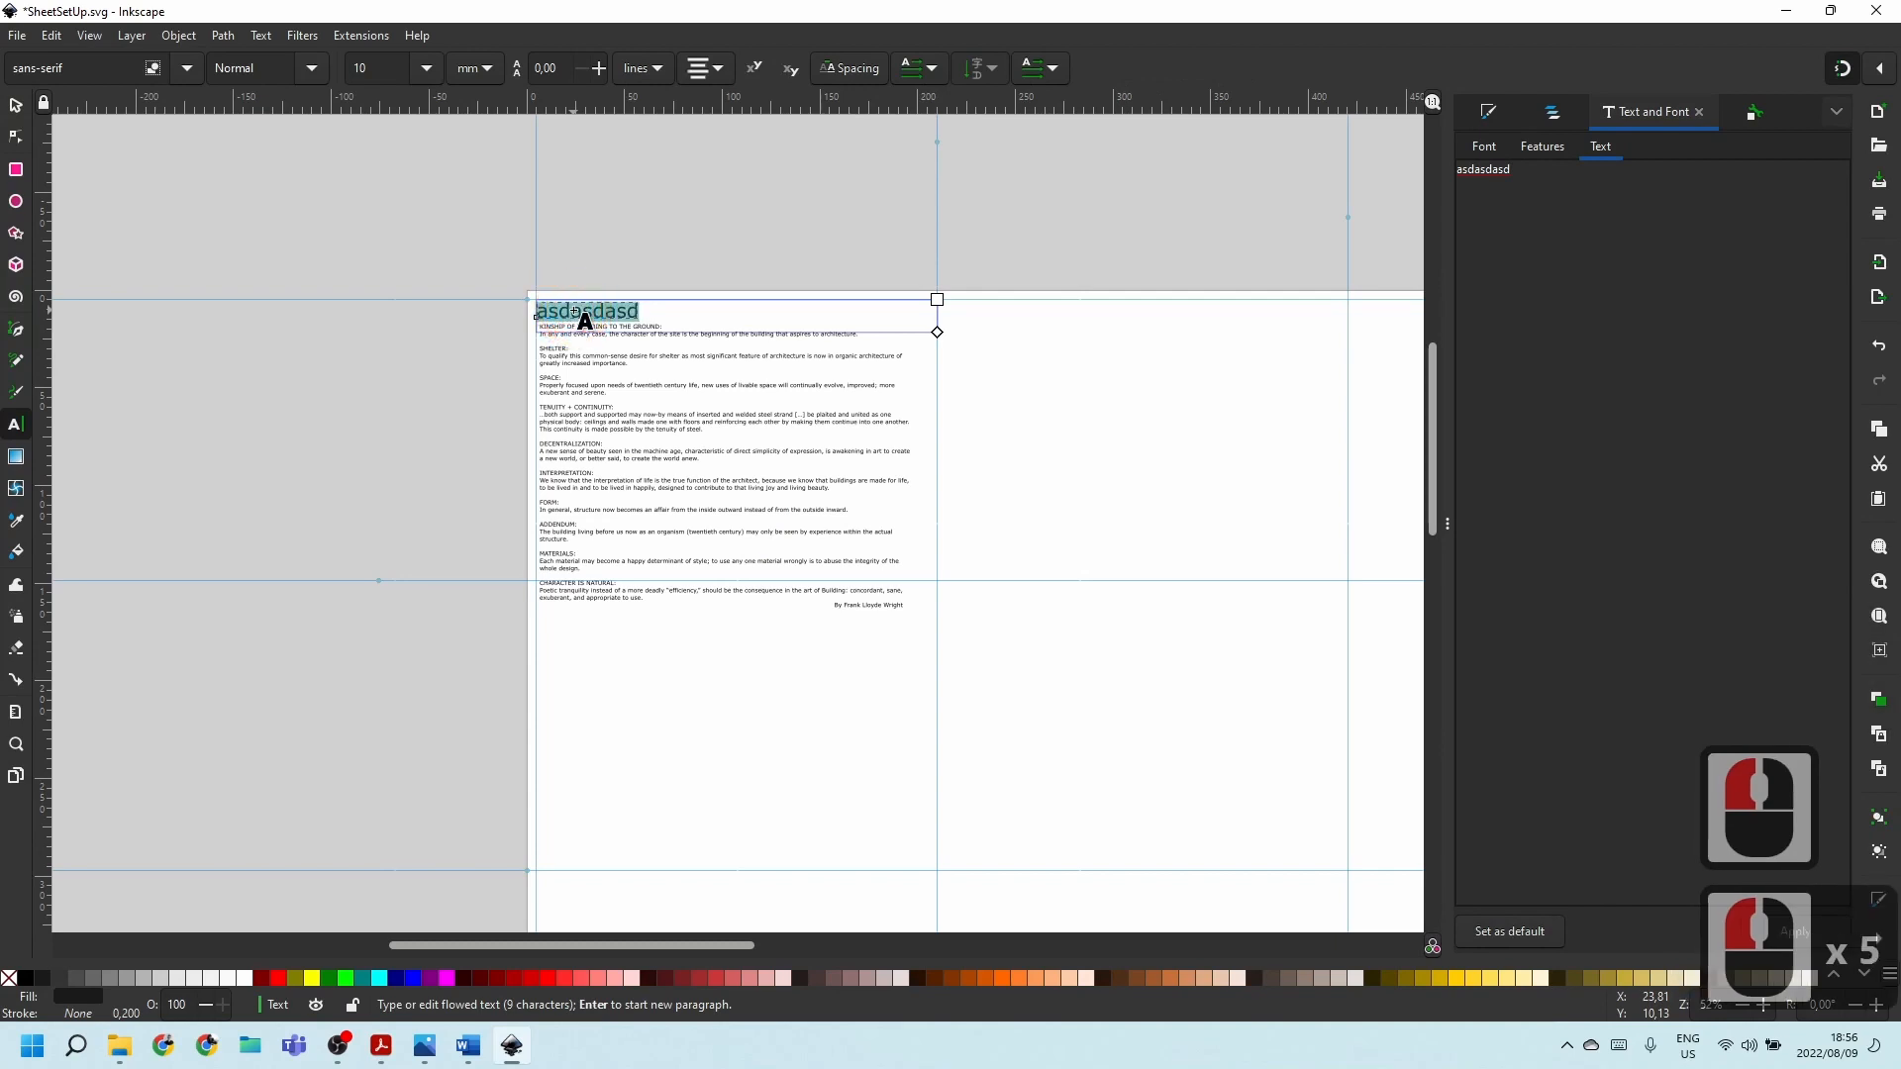
pyautogui.write('a1')
pyautogui.press('BackSpace')
pyautogui.press('BackSpace')
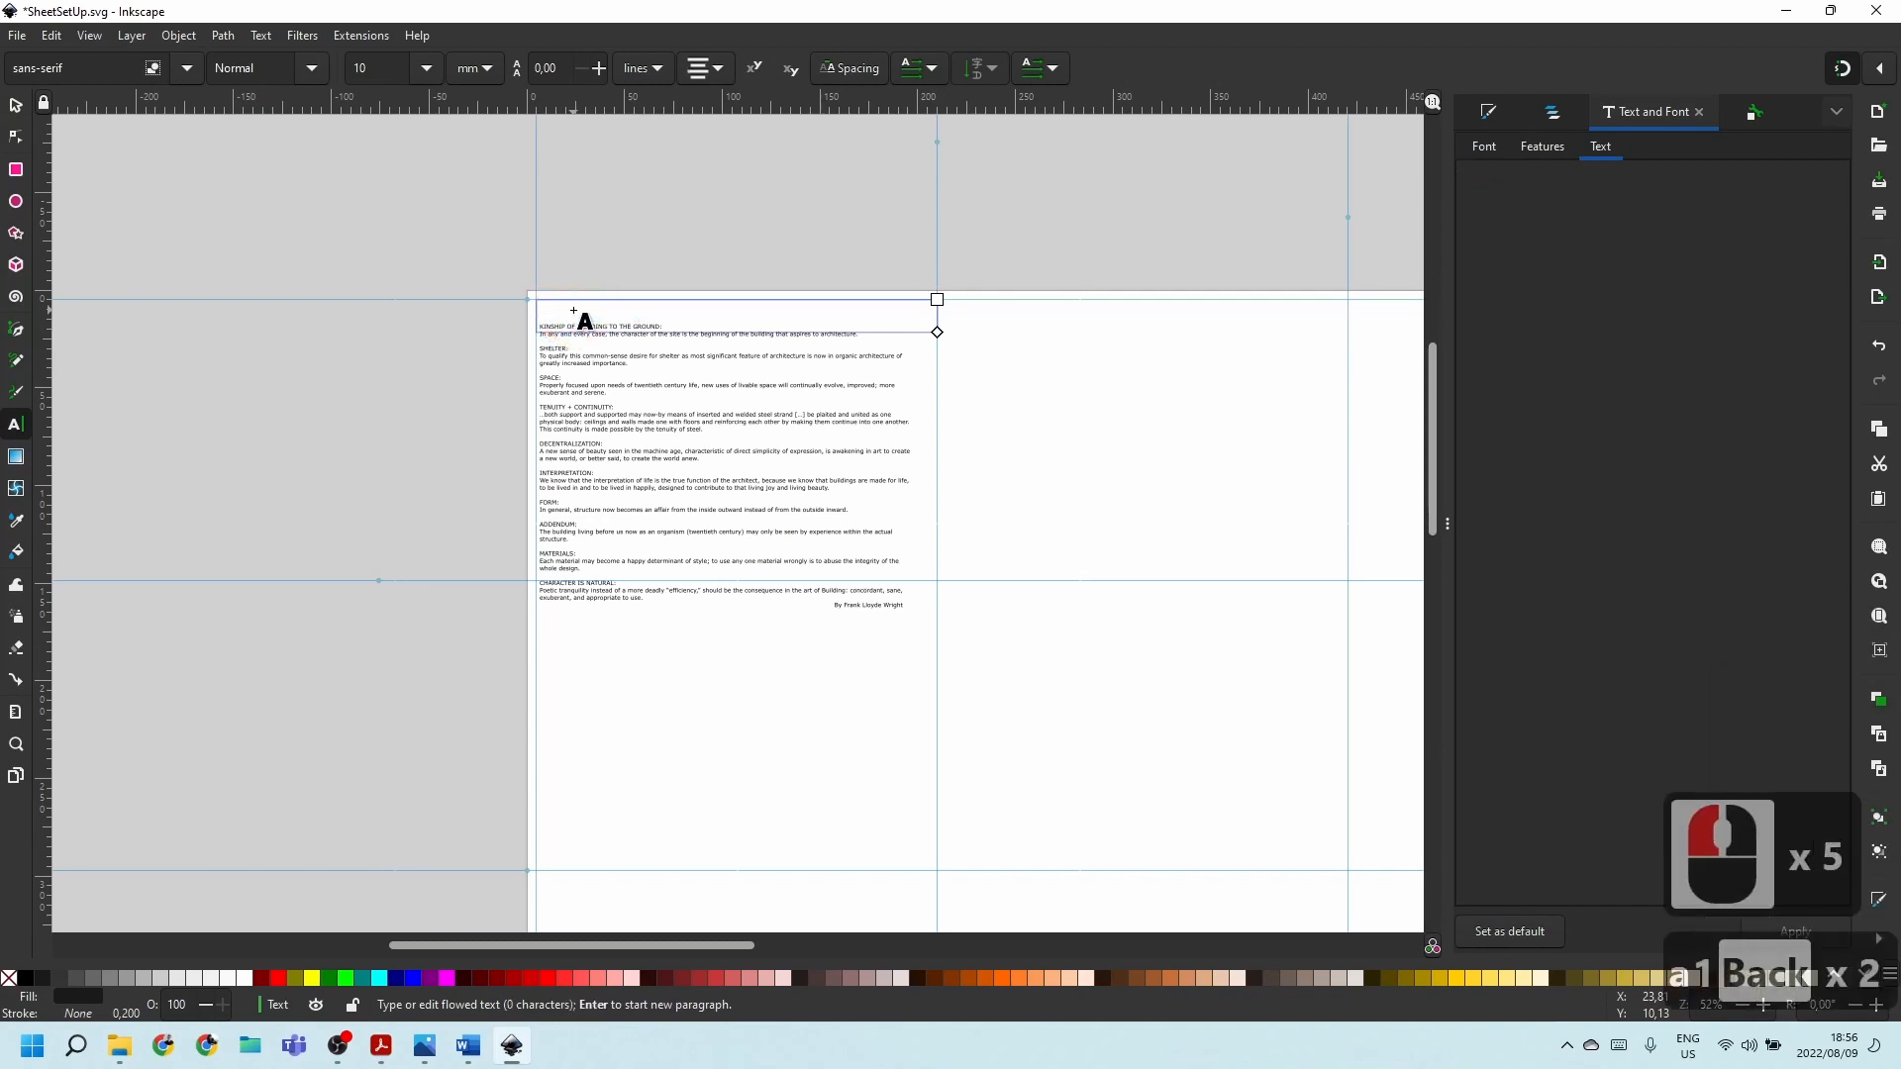
pyautogui.write('A1 OSTER')
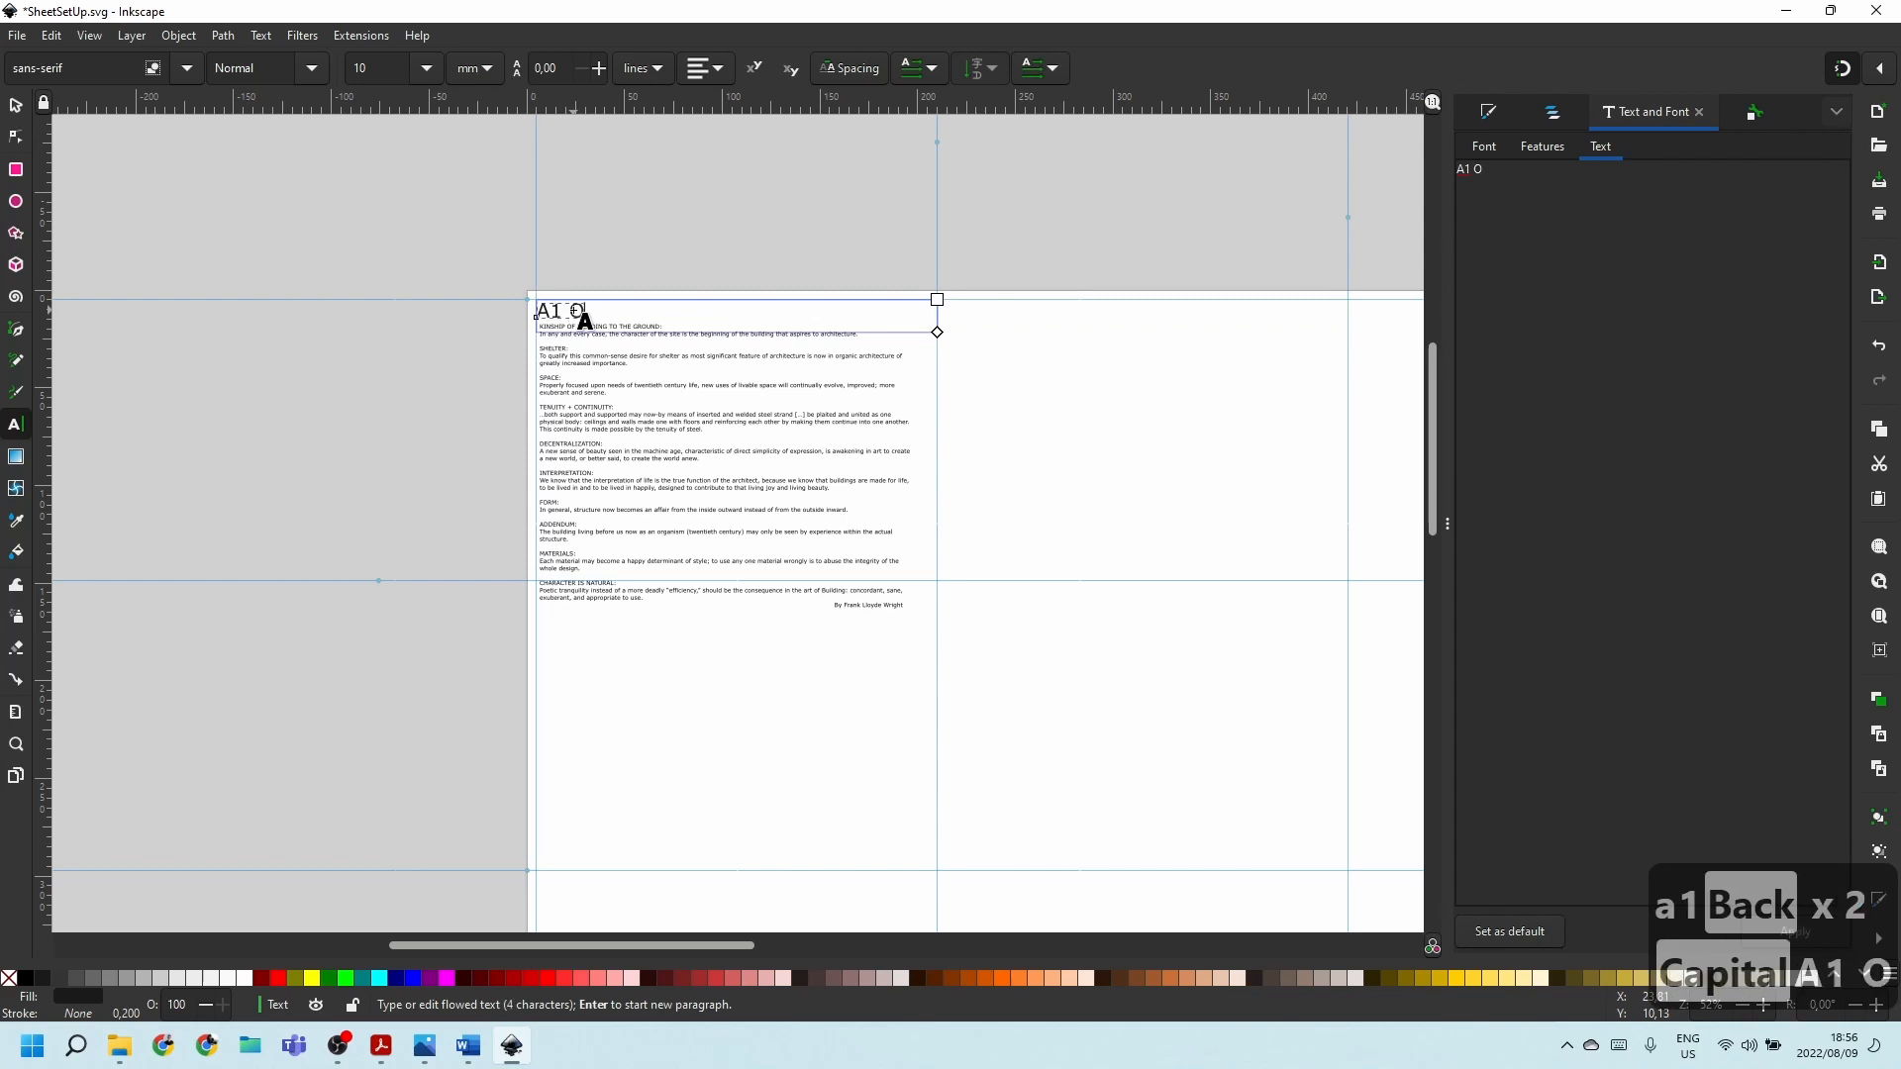
pyautogui.press('BackSpace')
pyautogui.press('BackSpace')
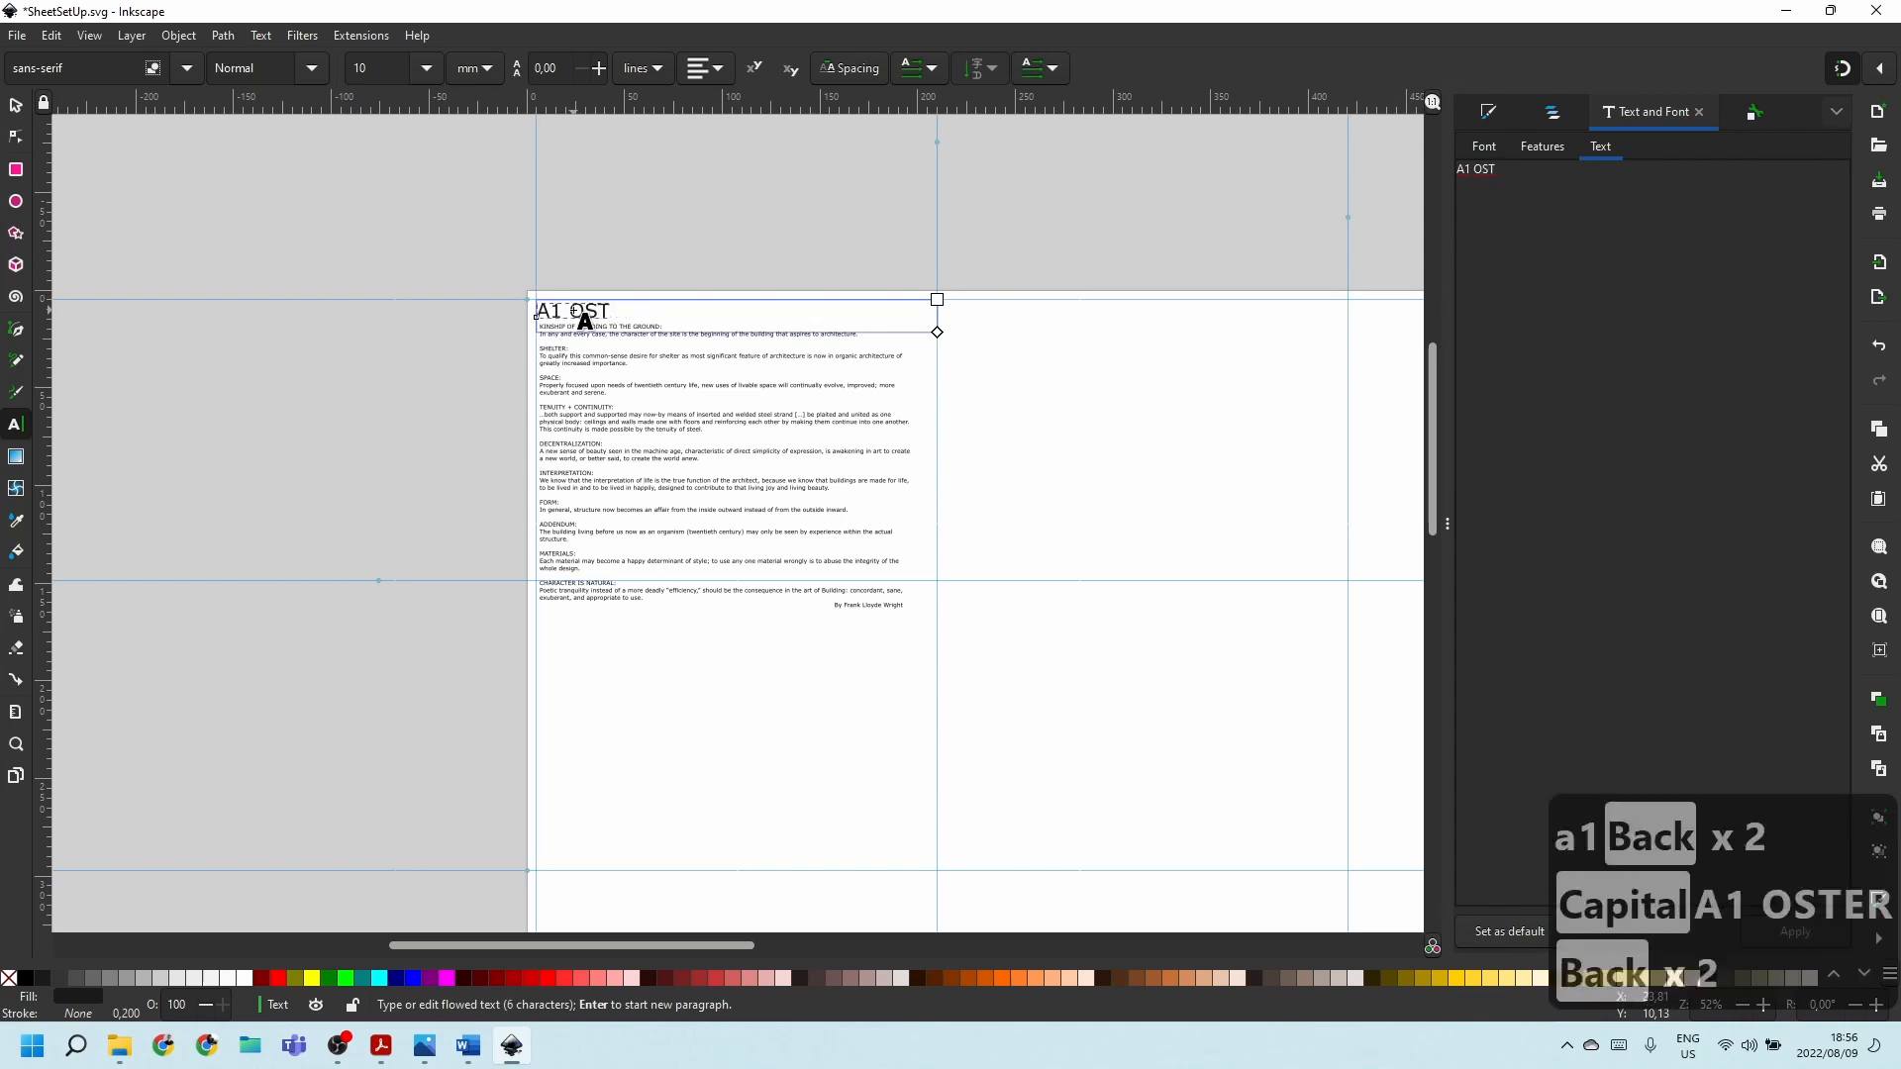
pyautogui.write('POS')
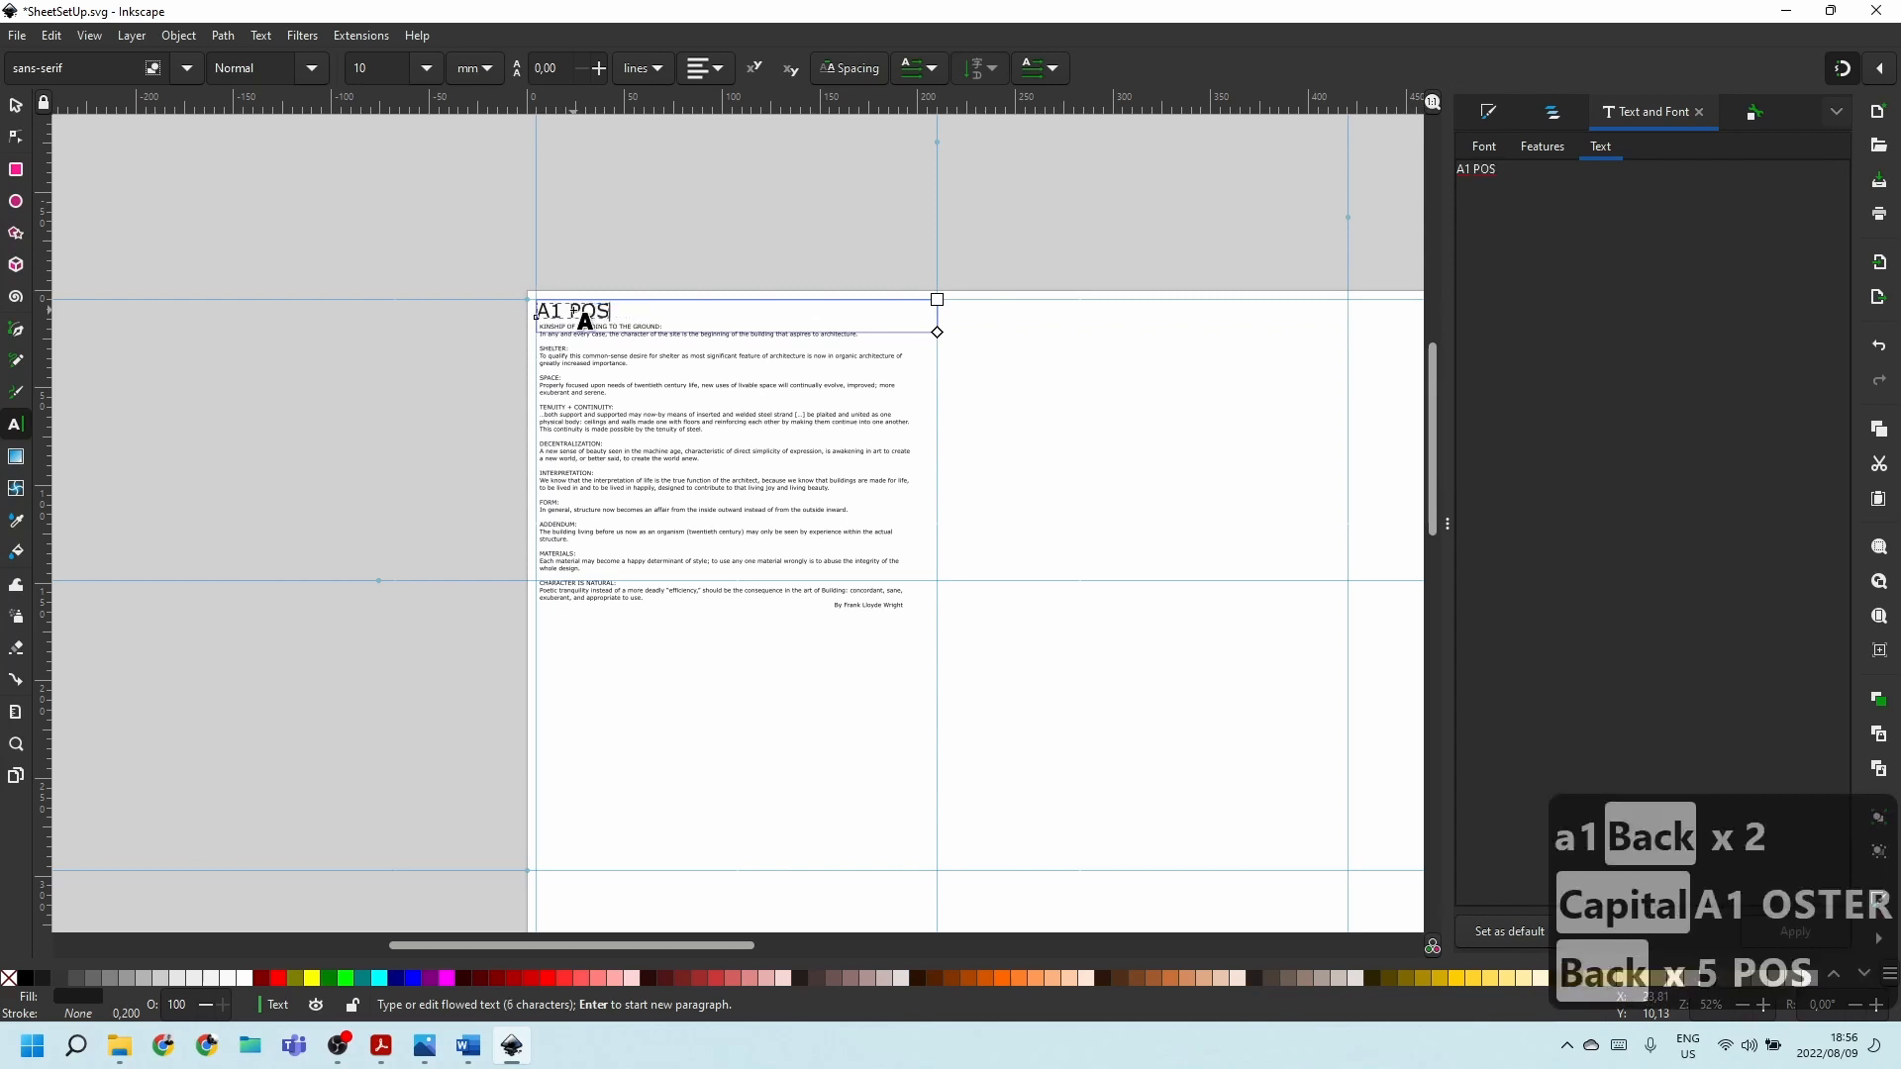
pyautogui.write('TER EXAMPLE BY')
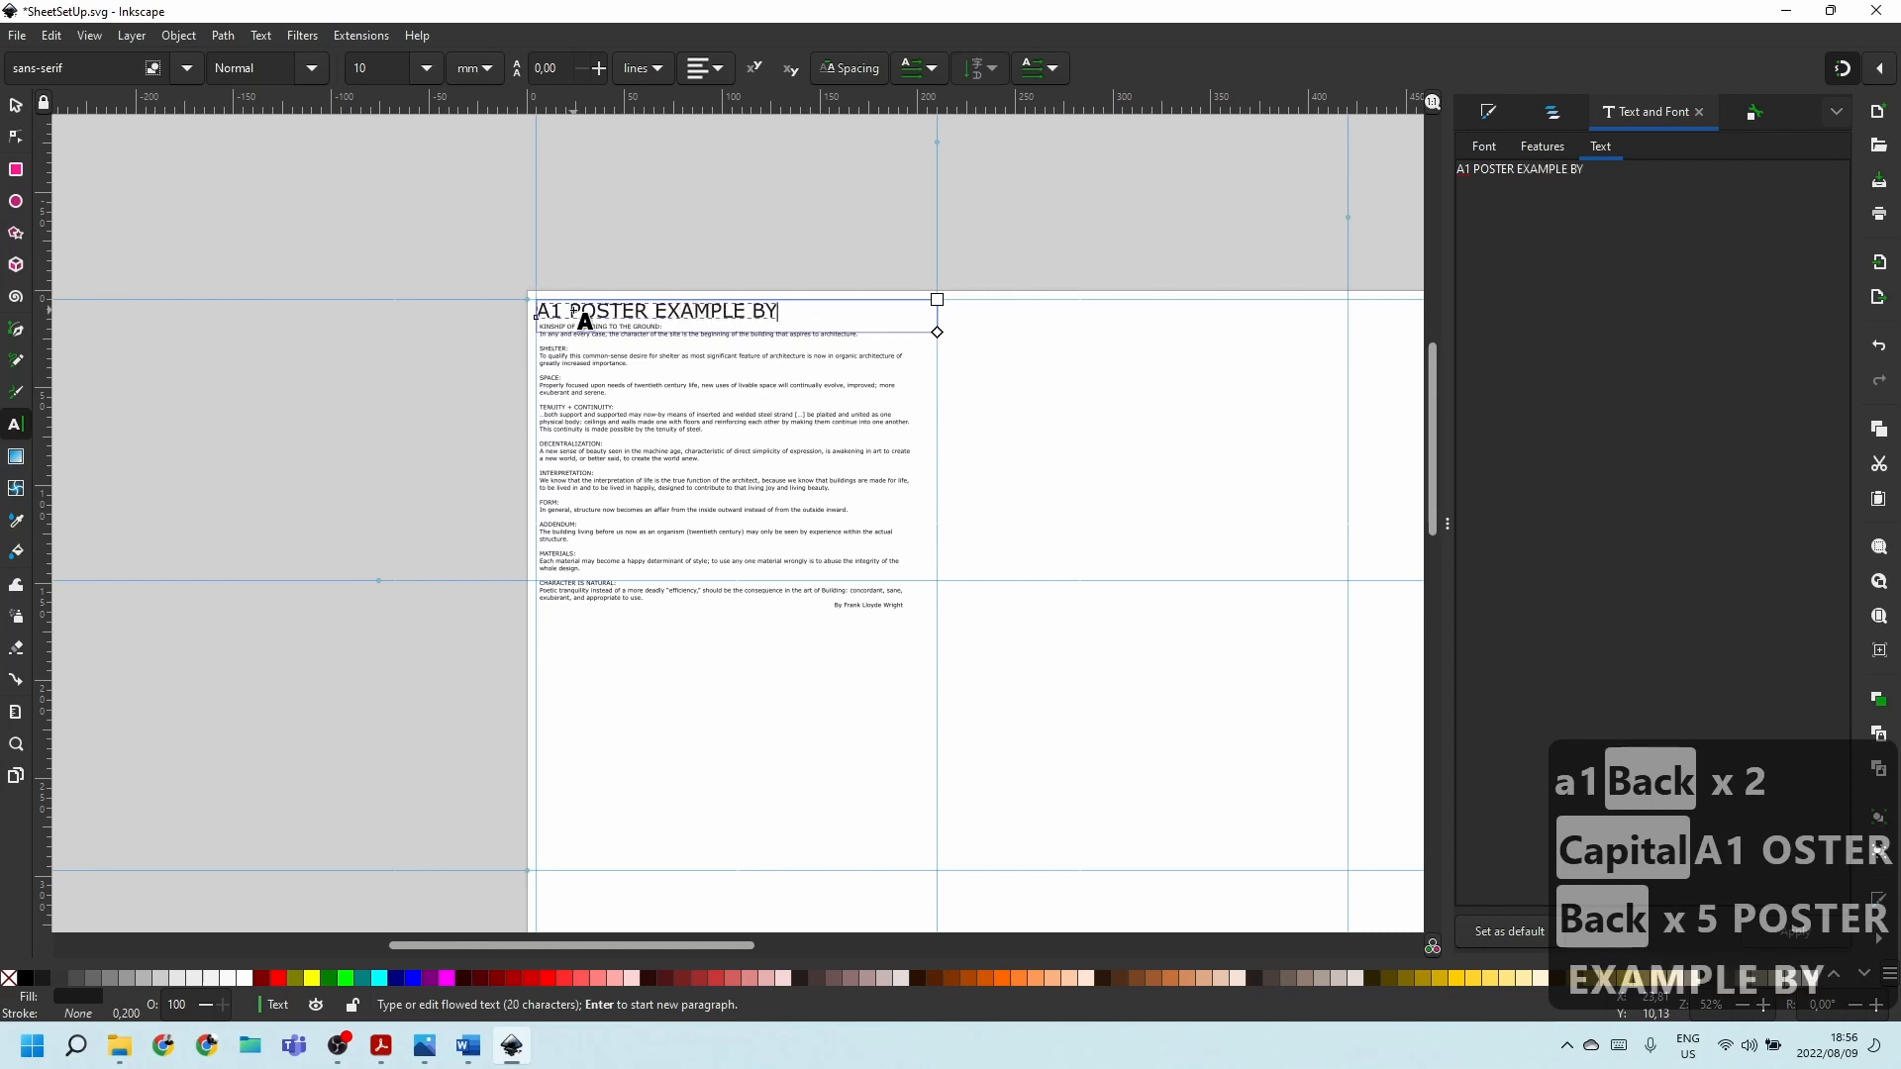
pyautogui.write(' JASON')
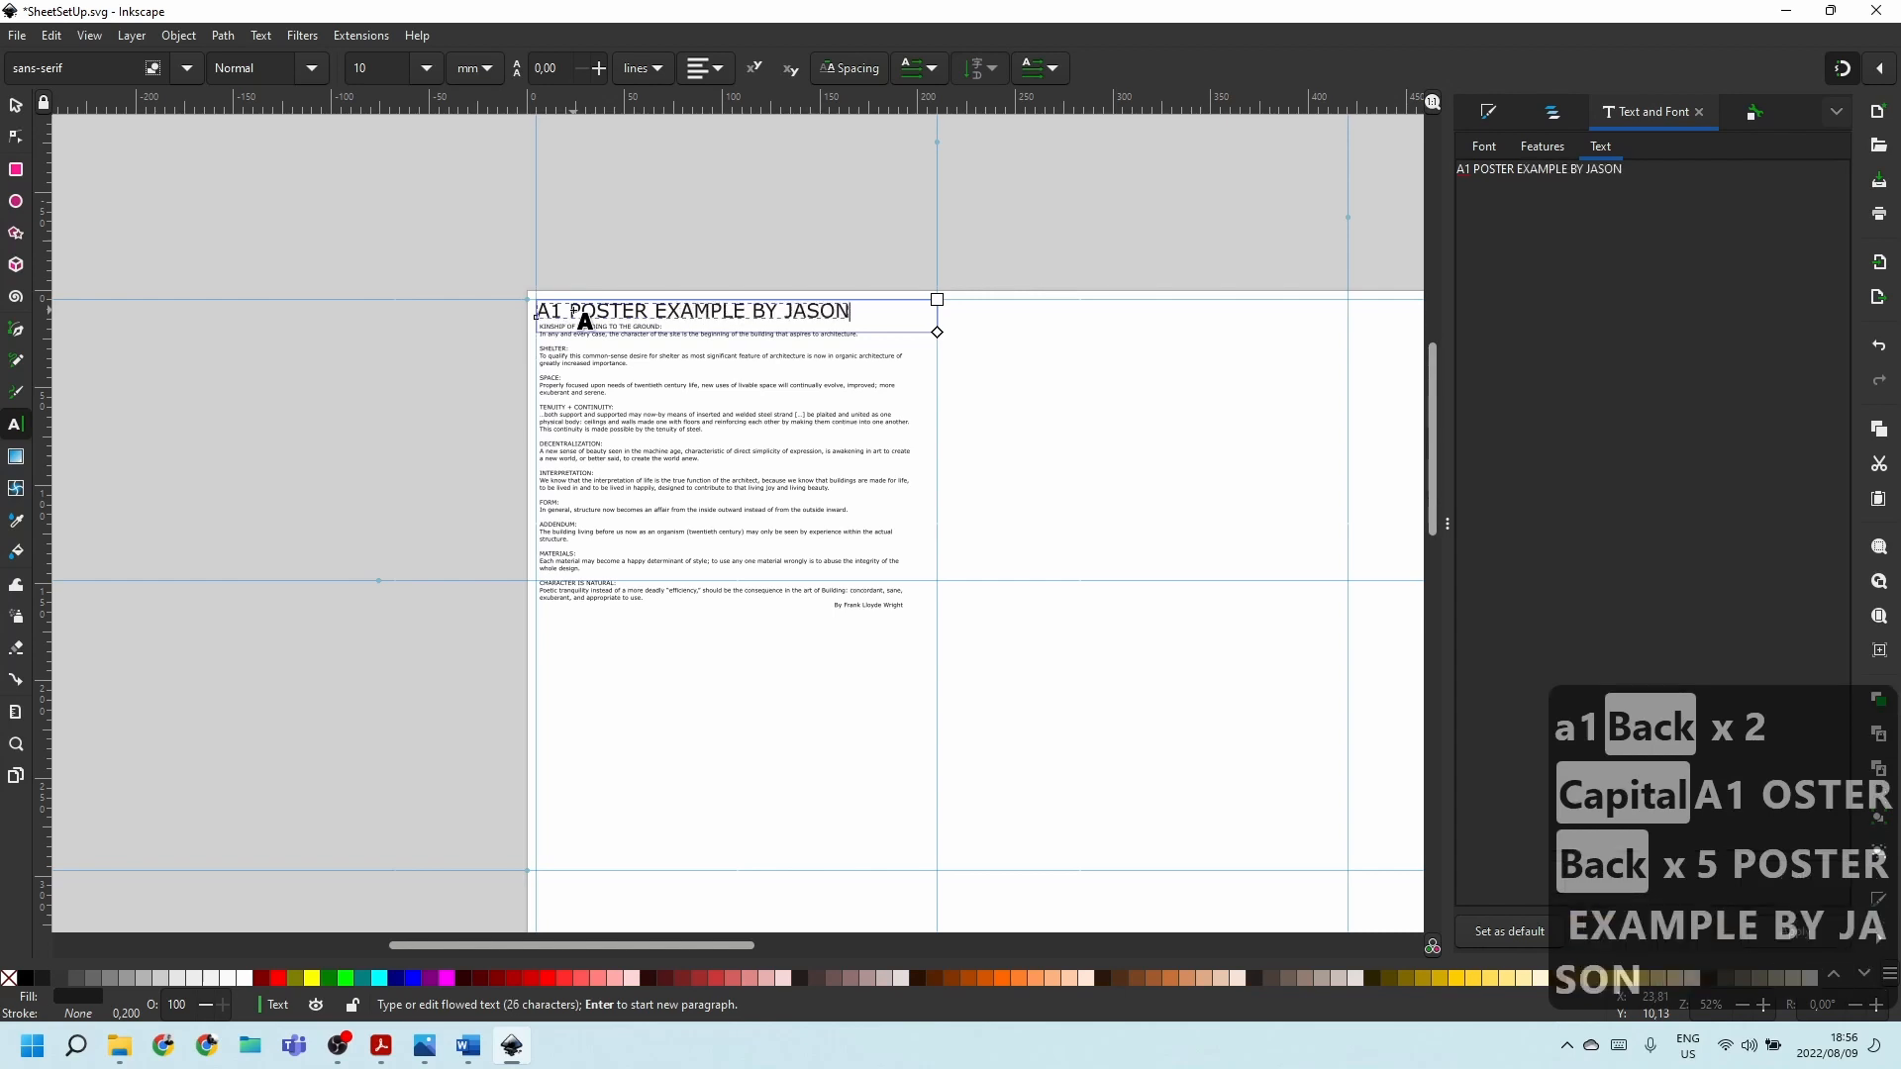
pyautogui.write(' MCBEAN')
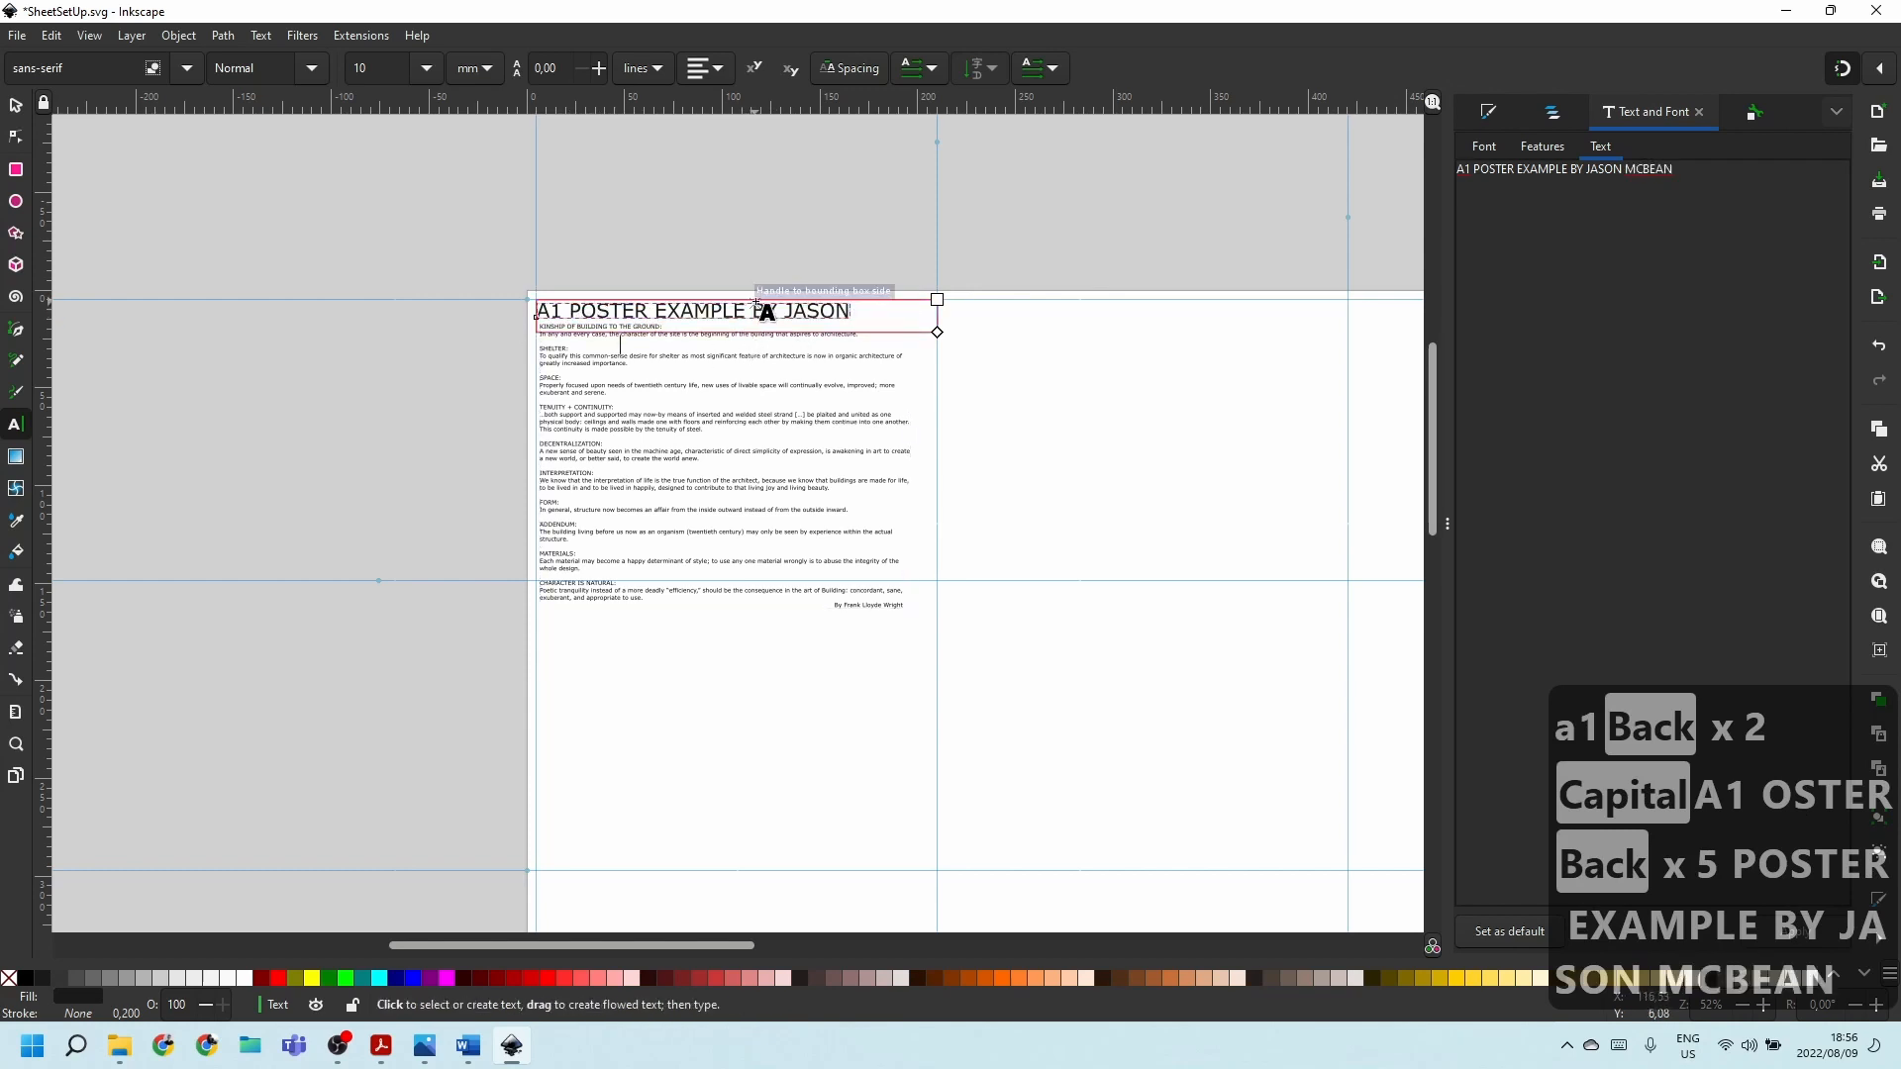
# Set the font size of the heading's "BY" and author name portion to 3 mm.
pyautogui.moveTo(759, 315); pyautogui.dragTo(1031, 365)
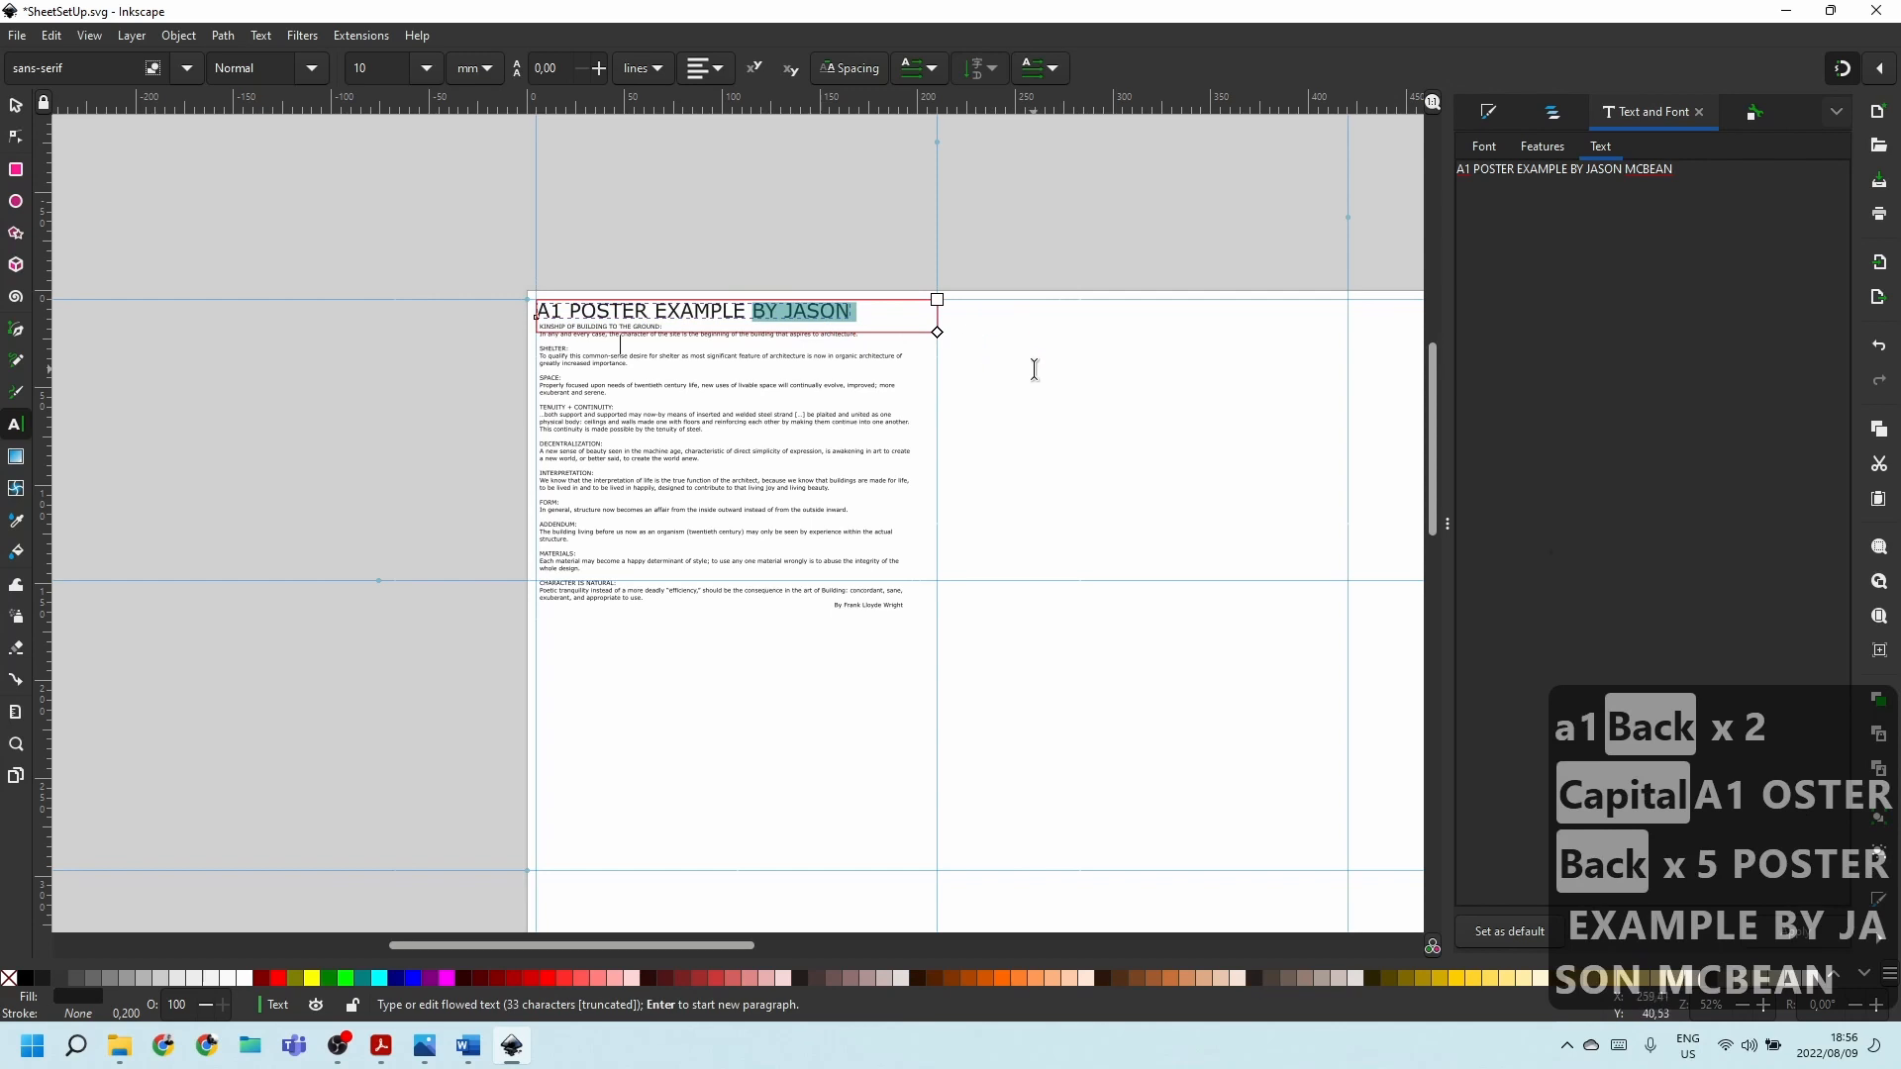
pyautogui.doubleClick(386, 69)
pyautogui.write('3')
pyautogui.press('Return')
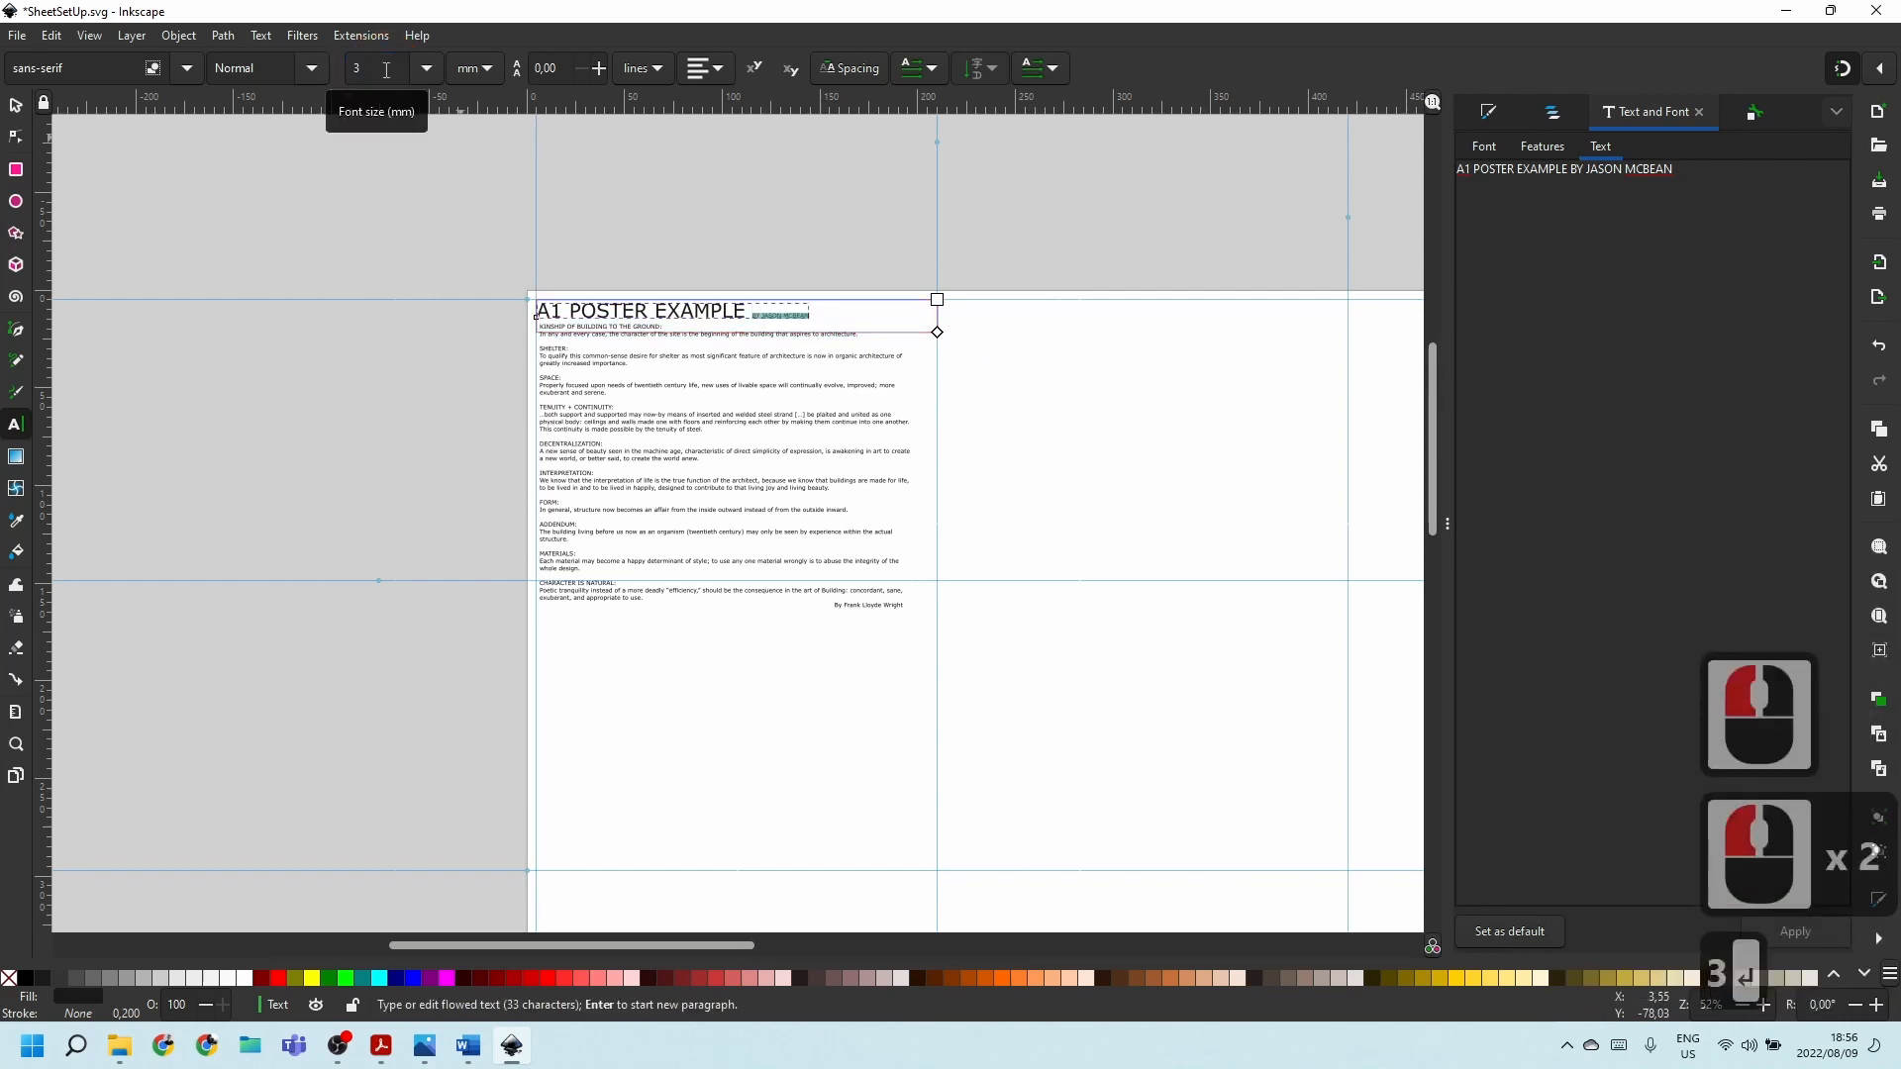
# Insert spaces before the "BY" and author name to push that credit towards the right end of the heading line.
pyautogui.scroll(5, 787, 315)
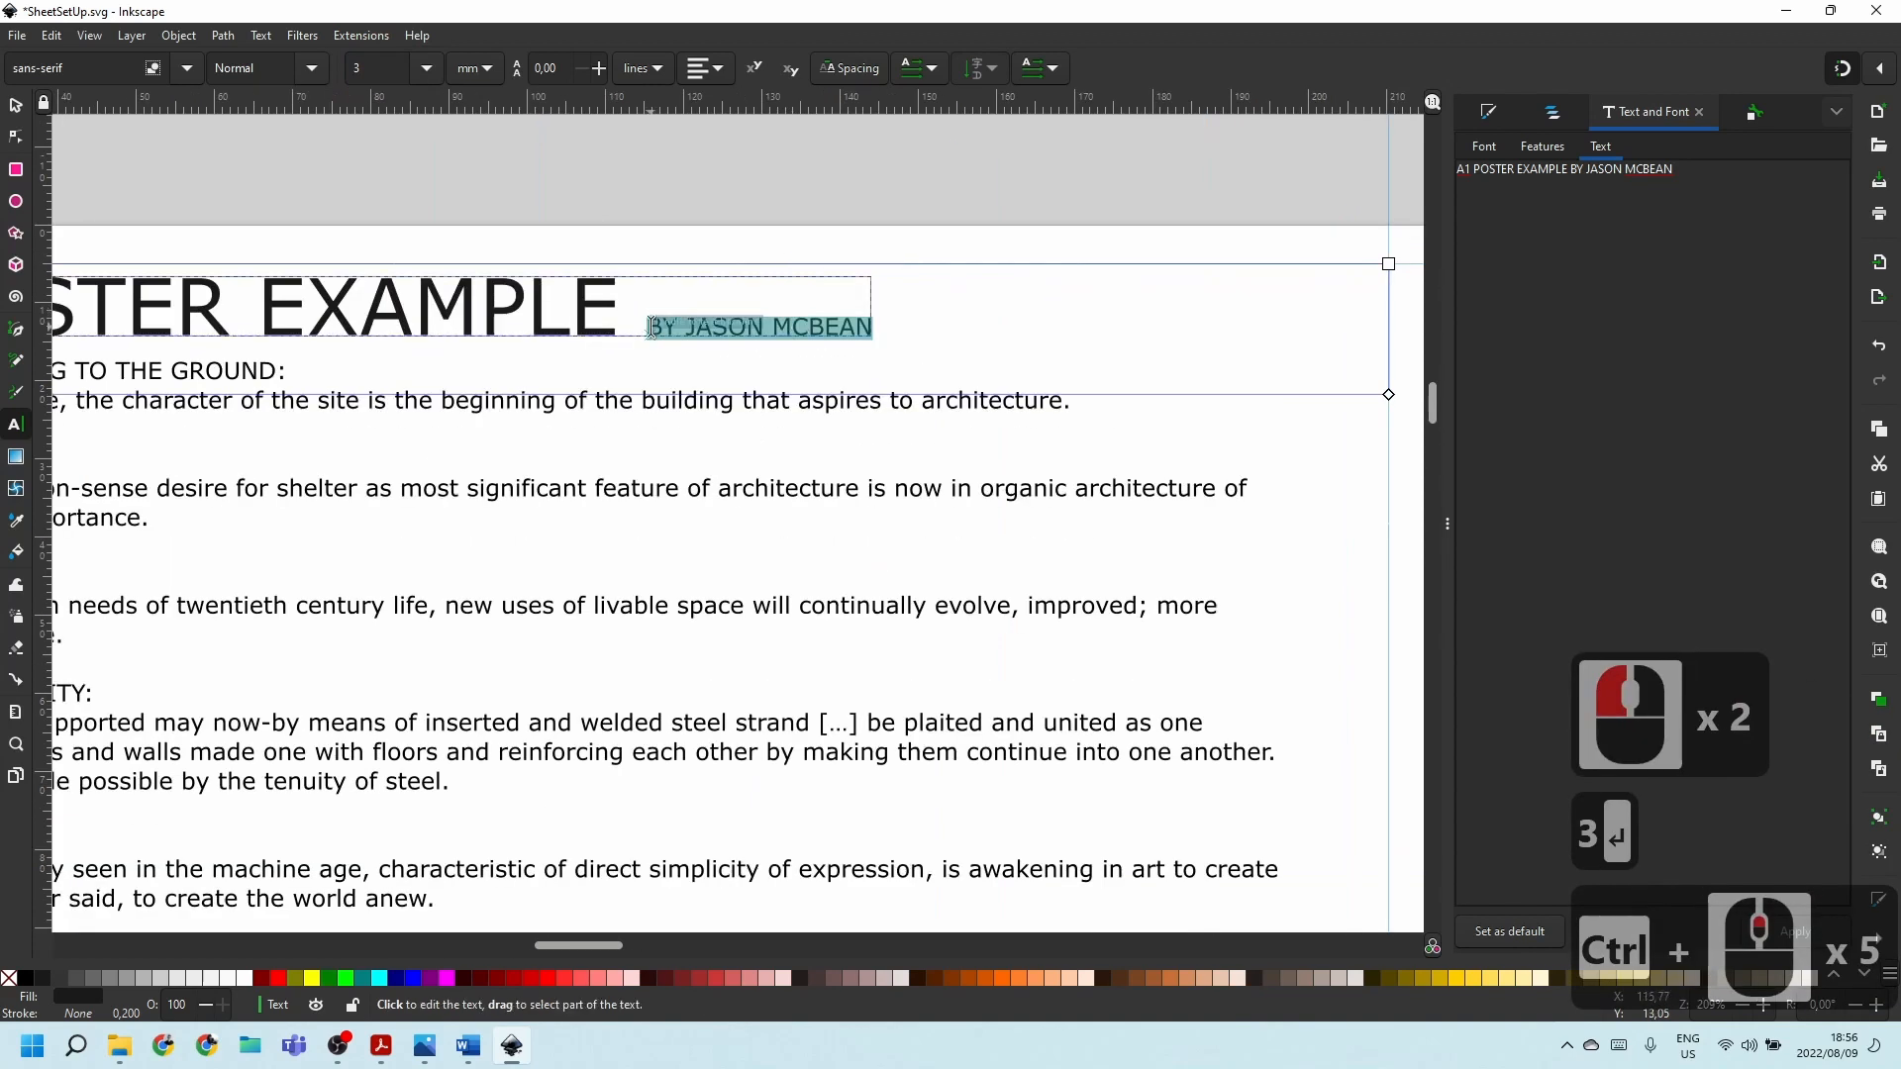
pyautogui.click(720, 367)
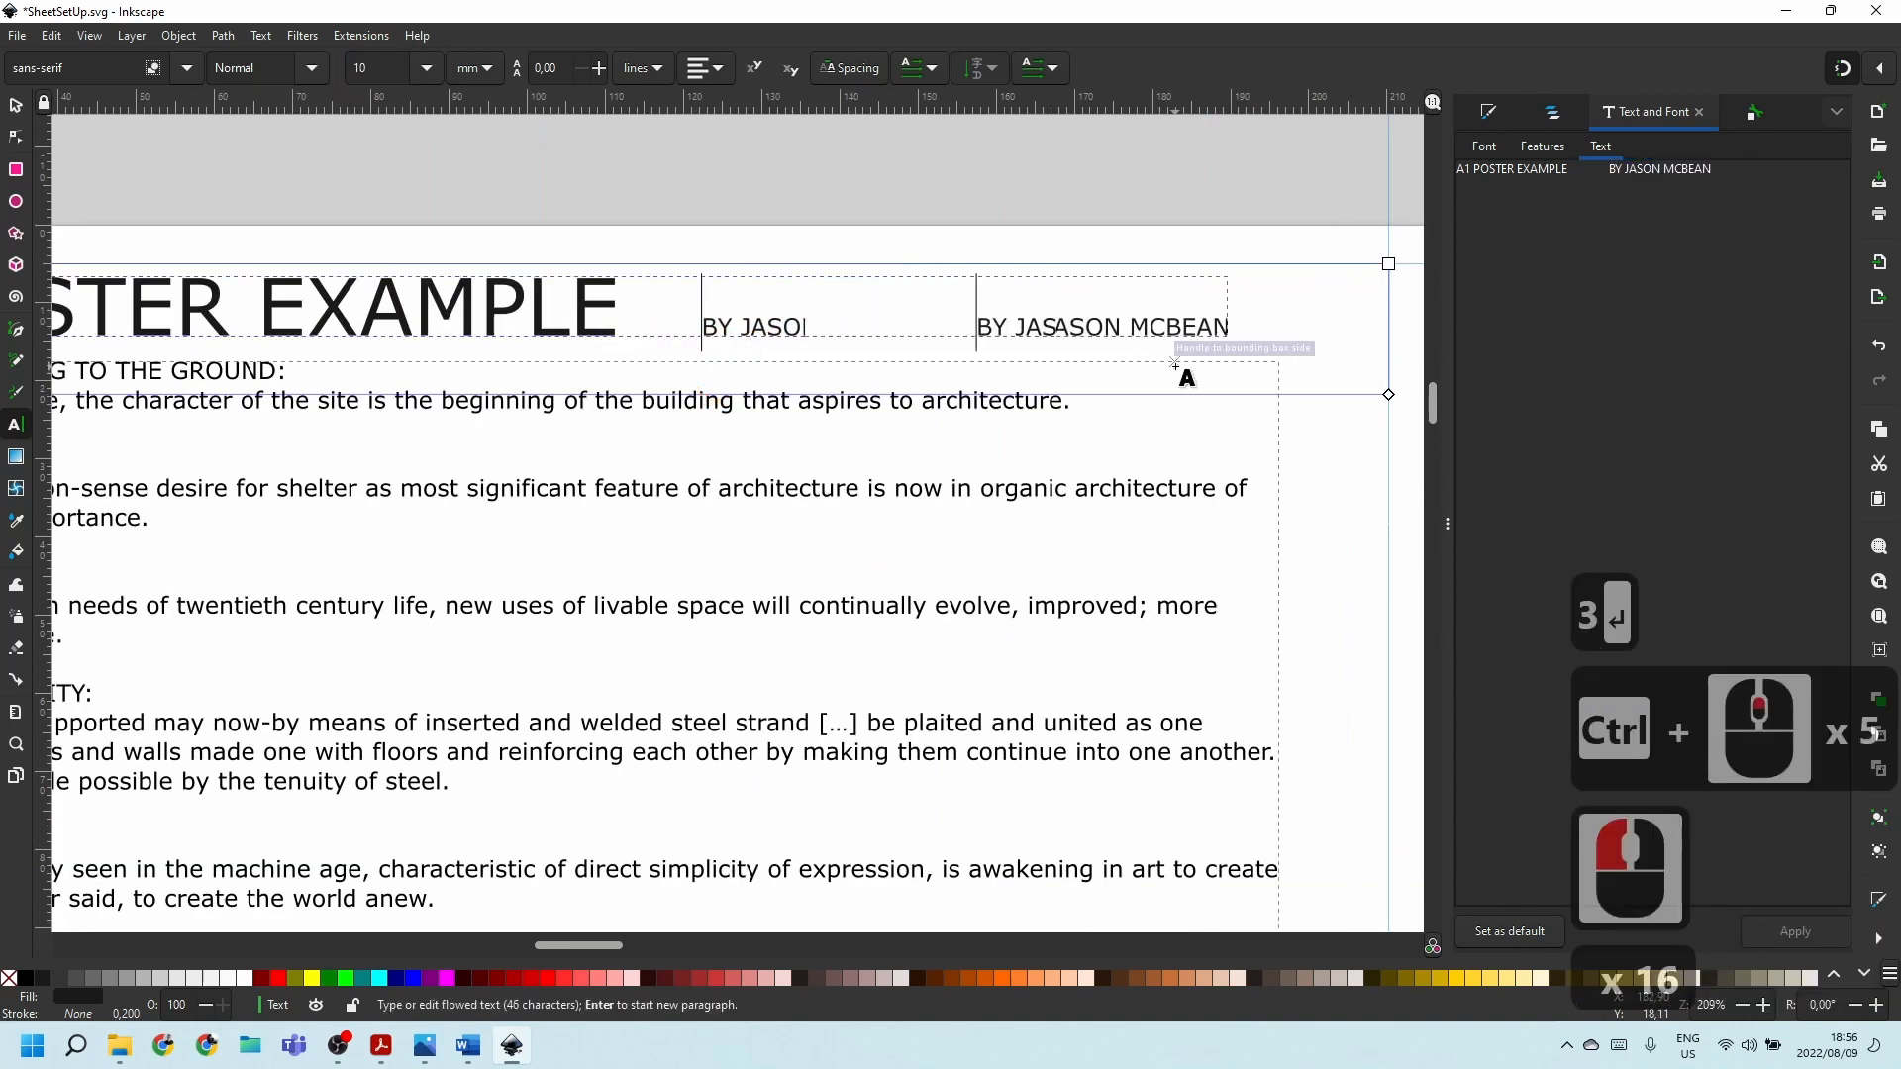
pyautogui.press('BackSpace')
pyautogui.press('BackSpace')
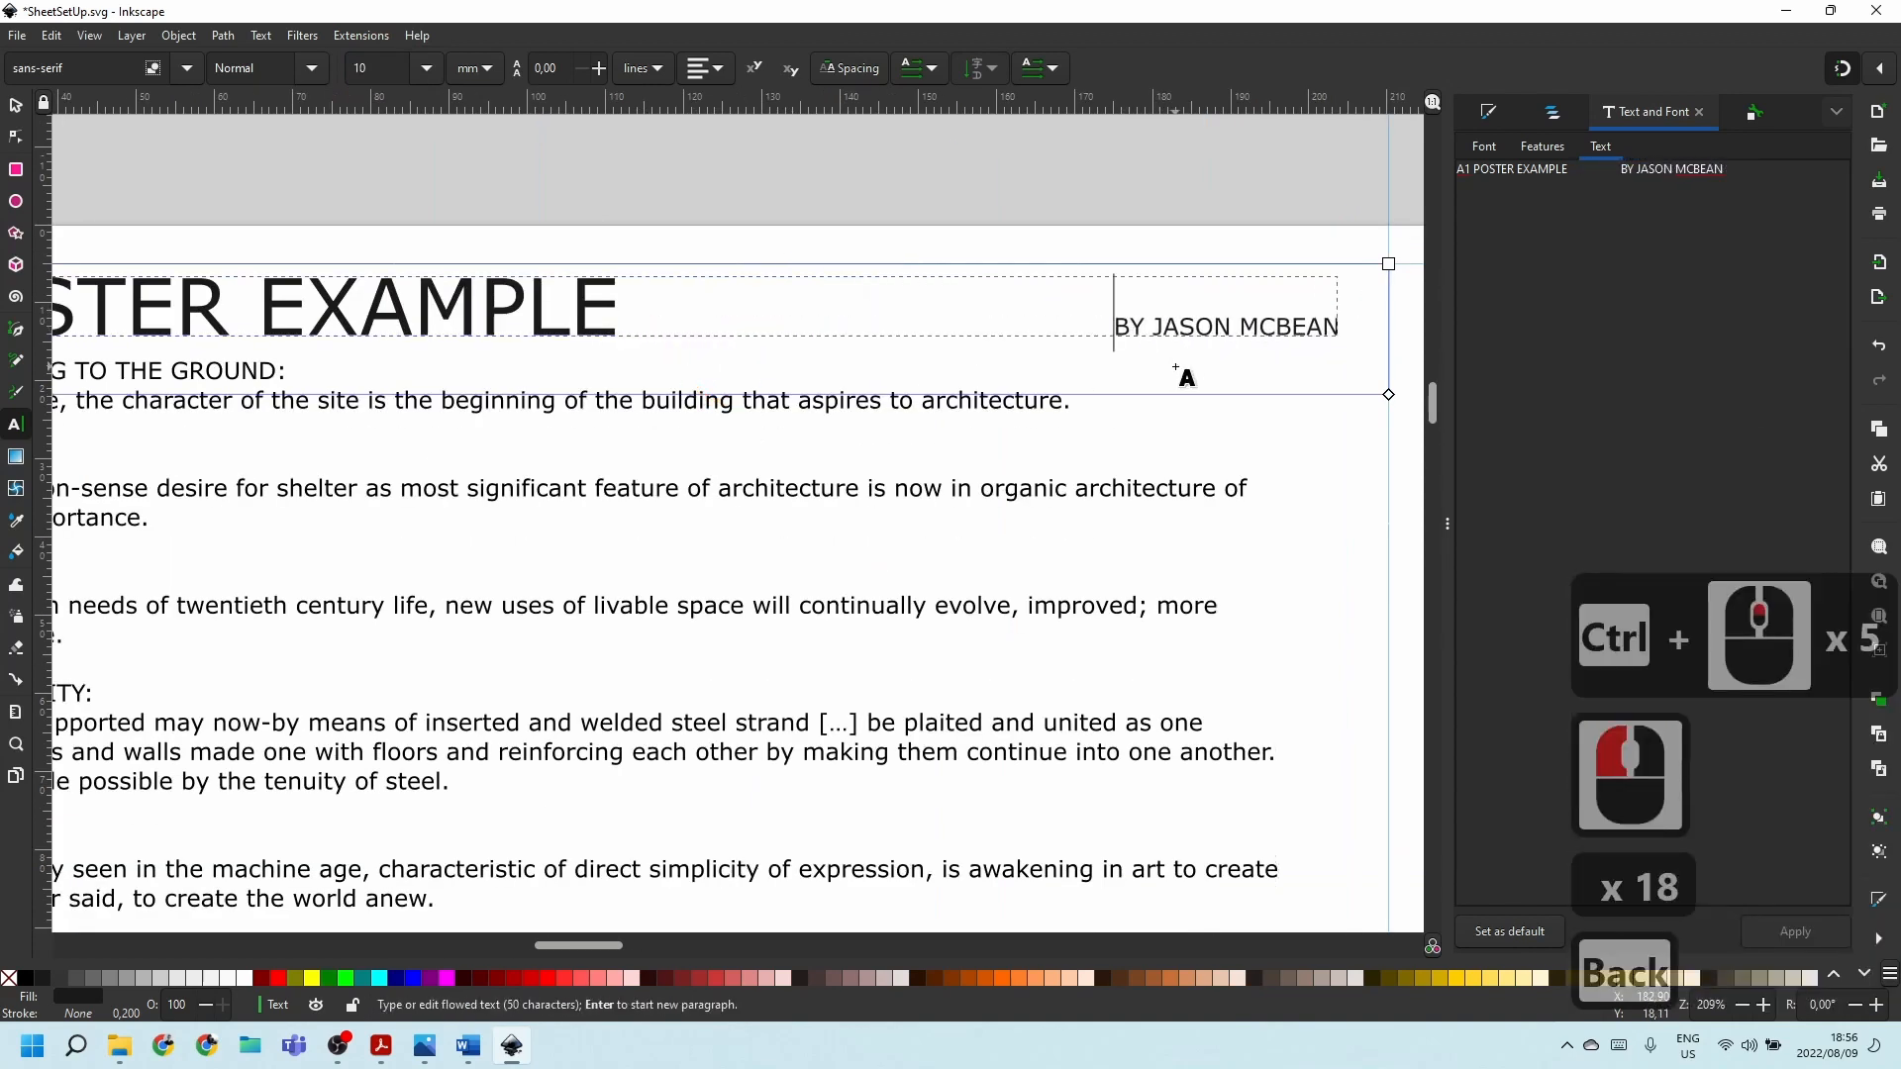
pyautogui.scroll(-2, 903, 560)
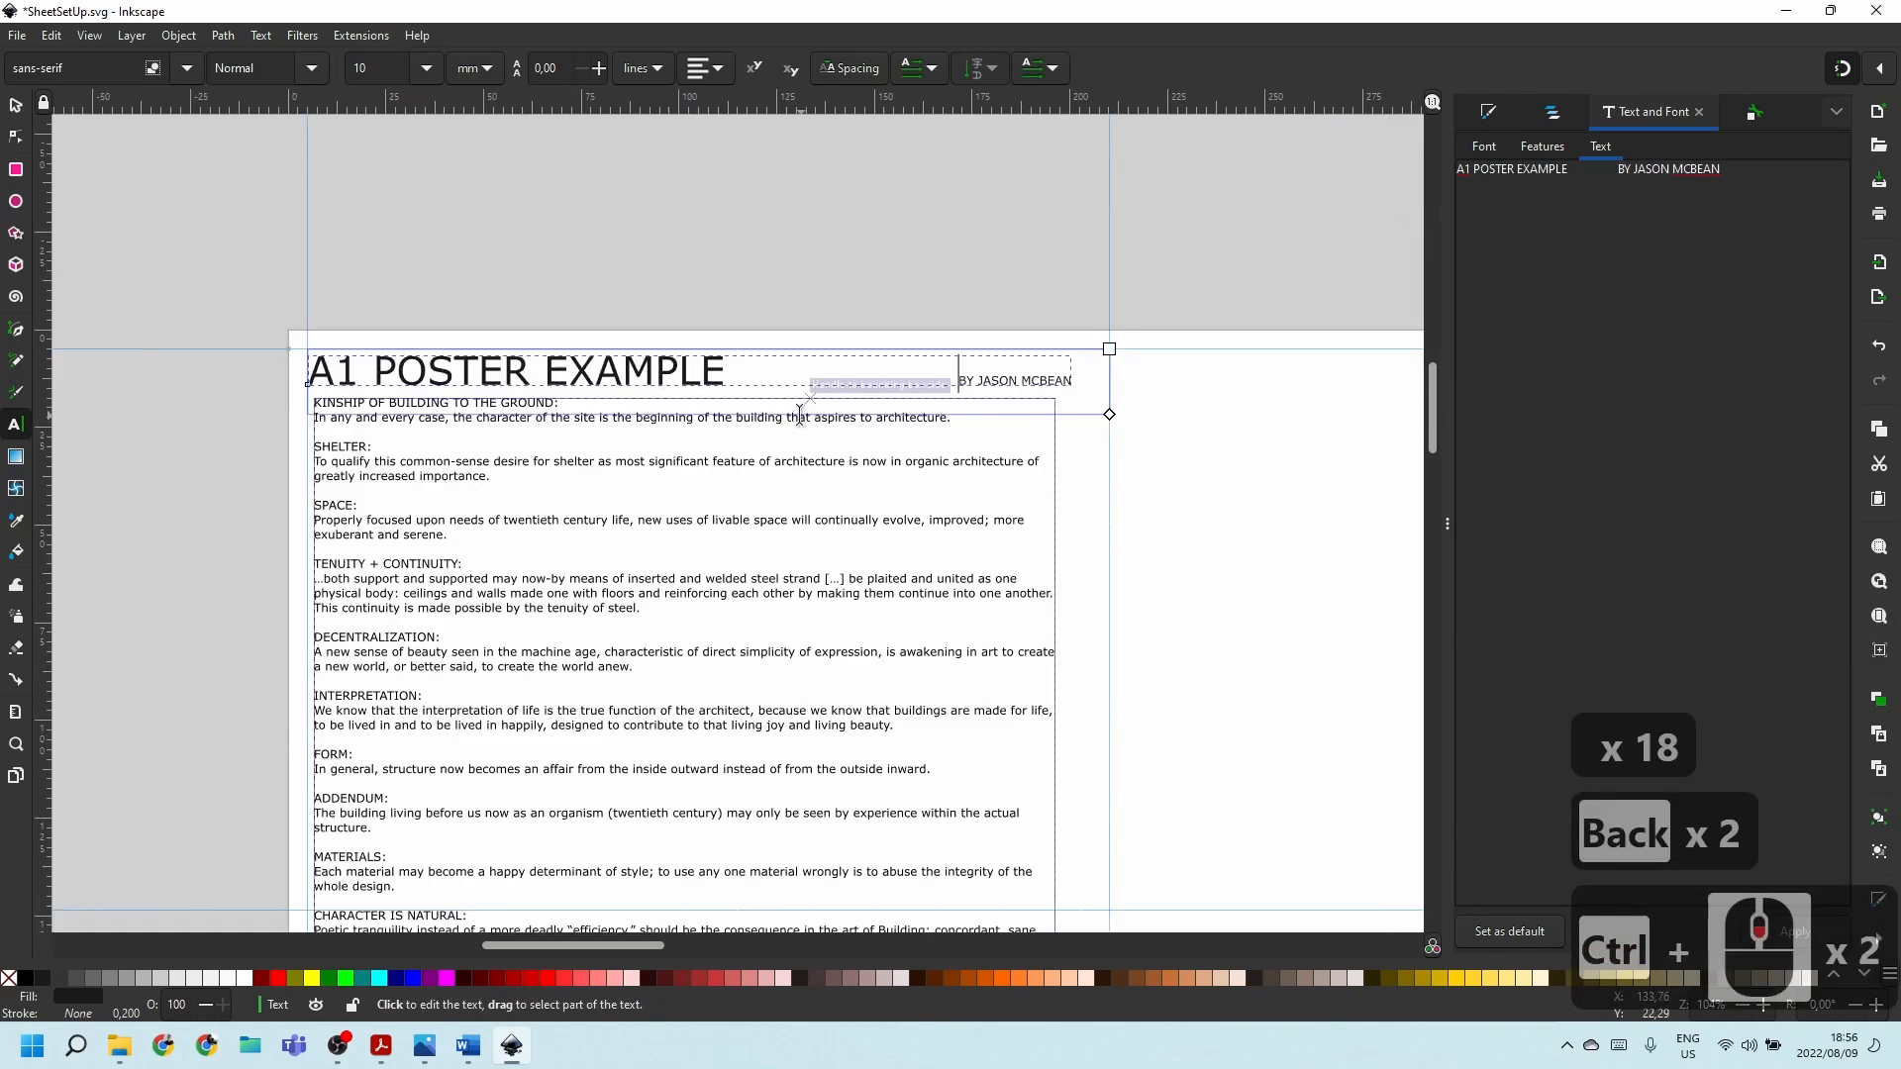
pyautogui.press('Escape')
pyautogui.press('Escape')
# Nudge the heading text frame right to X 8.302 mm and deselect it.
pyautogui.click(446, 436)
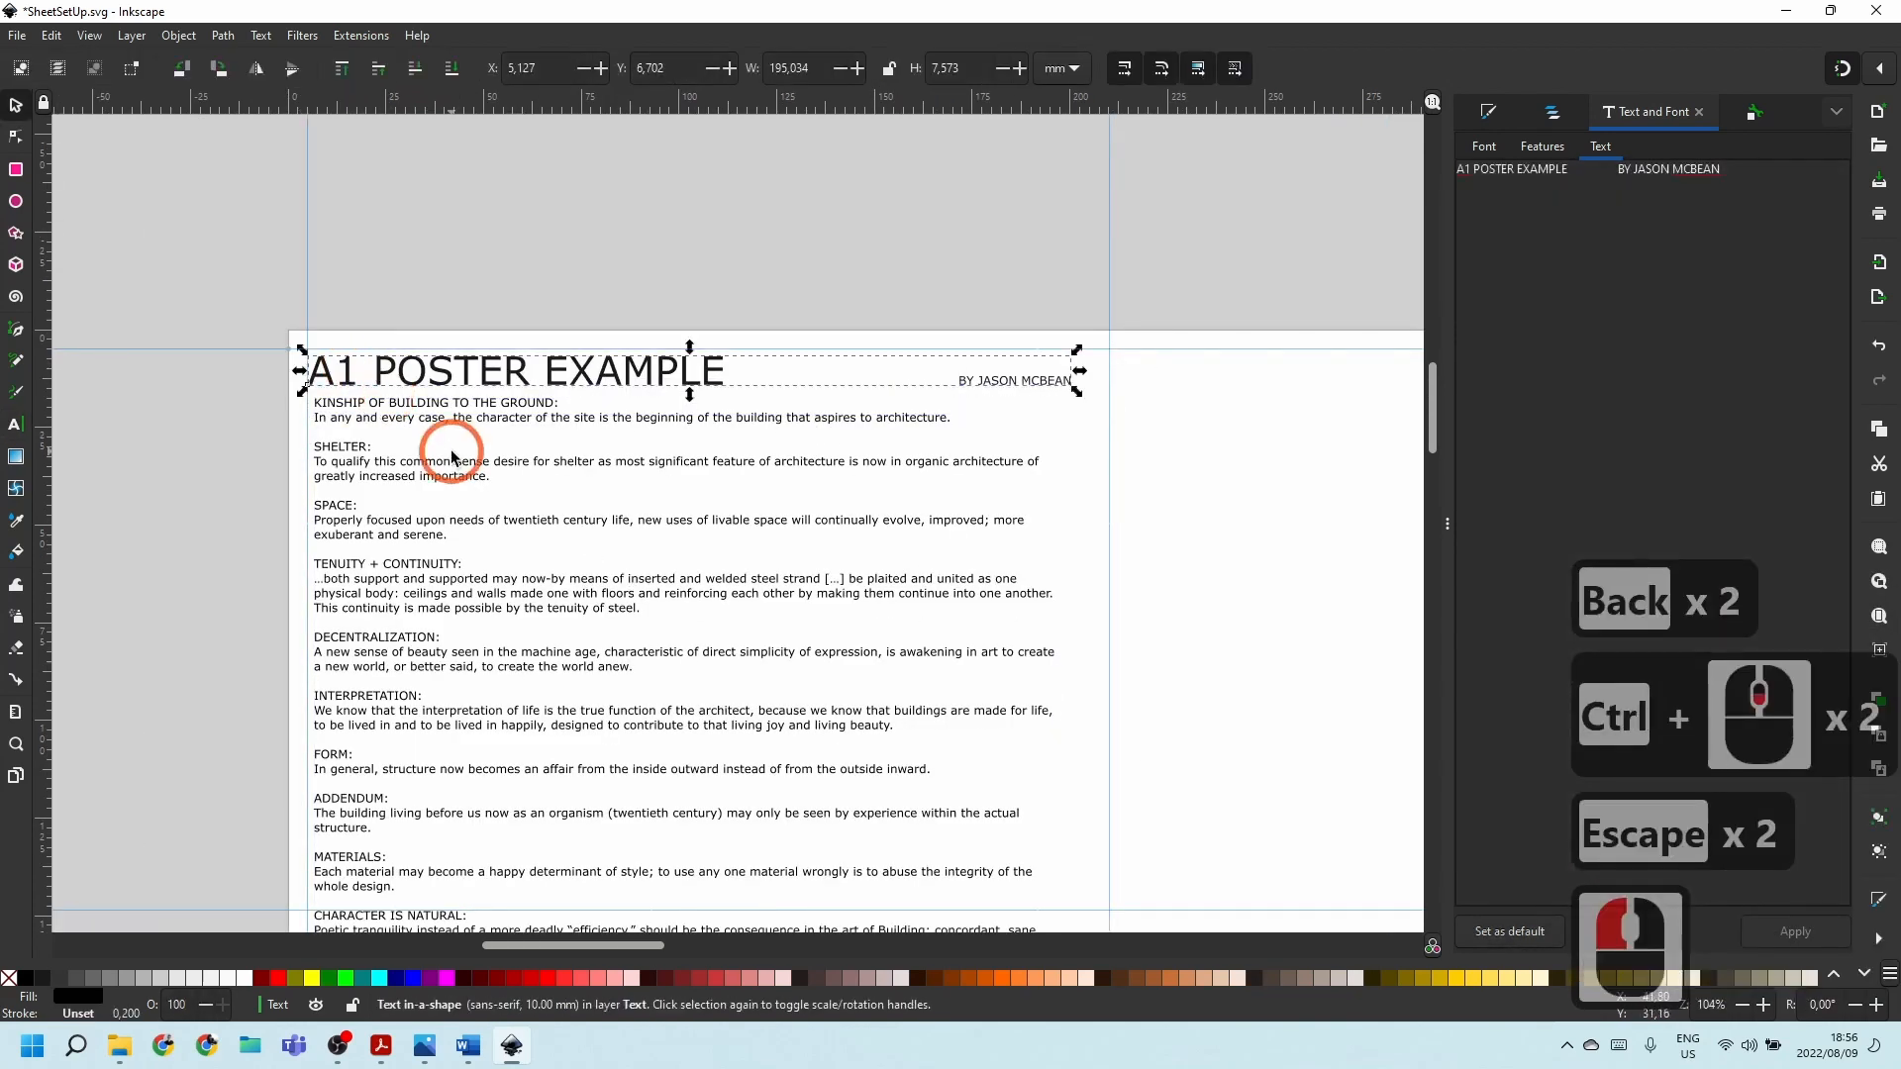
pyautogui.press('Right')
pyautogui.press('Right')
pyautogui.press('Right')
pyautogui.press('Right')
pyautogui.press('Right')
pyautogui.press('Right')
pyautogui.press('Right')
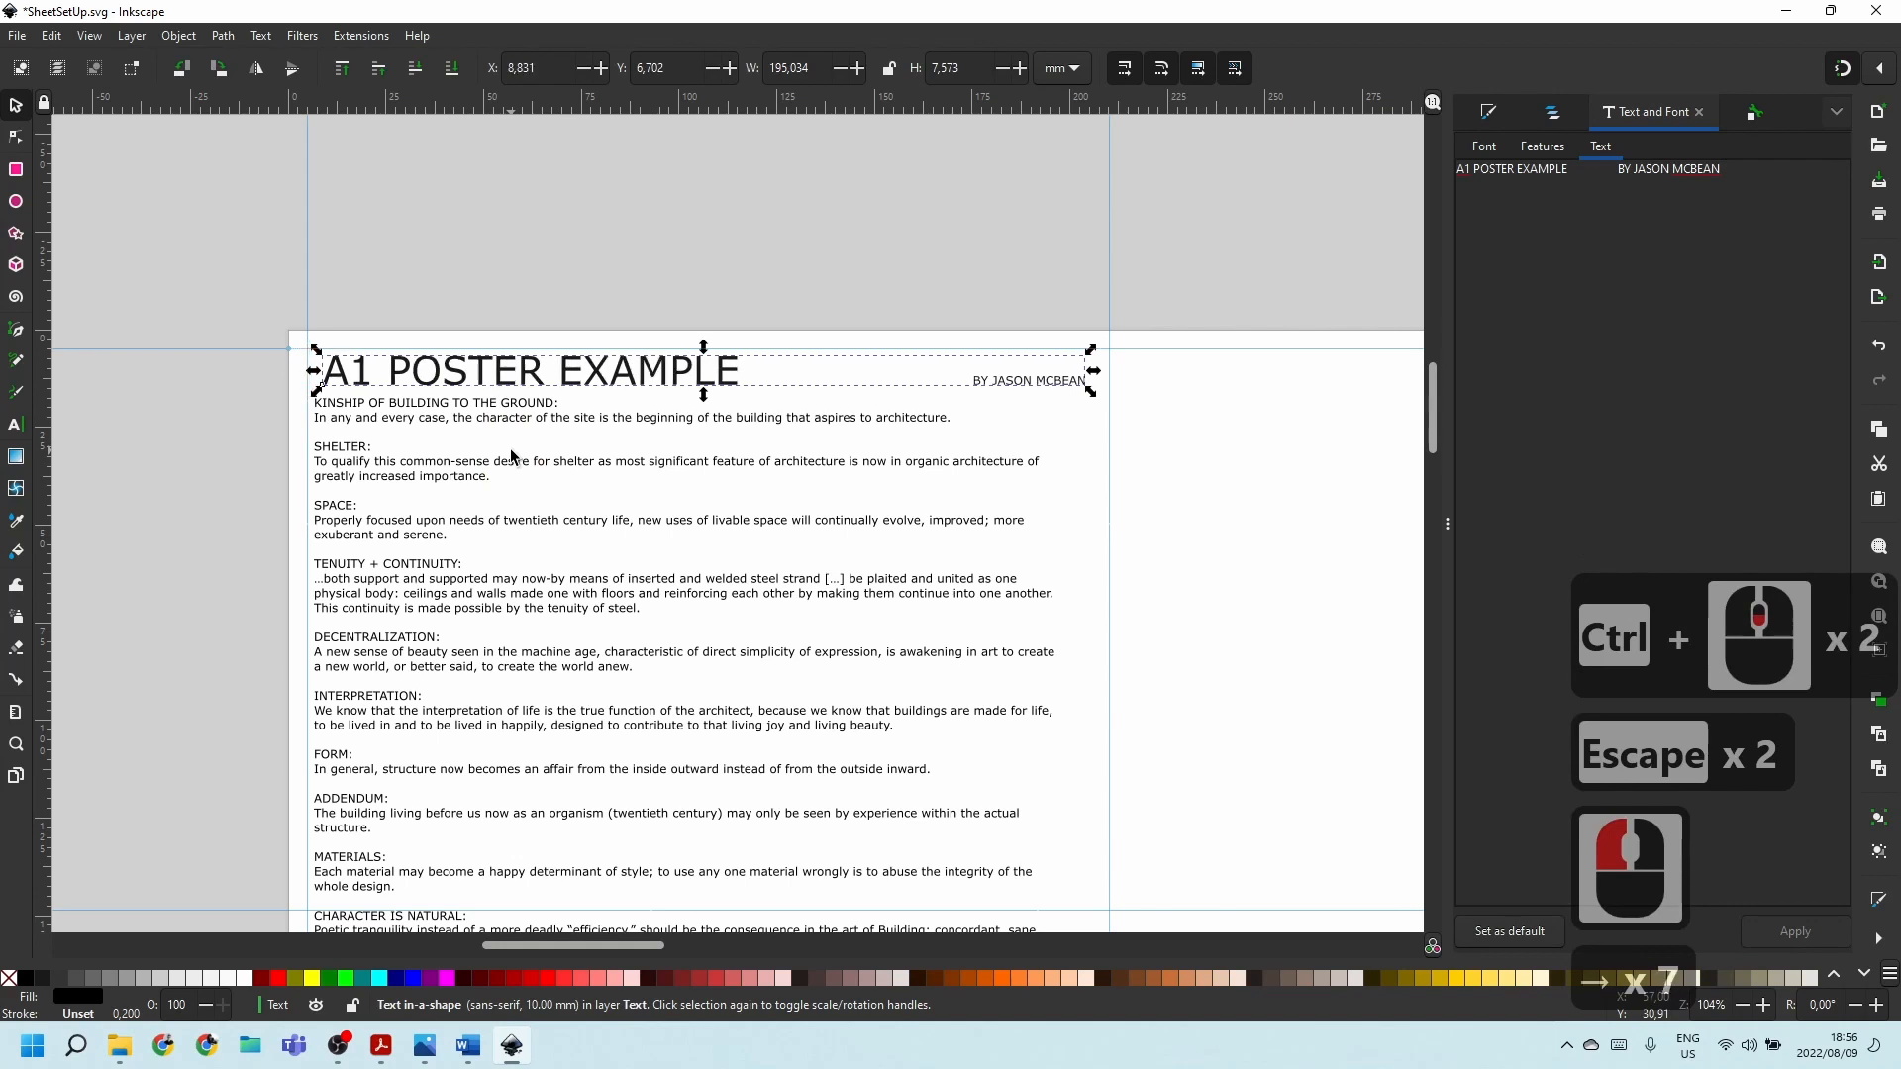
pyautogui.press('Left')
pyautogui.press('Right')
pyautogui.press('Right')
pyautogui.press('Left')
pyautogui.press('Left')
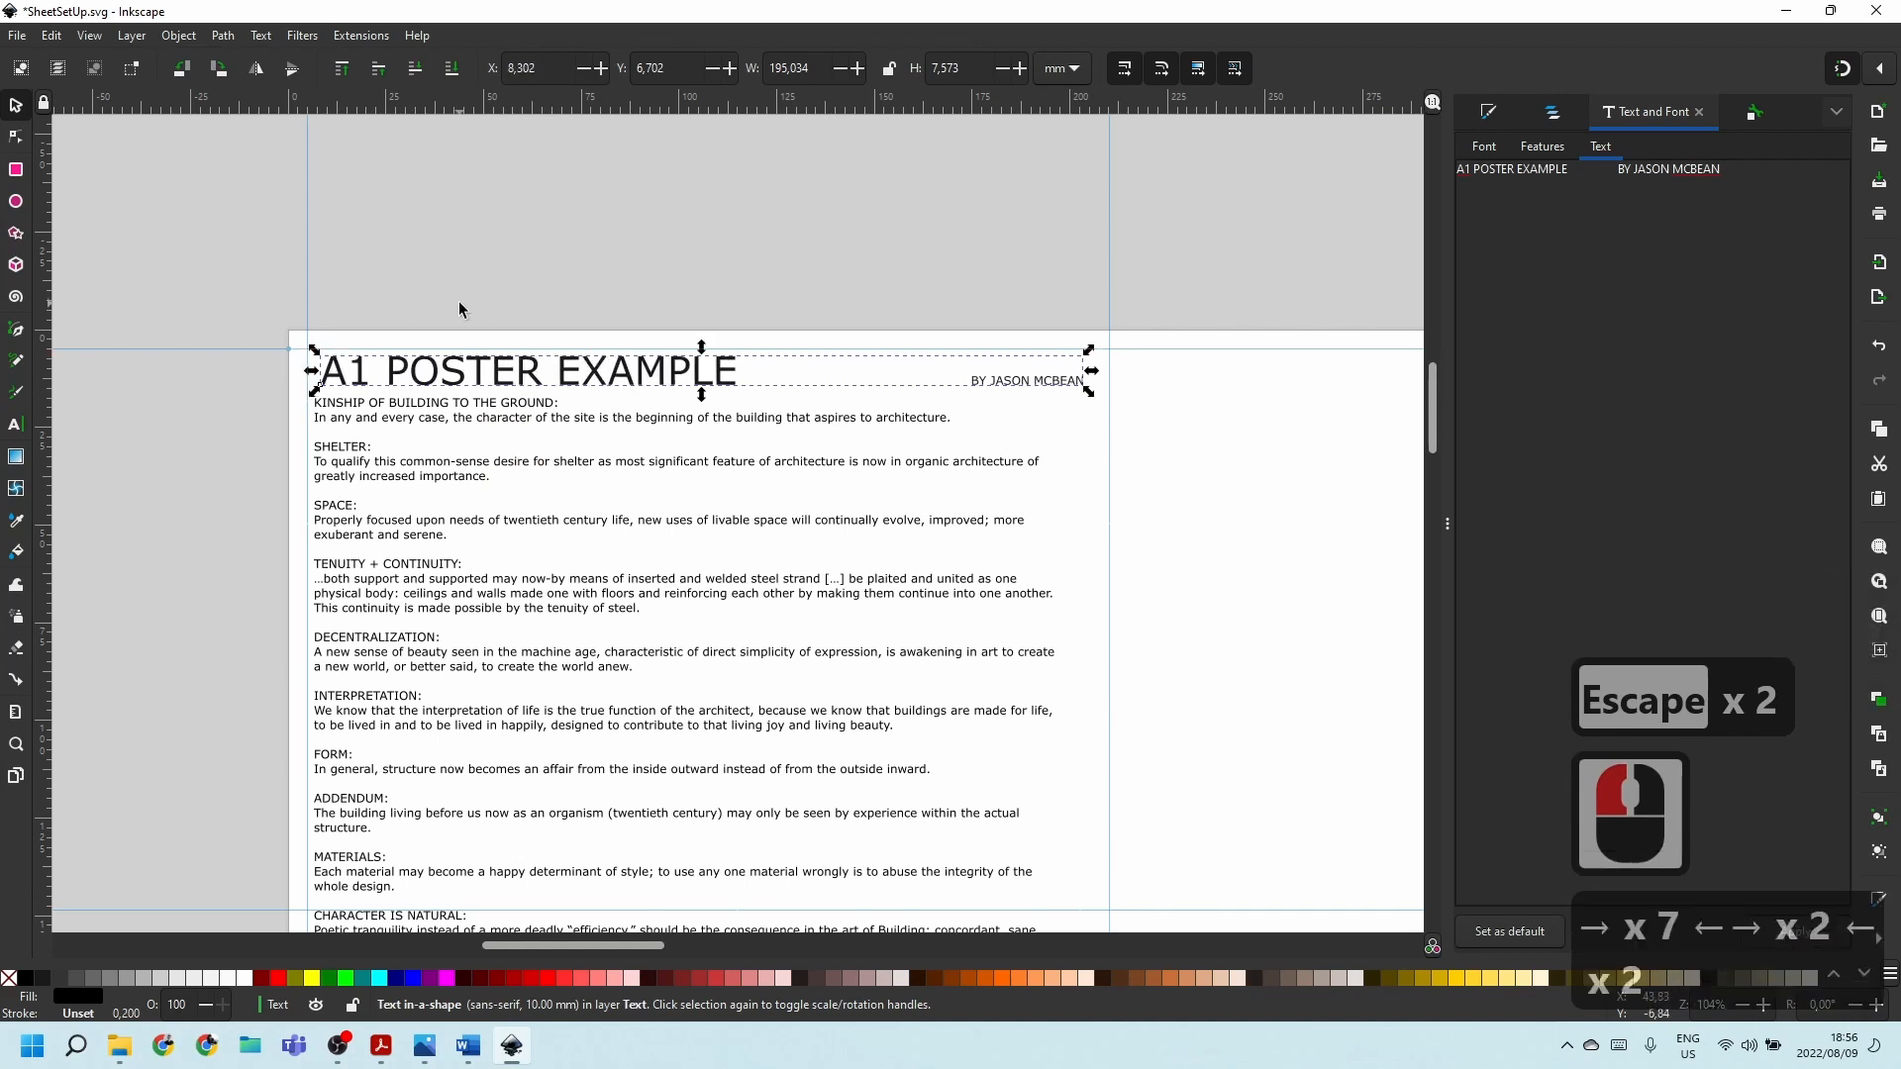
pyautogui.click(663, 435)
pyautogui.click(475, 413)
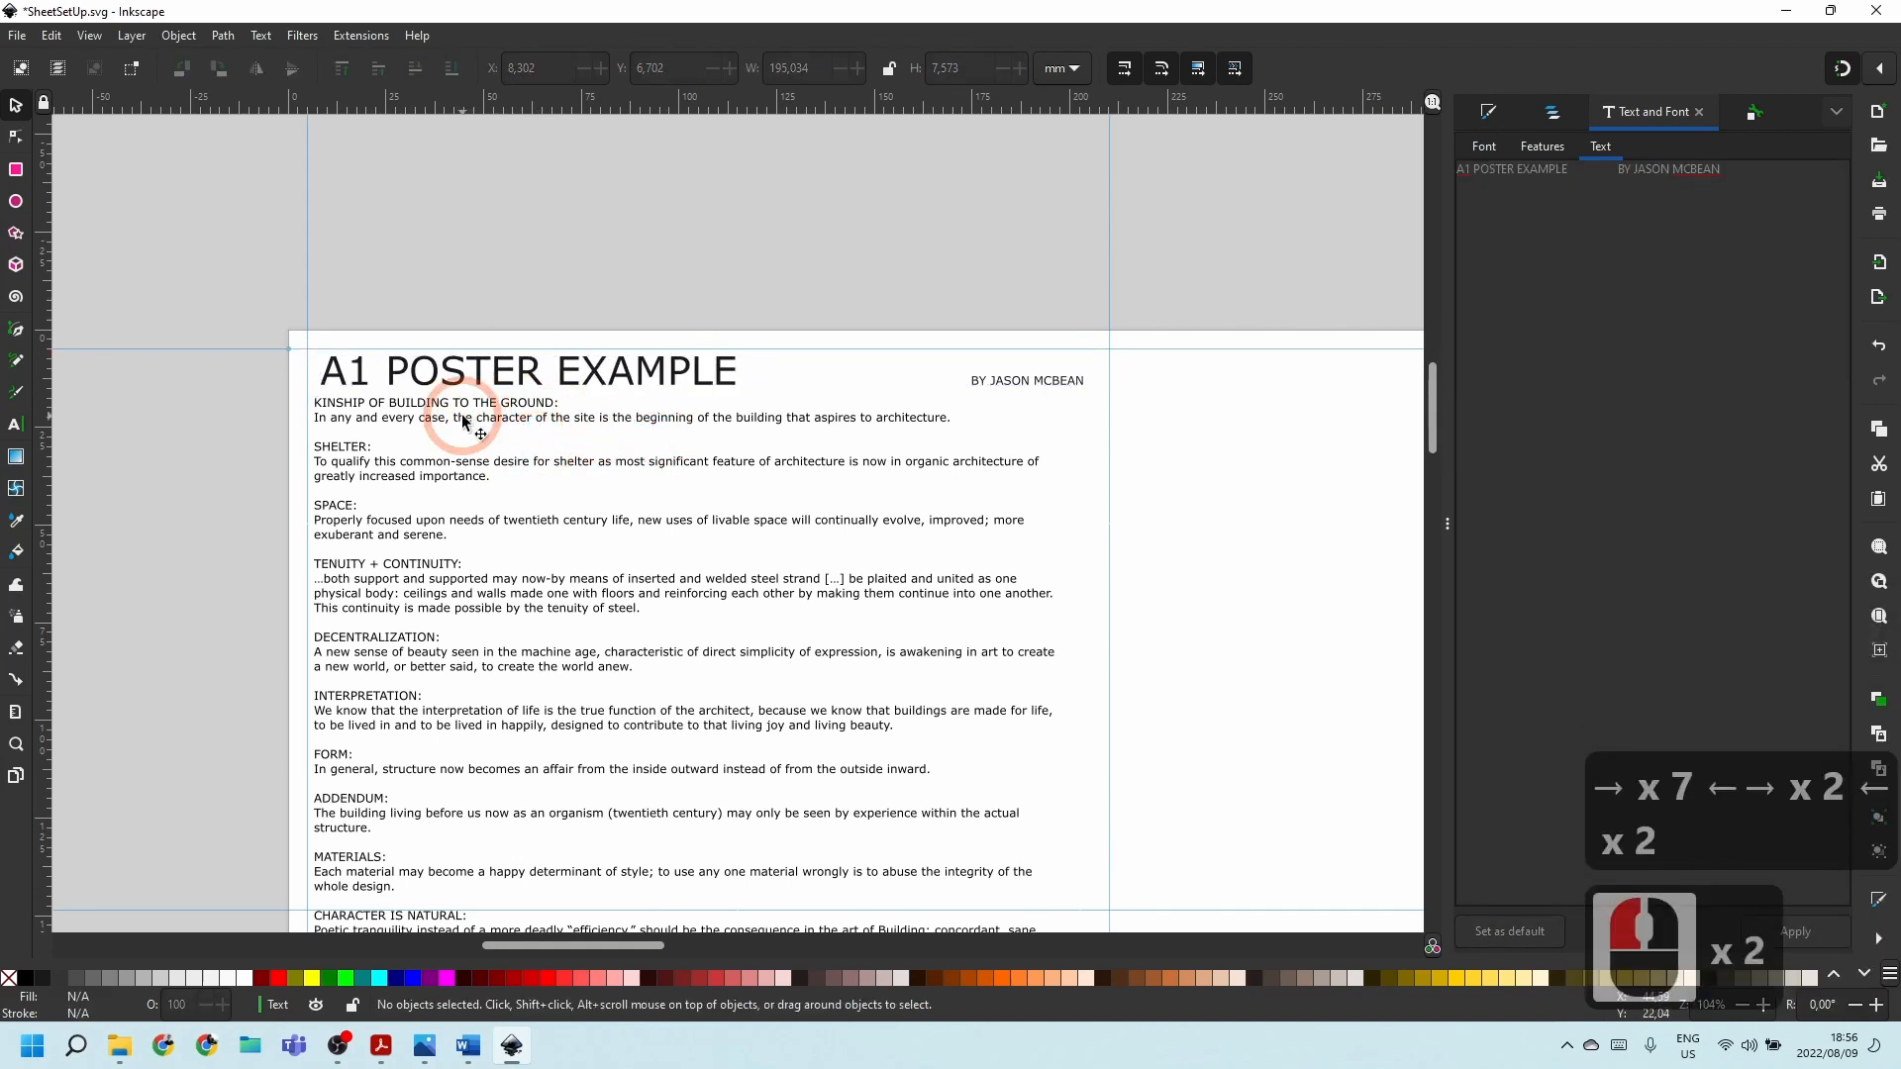
pyautogui.click(666, 509)
pyautogui.scroll(-8, 666, 515)
pyautogui.scroll(5, 670, 517)
pyautogui.scroll(3, 733, 579)
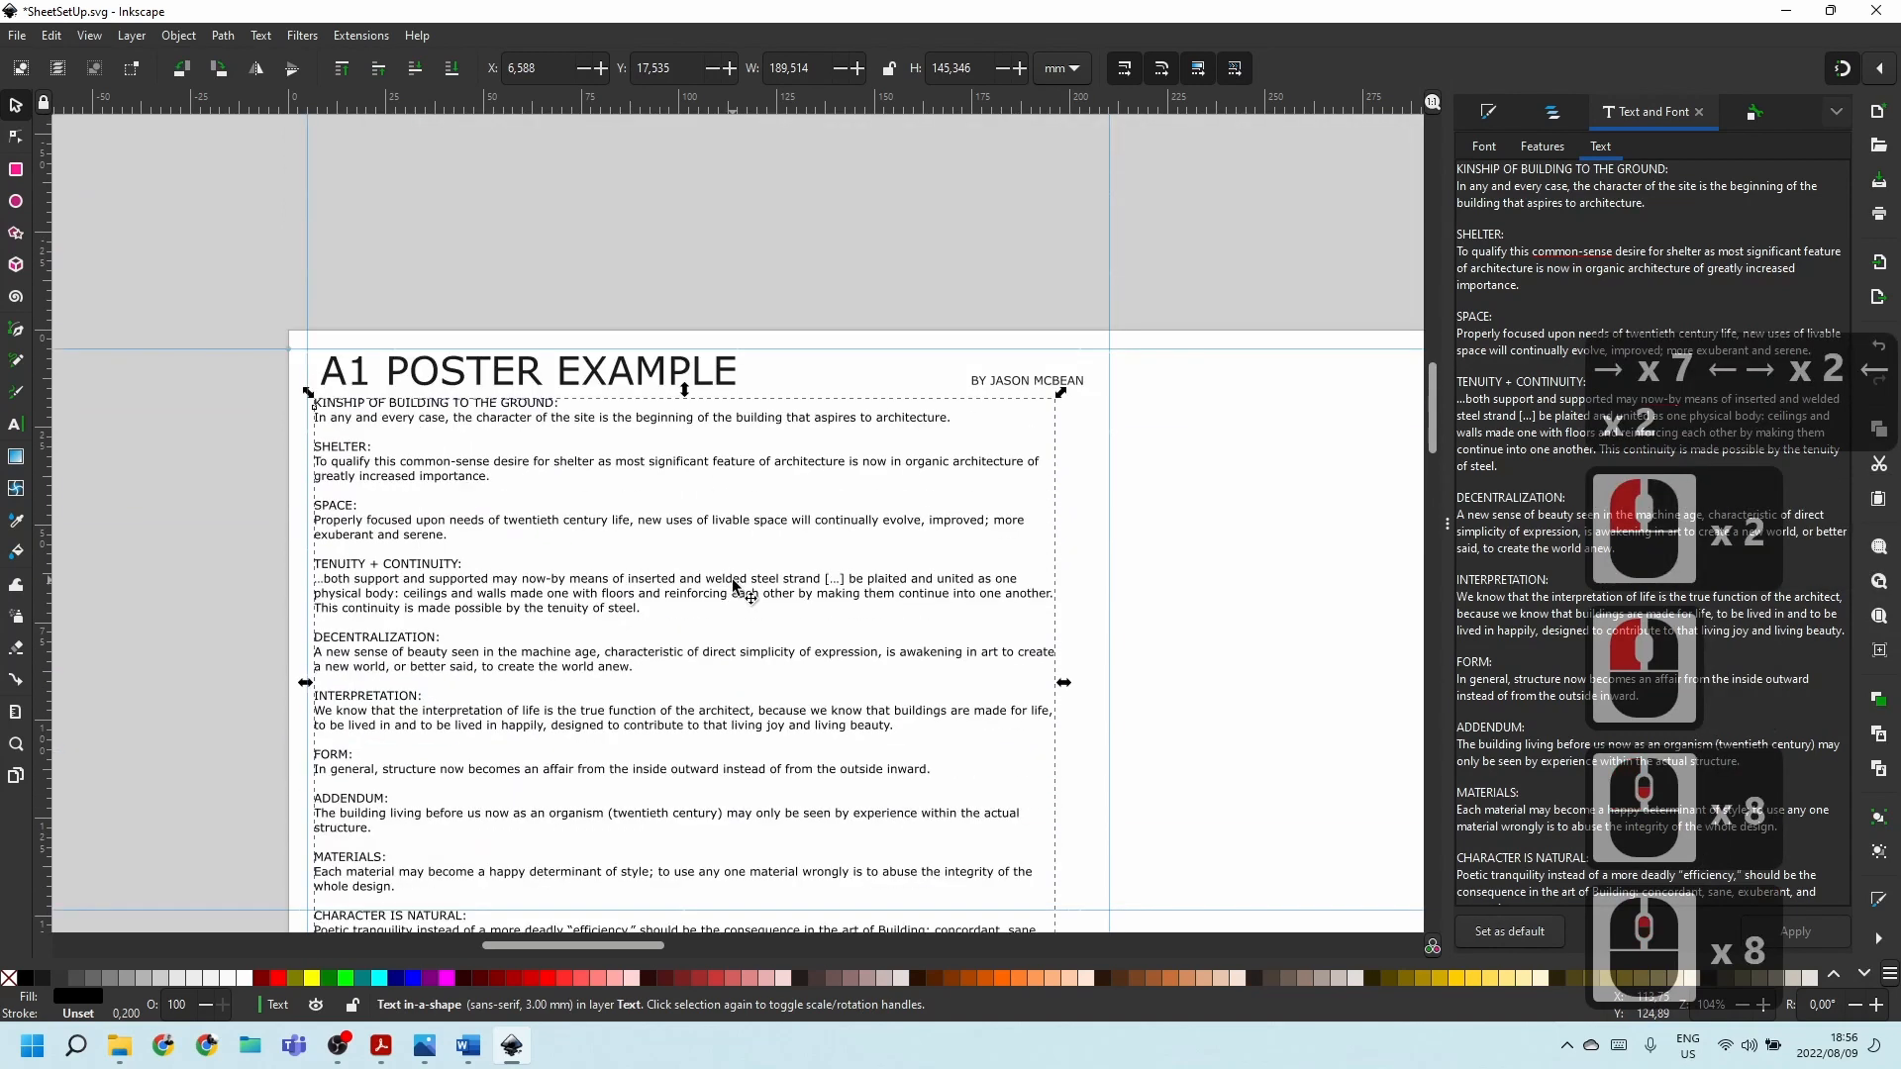
pyautogui.keyDown('ctrl'); pyautogui.scroll(-4, 728, 552); pyautogui.keyUp('ctrl')
pyautogui.click(684, 327)
pyautogui.scroll(1, 805, 573)
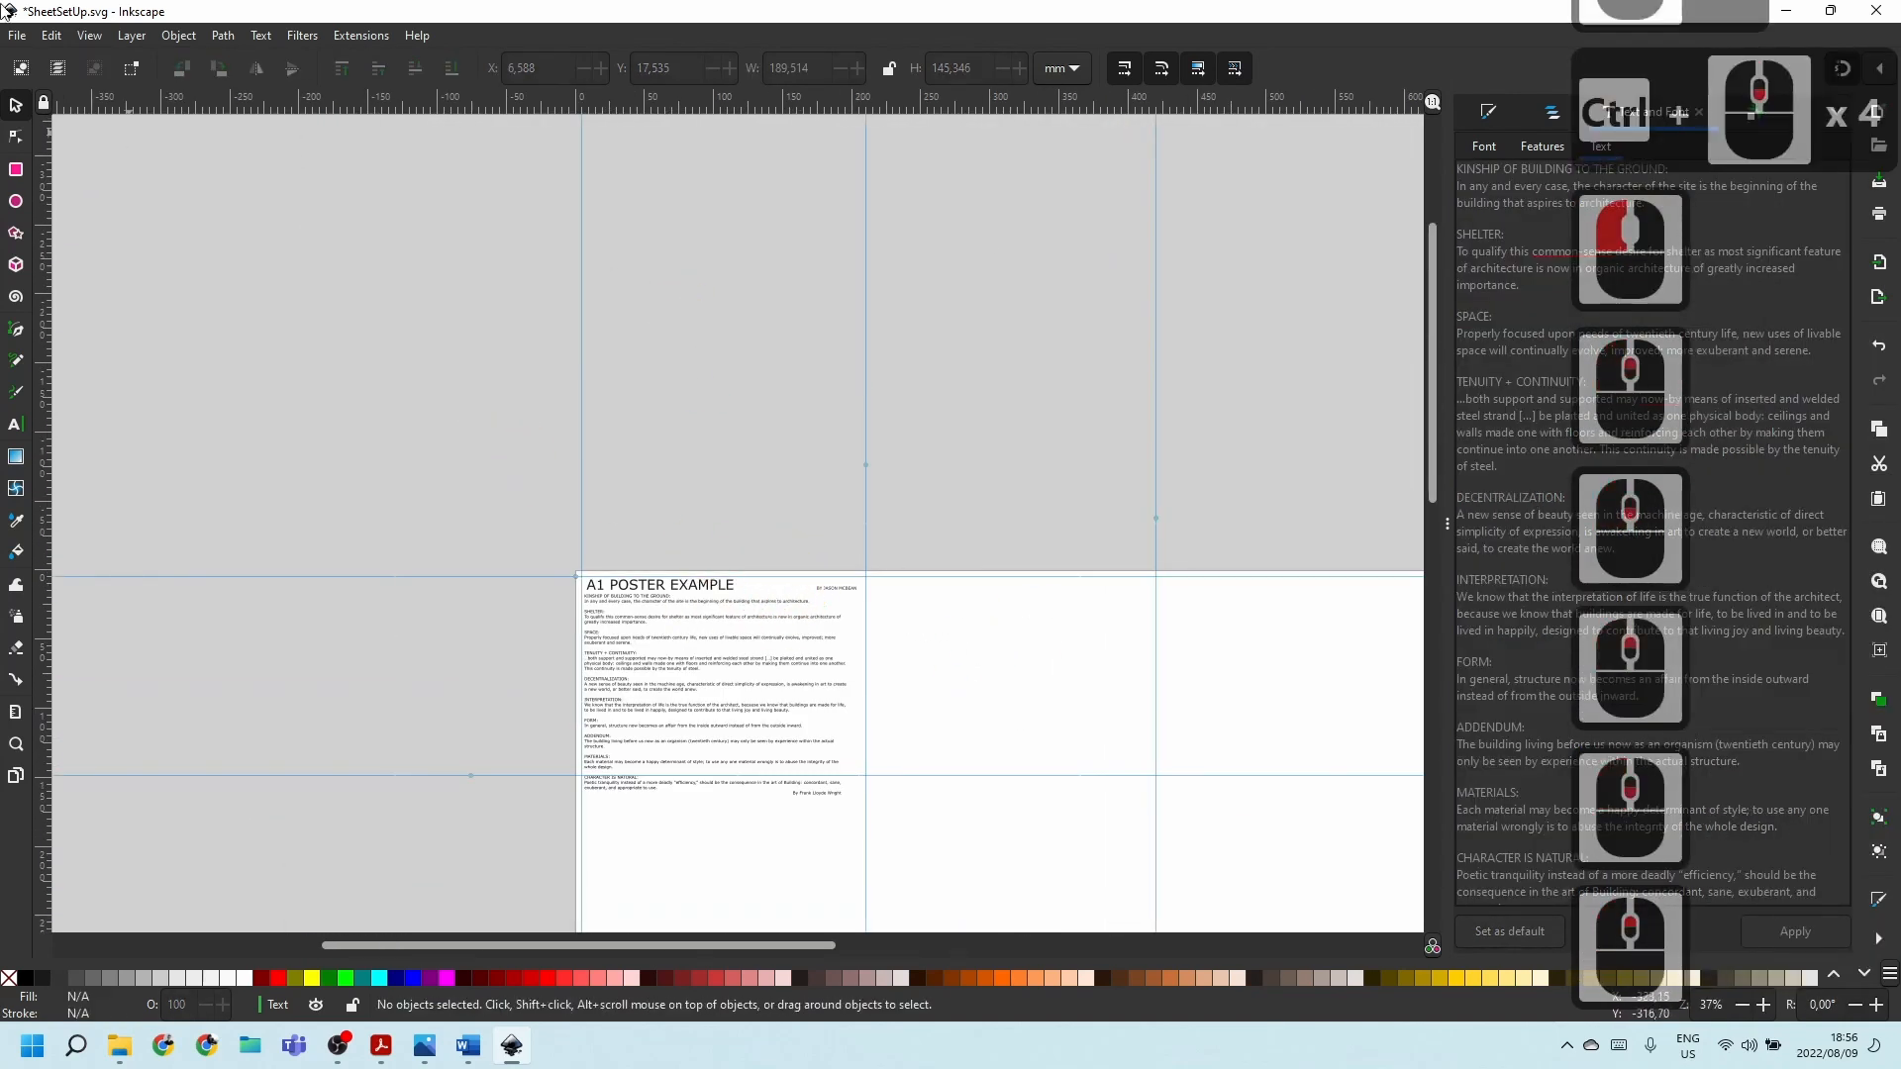
# Save the poster to the Desktop as a new Inkscape SVG file named "Step 1".
pyautogui.click(22, 35)
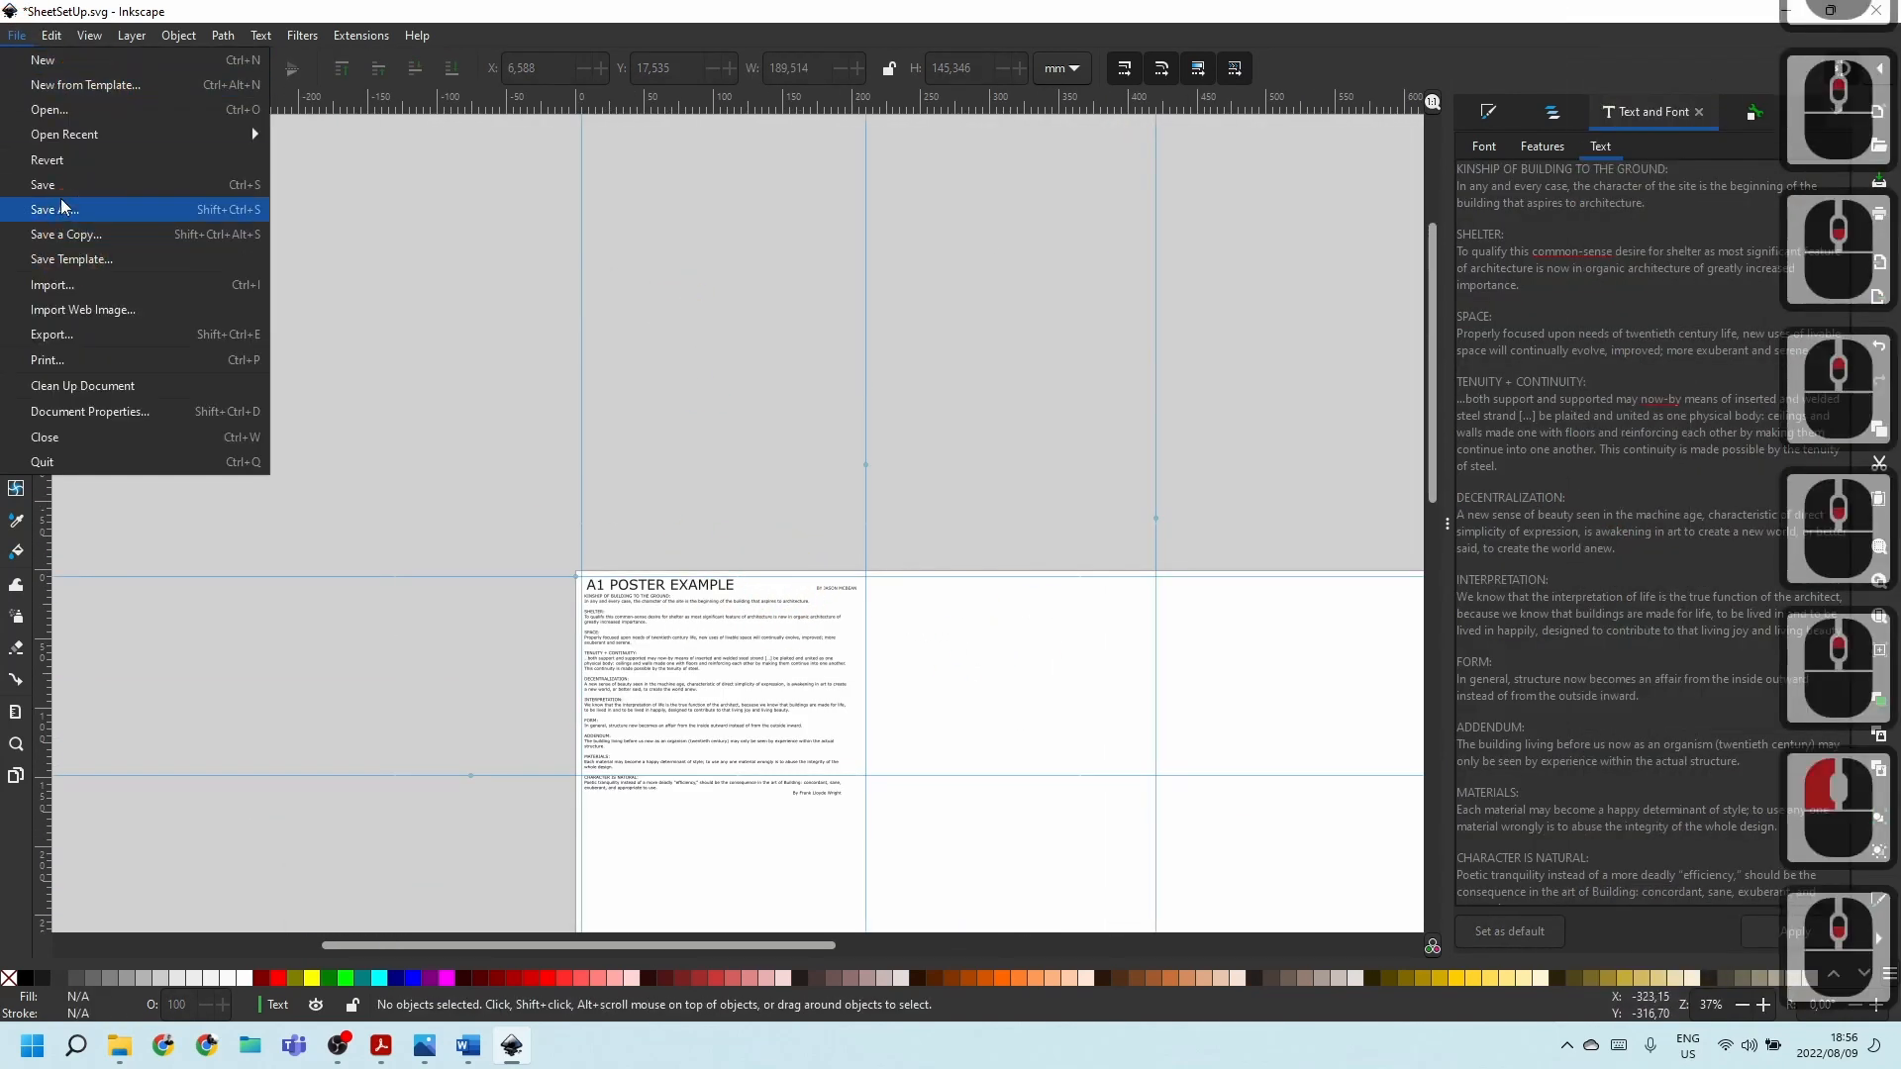
pyautogui.click(588, 332)
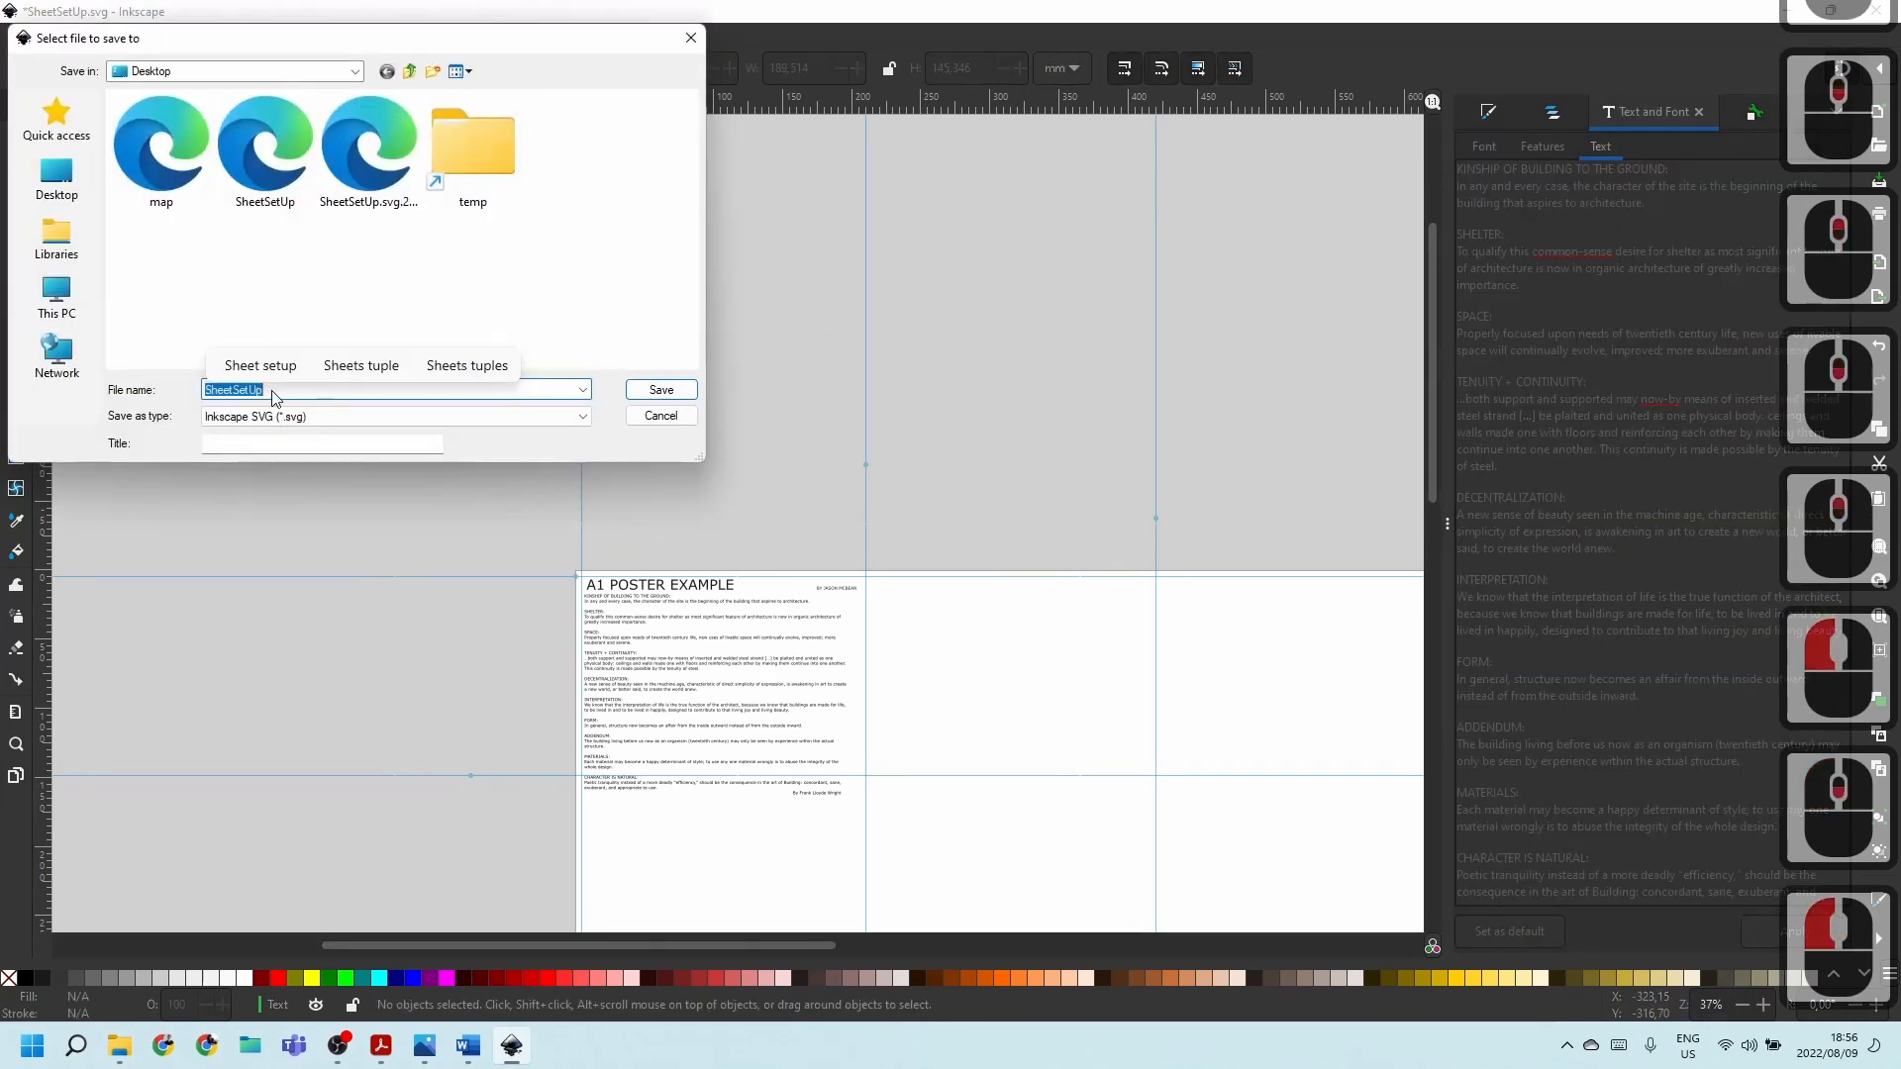
pyautogui.click(278, 394)
pyautogui.write('S')
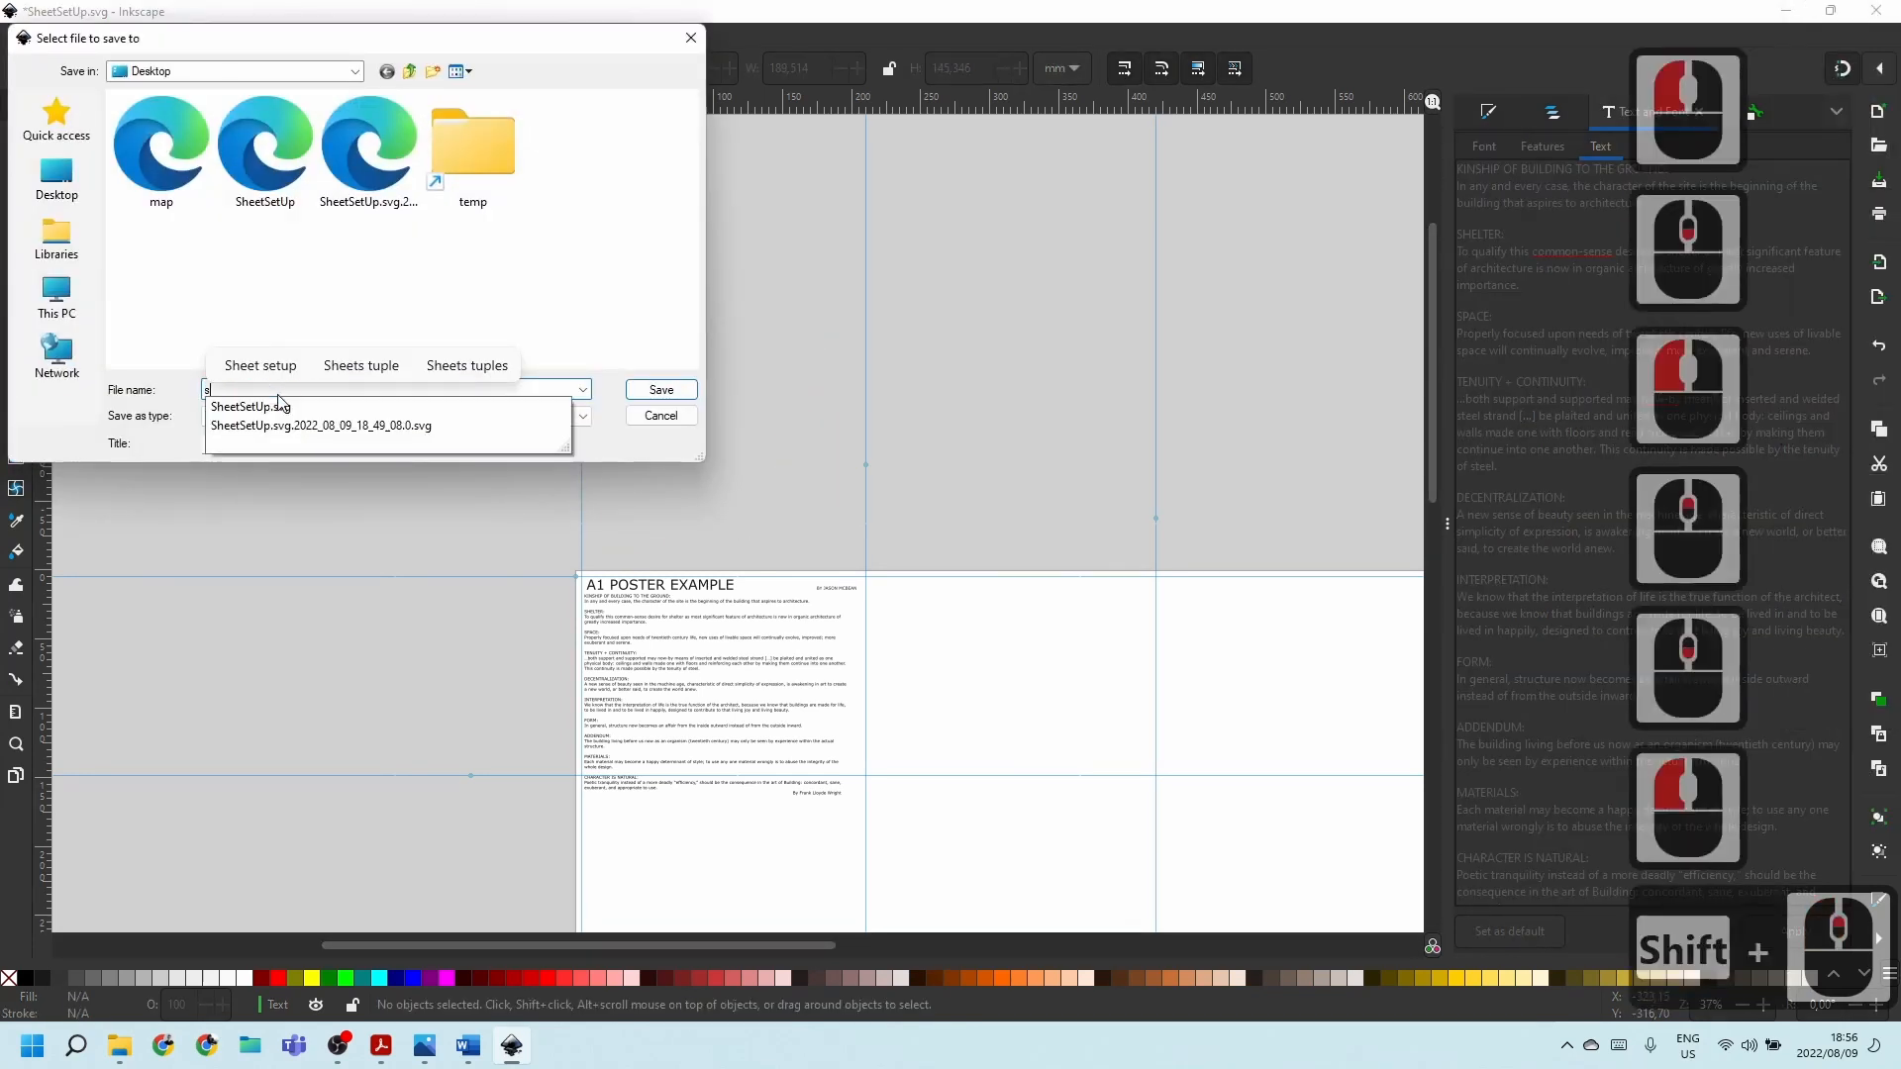
pyautogui.write('TEP')
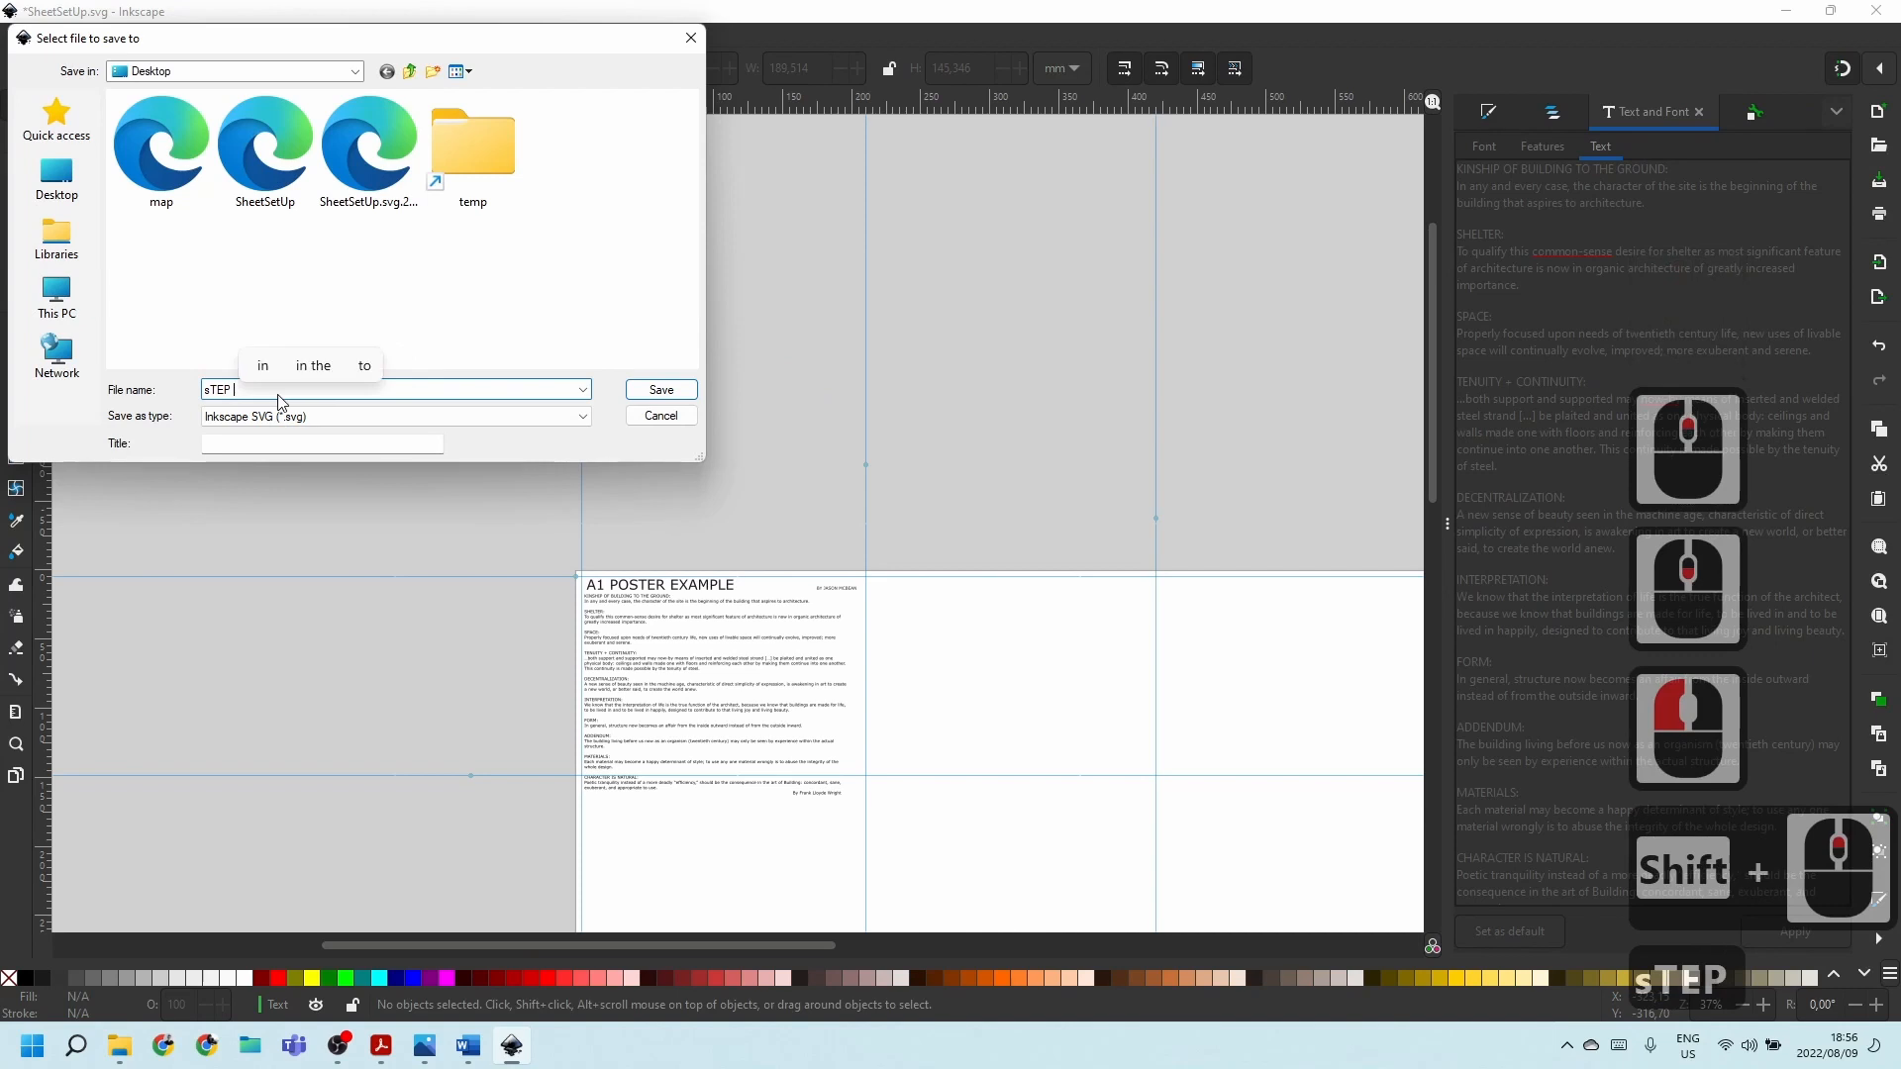
pyautogui.press('BackSpace')
pyautogui.press('BackSpace')
pyautogui.press('BackSpace')
pyautogui.press('BackSpace')
pyautogui.press('capslock')
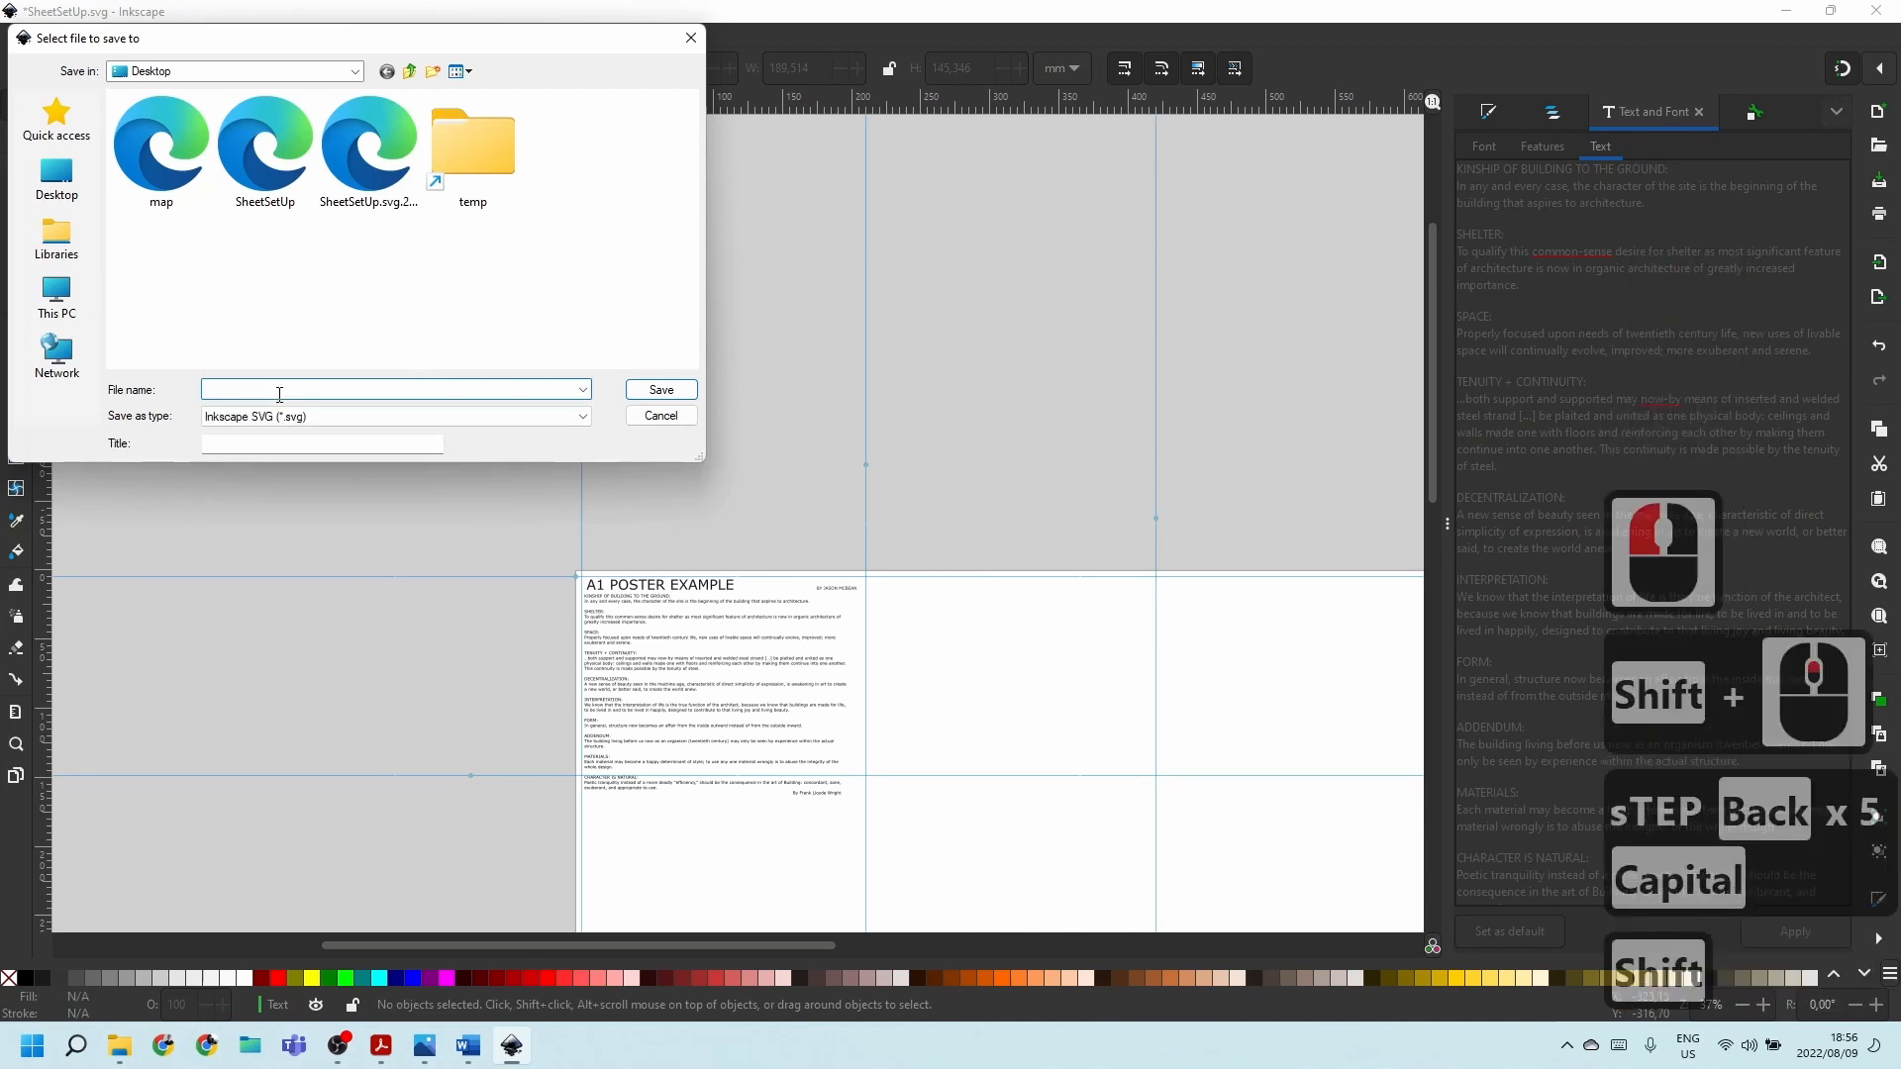
pyautogui.write('Step 1')
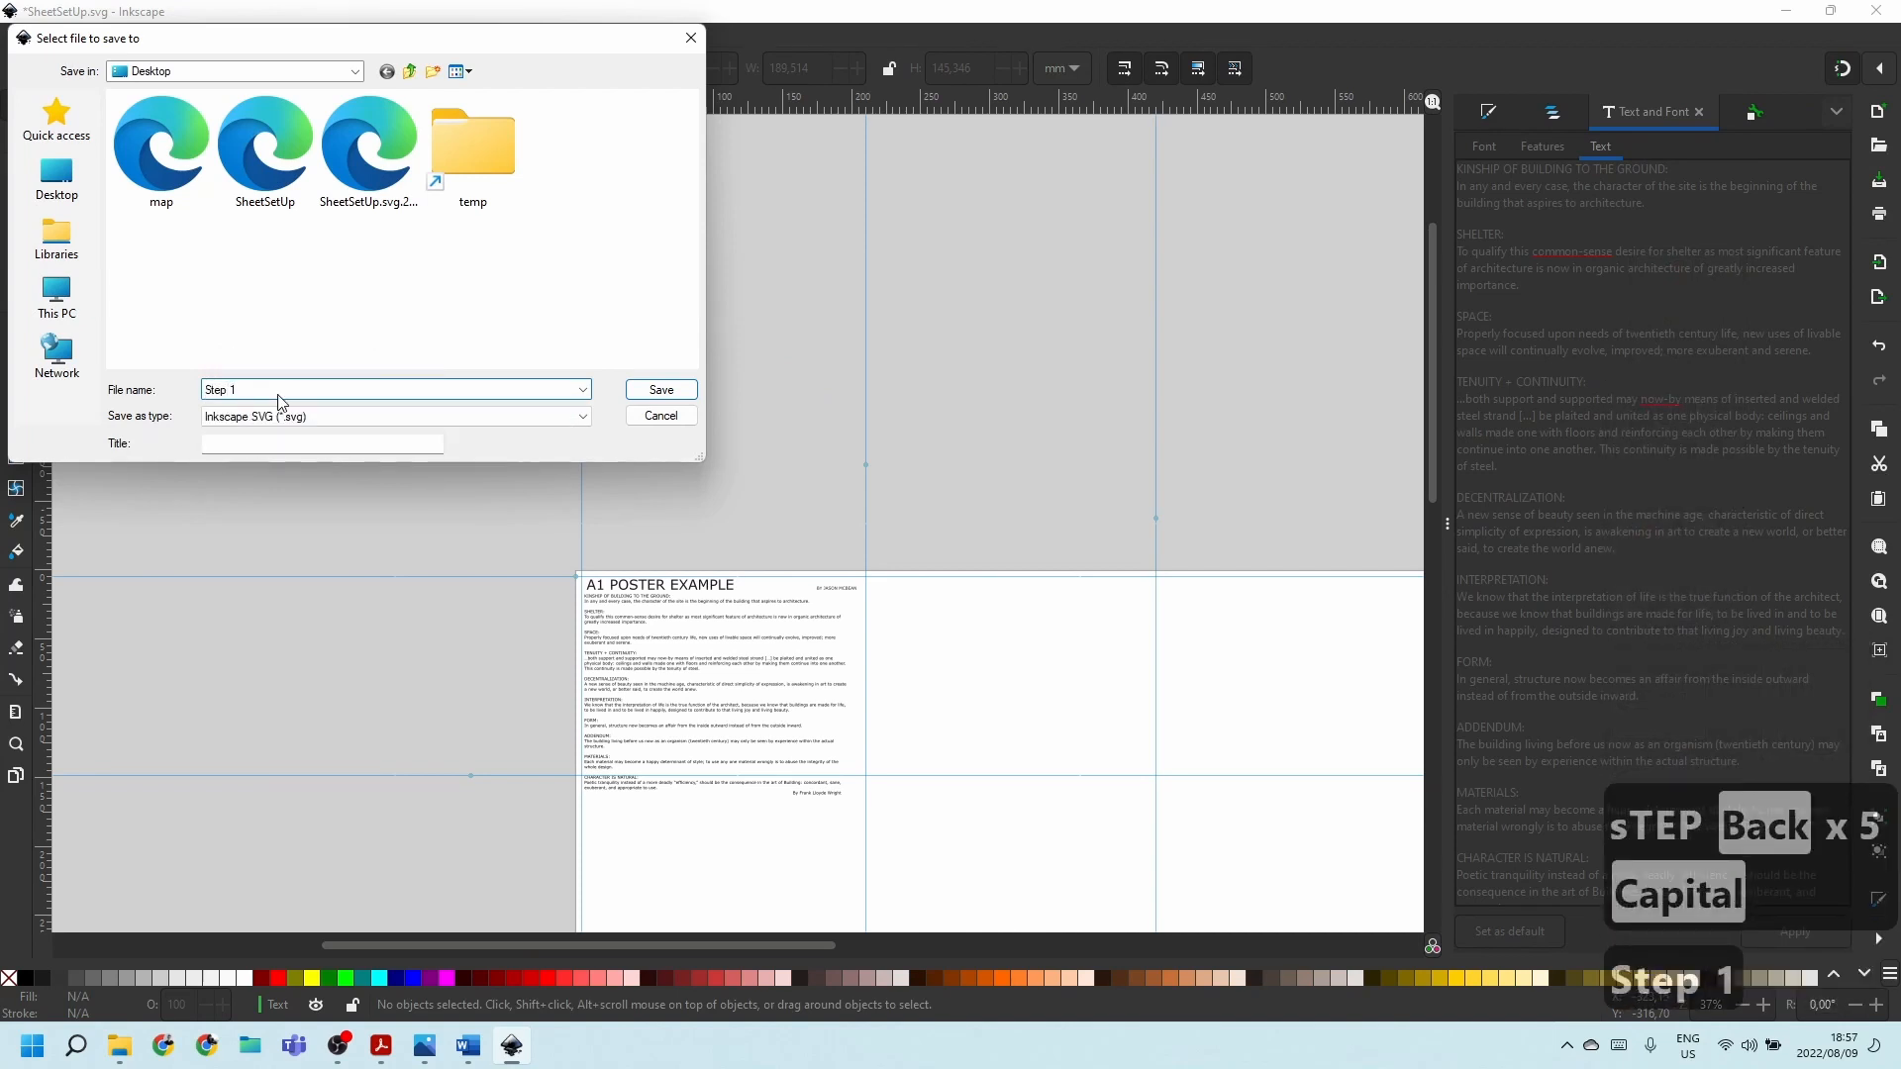
pyautogui.click(661, 390)
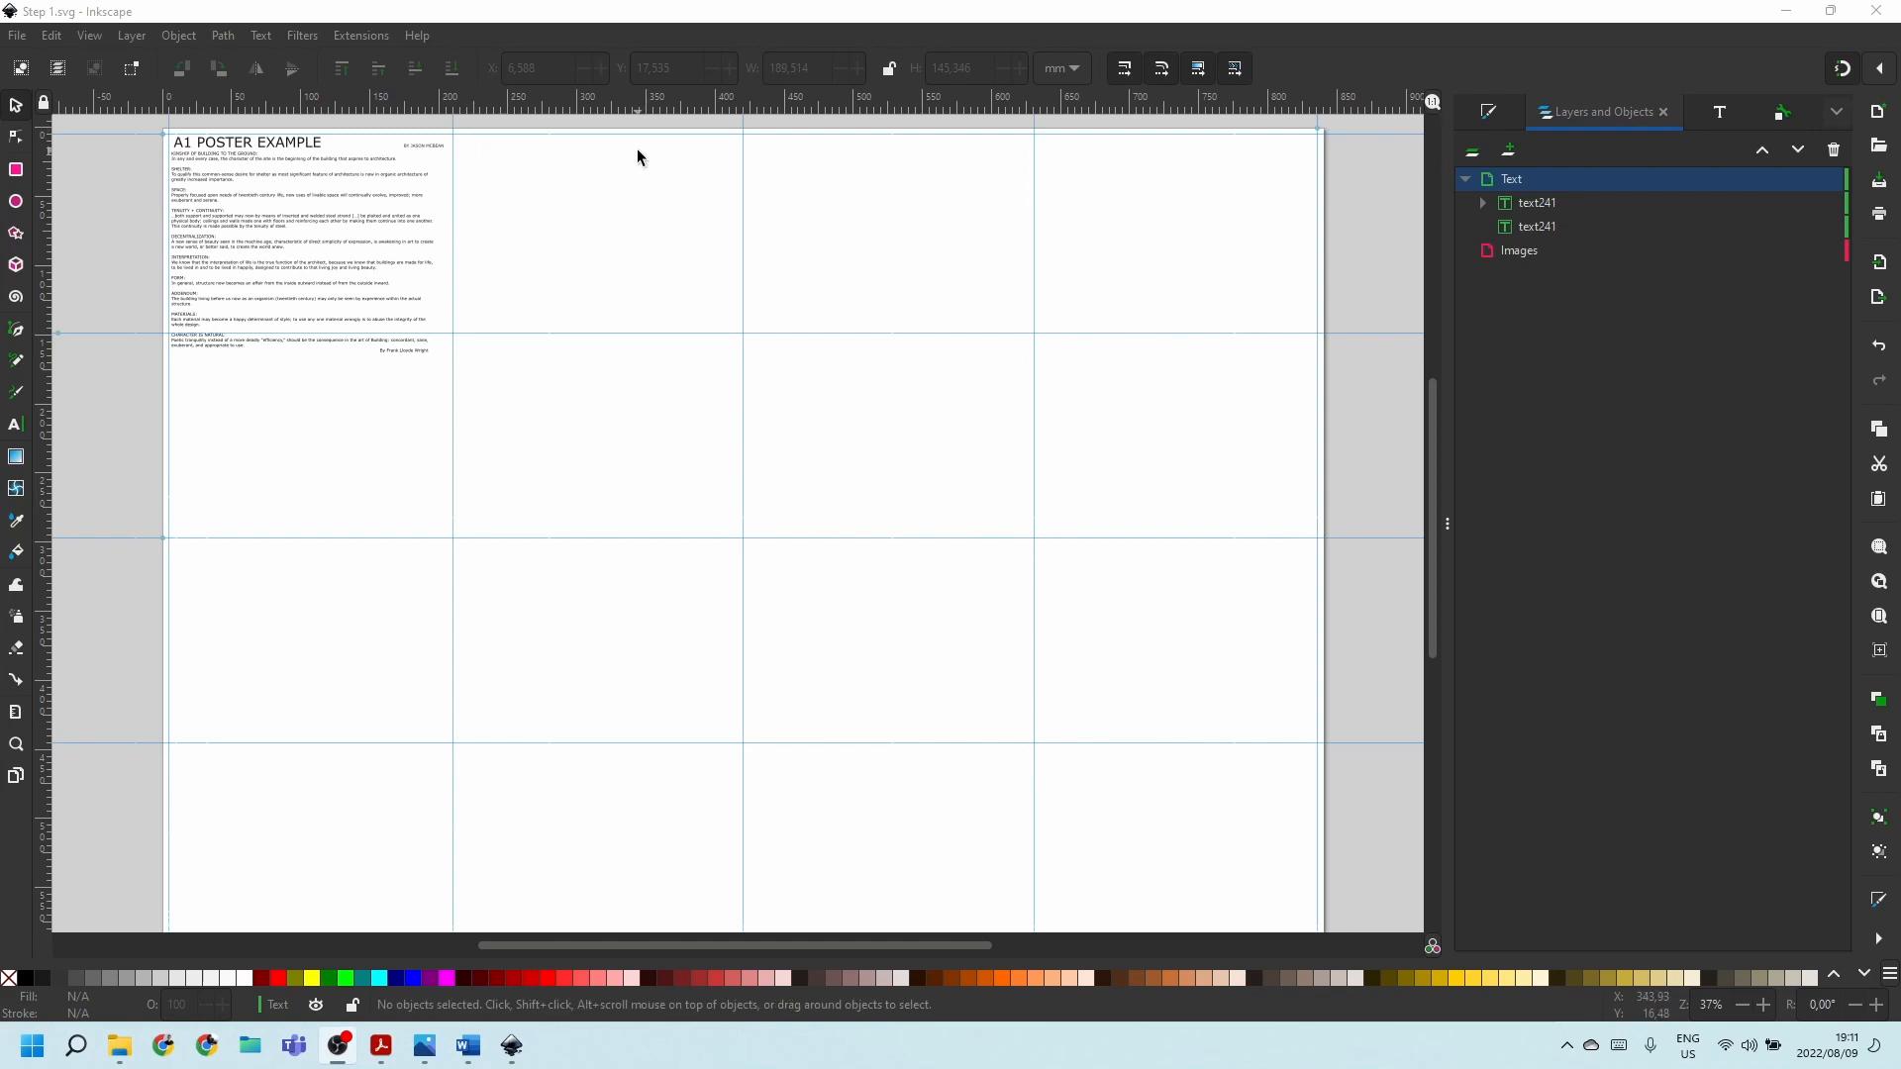
# Switch to File Explorer and open the Poster folder under DATA (D:), Temp, OKU 200.
pyautogui.click(120, 1045)
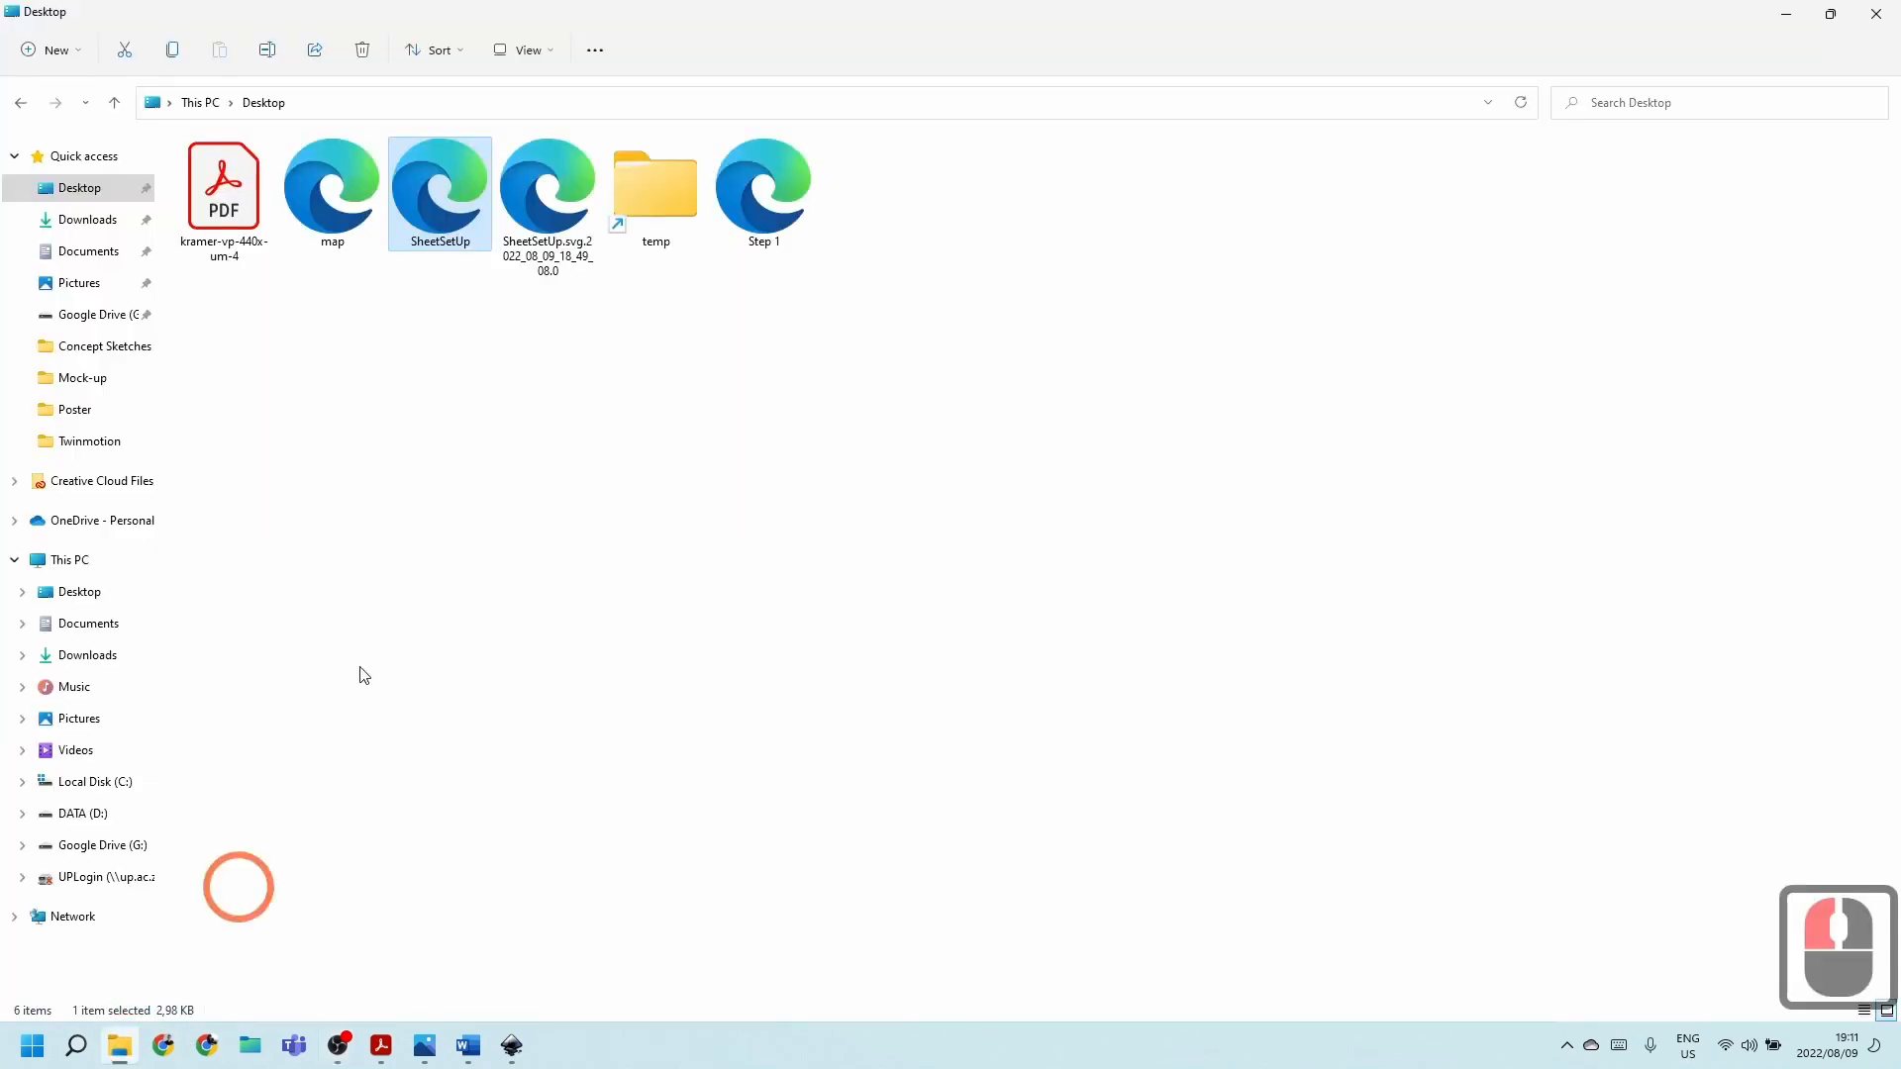
pyautogui.click(586, 437)
pyautogui.click(396, 216)
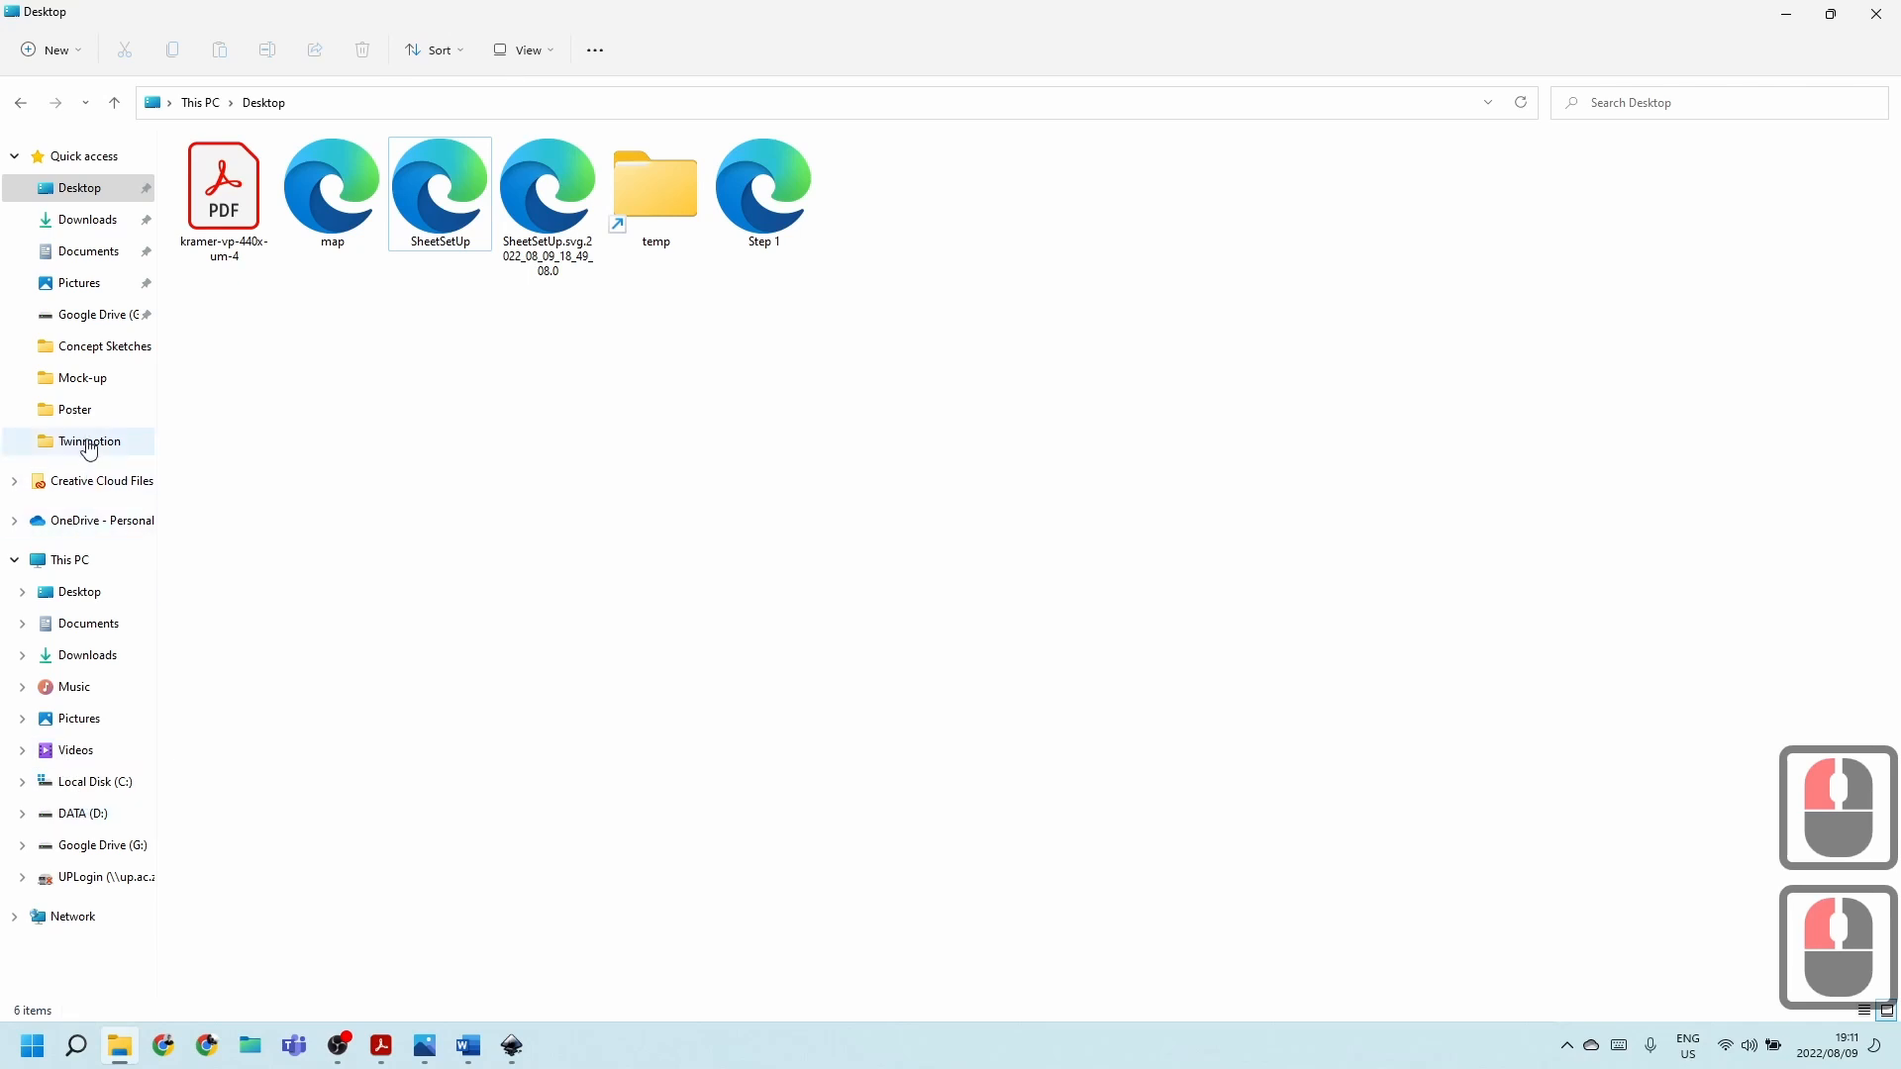
pyautogui.click(100, 812)
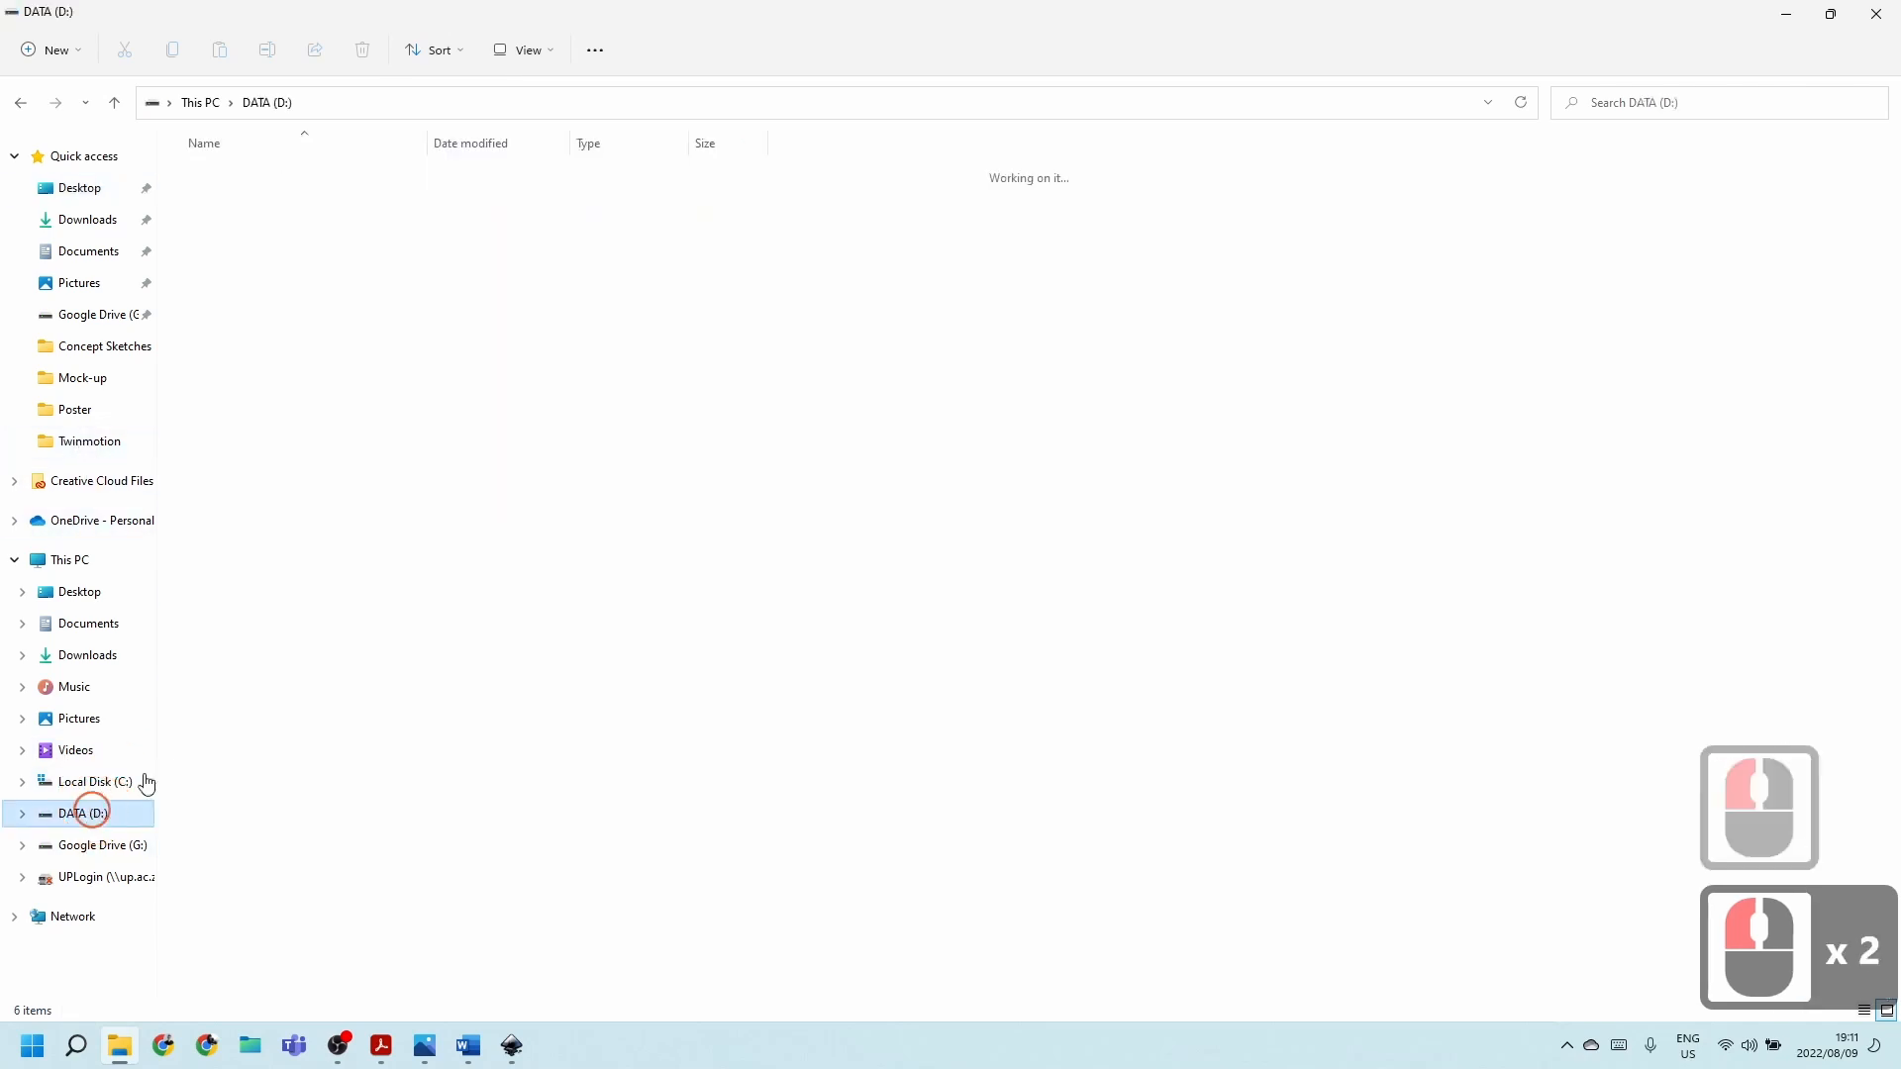
pyautogui.click(212, 583)
pyautogui.doubleClick(213, 585)
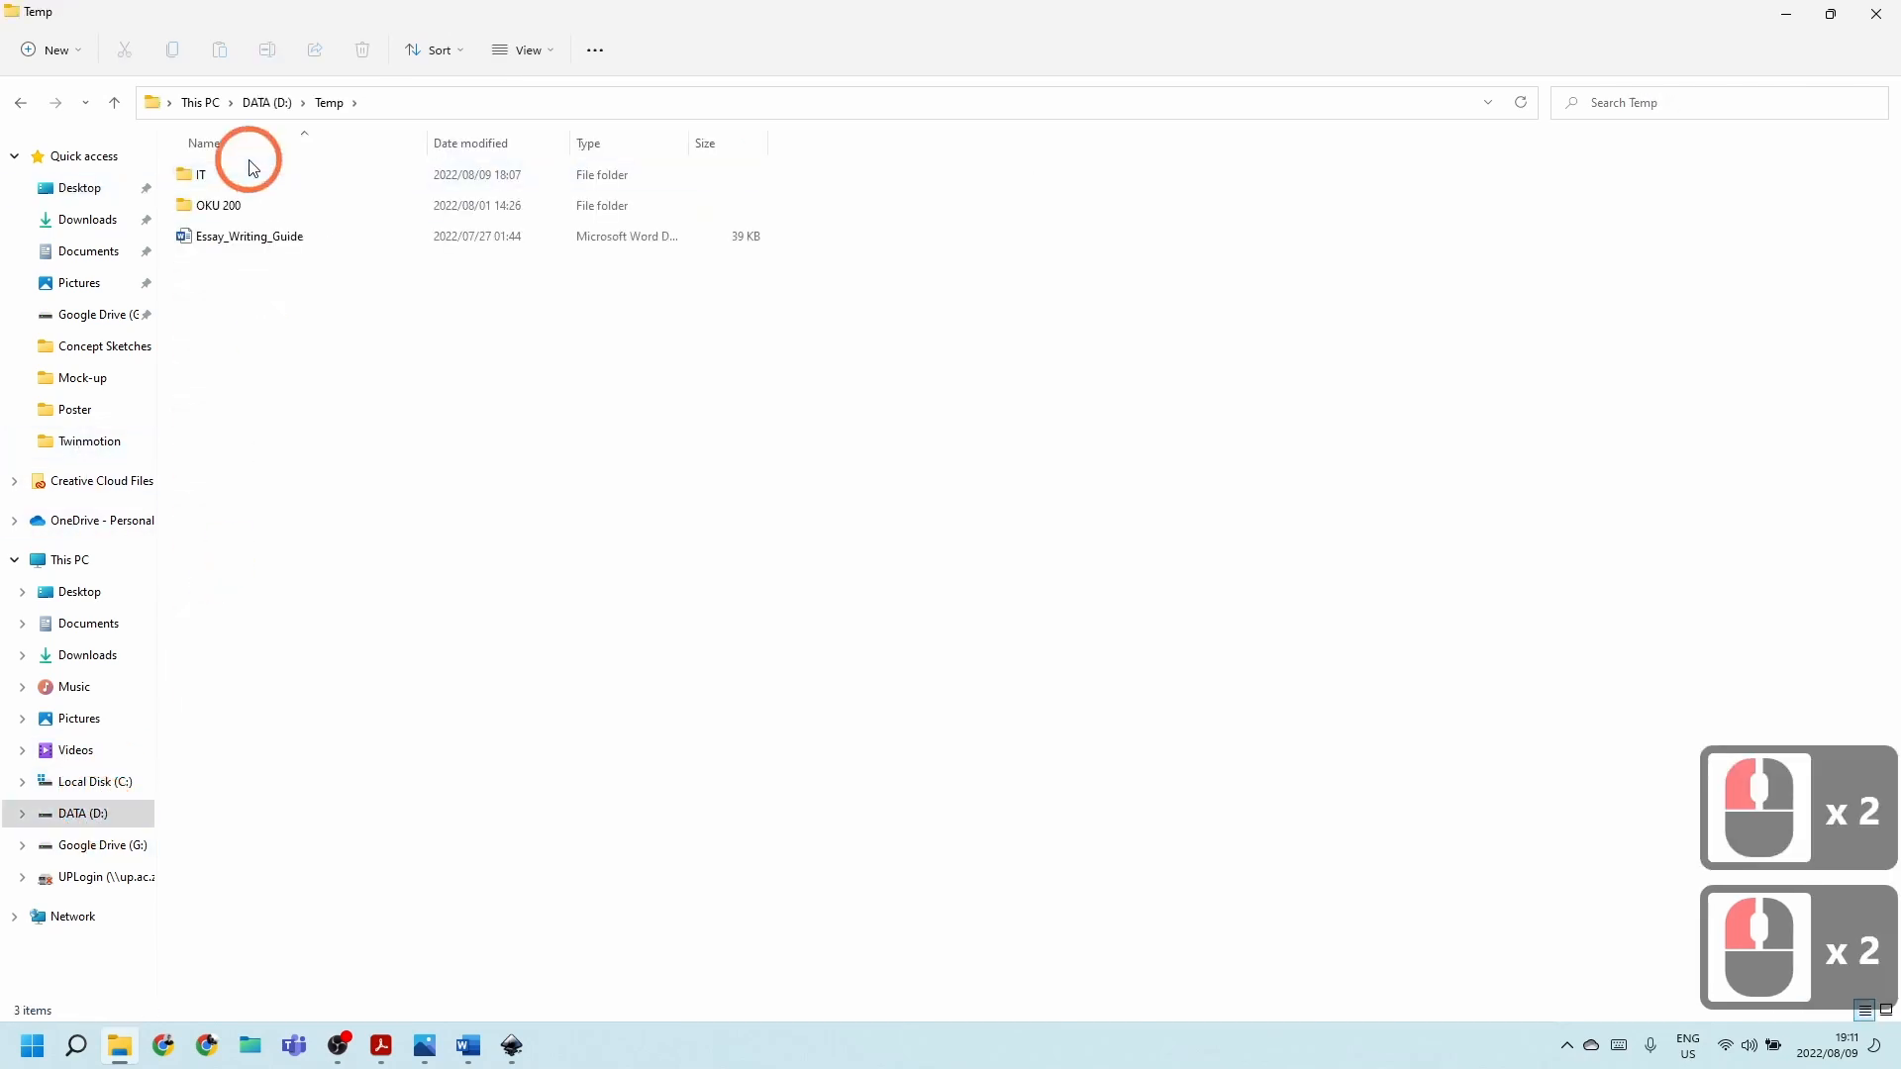
pyautogui.doubleClick(230, 203)
pyautogui.doubleClick(234, 203)
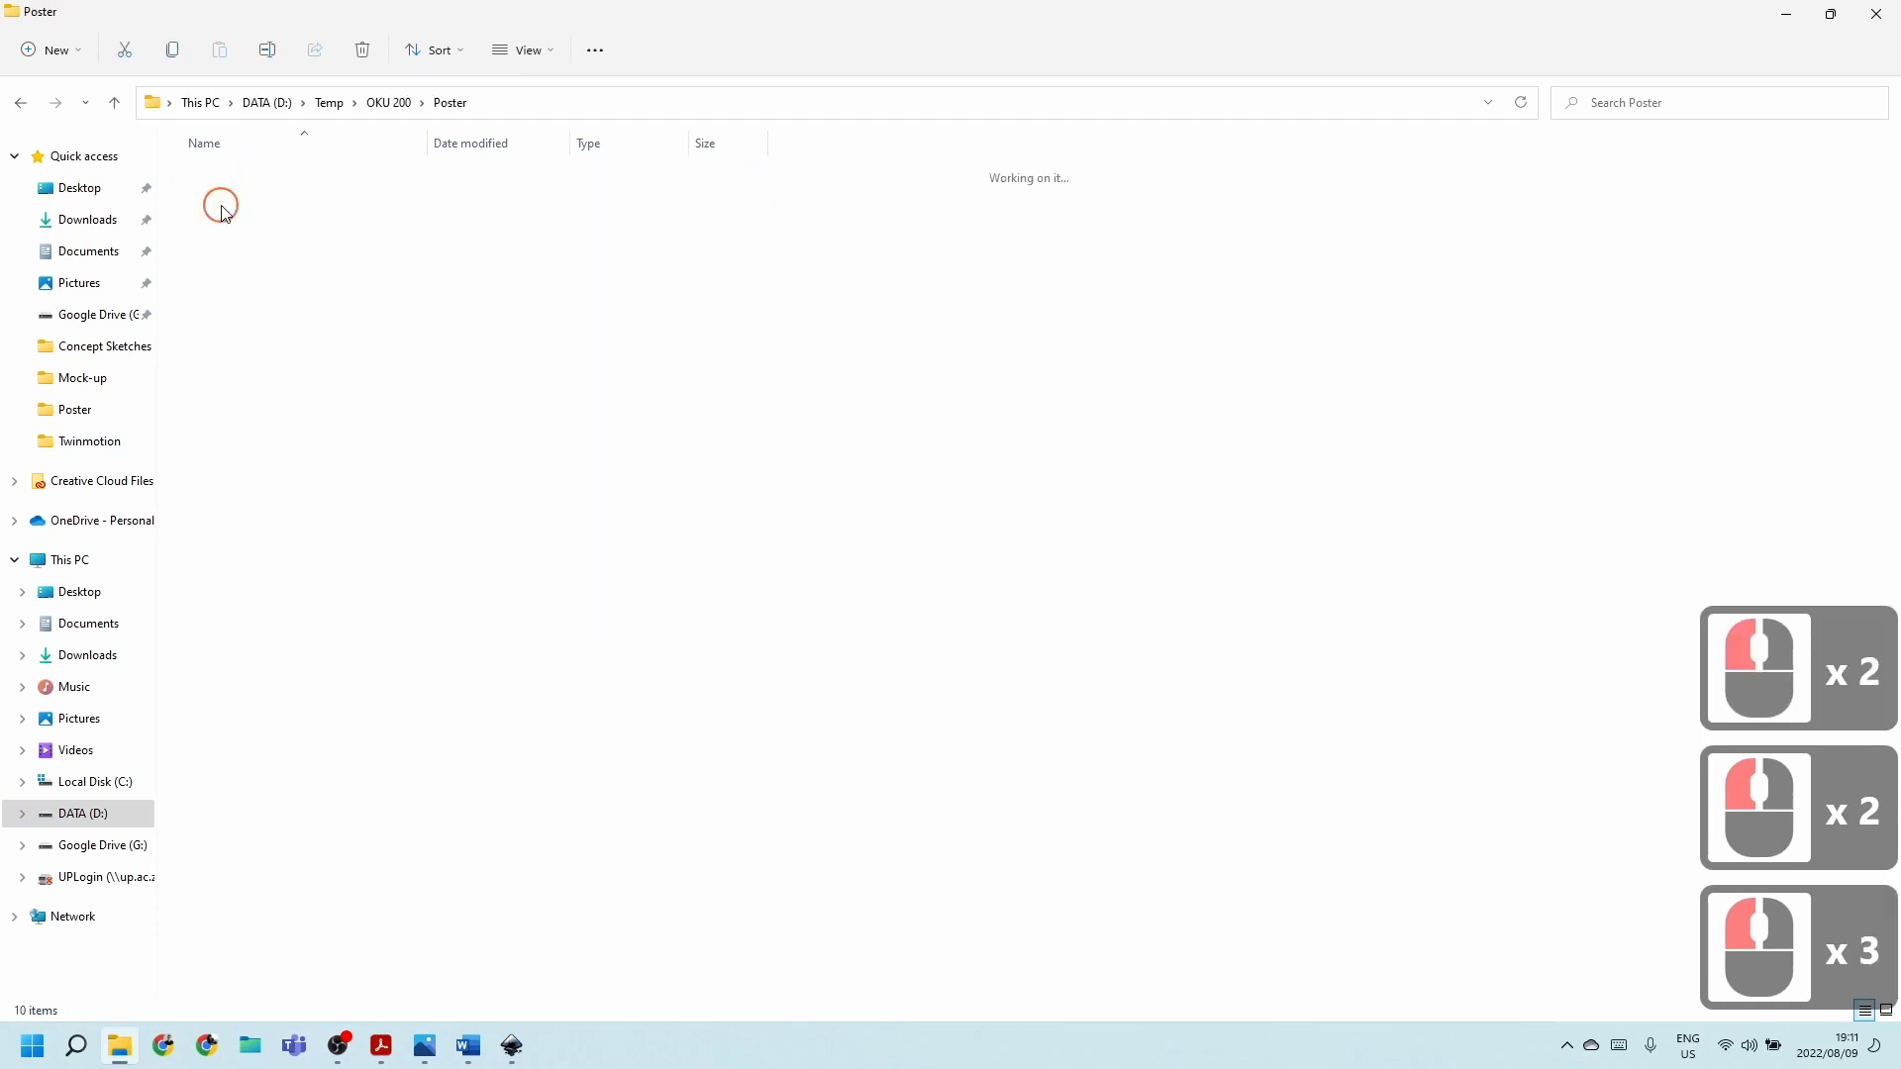
pyautogui.click(234, 205)
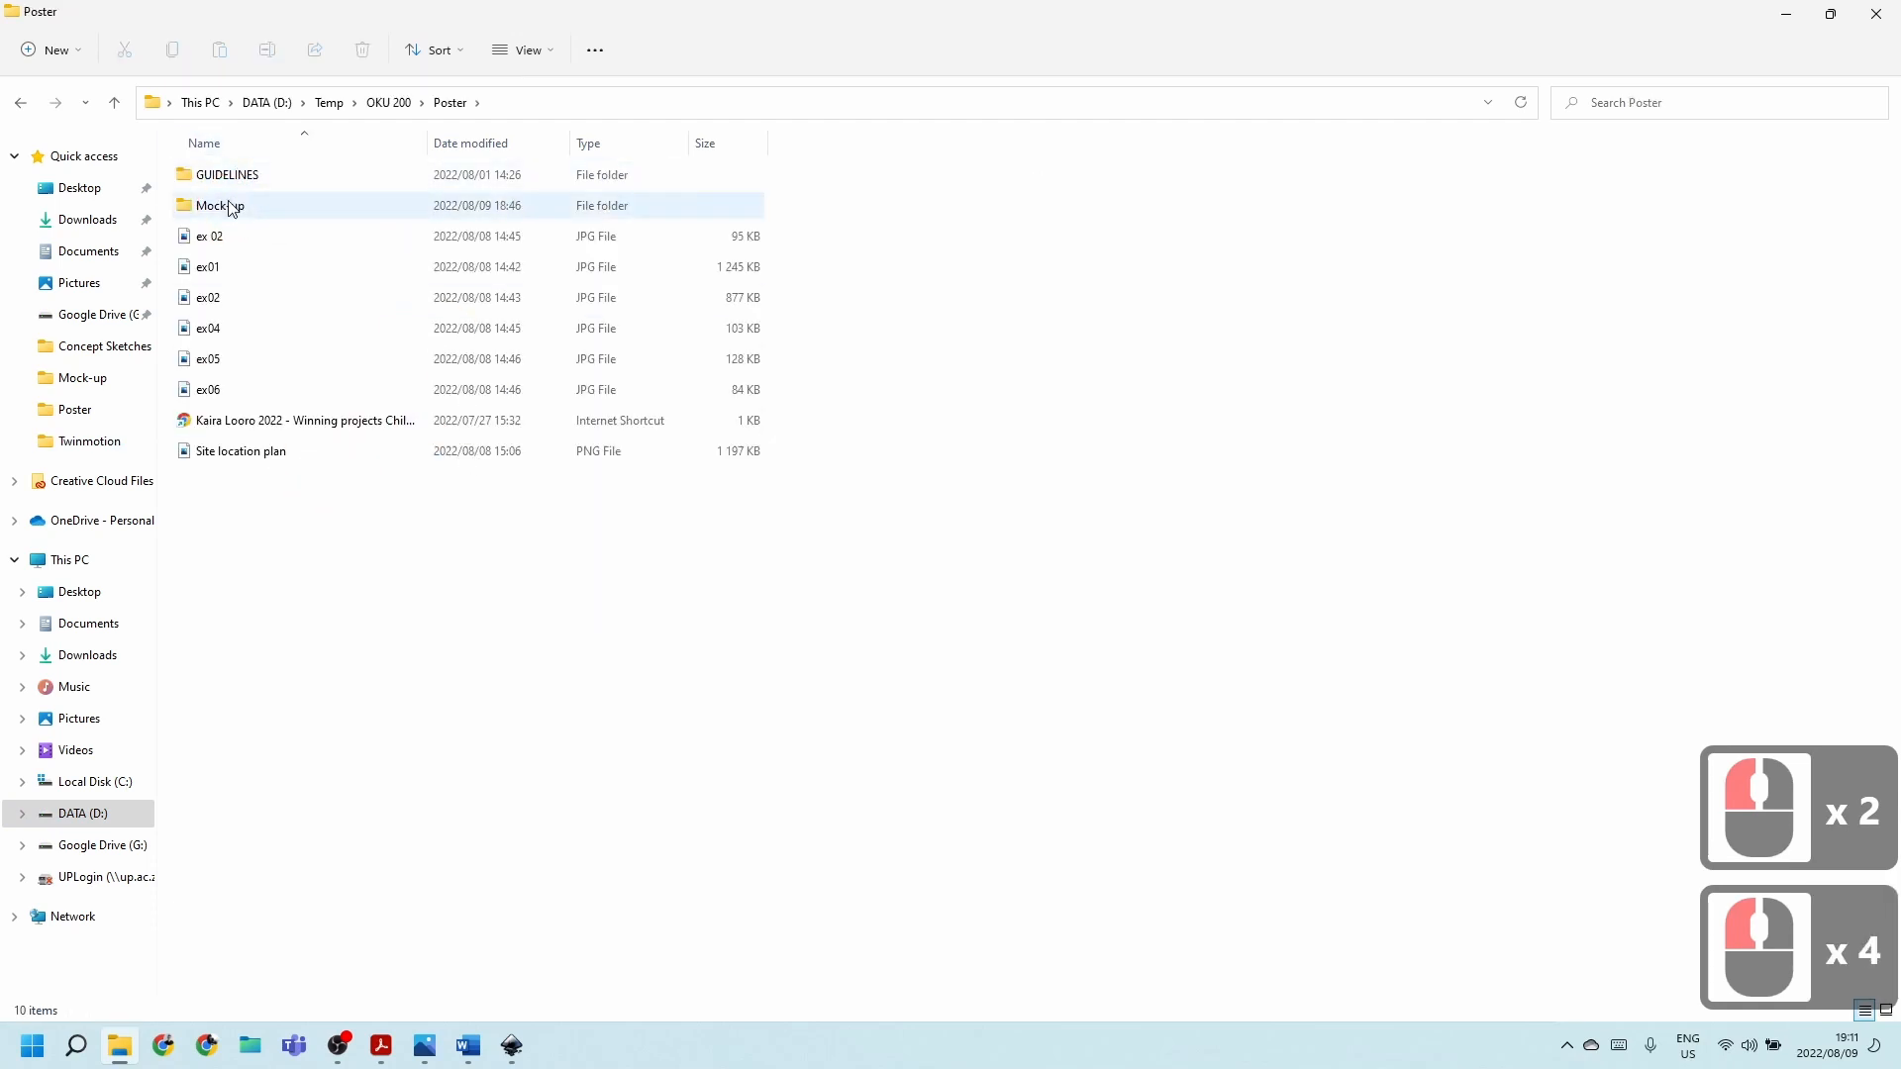
# View the Site location plan PNG in the photo viewer and return to the Poster folder.
pyautogui.doubleClick(262, 452)
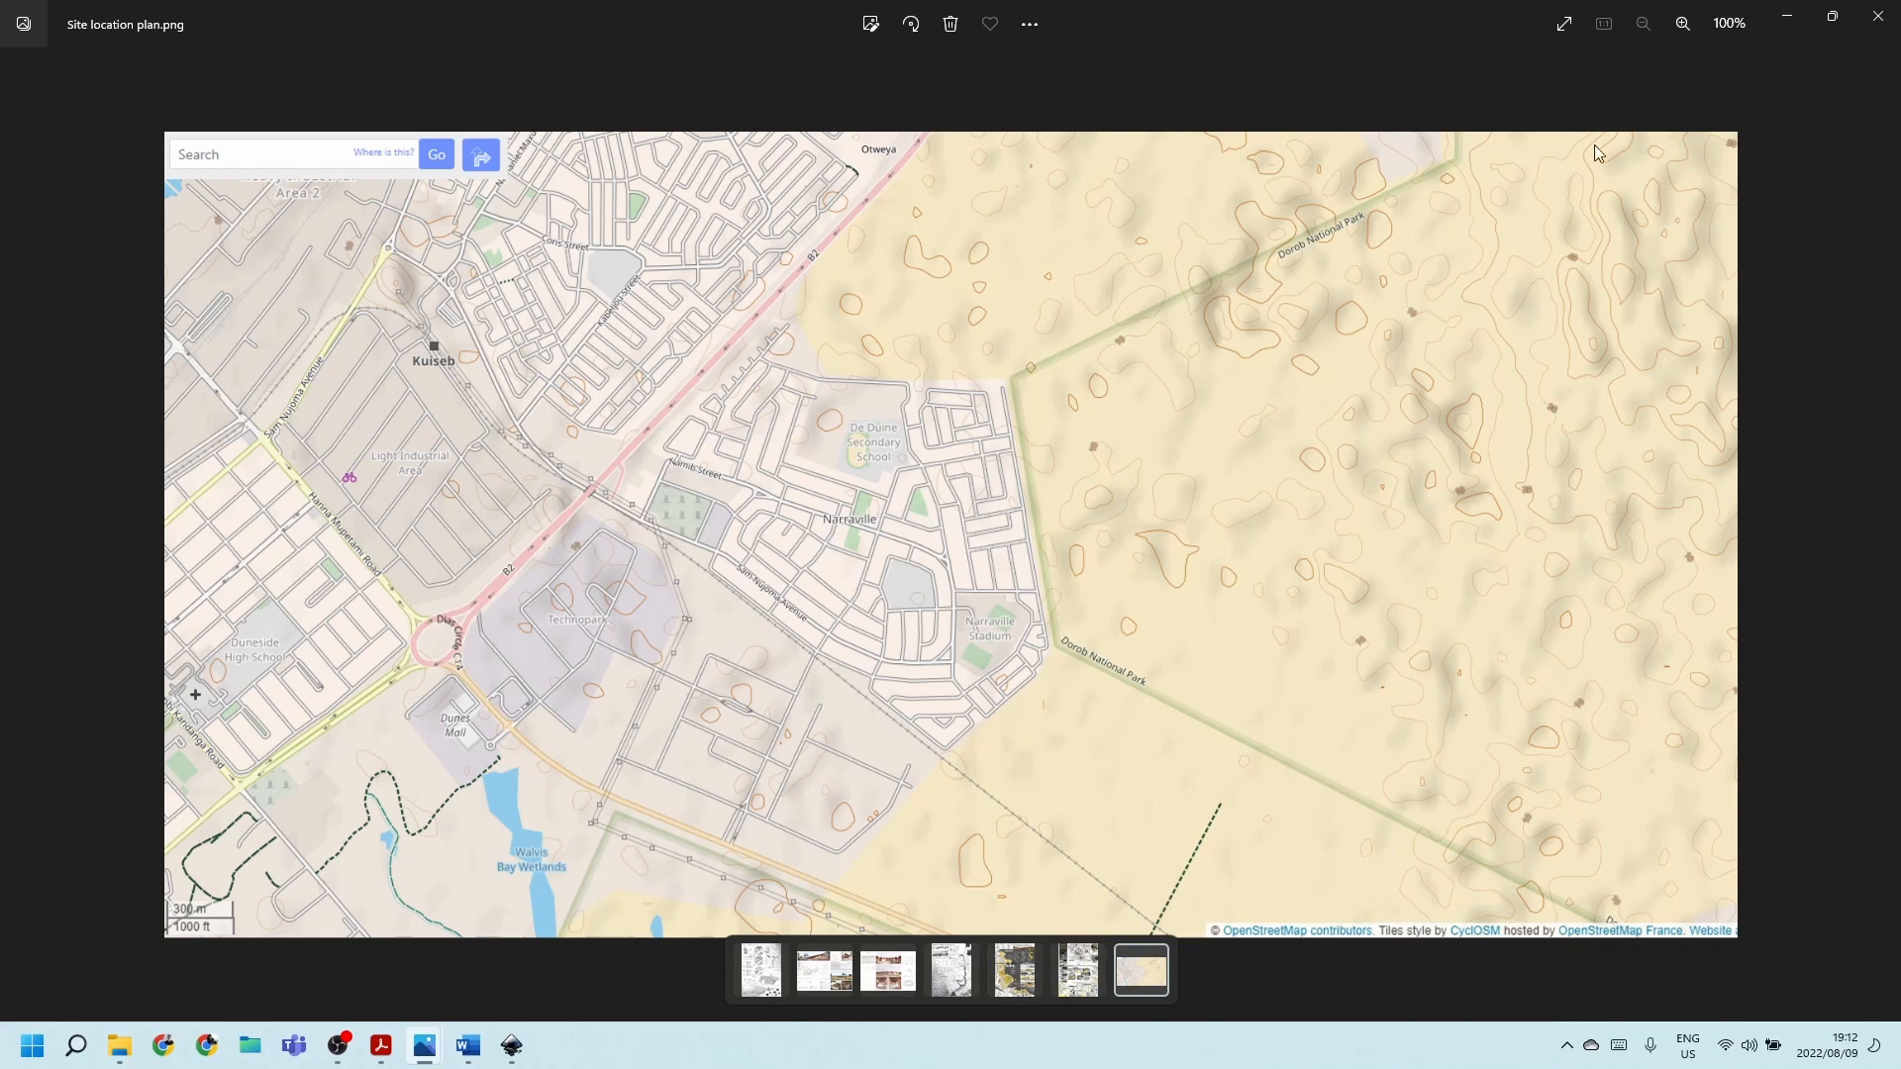
pyautogui.click(1799, 20)
pyautogui.click(312, 538)
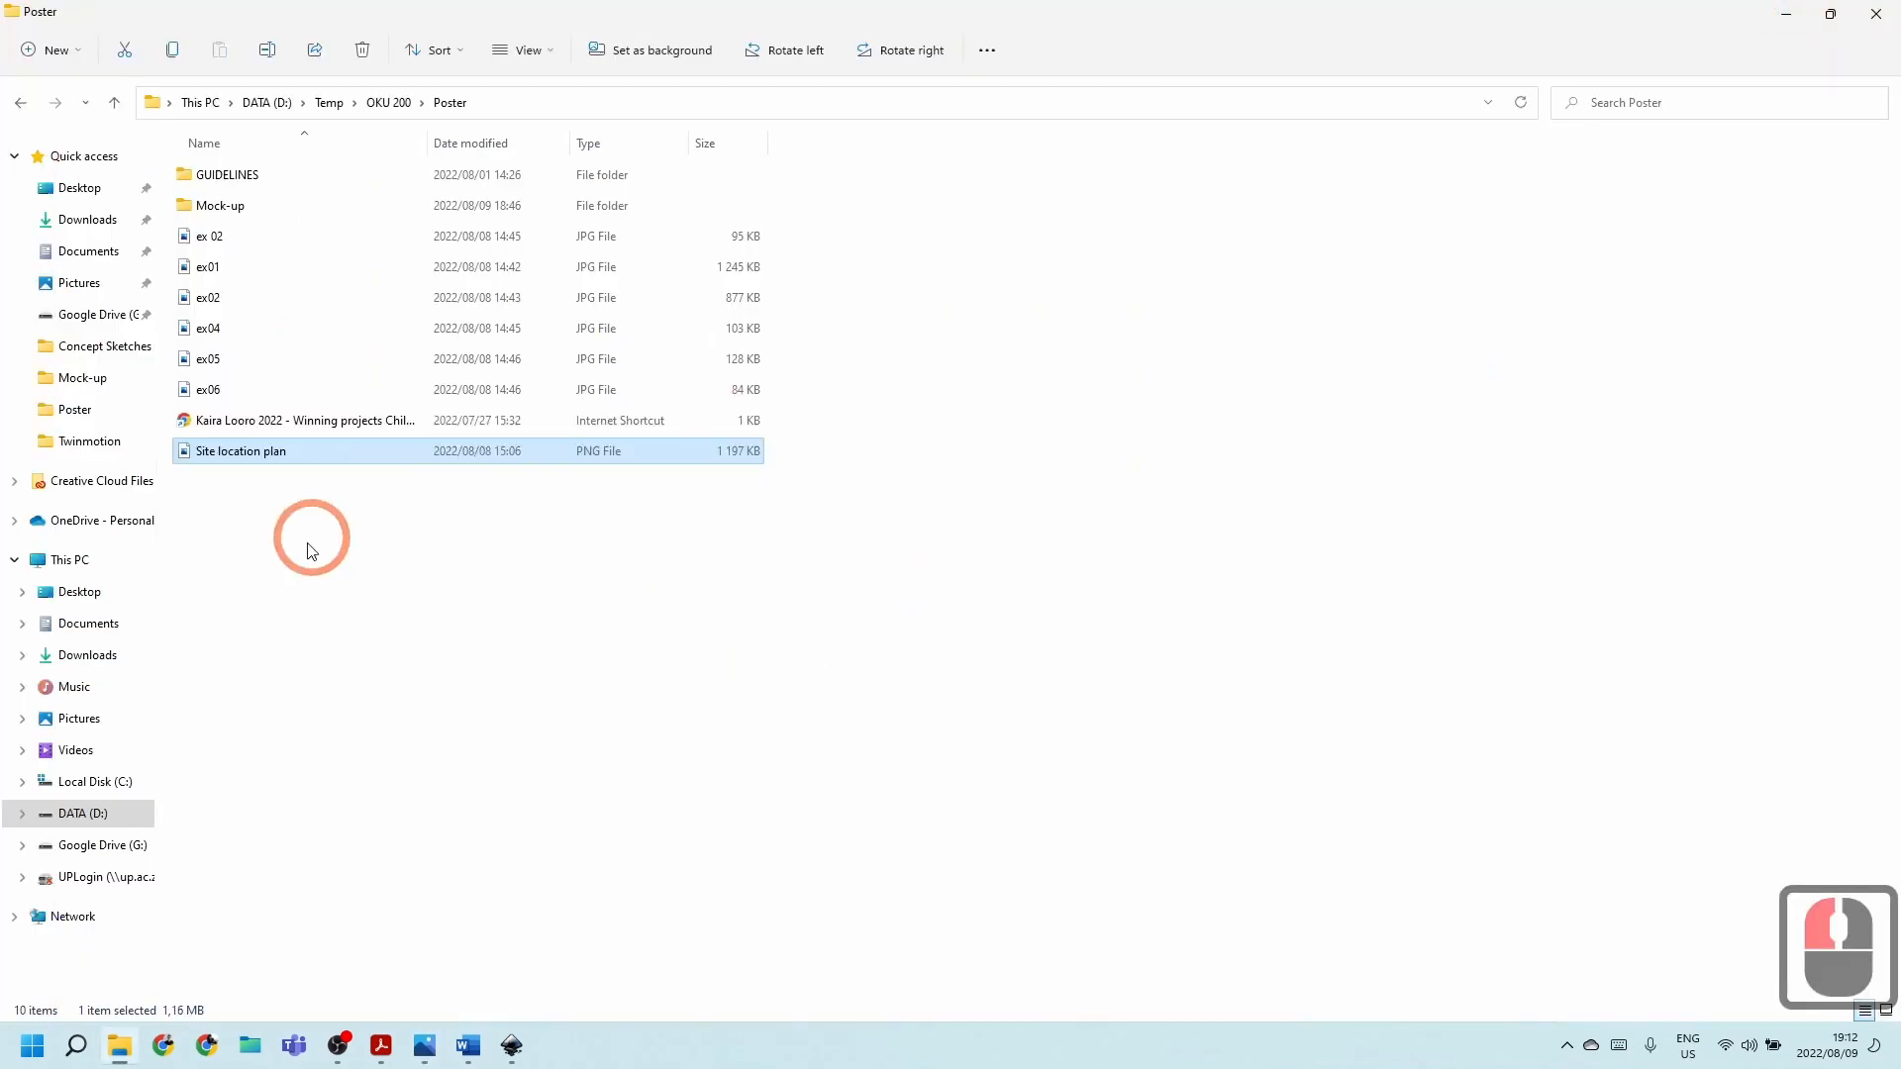
# Import Site location plan from the folder into the Inkscape poster as a linked image, with DPI from file and automatic rendering.
pyautogui.moveTo(822, 10); pyautogui.dragTo(1632, 371)
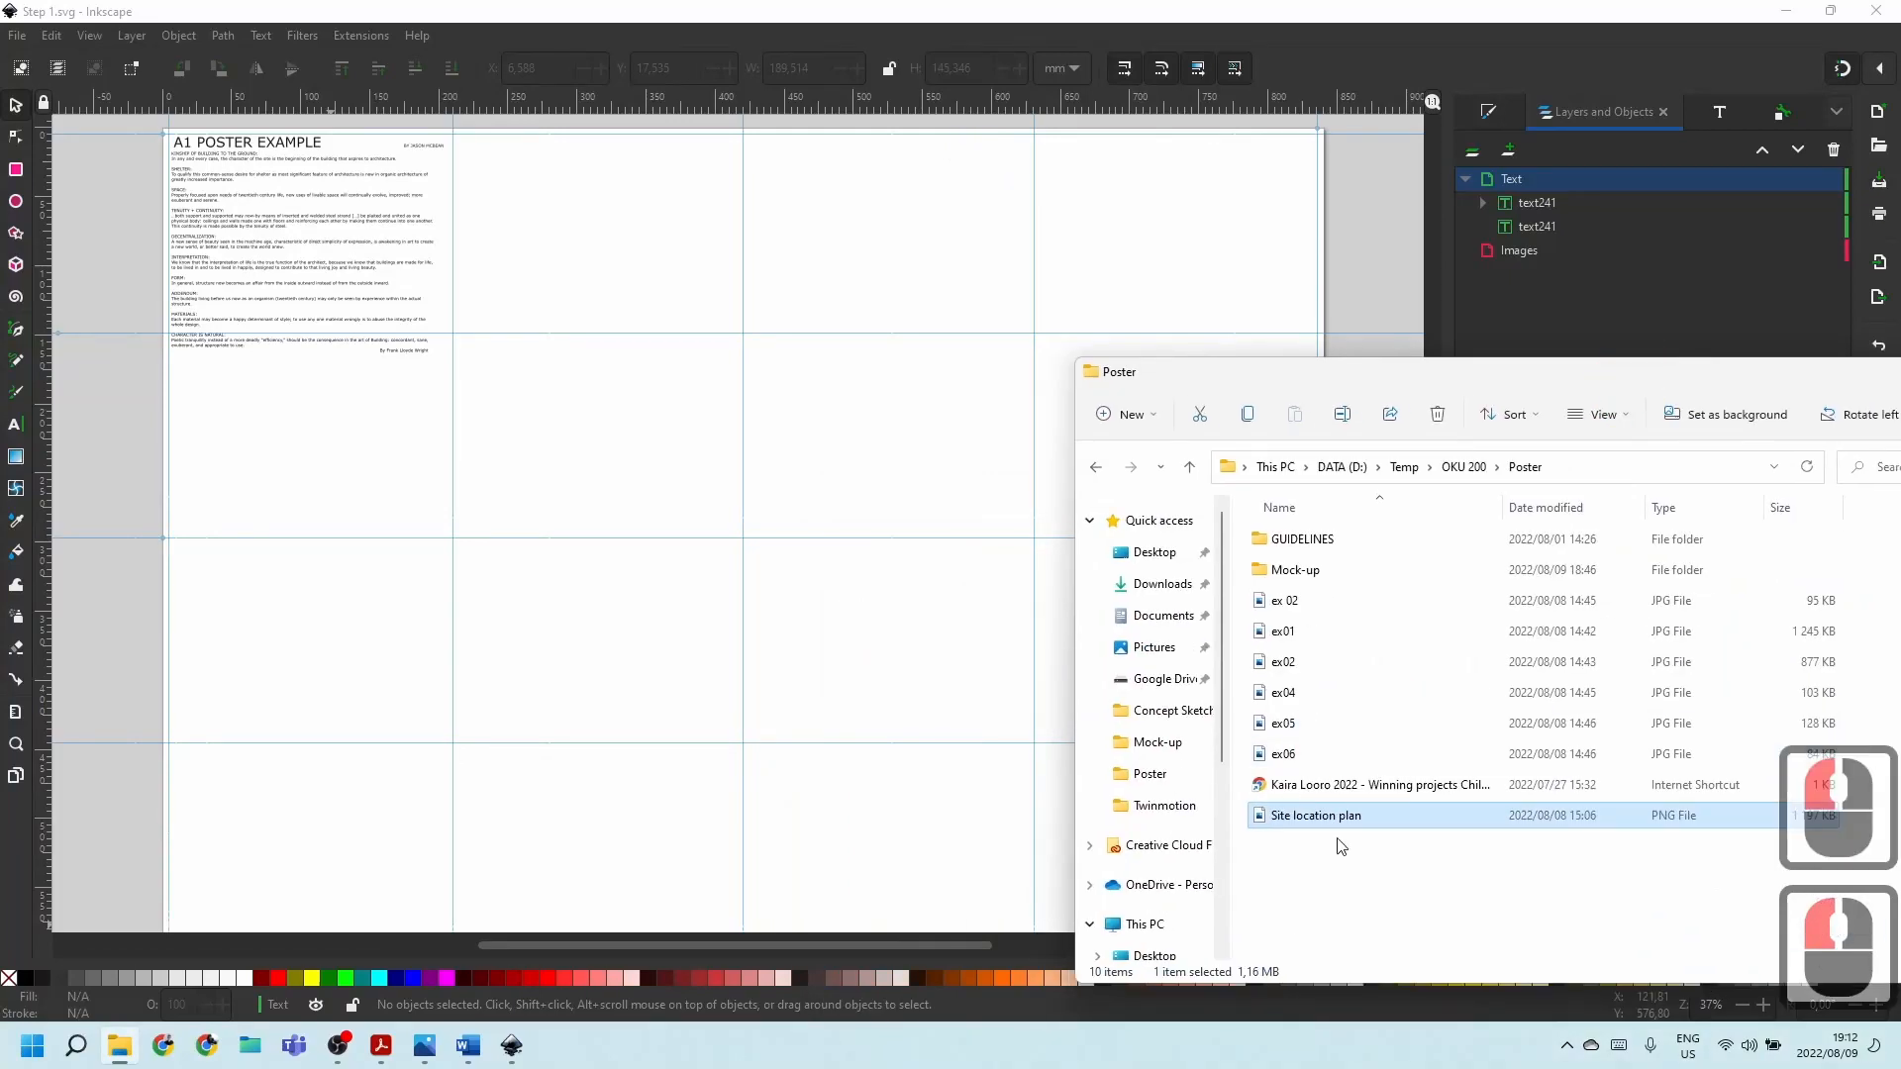
pyautogui.moveTo(1322, 816); pyautogui.dragTo(720, 418)
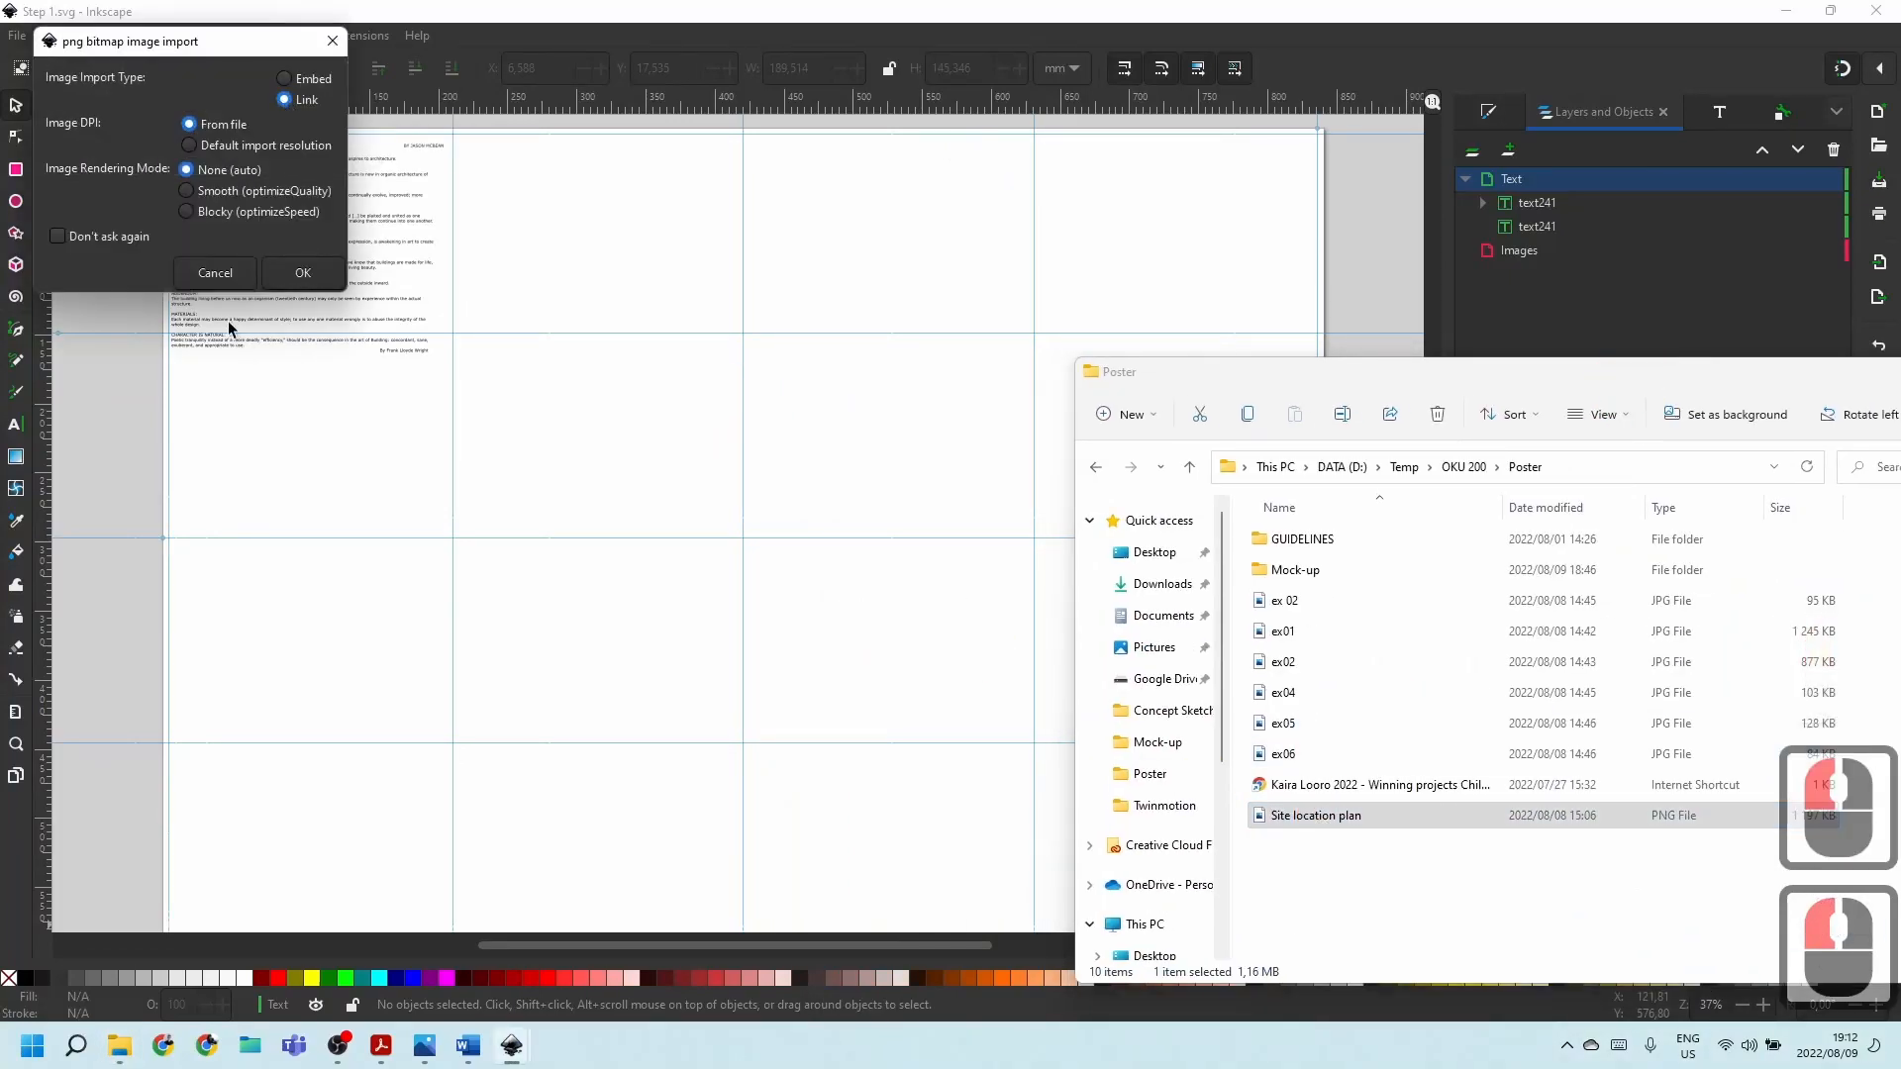
pyautogui.click(302, 273)
# Move the site location map up and left to X 138.020 mm, Y -32.933 mm, and keep it selected.
pyautogui.click(658, 347)
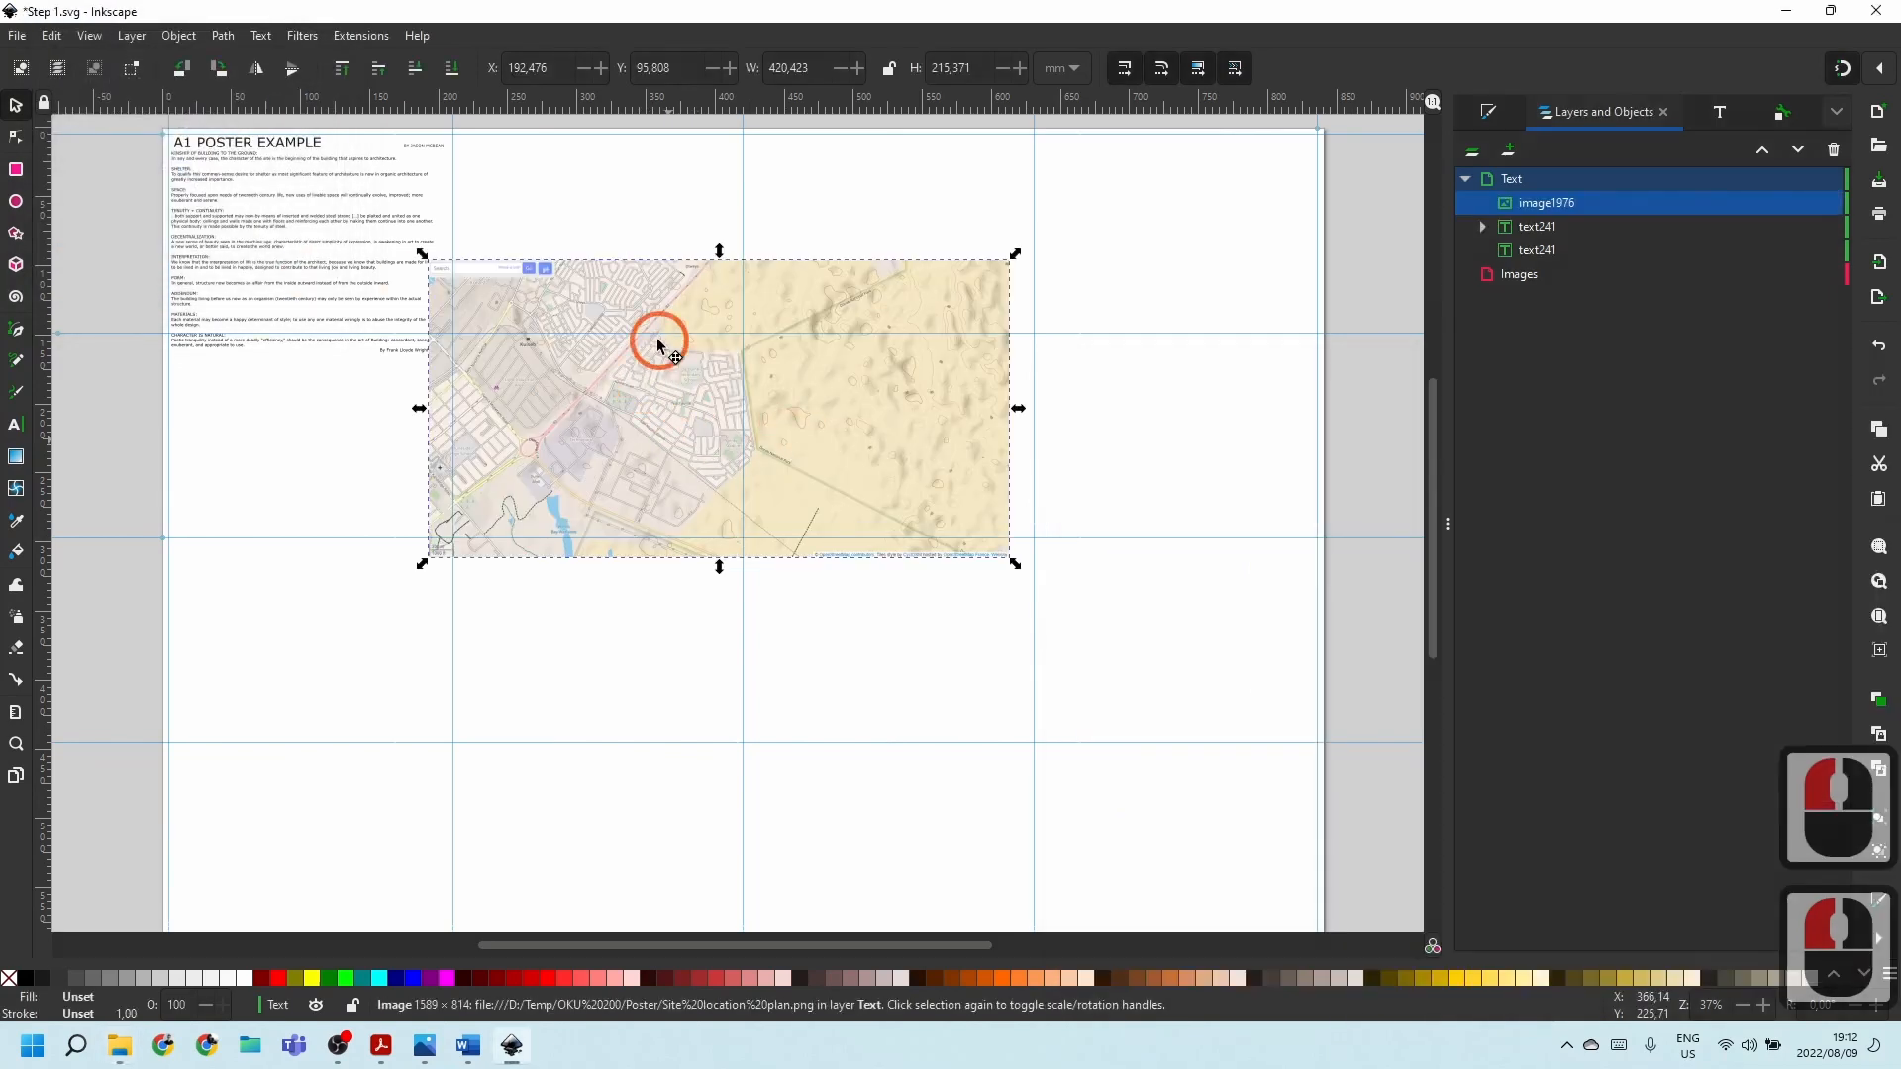
pyautogui.moveTo(658, 347); pyautogui.dragTo(584, 183)
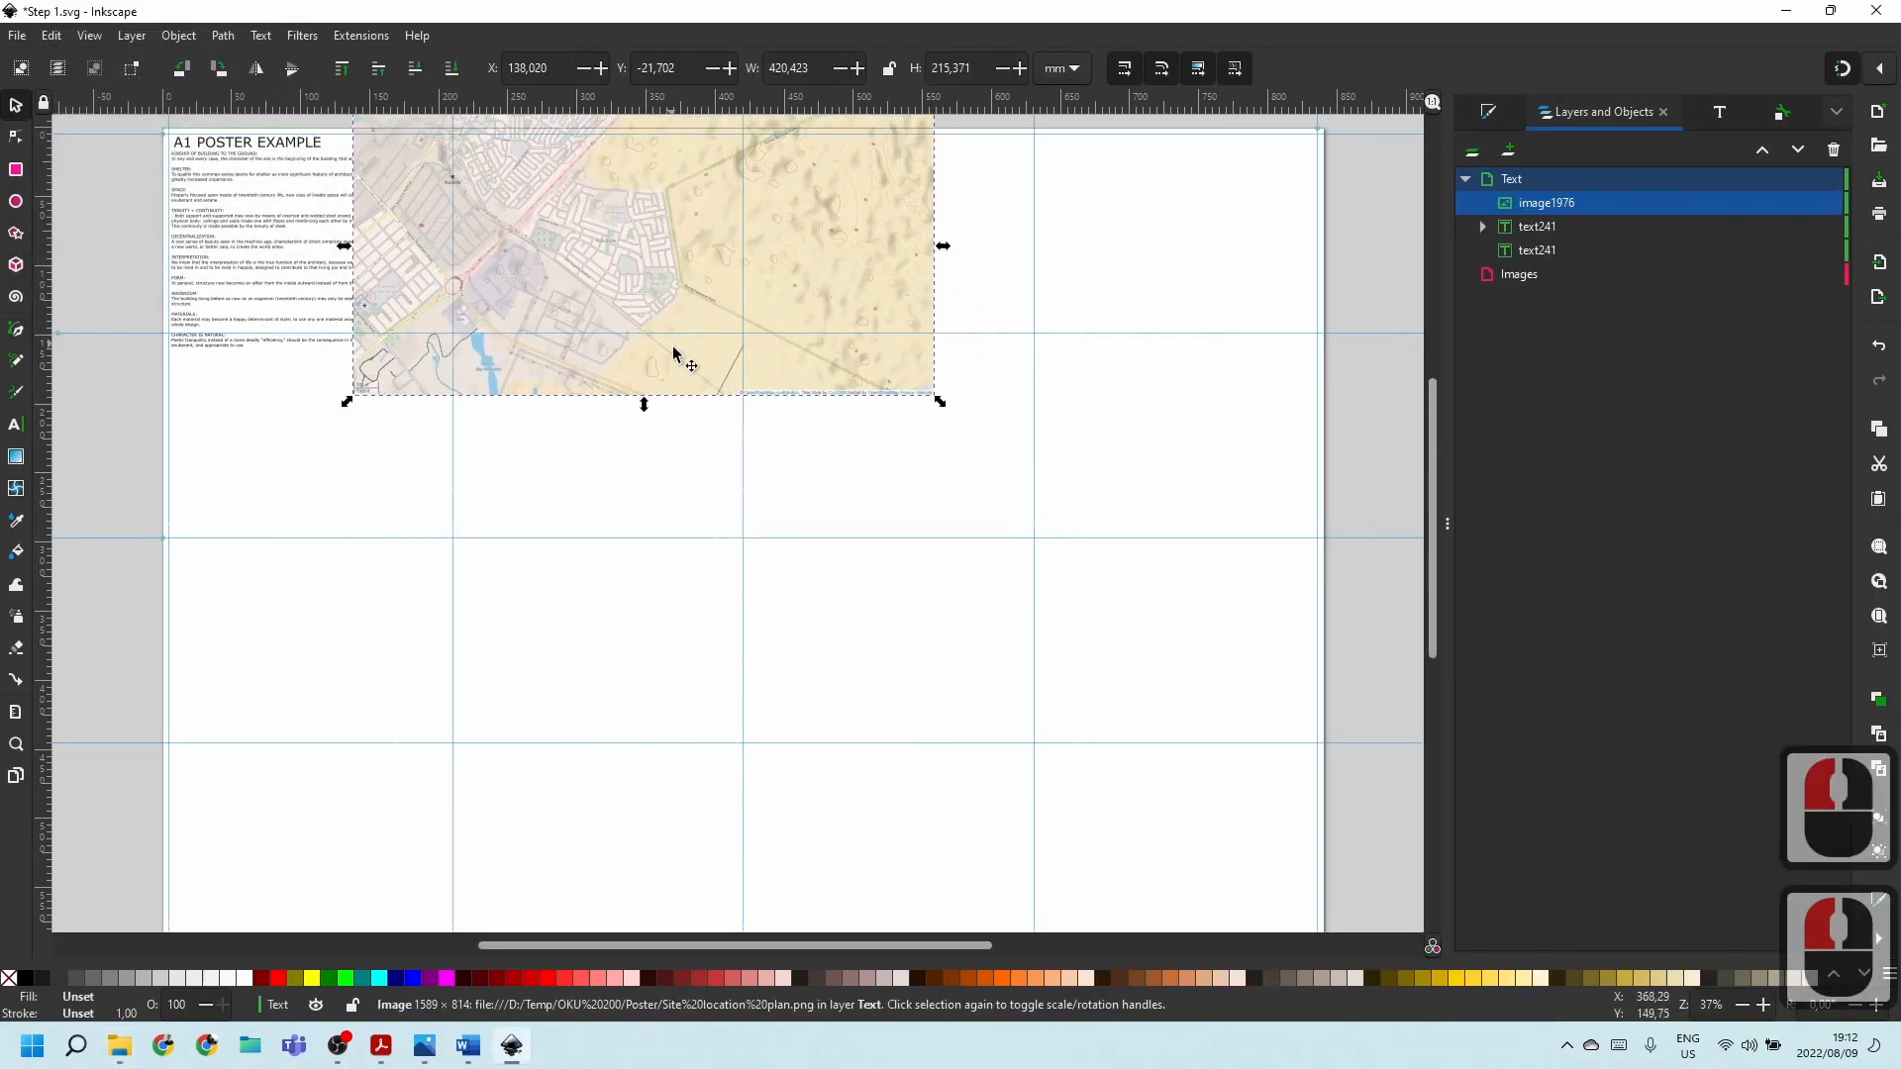
pyautogui.scroll(-1, 624, 287)
pyautogui.scroll(3, 624, 288)
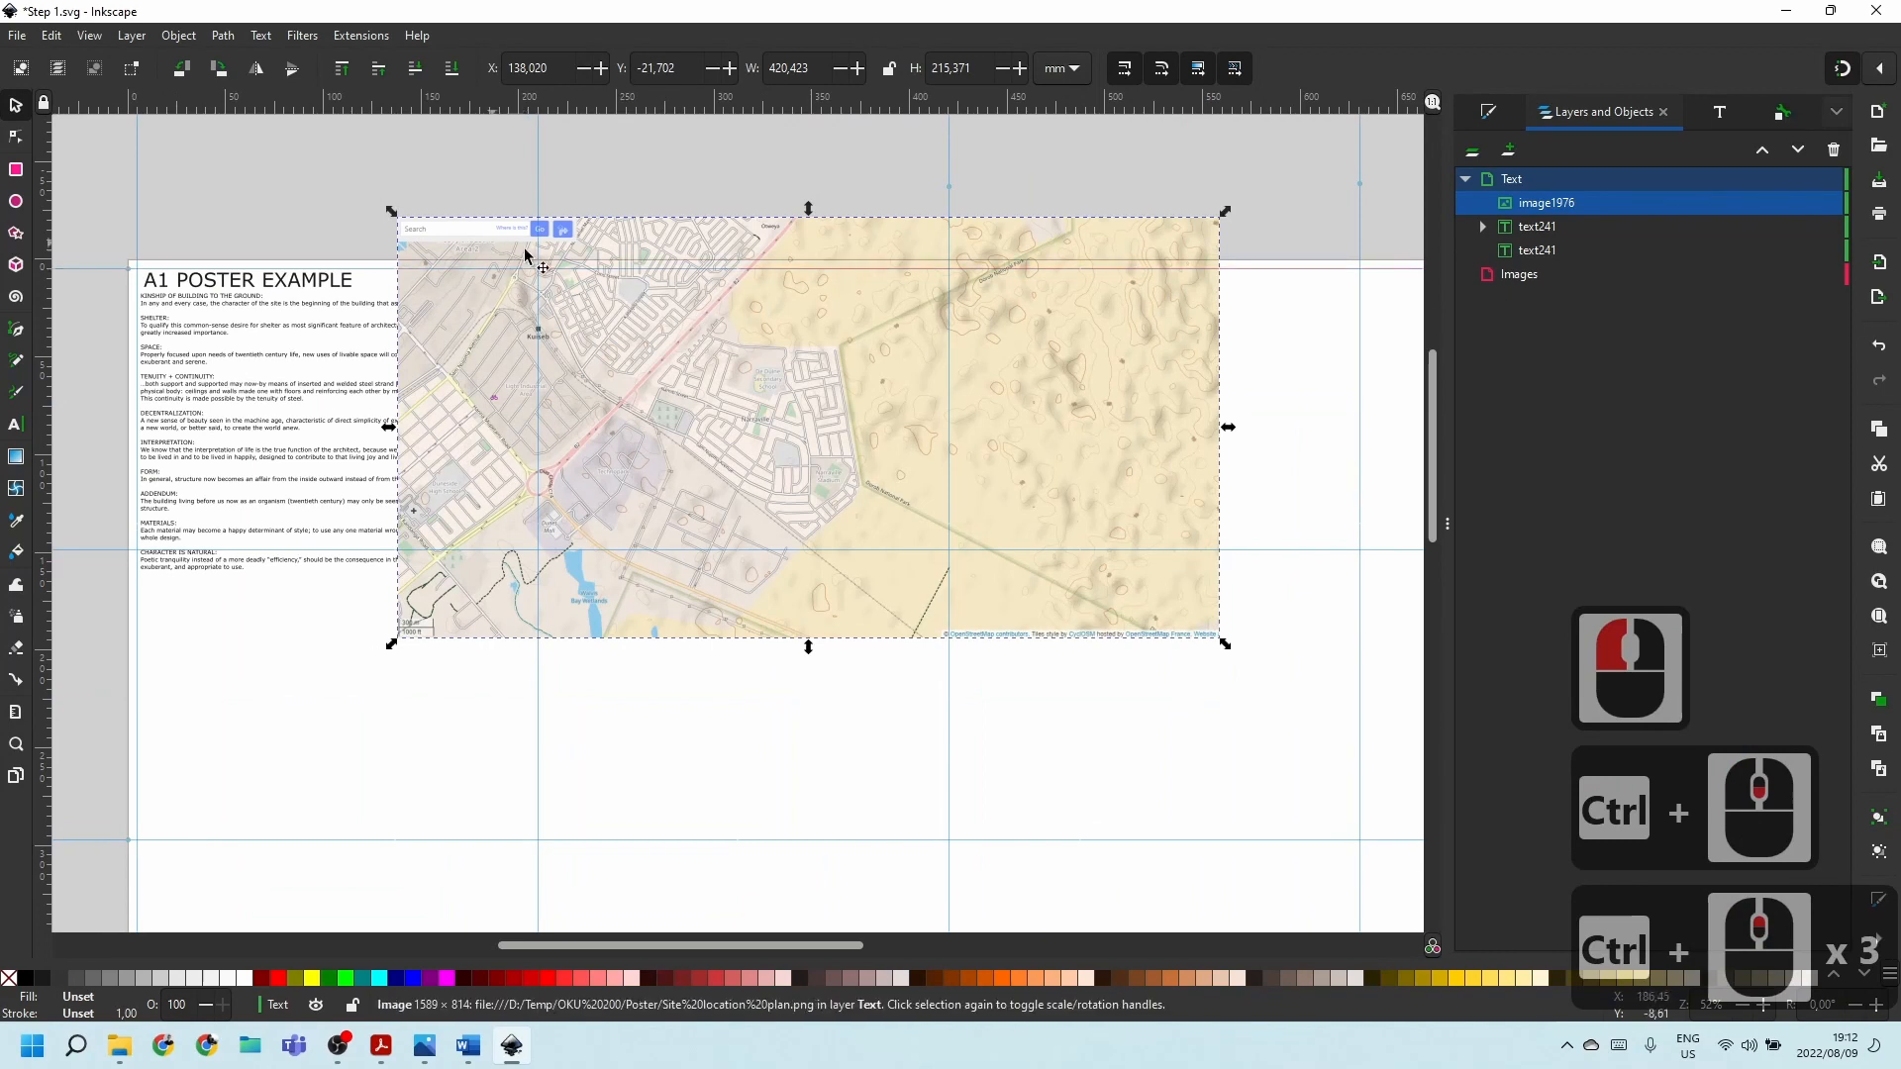
pyautogui.moveTo(777, 416); pyautogui.dragTo(798, 492)
pyautogui.moveTo(722, 543); pyautogui.dragTo(850, 440)
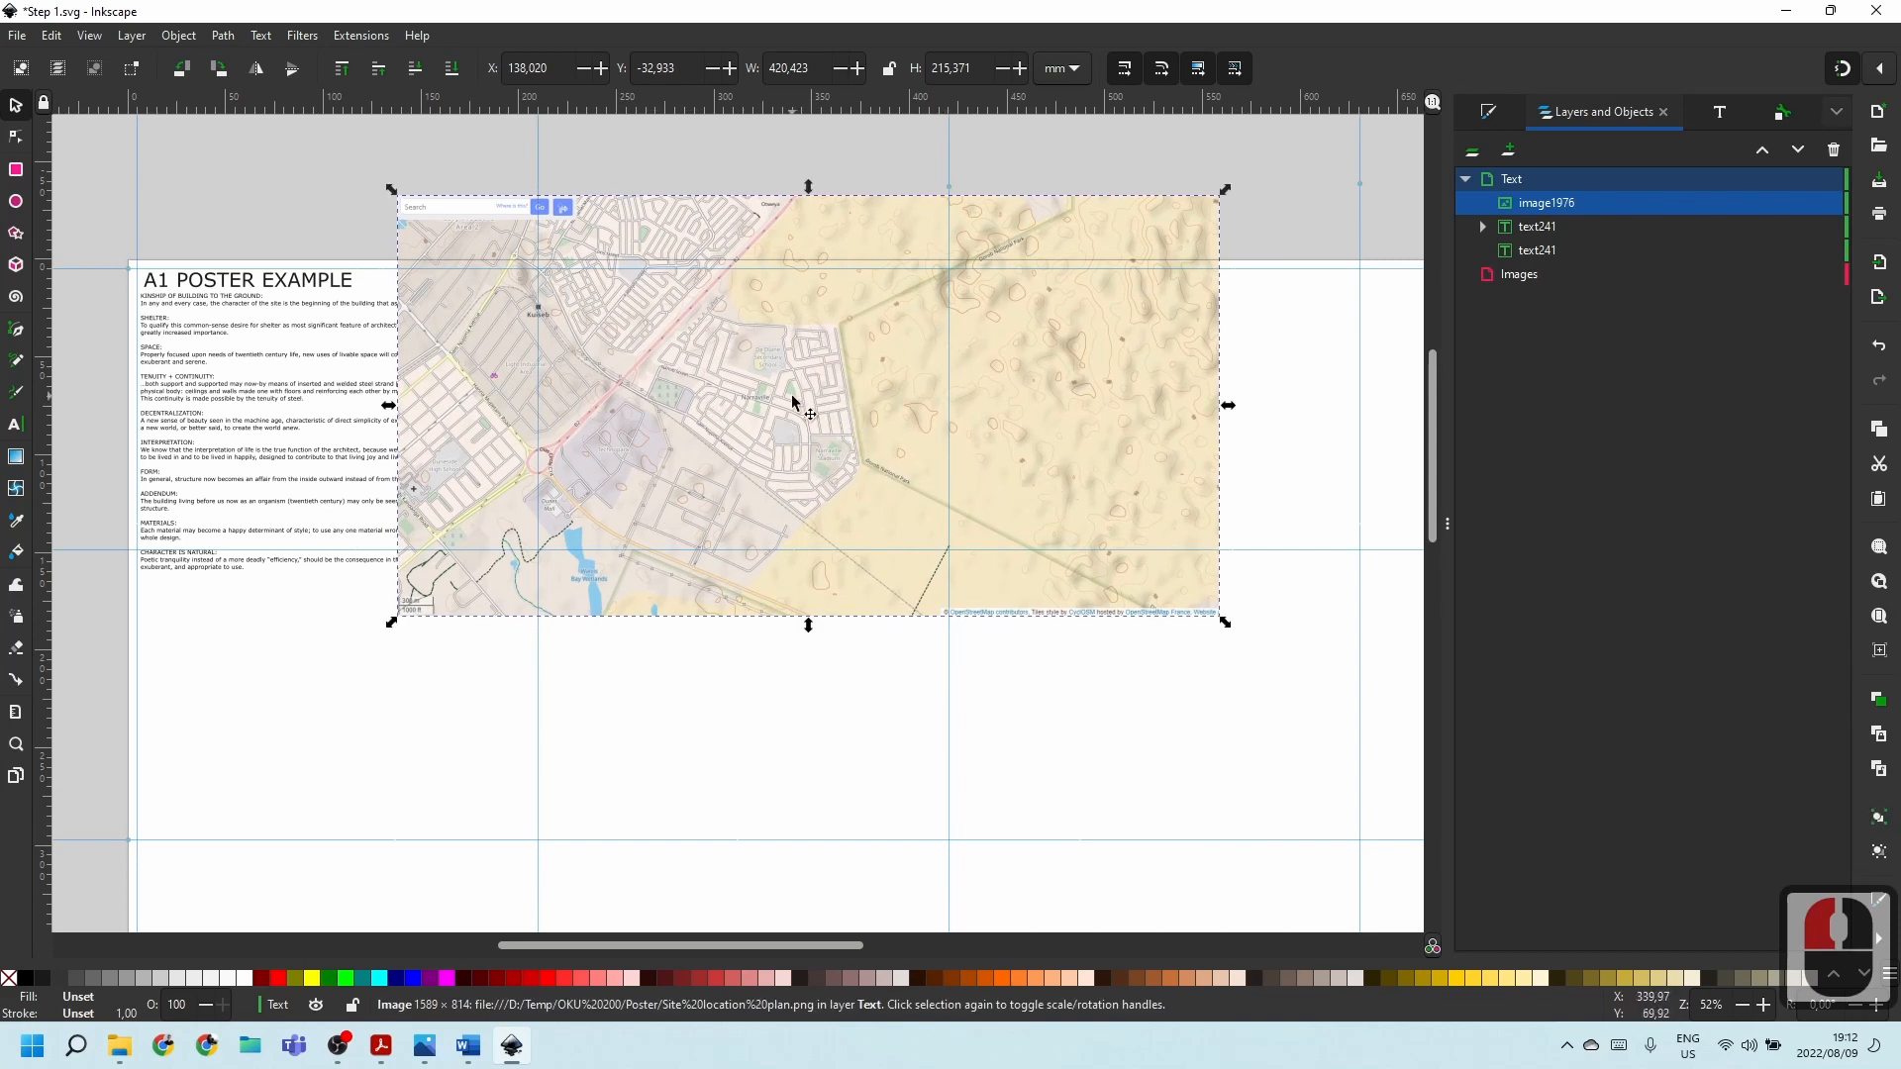
pyautogui.click(1101, 182)
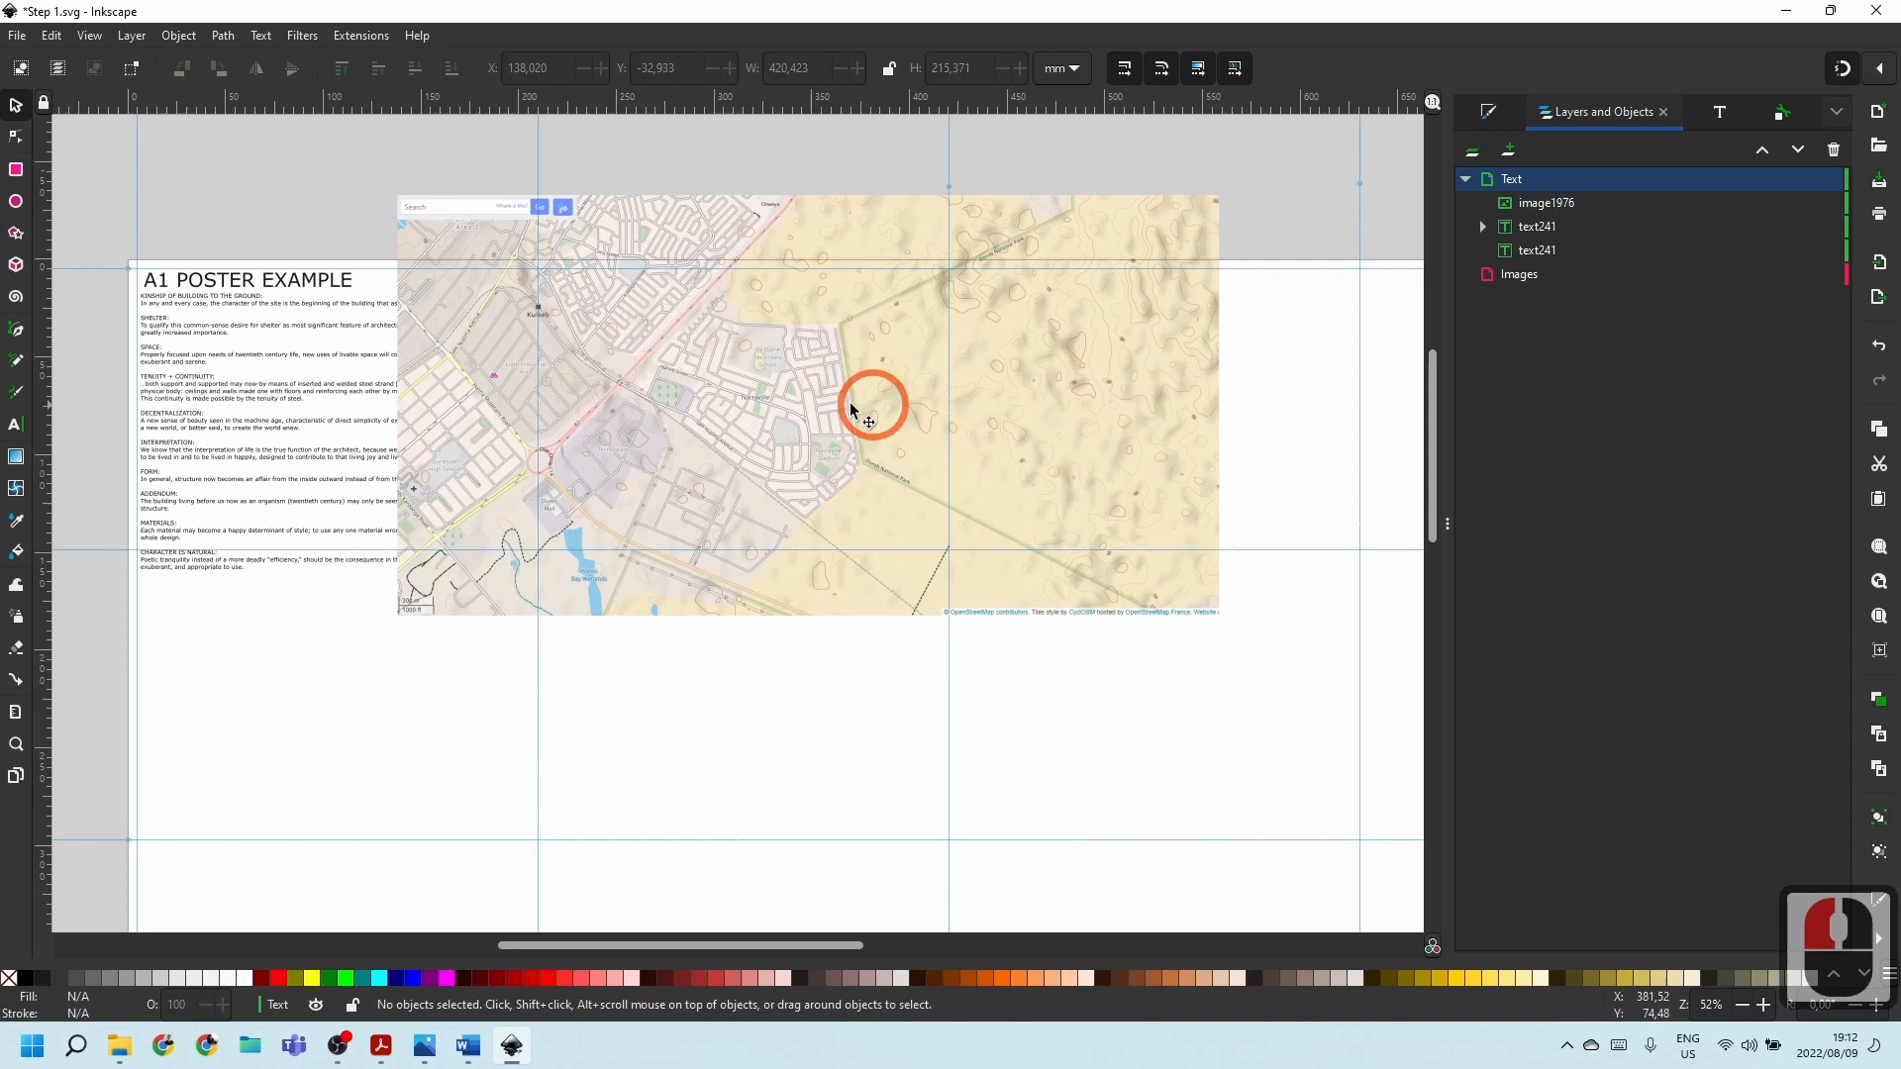
pyautogui.click(802, 402)
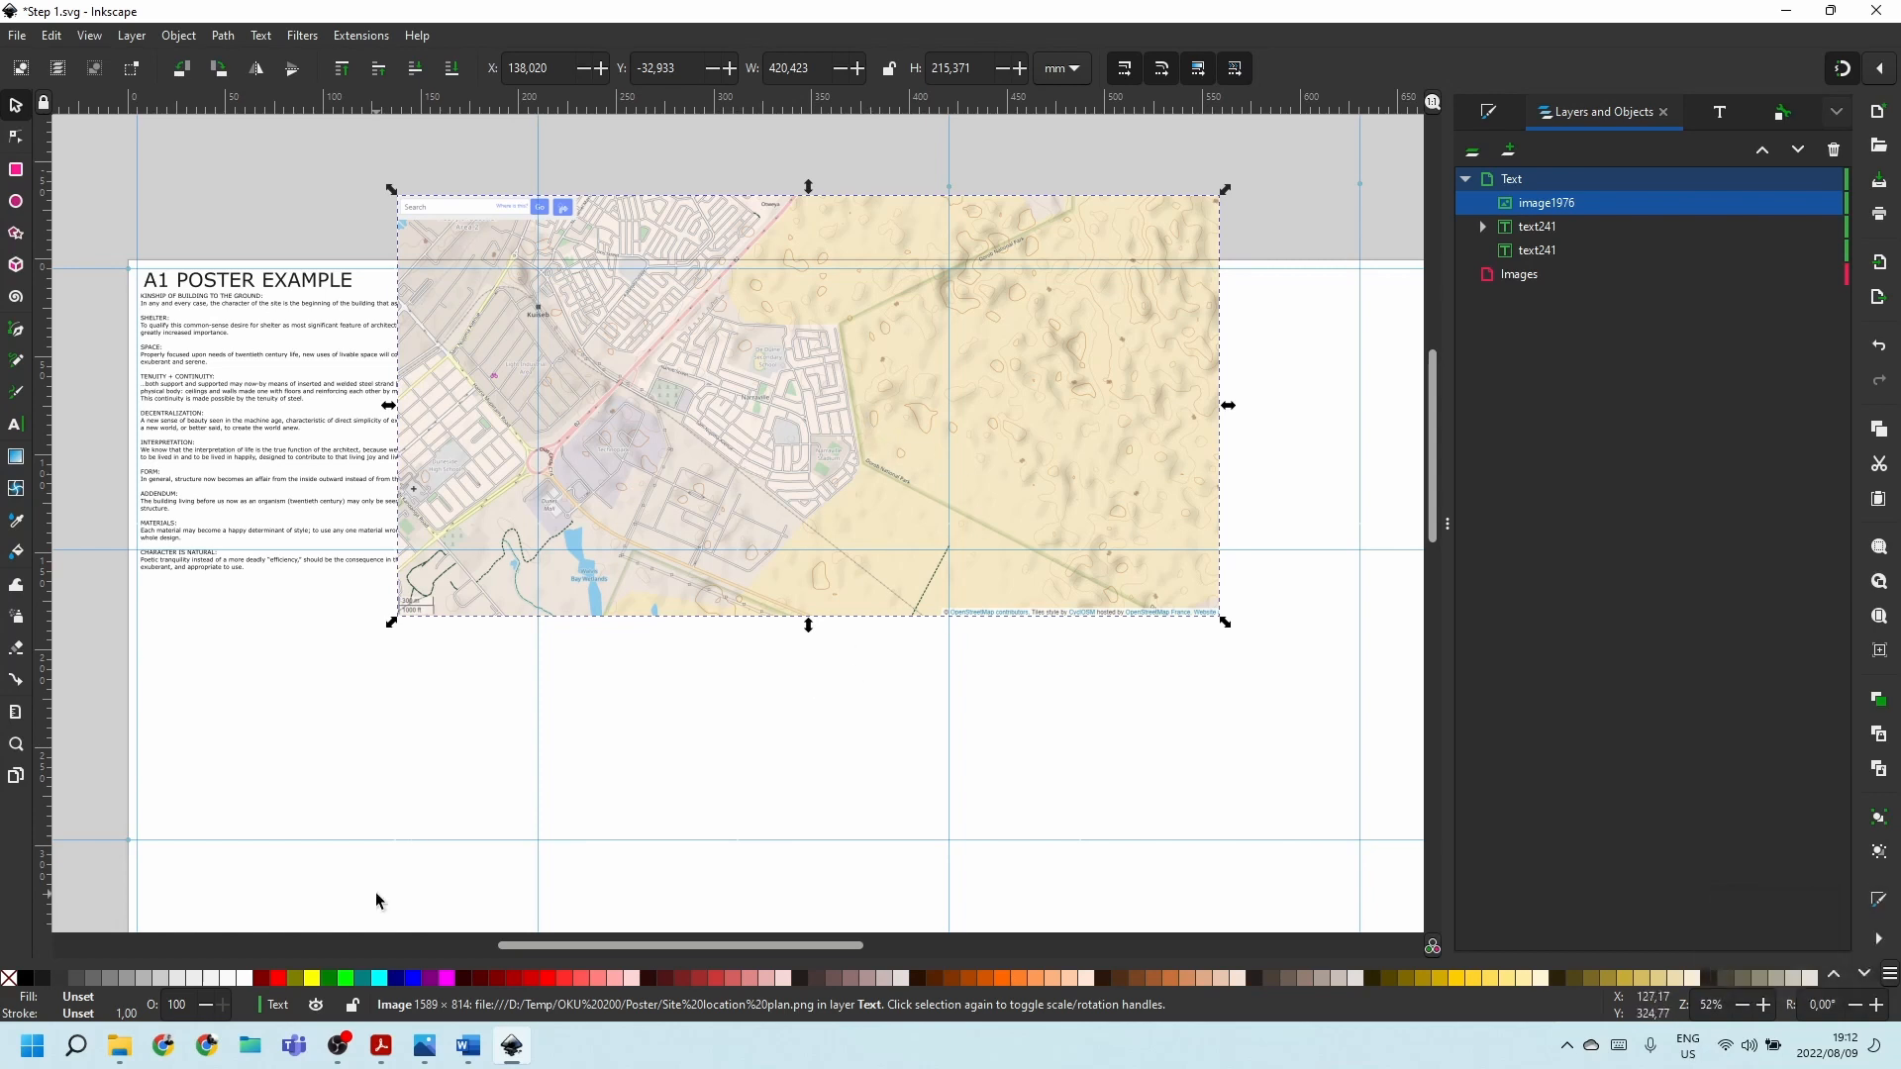
# Switch to File Explorer and try to move Site location plan from the Poster folder into the Mock-up folder.
pyautogui.click(123, 1047)
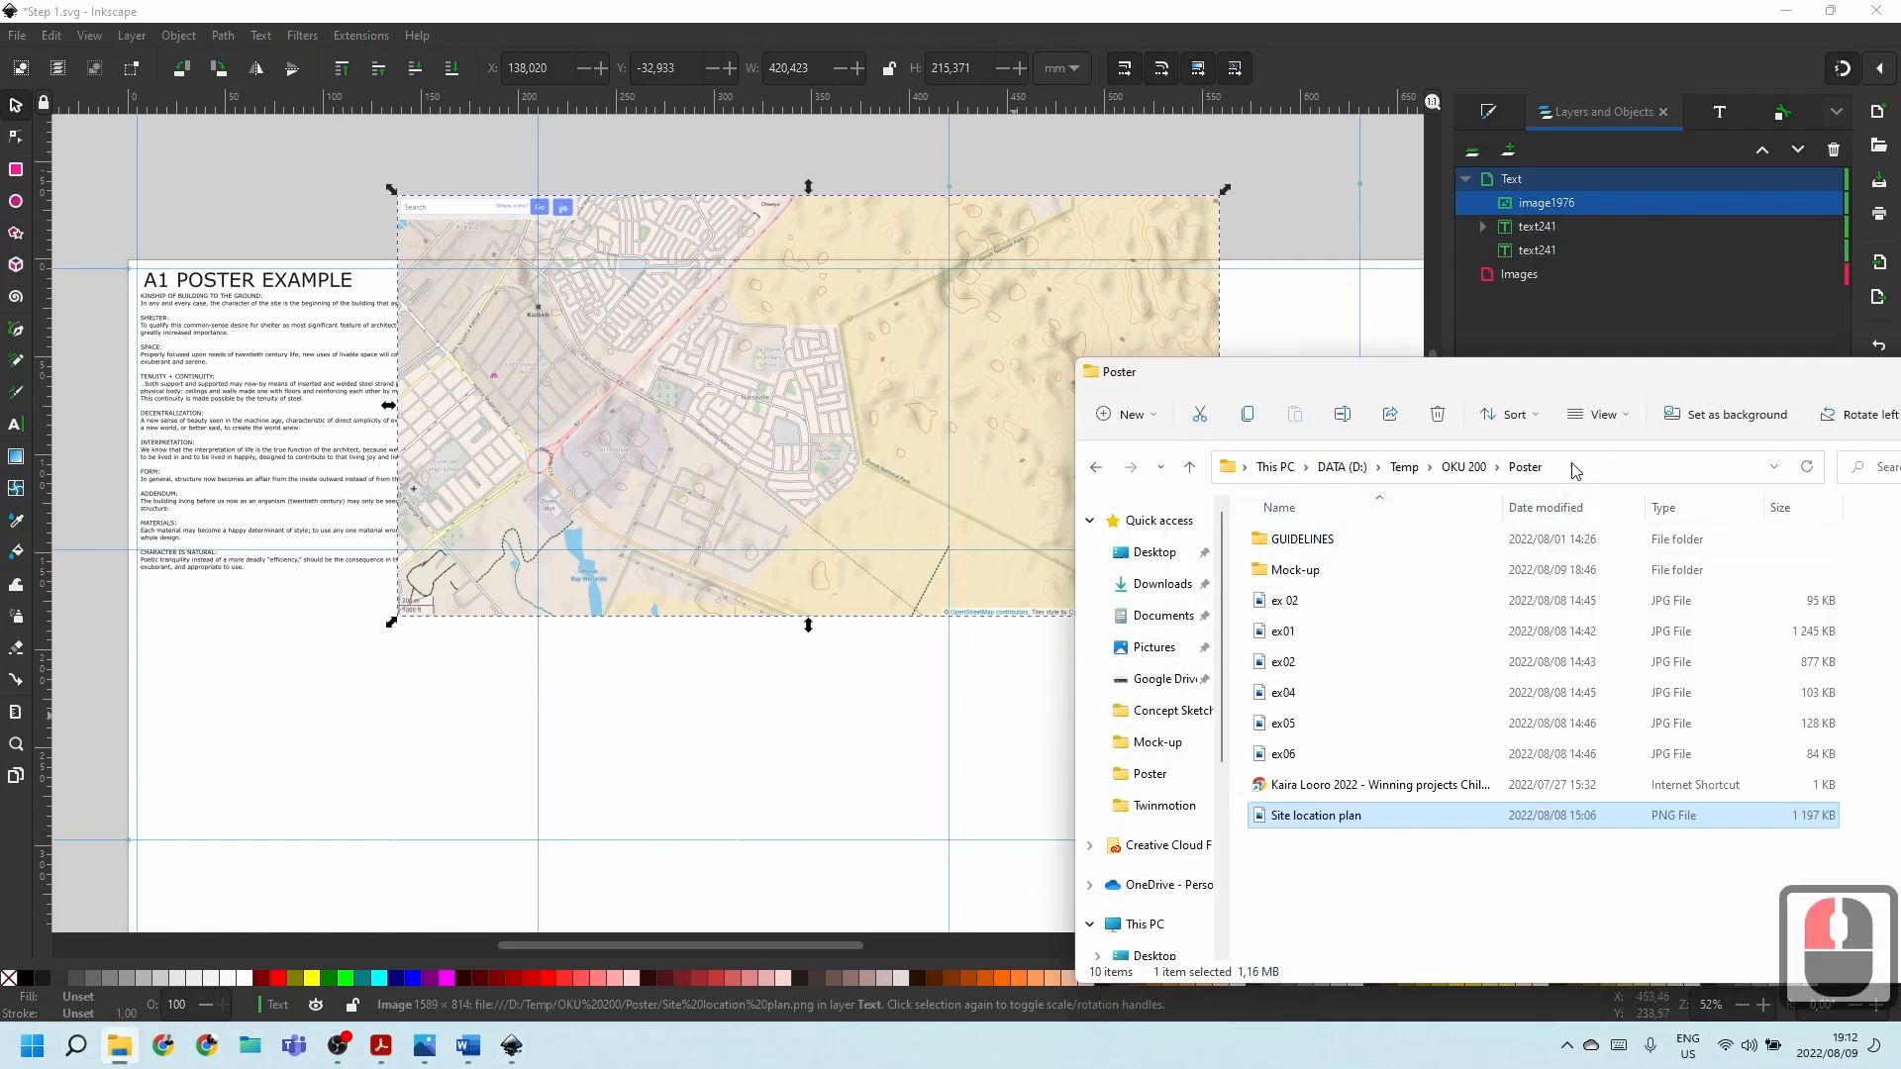
pyautogui.moveTo(1598, 388); pyautogui.dragTo(852, 236)
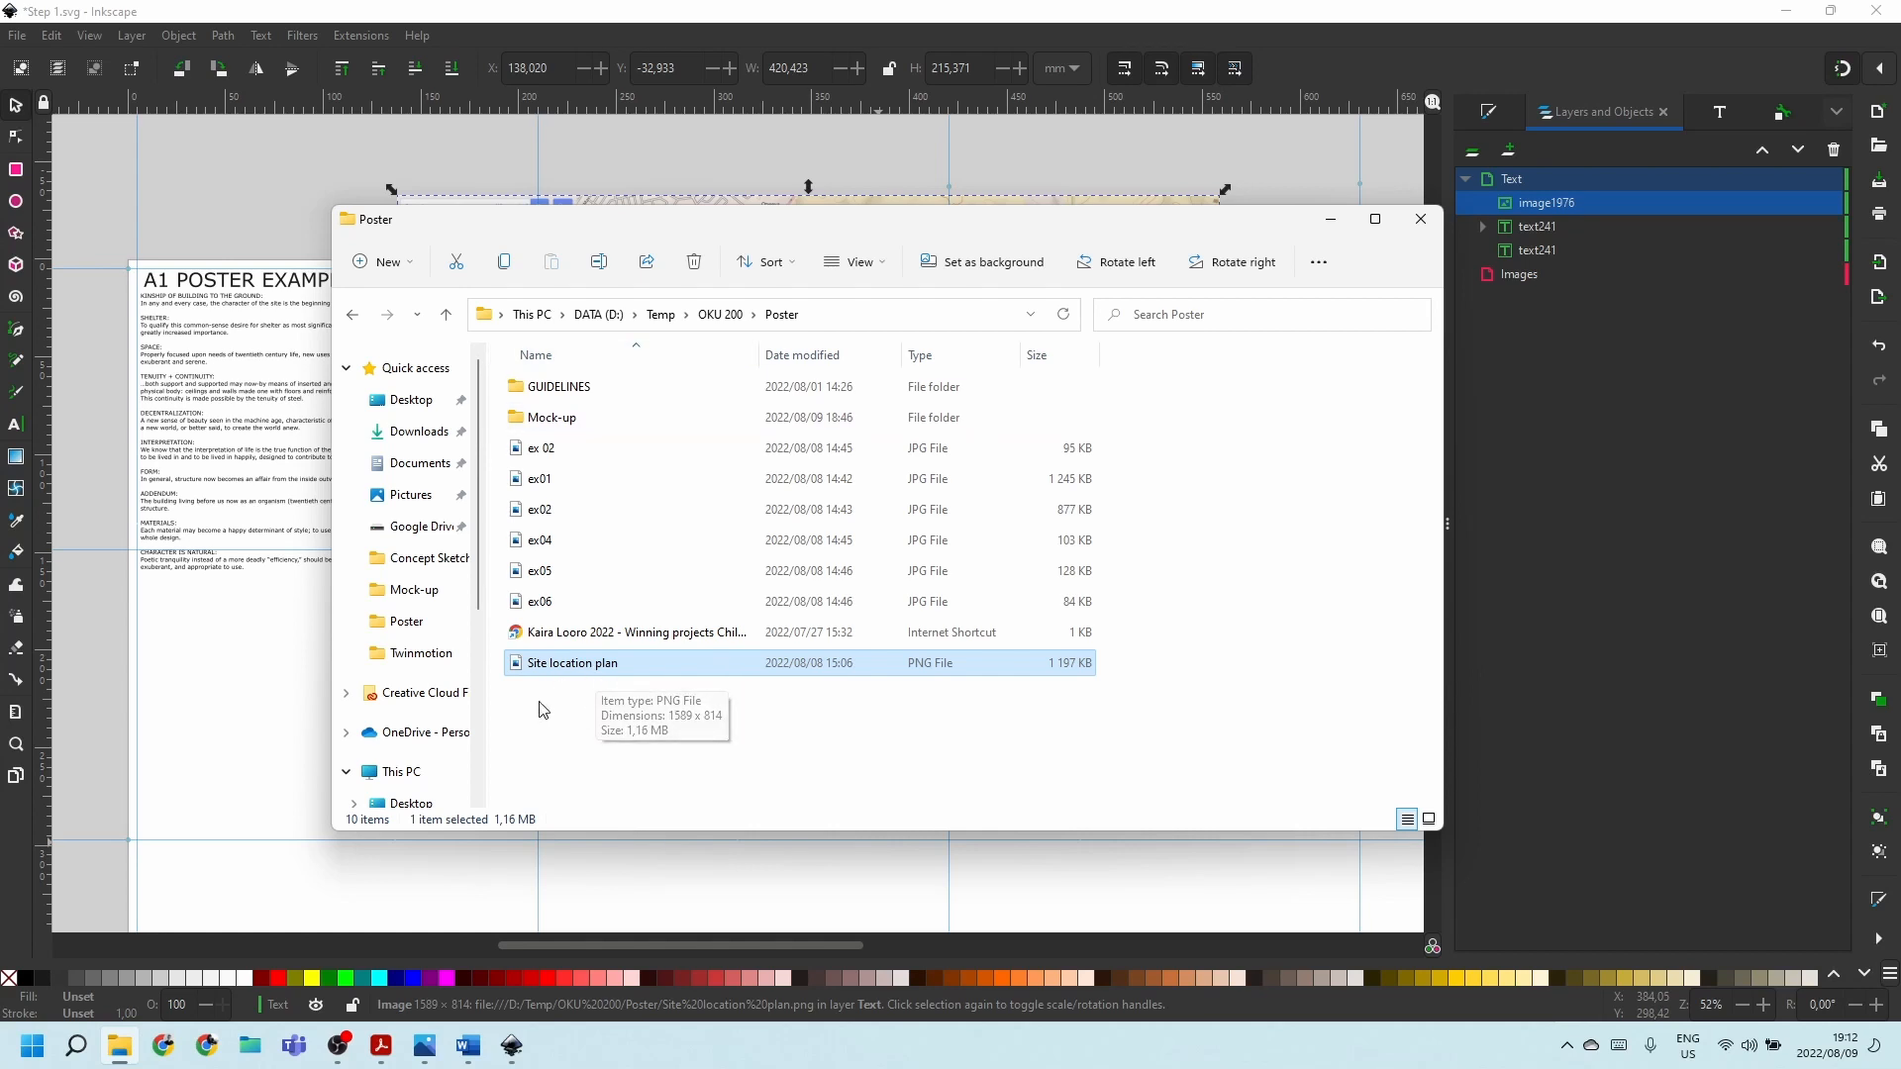
pyautogui.click(615, 709)
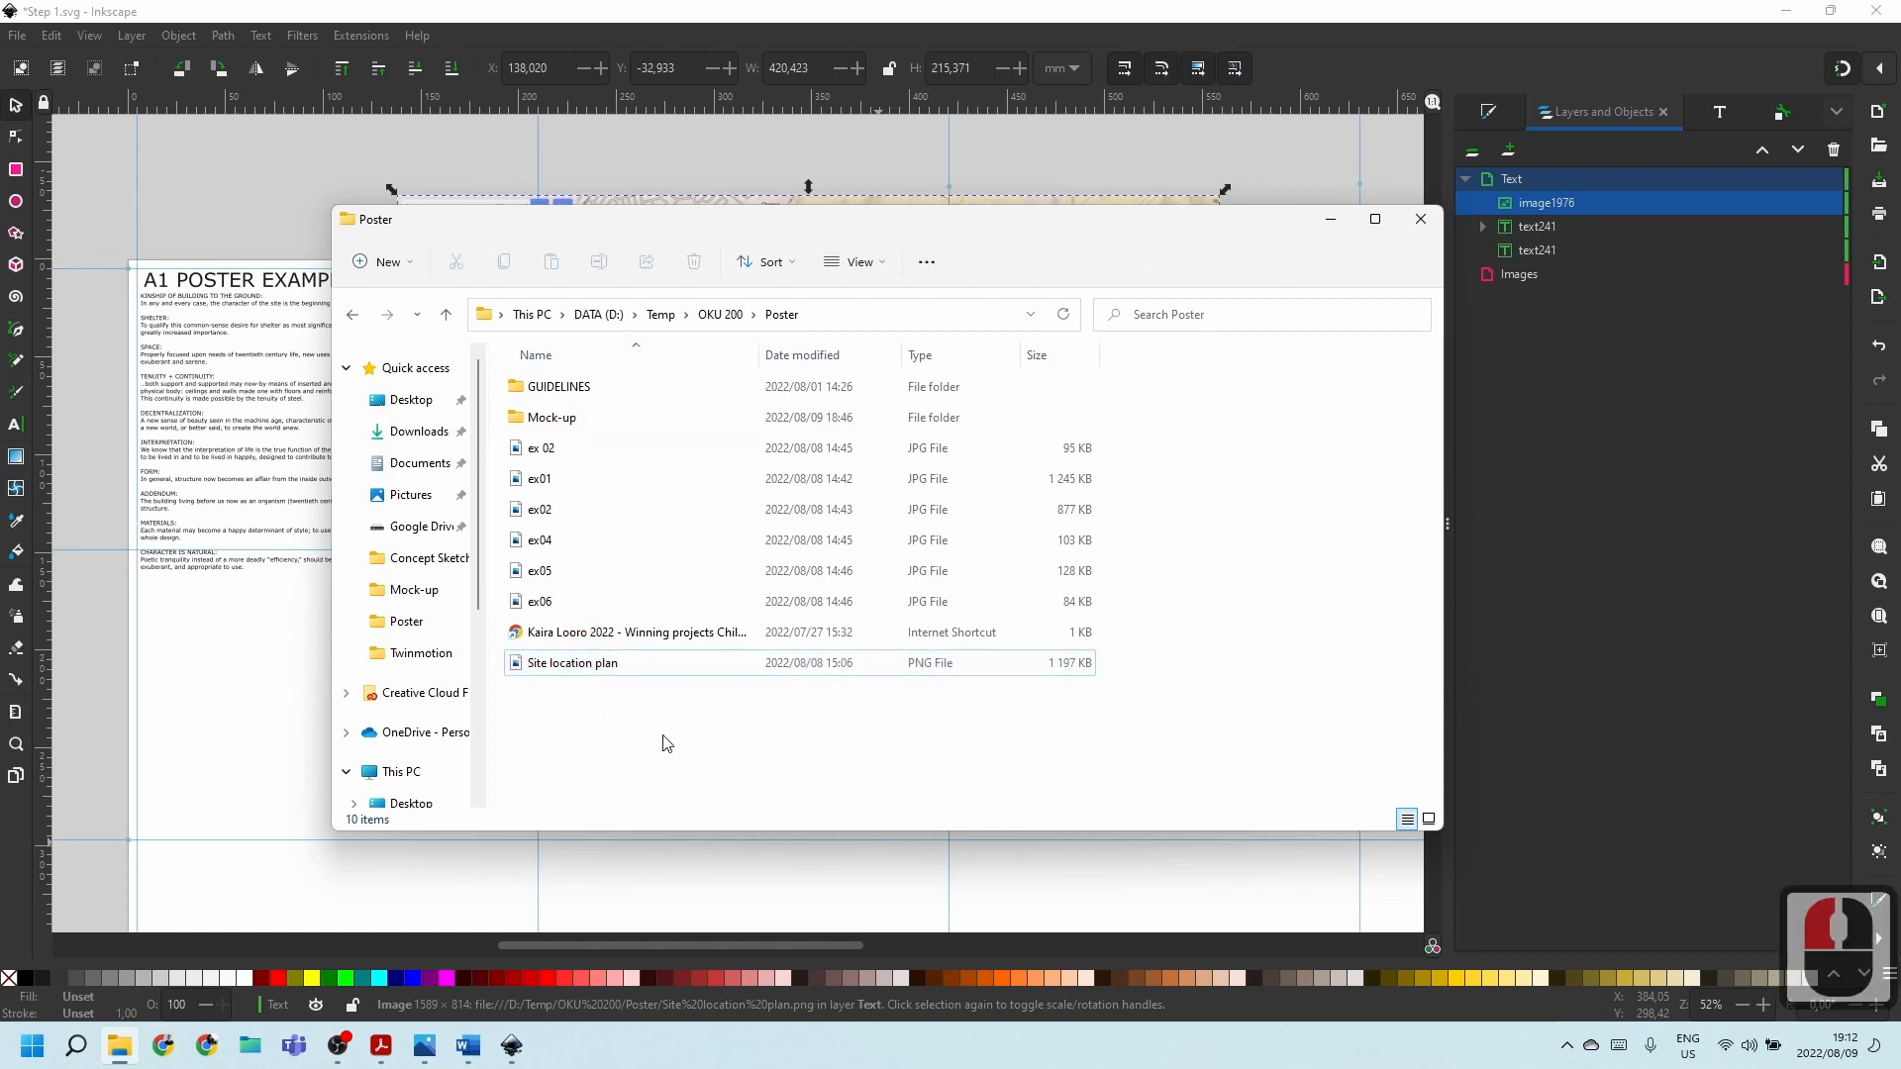
pyautogui.click(594, 687)
pyautogui.click(588, 678)
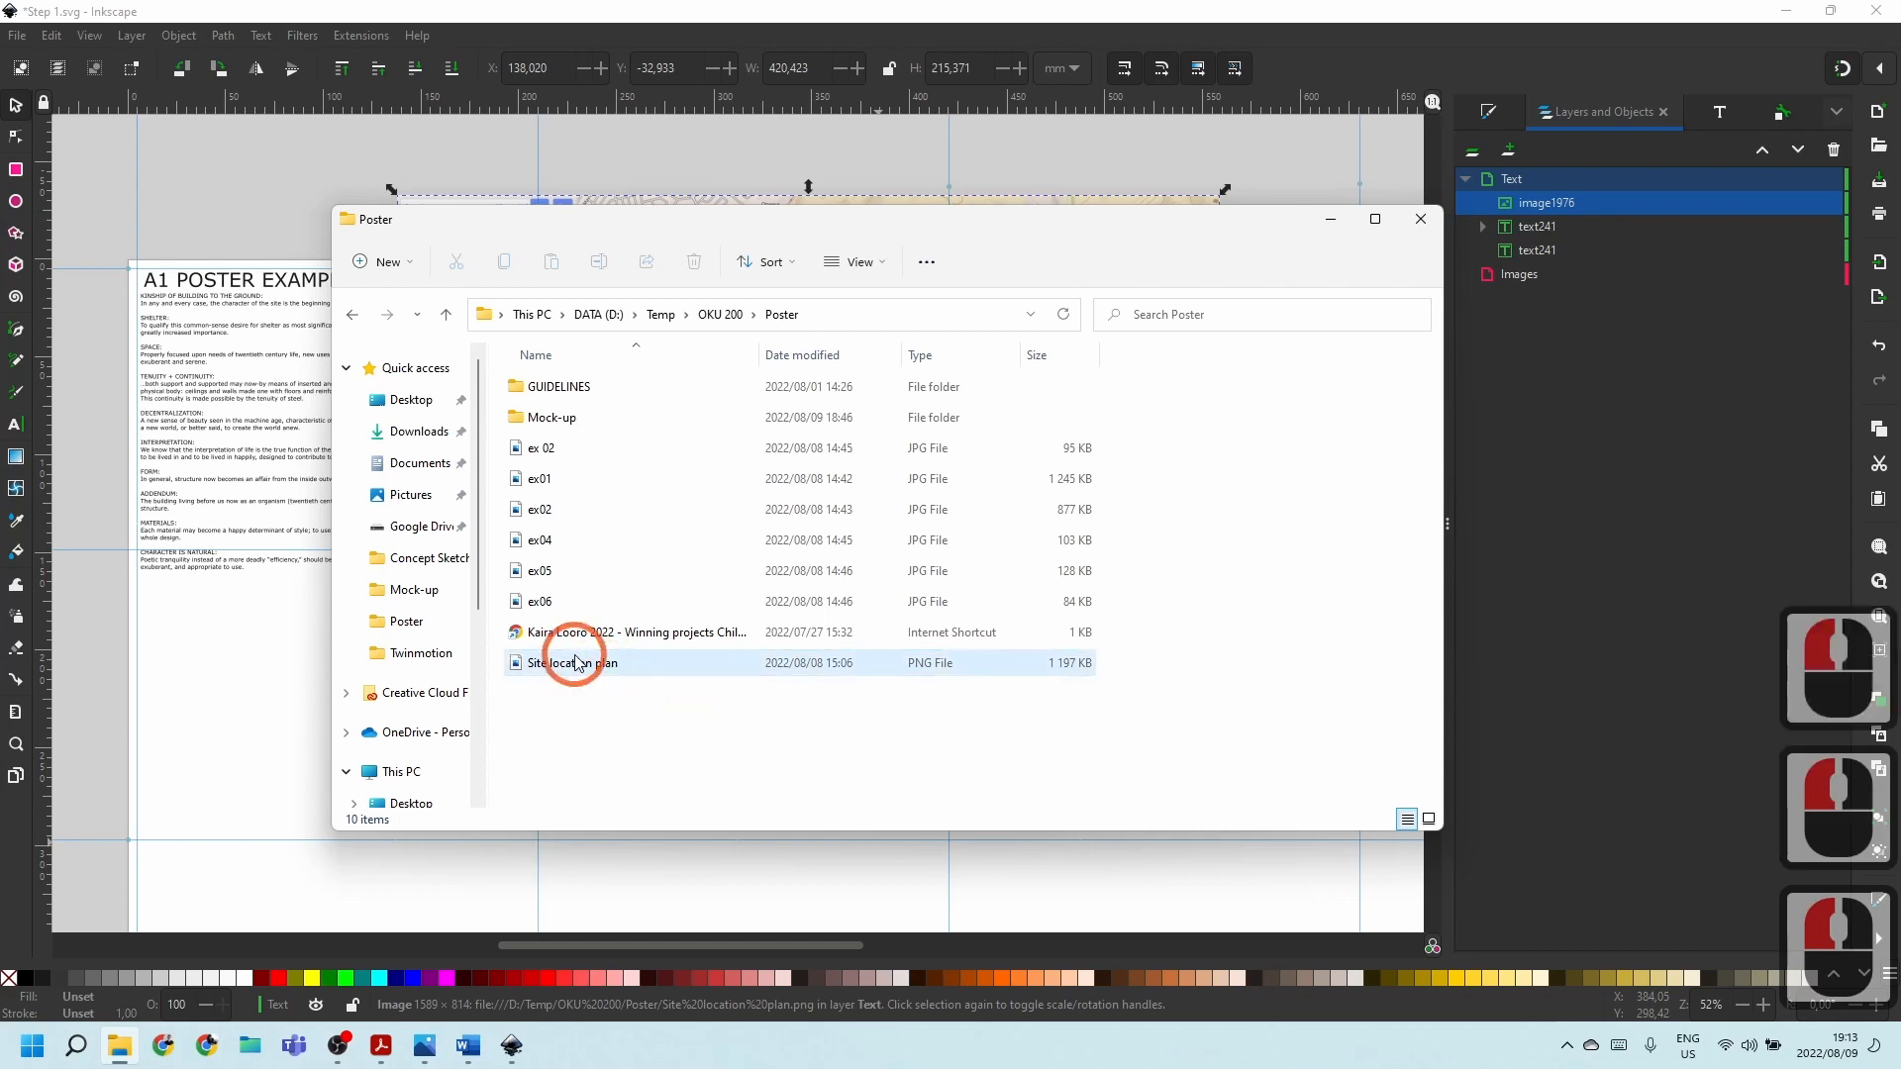
pyautogui.moveTo(598, 667); pyautogui.dragTo(598, 424)
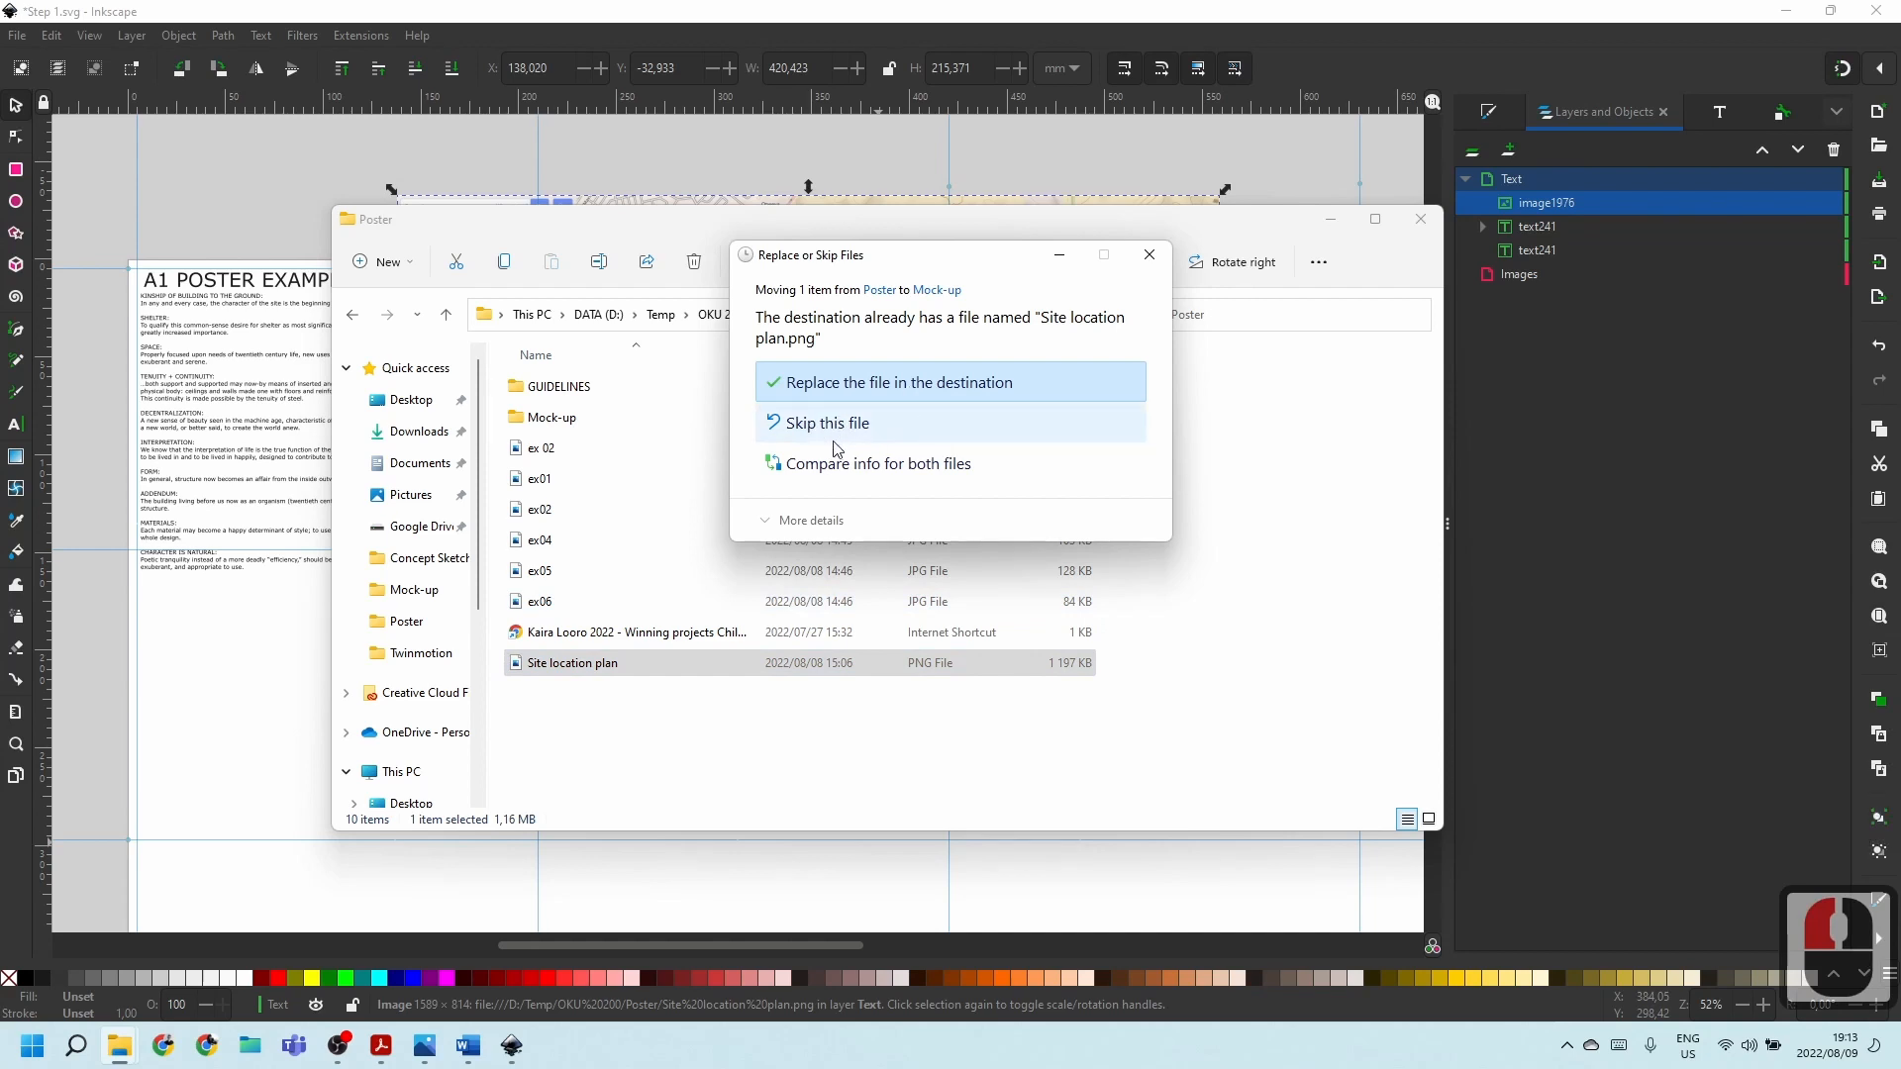
pyautogui.click(1023, 716)
pyautogui.press('Escape')
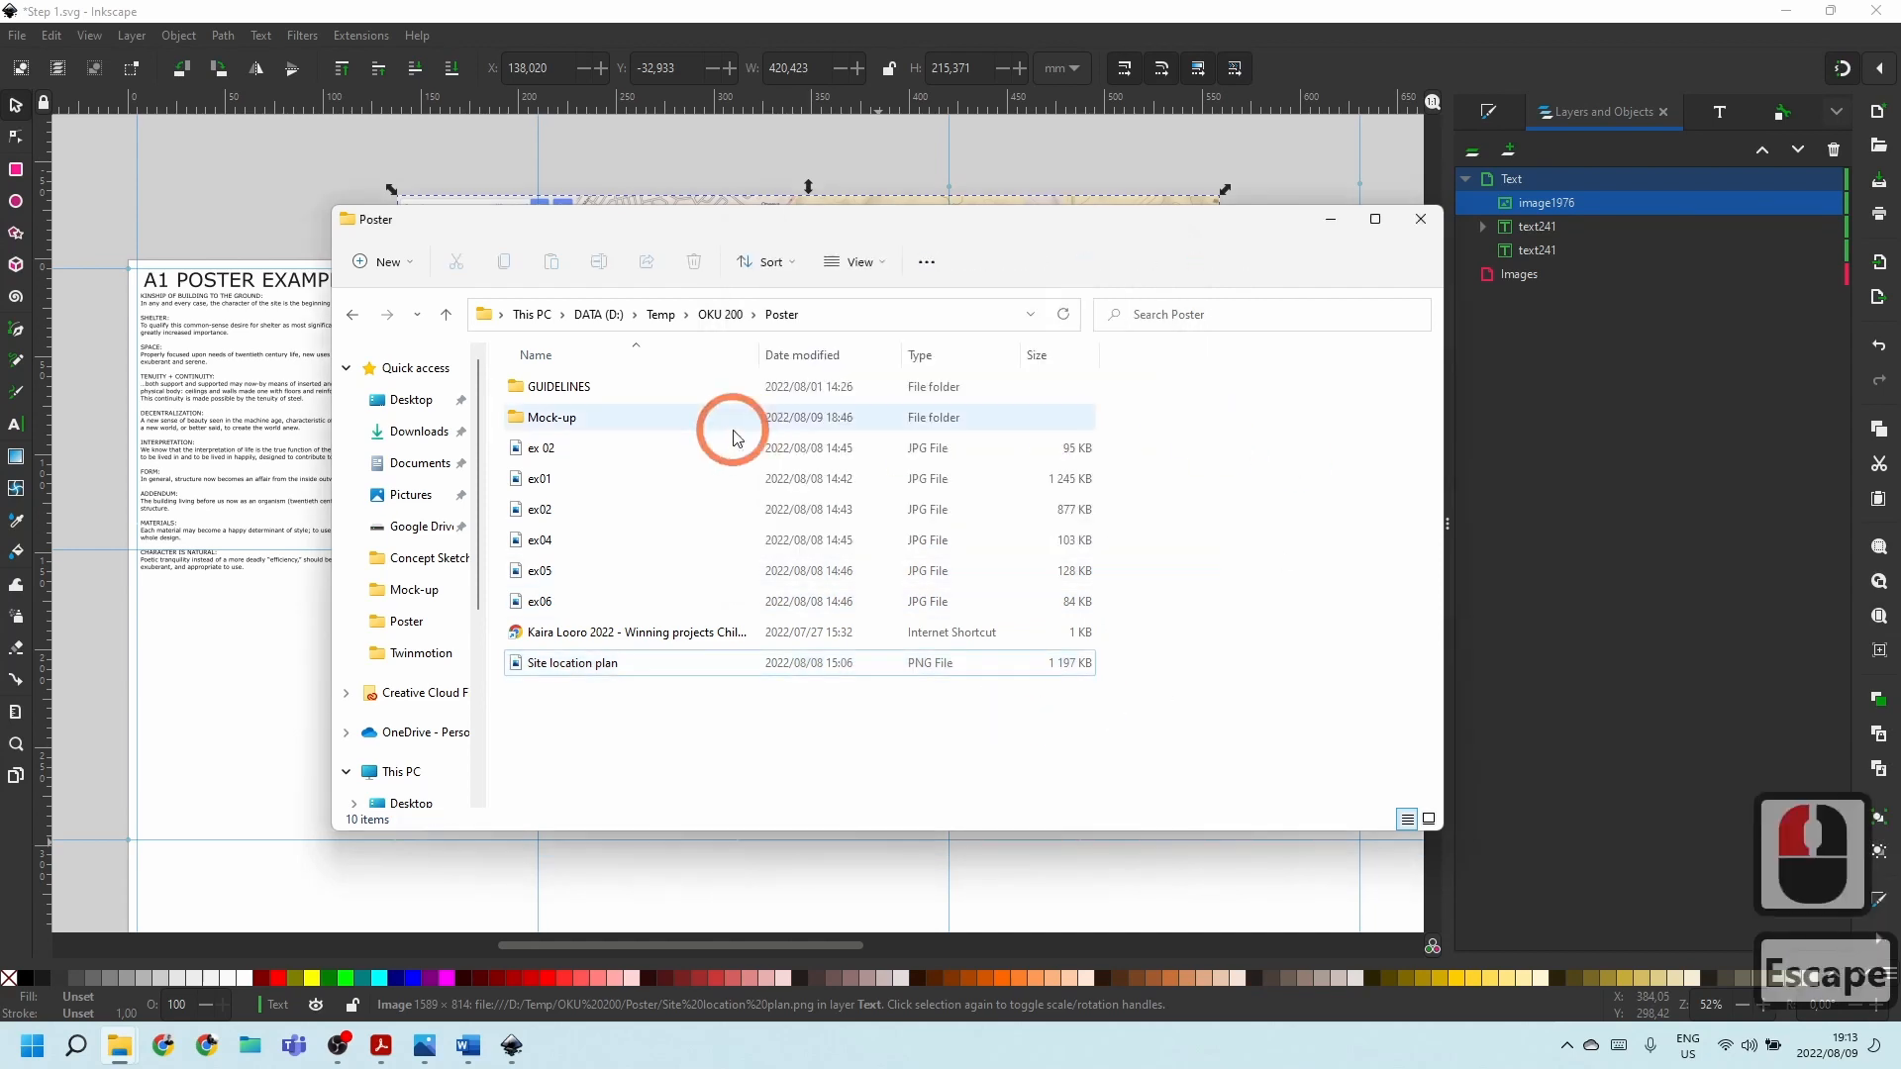
# Open the Mock-up folder, look through its files for the Site location plan image, and minimize the folder window.
pyautogui.doubleClick(567, 420)
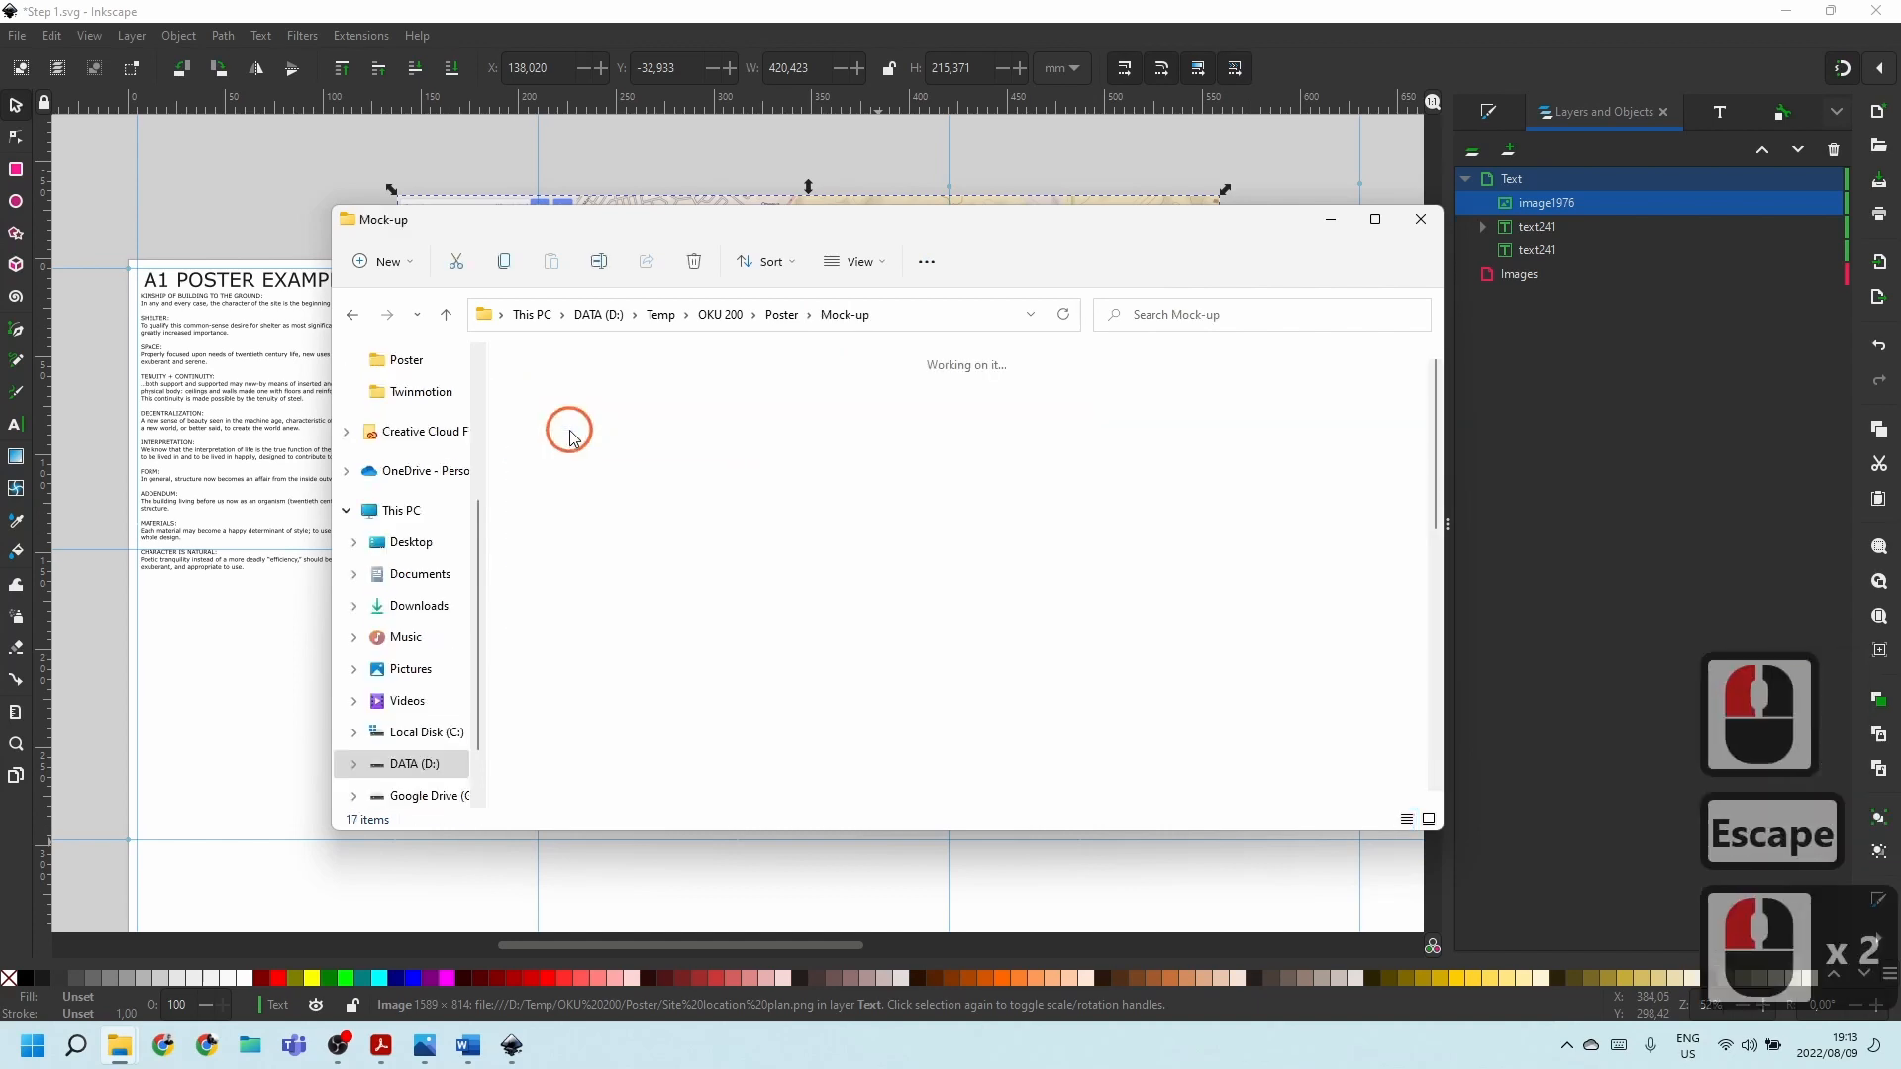
pyautogui.scroll(-2, 729, 607)
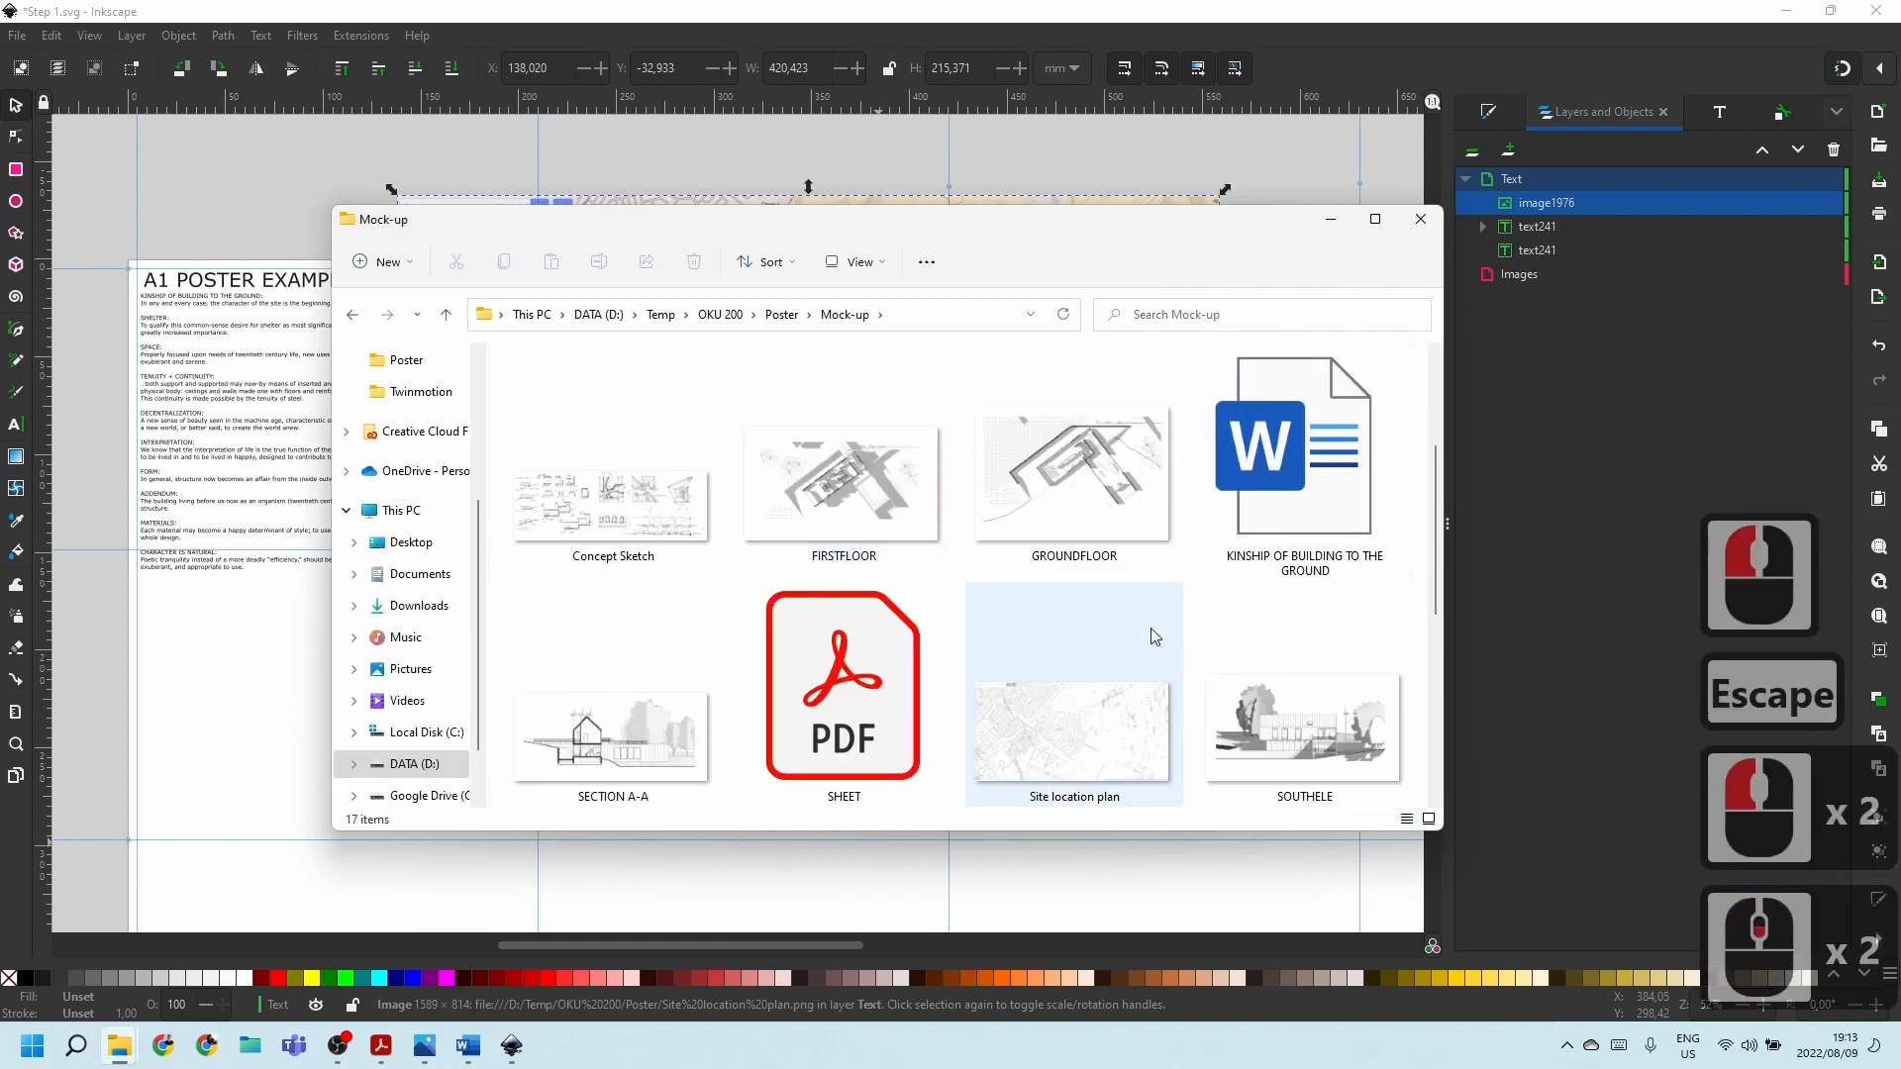
pyautogui.scroll(-2, 1132, 673)
pyautogui.scroll(3, 1015, 589)
pyautogui.scroll(-3, 1104, 624)
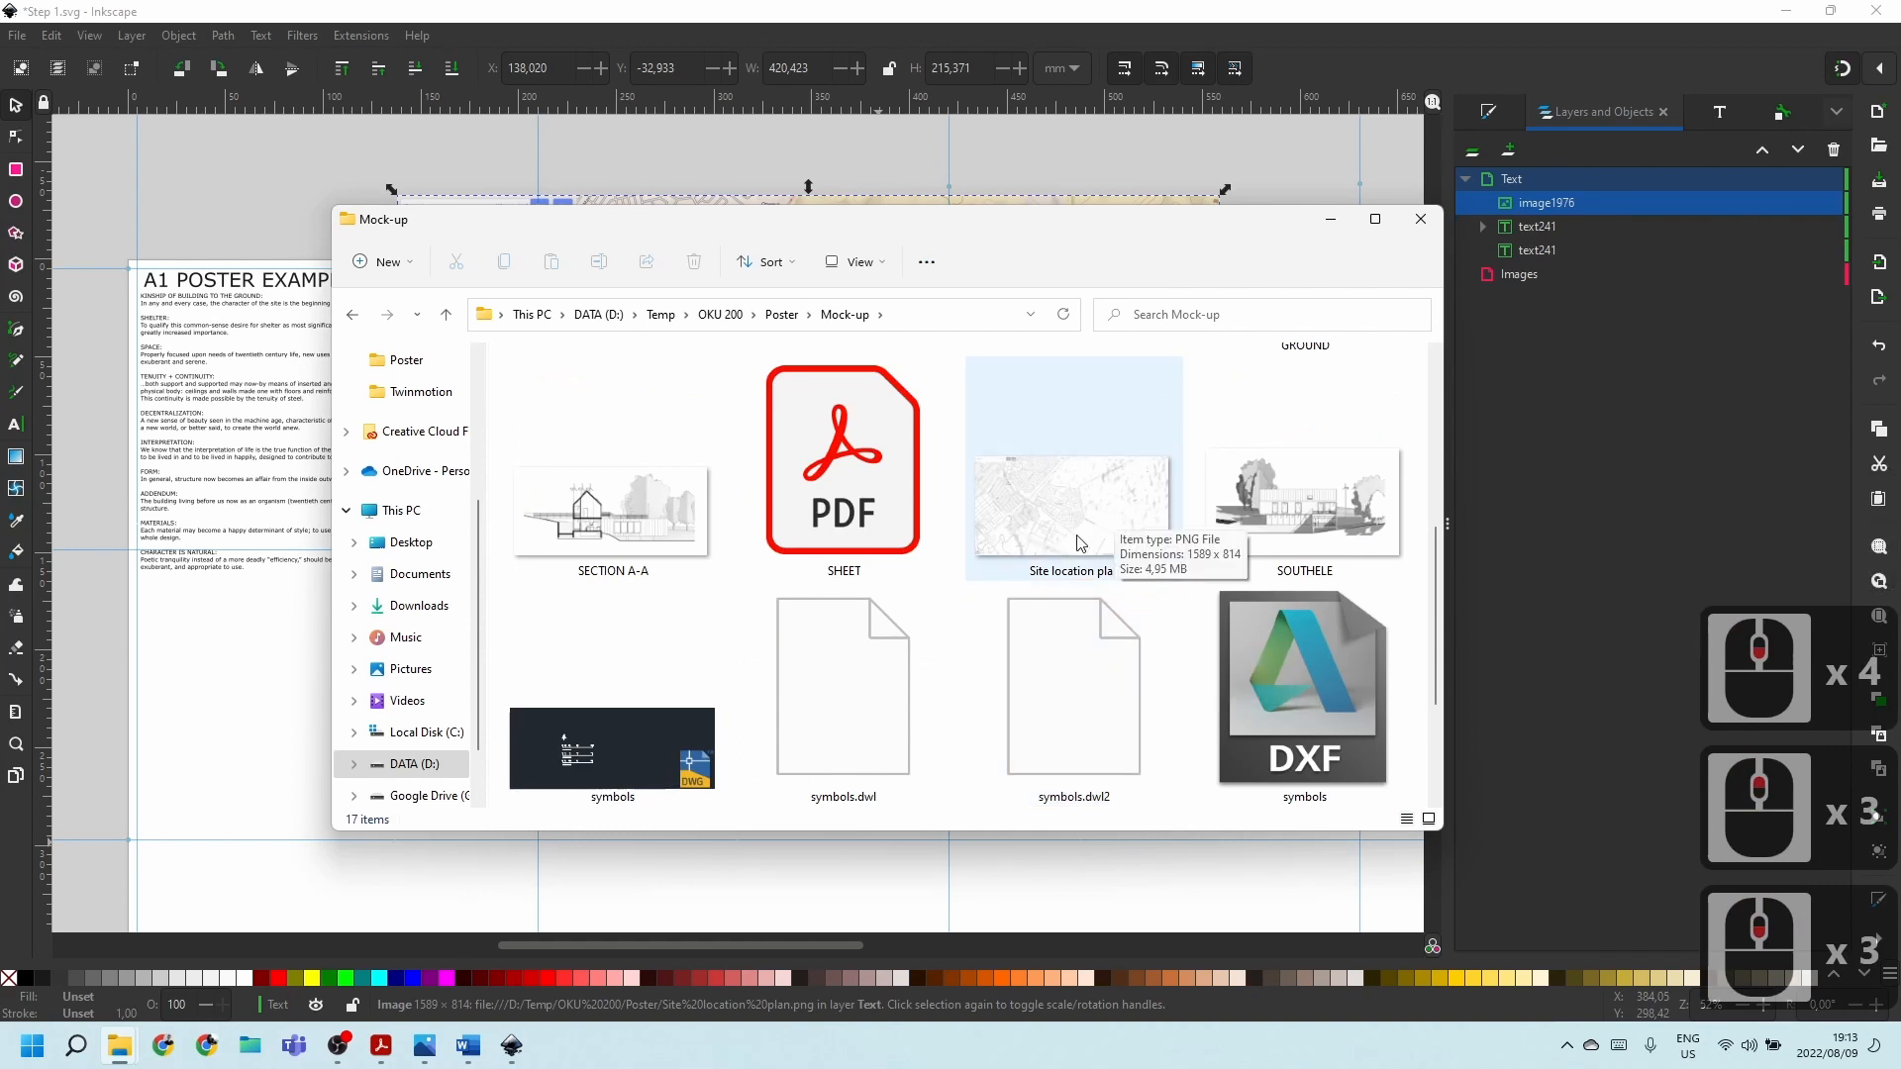
pyautogui.click(1332, 219)
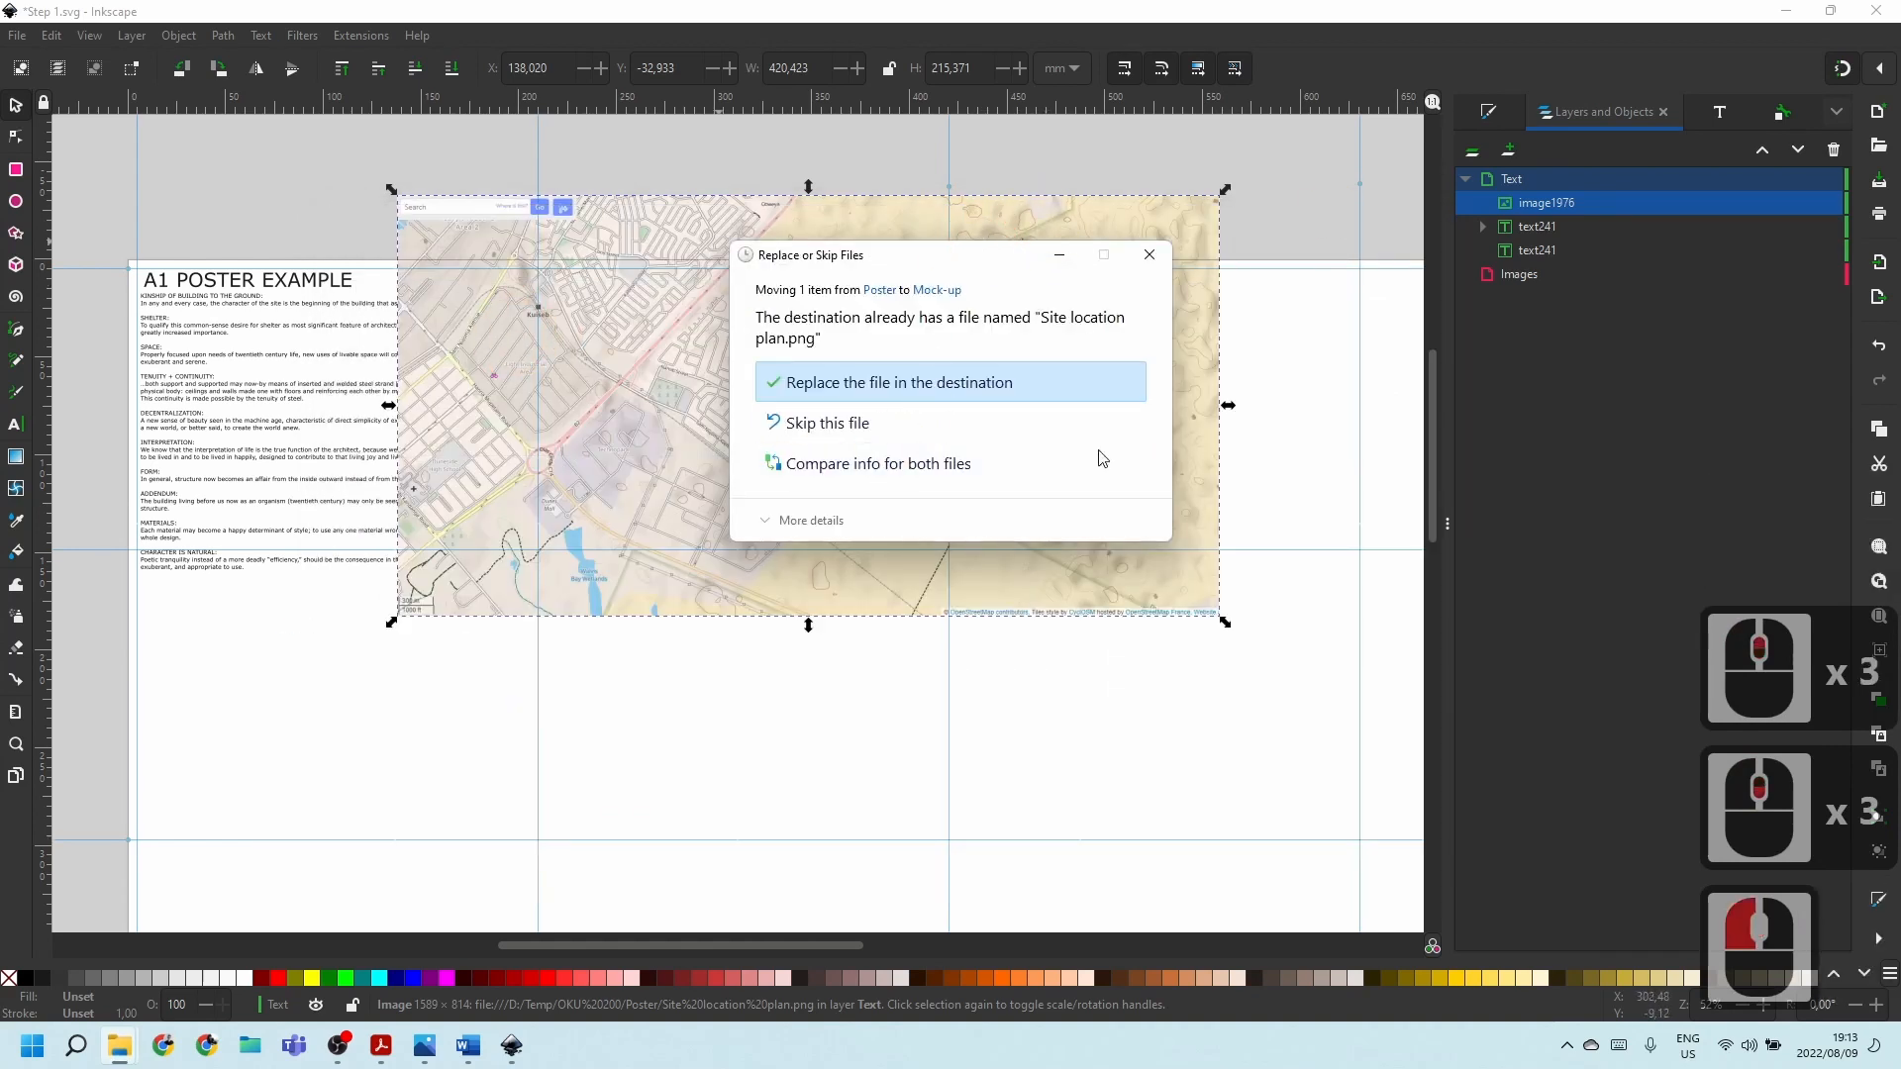
# Cancel the pending file transfer and delete the site location map from the Inkscape poster.
pyautogui.press('Escape')
pyautogui.press('Escape')
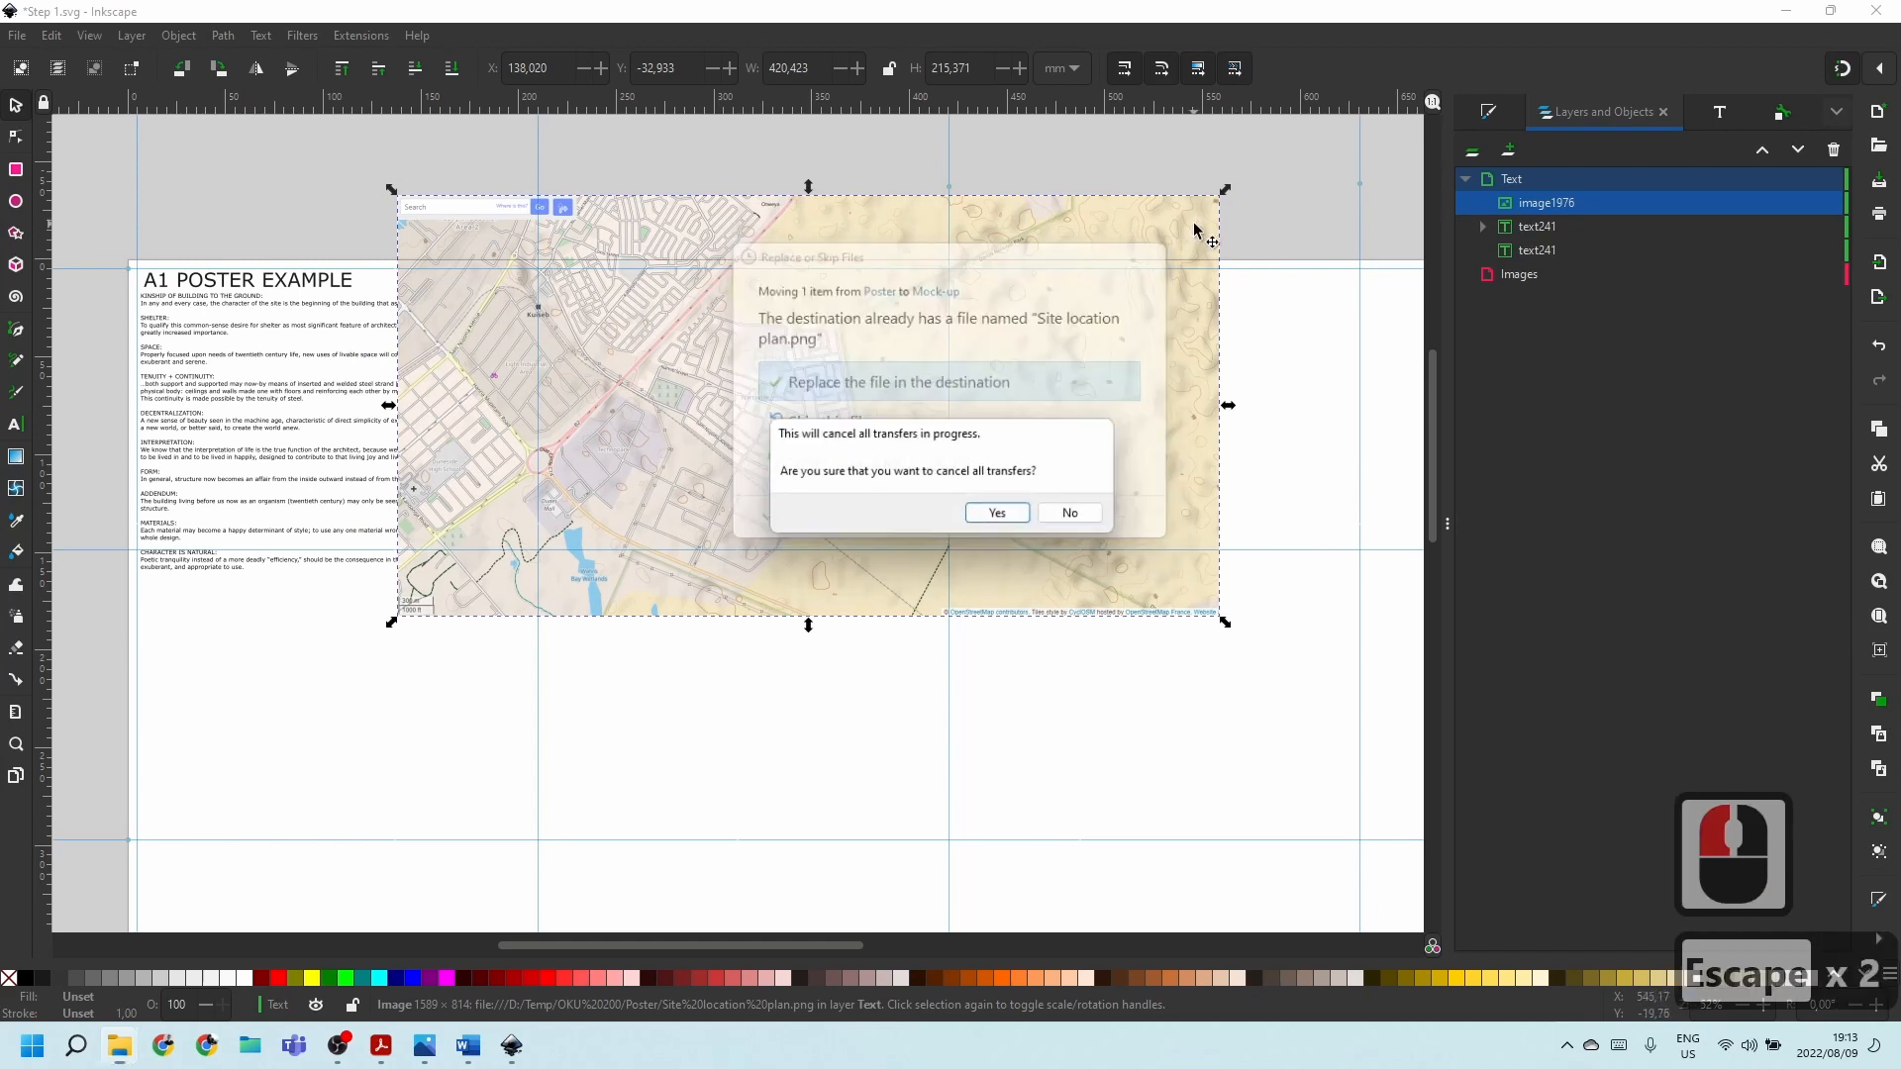
pyautogui.click(1112, 305)
pyautogui.click(821, 243)
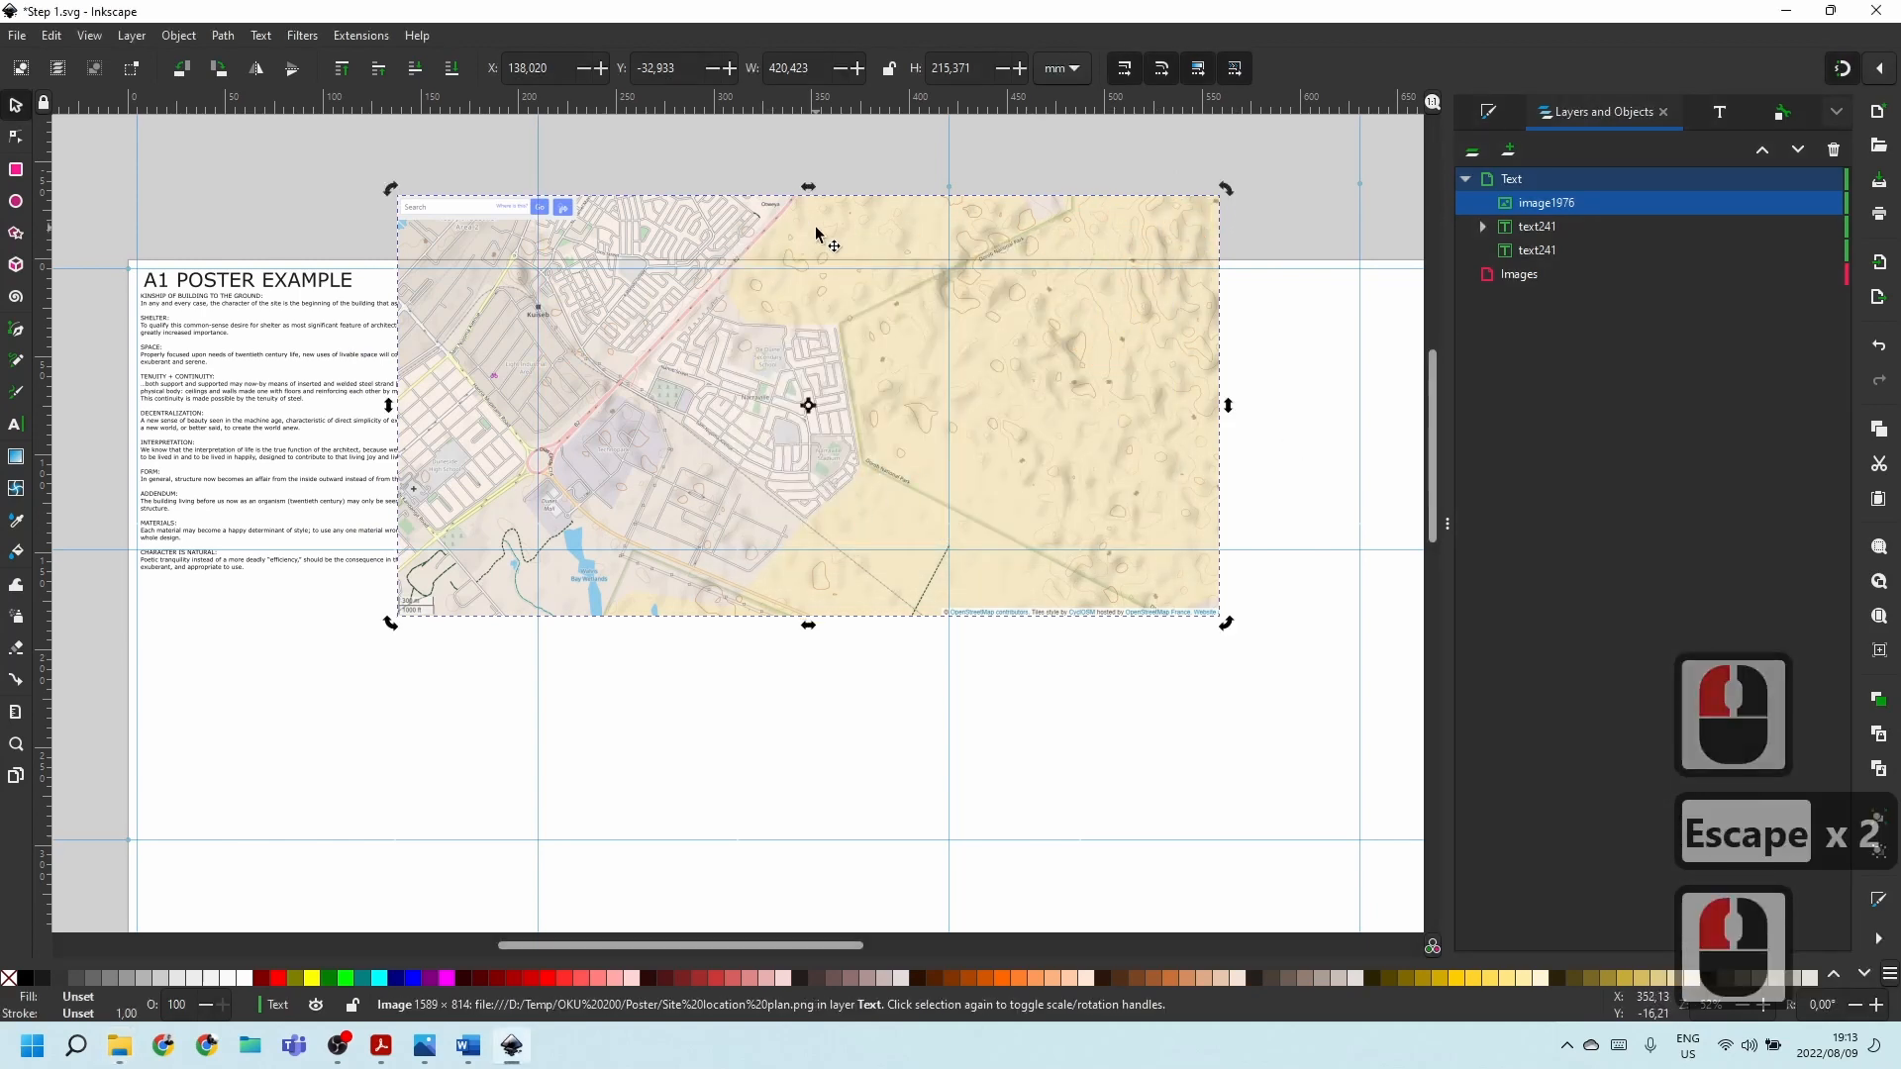
pyautogui.press('Delete')
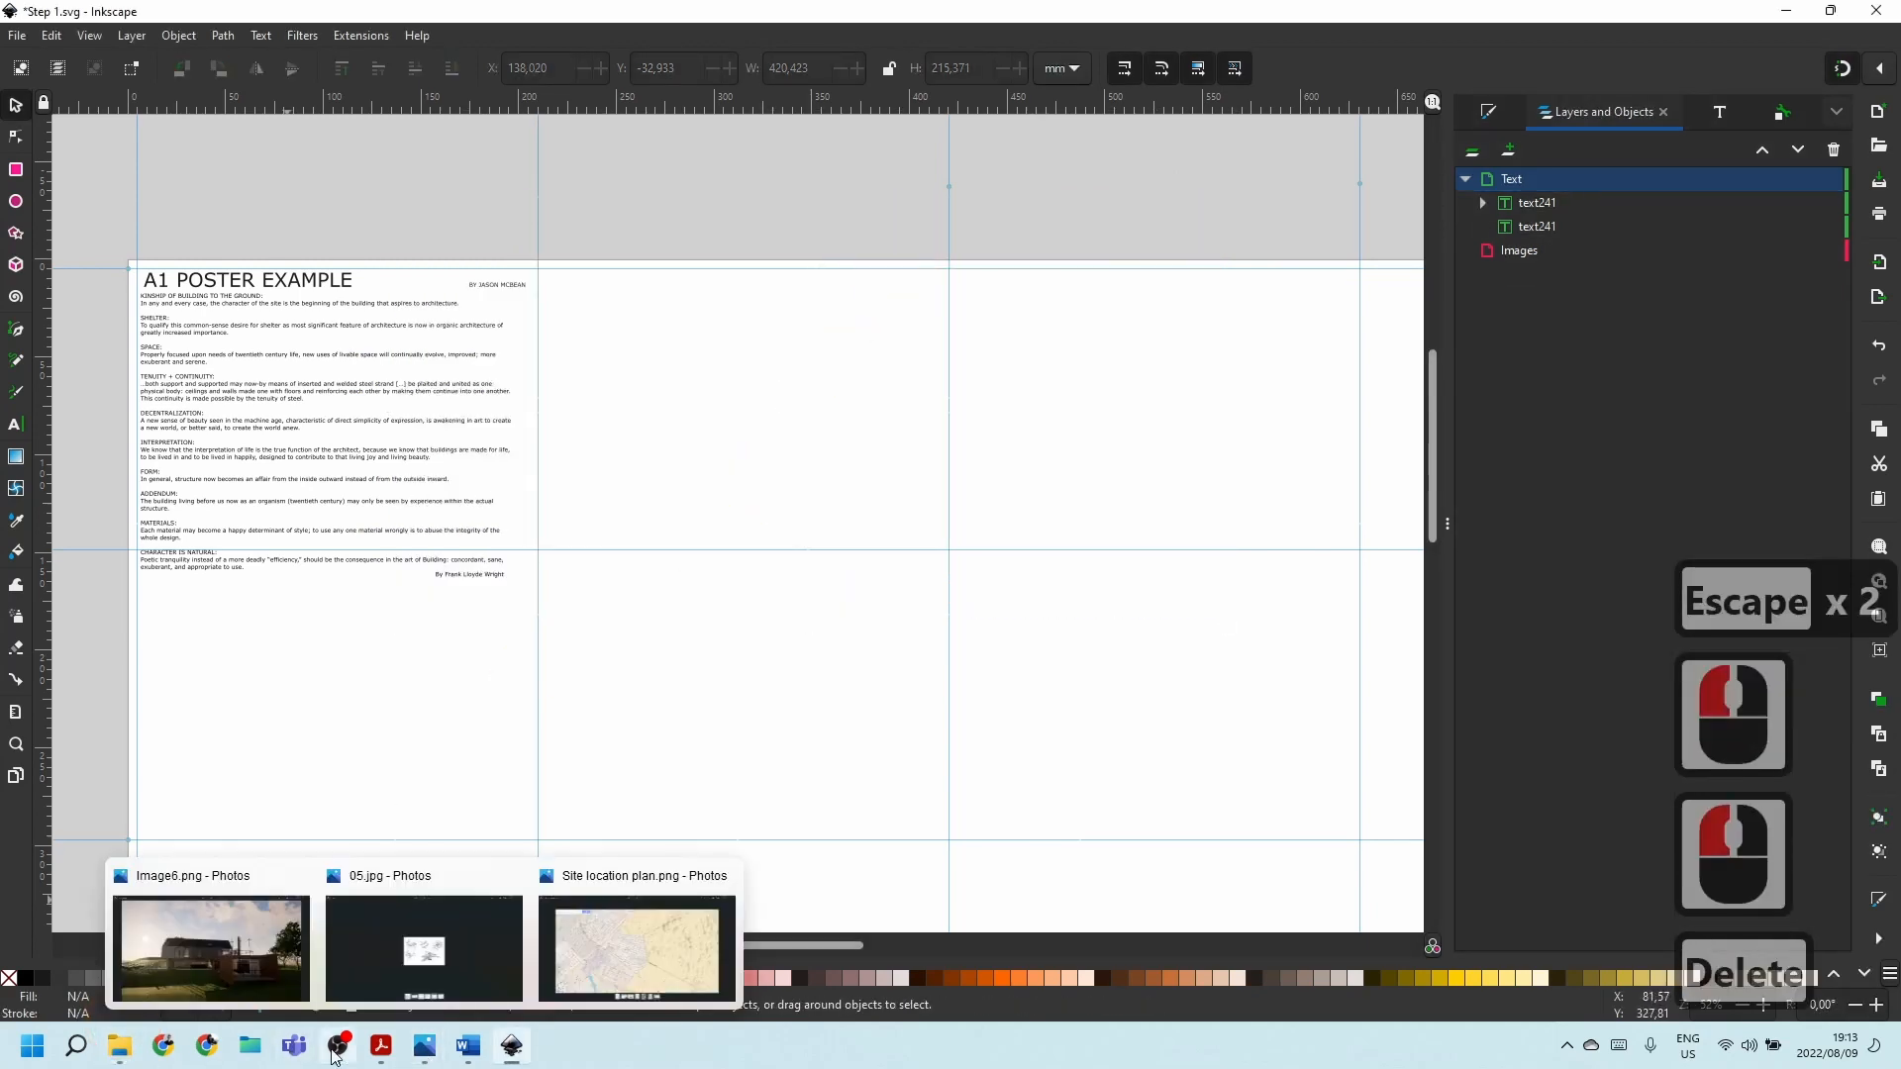
# Switch to GIMP and open Site location plan.png from the Poster folder under DATA (D:), Temp, OKU 200.
pyautogui.click(77, 1046)
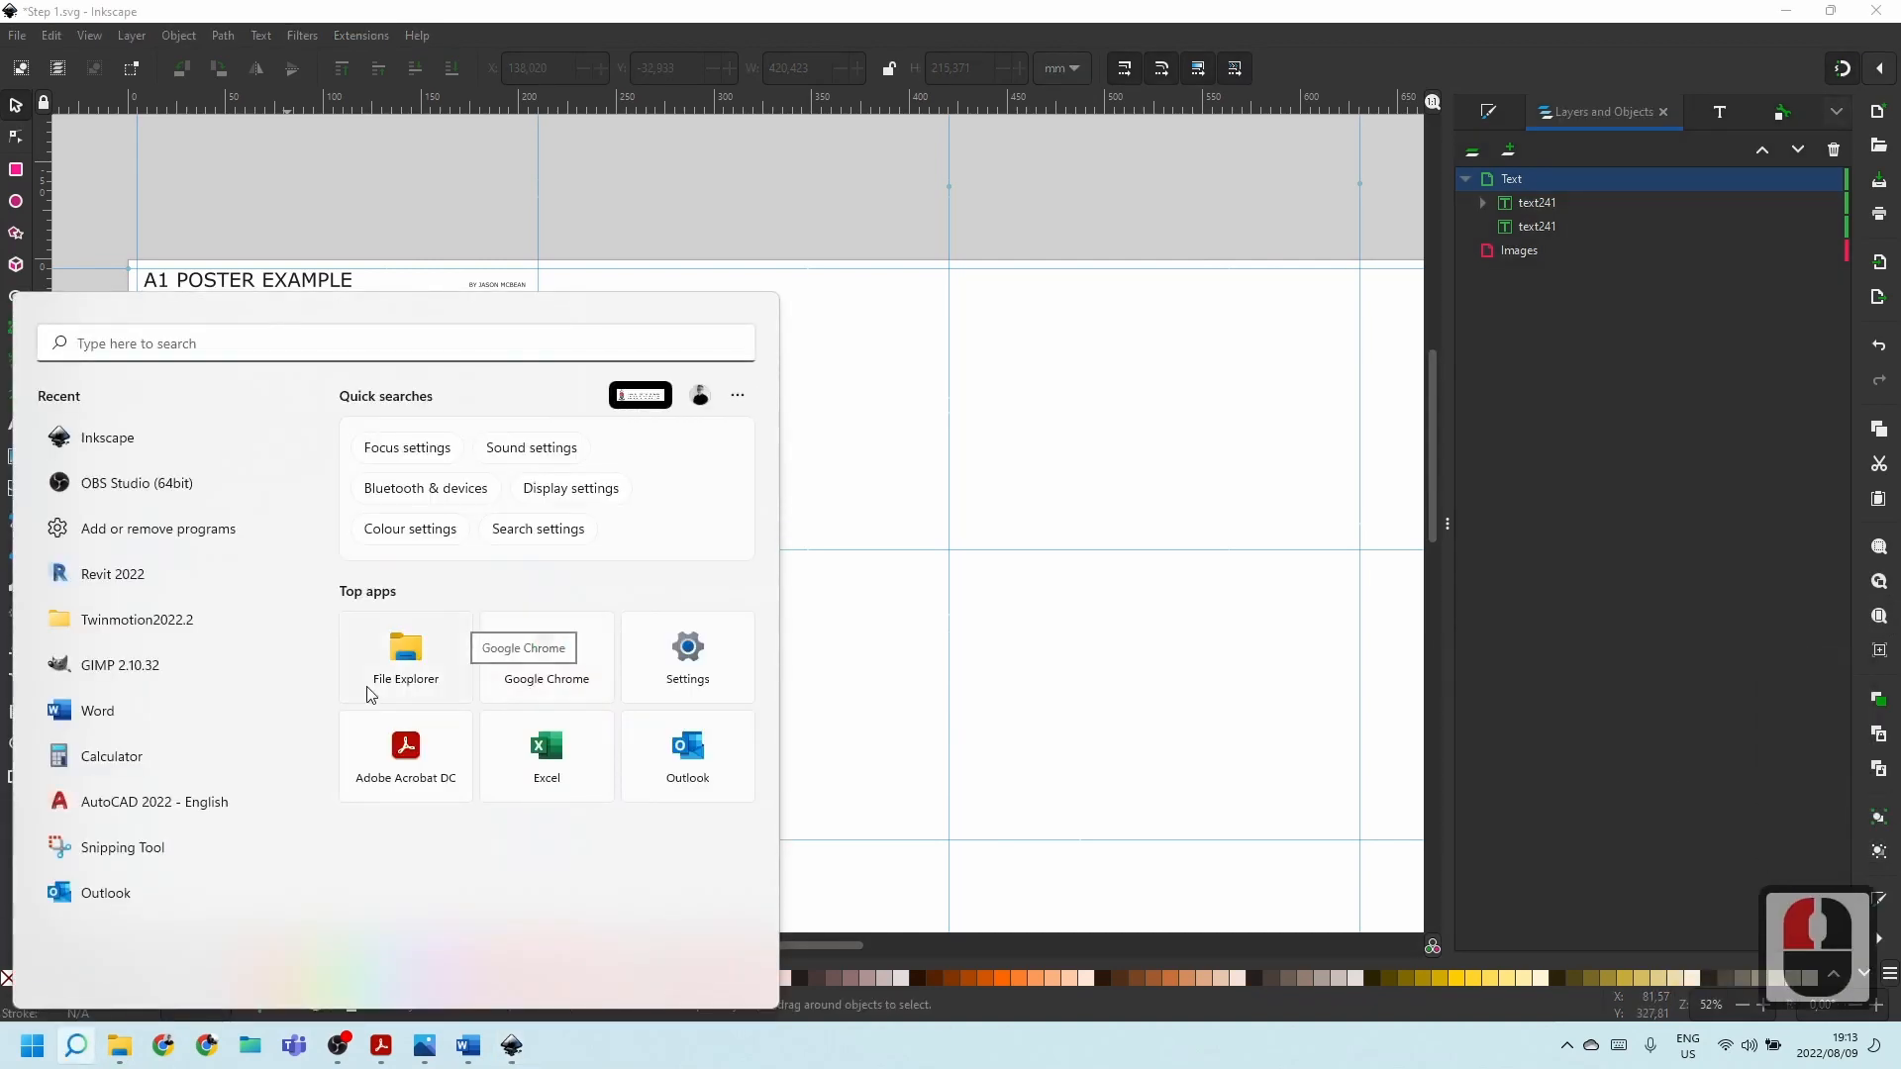
pyautogui.click(1104, 323)
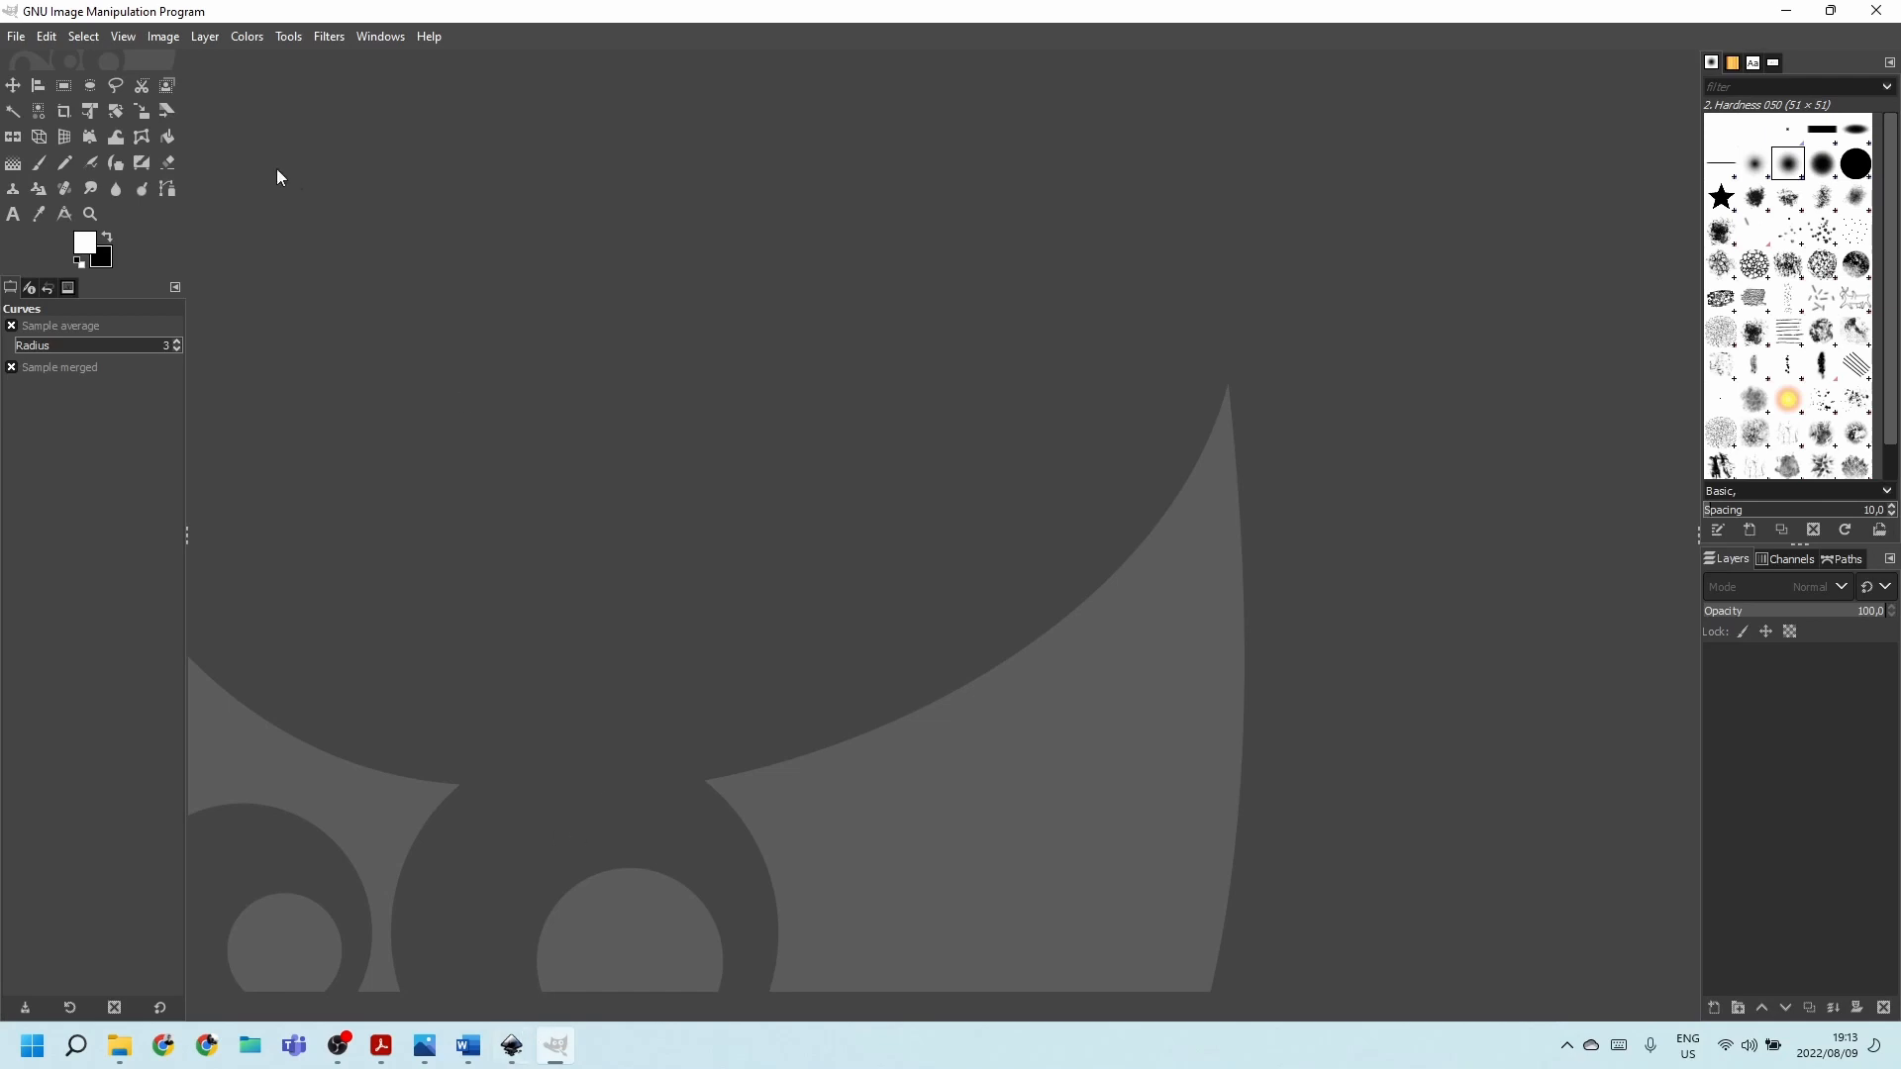
pyautogui.click(15, 36)
pyautogui.click(59, 111)
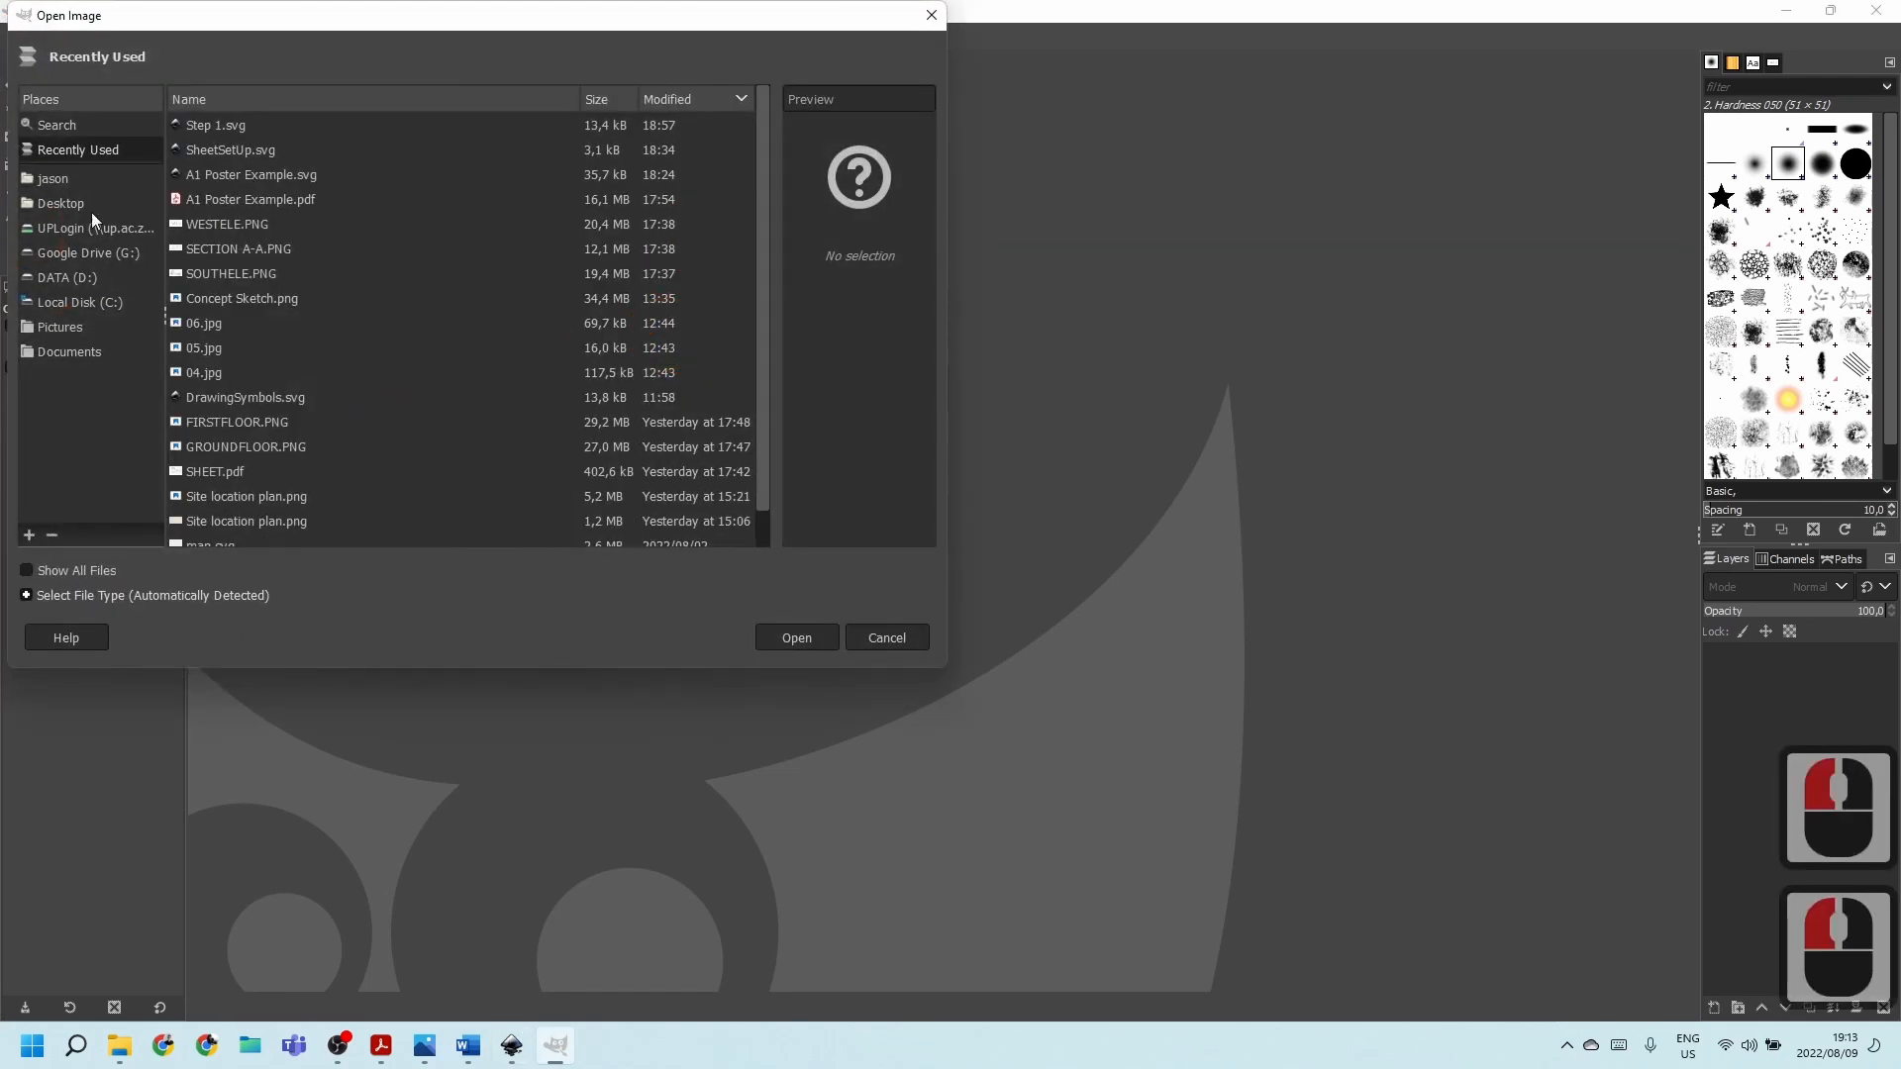
pyautogui.click(58, 294)
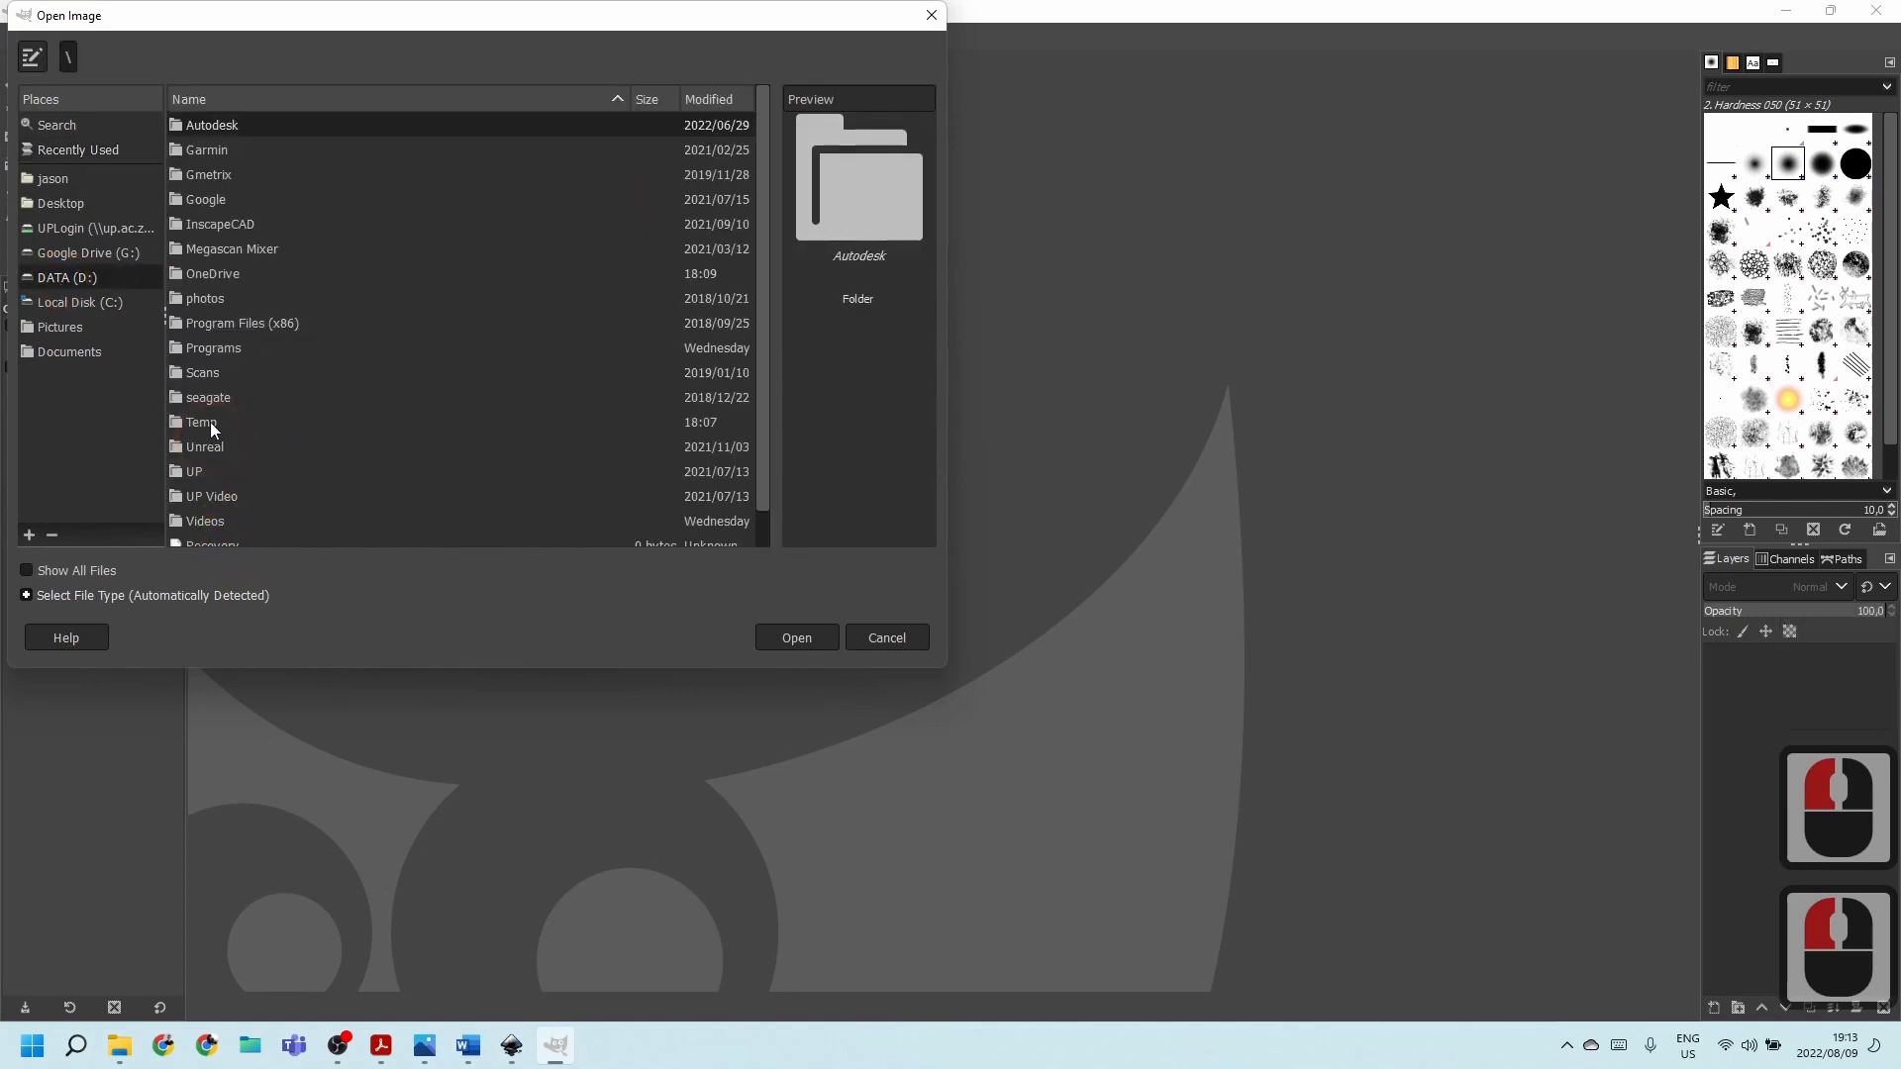
pyautogui.doubleClick(210, 428)
pyautogui.doubleClick(230, 151)
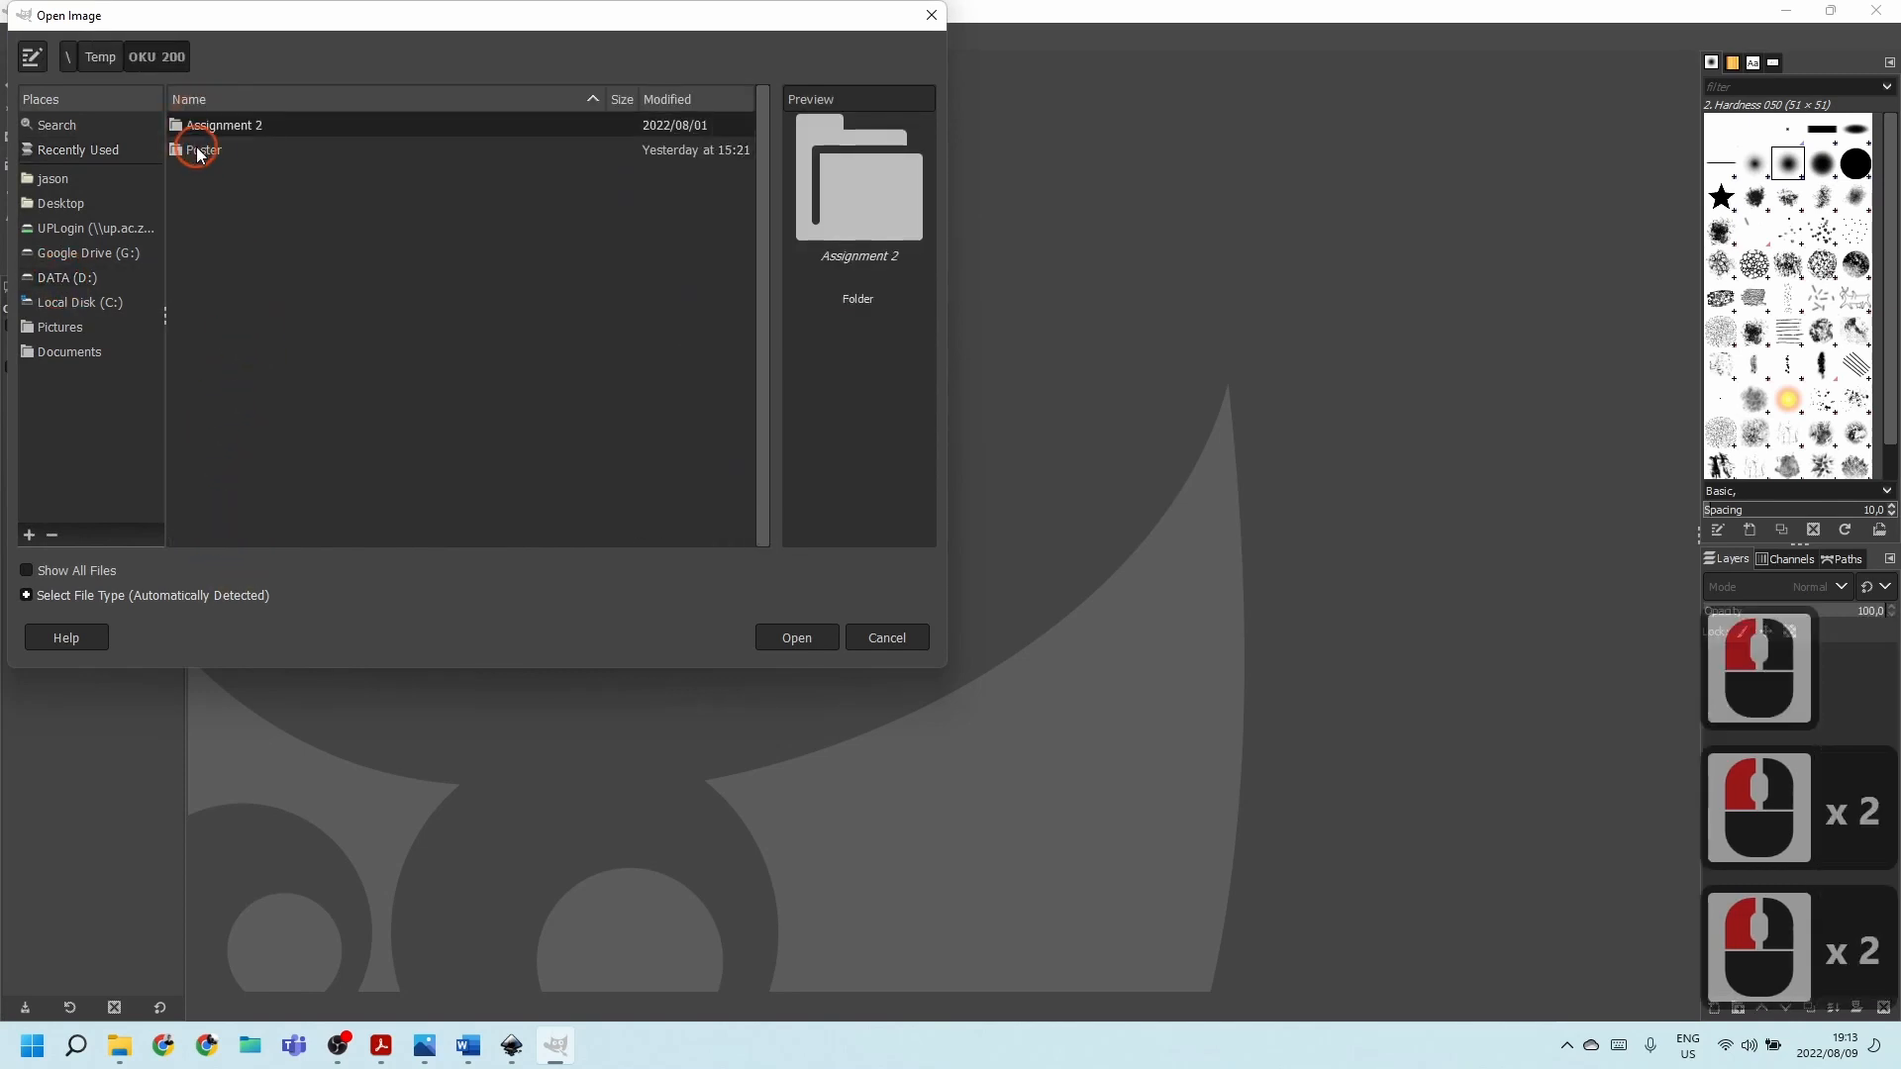
pyautogui.click(213, 149)
pyautogui.doubleClick(213, 150)
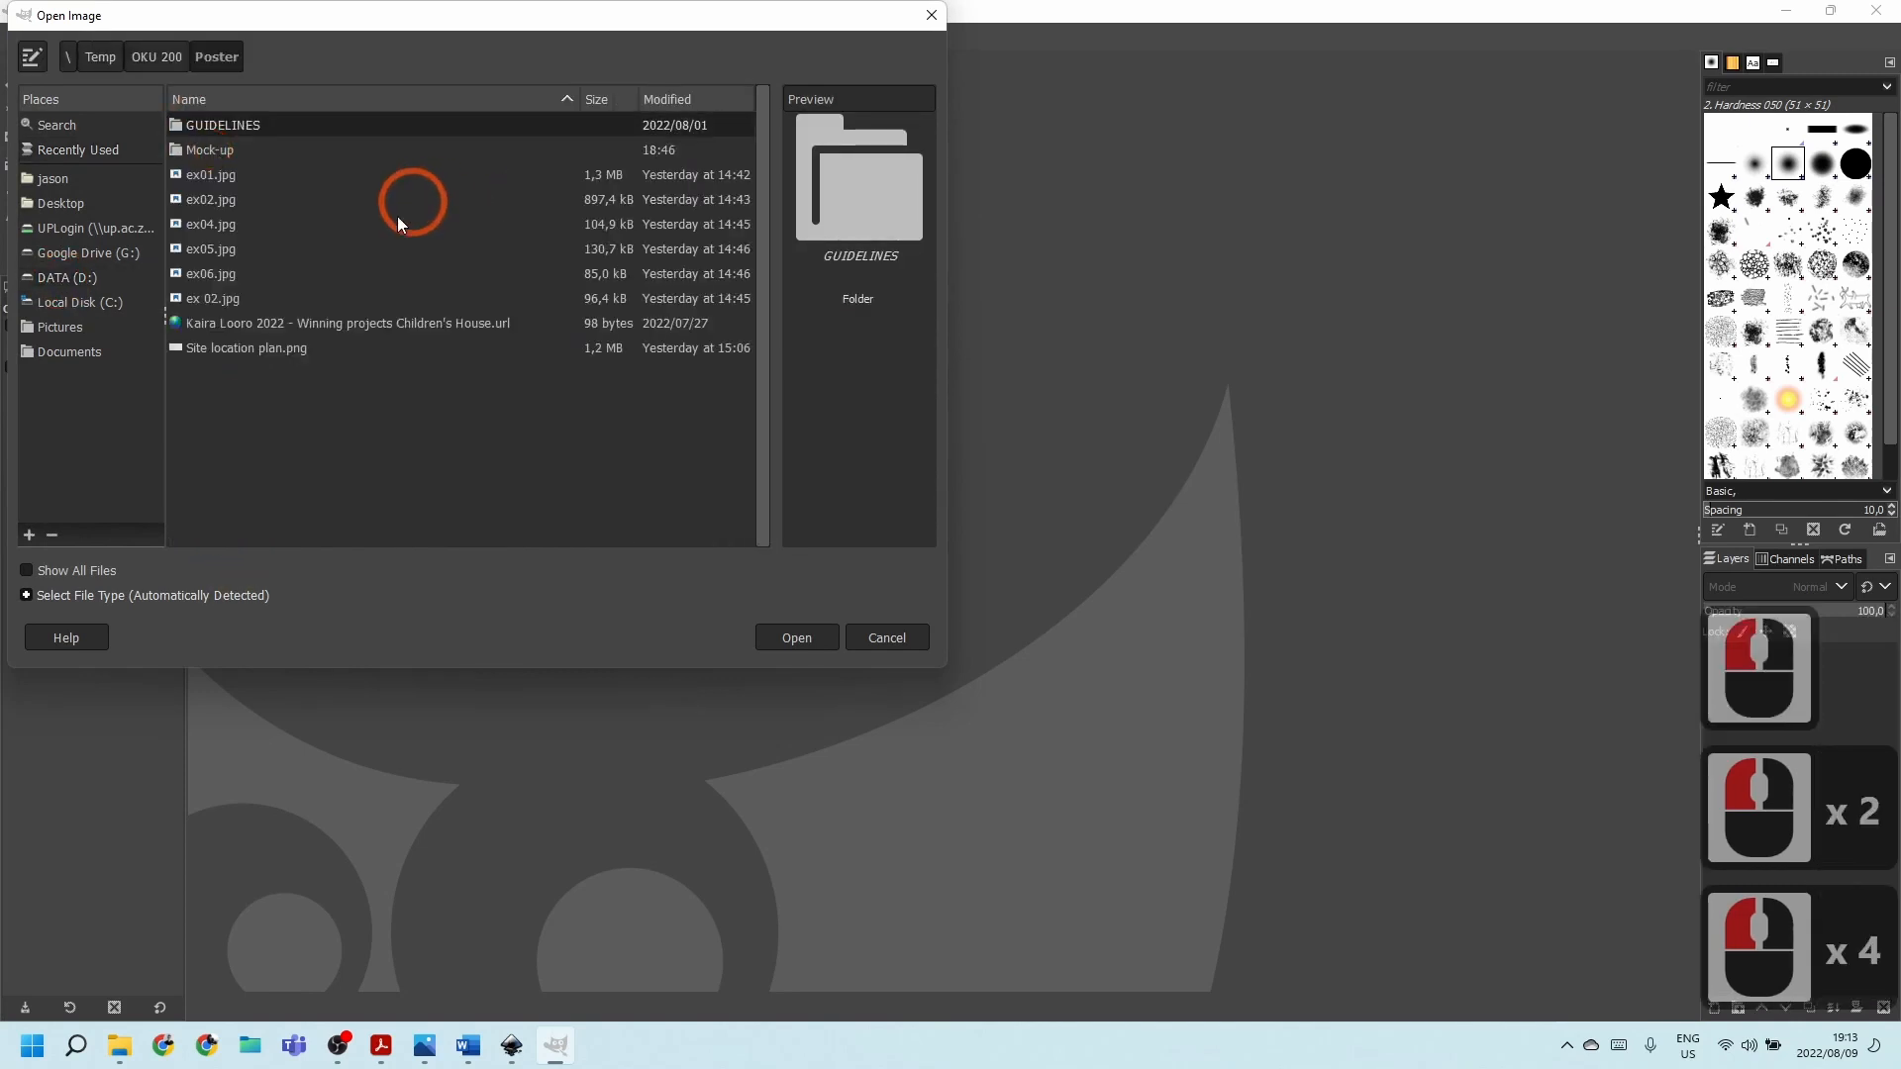
pyautogui.click(234, 348)
pyautogui.click(794, 637)
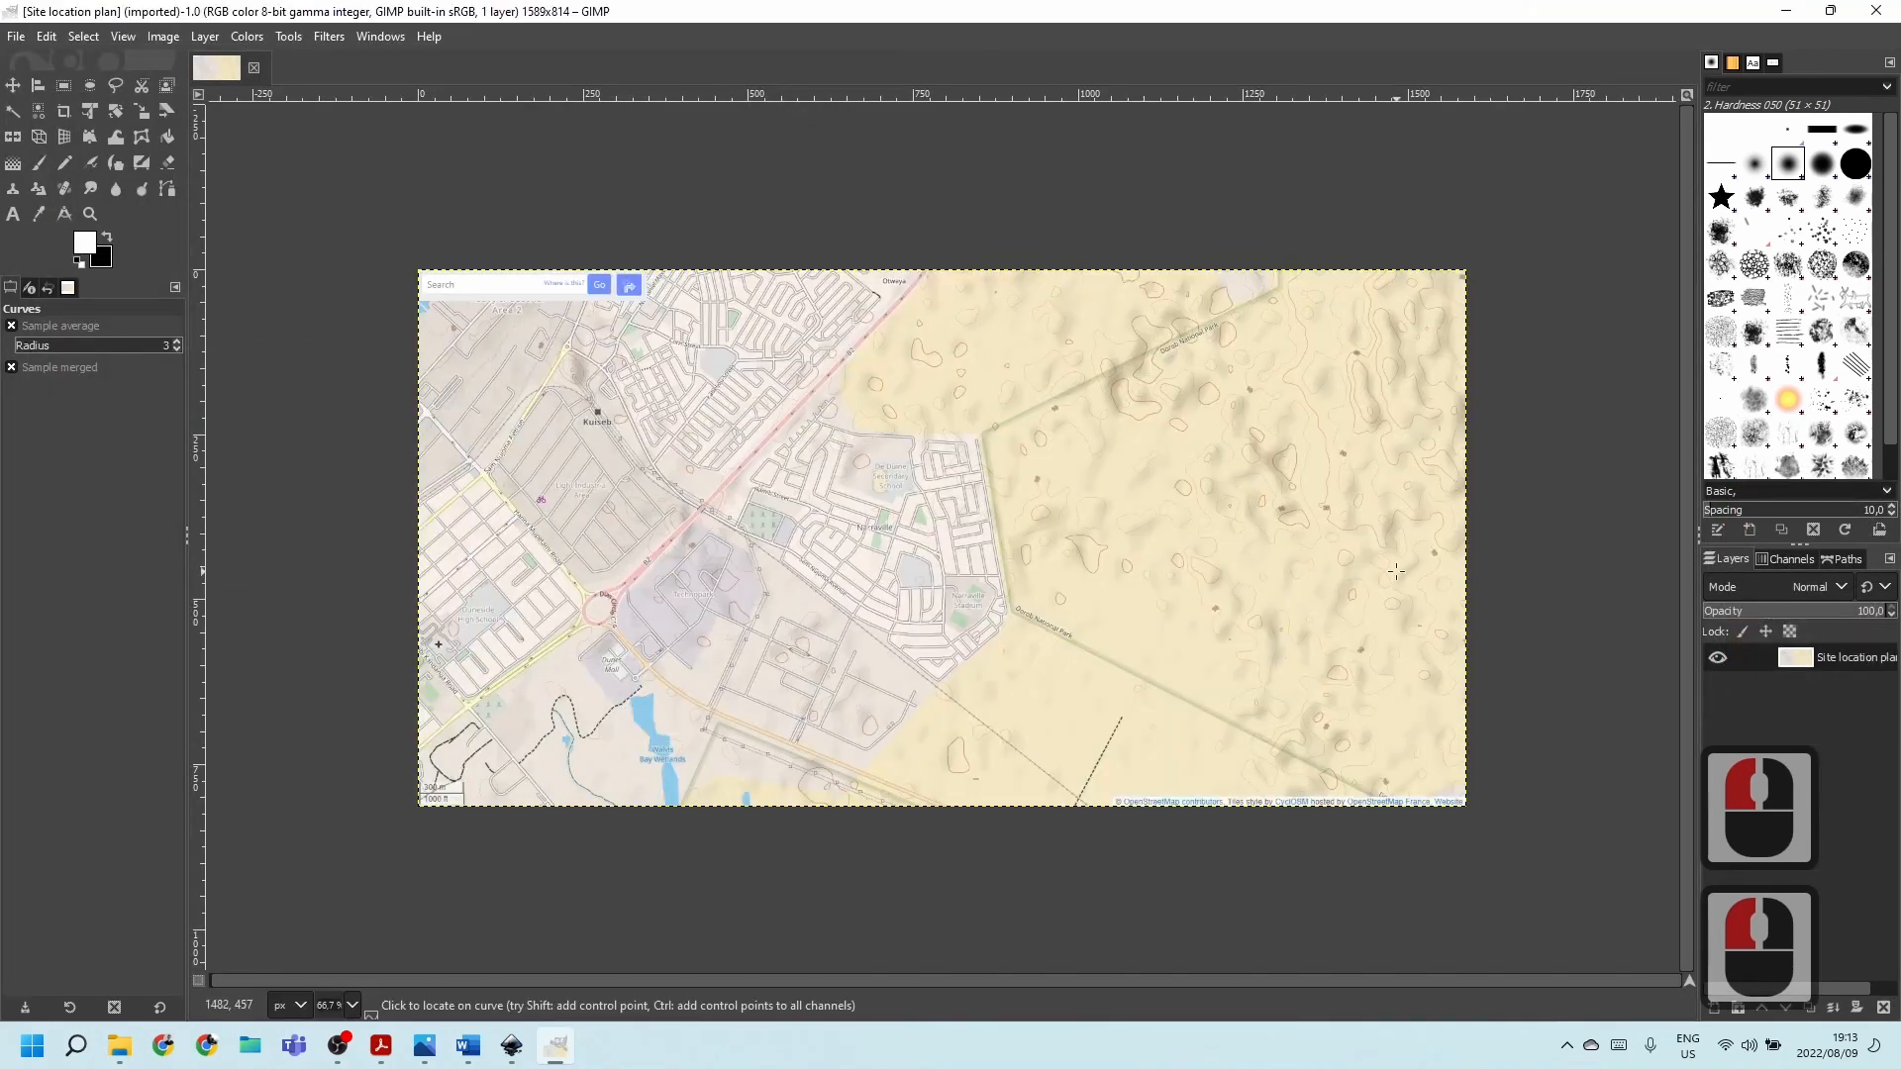
# Examine the site location map up close, including its scale bar, the wetlands area and the full extent.
pyautogui.scroll(2, 1376, 782)
pyautogui.scroll(-2, 950, 564)
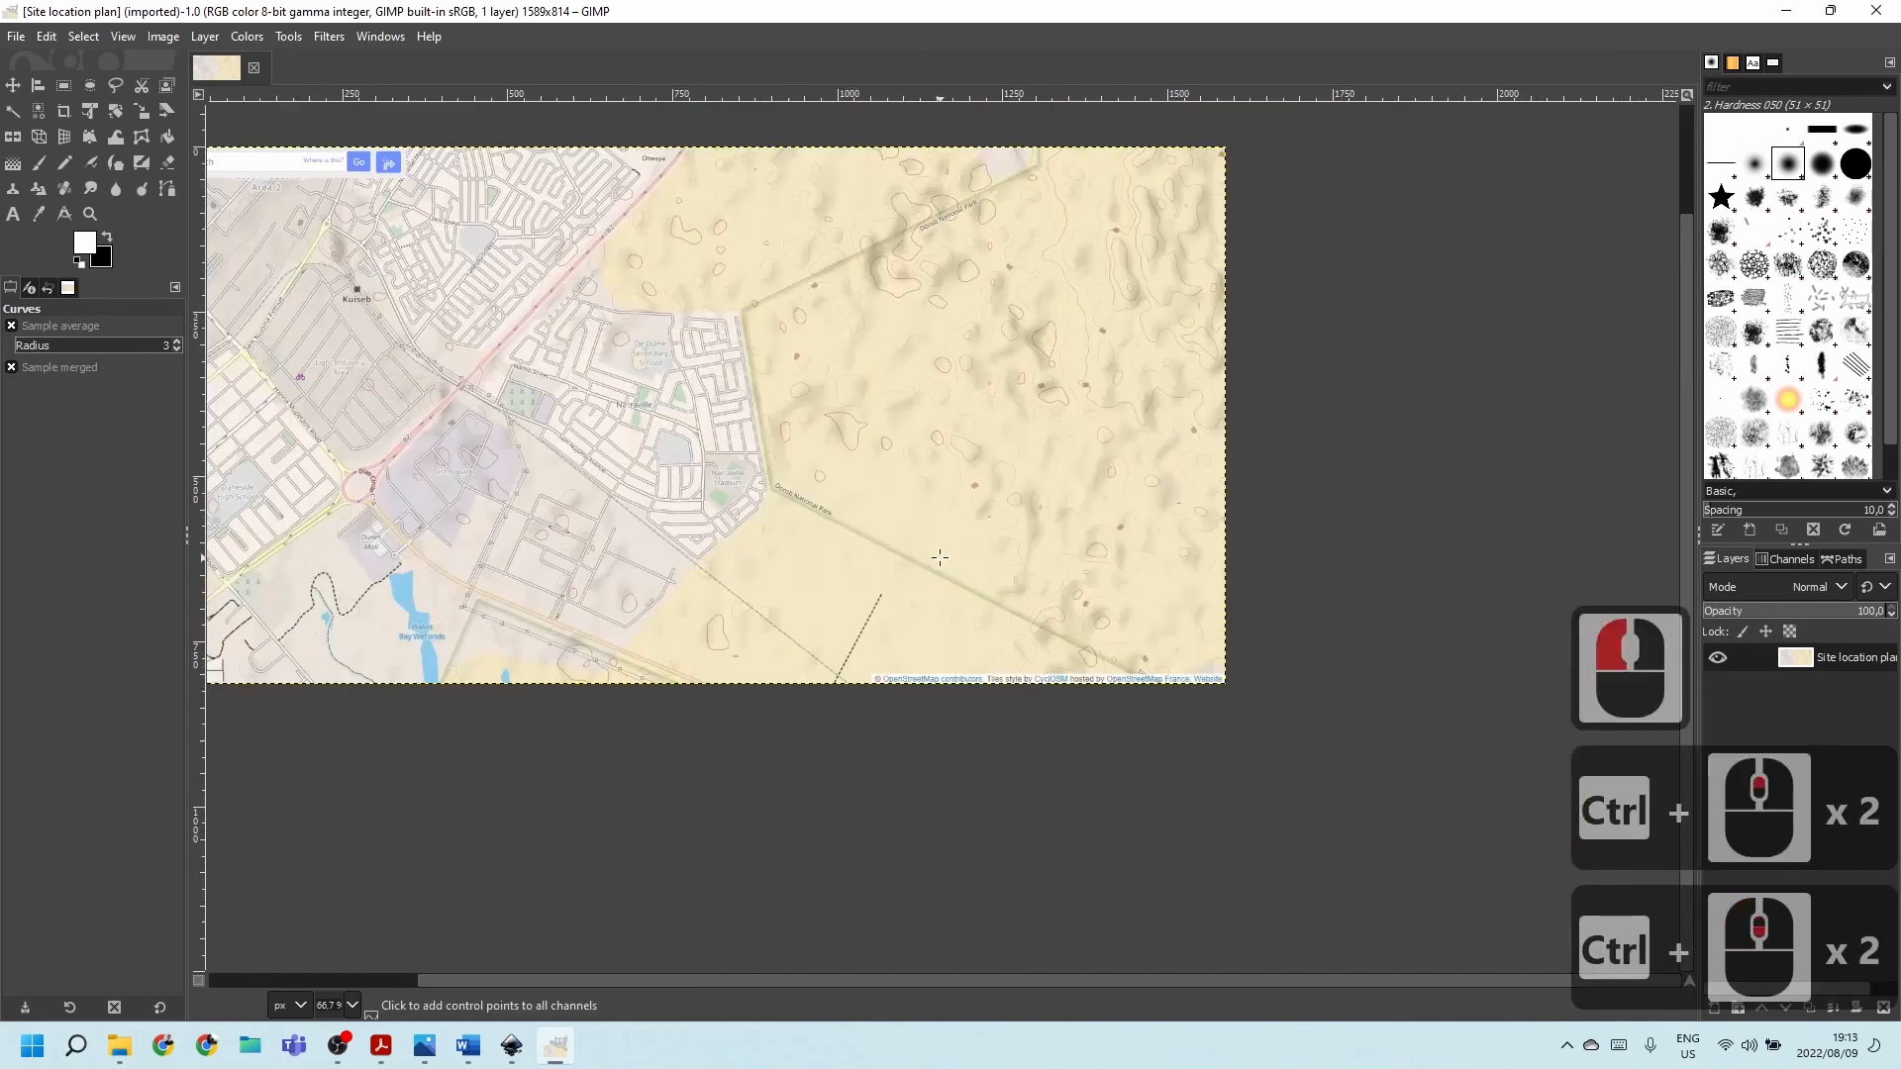
pyautogui.scroll(-3, 1178, 610)
pyautogui.scroll(3, 1179, 611)
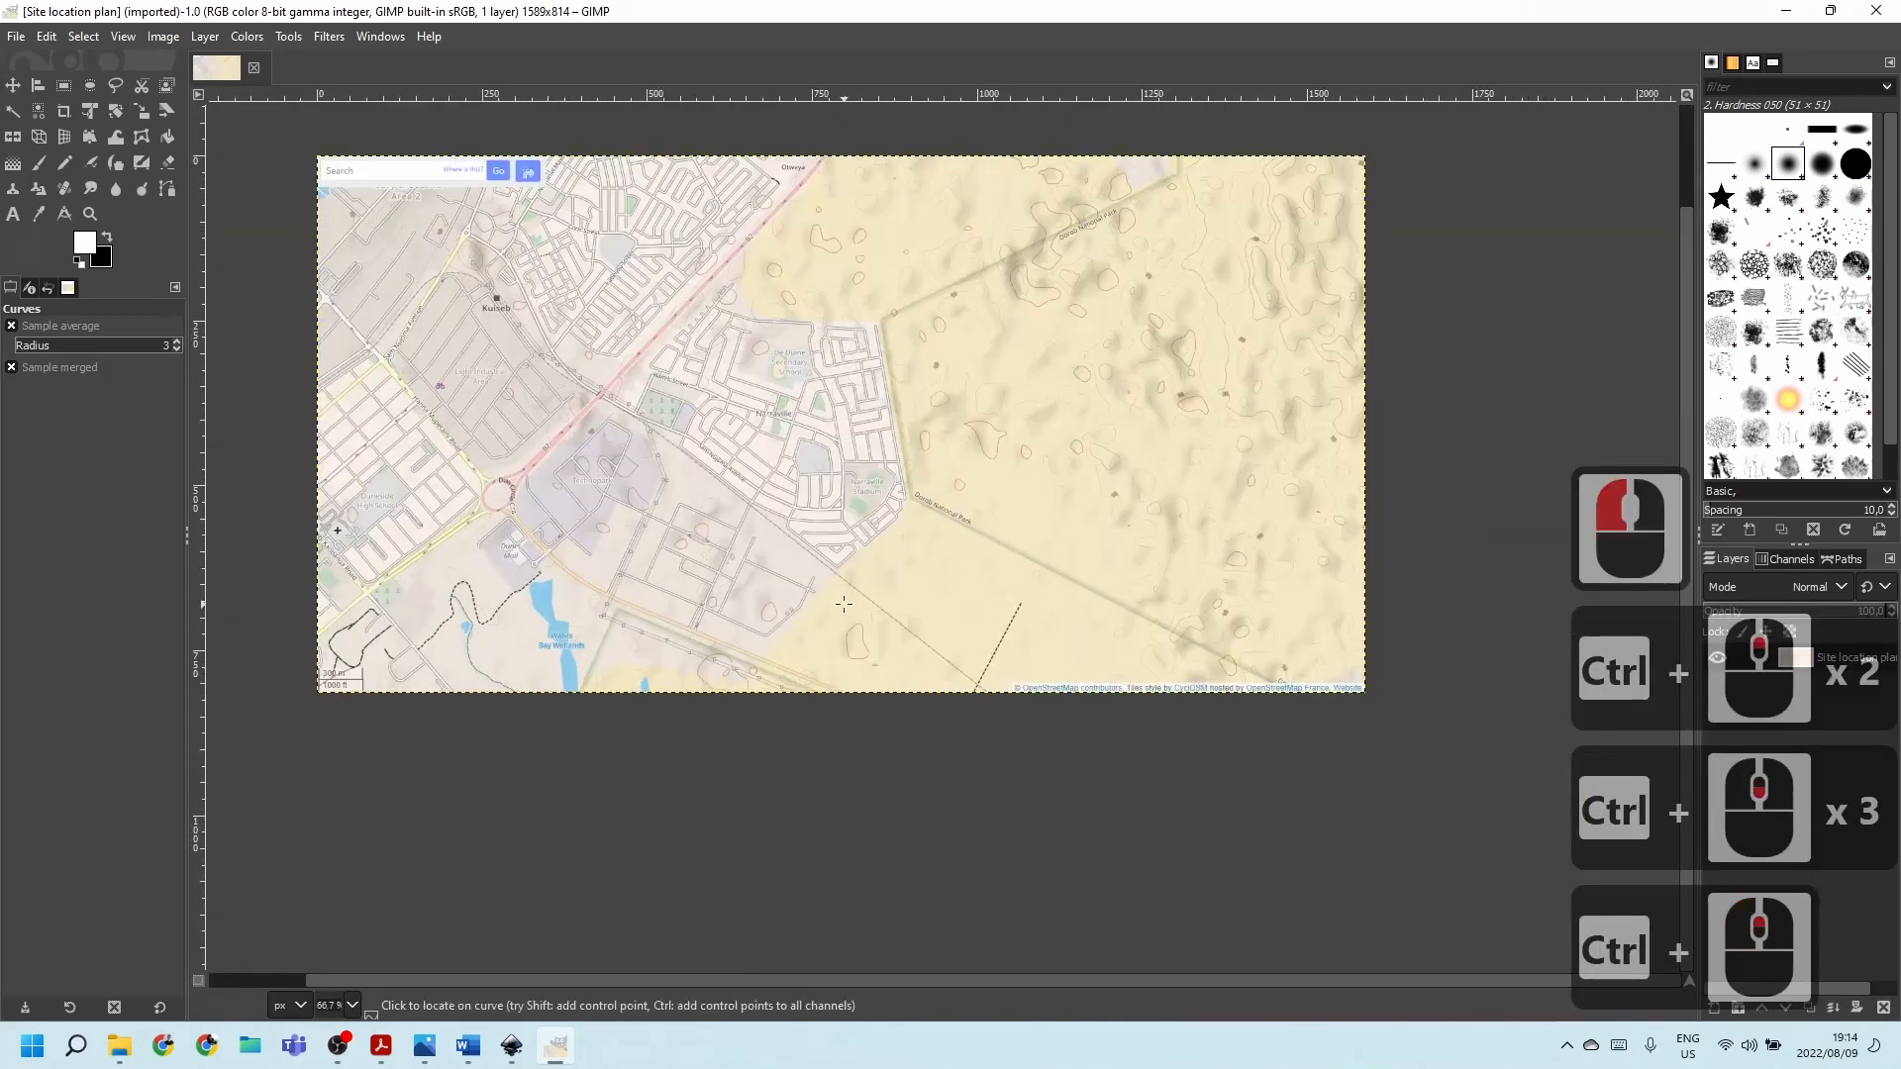
pyautogui.scroll(5, 287, 702)
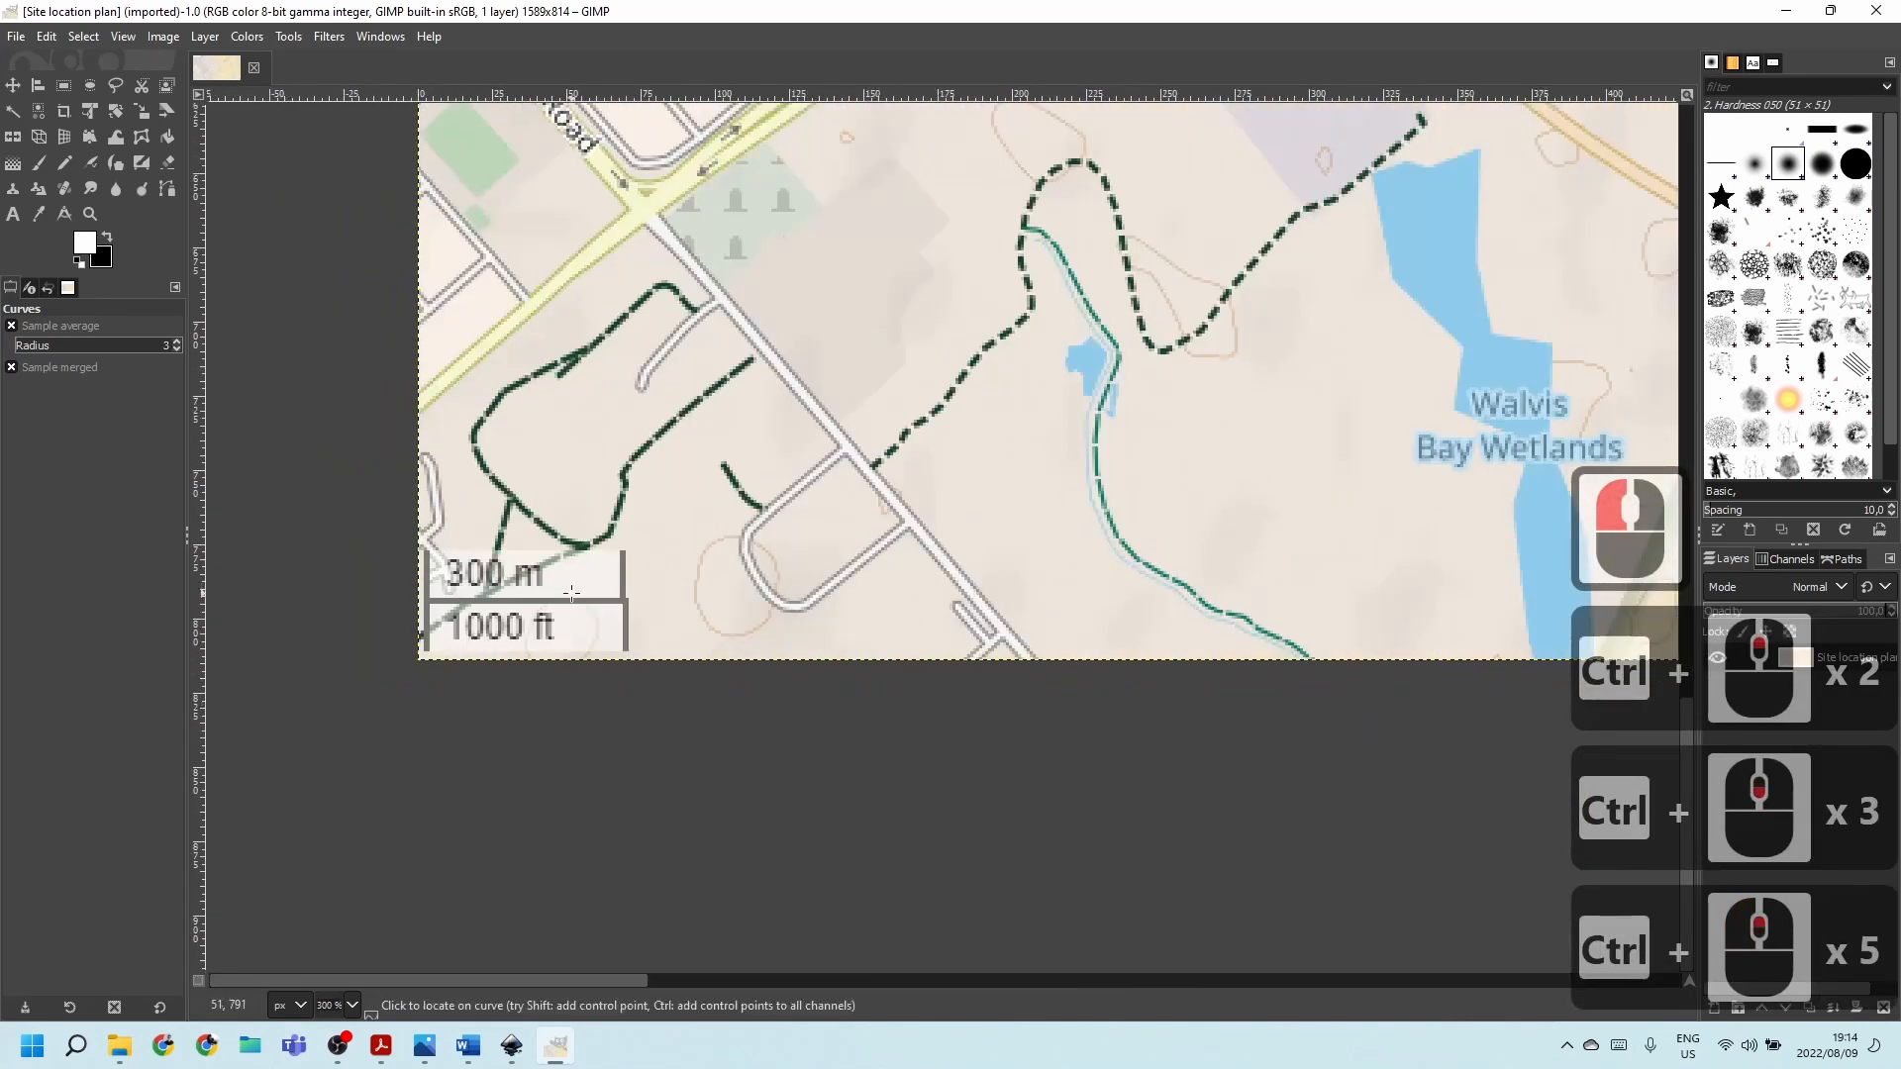
pyautogui.scroll(-6, 586, 613)
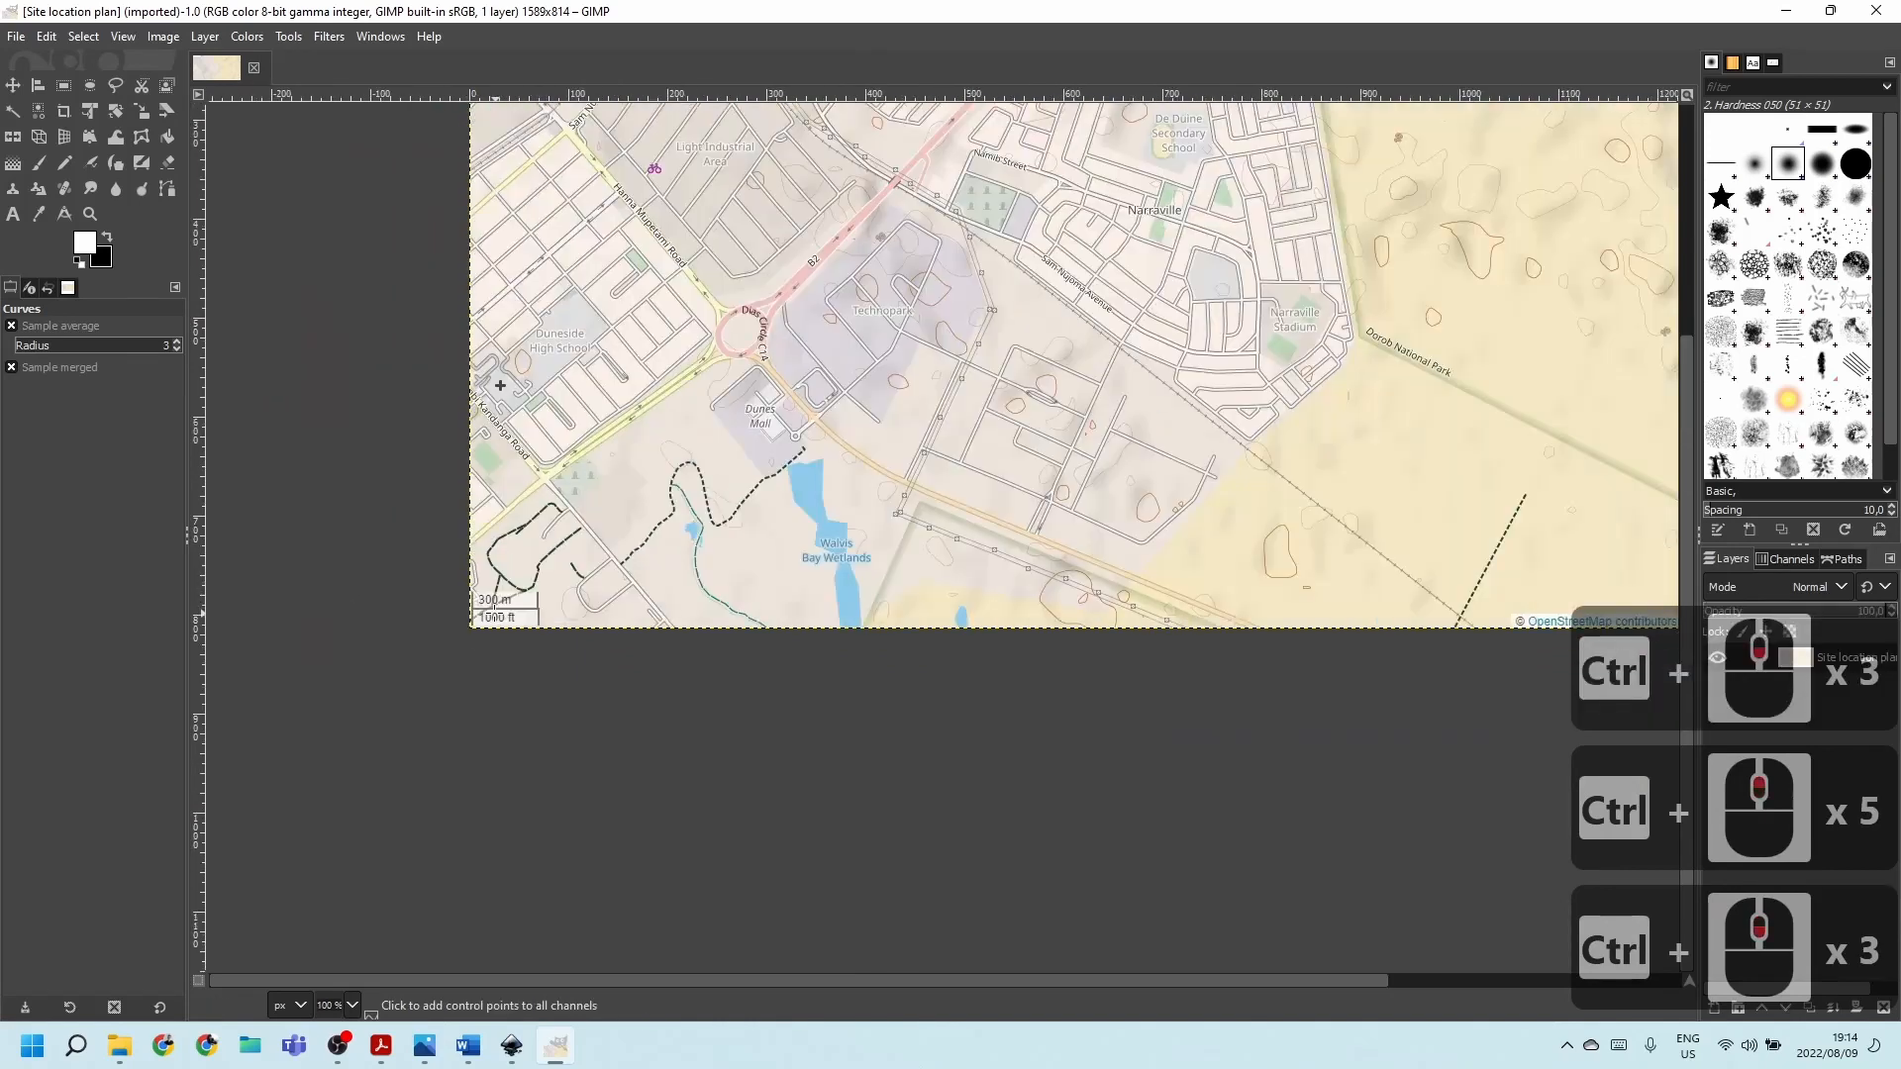
pyautogui.scroll(2, 586, 597)
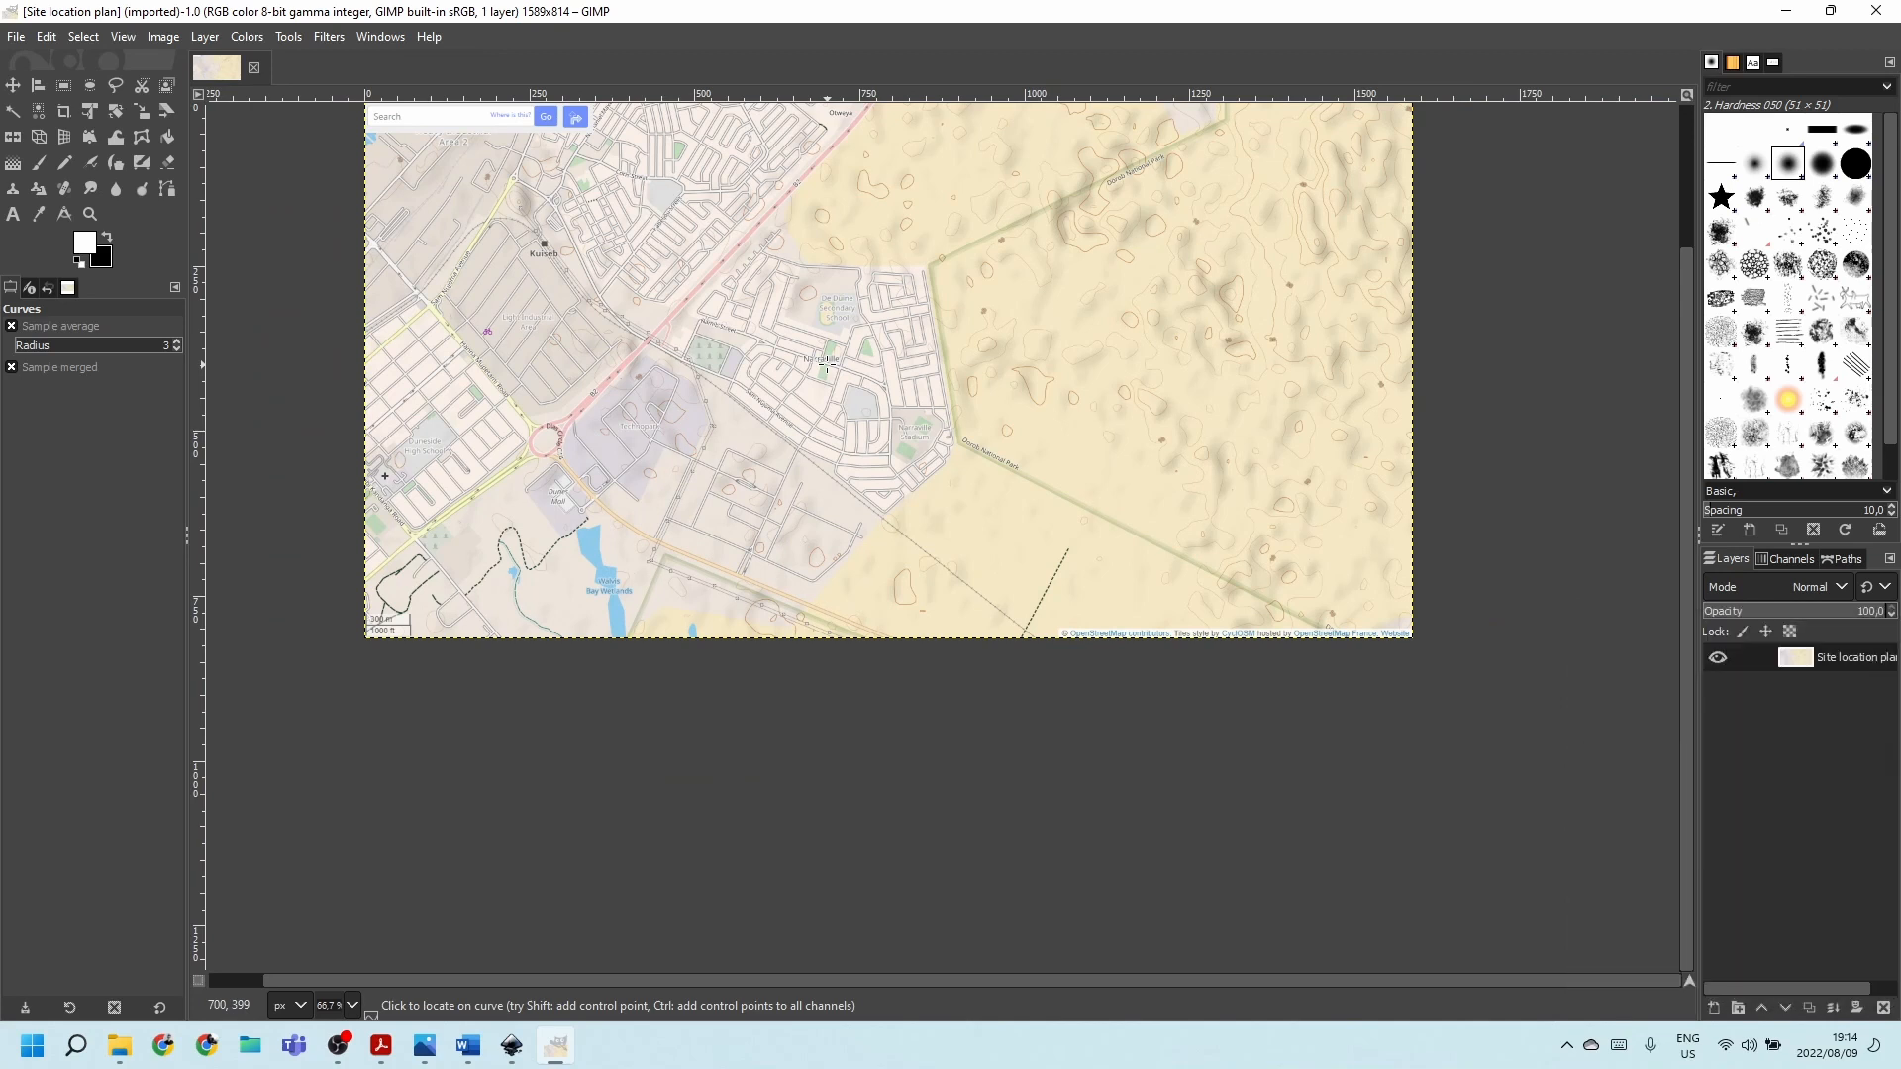
pyautogui.scroll(3, 828, 643)
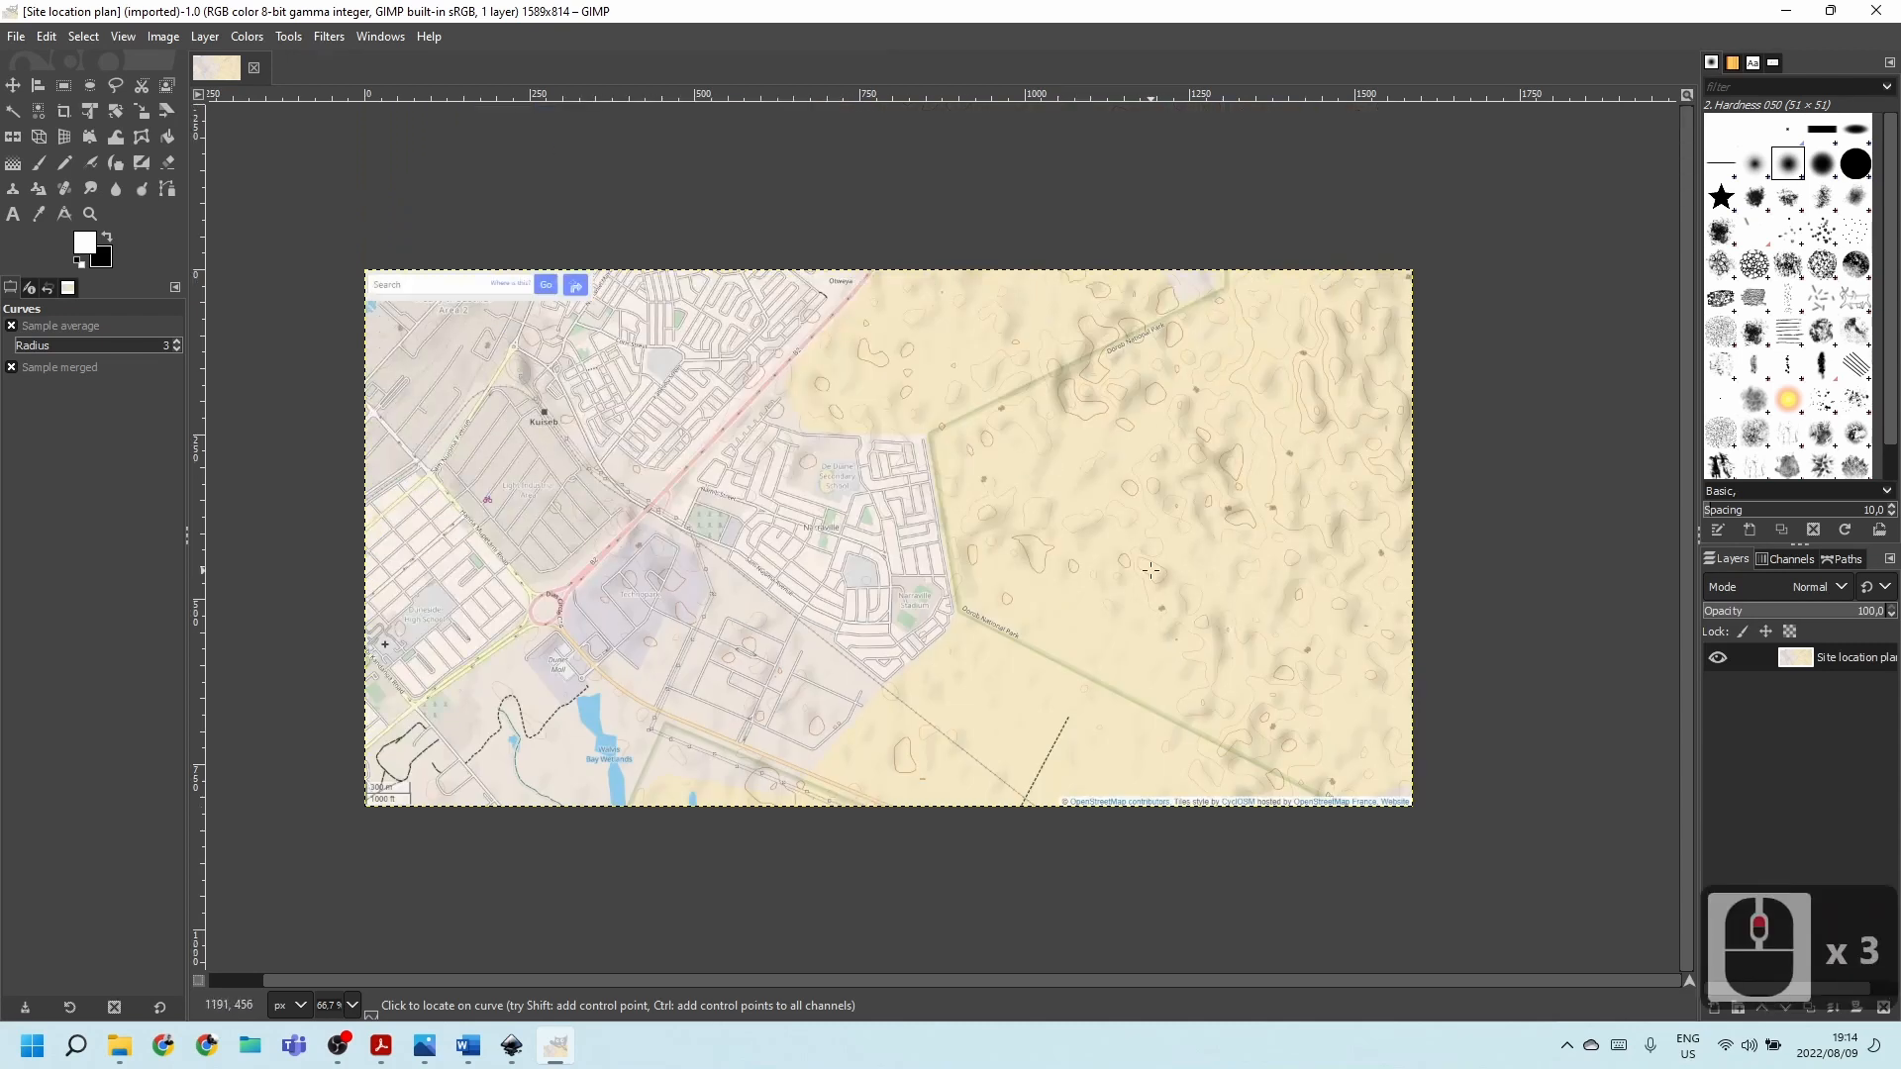
pyautogui.keyDown('ctrl'); pyautogui.scroll(3, 386, 862); pyautogui.keyUp('ctrl')
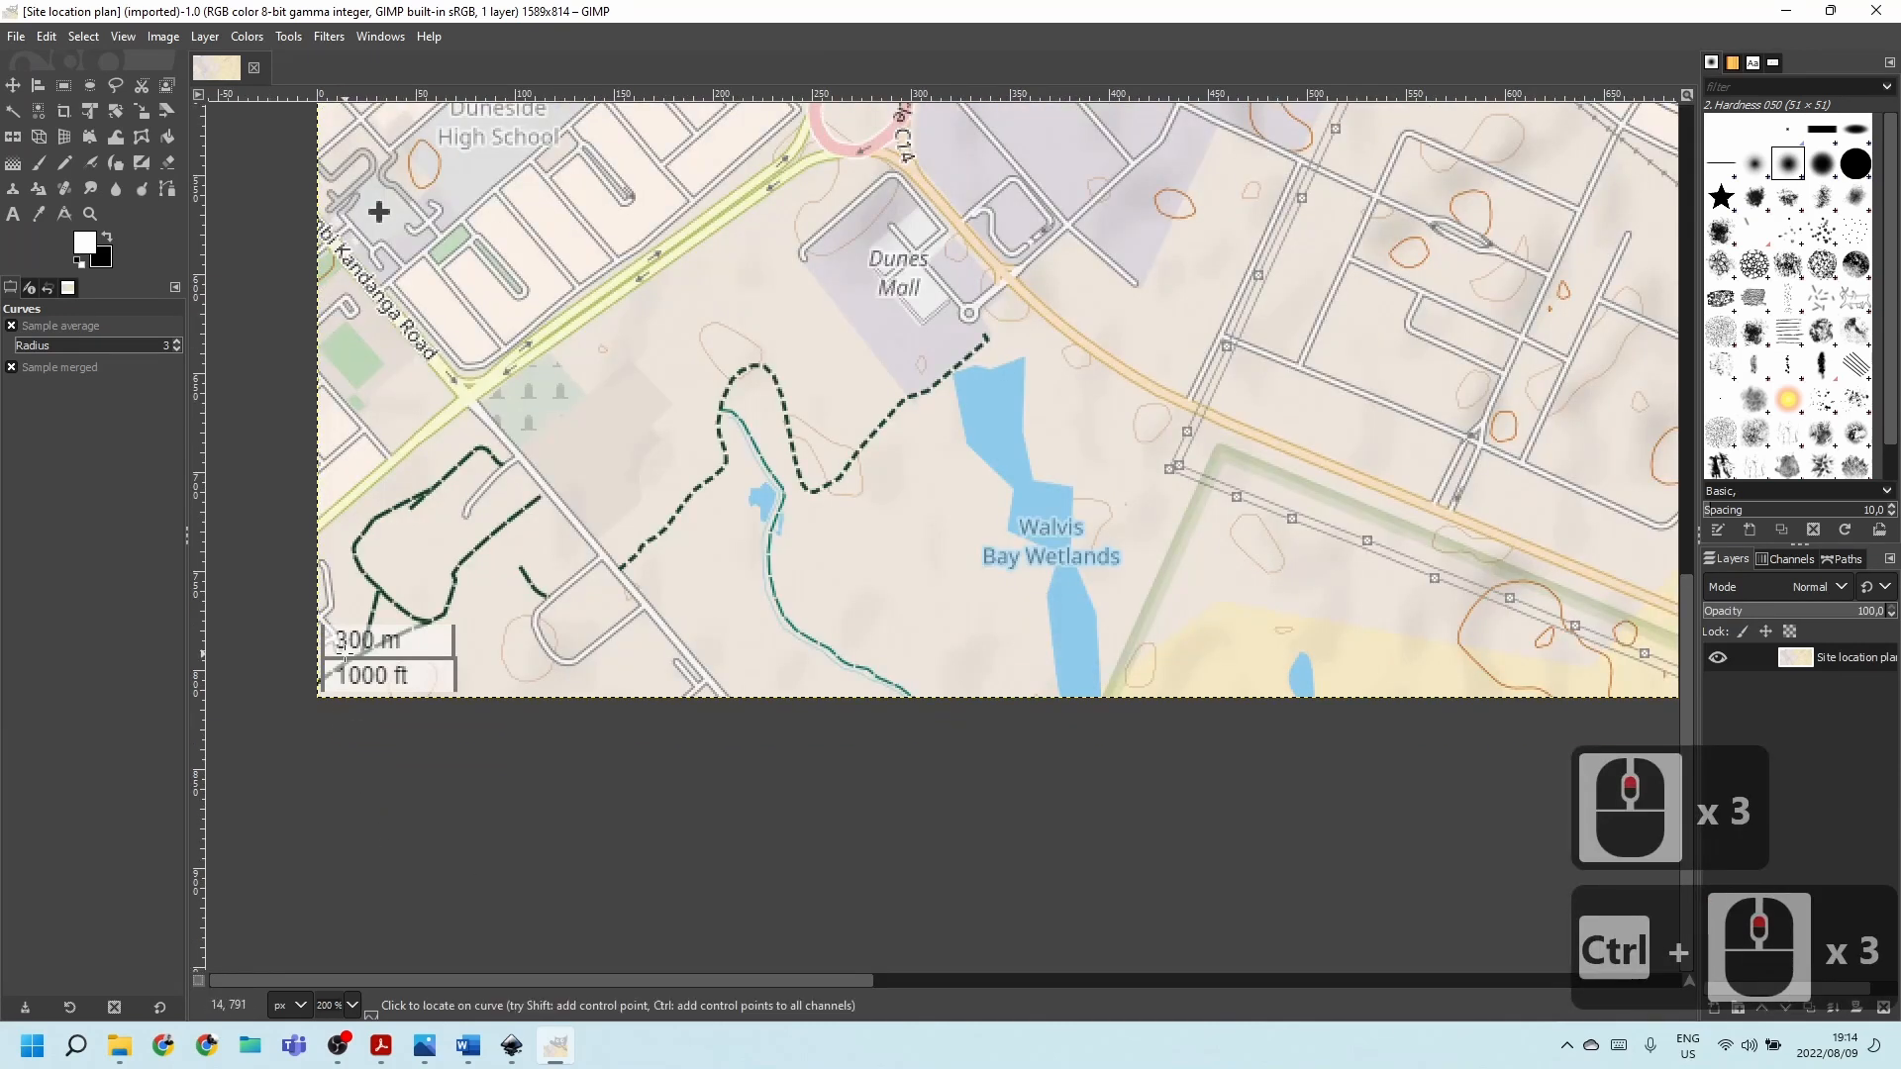
pyautogui.keyDown('ctrl'); pyautogui.scroll(-3, 475, 658); pyautogui.keyUp('ctrl')
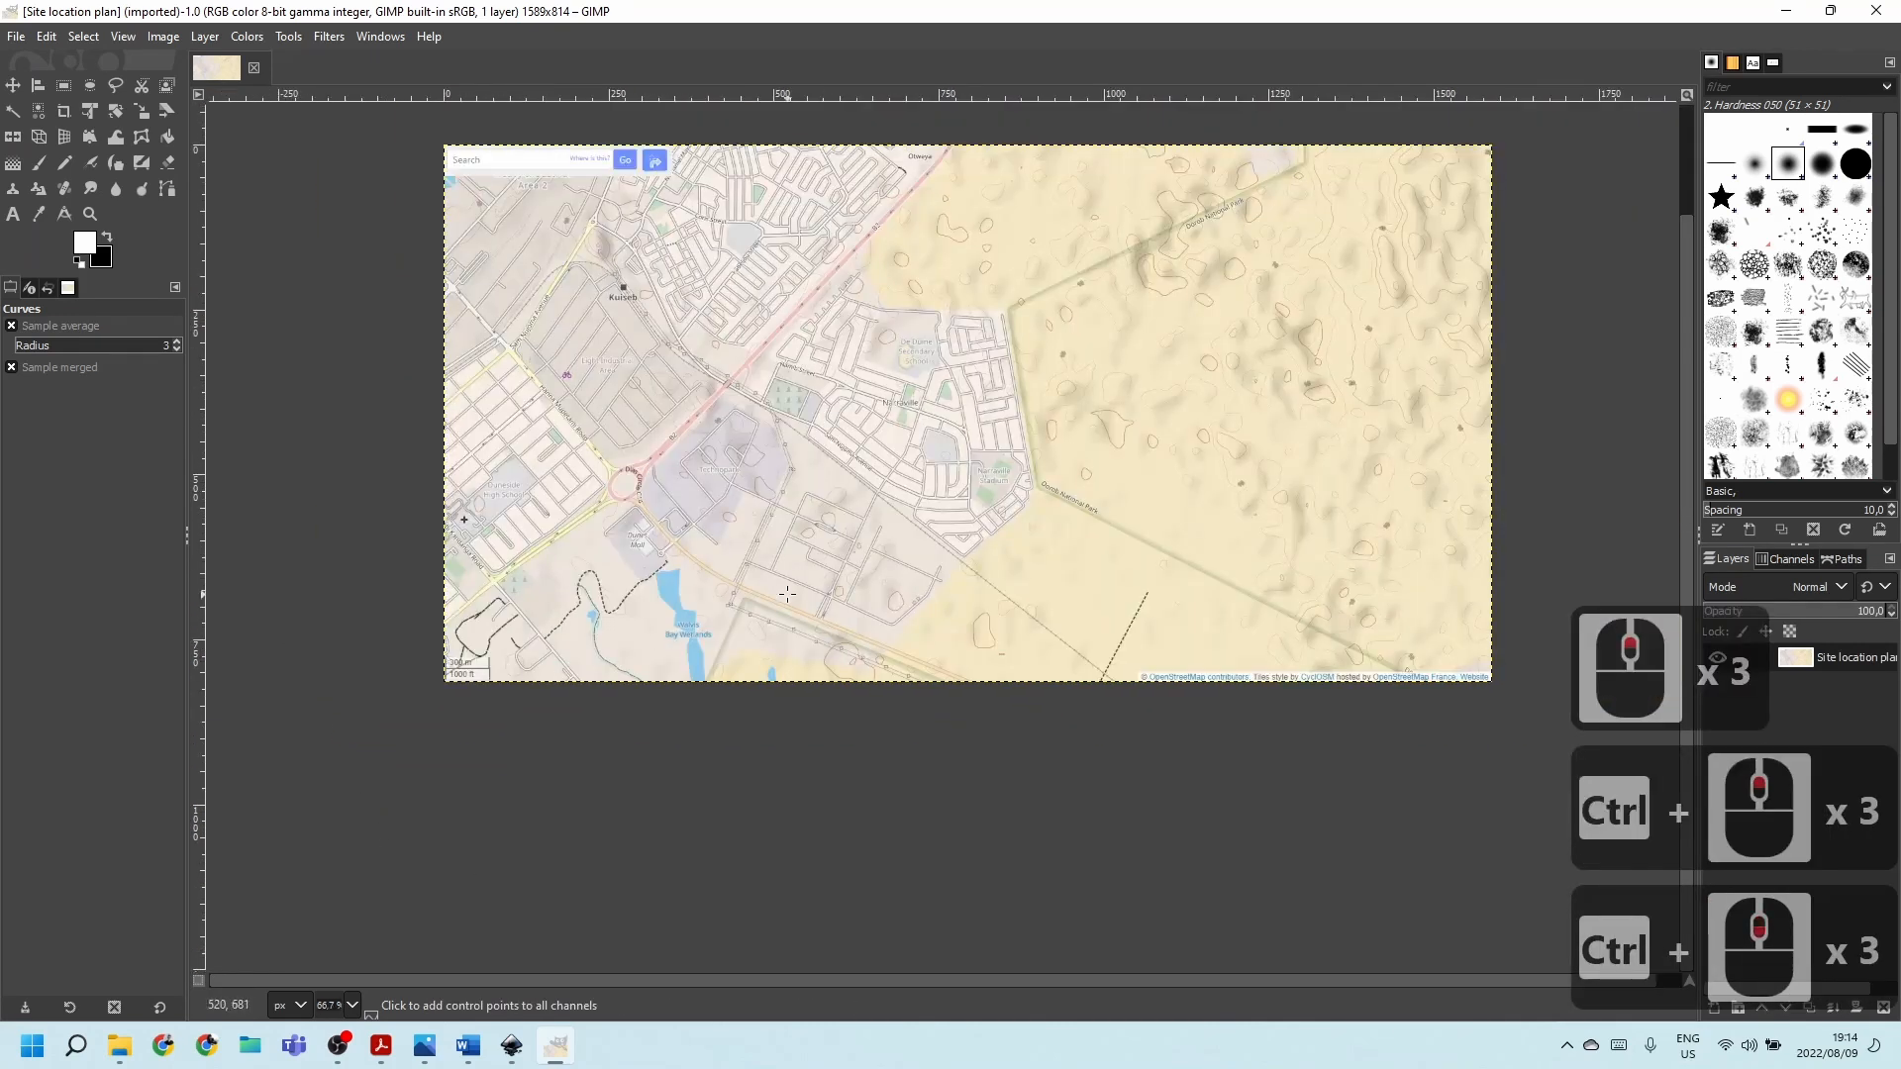
pyautogui.keyDown('ctrl'); pyautogui.scroll(1, 1151, 568); pyautogui.keyUp('ctrl')
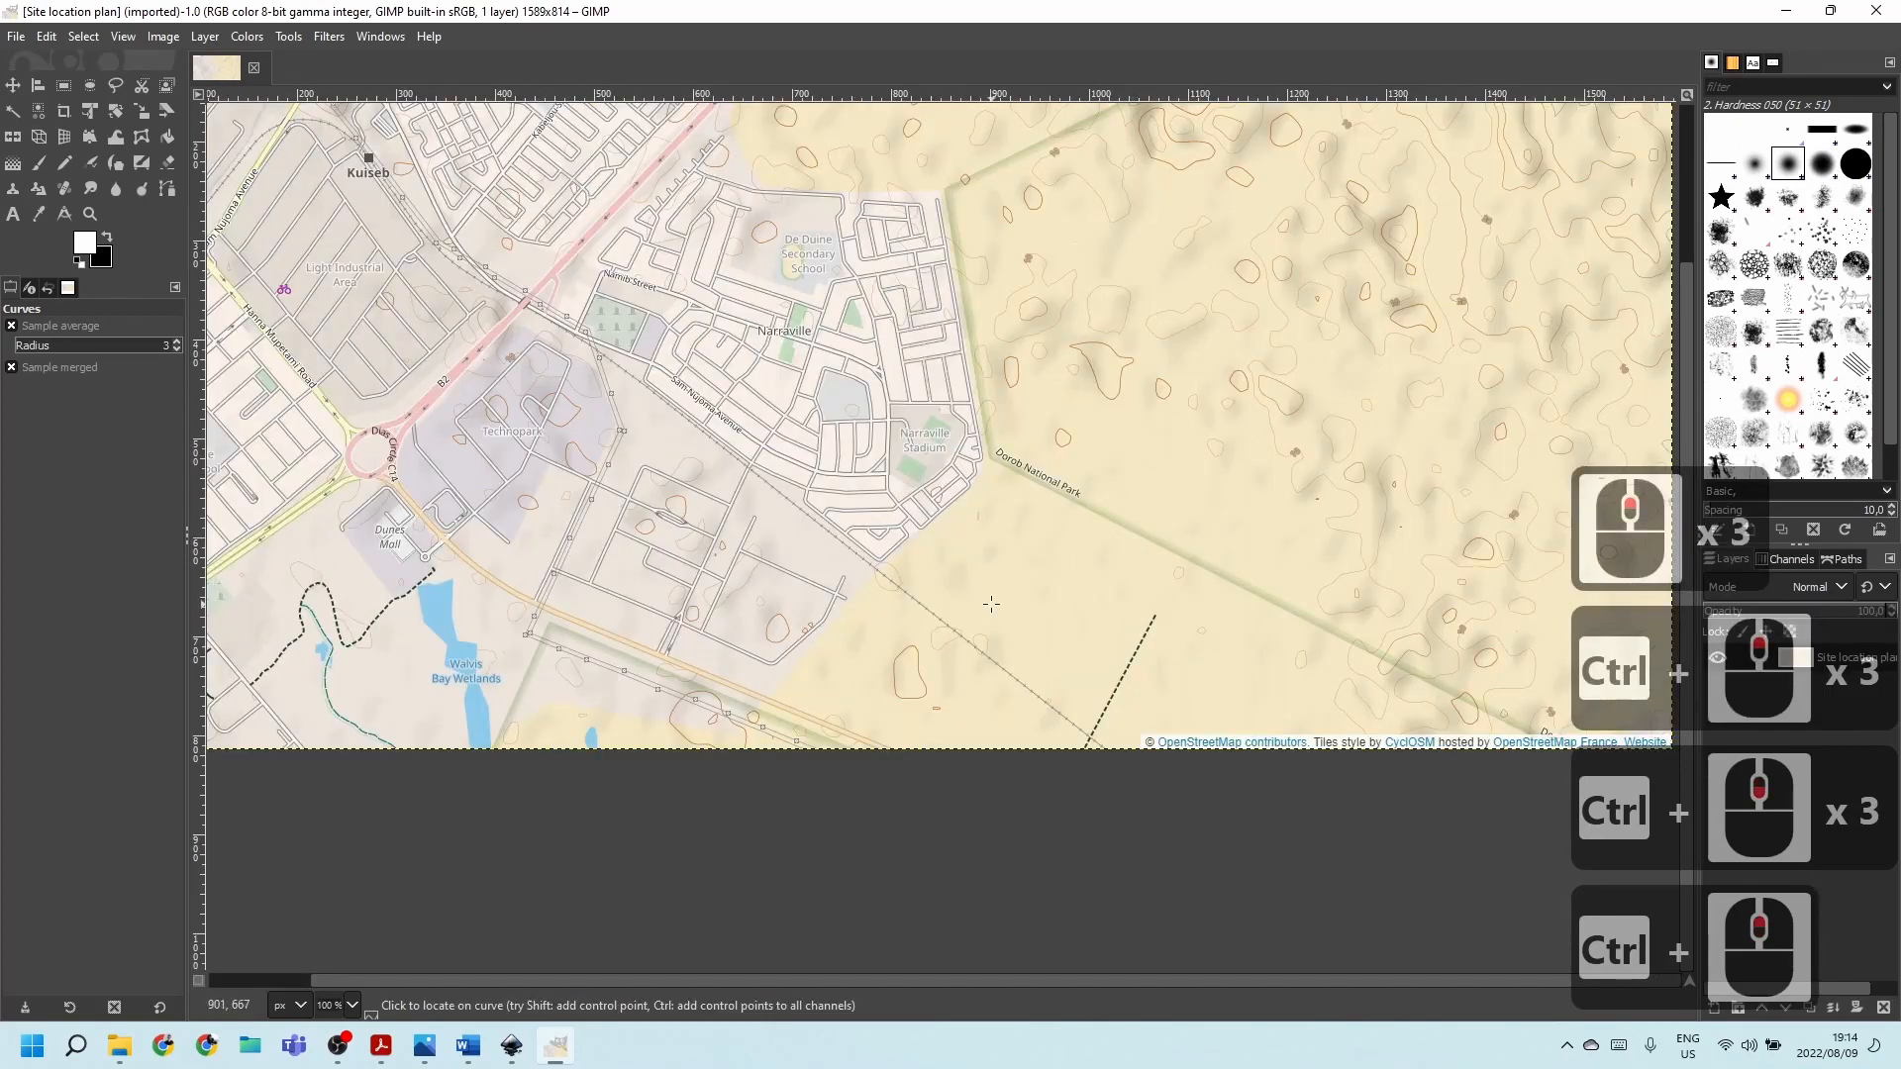
pyautogui.keyDown('ctrl'); pyautogui.scroll(-2, 935, 436); pyautogui.keyUp('ctrl')
pyautogui.keyDown('ctrl'); pyautogui.scroll(1, 935, 435); pyautogui.keyUp('ctrl')
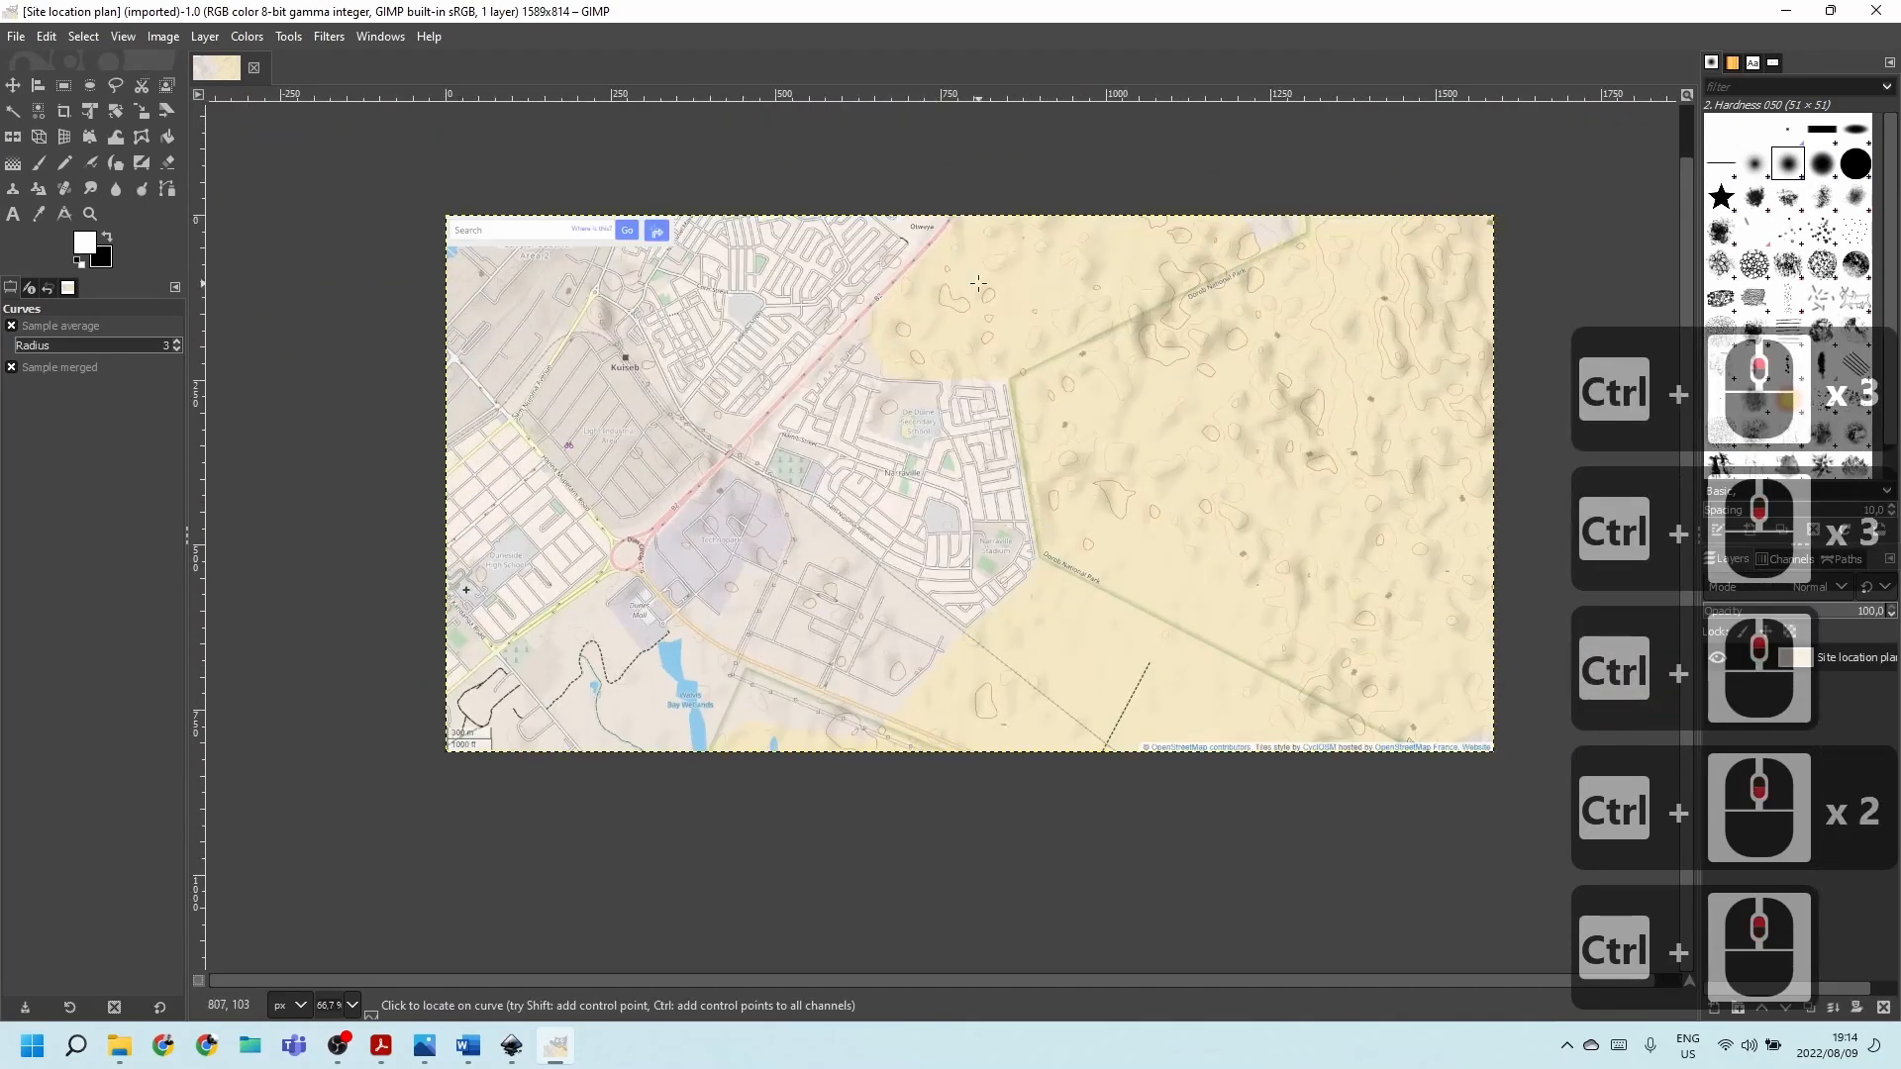
pyautogui.keyDown('ctrl'); pyautogui.scroll(-1, 768, 417); pyautogui.keyUp('ctrl')
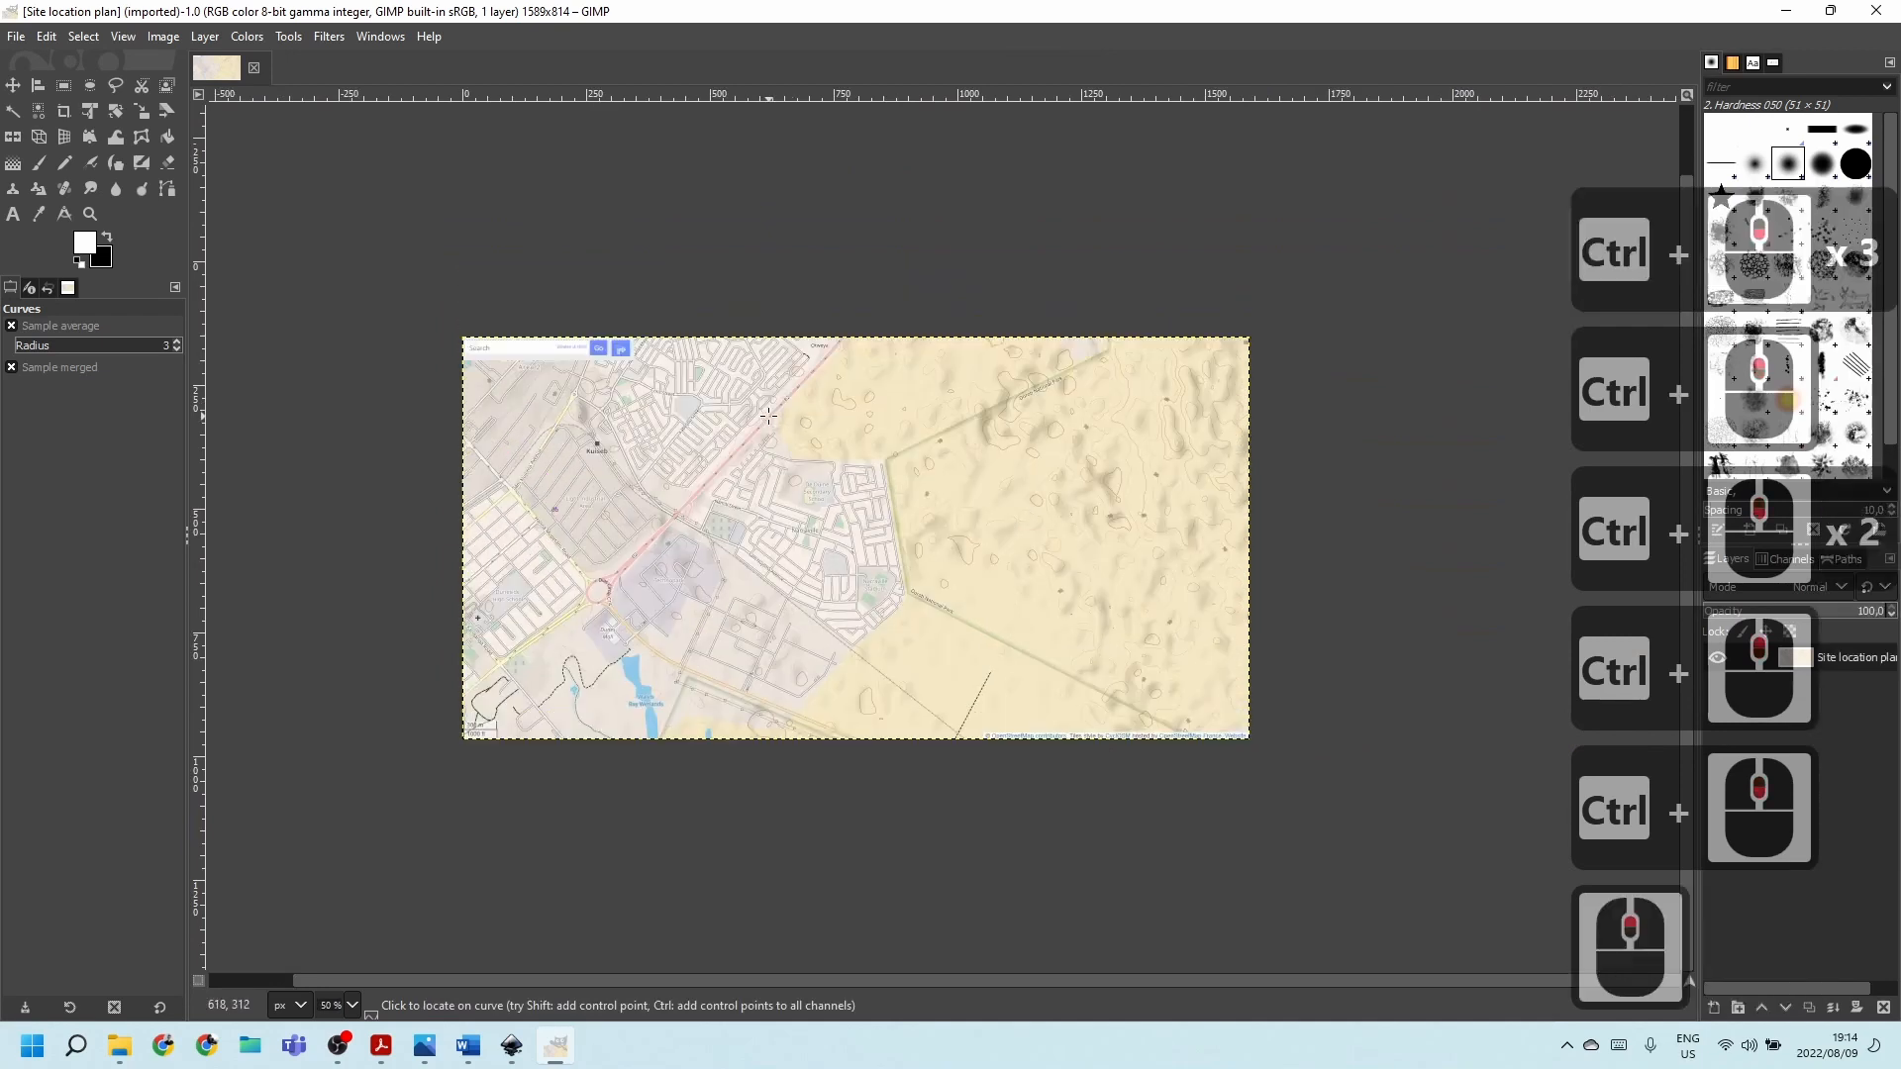
pyautogui.keyDown('ctrl'); pyautogui.scroll(1, 768, 417); pyautogui.keyUp('ctrl')
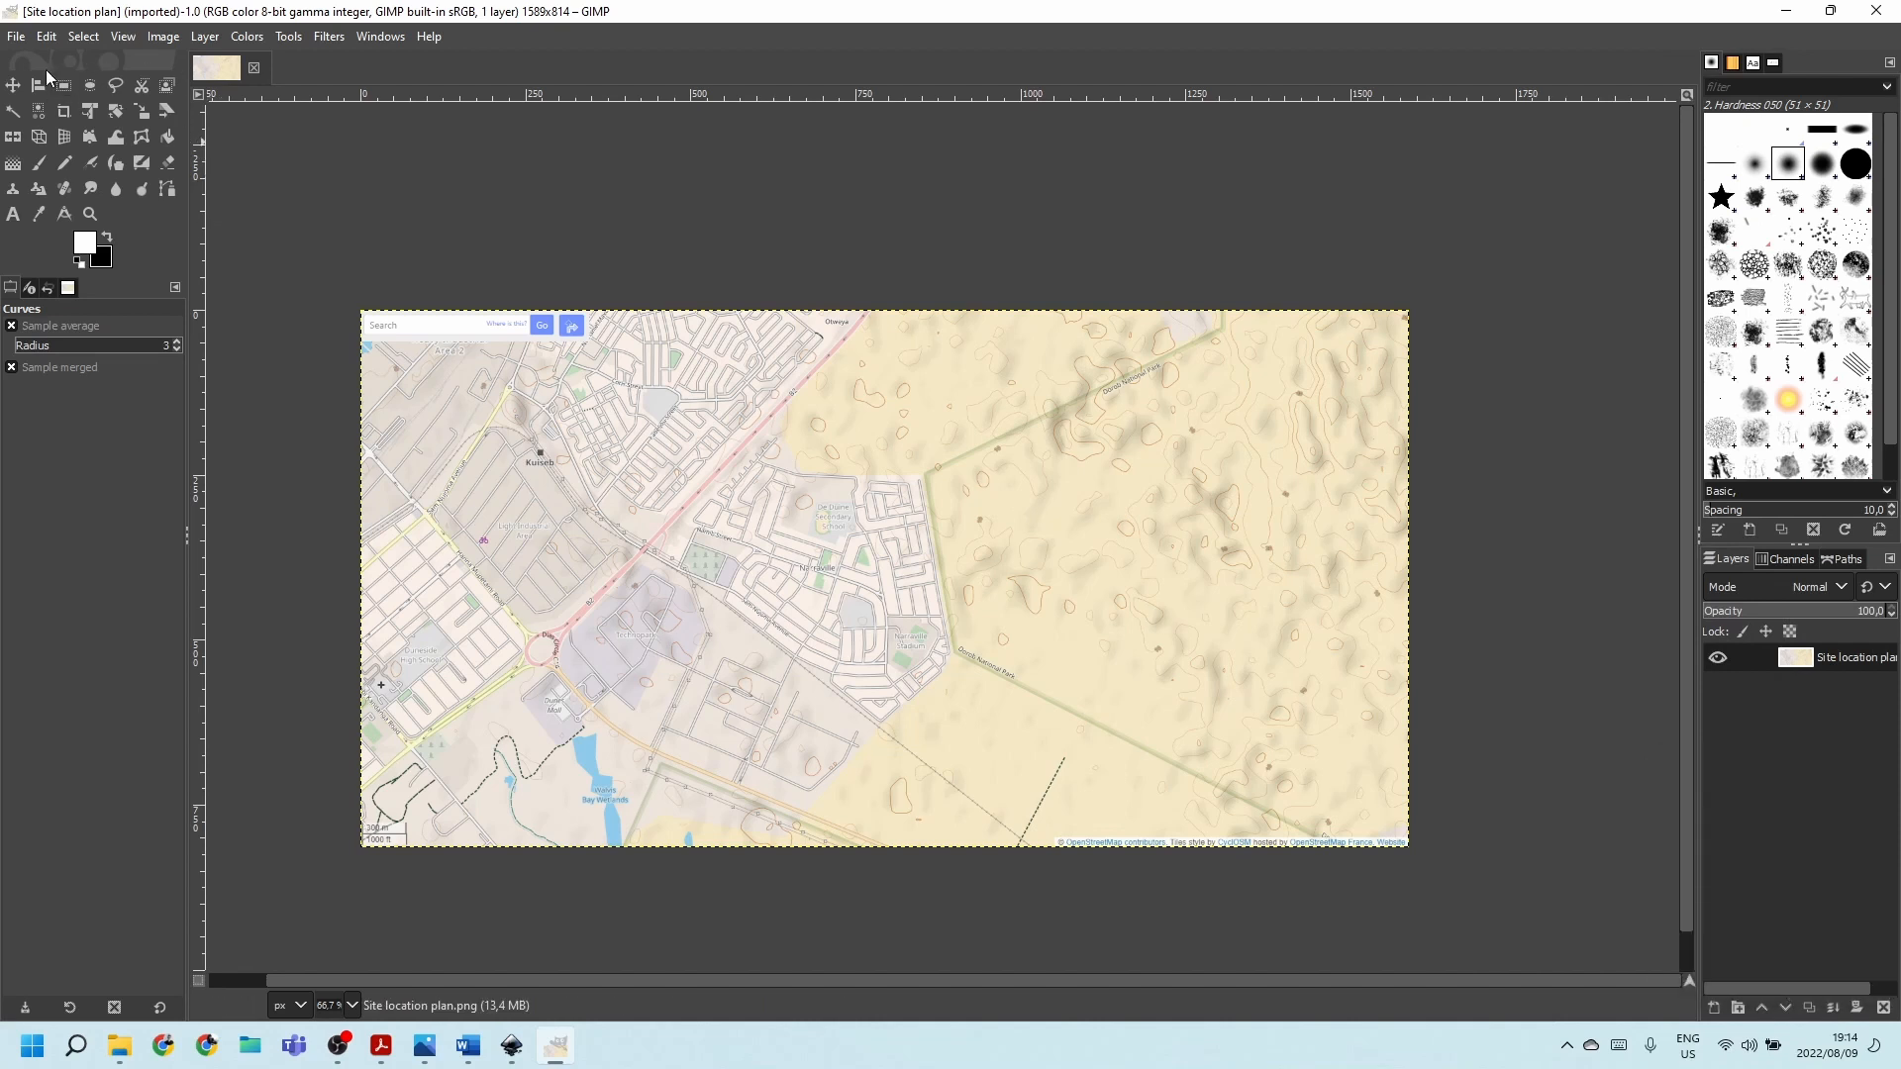
# Review the Tool Options, Icon Theme and Toolbox preferences in GIMP, checking the Use tool groups setting, and close the preferences.
pyautogui.click(16, 37)
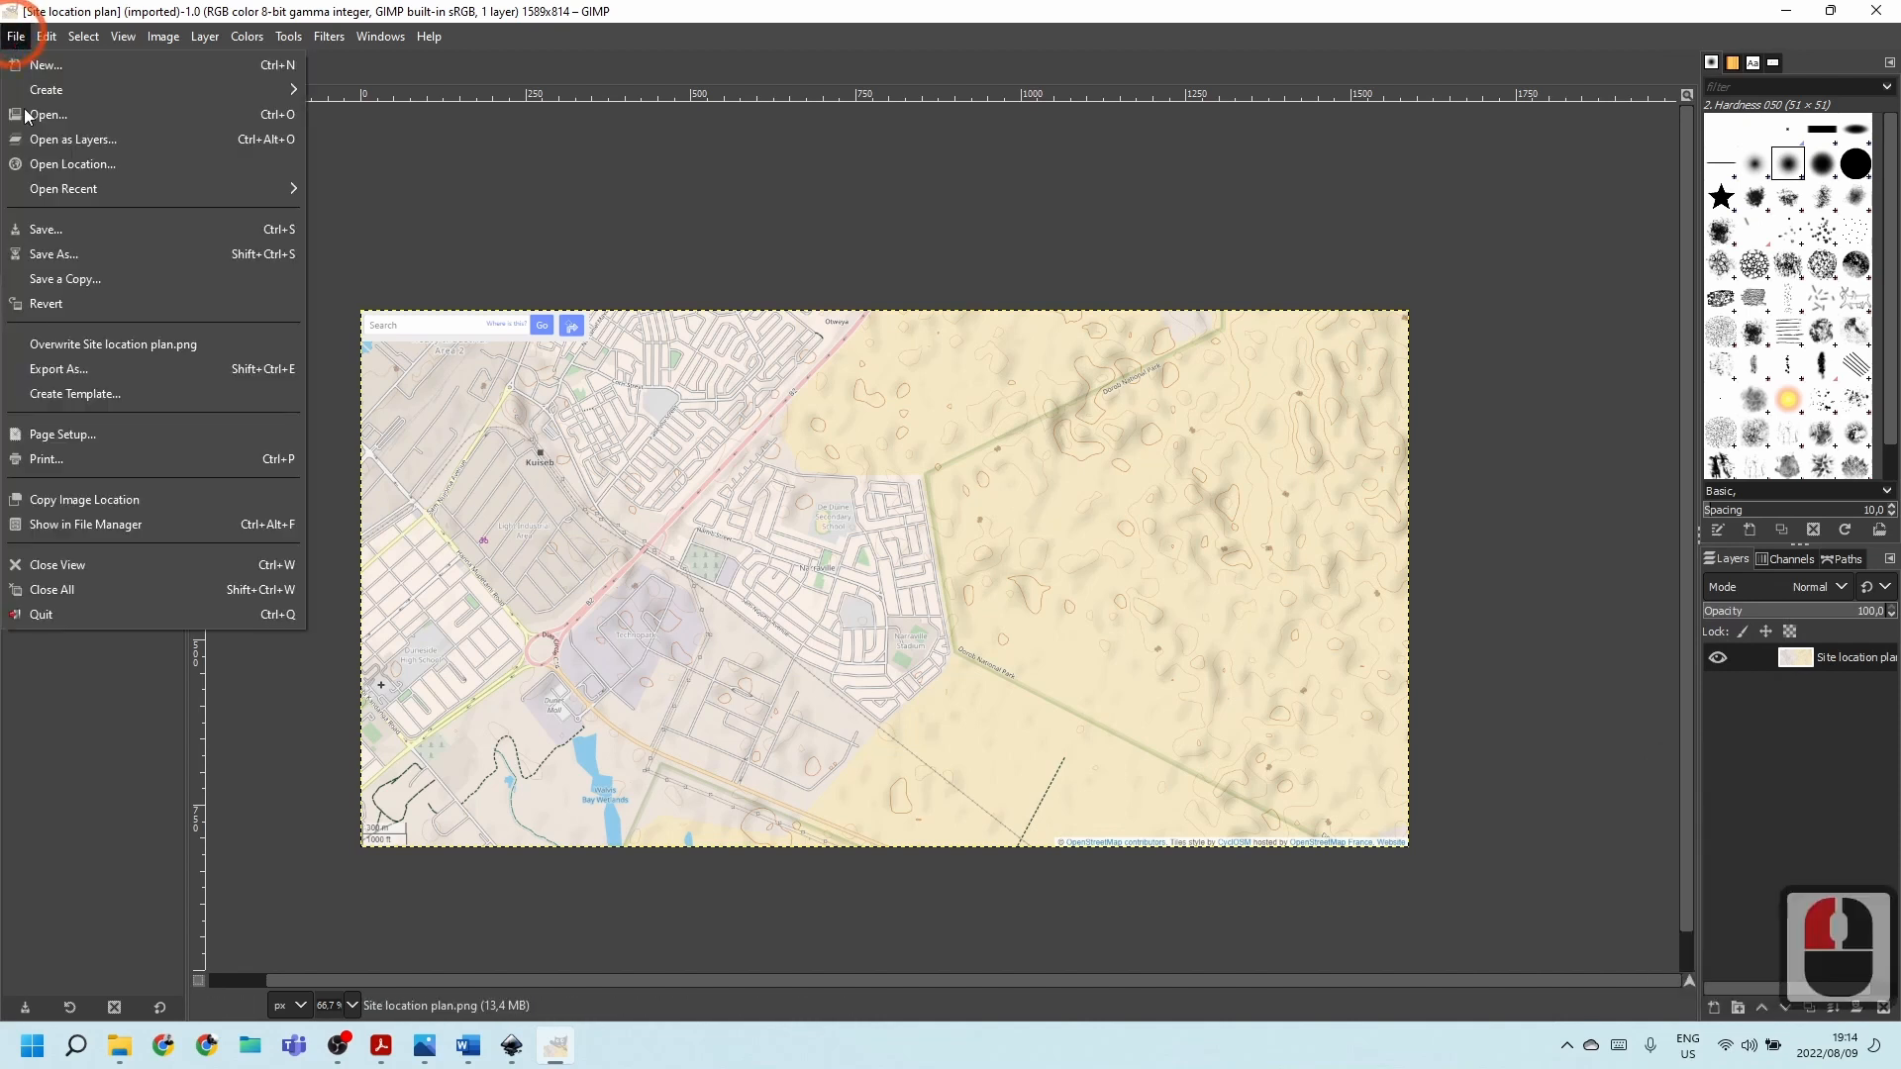
pyautogui.moveTo(46, 37)
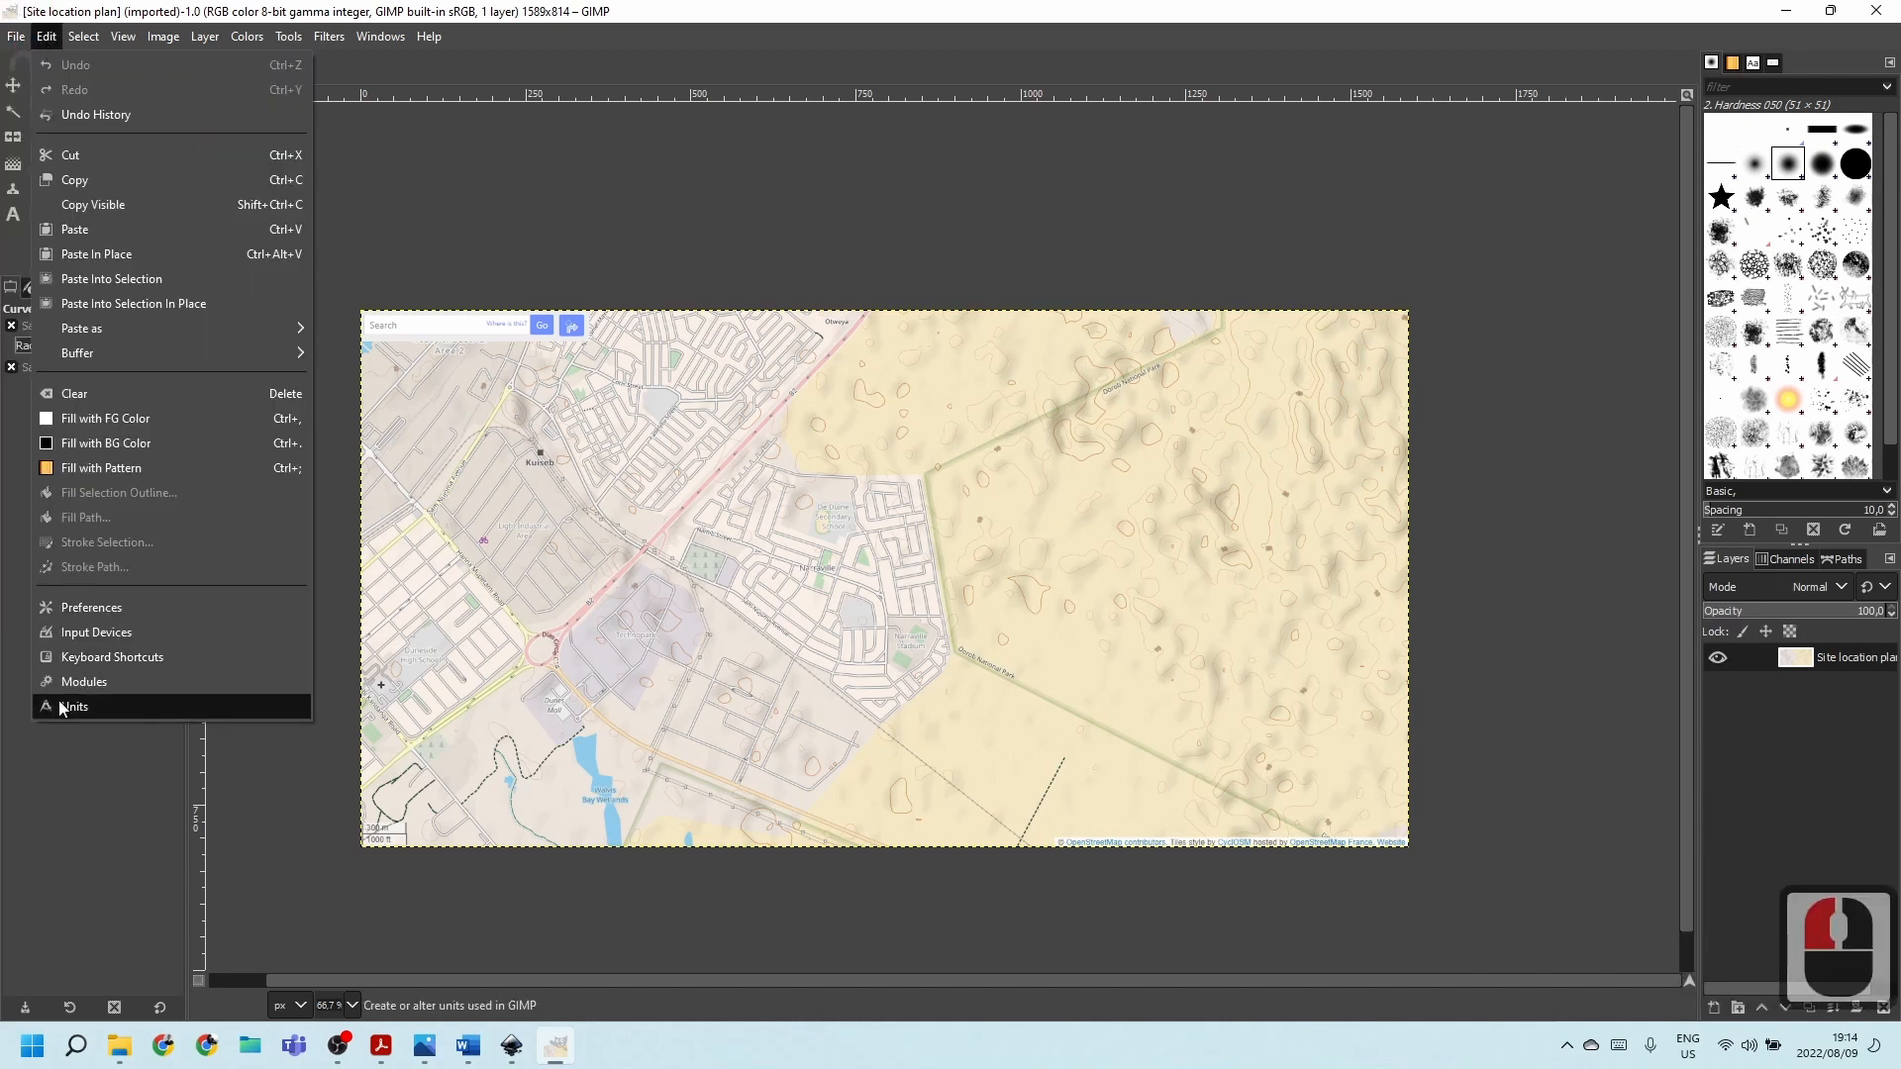
pyautogui.click(77, 608)
pyautogui.click(518, 384)
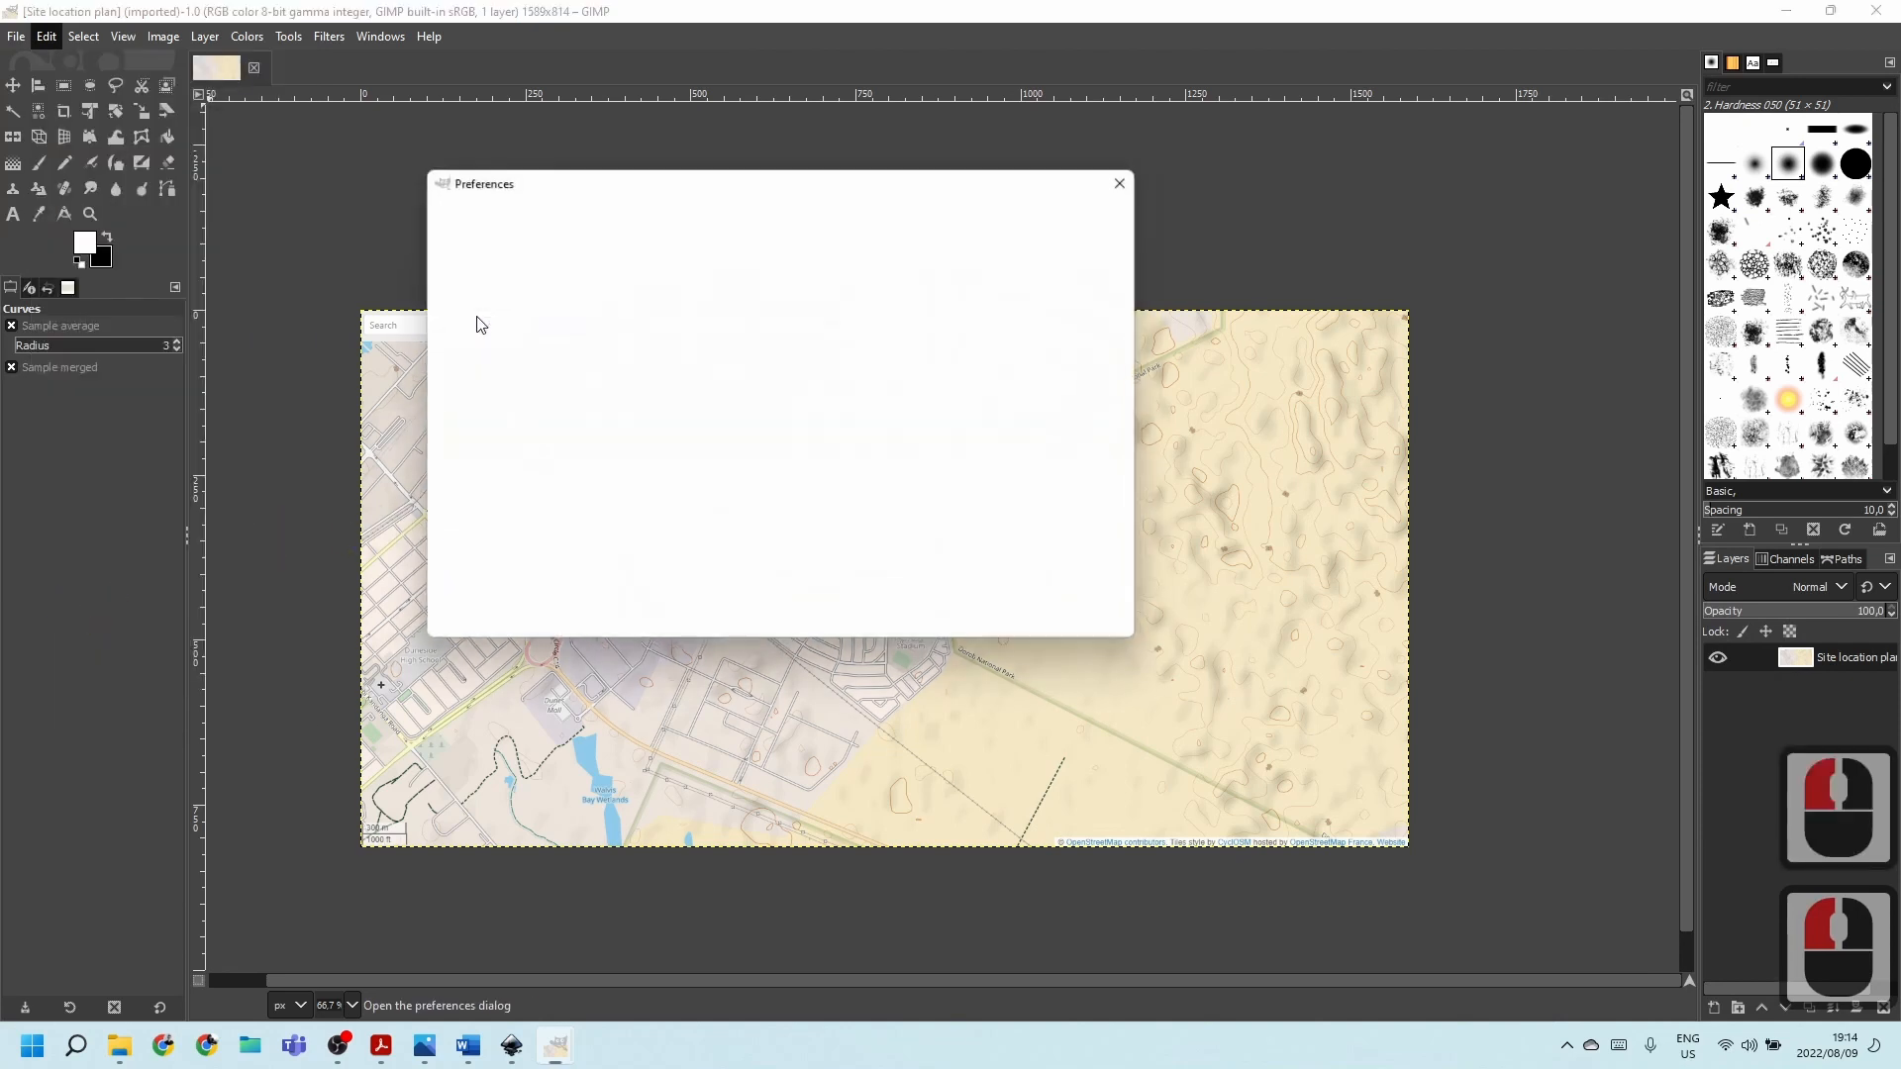
pyautogui.click(510, 294)
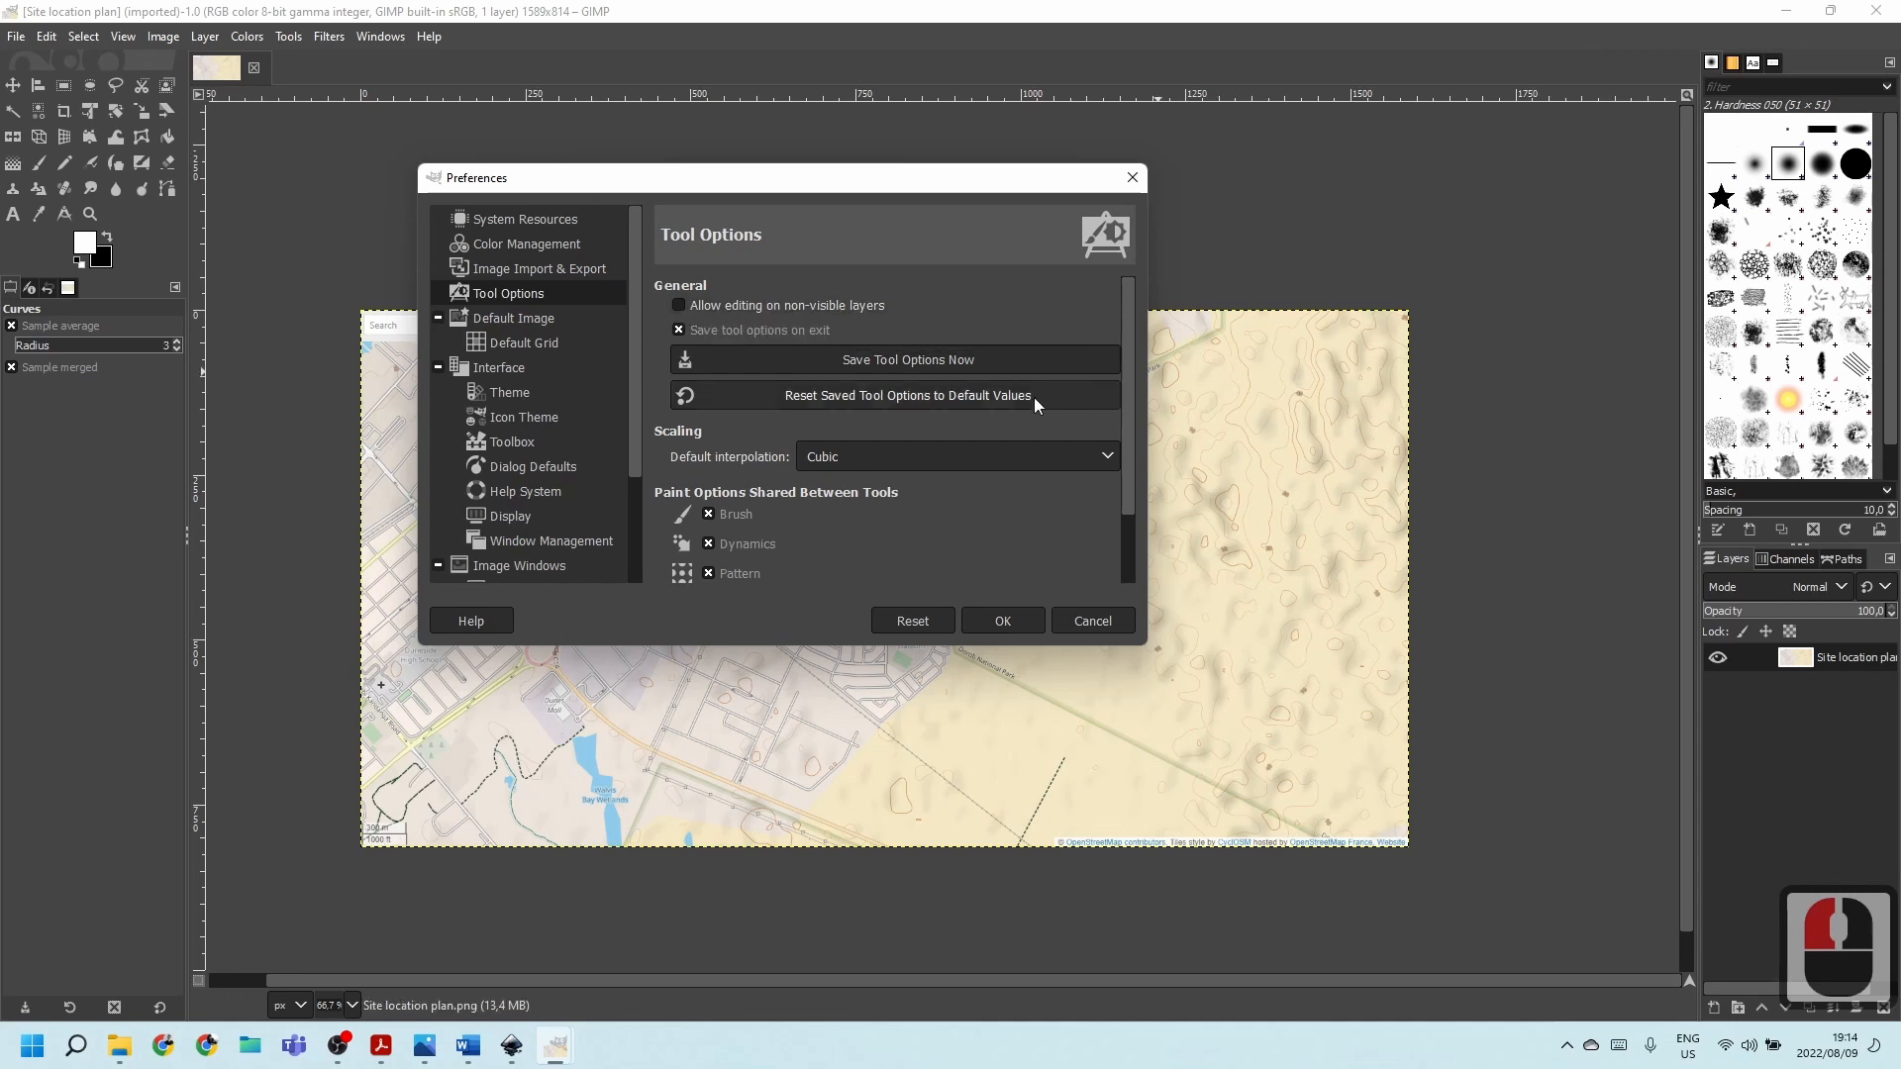
pyautogui.click(1129, 527)
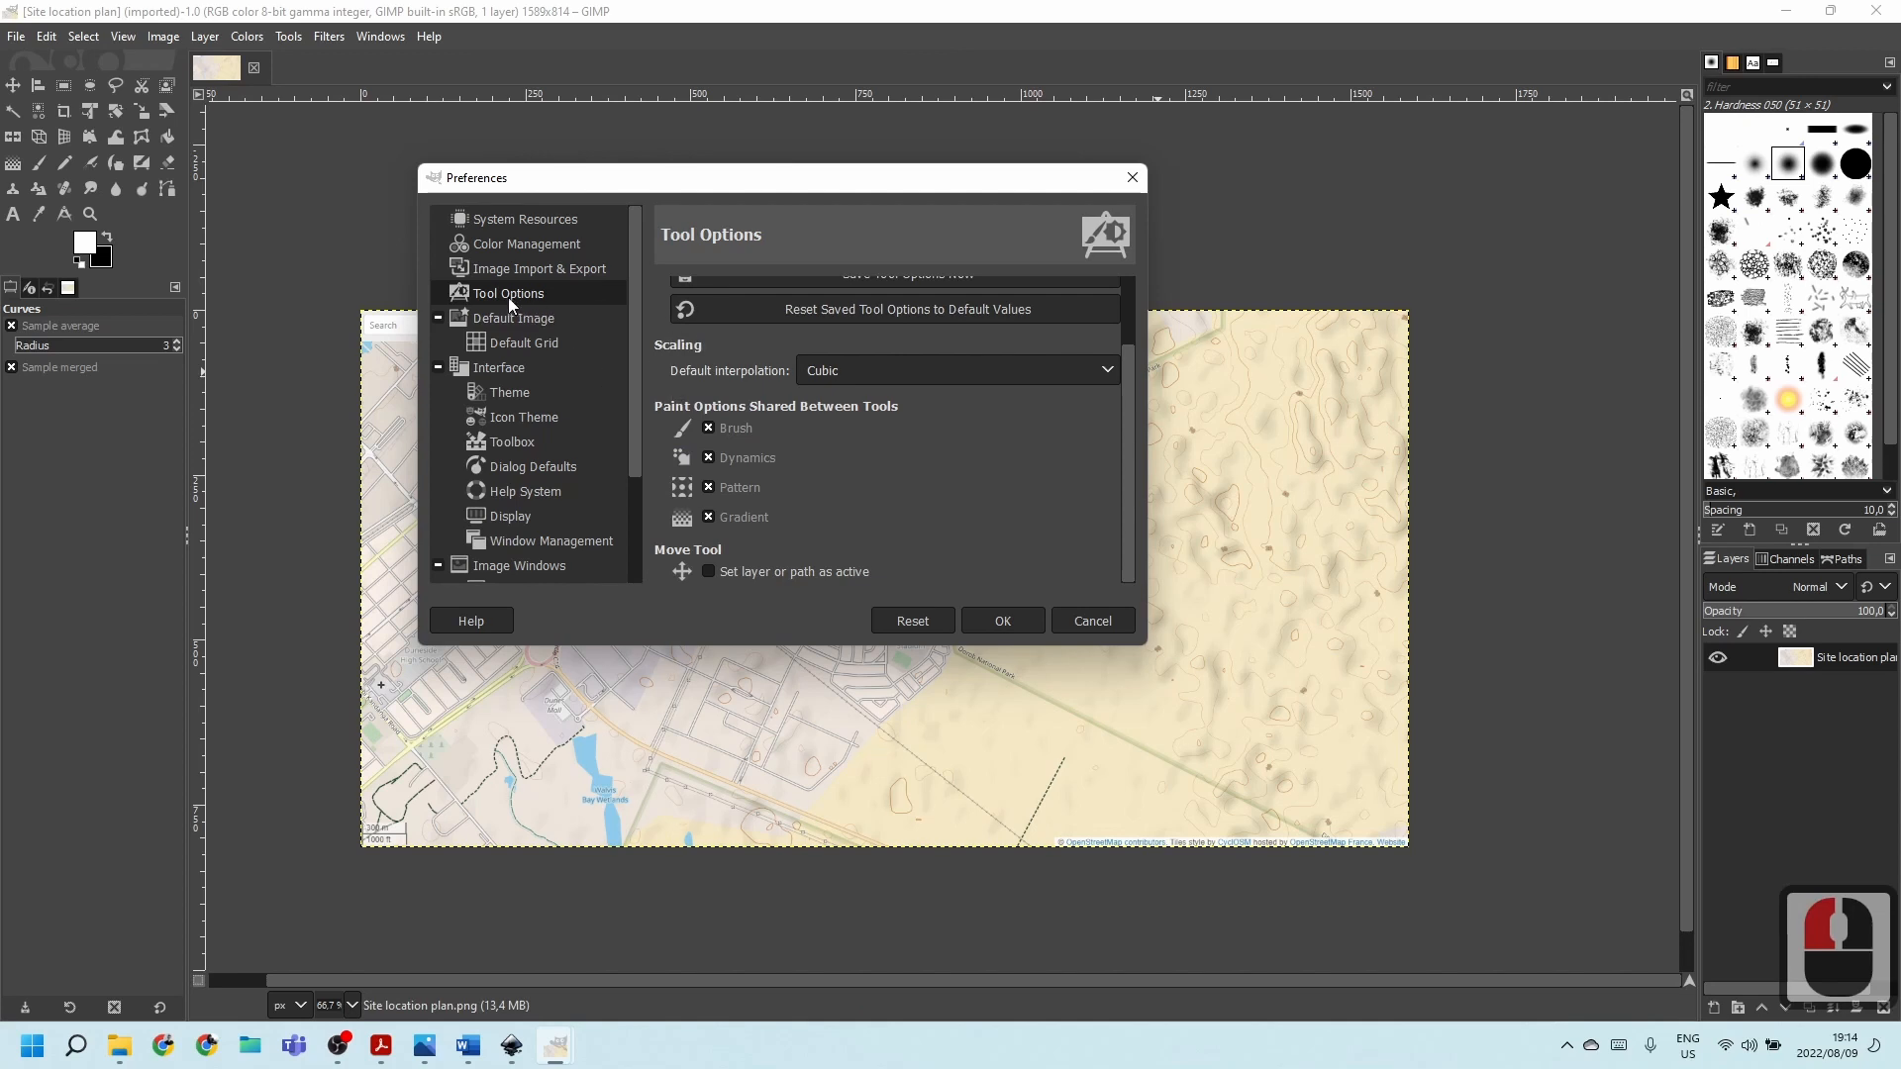
pyautogui.click(537, 417)
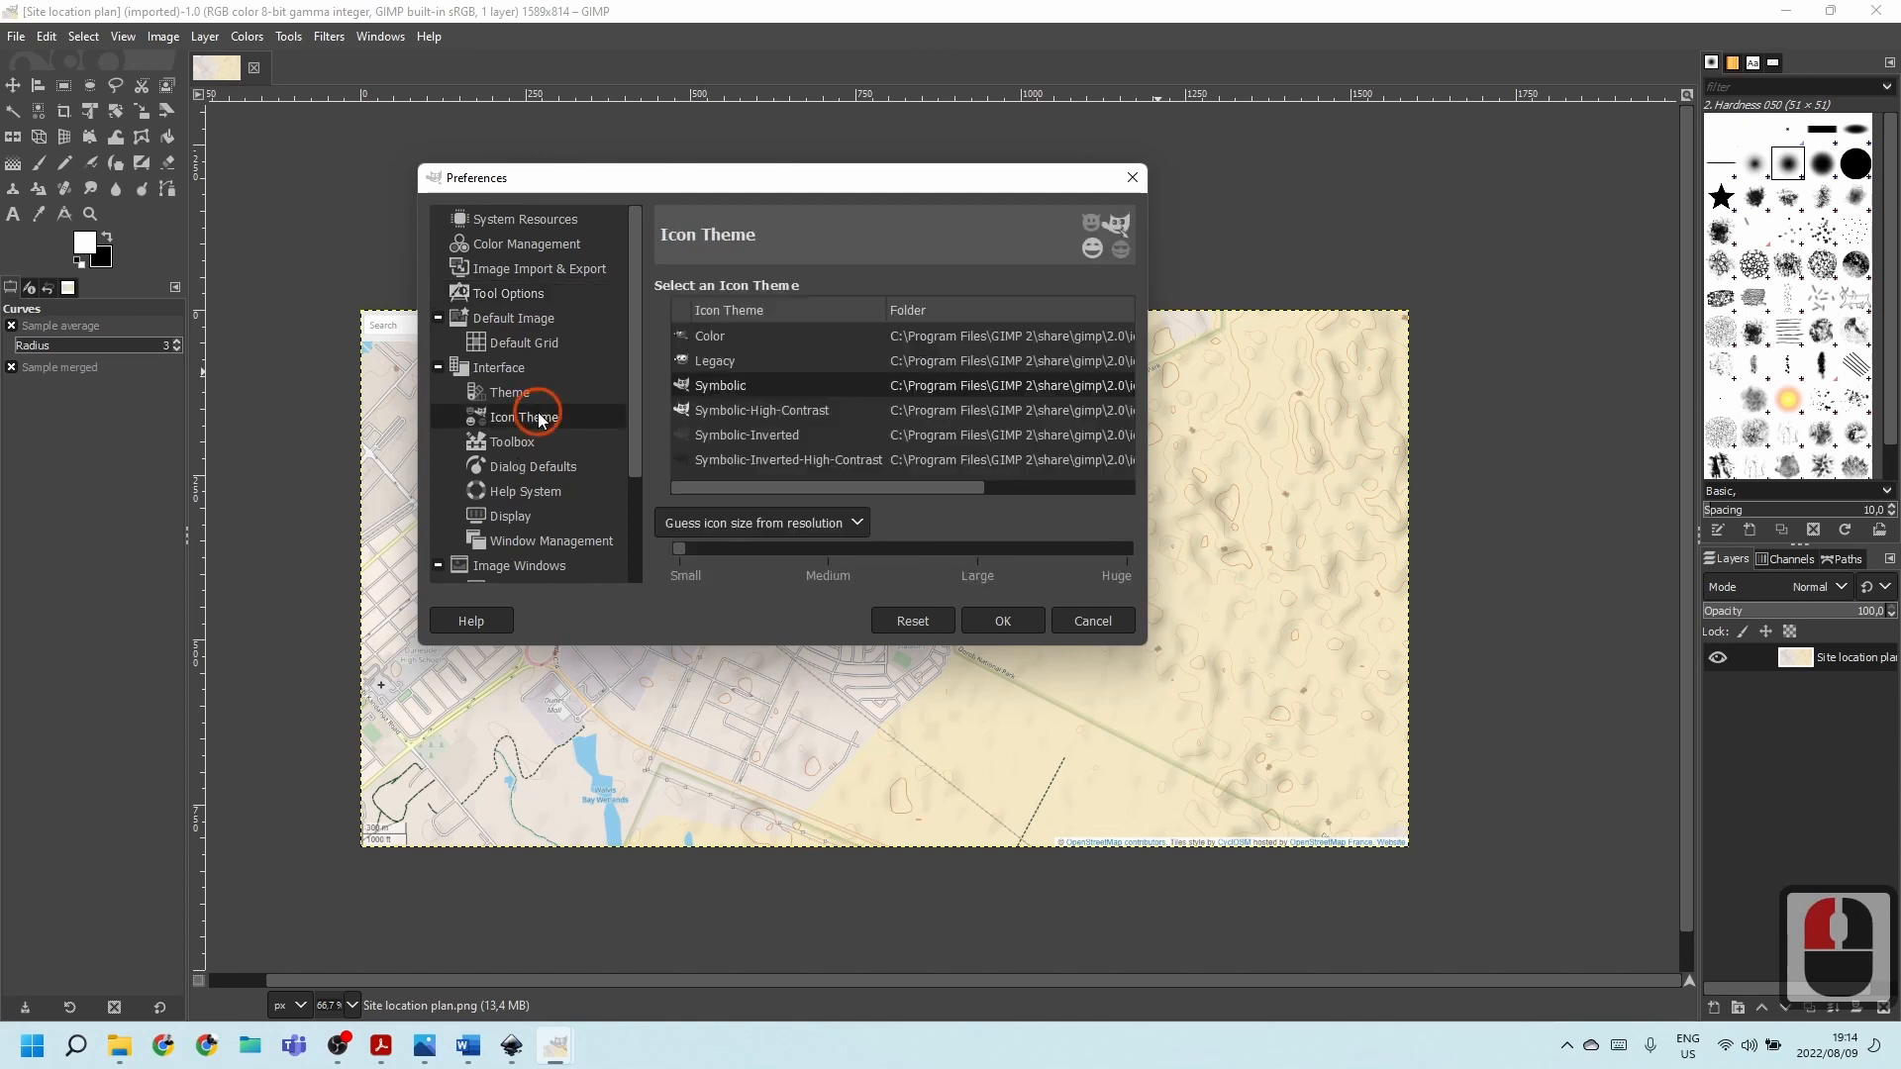
pyautogui.doubleClick(524, 442)
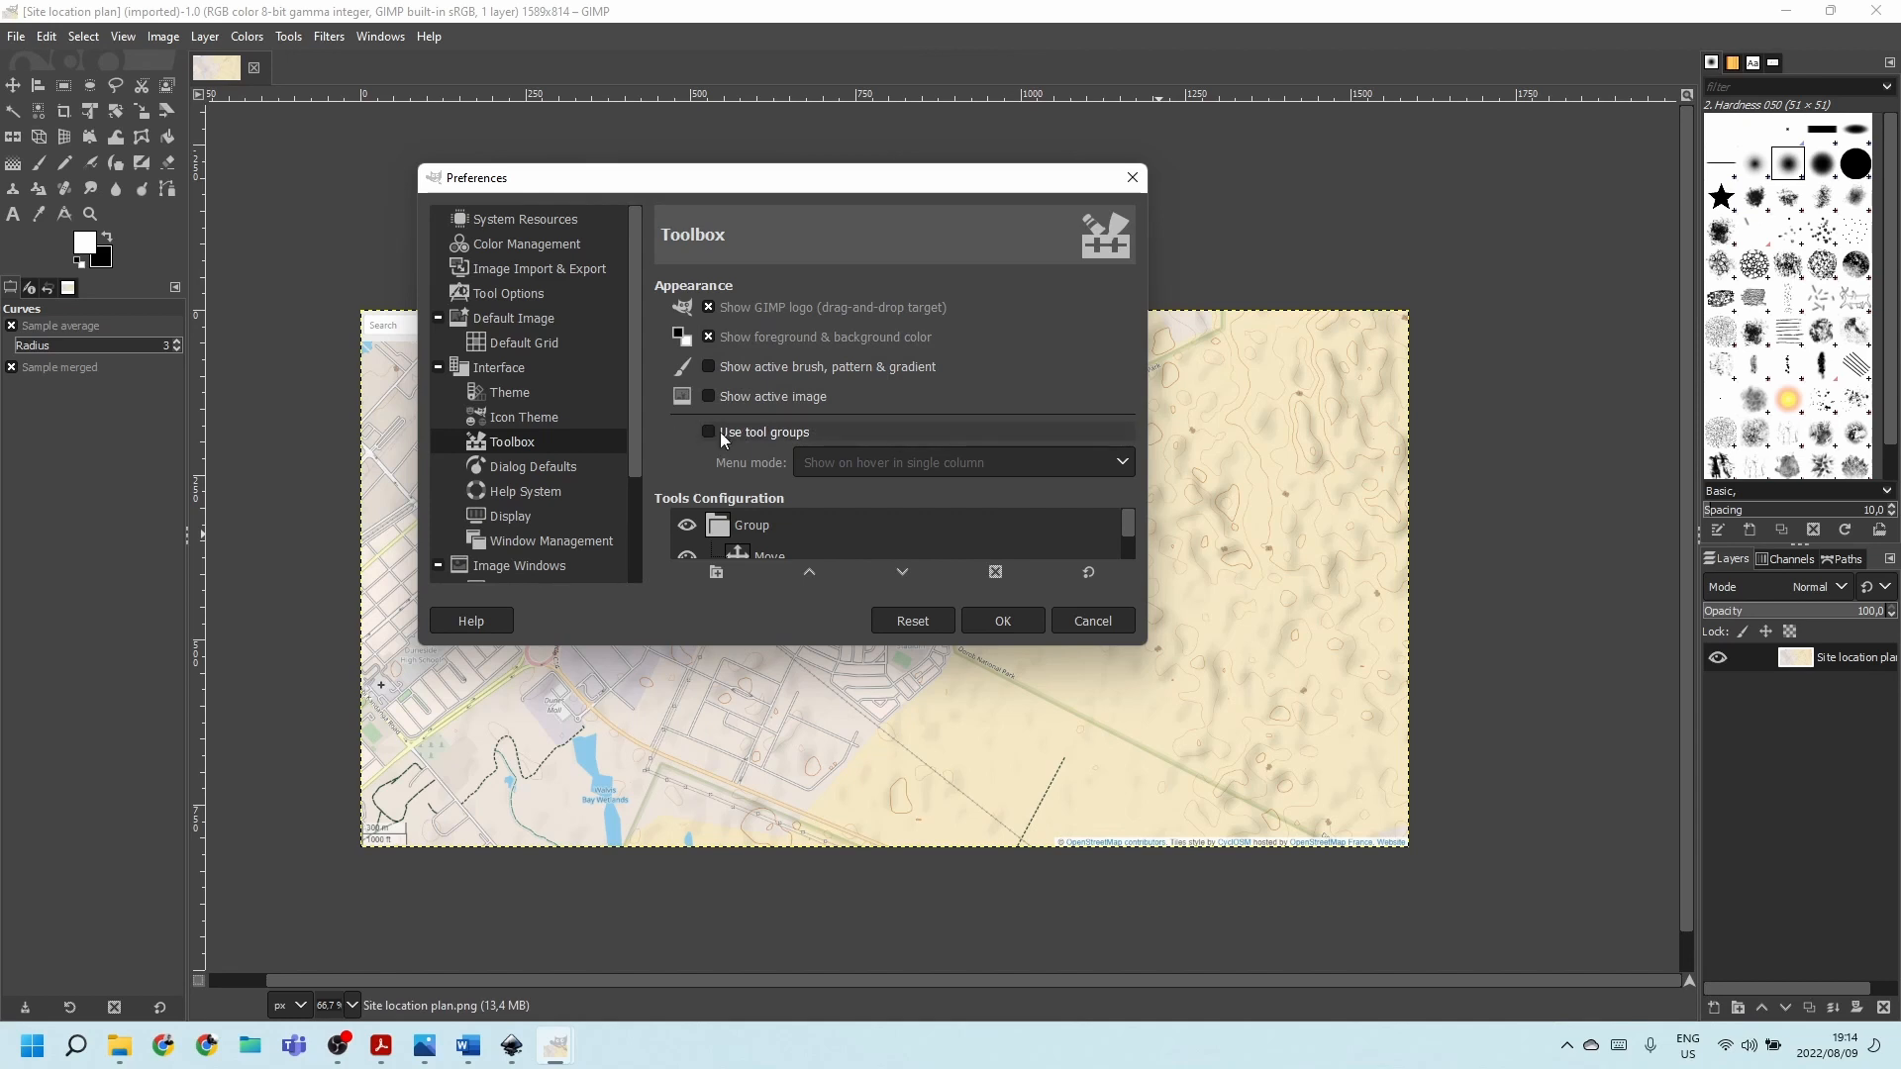
pyautogui.click(999, 606)
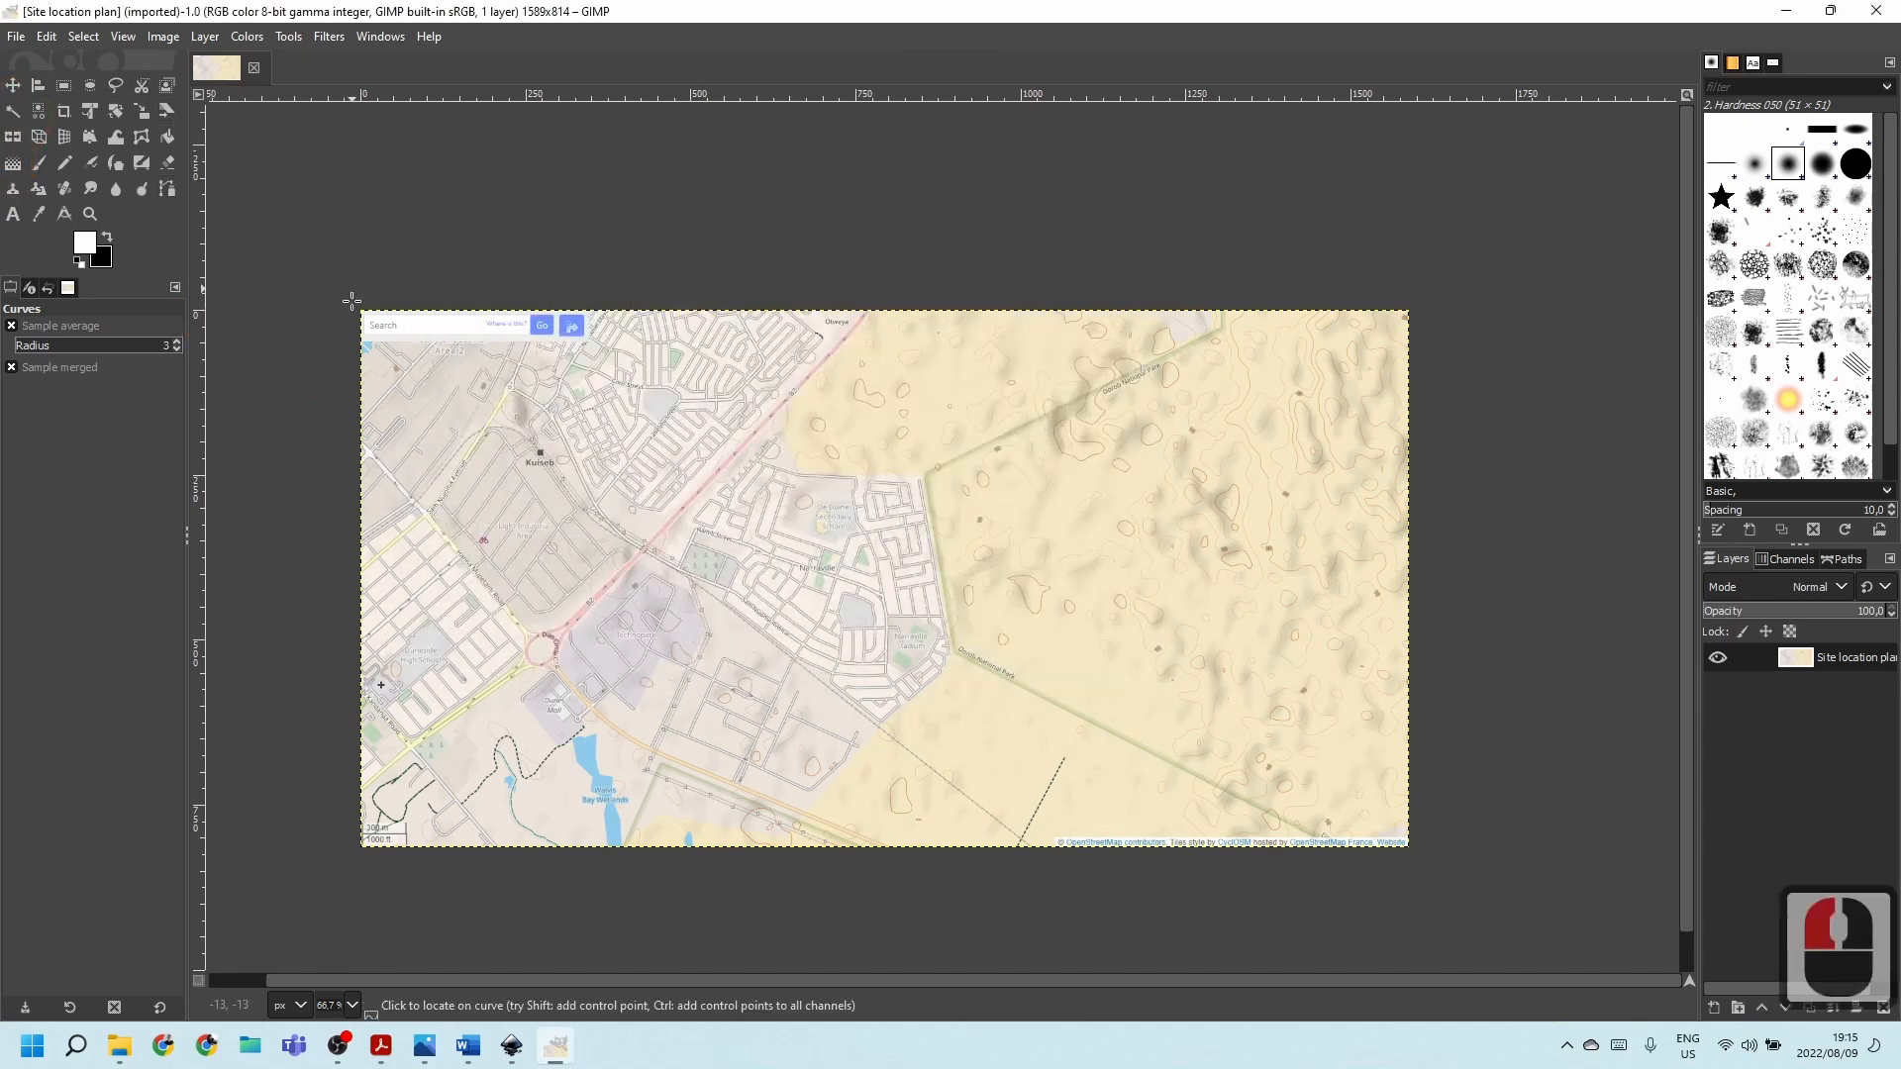
# Crop the site location map to 1372 × 690 px from position 59, 72, cutting off the search bar, scale bar and attribution.
pyautogui.click(71, 111)
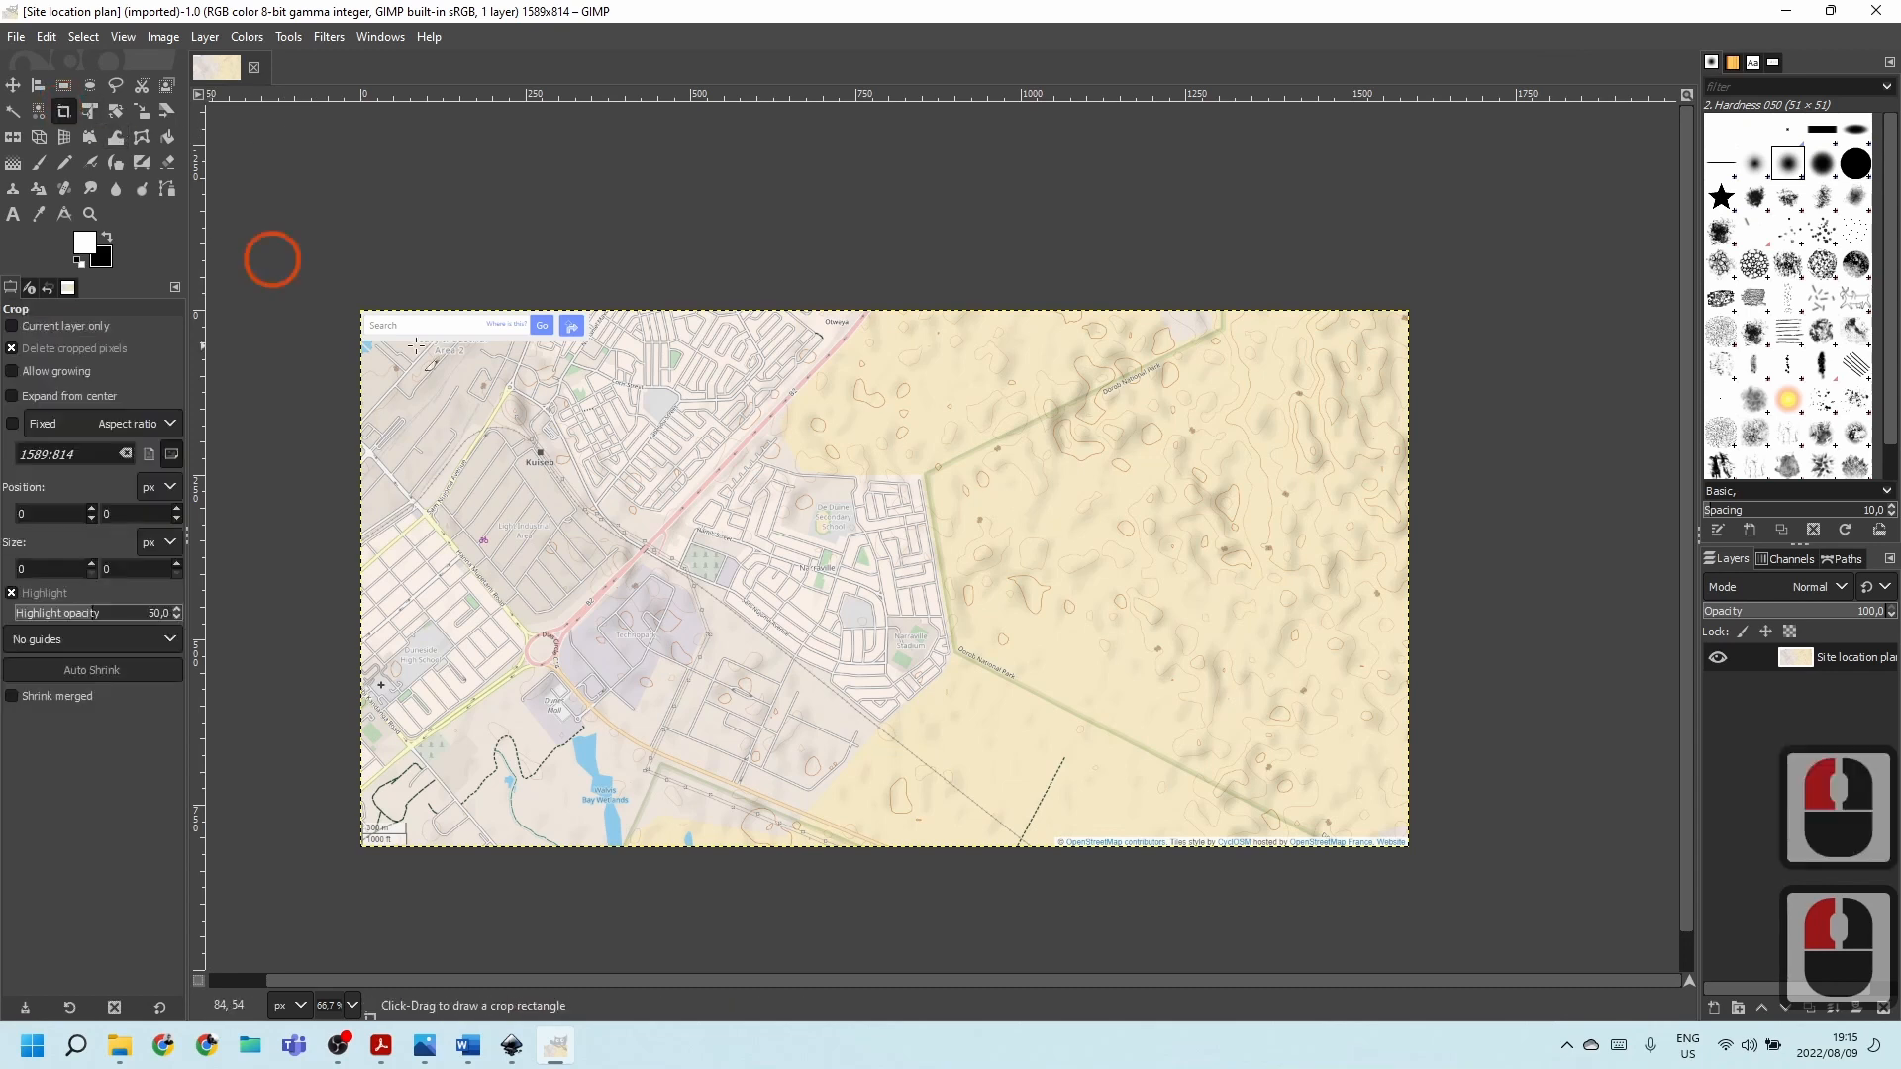
pyautogui.moveTo(425, 358); pyautogui.dragTo(1357, 784)
pyautogui.moveTo(455, 597)
pyautogui.mouseDown()
pyautogui.moveTo(429, 645)
pyautogui.moveTo(430, 624)
pyautogui.mouseUp()
pyautogui.moveTo(1339, 532); pyautogui.dragTo(1286, 531)
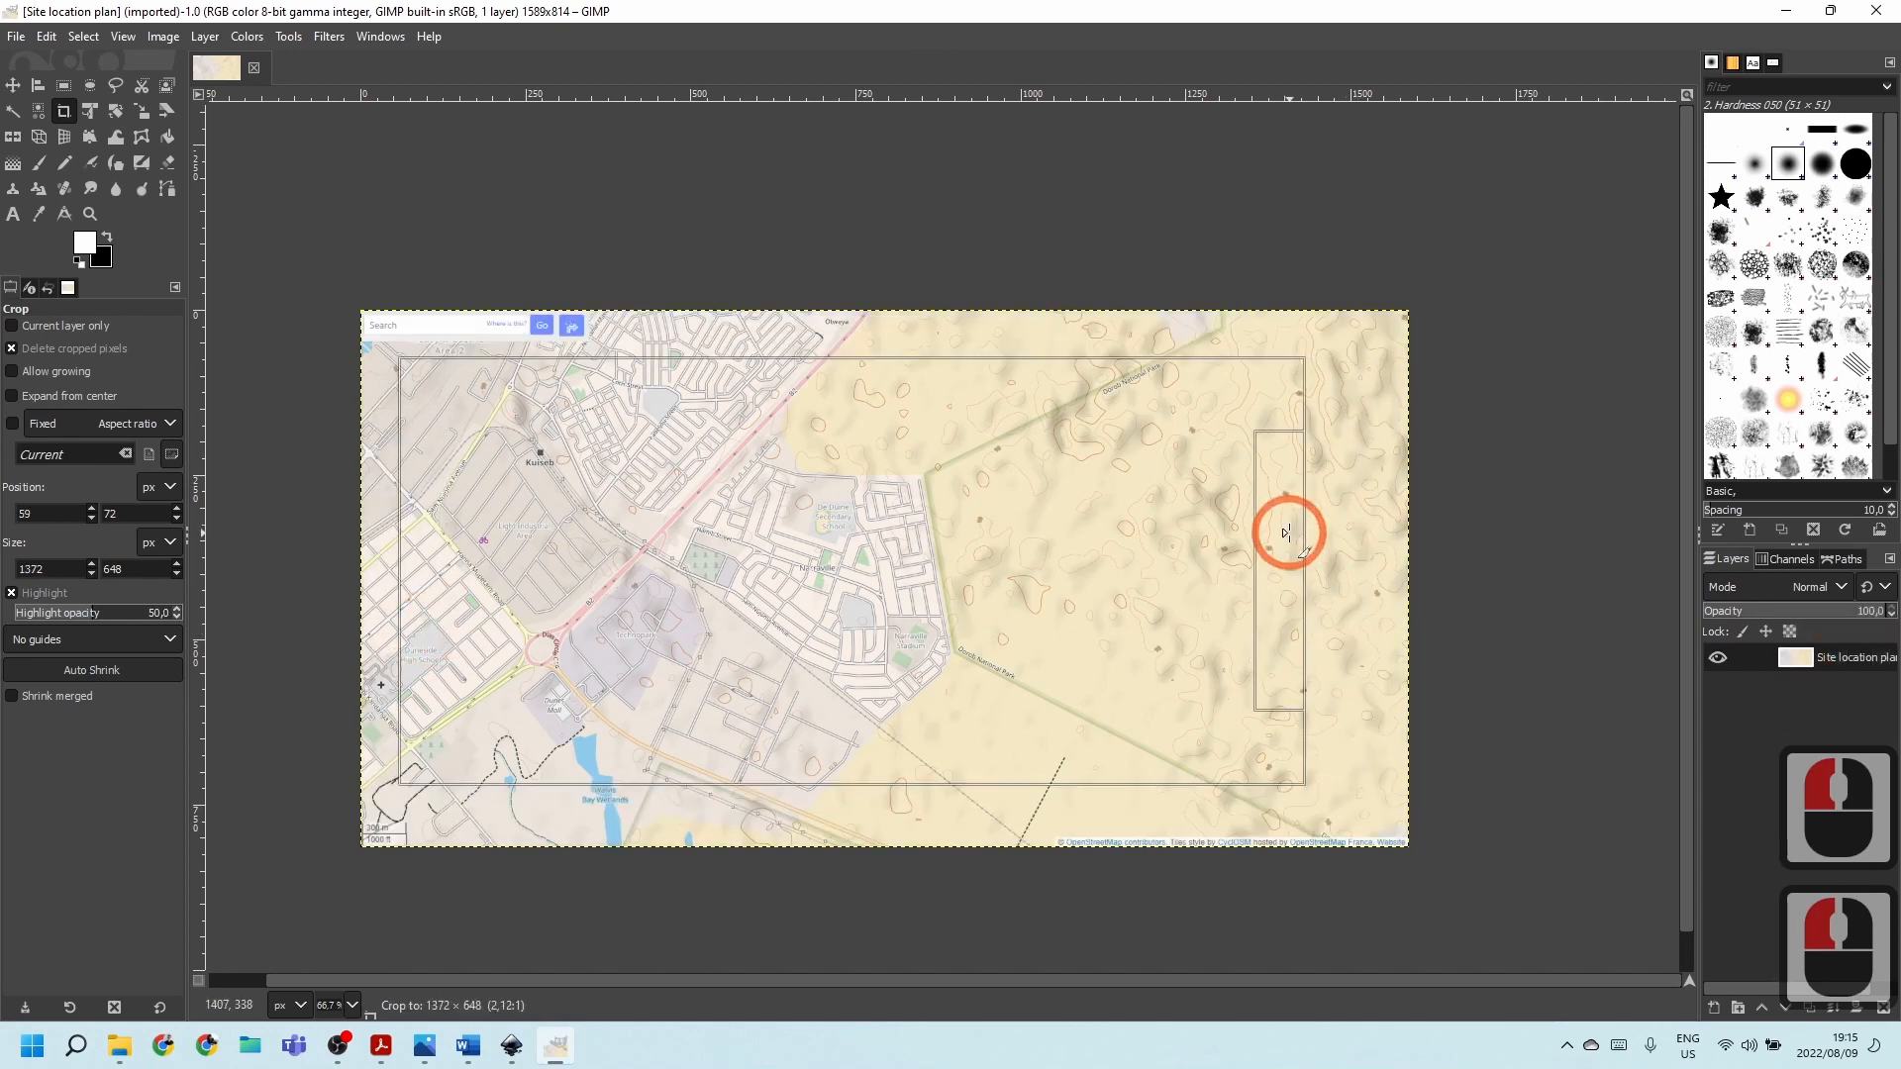
pyautogui.moveTo(733, 759); pyautogui.dragTo(755, 785)
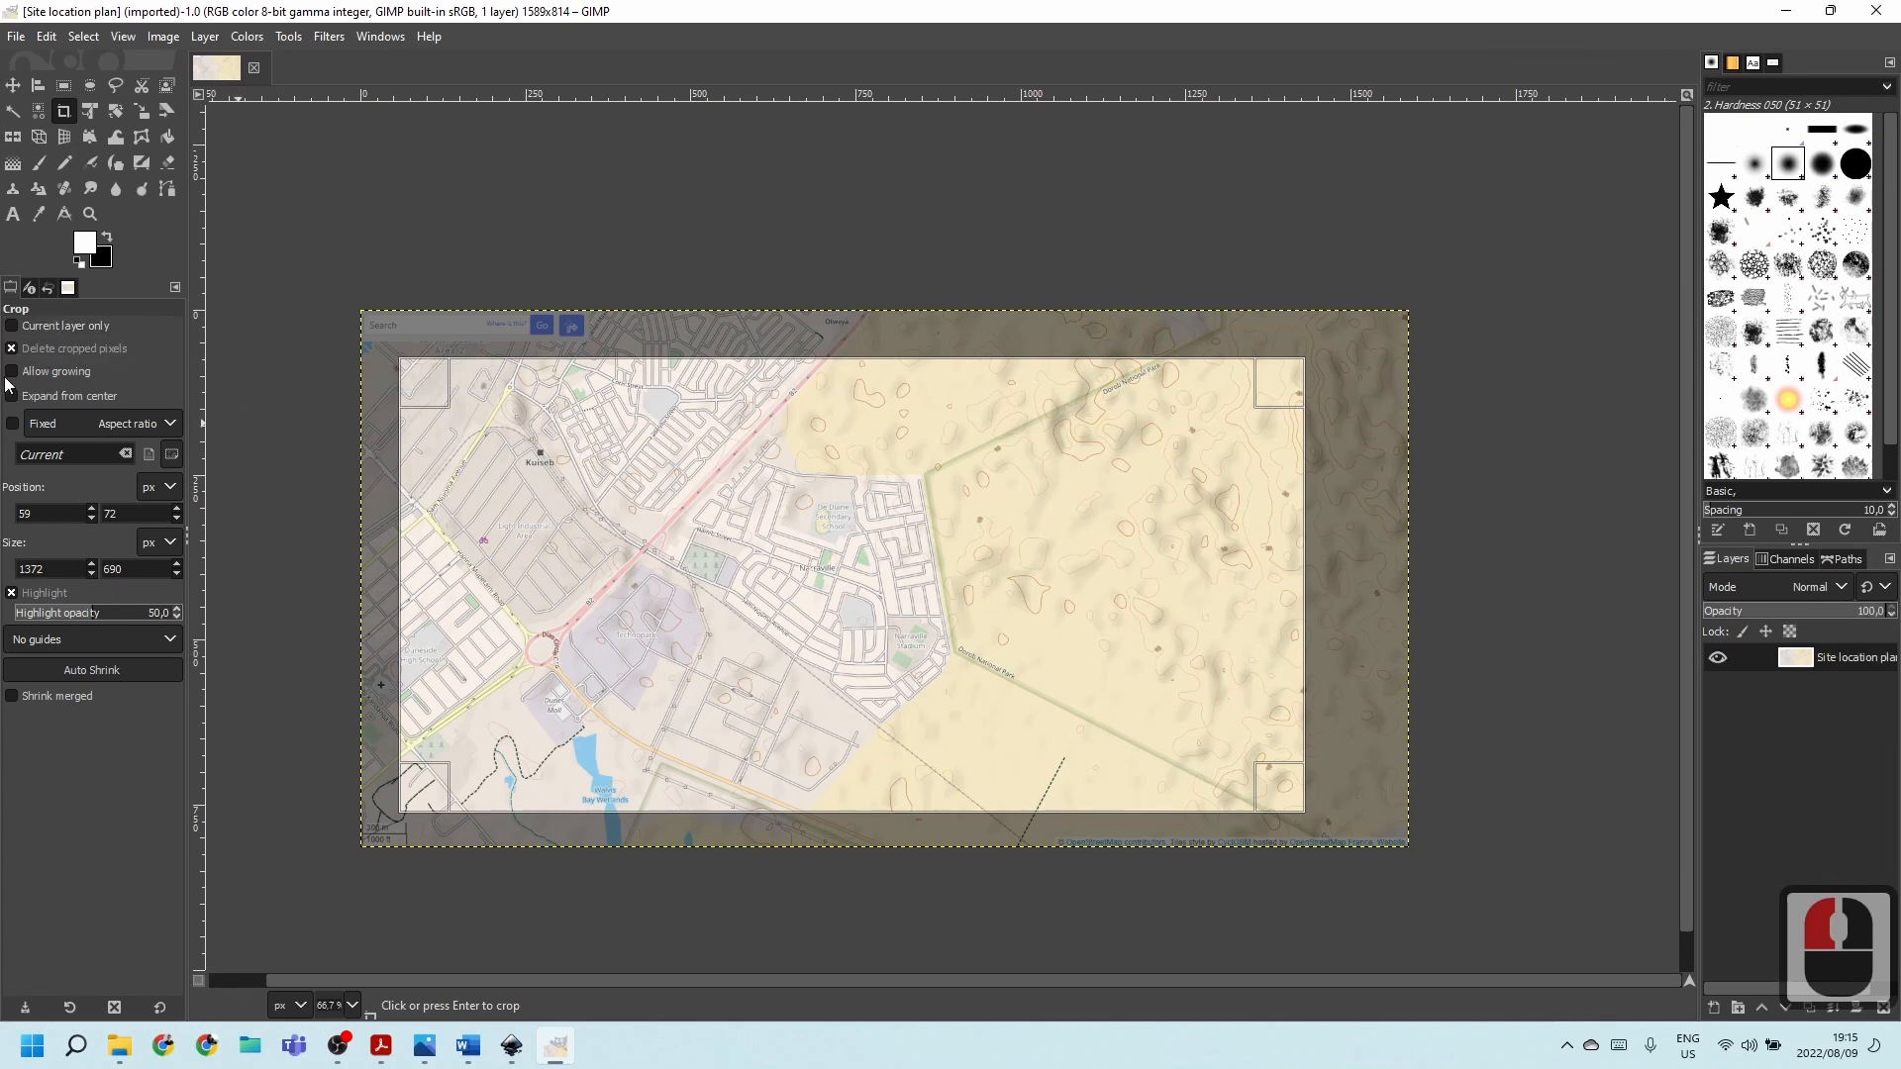
pyautogui.click(651, 482)
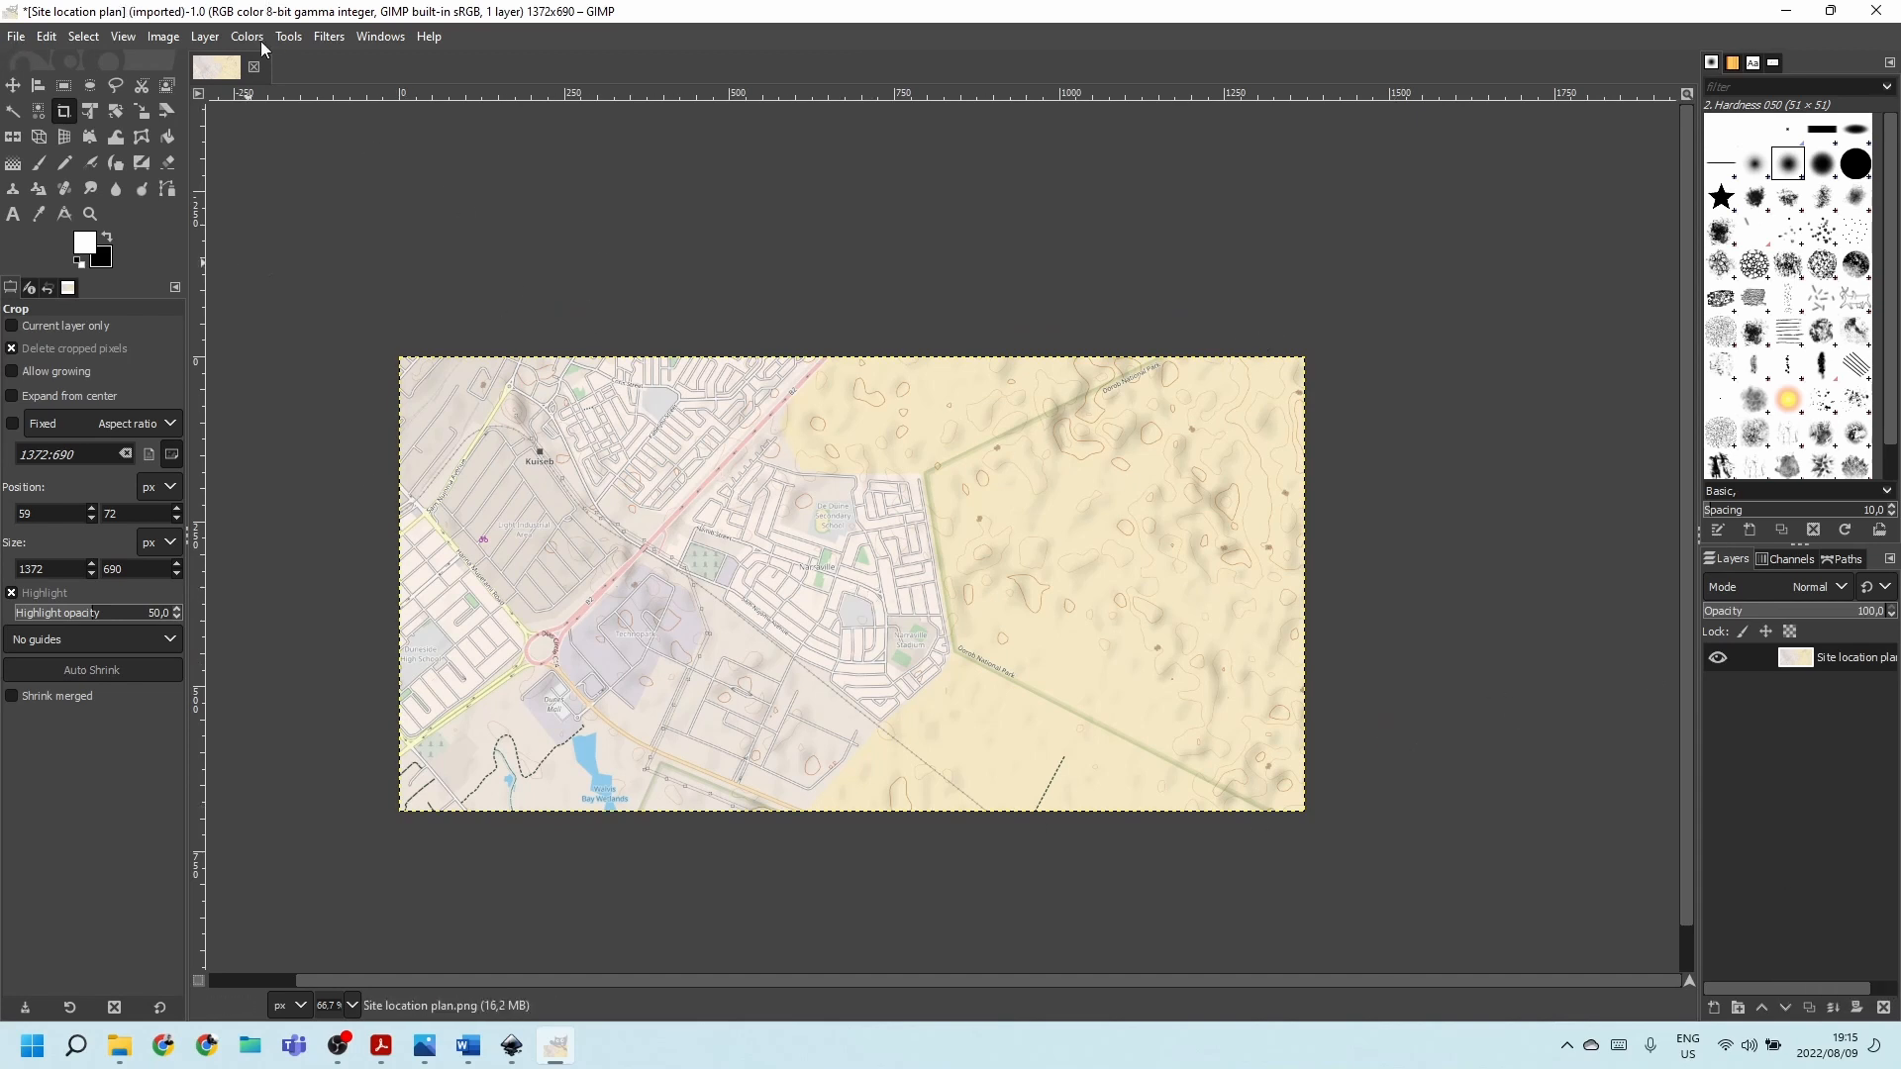
# Try to colorize the cropped map with the golden yellow bfaa40.
pyautogui.click(256, 37)
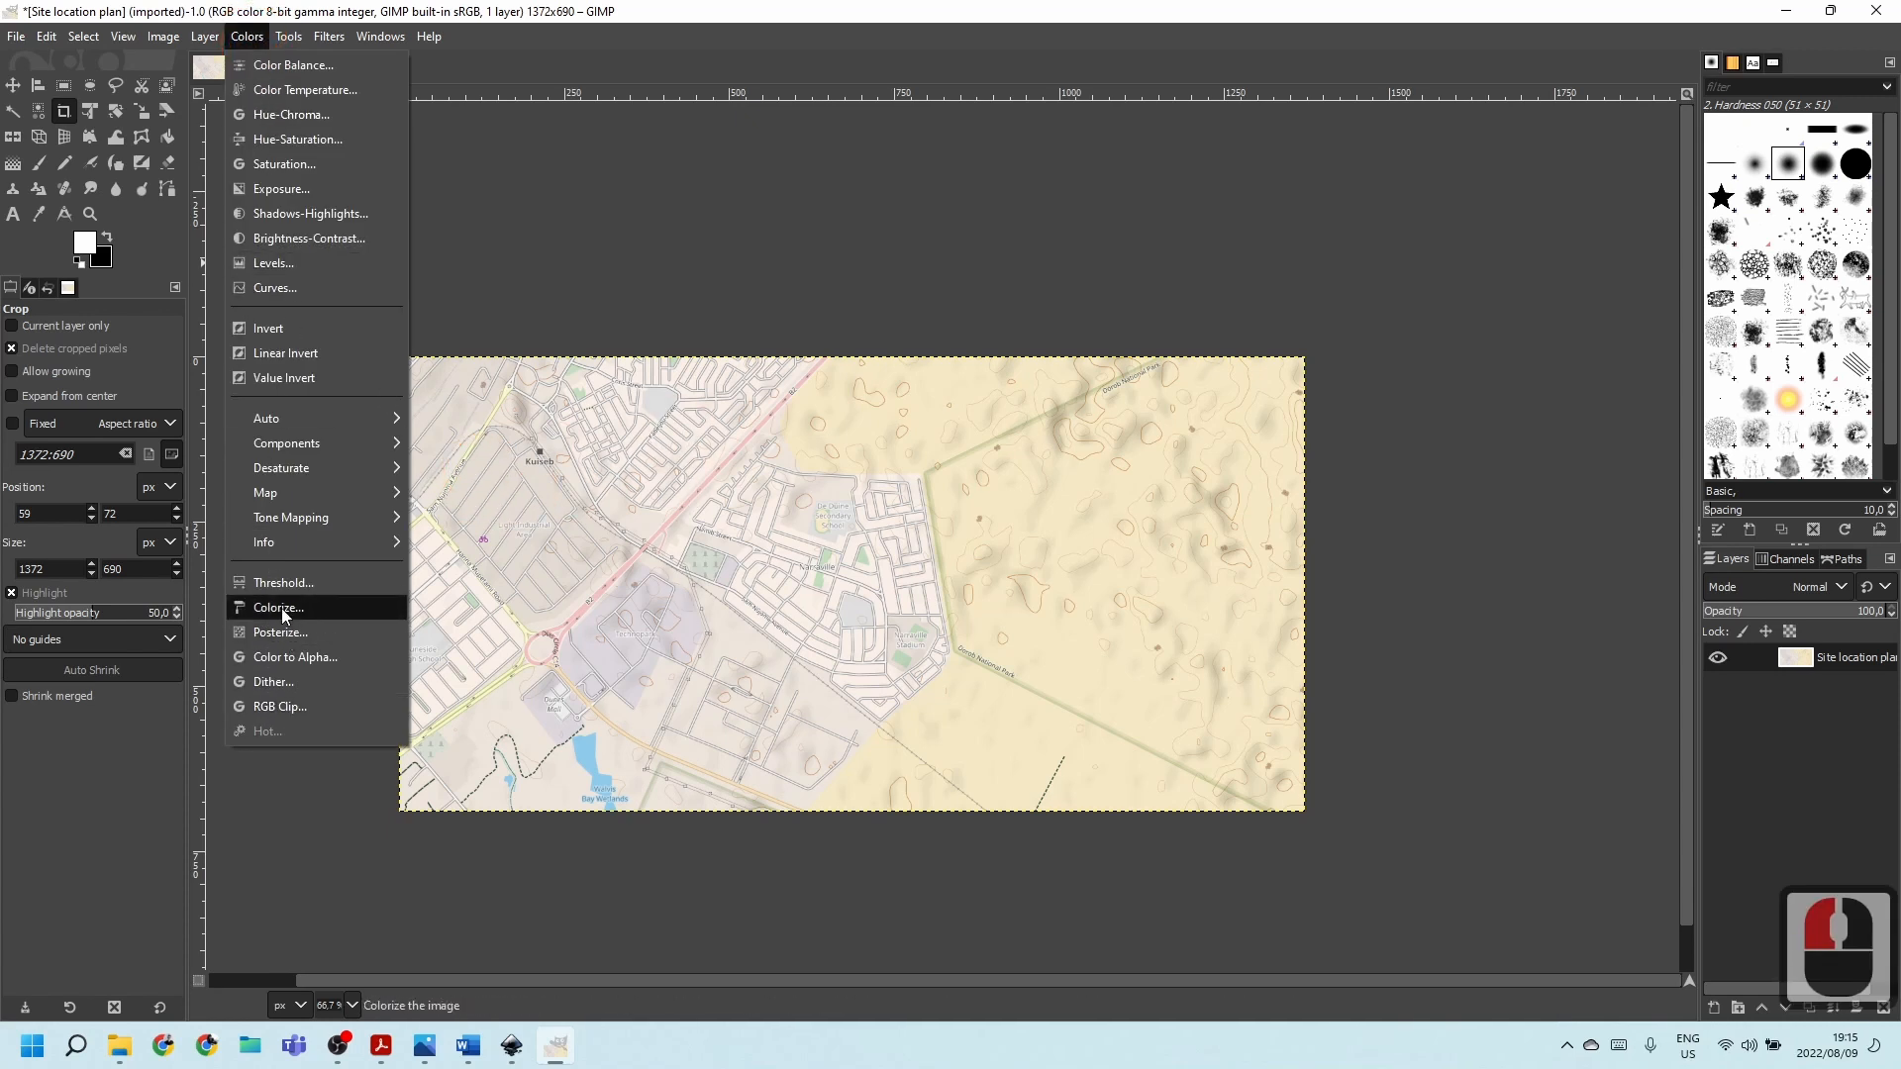
pyautogui.click(279, 608)
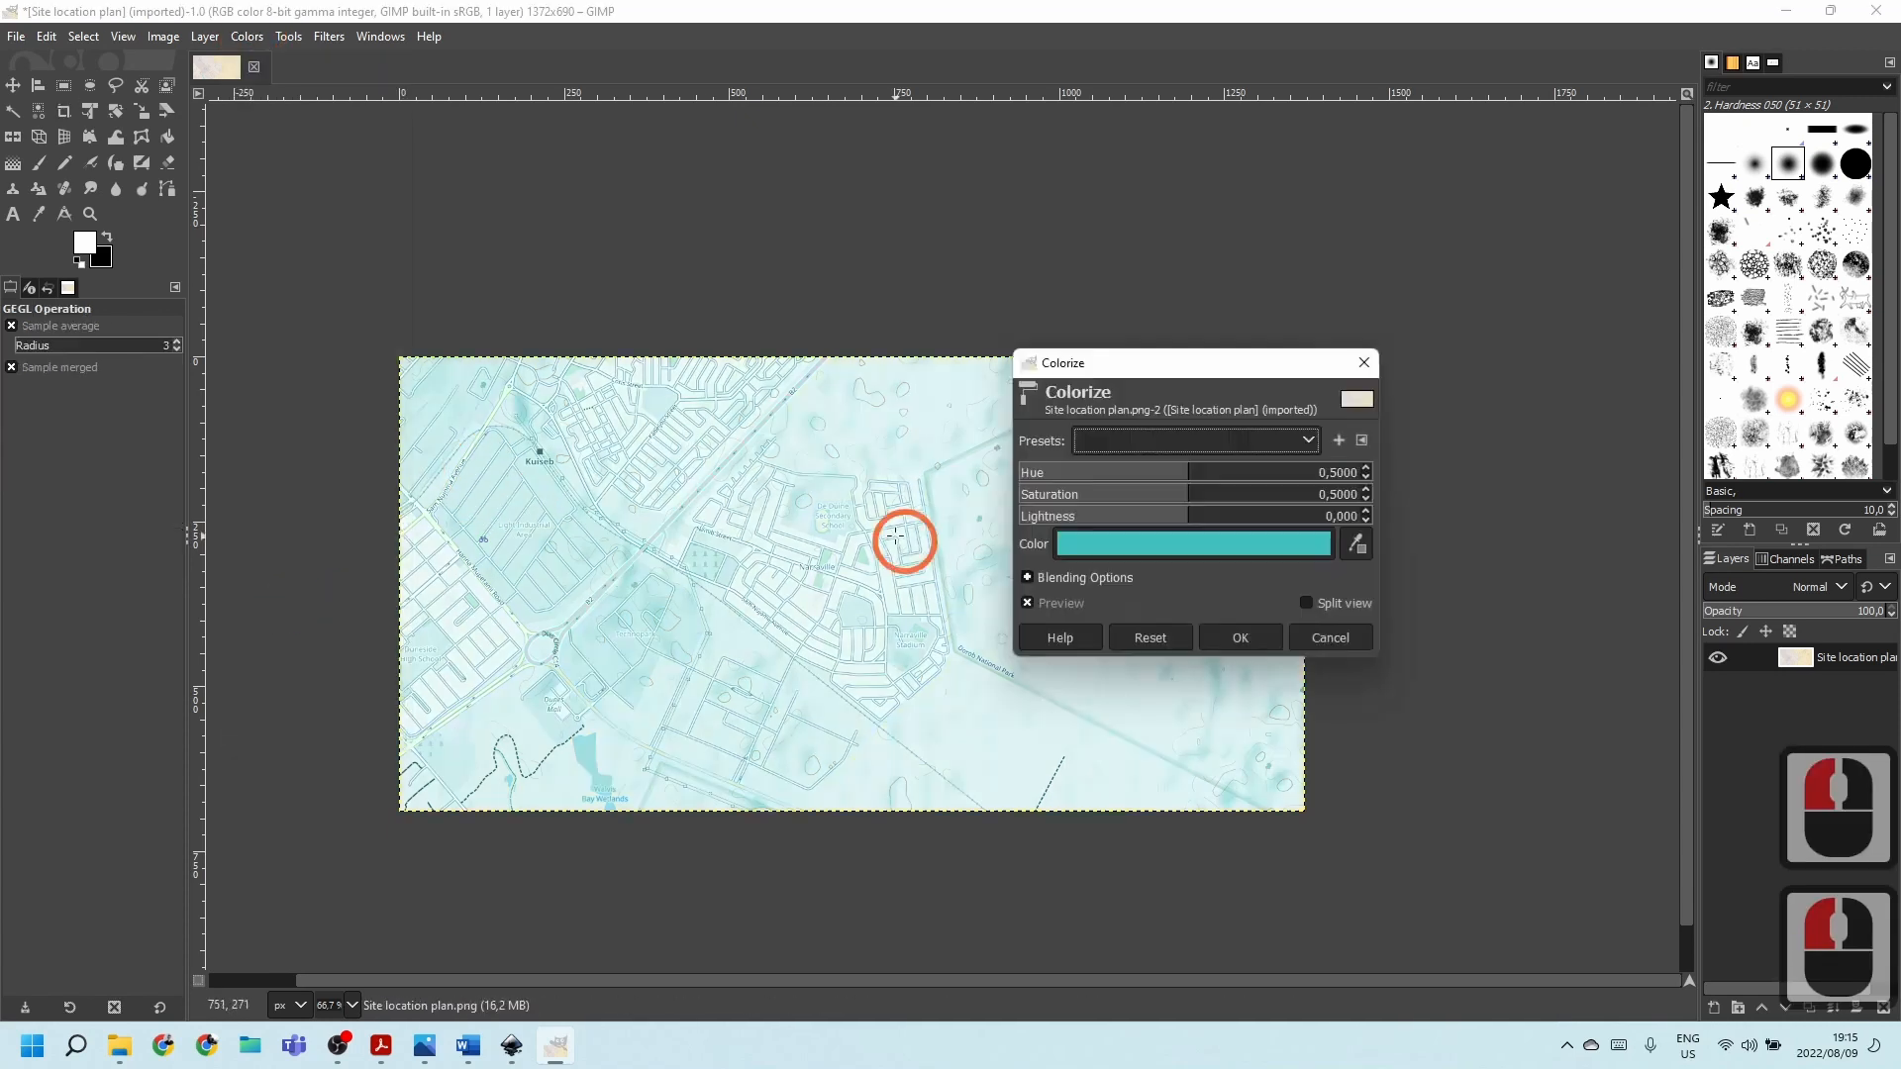
pyautogui.click(1097, 547)
pyautogui.moveTo(1129, 634)
pyautogui.mouseDown()
pyautogui.moveTo(1131, 599)
pyautogui.moveTo(1135, 621)
pyautogui.mouseUp()
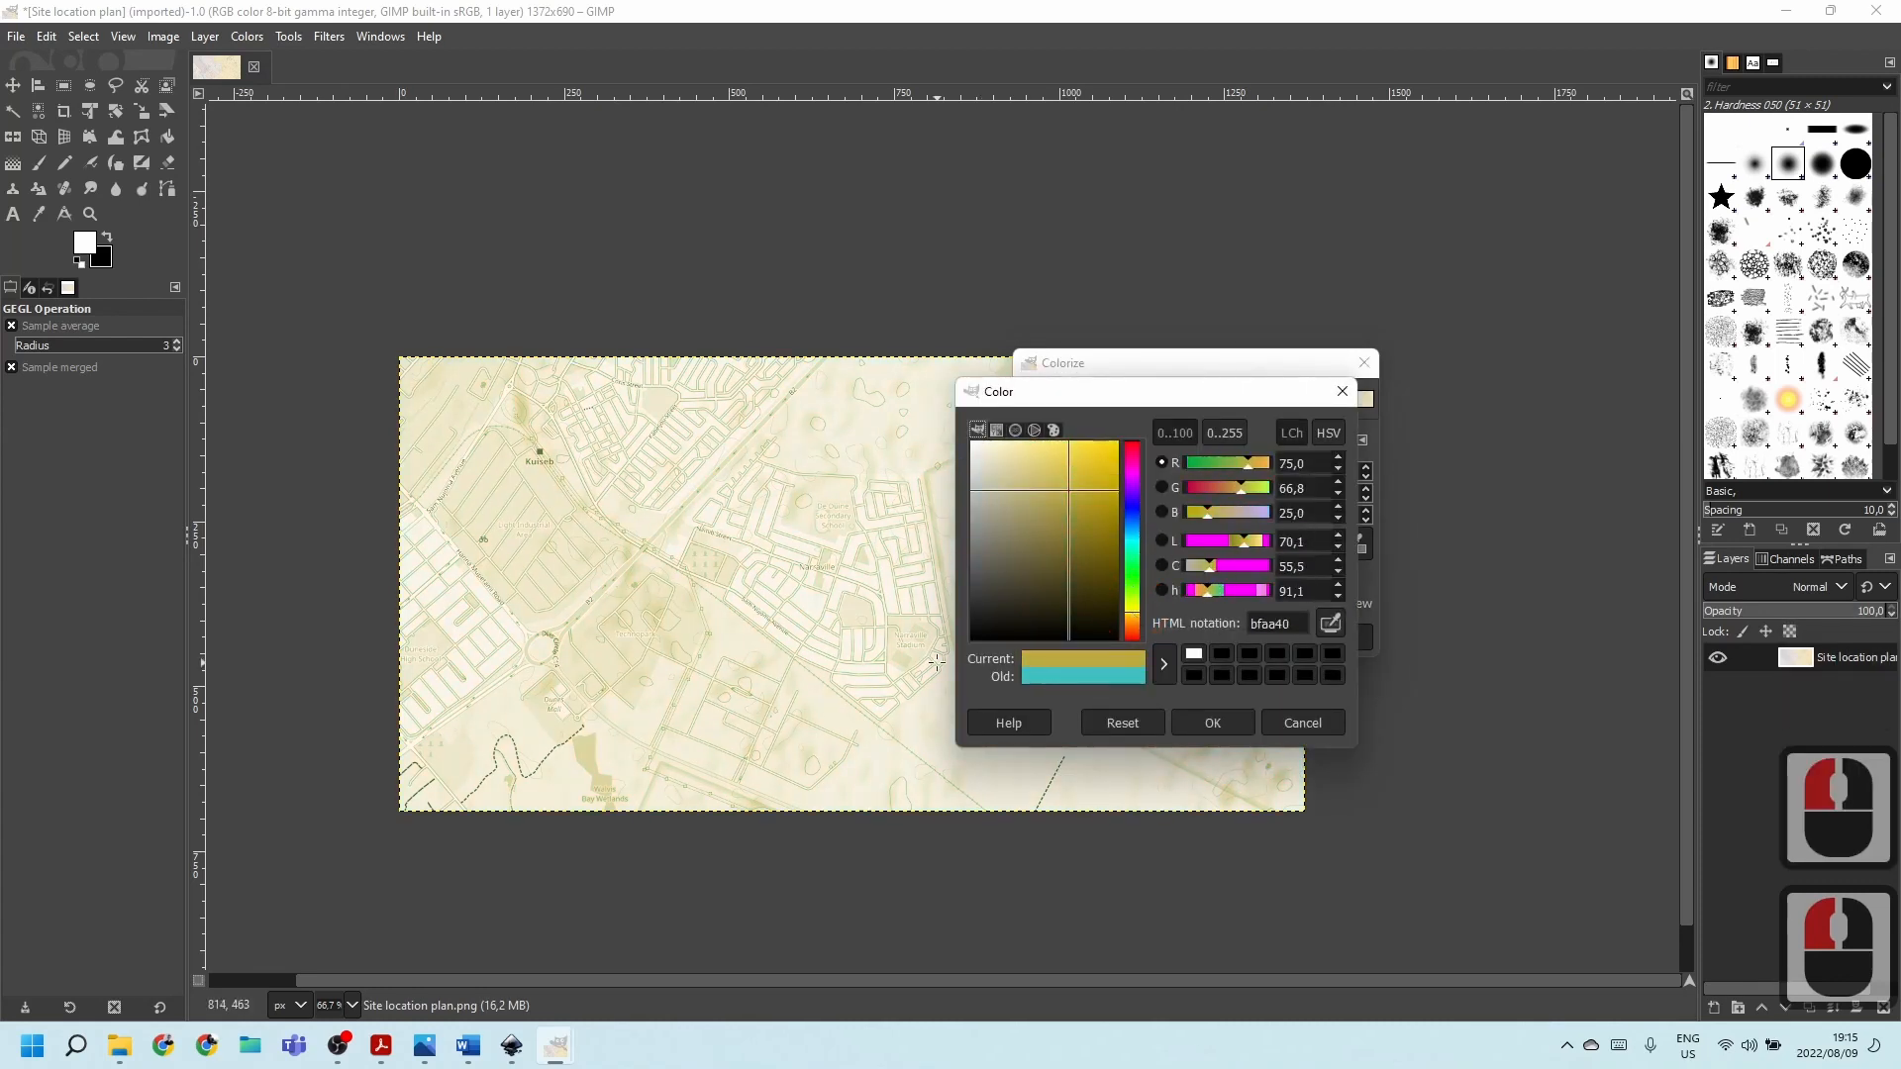
pyautogui.click(1305, 724)
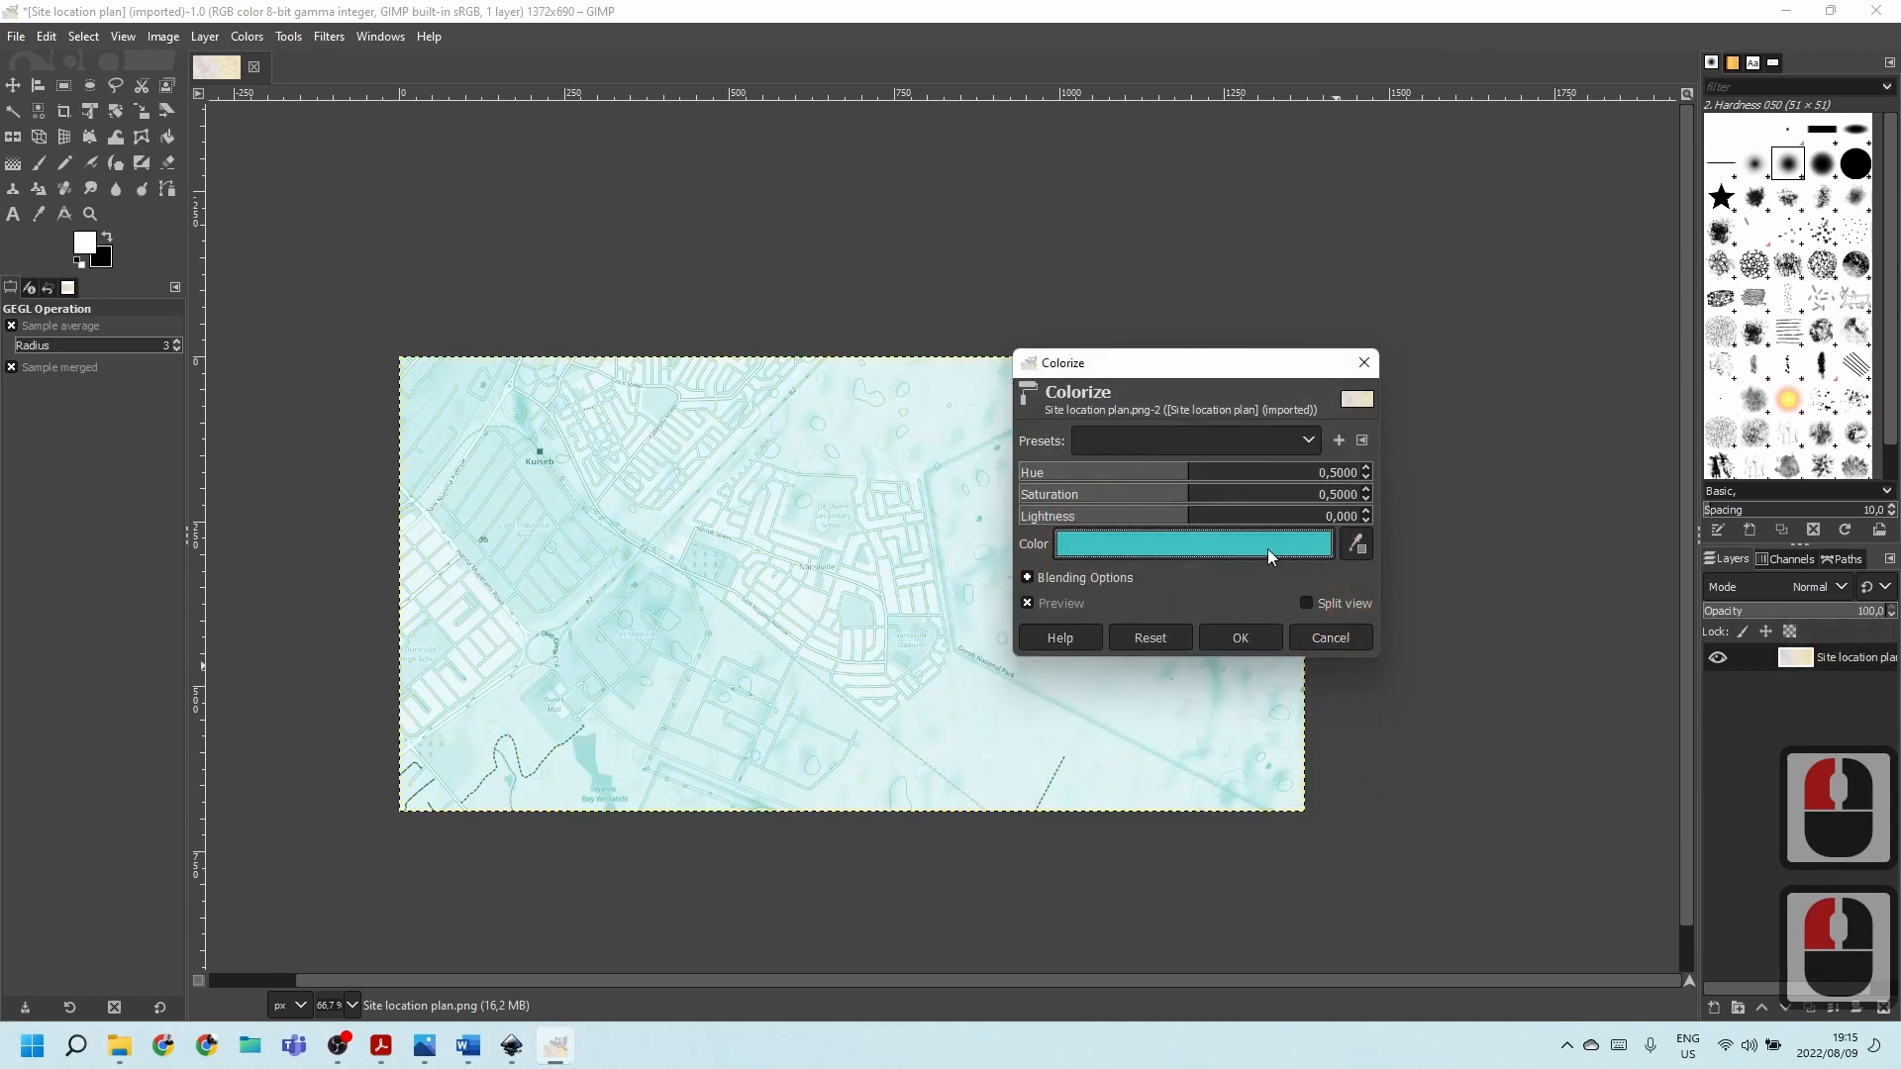
pyautogui.click(1336, 644)
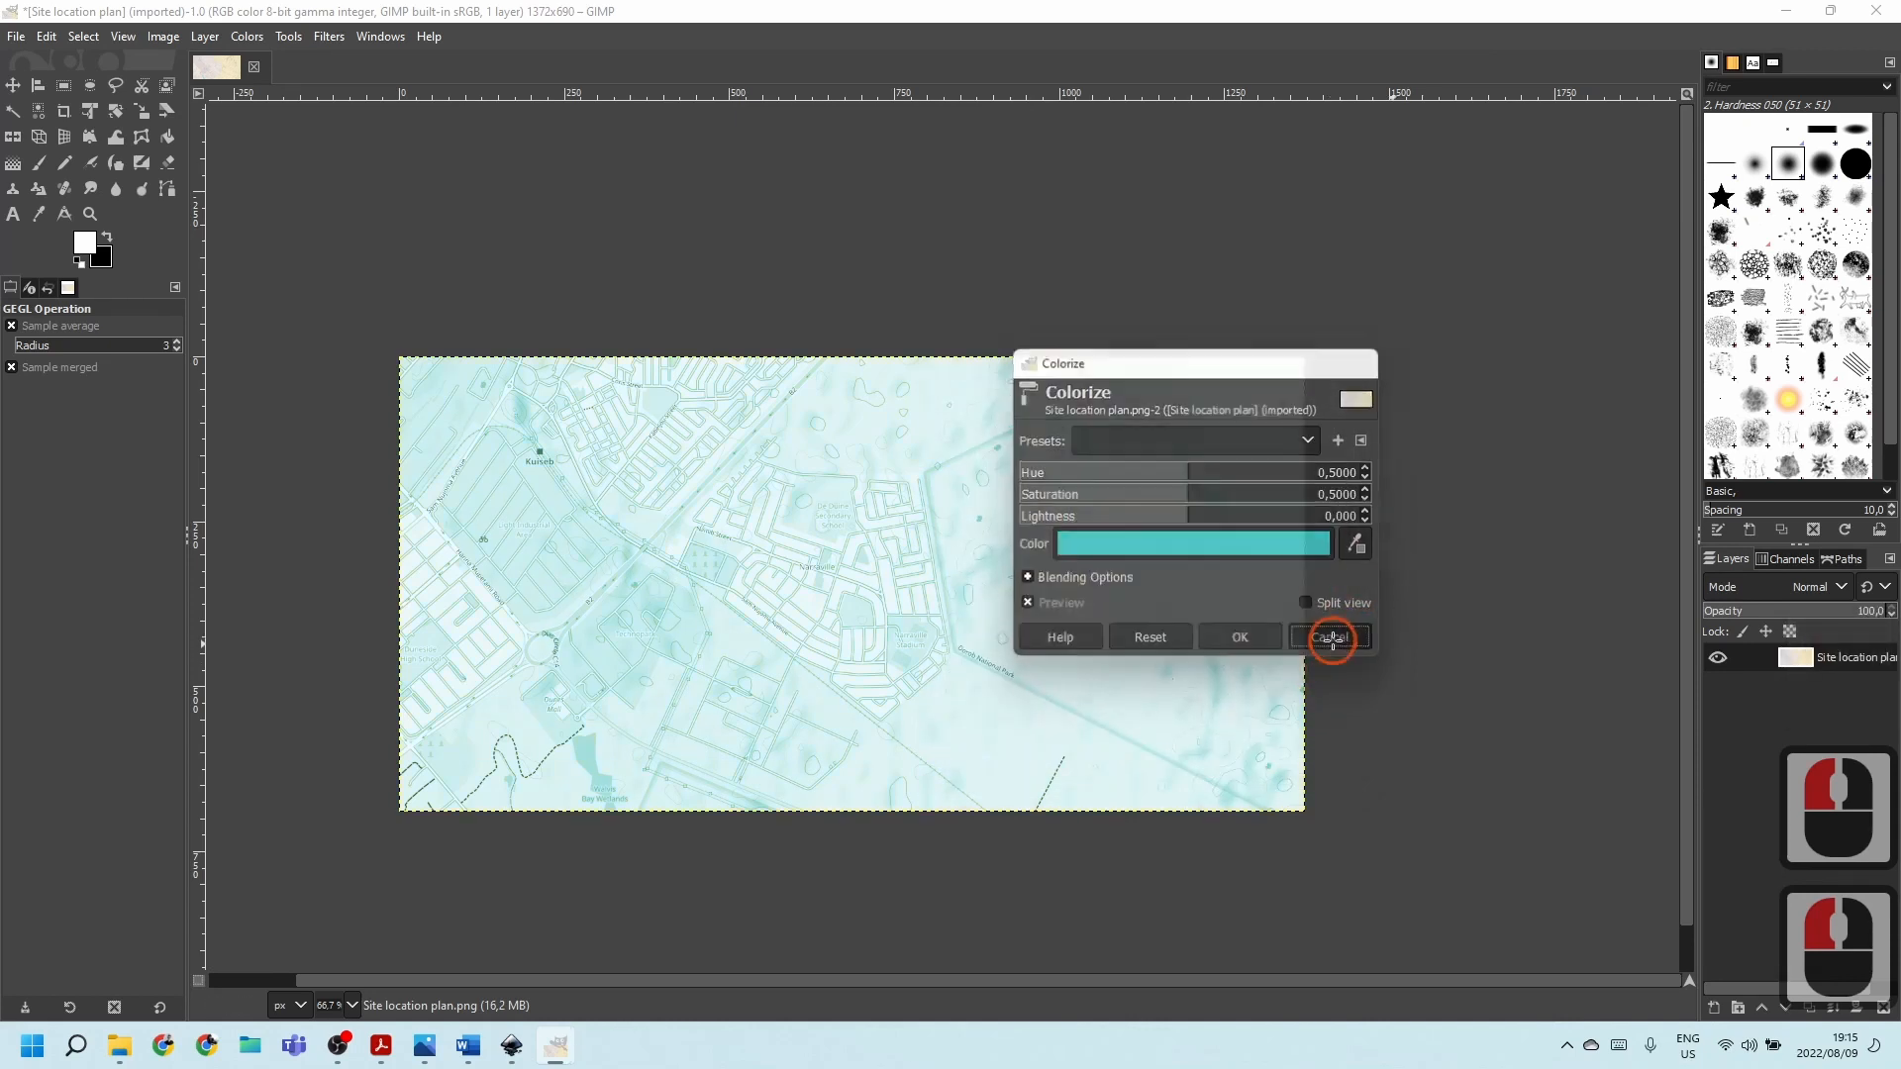
# Try a Hue-Chroma adjustment on the map with hue -180, chroma -100 and lightness about -8.
pyautogui.click(245, 36)
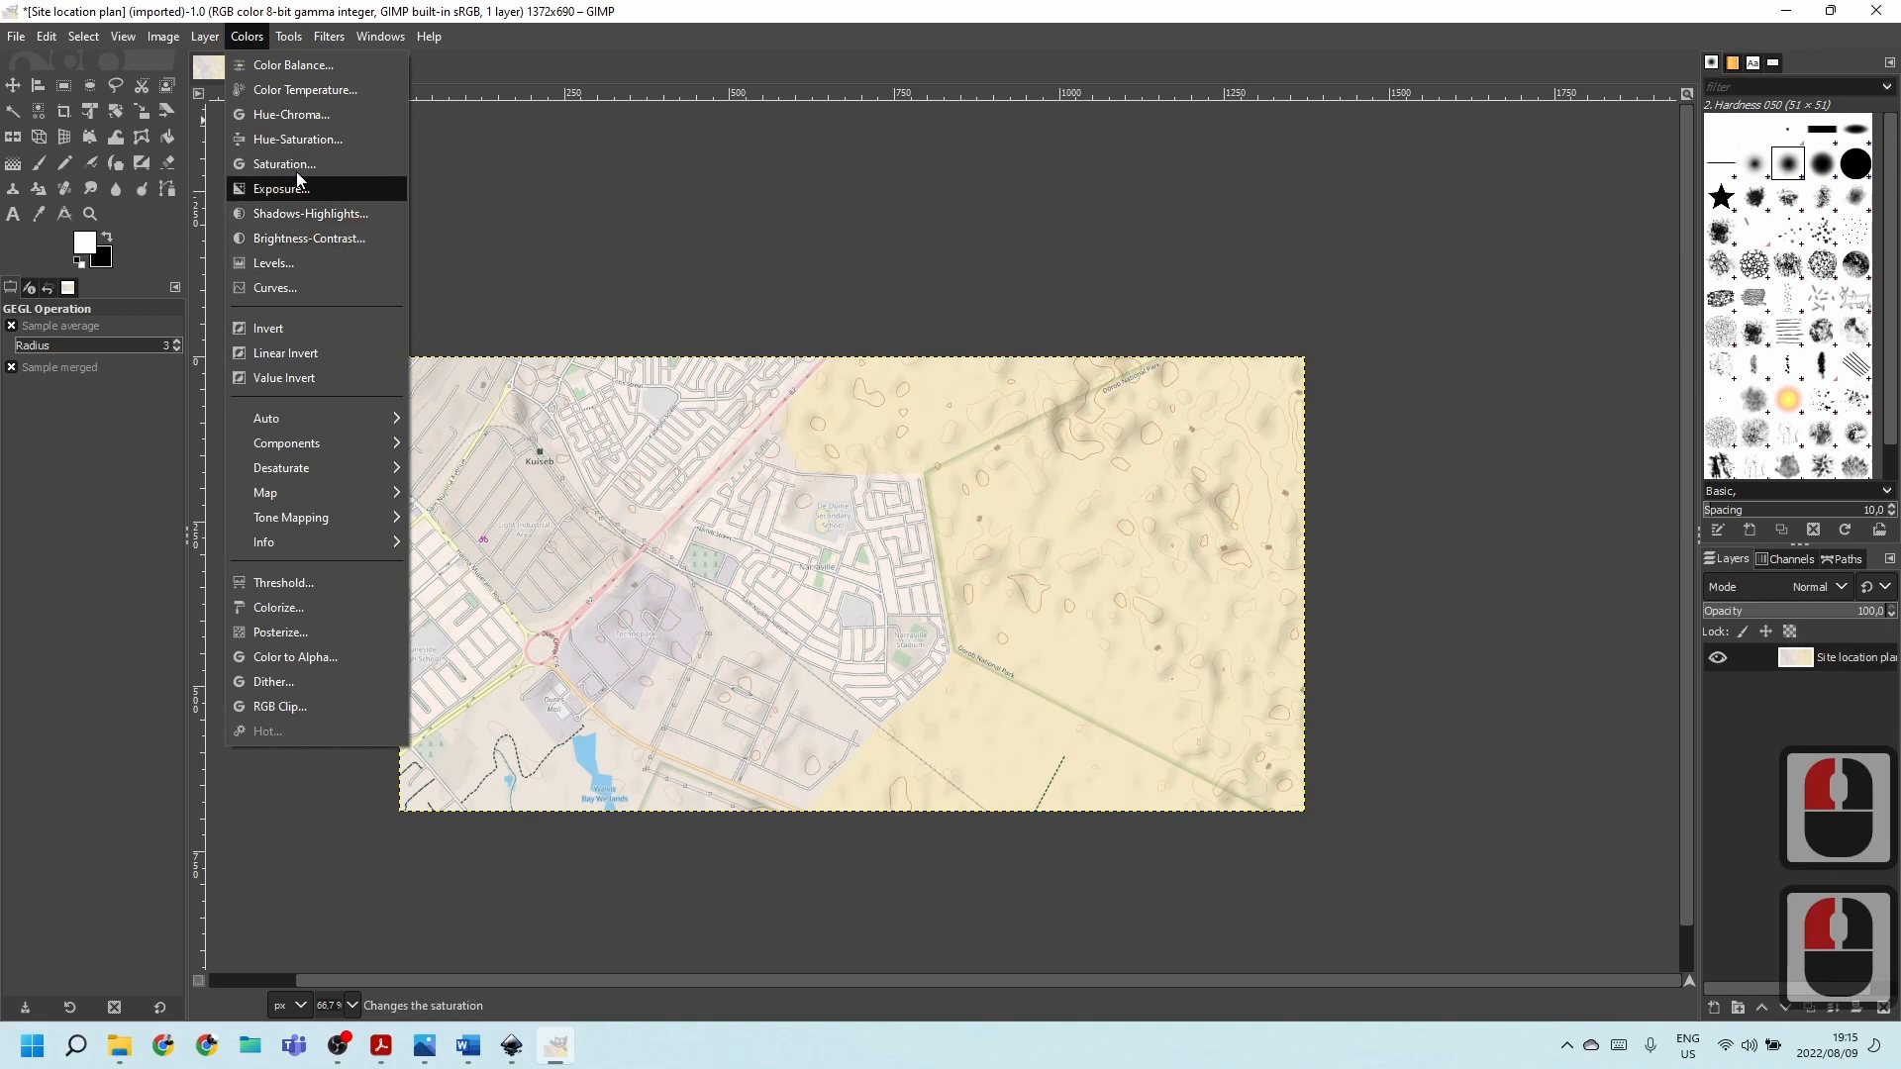
pyautogui.click(293, 114)
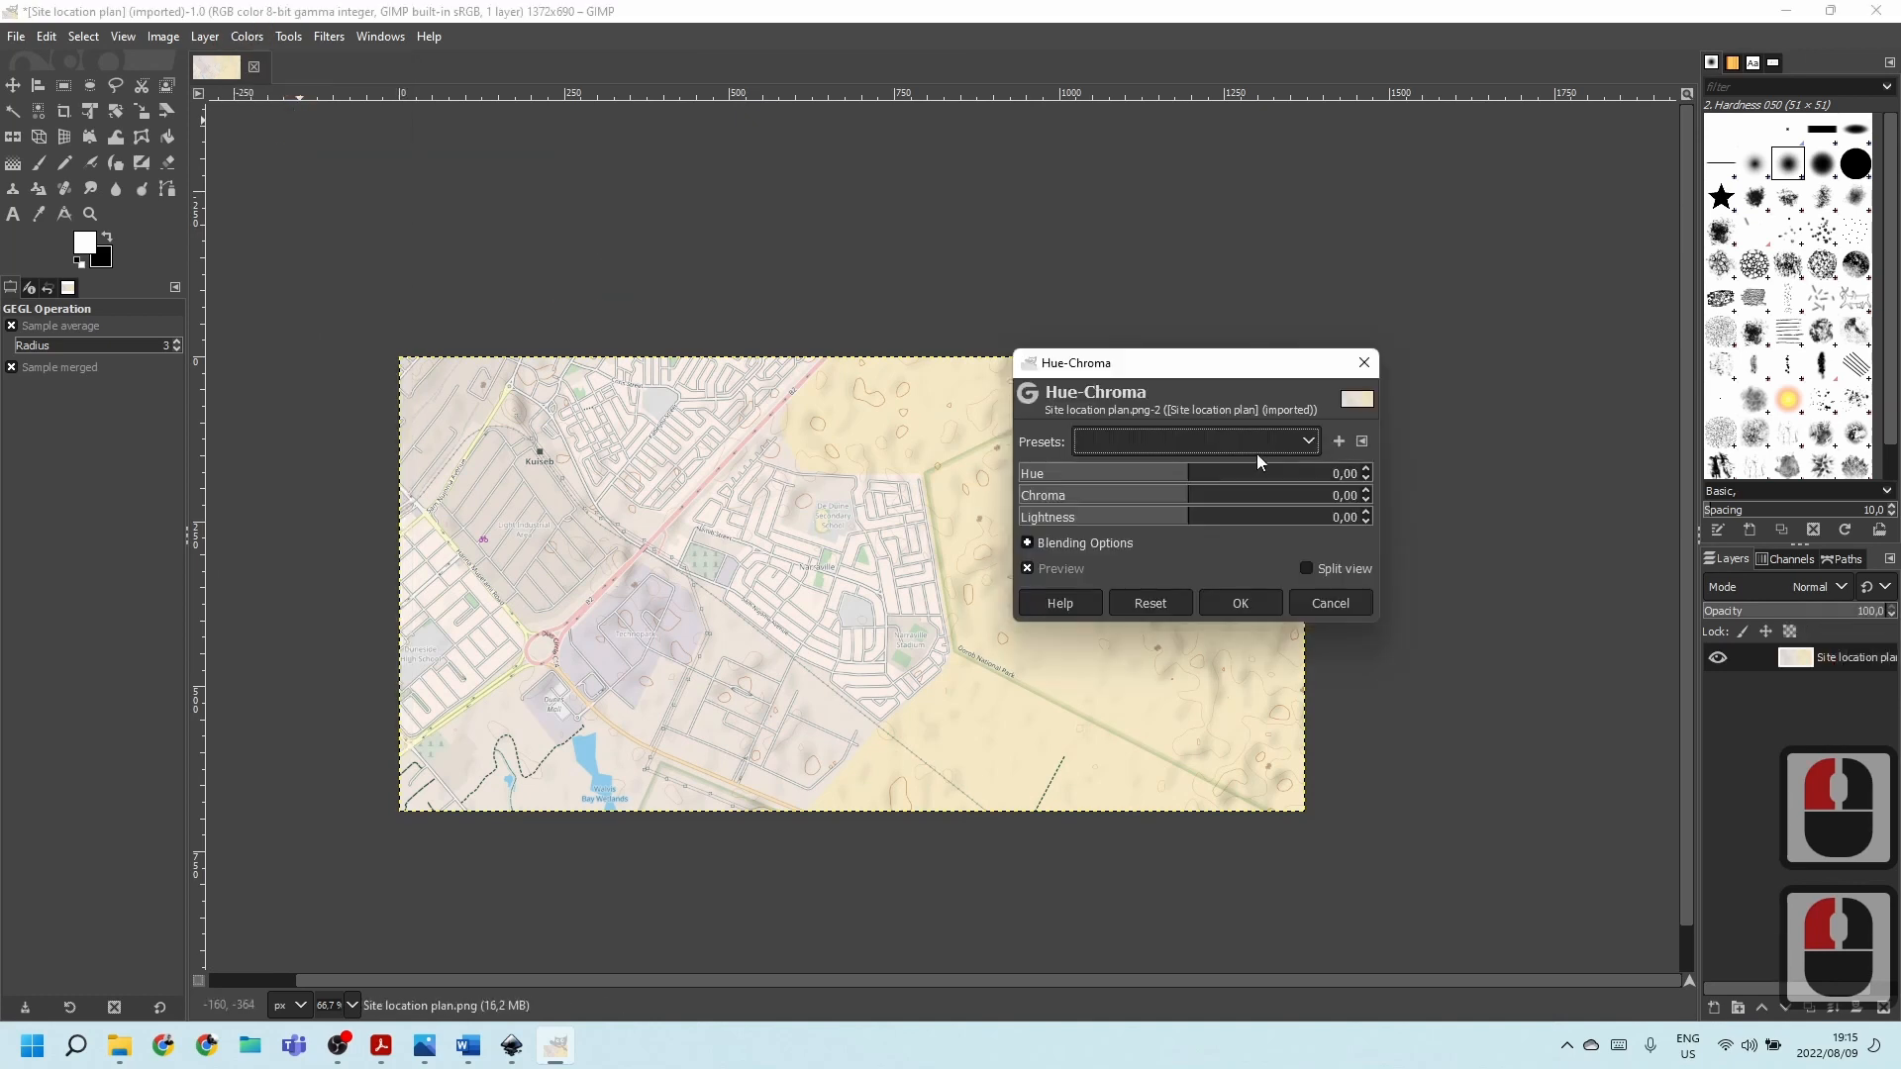
pyautogui.moveTo(1194, 477); pyautogui.dragTo(882, 450)
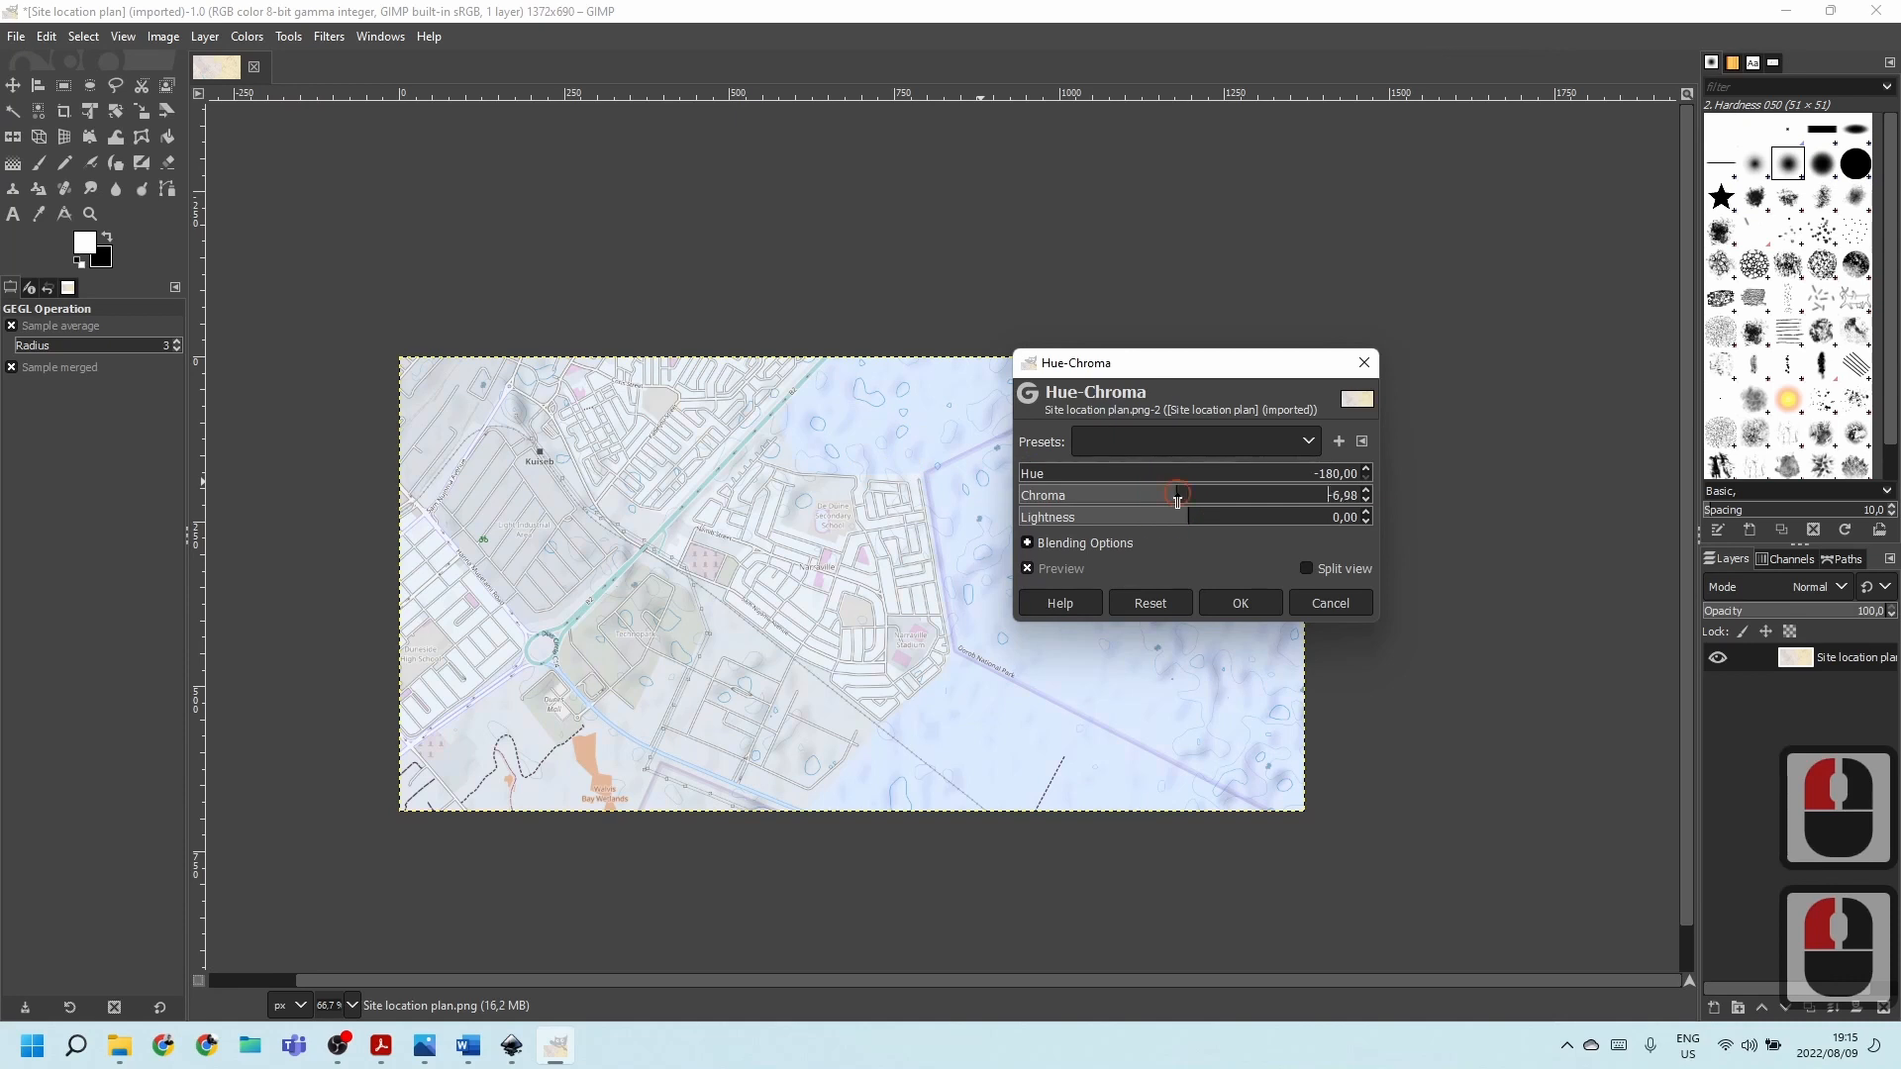
pyautogui.moveTo(1177, 498); pyautogui.dragTo(870, 476)
pyautogui.moveTo(1182, 520)
pyautogui.mouseDown()
pyautogui.moveTo(1238, 521)
pyautogui.moveTo(1149, 516)
pyautogui.moveTo(1173, 516)
pyautogui.mouseUp()
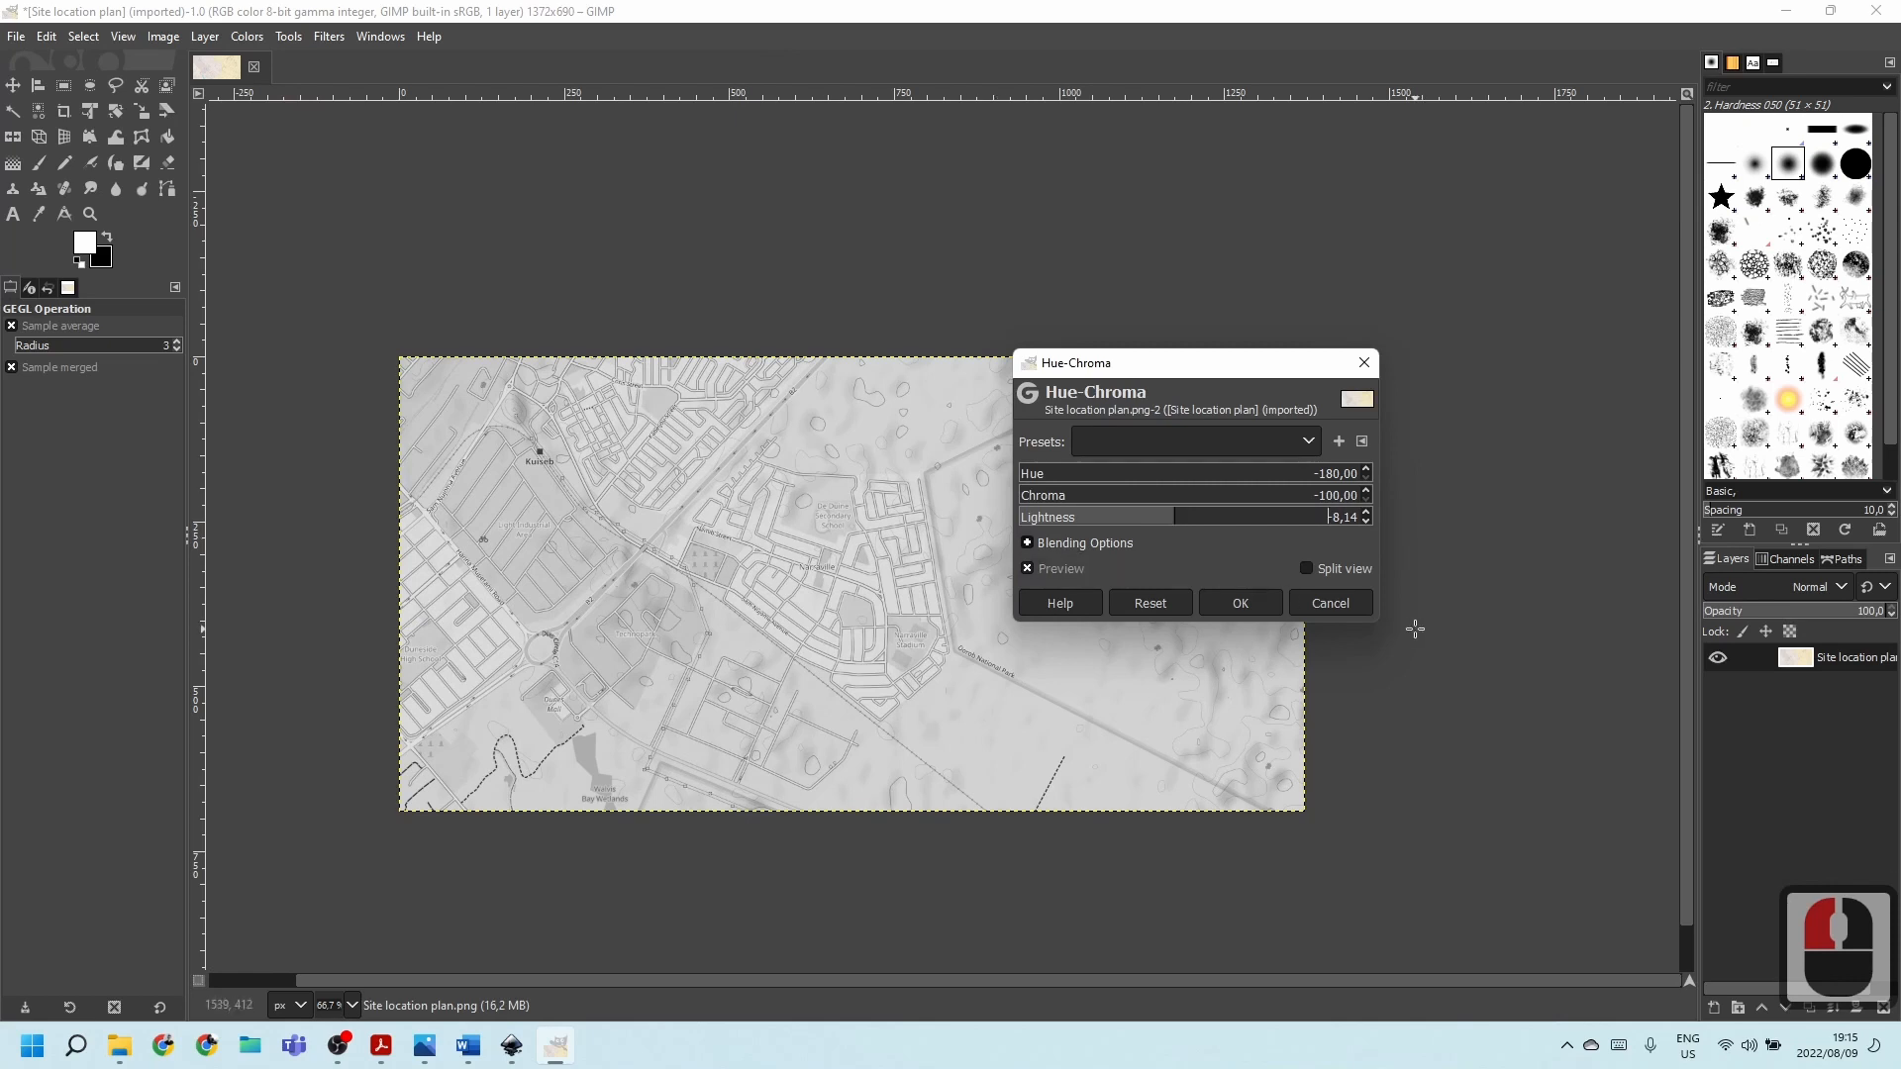
pyautogui.click(1333, 606)
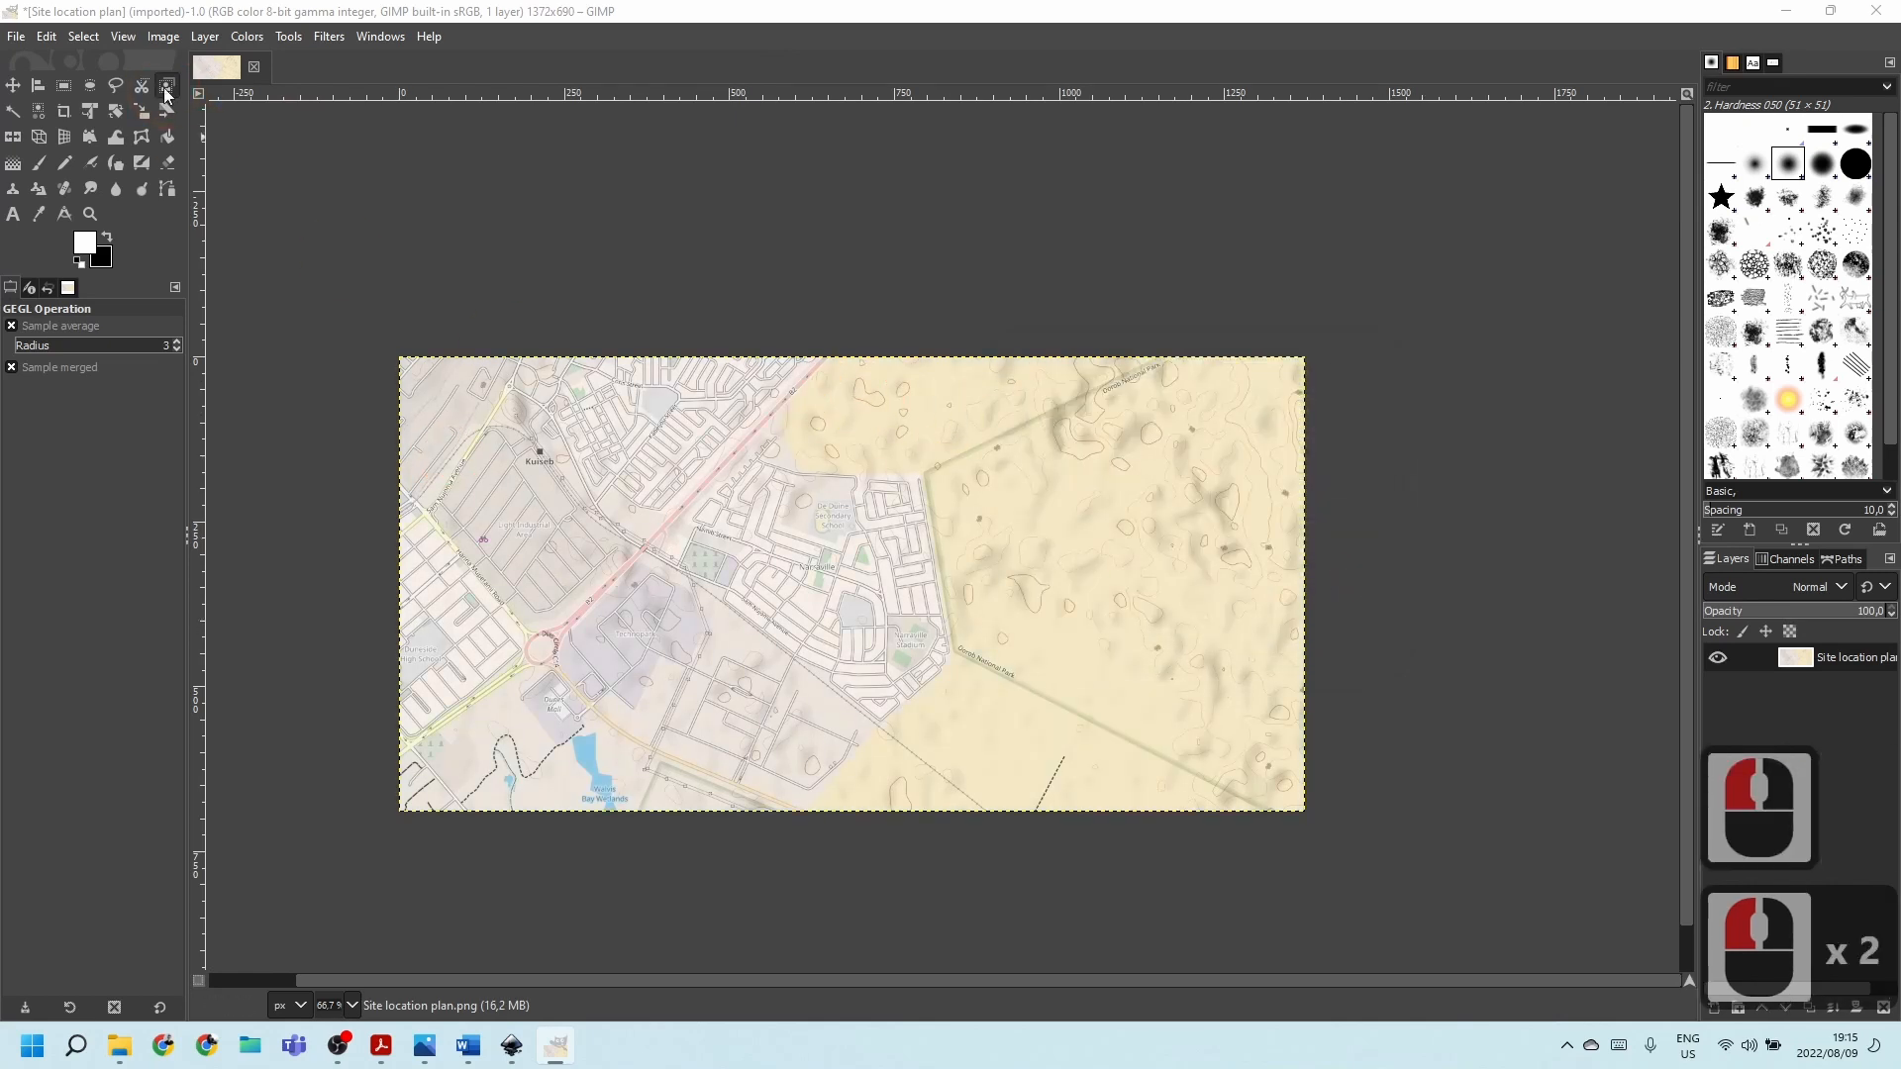
# Turn the map grey with Hue-Chroma, applying hue -180, chroma -100 and lightness about -12.
pyautogui.click(247, 36)
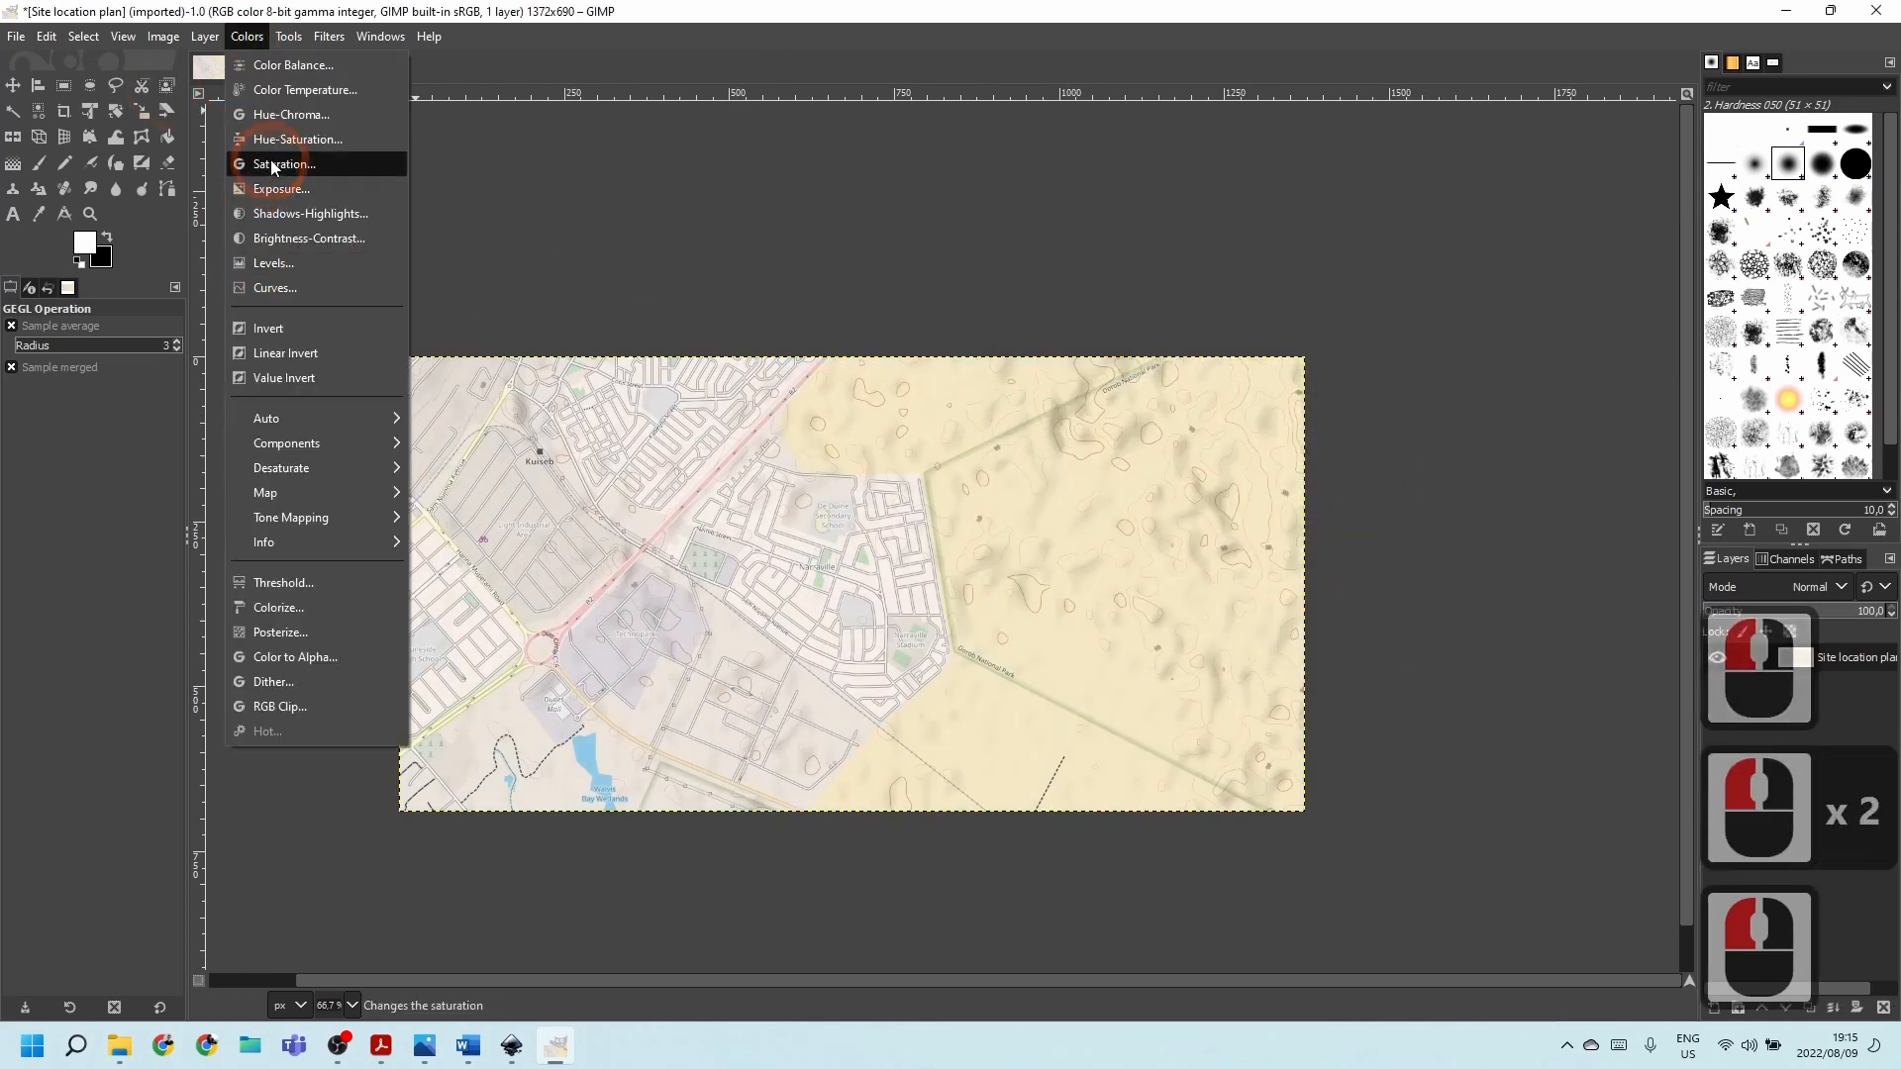
pyautogui.click(273, 116)
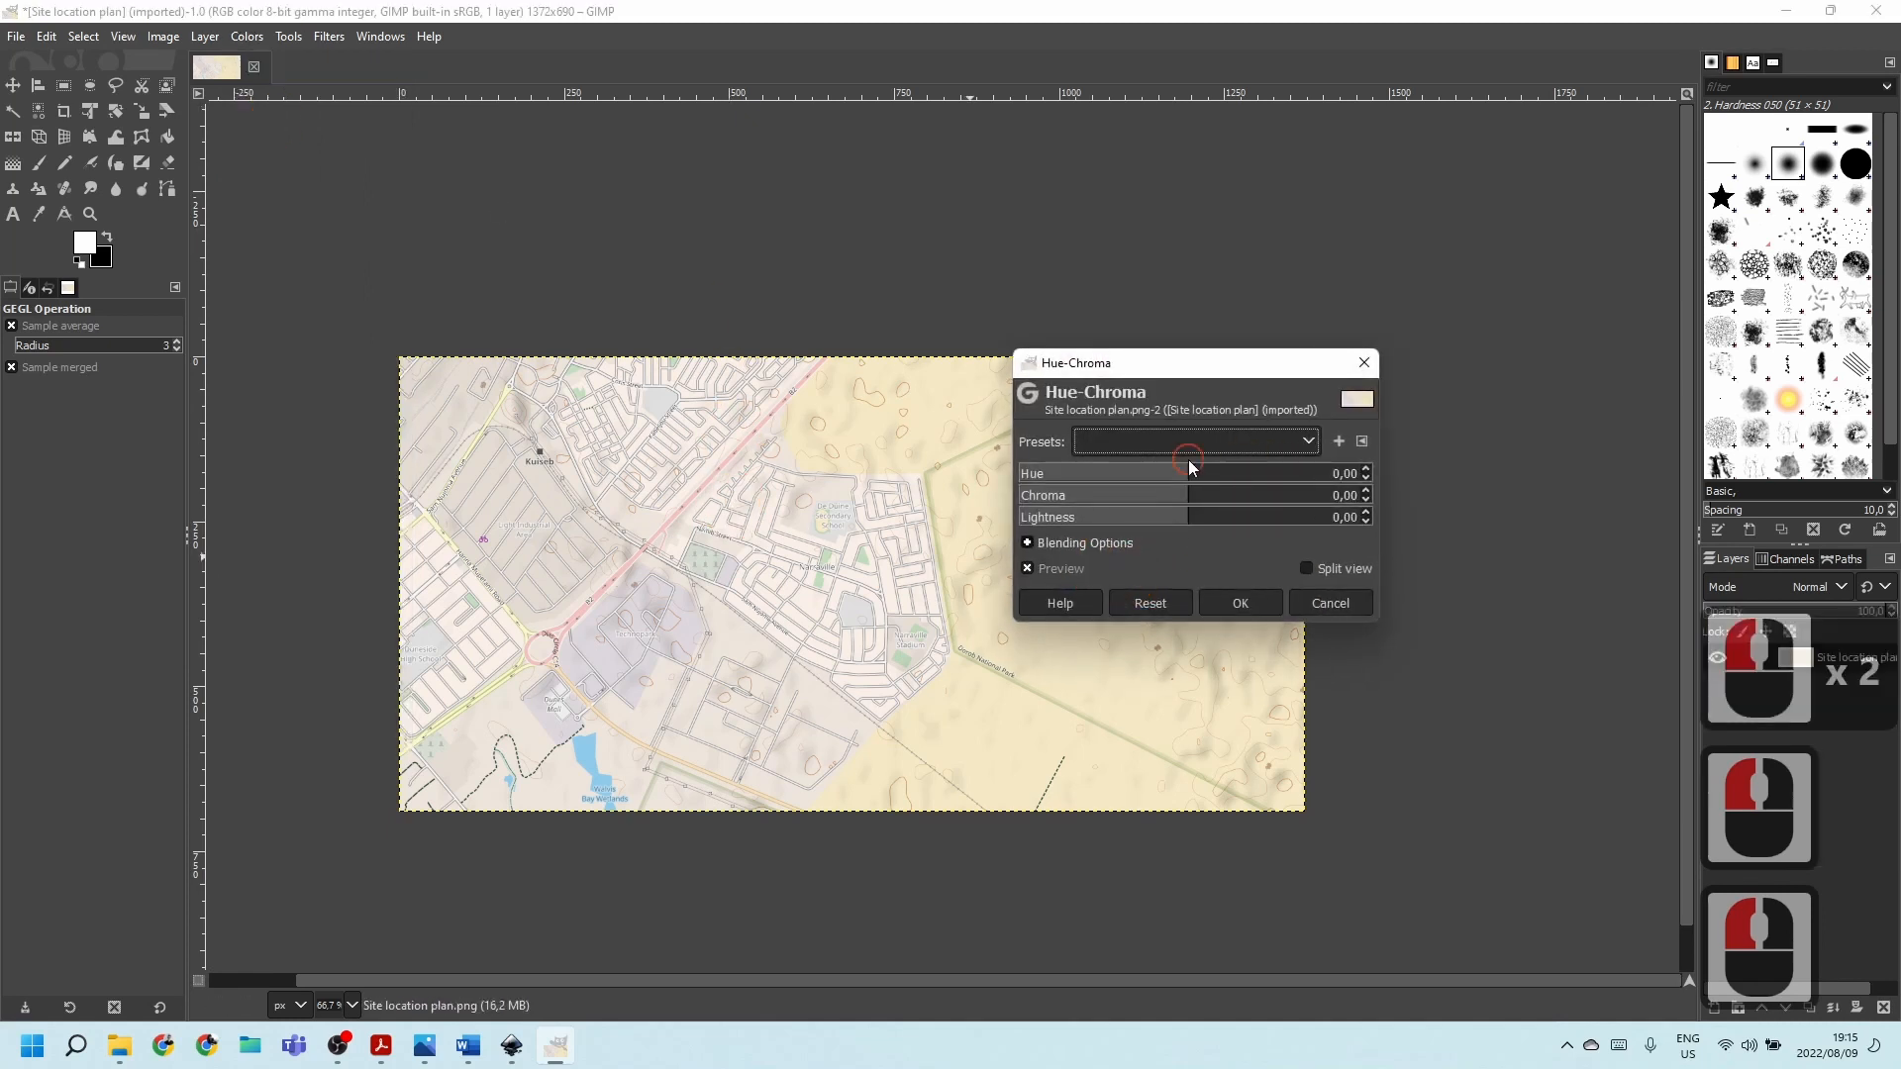
pyautogui.moveTo(1188, 462); pyautogui.dragTo(917, 454)
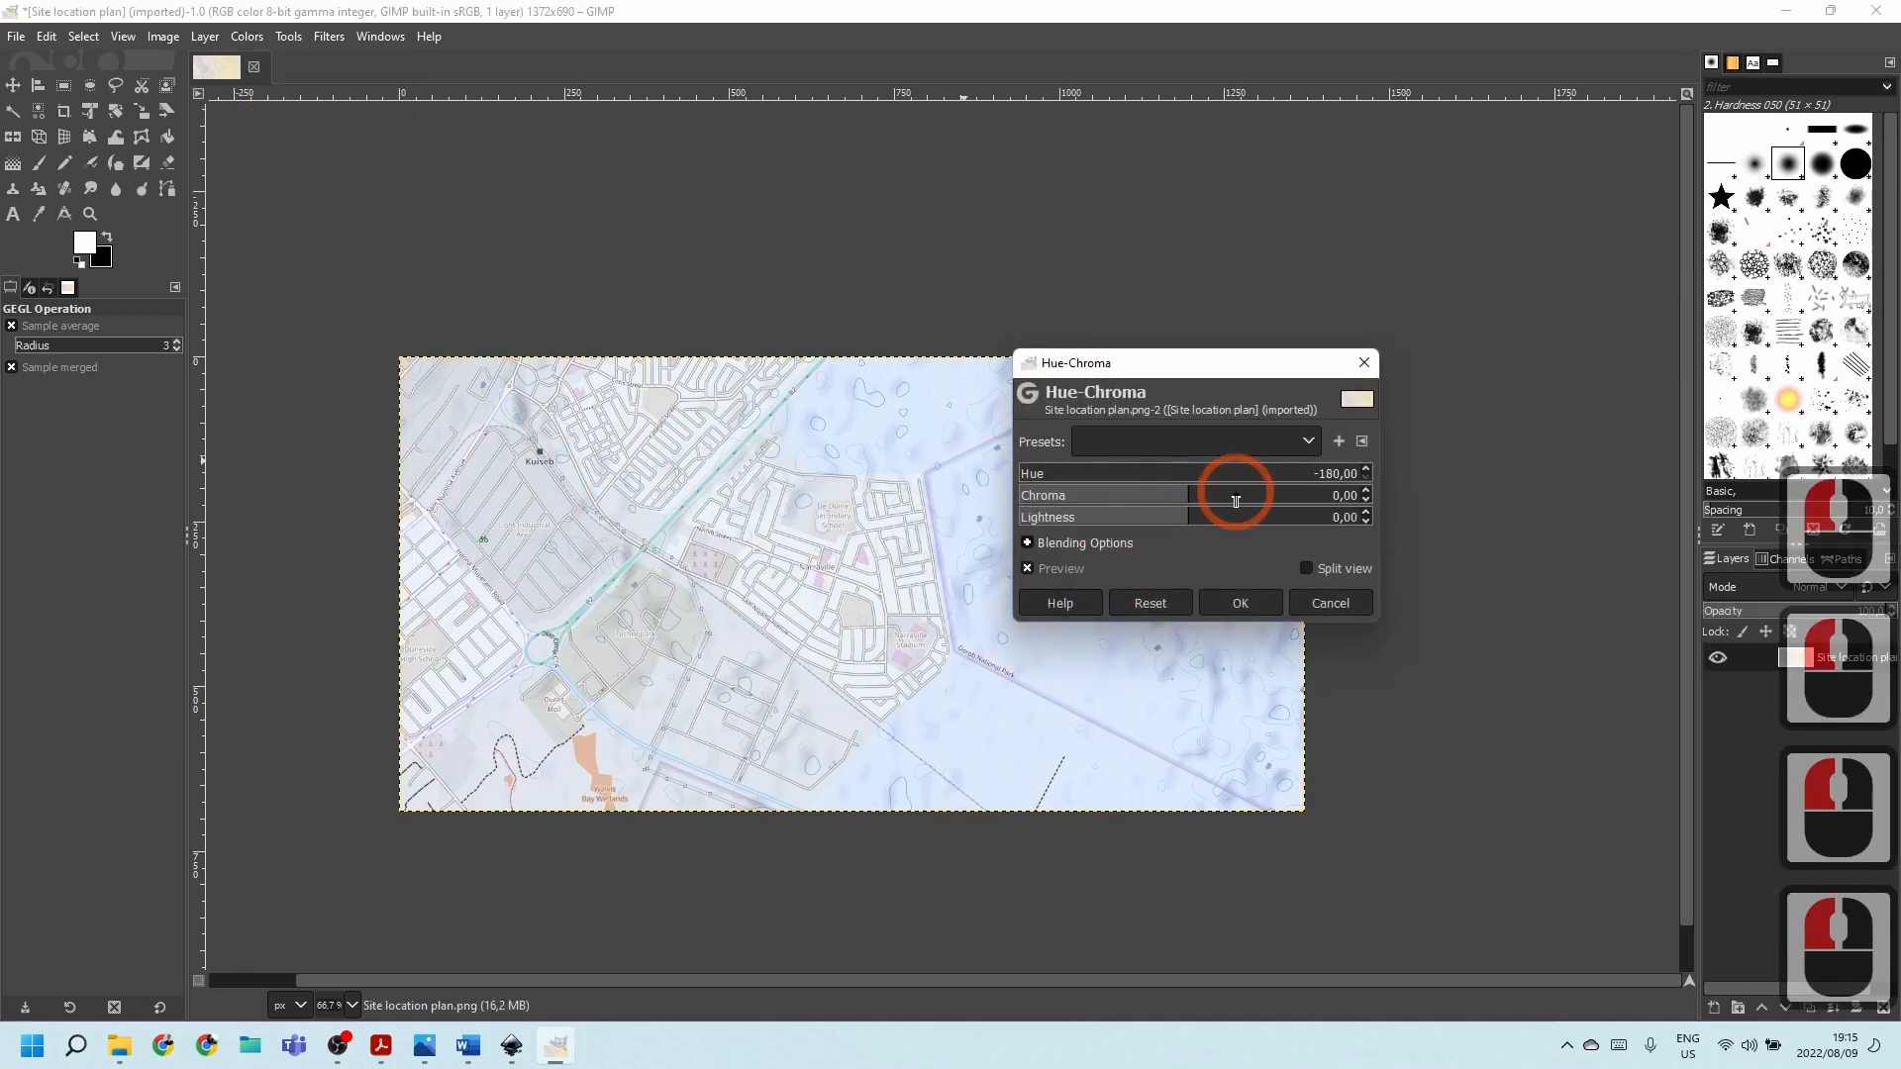
pyautogui.moveTo(1227, 492); pyautogui.dragTo(951, 475)
pyautogui.moveTo(1179, 523); pyautogui.dragTo(1160, 518)
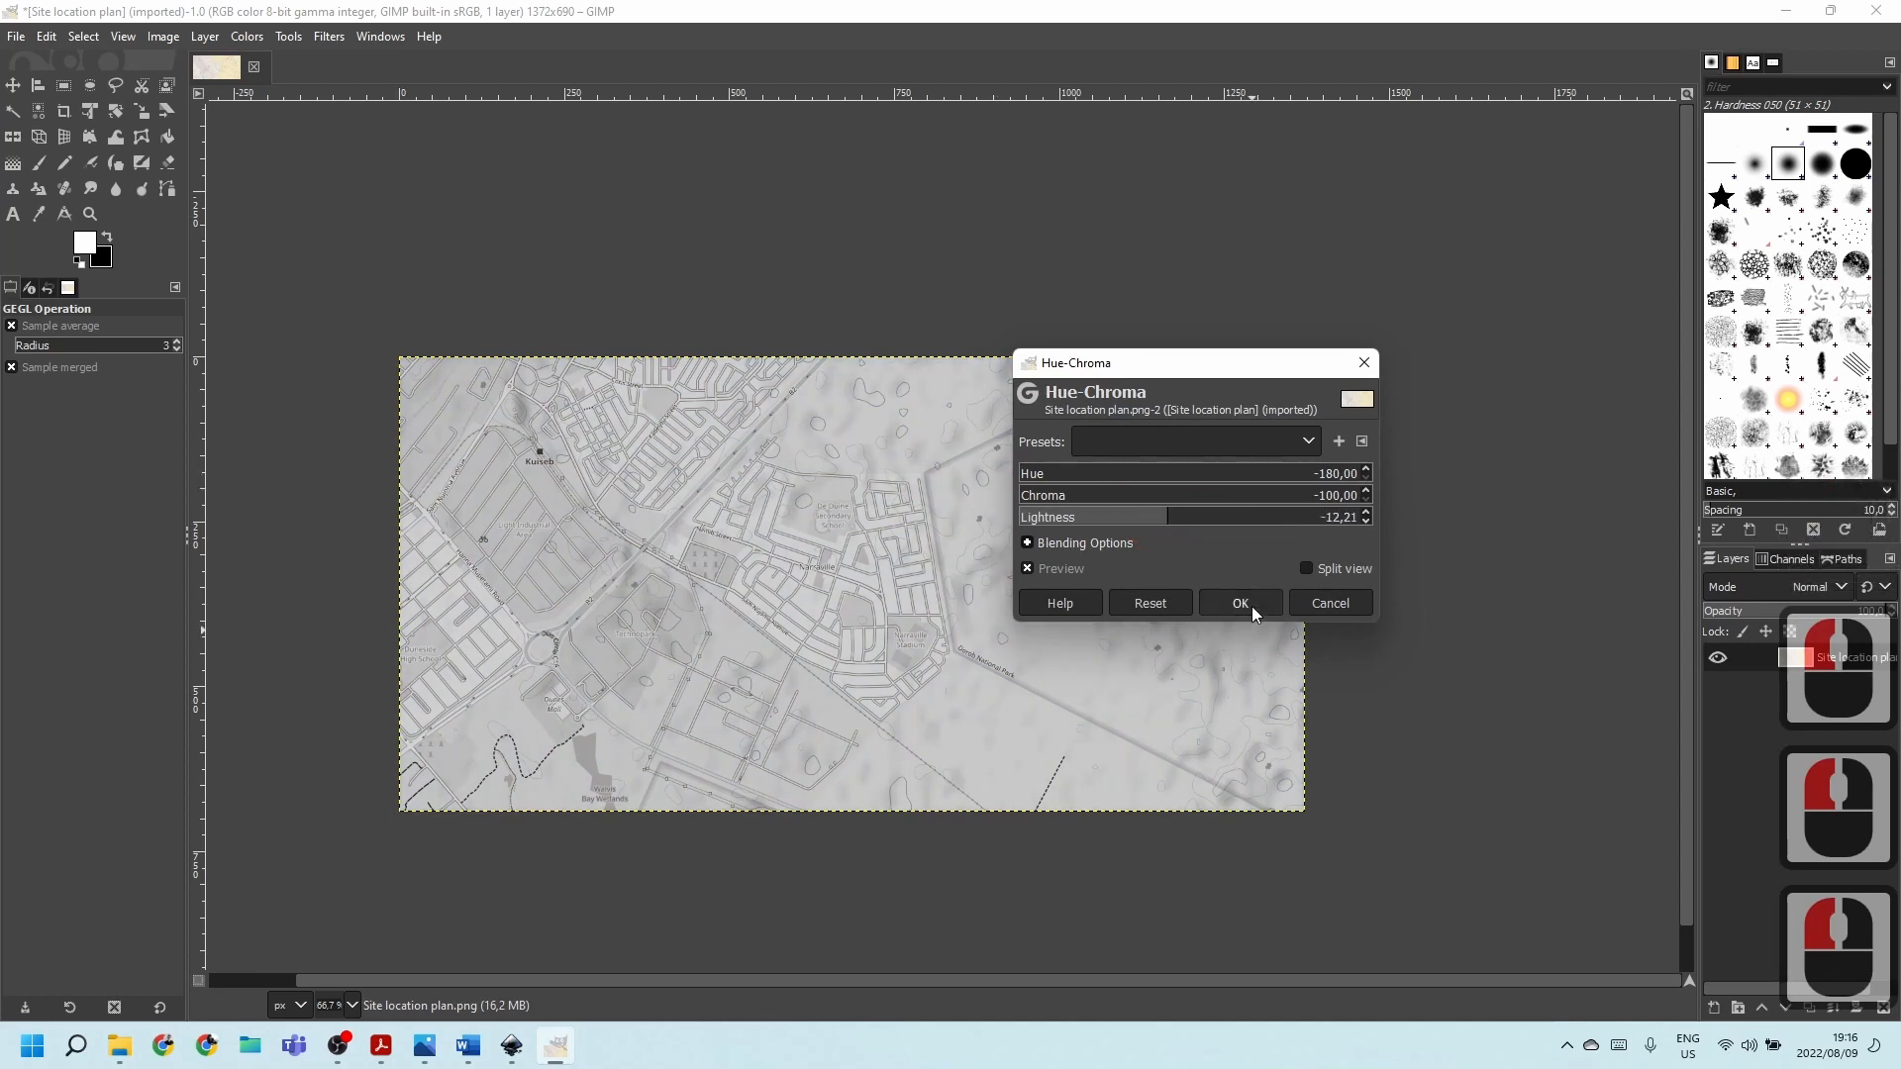
pyautogui.doubleClick(1251, 606)
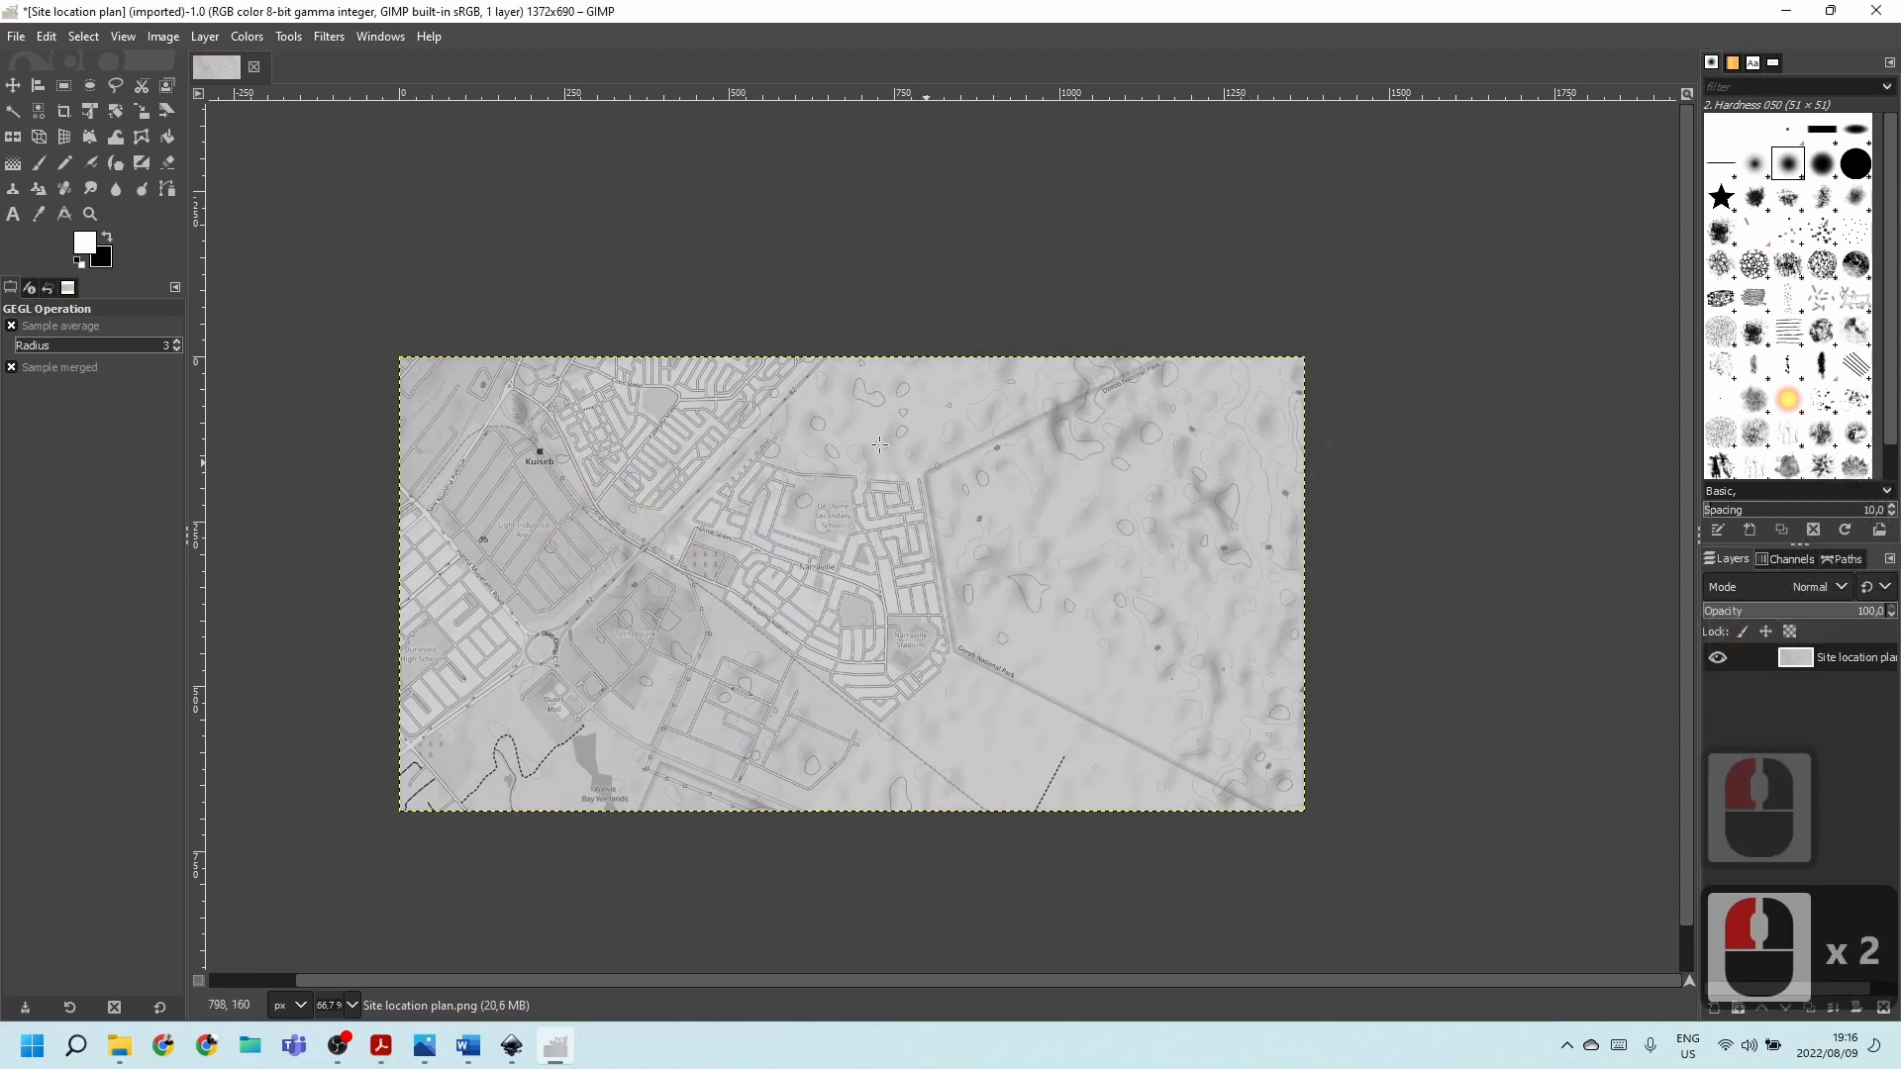
# Try to export the grey map into the Mock-up folder as Site location plan.png.
pyautogui.click(12, 37)
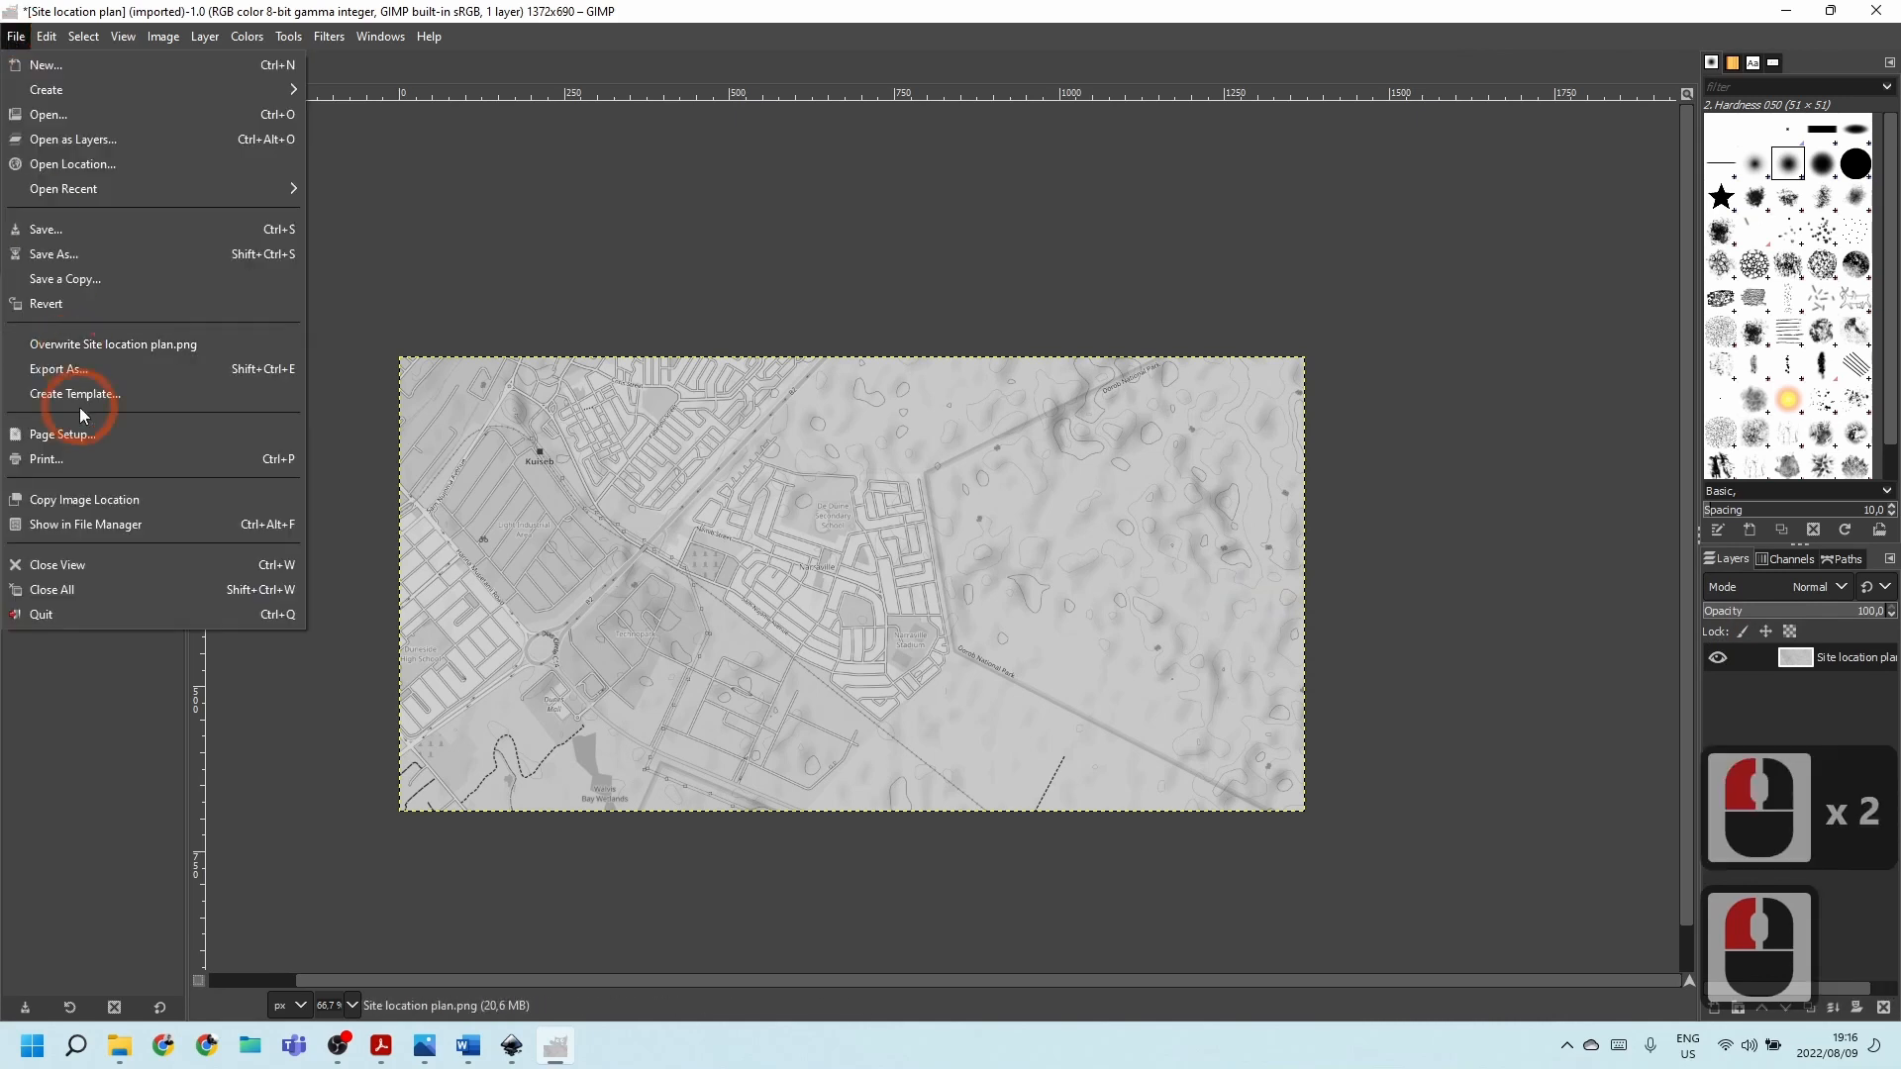
pyautogui.click(75, 368)
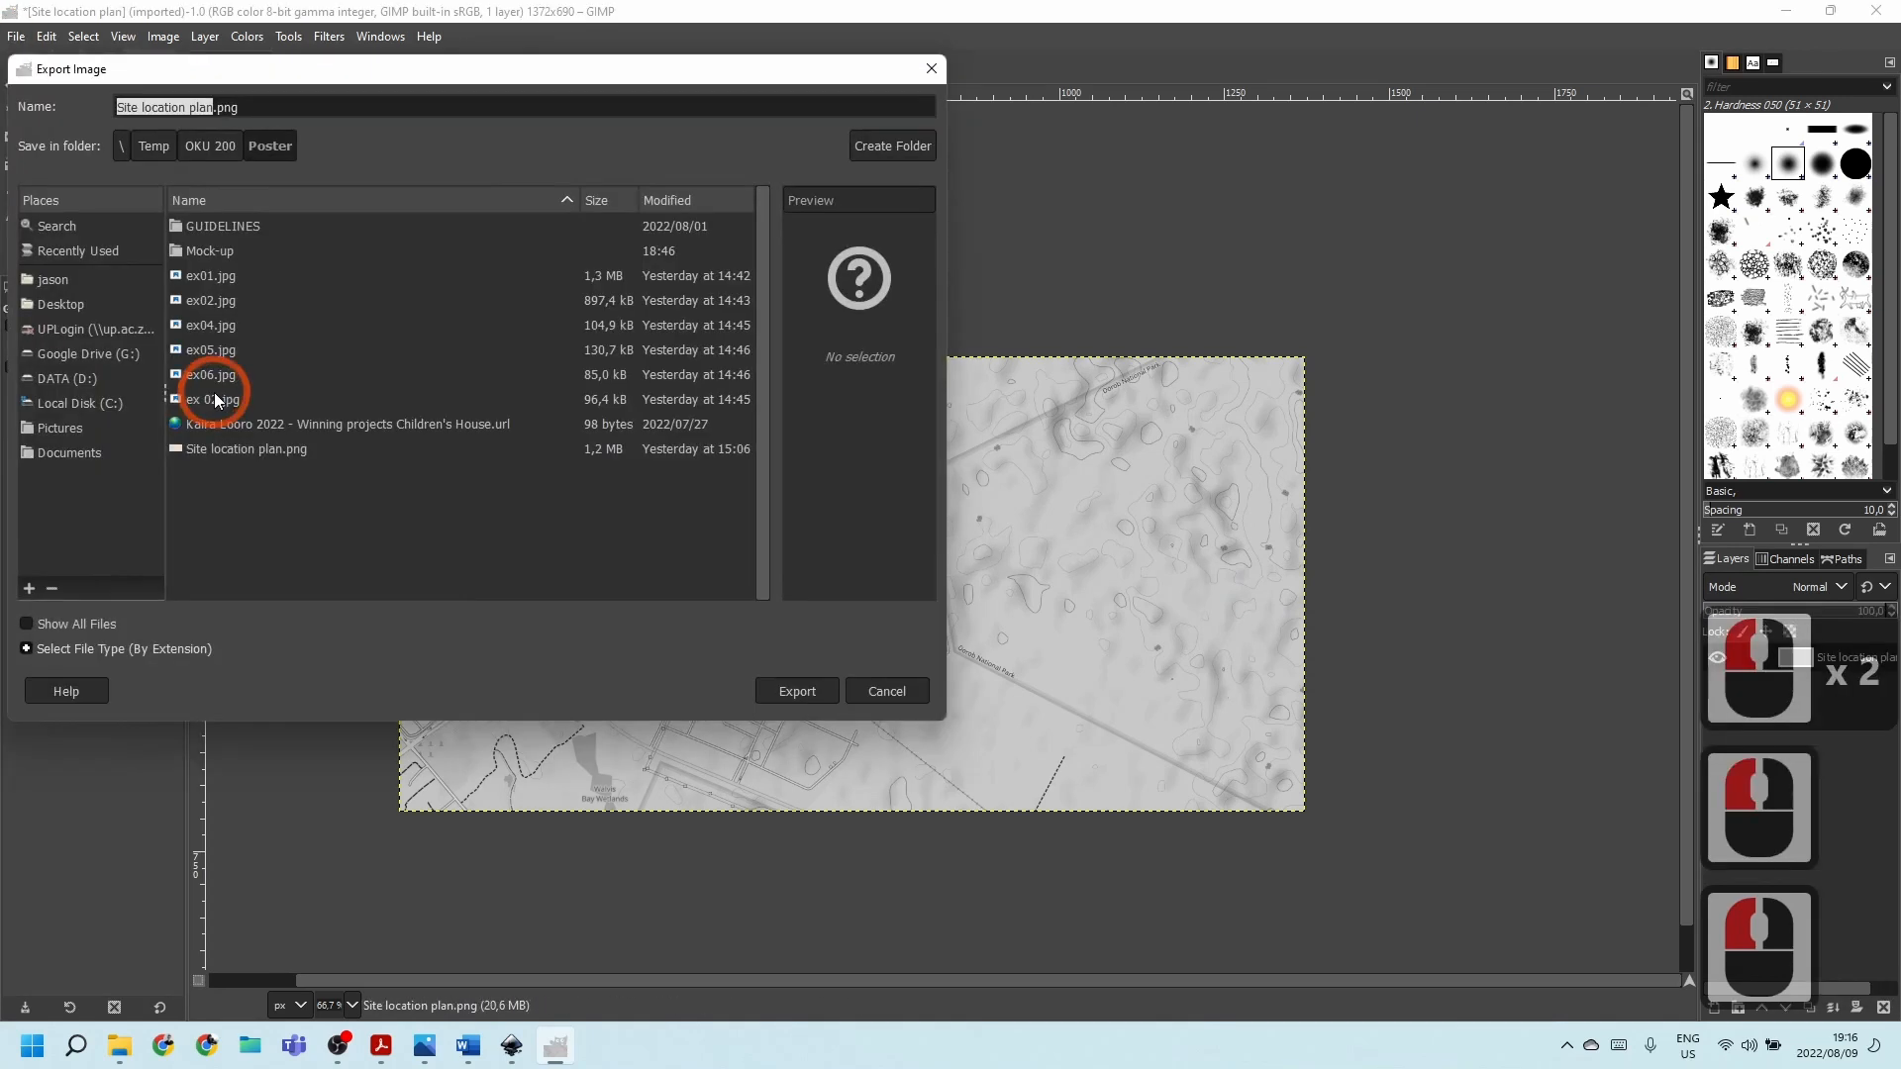
pyautogui.click(260, 108)
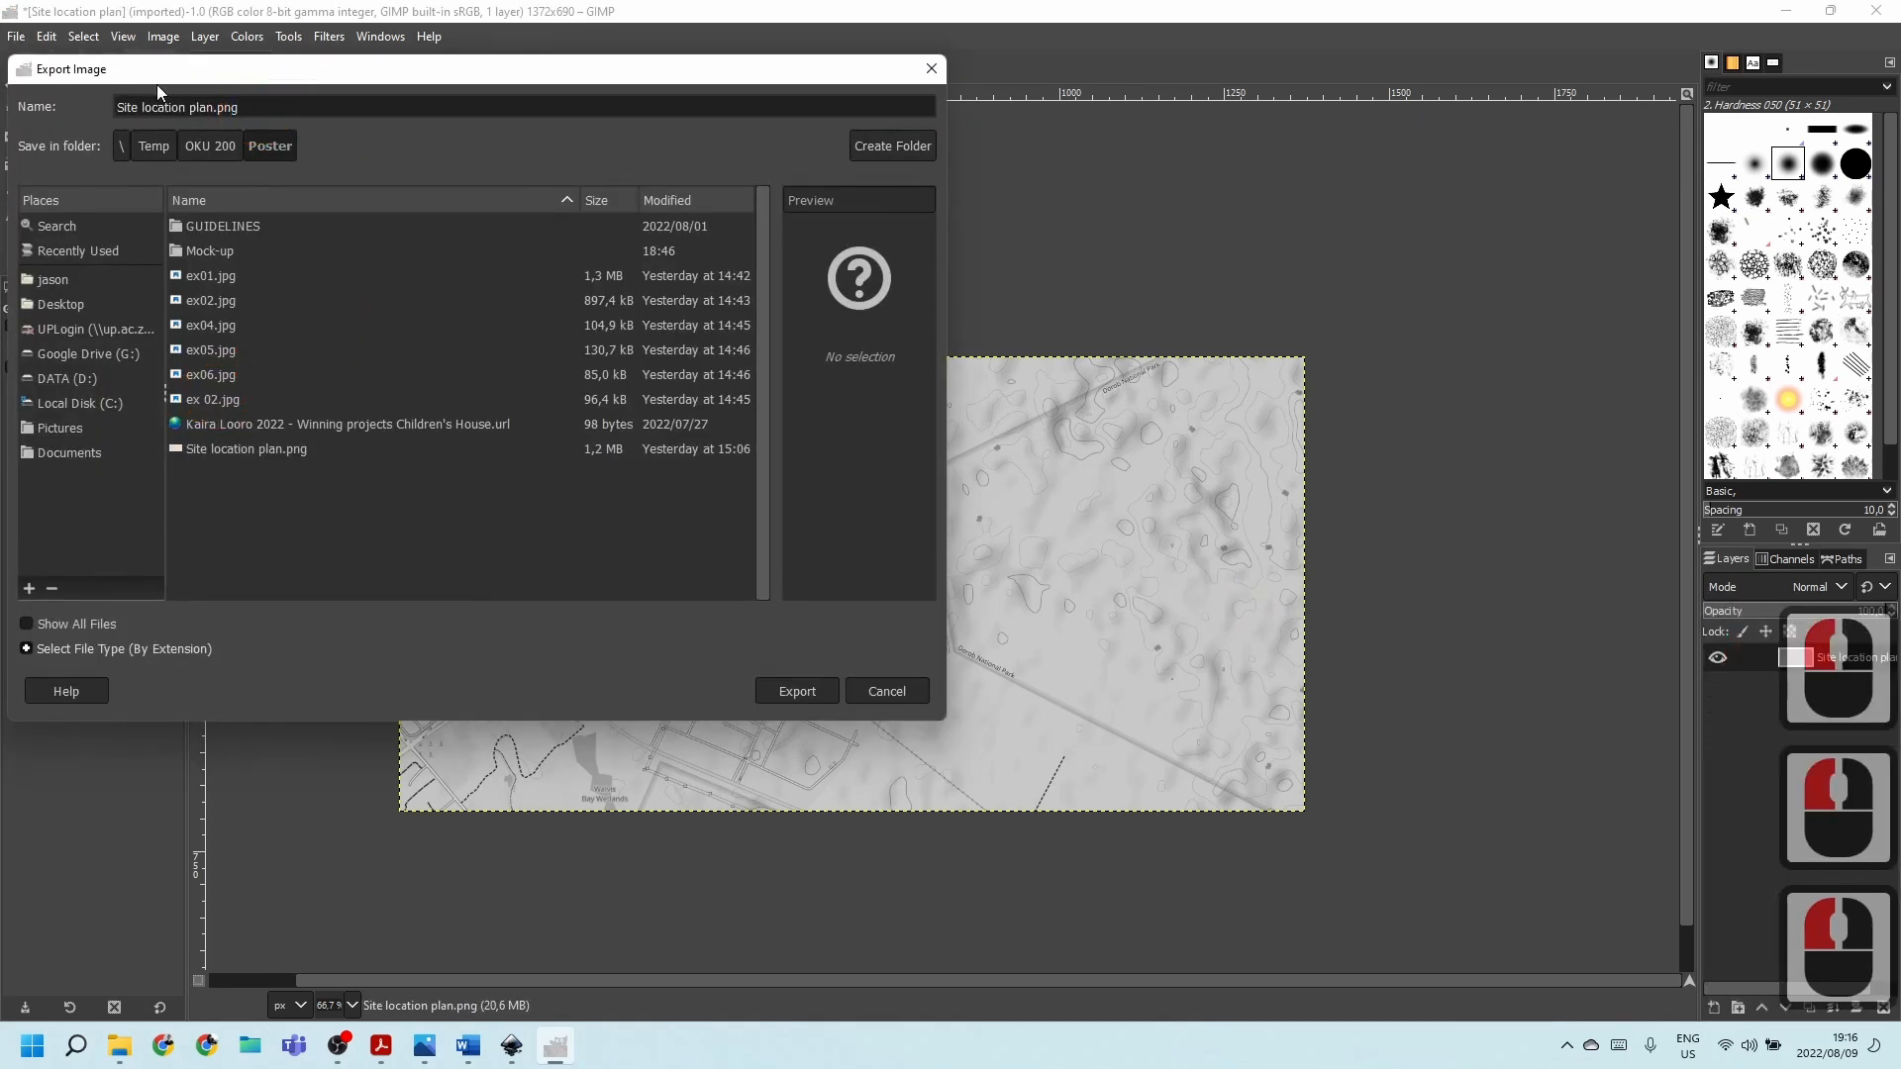
pyautogui.doubleClick(226, 247)
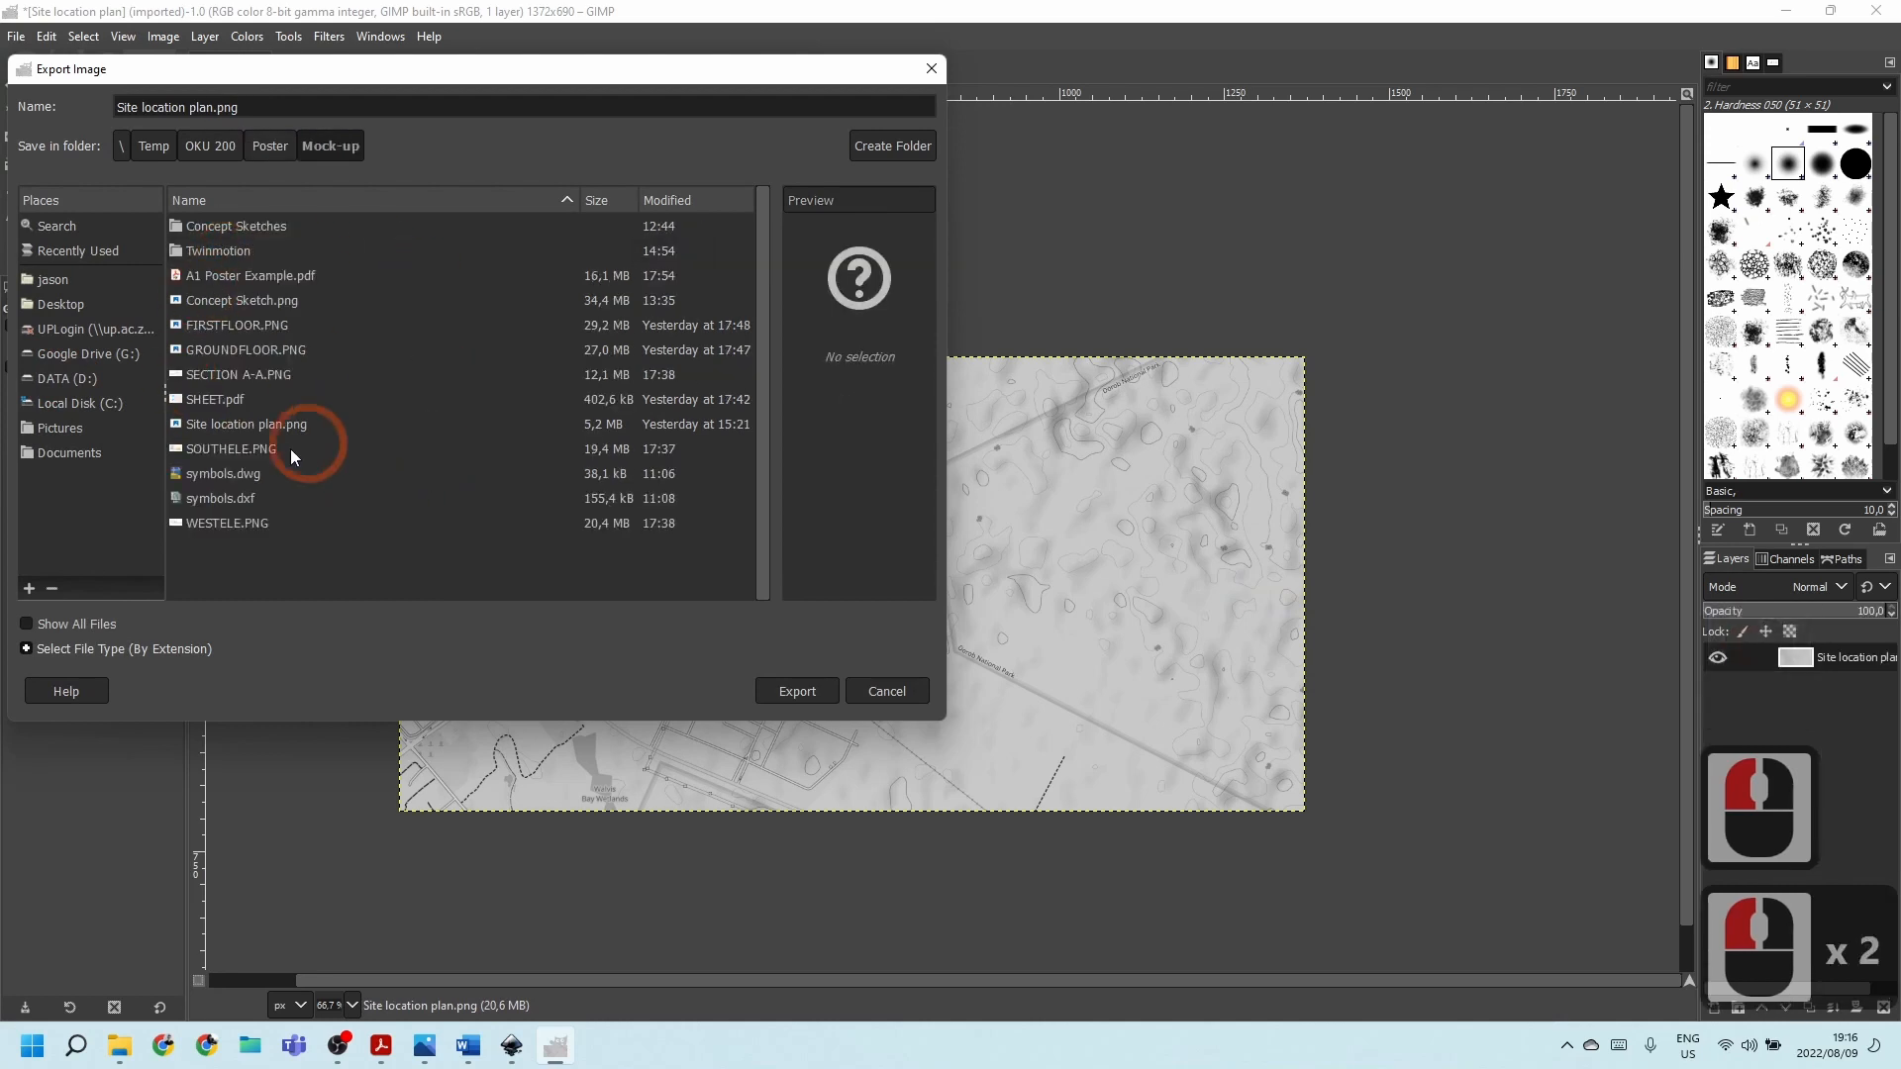
pyautogui.click(252, 428)
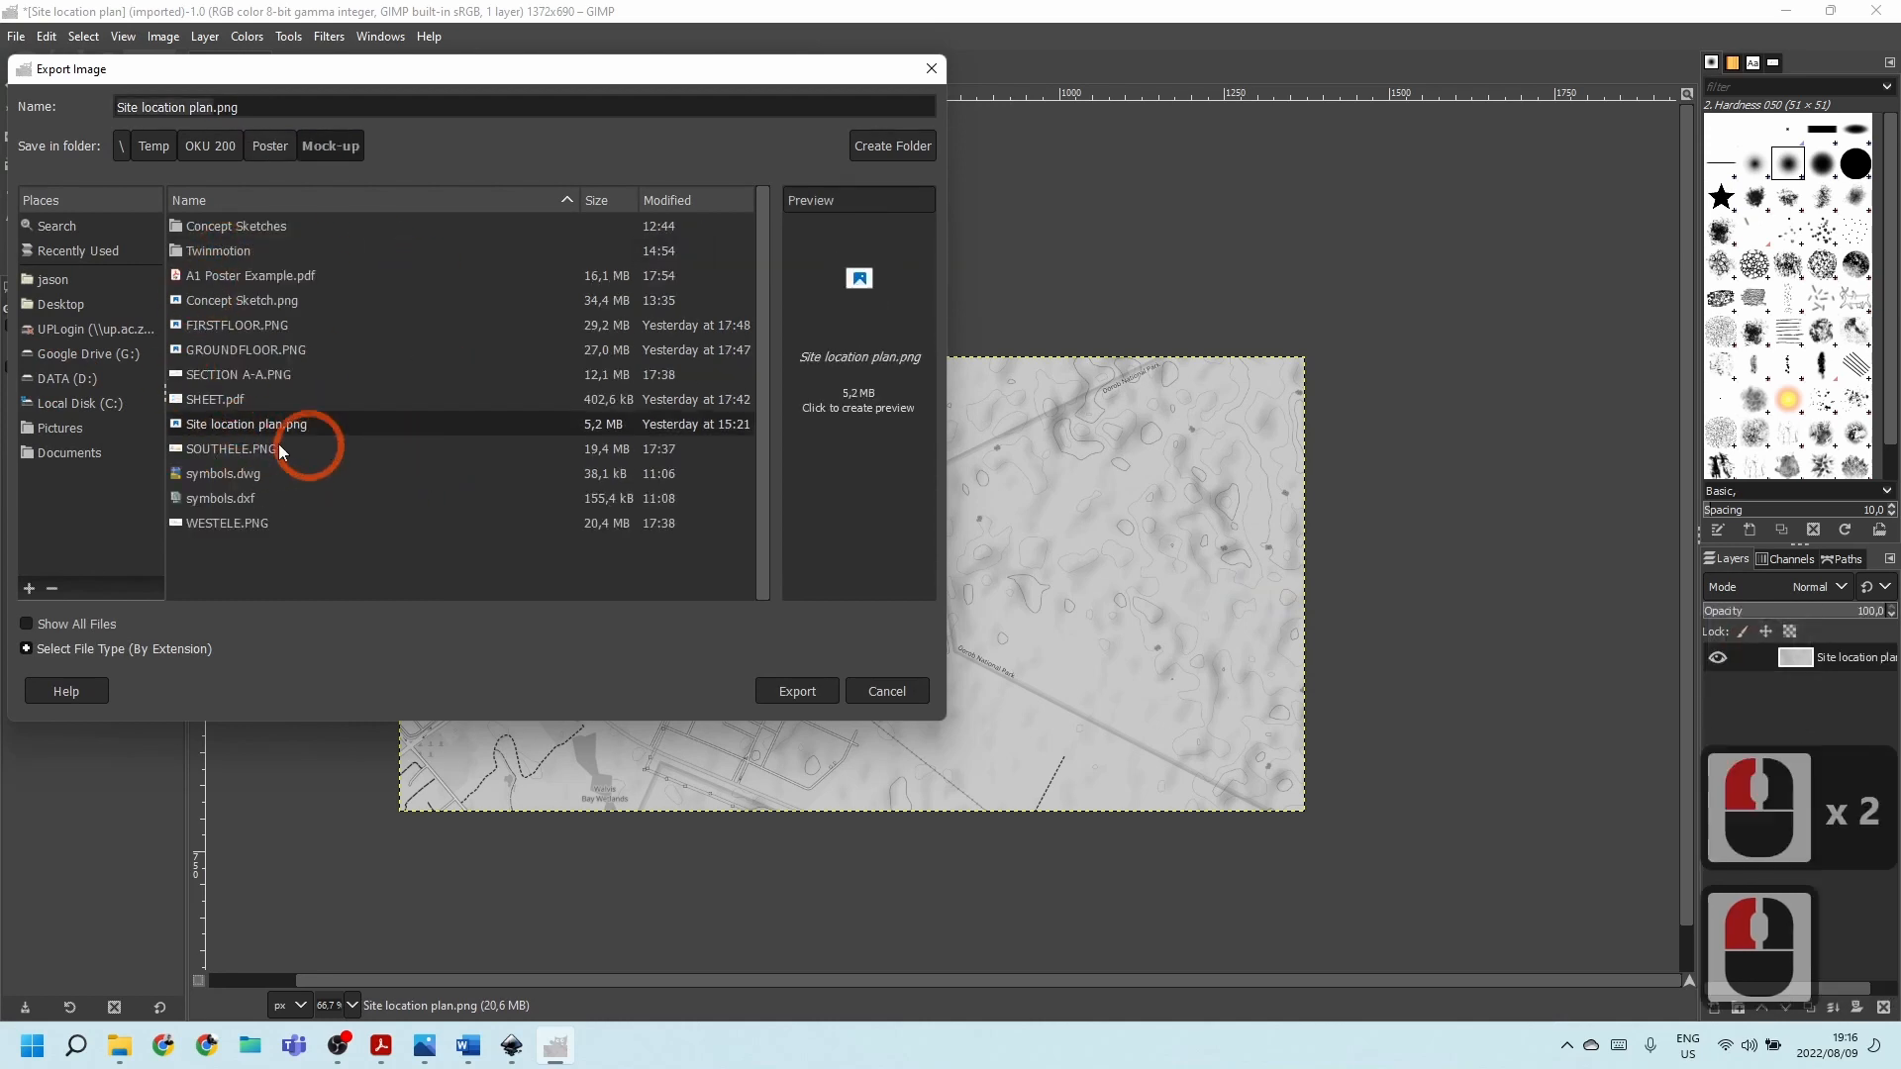
pyautogui.click(886, 692)
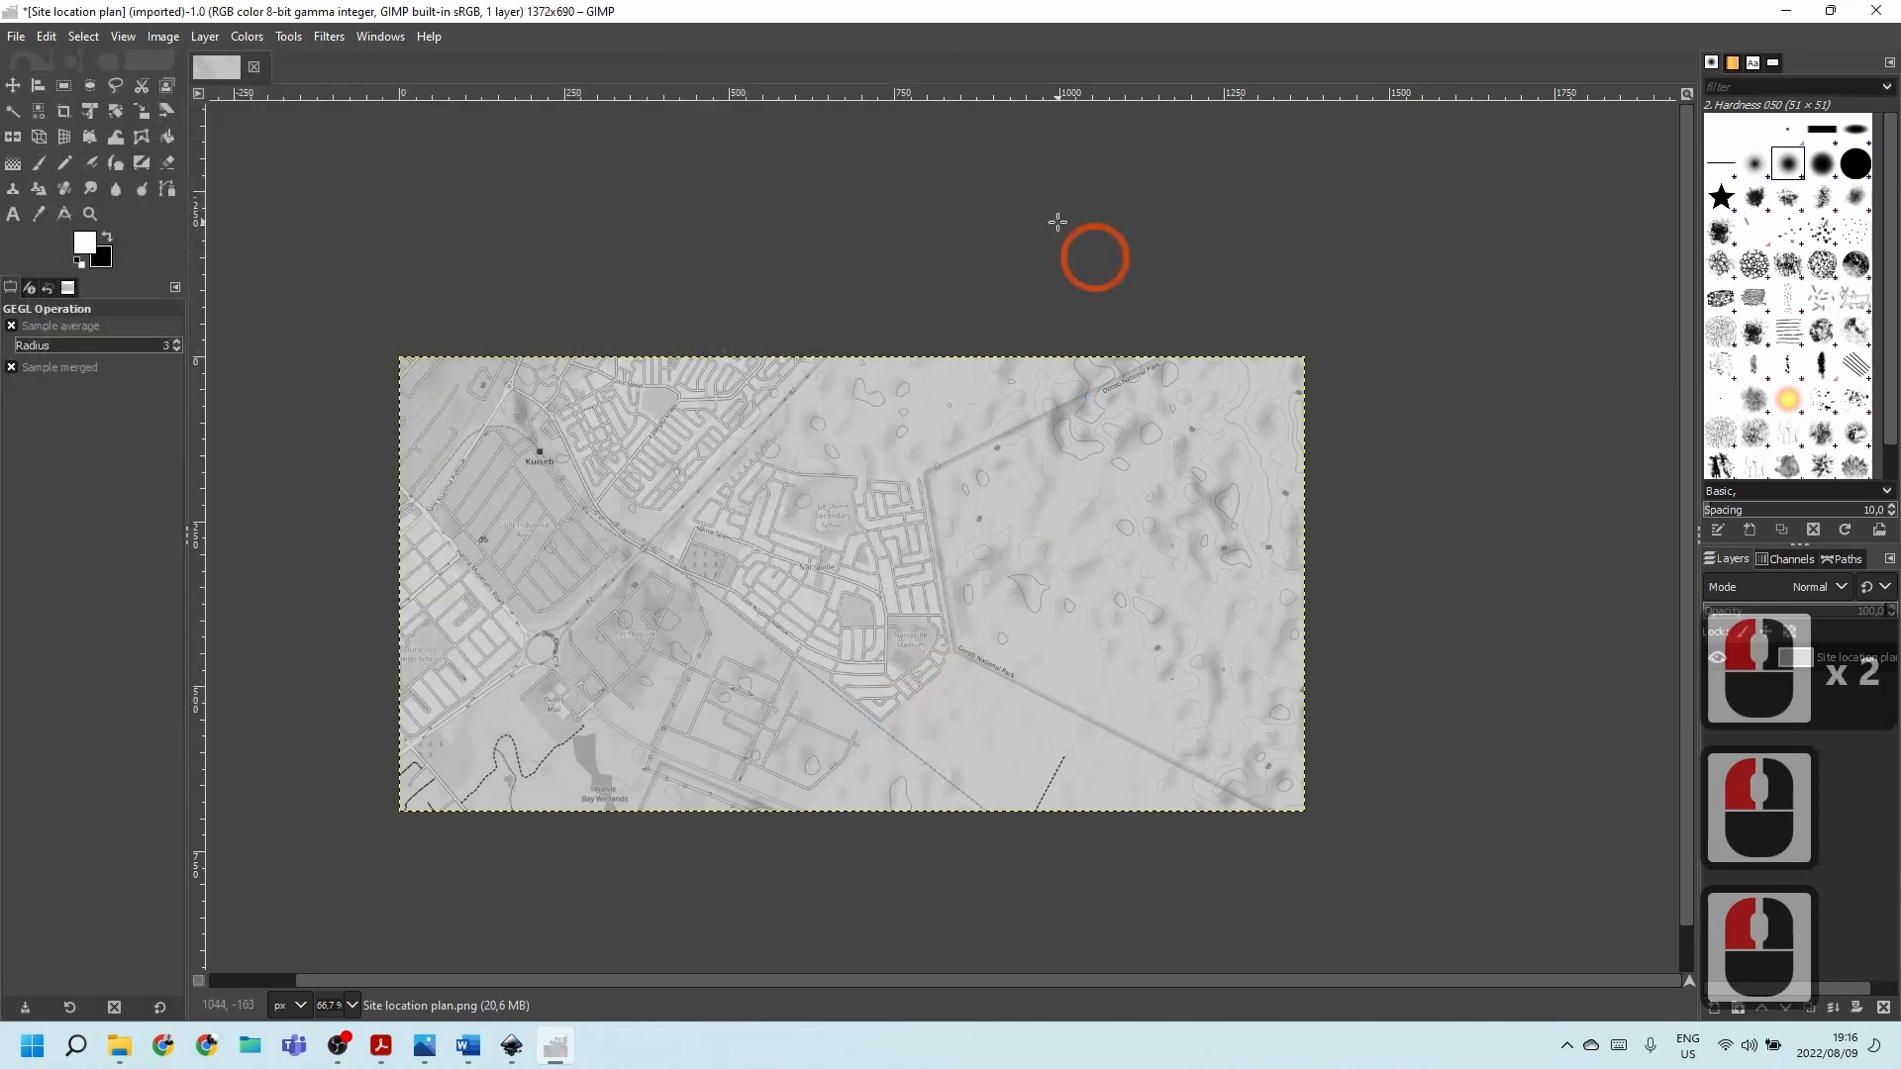
# Switch to the Inkscape poster and import Site location plan.png from the Mock-up folder as a linked image with DPI from file.
pyautogui.click(1893, 10)
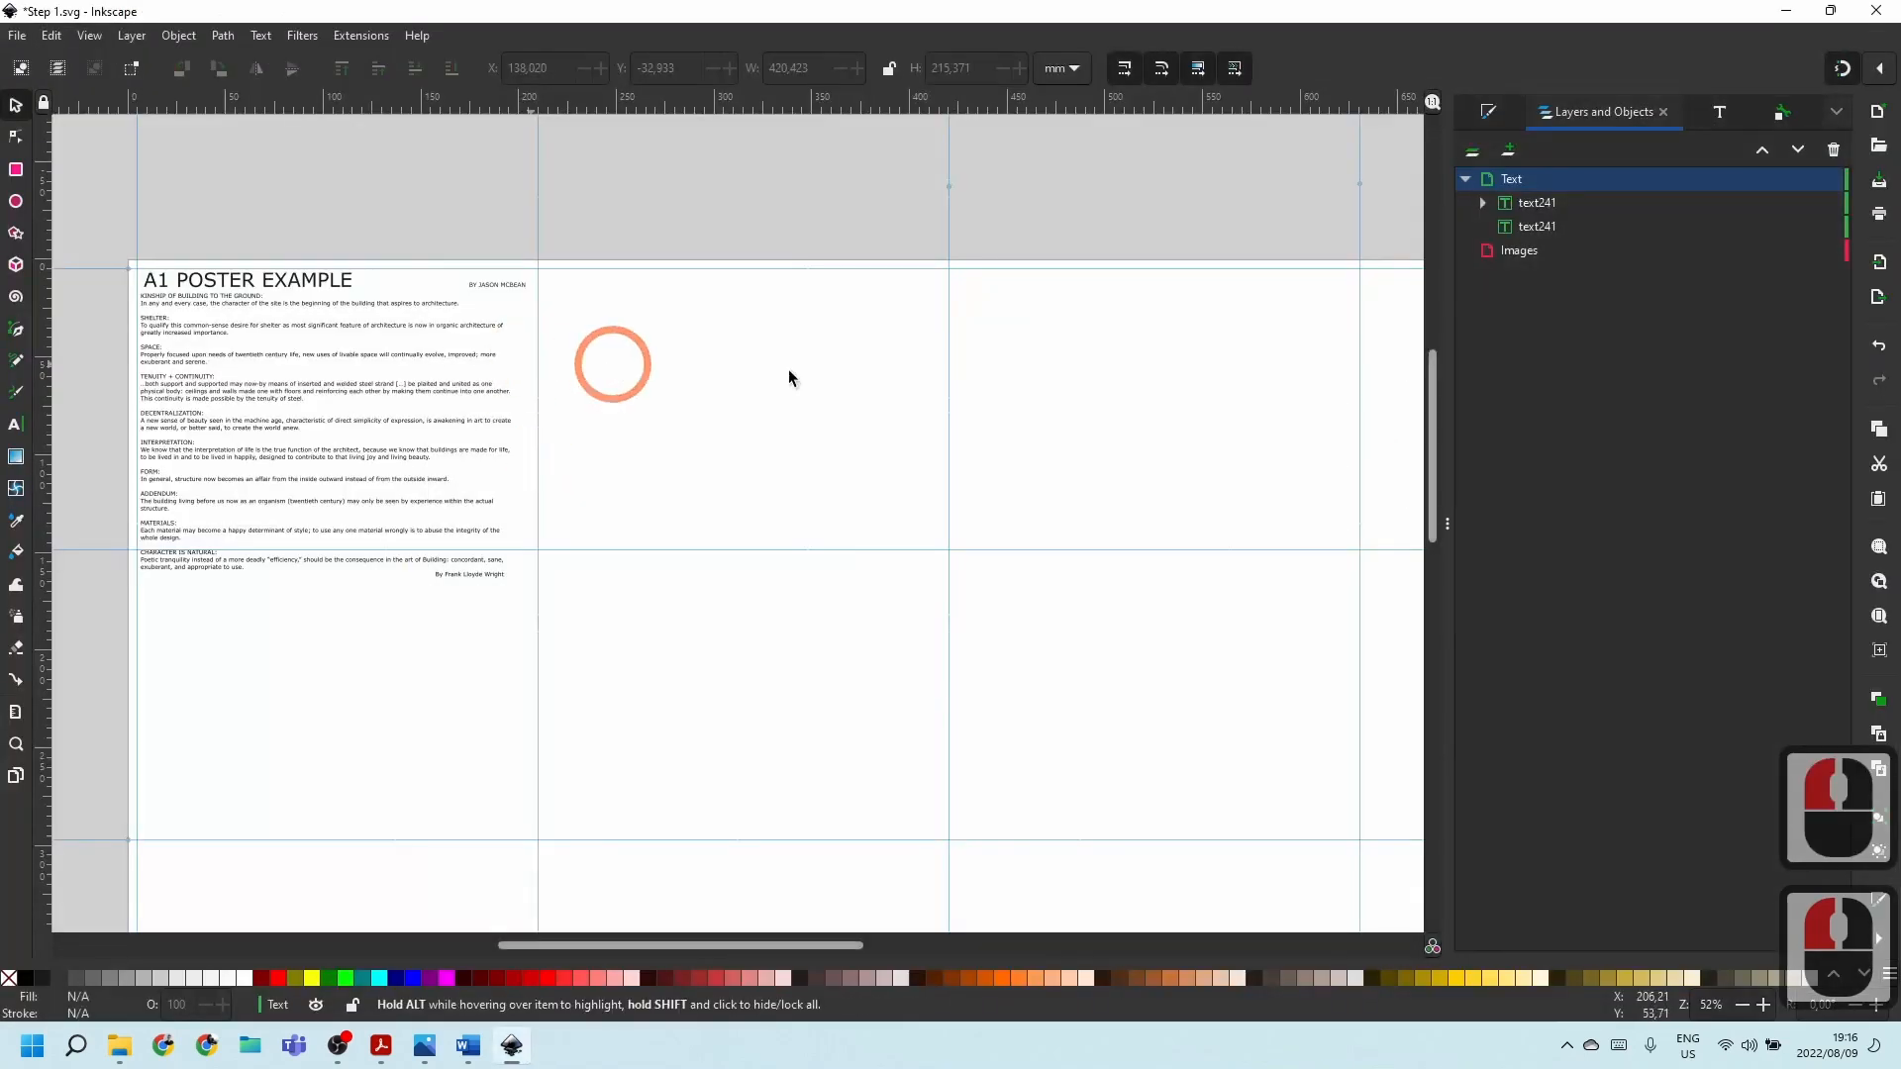
pyautogui.click(114, 1052)
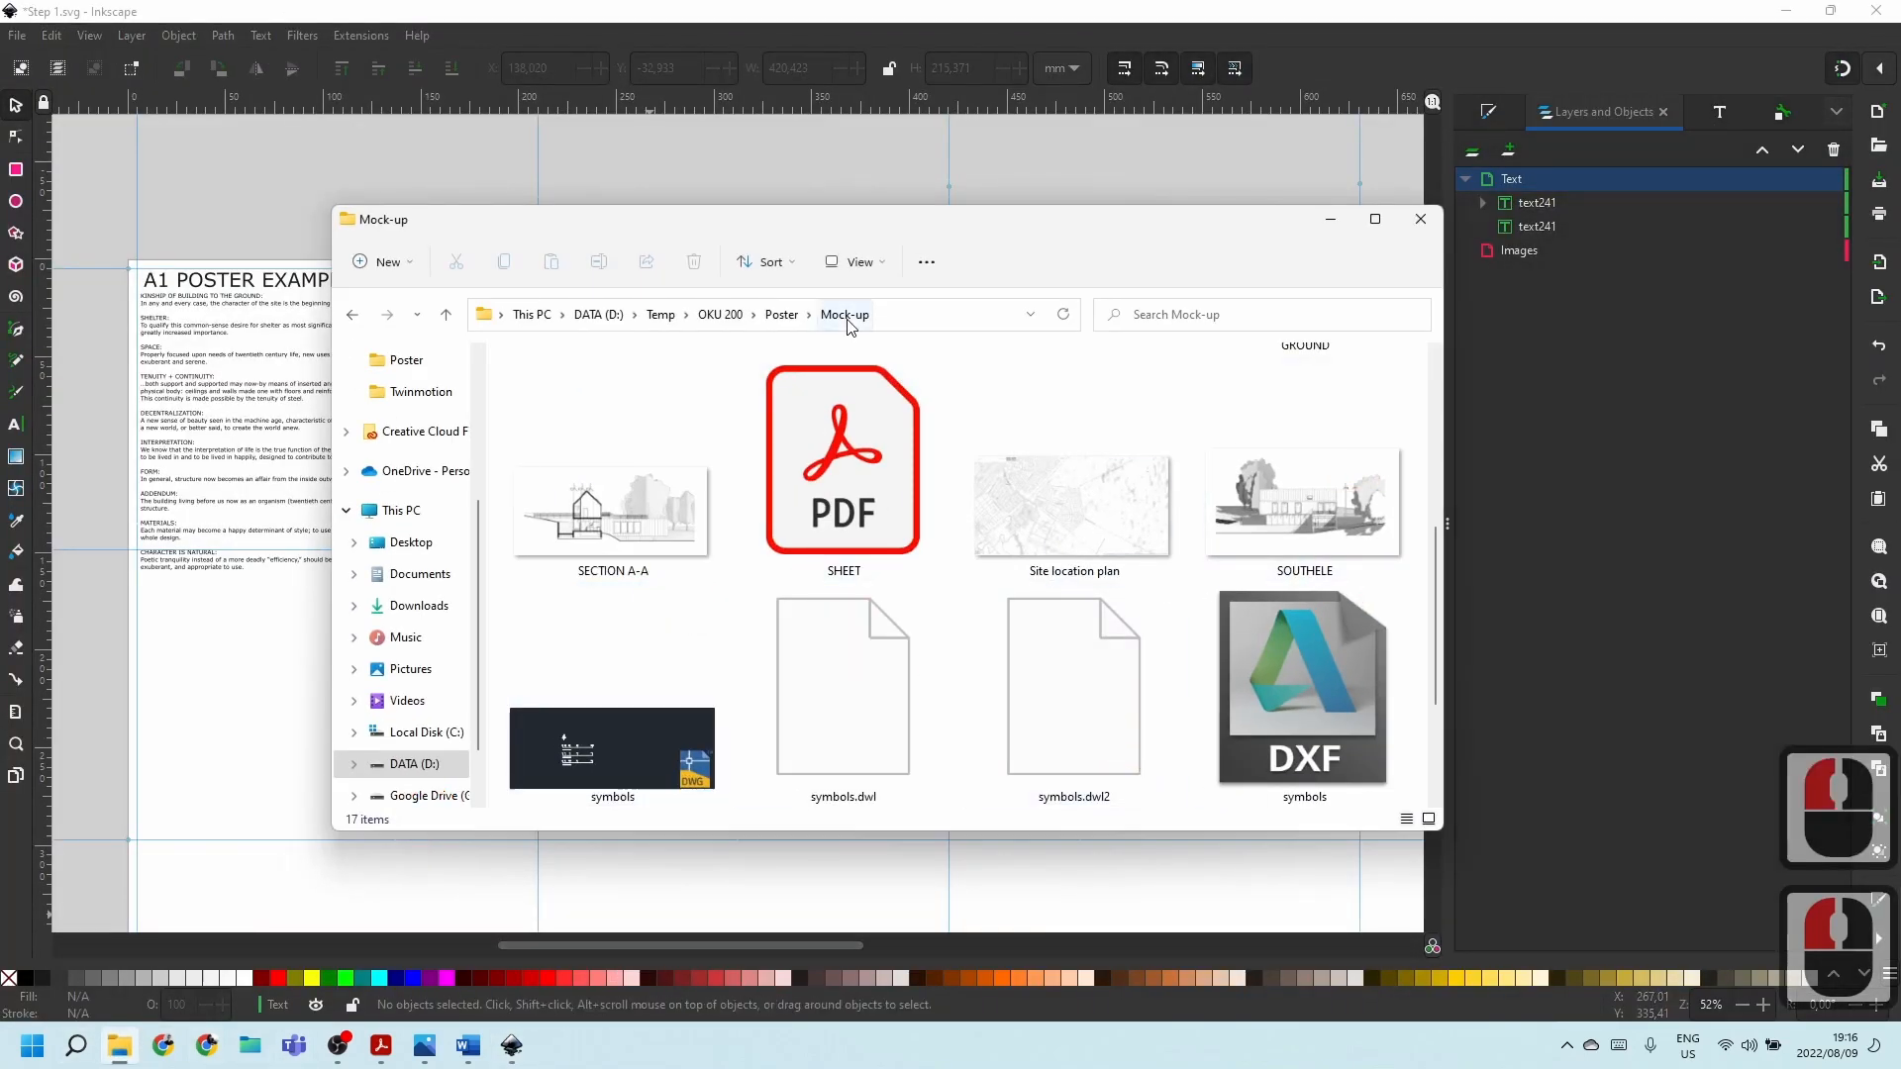
pyautogui.scroll(-4, 1040, 594)
pyautogui.scroll(4, 1030, 584)
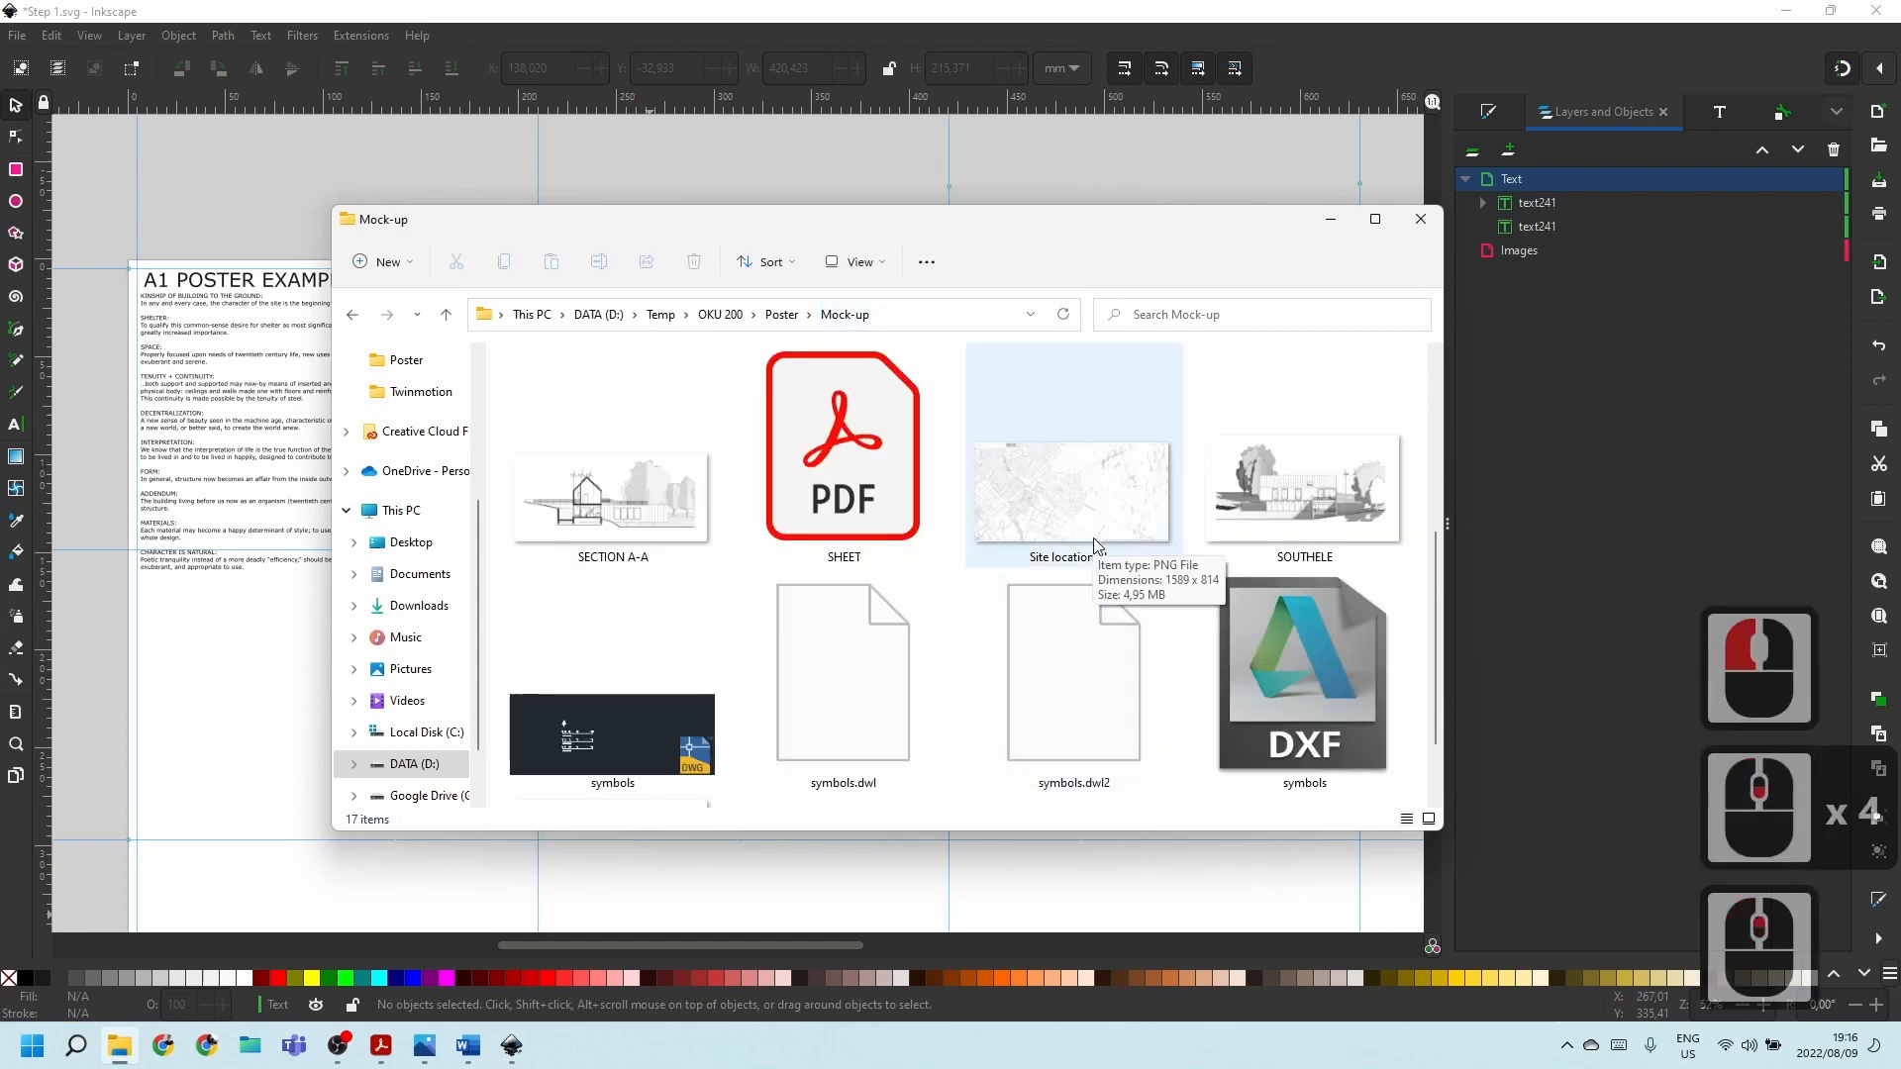
pyautogui.click(1093, 515)
pyautogui.moveTo(255, 737); pyautogui.dragTo(254, 734)
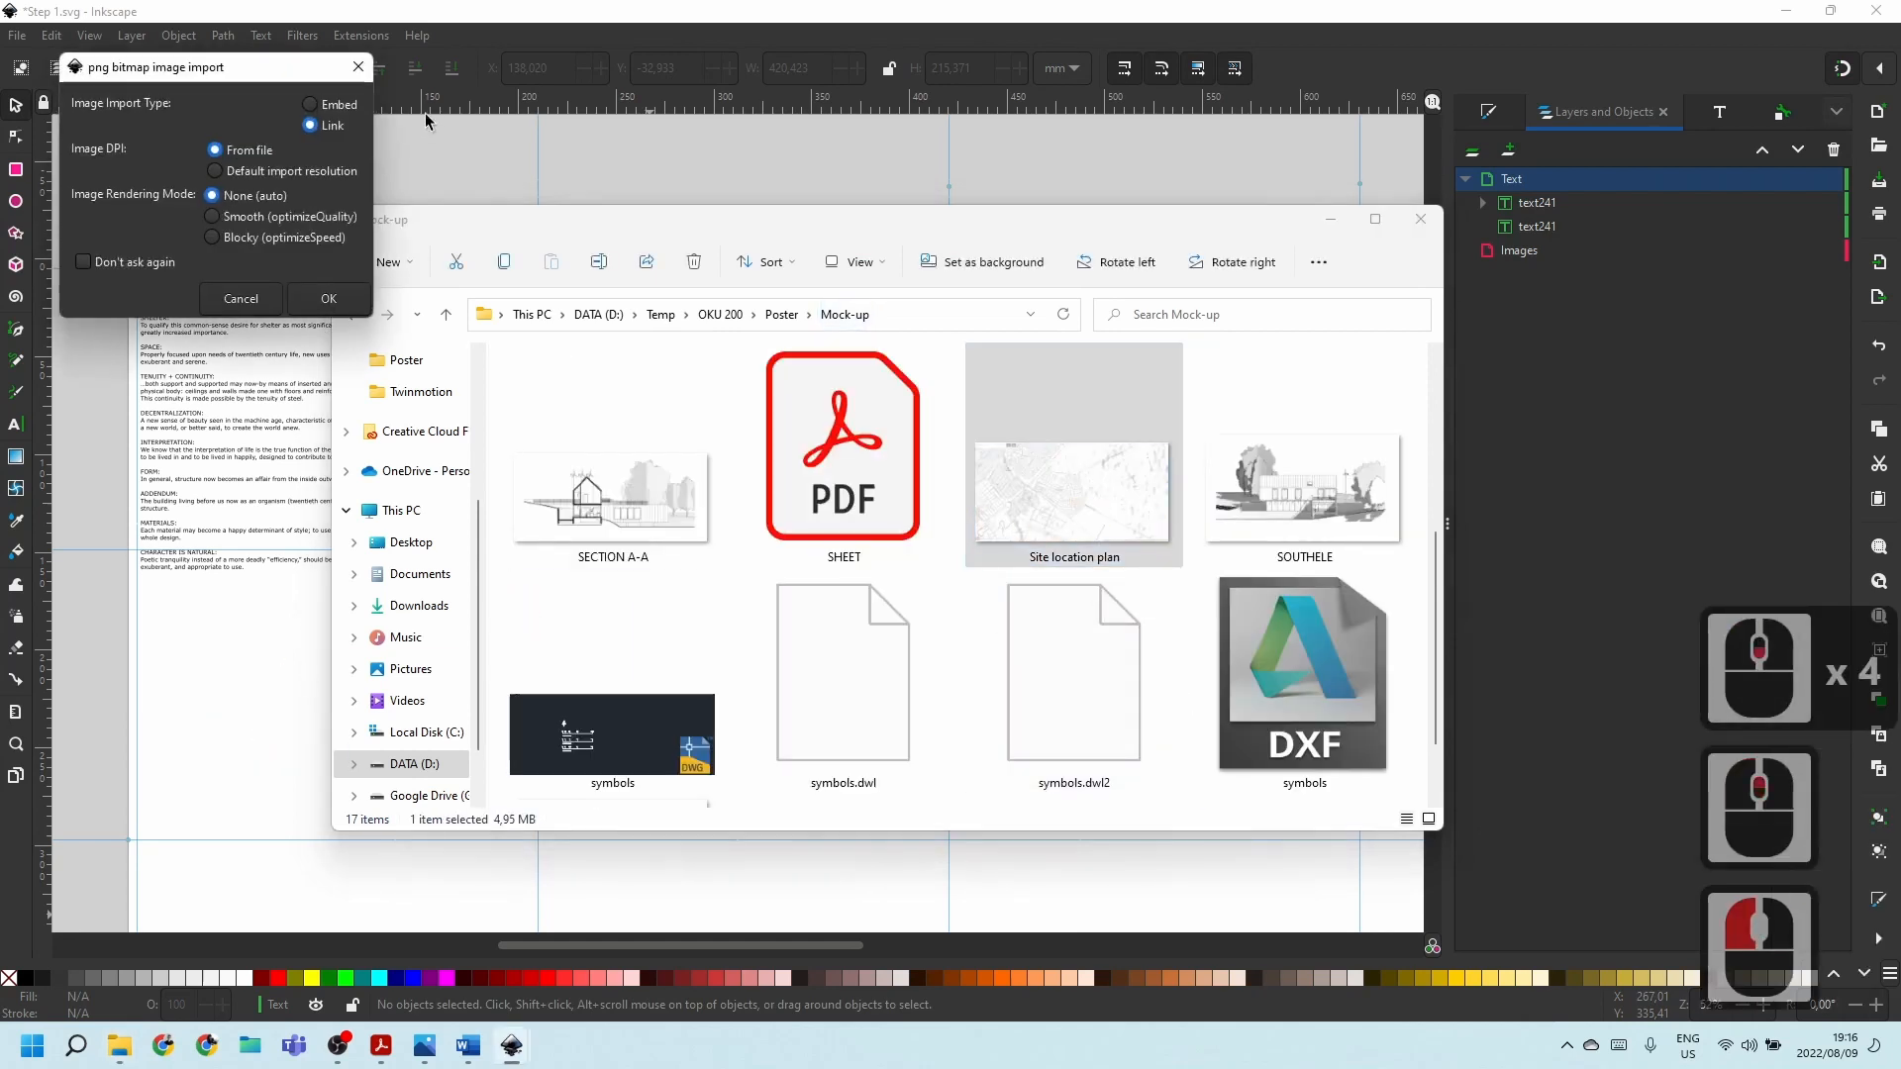
pyautogui.click(327, 299)
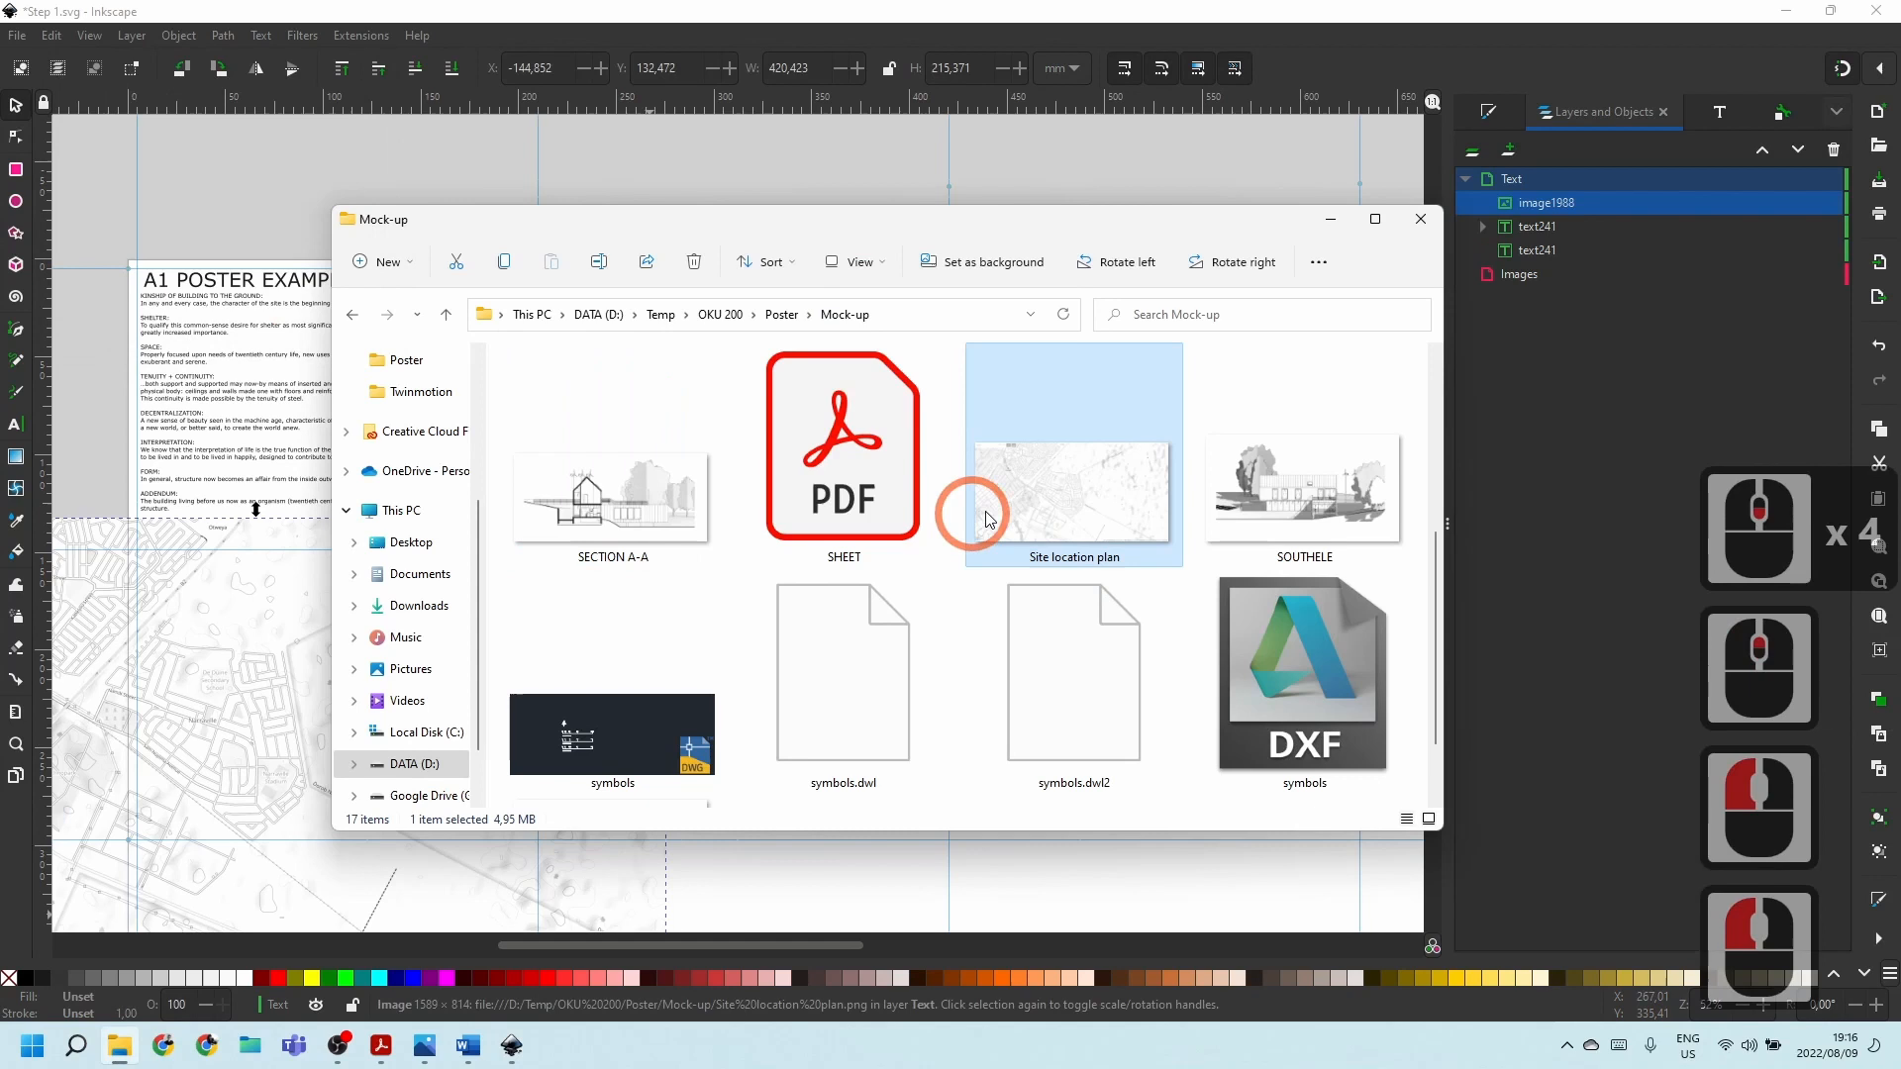
pyautogui.click(1332, 219)
# Scale the map proportionally to about 391 × 200 mm with its ratio locked, and place it over the poster's upper second column.
pyautogui.moveTo(288, 722); pyautogui.dragTo(804, 438)
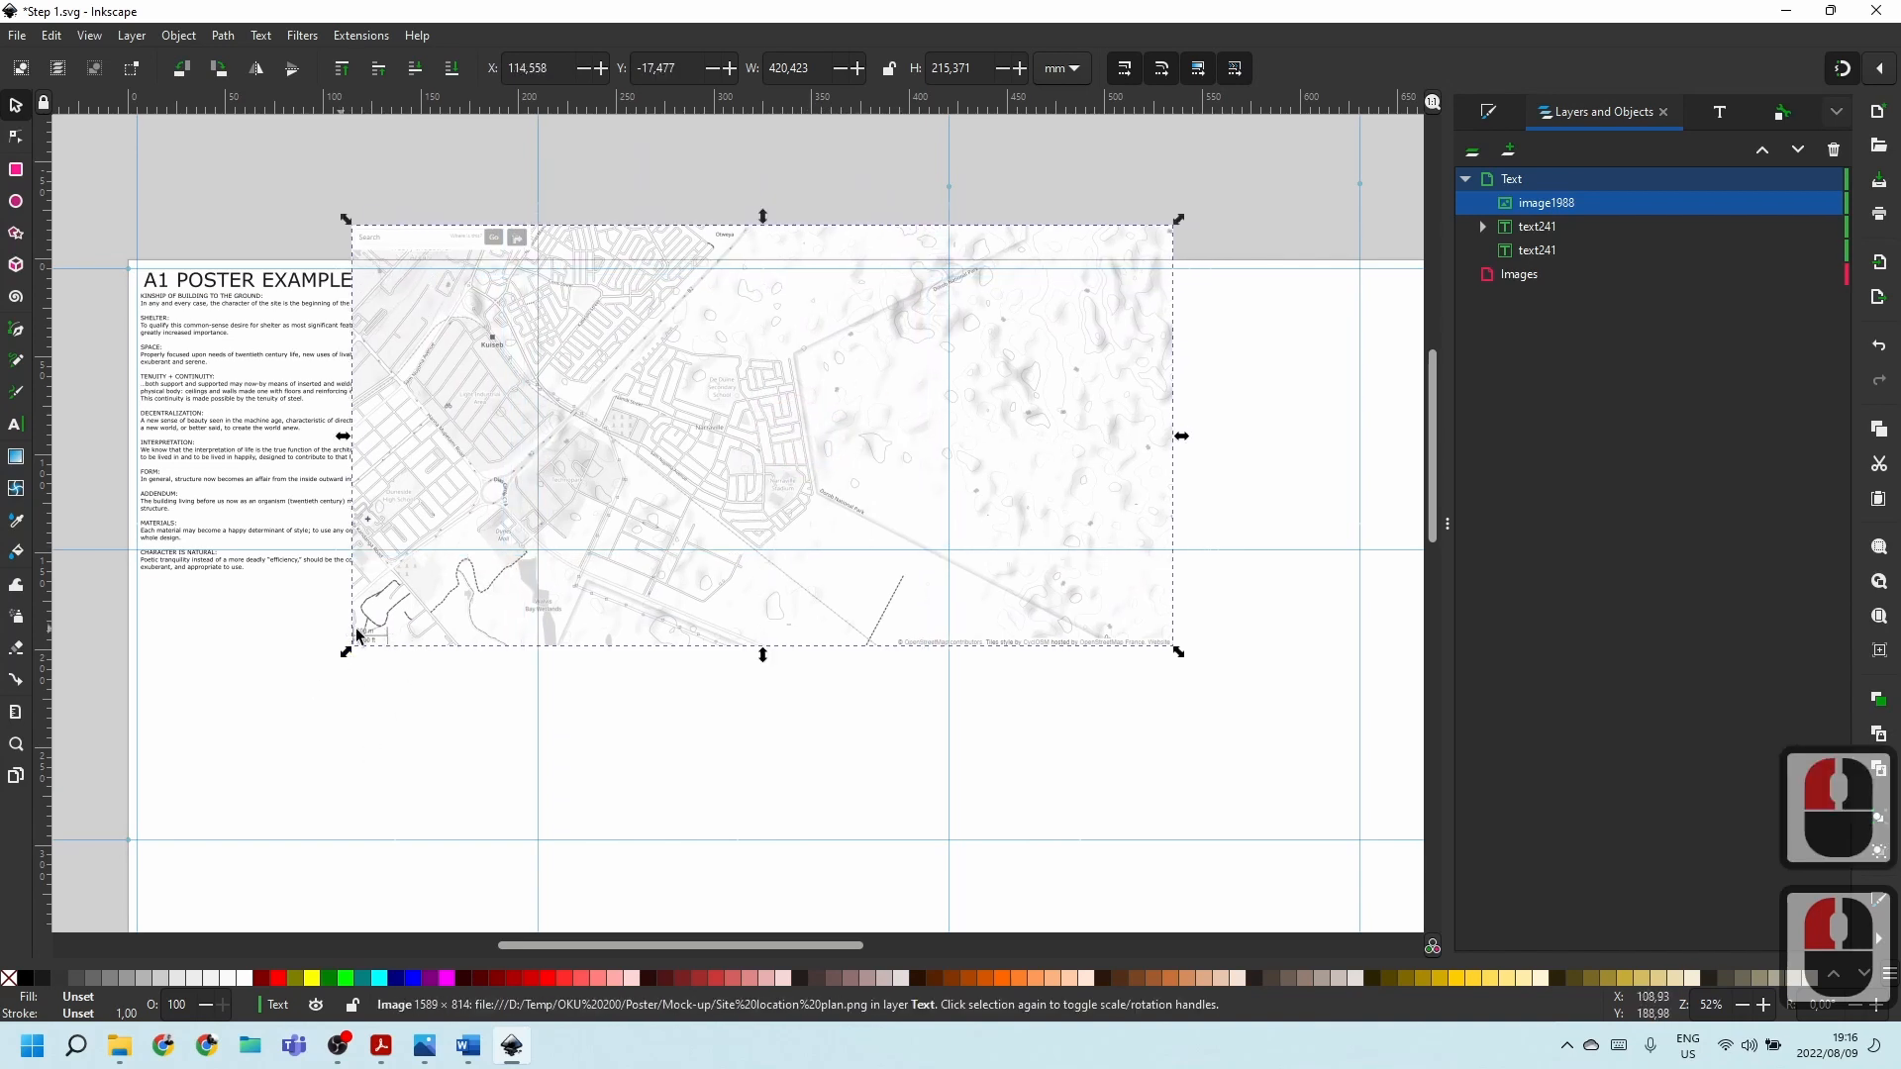
pyautogui.moveTo(817, 446)
pyautogui.mouseDown()
pyautogui.moveTo(854, 458)
pyautogui.moveTo(835, 468)
pyautogui.moveTo(834, 429)
pyautogui.mouseUp()
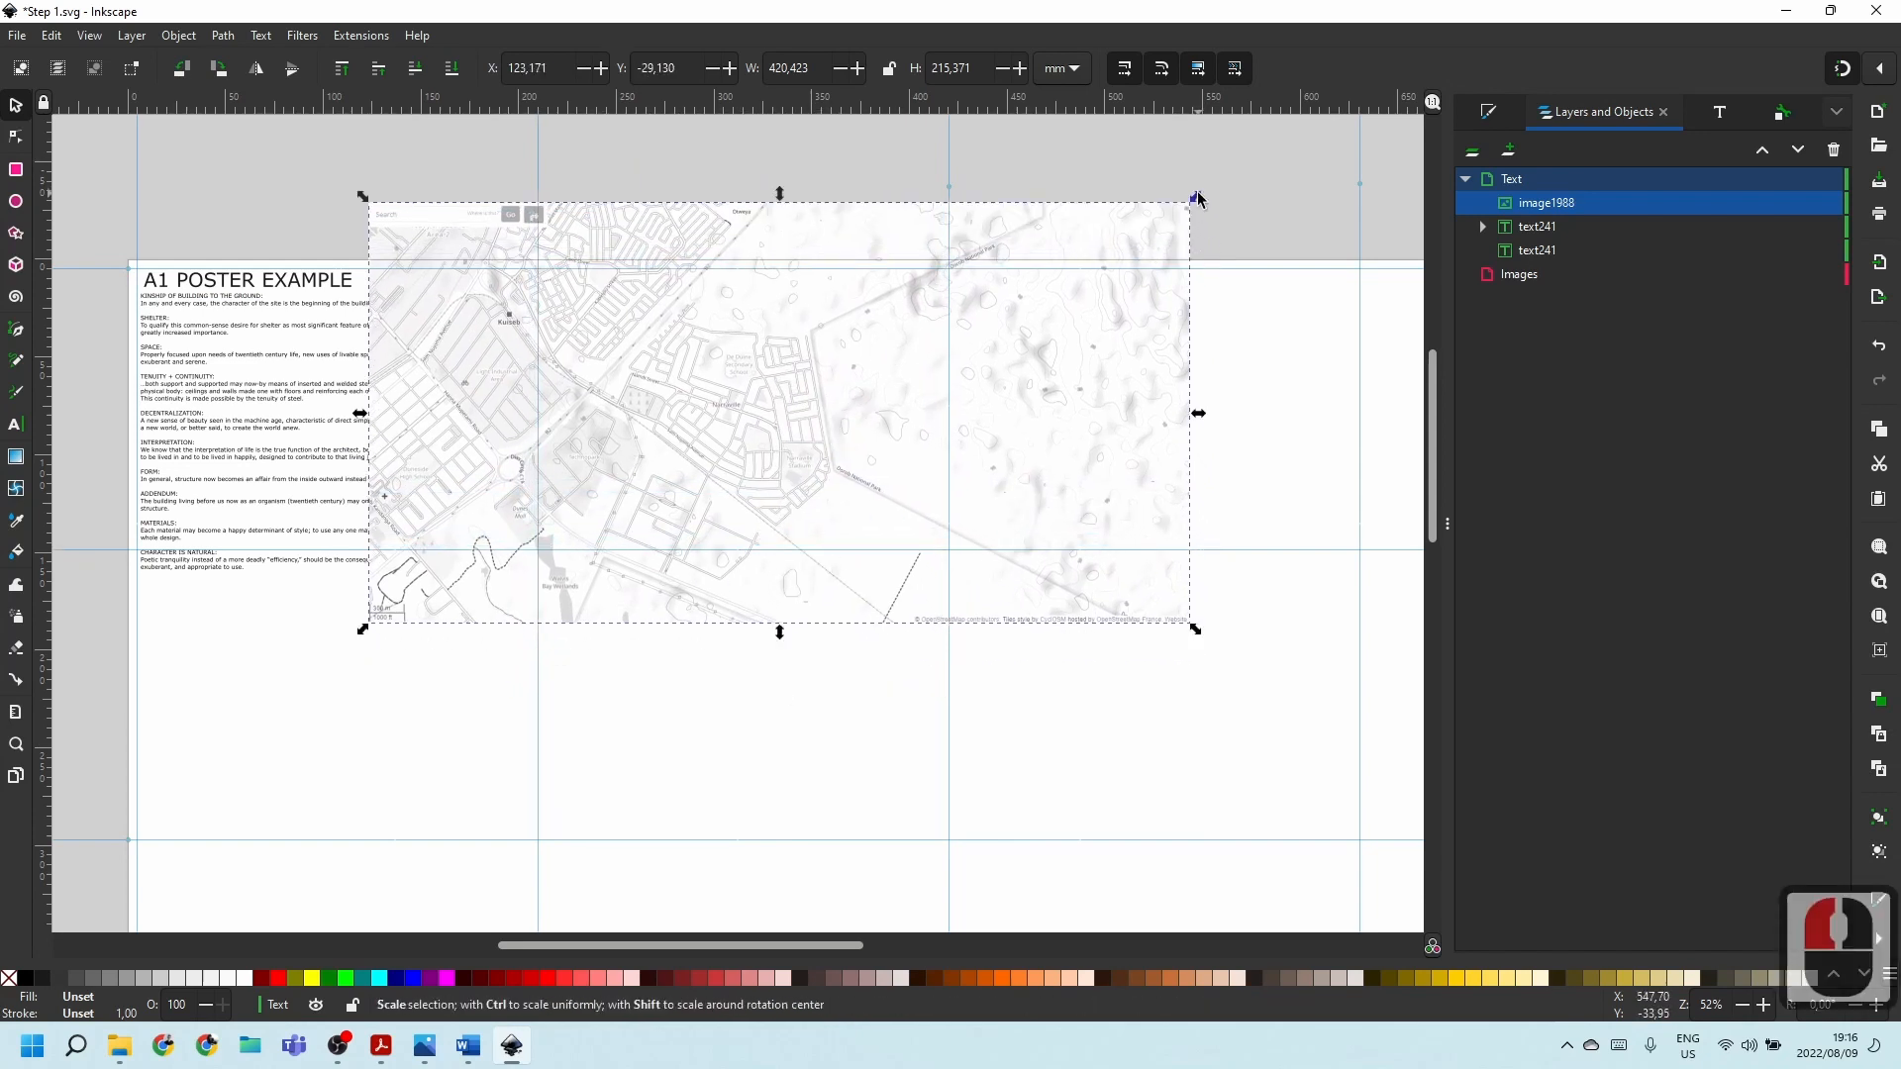
pyautogui.click(890, 69)
pyautogui.moveTo(1195, 196); pyautogui.dragTo(1134, 223)
pyautogui.click(890, 68)
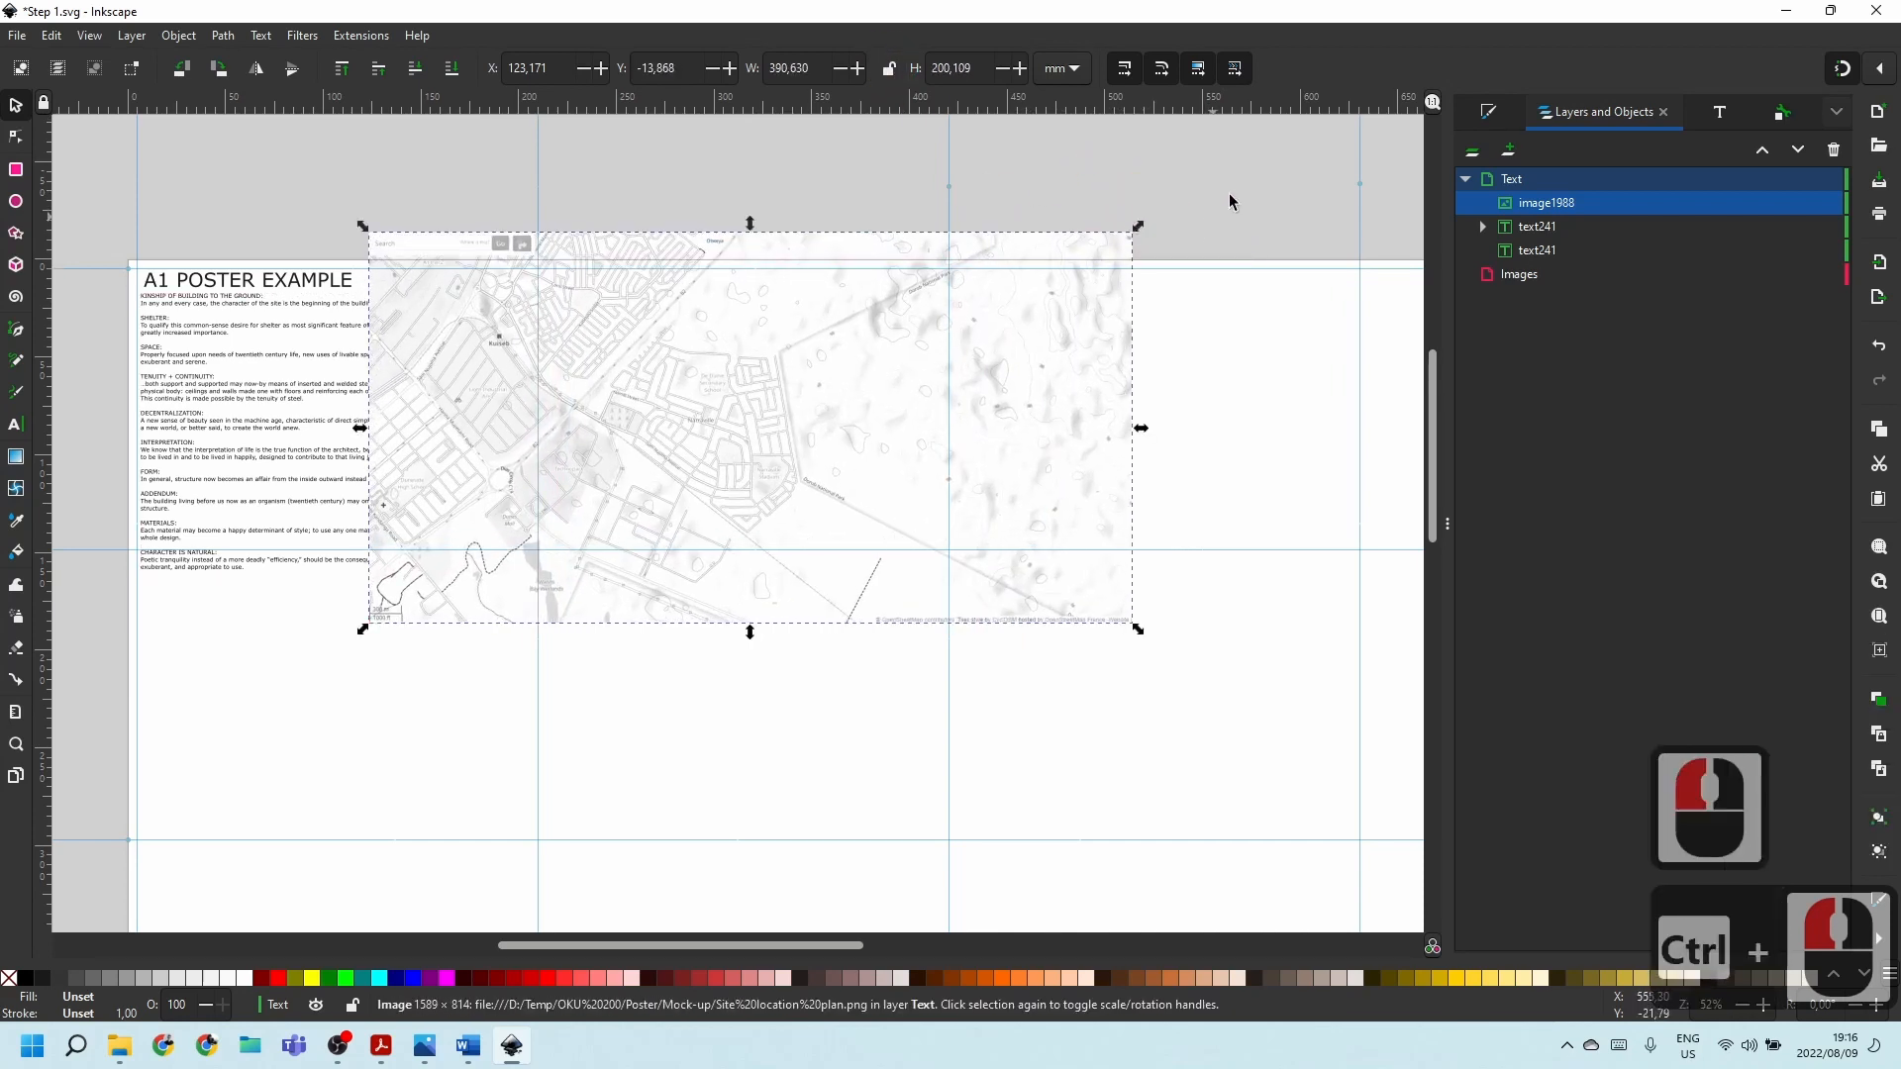
pyautogui.click(890, 68)
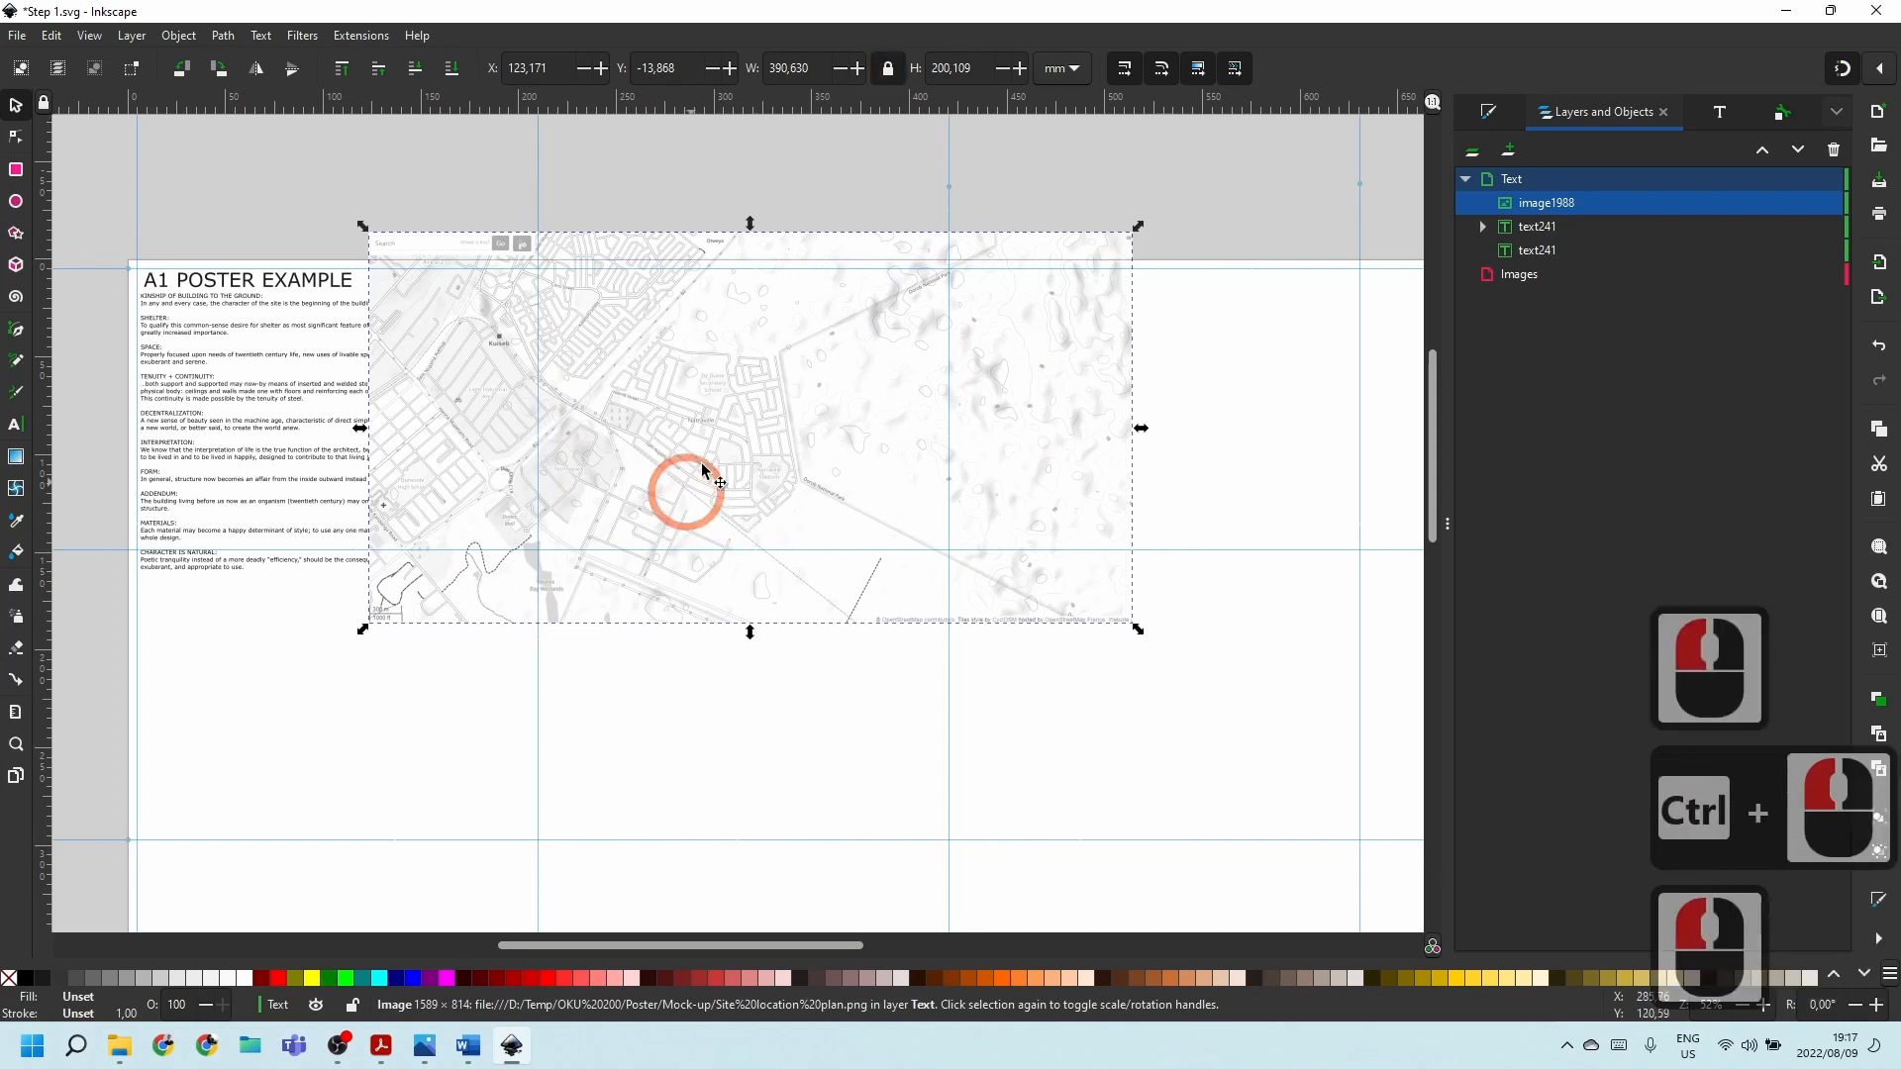
pyautogui.moveTo(724, 444); pyautogui.dragTo(766, 444)
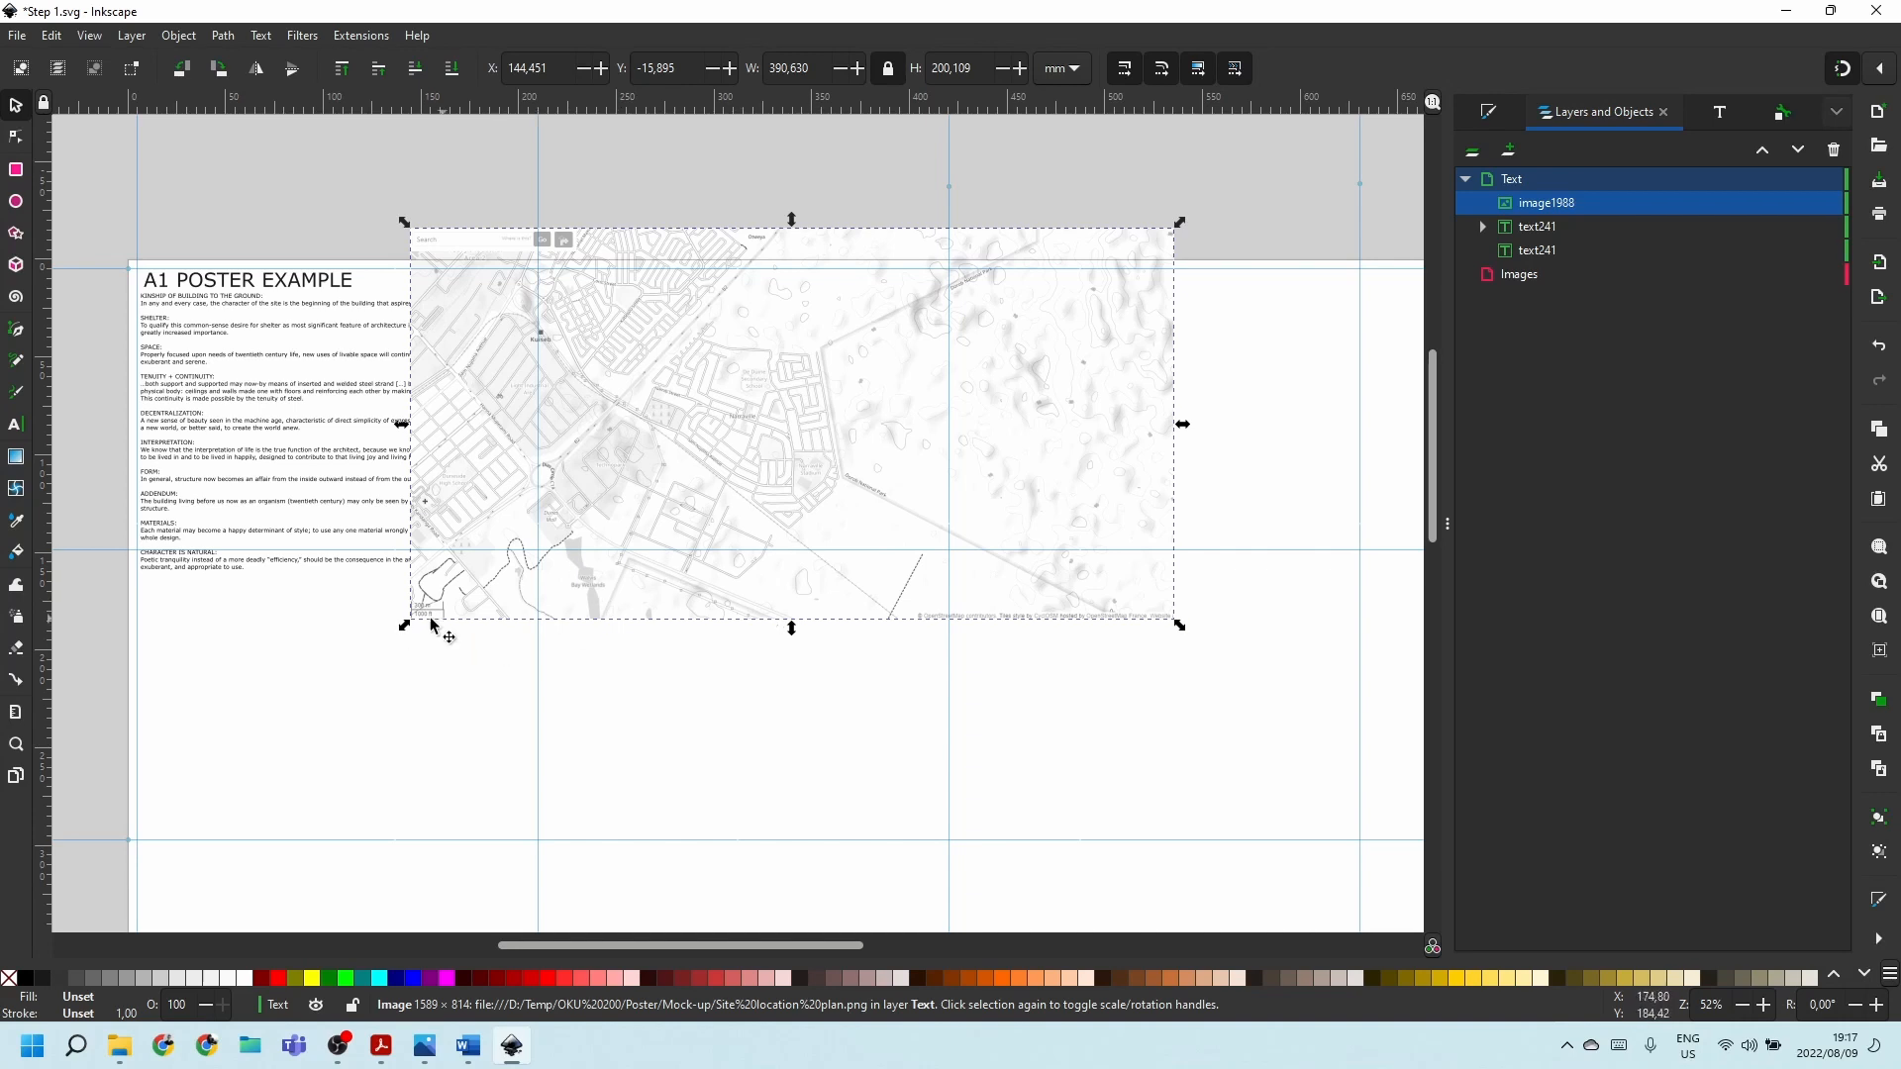
# Move the site location map from the Text layer into the Images layer.
pyautogui.click(705, 170)
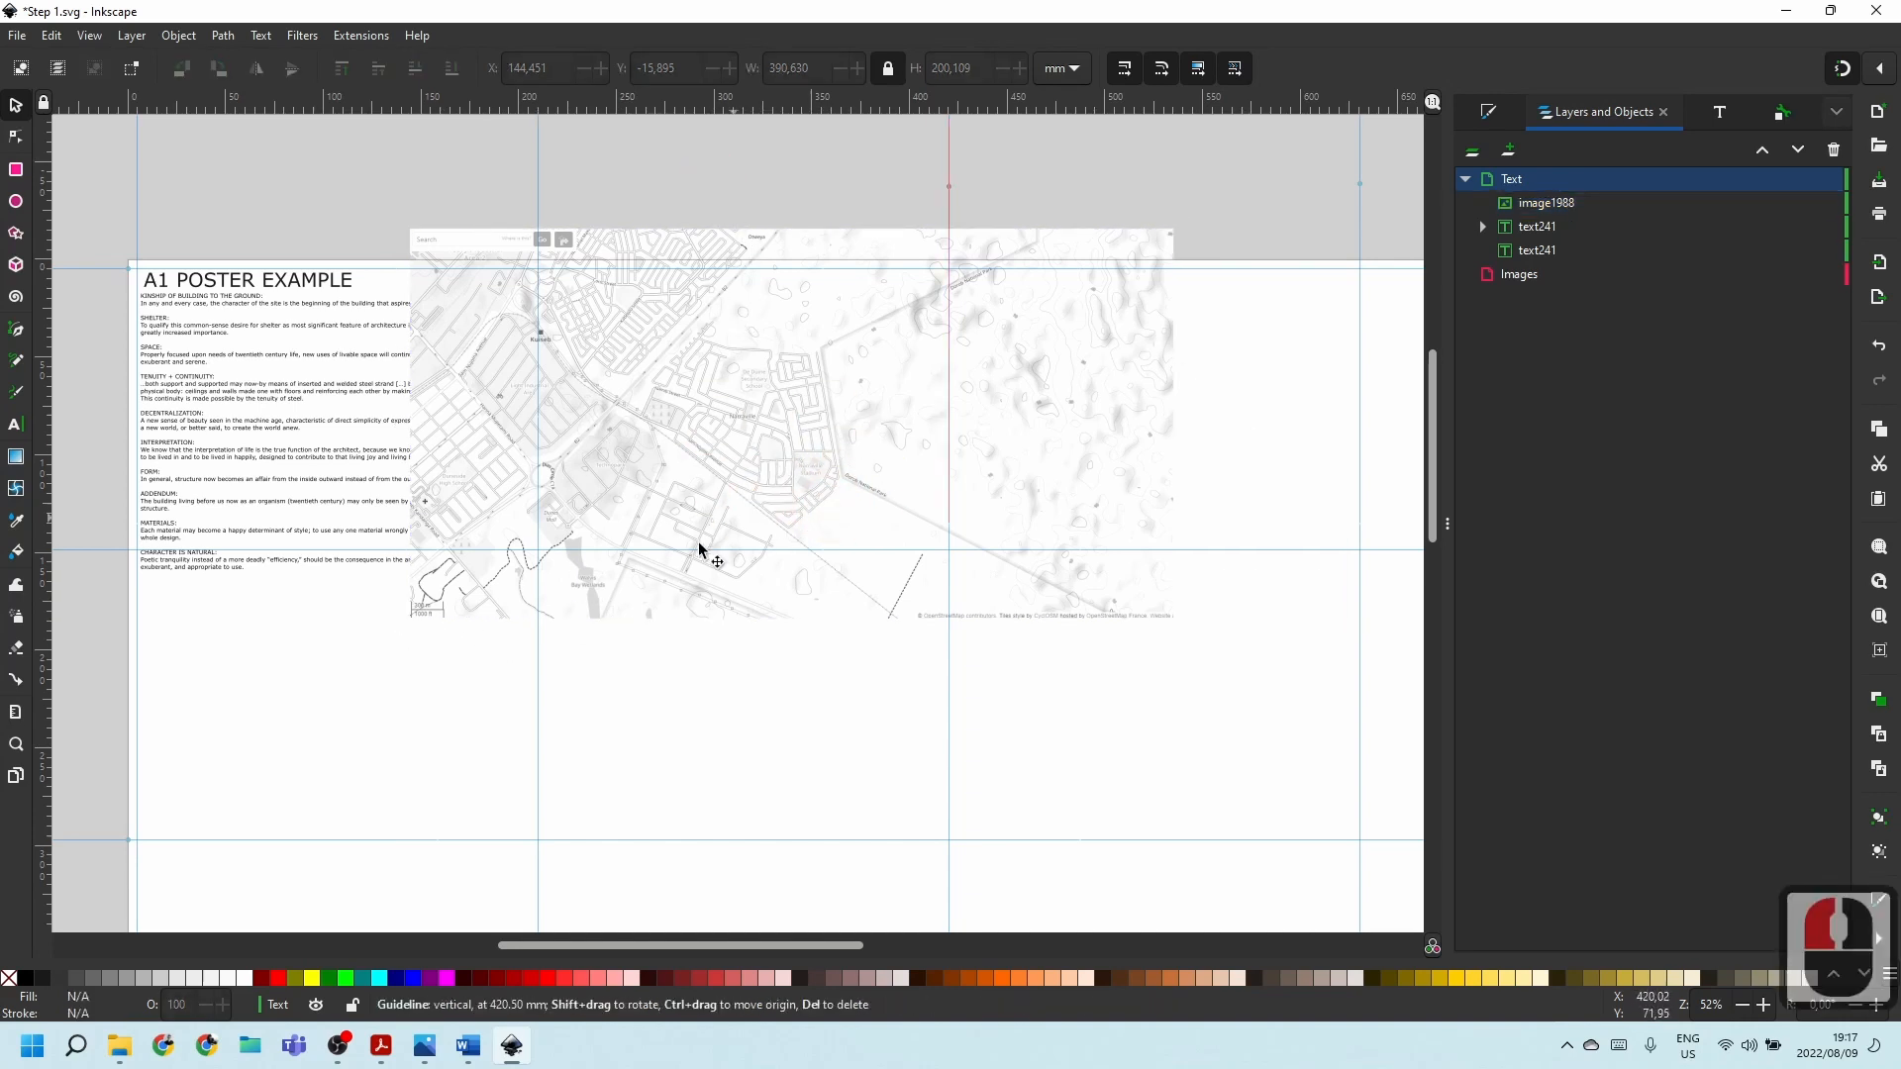
pyautogui.keyDown('ctrl'); pyautogui.scroll(4, 767, 450); pyautogui.keyUp('ctrl')
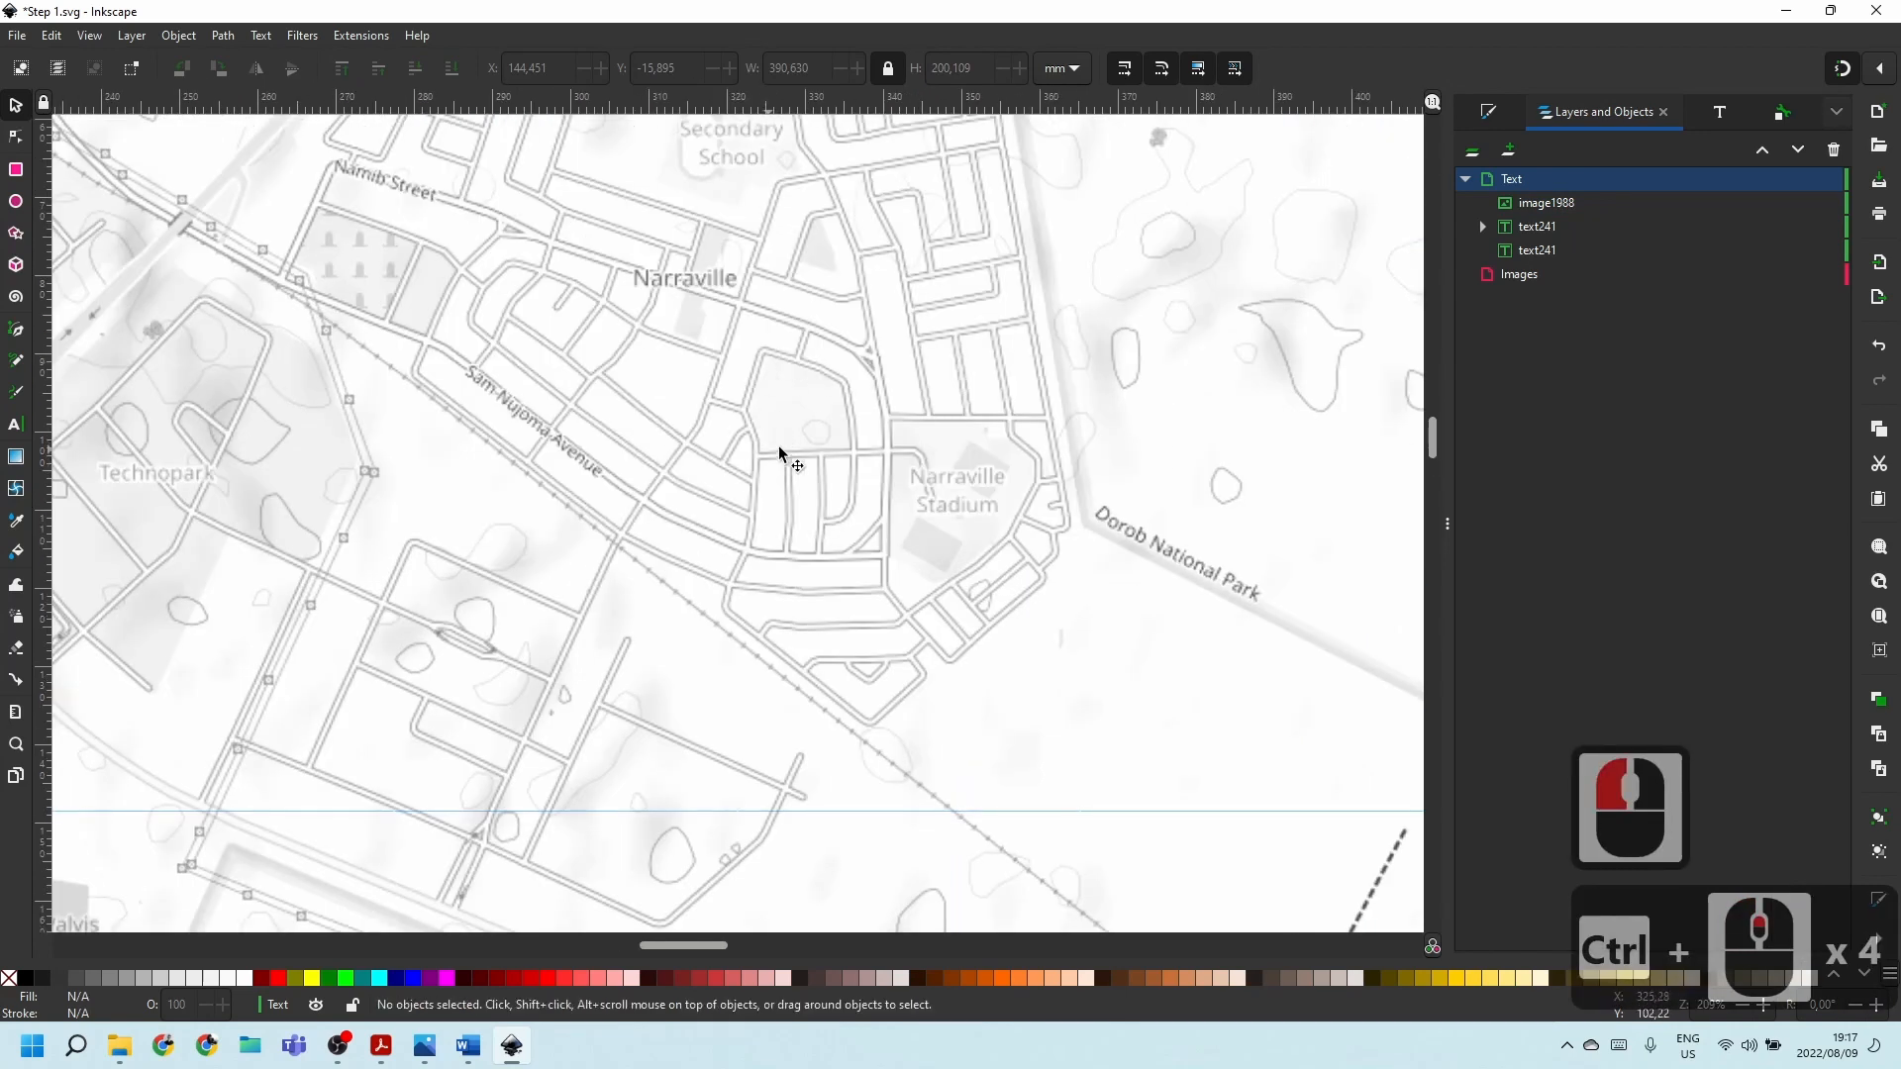
pyautogui.keyDown('ctrl'); pyautogui.scroll(-5, 730, 556); pyautogui.keyUp('ctrl')
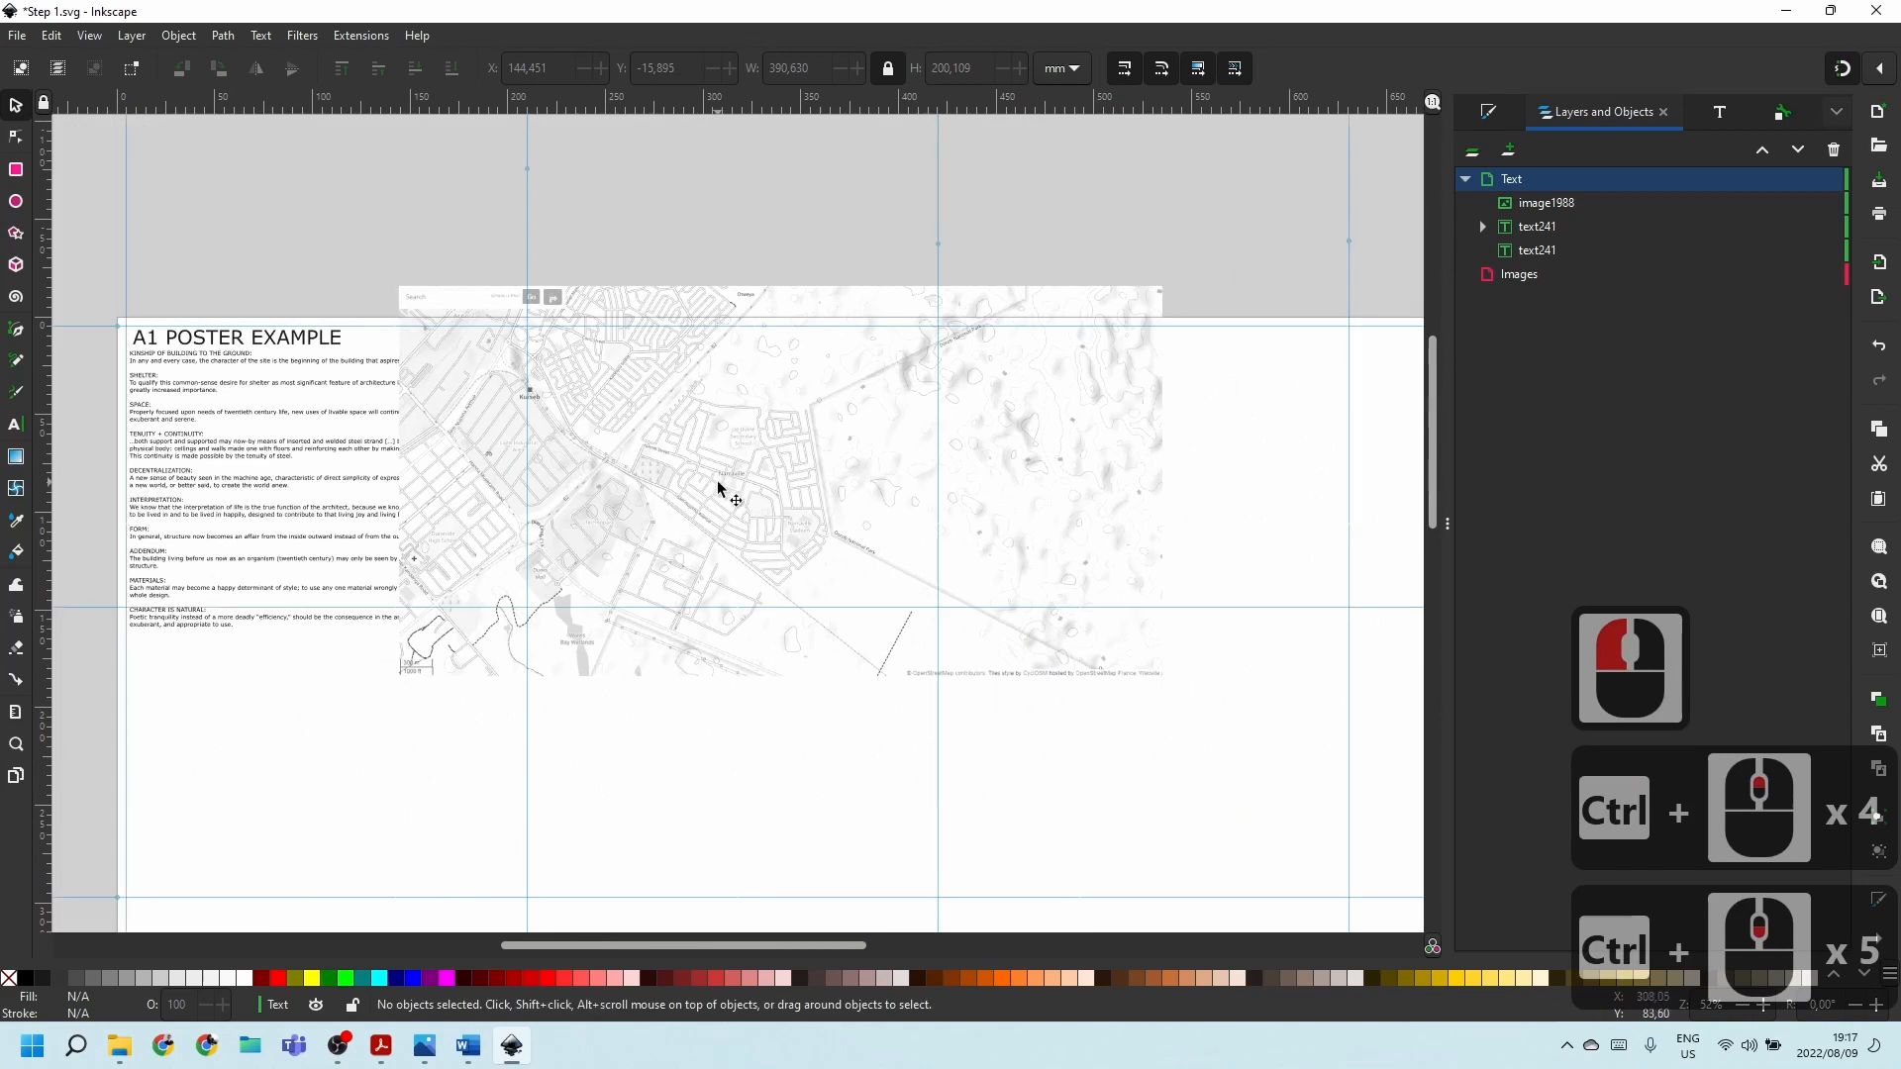
pyautogui.moveTo(1567, 204); pyautogui.dragTo(1556, 280)
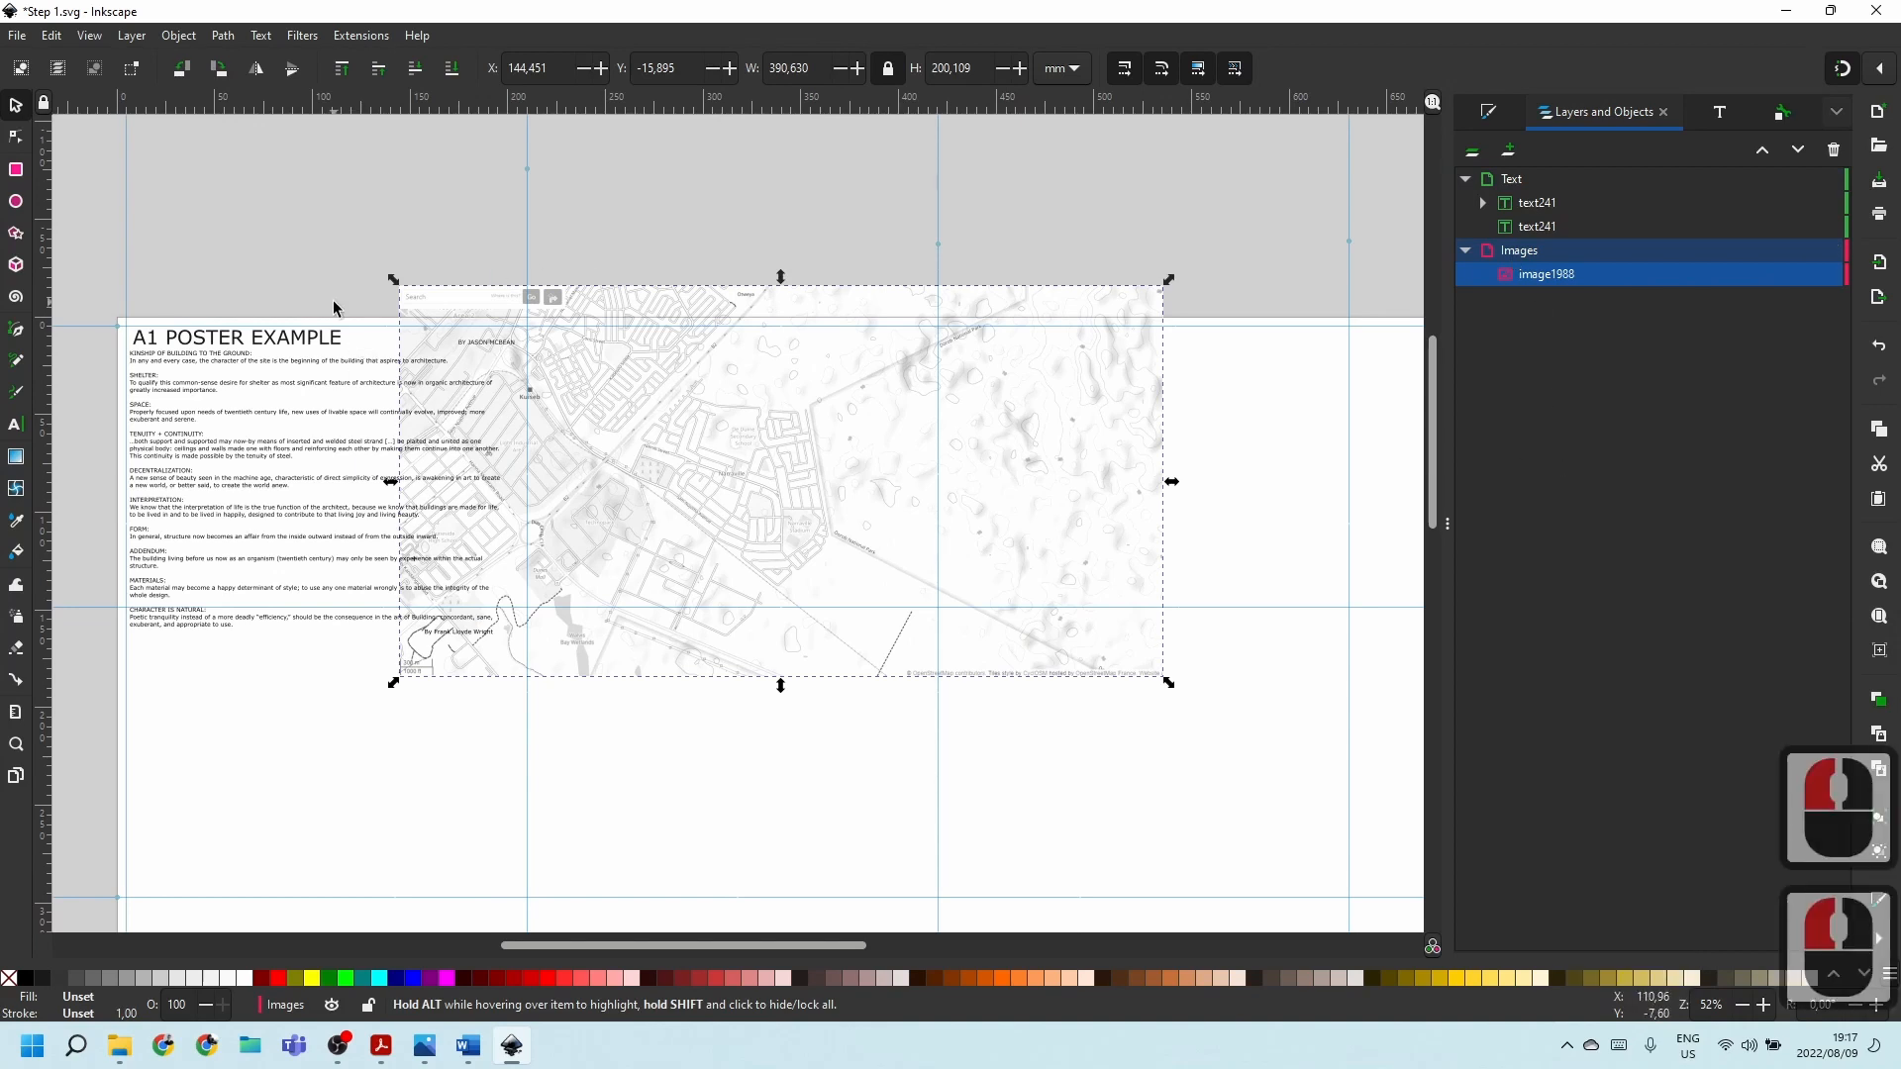
pyautogui.click(373, 453)
pyautogui.keyDown('ctrl'); pyautogui.scroll(4, 391, 446); pyautogui.keyUp('ctrl')
pyautogui.keyDown('ctrl'); pyautogui.scroll(-2, 549, 375); pyautogui.keyUp('ctrl')
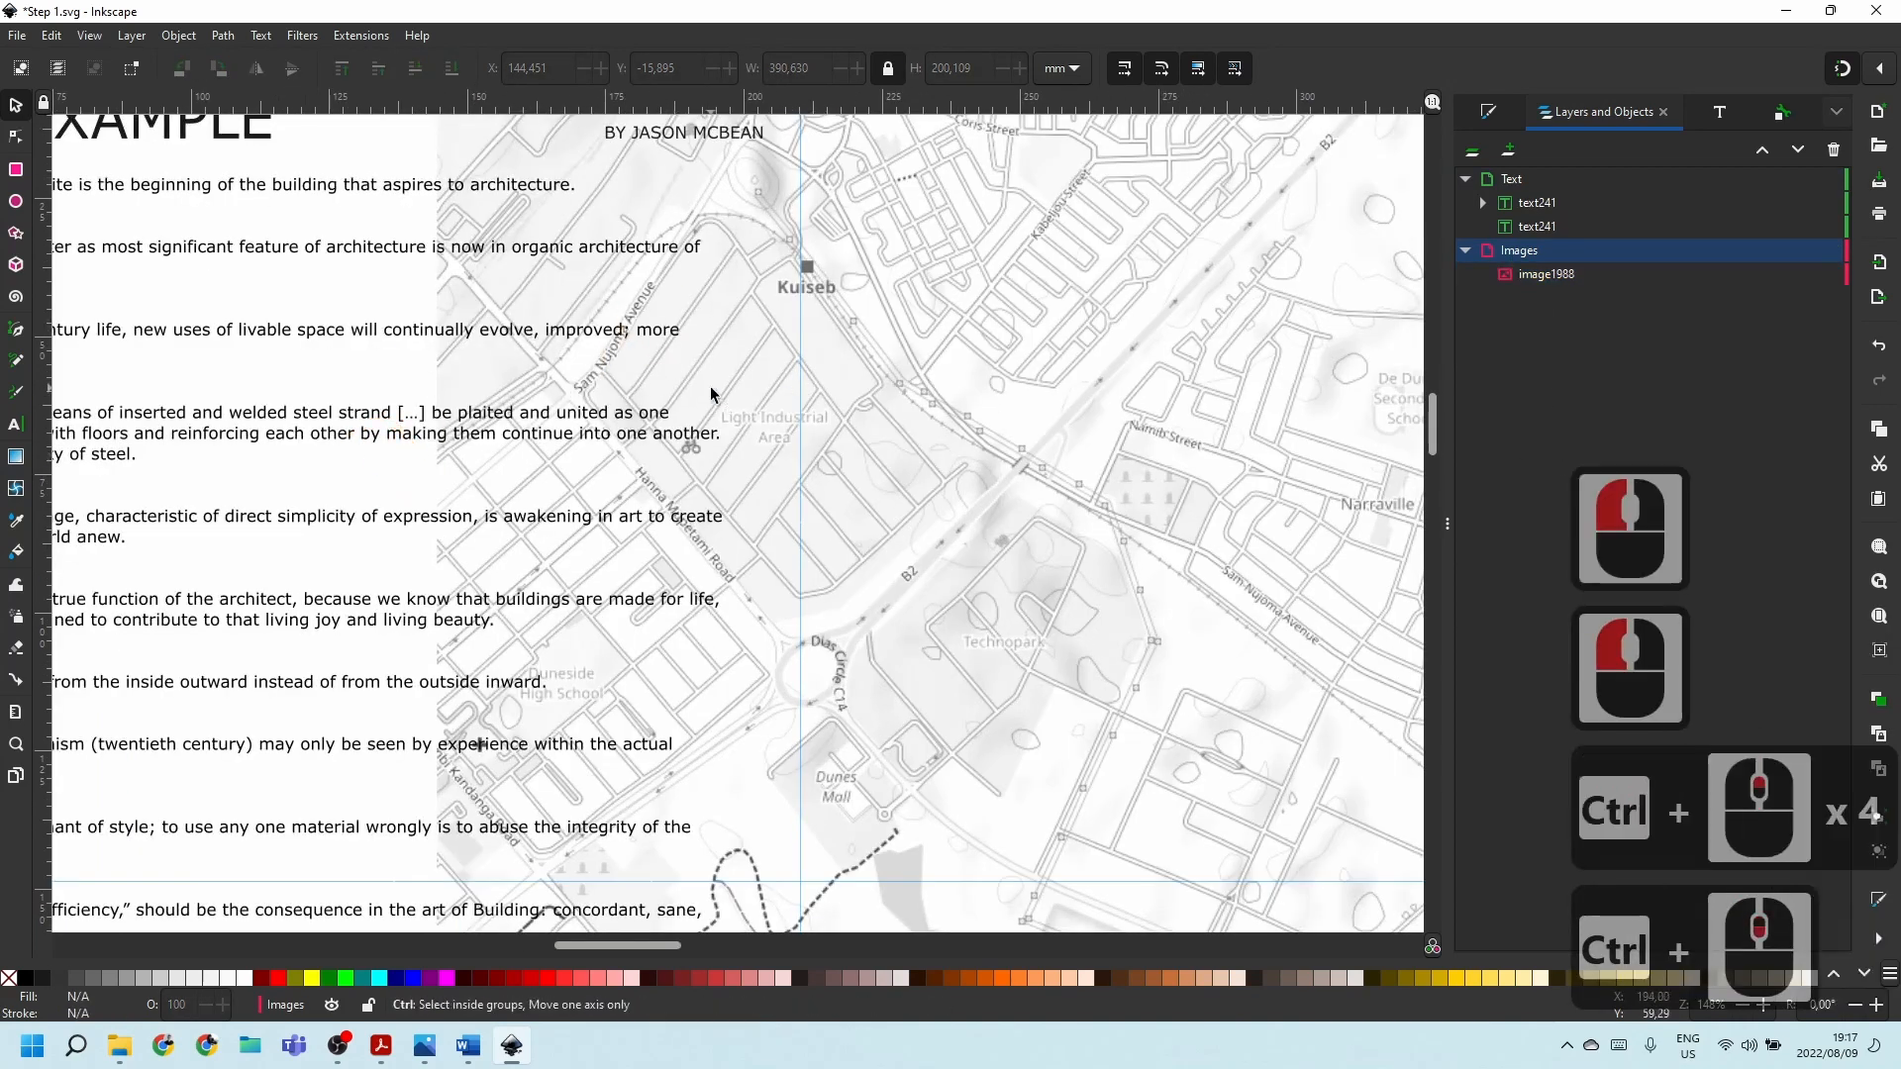
pyautogui.click(1053, 436)
pyautogui.keyDown('ctrl'); pyautogui.scroll(-2, 870, 432); pyautogui.keyUp('ctrl')
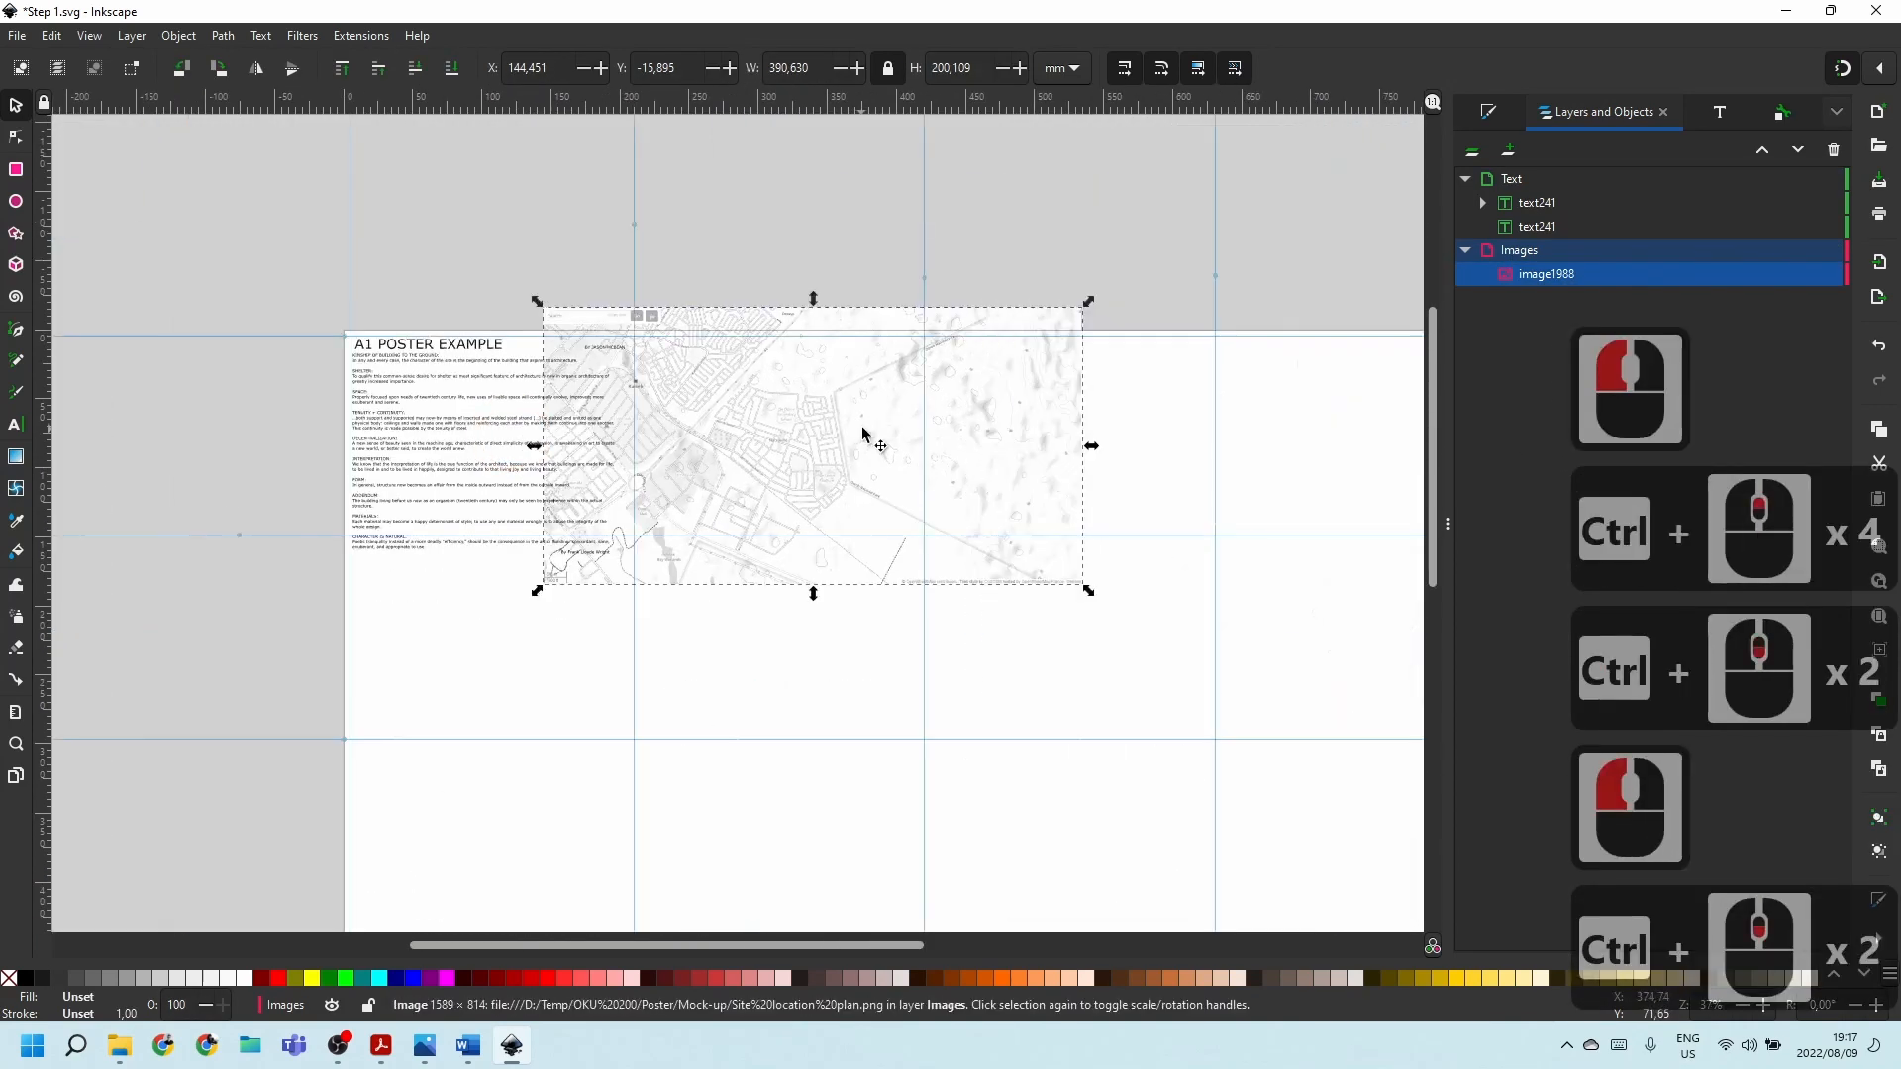
pyautogui.keyDown('ctrl'); pyautogui.scroll(1, 815, 433); pyautogui.keyUp('ctrl')
pyautogui.click(1167, 199)
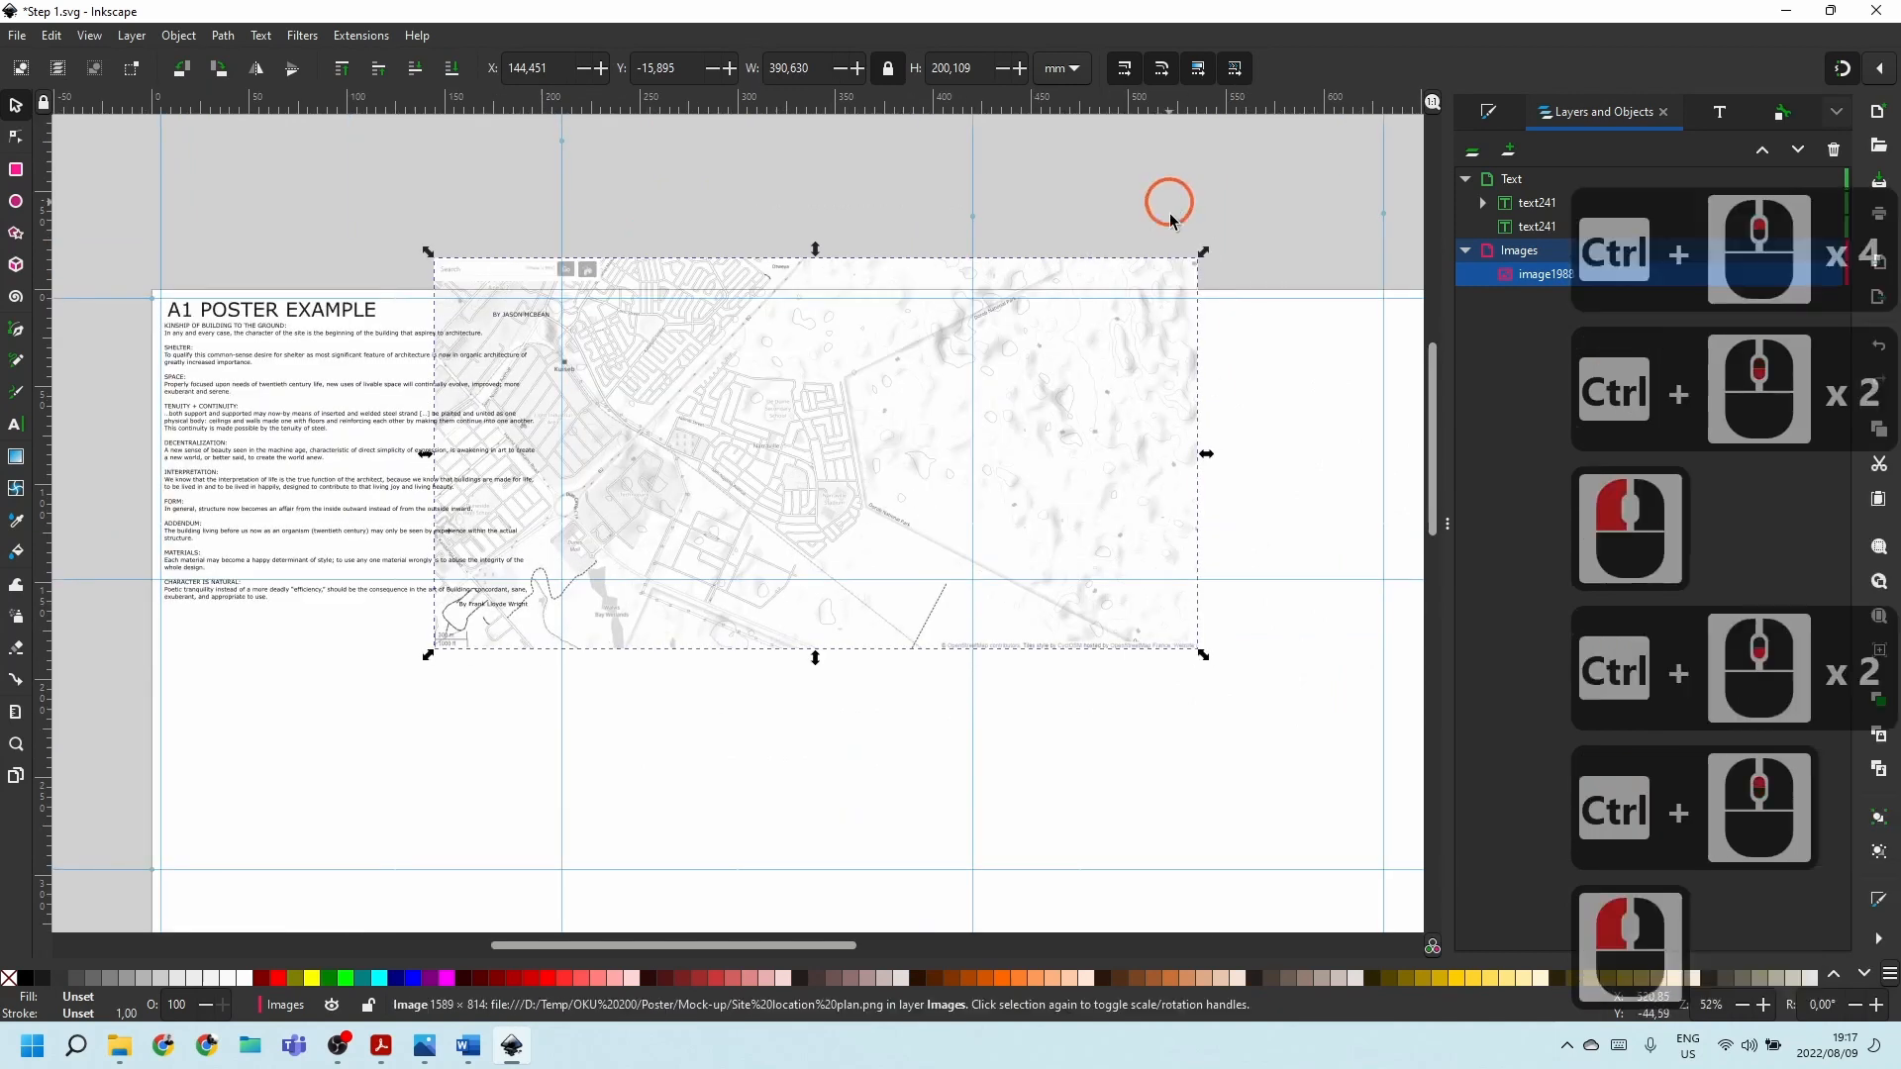
pyautogui.click(1166, 501)
pyautogui.click(530, 607)
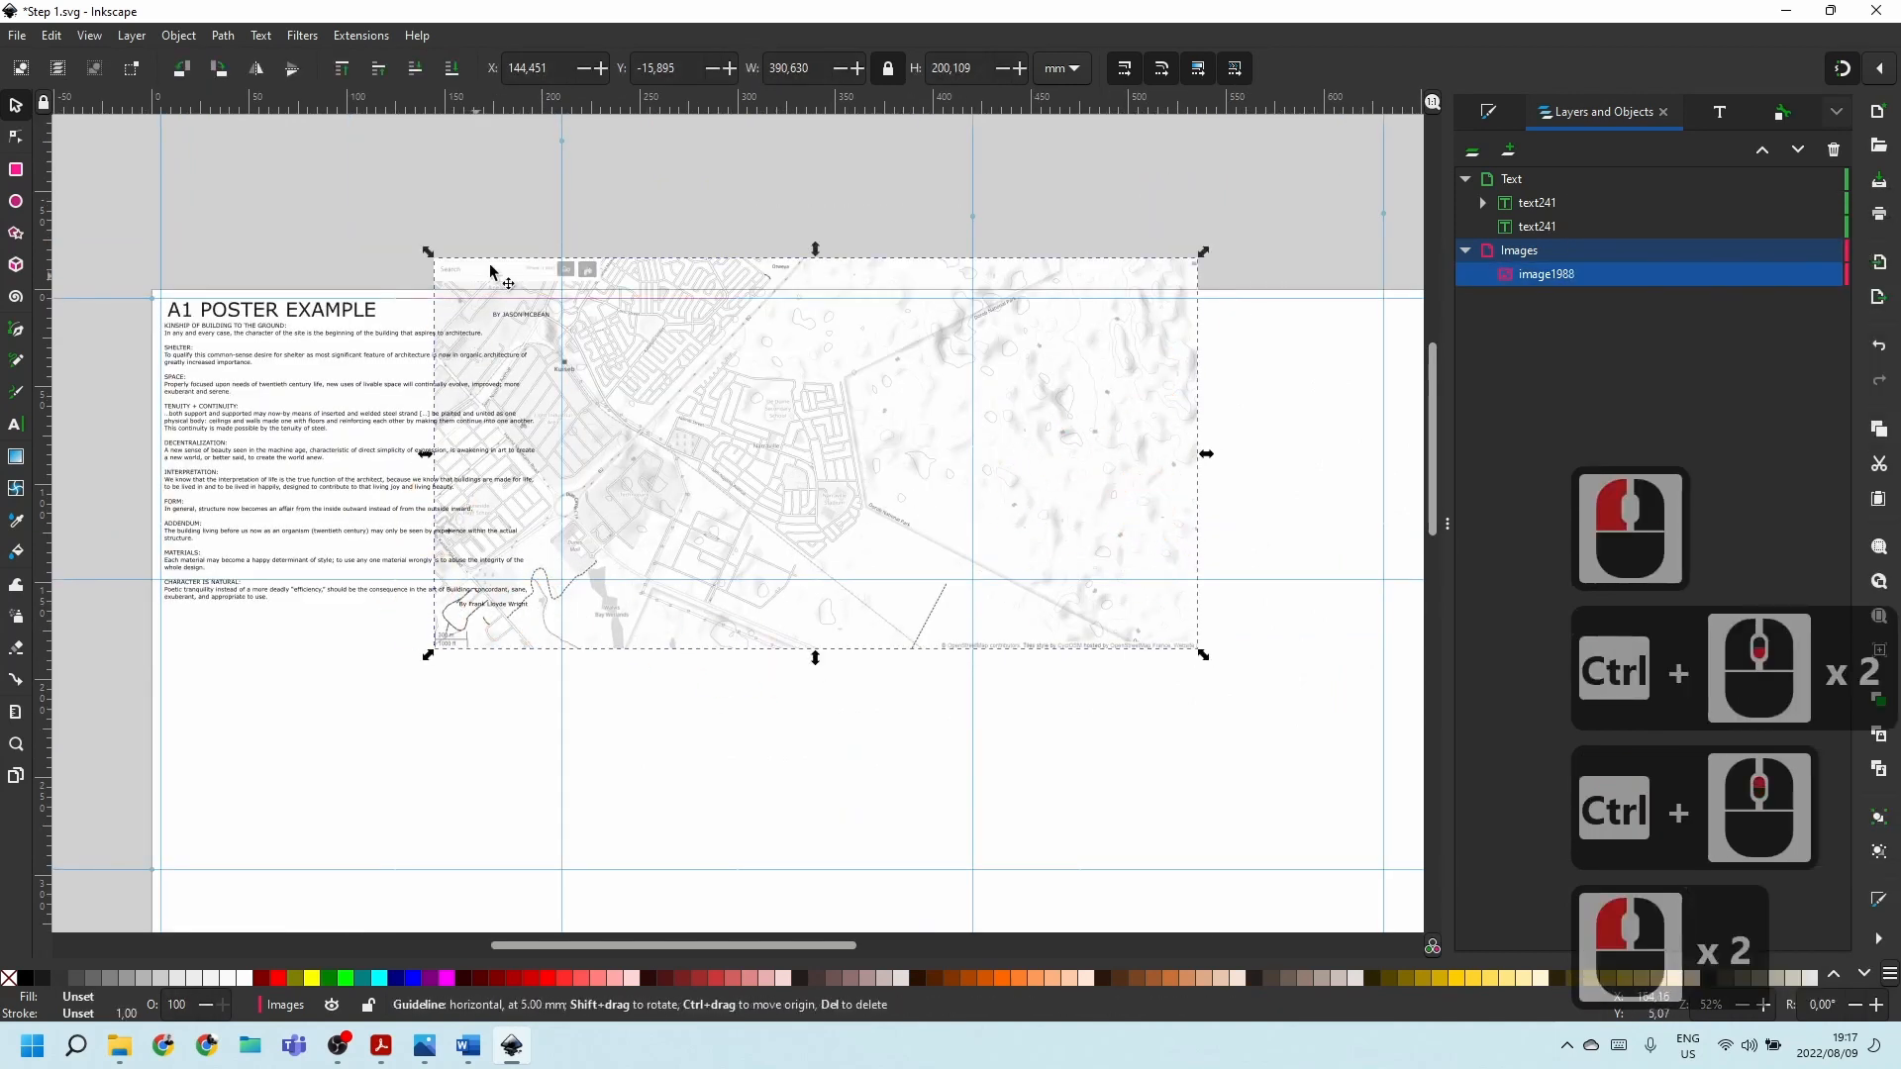
pyautogui.click(1146, 191)
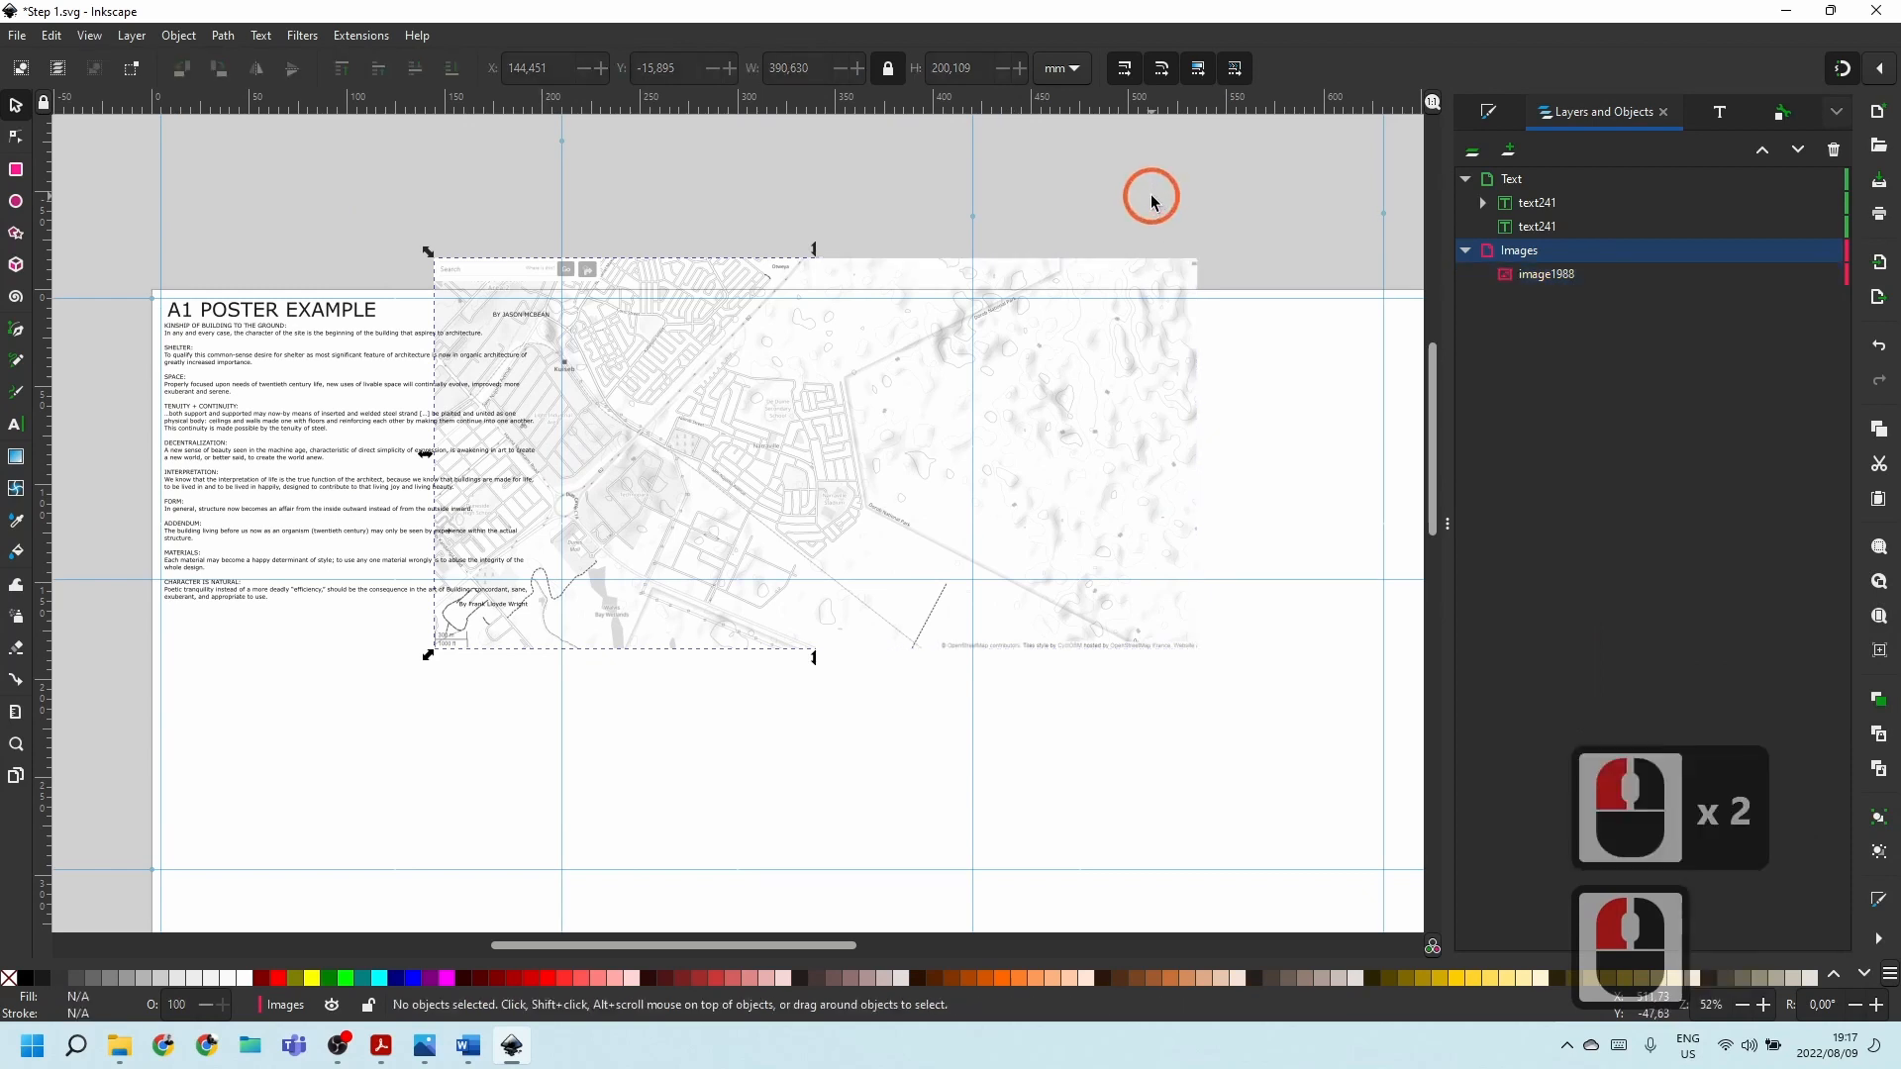
pyautogui.click(868, 391)
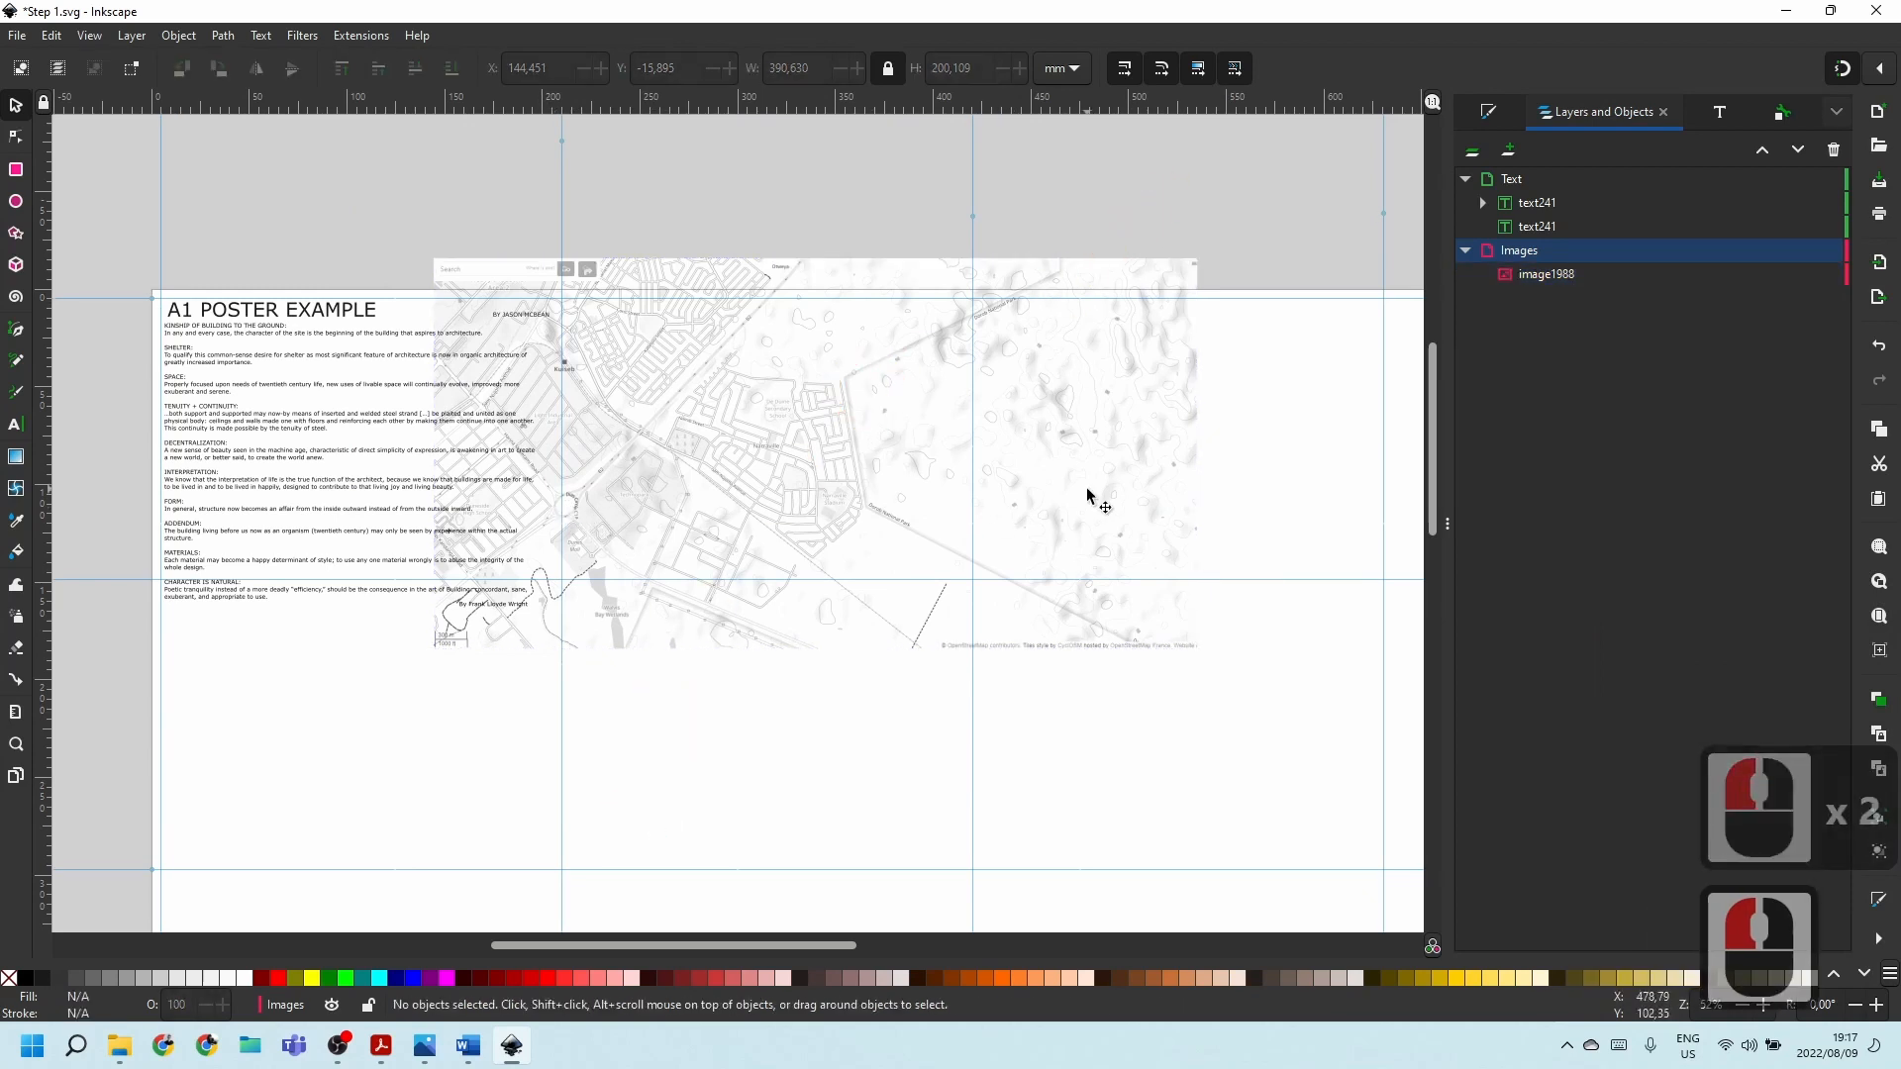
pyautogui.click(776, 420)
pyautogui.click(836, 210)
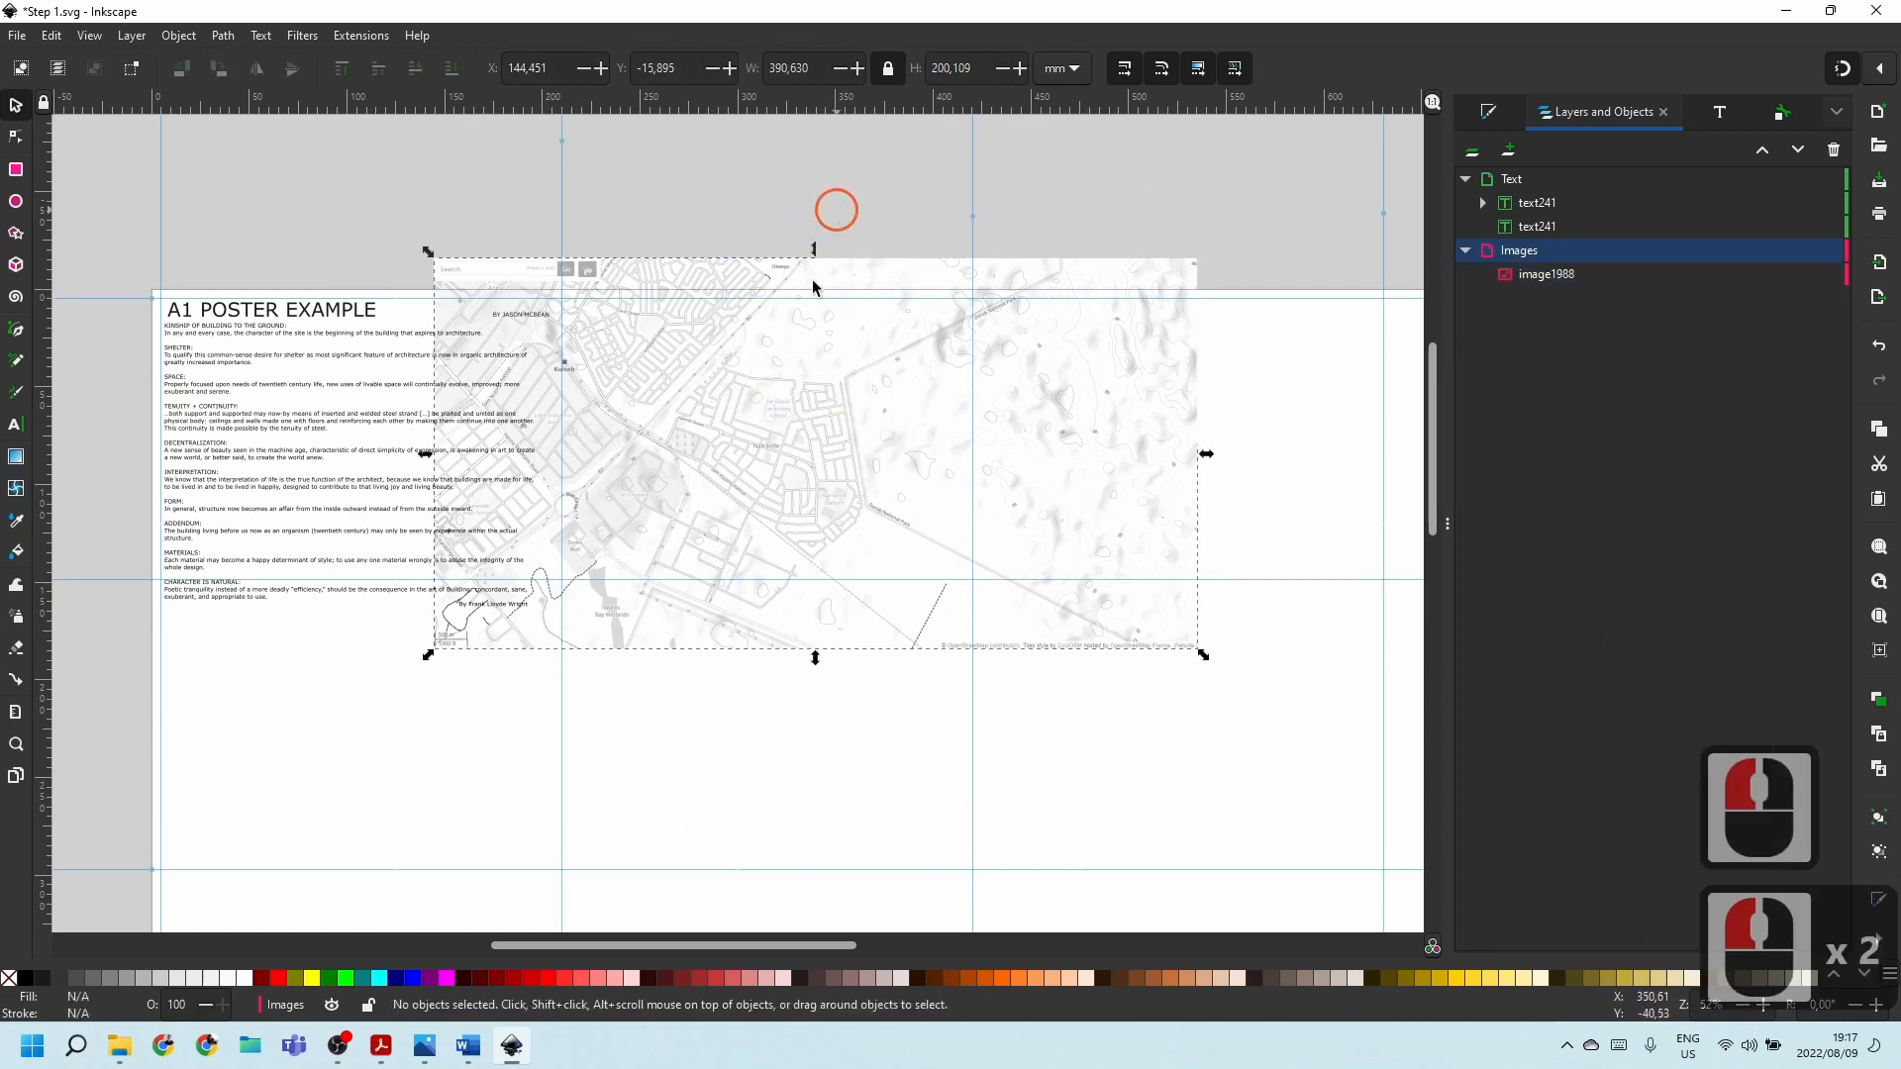
pyautogui.click(985, 562)
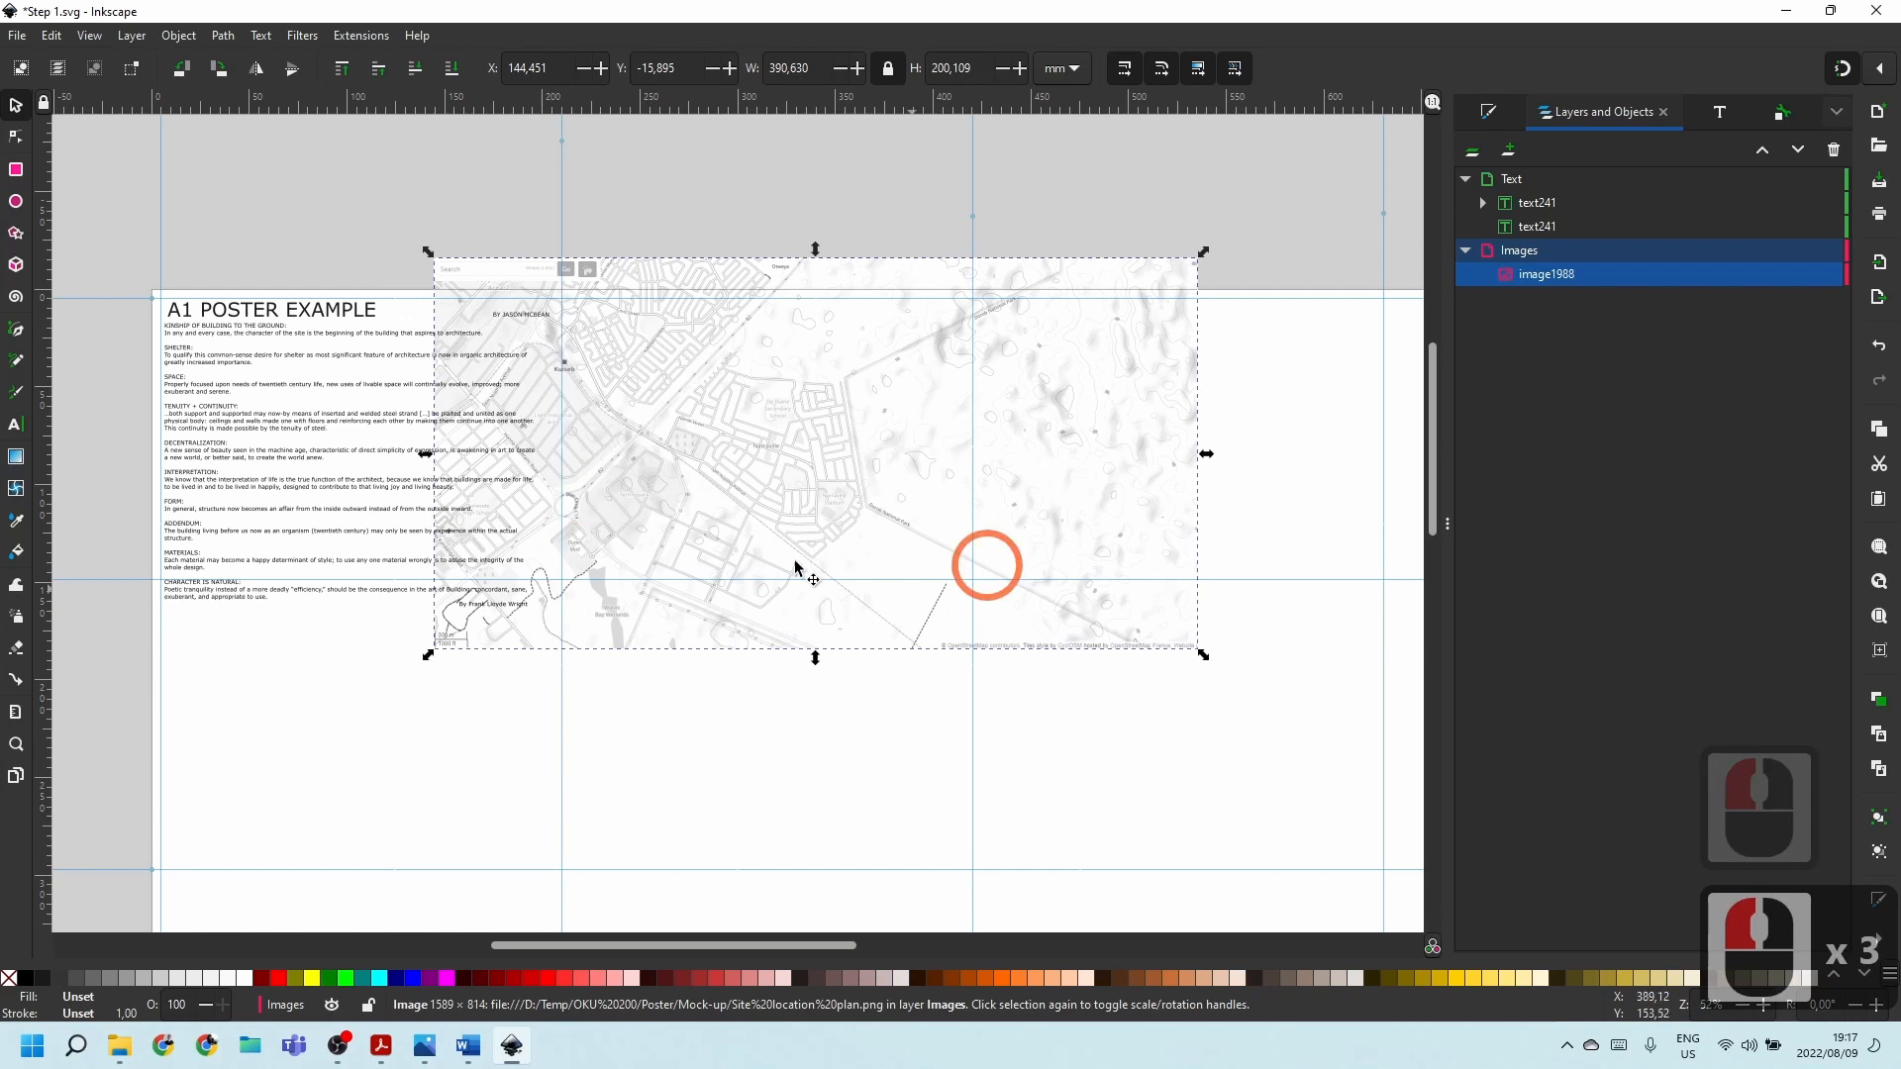
pyautogui.click(932, 211)
pyautogui.click(820, 477)
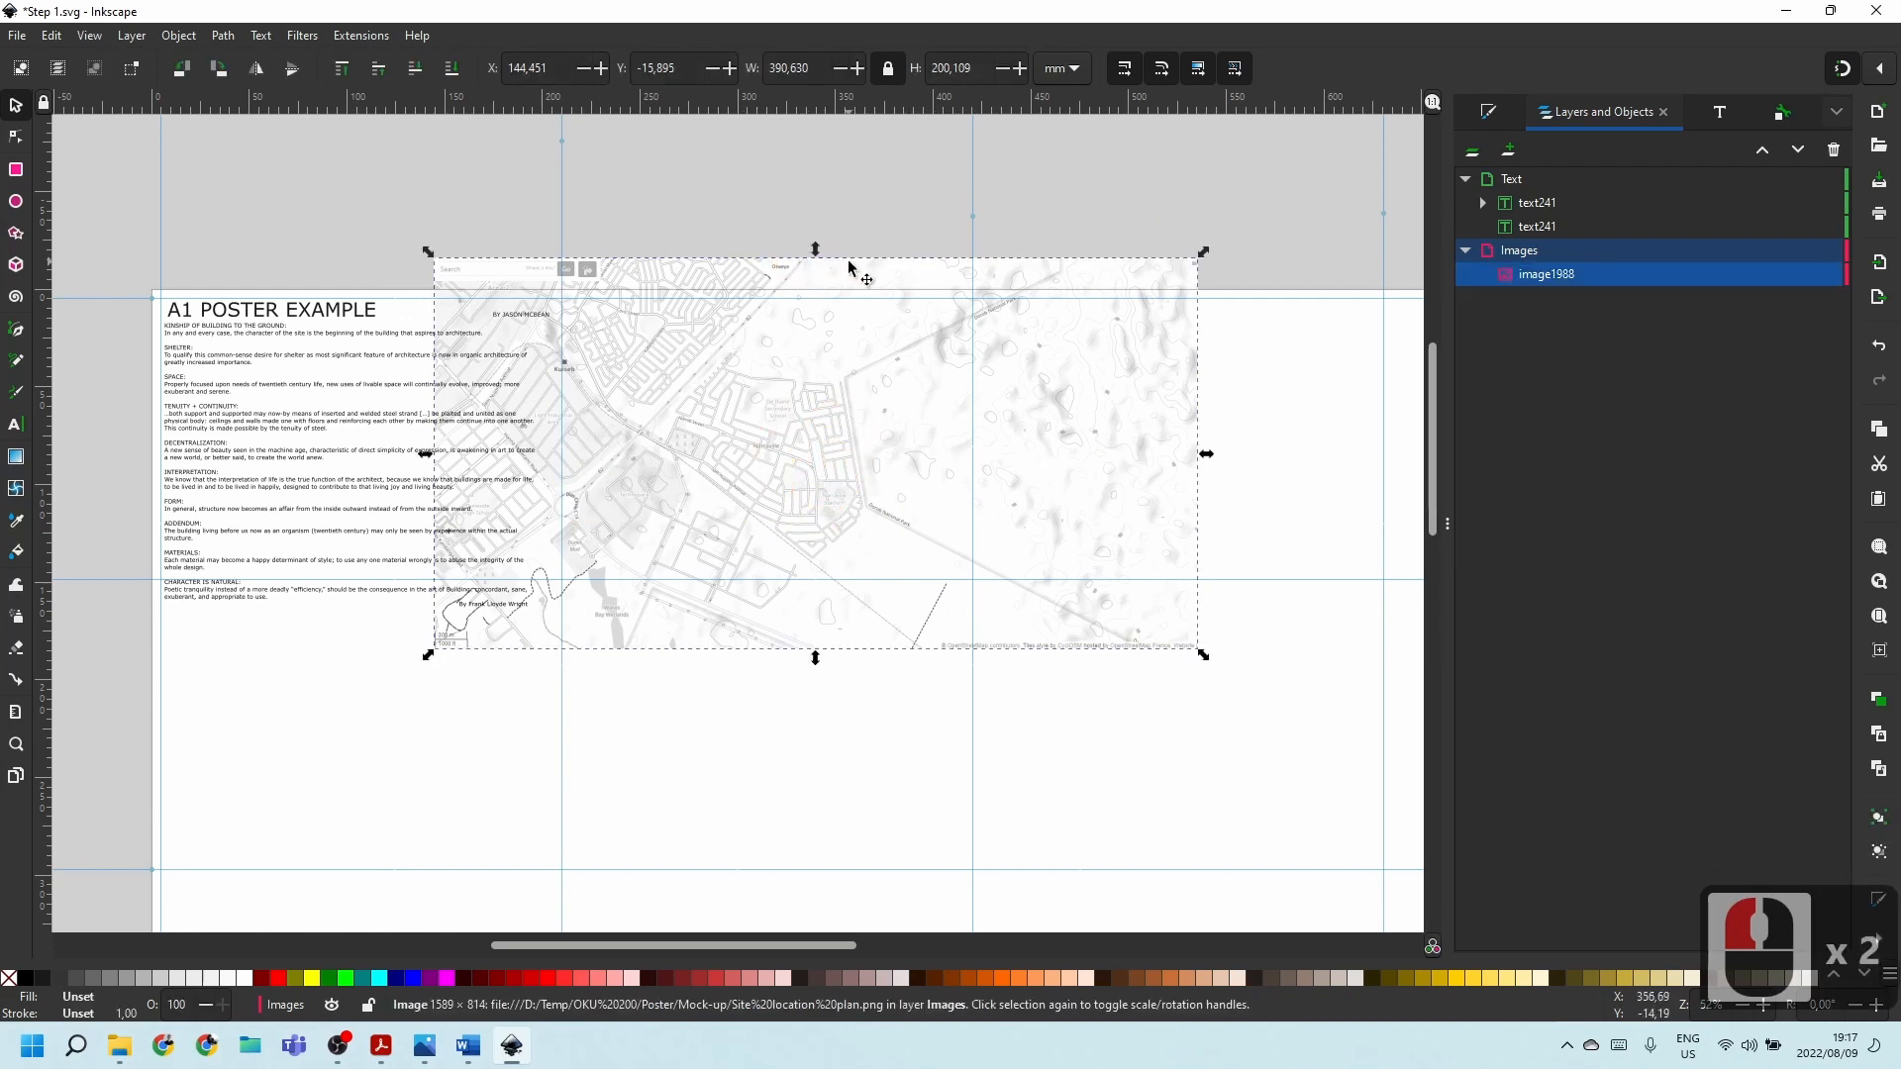
pyautogui.click(951, 221)
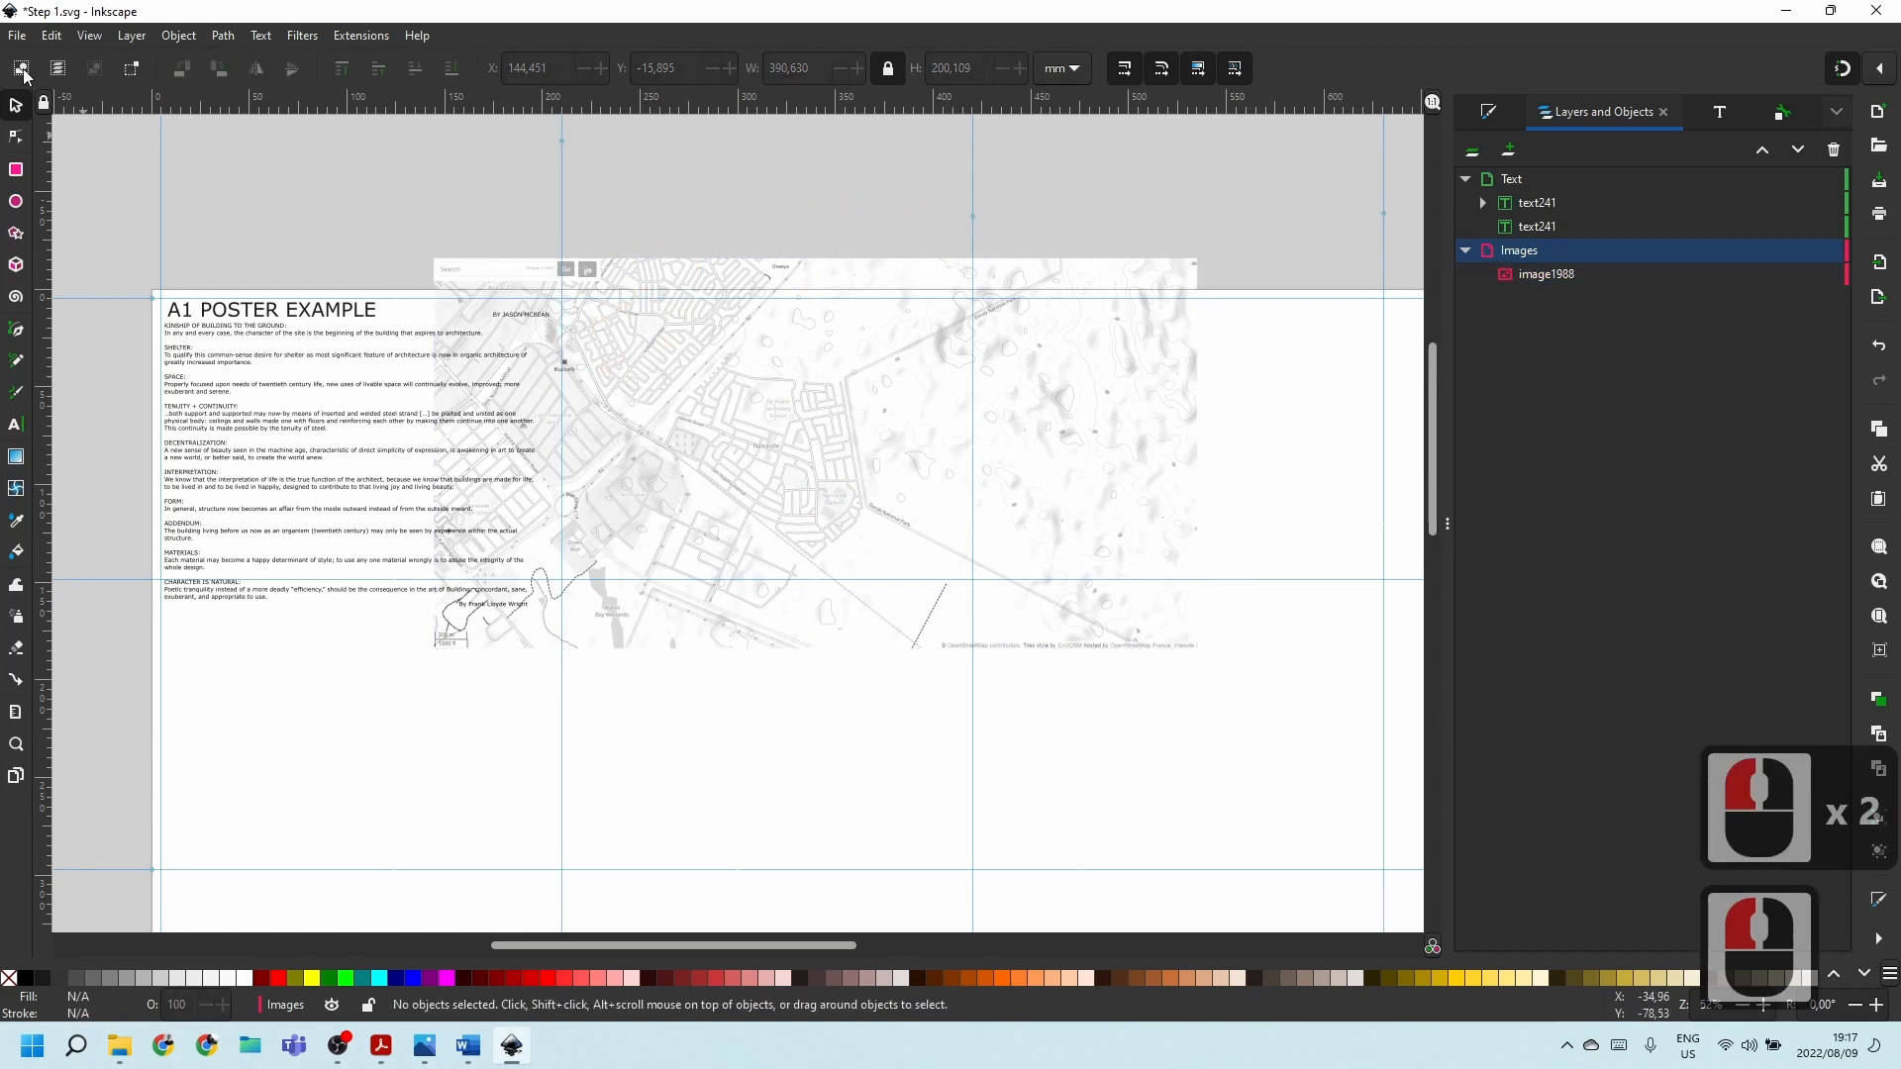
# Draw a 210.25 × 143.5 mm rectangle in the second column's top guide cell, with a flat black stroke and no fill.
pyautogui.click(16, 169)
pyautogui.moveTo(572, 306)
pyautogui.mouseDown()
pyautogui.moveTo(941, 530)
pyautogui.moveTo(972, 580)
pyautogui.mouseUp()
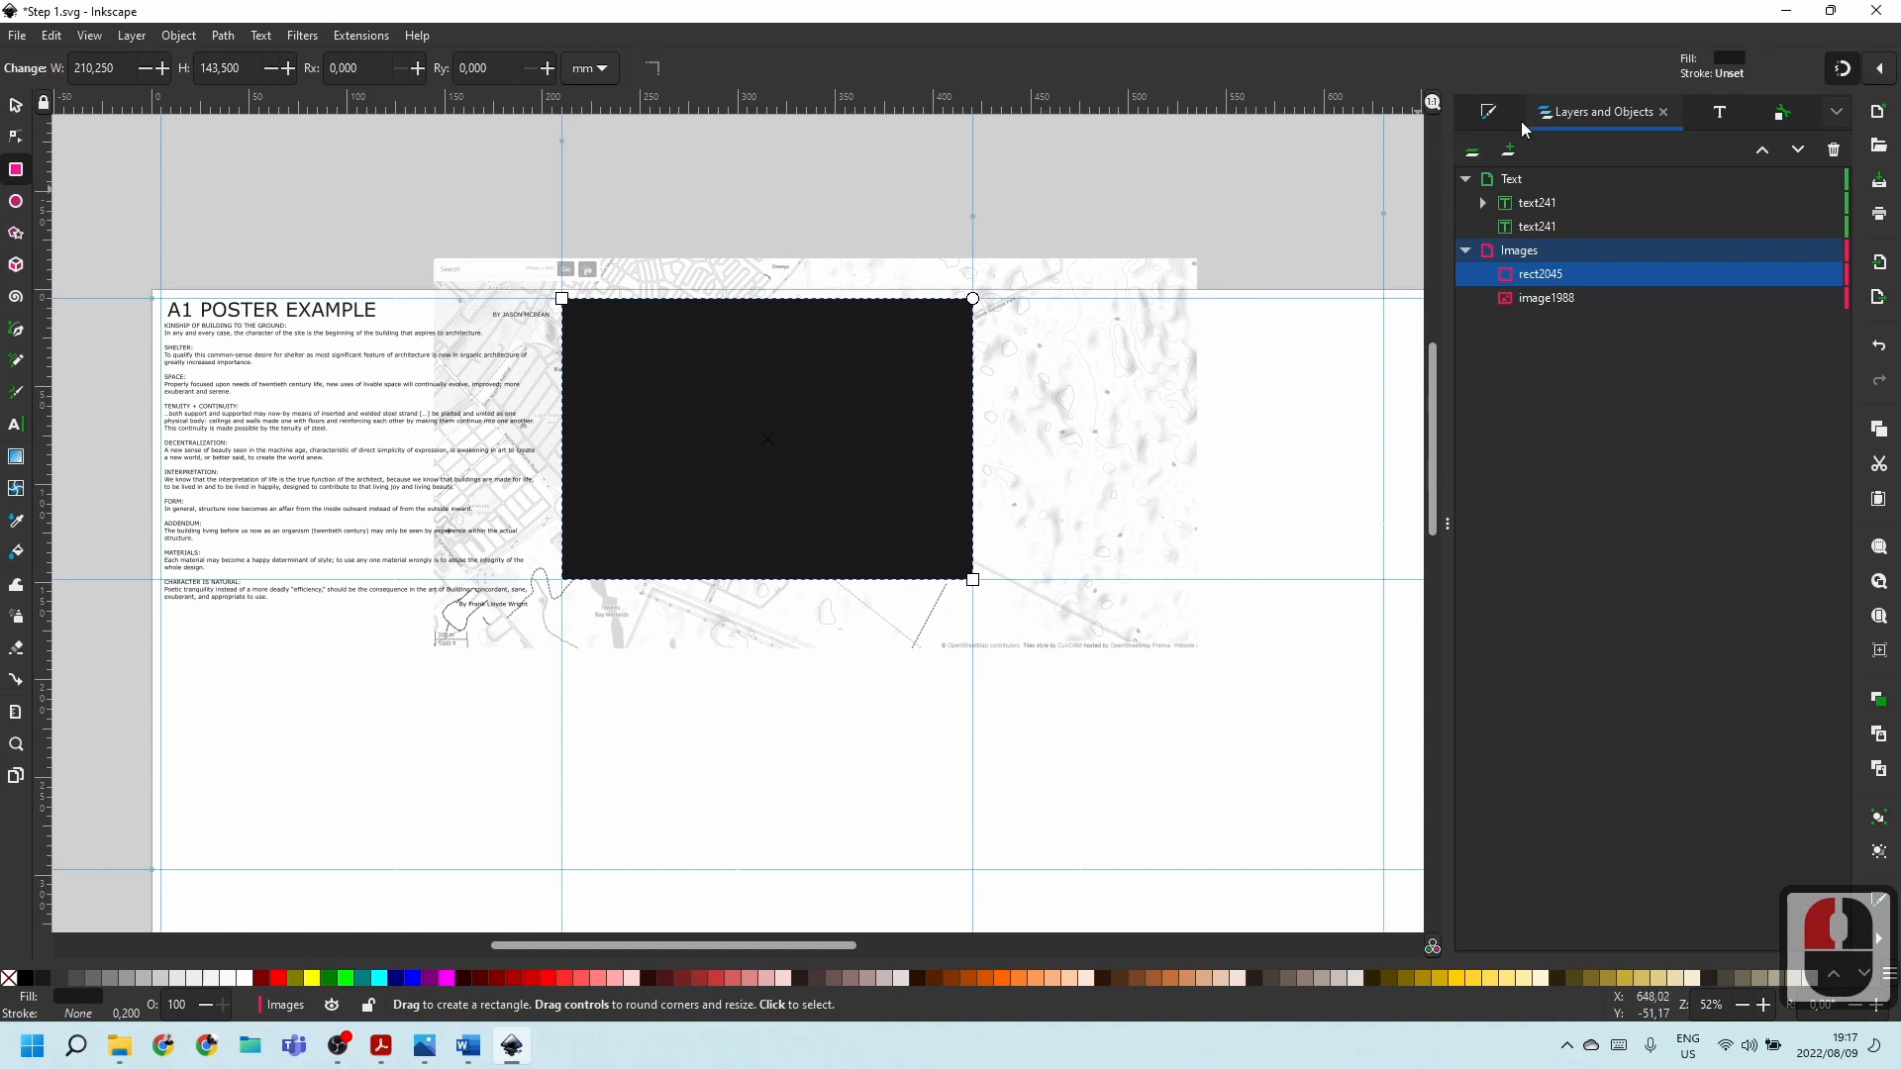
pyautogui.click(1489, 111)
pyautogui.click(1527, 161)
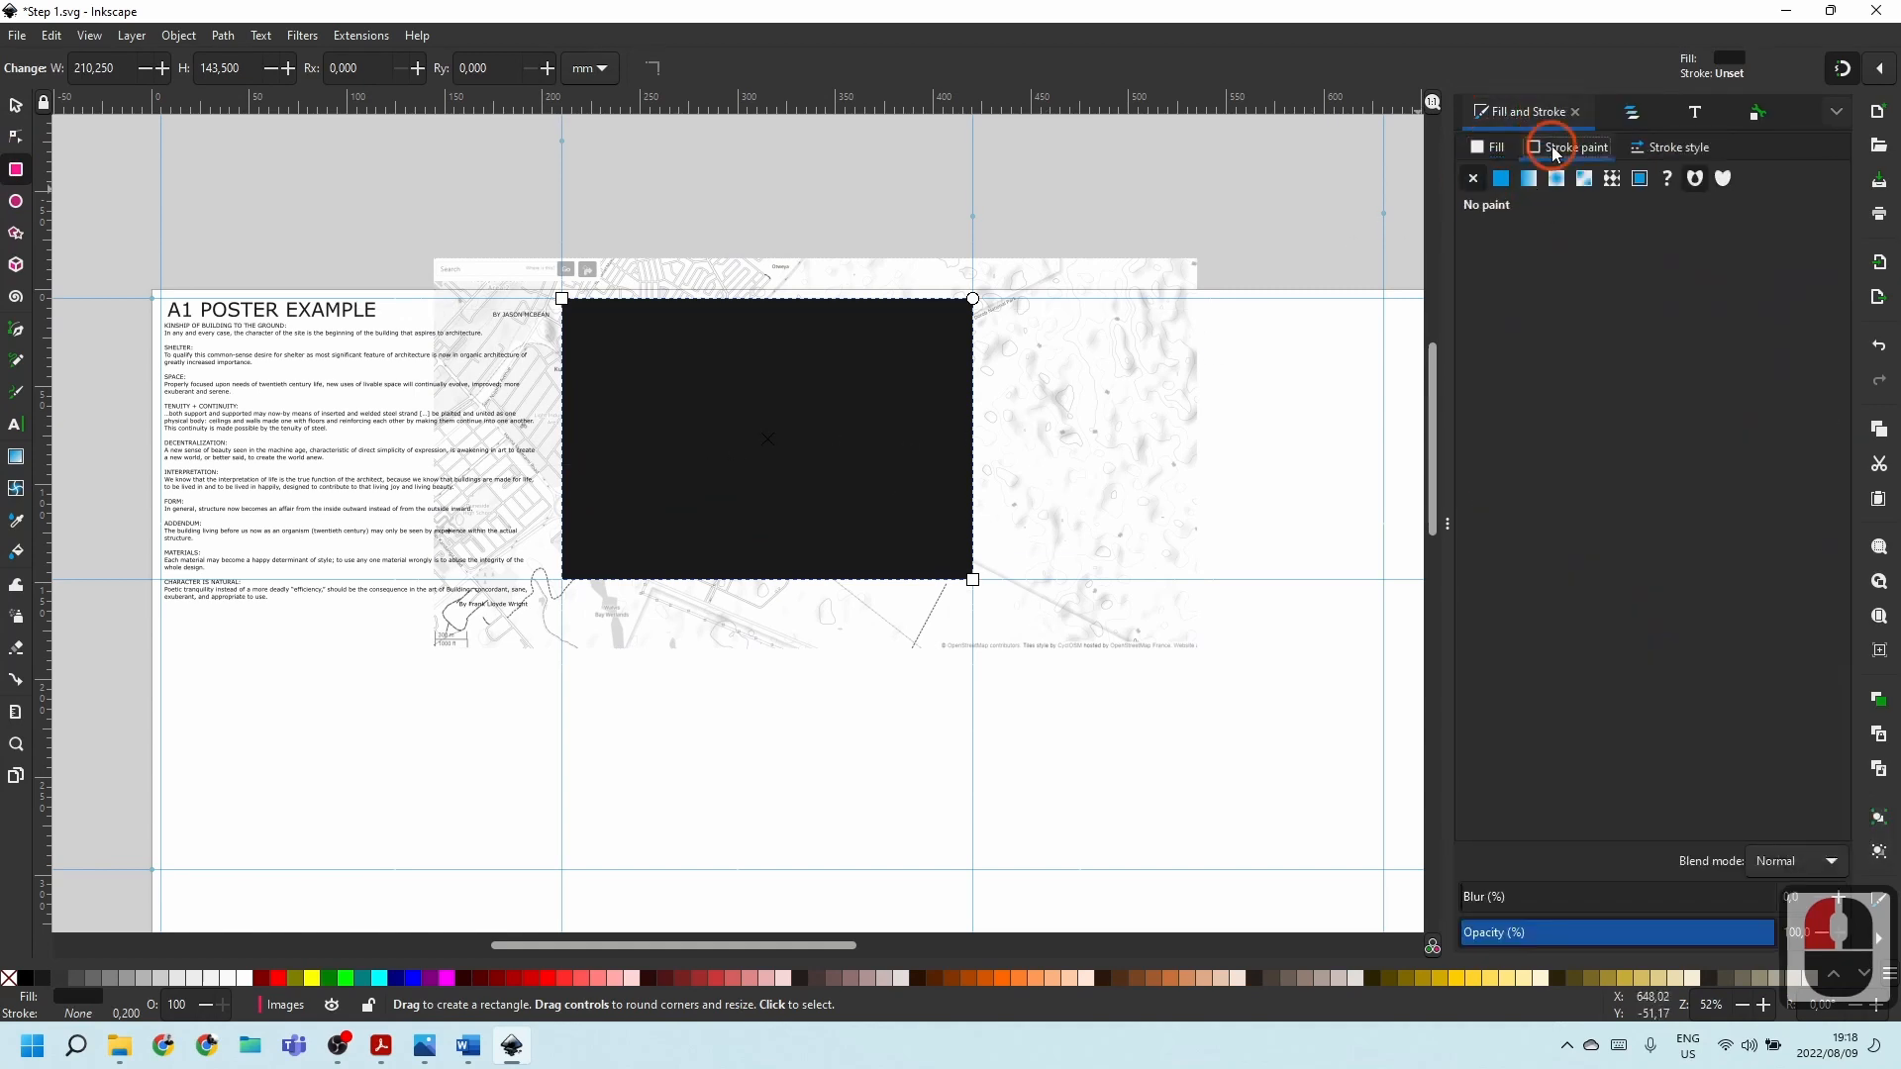
pyautogui.click(1502, 179)
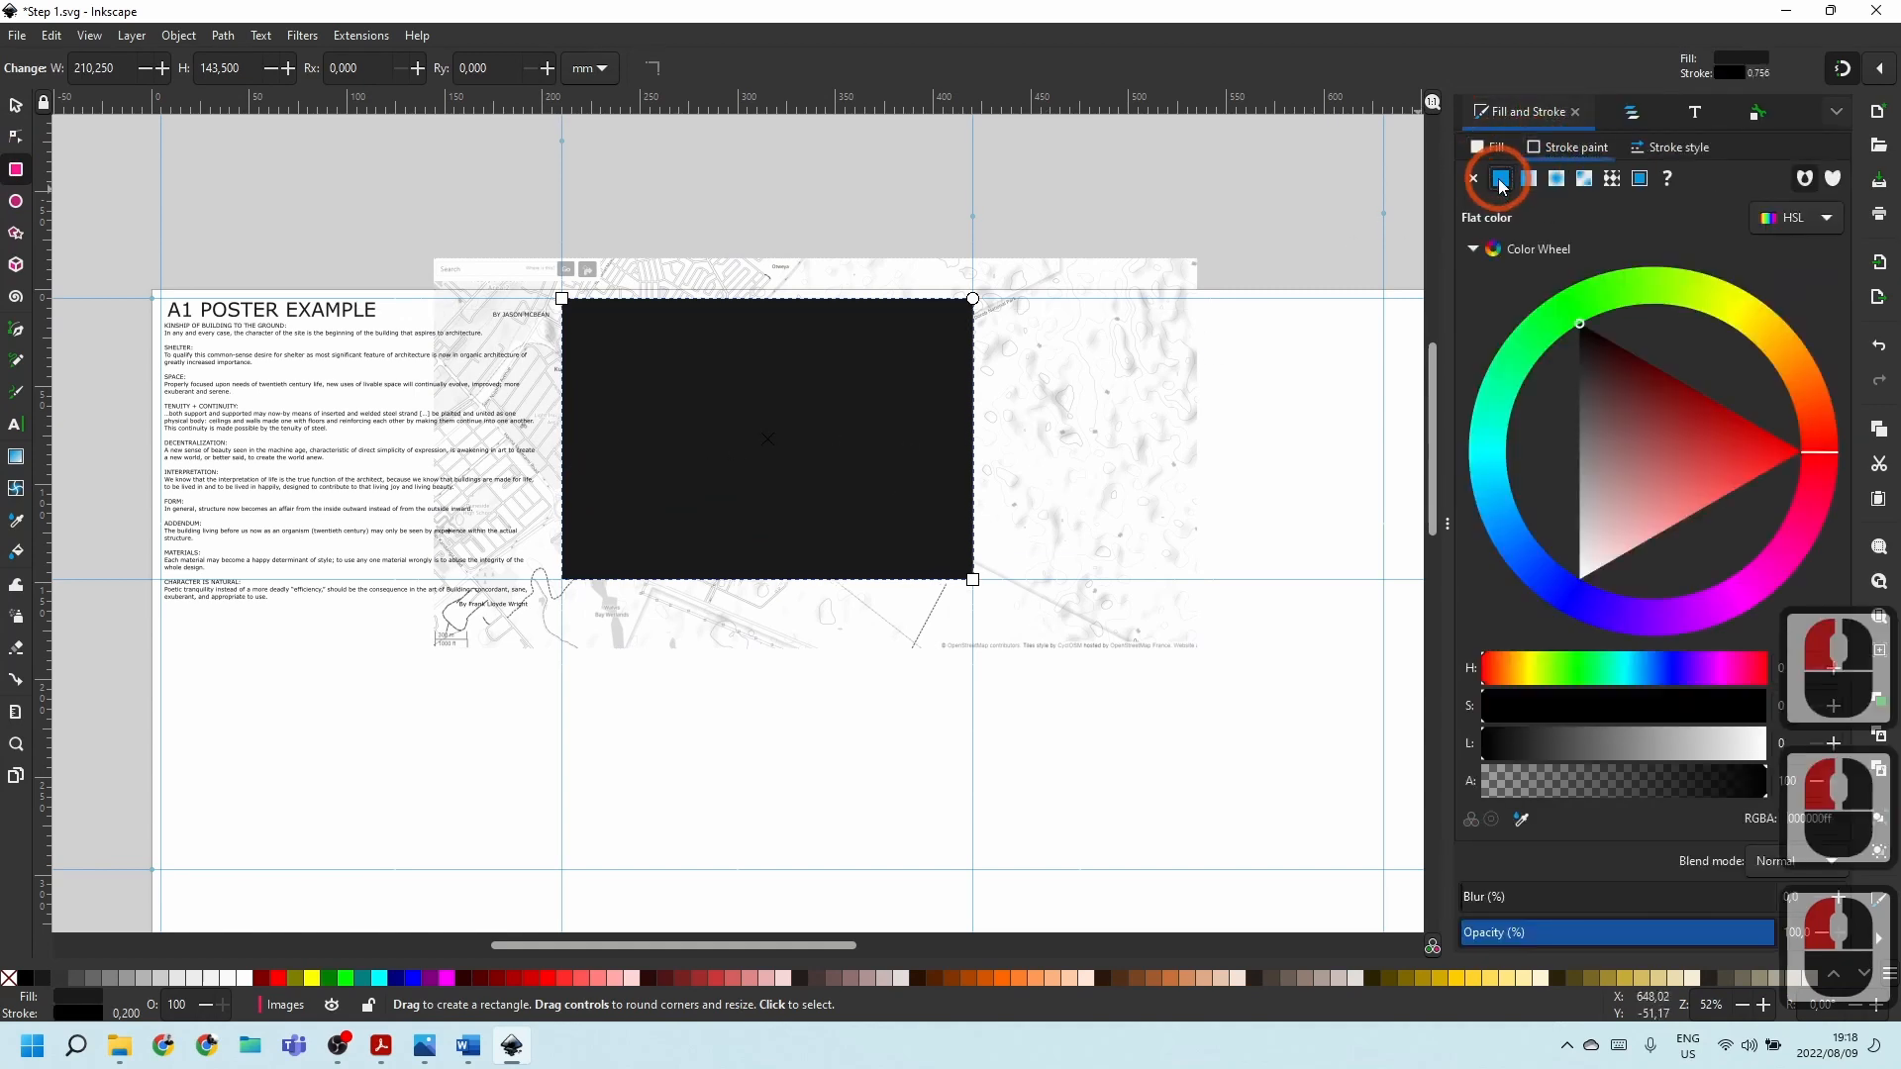
pyautogui.click(1488, 147)
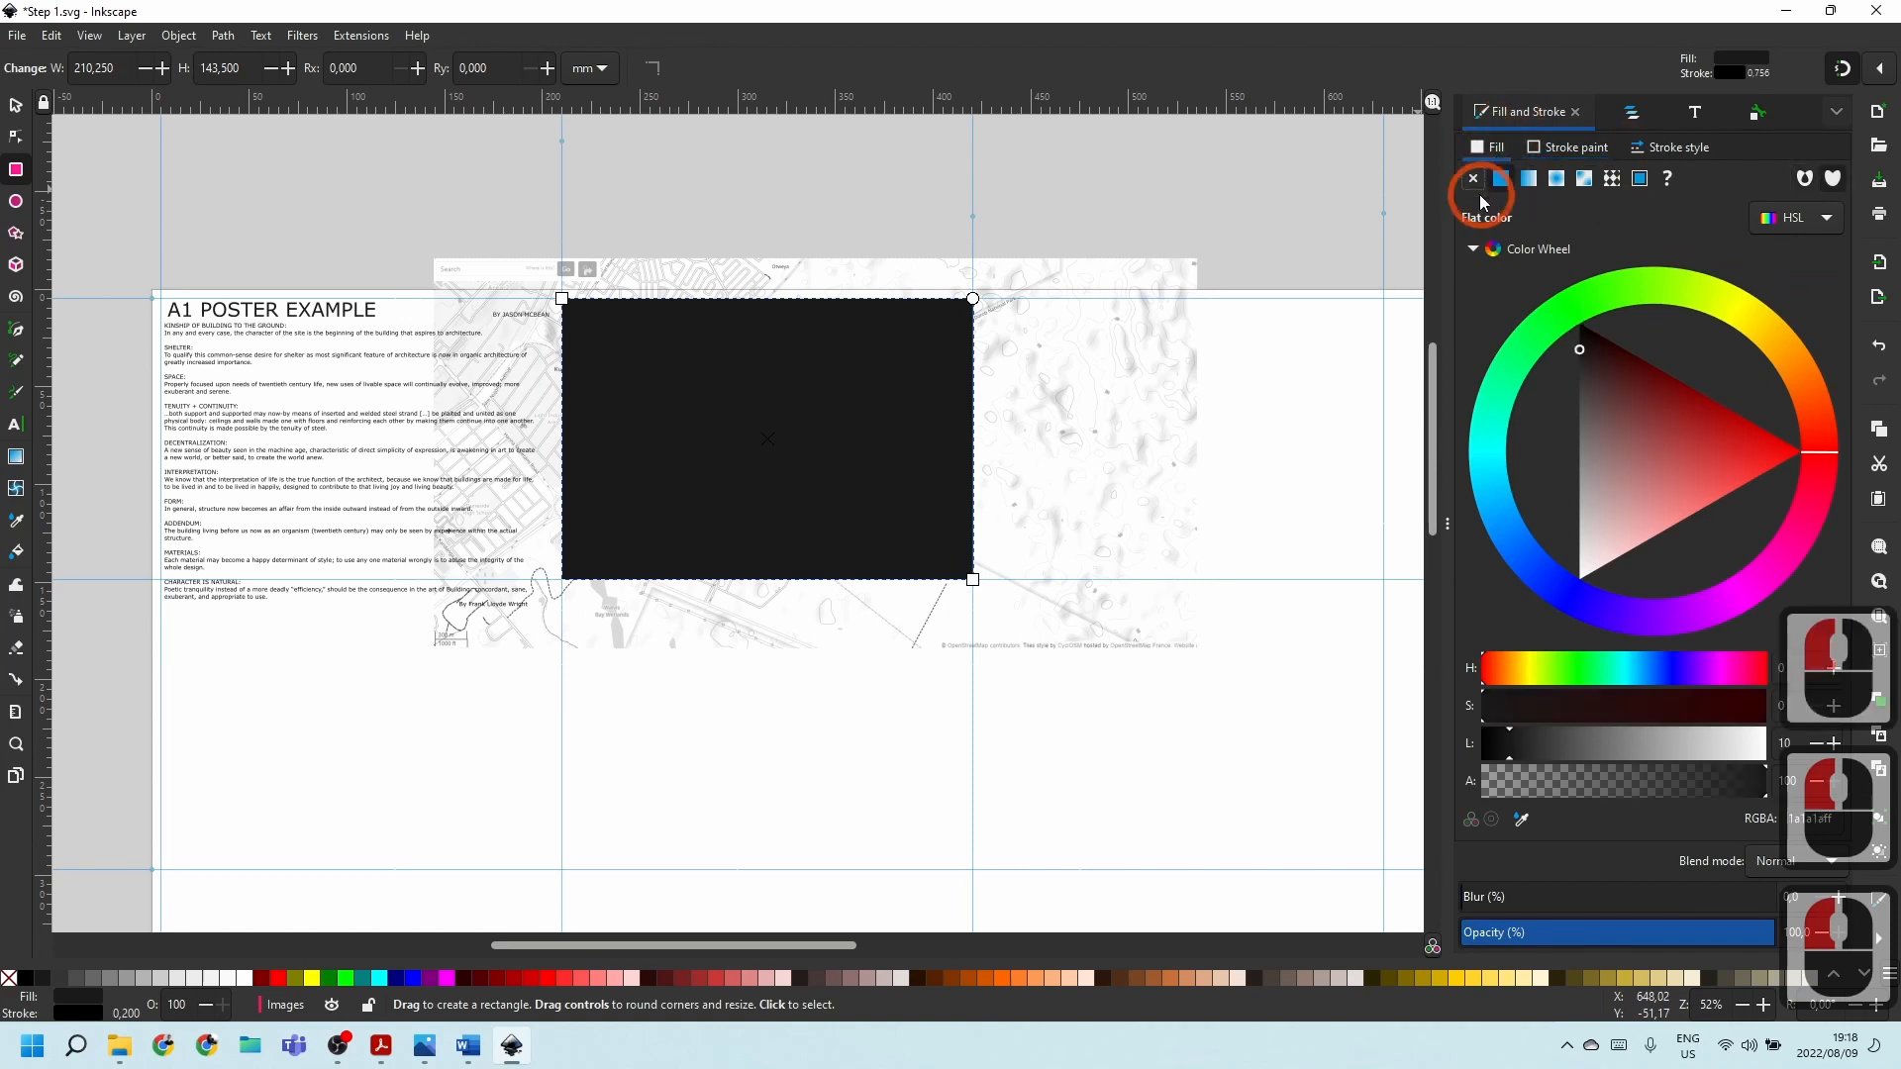
pyautogui.click(1475, 179)
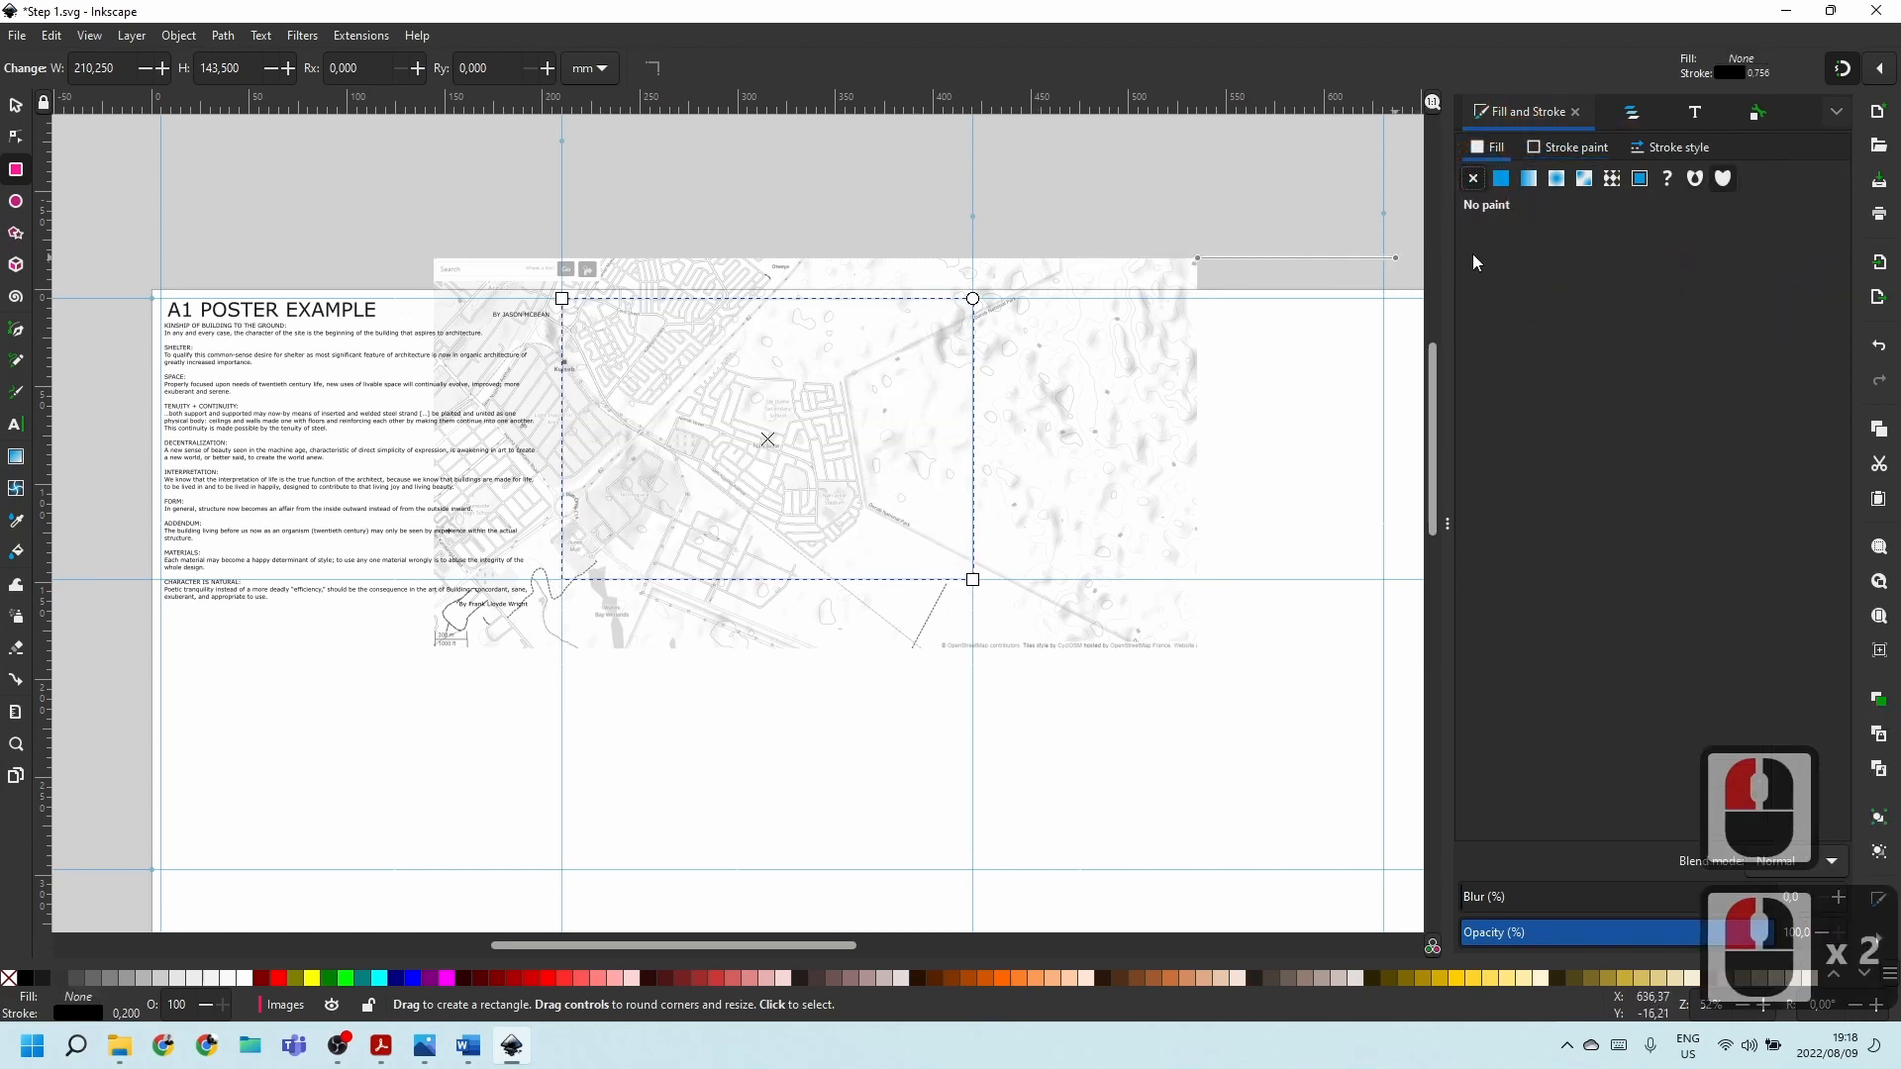
# Try a 0.5 mm stroke width on the rectangle and inspect how its corner sits on the guides.
pyautogui.click(1663, 151)
pyautogui.tripleClick(1591, 188)
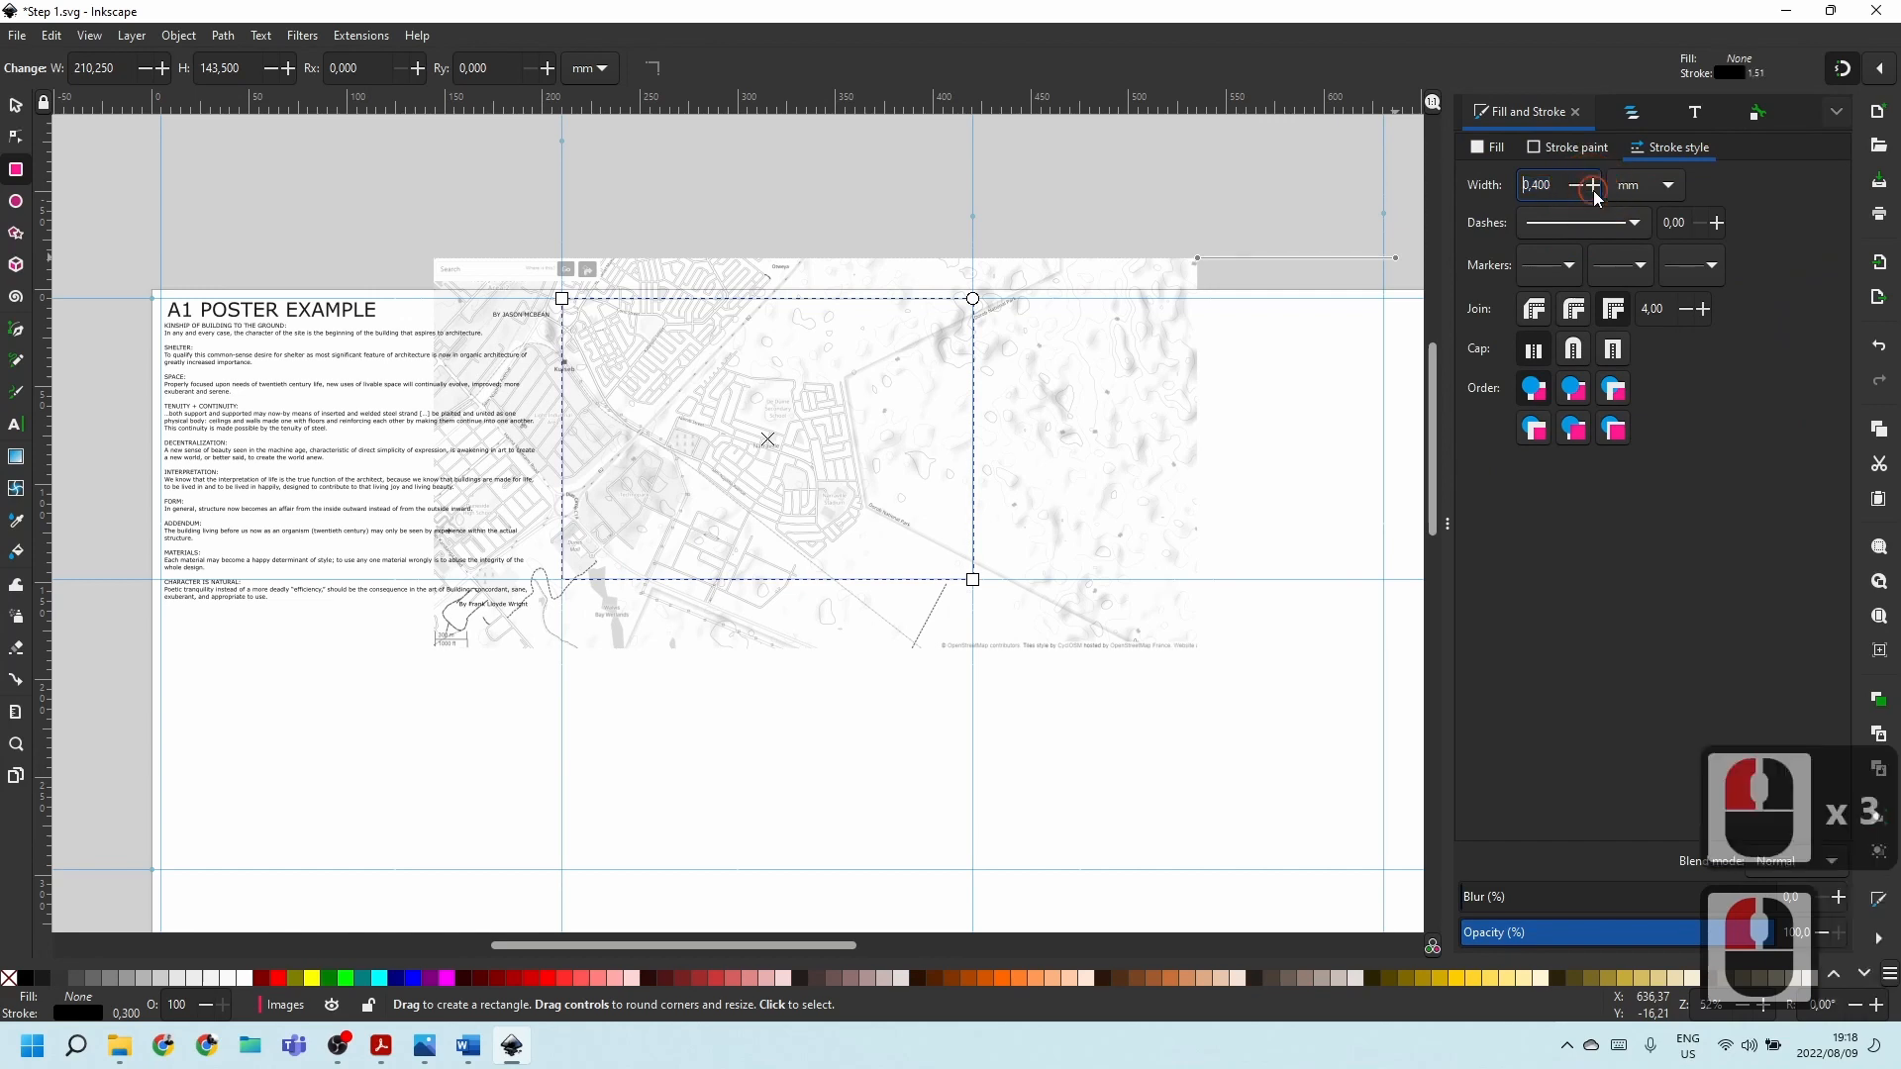
pyautogui.scroll(6, 753, 289)
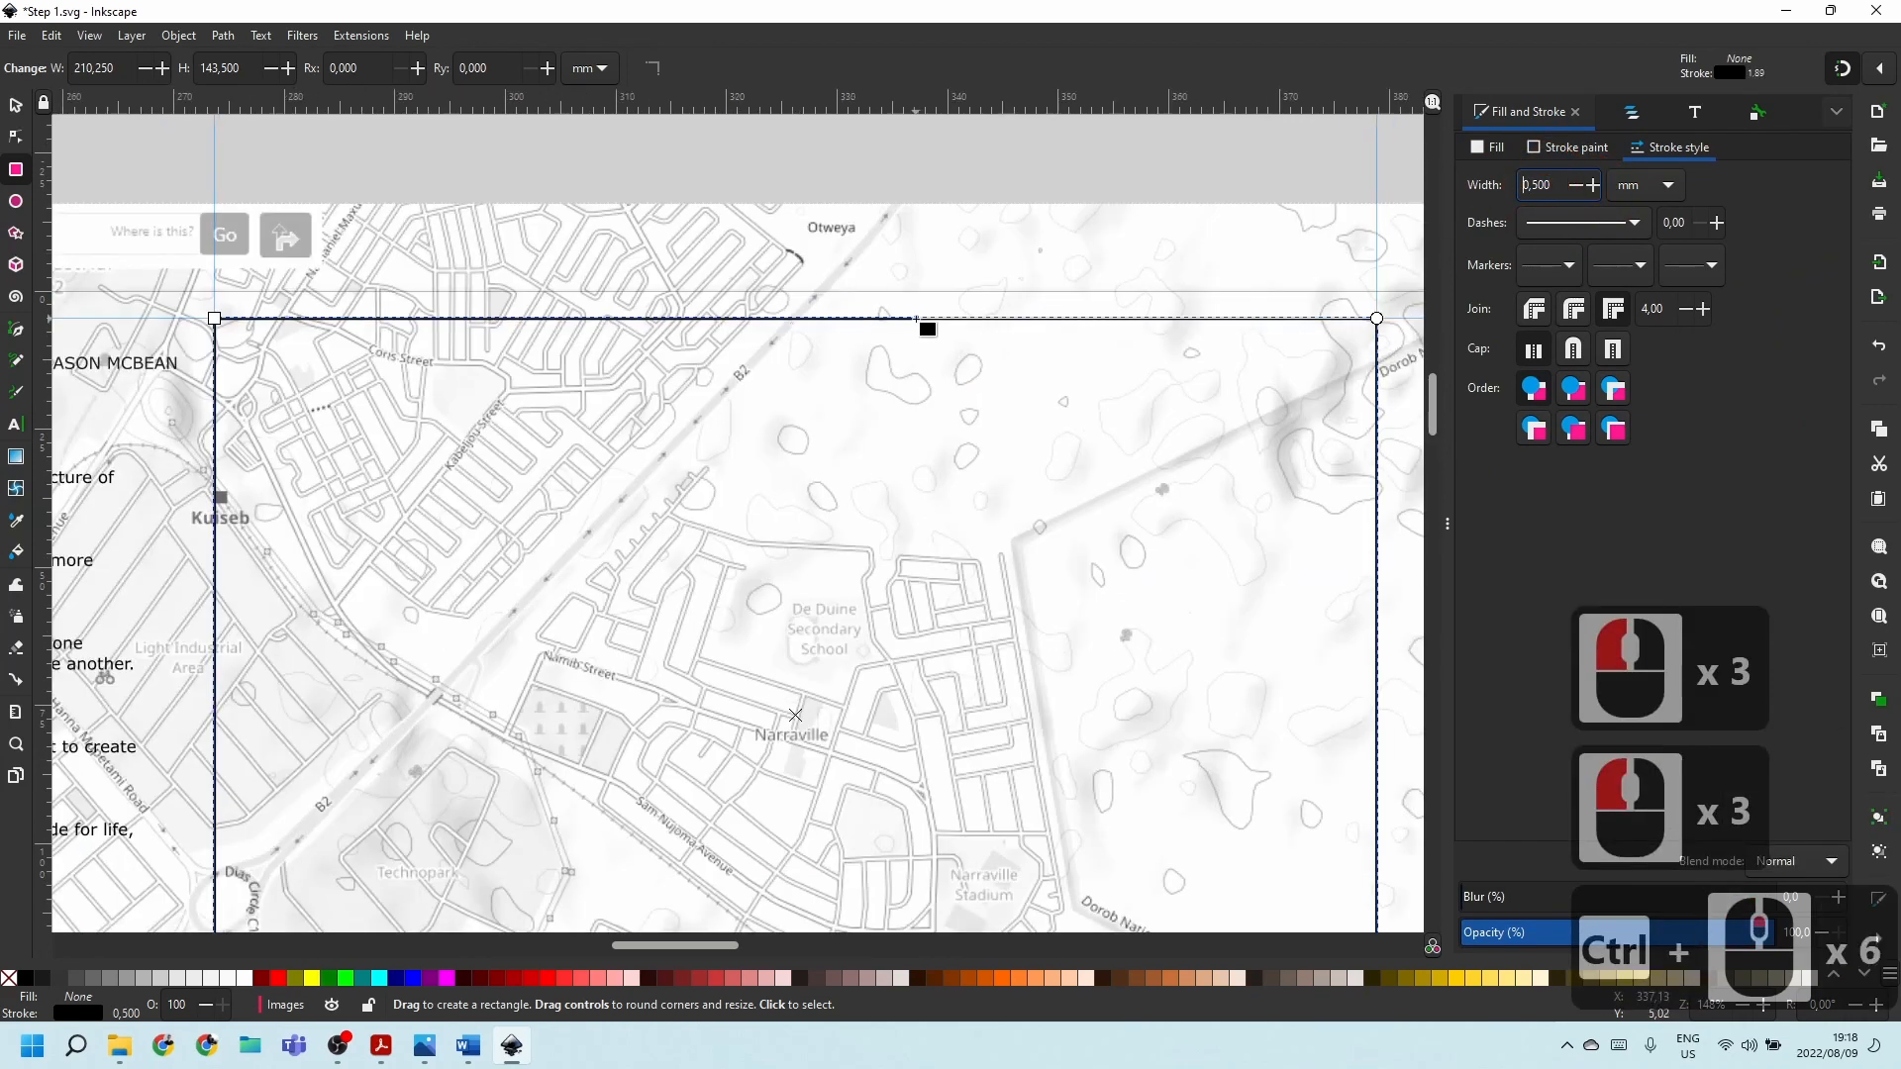
pyautogui.scroll(-3, 349, 357)
pyautogui.scroll(11, 643, 331)
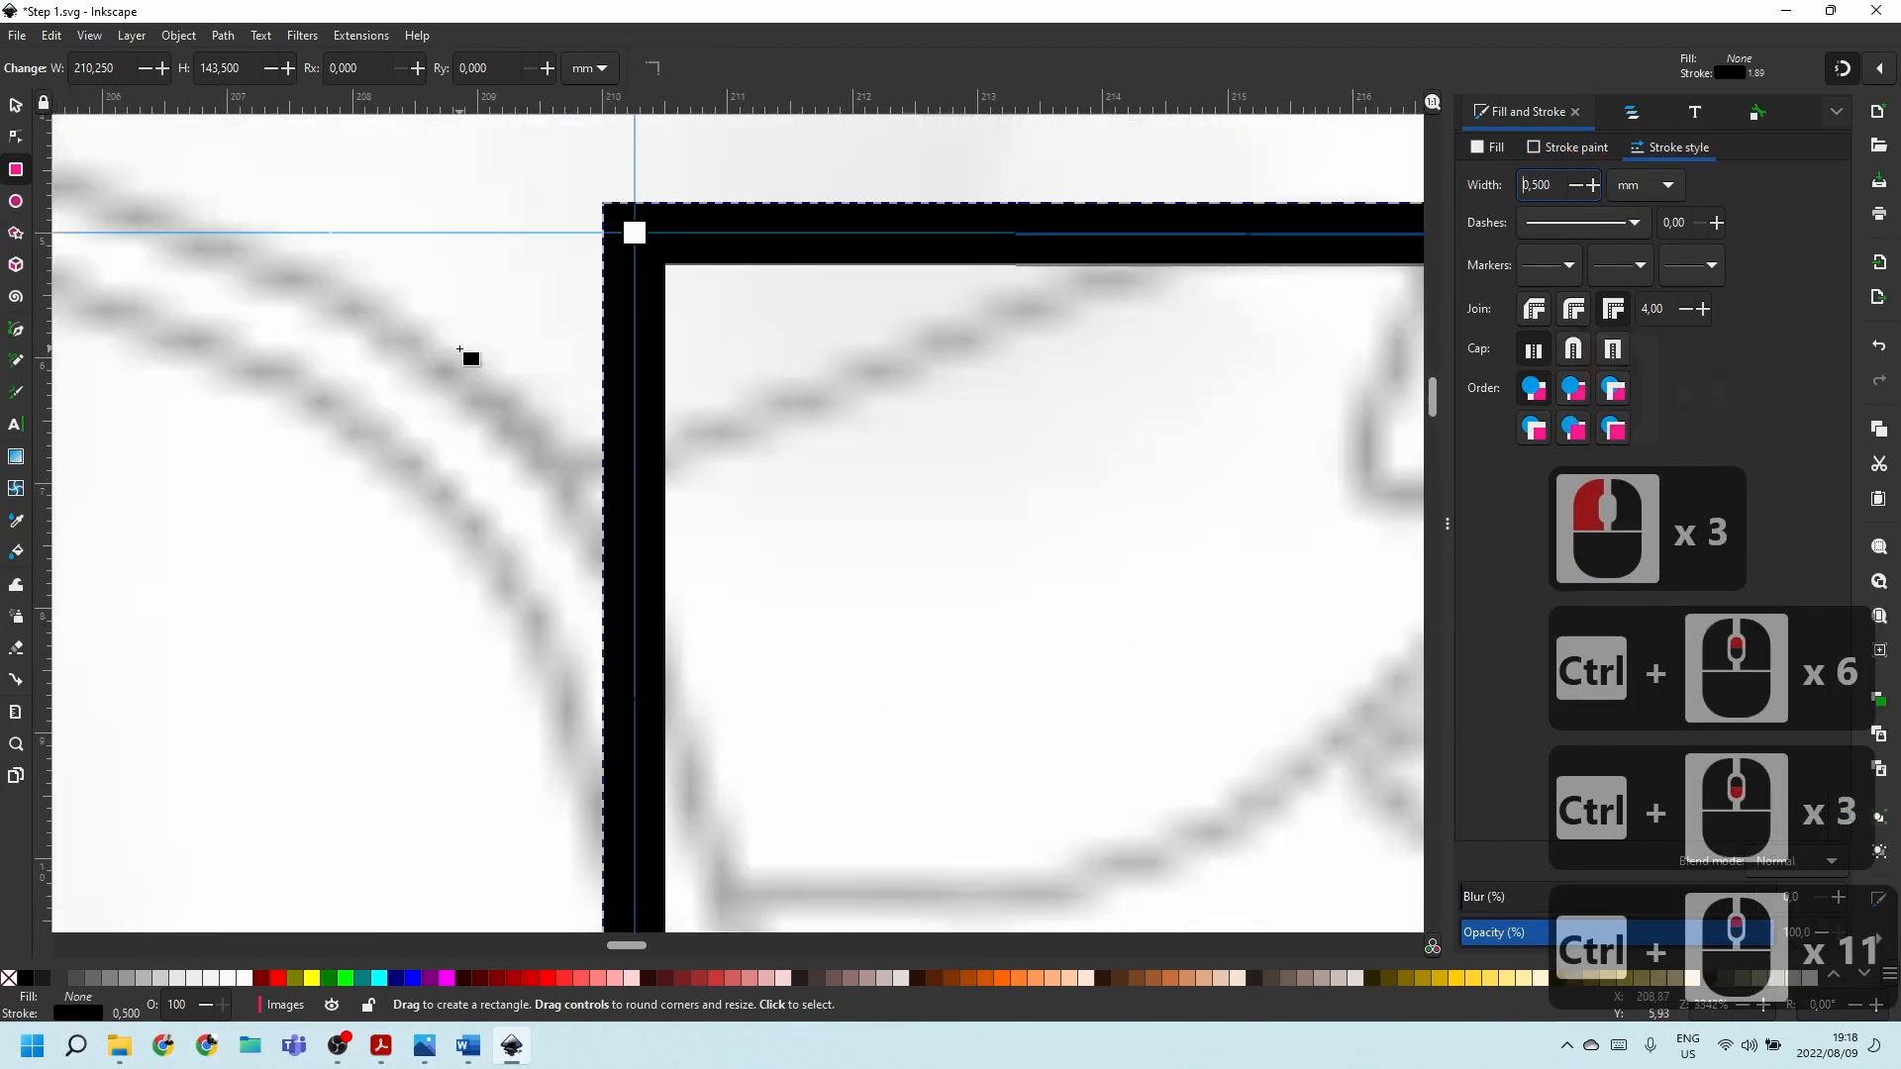
pyautogui.scroll(-8, 539, 212)
pyautogui.scroll(-7, 735, 335)
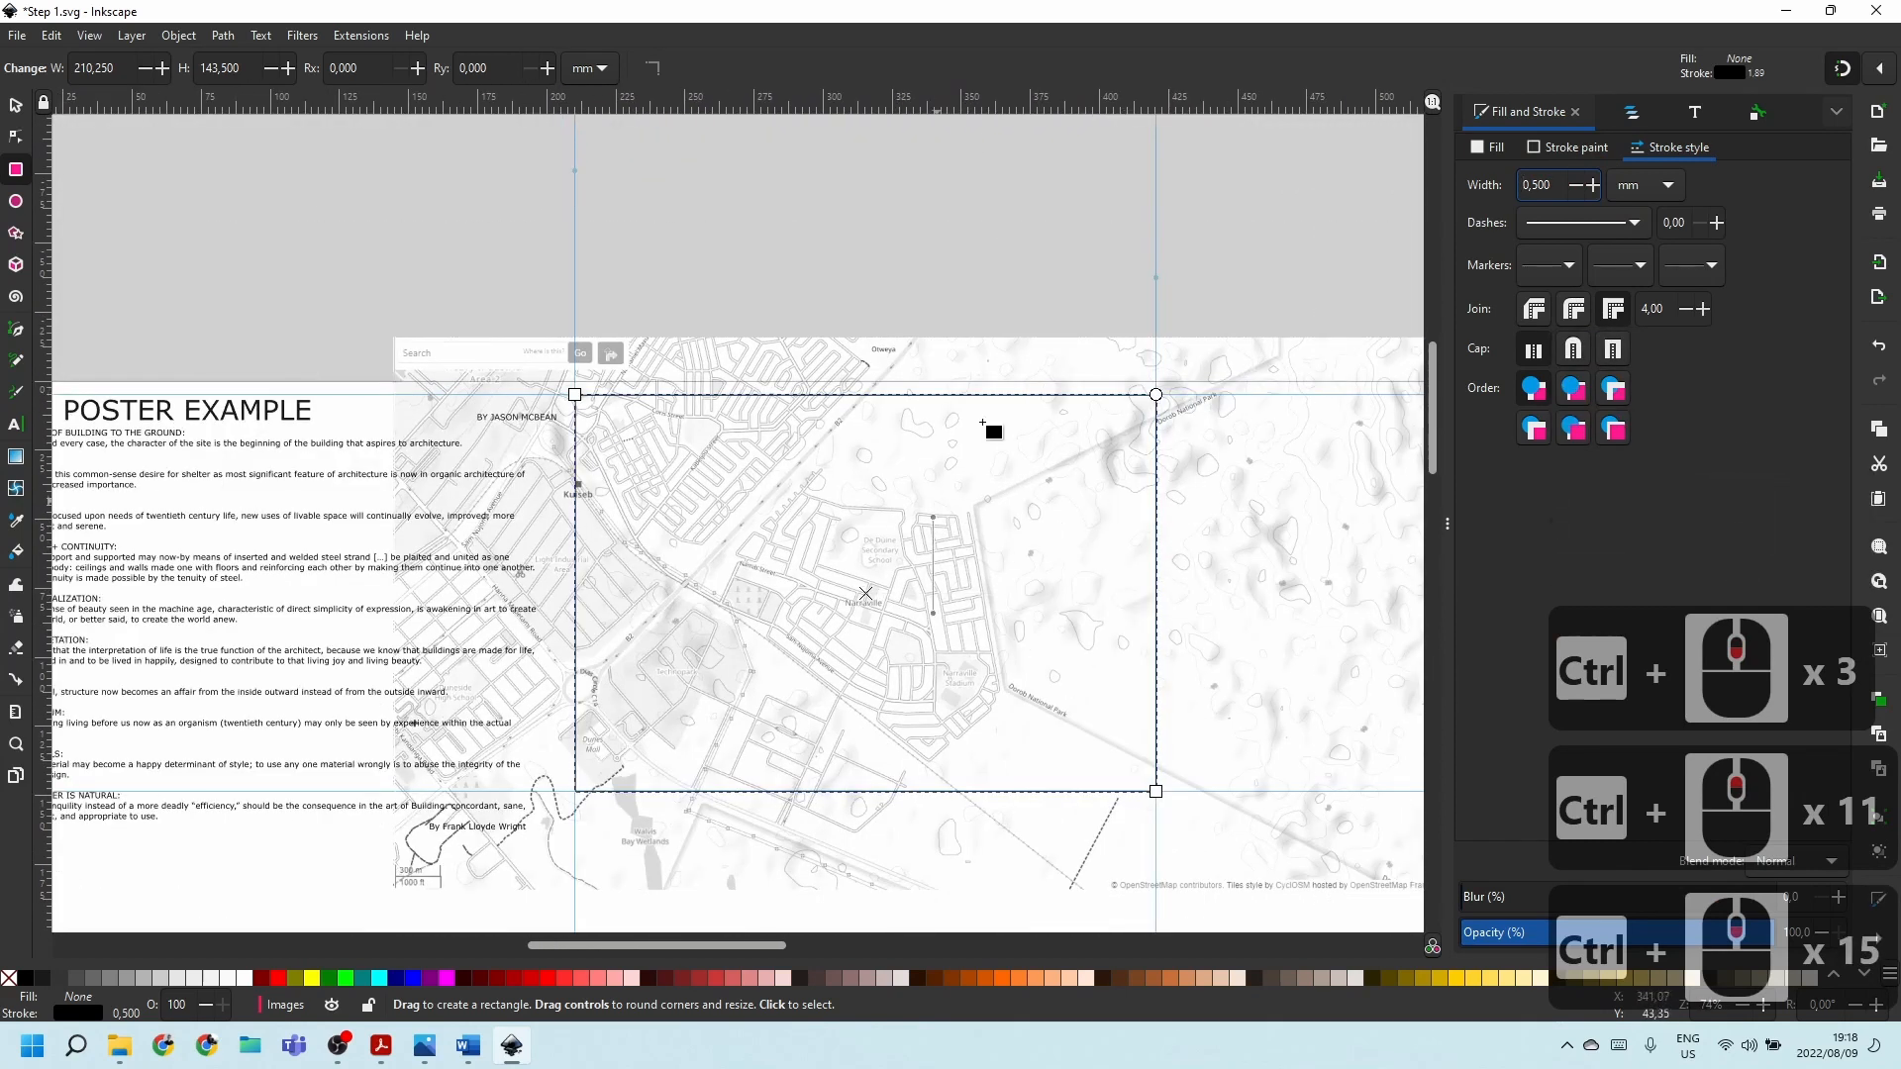
pyautogui.press('Escape')
pyautogui.press('Escape')
pyautogui.press('Escape')
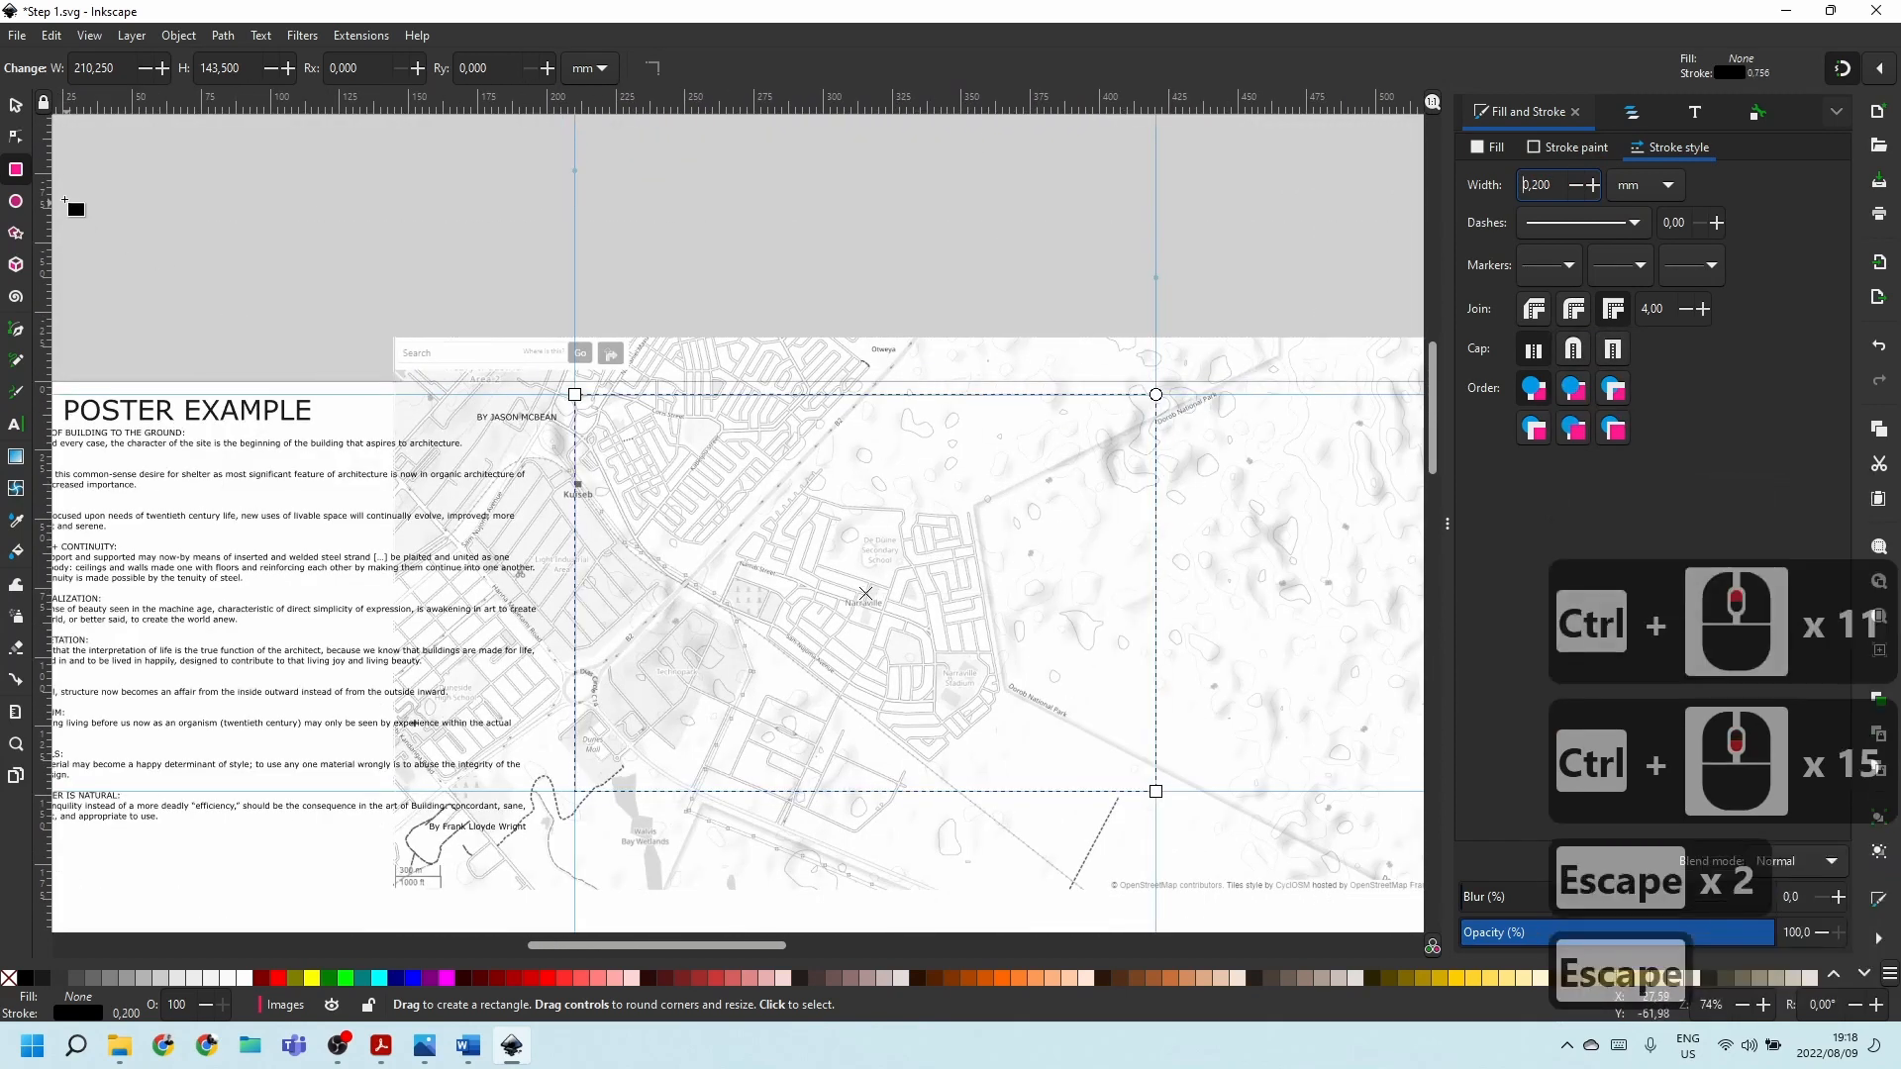
# Try to select the map image and the rectangle together on the canvas.
pyautogui.click(15, 104)
pyautogui.click(731, 528)
pyautogui.click(1253, 430)
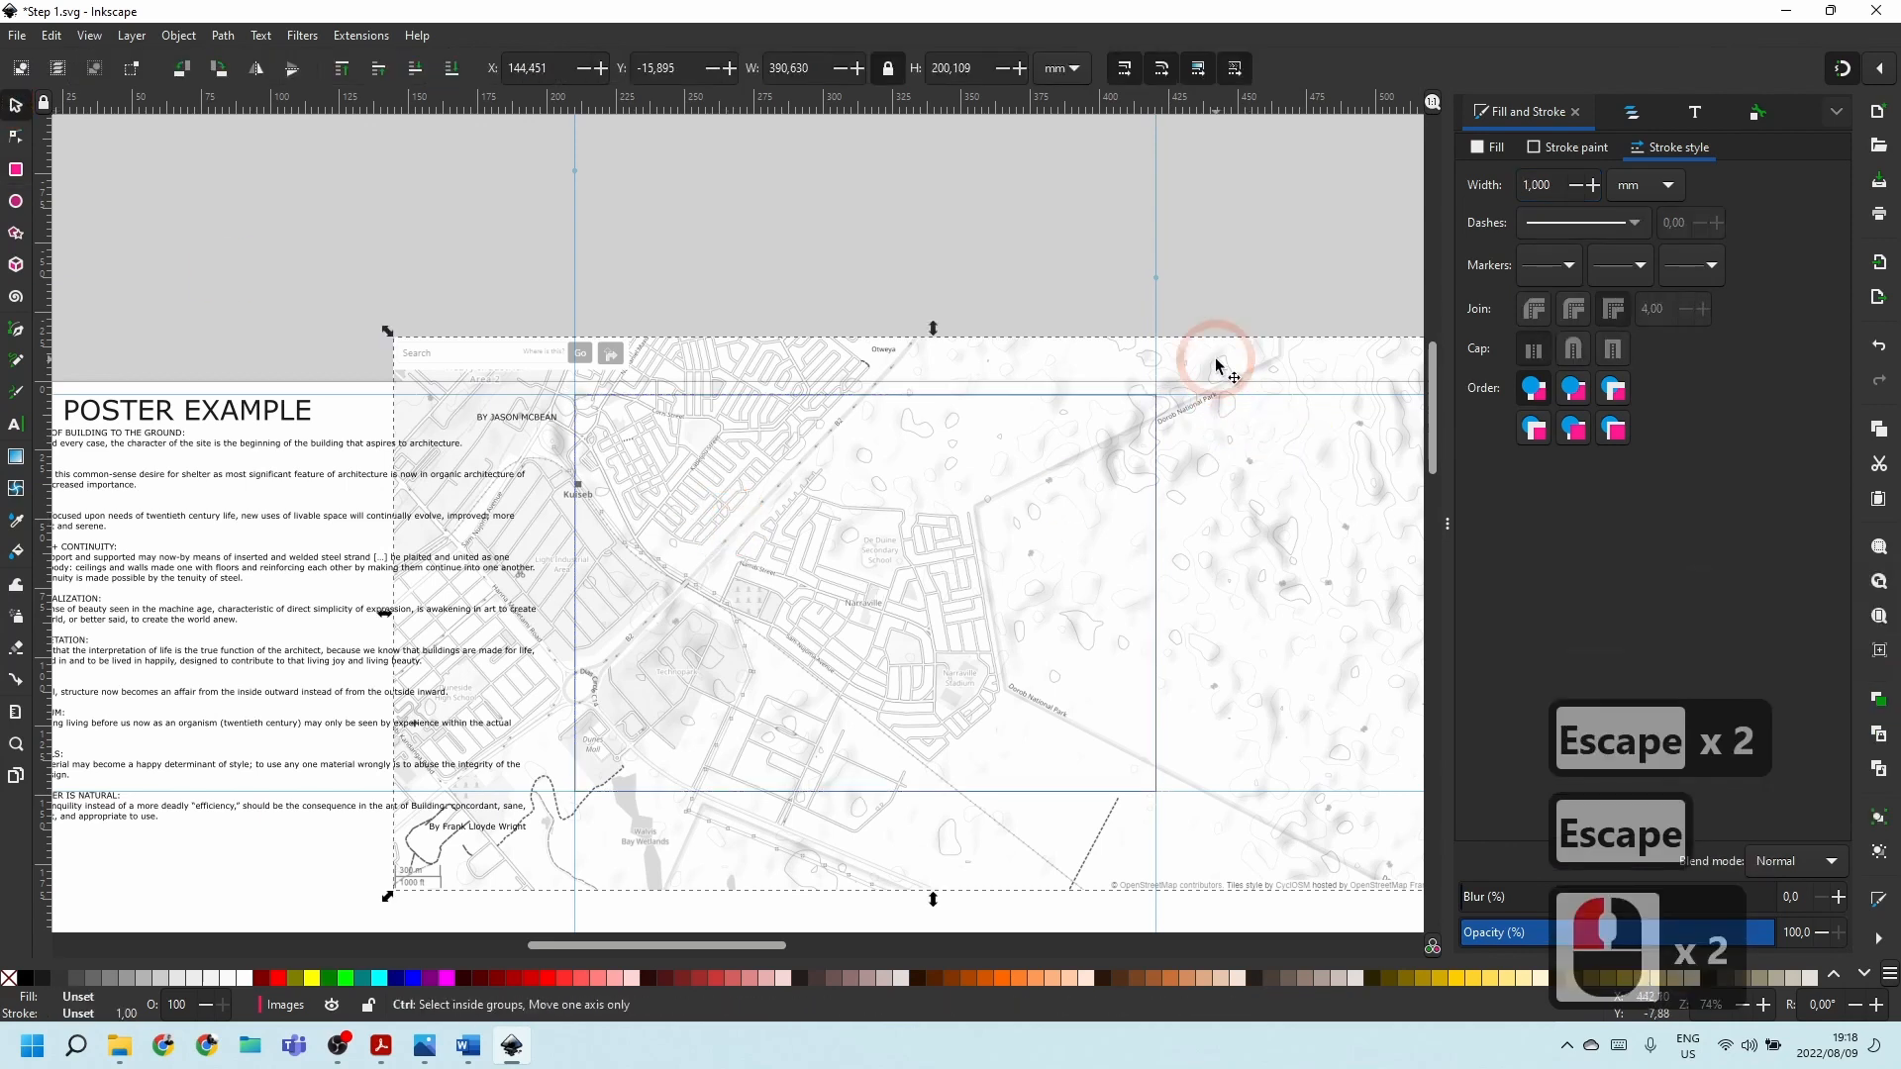
pyautogui.keyDown('ctrl'); pyautogui.click(881, 347); pyautogui.keyUp('ctrl')
pyautogui.click(742, 384)
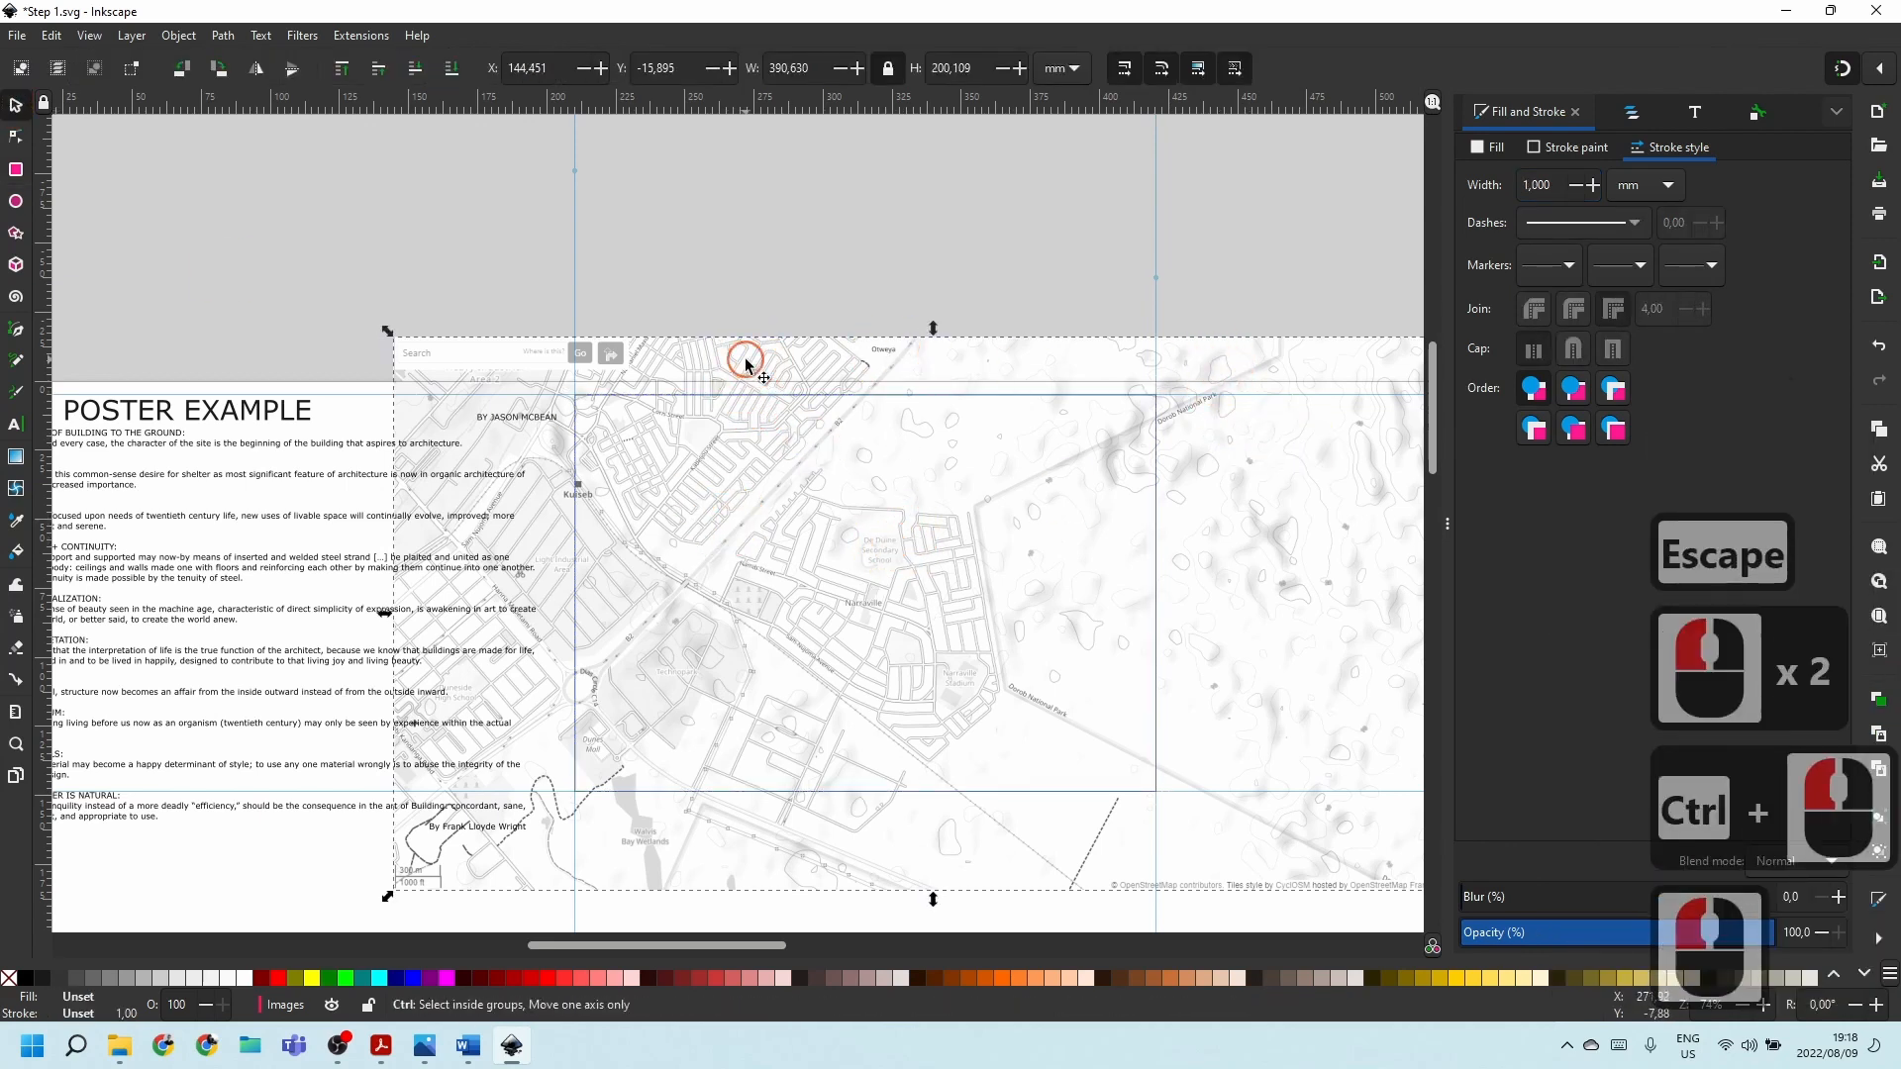
pyautogui.keyDown('ctrl'); pyautogui.click(790, 492); pyautogui.keyUp('ctrl')
pyautogui.click(1003, 493)
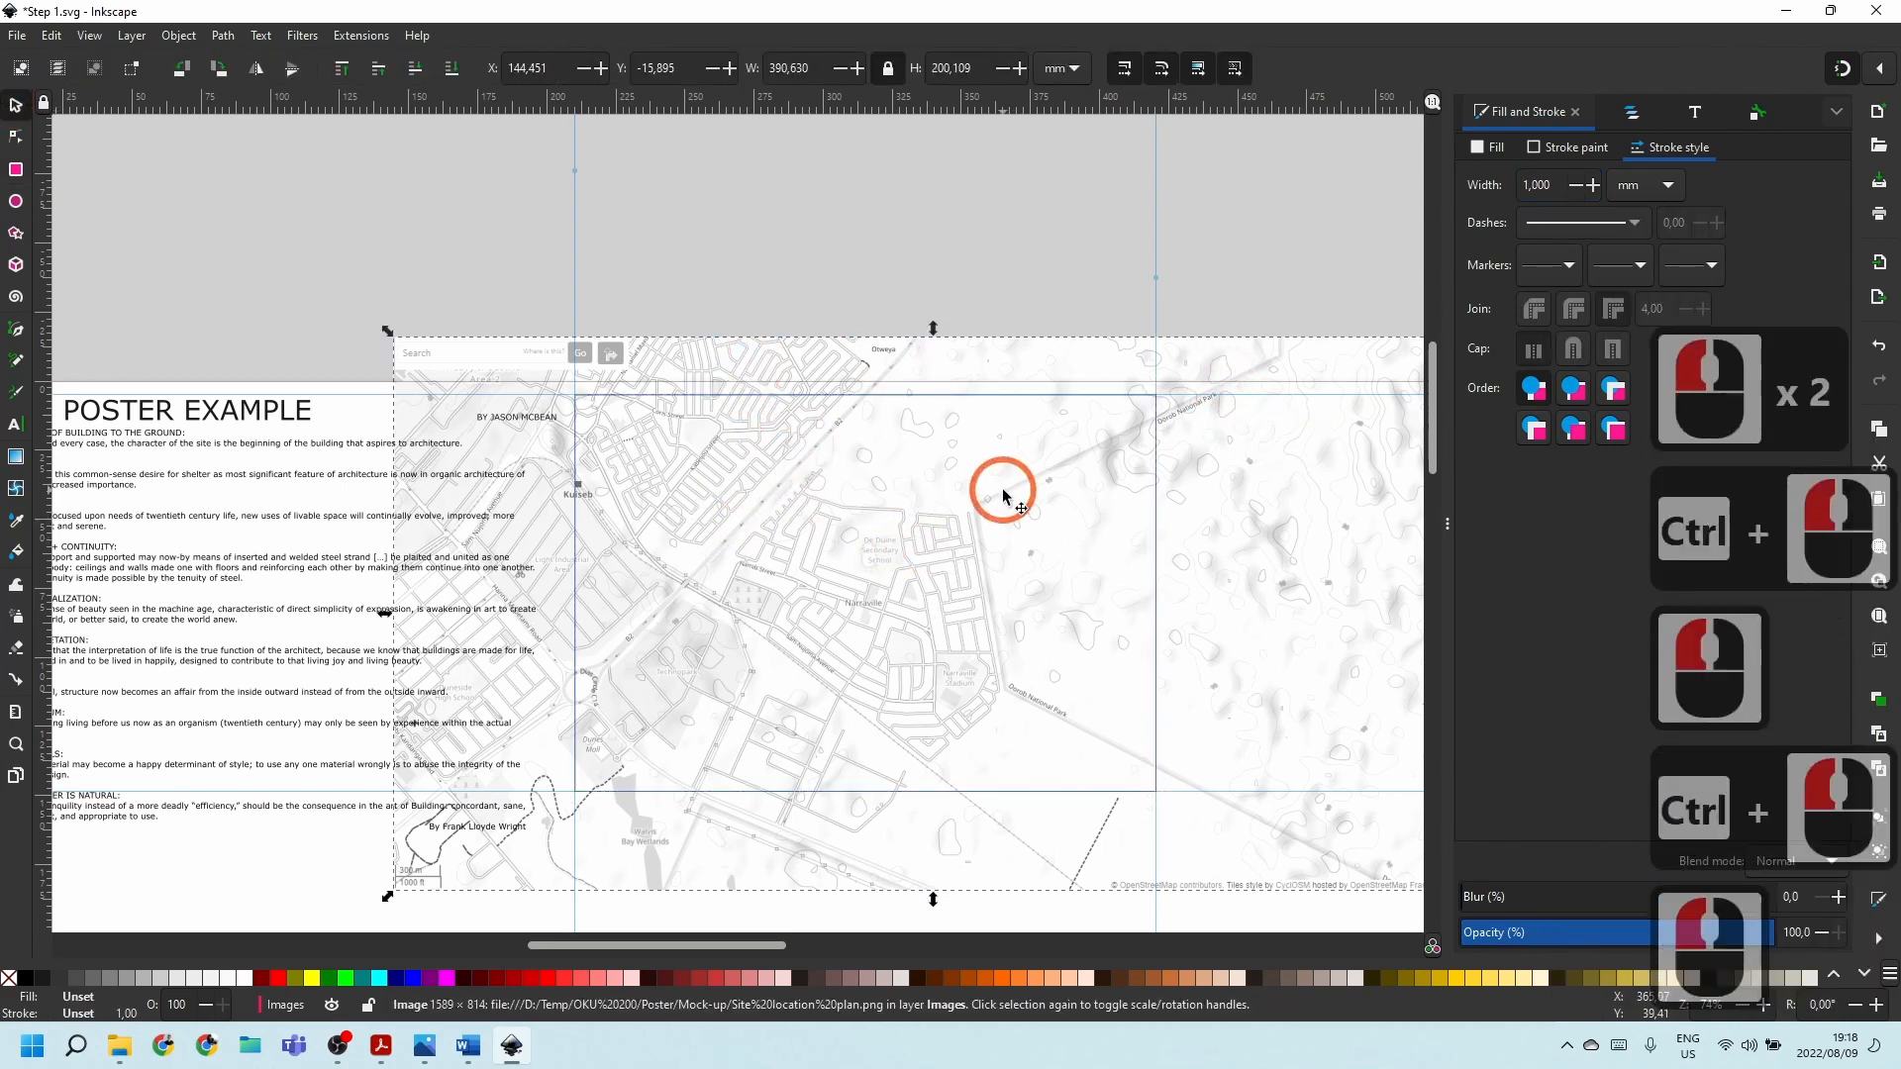
pyautogui.click(1070, 396)
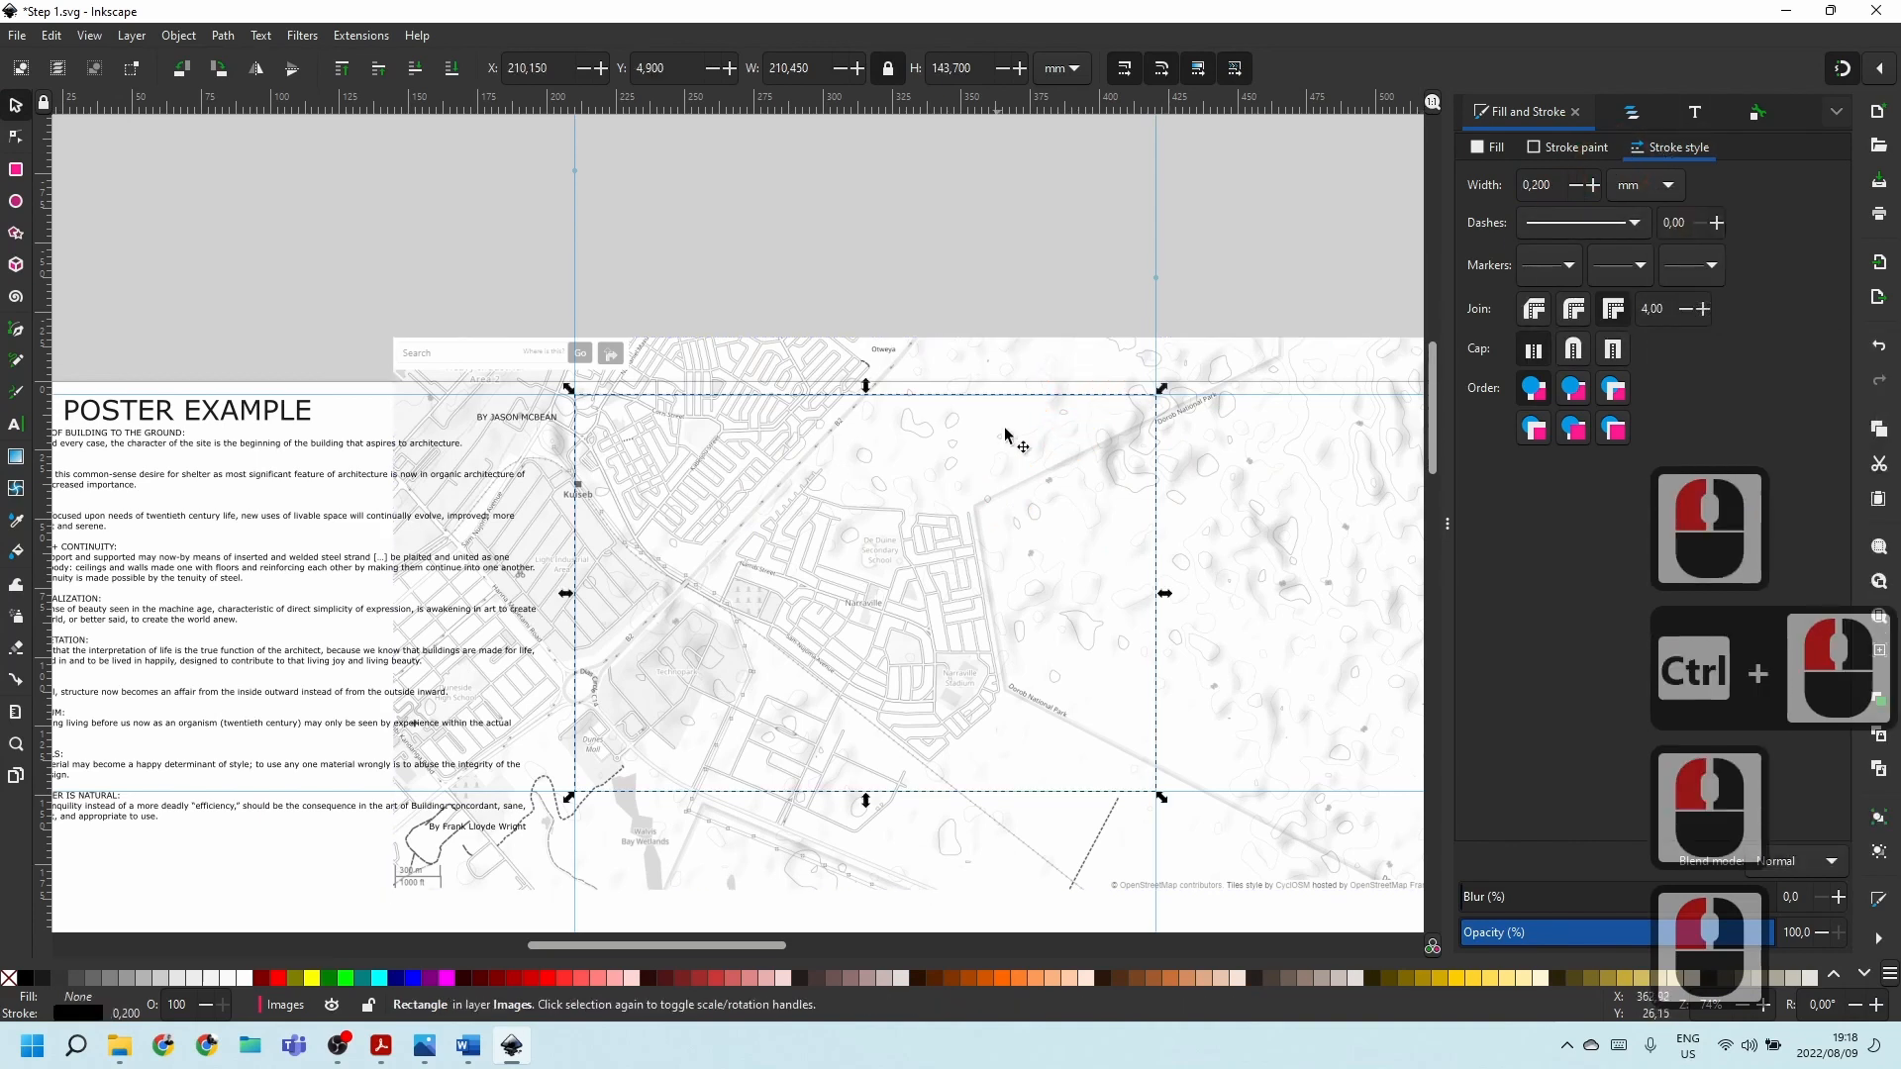
pyautogui.keyDown('ctrl'); pyautogui.click(1040, 358); pyautogui.keyUp('ctrl')
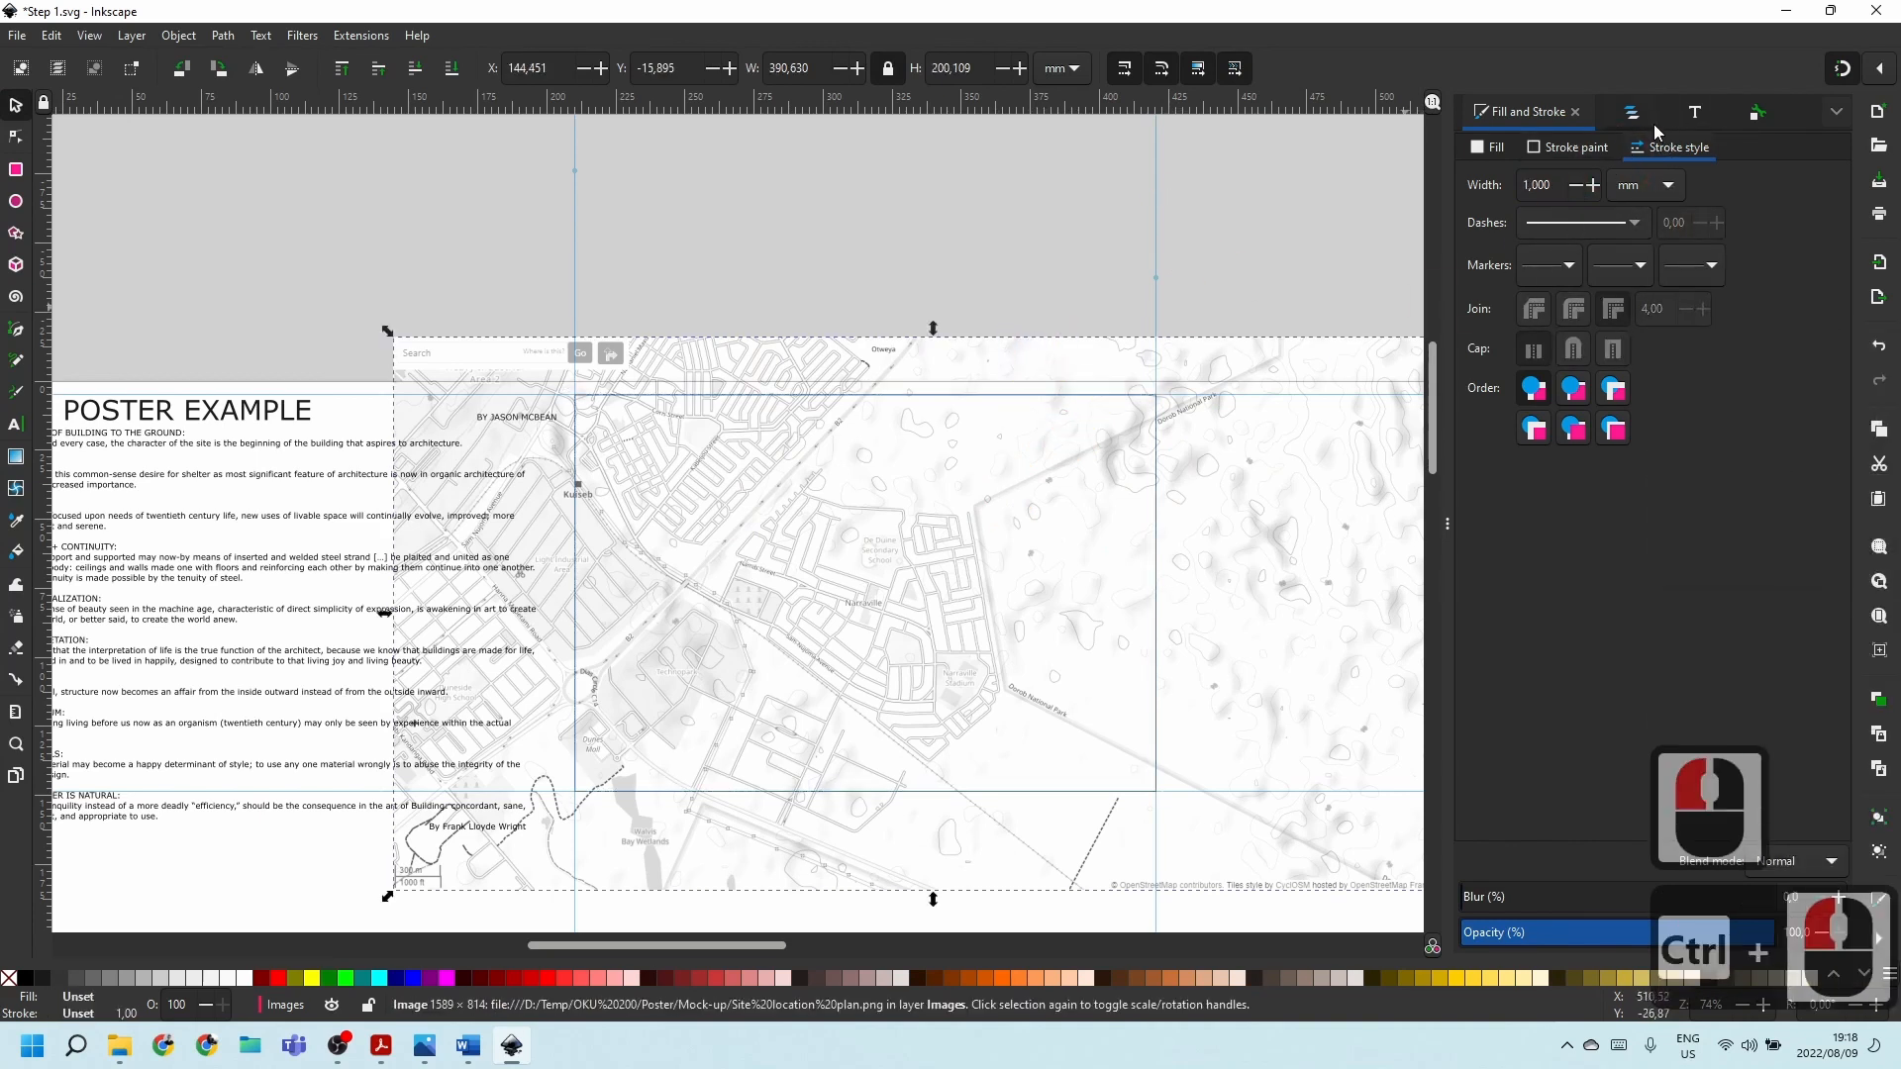
# Select both the rectangle and the map image in the Images layer and clip the map to the rectangle.
pyautogui.click(1632, 112)
pyautogui.click(1536, 273)
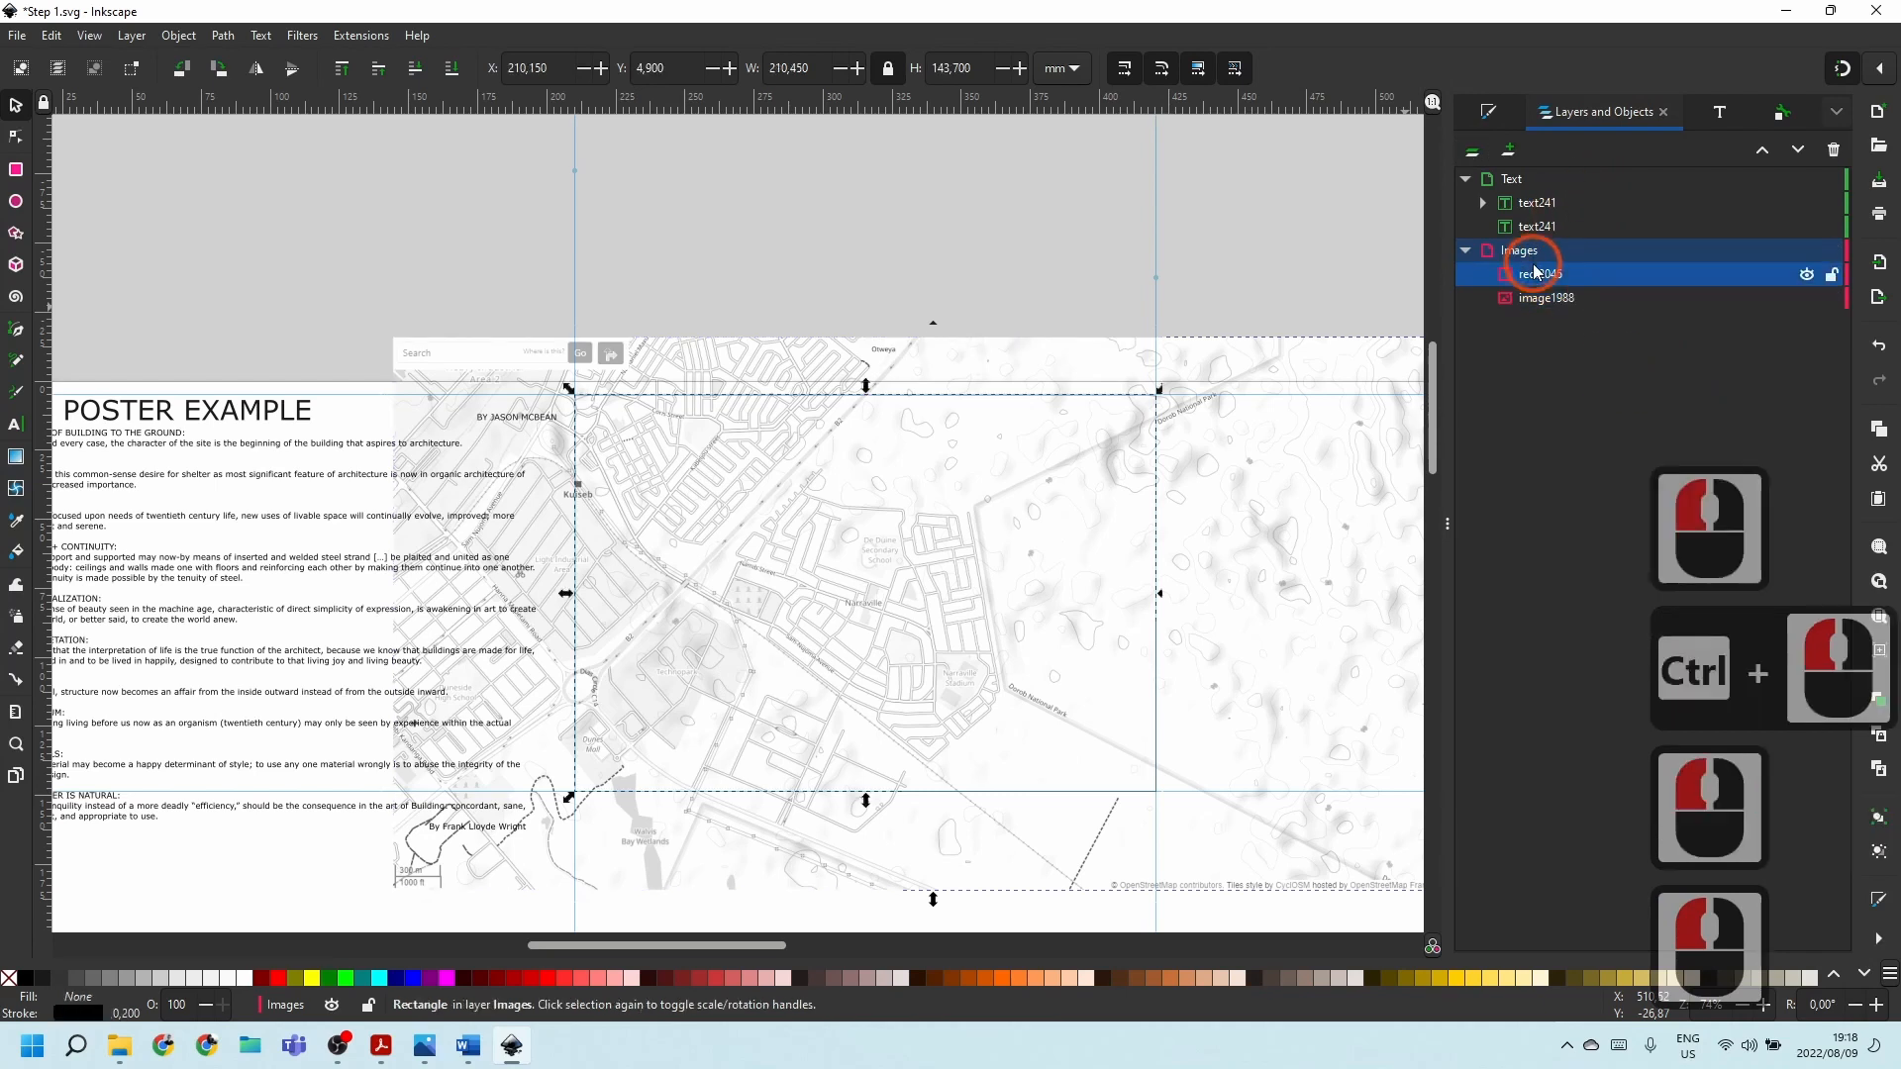
pyautogui.keyDown('ctrl'); pyautogui.click(1547, 297); pyautogui.keyUp('ctrl')
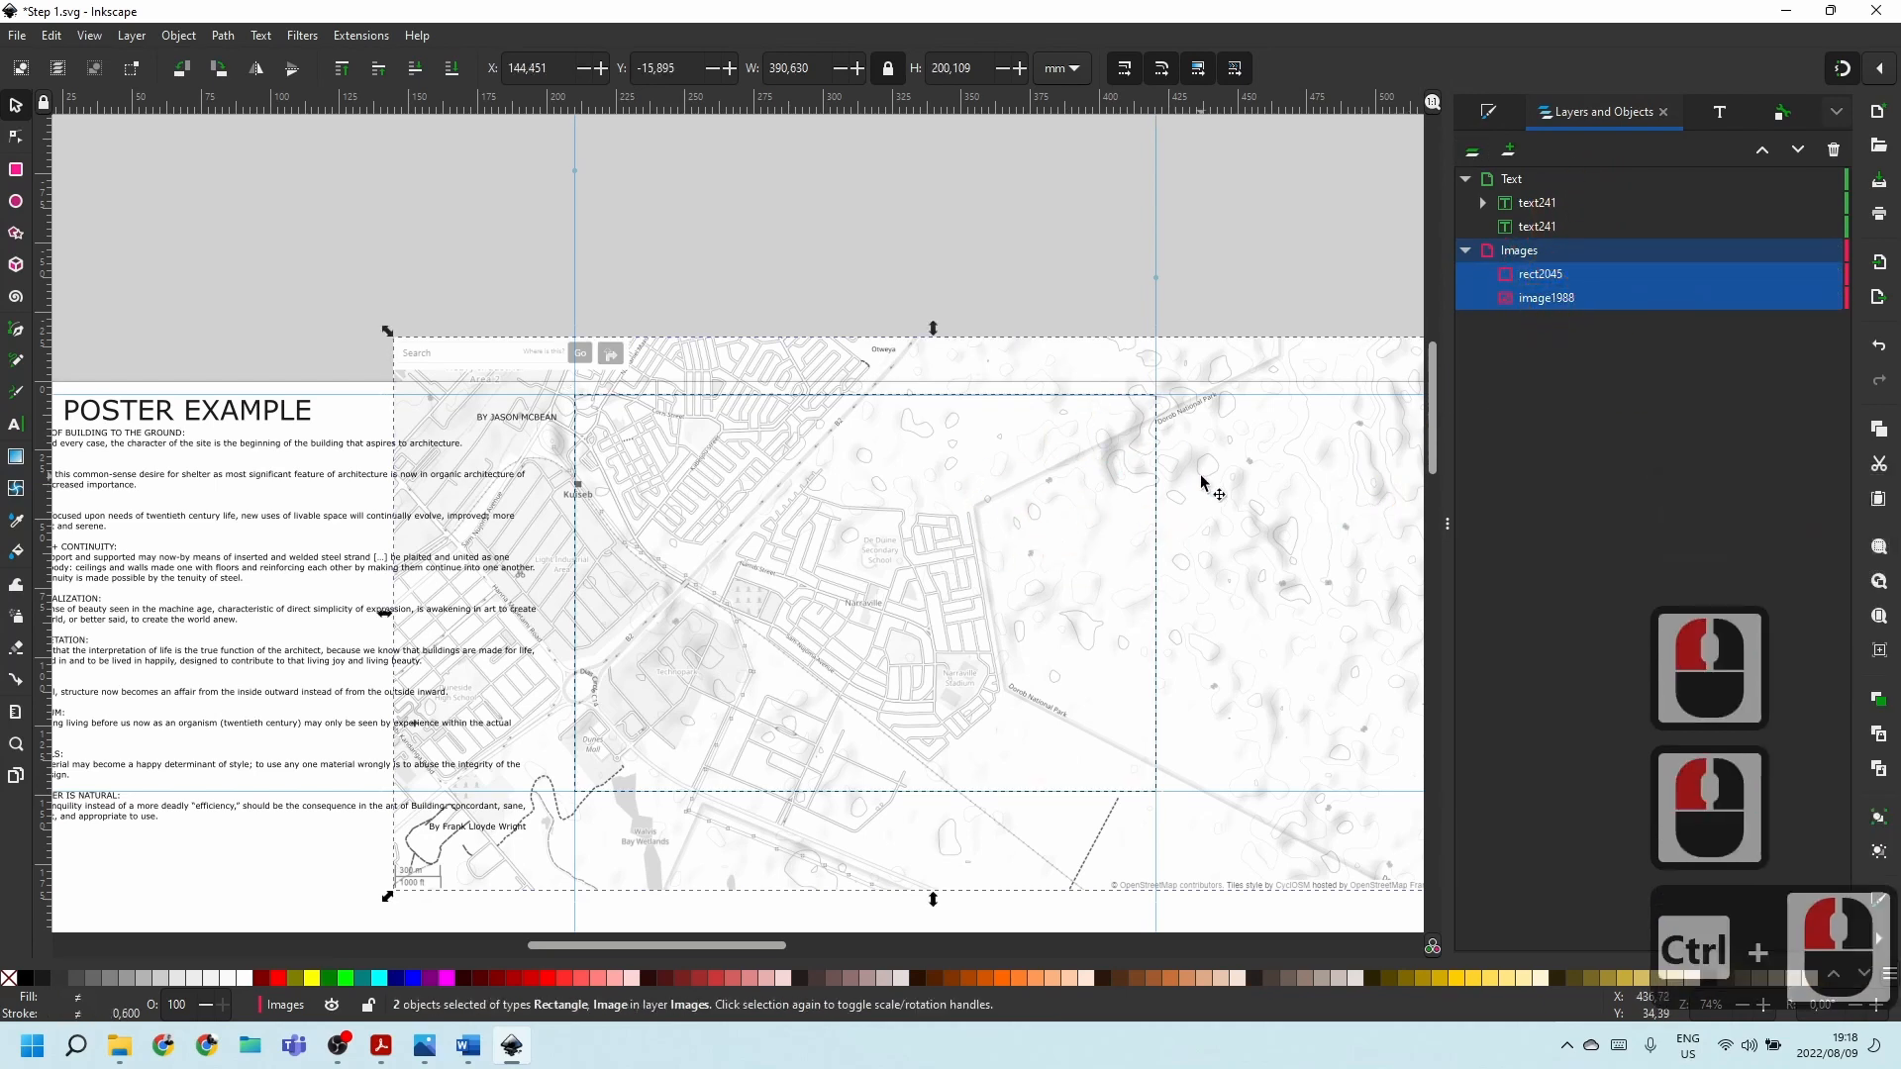
pyautogui.click(178, 35)
pyautogui.moveTo(198, 284)
pyautogui.click(545, 290)
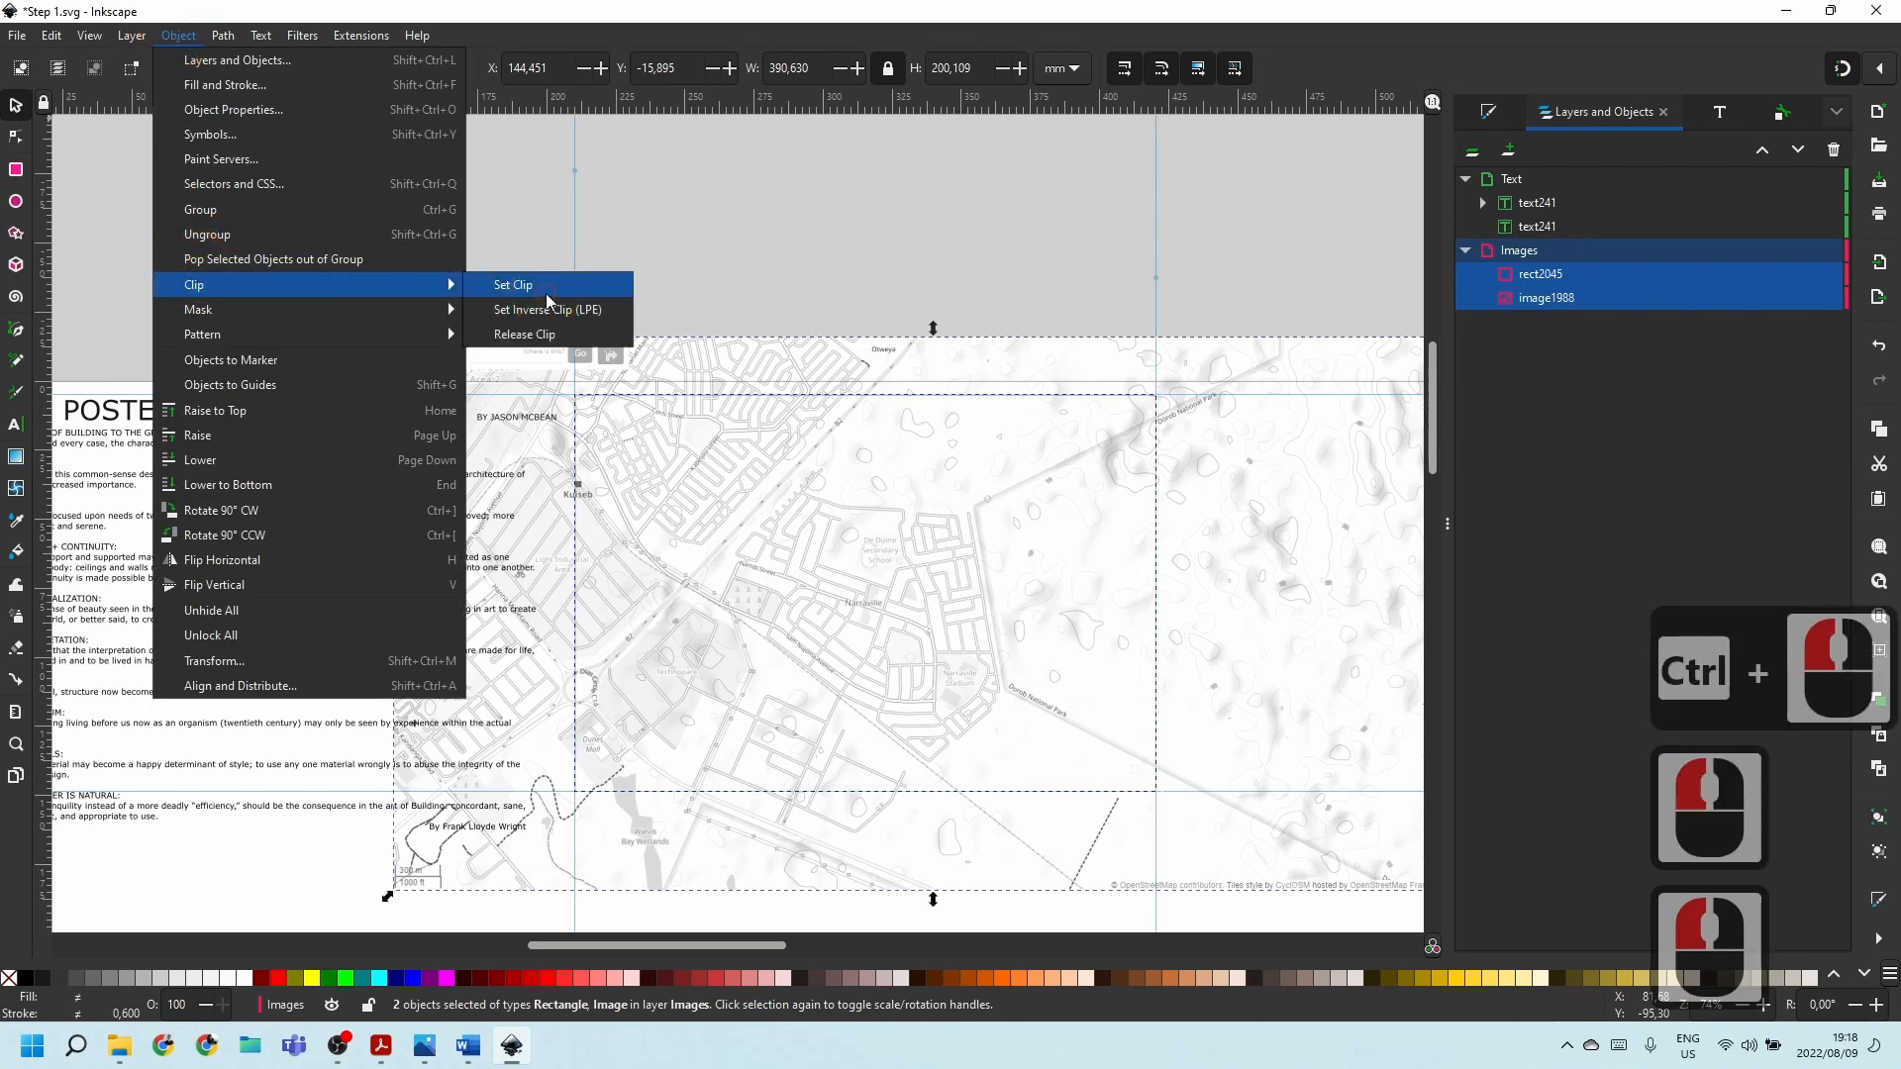
# Inspect the clipped site location map and how its edges sit on the second column's guides.
pyautogui.keyDown('ctrl'); pyautogui.scroll(-1, 1012, 545); pyautogui.keyUp('ctrl')
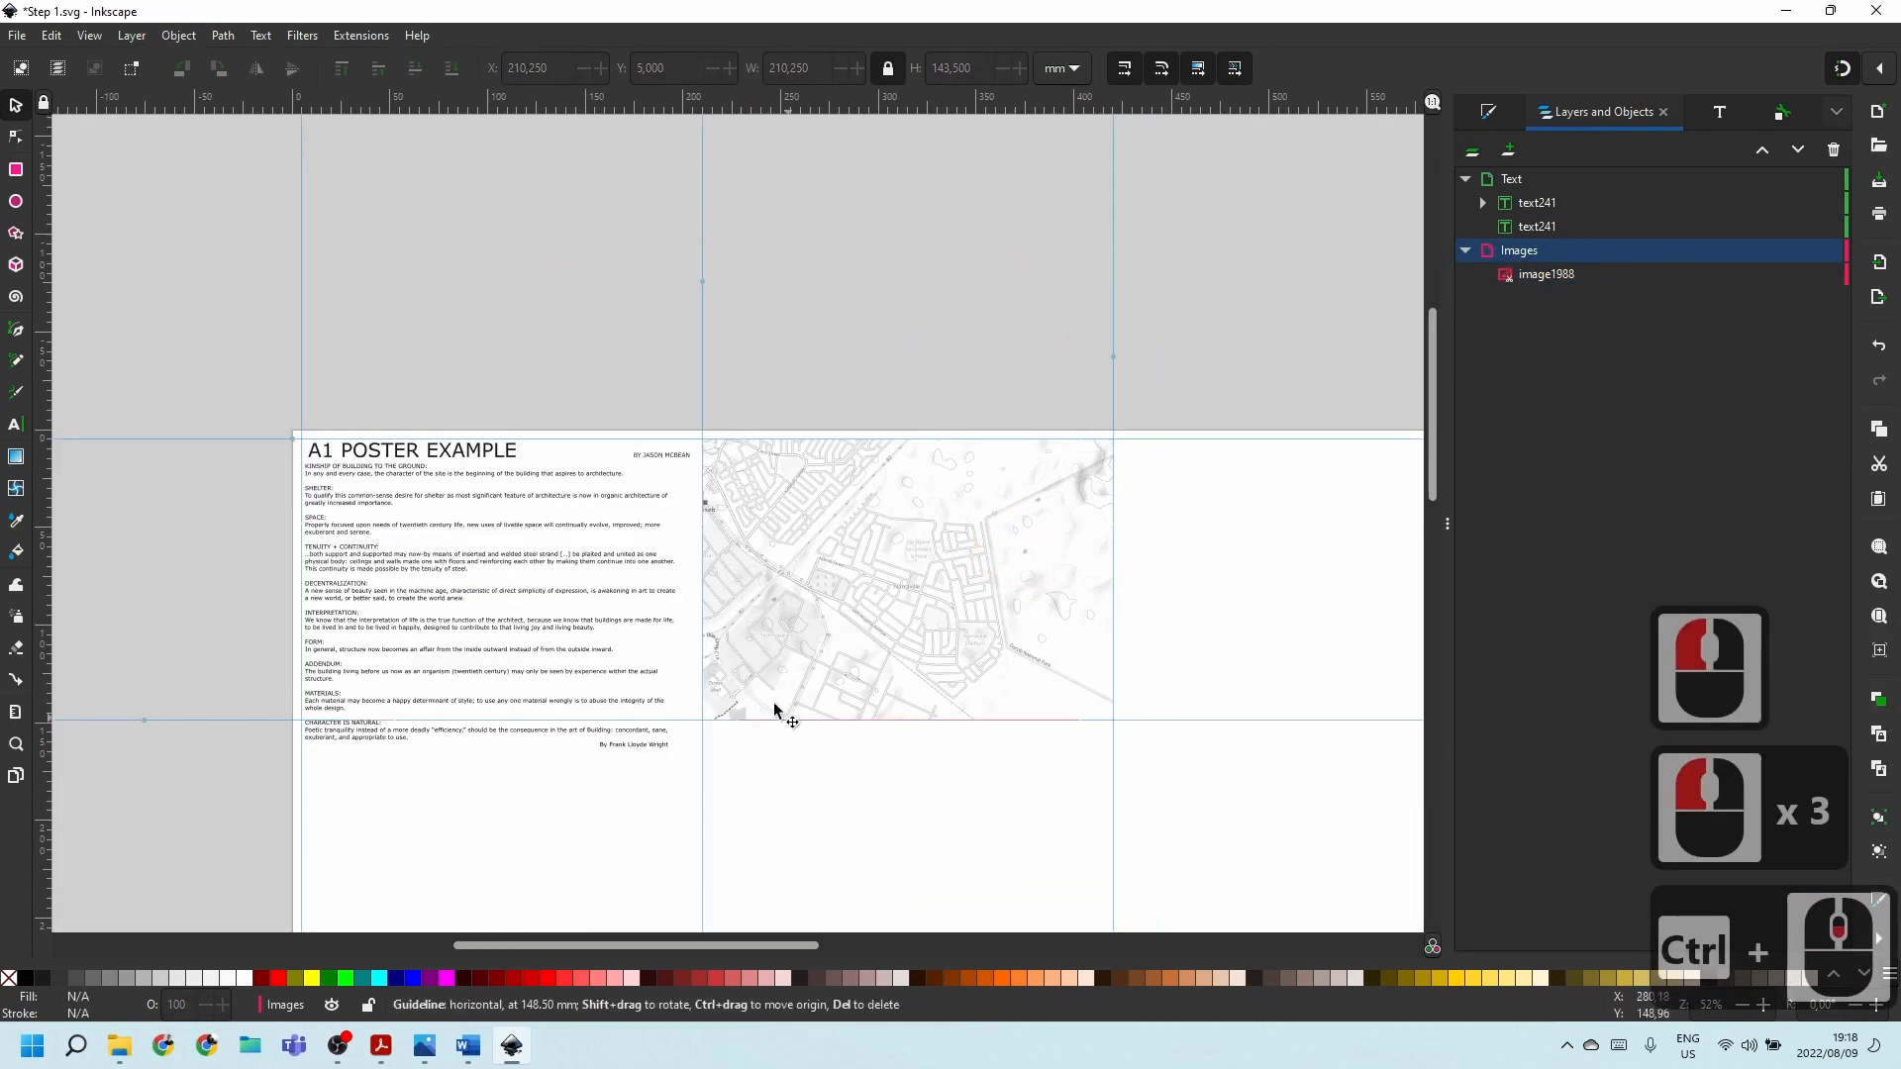
pyautogui.keyDown('ctrl'); pyautogui.scroll(2, 931, 510); pyautogui.keyUp('ctrl')
pyautogui.click(929, 510)
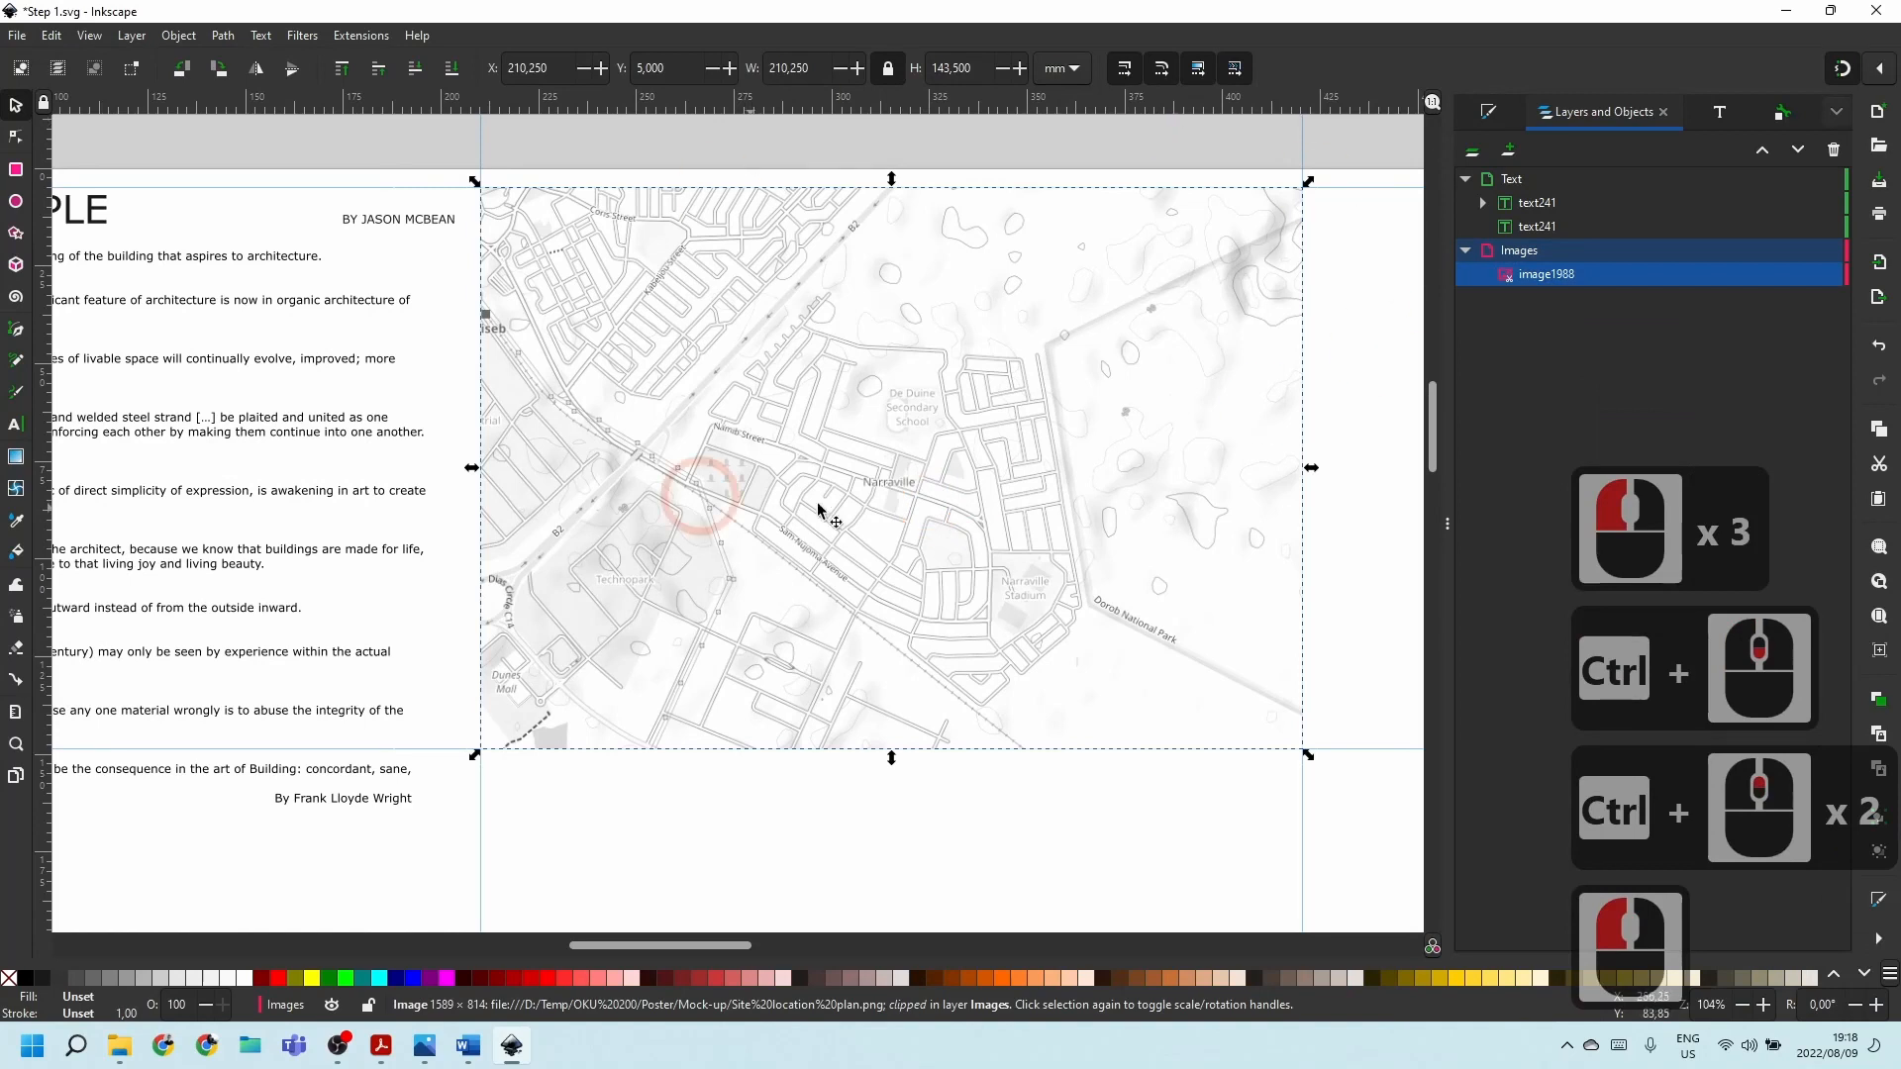
pyautogui.scroll(-1, 819, 510)
pyautogui.keyDown('ctrl'); pyautogui.scroll(-1, 820, 510); pyautogui.keyUp('ctrl')
pyautogui.keyDown('ctrl'); pyautogui.scroll(-2, 971, 476); pyautogui.keyUp('ctrl')
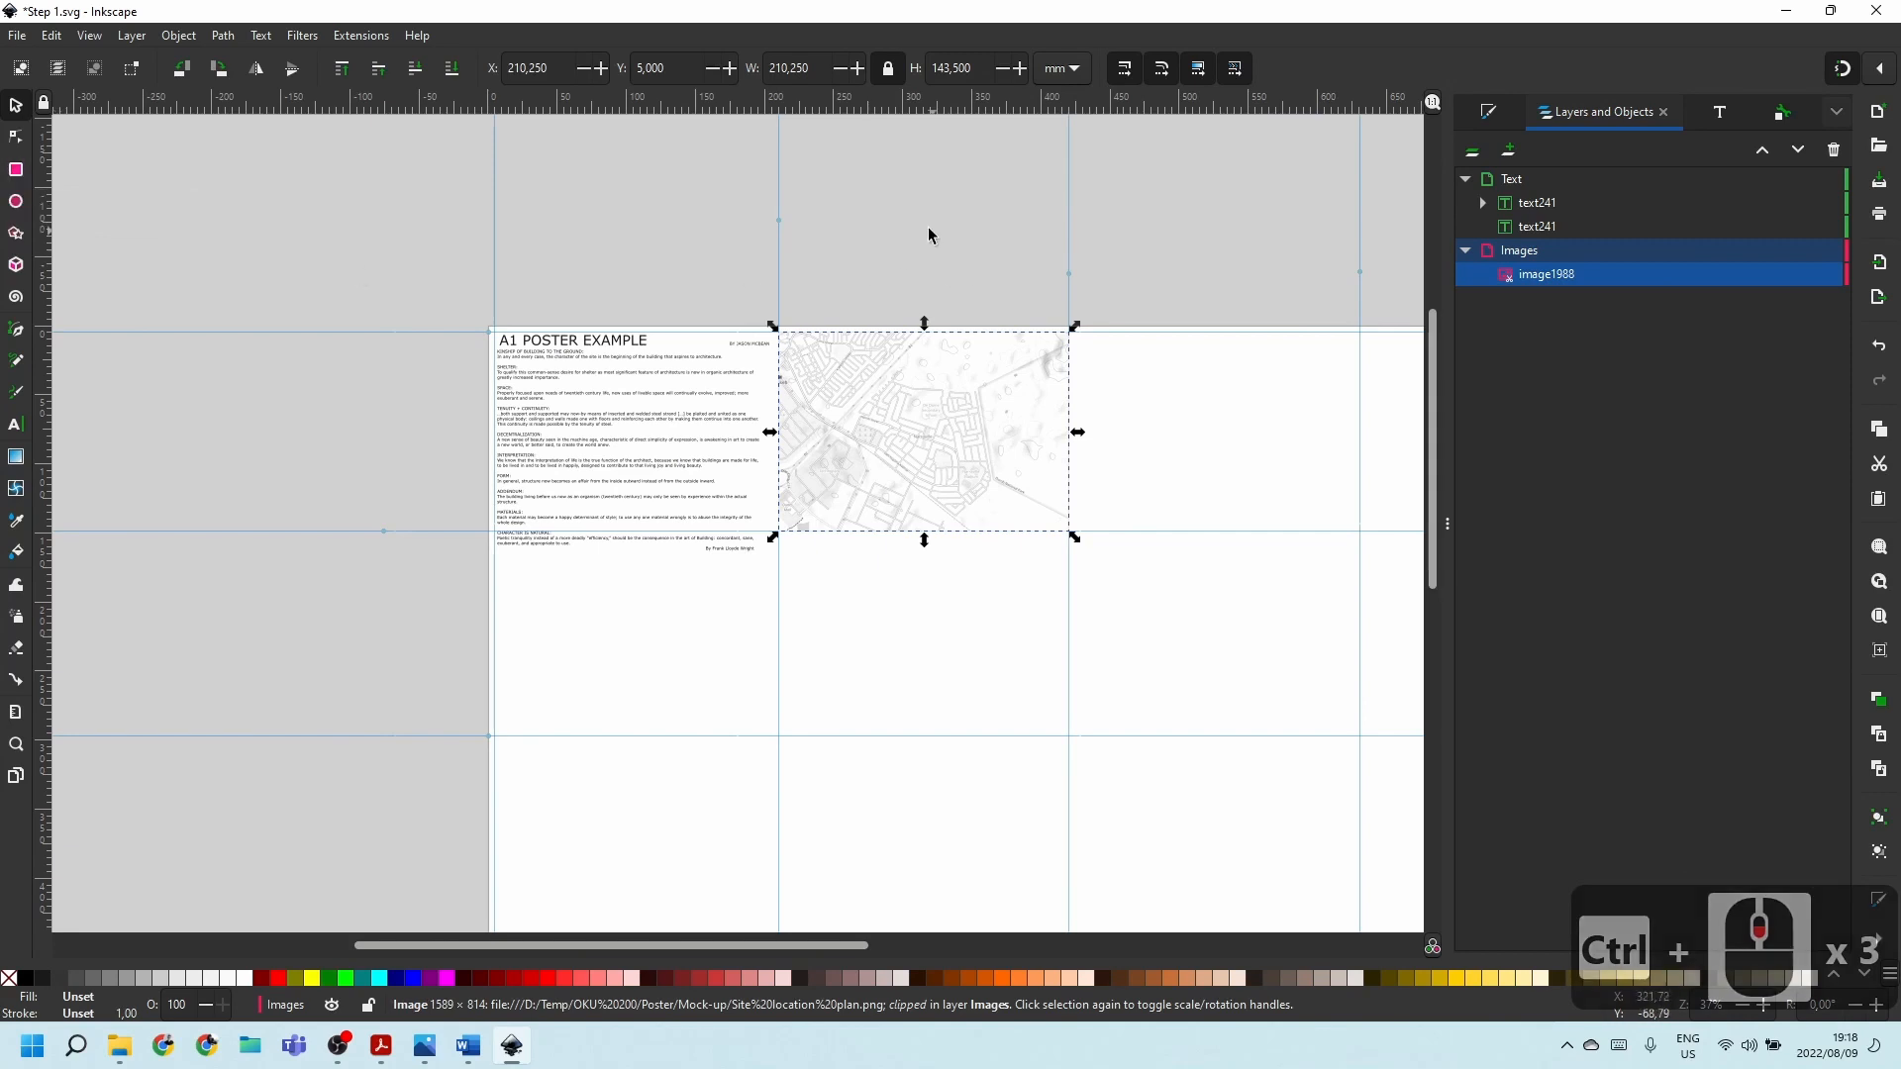
pyautogui.click(933, 453)
pyautogui.click(1060, 381)
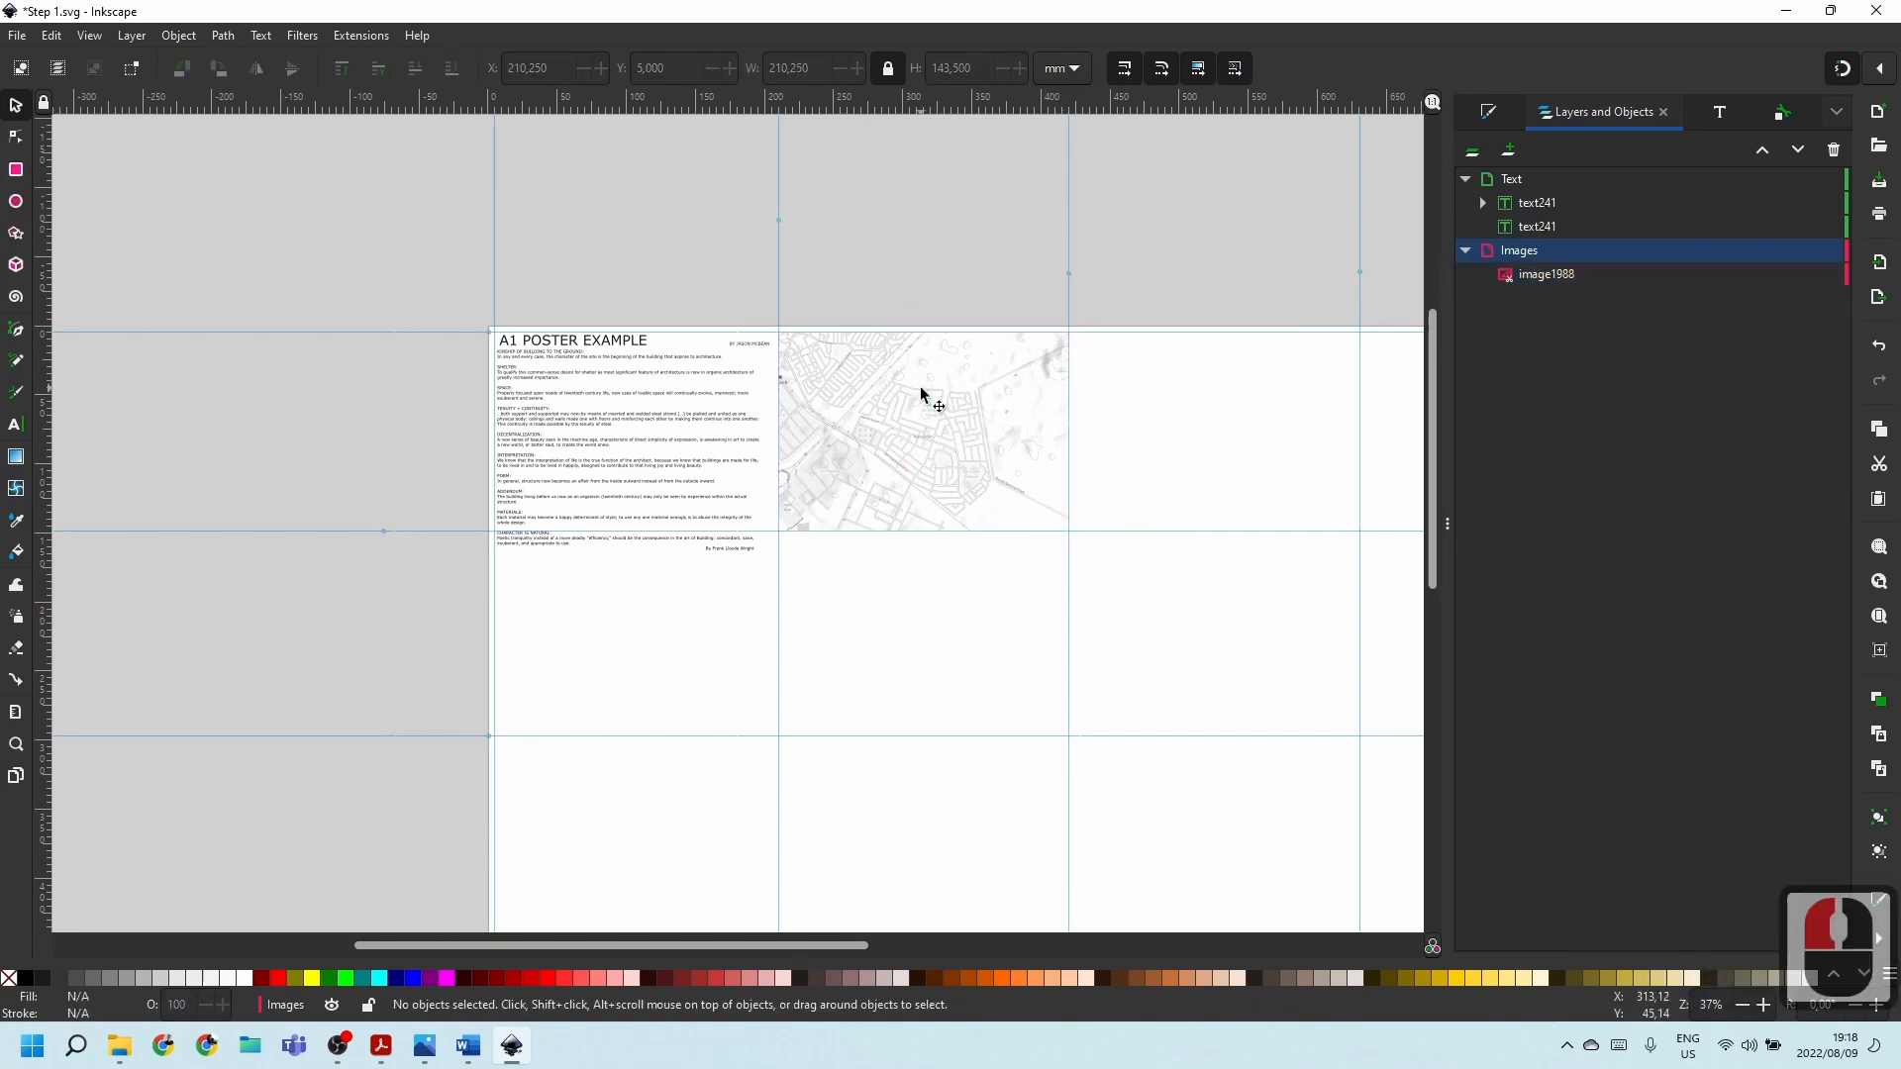
pyautogui.keyDown('ctrl'); pyautogui.scroll(2, 1040, 453); pyautogui.keyUp('ctrl')
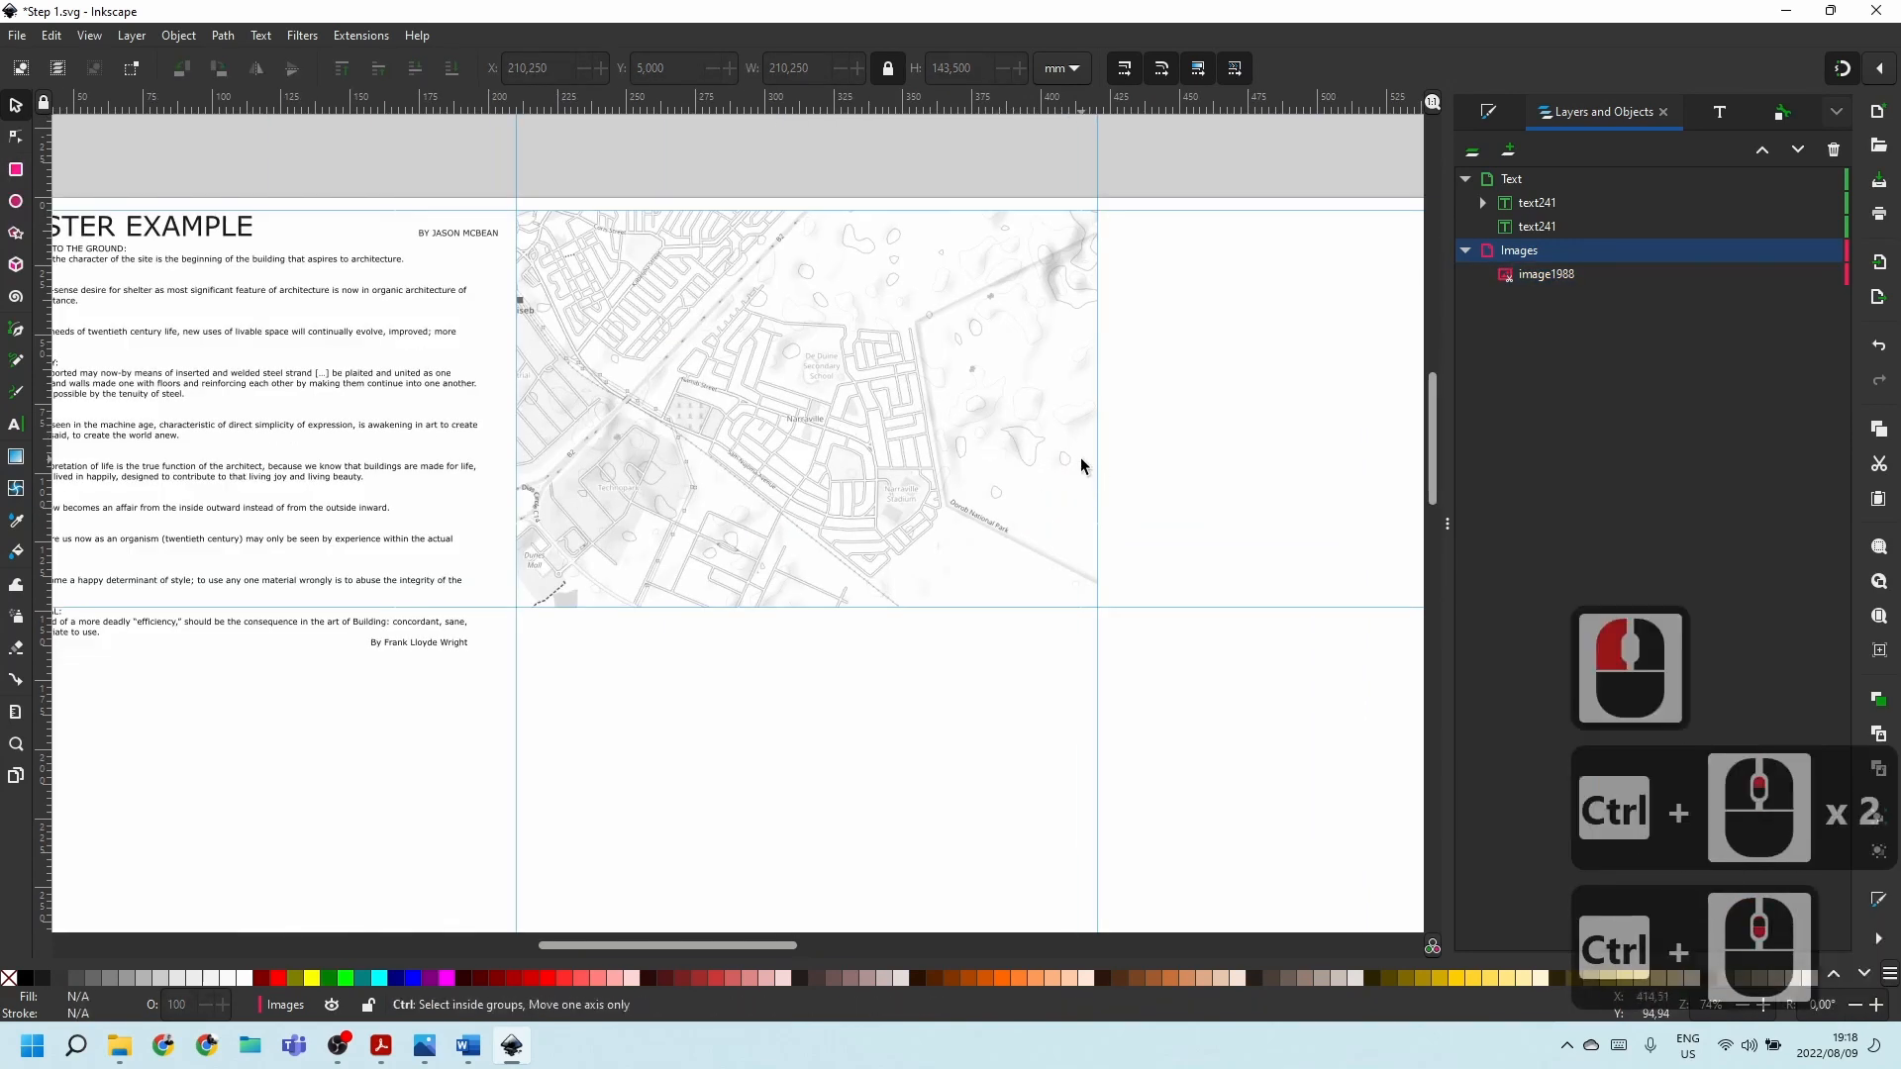
pyautogui.keyDown('ctrl'); pyautogui.scroll(-1, 1080, 458); pyautogui.keyUp('ctrl')
pyautogui.click(1023, 544)
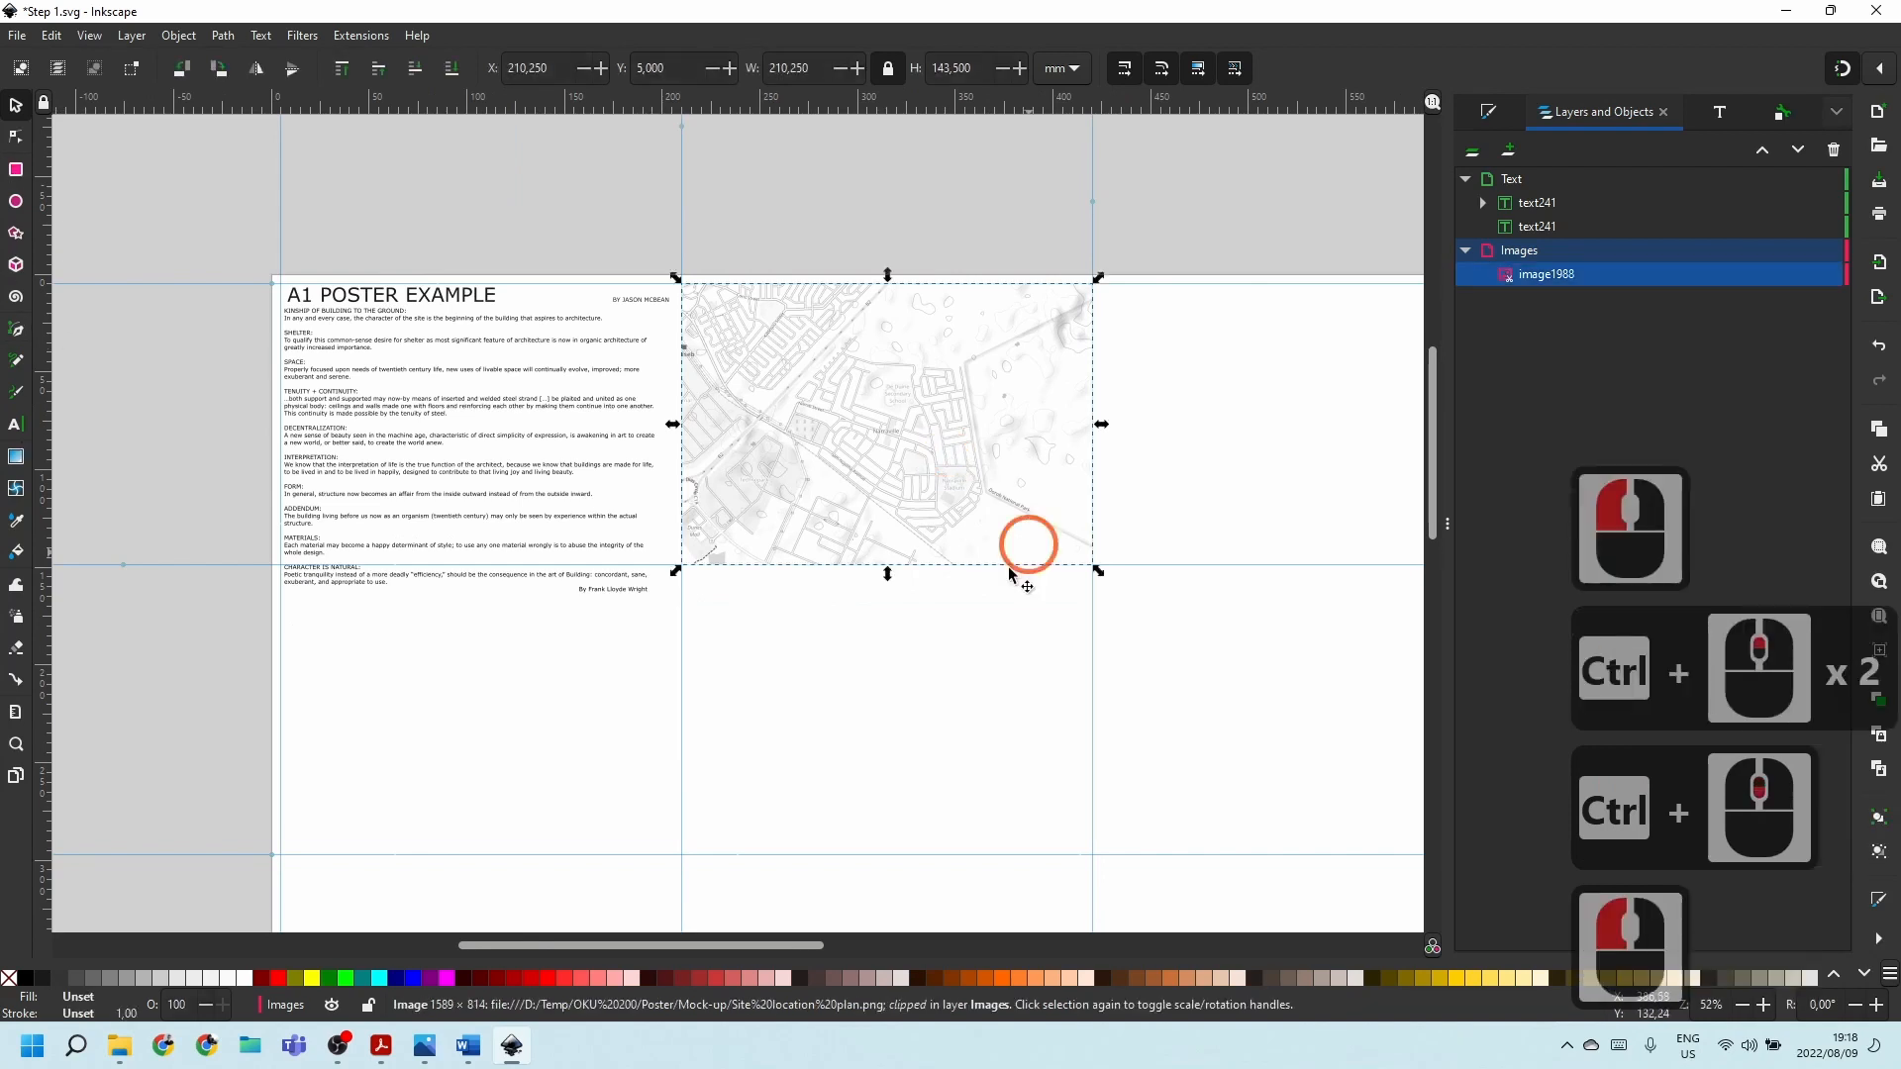
pyautogui.click(964, 263)
pyautogui.keyDown('ctrl'); pyautogui.scroll(3, 743, 334); pyautogui.keyUp('ctrl')
pyautogui.keyDown('ctrl'); pyautogui.scroll(-2, 744, 334); pyautogui.keyUp('ctrl')
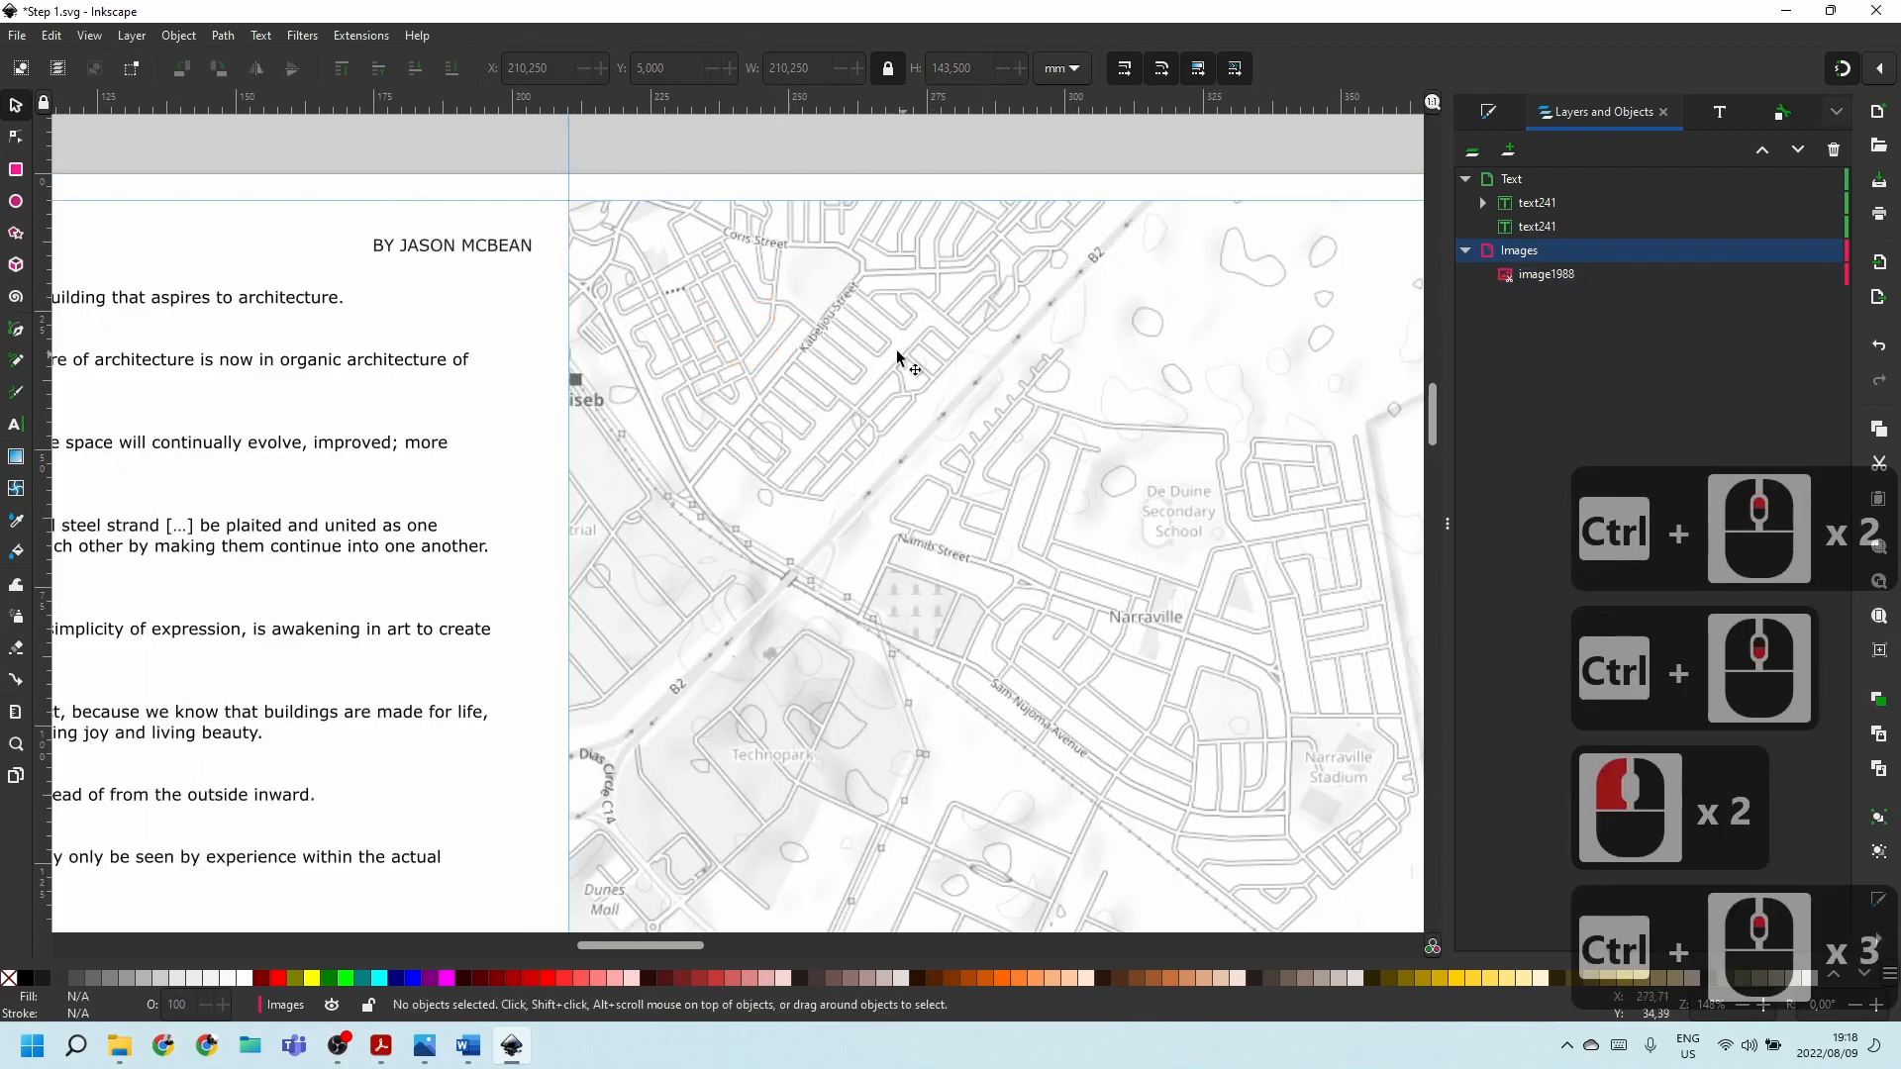
pyautogui.click(896, 483)
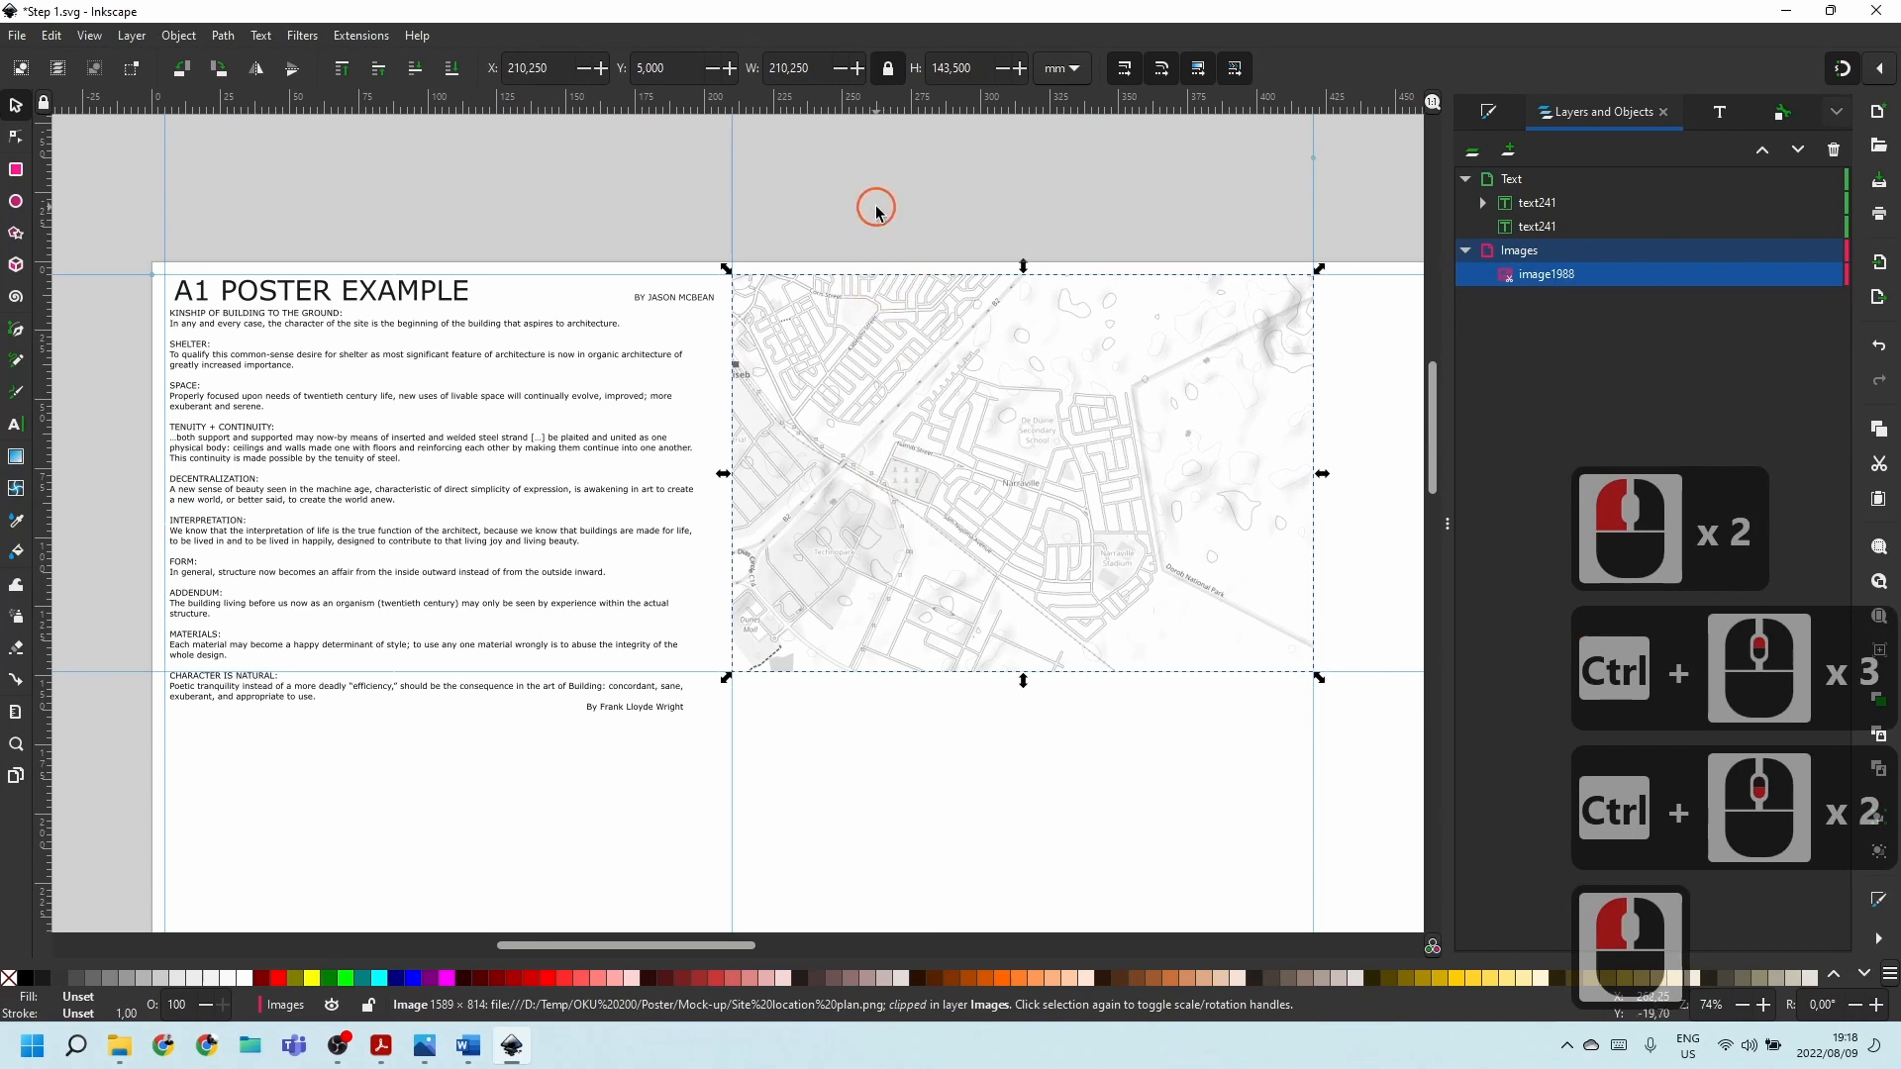
# Duplicate the poster title text and place the copy over the lower part of the map, at about X 225, Y 130 mm.
pyautogui.click(235, 345)
pyautogui.click(265, 302)
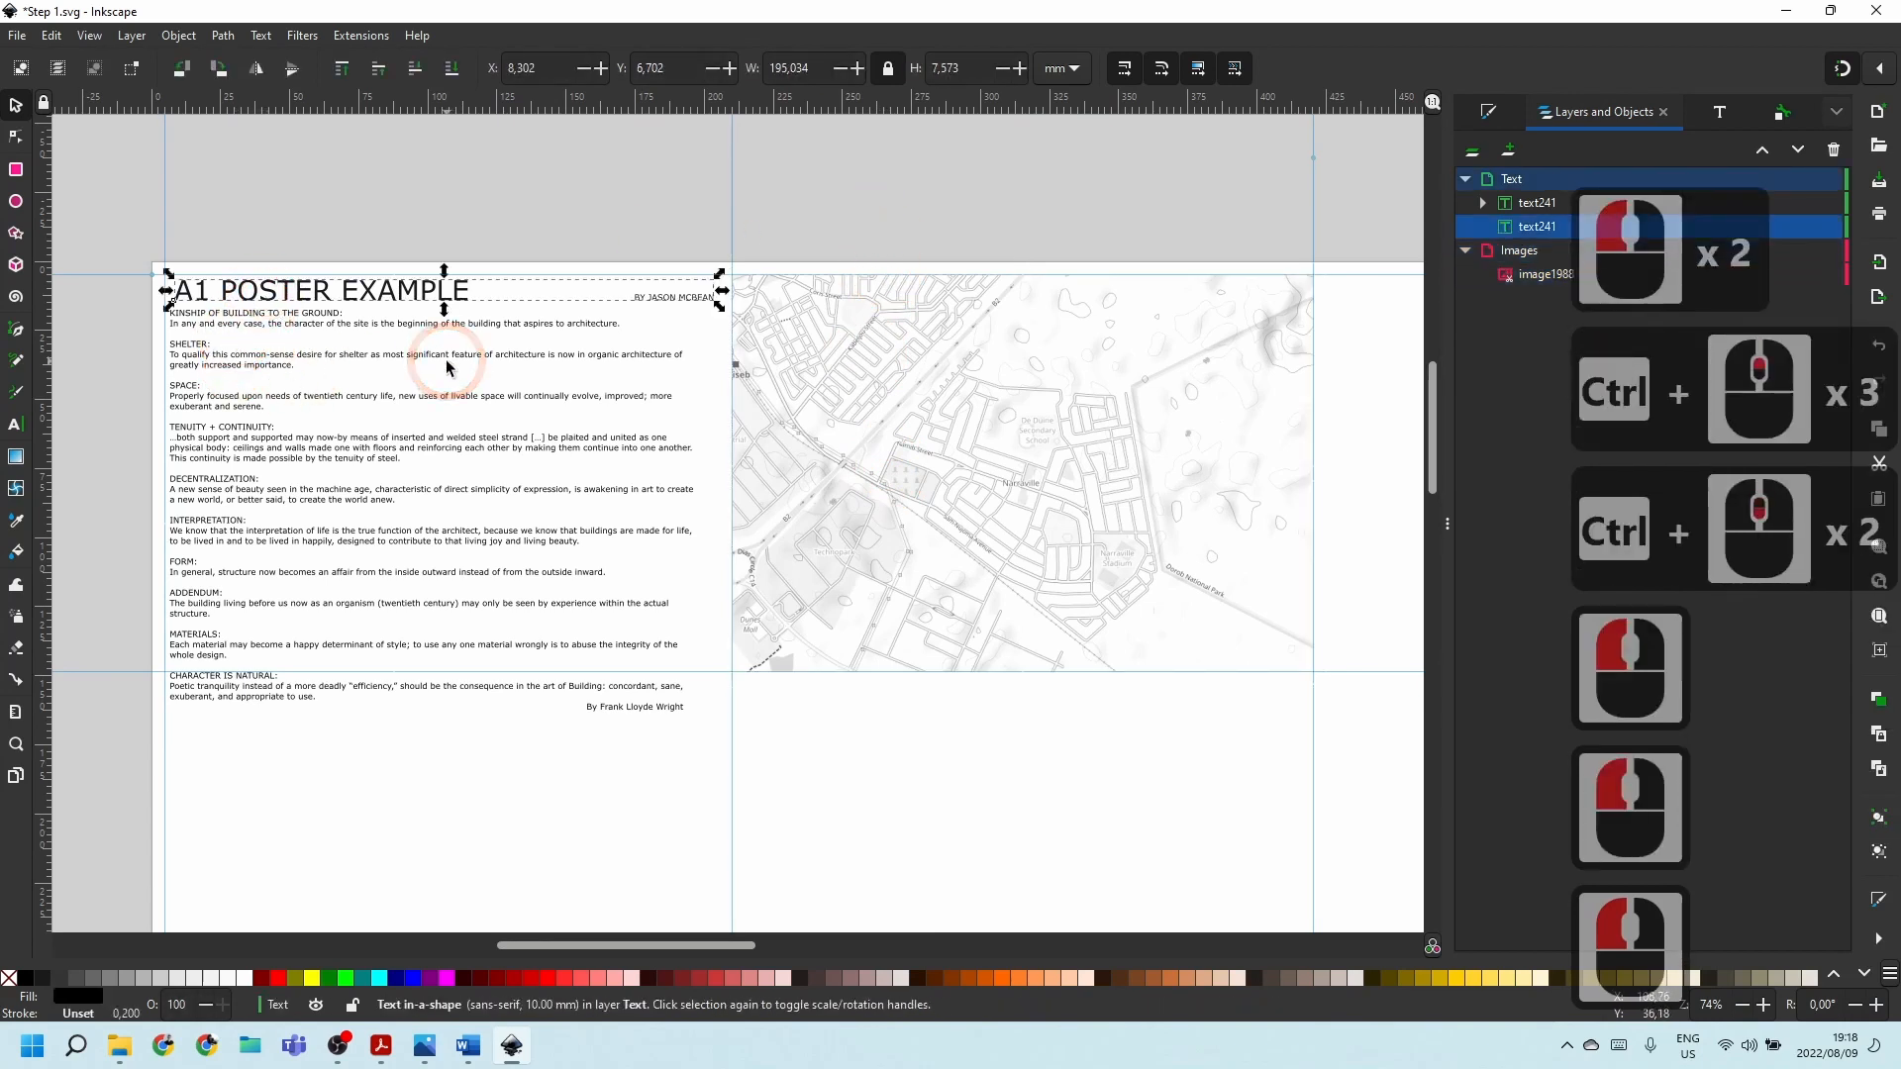
pyautogui.hotkey('ctrl', 'd')
pyautogui.moveTo(314, 363); pyautogui.dragTo(861, 641)
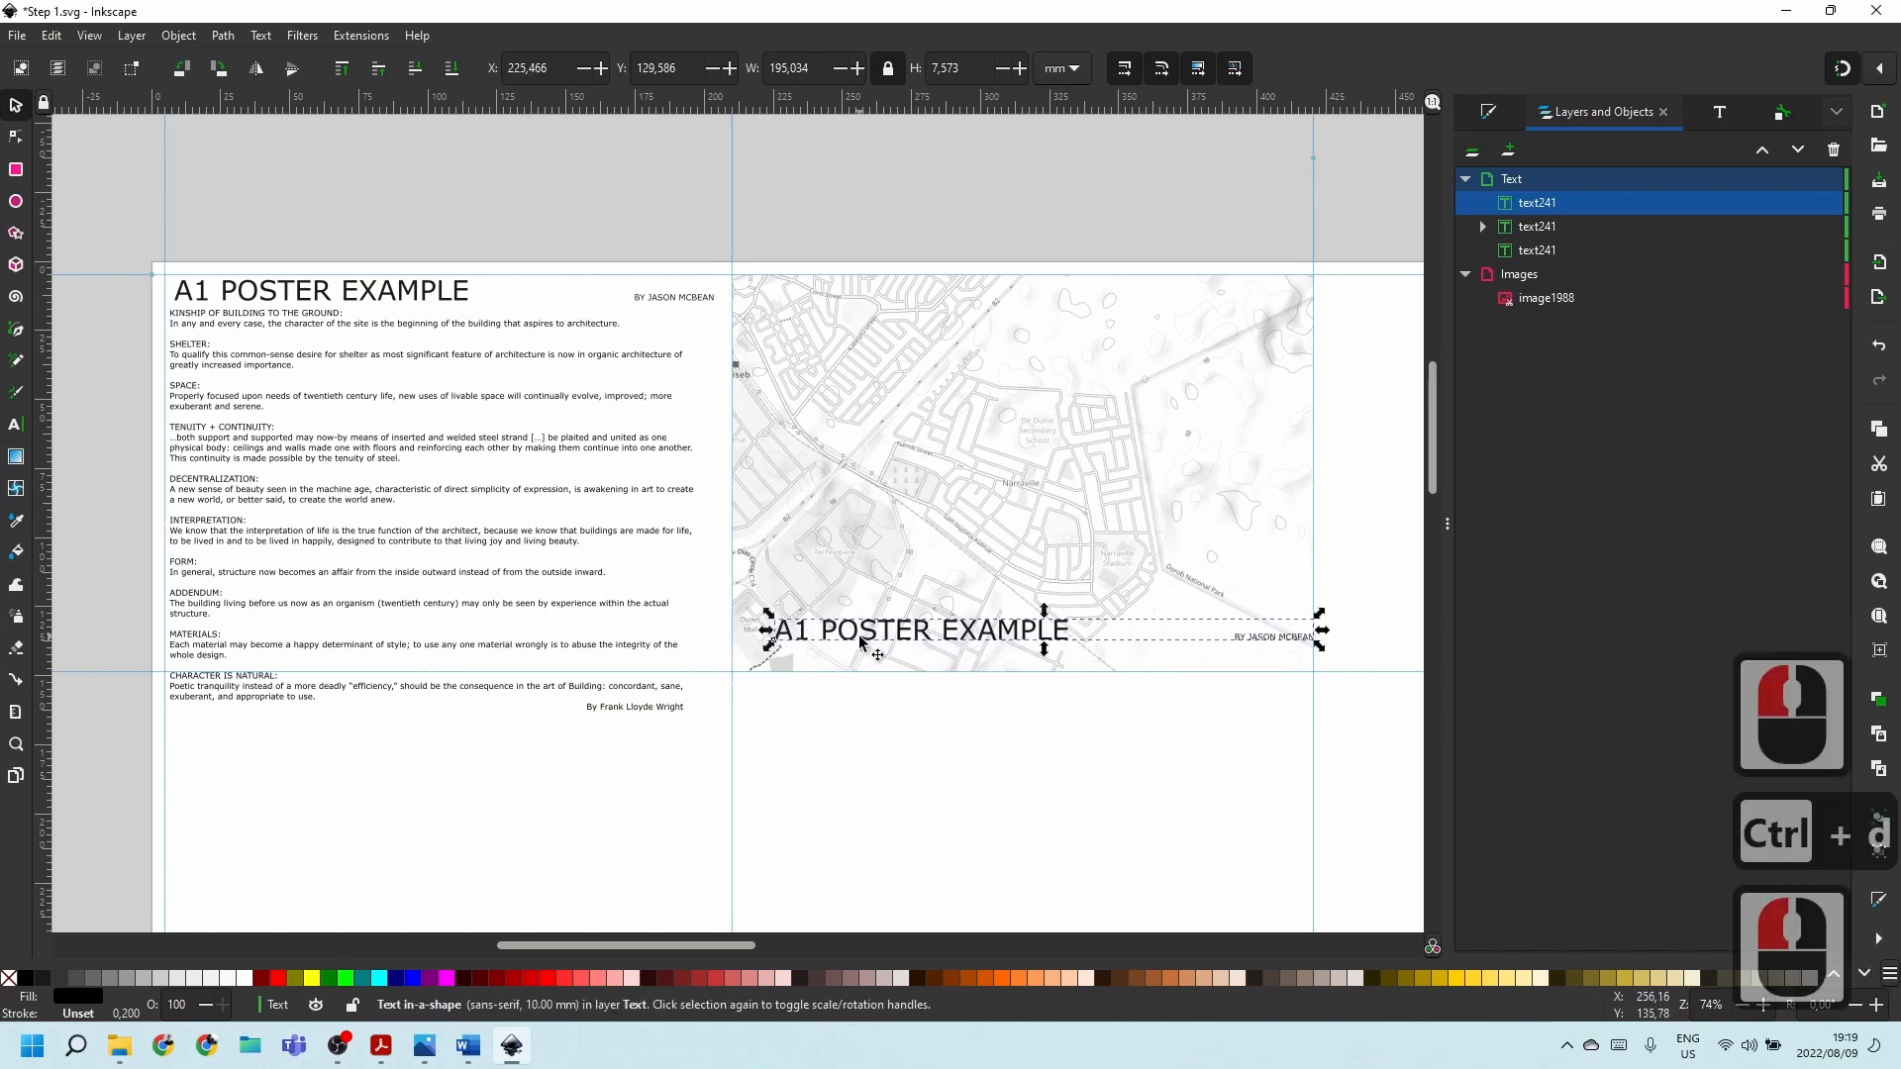
# Replace all the text in the duplicated title with "SITE LOACTION PLAN" in capitals.
pyautogui.doubleClick(860, 630)
pyautogui.doubleClick(861, 630)
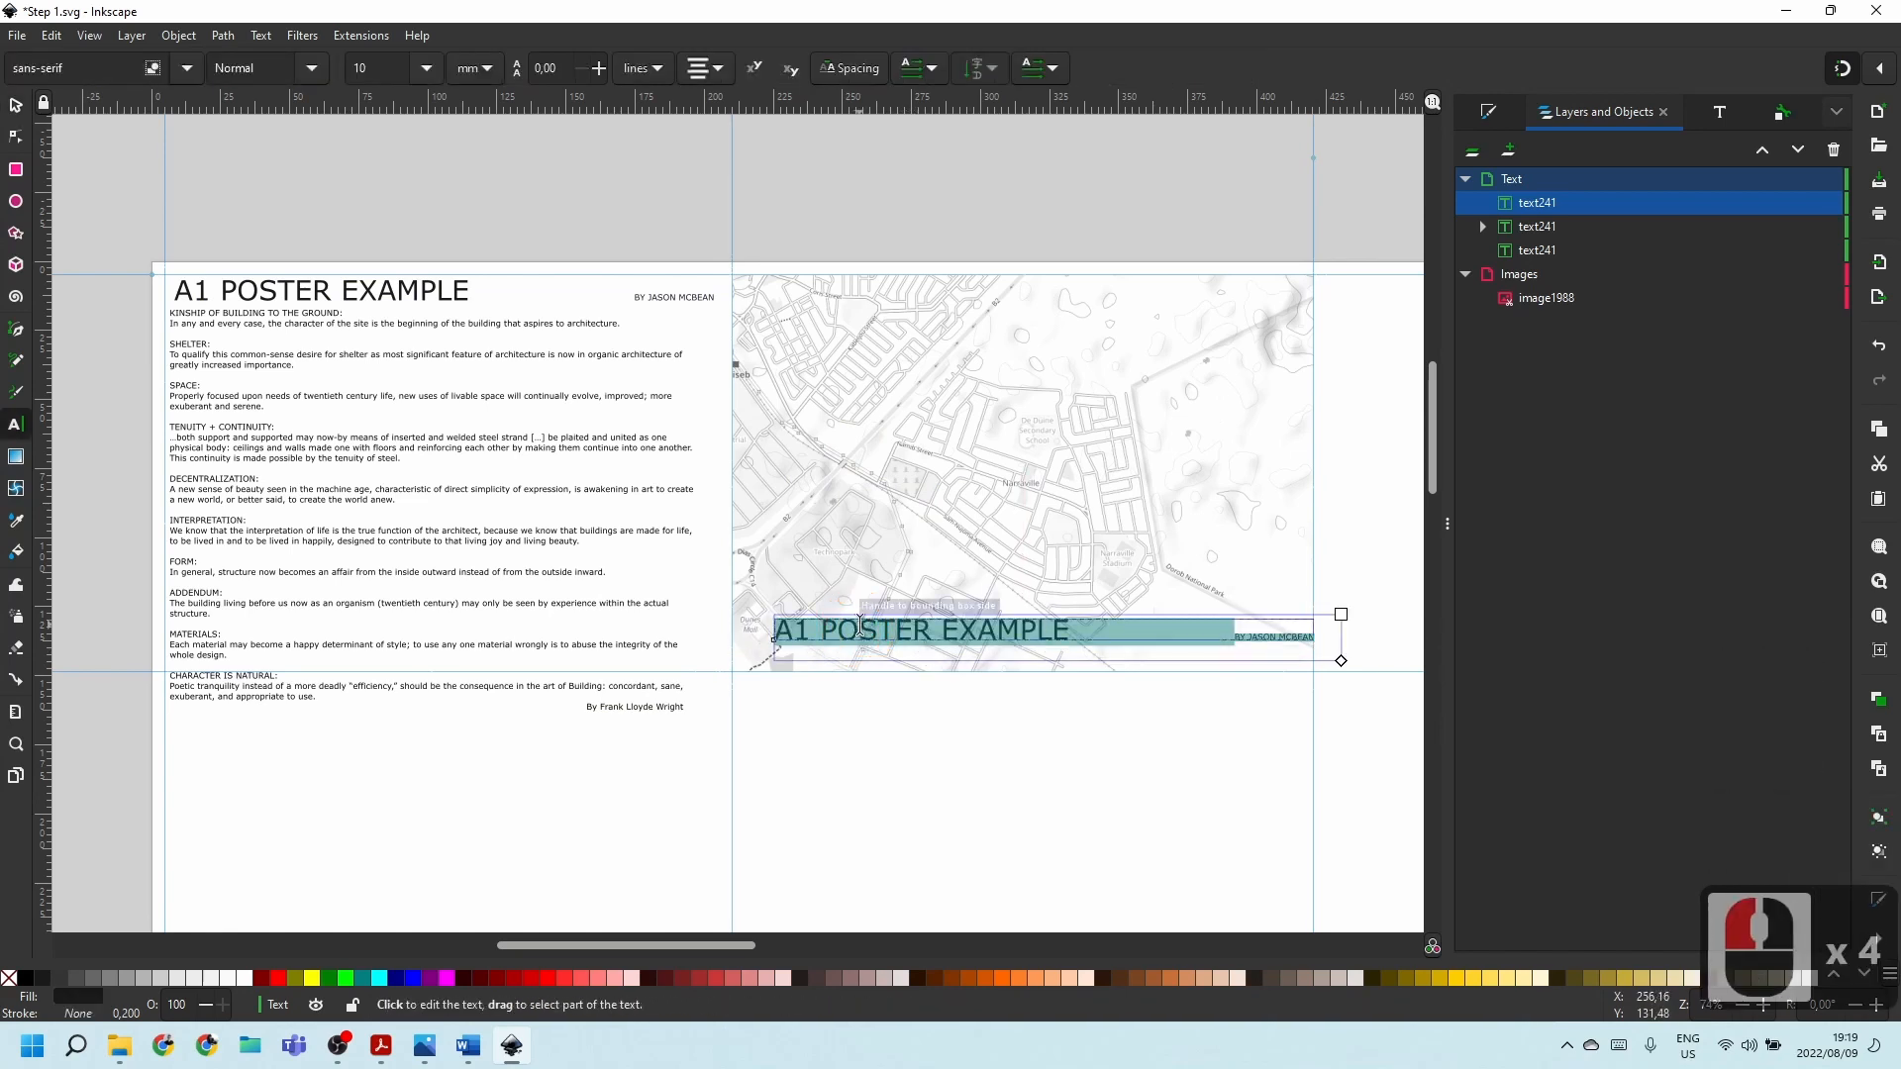
pyautogui.write('site')
pyautogui.press('BackSpace')
pyautogui.press('BackSpace')
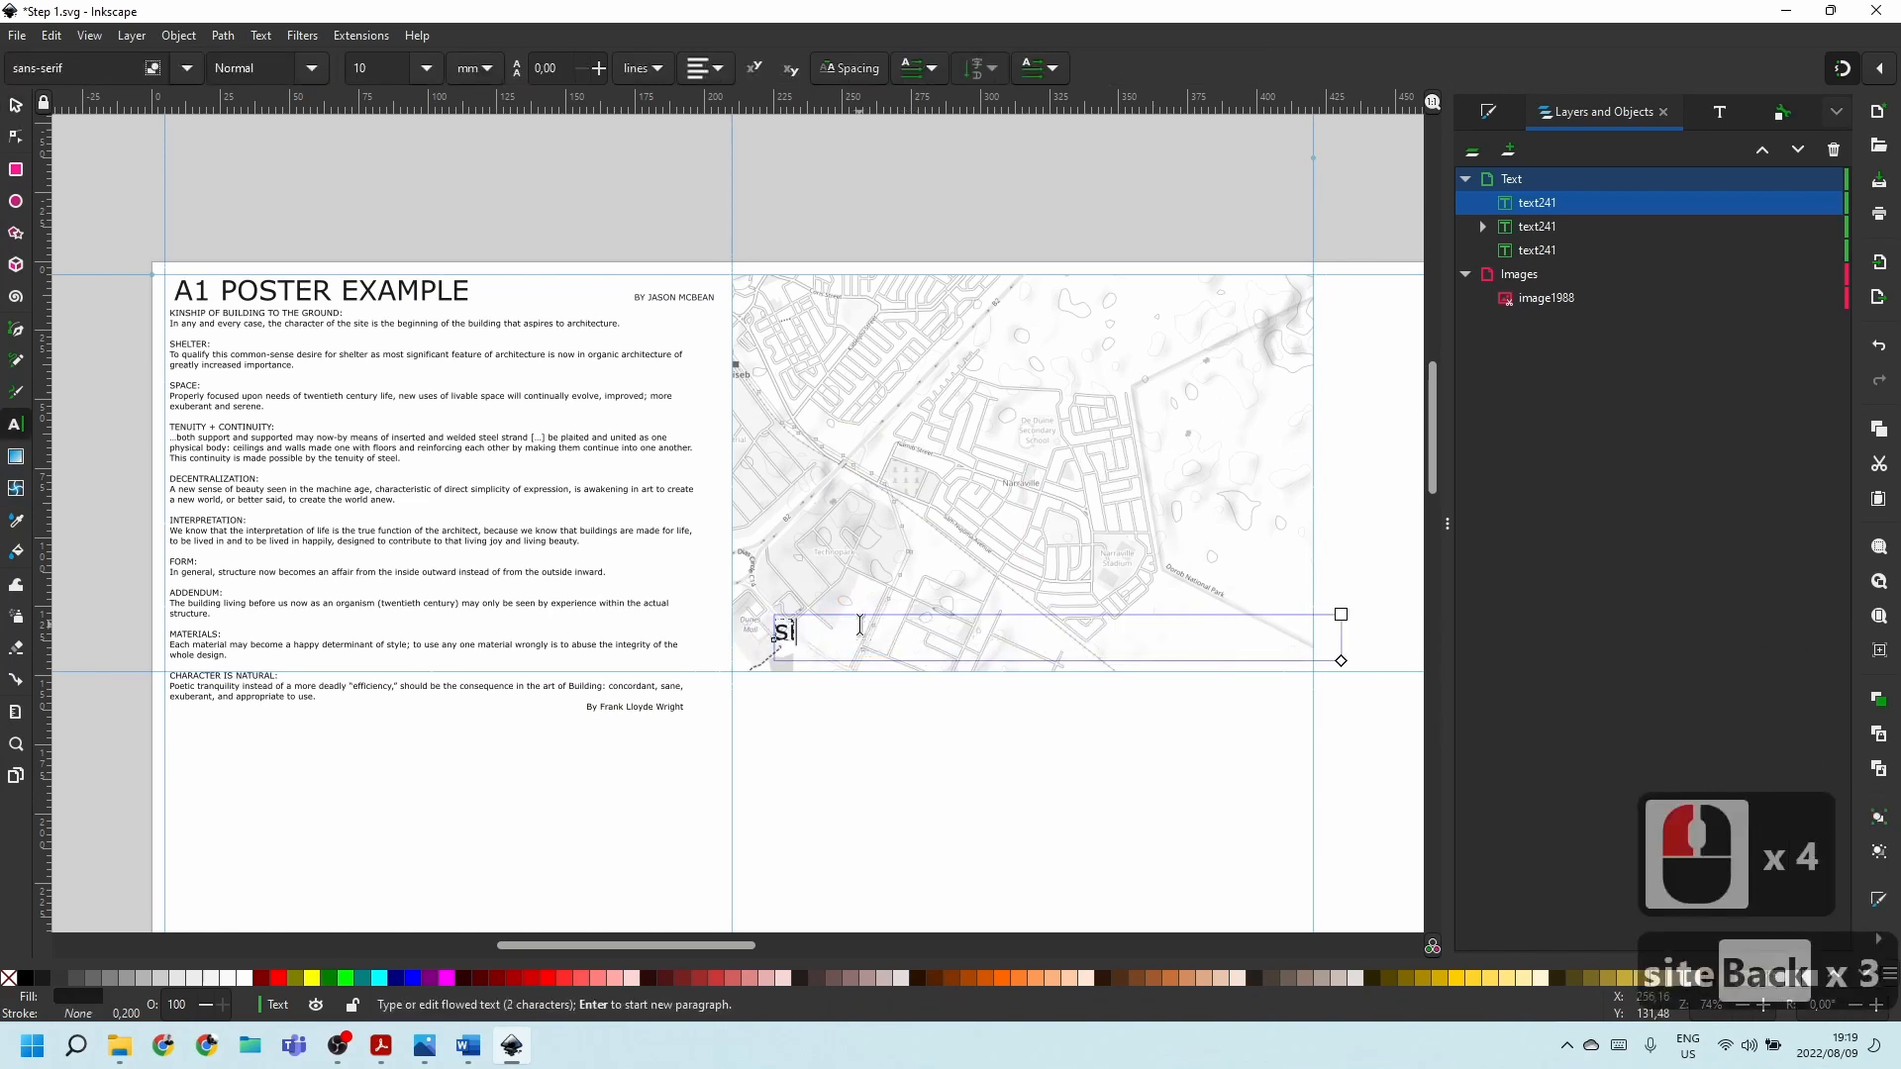
pyautogui.press('capslock')
pyautogui.write('SITE LOACTION PLAN')
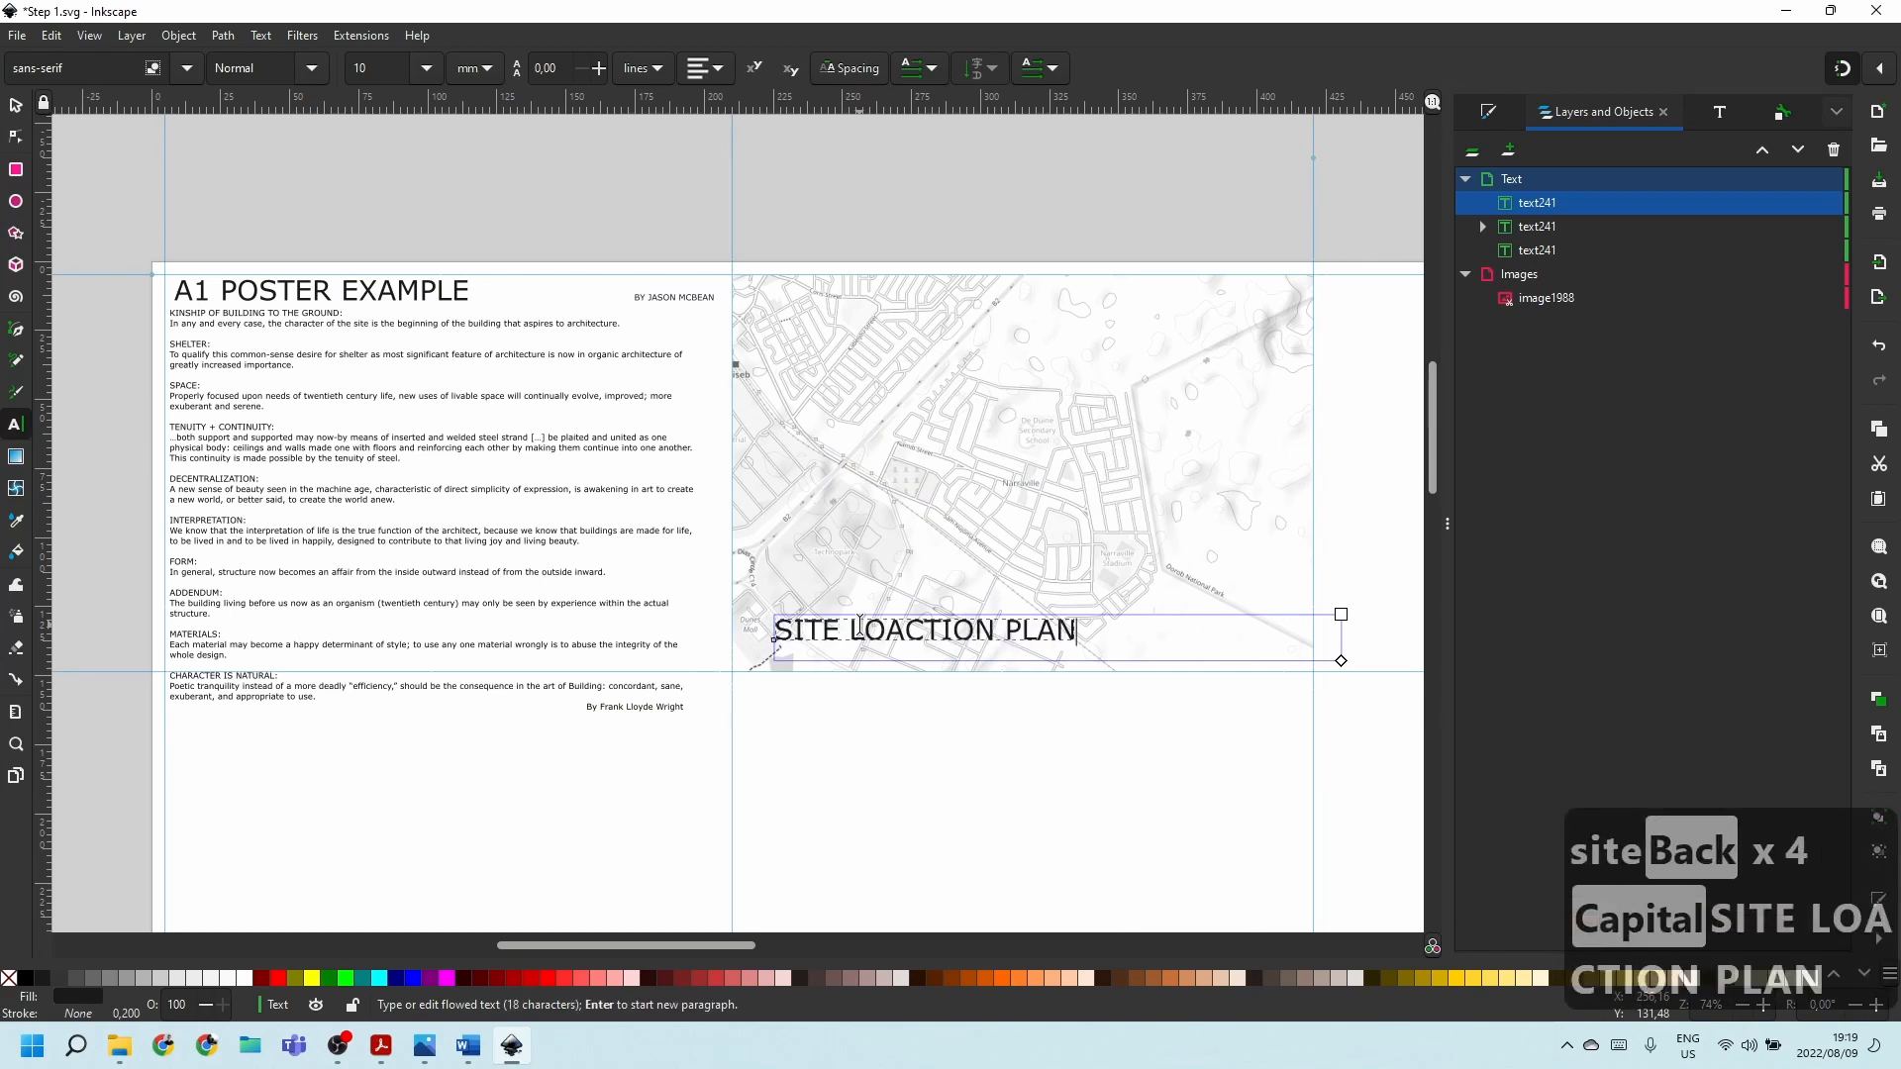
# Set the font size of the whole map caption to 5 mm.
pyautogui.tripleClick(930, 630)
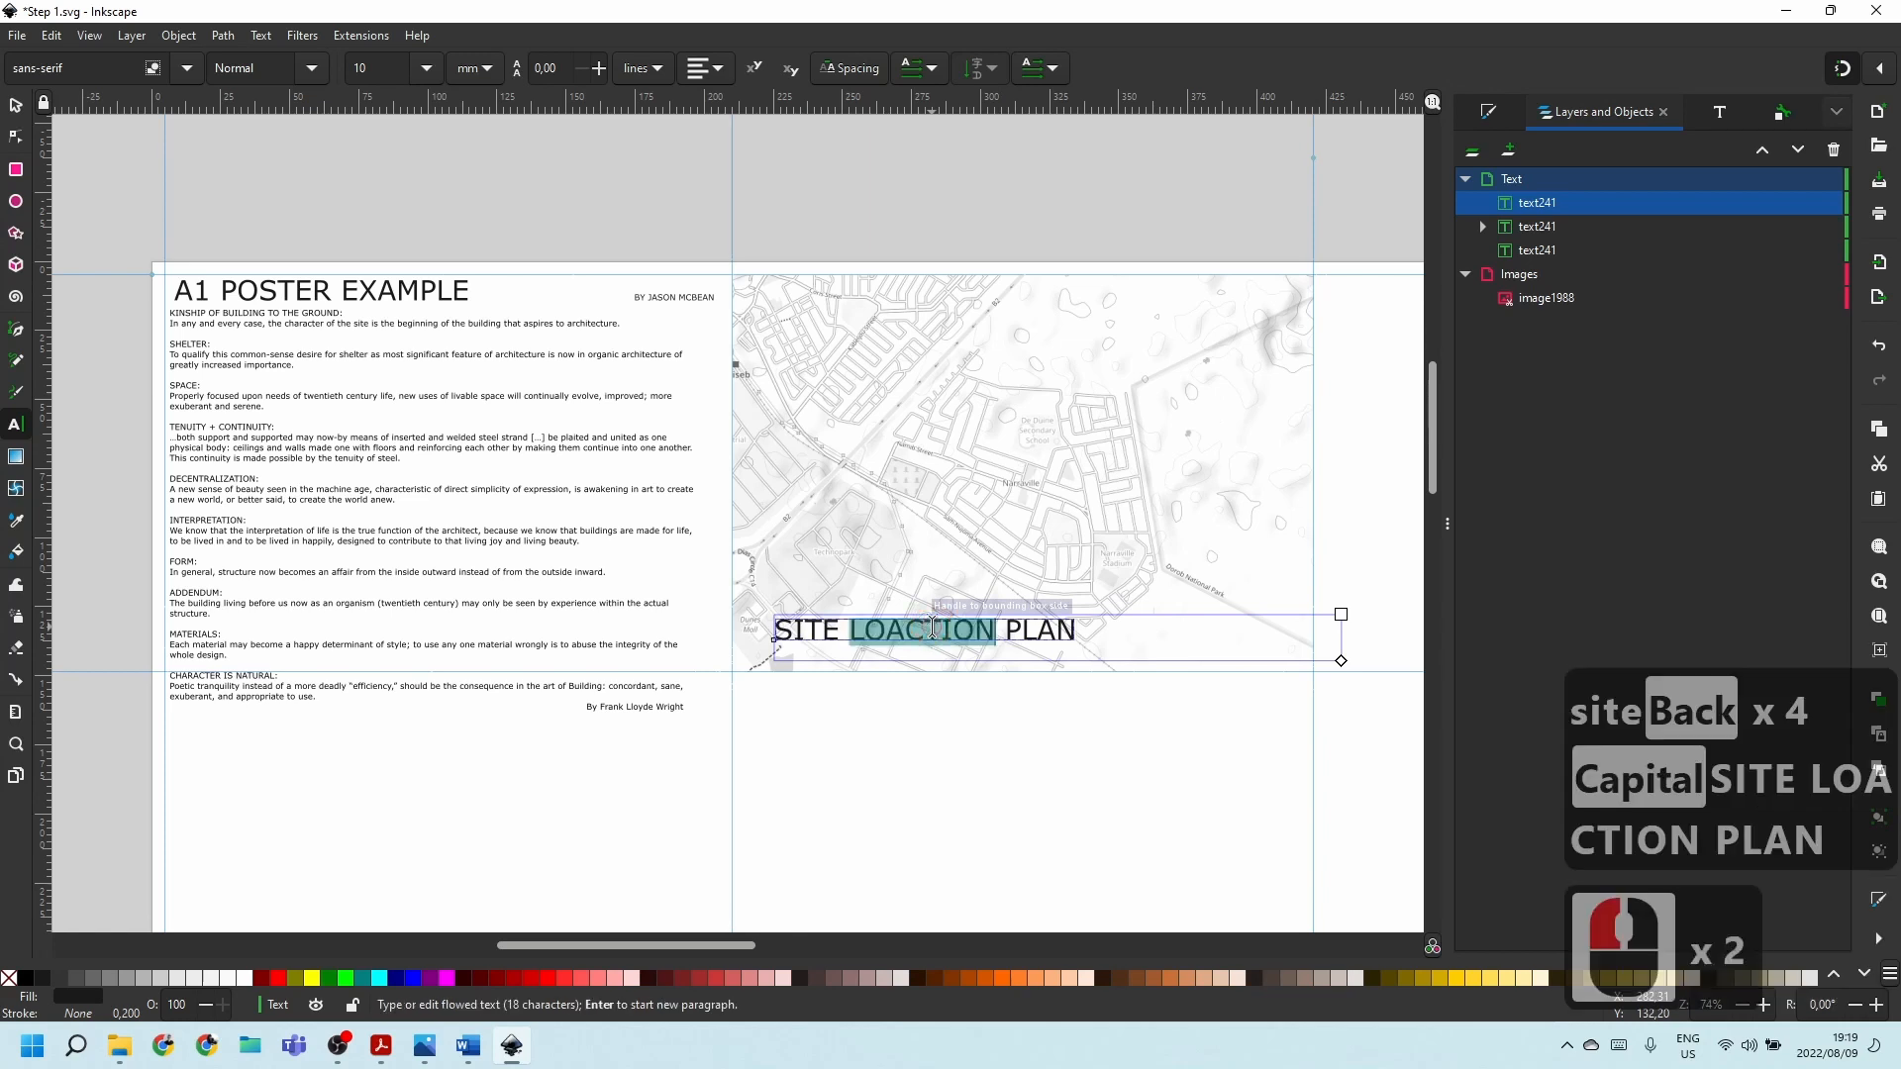
pyautogui.doubleClick(376, 67)
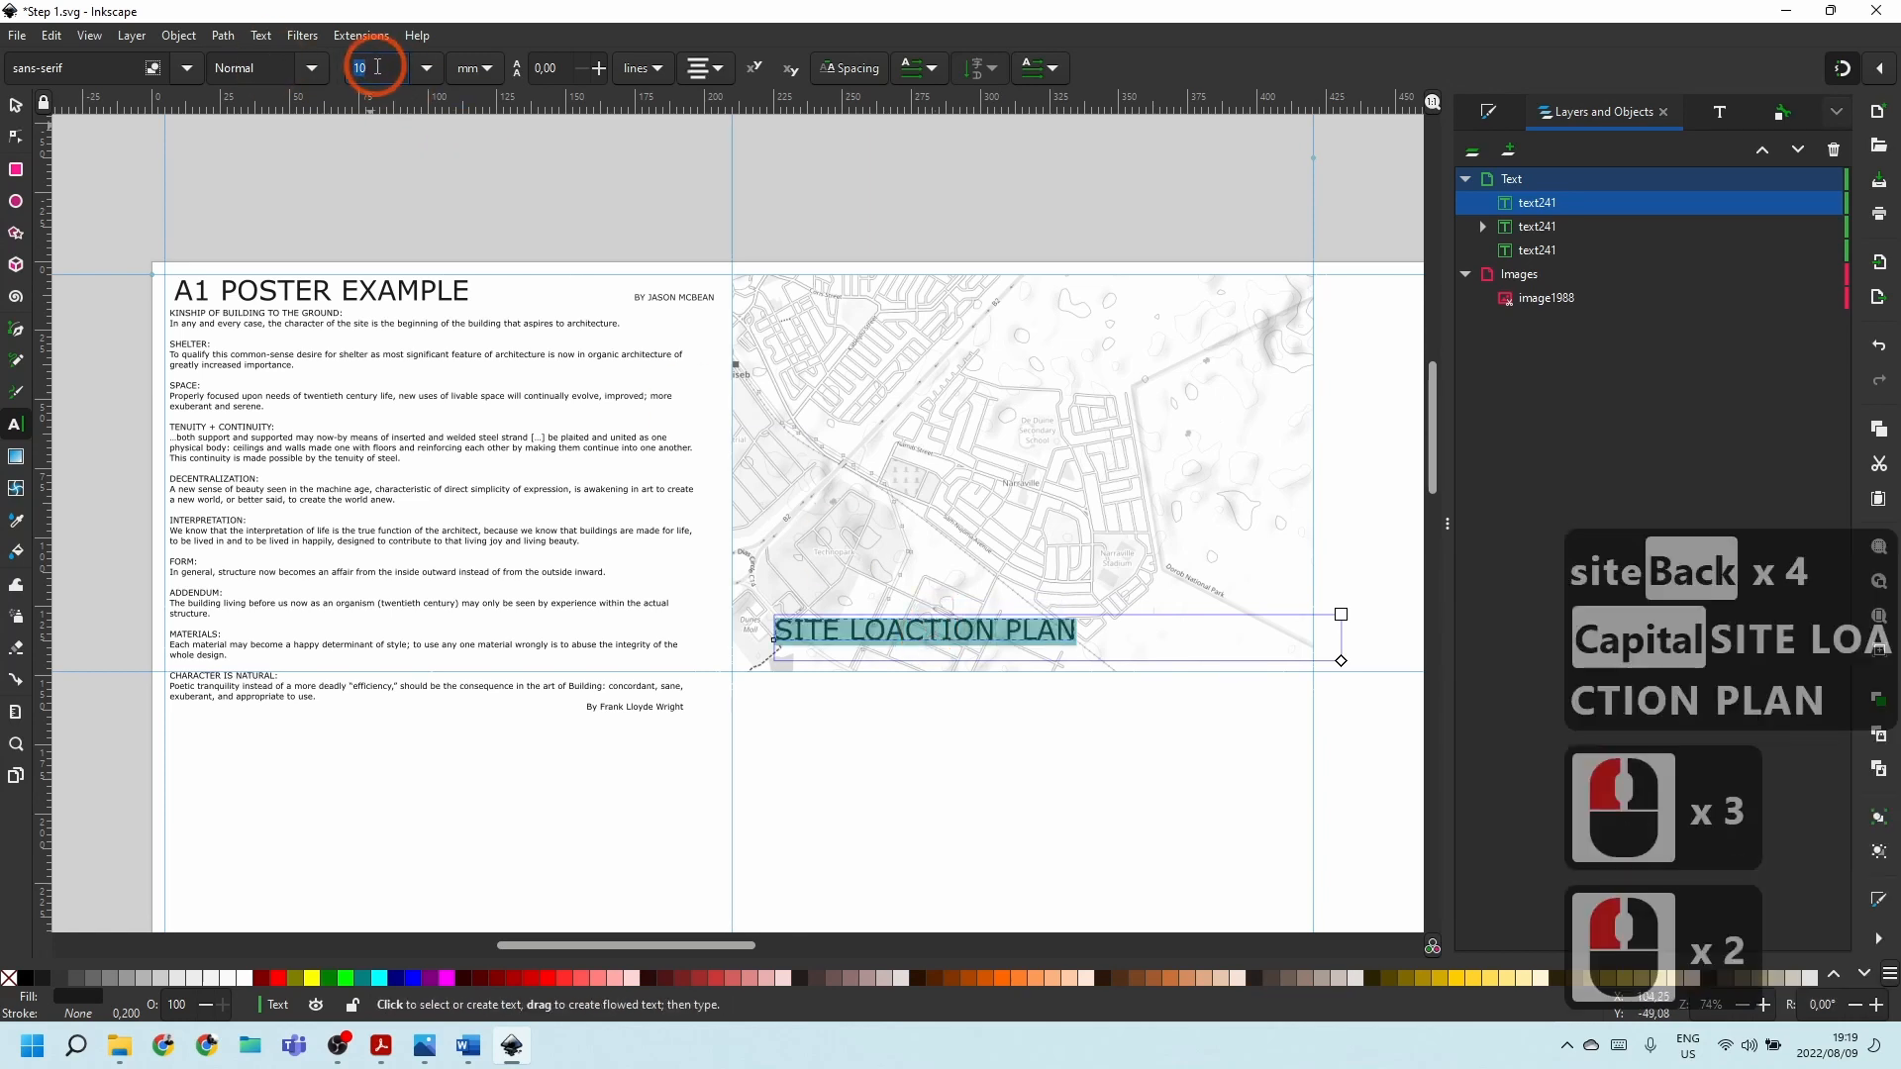
pyautogui.write('5')
pyautogui.press('Return')
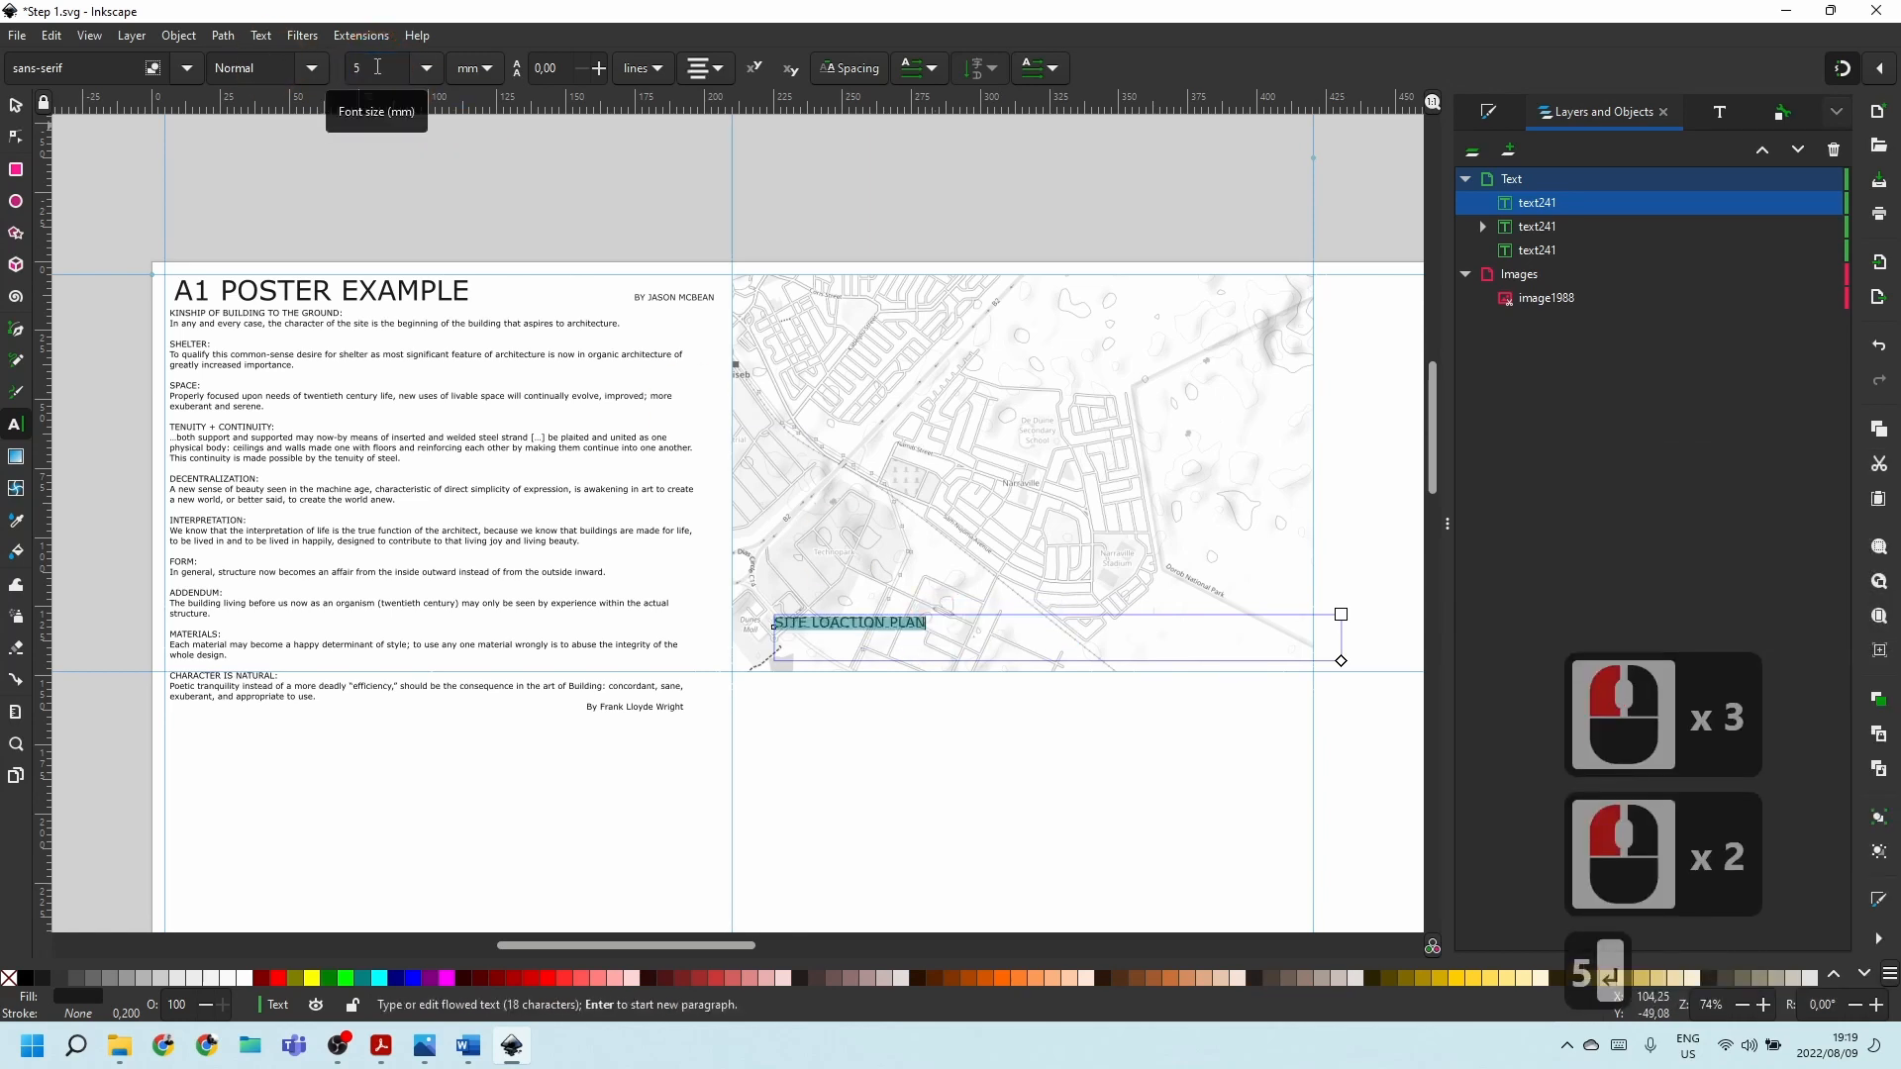
pyautogui.doubleClick(376, 67)
pyautogui.click(1018, 688)
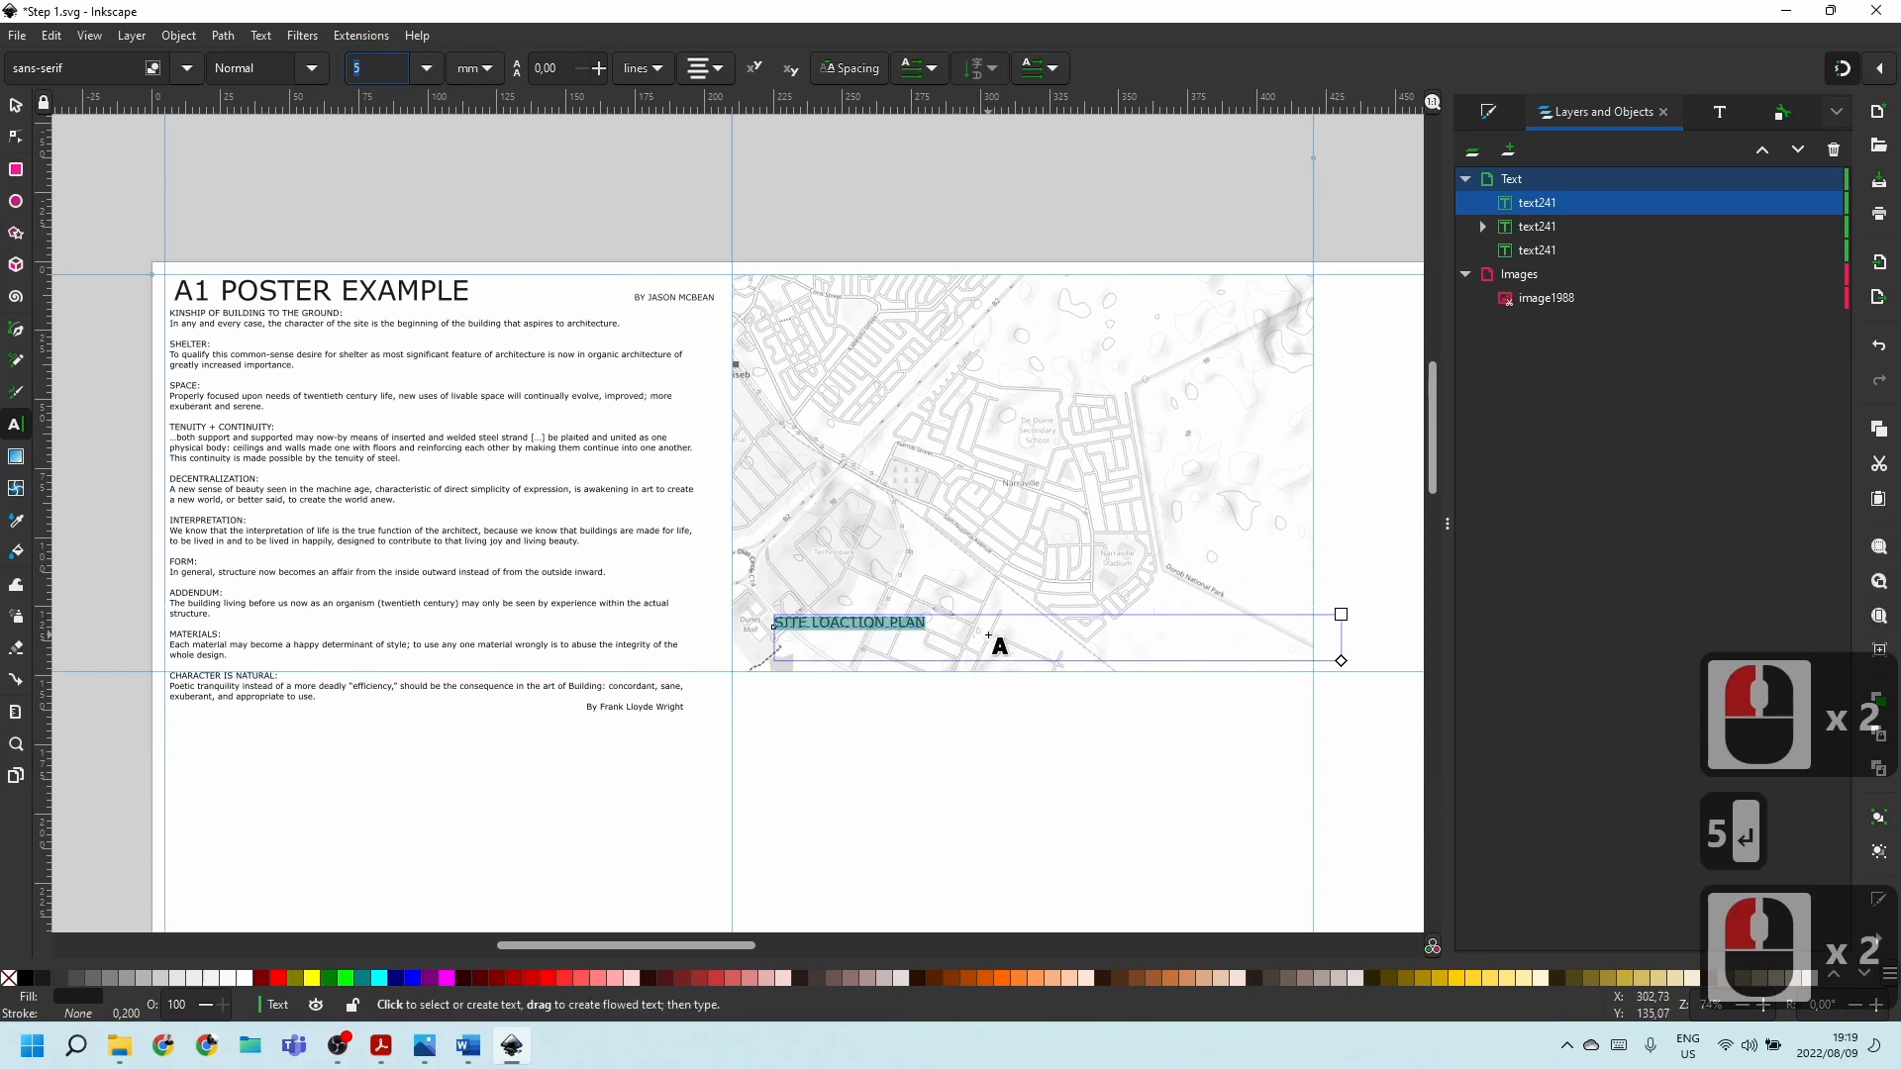
pyautogui.tripleClick(988, 635)
pyautogui.tripleClick(899, 620)
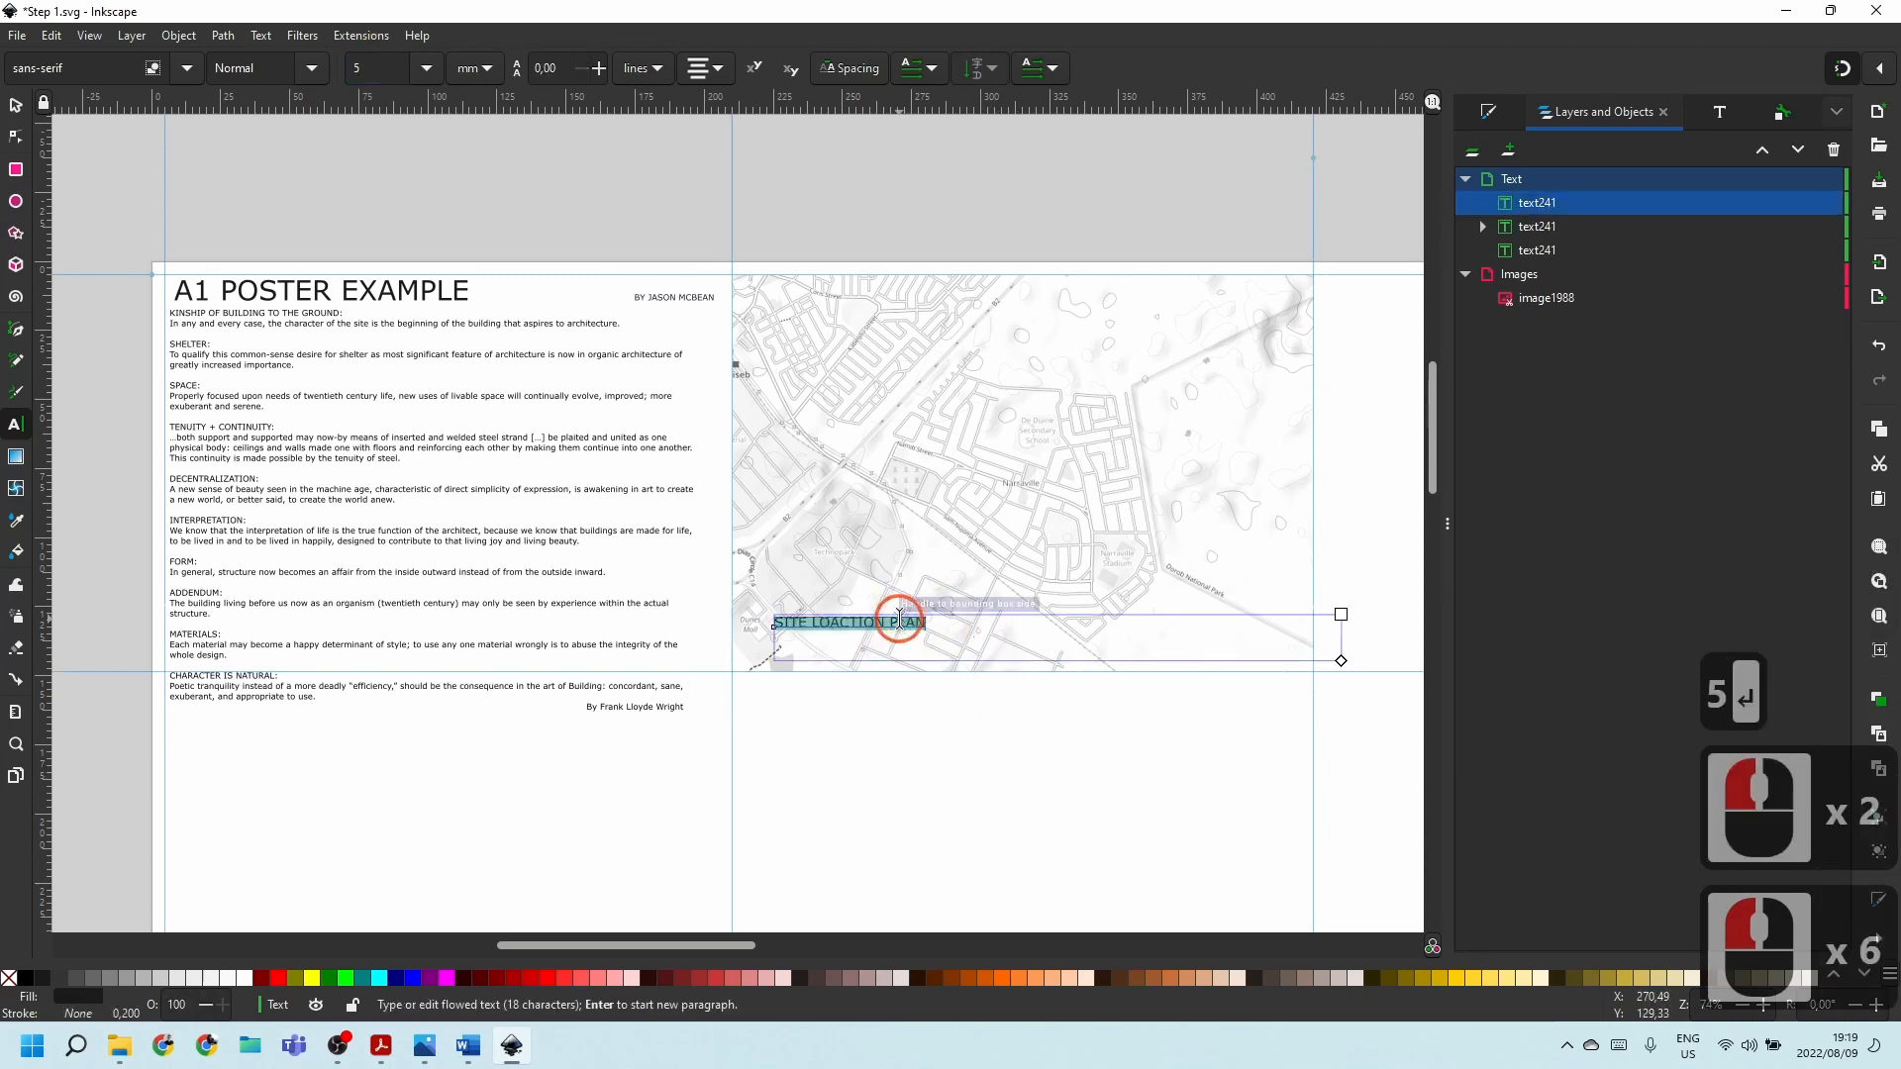
pyautogui.doubleClick(358, 65)
pyautogui.press('Return')
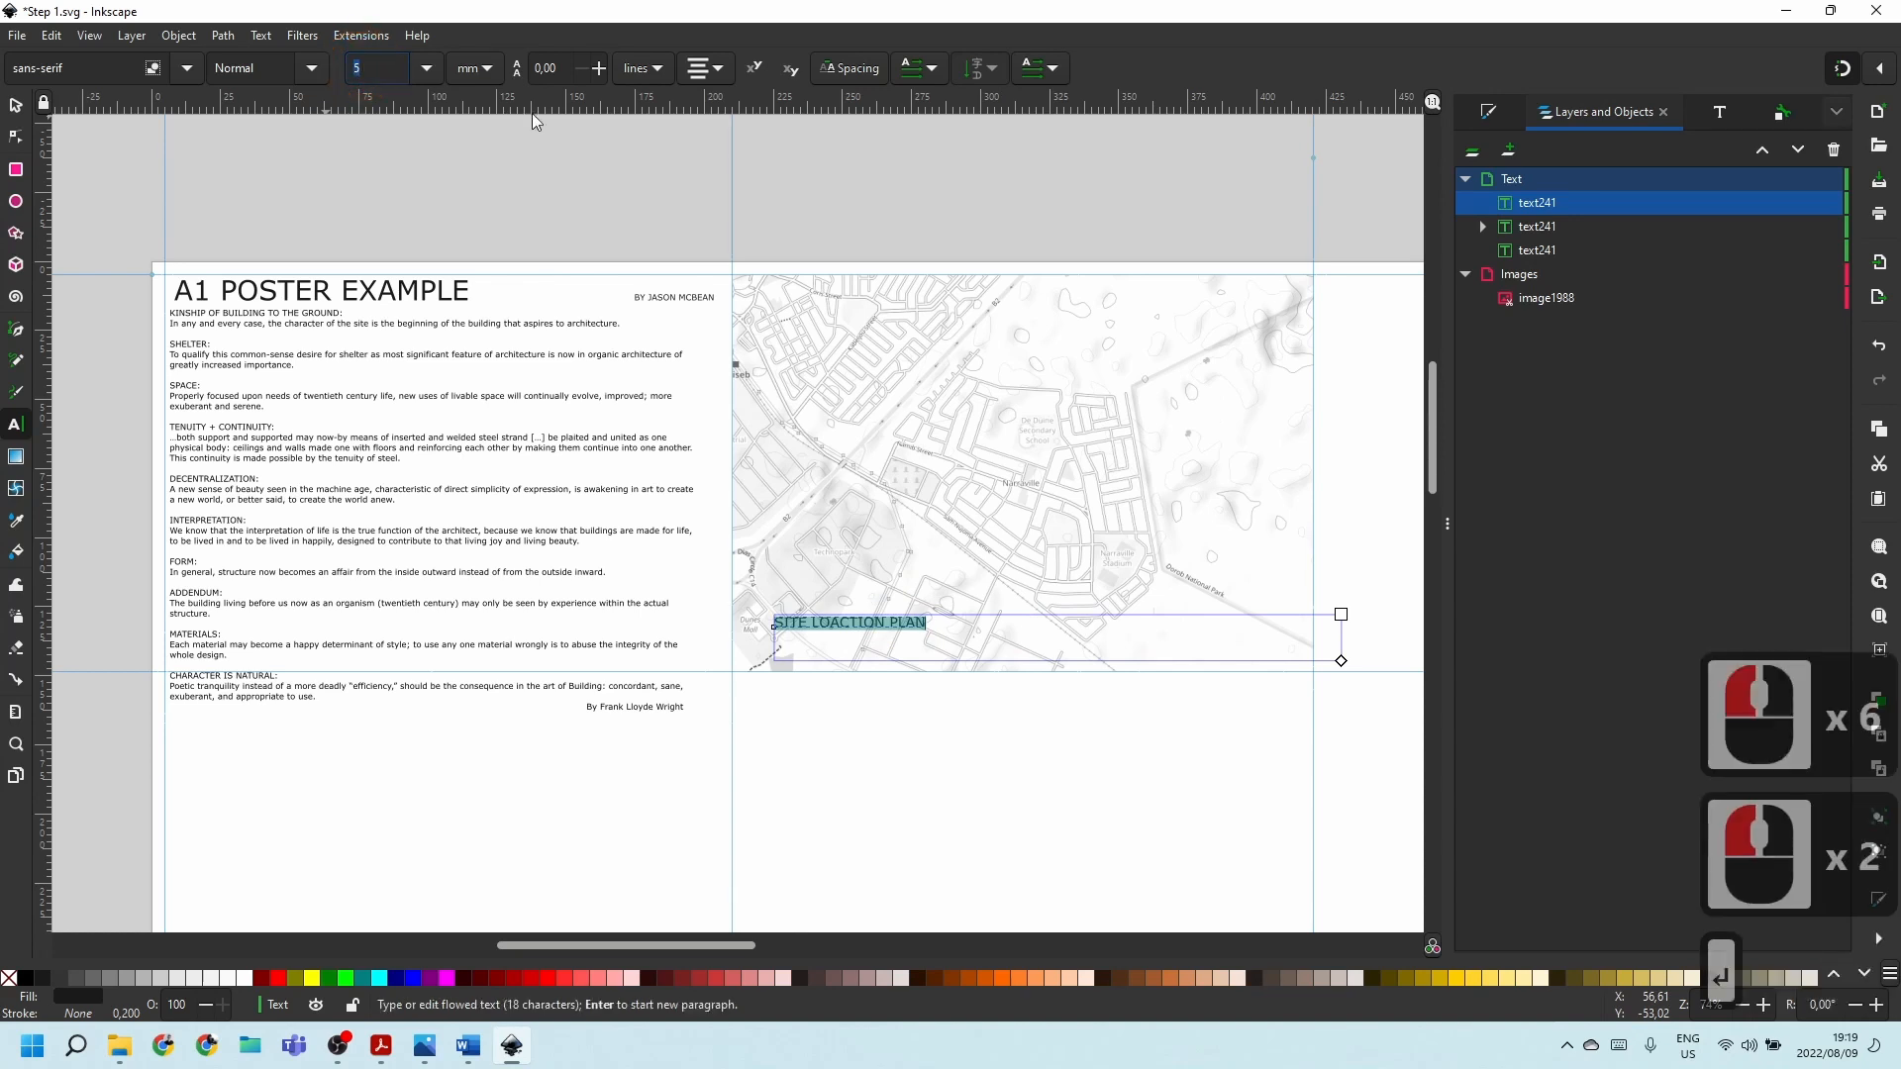
pyautogui.press('Escape')
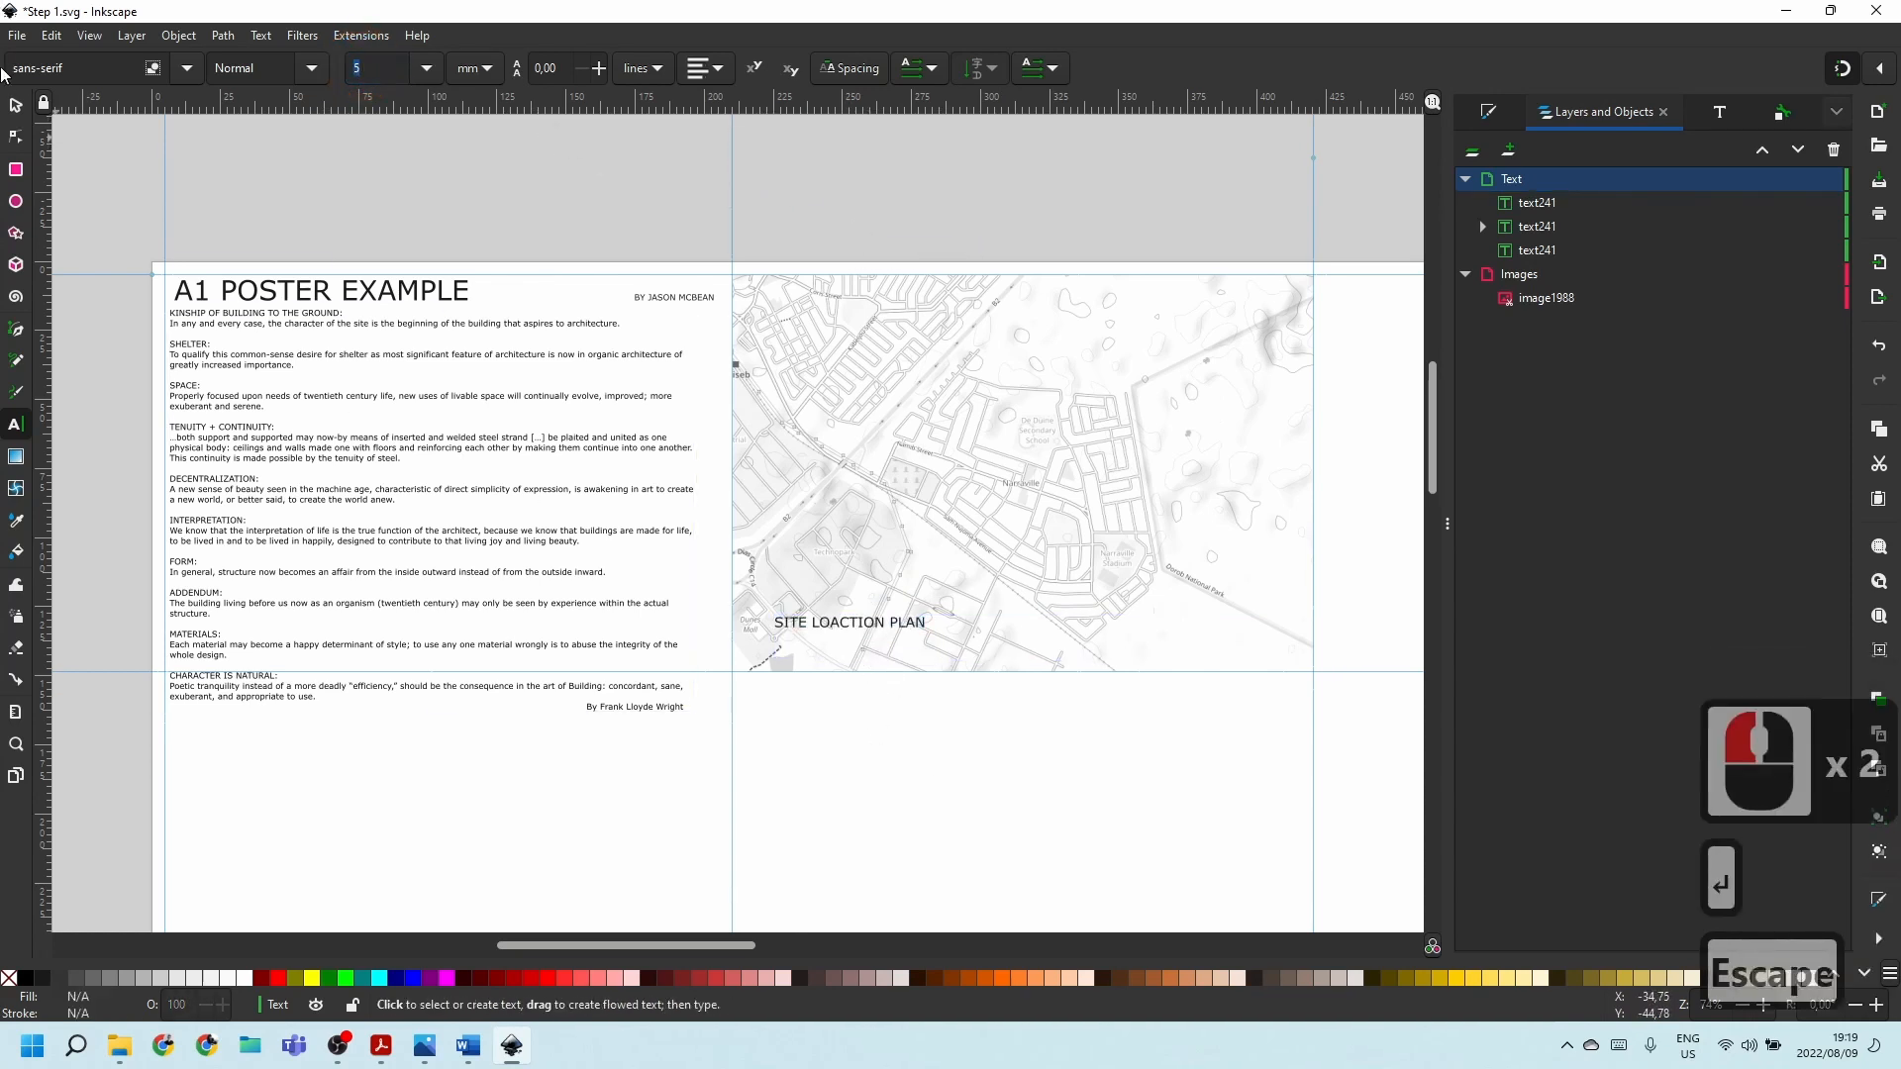
# Move the map caption into the map's lower-left corner, at about X 213, Y 142 mm, and deselect it.
pyautogui.click(15, 105)
pyautogui.click(834, 632)
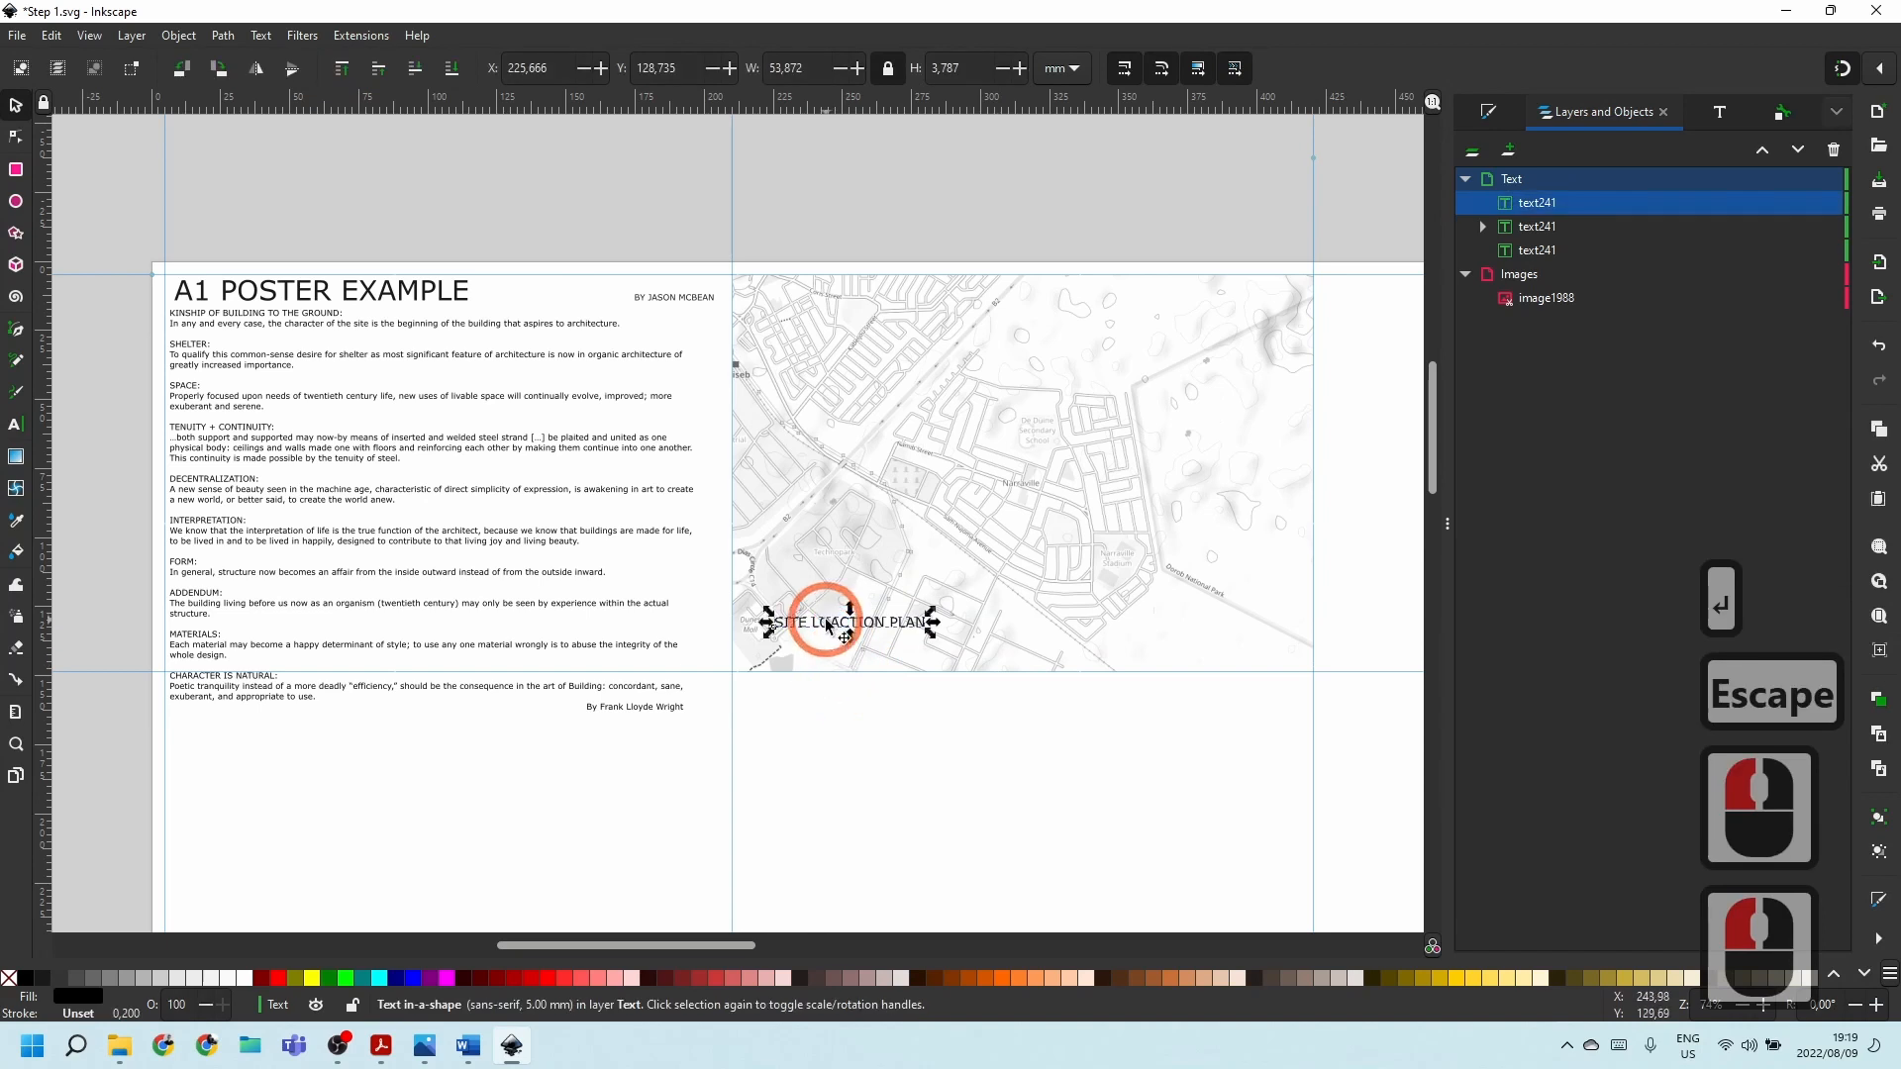
pyautogui.moveTo(834, 632); pyautogui.dragTo(764, 676)
pyautogui.scroll(7, 763, 676)
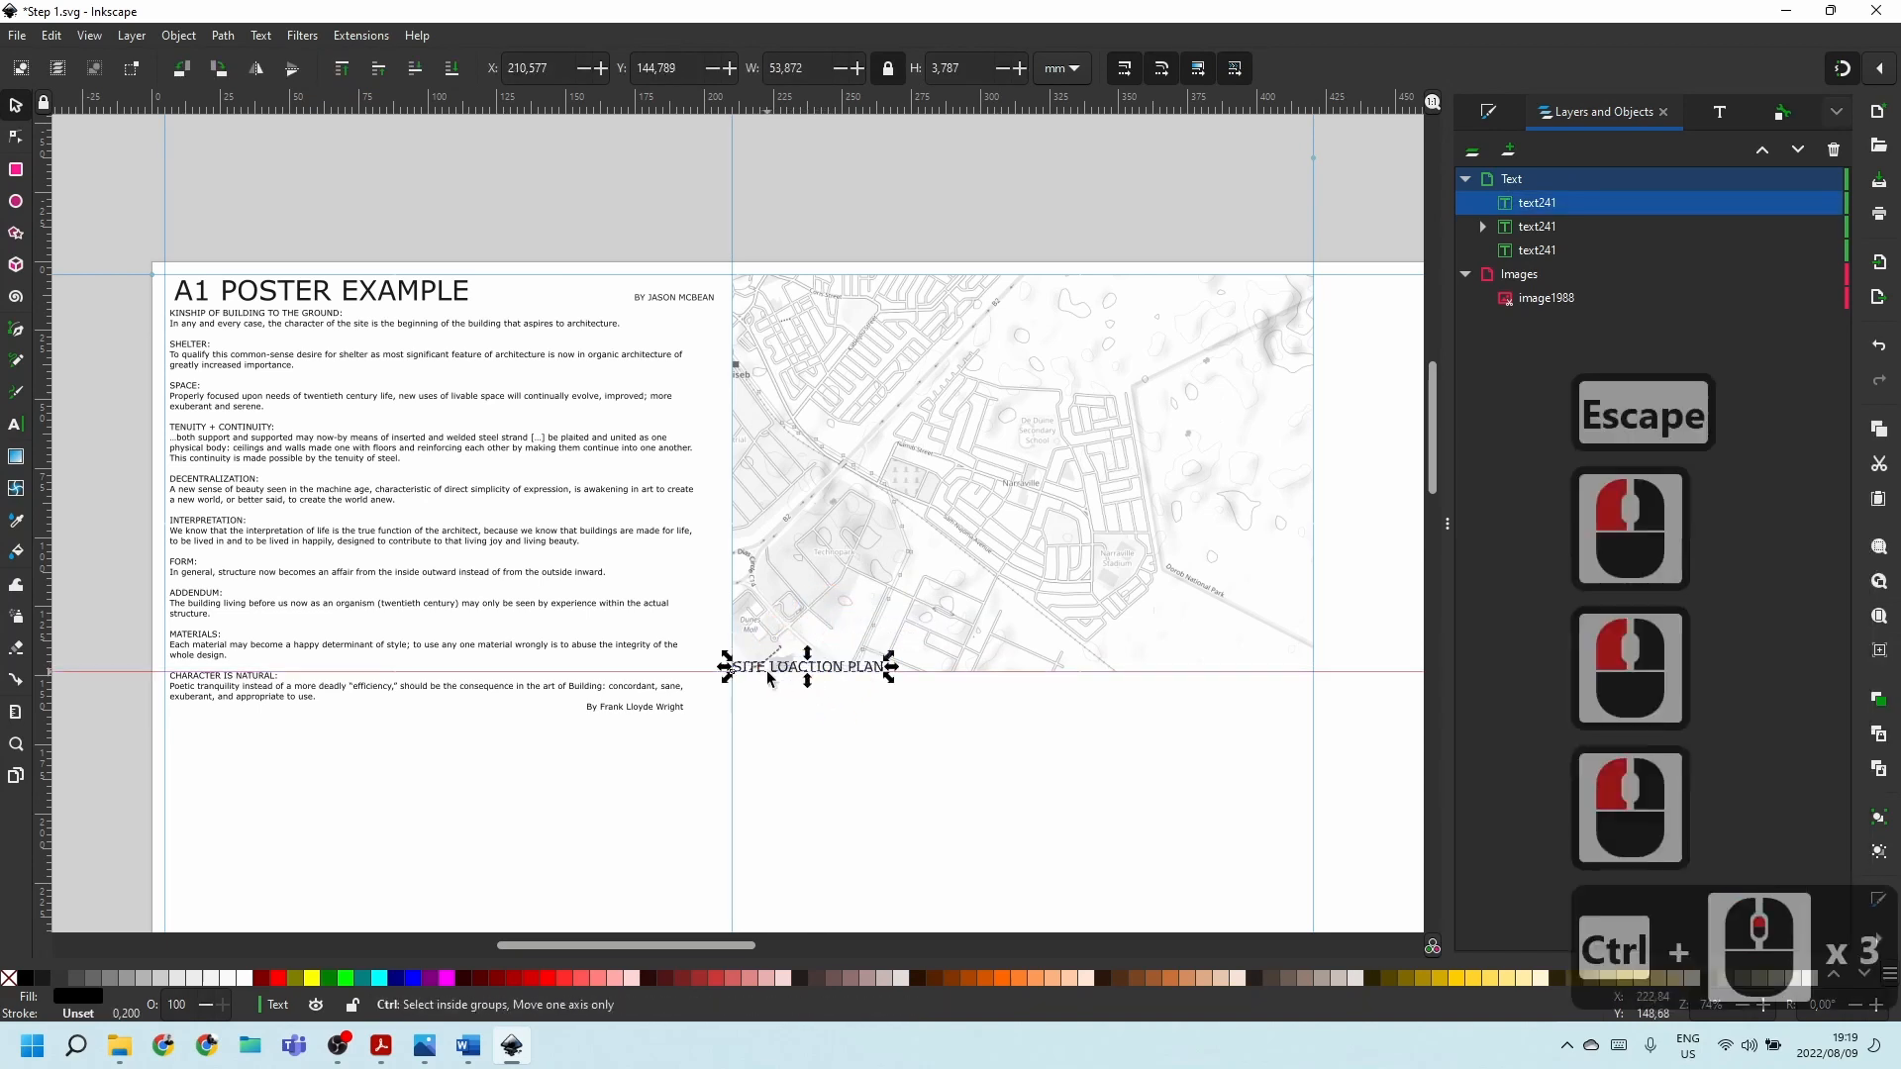
pyautogui.moveTo(677, 597); pyautogui.dragTo(729, 534)
pyautogui.scroll(-1, 691, 626)
pyautogui.scroll(-3, 691, 626)
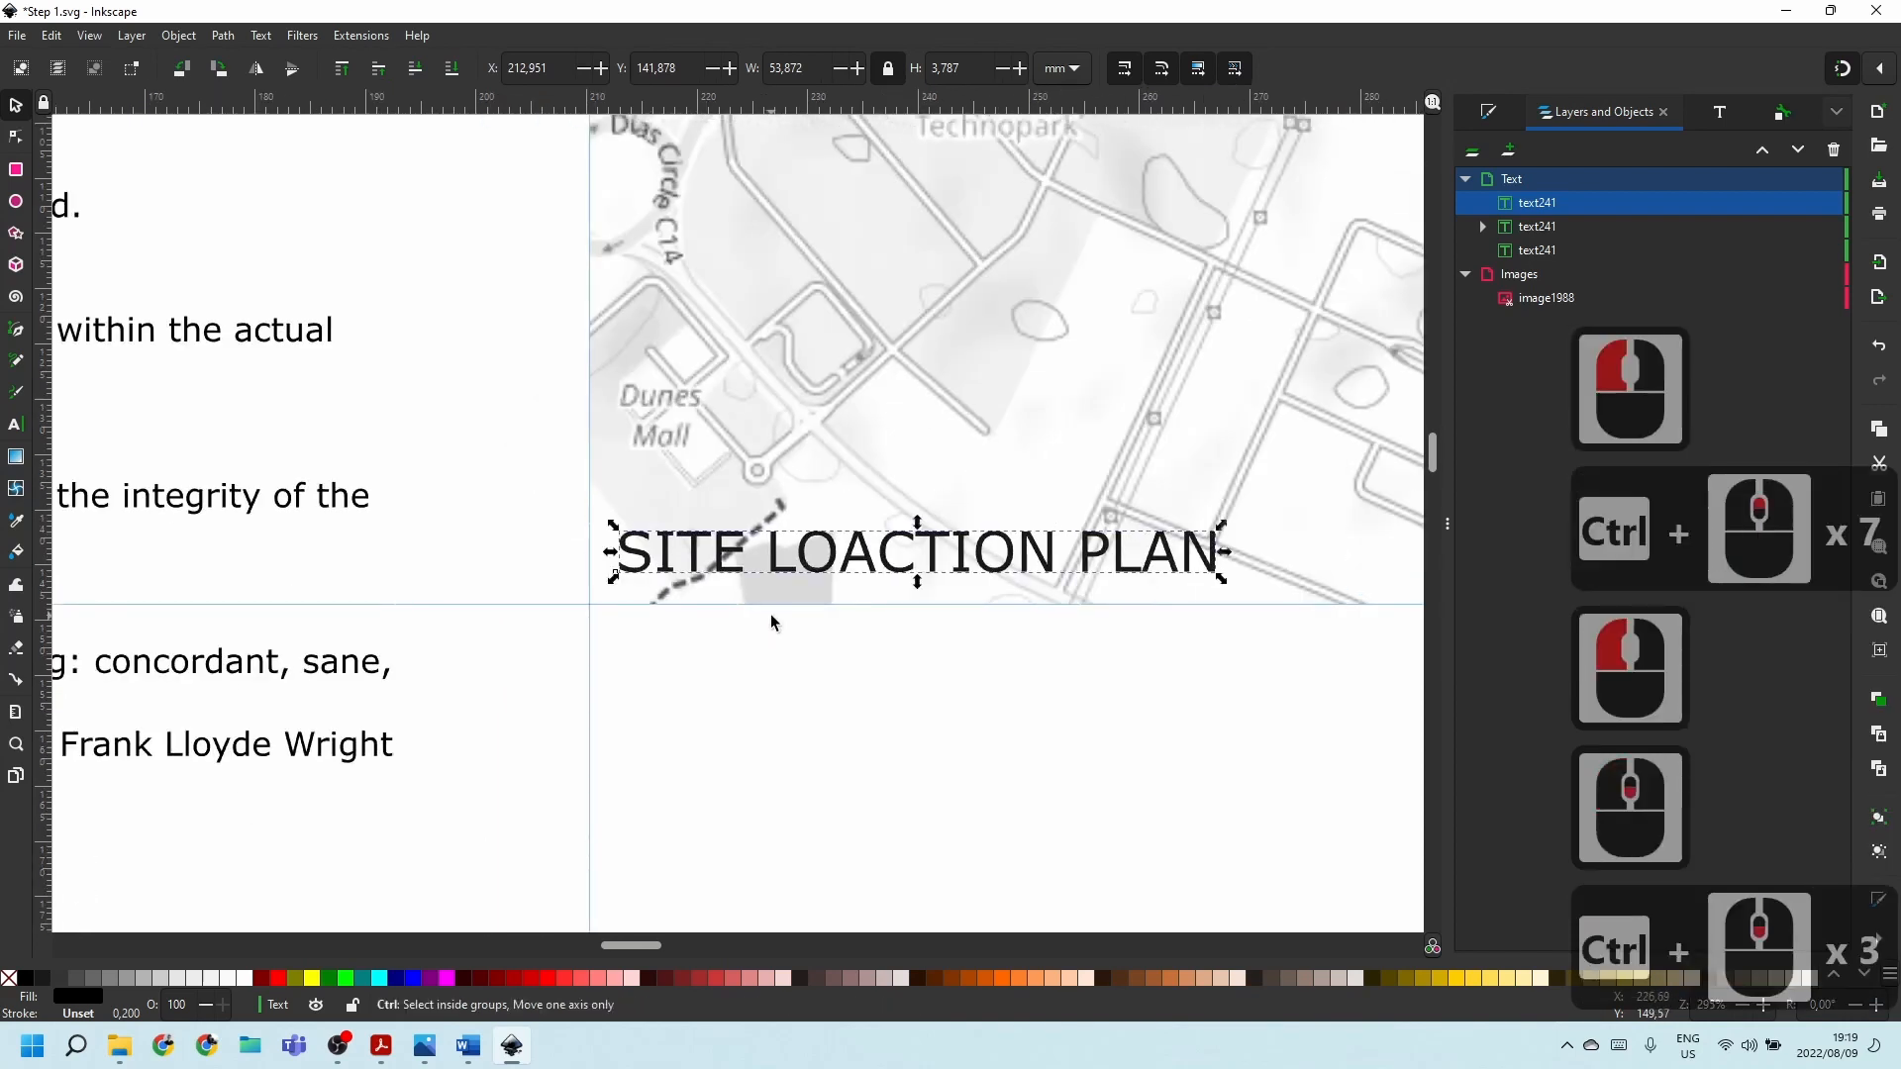
pyautogui.press('Escape')
pyautogui.press('Escape')
pyautogui.press('Escape')
# Check the caption's placement in the map's corner relative to the guides and the rest of the poster.
pyautogui.scroll(-5, 1003, 624)
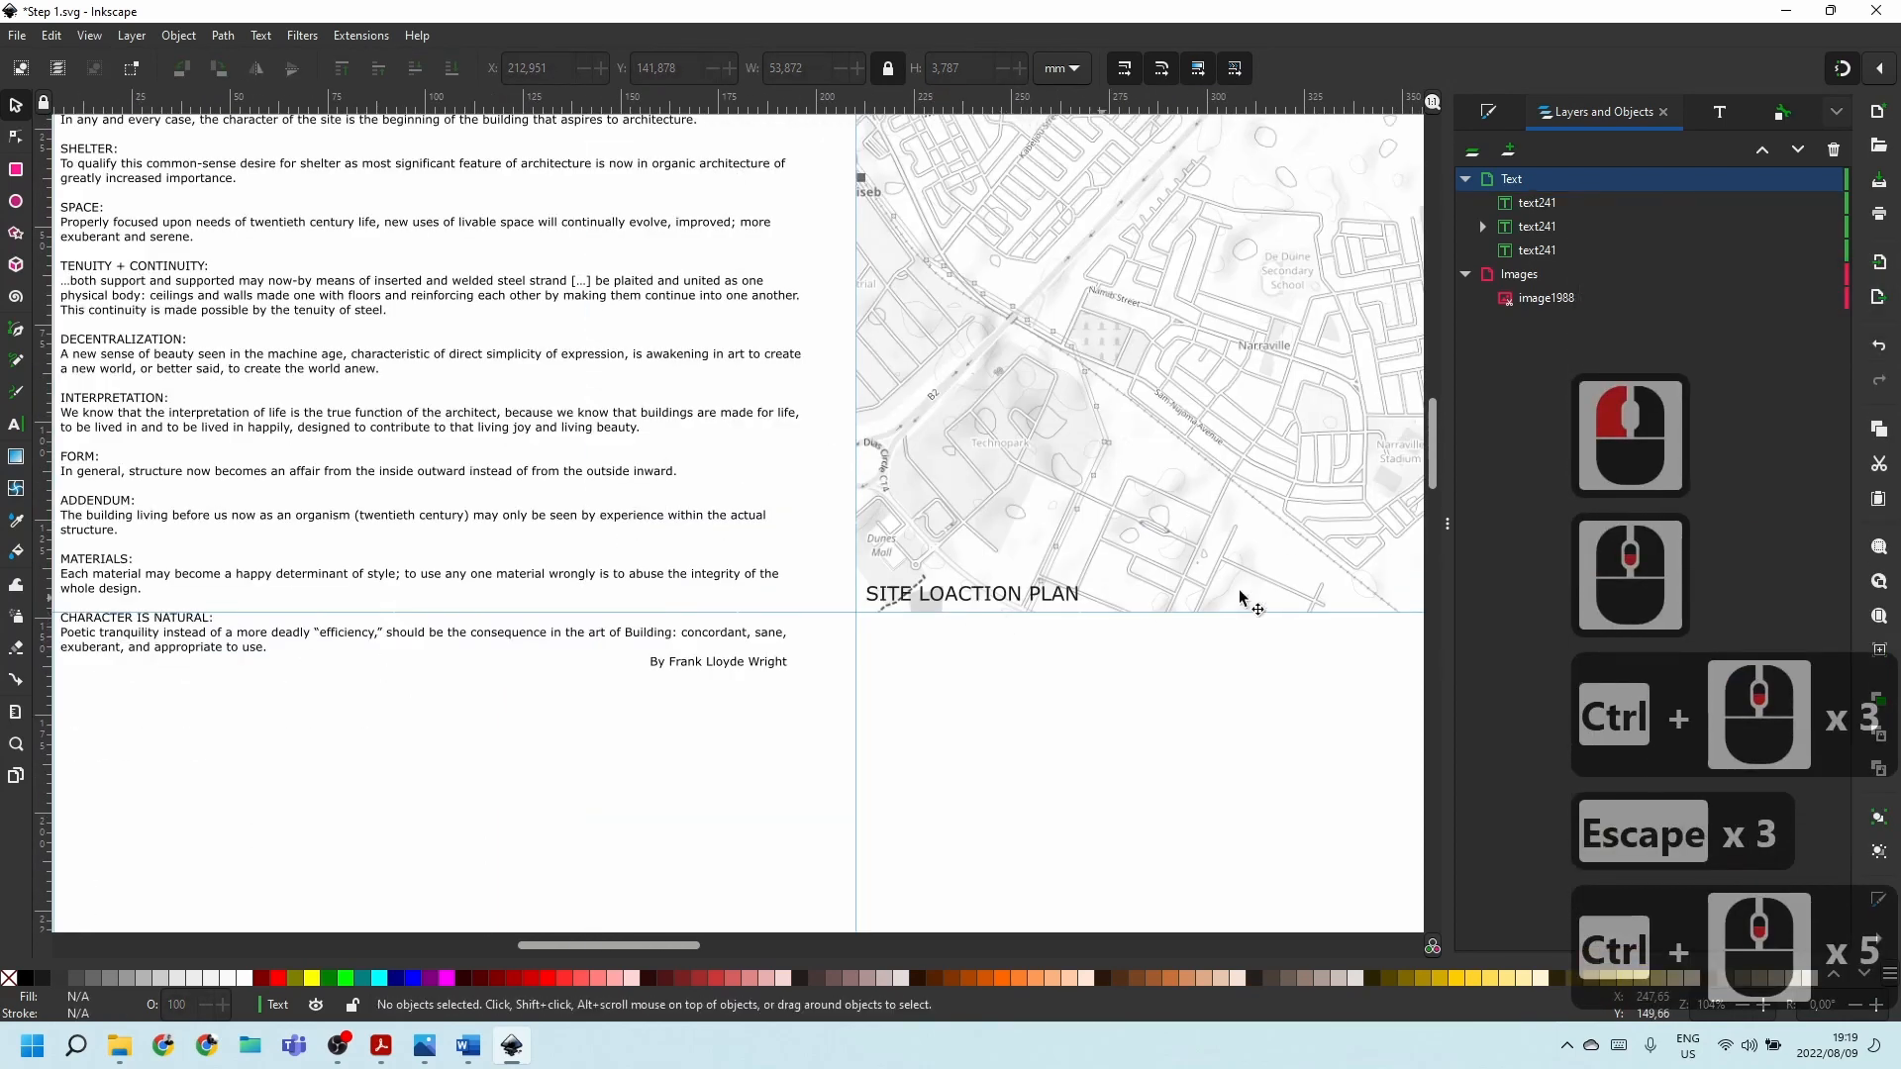
pyautogui.scroll(3, 1139, 624)
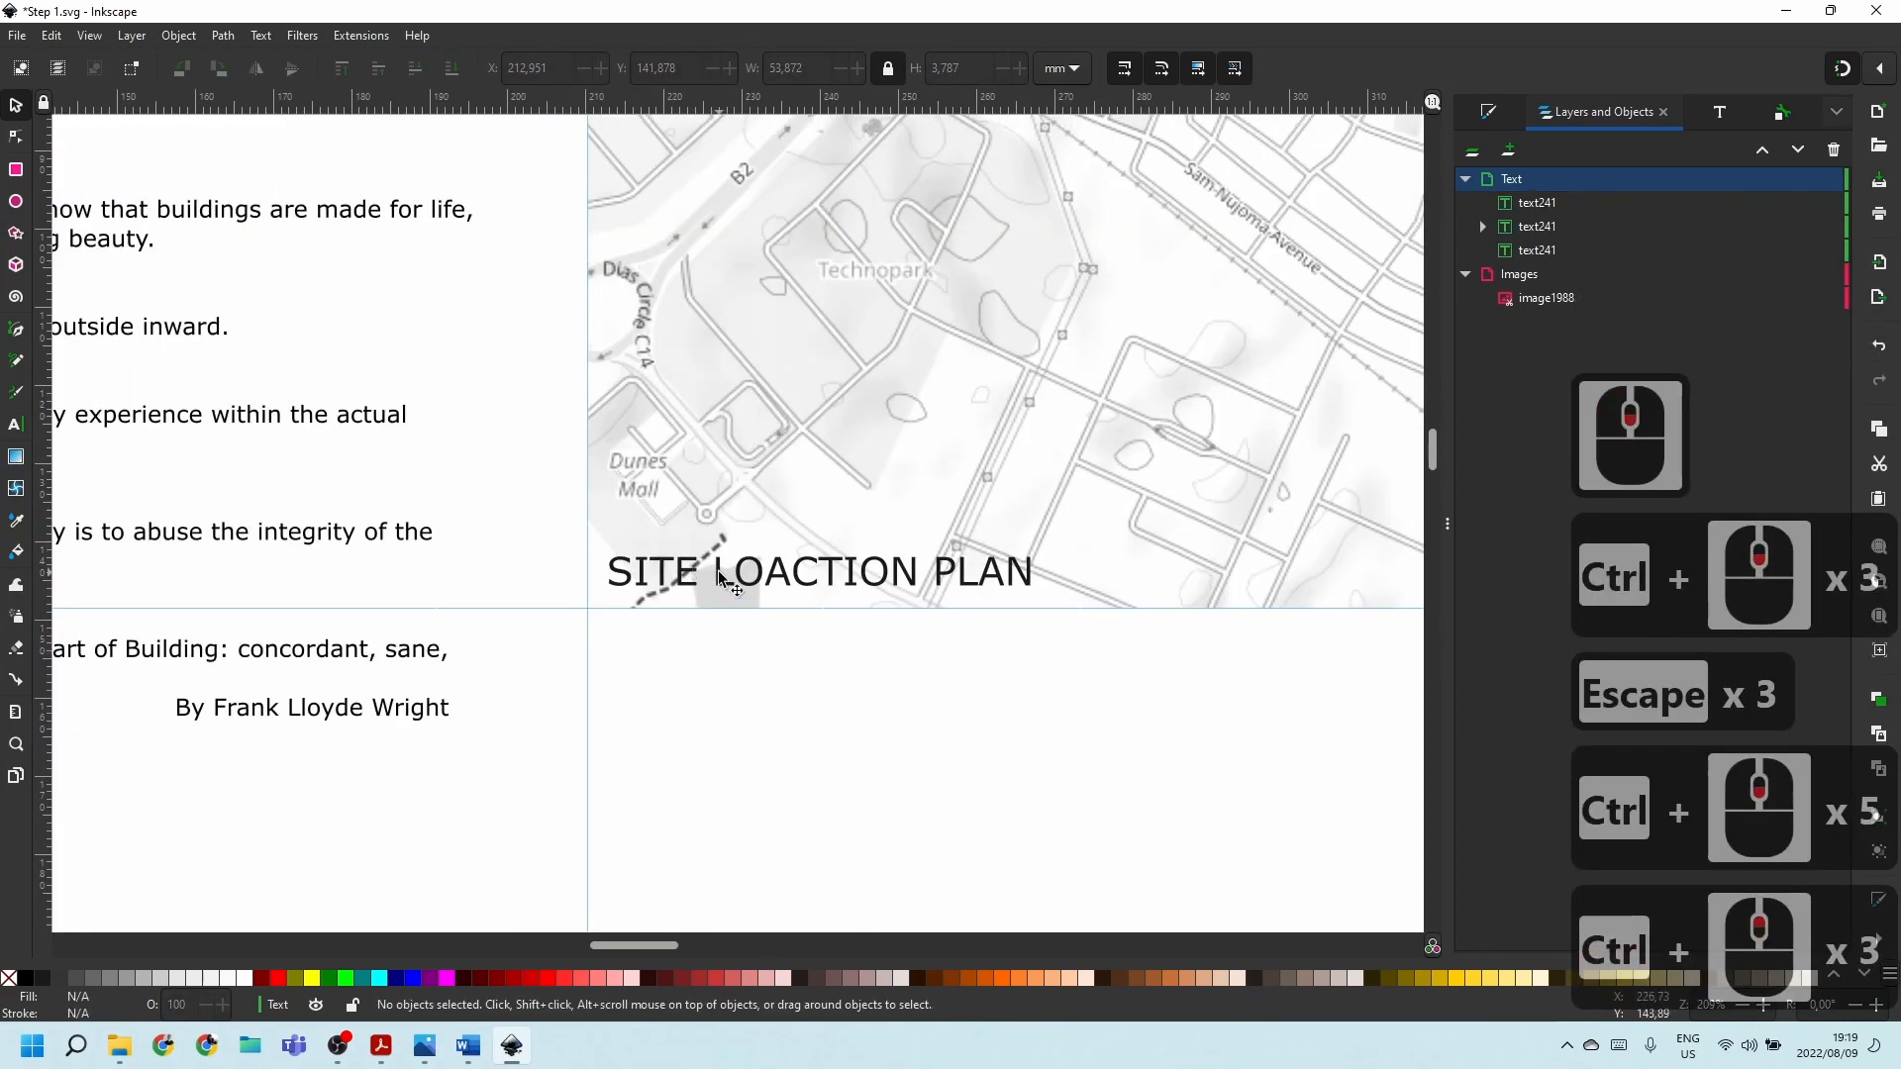
pyautogui.click(721, 577)
pyautogui.scroll(-3, 721, 578)
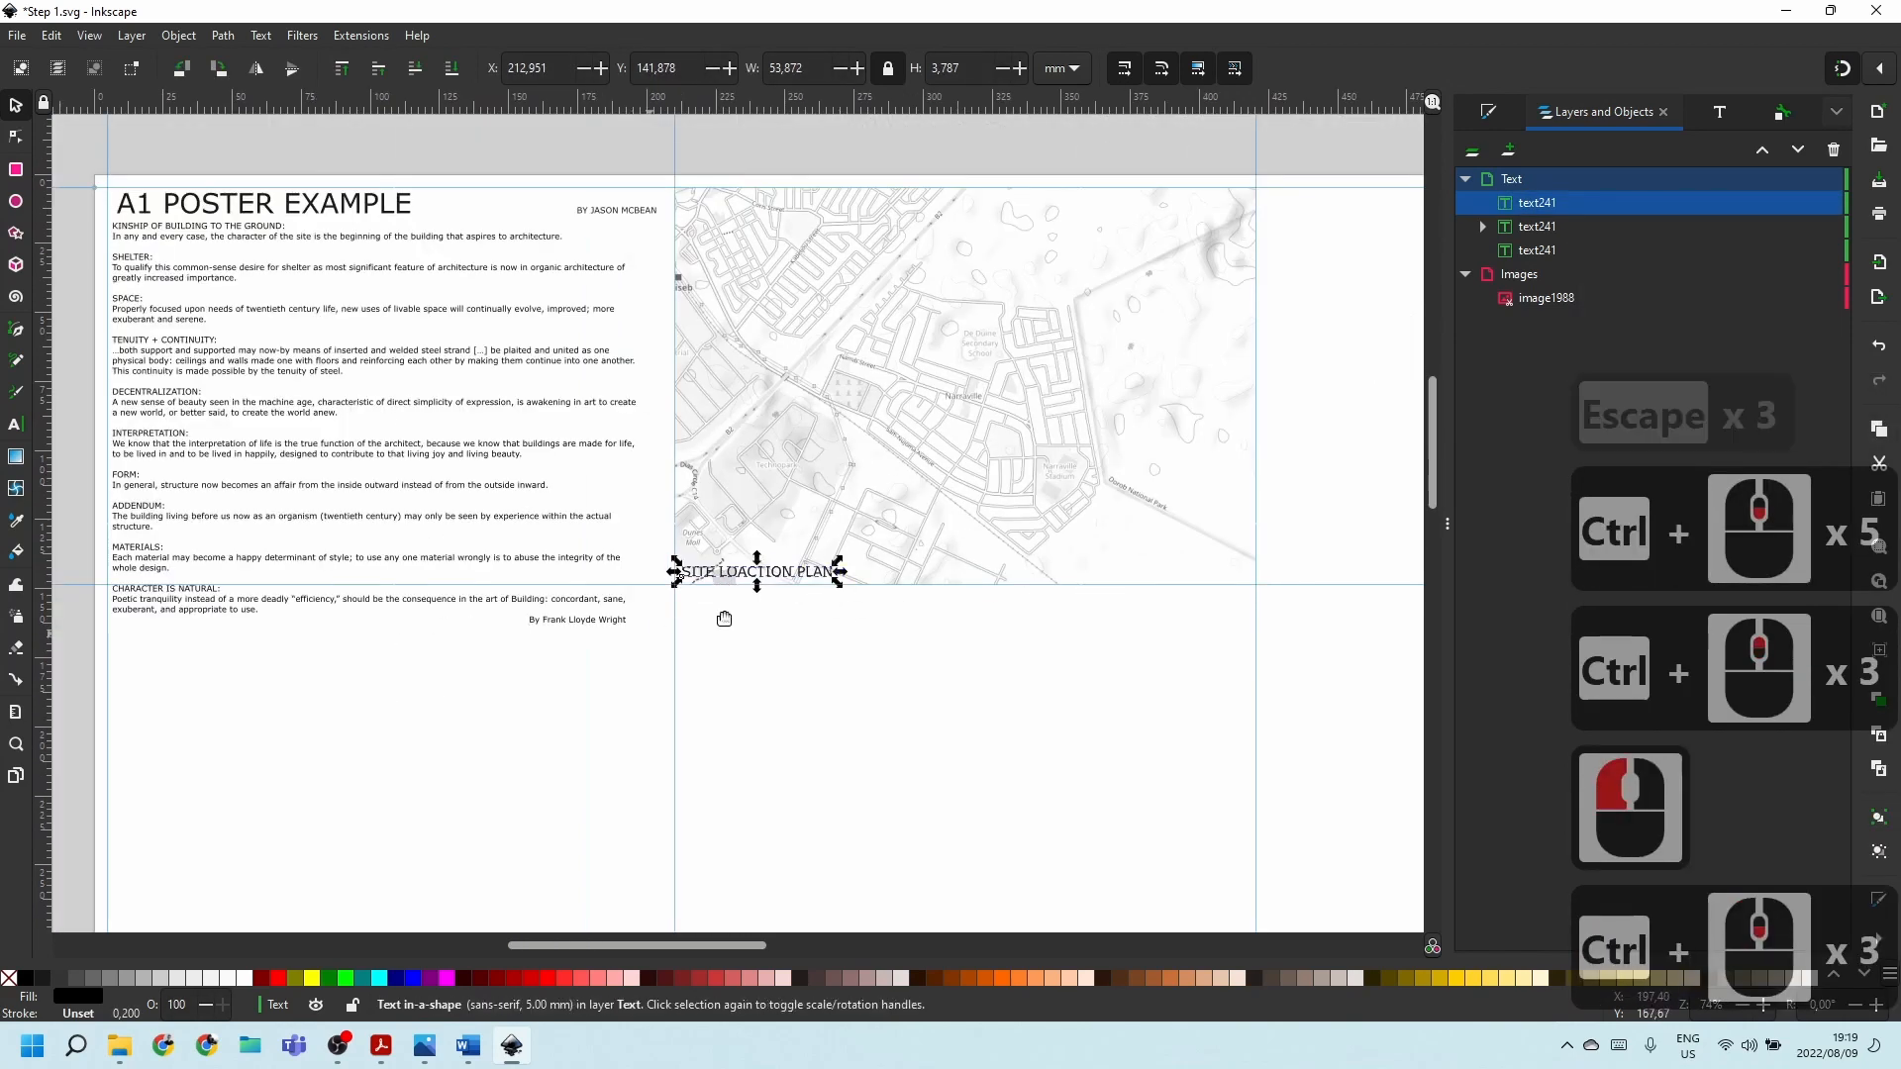
pyautogui.scroll(1, 727, 571)
pyautogui.press('Escape')
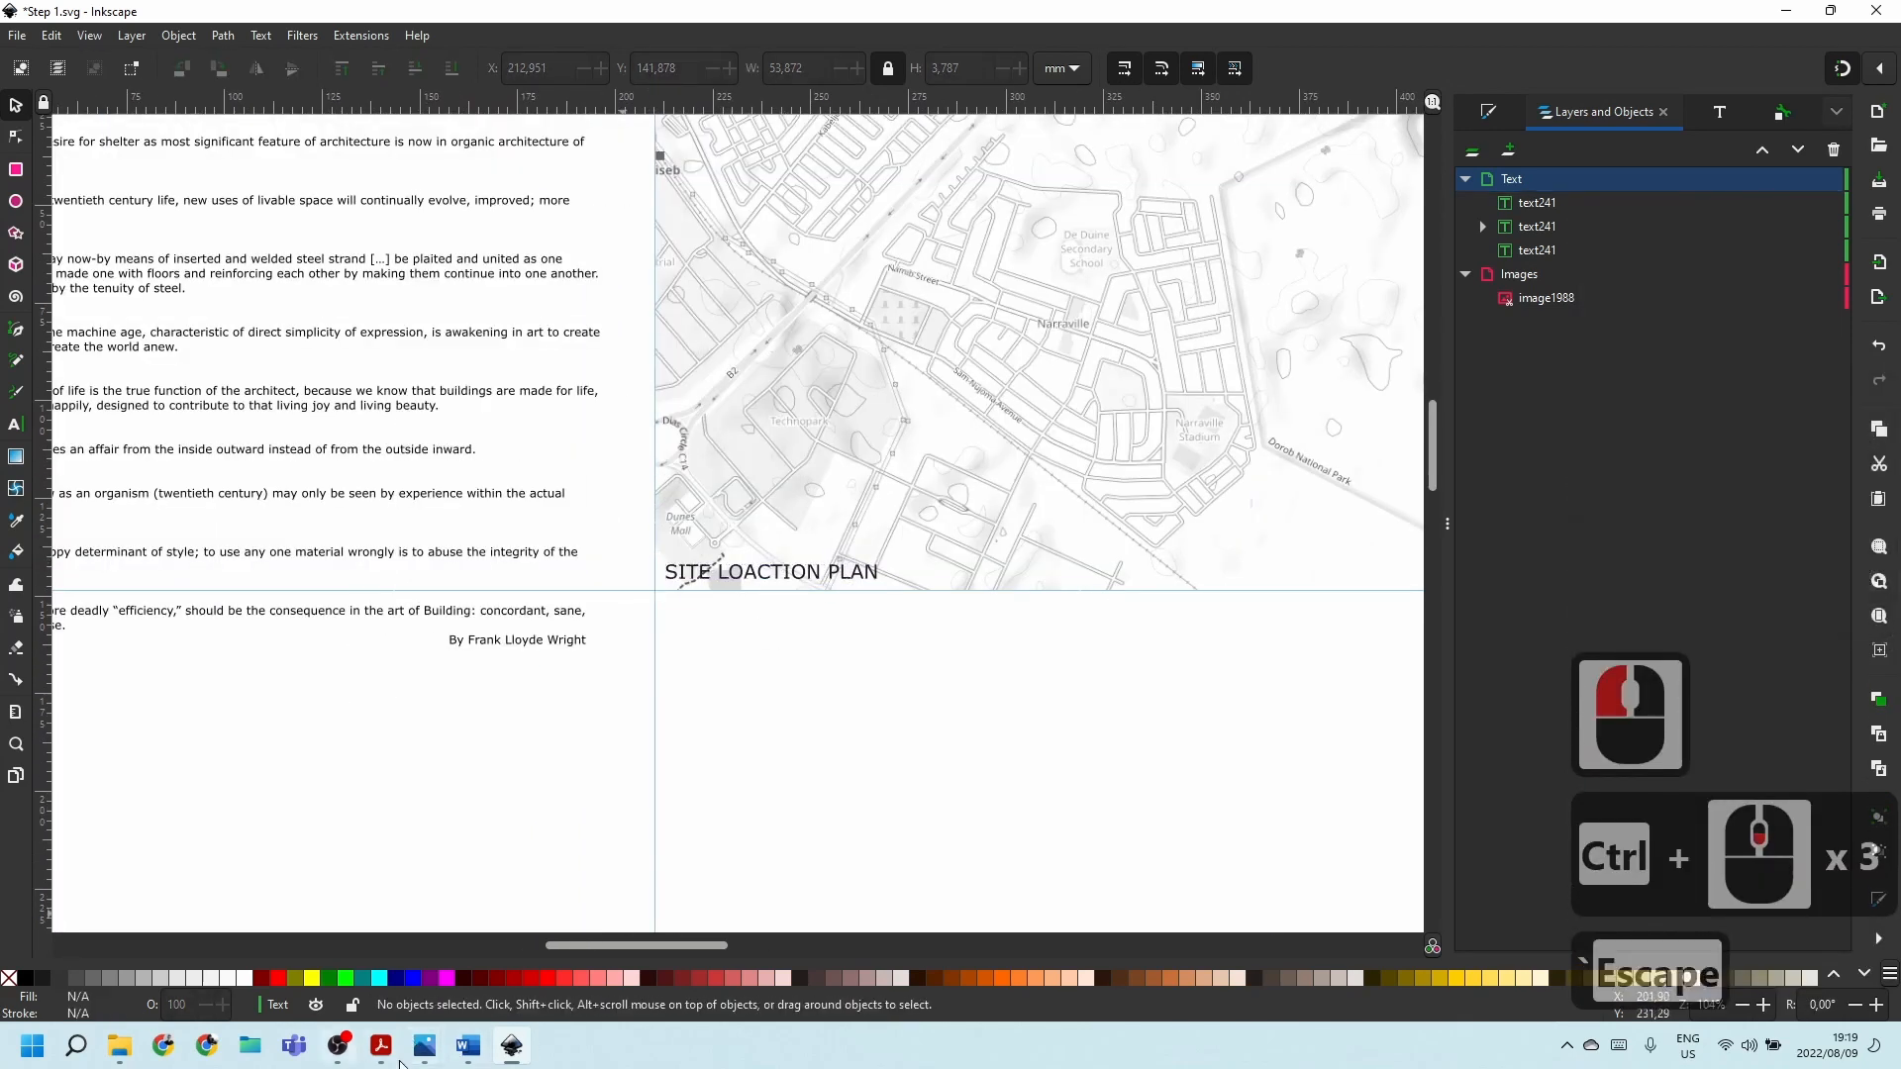
# Examine the map caption and its scale line in the A1 Poster Example PDF in Acrobat.
pyautogui.click(382, 1046)
pyautogui.click(233, 990)
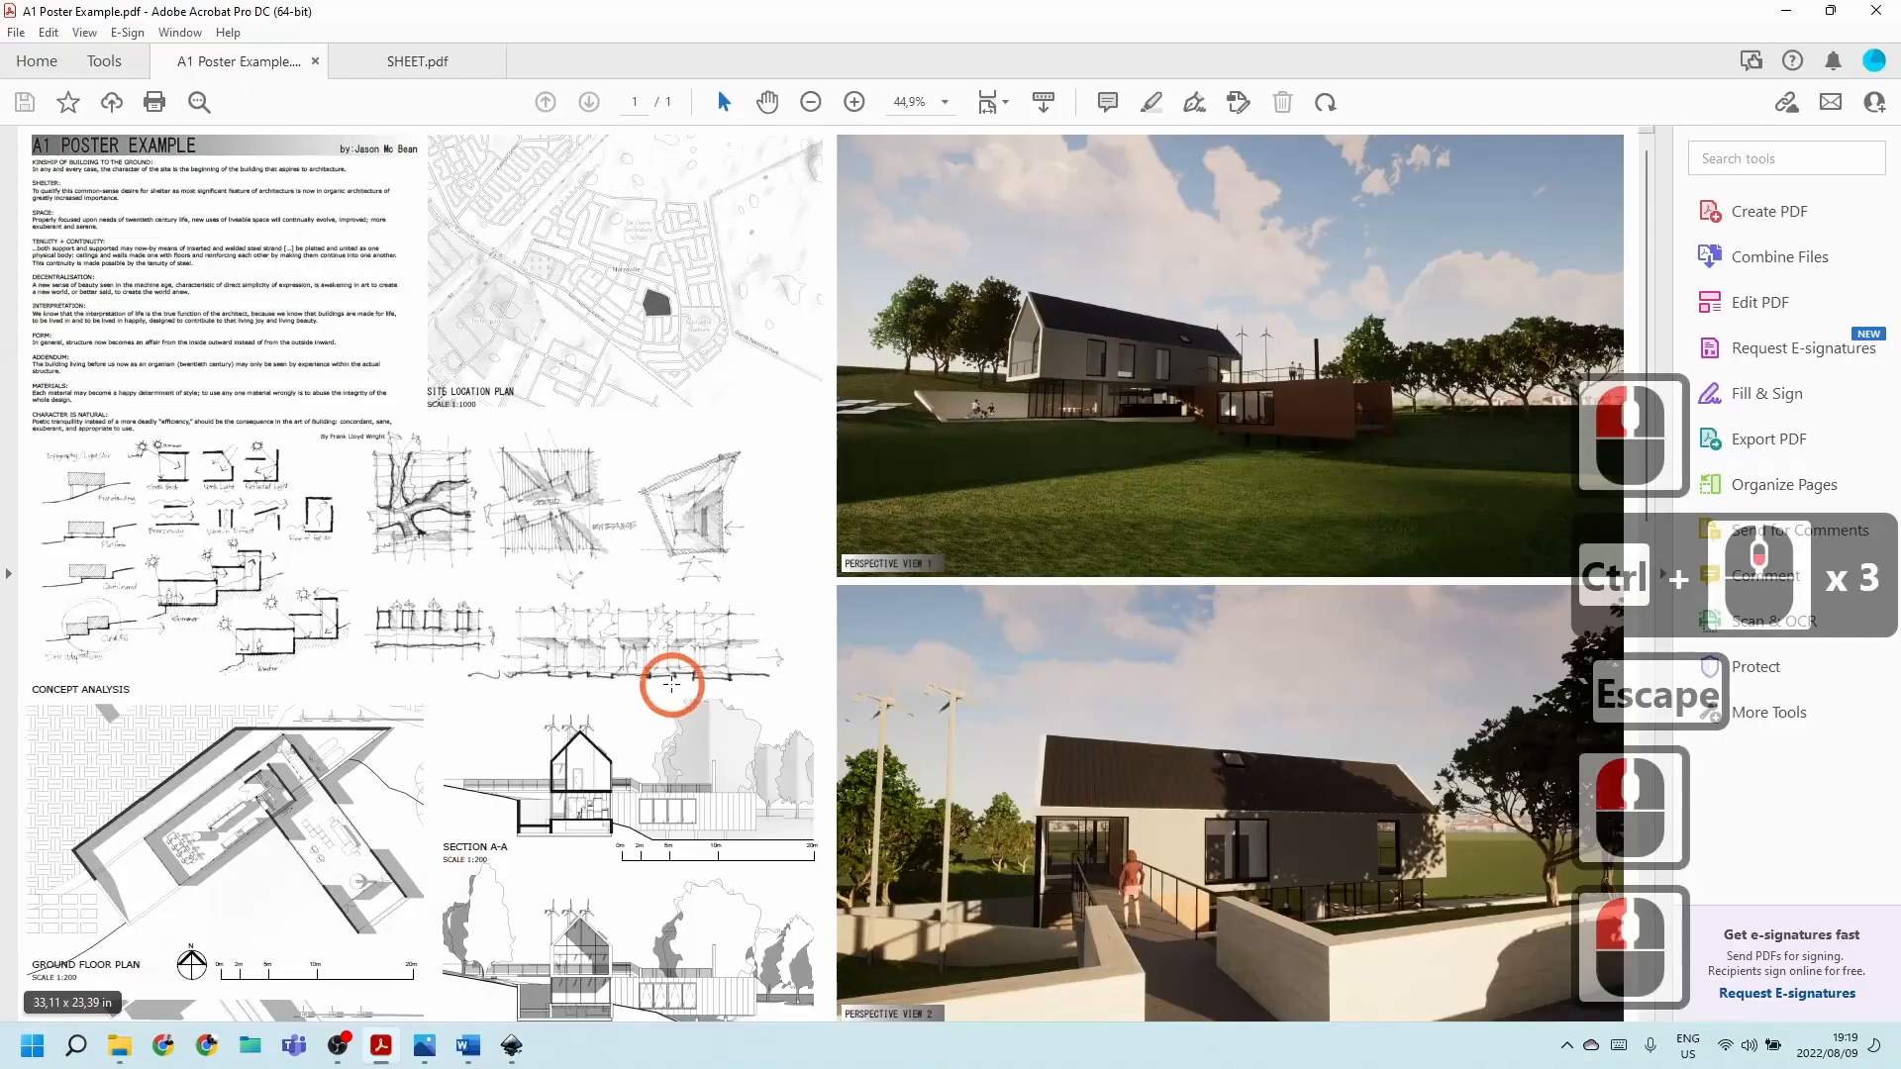
pyautogui.scroll(5, 536, 374)
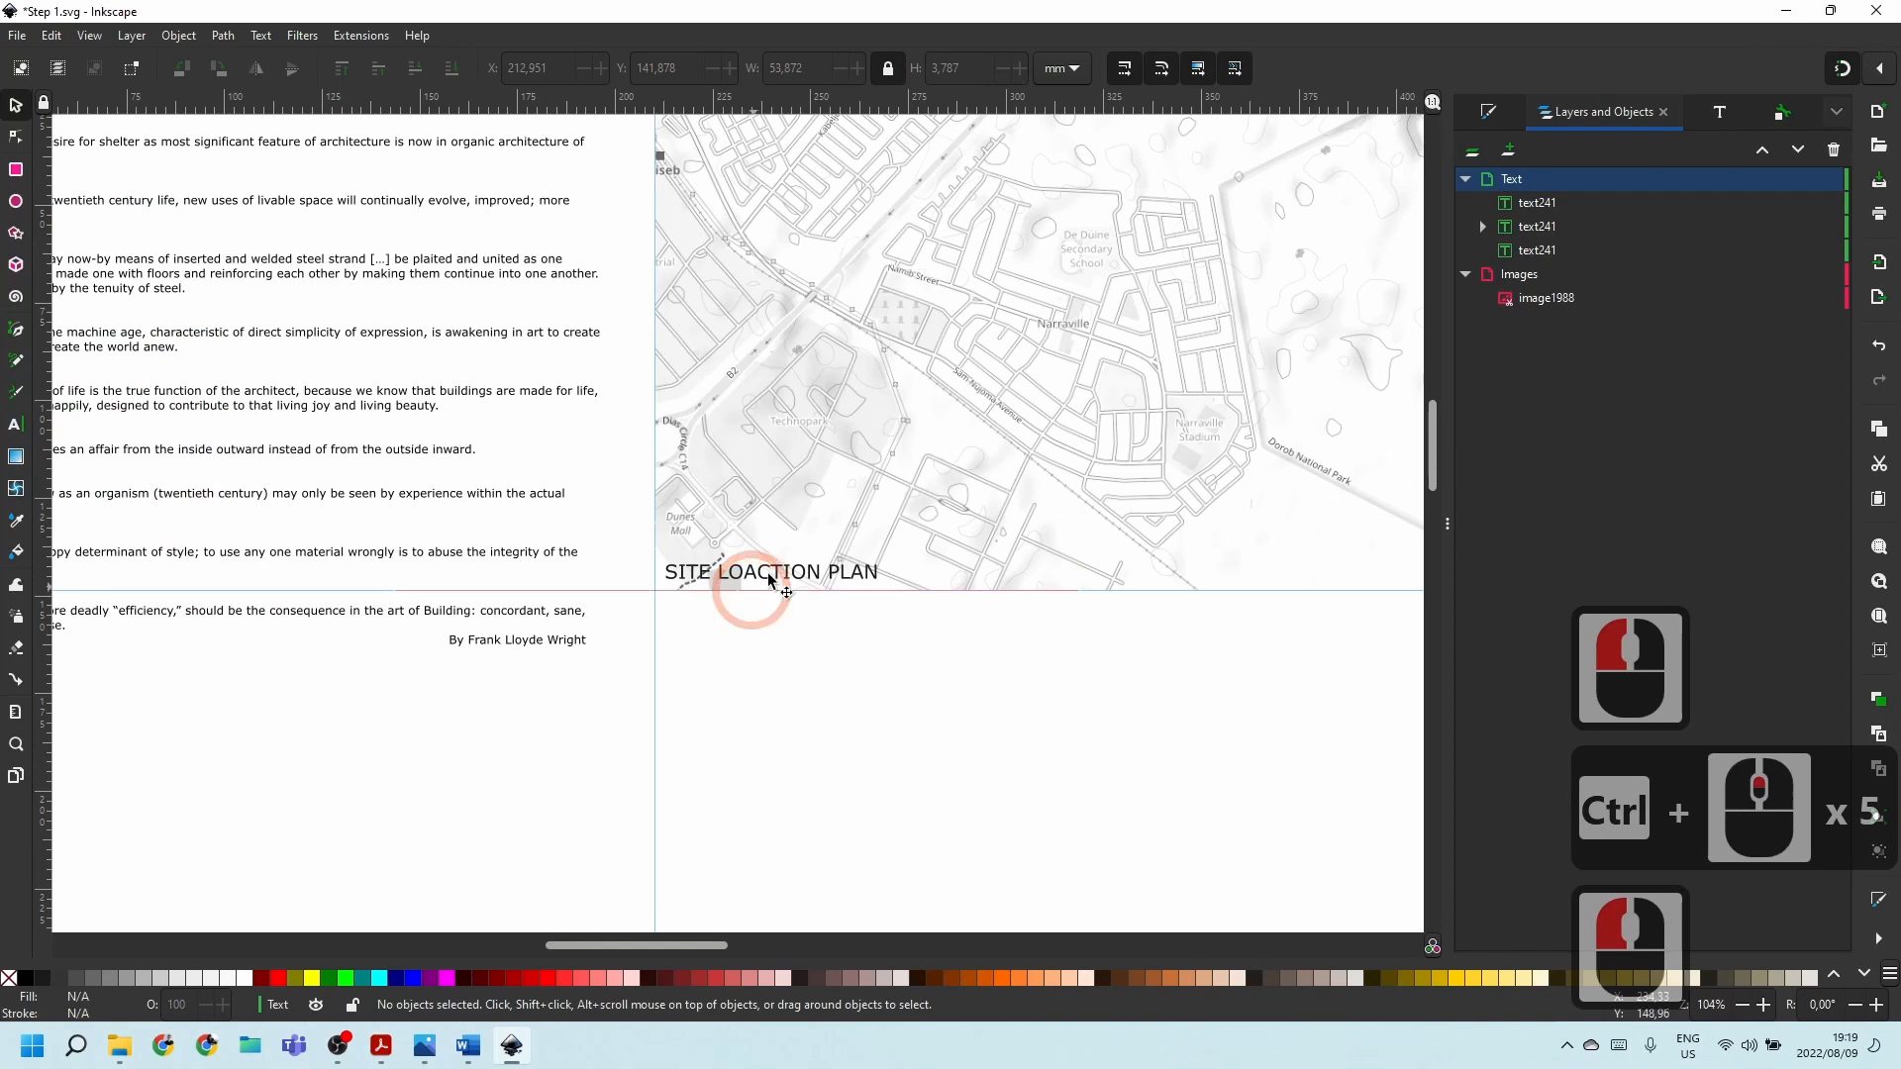
# Add a second line reading "SCALE 1:1000" below SITE LOACTION PLAN in the map caption in Inkscape.
pyautogui.click(781, 573)
pyautogui.doubleClick(864, 571)
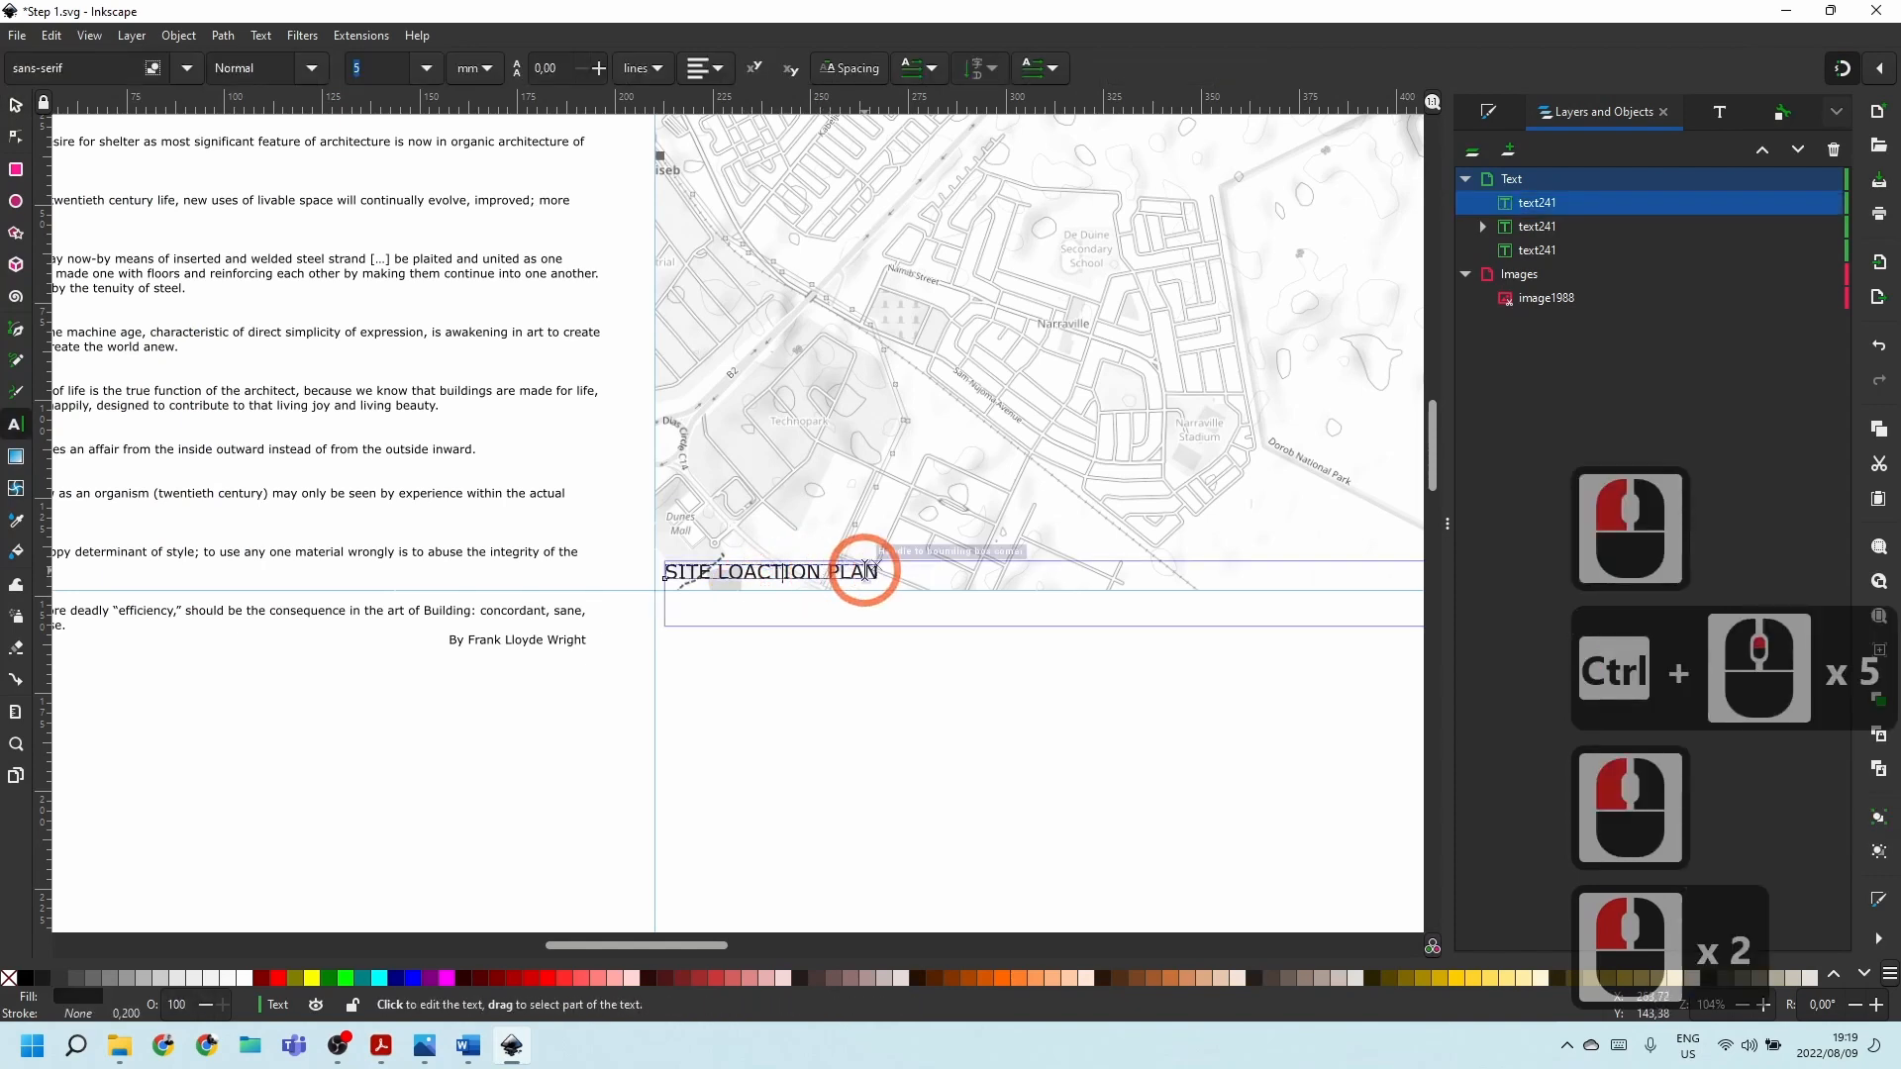
pyautogui.click(1050, 597)
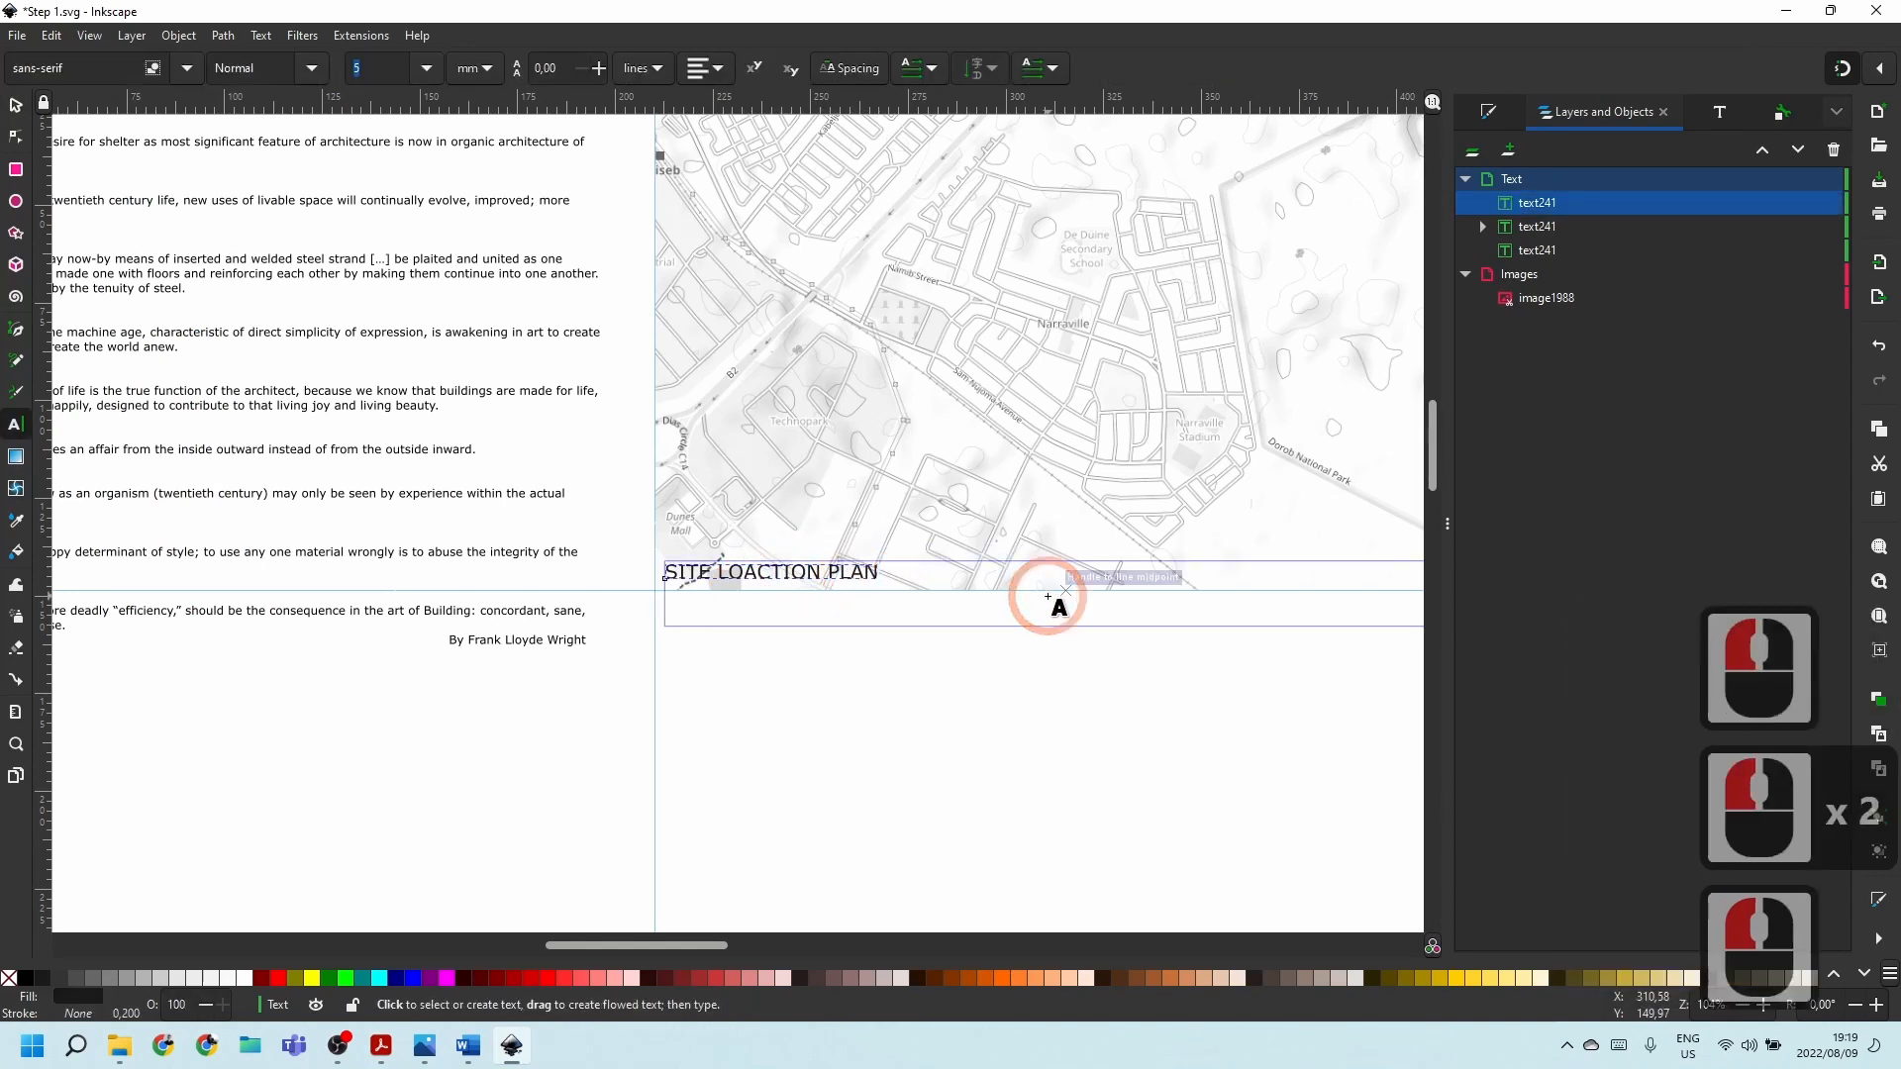
pyautogui.press('Return')
pyautogui.write('SCAL')
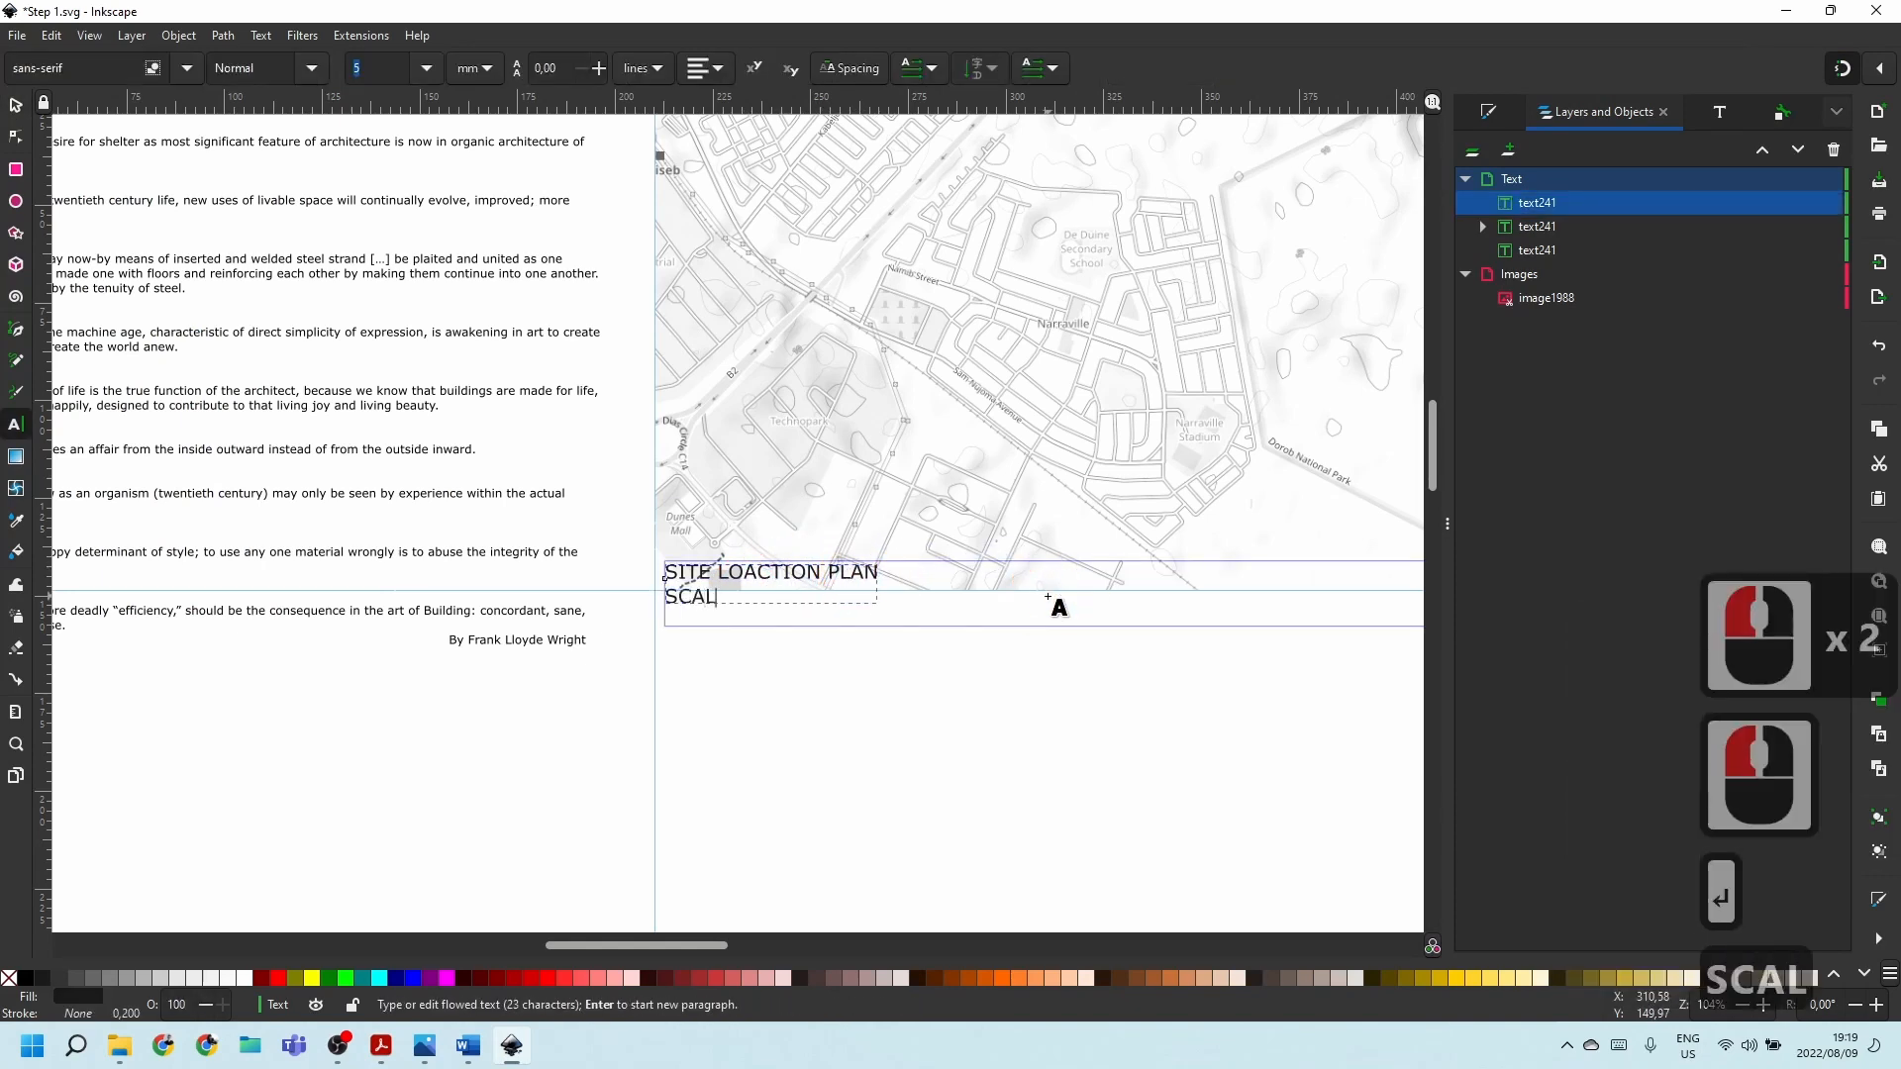
pyautogui.write('E 1:')
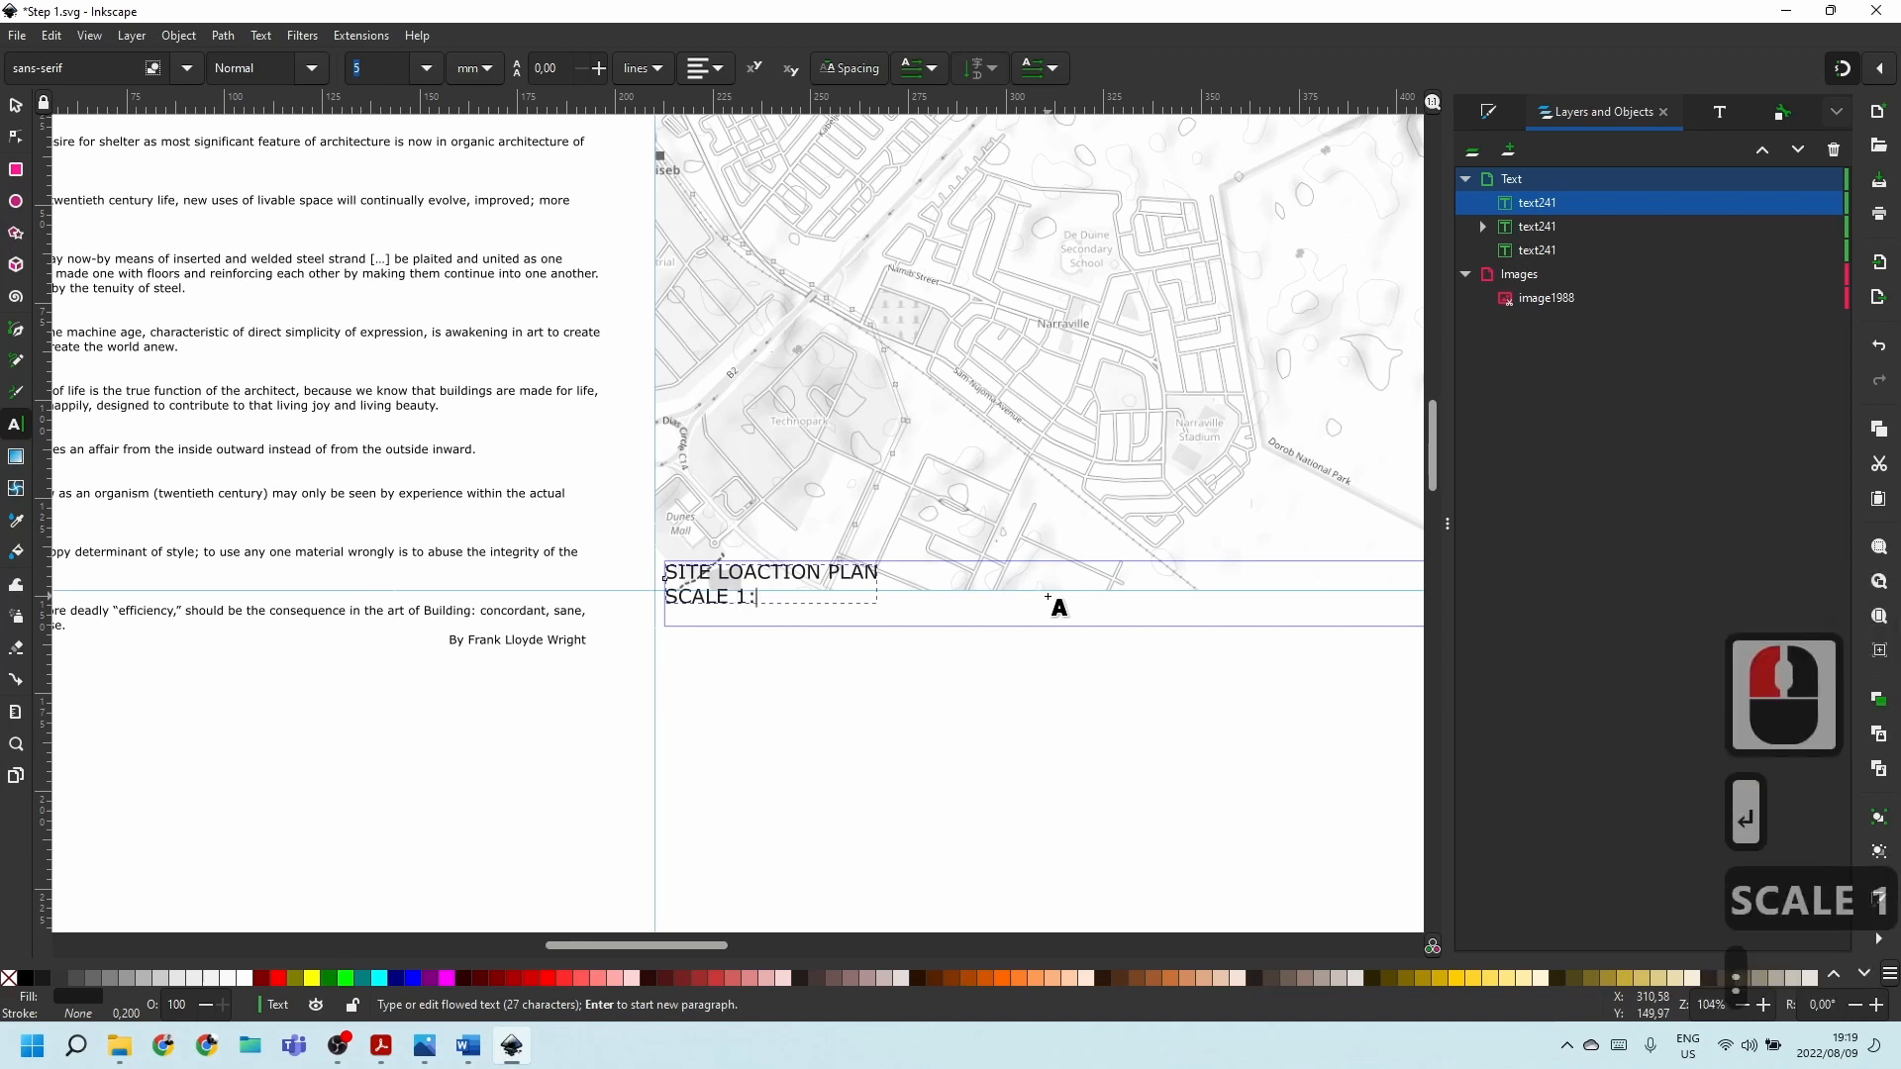
pyautogui.write('100')
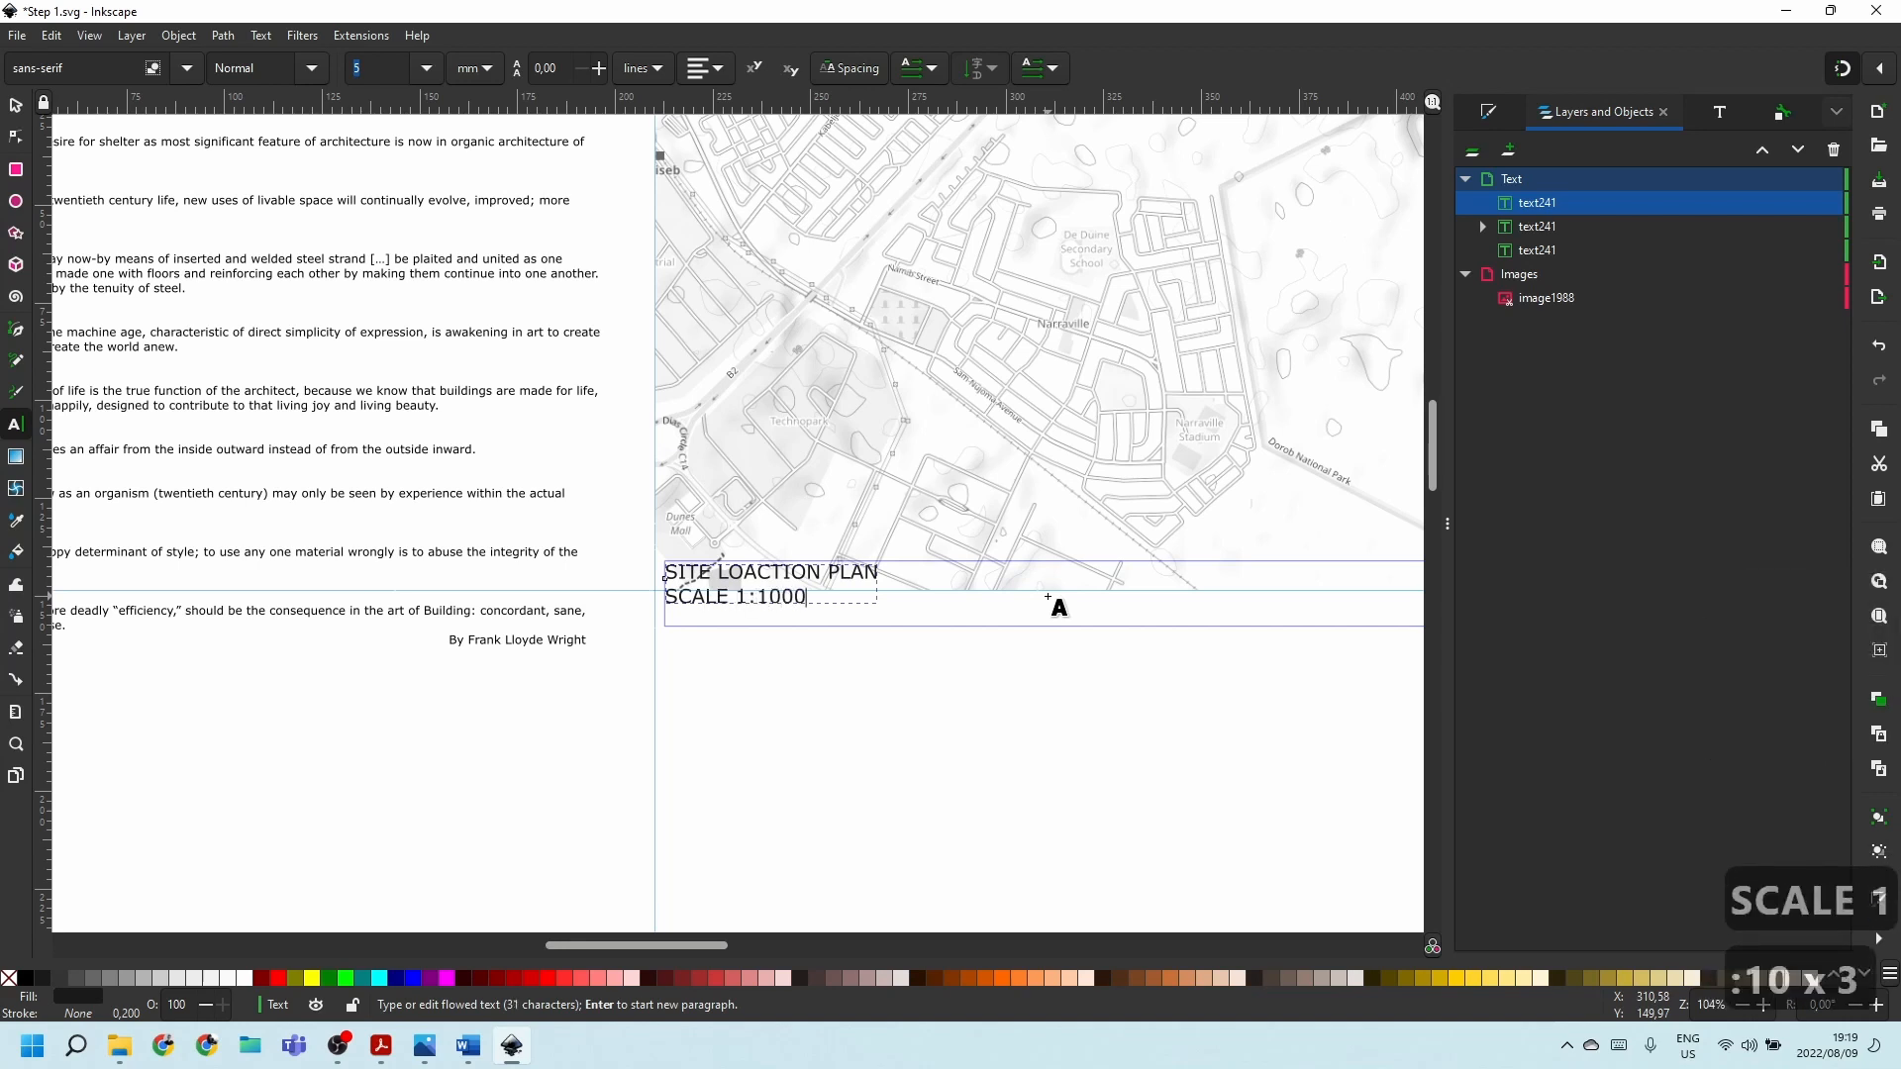
# Set the font size of the caption's SCALE 1:1000 line to 3.5 mm.
pyautogui.tripleClick(739, 597)
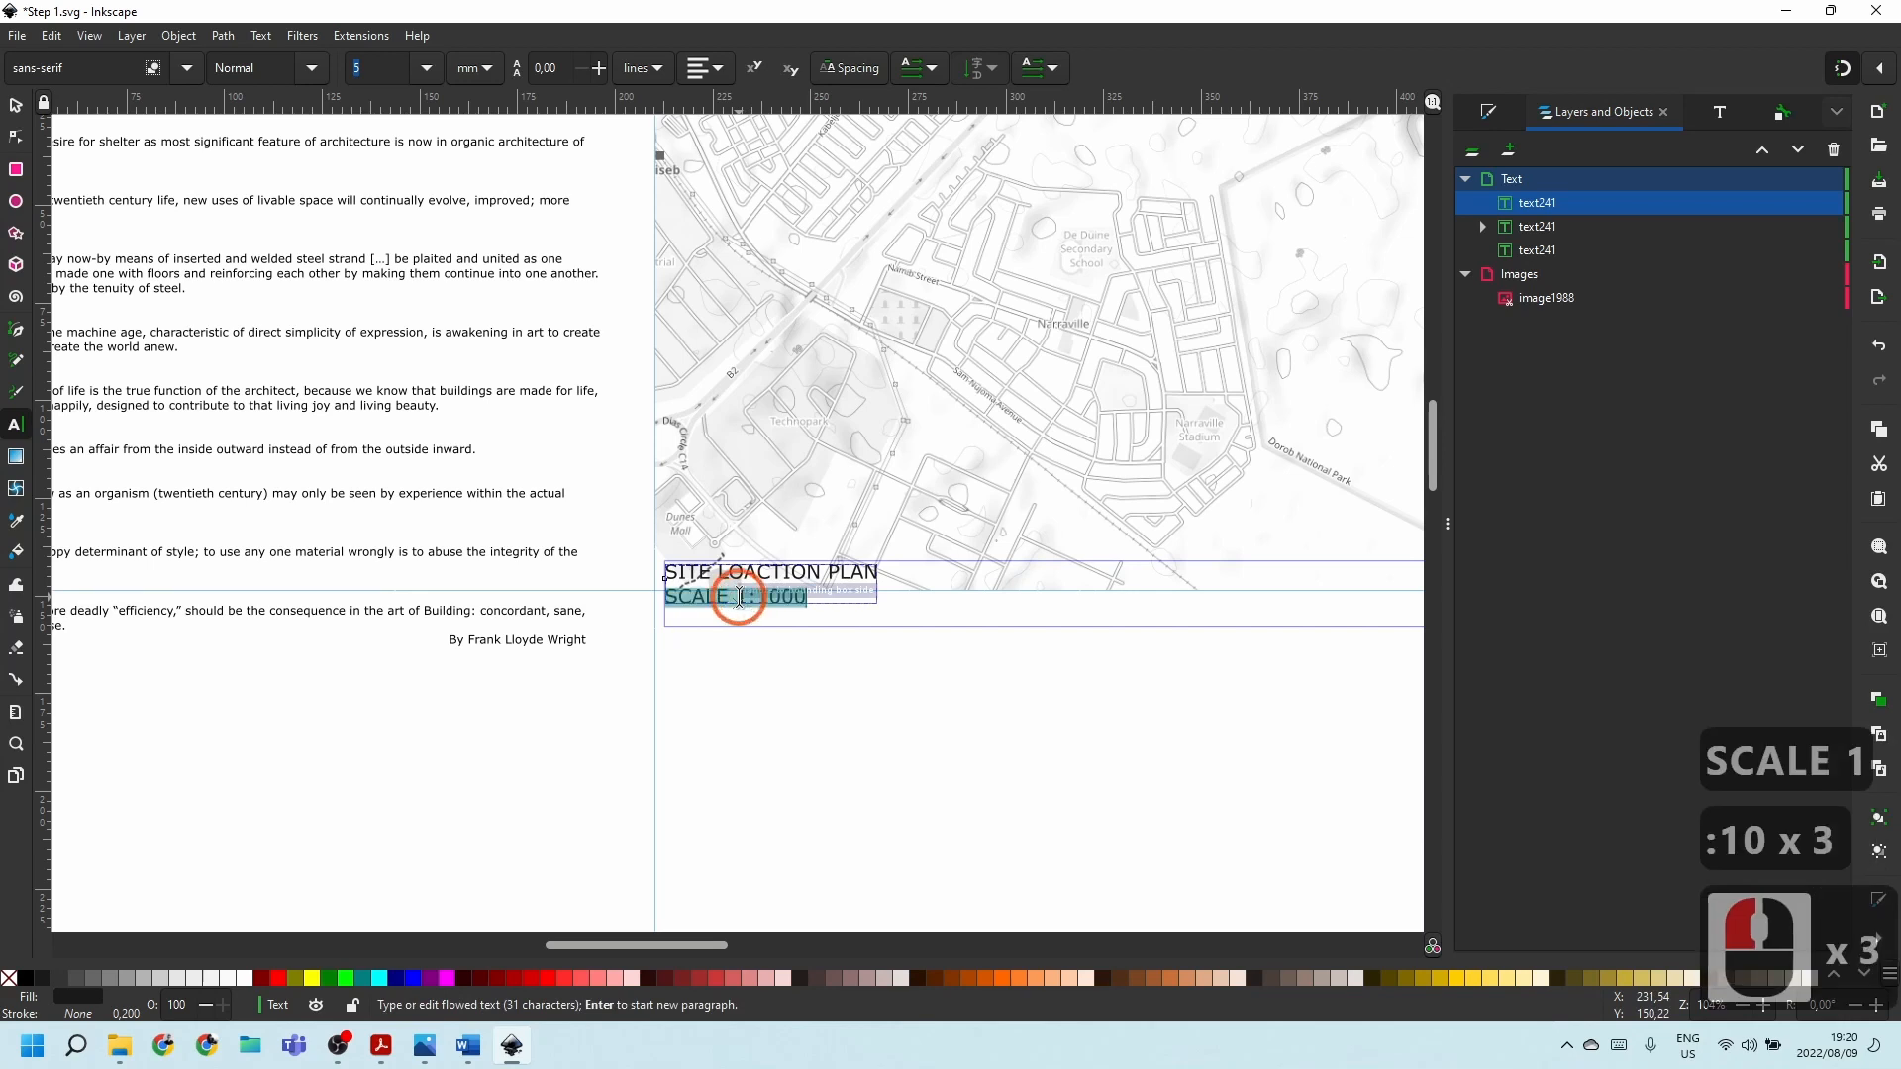
pyautogui.click(356, 67)
pyautogui.tripleClick(358, 68)
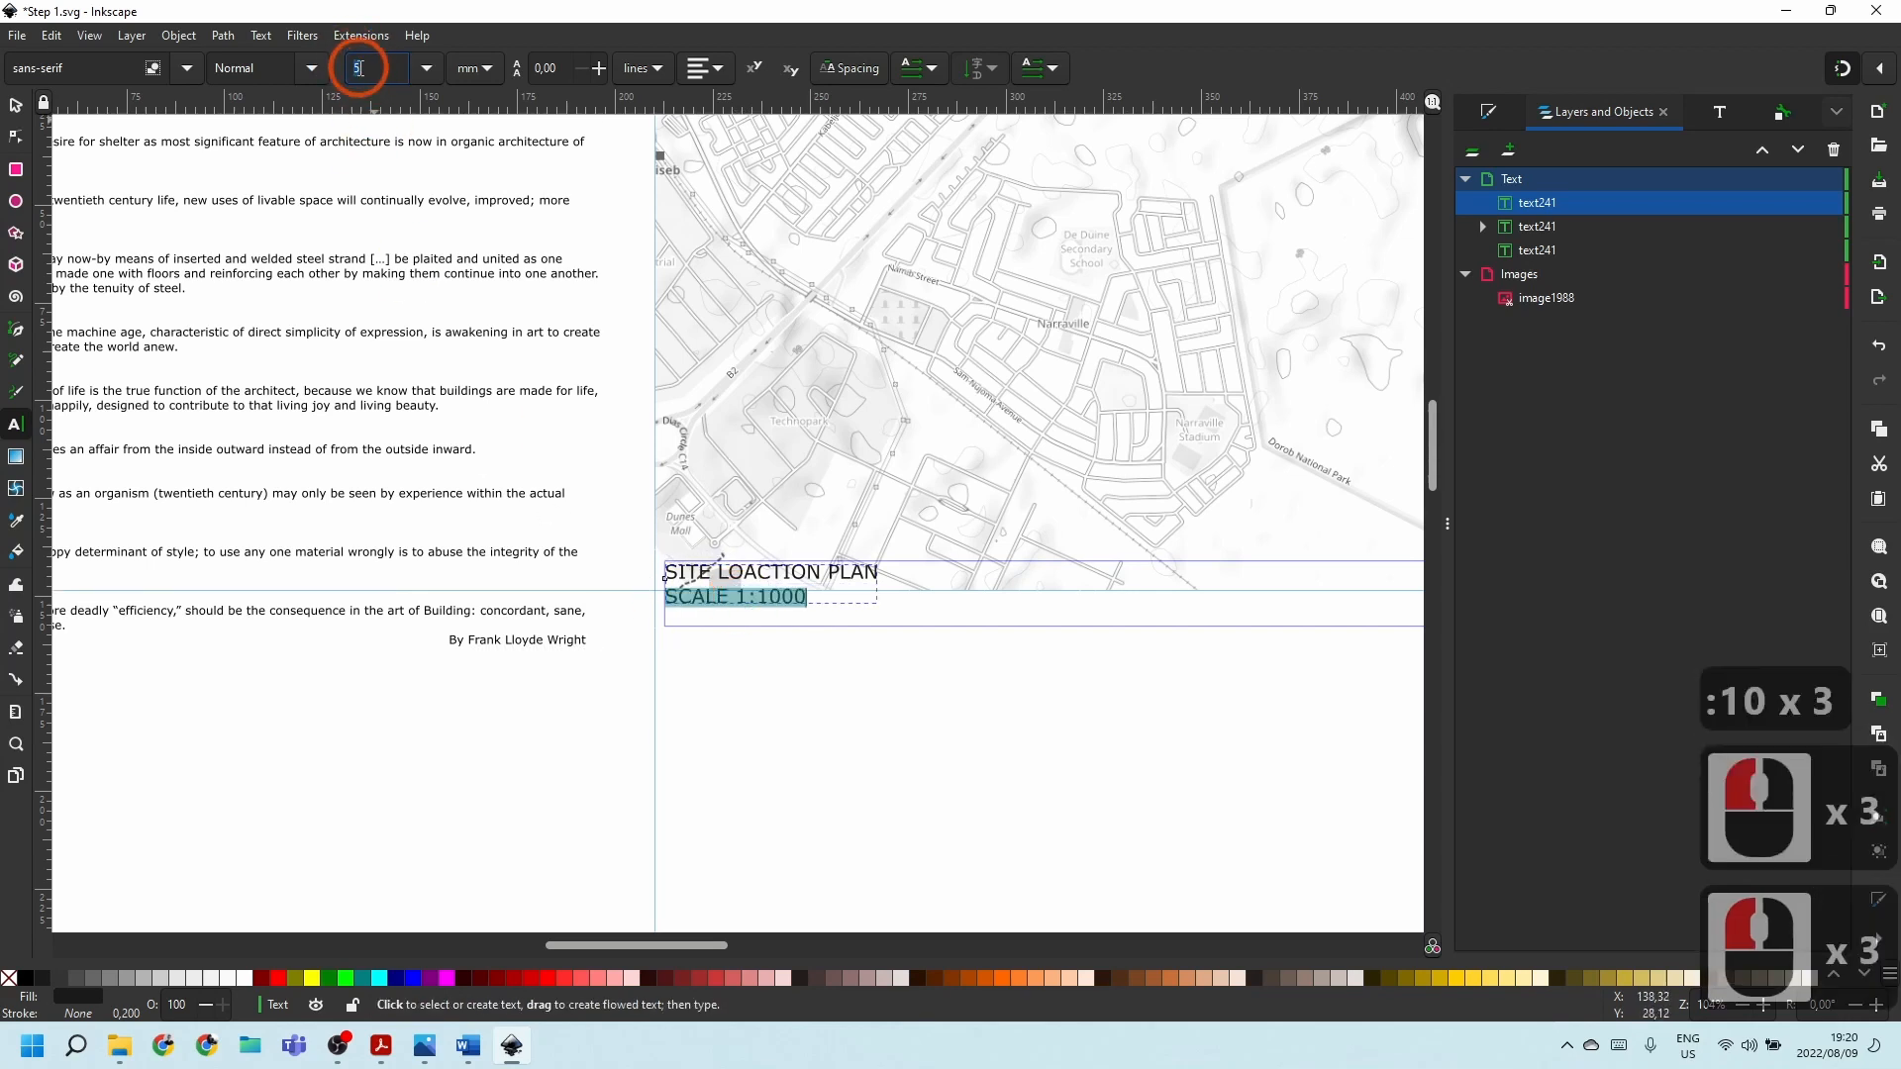
pyautogui.write('3.5')
pyautogui.press('Return')
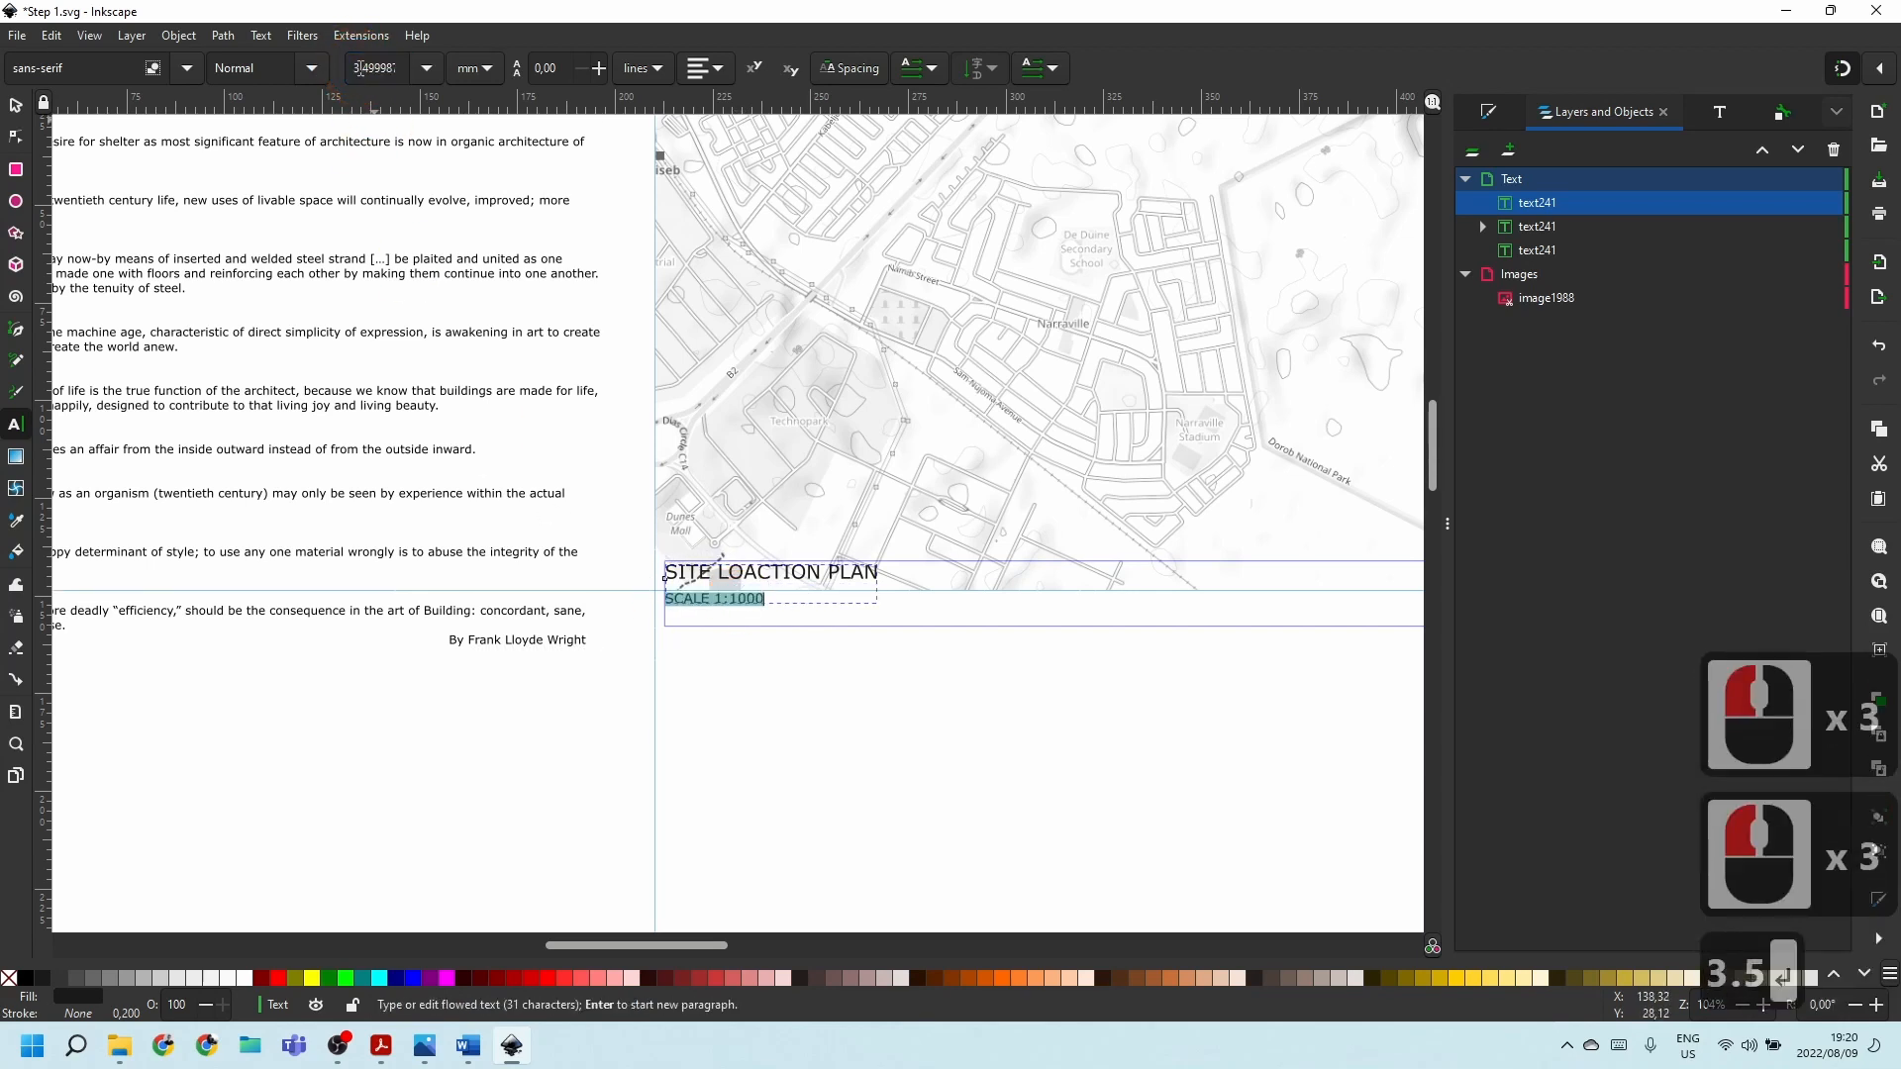
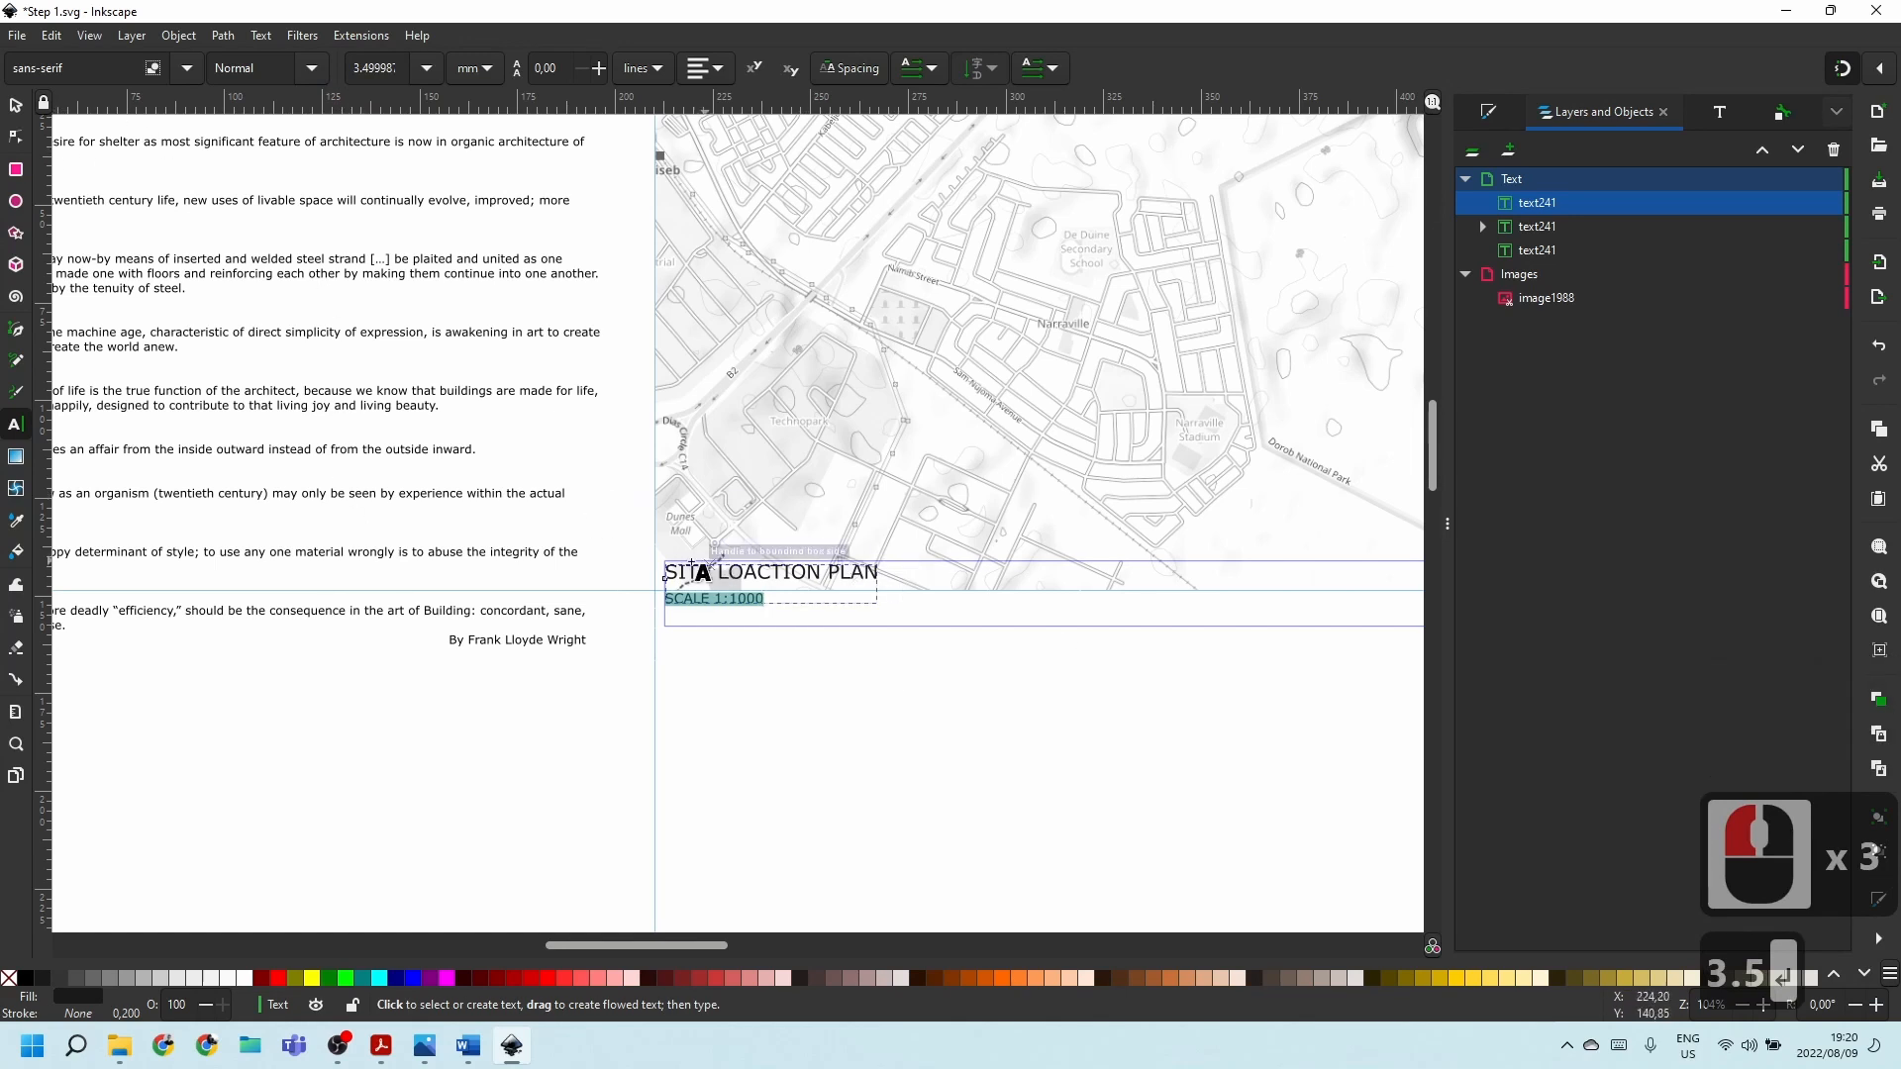
# Shrink the map caption's text frame so it fits closely around its two lines.
pyautogui.keyDown('ctrl'); pyautogui.scroll(-3, 700, 572); pyautogui.keyUp('ctrl')
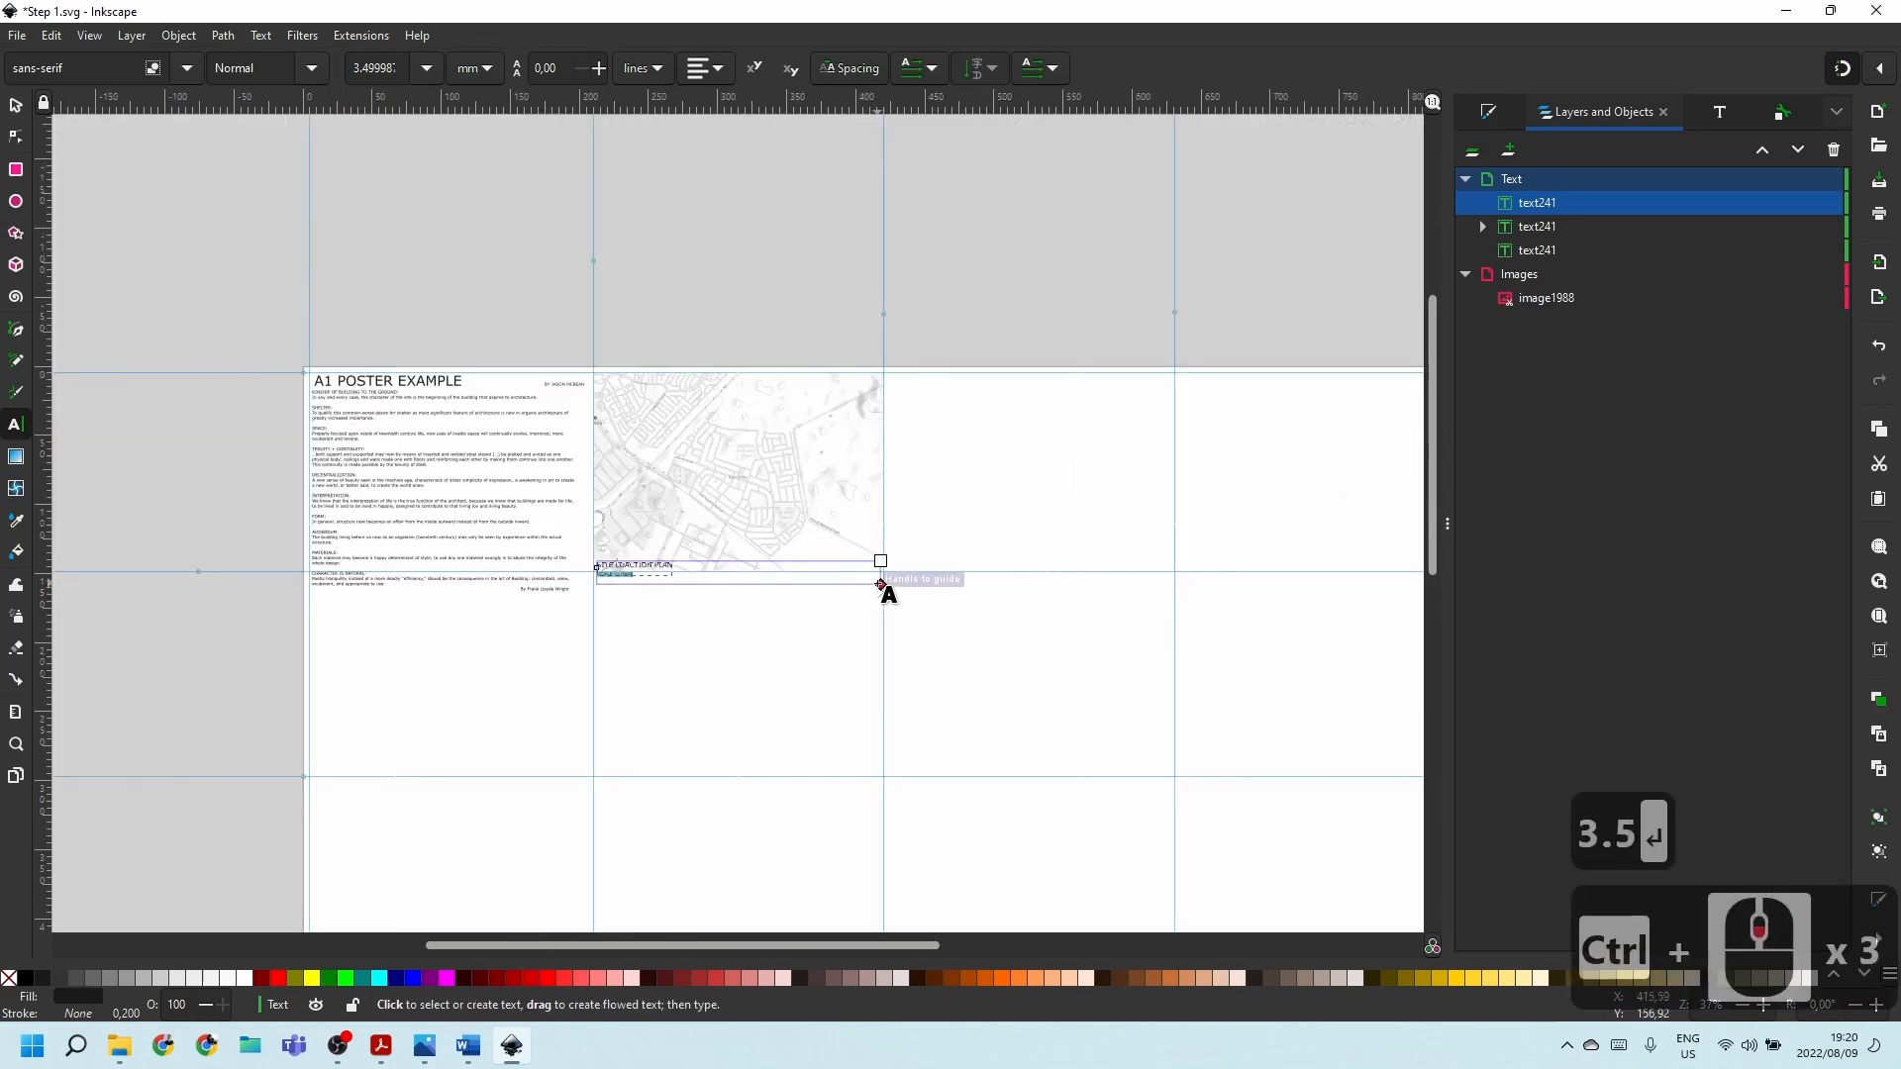
pyautogui.moveTo(881, 586); pyautogui.dragTo(690, 592)
pyautogui.keyDown('ctrl'); pyautogui.scroll(6, 691, 592); pyautogui.keyUp('ctrl')
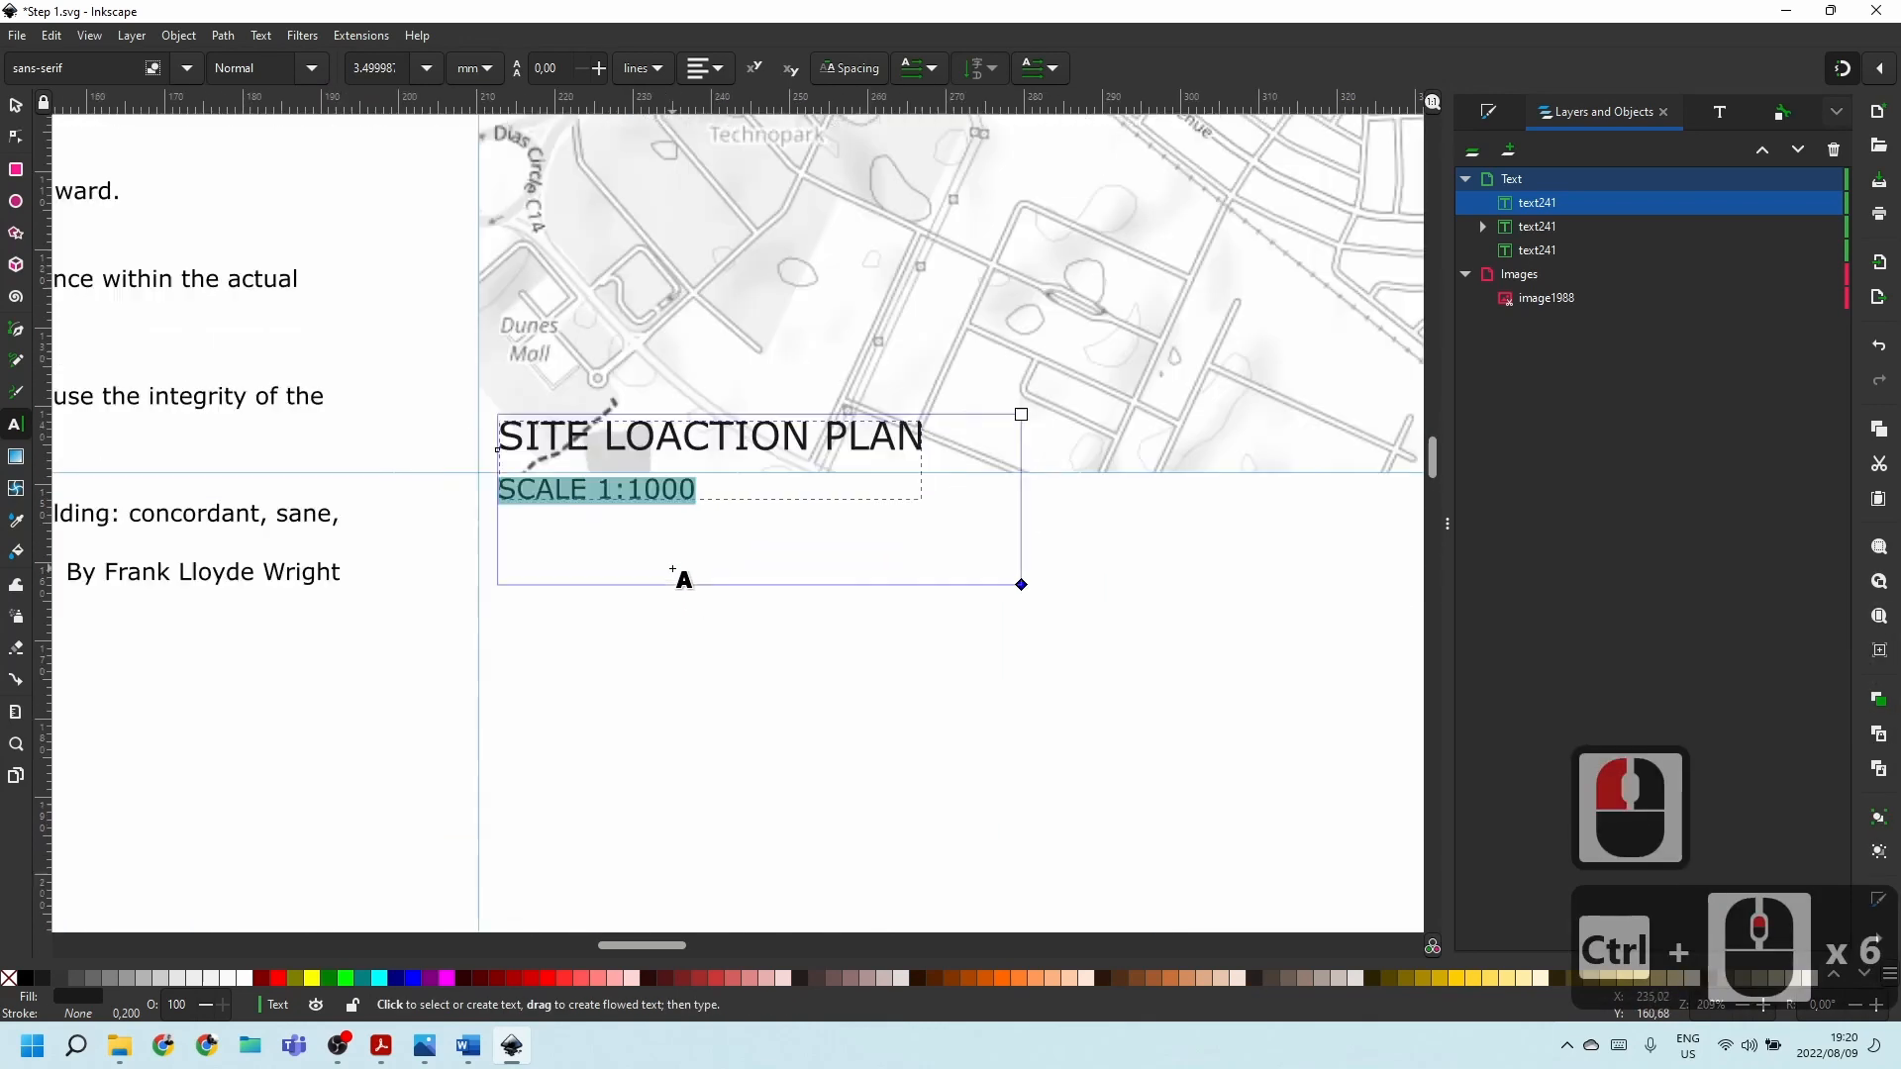
pyautogui.moveTo(1022, 585); pyautogui.dragTo(931, 514)
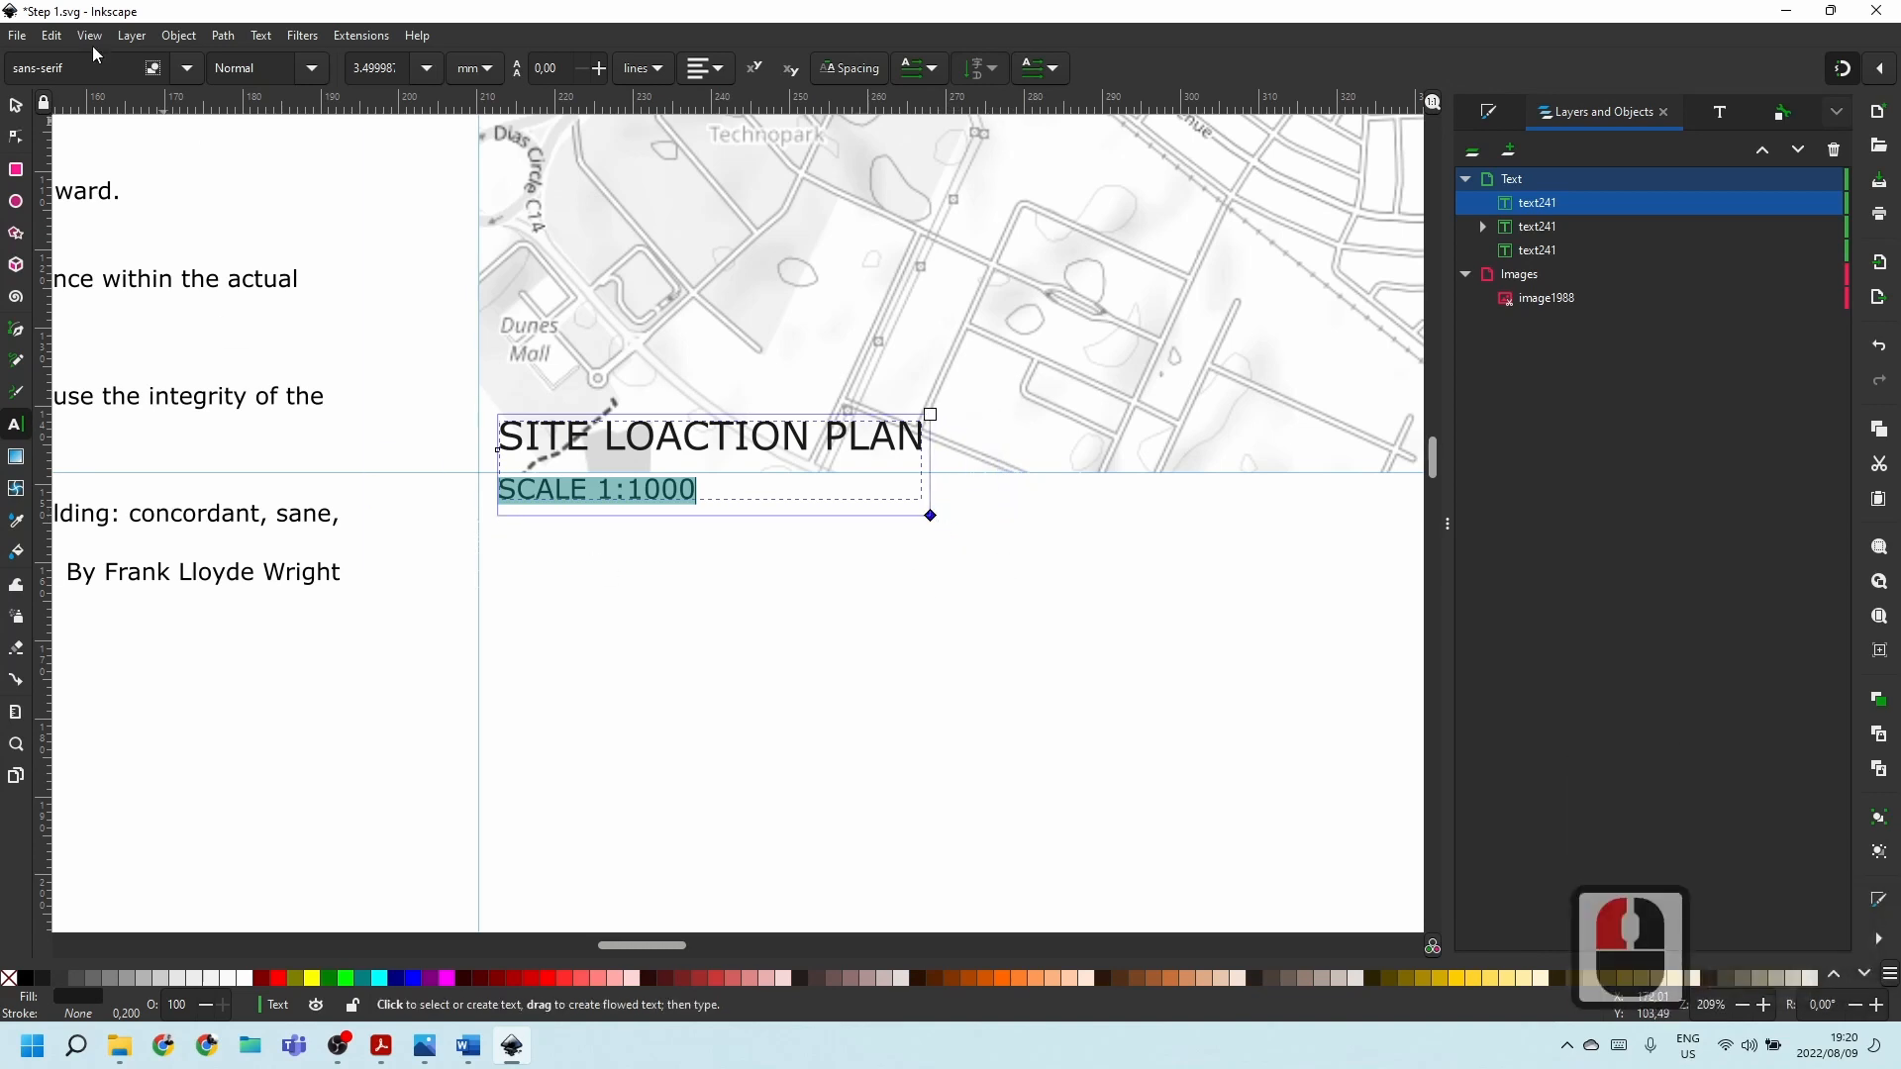
# Move the two-line caption up inside the map's lower-left corner, at about X 214.3, Y 138.5 mm.
pyautogui.click(15, 107)
pyautogui.moveTo(619, 437); pyautogui.dragTo(583, 423)
pyautogui.click(1843, 67)
pyautogui.click(479, 479)
pyautogui.click(869, 713)
# Nudge the map caption clear of the corner guides to about X 213.8, Y 136.4 mm and deselect it.
pyautogui.click(585, 420)
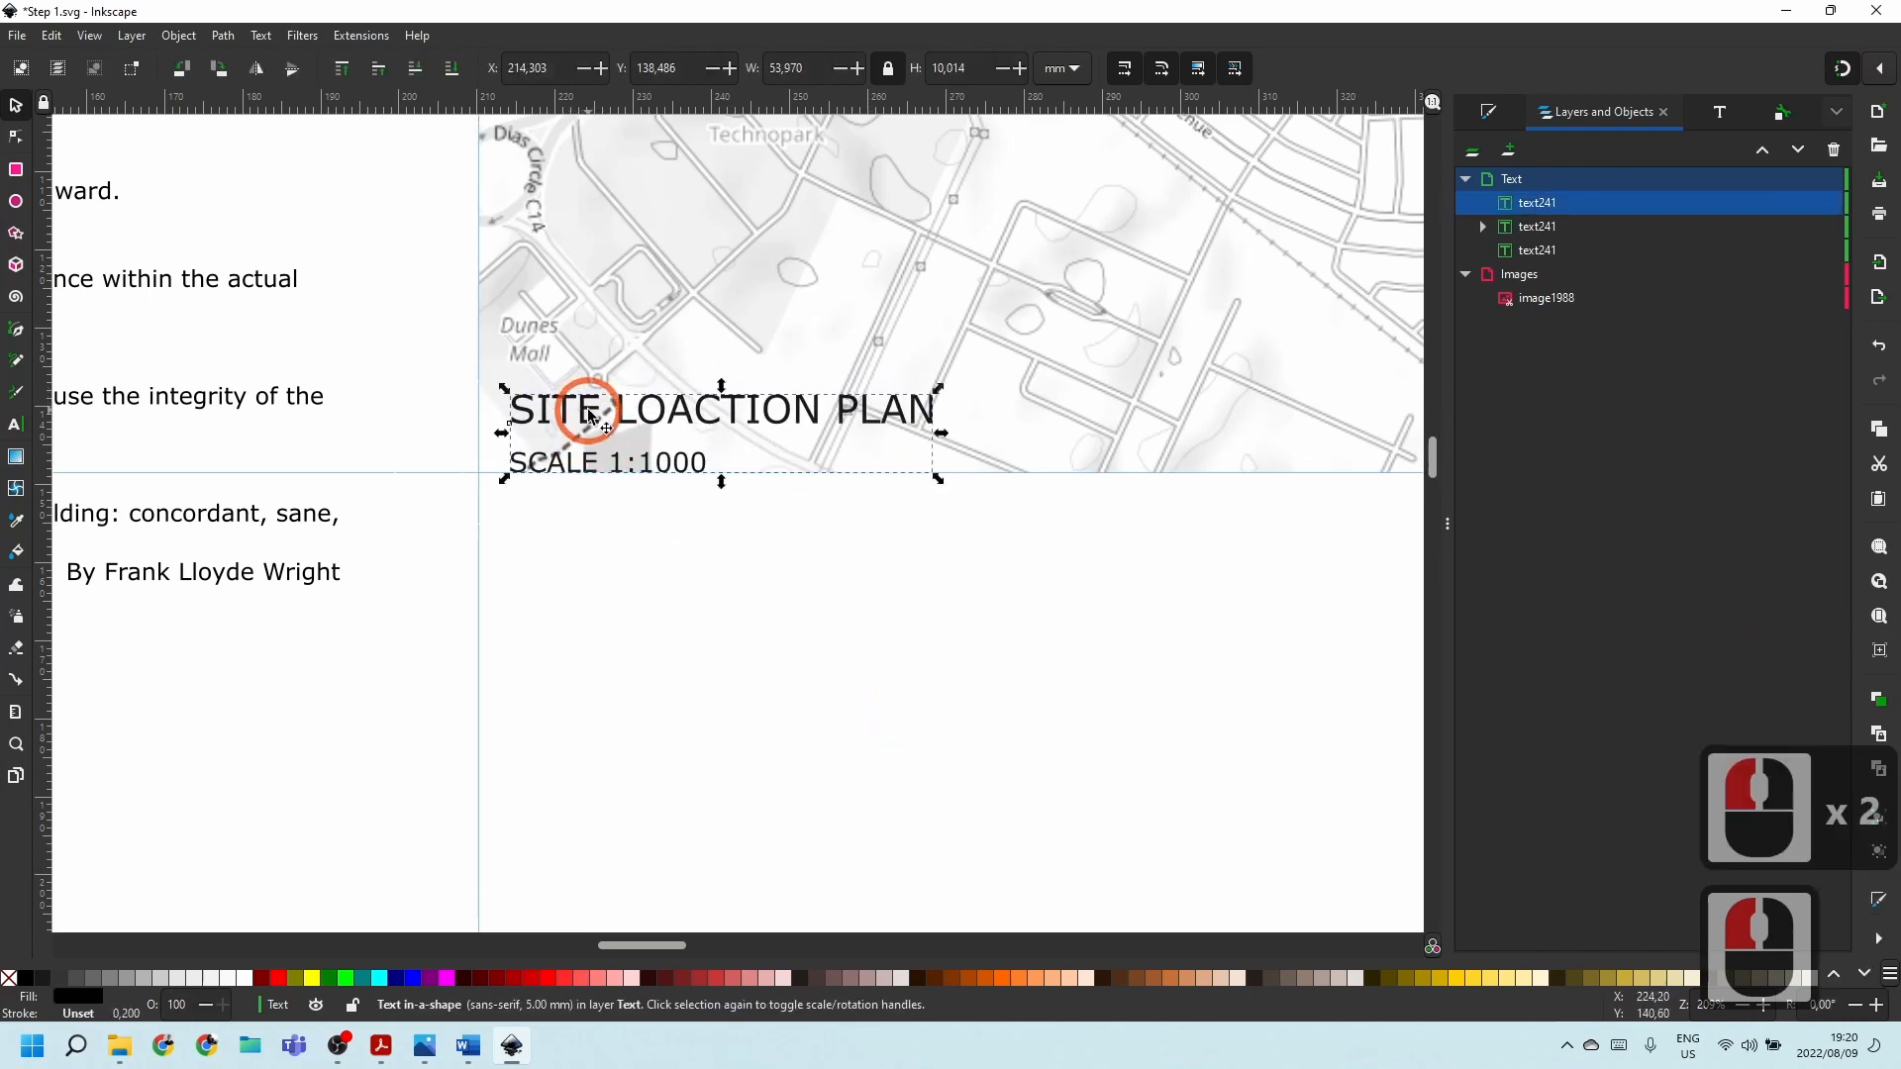
pyautogui.press('Up')
pyautogui.press('Up')
pyautogui.press('Up')
pyautogui.press('Up')
pyautogui.press('Left')
pyautogui.press('Left')
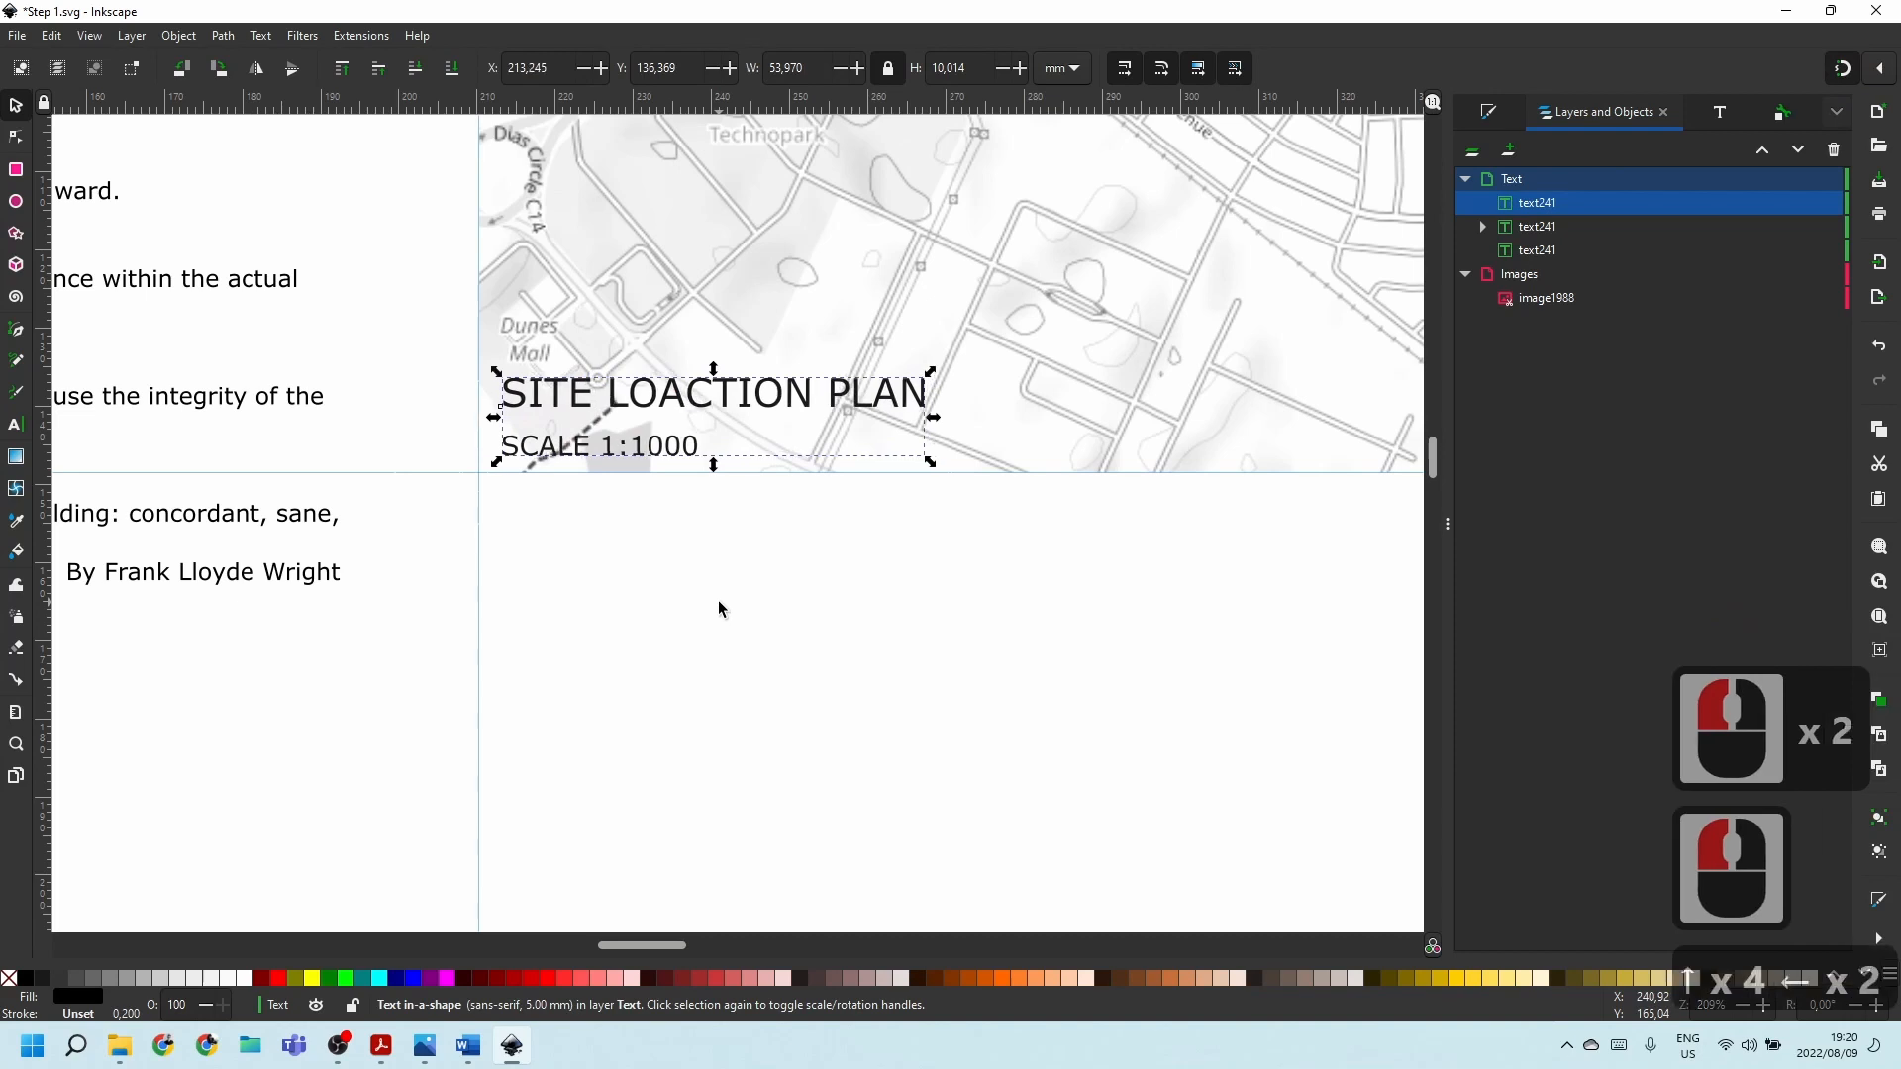
pyautogui.press('Right')
pyautogui.click(871, 455)
pyautogui.keyDown('ctrl'); pyautogui.scroll(-2, 714, 572); pyautogui.keyUp('ctrl')
pyautogui.keyDown('ctrl'); pyautogui.scroll(-3, 714, 572); pyautogui.keyUp('ctrl')
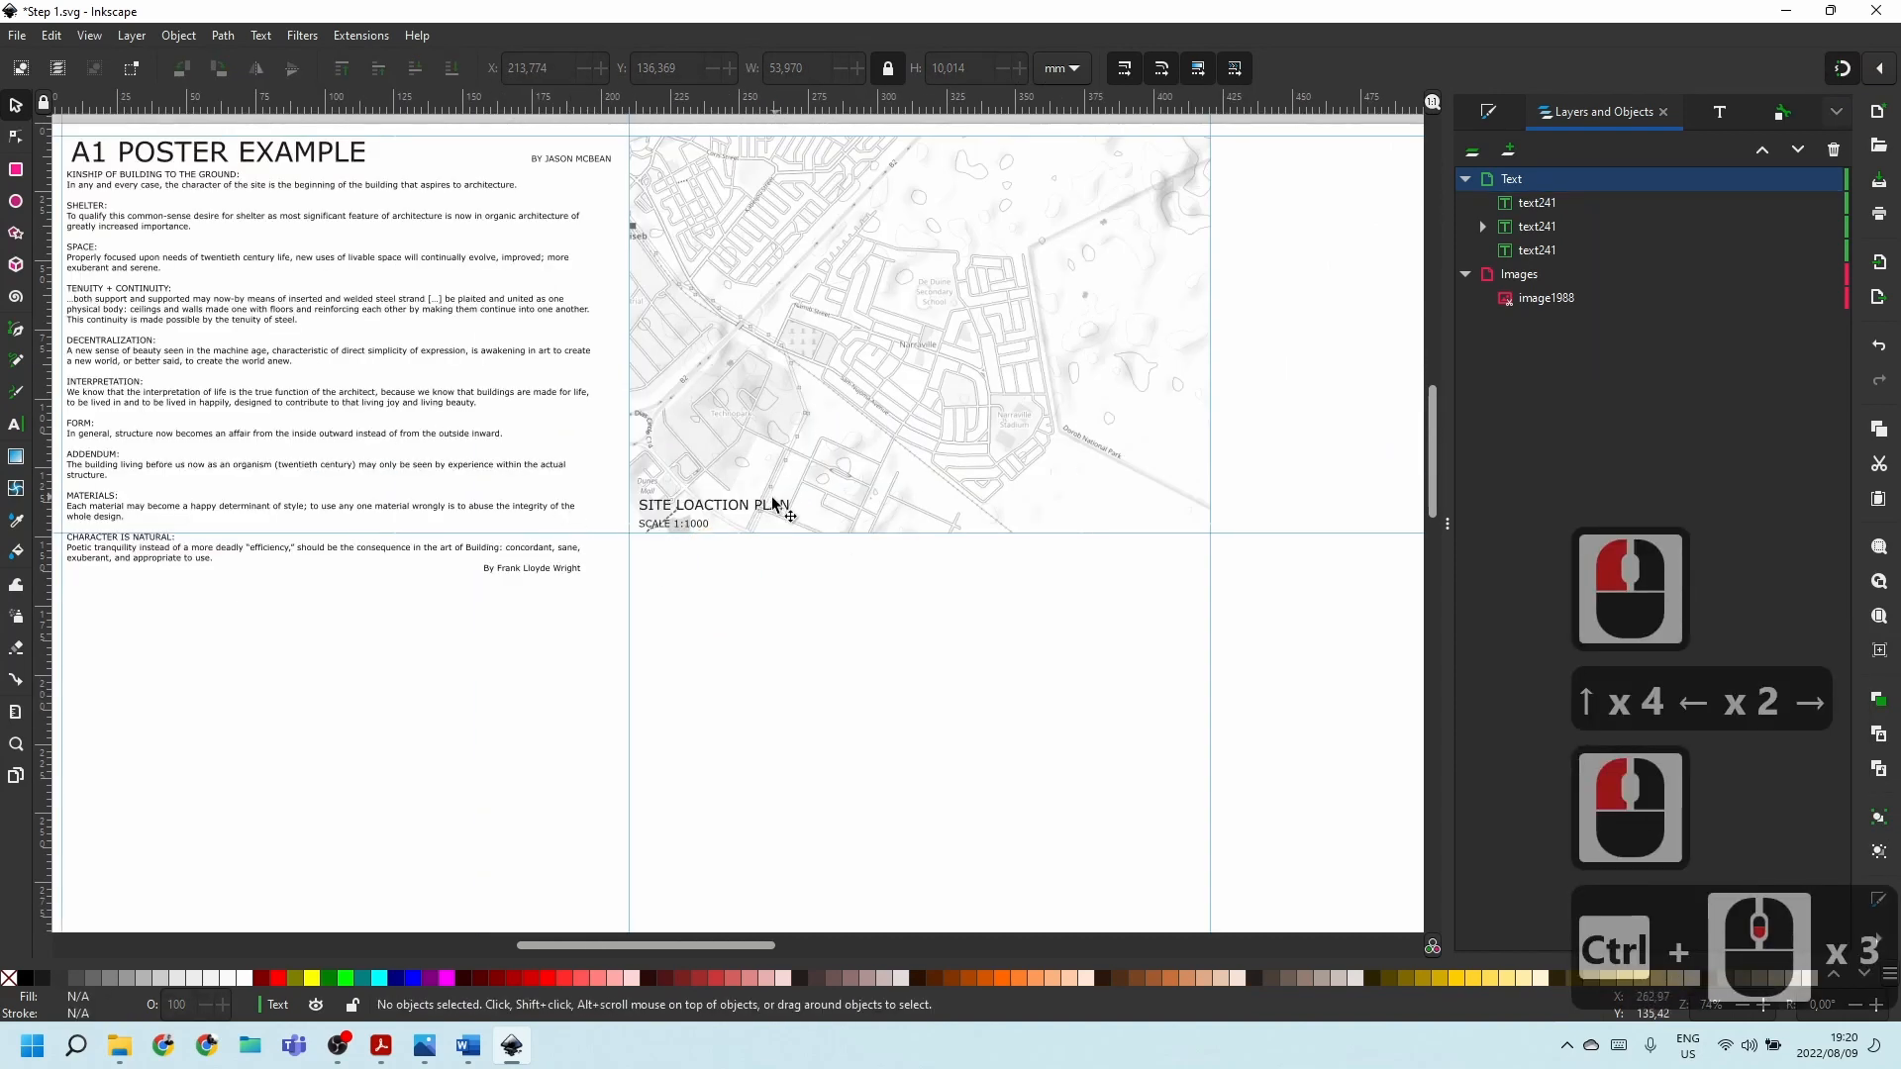
pyautogui.keyDown('ctrl'); pyautogui.scroll(3, 778, 510); pyautogui.keyUp('ctrl')
pyautogui.doubleClick(702, 488)
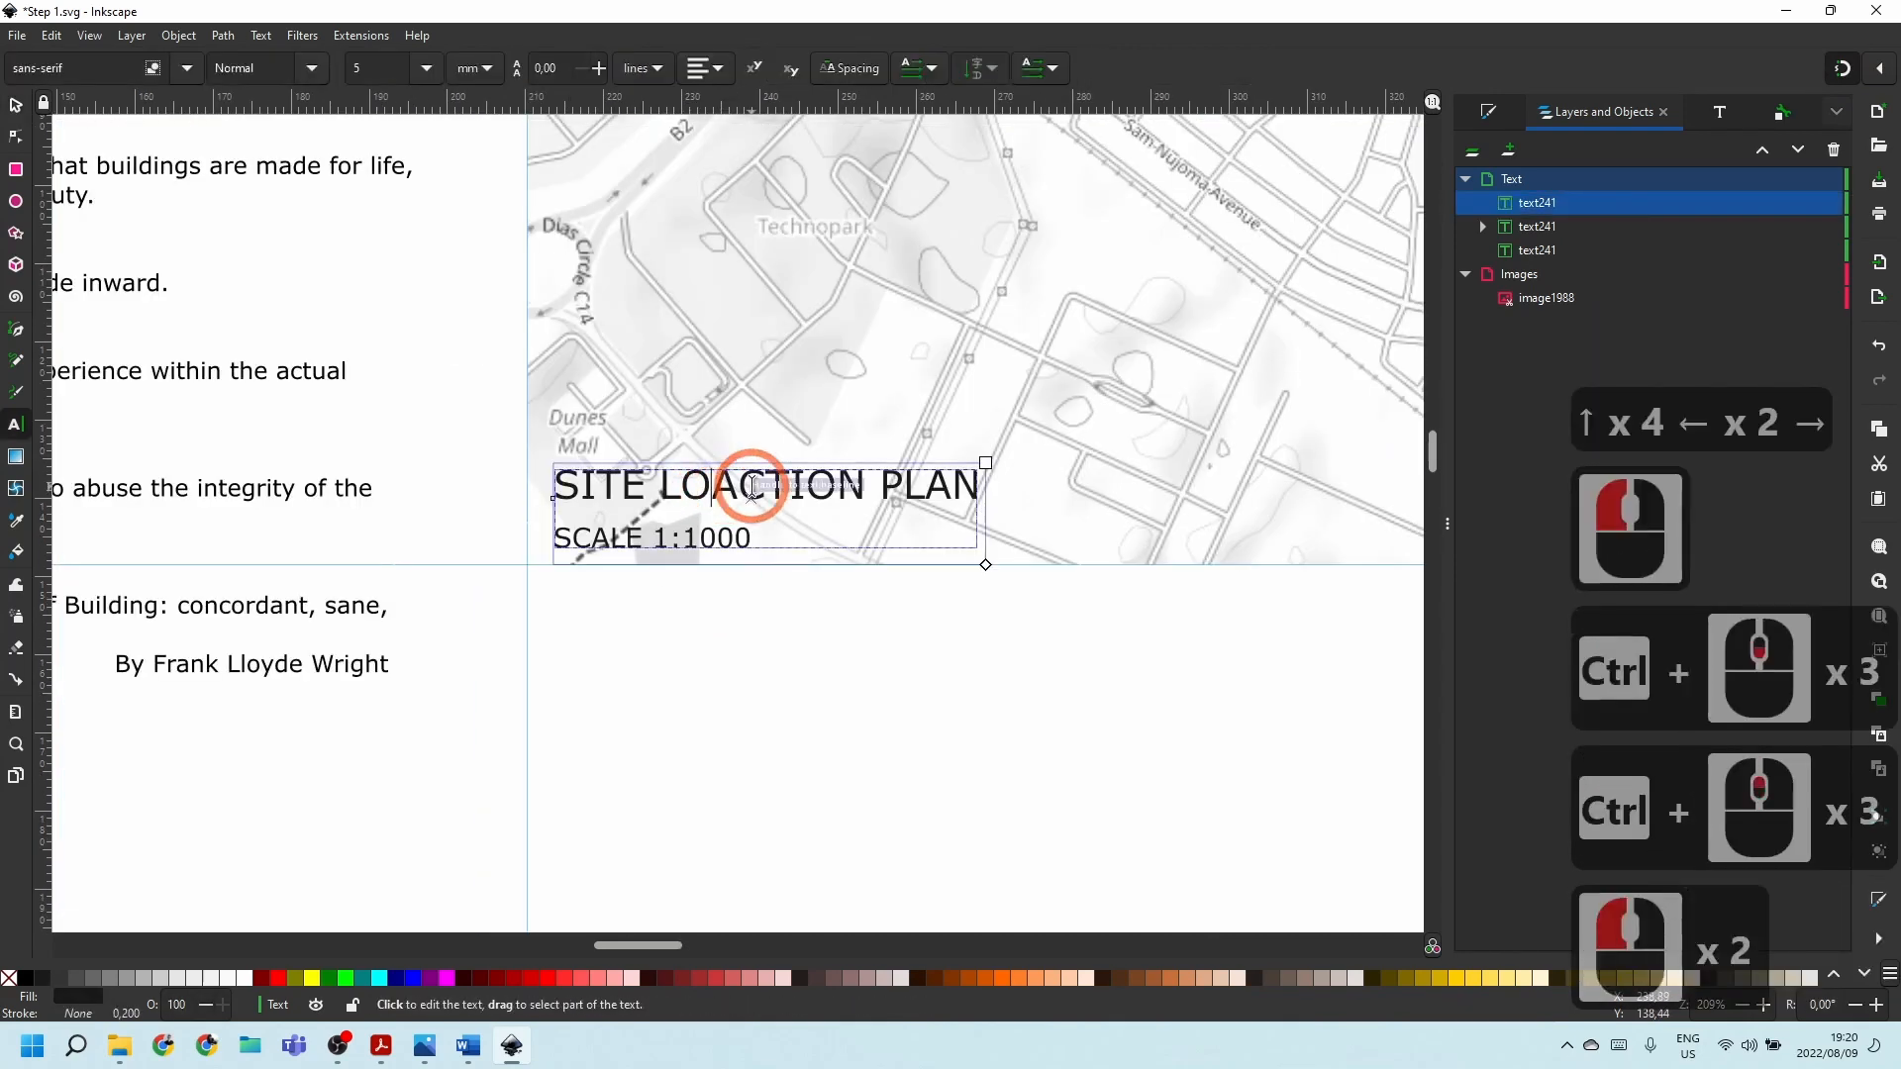
pyautogui.click(930, 743)
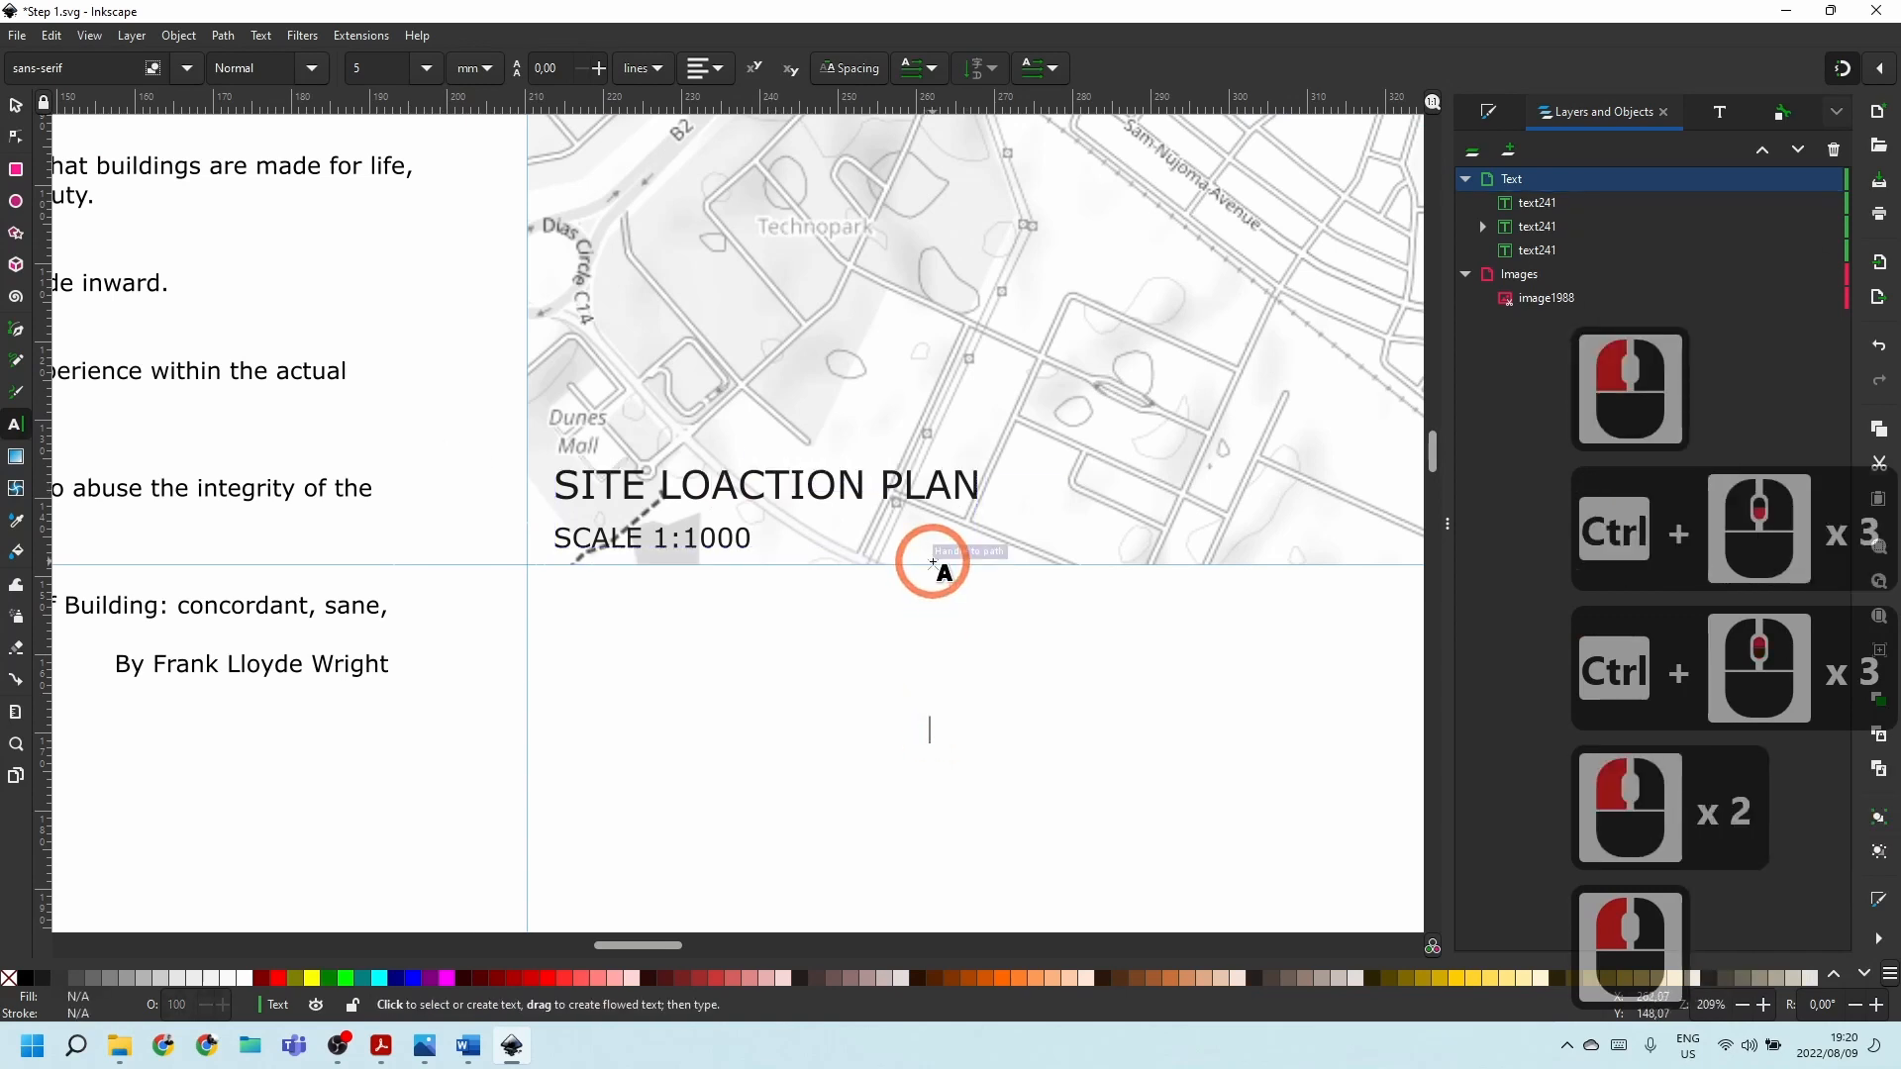
pyautogui.write('`')
pyautogui.press('Escape')
pyautogui.press('Escape')
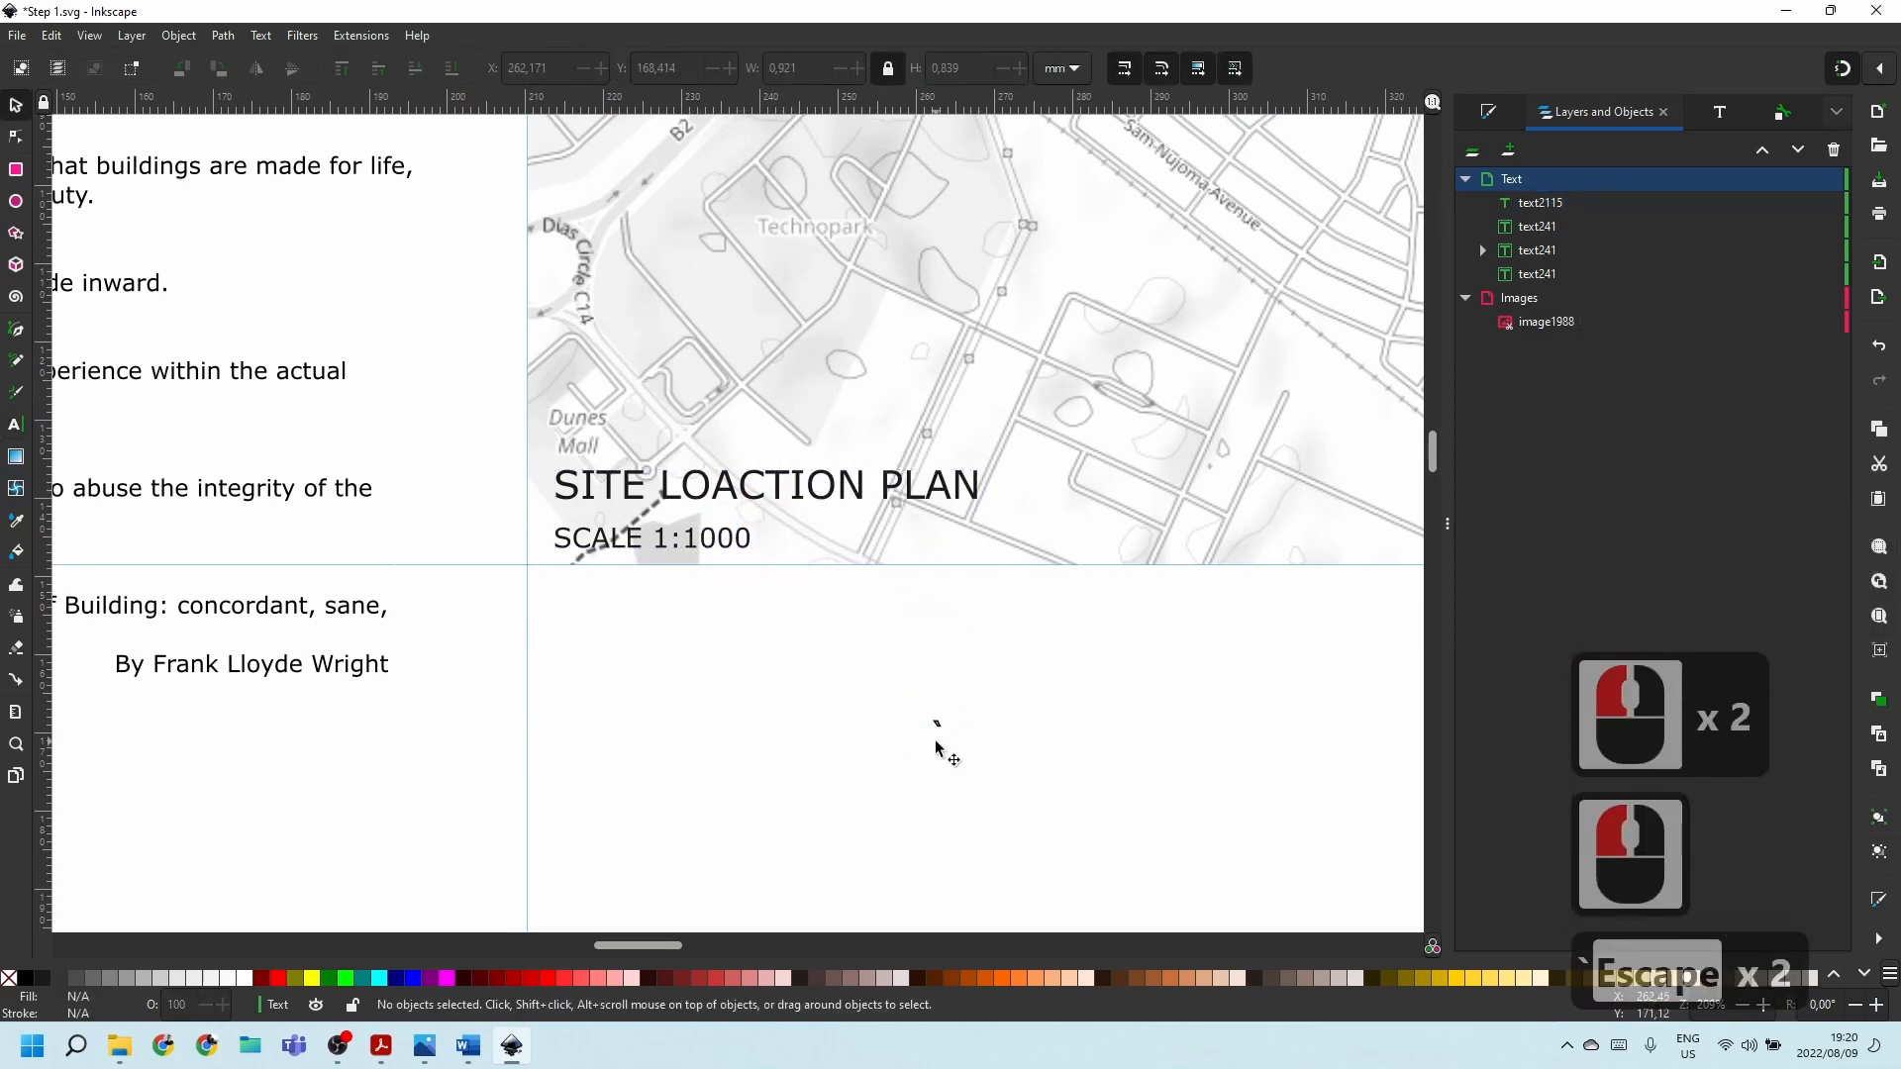
pyautogui.click(1001, 756)
pyautogui.press('Delete')
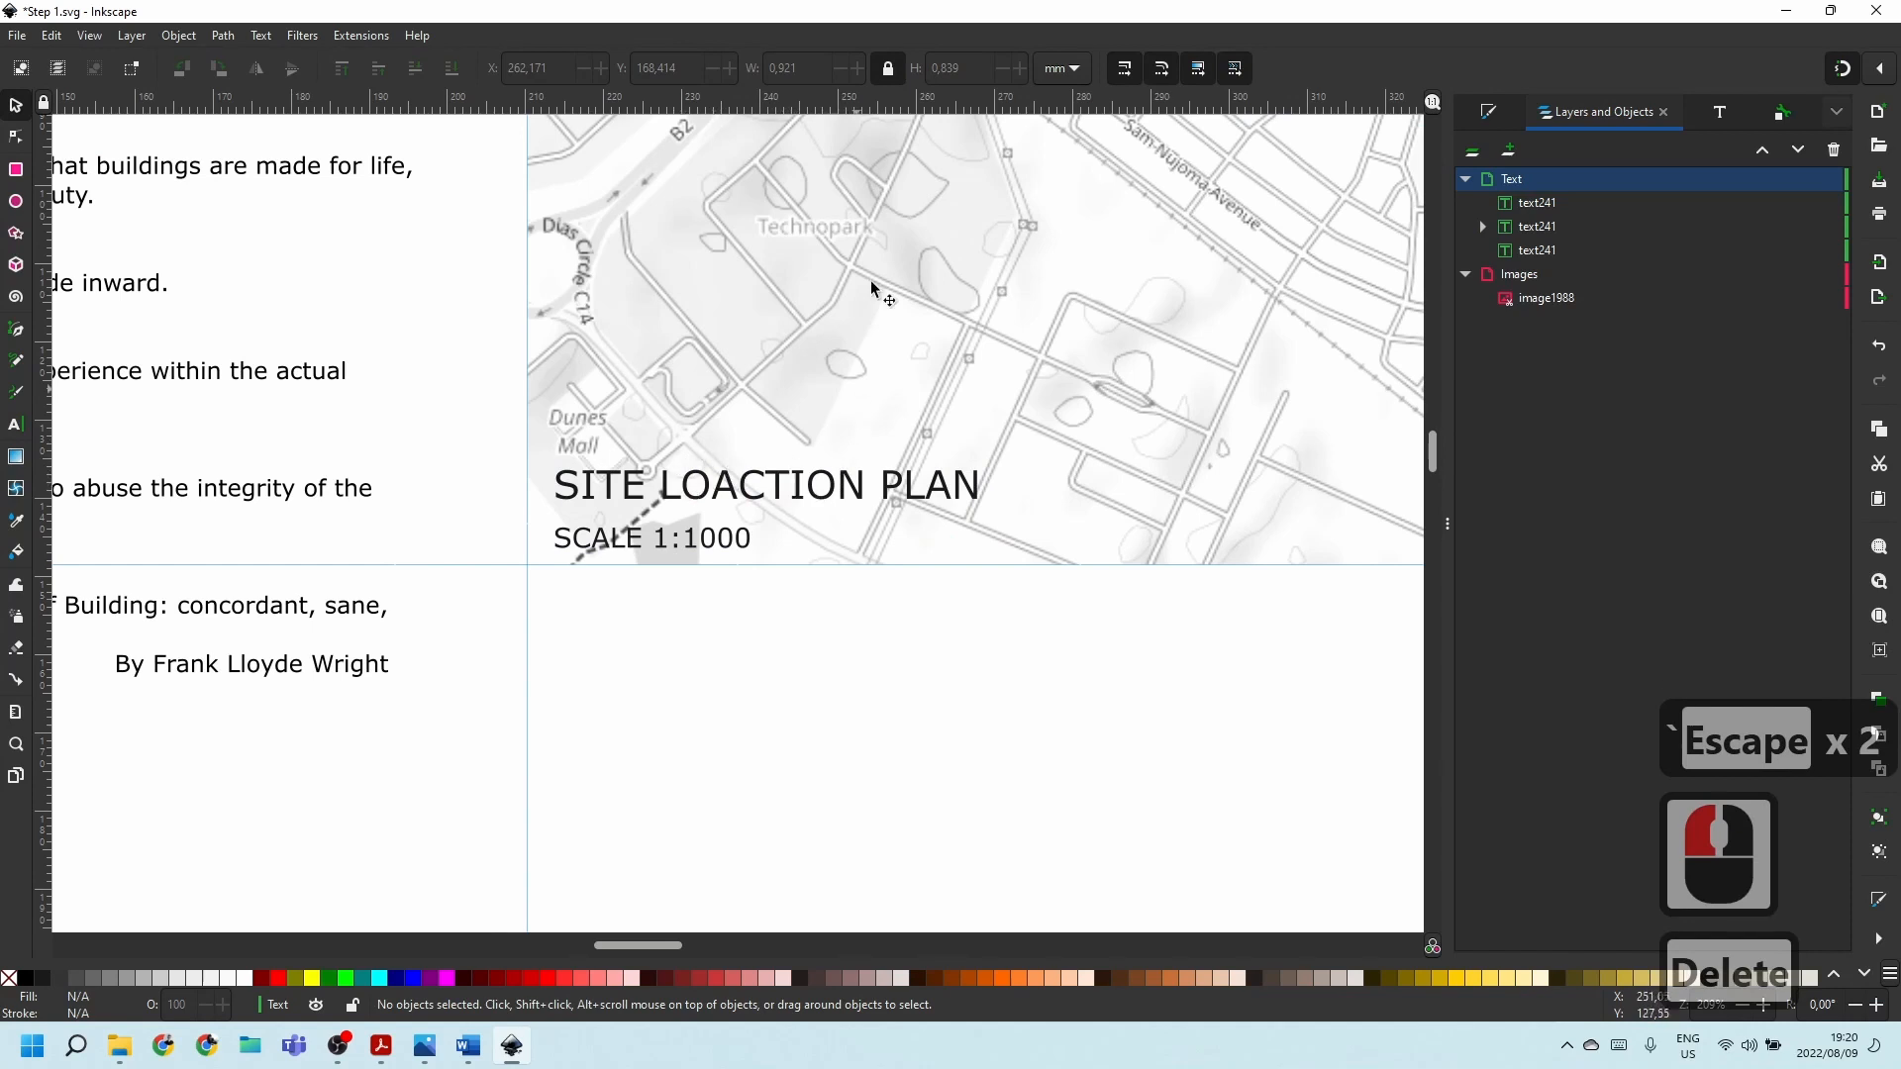
# Start a spelling check of the poster text in English (United Kingdom) and ignore the author's surname once.
pyautogui.click(262, 35)
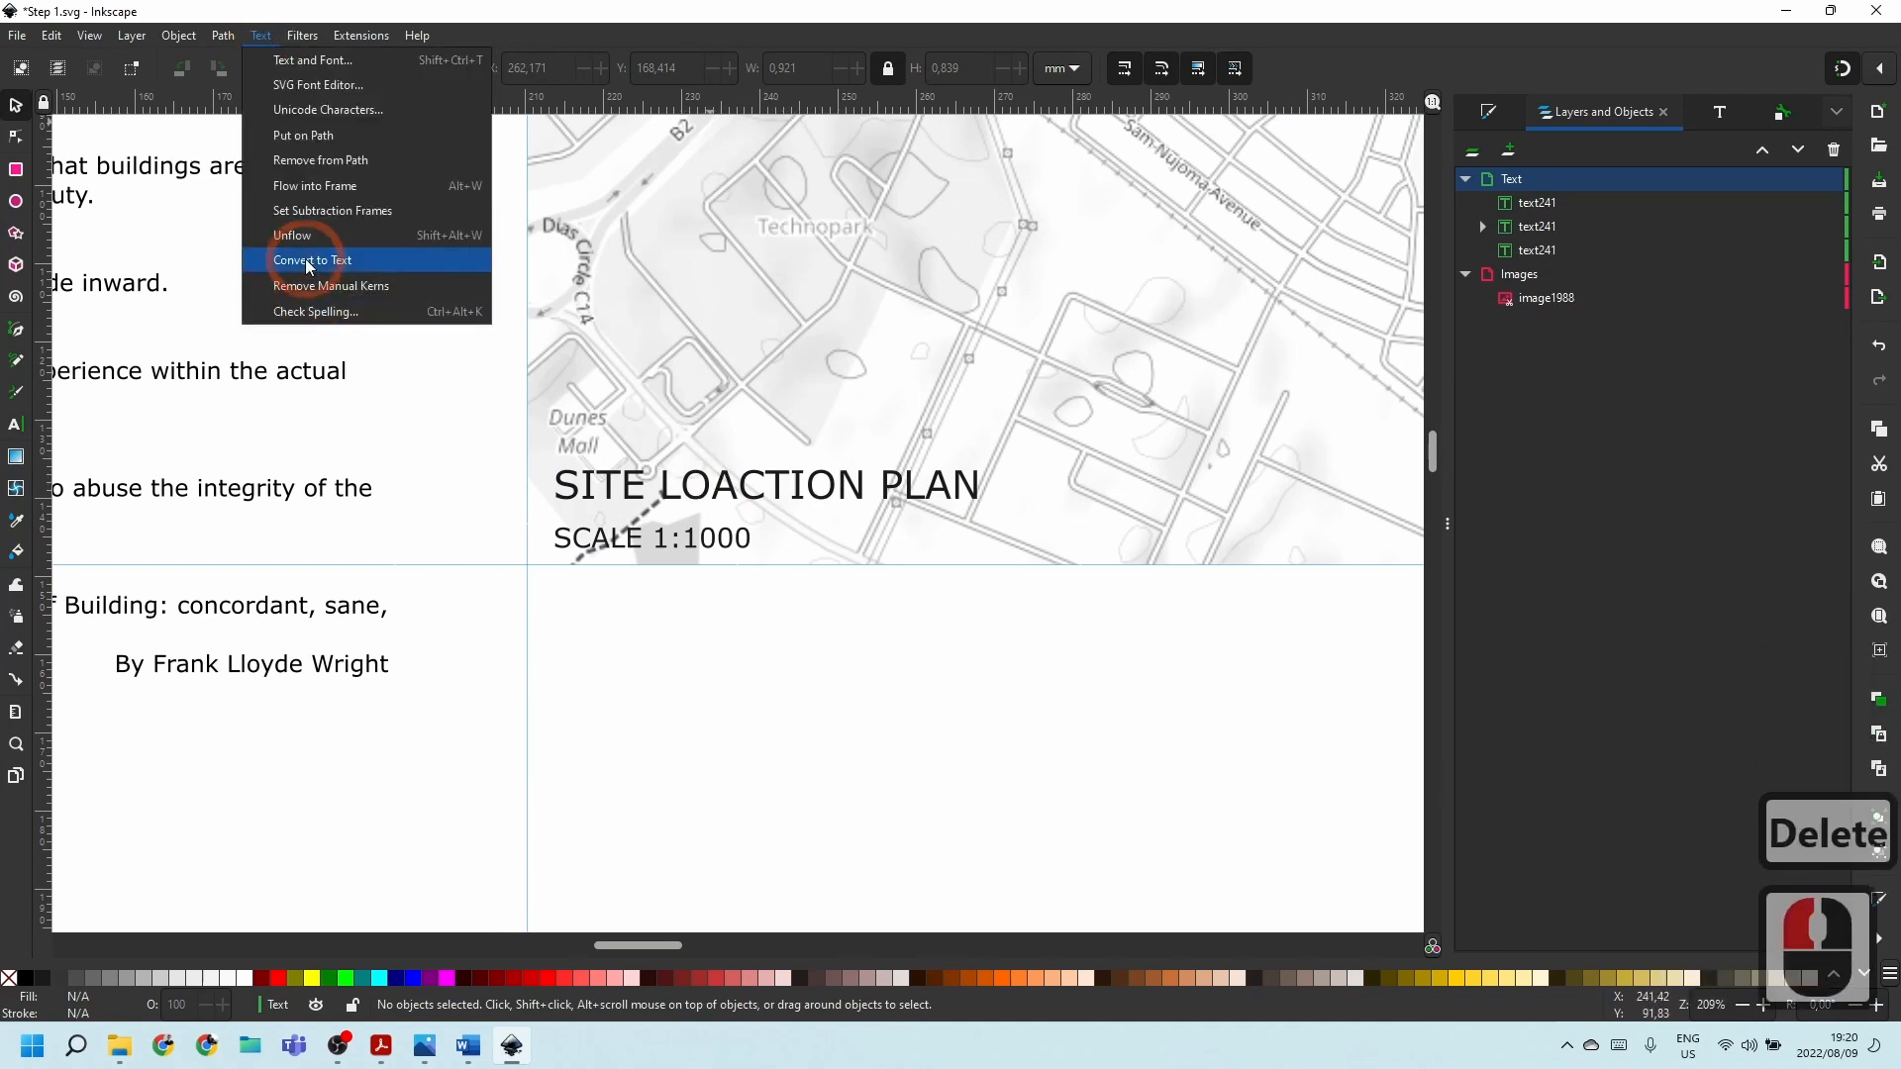
pyautogui.click(313, 310)
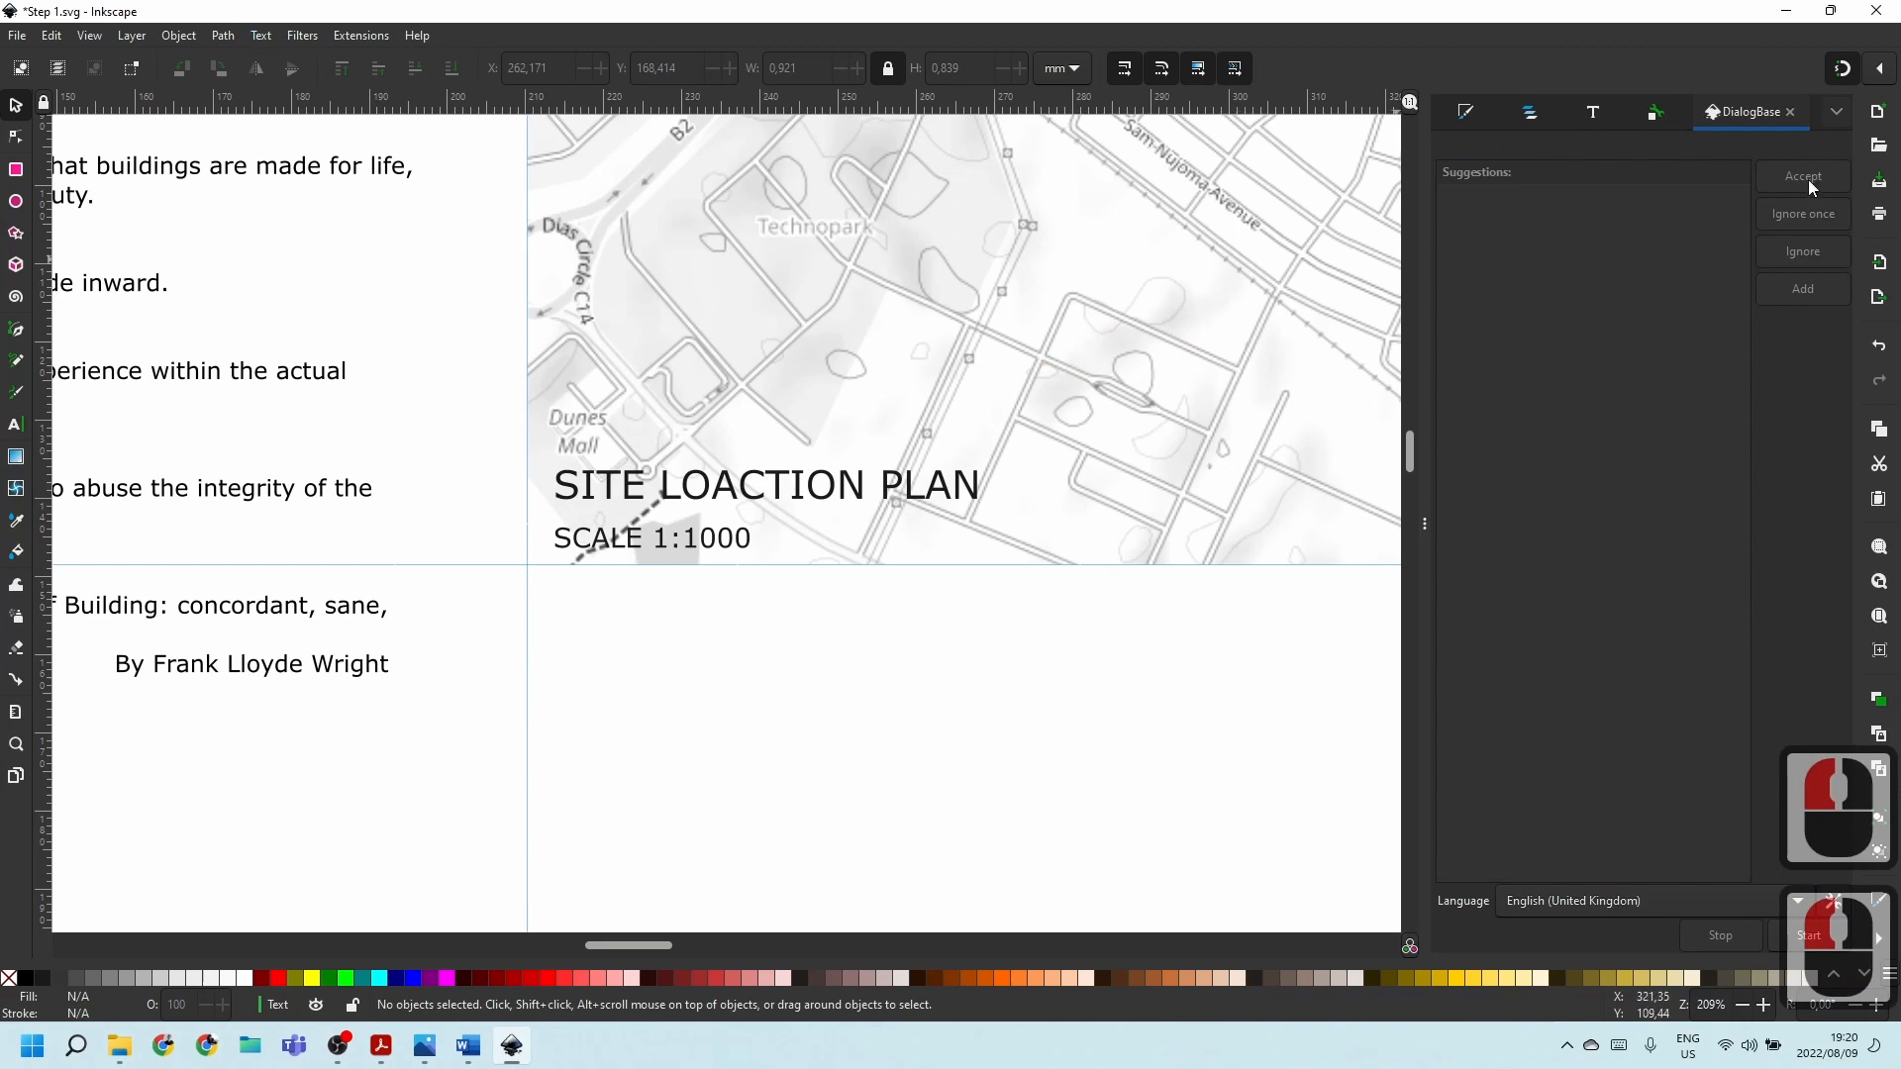
pyautogui.click(1808, 936)
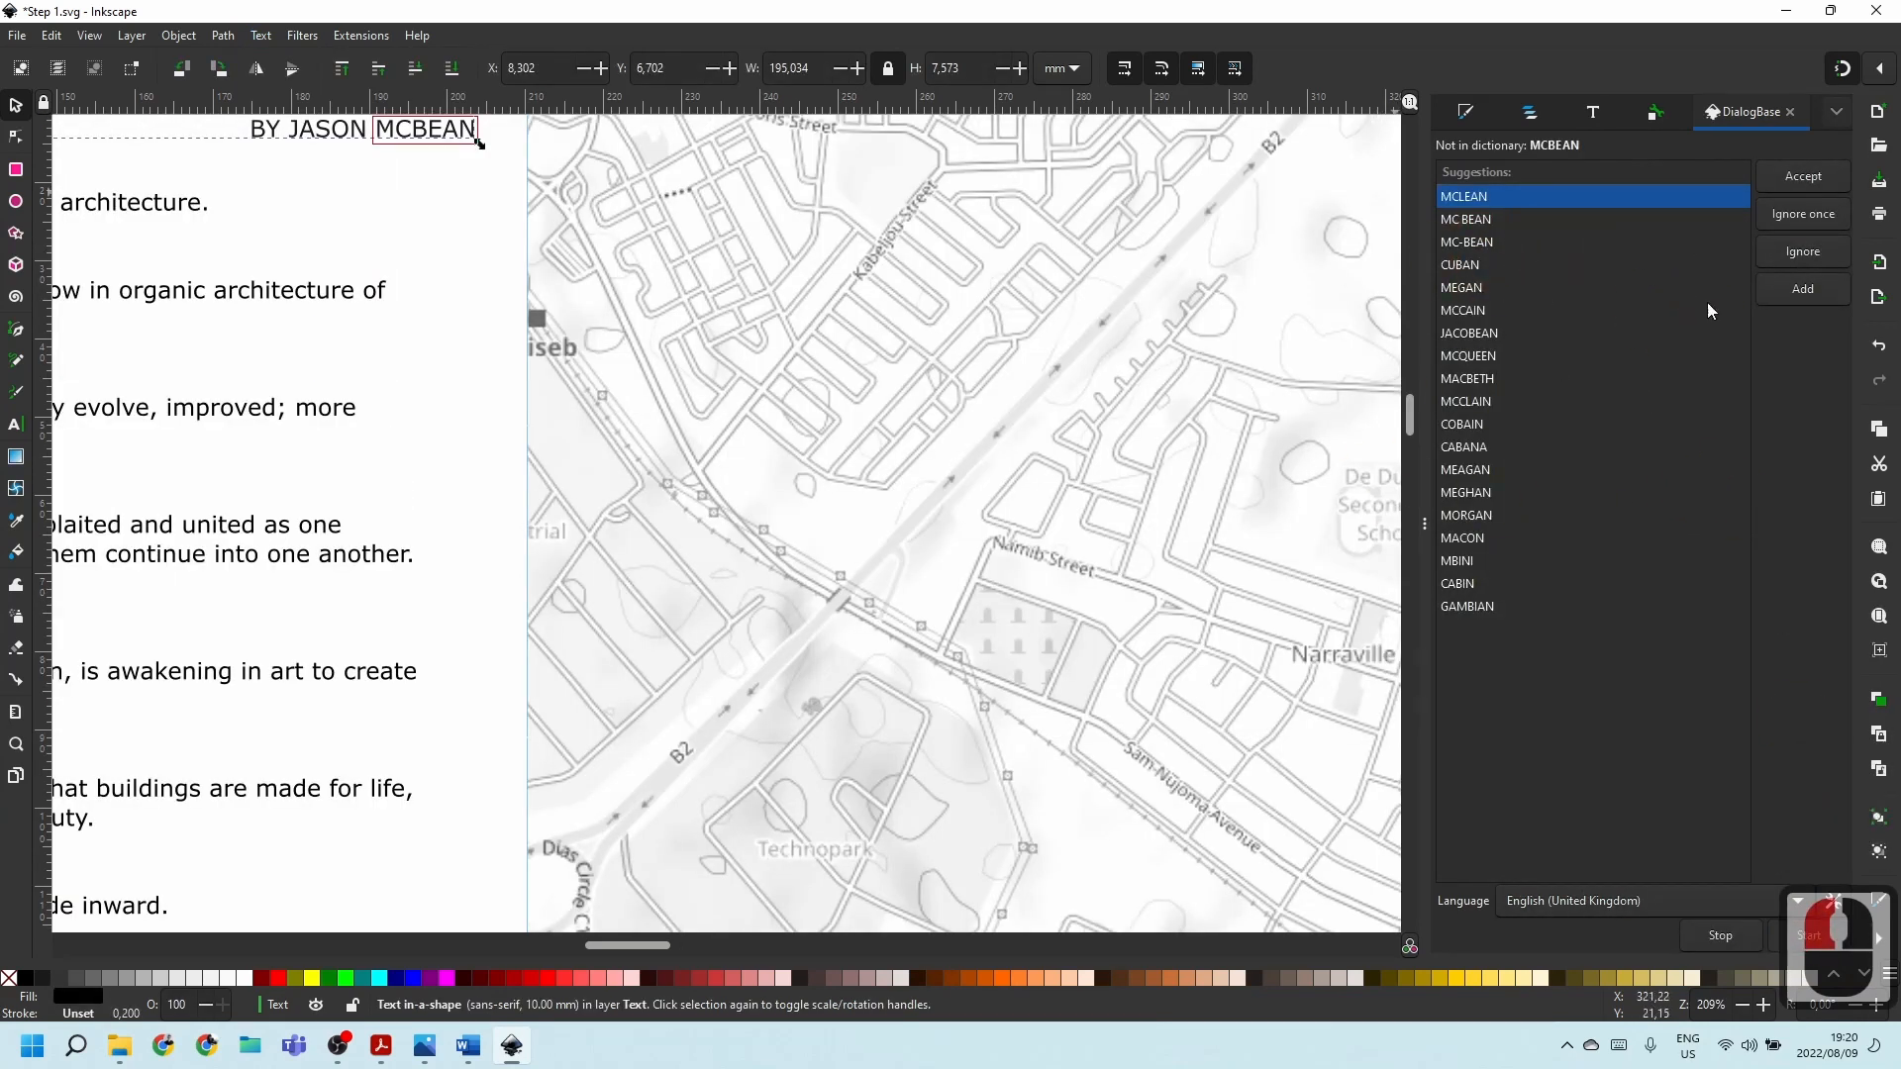
pyautogui.click(1803, 212)
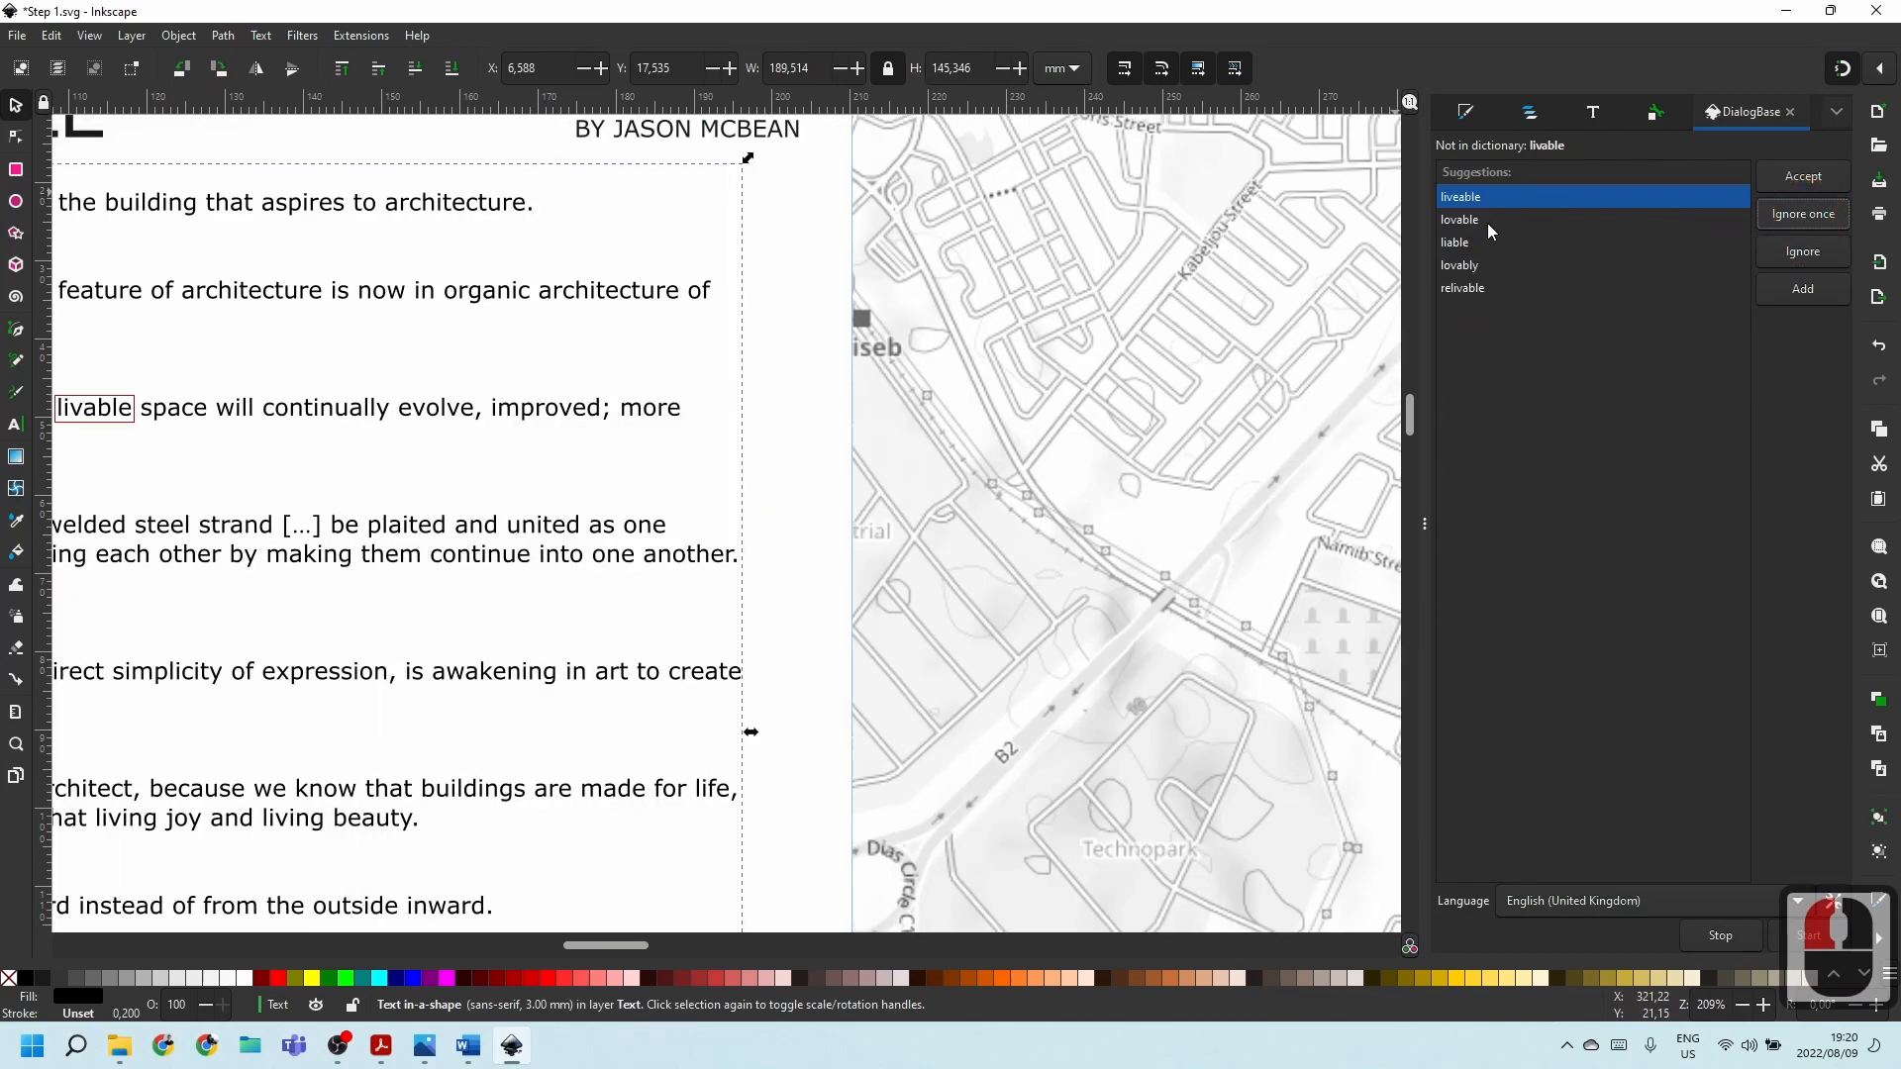
# Accept the spelling corrections liveable, DECENTRALISATION, tranquillity, Lloyd and LOCATION, and deselect the caption.
pyautogui.click(1804, 177)
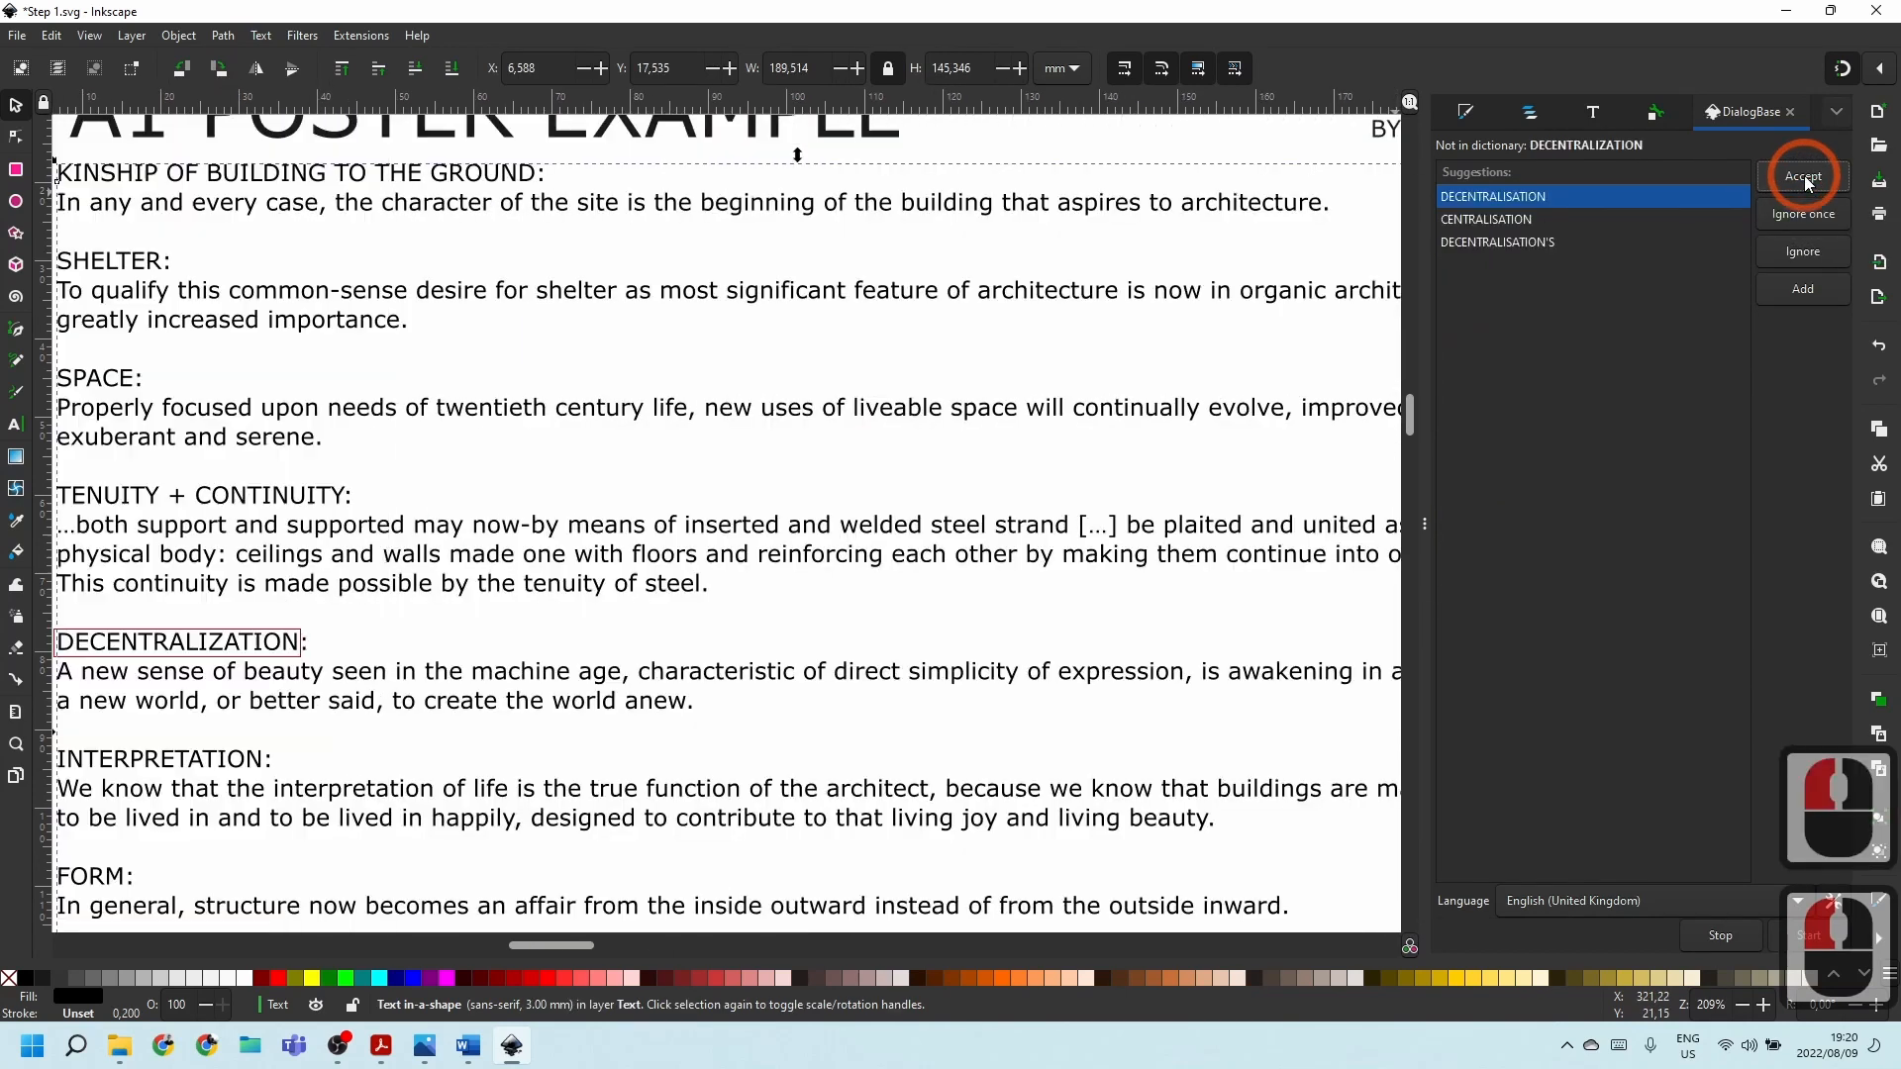
pyautogui.click(1811, 176)
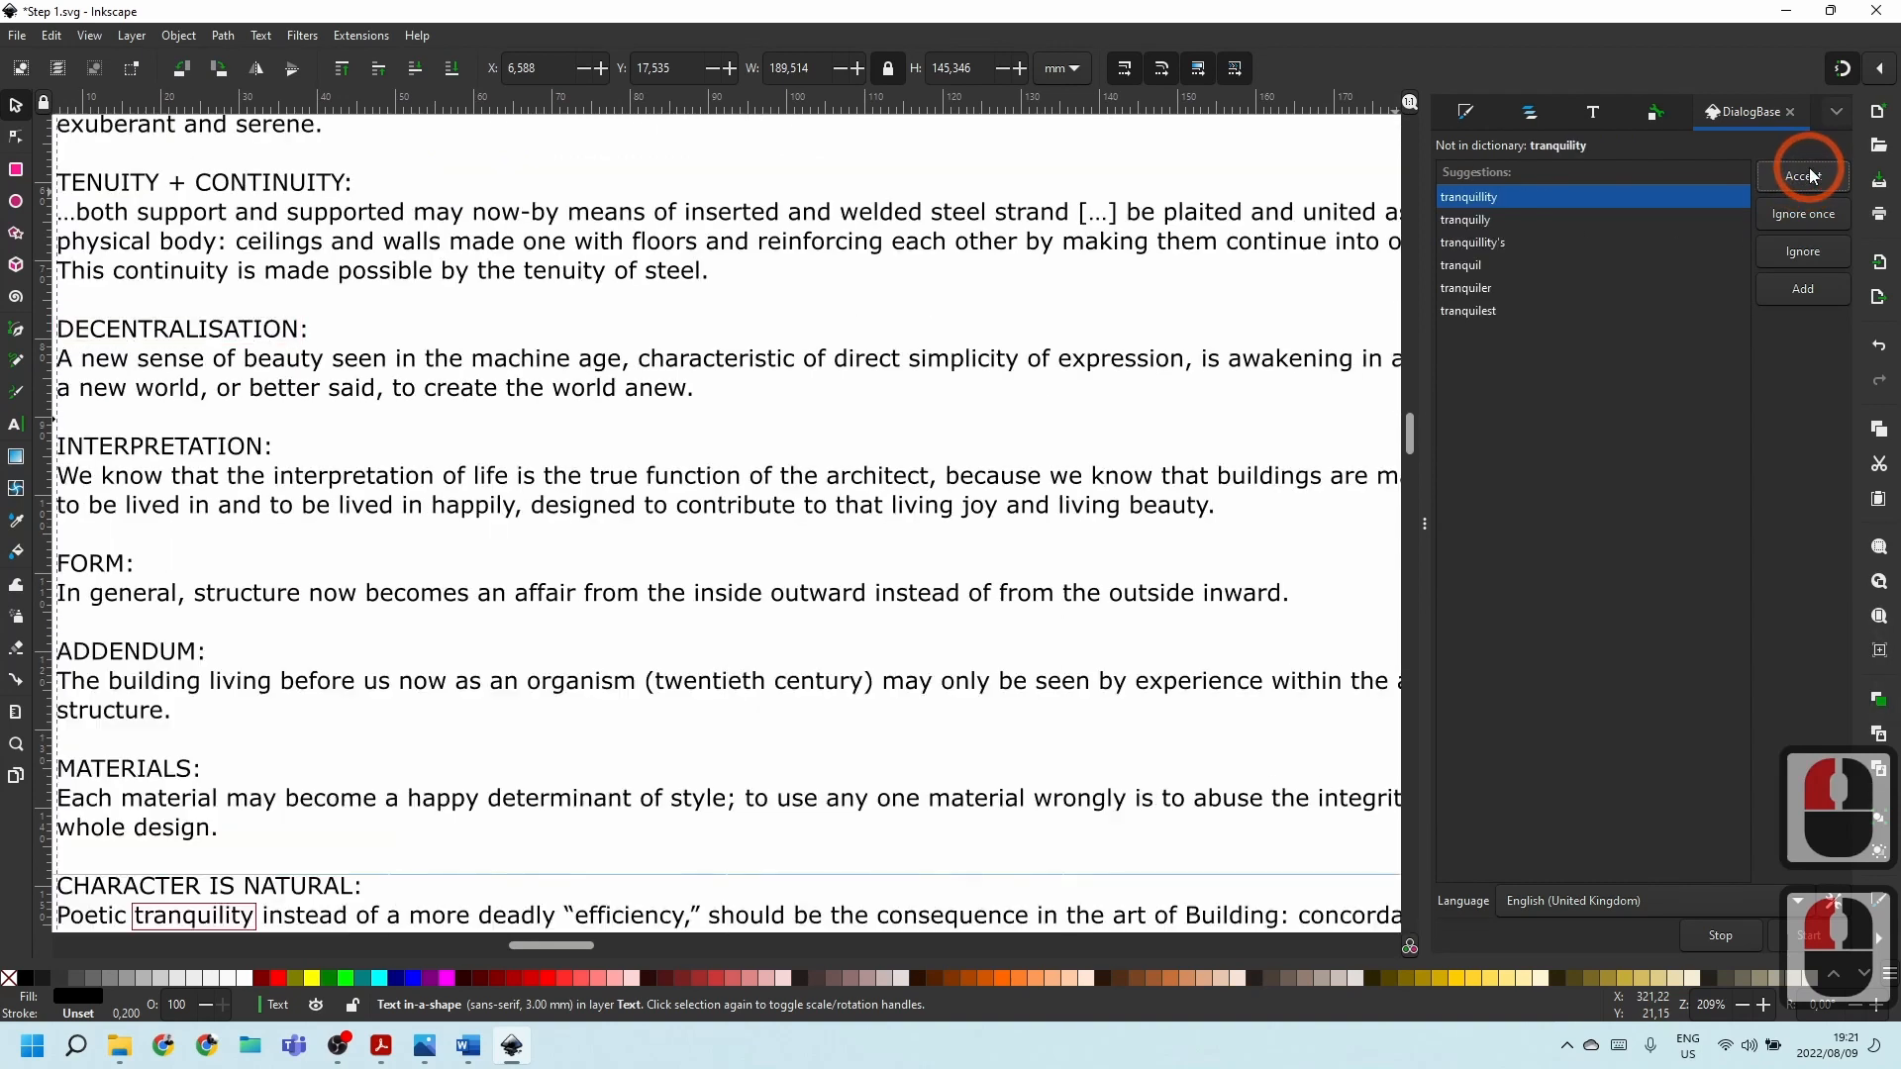
pyautogui.click(1804, 178)
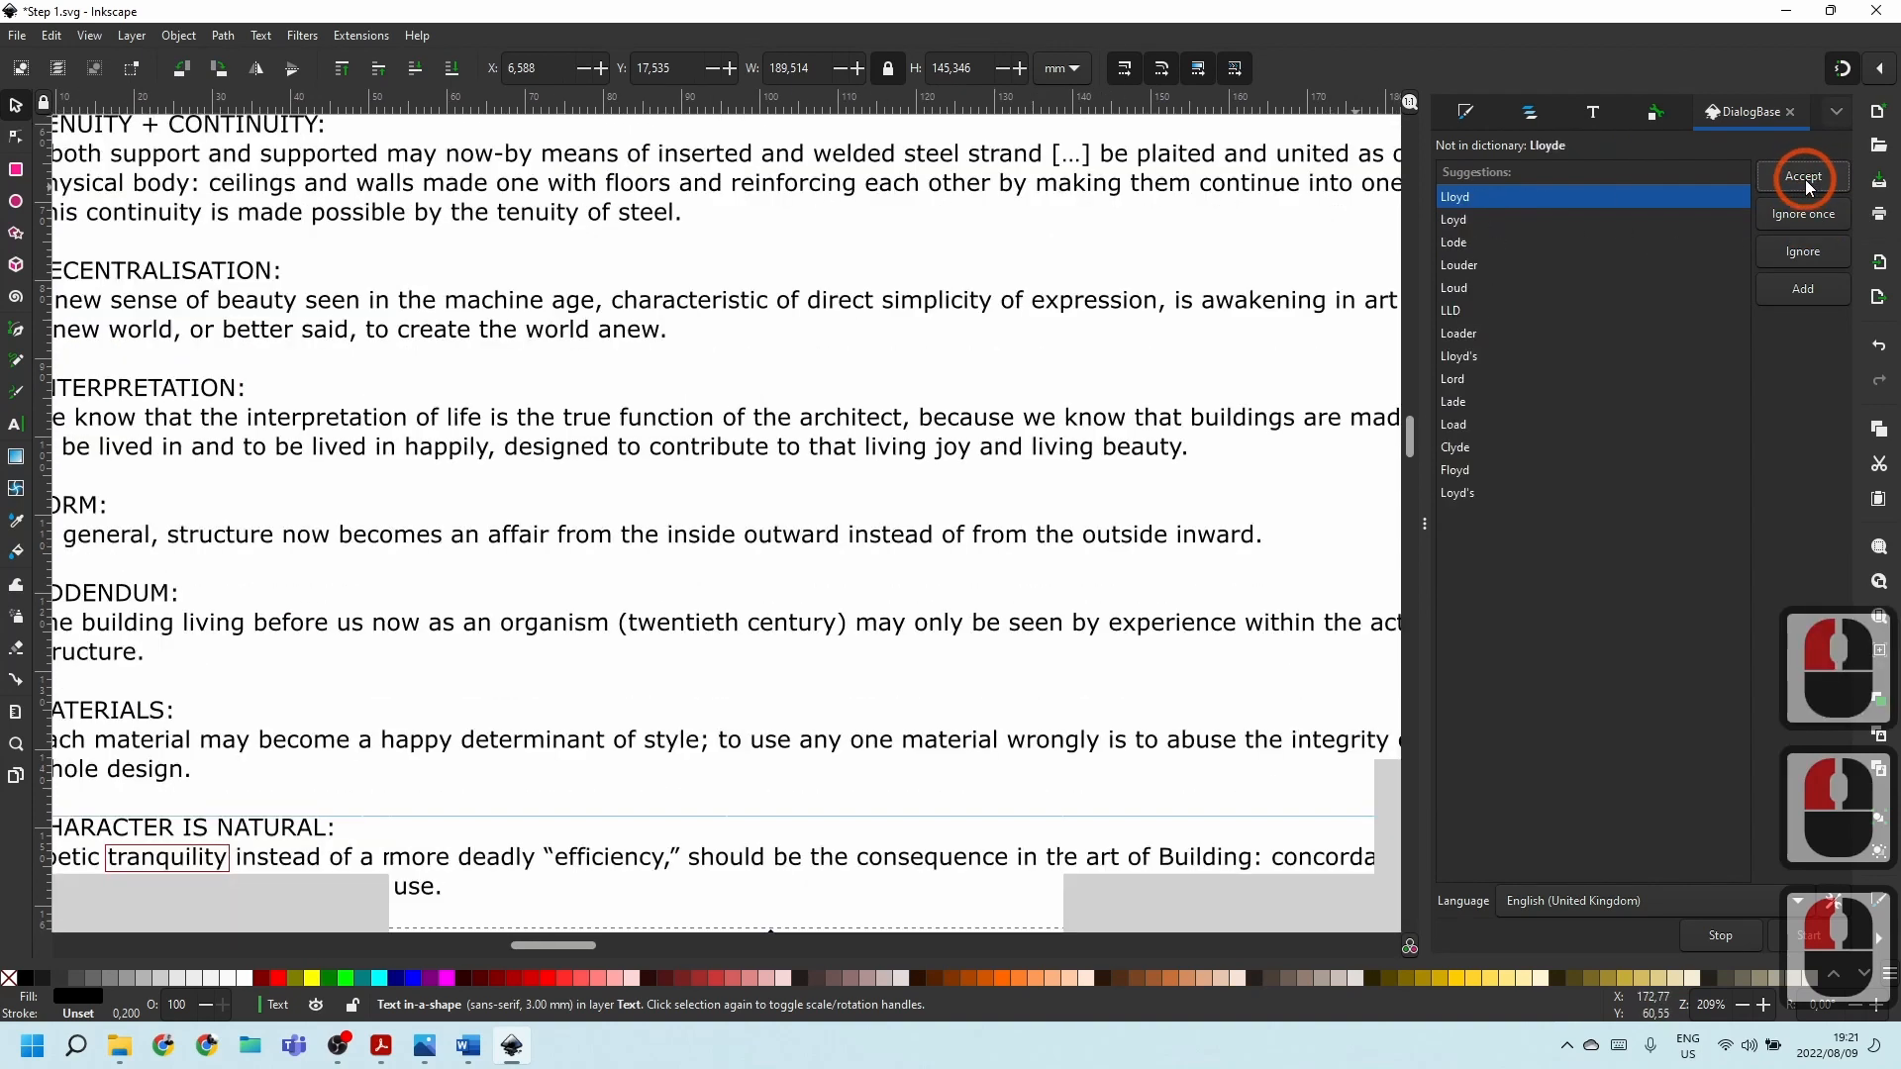
pyautogui.click(1805, 177)
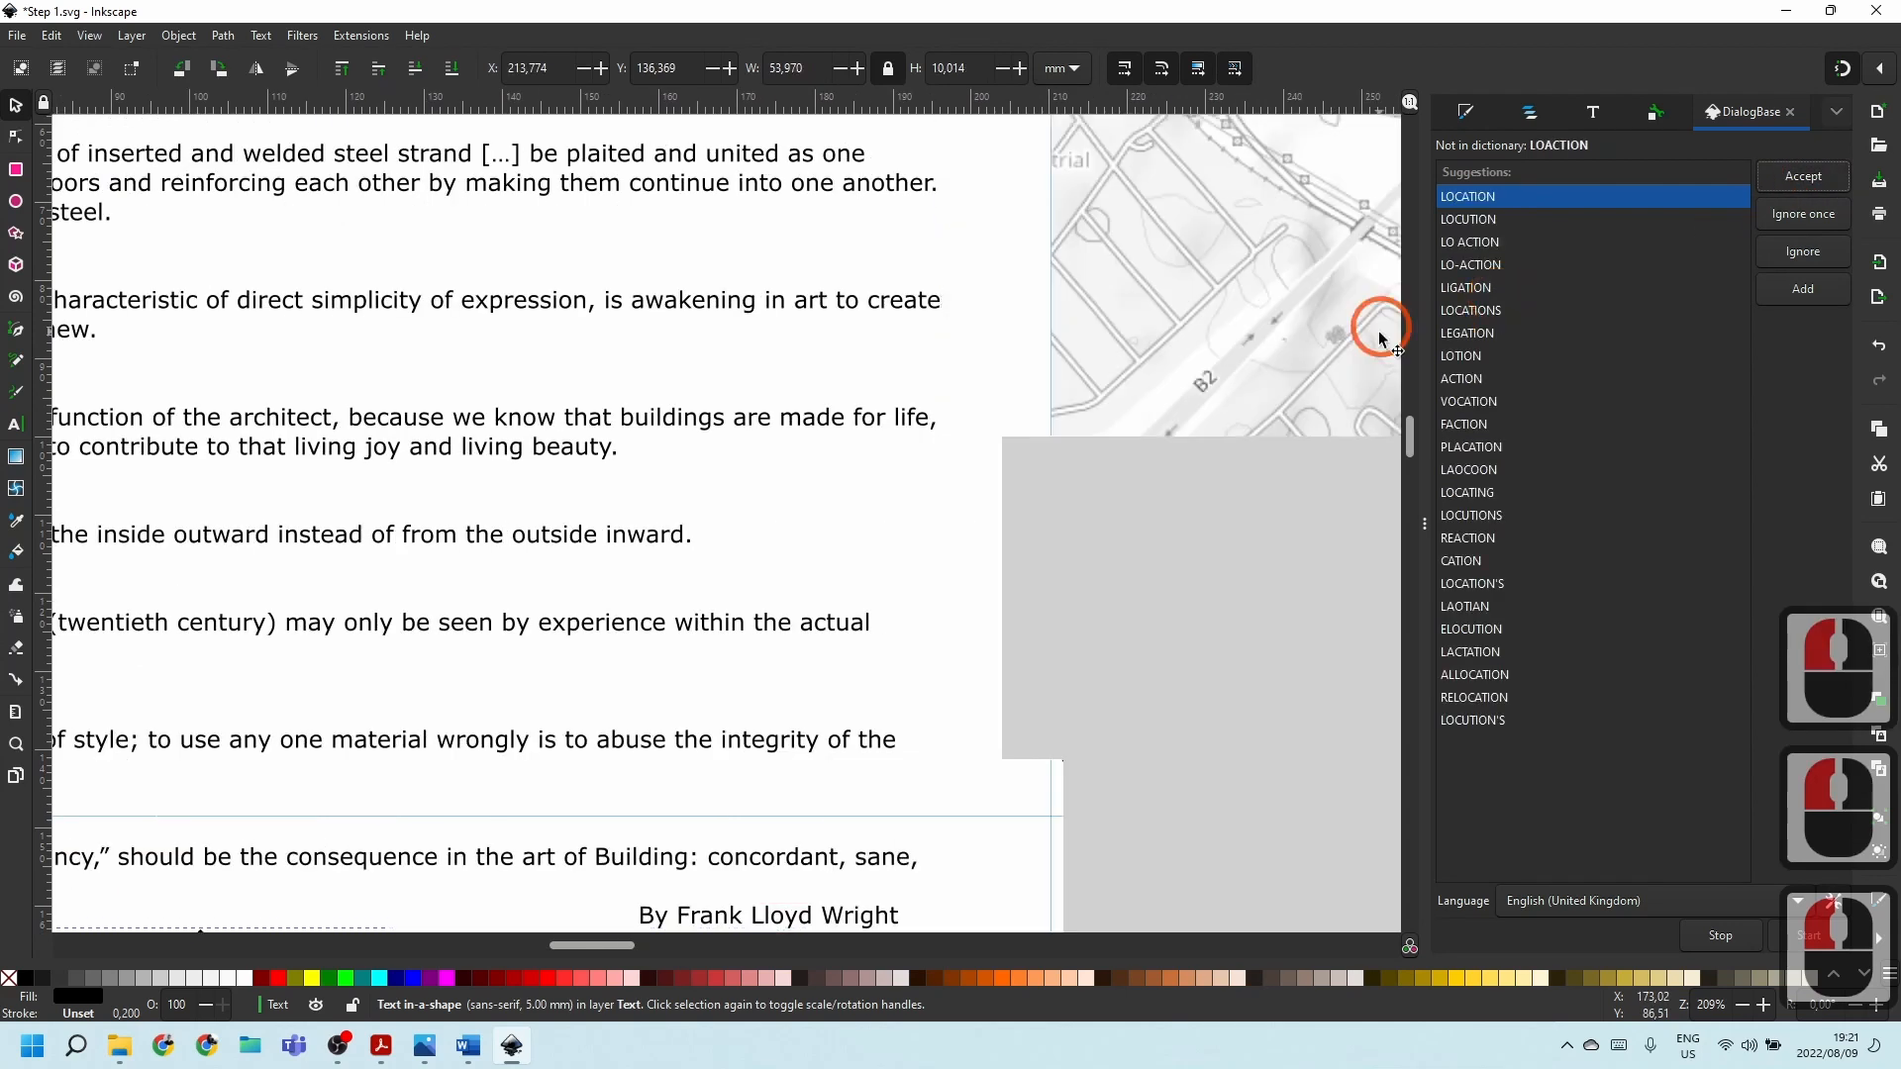
pyautogui.click(1805, 177)
pyautogui.scroll(-2, 835, 619)
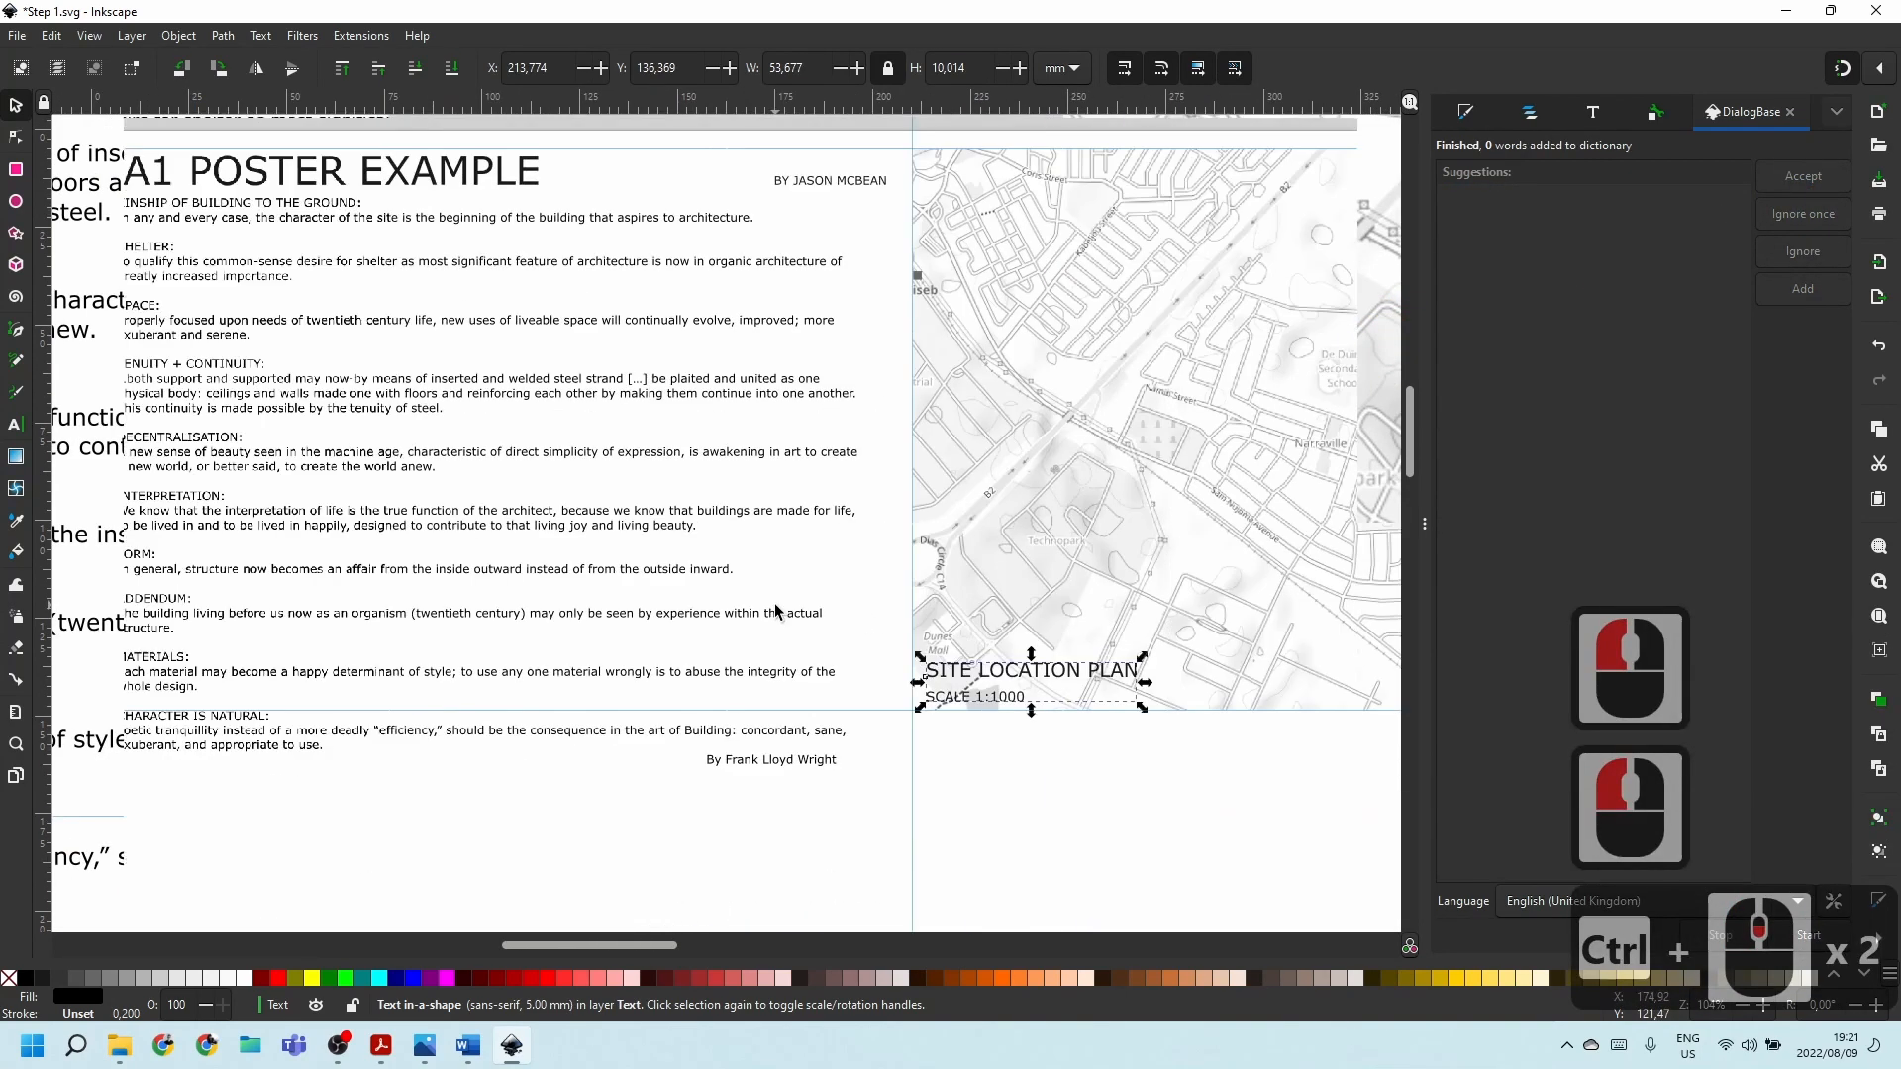
pyautogui.click(1112, 733)
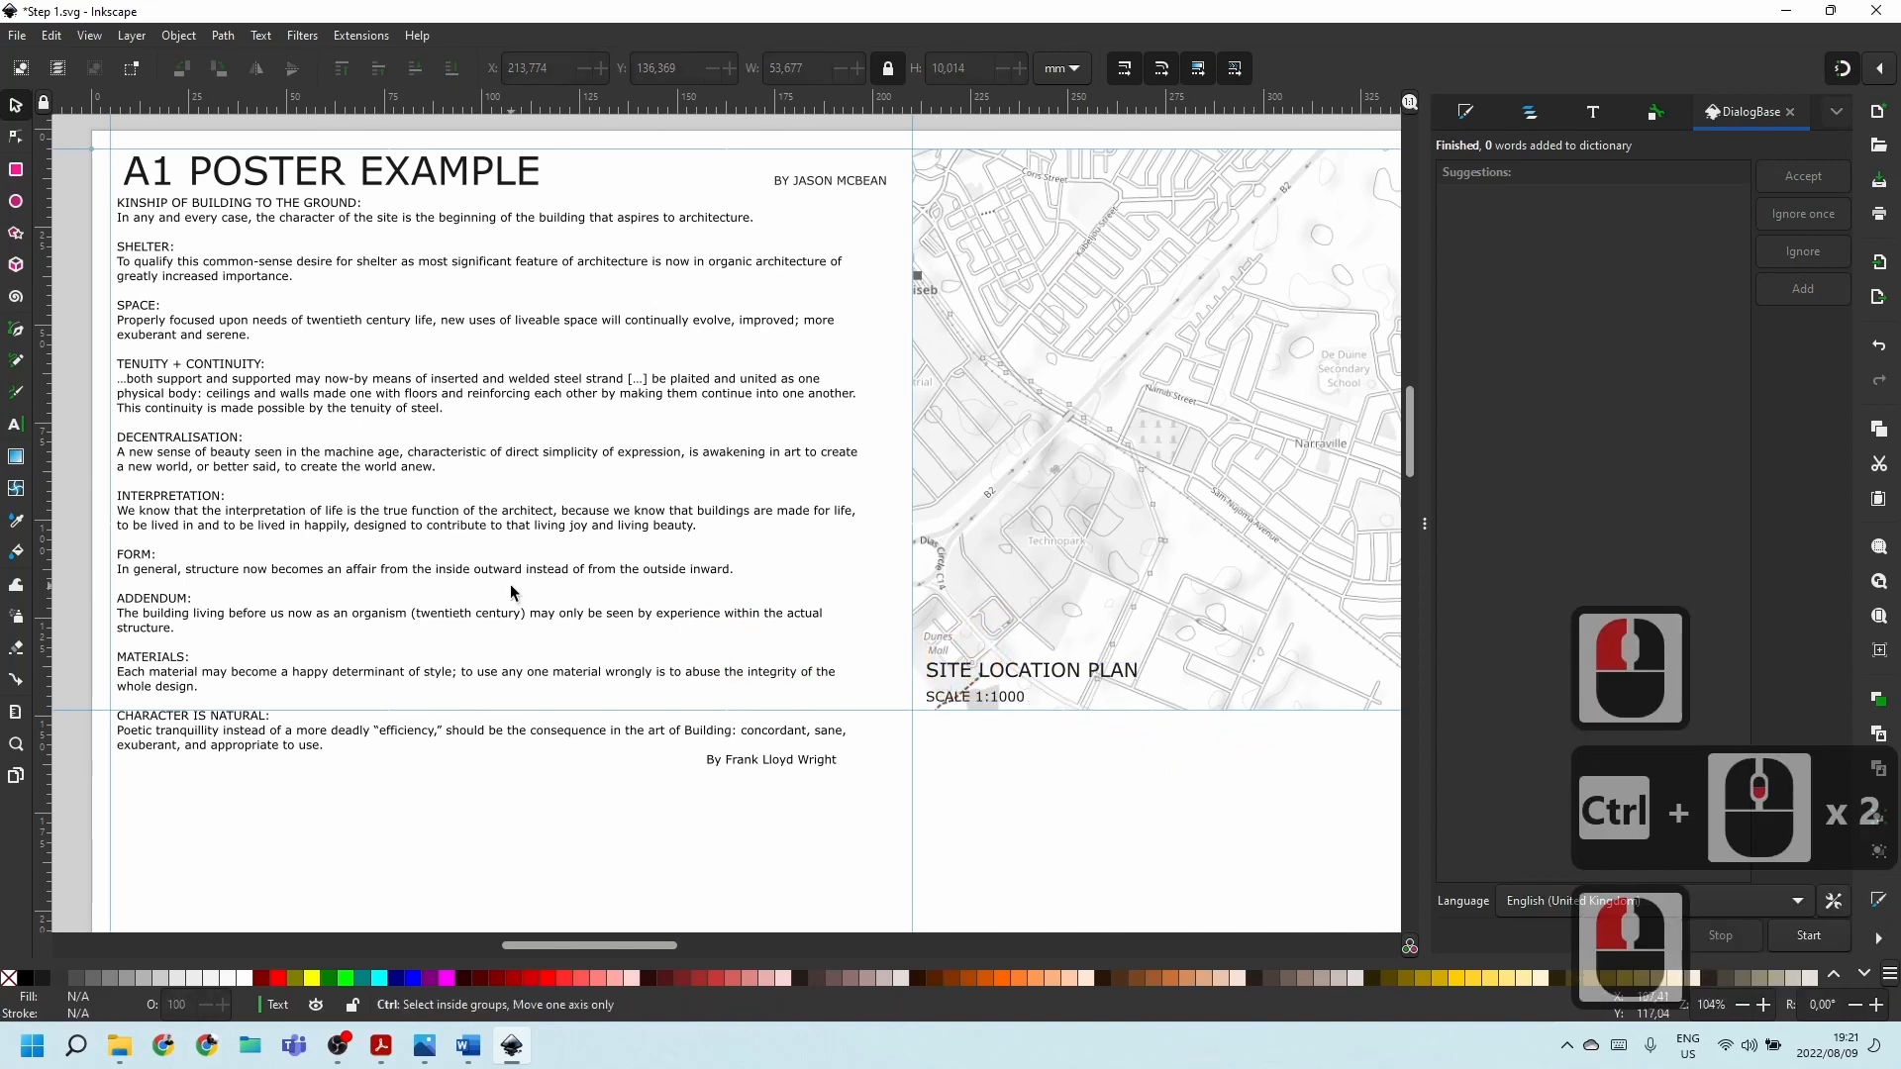
# Check the corrected caption's placement against the map's corner and guides, and select the map image.
pyautogui.keyDown('ctrl'); pyautogui.scroll(-2, 514, 595); pyautogui.keyUp('ctrl')
pyautogui.keyDown('ctrl'); pyautogui.scroll(2, 693, 644); pyautogui.keyUp('ctrl')
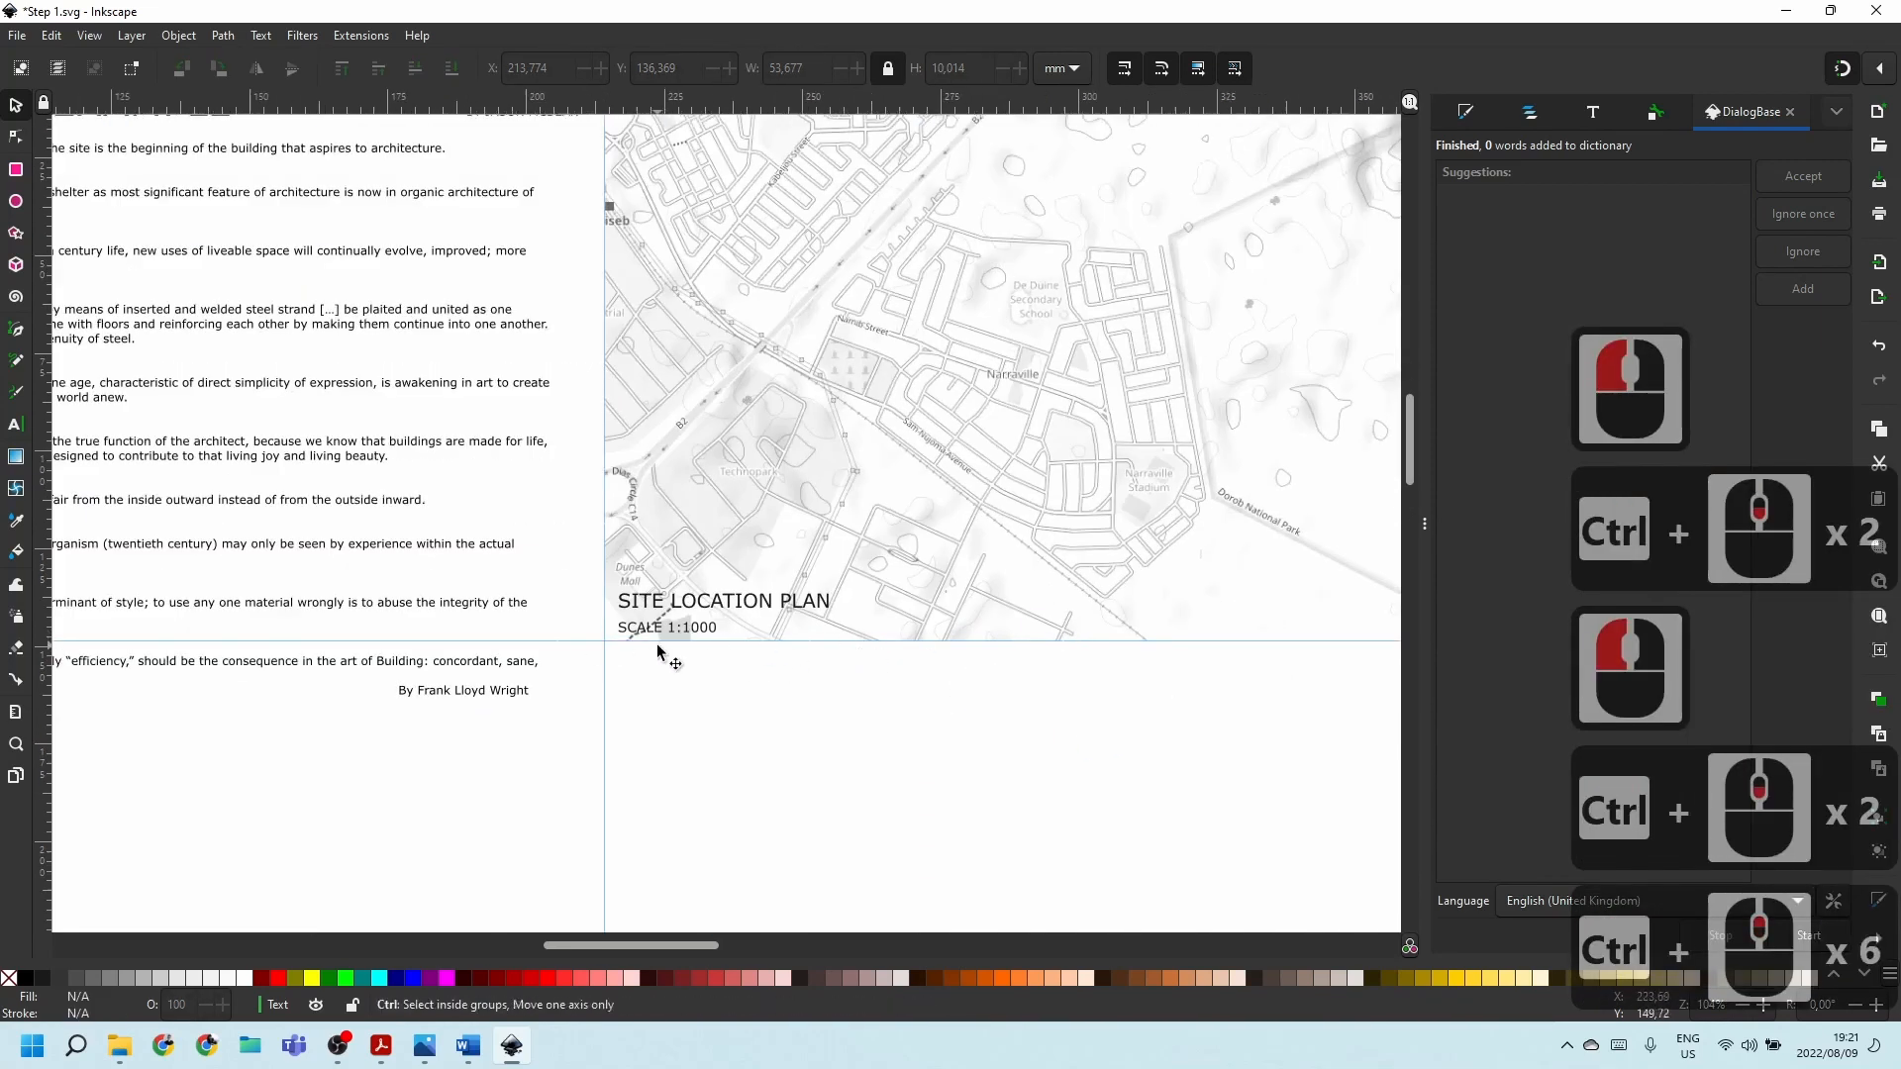
pyautogui.keyDown('ctrl'); pyautogui.scroll(3, 658, 645); pyautogui.keyUp('ctrl')
pyautogui.click(783, 614)
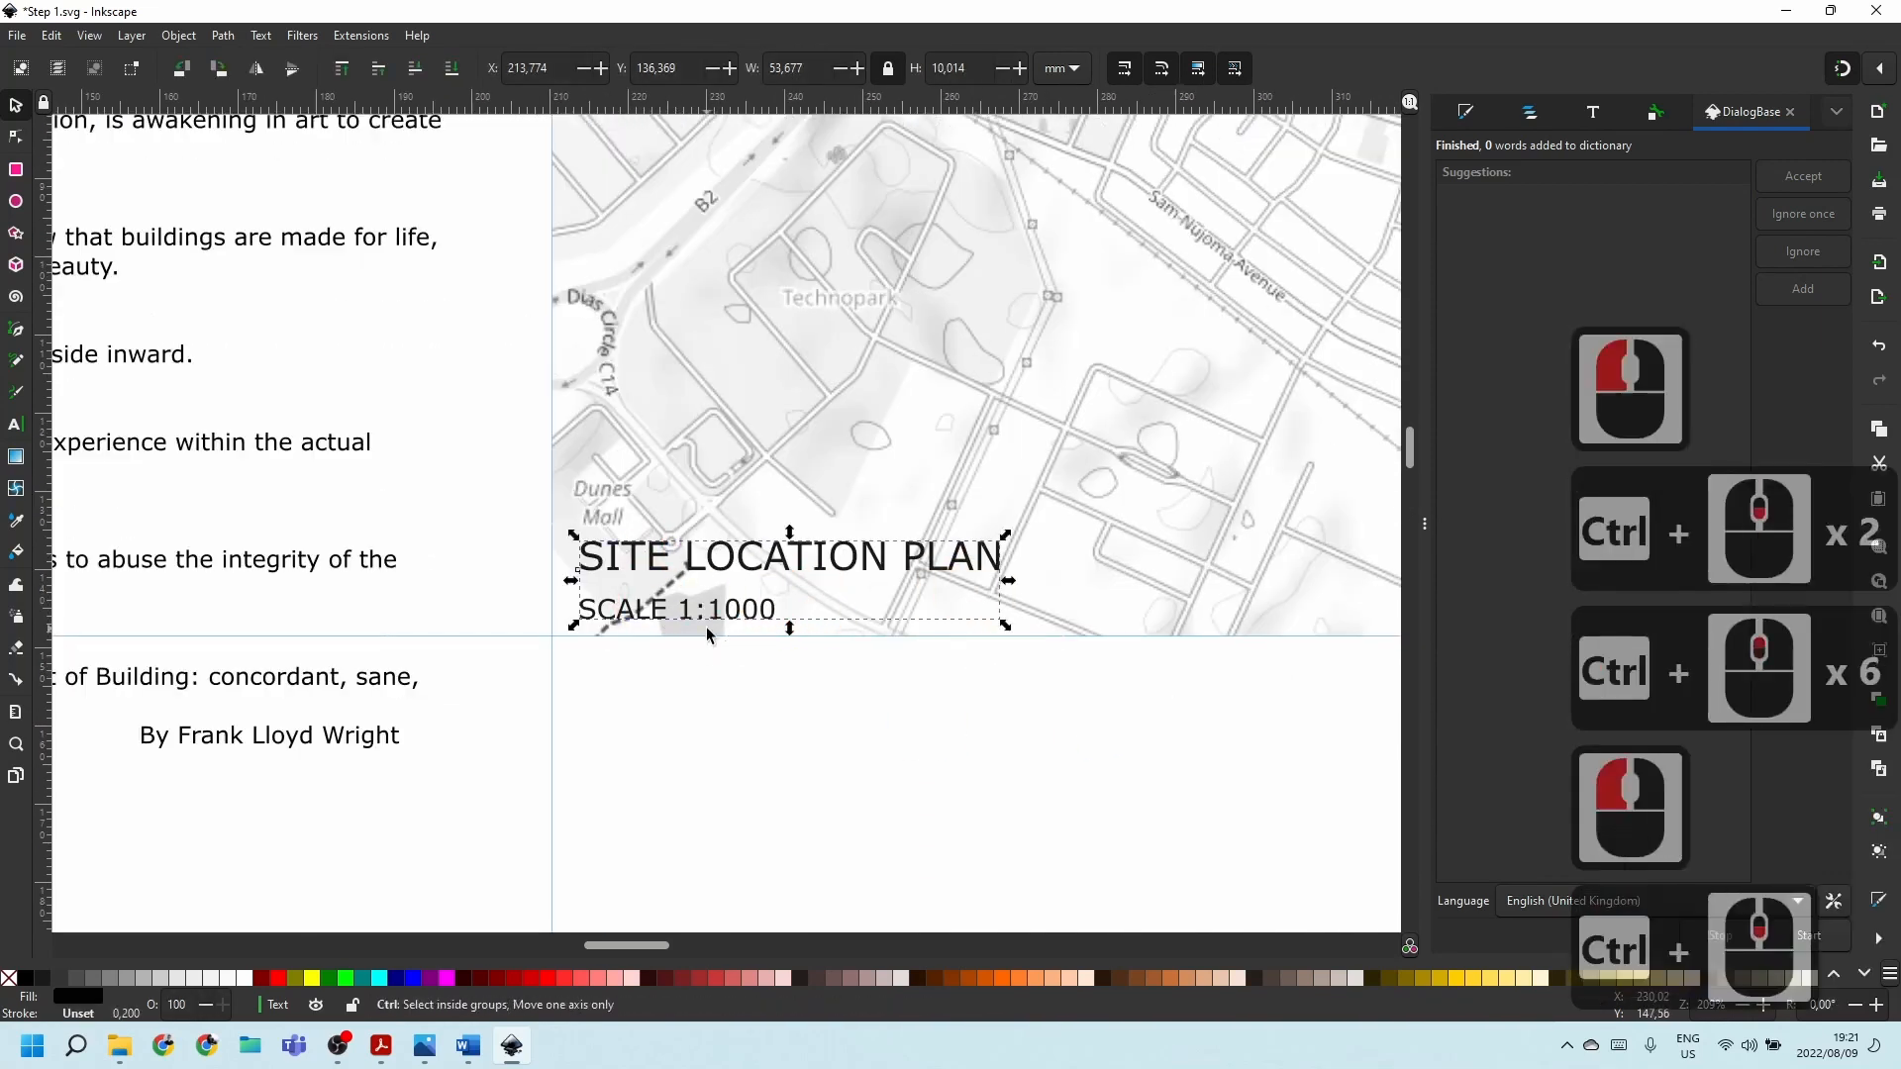
pyautogui.keyDown('ctrl'); pyautogui.scroll(-2, 780, 624); pyautogui.keyUp('ctrl')
pyautogui.click(871, 607)
pyautogui.keyDown('ctrl'); pyautogui.scroll(-3, 770, 614); pyautogui.keyUp('ctrl')
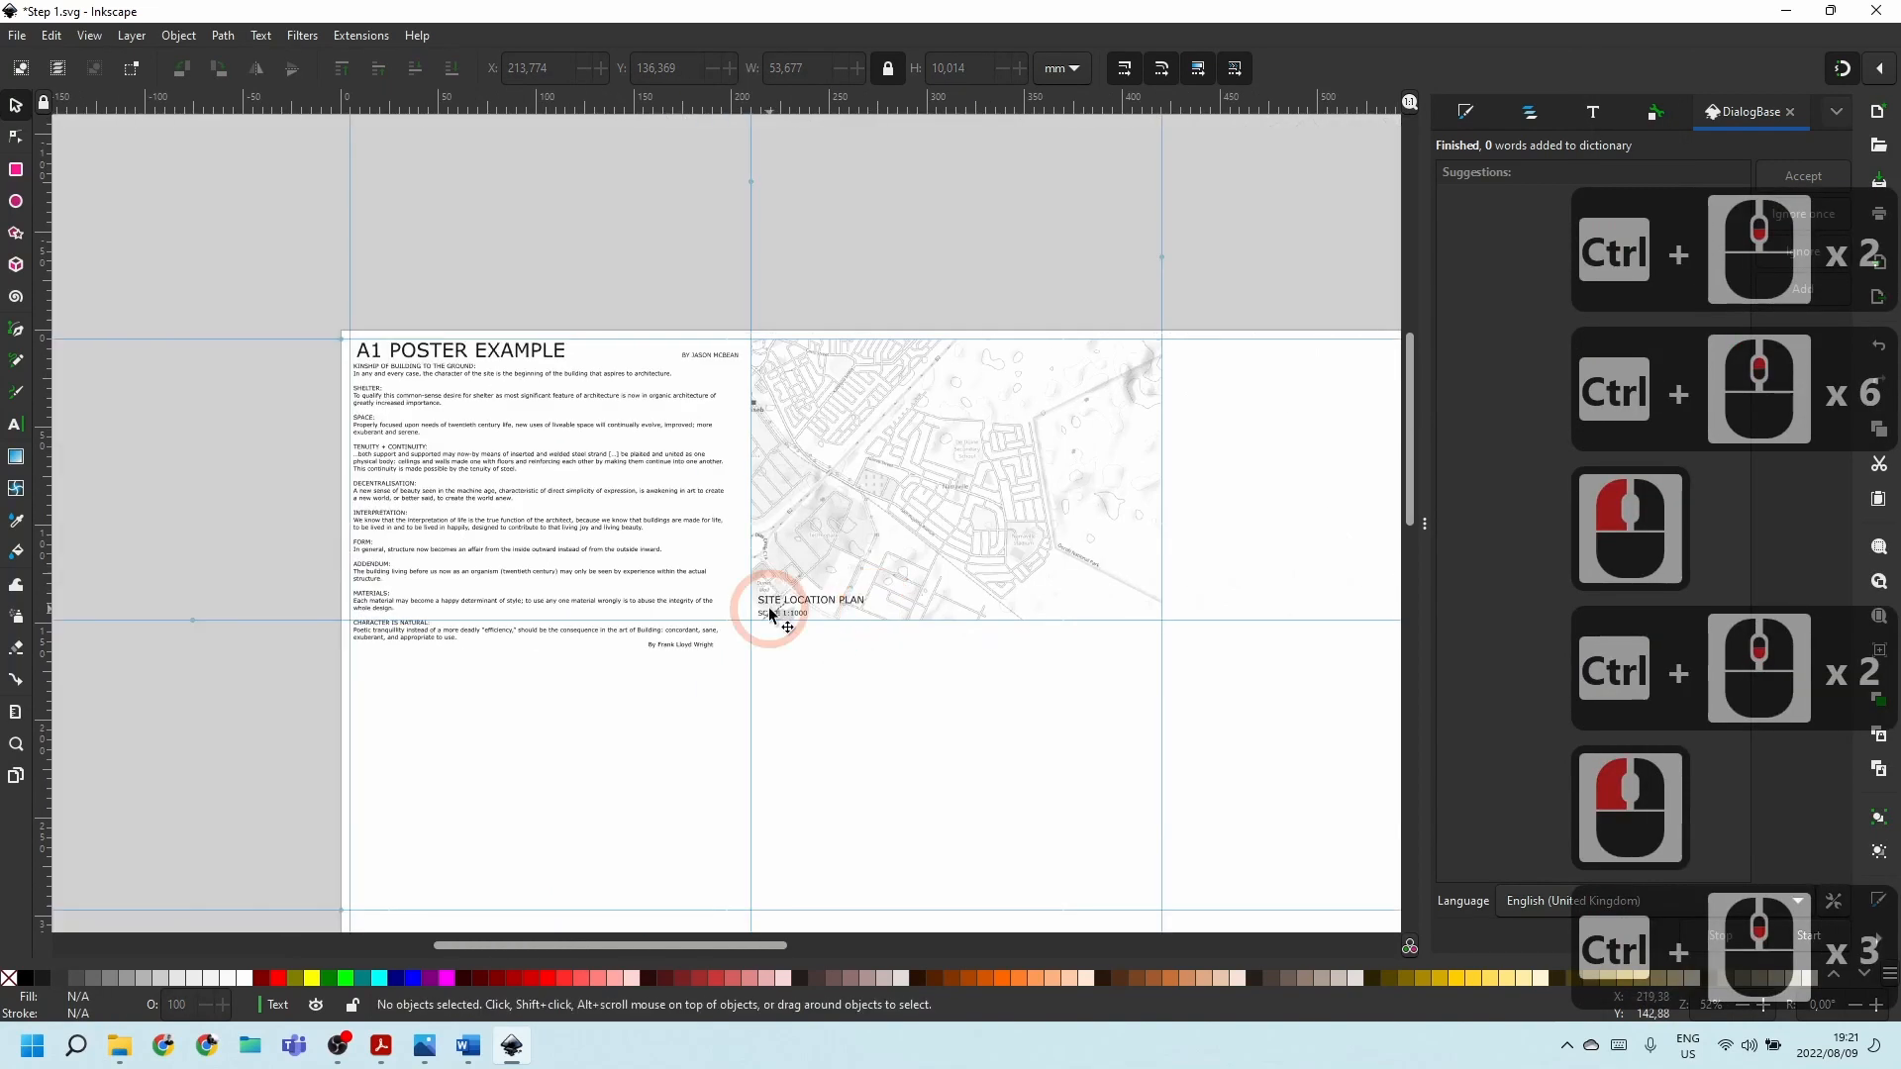
pyautogui.click(917, 518)
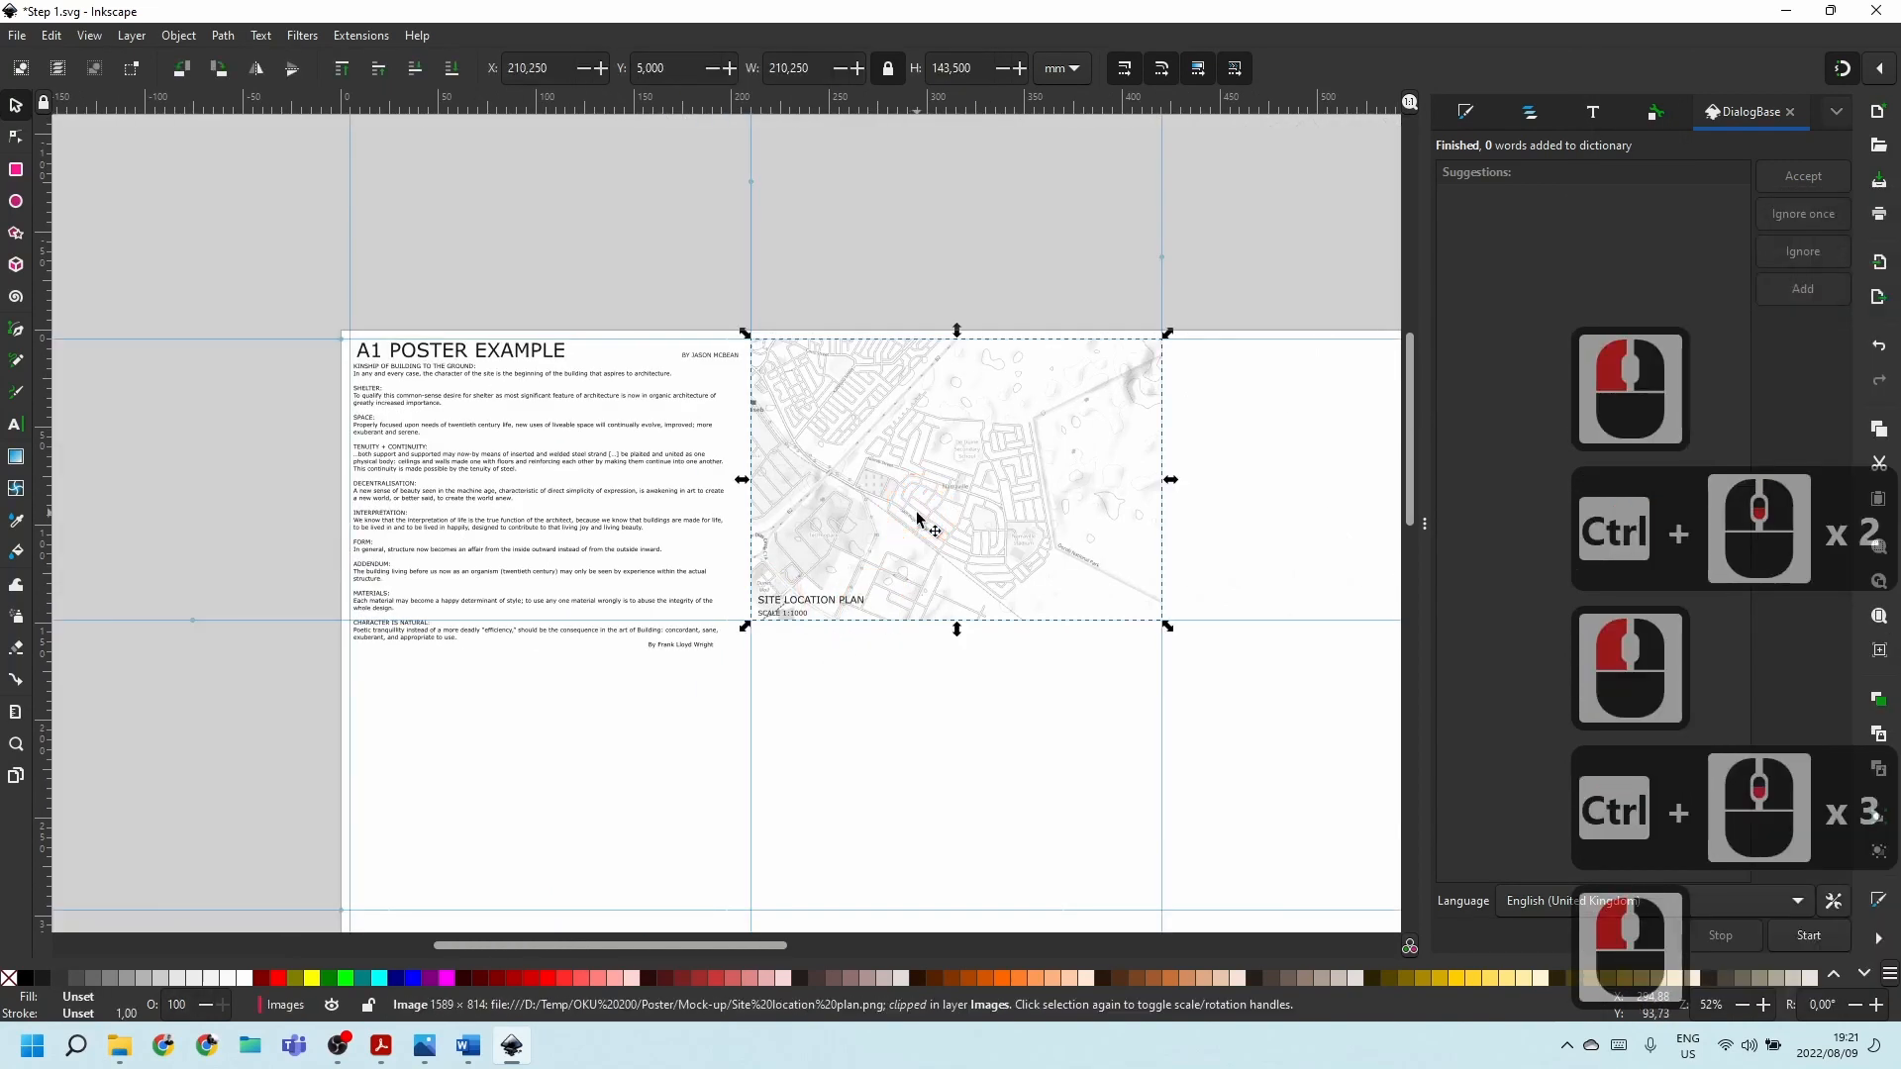
# Deselect the map image and examine how the map and its caption sit beside the text column.
pyautogui.keyDown('ctrl'); pyautogui.scroll(3, 783, 594); pyautogui.keyUp('ctrl')
pyautogui.keyDown('ctrl'); pyautogui.scroll(-2, 772, 564); pyautogui.keyUp('ctrl')
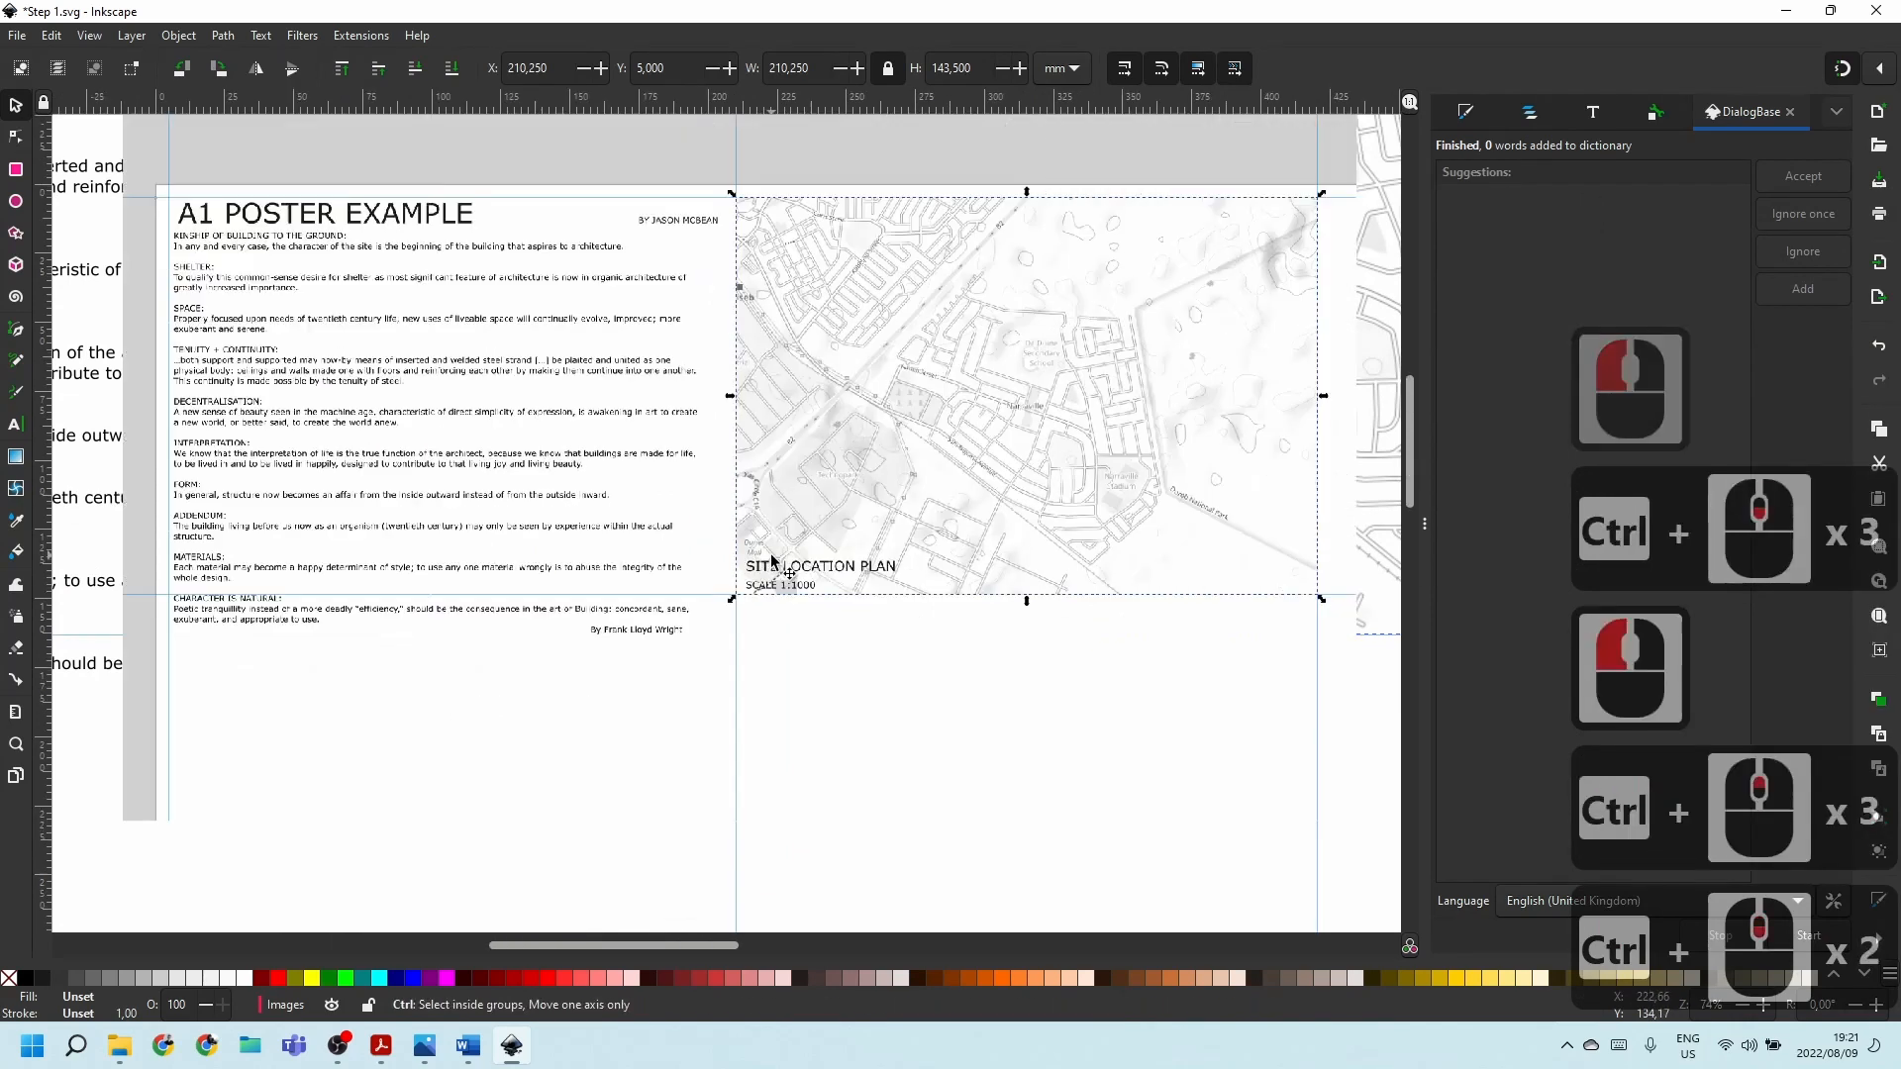
pyautogui.click(957, 684)
pyautogui.keyDown('ctrl'); pyautogui.scroll(-3, 878, 335); pyautogui.keyUp('ctrl')
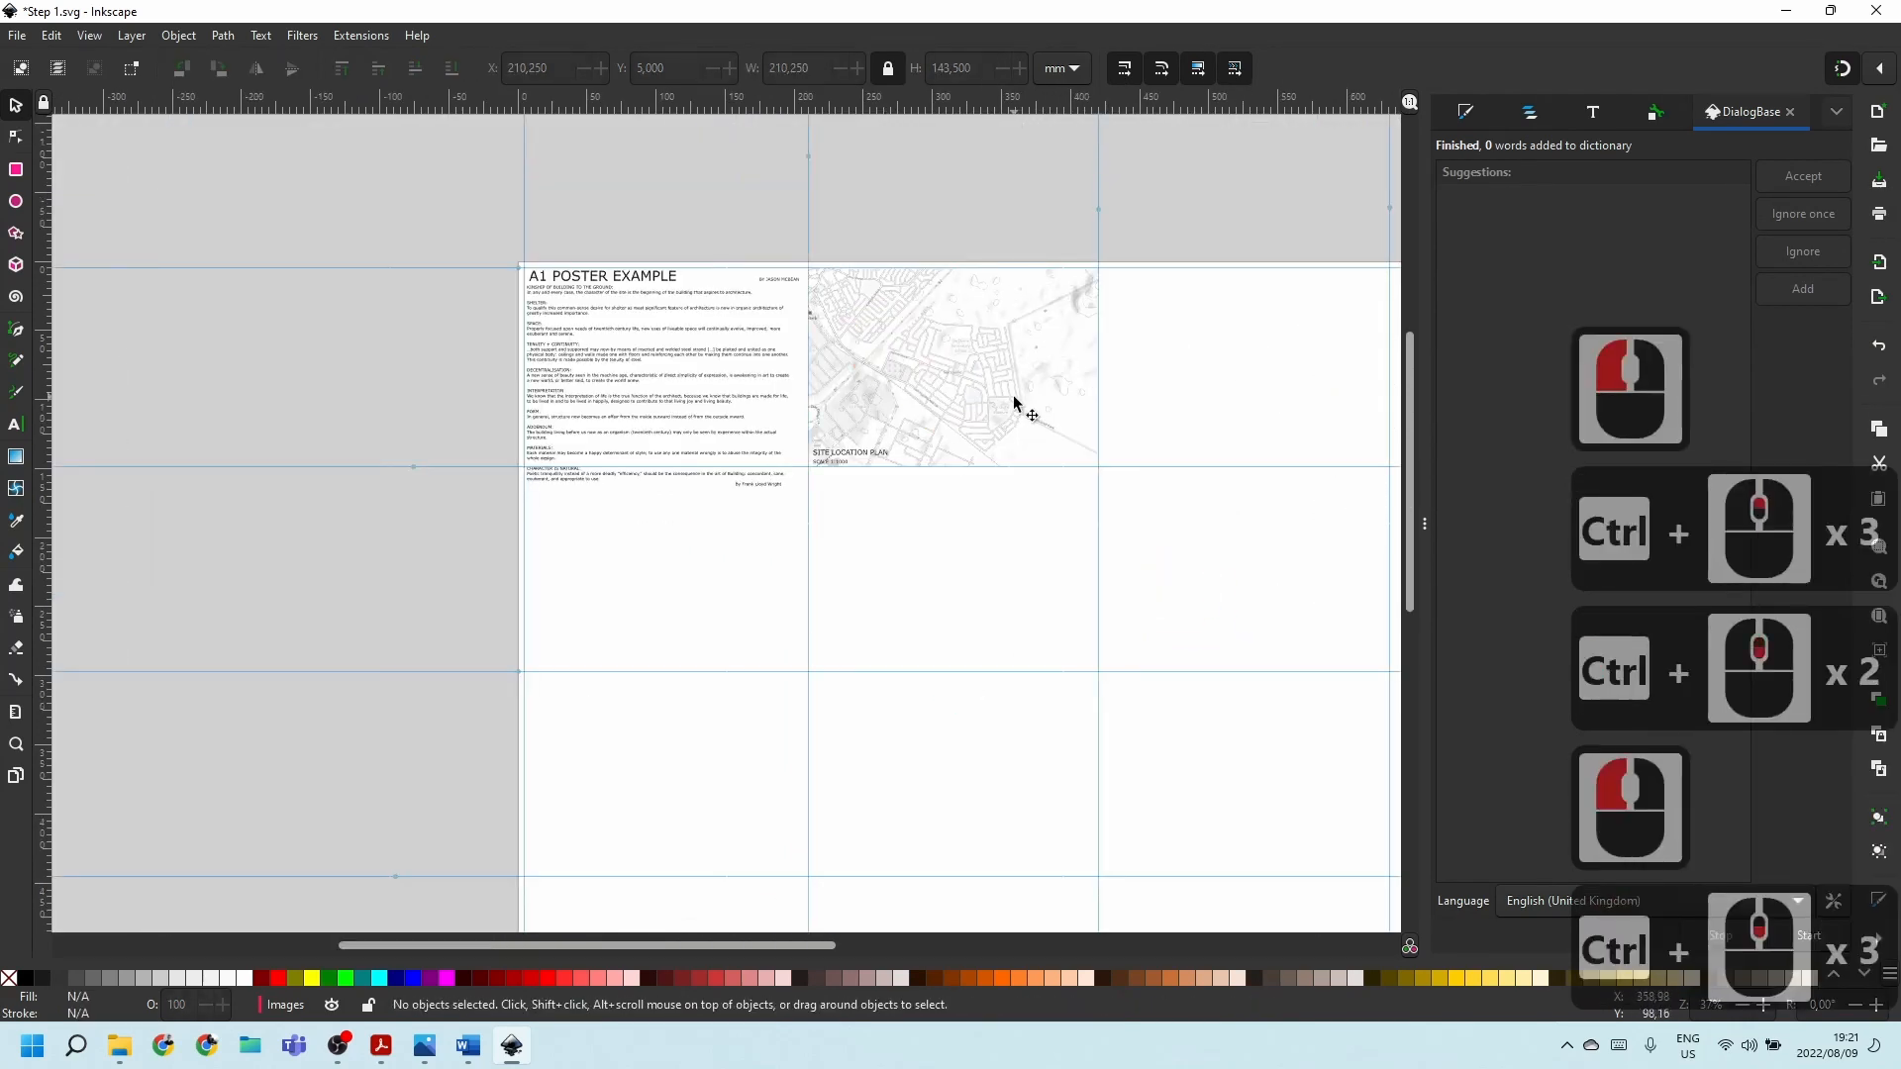
pyautogui.press('Escape')
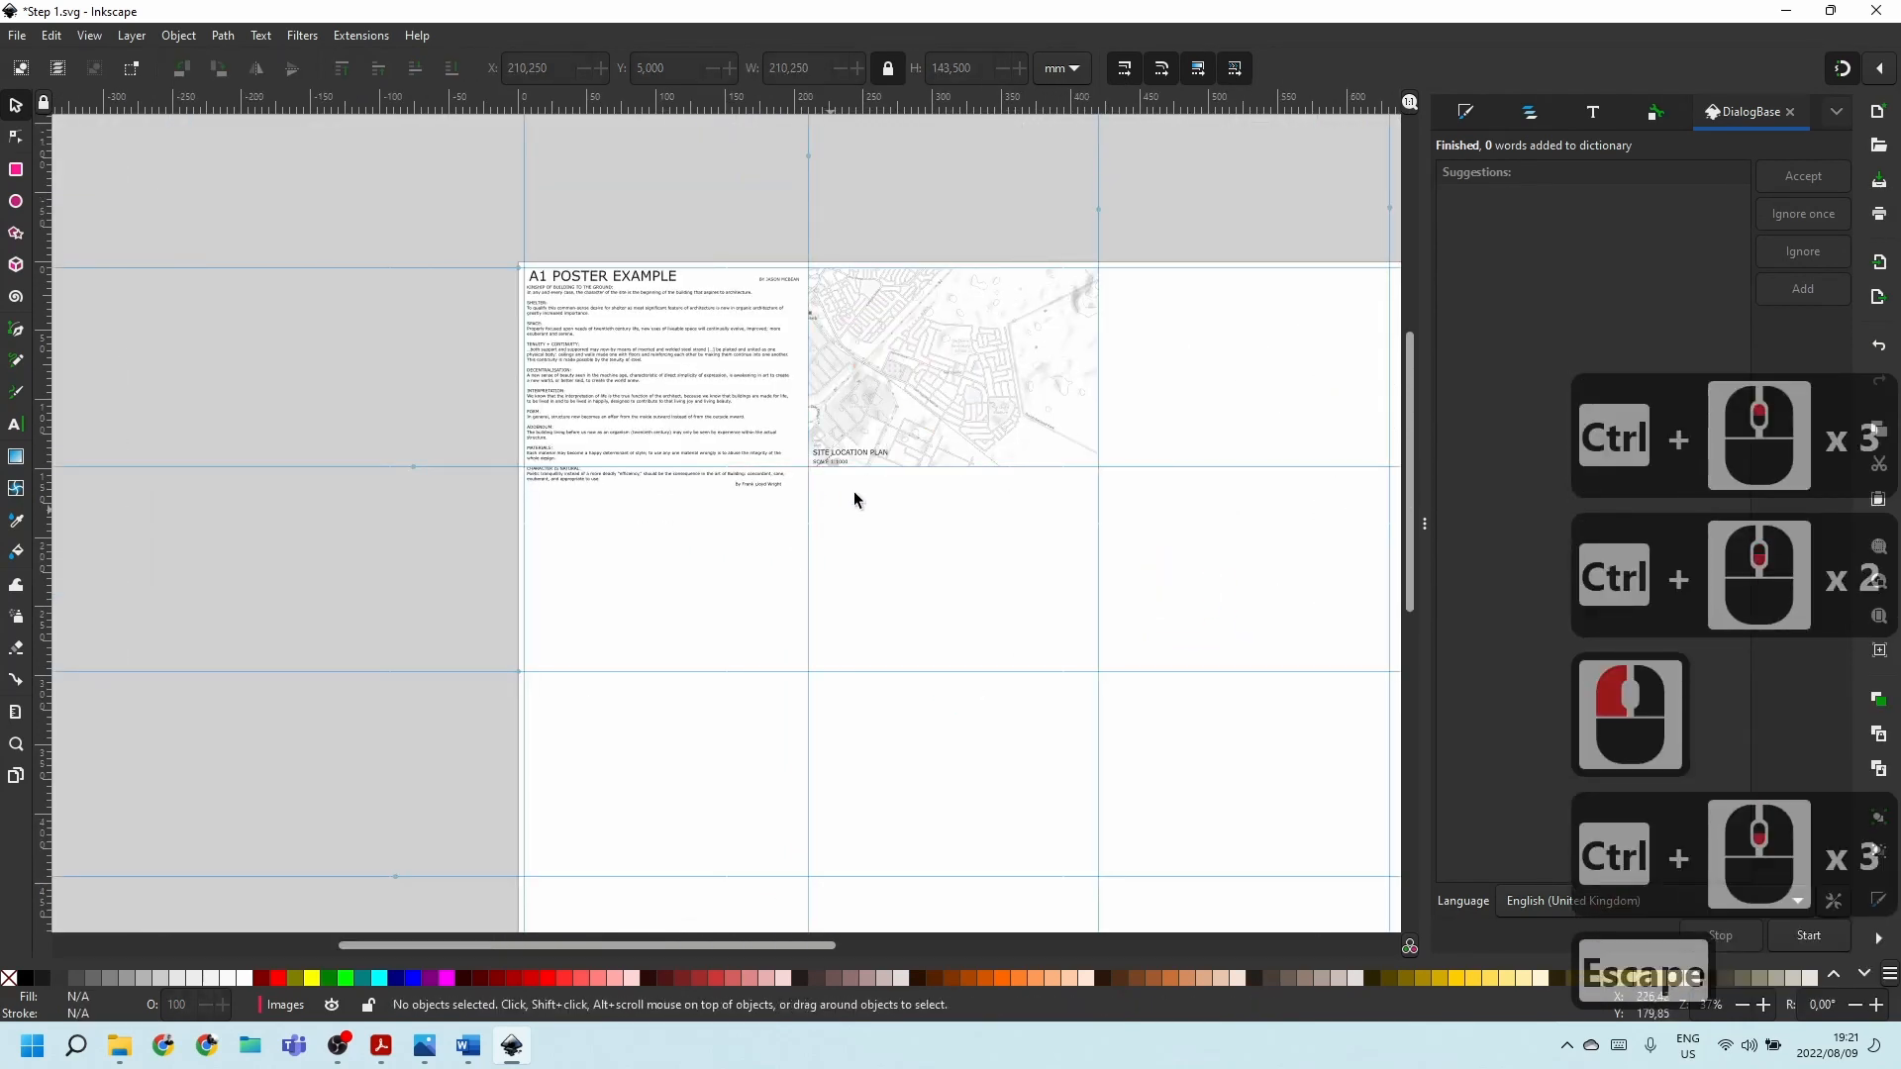
pyautogui.keyDown('ctrl'); pyautogui.scroll(3, 909, 488); pyautogui.keyUp('ctrl')
pyautogui.keyDown('ctrl'); pyautogui.scroll(-3, 782, 414); pyautogui.keyUp('ctrl')
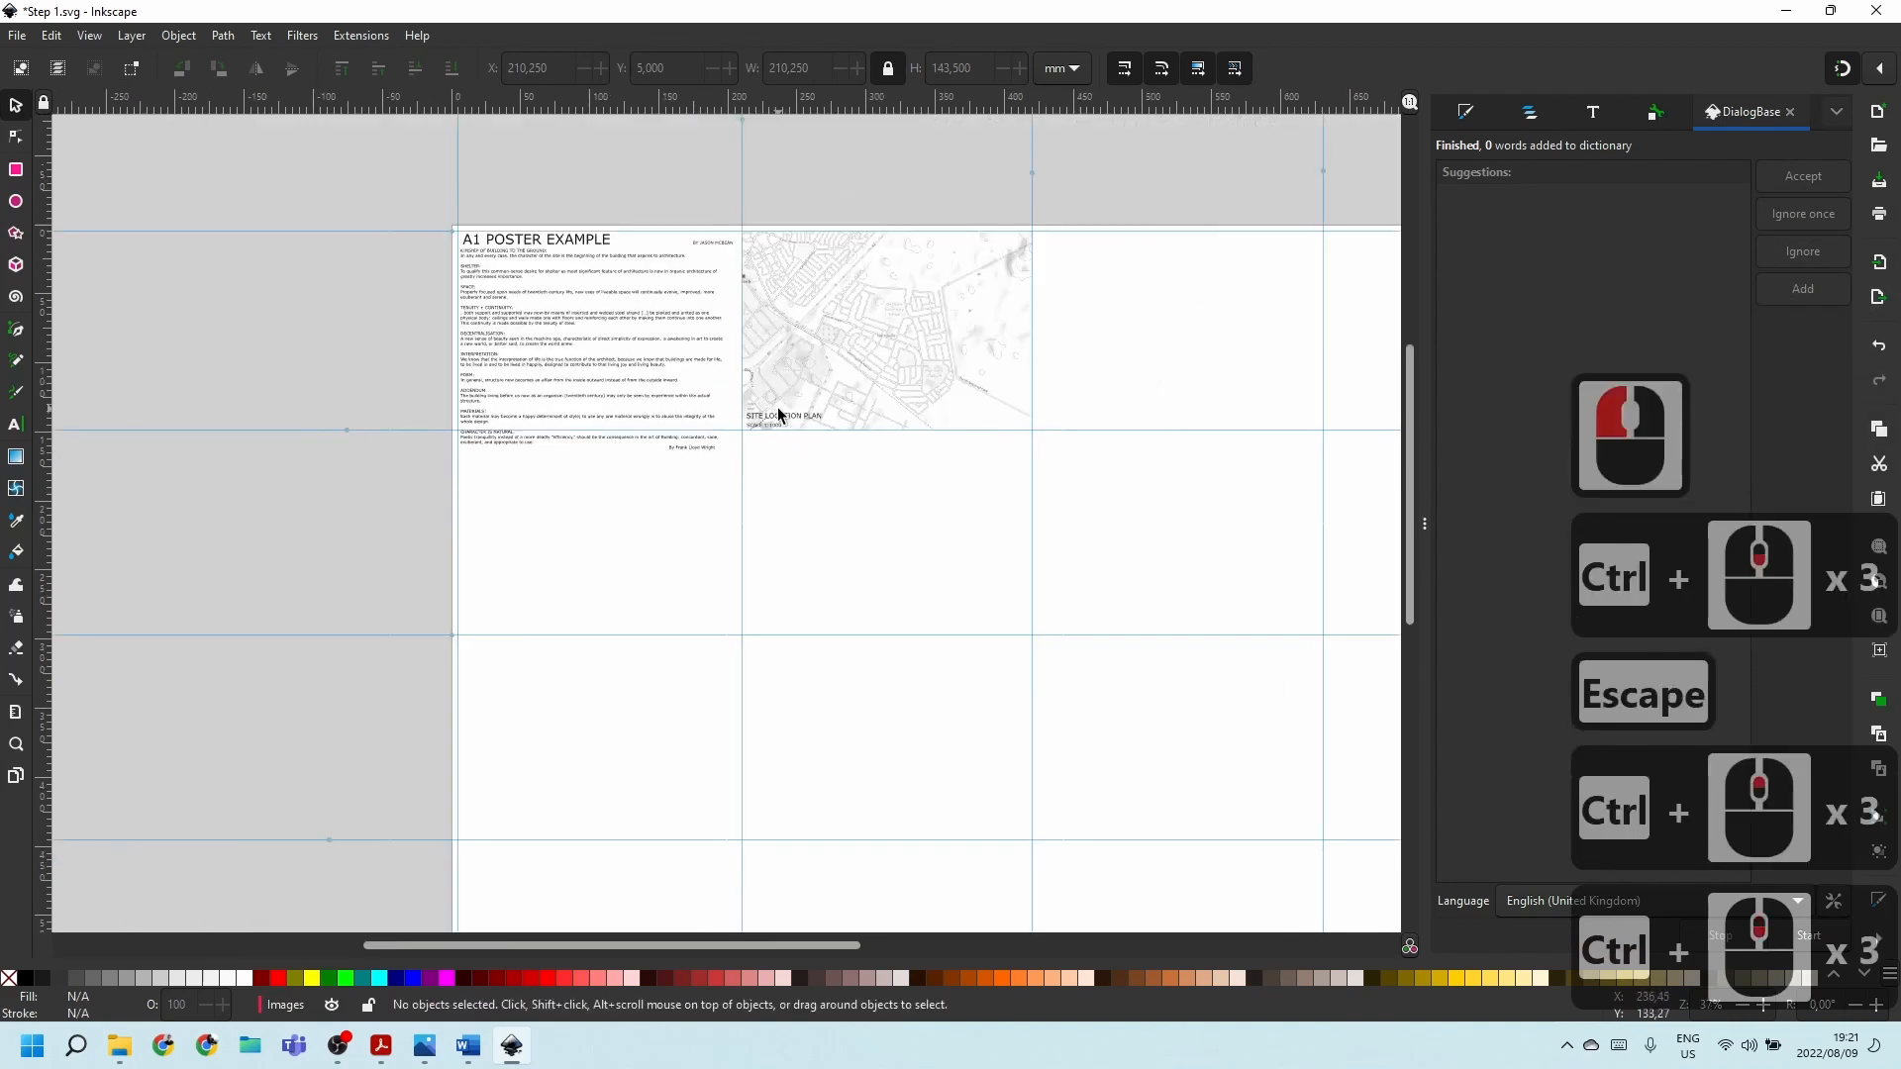
# Add a new vertical guide at X 5 mm, aligned with the existing margin guide beside the text column.
pyautogui.keyDown('ctrl'); pyautogui.scroll(2, 752, 585); pyautogui.keyUp('ctrl')
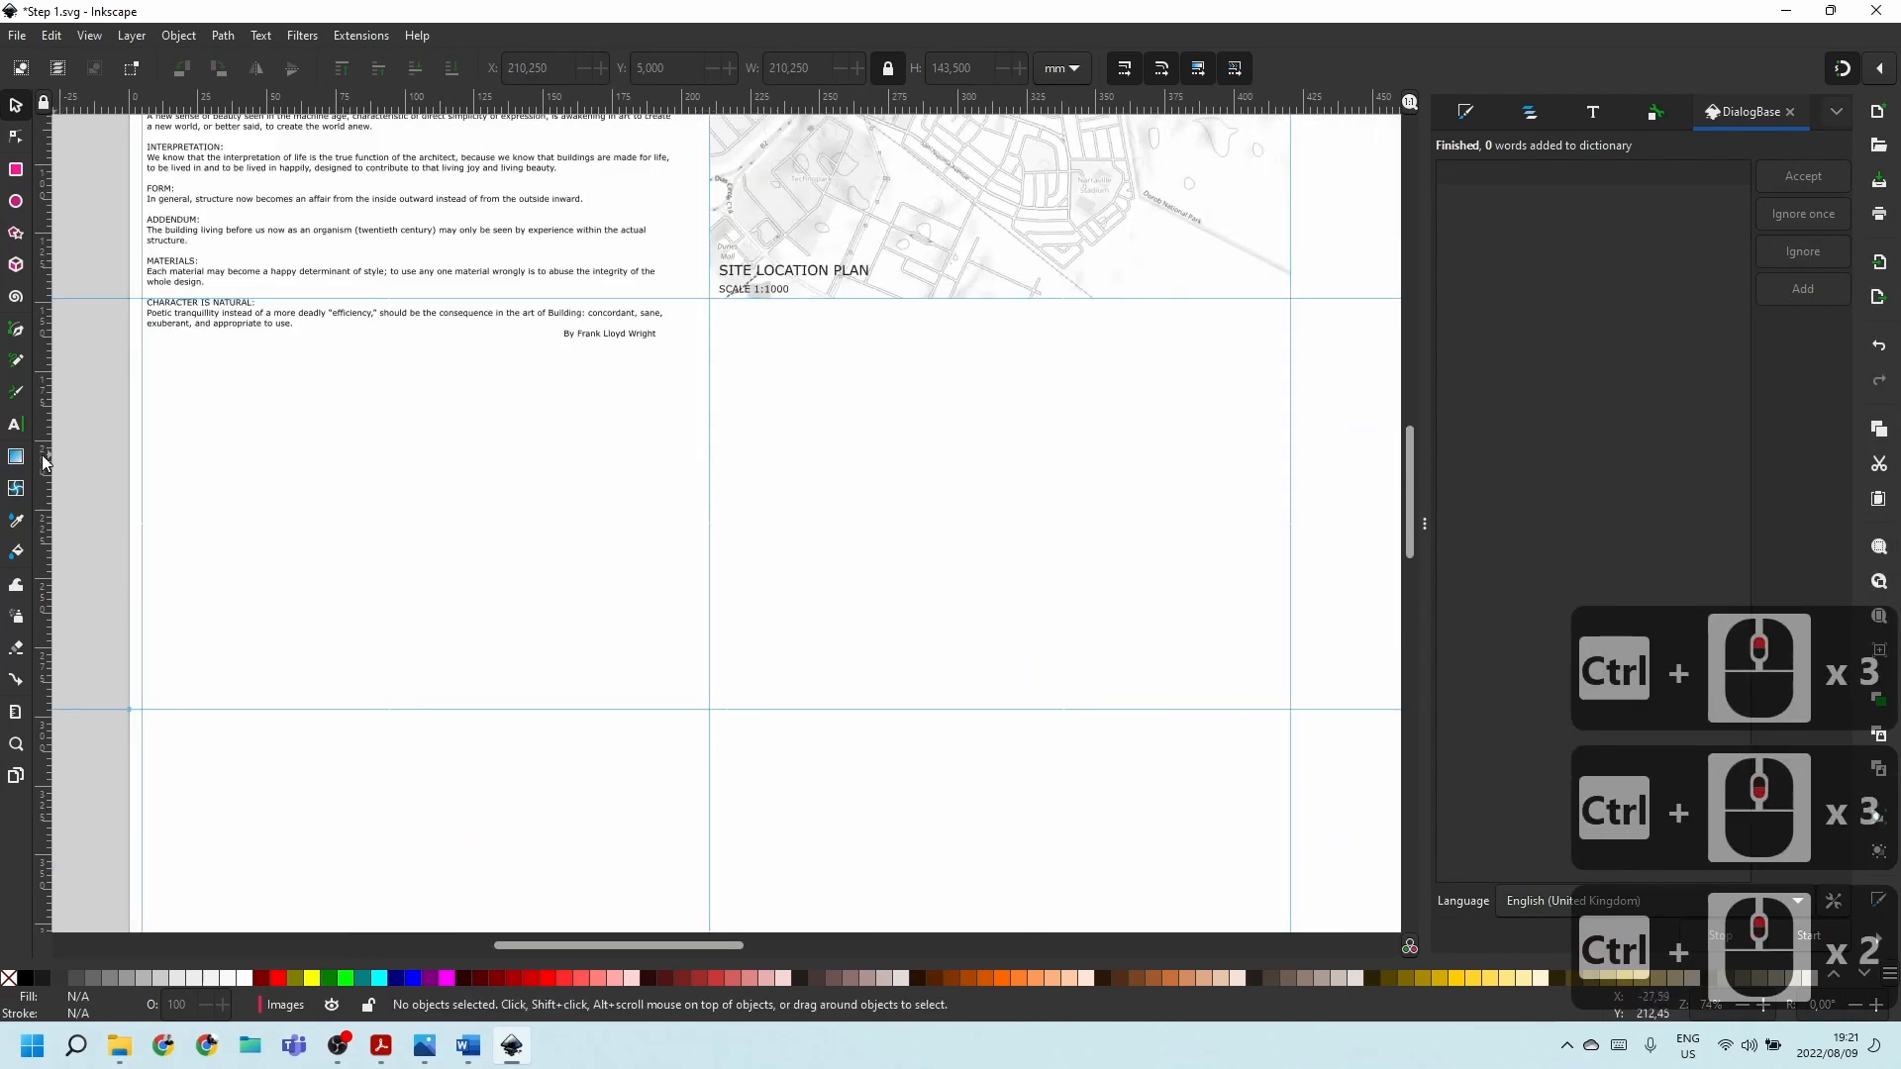
pyautogui.moveTo(44, 462); pyautogui.dragTo(191, 424)
pyautogui.keyDown('ctrl'); pyautogui.scroll(3, 116, 496); pyautogui.keyUp('ctrl')
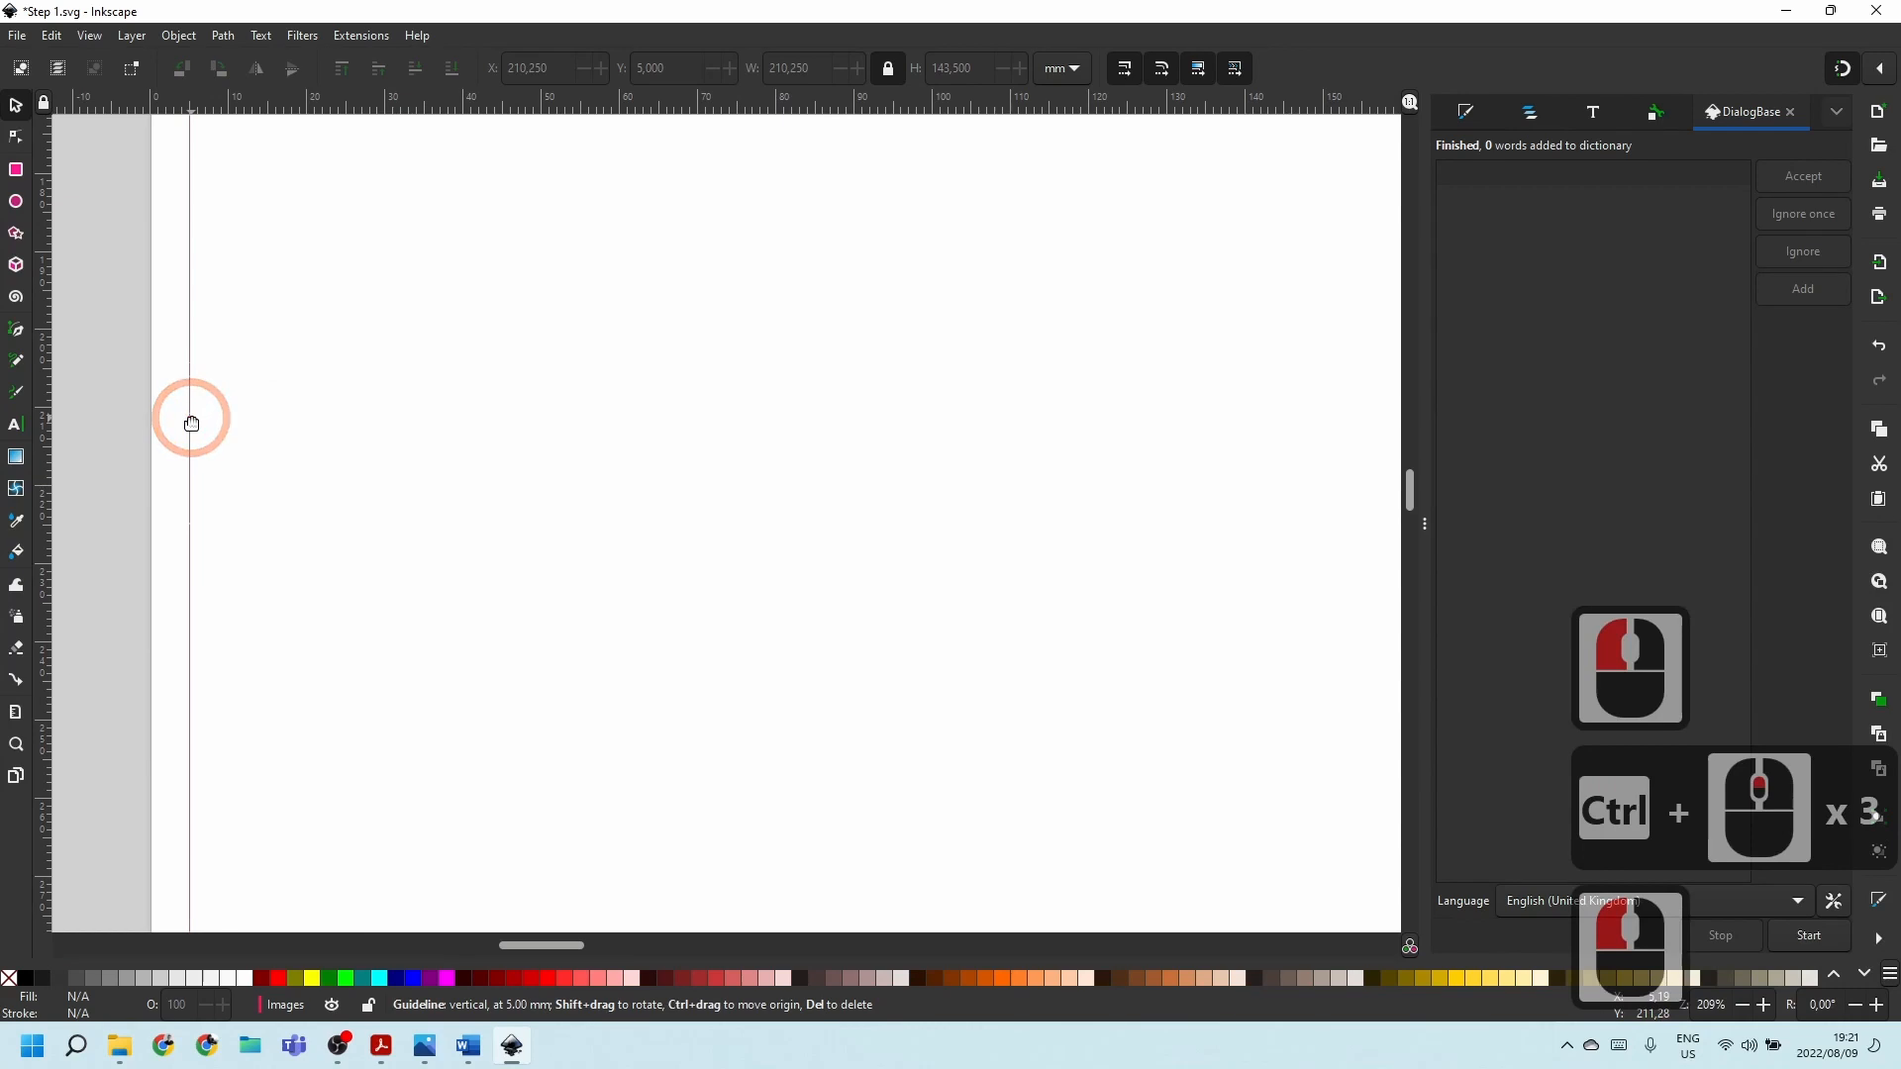
pyautogui.doubleClick(191, 424)
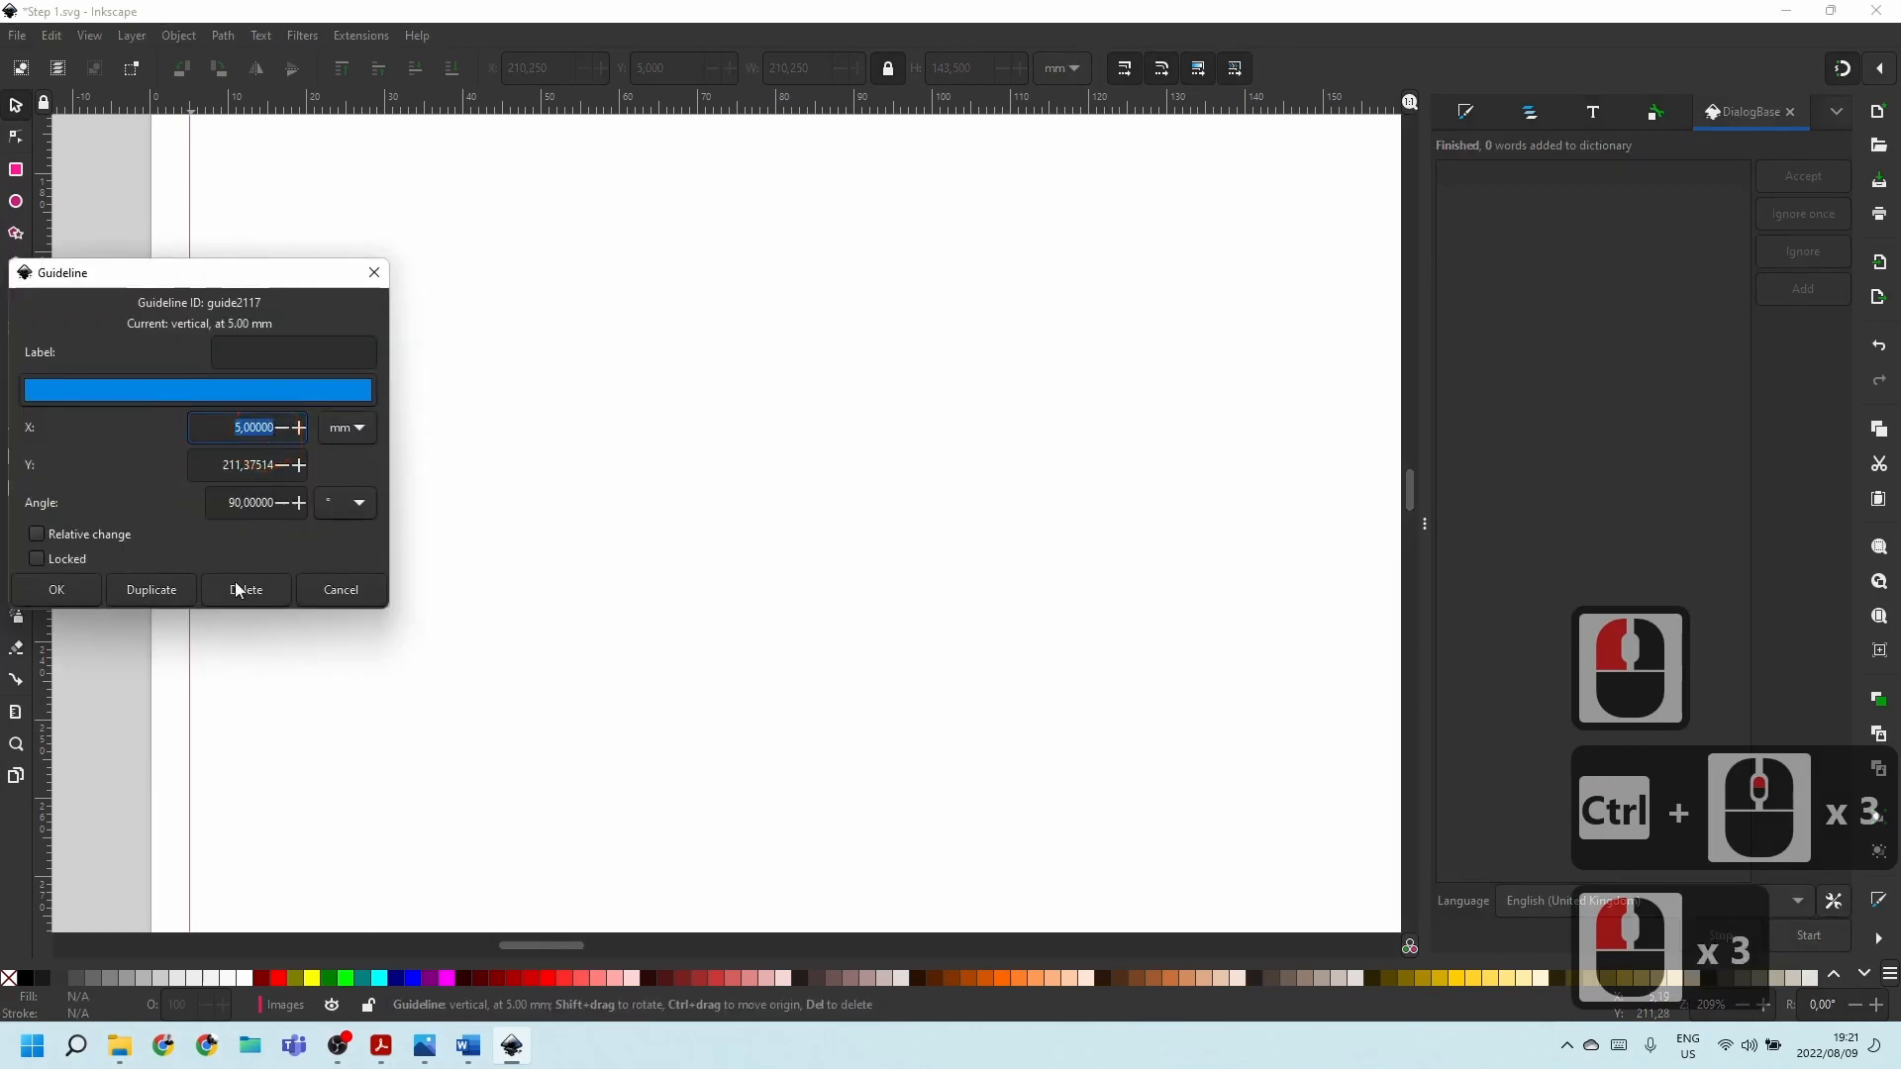
pyautogui.click(55, 590)
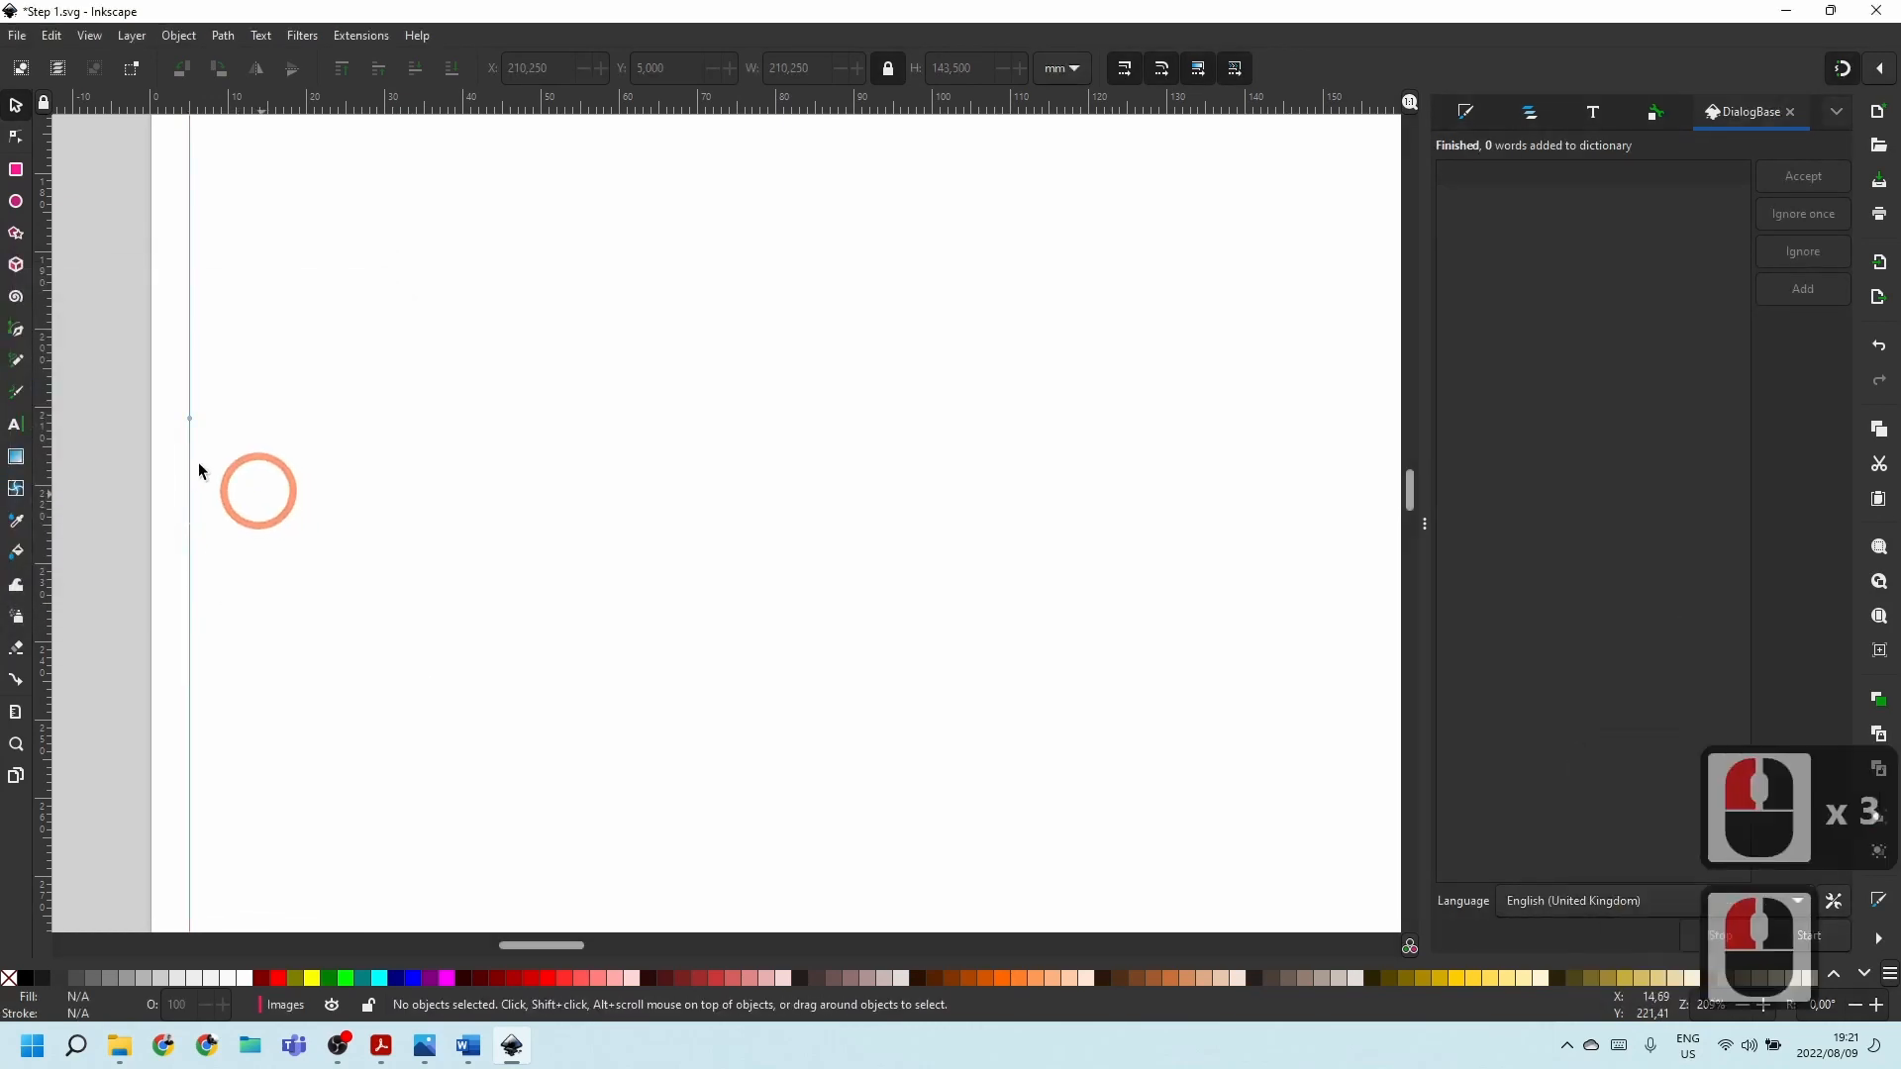
# Shift the new vertical guide horizontally by a relative change of 2.5 mm.
pyautogui.doubleClick(188, 421)
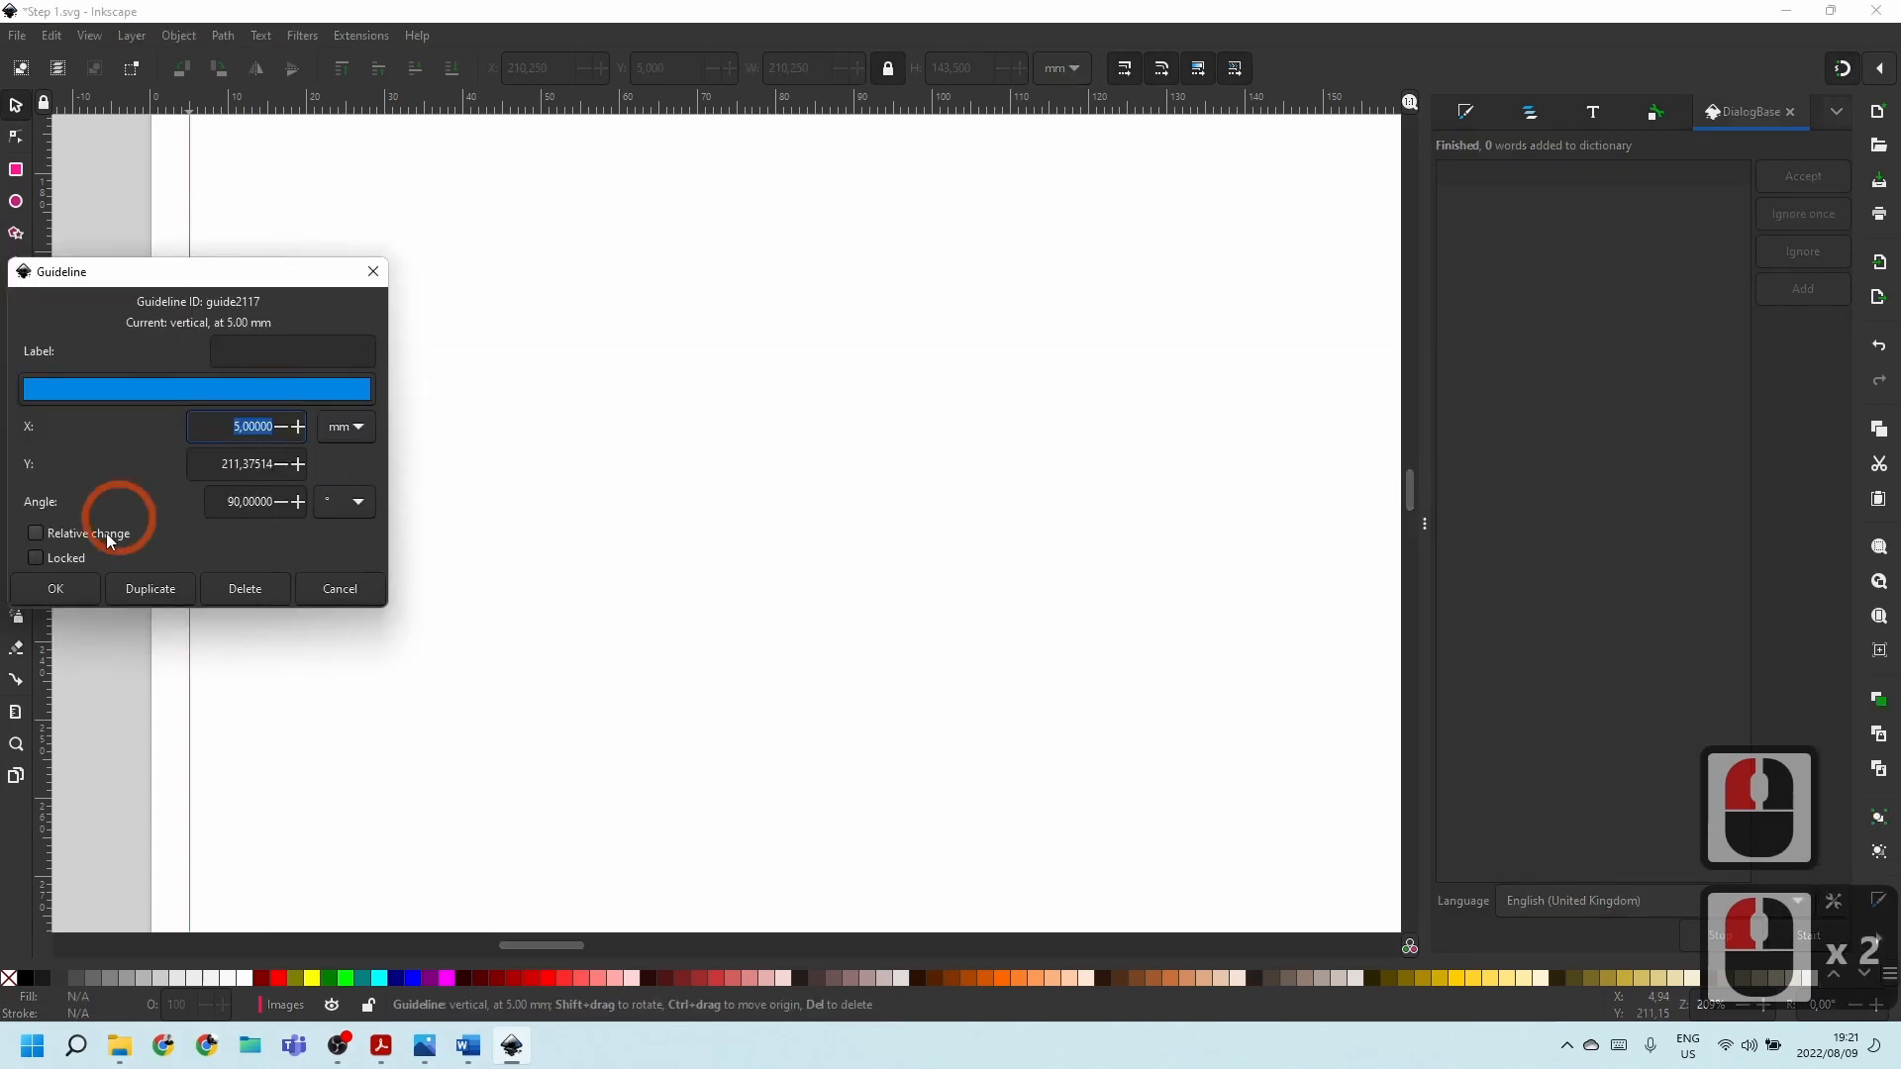
pyautogui.click(35, 535)
pyautogui.click(253, 436)
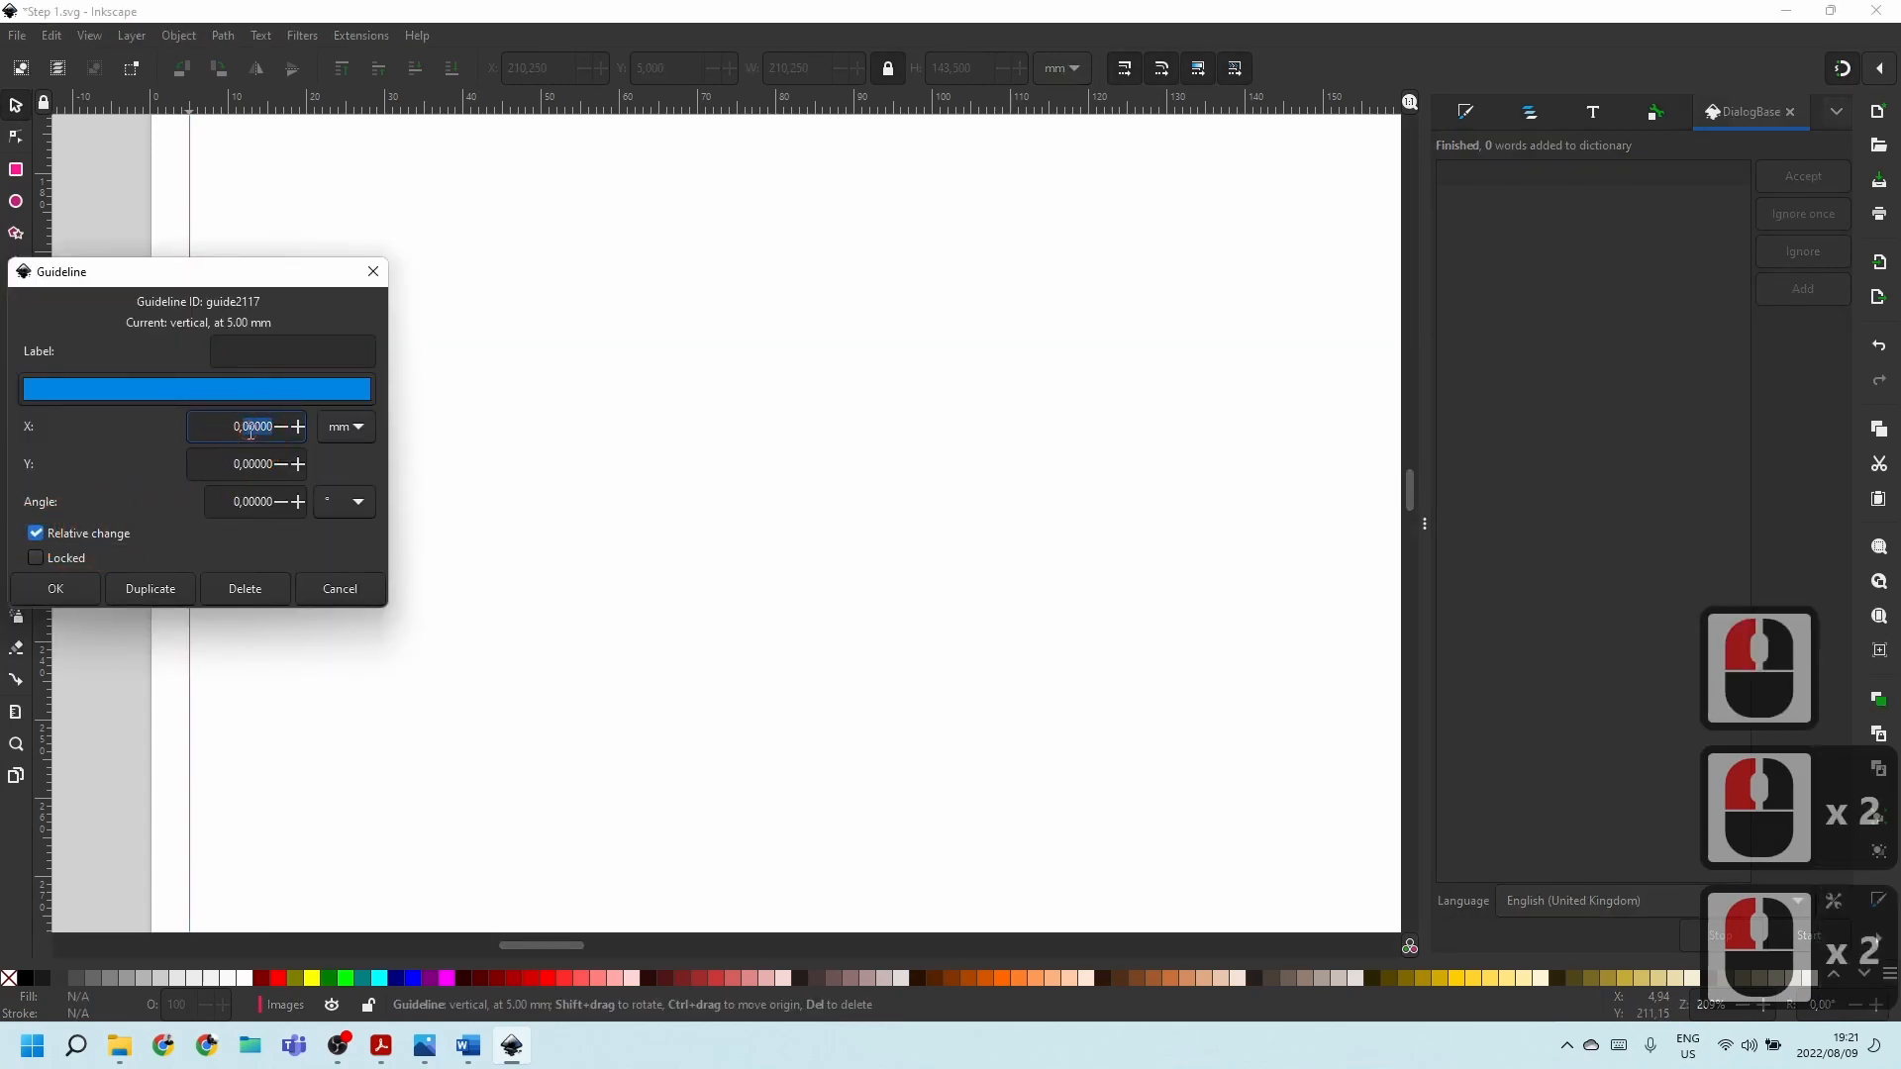
pyautogui.click(249, 431)
pyautogui.click(249, 432)
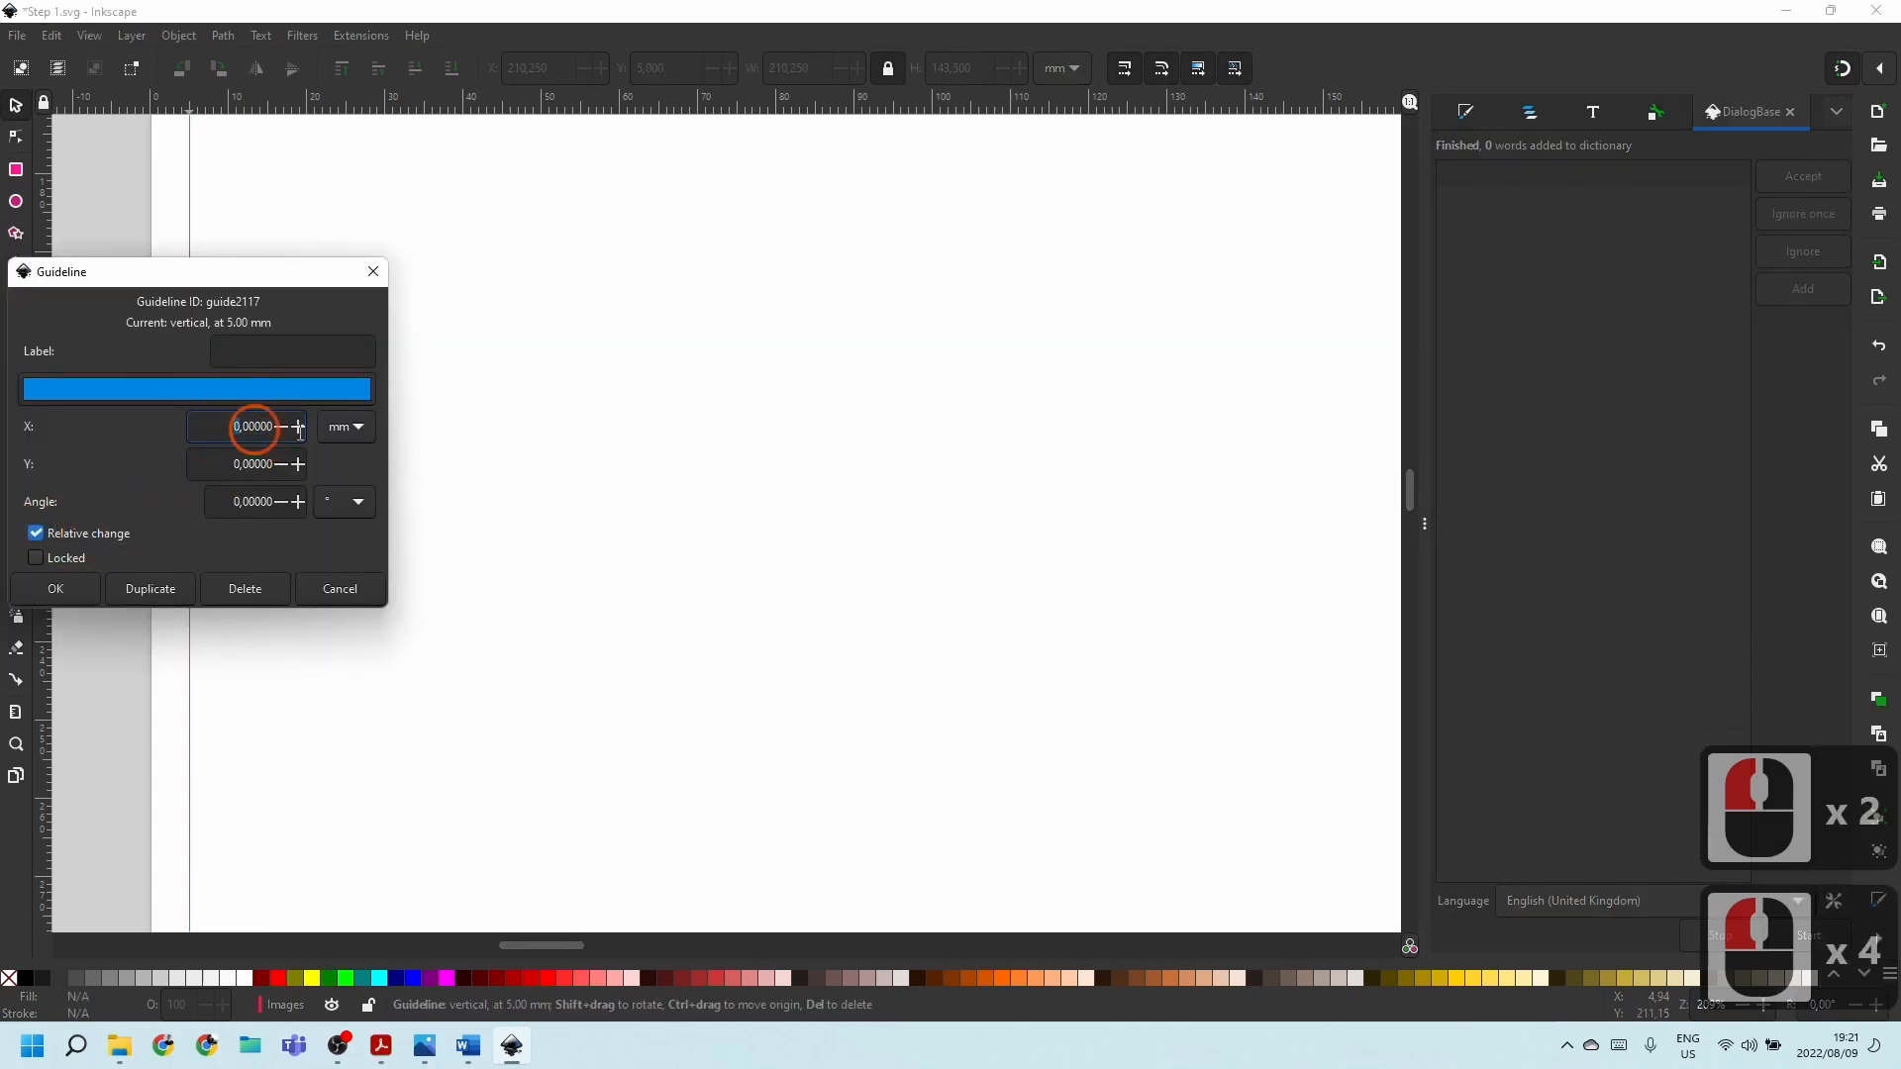
pyautogui.click(325, 436)
pyautogui.write('2.5')
pyautogui.press('Return')
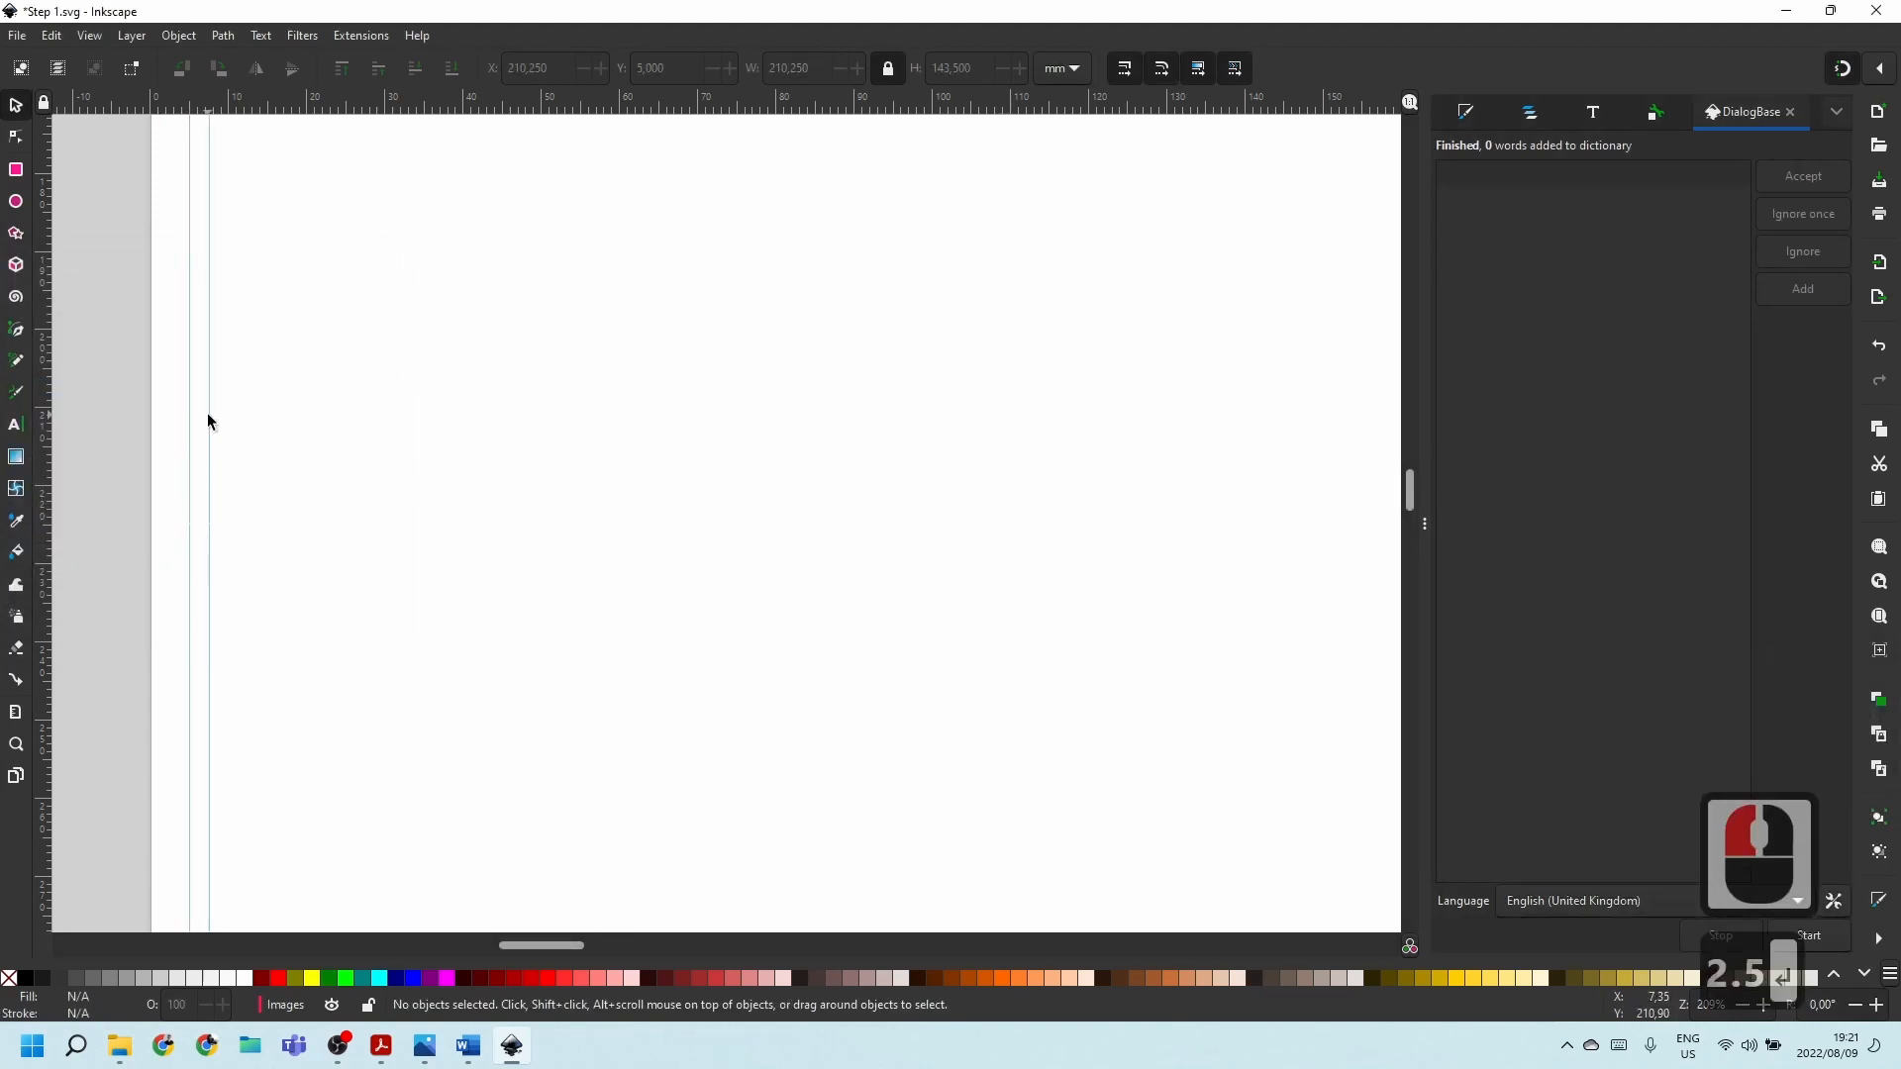
# Set the colour of the shifted vertical guide to the custom red.
pyautogui.doubleClick(208, 420)
pyautogui.click(293, 398)
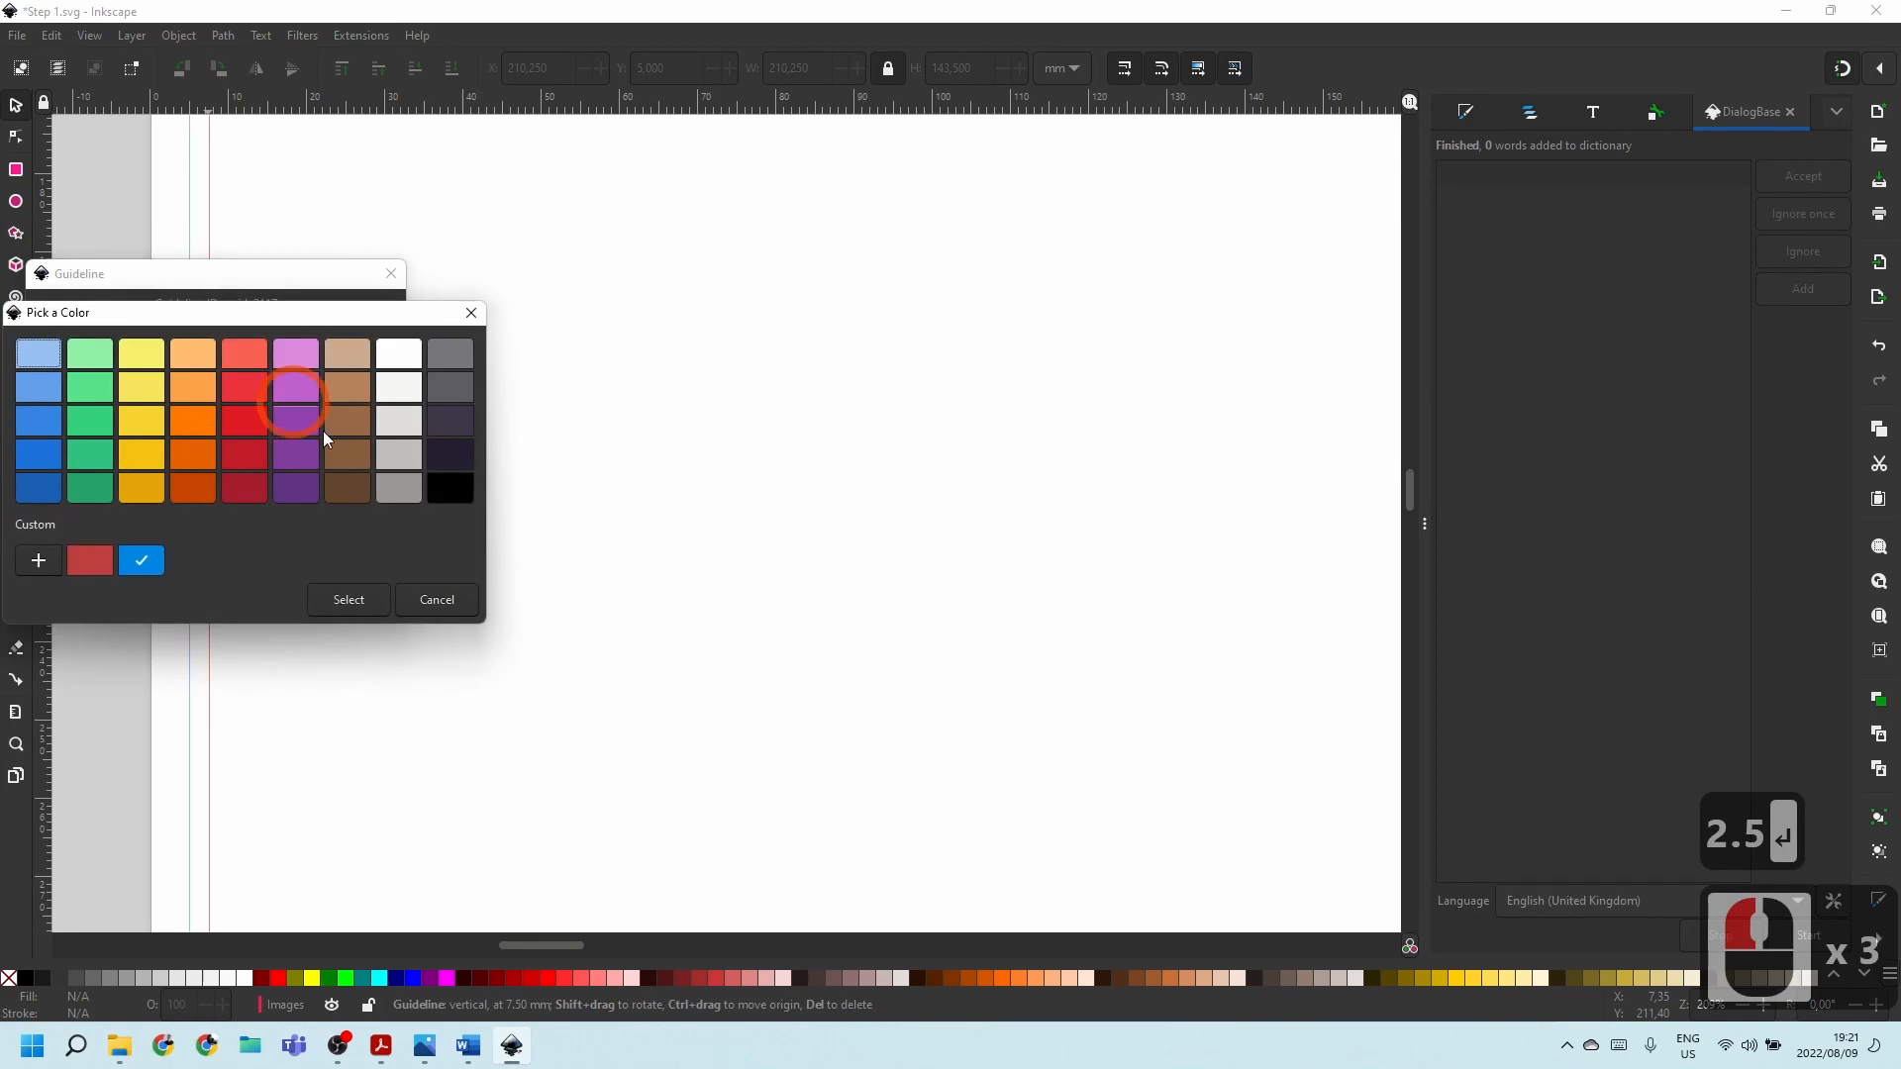
pyautogui.click(100, 562)
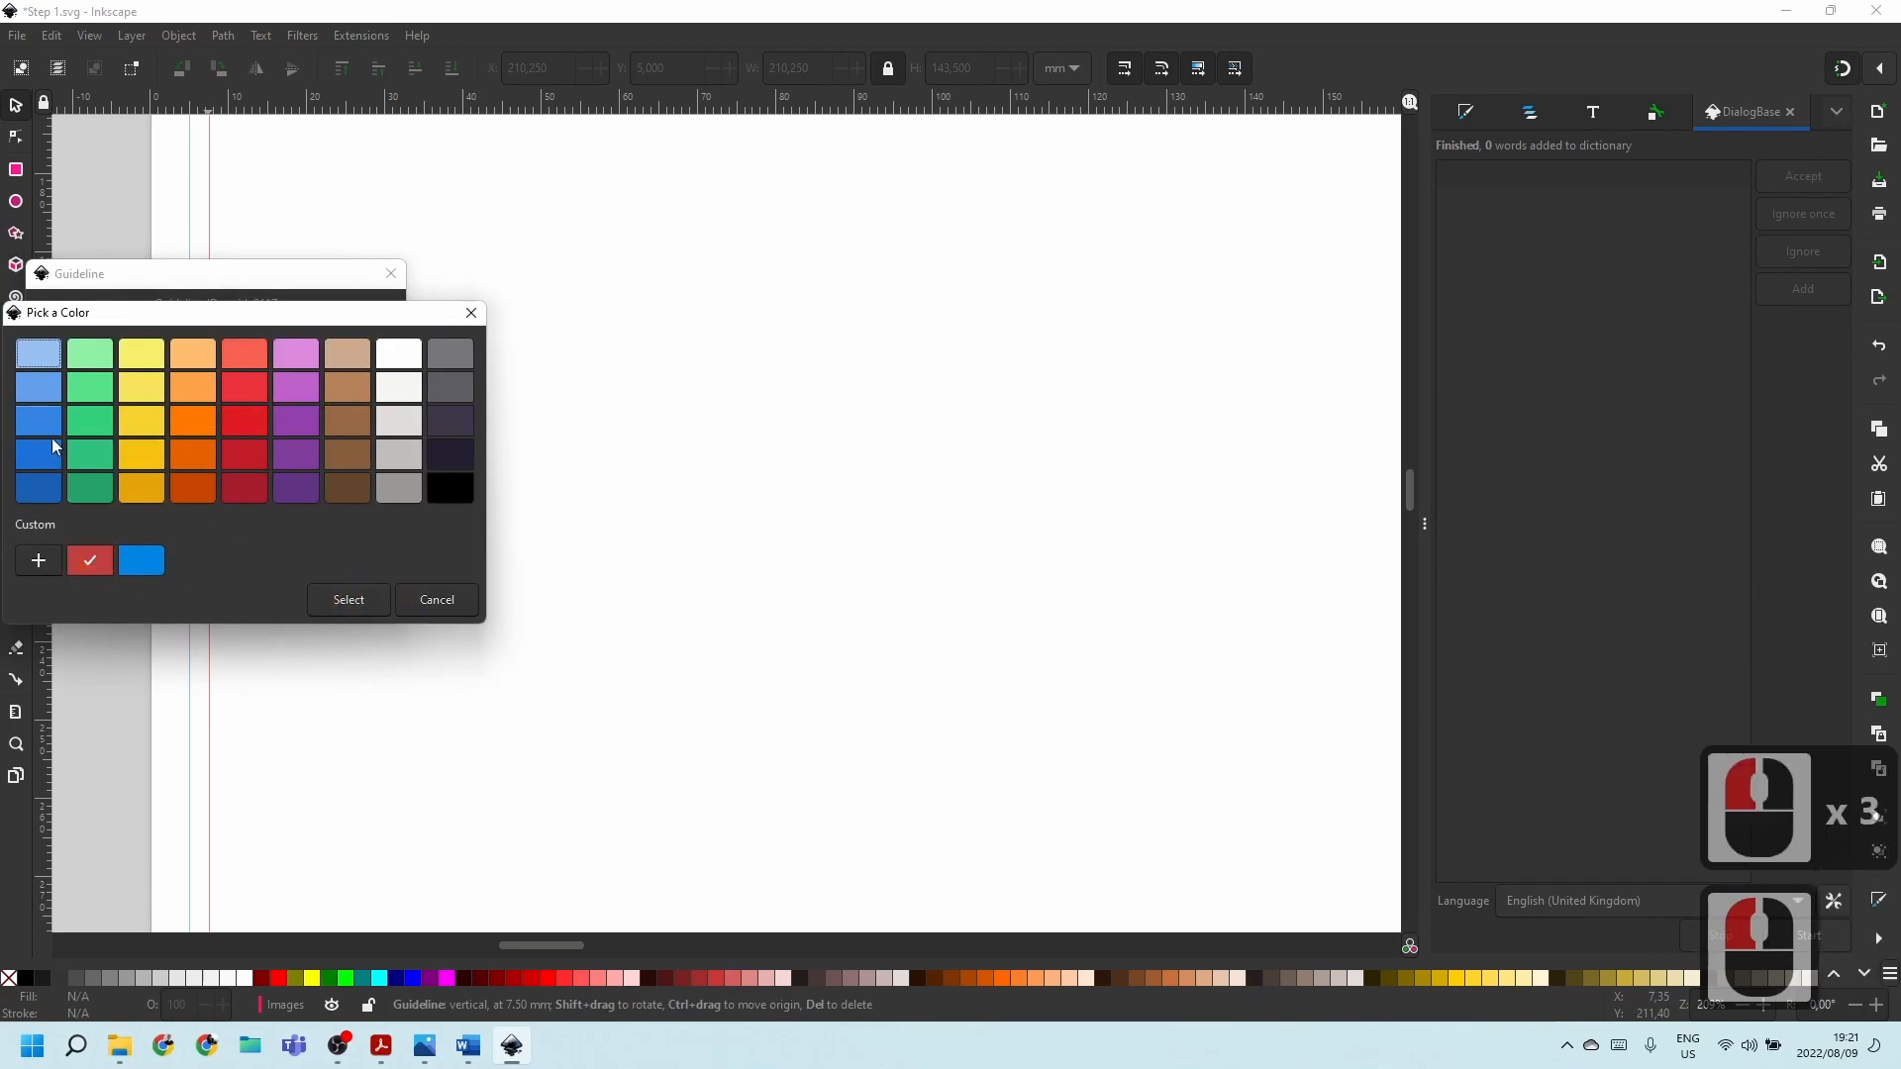
pyautogui.click(39, 560)
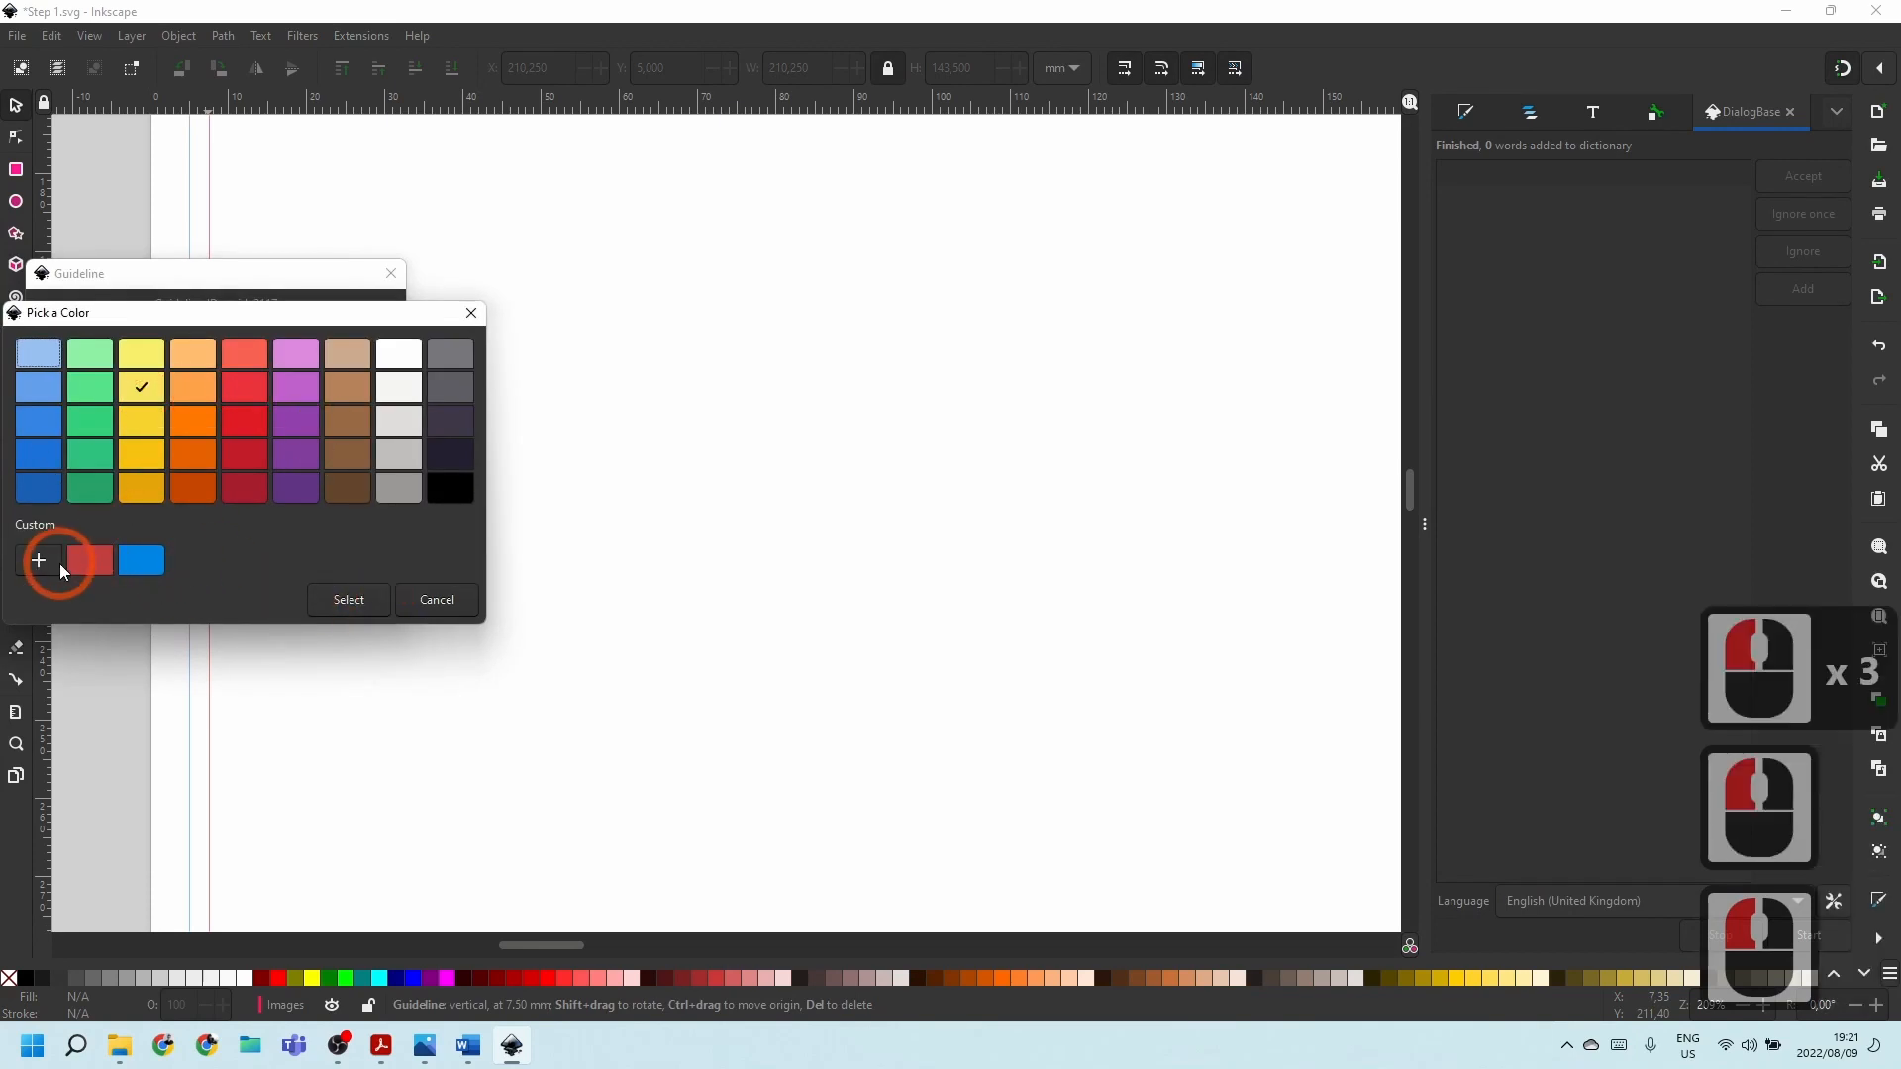
pyautogui.click(268, 703)
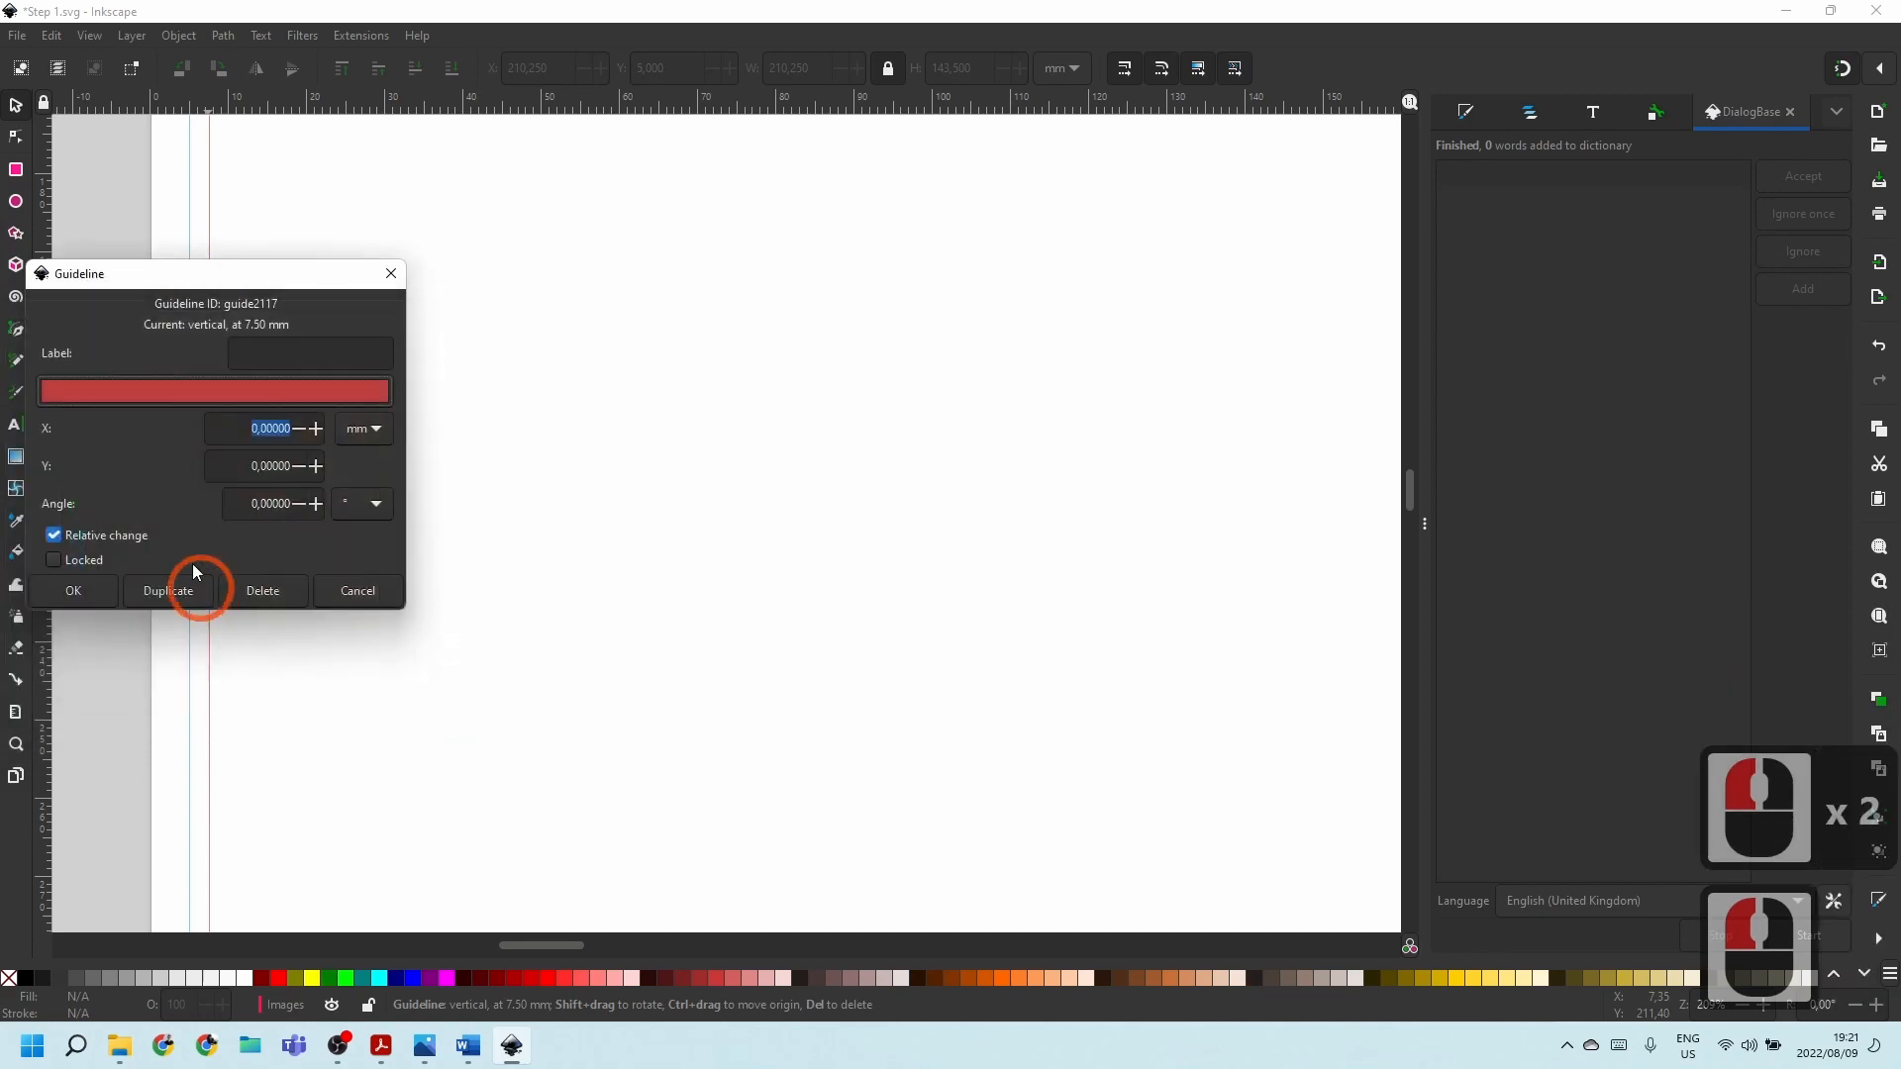
# Pick the lightest yellow swatch as the new colour for the shifted vertical guide.
pyautogui.click(173, 390)
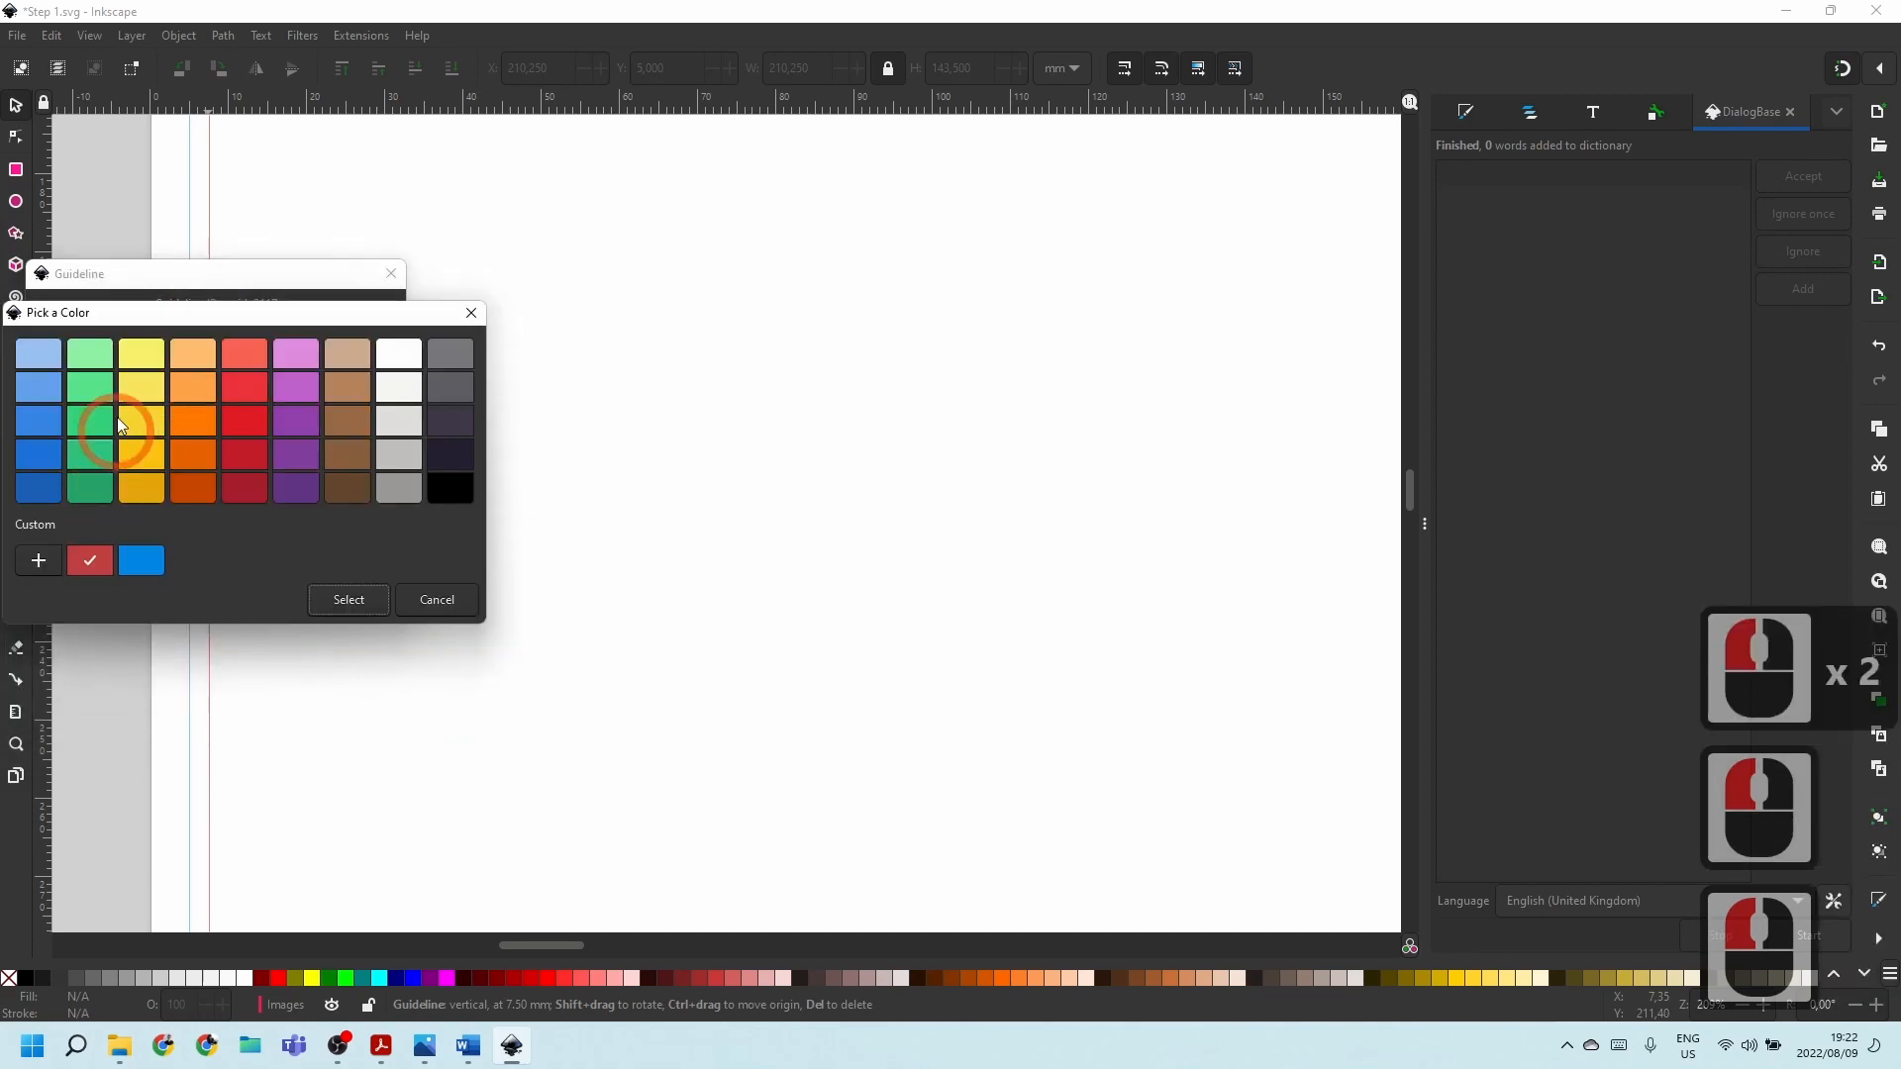
pyautogui.click(37, 561)
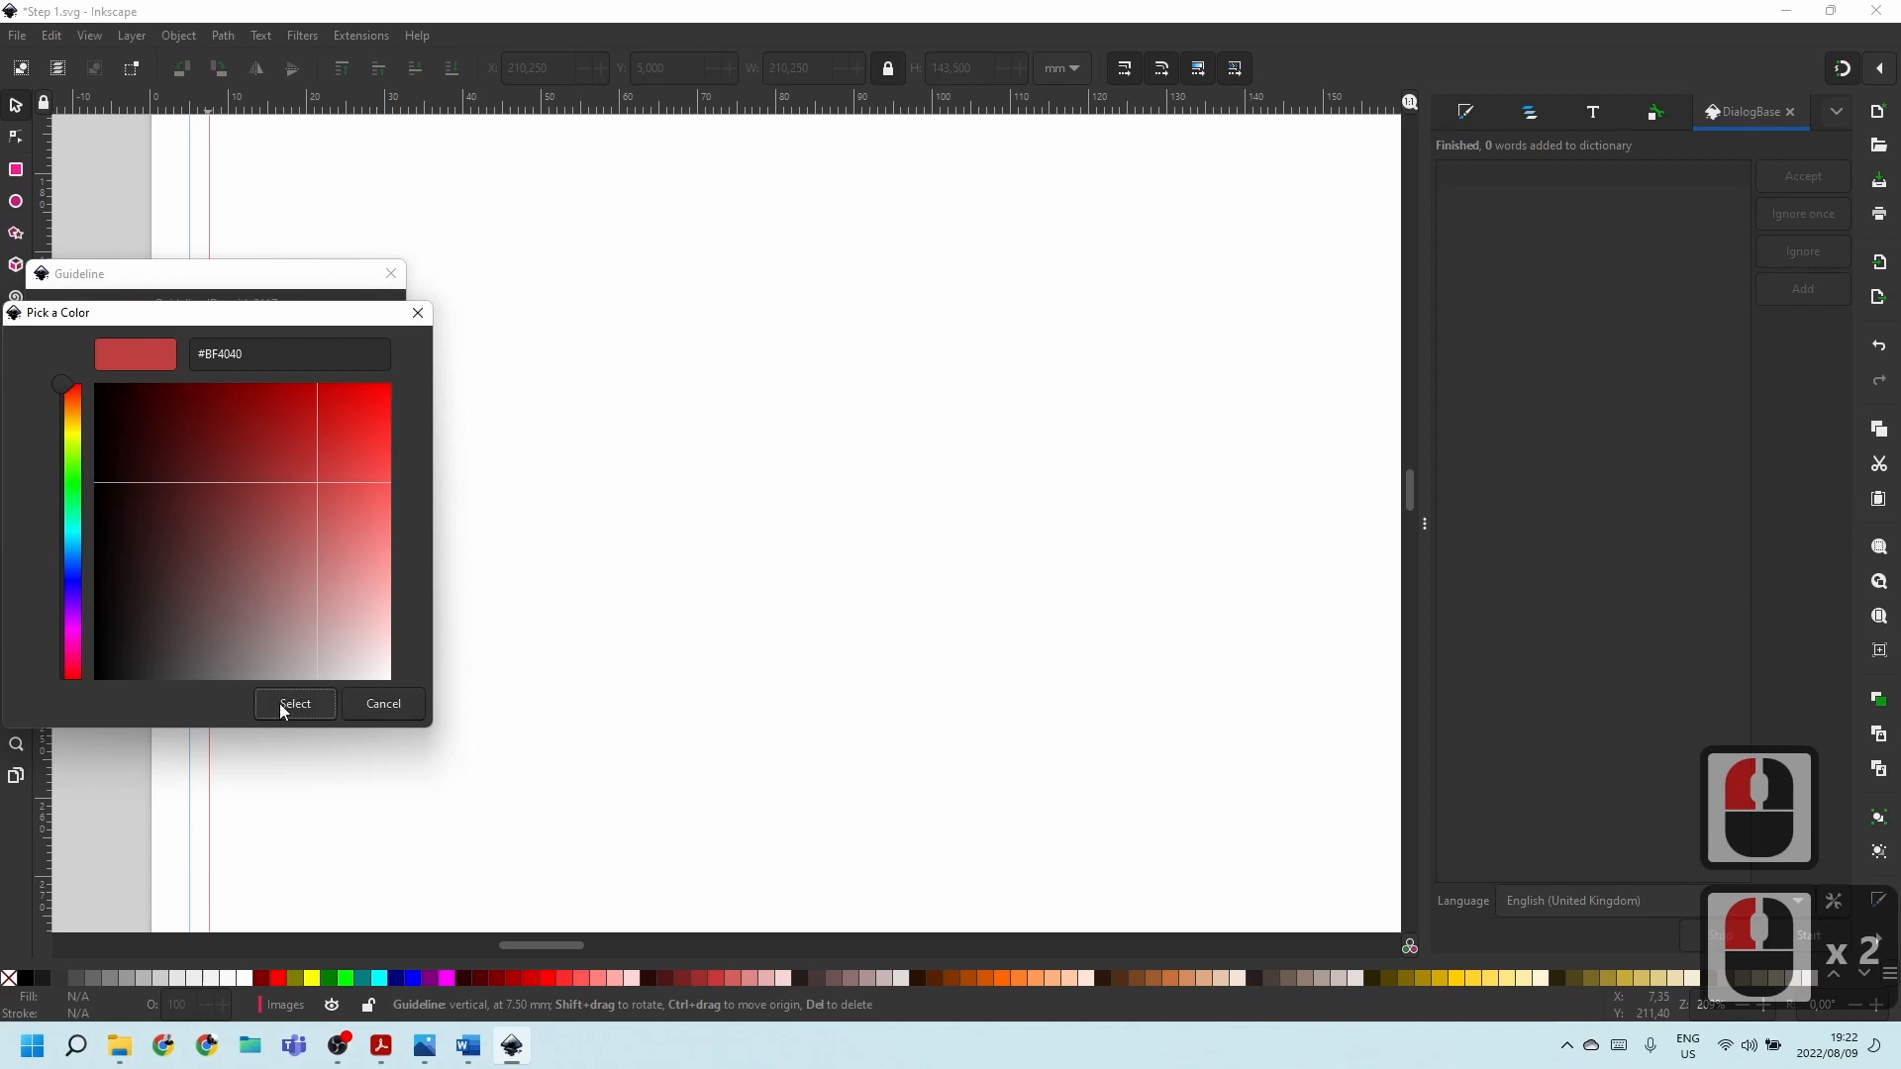
pyautogui.click(359, 705)
pyautogui.click(225, 406)
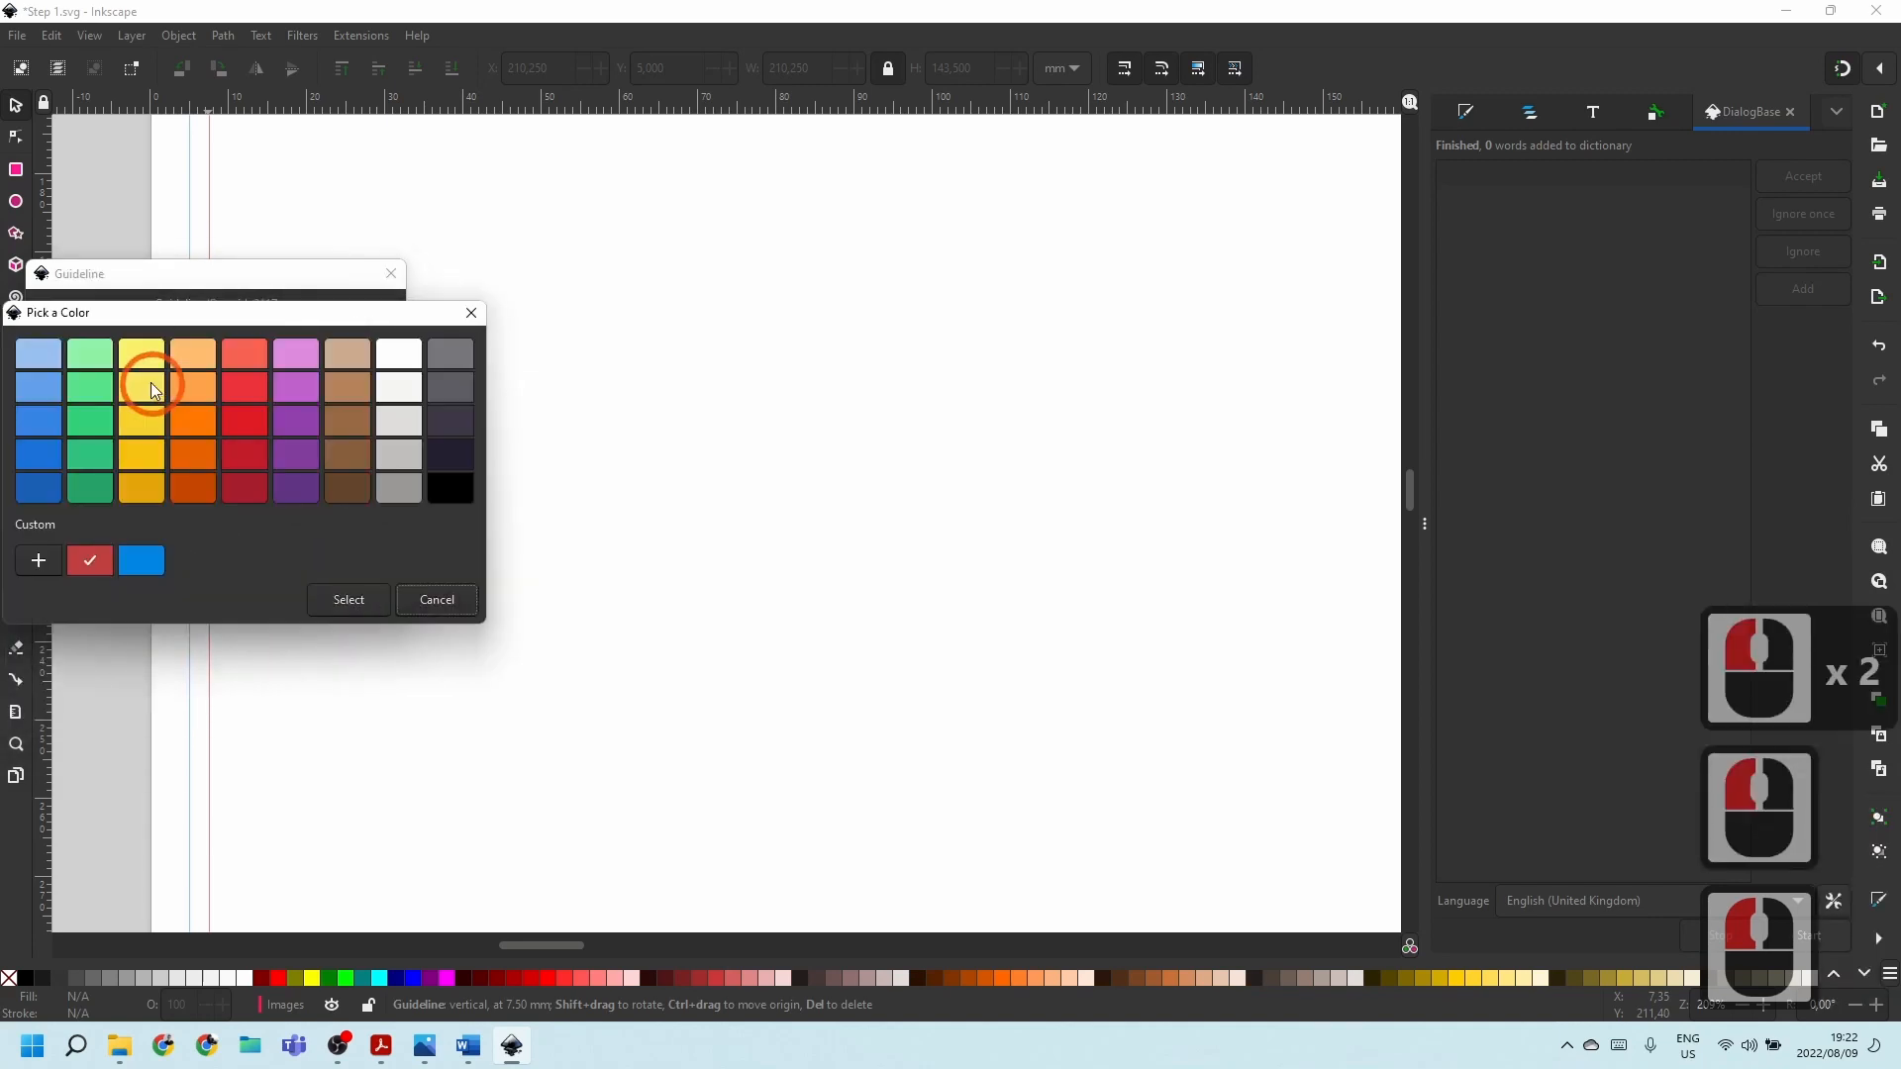
pyautogui.doubleClick(143, 363)
pyautogui.click(180, 392)
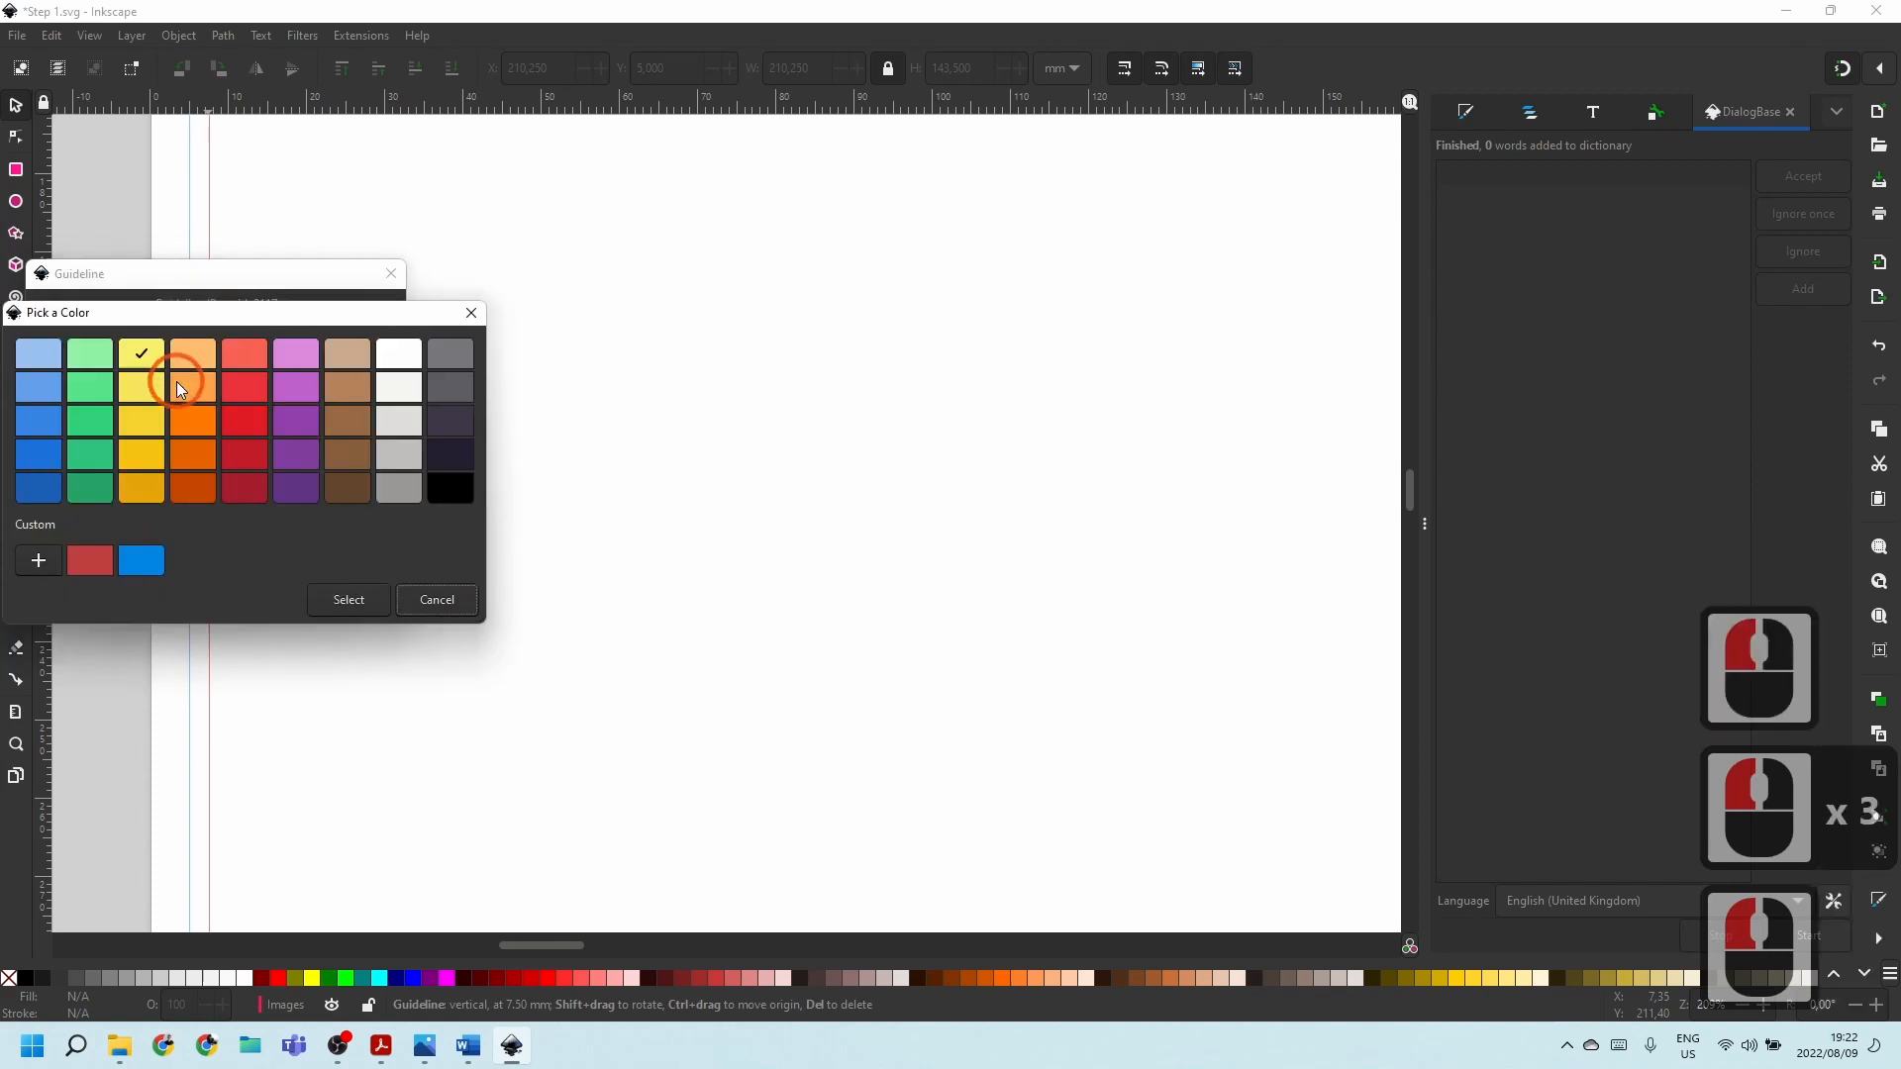
# Recolour the vertical guide at 7.5 mm with the custom red swatch and apply the change.
pyautogui.moveTo(79, 556); pyautogui.dragTo(39, 566)
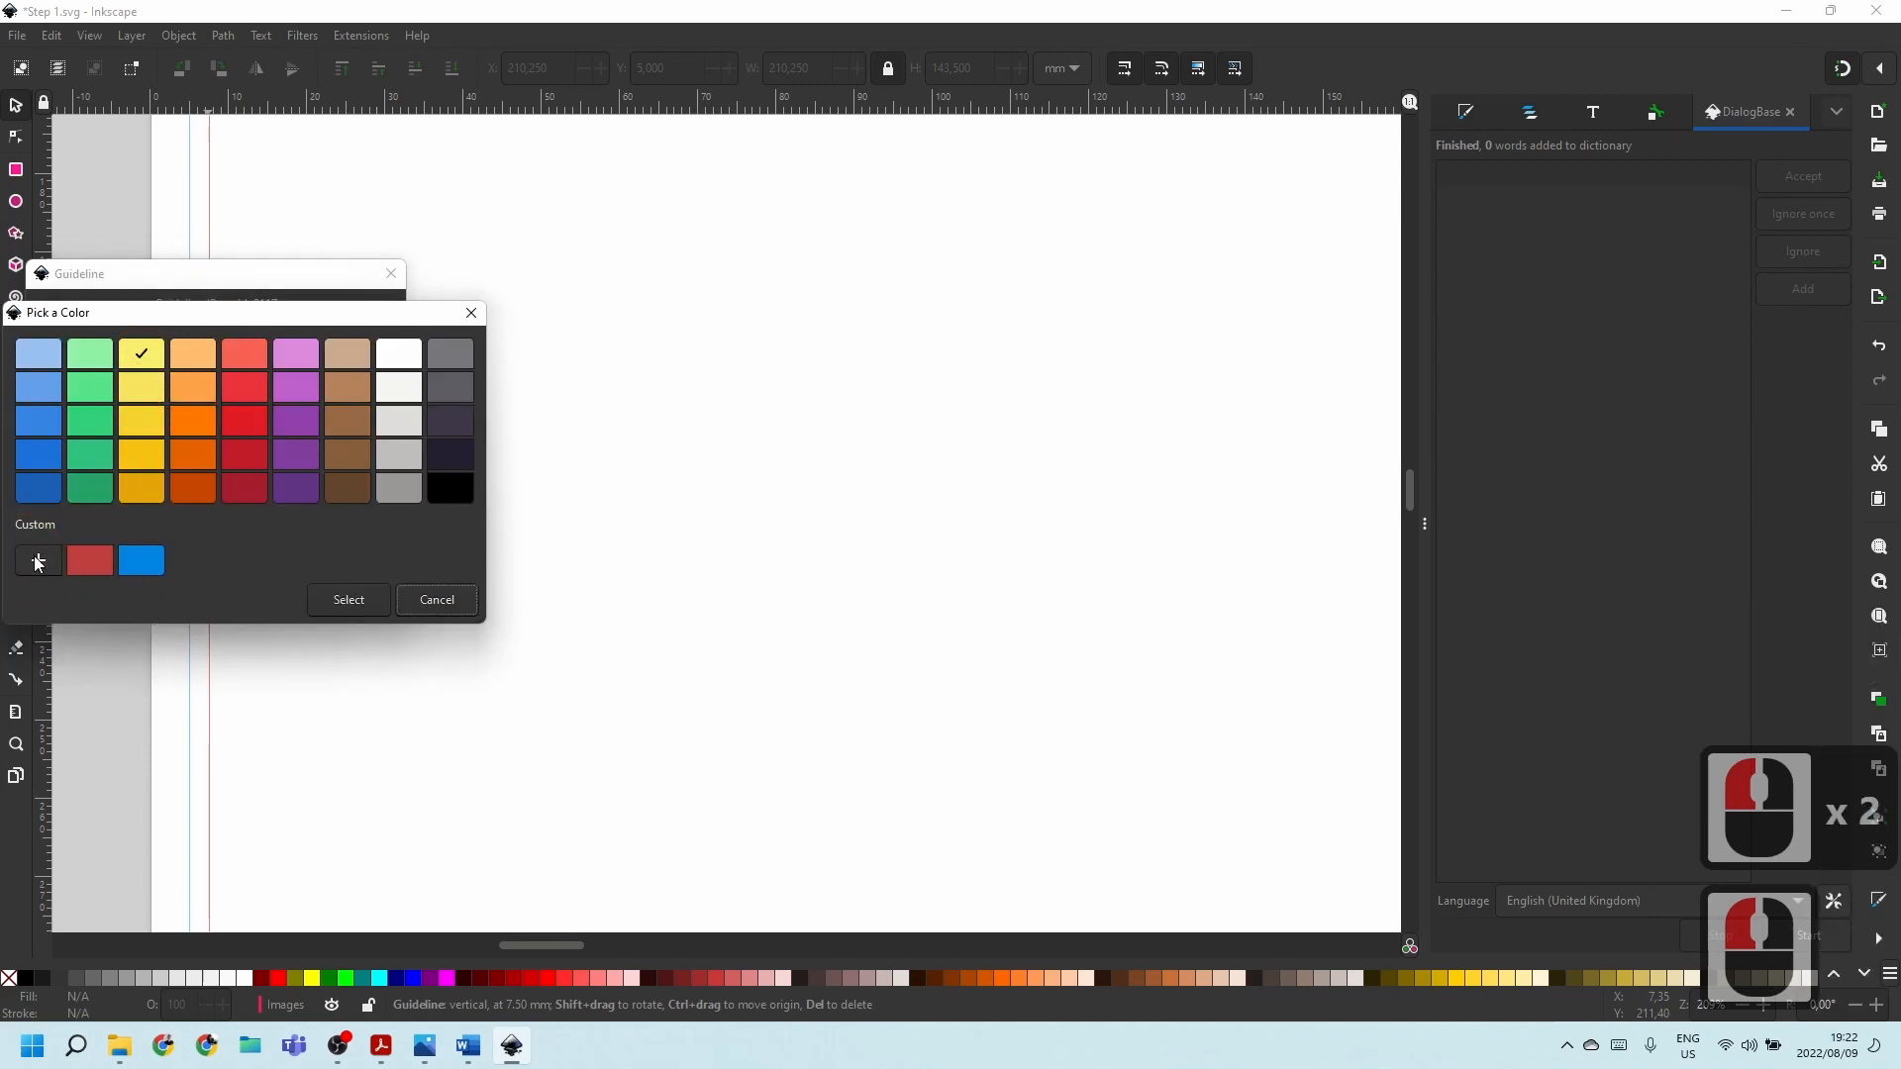
pyautogui.doubleClick(91, 551)
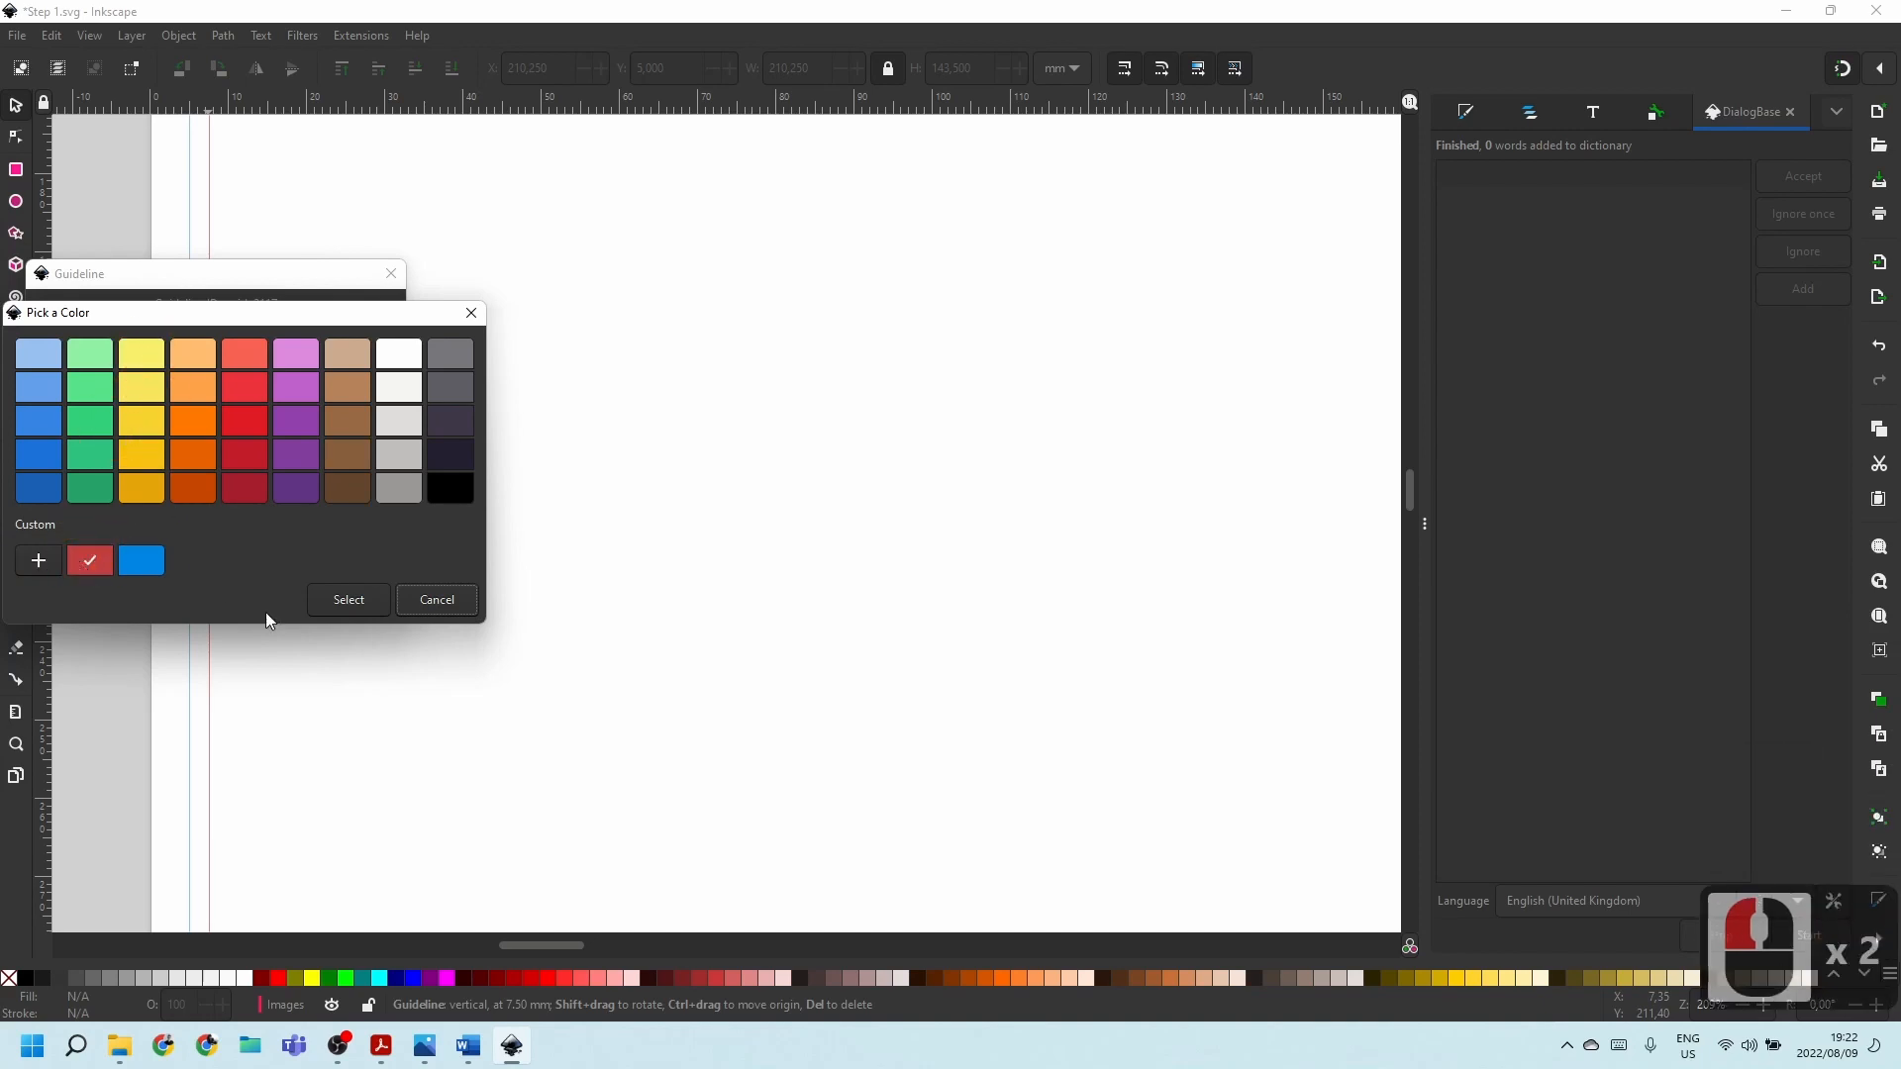
pyautogui.click(347, 600)
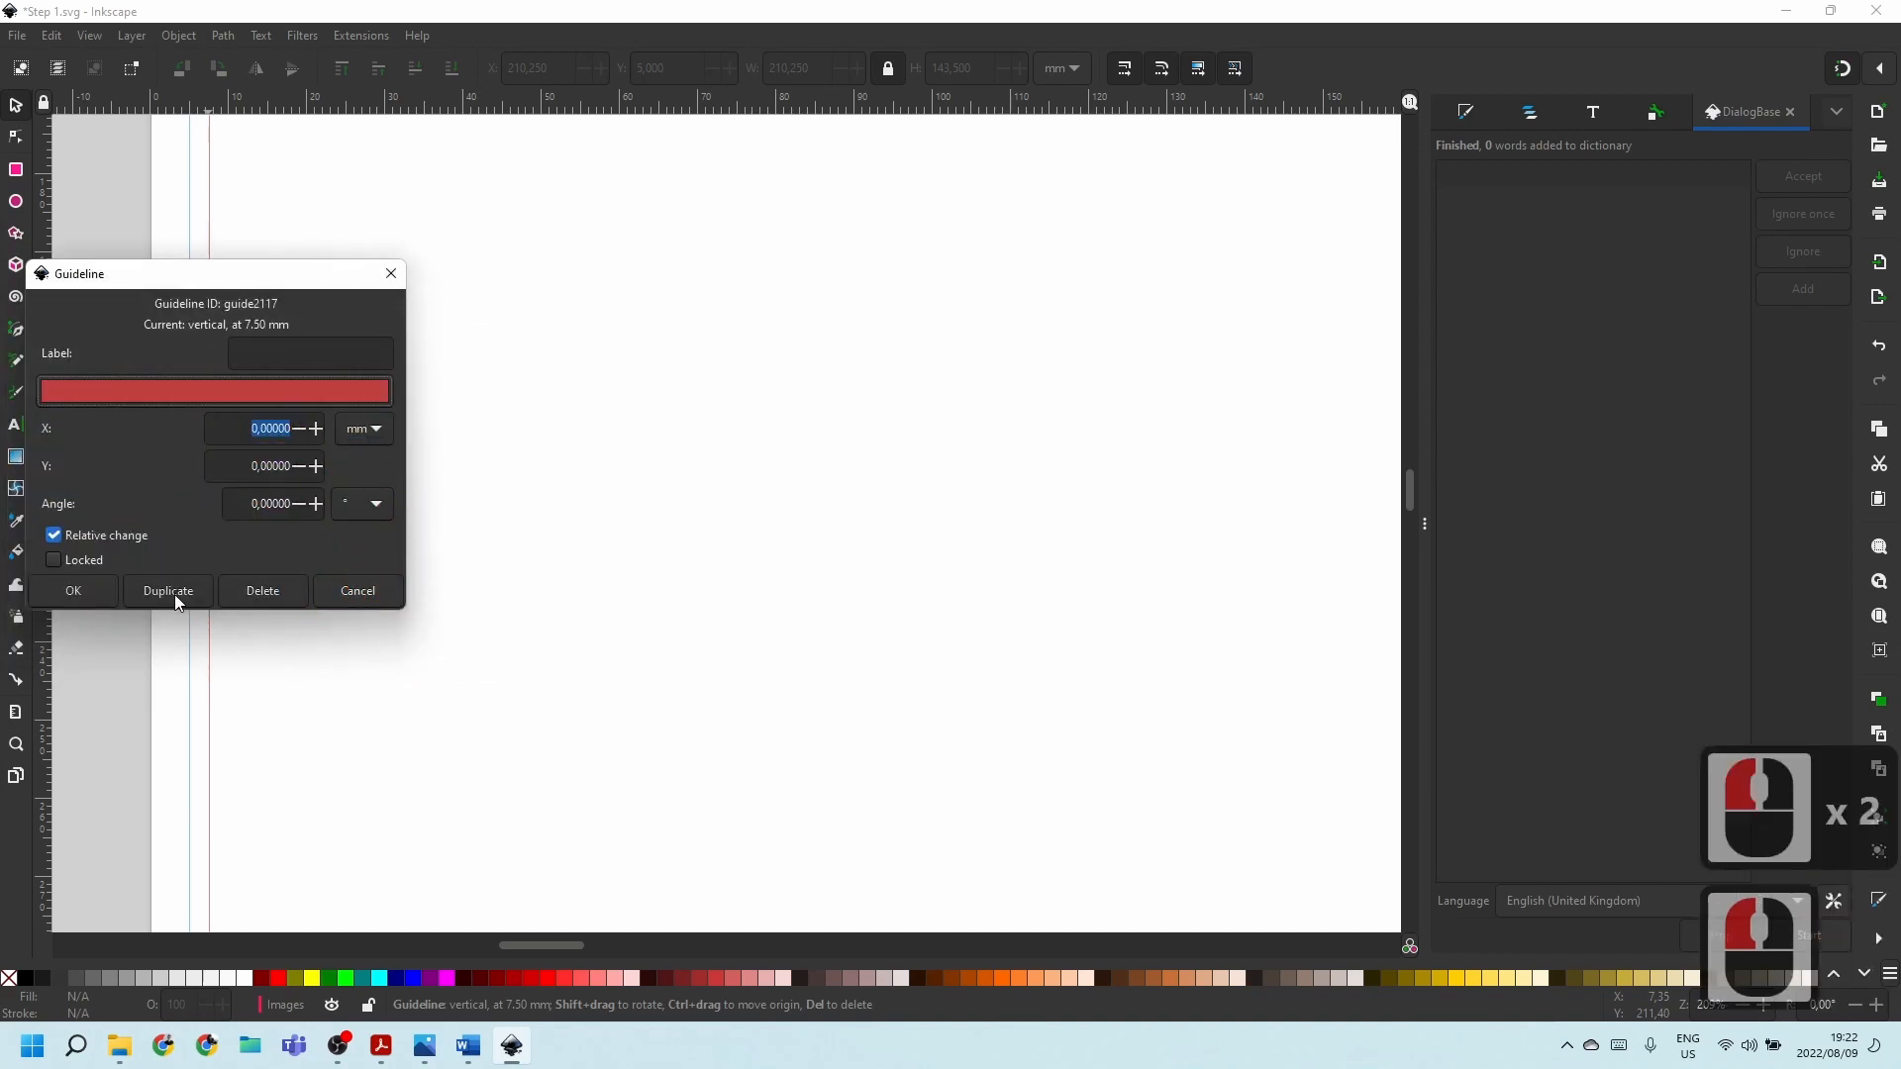
pyautogui.click(115, 591)
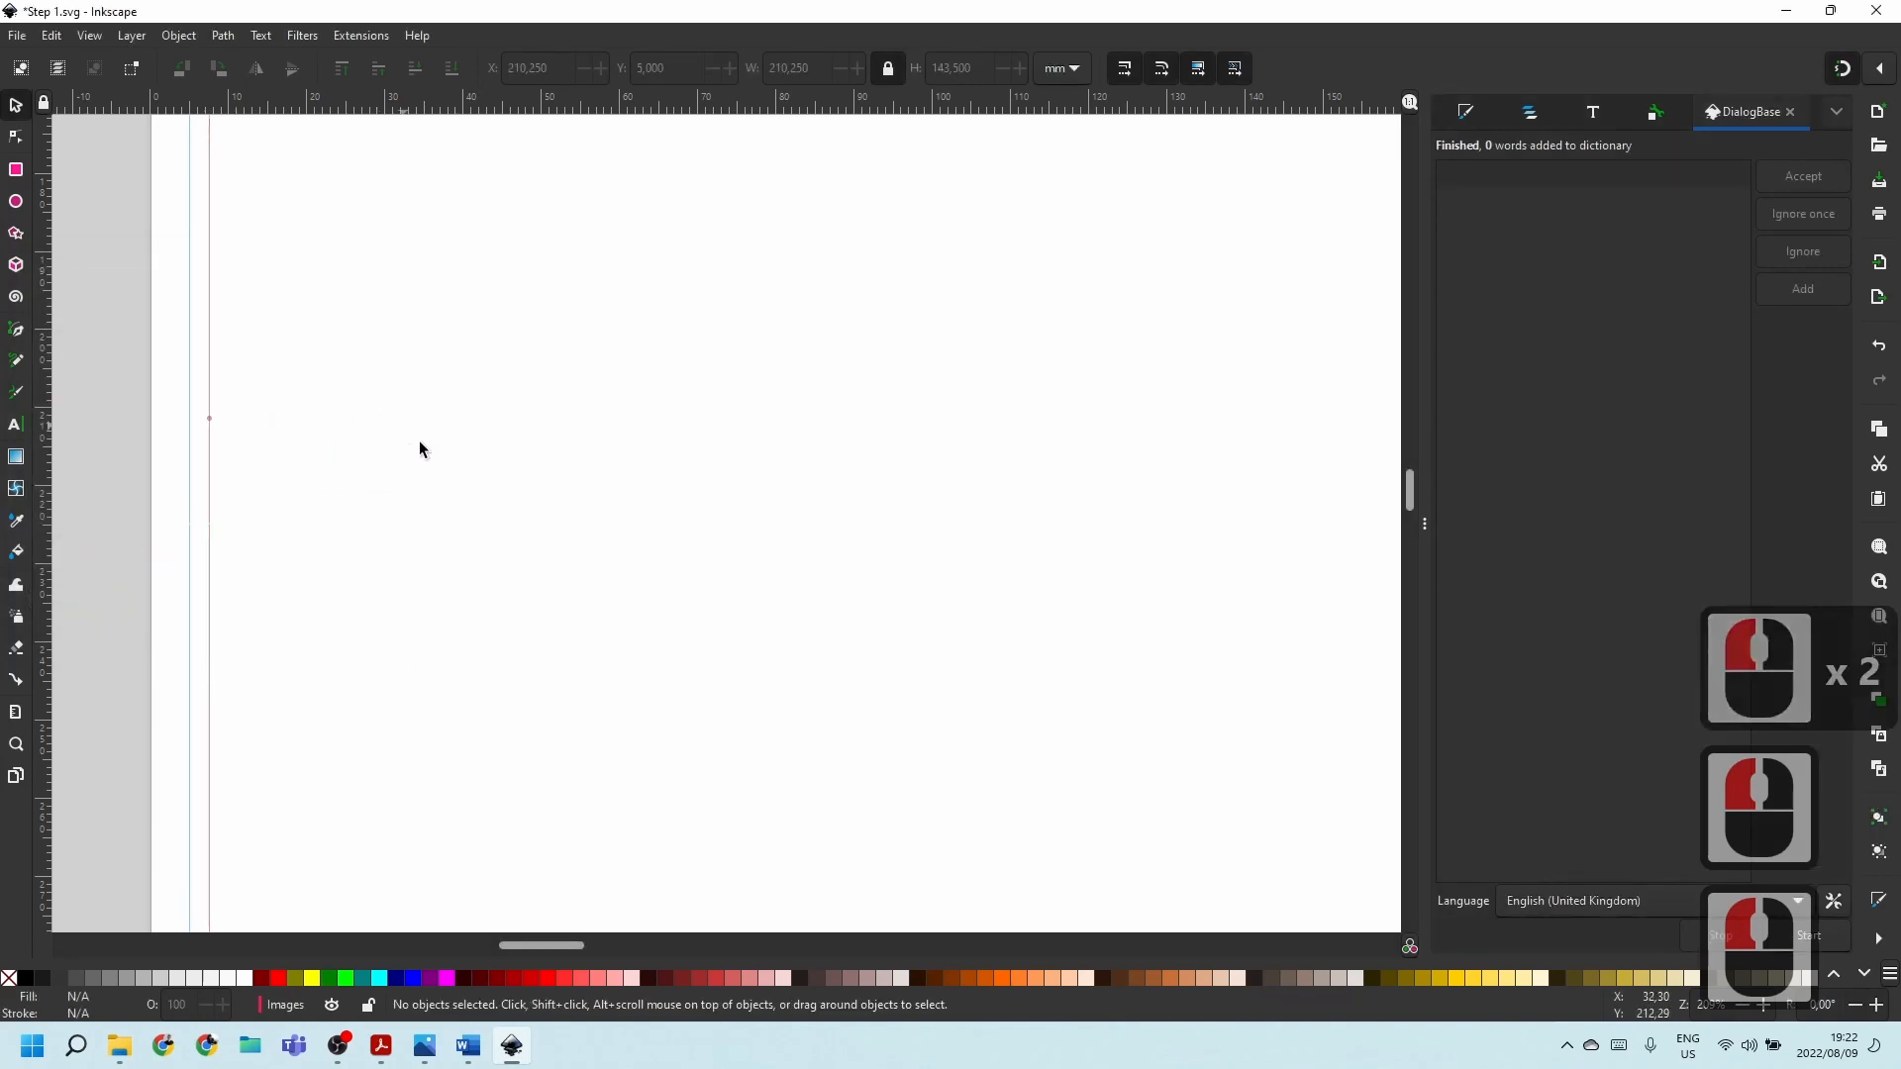
# Add a vertical guide snapped to the column line at 210.25 mm and shift it 2.5 mm in X.
pyautogui.keyDown('ctrl'); pyautogui.scroll(-3, 467, 478); pyautogui.keyUp('ctrl')
pyautogui.press('Escape')
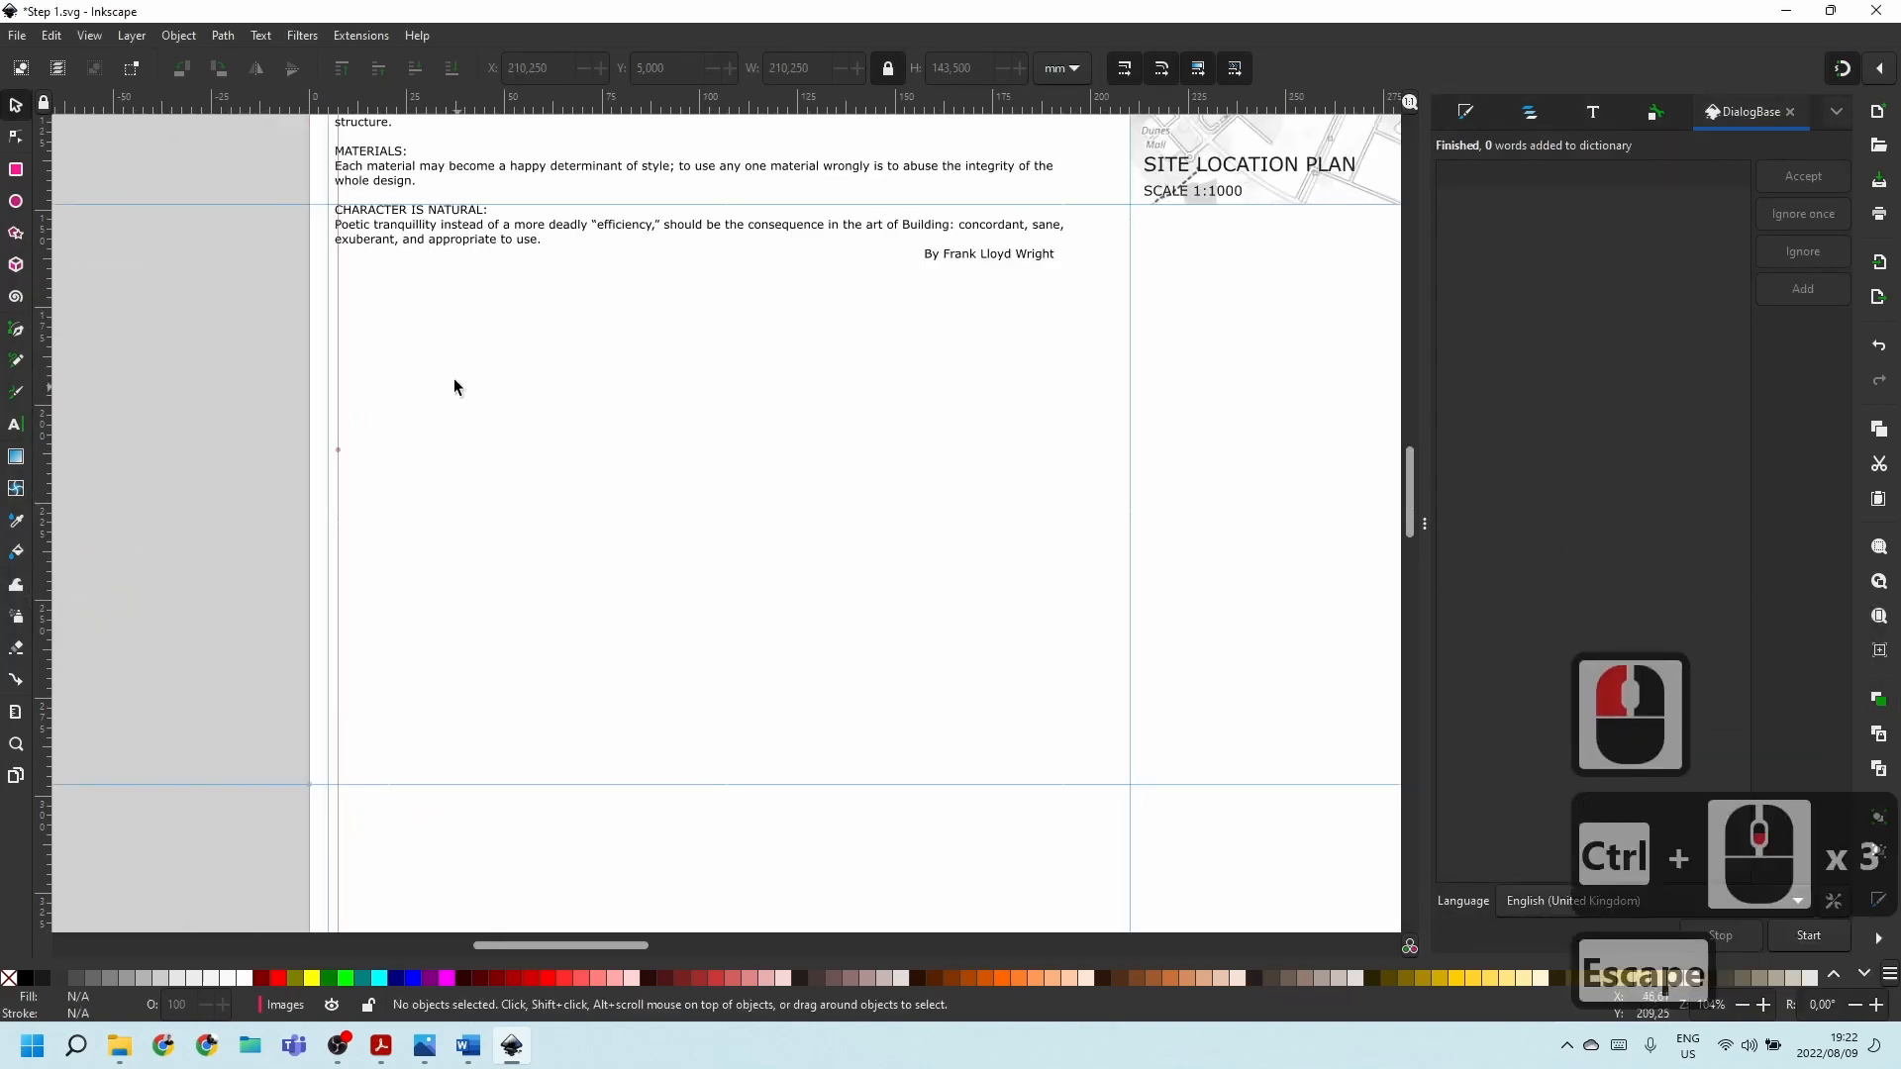
pyautogui.scroll(2, 1189, 284)
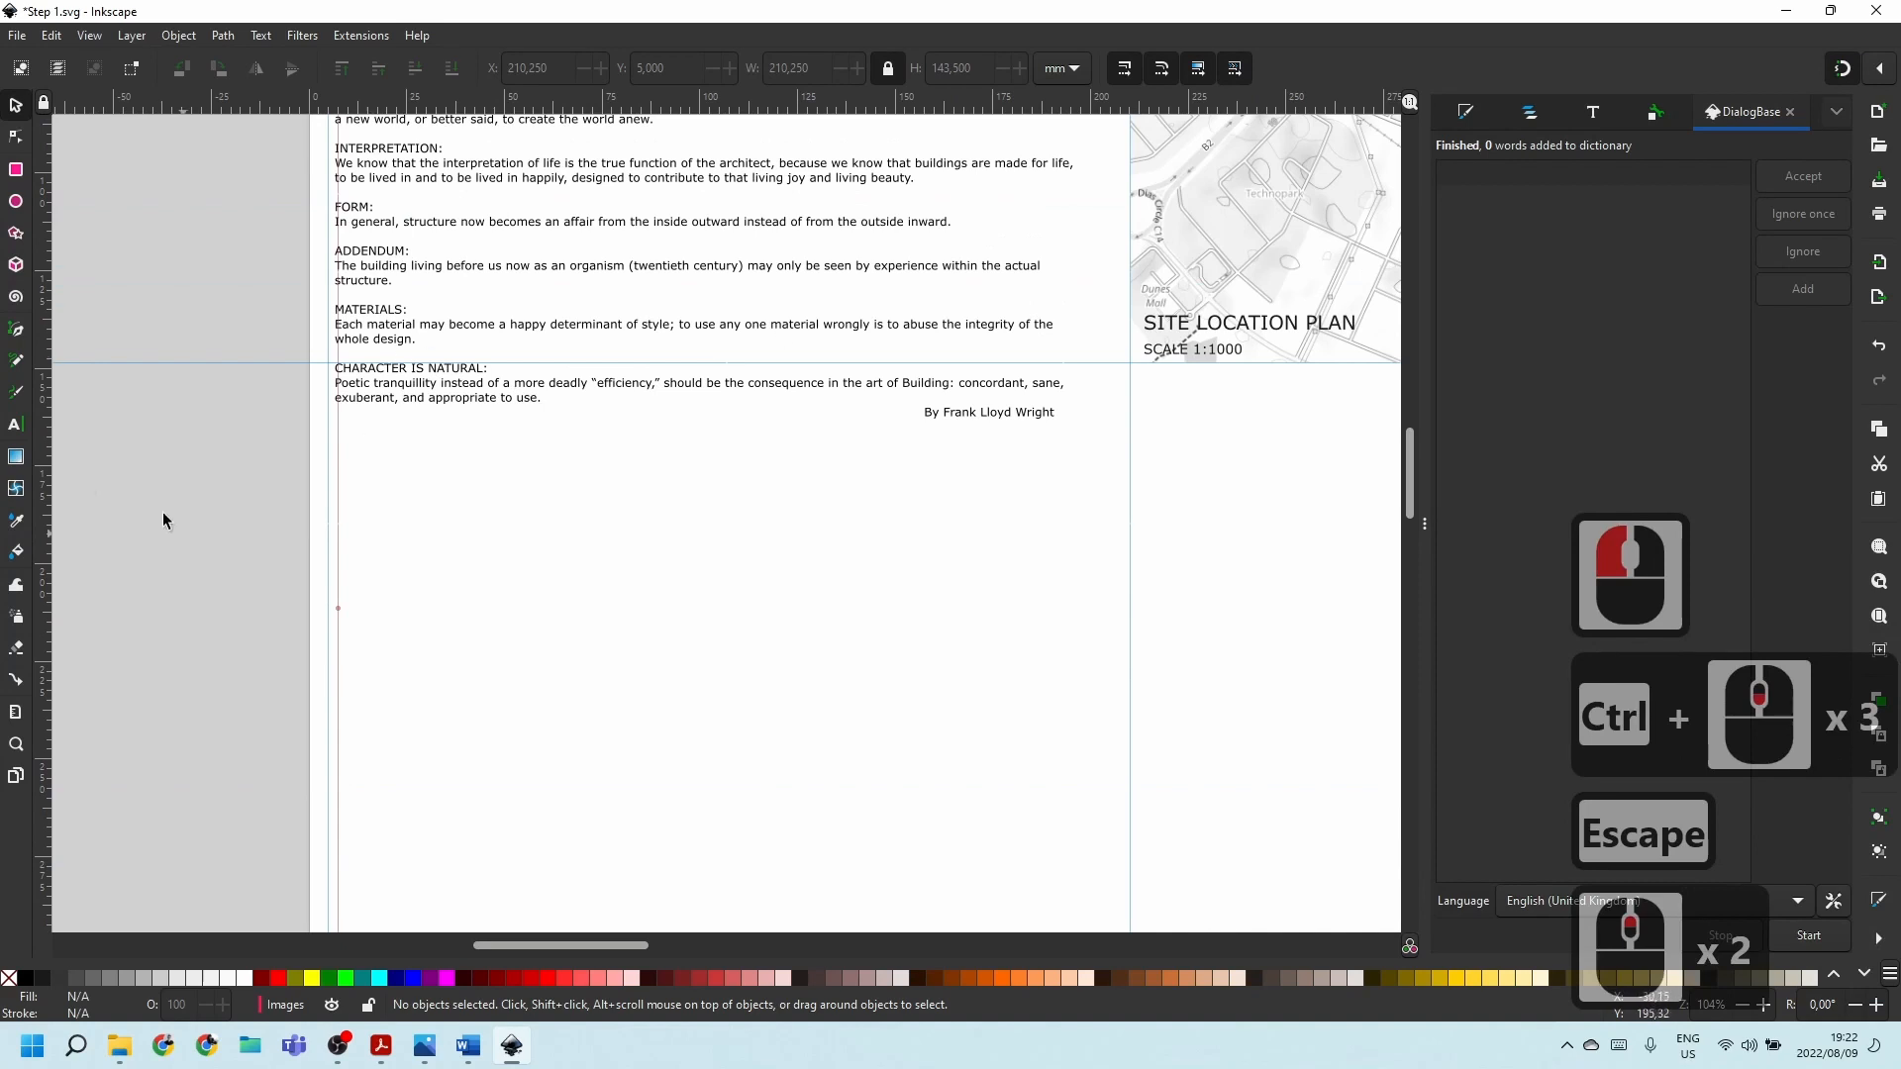
pyautogui.moveTo(51, 448); pyautogui.dragTo(1144, 393)
pyautogui.scroll(7, 1159, 381)
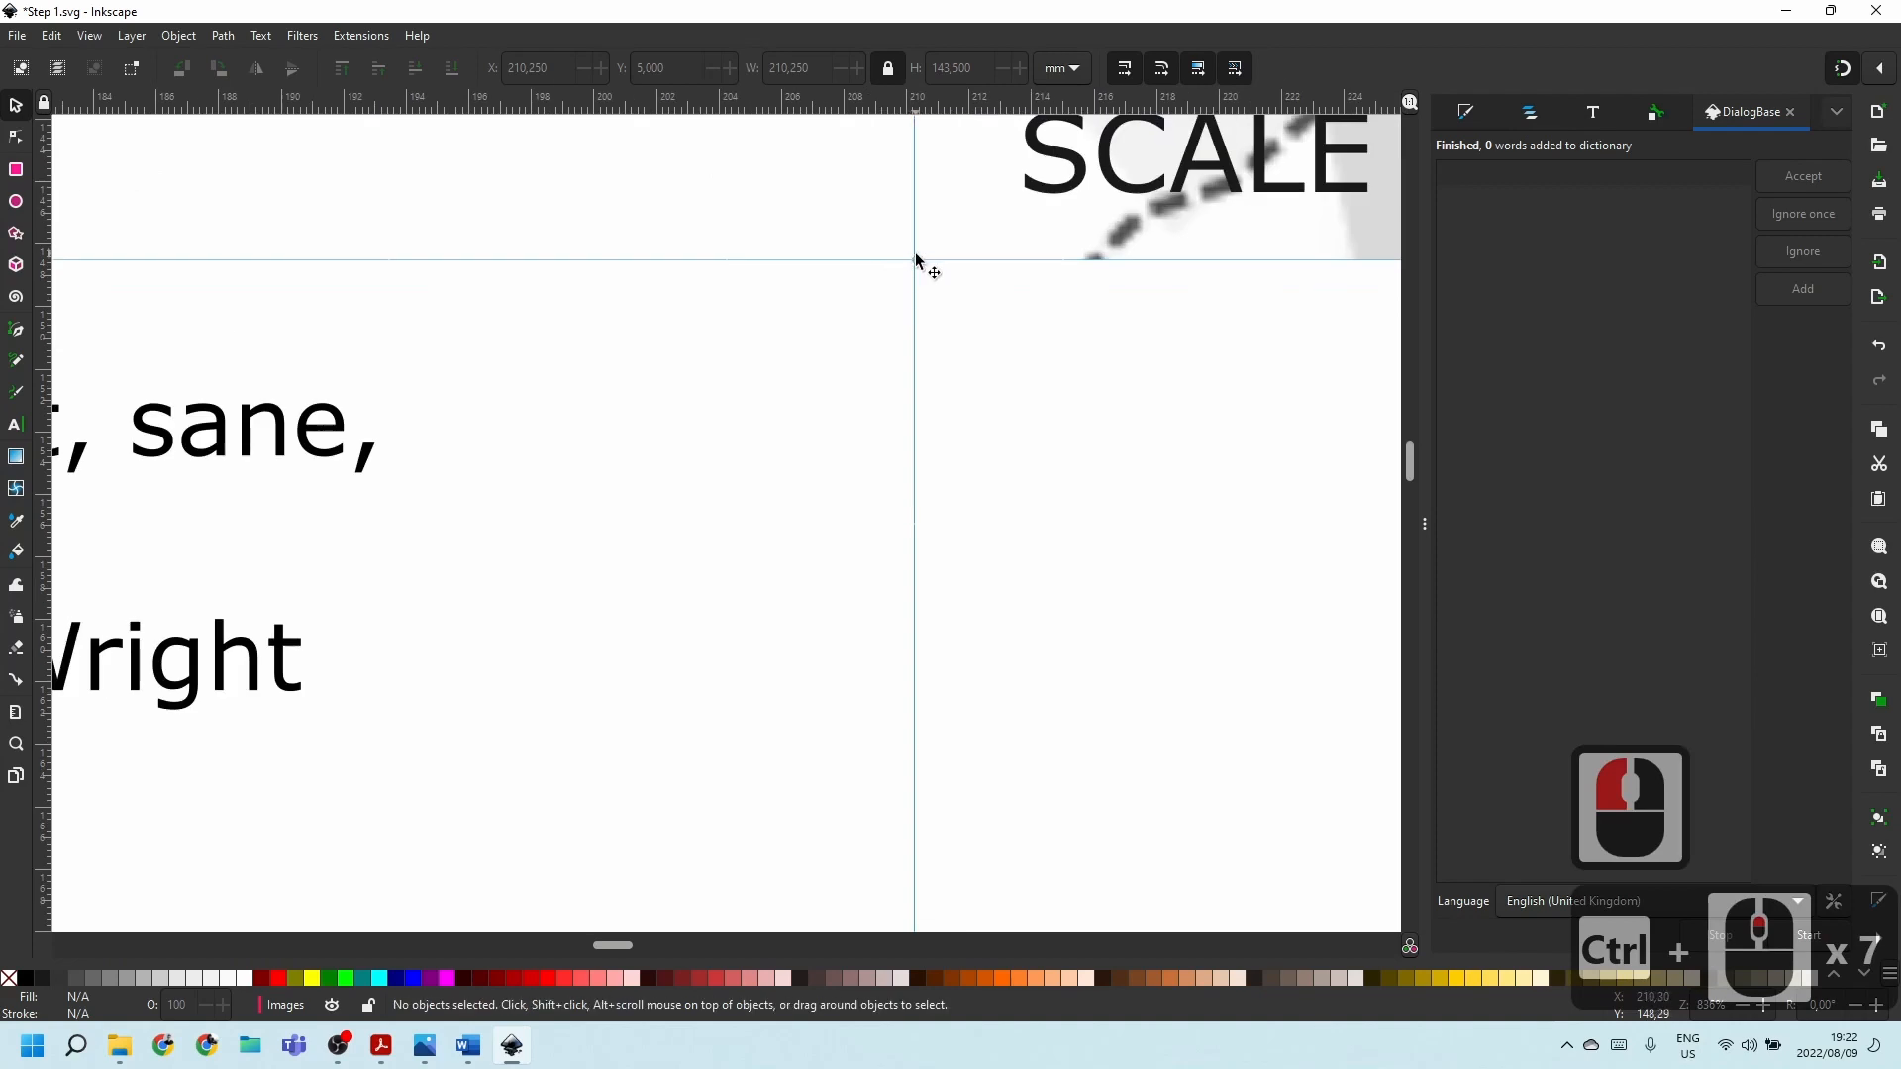
pyautogui.doubleClick(916, 261)
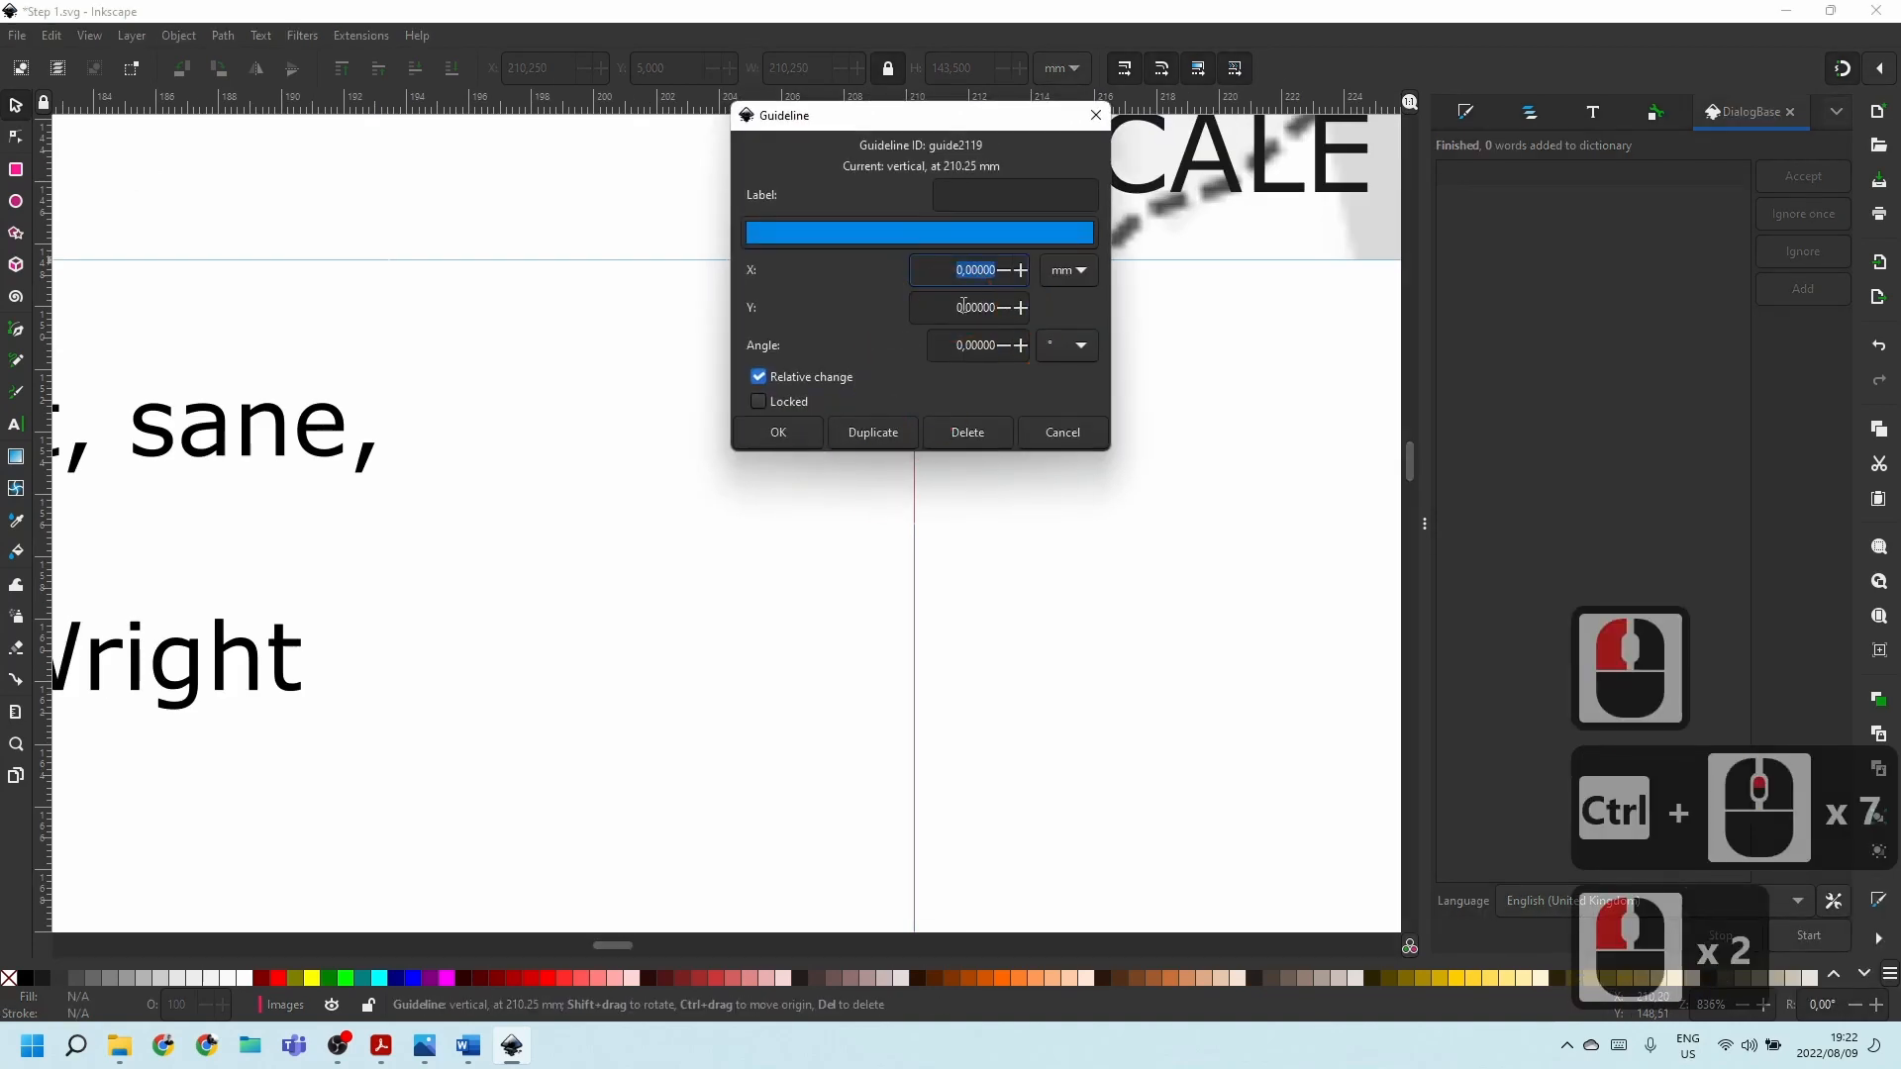
pyautogui.write('2.5')
pyautogui.press('Return')
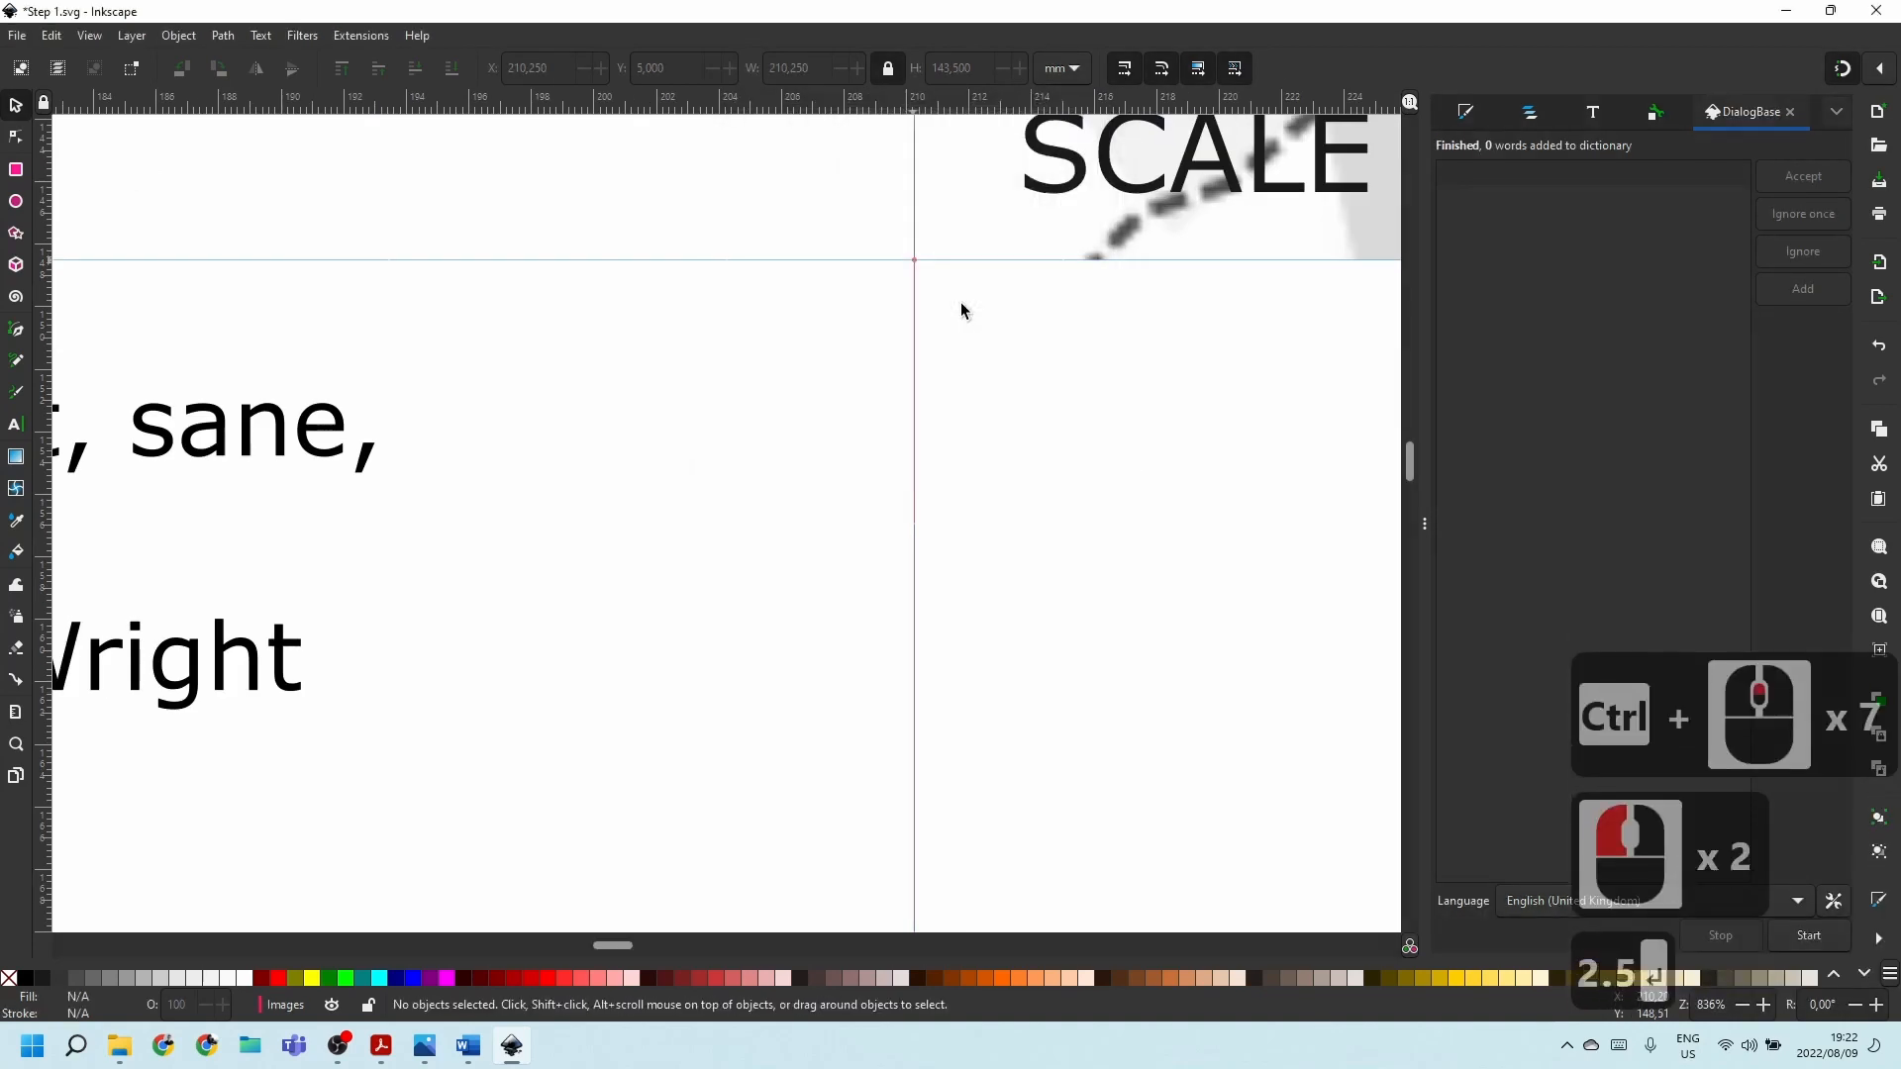
# Recolour the new vertical guide at 212.75 mm with the custom red and apply the change.
pyautogui.doubleClick(992, 307)
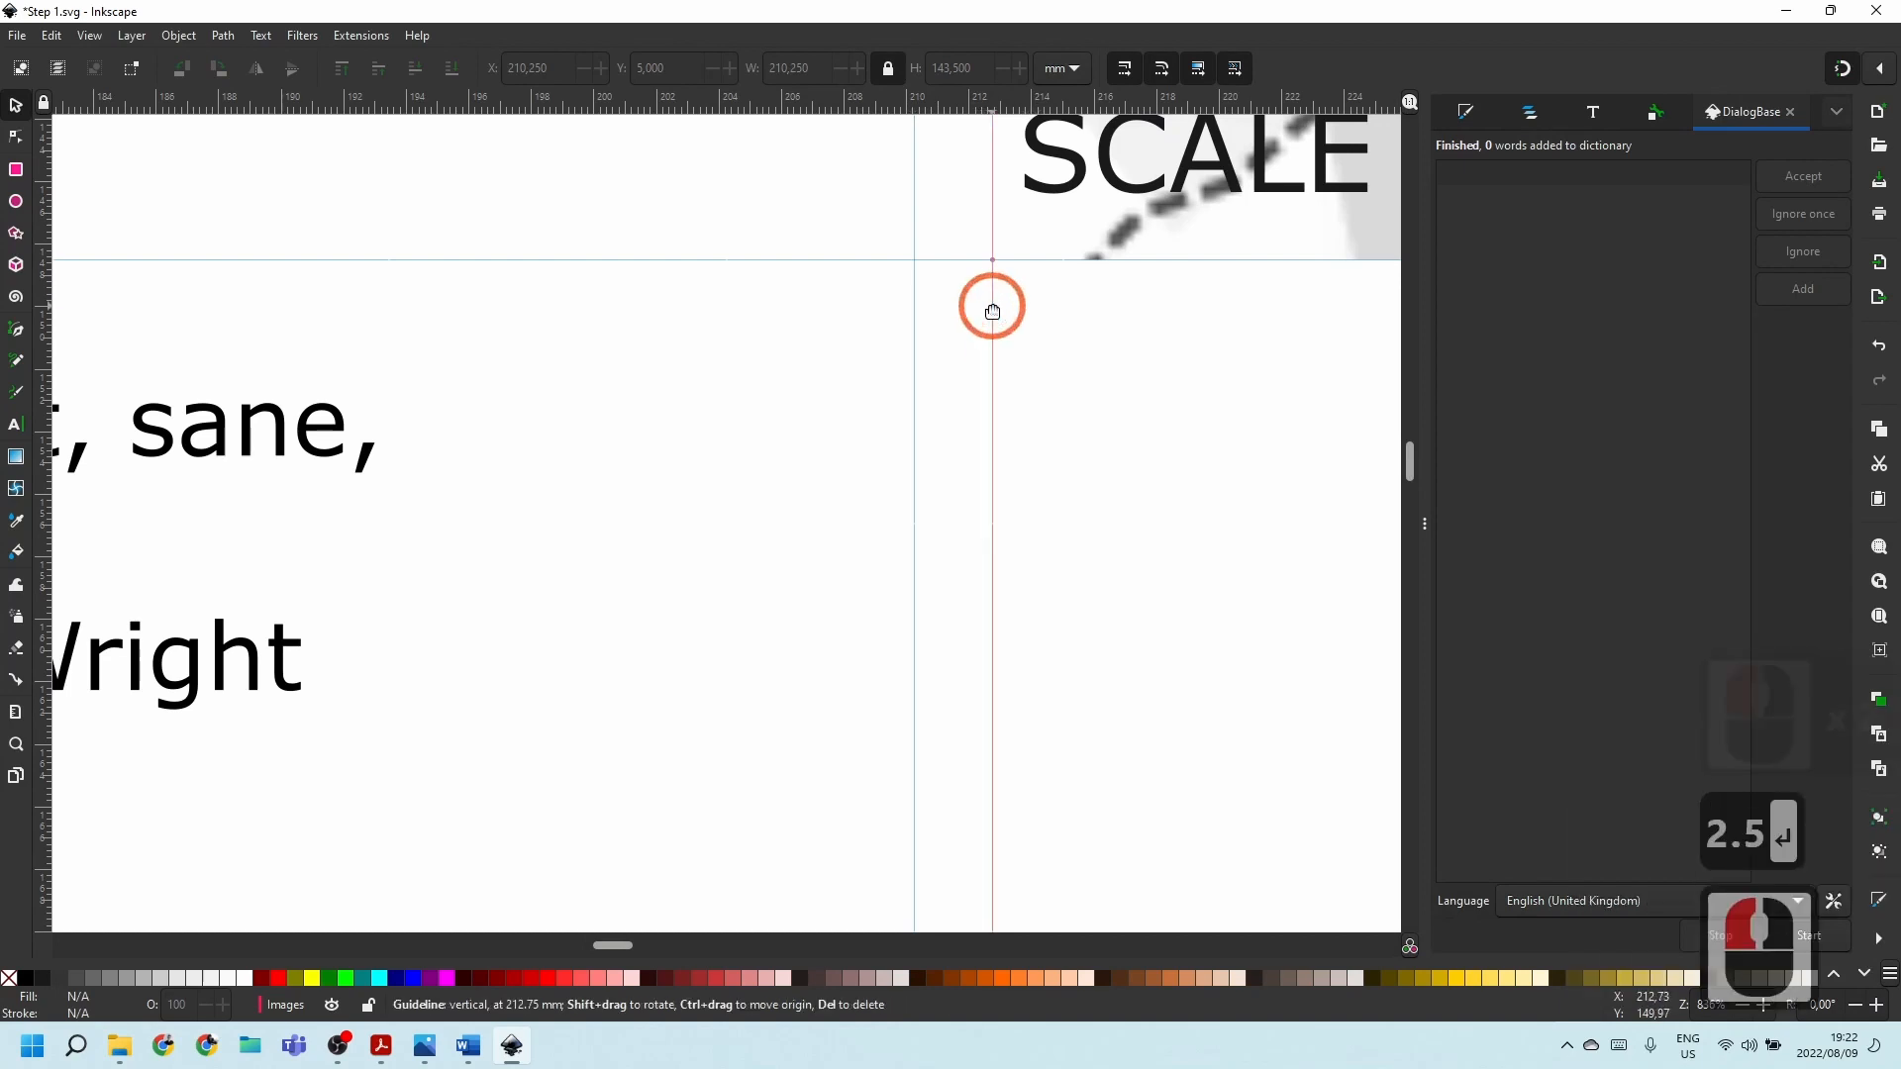
pyautogui.click(987, 303)
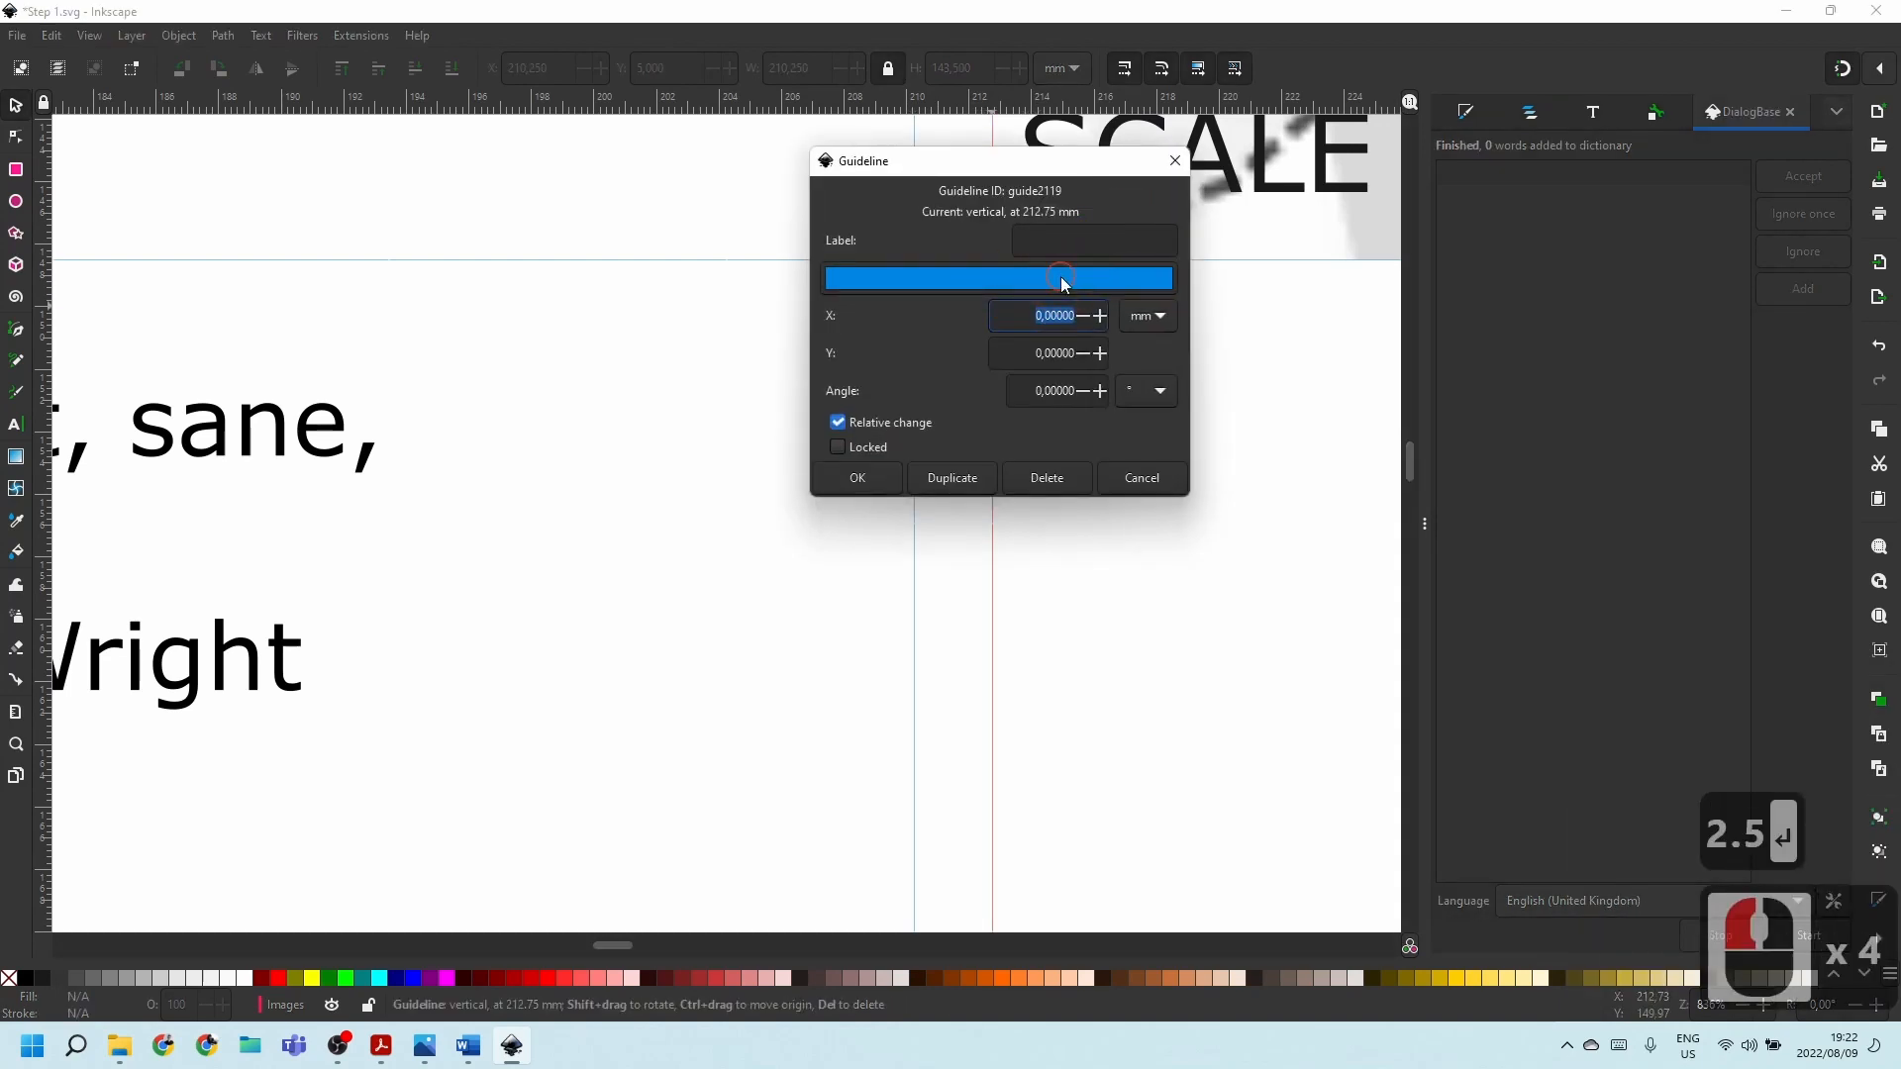
pyautogui.click(1061, 280)
pyautogui.click(850, 447)
pyautogui.click(1087, 485)
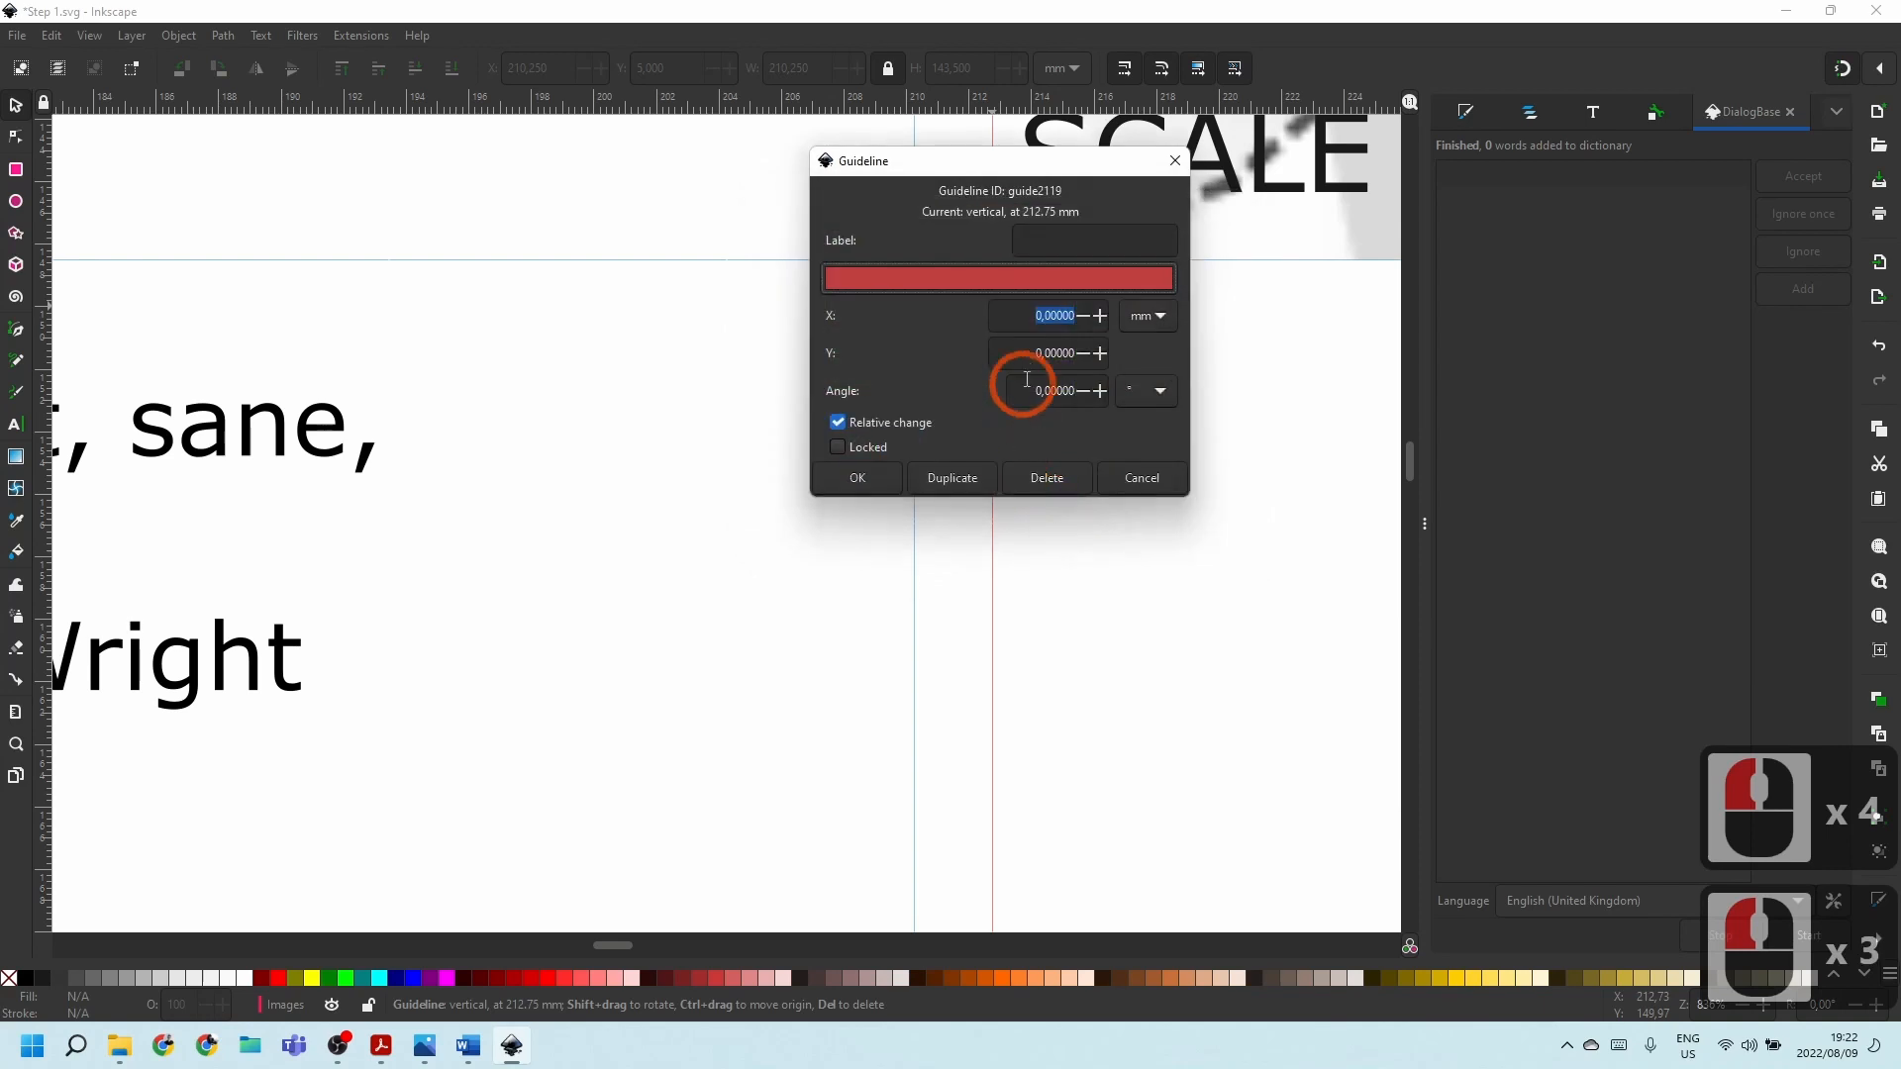
pyautogui.click(1055, 482)
pyautogui.click(858, 478)
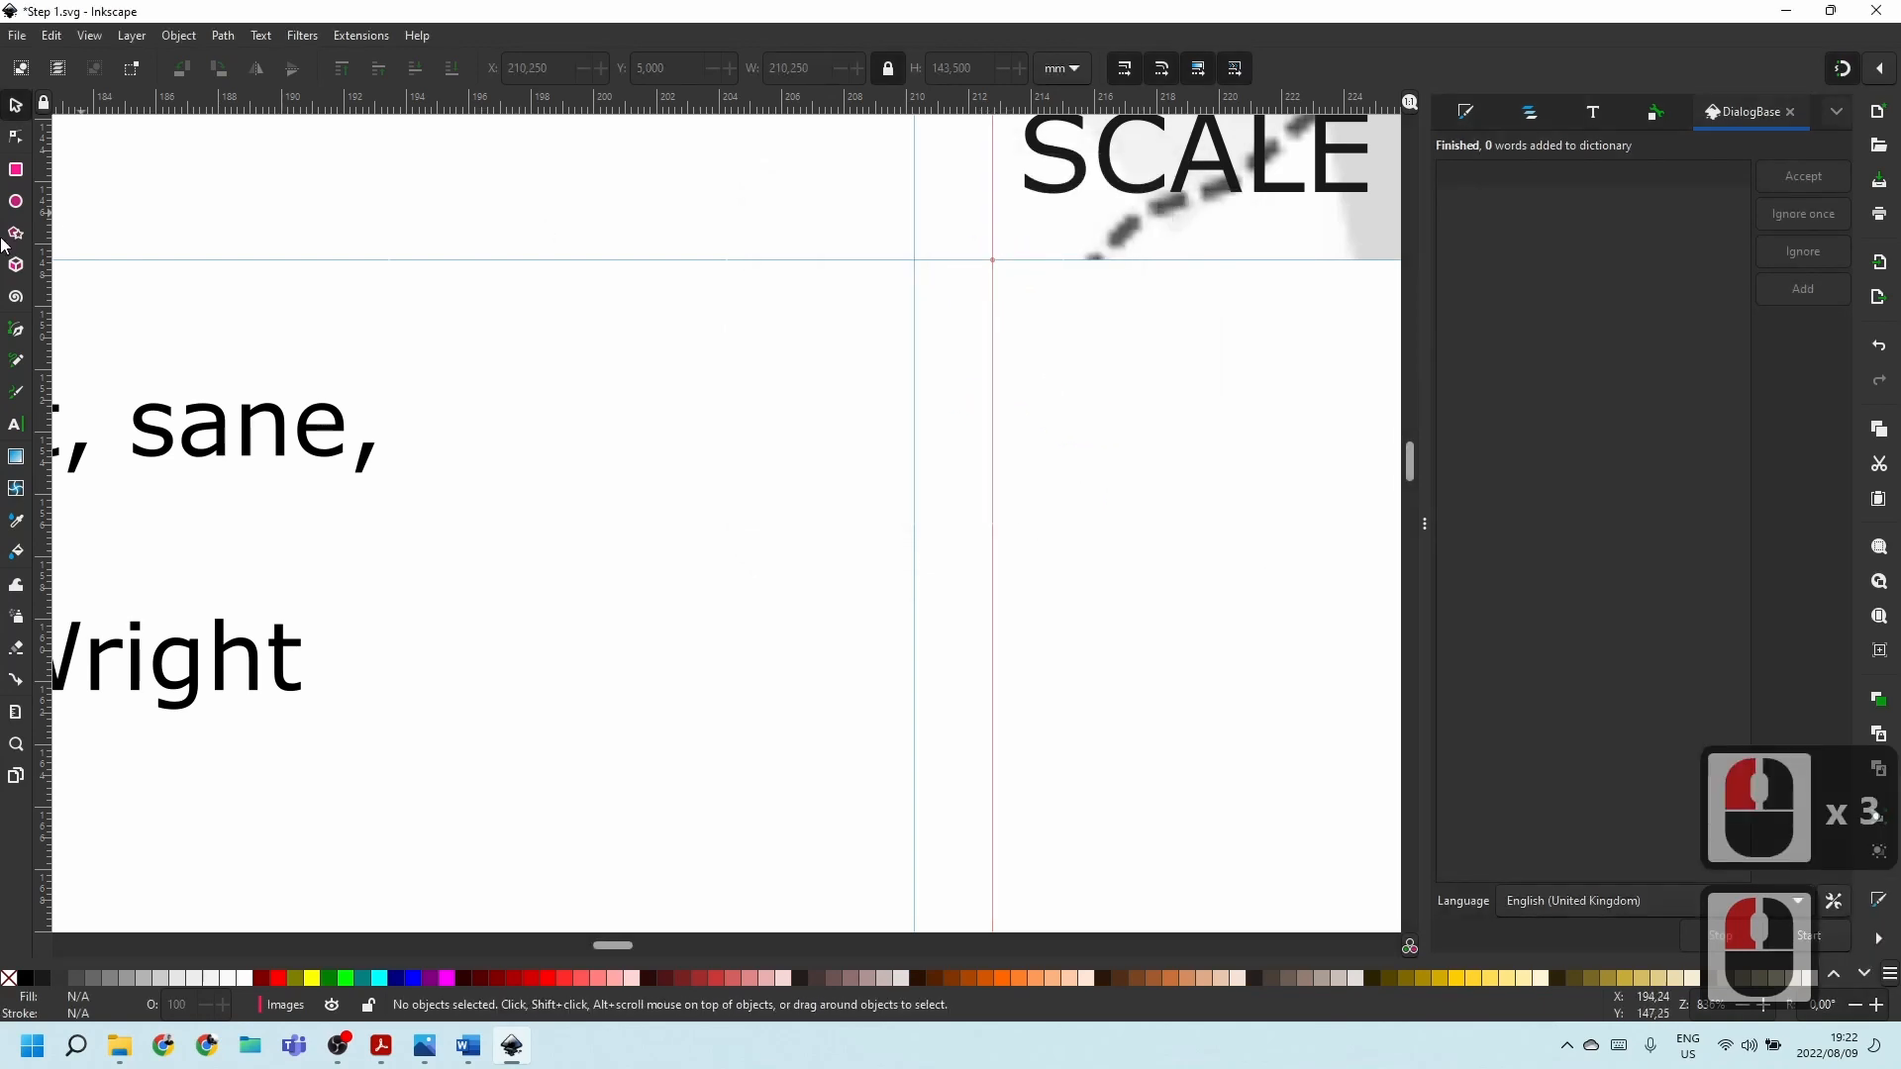
pyautogui.moveTo(982, 277); pyautogui.dragTo(860, 270)
pyautogui.doubleClick(857, 282)
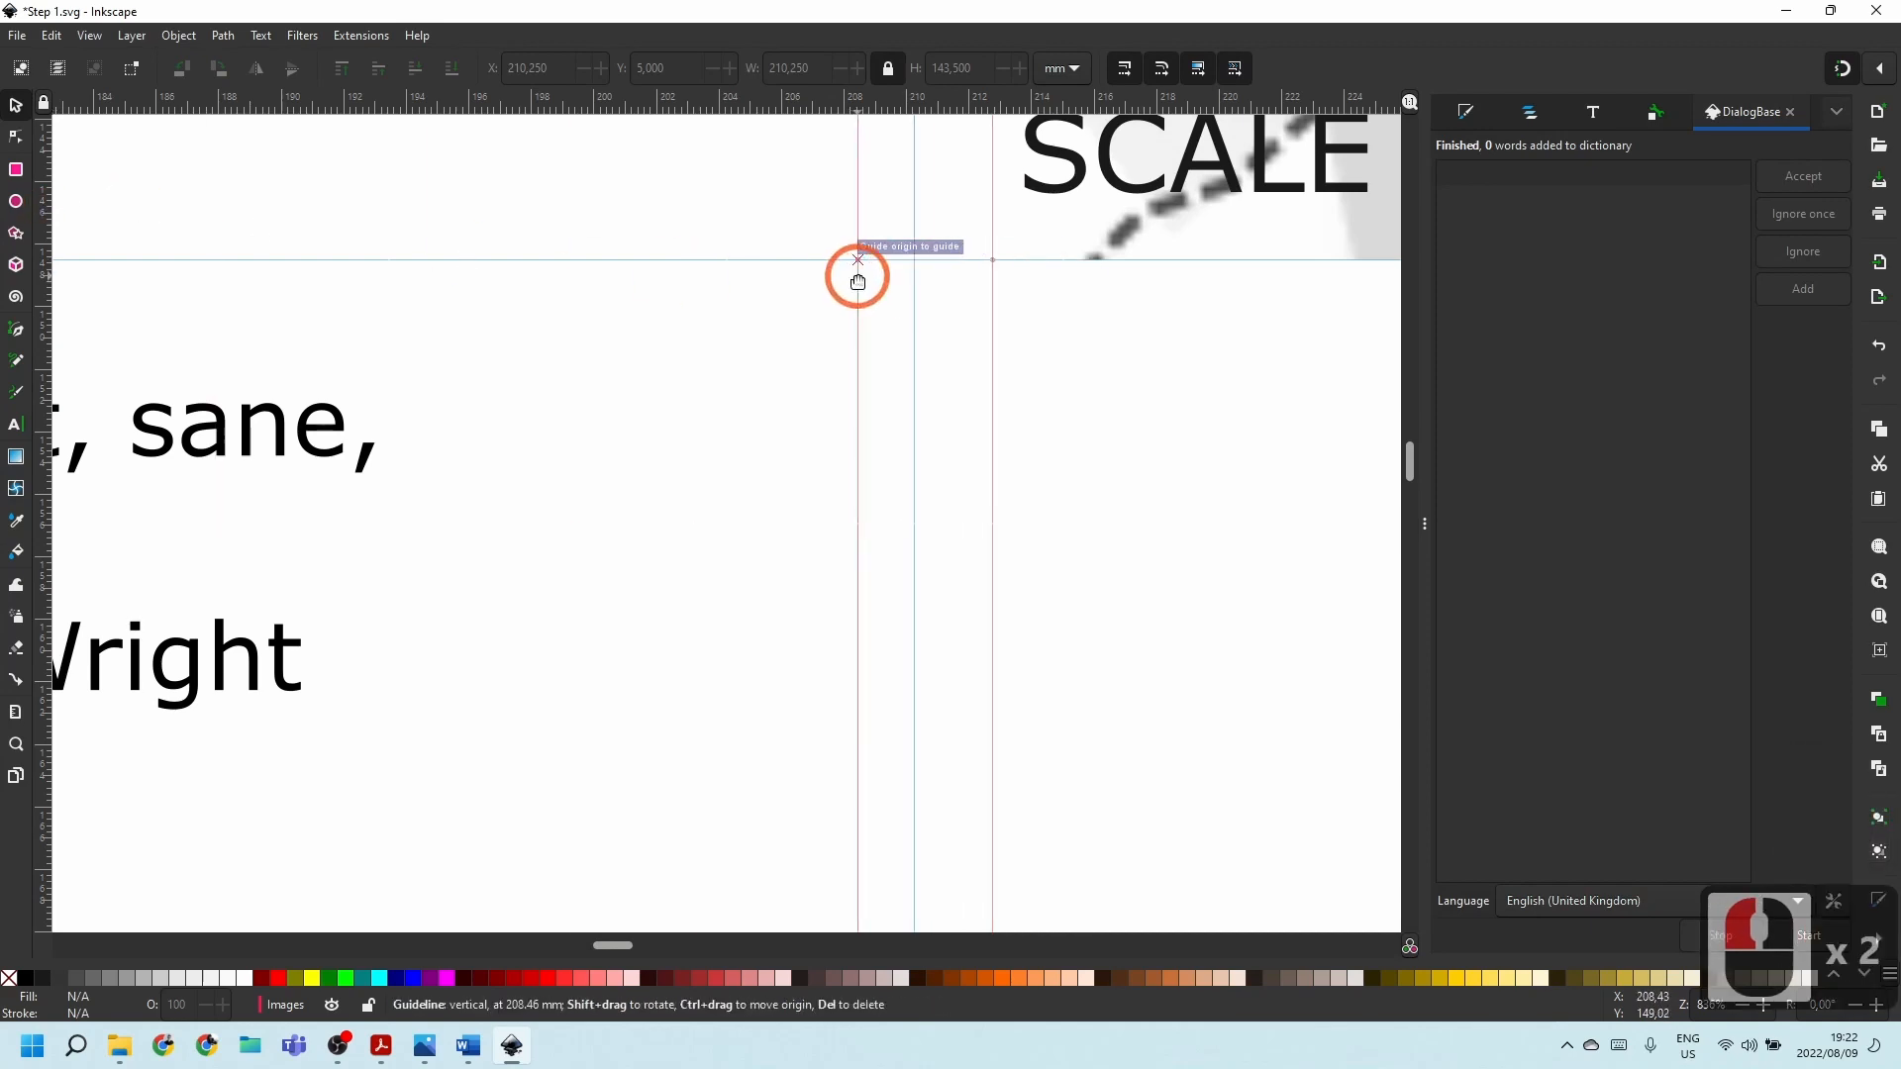
pyautogui.doubleClick(858, 282)
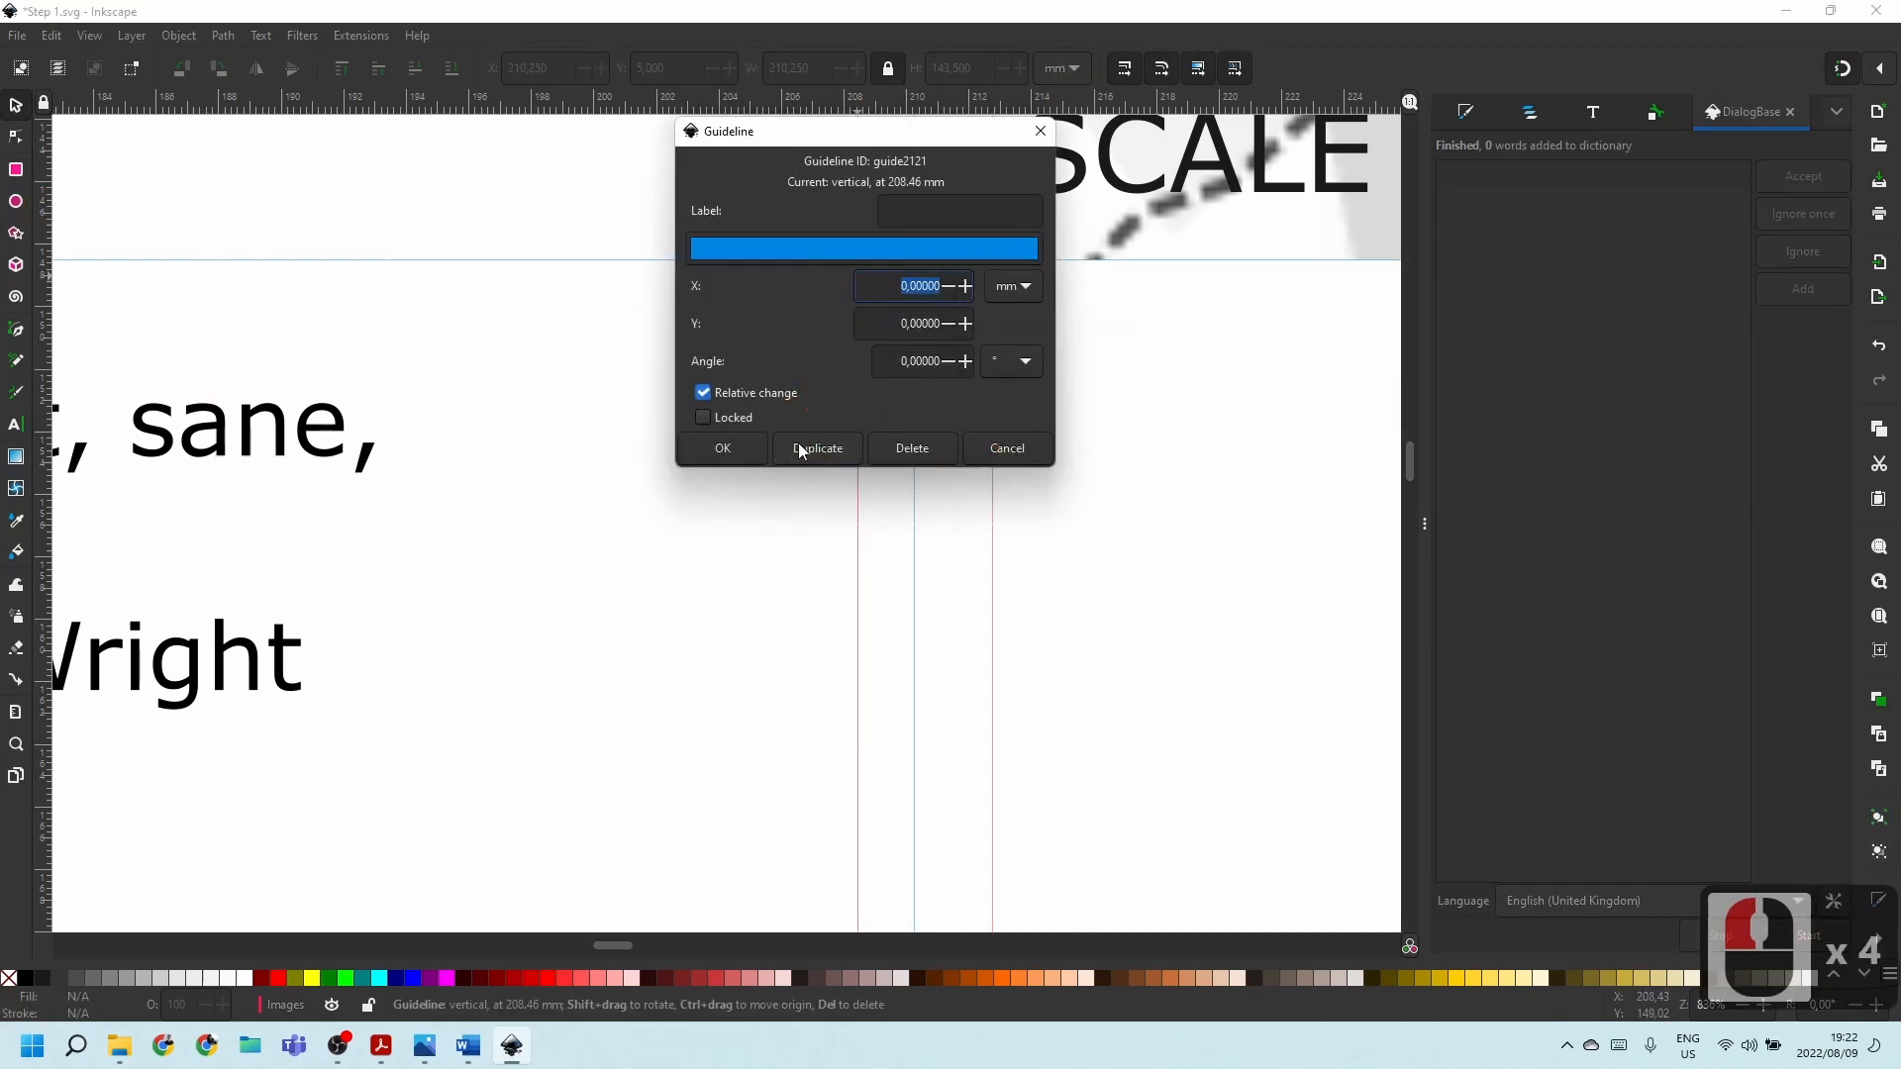
pyautogui.click(1008, 448)
pyautogui.click(857, 289)
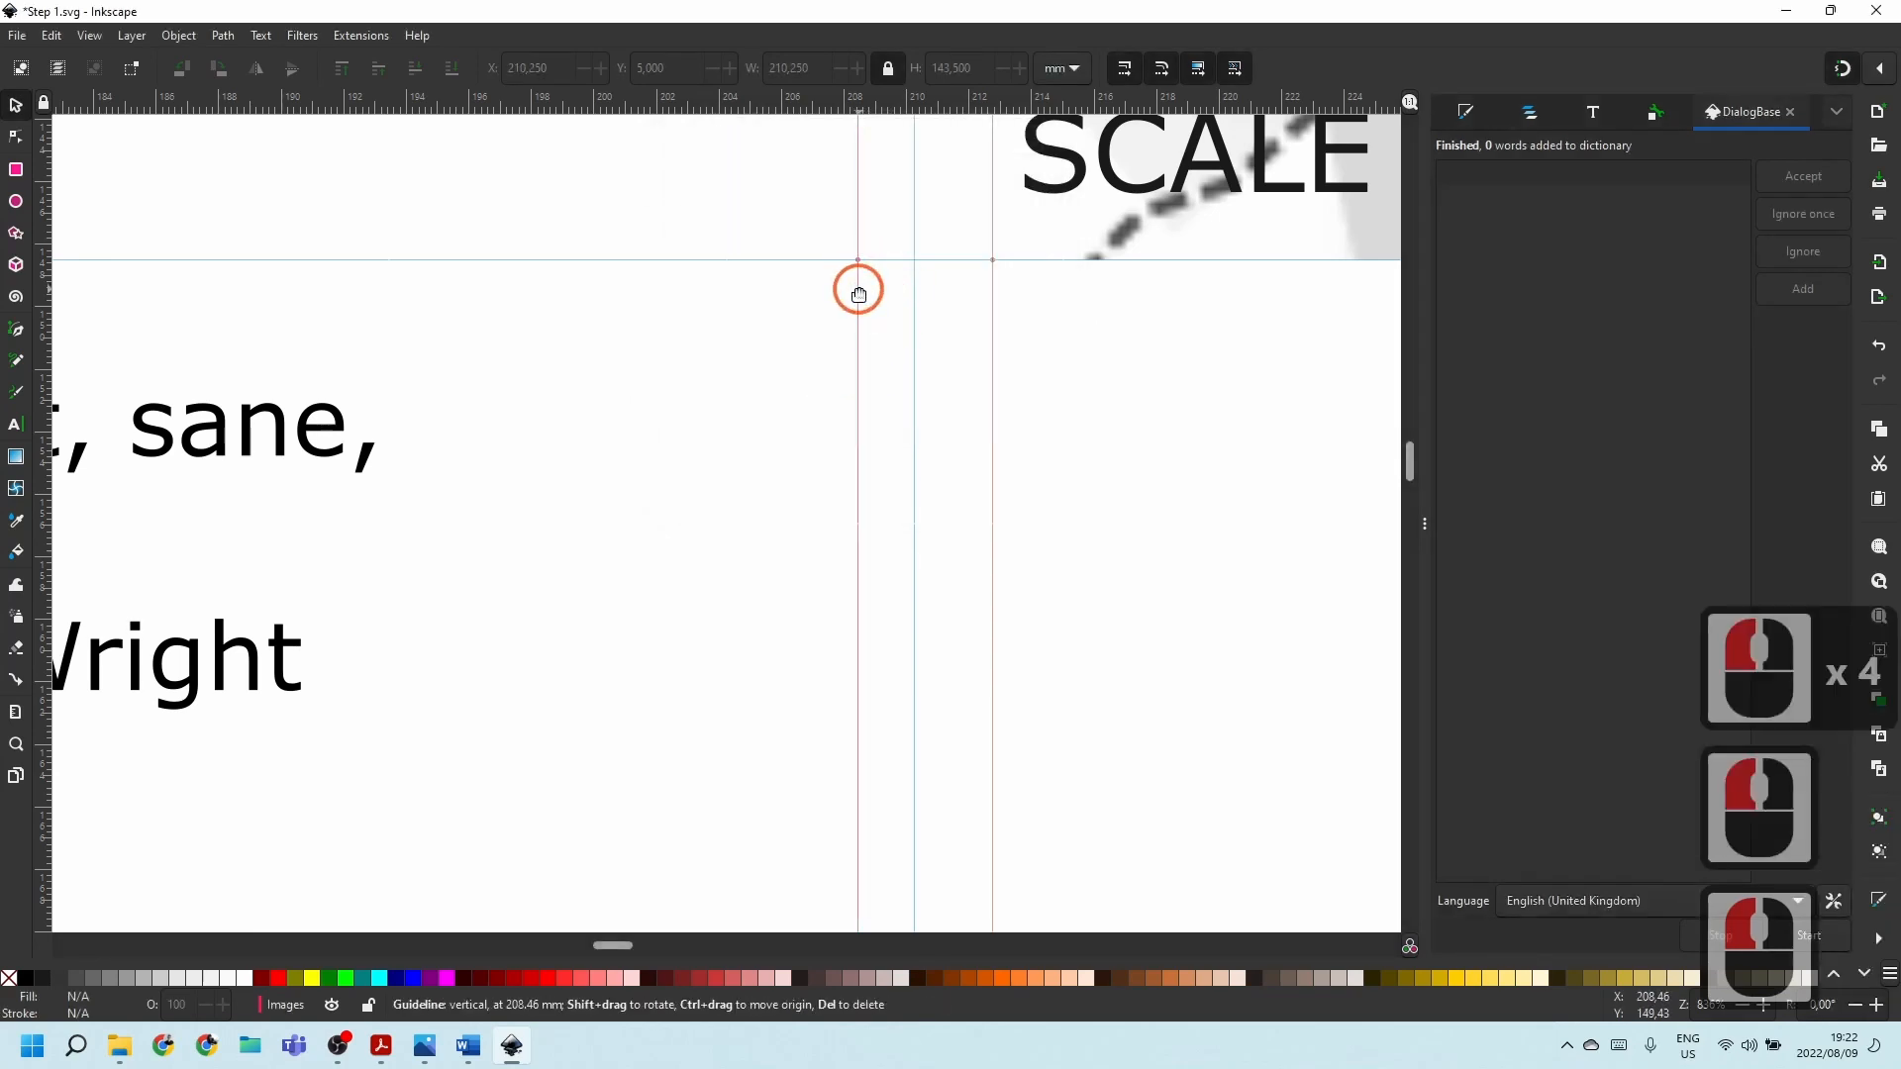
pyautogui.press('Delete')
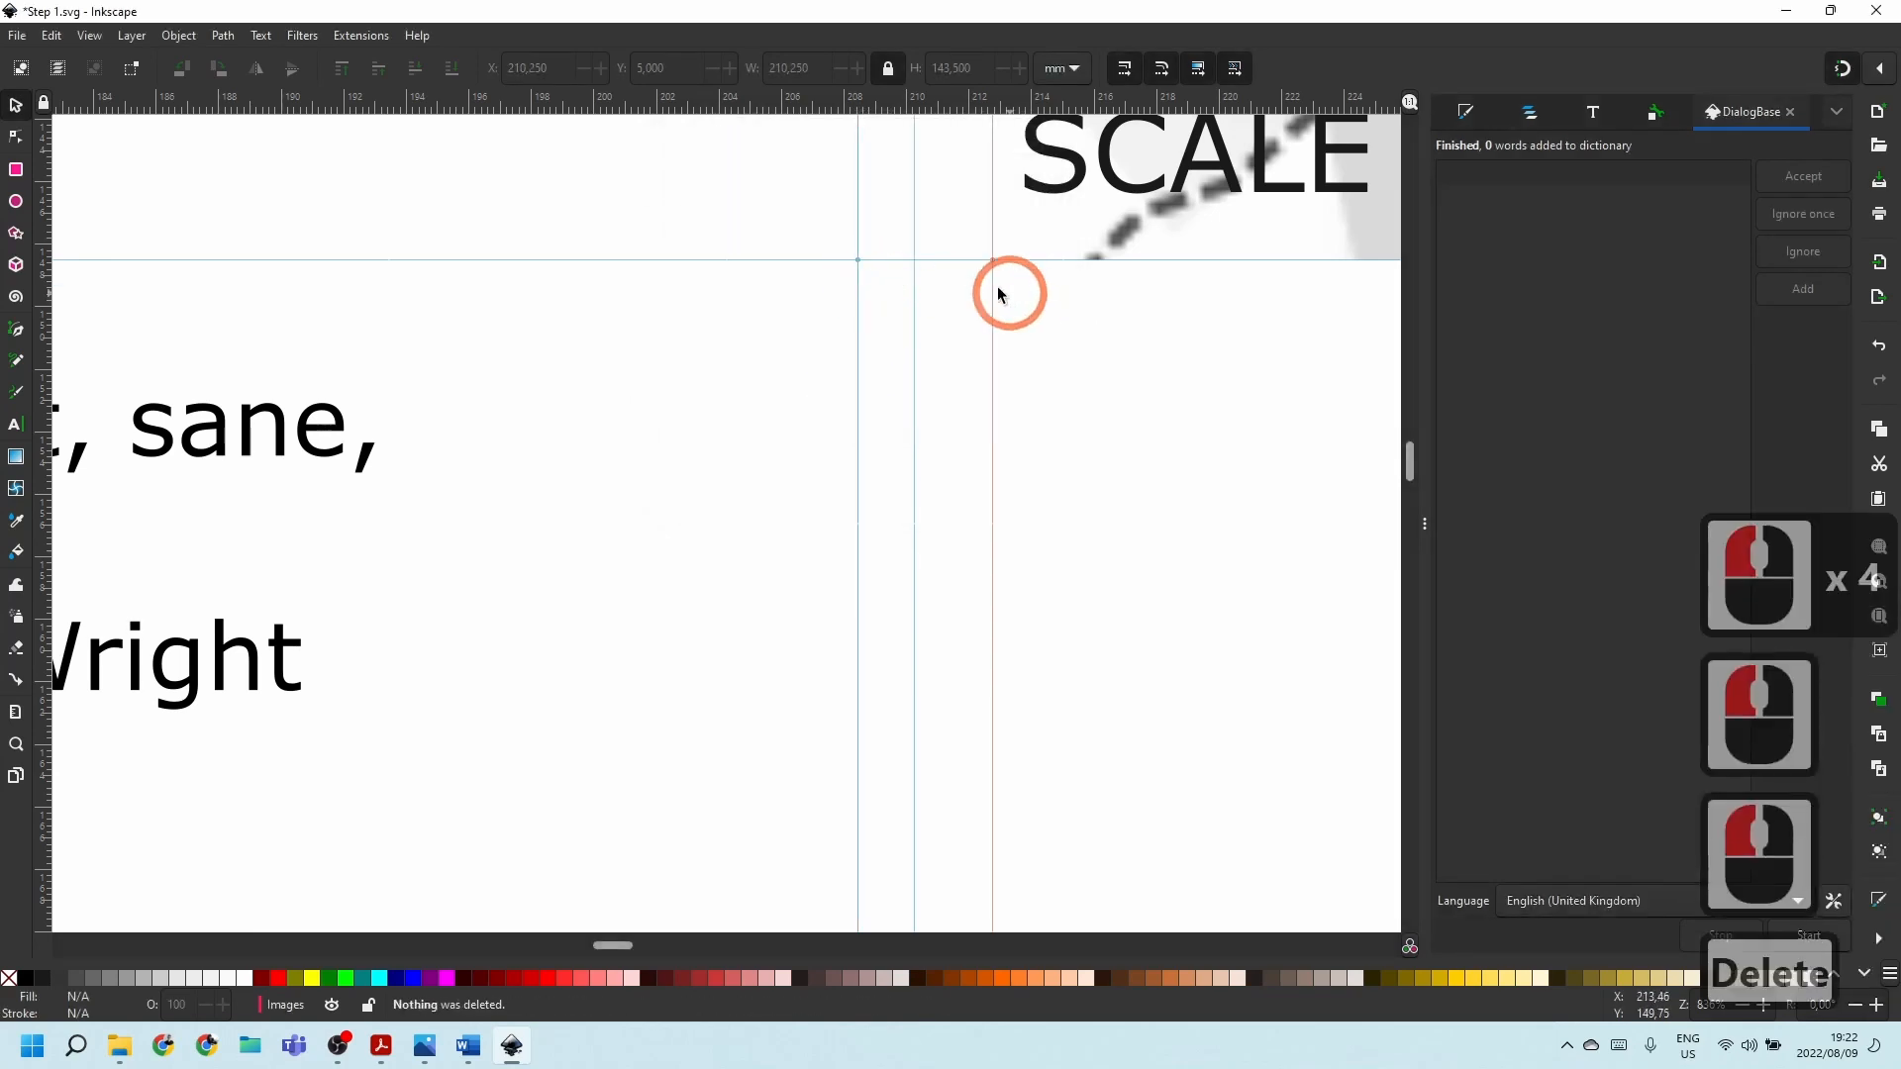
pyautogui.click(856, 297)
pyautogui.click(857, 297)
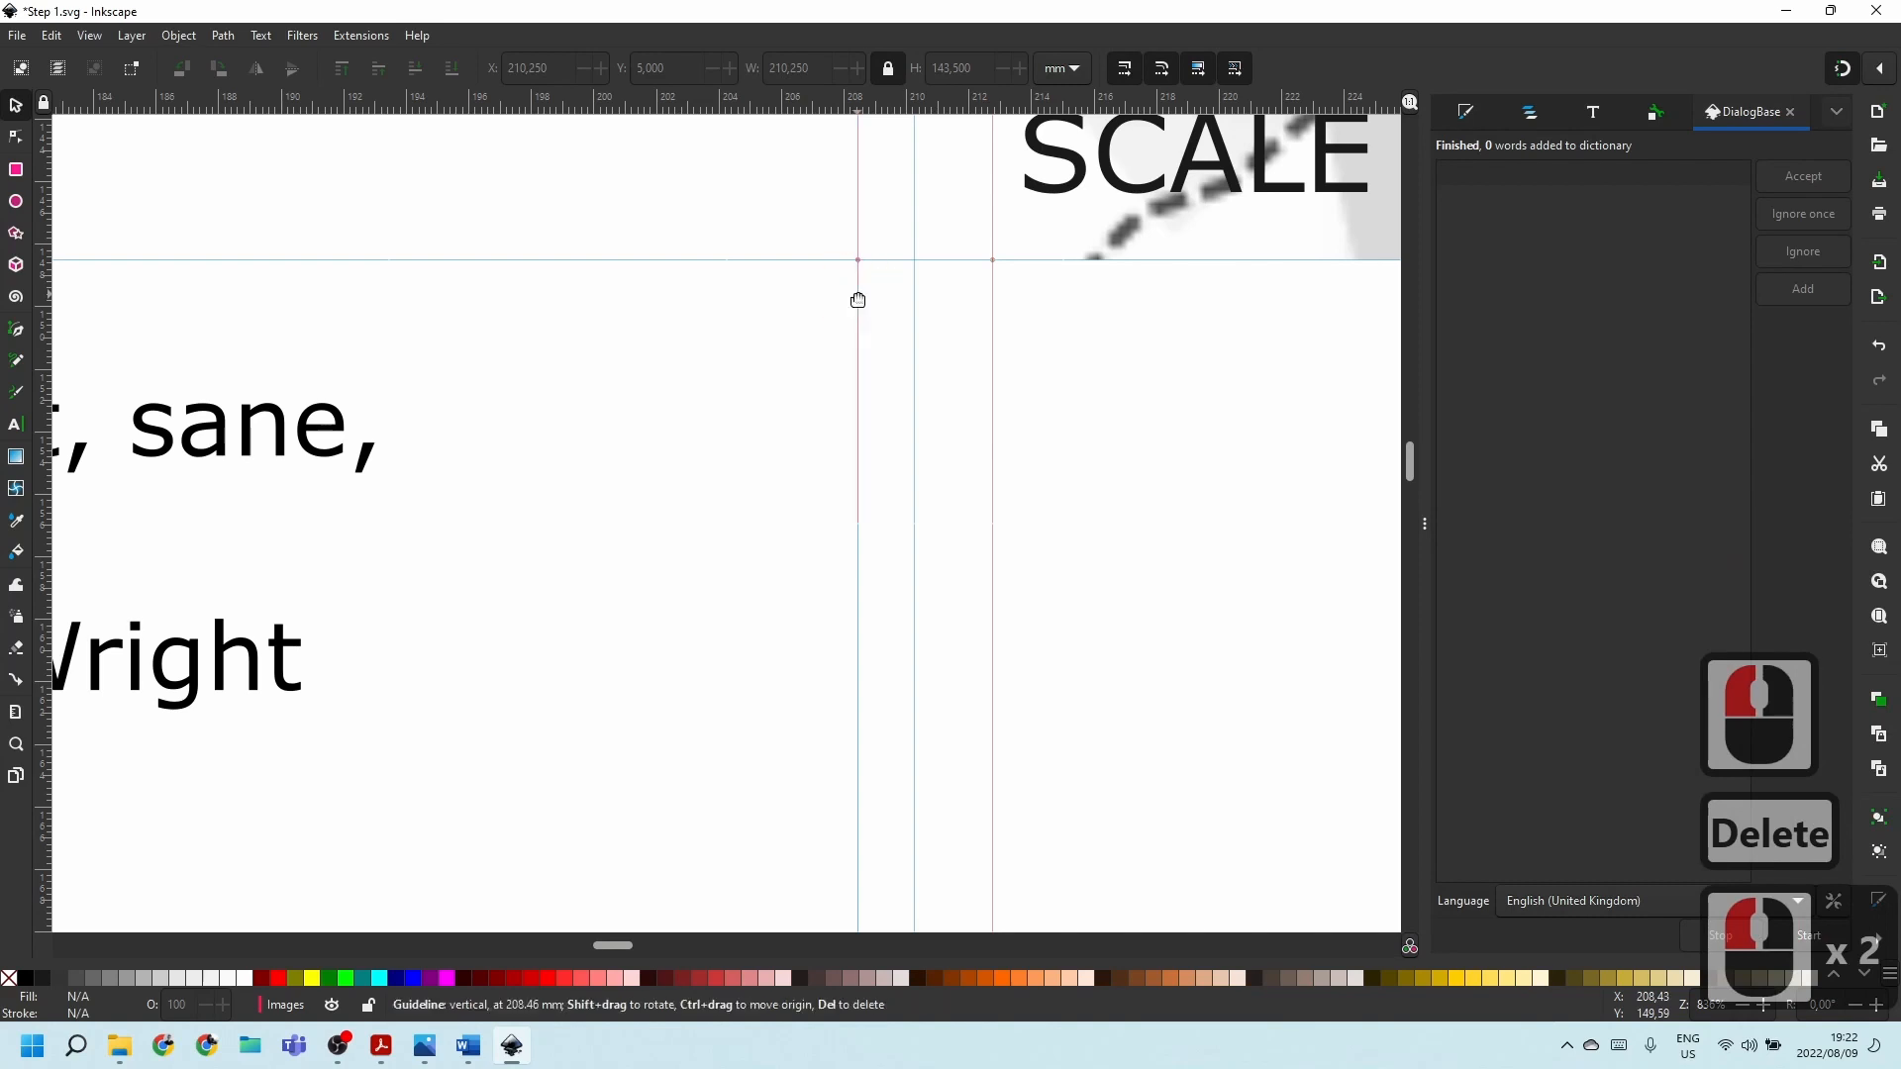
pyautogui.click(858, 295)
pyautogui.press('Delete')
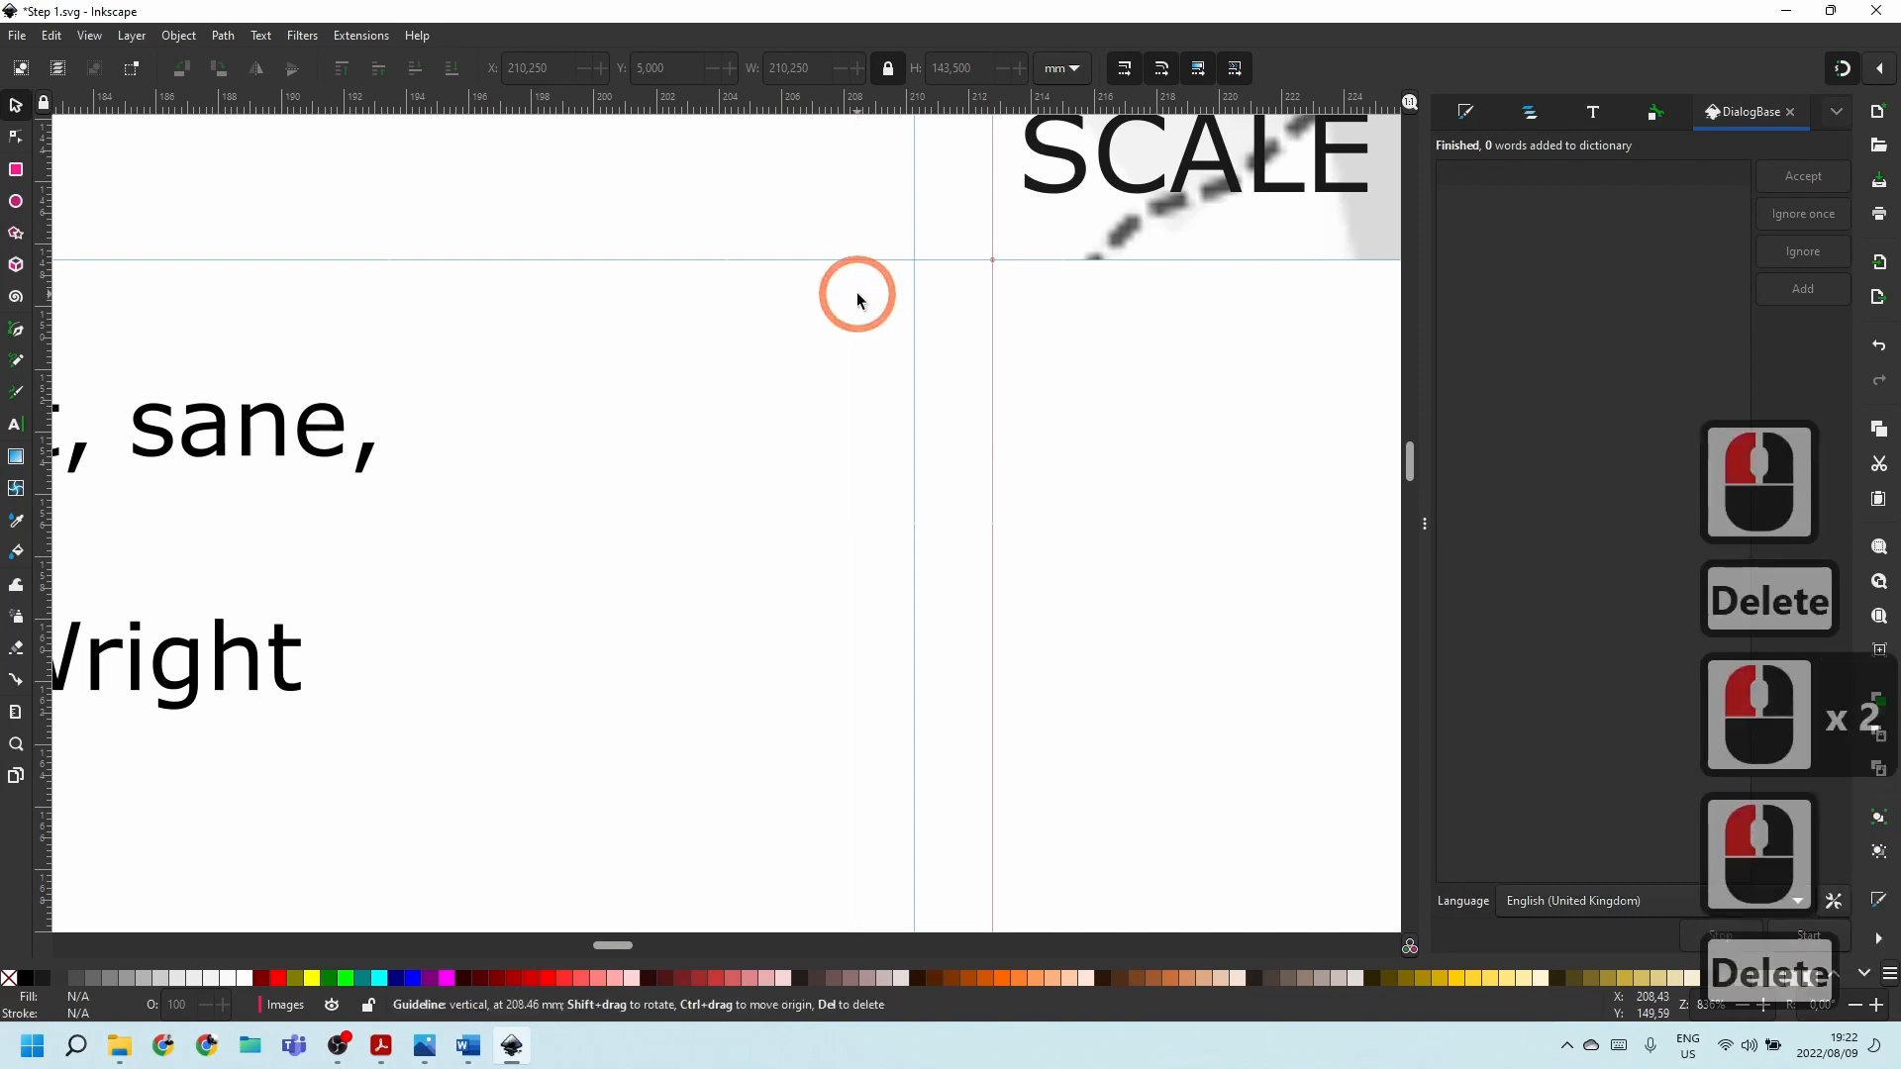
pyautogui.rightClick(993, 300)
pyautogui.click(1056, 387)
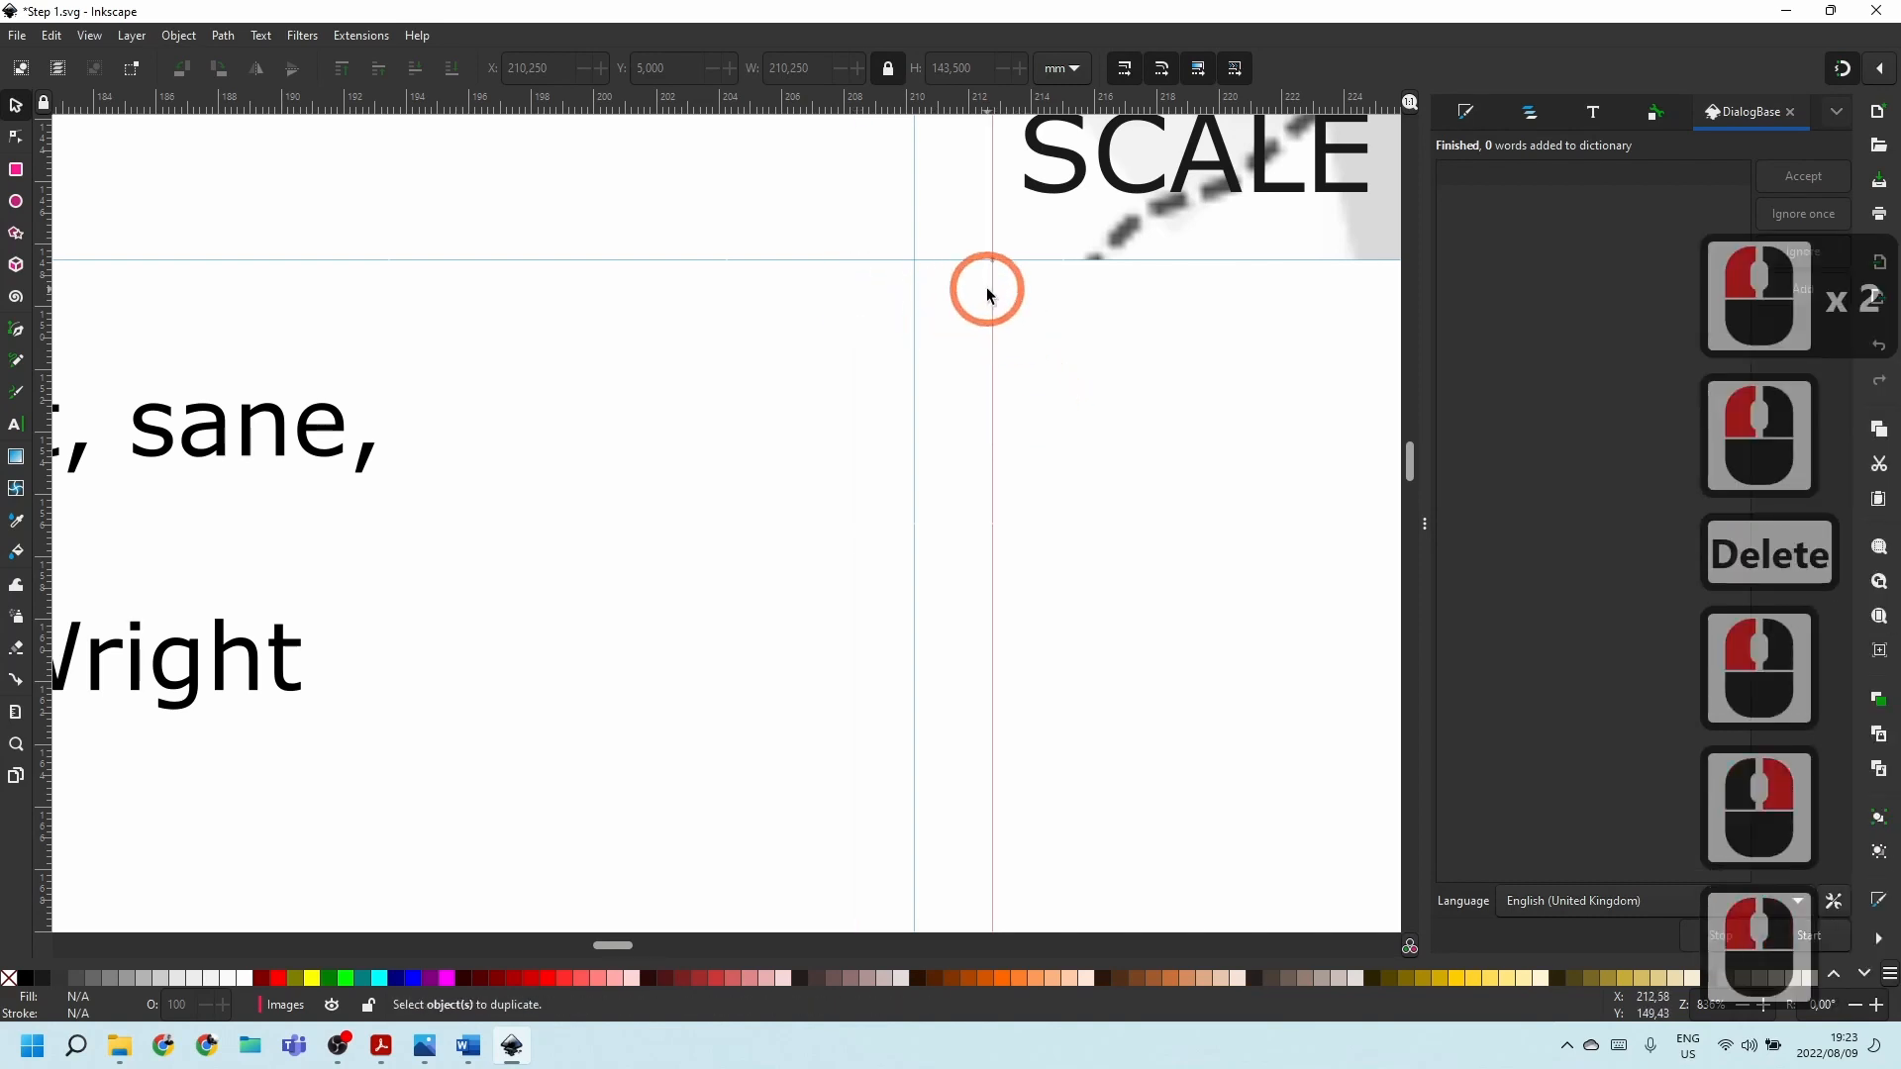
# Move the red guide to about 207.3 mm, duplicate it, and place the copy at about 213 mm.
pyautogui.moveTo(993, 289); pyautogui.dragTo(821, 297)
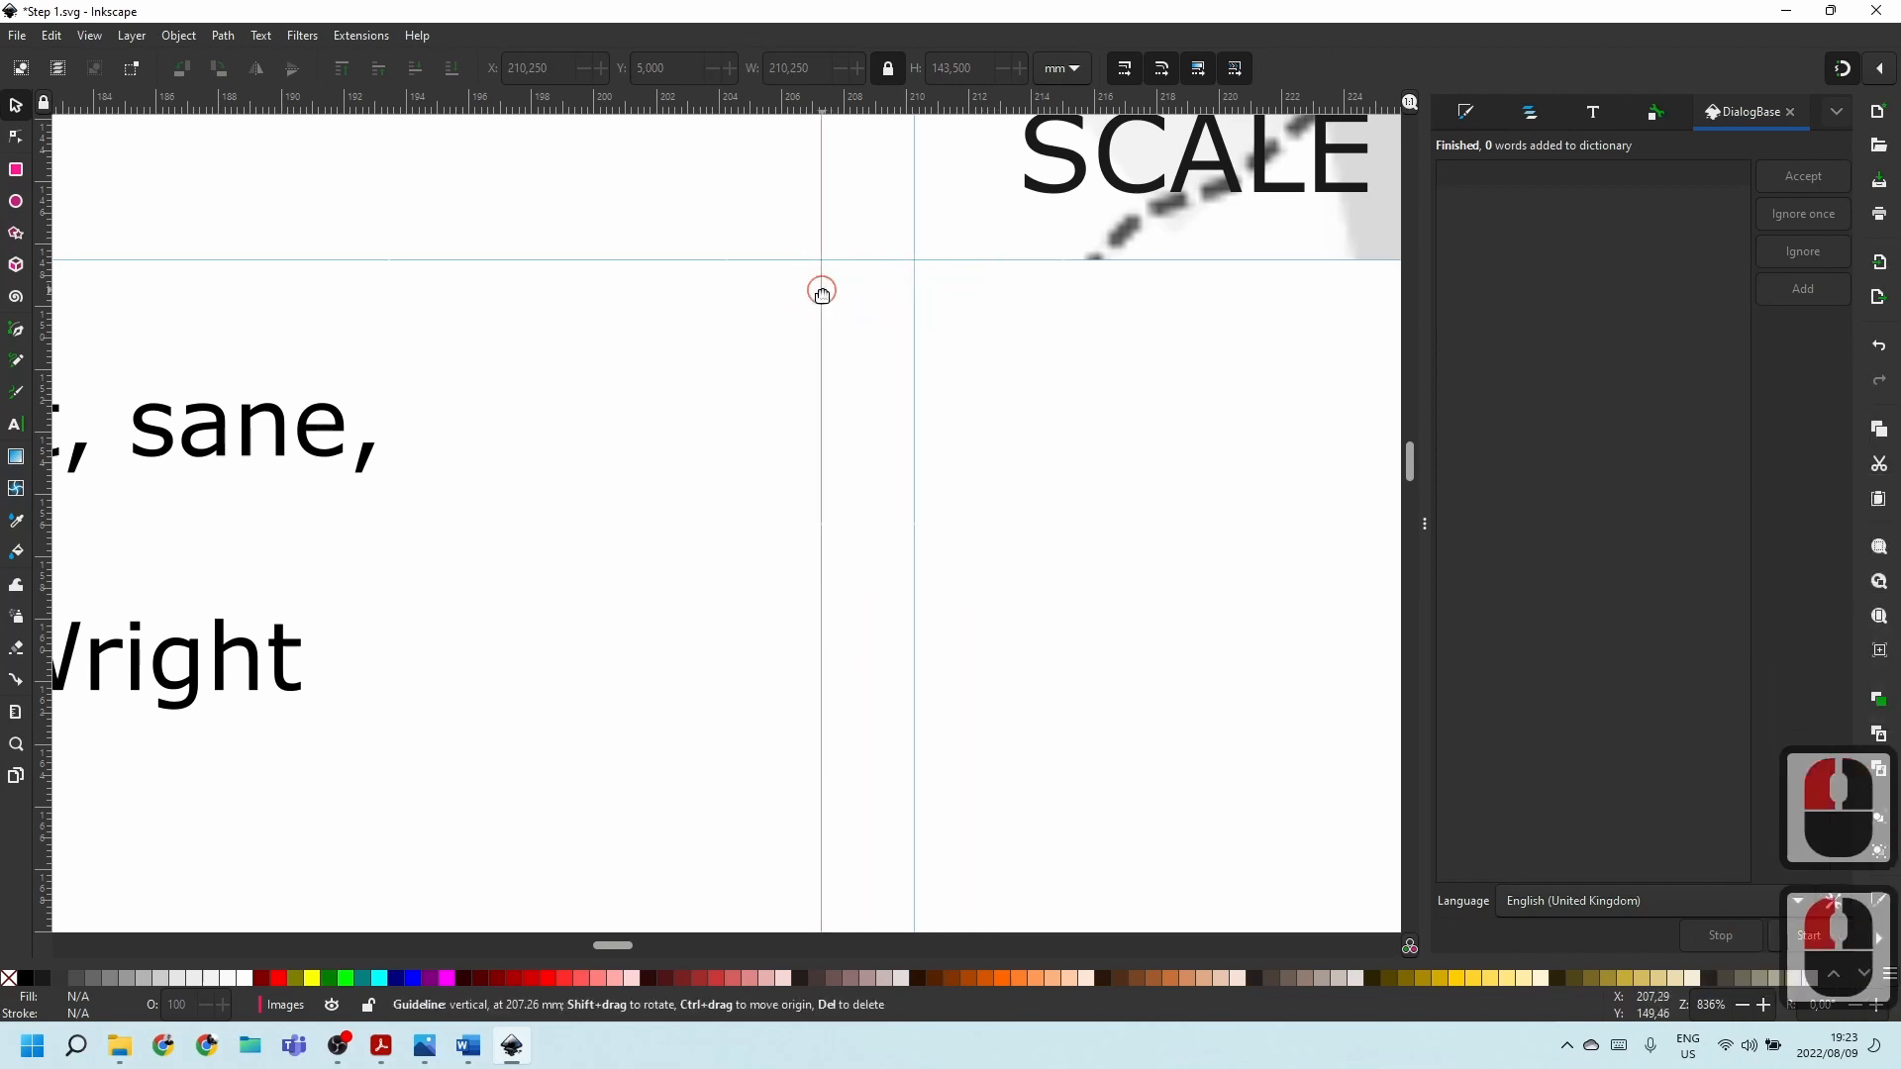
pyautogui.doubleClick(822, 294)
pyautogui.click(751, 462)
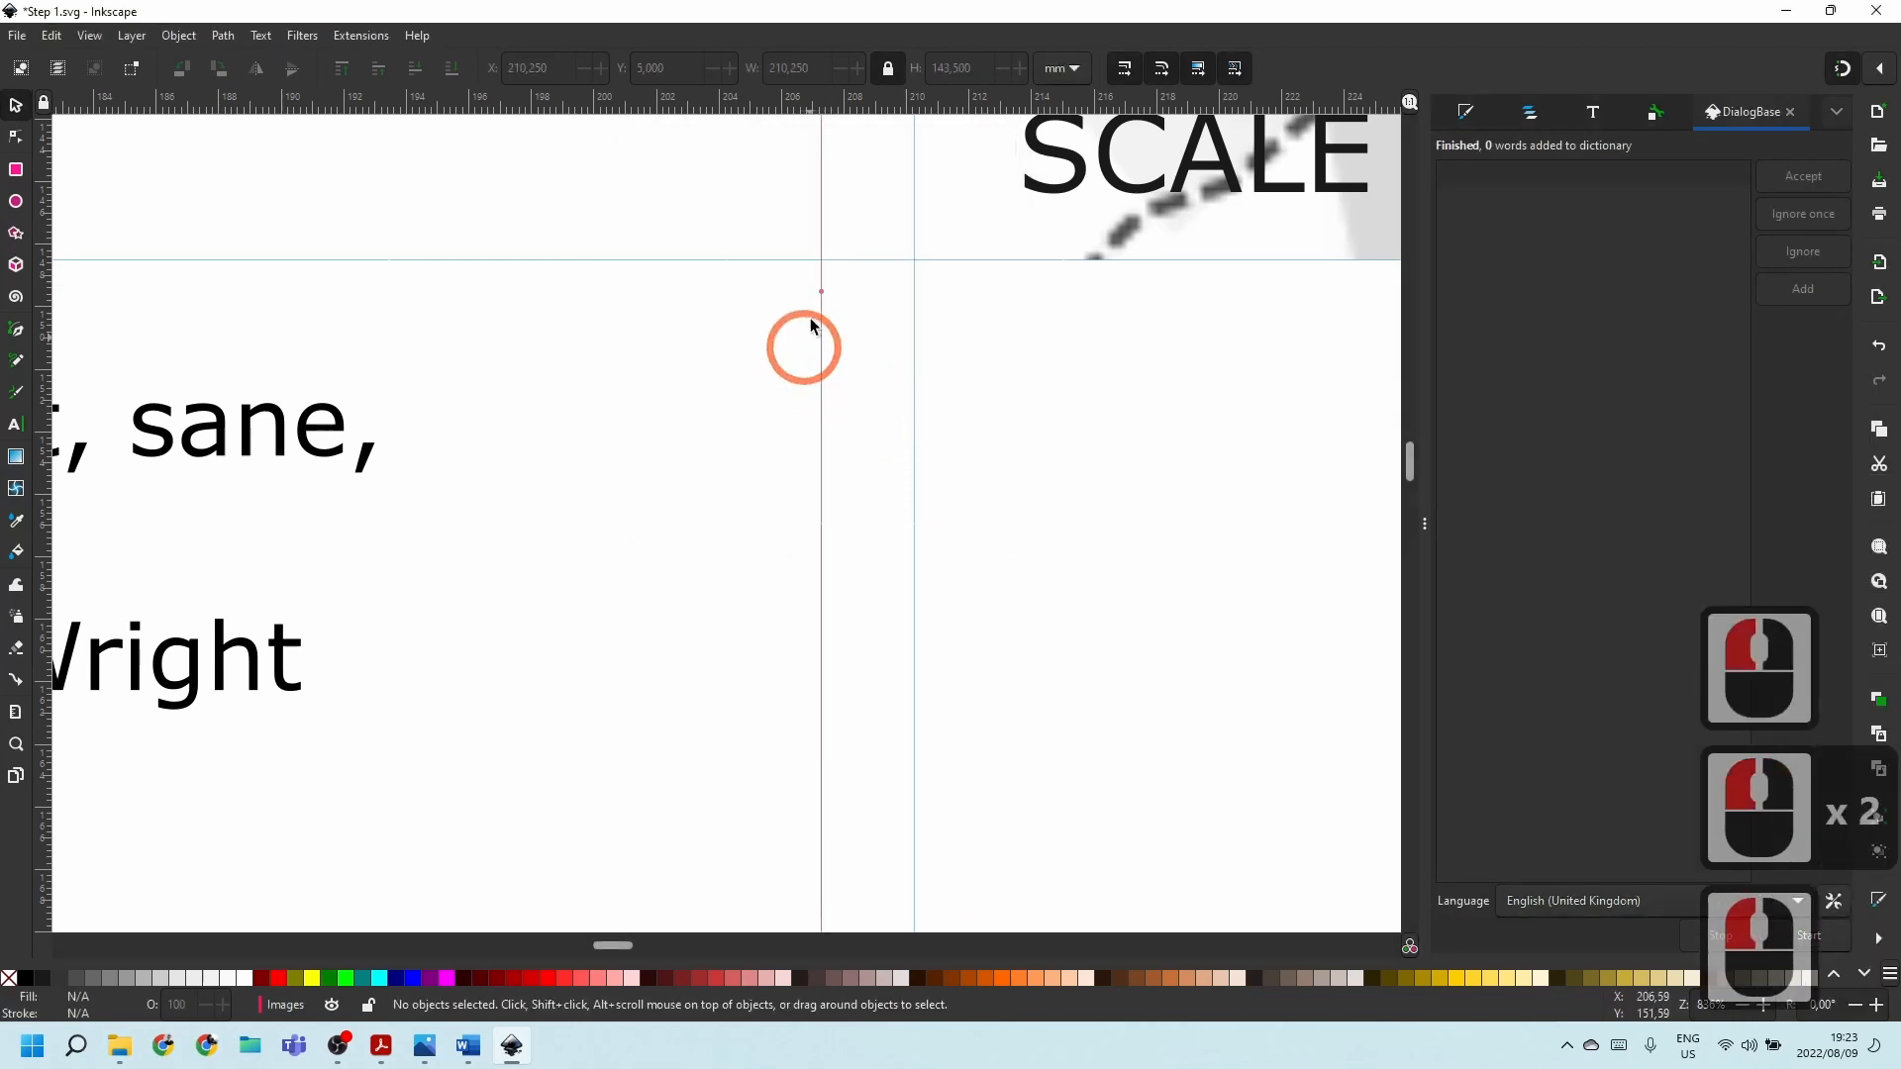
pyautogui.moveTo(821, 295); pyautogui.dragTo(999, 316)
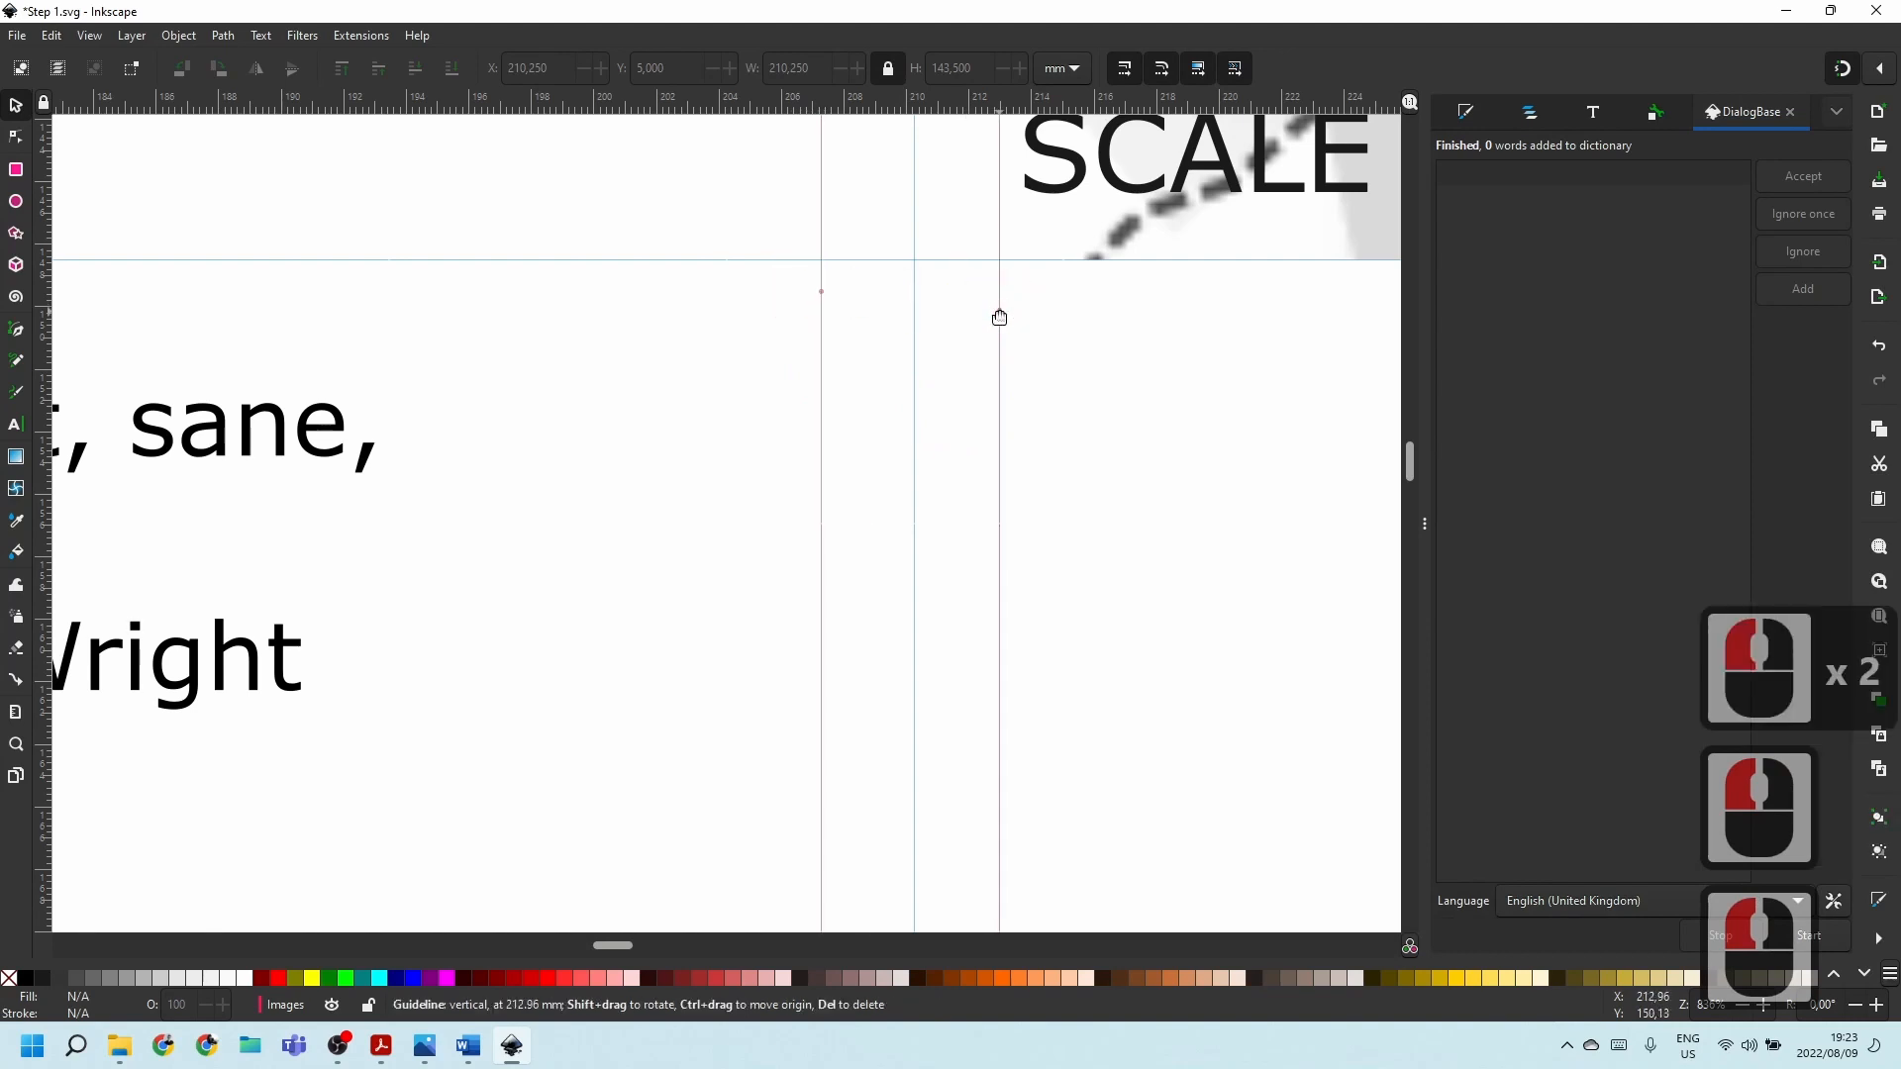
pyautogui.doubleClick(999, 315)
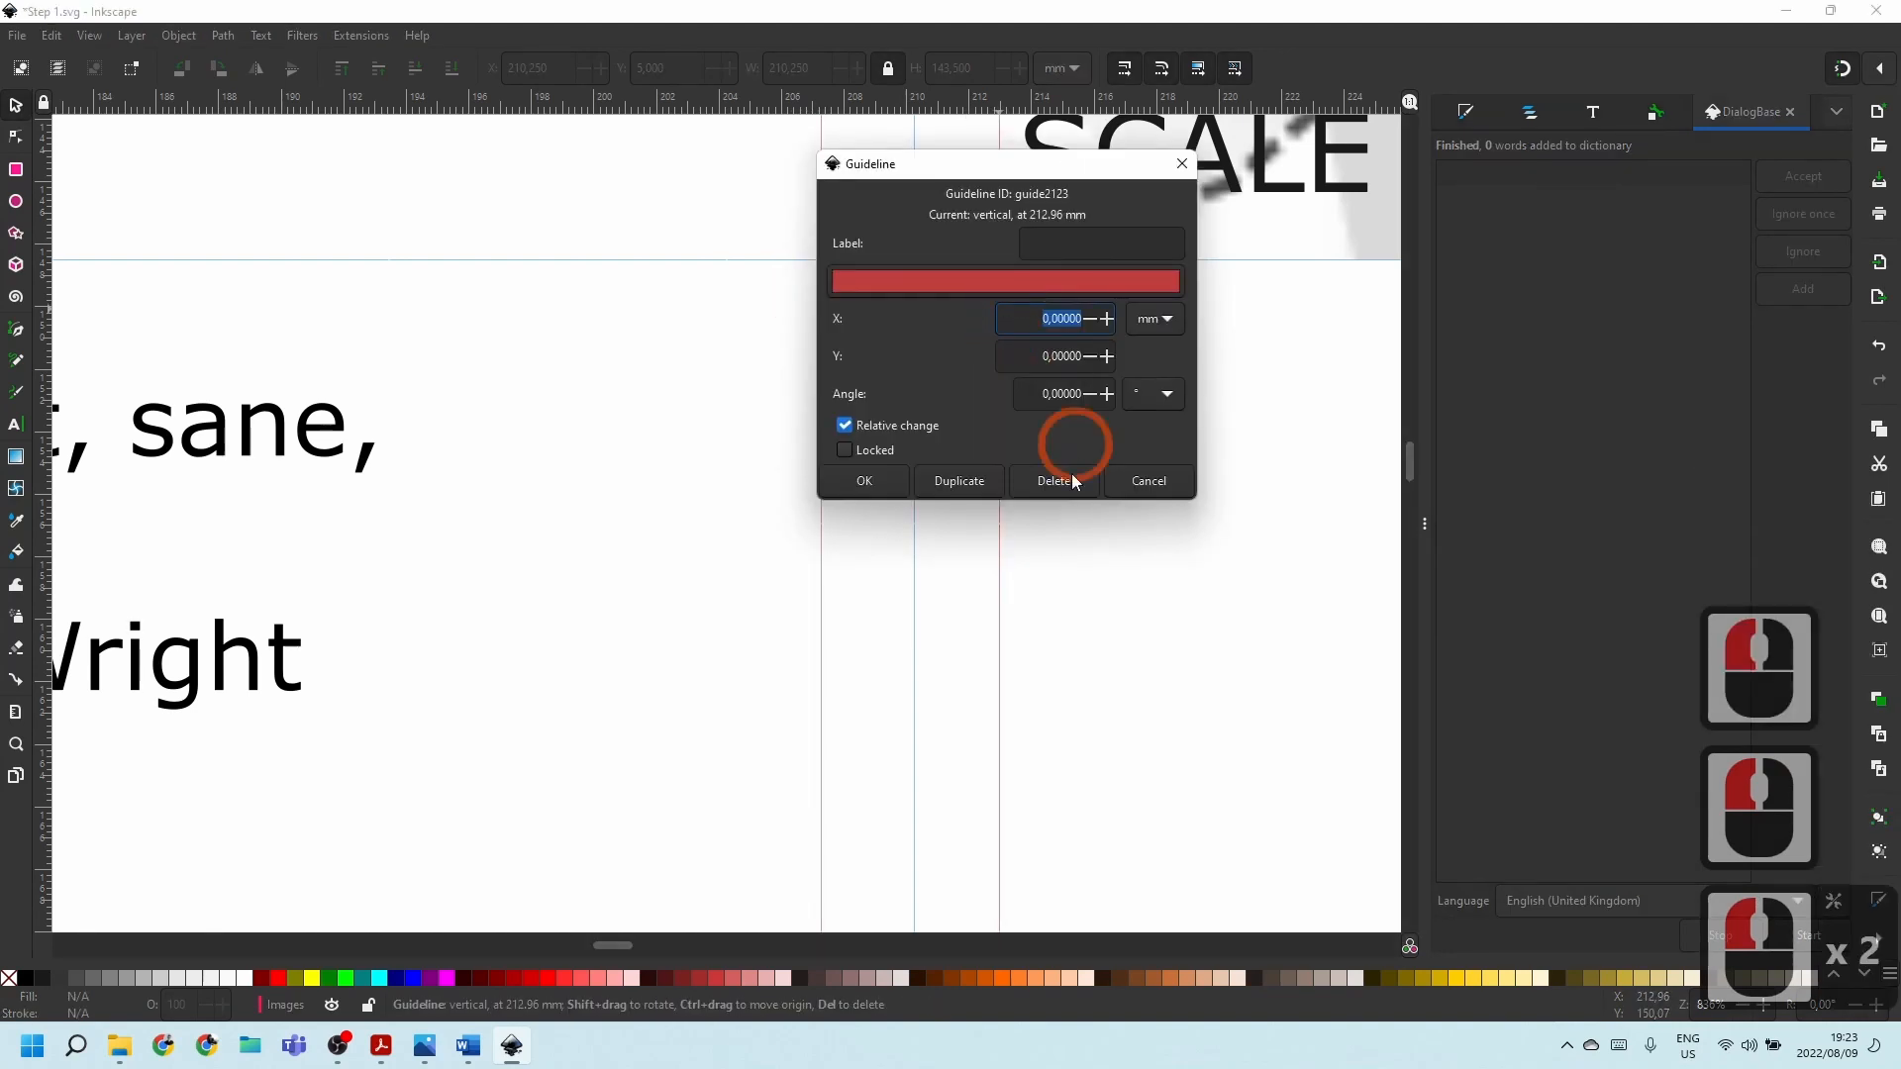
pyautogui.press('Escape')
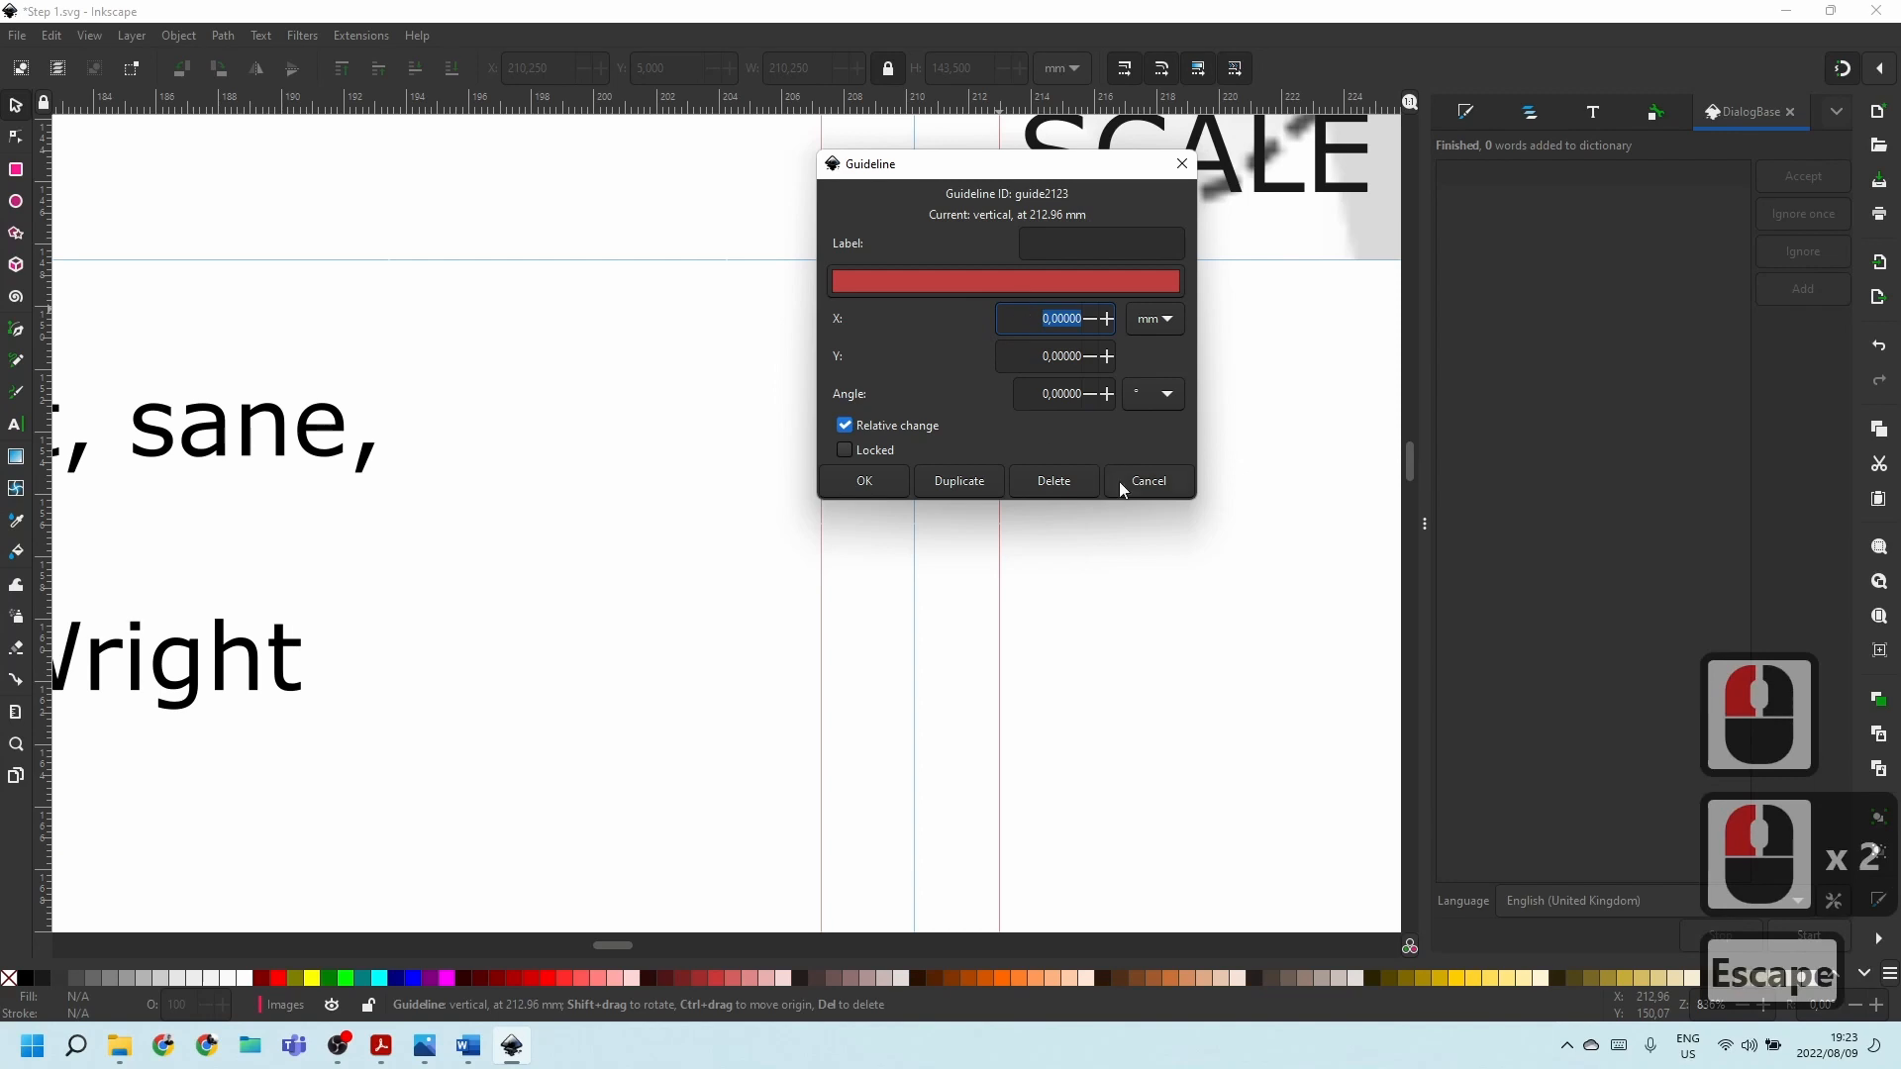
pyautogui.click(1149, 481)
# Snap the duplicated red guide to the column line at 210.25 mm and offset it 2.5 mm in X.
pyautogui.moveTo(1010, 277); pyautogui.dragTo(909, 264)
pyautogui.doubleClick(911, 261)
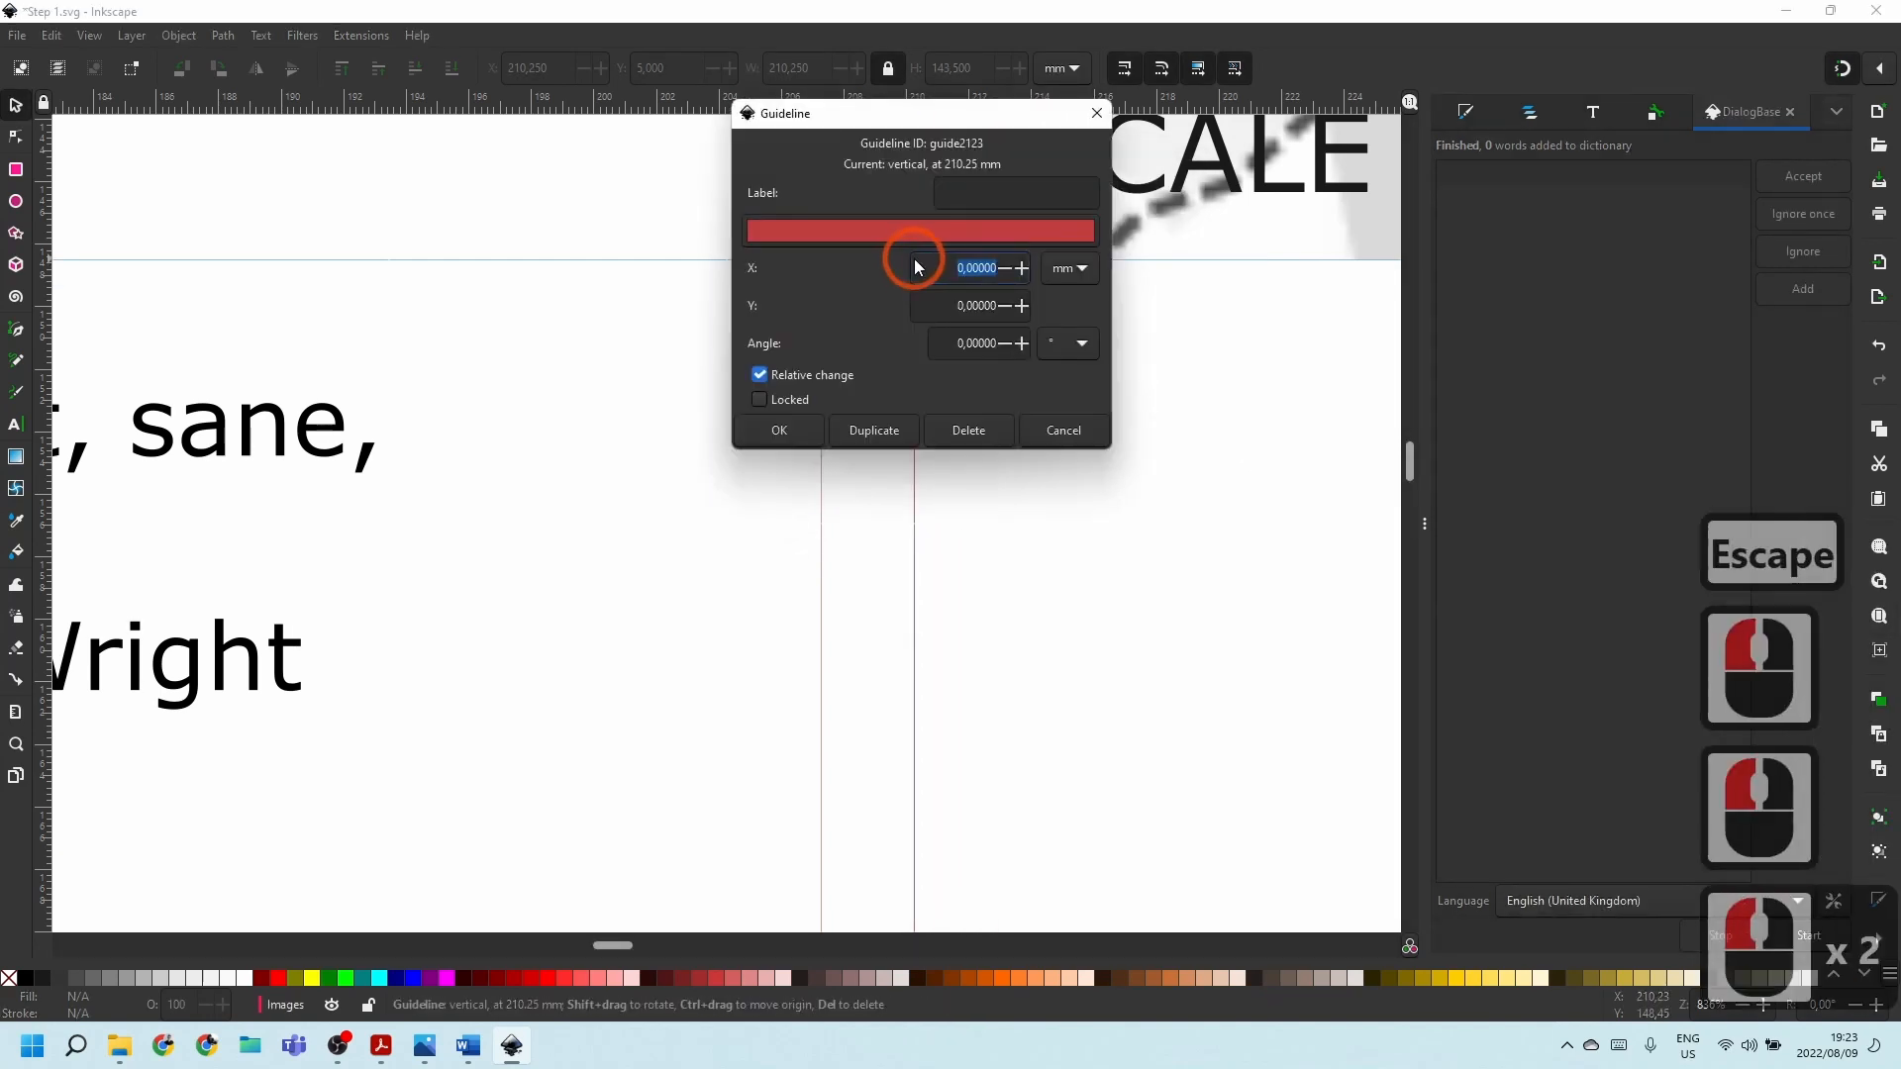
pyautogui.click(981, 271)
pyautogui.write('2.5')
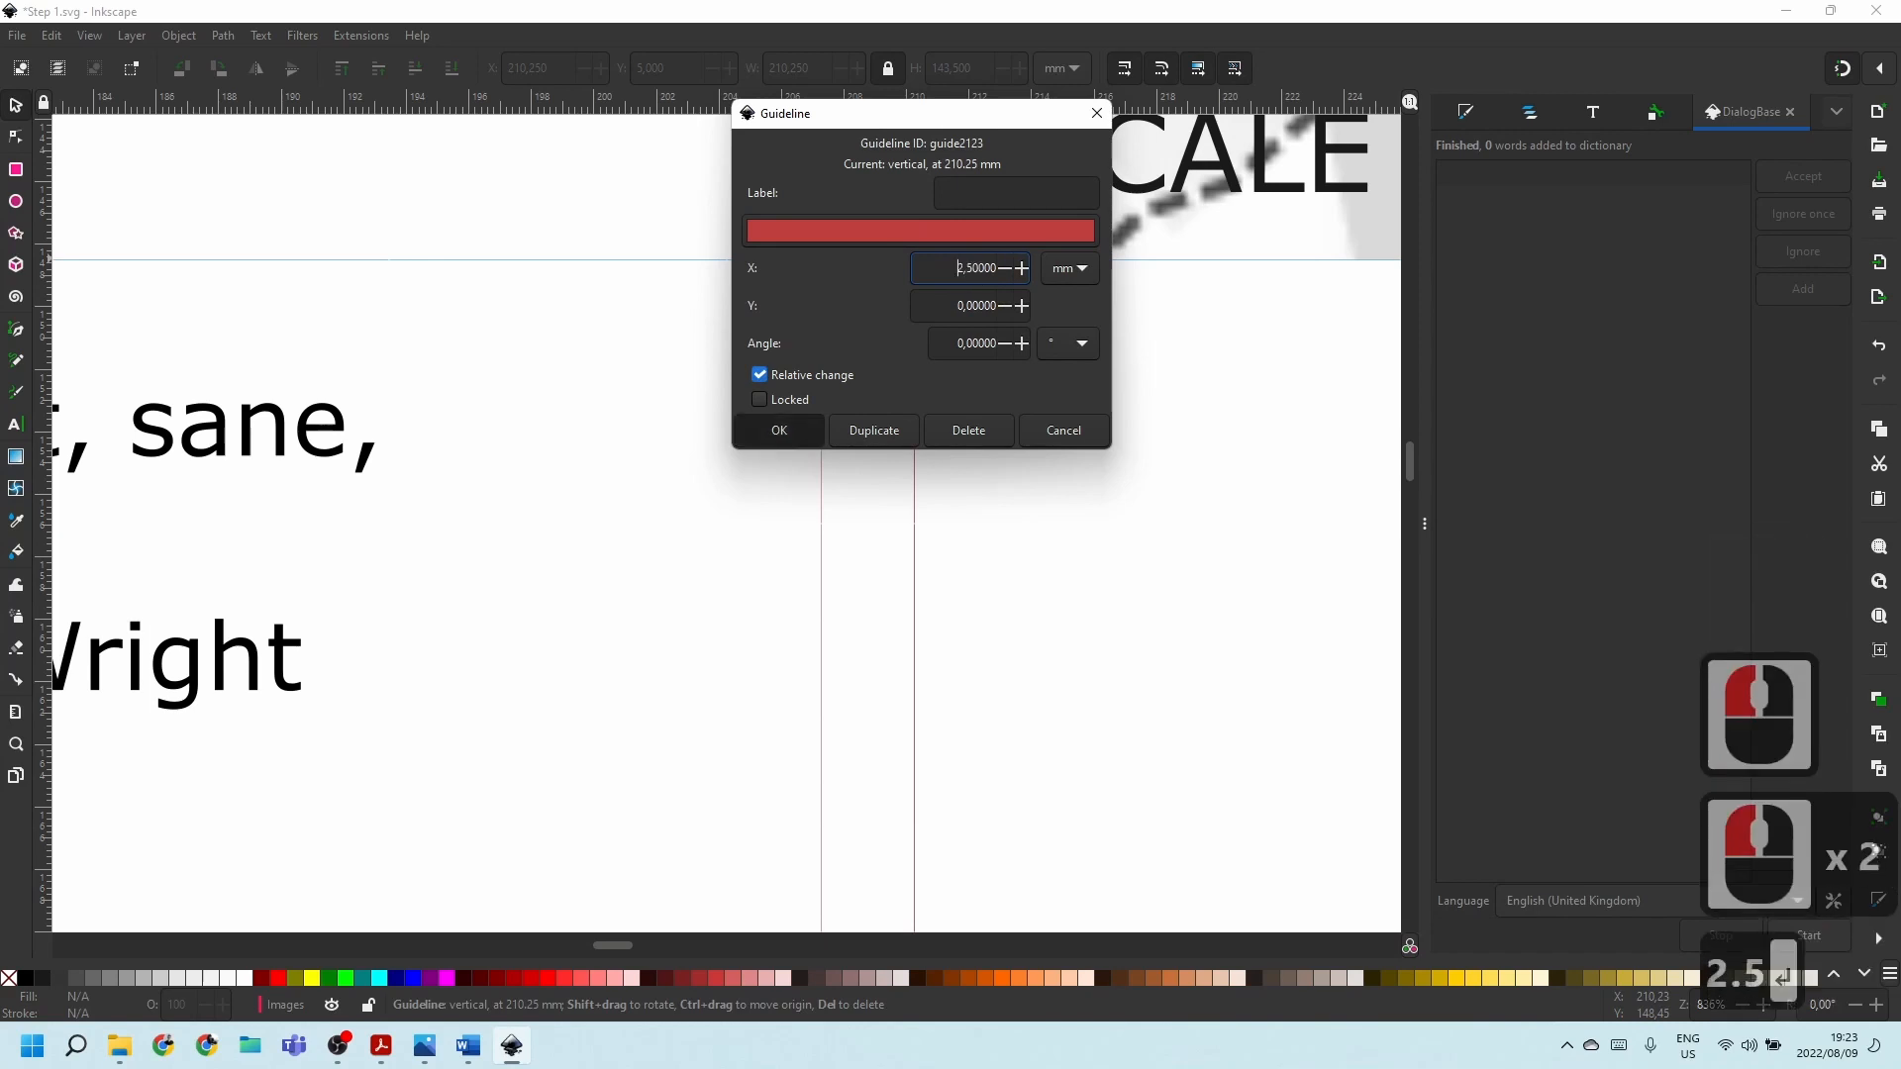
pyautogui.press('Return')
# Snap the other red guide to the column line at 210.25 mm and offset it -2.5 mm in X.
pyautogui.moveTo(820, 292); pyautogui.dragTo(911, 260)
pyautogui.doubleClick(912, 261)
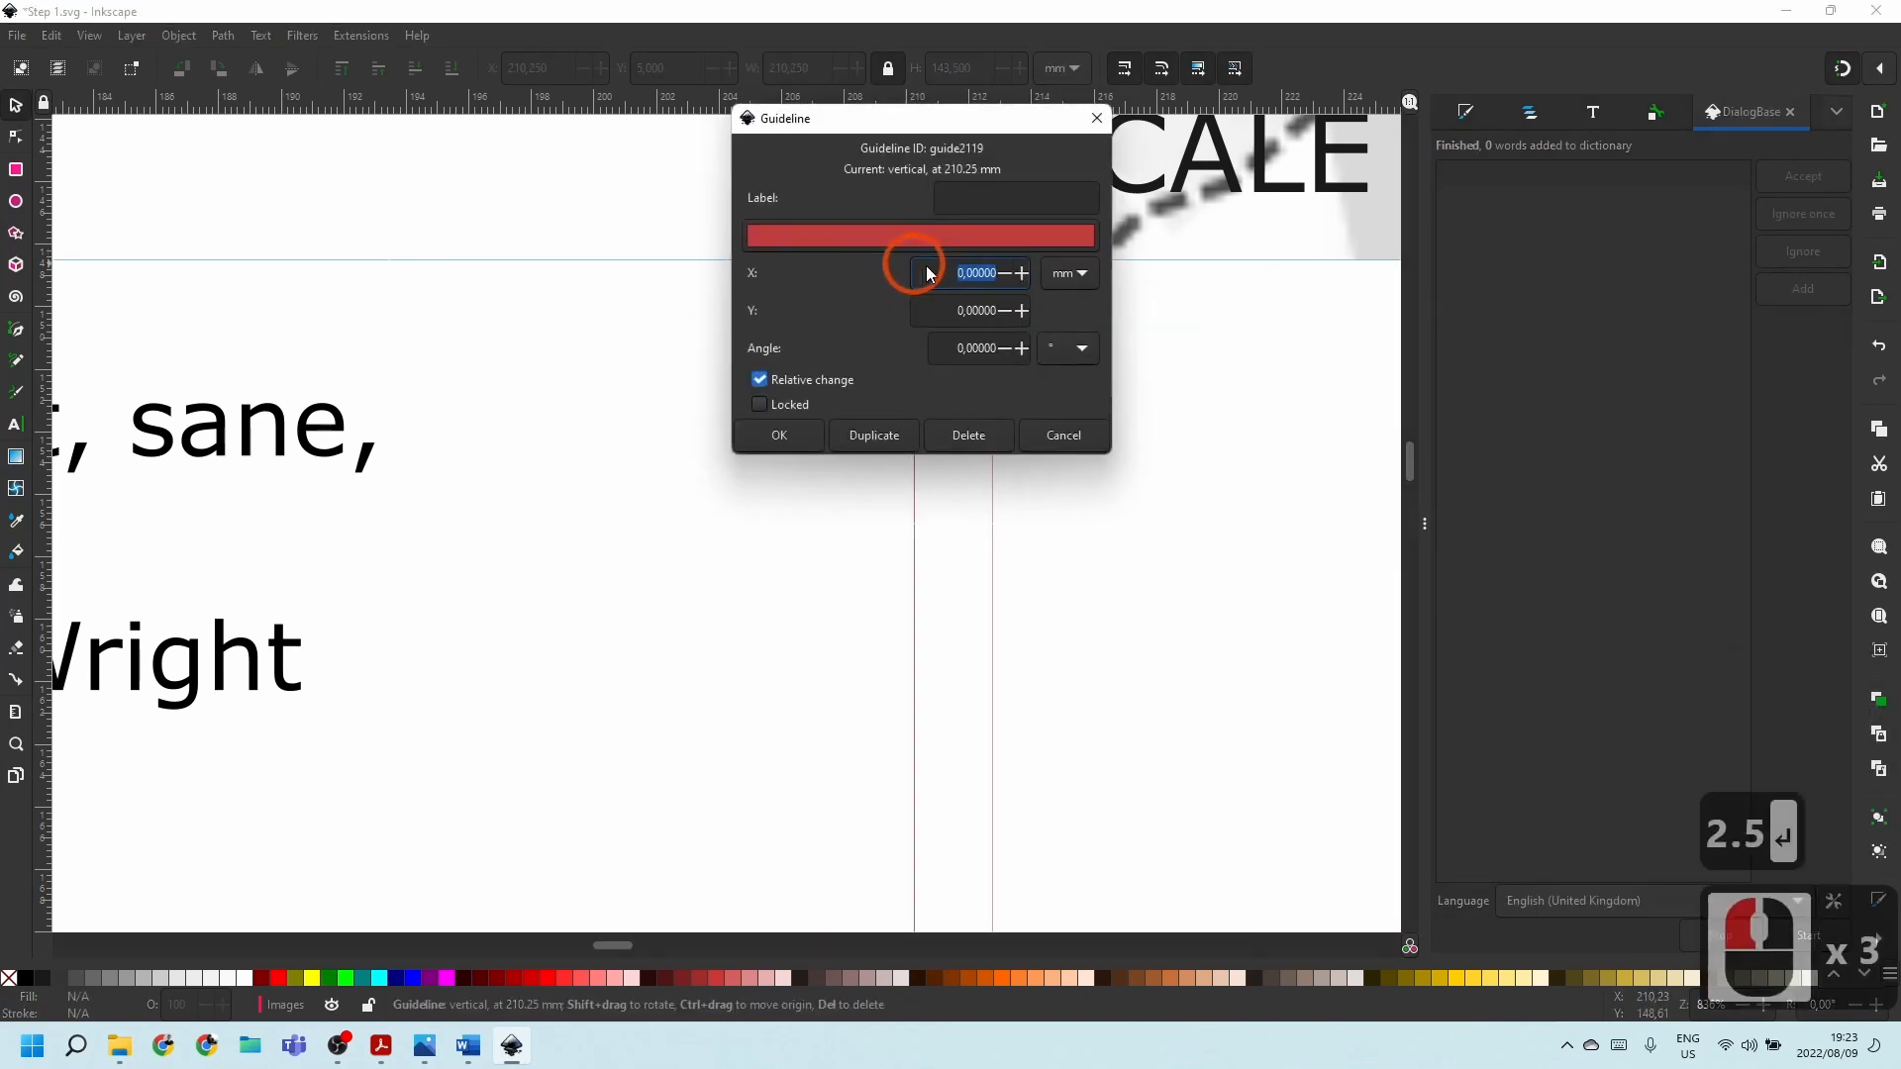
pyautogui.press('BackSpace')
pyautogui.write('-2.')
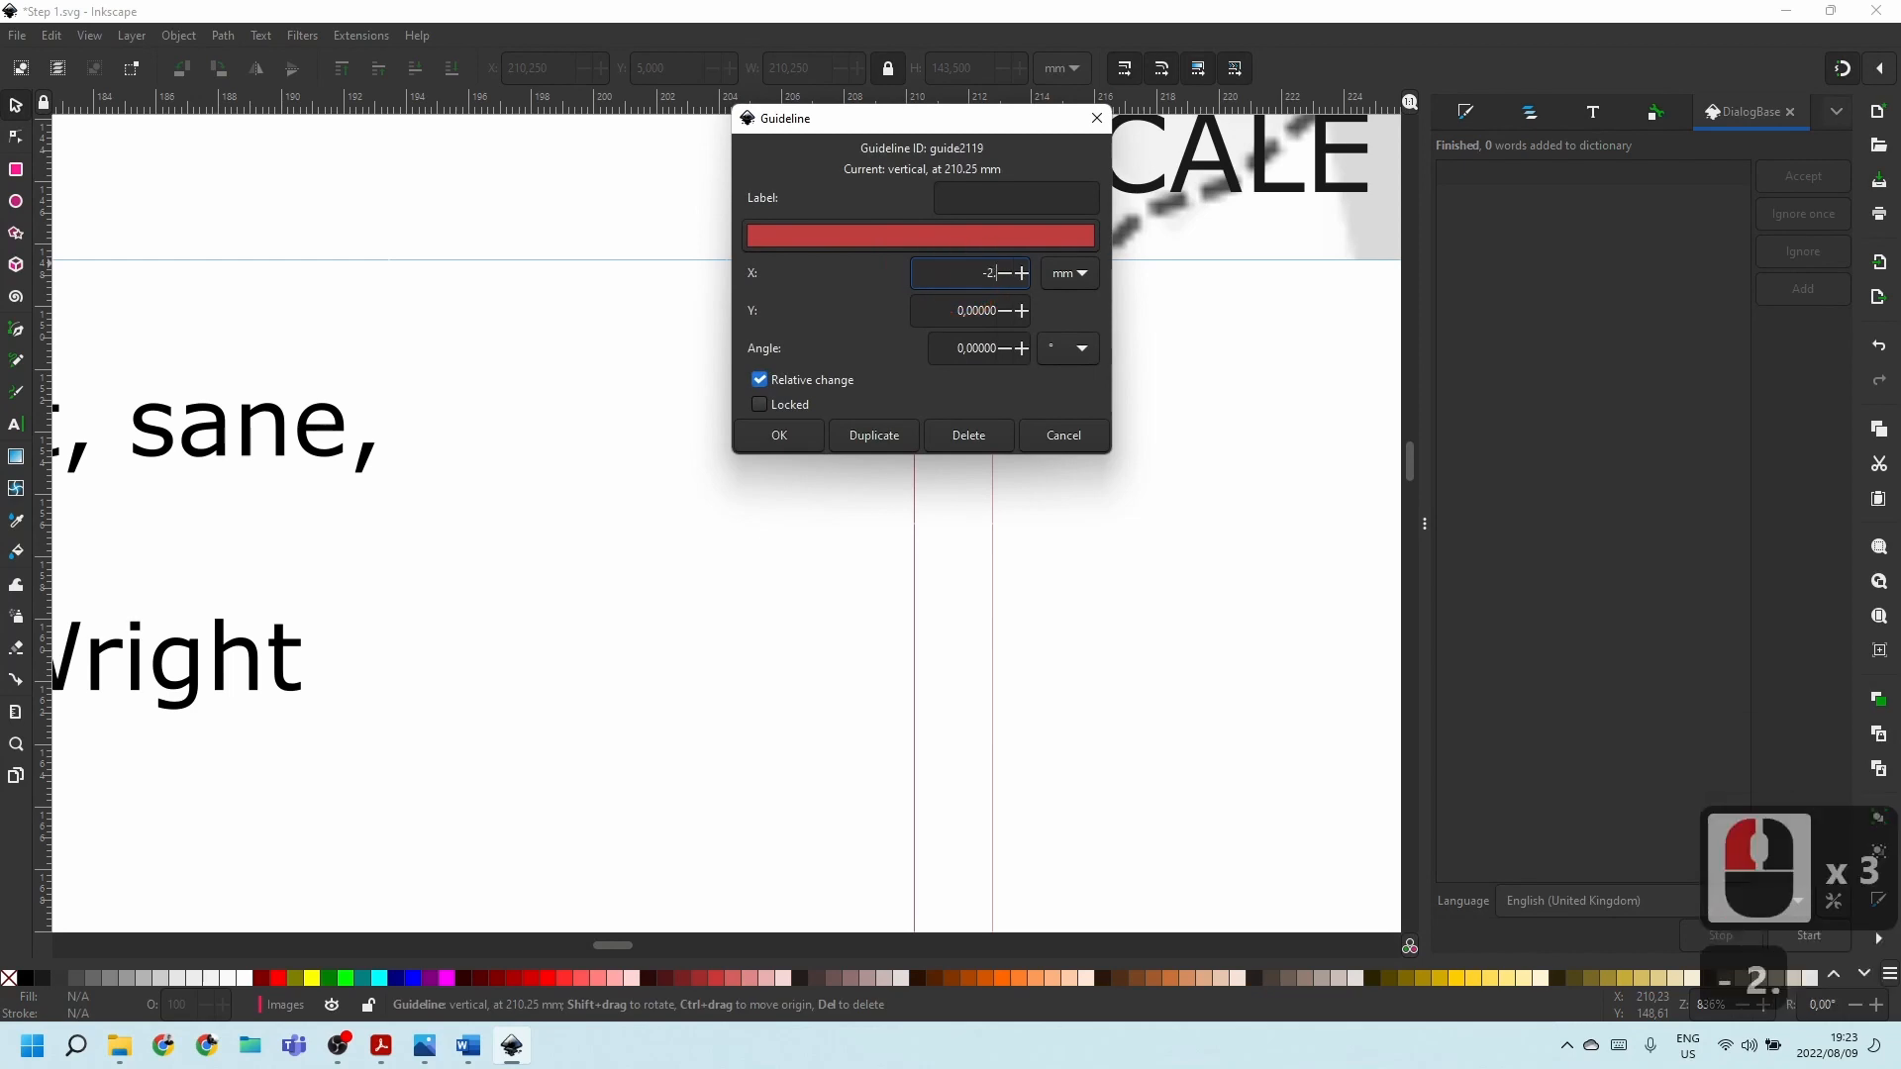
pyautogui.write('5')
pyautogui.press('Return')
pyautogui.click(1075, 356)
# Examine the red guides on both sides of the column line between the poster text and the site location plan.
pyautogui.scroll(-4, 821, 417)
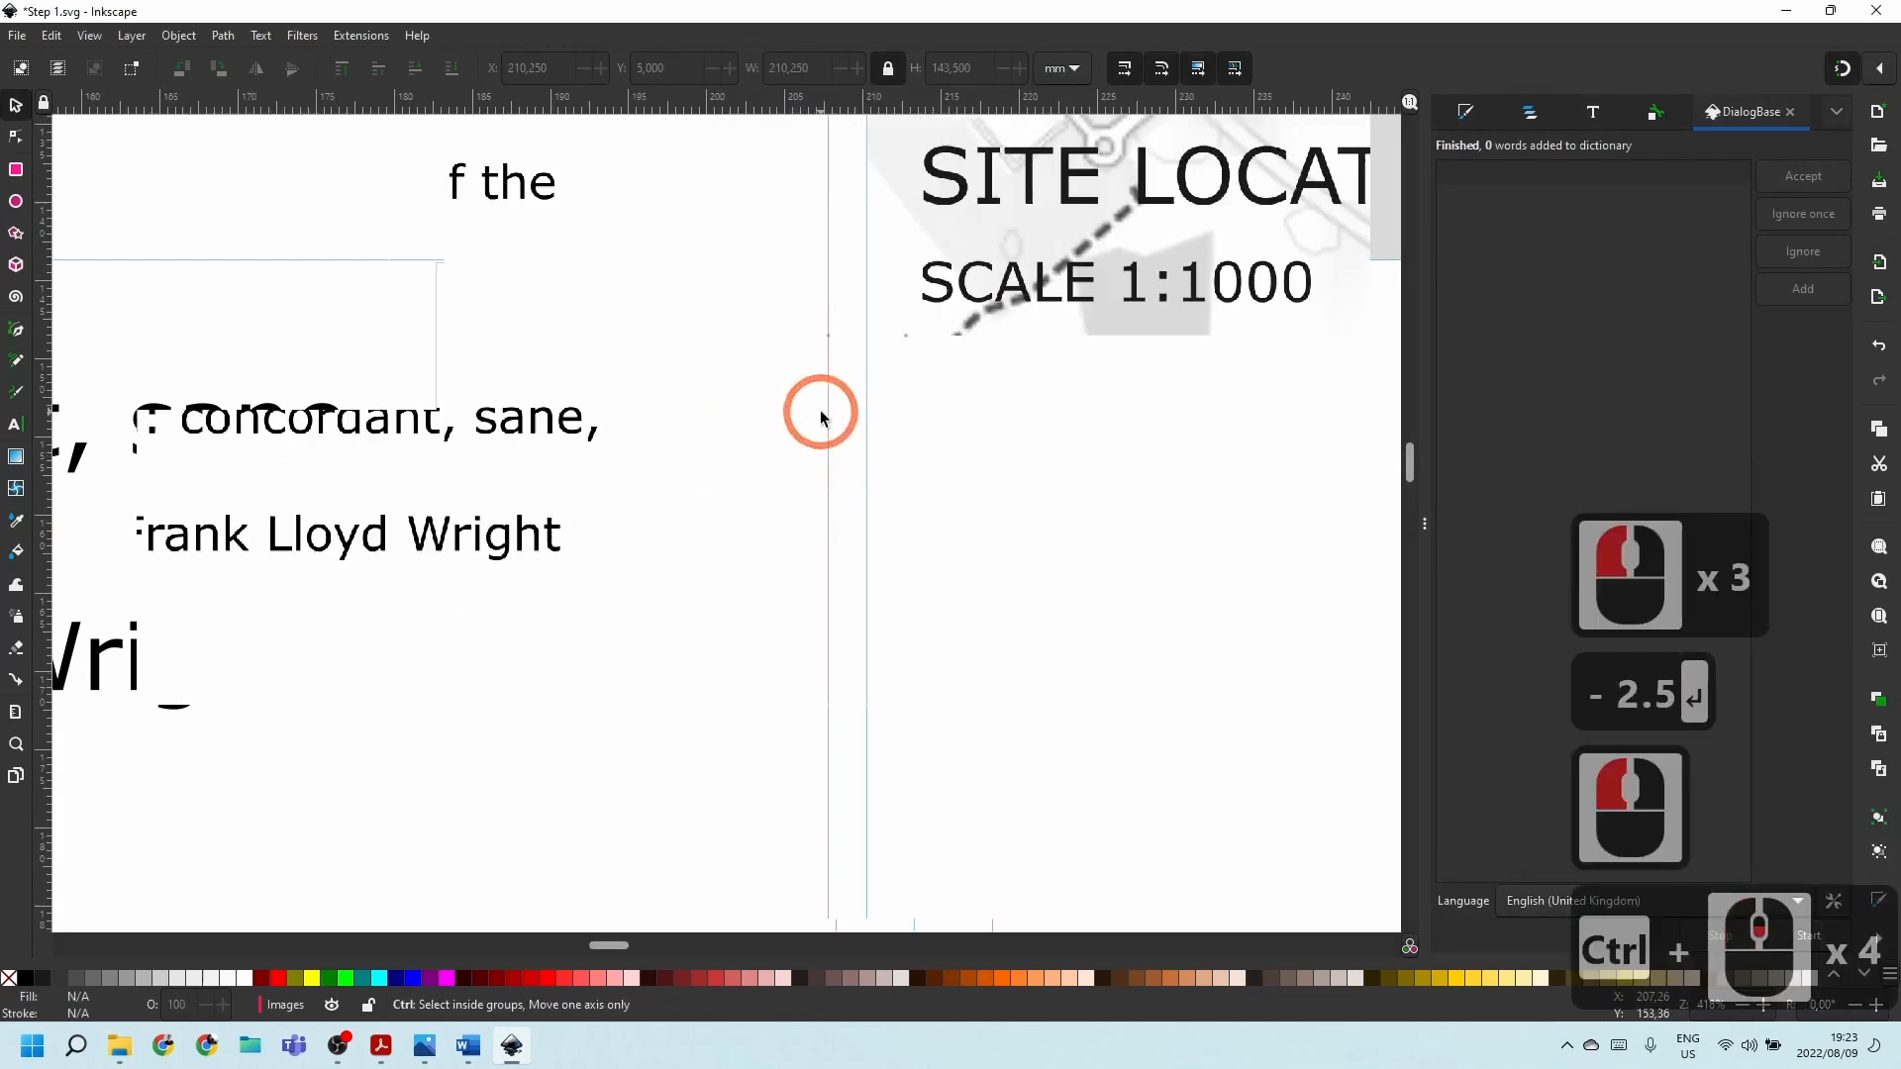
pyautogui.scroll(-6, 895, 505)
pyautogui.scroll(-9, 911, 479)
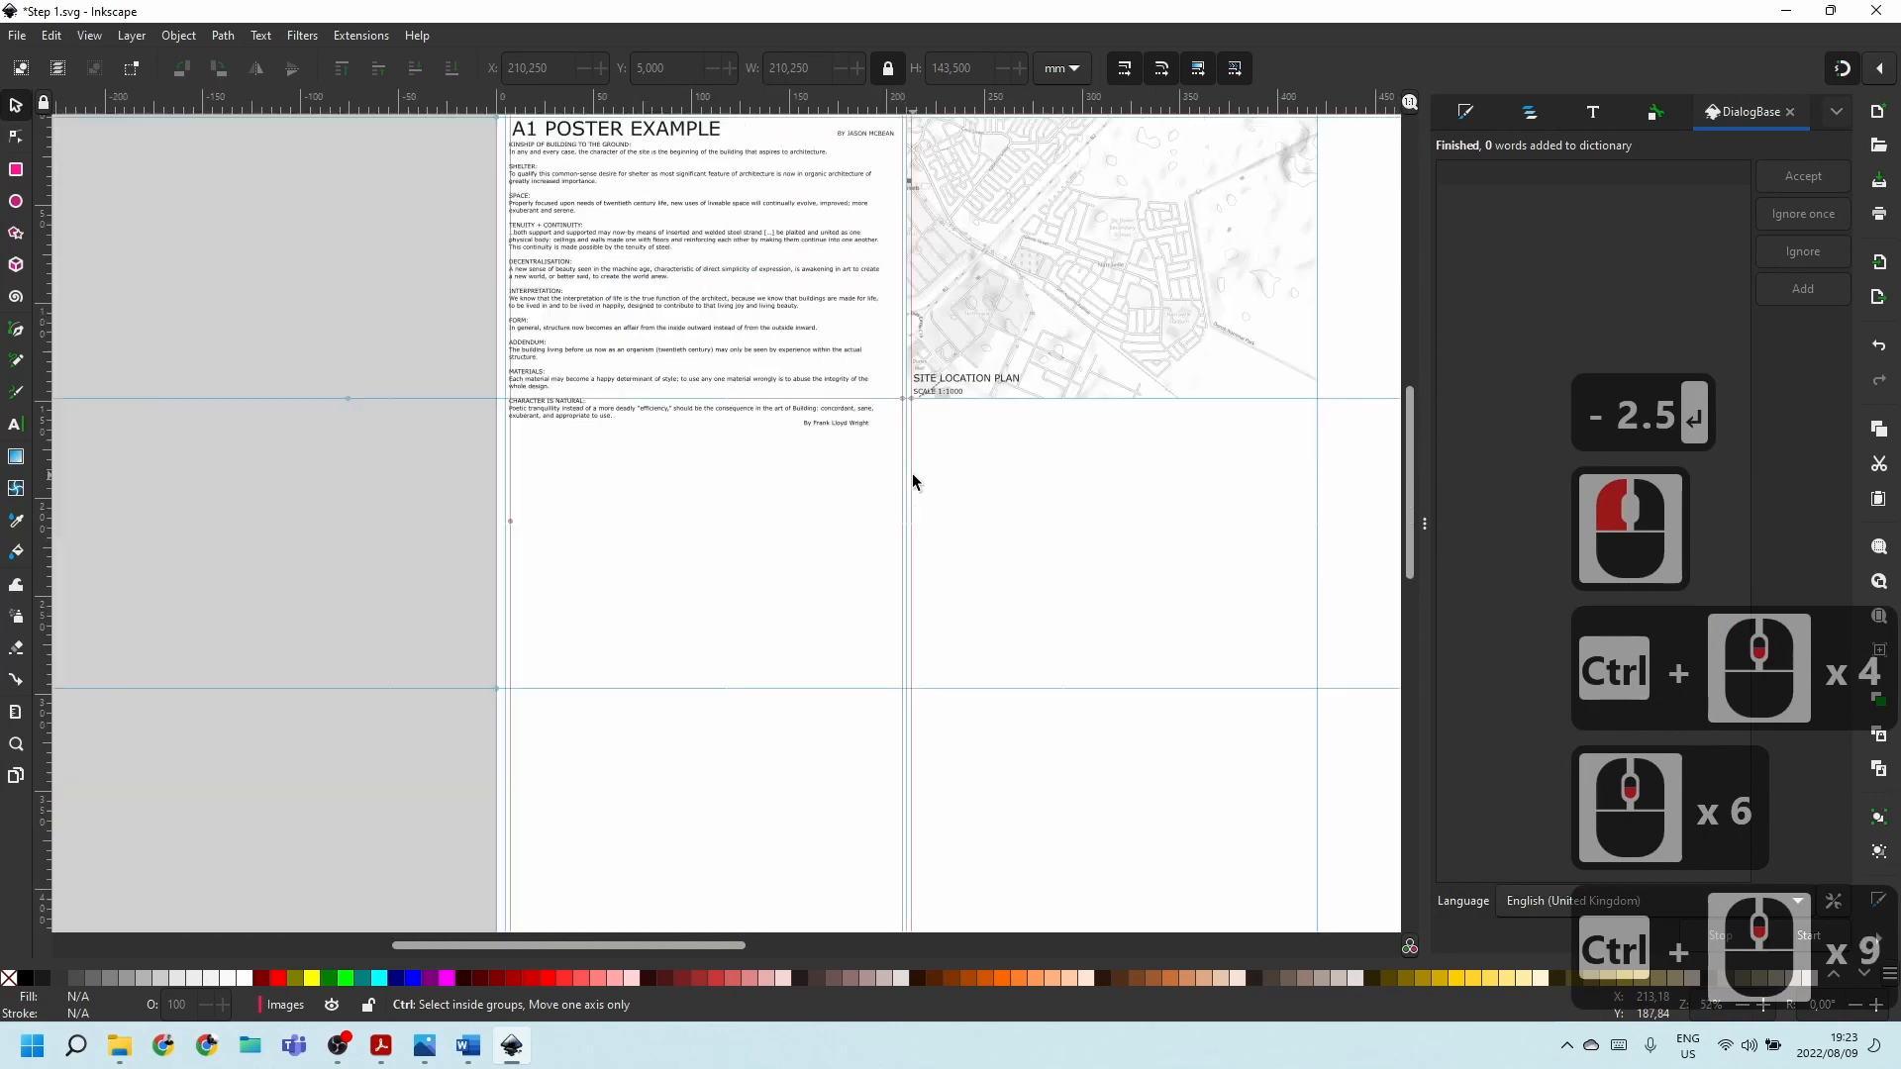
pyautogui.scroll(8, 869, 322)
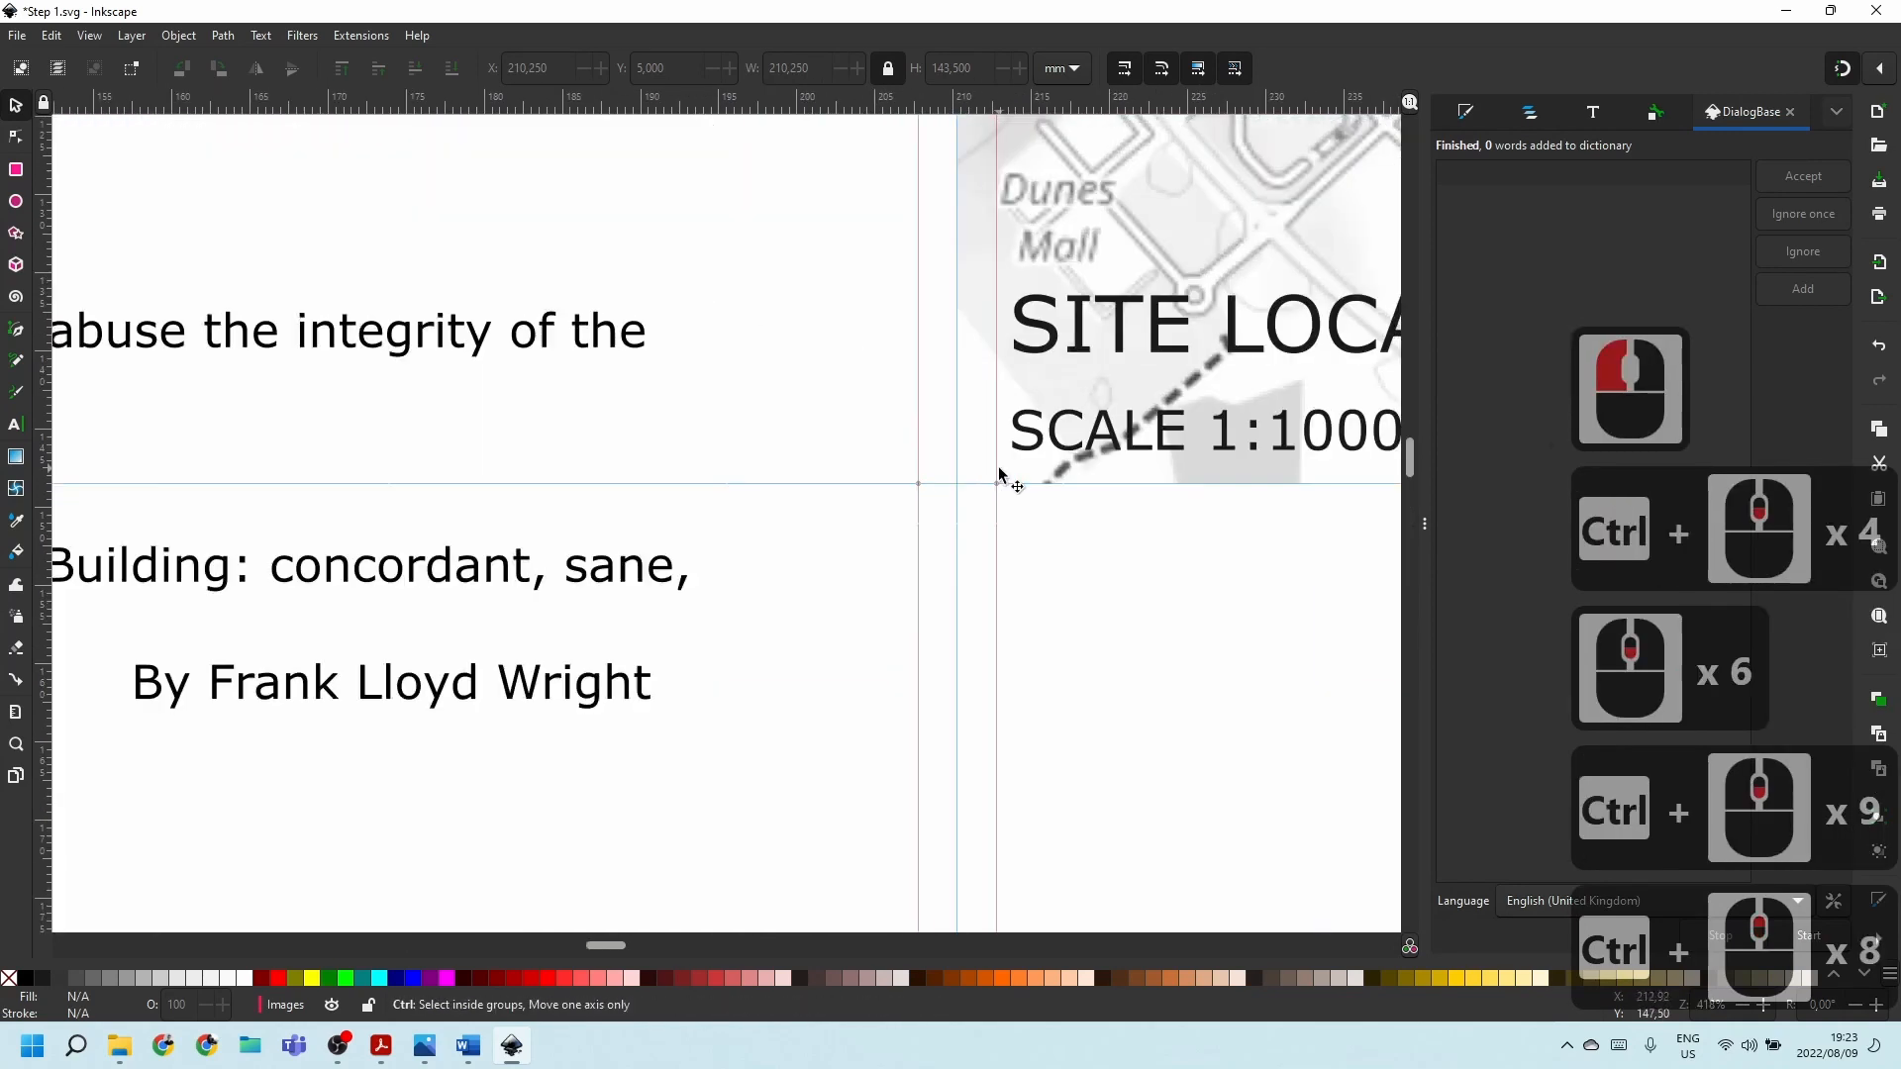
pyautogui.scroll(2, 1000, 477)
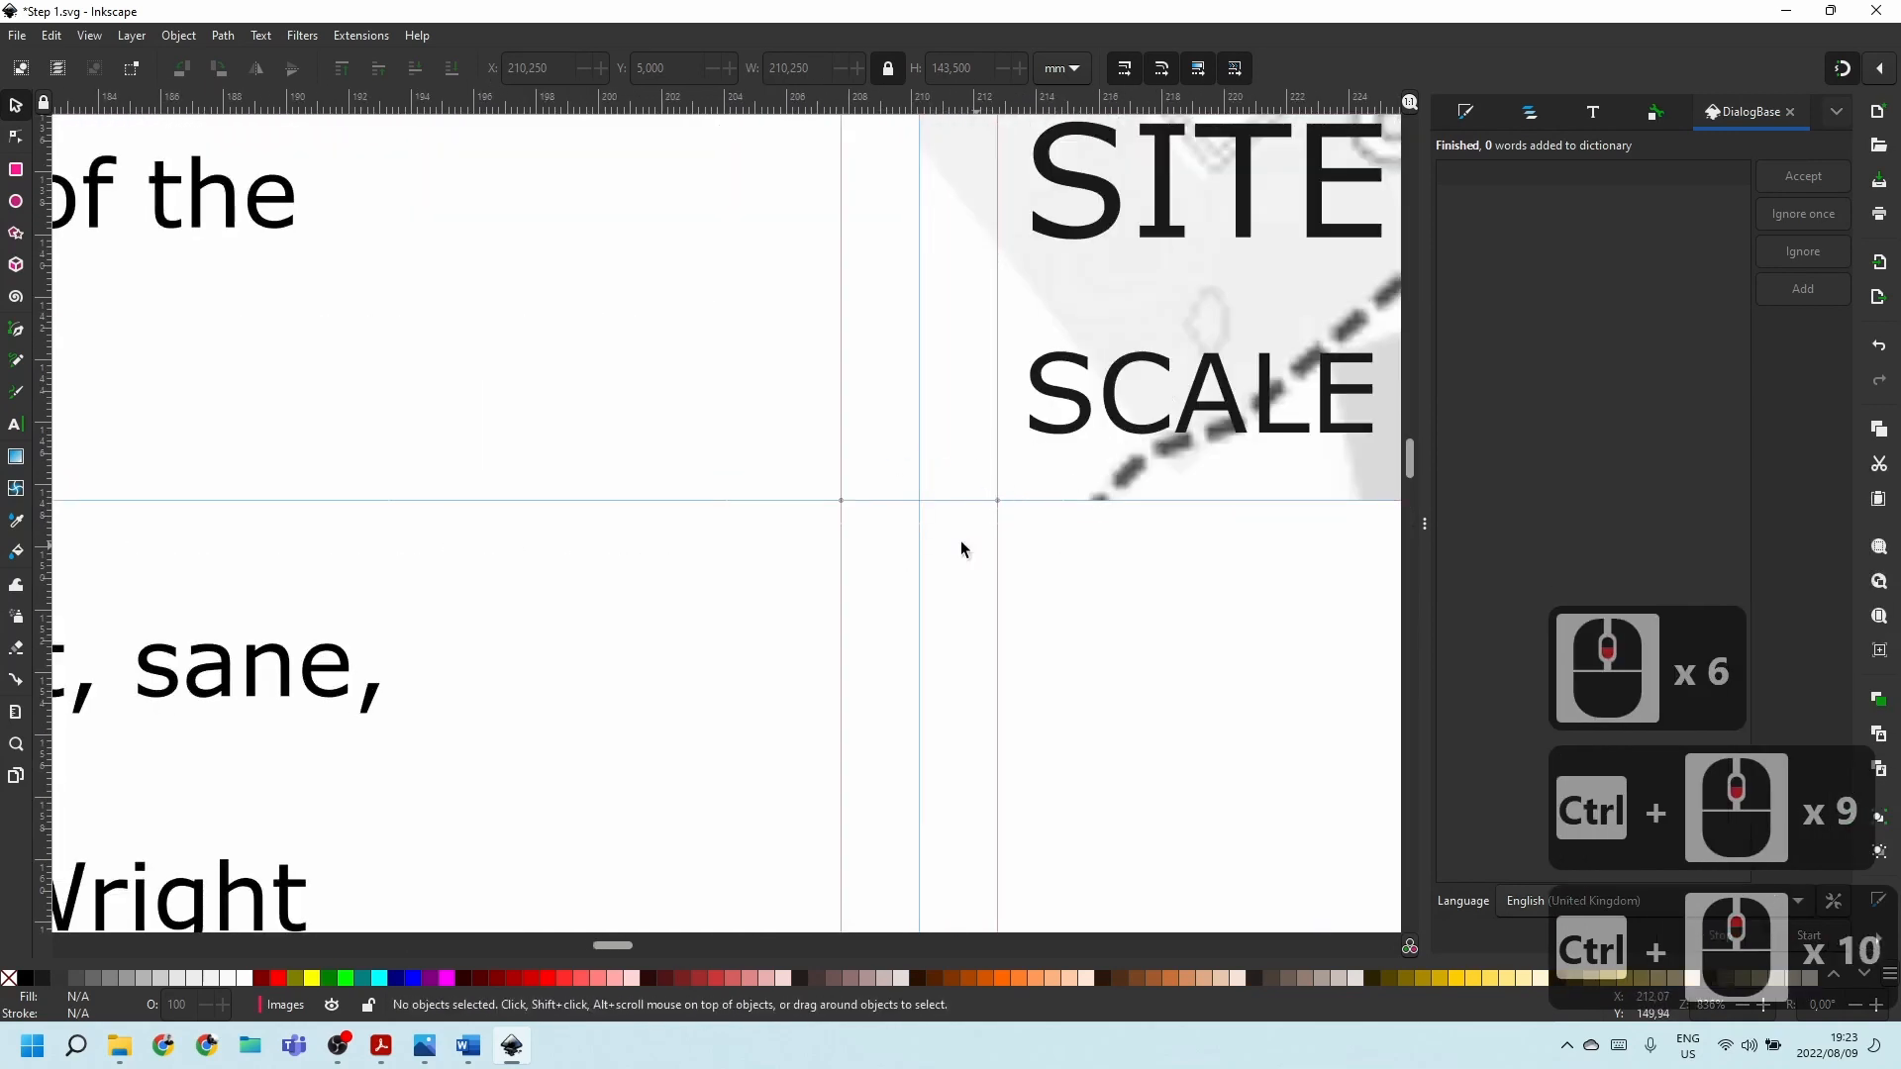
pyautogui.keyDown('ctrl'); pyautogui.scroll(-3, 931, 530); pyautogui.keyUp('ctrl')
pyautogui.scroll(-2, 938, 544)
pyautogui.keyDown('ctrl'); pyautogui.scroll(-6, 936, 495); pyautogui.keyUp('ctrl')
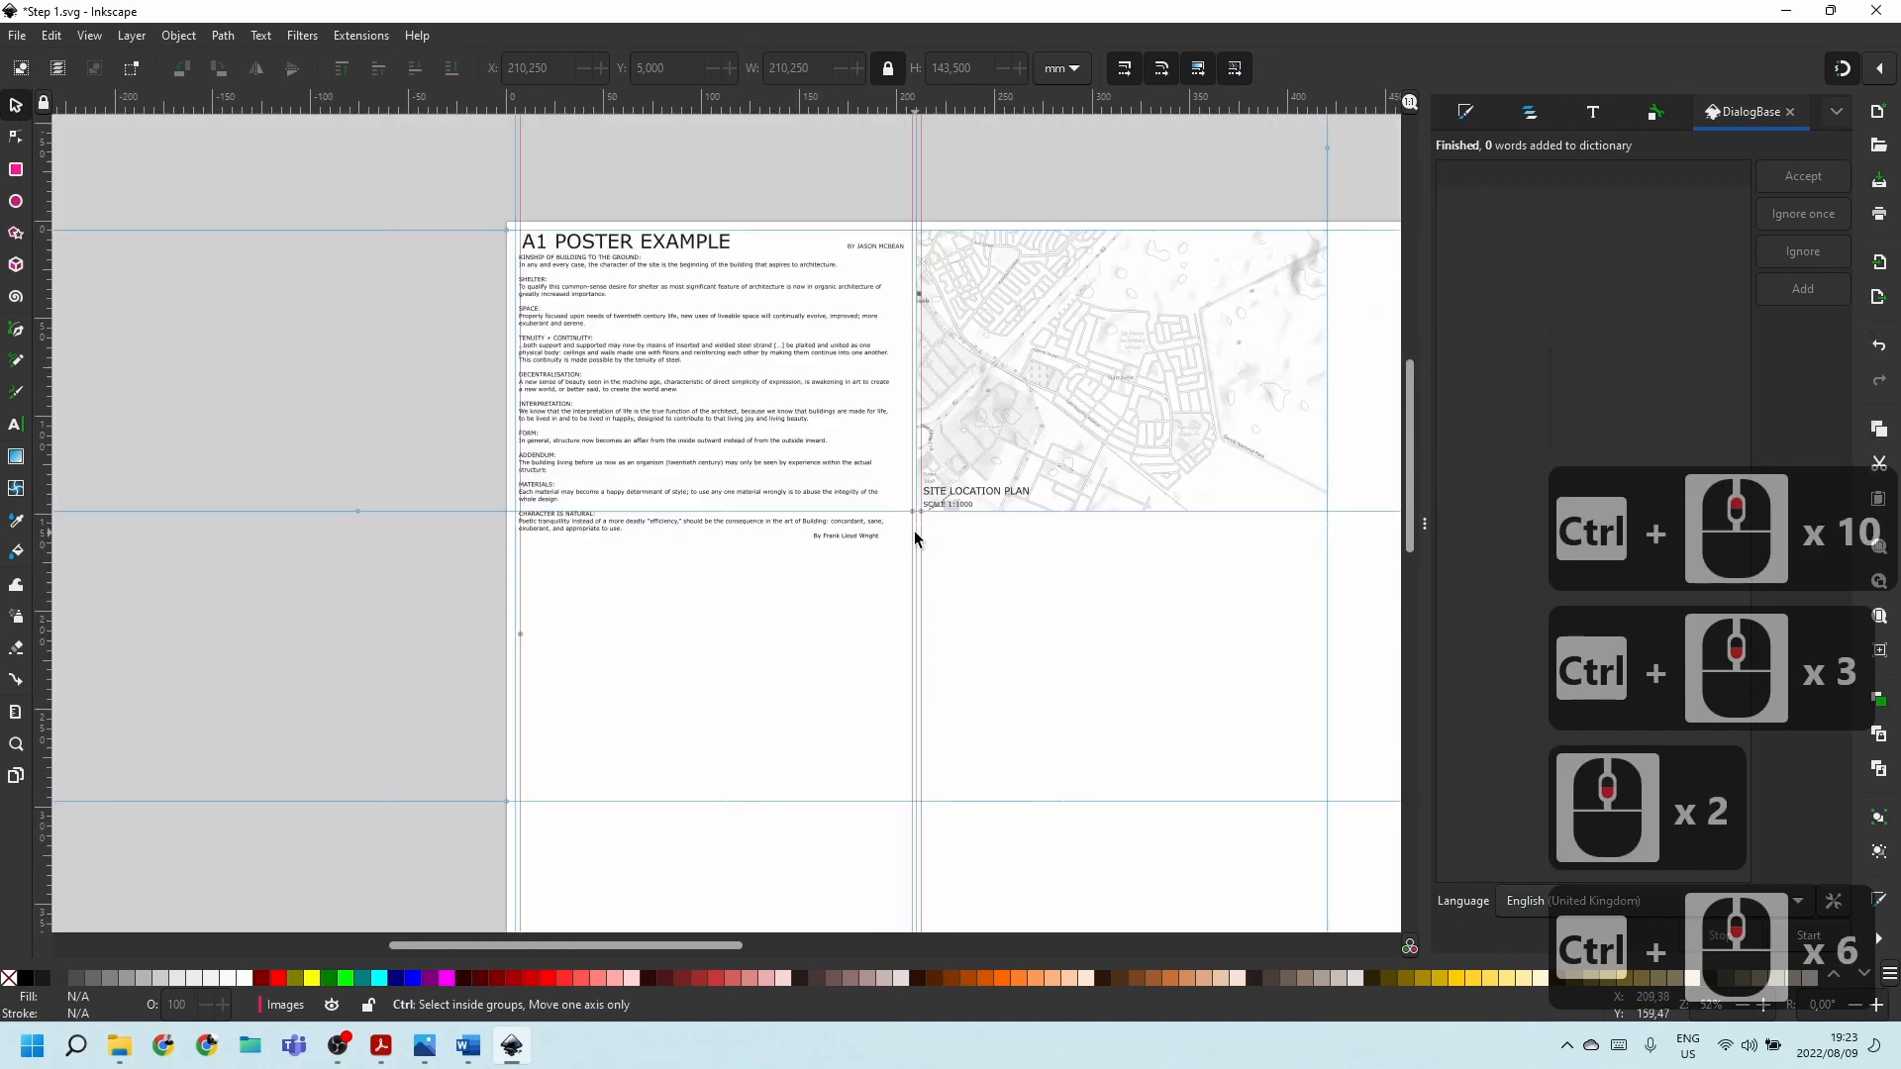
pyautogui.scroll(-2, 914, 537)
pyautogui.keyDown('ctrl'); pyautogui.scroll(2, 915, 538); pyautogui.keyUp('ctrl')
pyautogui.scroll(-1, 871, 446)
pyautogui.keyDown('ctrl'); pyautogui.scroll(4, 872, 446); pyautogui.keyUp('ctrl')
pyautogui.scroll(-5, 844, 357)
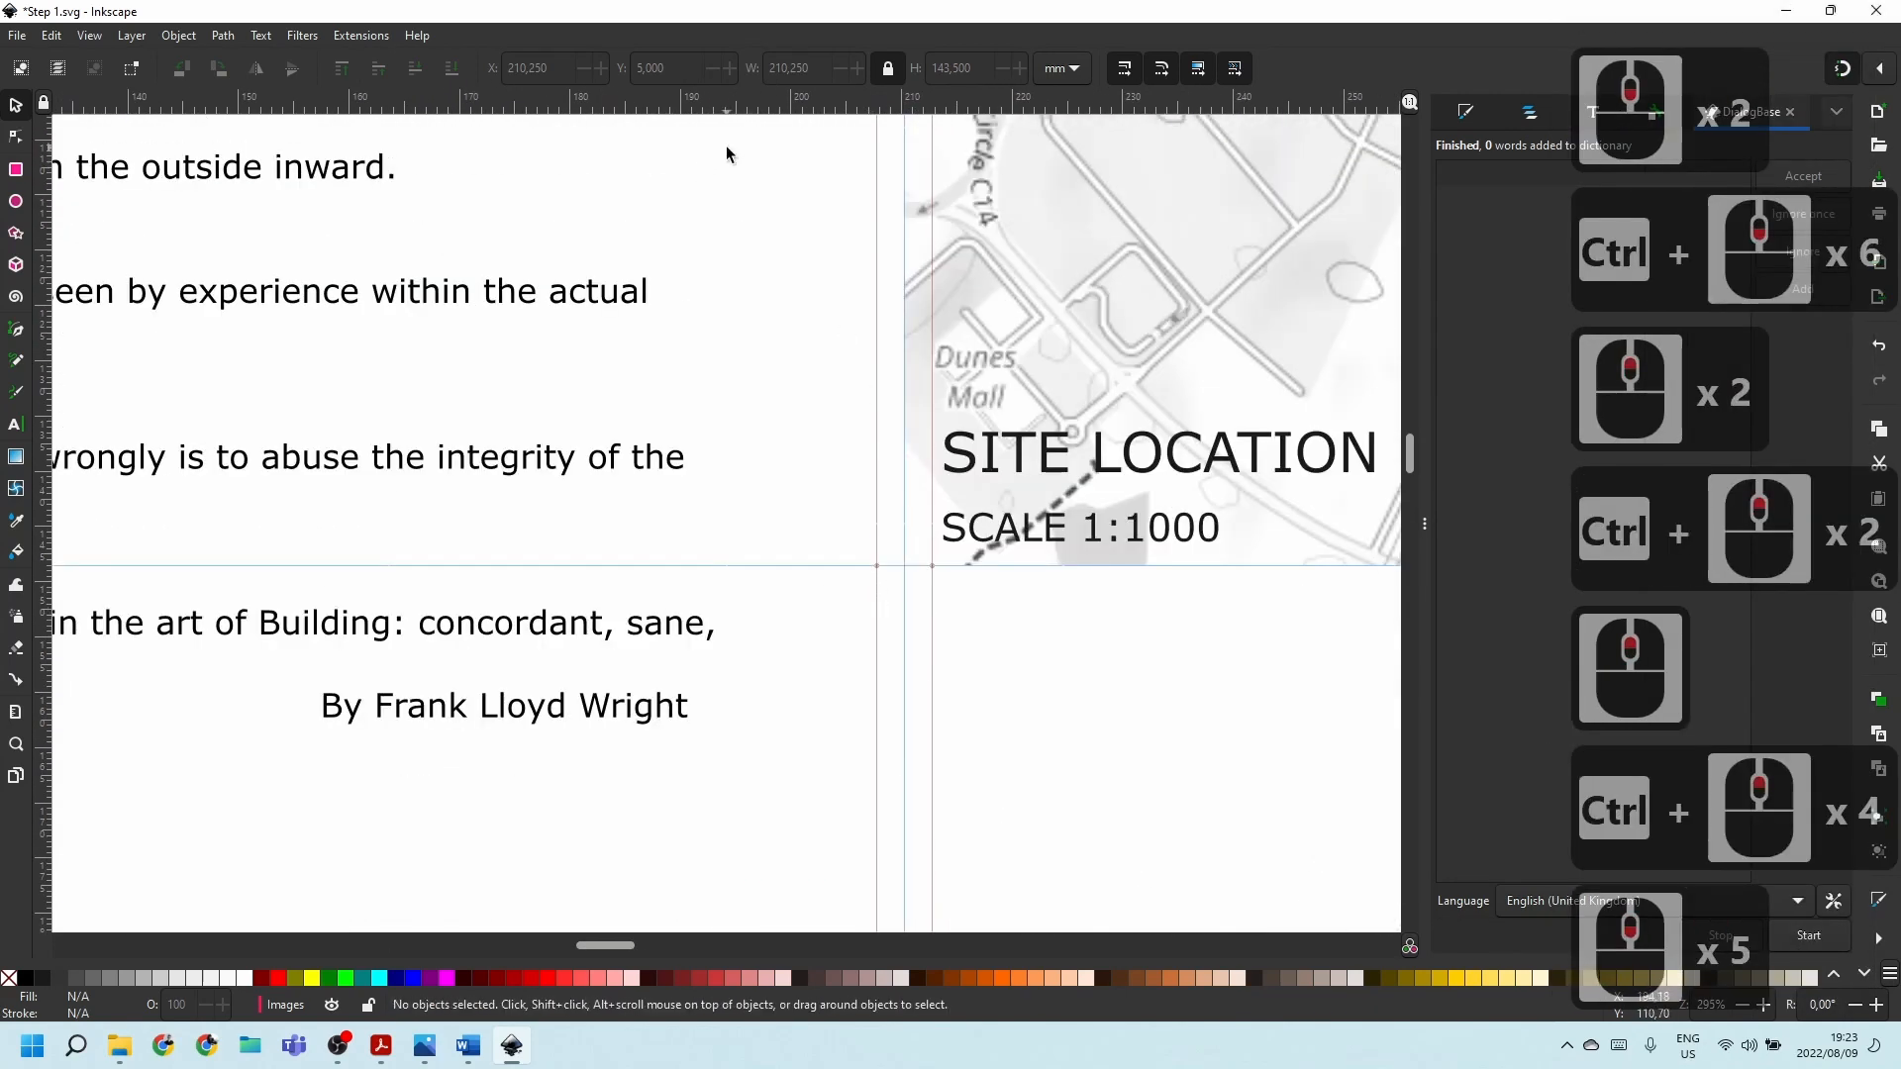
# Add a horizontal guide at about 144.8 mm, across the site plan's scale label, and color it with the custom red.
pyautogui.moveTo(768, 102); pyautogui.dragTo(788, 532)
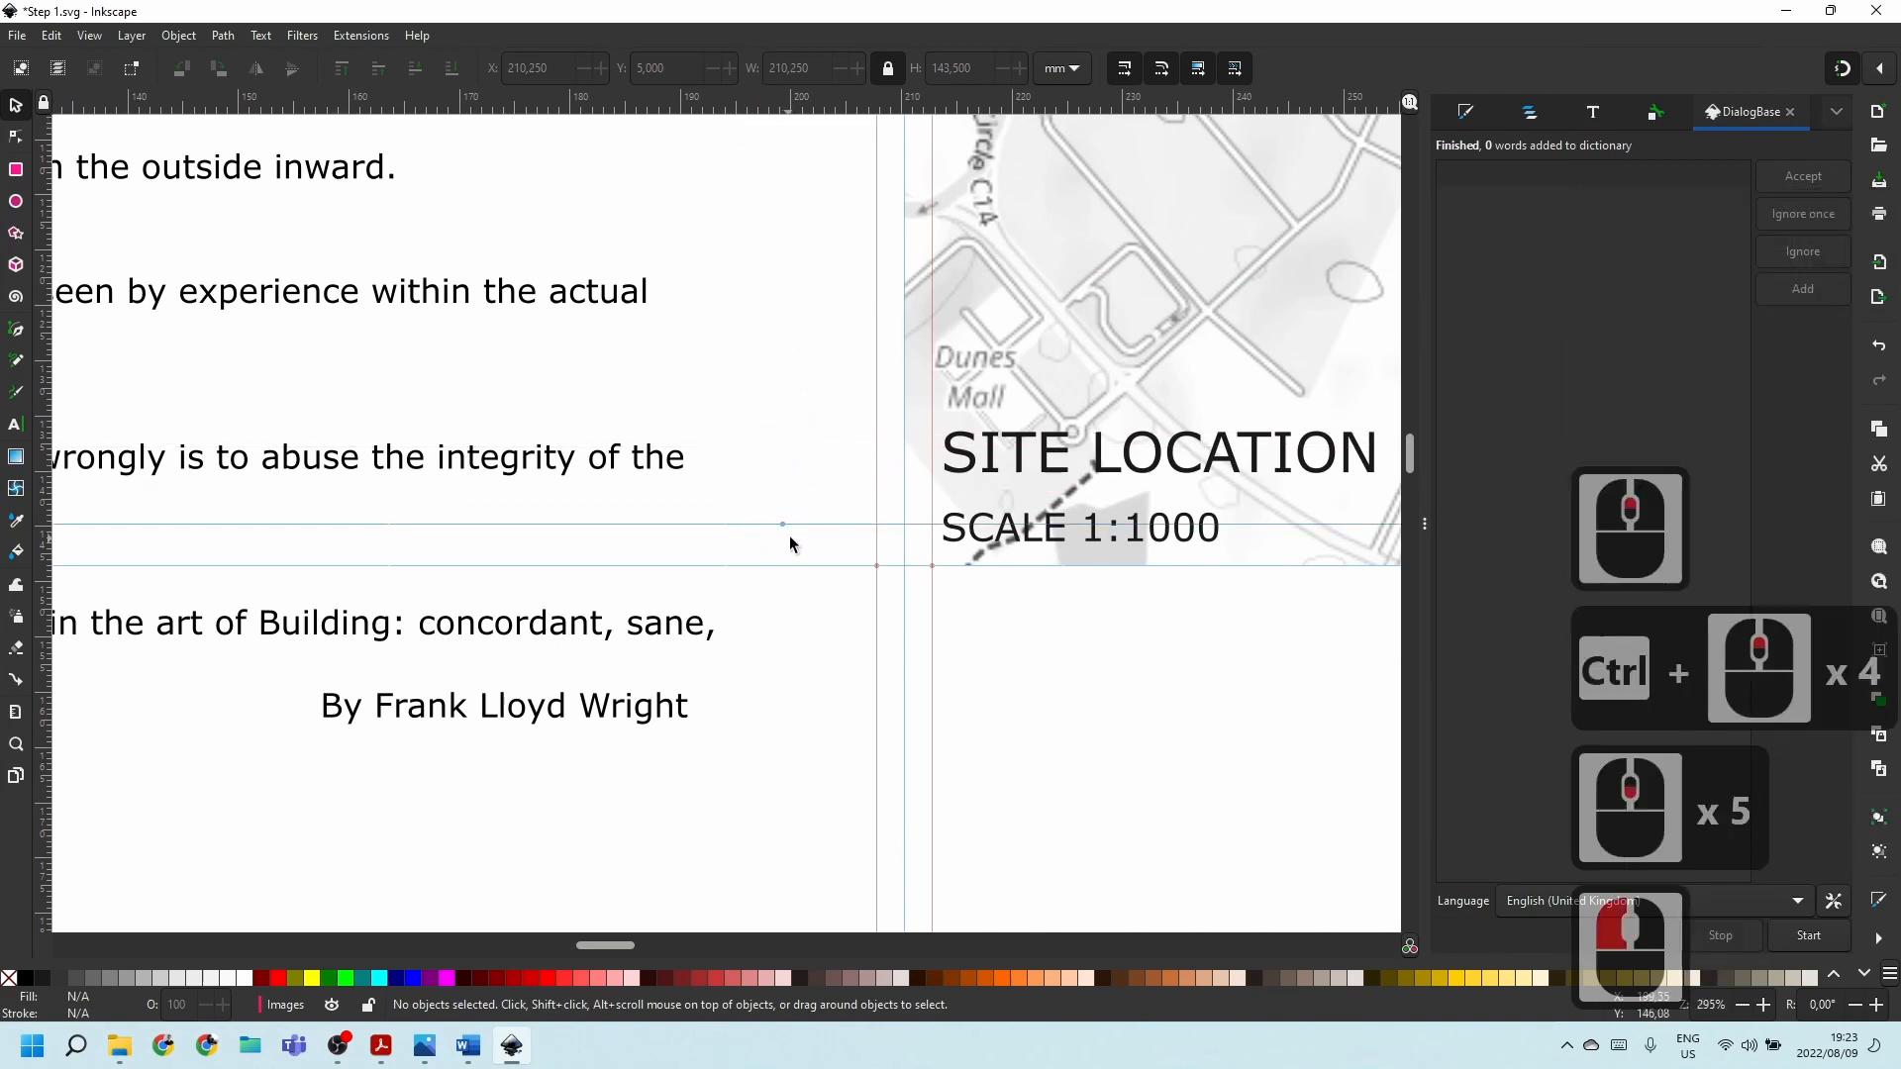
pyautogui.click(806, 521)
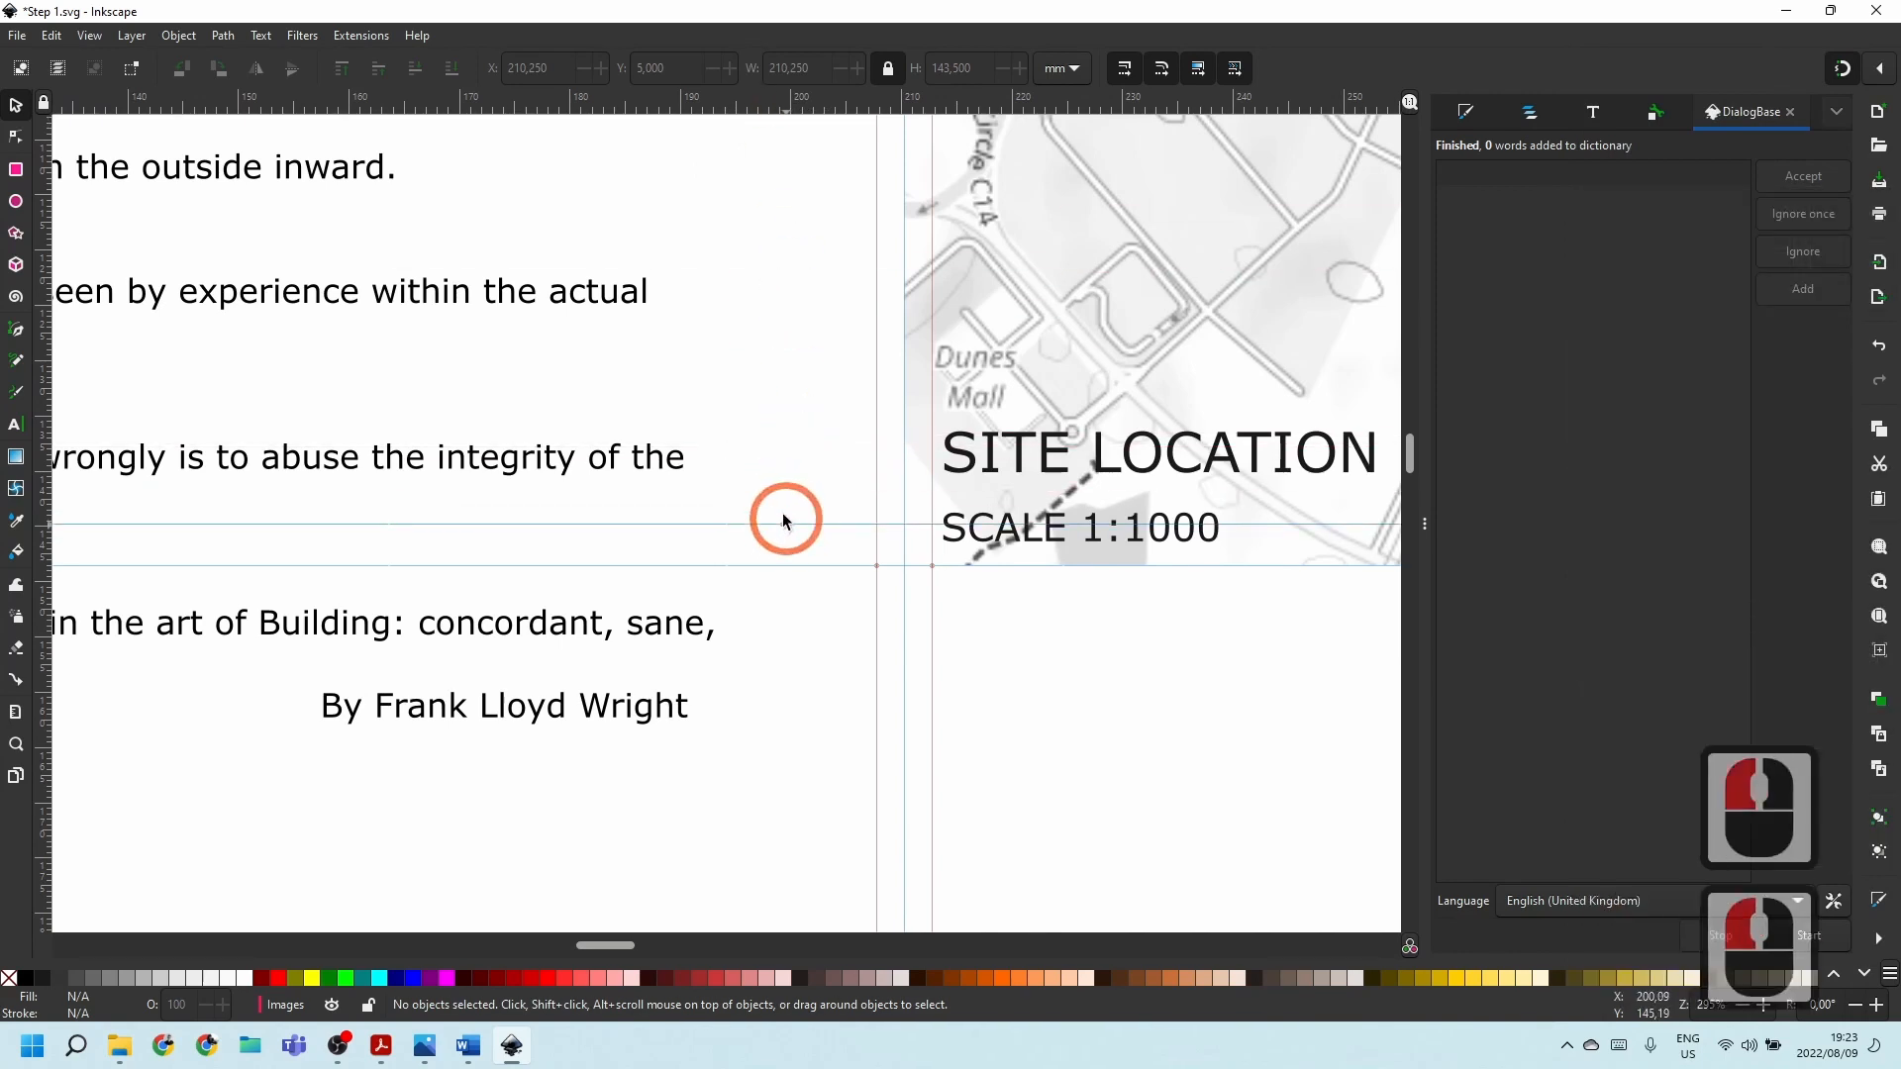
pyautogui.doubleClick(782, 525)
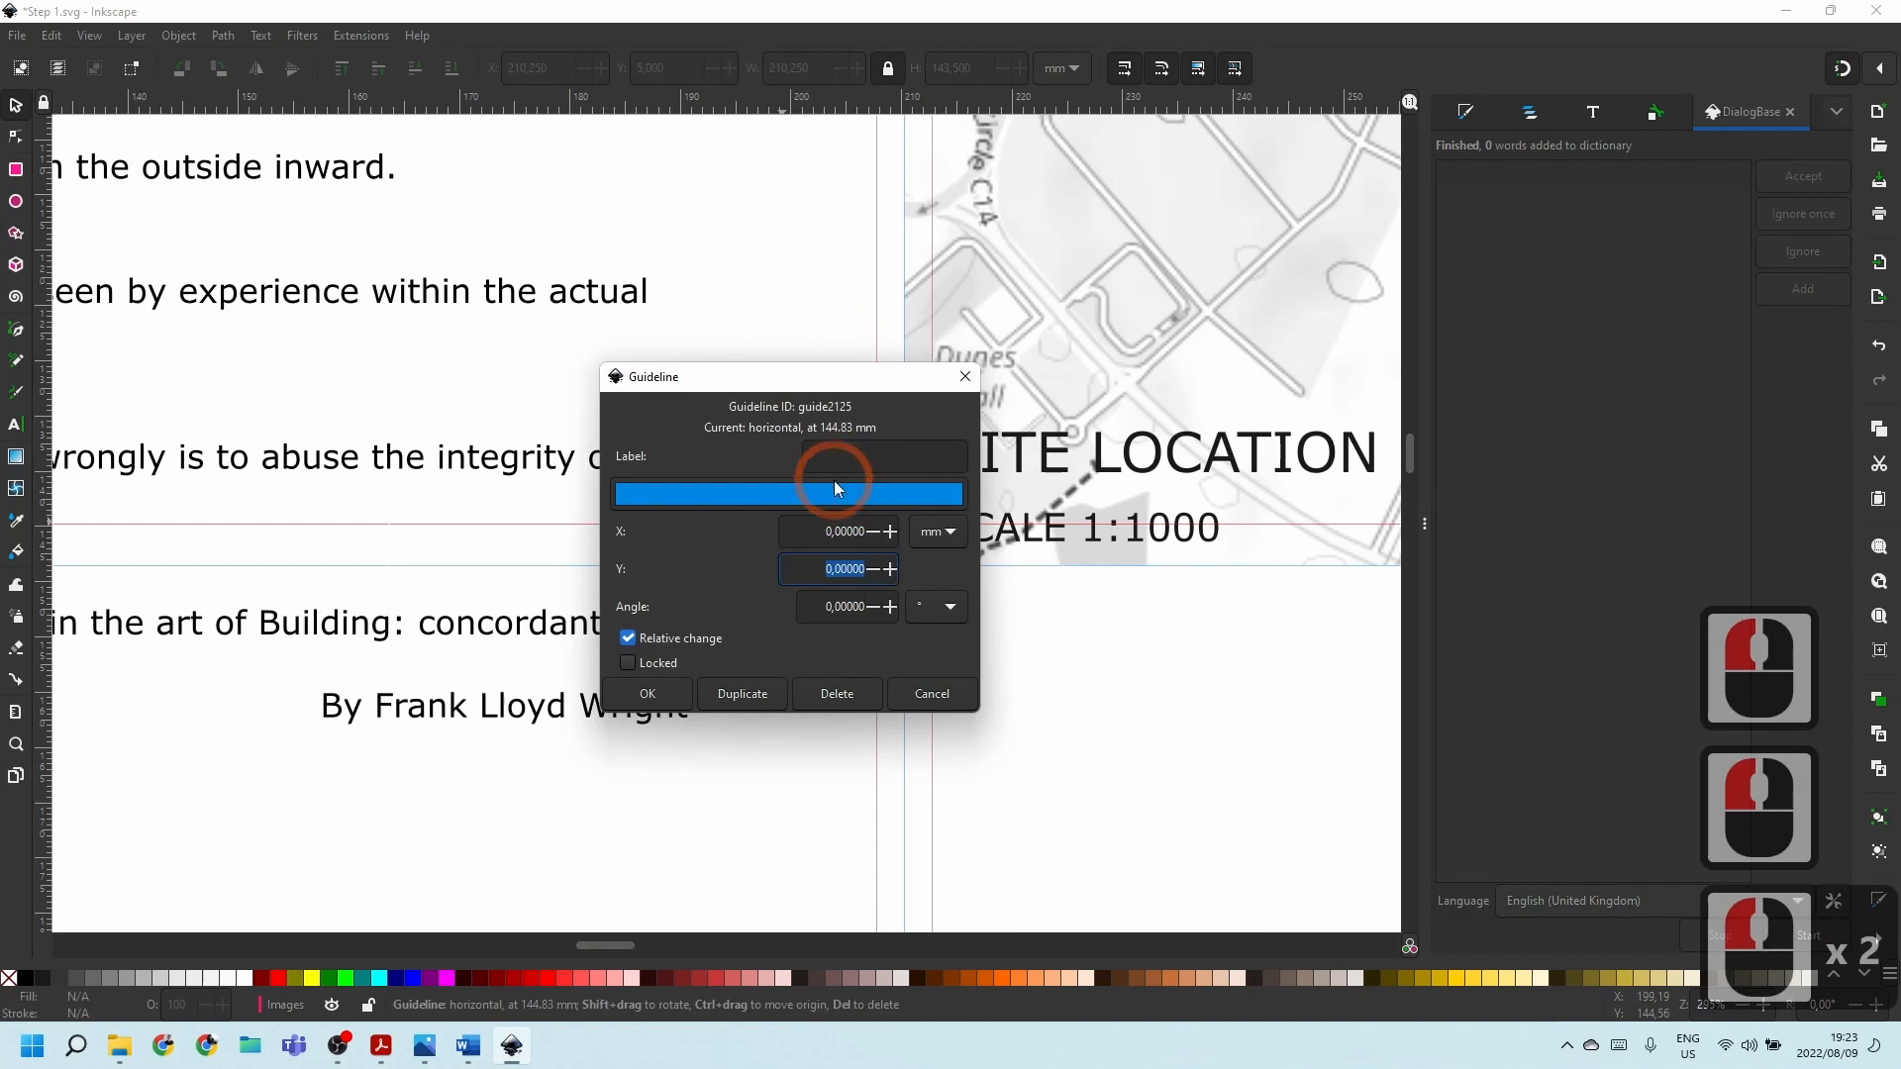
pyautogui.click(834, 480)
pyautogui.click(639, 663)
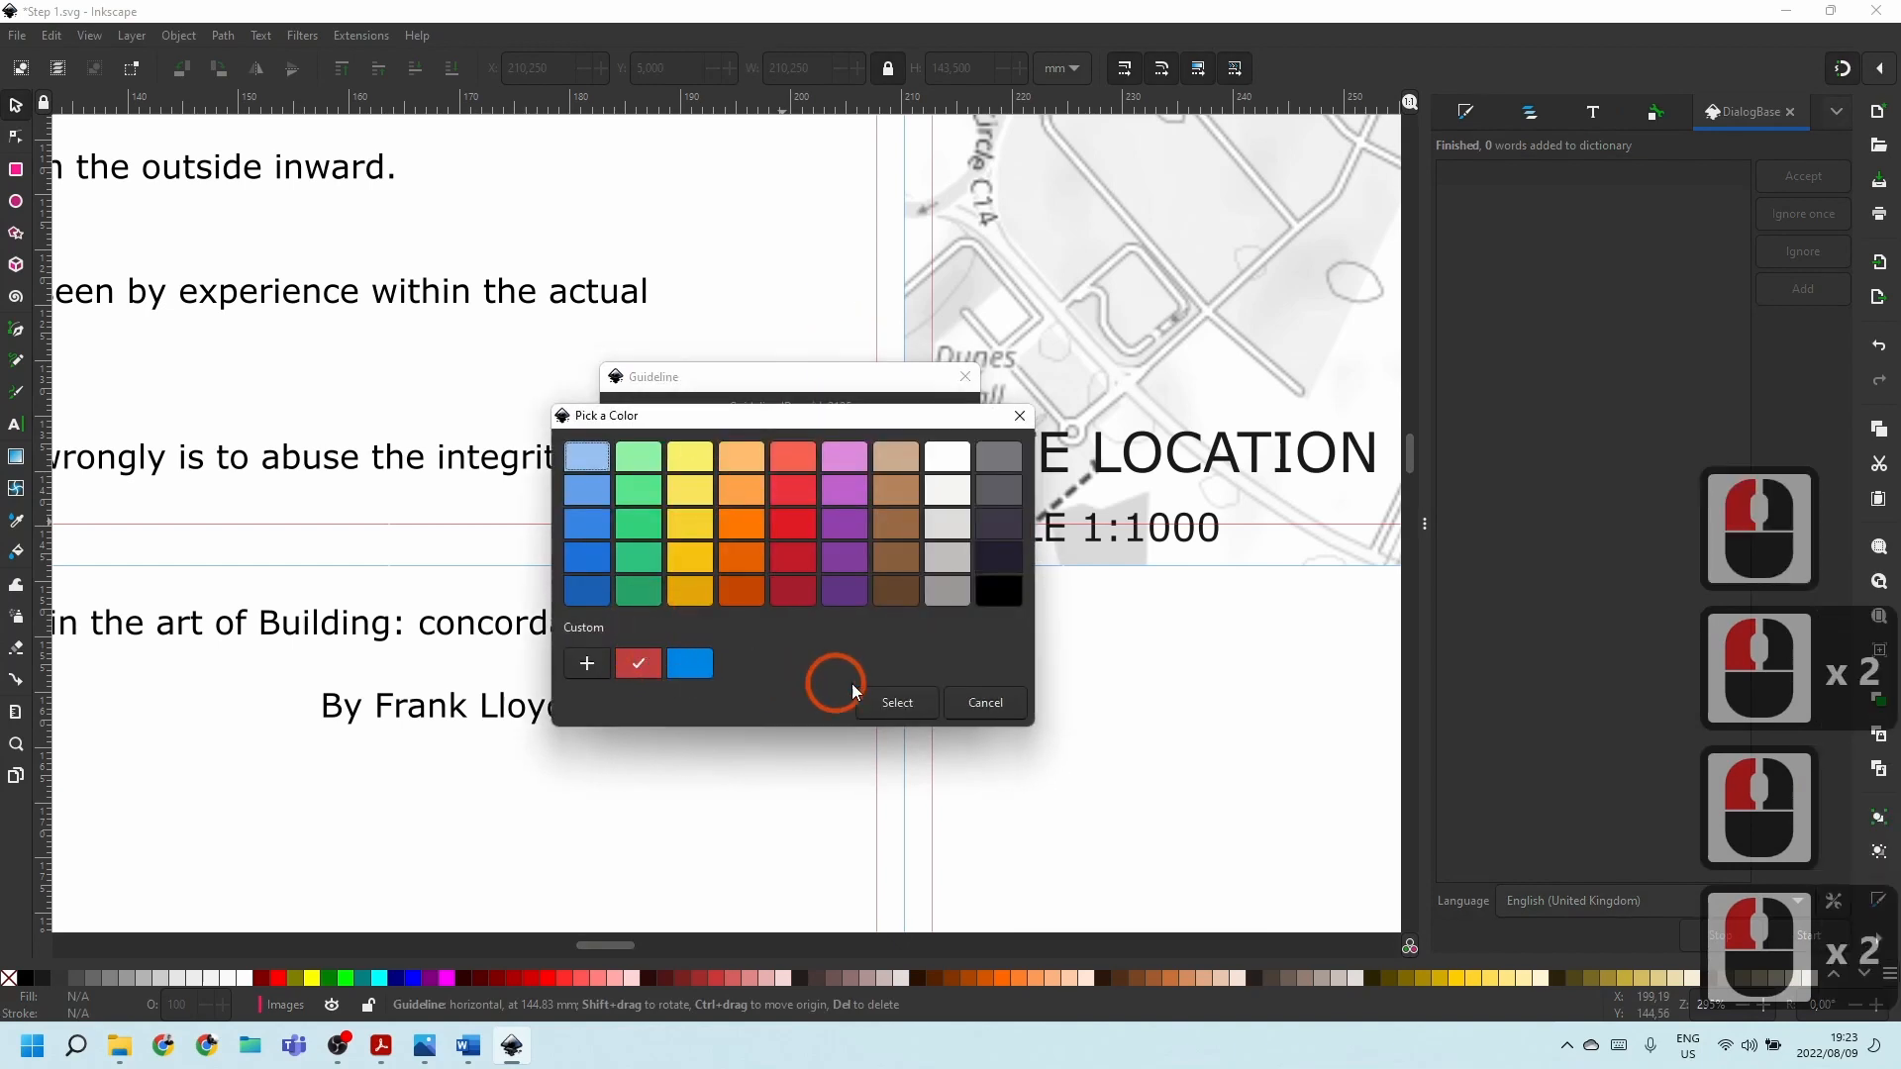
pyautogui.click(894, 703)
pyautogui.click(765, 496)
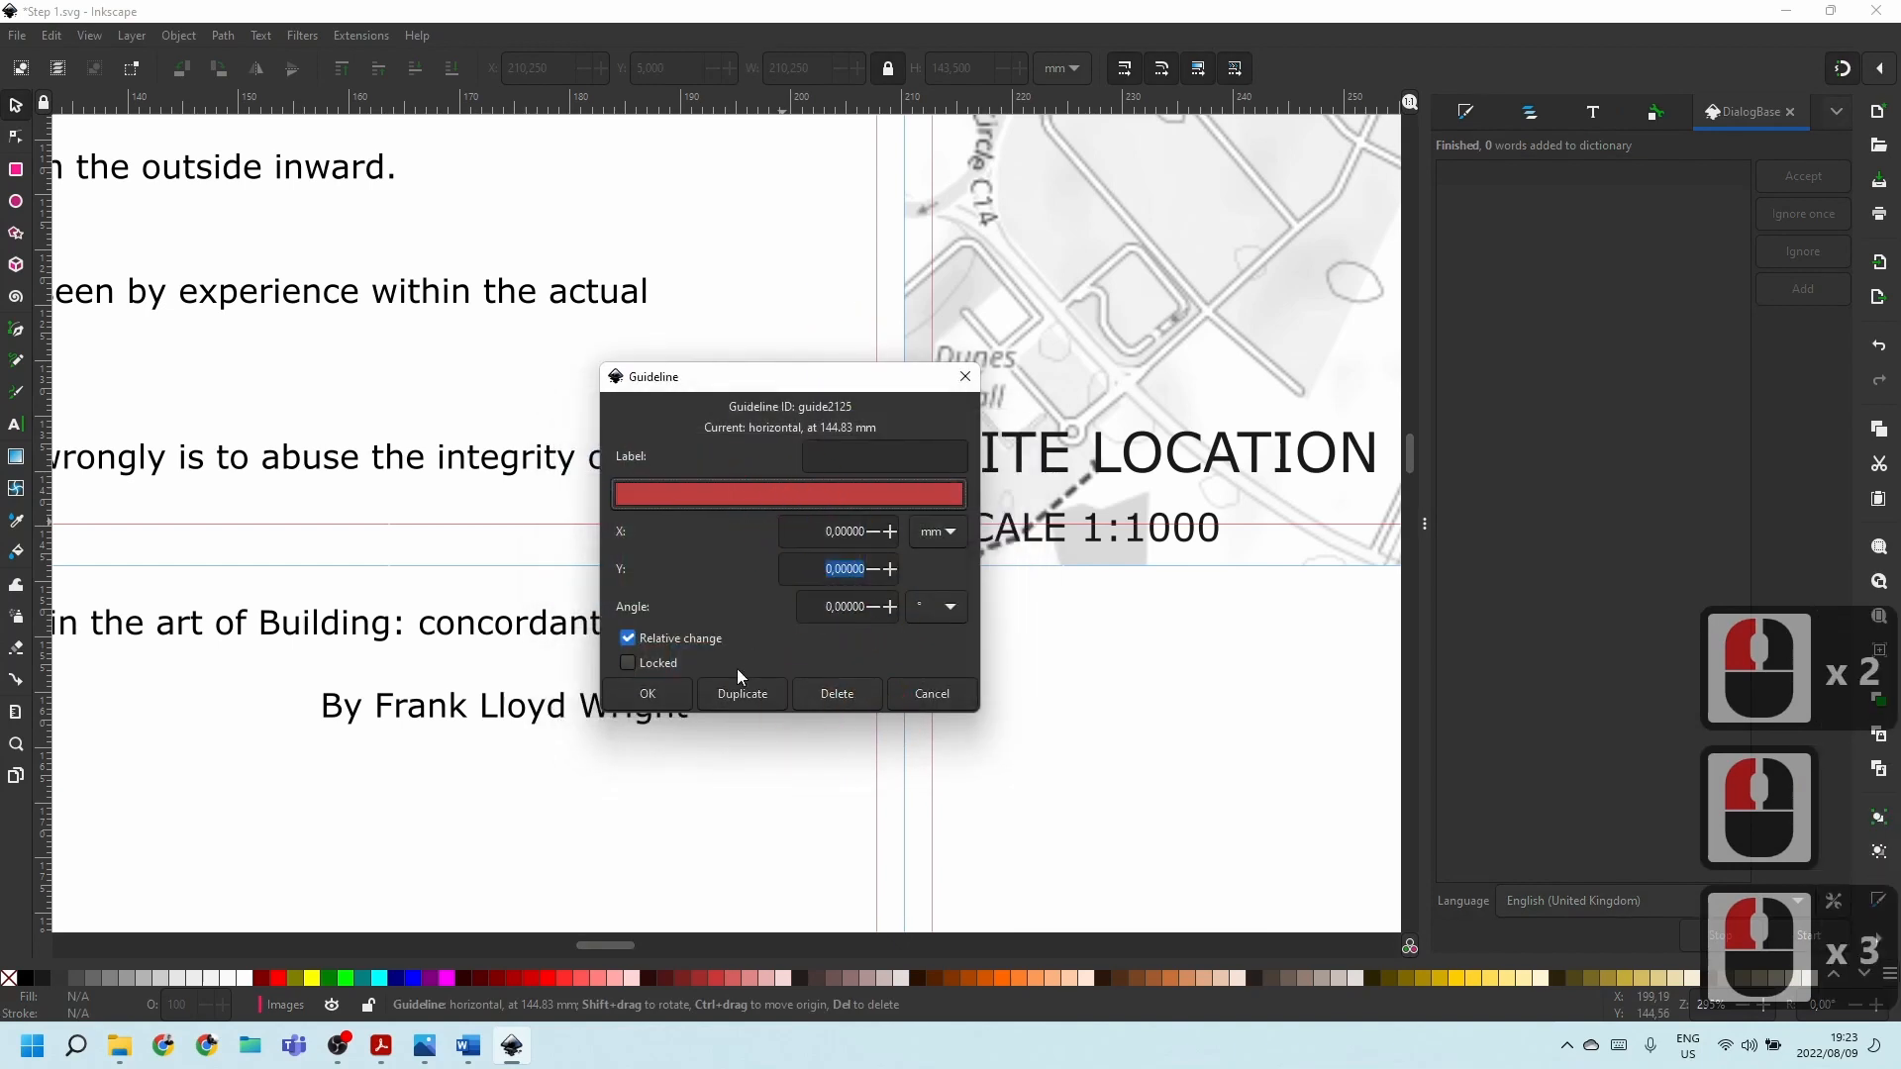
pyautogui.click(673, 693)
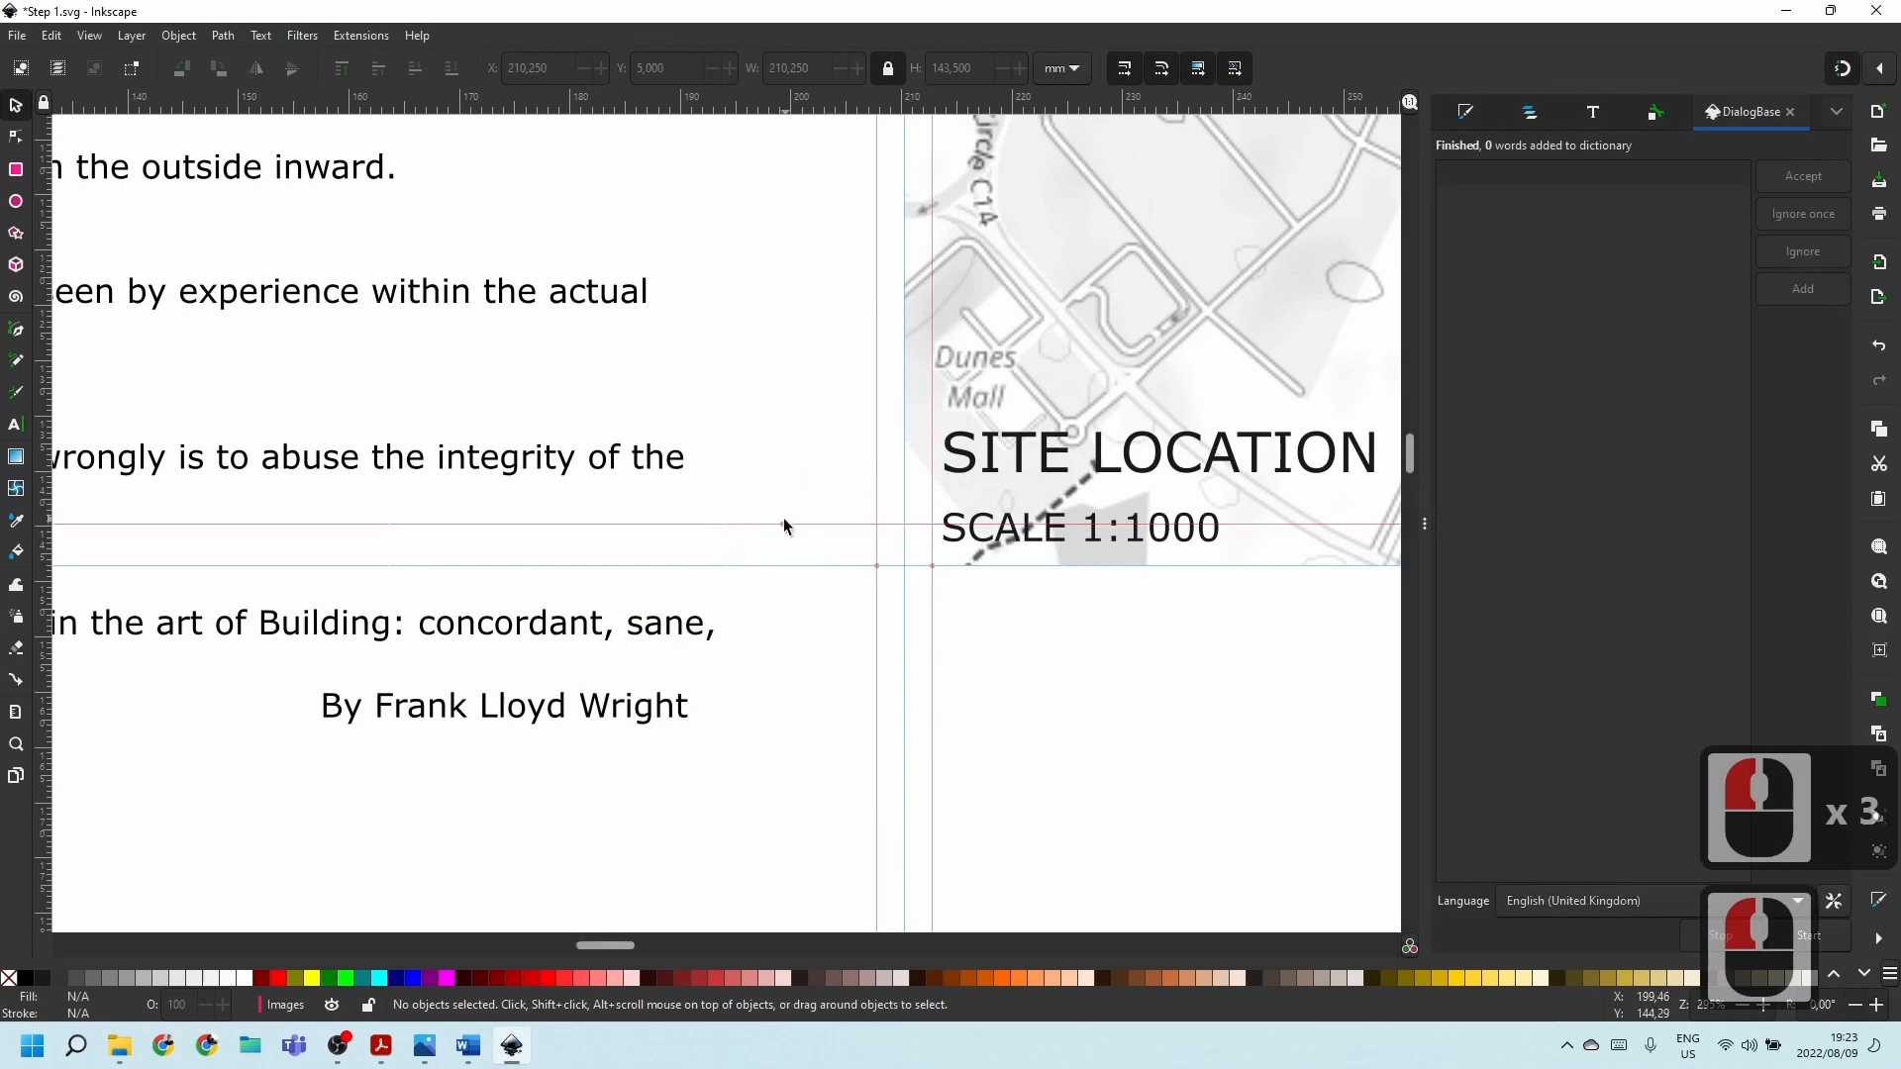
# Snap the horizontal red guide to the row line at 148.50 mm and offset it -2.5 mm in Y.
pyautogui.moveTo(782, 524); pyautogui.dragTo(879, 566)
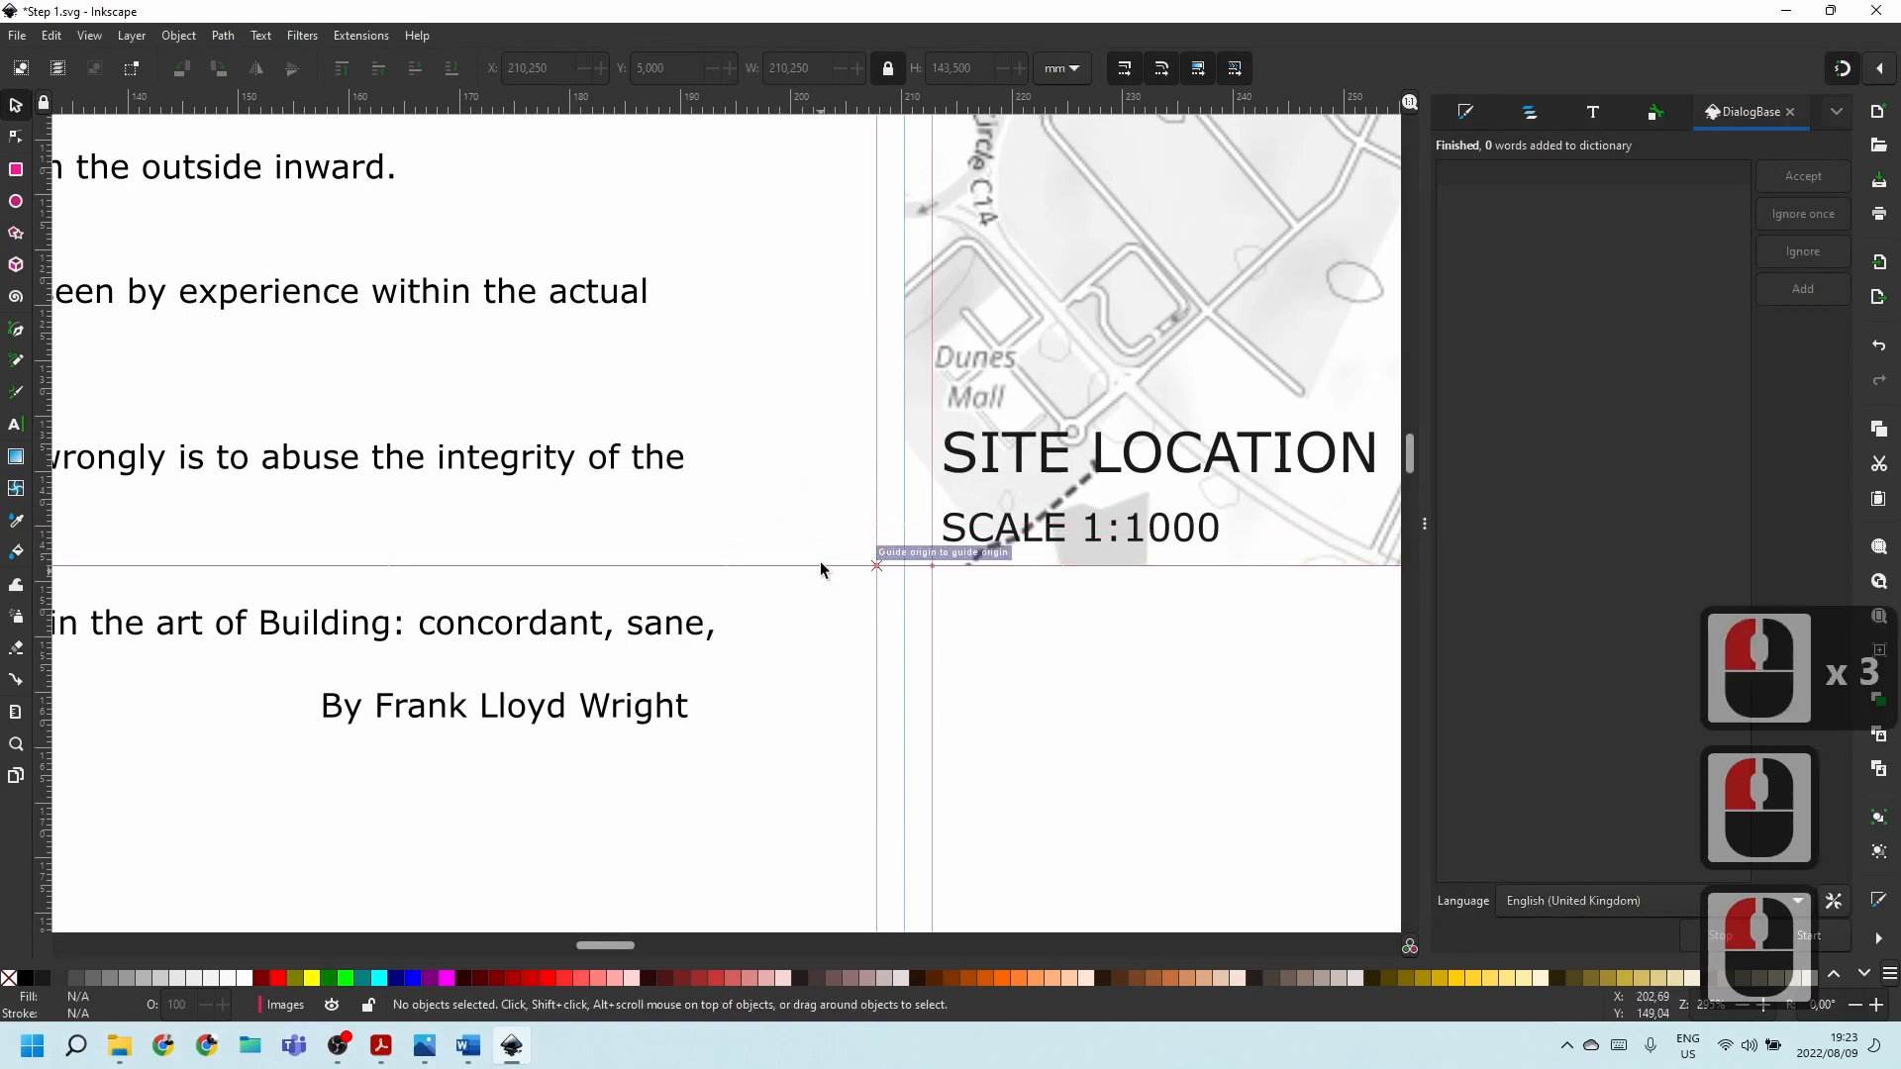
pyautogui.doubleClick(876, 566)
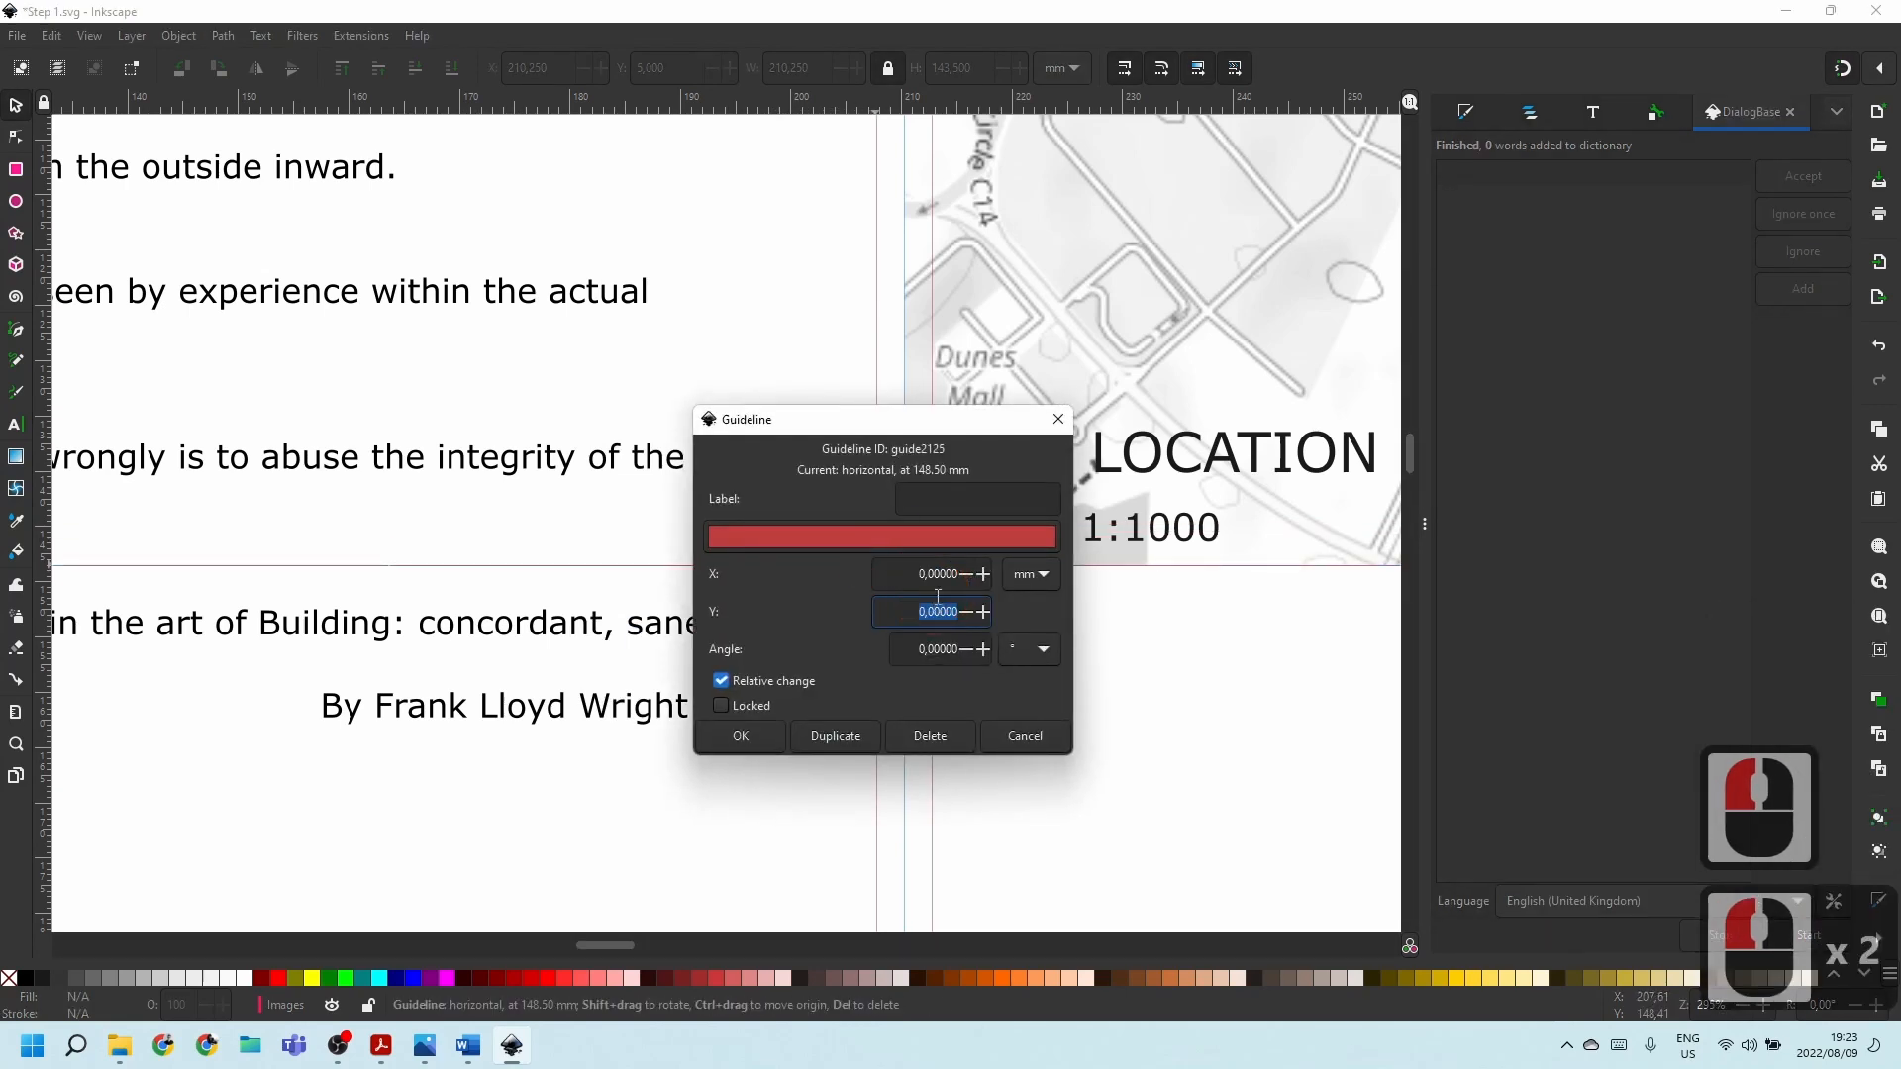
pyautogui.press('BackSpace')
pyautogui.write('-.2')
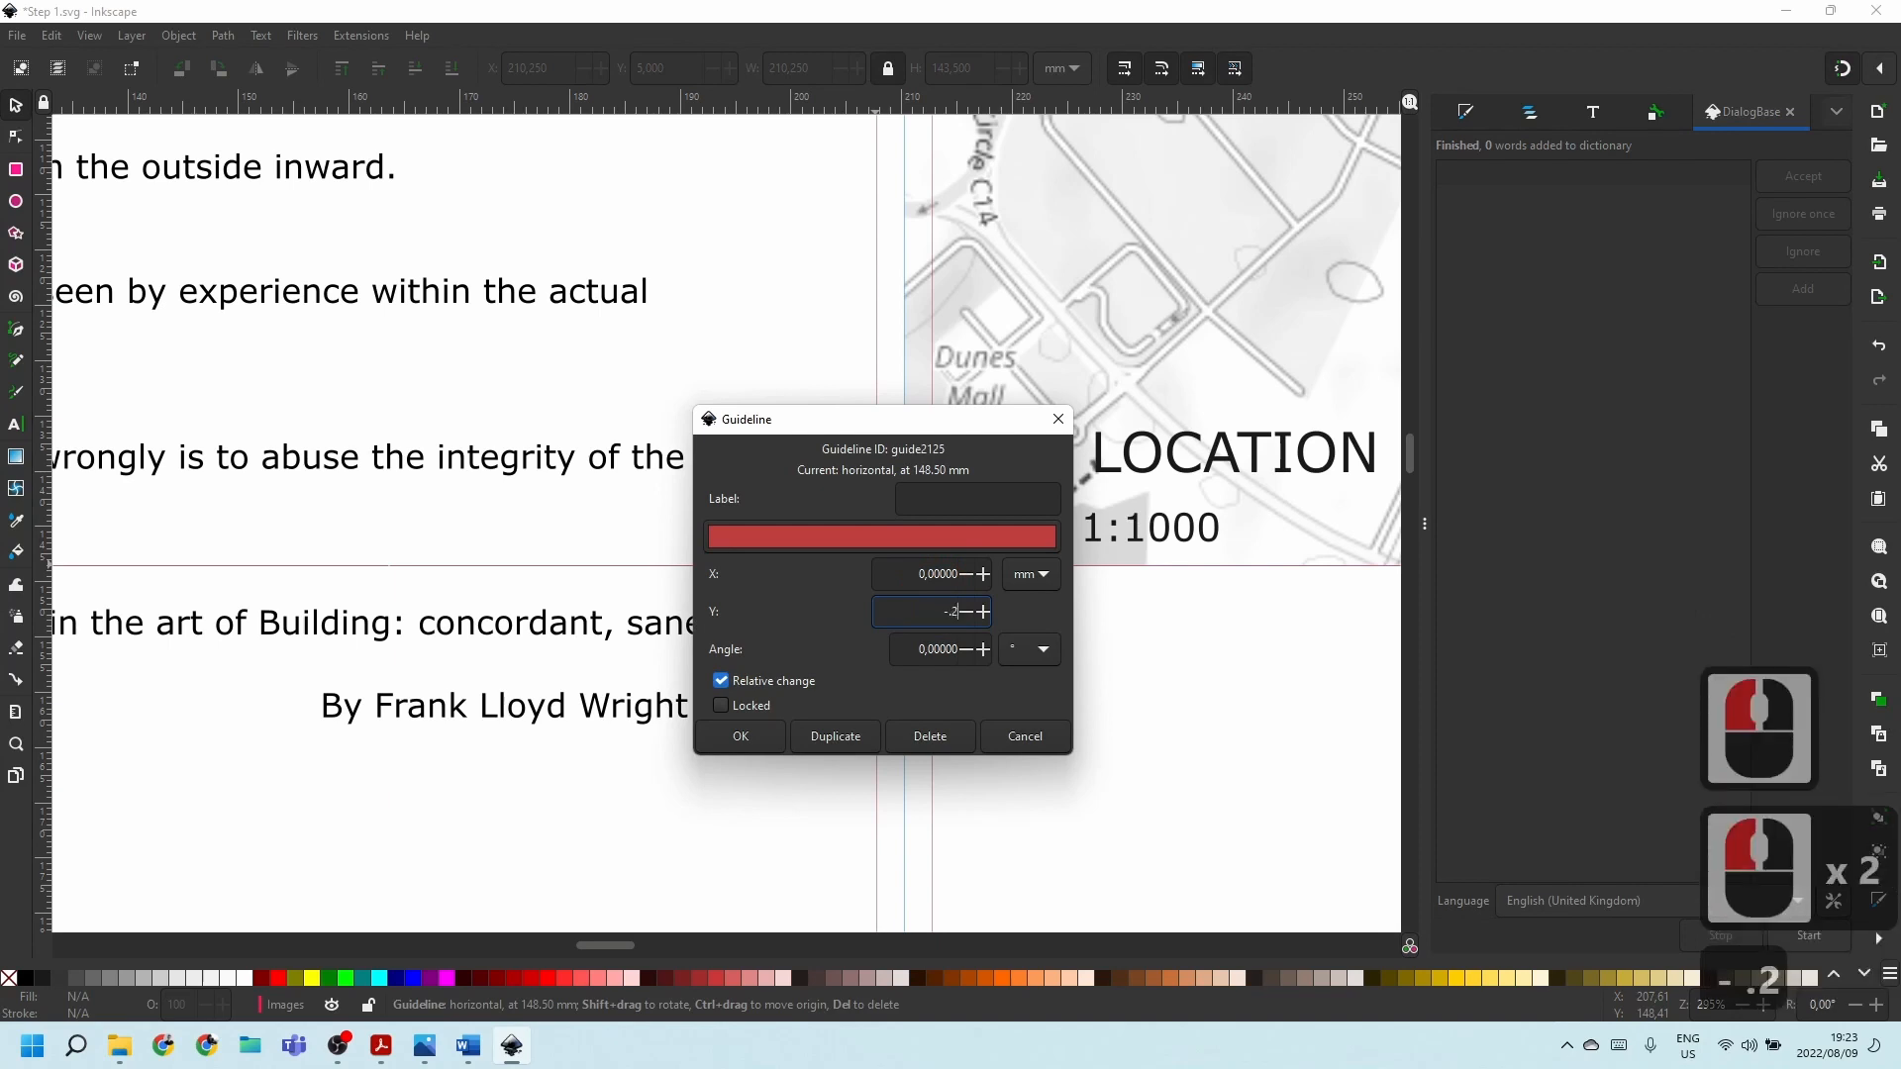
pyautogui.write('5')
pyautogui.press('BackSpace')
pyautogui.press('BackSpace')
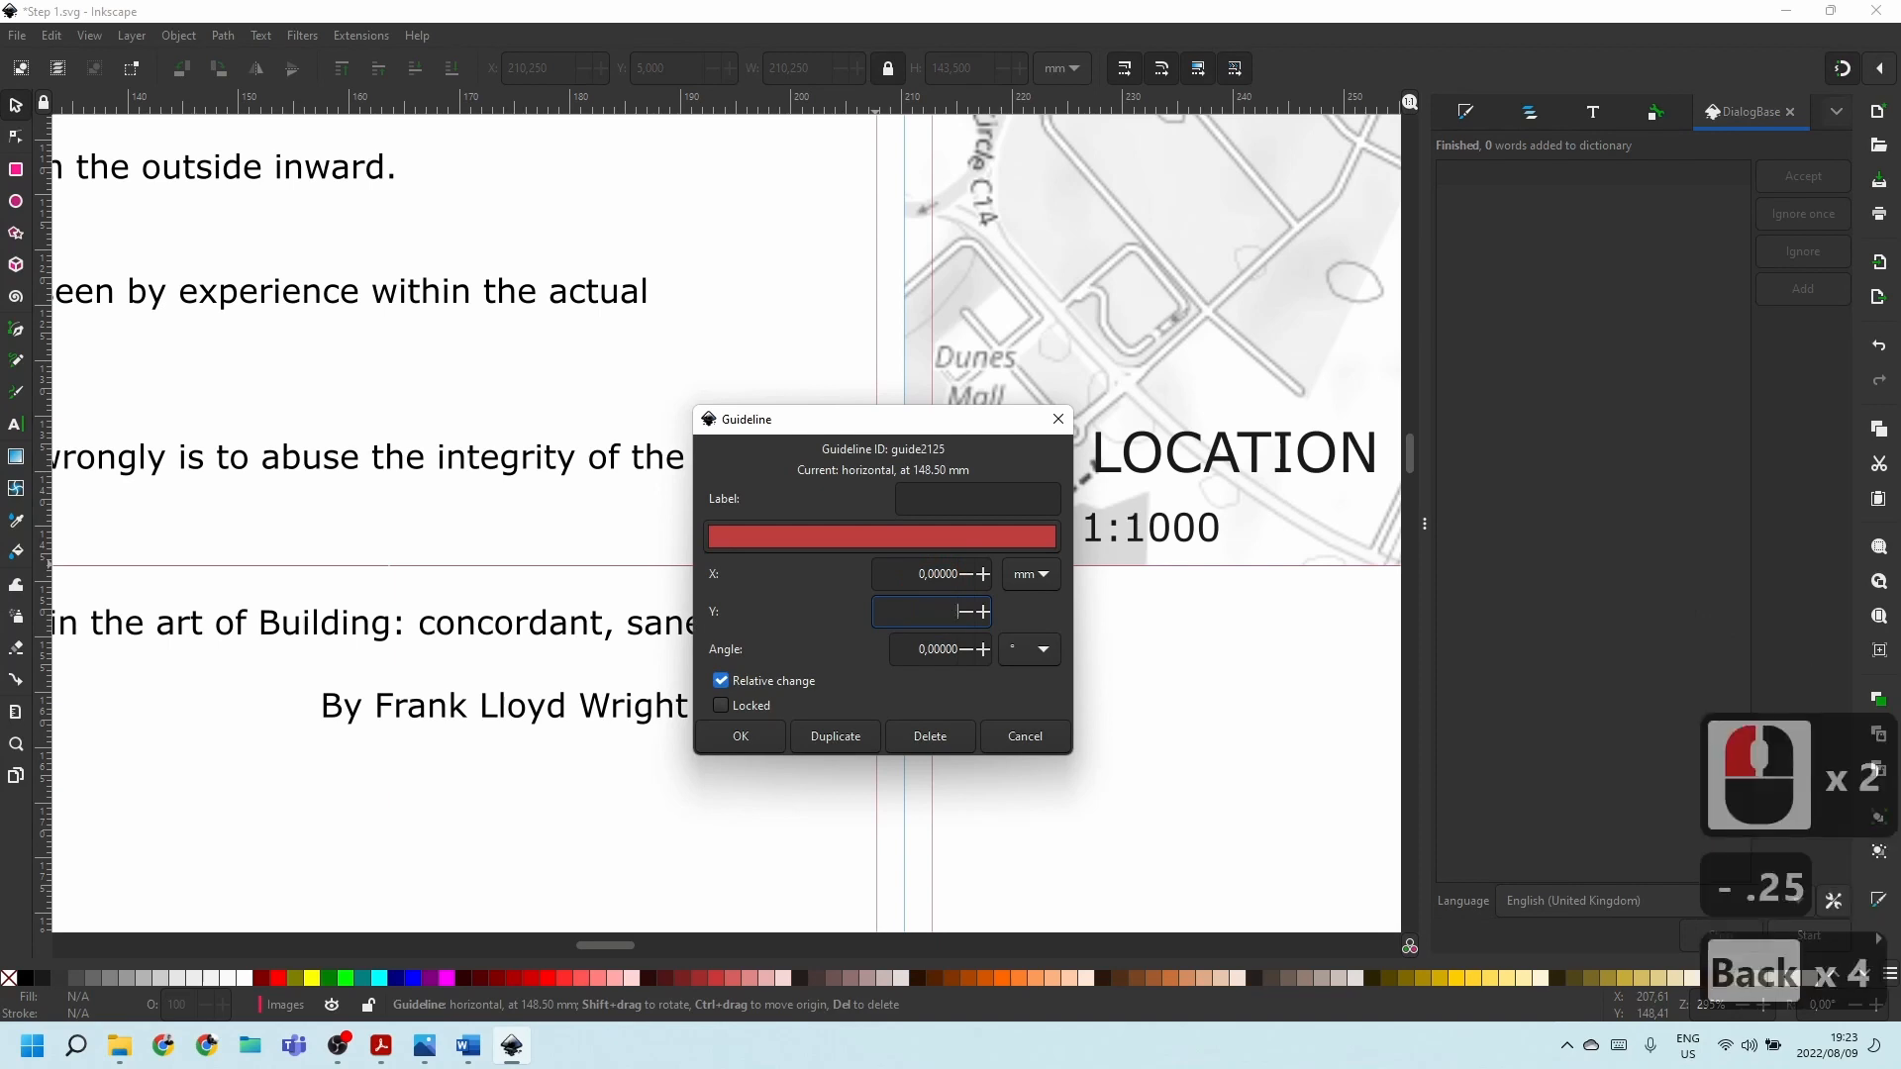
pyautogui.press('BackSpace')
pyautogui.write('2.5')
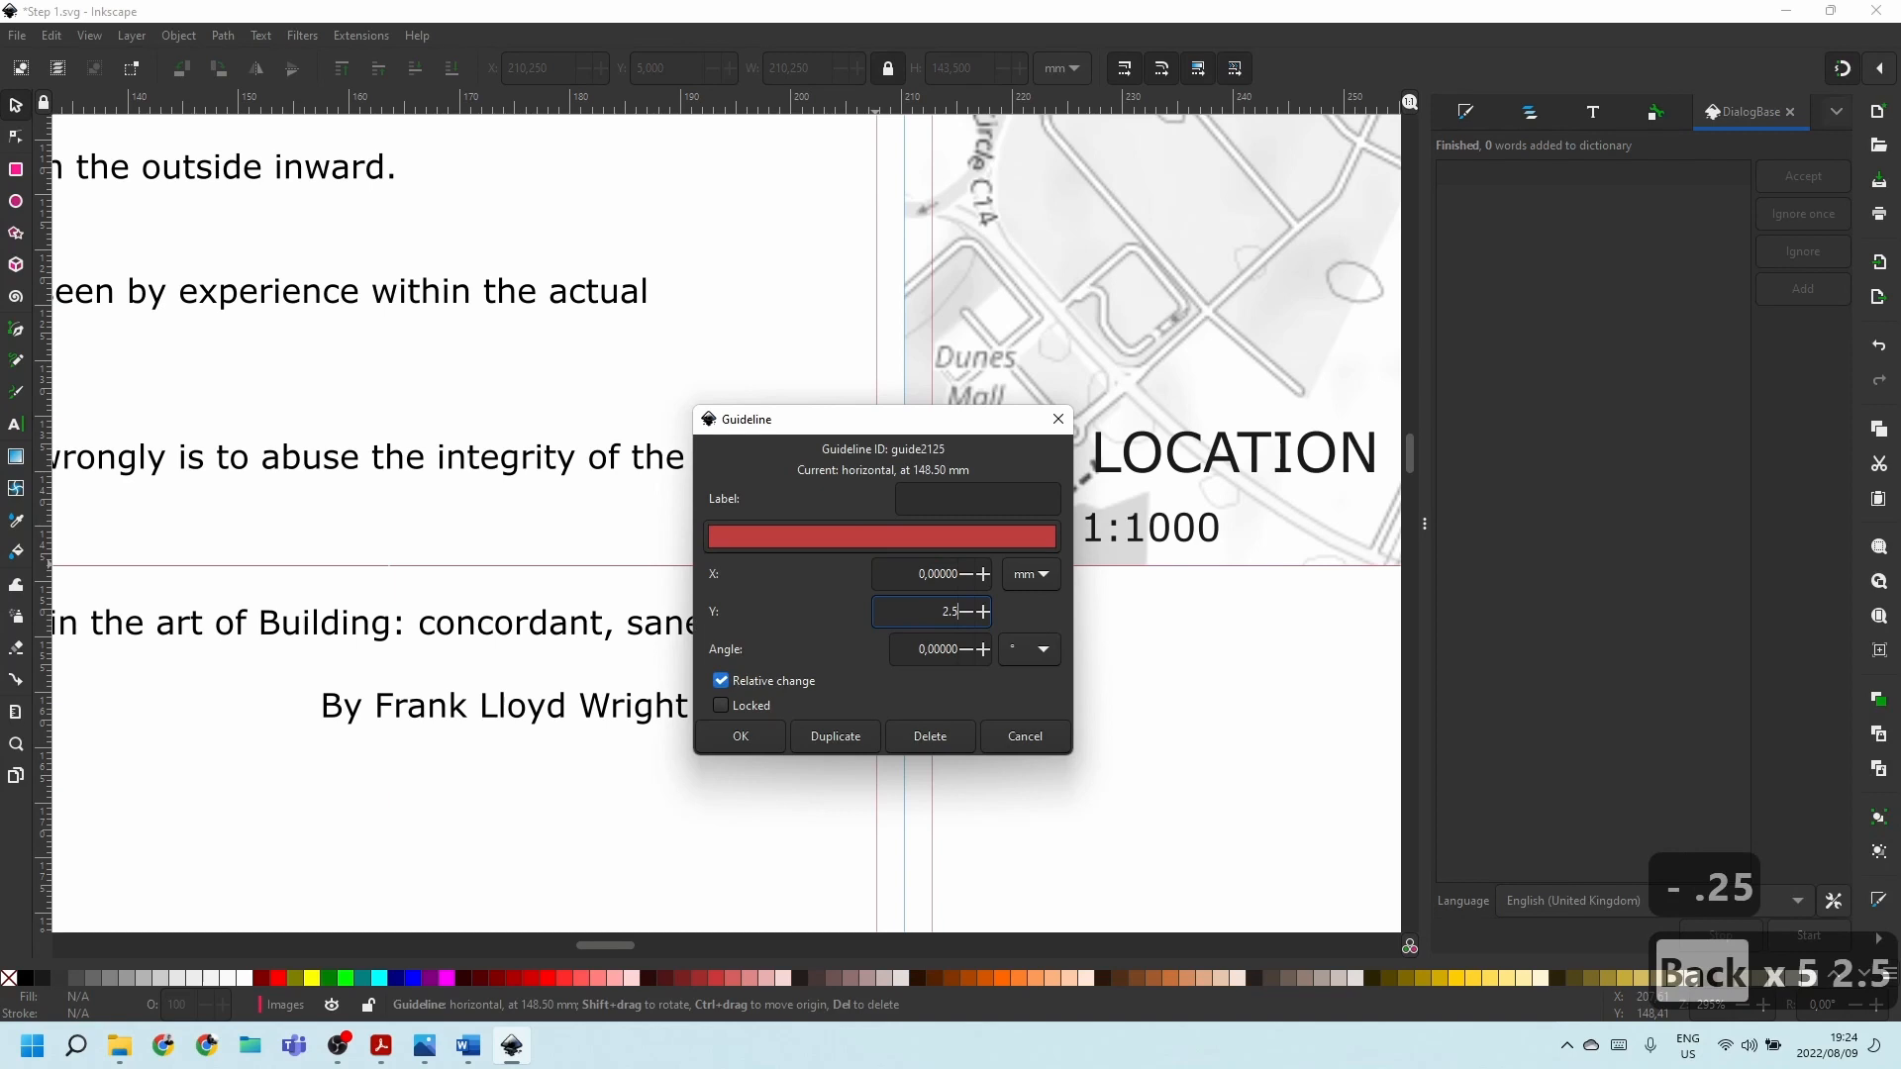
pyautogui.press('Left')
pyautogui.press('Left')
pyautogui.press('Left')
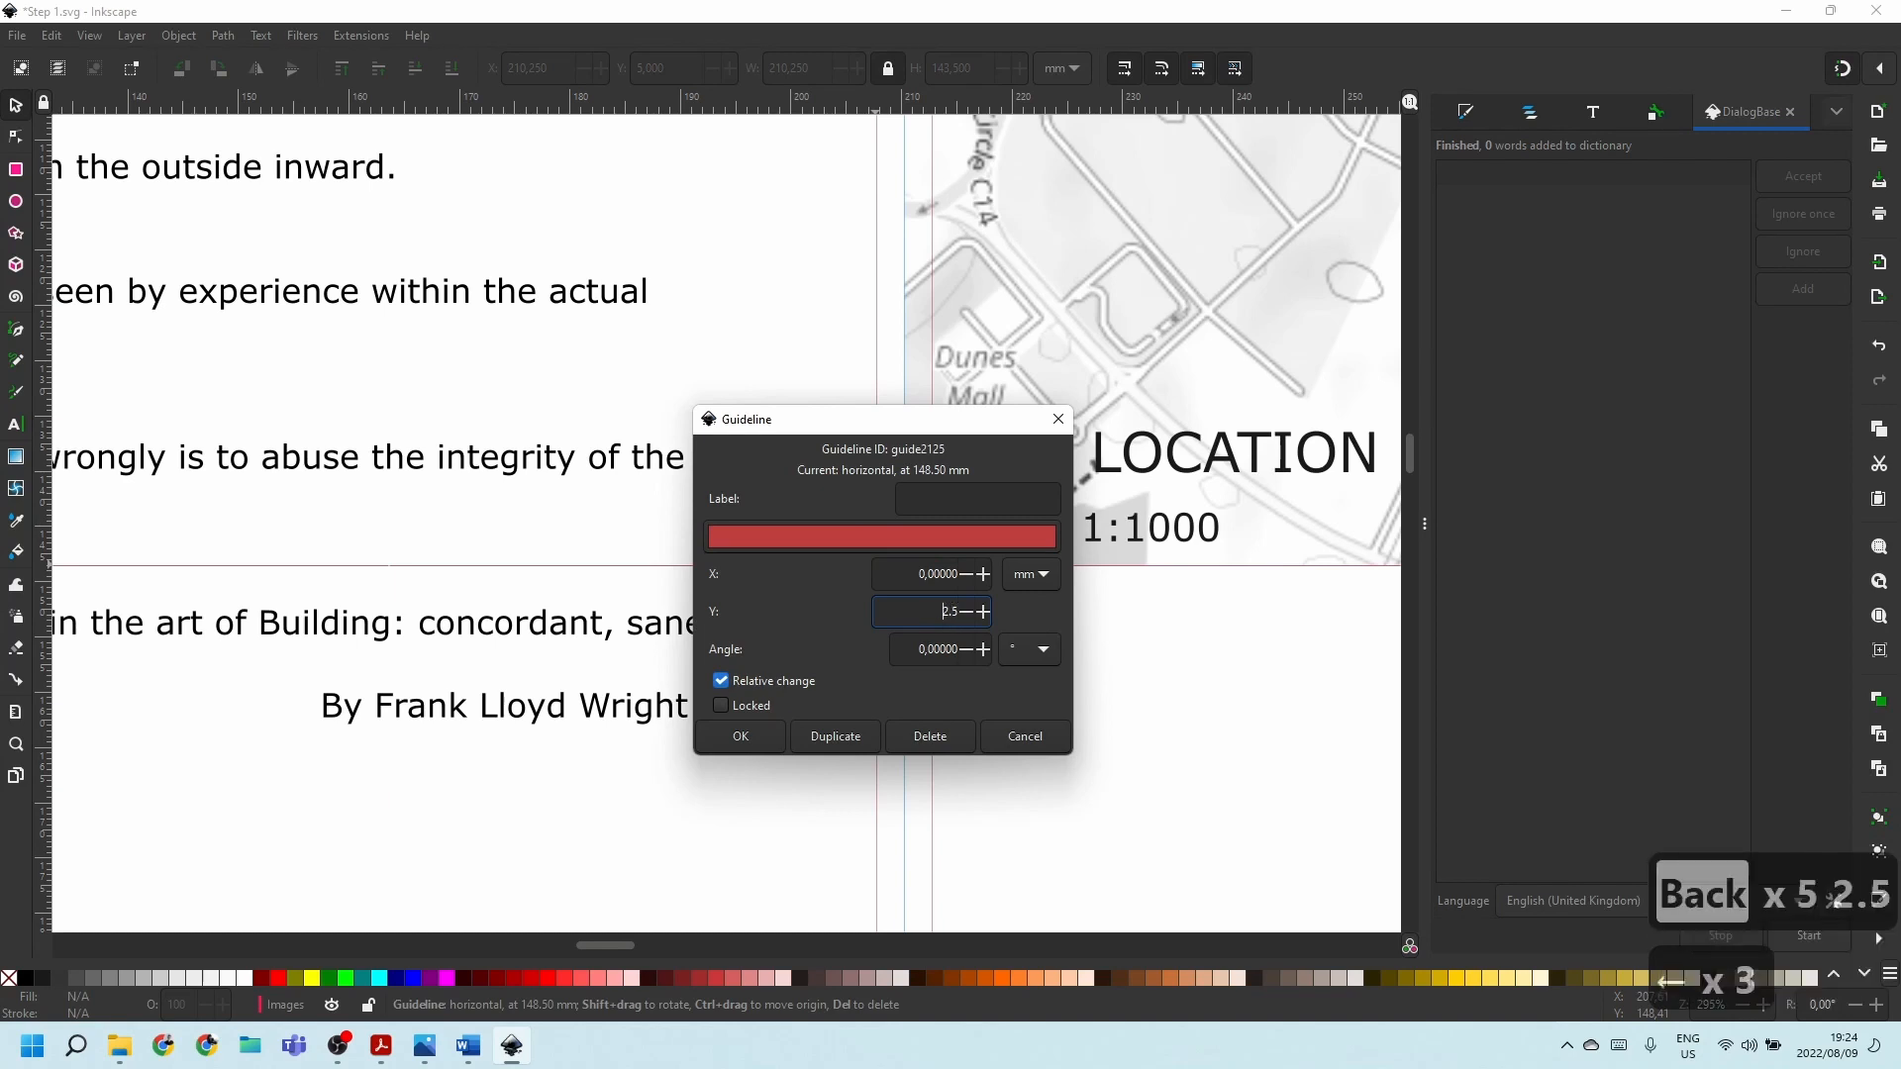
pyautogui.press('Return')
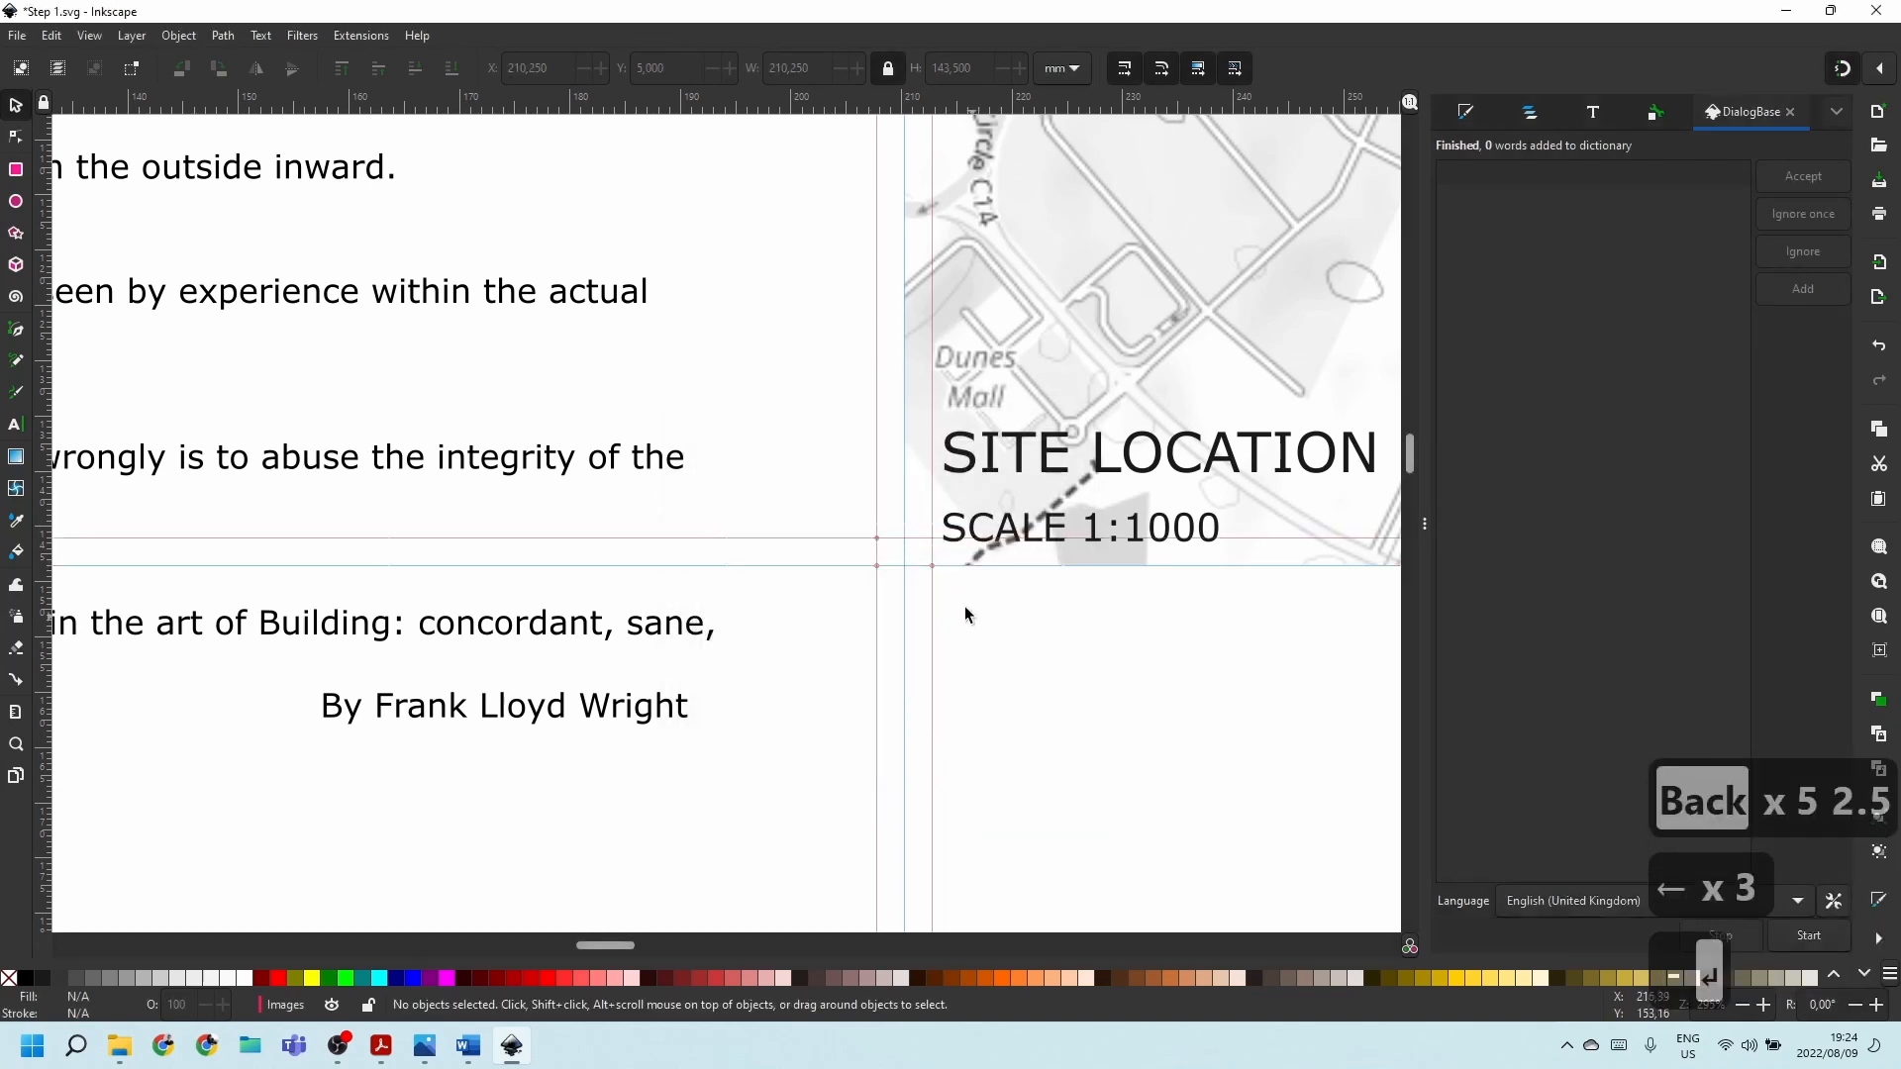
# Move the SITE LOCATION PLAN title and scale text against the red guides, to X 212.750 and Y 135.986 mm.
pyautogui.click(864, 607)
pyautogui.scroll(-4, 904, 538)
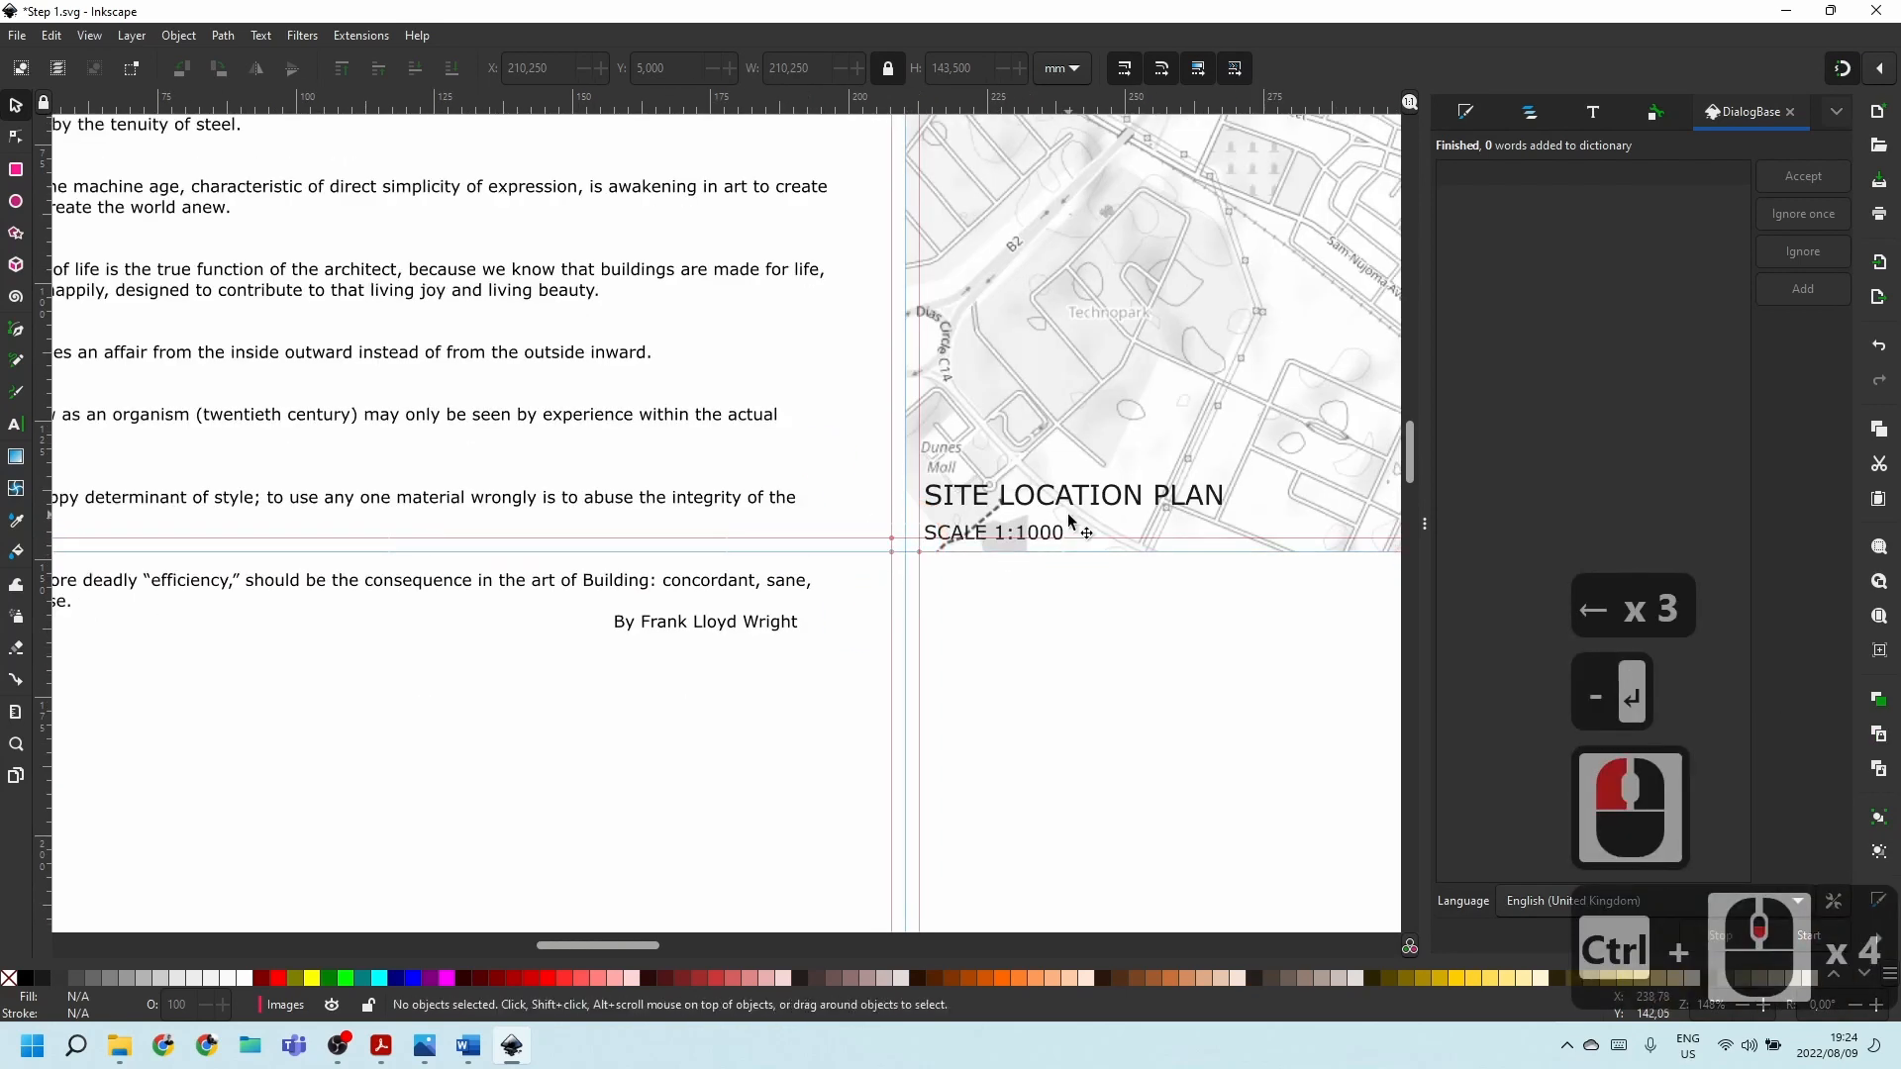
pyautogui.scroll(3, 820, 680)
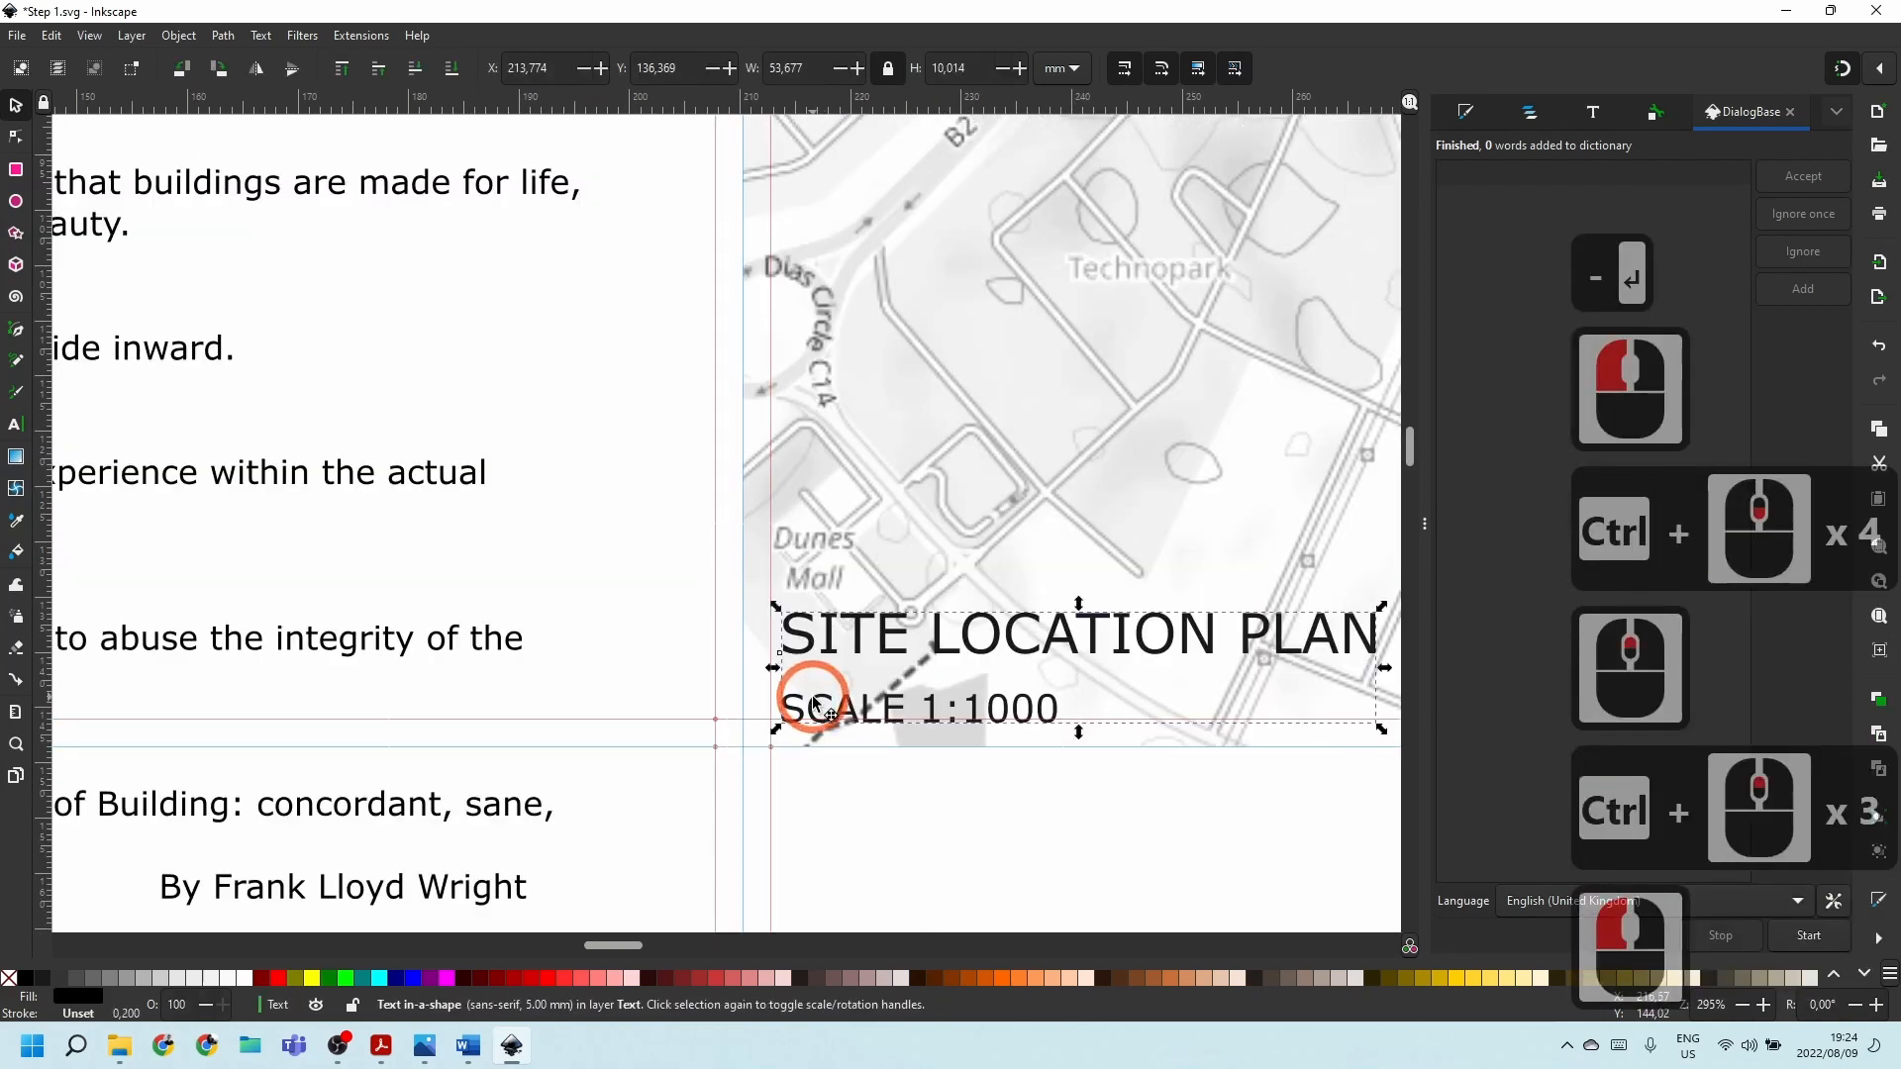
pyautogui.moveTo(821, 705); pyautogui.dragTo(832, 712)
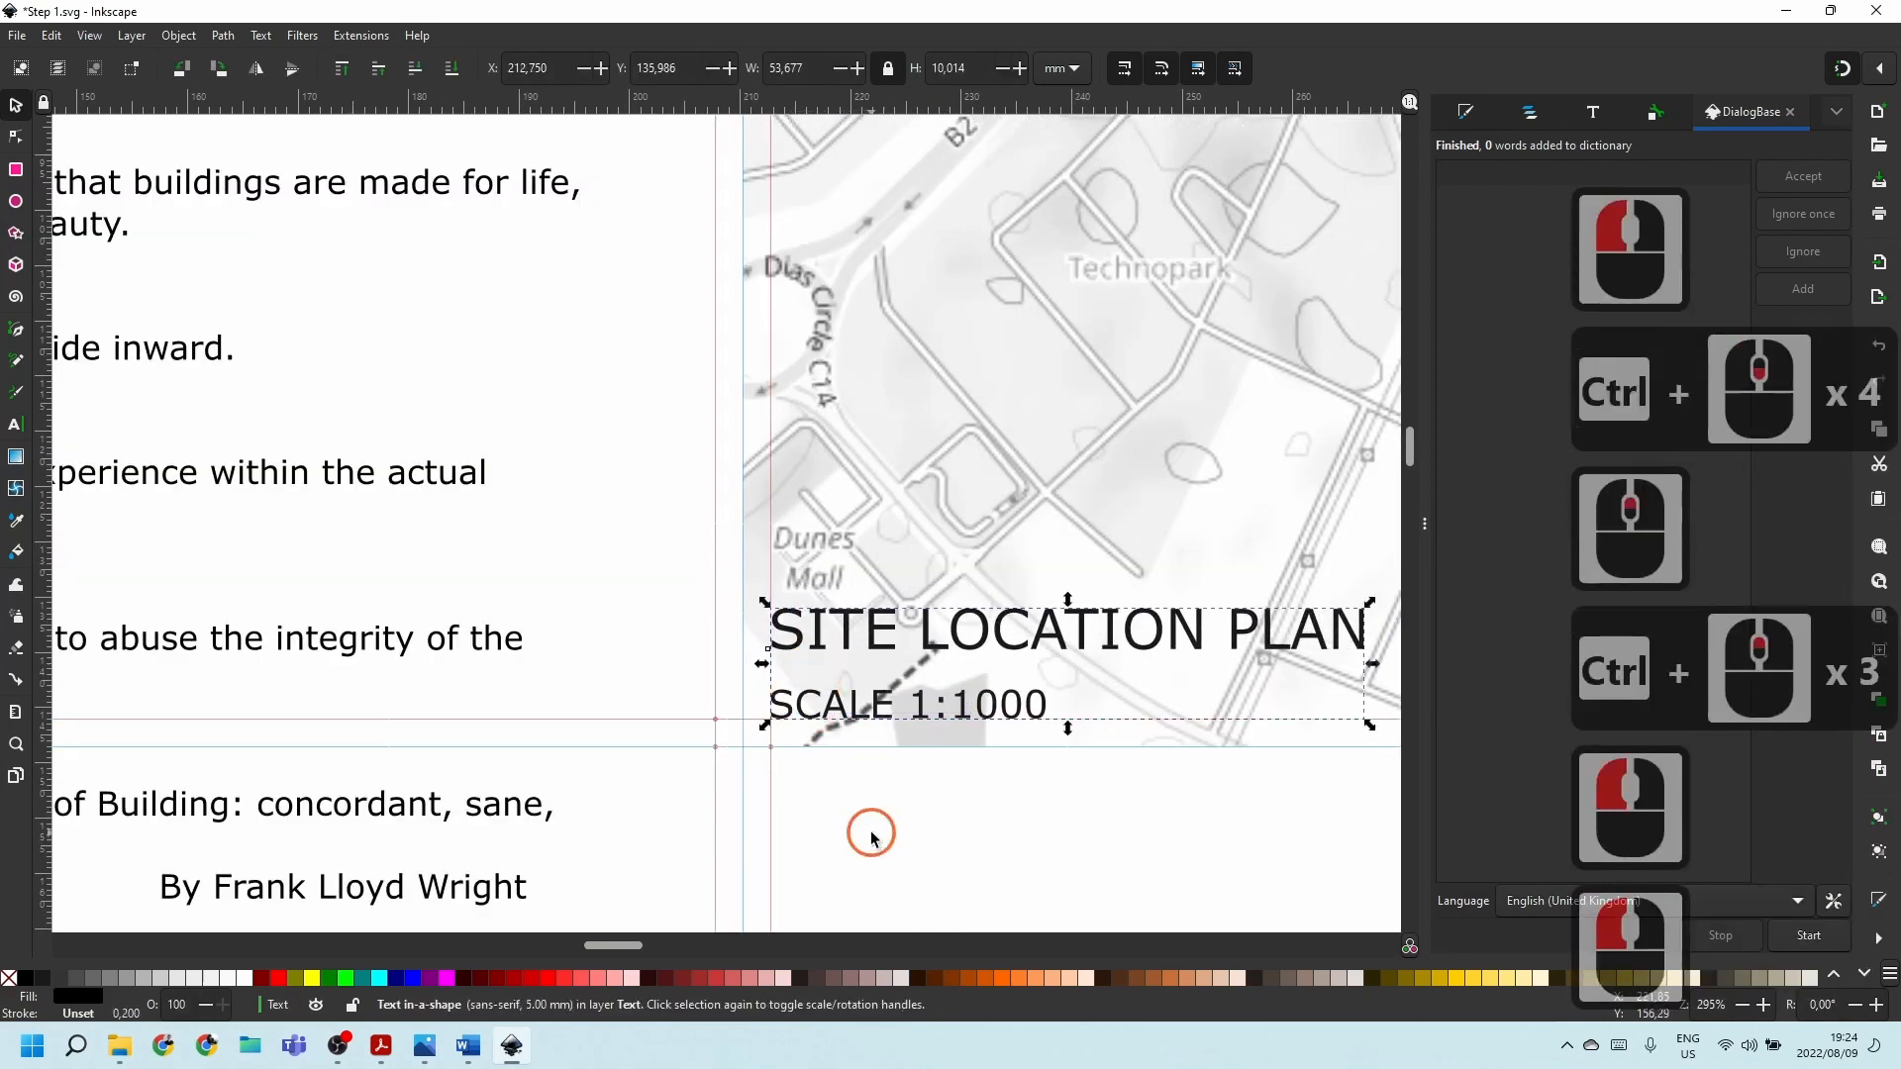
pyautogui.click(651, 487)
# Duplicate the vertical red guide at 212.75 mm, near the map's left edge.
pyautogui.scroll(-6, 652, 487)
pyautogui.scroll(-2, 538, 626)
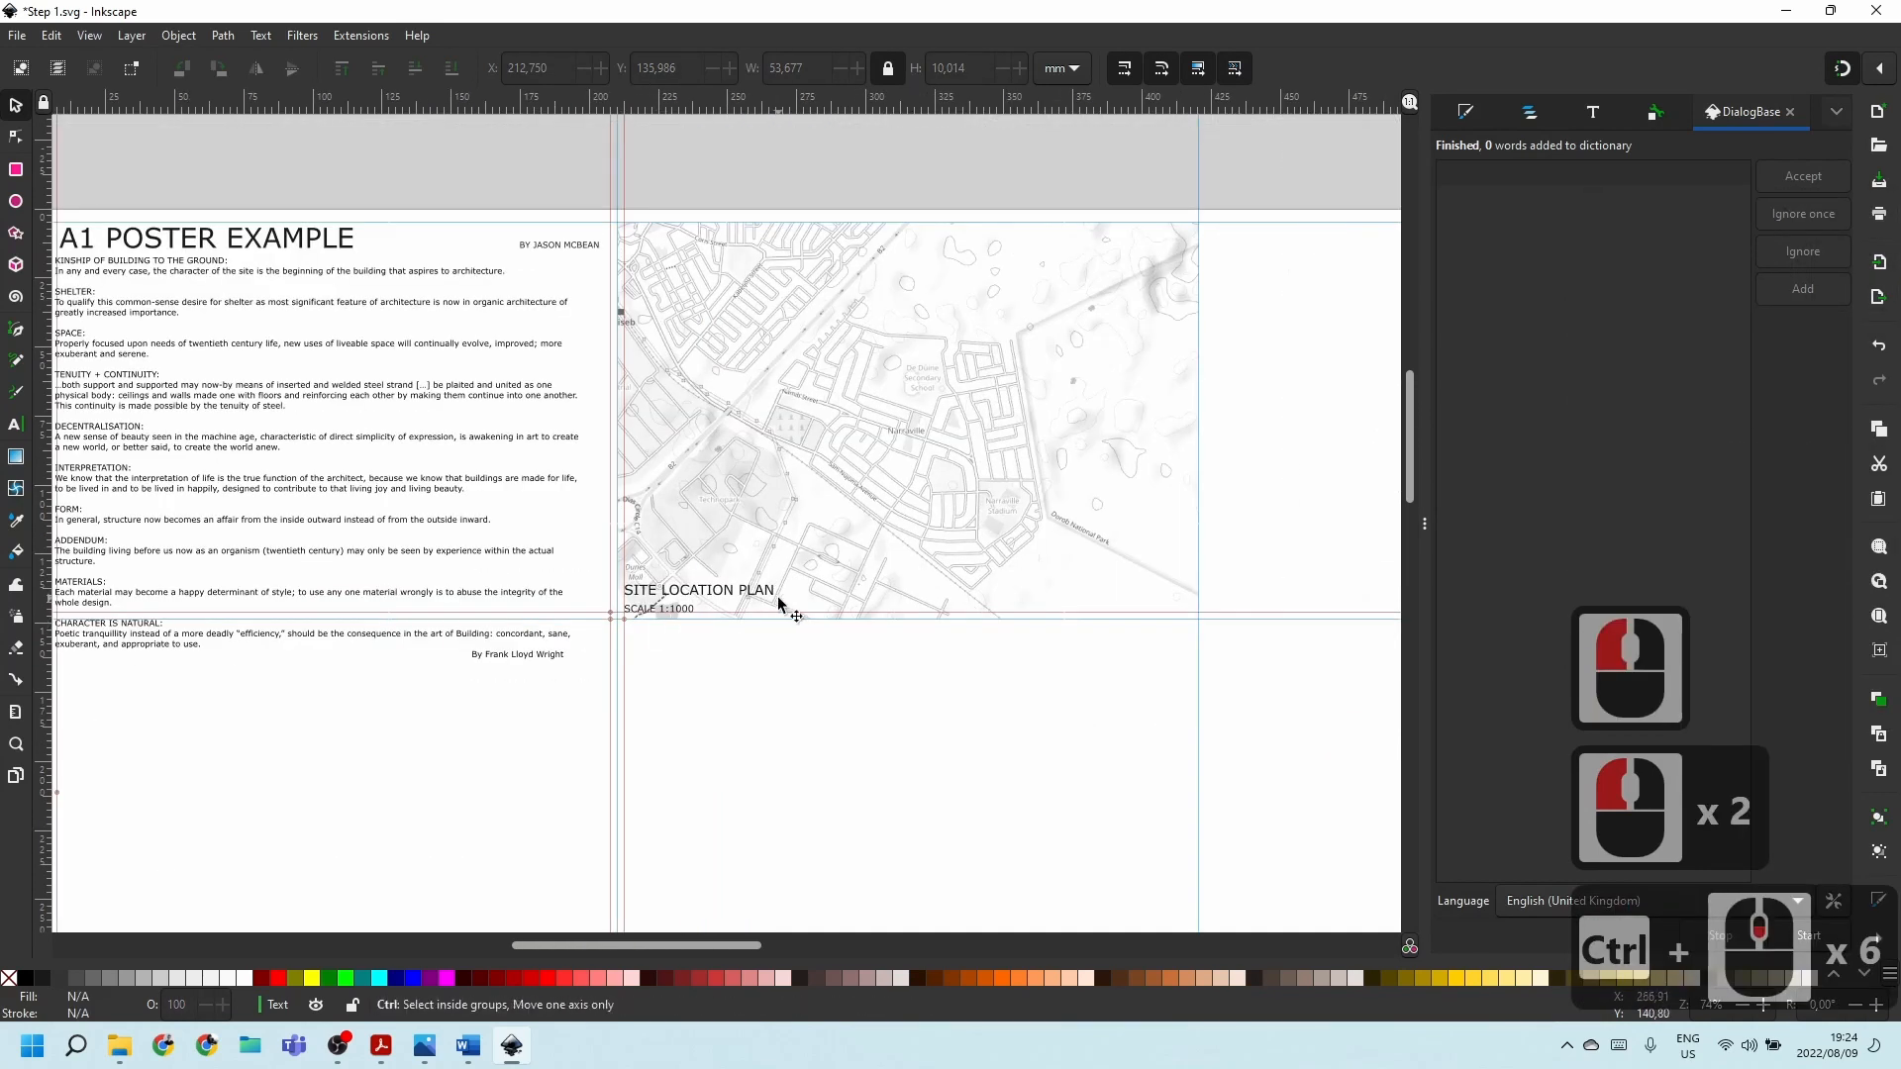
pyautogui.scroll(4, 1199, 179)
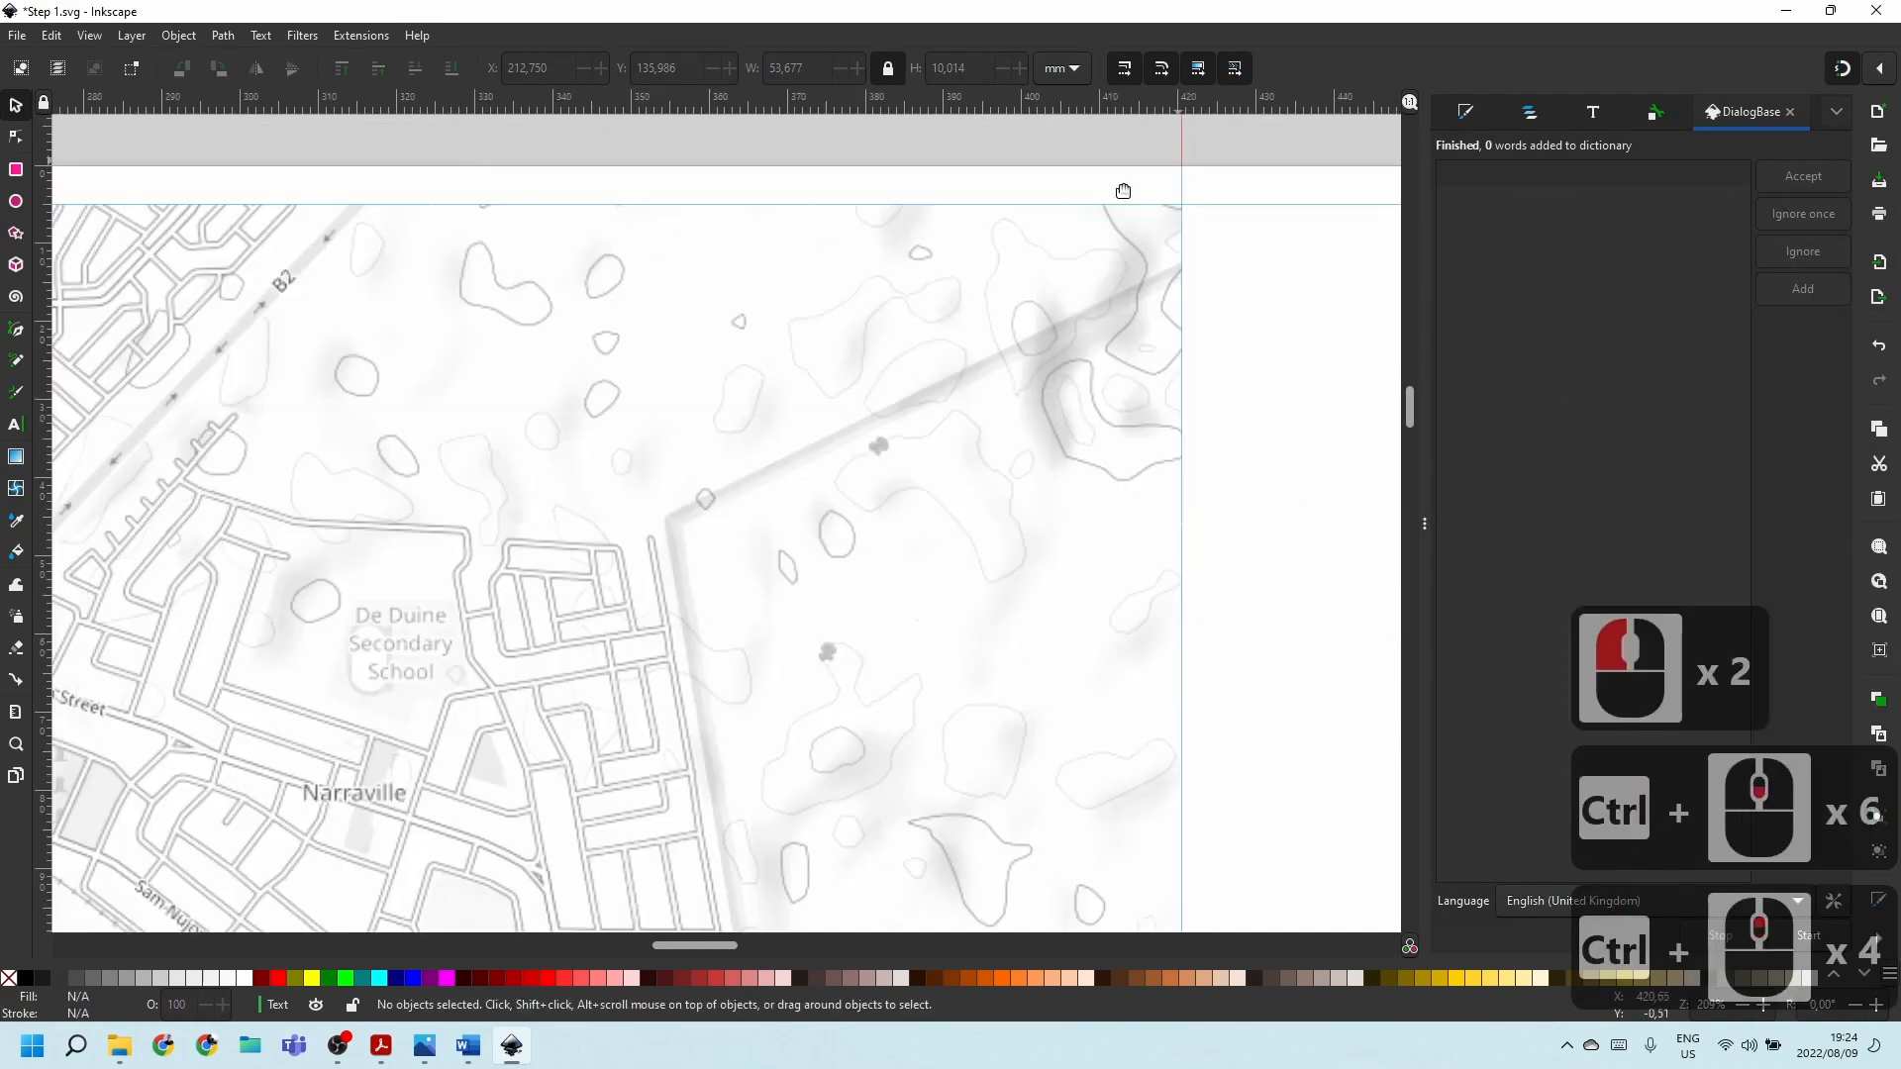
pyautogui.scroll(-4, 1020, 436)
pyautogui.scroll(7, 217, 360)
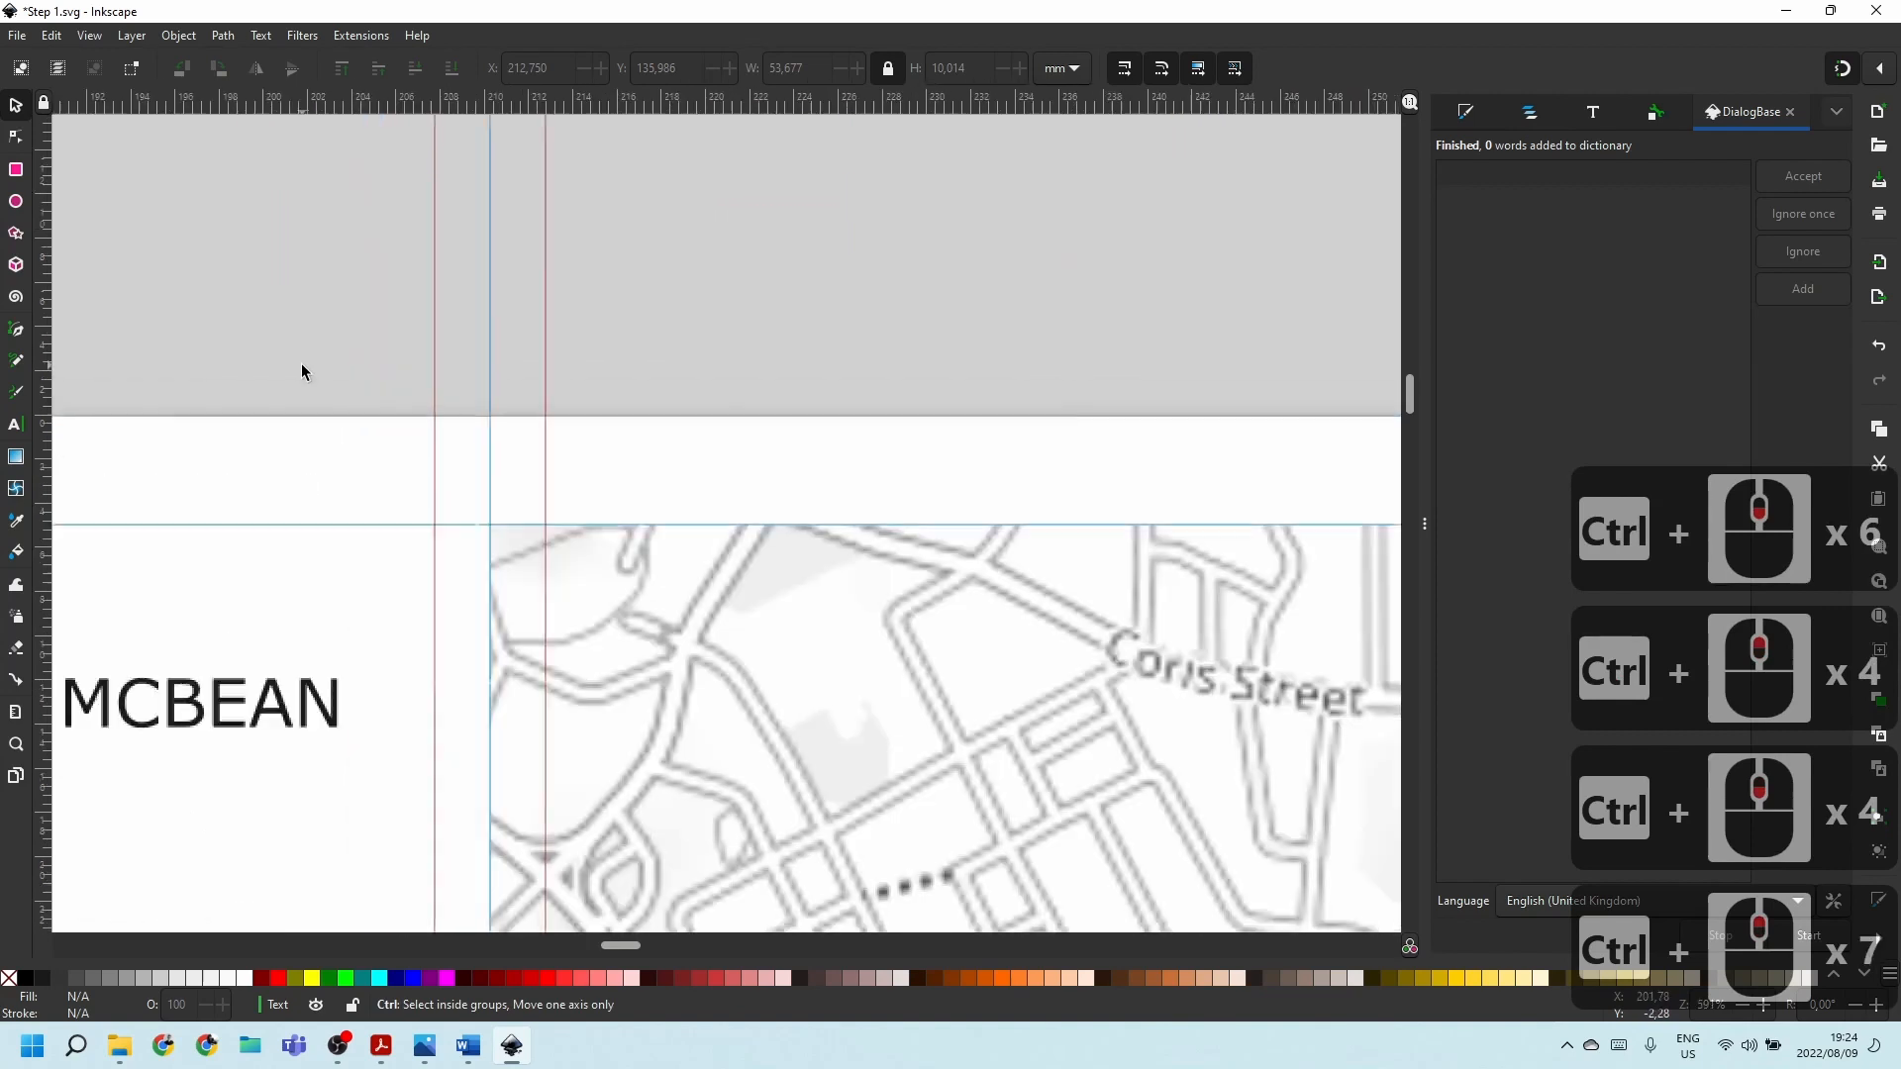
pyautogui.rightClick(434, 466)
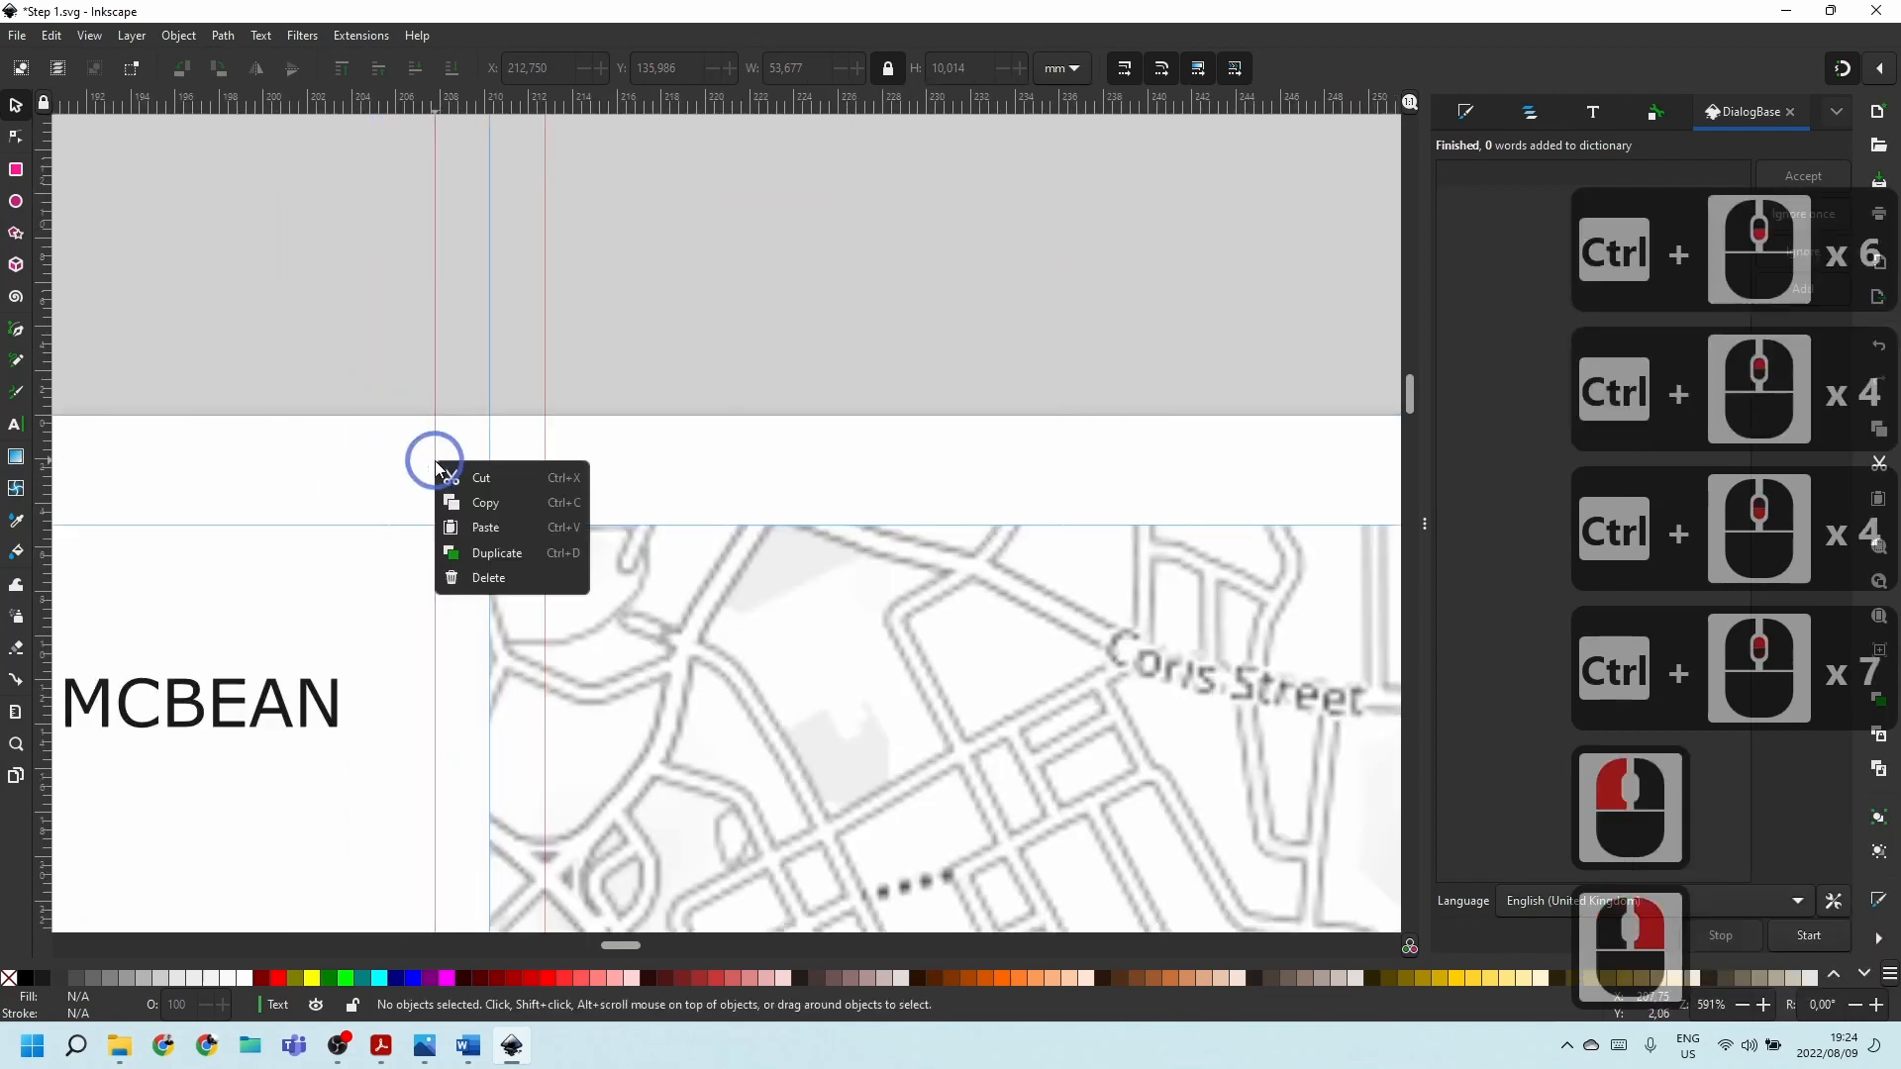
pyautogui.click(436, 374)
pyautogui.click(433, 384)
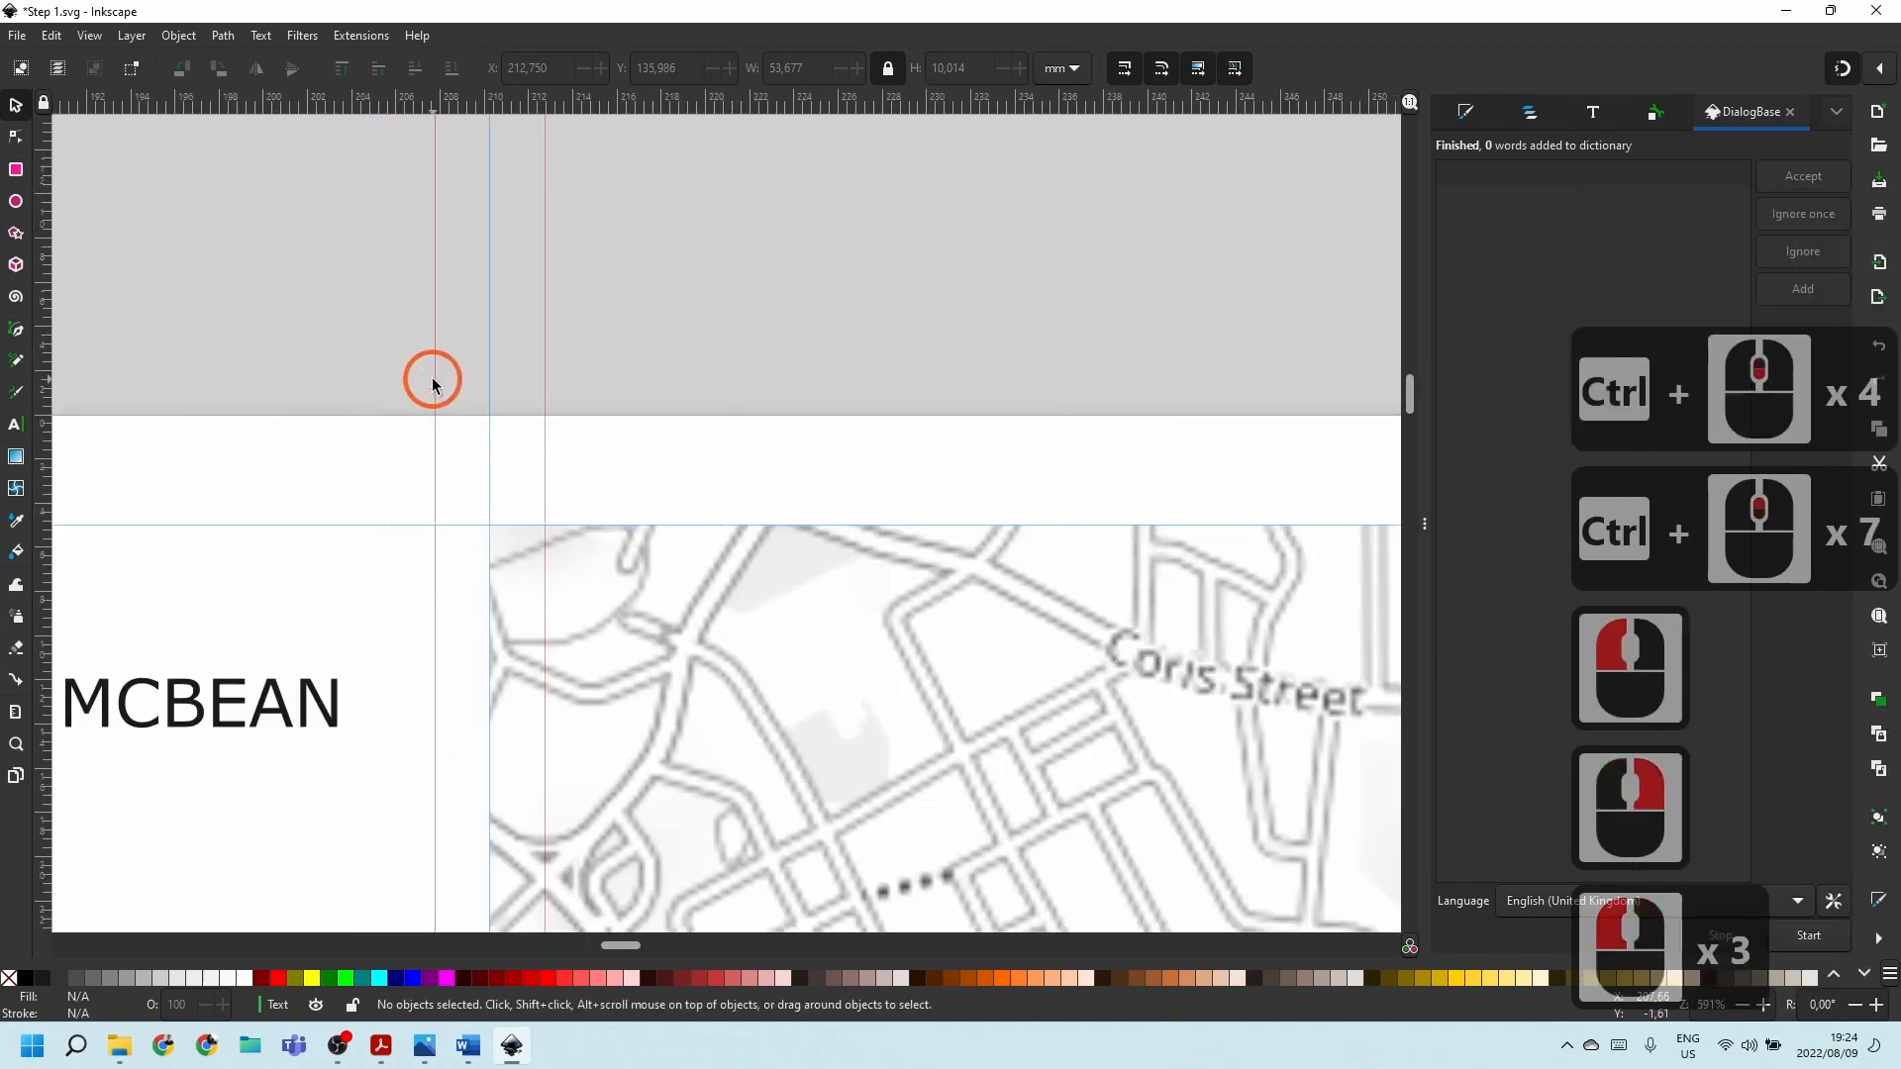
pyautogui.doubleClick(545, 466)
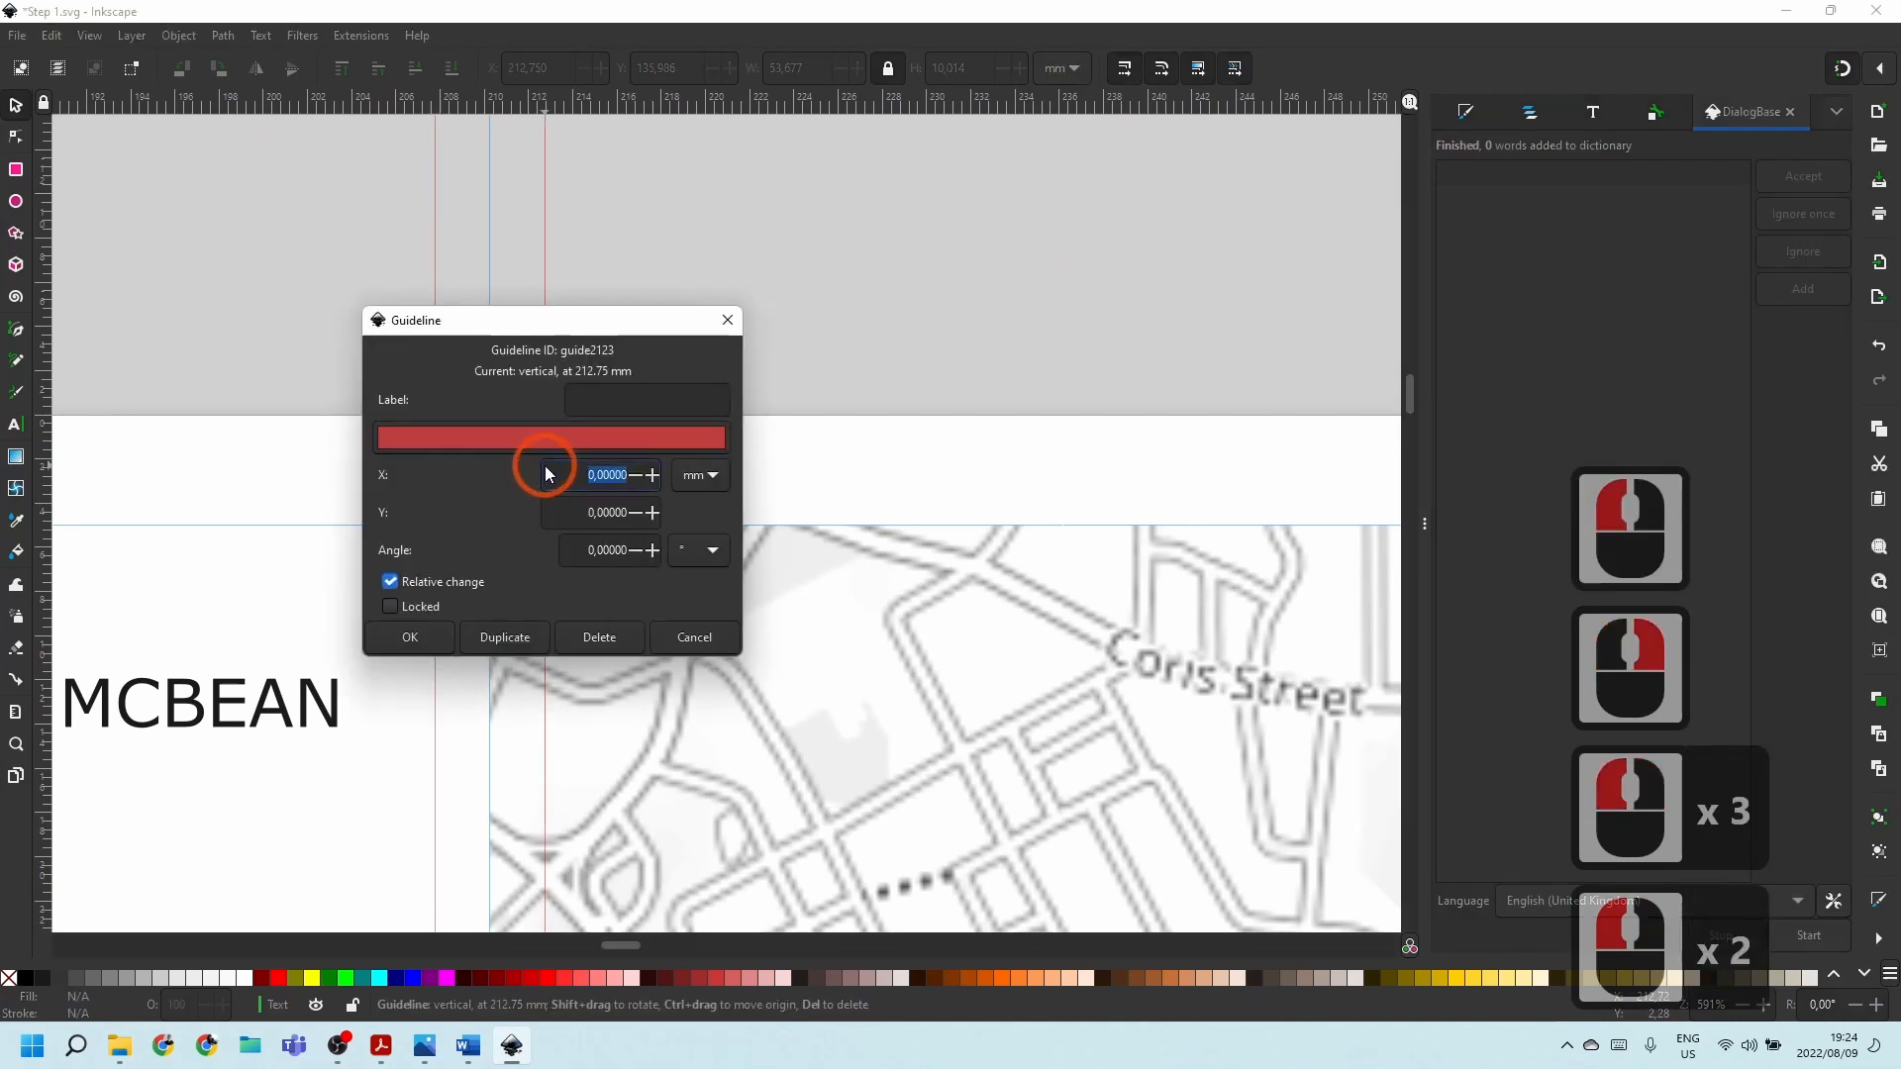
pyautogui.click(513, 638)
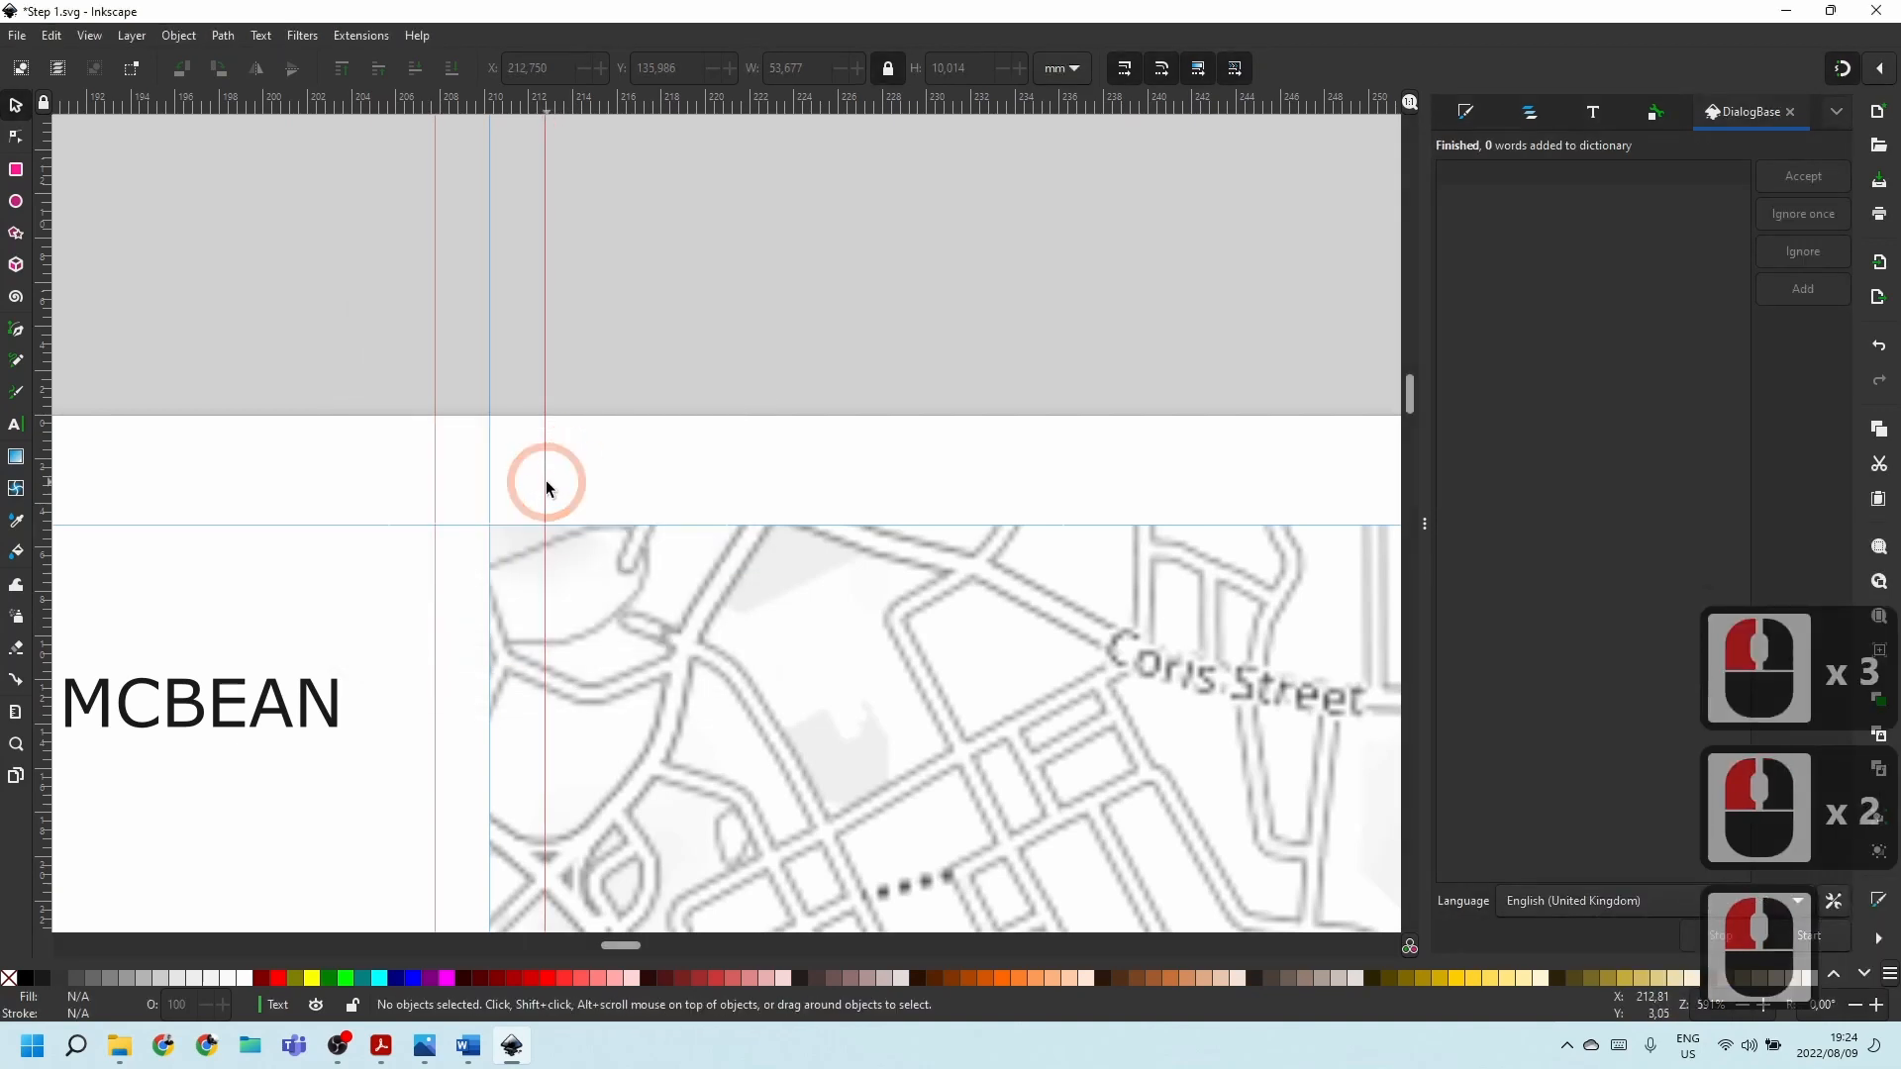
# Snap the duplicated red guide to the column line at 420.50 mm and offset it -.25 mm in X.
pyautogui.moveTo(543, 488); pyautogui.dragTo(1166, 483)
pyautogui.scroll(-4, 686, 406)
pyautogui.scroll(-1, 686, 398)
pyautogui.scroll(-4, 653, 450)
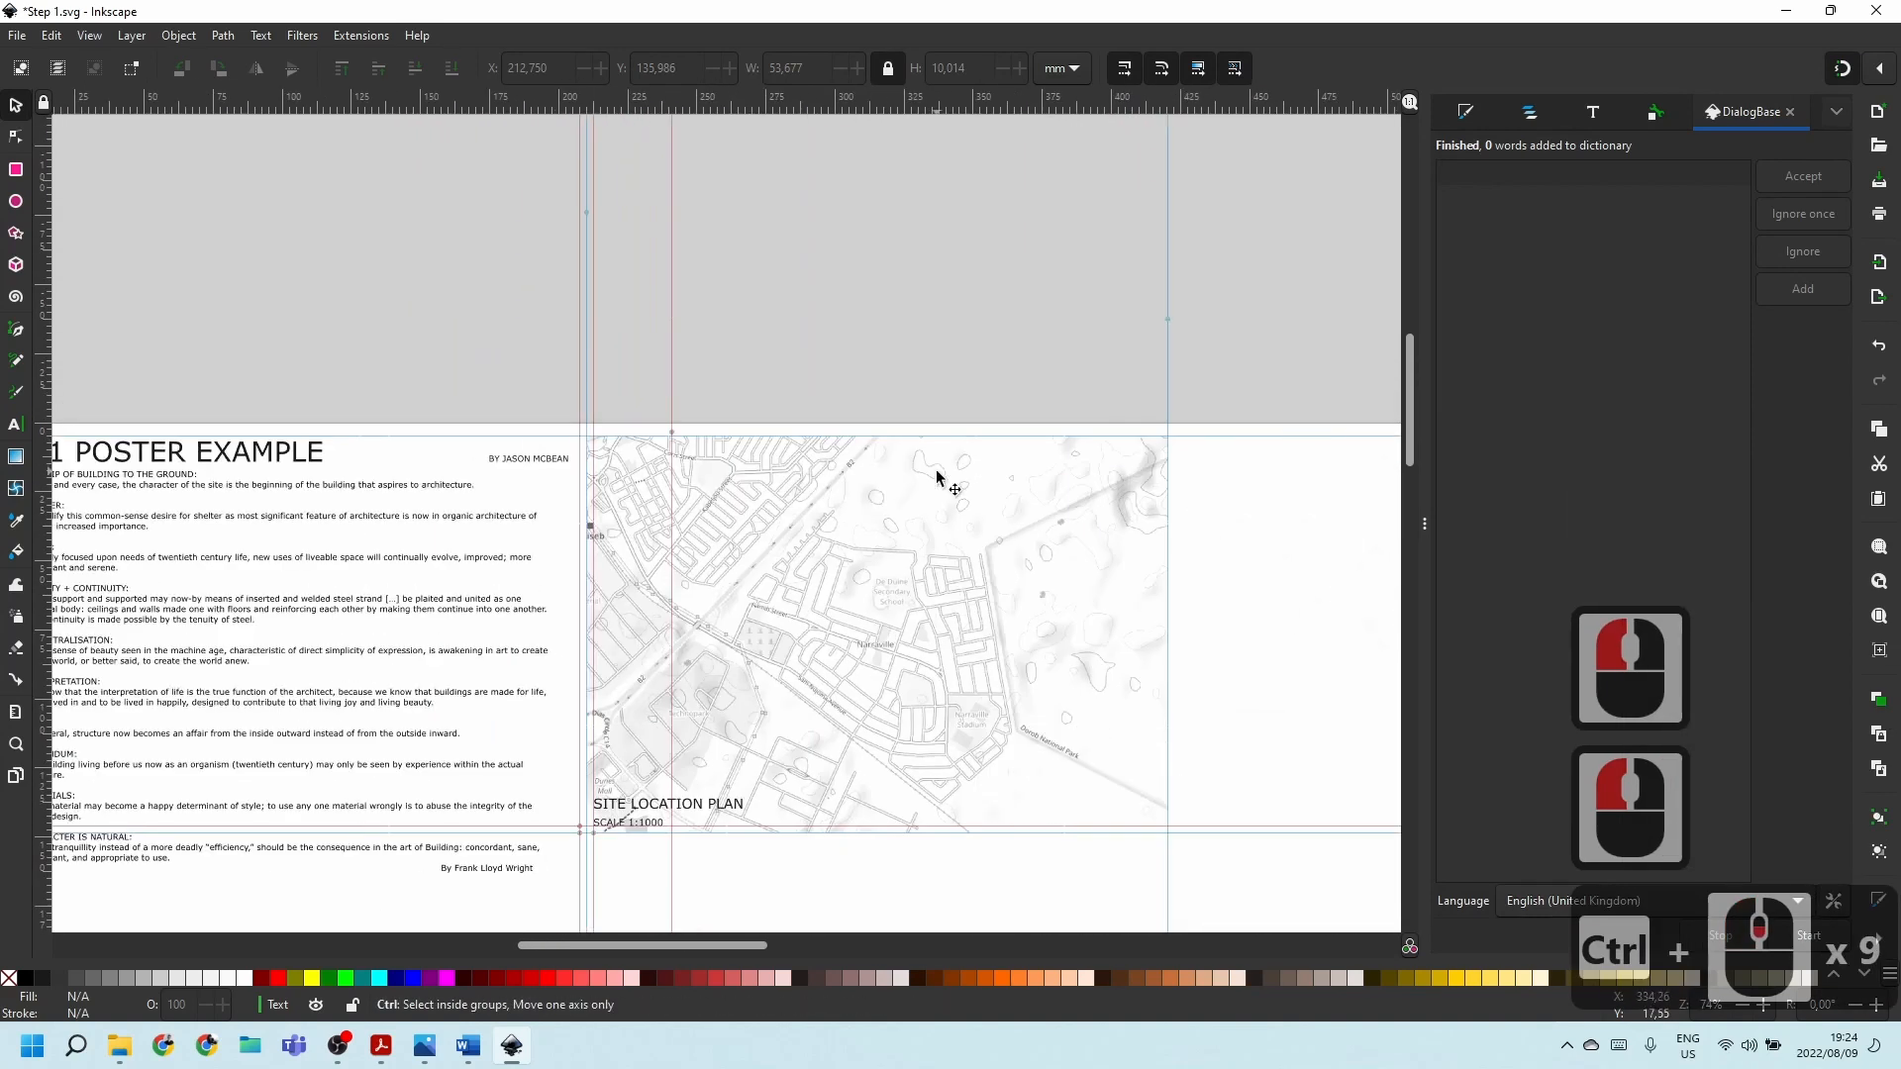
pyautogui.moveTo(671, 437); pyautogui.dragTo(1168, 437)
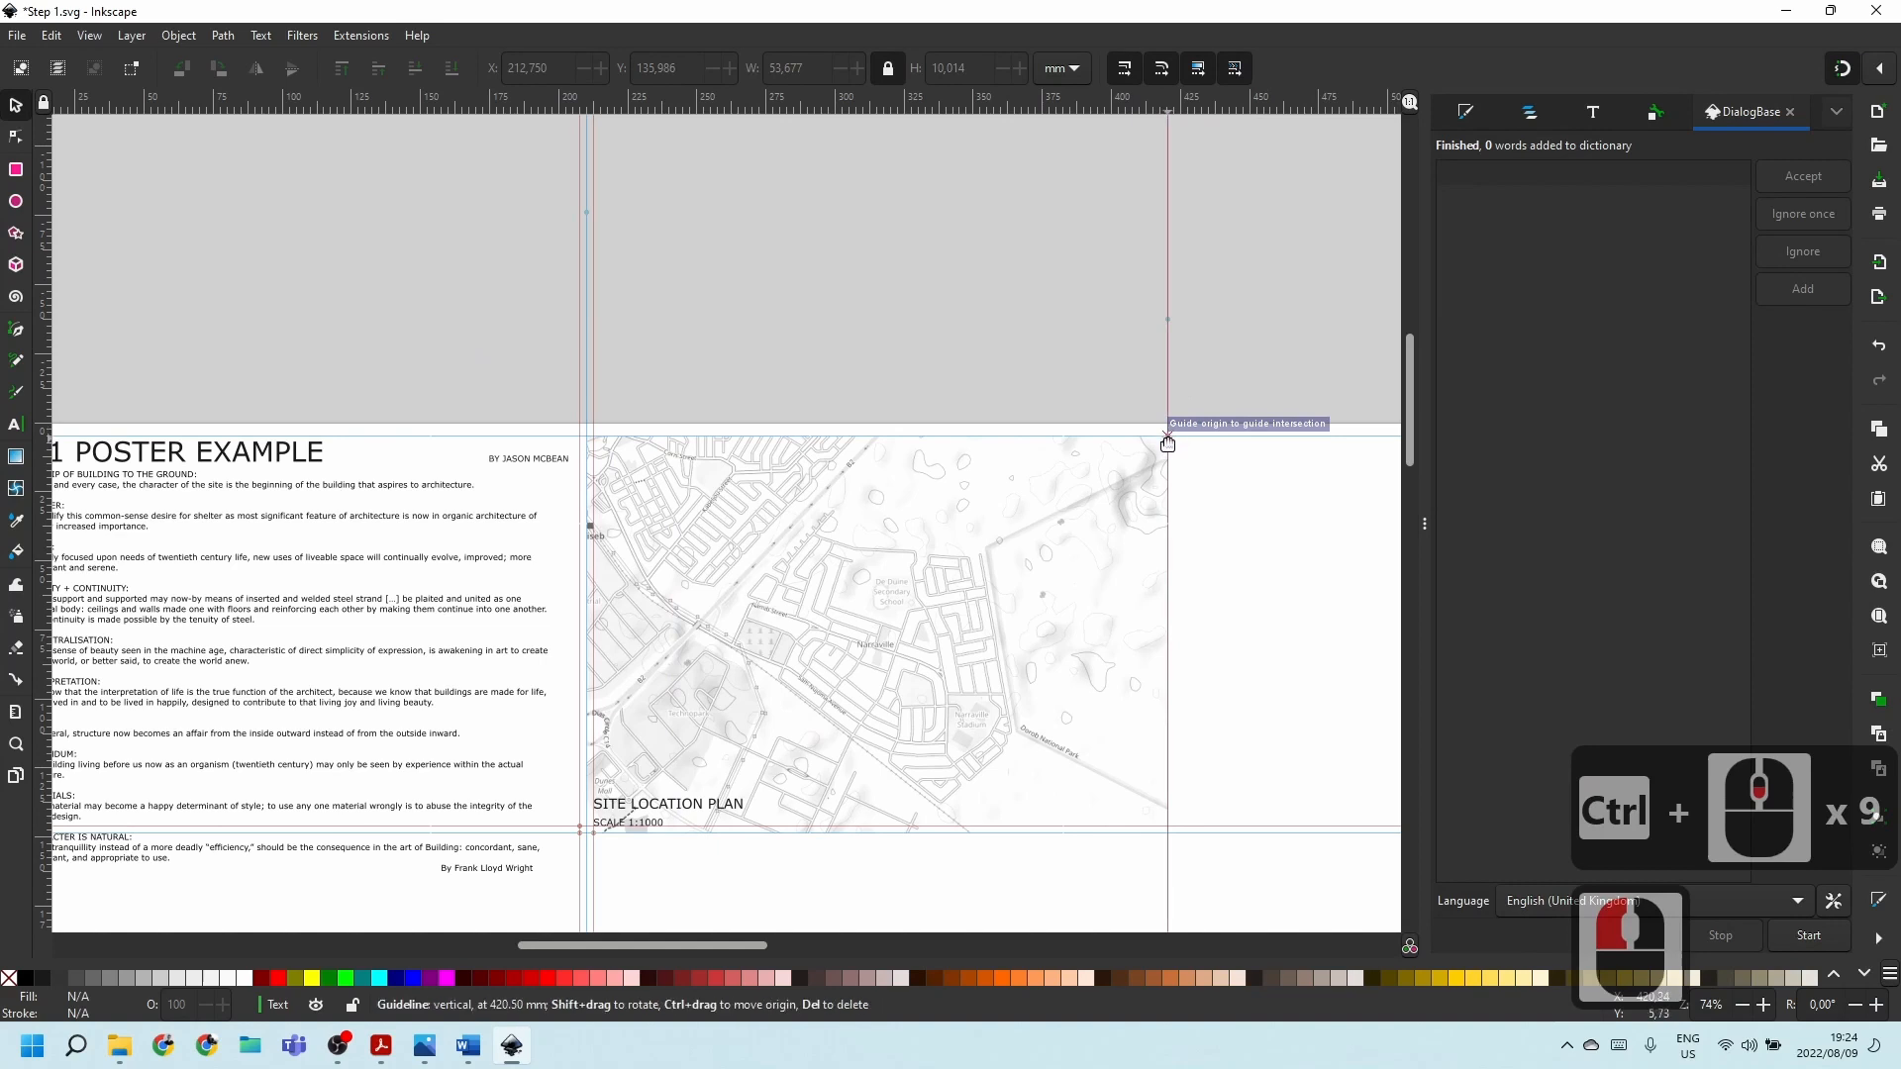
pyautogui.doubleClick(1167, 441)
pyautogui.write('-.25')
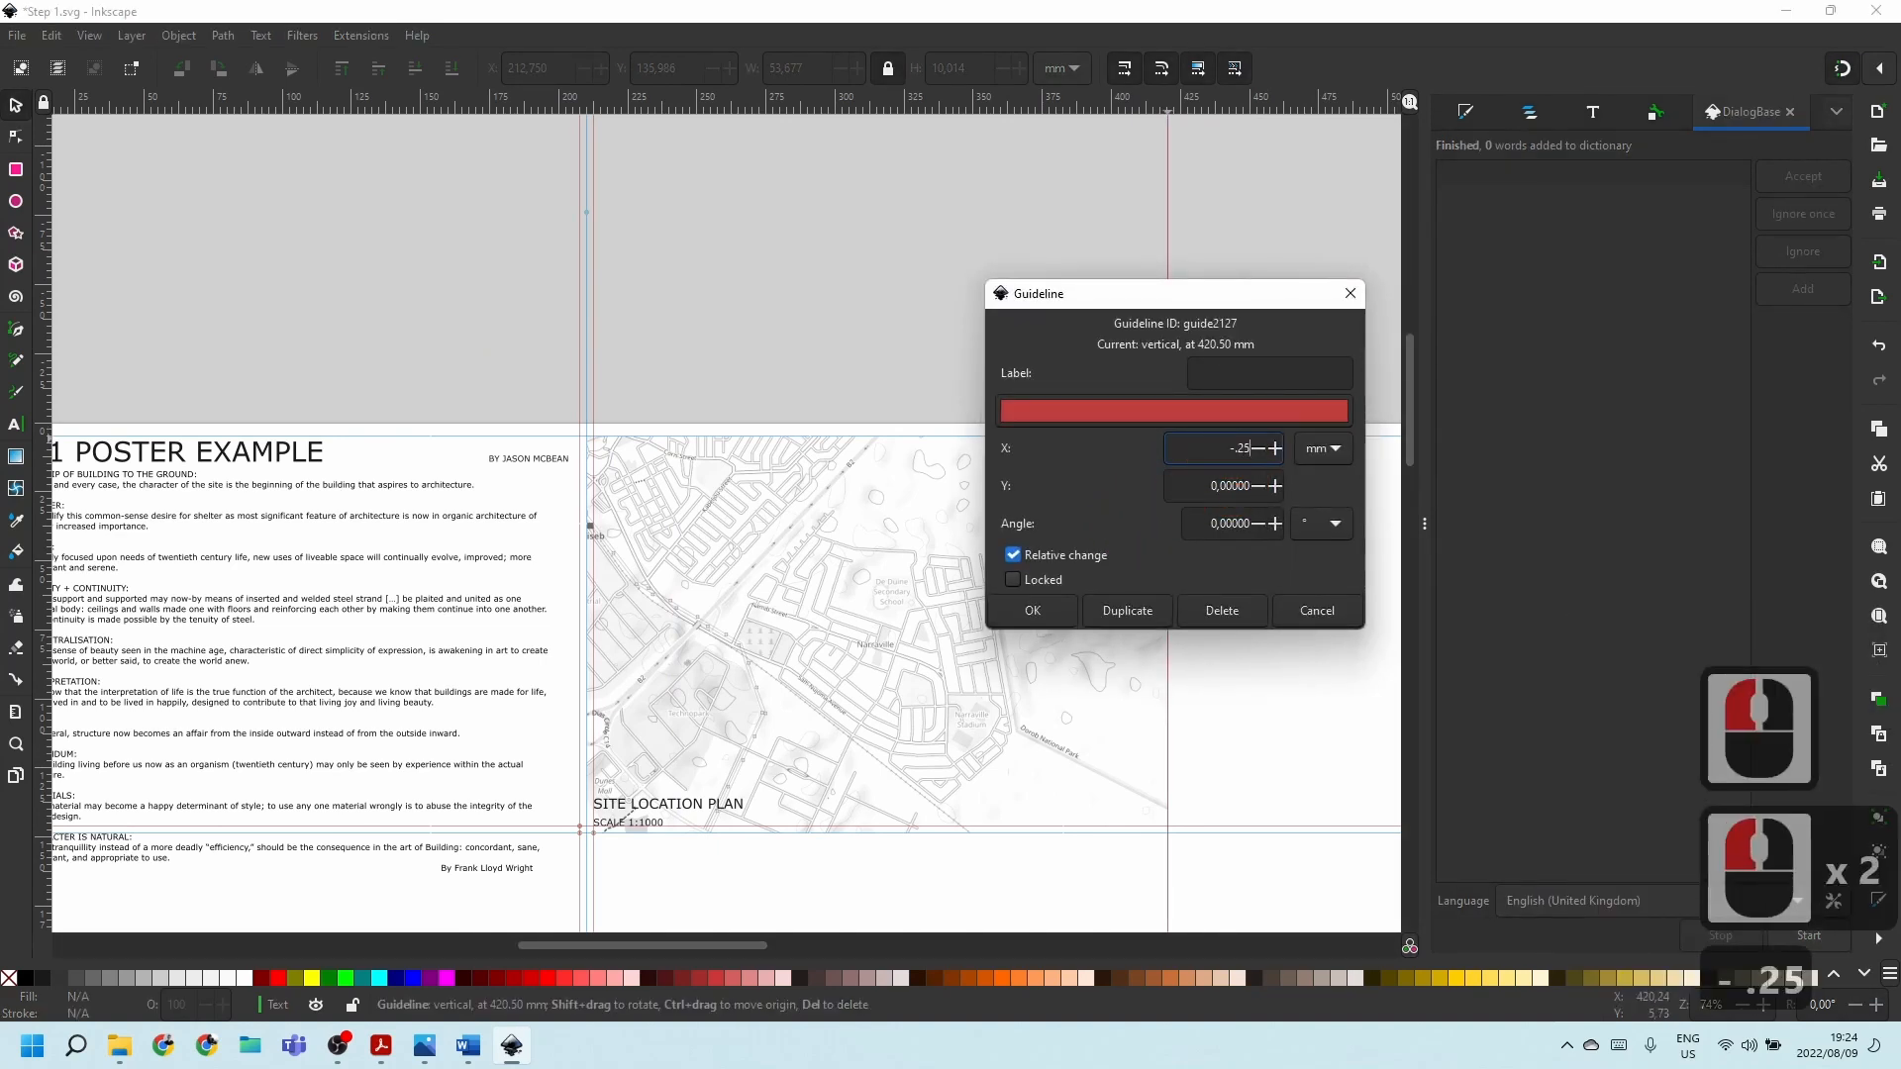
pyautogui.press('Return')
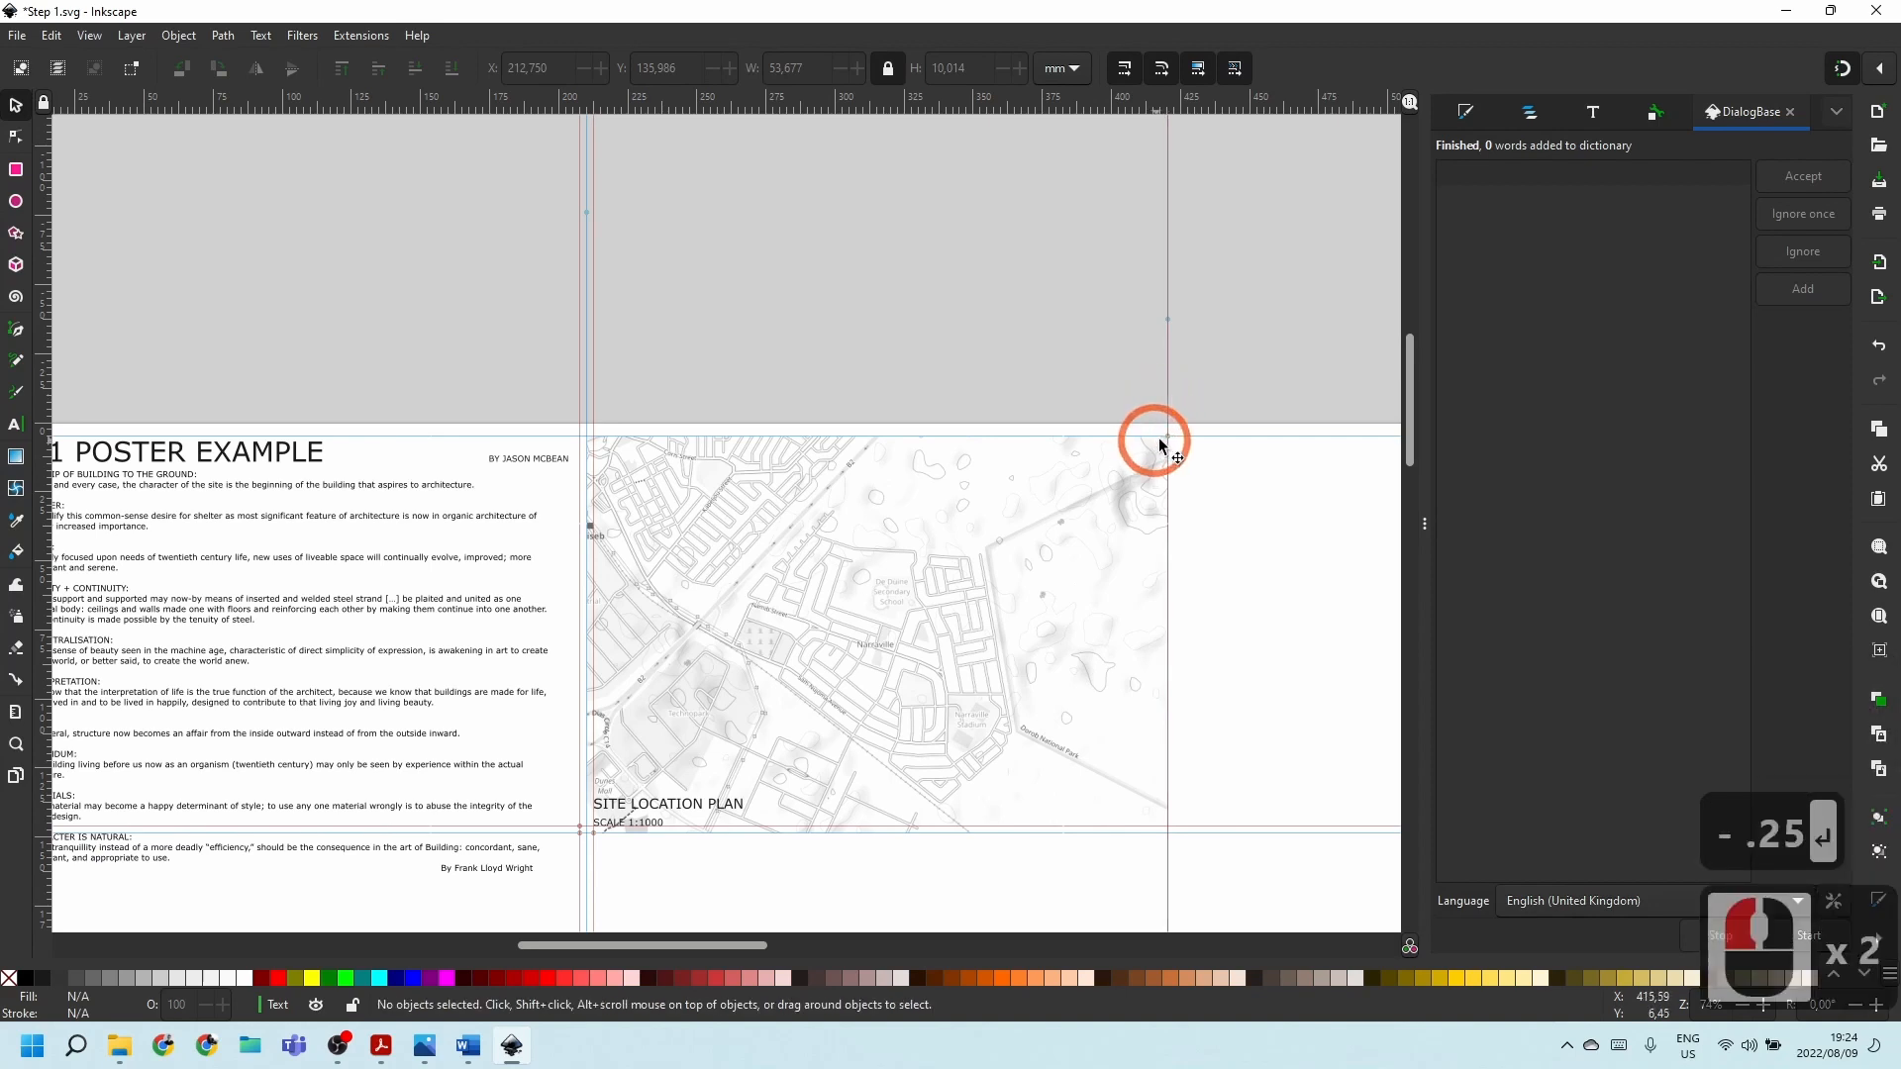
# Offset the red guide near the map's right edge by a further -2.5 mm in X.
pyautogui.scroll(8, 1159, 438)
pyautogui.scroll(6, 1176, 427)
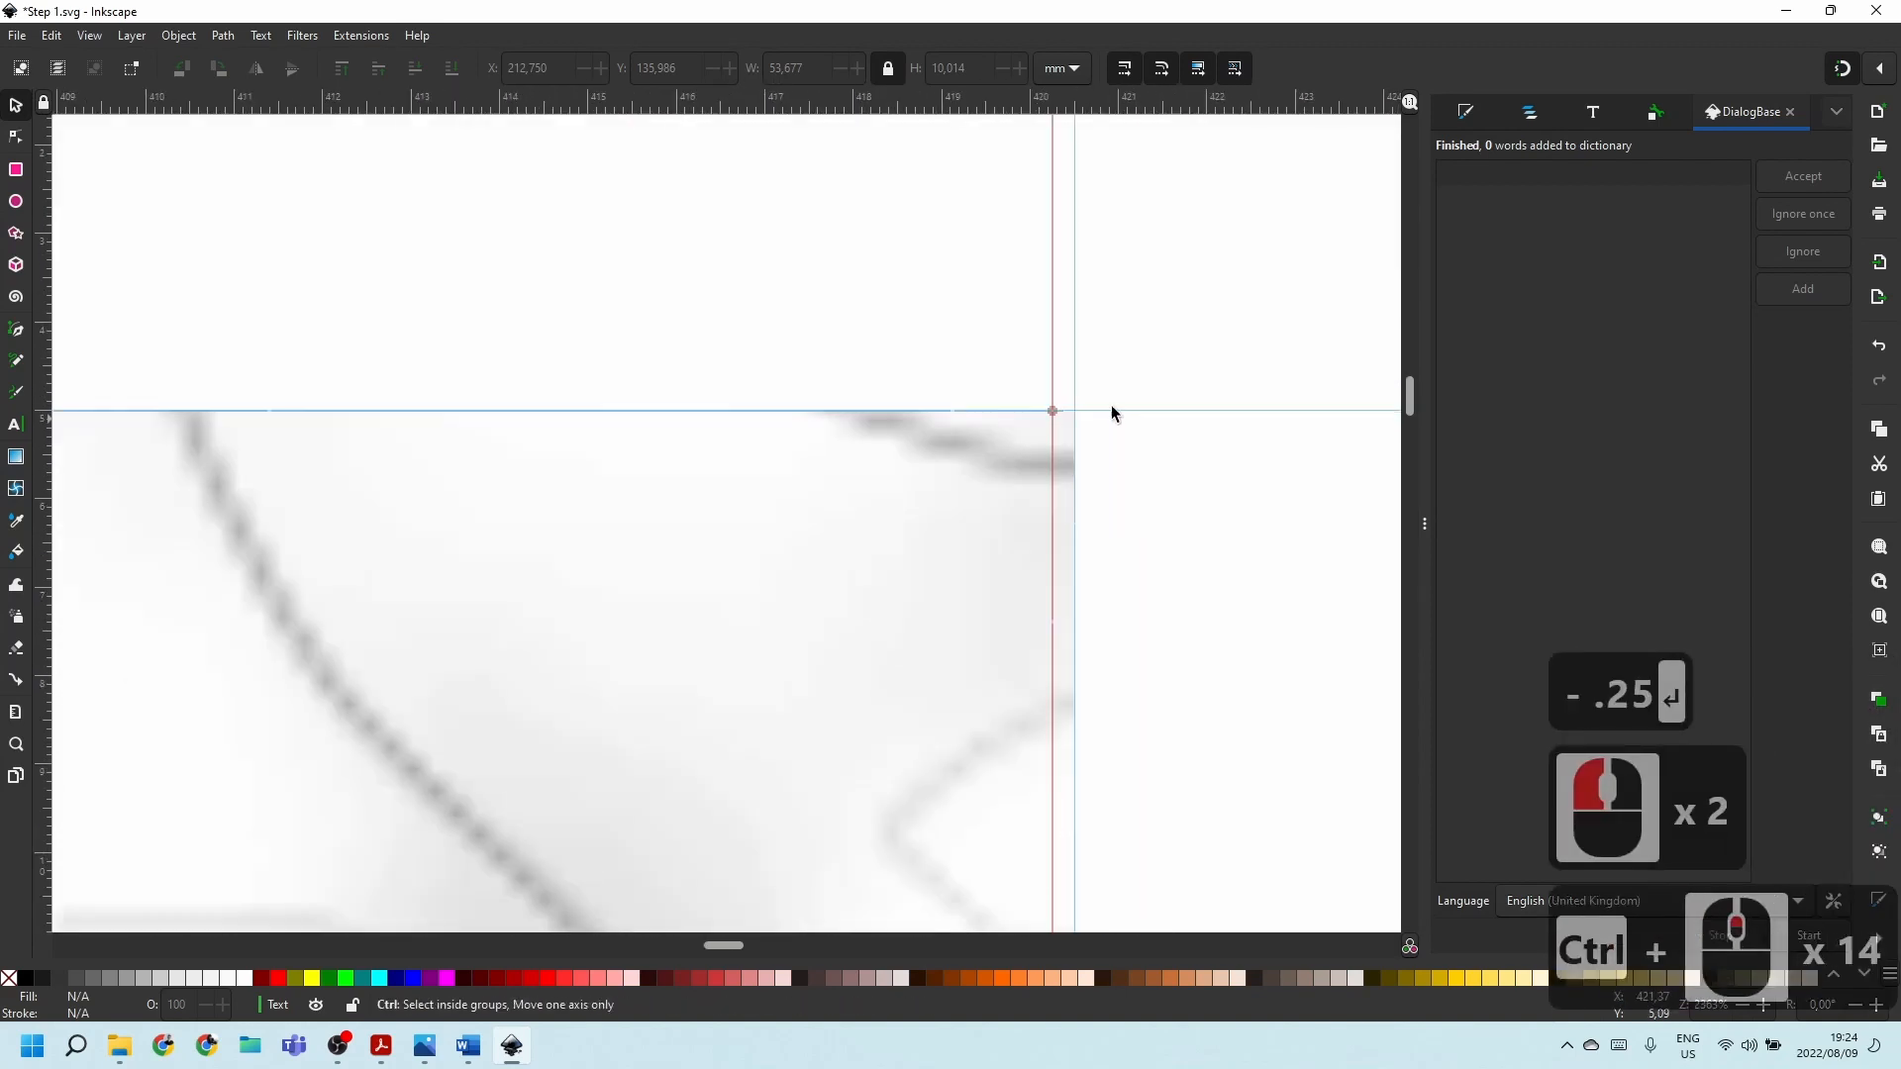
pyautogui.doubleClick(1052, 404)
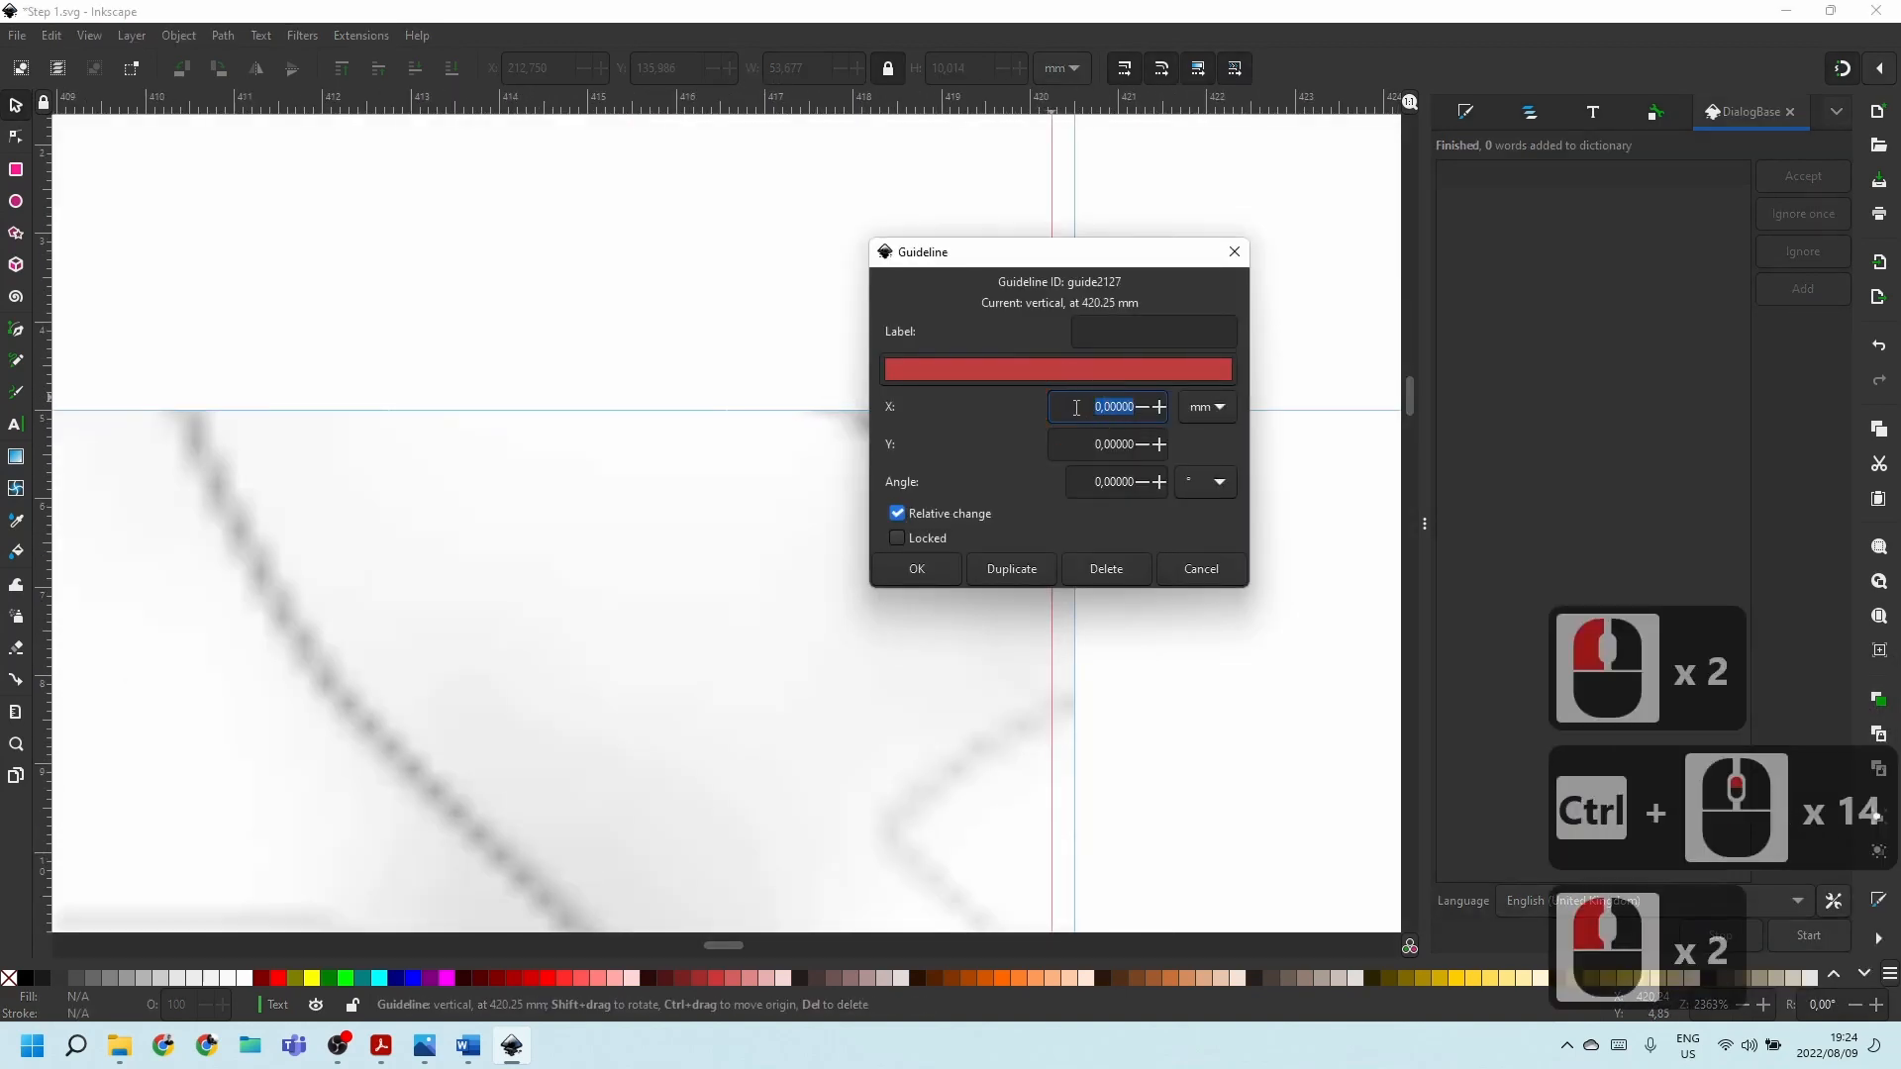
pyautogui.press('BackSpace')
pyautogui.write('-2.5')
pyautogui.press('Return')
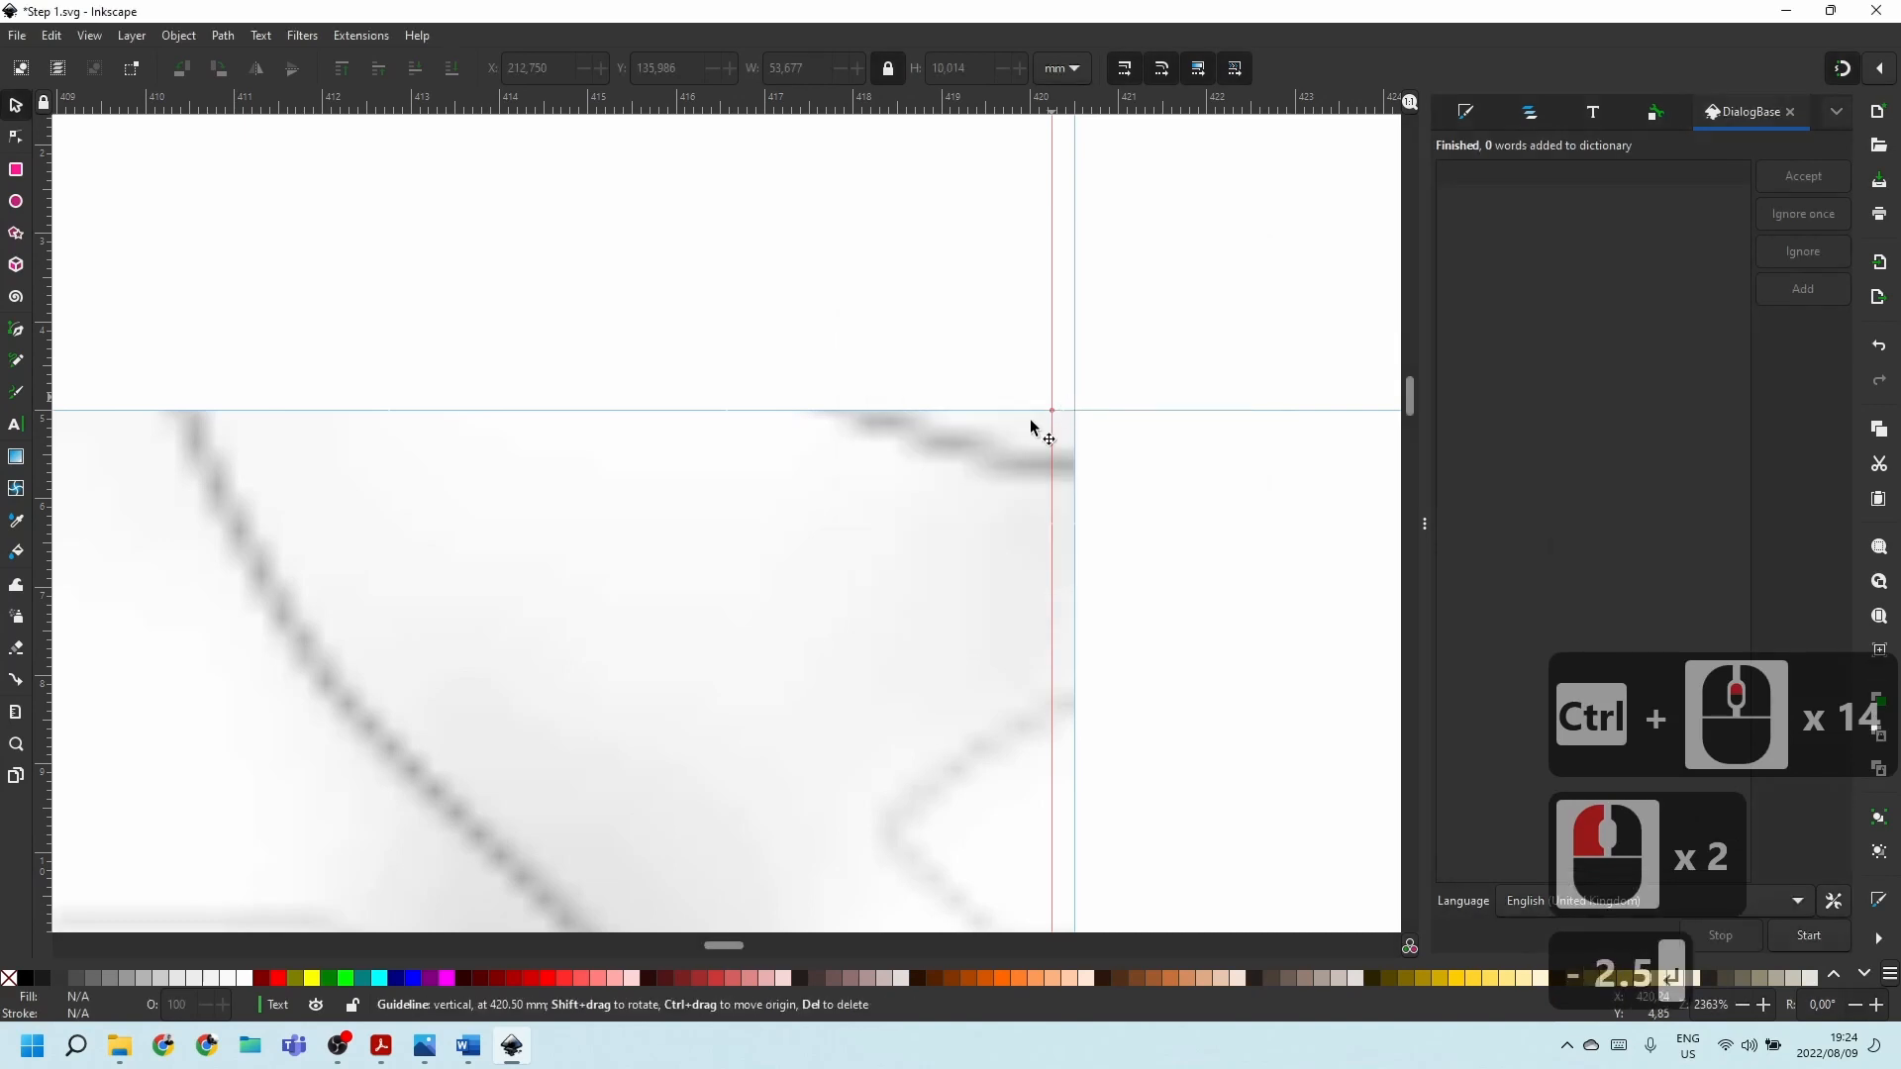
pyautogui.scroll(-10, 1033, 476)
pyautogui.scroll(-3, 1032, 484)
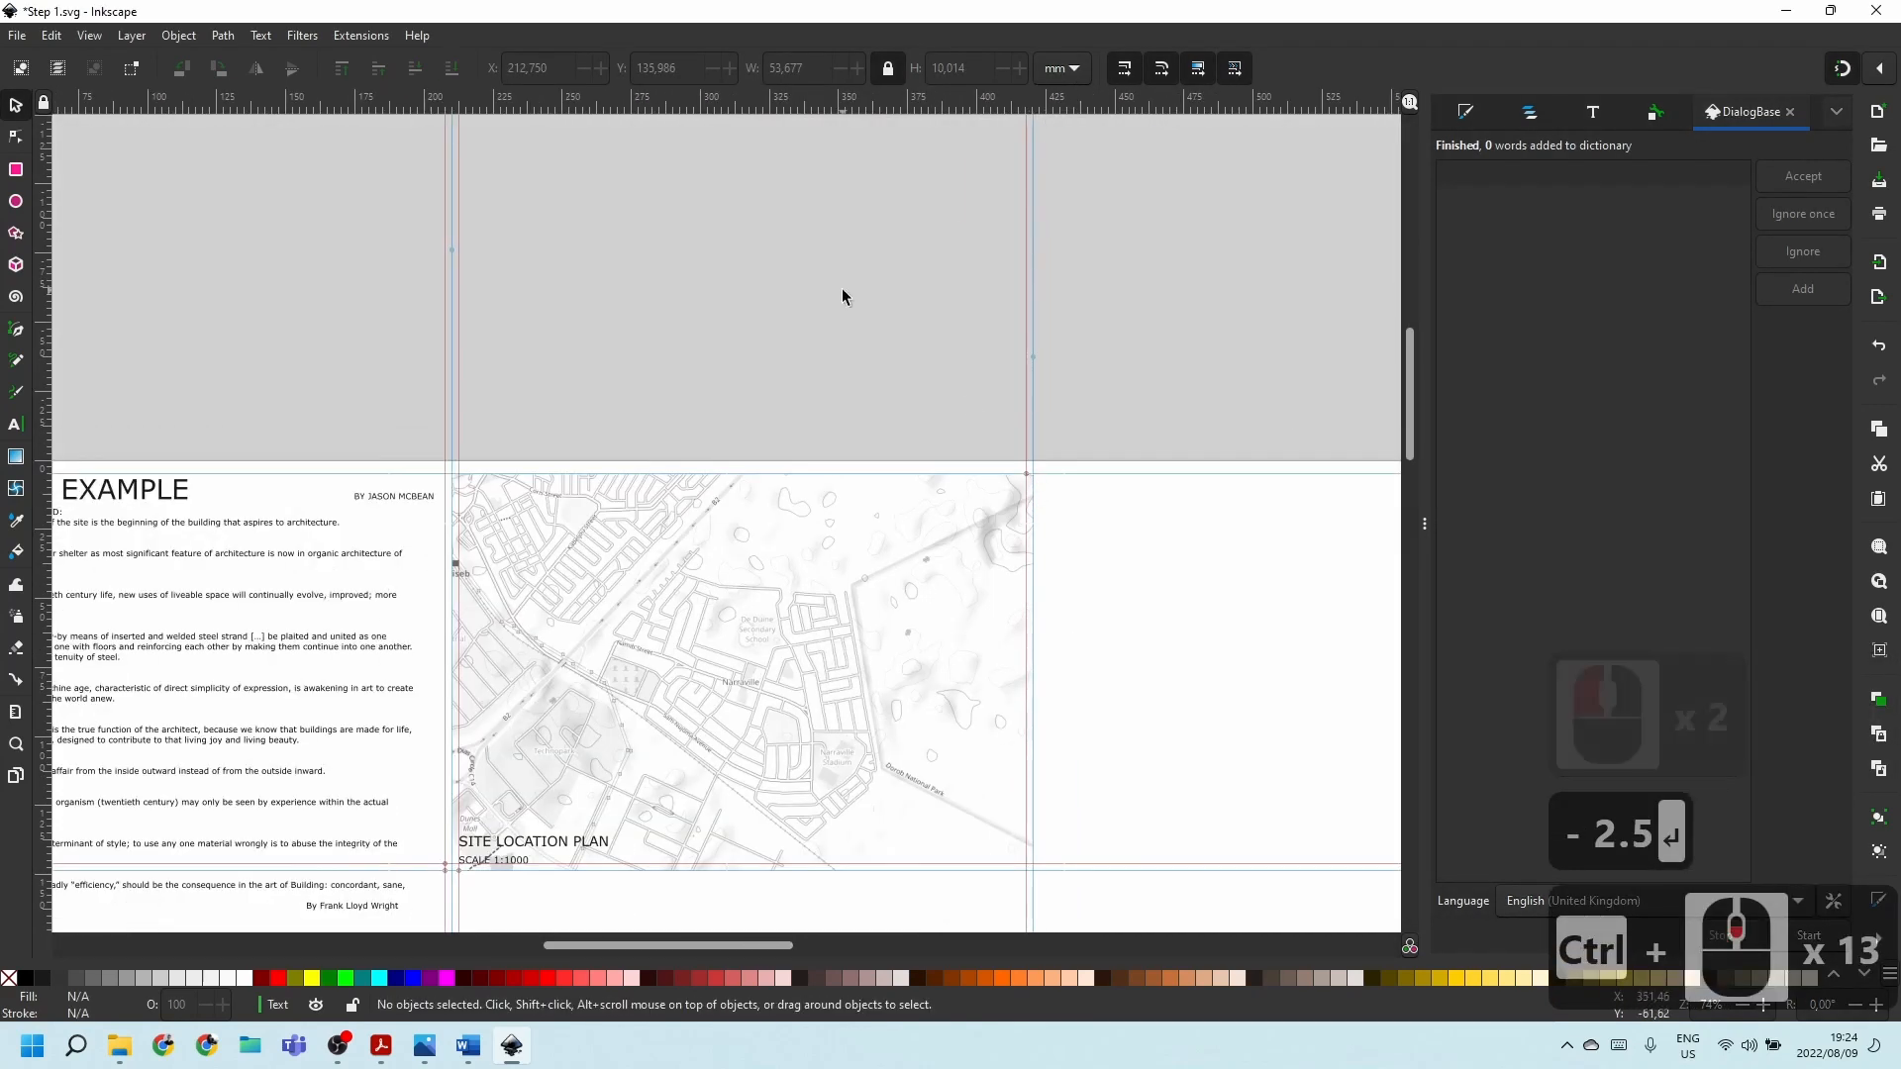
# Release the clip on the site location map image in the Images layer.
pyautogui.click(871, 297)
pyautogui.scroll(-2, 871, 297)
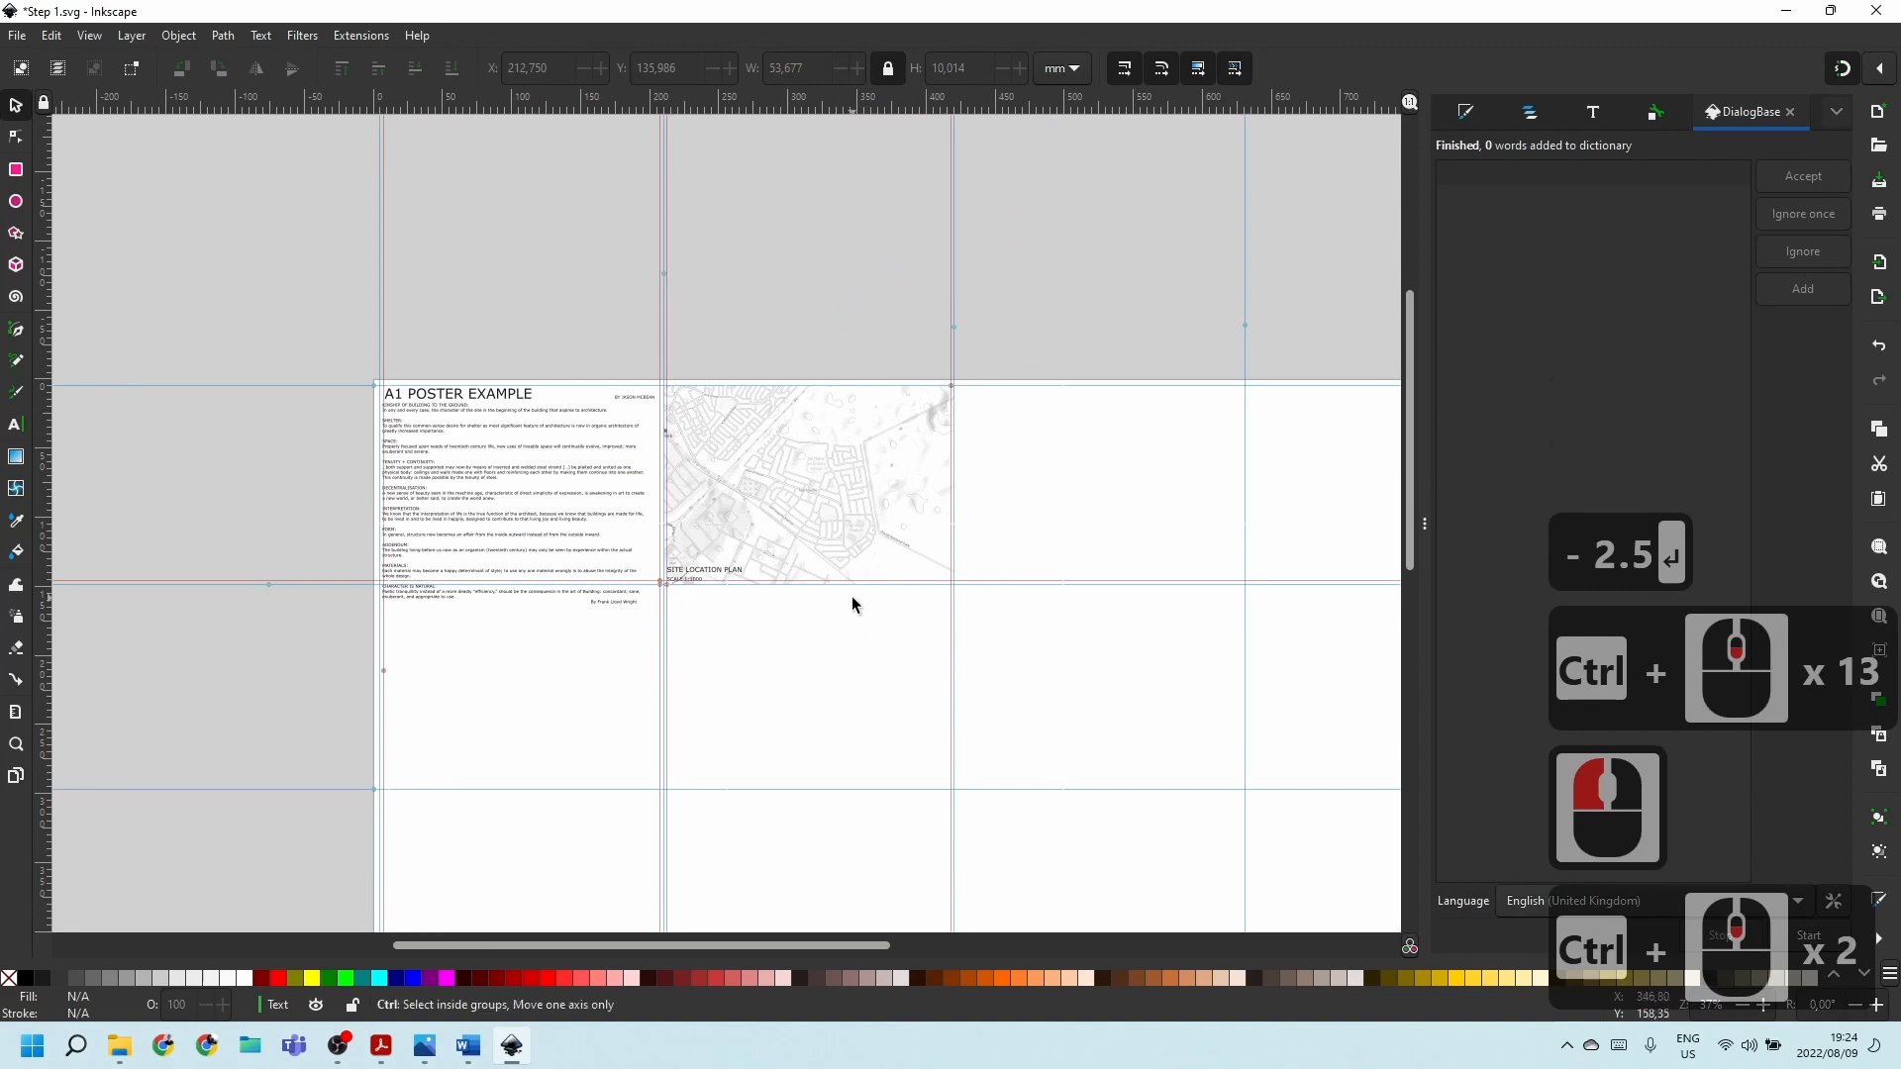
pyautogui.keyDown('ctrl'); pyautogui.scroll(3, 892, 594); pyautogui.keyUp('ctrl')
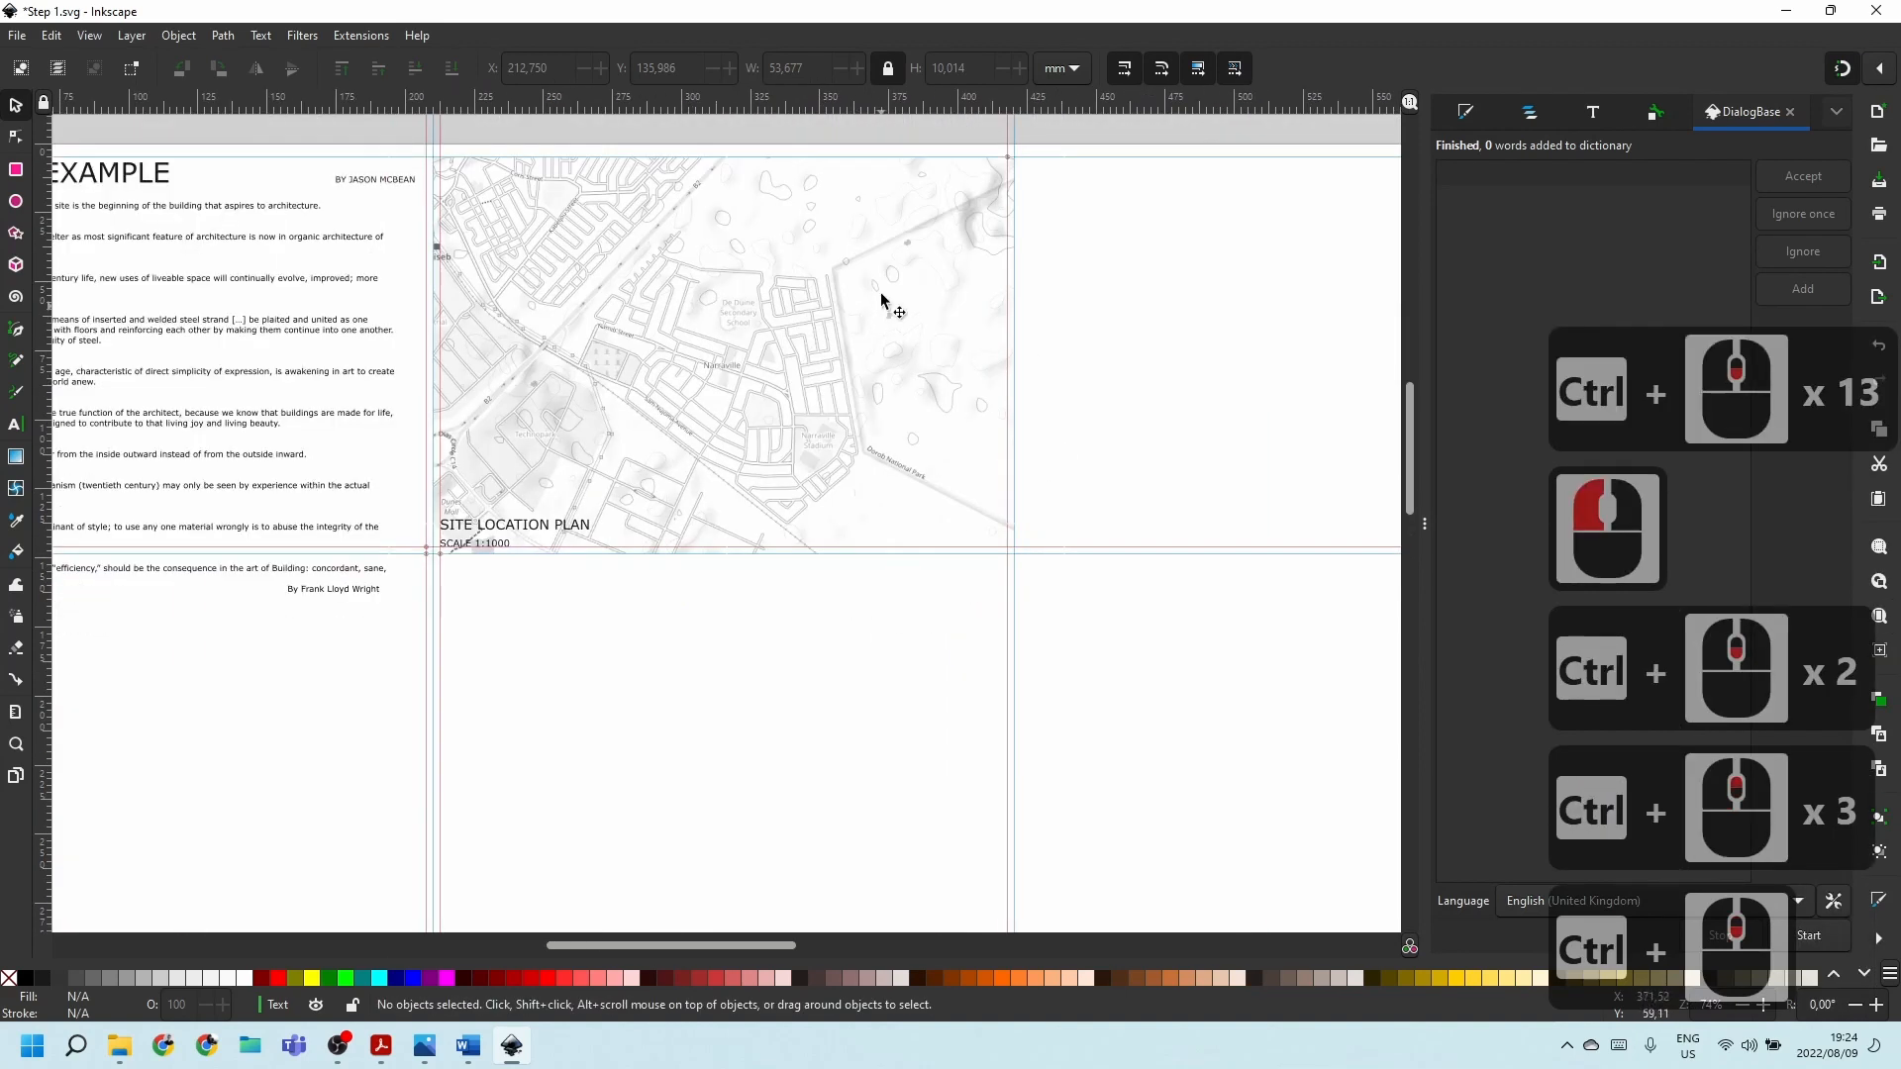
pyautogui.click(639, 286)
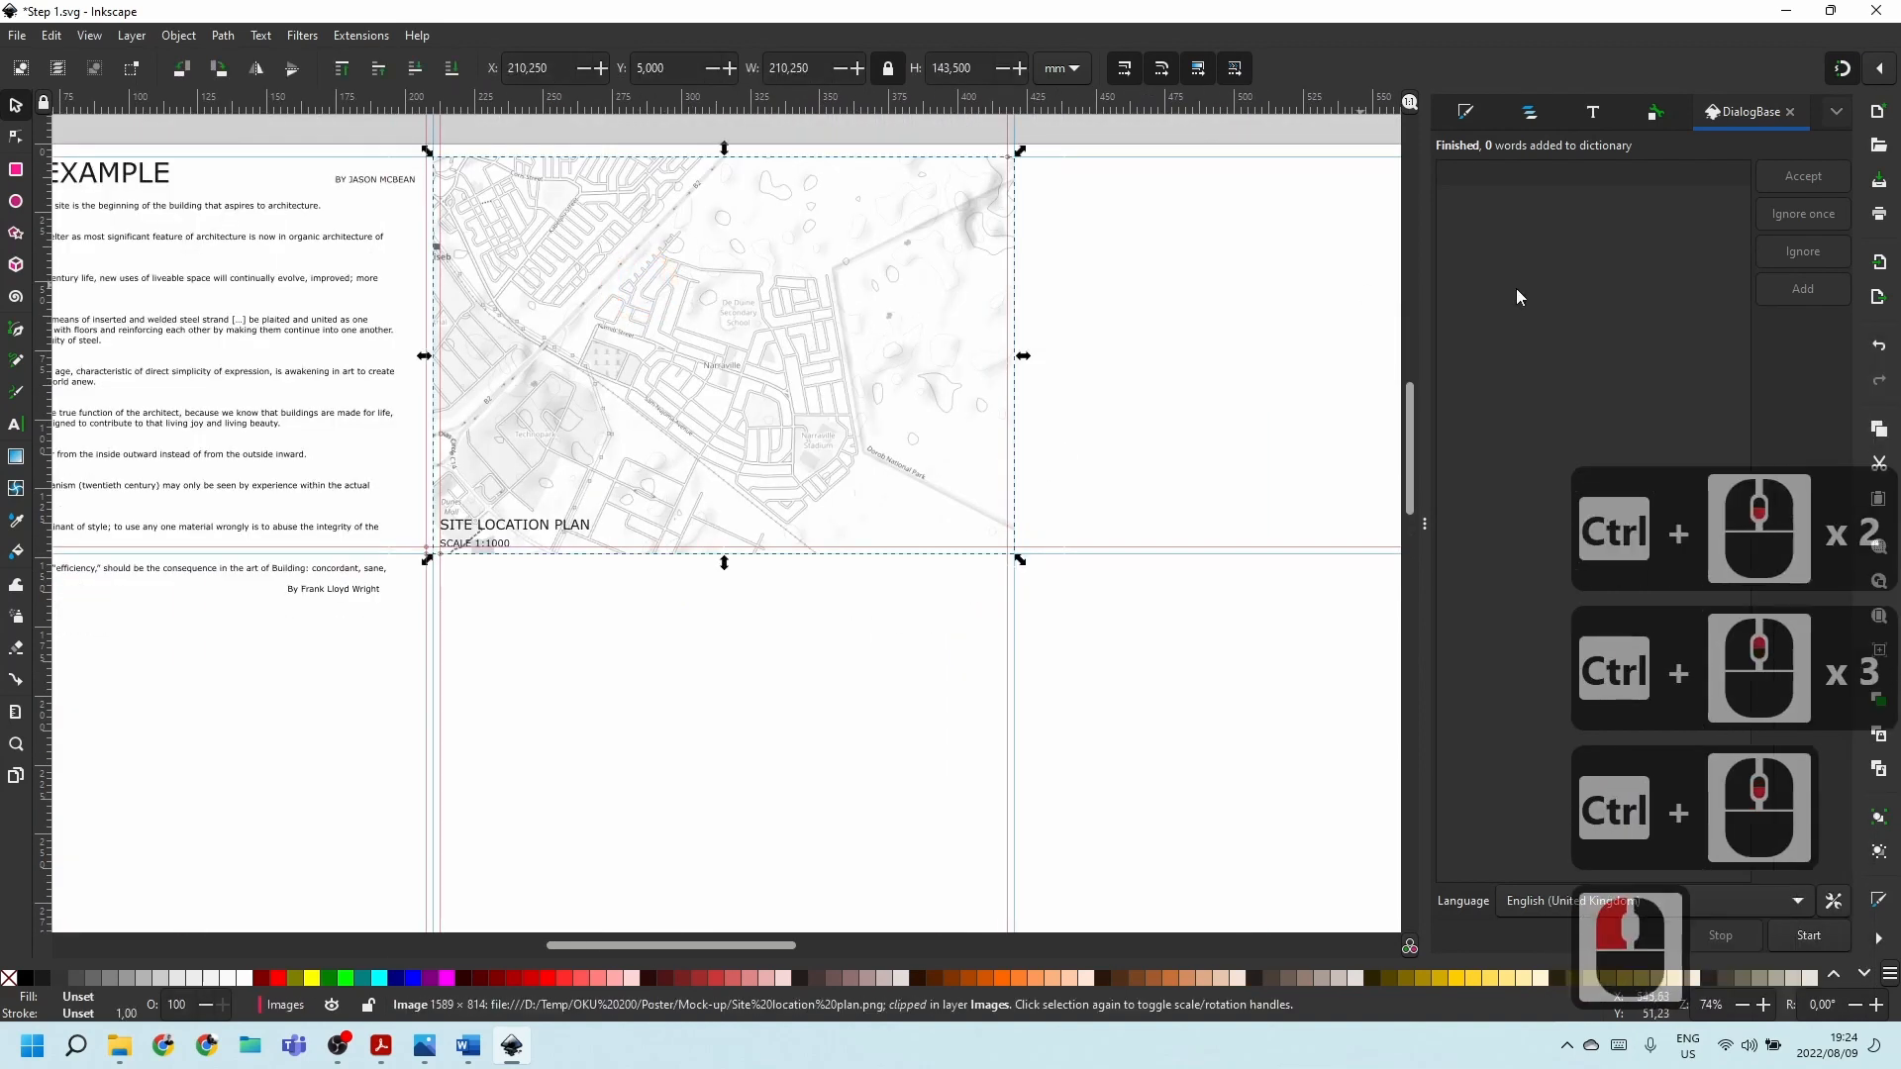
pyautogui.click(1529, 112)
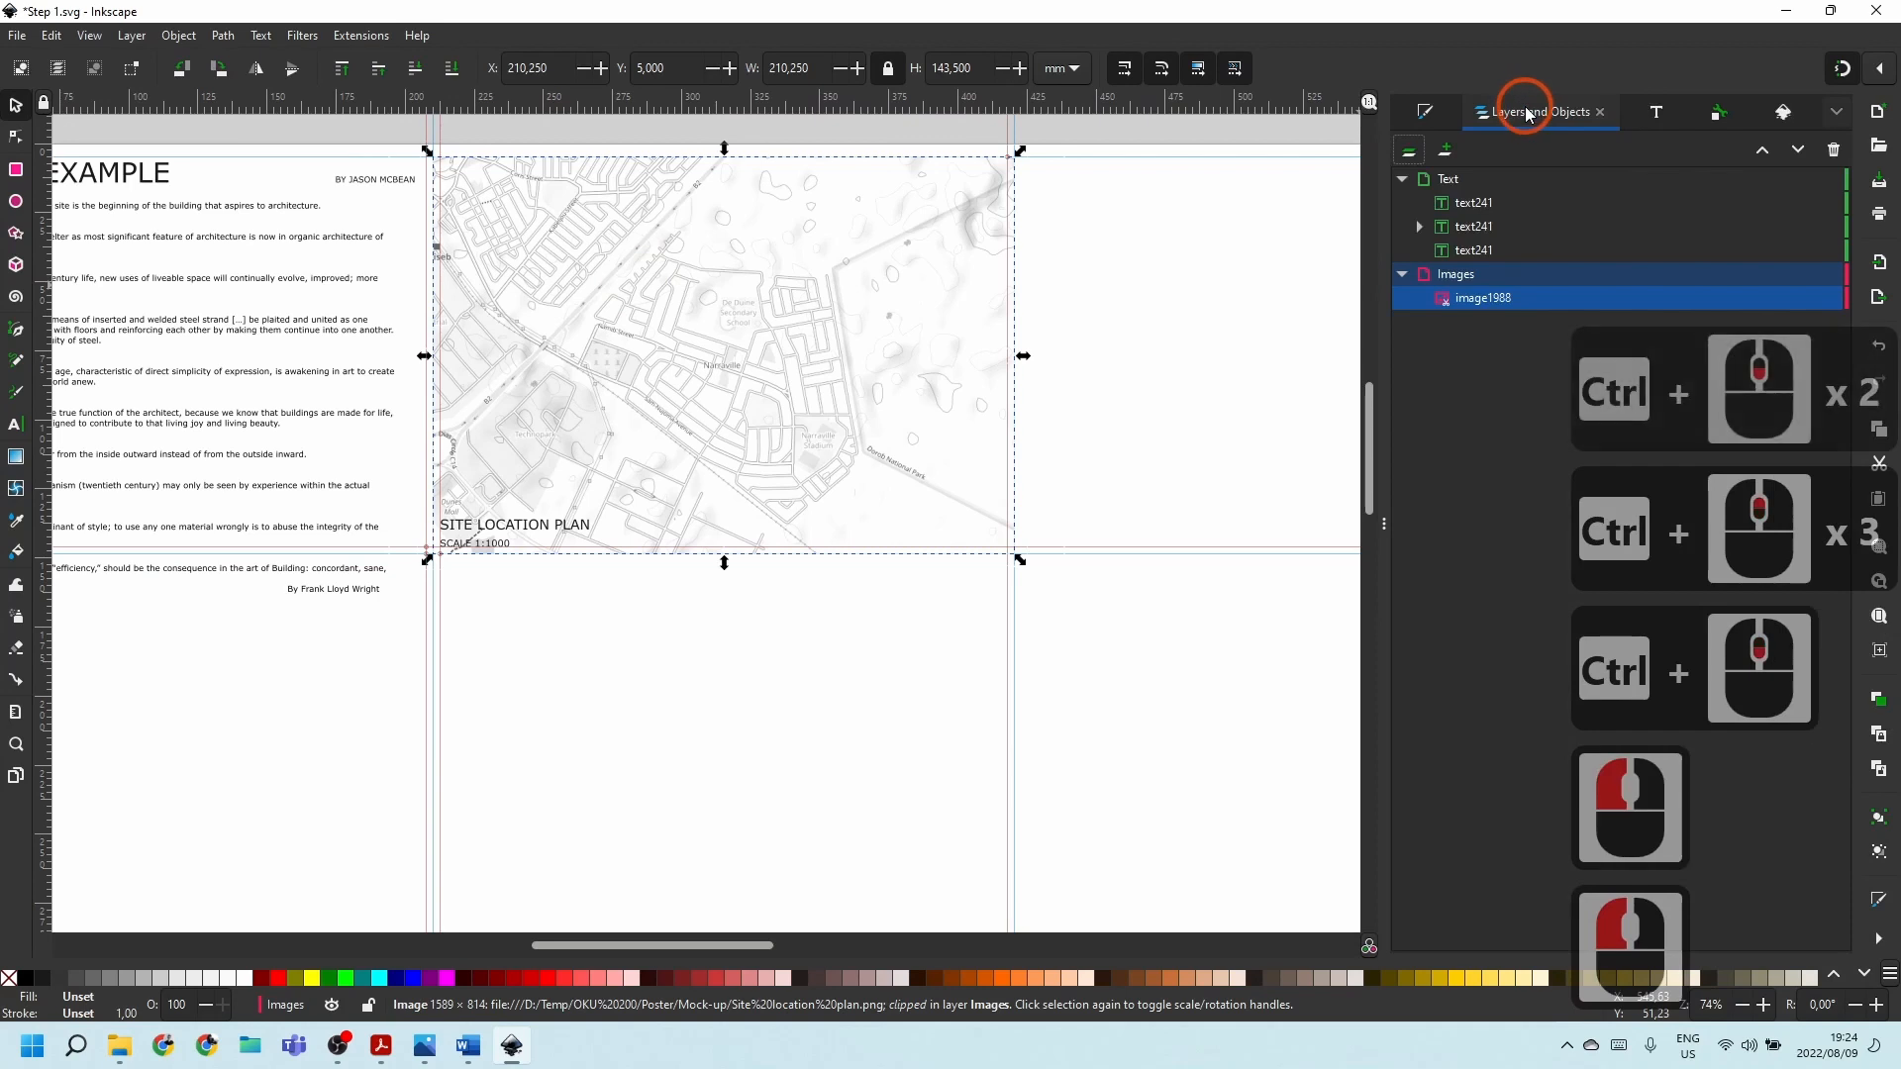
pyautogui.click(1479, 299)
pyautogui.rightClick(766, 332)
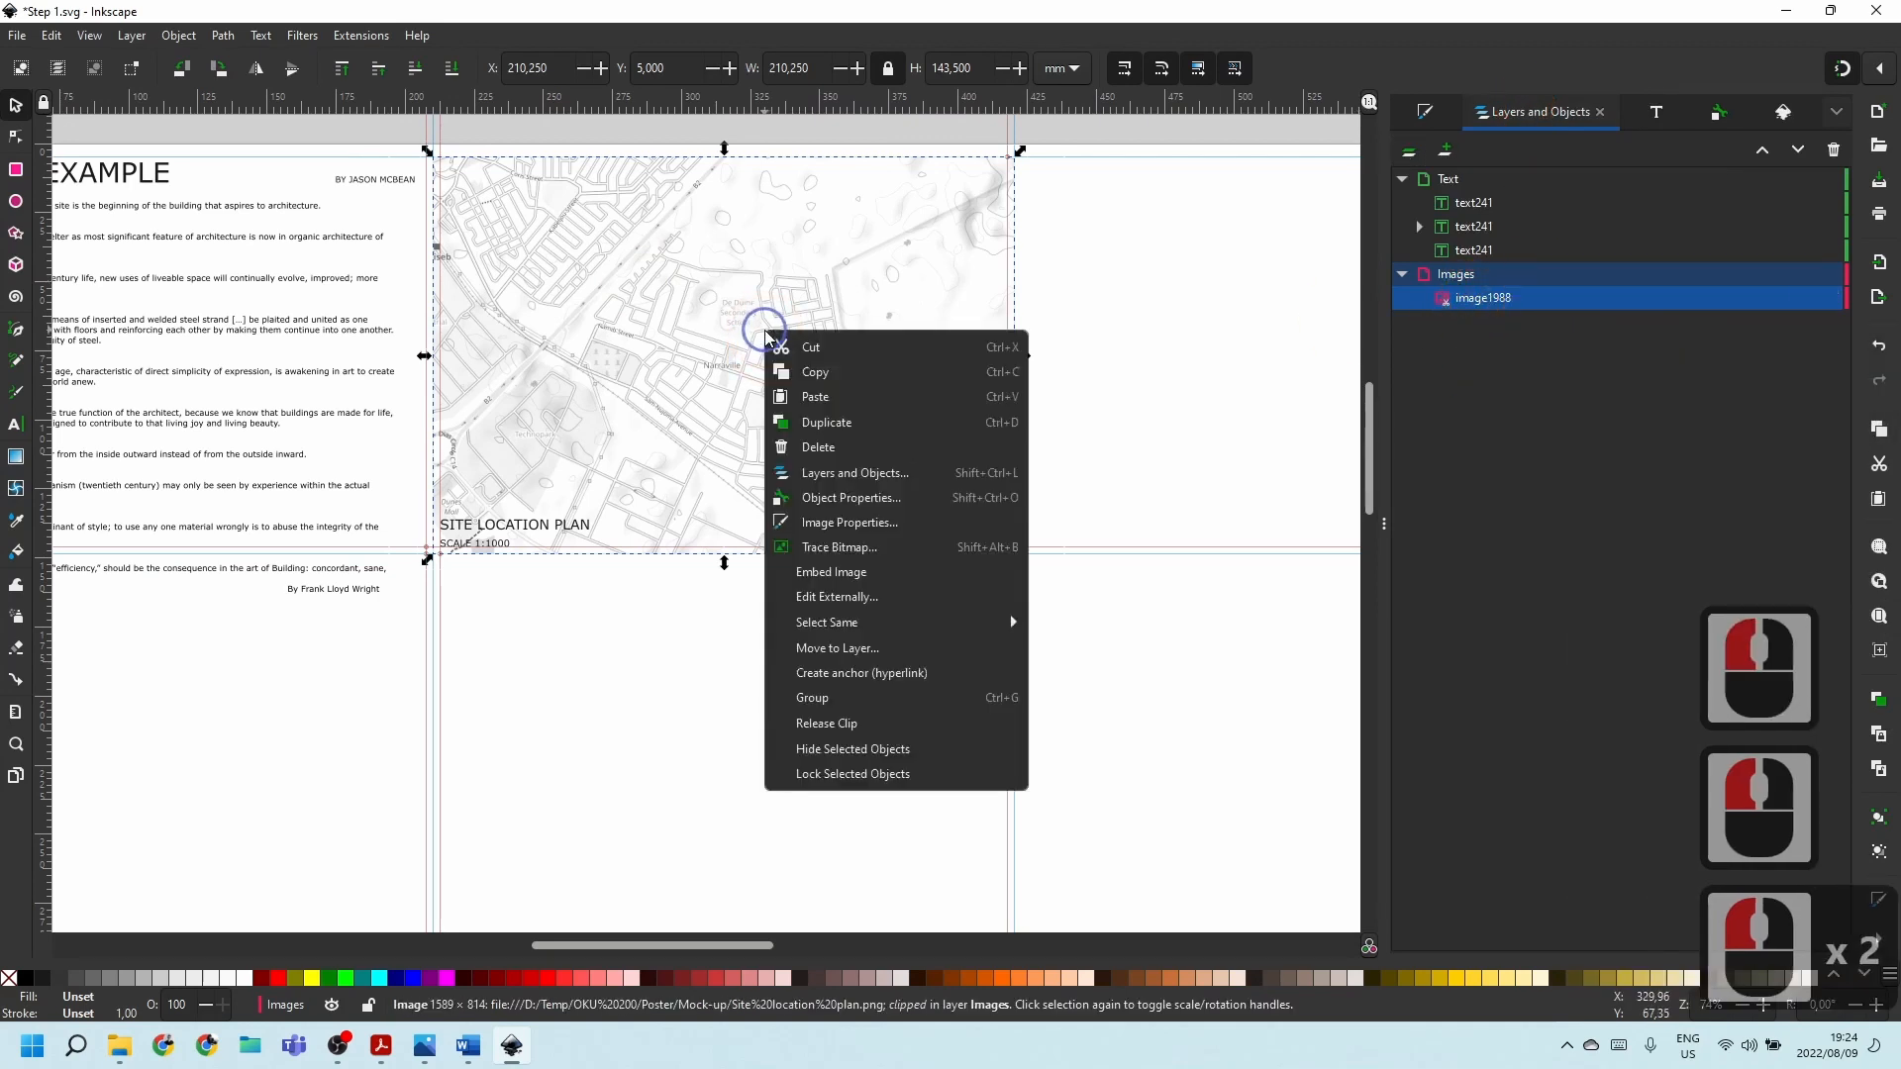
pyautogui.click(812, 724)
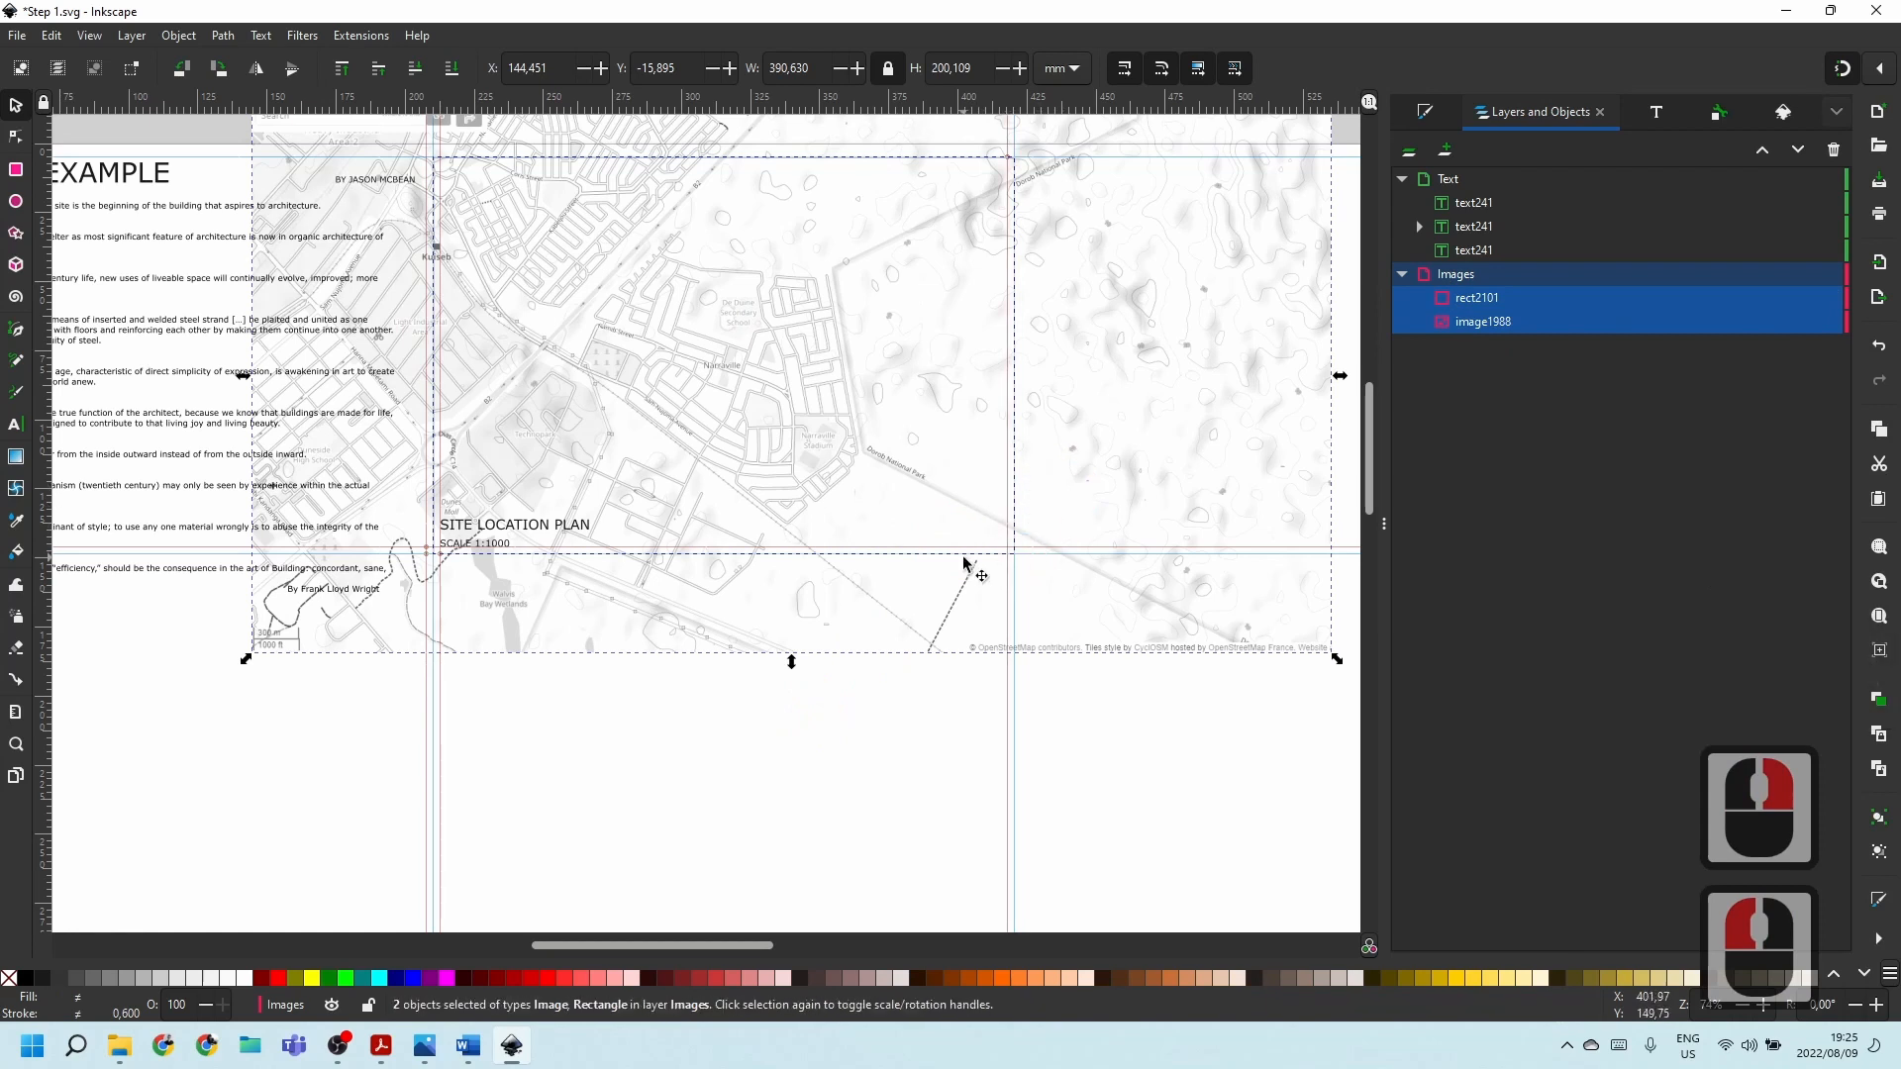
# Resize the map's clipping rectangle to the red guides, at X 212.750 mm, 205.000 mm wide and 141.100 mm high.
pyautogui.click(1475, 299)
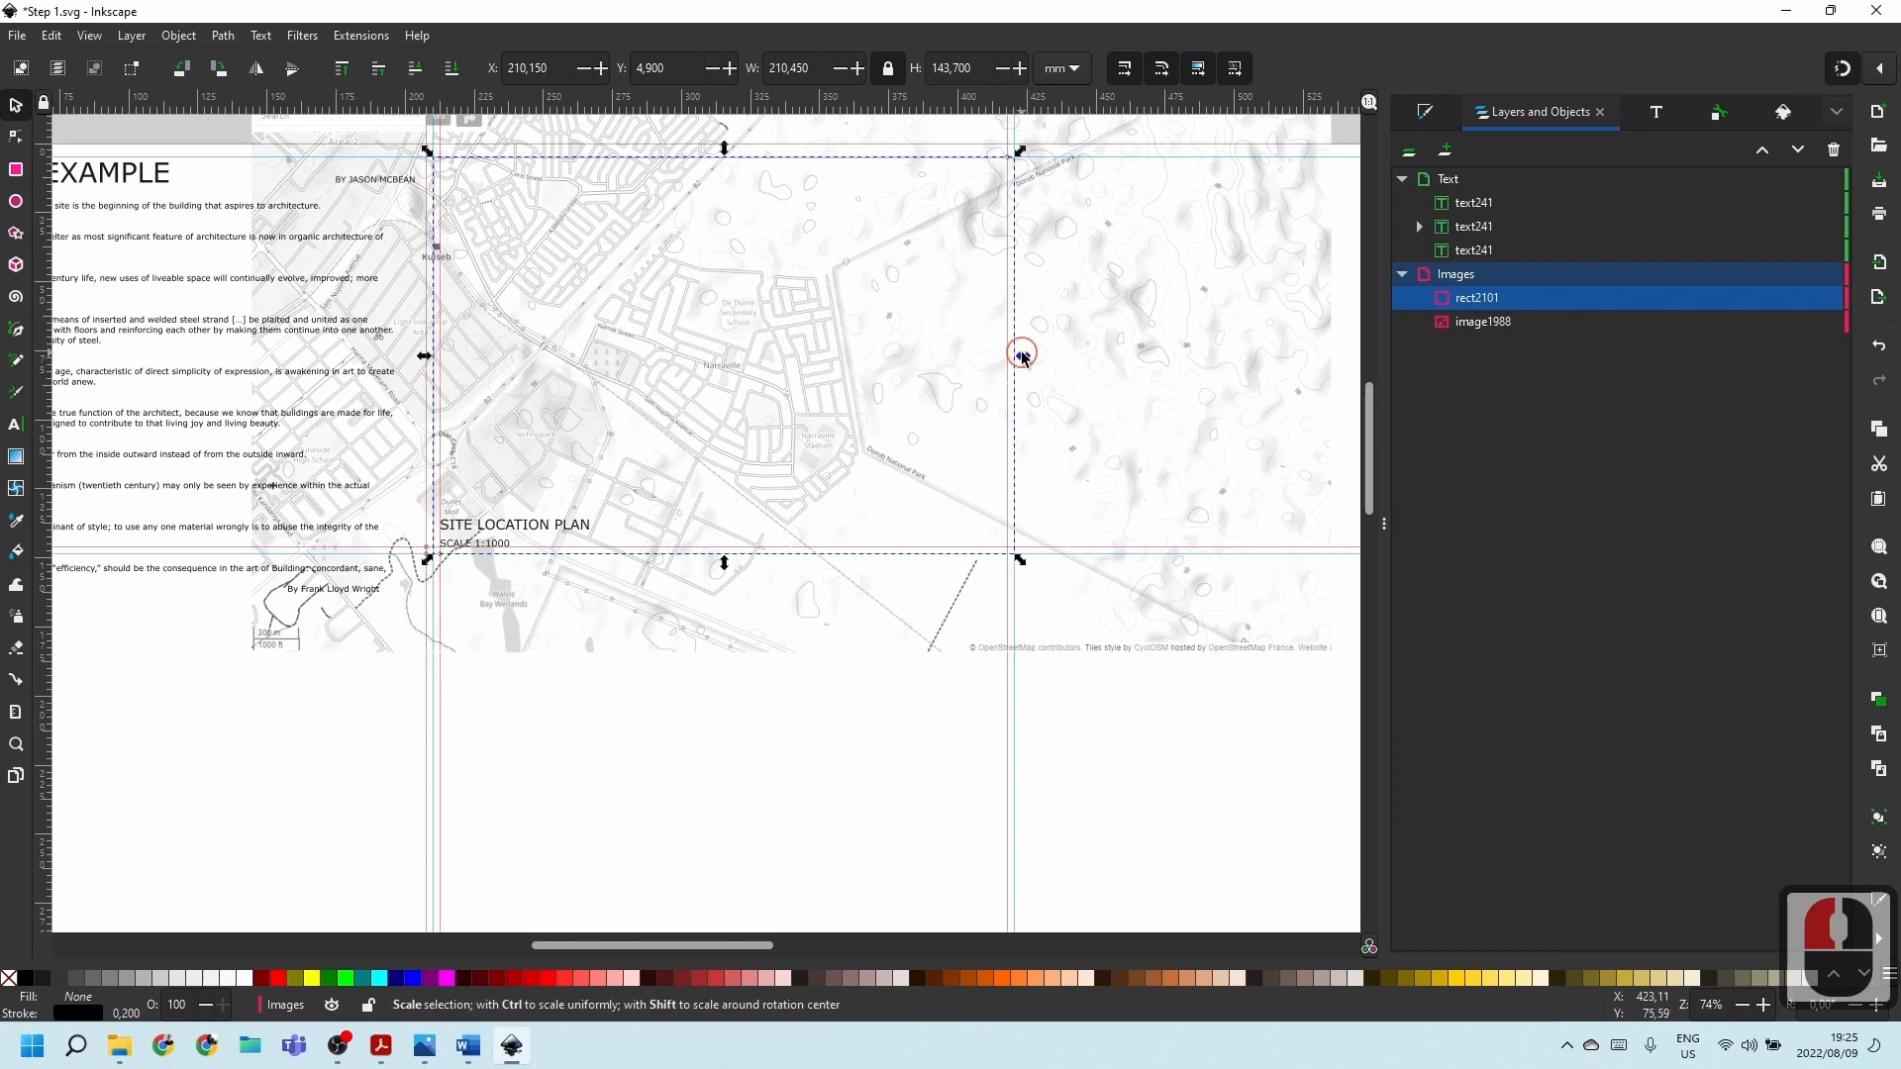
pyautogui.moveTo(1023, 355); pyautogui.dragTo(1014, 353)
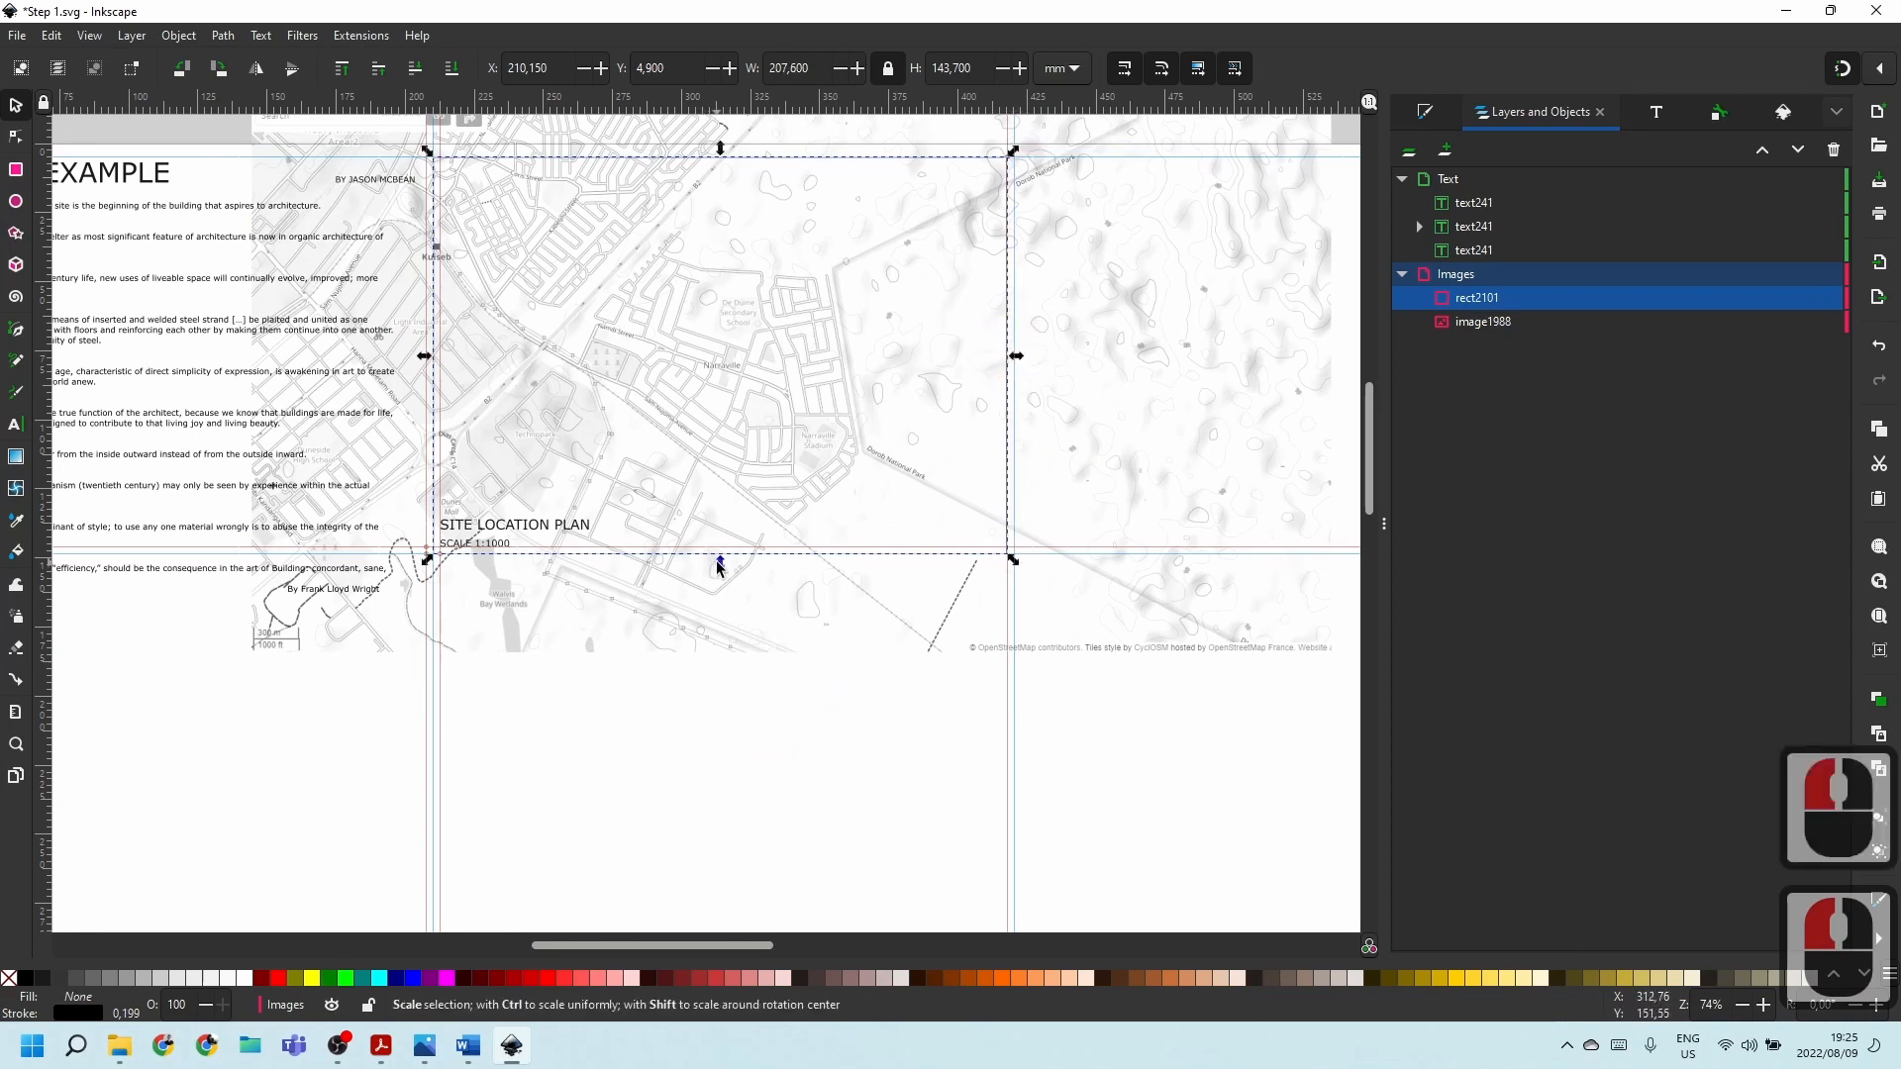
pyautogui.moveTo(720, 562); pyautogui.dragTo(715, 551)
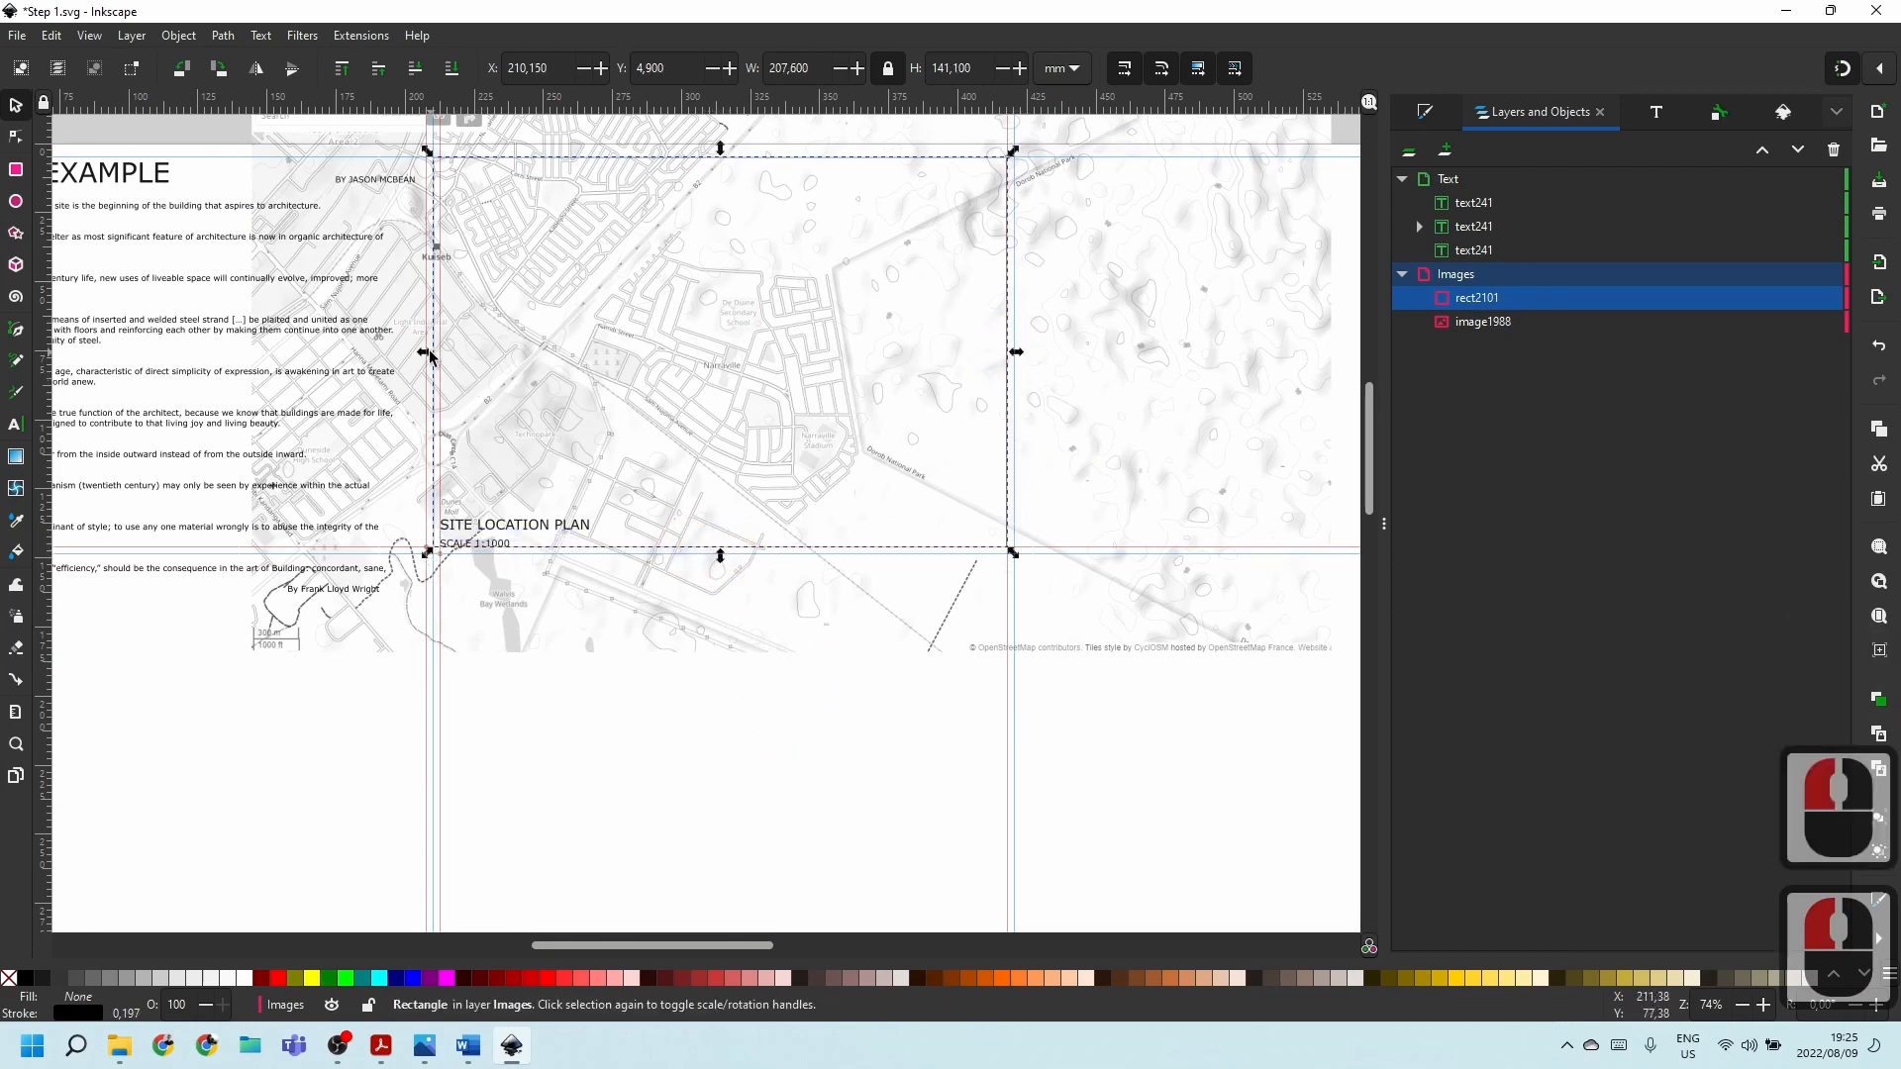
pyautogui.moveTo(427, 352); pyautogui.dragTo(434, 352)
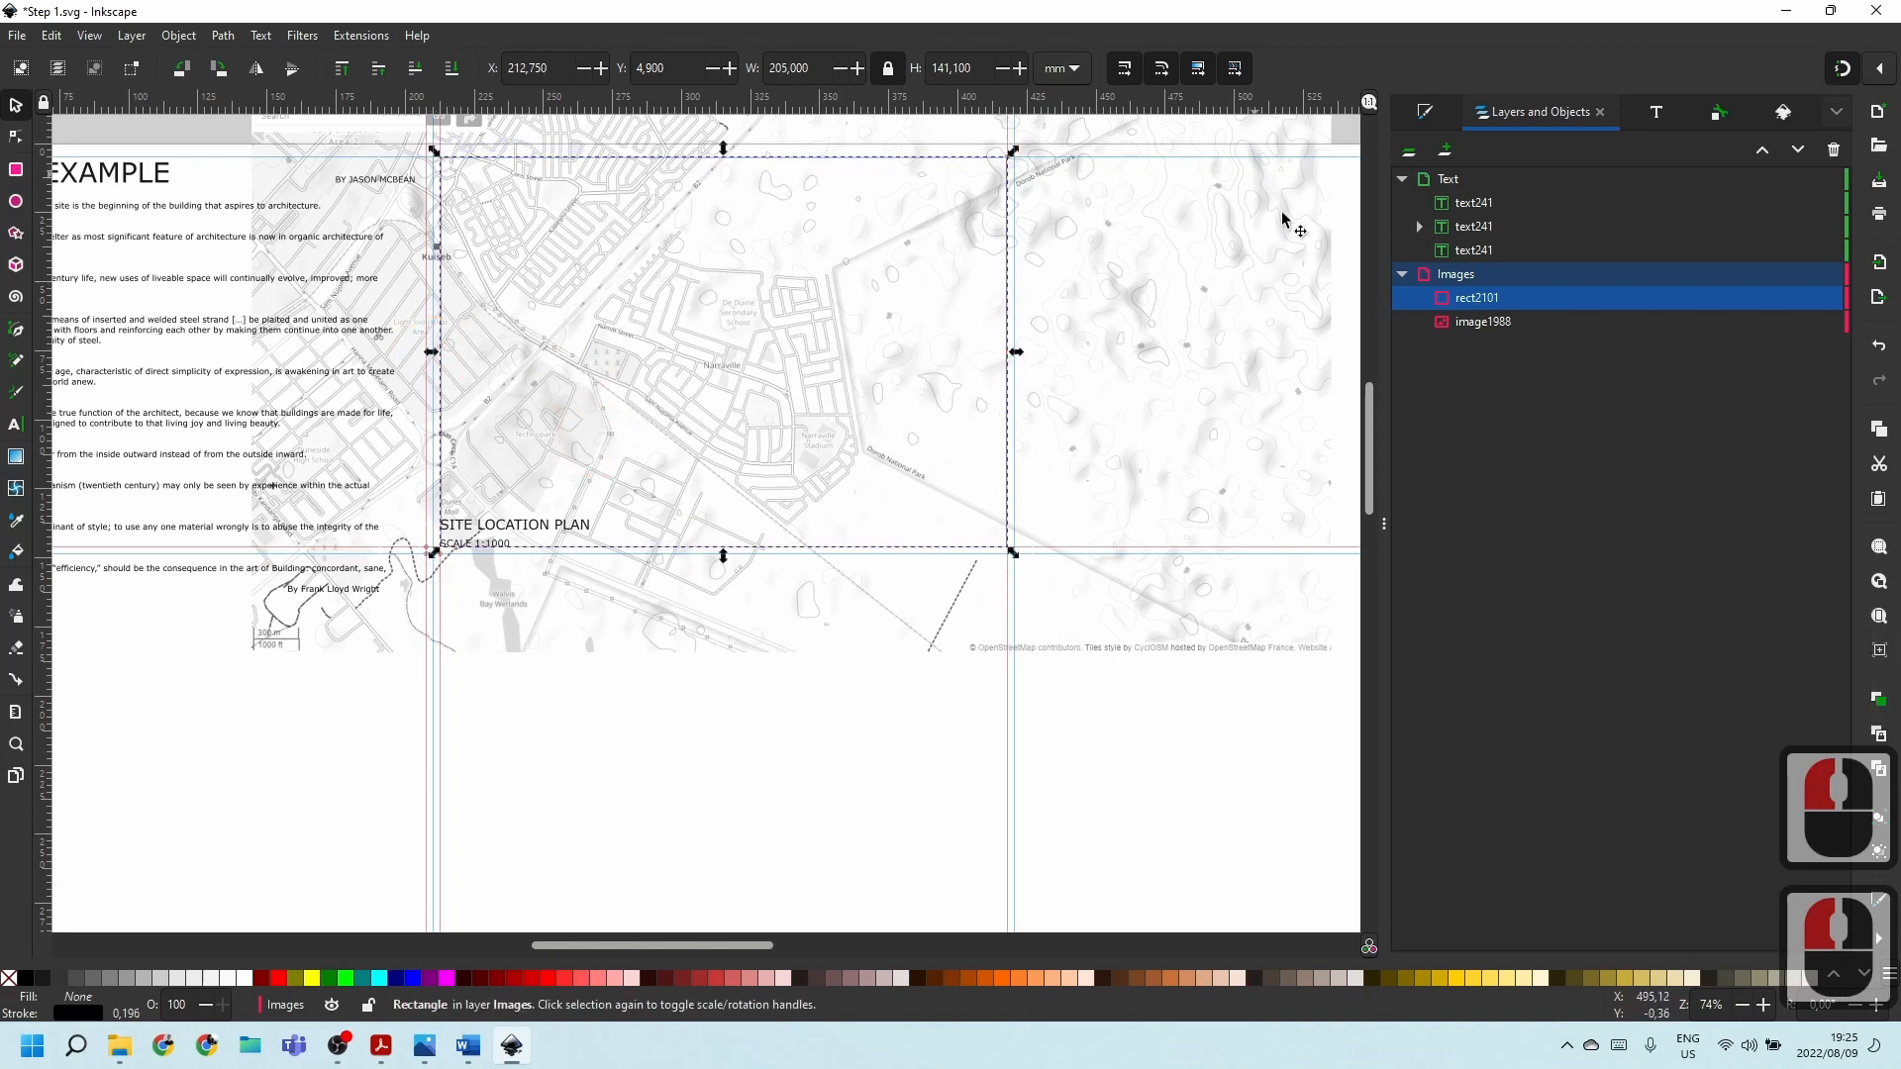
# Clip the site location map image with the resized rectangle and deselect it.
pyautogui.click(1501, 348)
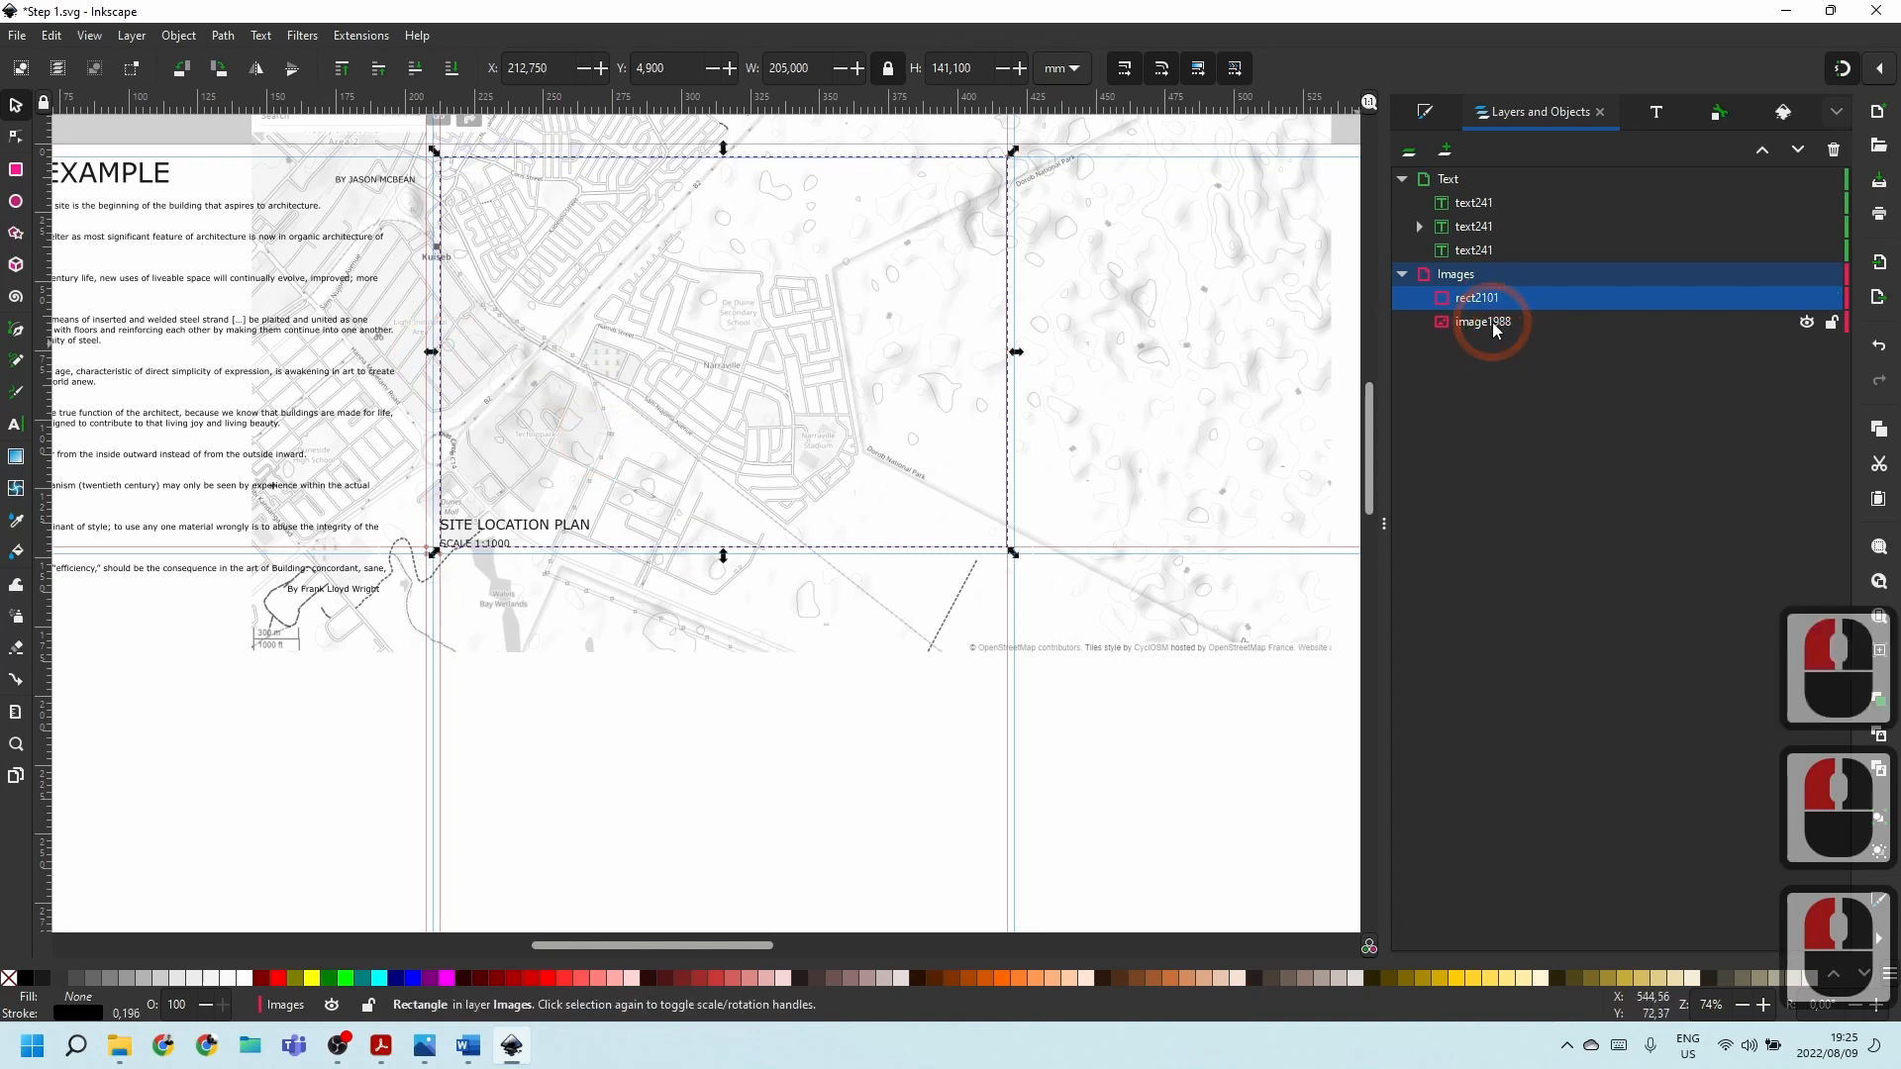
pyautogui.keyDown('shift'); pyautogui.click(1490, 325); pyautogui.keyUp('shift')
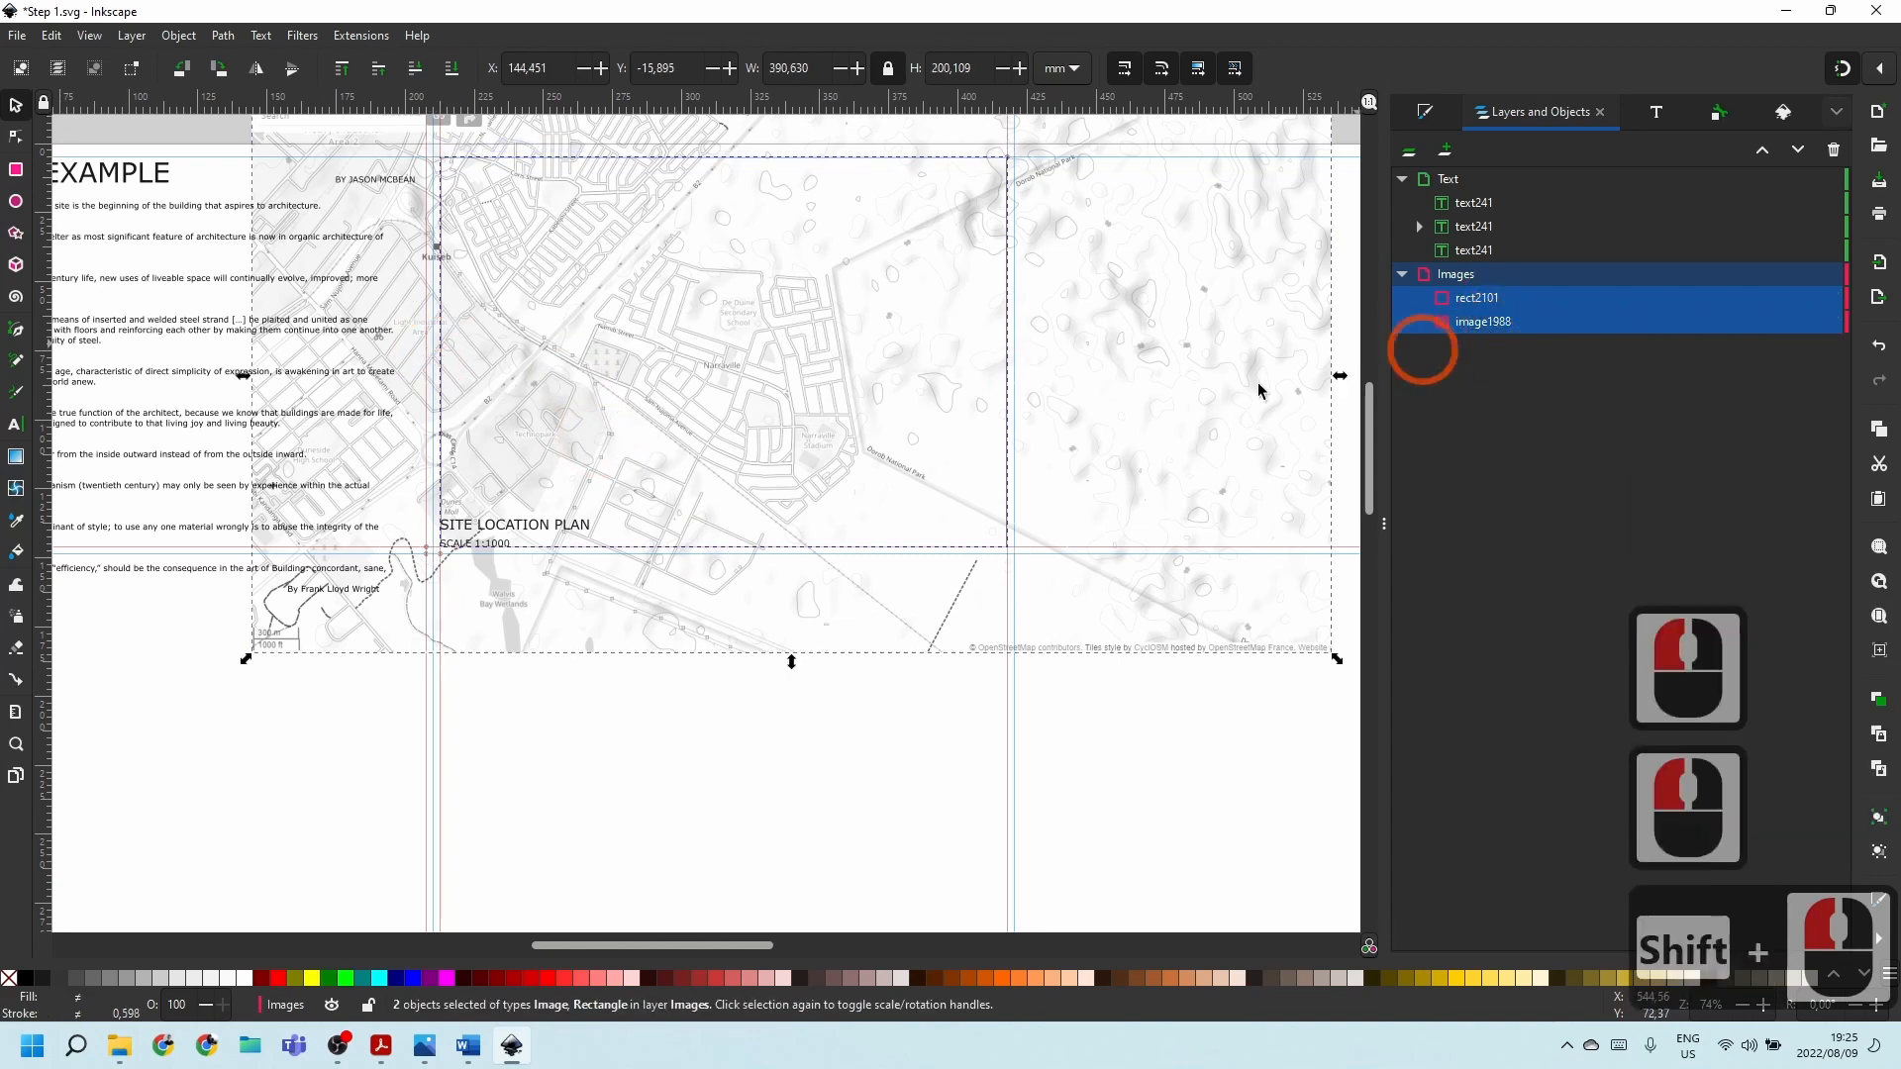
pyautogui.click(180, 35)
pyautogui.click(493, 290)
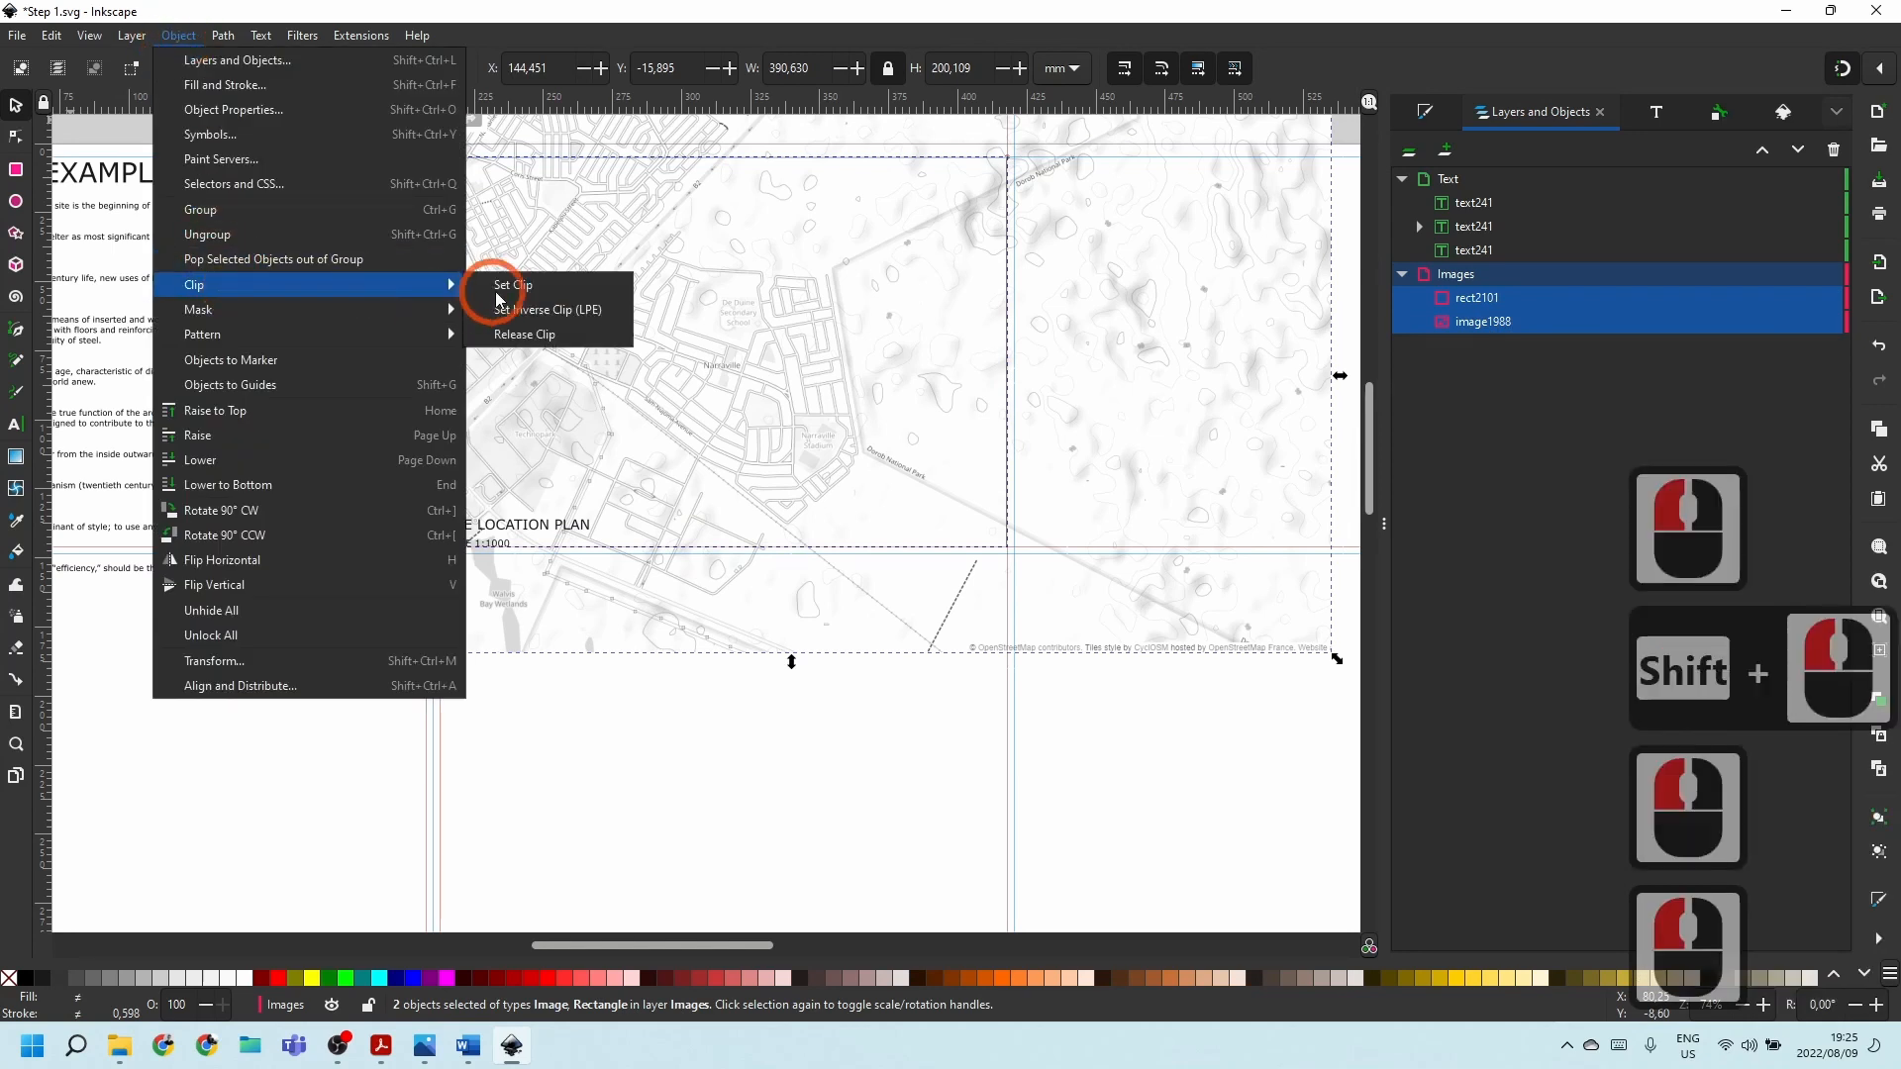
pyautogui.click(505, 287)
pyautogui.click(895, 799)
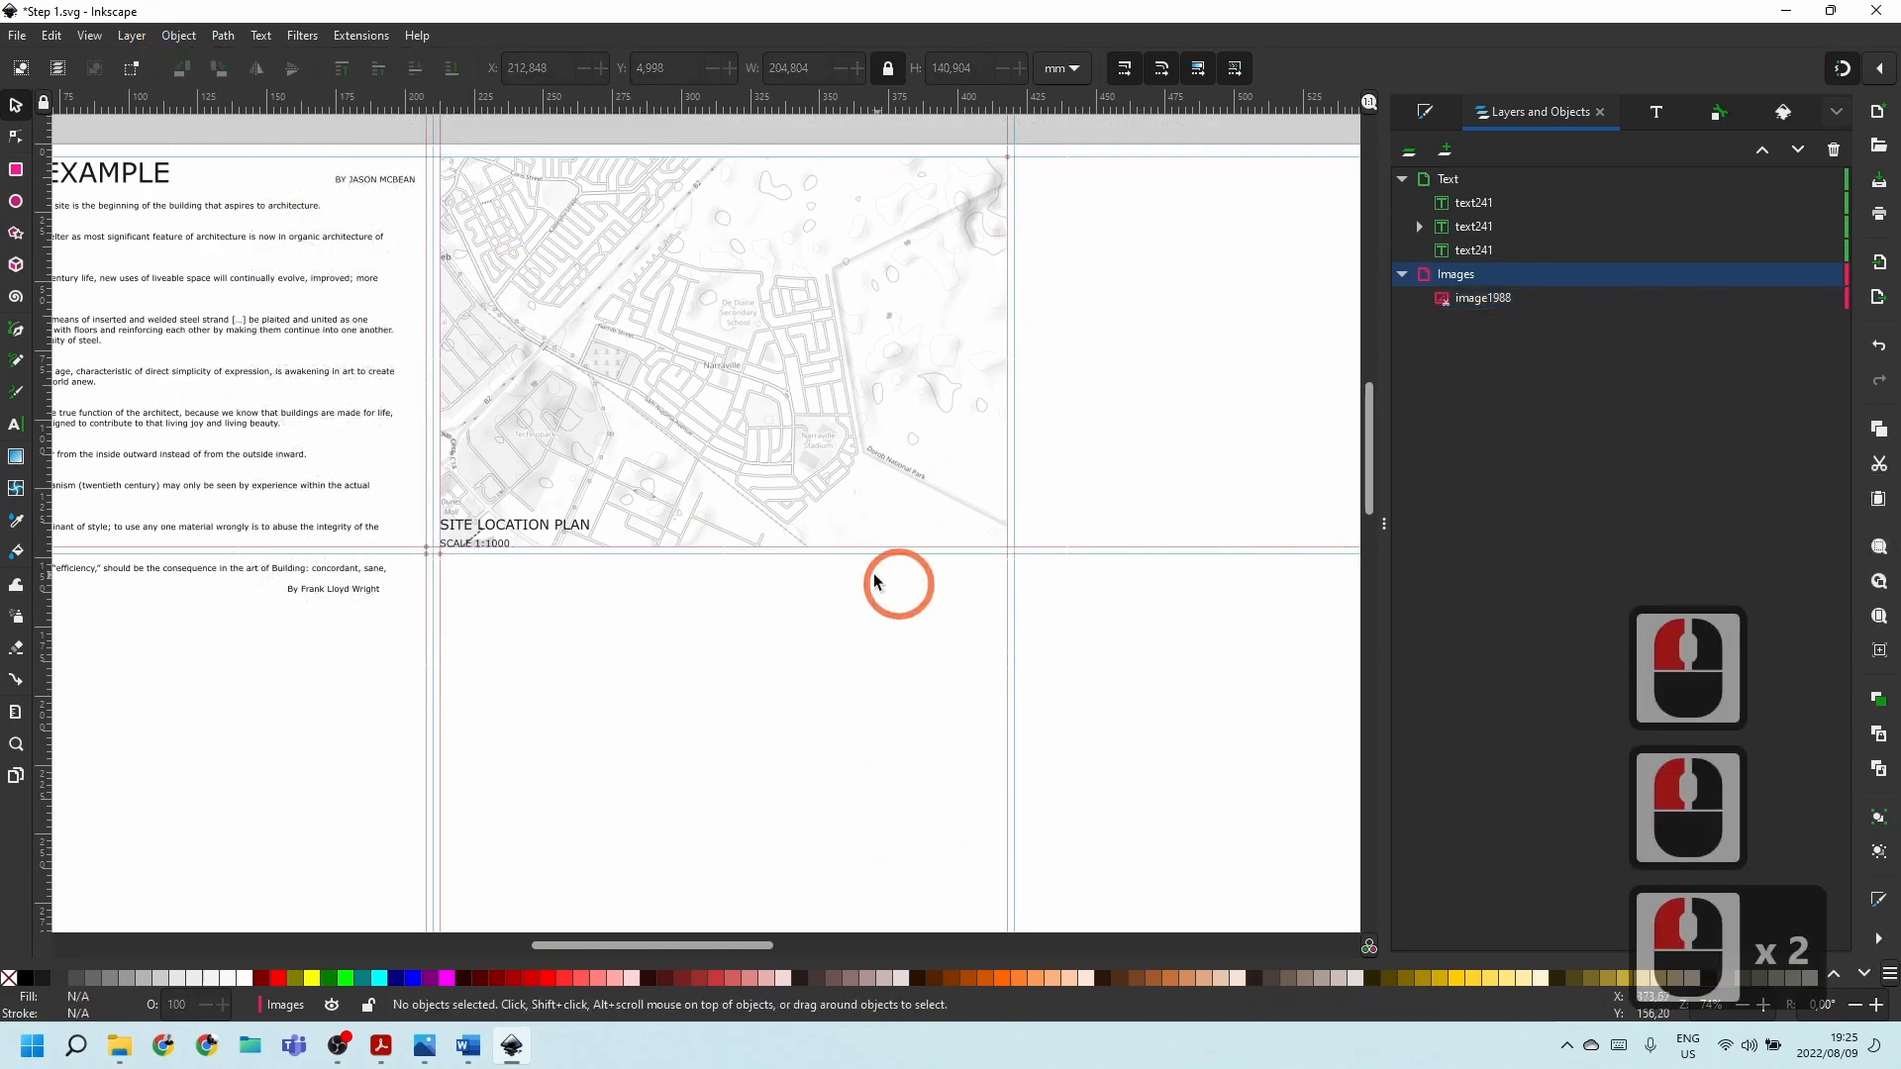
pyautogui.scroll(-3, 871, 577)
pyautogui.keyDown('ctrl'); pyautogui.scroll(2, 601, 565); pyautogui.keyUp('ctrl')
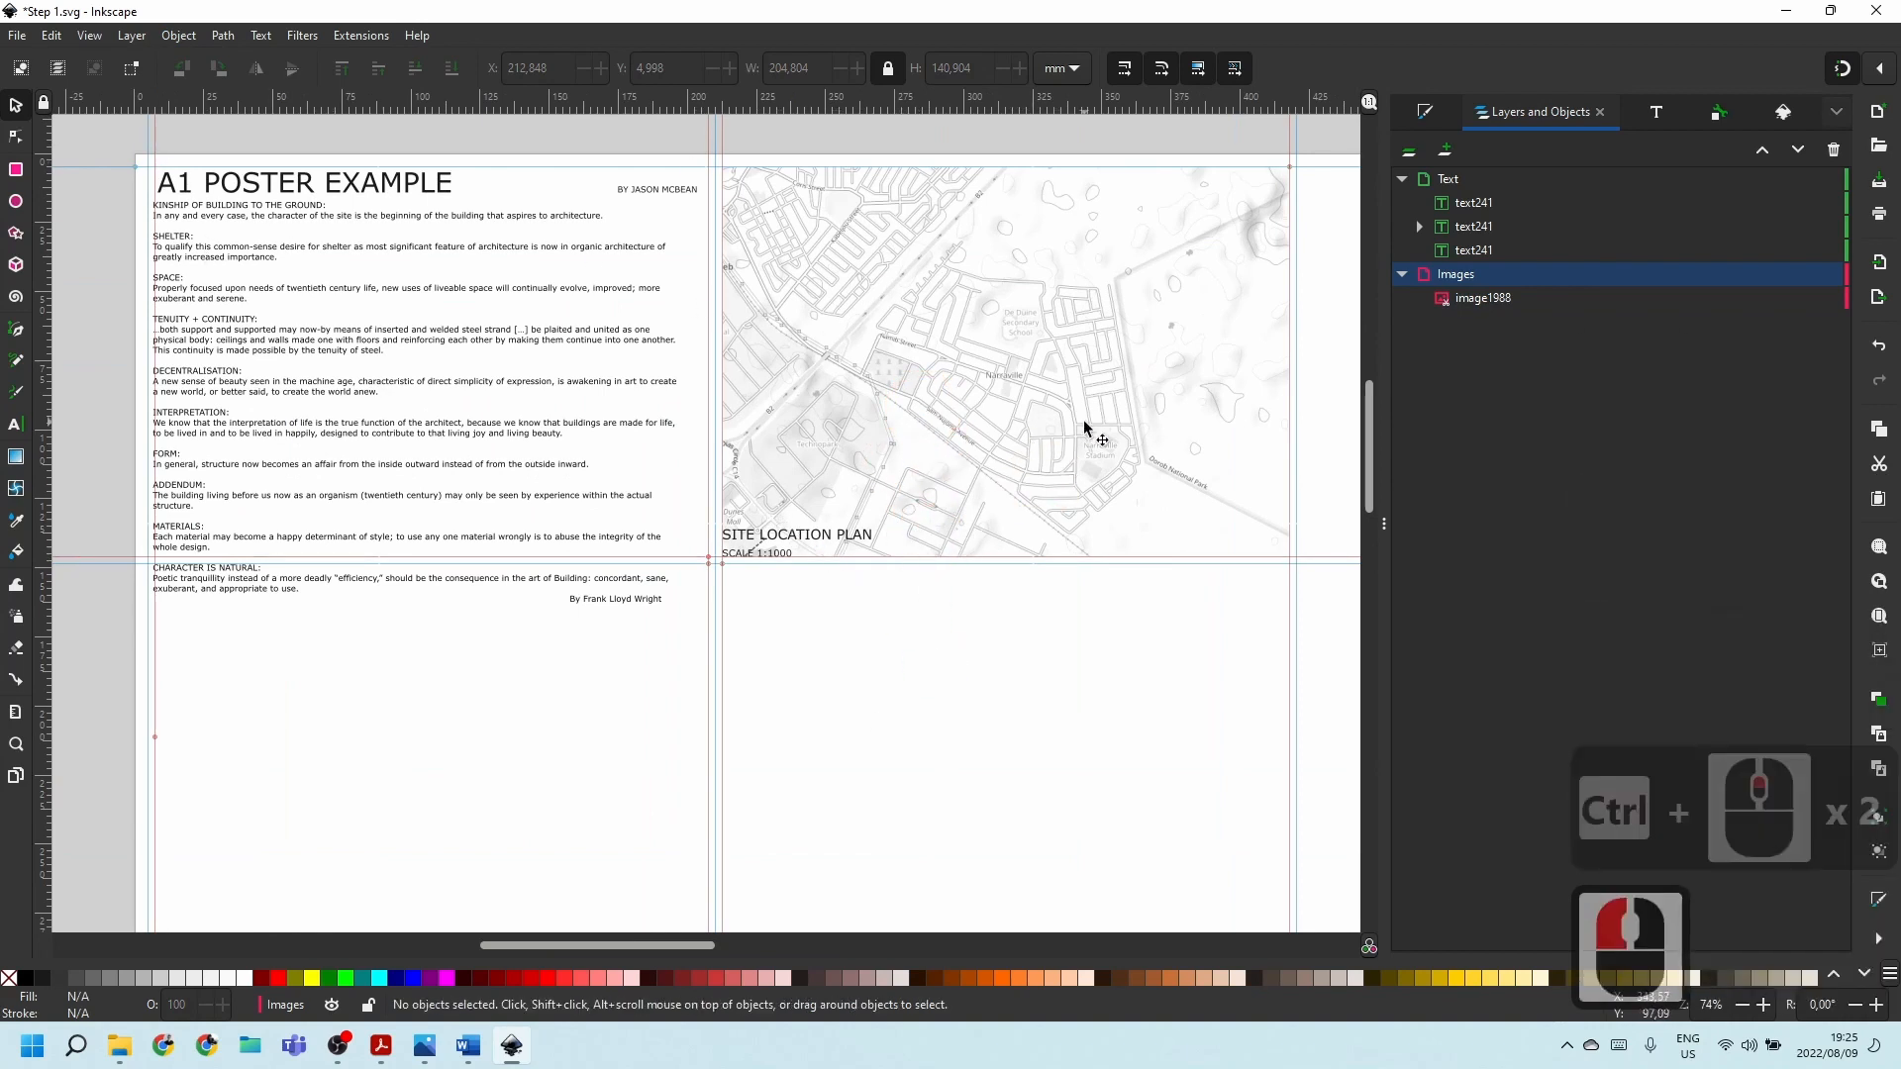
pyautogui.keyDown('ctrl'); pyautogui.scroll(3, 1090, 426); pyautogui.keyUp('ctrl')
pyautogui.keyDown('ctrl'); pyautogui.scroll(-3, 584, 446); pyautogui.keyUp('ctrl')
pyautogui.click(753, 392)
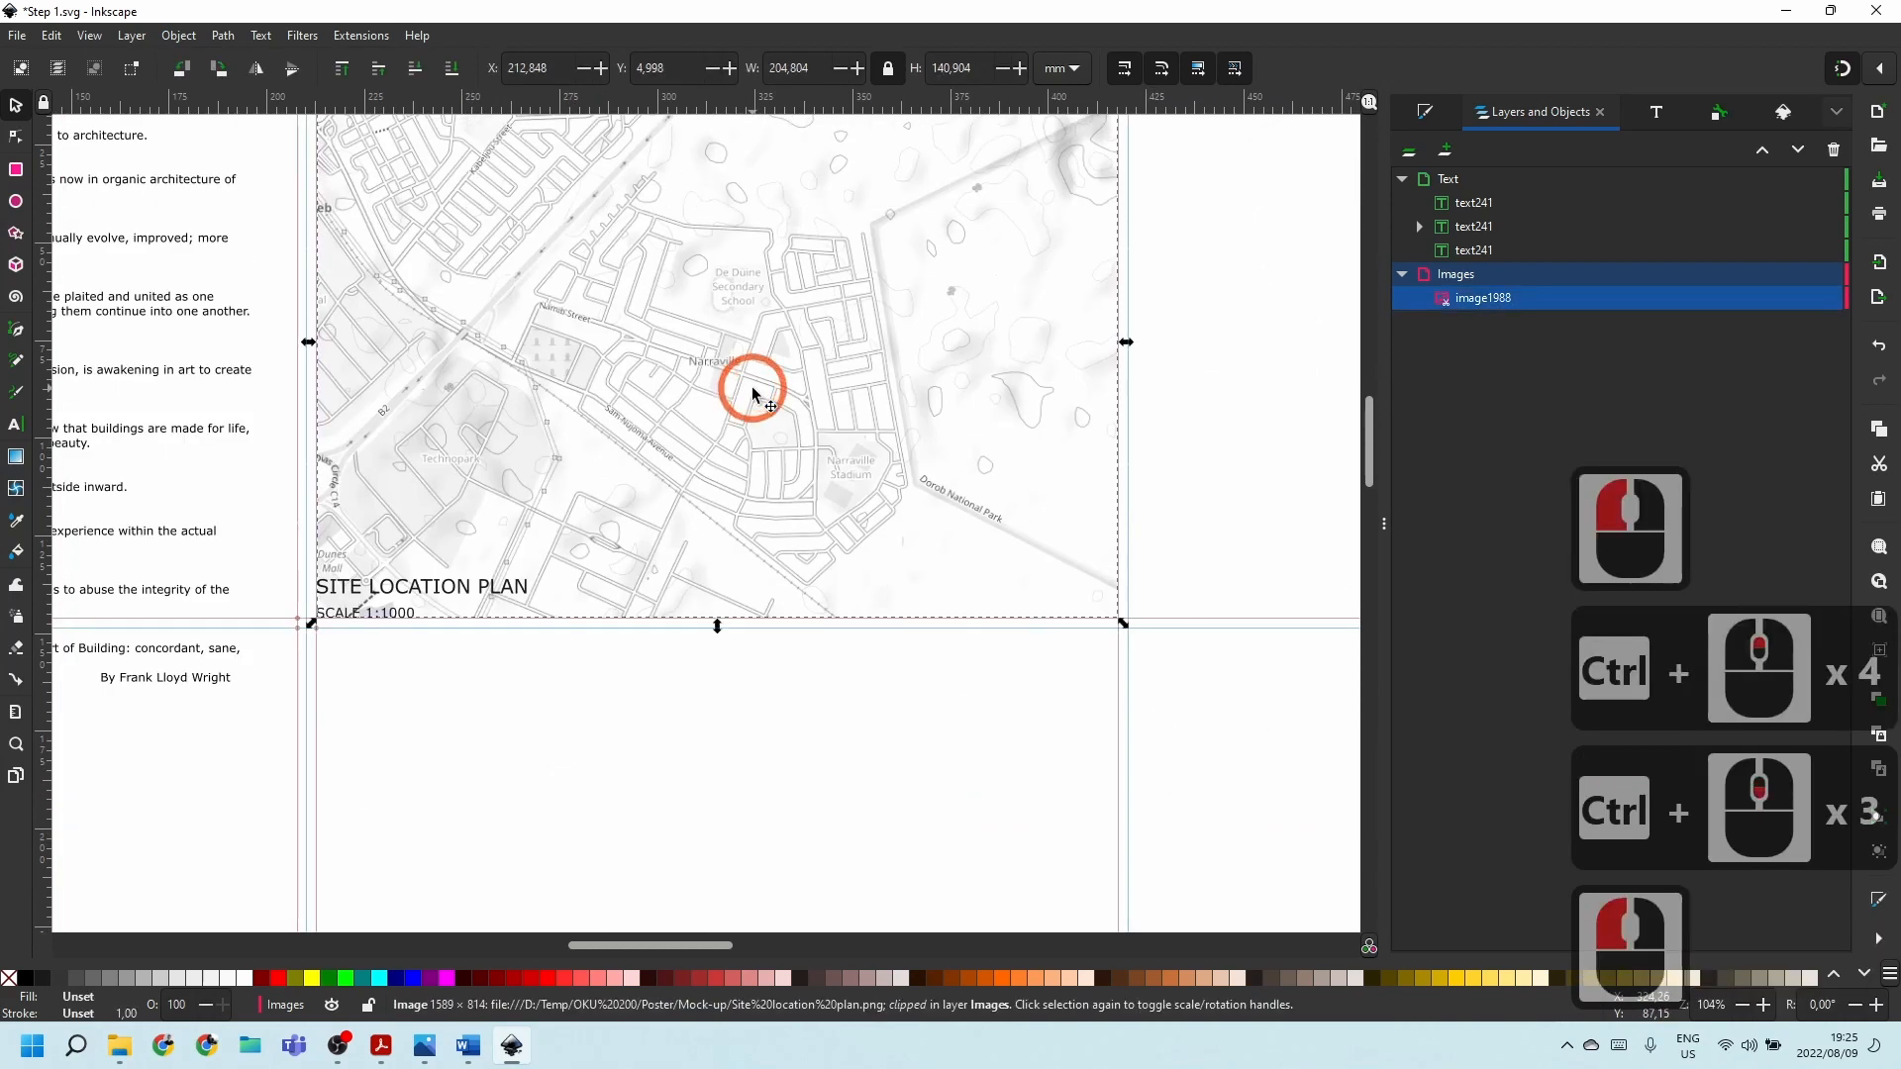
pyautogui.click(765, 733)
# Trace the site block just west of Narraville Stadium as a closed straight-segment Pen path on the Text layer.
pyautogui.keyDown('ctrl'); pyautogui.scroll(3, 771, 463); pyautogui.keyUp('ctrl')
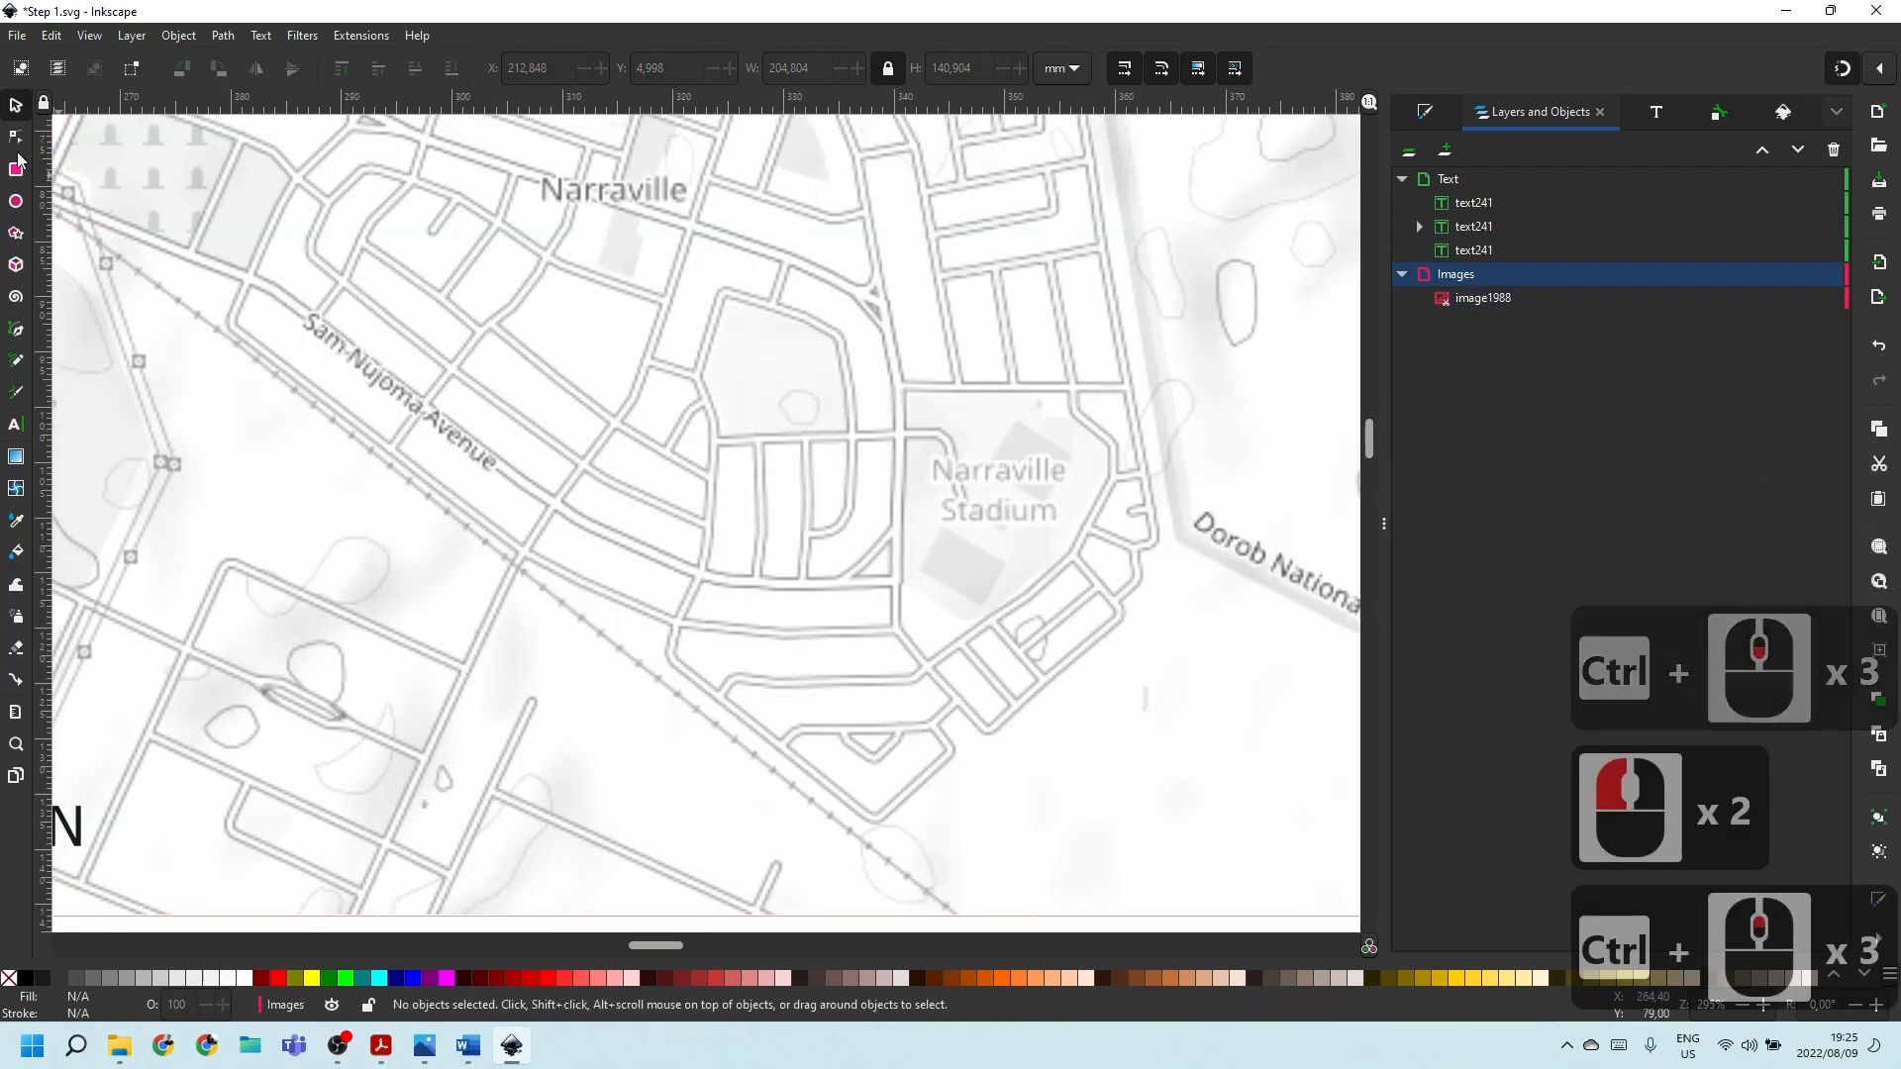
pyautogui.click(17, 331)
pyautogui.keyDown('ctrl'); pyautogui.scroll(2, 849, 443); pyautogui.keyUp('ctrl')
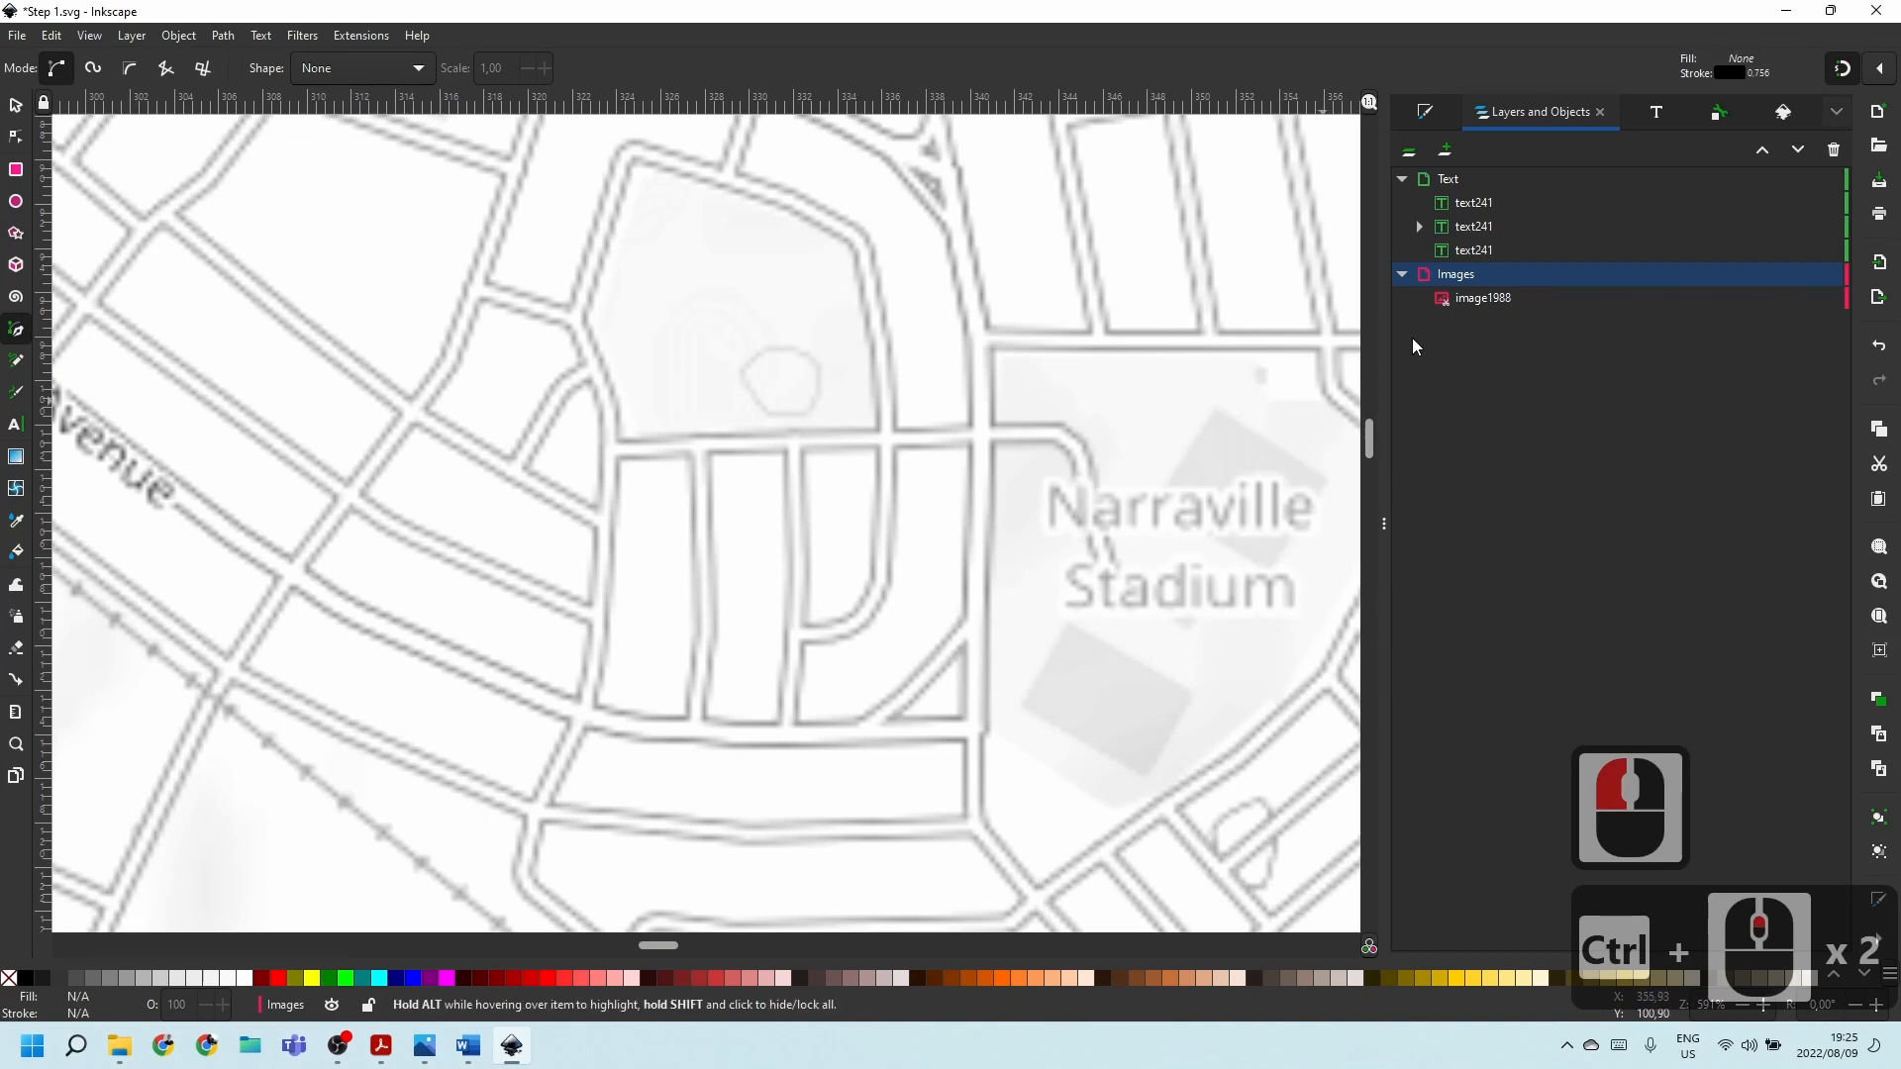
pyautogui.click(1451, 179)
pyautogui.click(621, 438)
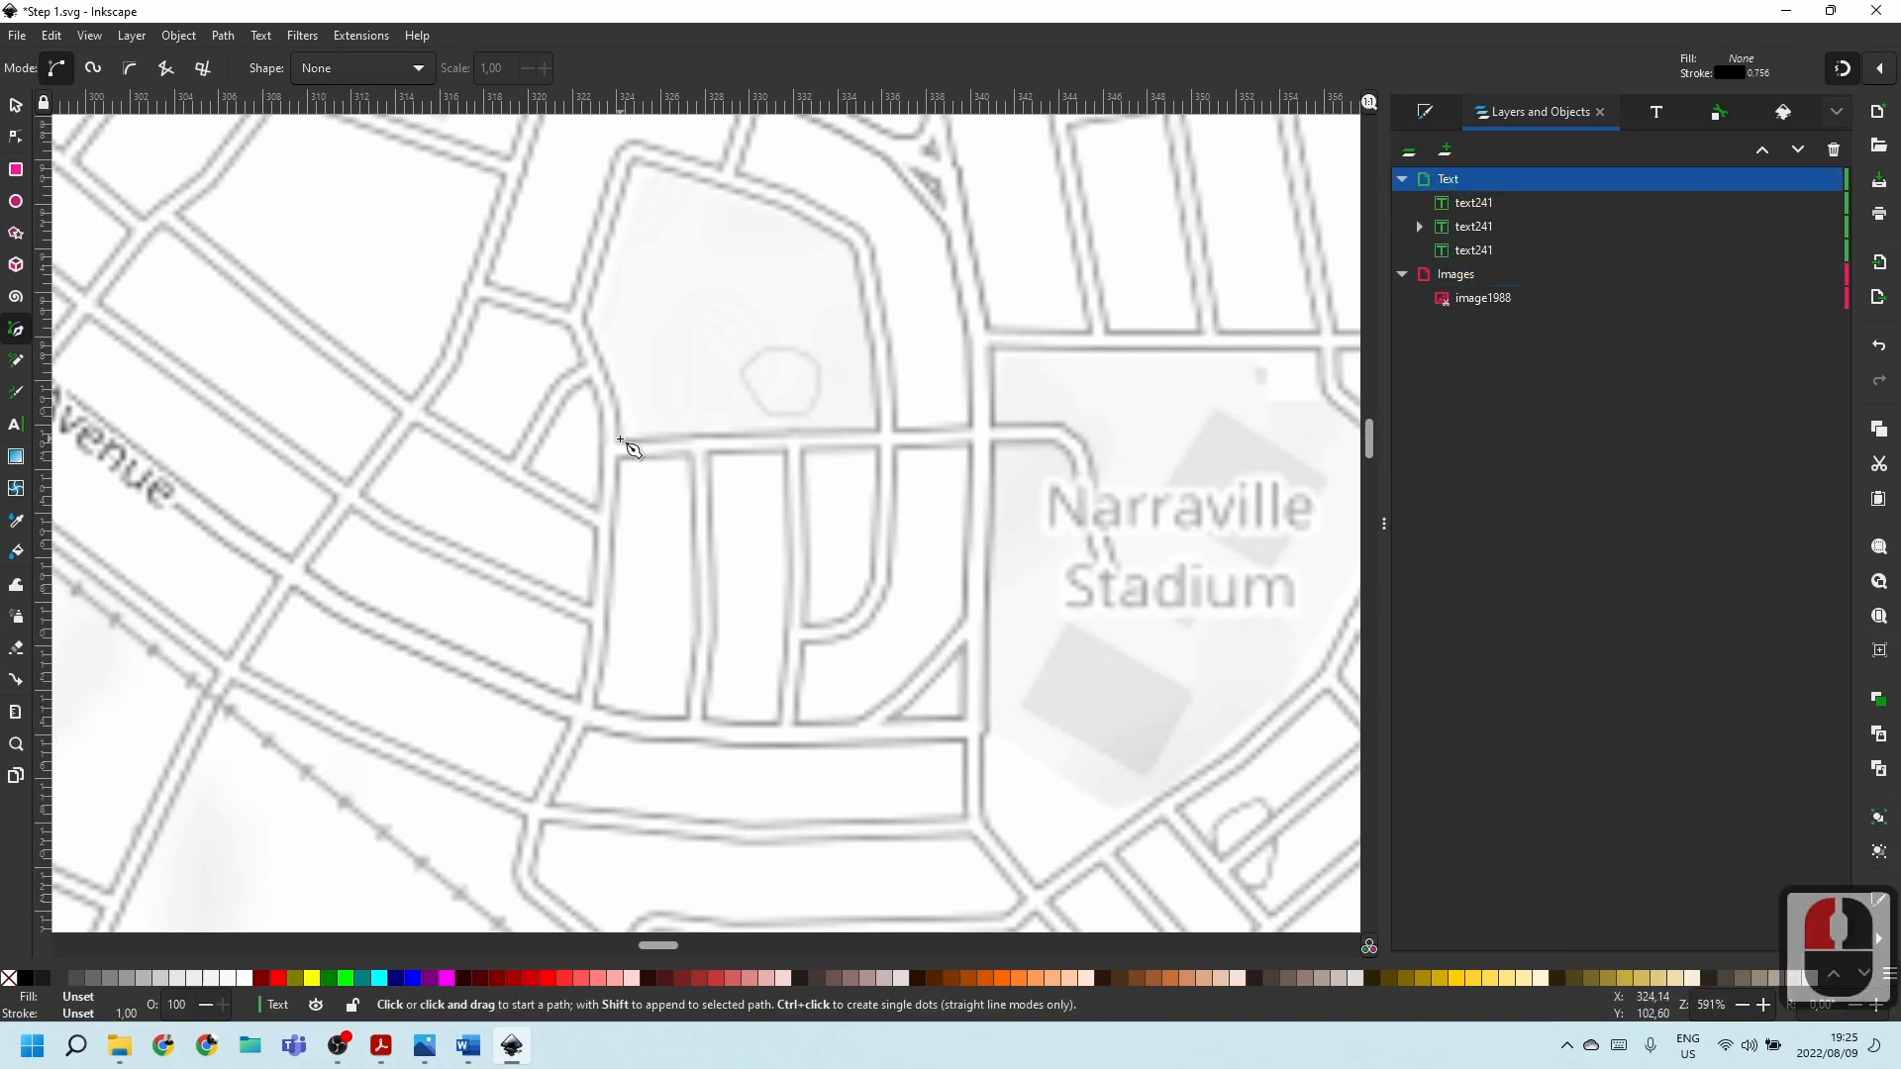
pyautogui.click(880, 431)
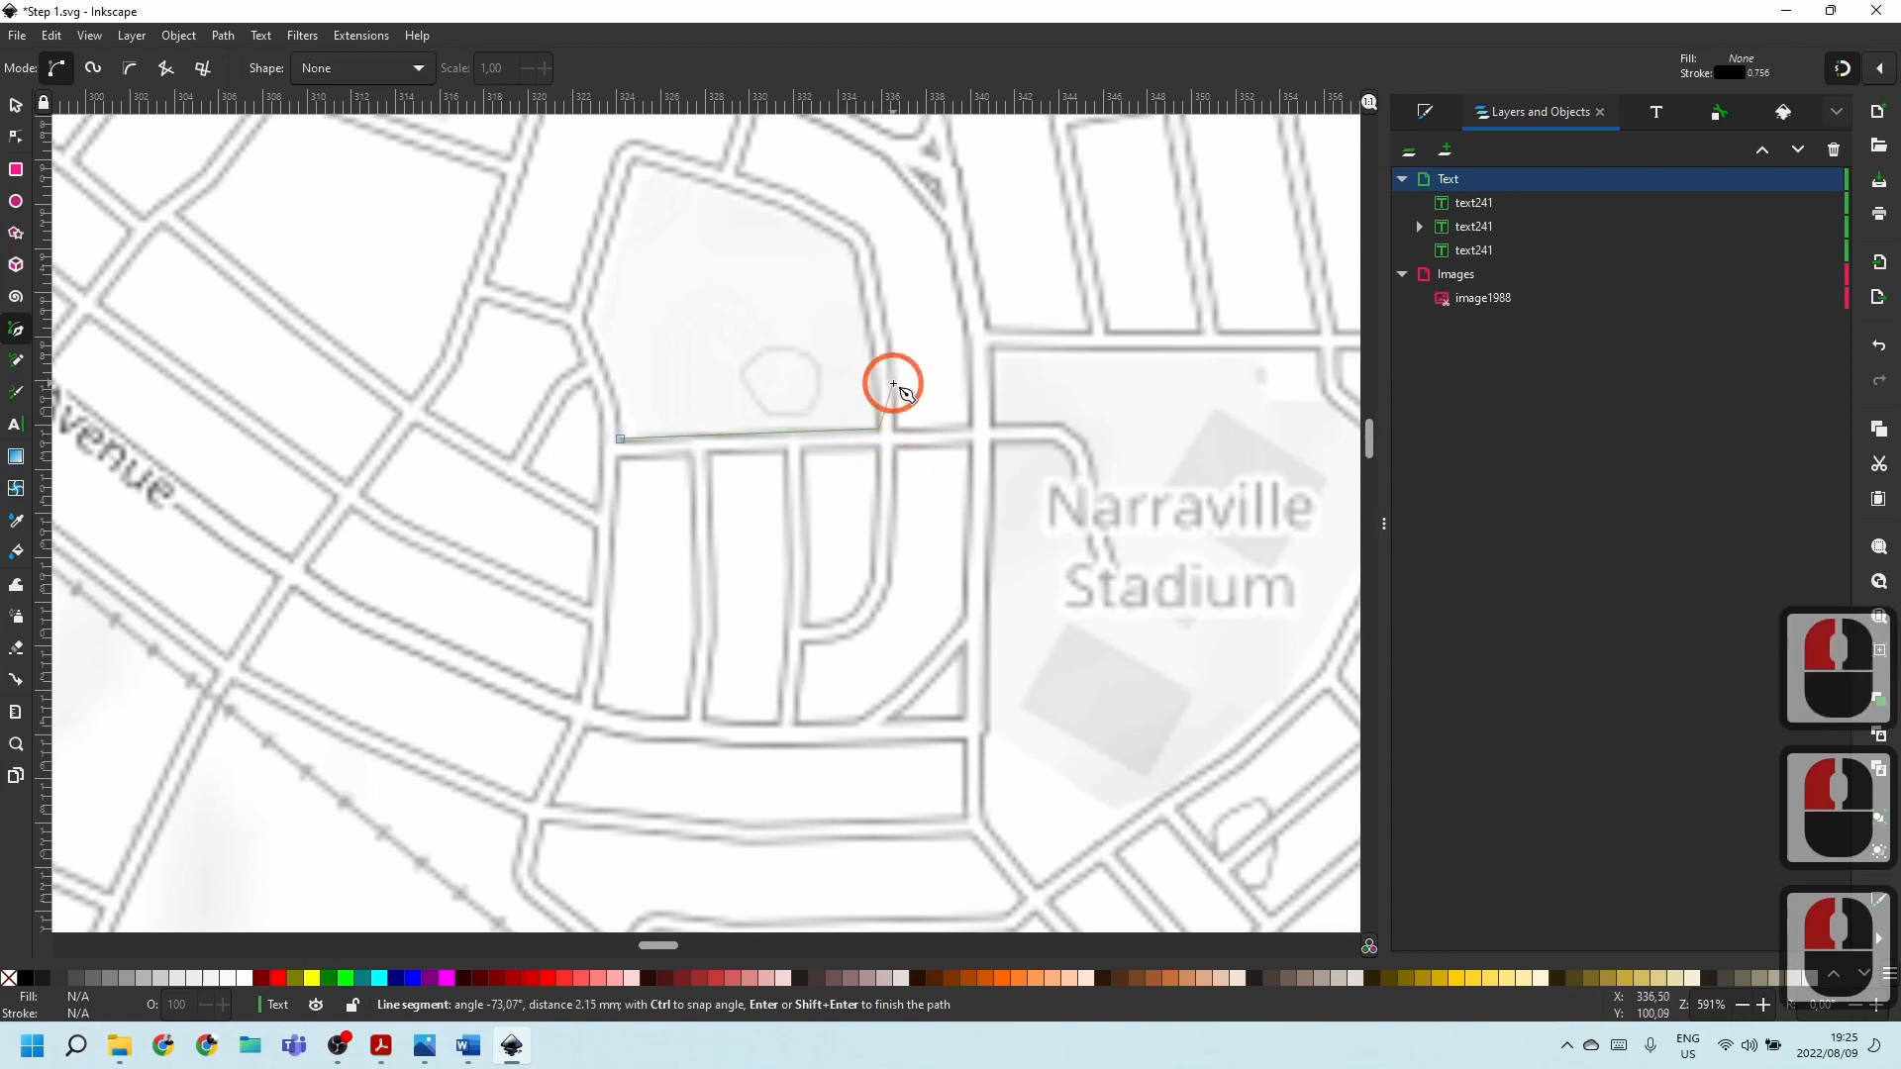
pyautogui.click(877, 346)
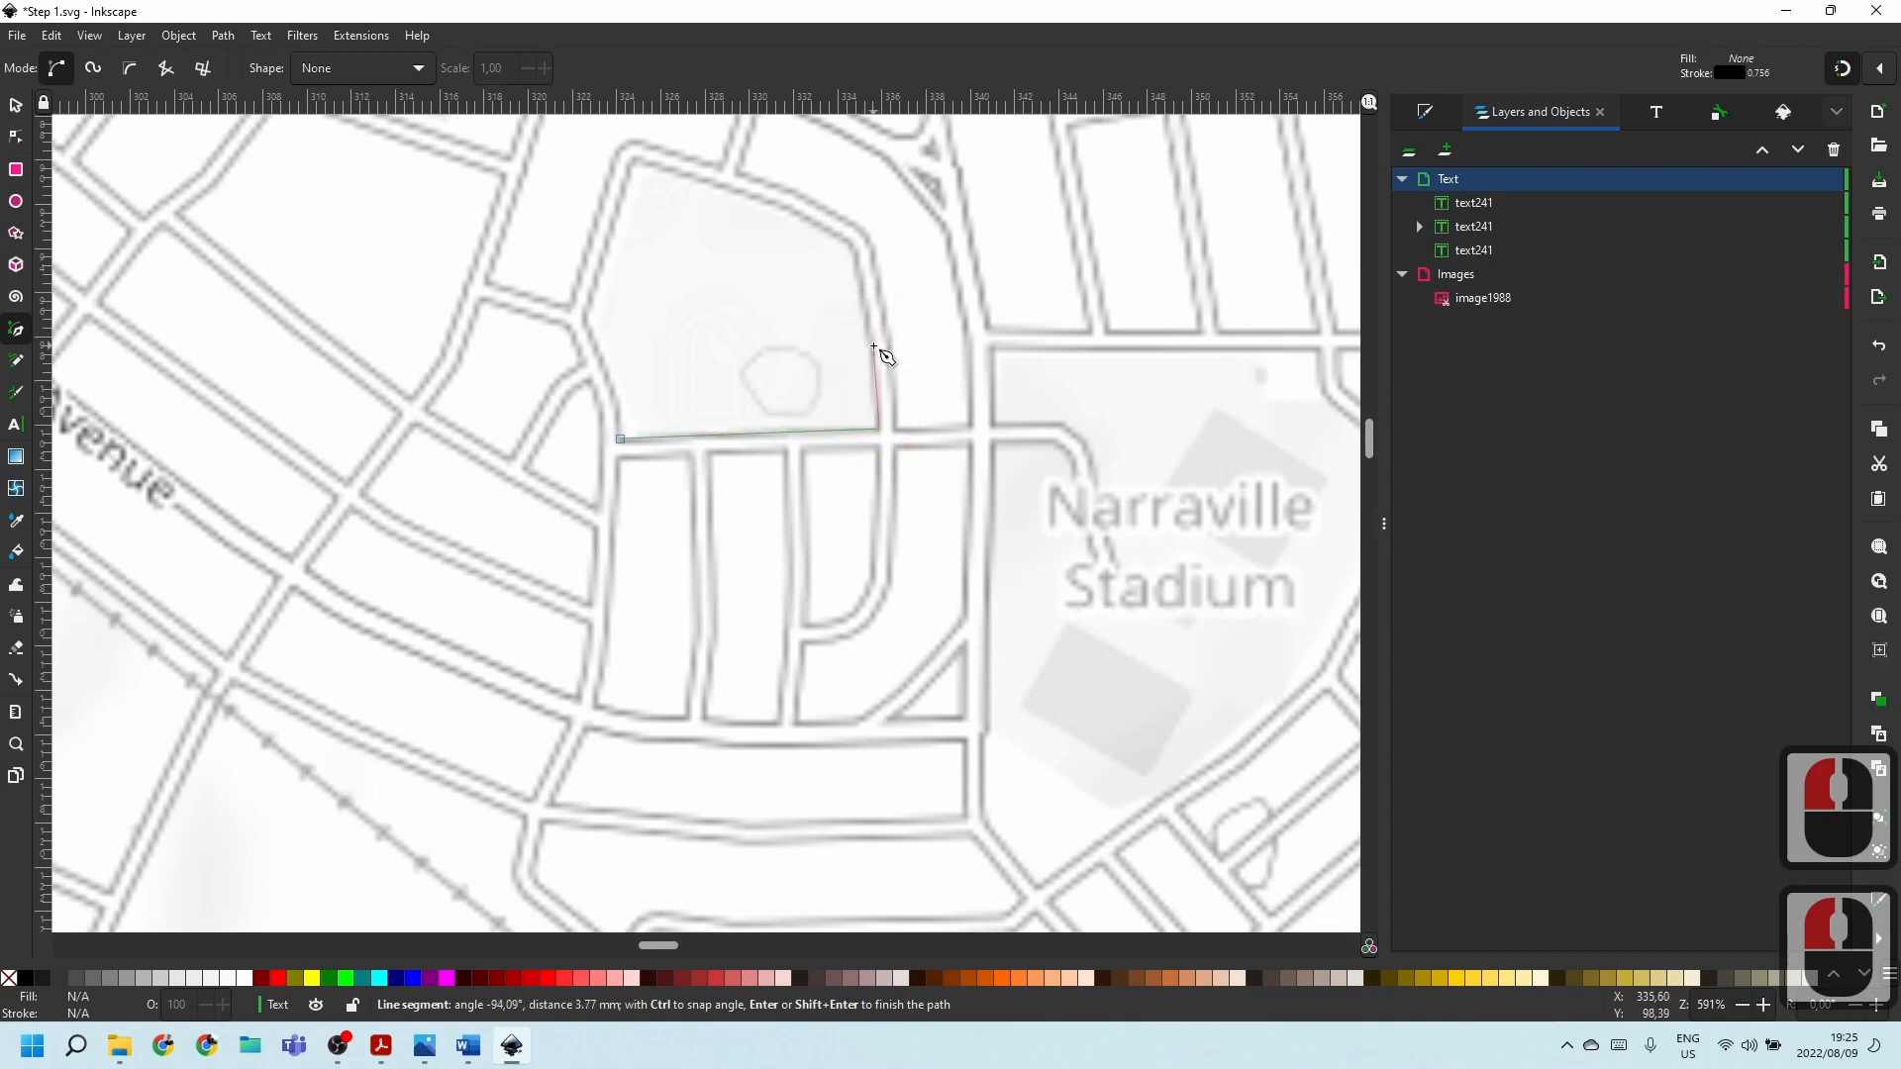
pyautogui.click(853, 246)
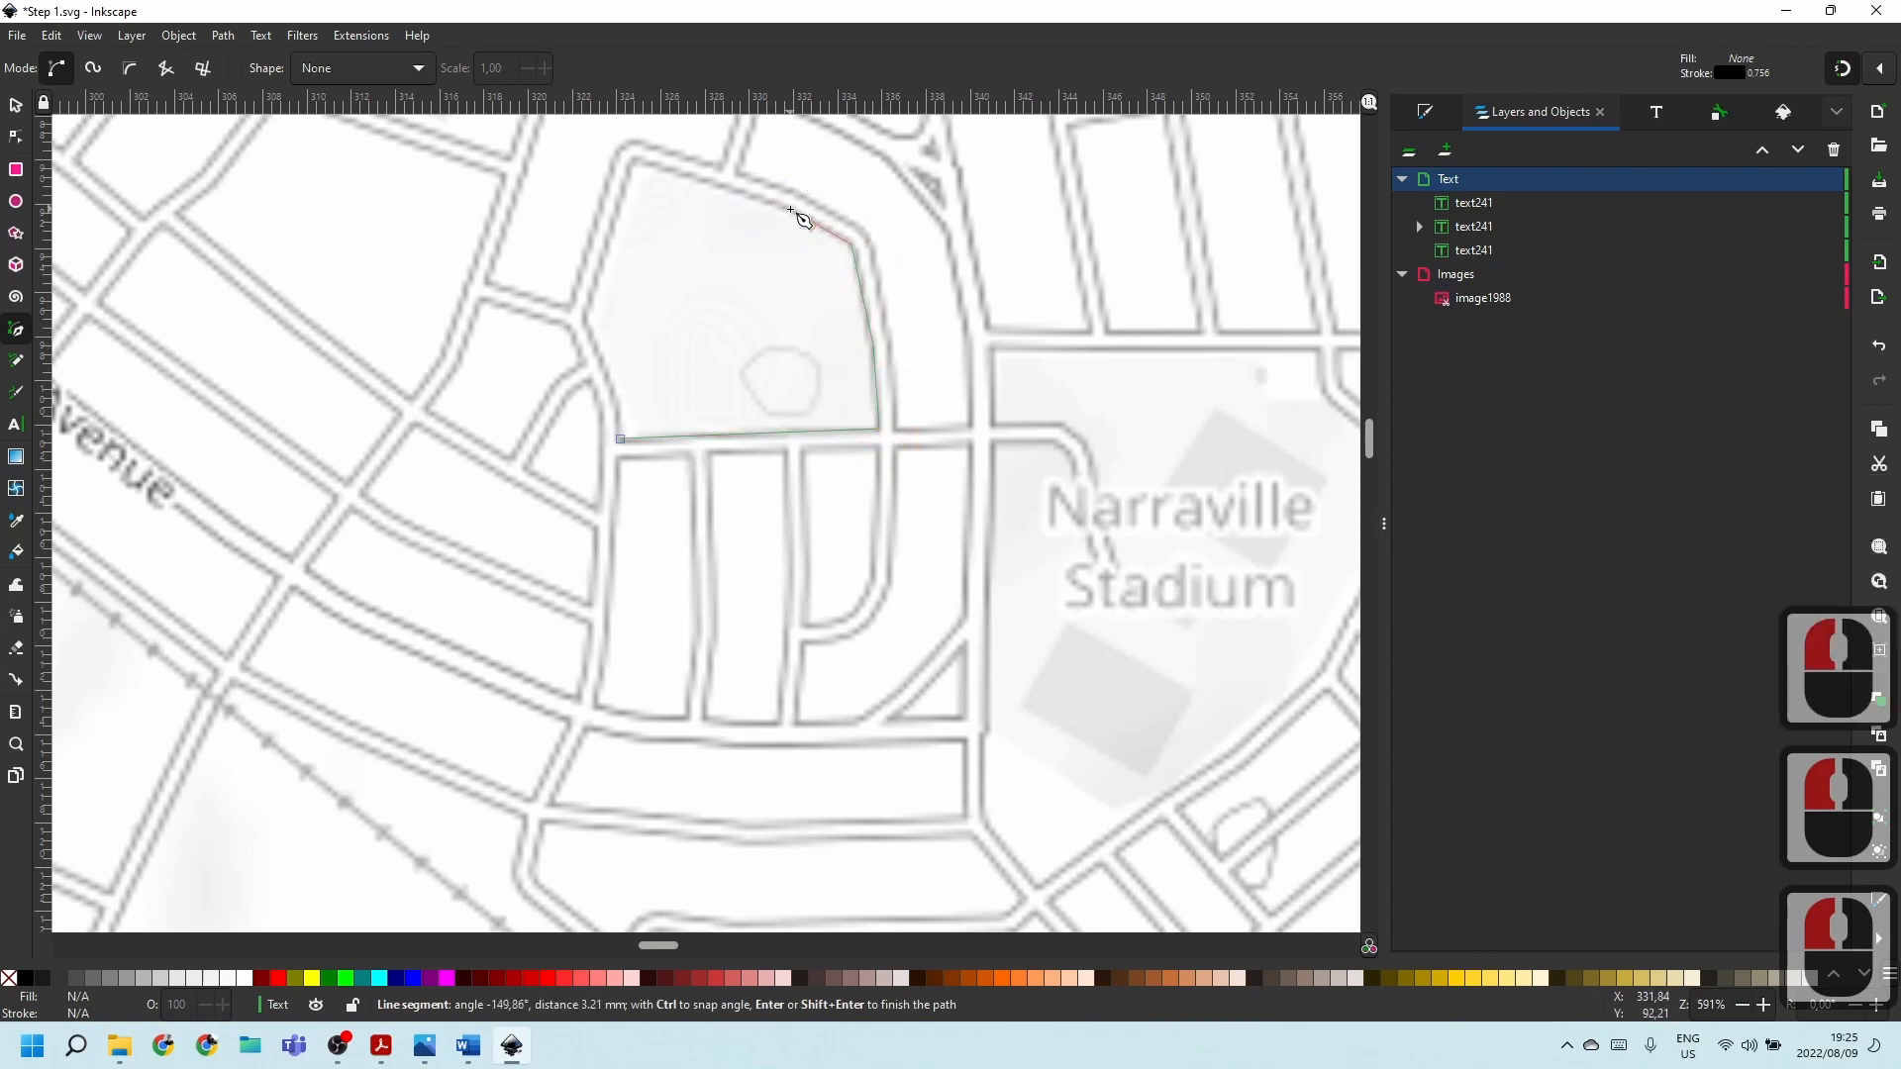
pyautogui.click(792, 211)
pyautogui.click(635, 159)
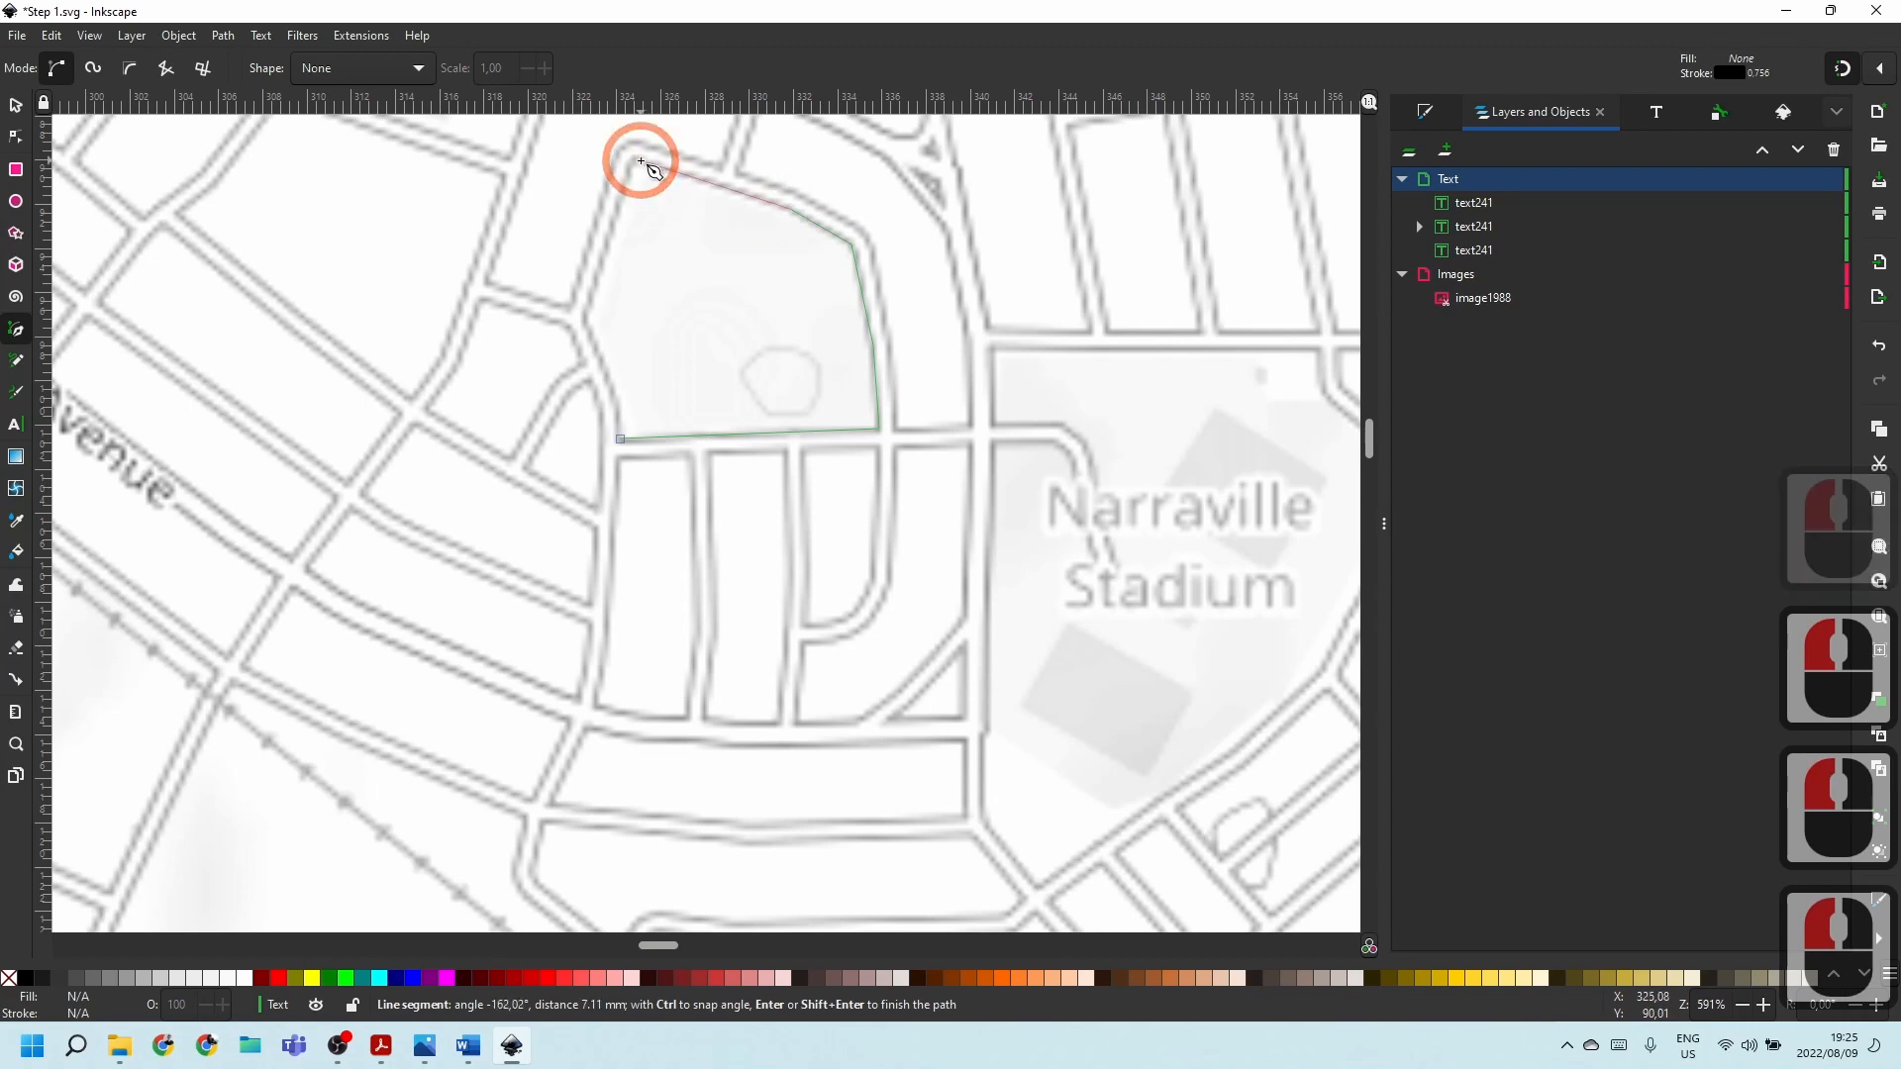
pyautogui.click(587, 313)
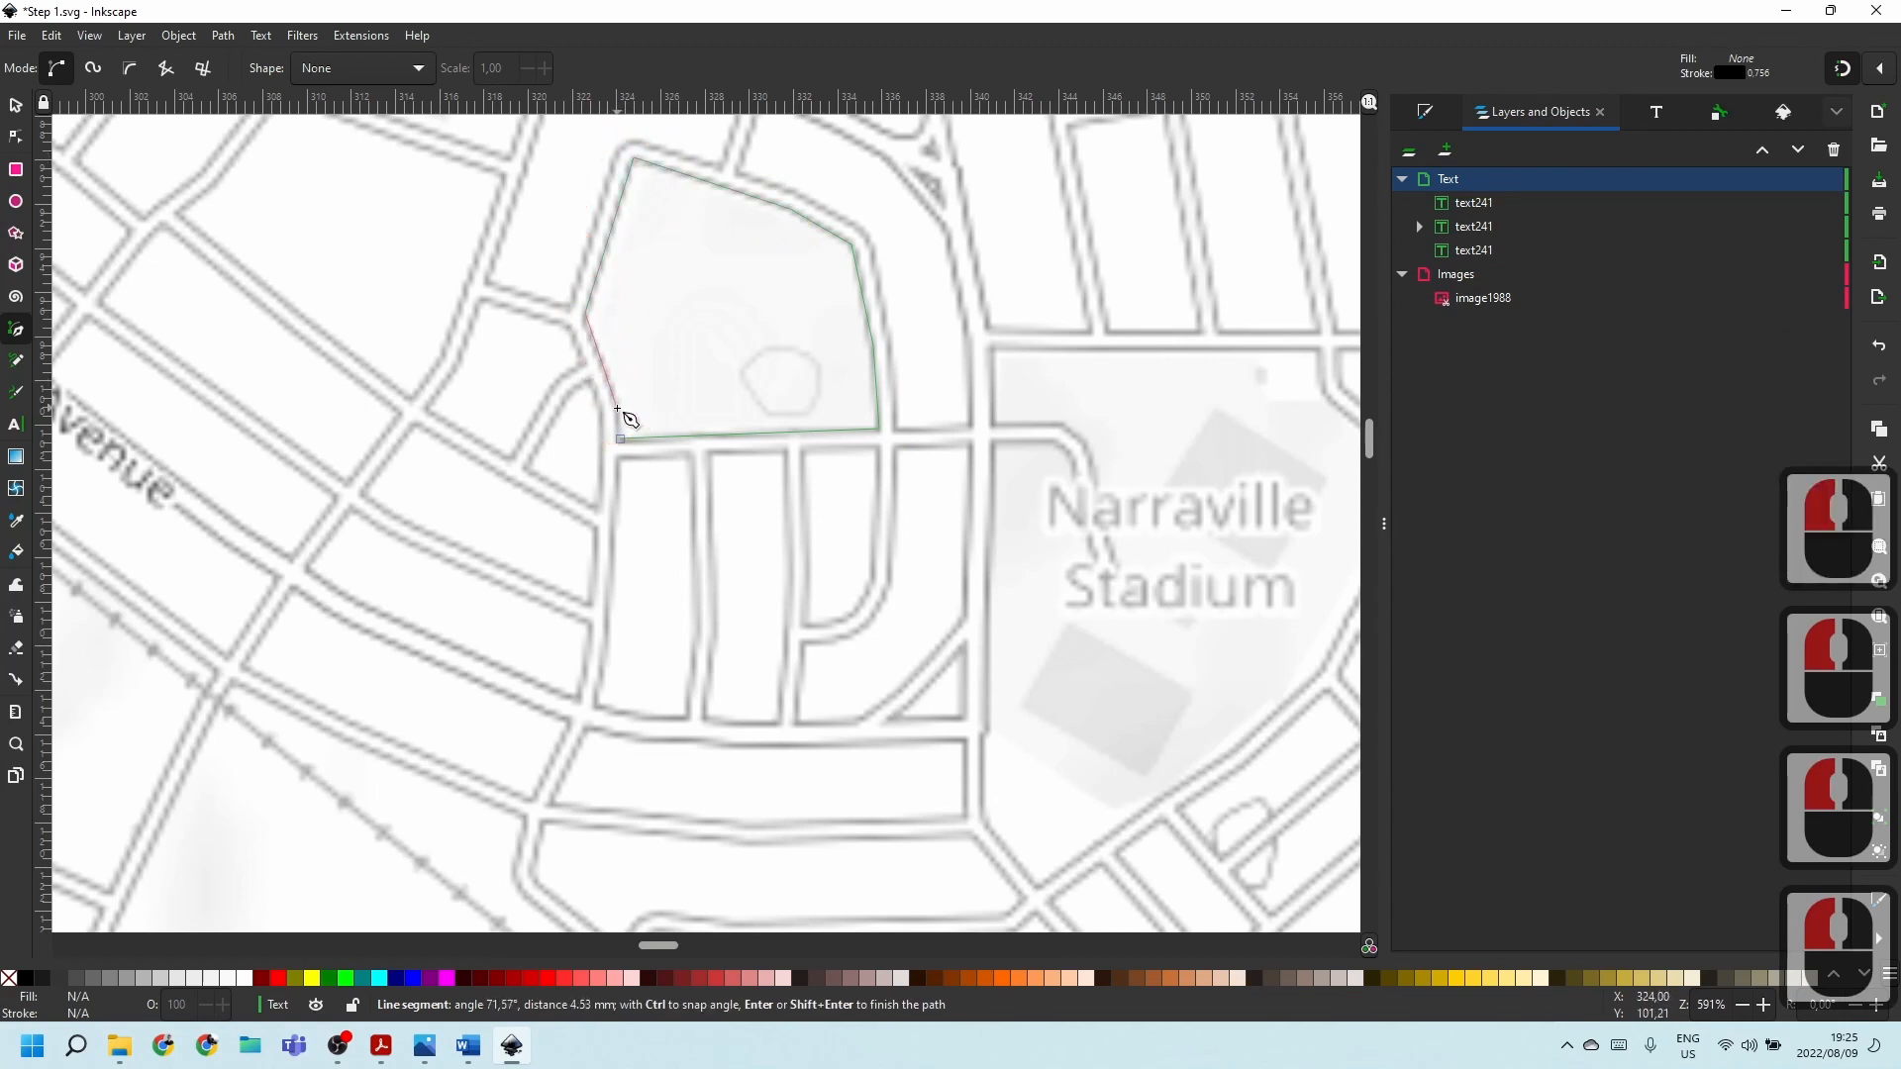
pyautogui.click(624, 442)
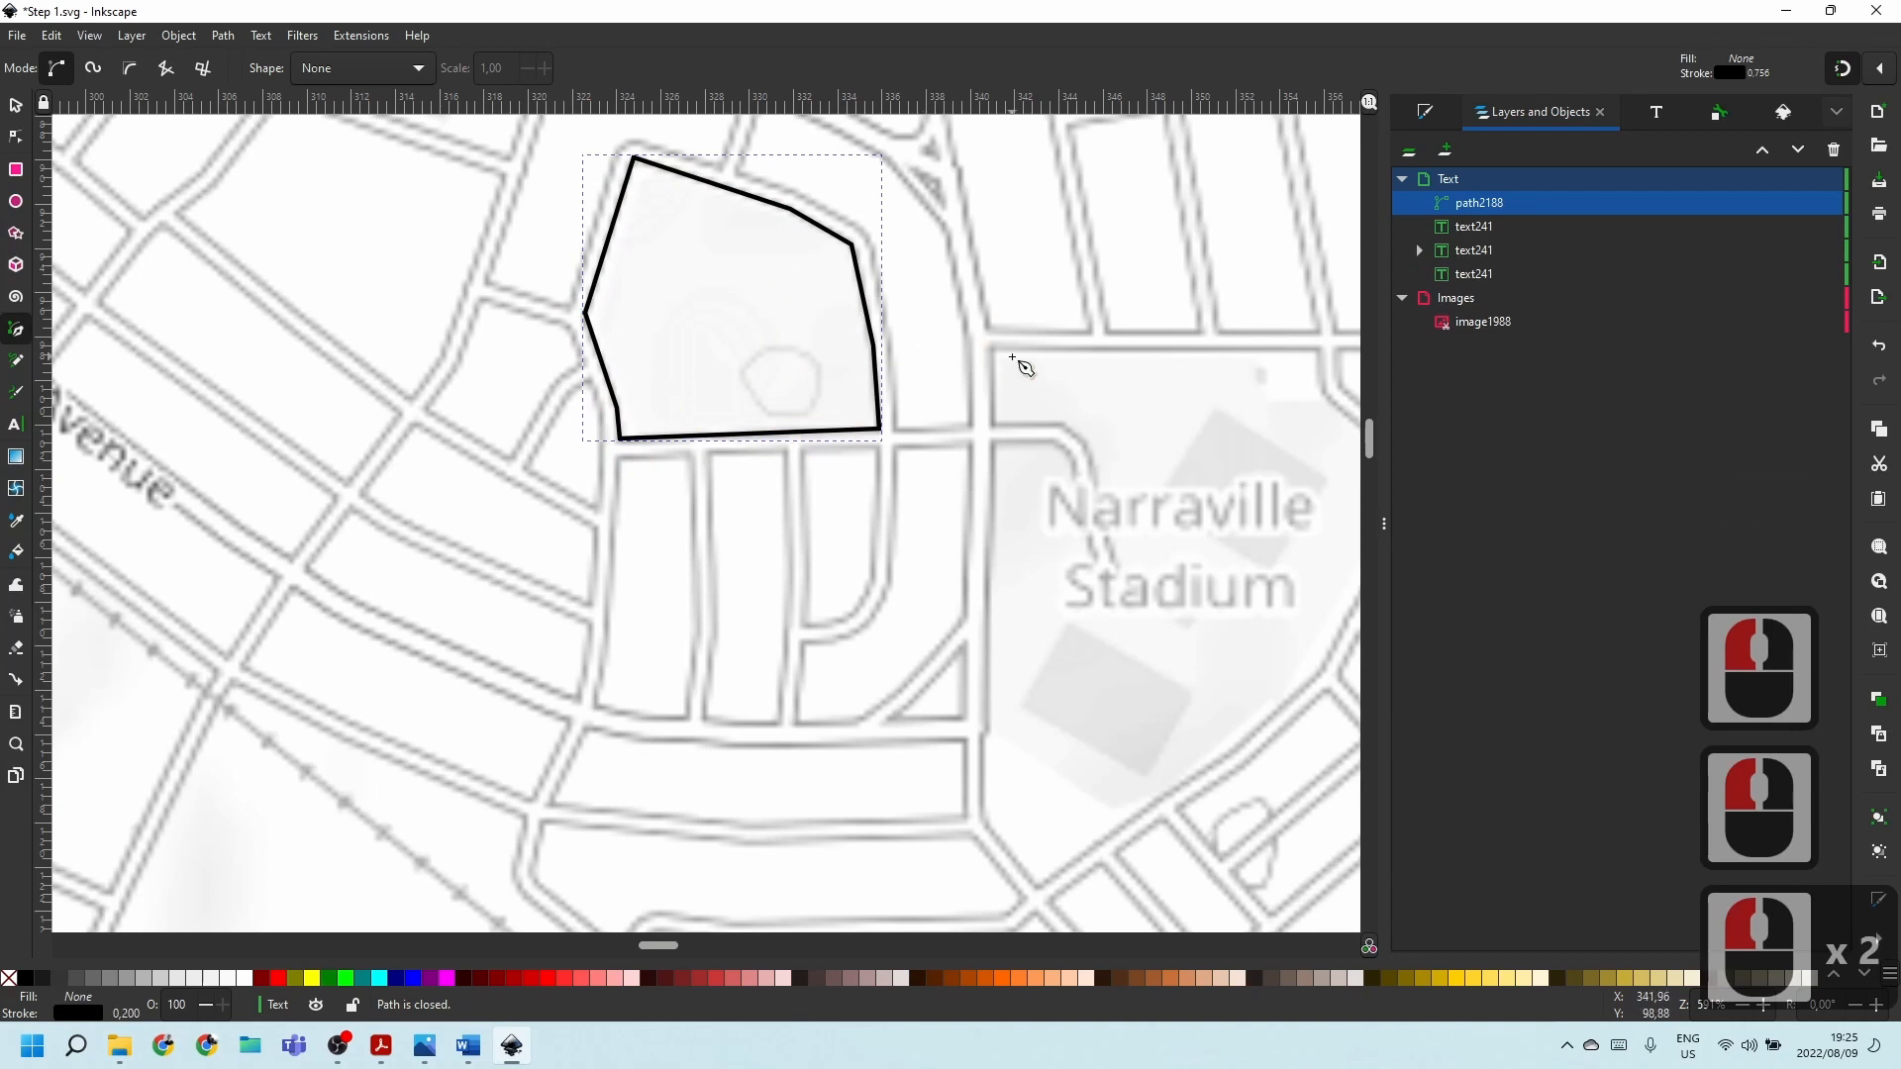
# Remove the traced site block's stroke and give it an 80% Gray fill with an alpha of 57.
pyautogui.click(1427, 112)
pyautogui.click(1536, 150)
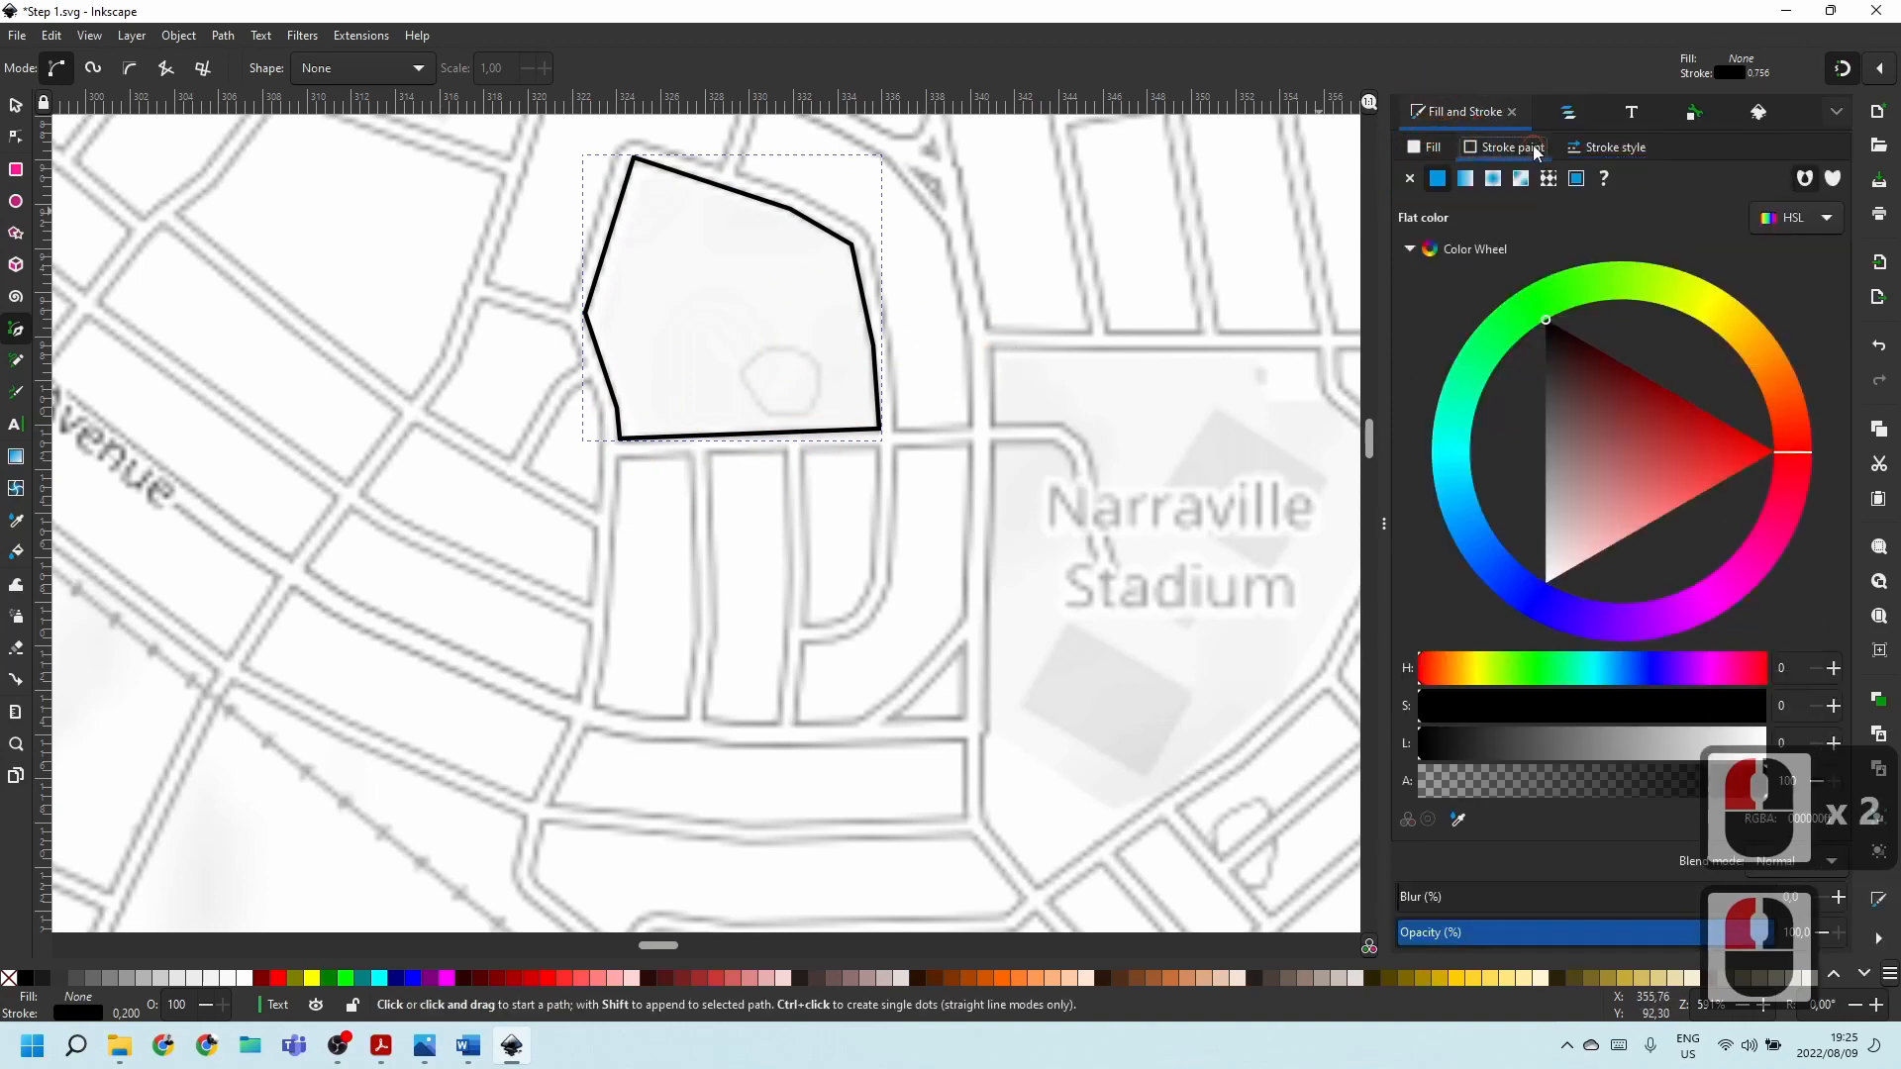
pyautogui.click(1411, 178)
pyautogui.click(1420, 146)
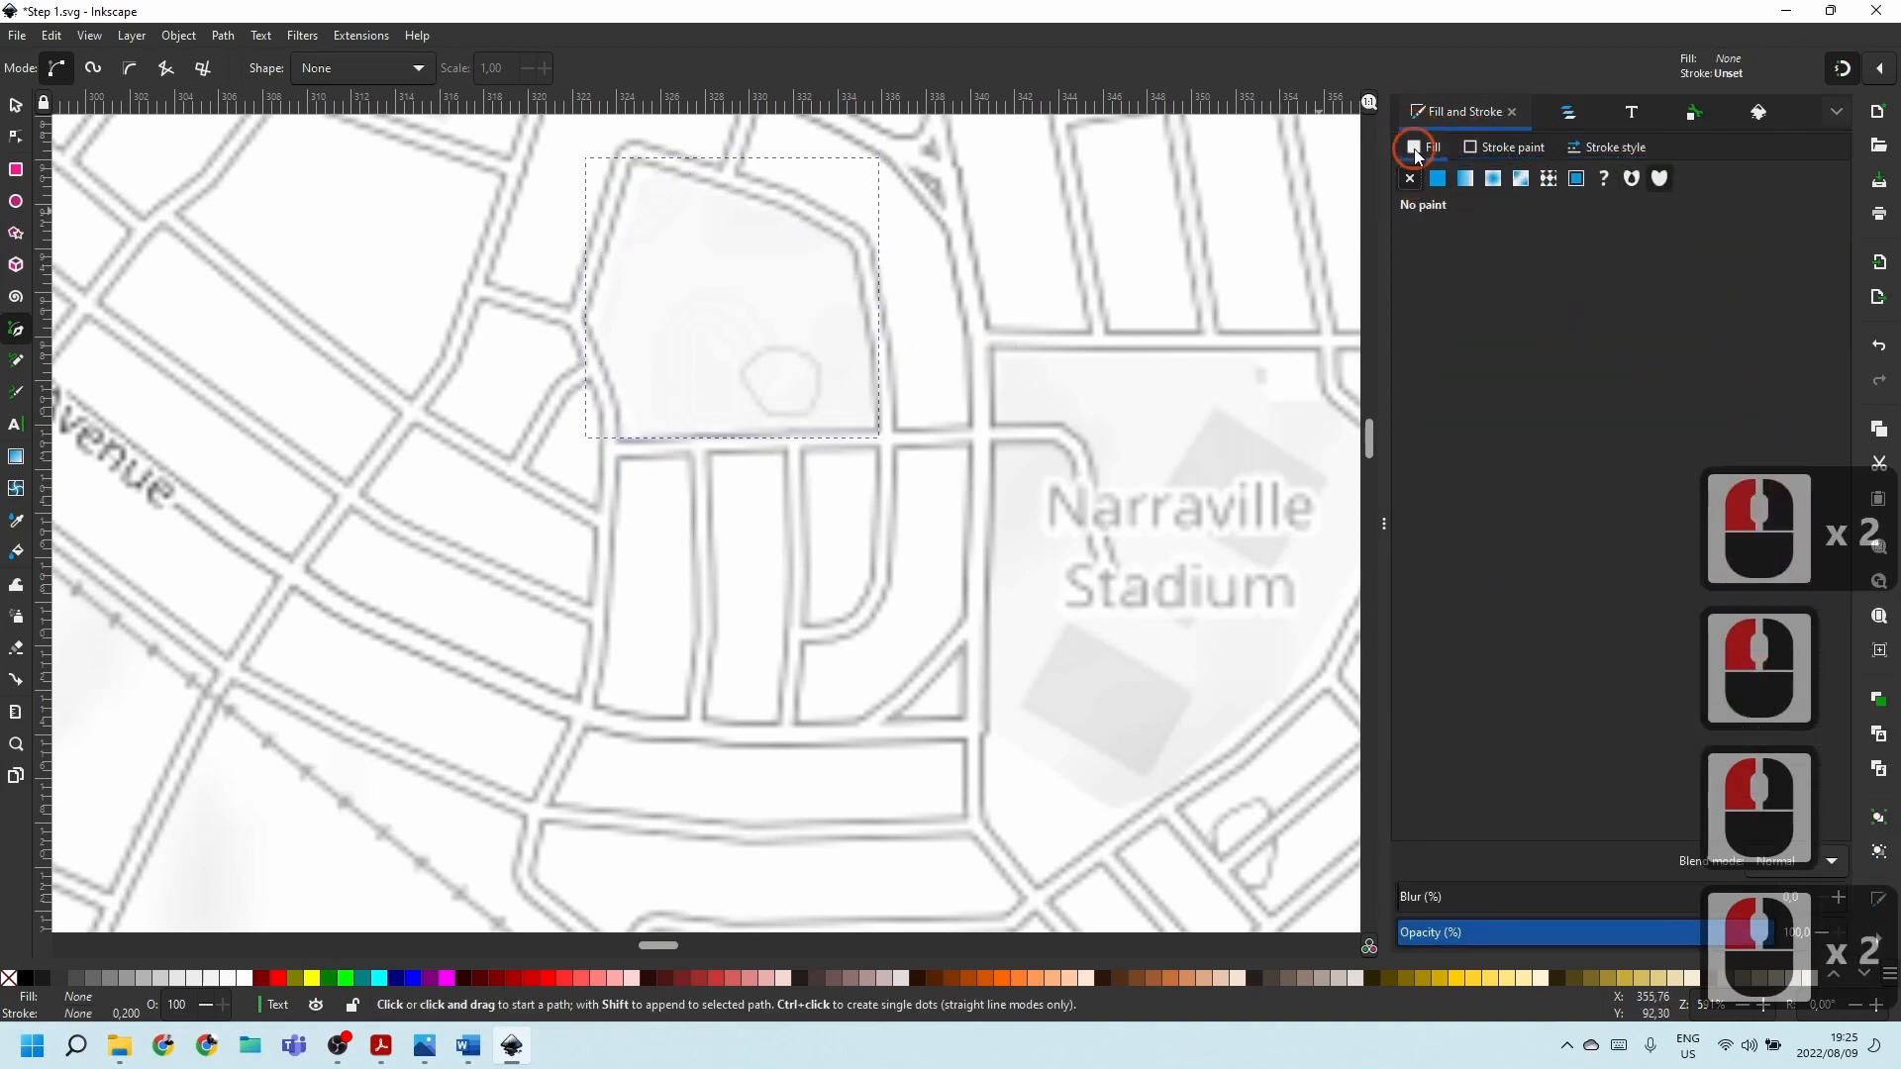
pyautogui.click(1459, 206)
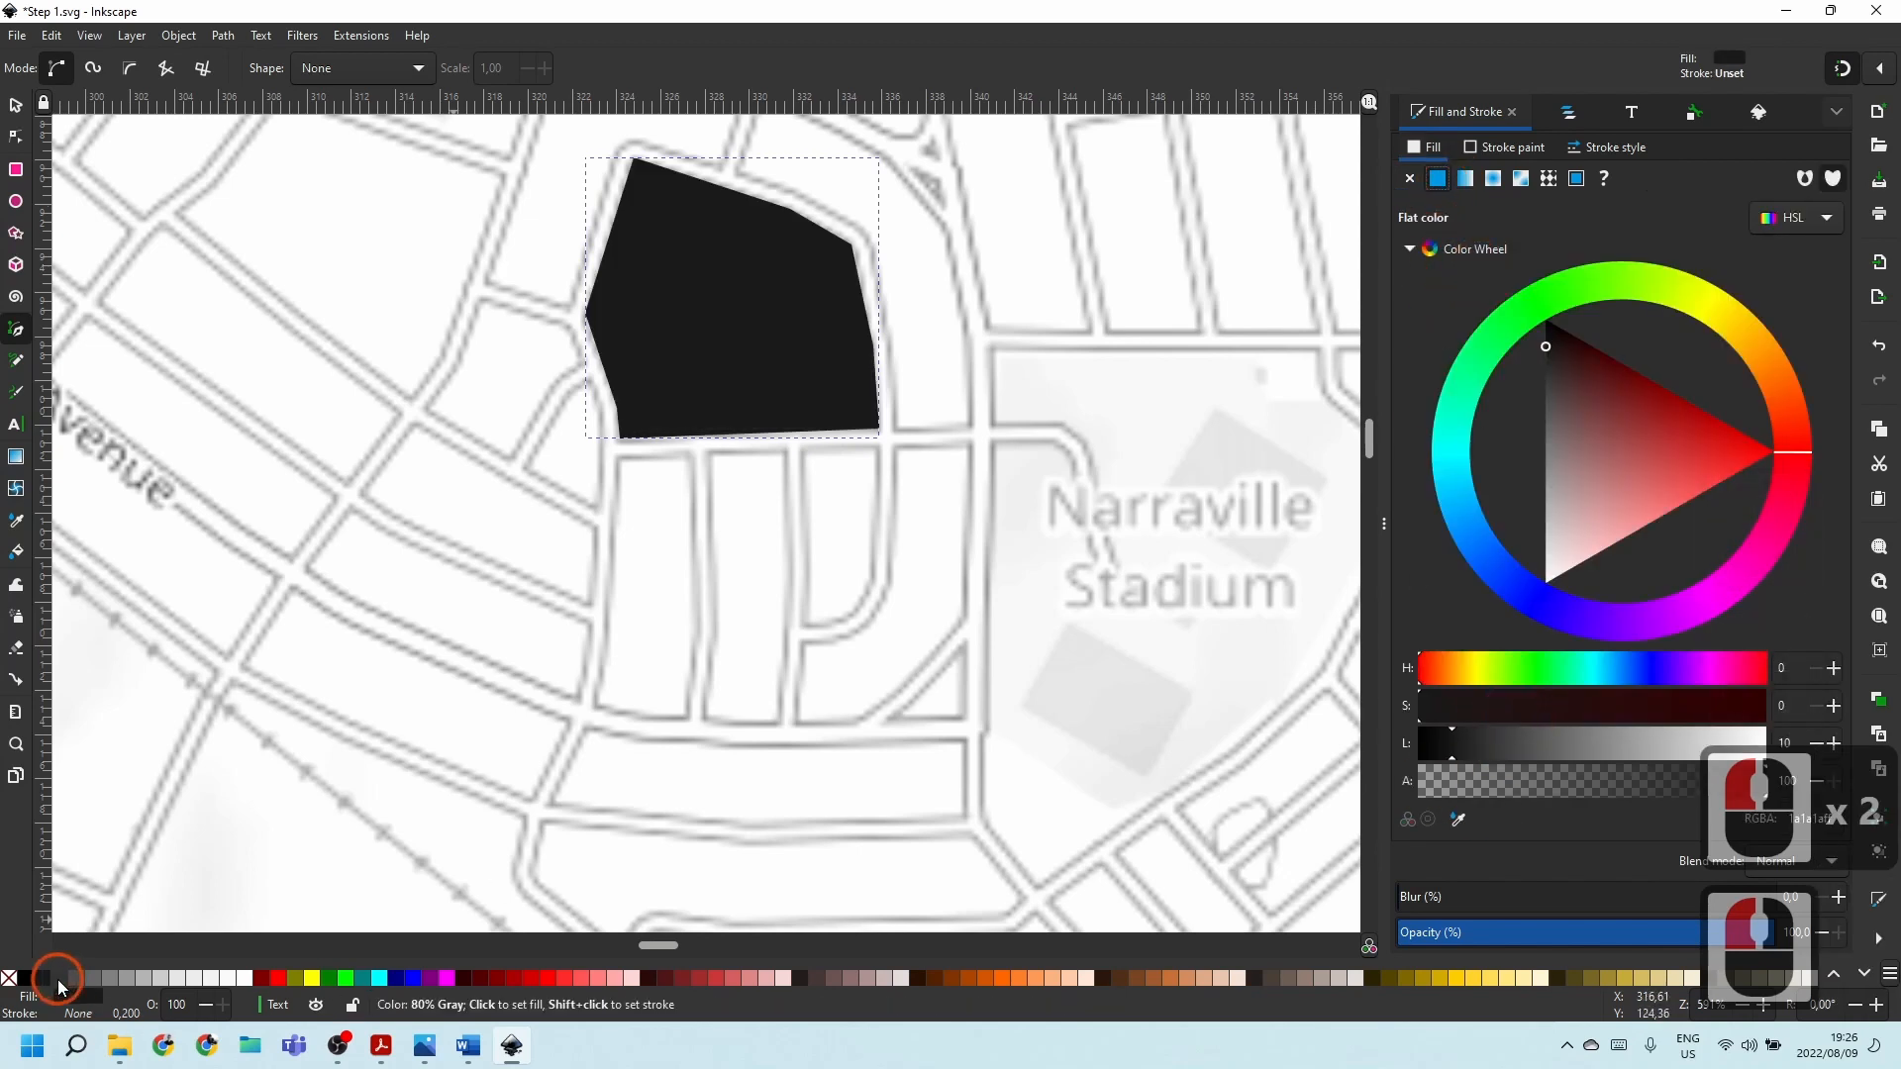
pyautogui.click(60, 987)
pyautogui.click(1468, 787)
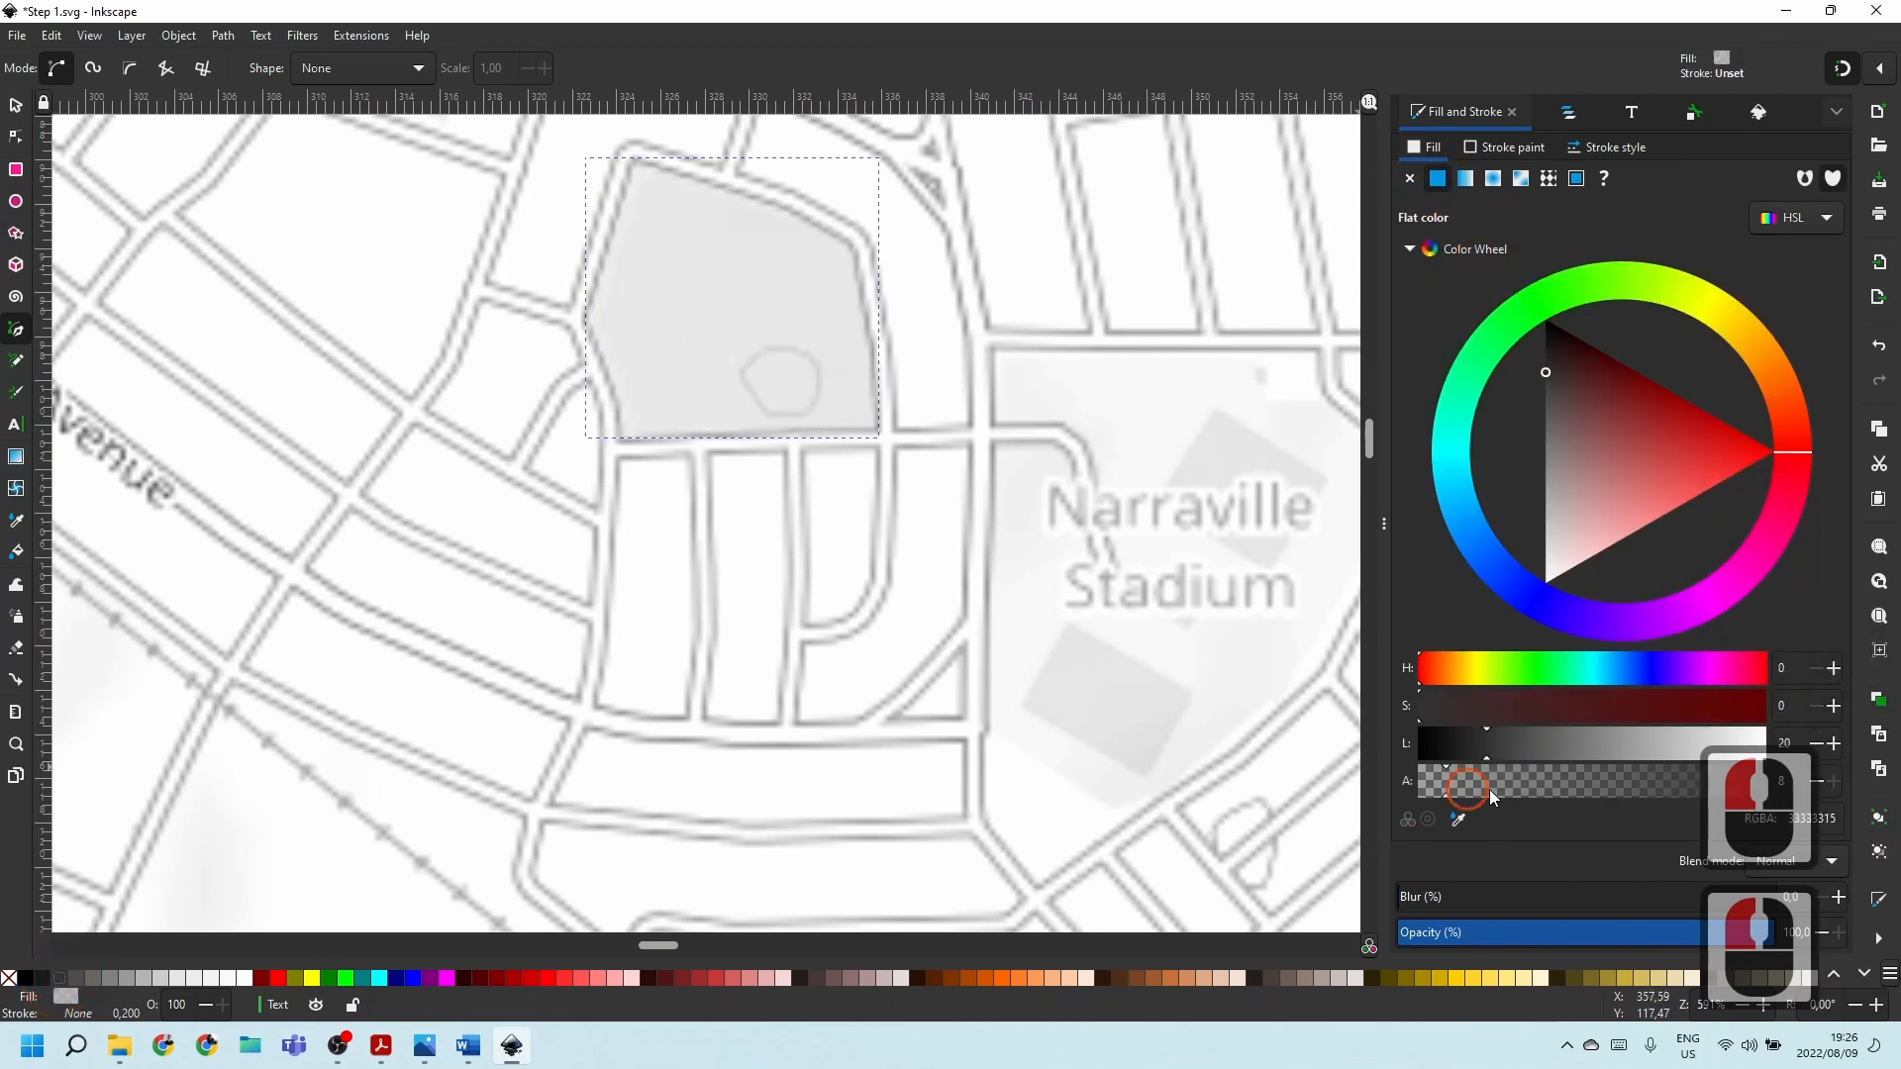
pyautogui.moveTo(1493, 797); pyautogui.dragTo(1618, 782)
# Examine the shaded site block against the surrounding map at several zoom levels.
pyautogui.scroll(-6, 822, 521)
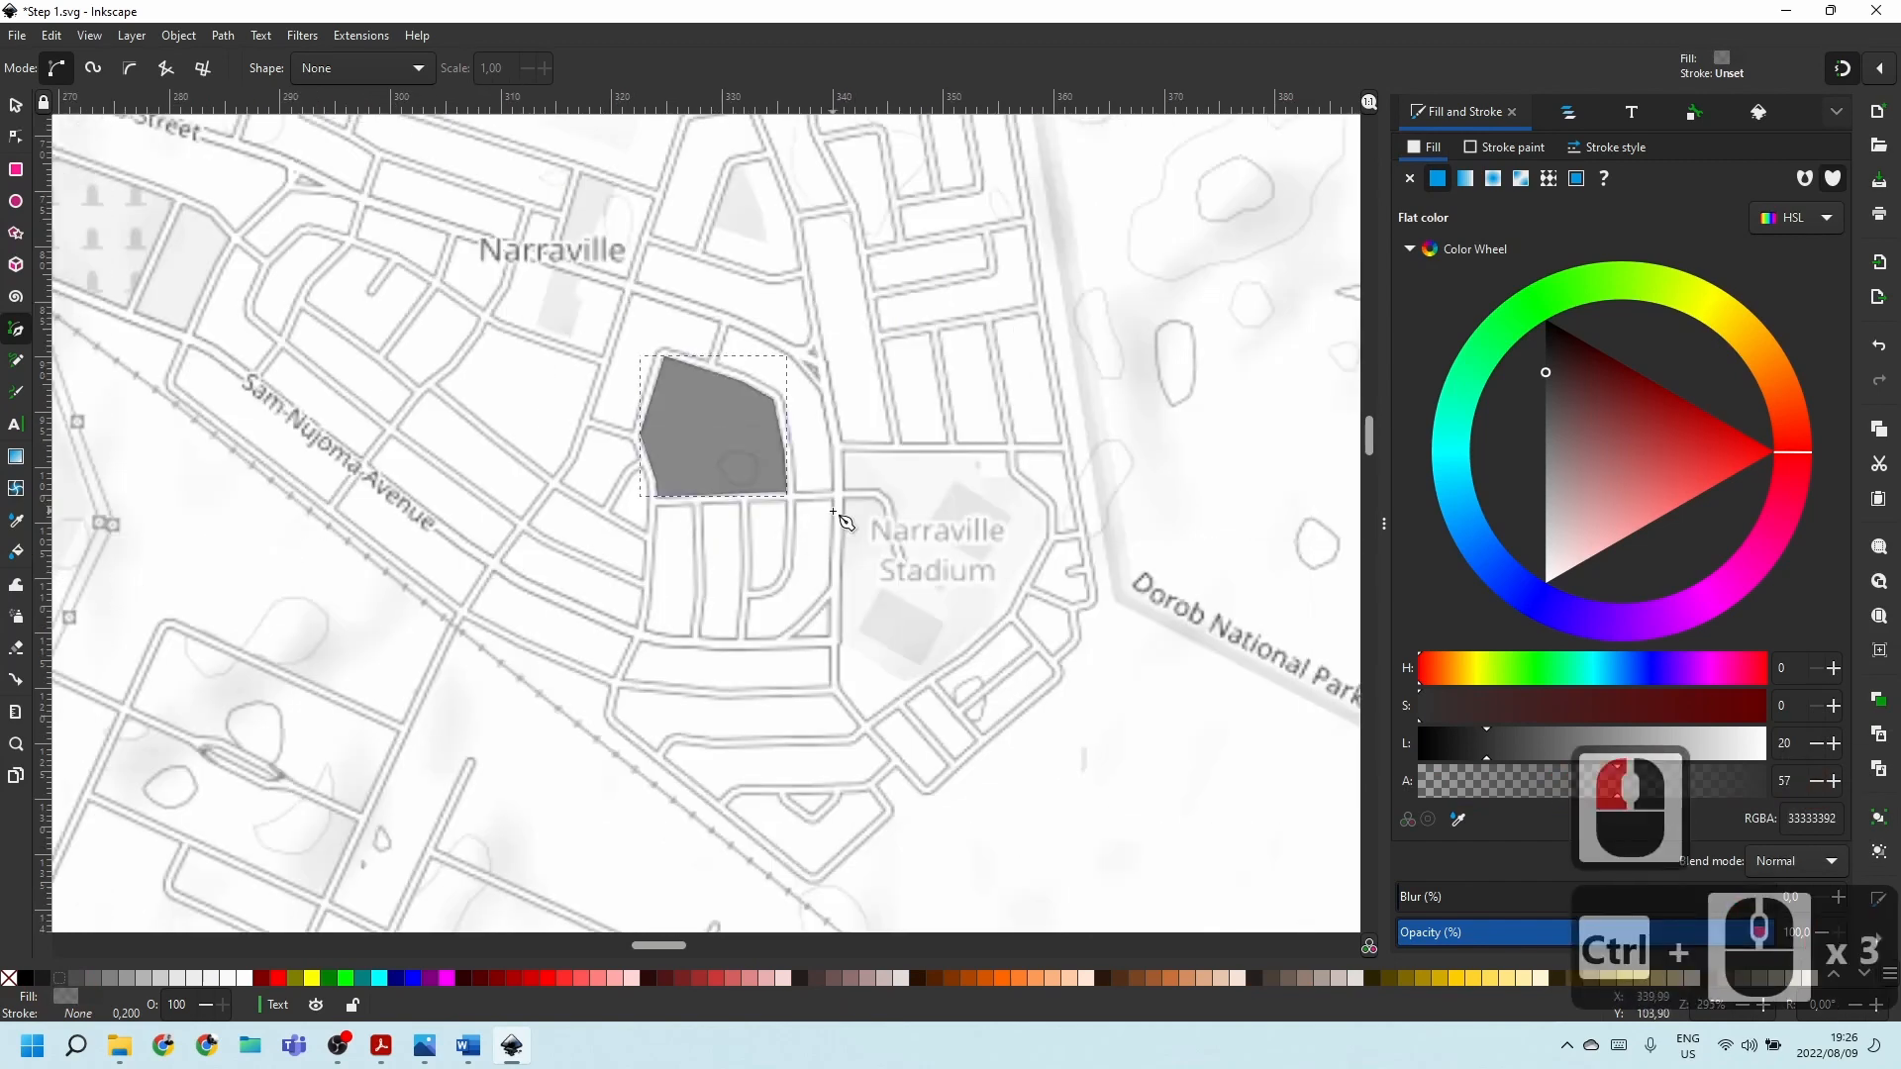
pyautogui.scroll(-2, 837, 514)
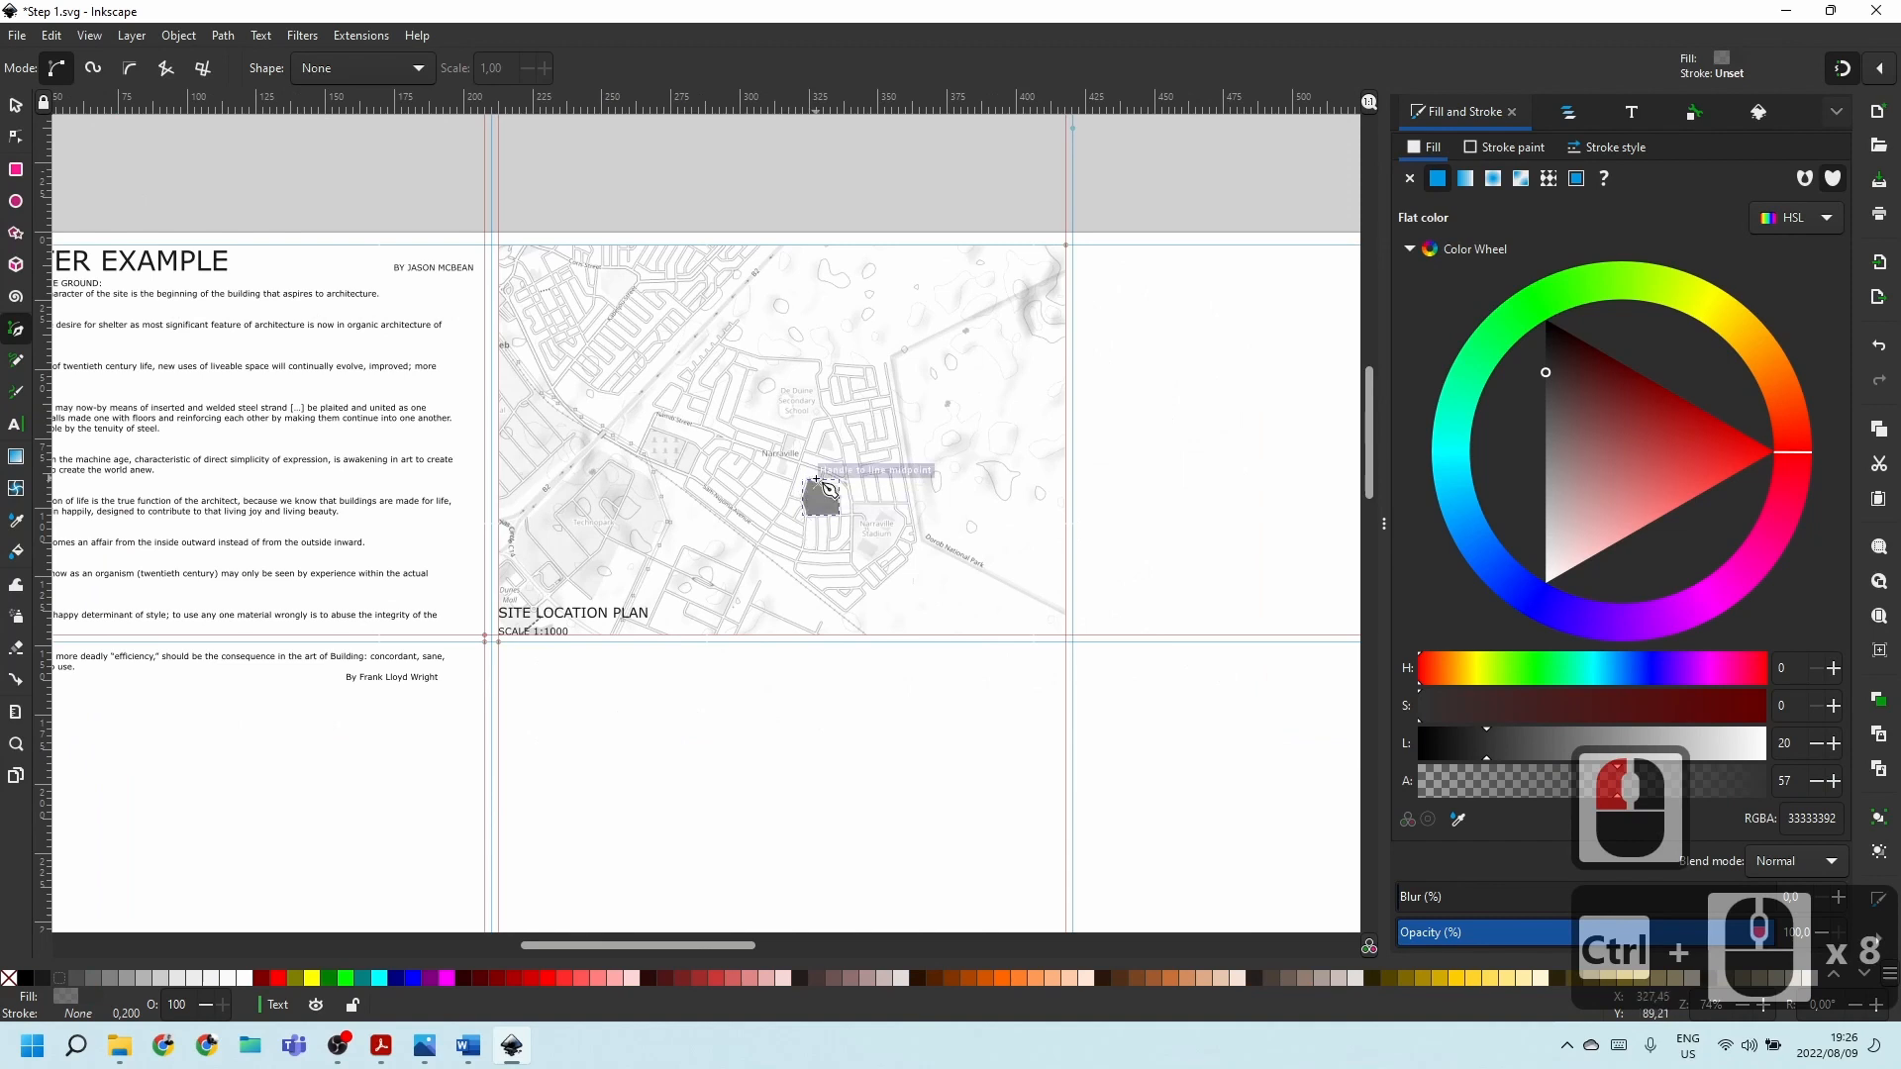
pyautogui.scroll(5, 830, 488)
pyautogui.scroll(-4, 896, 401)
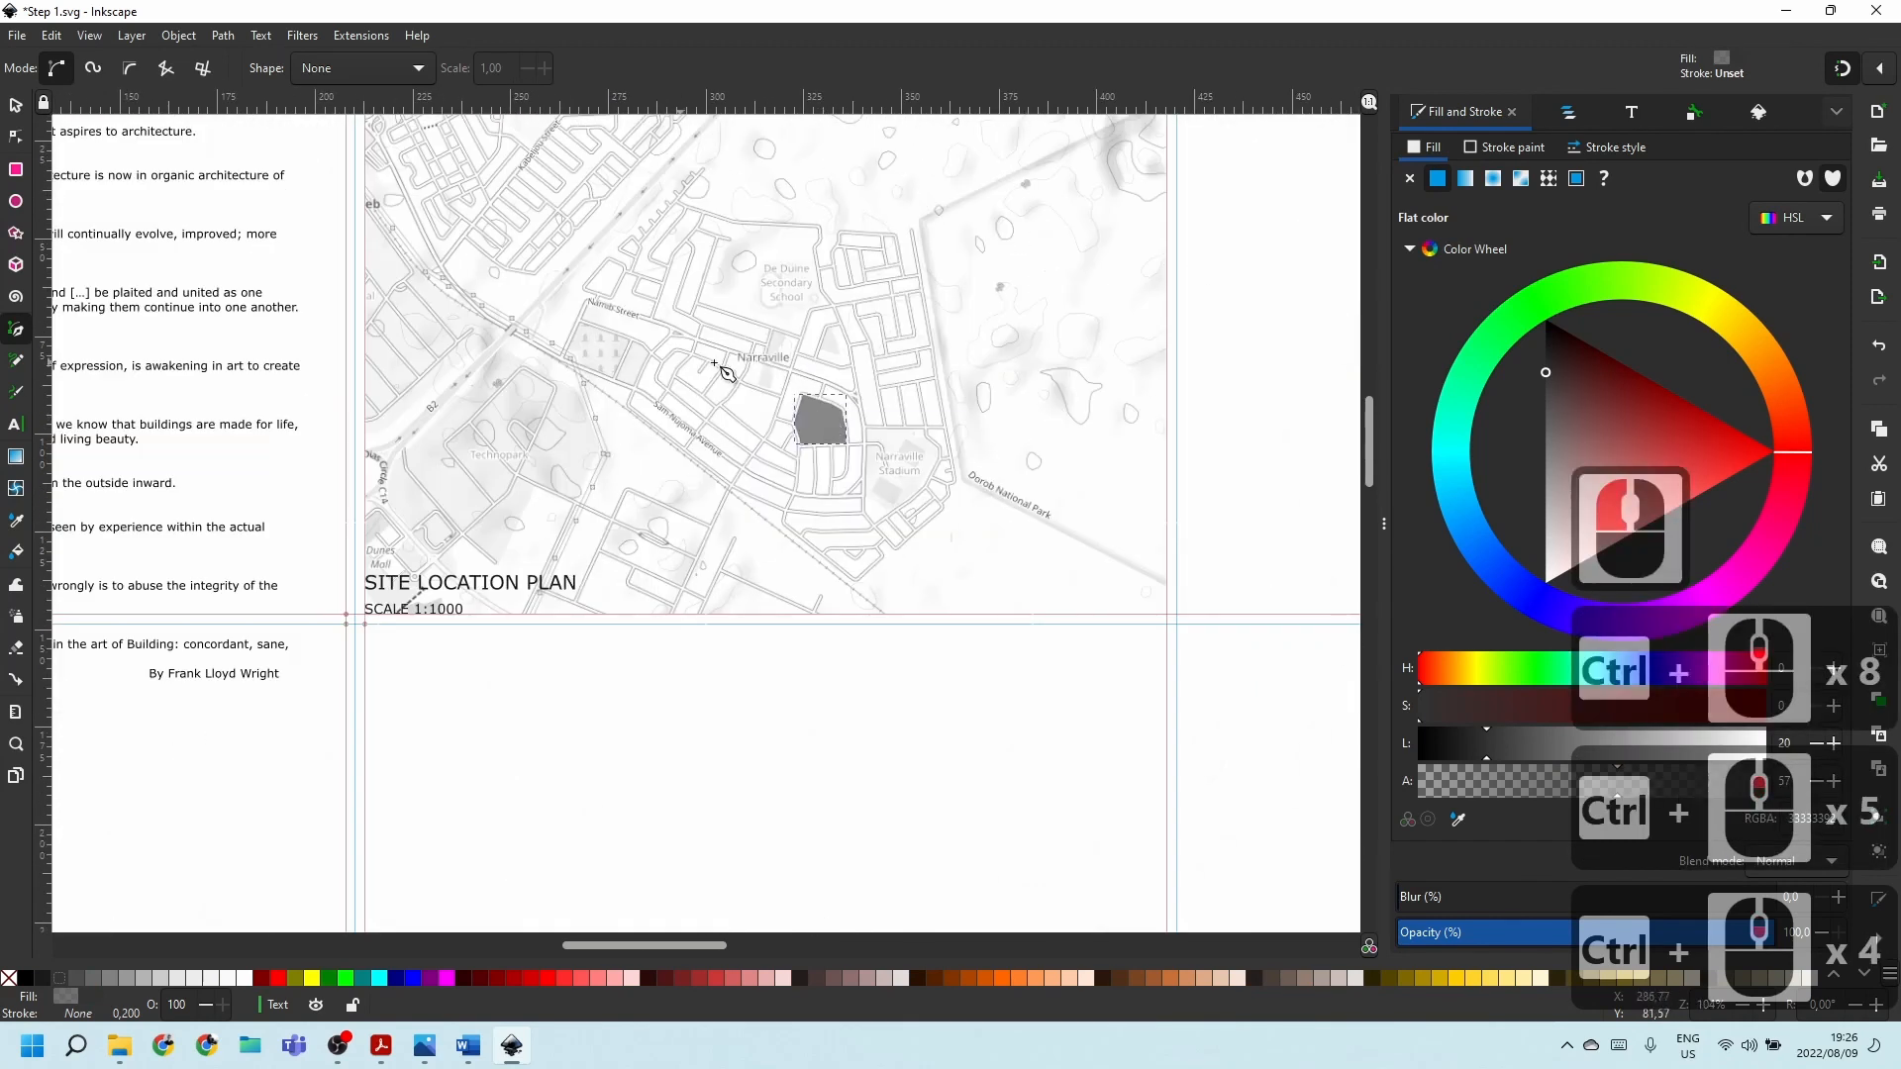
pyautogui.scroll(-2, 724, 371)
pyautogui.scroll(14, 732, 387)
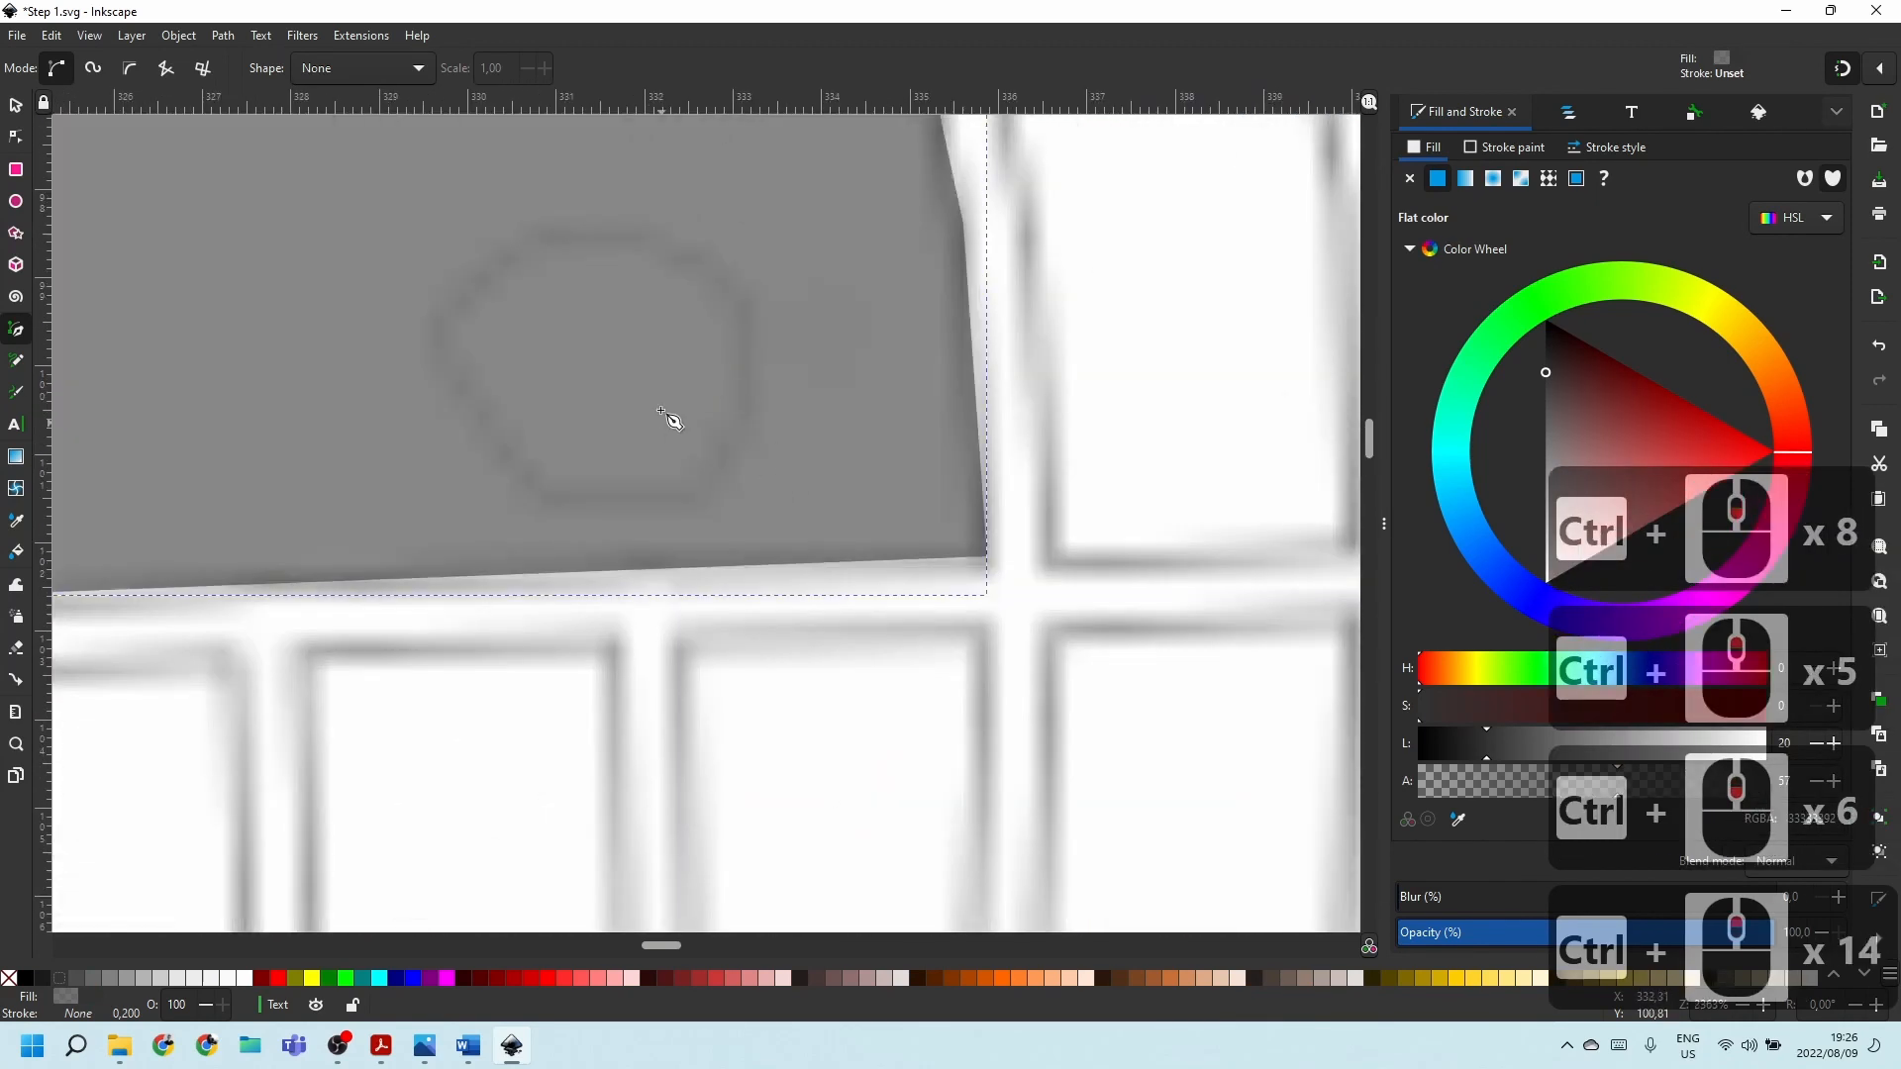
pyautogui.scroll(-10, 669, 420)
pyautogui.click(538, 296)
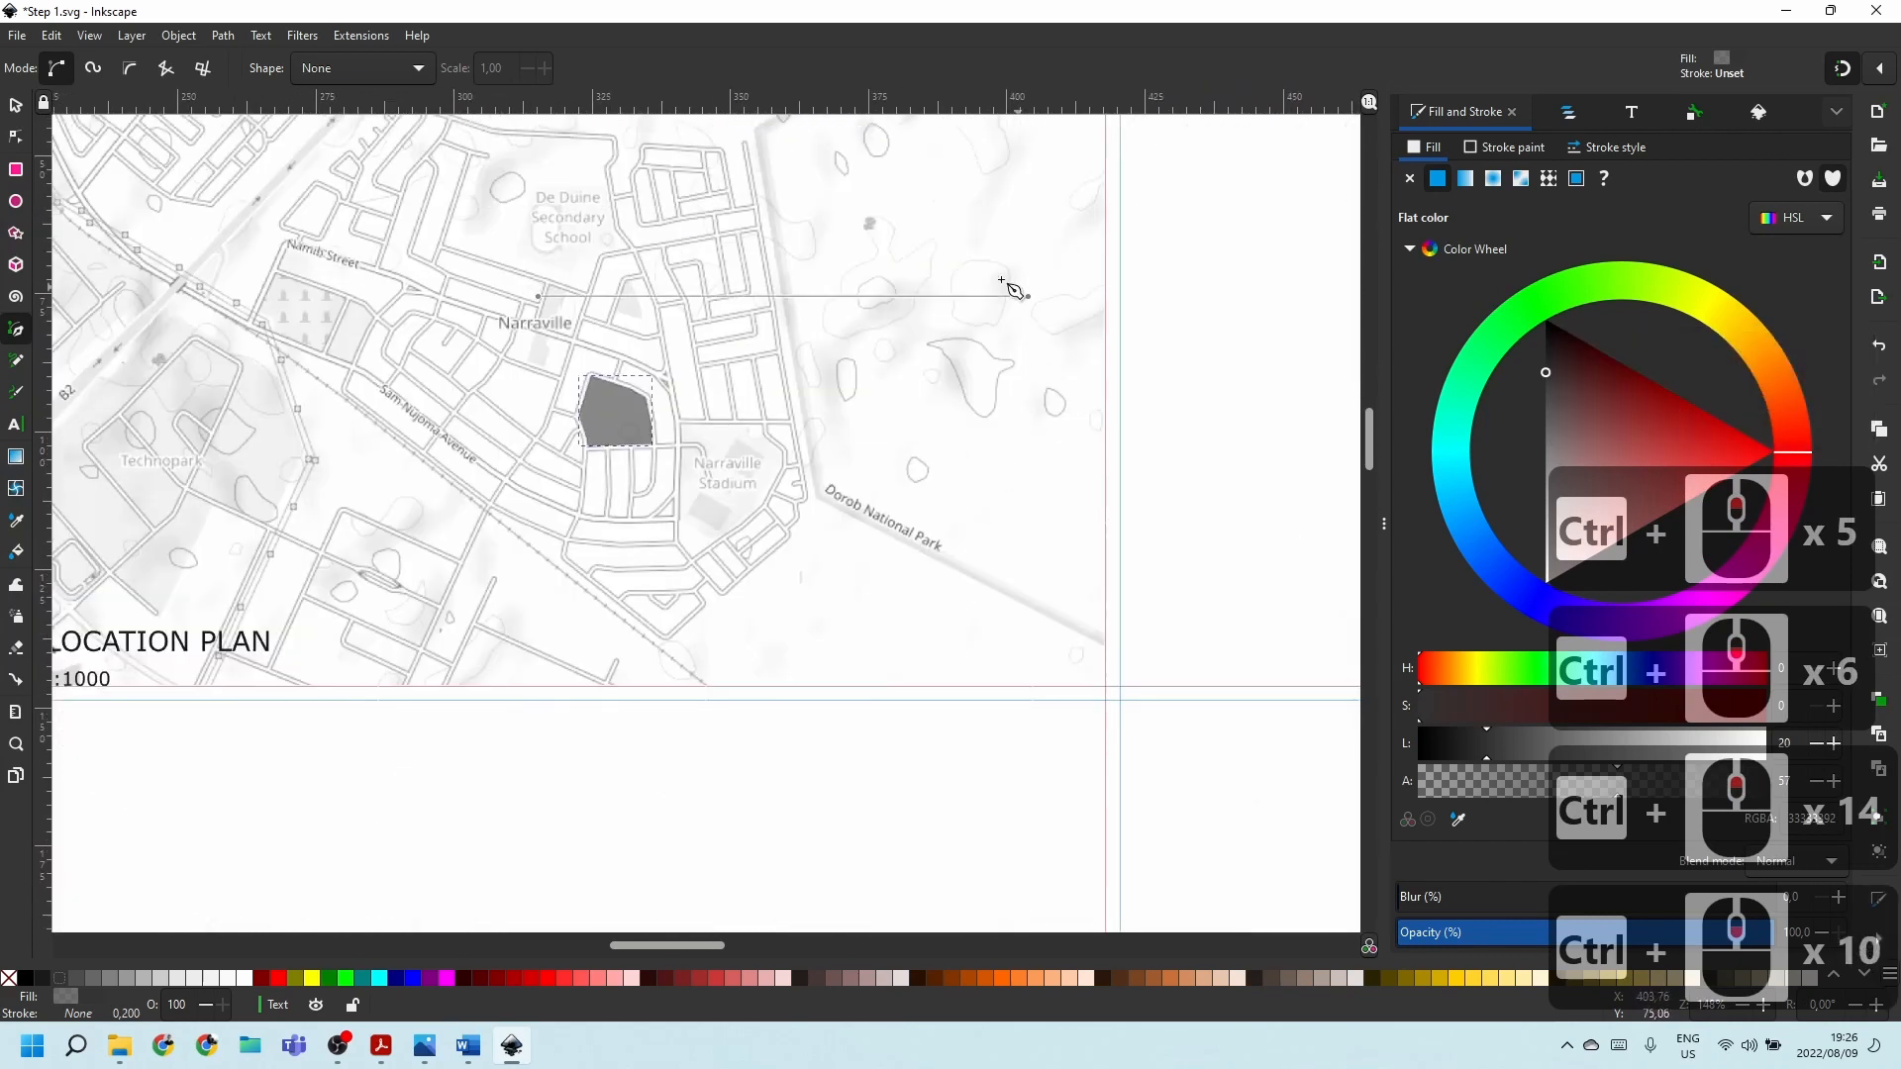
pyautogui.press('Escape')
pyautogui.scroll(6, 624, 415)
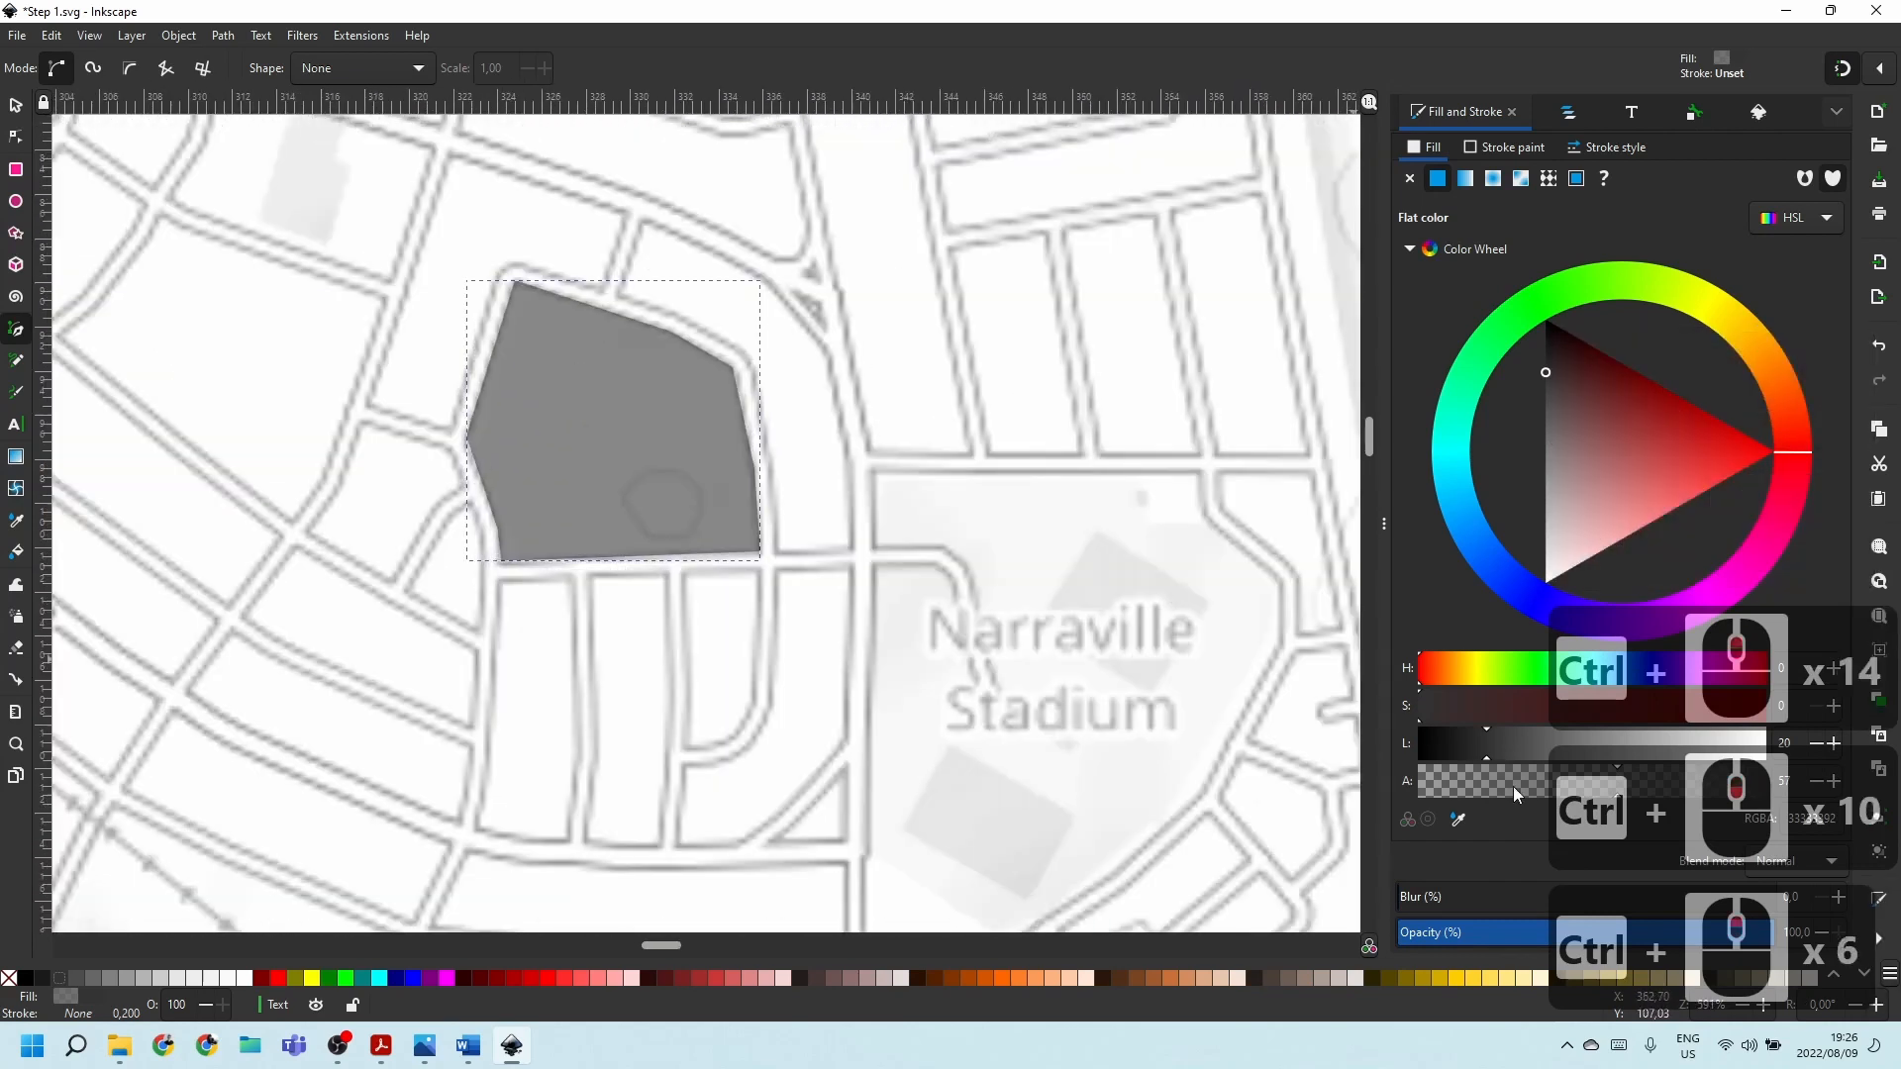
# Set the shaded site block's fill alpha to 50 and deselect the block.
pyautogui.click(1596, 784)
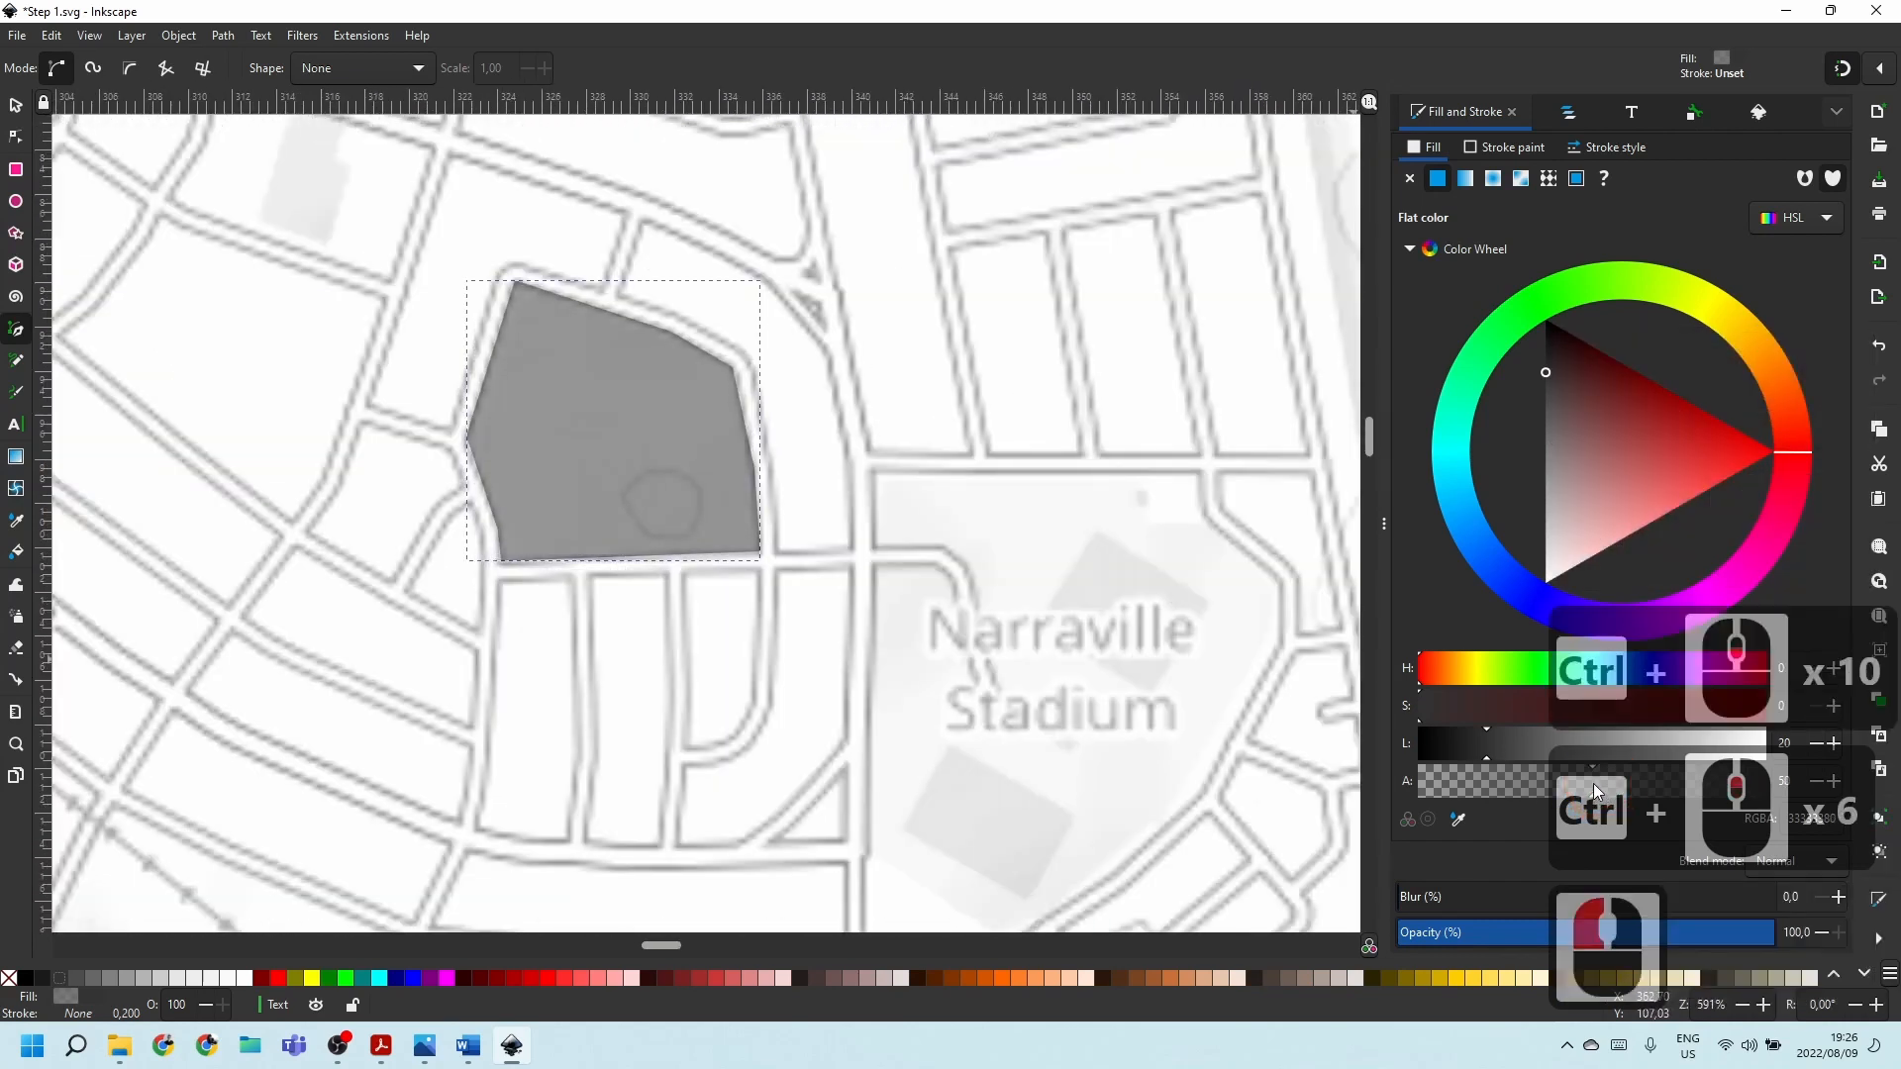
pyautogui.scroll(-5, 1039, 407)
pyautogui.press('Escape')
pyautogui.scroll(-3, 892, 594)
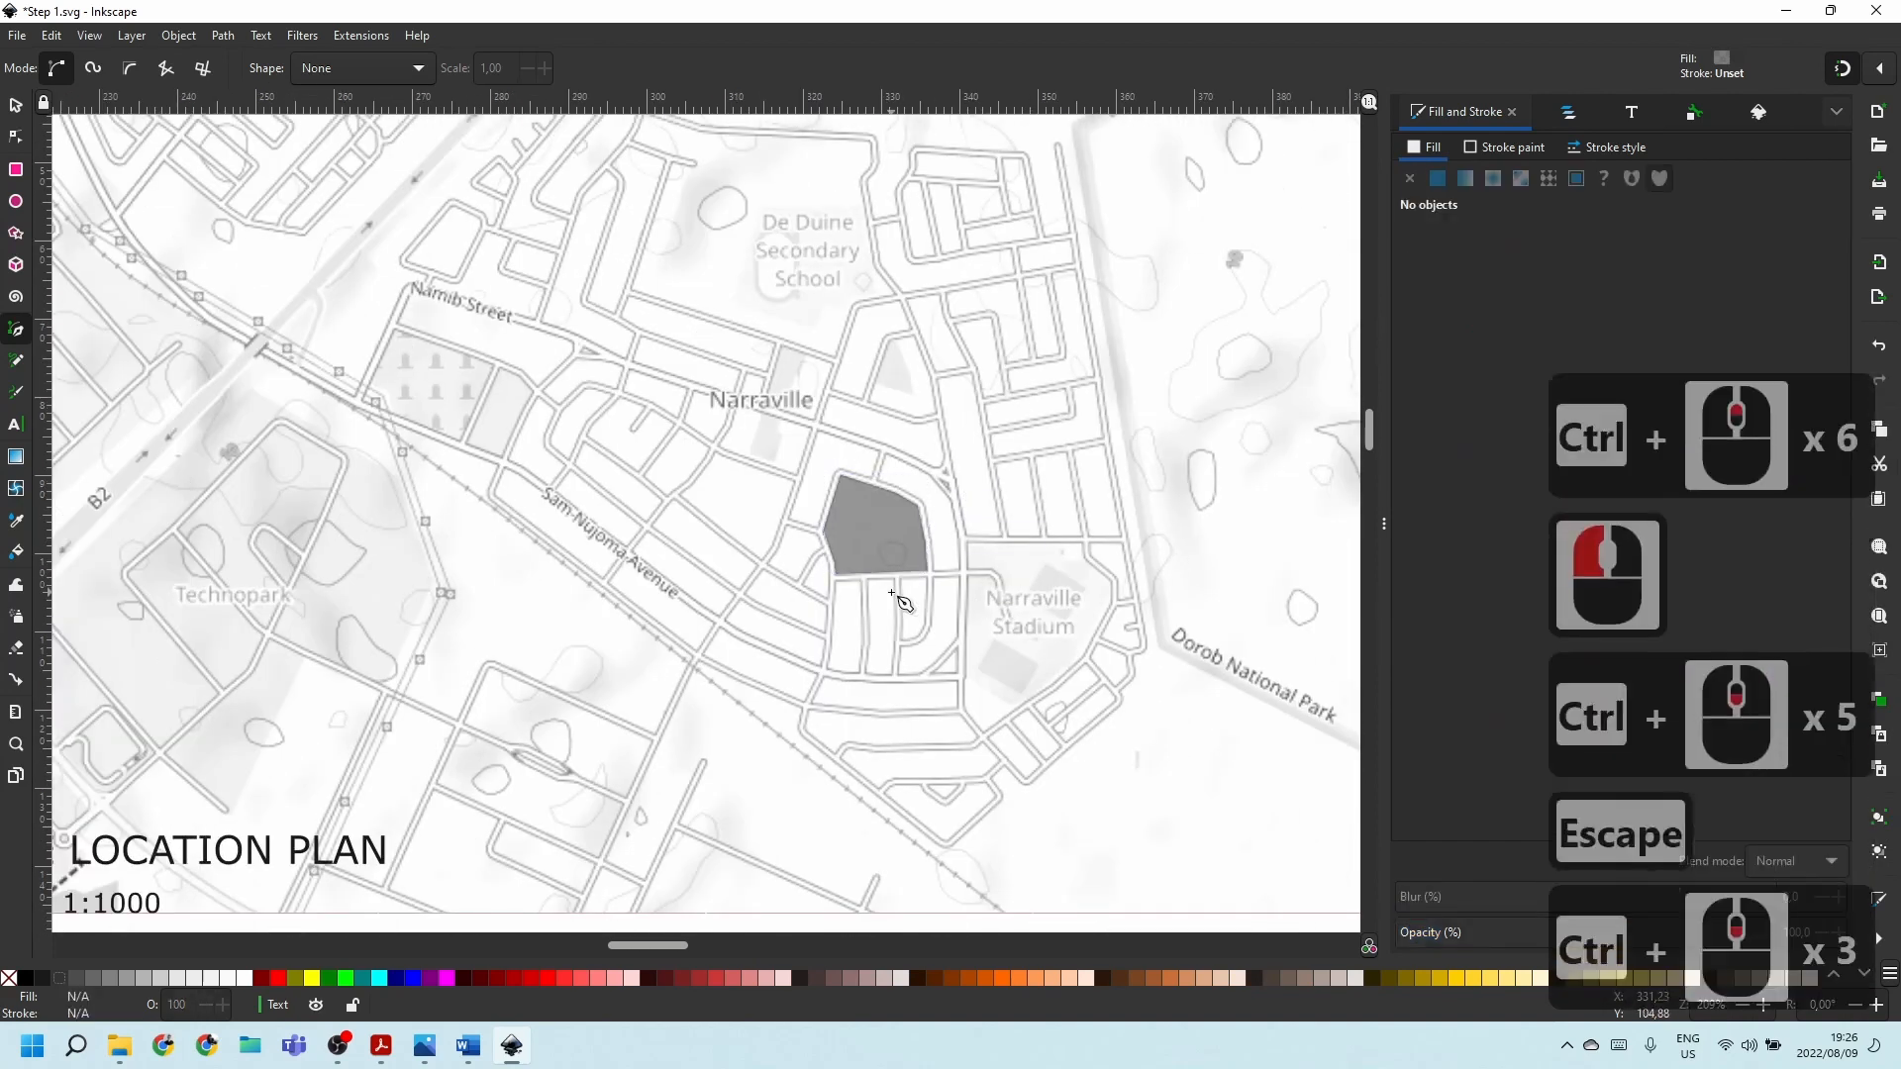
# Move the shaded site block path beneath all text objects in the Text layer's stacking order and deselect it.
pyautogui.click(1569, 112)
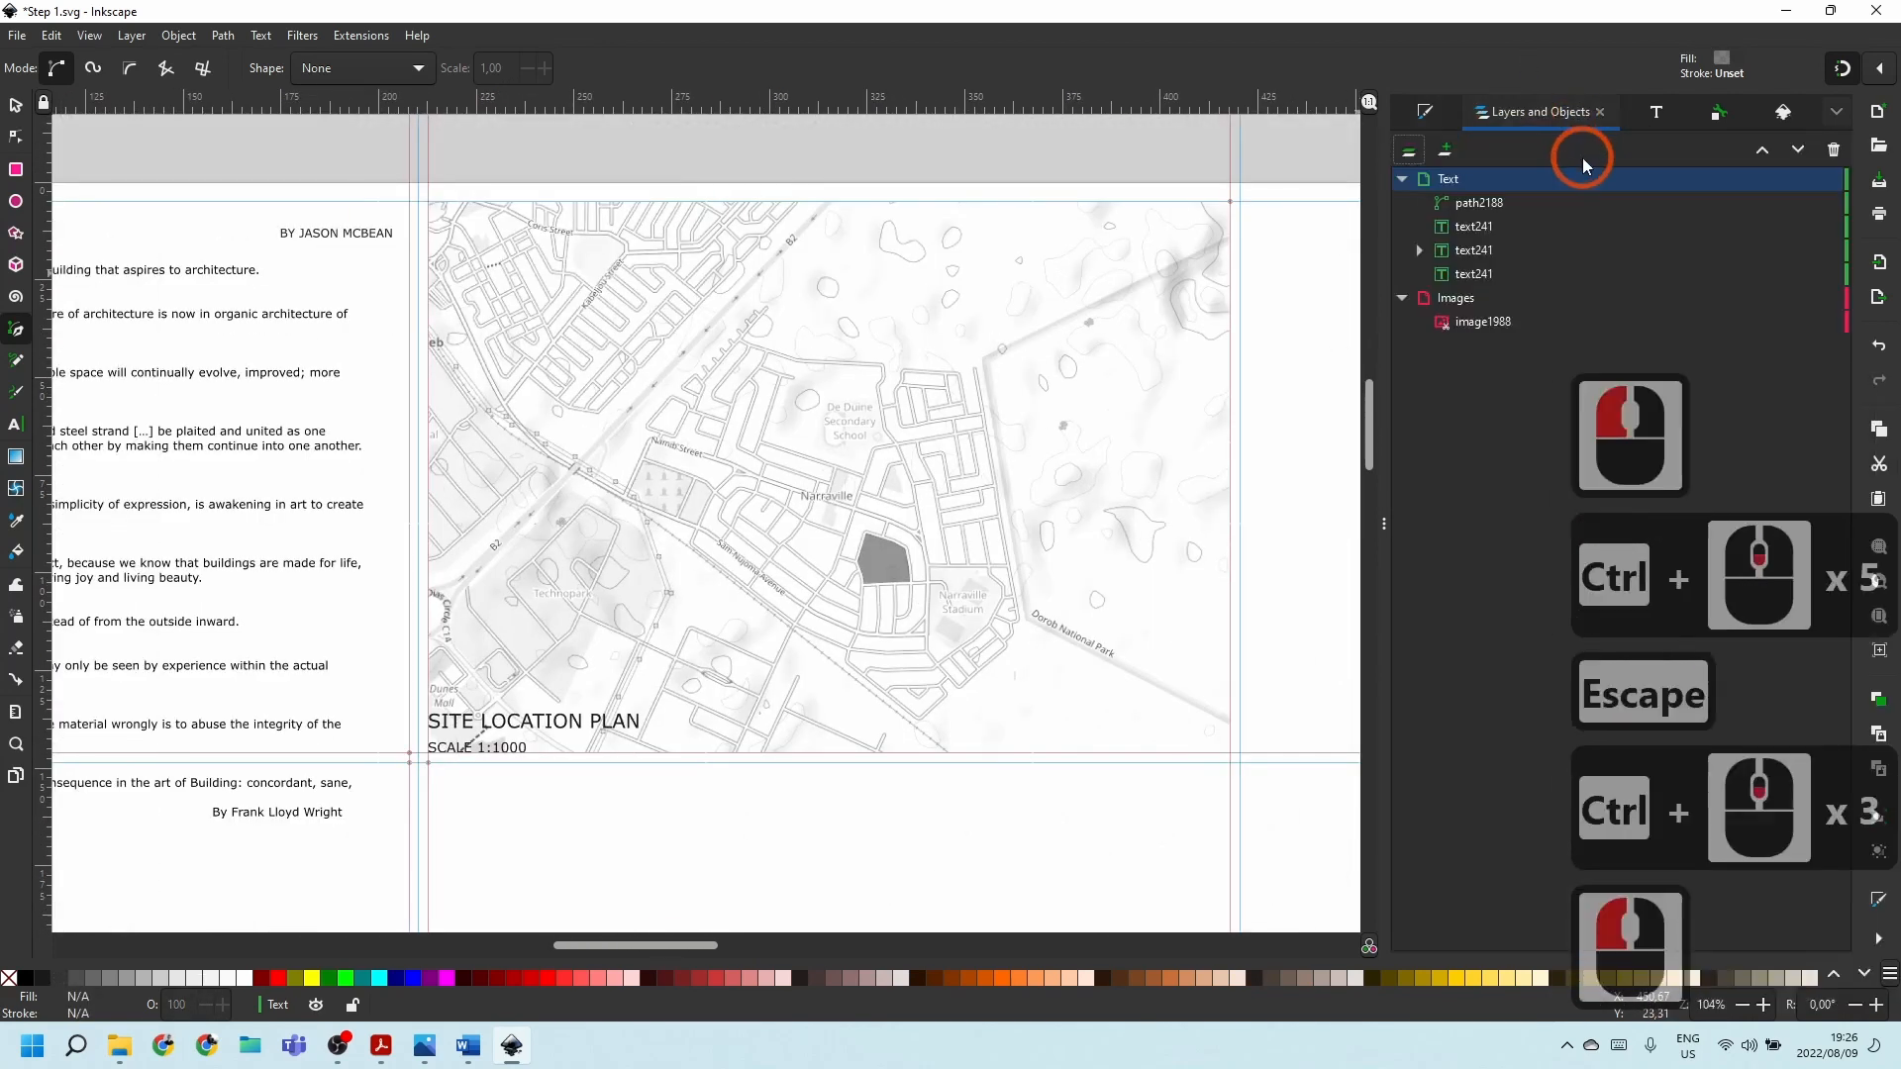
pyautogui.click(1463, 412)
pyautogui.click(1495, 205)
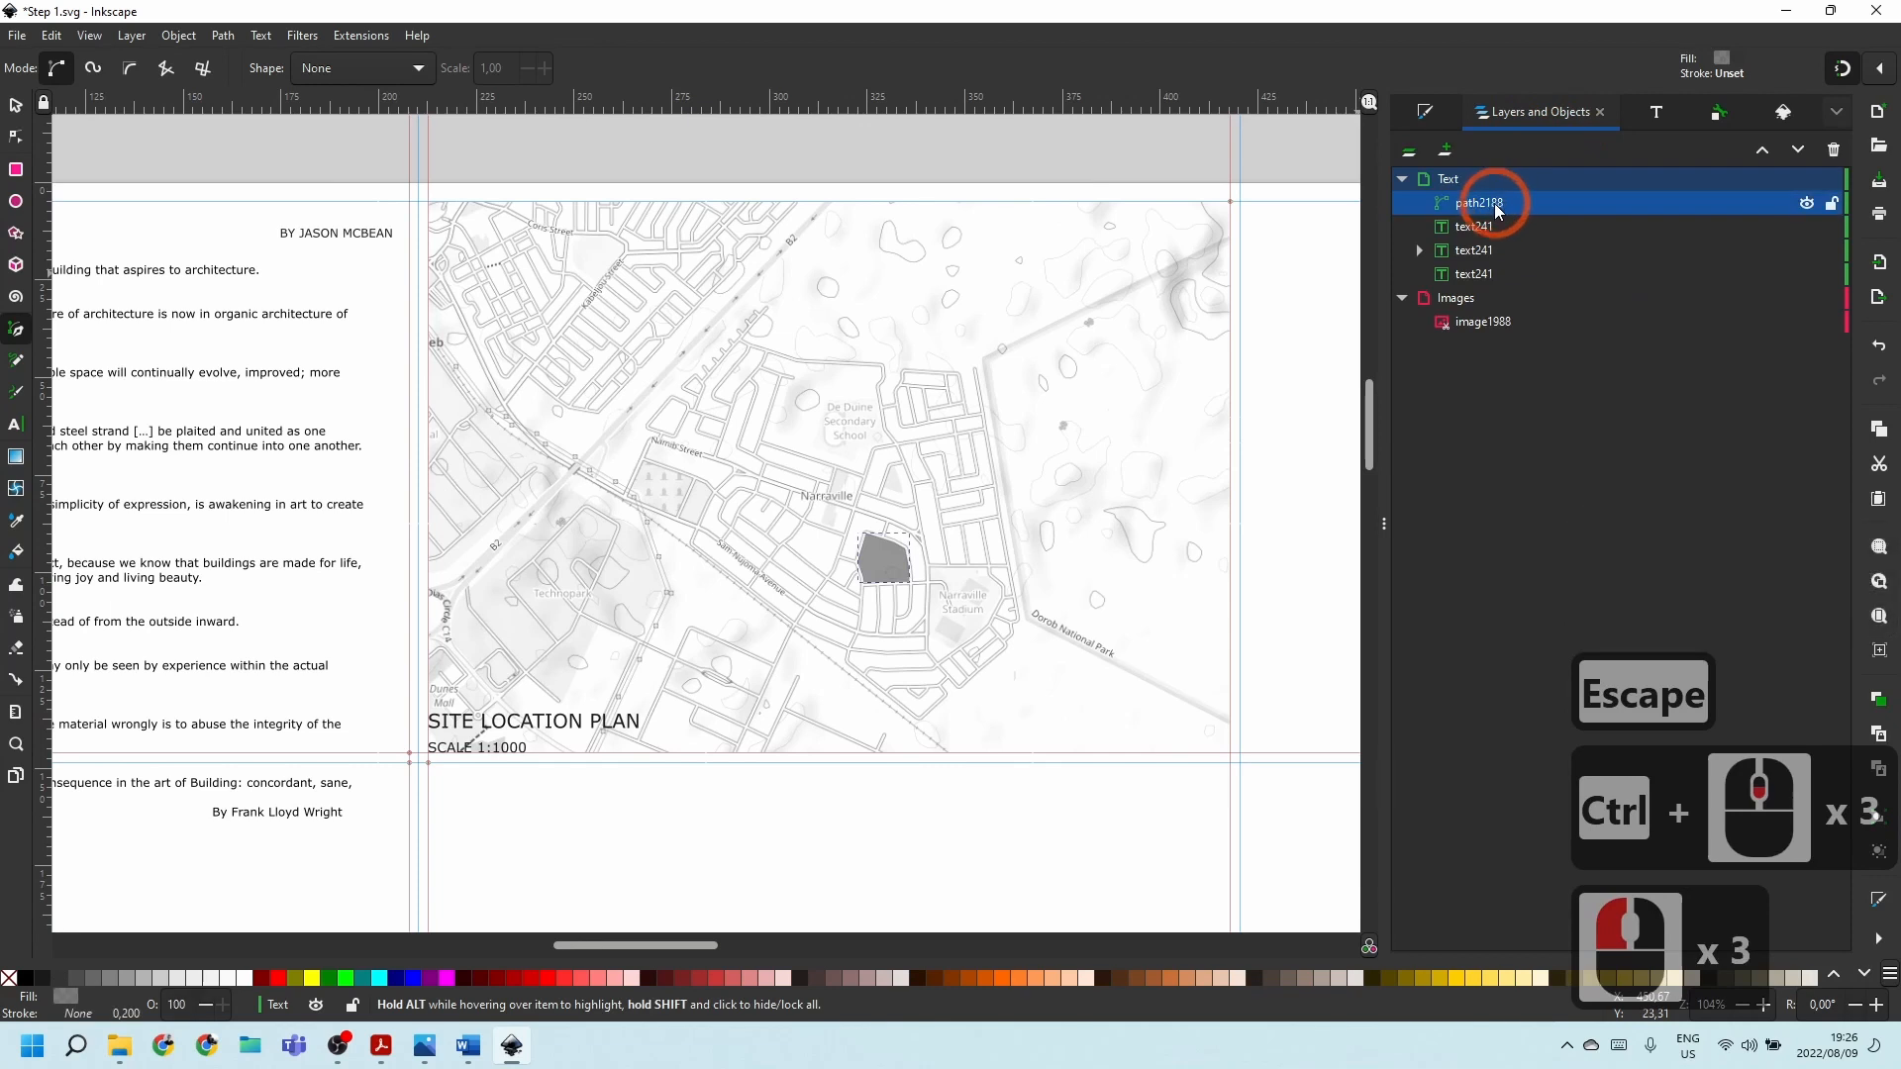
pyautogui.click(1766, 151)
pyautogui.click(1766, 151)
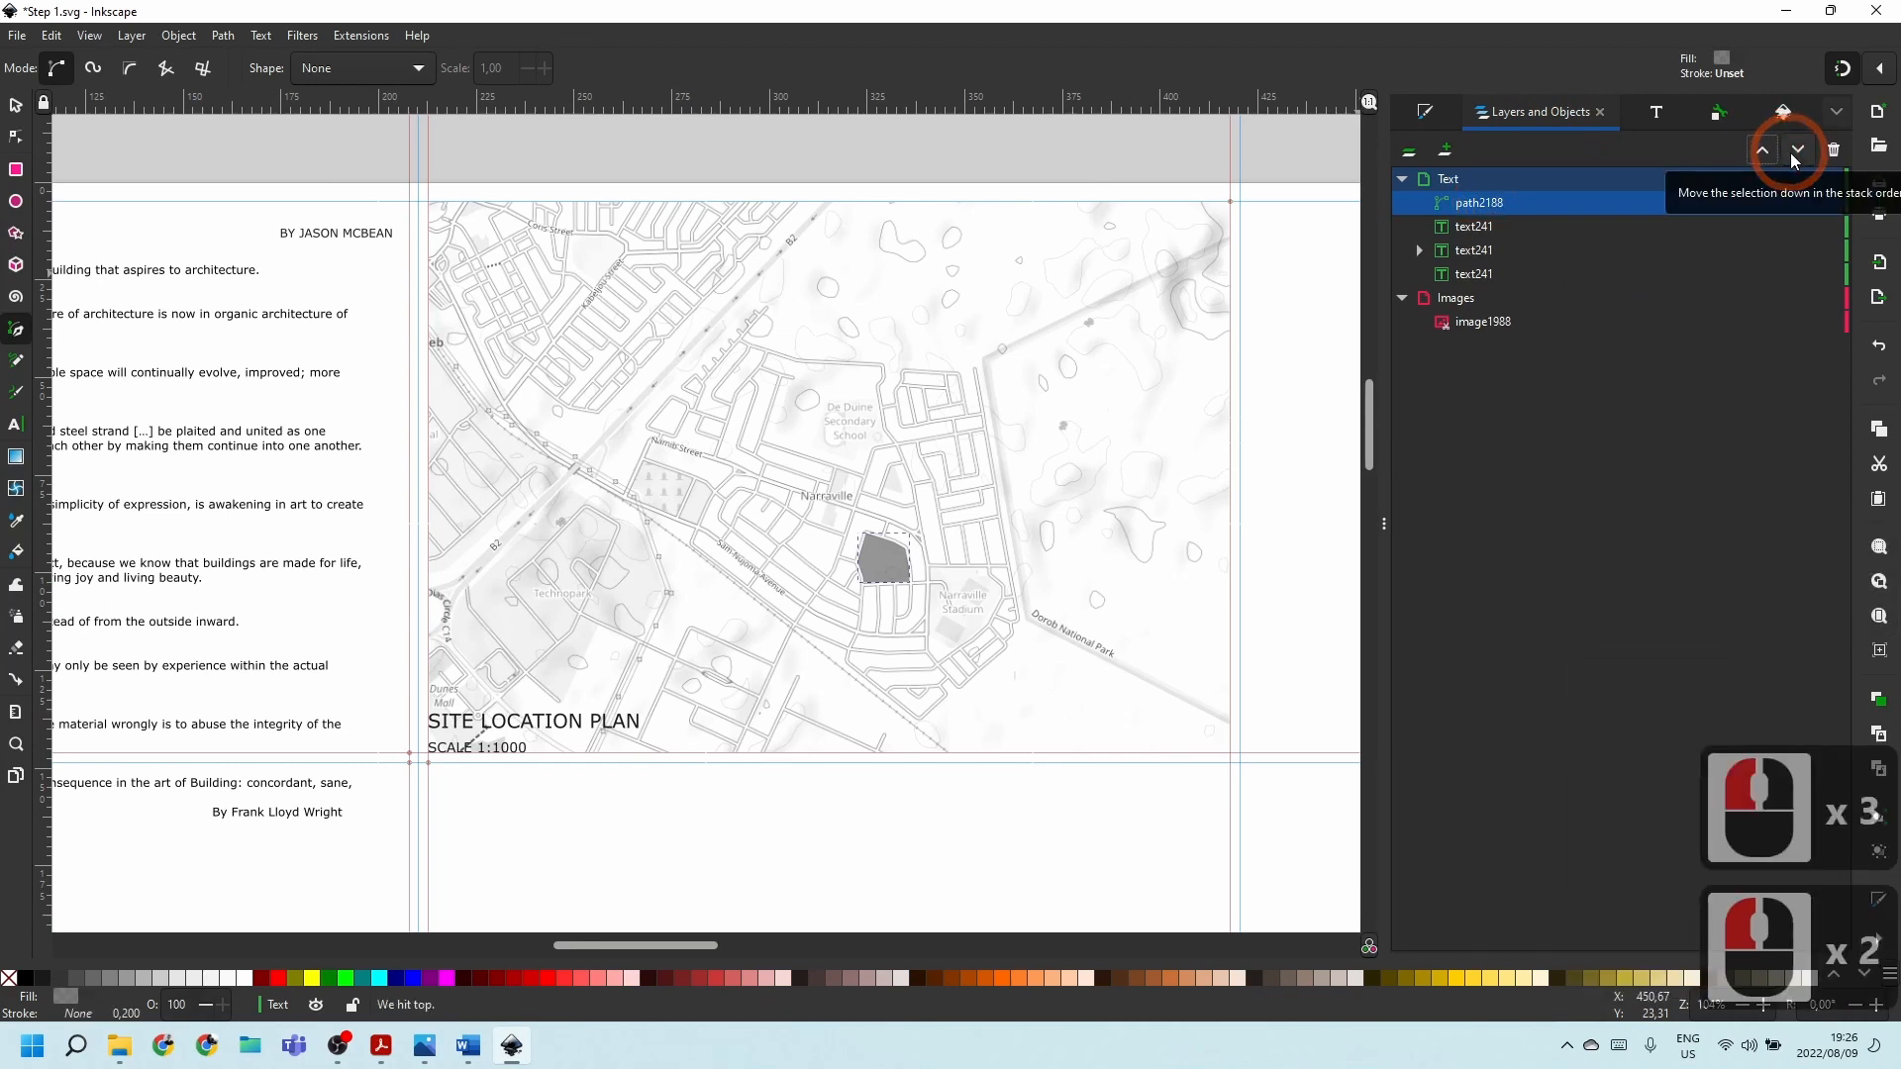
pyautogui.click(1795, 153)
pyautogui.click(1795, 154)
pyautogui.click(1795, 154)
pyautogui.keyDown('ctrl'); pyautogui.scroll(5, 832, 574); pyautogui.keyUp('ctrl')
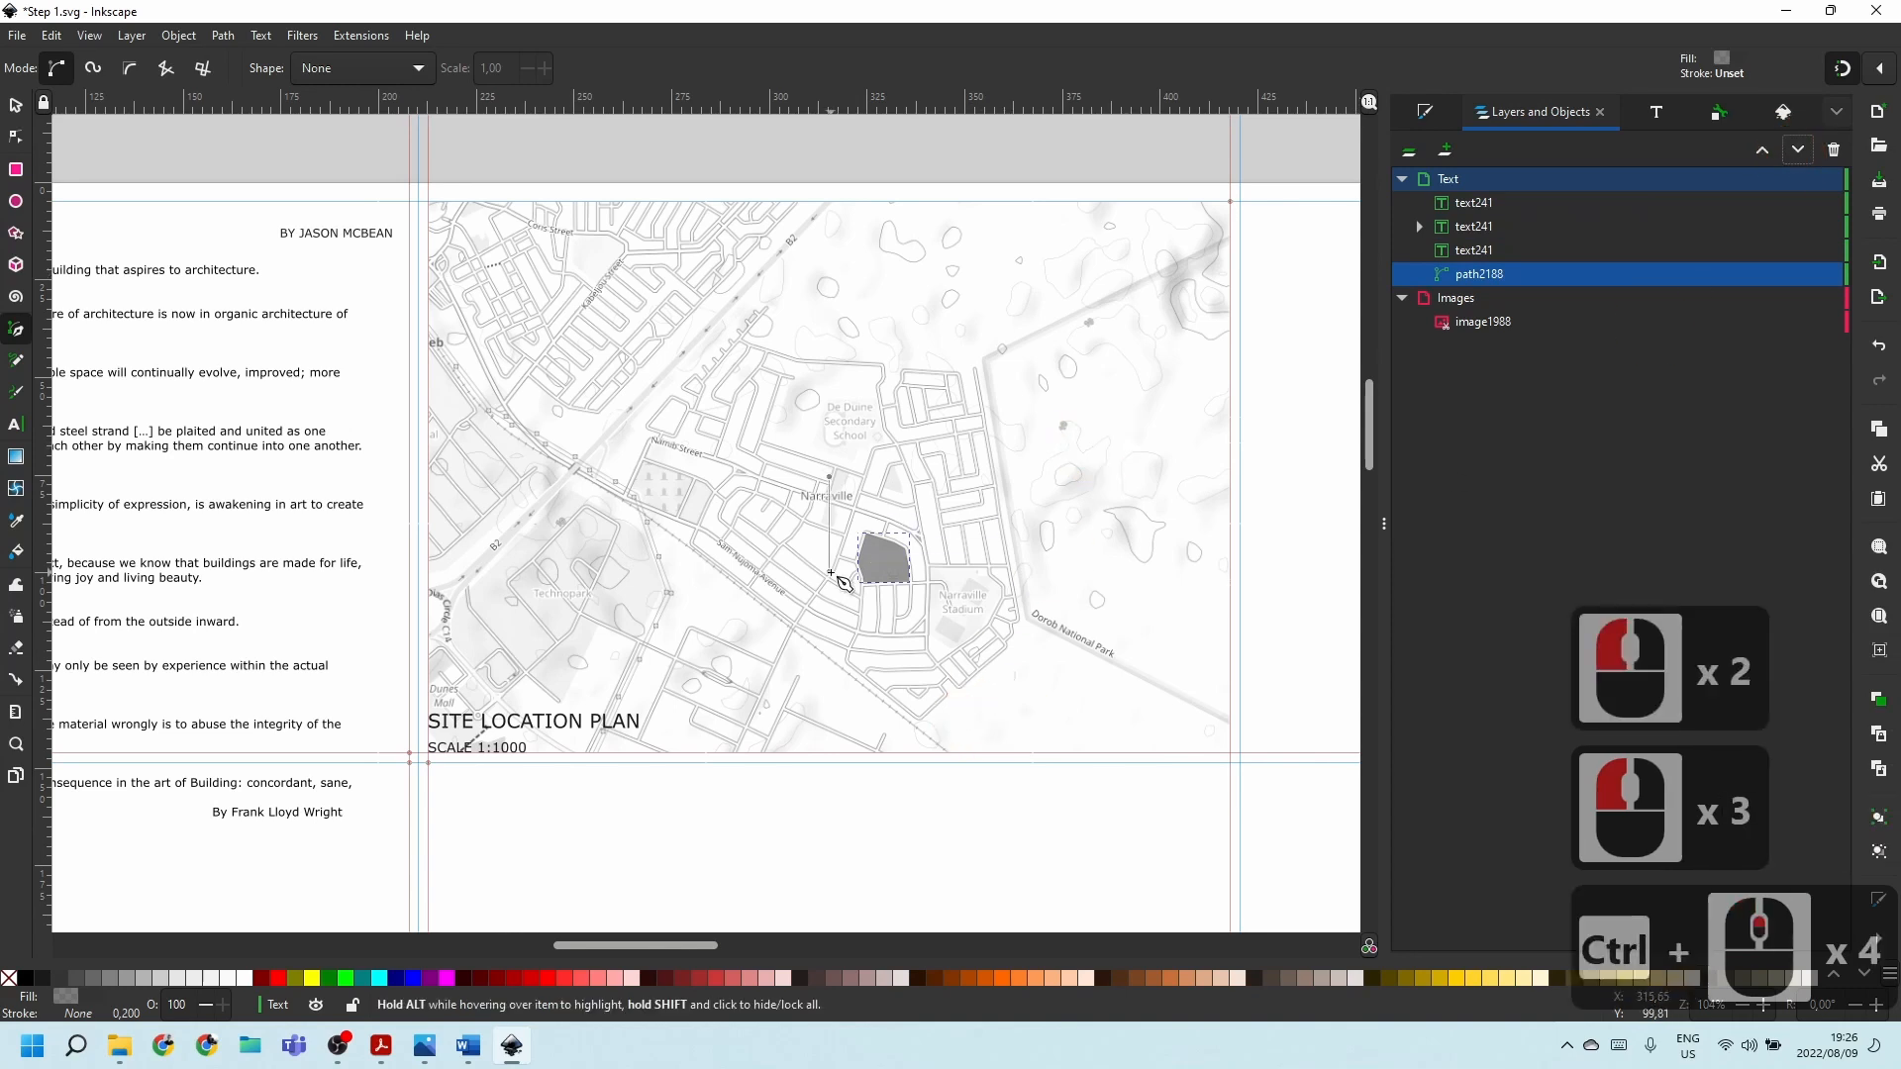
pyautogui.keyDown('ctrl'); pyautogui.scroll(-8, 915, 543); pyautogui.keyUp('ctrl')
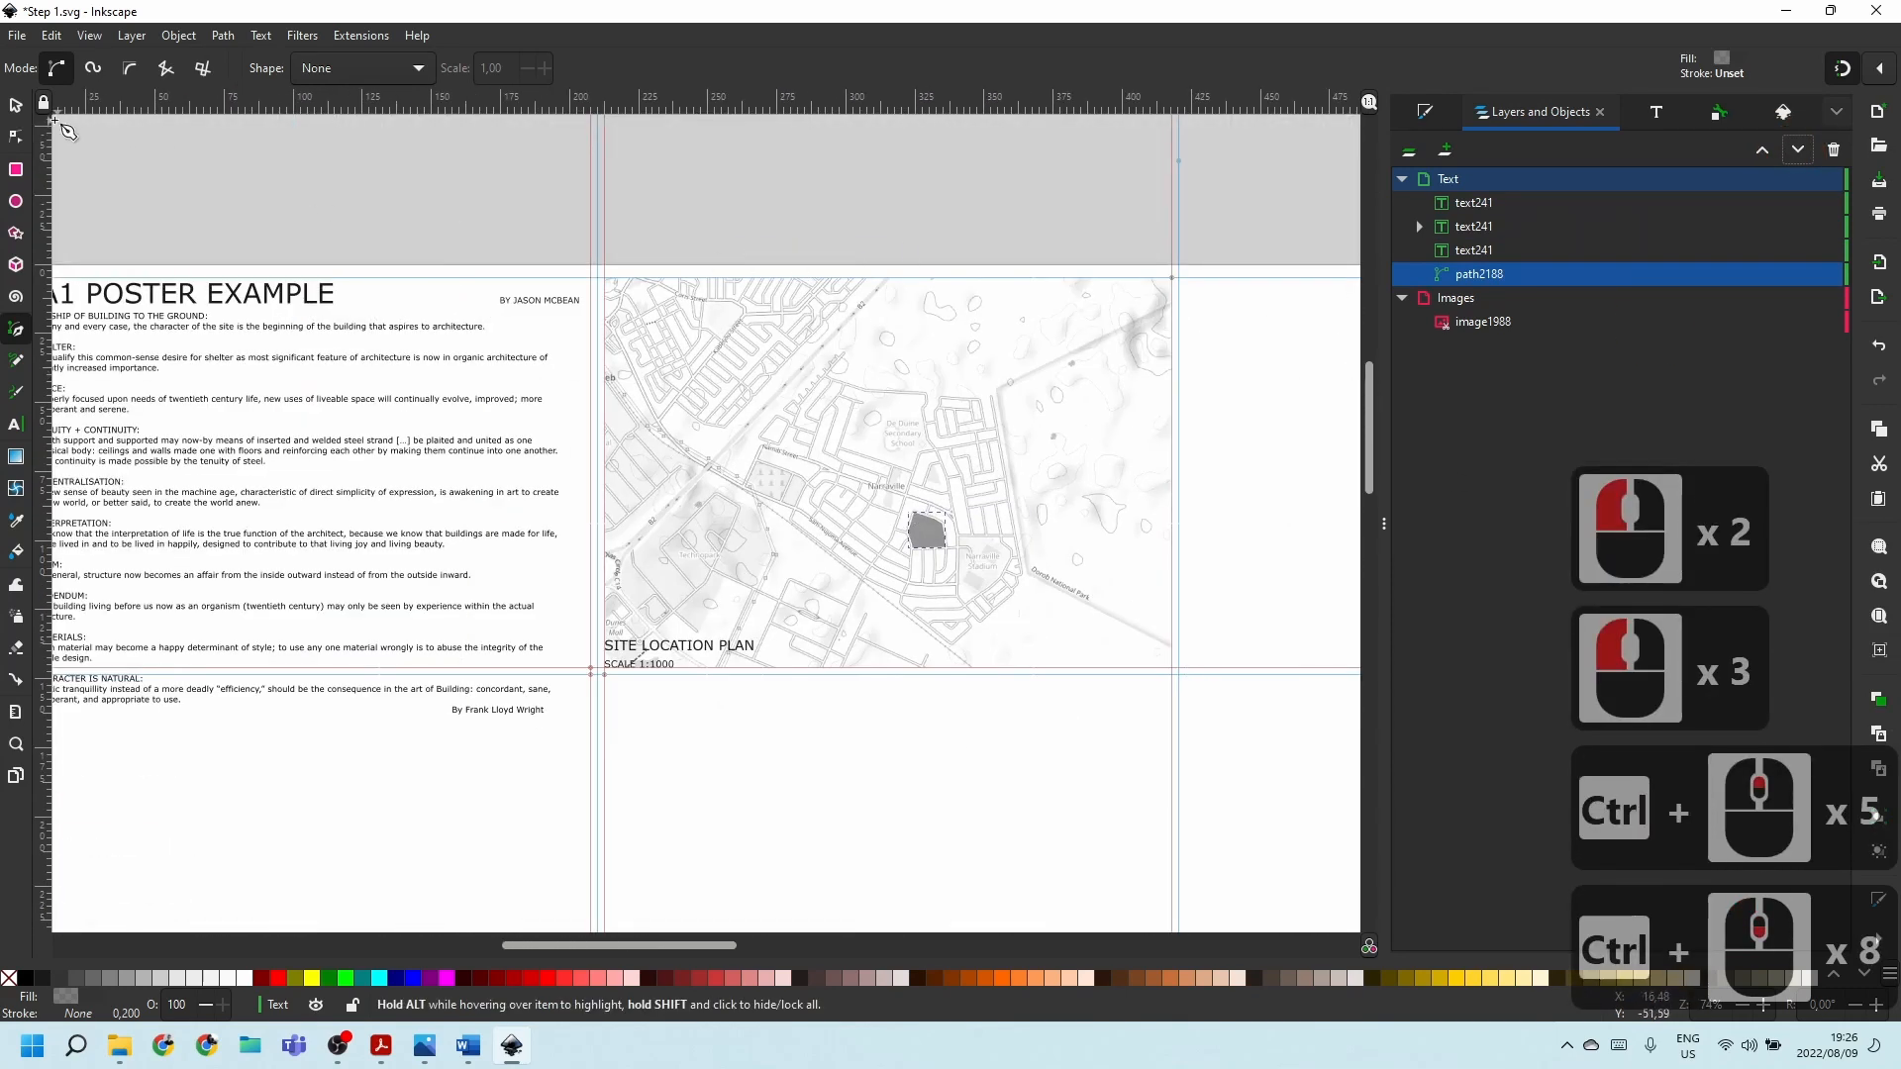
pyautogui.click(15, 105)
pyautogui.click(733, 190)
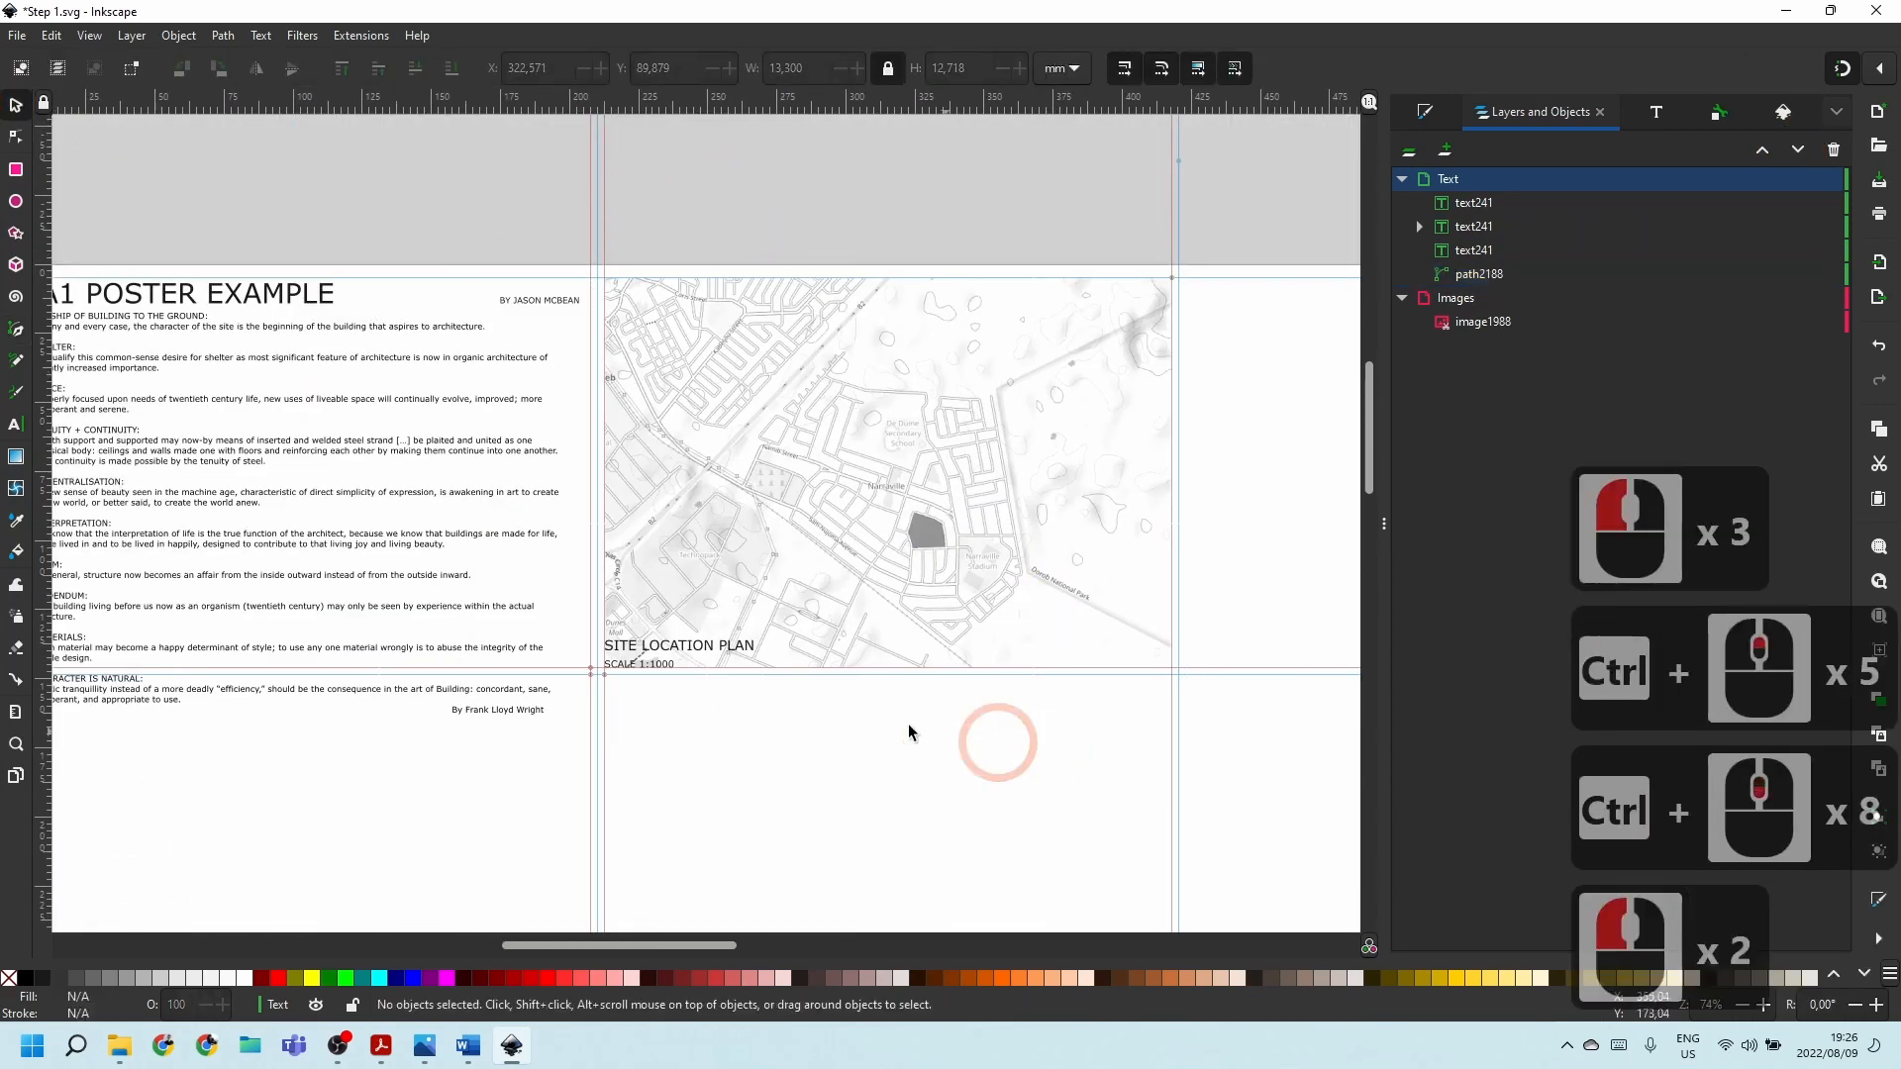
# Examine the empty grid cells and guides below the text column and the site location plan.
pyautogui.keyDown('ctrl'); pyautogui.scroll(-2, 993, 511); pyautogui.keyUp('ctrl')
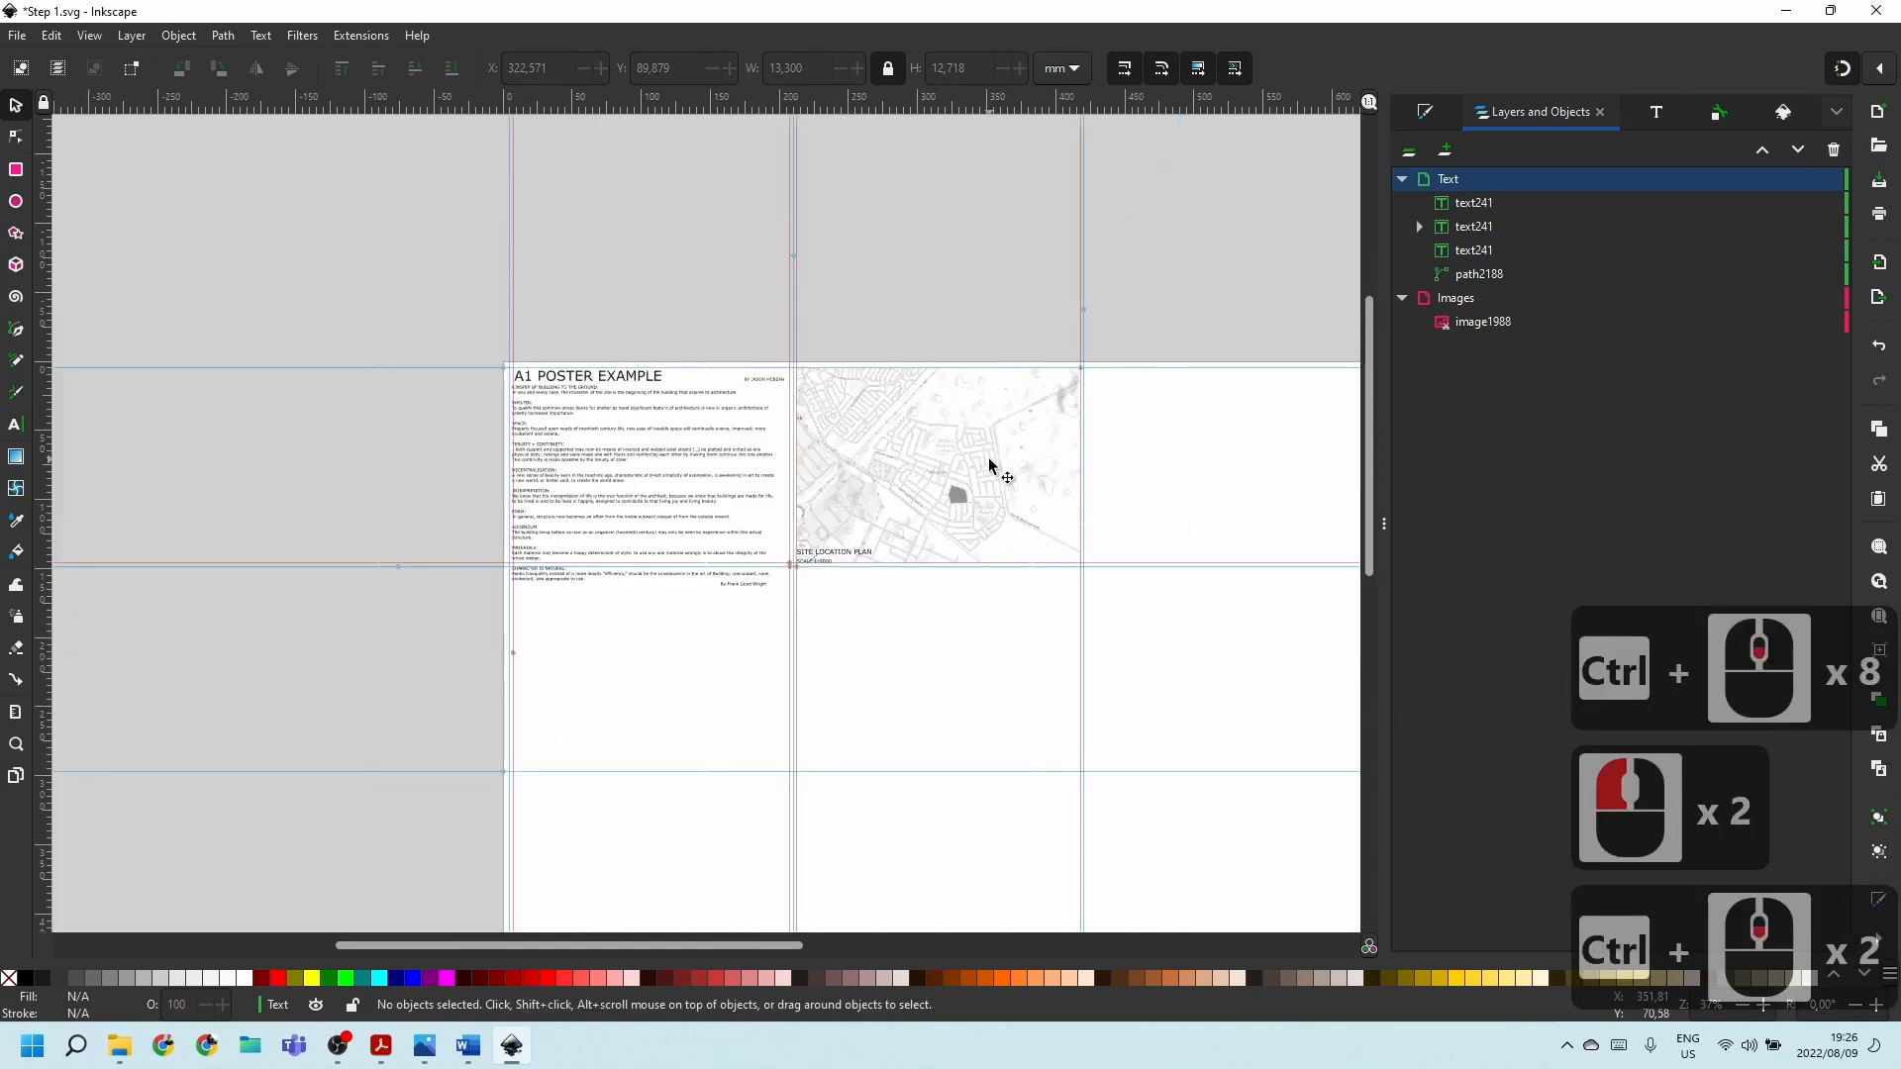
pyautogui.keyDown('ctrl'); pyautogui.scroll(2, 834, 777); pyautogui.keyUp('ctrl')
pyautogui.scroll(-3, 357, 437)
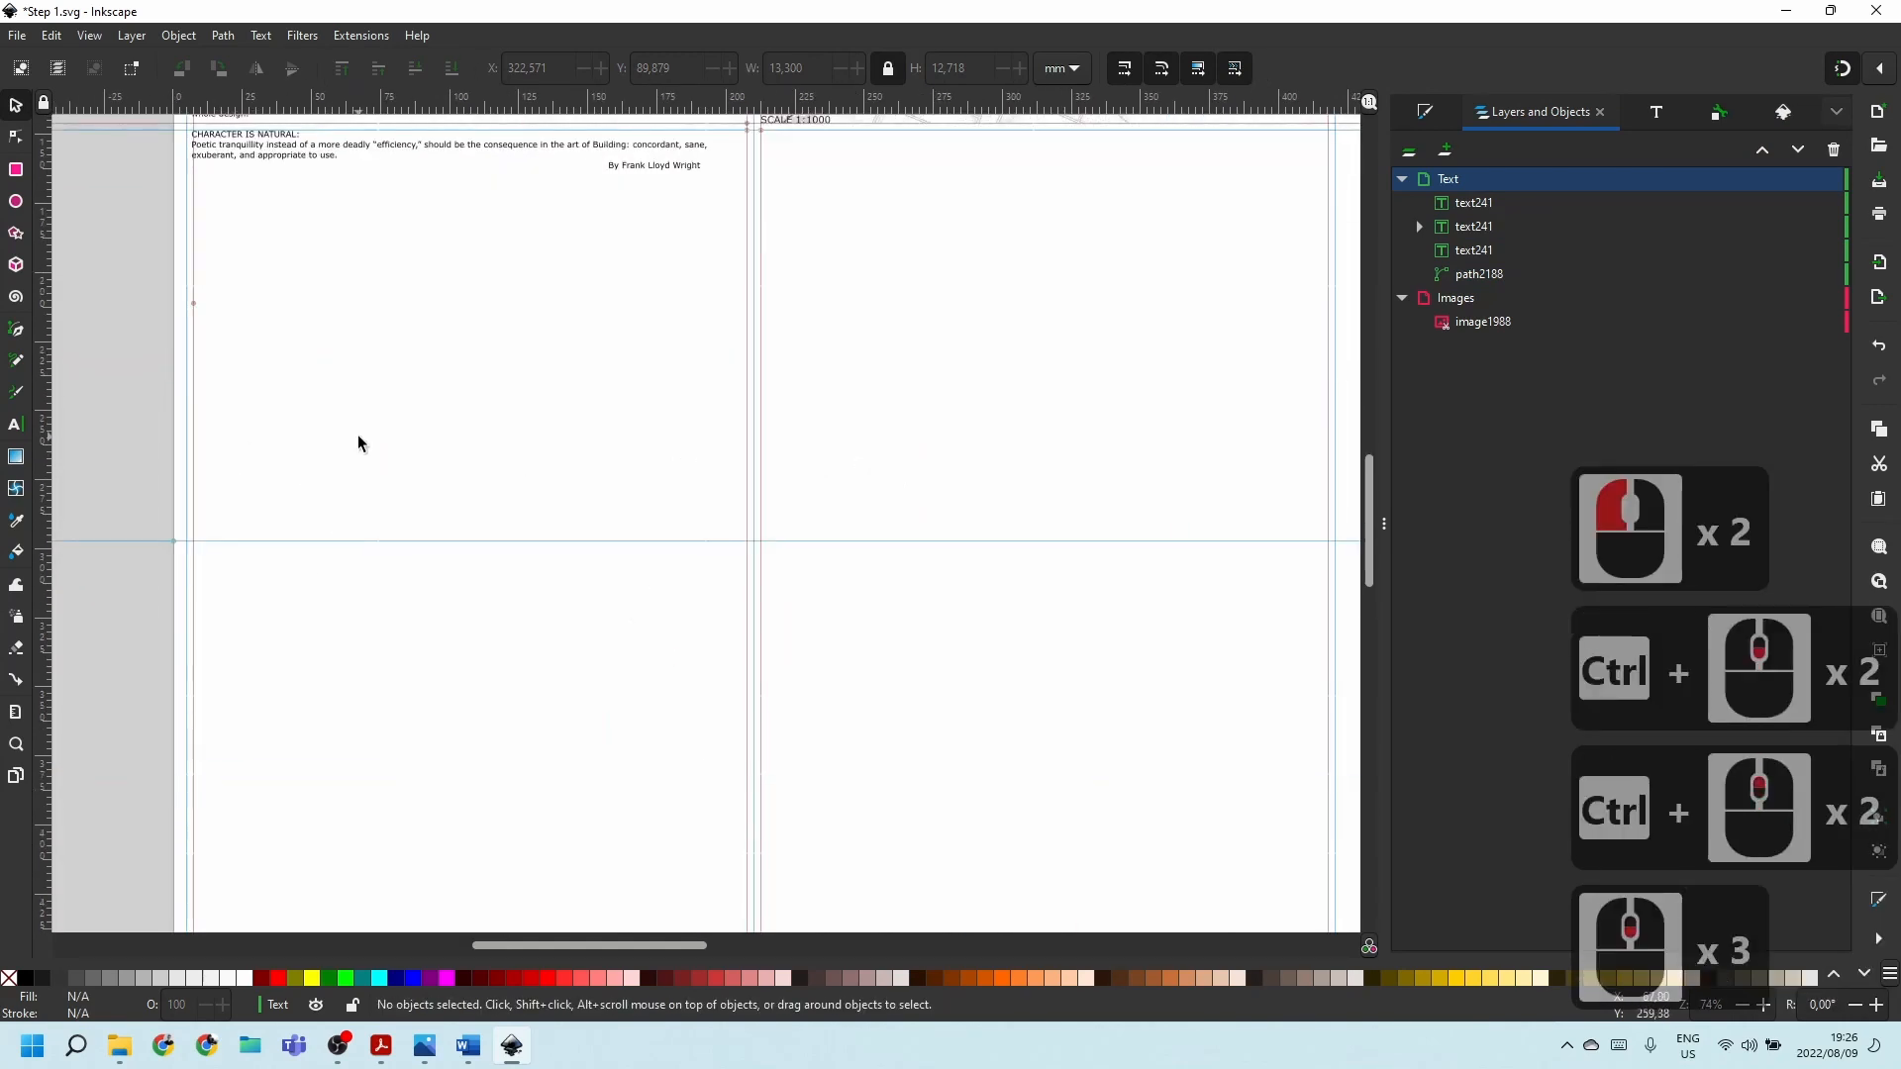
pyautogui.keyDown('ctrl'); pyautogui.scroll(-1, 316, 444); pyautogui.keyUp('ctrl')
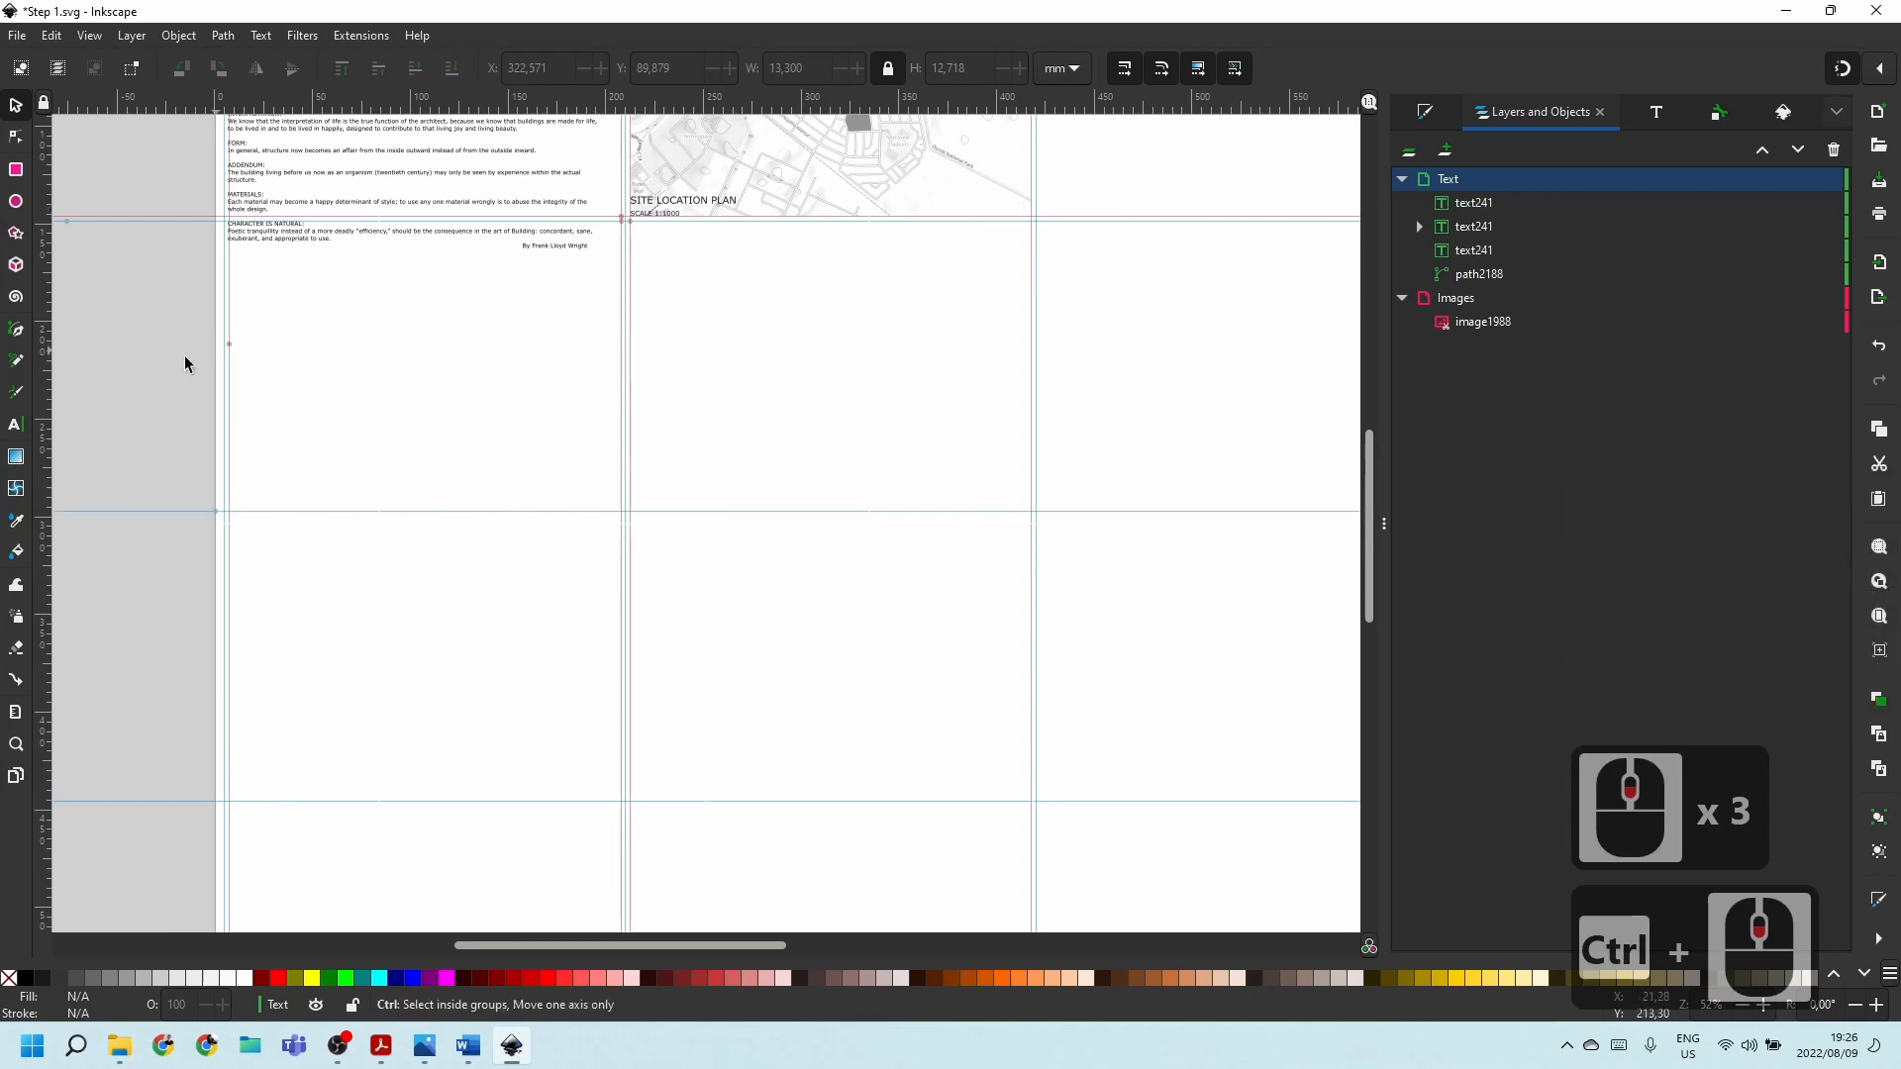
pyautogui.keyDown('ctrl'); pyautogui.scroll(2, 281, 499); pyautogui.keyUp('ctrl')
pyautogui.scroll(1, 149, 518)
pyautogui.keyDown('ctrl'); pyautogui.scroll(3, 144, 518); pyautogui.keyUp('ctrl')
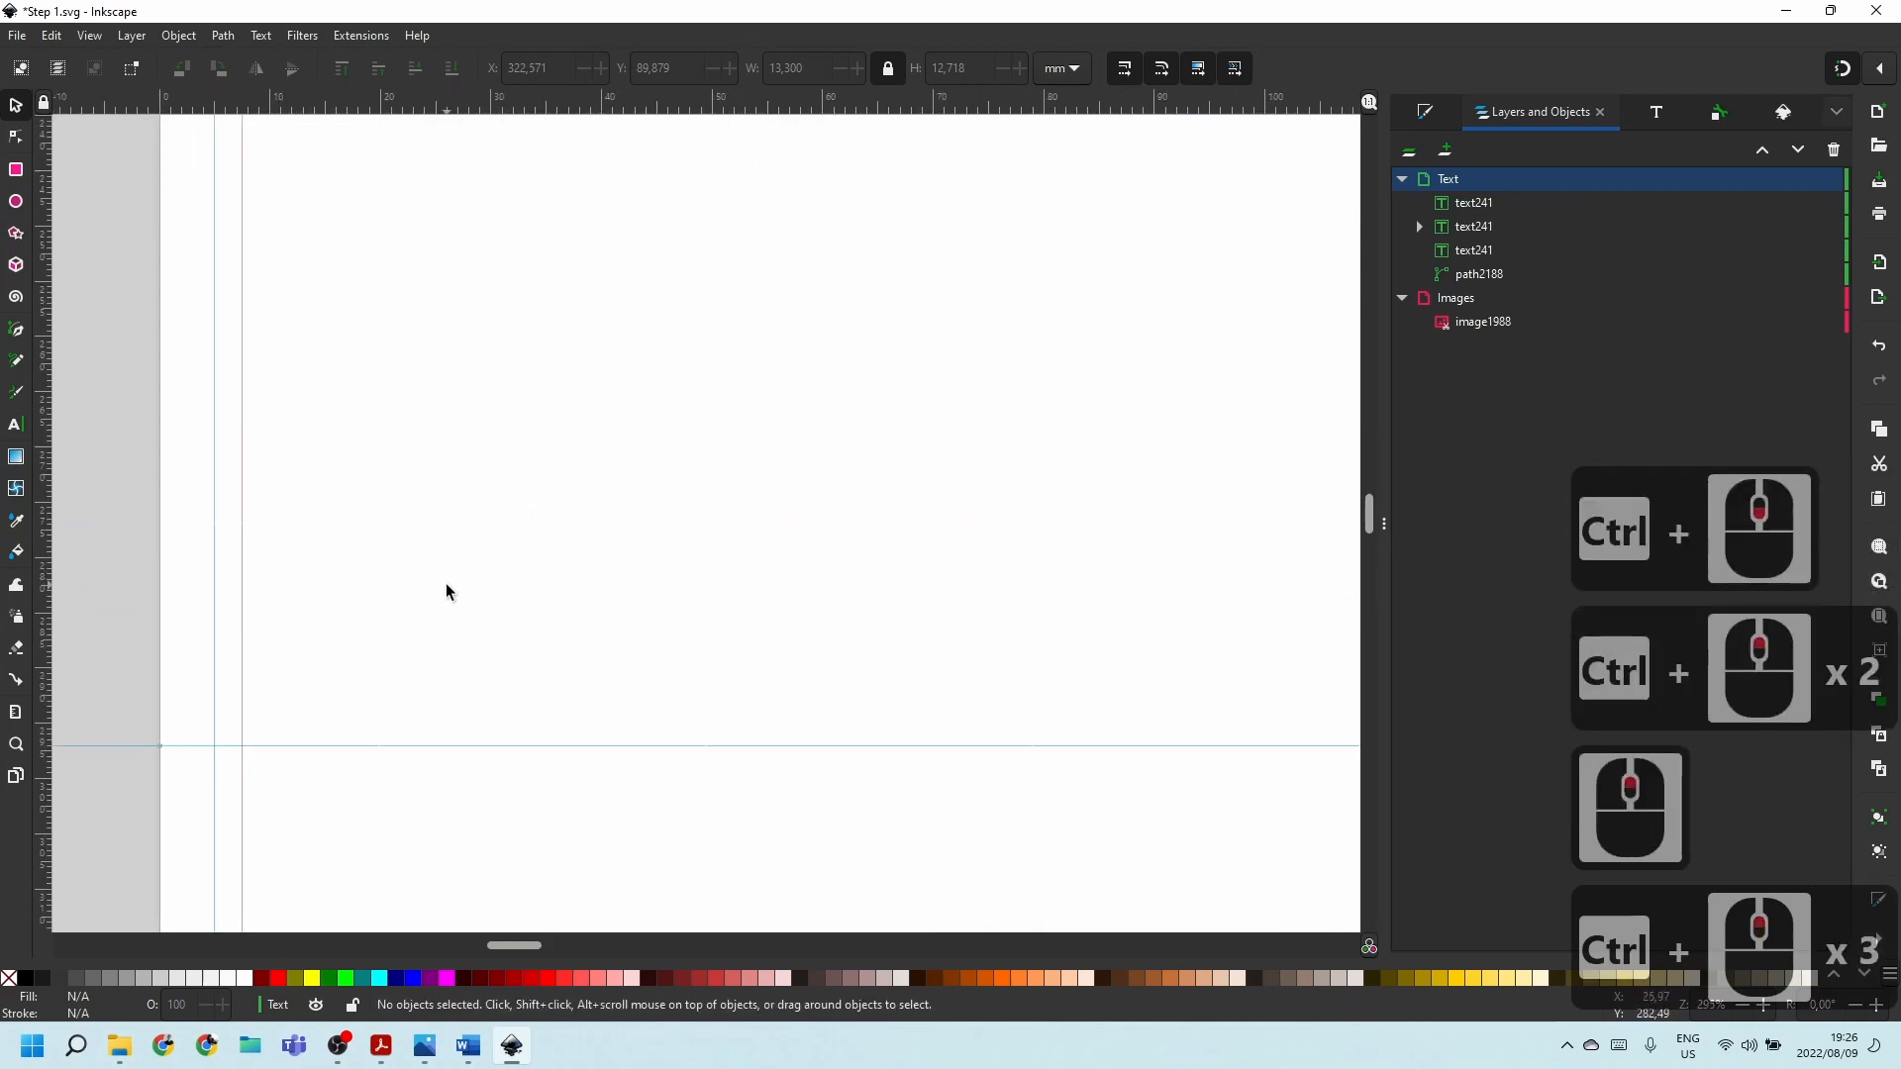
pyautogui.keyDown('ctrl'); pyautogui.scroll(-4, 445, 584); pyautogui.keyUp('ctrl')
pyautogui.keyDown('ctrl'); pyautogui.scroll(-2, 406, 500); pyautogui.keyUp('ctrl')
pyautogui.keyDown('ctrl'); pyautogui.scroll(2, 817, 271); pyautogui.keyUp('ctrl')
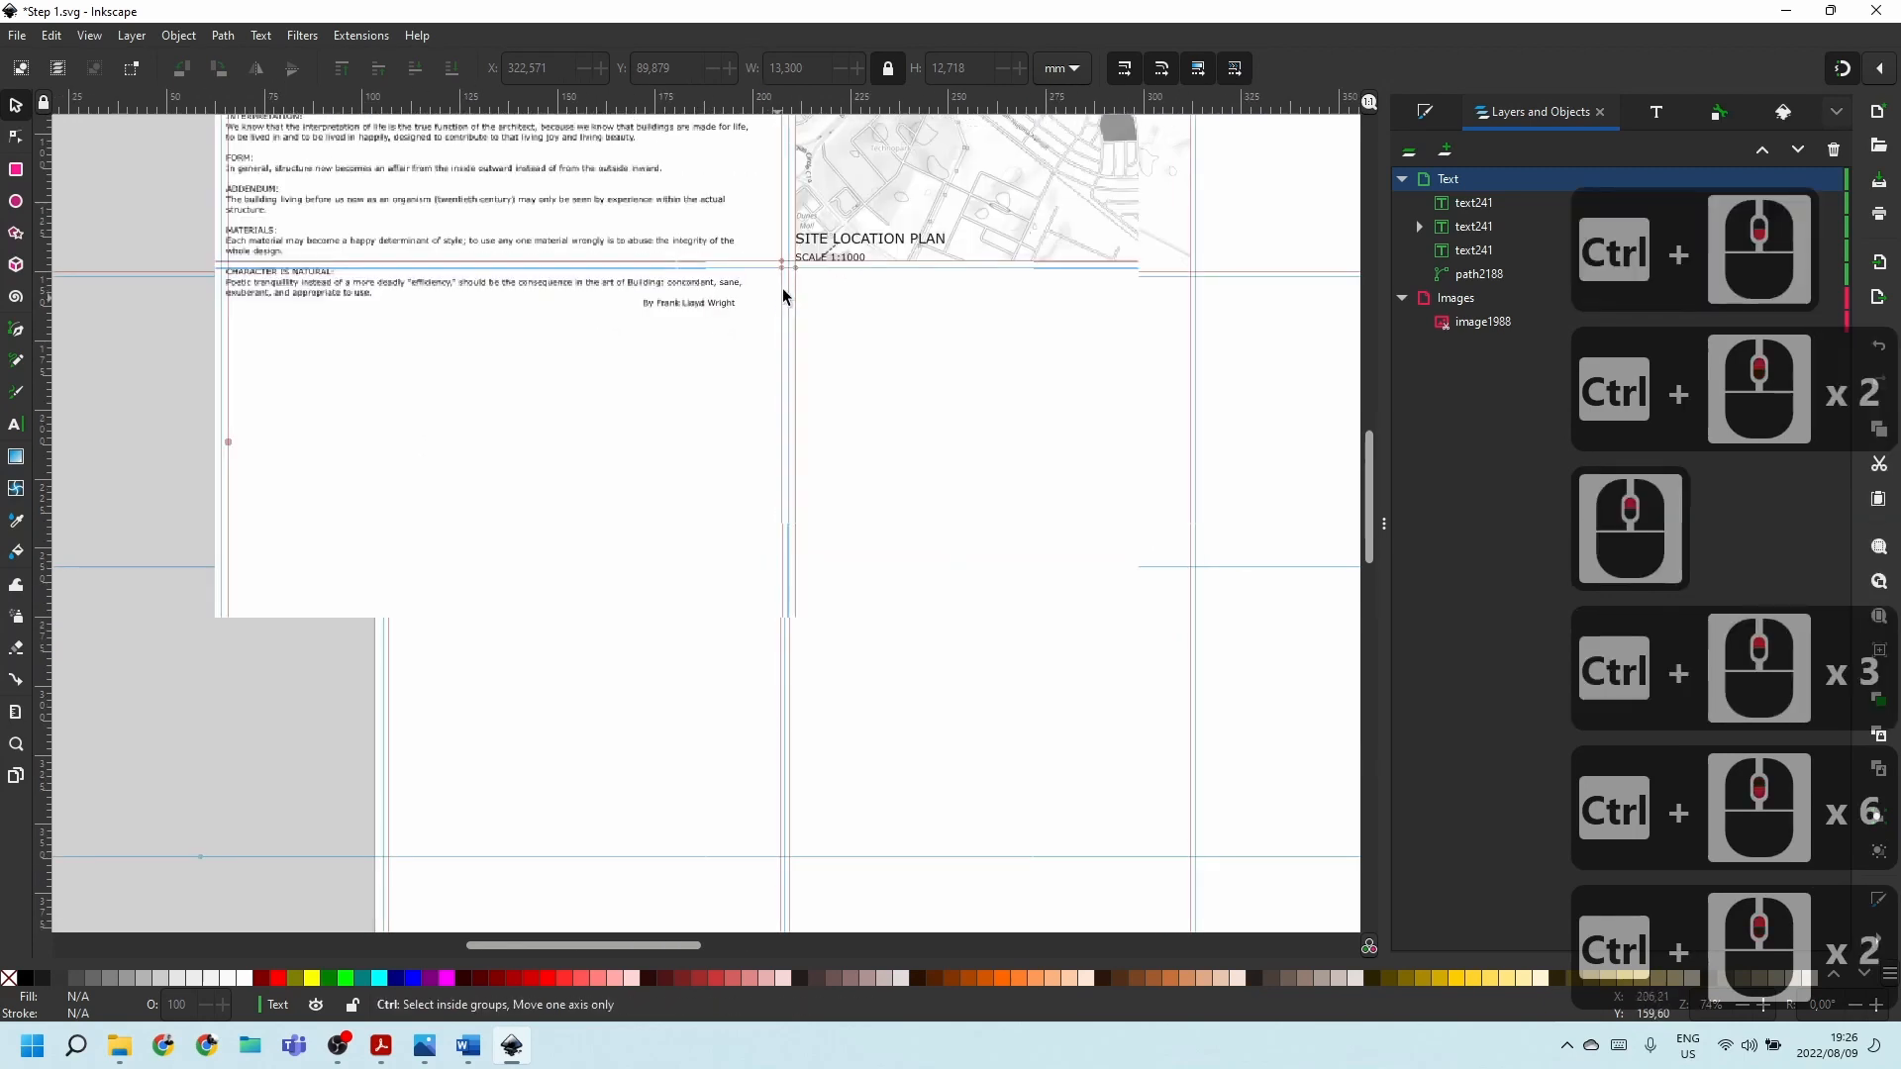
pyautogui.keyDown('ctrl'); pyautogui.scroll(-2, 772, 292); pyautogui.keyUp('ctrl')
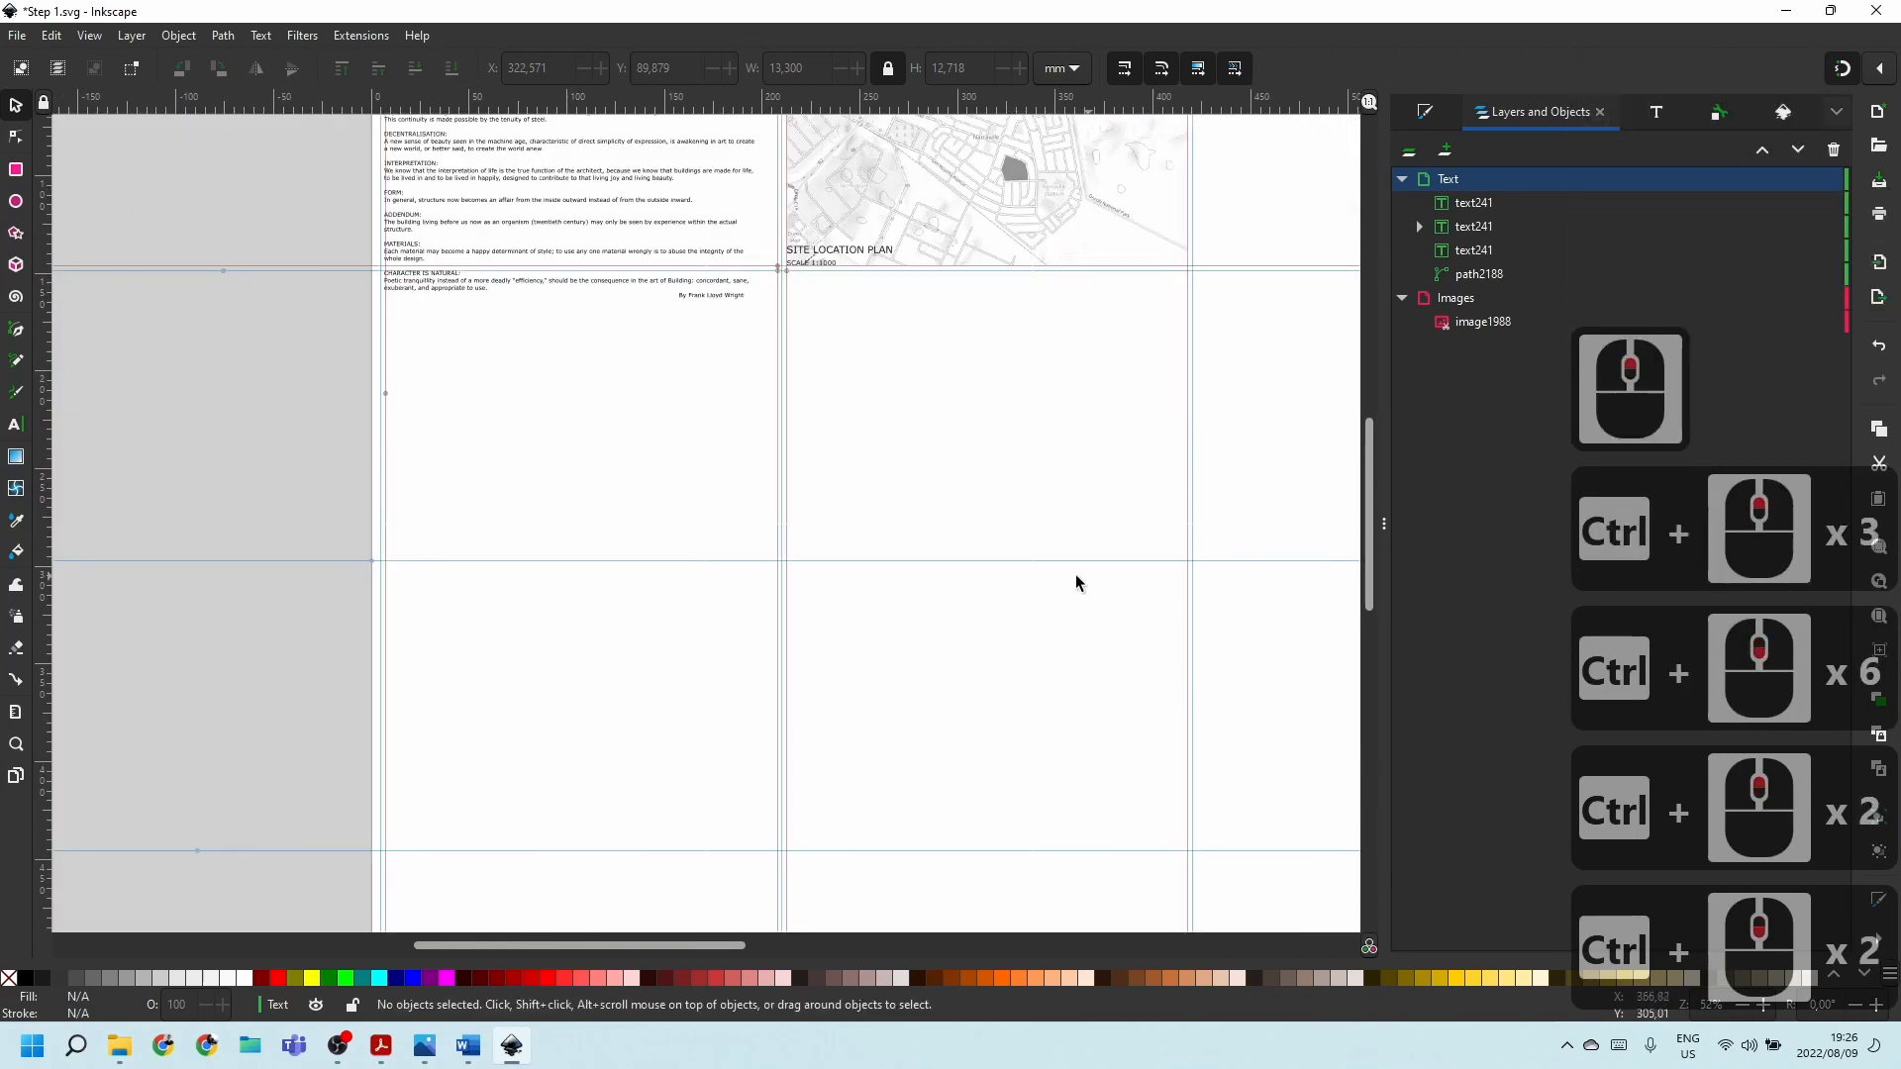
pyautogui.keyDown('ctrl'); pyautogui.scroll(3, 693, 535); pyautogui.keyUp('ctrl')
pyautogui.keyDown('ctrl'); pyautogui.scroll(-2, 797, 530); pyautogui.keyUp('ctrl')
pyautogui.keyDown('ctrl'); pyautogui.scroll(-2, 821, 527); pyautogui.keyUp('ctrl')
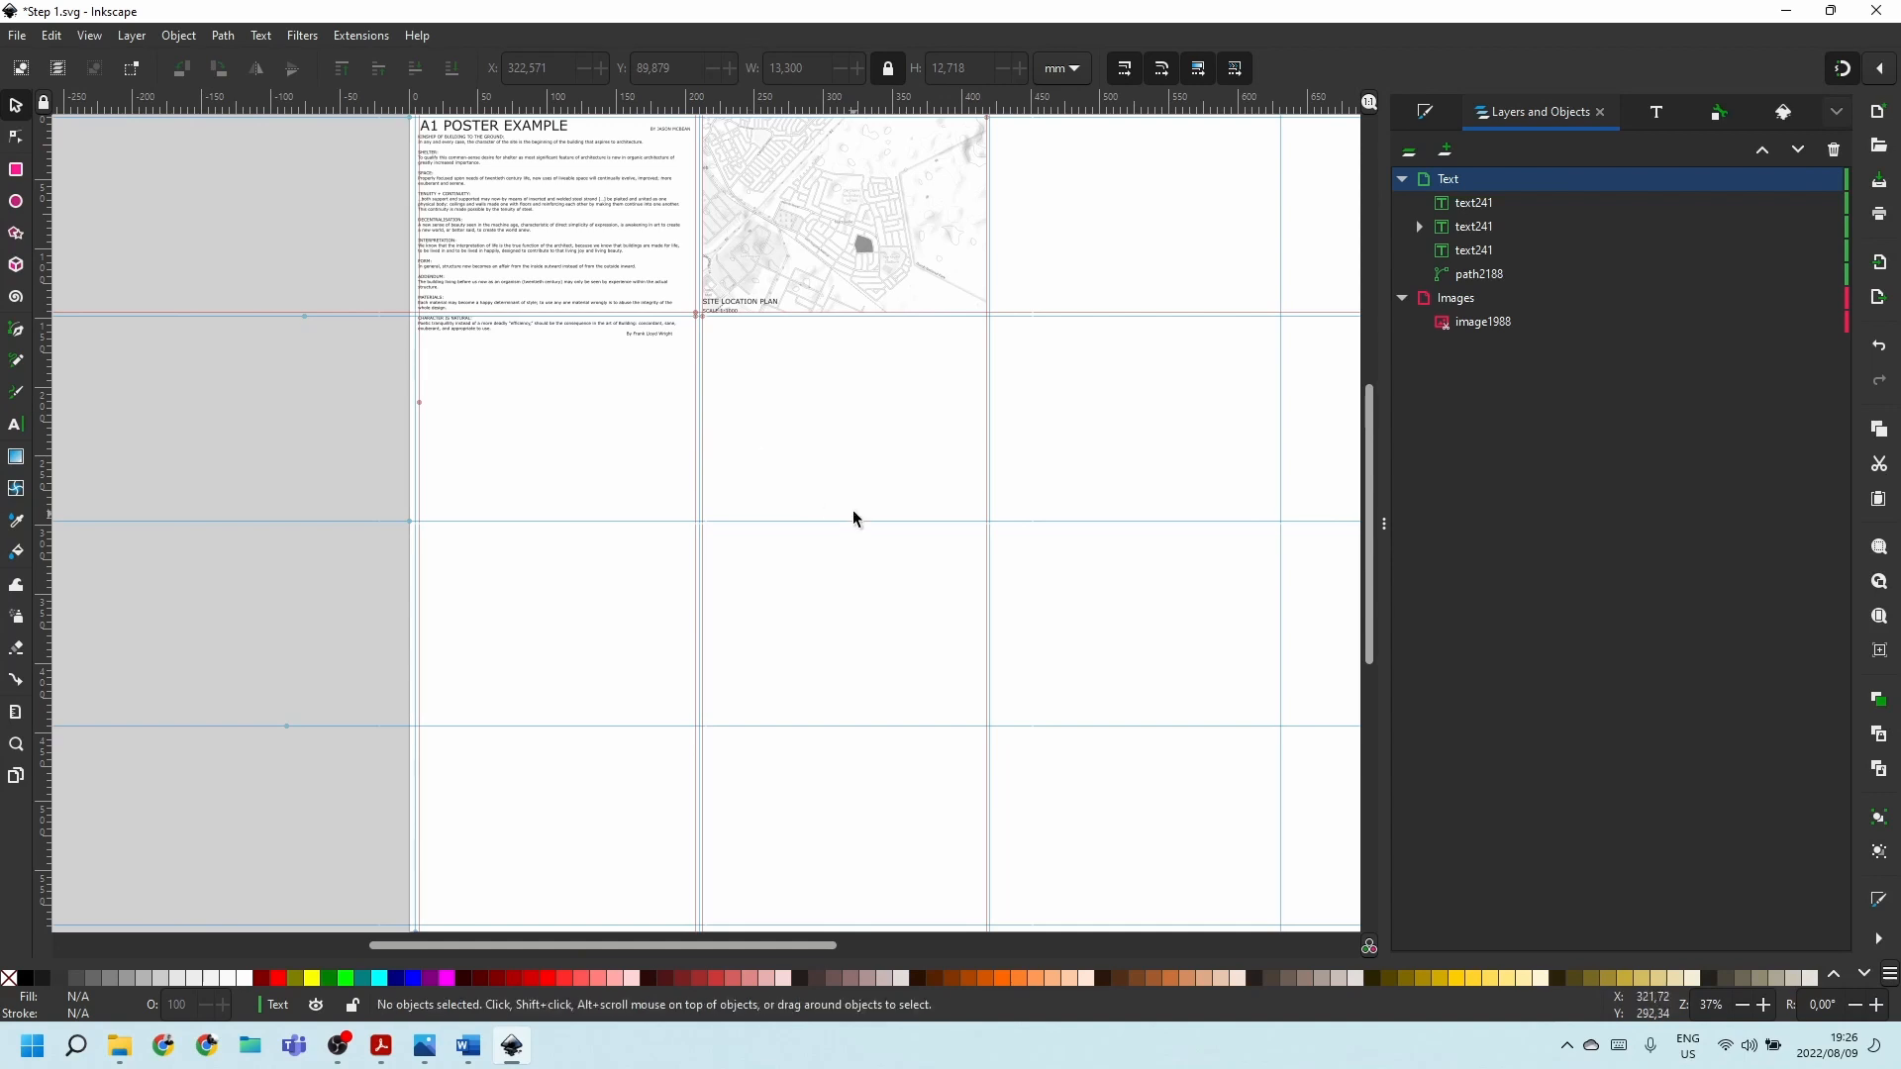
pyautogui.scroll(2, 828, 495)
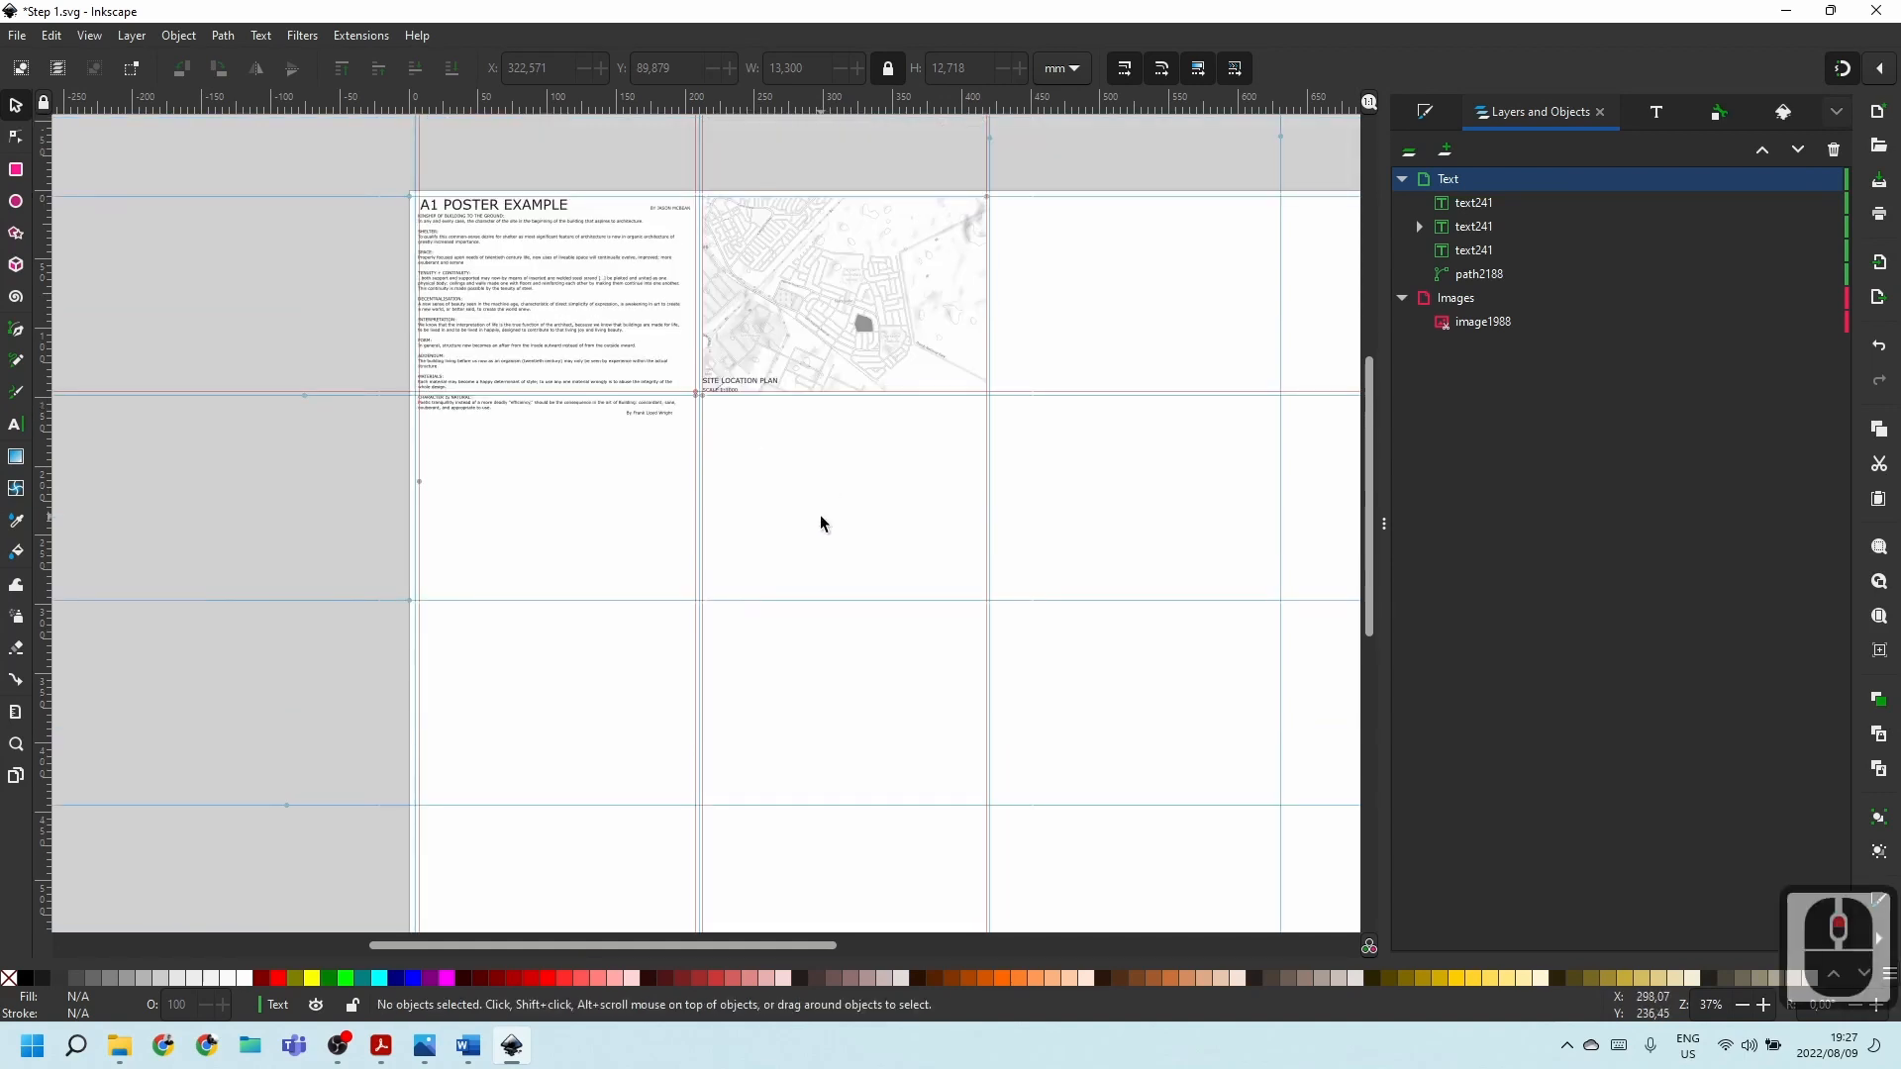
pyautogui.keyDown('ctrl'); pyautogui.scroll(3, 820, 515); pyautogui.keyUp('ctrl')
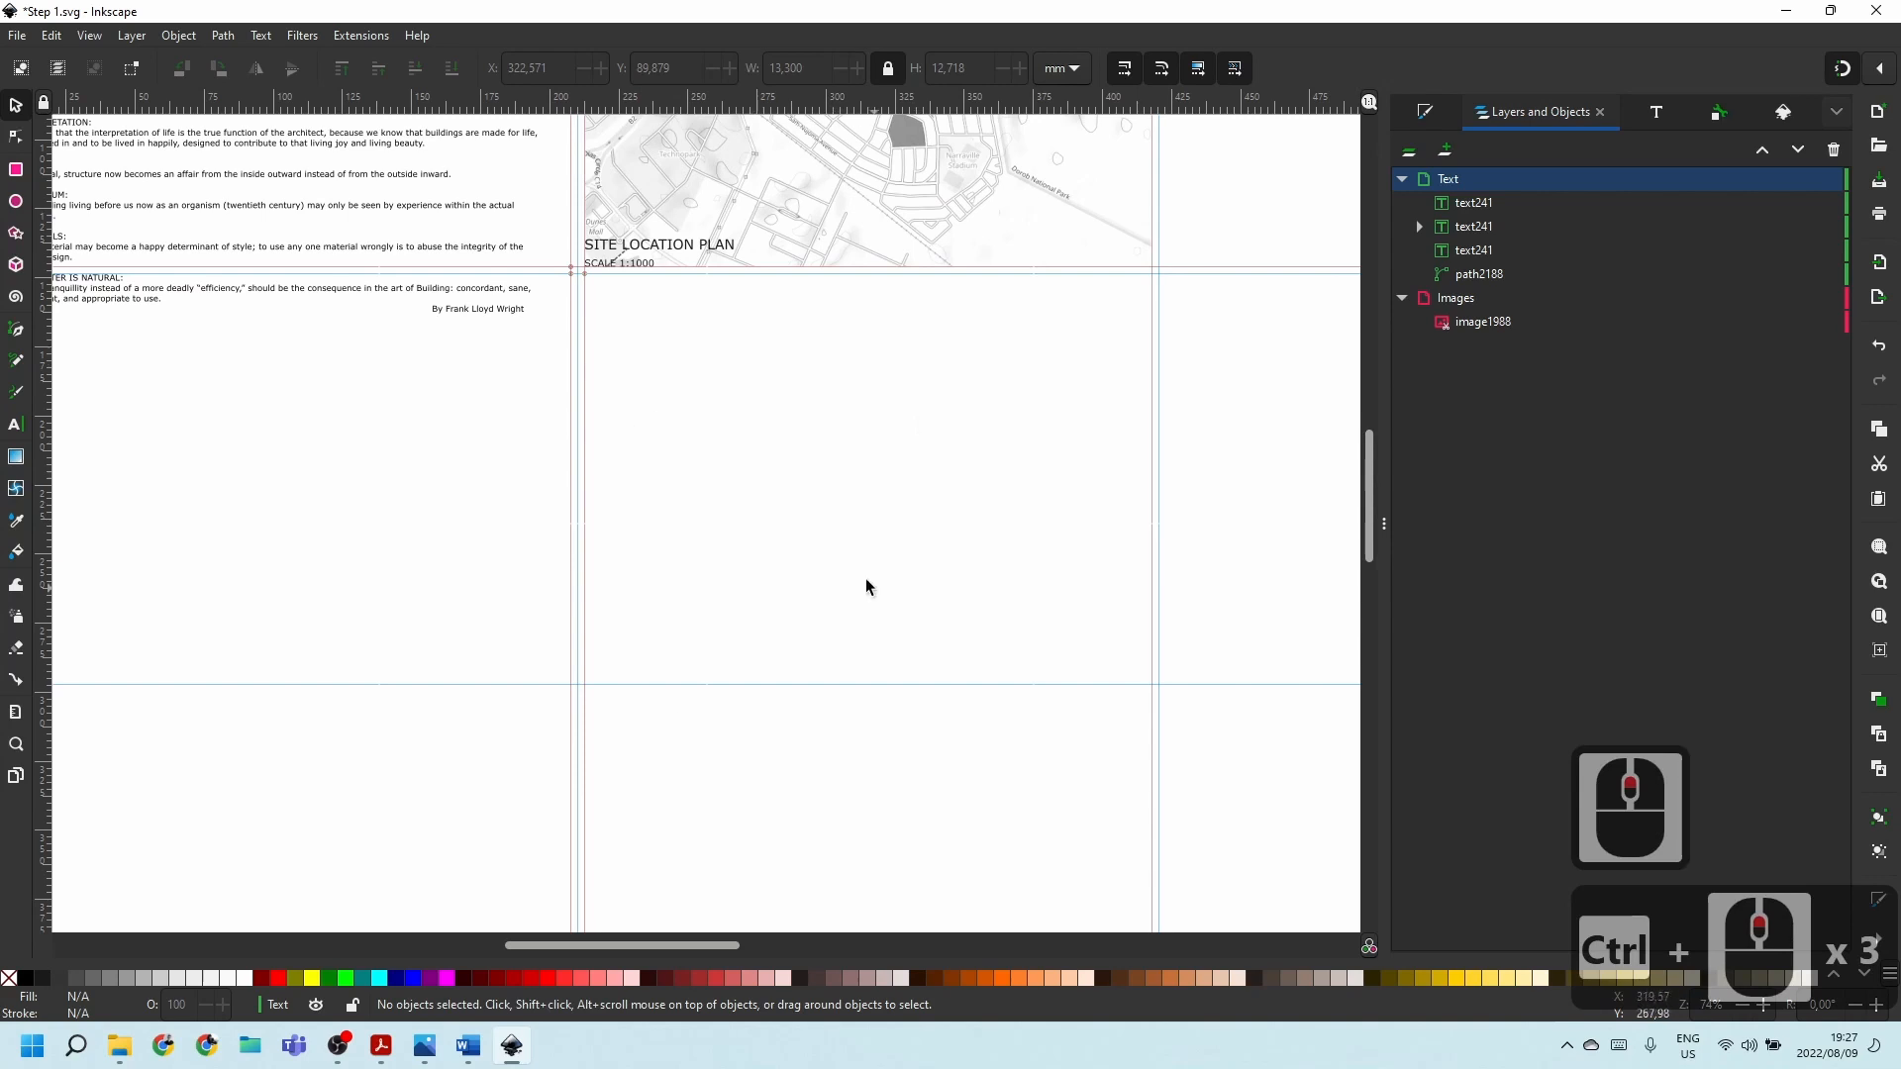
pyautogui.keyDown('ctrl'); pyautogui.scroll(-2, 860, 574); pyautogui.keyUp('ctrl')
pyautogui.keyDown('ctrl'); pyautogui.scroll(3, 485, 554); pyautogui.keyUp('ctrl')
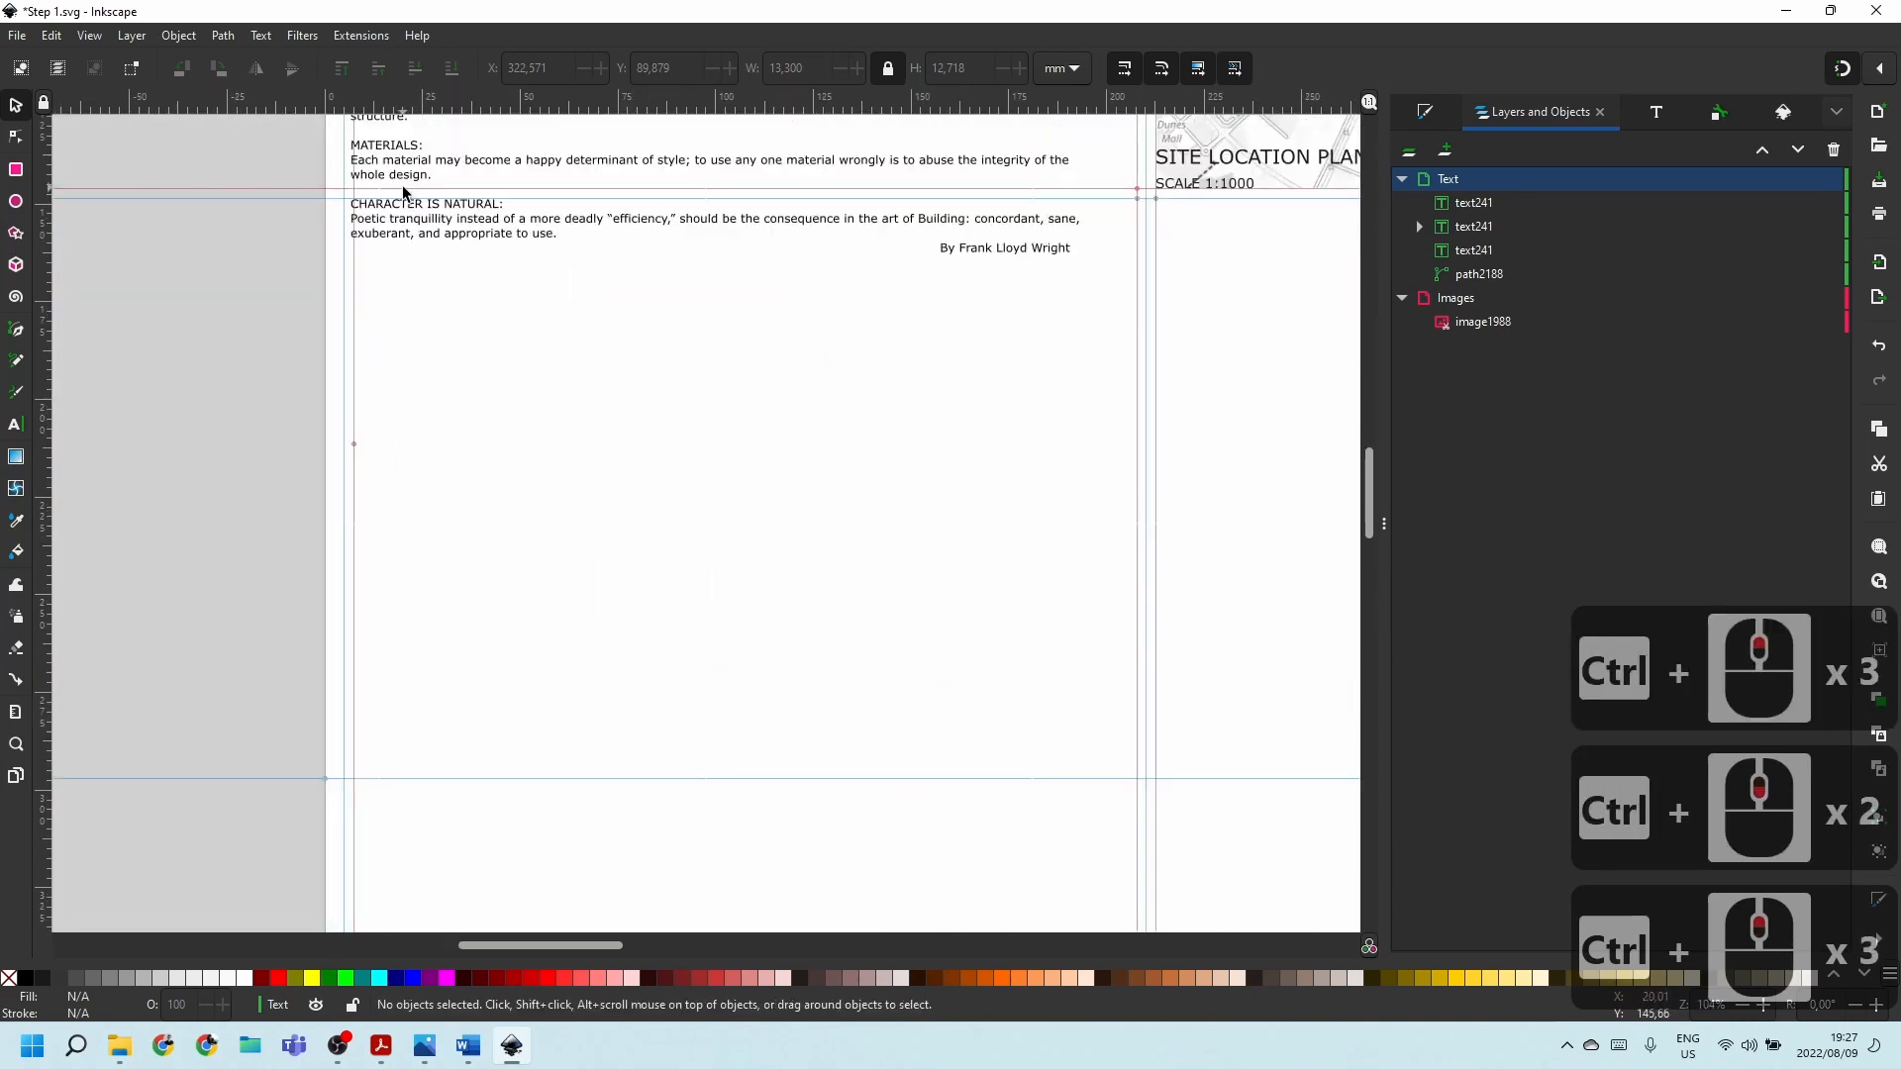
pyautogui.click(336, 190)
pyautogui.keyDown('ctrl'); pyautogui.scroll(2, 338, 188); pyautogui.keyUp('ctrl')
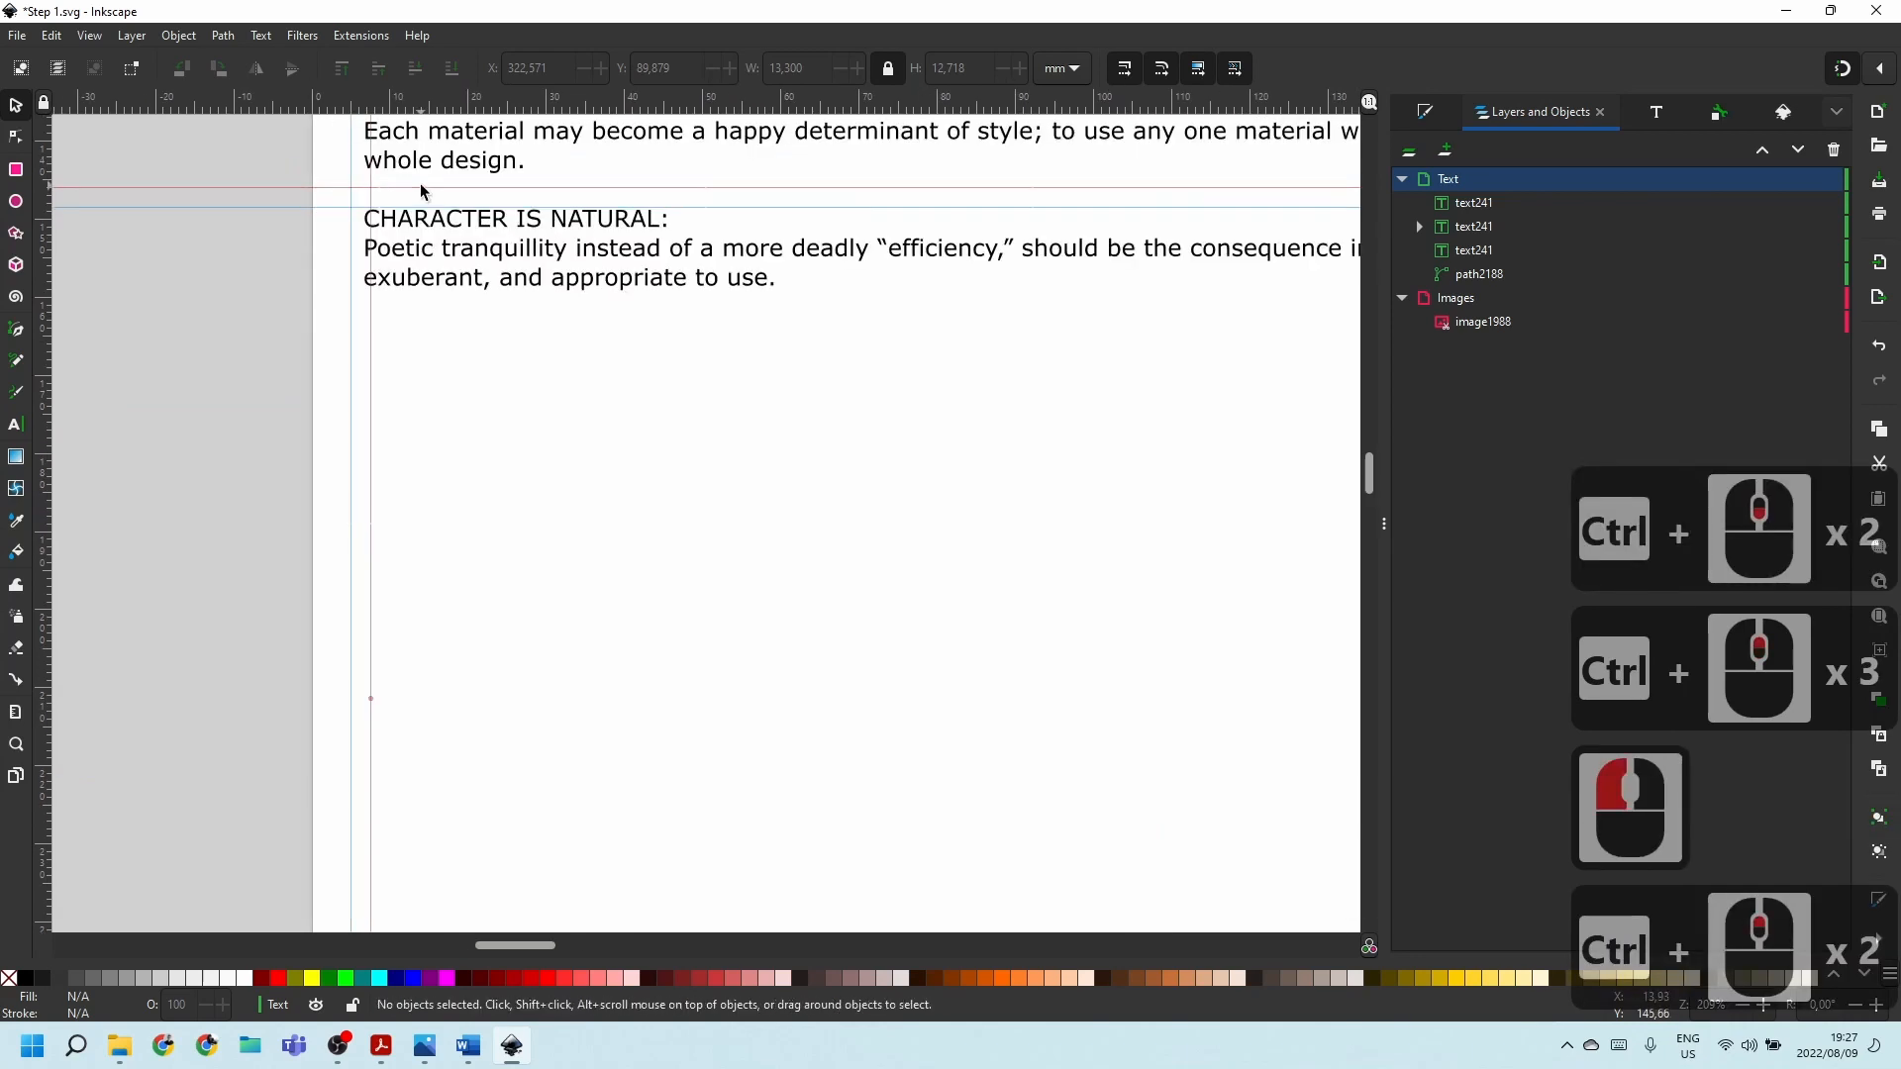
pyautogui.doubleClick(421, 188)
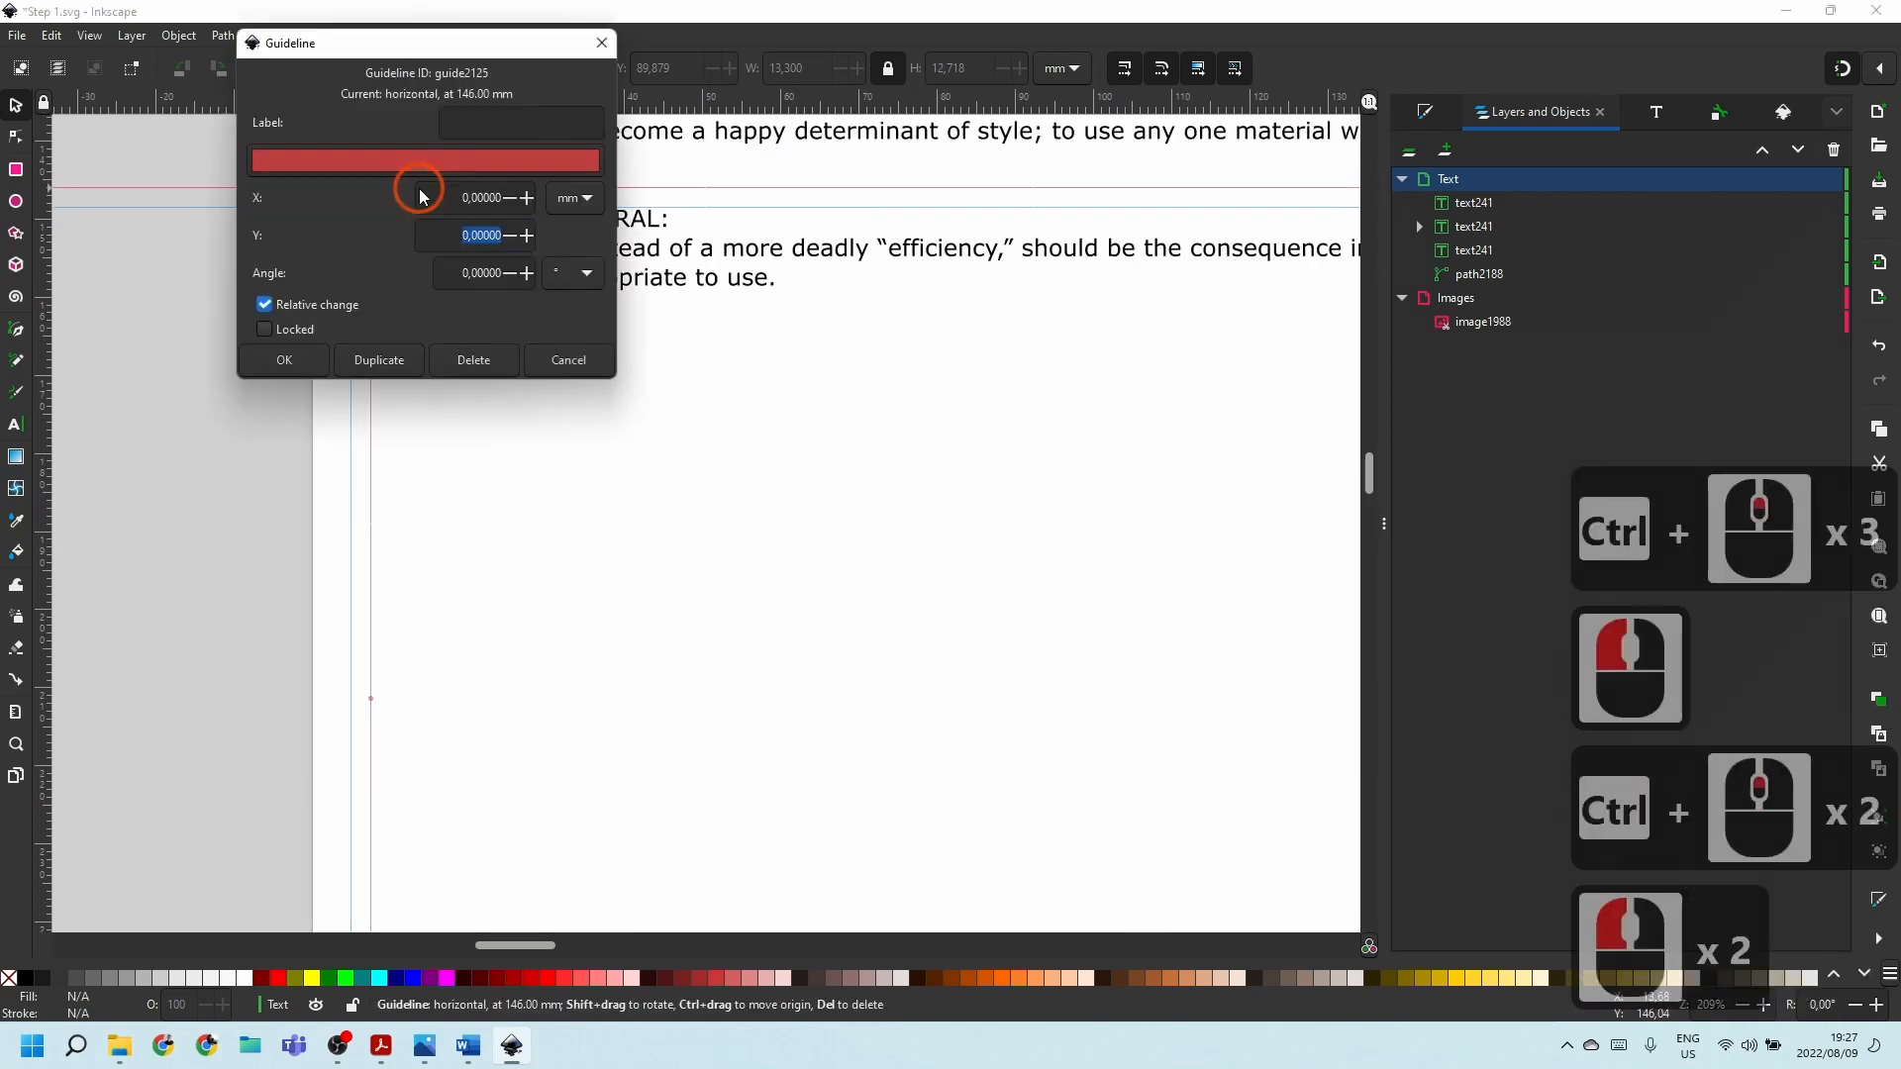
pyautogui.click(590, 365)
pyautogui.click(553, 349)
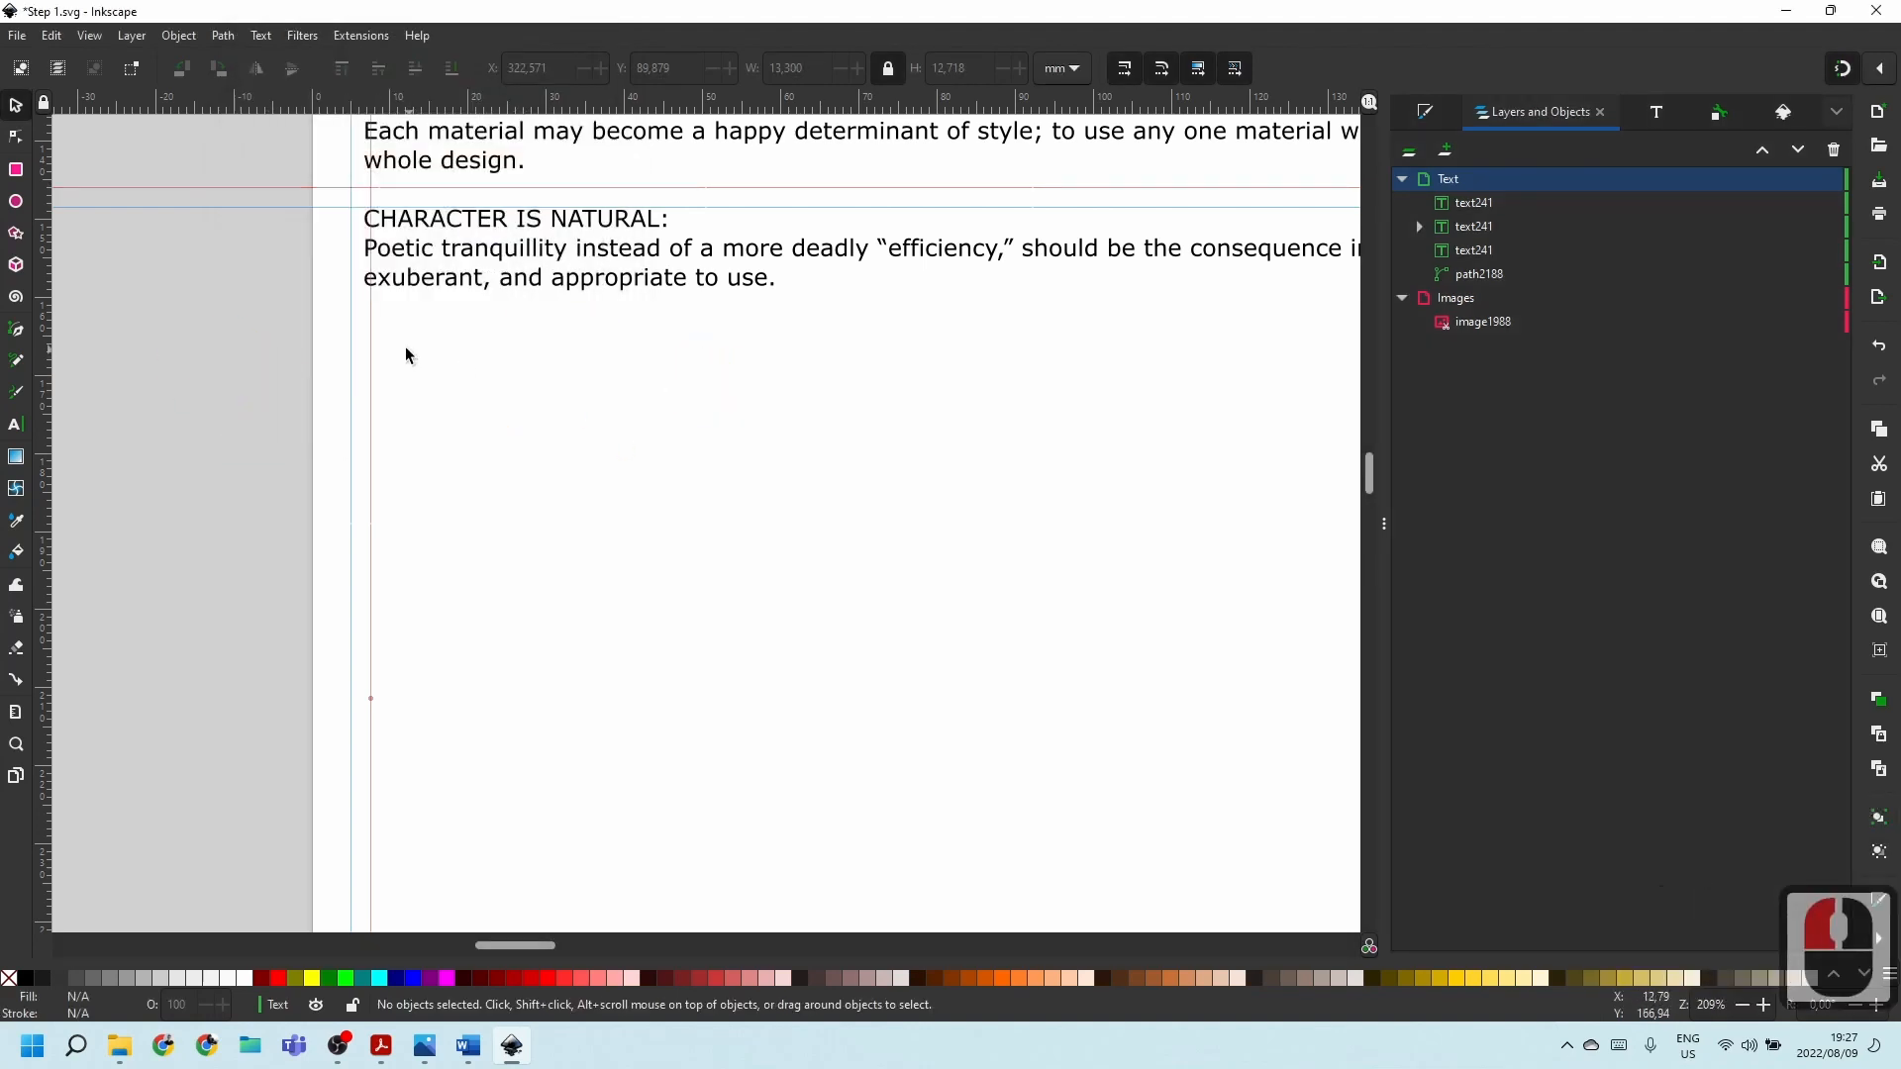
# Duplicate the red horizontal guide just above the "CHARACTER IS NATURAL" heading and move the copy down to 154.77 mm.
pyautogui.keyDown('ctrl'); pyautogui.scroll(-4, 406, 354); pyautogui.keyUp('ctrl')
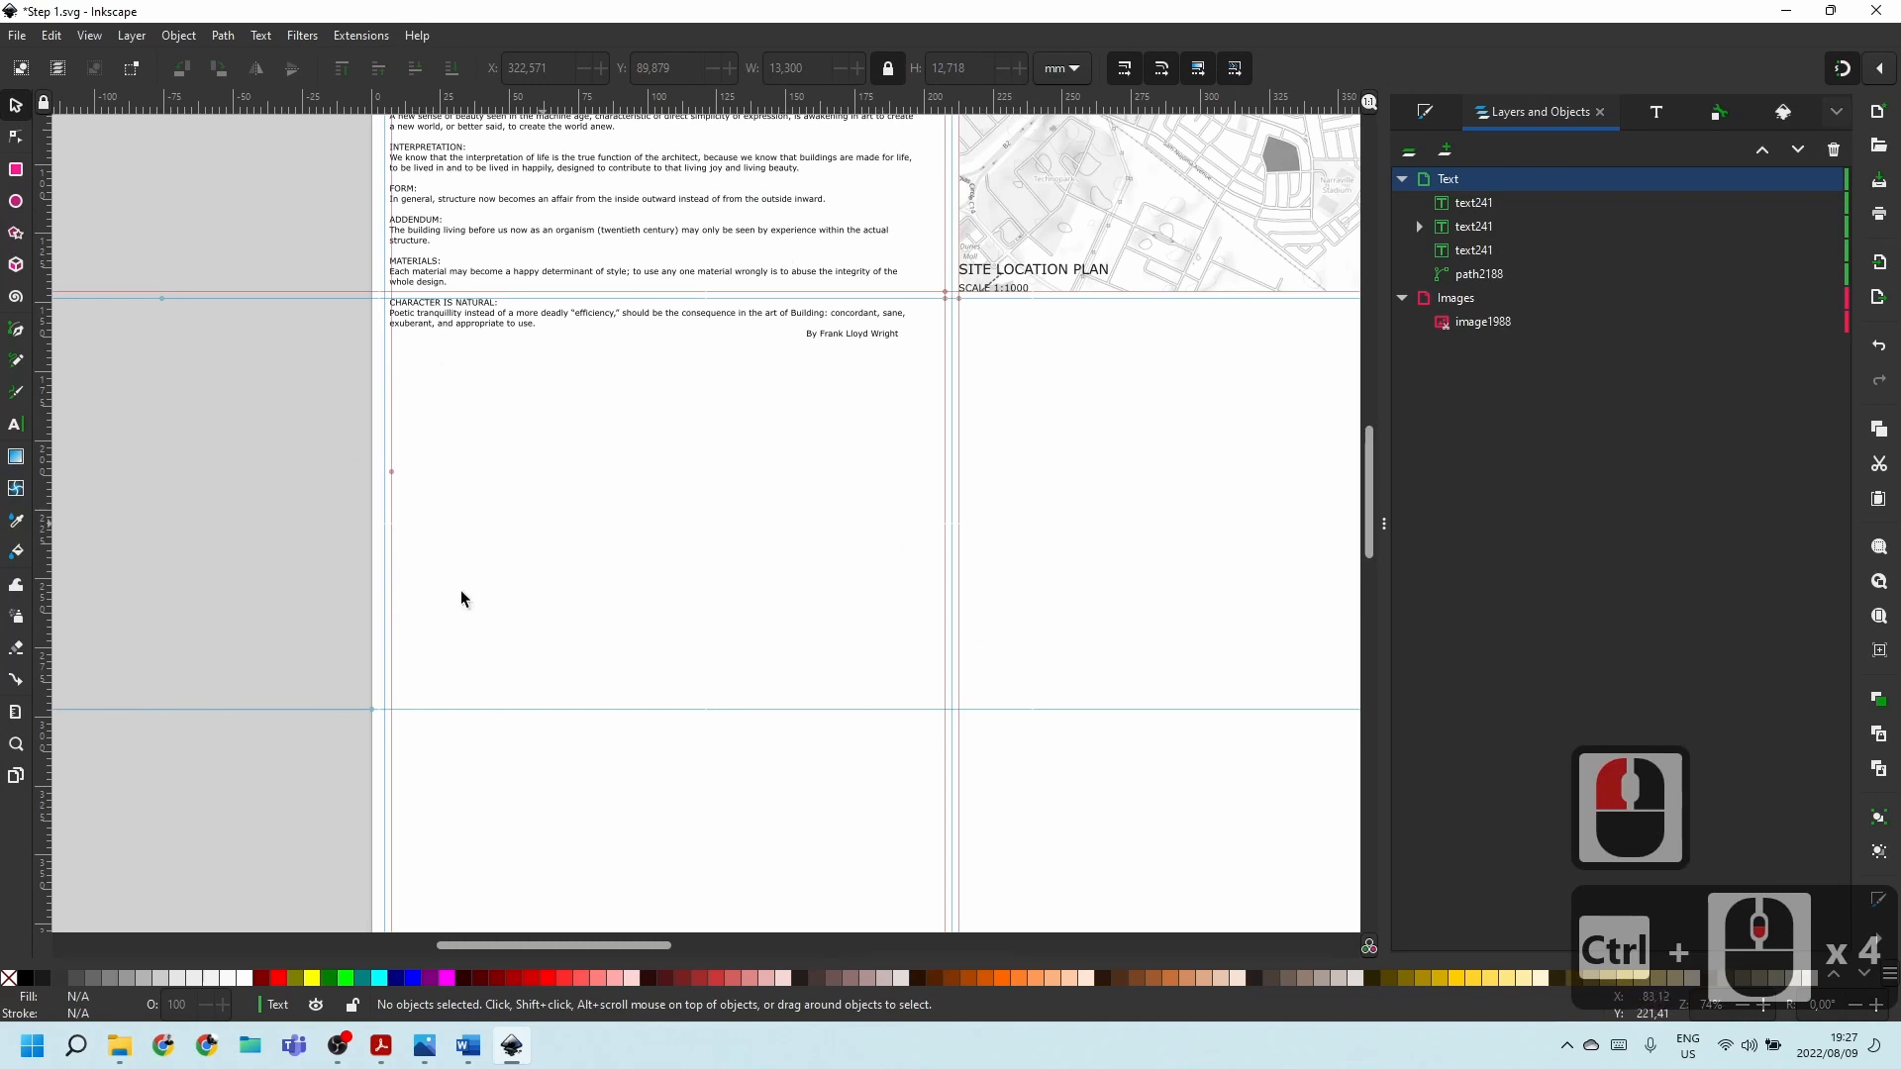
pyautogui.click(327, 292)
pyautogui.keyDown('ctrl'); pyautogui.scroll(4, 329, 290); pyautogui.keyUp('ctrl')
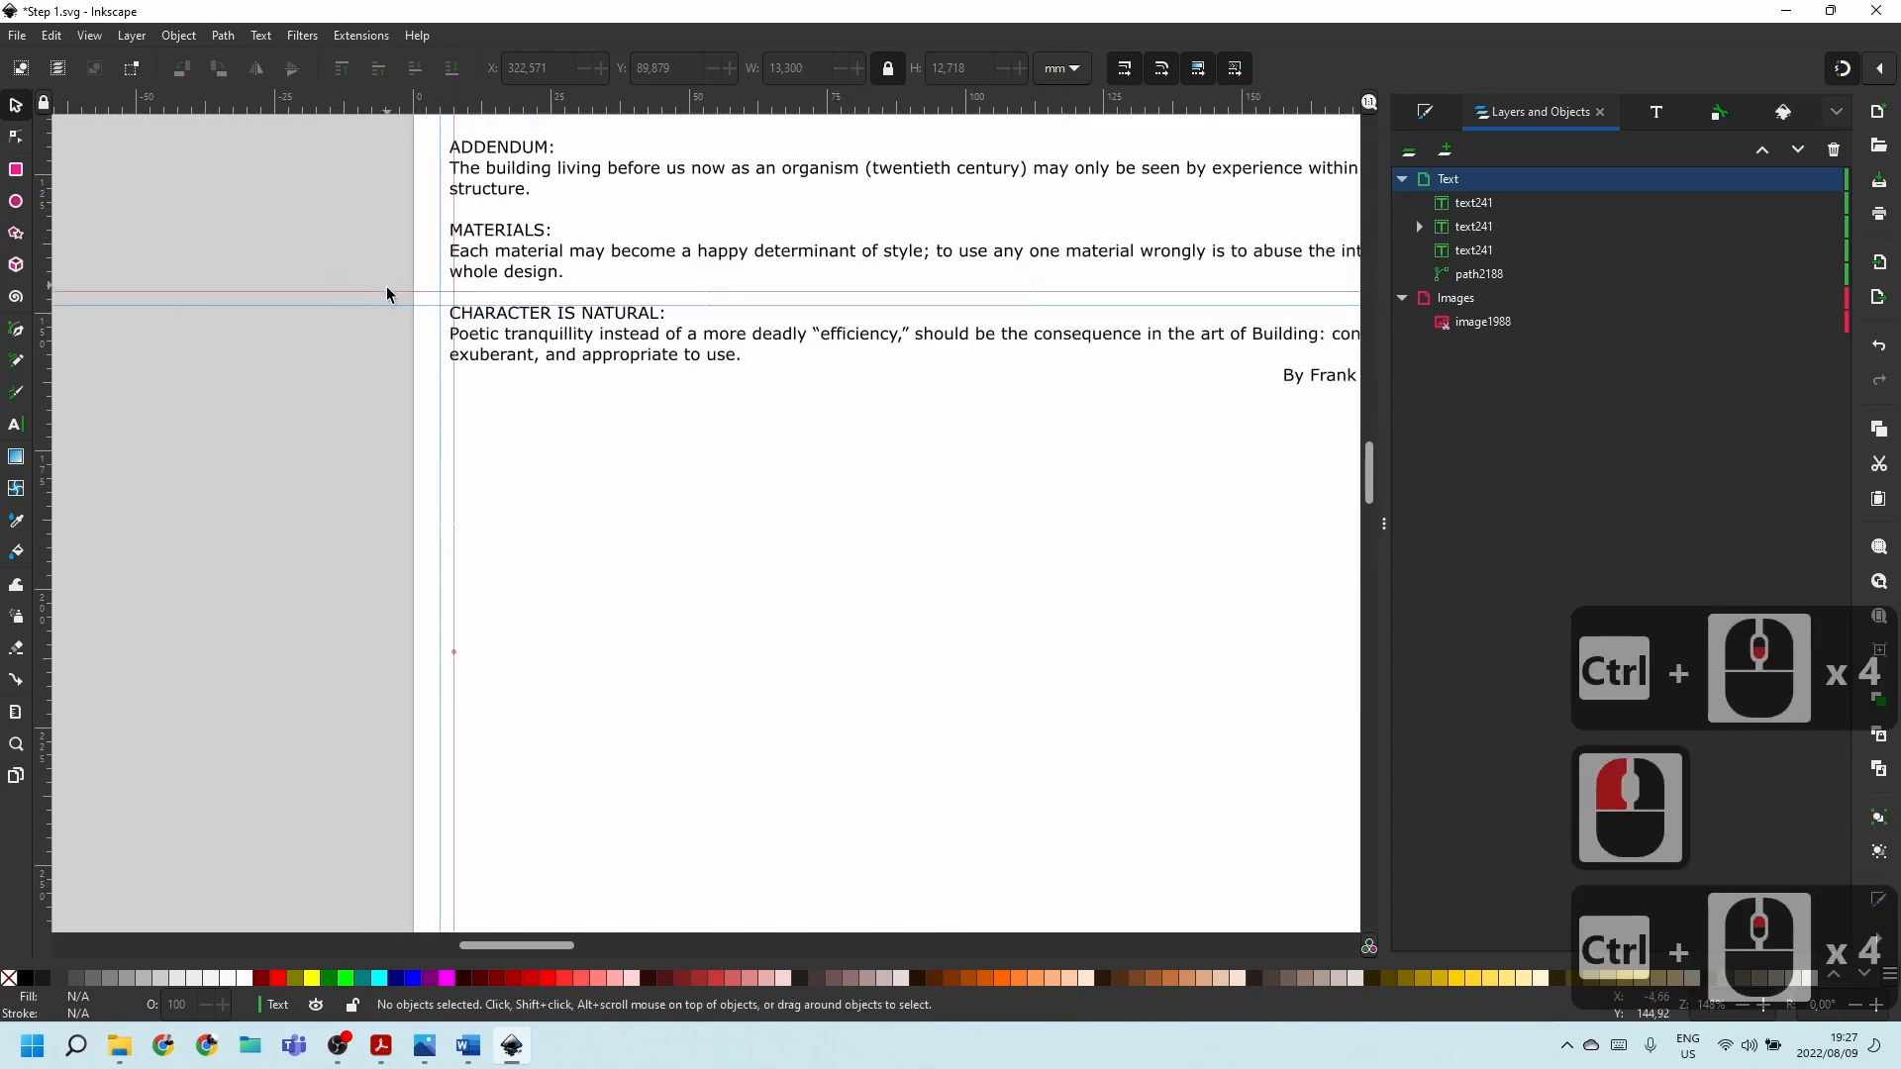
pyautogui.doubleClick(387, 293)
pyautogui.click(350, 473)
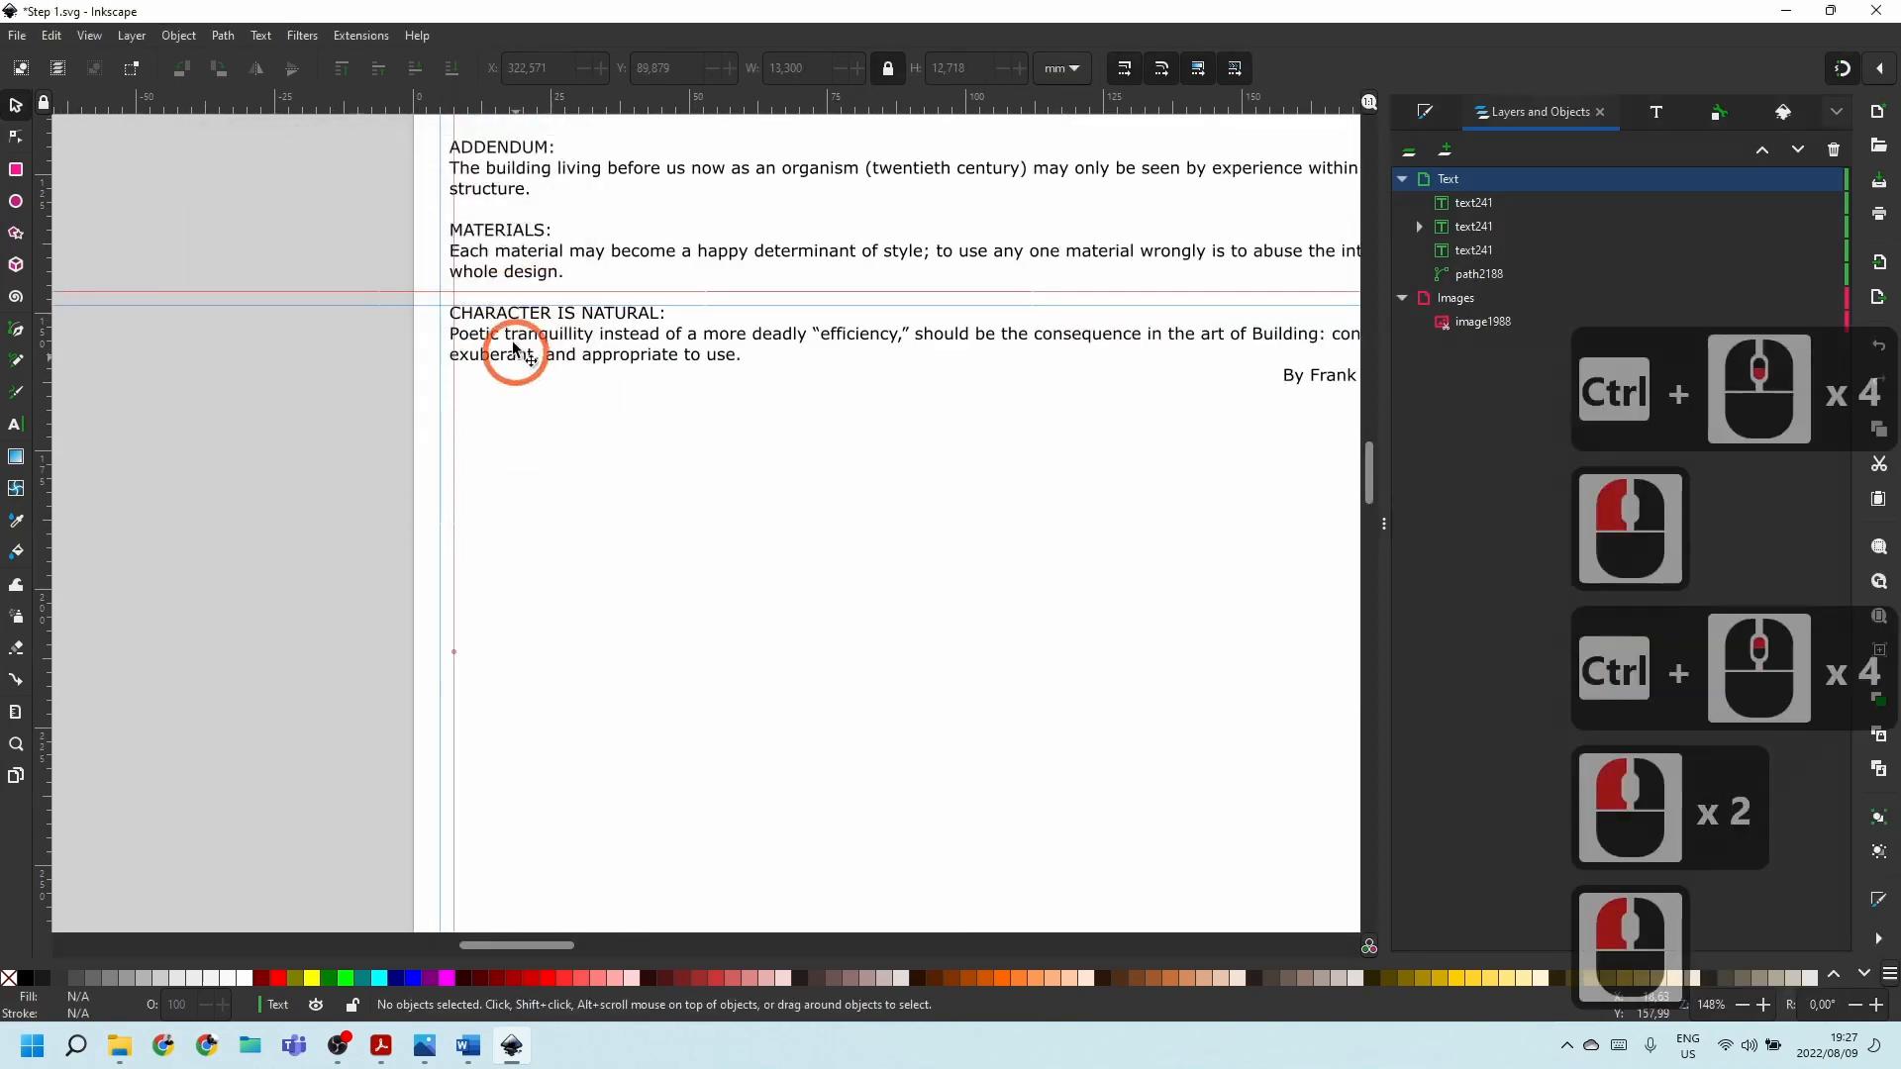
pyautogui.click(468, 293)
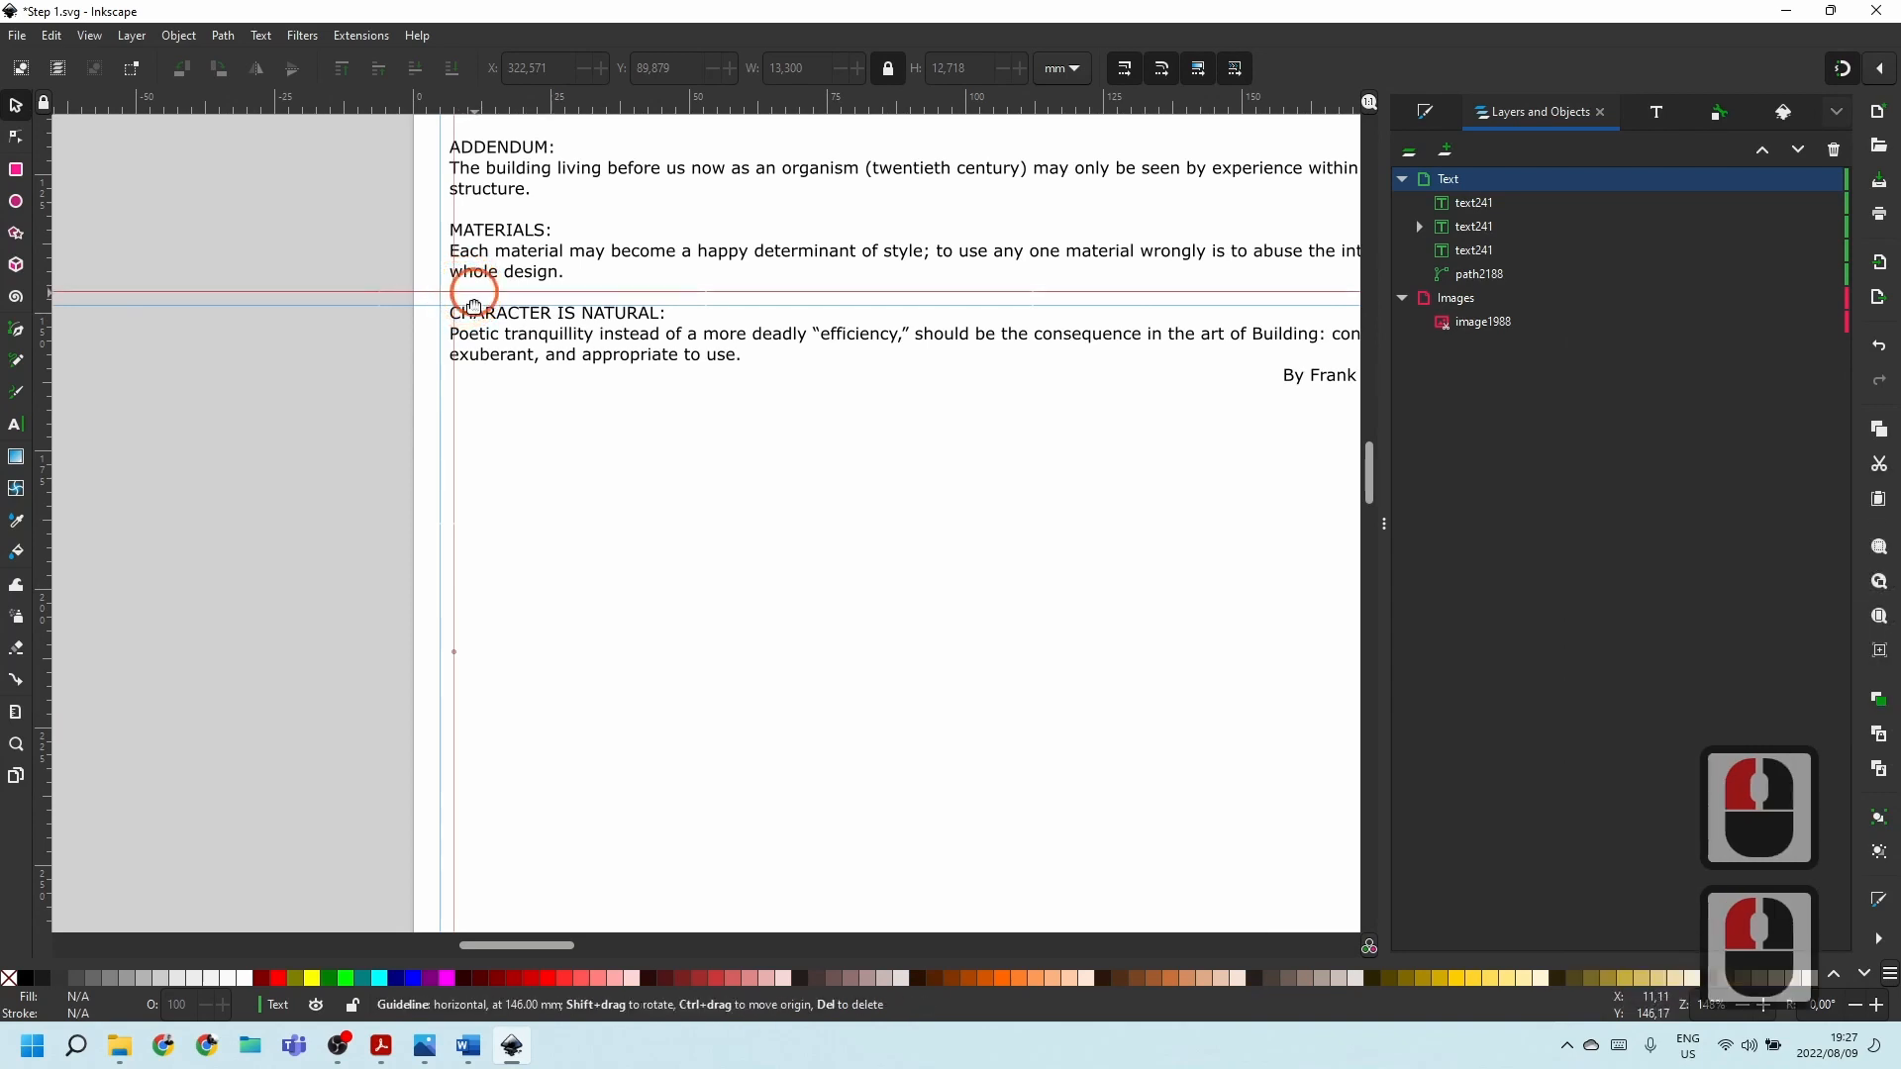
pyautogui.moveTo(474, 295); pyautogui.dragTo(453, 352)
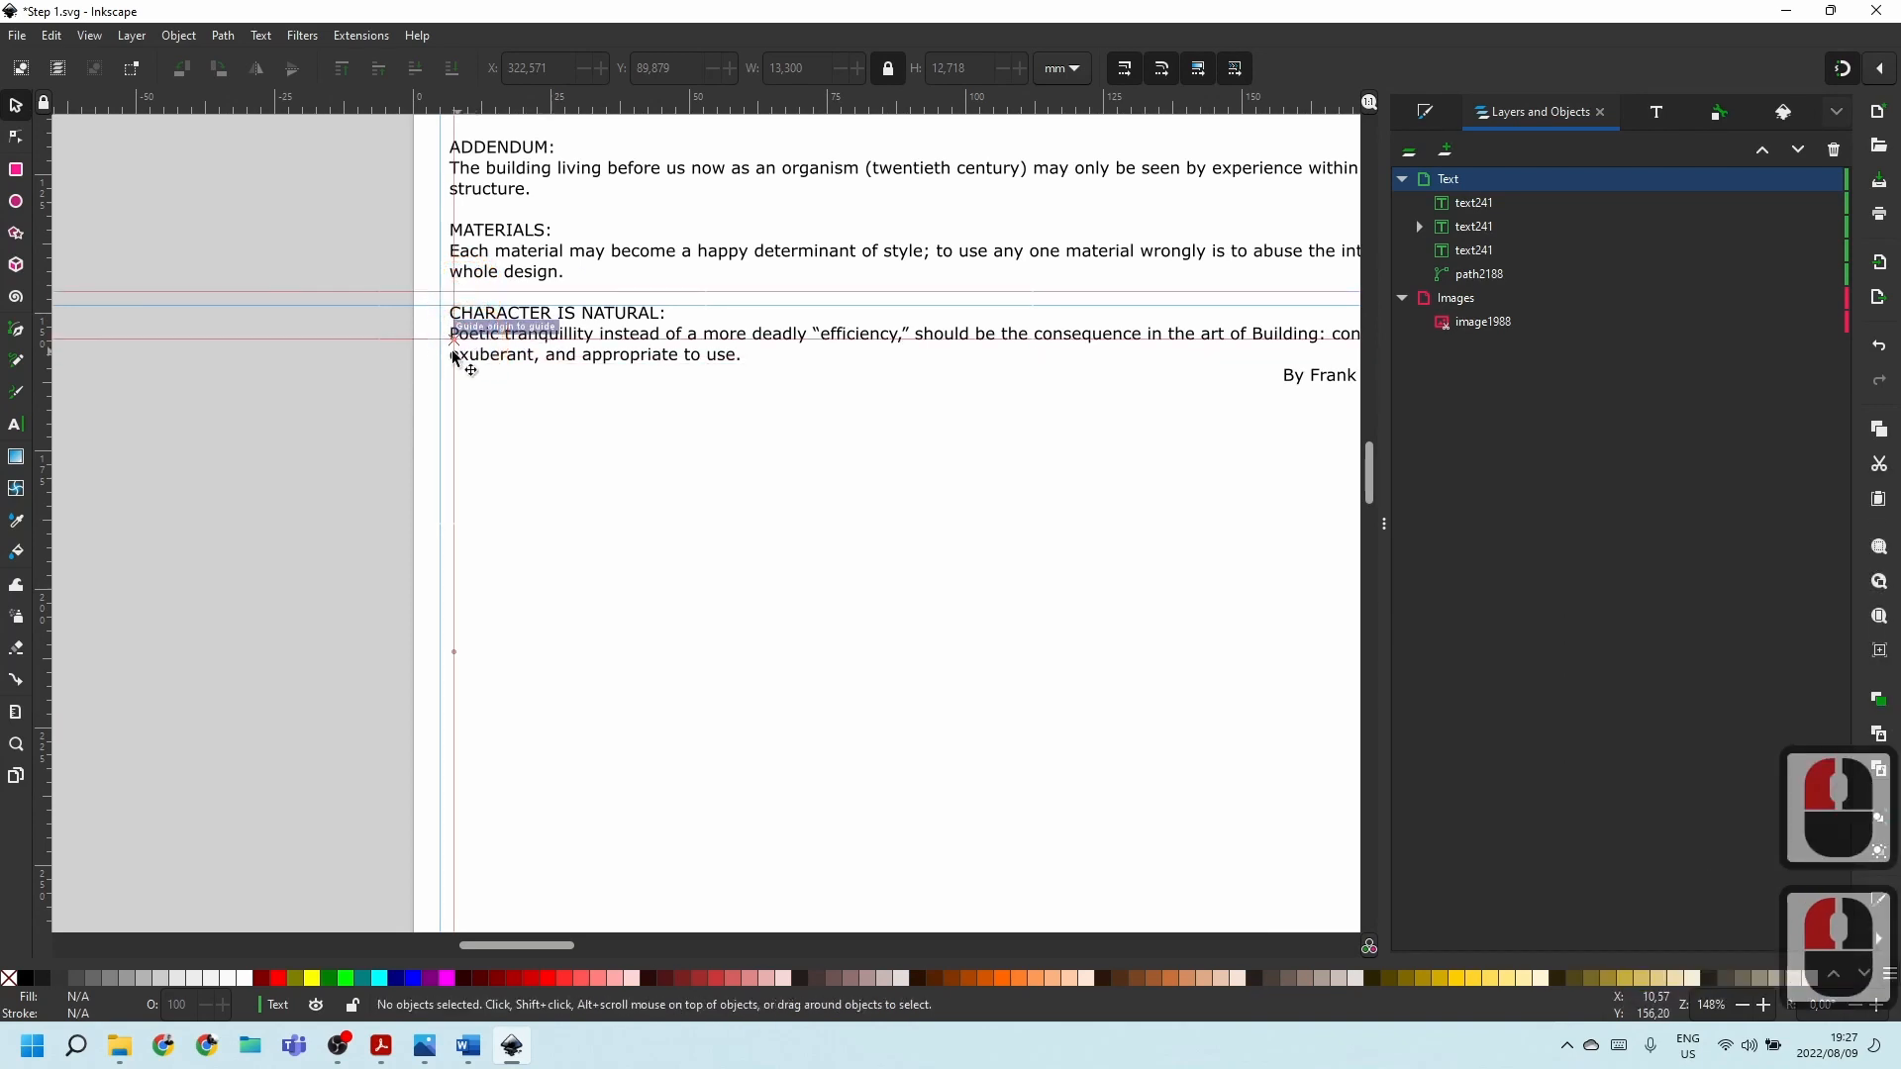
# Duplicate the red horizontal guide at 154.77 mm and move the copy down to about 248 mm.
pyautogui.doubleClick(377, 342)
pyautogui.click(355, 510)
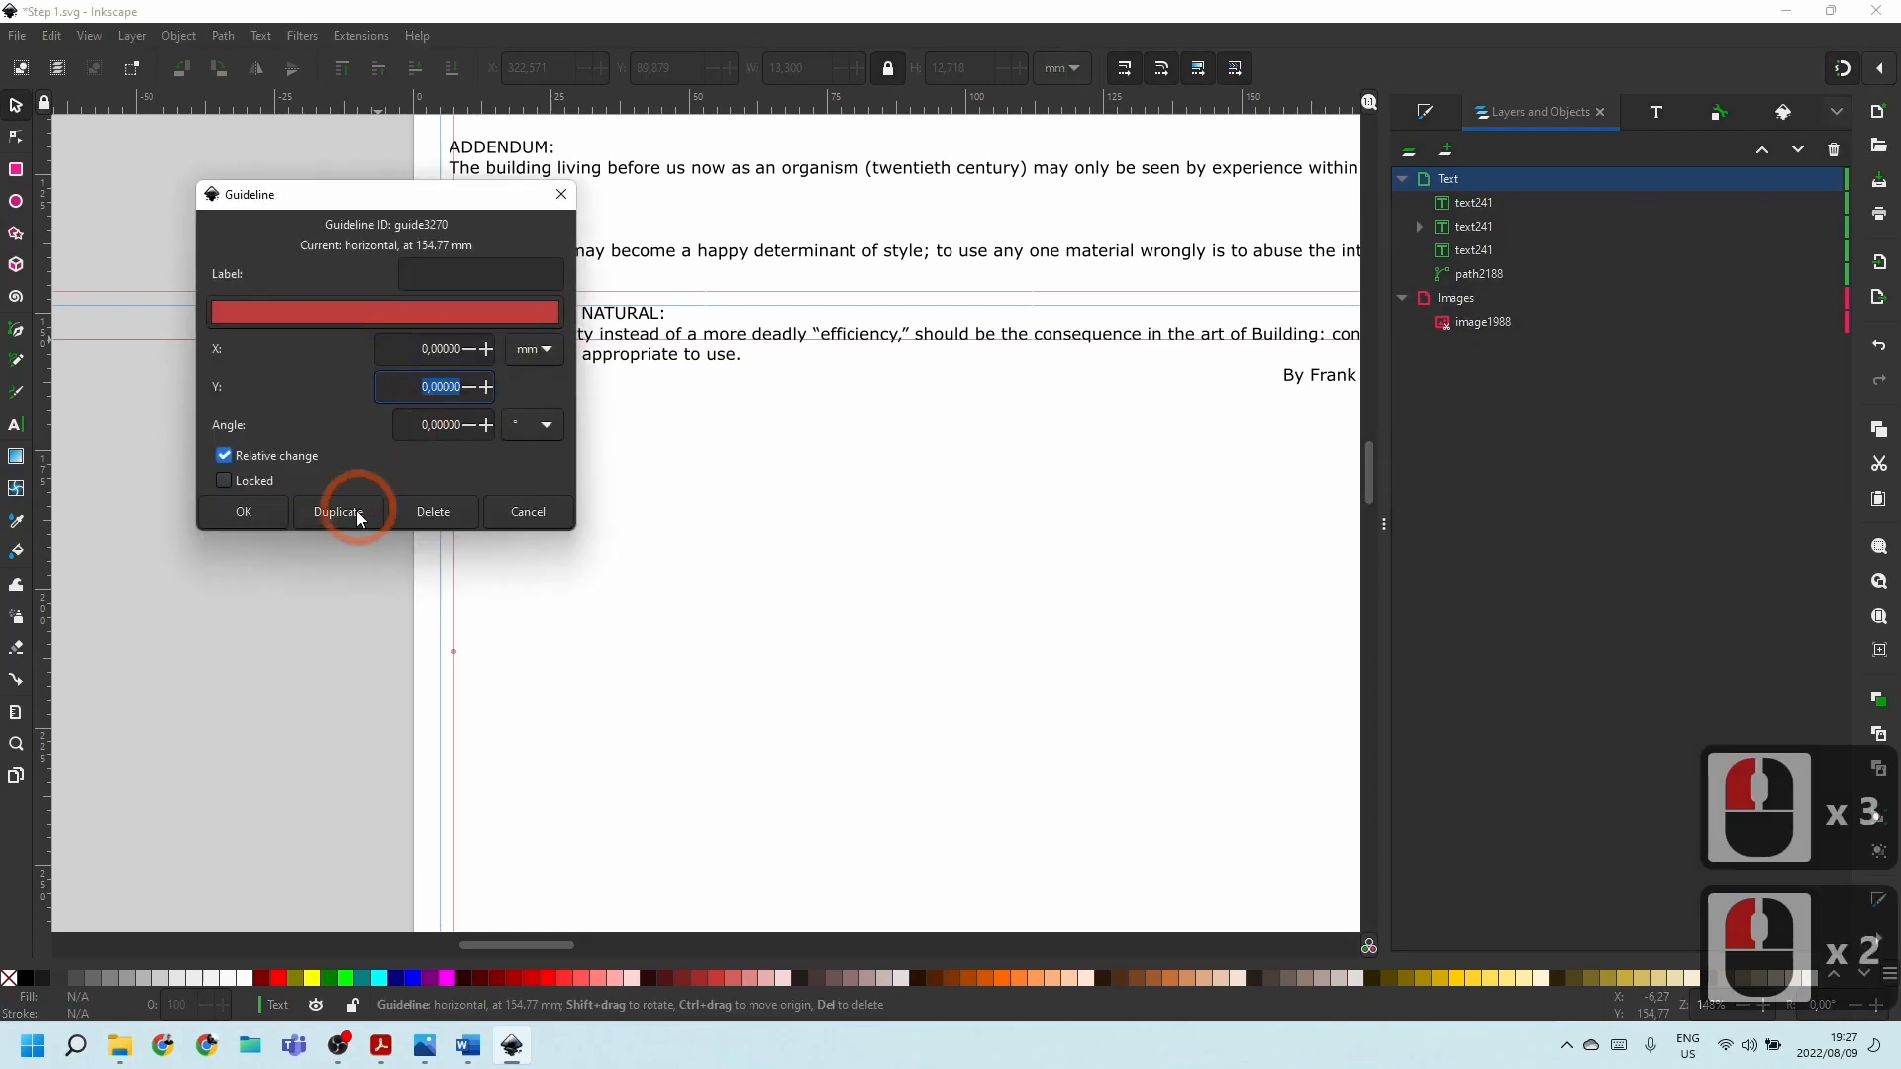
pyautogui.moveTo(420, 423); pyautogui.dragTo(382, 370)
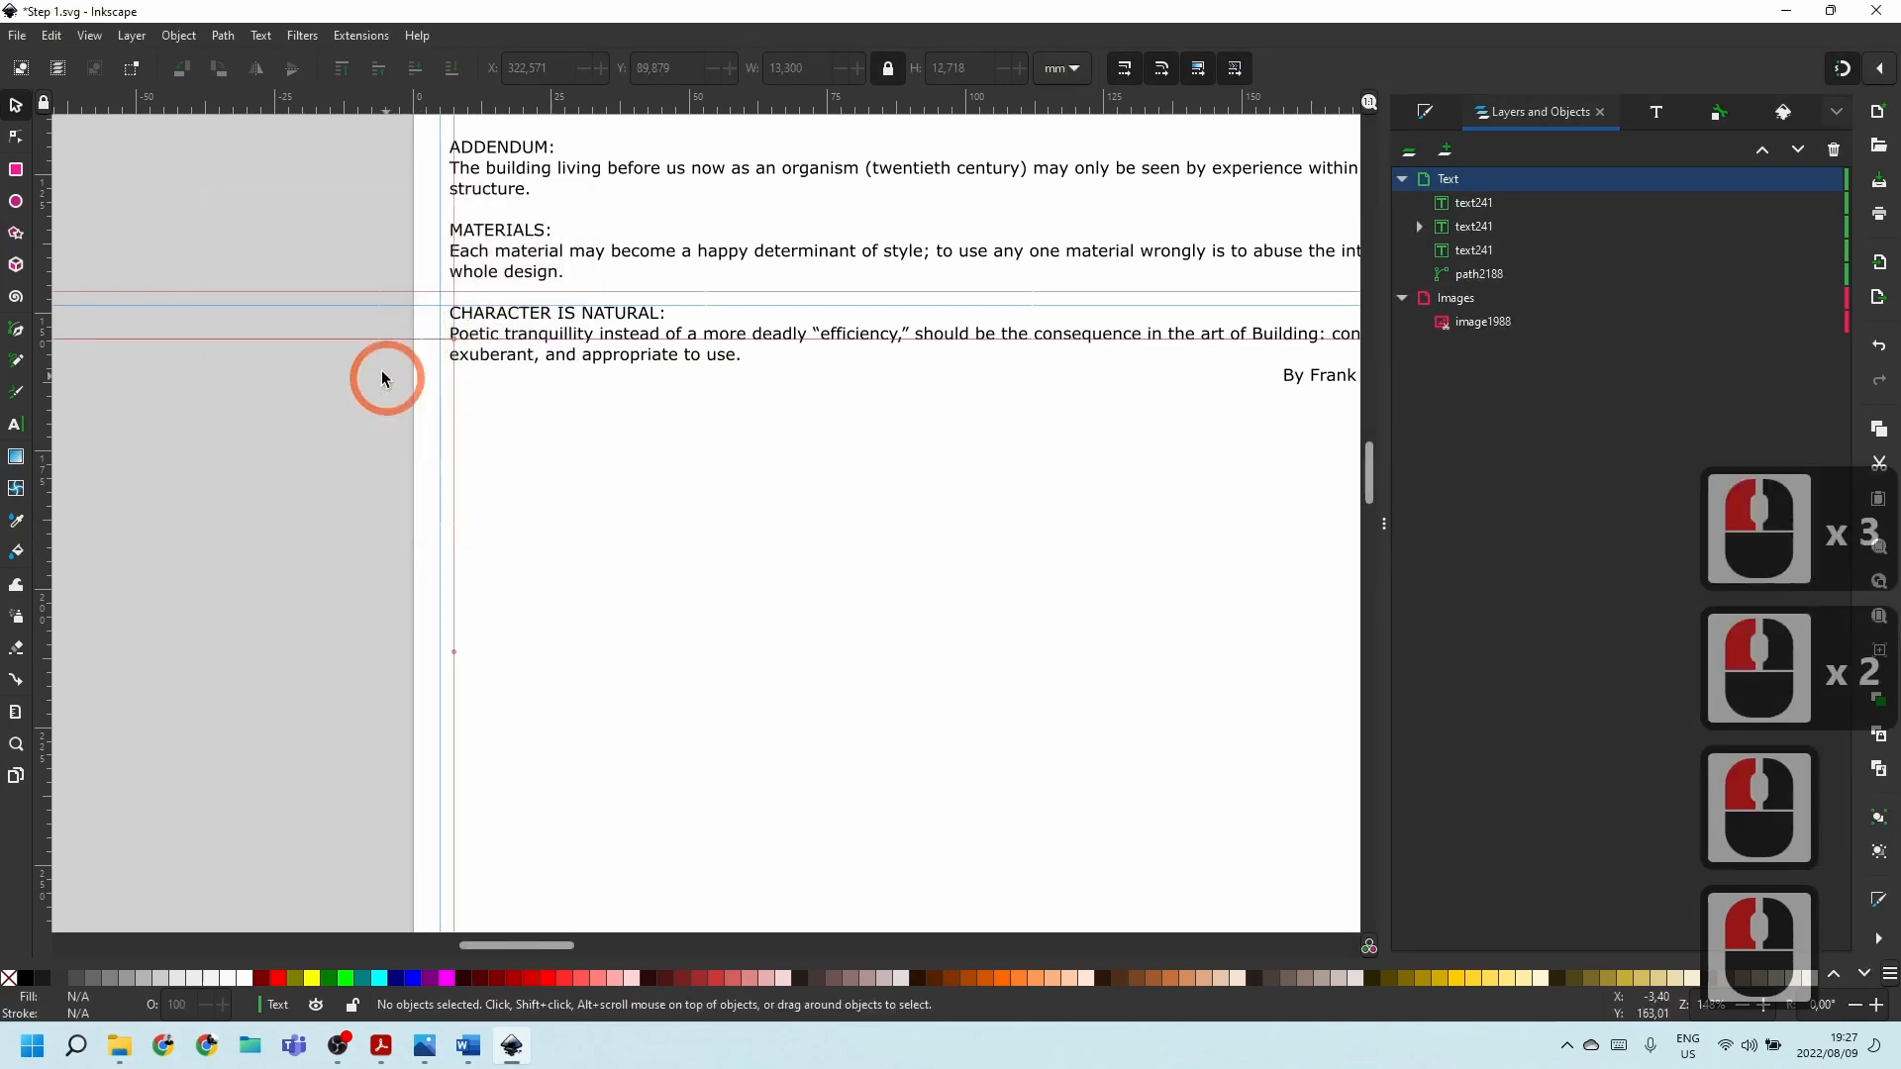
pyautogui.click(387, 341)
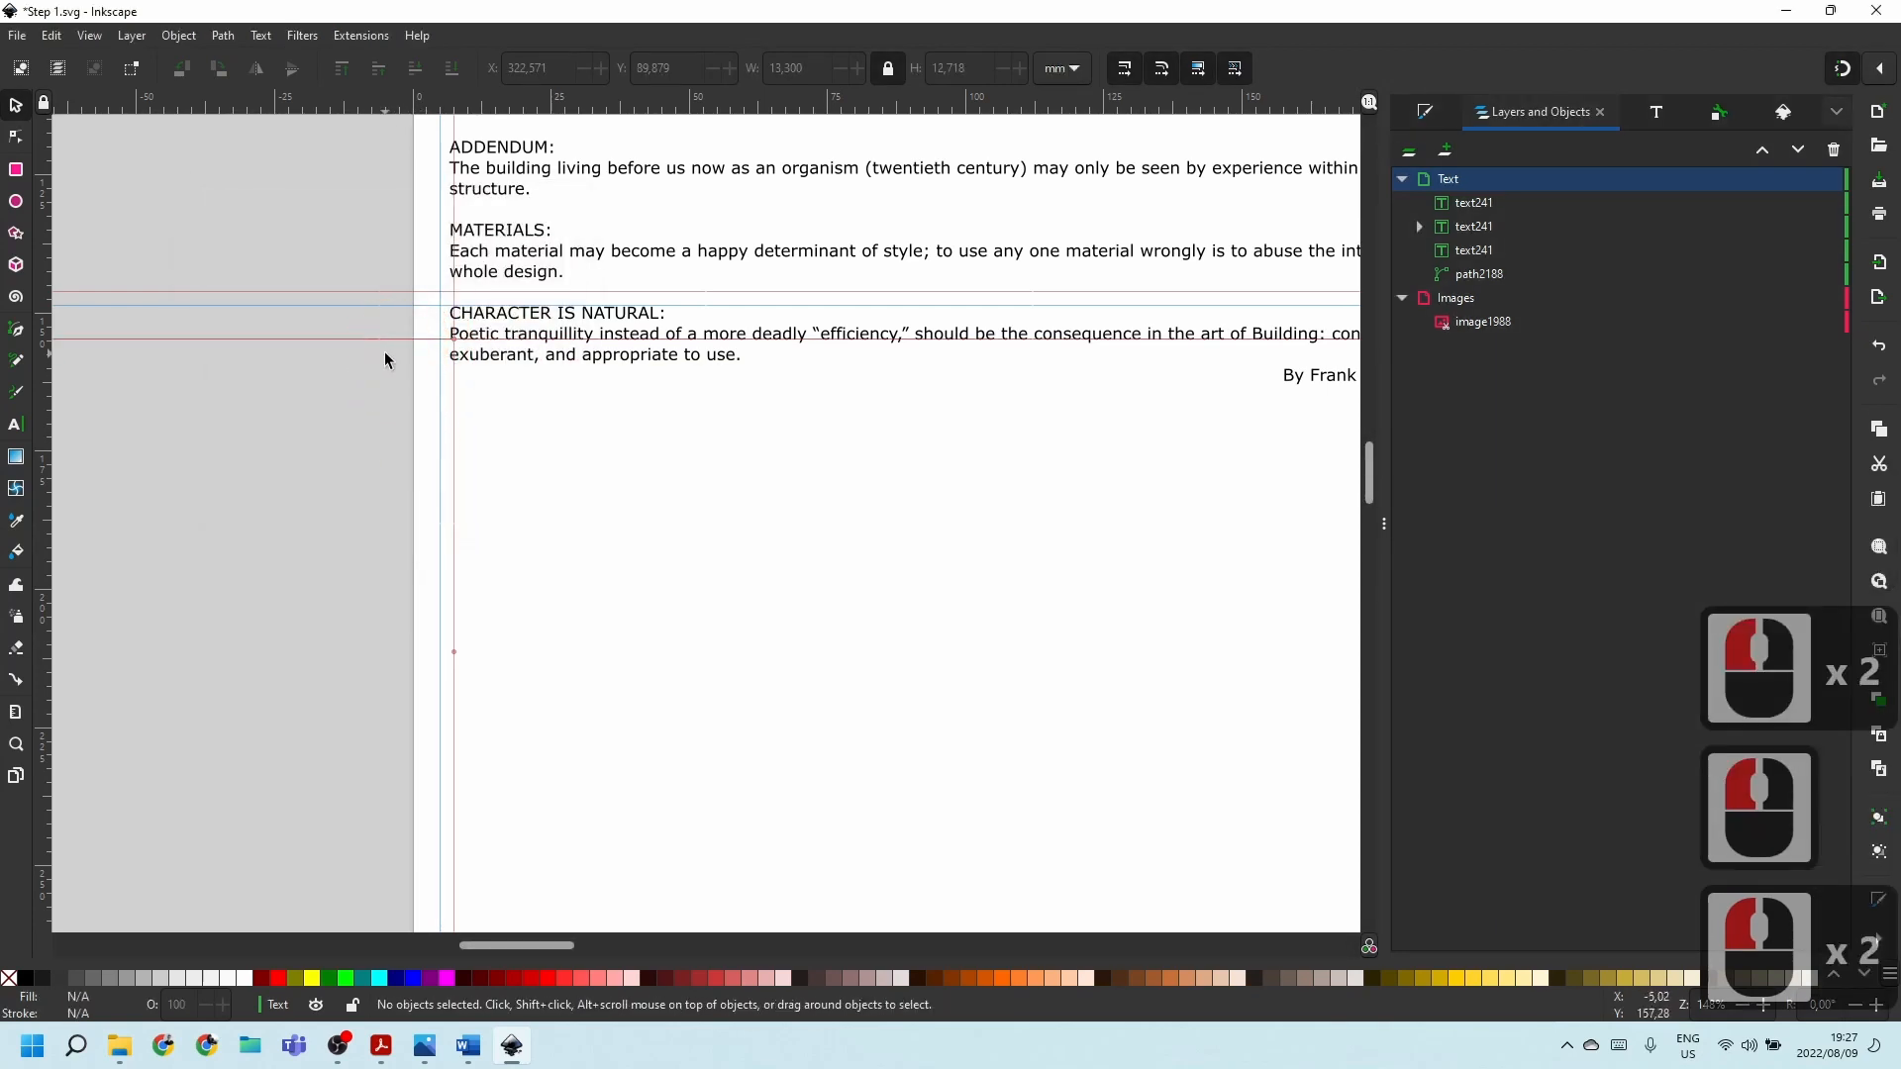
pyautogui.moveTo(382, 339); pyautogui.dragTo(333, 849)
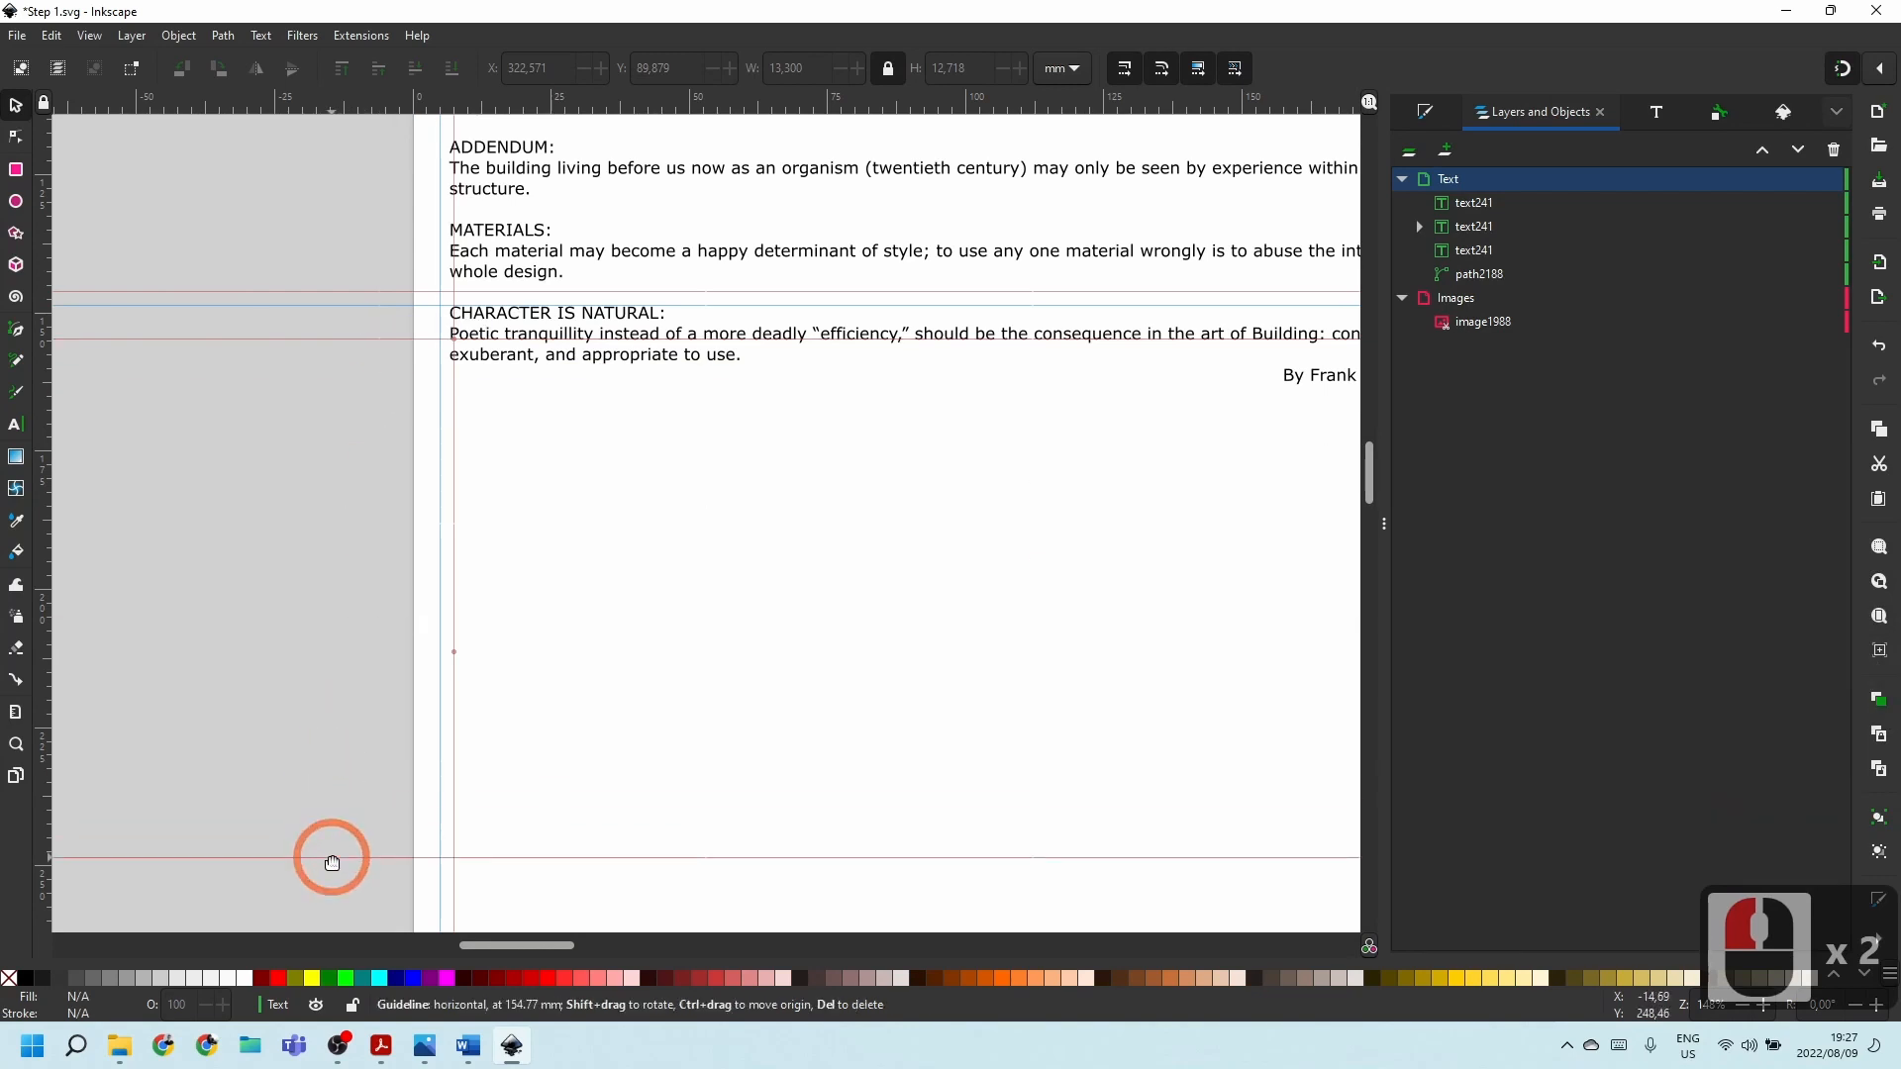
pyautogui.scroll(-2, 530, 331)
pyautogui.scroll(4, 399, 197)
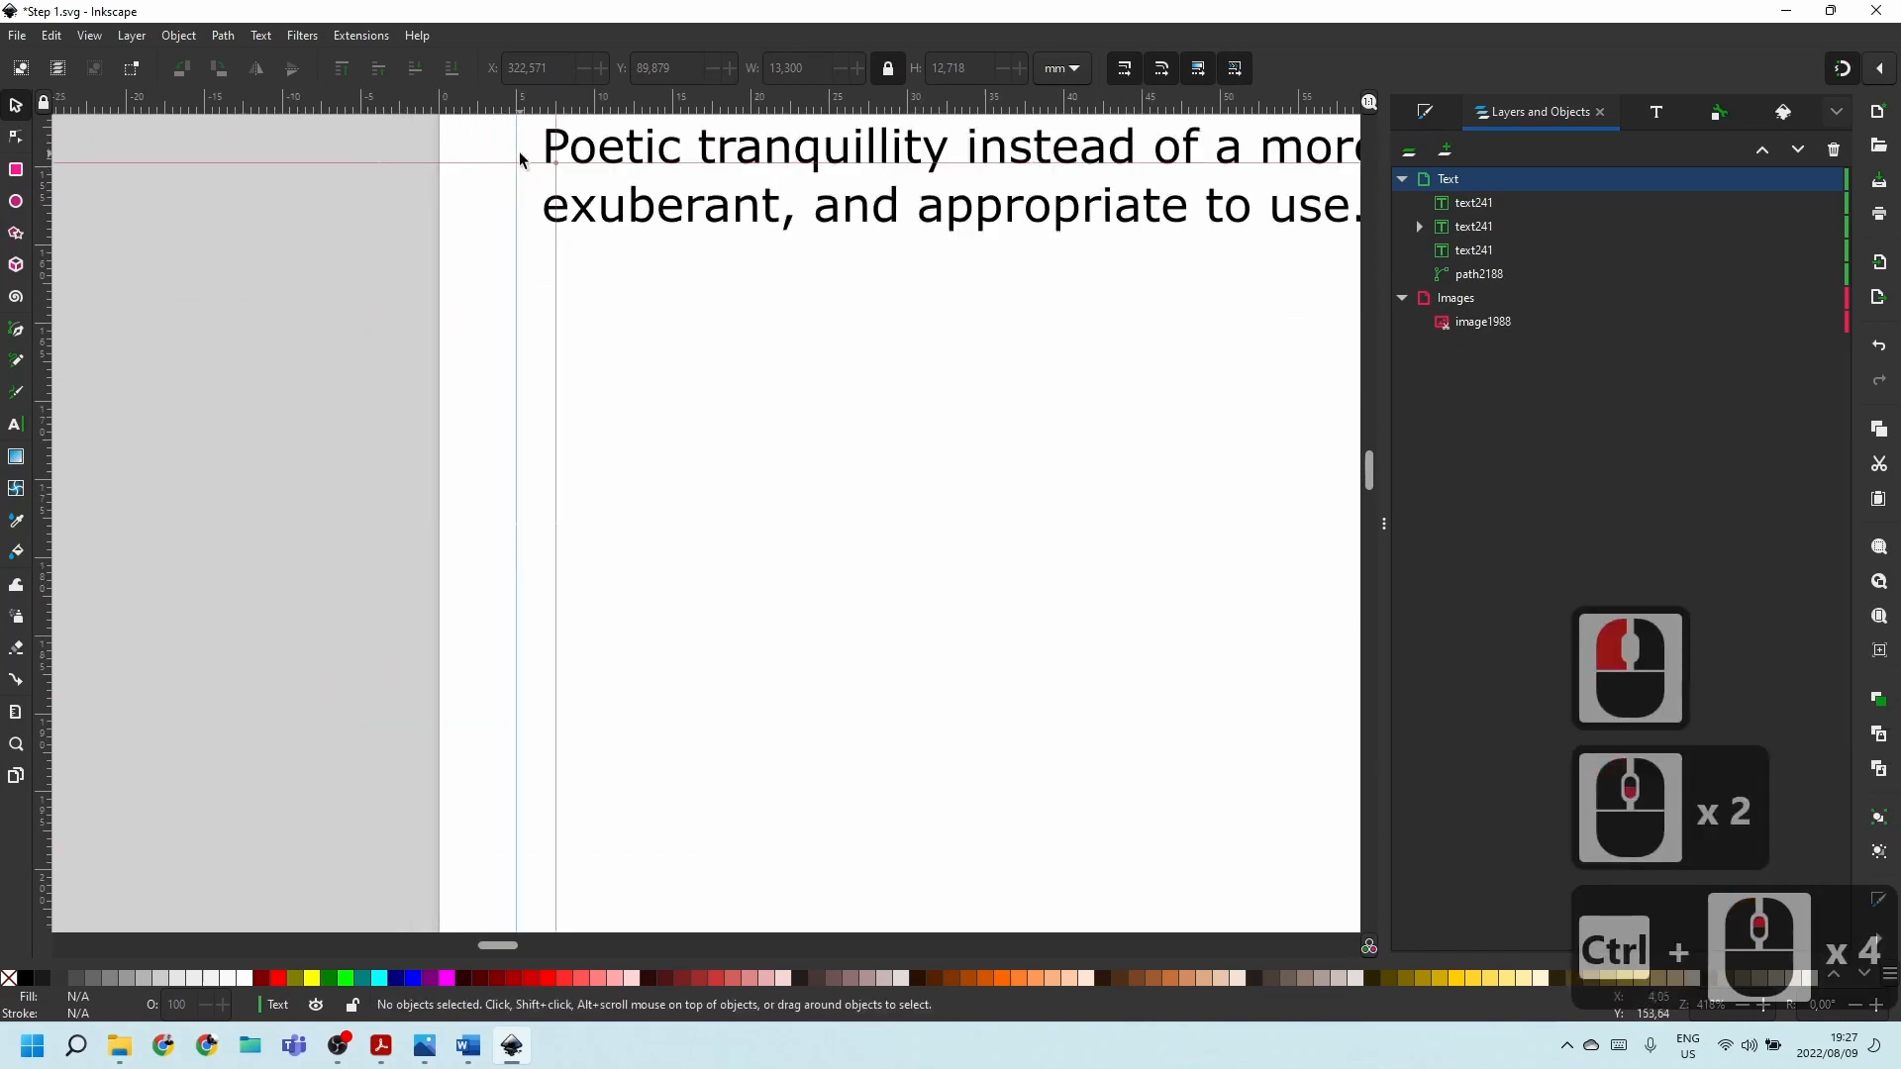
pyautogui.moveTo(553, 138); pyautogui.dragTo(581, 242)
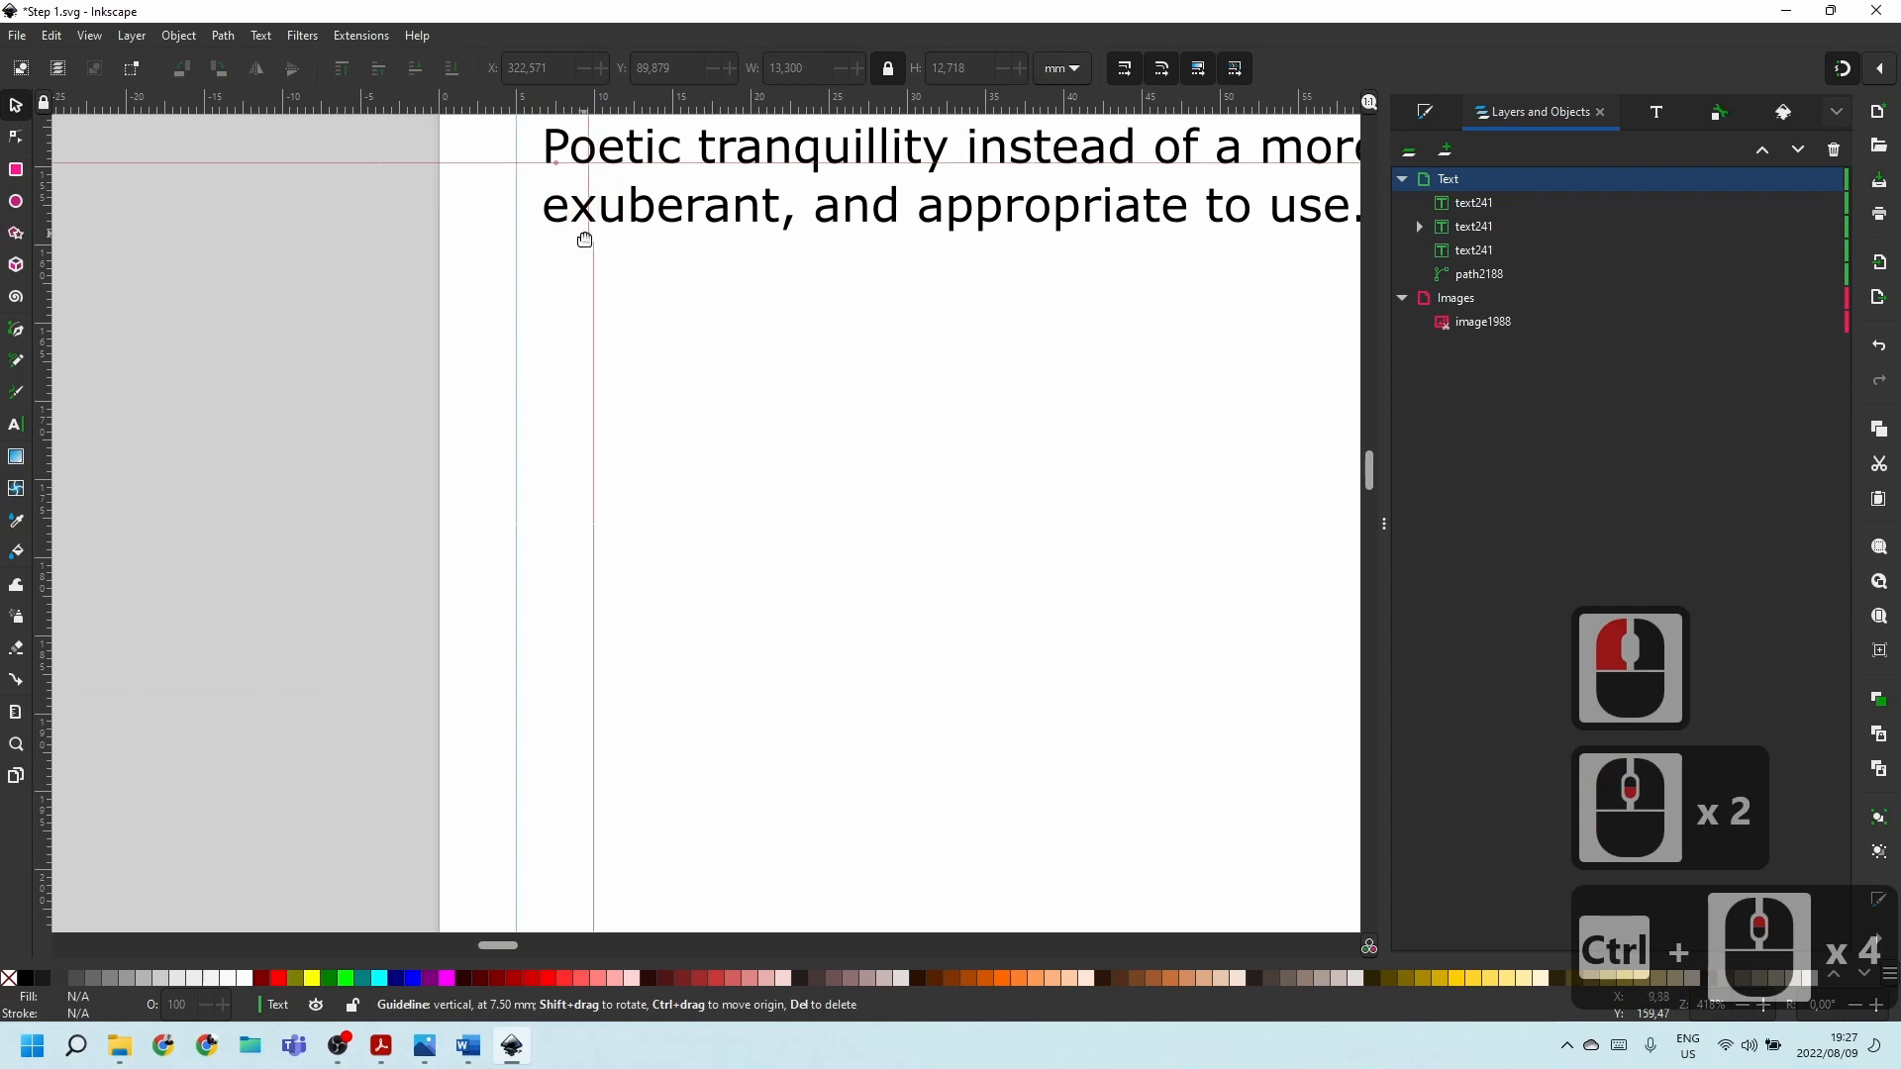
pyautogui.press('Escape')
pyautogui.click(663, 306)
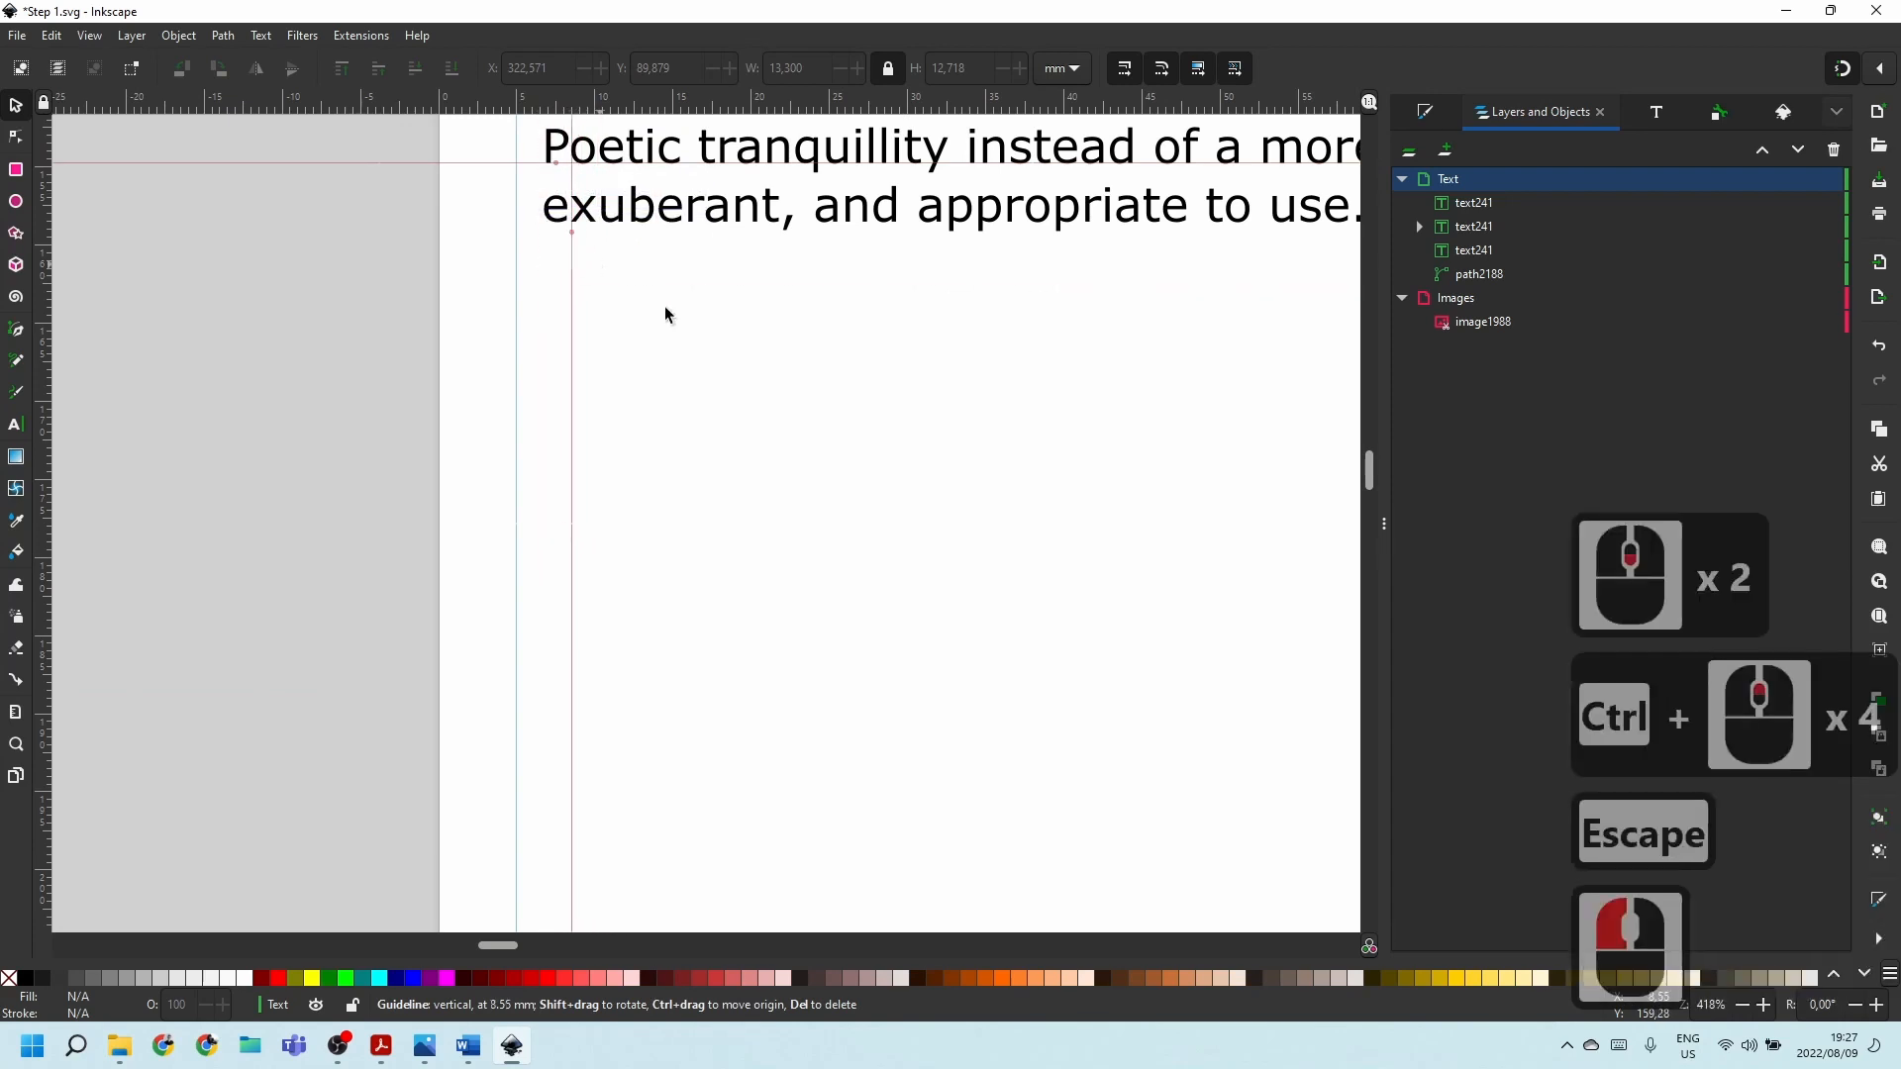
pyautogui.hotkey('ctrl', 'z')
pyautogui.keyDown('ctrl'); pyautogui.scroll(2, 663, 337); pyautogui.keyUp('ctrl')
pyautogui.scroll(3, 664, 347)
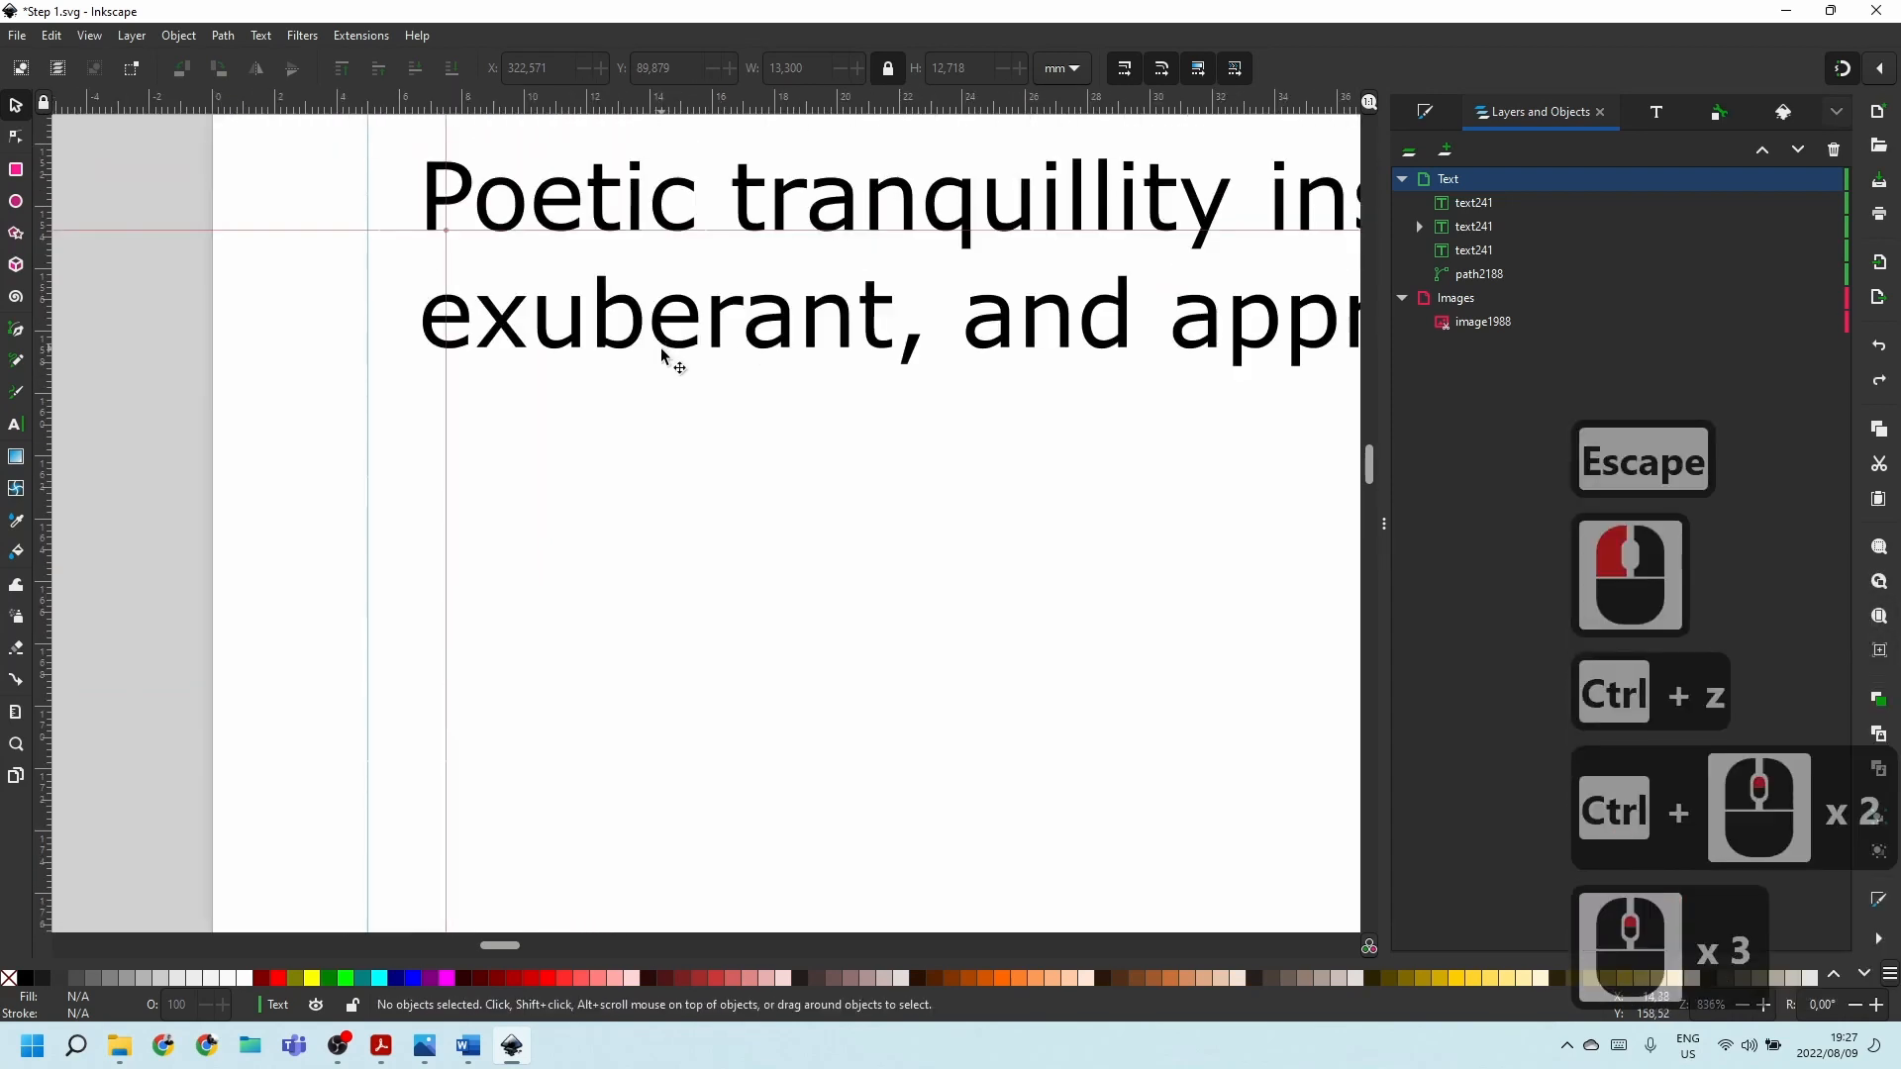
pyautogui.click(307, 236)
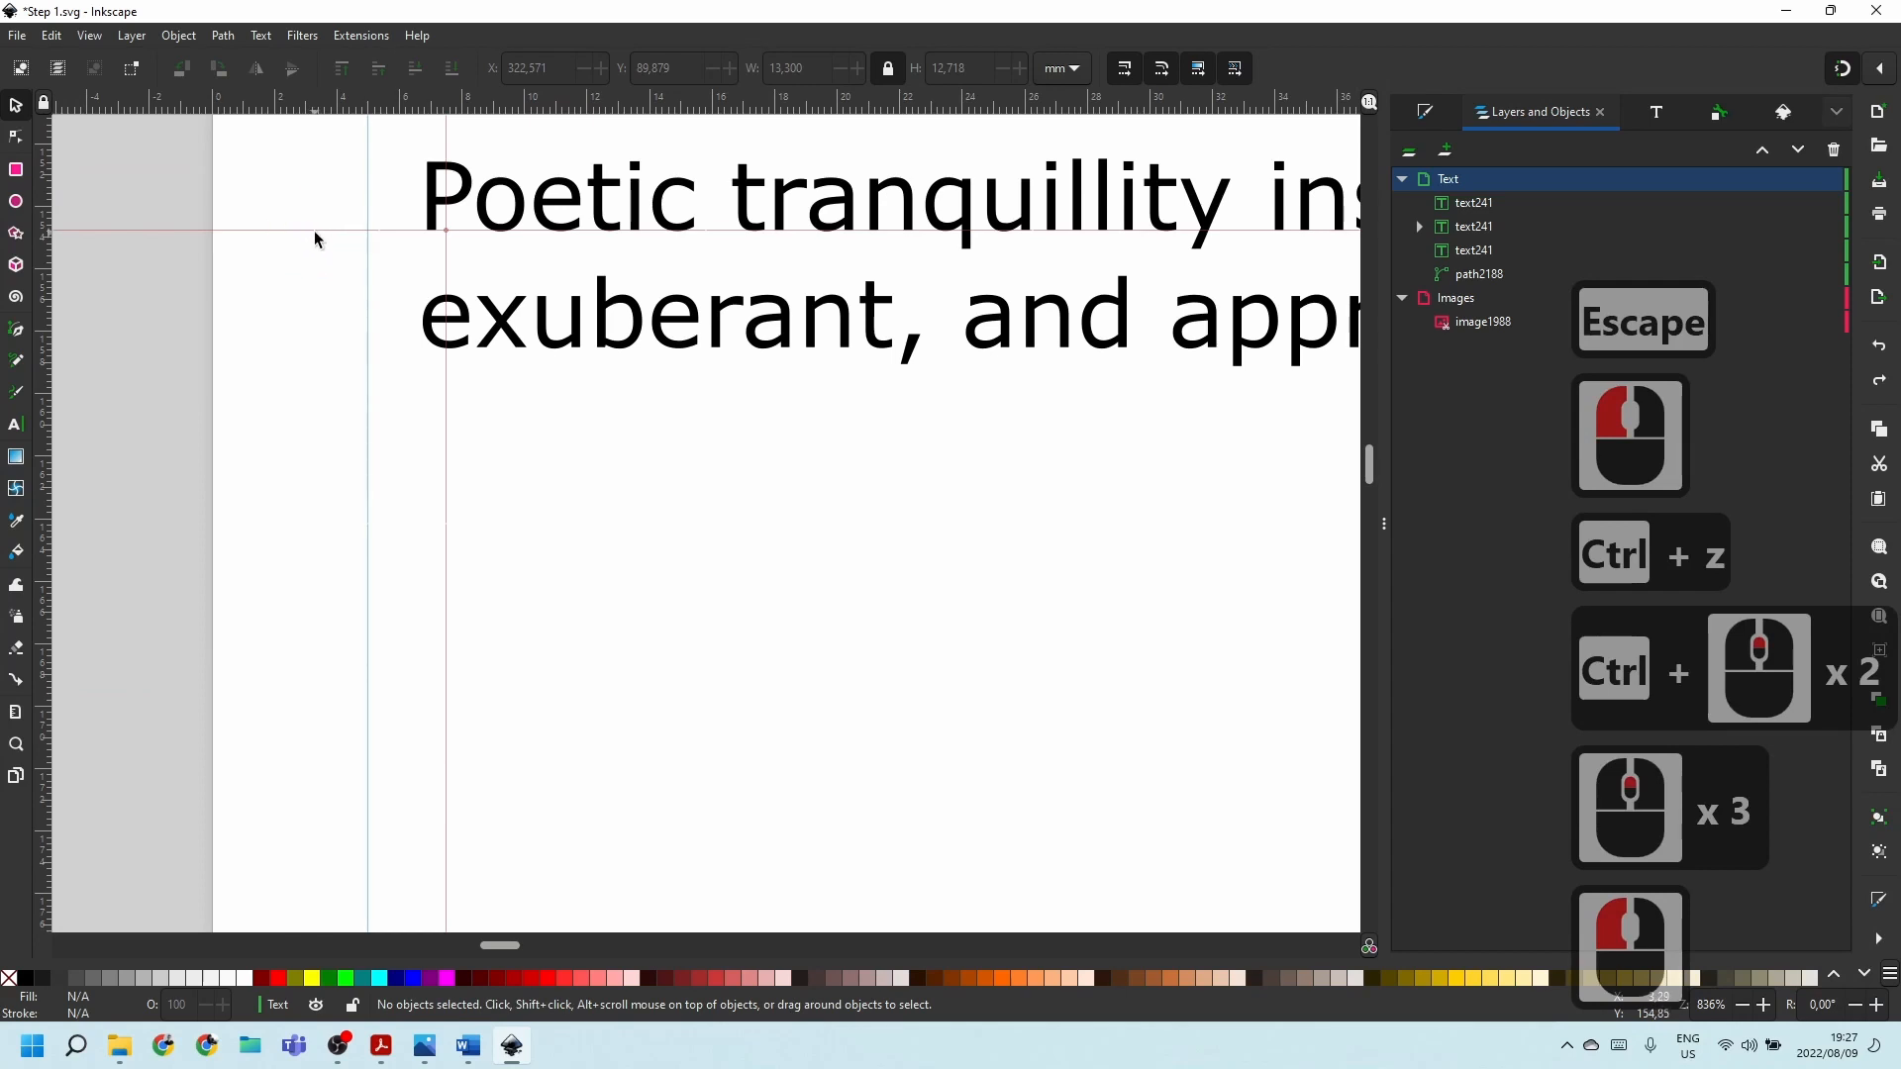
# Snap the red horizontal guide running through the last paragraph to the blue horizontal guide just above the "CHARACTER IS NATURAL" heading.
pyautogui.moveTo(314, 229); pyautogui.dragTo(260, 153)
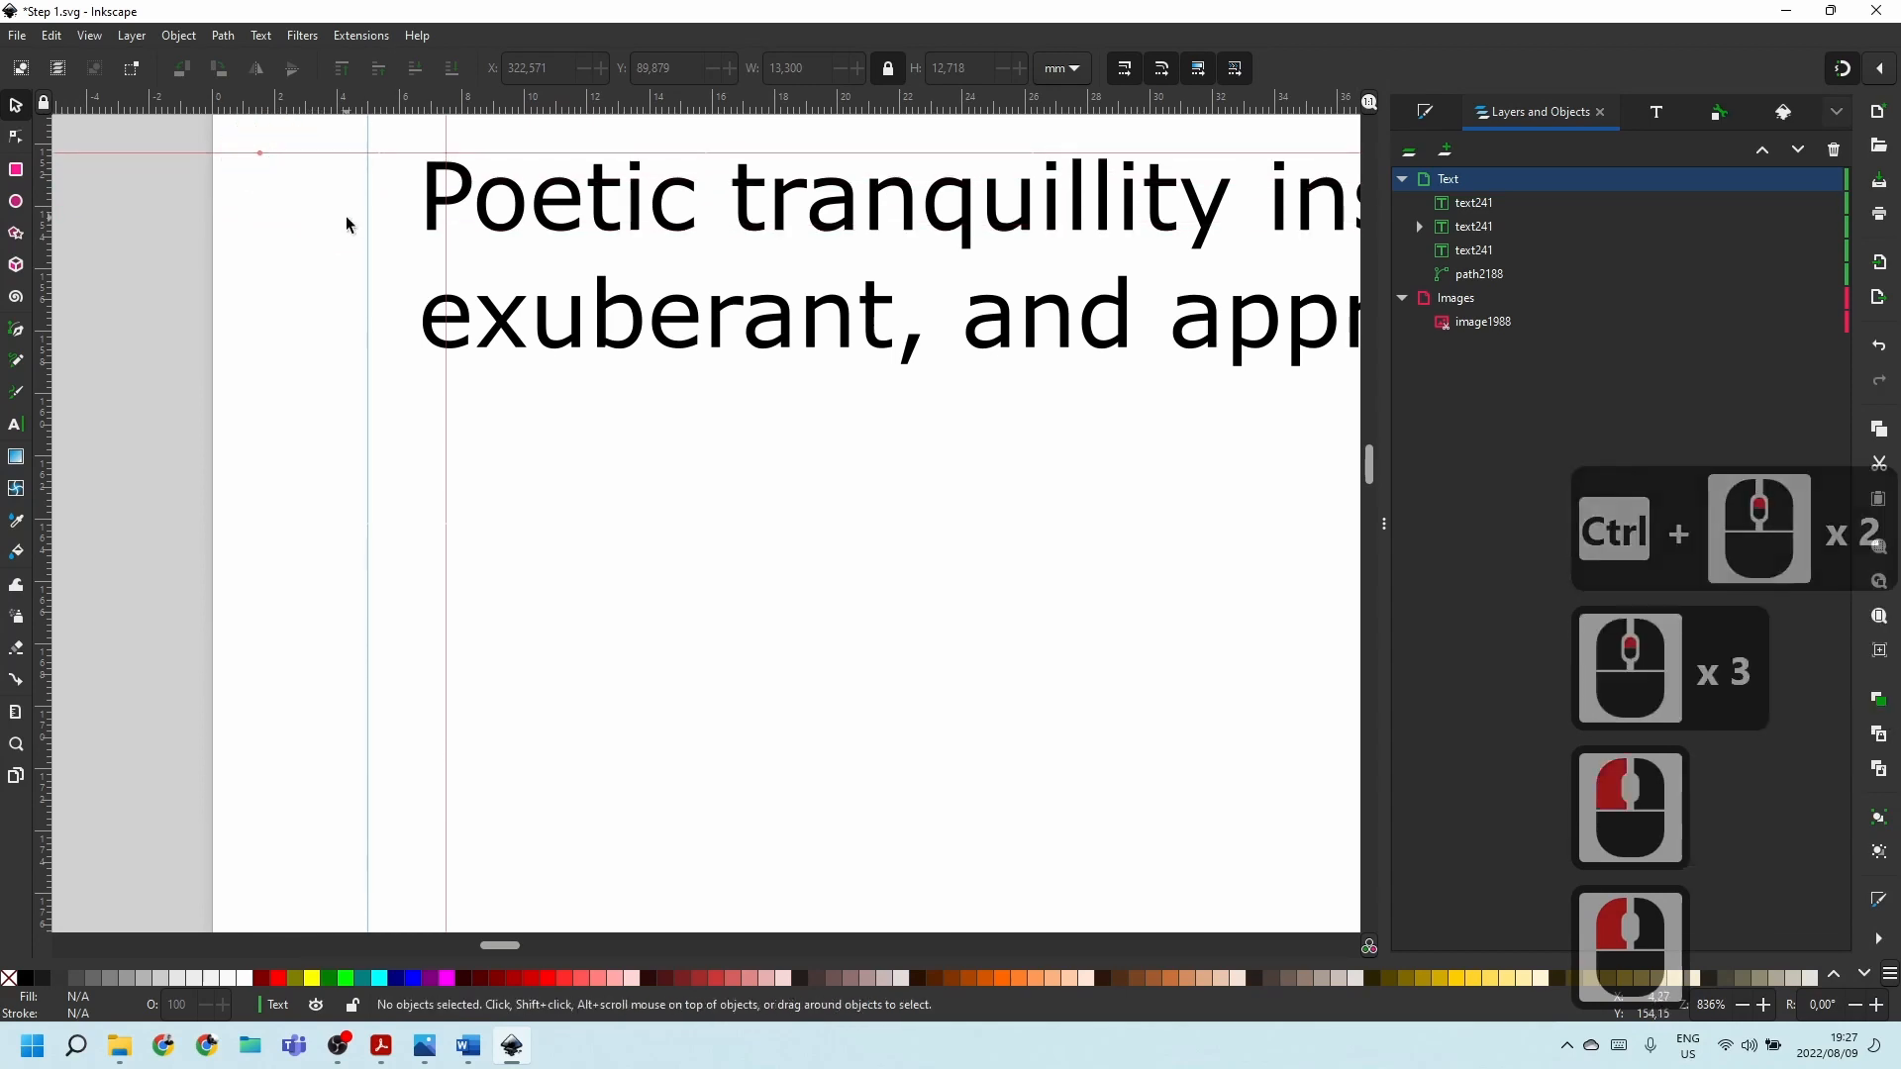
pyautogui.keyDown('ctrl'); pyautogui.scroll(-3, 491, 396); pyautogui.keyUp('ctrl')
pyautogui.keyDown('ctrl'); pyautogui.scroll(3, 420, 277); pyautogui.keyUp('ctrl')
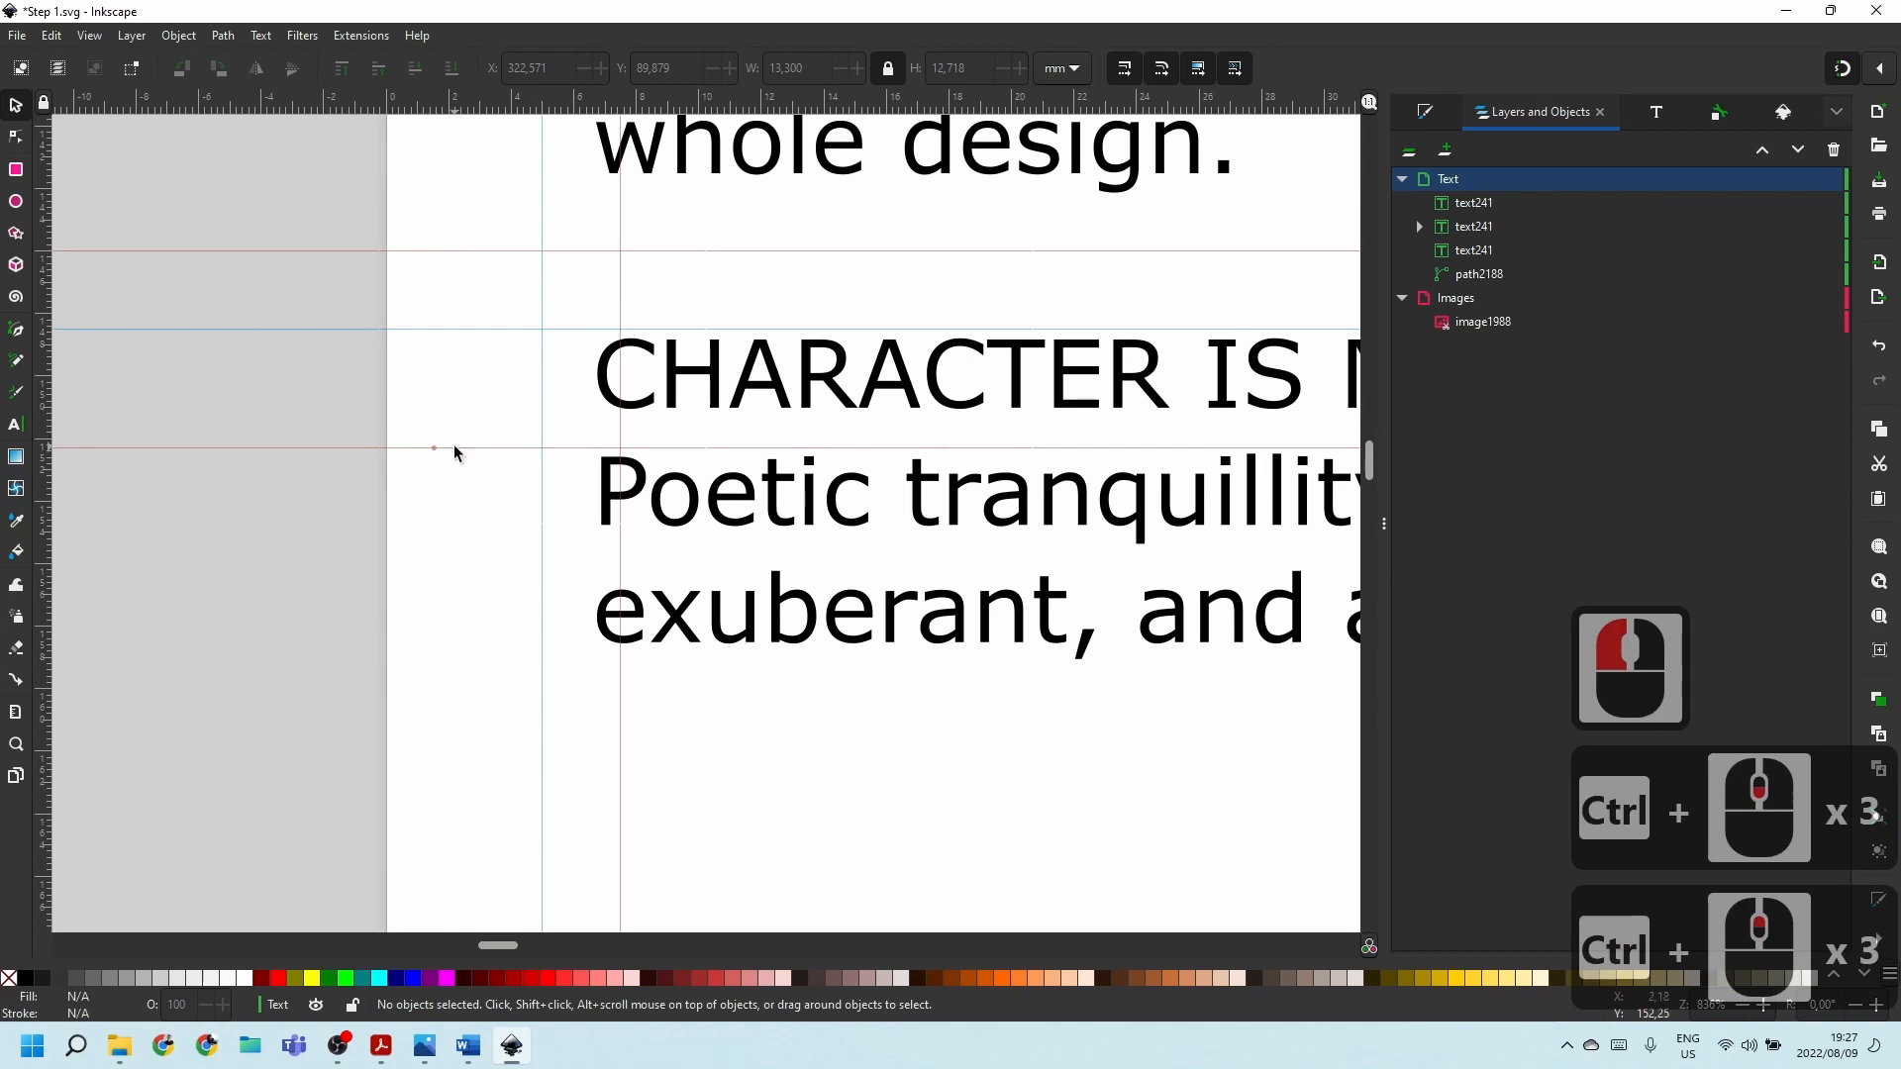
pyautogui.moveTo(454, 449); pyautogui.dragTo(543, 326)
pyautogui.click(517, 330)
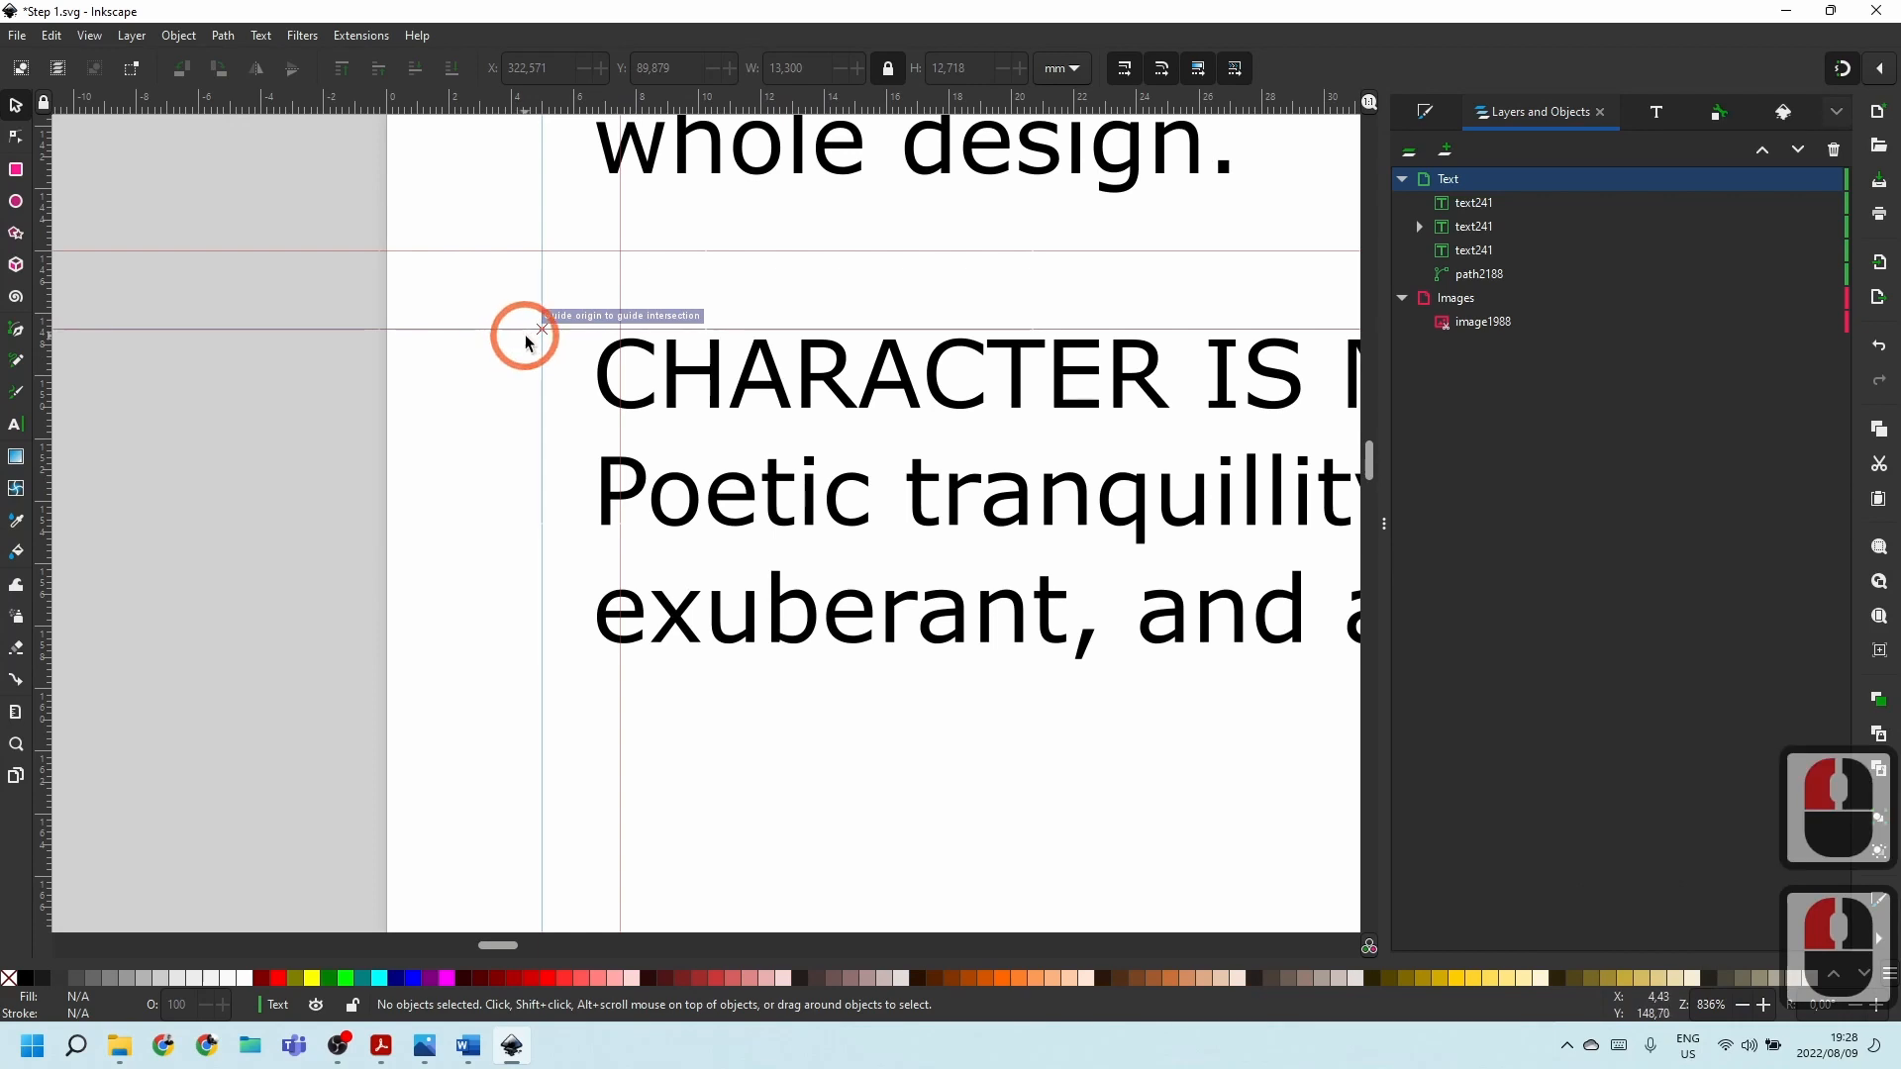
# Offset the red guide down by 2.5 mm from the blue guide just above the "CHARACTER IS NATURAL" heading, using a relative change.
pyautogui.doubleClick(534, 330)
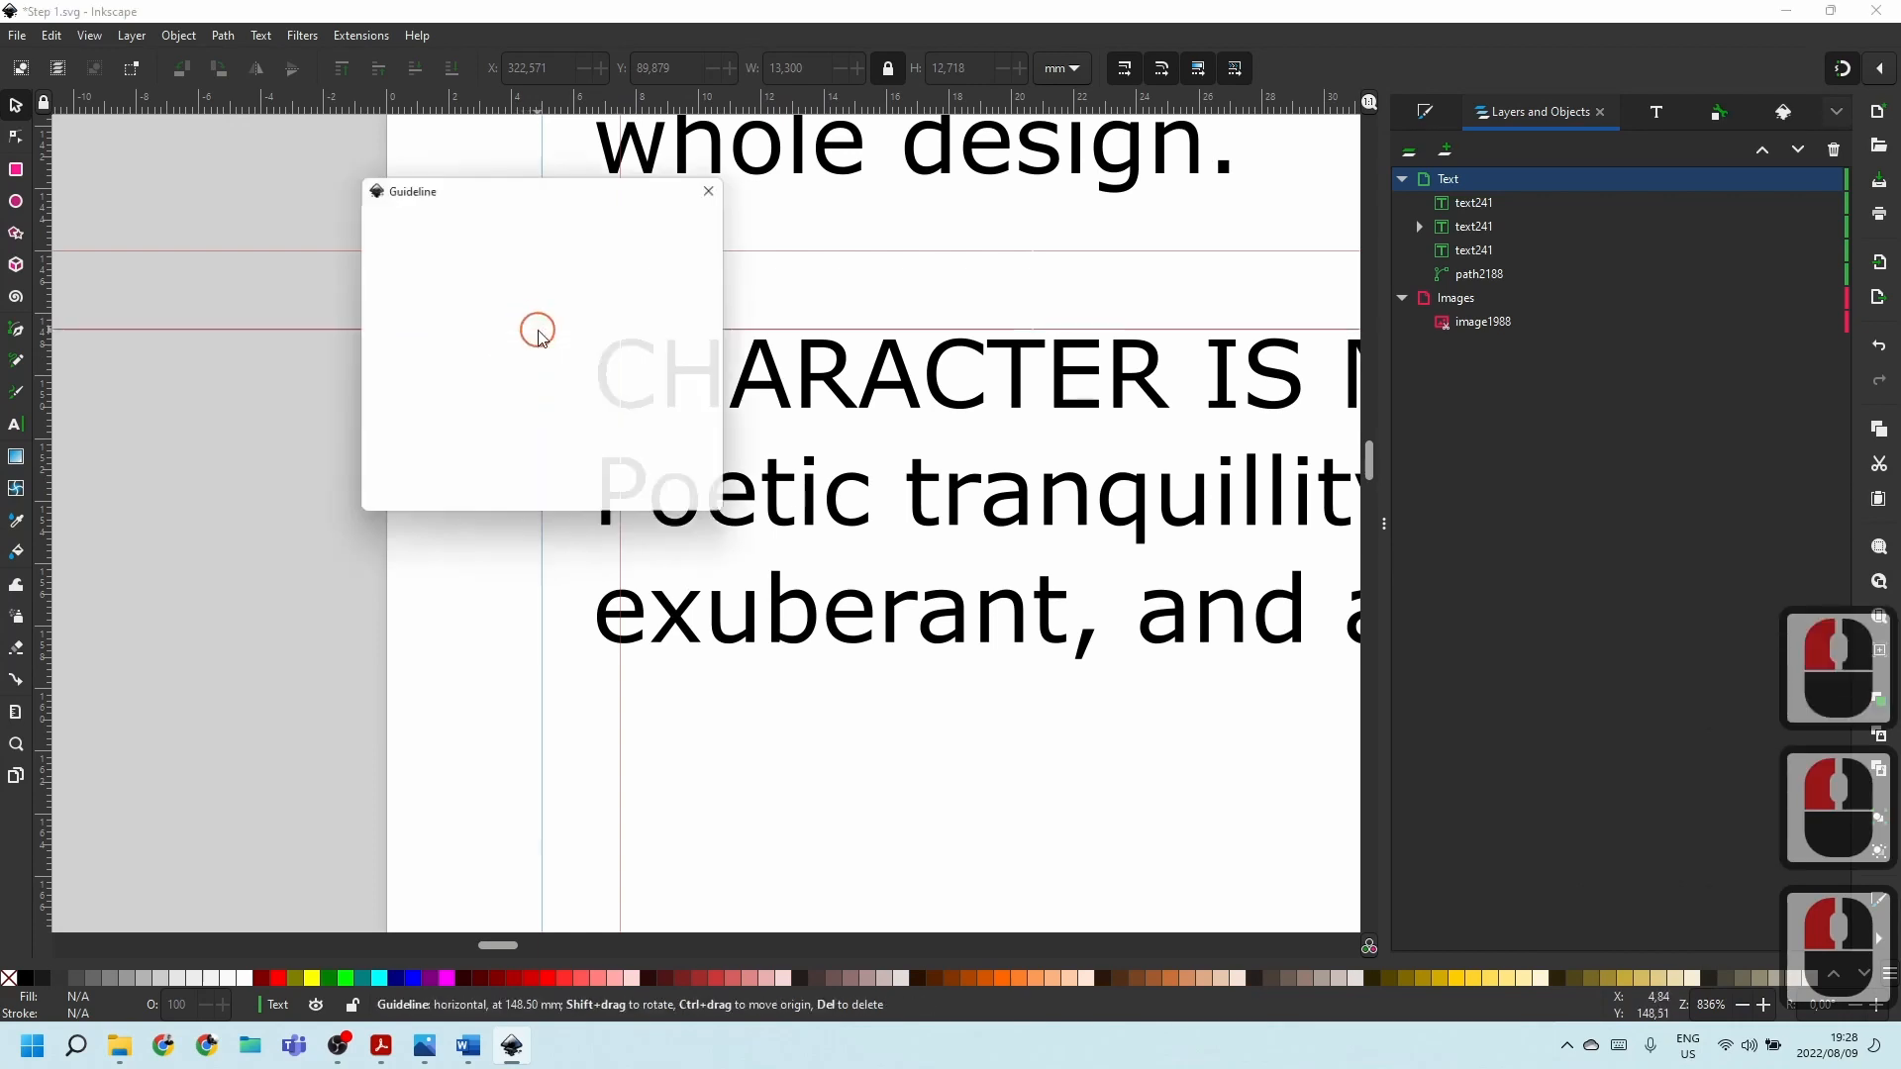
pyautogui.click(594, 375)
pyautogui.write('2.')
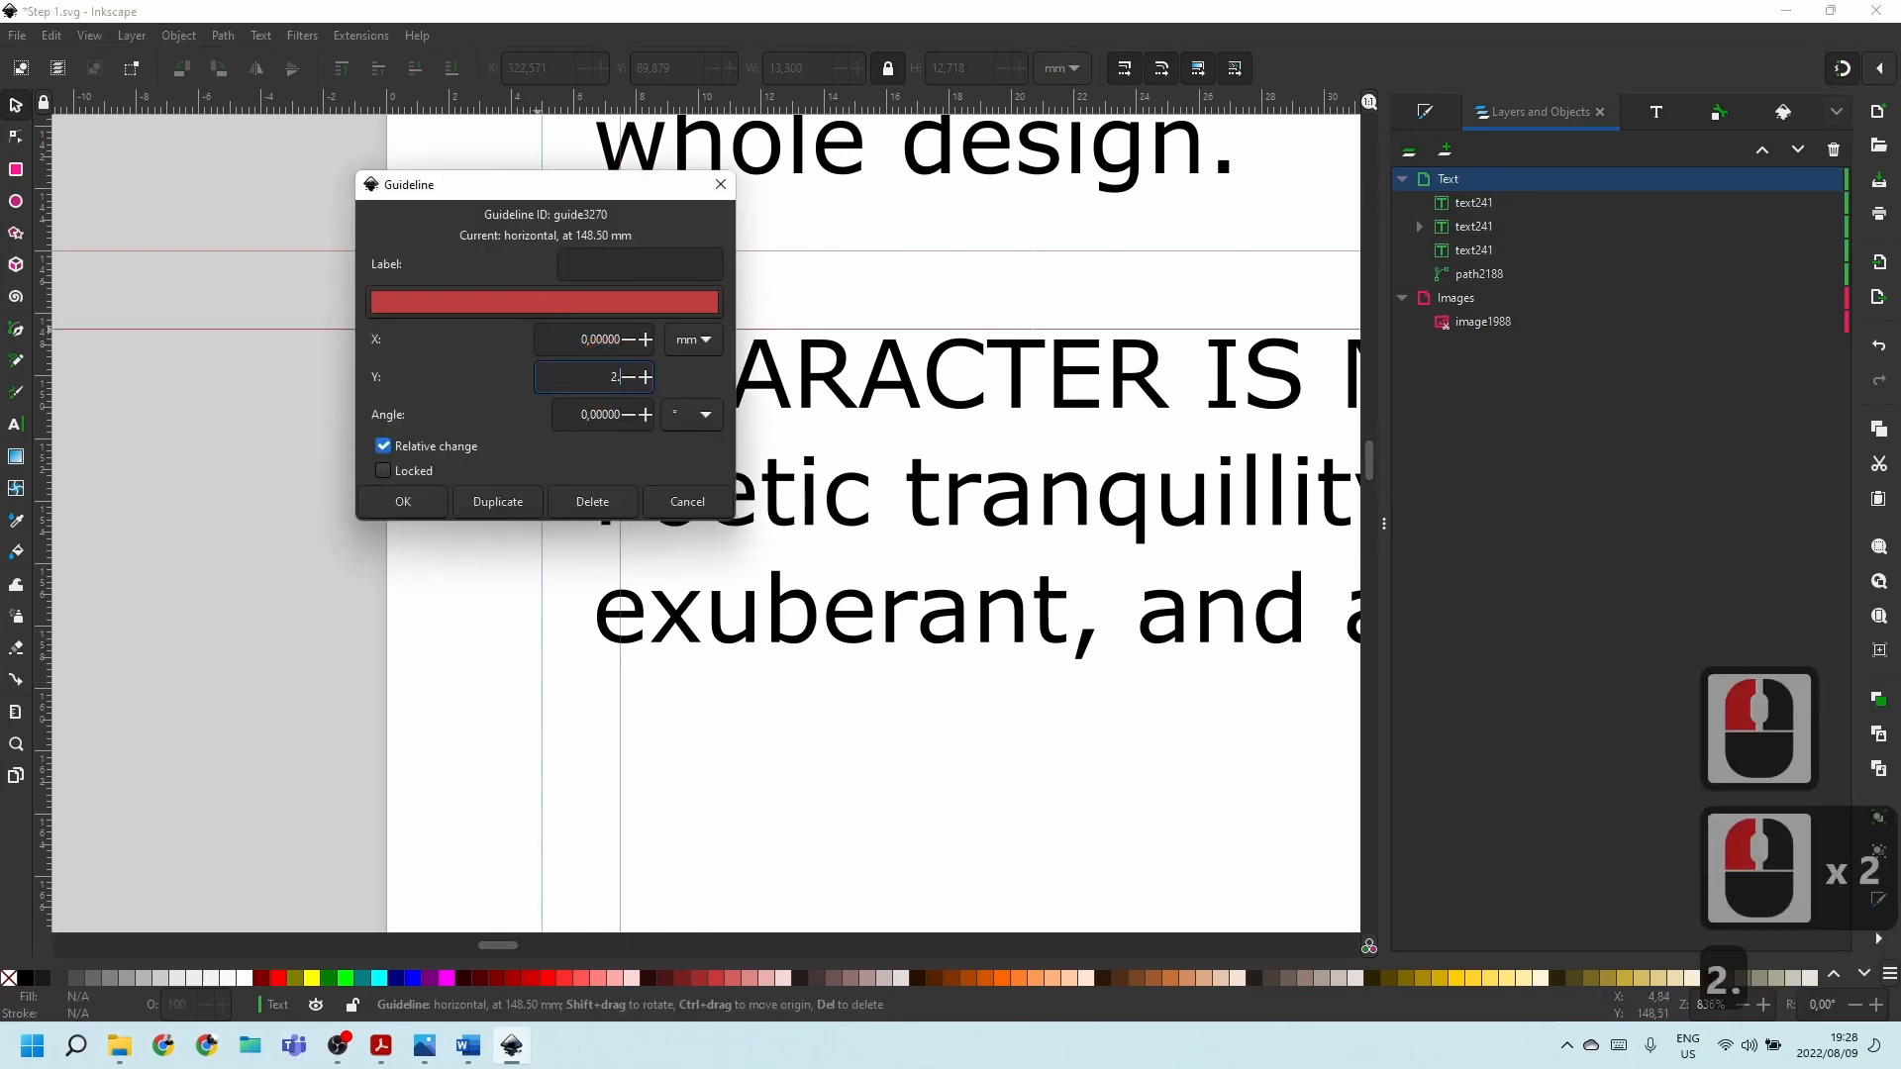
pyautogui.press('Return')
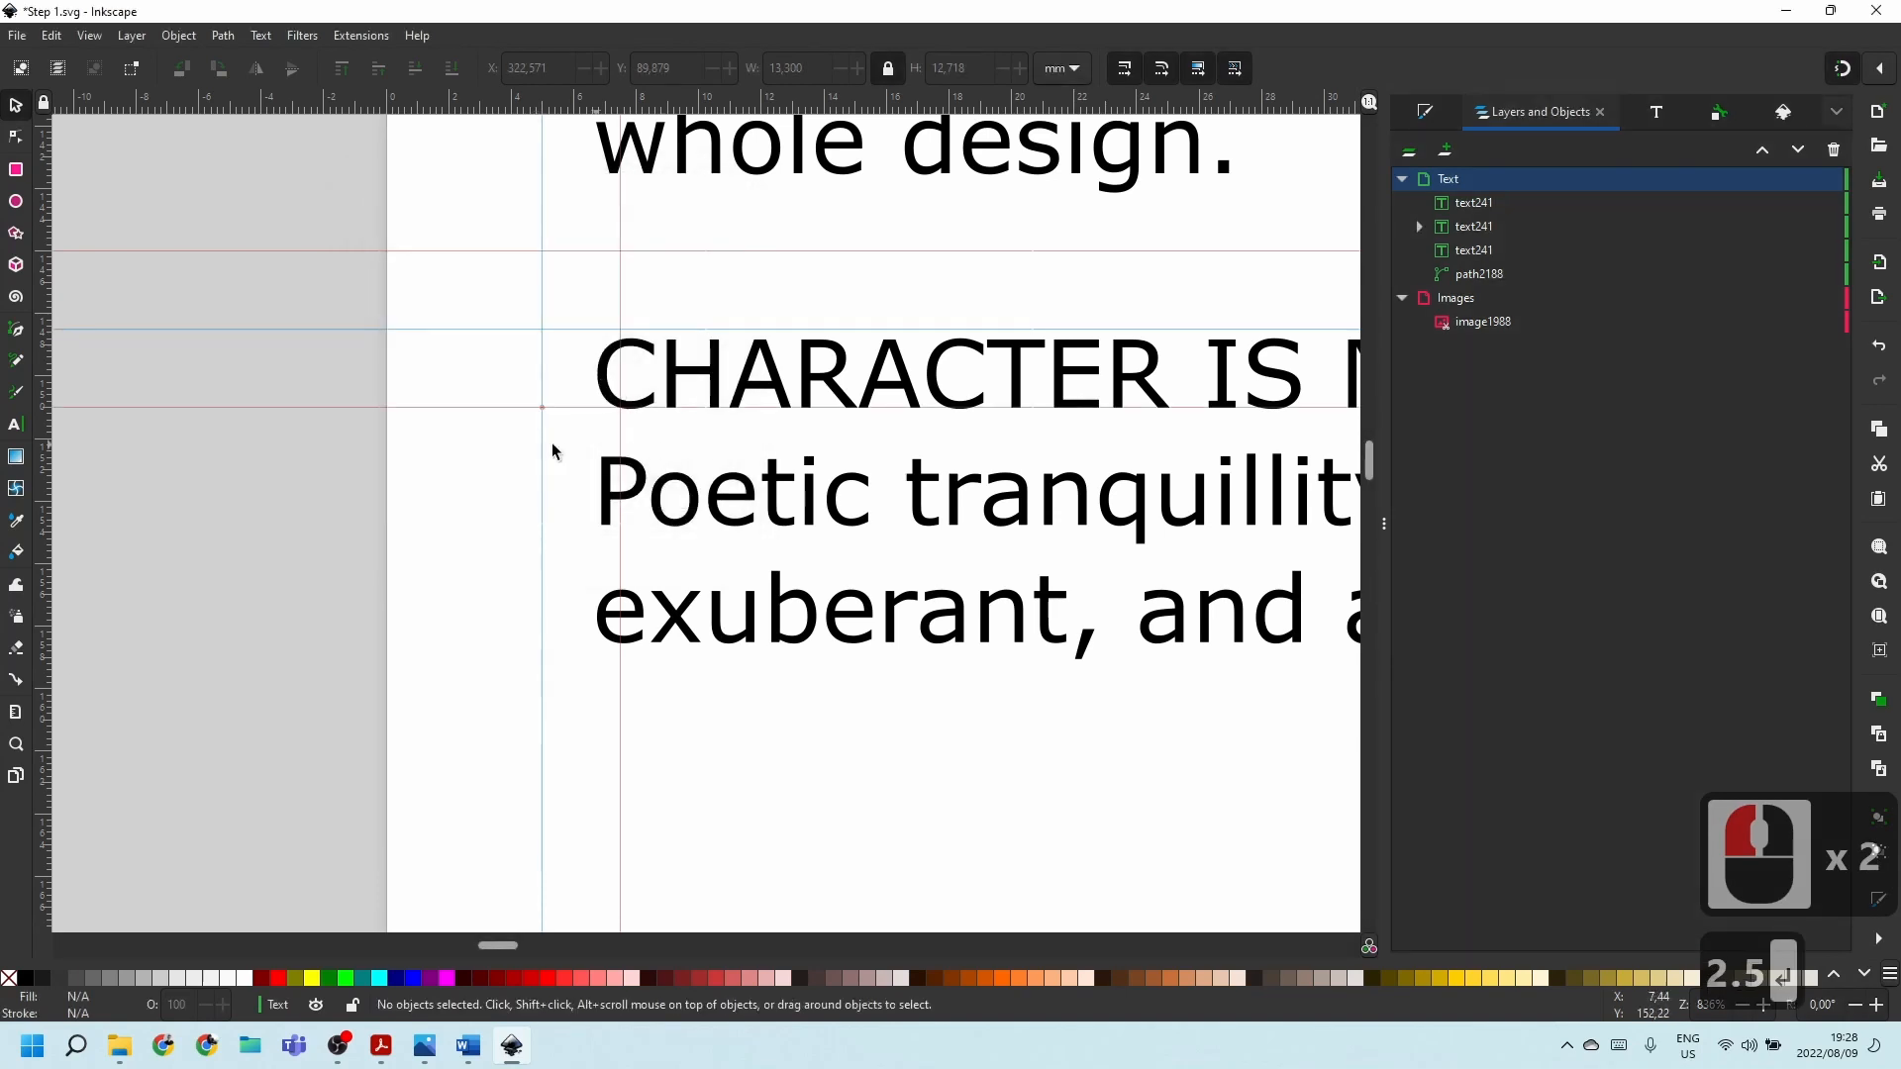
pyautogui.keyDown('ctrl'); pyautogui.scroll(-3, 543, 425); pyautogui.keyUp('ctrl')
pyautogui.keyDown('ctrl'); pyautogui.scroll(-3, 543, 426); pyautogui.keyUp('ctrl')
pyautogui.press('Escape')
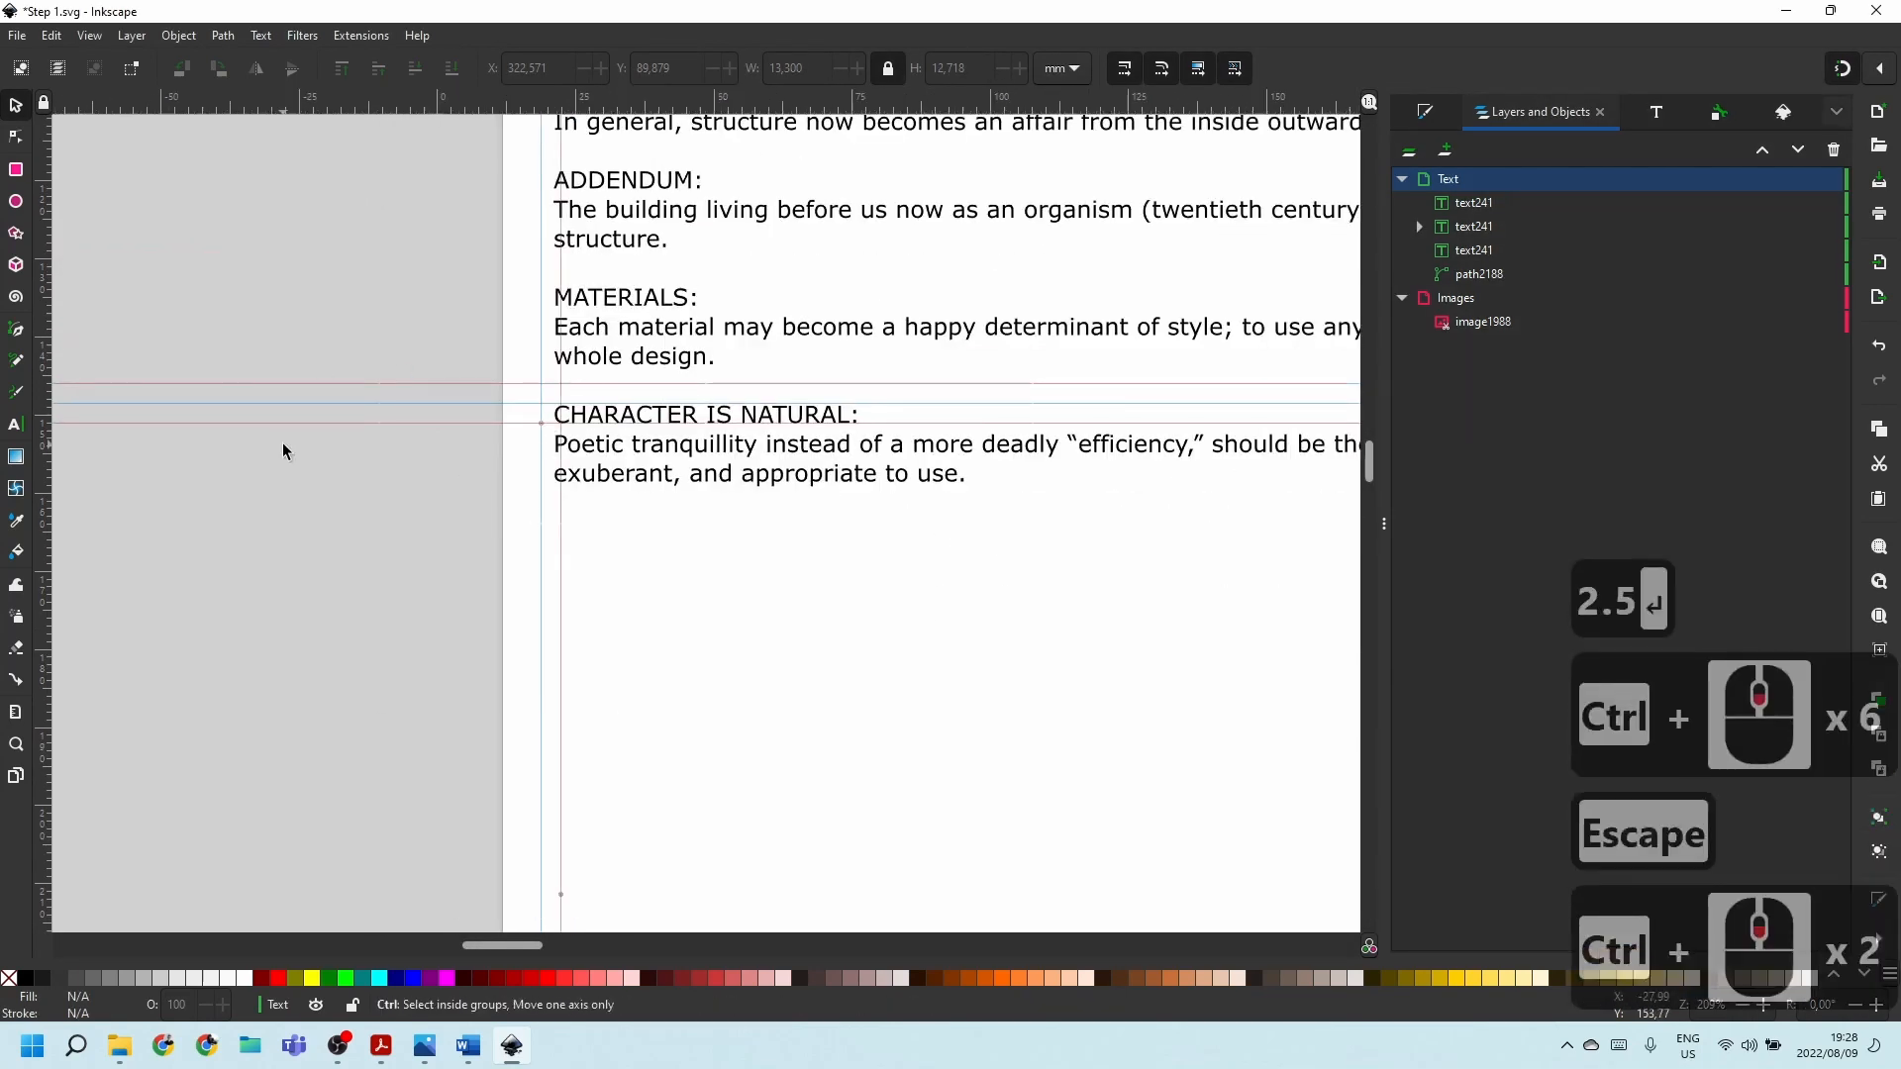
# Offset the lower red horizontal guide in the empty area below the text column up by 2.5 mm.
pyautogui.keyDown('ctrl'); pyautogui.scroll(-2, 282, 443); pyautogui.keyUp('ctrl')
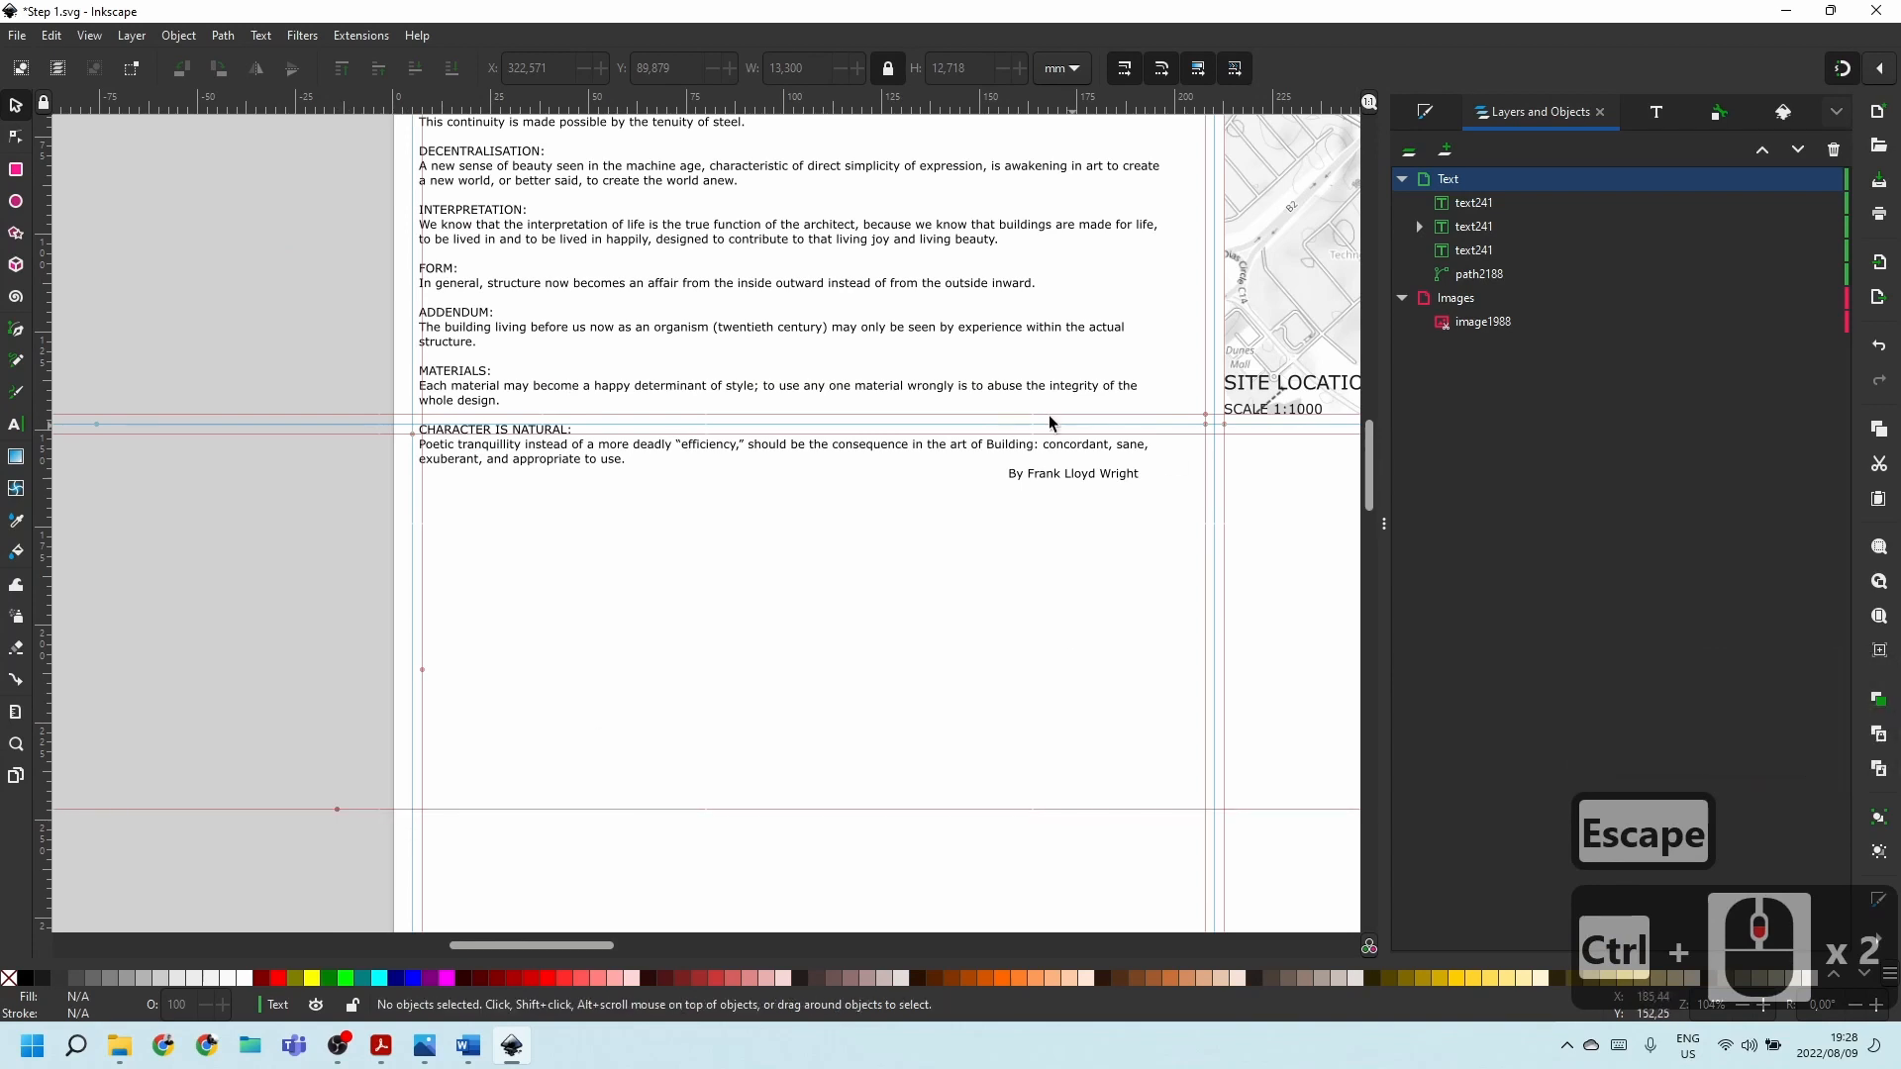
pyautogui.keyDown('ctrl'); pyautogui.scroll(2, 314, 837); pyautogui.keyUp('ctrl')
pyautogui.keyDown('ctrl'); pyautogui.scroll(2, 314, 836); pyautogui.keyUp('ctrl')
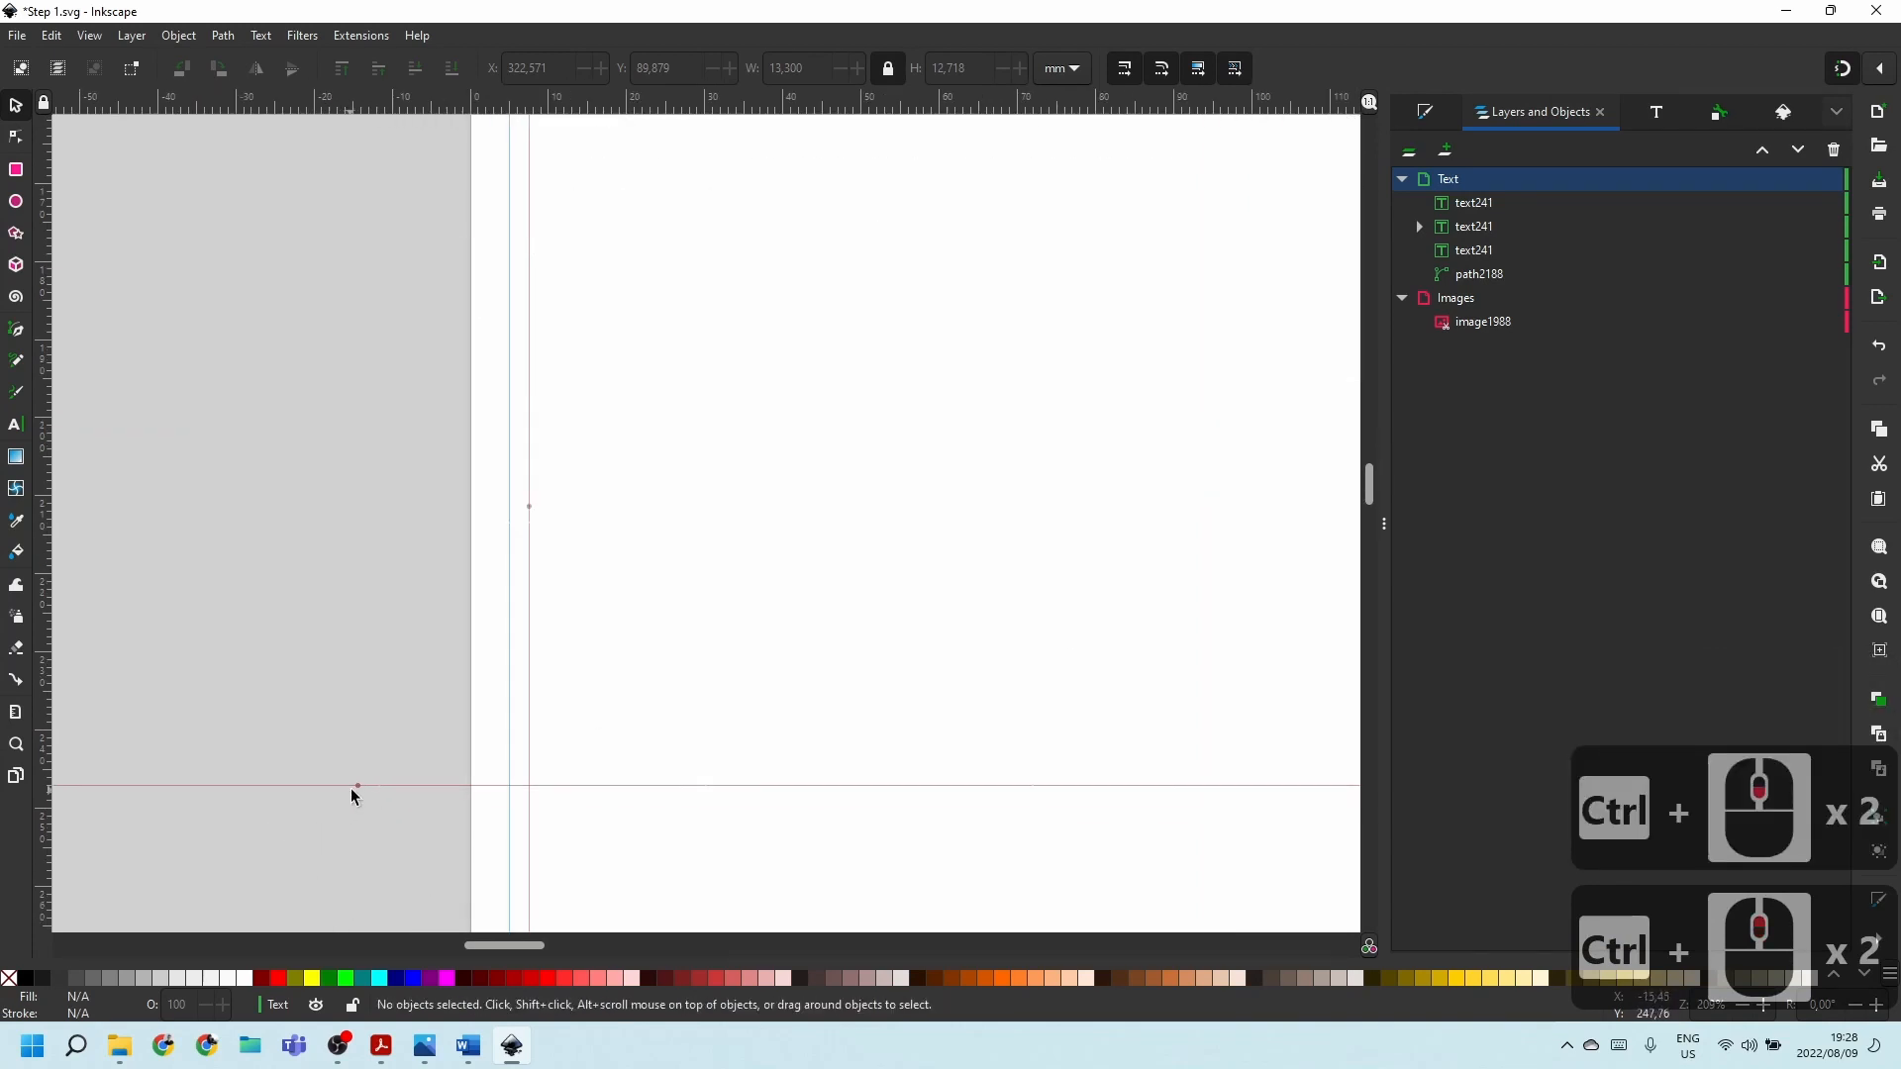
pyautogui.doubleClick(353, 787)
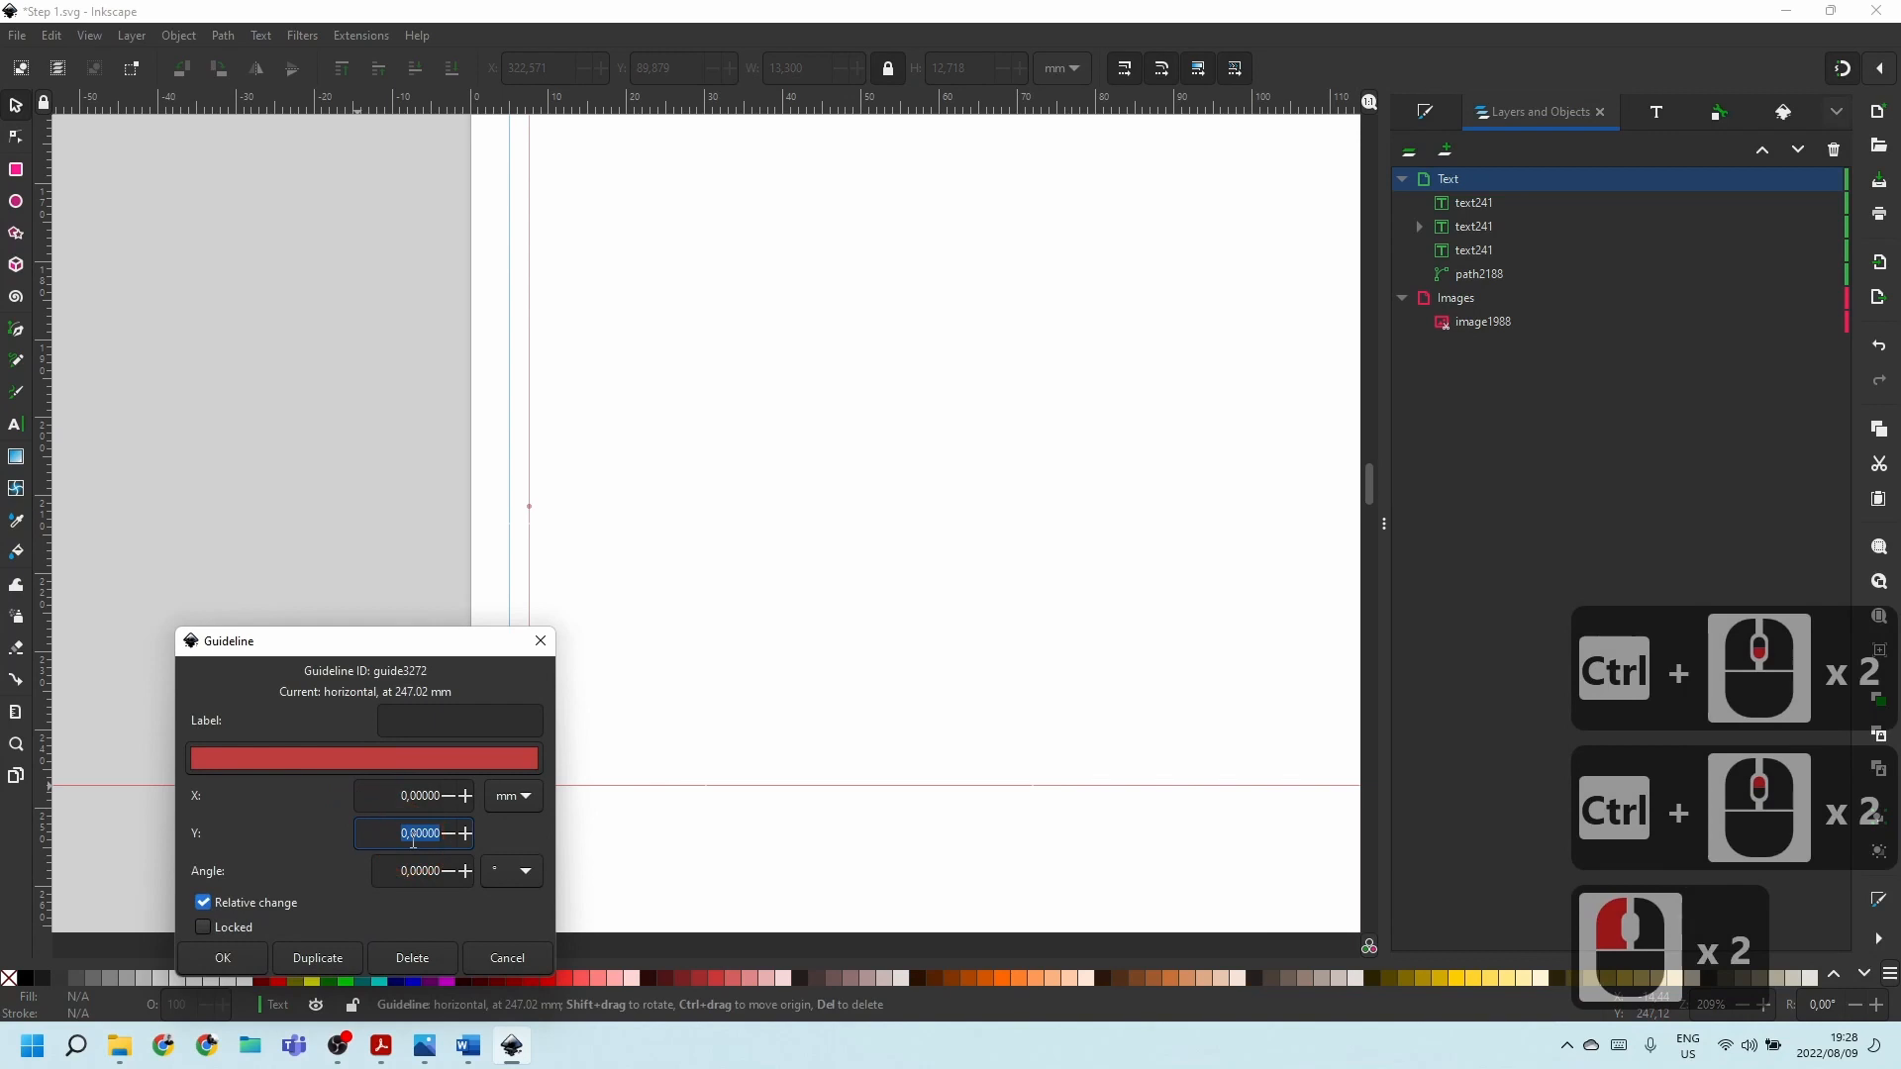
pyautogui.press('BackSpace')
pyautogui.write('-2.5')
pyautogui.press('Return')
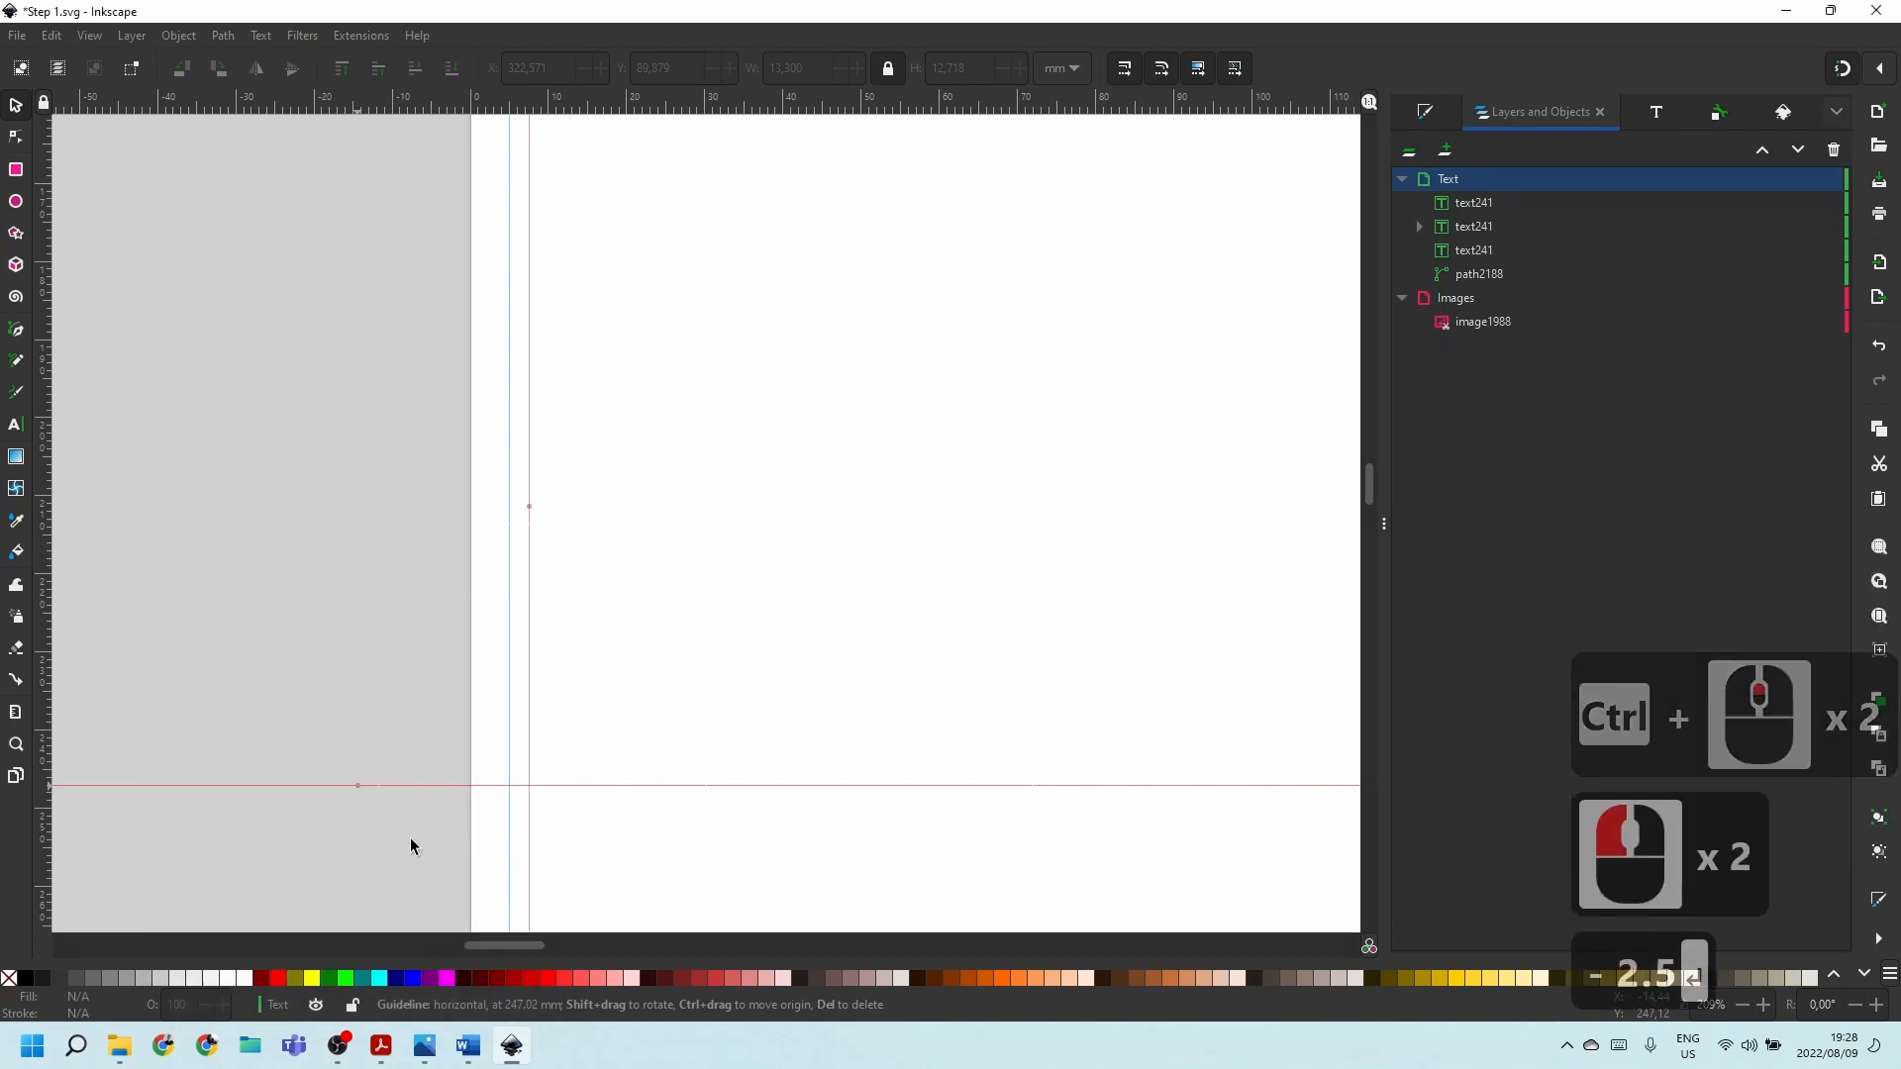
pyautogui.keyDown('ctrl'); pyautogui.scroll(-3, 385, 685); pyautogui.keyUp('ctrl')
pyautogui.keyDown('ctrl'); pyautogui.scroll(-2, 384, 685); pyautogui.keyUp('ctrl')
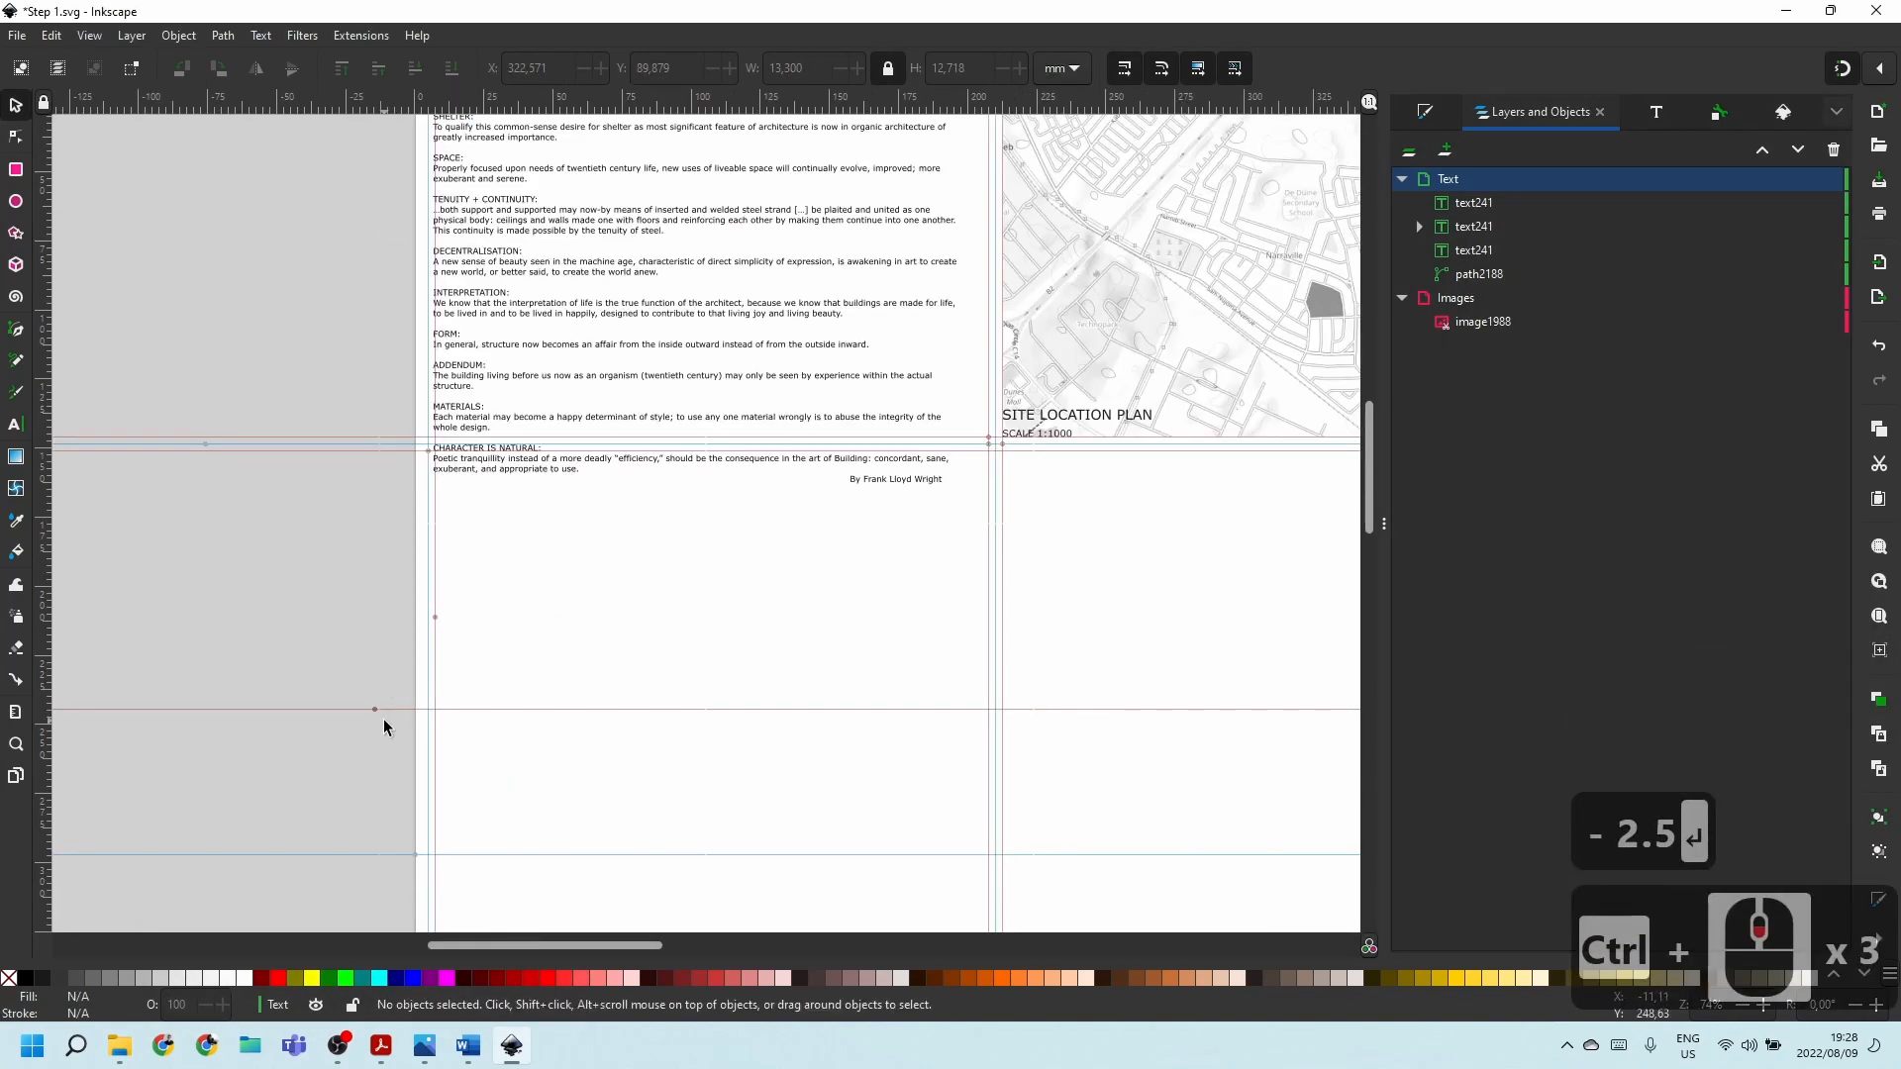
pyautogui.doubleClick(373, 708)
pyautogui.doubleClick(417, 755)
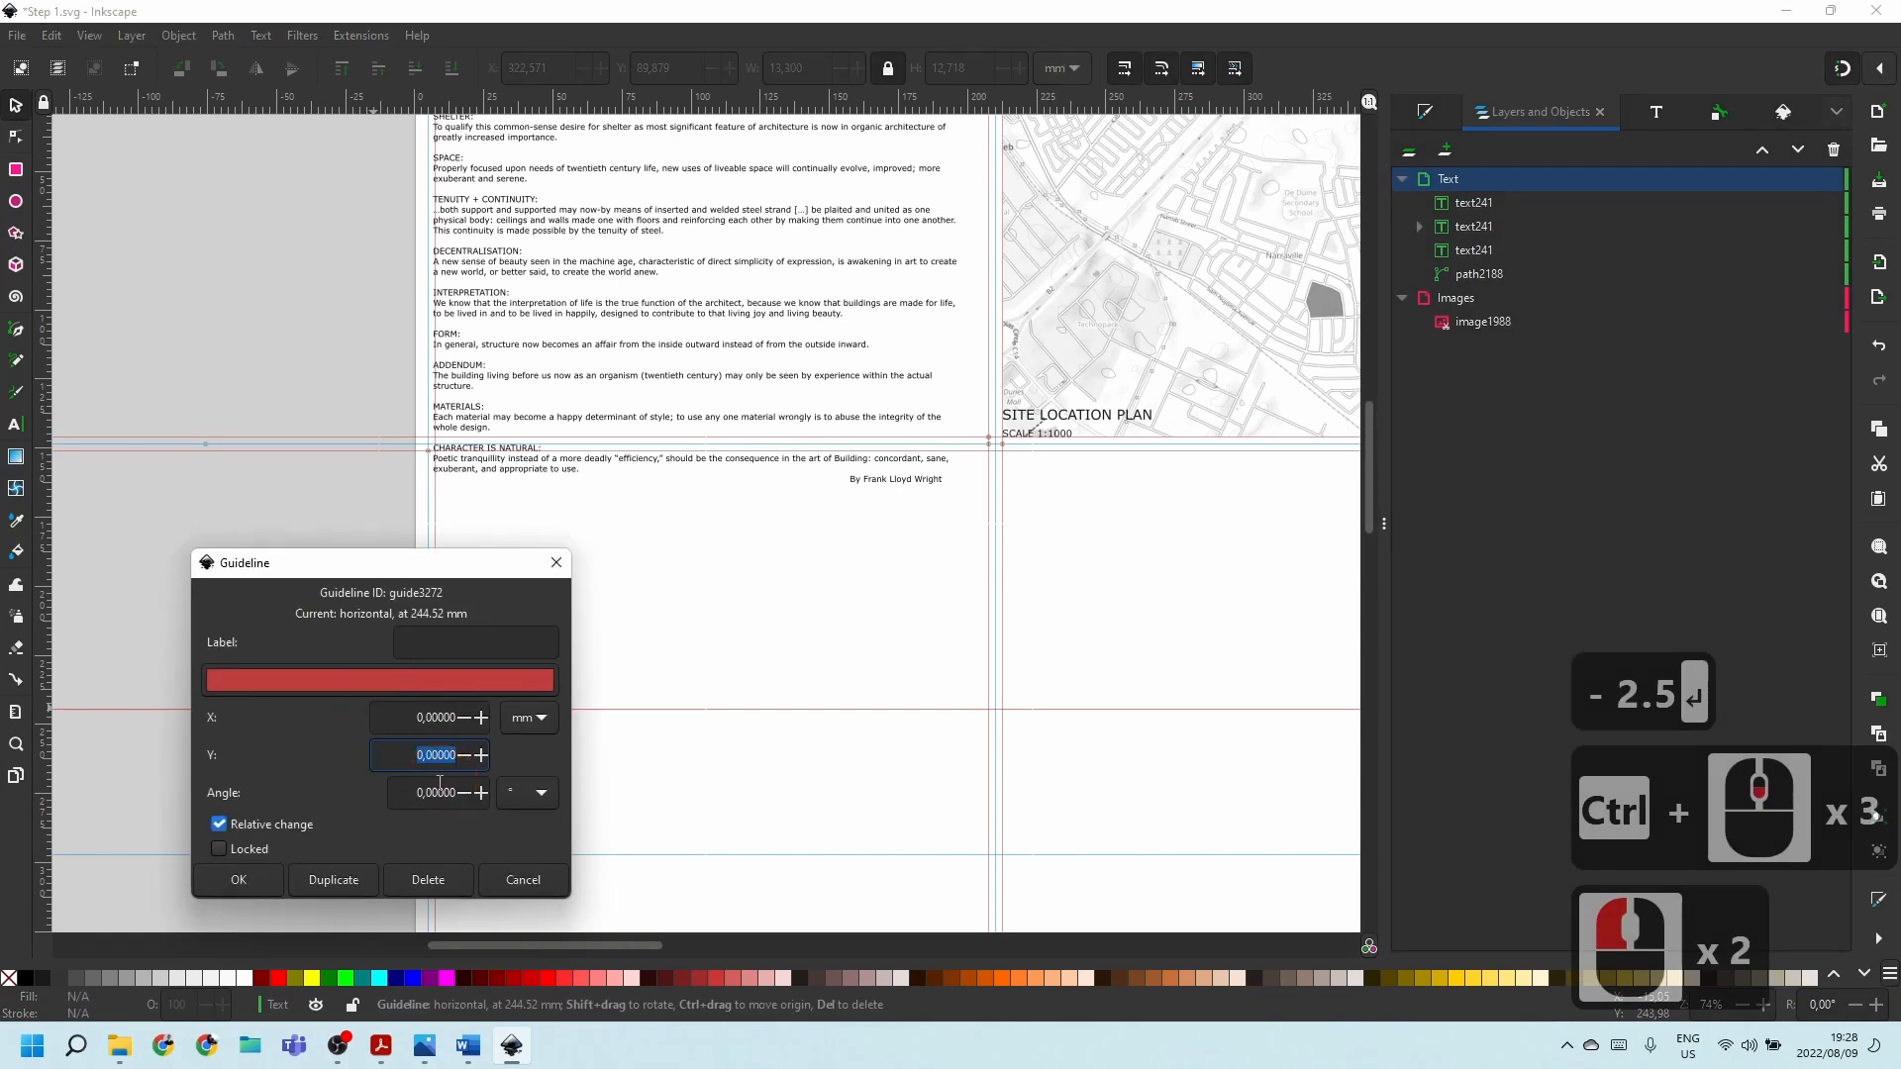
pyautogui.press('Escape')
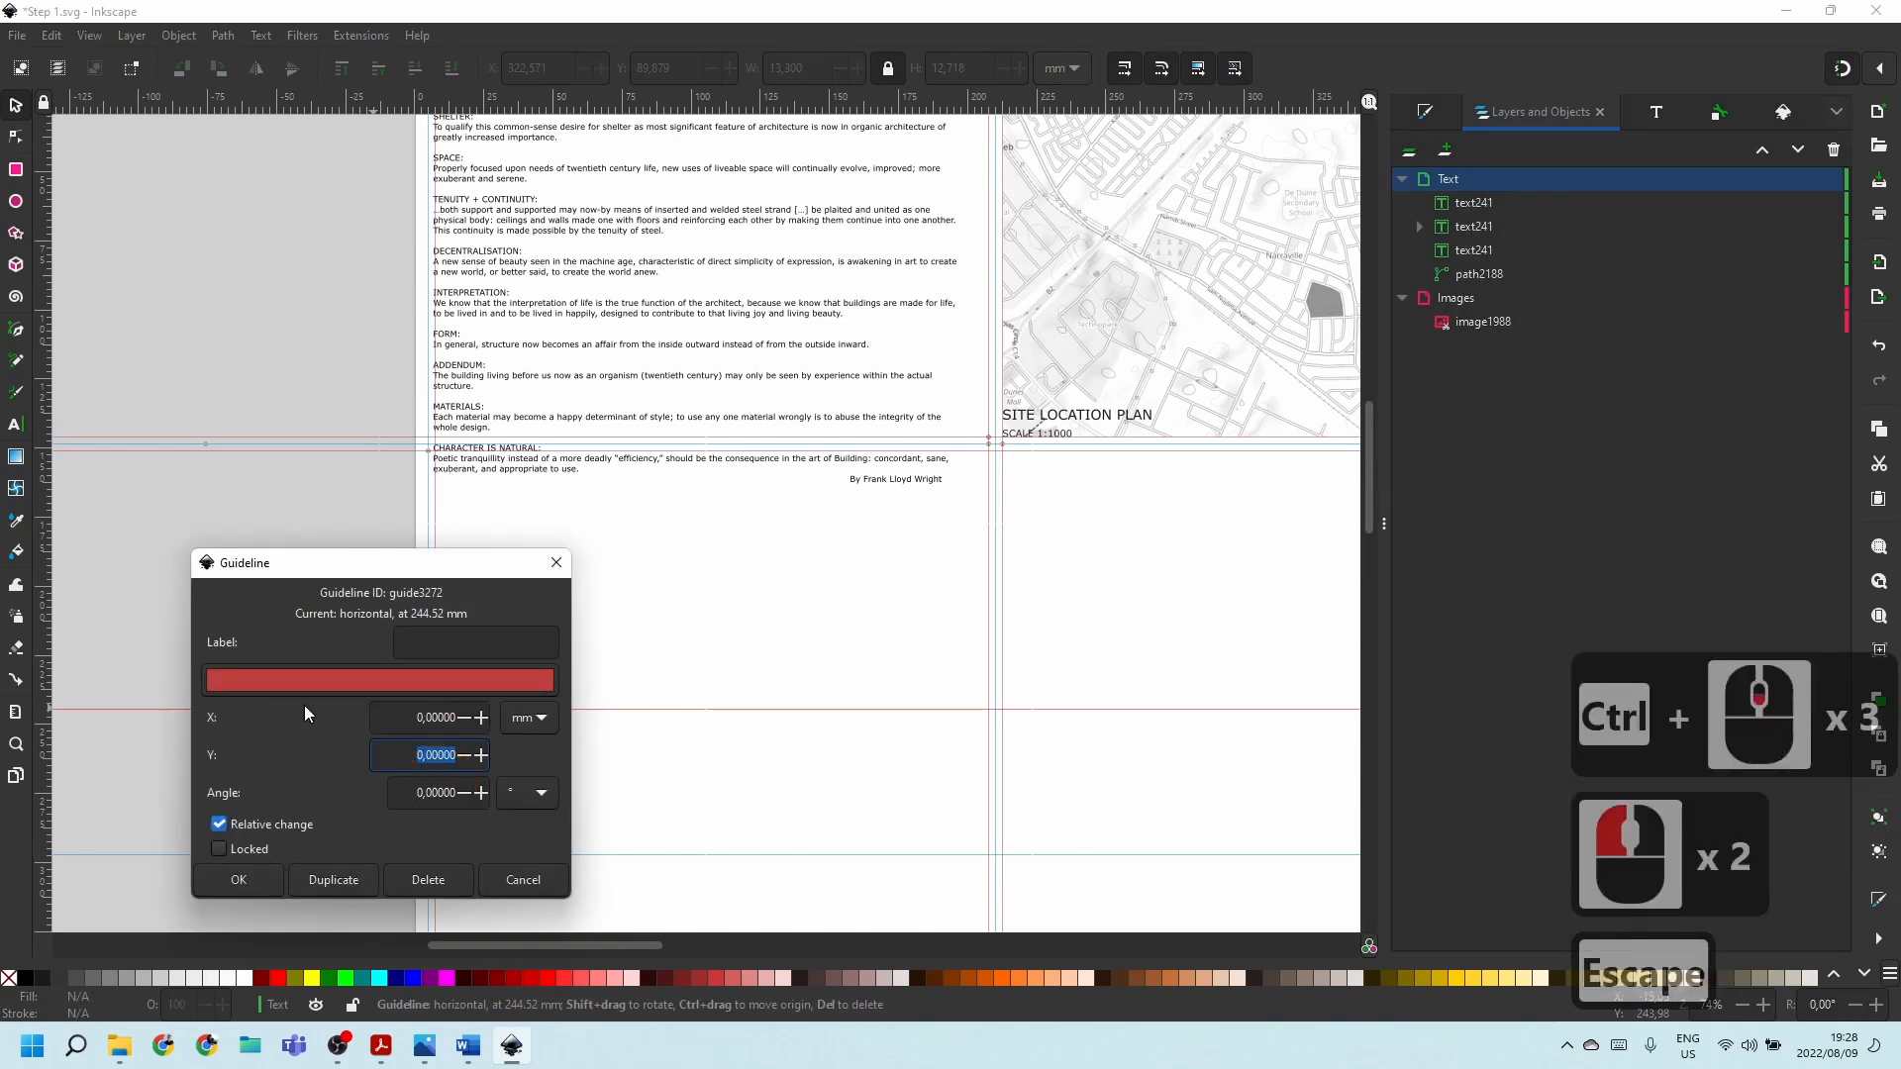
pyautogui.click(204, 665)
pyautogui.click(557, 563)
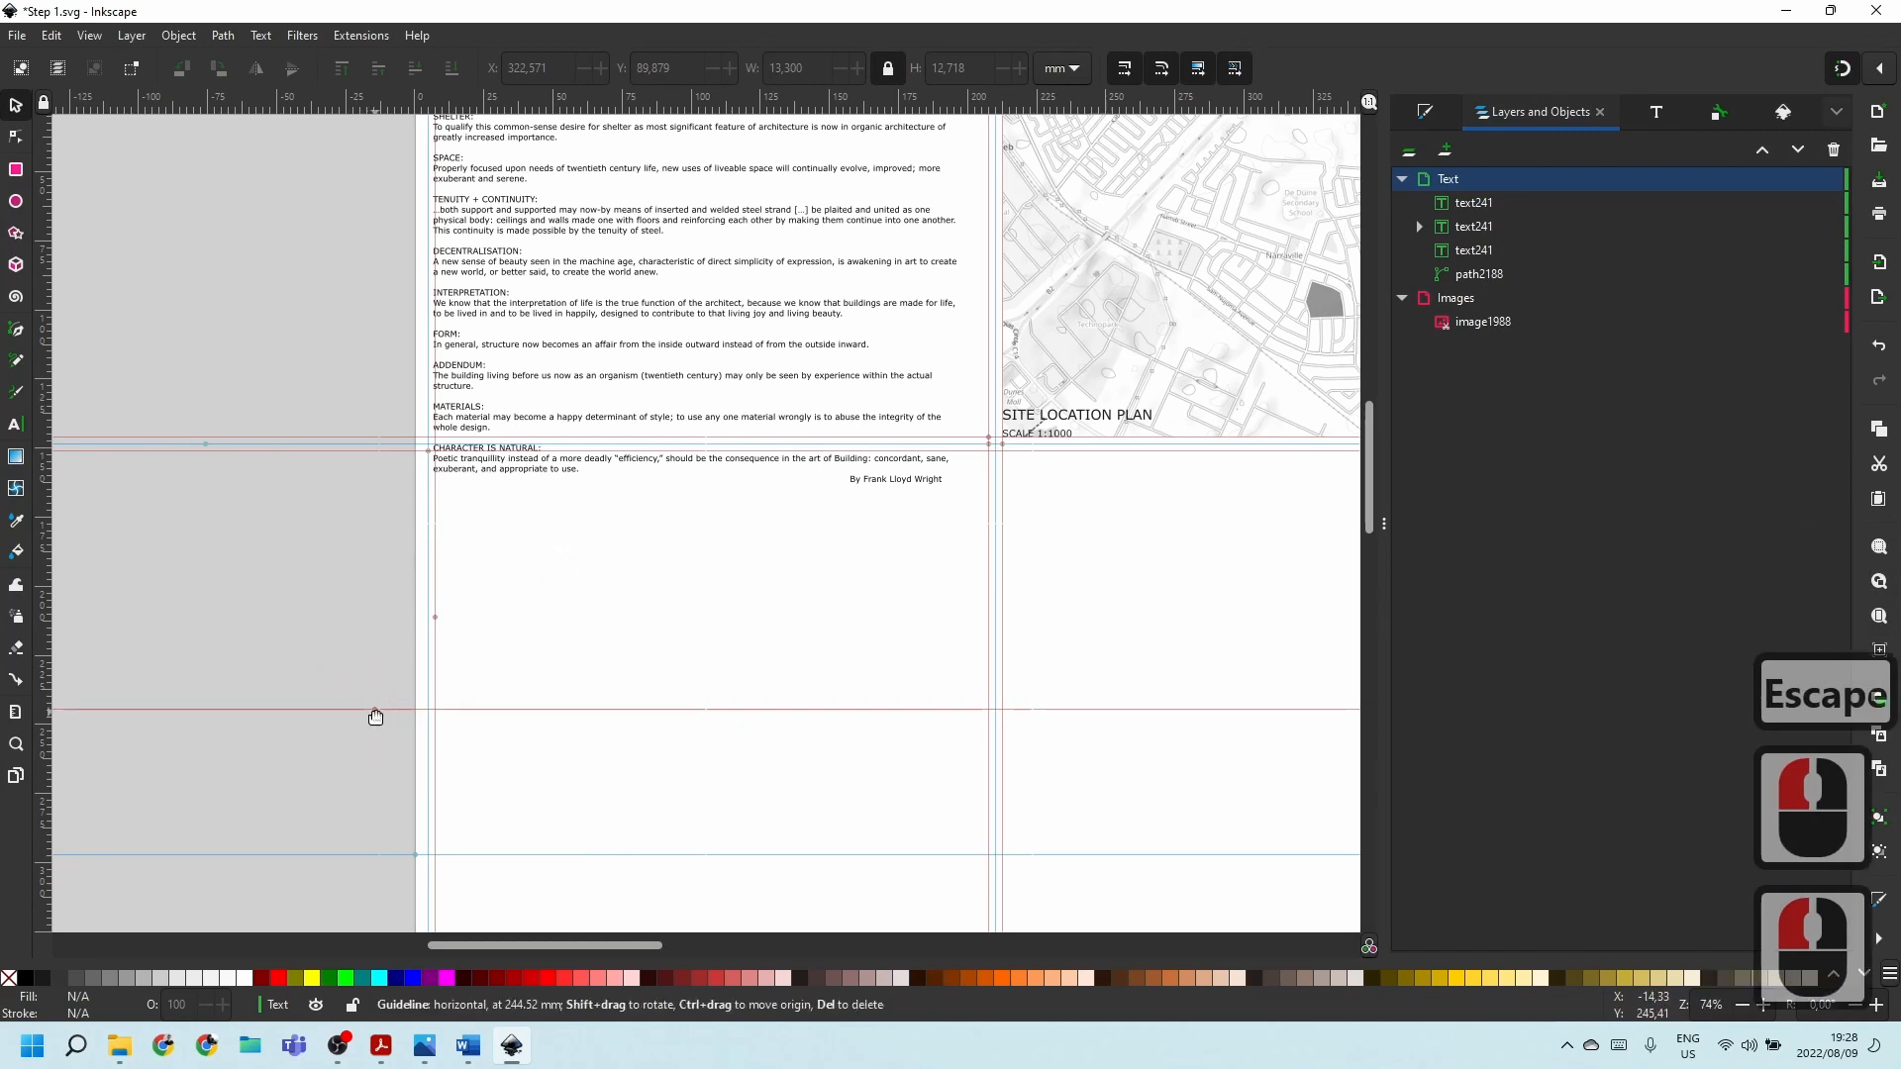
# Snap the lower red horizontal guide to the blue guide at 297 mm and offset it up by 2.5 mm.
pyautogui.moveTo(371, 712); pyautogui.dragTo(444, 859)
pyautogui.doubleClick(443, 860)
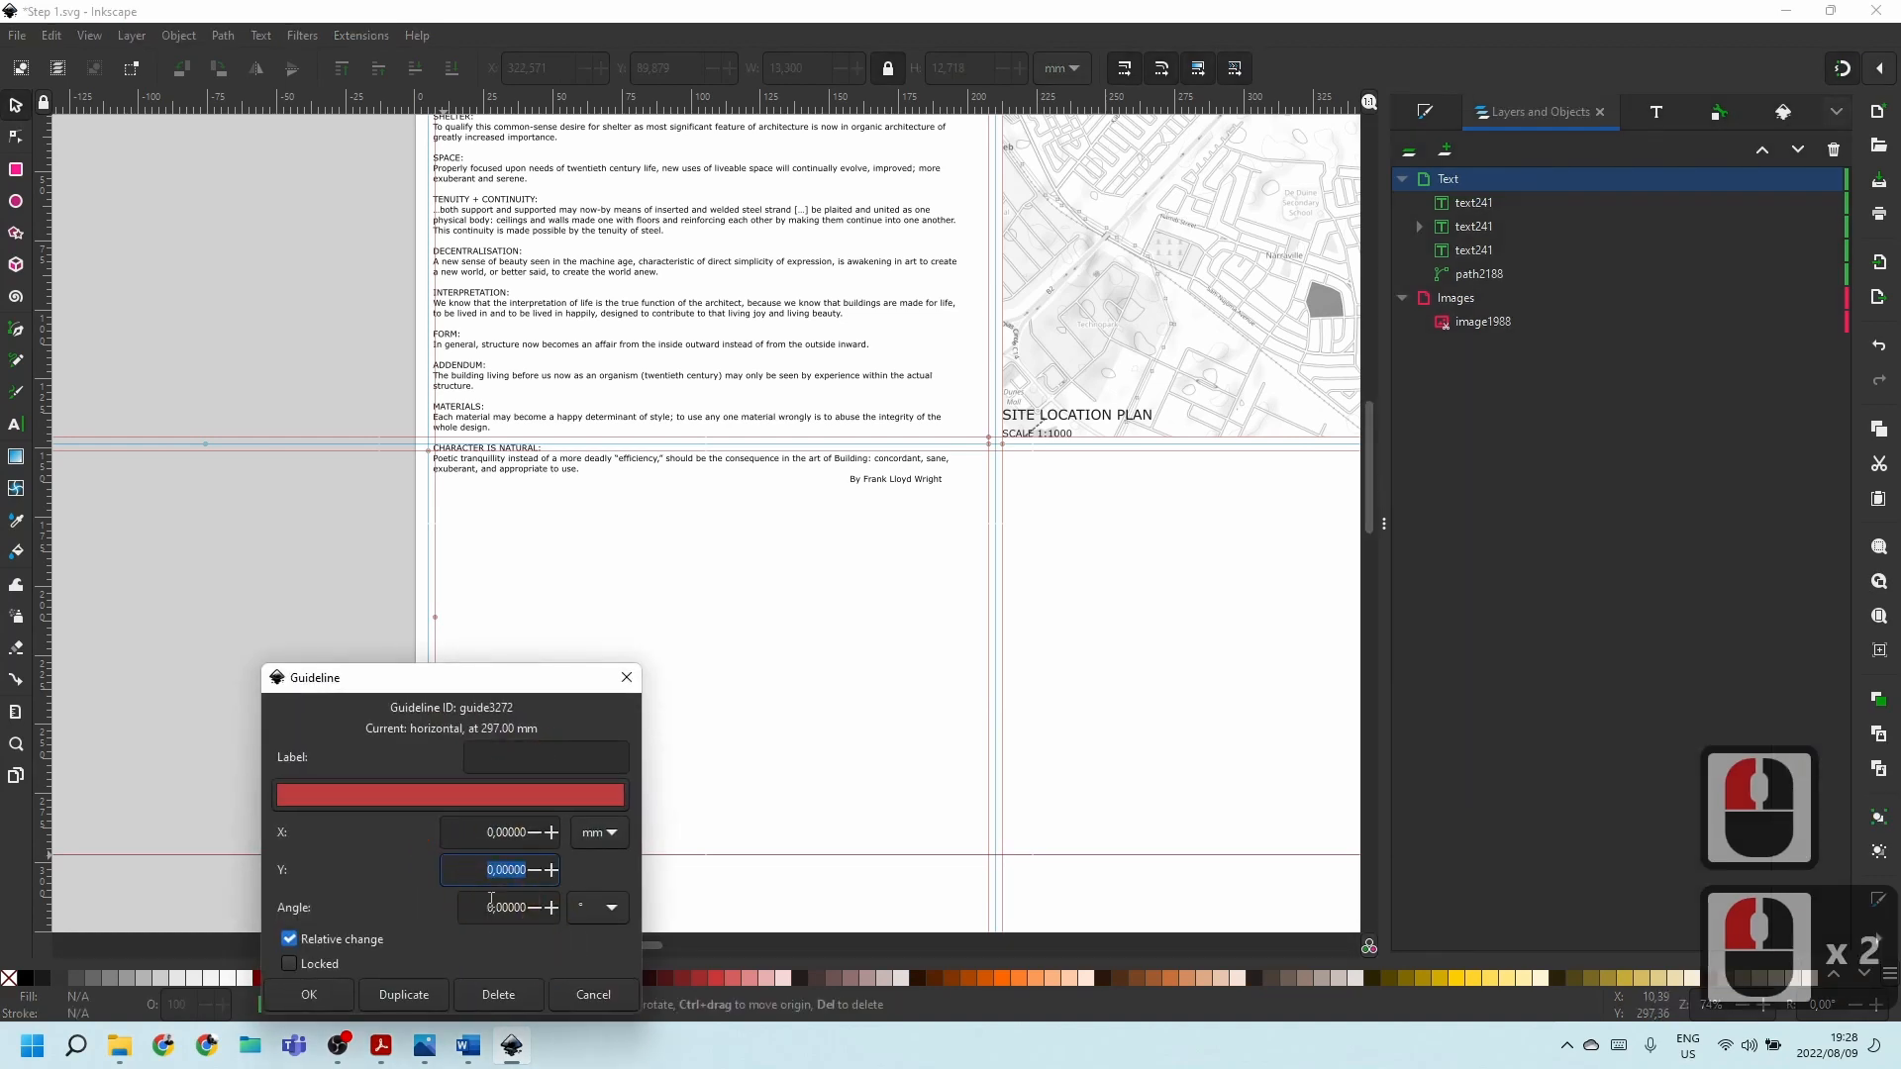
pyautogui.press('BackSpace')
pyautogui.write('-2.5')
pyautogui.press('Return')
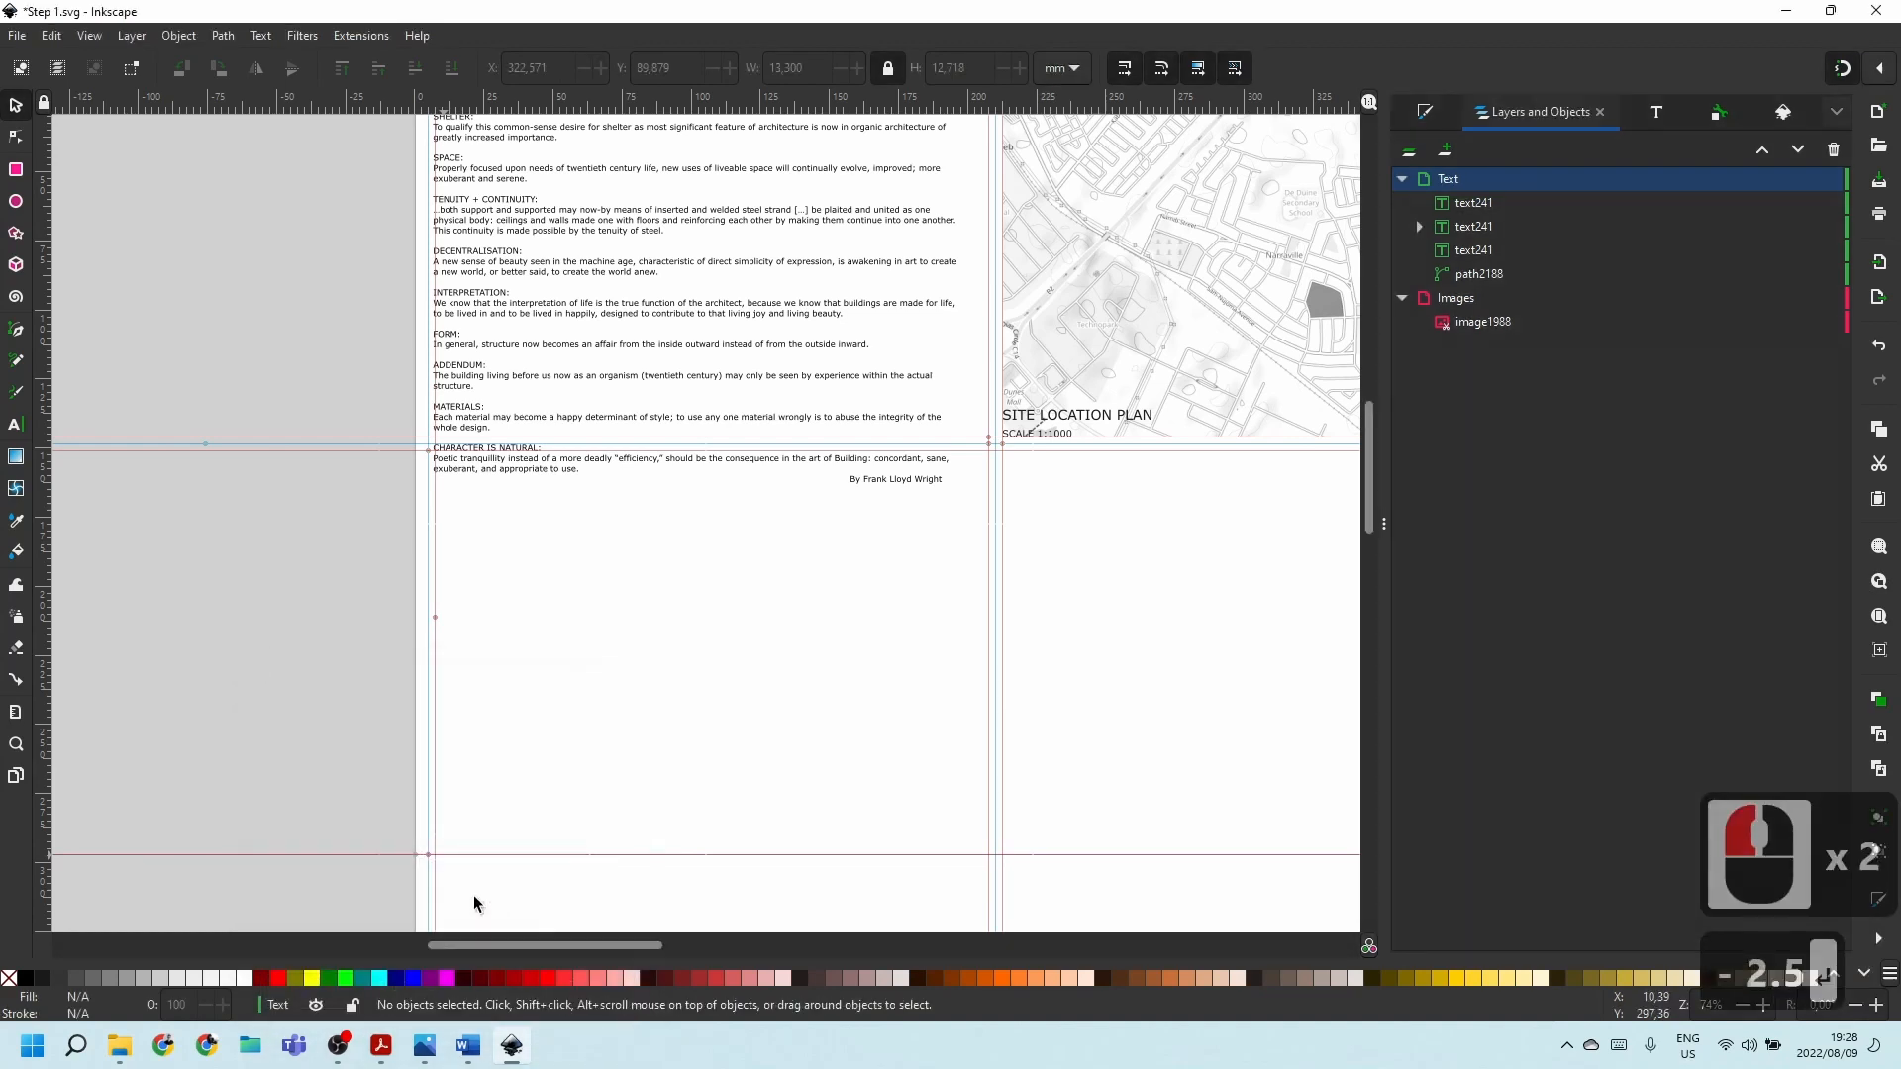
pyautogui.press('Escape')
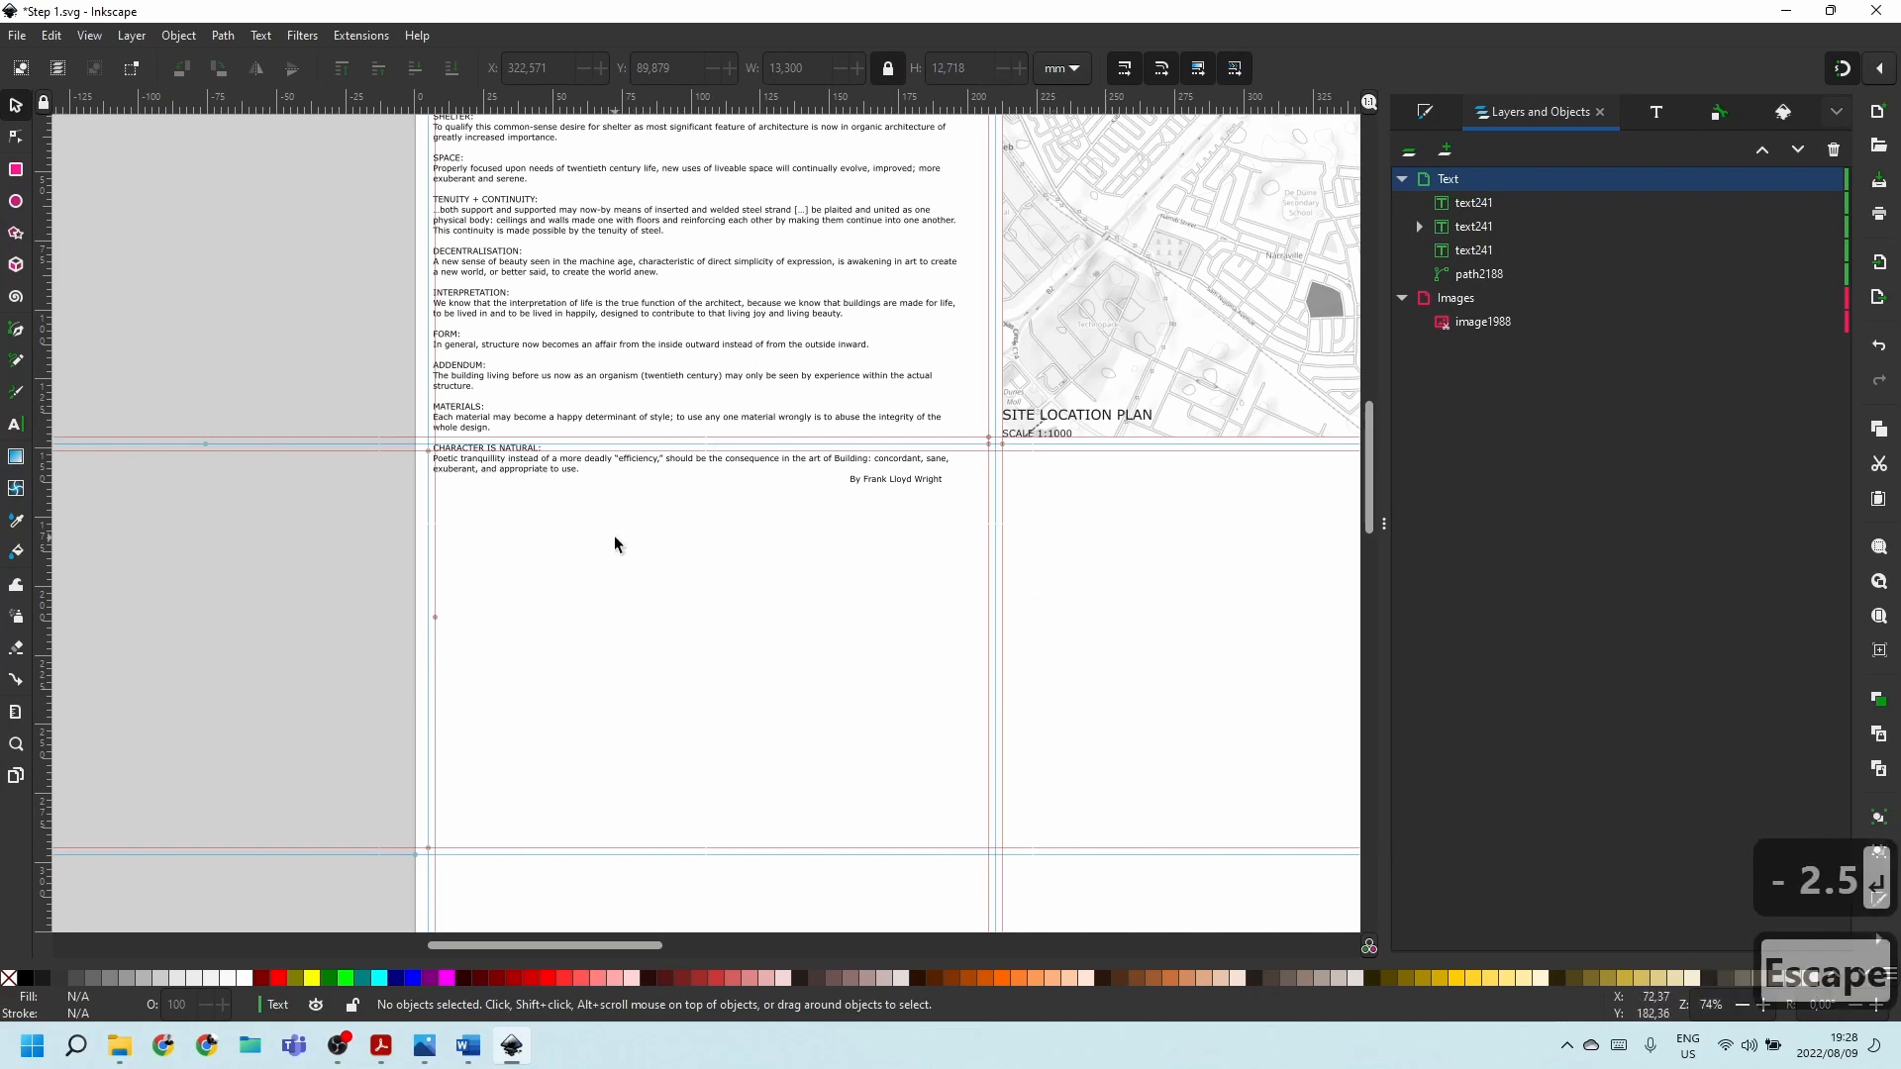
# Draw a rectangle 200.25 by 143.5 mm spanning the red margin guides of the grid cell below the text column.
pyautogui.click(16, 171)
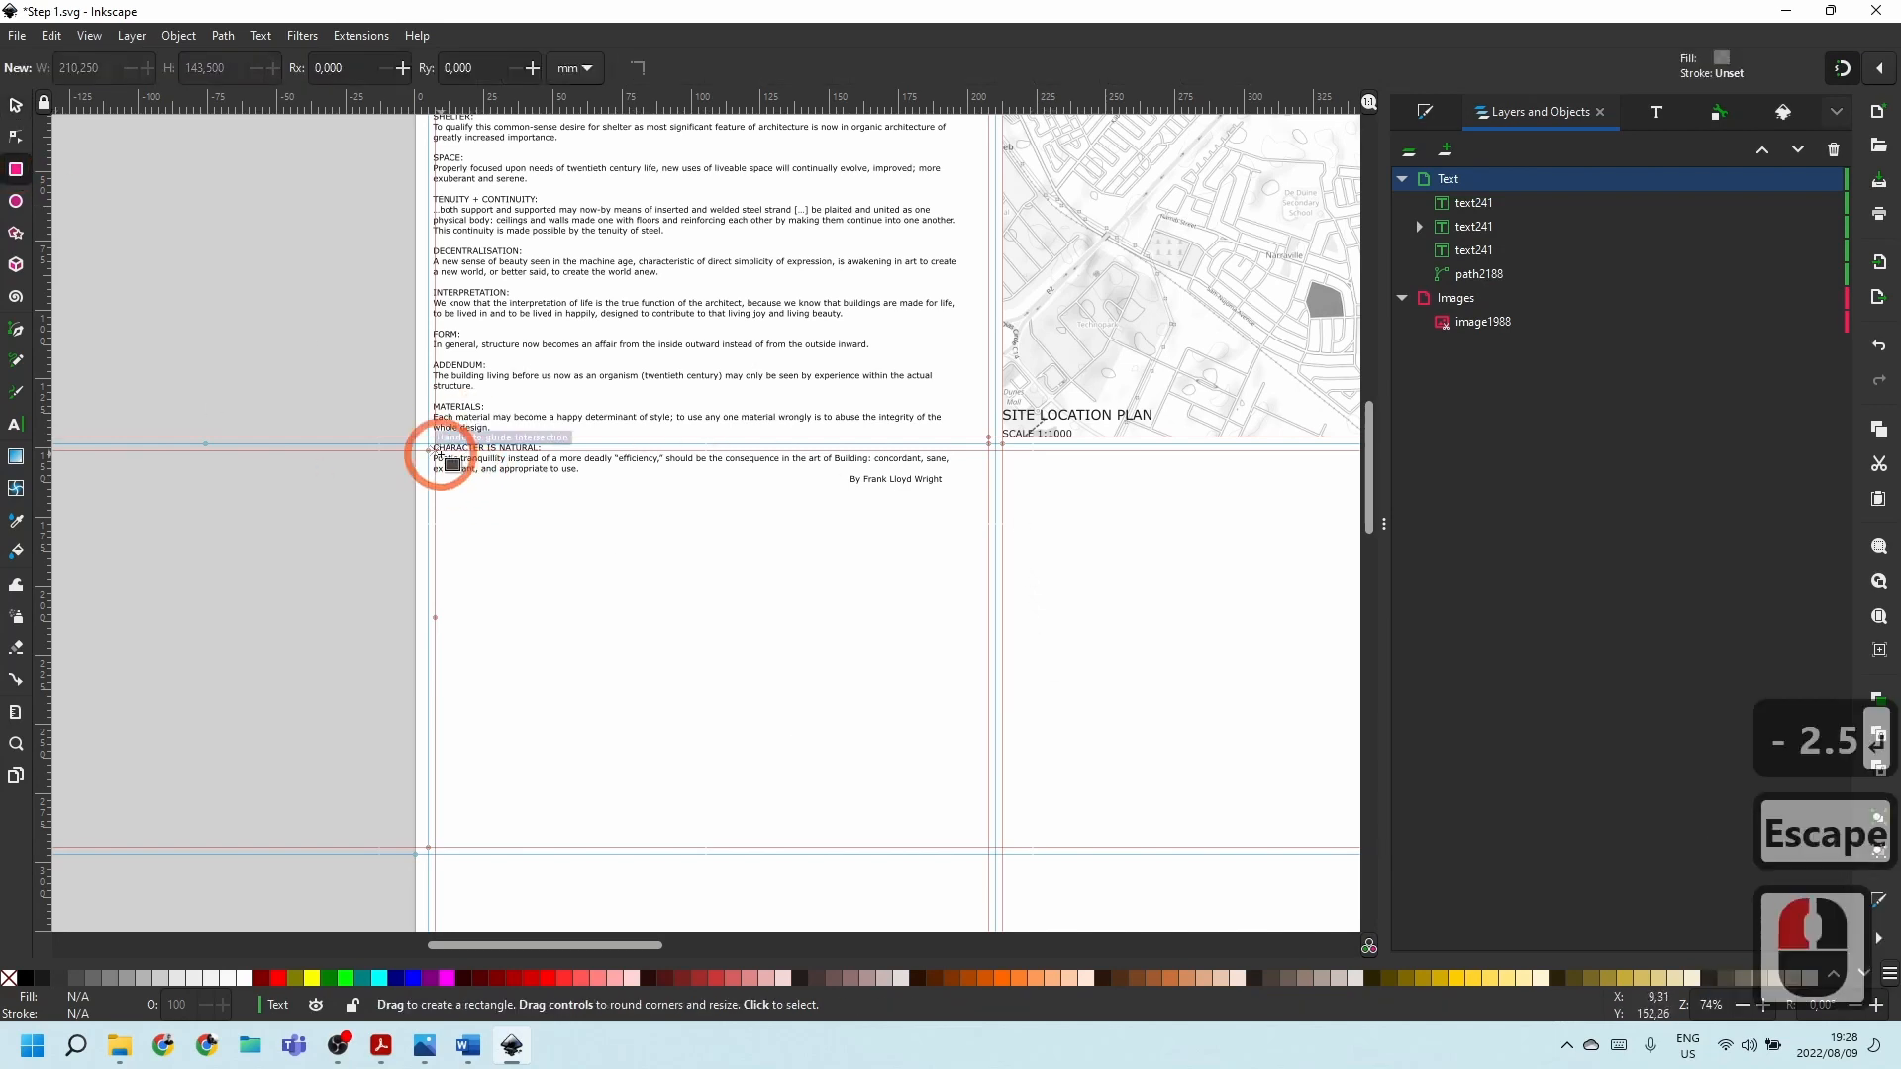
pyautogui.moveTo(436, 451); pyautogui.dragTo(991, 849)
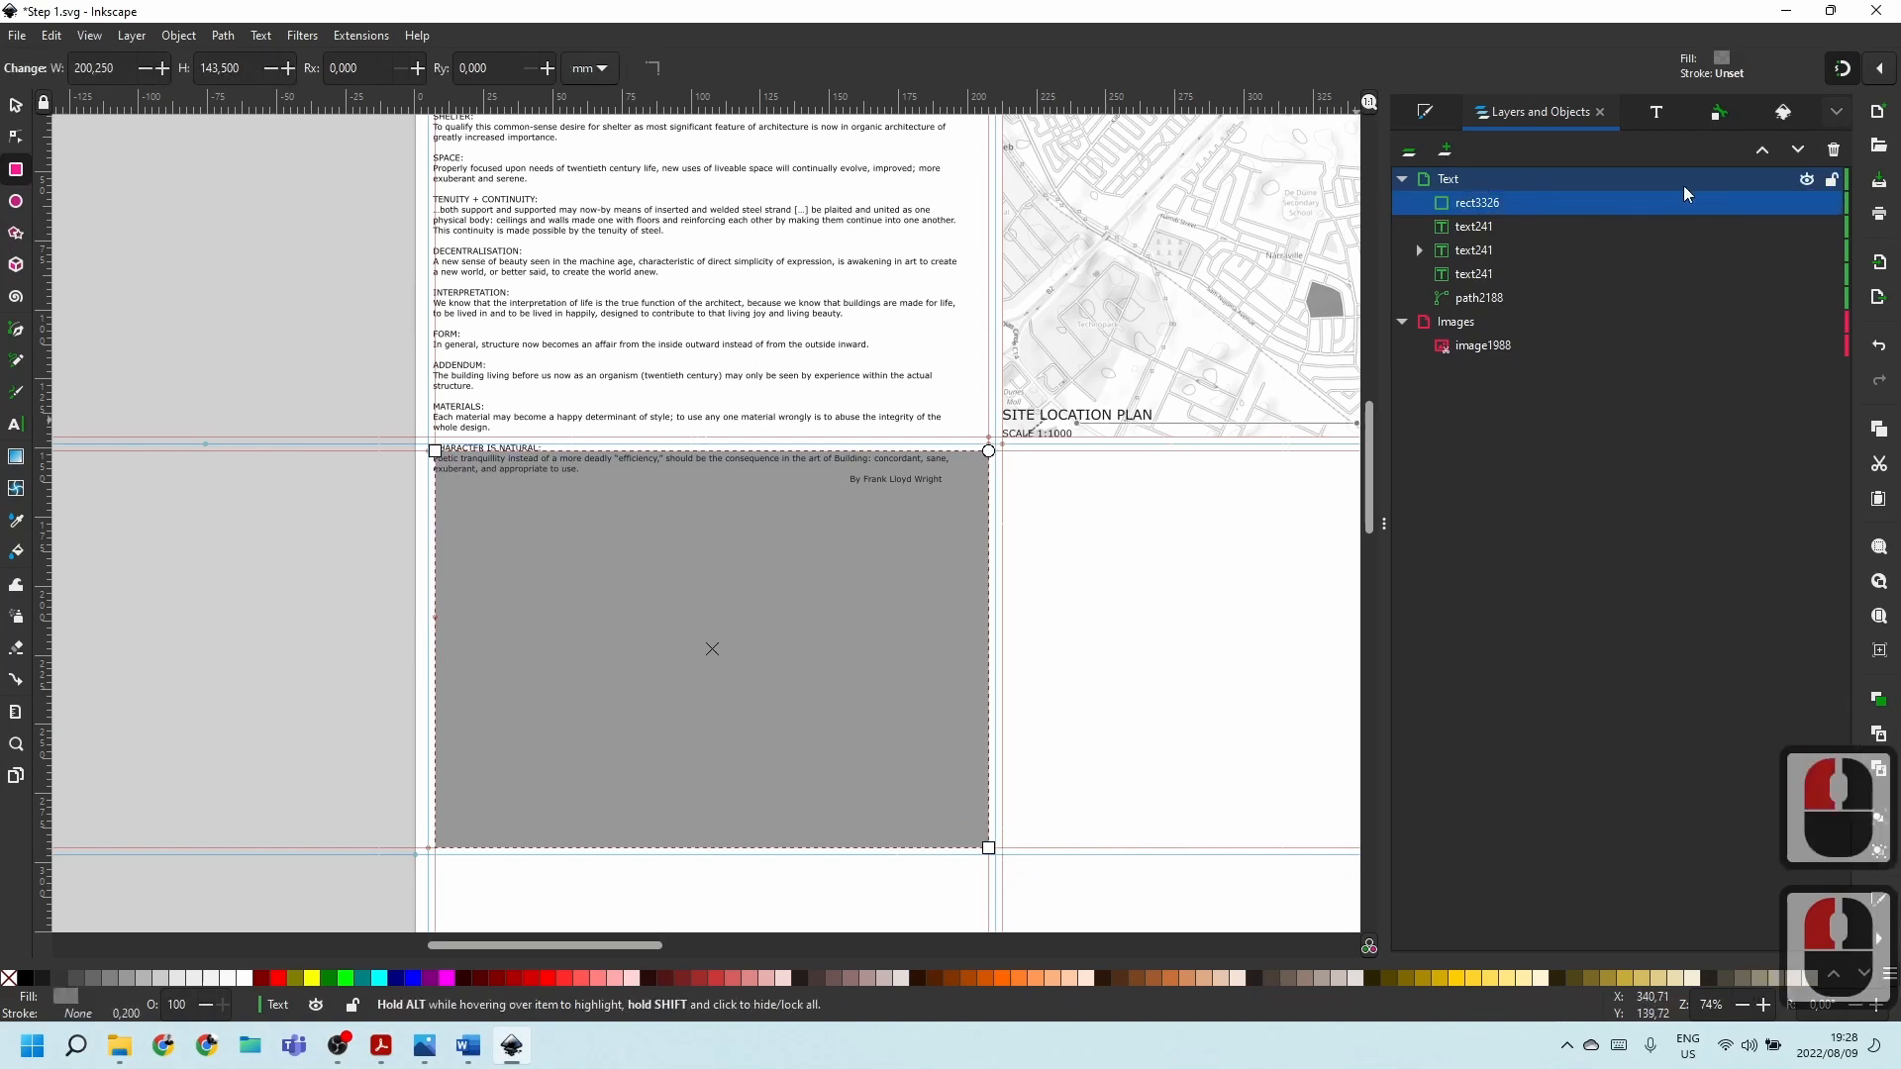
# Add a new layer named Con above the Text layer.
pyautogui.click(1444, 154)
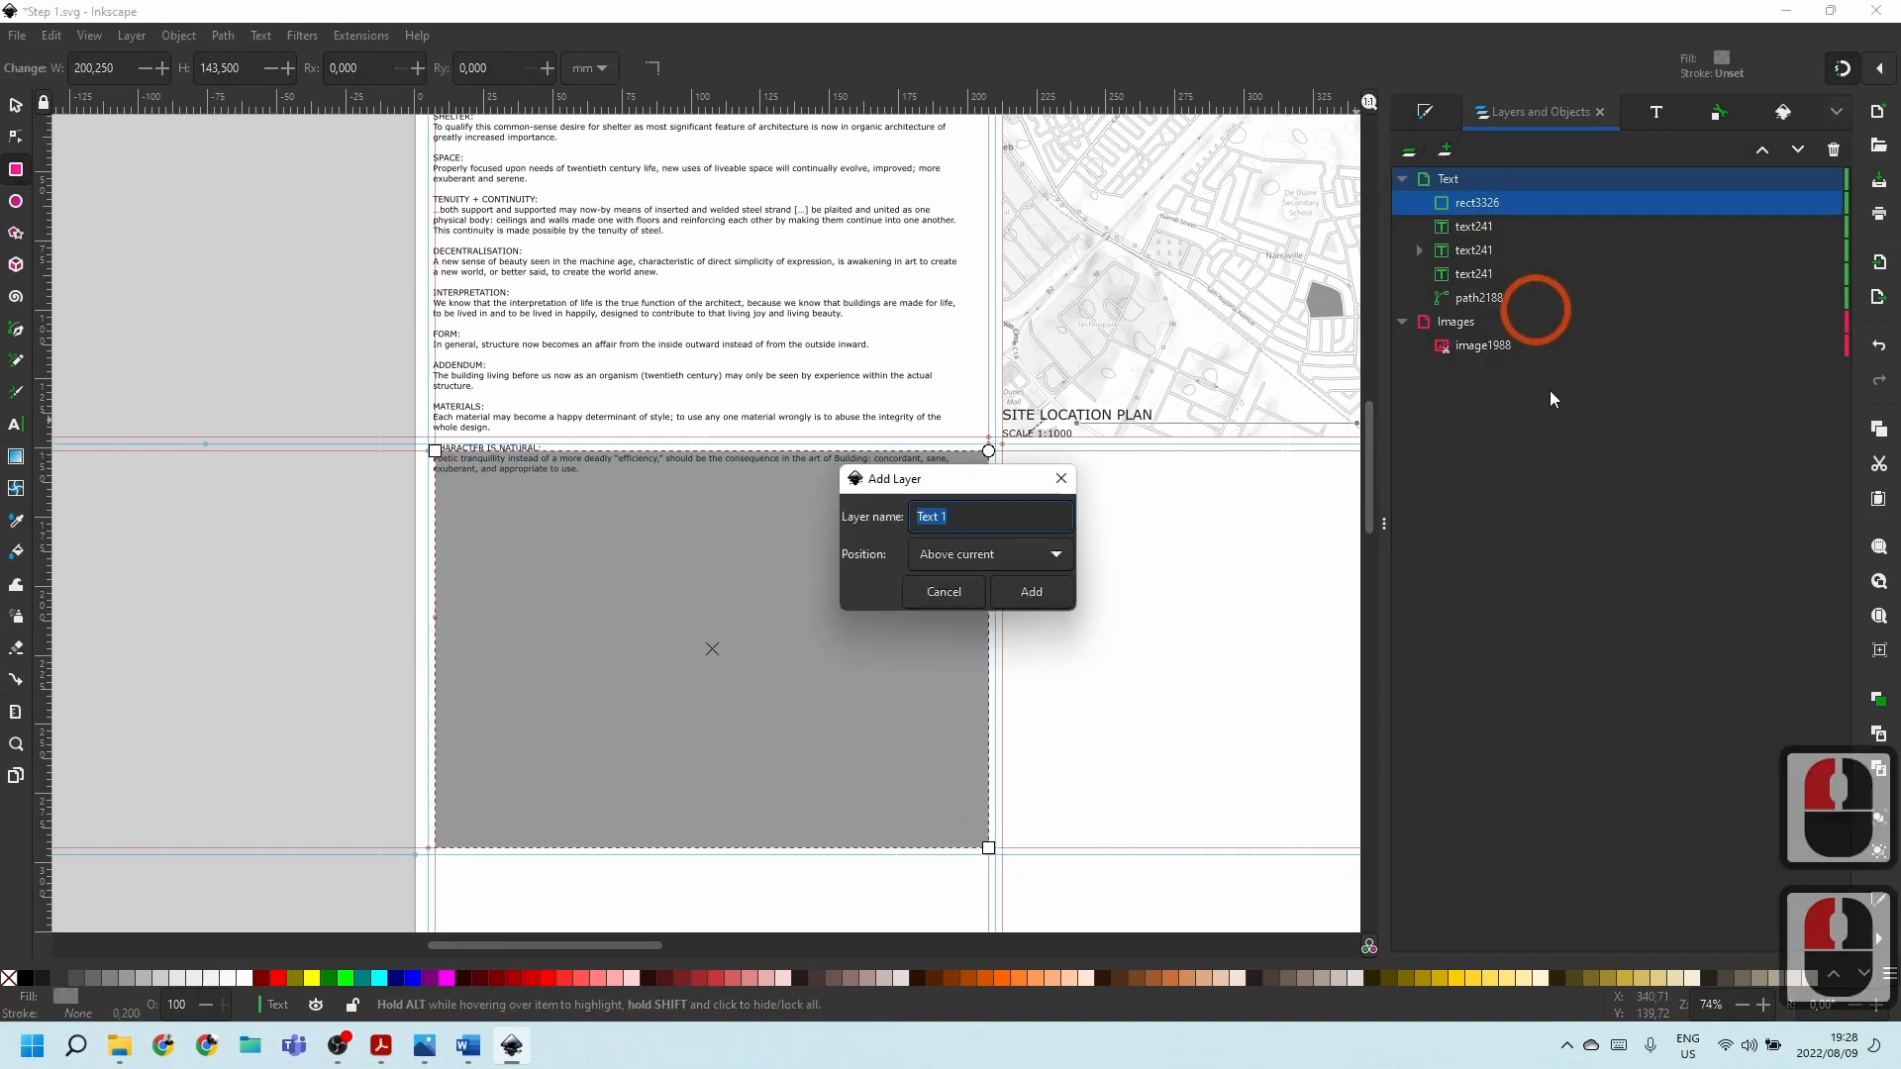
pyautogui.write('ON')
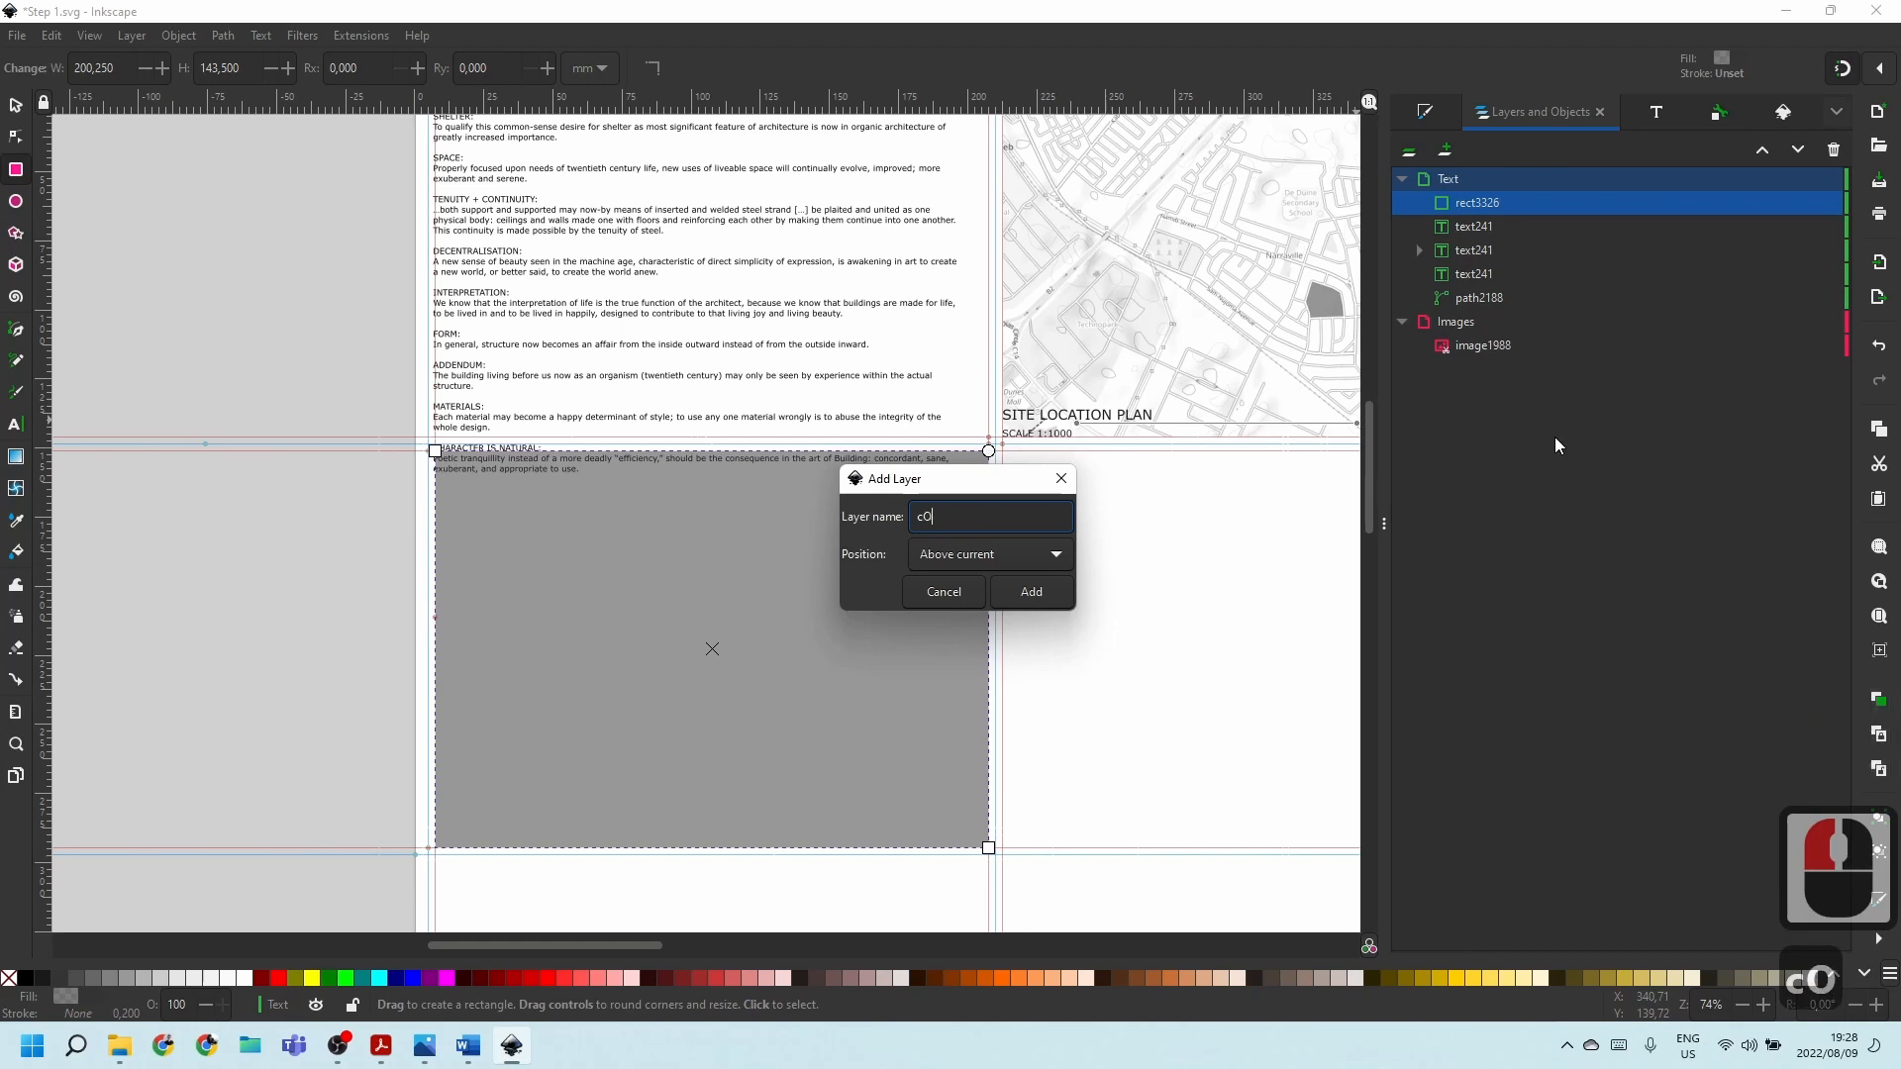
pyautogui.press('BackSpace')
pyautogui.press('BackSpace')
pyautogui.press('BackSpace')
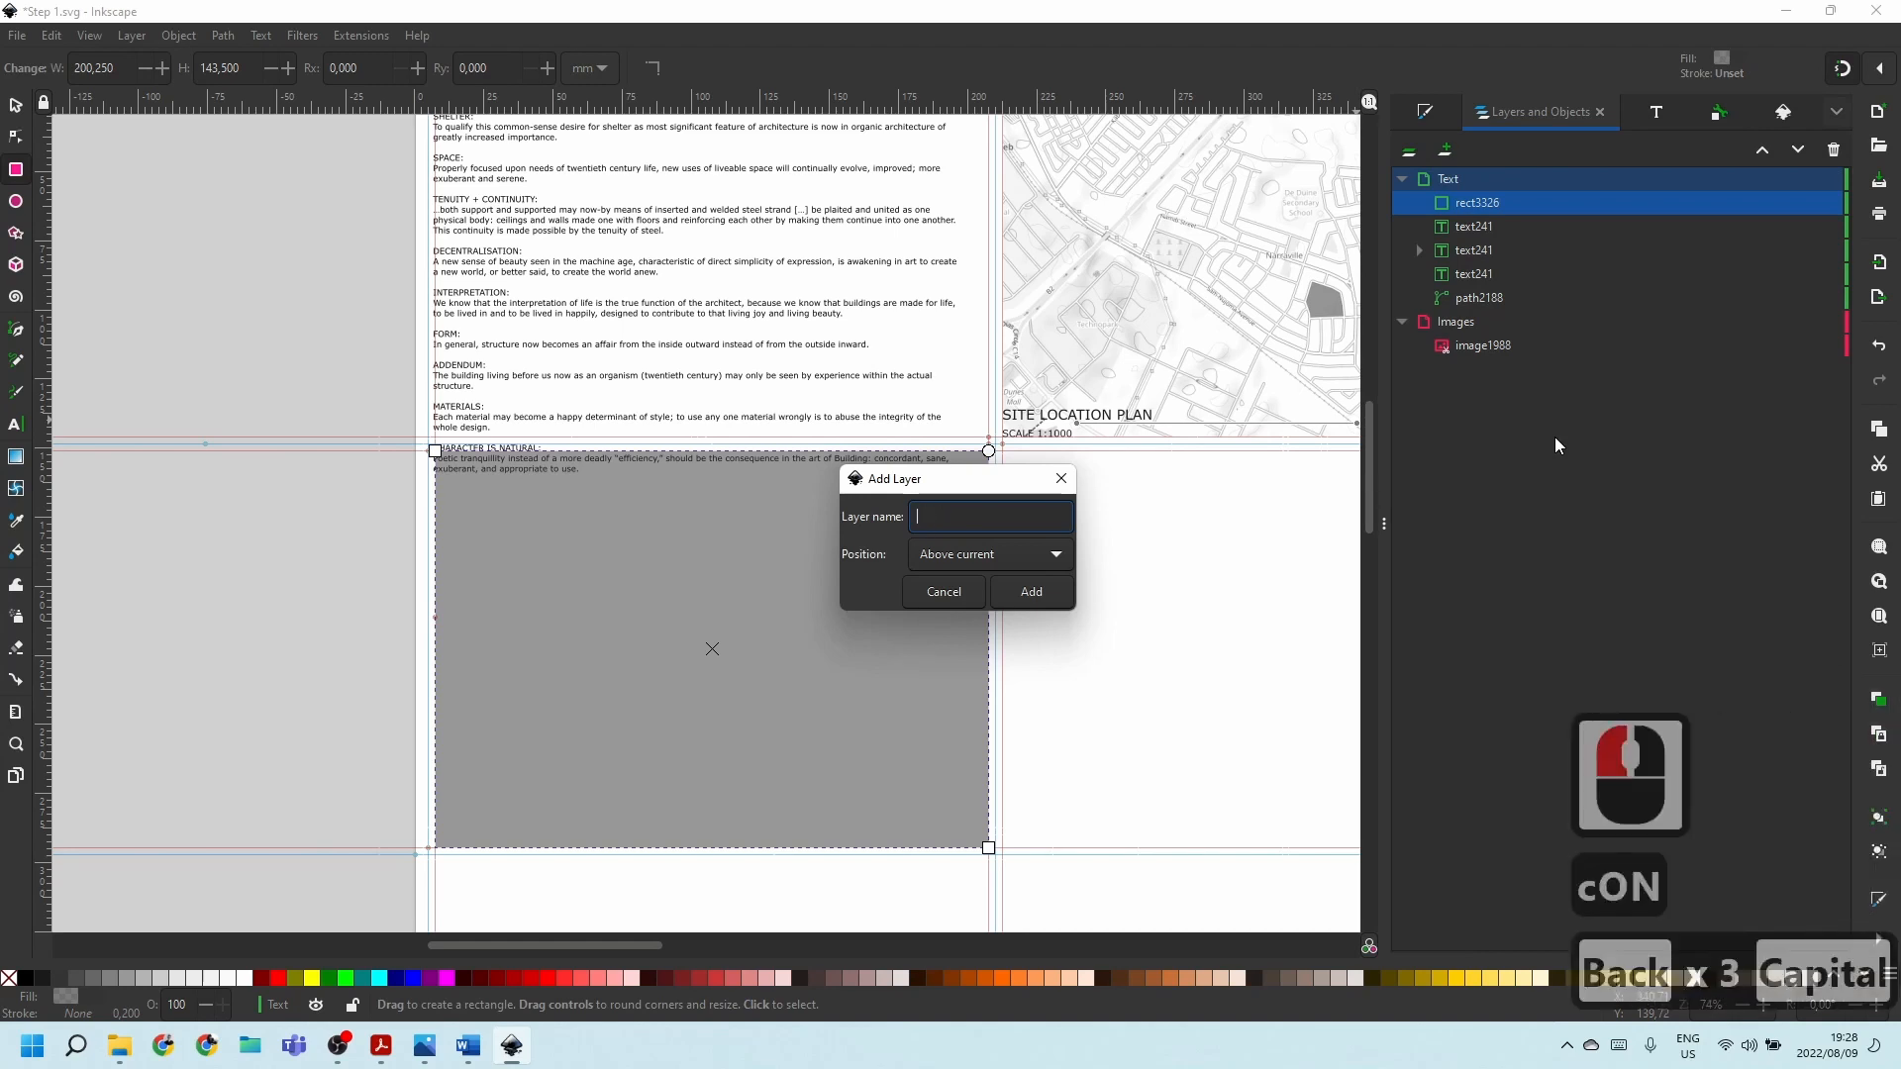
pyautogui.press('capslock')
pyautogui.write('Con')
pyautogui.press('Return')
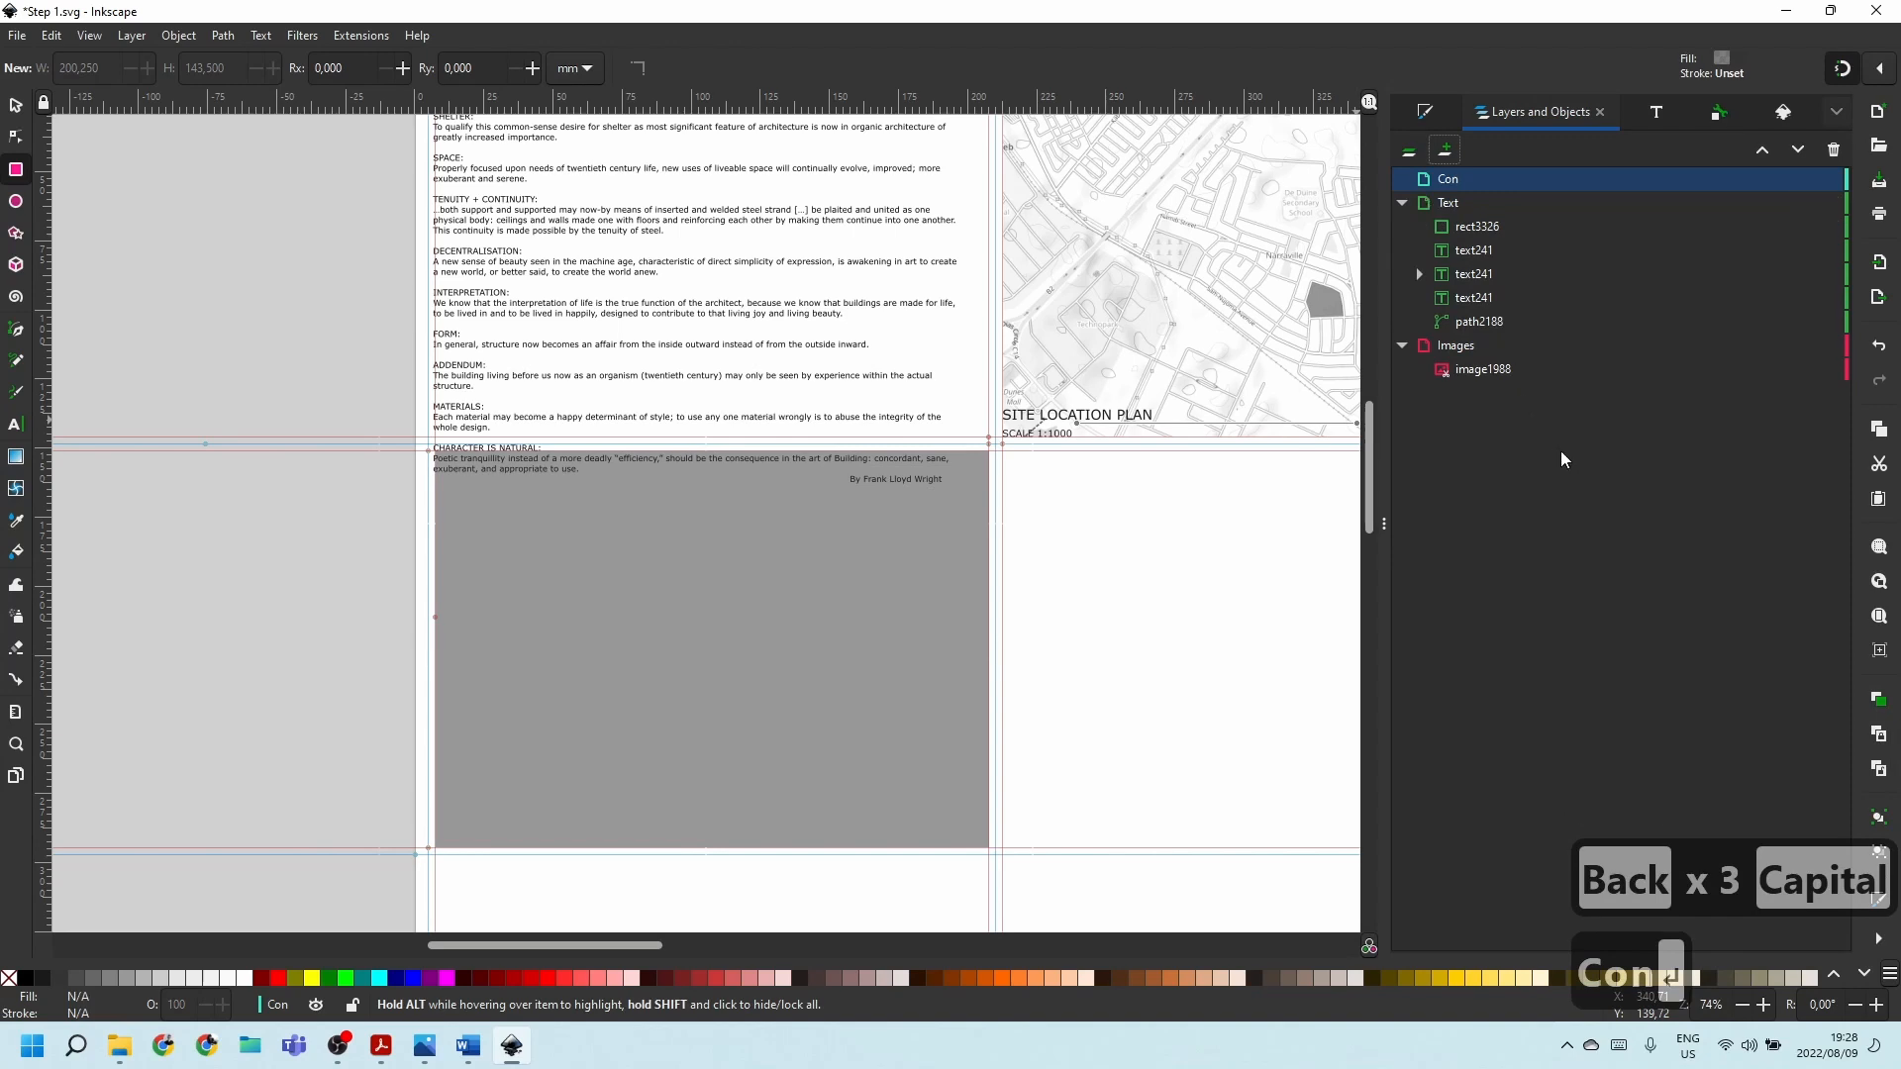
pyautogui.click(1522, 466)
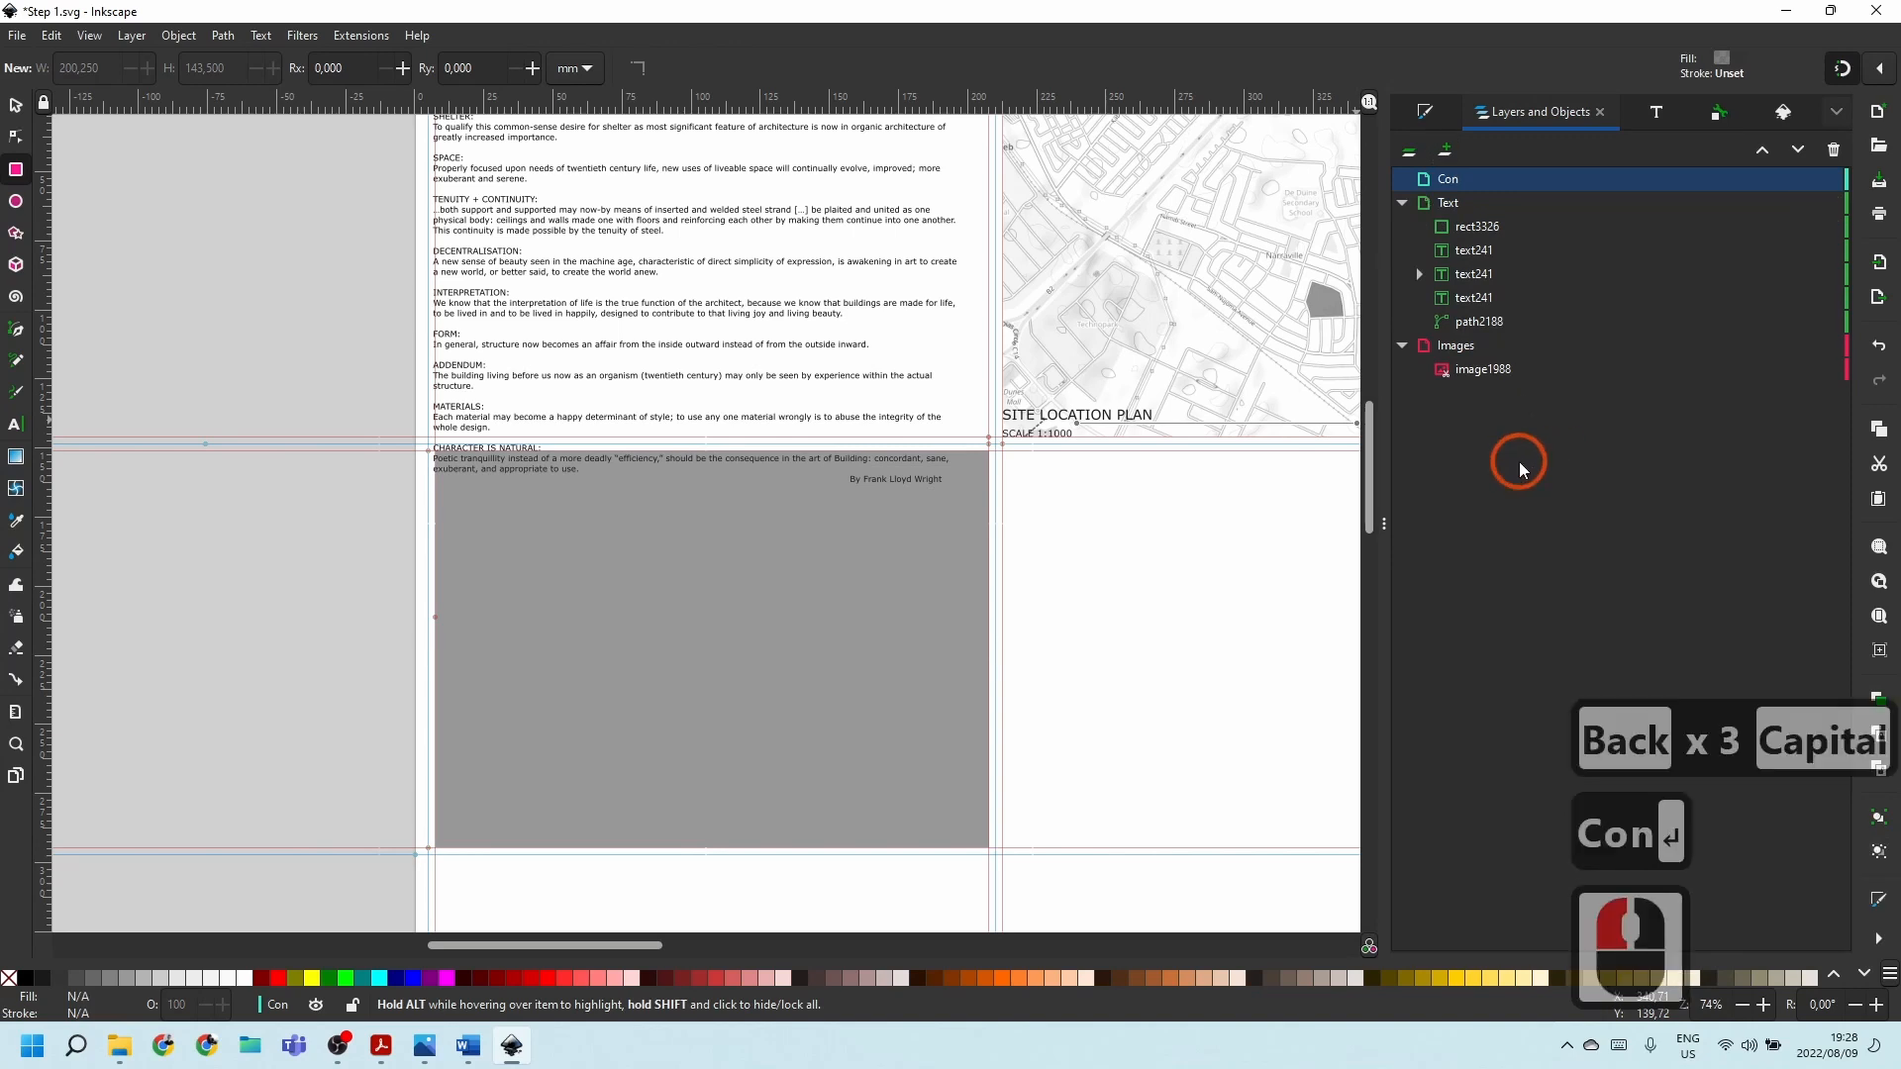
# Move the new grid-cell rectangle from the Text layer into the Con layer.
pyautogui.click(1453, 230)
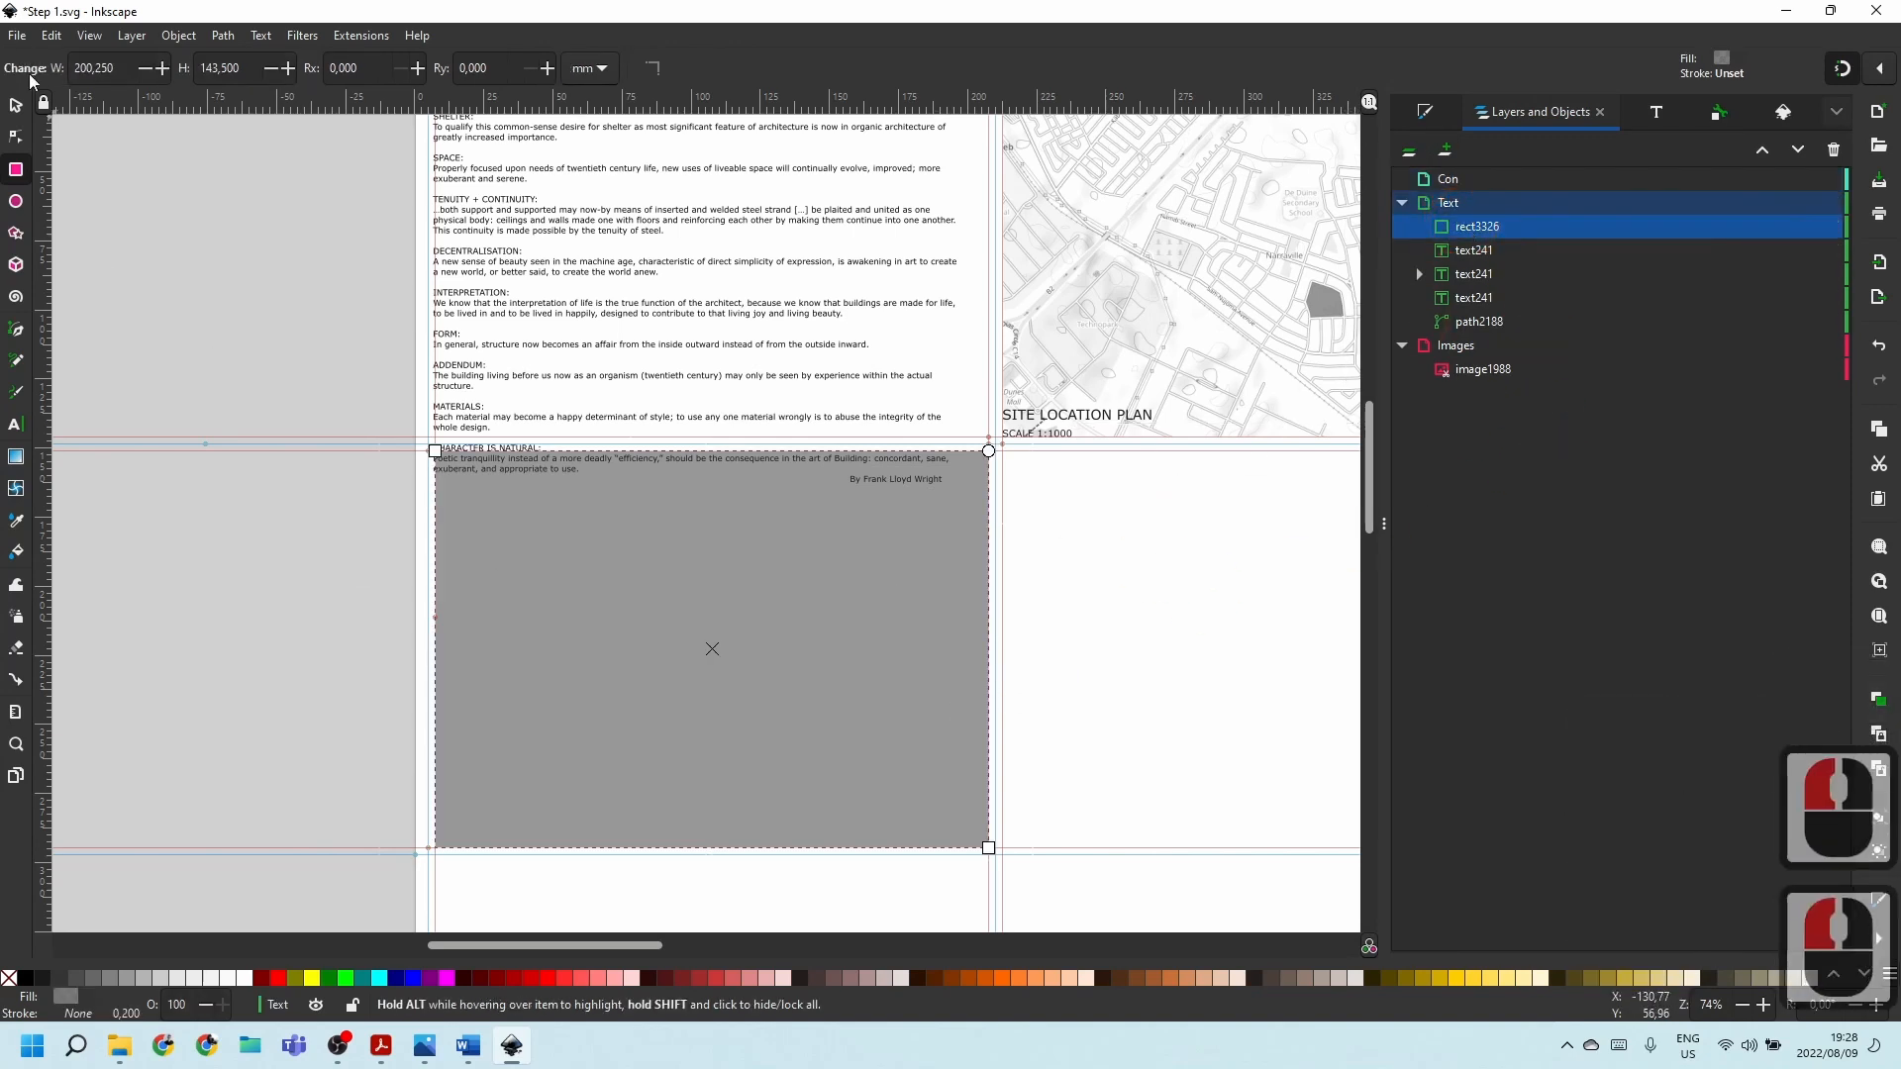
pyautogui.press('s')
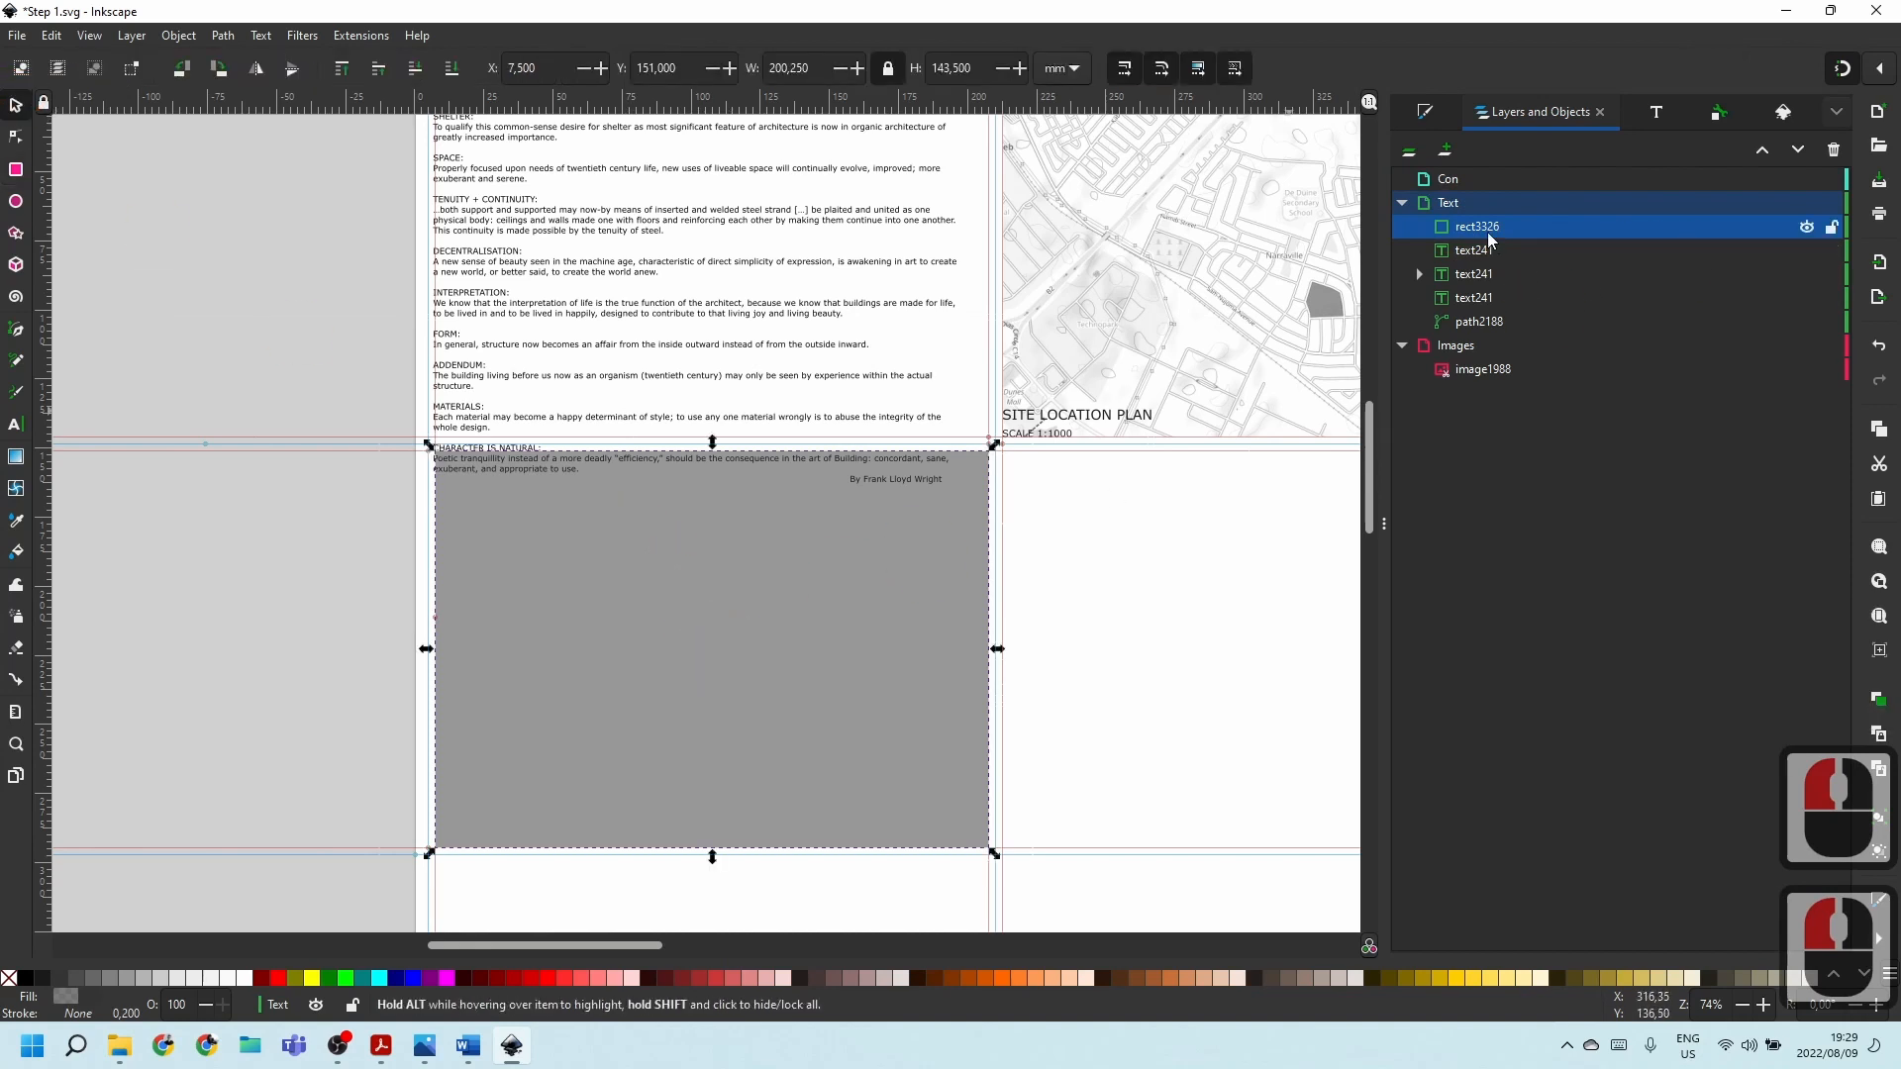
pyautogui.moveTo(1486, 234); pyautogui.dragTo(1466, 191)
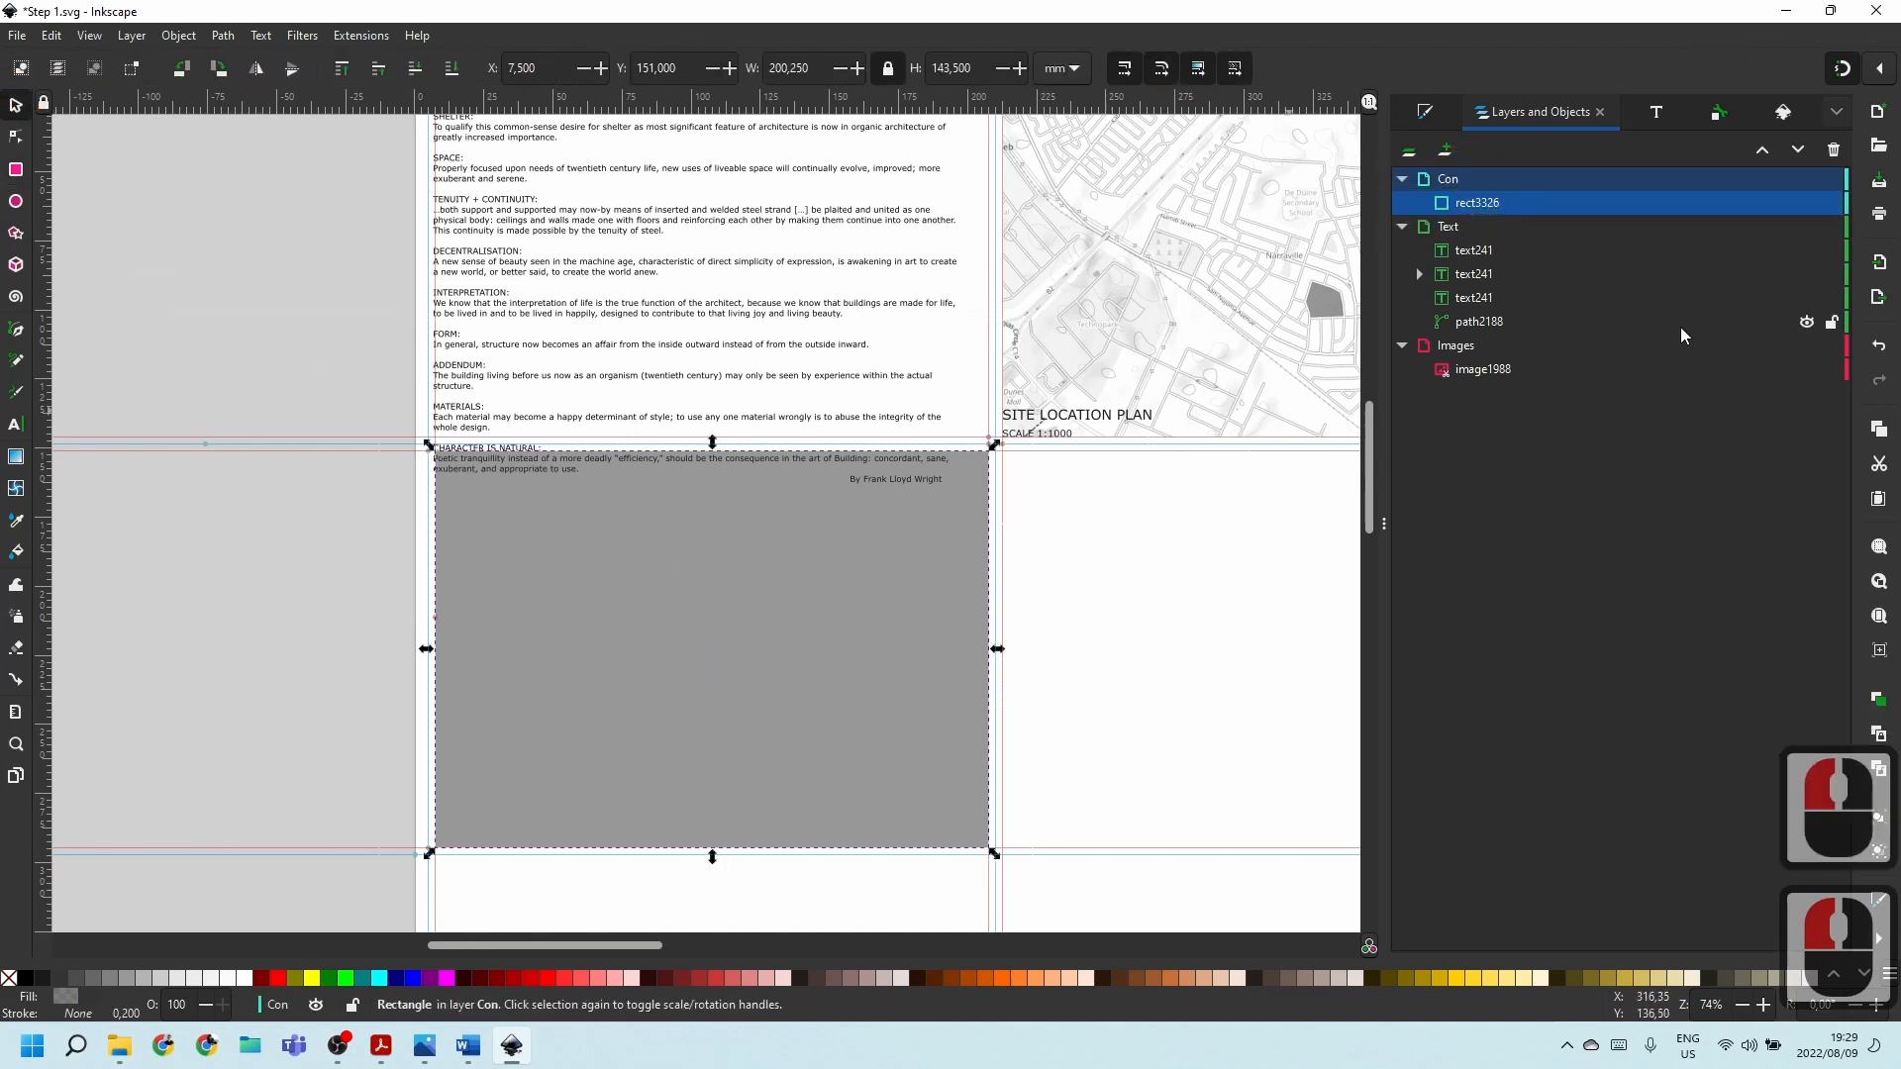
# Remove the rectangle's fill and give it a flat red stroke, f30000ff.
pyautogui.click(1425, 110)
pyautogui.click(1434, 189)
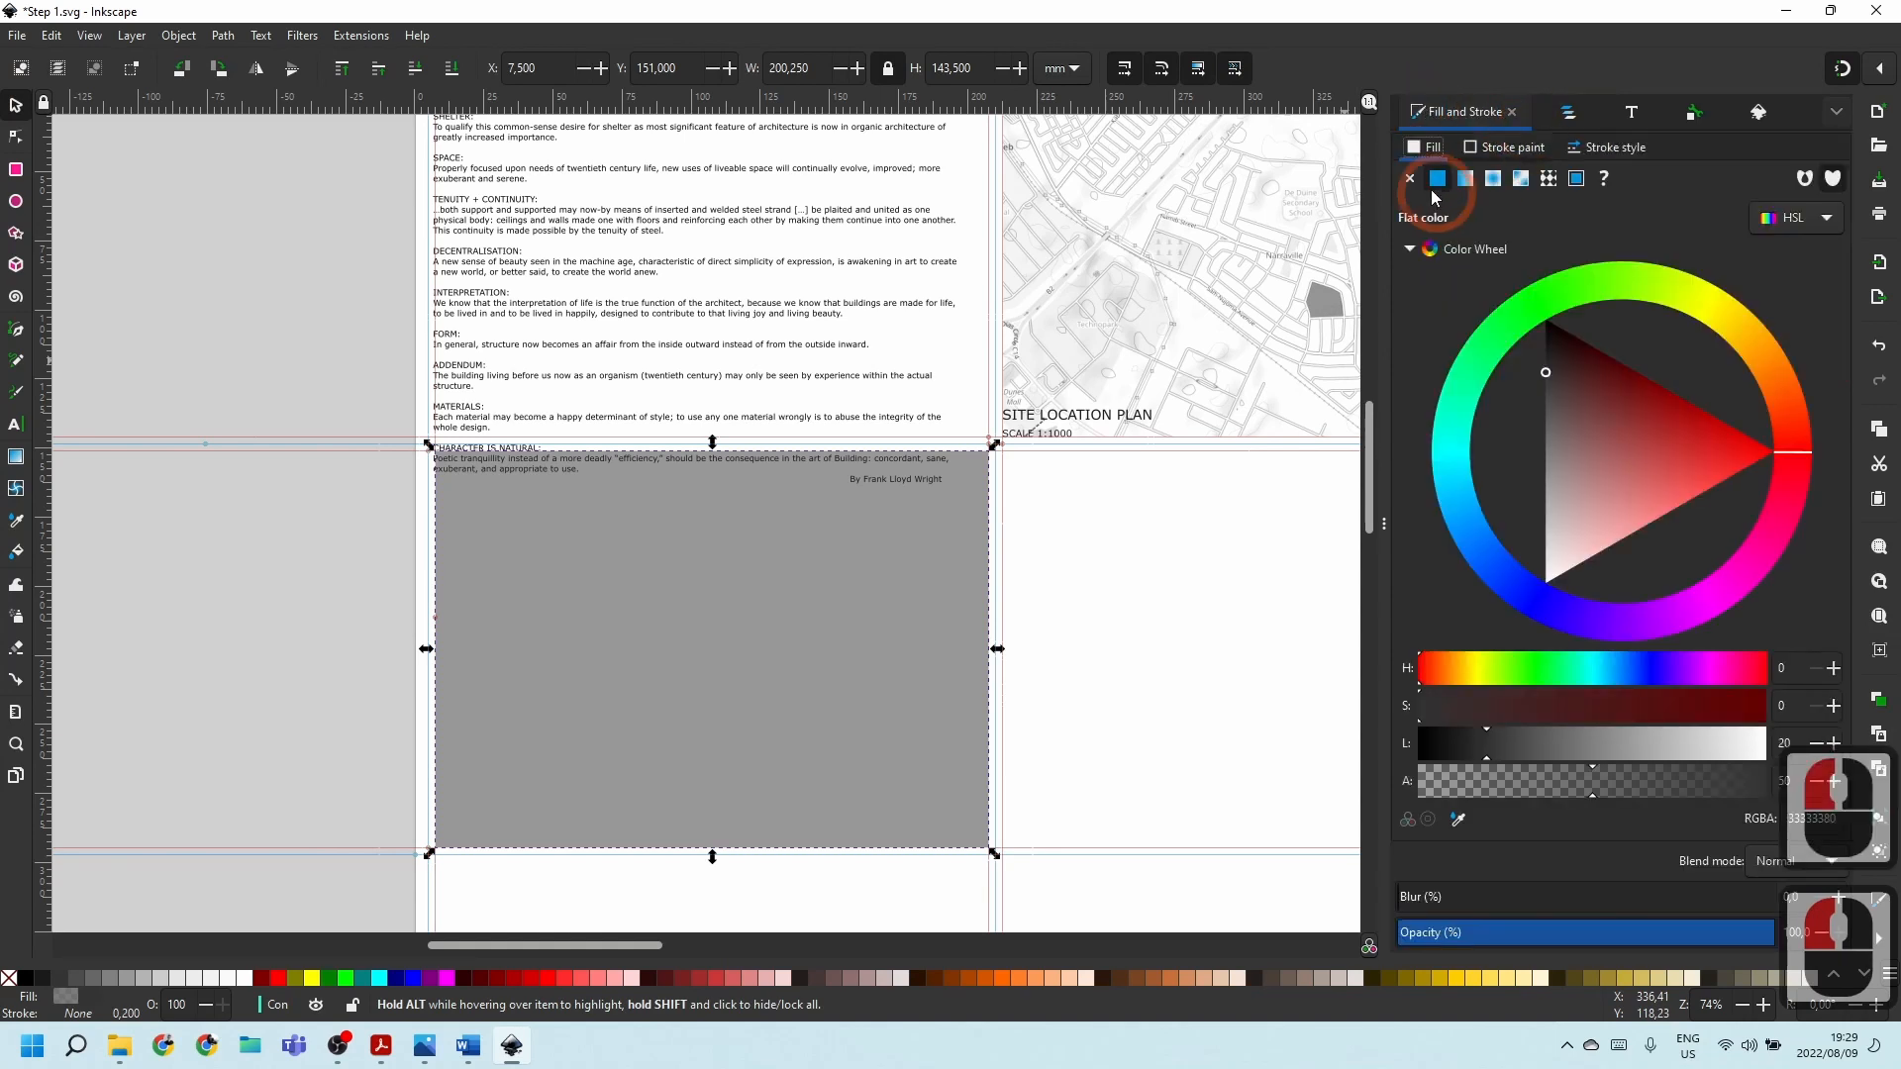
pyautogui.click(1505, 147)
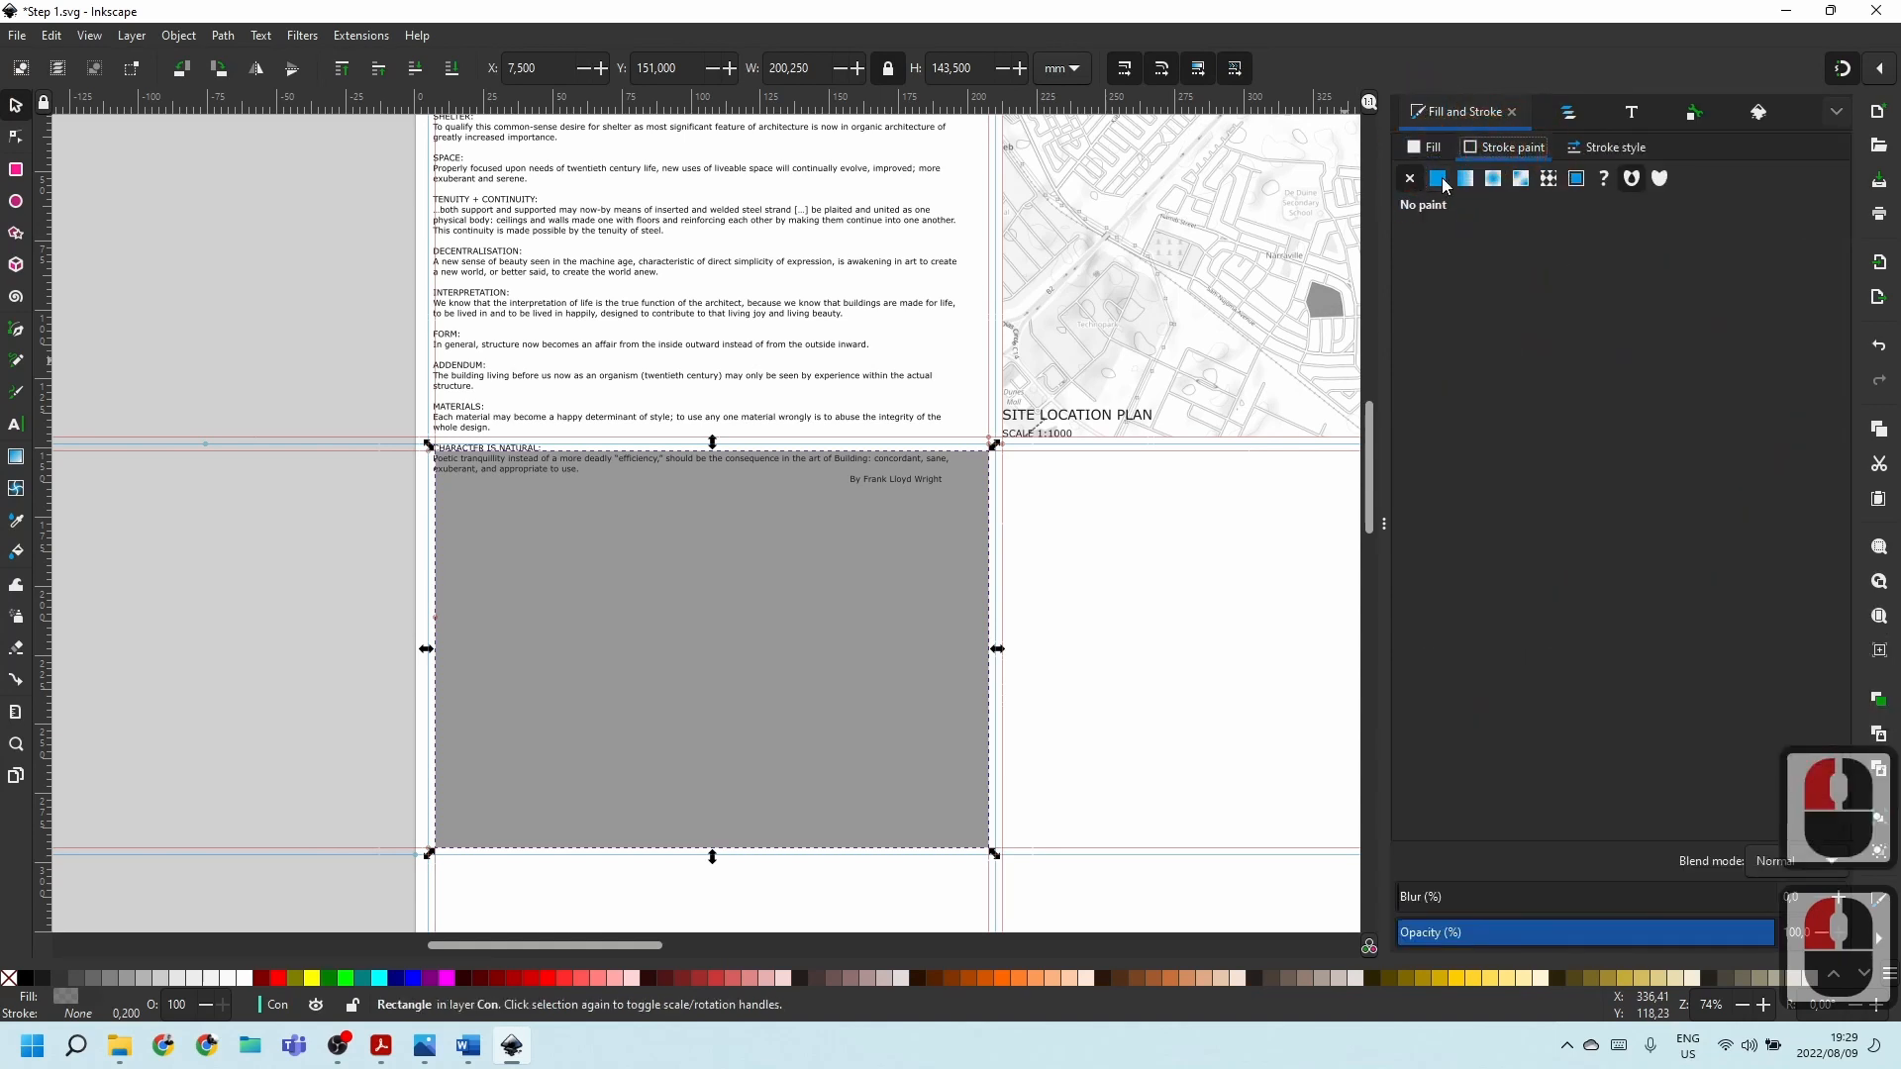
pyautogui.click(1430, 148)
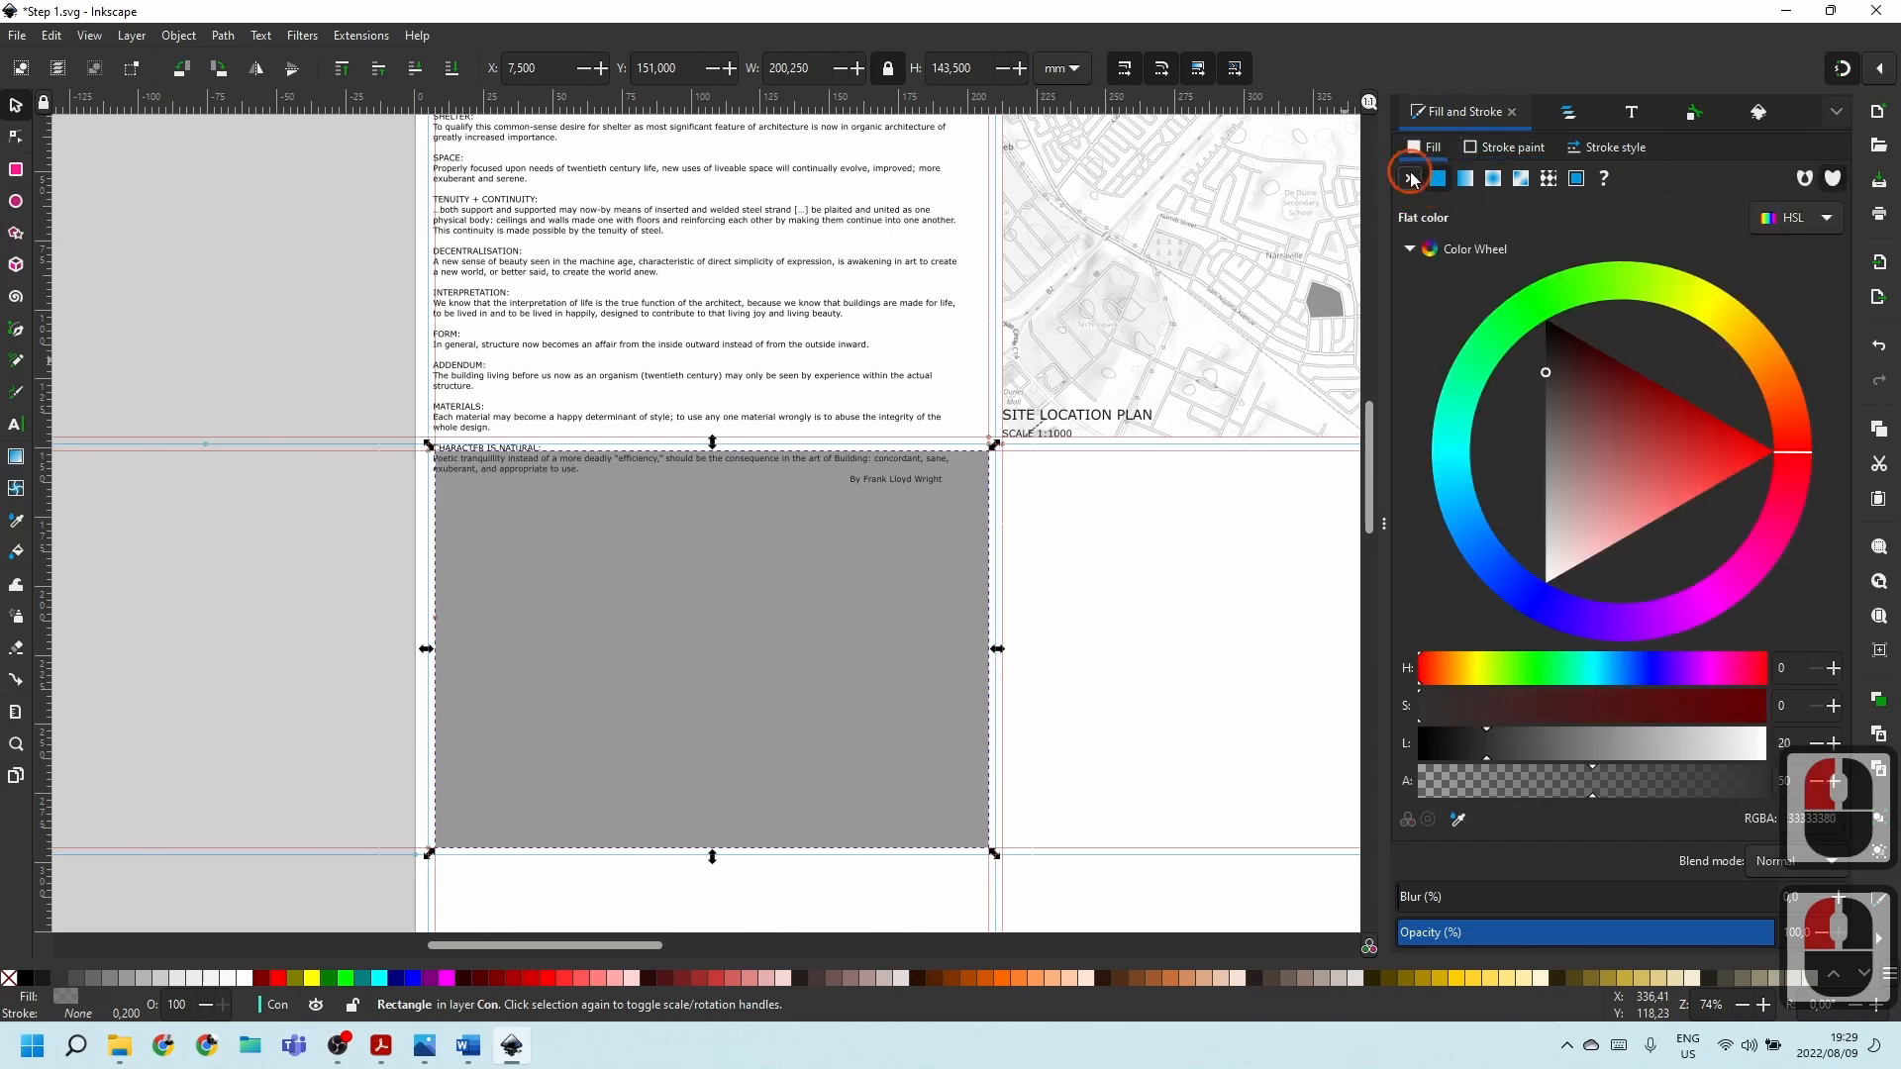
pyautogui.click(1411, 178)
pyautogui.click(1505, 147)
pyautogui.click(1437, 178)
pyautogui.click(1663, 458)
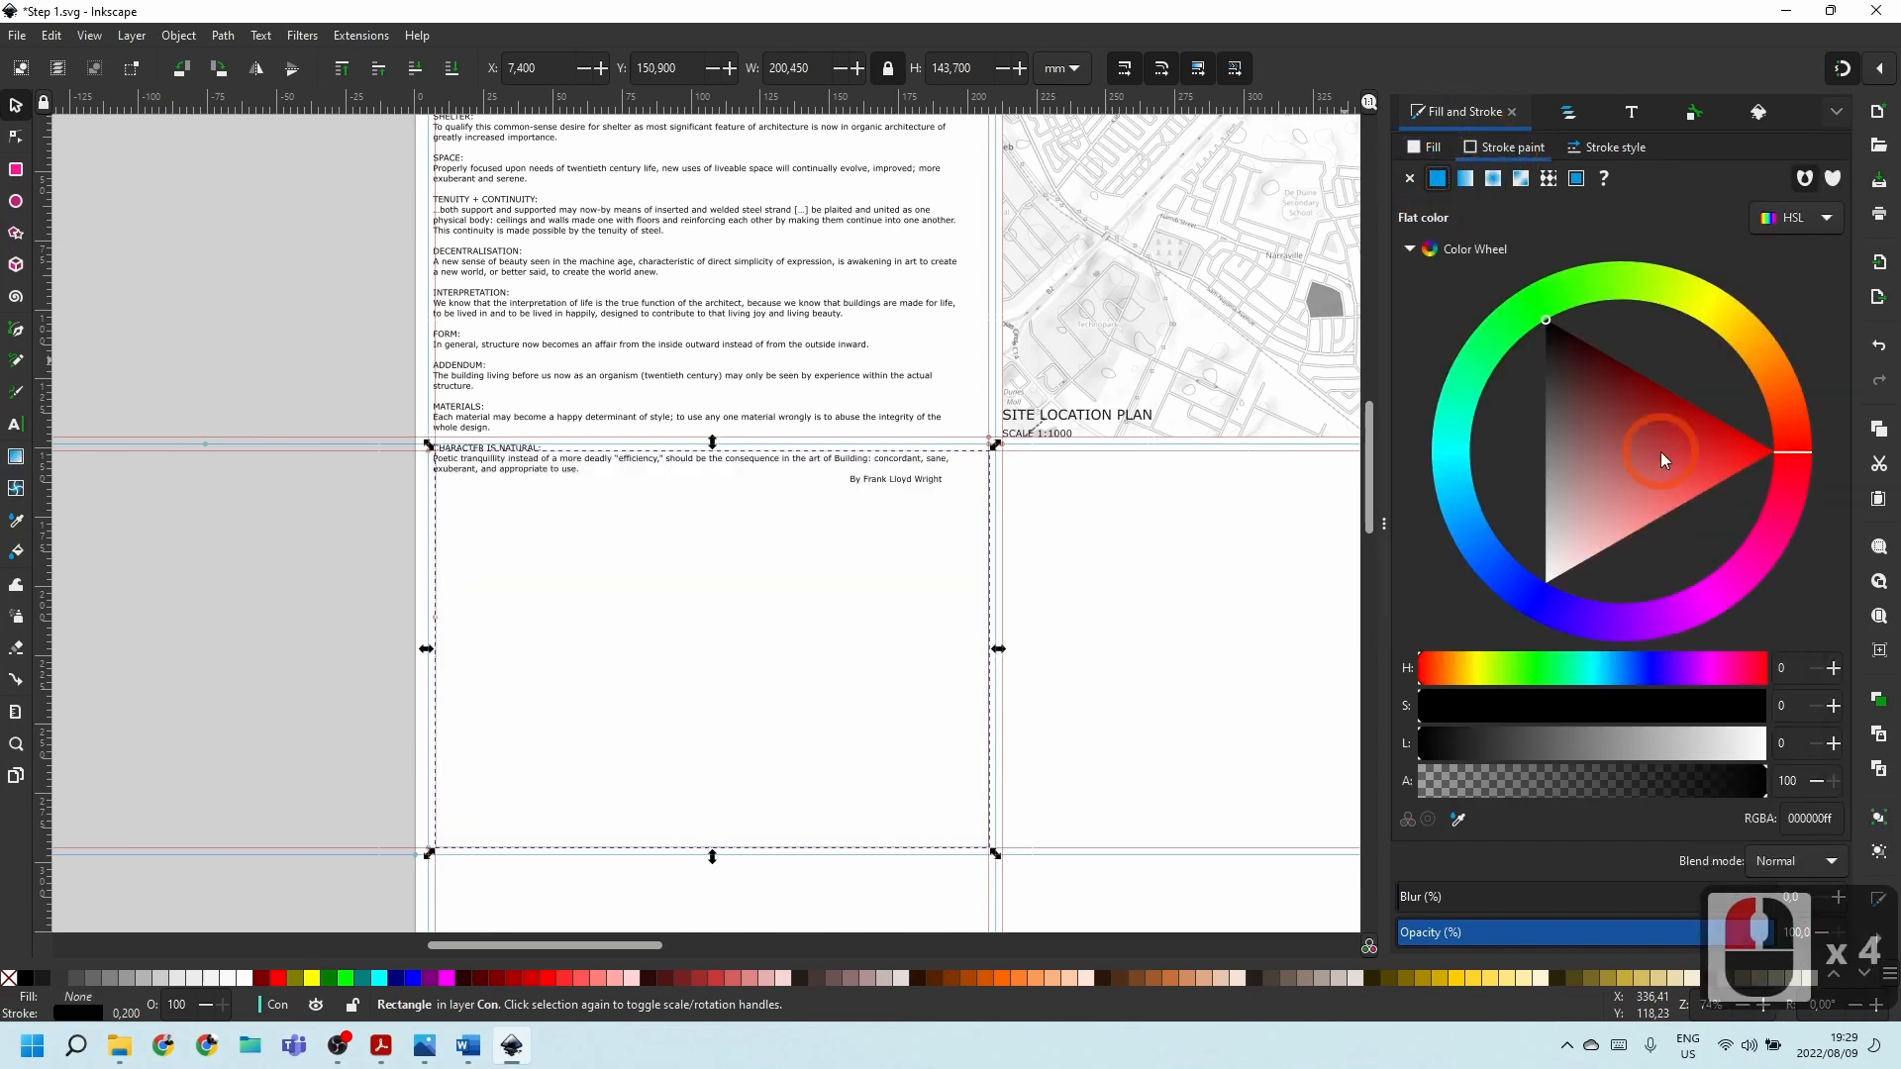
pyautogui.moveTo(1663, 459)
pyautogui.mouseDown()
pyautogui.moveTo(1800, 474)
pyautogui.moveTo(1764, 447)
pyautogui.mouseUp()
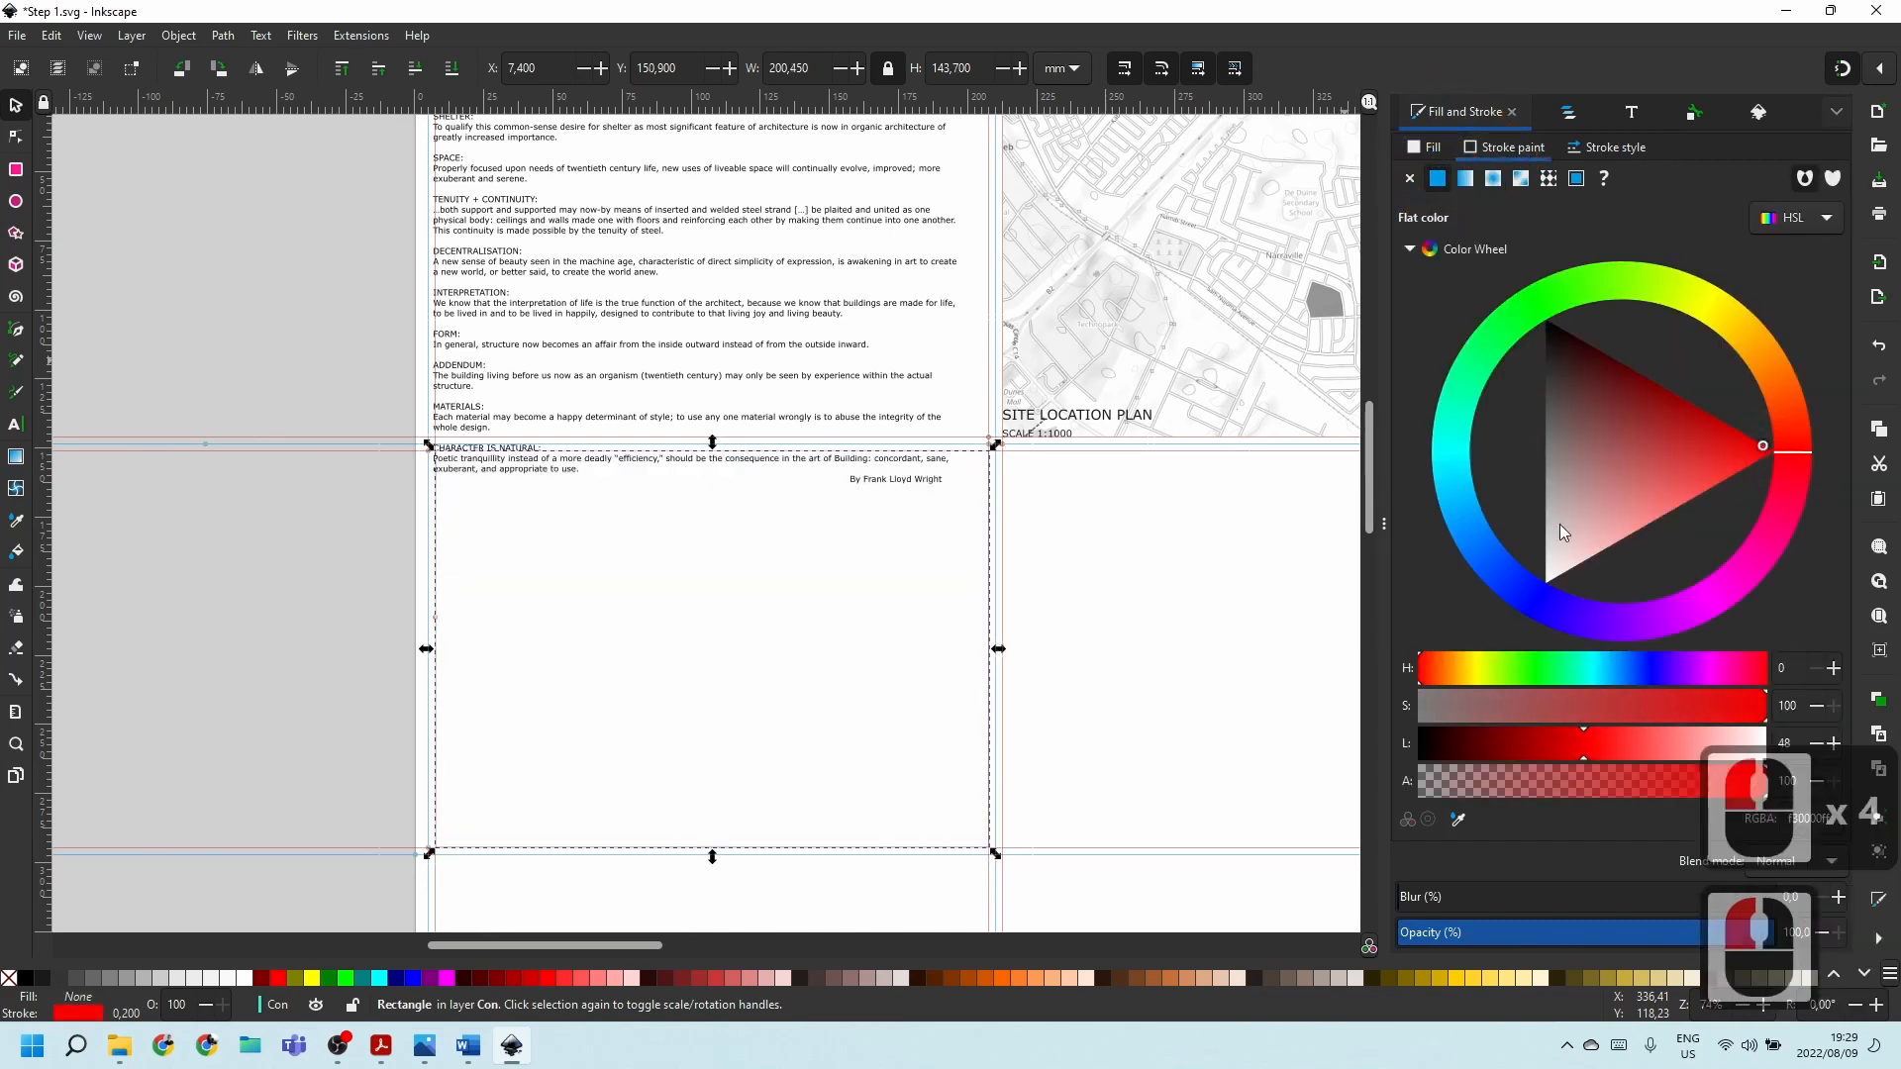
# Try red palette swatches on the rectangle and fill it with a bright semi-transparent red.
pyautogui.click(495, 981)
pyautogui.click(547, 980)
pyautogui.click(557, 980)
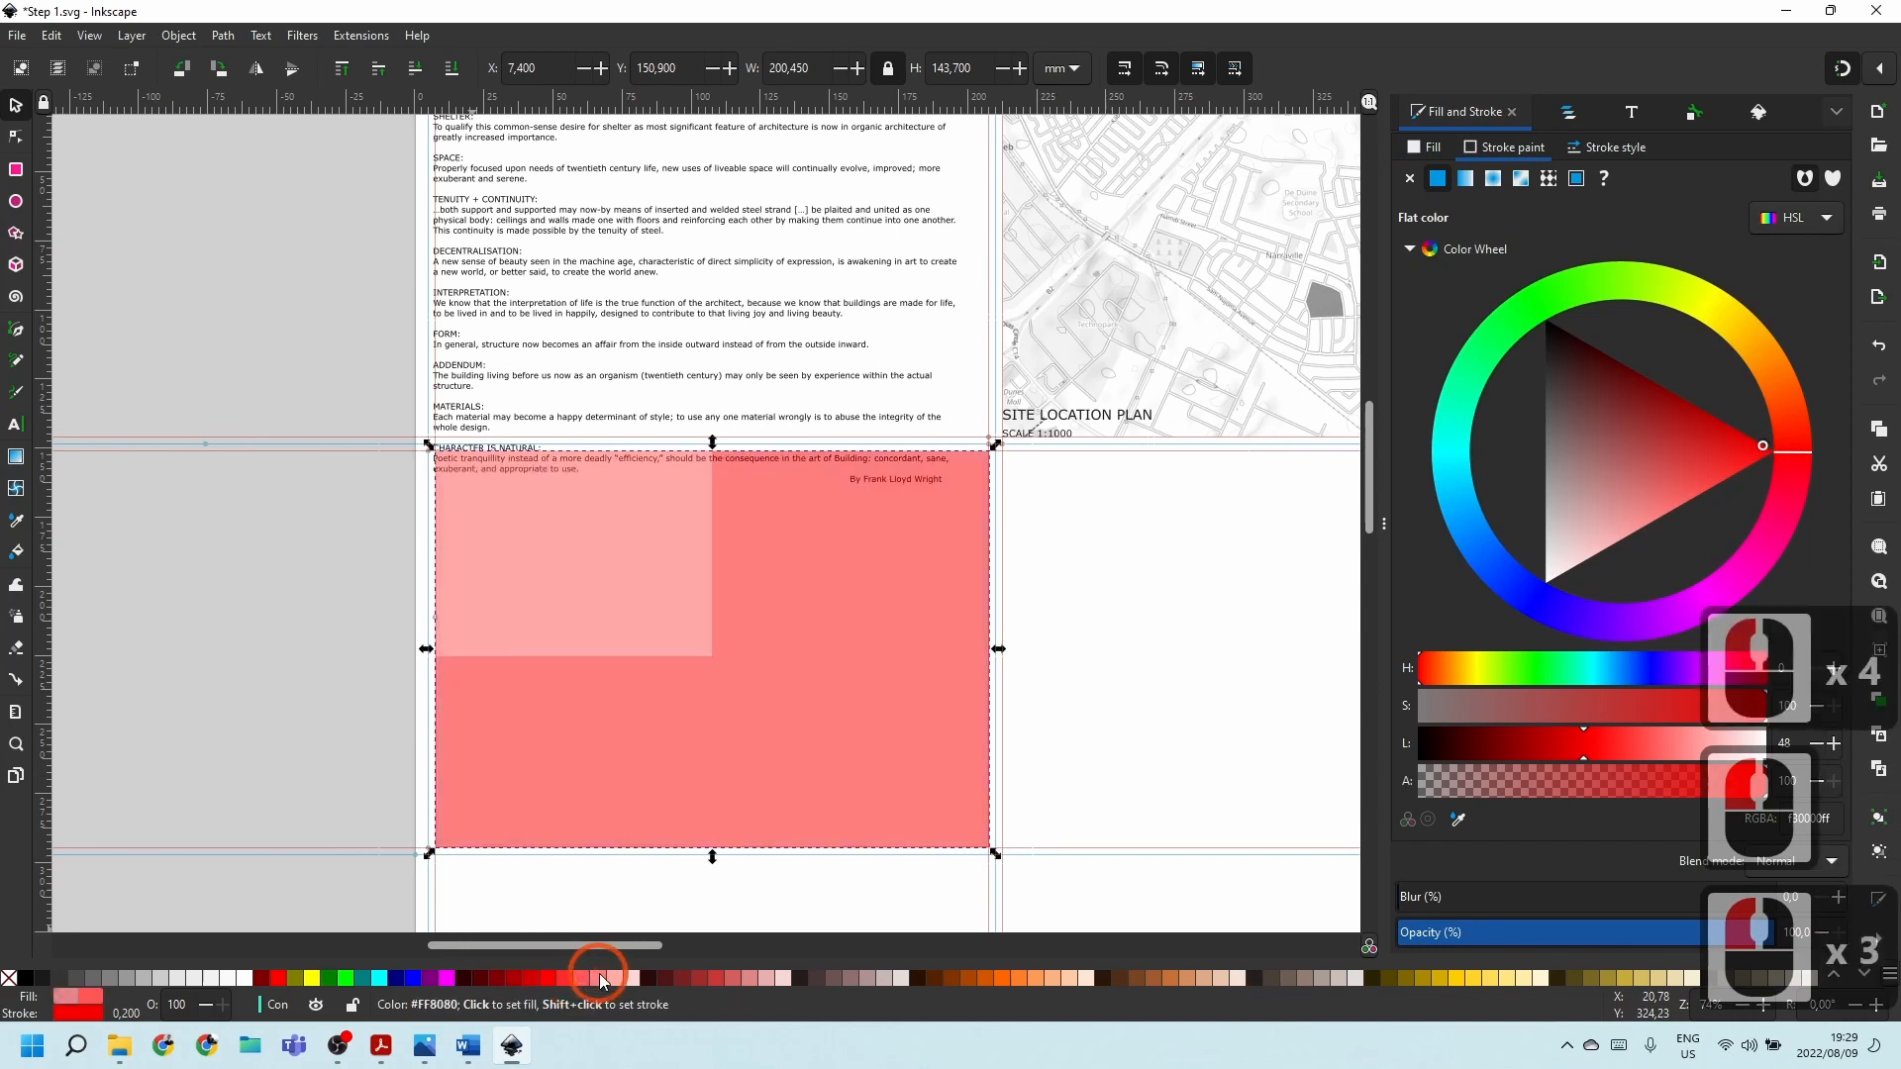
pyautogui.click(557, 981)
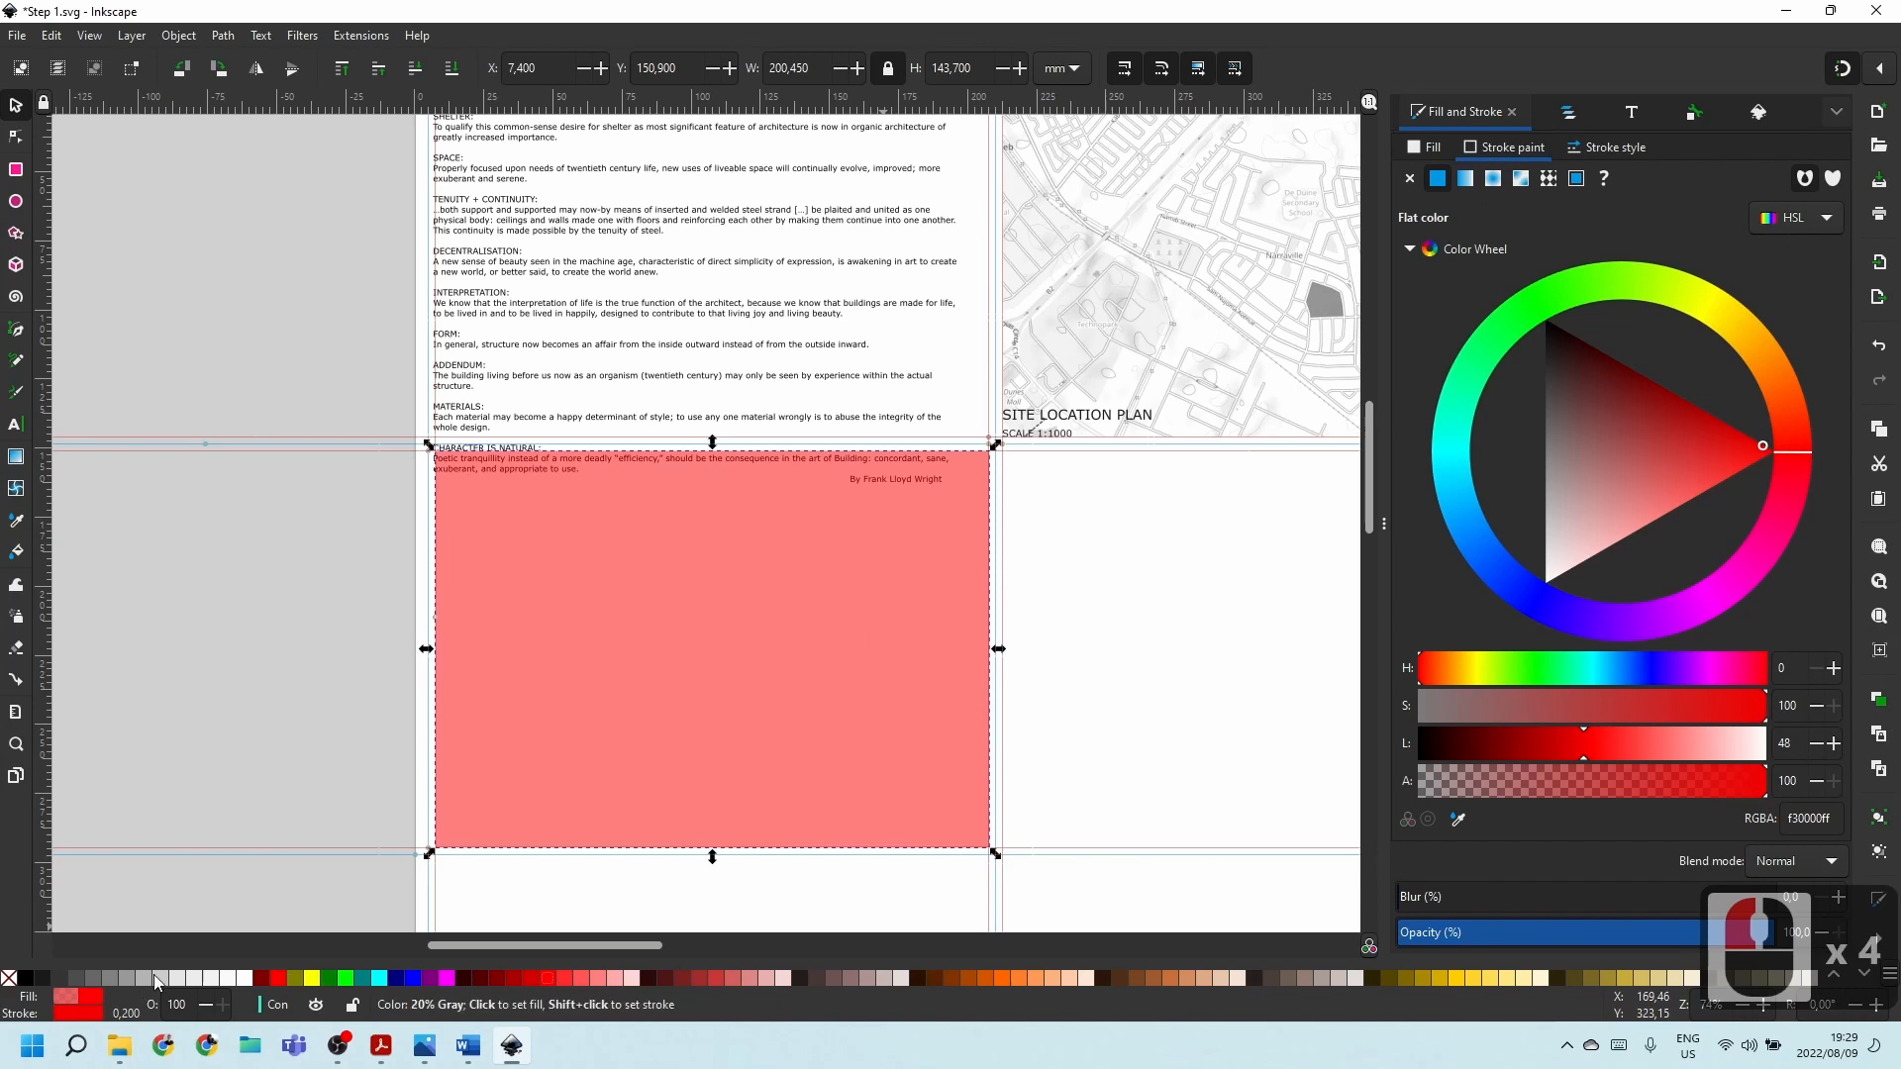
# Try other palette swatches on the construction rectangle and fill it with a dark semi-transparent red.
pyautogui.click(125, 978)
pyautogui.click(97, 978)
pyautogui.click(495, 979)
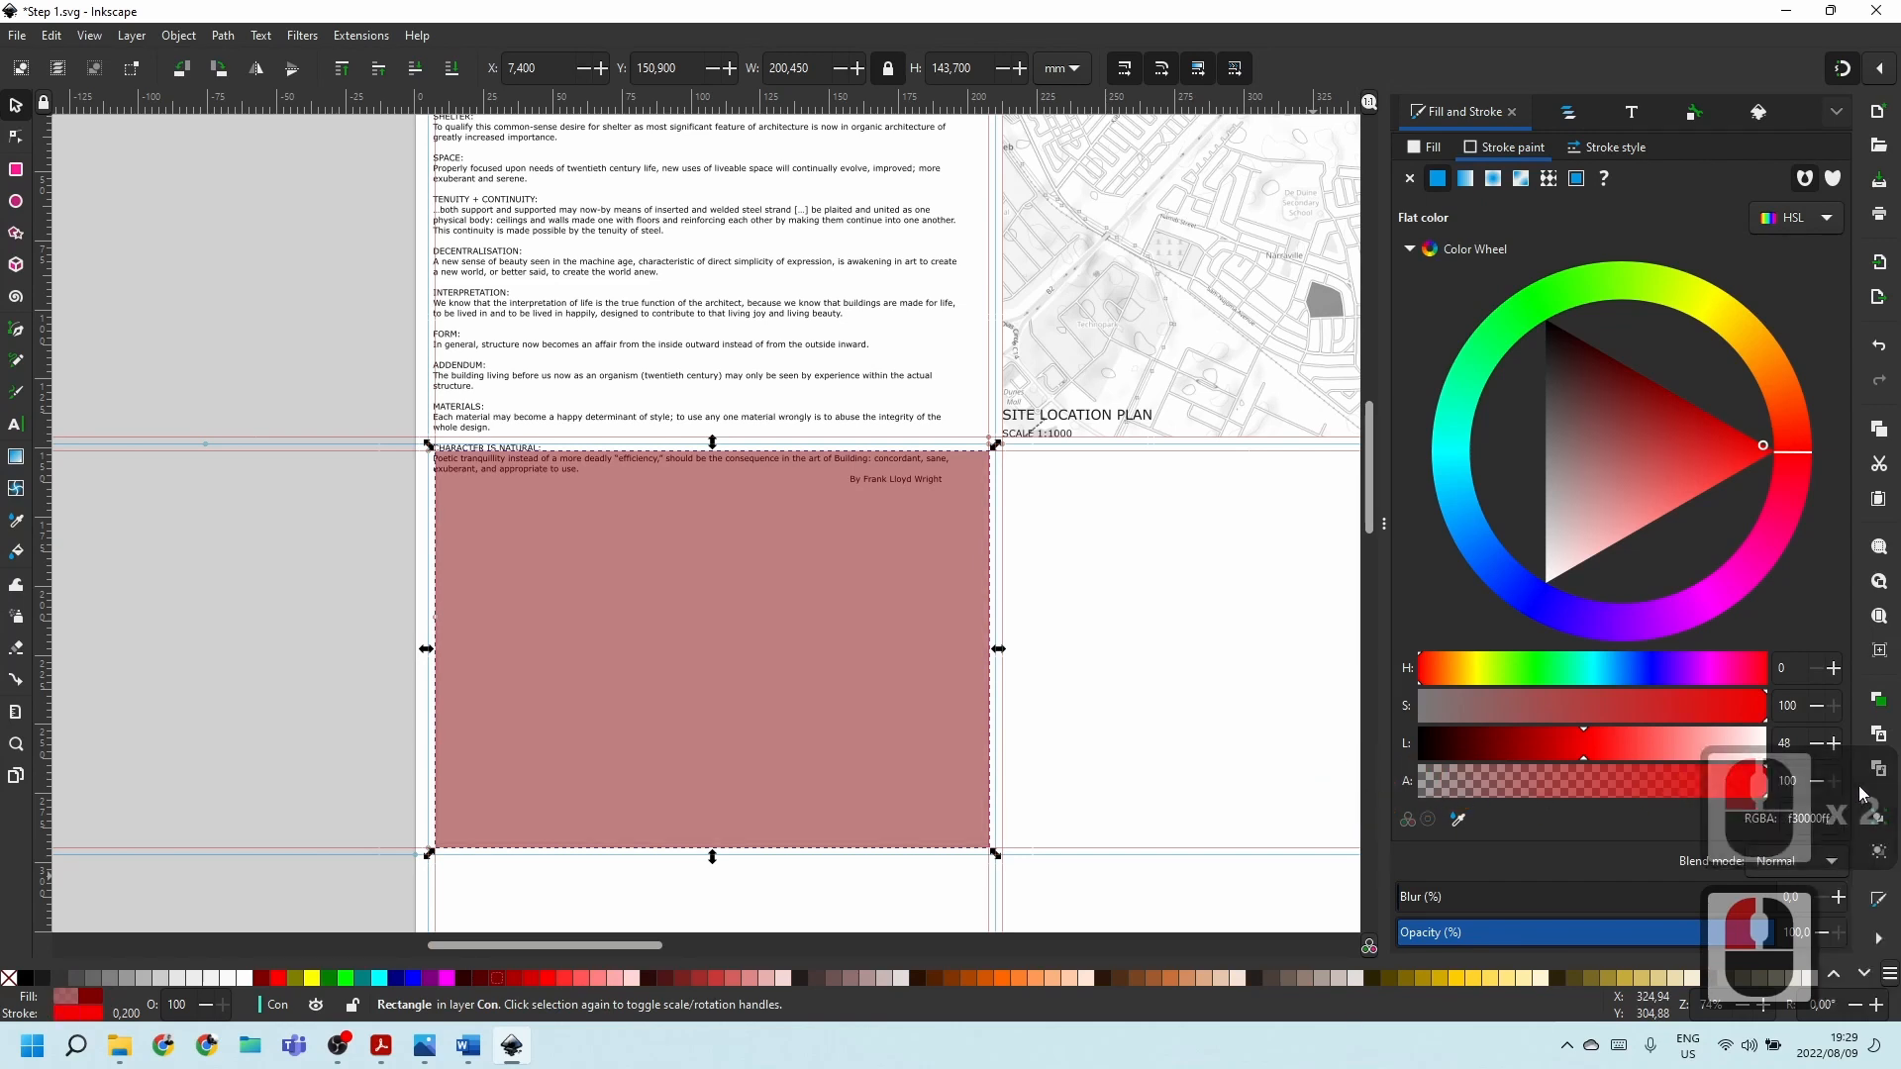
# Remove the construction rectangle's fill and set its stroke colour to dark red, 800000ff.
pyautogui.click(1427, 151)
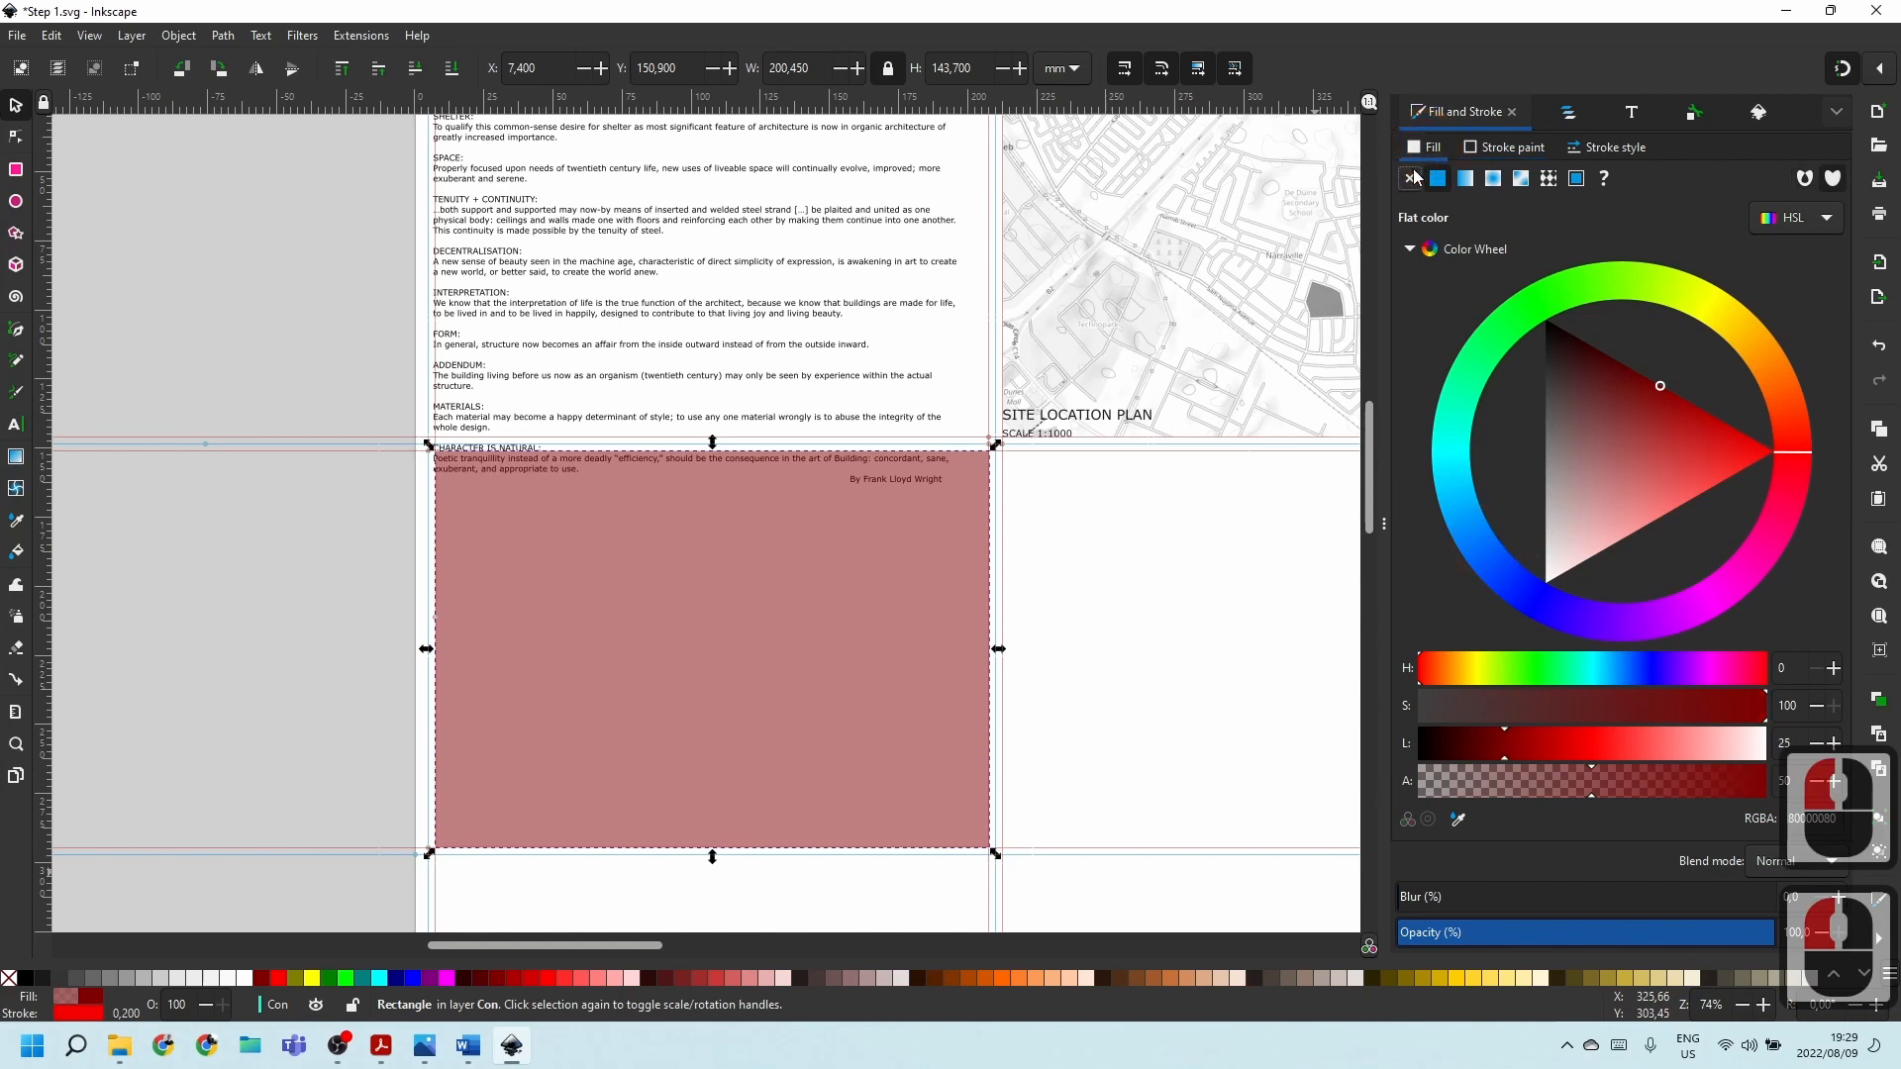
pyautogui.click(1412, 178)
pyautogui.click(1497, 147)
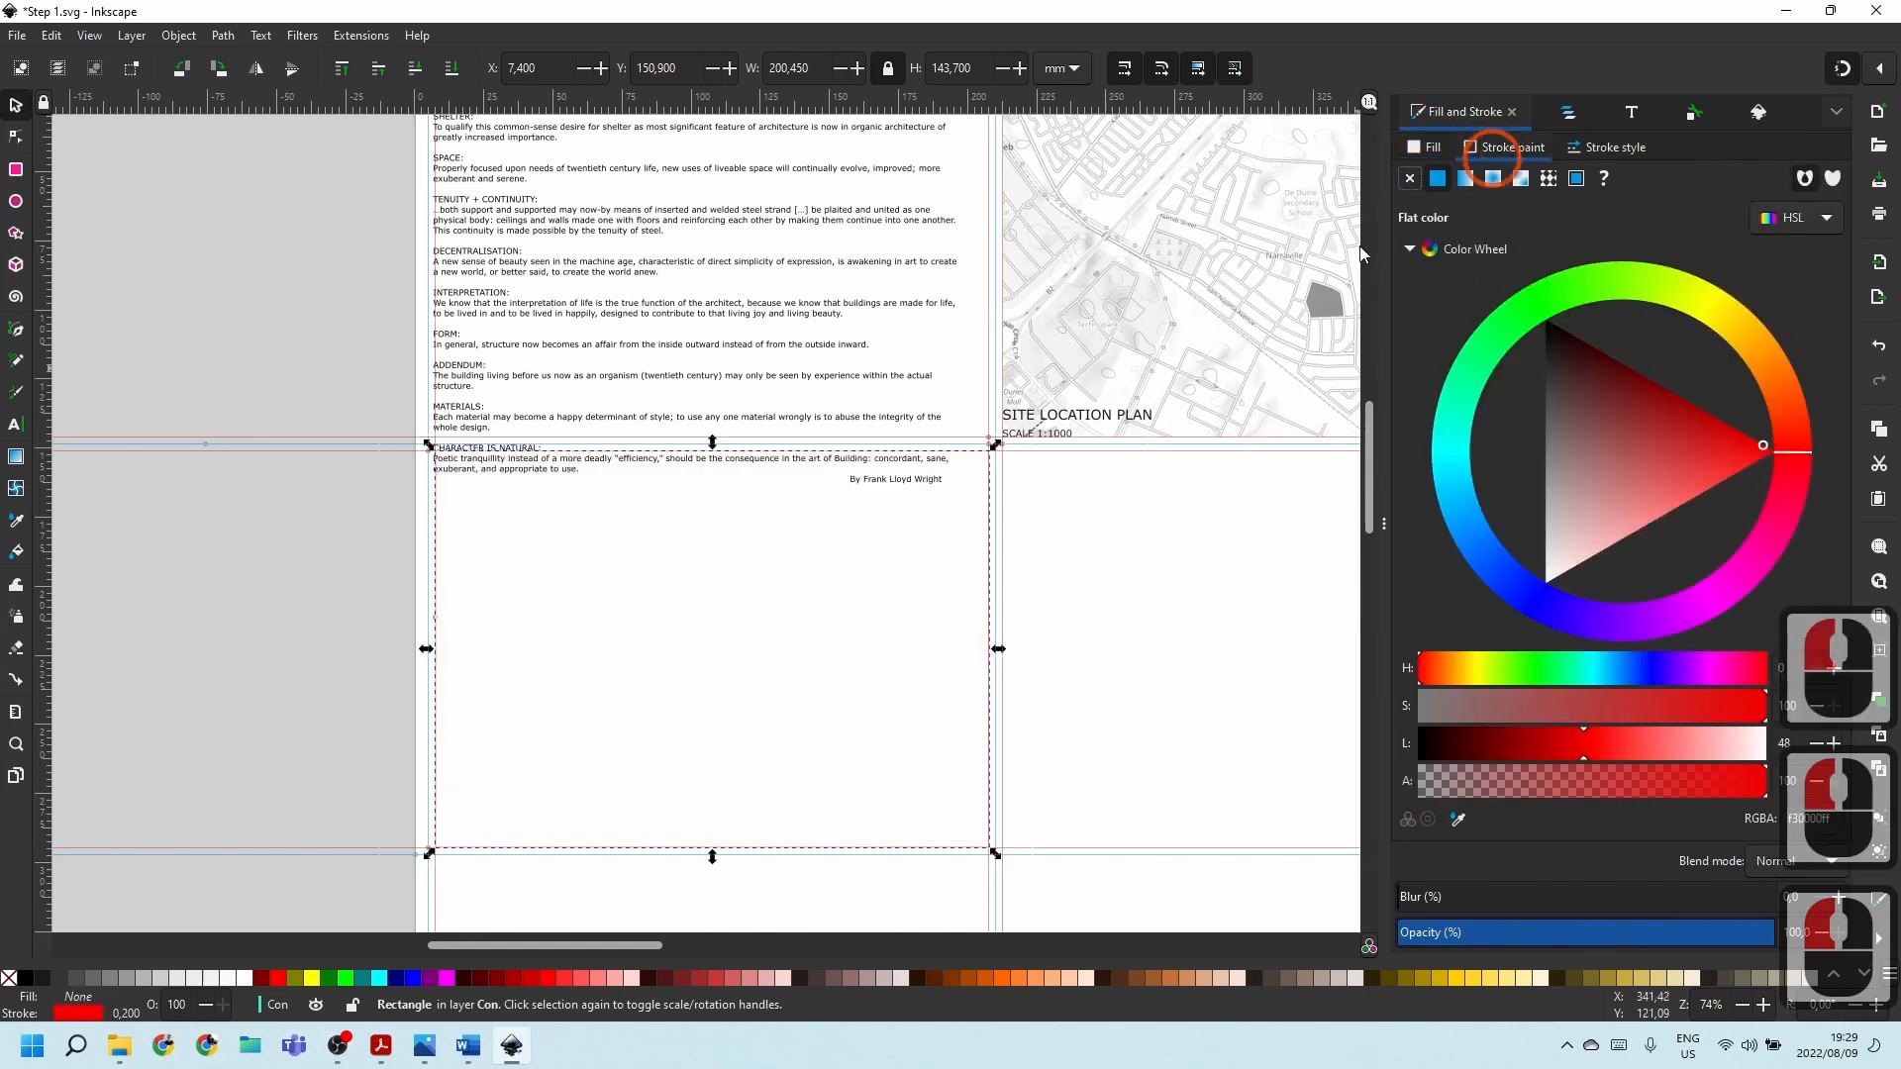
pyautogui.scroll(4, 518, 554)
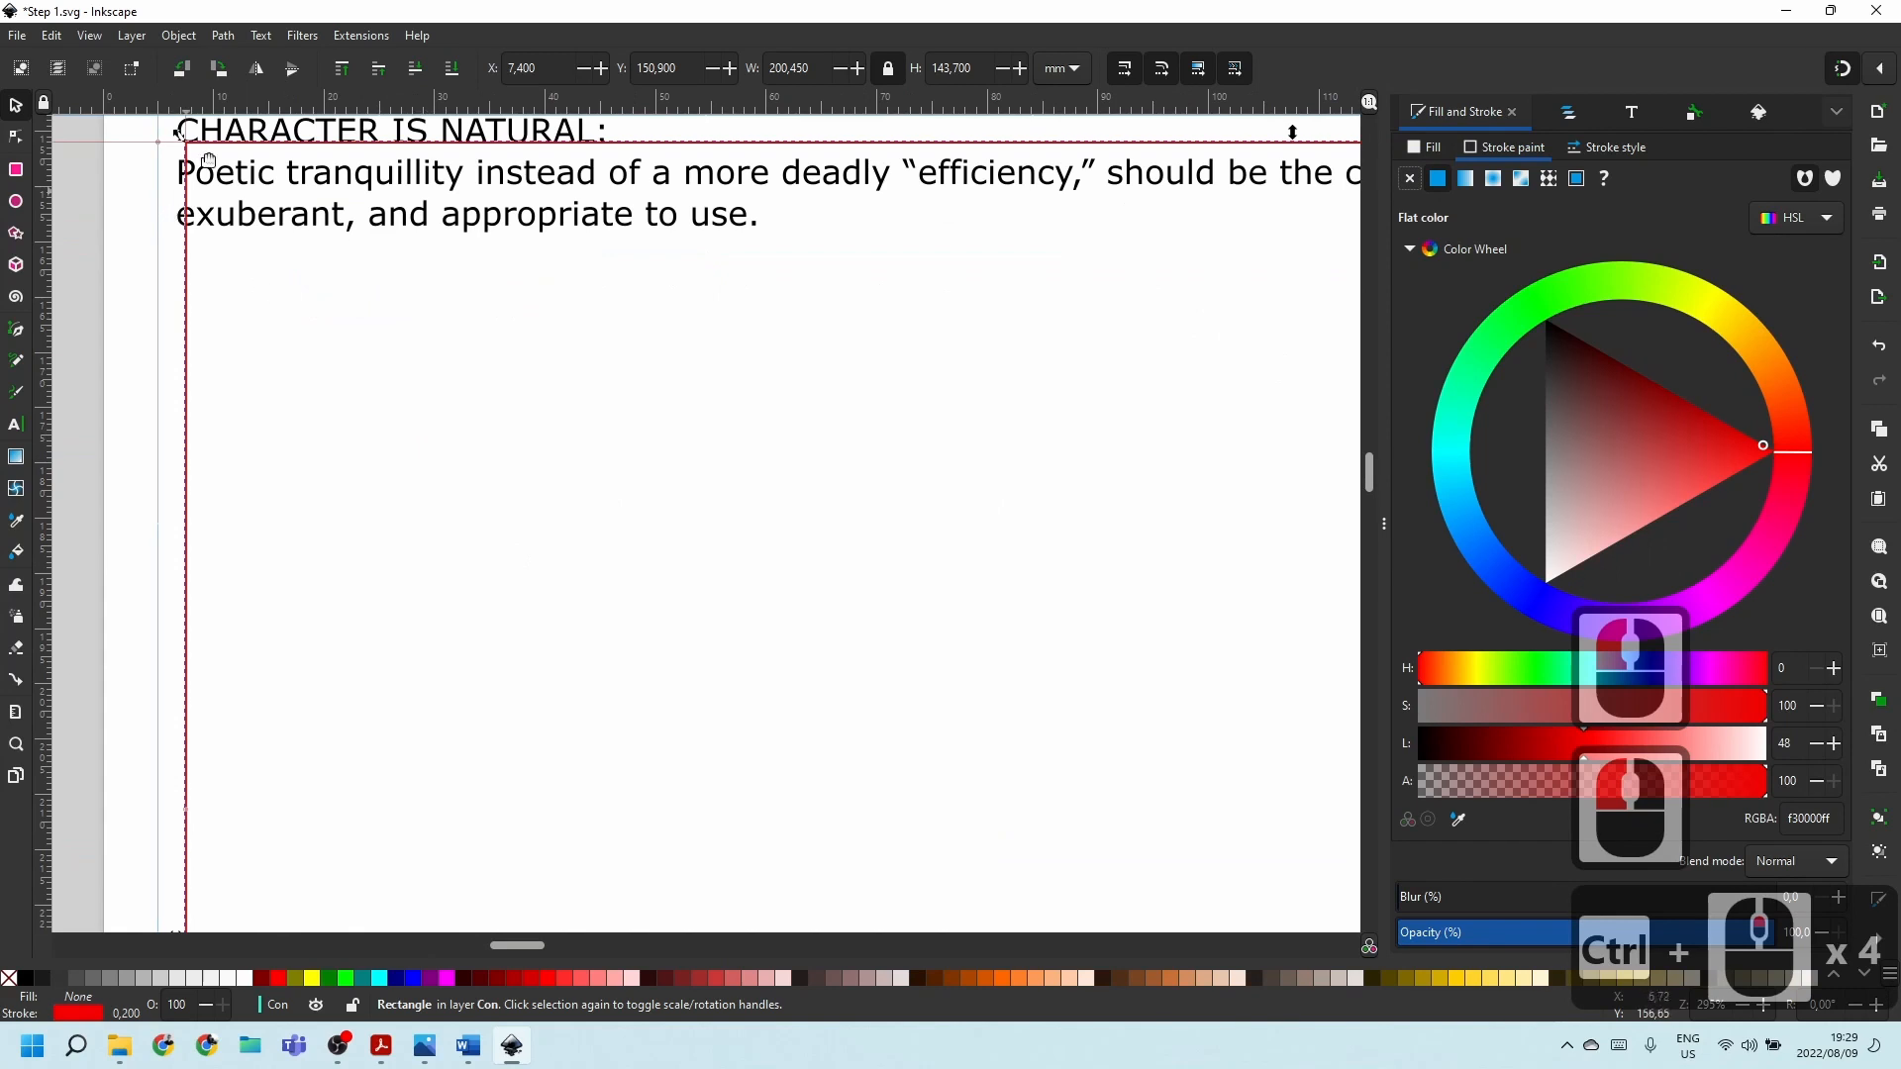
pyautogui.rightClick(79, 1008)
pyautogui.click(97, 975)
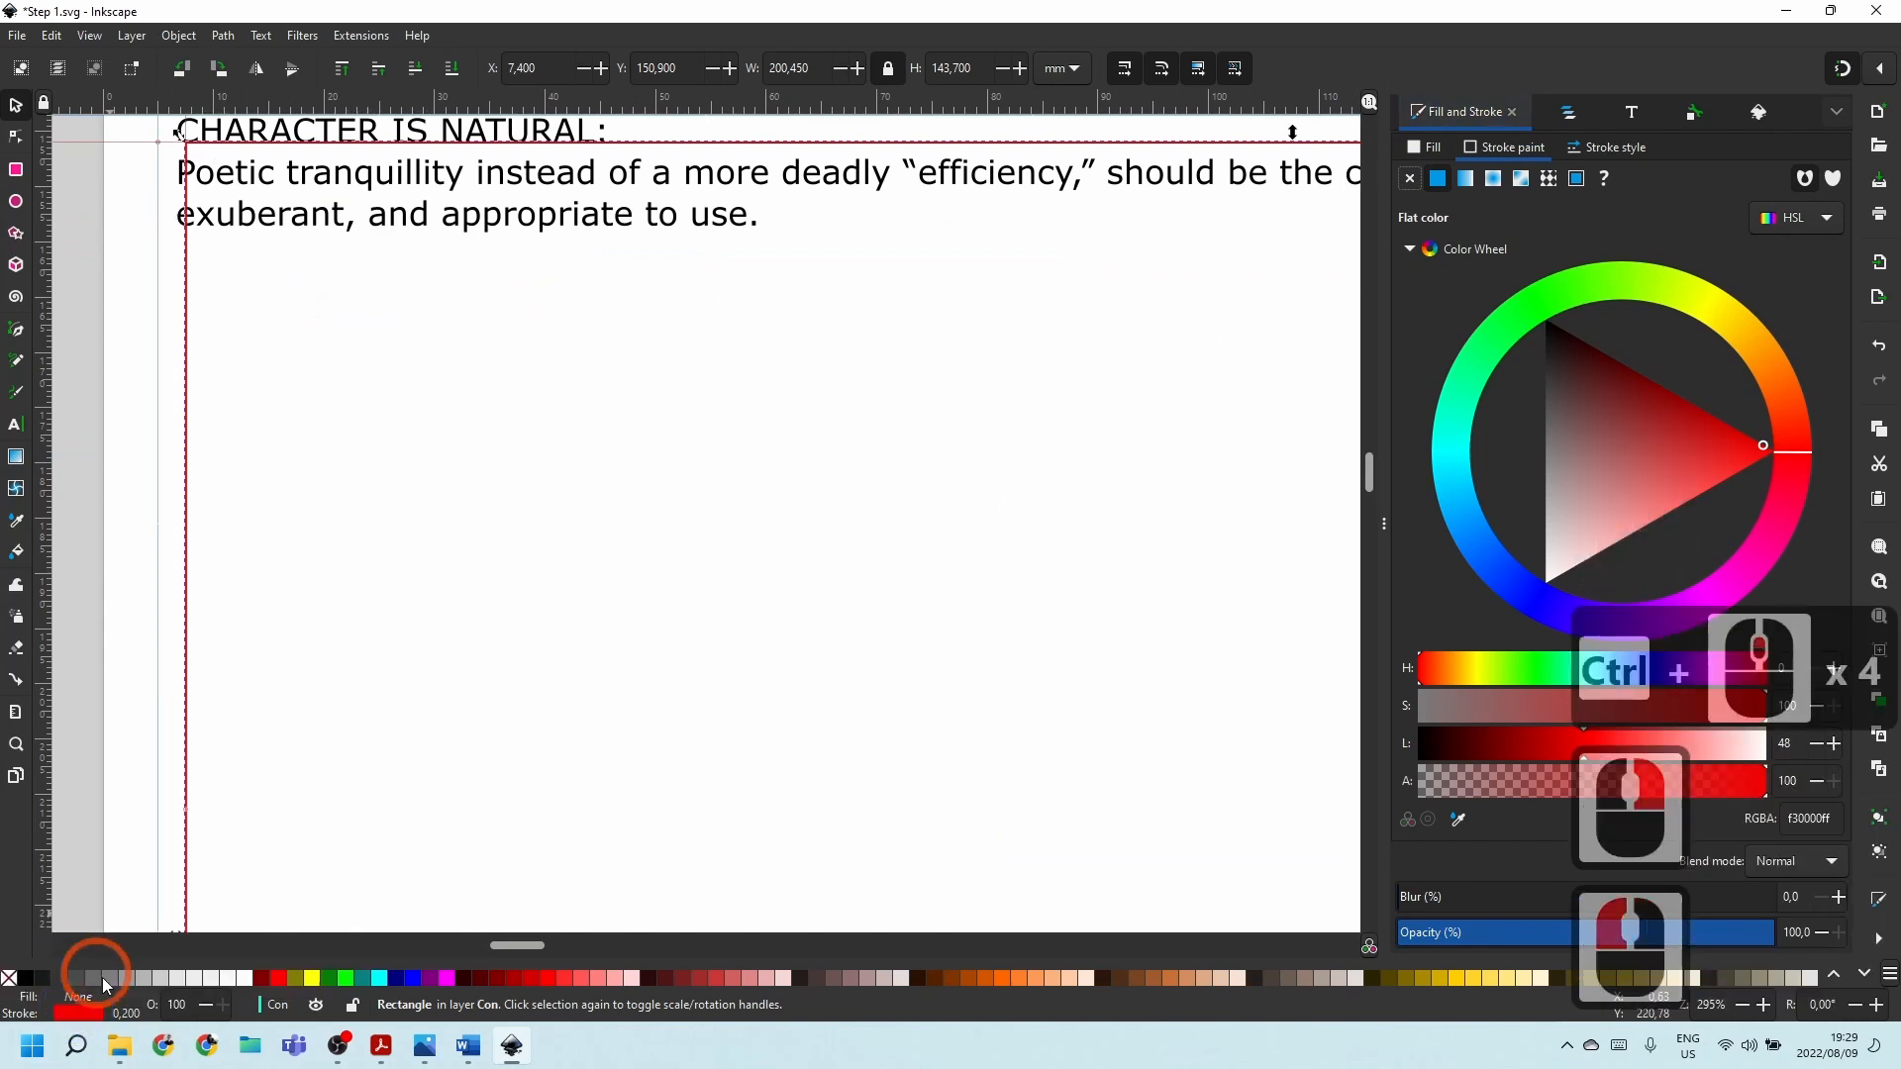
pyautogui.rightClick(269, 983)
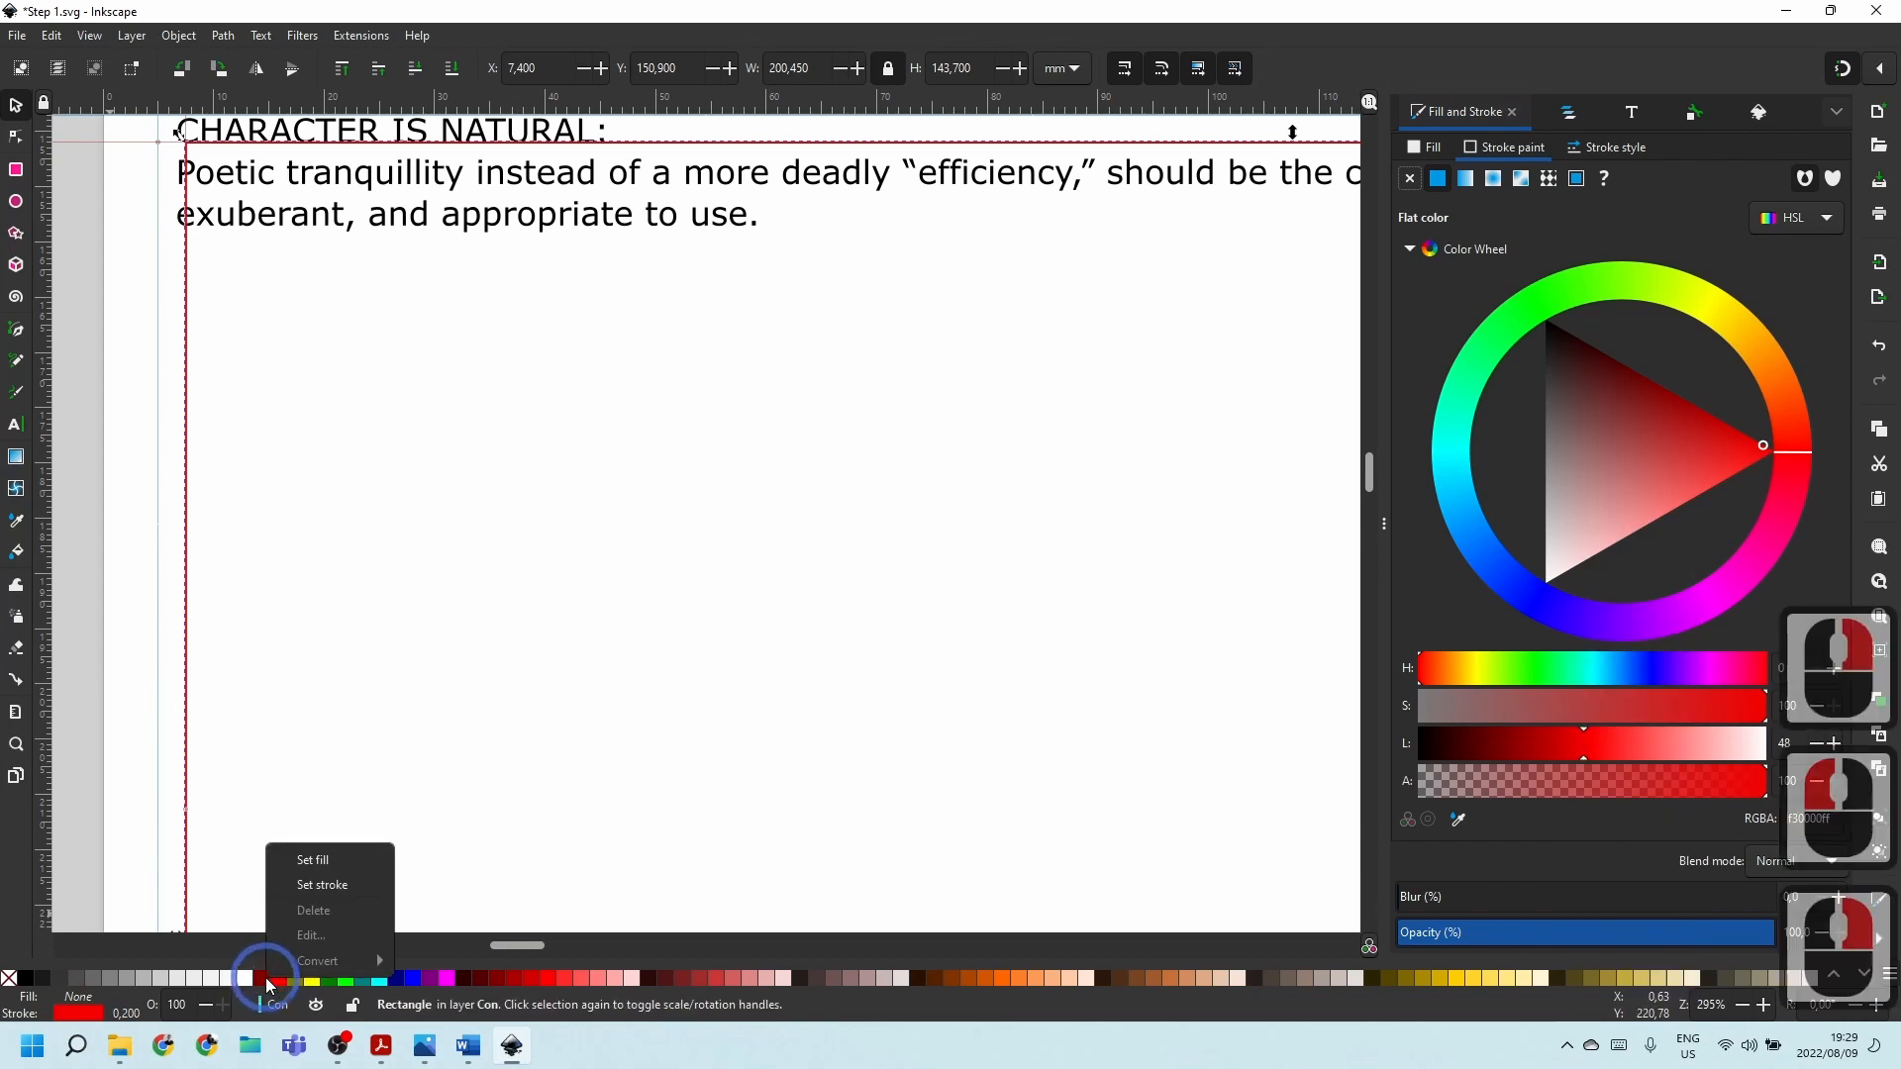
pyautogui.click(328, 884)
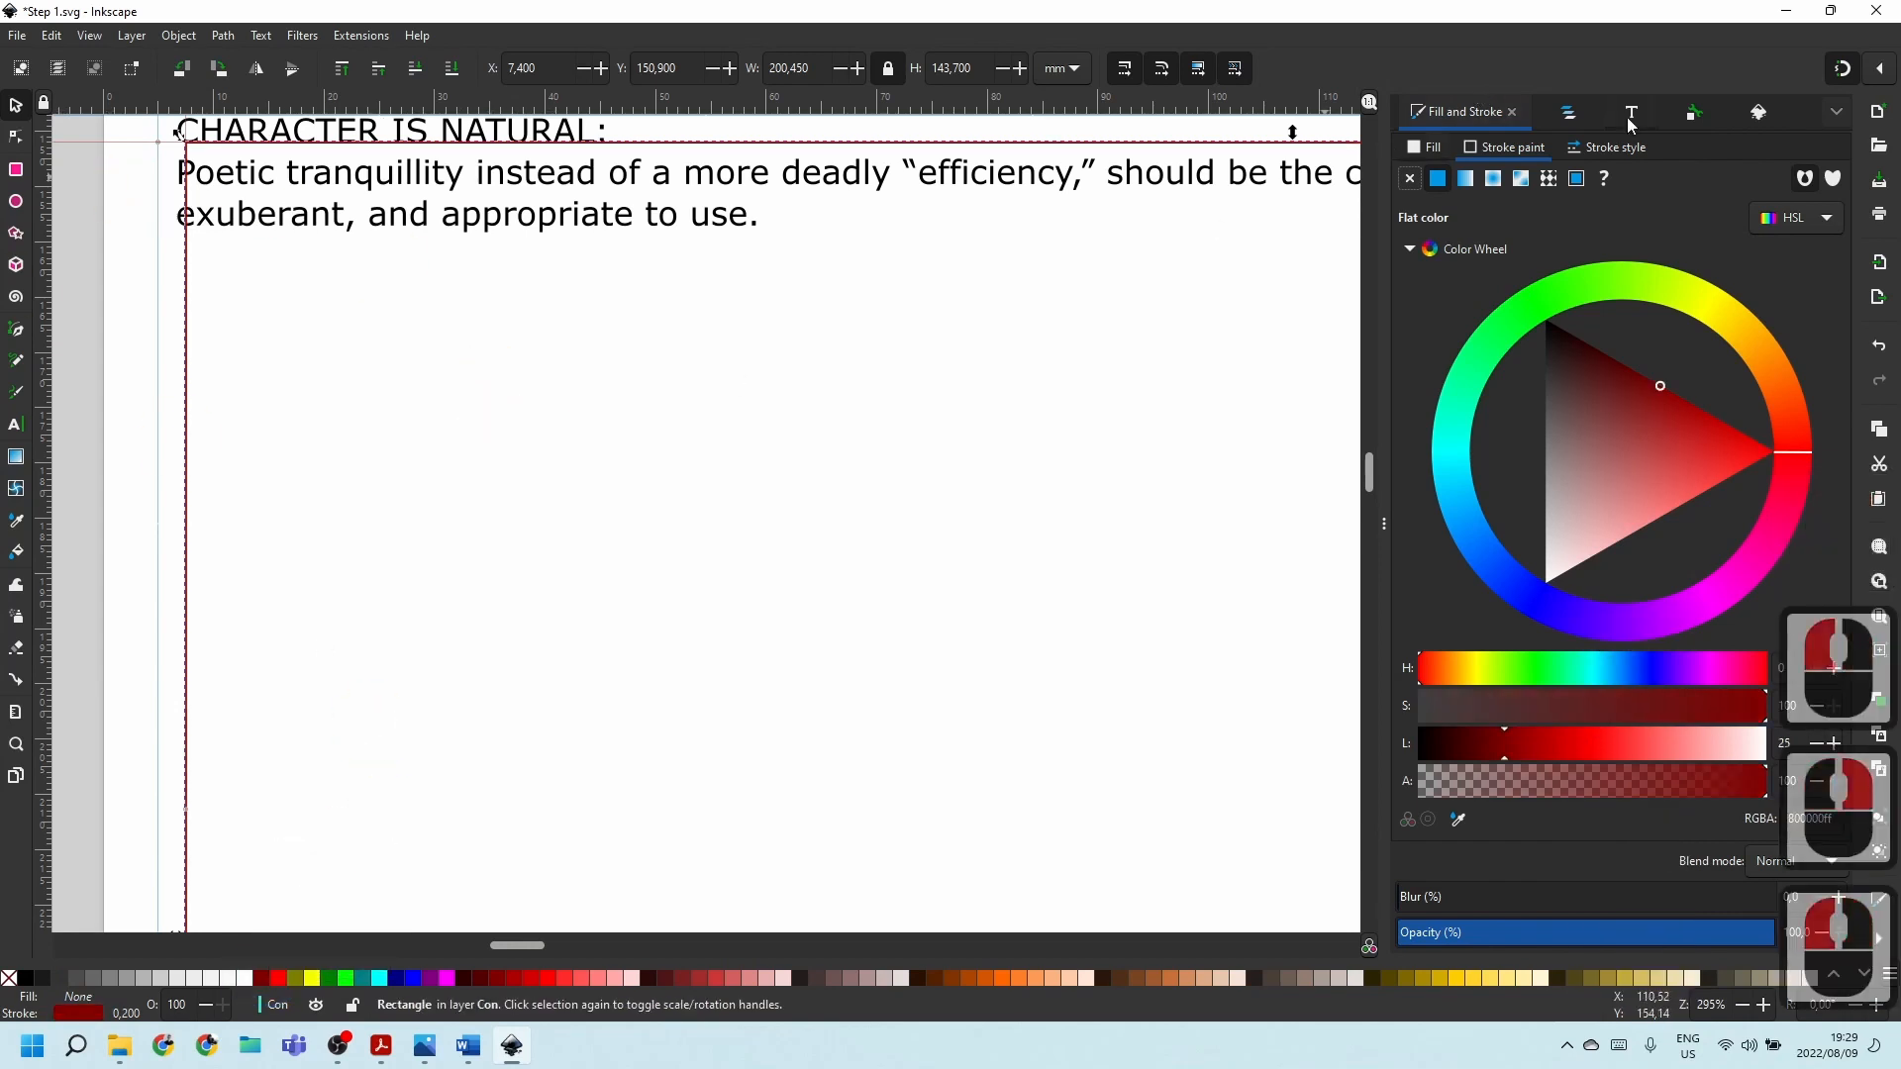
# Set the rectangle's stroke width to 0.400 mm and apply the preset dash pattern 2 1.
pyautogui.click(1601, 148)
pyautogui.click(1530, 186)
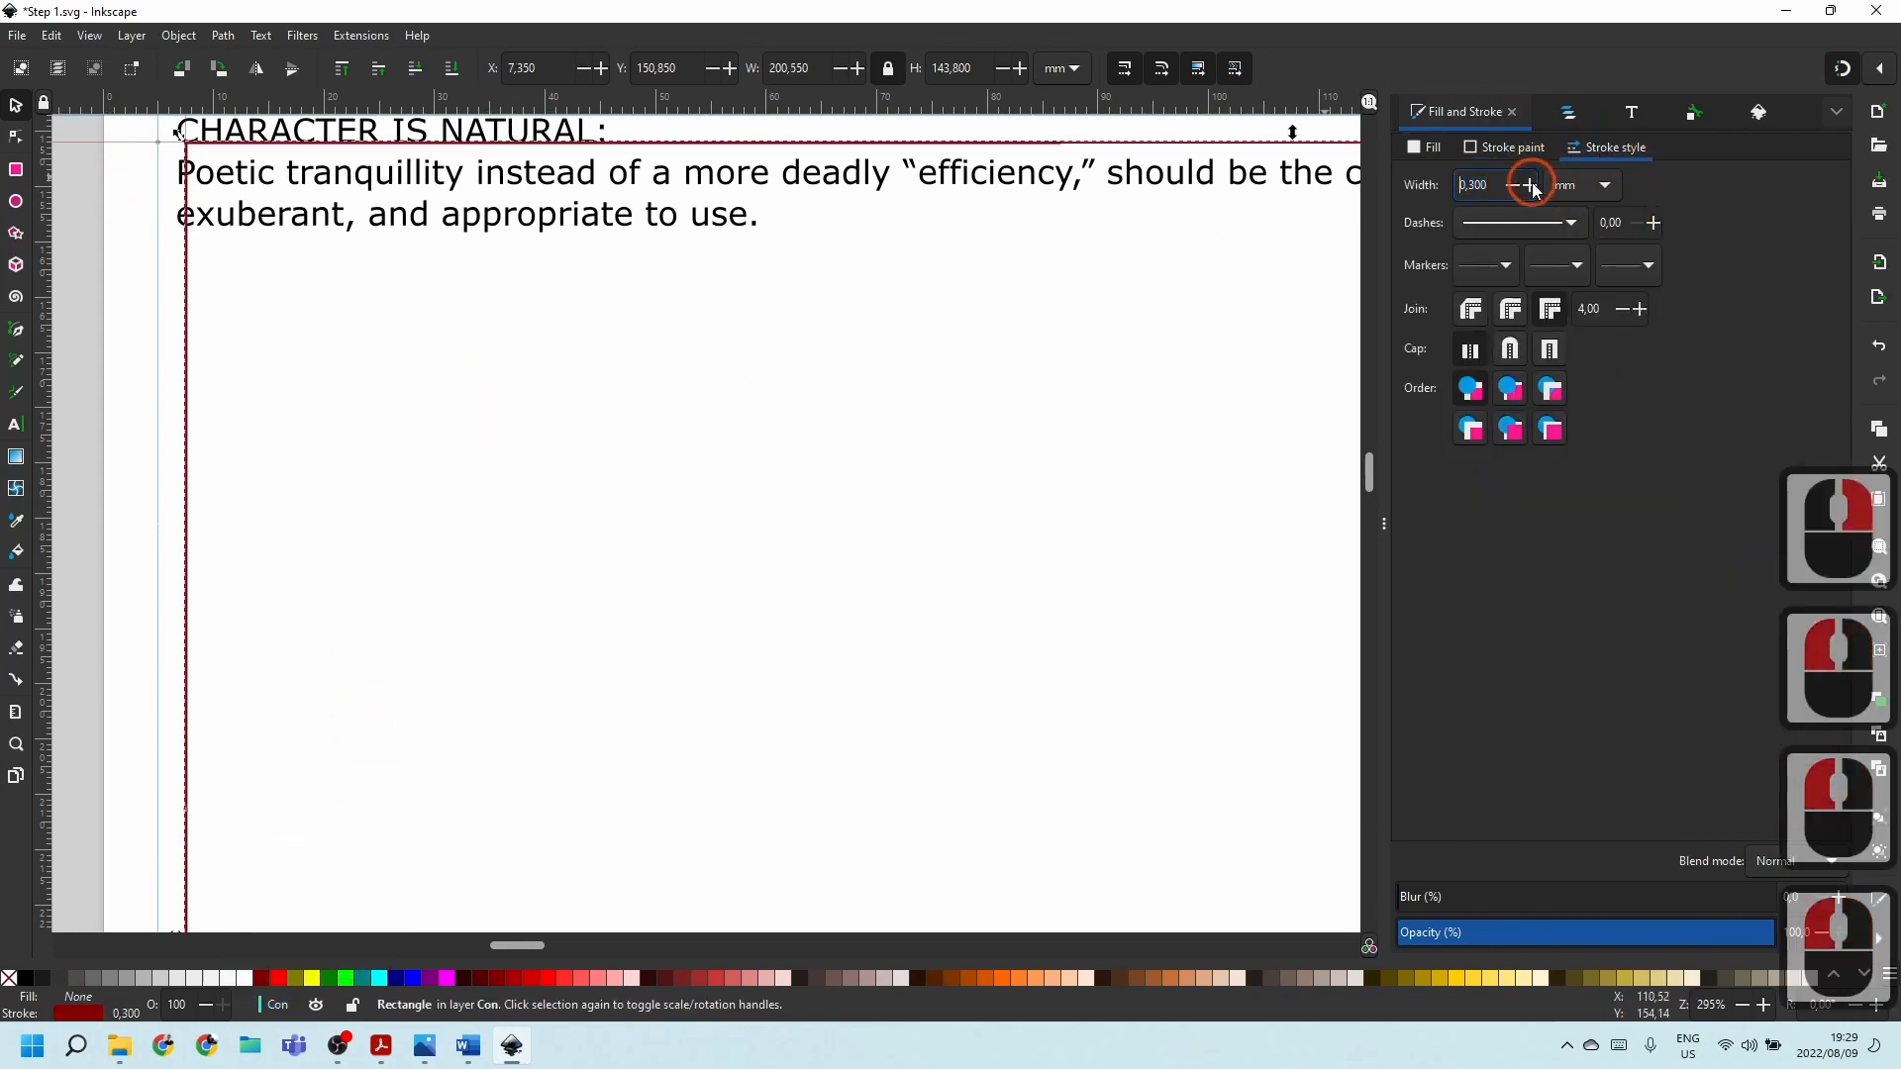
pyautogui.click(1530, 185)
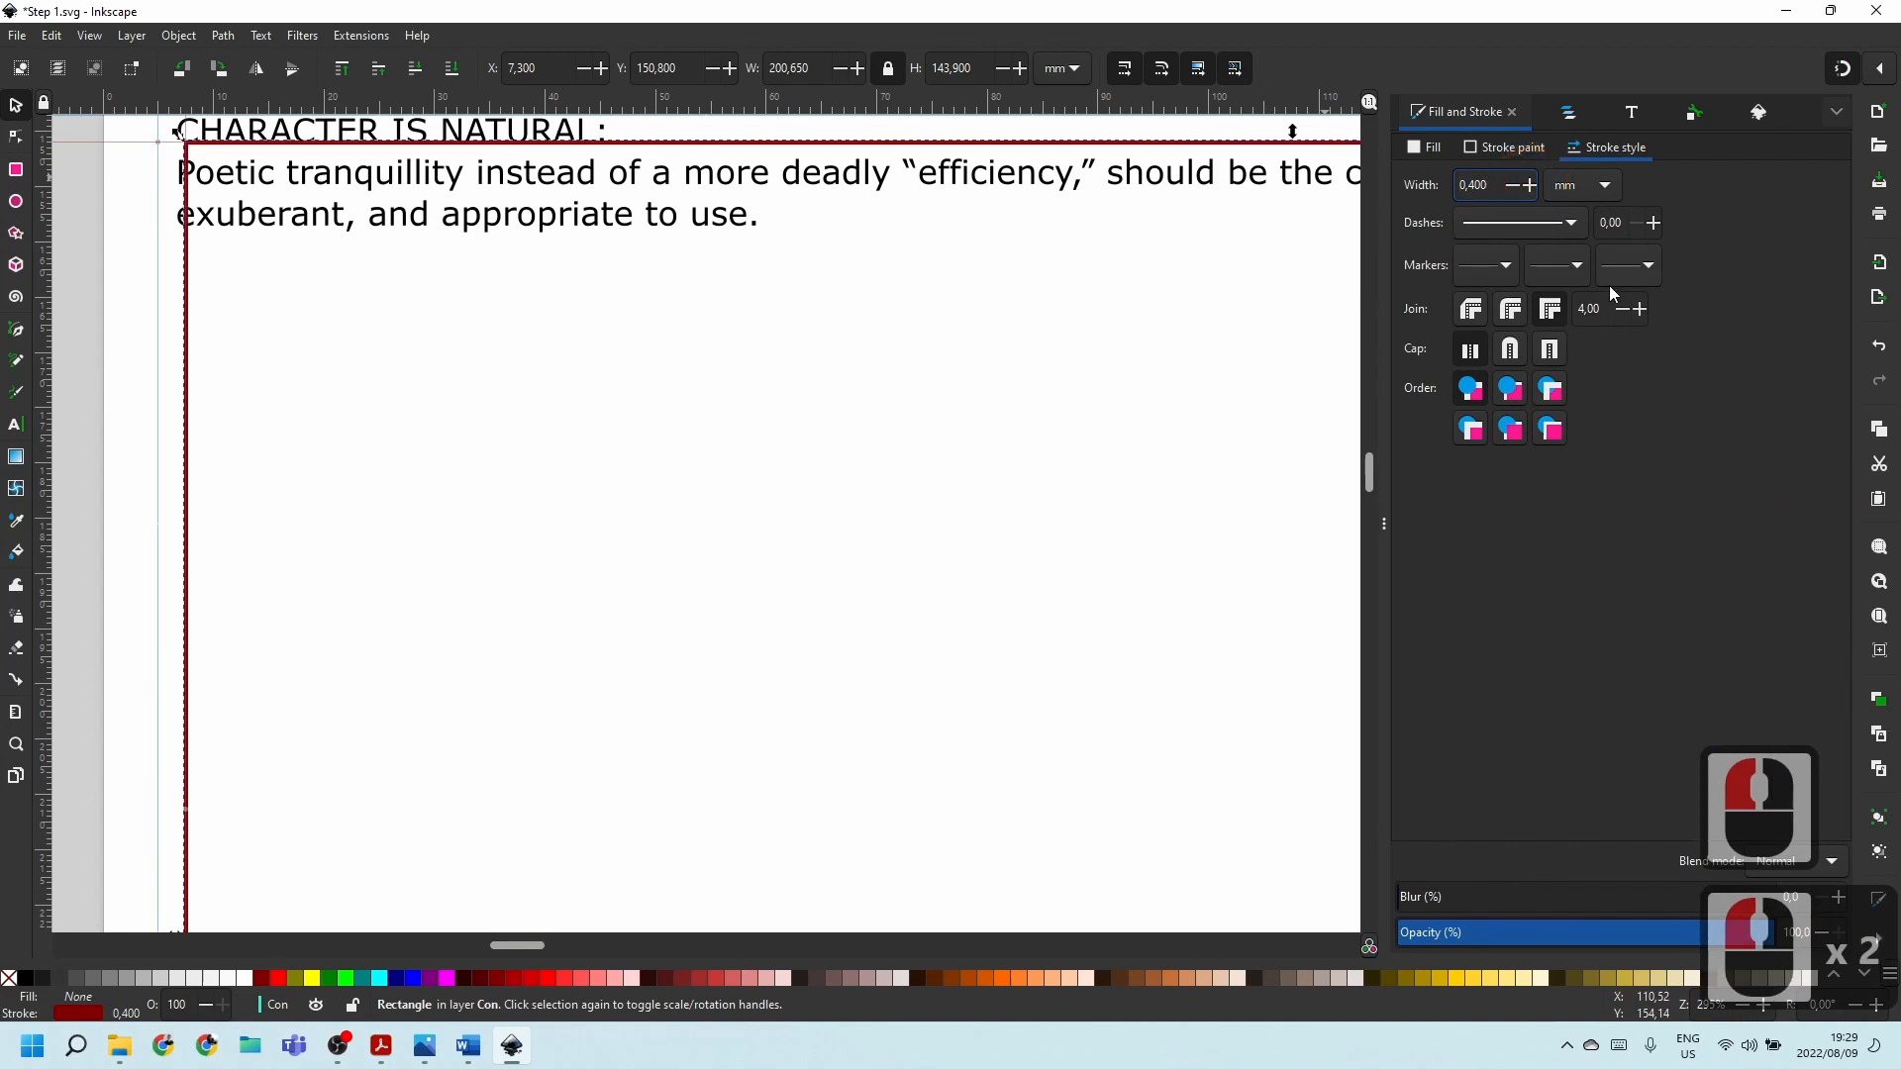
pyautogui.click(1582, 220)
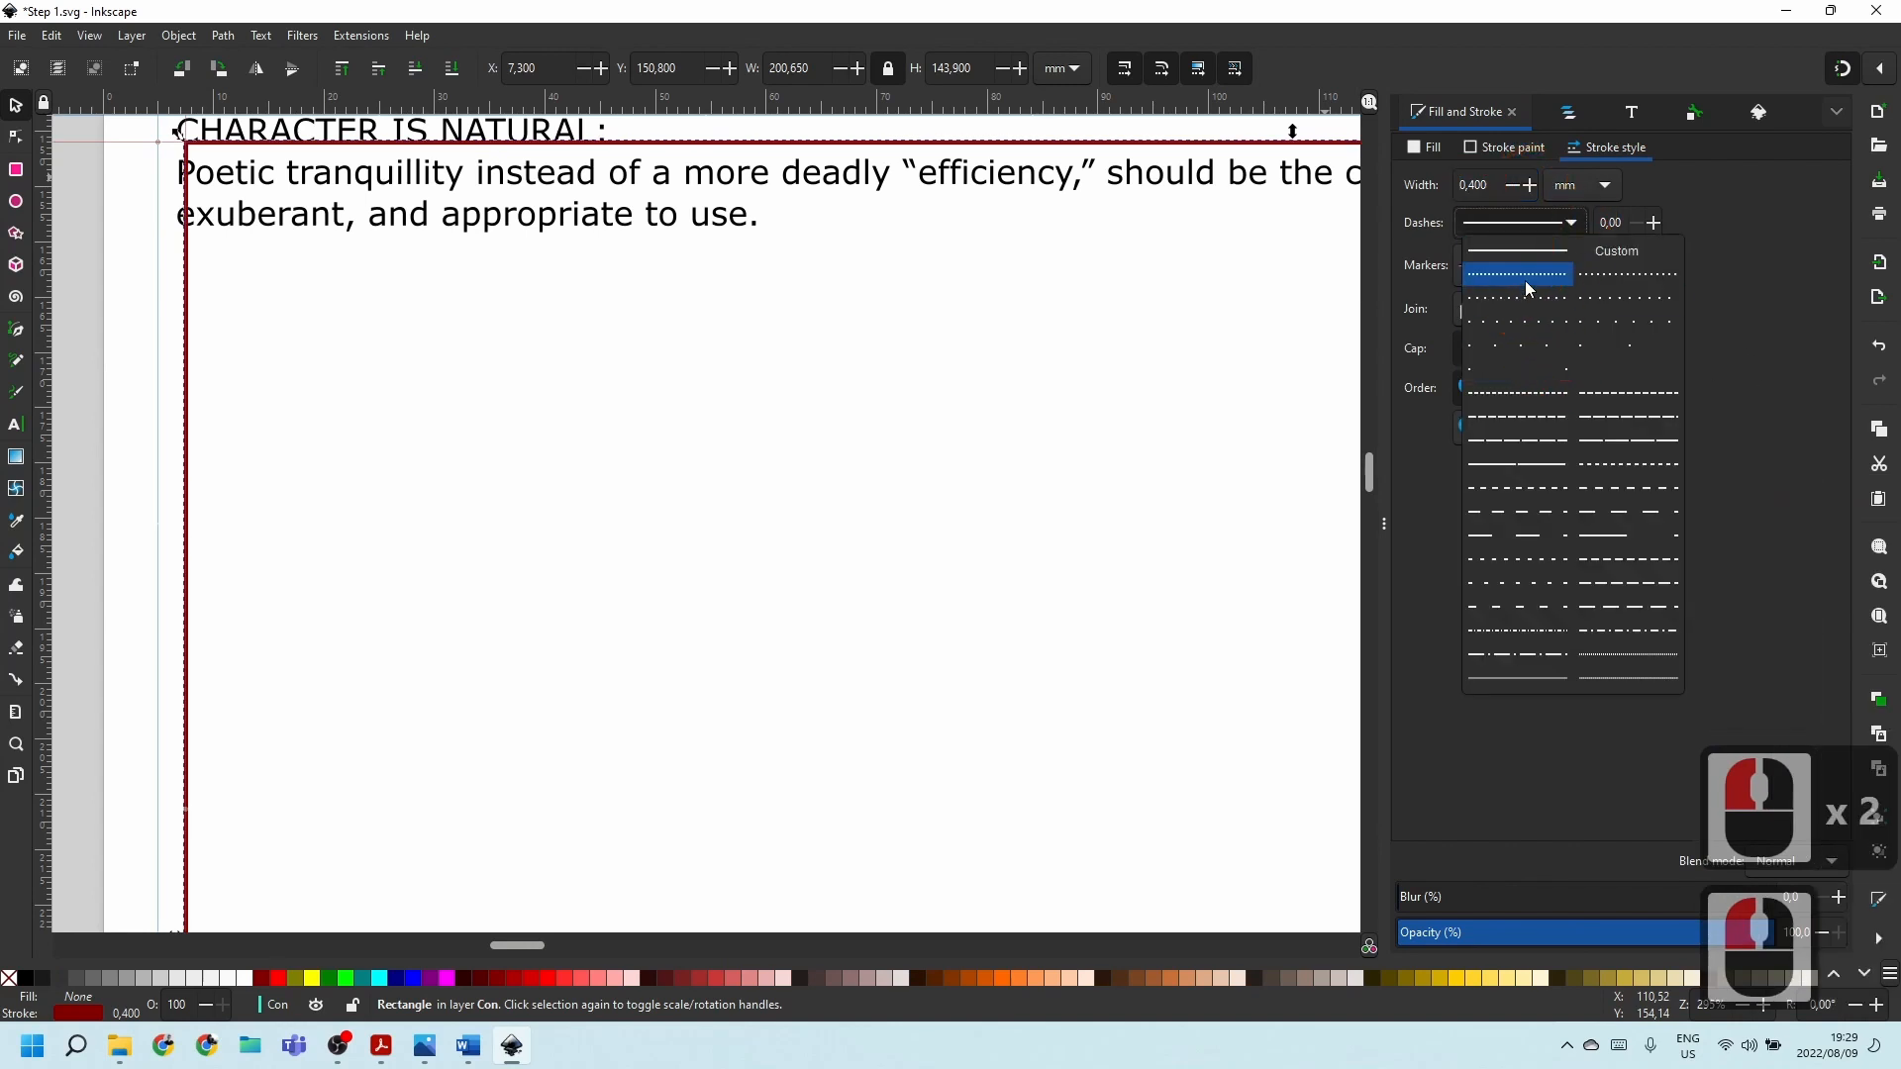
pyautogui.click(1530, 393)
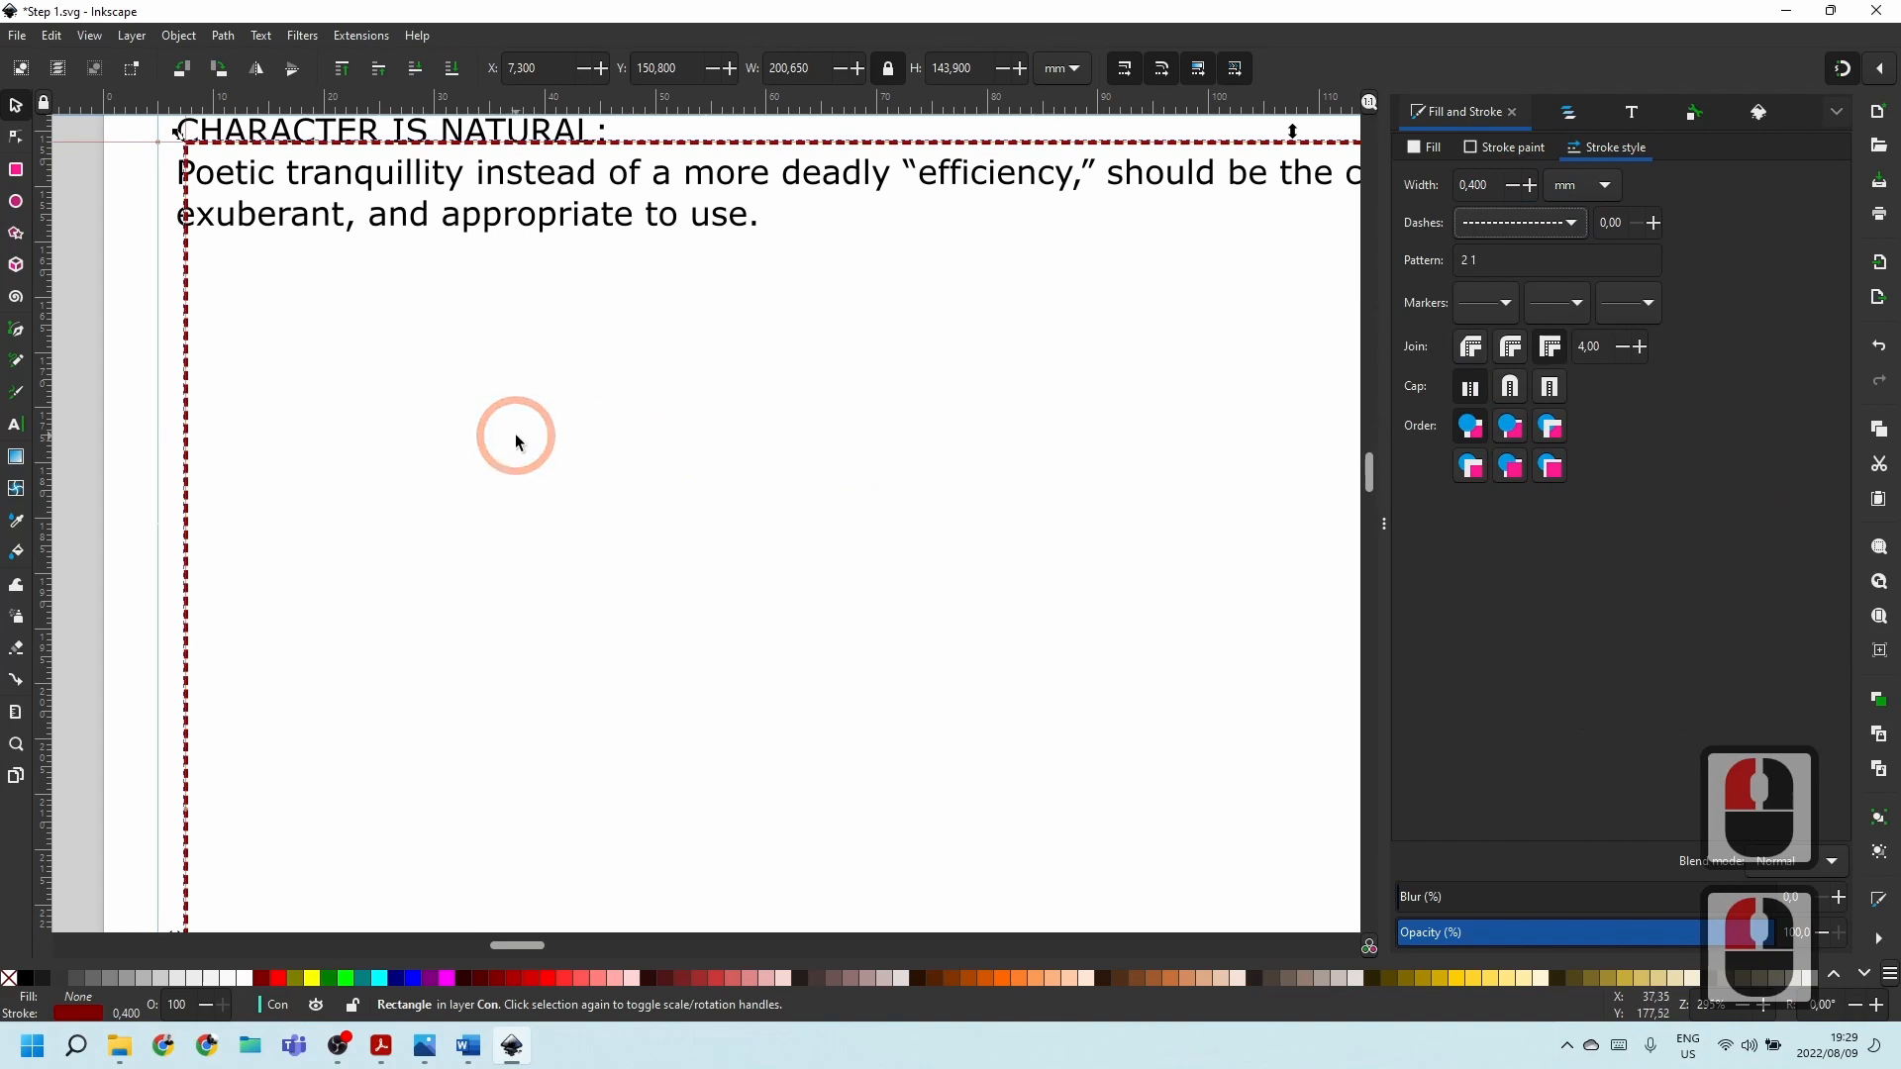
# Customise the rectangle's stroke dash pattern to 4 2 and deselect the rectangle.
pyautogui.scroll(-5, 515, 441)
pyautogui.scroll(3, 1062, 406)
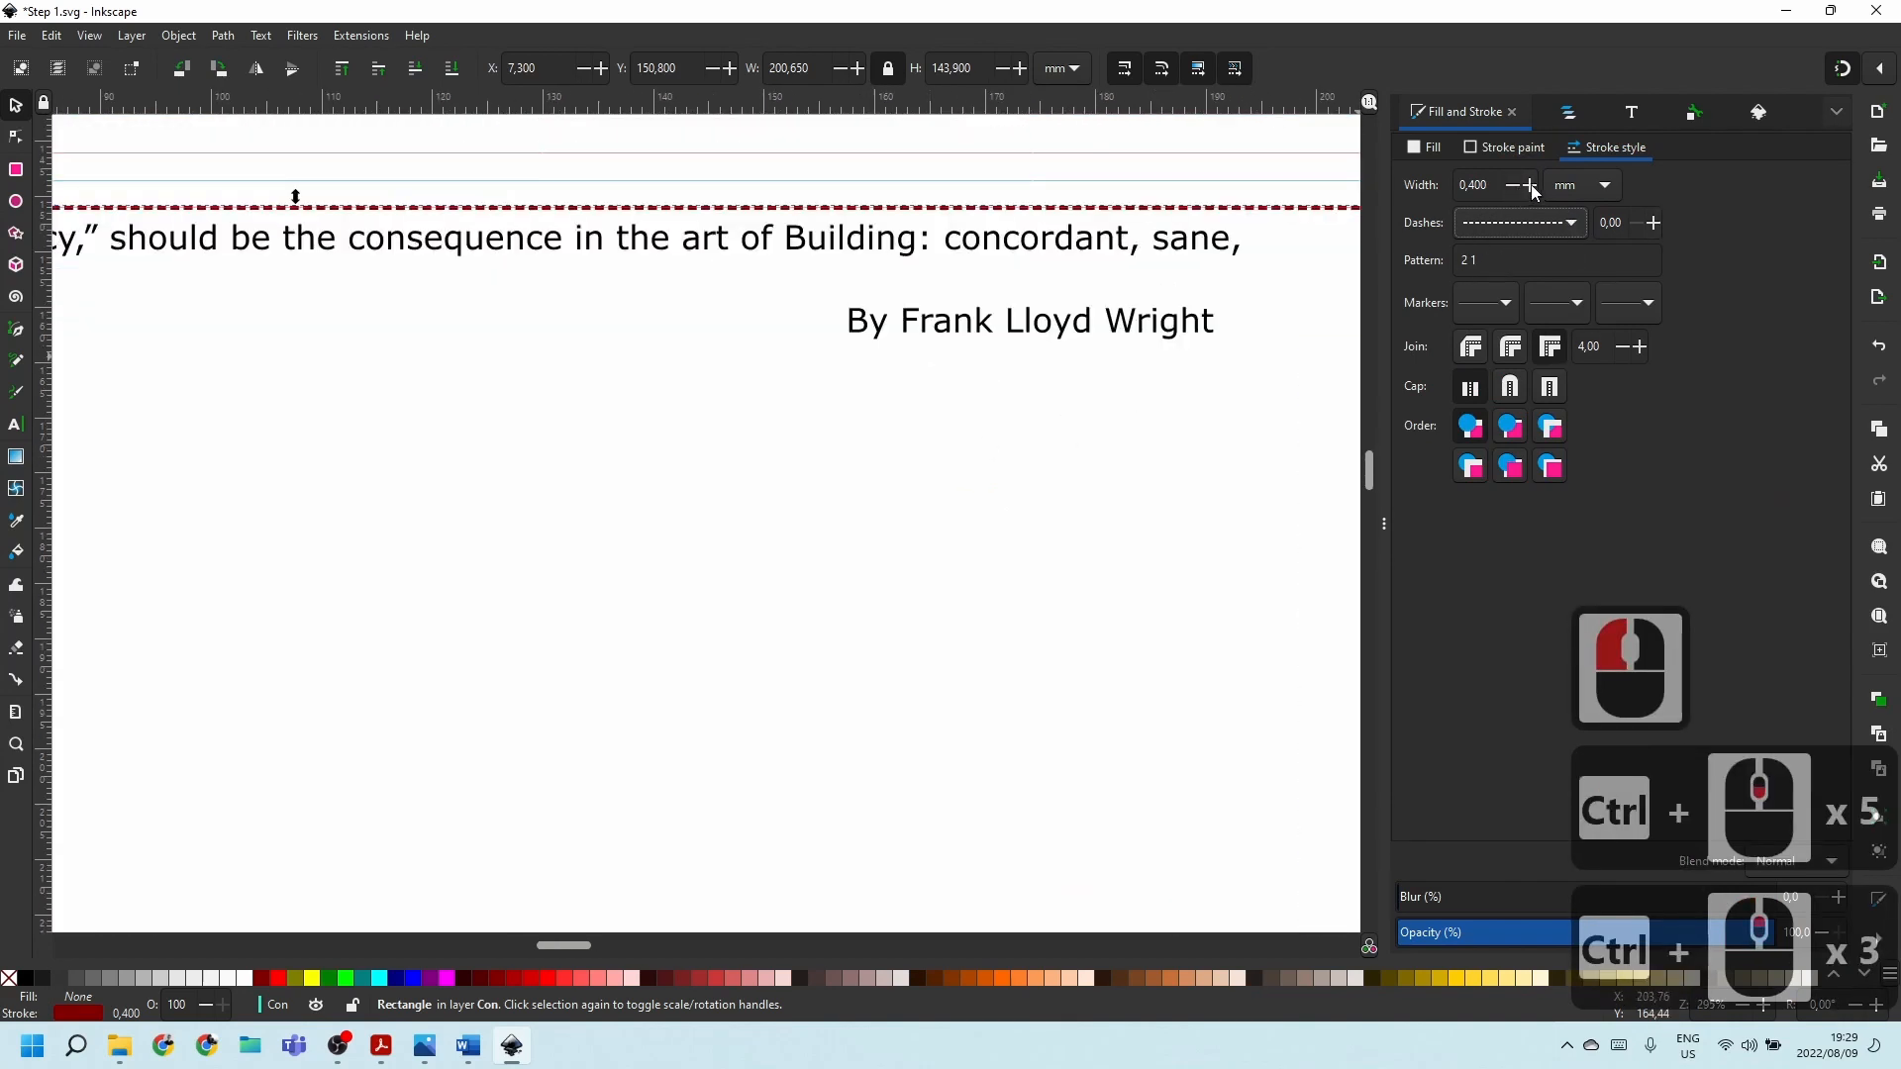
pyautogui.doubleClick(1503, 257)
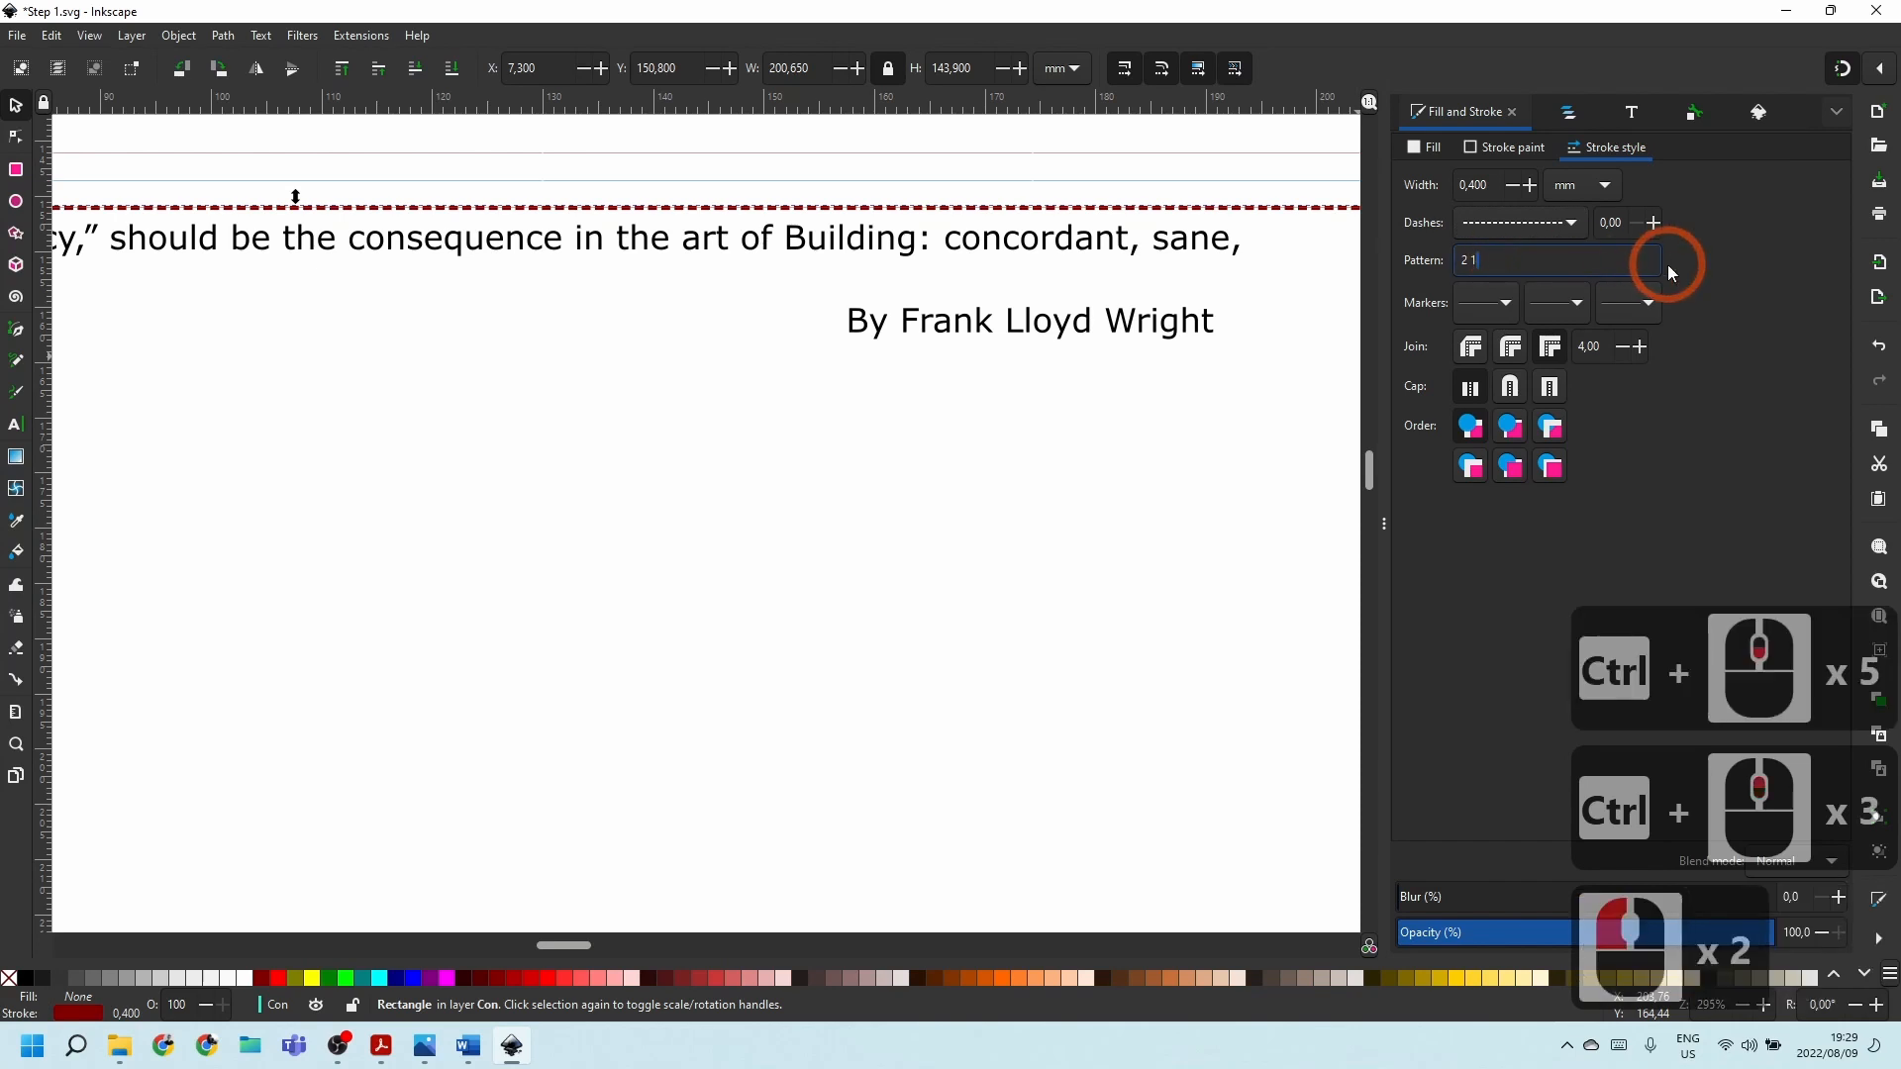
pyautogui.press('Left')
pyautogui.press('Left')
pyautogui.press('Left')
pyautogui.press('BackSpace')
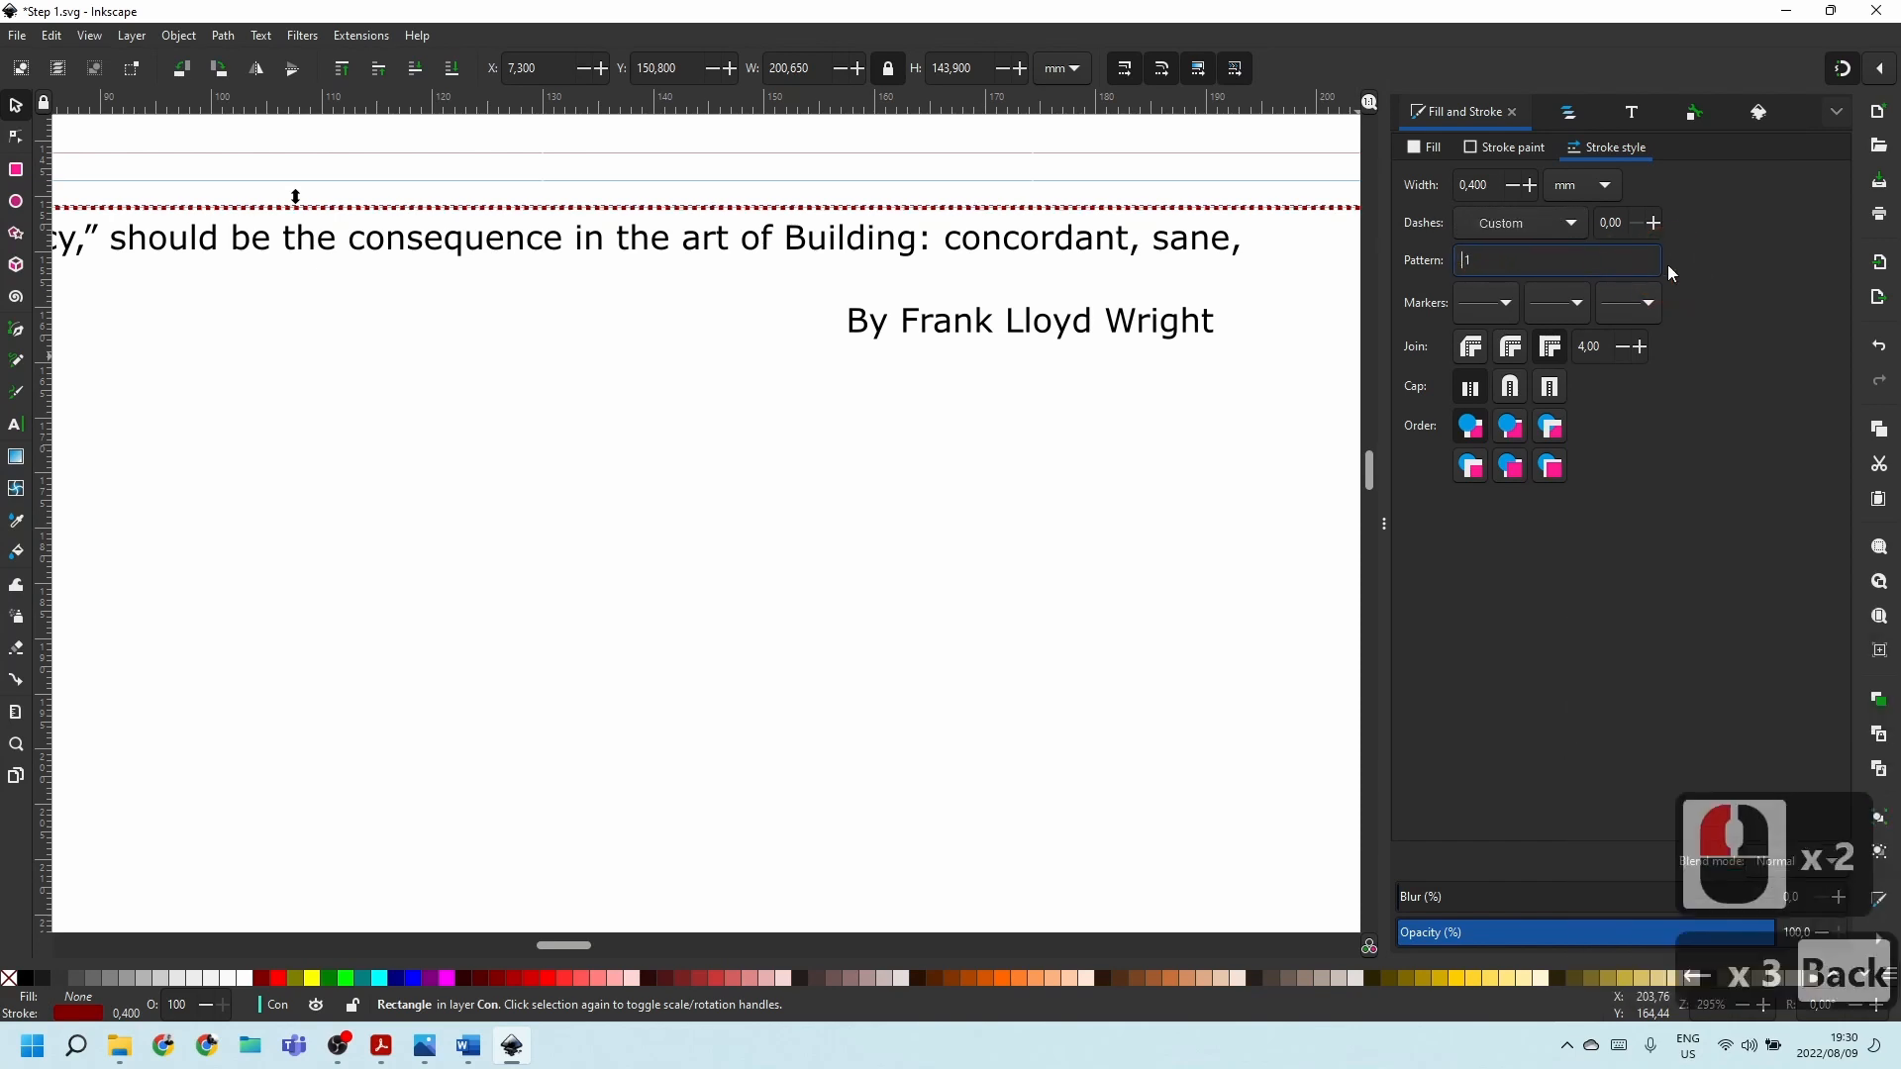
pyautogui.write('4')
pyautogui.press('Right')
pyautogui.press('Right')
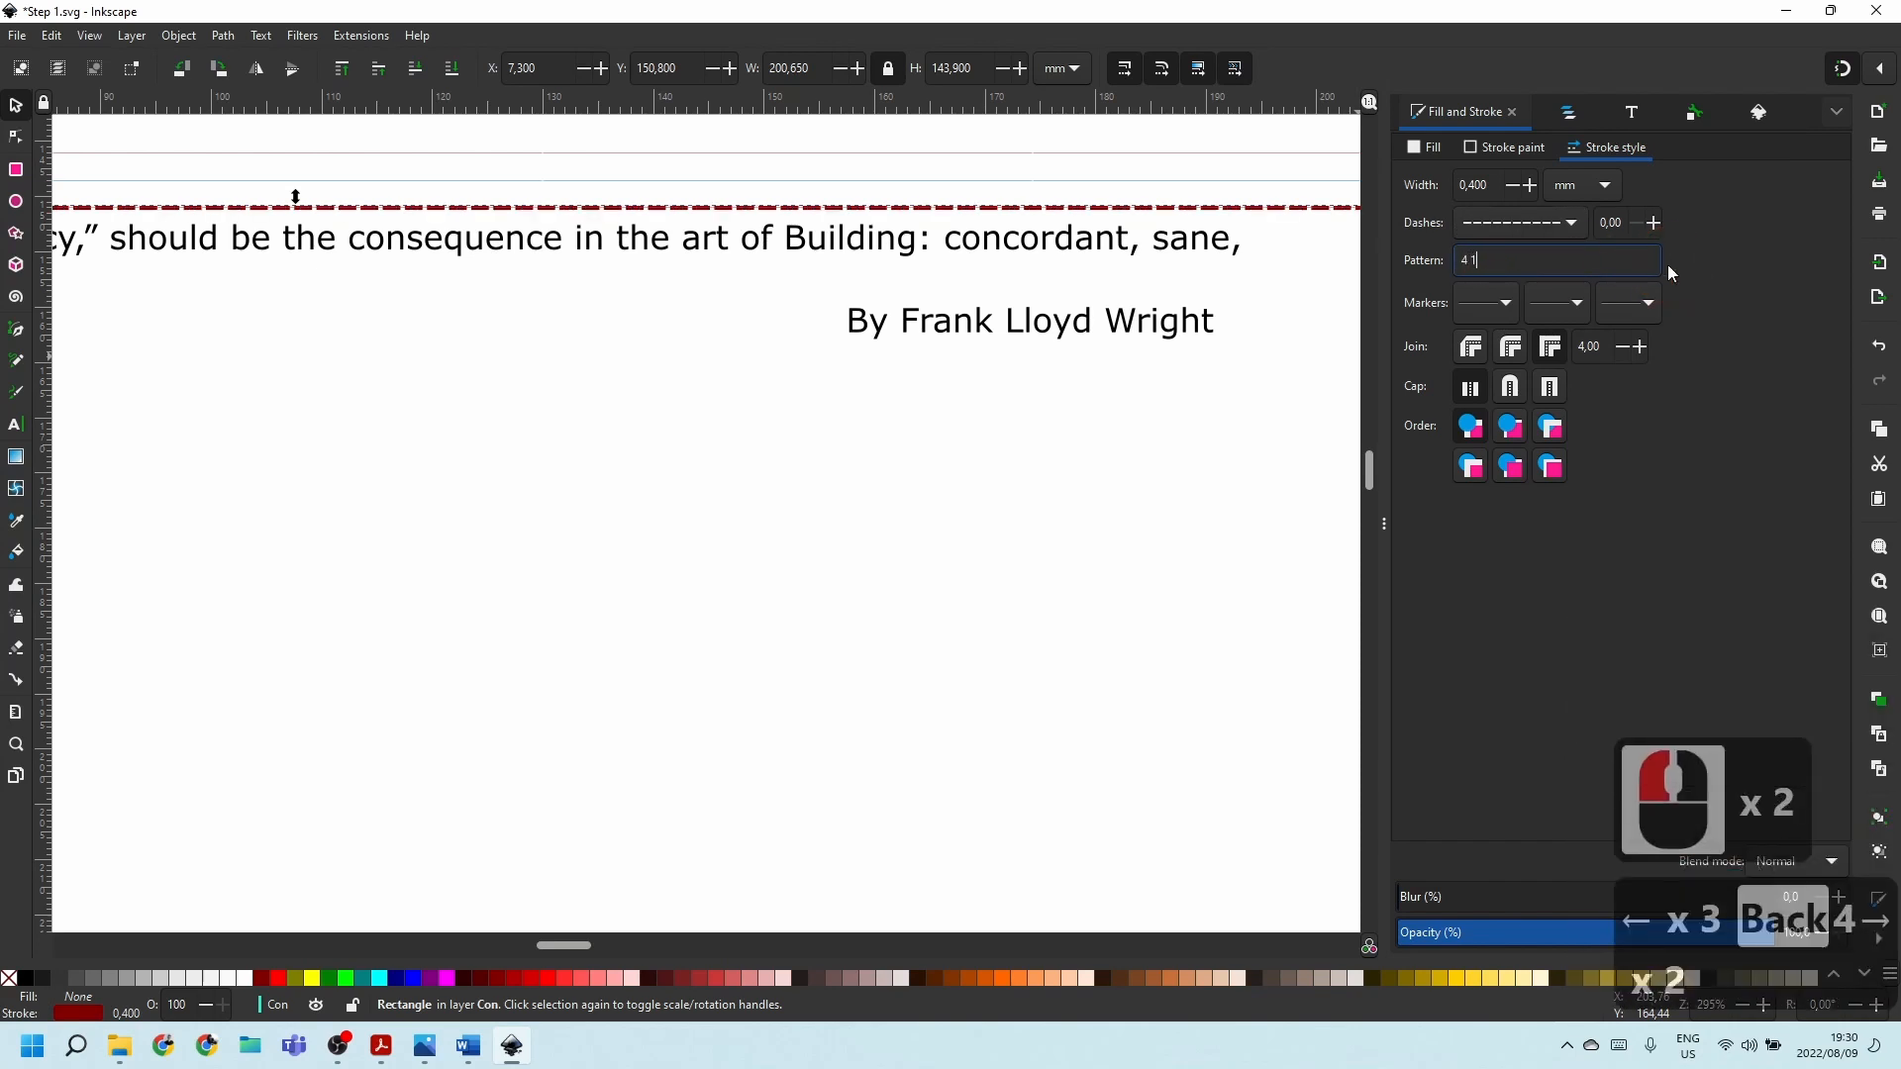
pyautogui.press('BackSpace')
pyautogui.write('2')
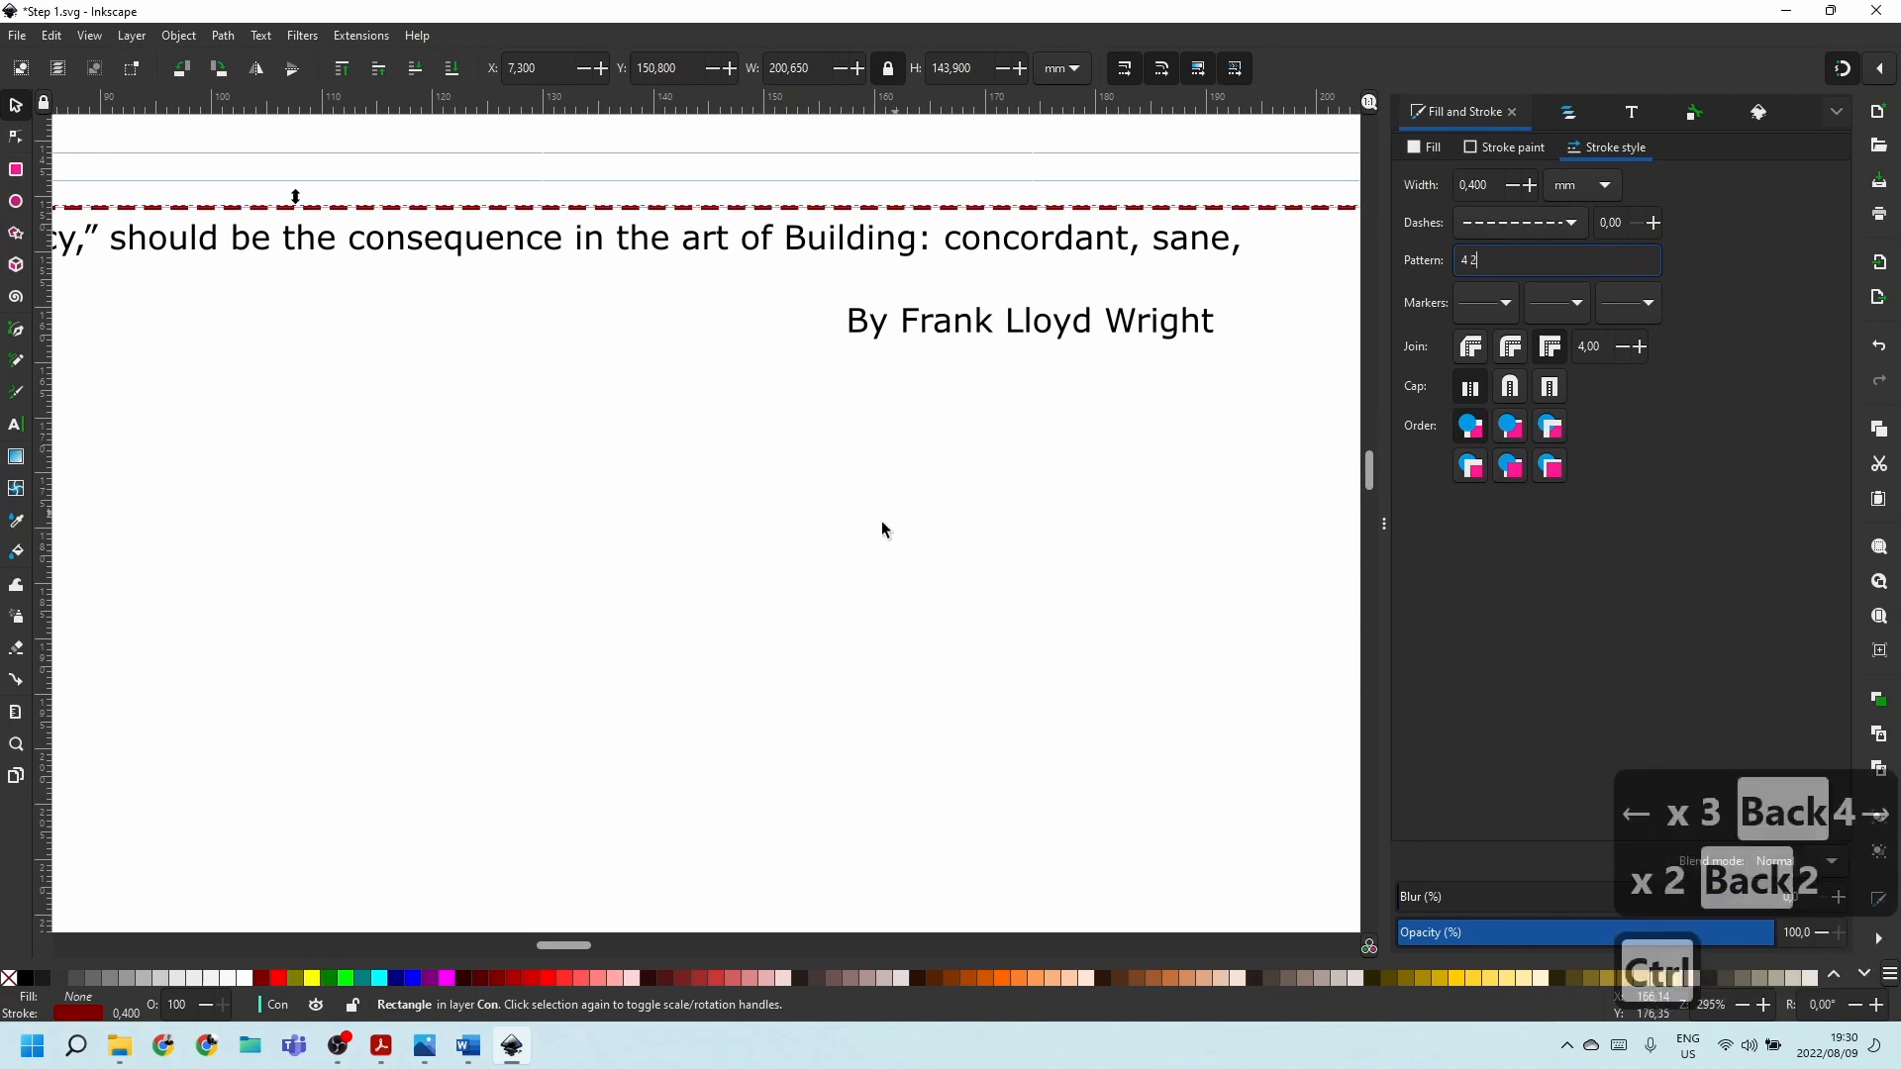
pyautogui.keyDown('ctrl'); pyautogui.scroll(-3, 884, 522); pyautogui.keyUp('ctrl')
pyautogui.keyDown('ctrl'); pyautogui.scroll(2, 812, 539); pyautogui.keyUp('ctrl')
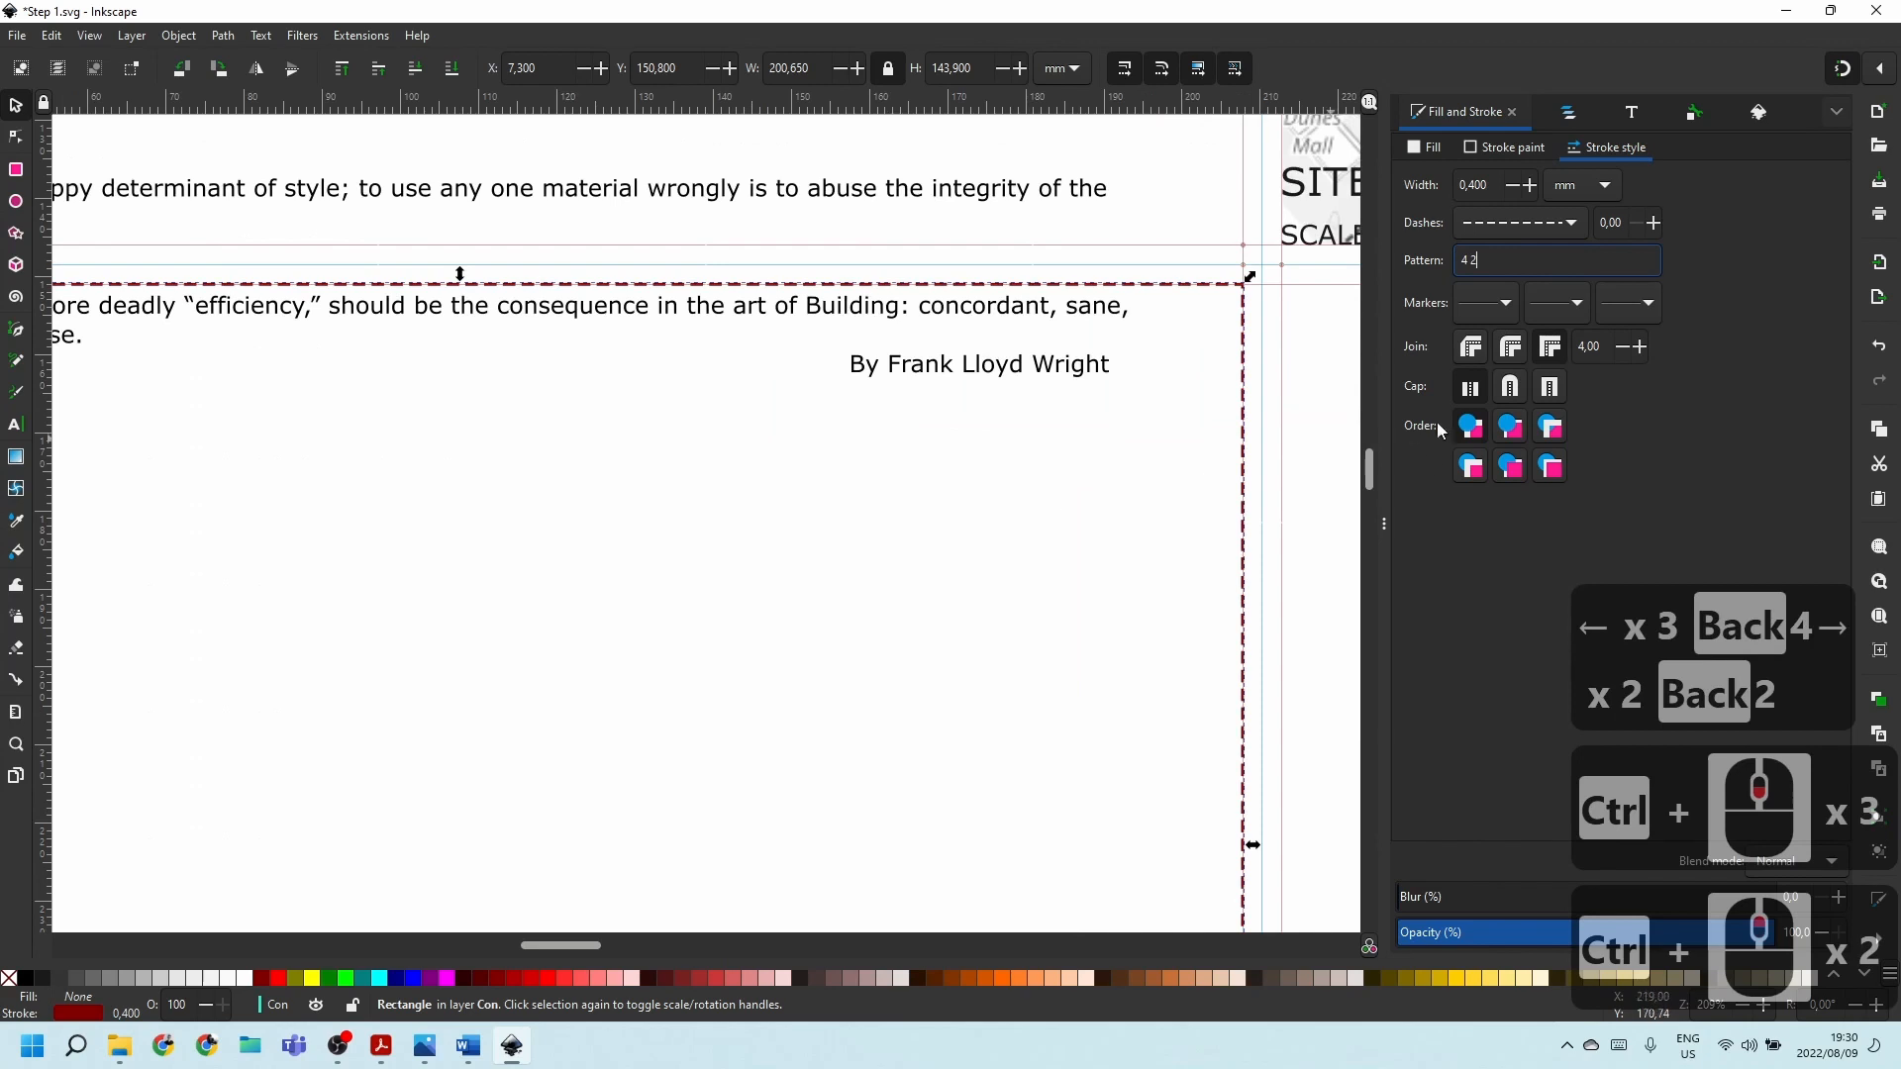
pyautogui.click(1103, 436)
pyautogui.keyDown('ctrl'); pyautogui.scroll(-3, 1103, 437); pyautogui.keyUp('ctrl')
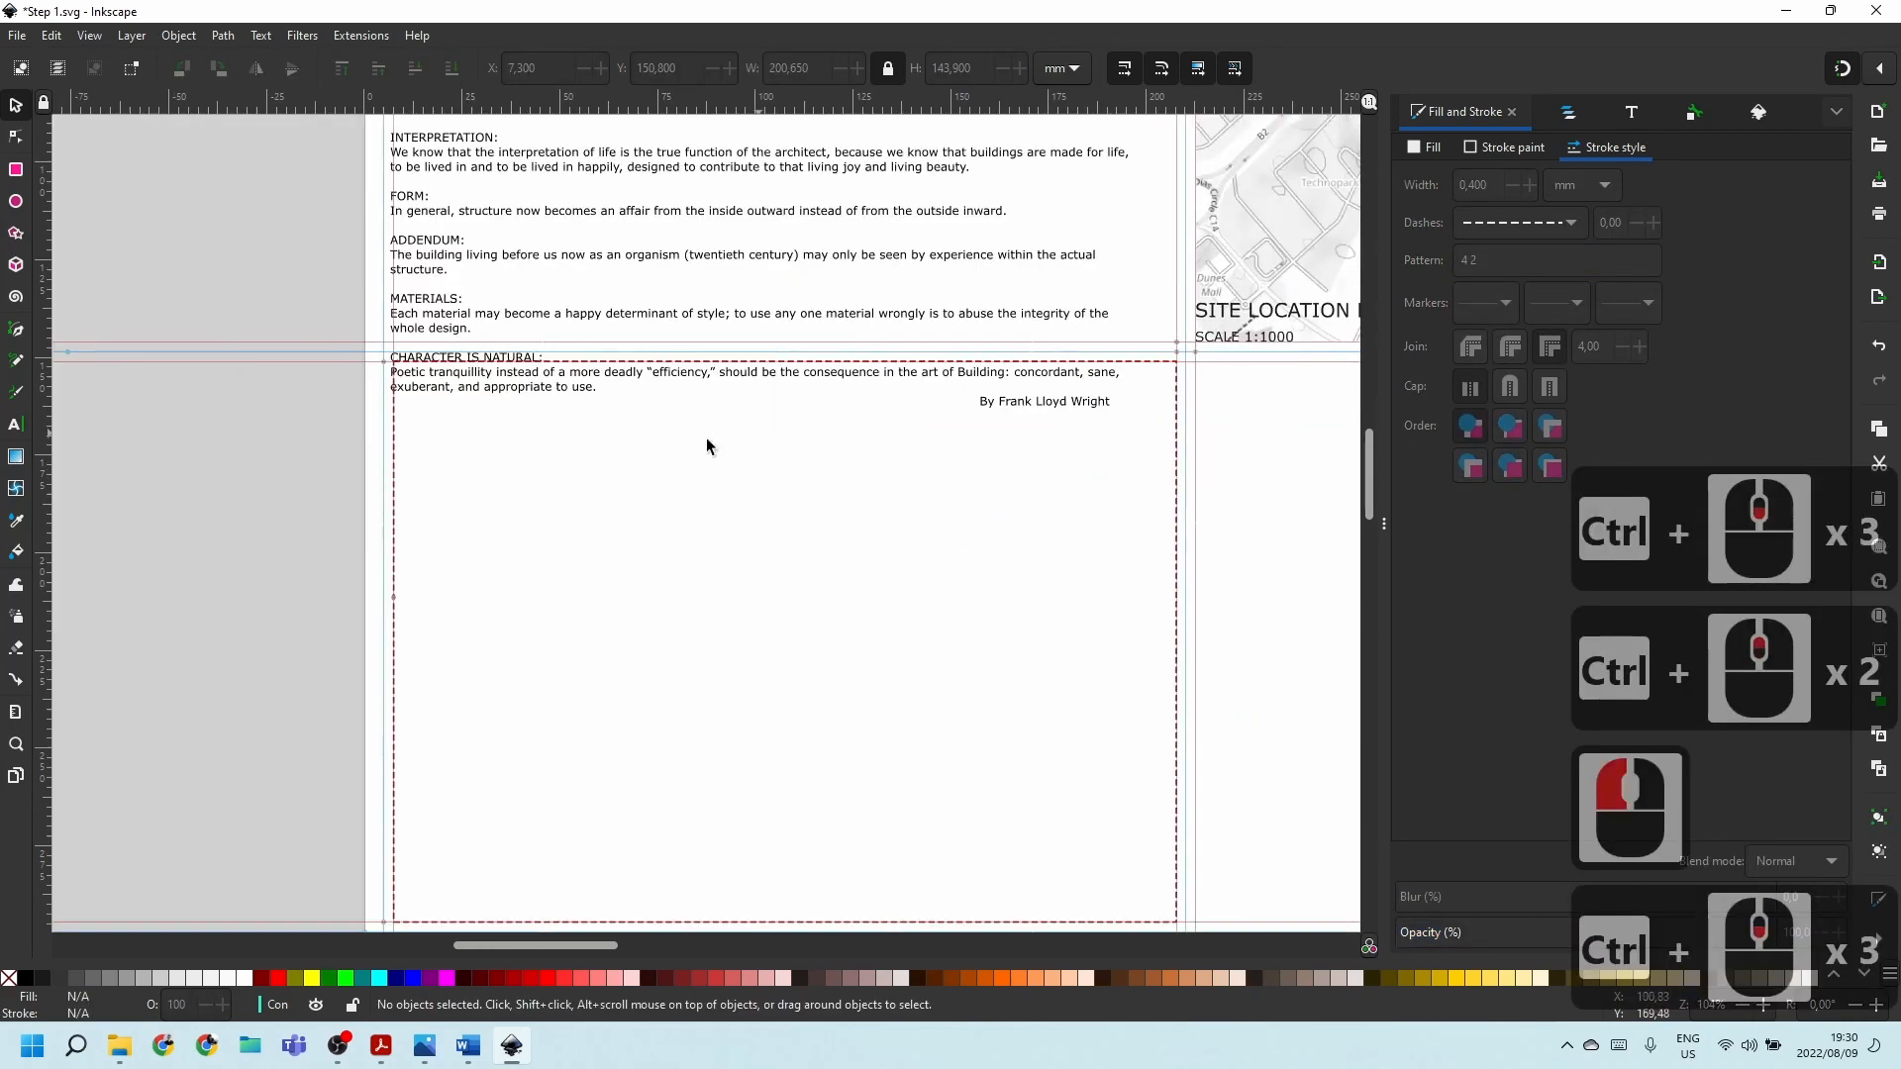
# Duplicate the dashed rectangle in the Con layer and place the copy in the grid cell below the site location plan, at X 212.550 mm.
pyautogui.click(535, 424)
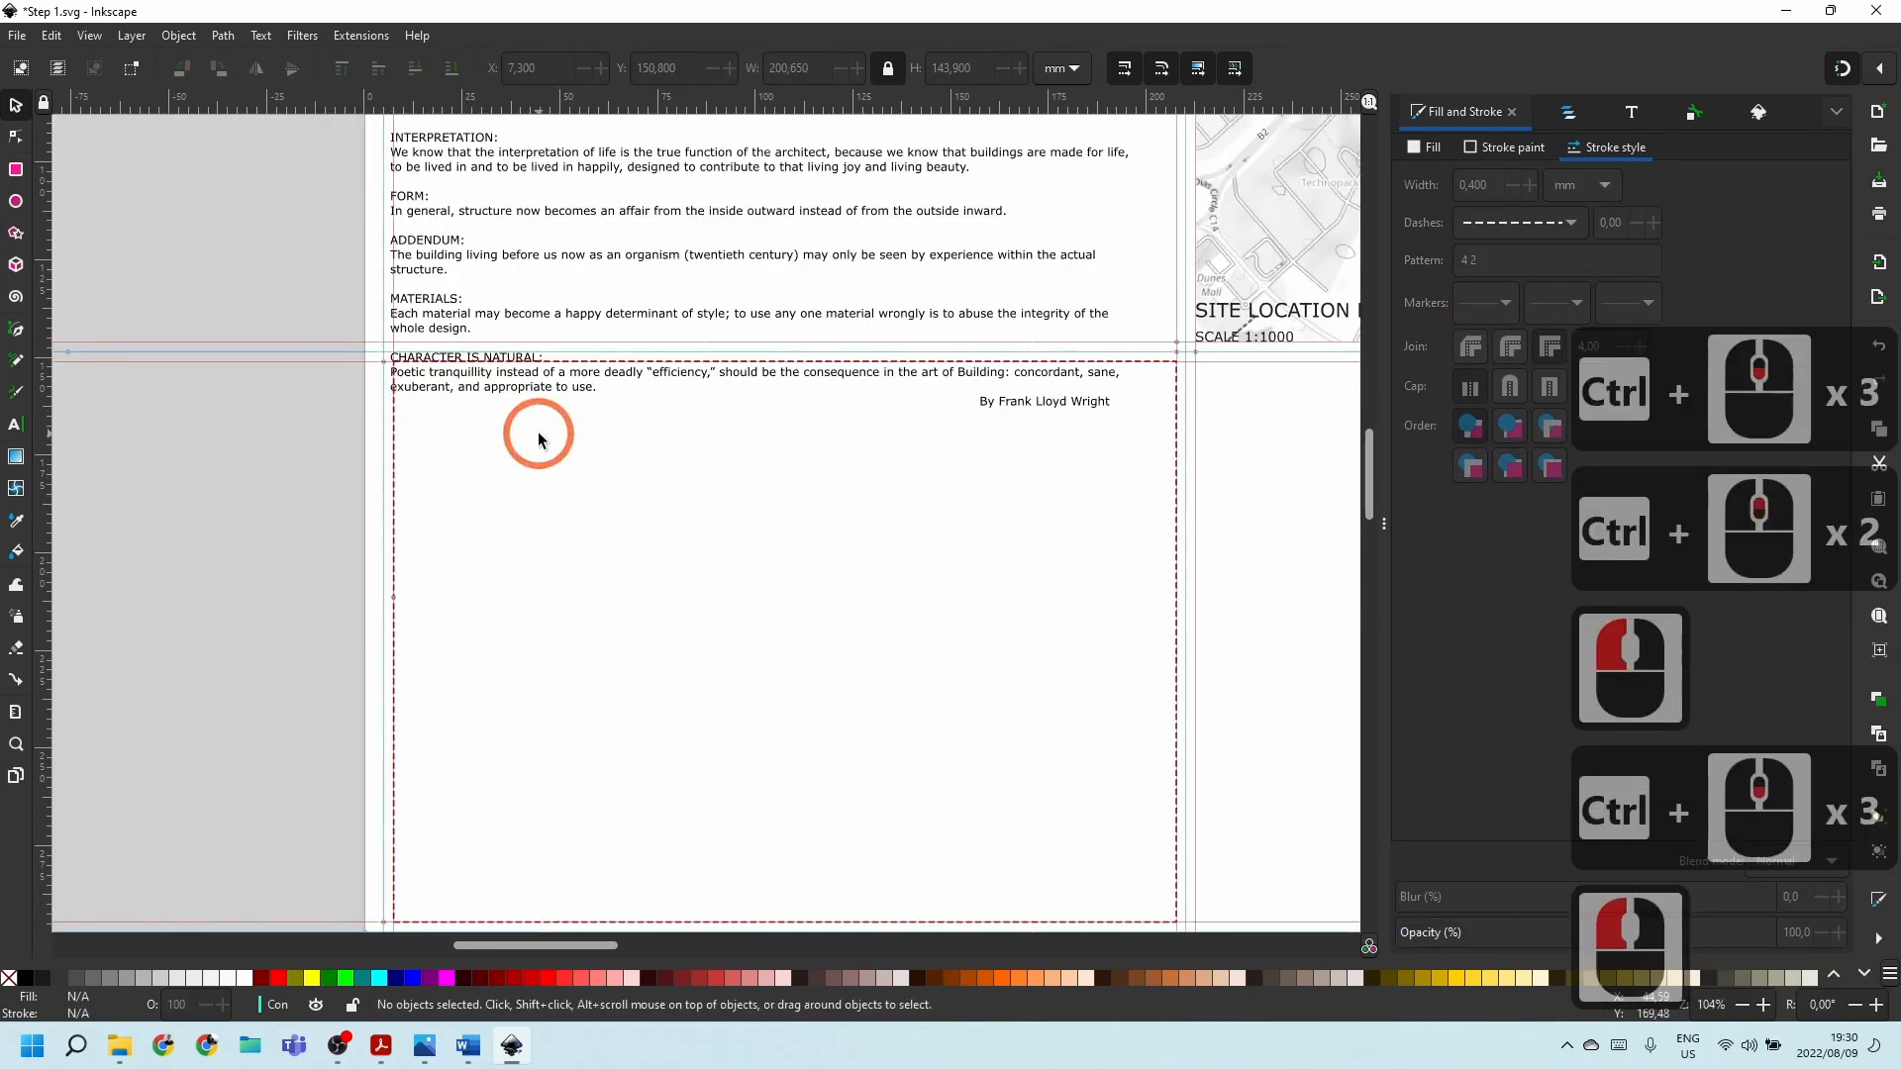
pyautogui.click(1781, 179)
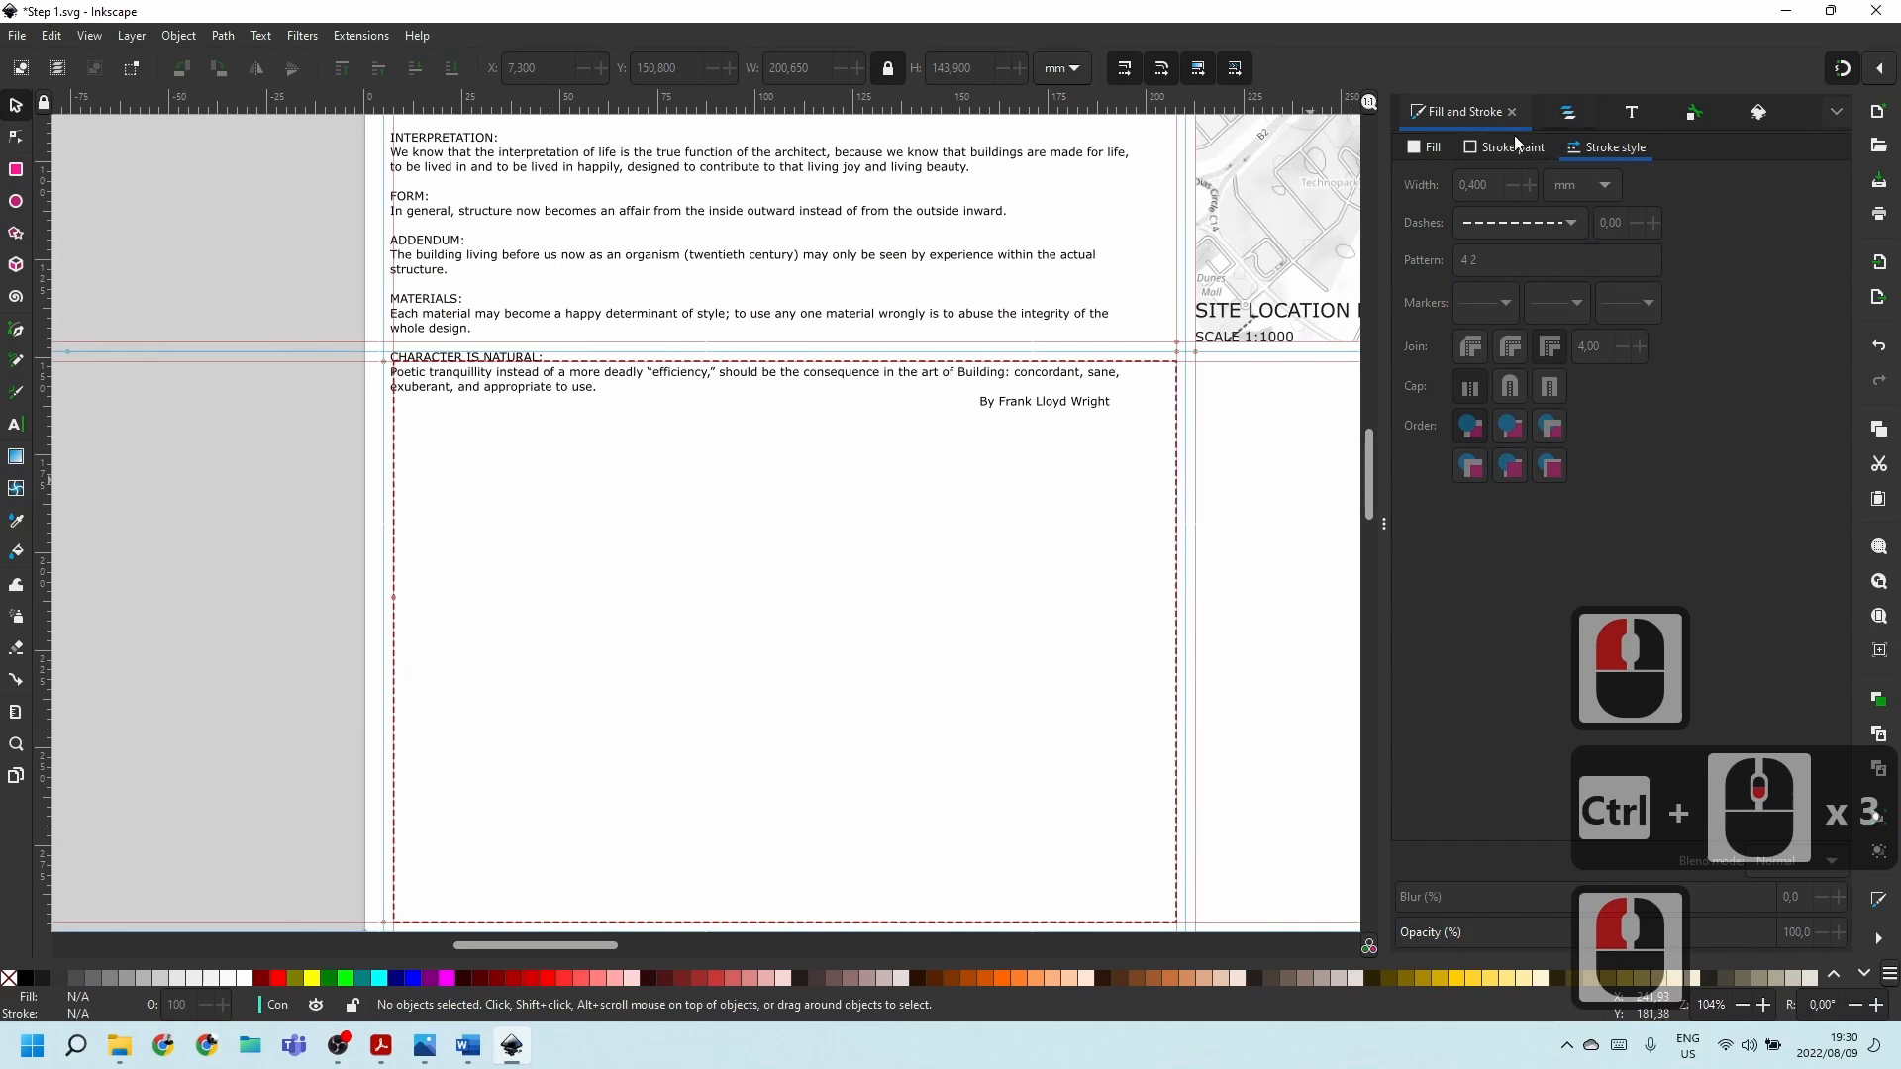
pyautogui.click(1569, 111)
pyautogui.click(969, 455)
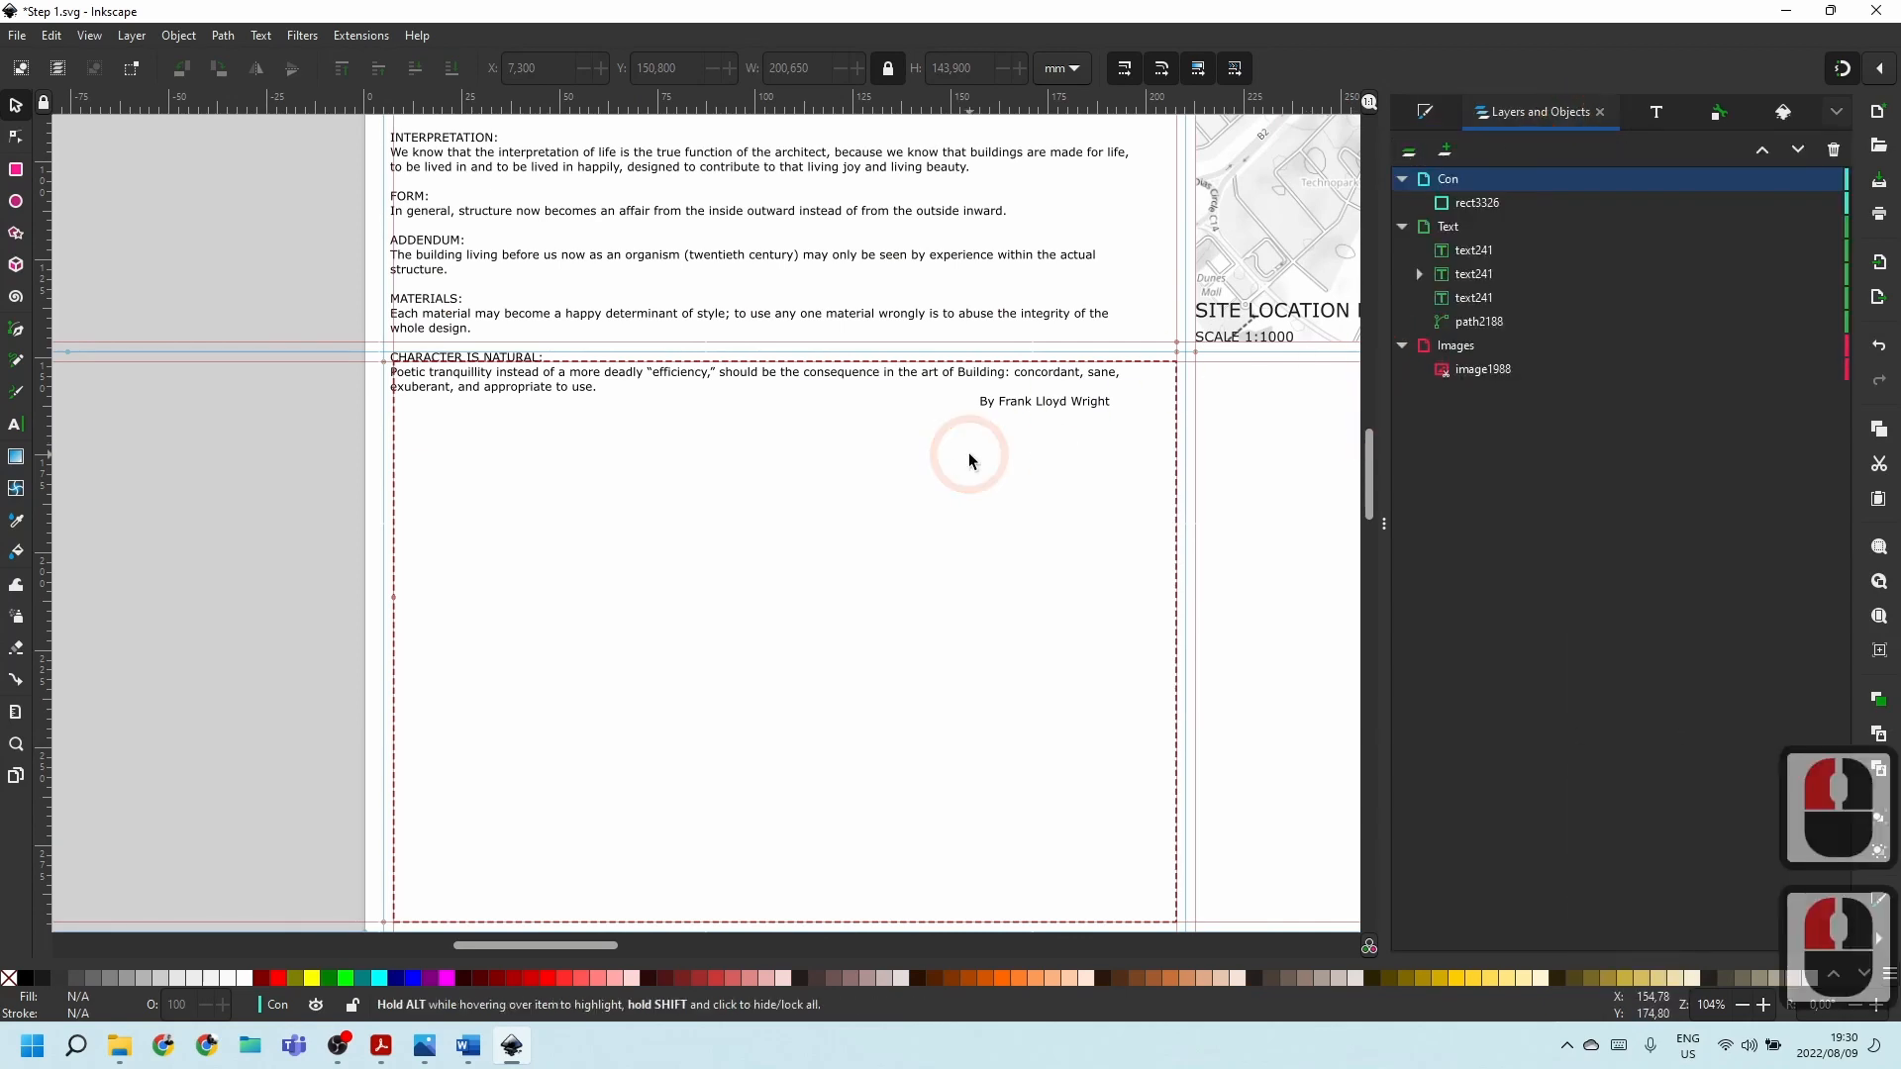
pyautogui.click(903, 374)
pyautogui.keyDown('ctrl'); pyautogui.scroll(-2, 903, 374); pyautogui.keyUp('ctrl')
pyautogui.keyDown('ctrl'); pyautogui.scroll(2, 981, 642); pyautogui.keyUp('ctrl')
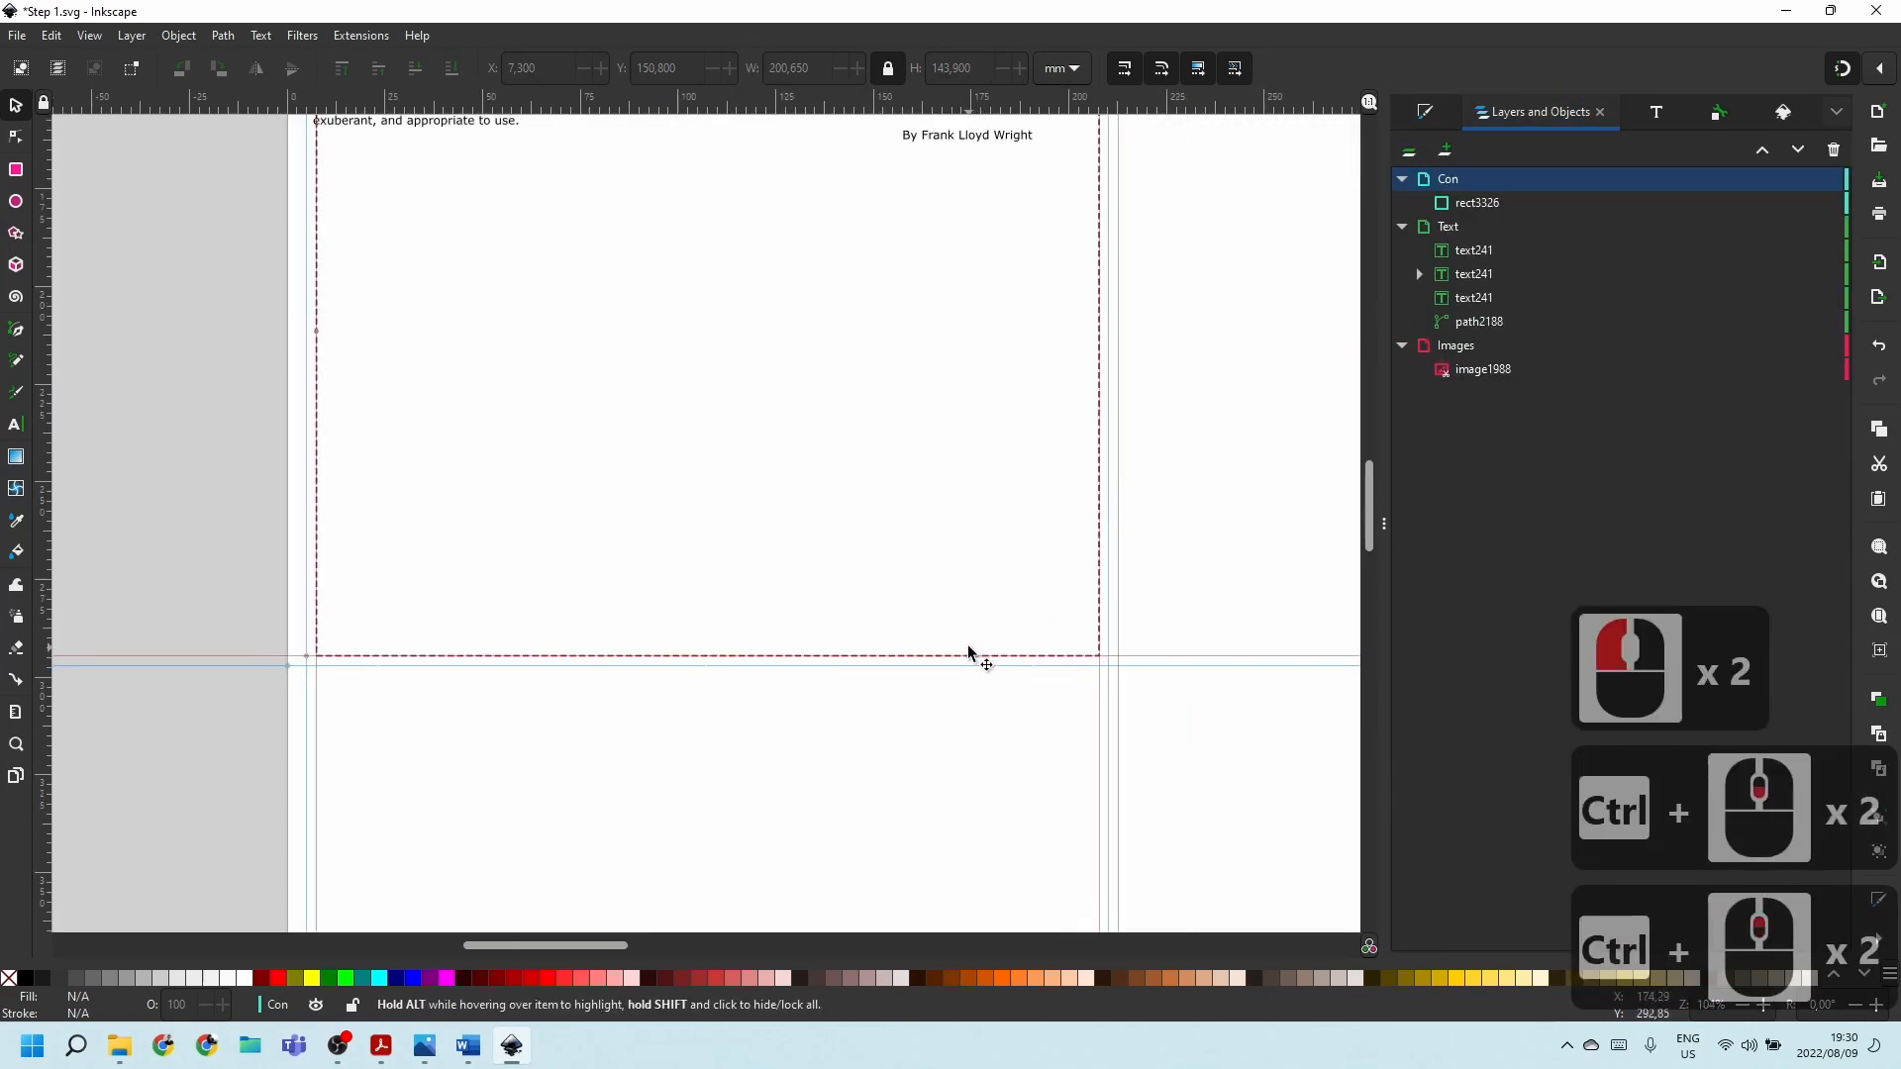
pyautogui.click(1490, 212)
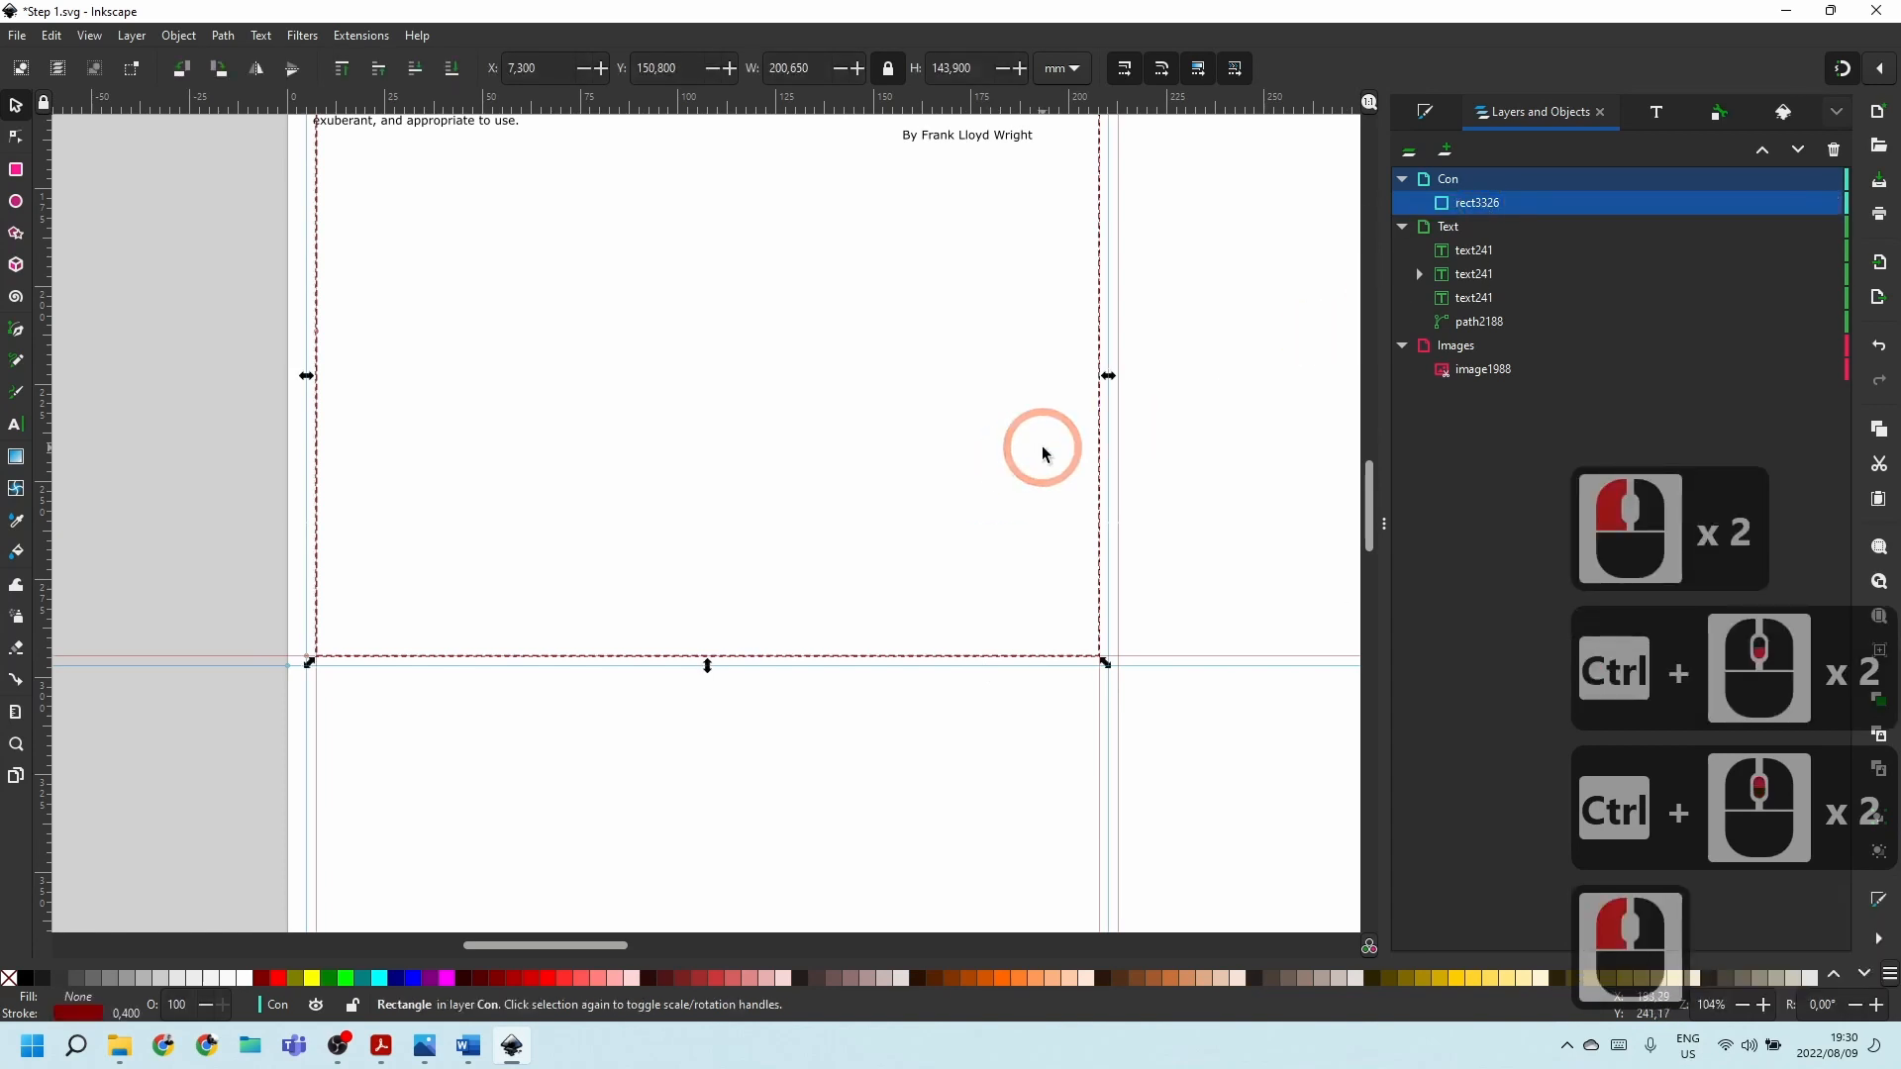
pyautogui.hotkey('ctrl', 'd')
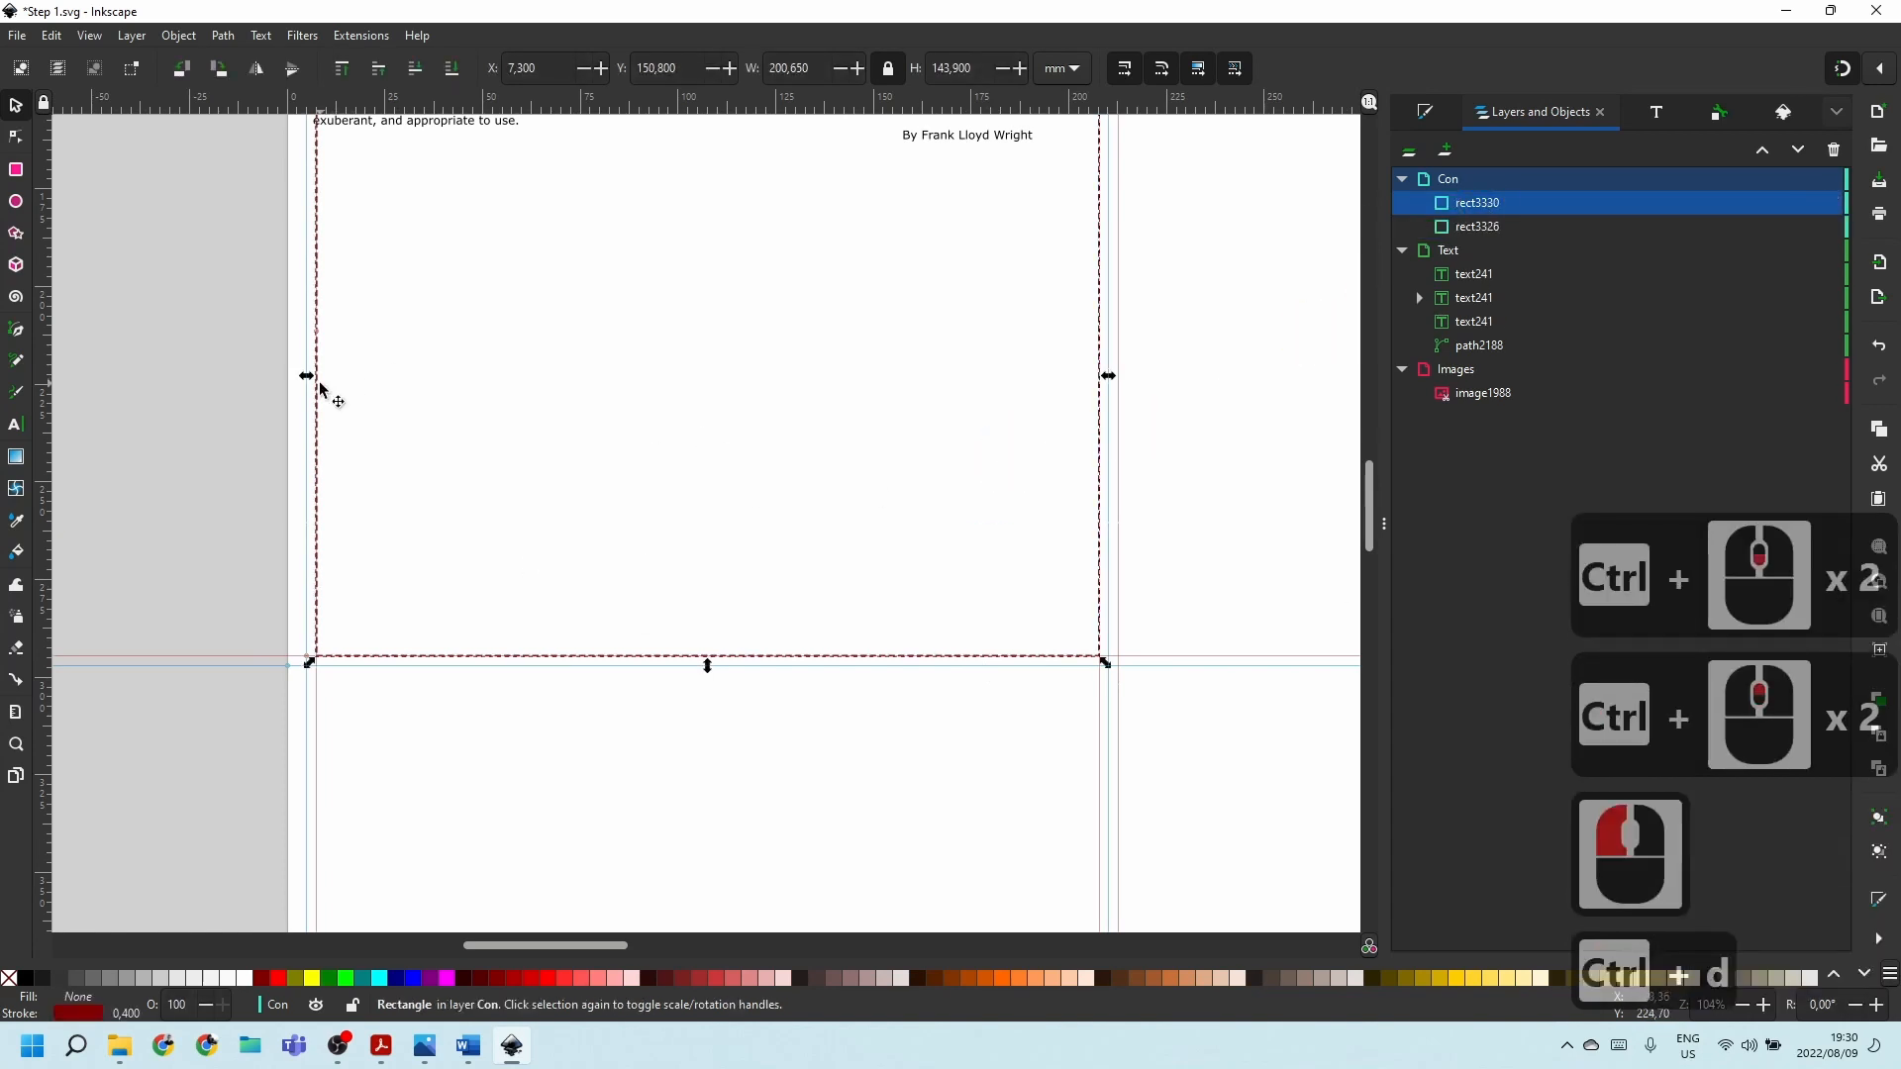
pyautogui.moveTo(325, 388); pyautogui.dragTo(1133, 386)
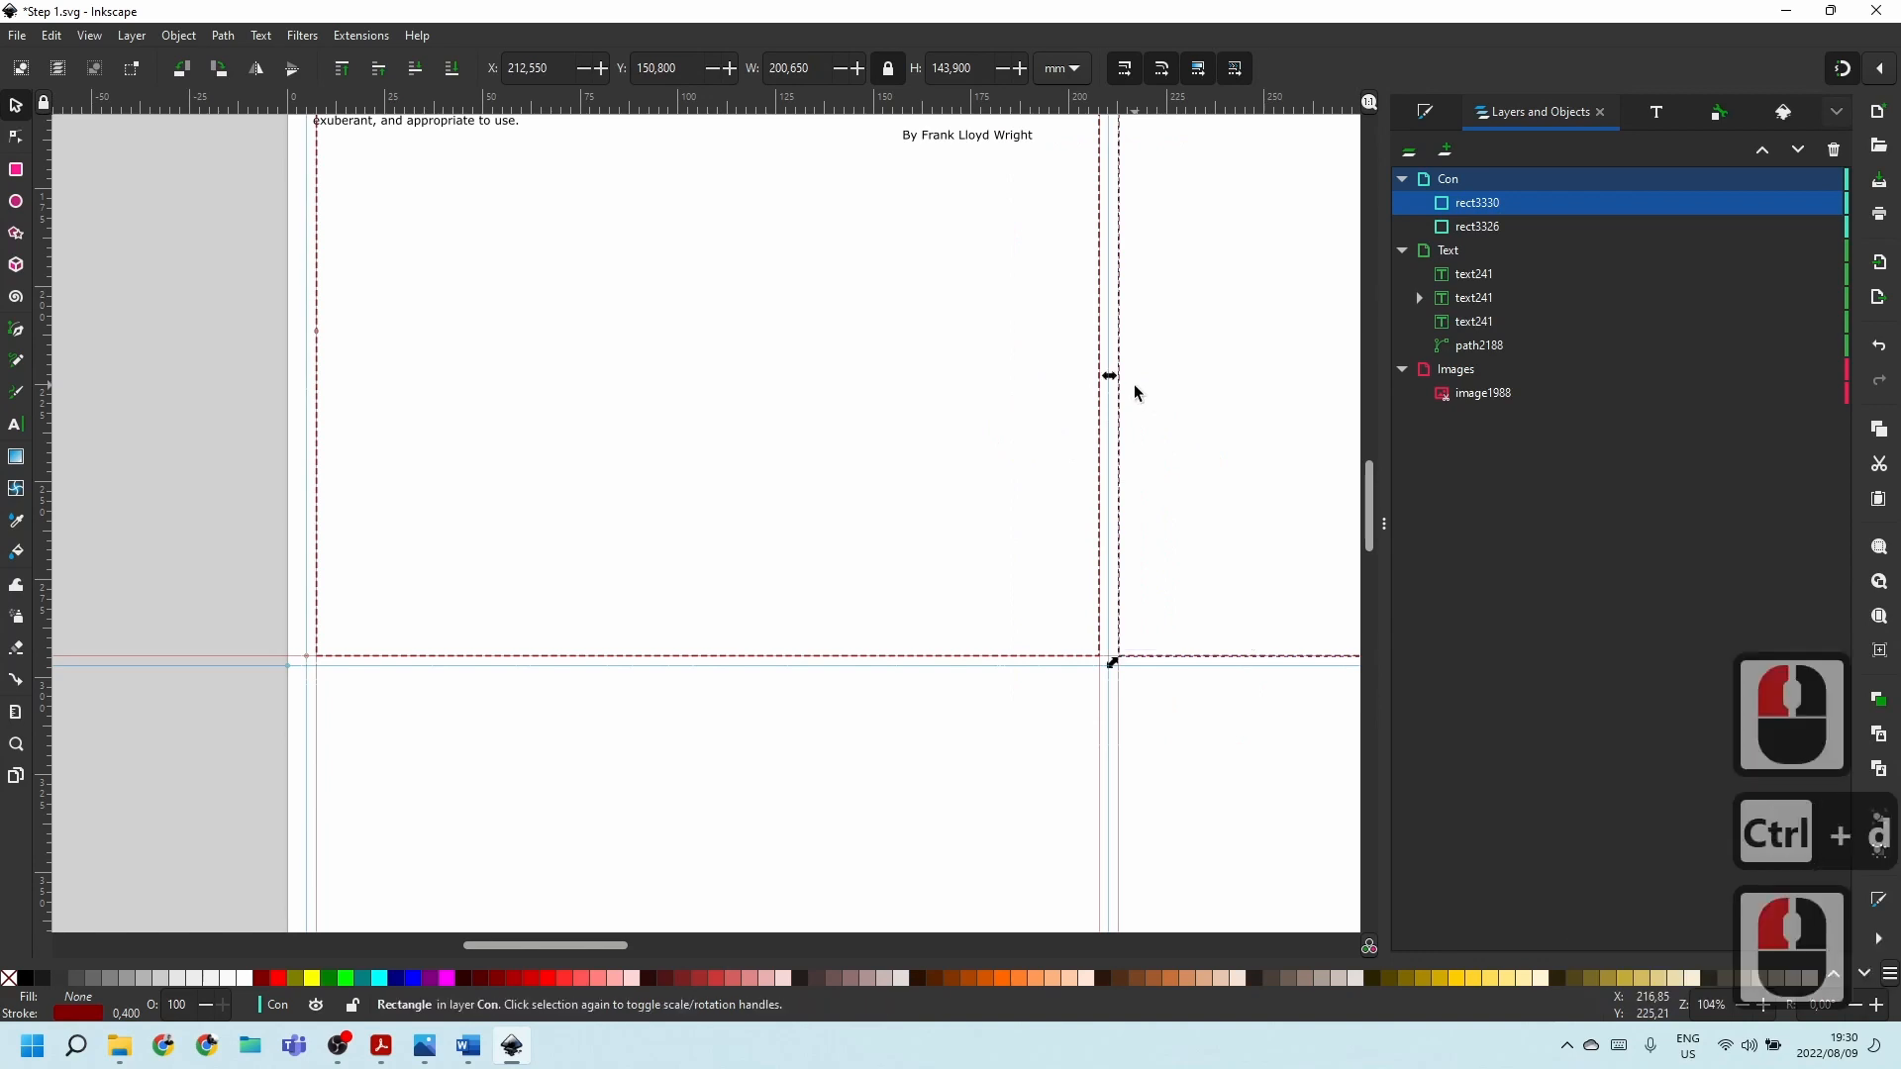
pyautogui.keyDown('ctrl'); pyautogui.scroll(-3, 611, 555); pyautogui.keyUp('ctrl')
pyautogui.keyDown('ctrl'); pyautogui.scroll(1, 834, 428); pyautogui.keyUp('ctrl')
pyautogui.scroll(3, 831, 423)
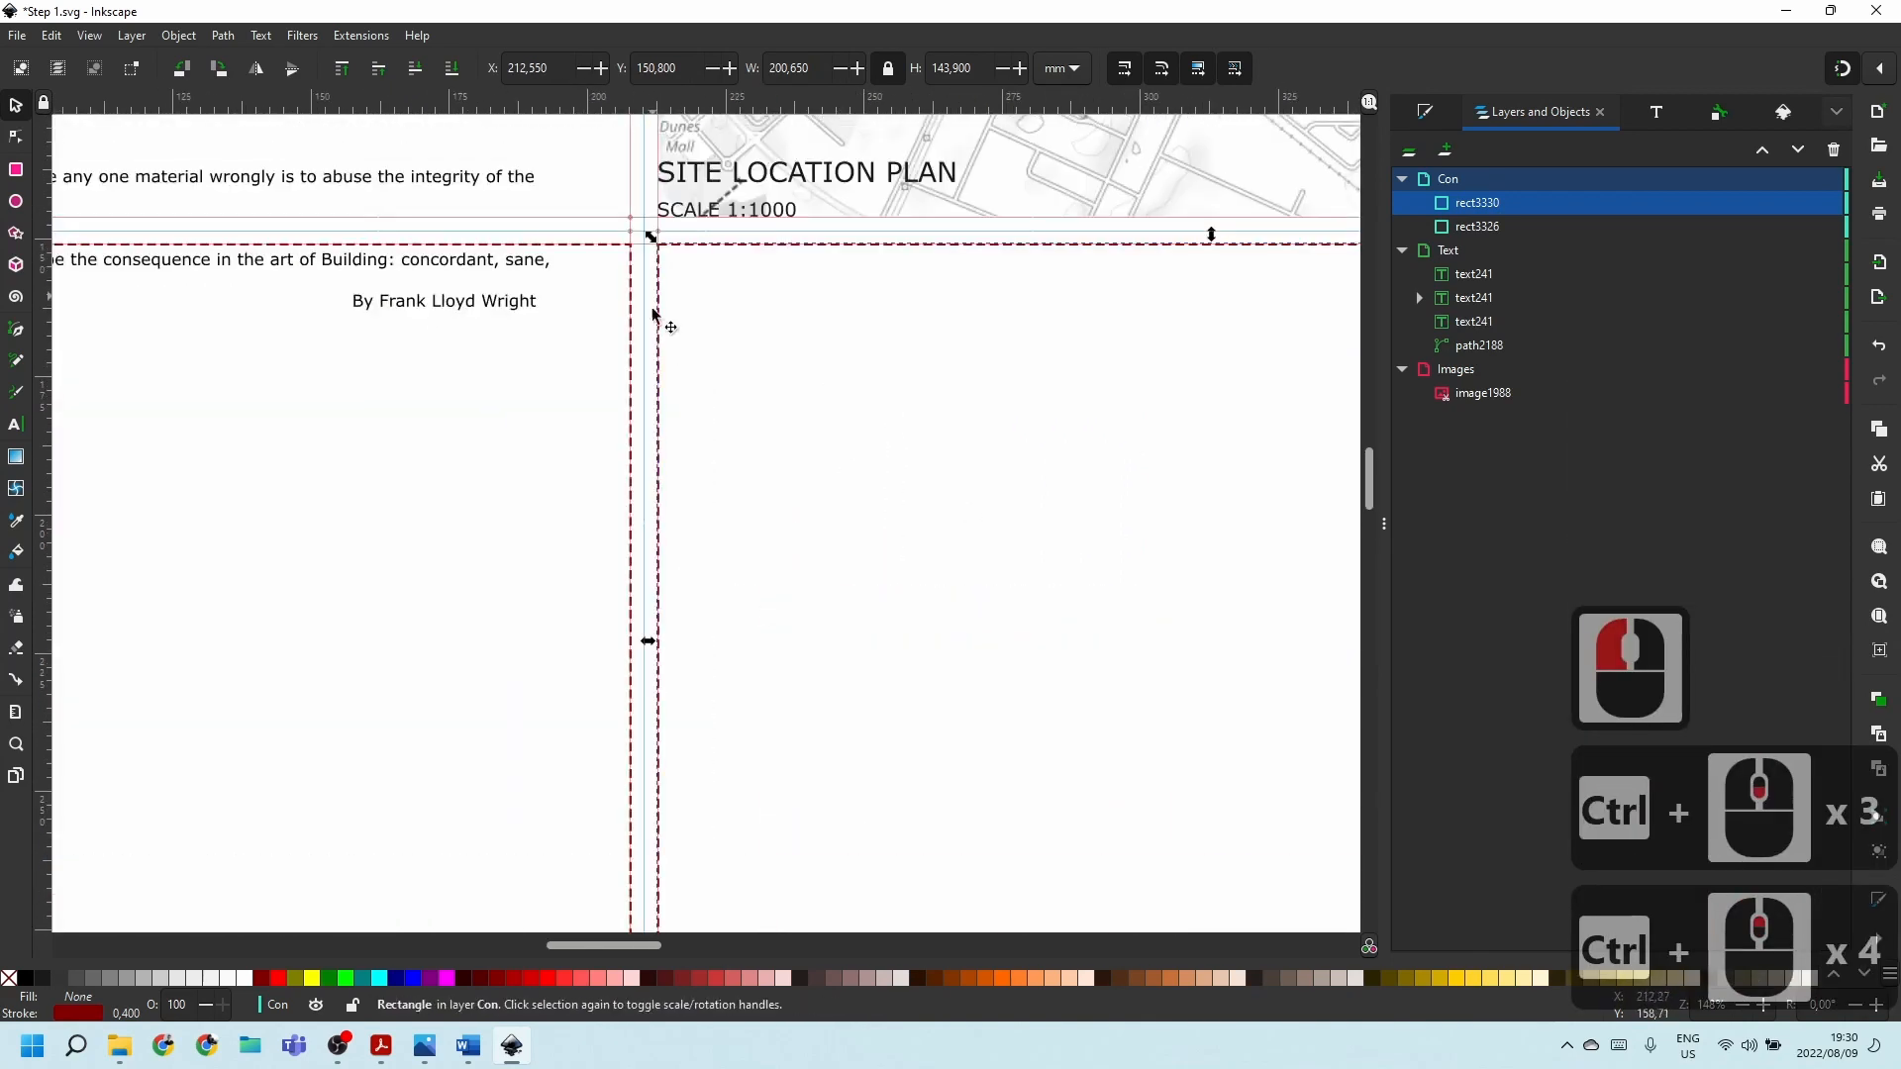
pyautogui.click(768, 369)
# Stretch the duplicated rectangle to the column's inner margin guide, making it 205.200 mm wide, and deselect it.
pyautogui.scroll(-3, 601, 396)
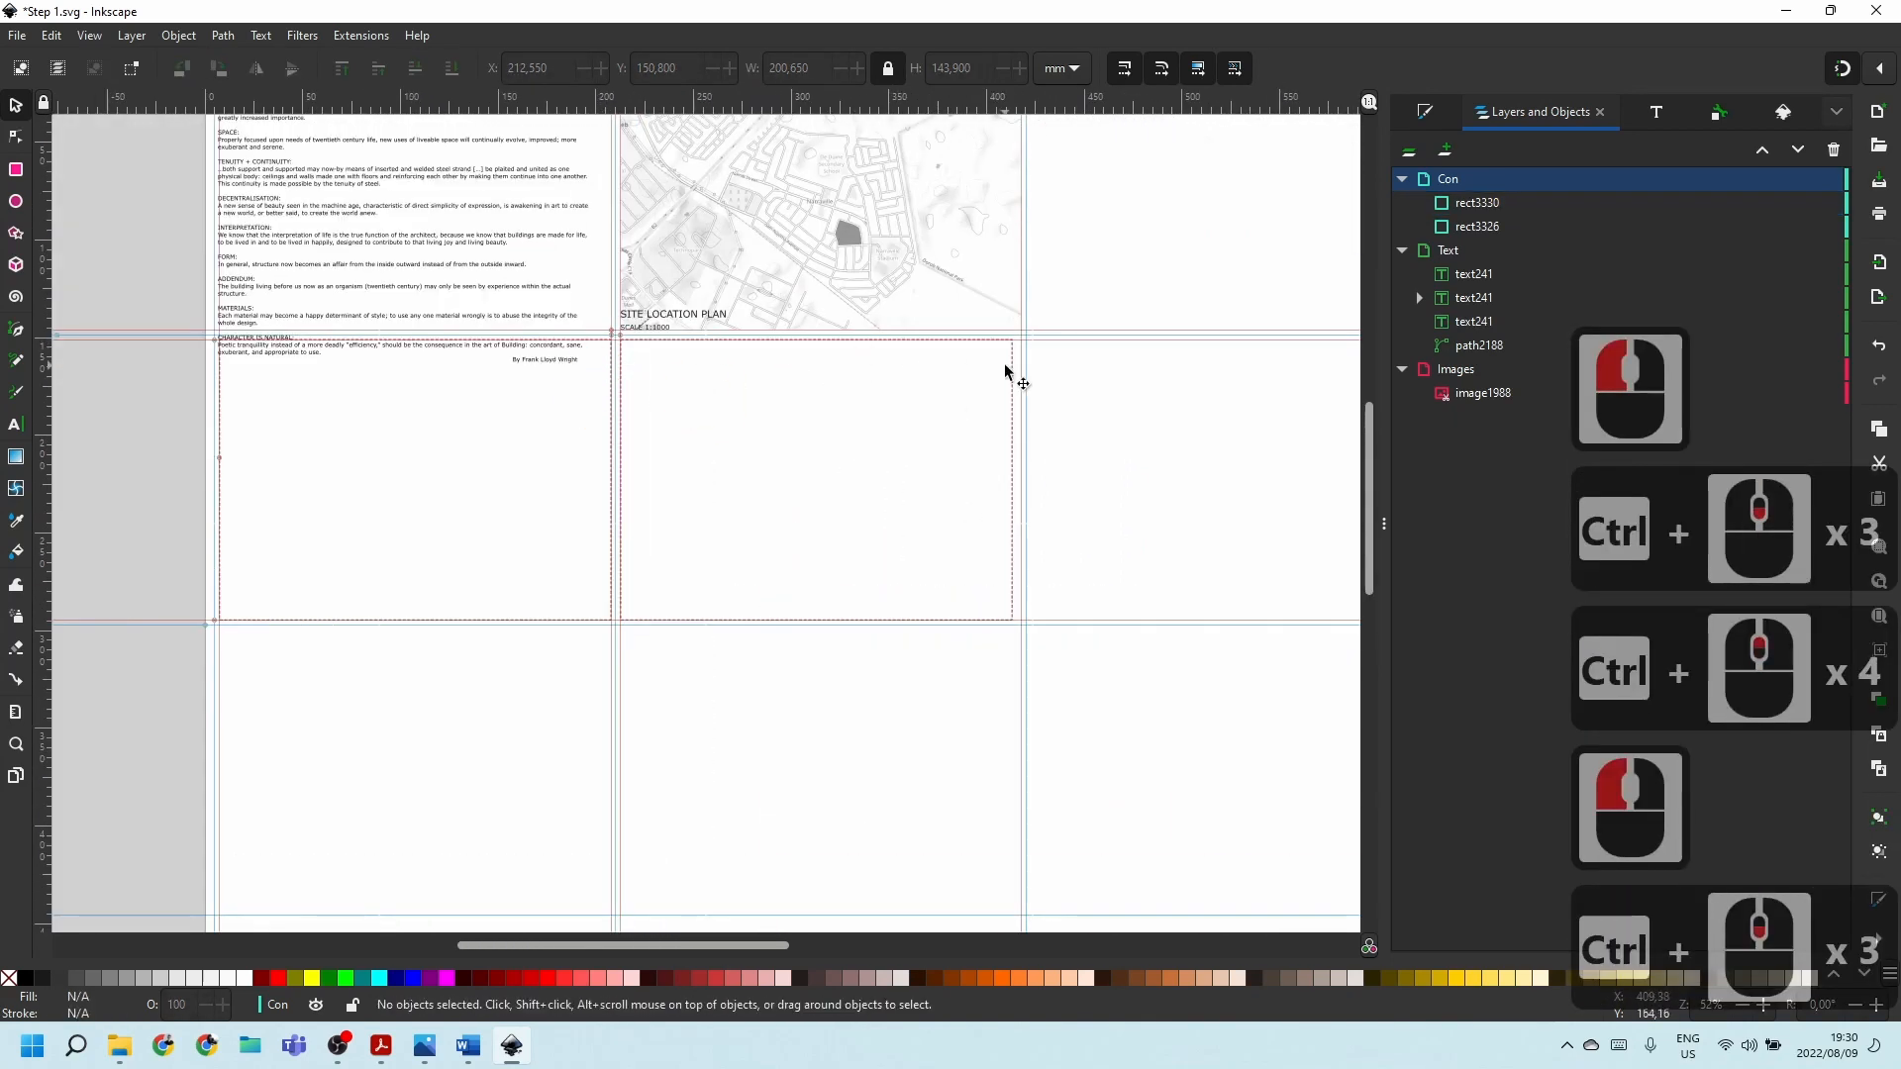
pyautogui.keyDown('ctrl'); pyautogui.scroll(4, 1005, 371); pyautogui.keyUp('ctrl')
pyautogui.click(1027, 533)
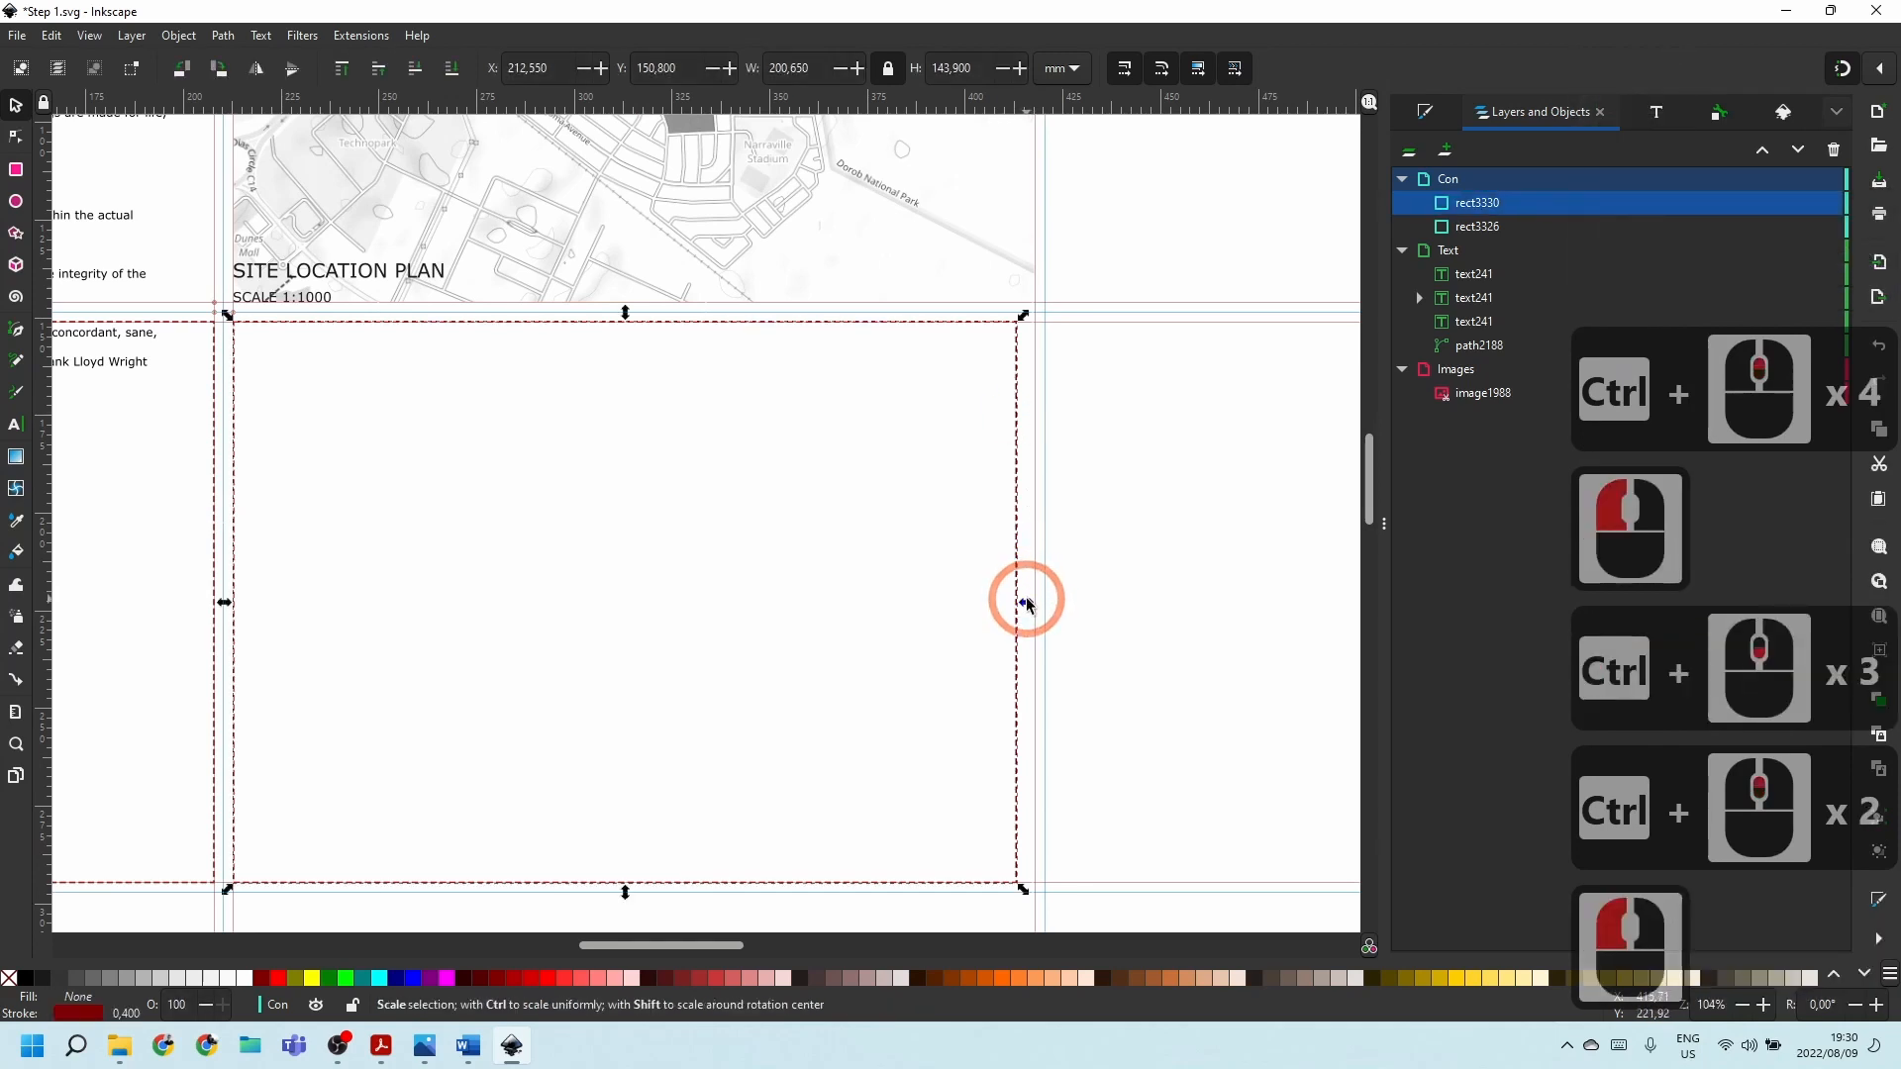
pyautogui.moveTo(1026, 602); pyautogui.dragTo(1036, 600)
pyautogui.click(1176, 429)
pyautogui.keyDown('ctrl'); pyautogui.scroll(-2, 1175, 429); pyautogui.keyUp('ctrl')
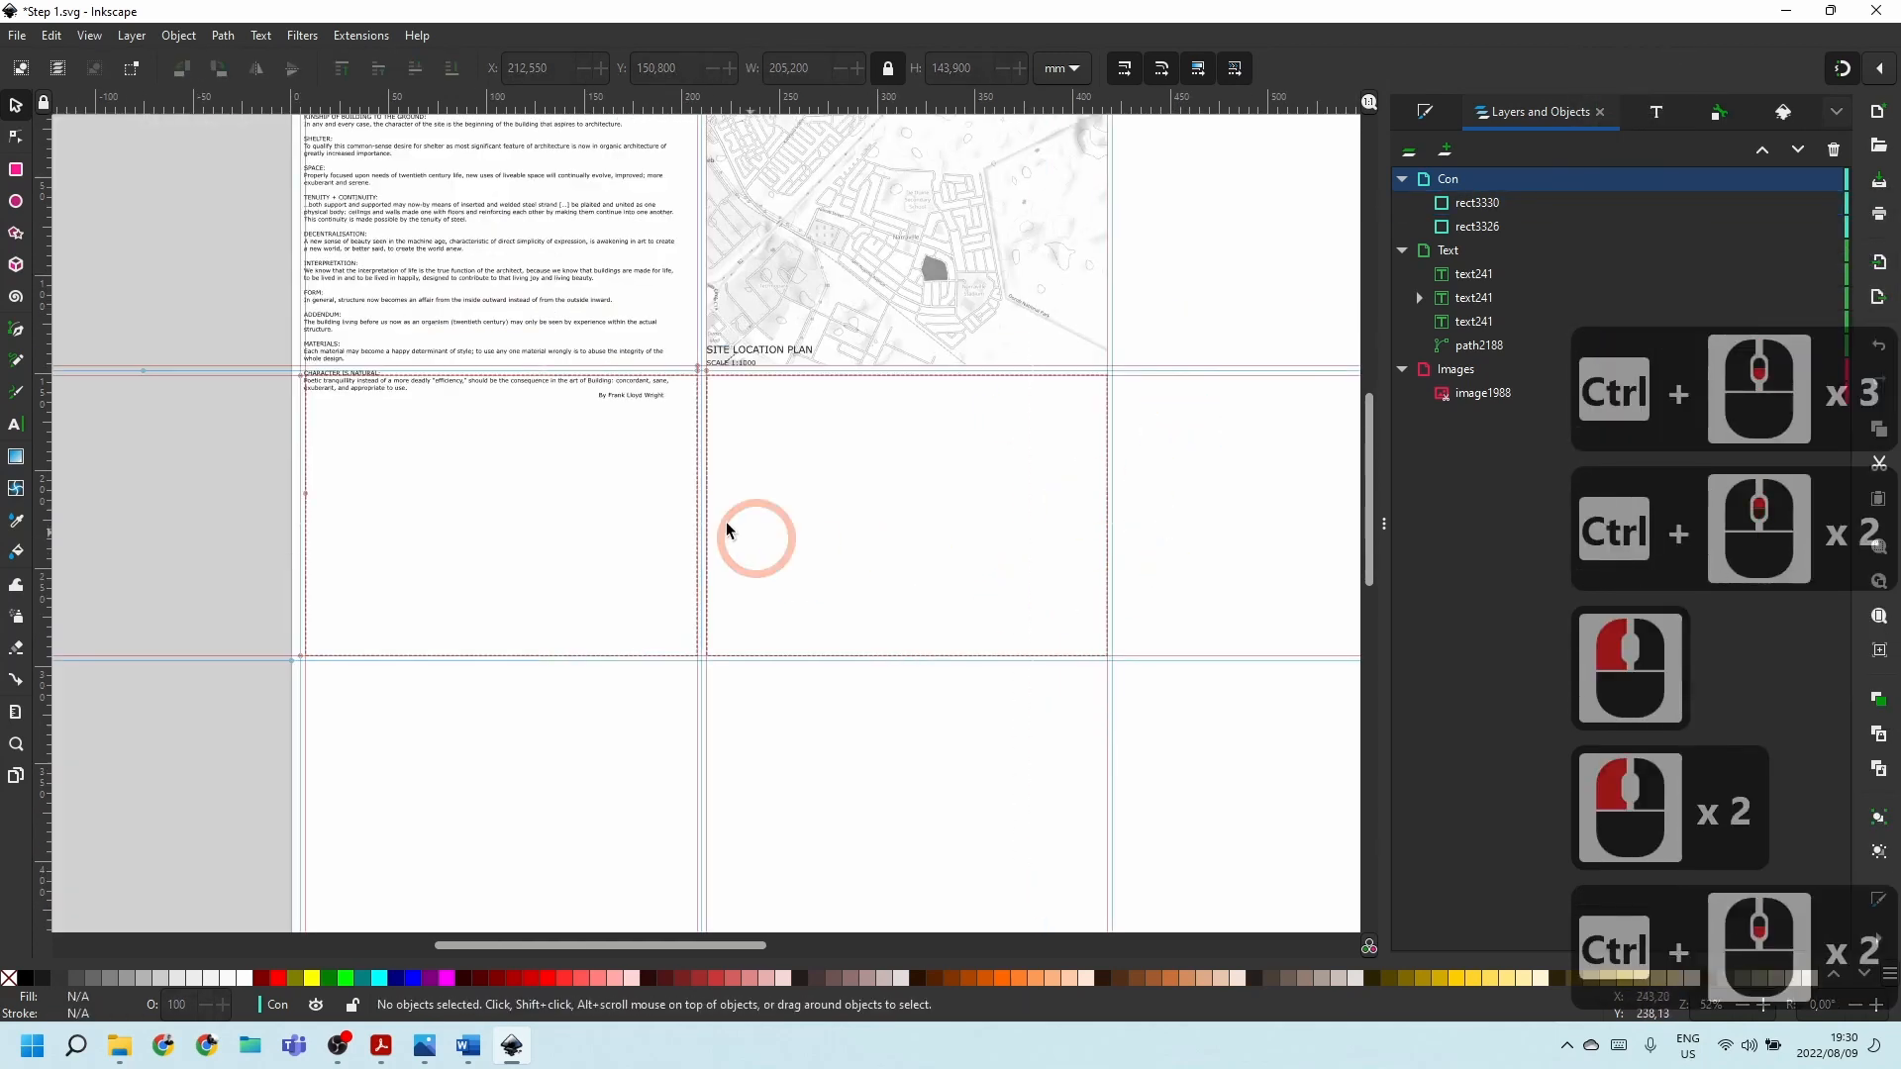
pyautogui.click(743, 656)
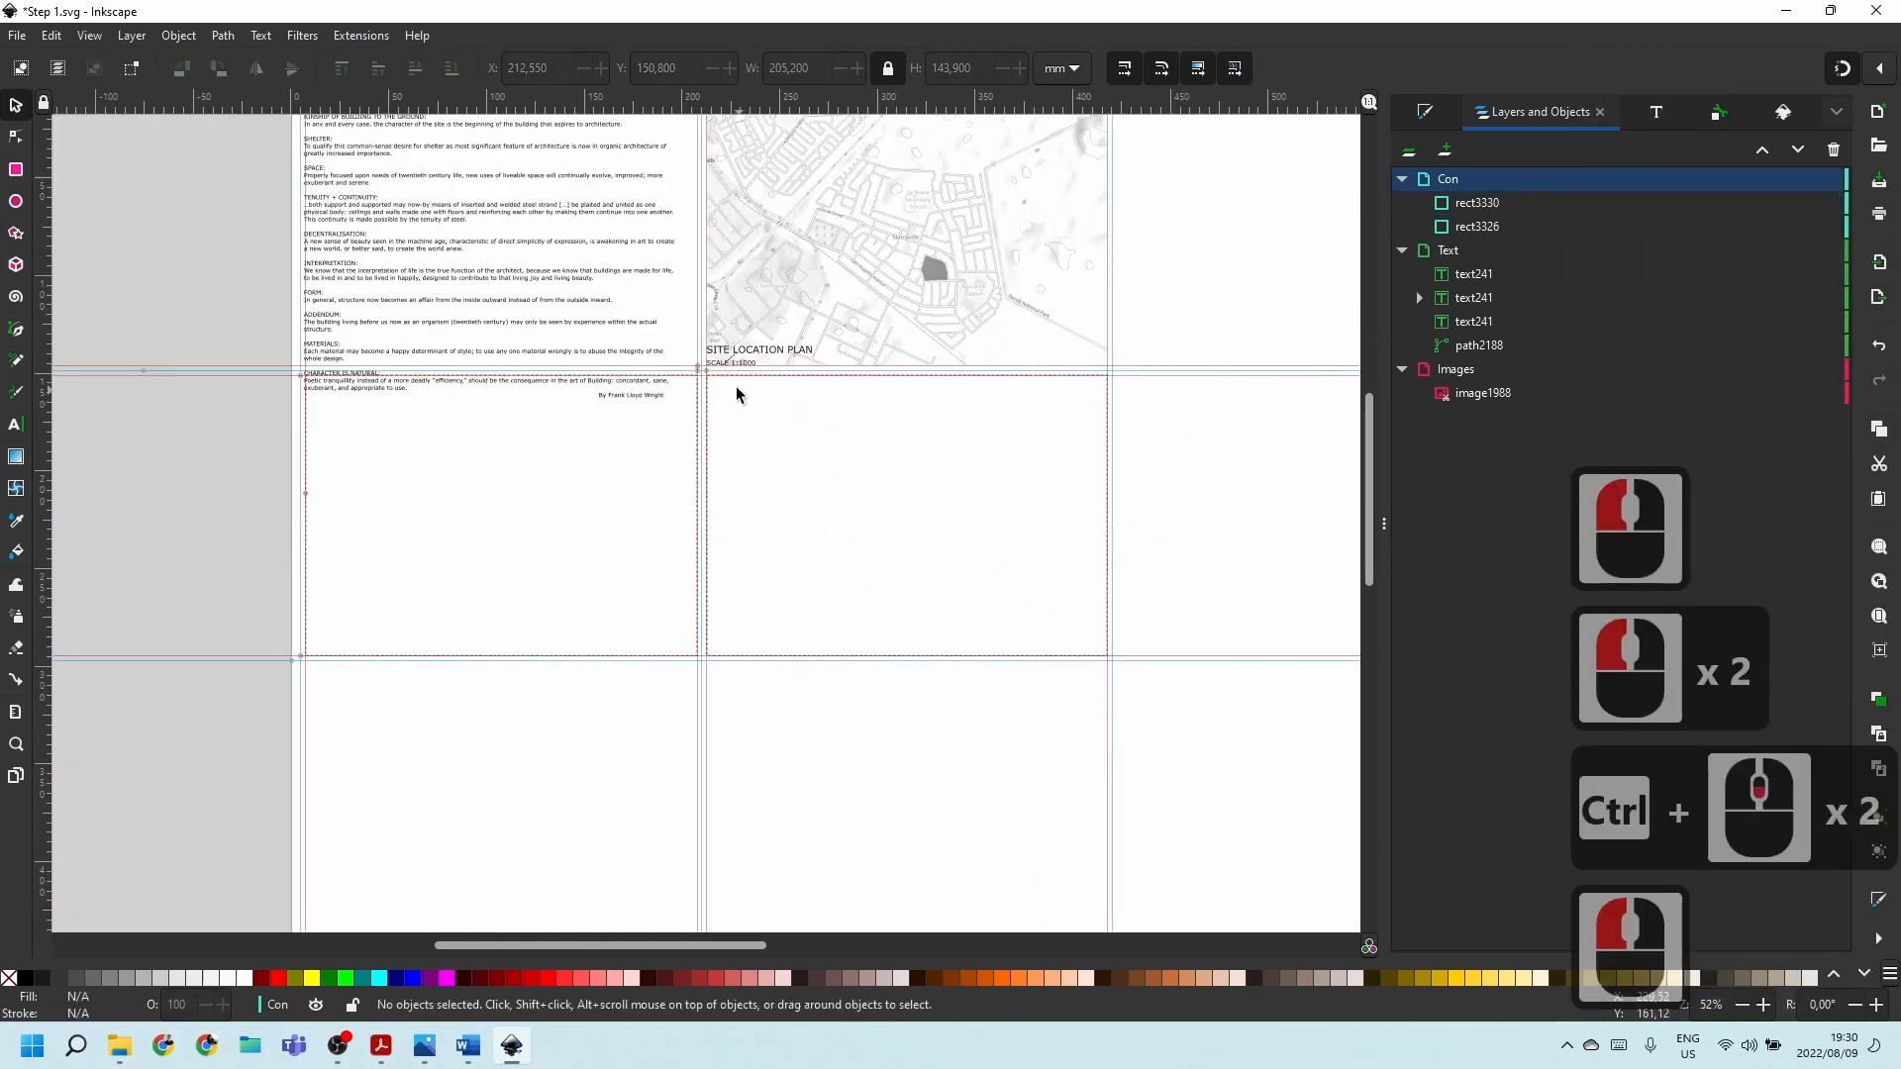
pyautogui.press('Escape')
# Try nudging the duplicated rectangle horizontally to X 212.650 mm.
pyautogui.keyDown('ctrl'); pyautogui.scroll(4, 709, 366); pyautogui.keyUp('ctrl')
pyautogui.click(694, 353)
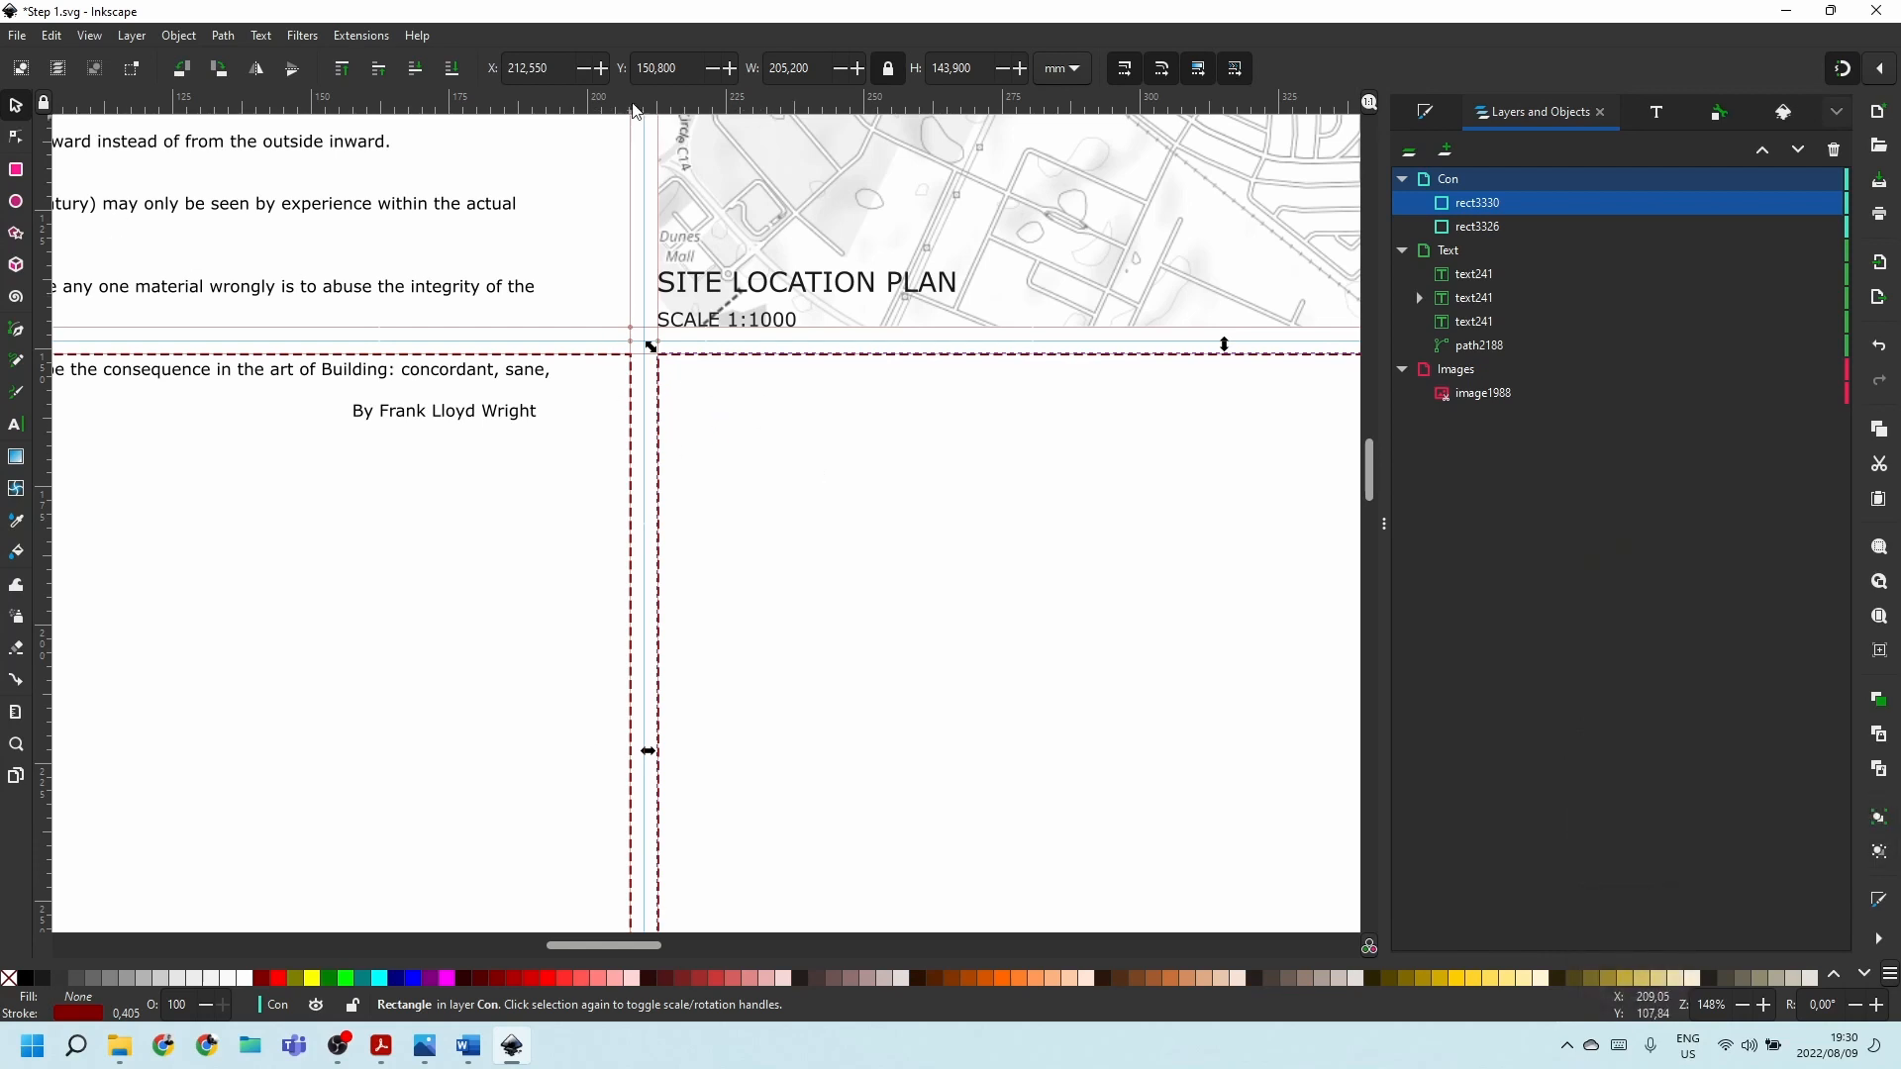
pyautogui.click(600, 71)
pyautogui.click(600, 71)
pyautogui.click(600, 72)
pyautogui.click(600, 71)
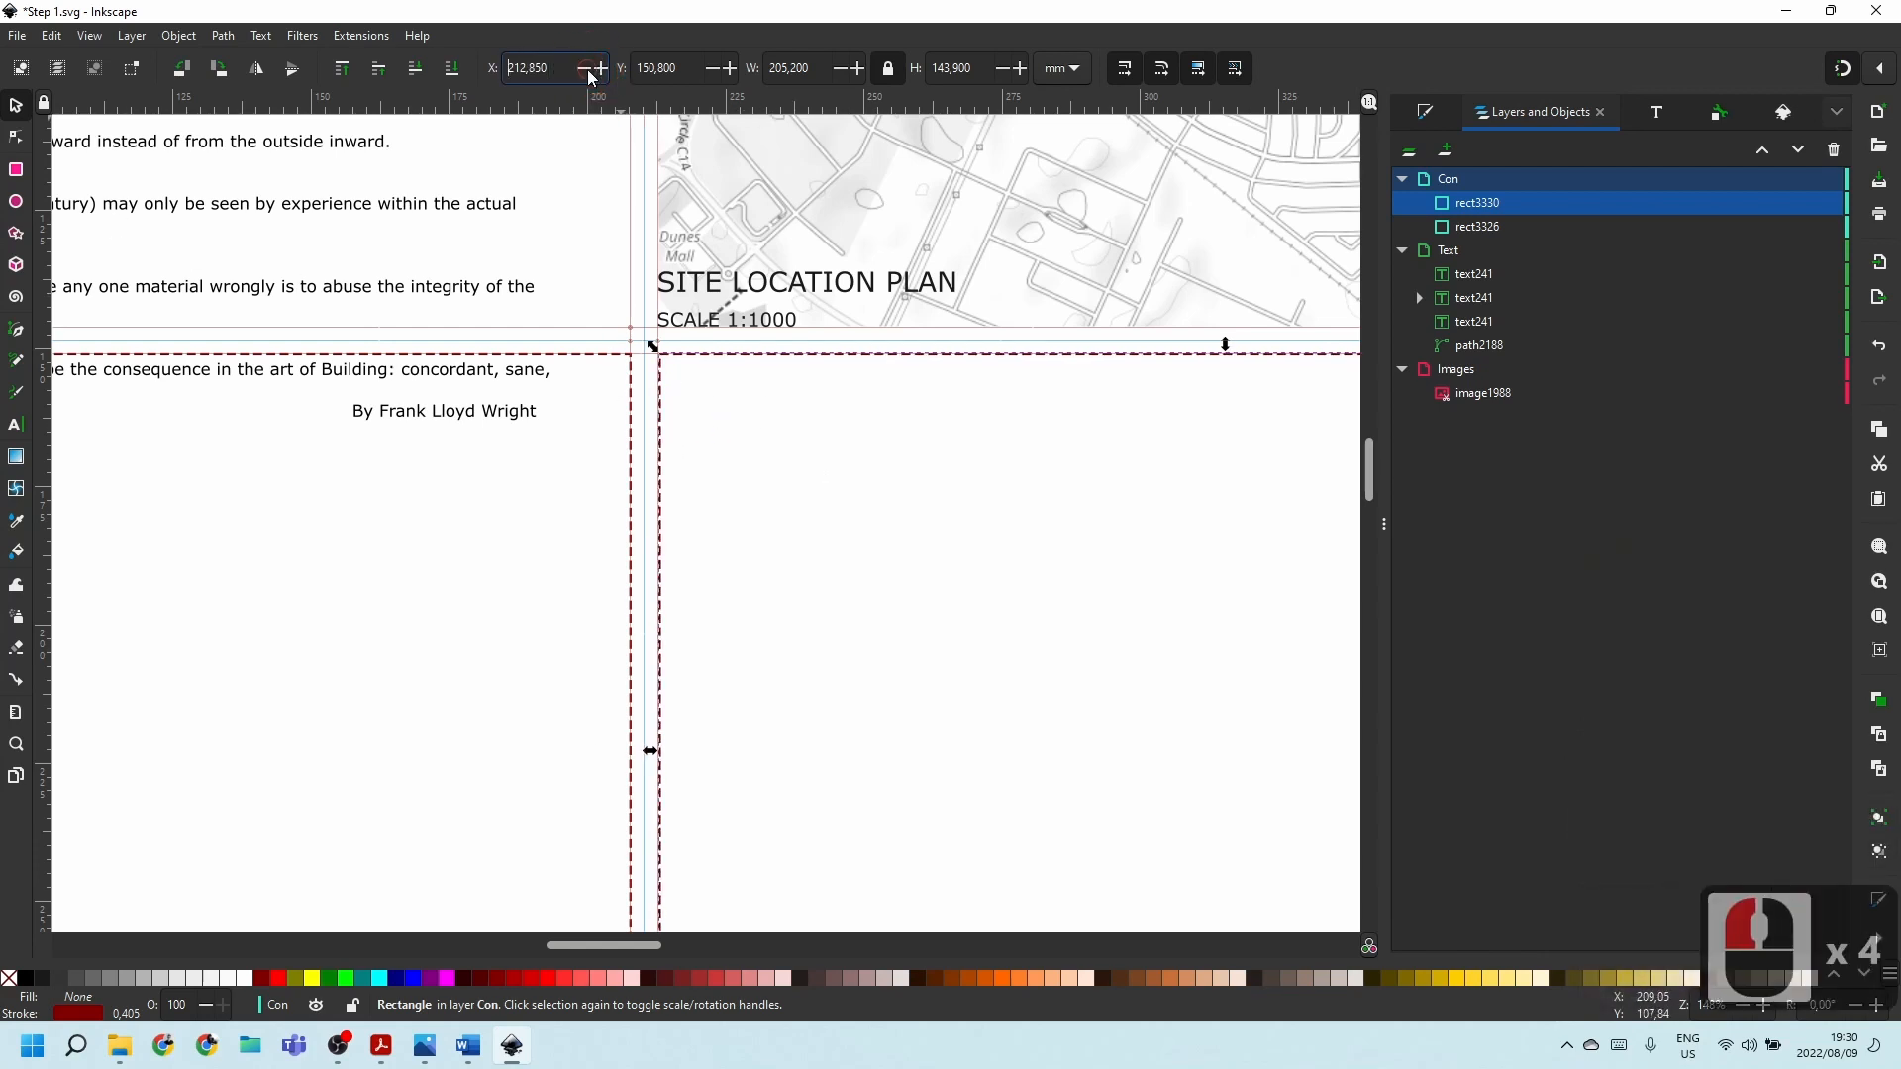
pyautogui.click(587, 70)
pyautogui.click(588, 71)
pyautogui.click(587, 71)
pyautogui.click(906, 579)
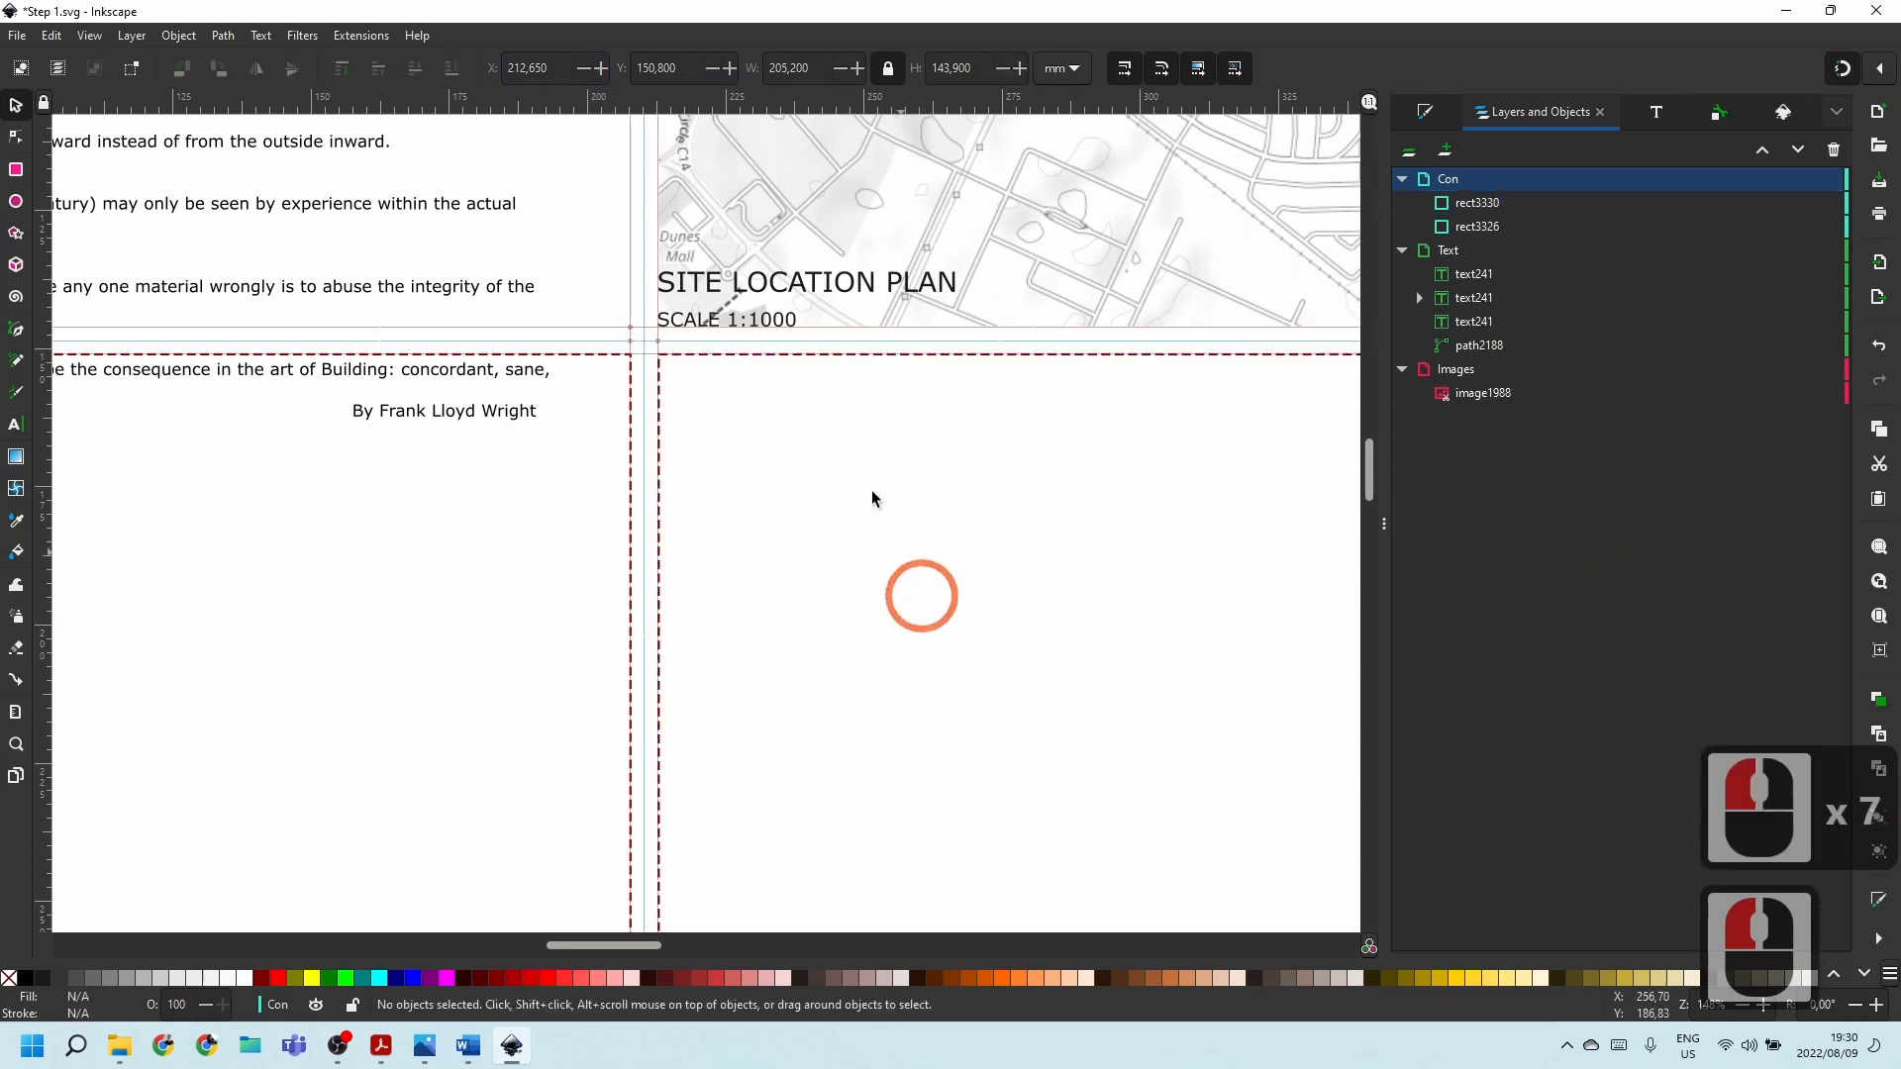
# Snap the duplicated rectangle's upper corner to the guide intersection below the site location plan.
pyautogui.moveTo(829, 356)
pyautogui.mouseDown()
pyautogui.moveTo(857, 390)
pyautogui.moveTo(836, 365)
pyautogui.mouseUp()
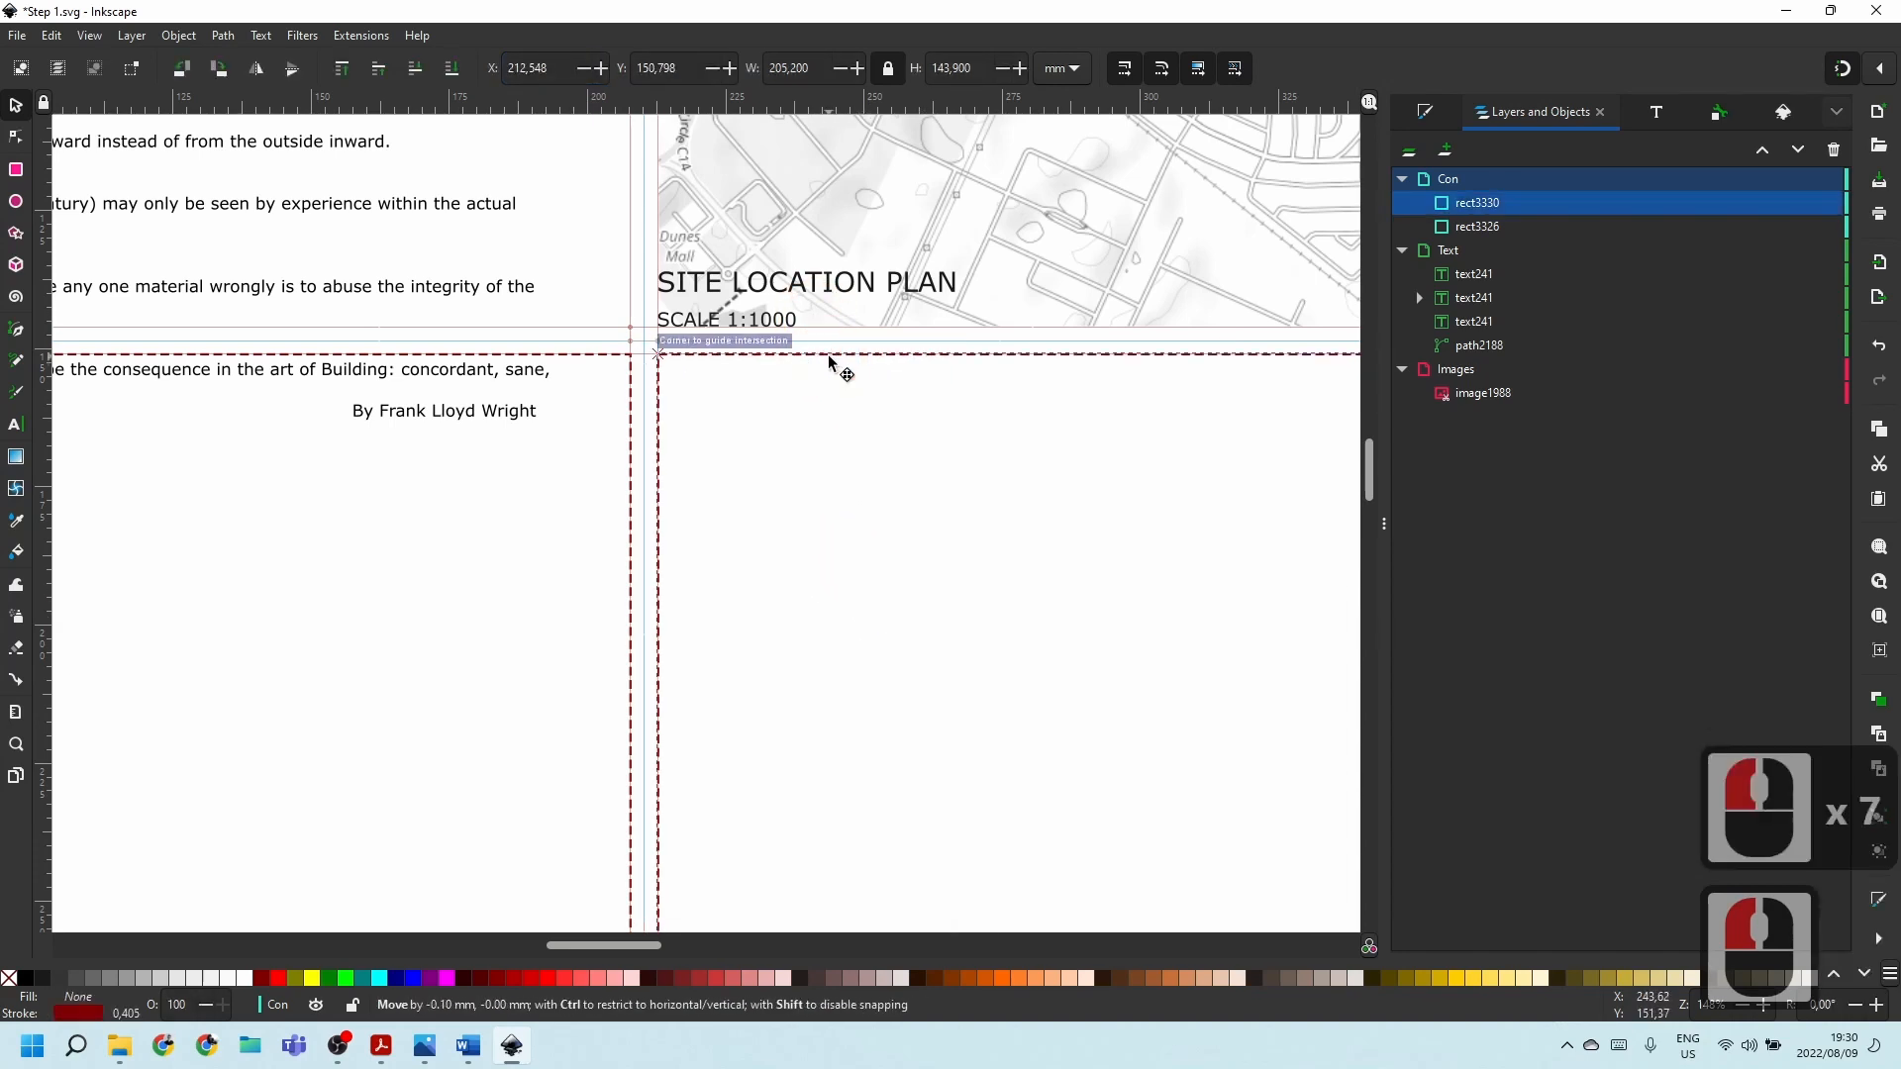
pyautogui.scroll(-5, 1017, 600)
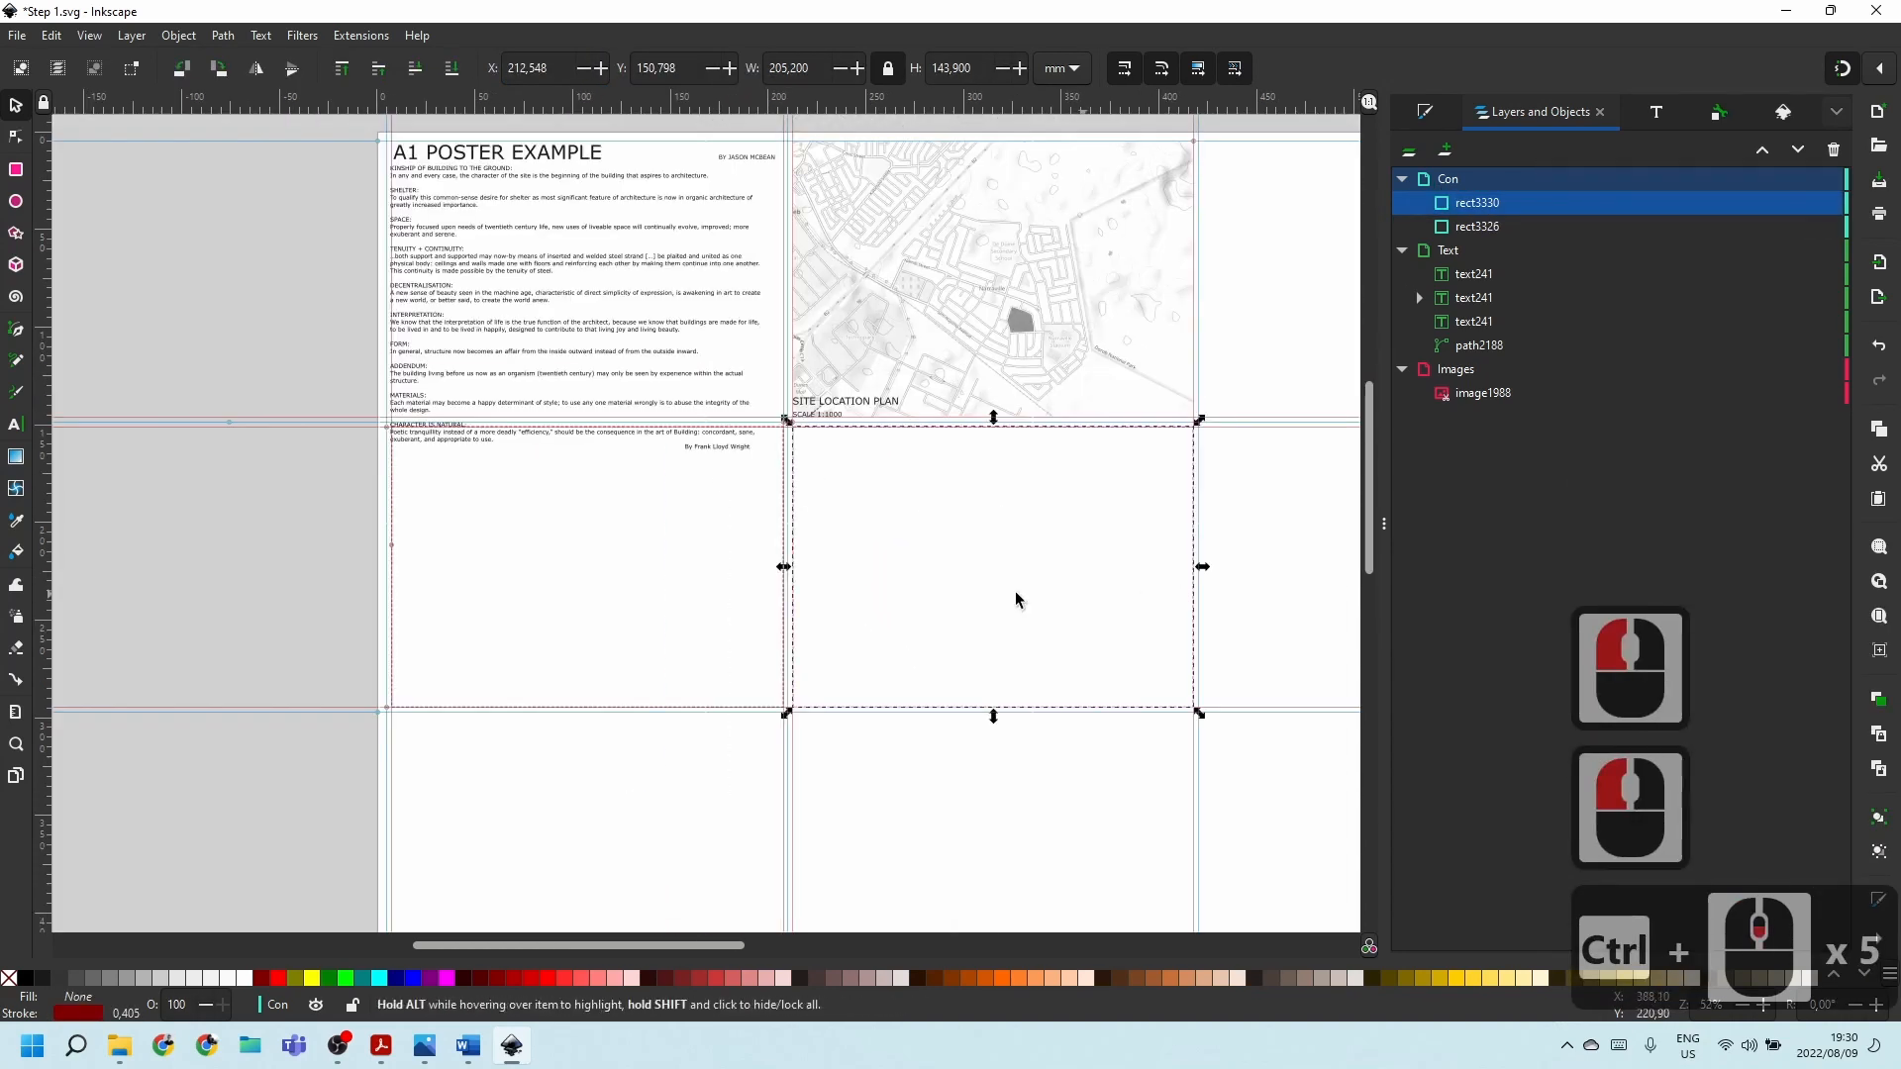
# Deselect the duplicated rectangle and hide the Con layer with its construction rectangles.
pyautogui.press('Escape')
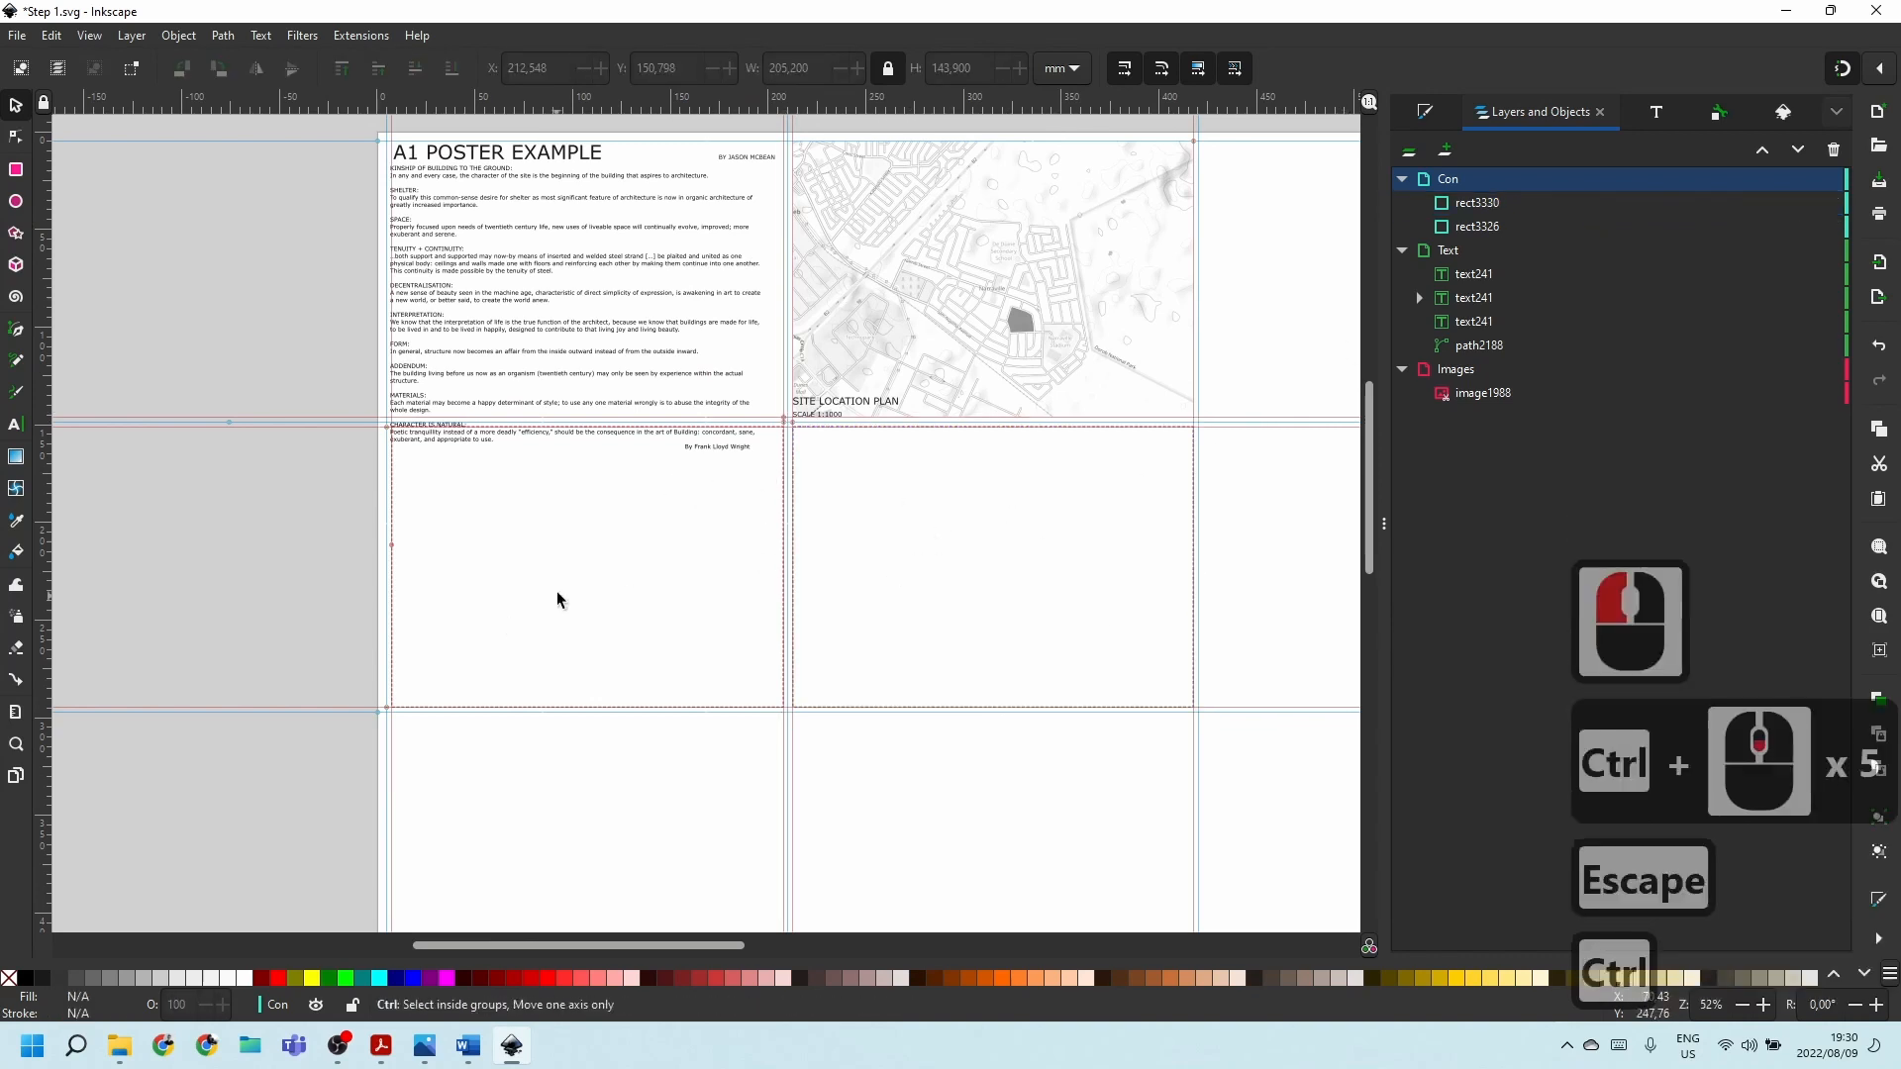
pyautogui.scroll(3, 556, 595)
pyautogui.keyDown('ctrl'); pyautogui.scroll(-4, 639, 493); pyautogui.keyUp('ctrl')
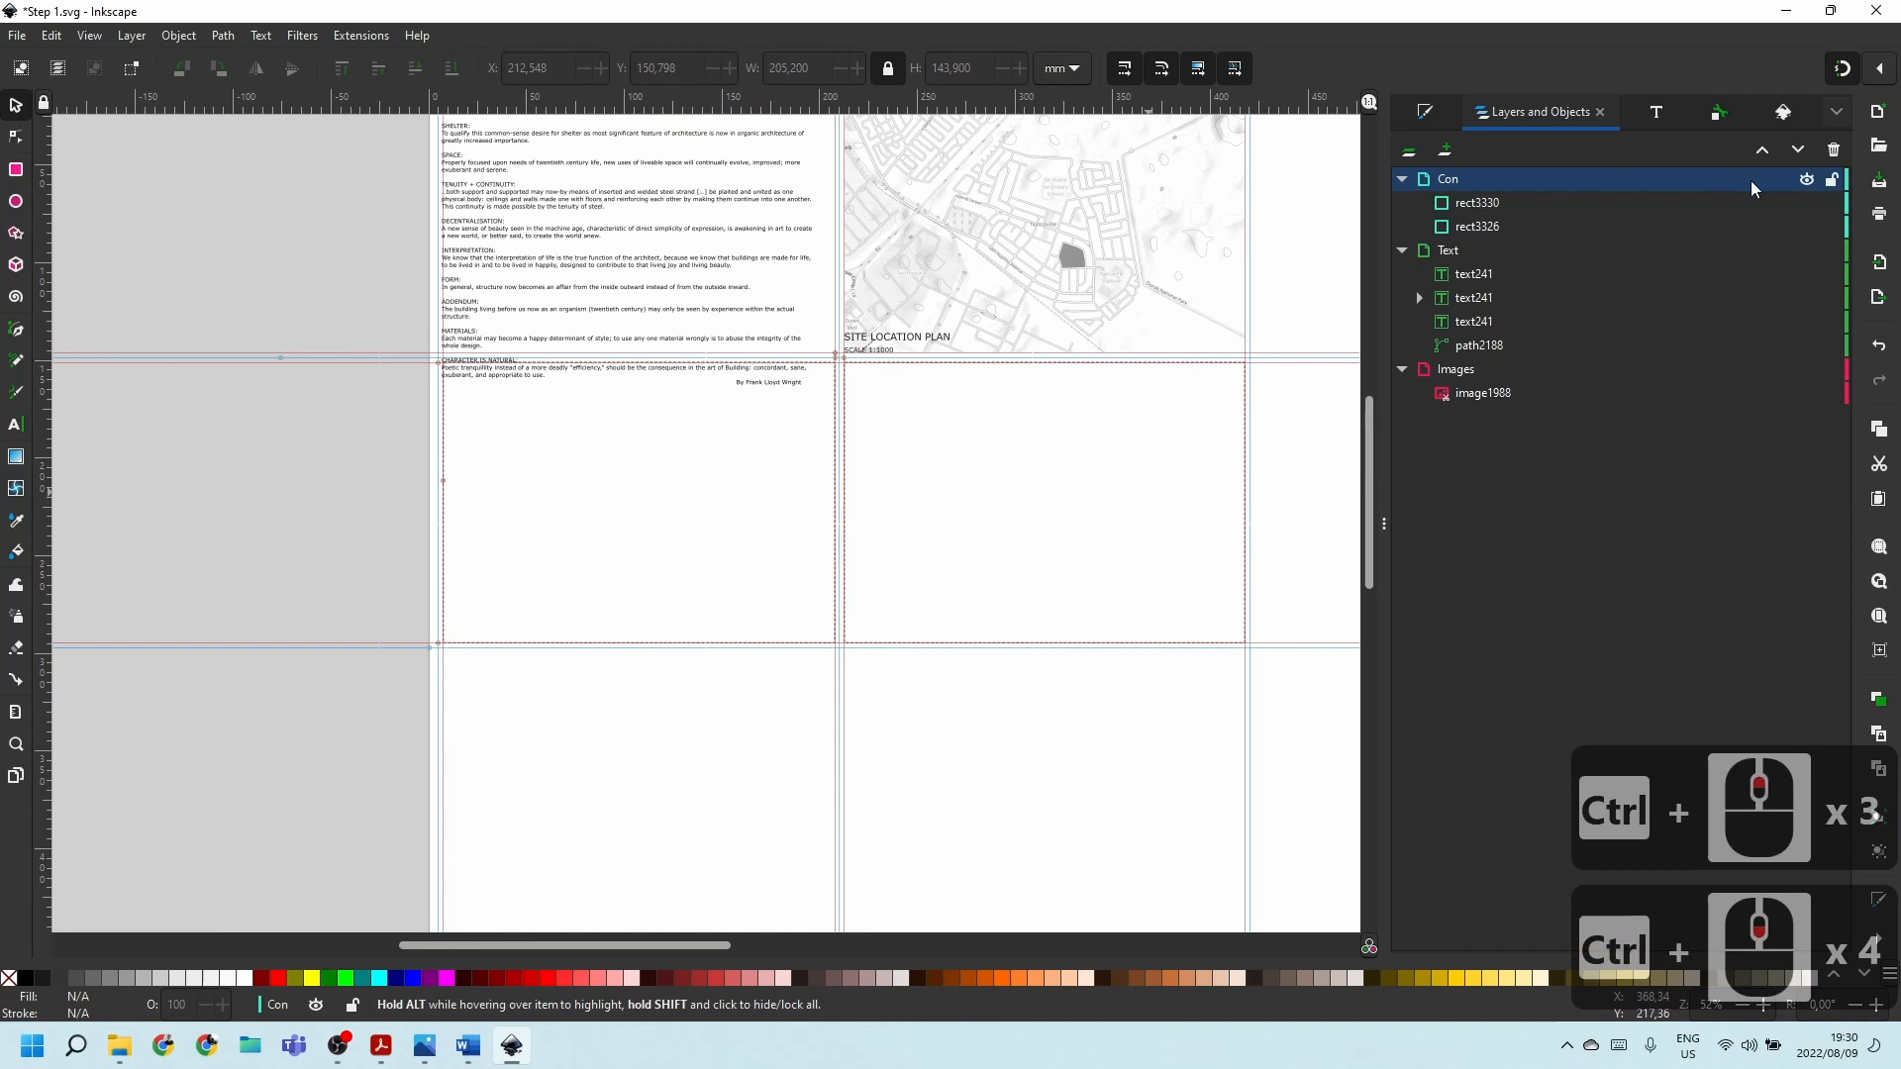
pyautogui.click(1807, 179)
pyautogui.click(363, 524)
pyautogui.keyDown('ctrl'); pyautogui.scroll(-2, 363, 526); pyautogui.keyUp('ctrl')
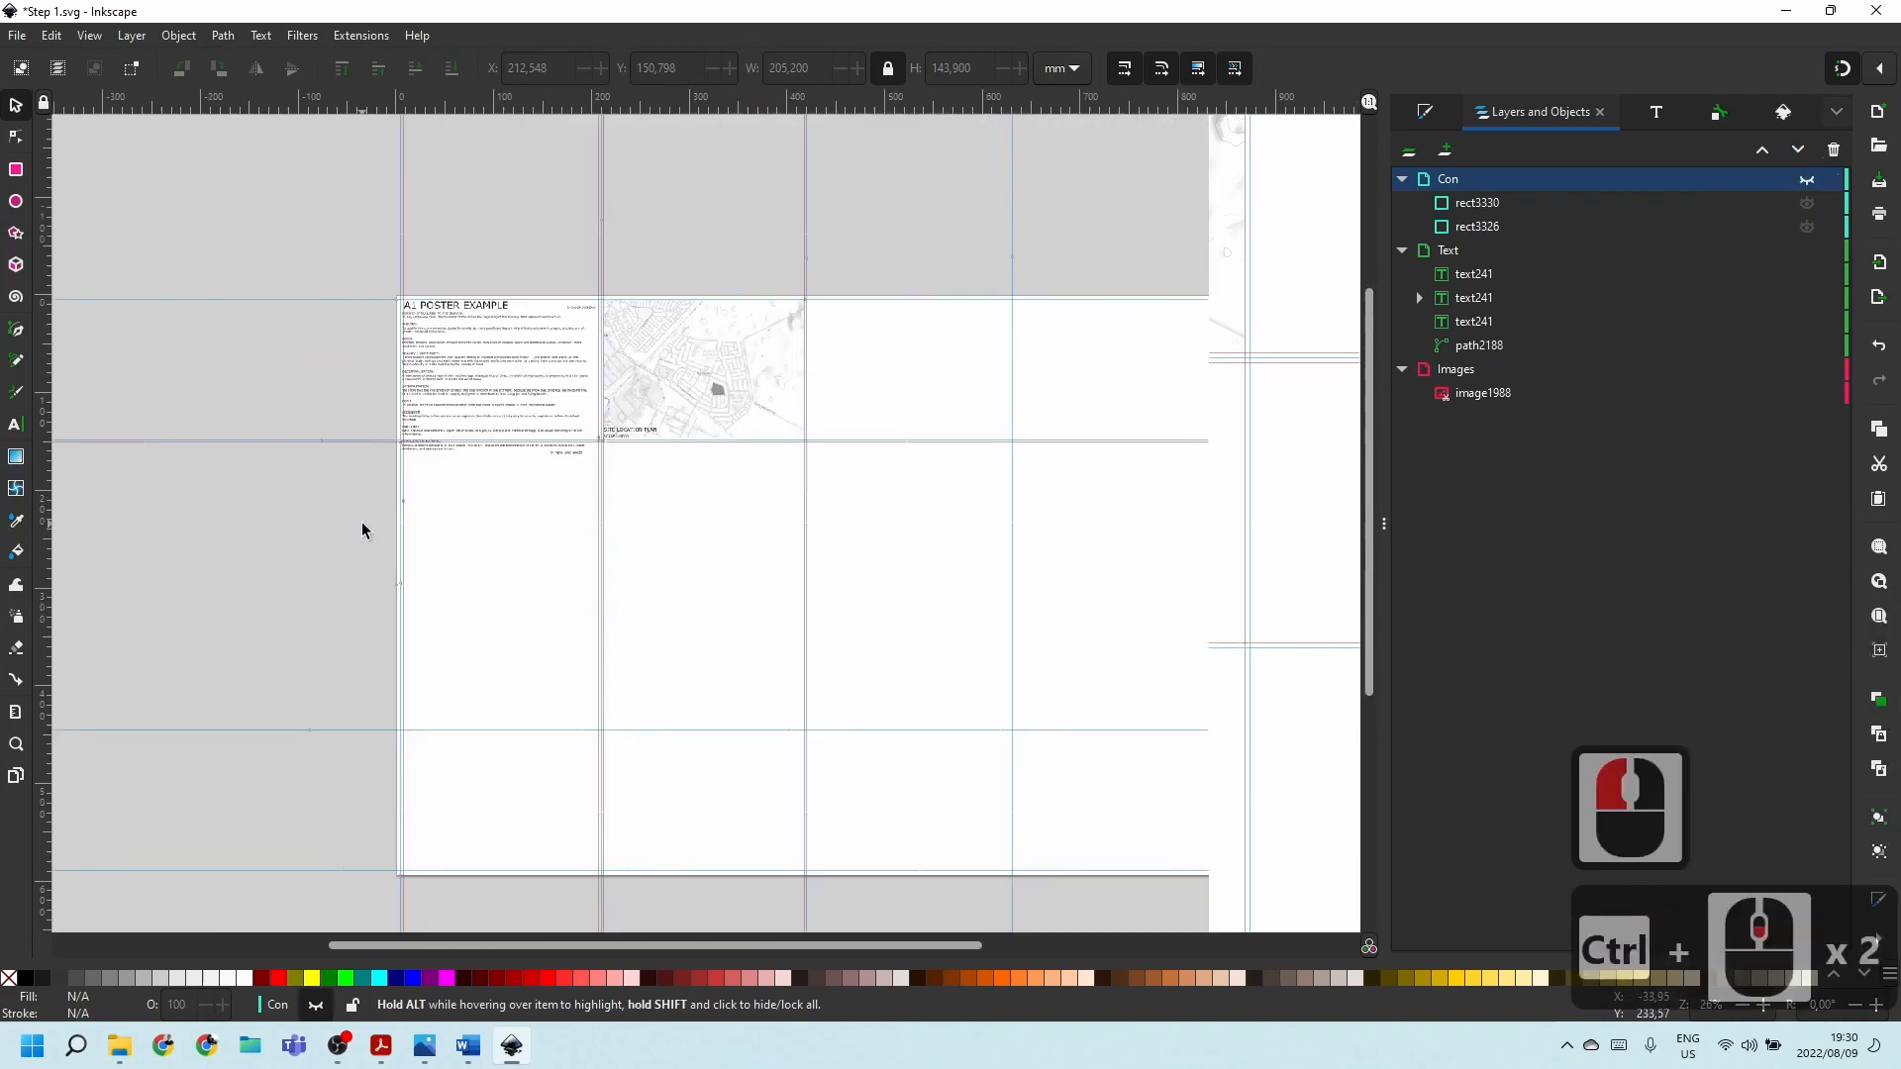
# Switch to Acrobat, examine the concept sketch layout in A1 Poster Example.pdf, and return to the Inkscape poster.
pyautogui.click(382, 1042)
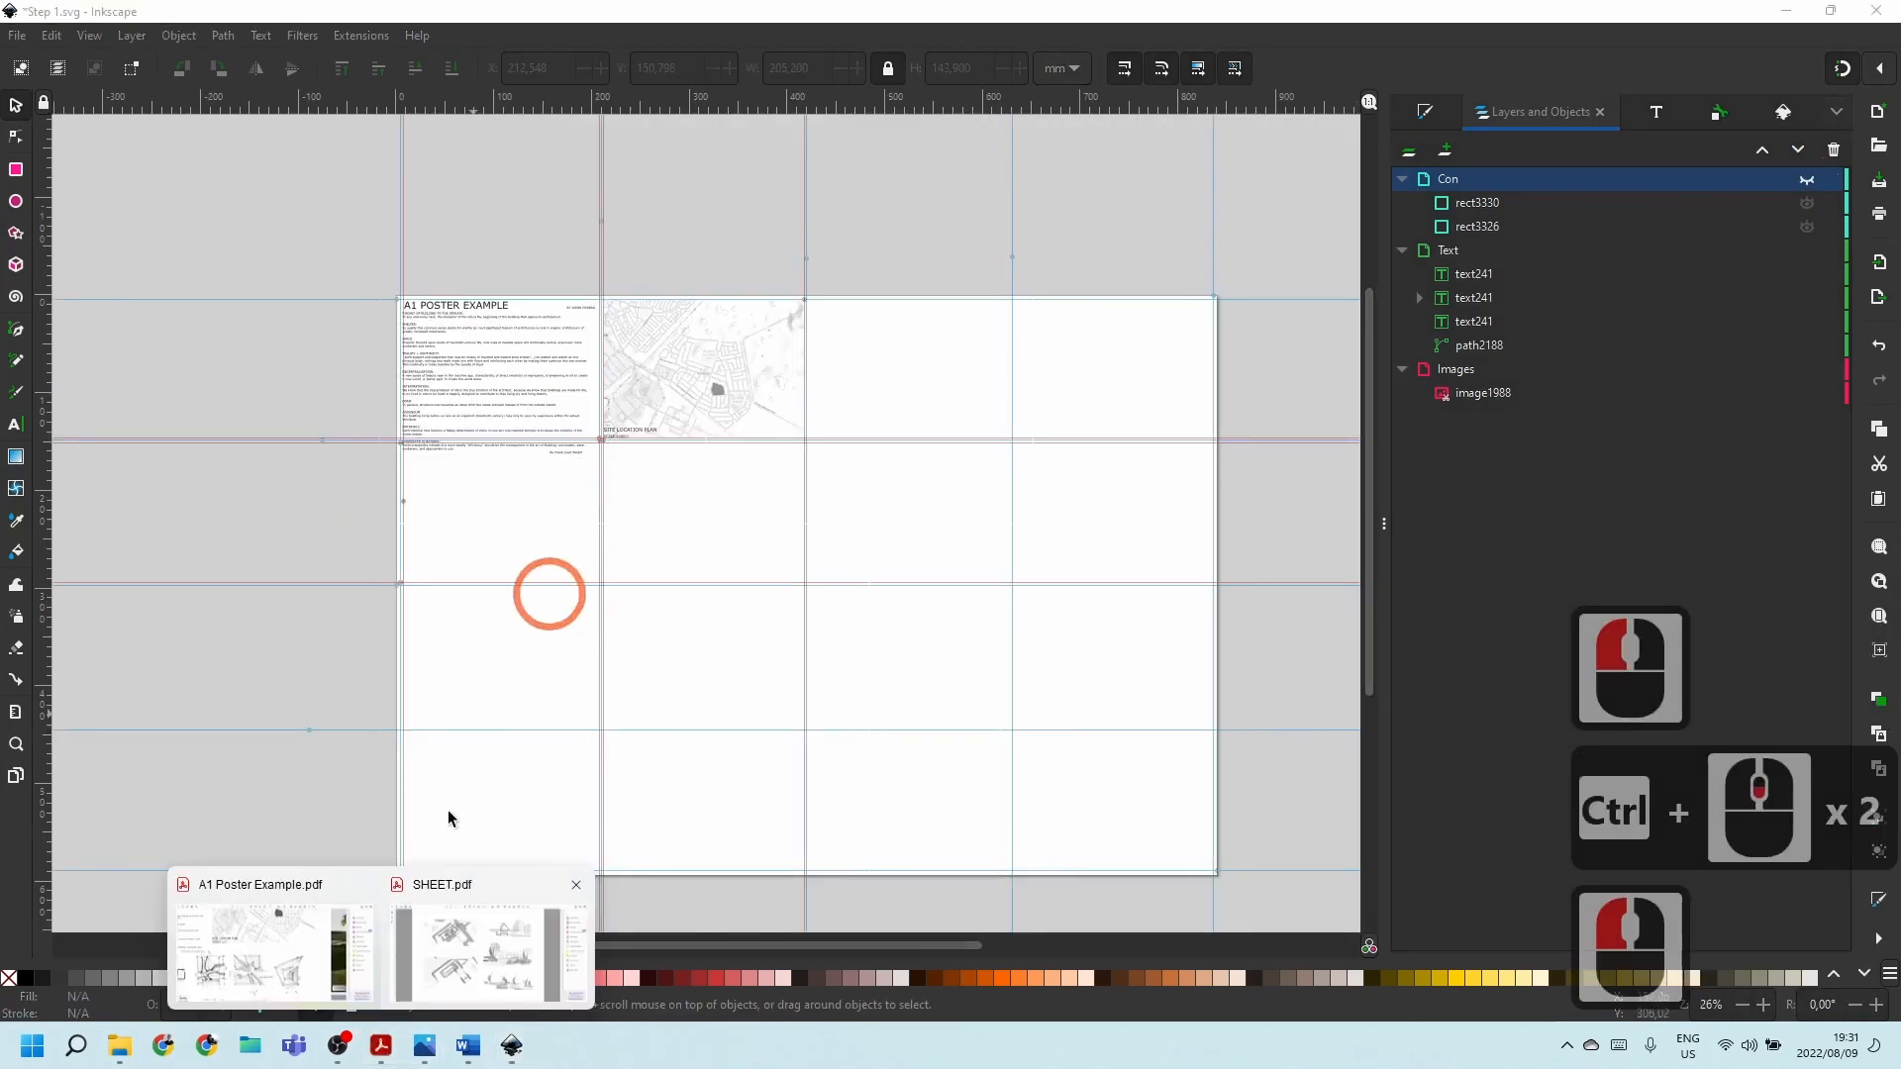
pyautogui.click(287, 926)
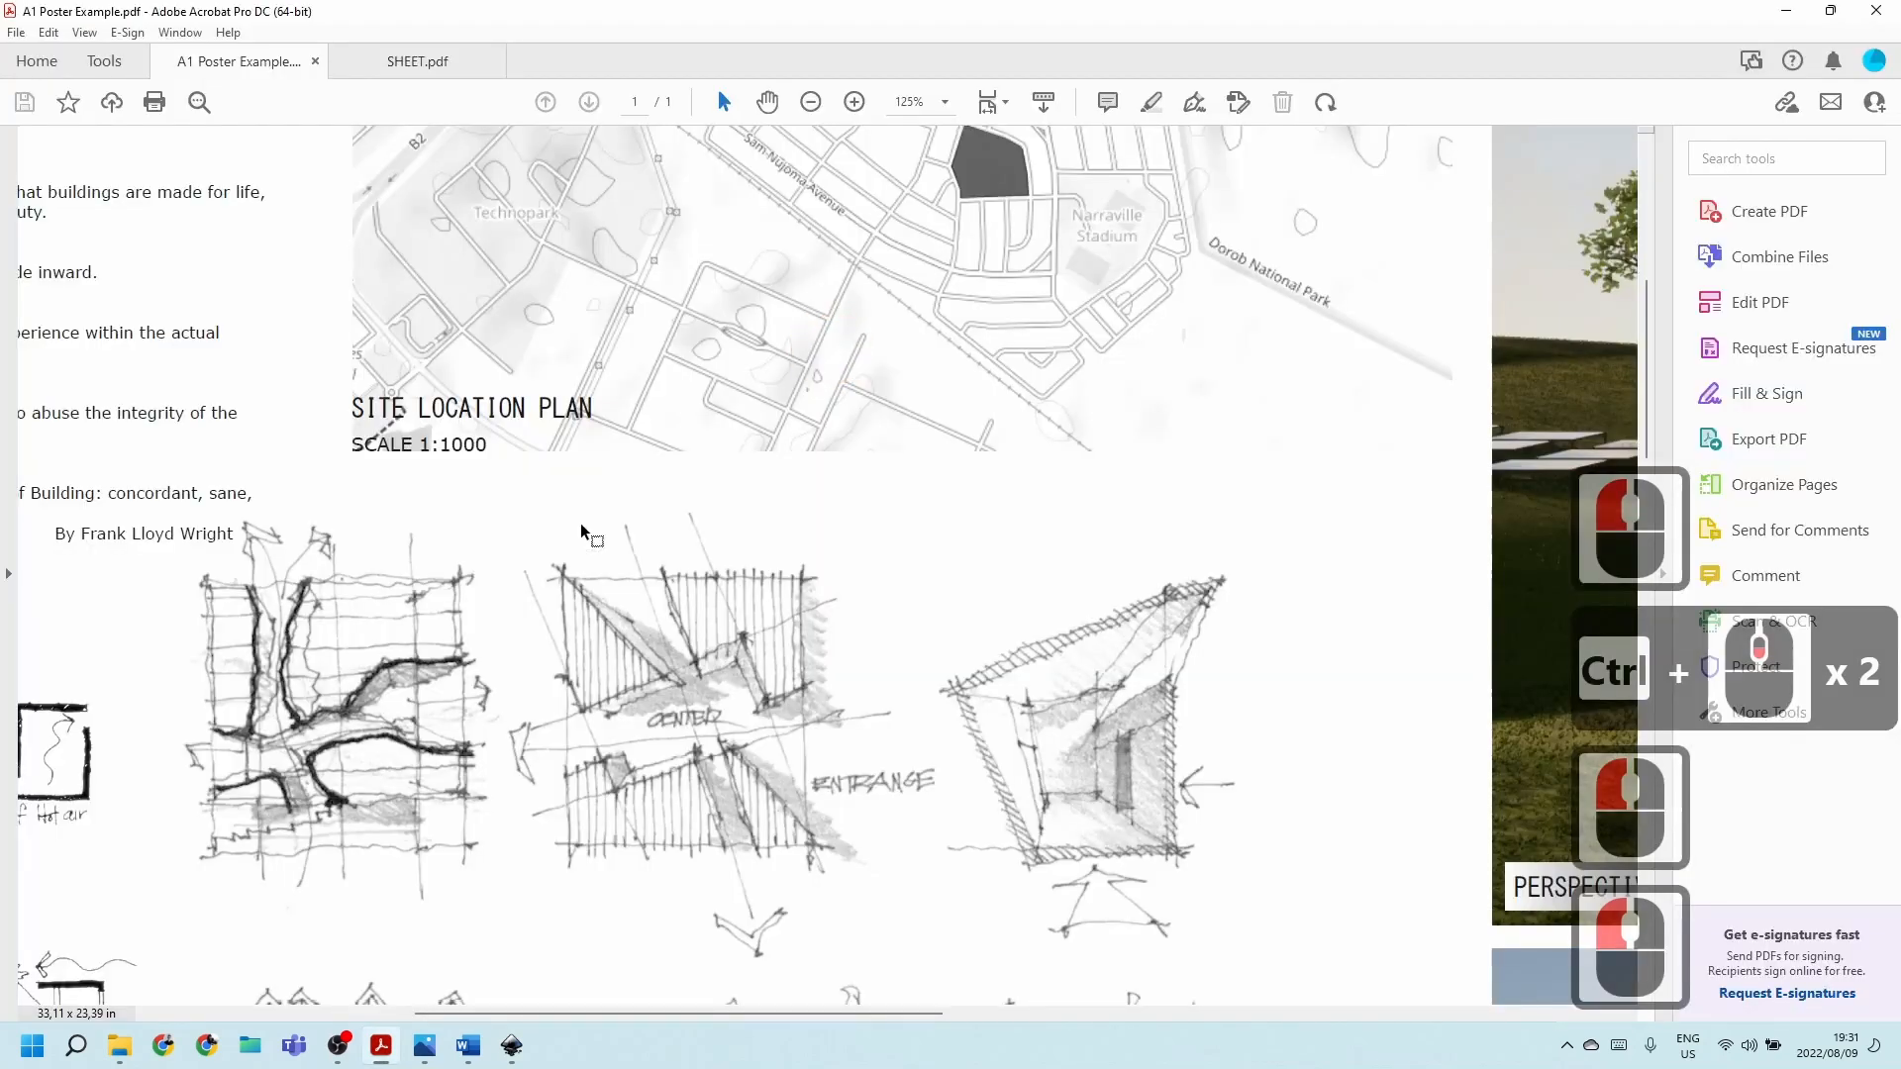
pyautogui.keyDown('ctrl'); pyautogui.scroll(-4, 584, 535); pyautogui.keyUp('ctrl')
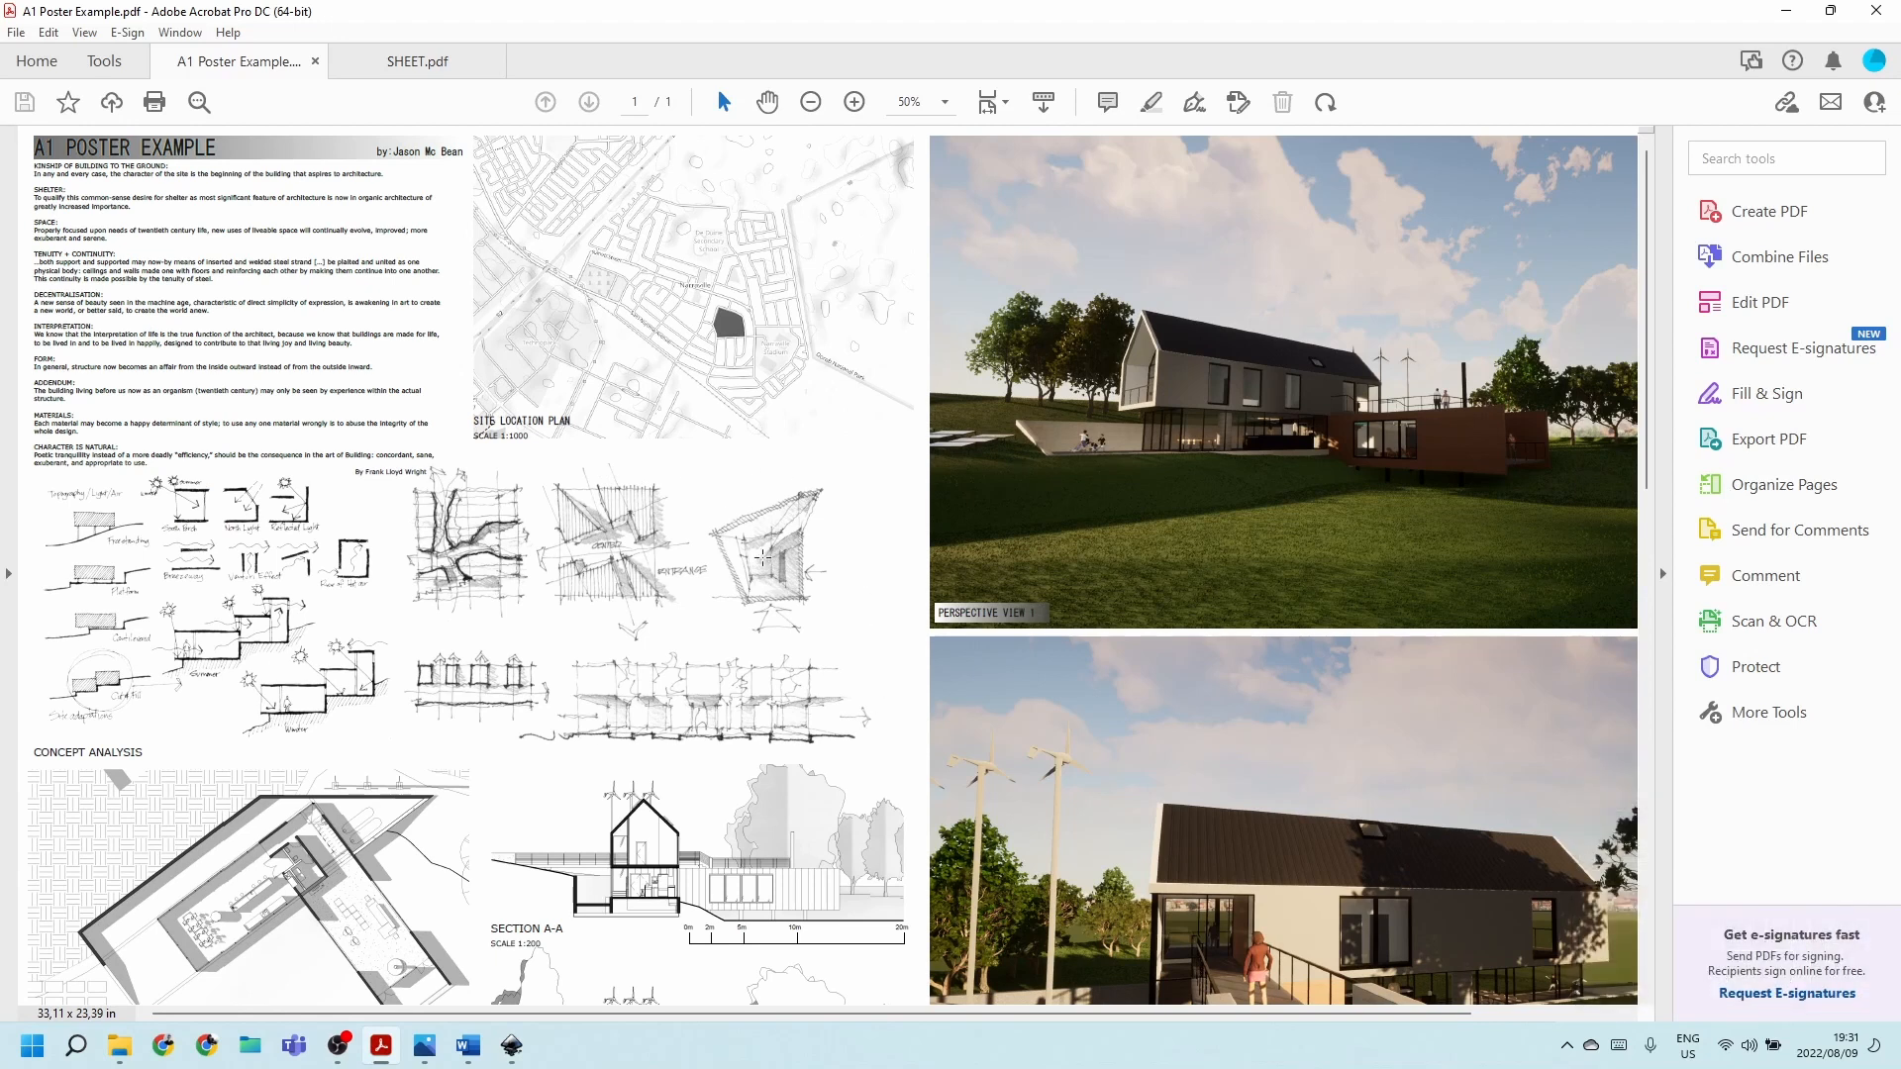
pyautogui.click(1786, 11)
pyautogui.click(709, 620)
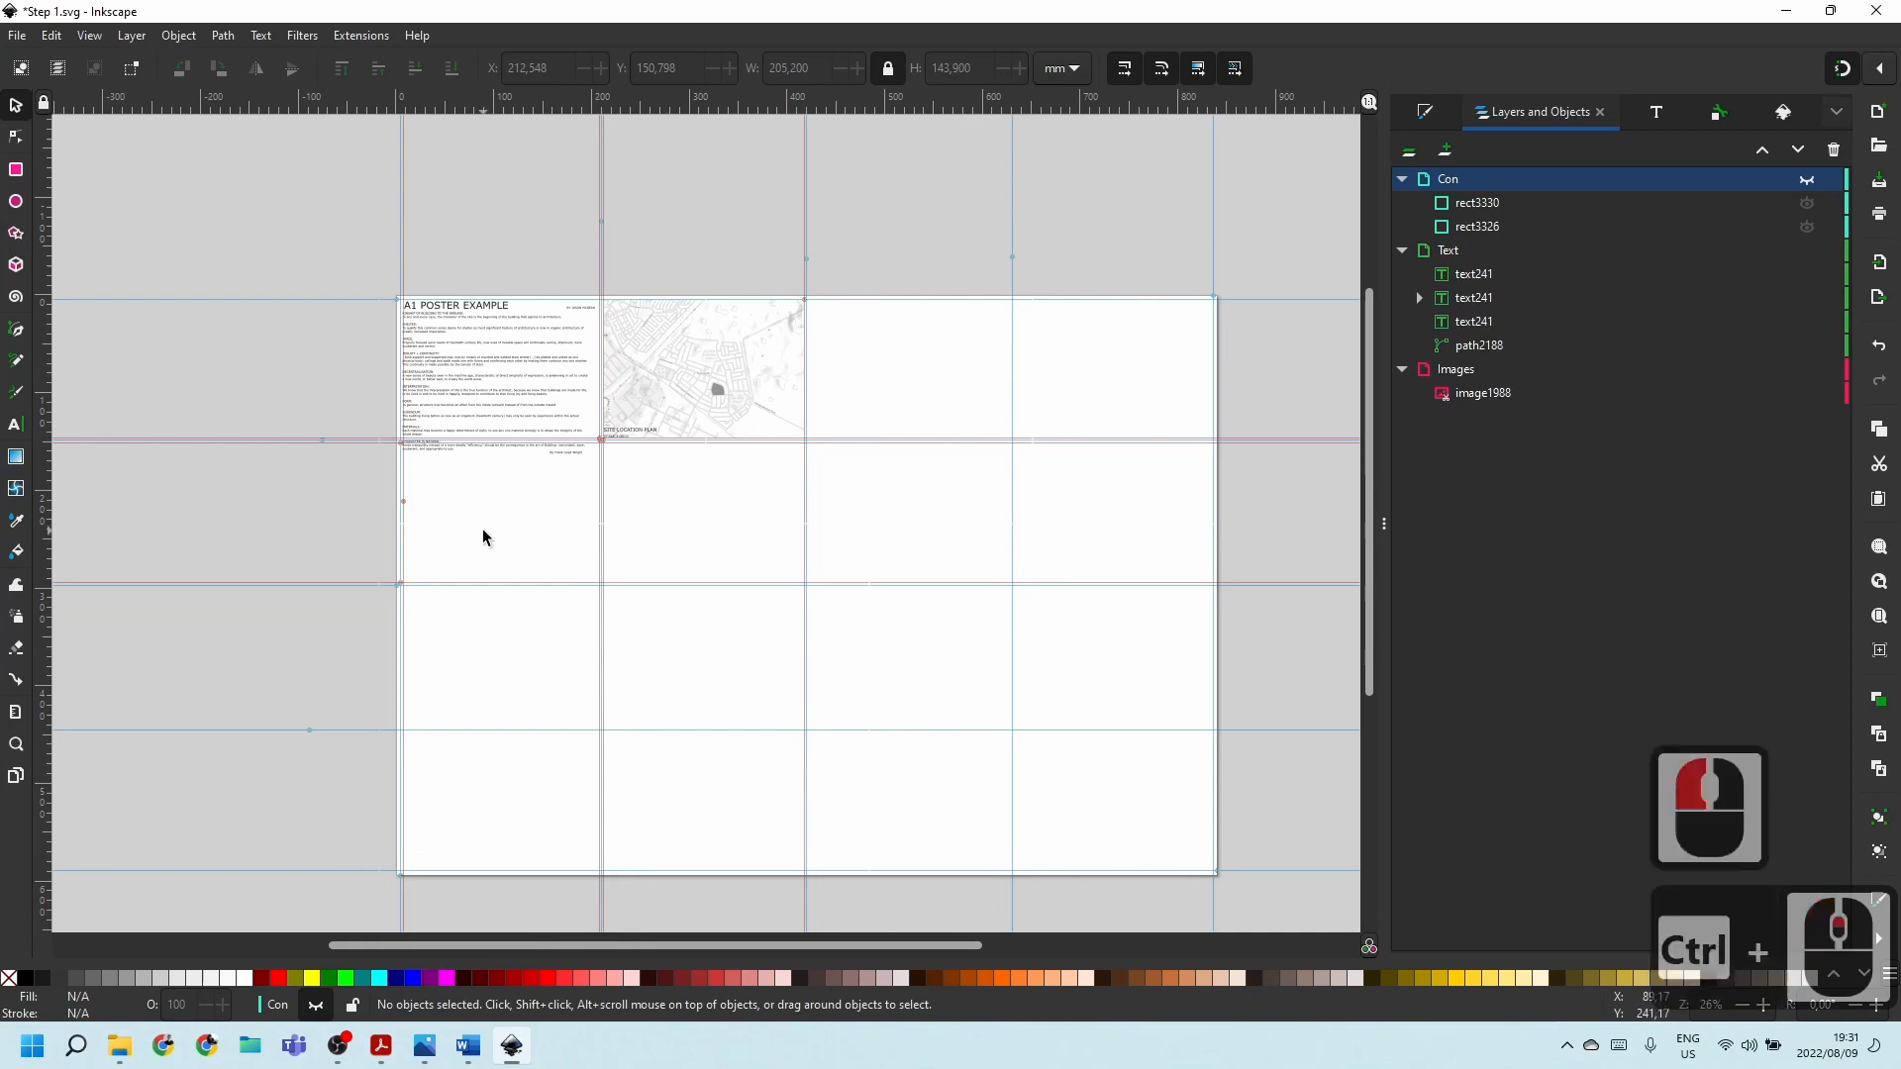
# Measure the width and height of the two-cell area below the site location plan between the guides.
pyautogui.keyDown('ctrl'); pyautogui.scroll(3, 484, 534); pyautogui.keyUp('ctrl')
pyautogui.keyDown('ctrl'); pyautogui.scroll(-2, 288, 459); pyautogui.keyUp('ctrl')
pyautogui.keyDown('ctrl'); pyautogui.scroll(2, 475, 517); pyautogui.keyUp('ctrl')
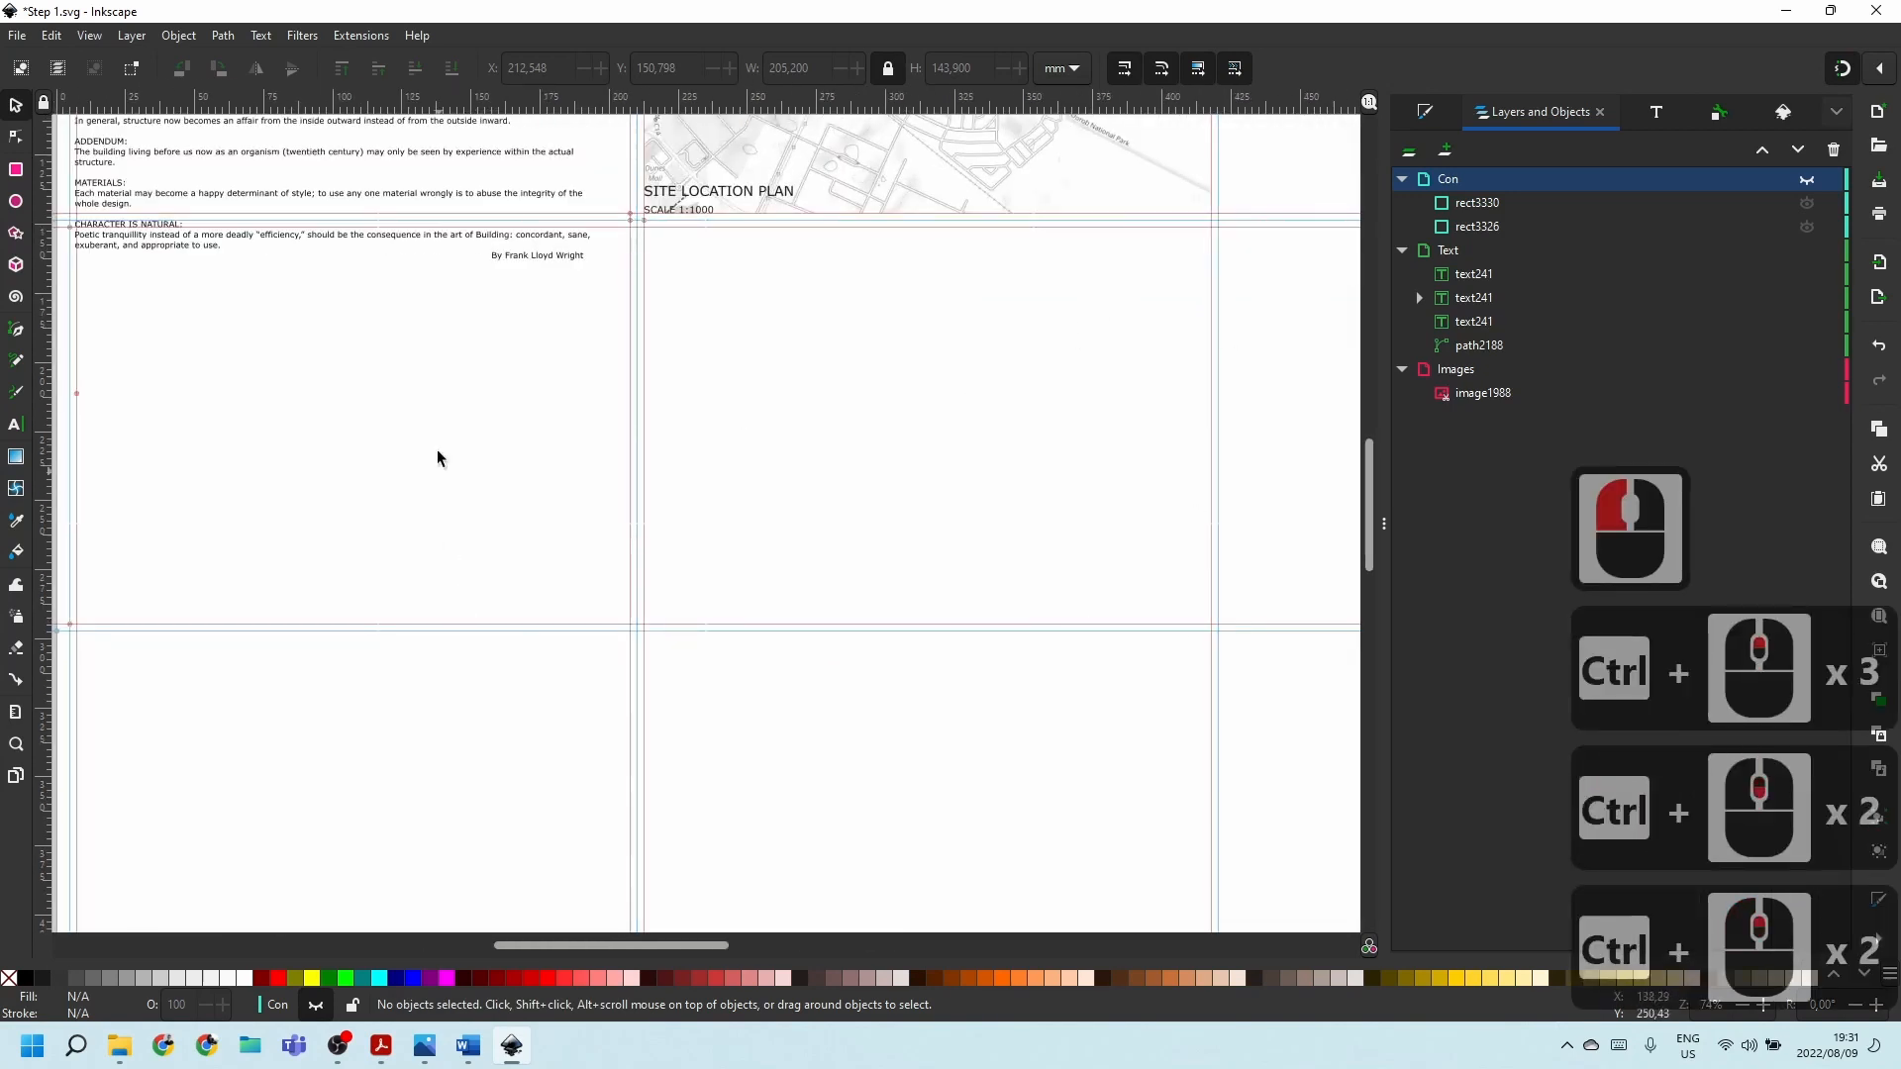
pyautogui.click(14, 712)
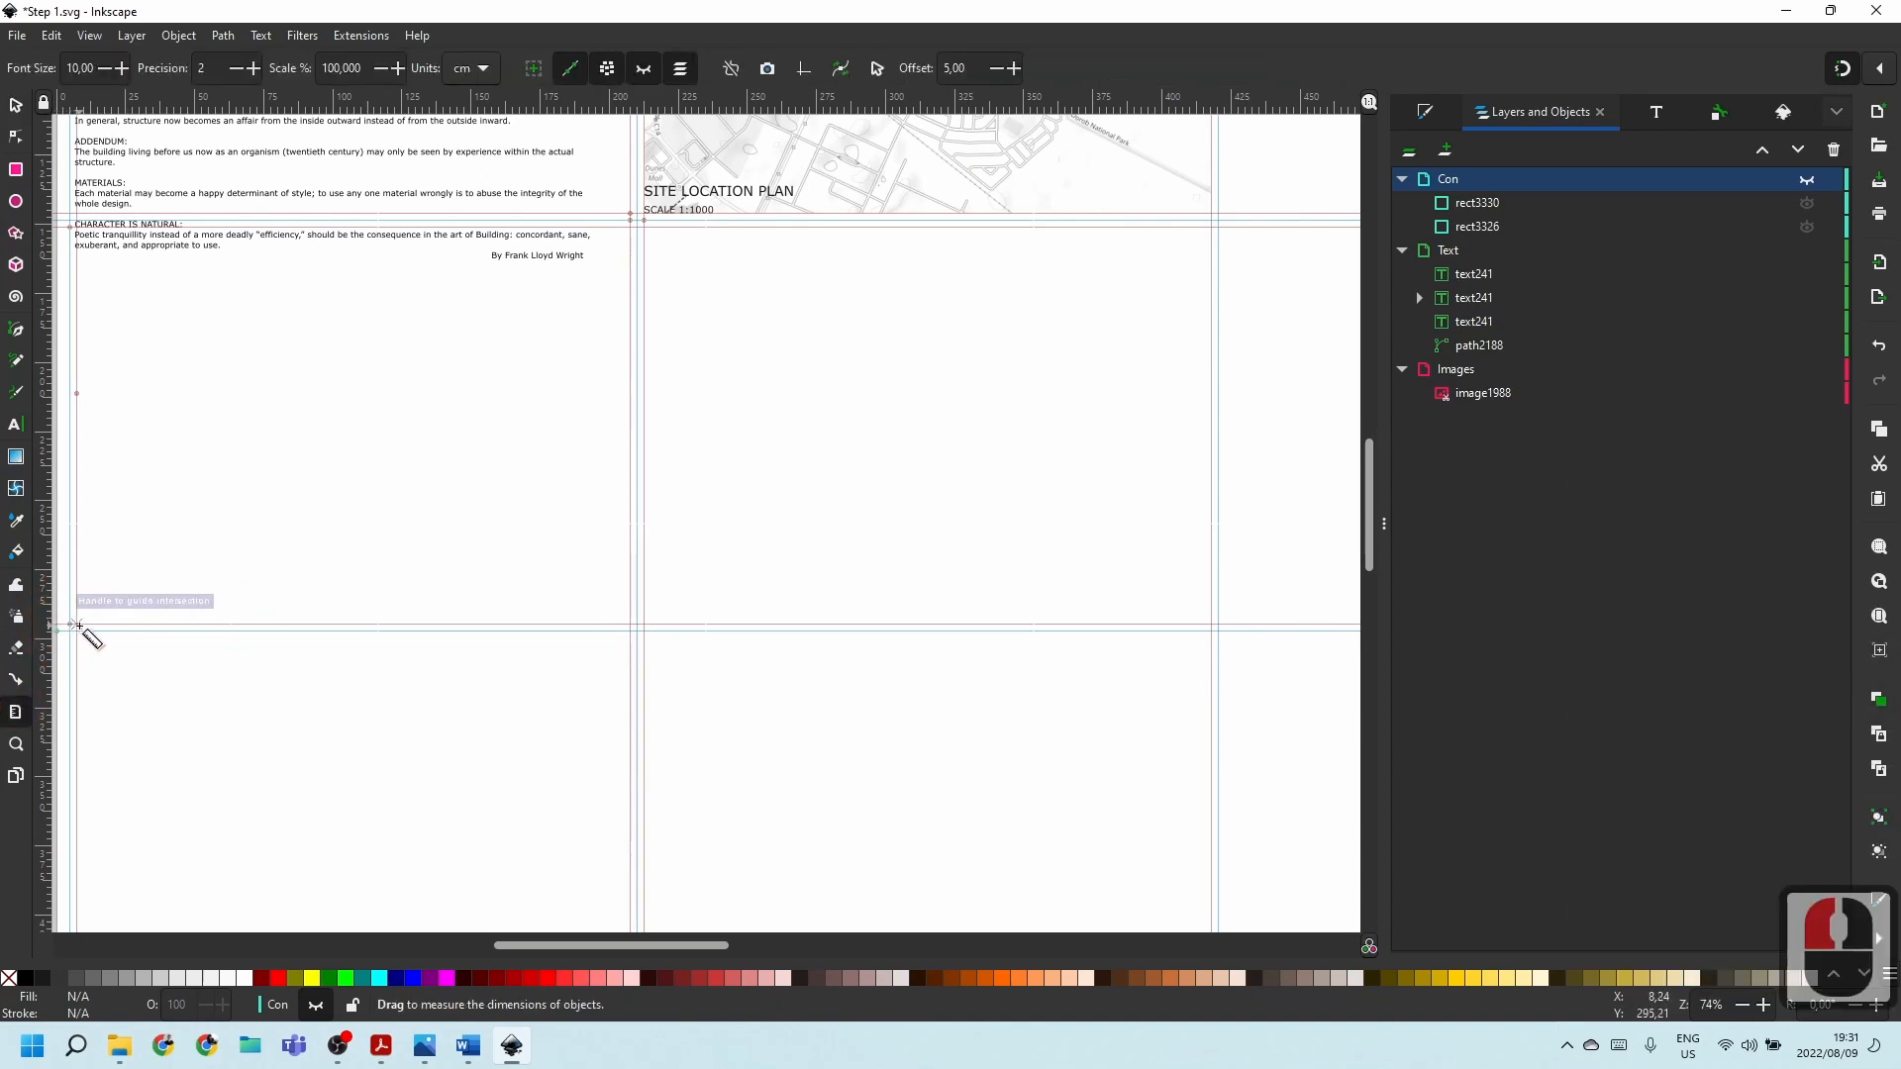
pyautogui.moveTo(74, 626); pyautogui.dragTo(1211, 624)
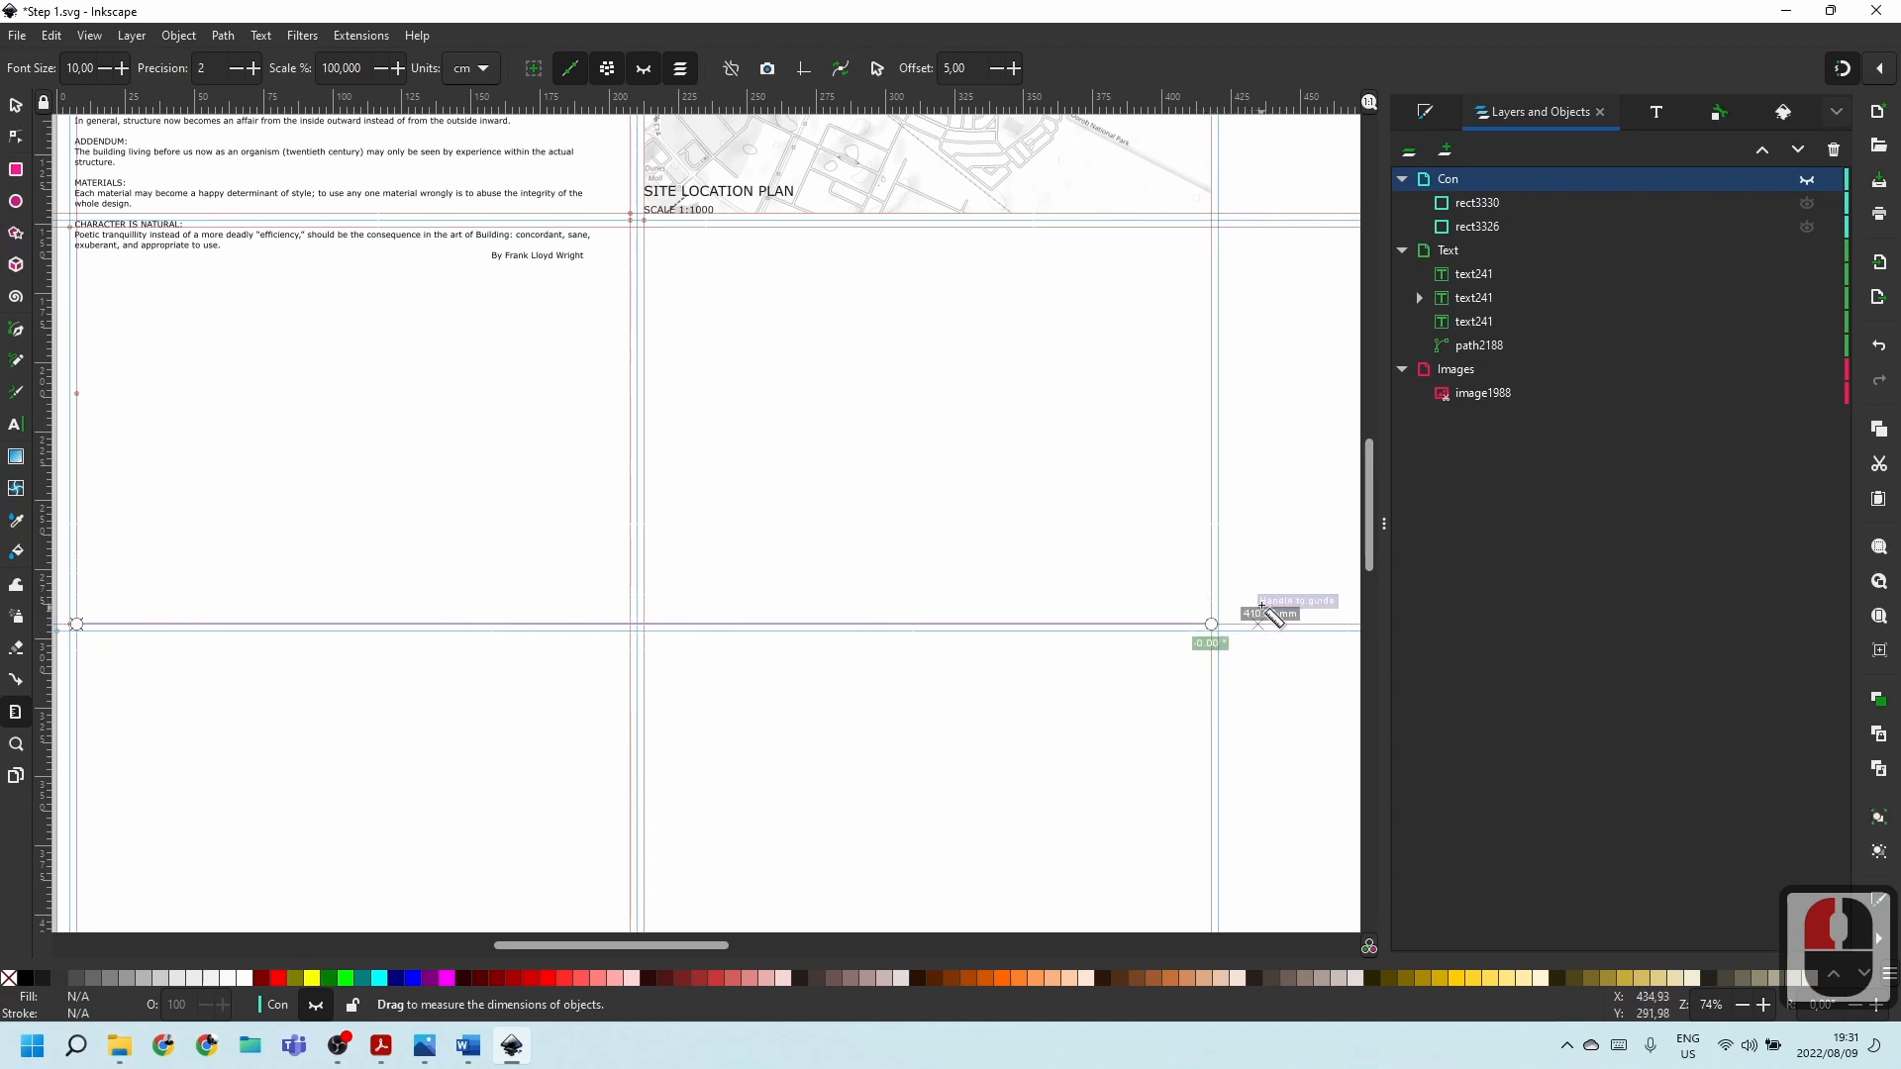
pyautogui.moveTo(1214, 234); pyautogui.dragTo(1203, 623)
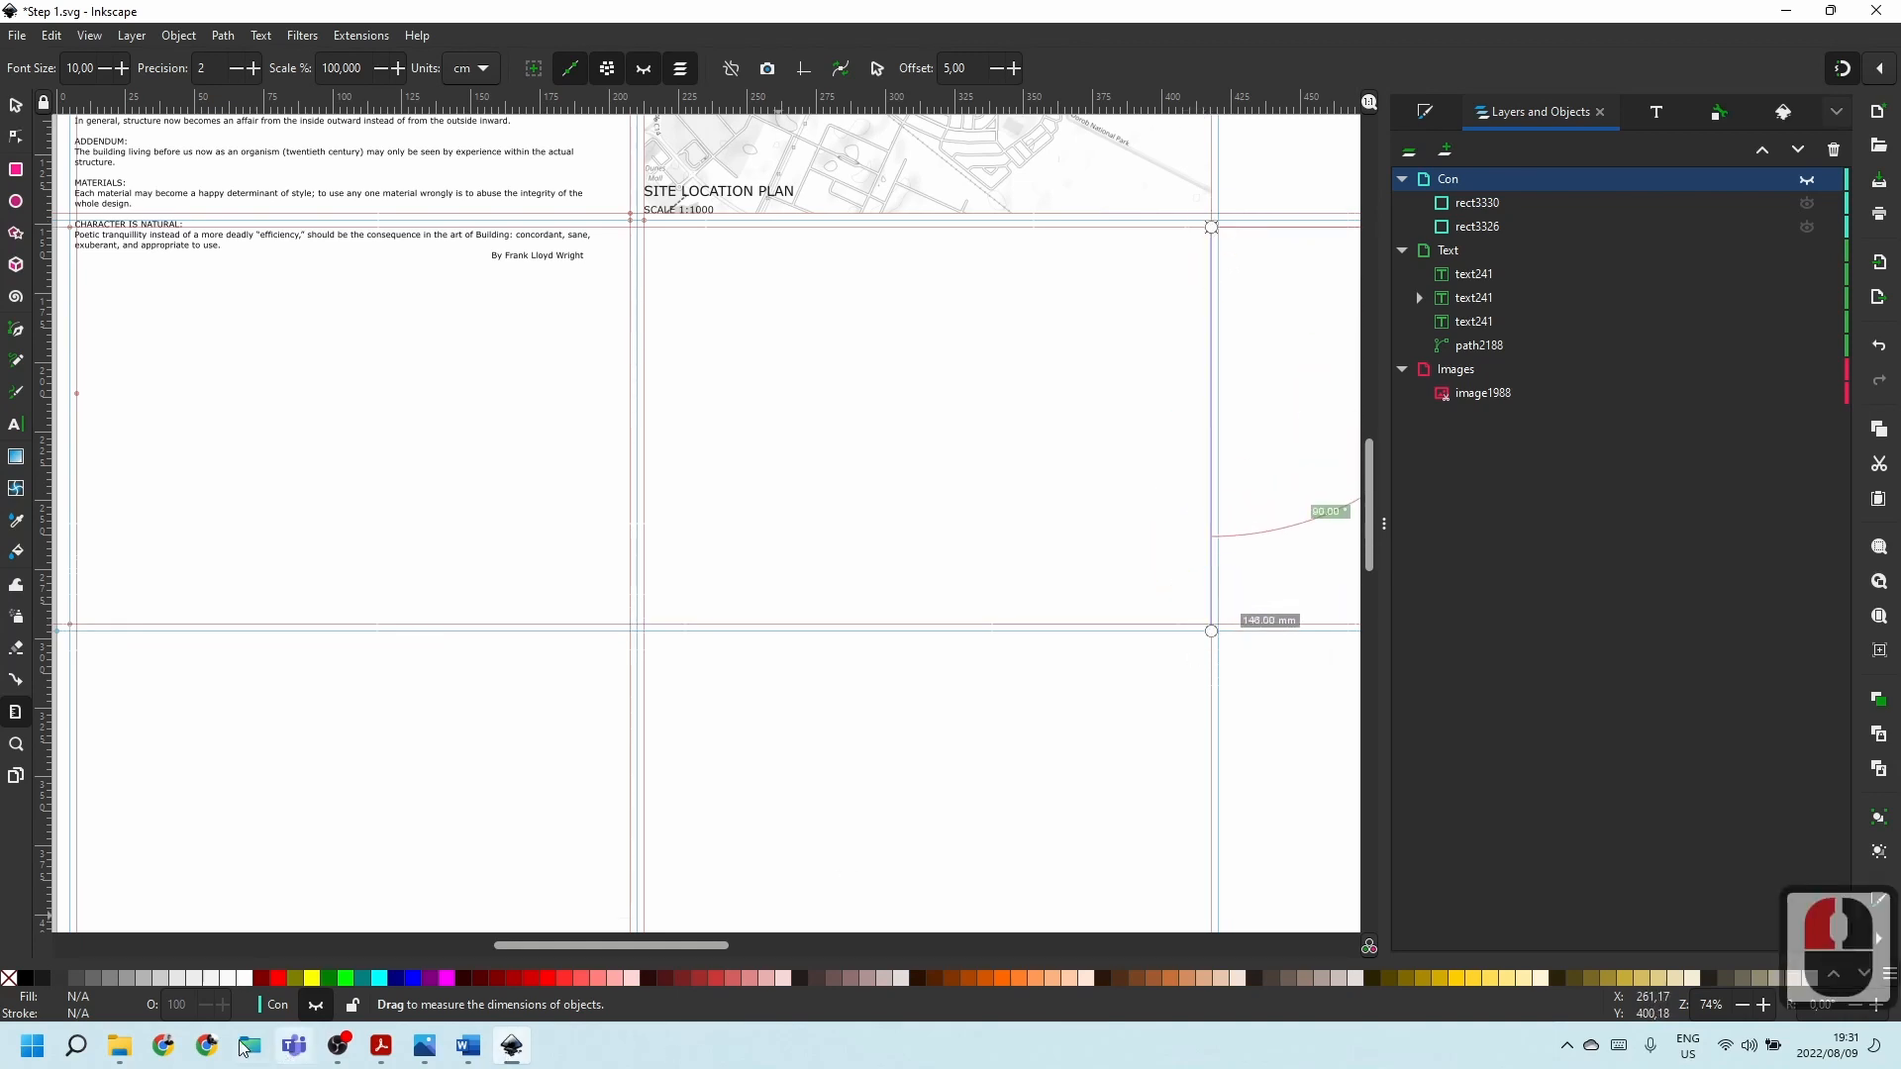
# Launch GIMP 2.10.32.
pyautogui.click(89, 1056)
pyautogui.write('gimp')
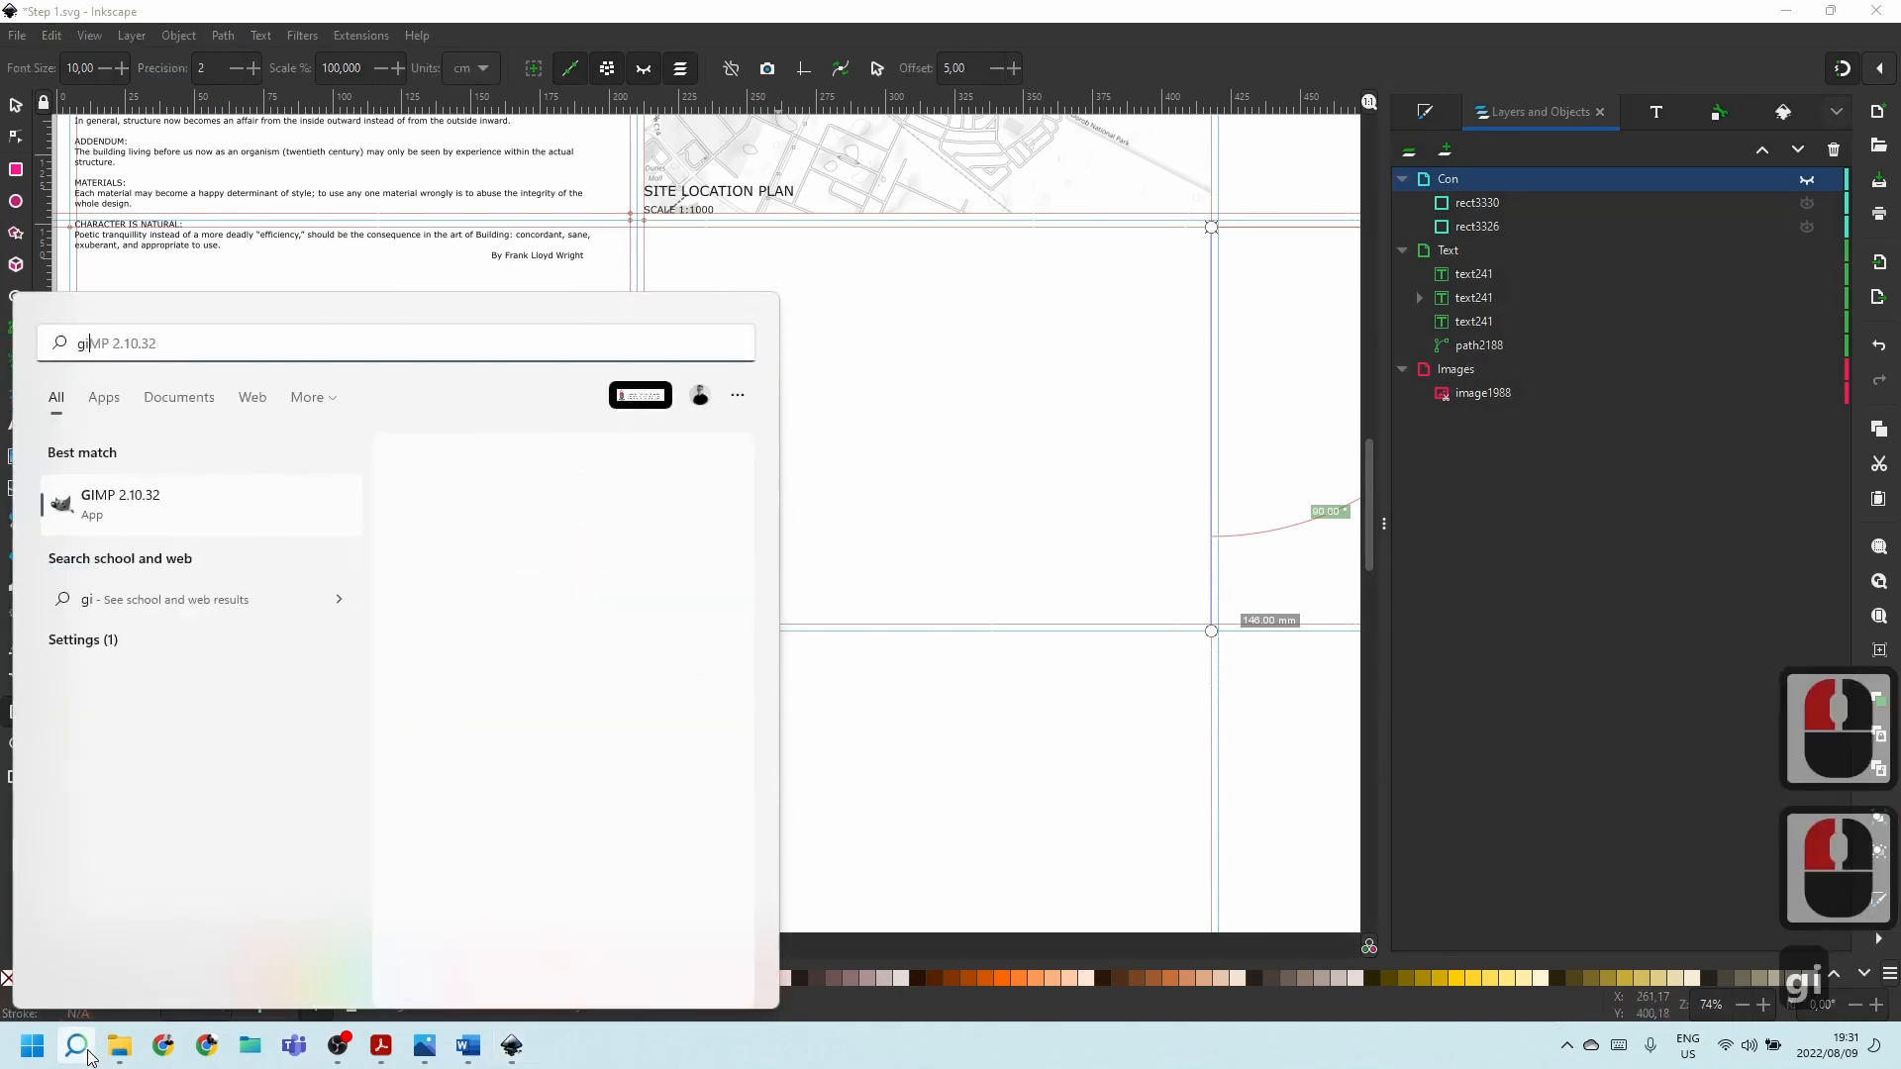
pyautogui.click(121, 510)
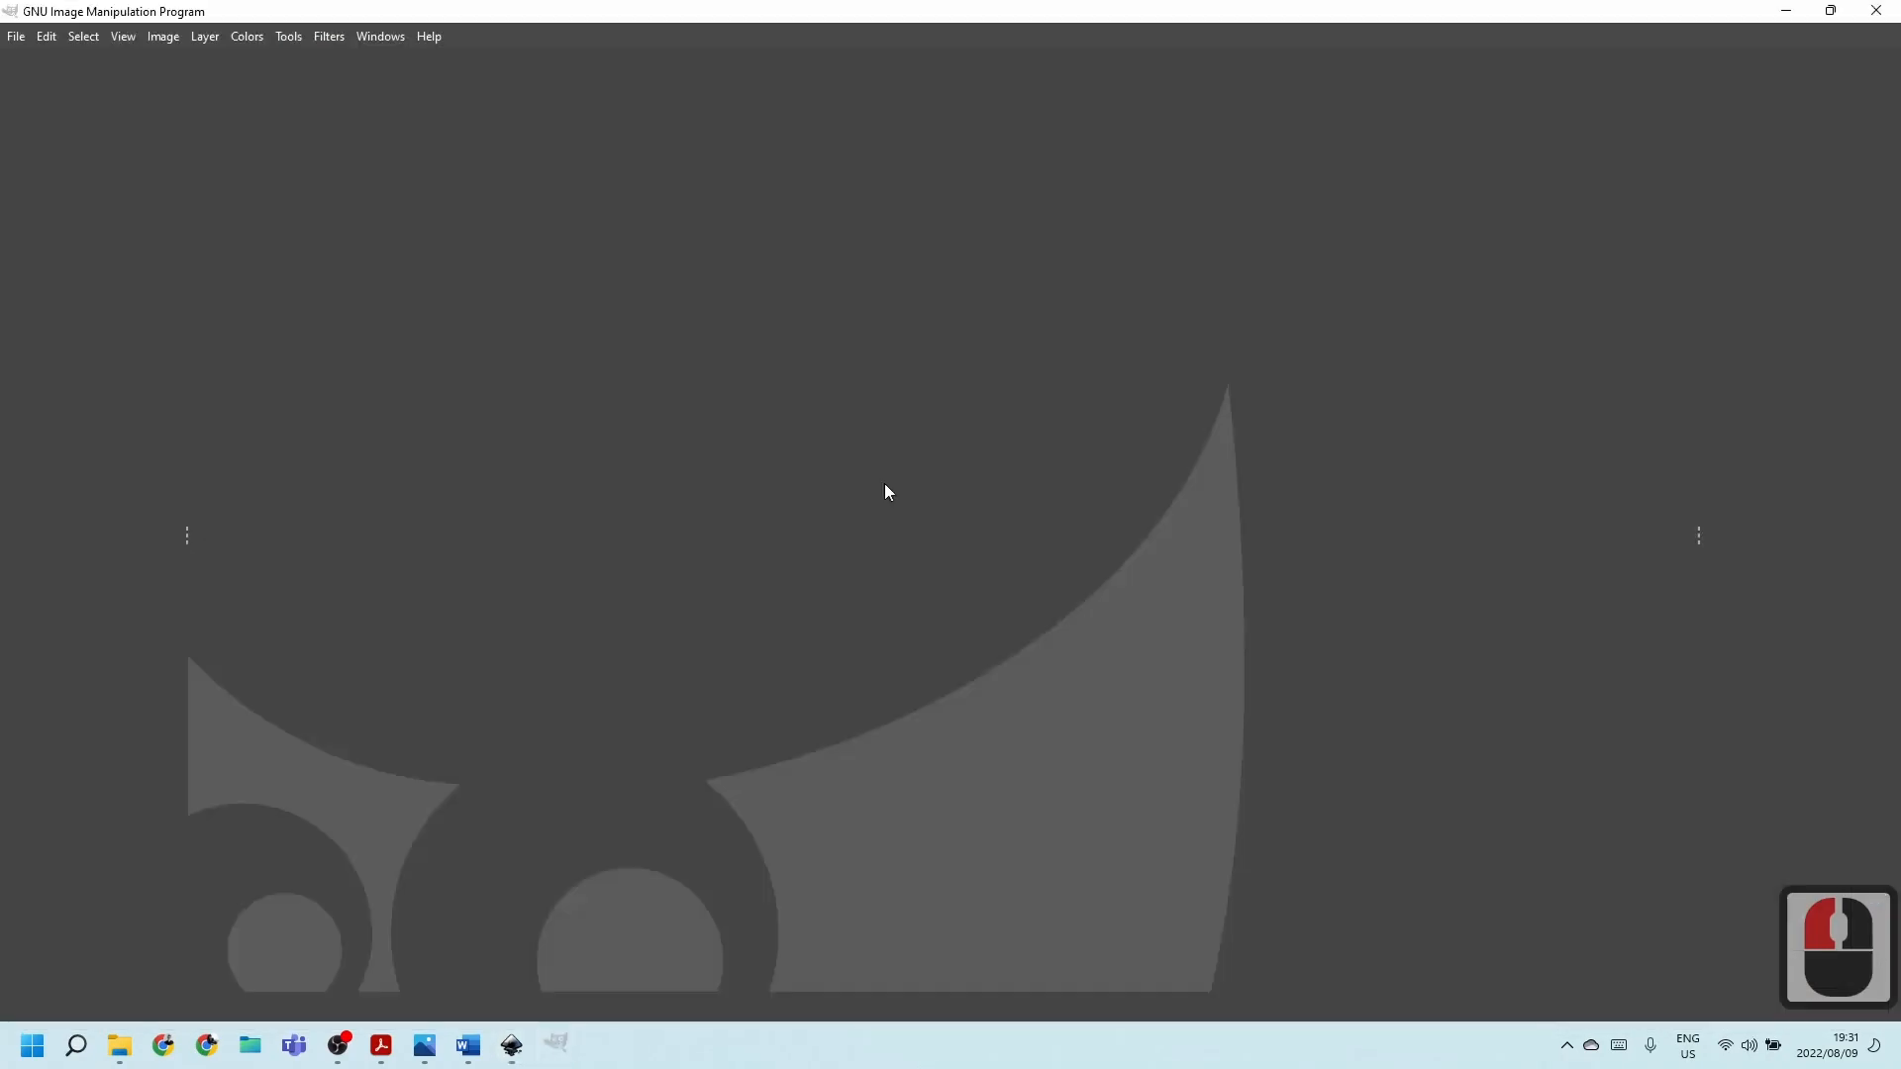
# Start a new image with its size in millimetres and show the advanced options for resolution.
pyautogui.click(17, 36)
pyautogui.click(49, 64)
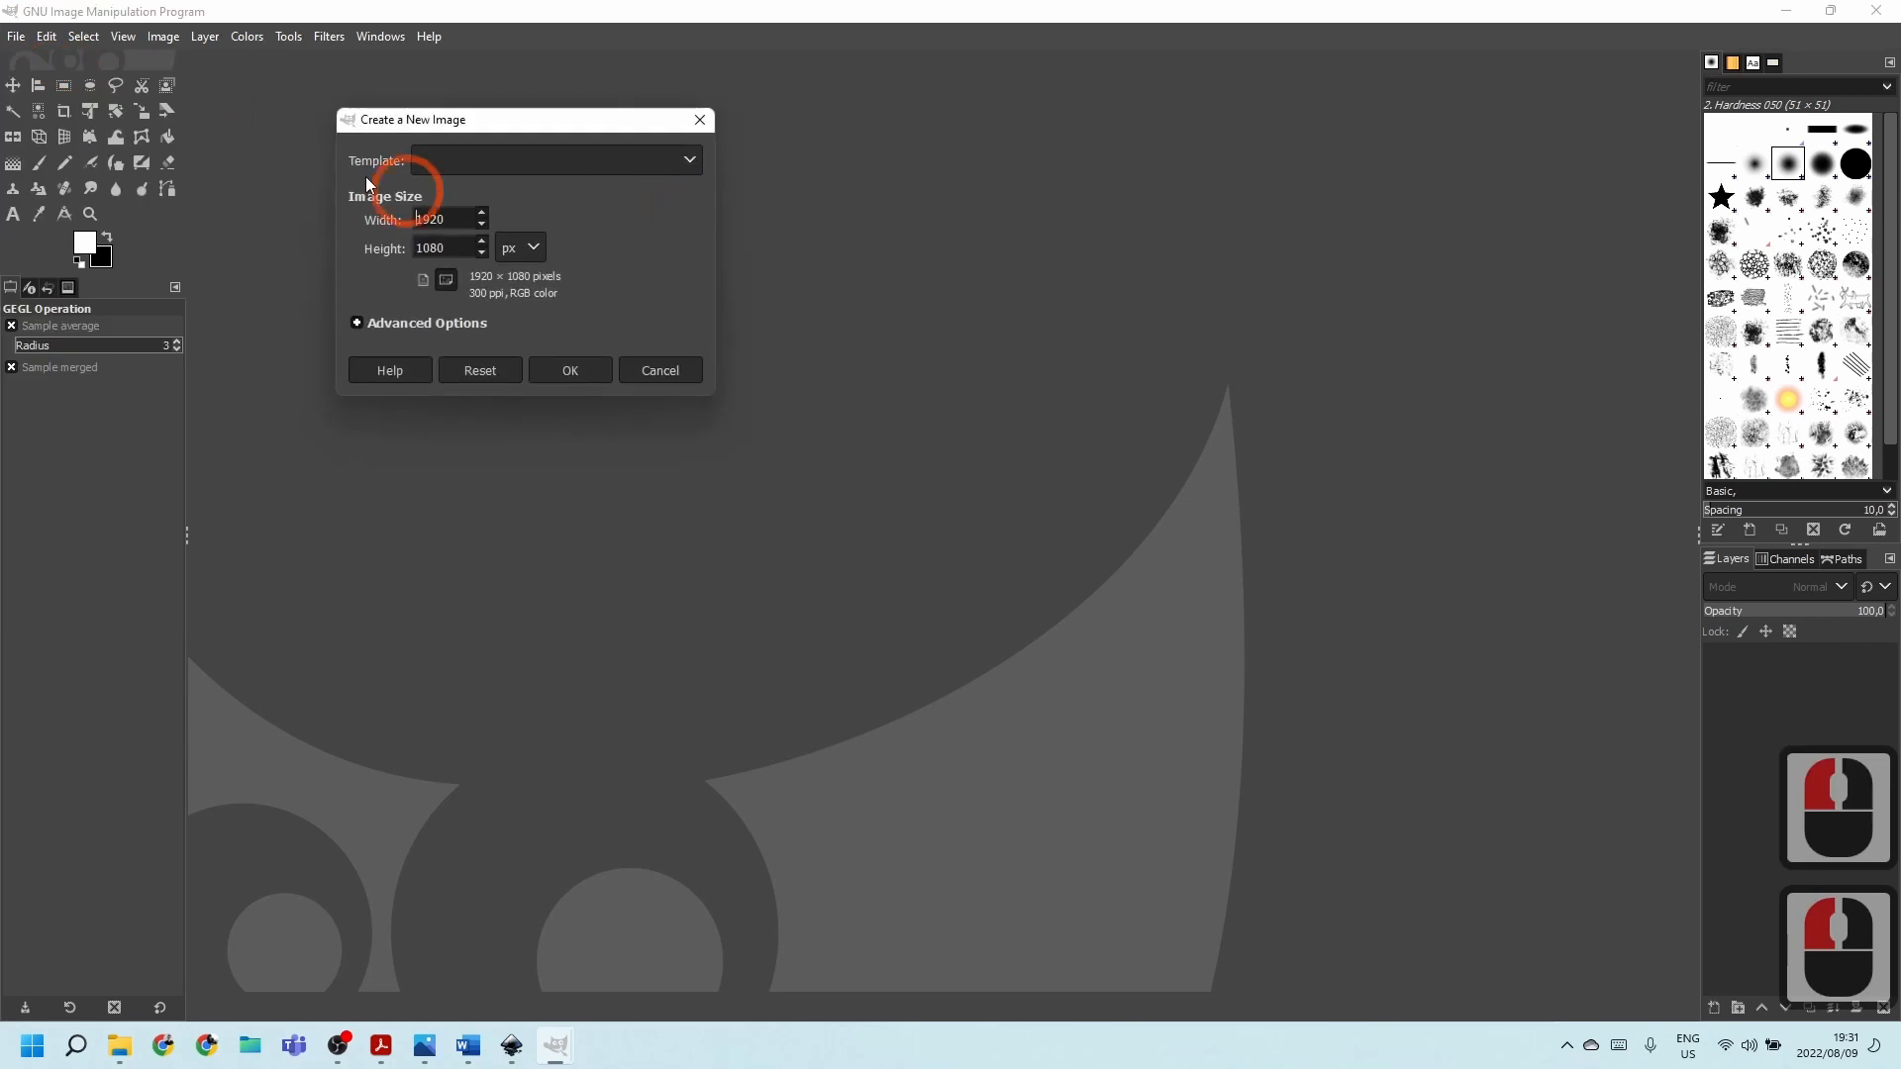
pyautogui.click(539, 252)
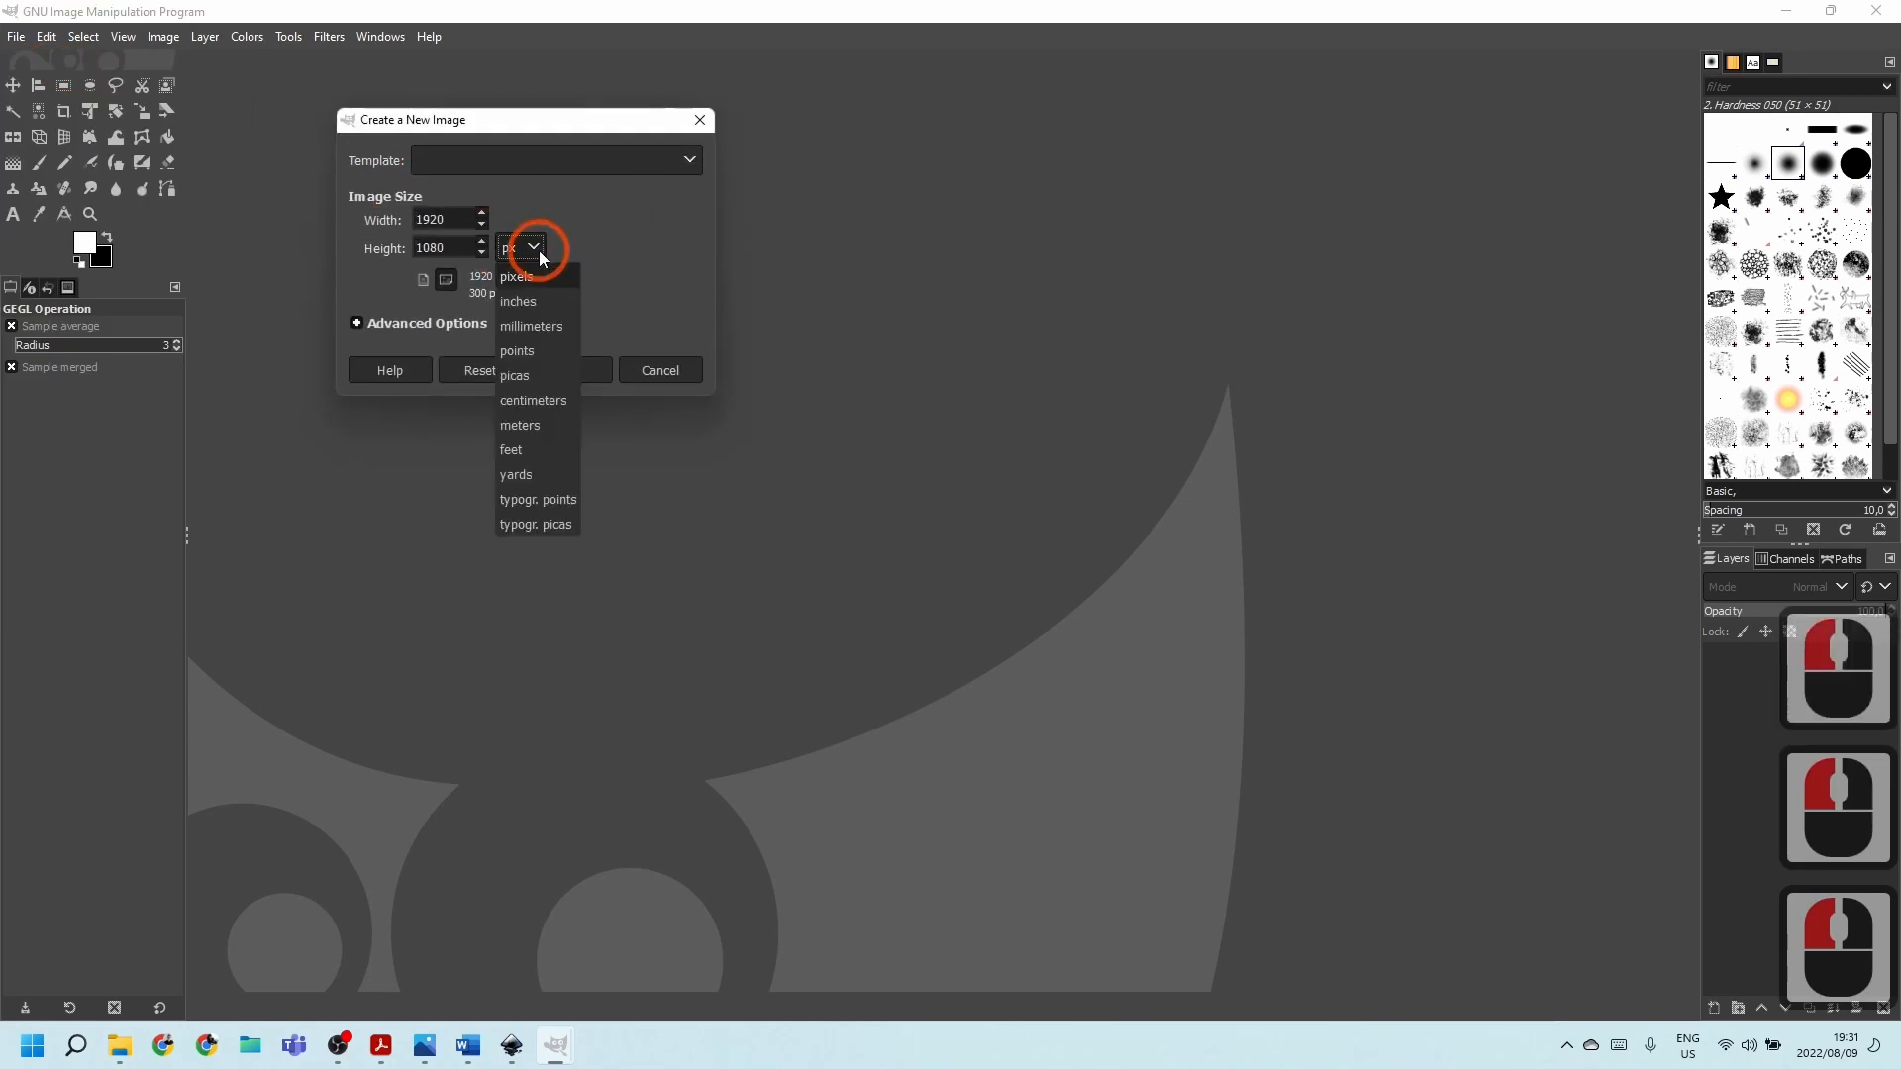
pyautogui.click(530, 324)
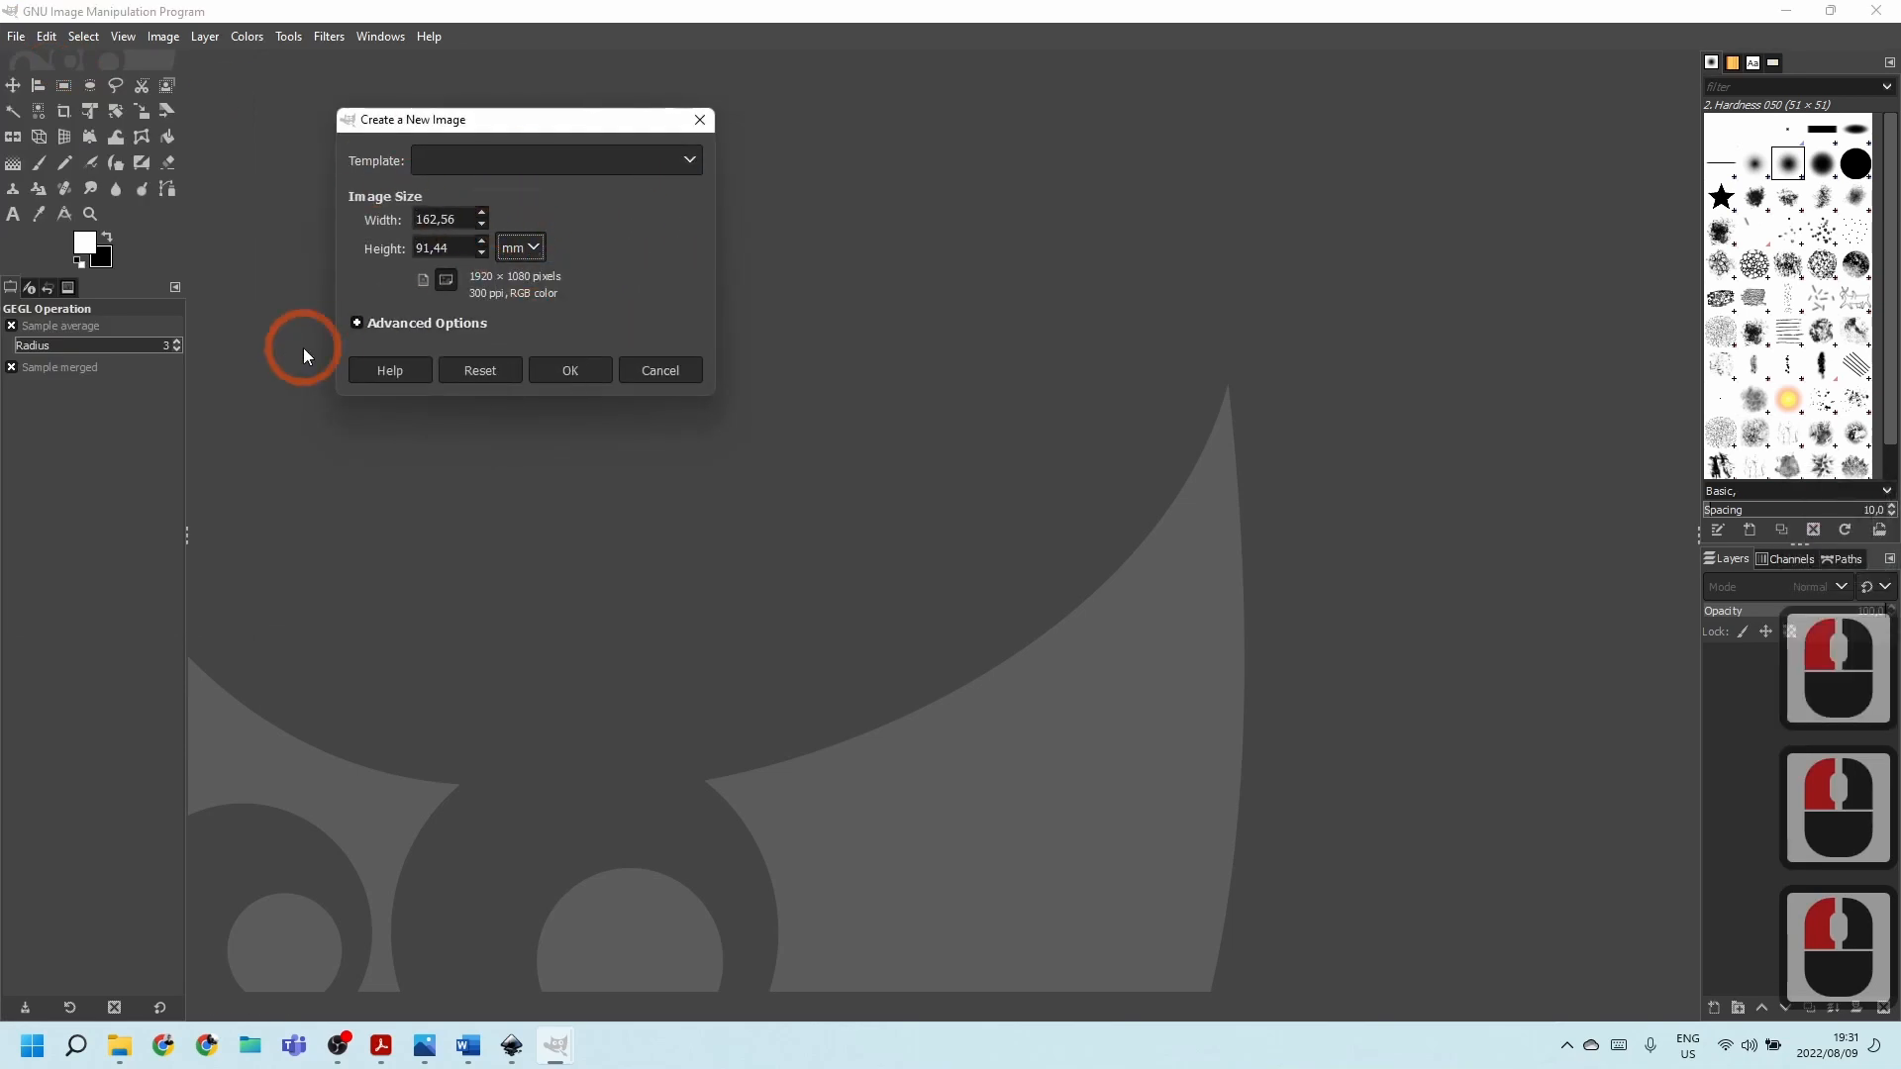
pyautogui.click(358, 321)
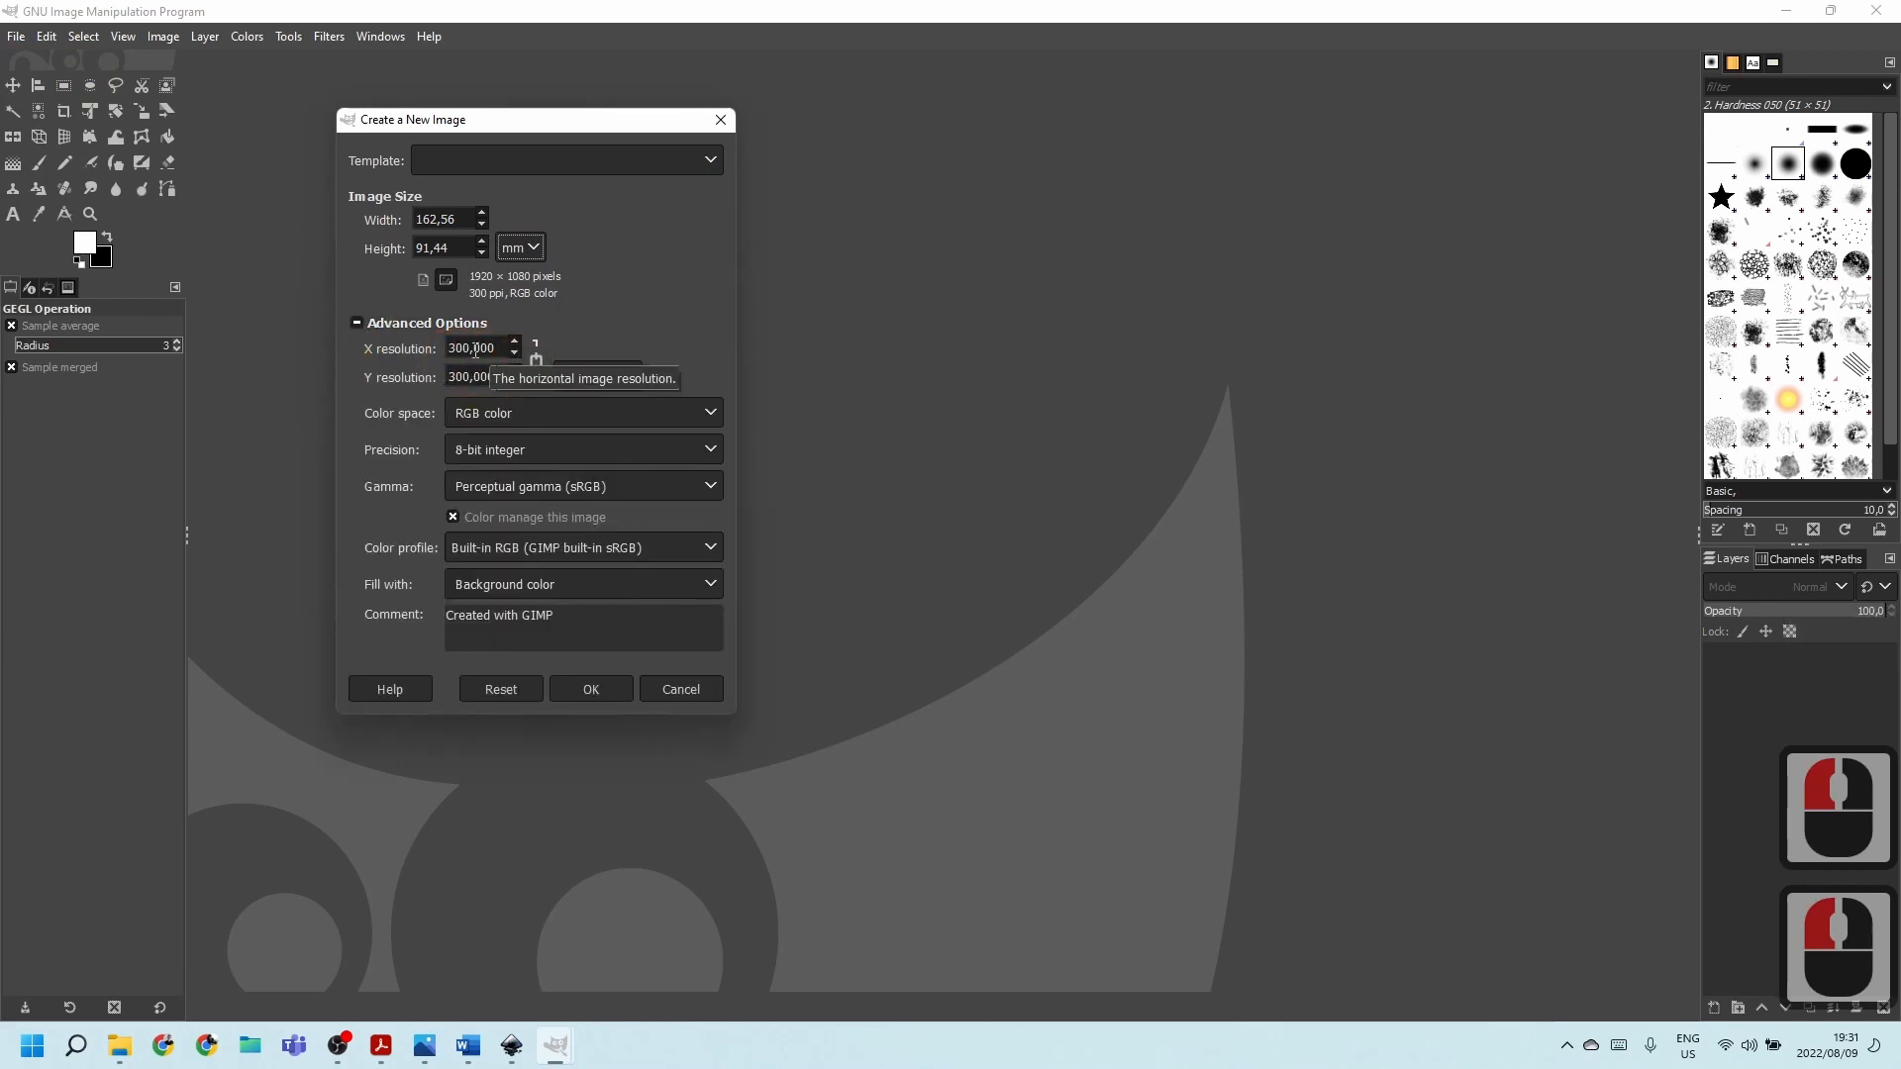
# Recheck the measurement in Inkscape and set the new GIMP image's height to 146 mm.
pyautogui.doubleClick(455, 217)
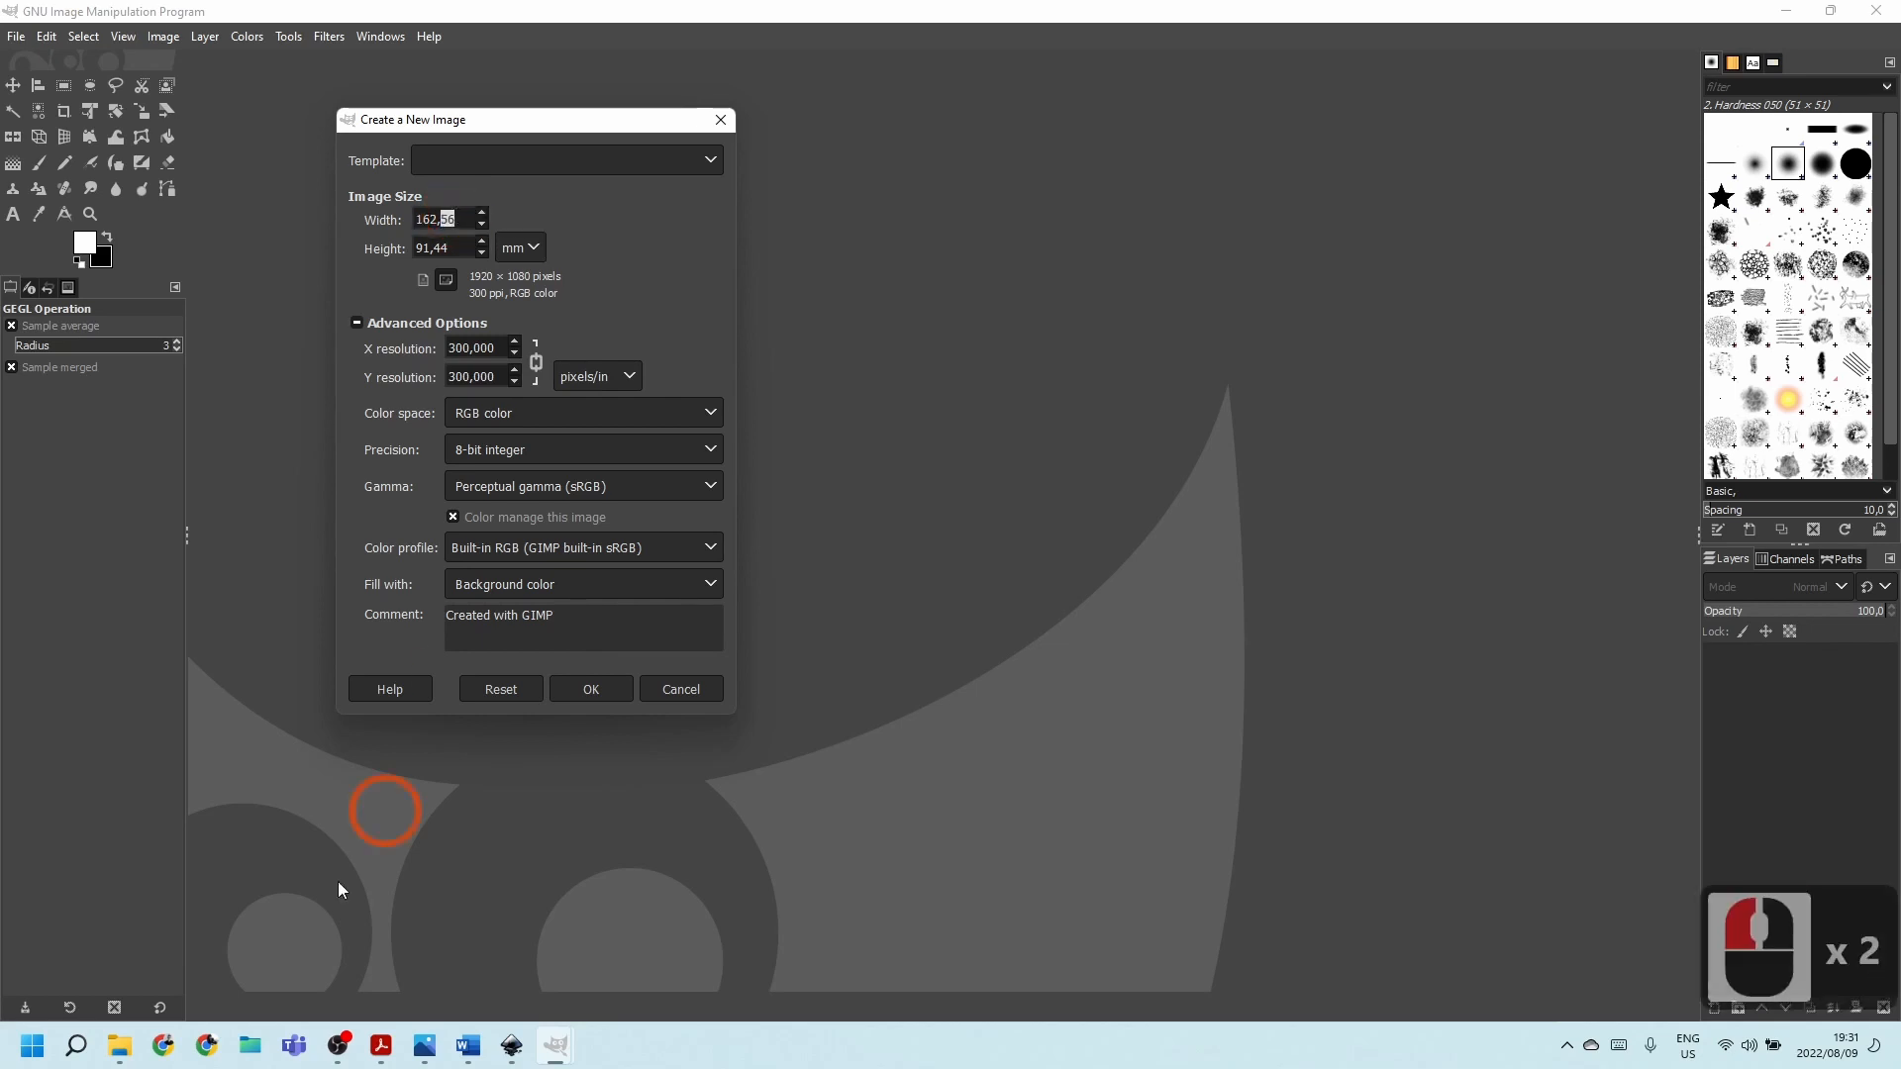
pyautogui.click(511, 1052)
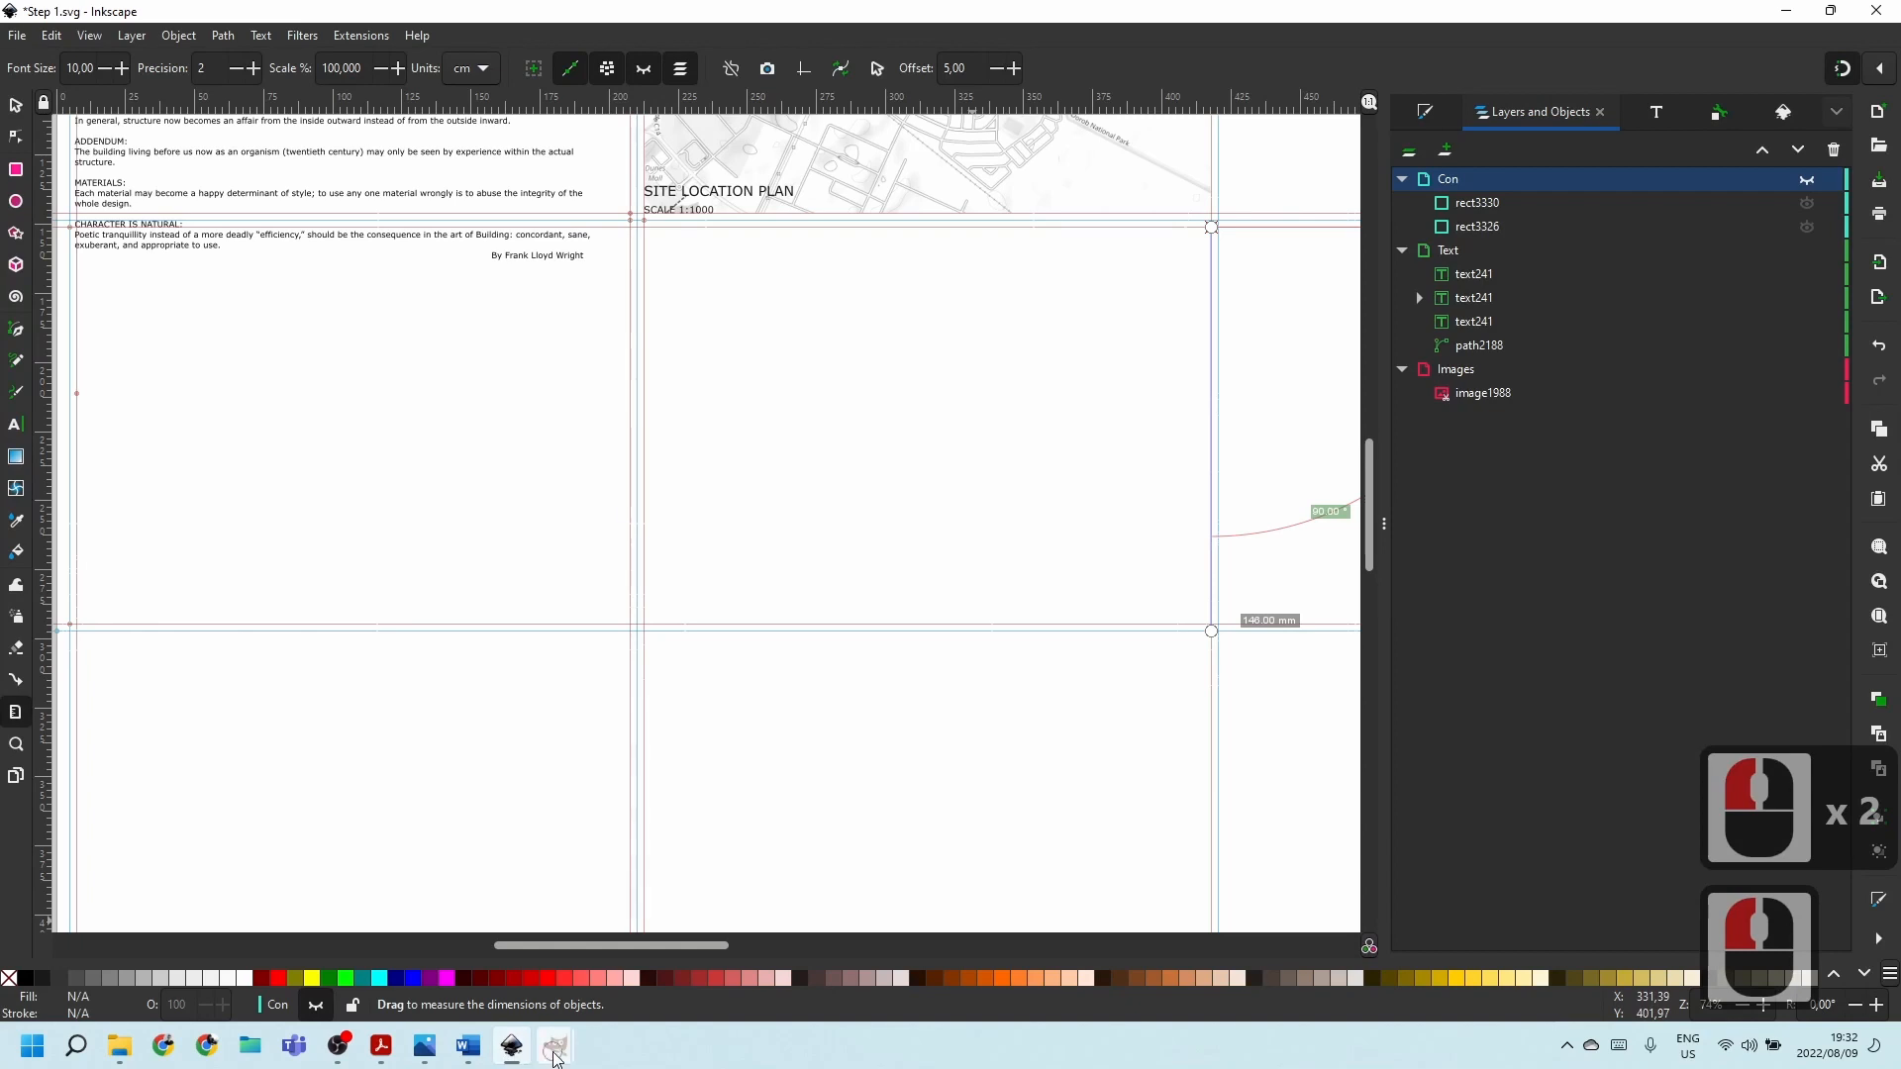
pyautogui.moveTo(554, 1056)
pyautogui.click(557, 916)
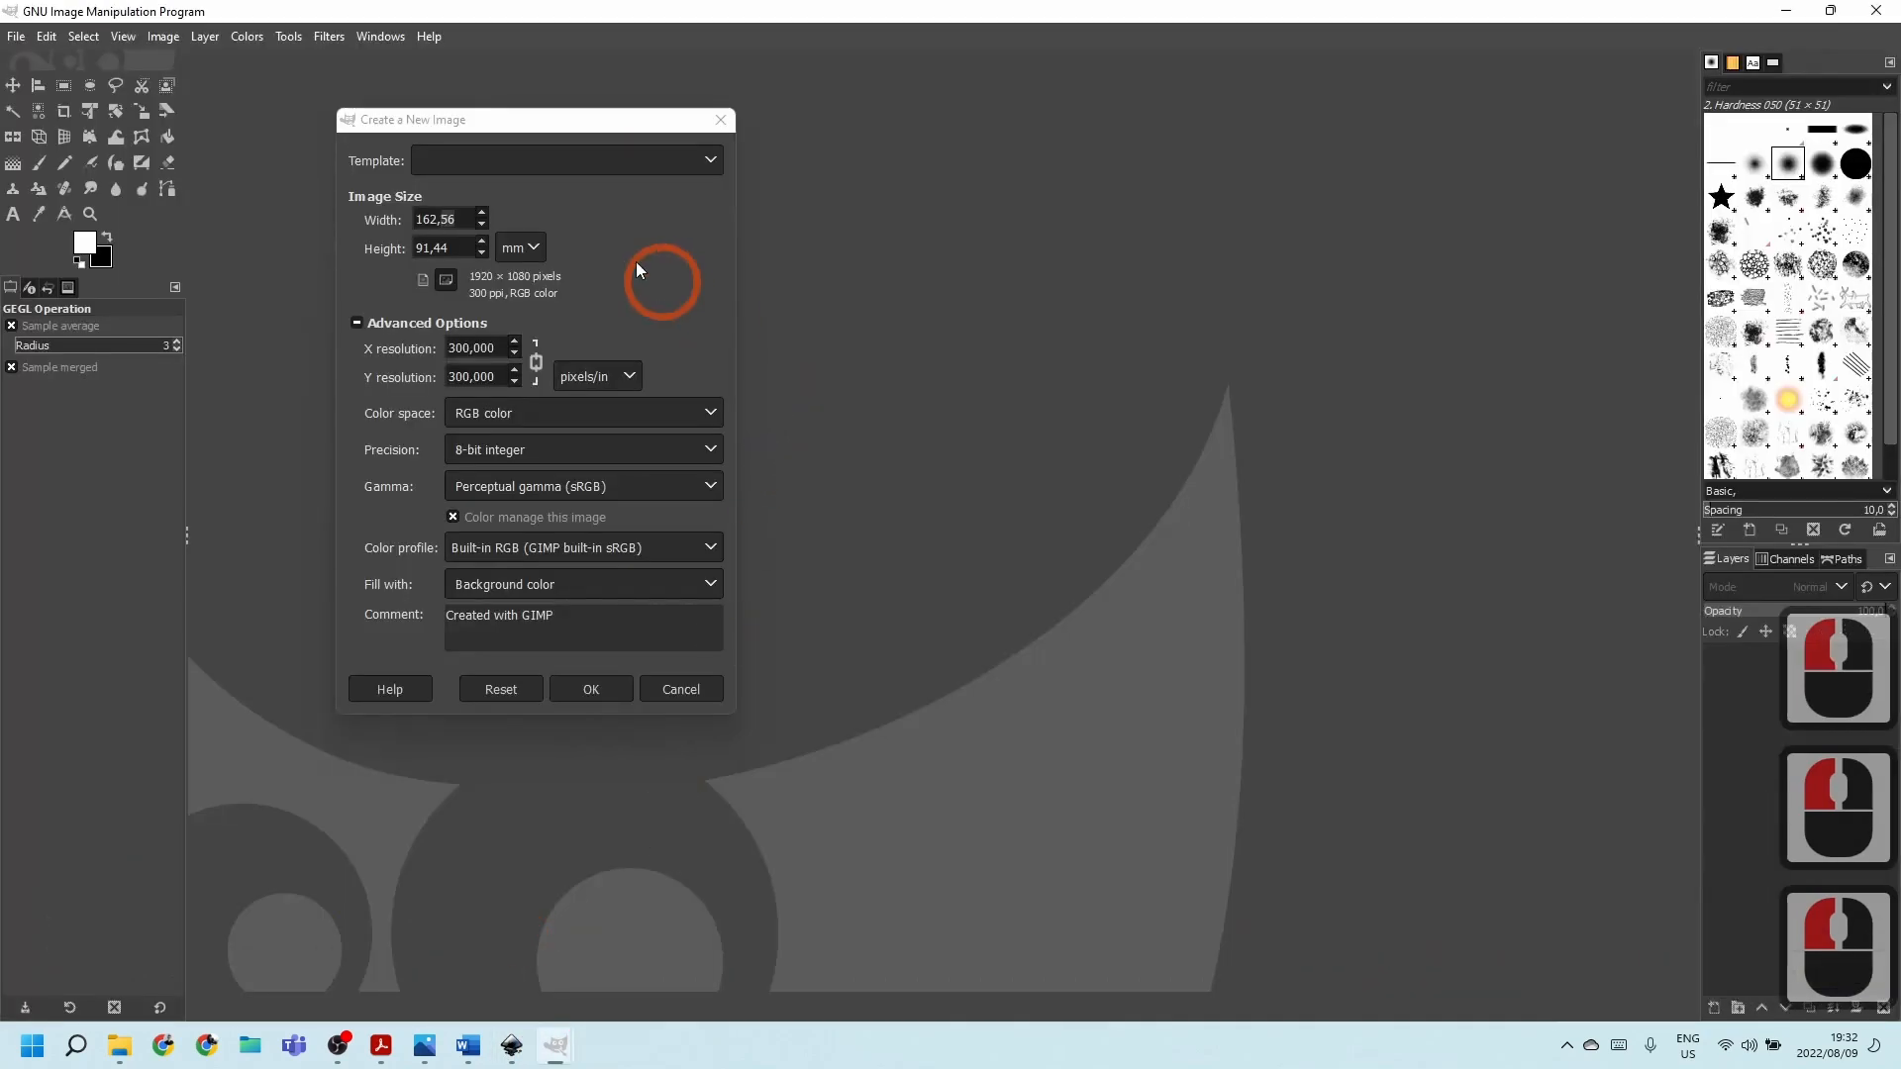
pyautogui.doubleClick(439, 247)
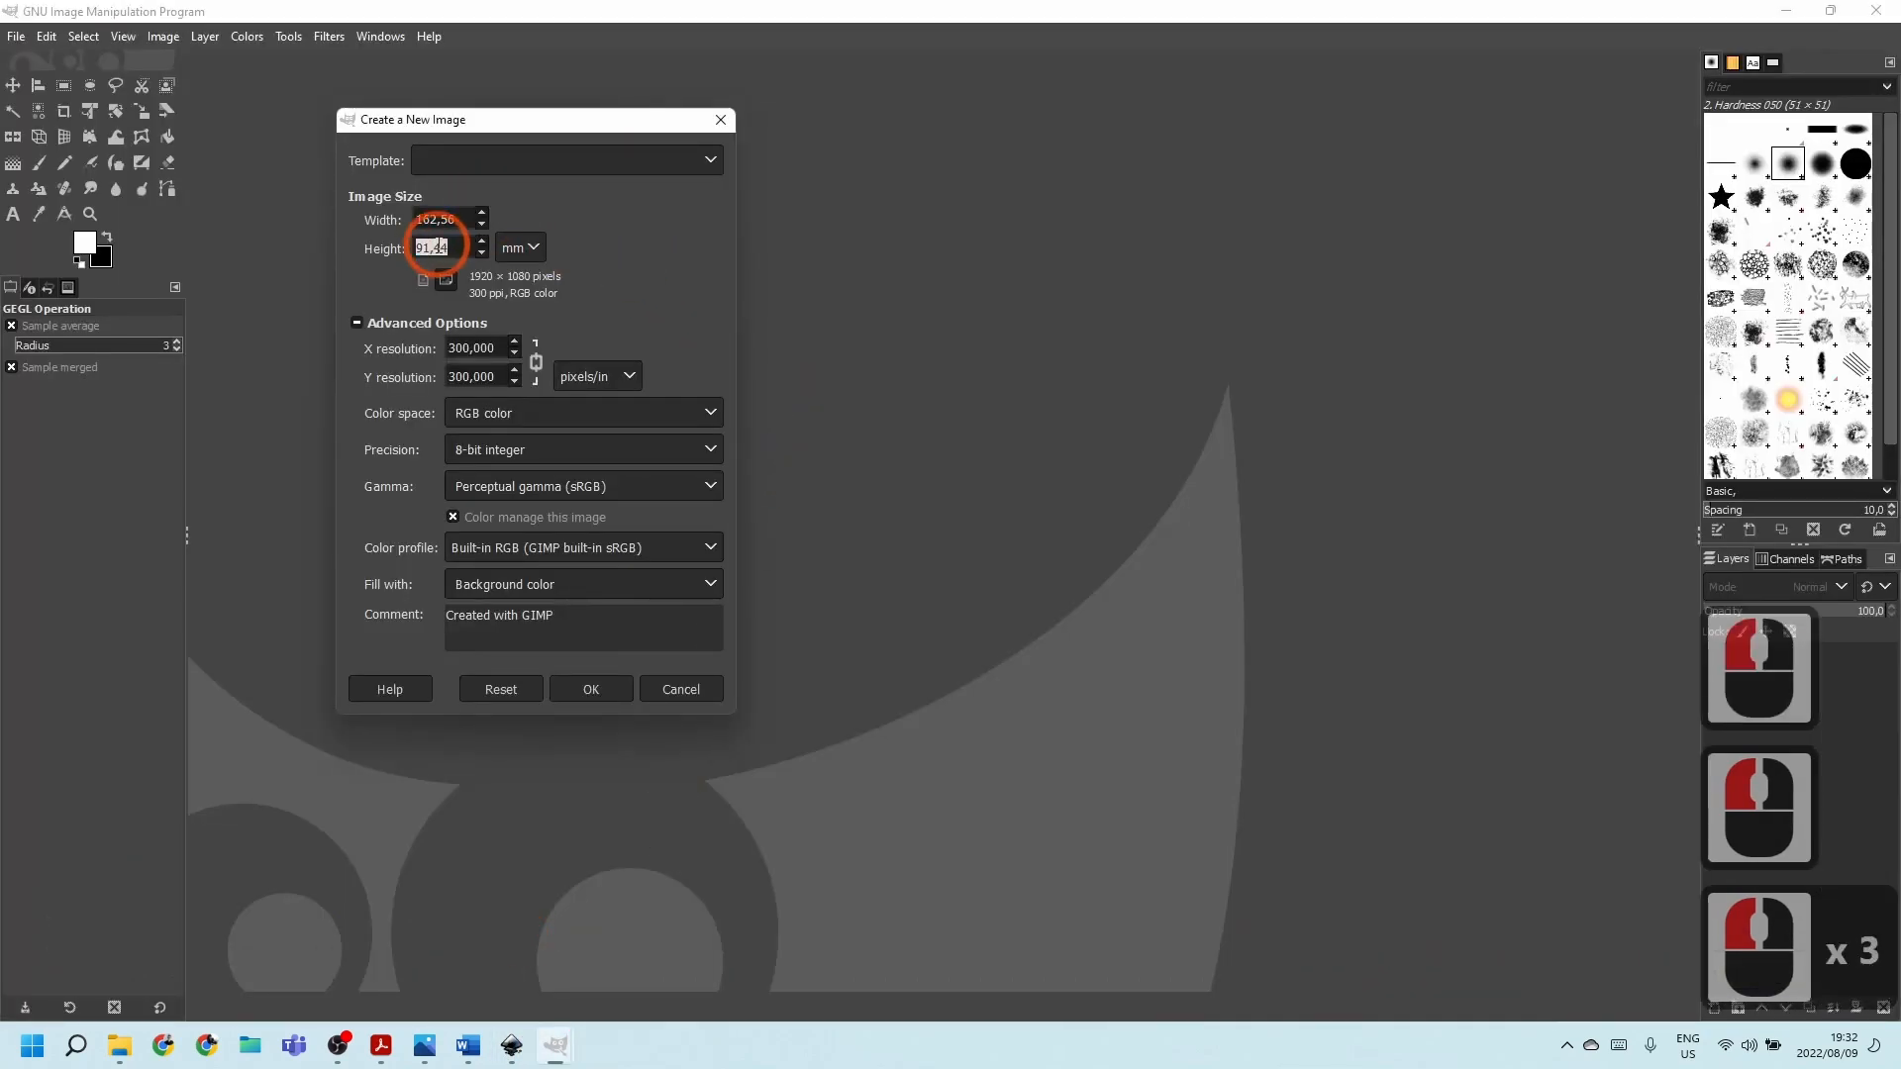
pyautogui.write('146')
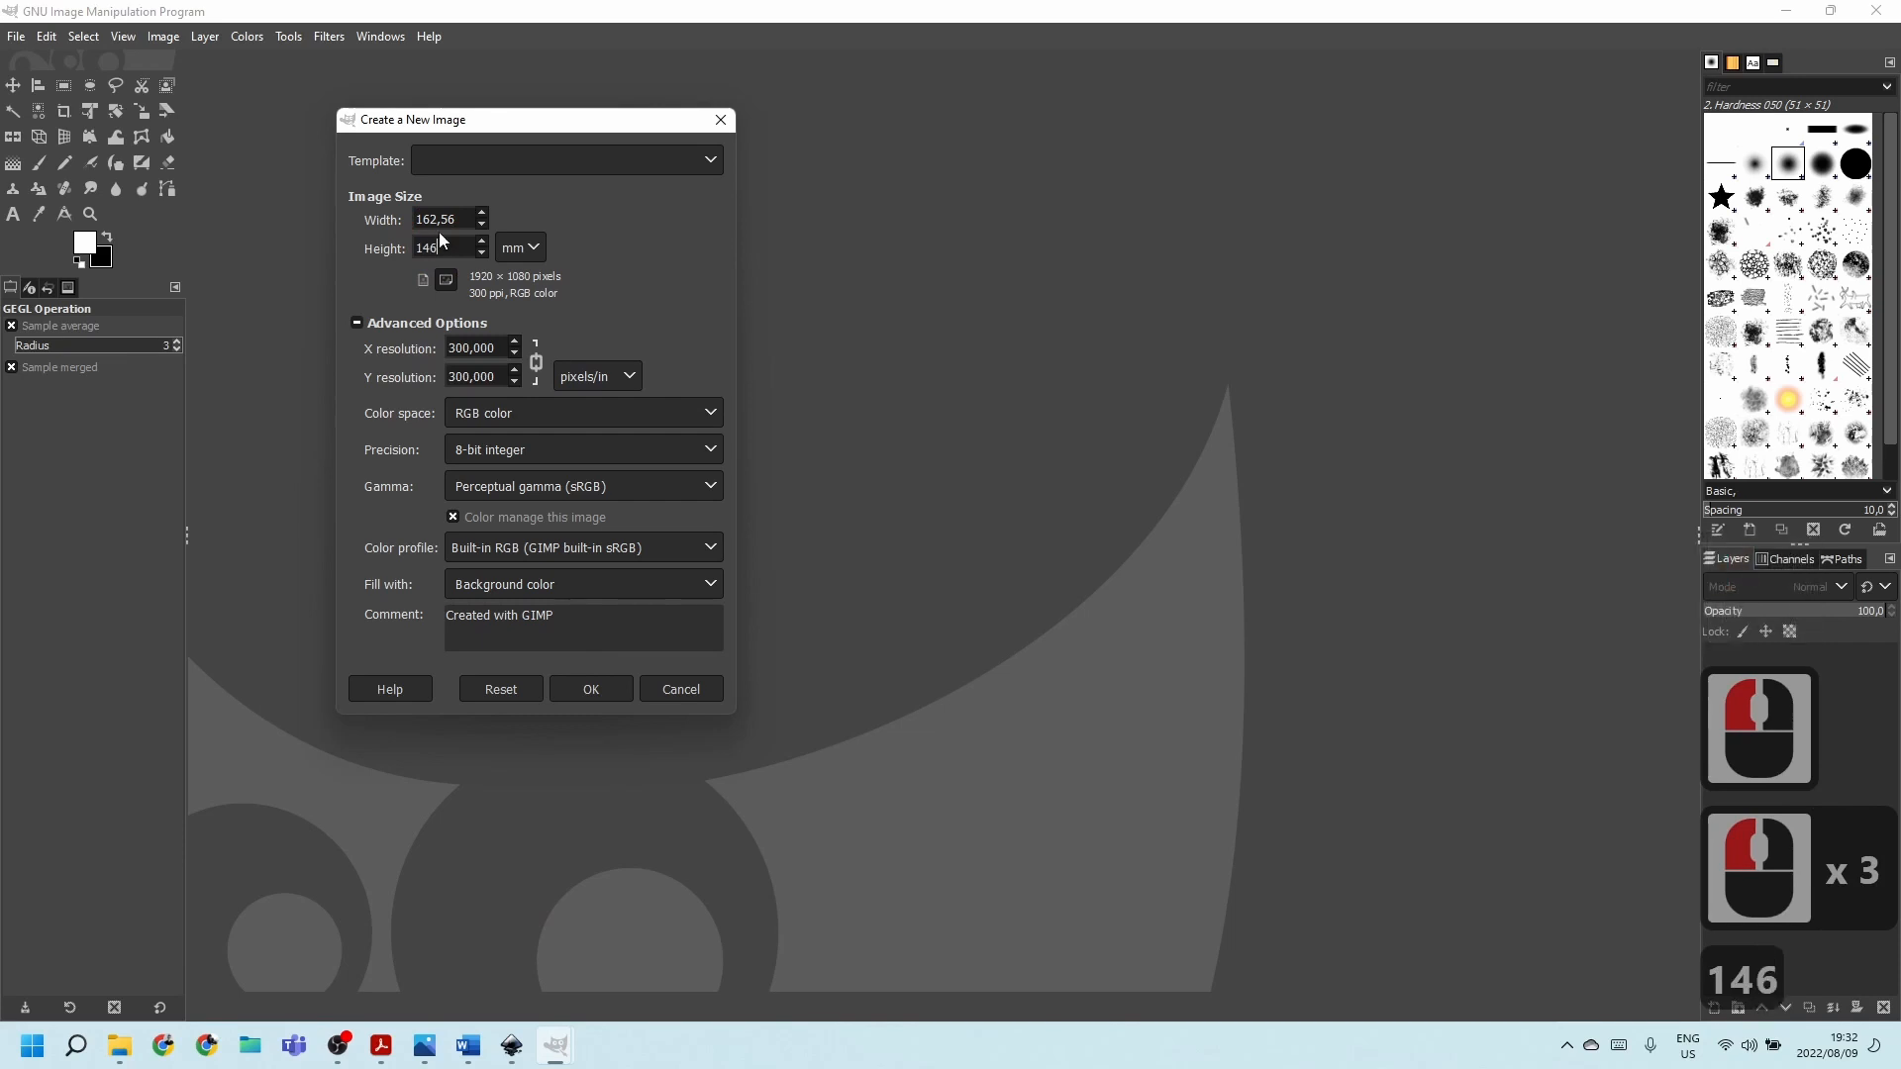
pyautogui.doubleClick(429, 215)
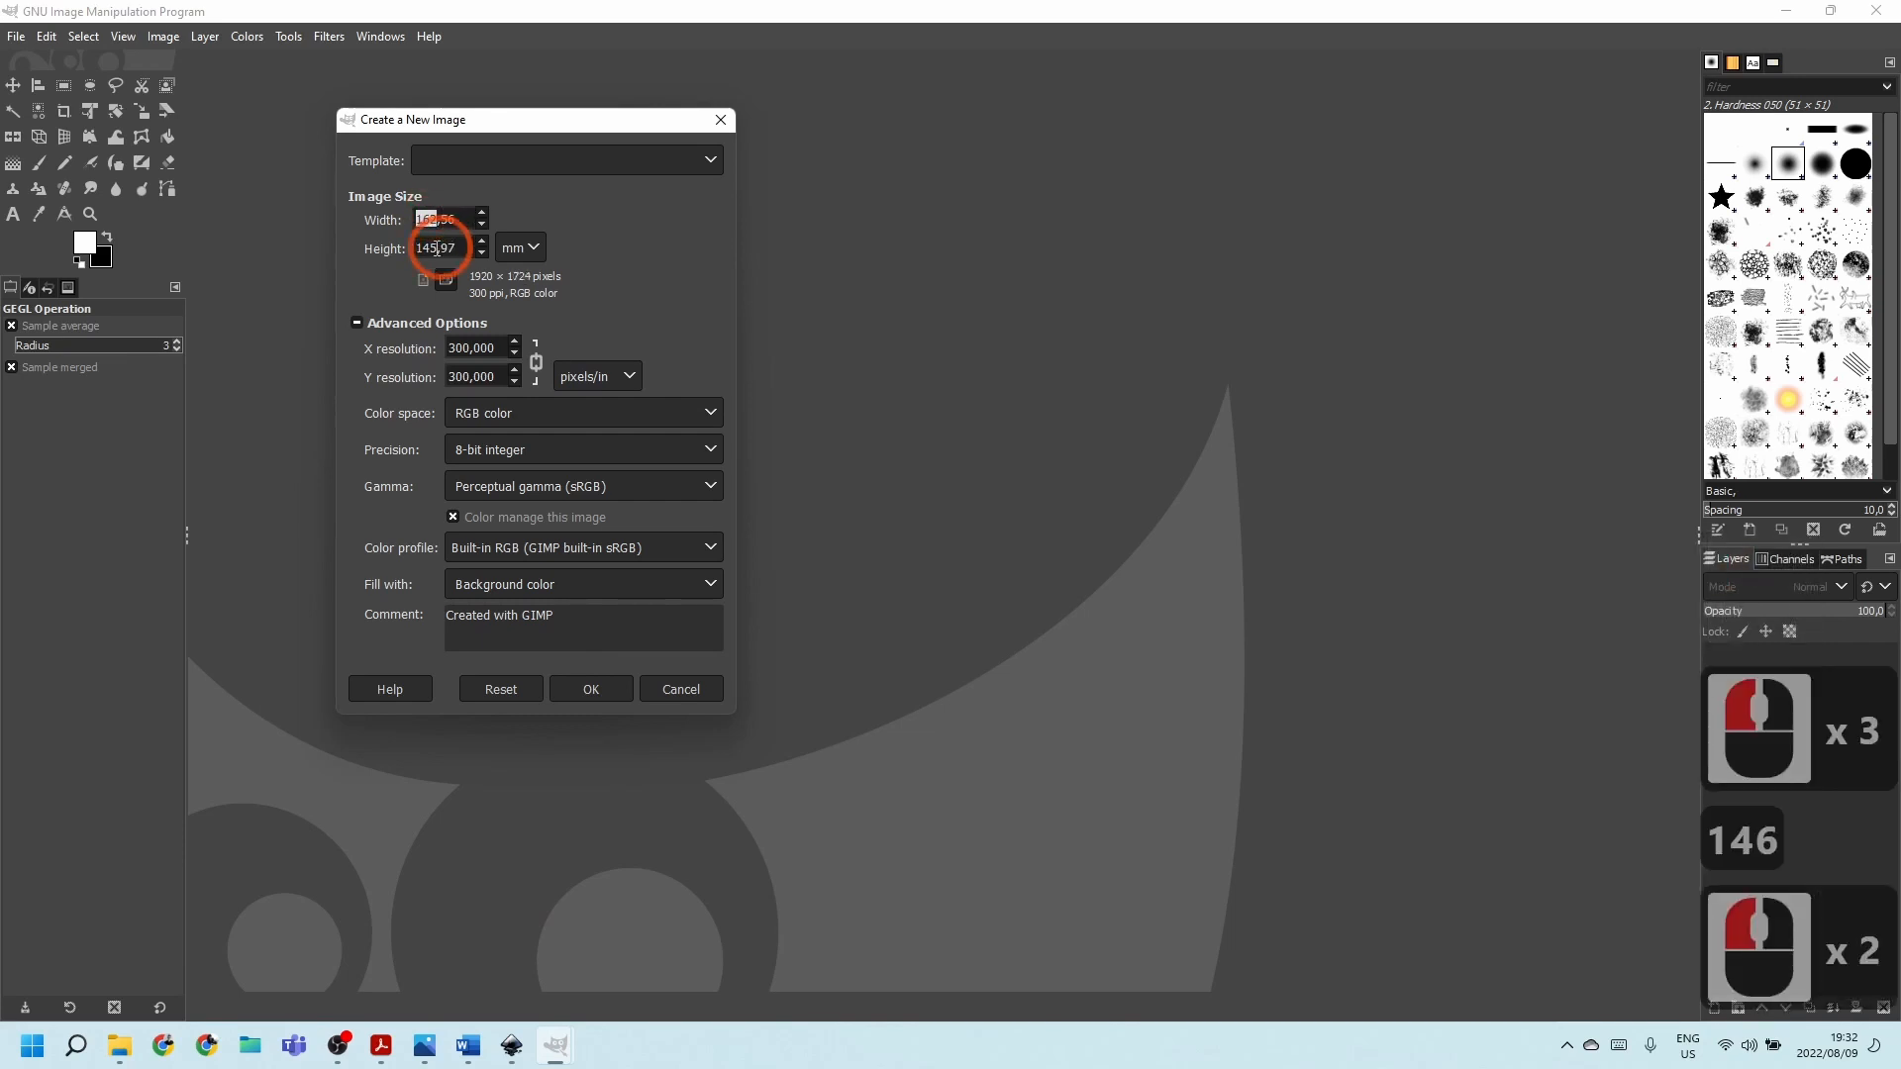
pyautogui.click(455, 218)
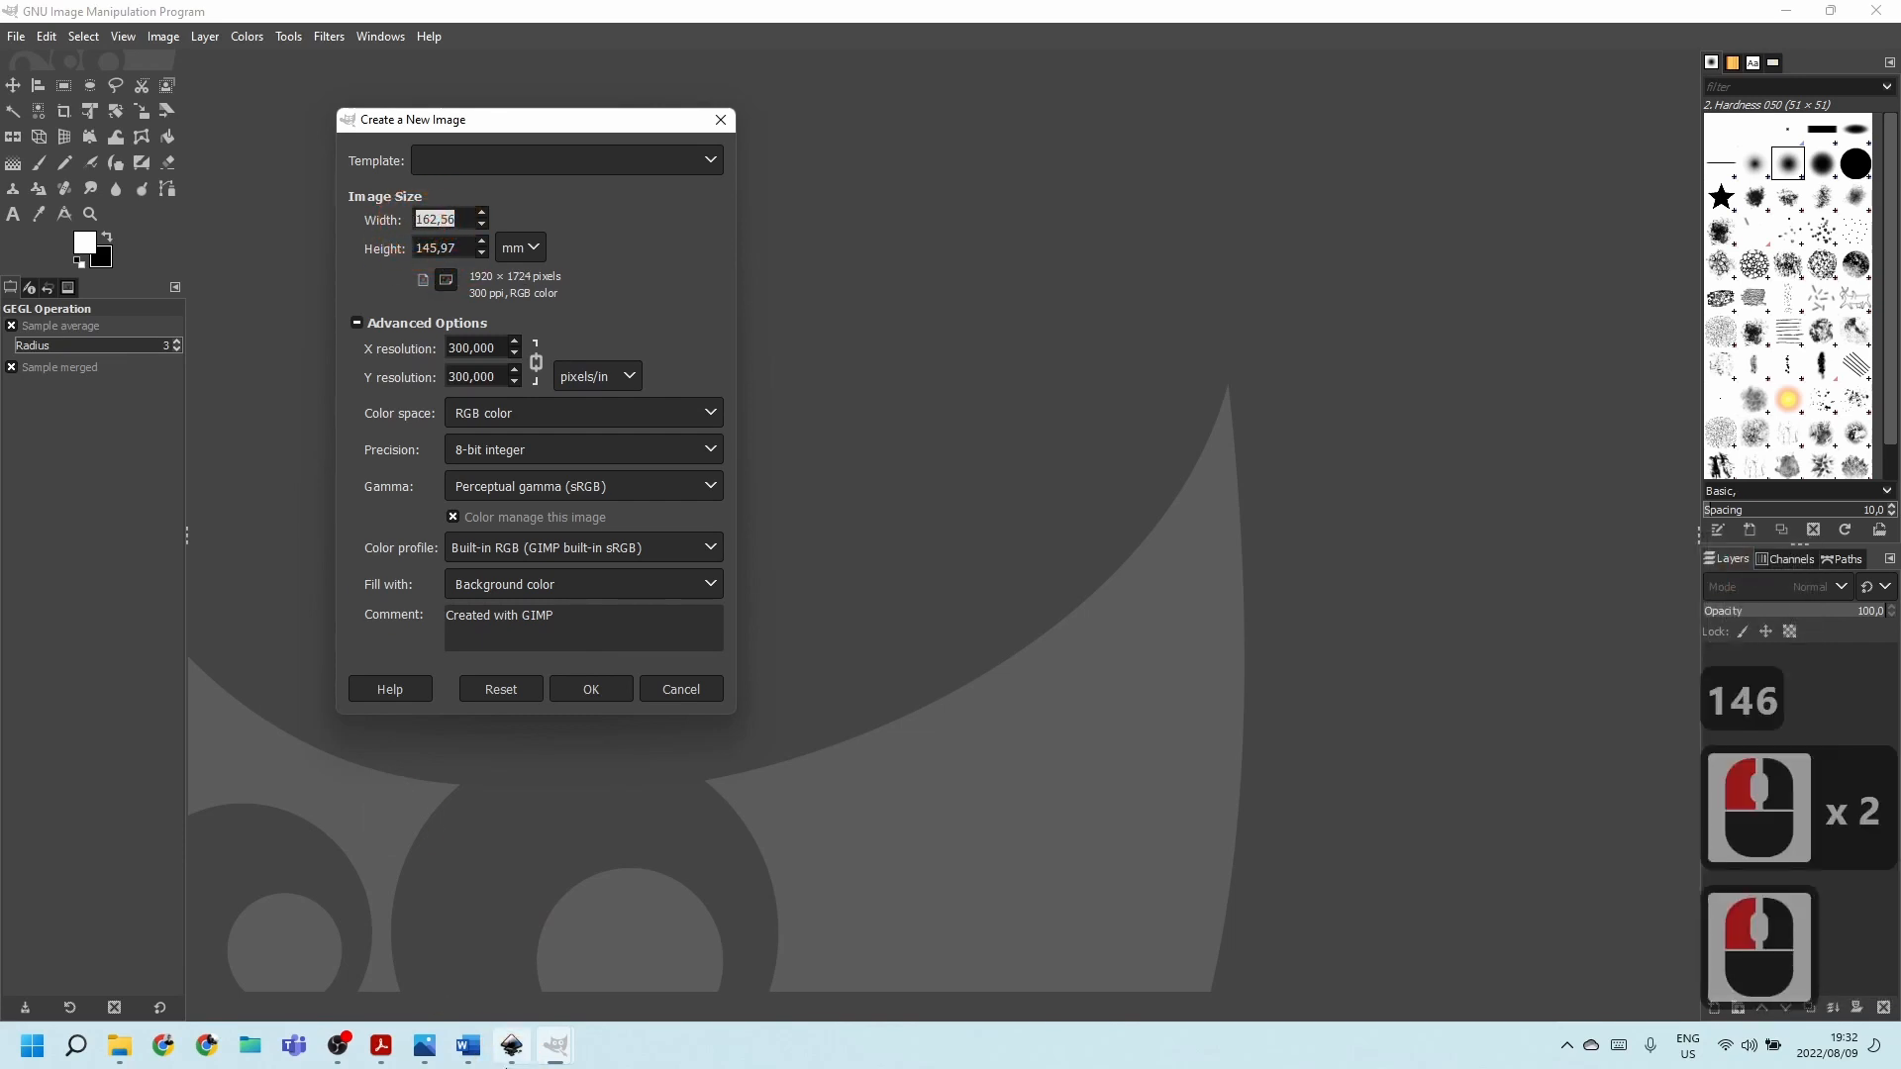
# Return to Inkscape and remeasure the two-cell area's width and height between the inner margin guides.
pyautogui.click(511, 1046)
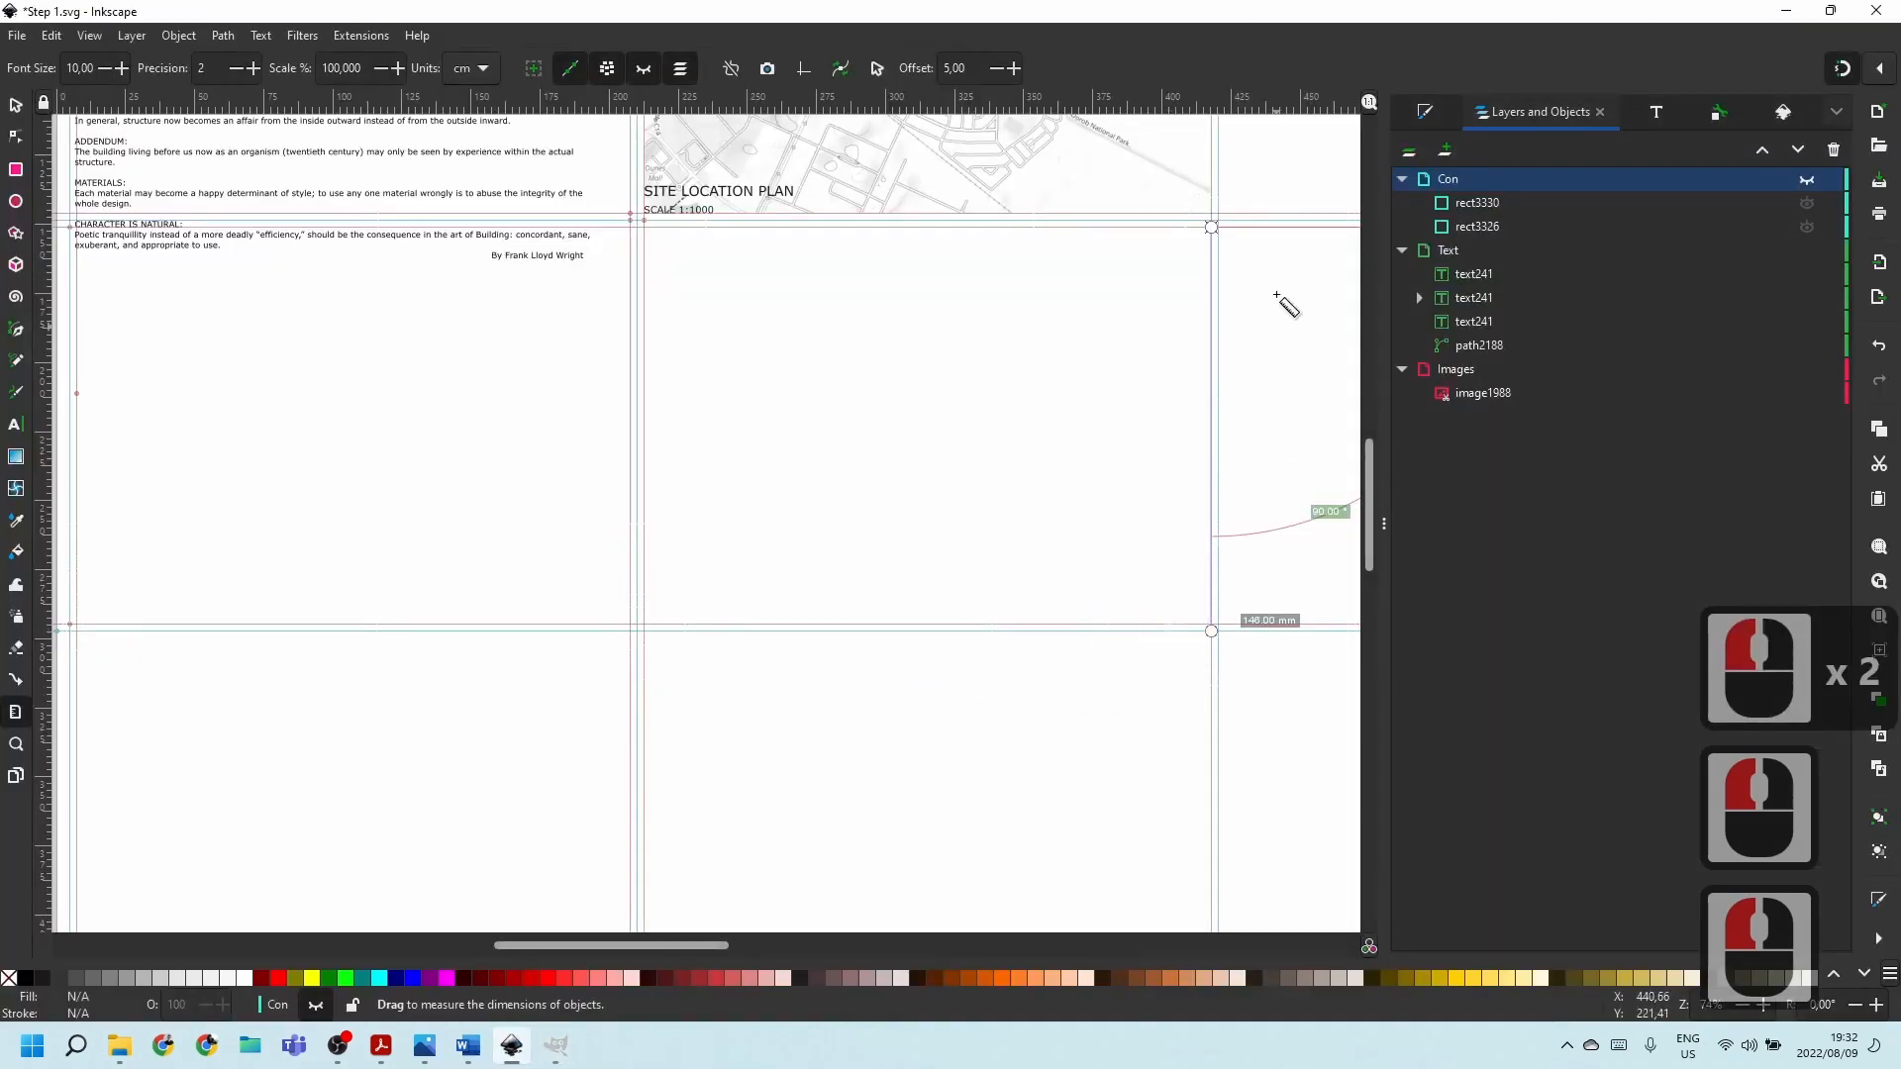
pyautogui.moveTo(1212, 229); pyautogui.dragTo(129, 625)
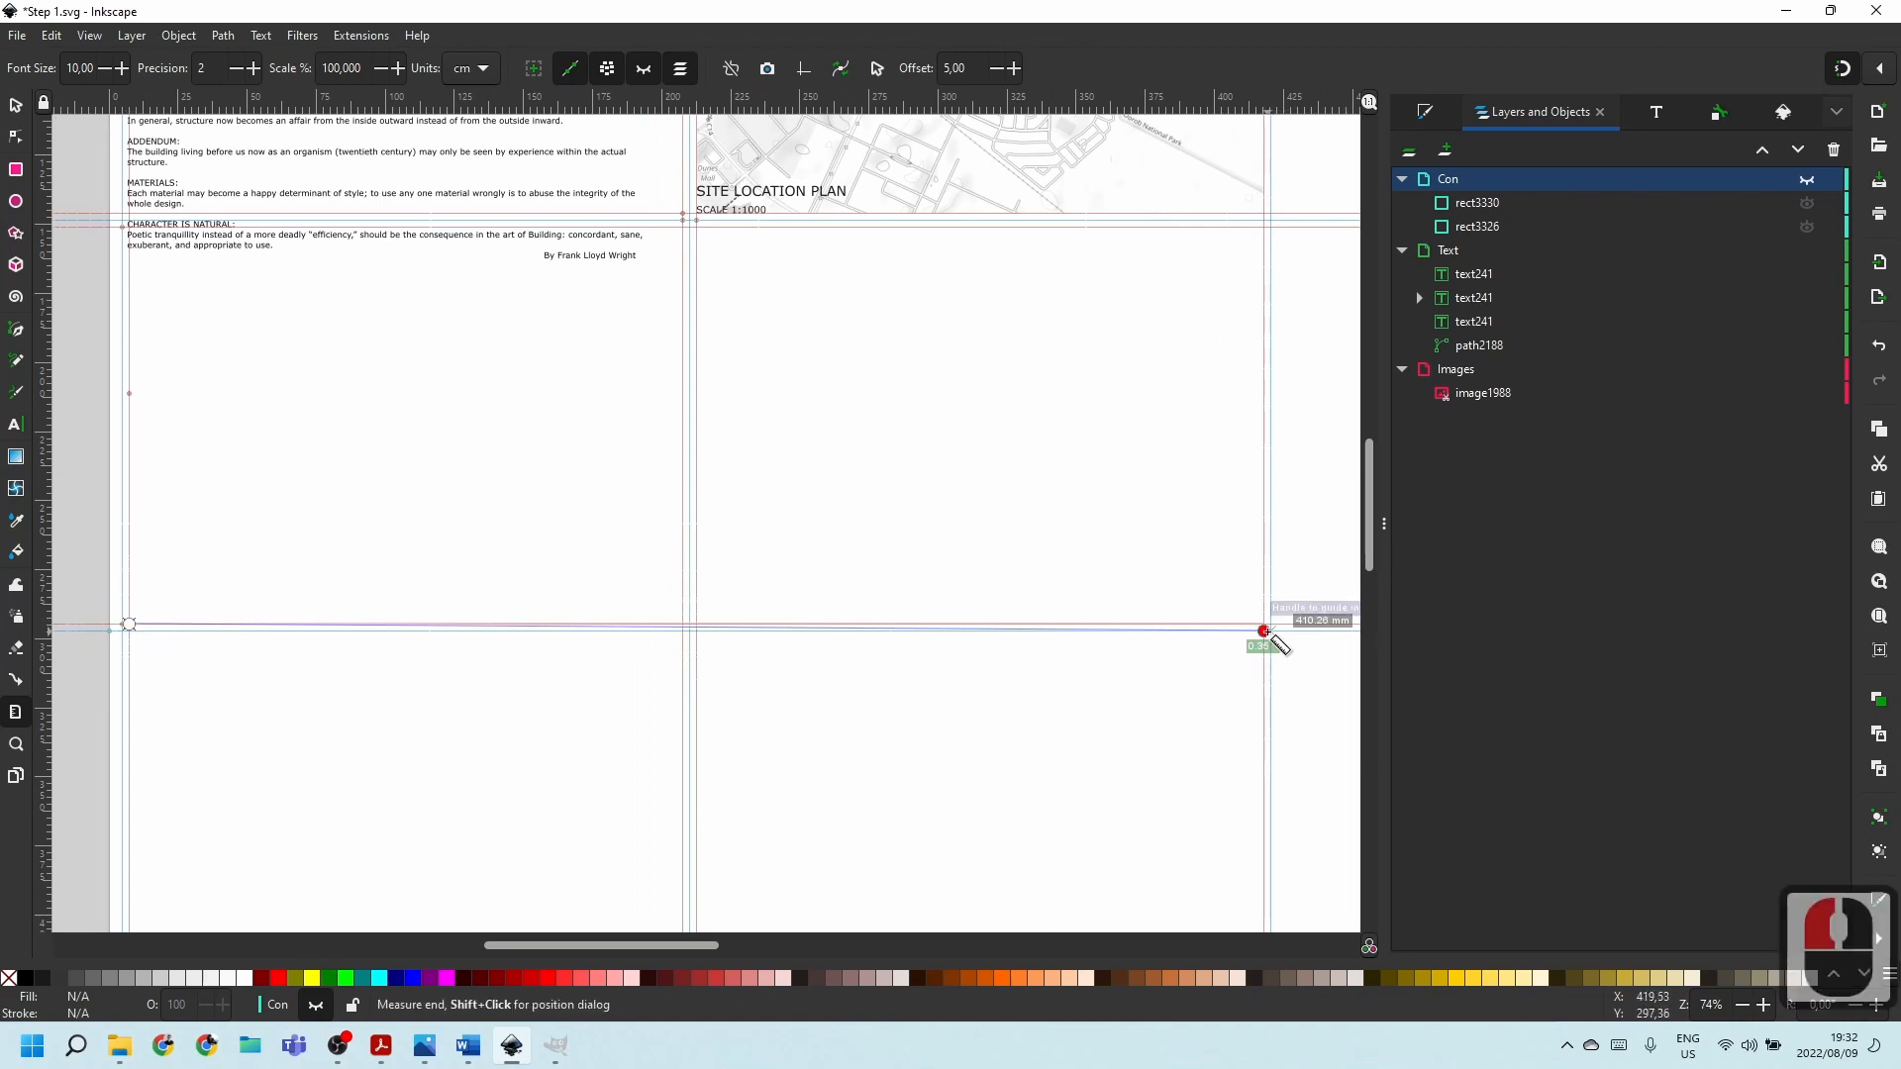
pyautogui.moveTo(1265, 634); pyautogui.dragTo(1265, 623)
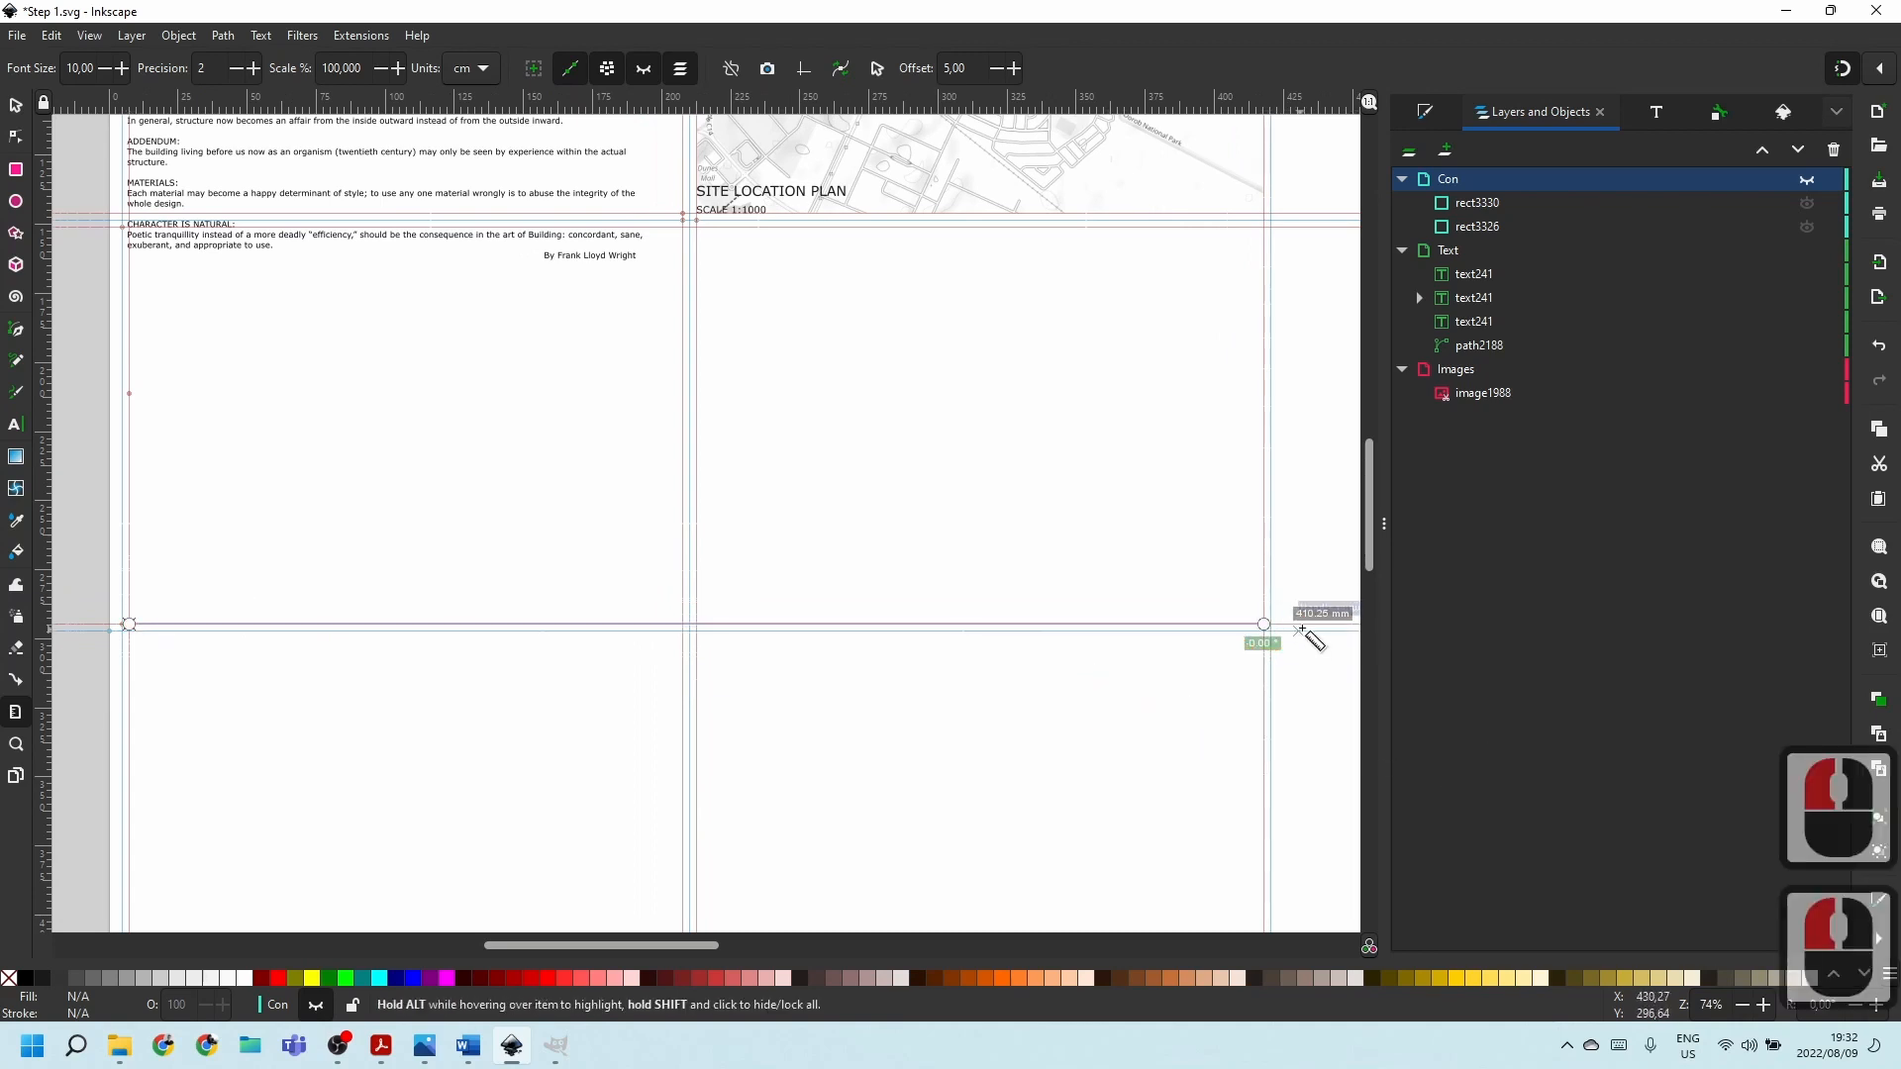
pyautogui.moveTo(128, 624); pyautogui.dragTo(1264, 226)
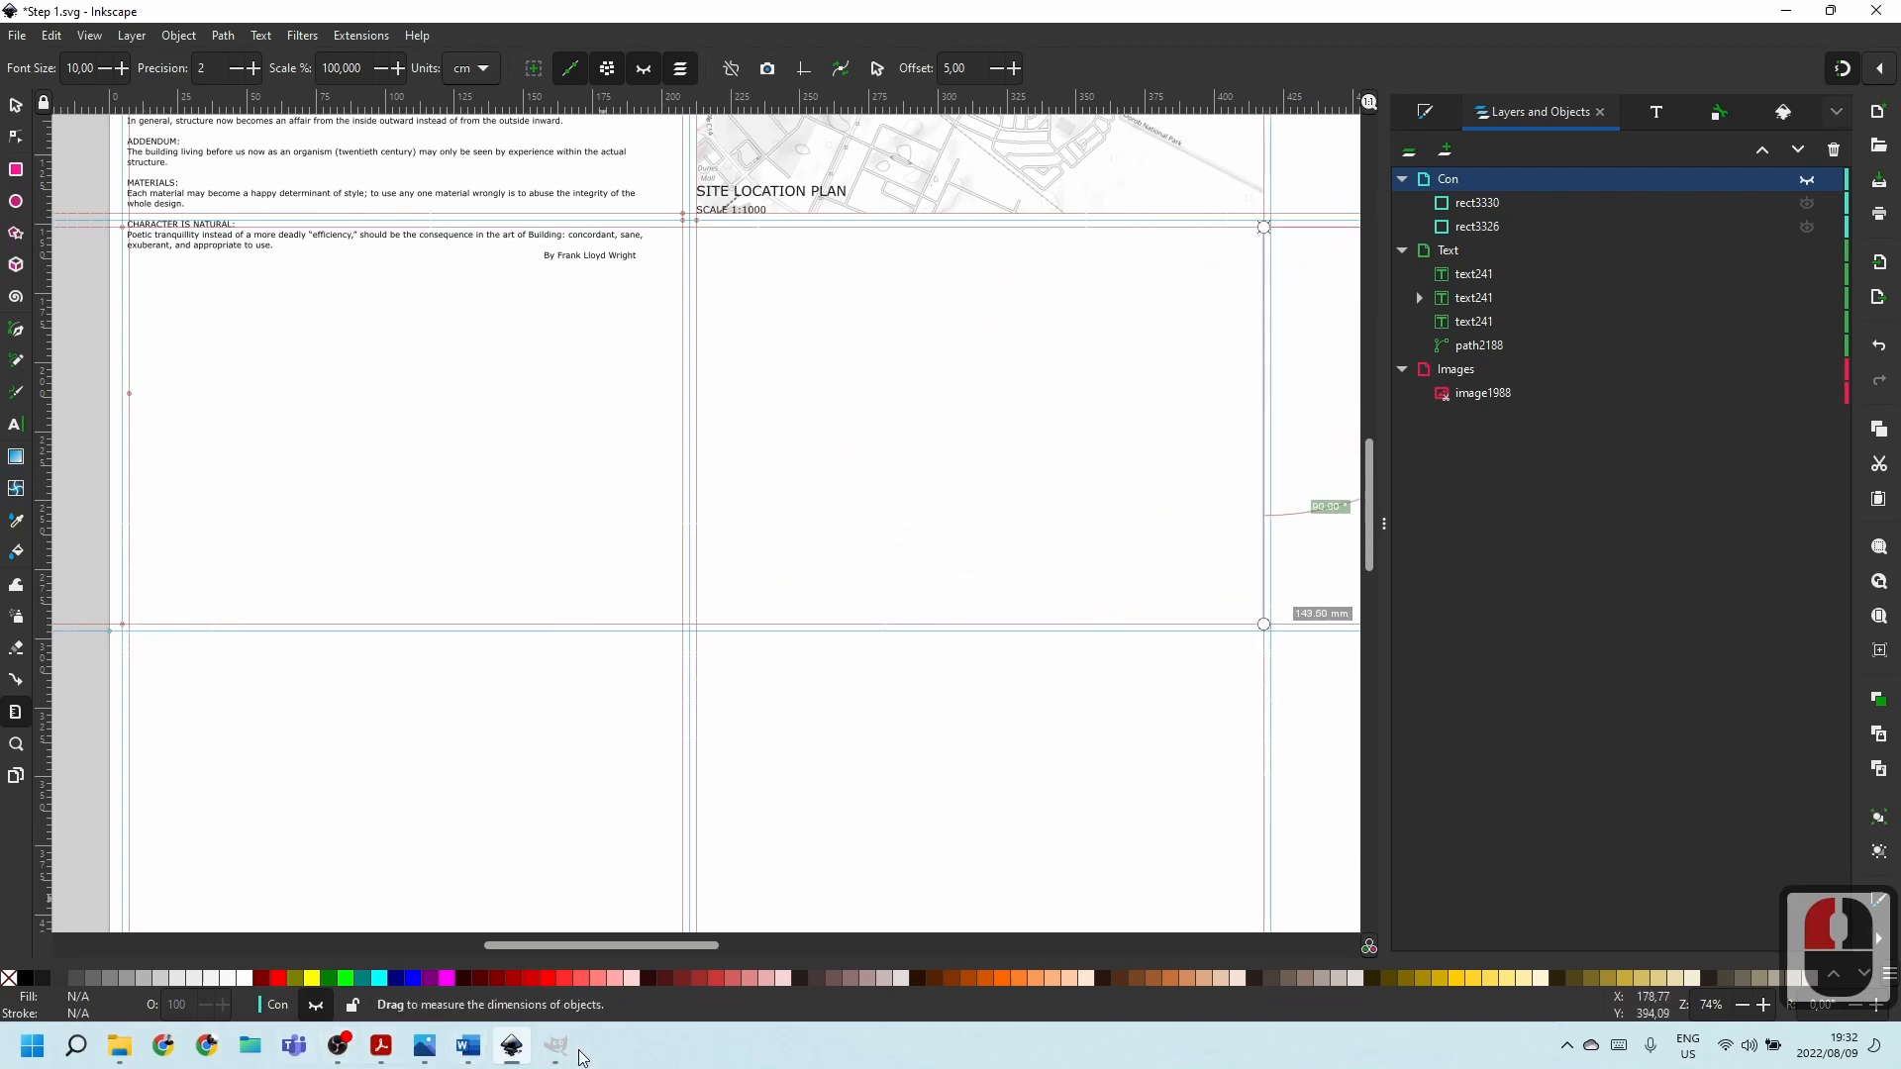
# Switch back to GIMP and set the new image's height to 143,51 mm and width to 410 mm.
pyautogui.click(564, 1055)
pyautogui.click(680, 934)
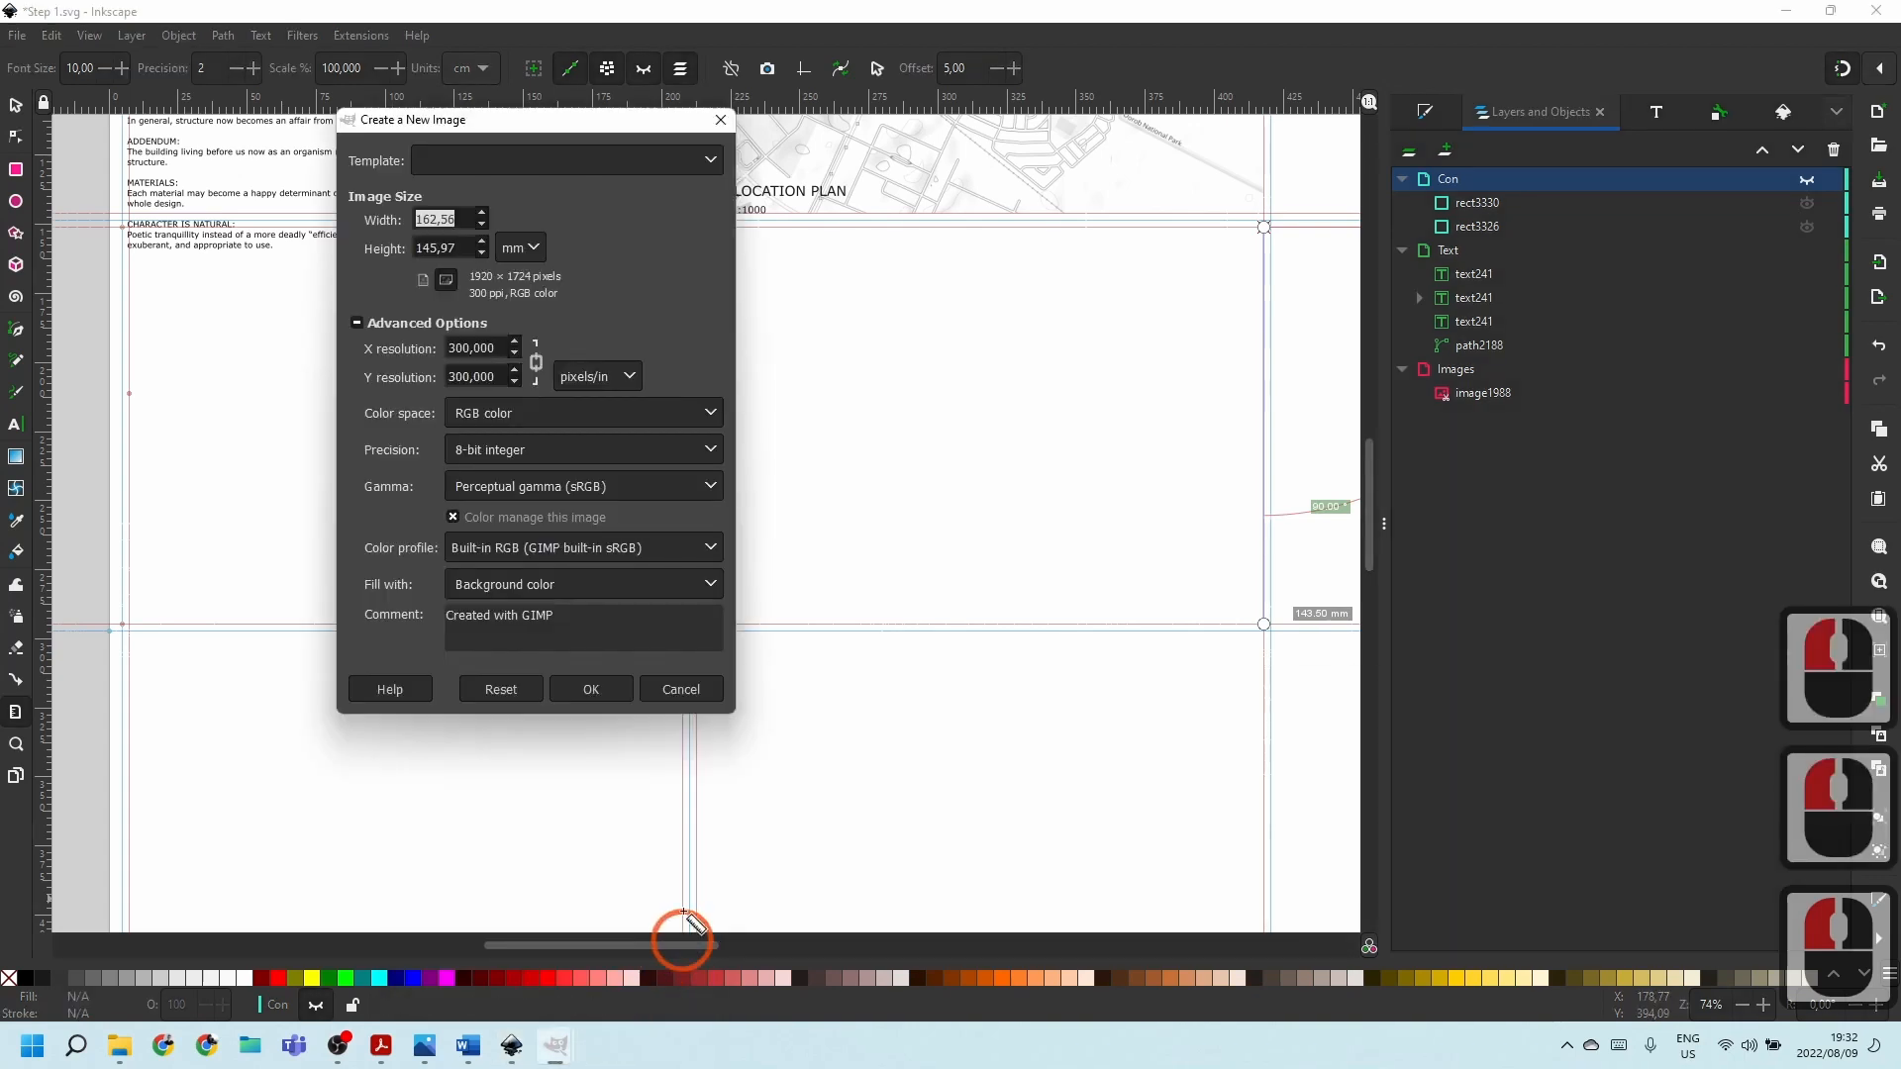
pyautogui.click(550, 290)
pyautogui.click(372, 260)
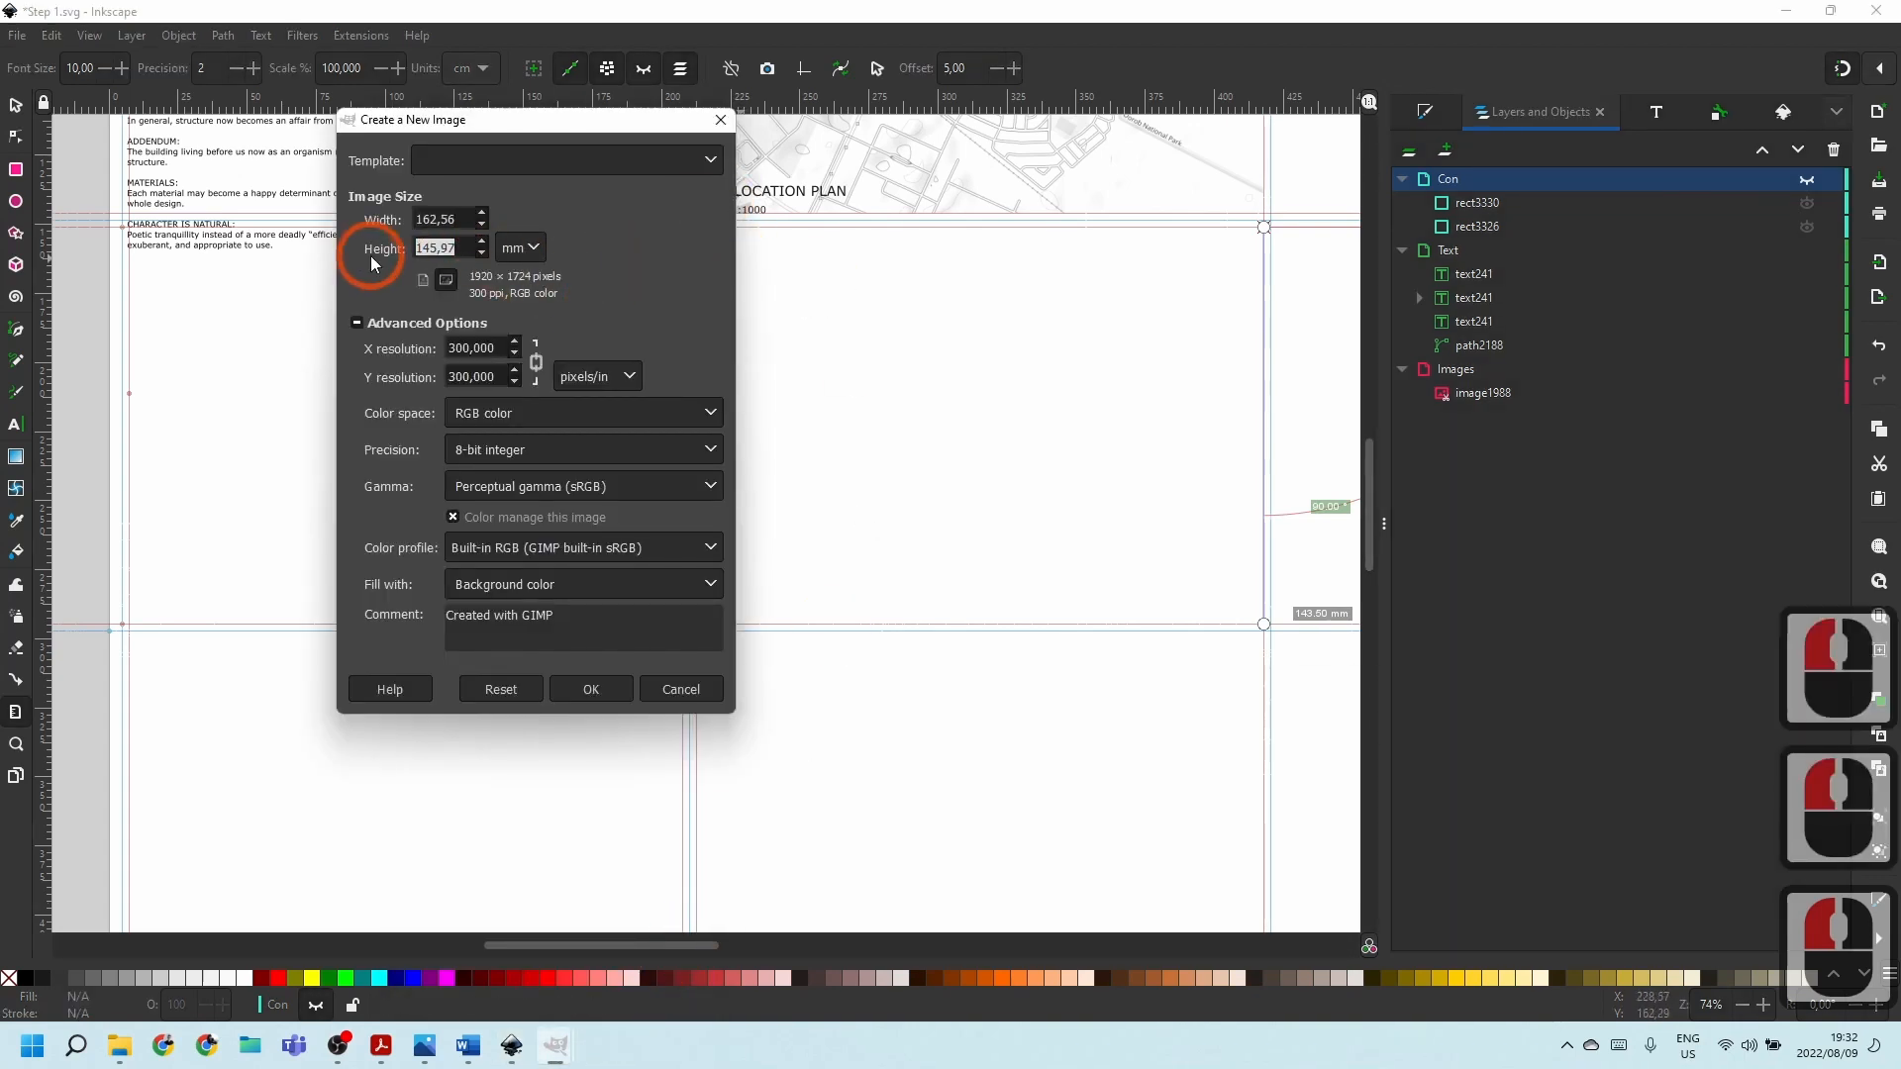
pyautogui.write('4')
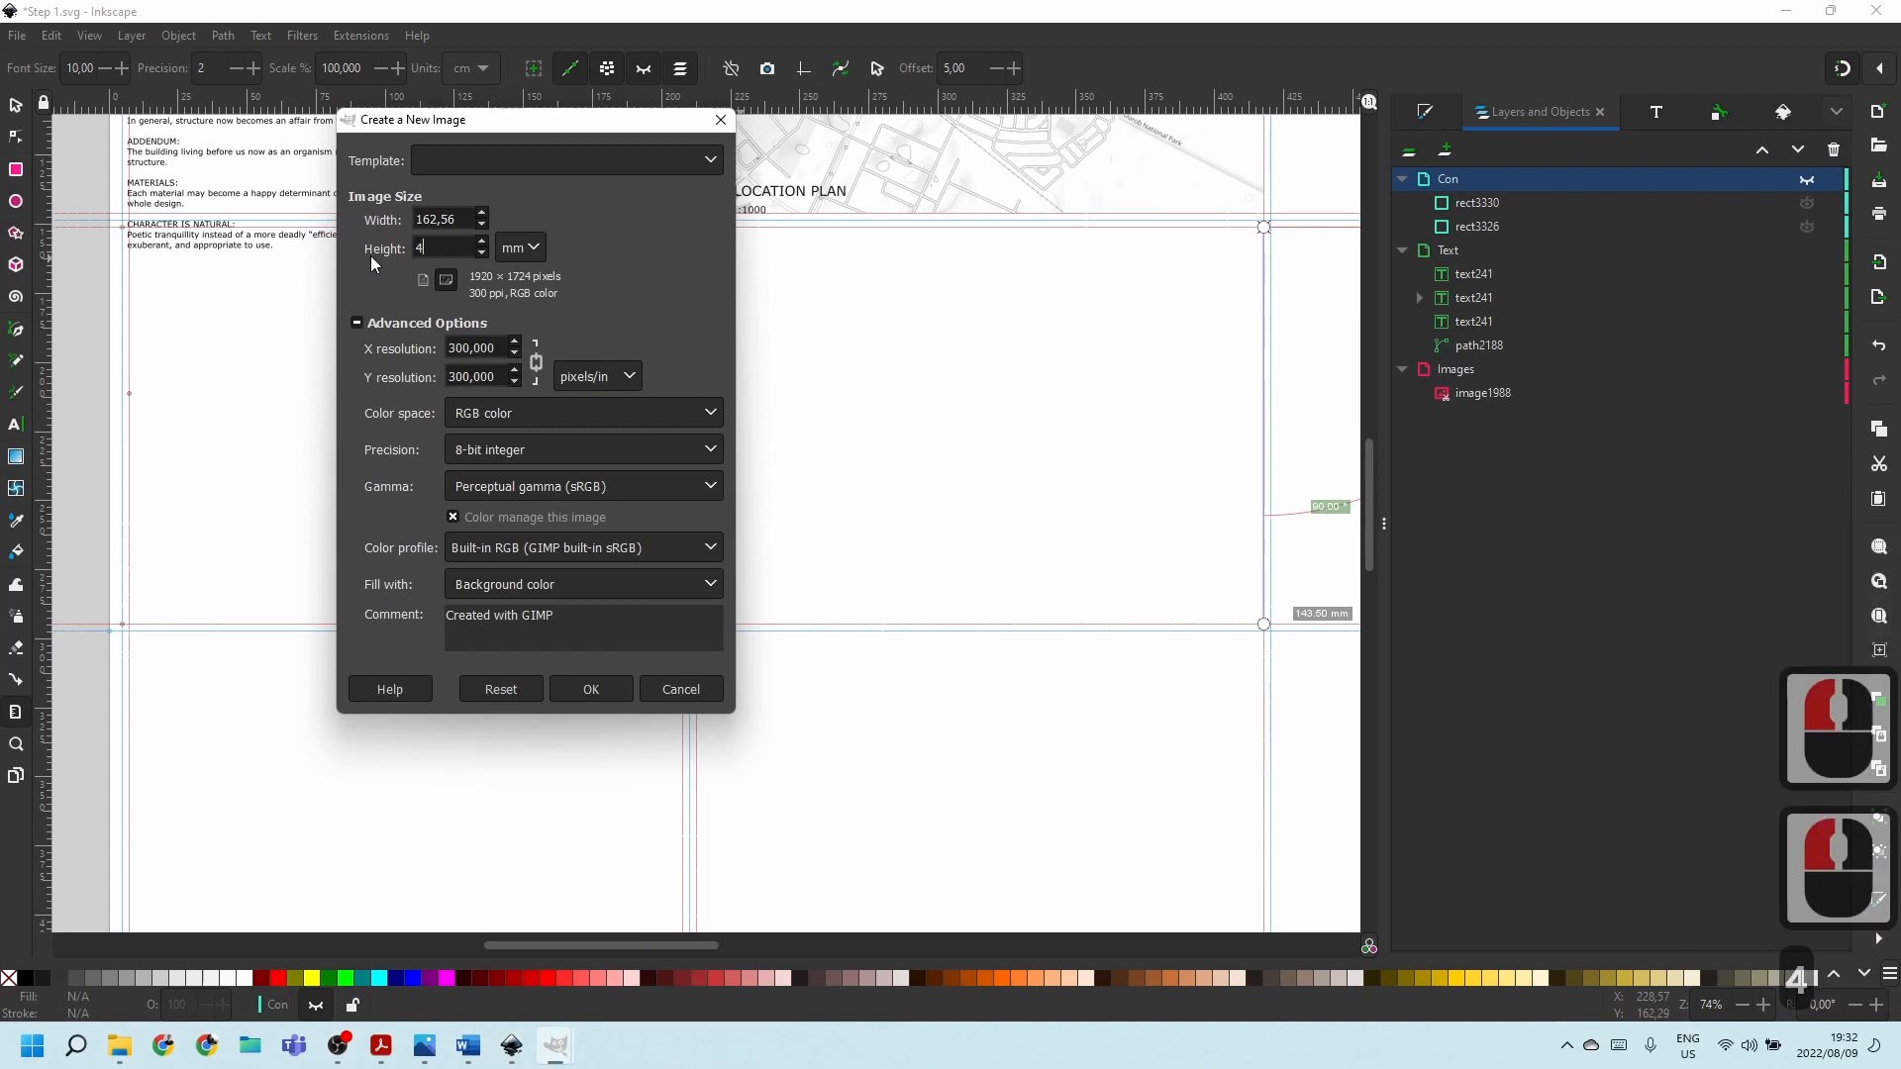
pyautogui.press('BackSpace')
pyautogui.write('143,')
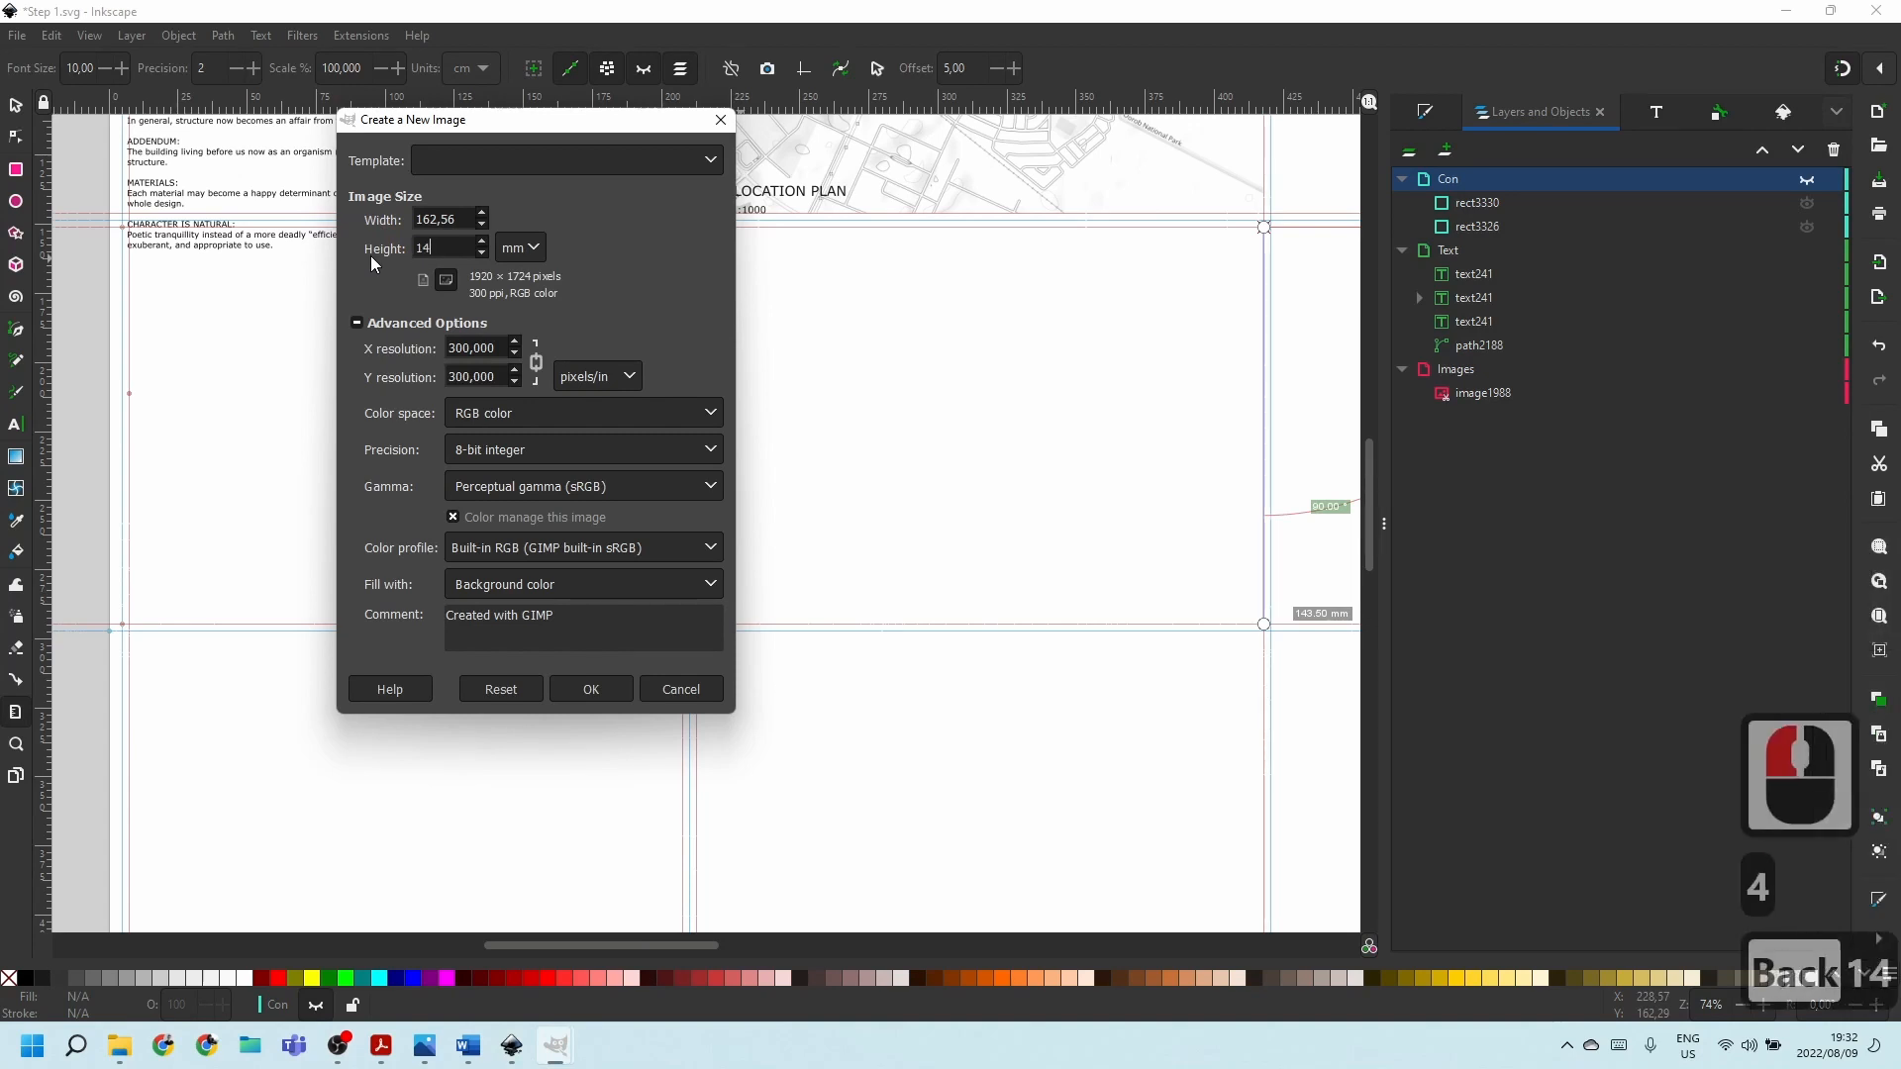
pyautogui.write('51')
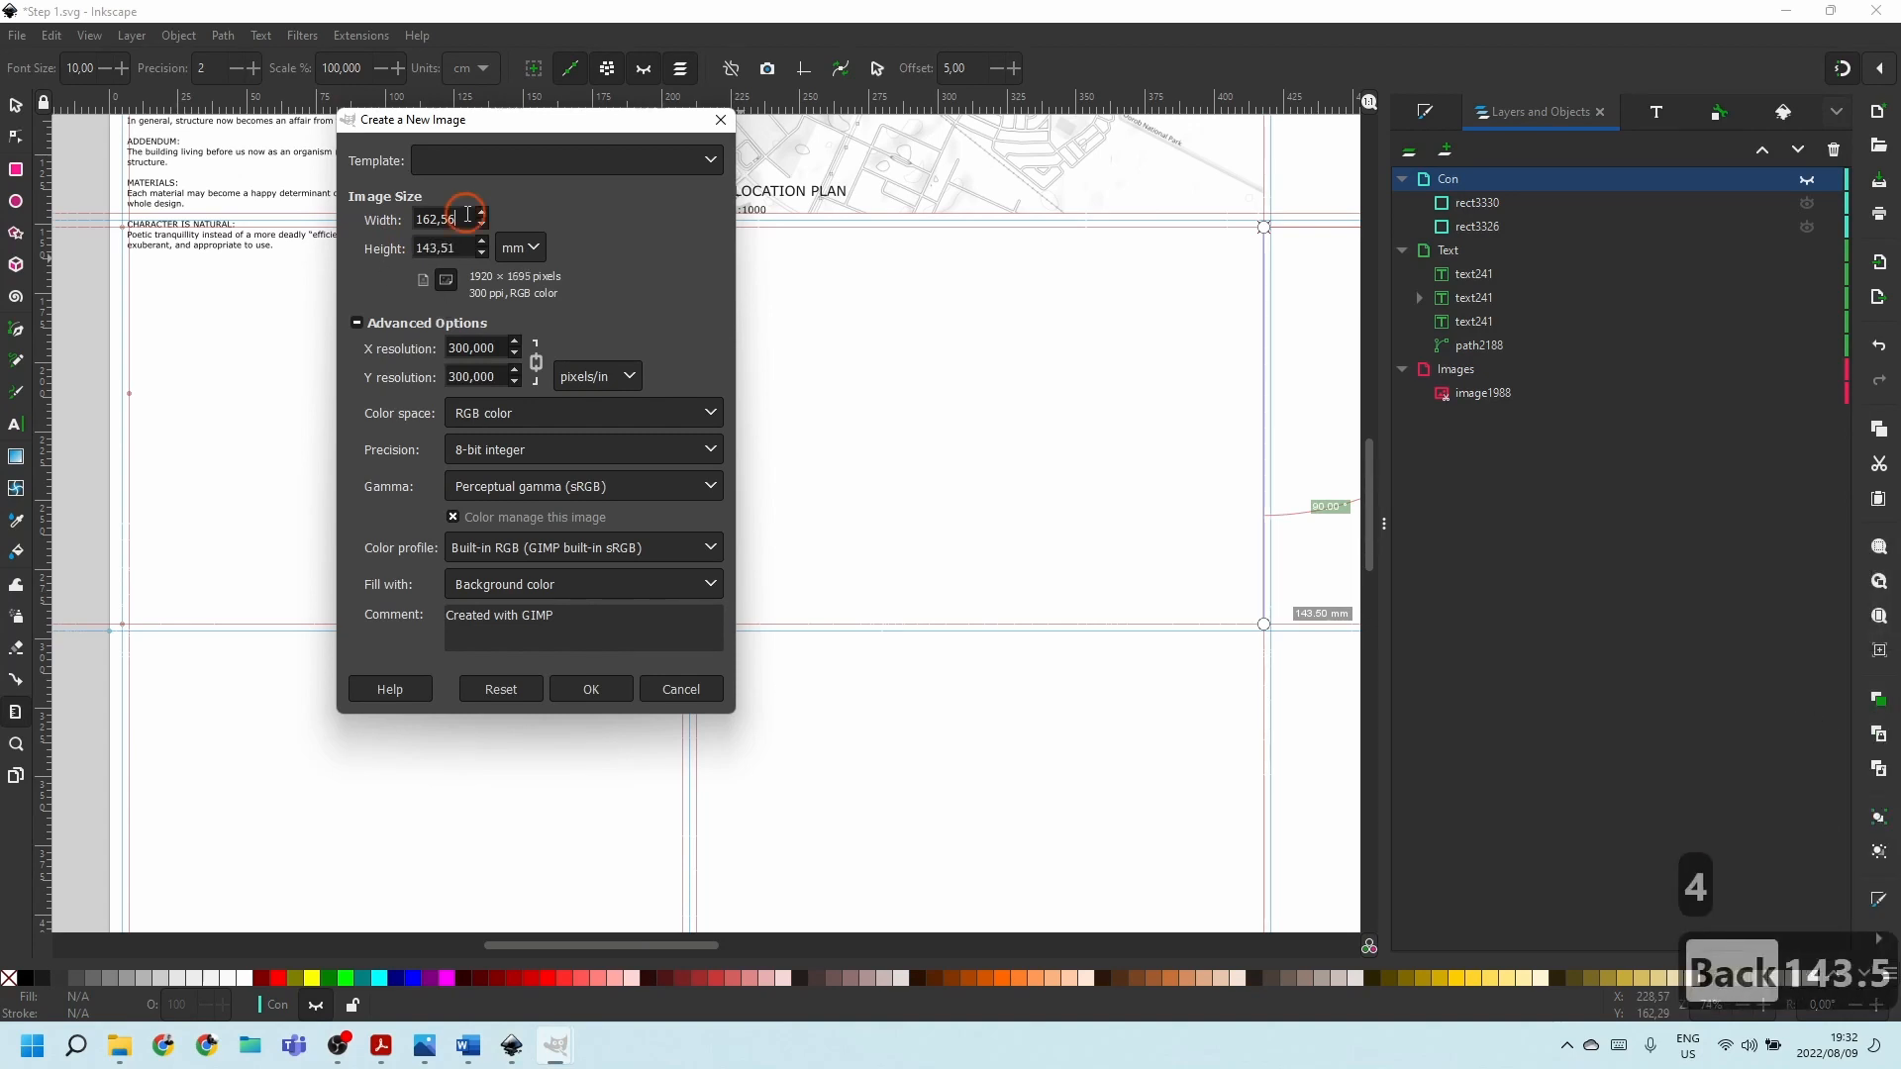
pyautogui.tripleClick(468, 217)
pyautogui.write('410')
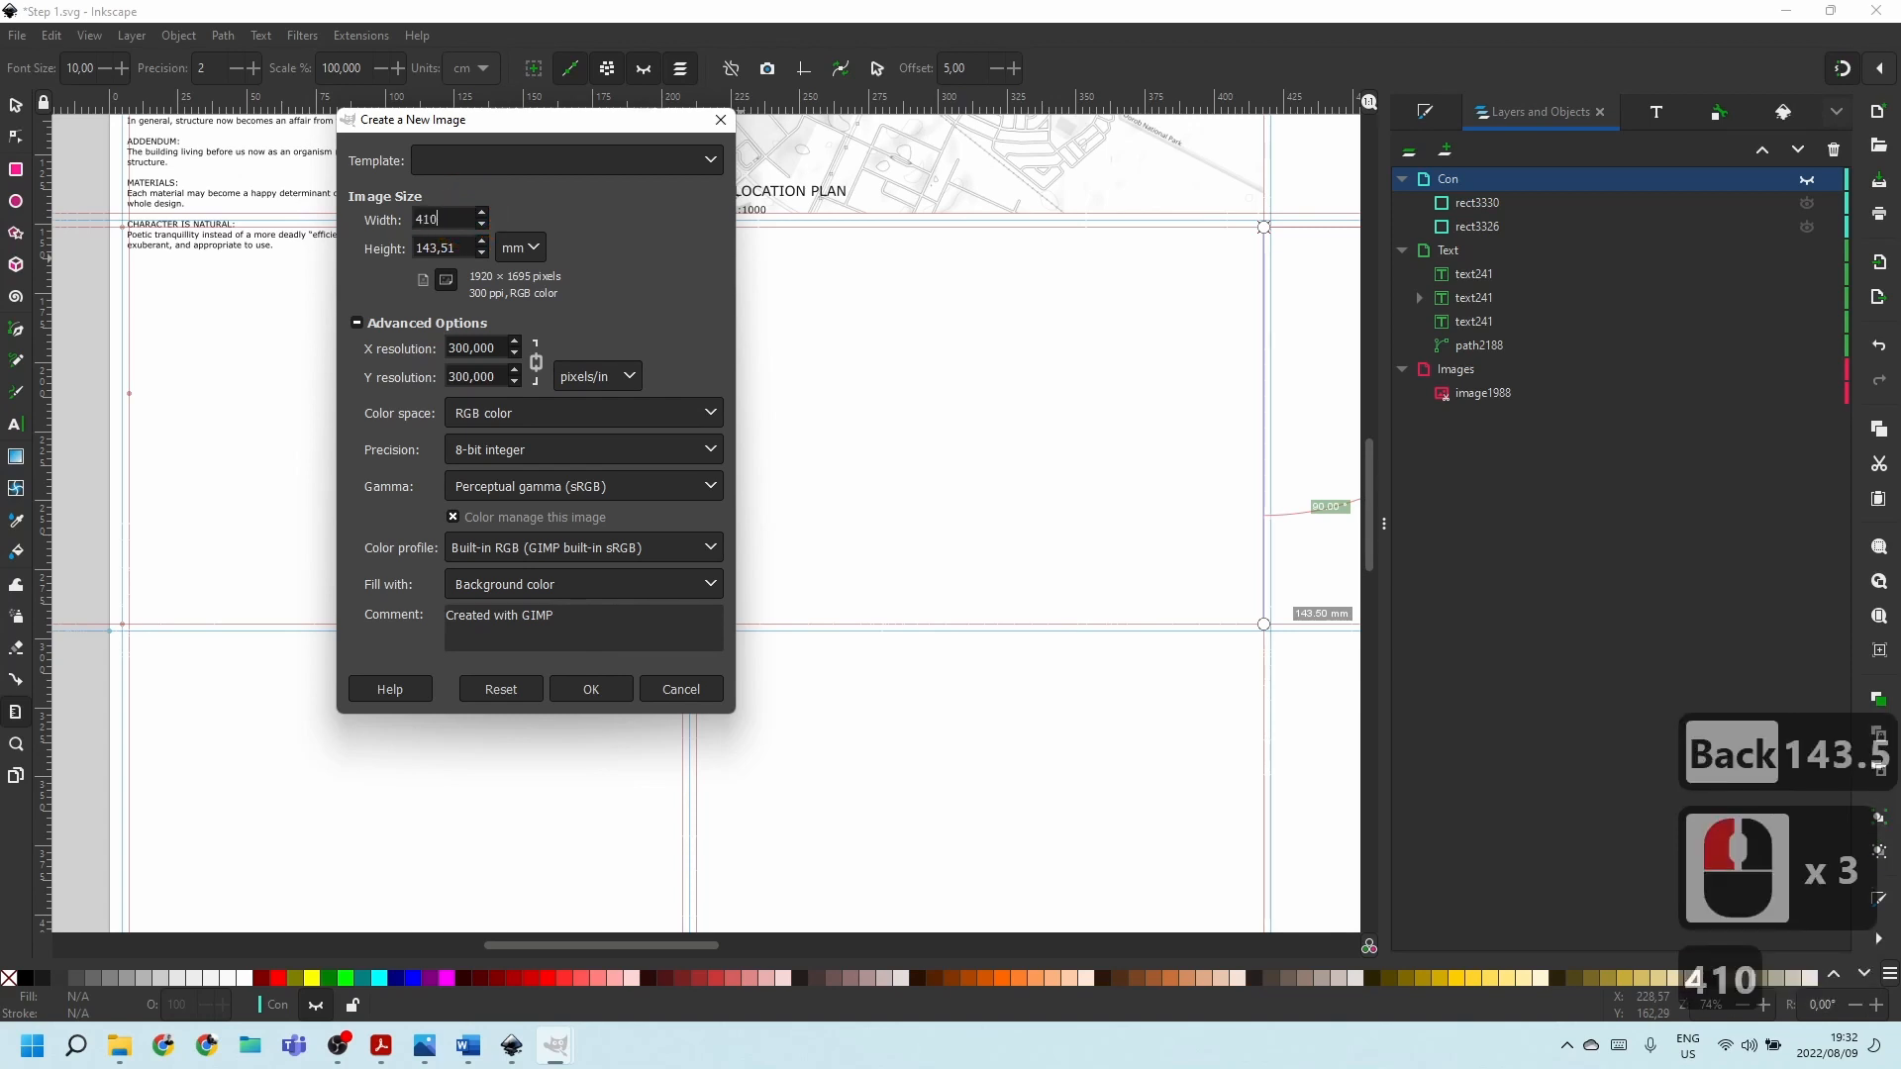
pyautogui.press('Return')
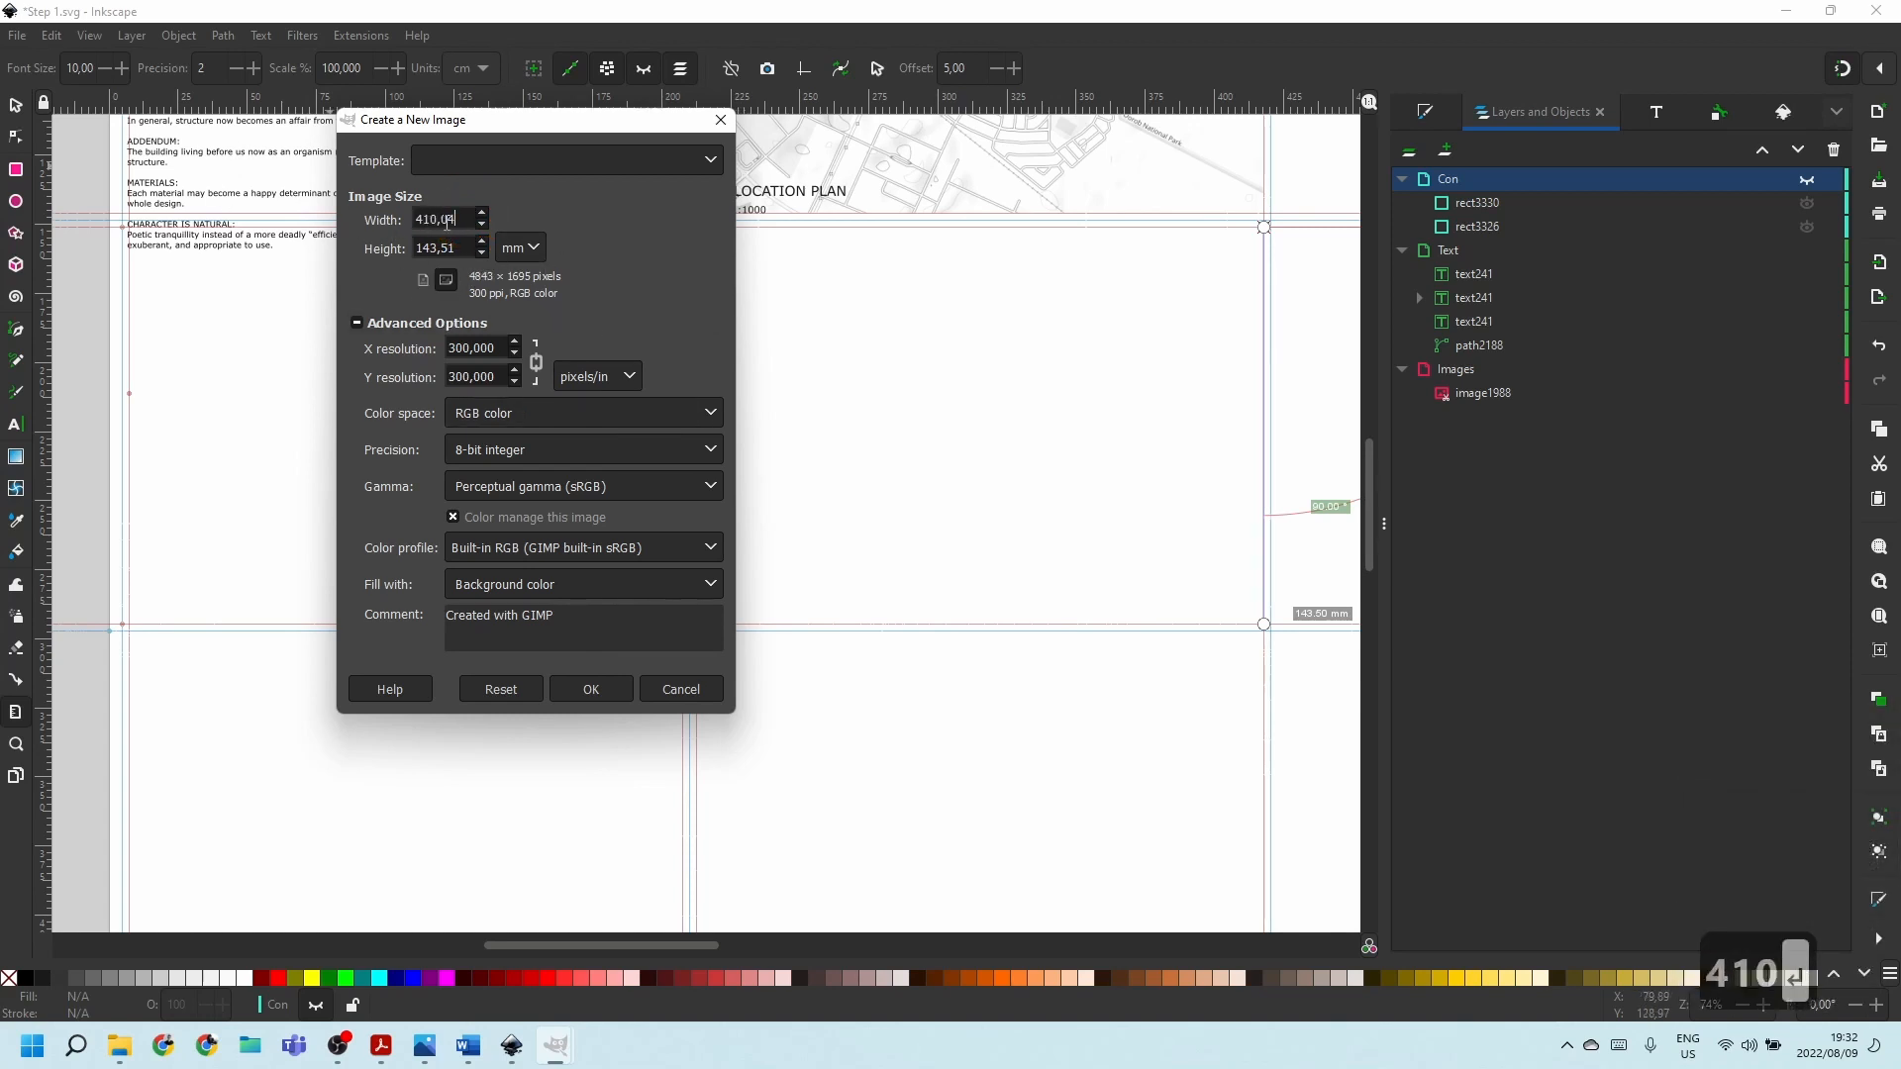
# Create the new image from the entered dimensions.
pyautogui.click(597, 689)
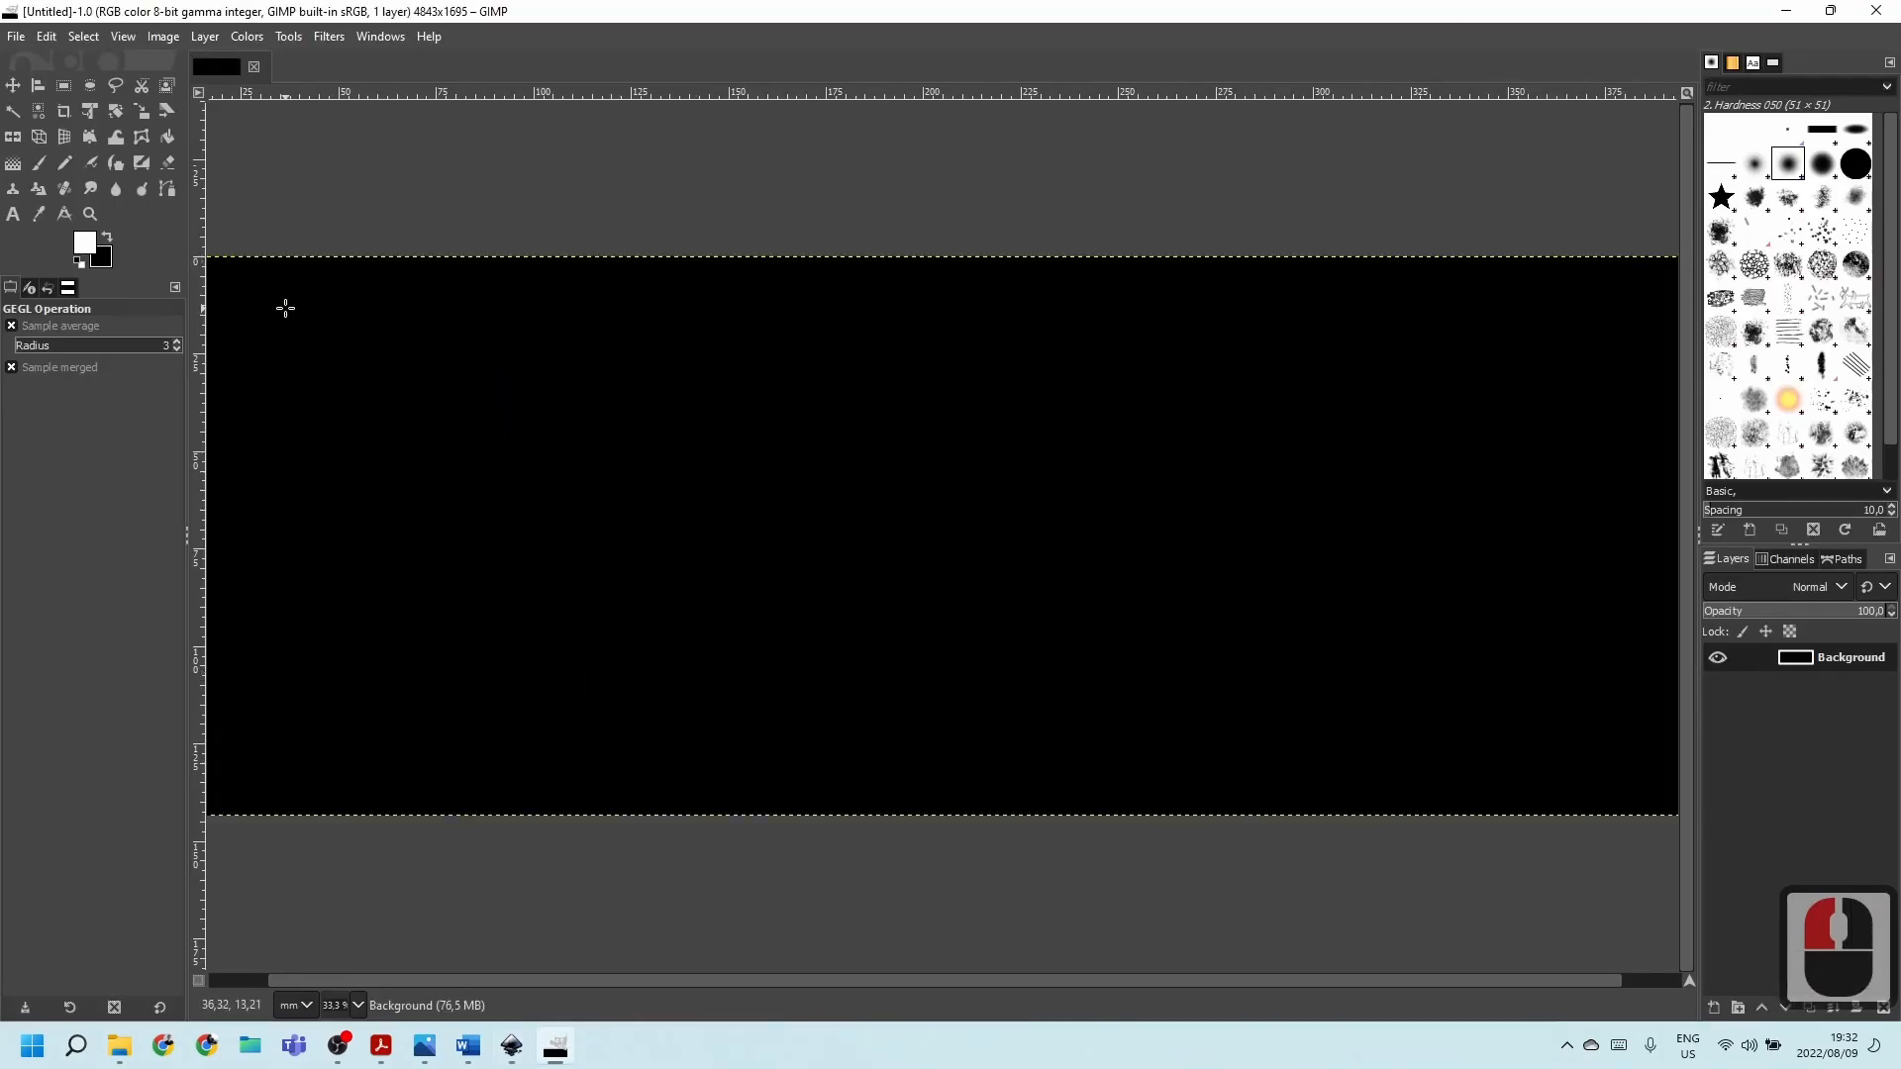
pyautogui.scroll(-3, 1082, 512)
pyautogui.scroll(2, 994, 458)
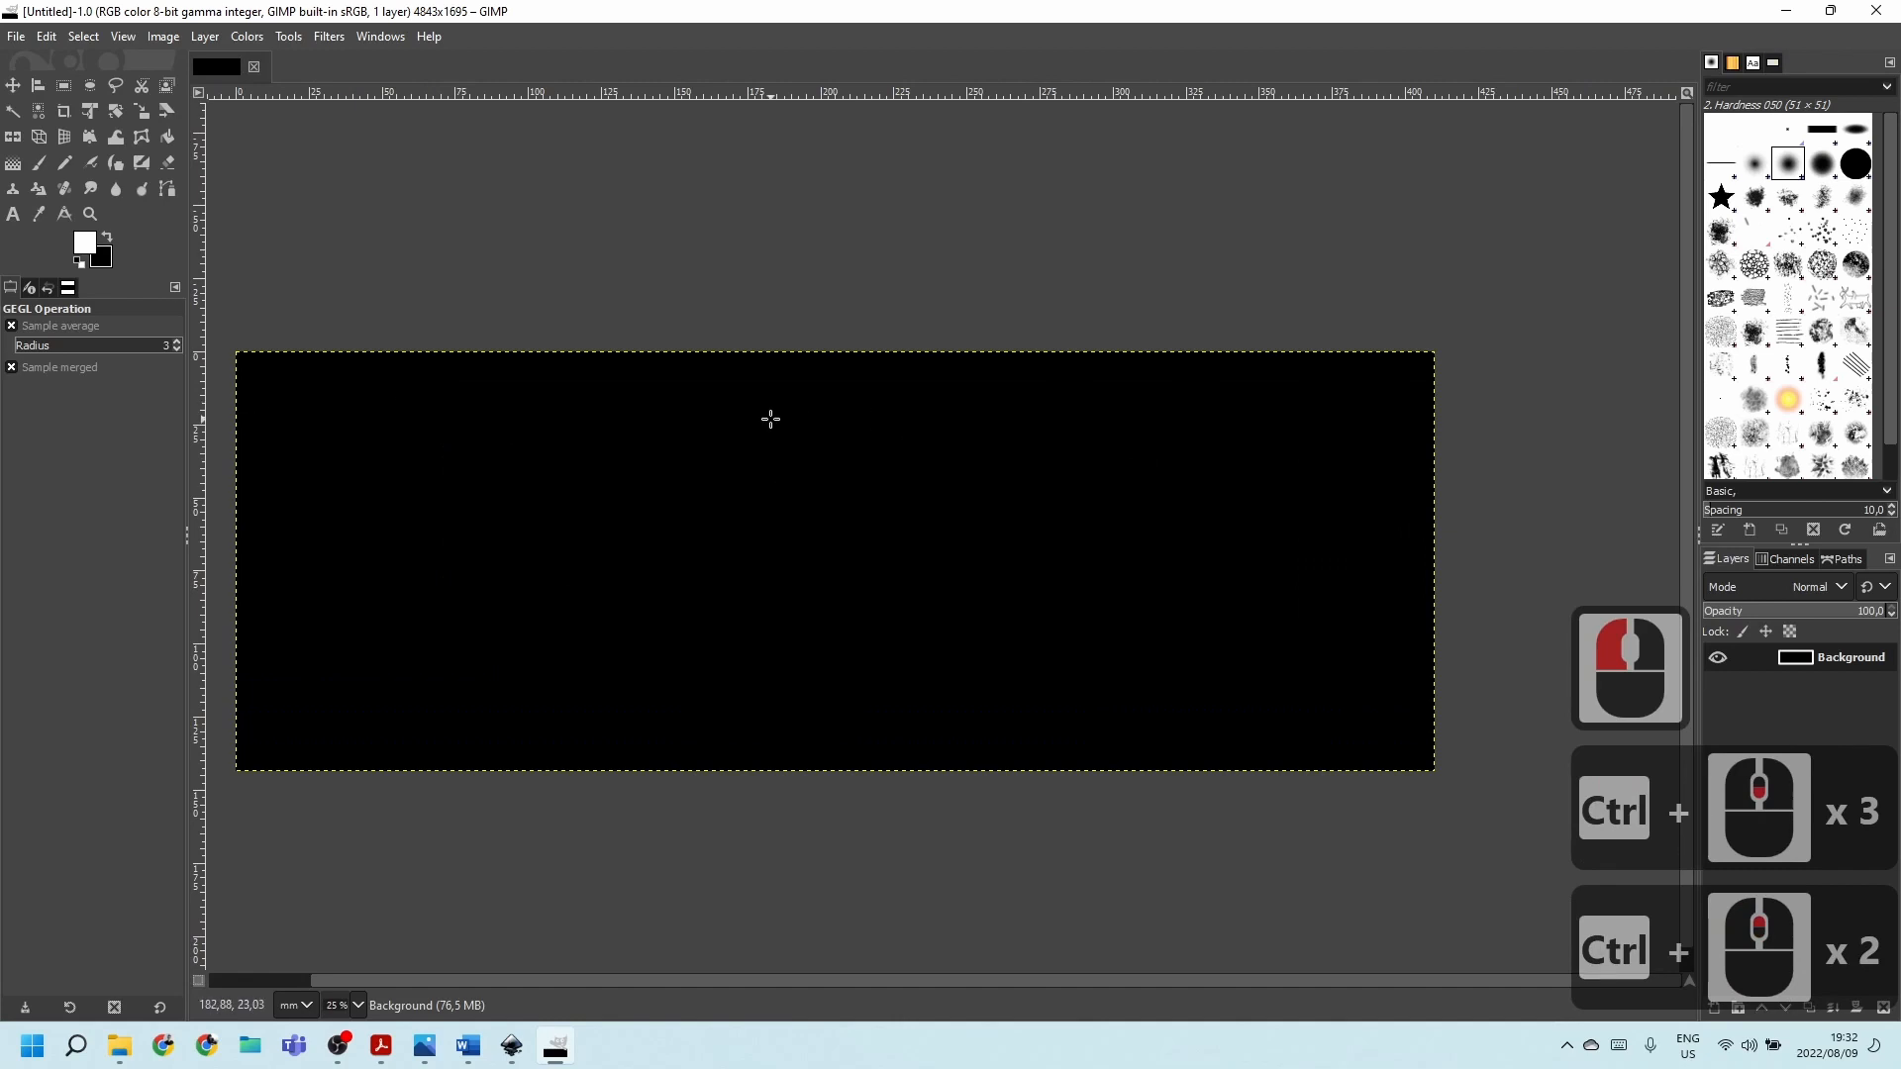
pyautogui.click(1822, 658)
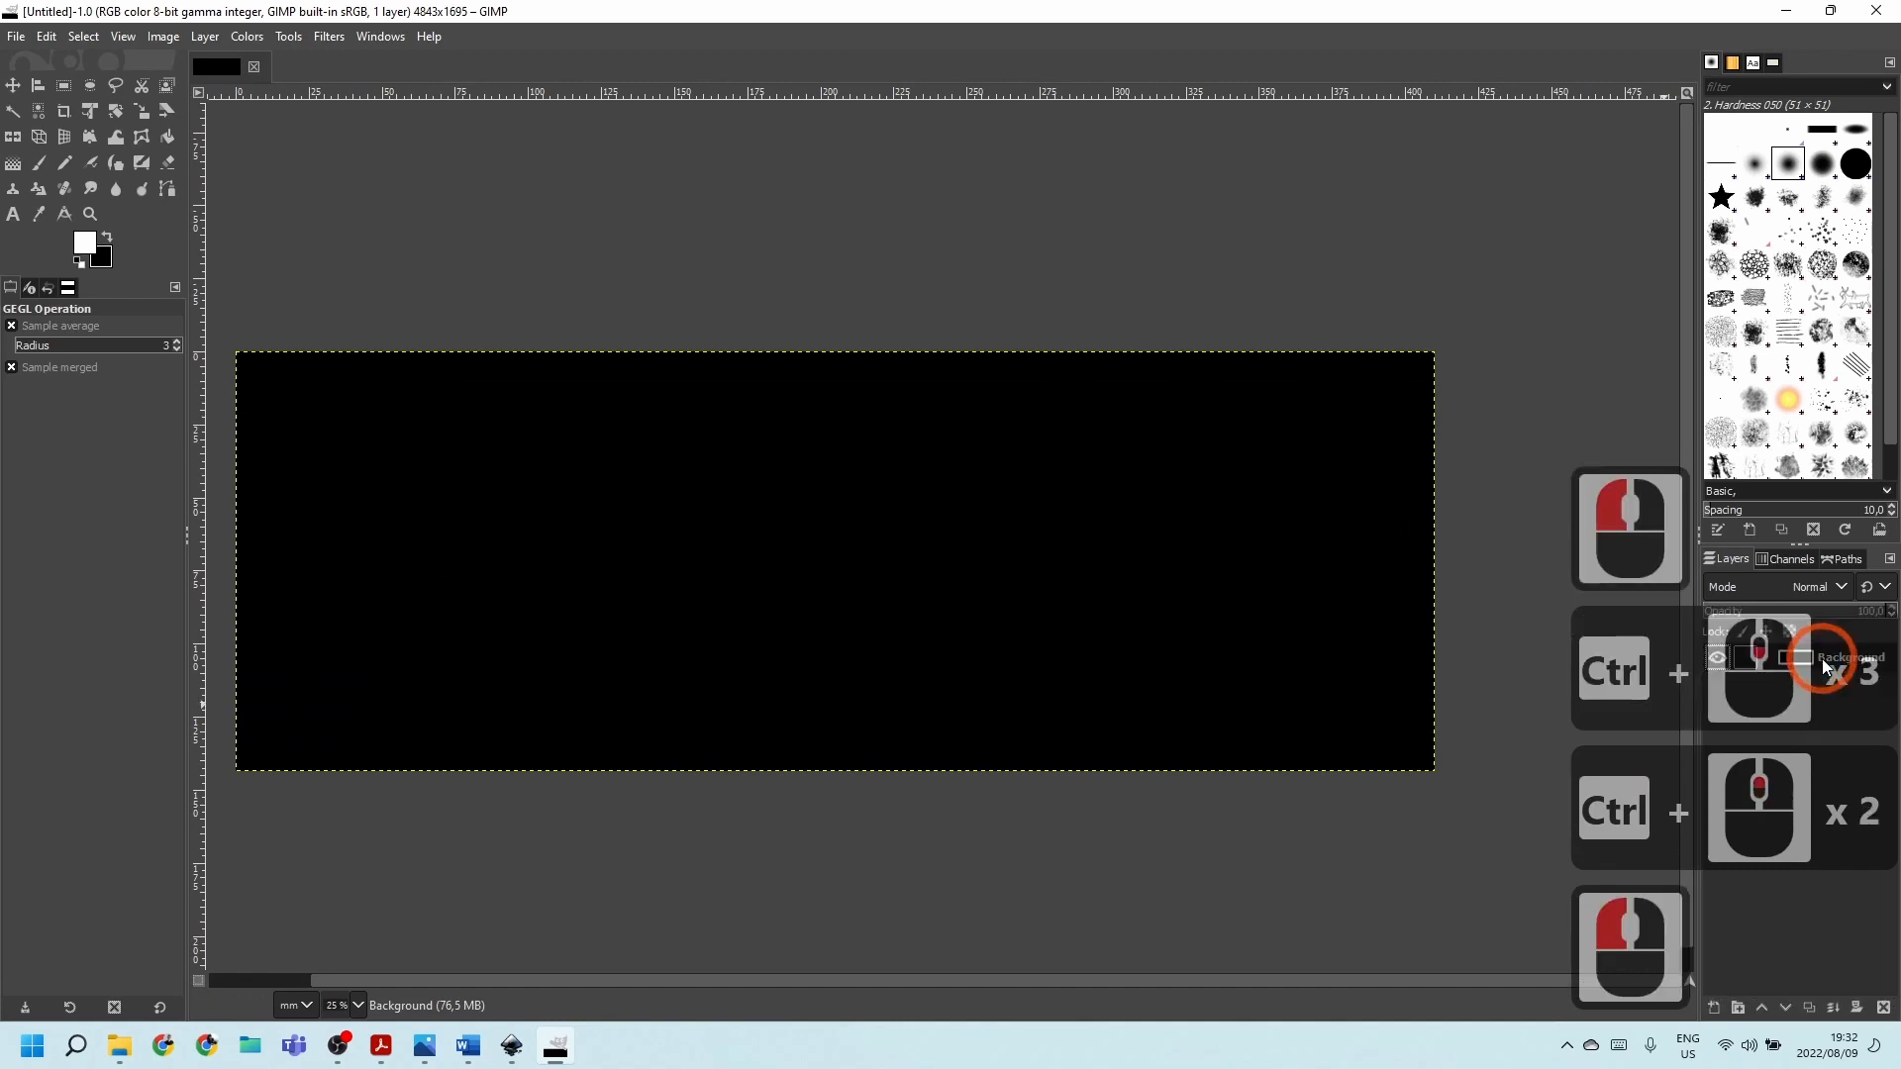
pyautogui.doubleClick(1834, 662)
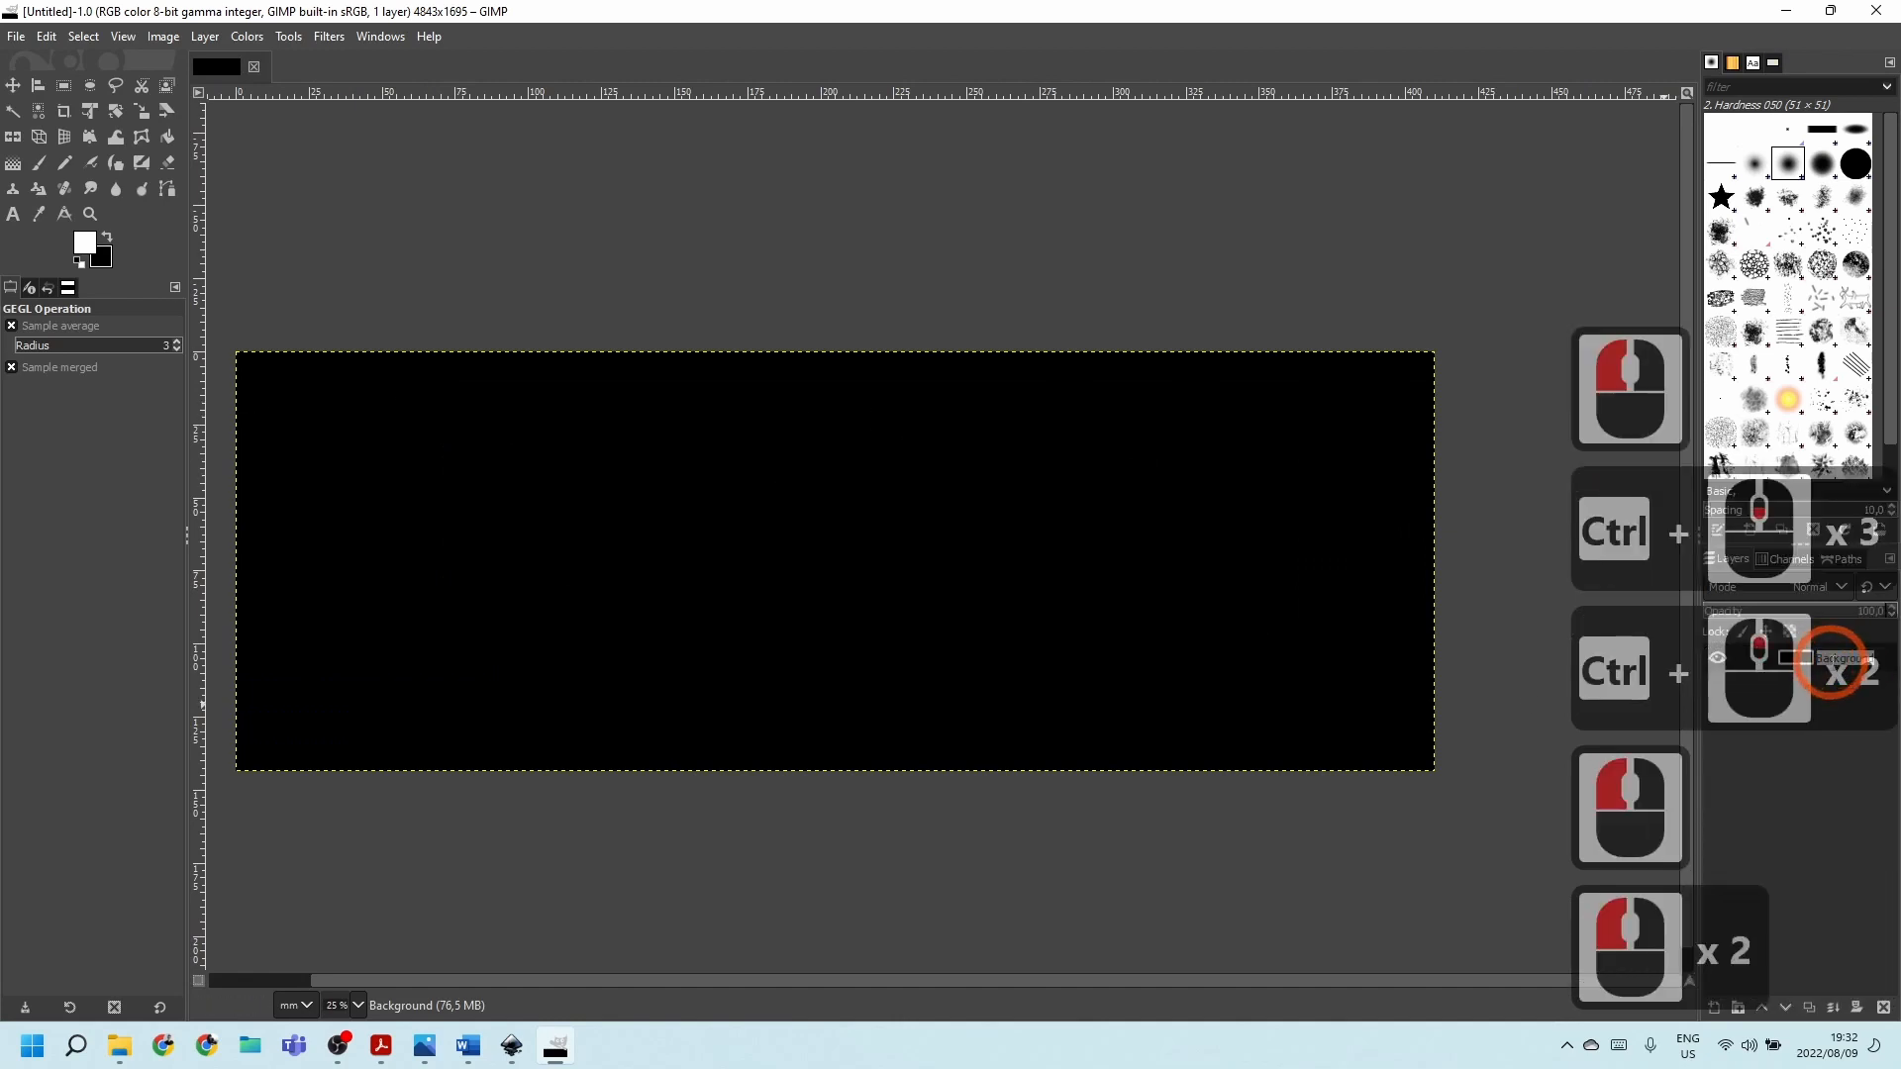
pyautogui.doubleClick(1792, 657)
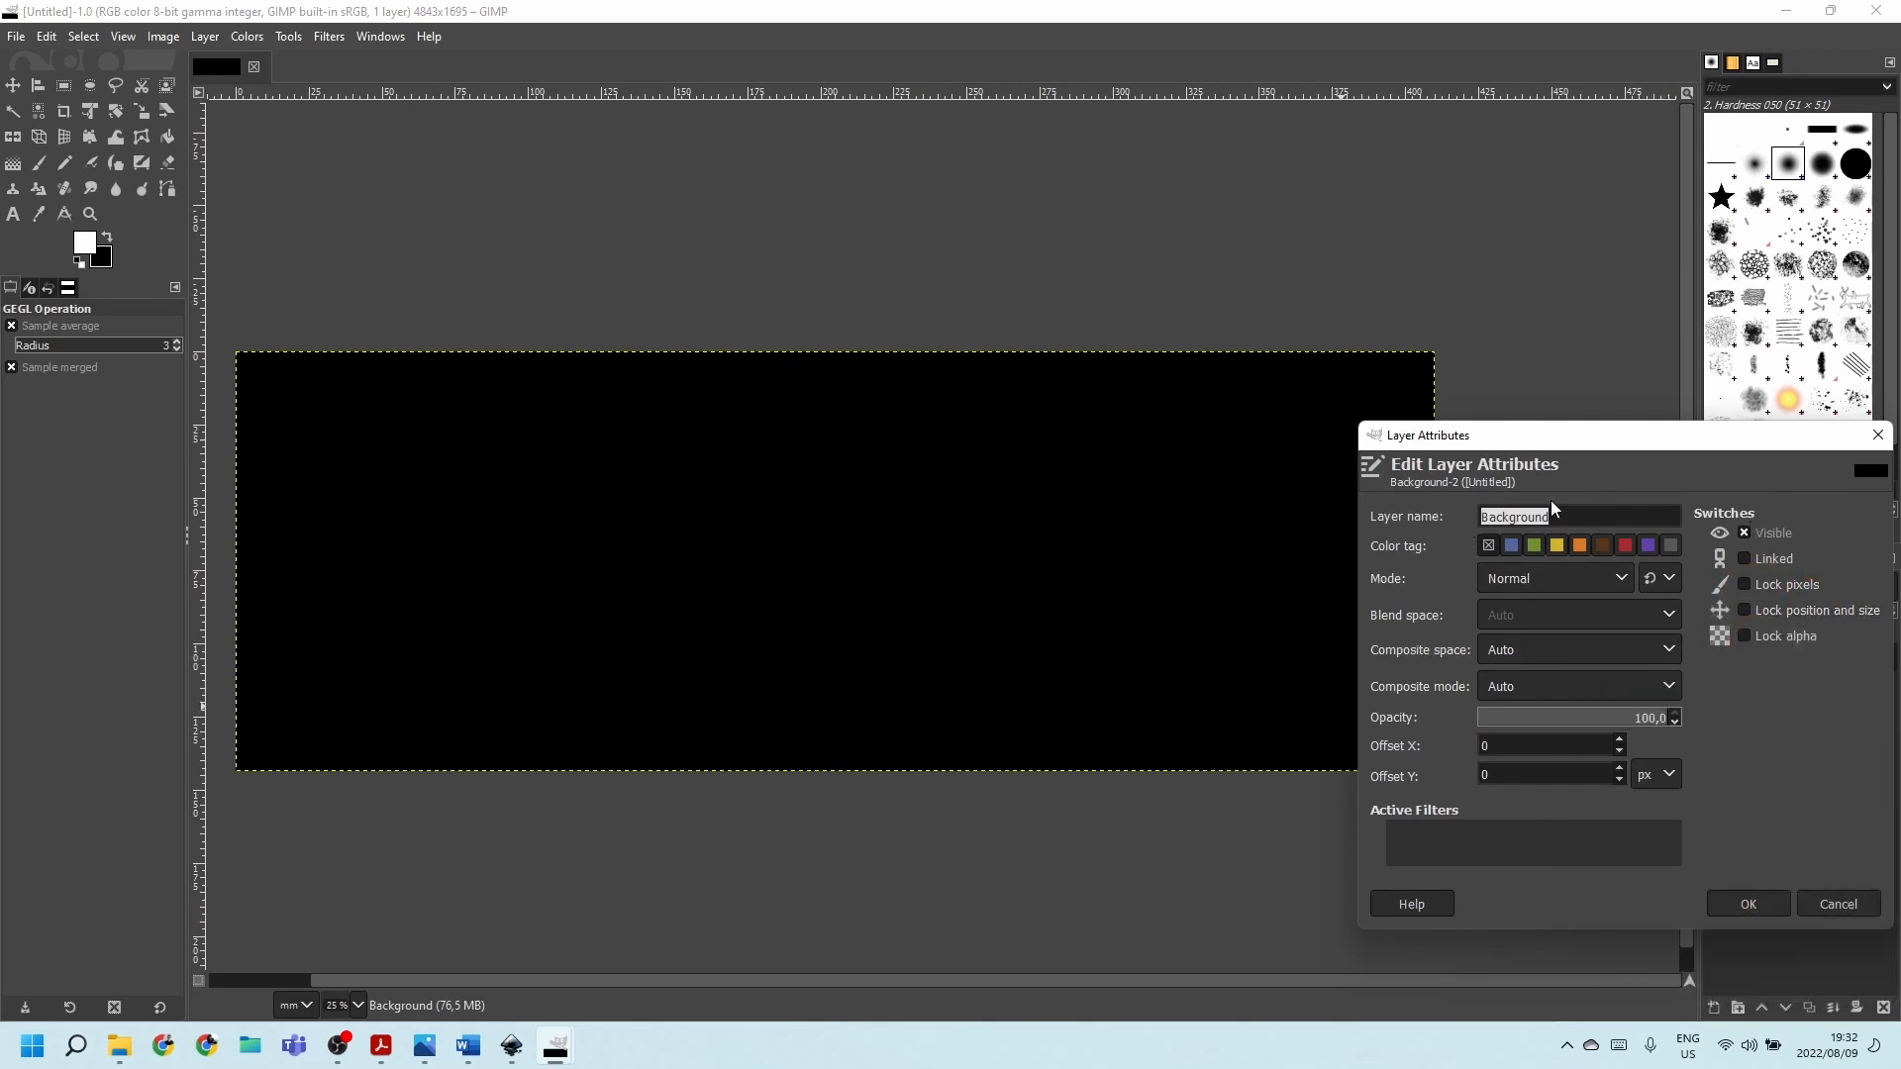
pyautogui.moveTo(1649, 435); pyautogui.dragTo(1315, 441)
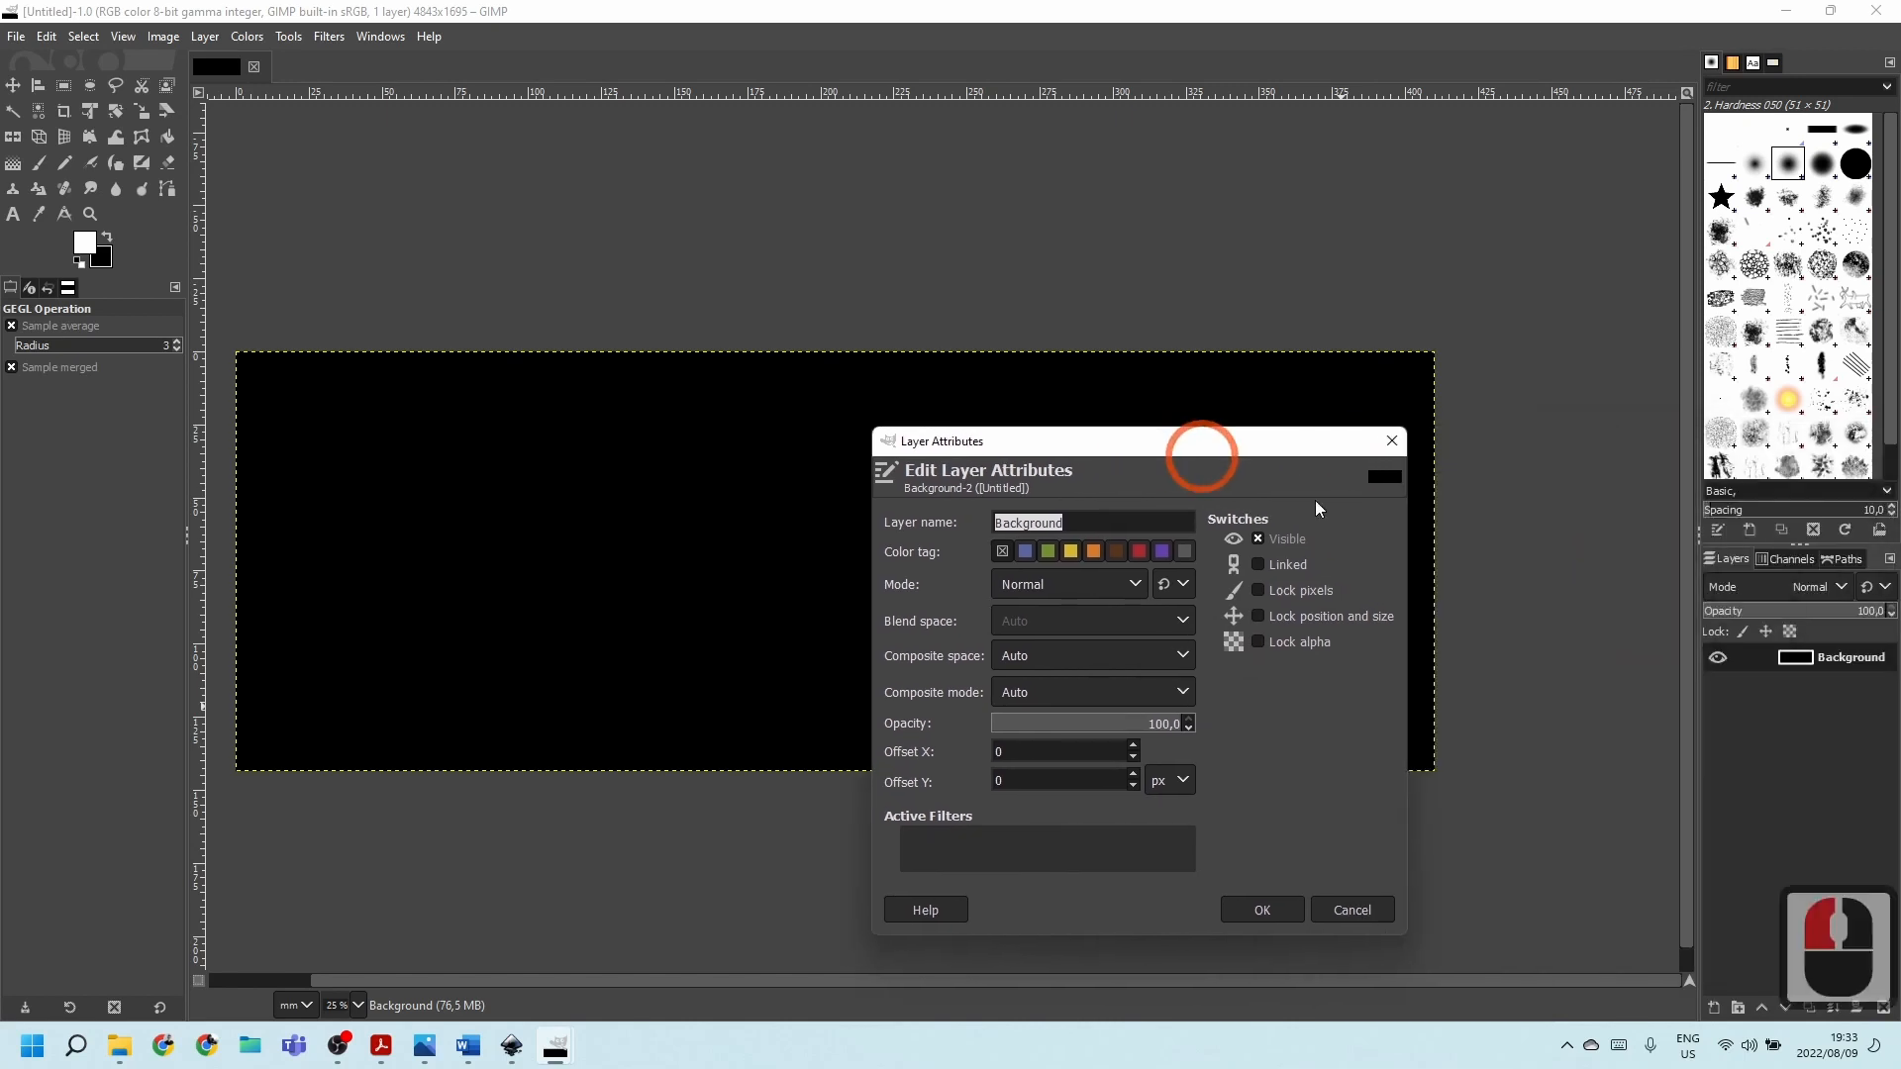
pyautogui.click(1383, 479)
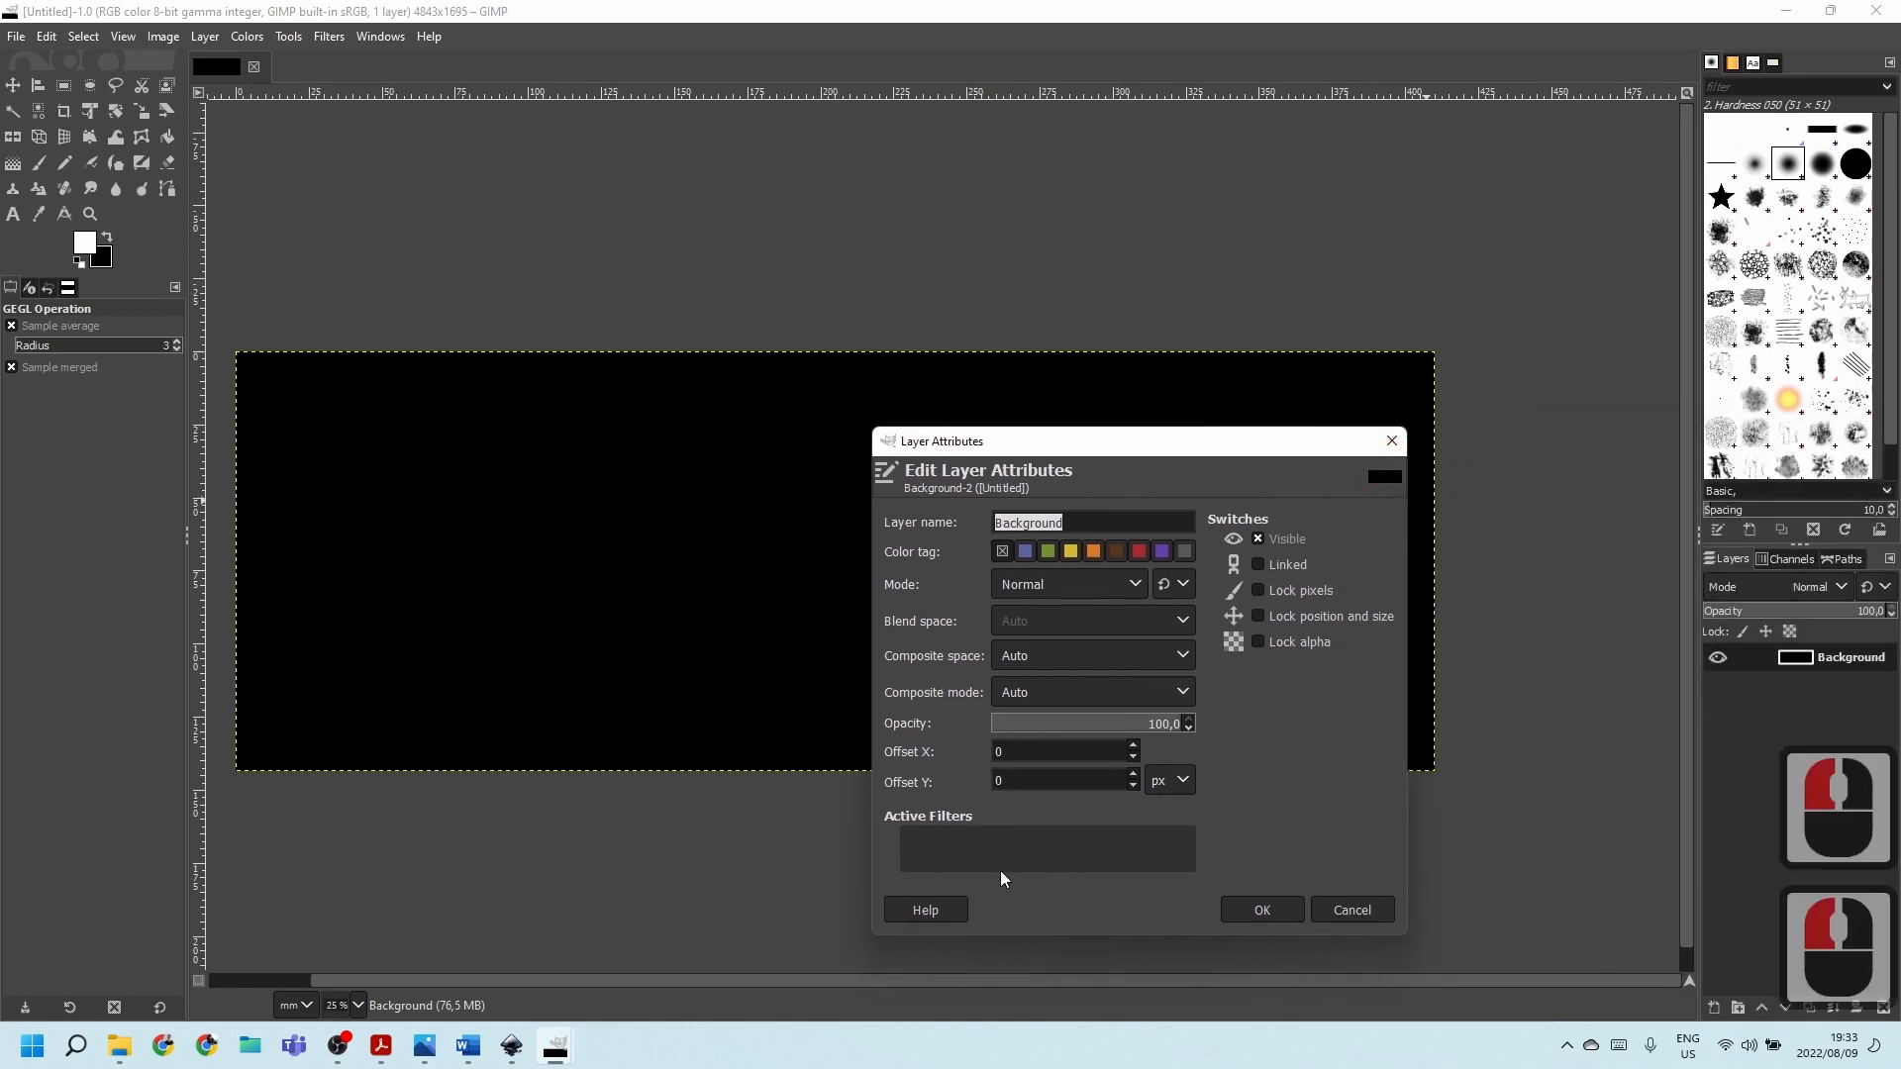
pyautogui.click(1357, 909)
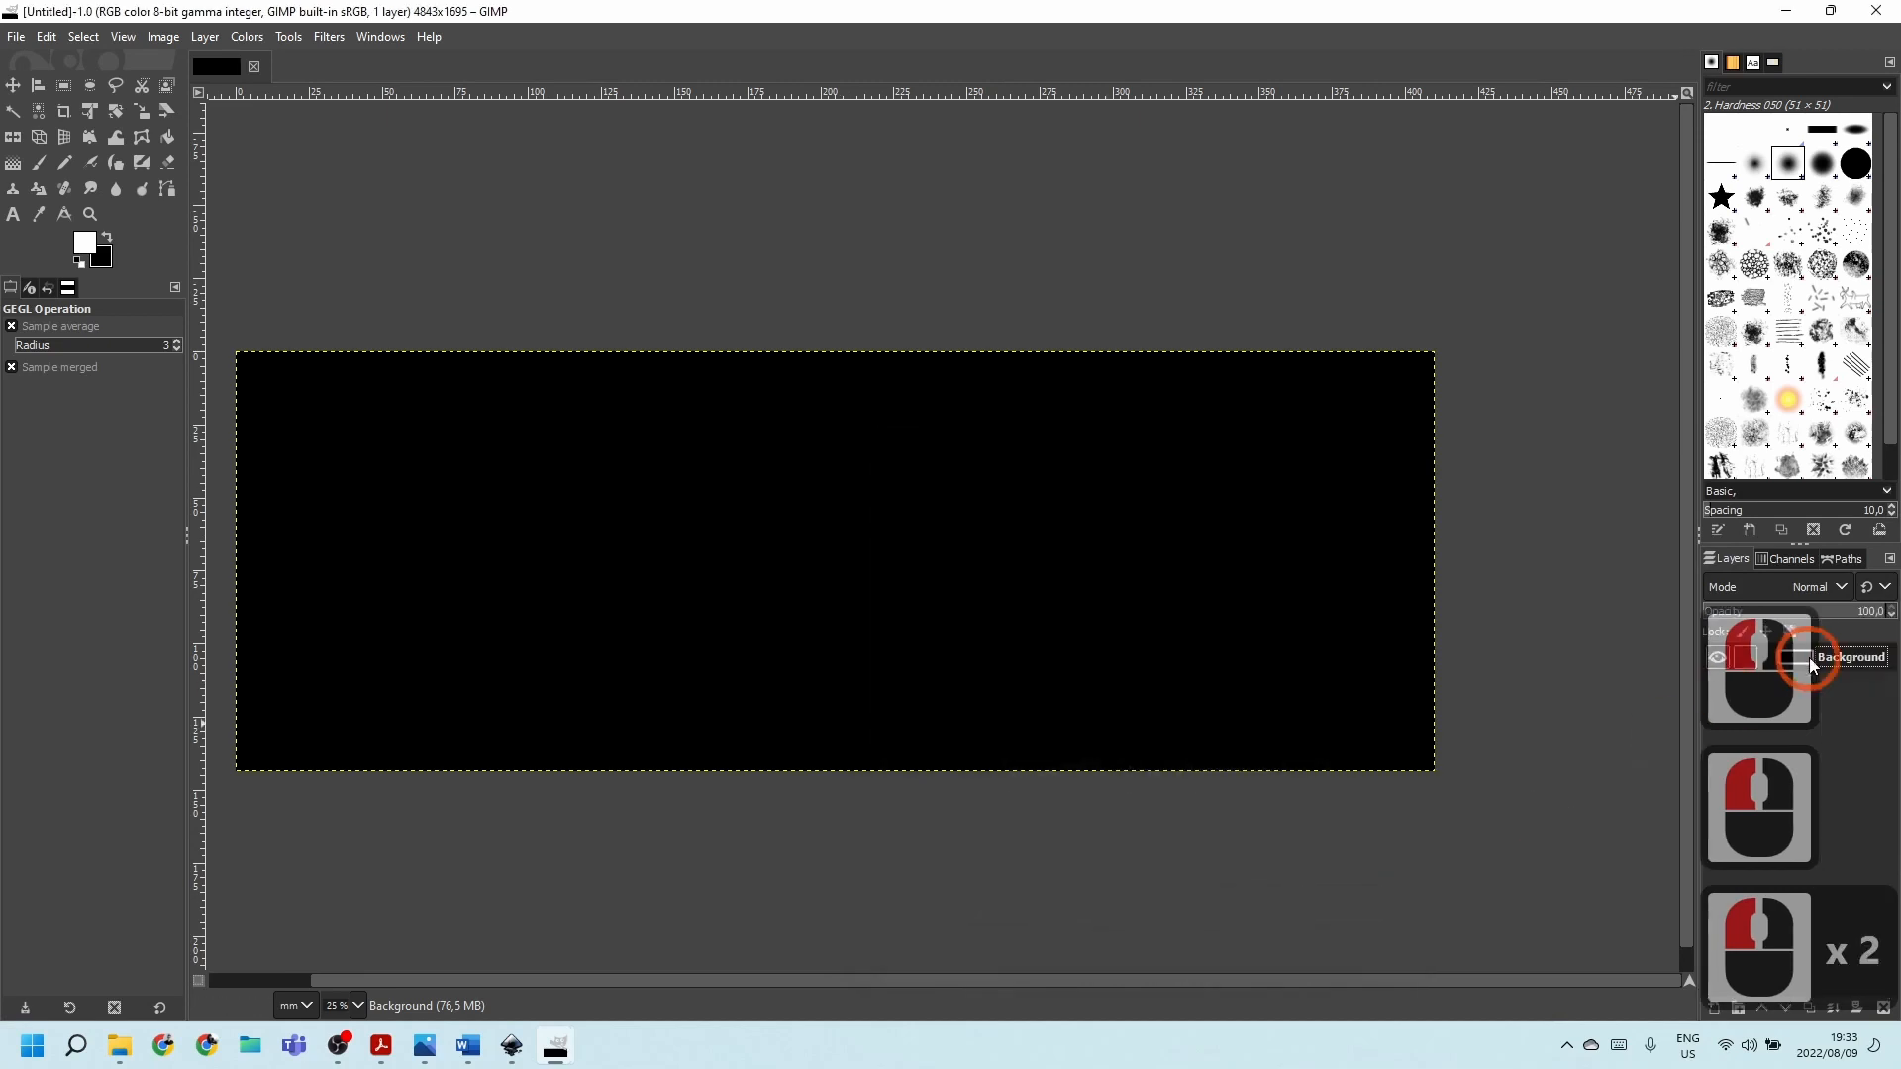
# Add an alpha channel to the Background layer and clear its black fill to transparency.
pyautogui.click(1795, 657)
pyautogui.rightClick(1836, 659)
pyautogui.click(1723, 614)
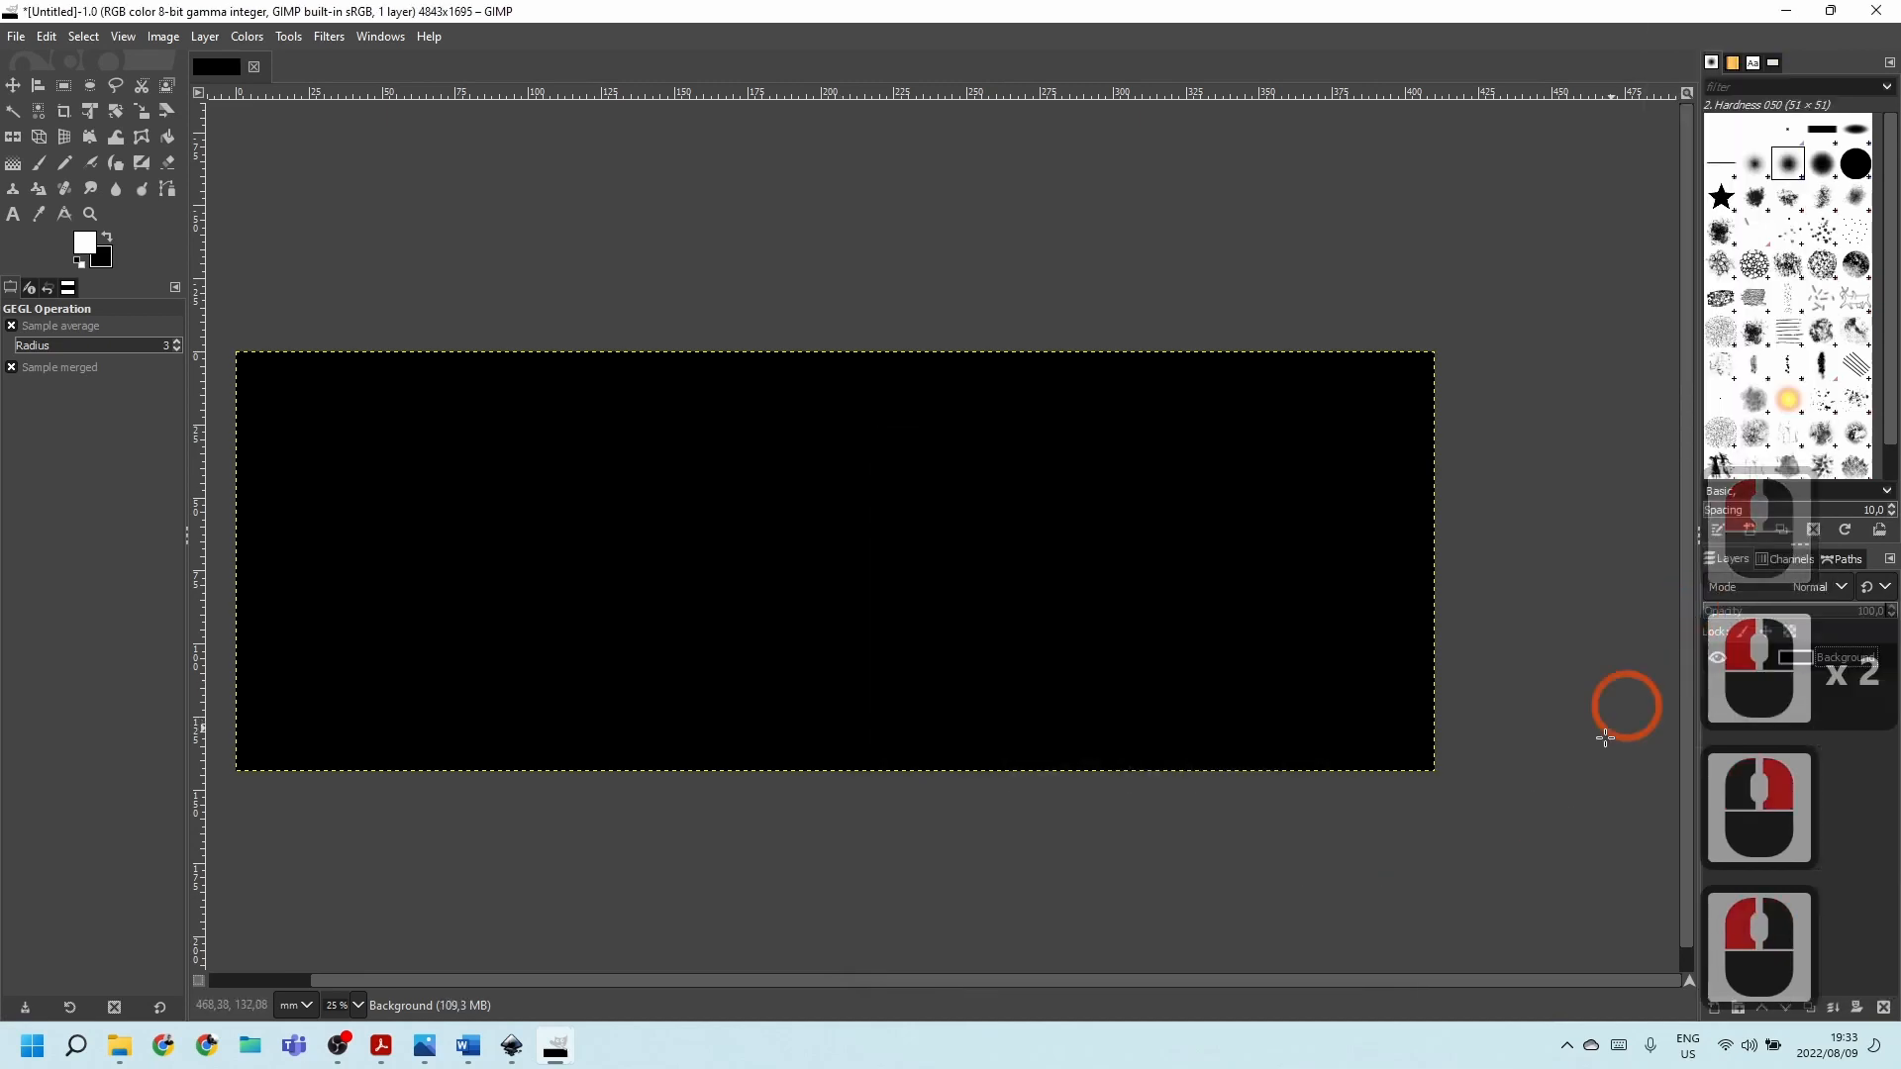
pyautogui.press('Delete')
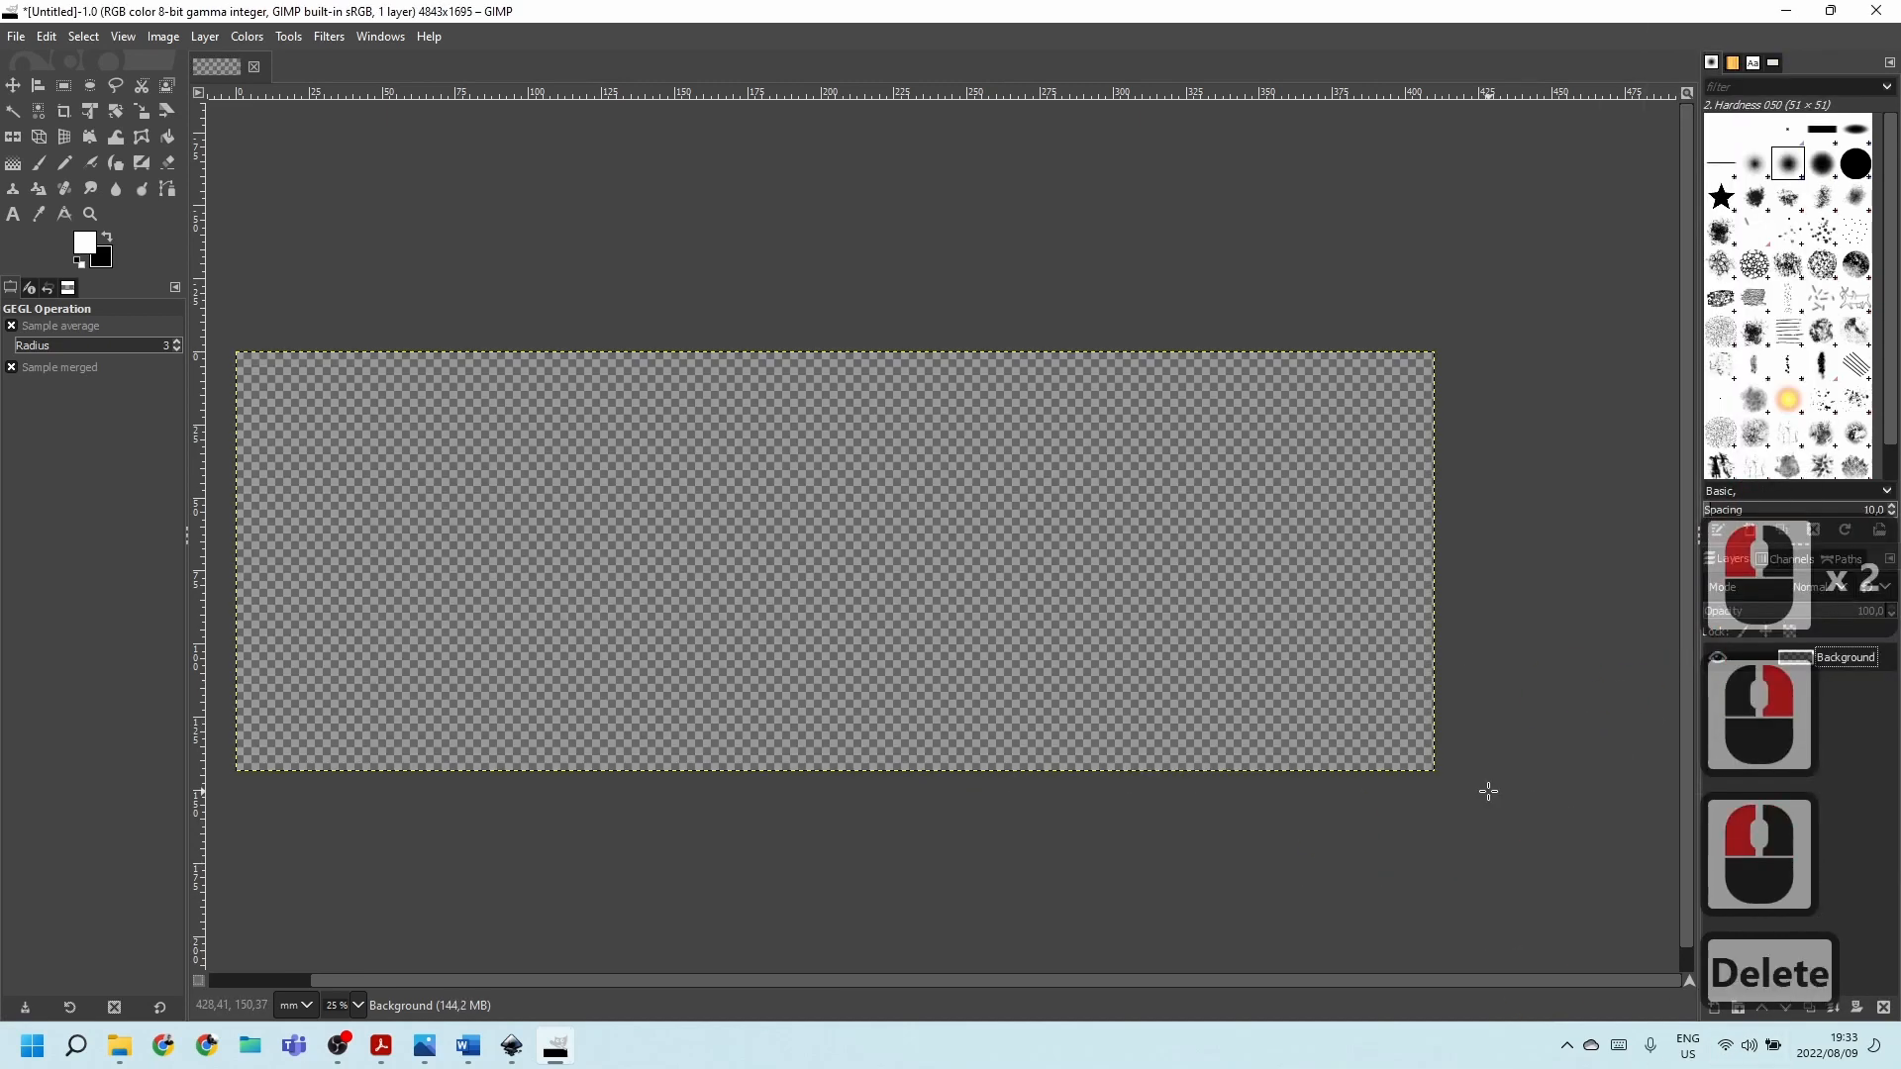
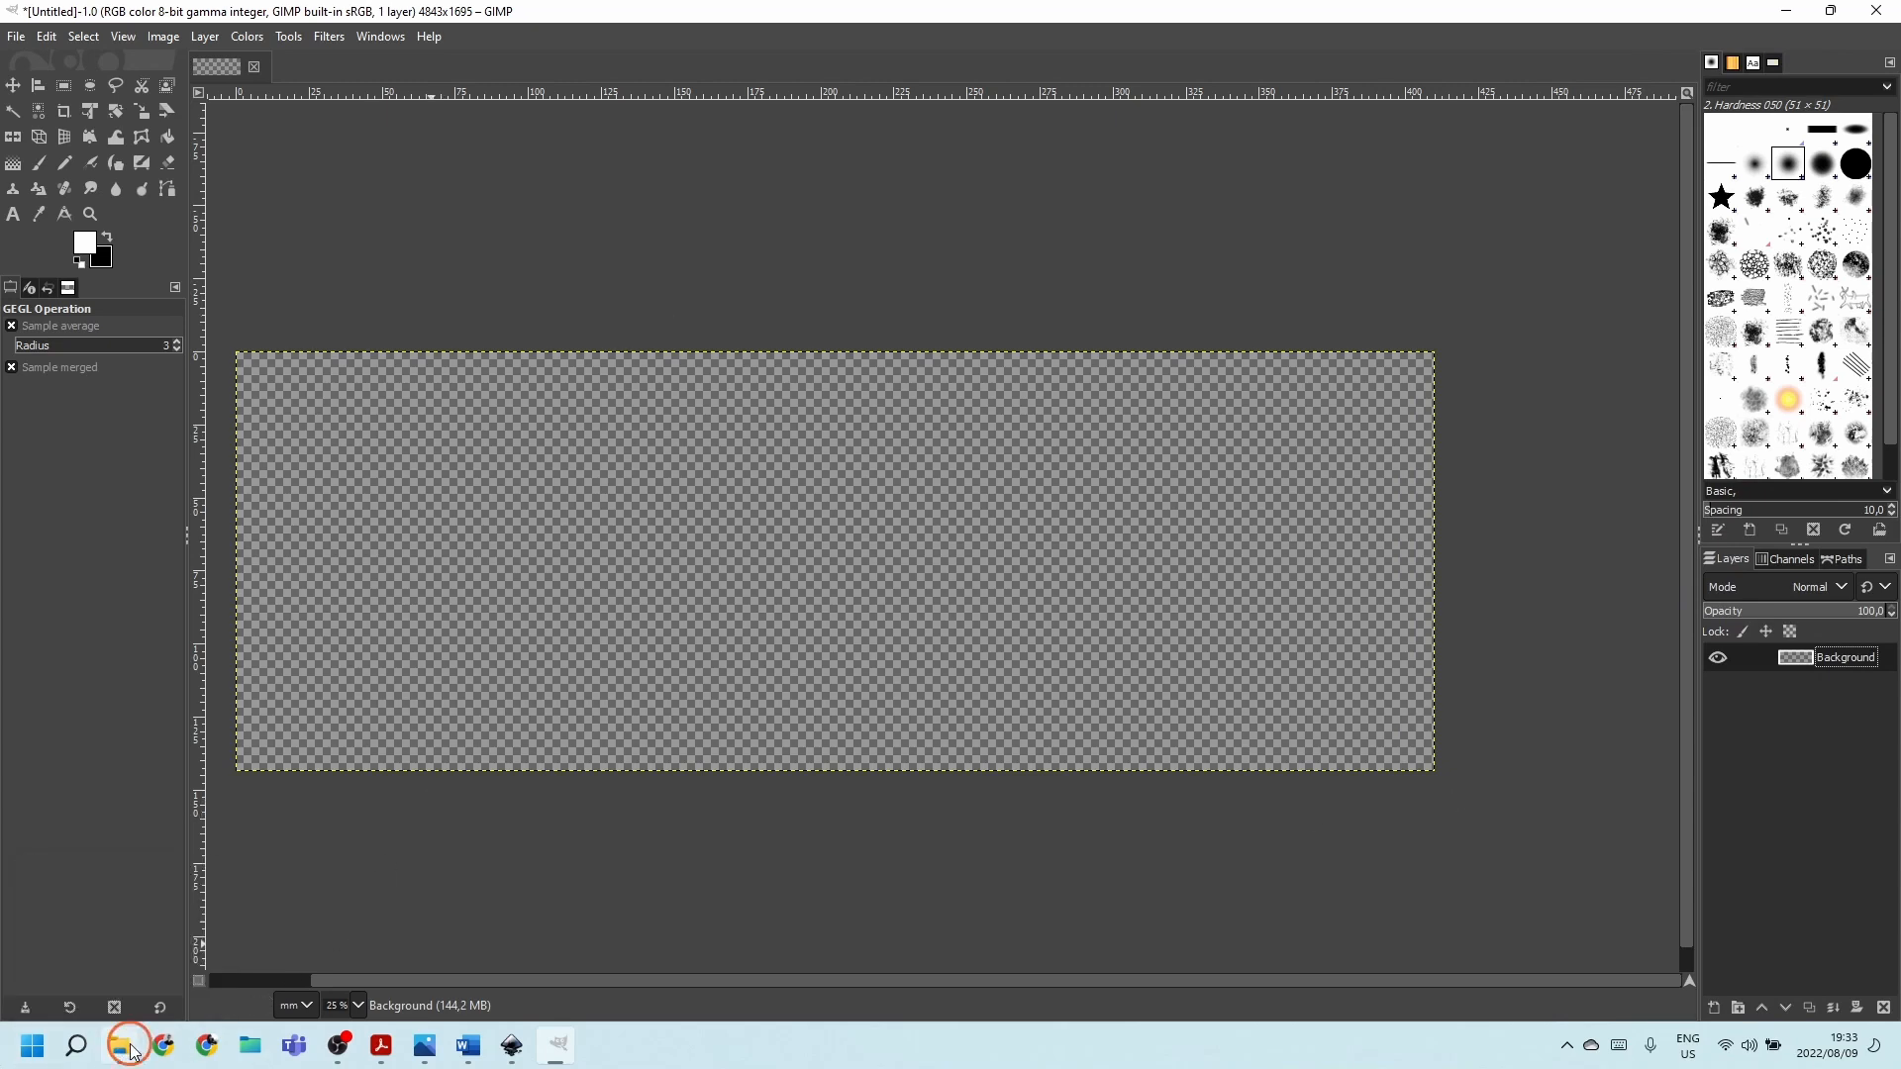
# Switch to File Explorer and find the sketch images in the Mock-up folder's Concept Sketches subfolder.
pyautogui.click(121, 1047)
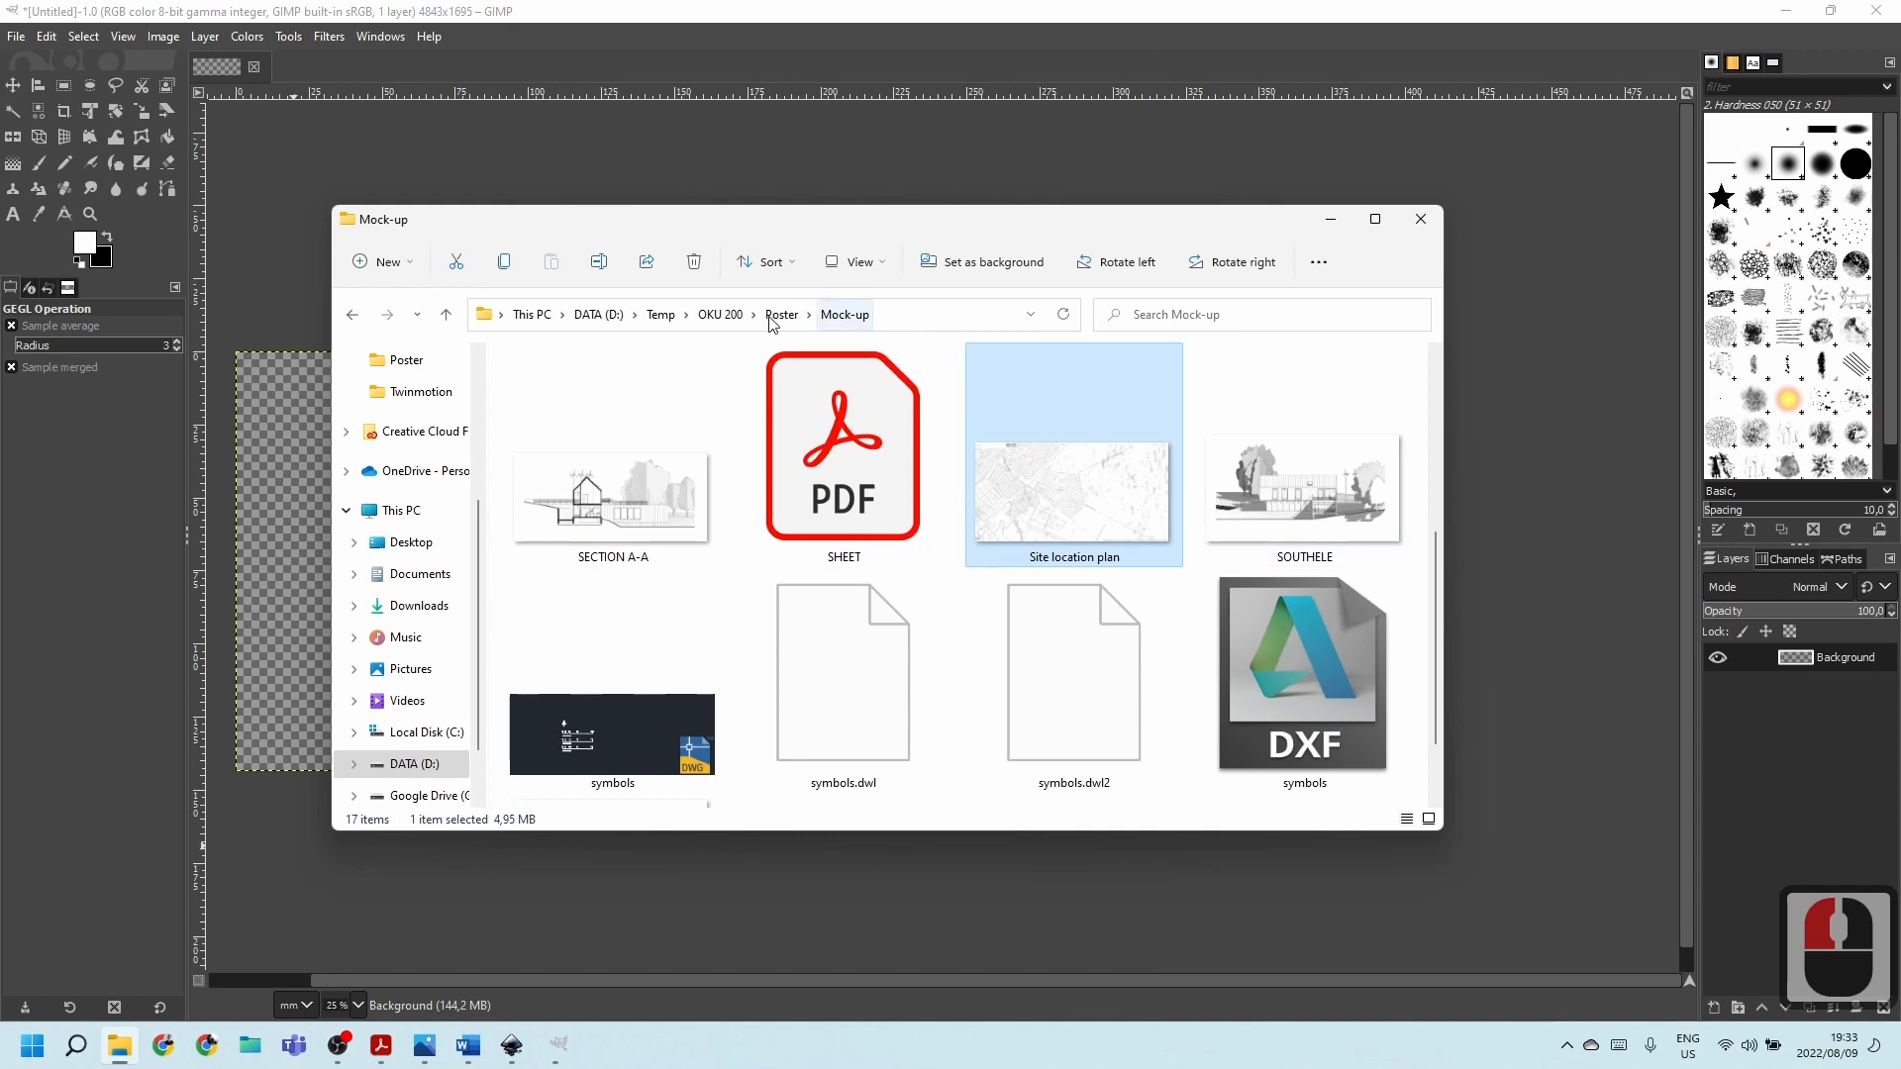
pyautogui.click(844, 315)
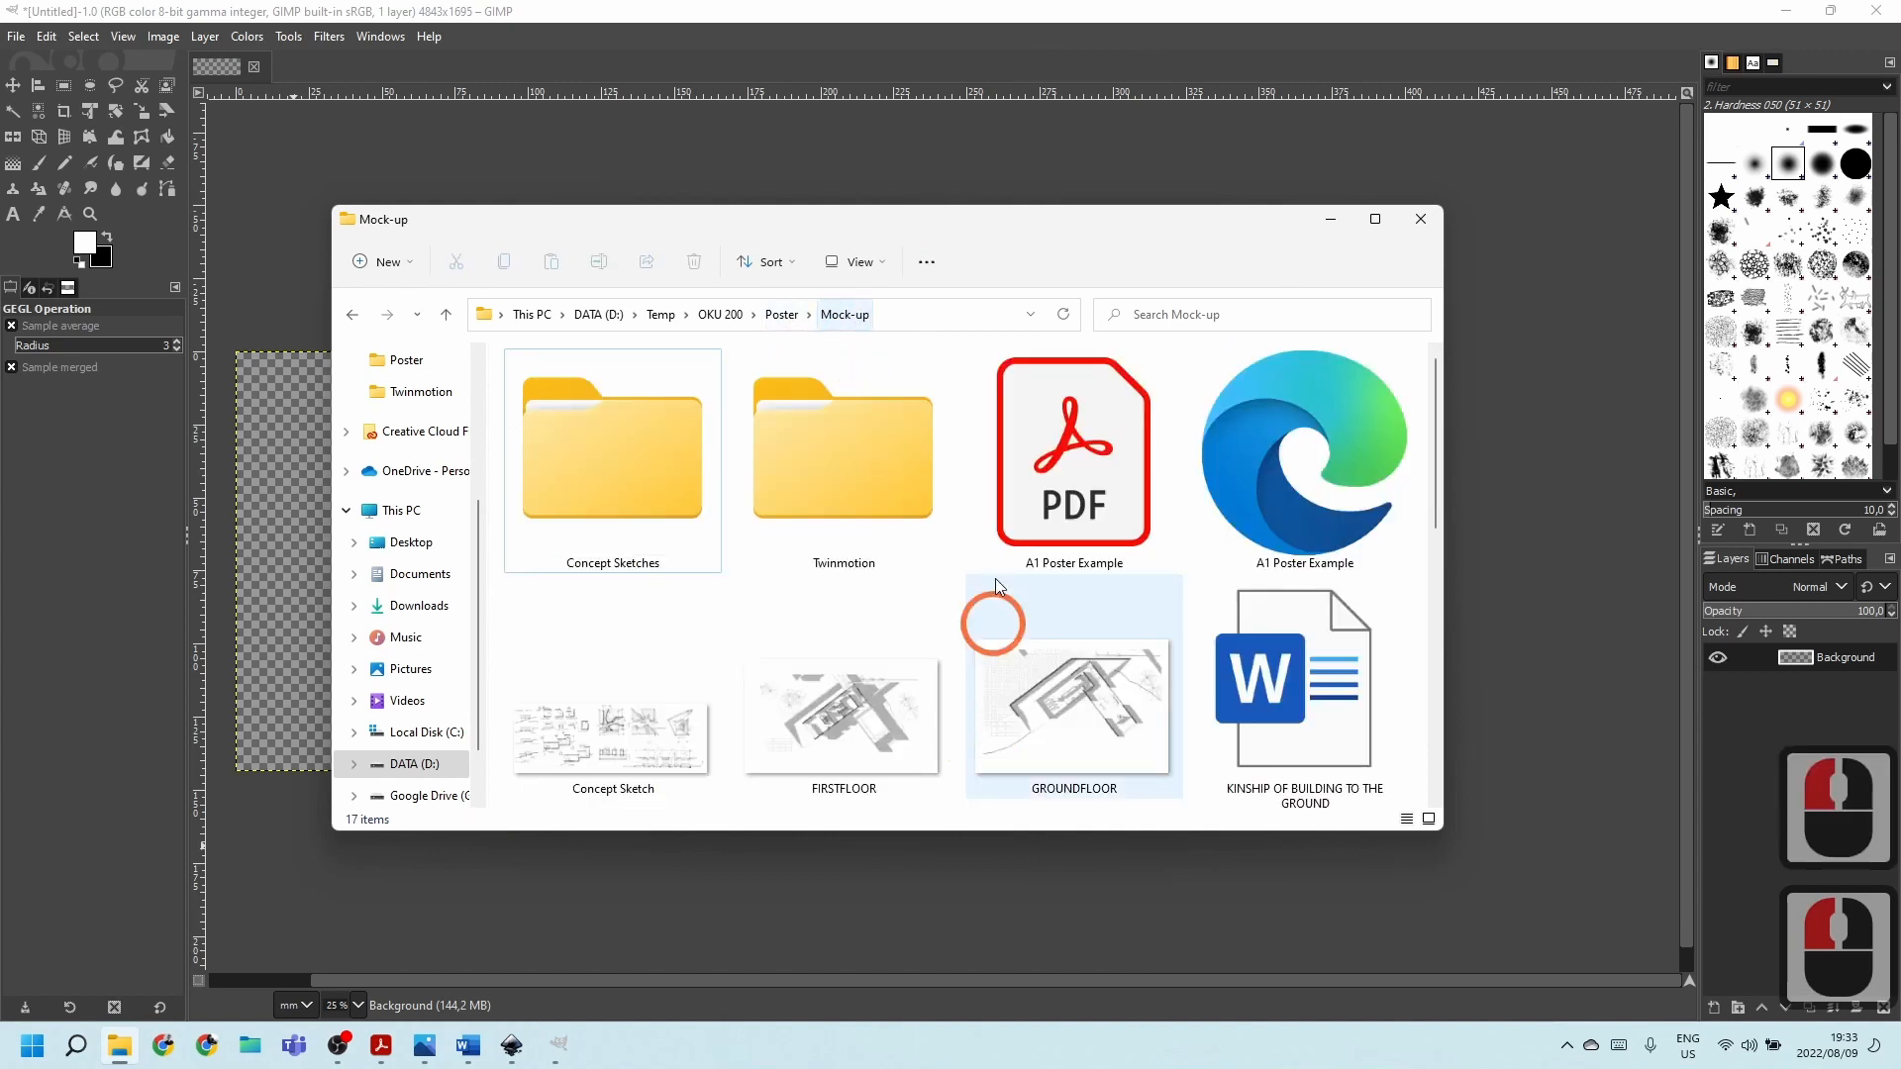
pyautogui.doubleClick(624, 473)
pyautogui.scroll(-3, 1124, 500)
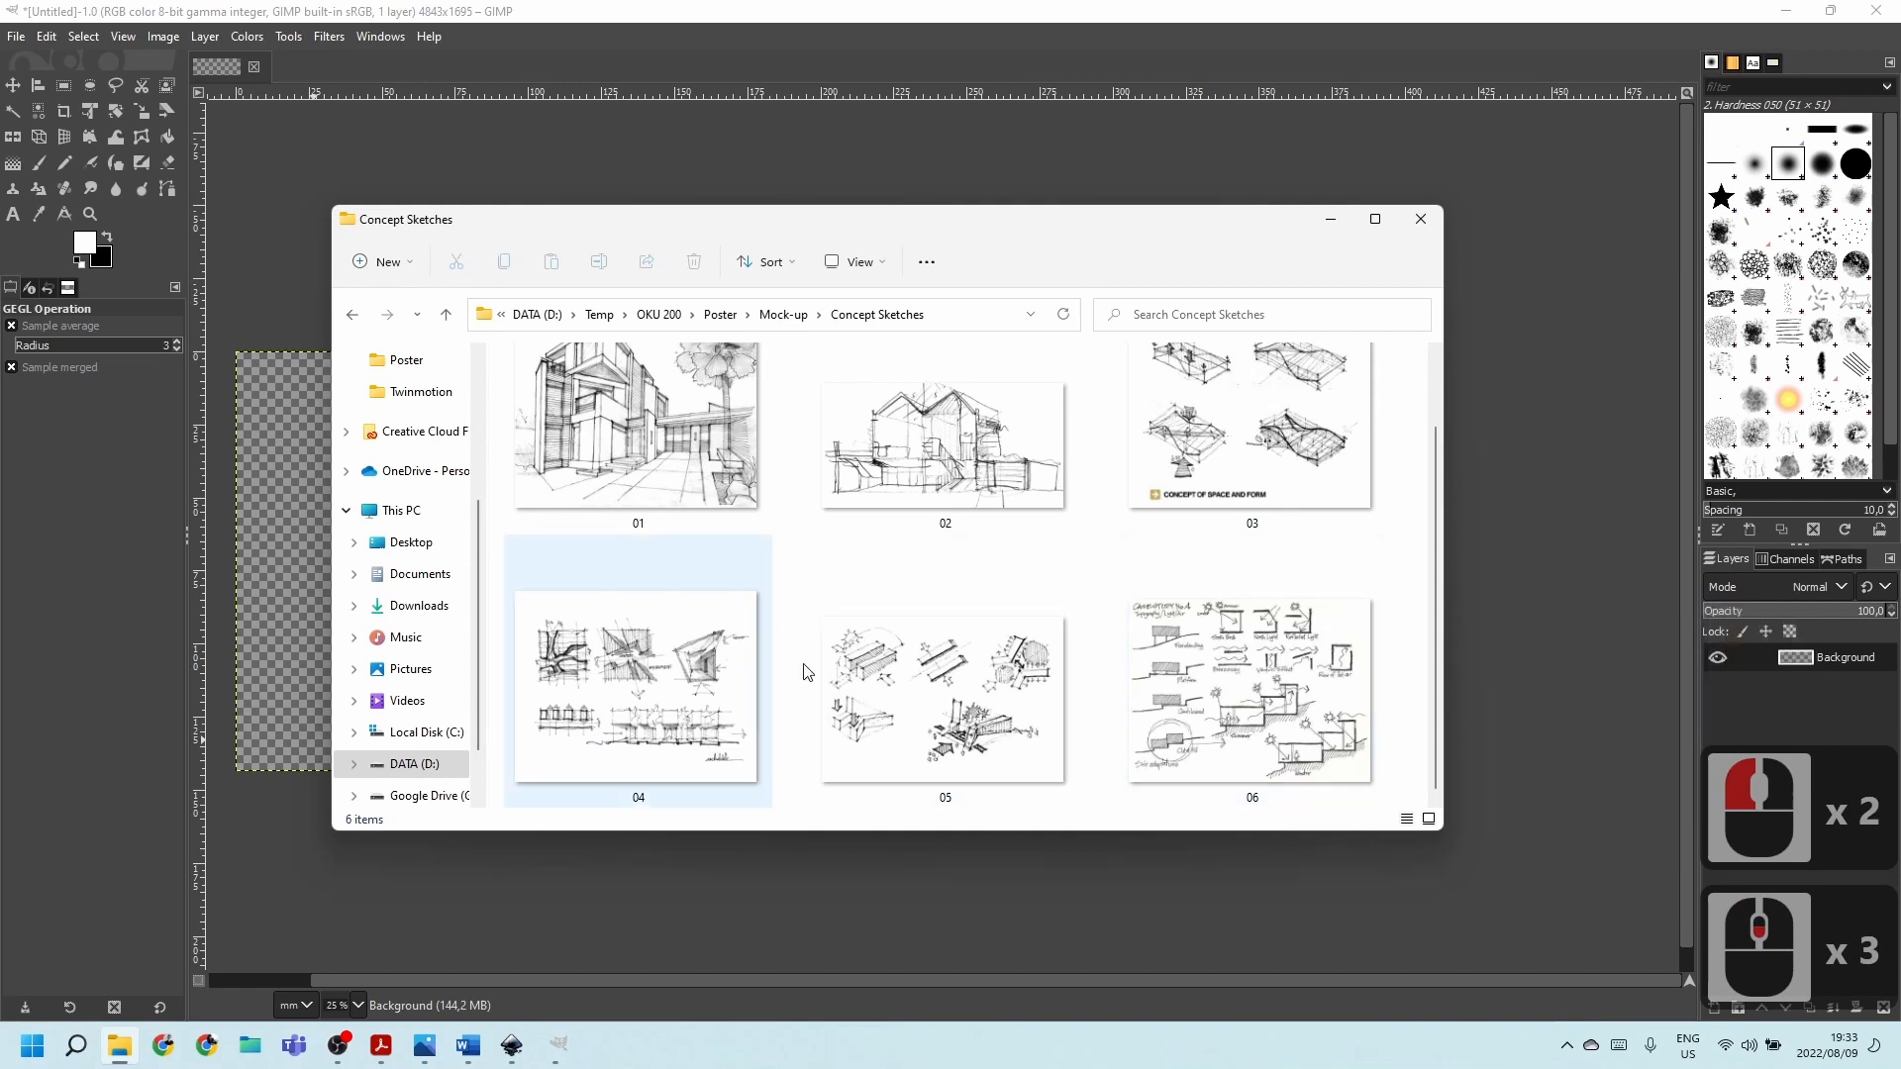
# Add sketch 06 to the GIMP image as a new layer and move it near the canvas's upper-left corner.
pyautogui.moveTo(1018, 236)
pyautogui.mouseDown()
pyautogui.moveTo(1148, 381)
pyautogui.moveTo(1277, 267)
pyautogui.mouseUp()
pyautogui.moveTo(1515, 694)
pyautogui.mouseDown()
pyautogui.moveTo(394, 503)
pyautogui.moveTo(436, 523)
pyautogui.mouseUp()
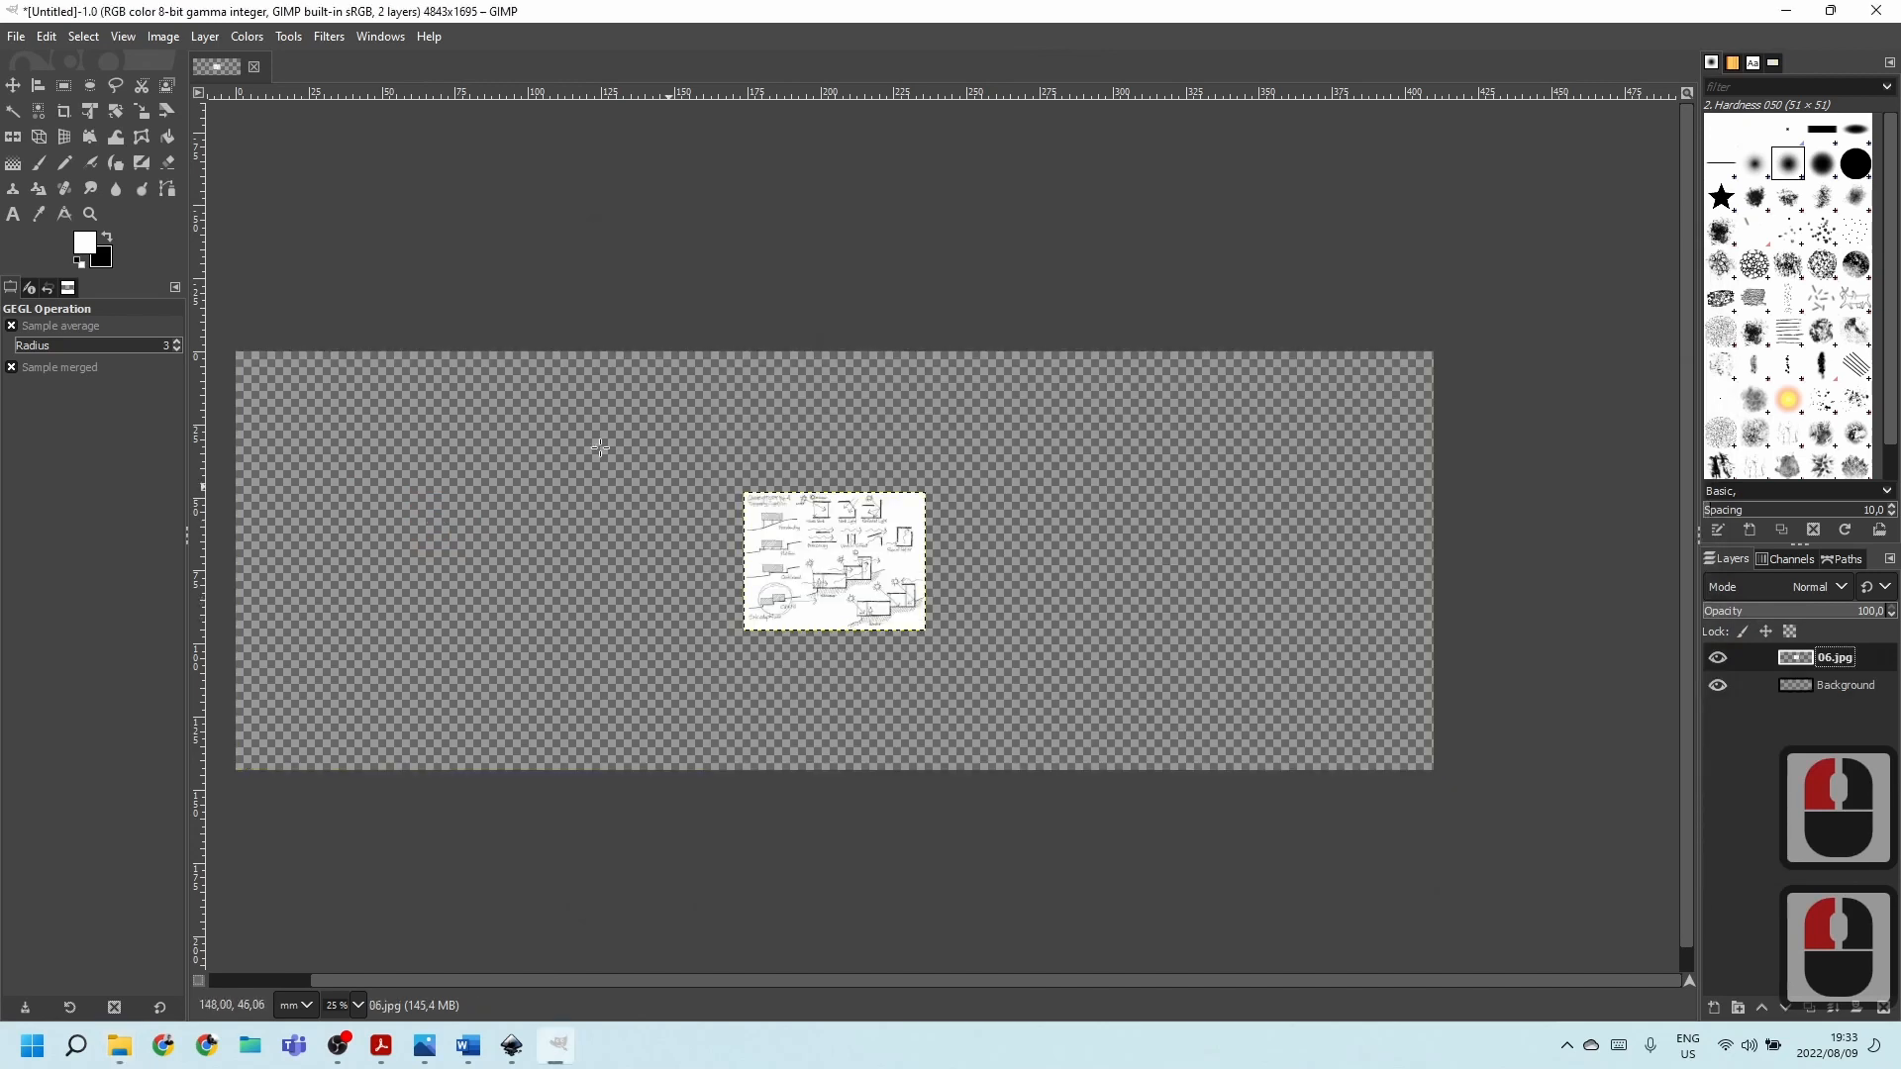
pyautogui.click(13, 85)
pyautogui.moveTo(853, 584); pyautogui.dragTo(371, 481)
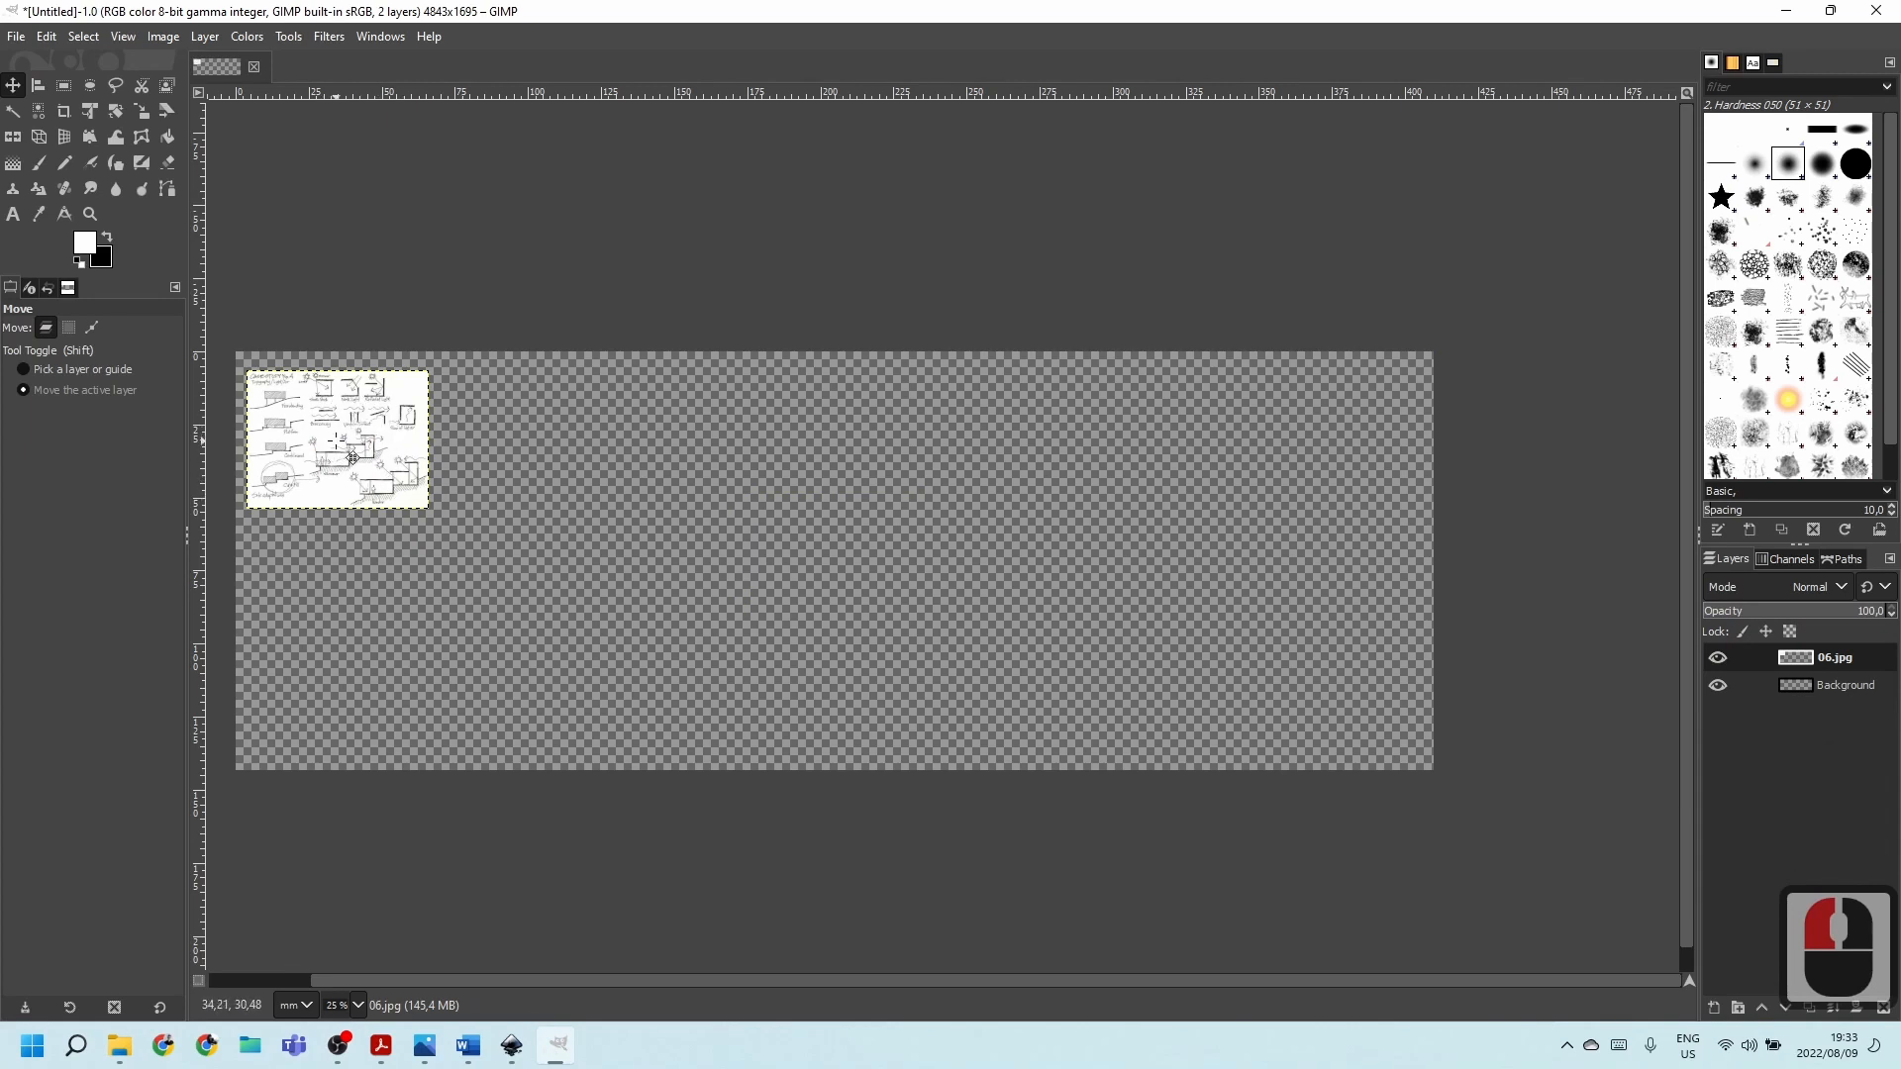
# Add sketch 04 from the Concept Sketches folder to the GIMP image as a new layer.
pyautogui.click(115, 1047)
pyautogui.click(1384, 566)
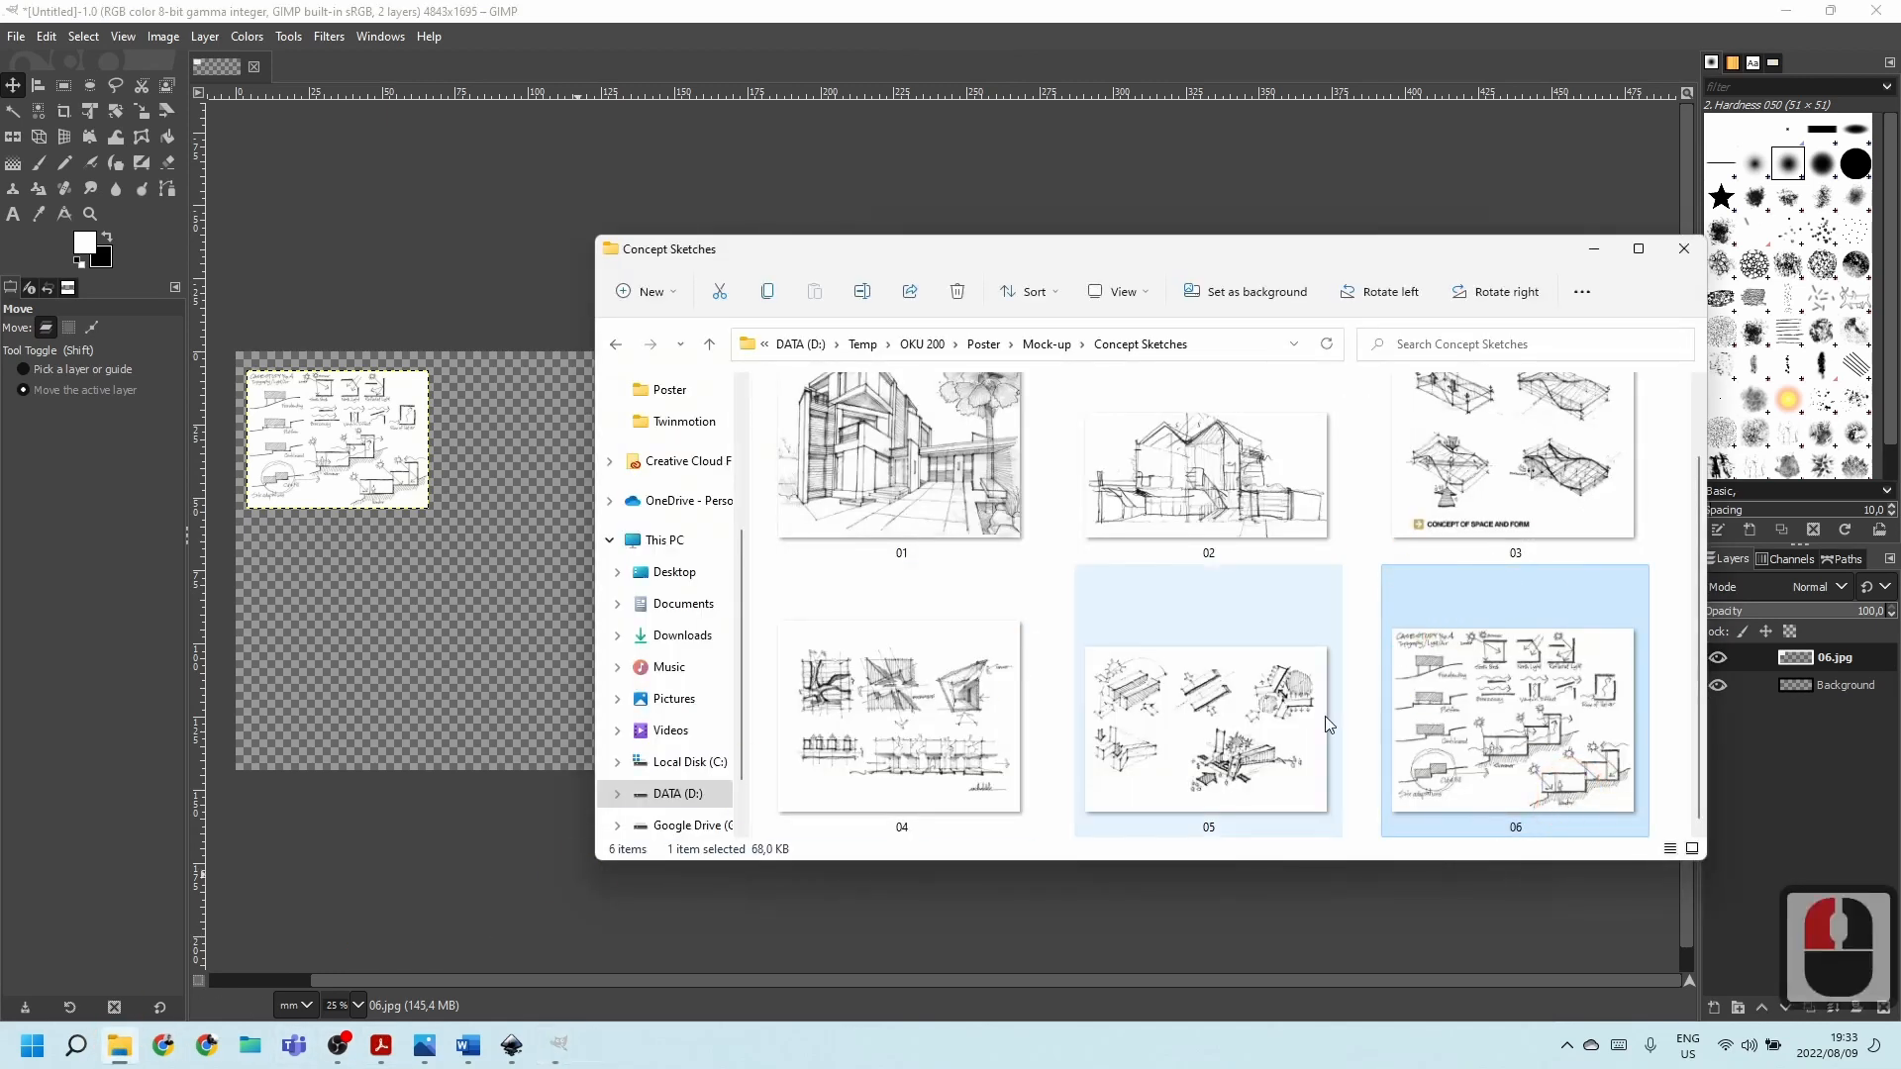
pyautogui.click(957, 690)
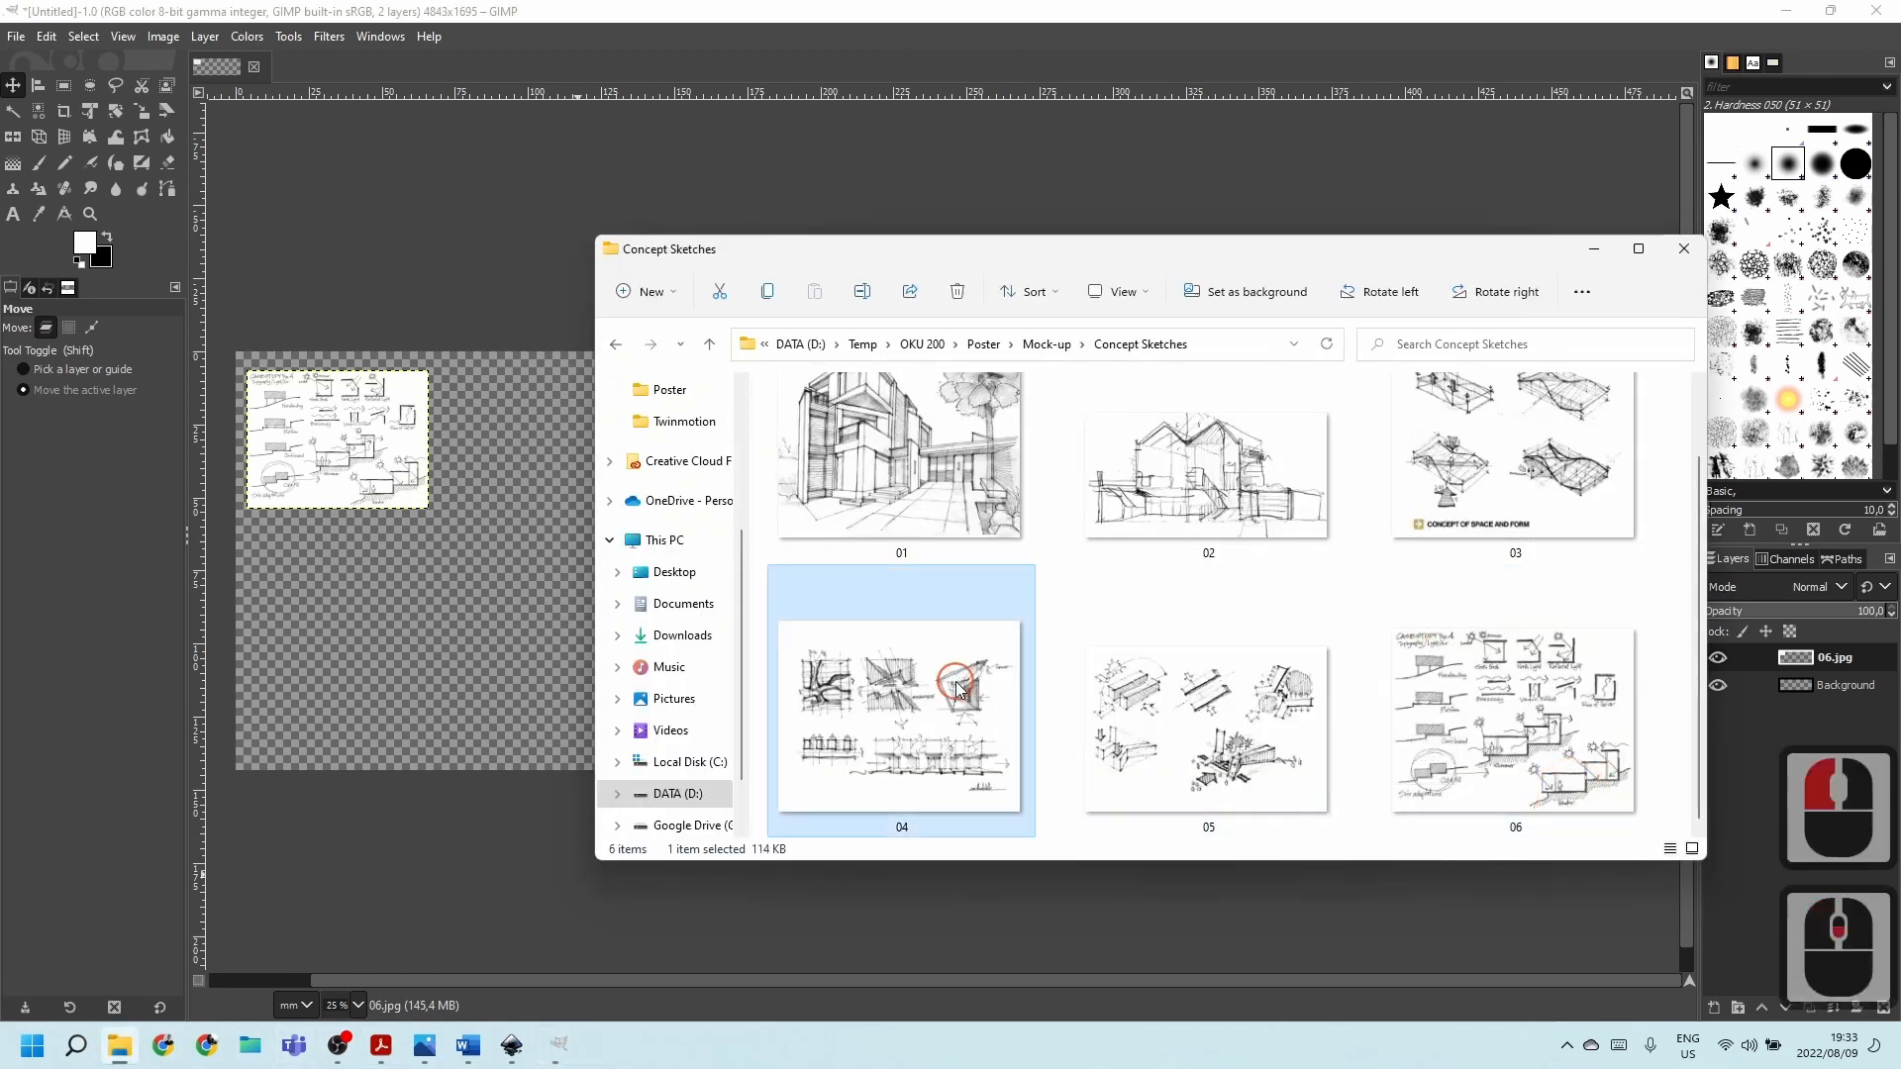
pyautogui.moveTo(445, 684); pyautogui.dragTo(458, 676)
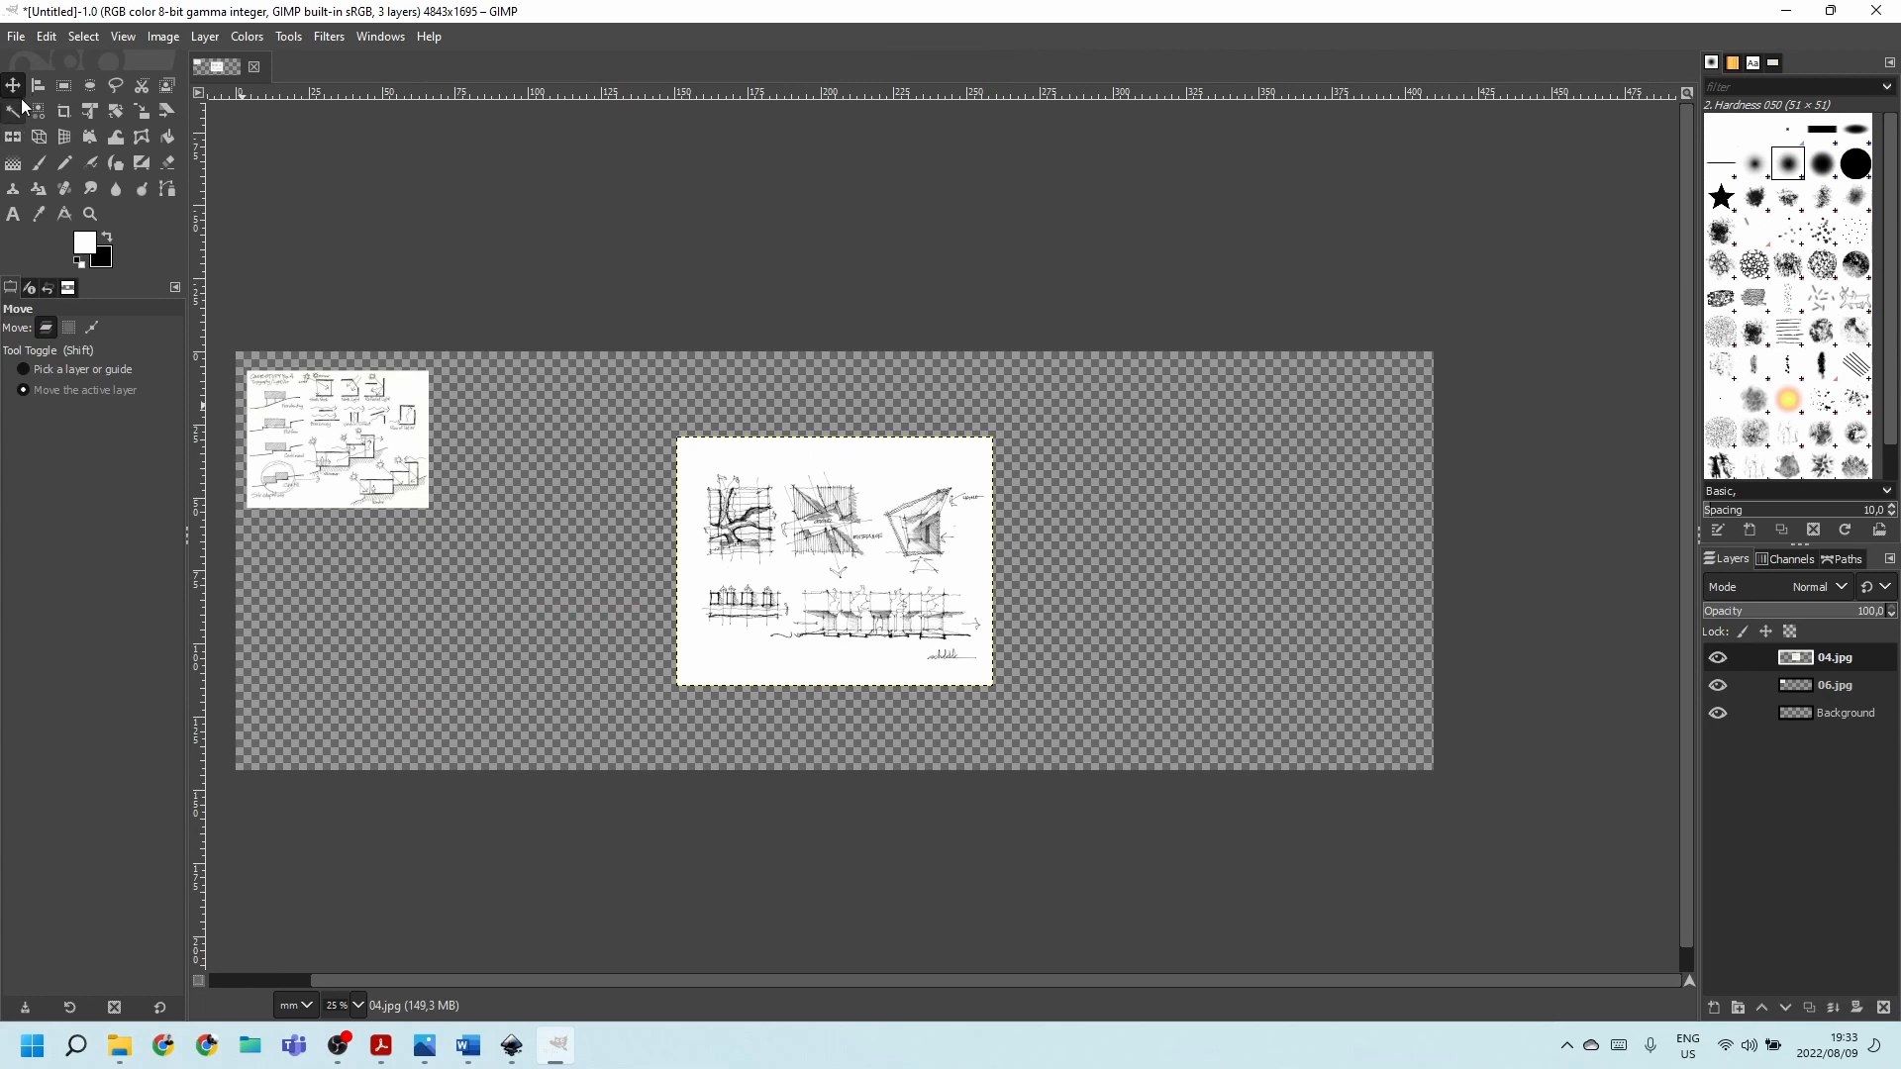
# Move the 04.jpg layer about 111 mm to the right on the canvas.
pyautogui.moveTo(401, 493); pyautogui.dragTo(357, 451)
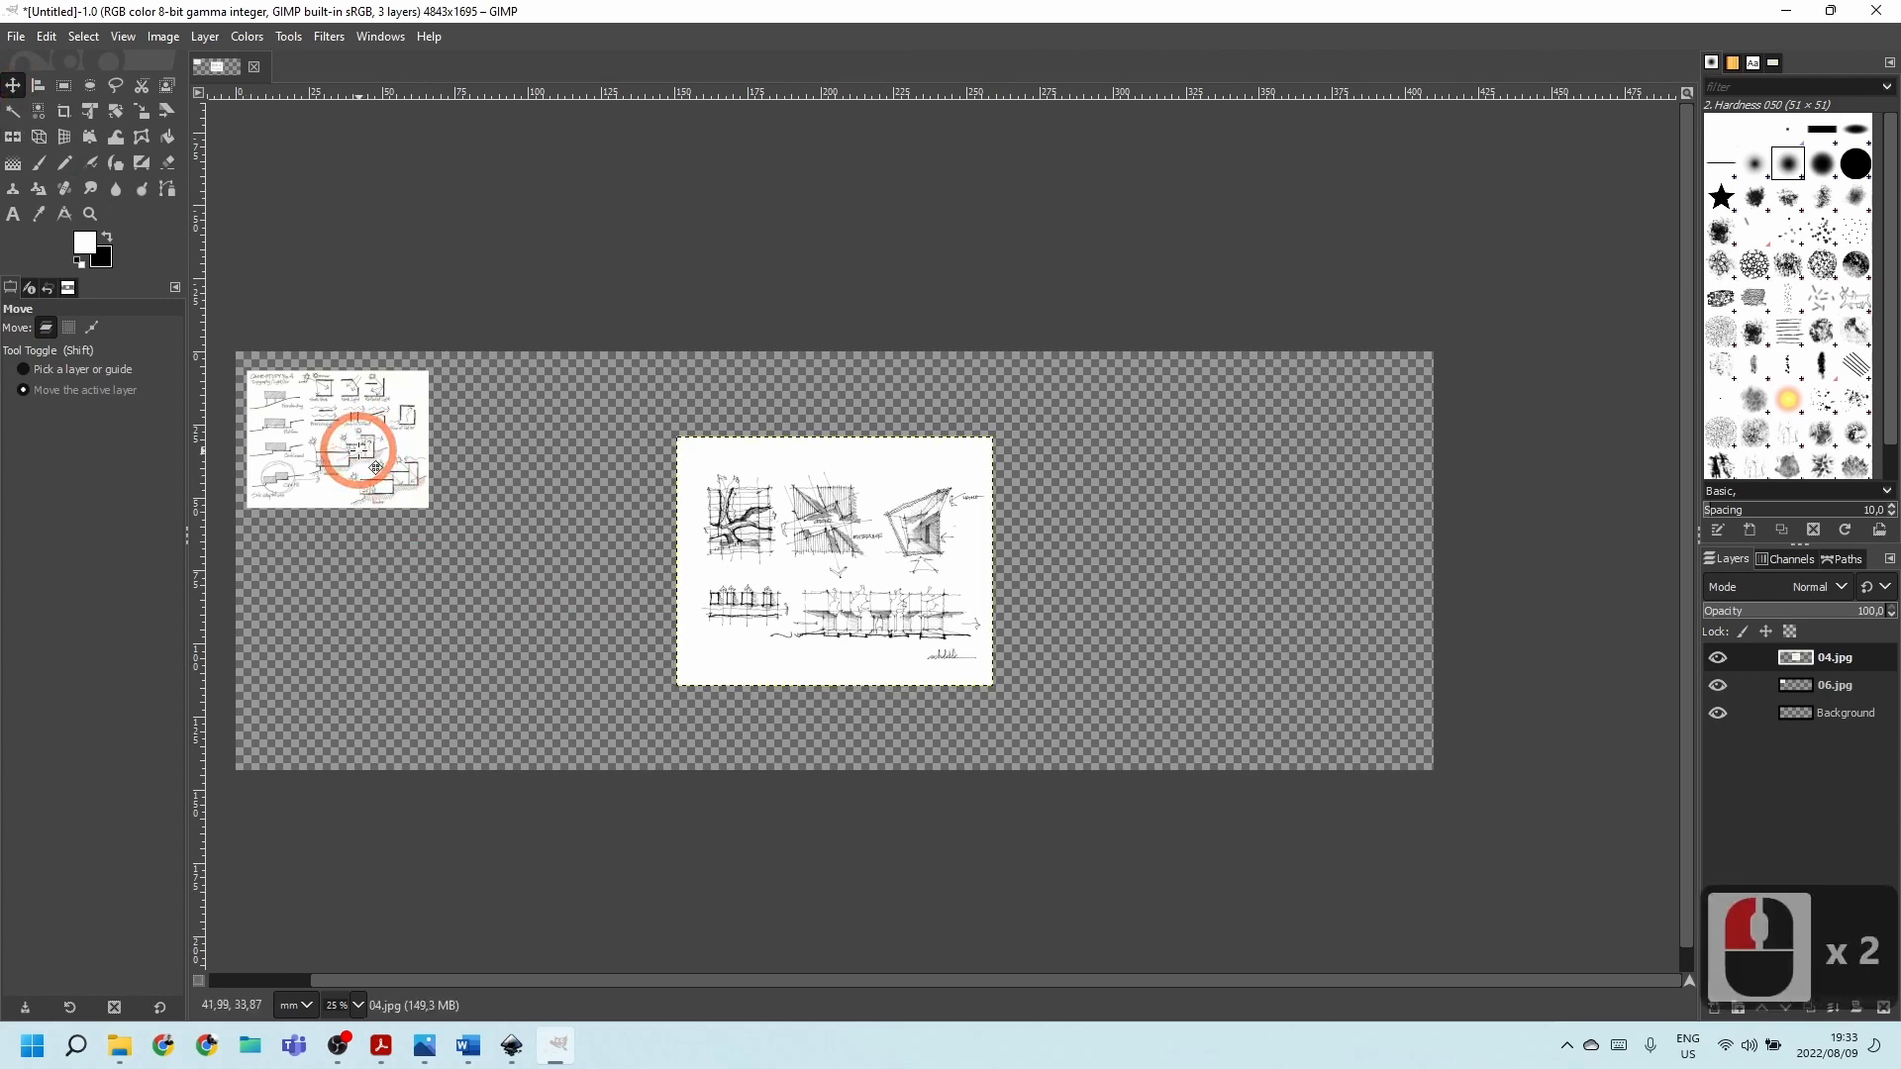
pyautogui.doubleClick(1833, 657)
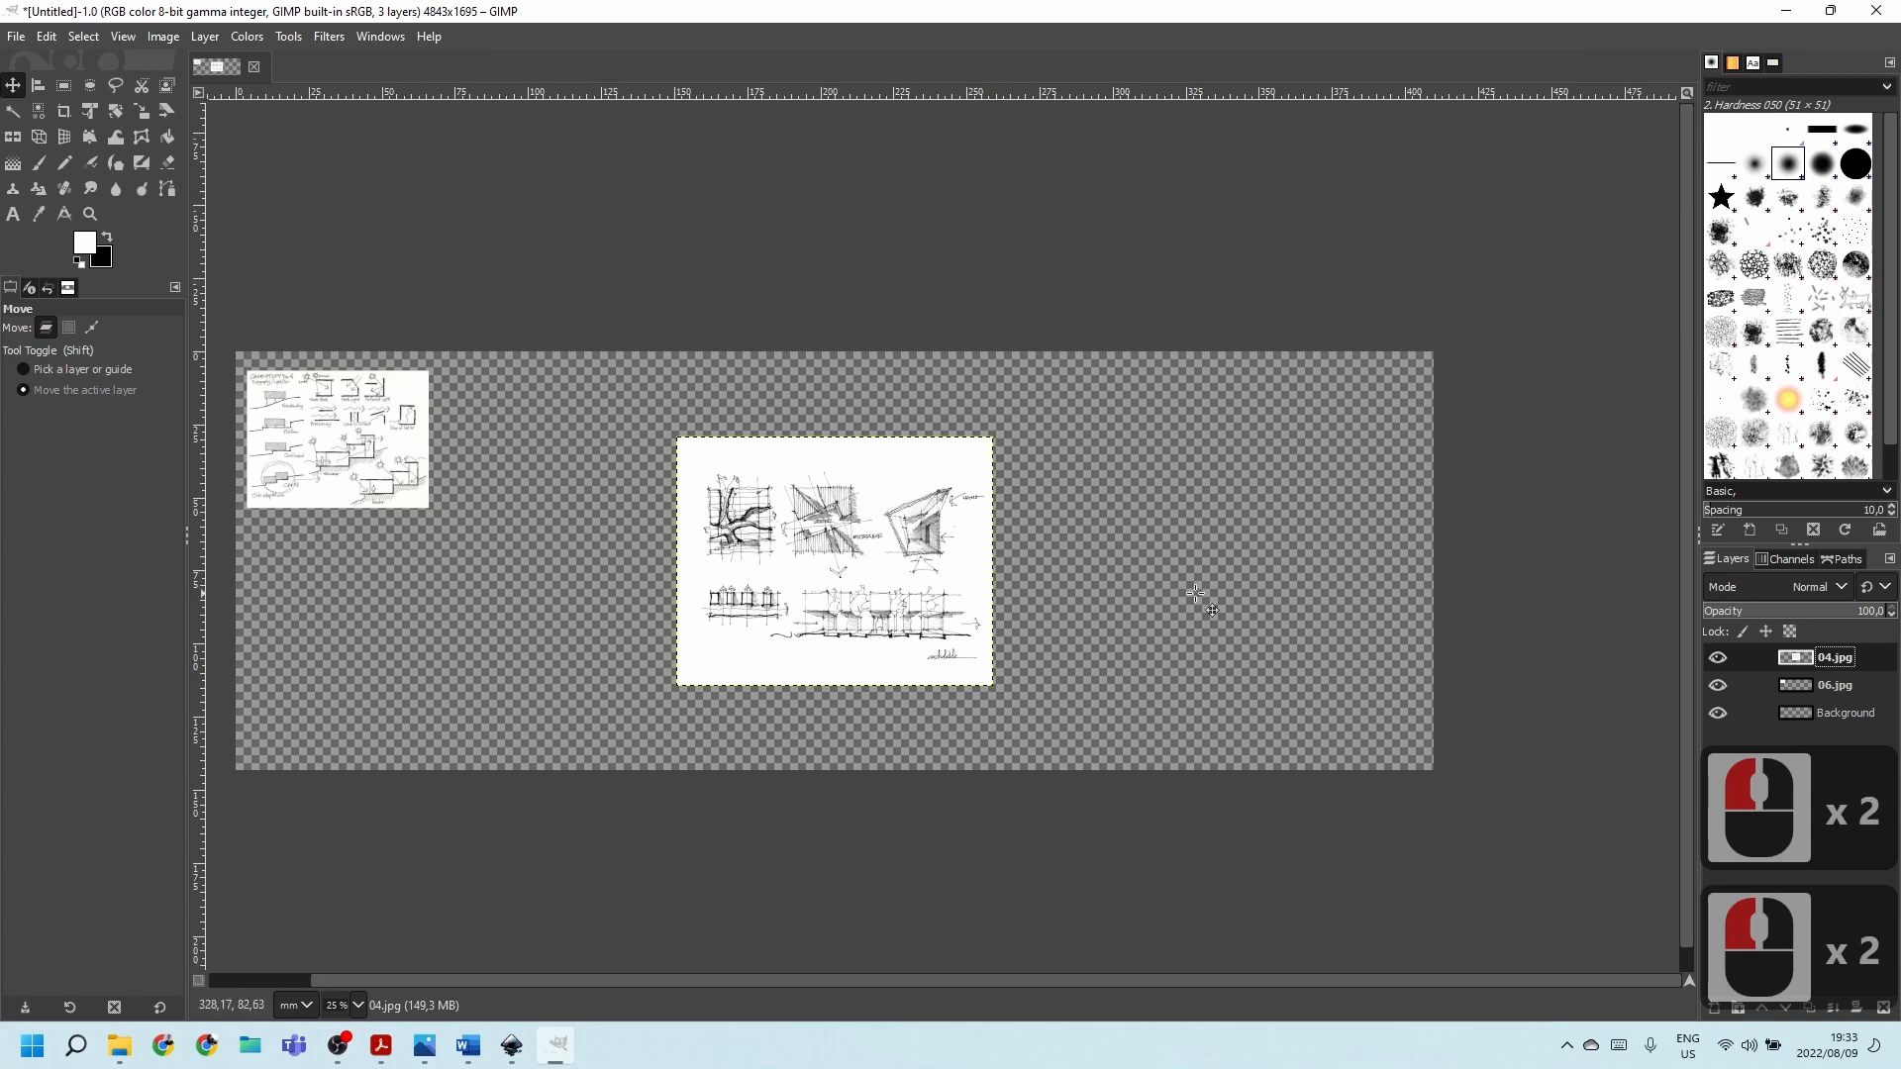
pyautogui.moveTo(732, 556); pyautogui.dragTo(1059, 567)
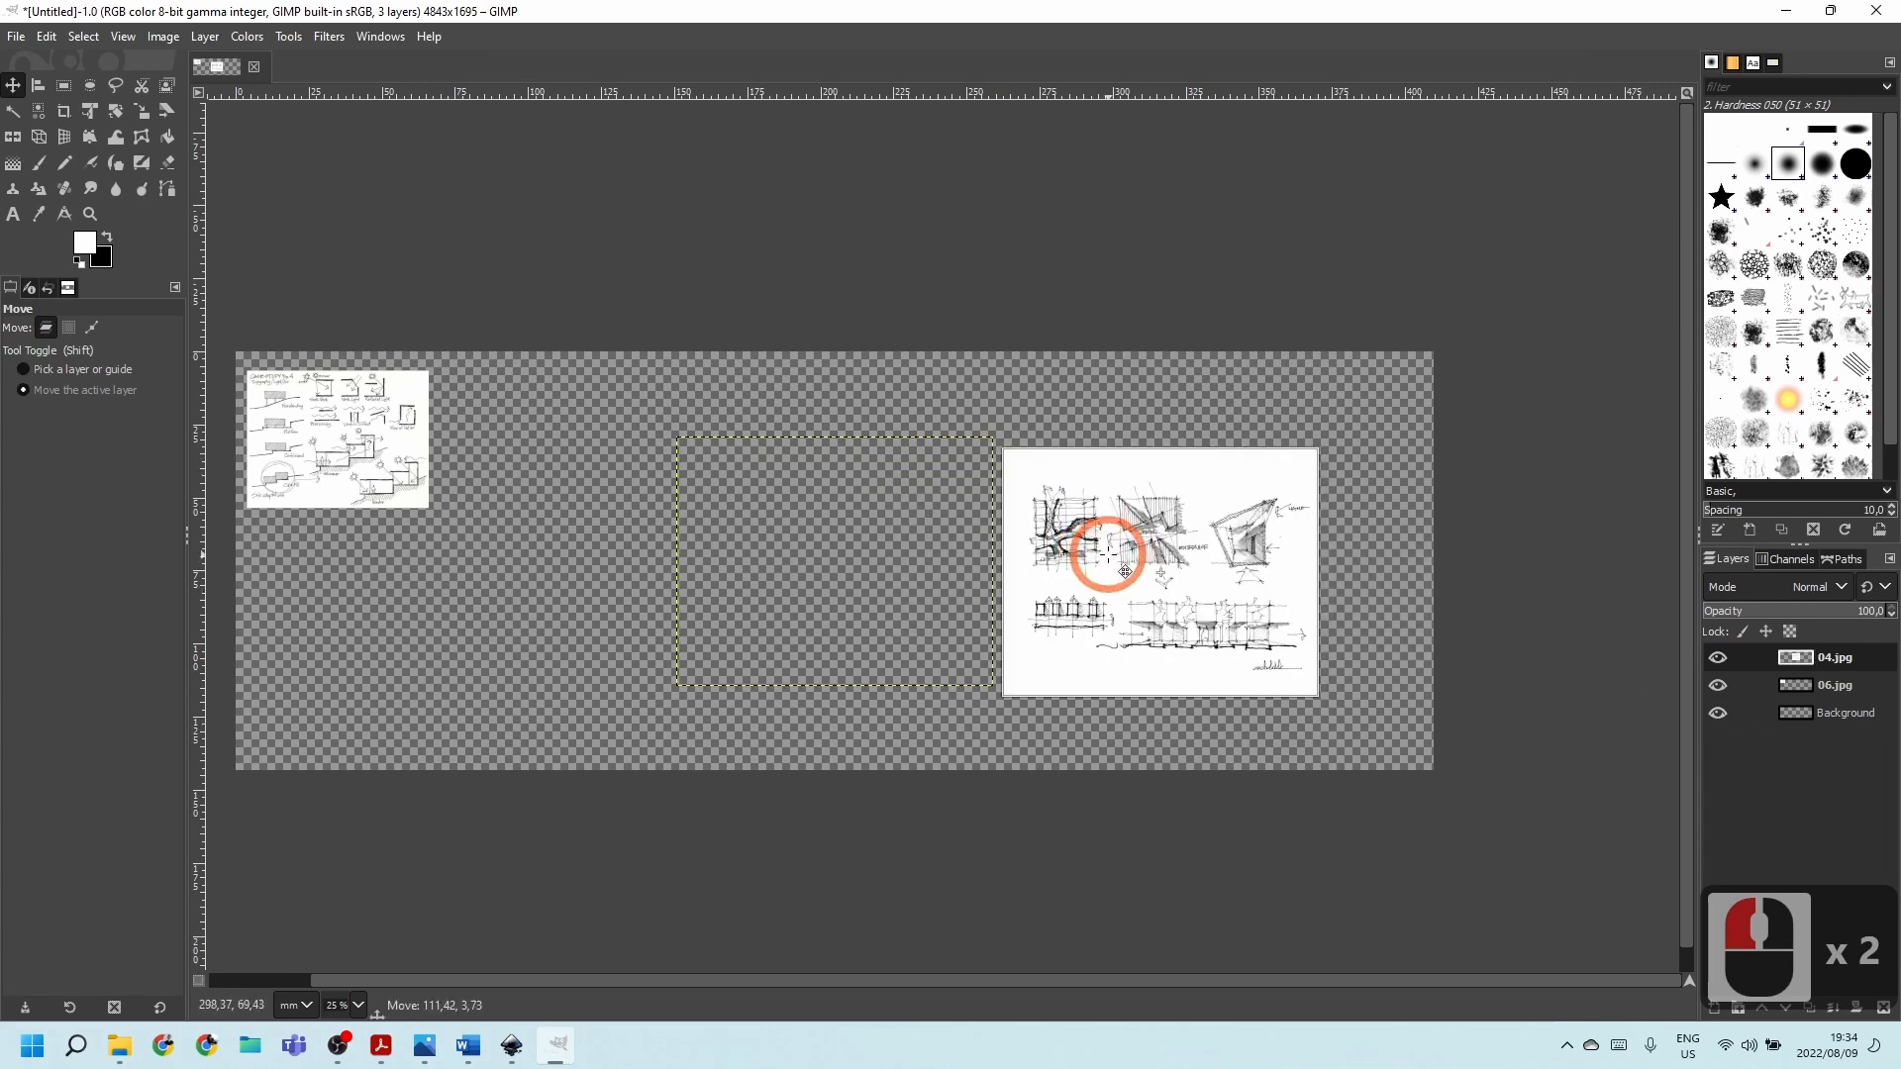
# Use the Scale tool to bring the 04.jpg layer up to the canvas's top edge and enable snapping to canvas edges.
pyautogui.click(139, 111)
pyautogui.click(1109, 560)
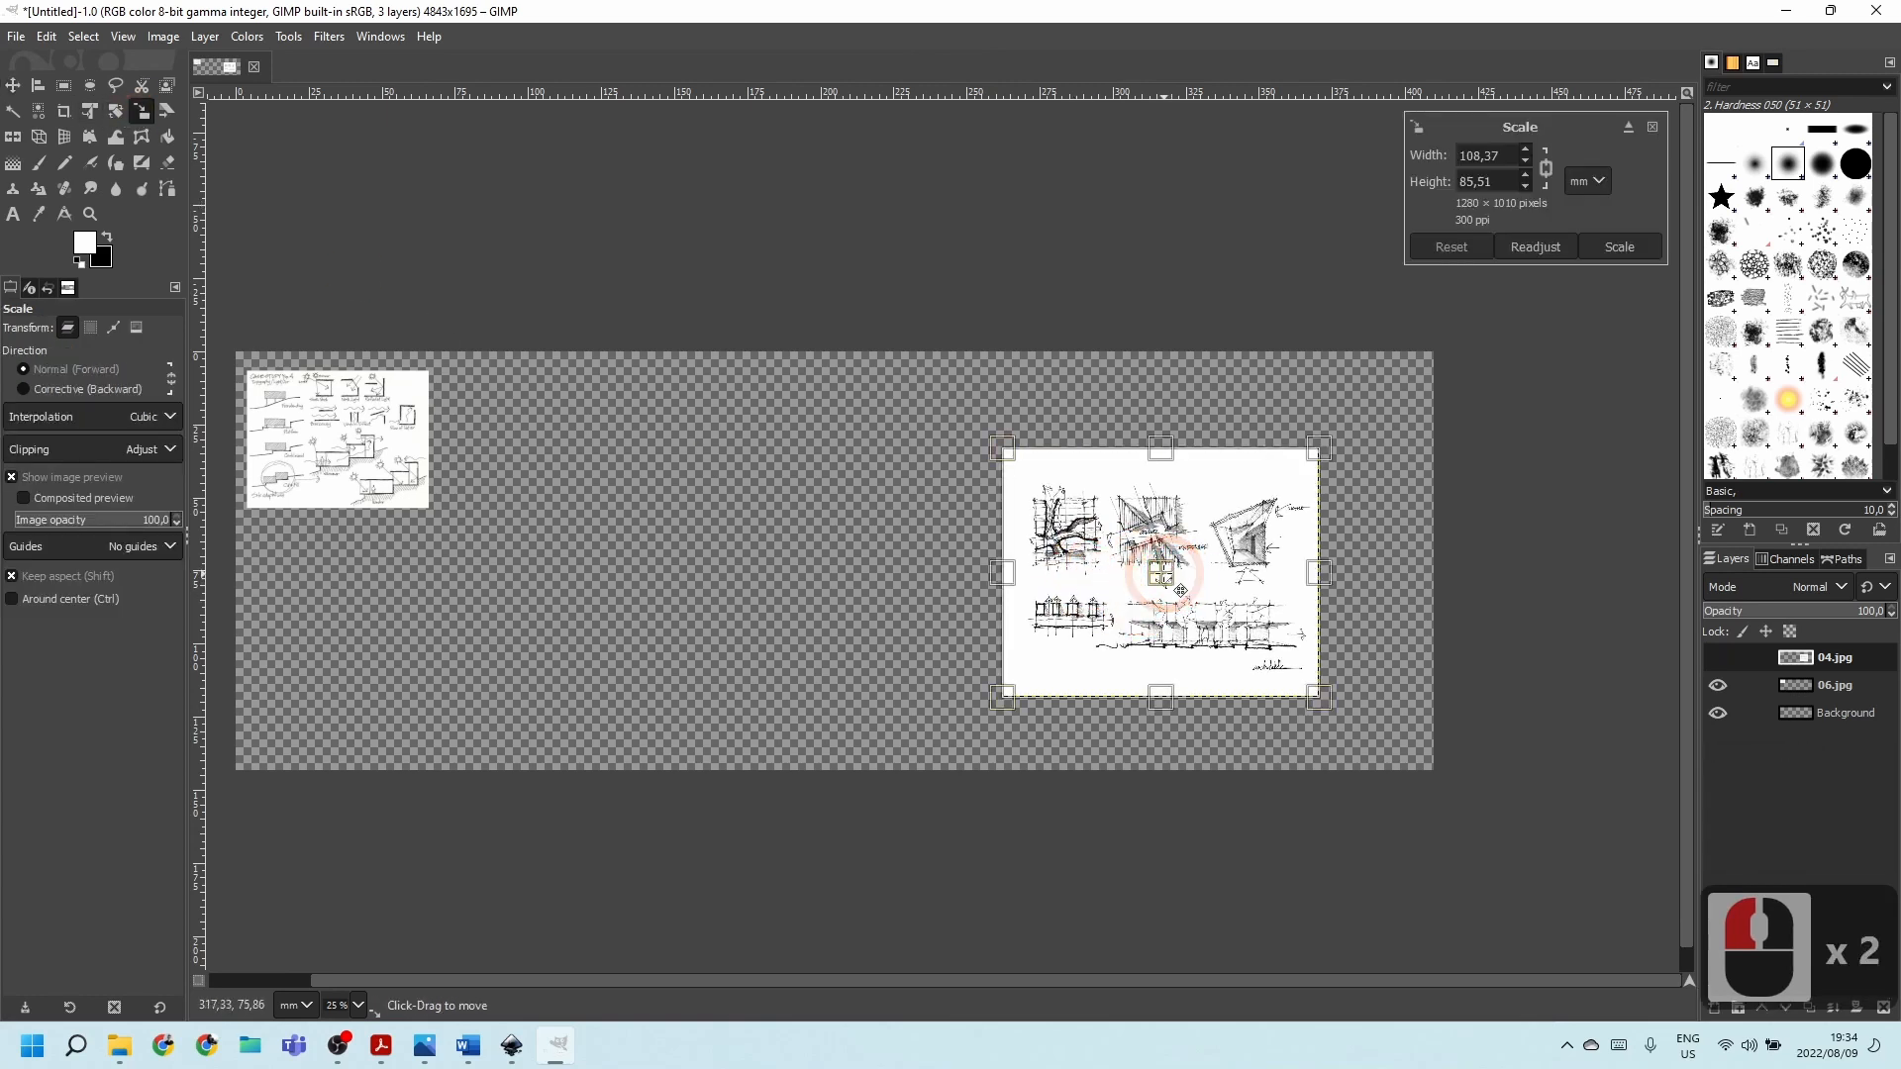
pyautogui.moveTo(1181, 590); pyautogui.dragTo(999, 497)
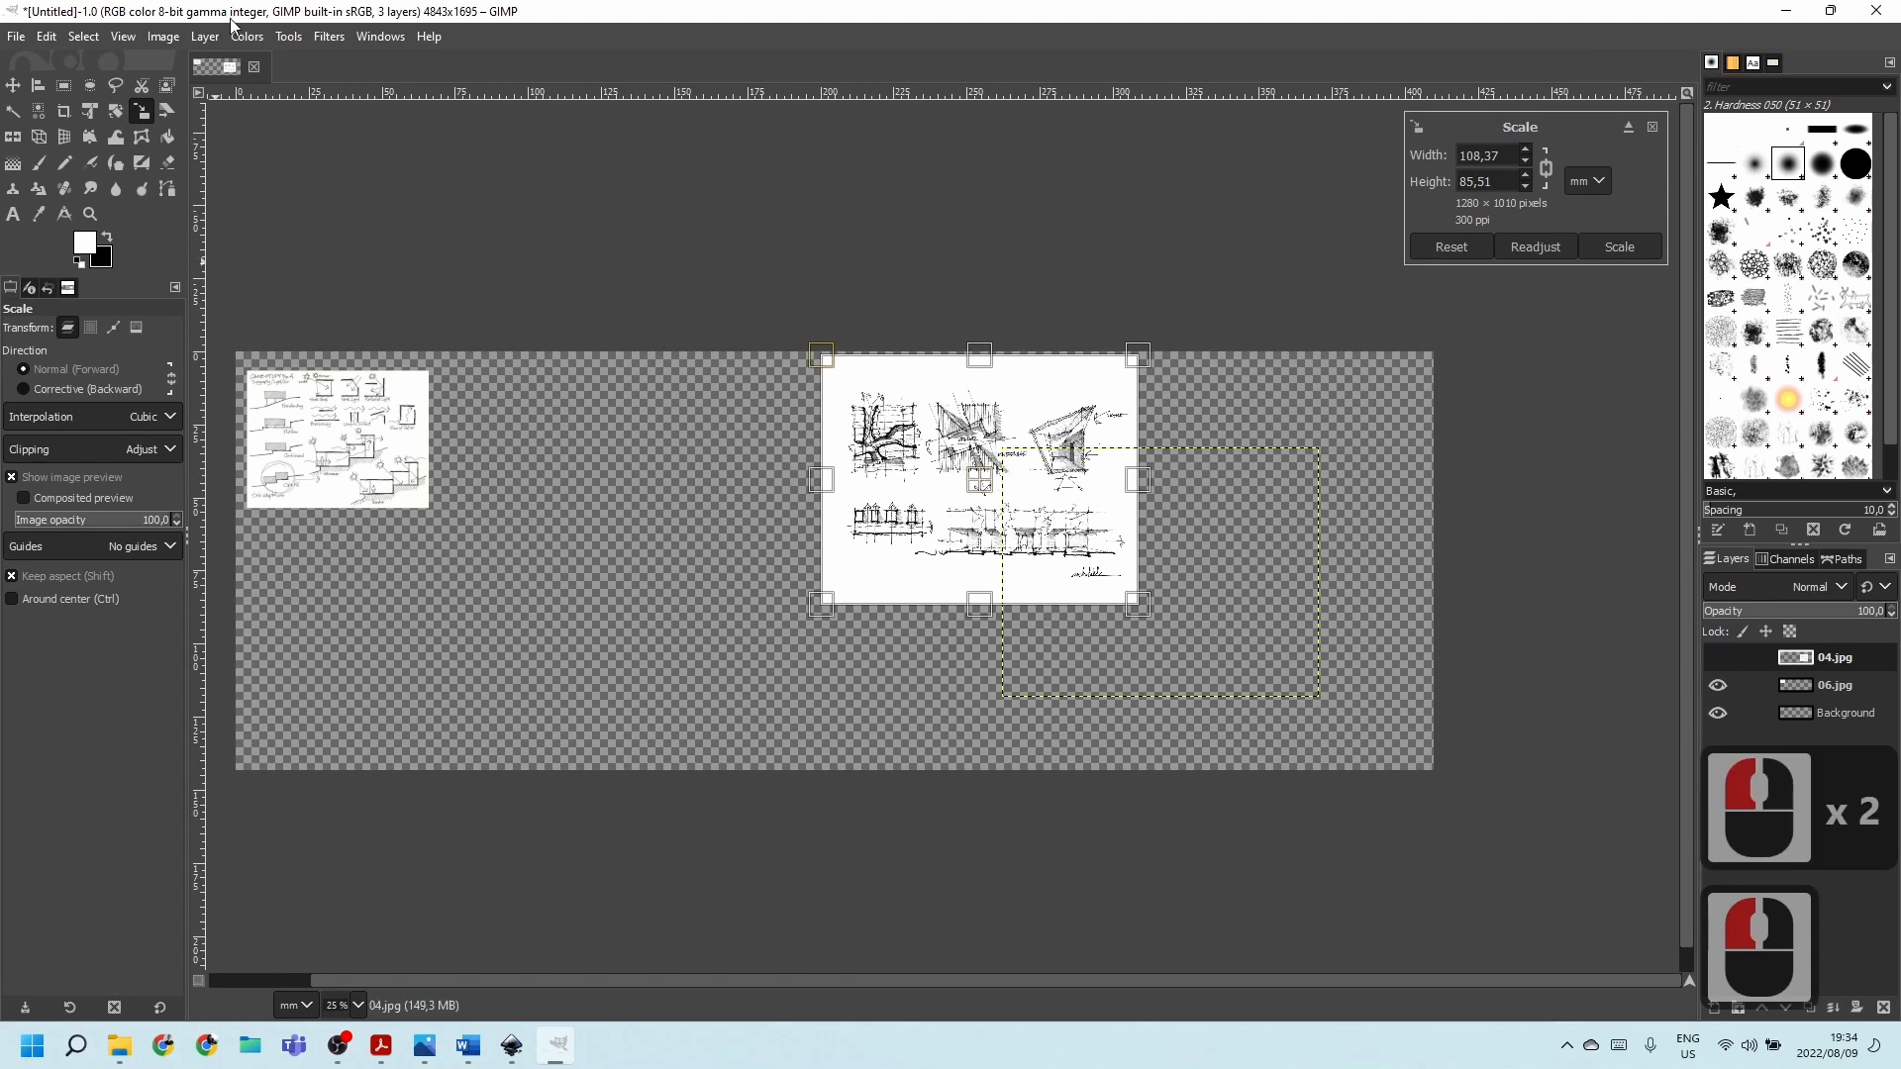
pyautogui.click(47, 36)
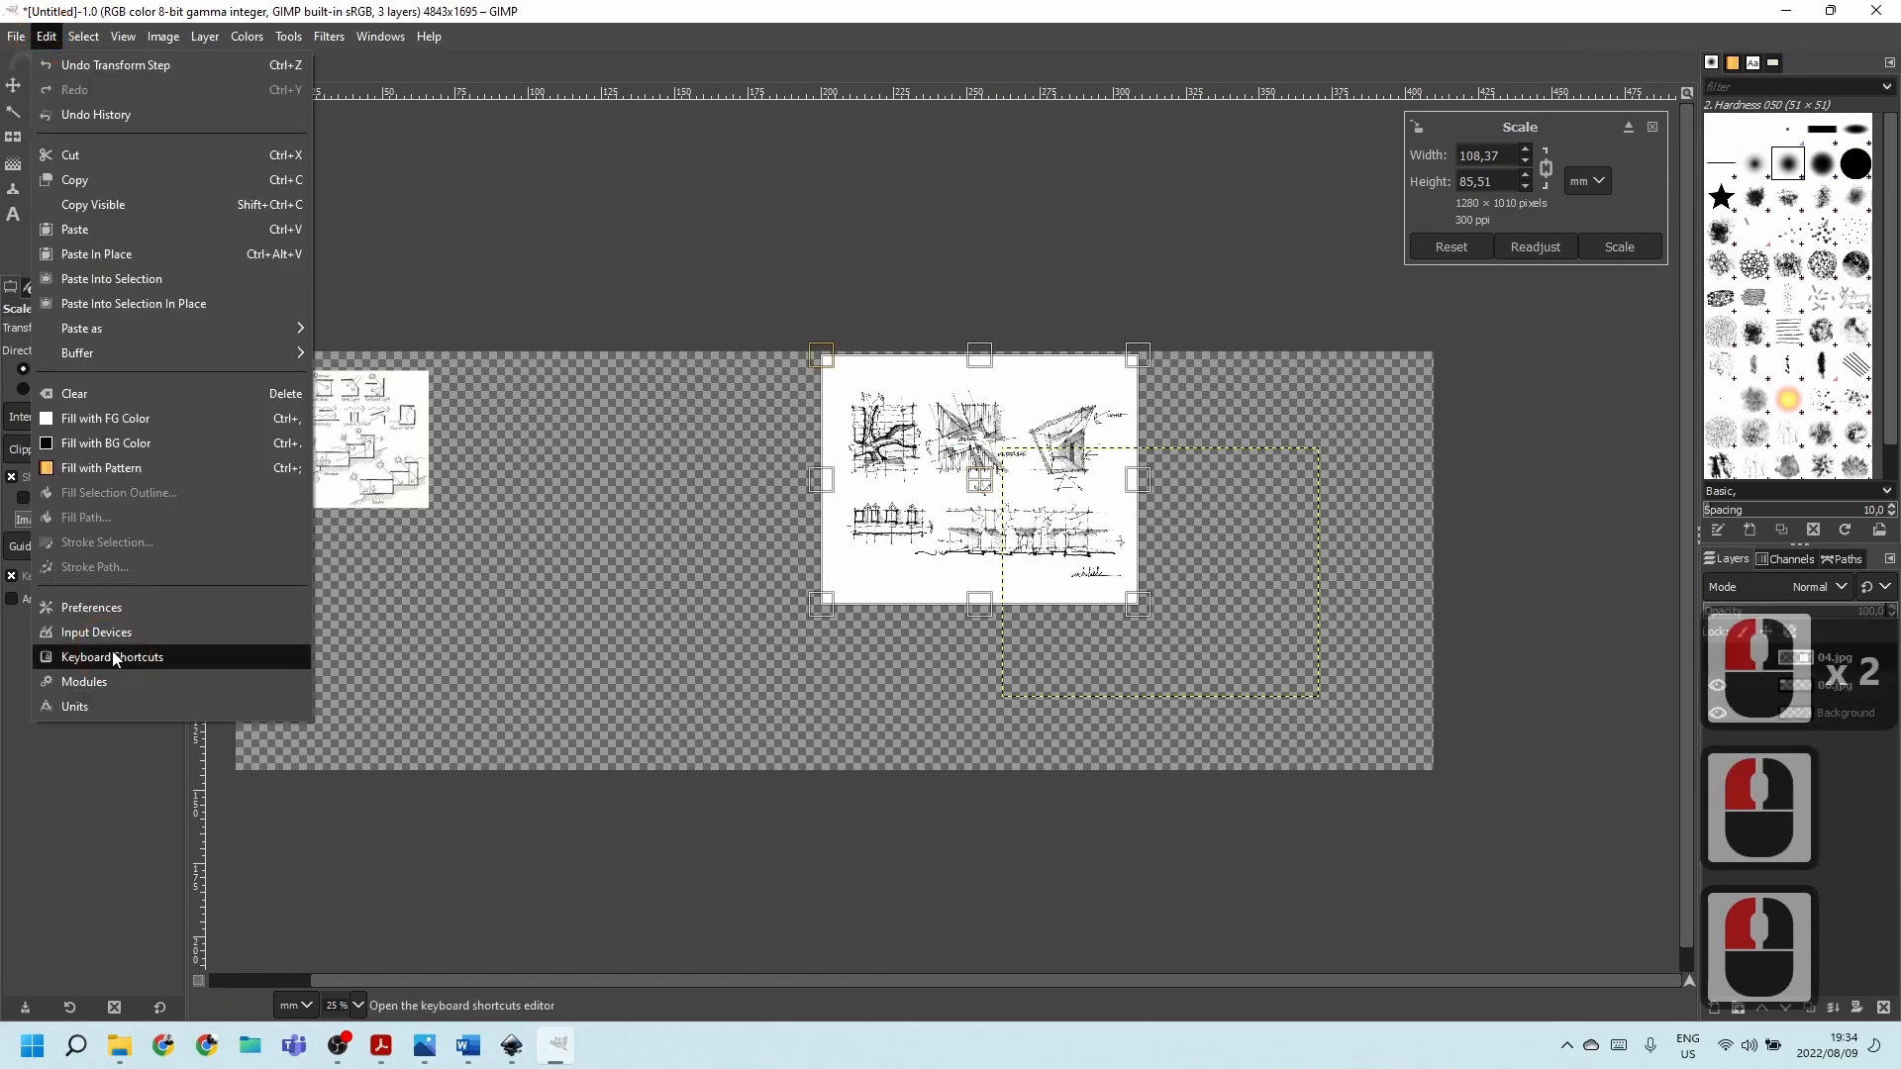
pyautogui.moveTo(109, 40)
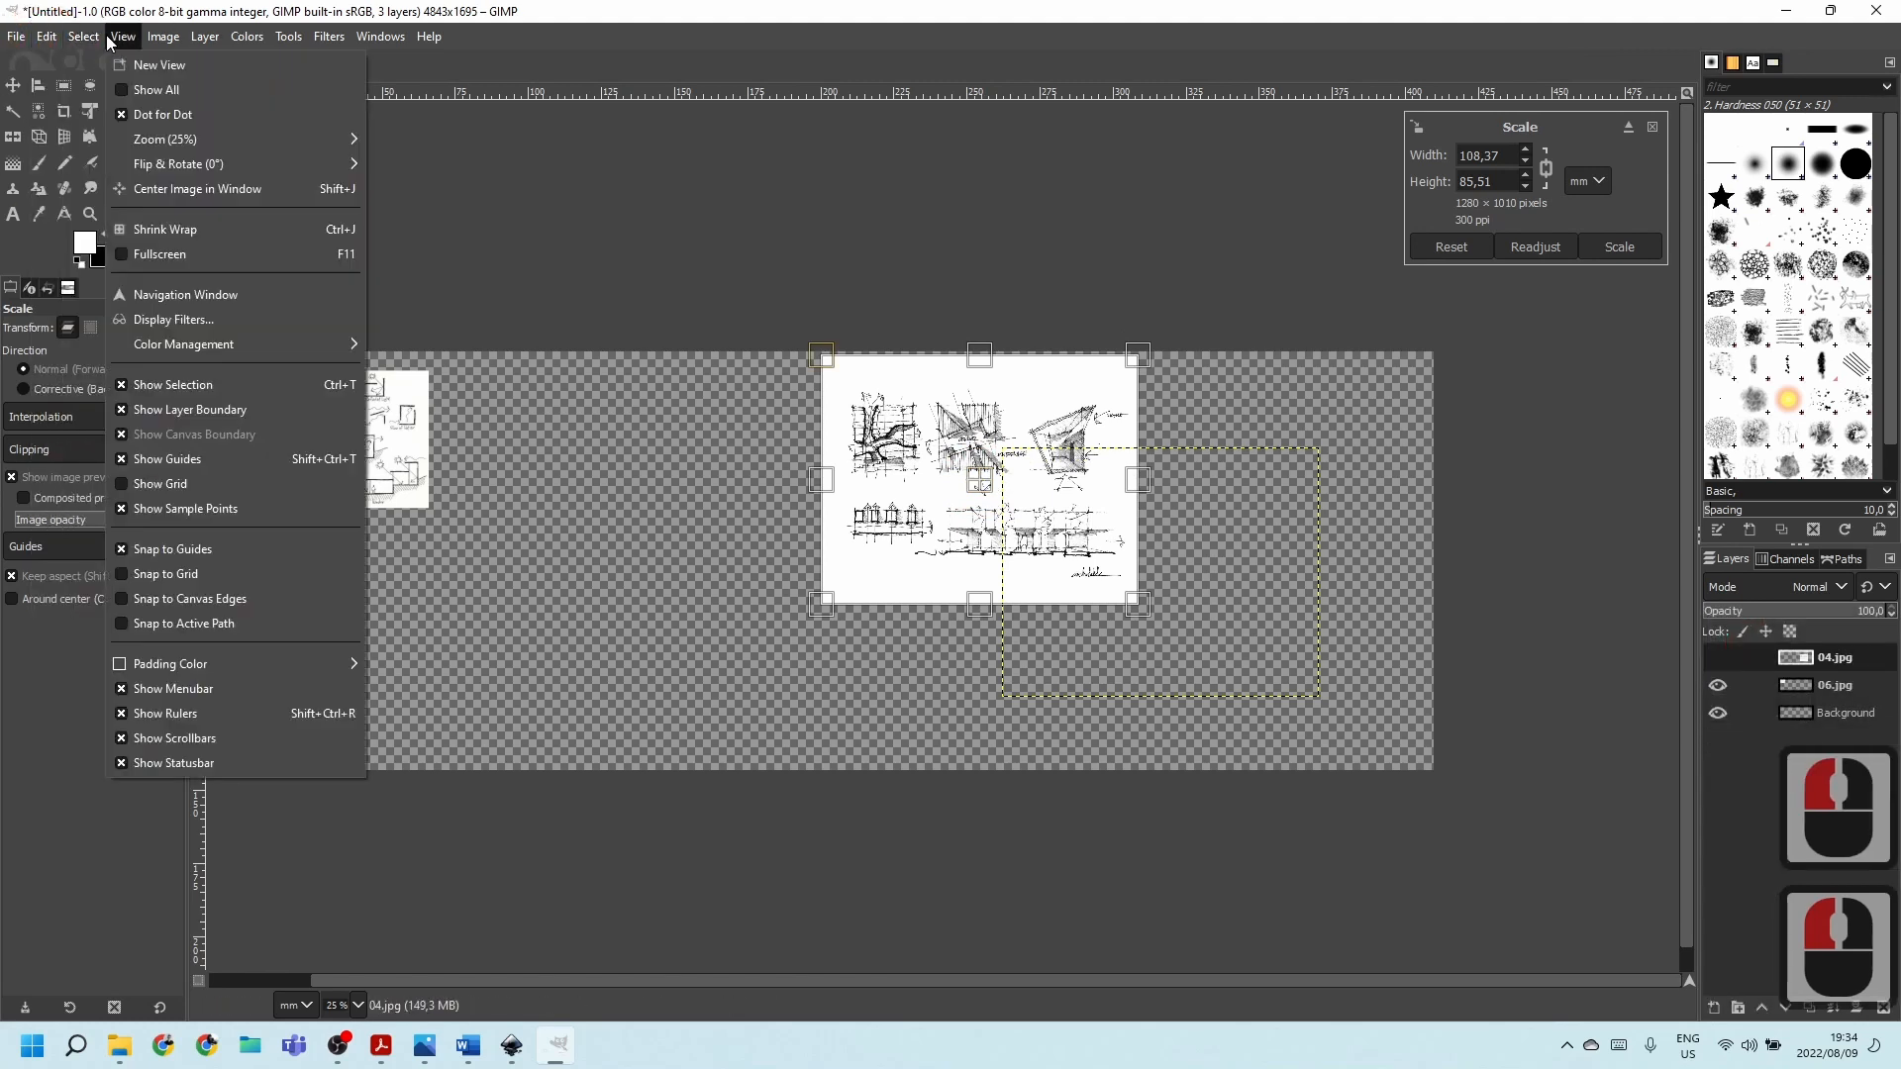
pyautogui.click(127, 603)
# Align the 04.jpg layer with the canvas's top edge and enlarge it proportionally to about 204 by 161 mm.
pyautogui.moveTo(926, 436); pyautogui.dragTo(818, 354)
pyautogui.moveTo(1124, 597); pyautogui.dragTo(1383, 731)
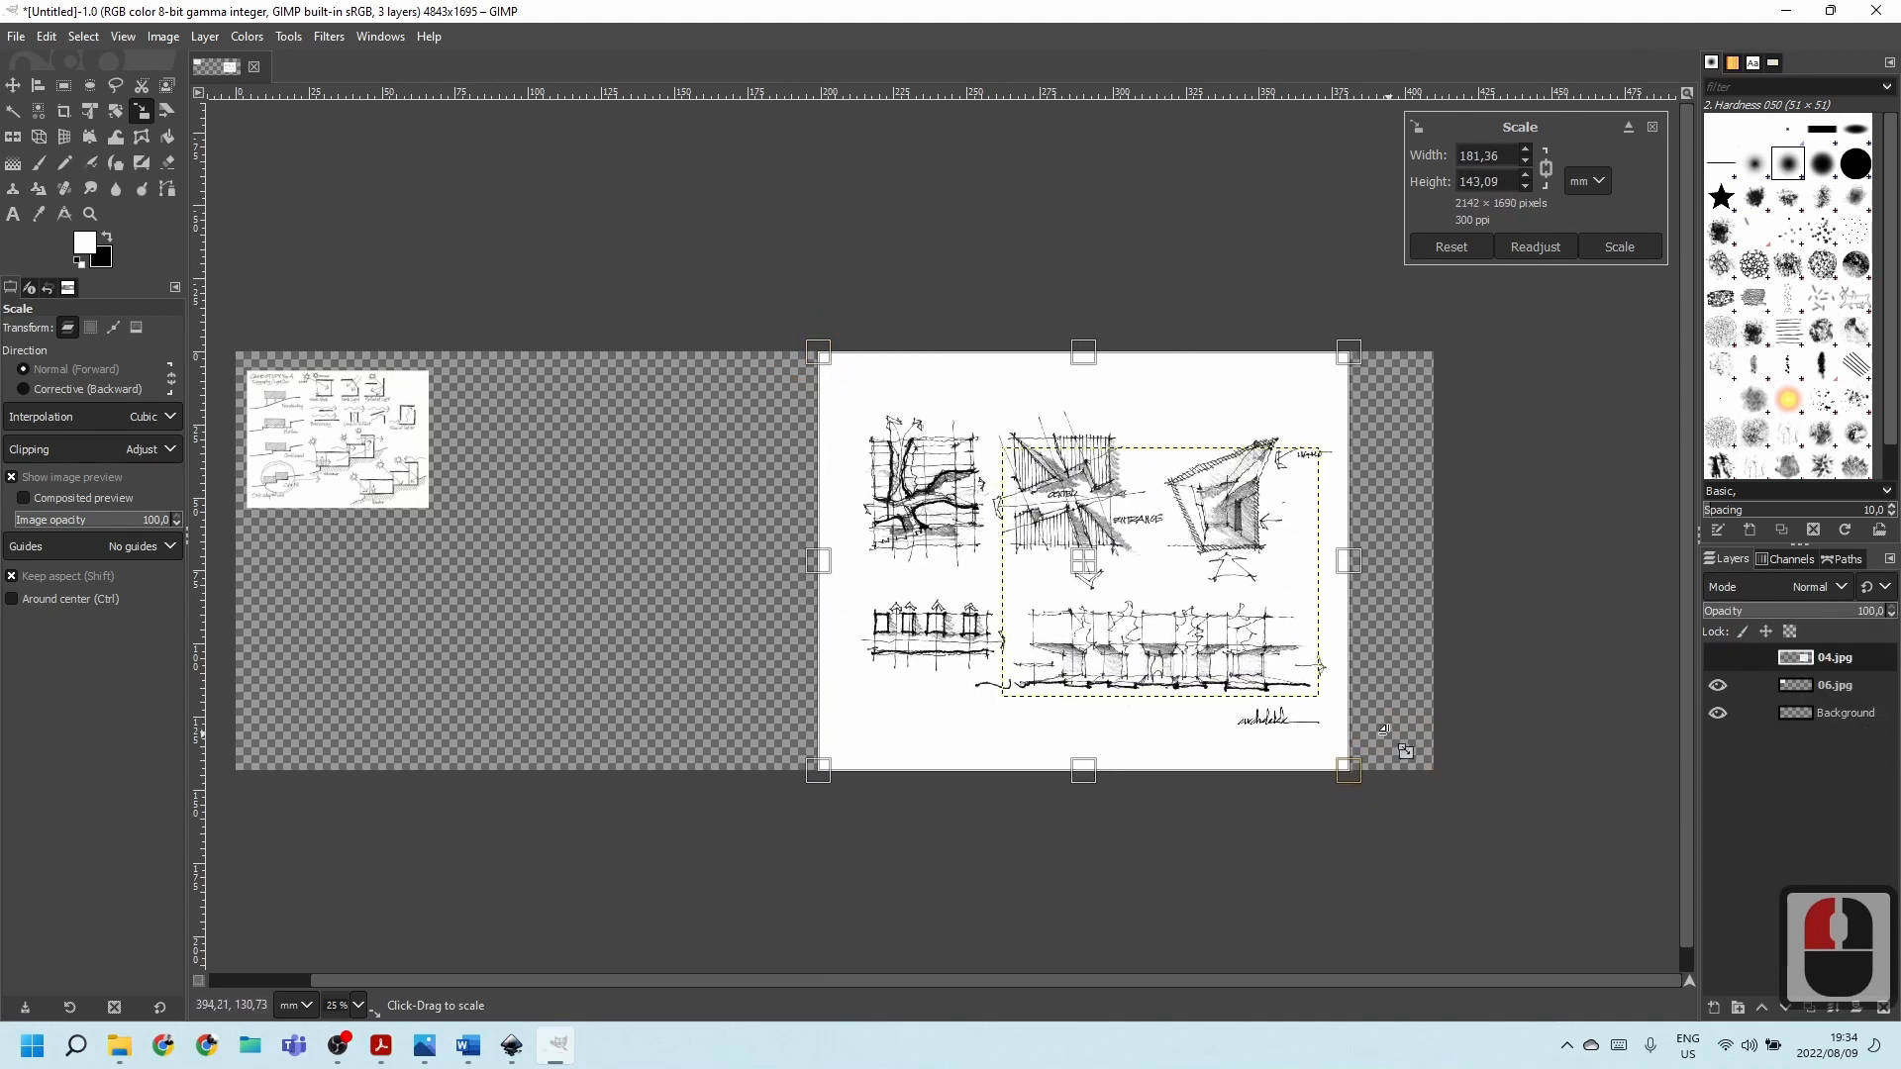
pyautogui.moveTo(1087, 567); pyautogui.dragTo(1159, 561)
pyautogui.moveTo(895, 765); pyautogui.dragTo(830, 824)
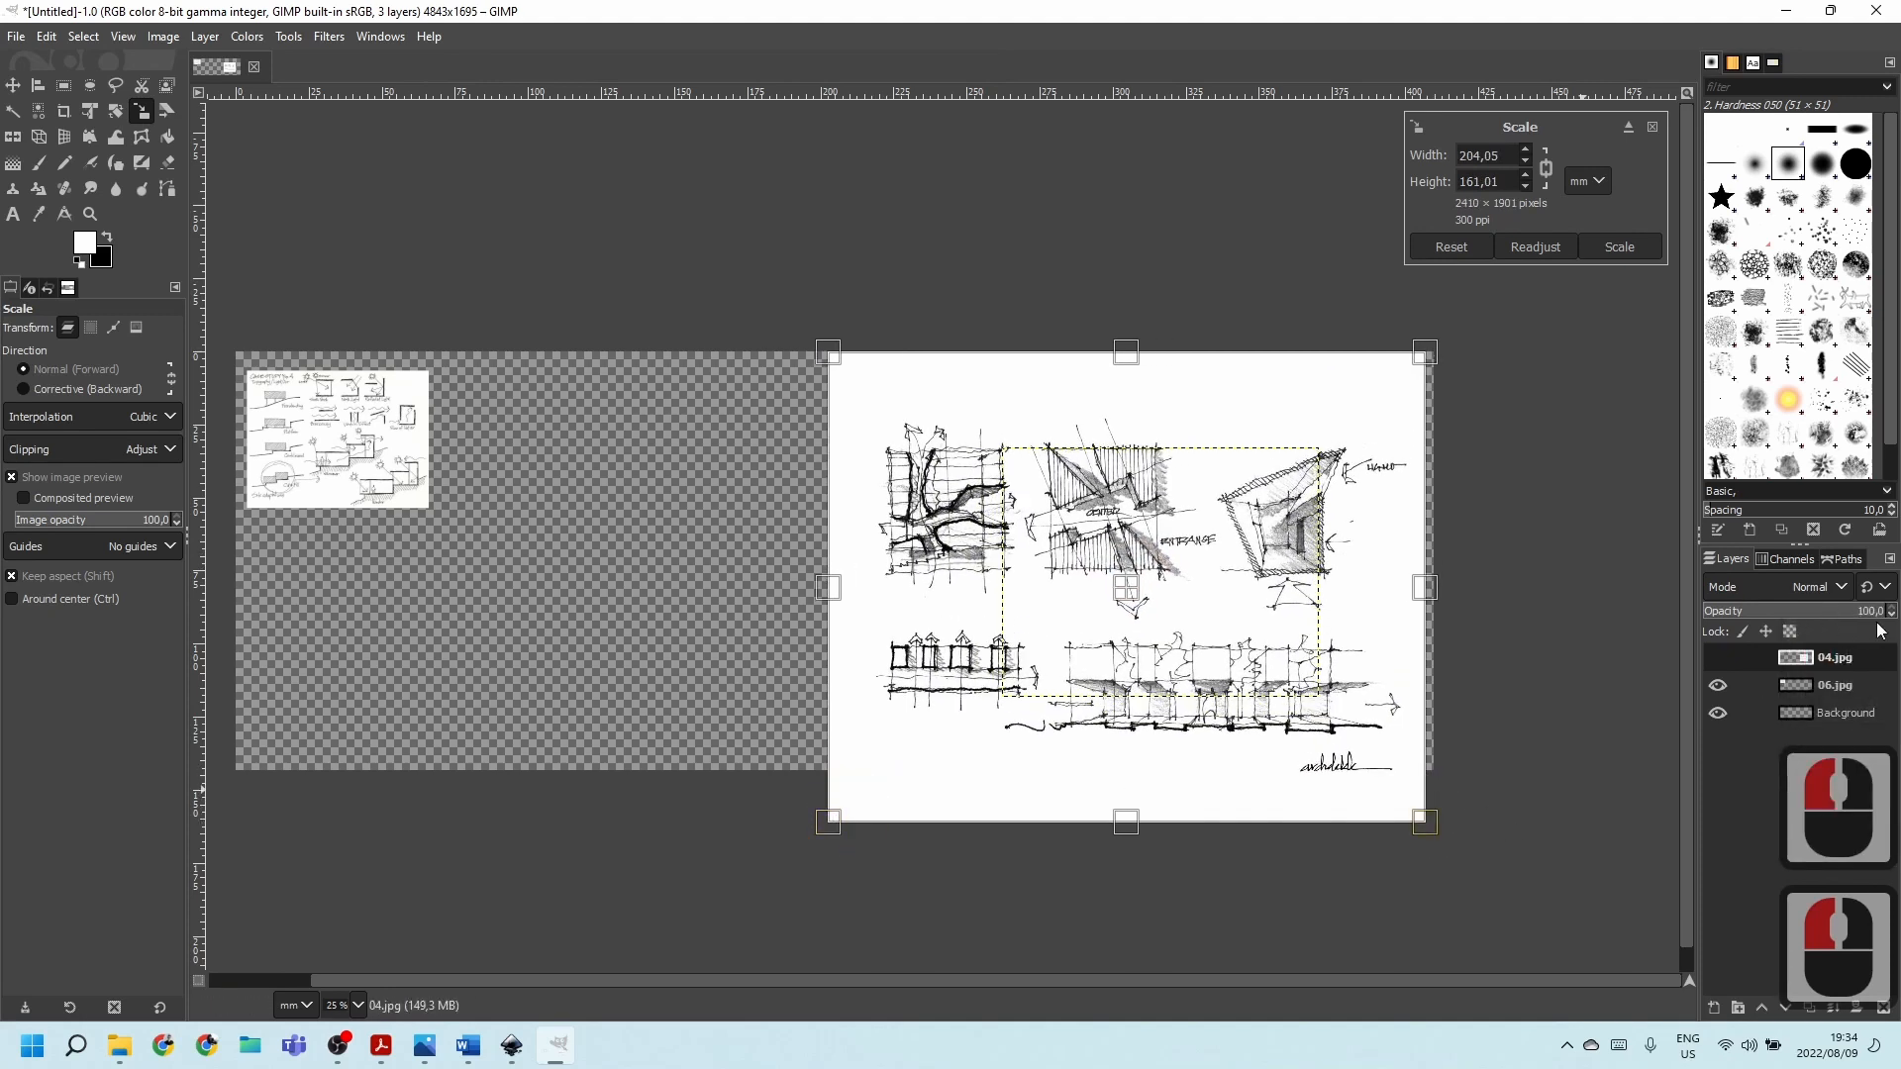
# Lower the 04.jpg layer's opacity to 61,1 and enlarge it to about 225 by 177 mm over the canvas's right half.
pyautogui.moveTo(1876, 615); pyautogui.dragTo(1816, 617)
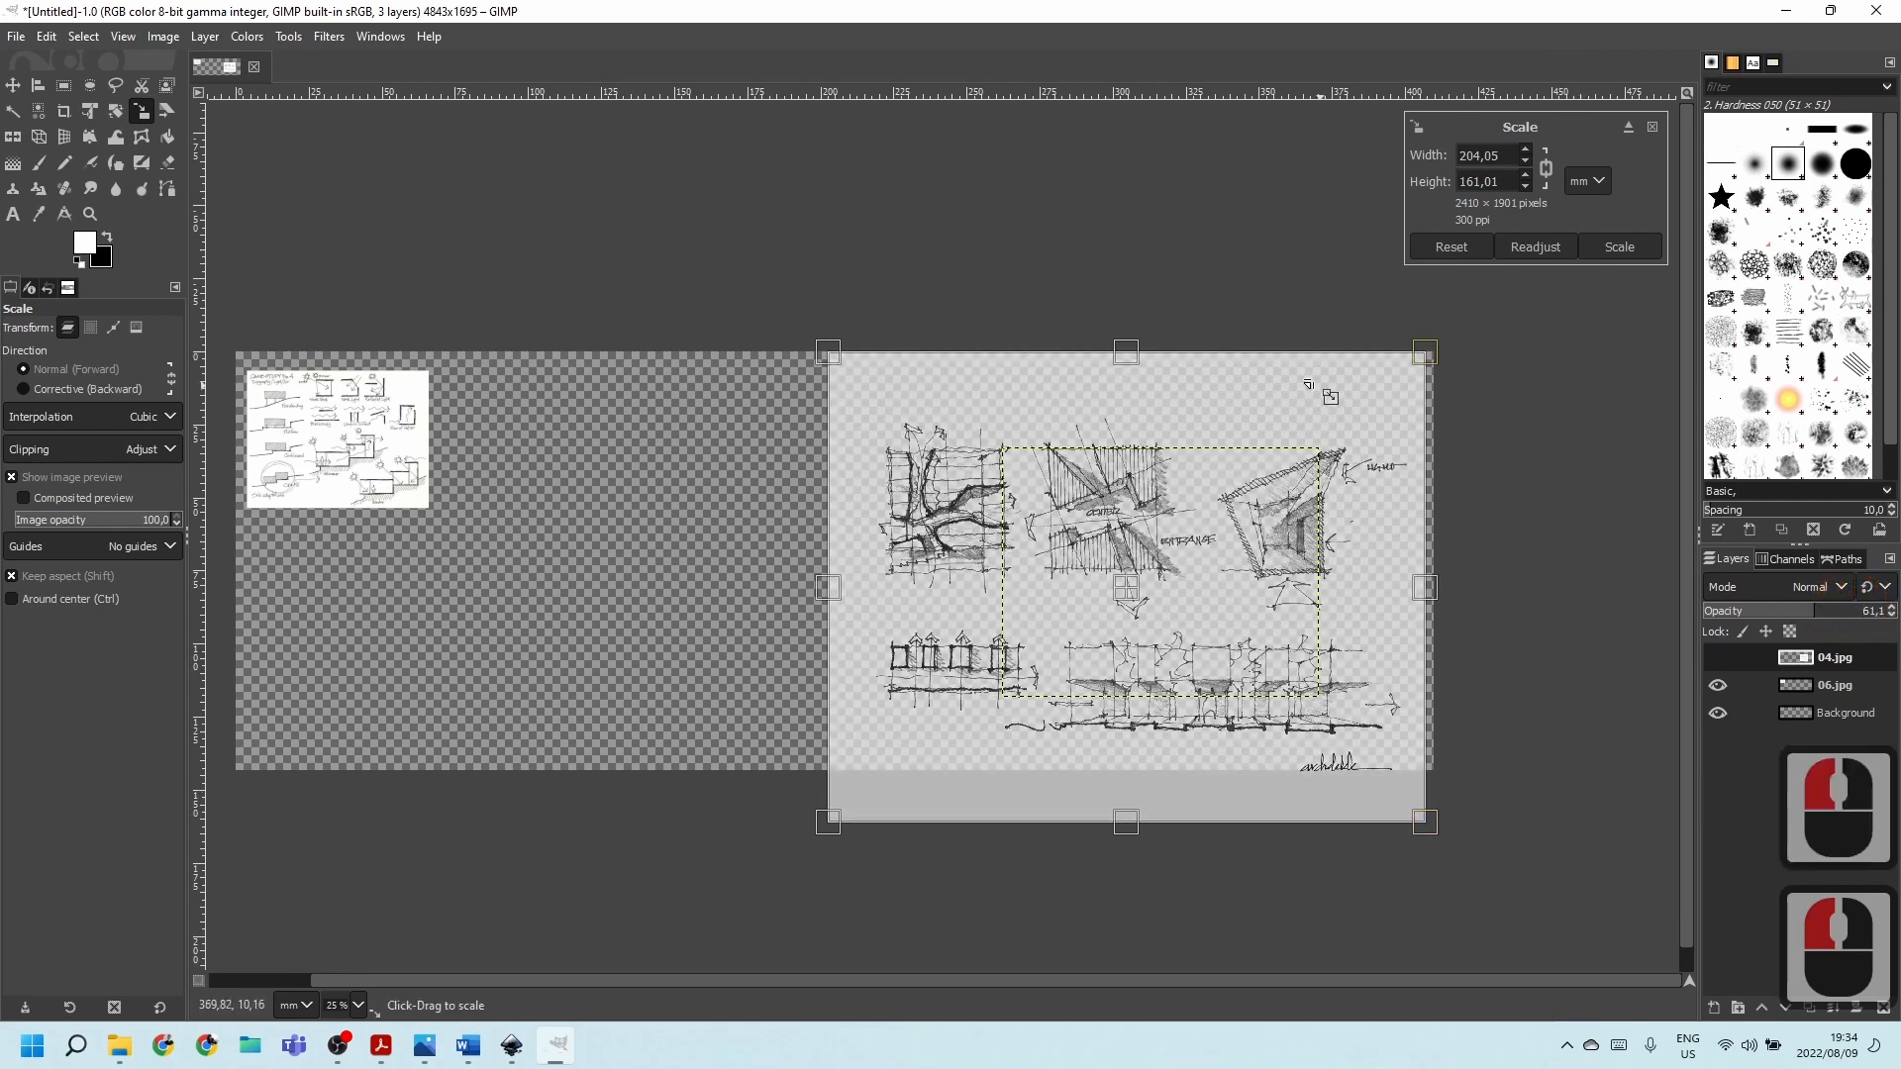
pyautogui.moveTo(1427, 353); pyautogui.dragTo(1480, 299)
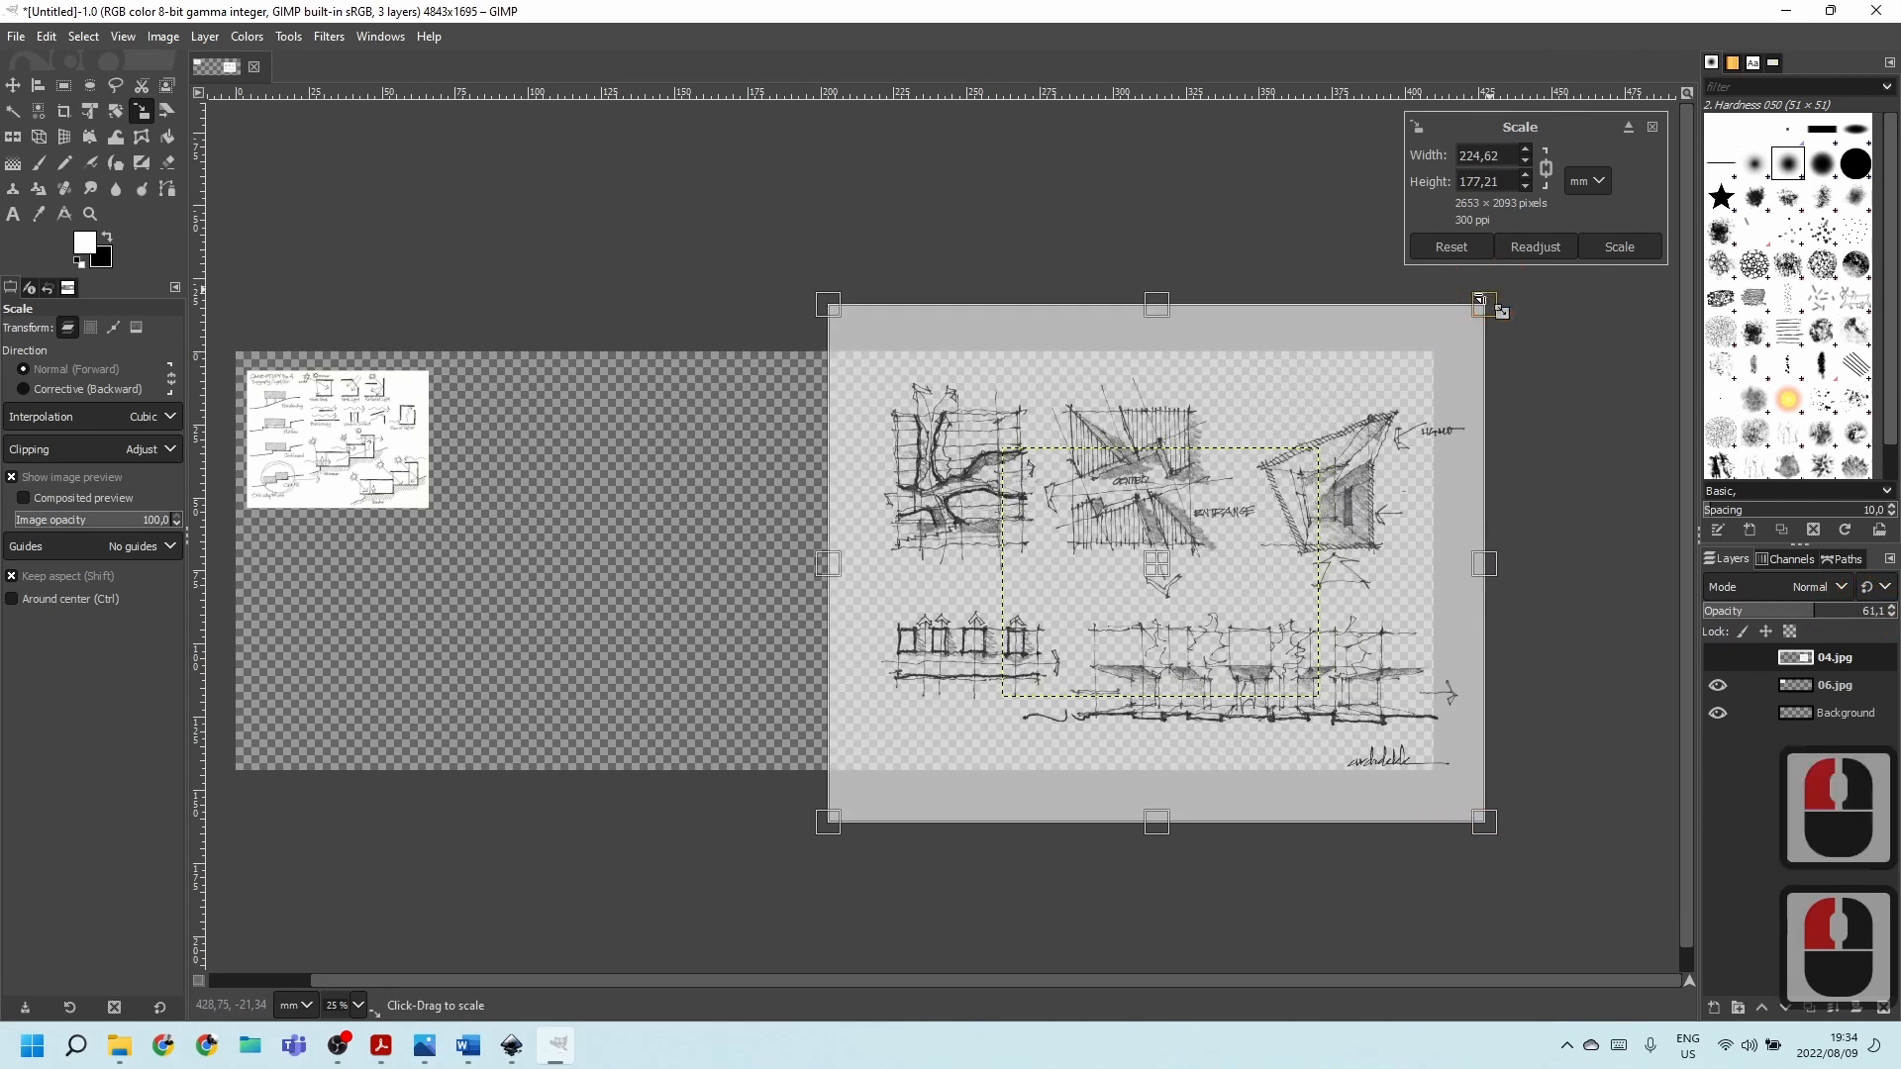
pyautogui.moveTo(1180, 585); pyautogui.dragTo(1135, 576)
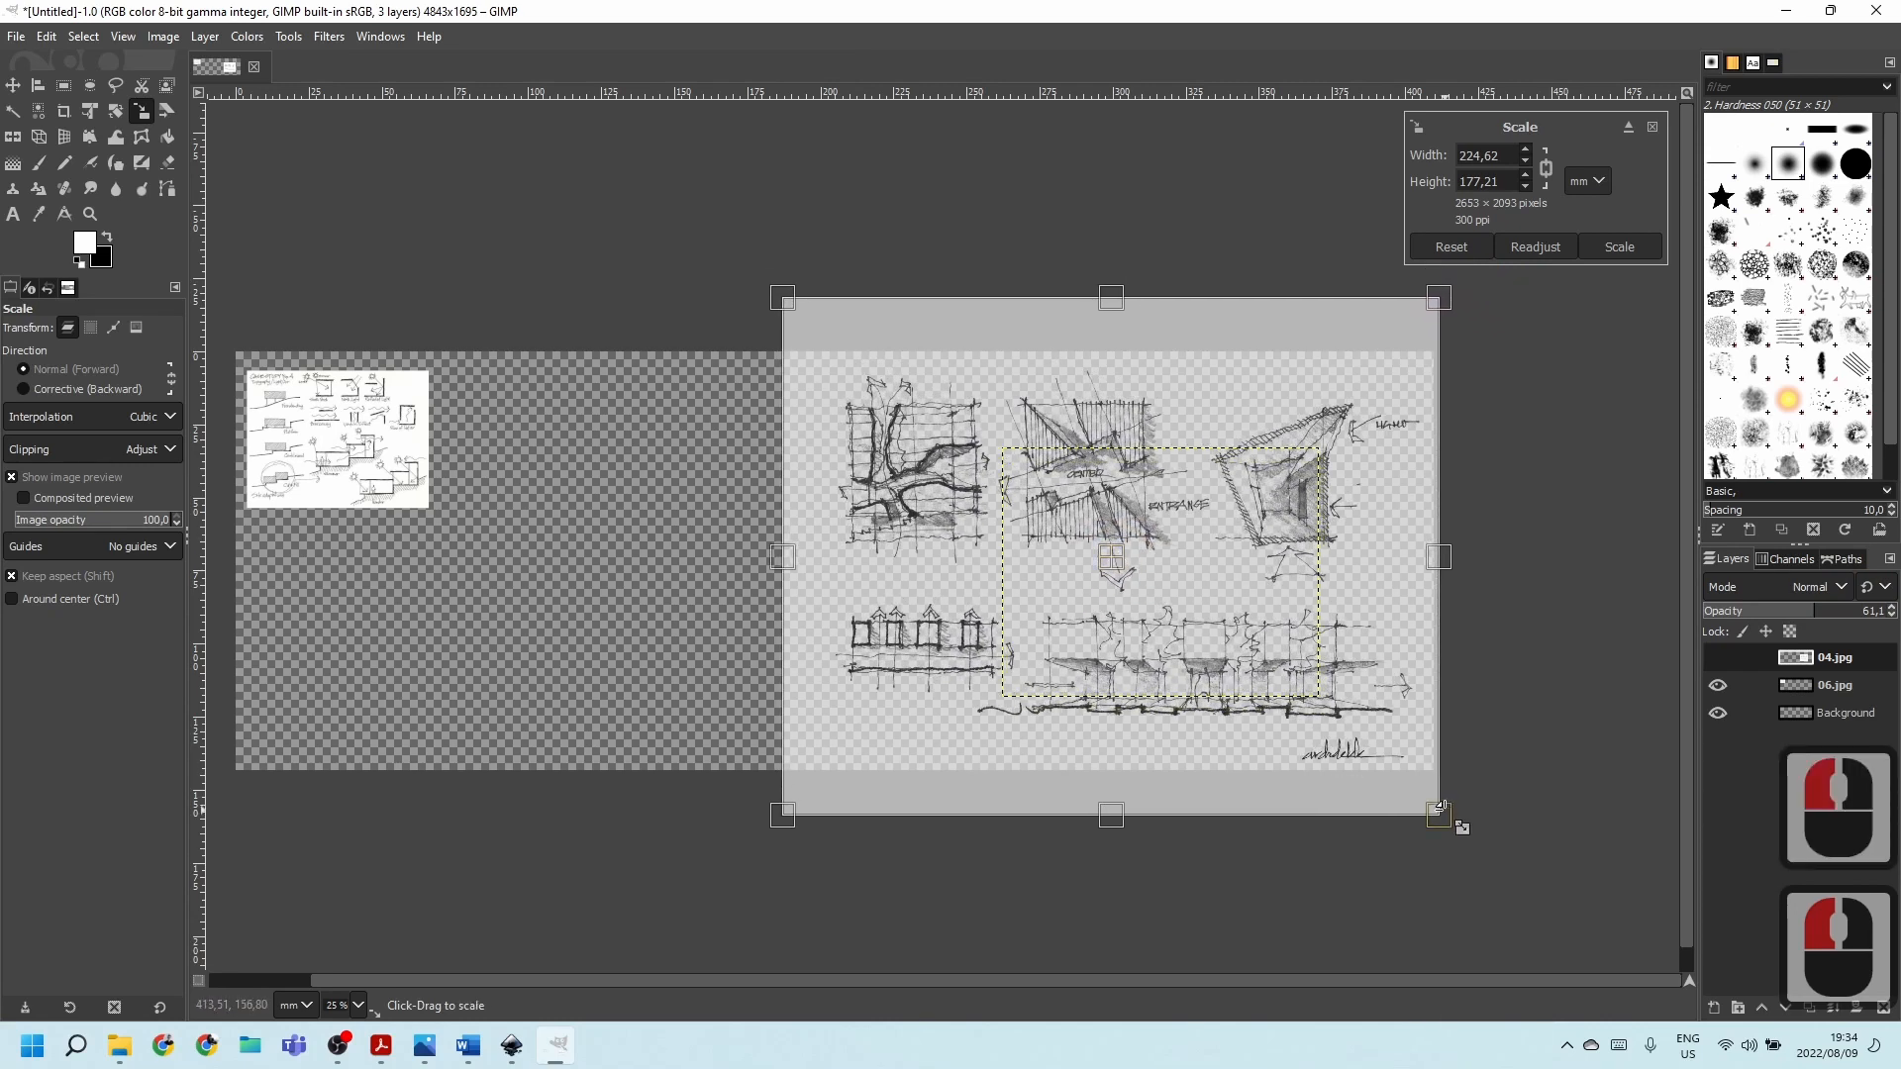
# Apply a scale of about 239 by 189 mm to the repositioned 04.jpg layer and restore its full opacity.
pyautogui.moveTo(1433, 809); pyautogui.dragTo(1474, 842)
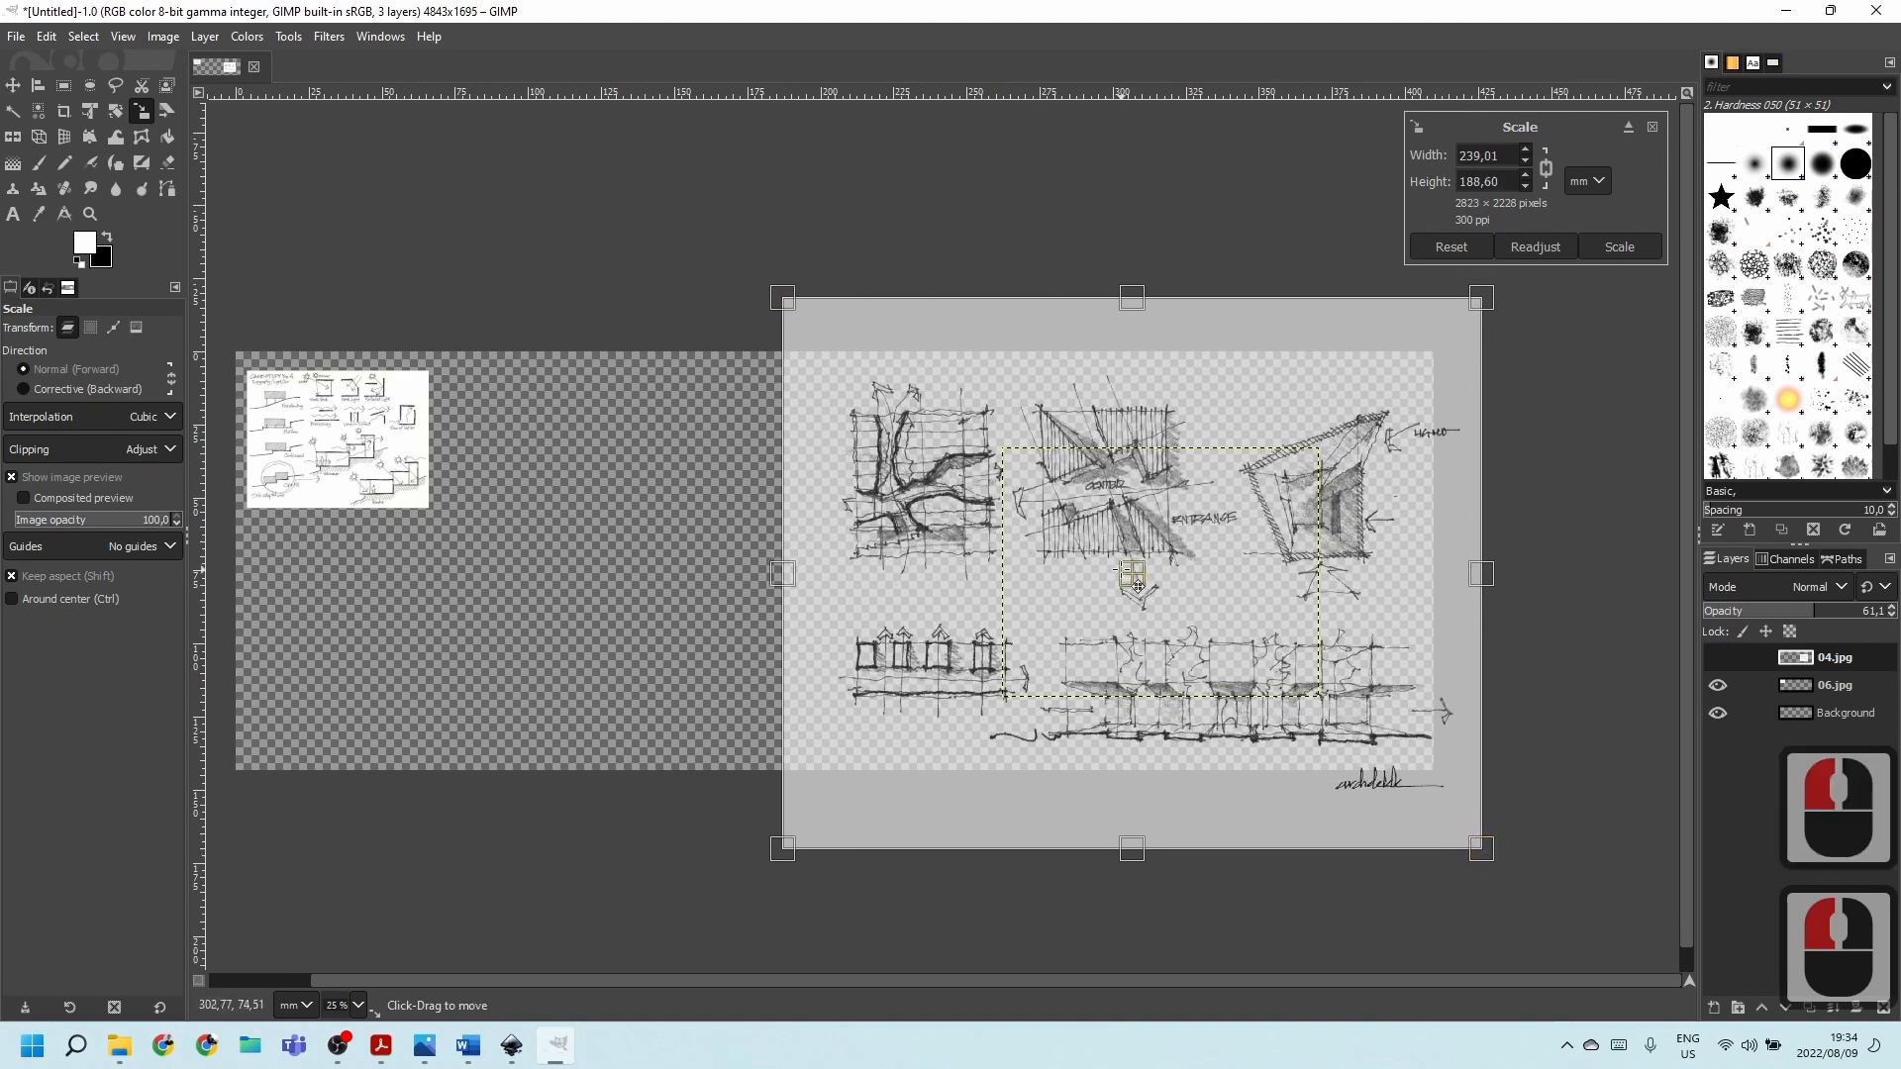
pyautogui.moveTo(1138, 584); pyautogui.dragTo(1106, 581)
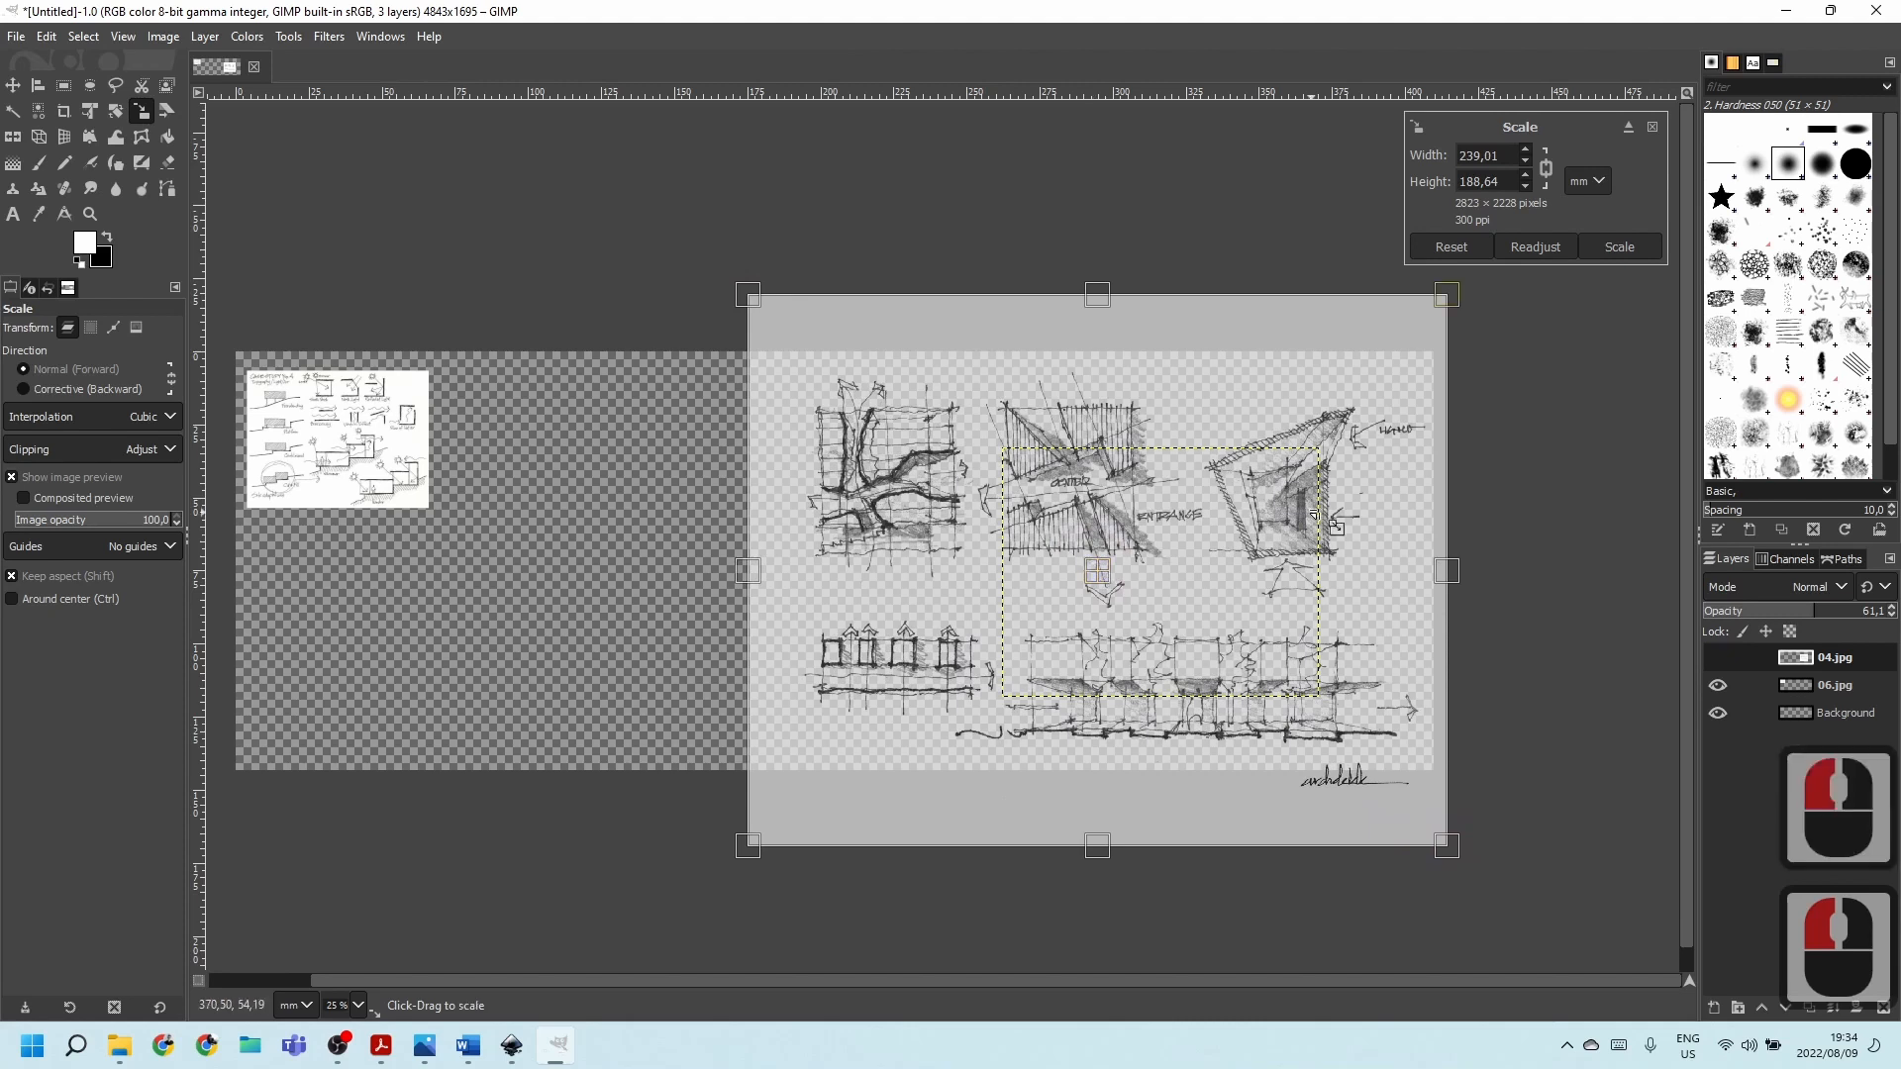
pyautogui.click(1615, 248)
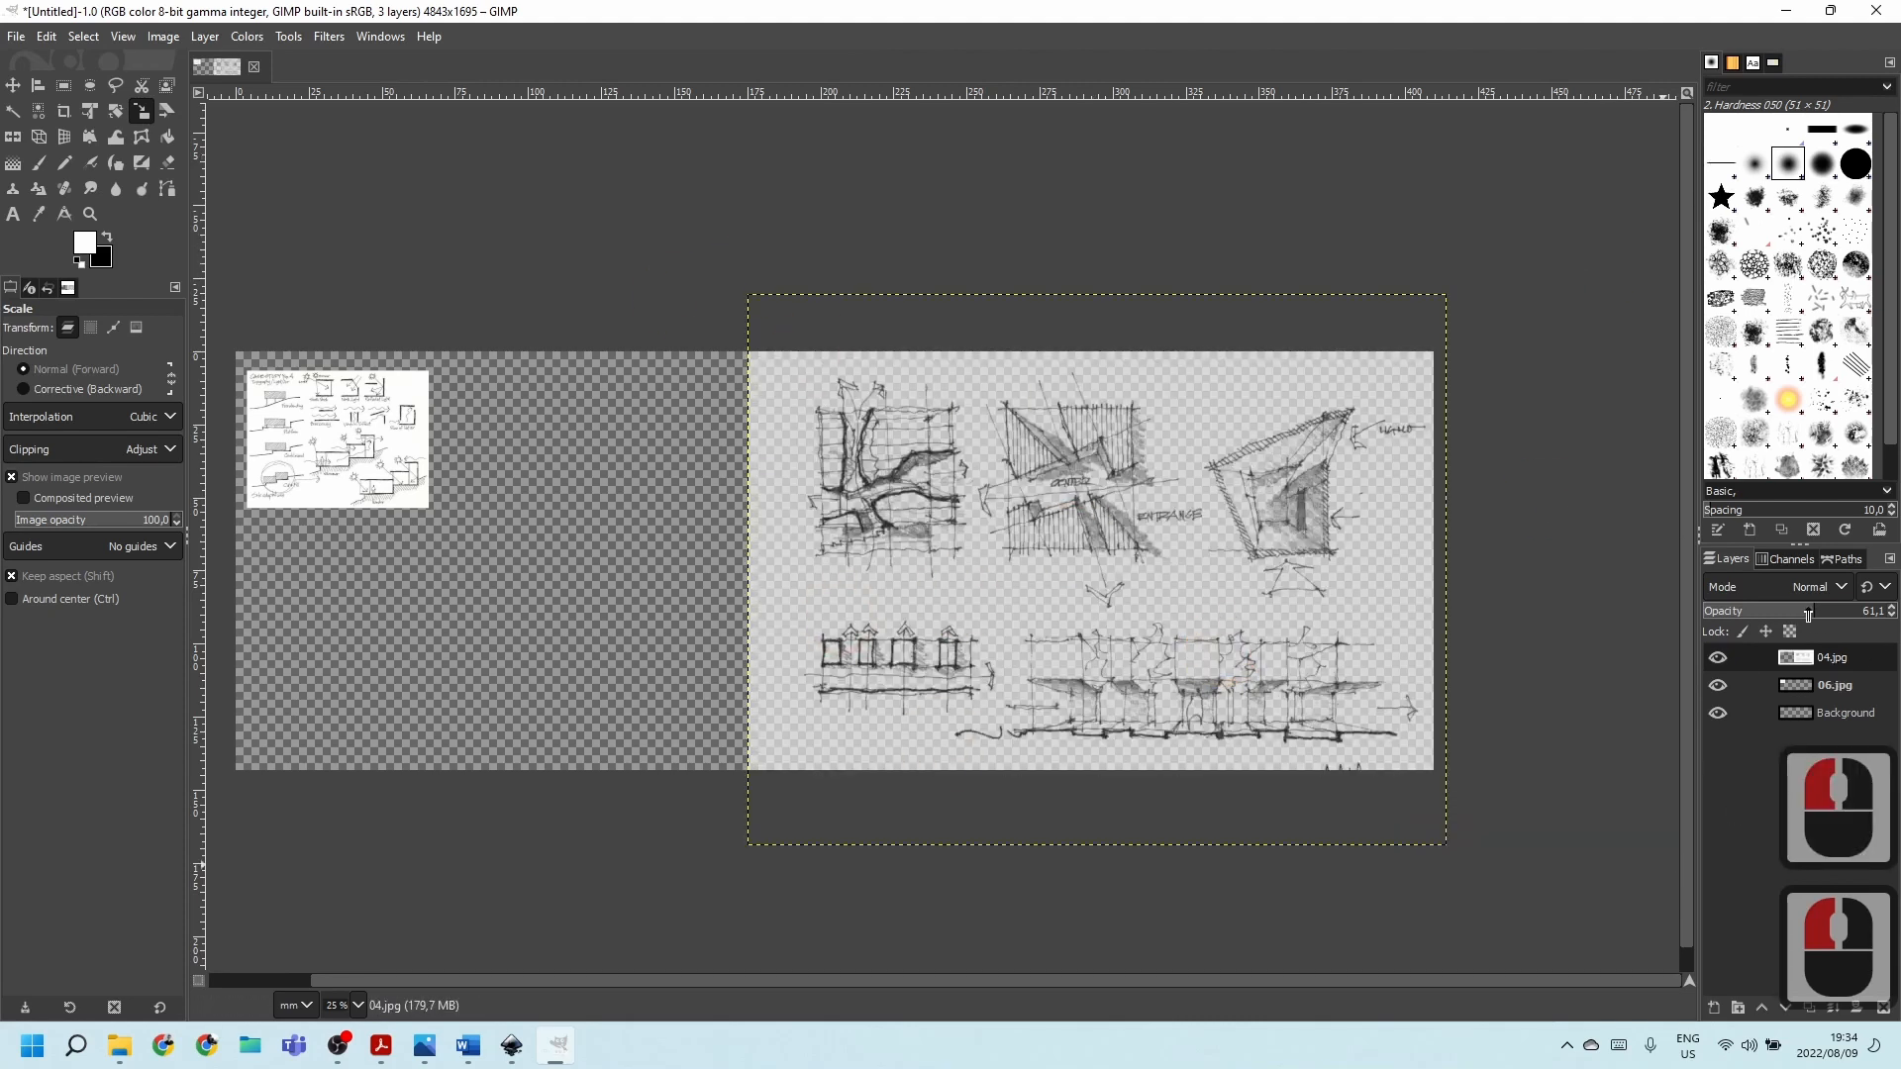
pyautogui.moveTo(1808, 616); pyautogui.dragTo(1886, 612)
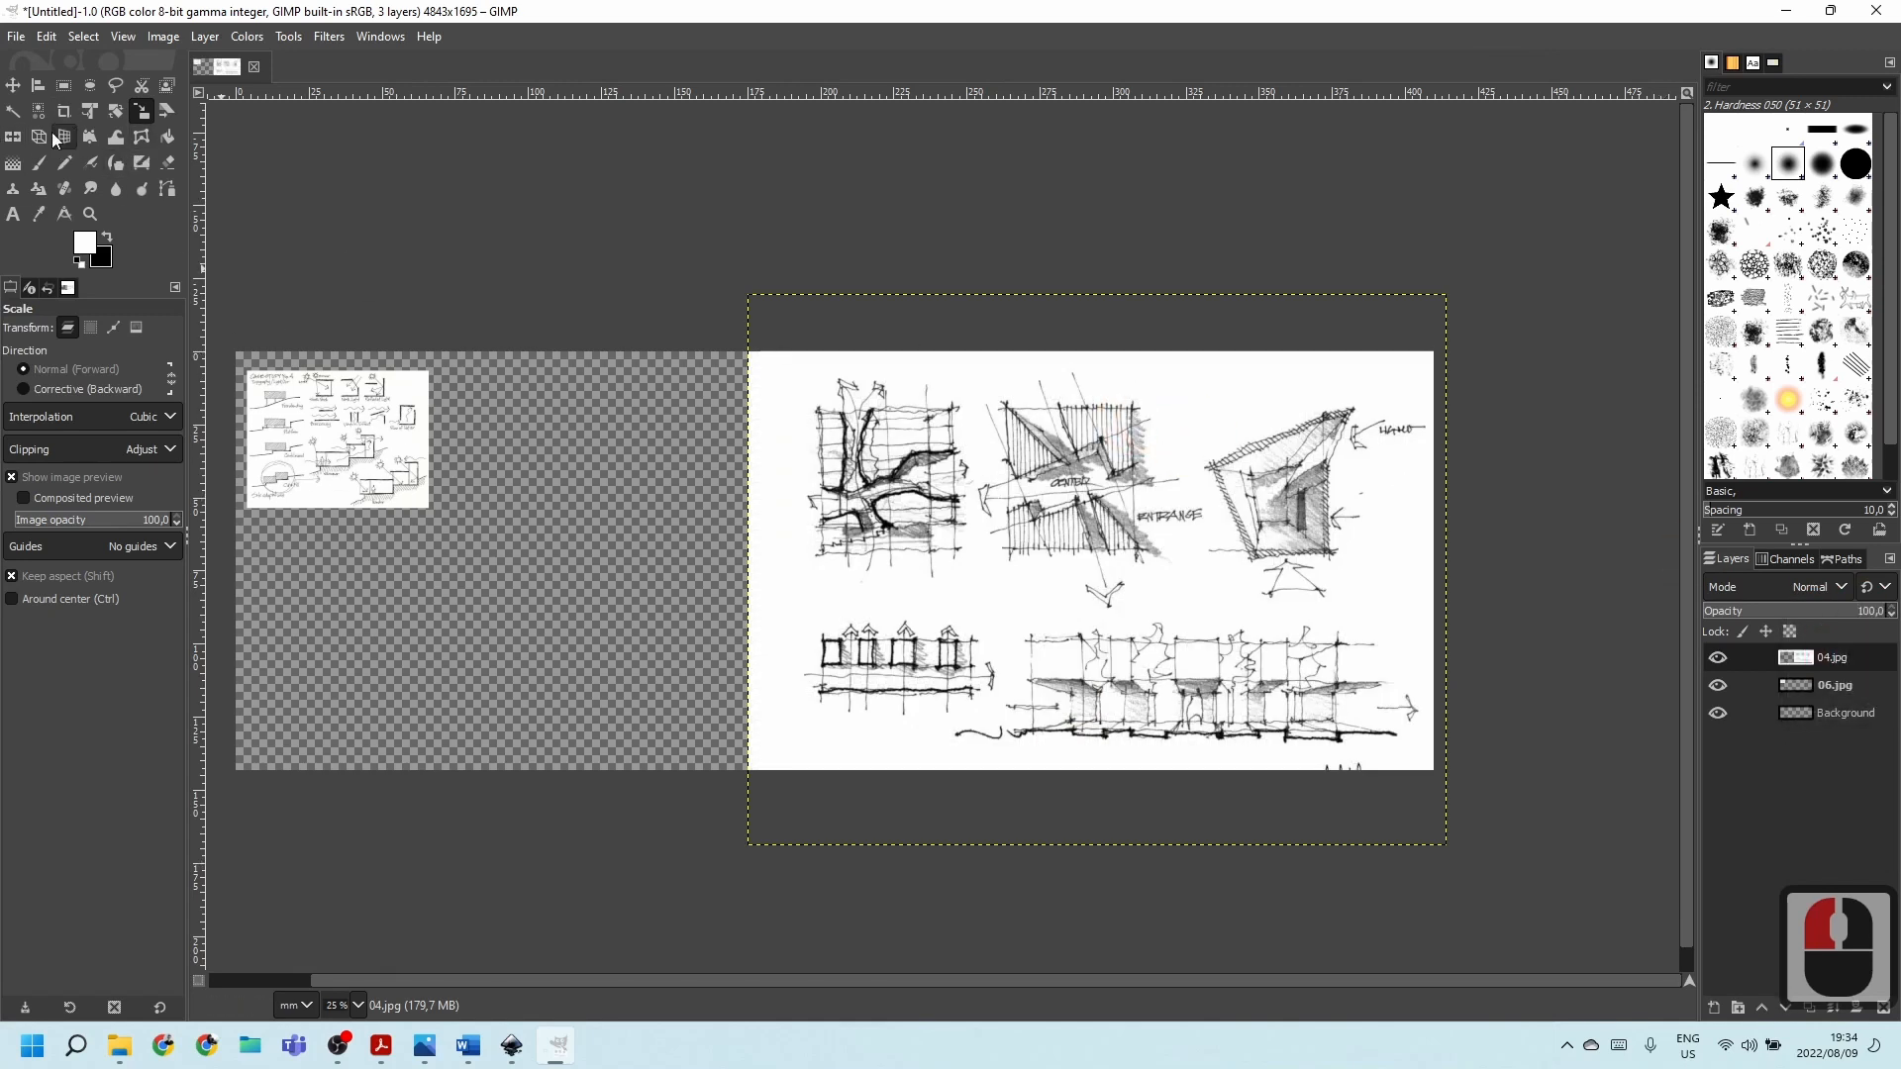
# Move the 06.jpg layer to the canvas's upper-left corner and scale it proportionally to about 187 by 142 mm.
pyautogui.click(12, 86)
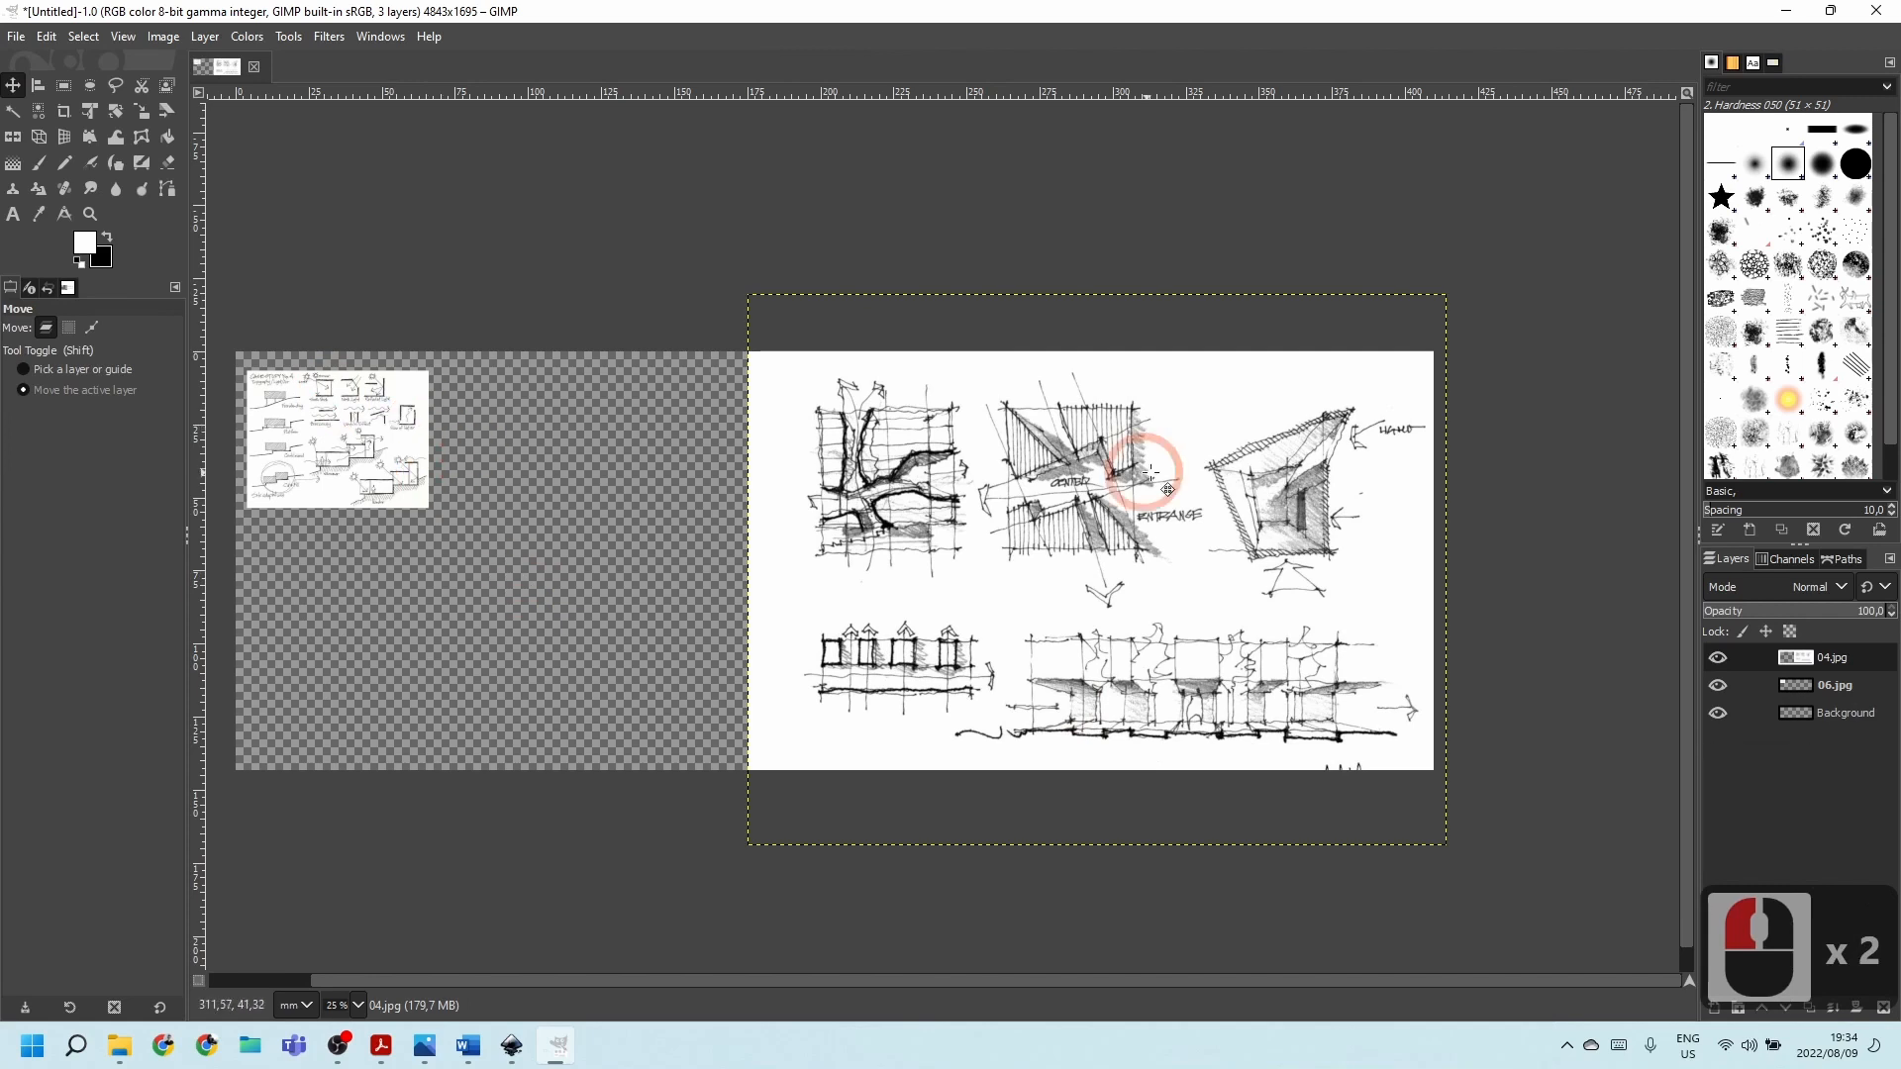
pyautogui.click(1788, 688)
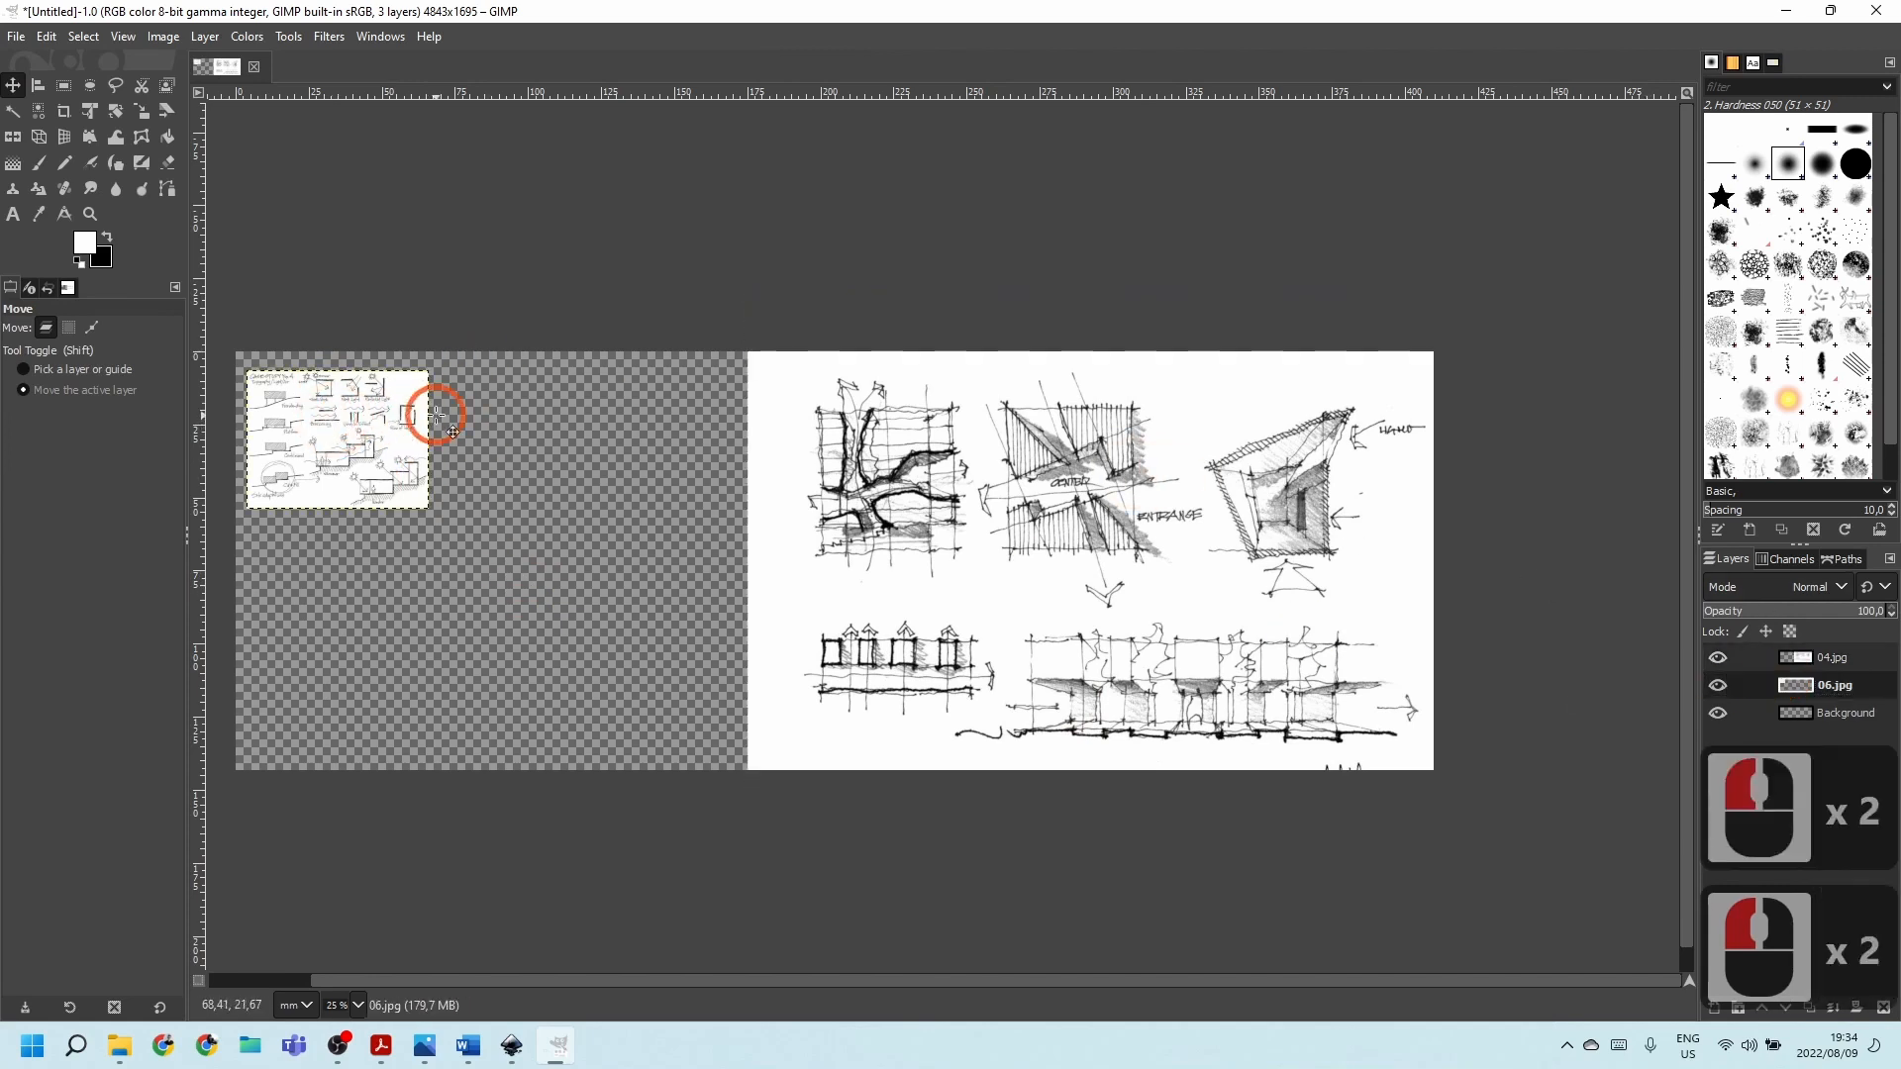
pyautogui.moveTo(308, 428)
pyautogui.mouseDown()
pyautogui.moveTo(361, 508)
pyautogui.moveTo(310, 429)
pyautogui.moveTo(373, 455)
pyautogui.mouseUp()
pyautogui.click(142, 111)
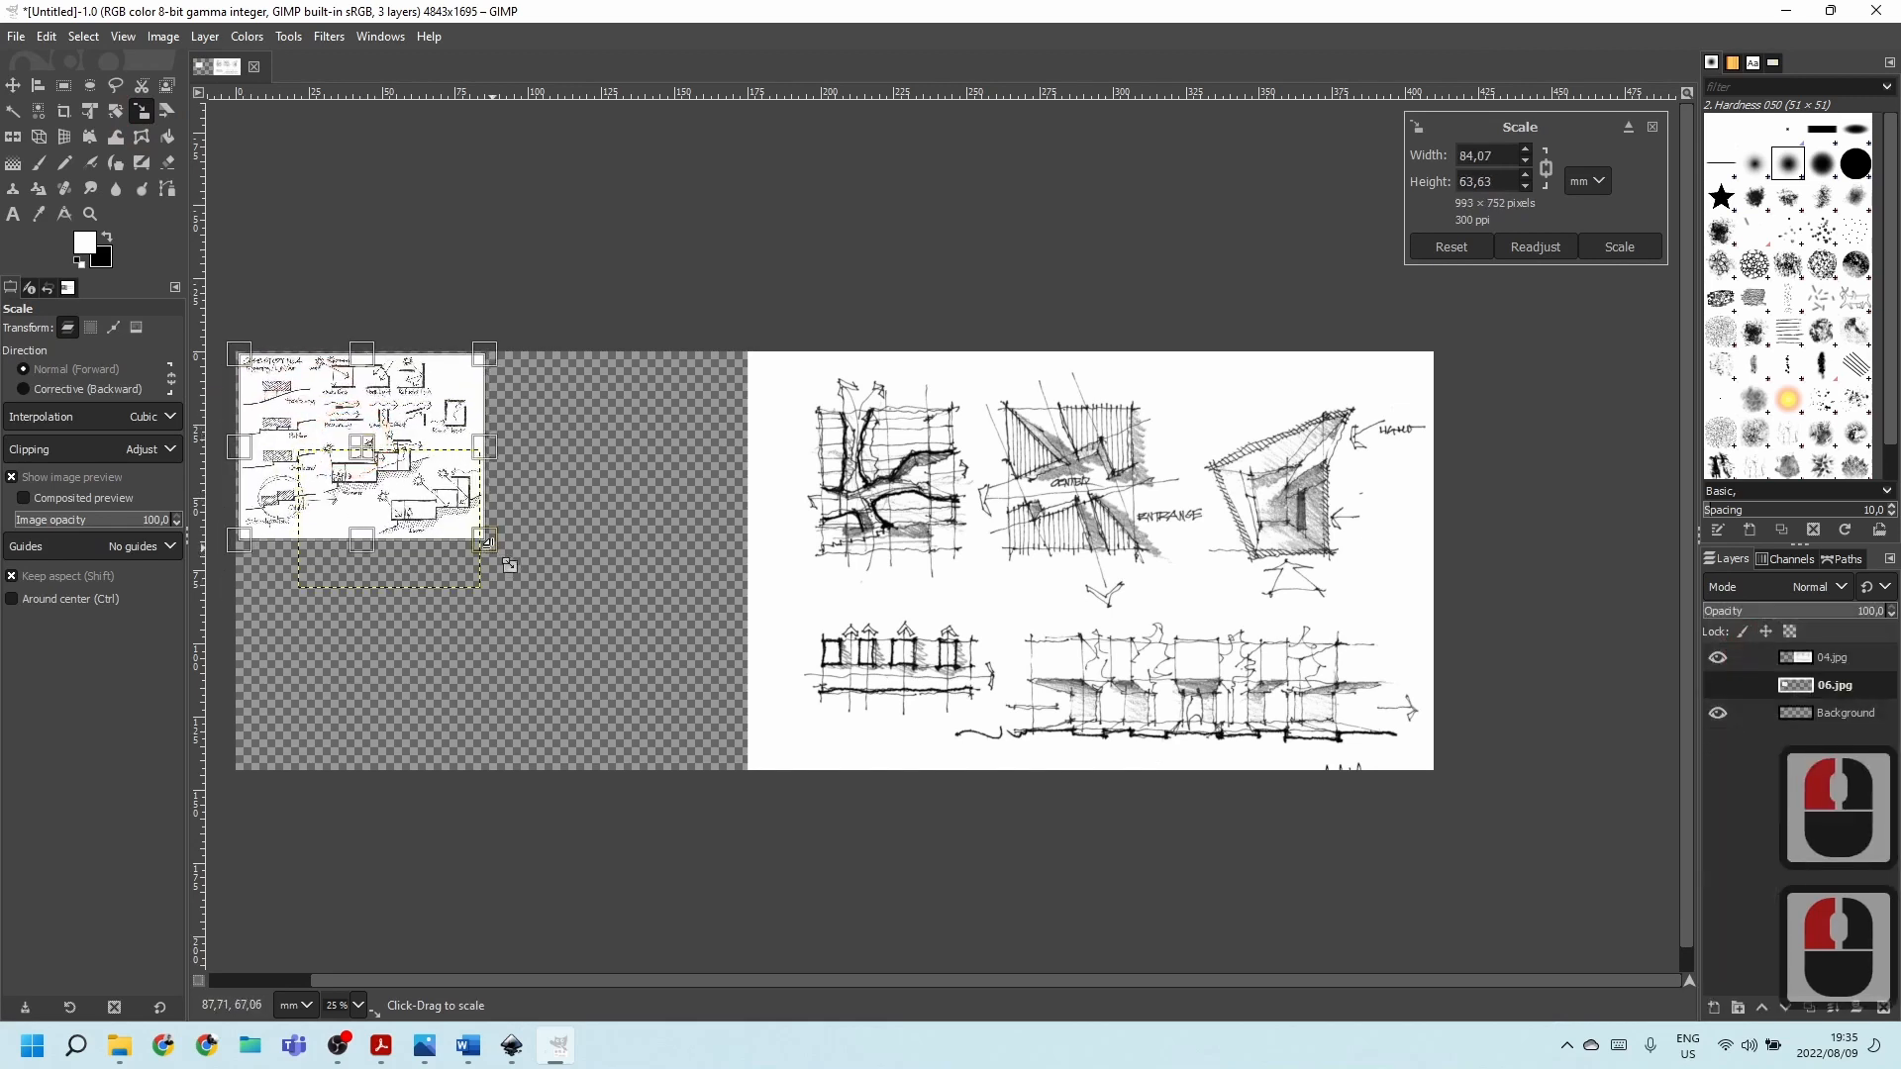
pyautogui.moveTo(484, 548); pyautogui.dragTo(778, 784)
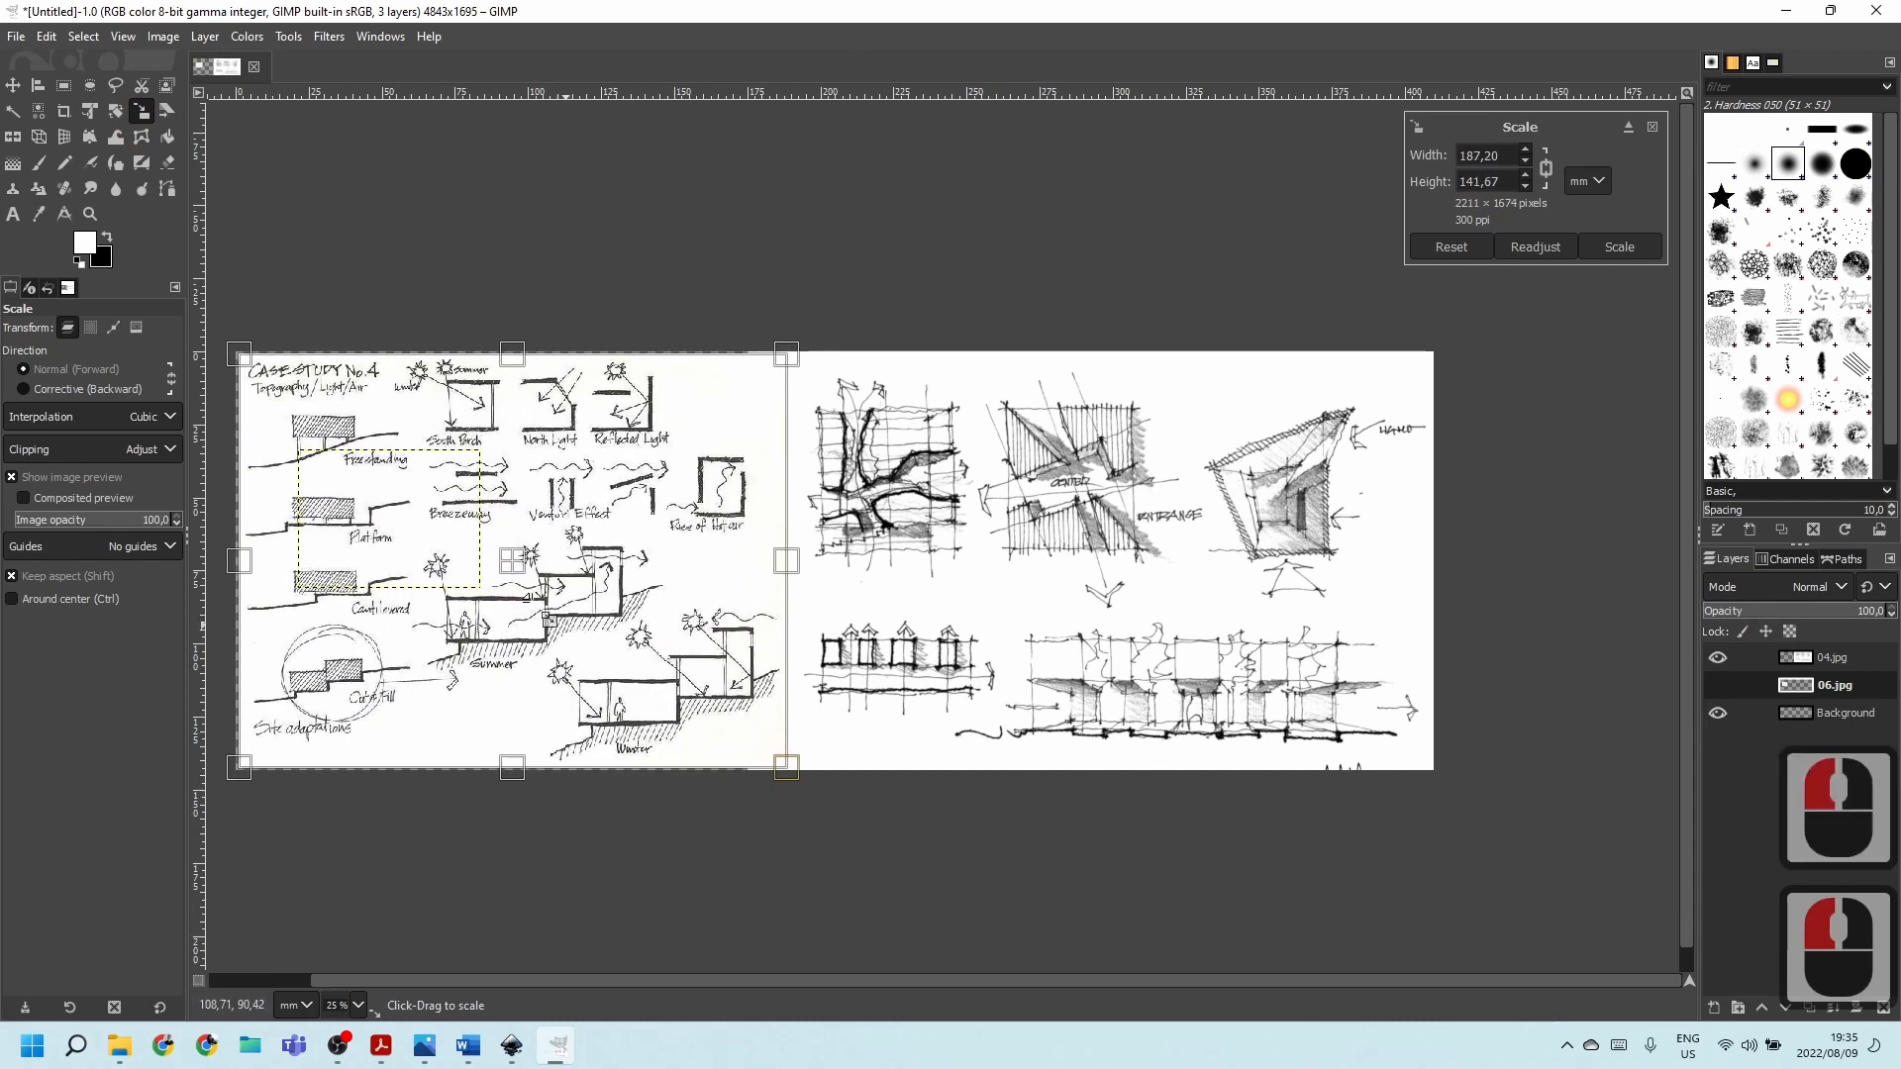
pyautogui.moveTo(512, 561); pyautogui.dragTo(511, 560)
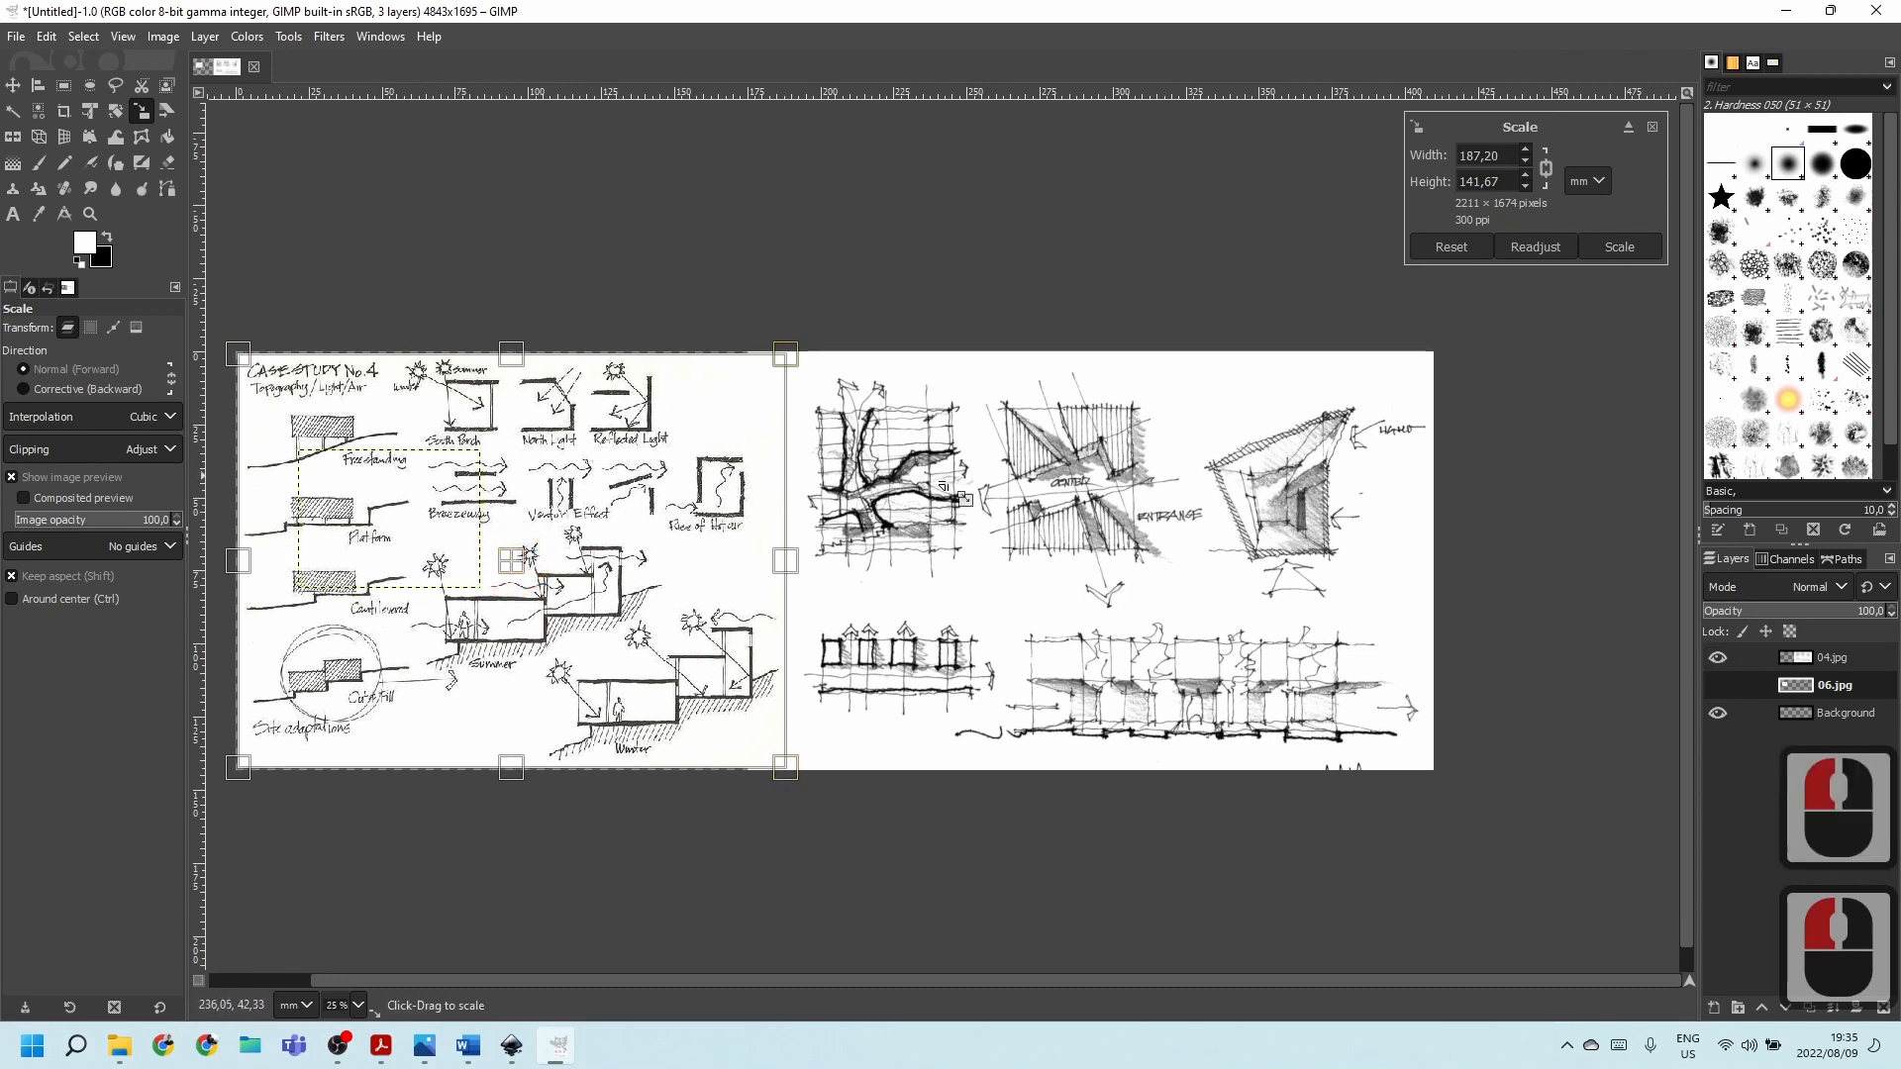
pyautogui.click(1620, 247)
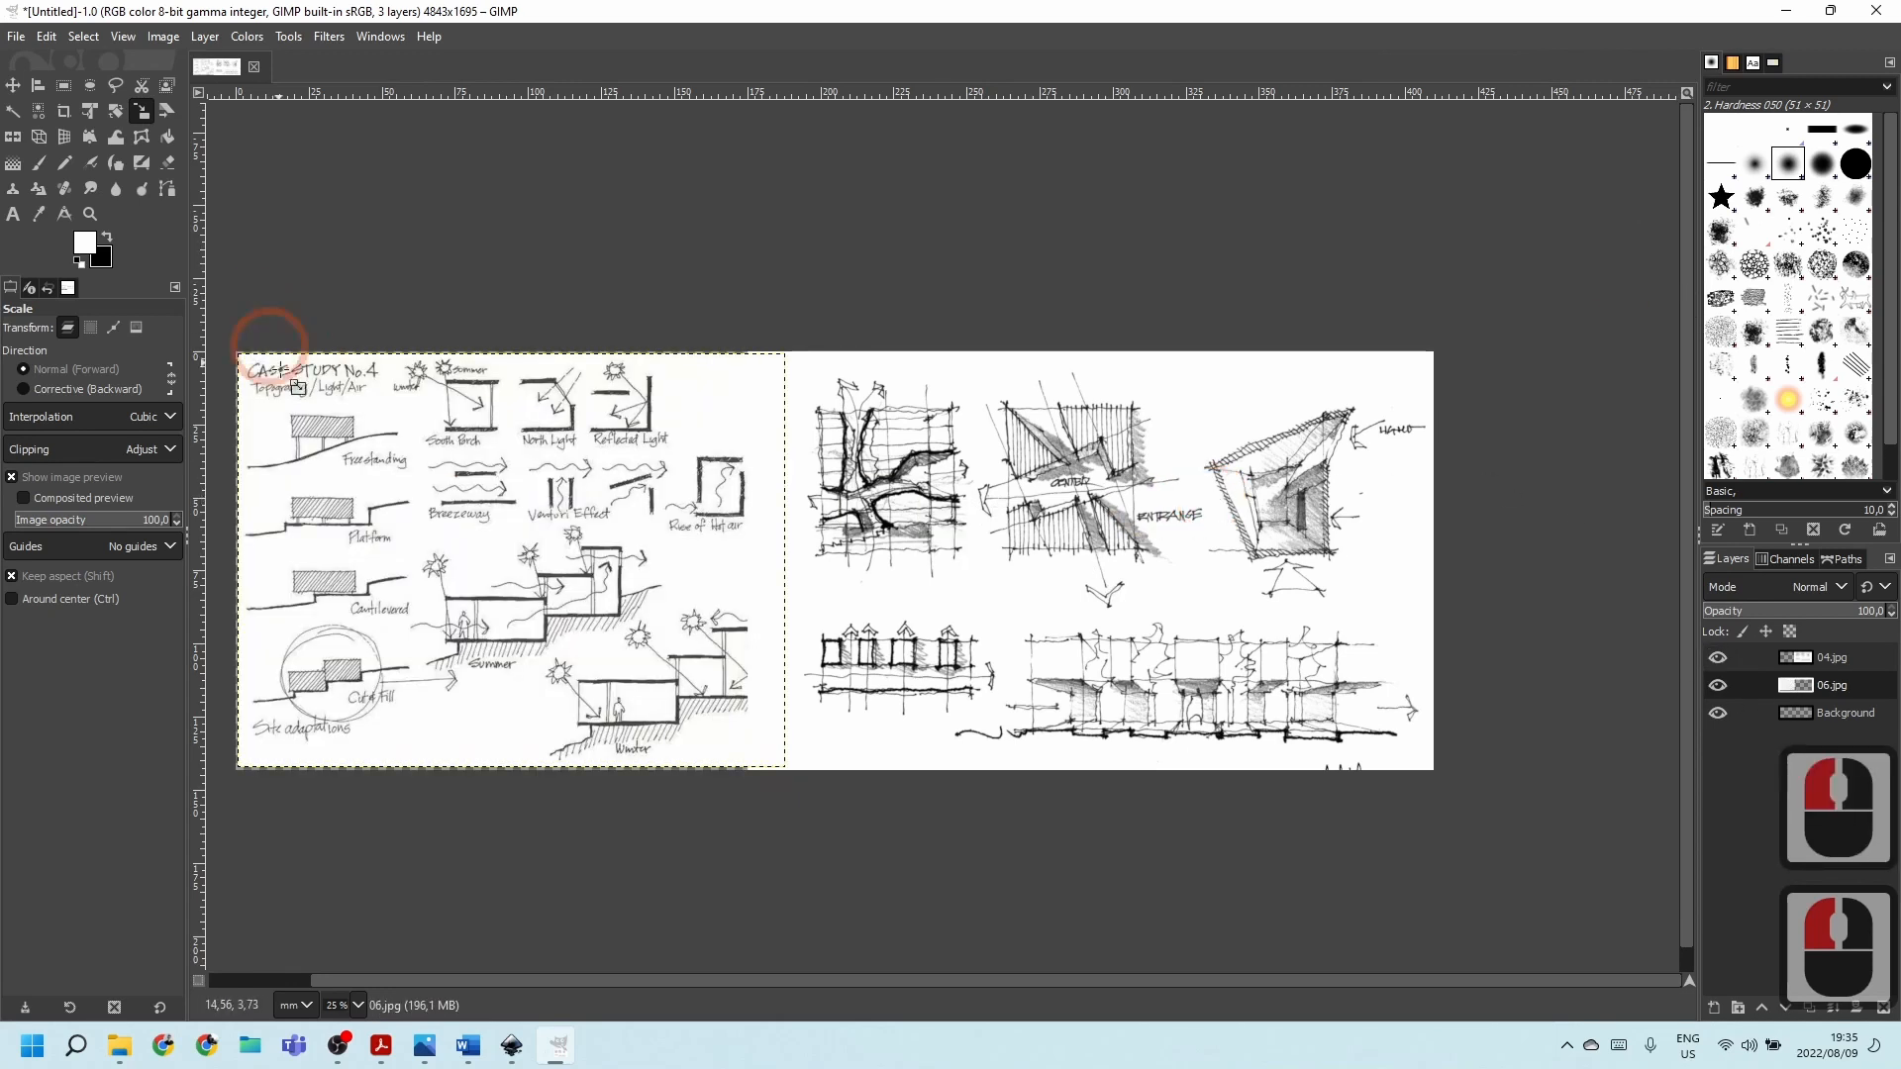
pyautogui.keyDown('ctrl'); pyautogui.scroll(5, 267, 369); pyautogui.keyUp('ctrl')
pyautogui.scroll(-2, 1282, 458)
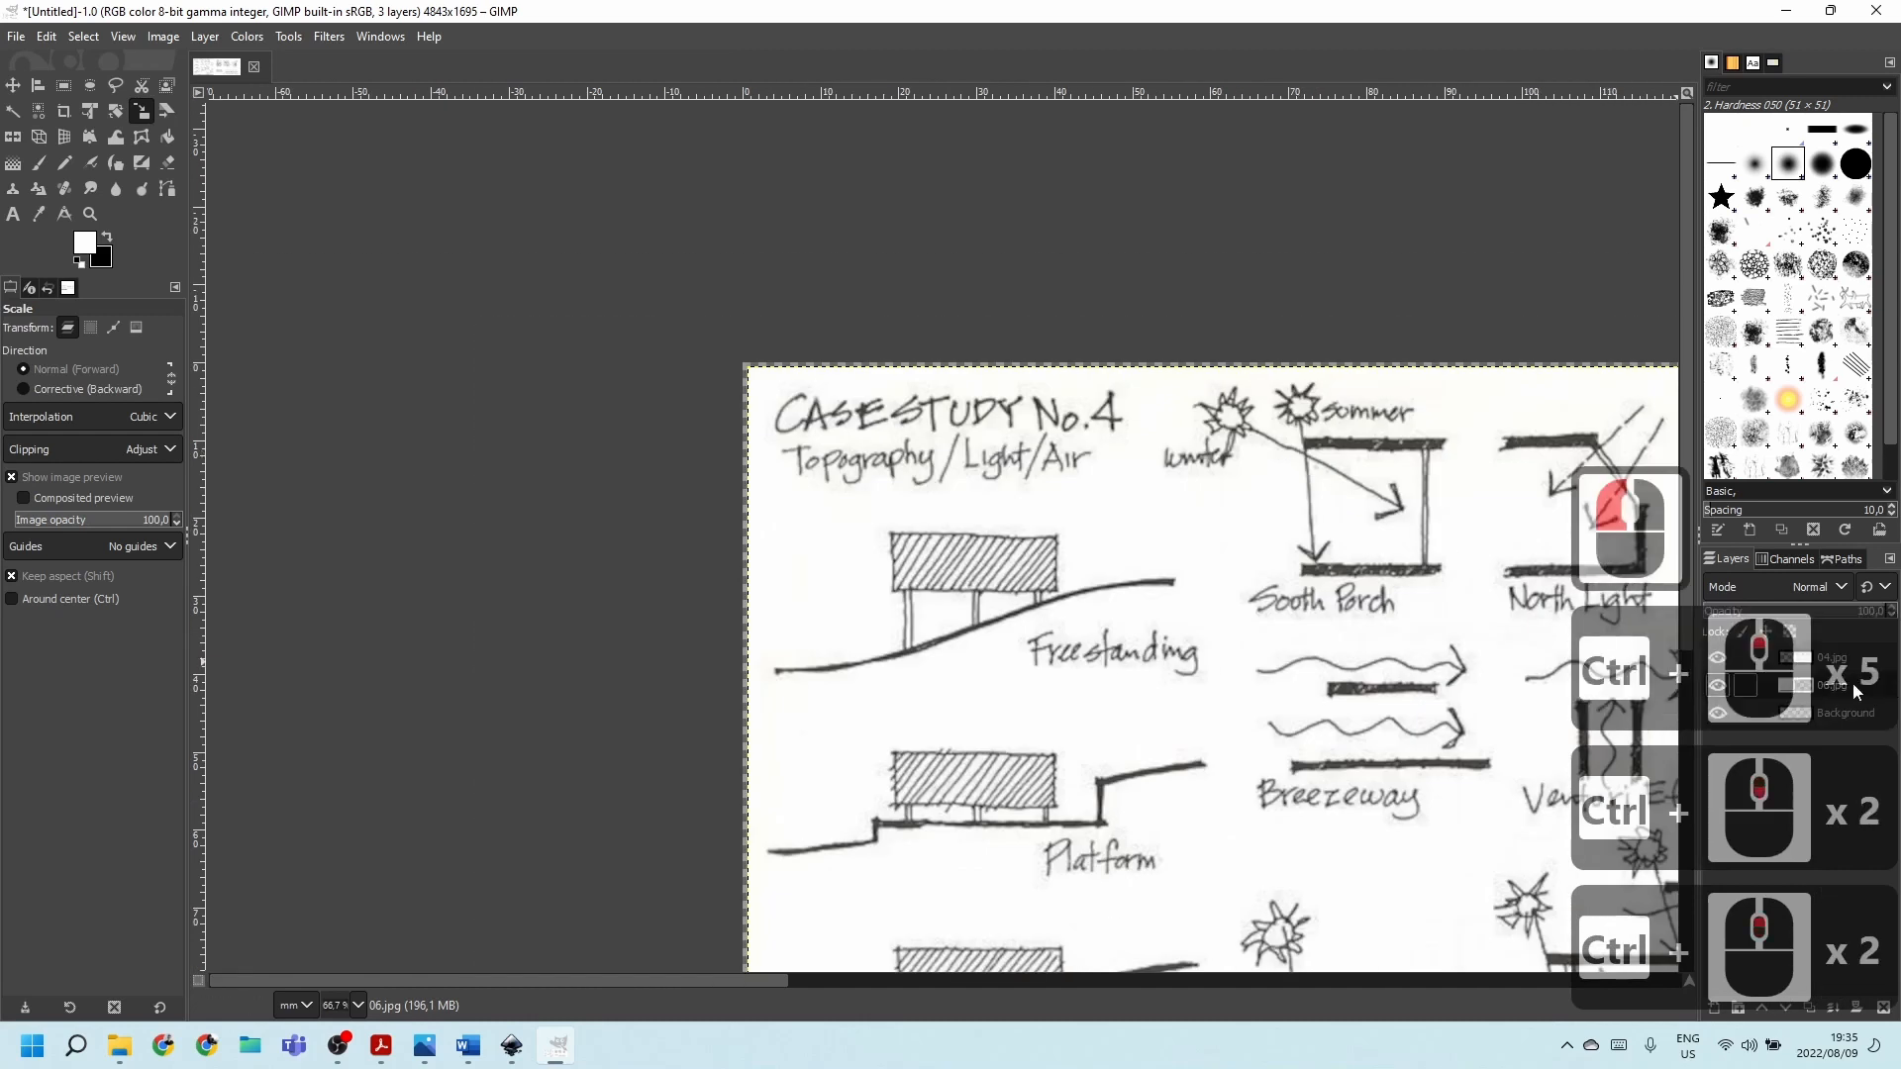
pyautogui.click(792, 401)
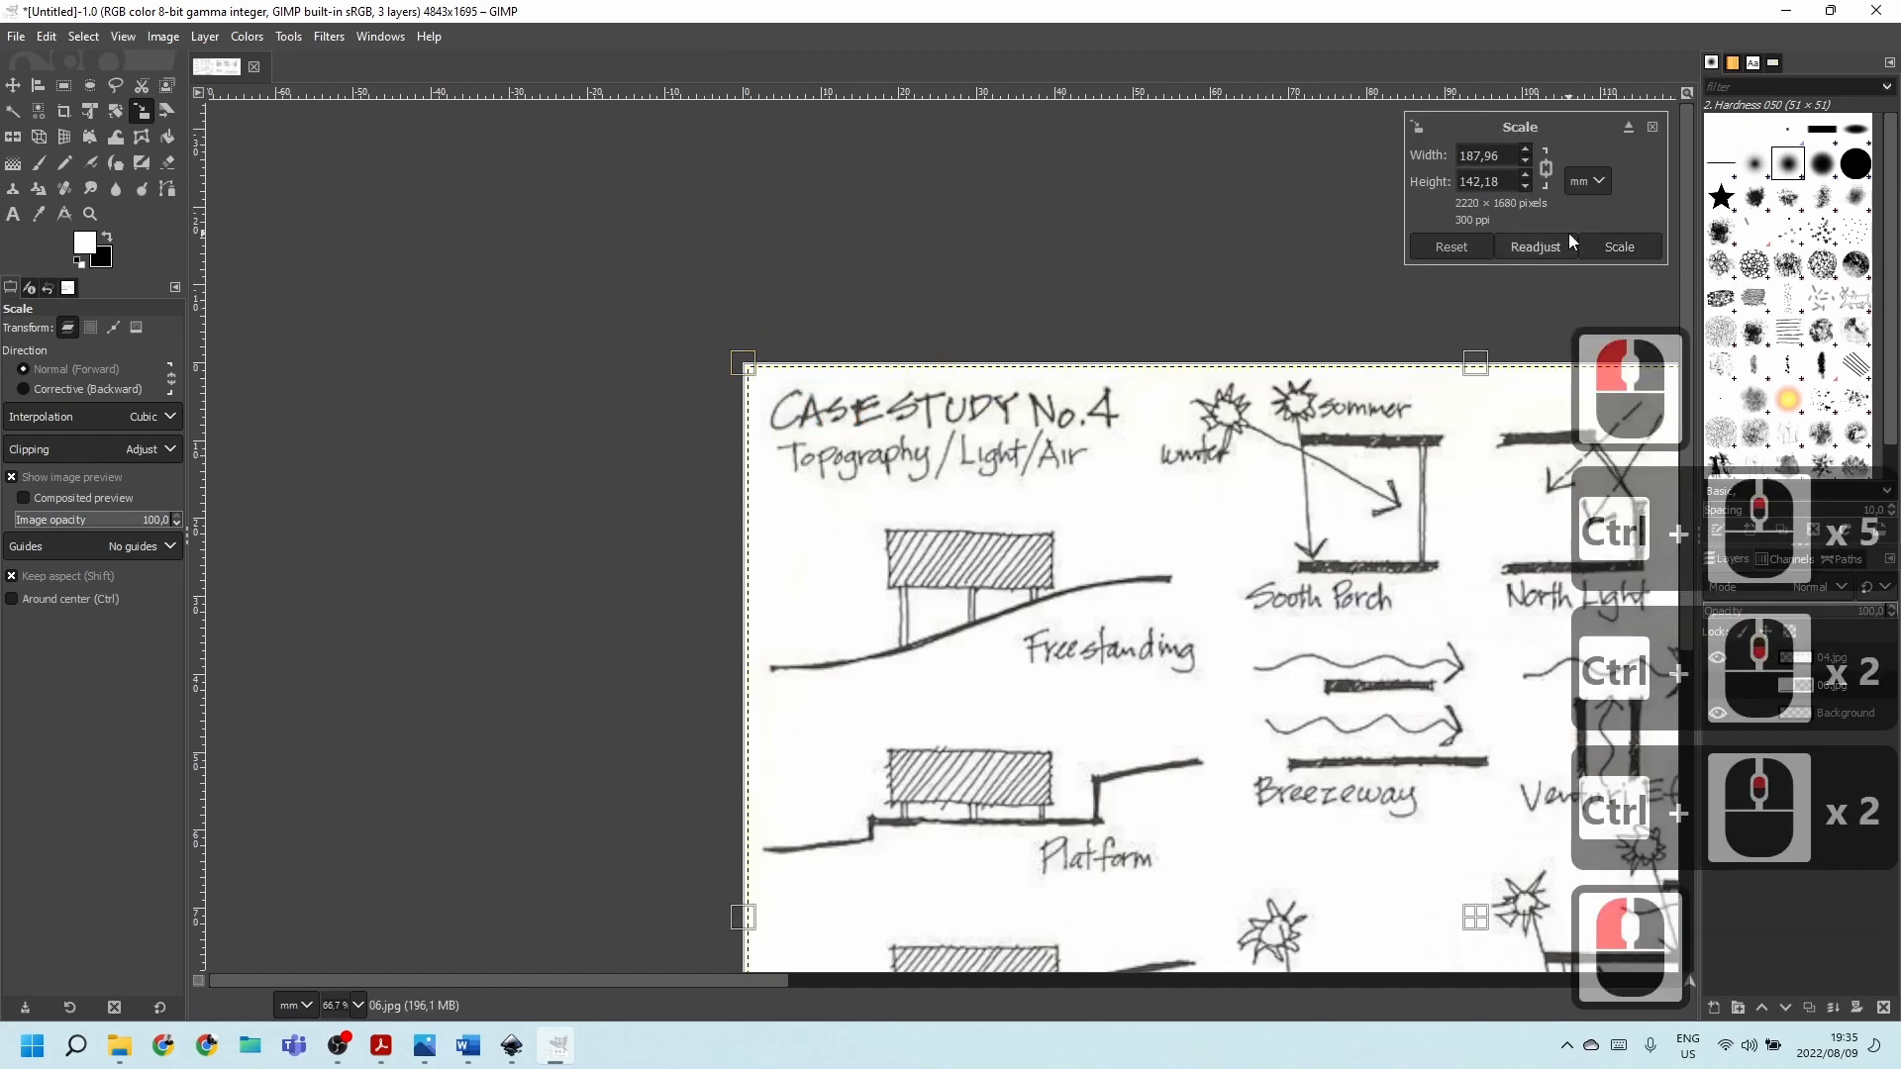
pyautogui.press('Escape')
# Inspect both sketch layers up close, checking their edges against the canvas and the join between them.
pyautogui.click(16, 87)
pyautogui.moveTo(904, 477); pyautogui.dragTo(210, 445)
pyautogui.keyDown('ctrl'); pyautogui.scroll(-3, 211, 446); pyautogui.keyUp('ctrl')
pyautogui.scroll(4, 491, 460)
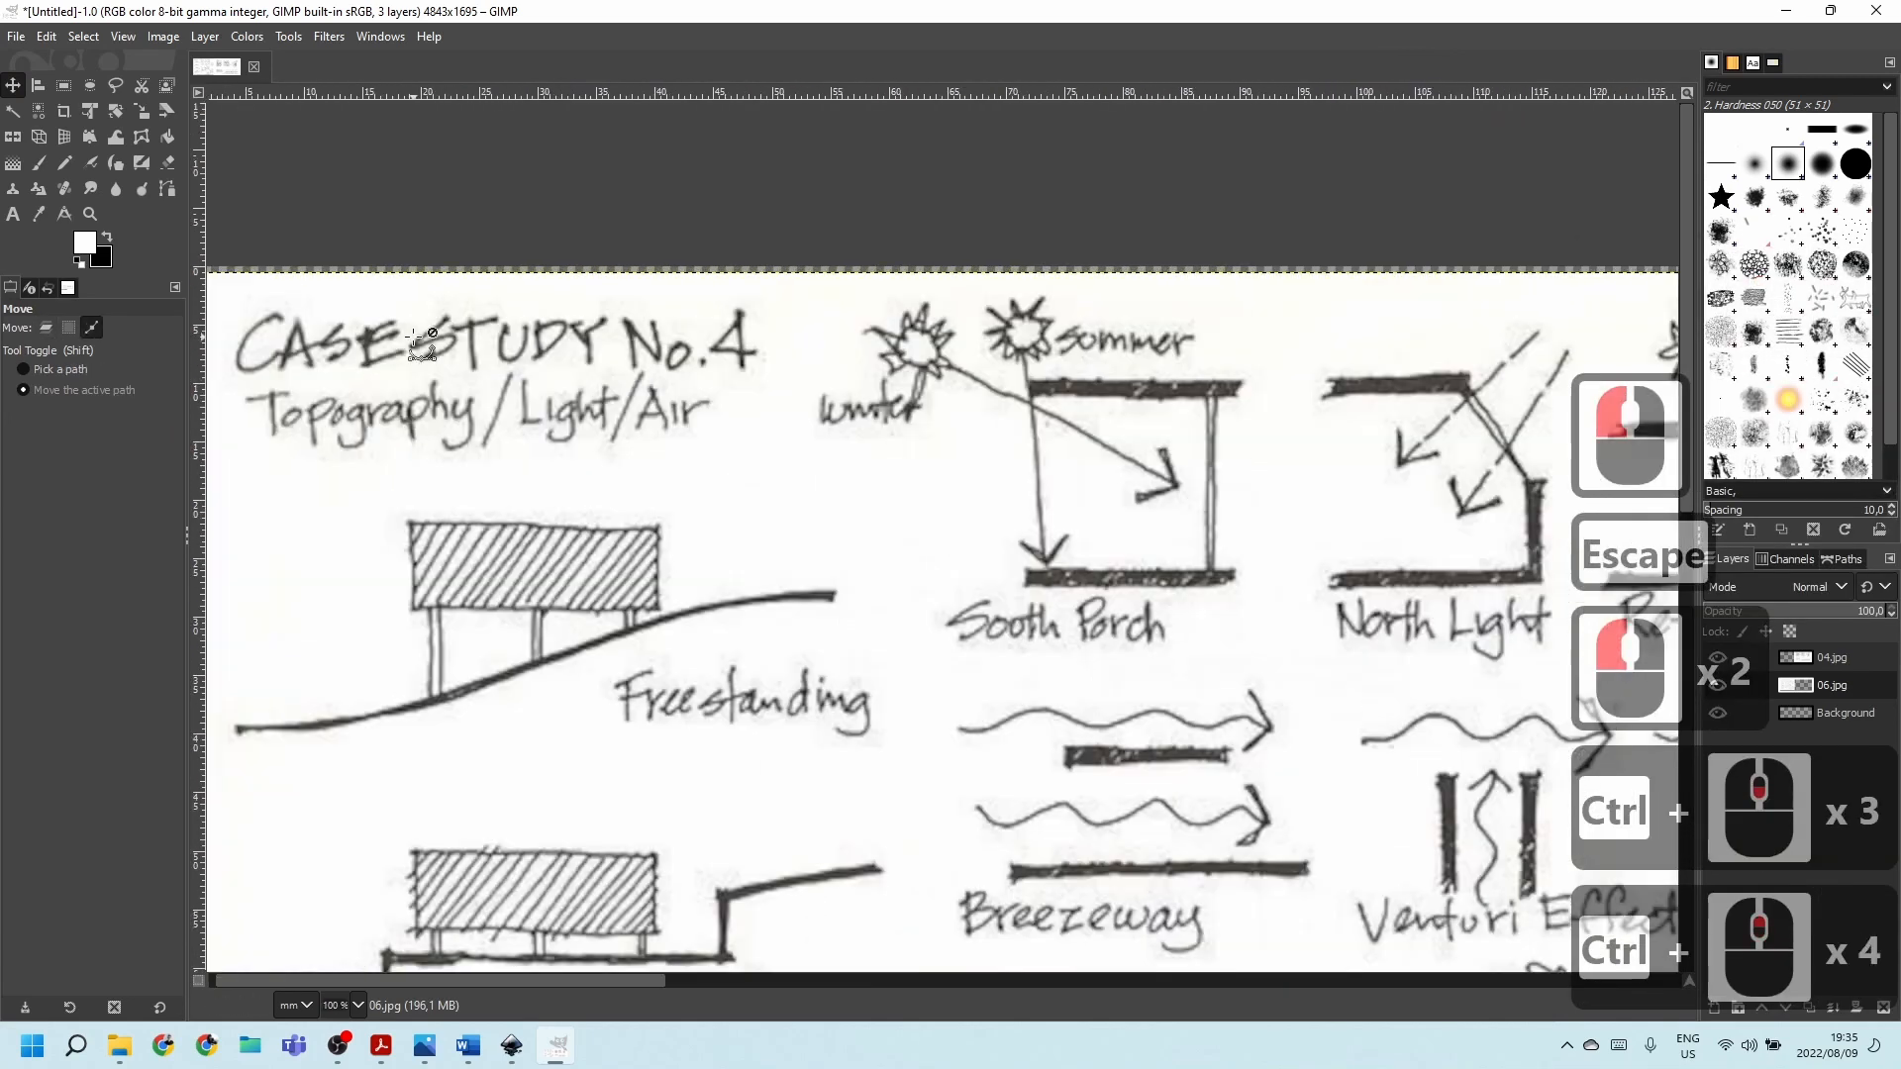
pyautogui.scroll(-4, 330, 356)
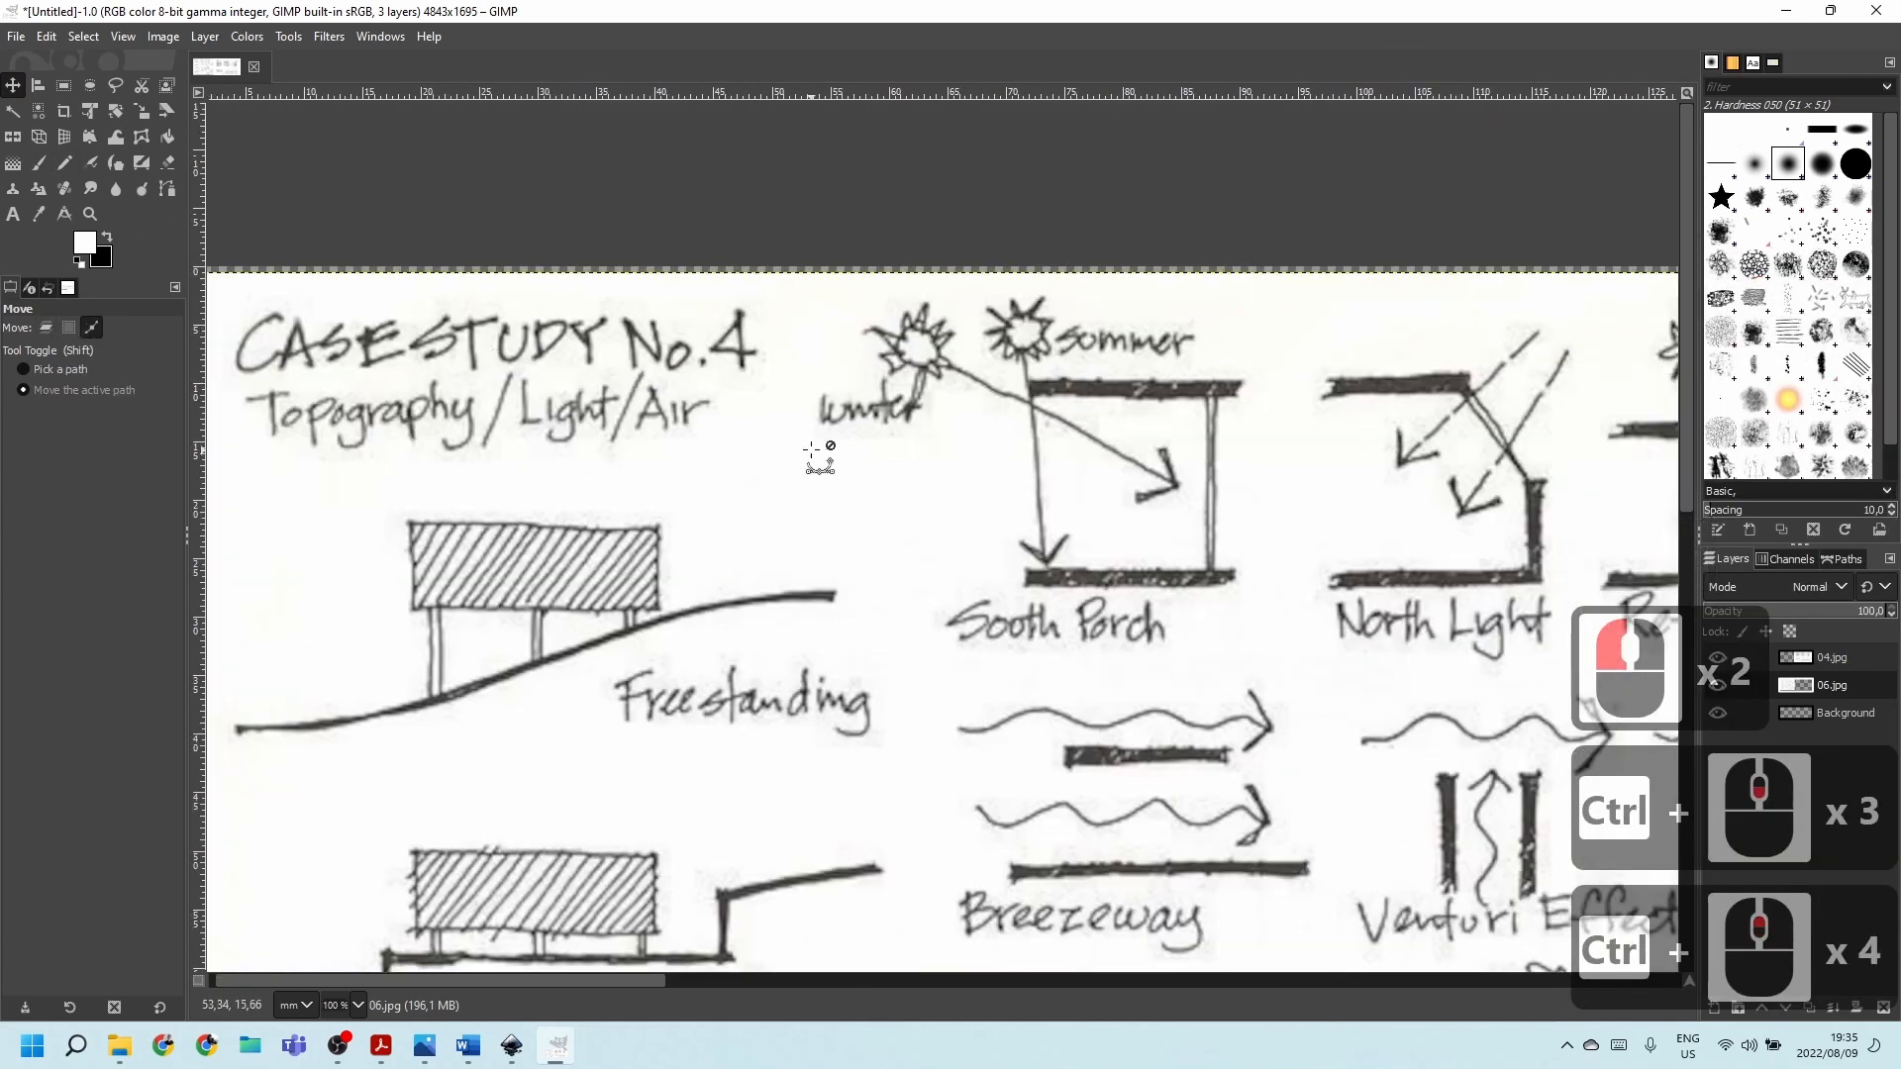
pyautogui.keyDown('ctrl'); pyautogui.scroll(5, 1058, 634); pyautogui.keyUp('ctrl')
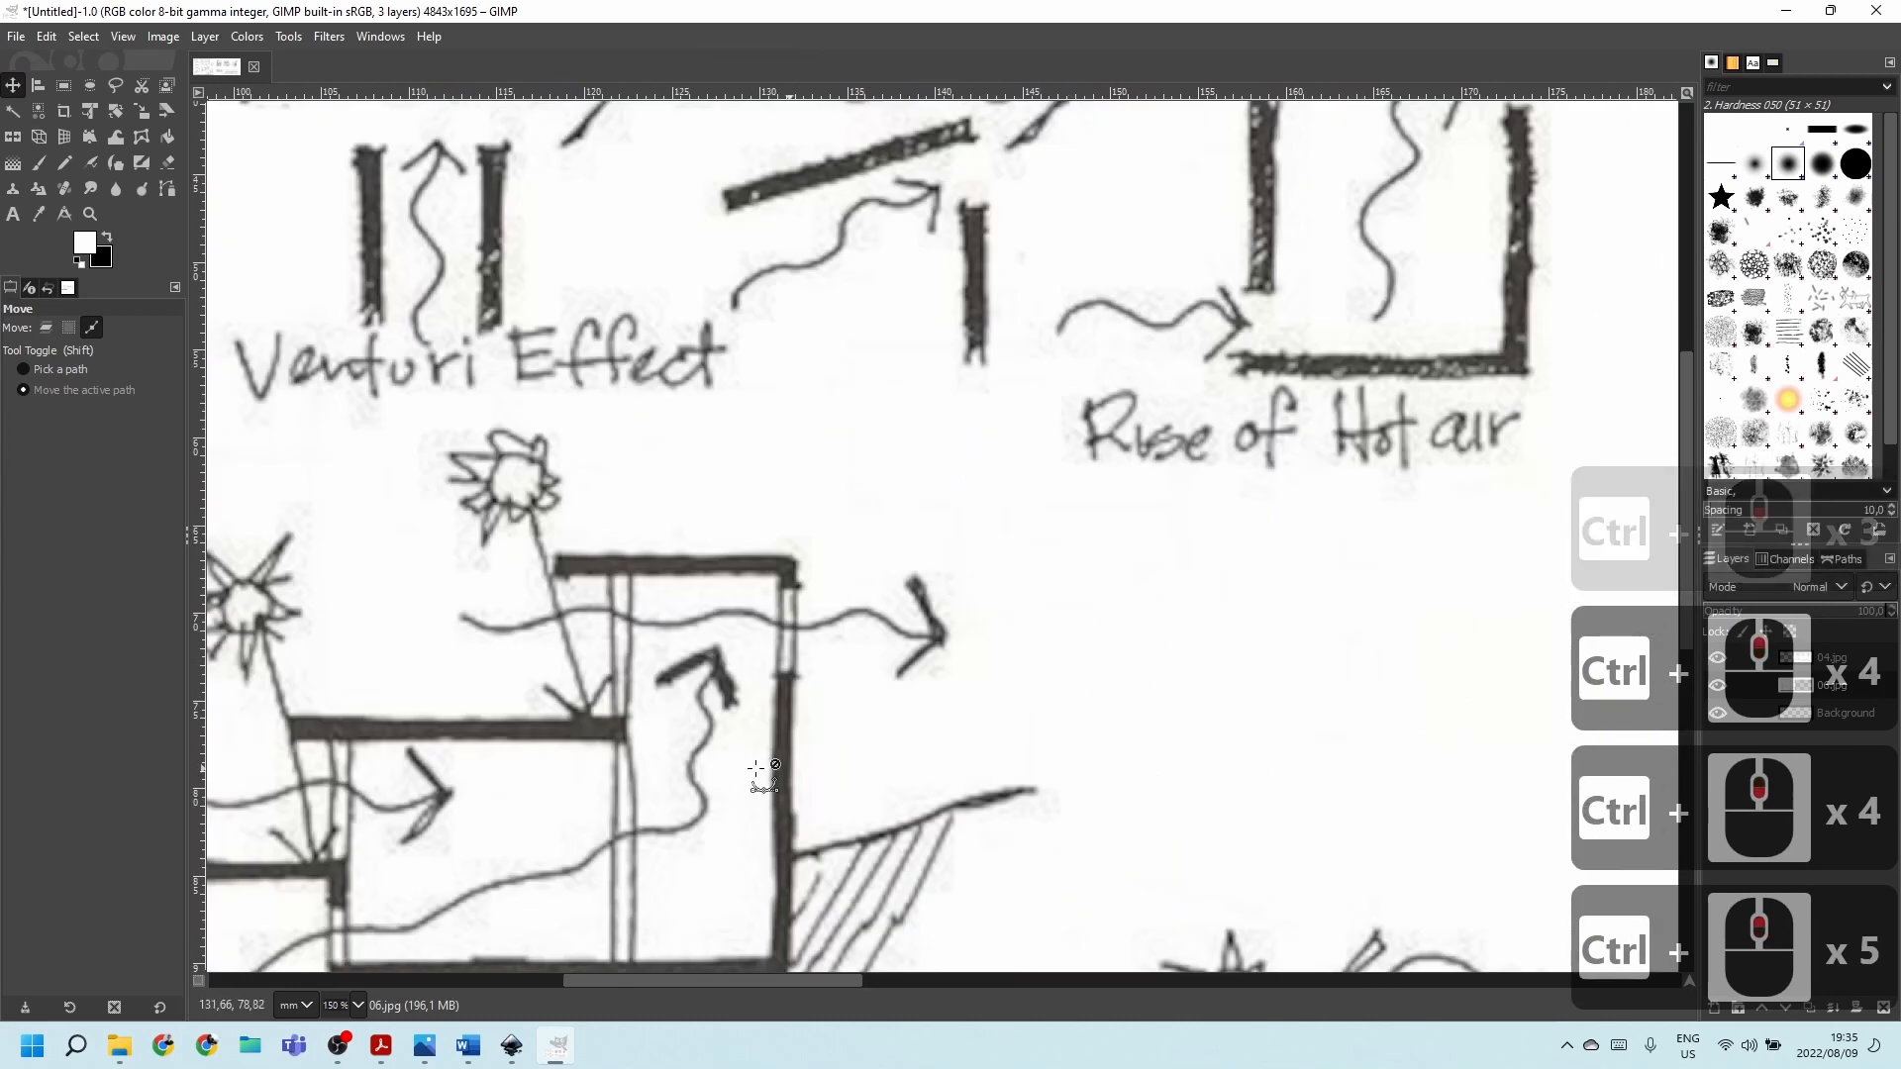
pyautogui.keyDown('ctrl'); pyautogui.scroll(-4, 700, 501); pyautogui.keyUp('ctrl')
pyautogui.keyDown('ctrl'); pyautogui.scroll(-1, 609, 539); pyautogui.keyUp('ctrl')
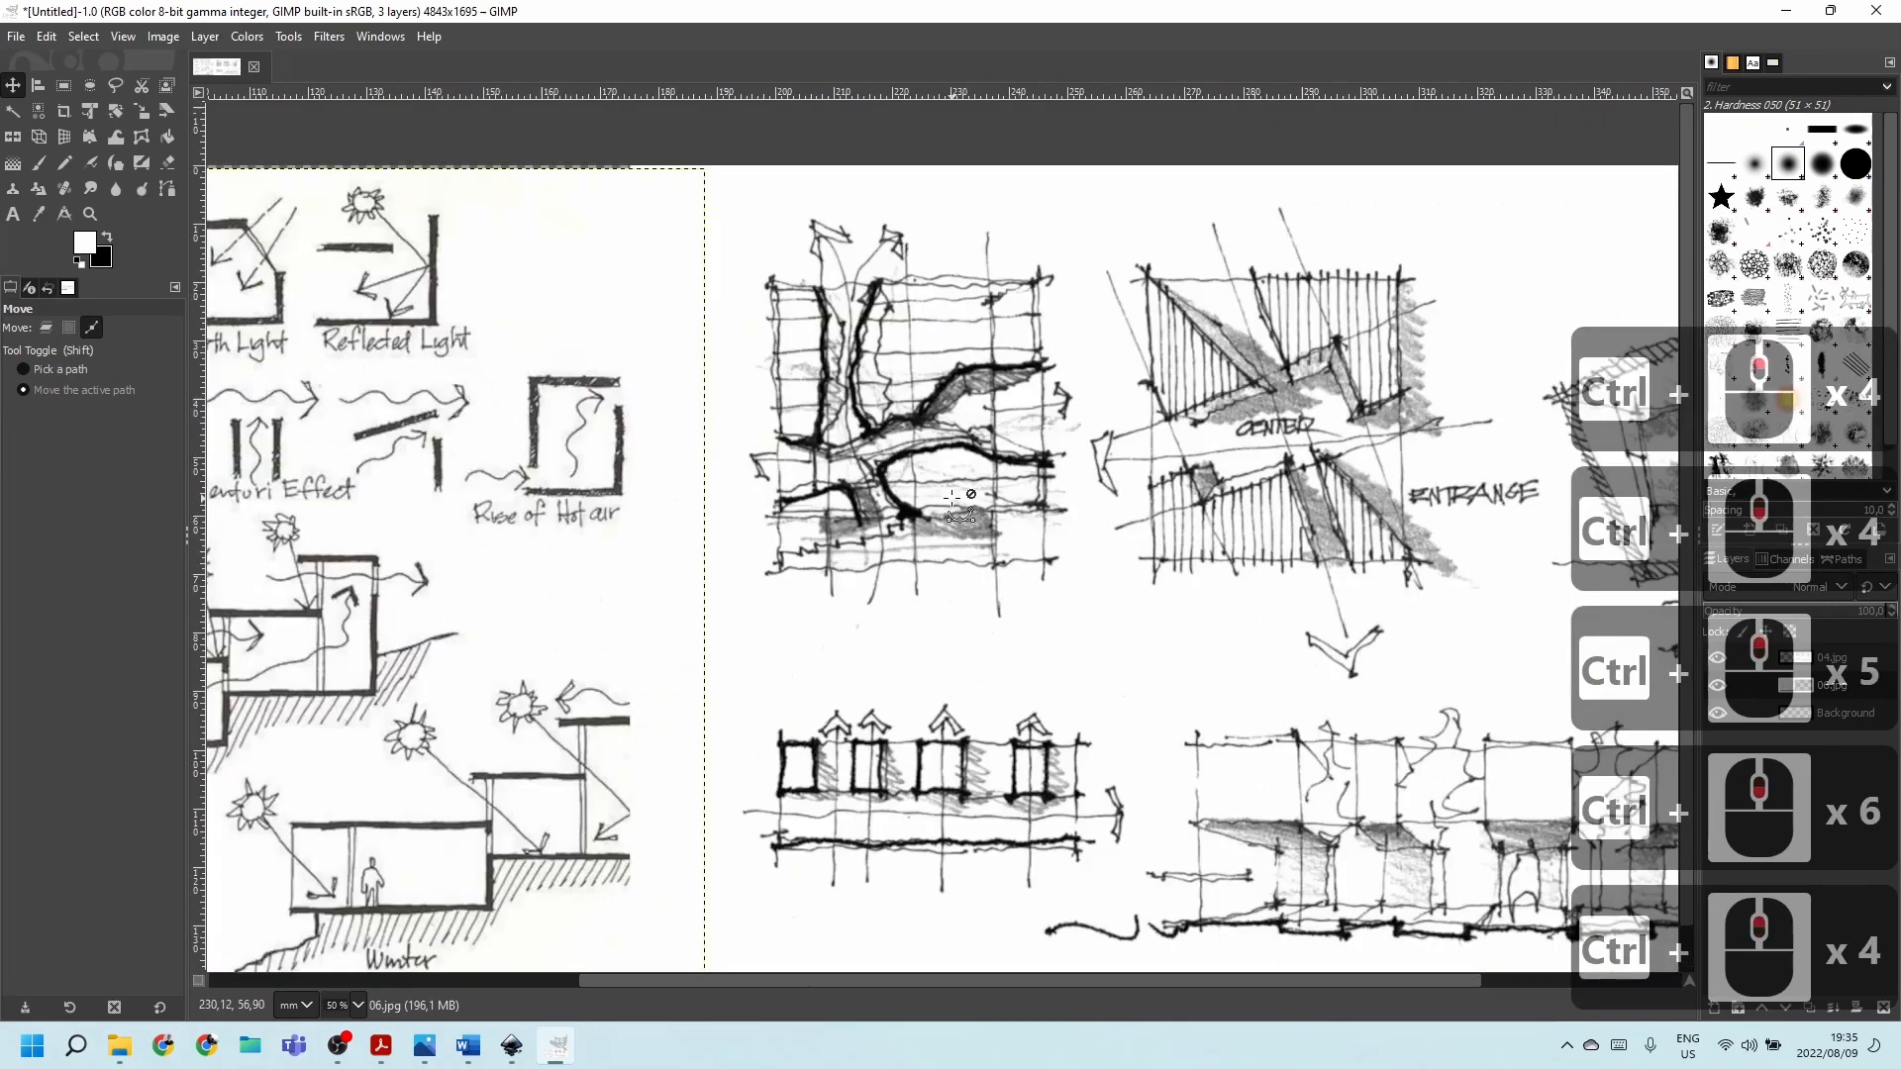
pyautogui.keyDown('ctrl'); pyautogui.scroll(4, 1174, 495); pyautogui.keyUp('ctrl')
pyautogui.keyDown('ctrl'); pyautogui.scroll(-2, 1174, 495); pyautogui.keyUp('ctrl')
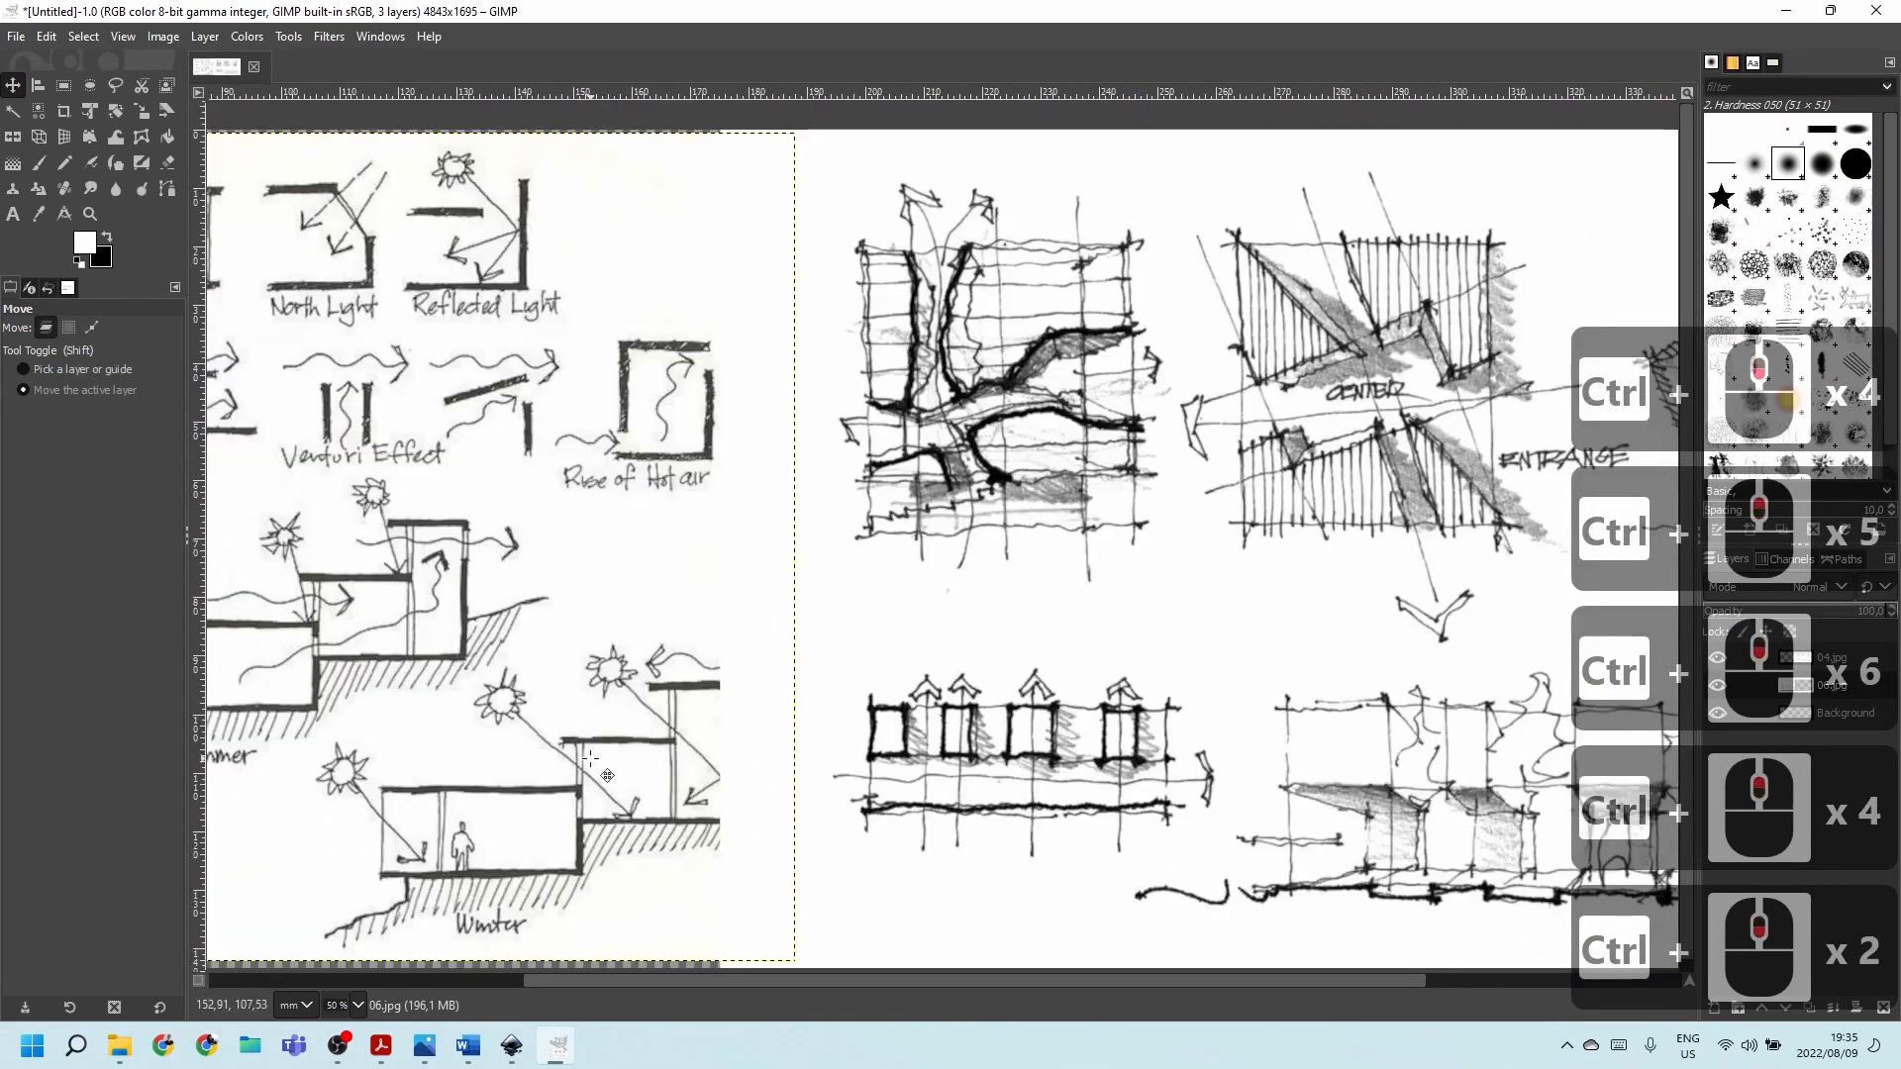
pyautogui.keyDown('ctrl'); pyautogui.scroll(-5, 1110, 651); pyautogui.keyUp('ctrl')
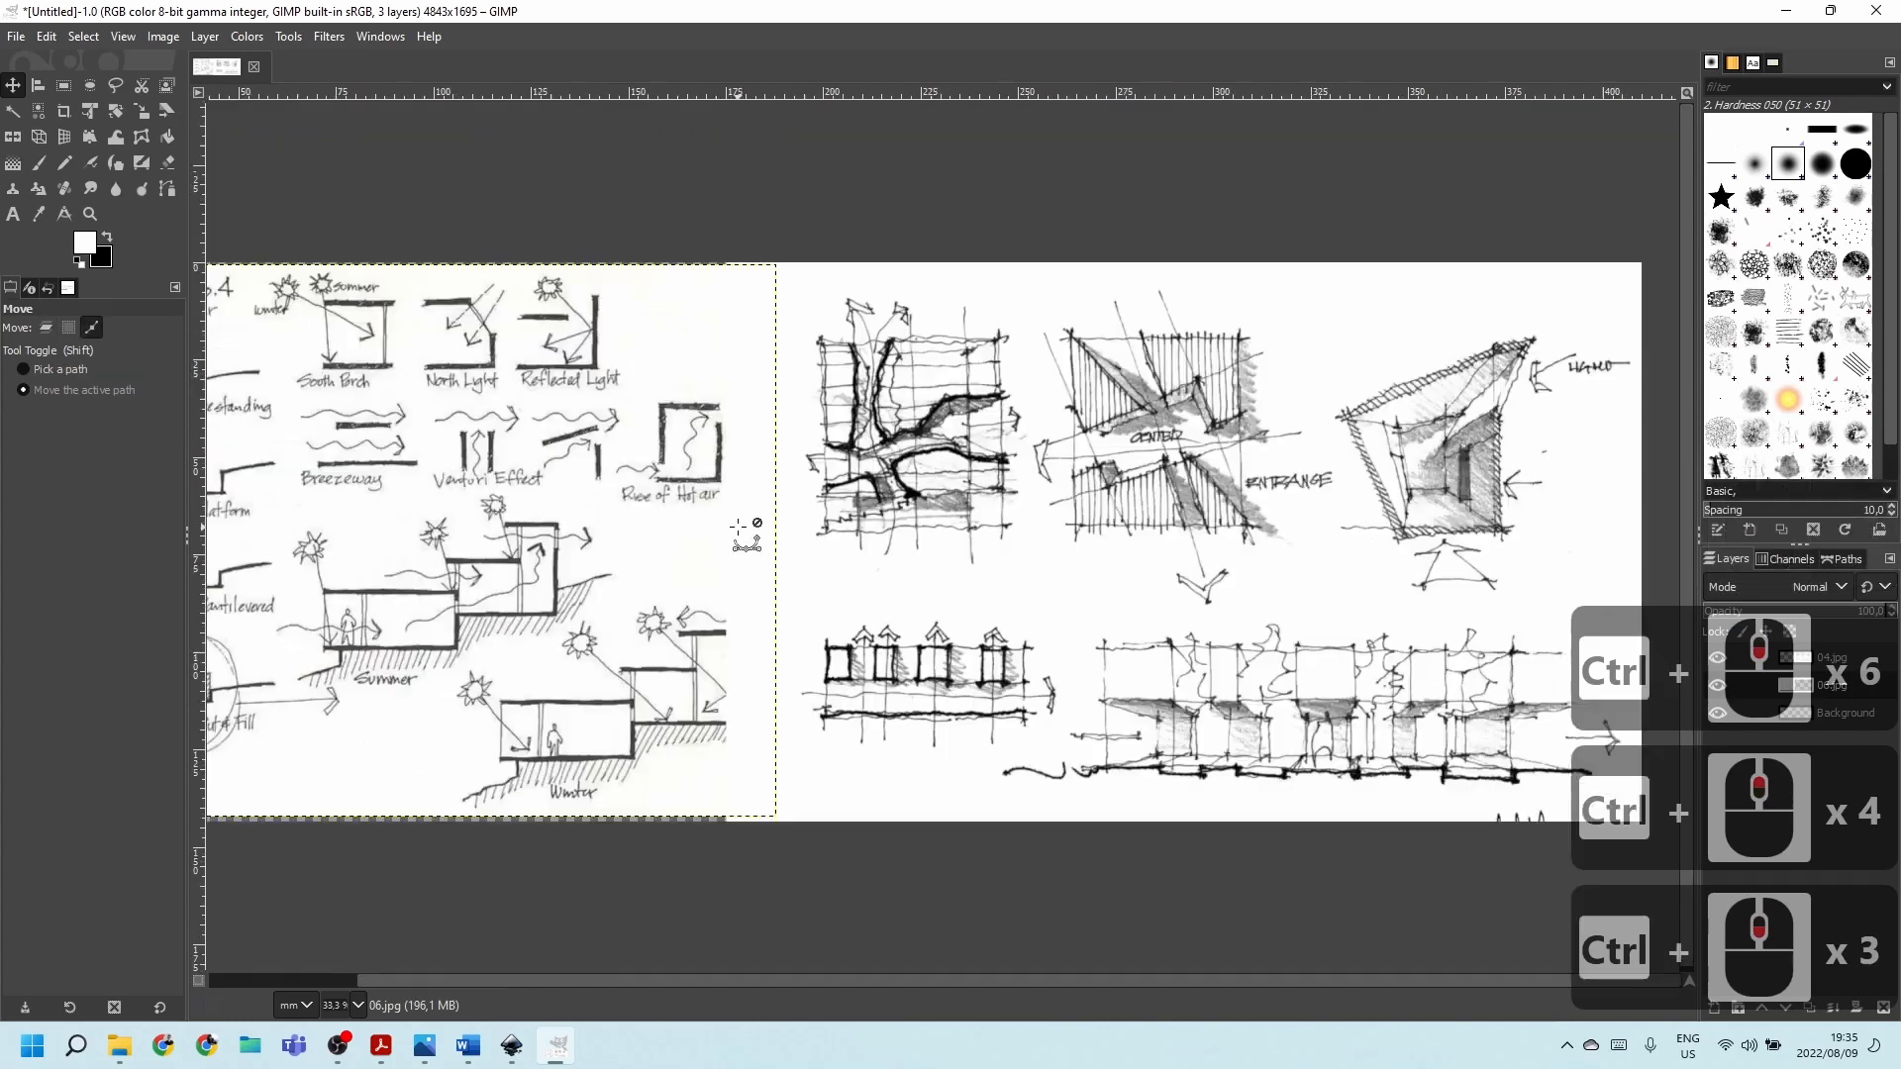
pyautogui.keyDown('ctrl'); pyautogui.scroll(4, 1434, 768); pyautogui.keyUp('ctrl')
pyautogui.keyDown('ctrl'); pyautogui.scroll(-3, 1442, 773); pyautogui.keyUp('ctrl')
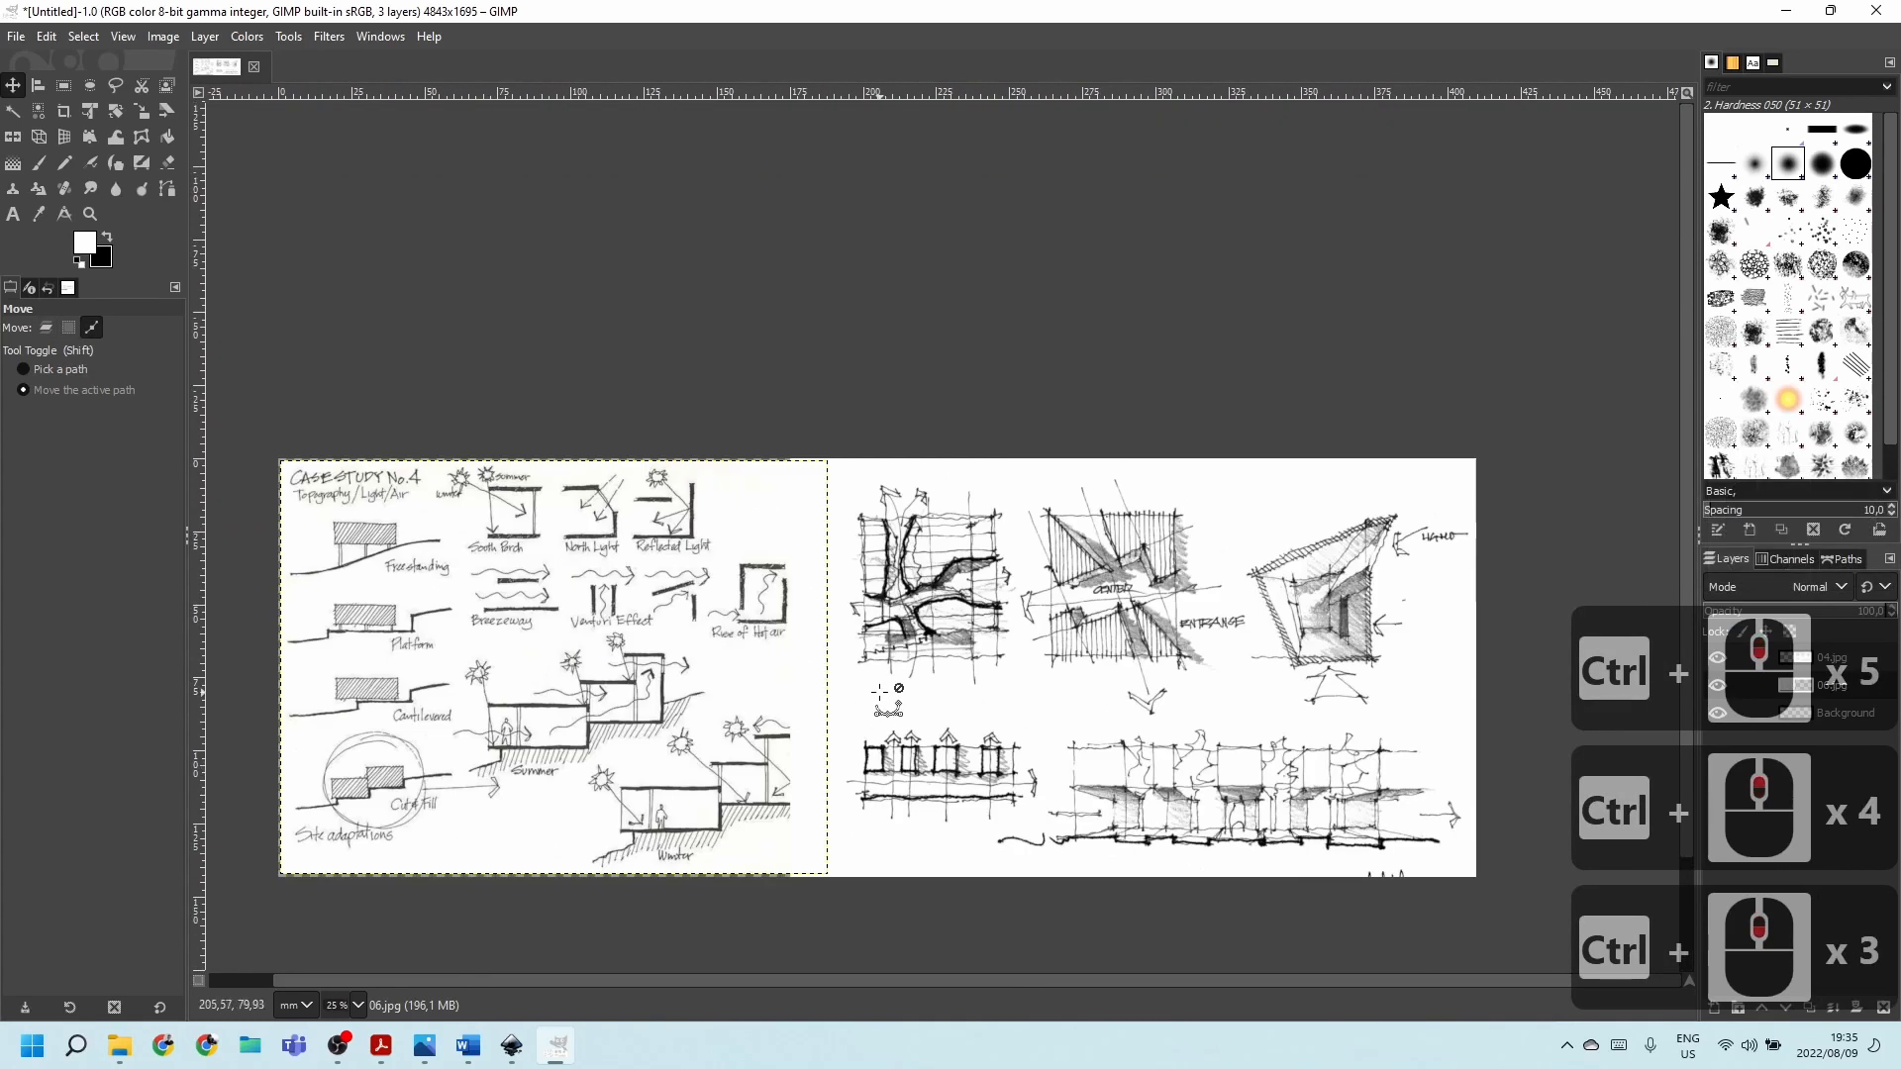
pyautogui.keyDown('ctrl'); pyautogui.scroll(3, 466, 545); pyautogui.keyUp('ctrl')
pyautogui.keyDown('ctrl'); pyautogui.scroll(-2, 465, 544); pyautogui.keyUp('ctrl')
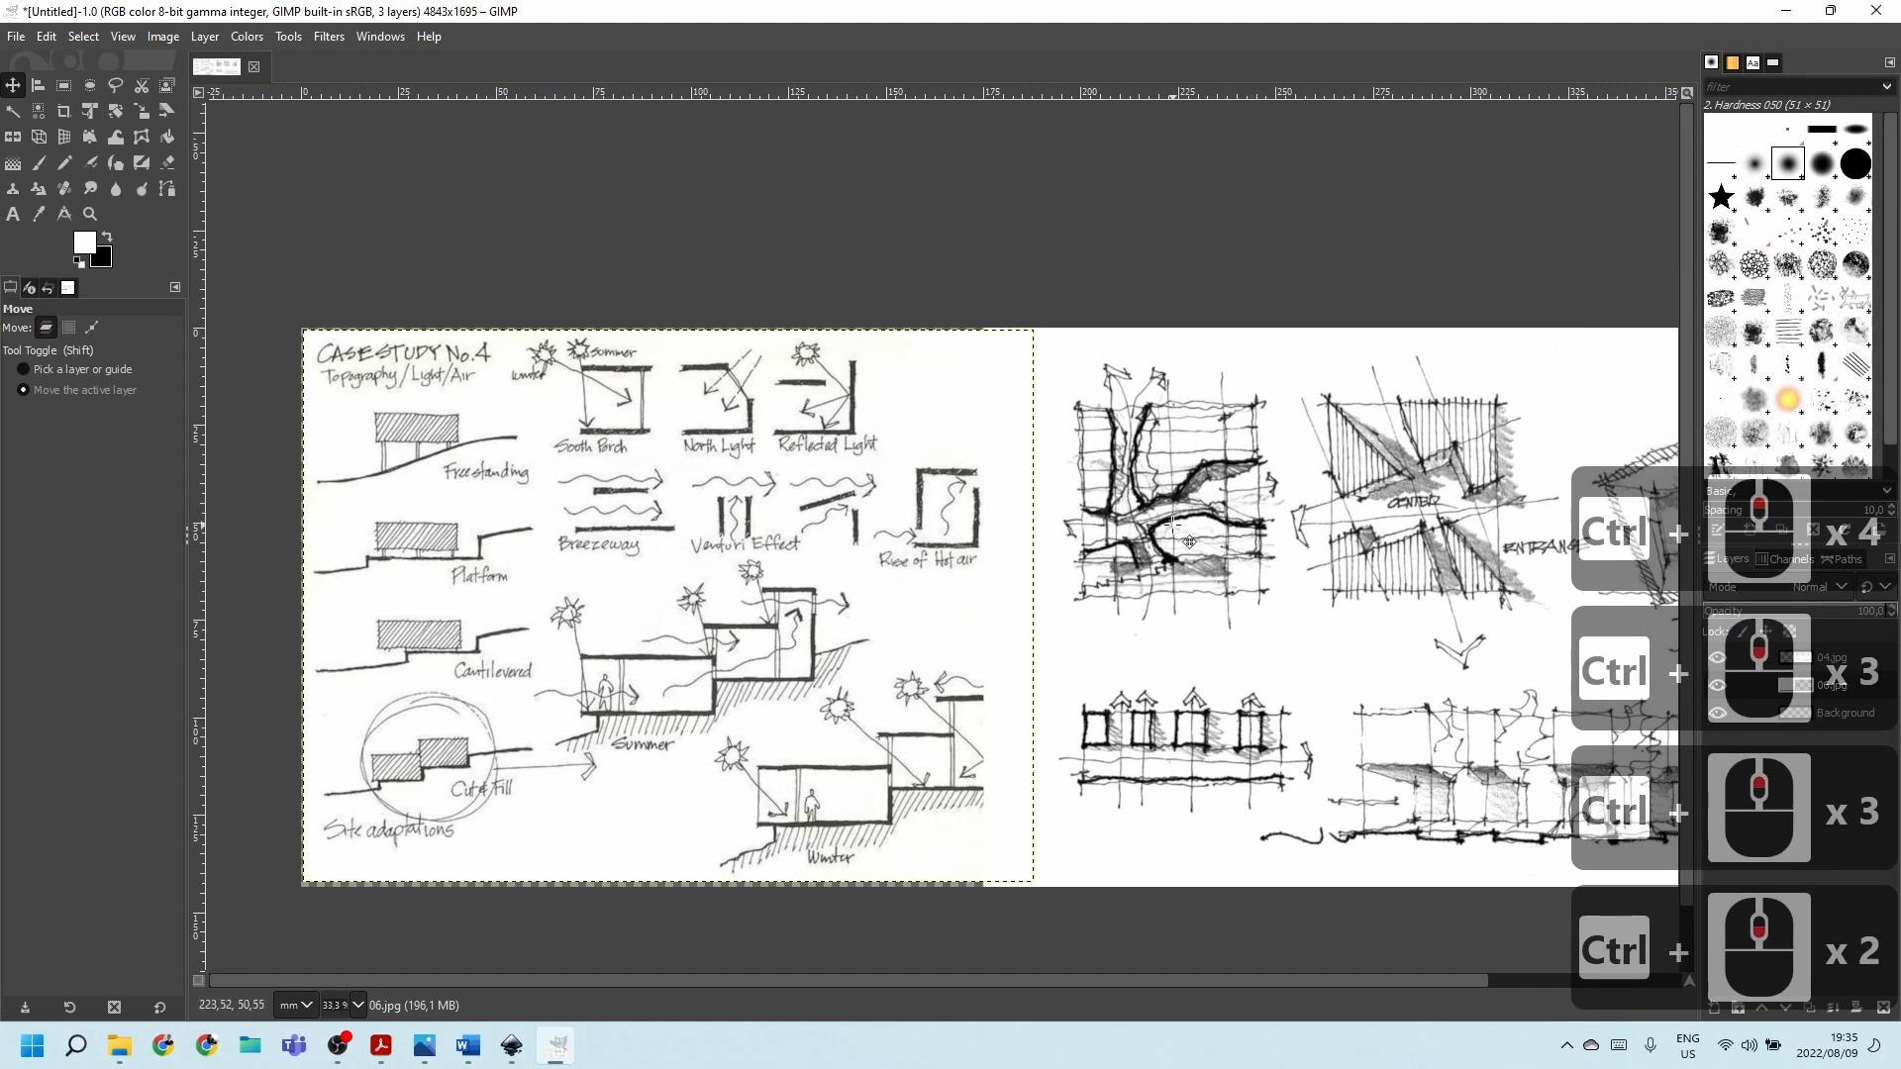
pyautogui.keyDown('ctrl'); pyautogui.scroll(-2, 1287, 554); pyautogui.keyUp('ctrl')
pyautogui.keyDown('ctrl'); pyautogui.scroll(2, 1160, 595); pyautogui.keyUp('ctrl')
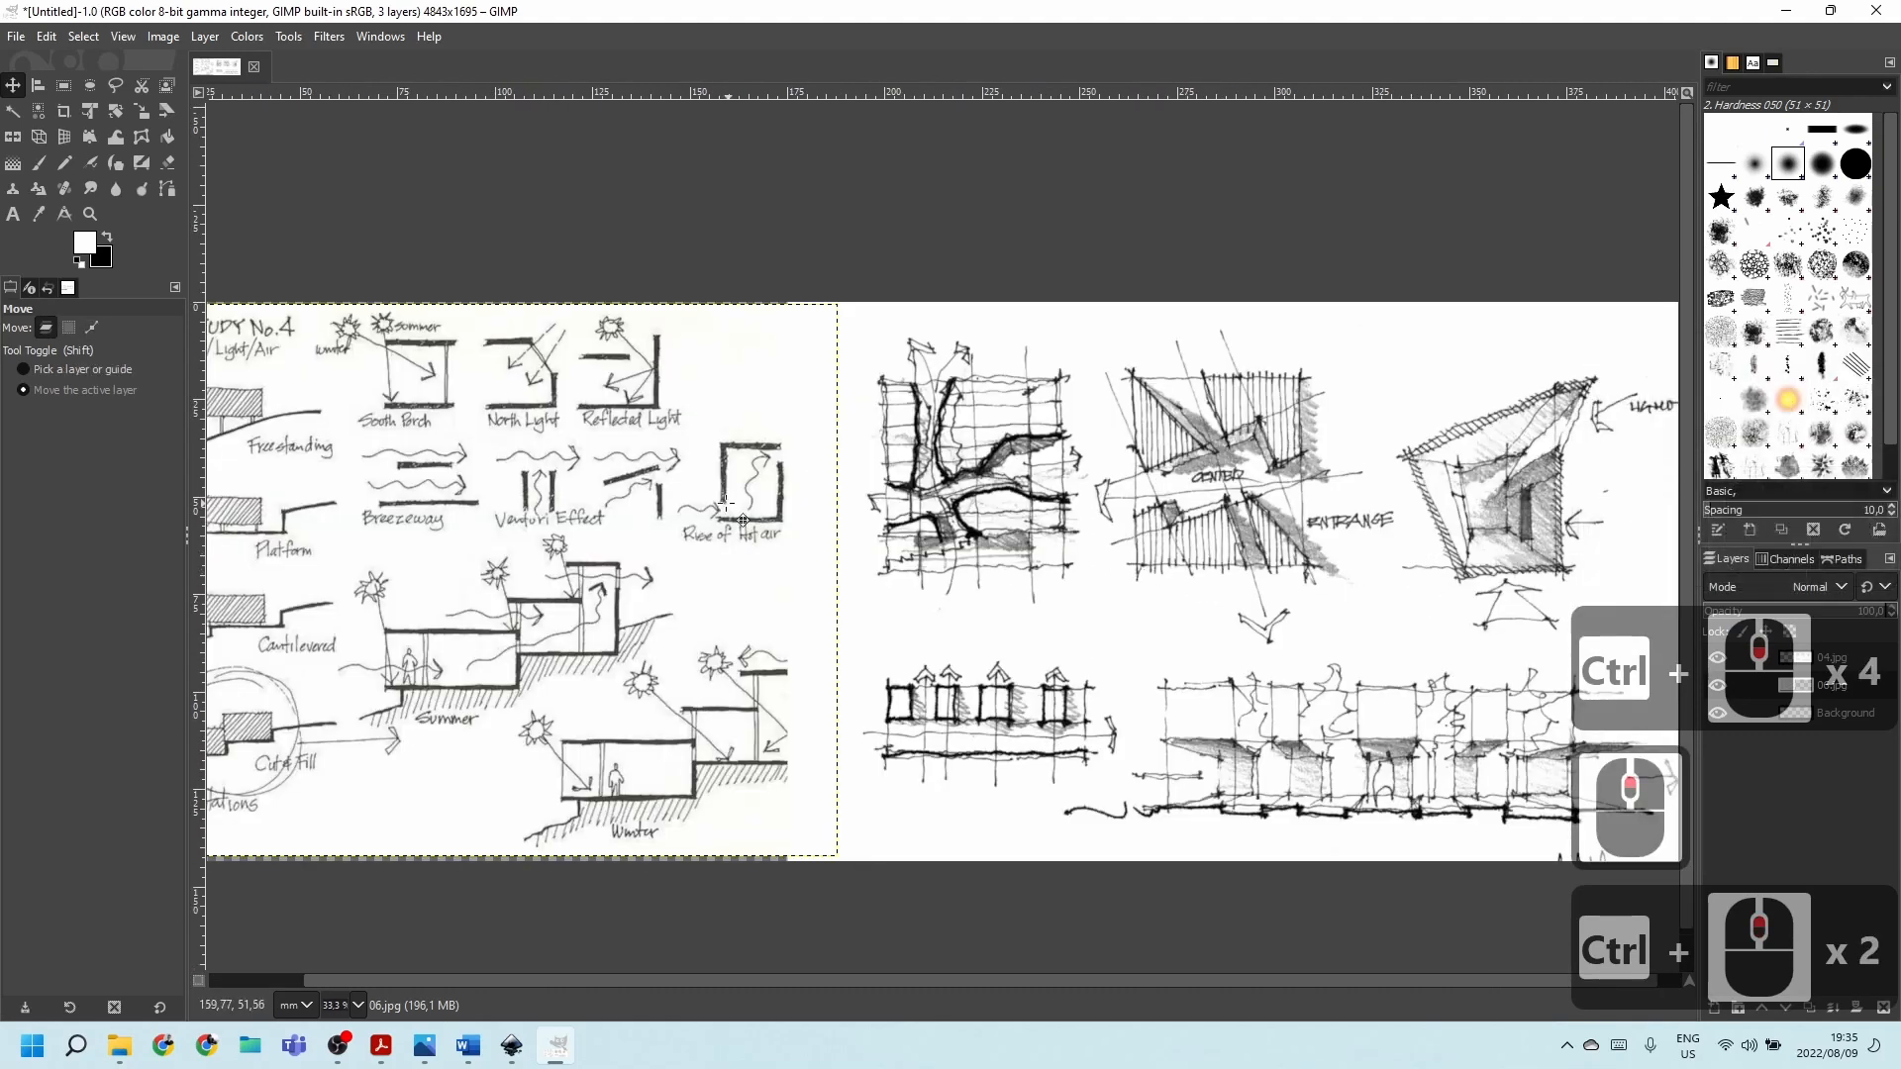
pyautogui.keyDown('ctrl'); pyautogui.scroll(-2, 1161, 595); pyautogui.keyUp('ctrl')
pyautogui.scroll(1, 68, 326)
pyautogui.keyDown('ctrl'); pyautogui.scroll(2, 1146, 674); pyautogui.keyUp('ctrl')
pyautogui.keyDown('ctrl'); pyautogui.scroll(1, 1146, 673); pyautogui.keyUp('ctrl')
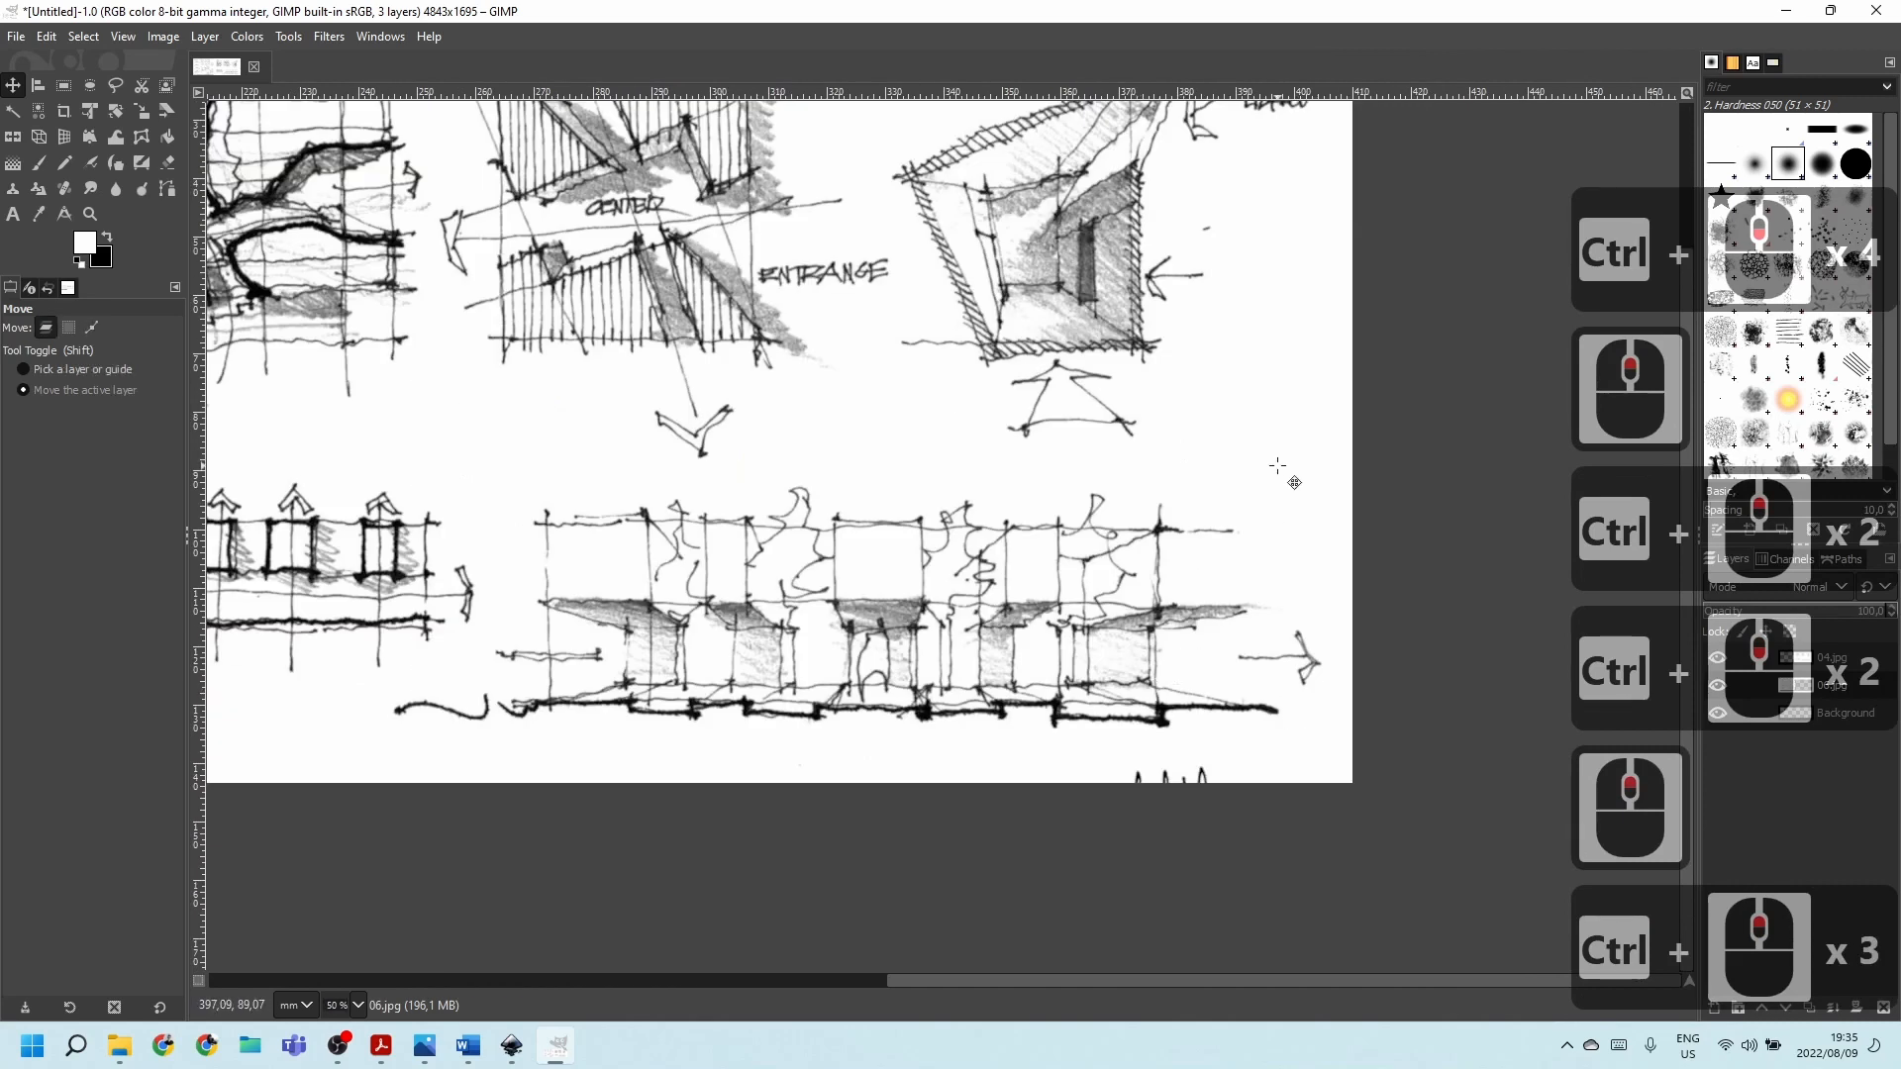
pyautogui.keyDown('ctrl'); pyautogui.scroll(-3, 1273, 475); pyautogui.keyUp('ctrl')
pyautogui.keyDown('ctrl'); pyautogui.scroll(1, 480, 337); pyautogui.keyUp('ctrl')
pyautogui.keyDown('ctrl'); pyautogui.scroll(2, 594, 446); pyautogui.keyUp('ctrl')
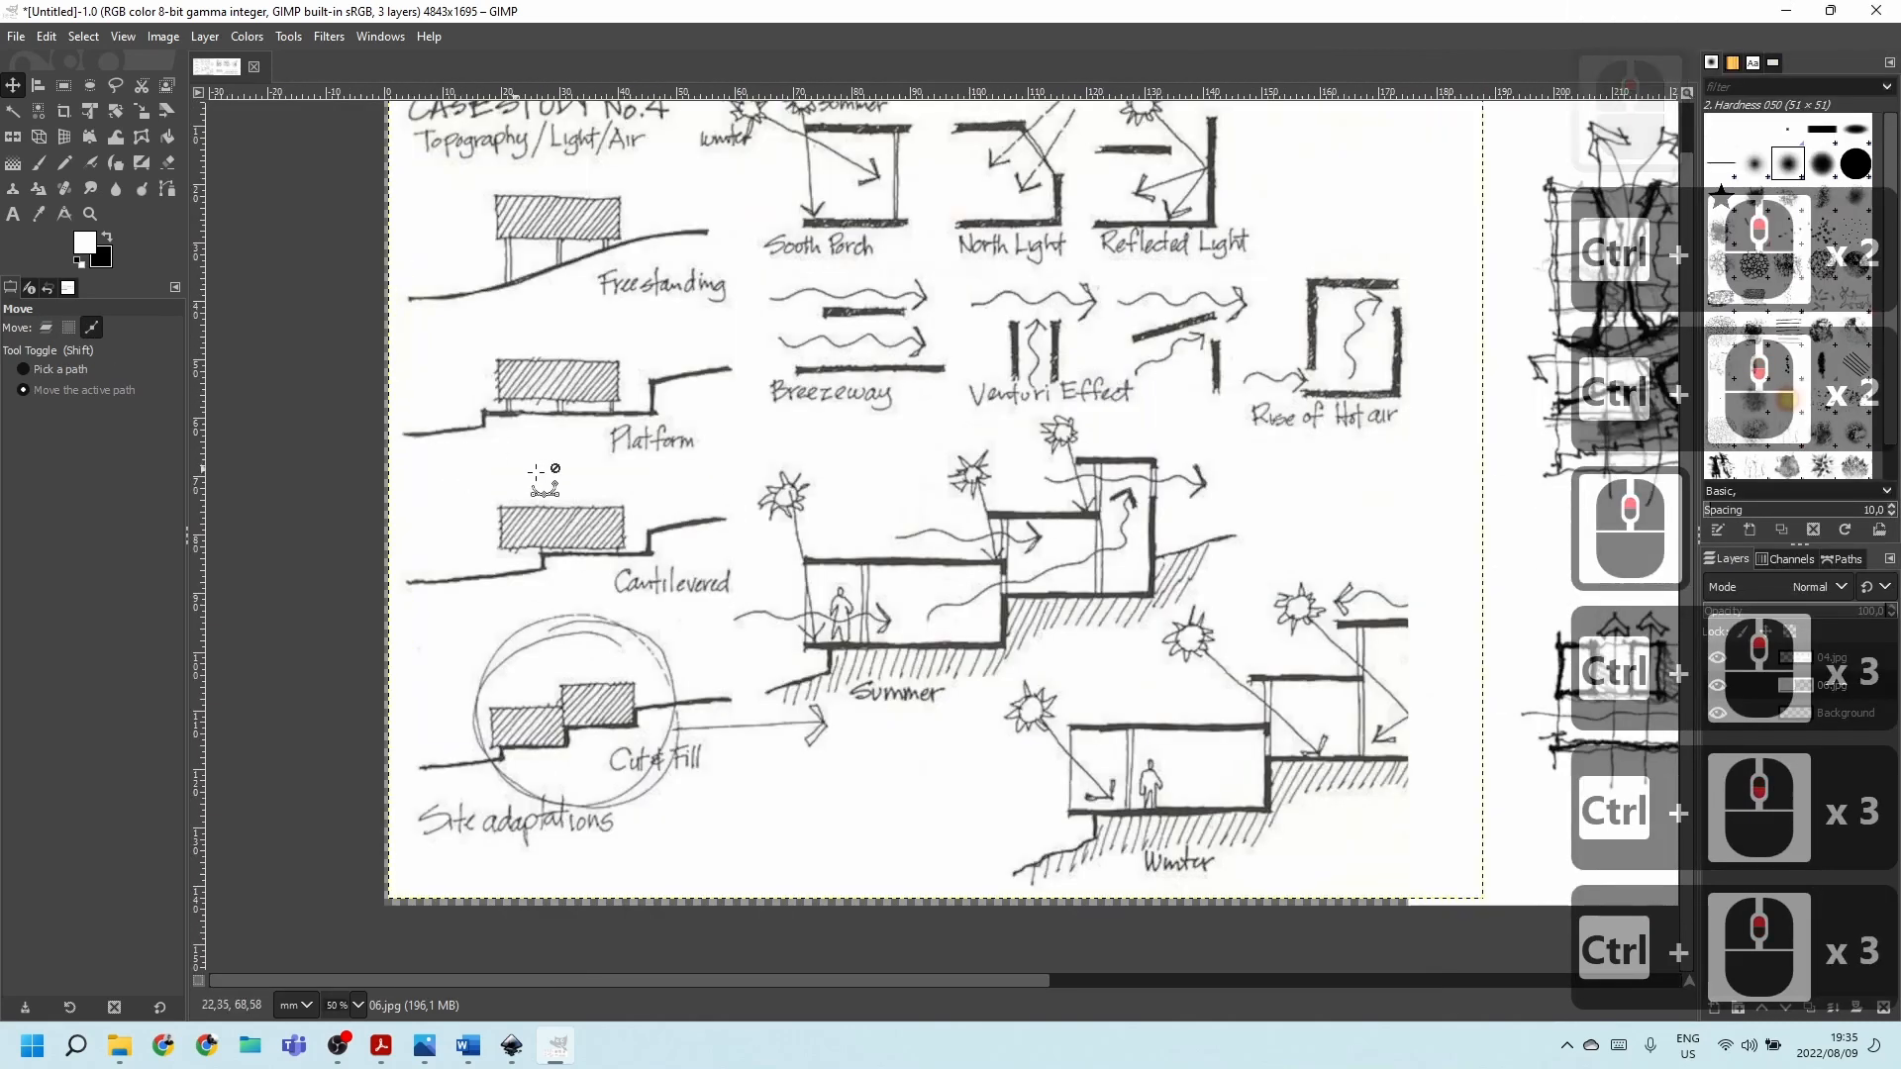
pyautogui.keyDown('ctrl'); pyautogui.scroll(-1, 699, 525); pyautogui.keyUp('ctrl')
# Try to nudge the 06.jpg layer downward and undo the accidental move of the Background layer.
pyautogui.click(850, 442)
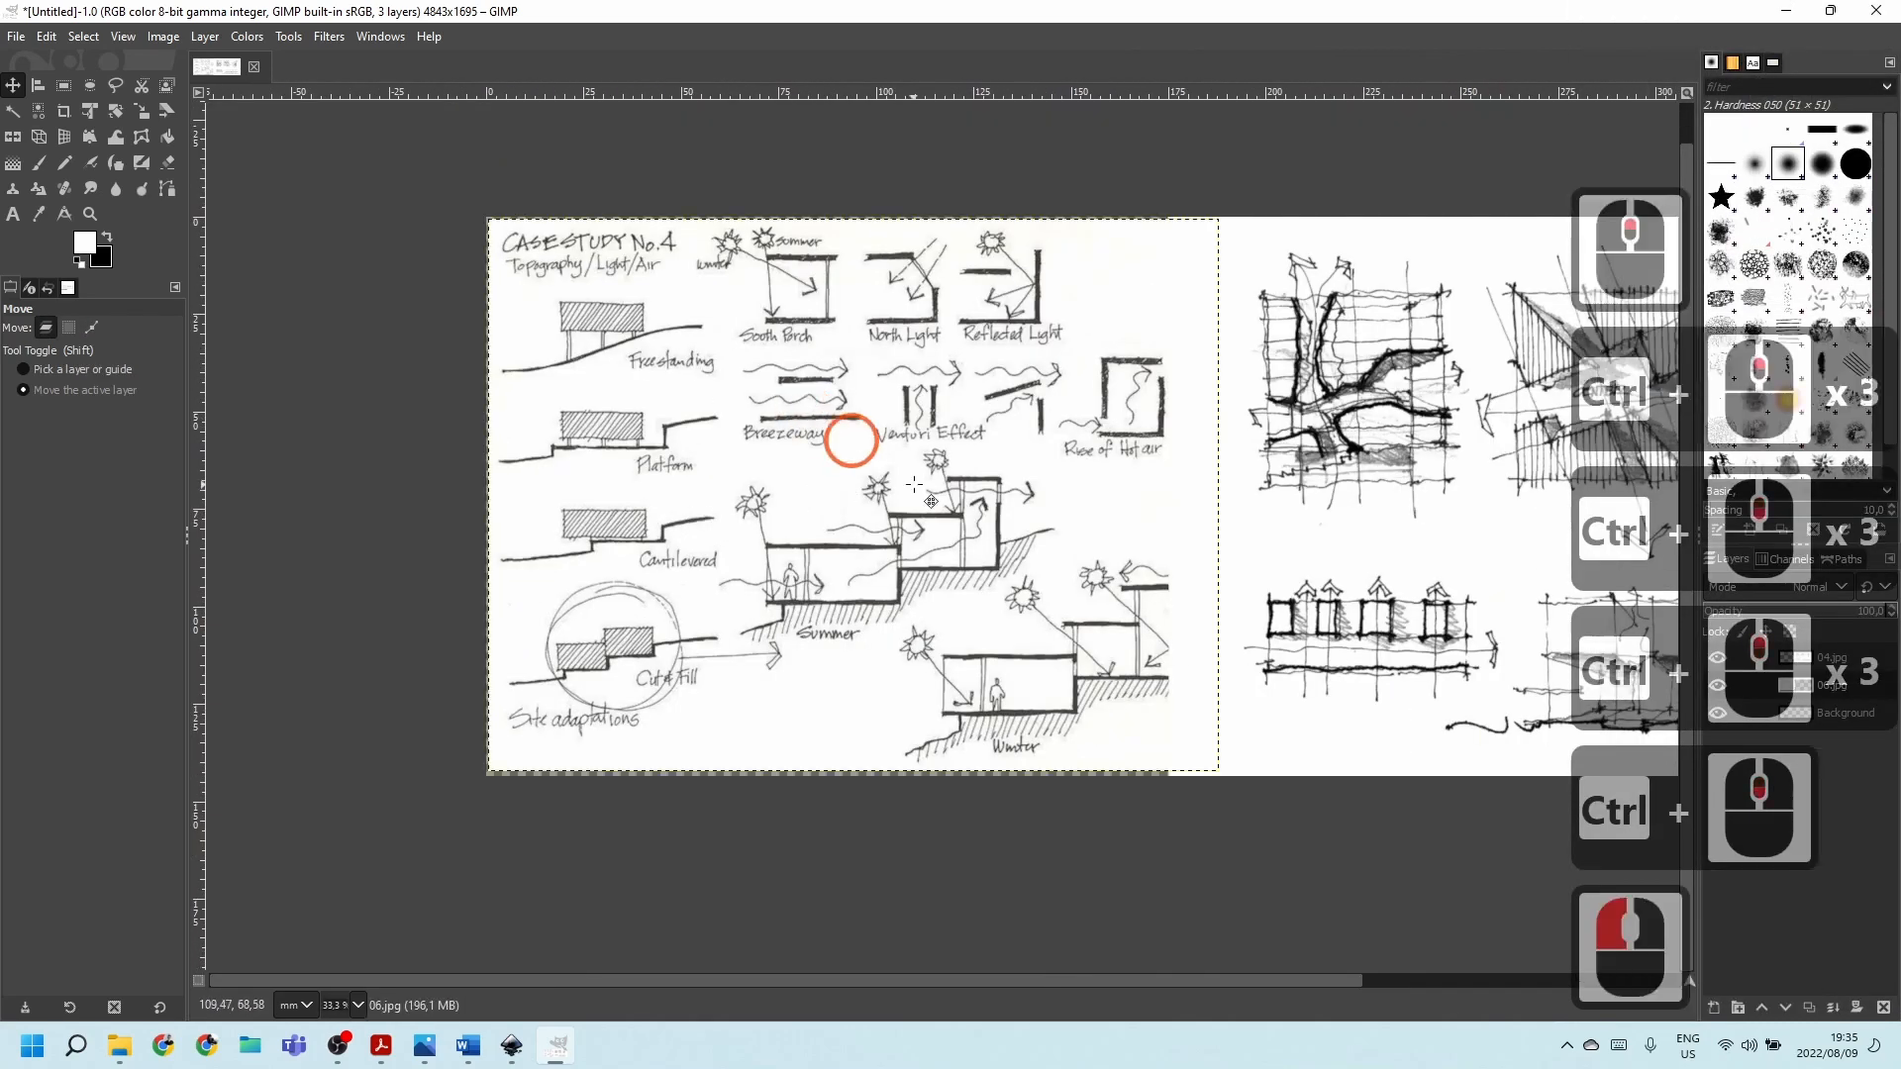
pyautogui.press('Down')
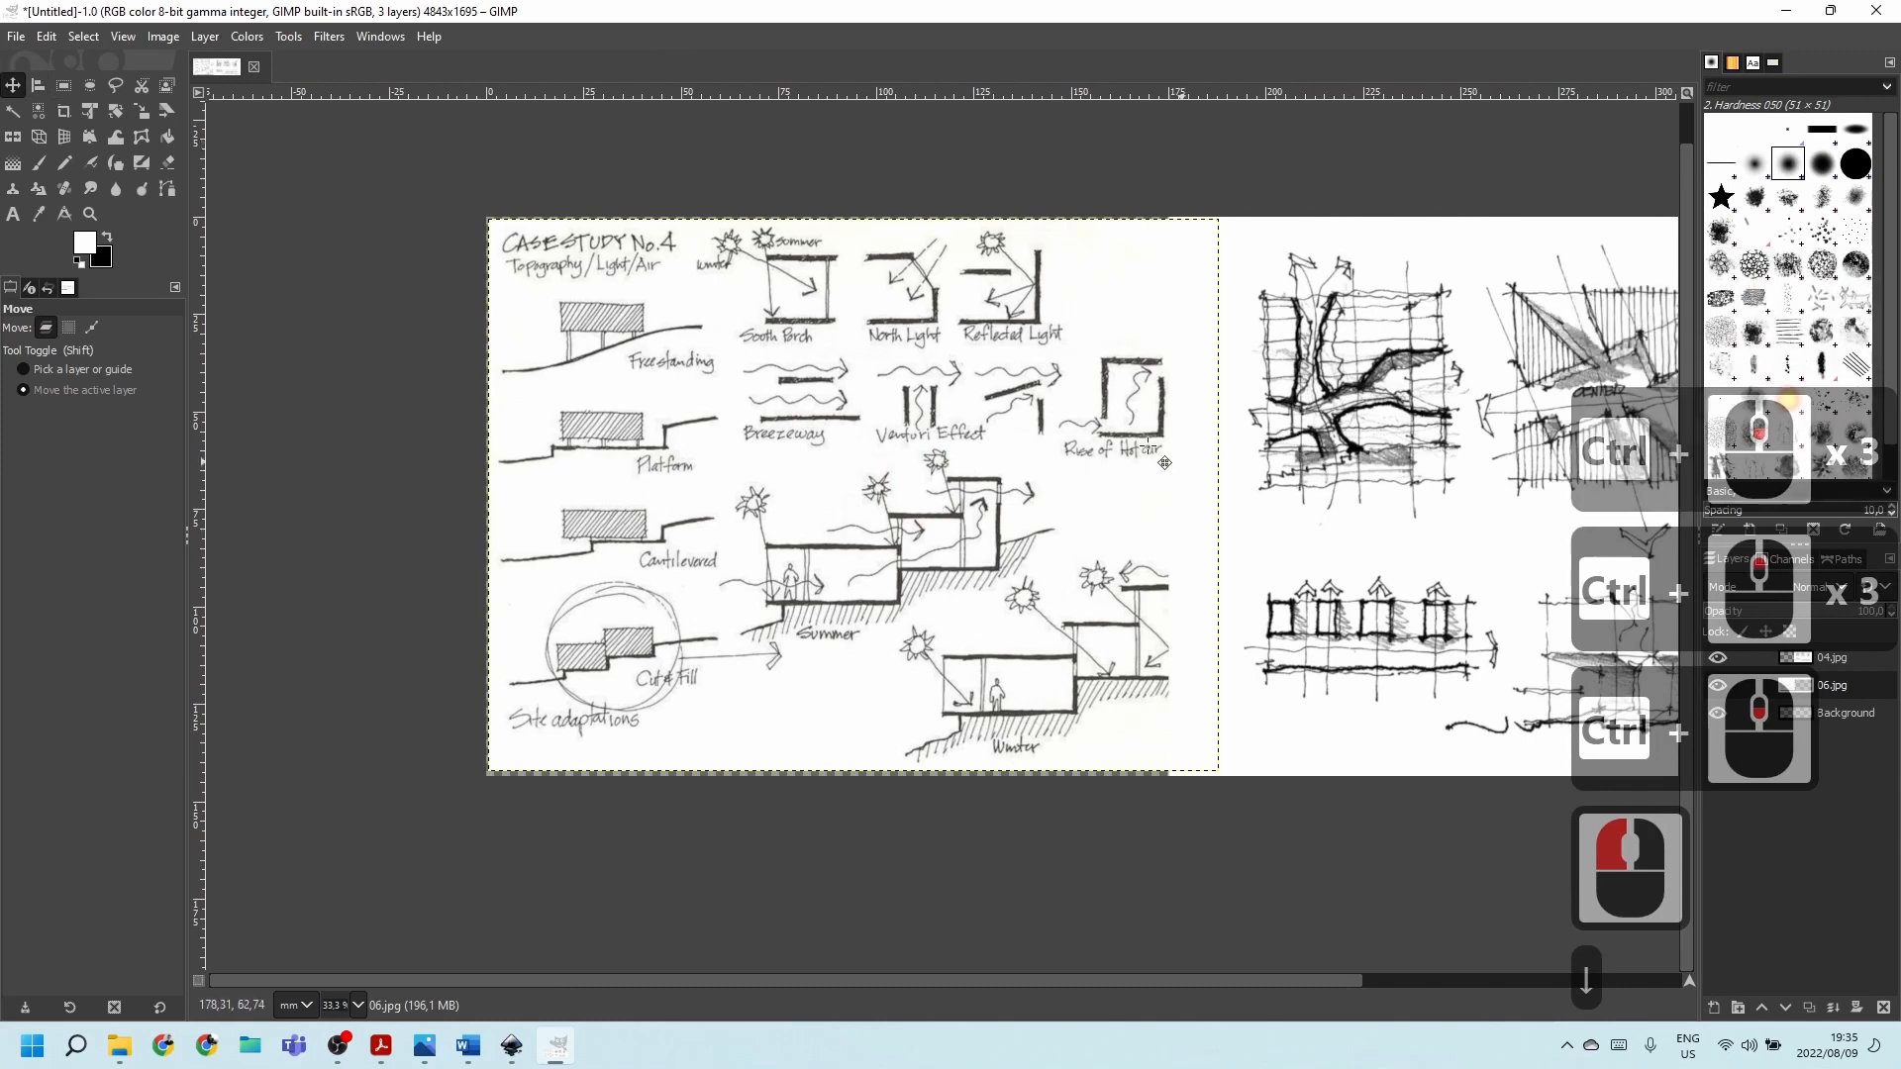
pyautogui.click(1837, 667)
pyautogui.click(1826, 660)
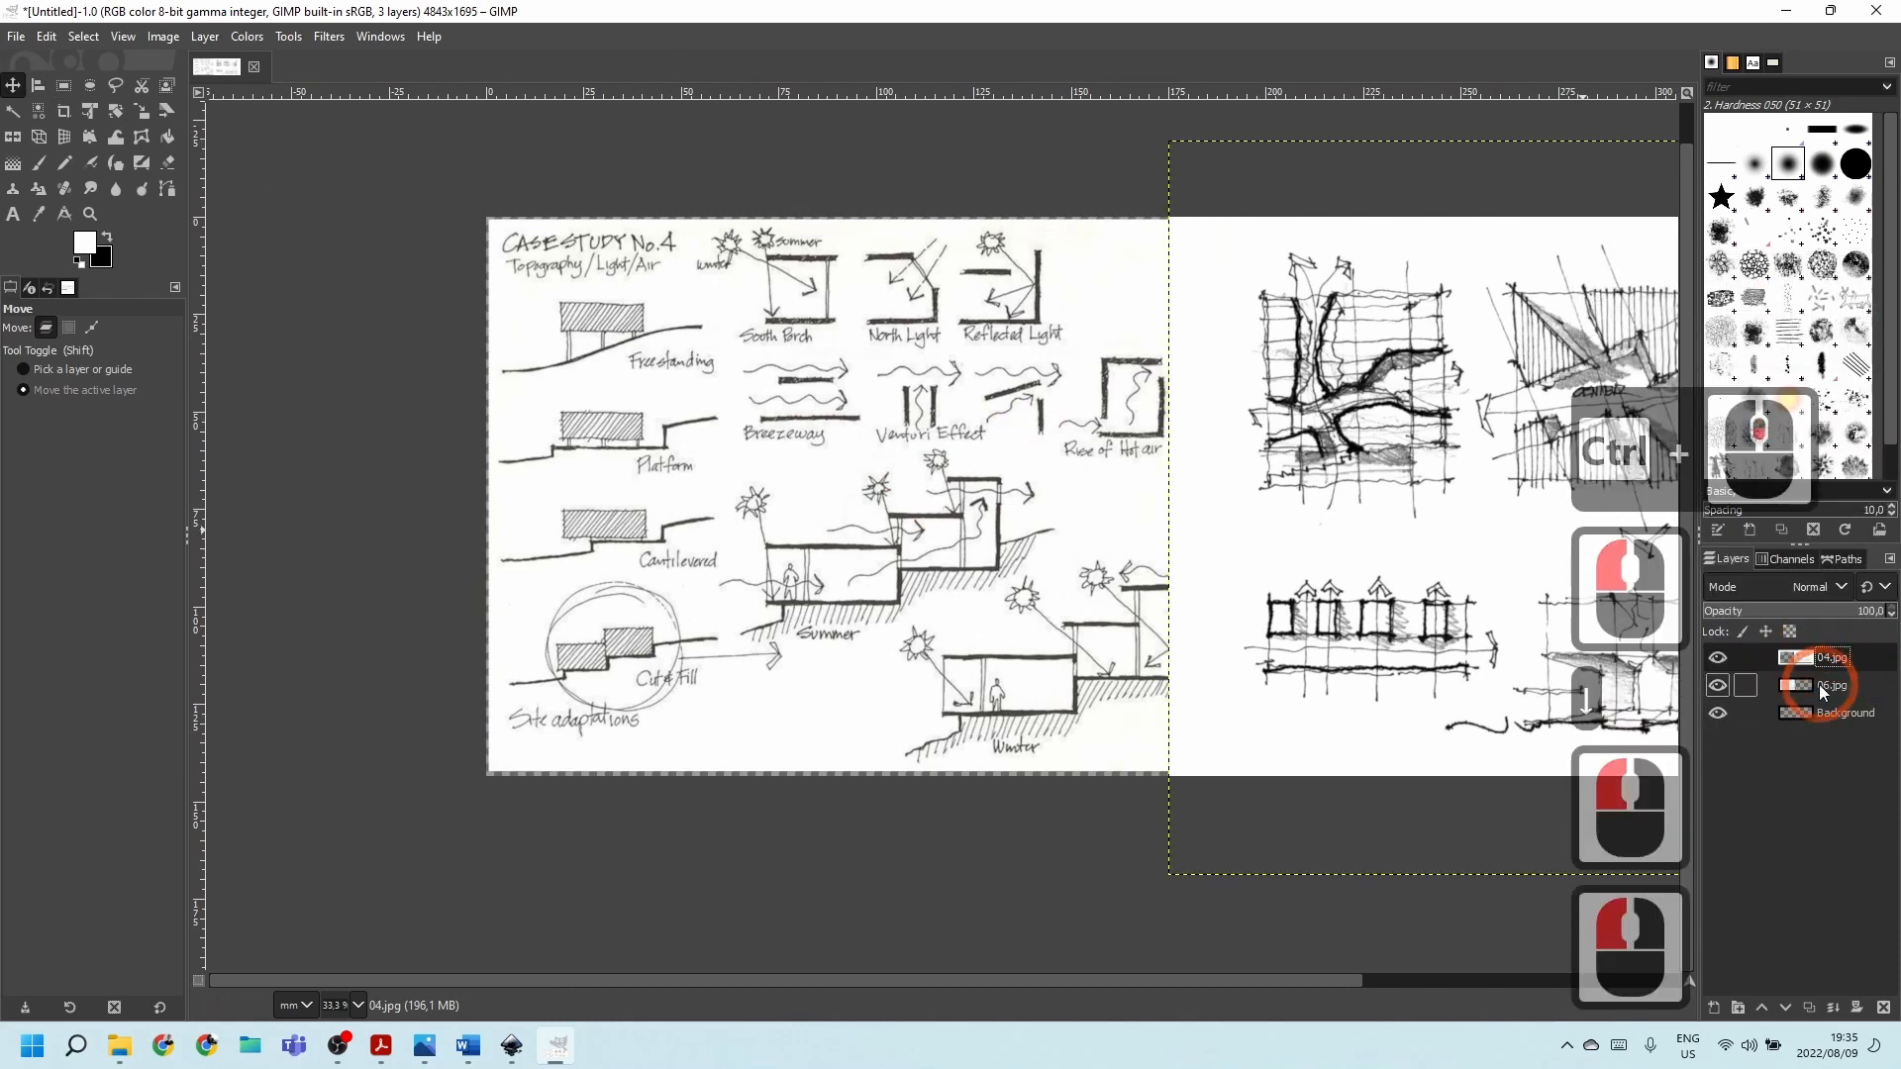
pyautogui.click(1817, 685)
pyautogui.press('Down')
pyautogui.moveTo(875, 493)
pyautogui.mouseDown()
pyautogui.moveTo(869, 537)
pyautogui.moveTo(864, 501)
pyautogui.moveTo(877, 511)
pyautogui.mouseUp()
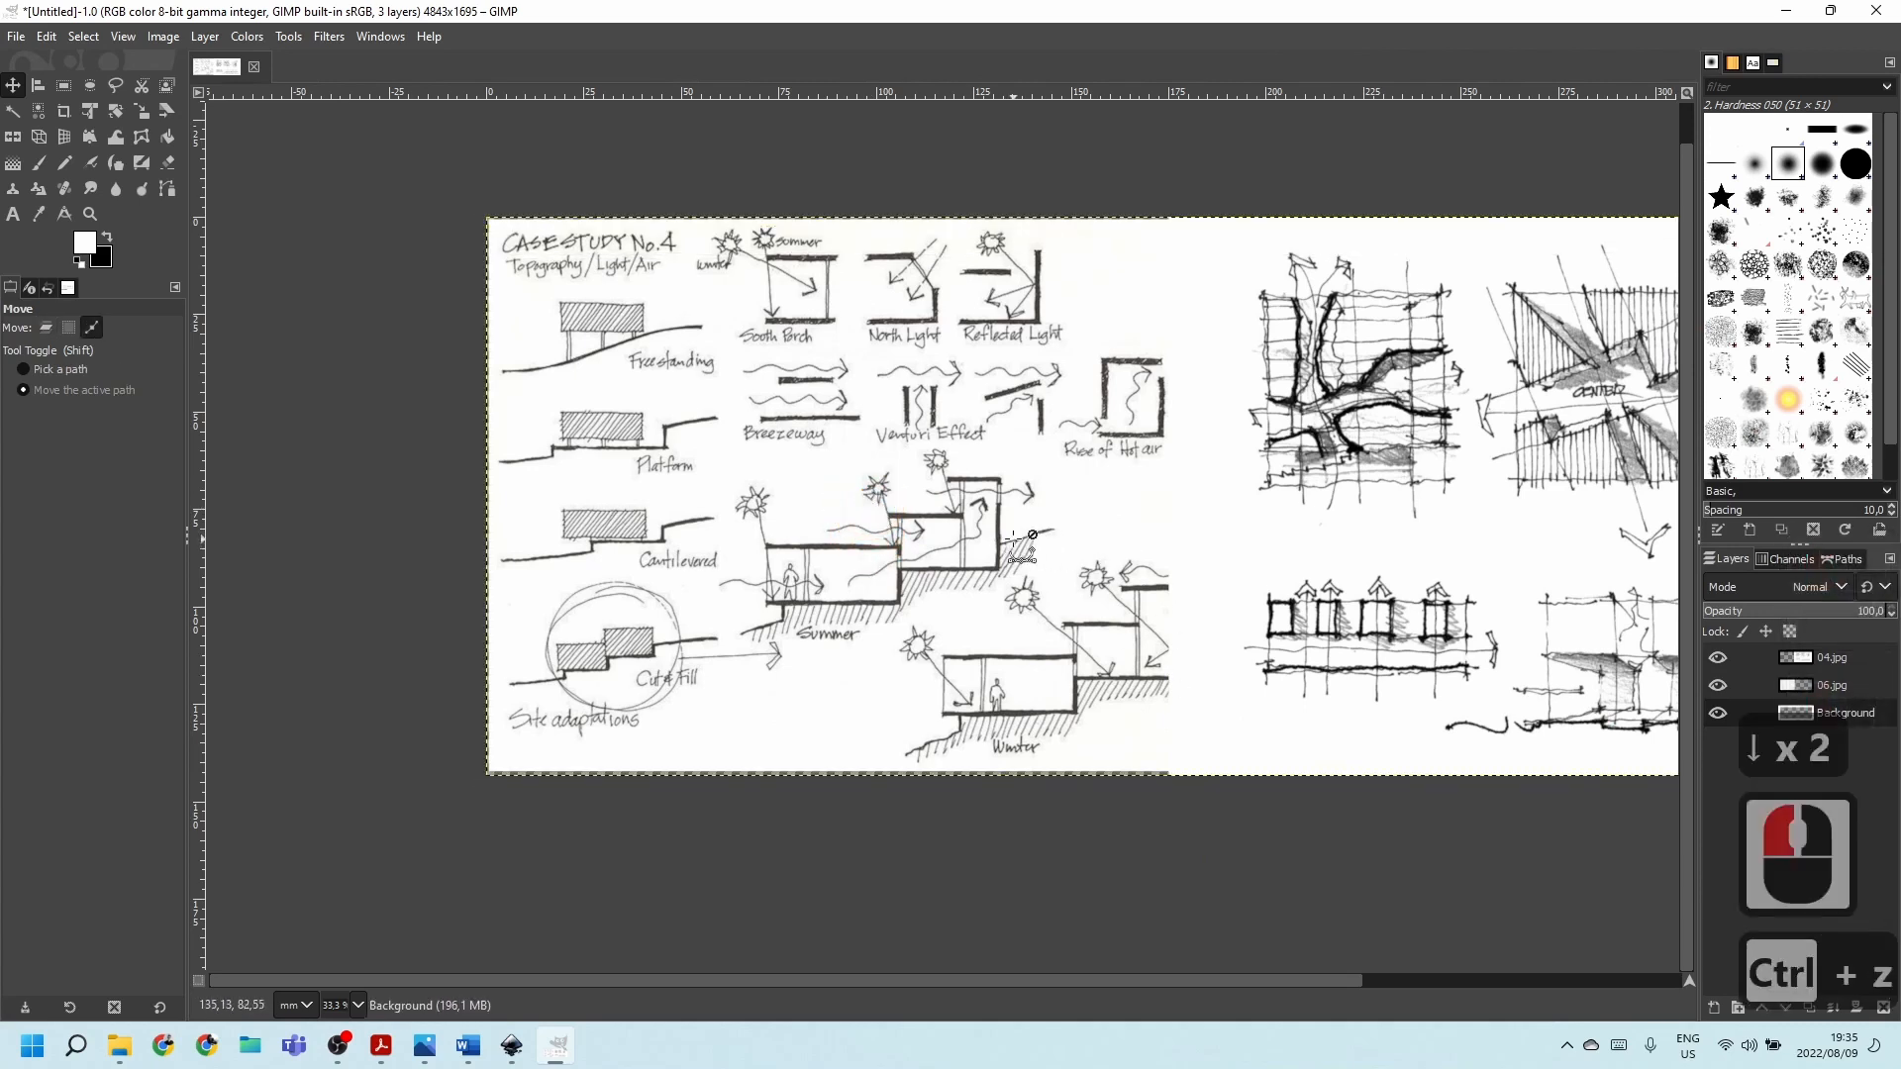
pyautogui.hotkey('ctrl', 'z')
# Shift the 06.jpg layer down about 1,19 mm and left about 0,59 mm to meet the canvas's bottom edge.
pyautogui.click(1820, 691)
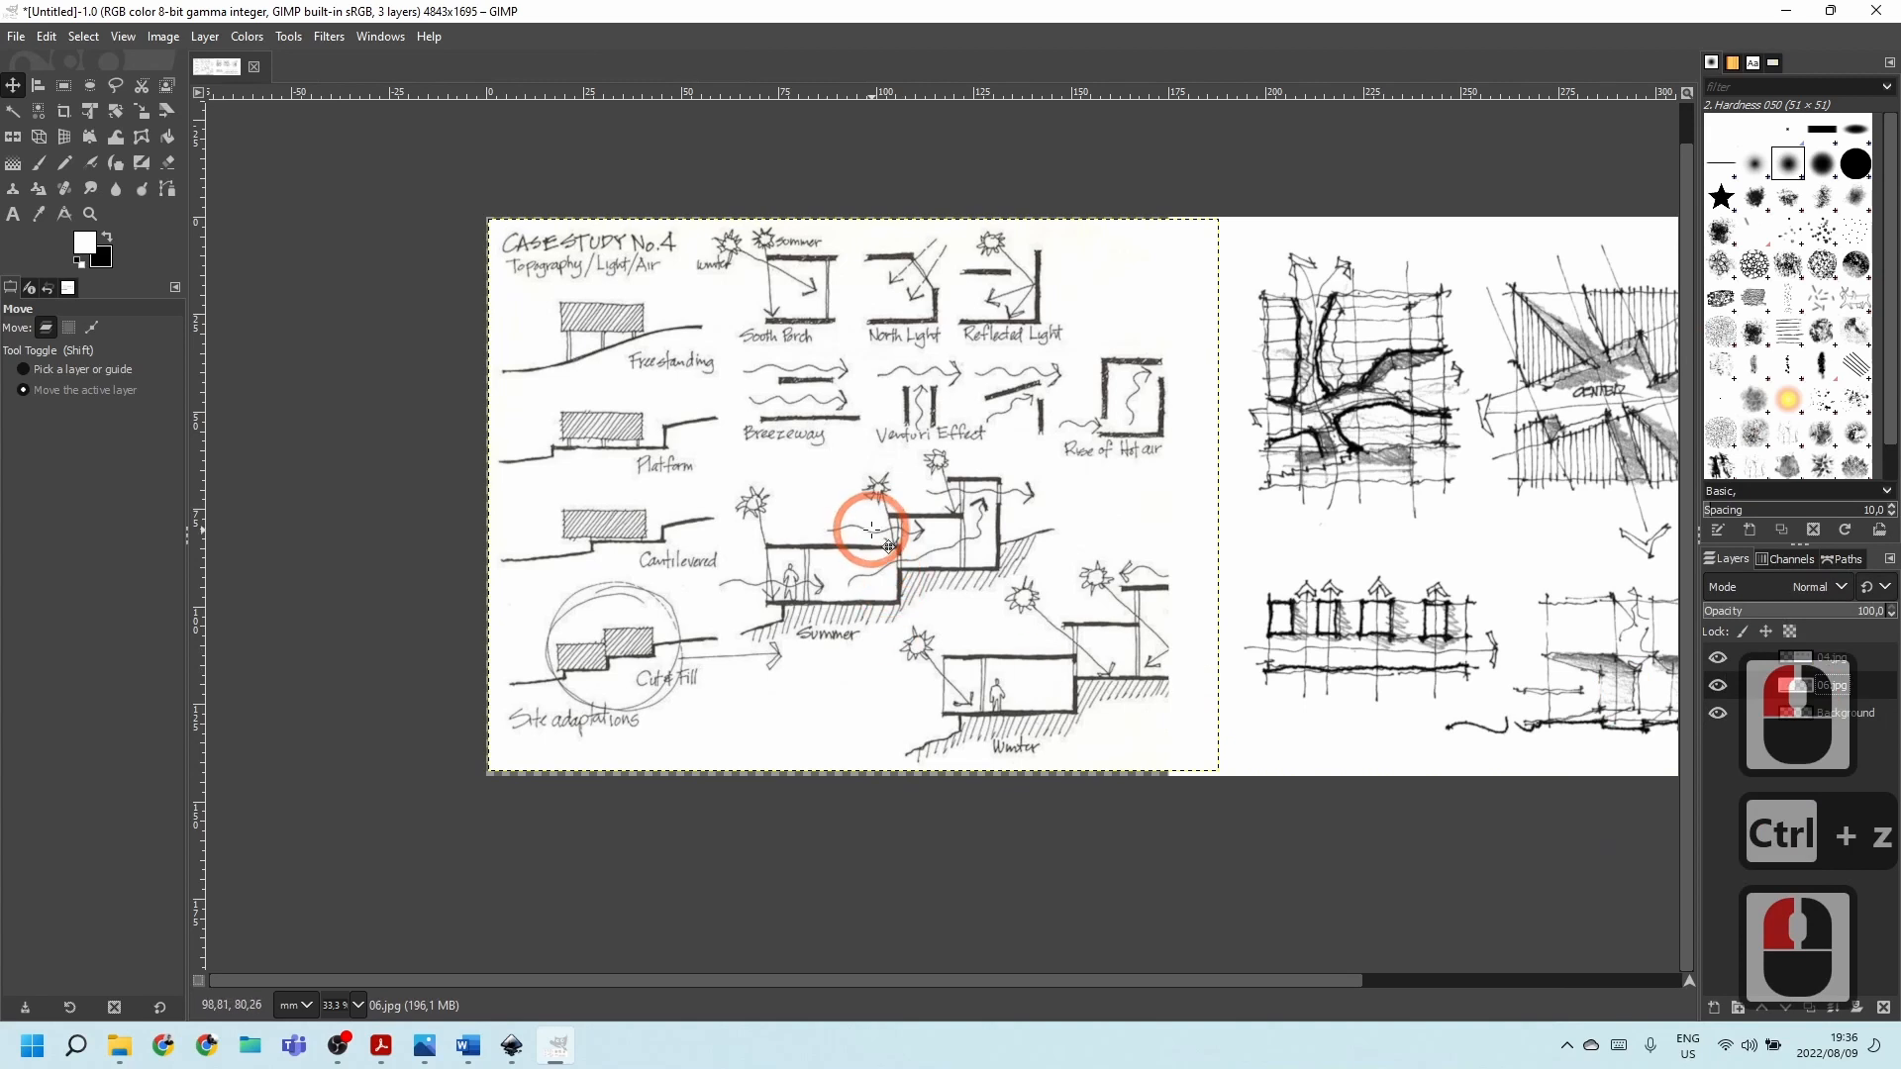
pyautogui.press('Down')
pyautogui.press('Down')
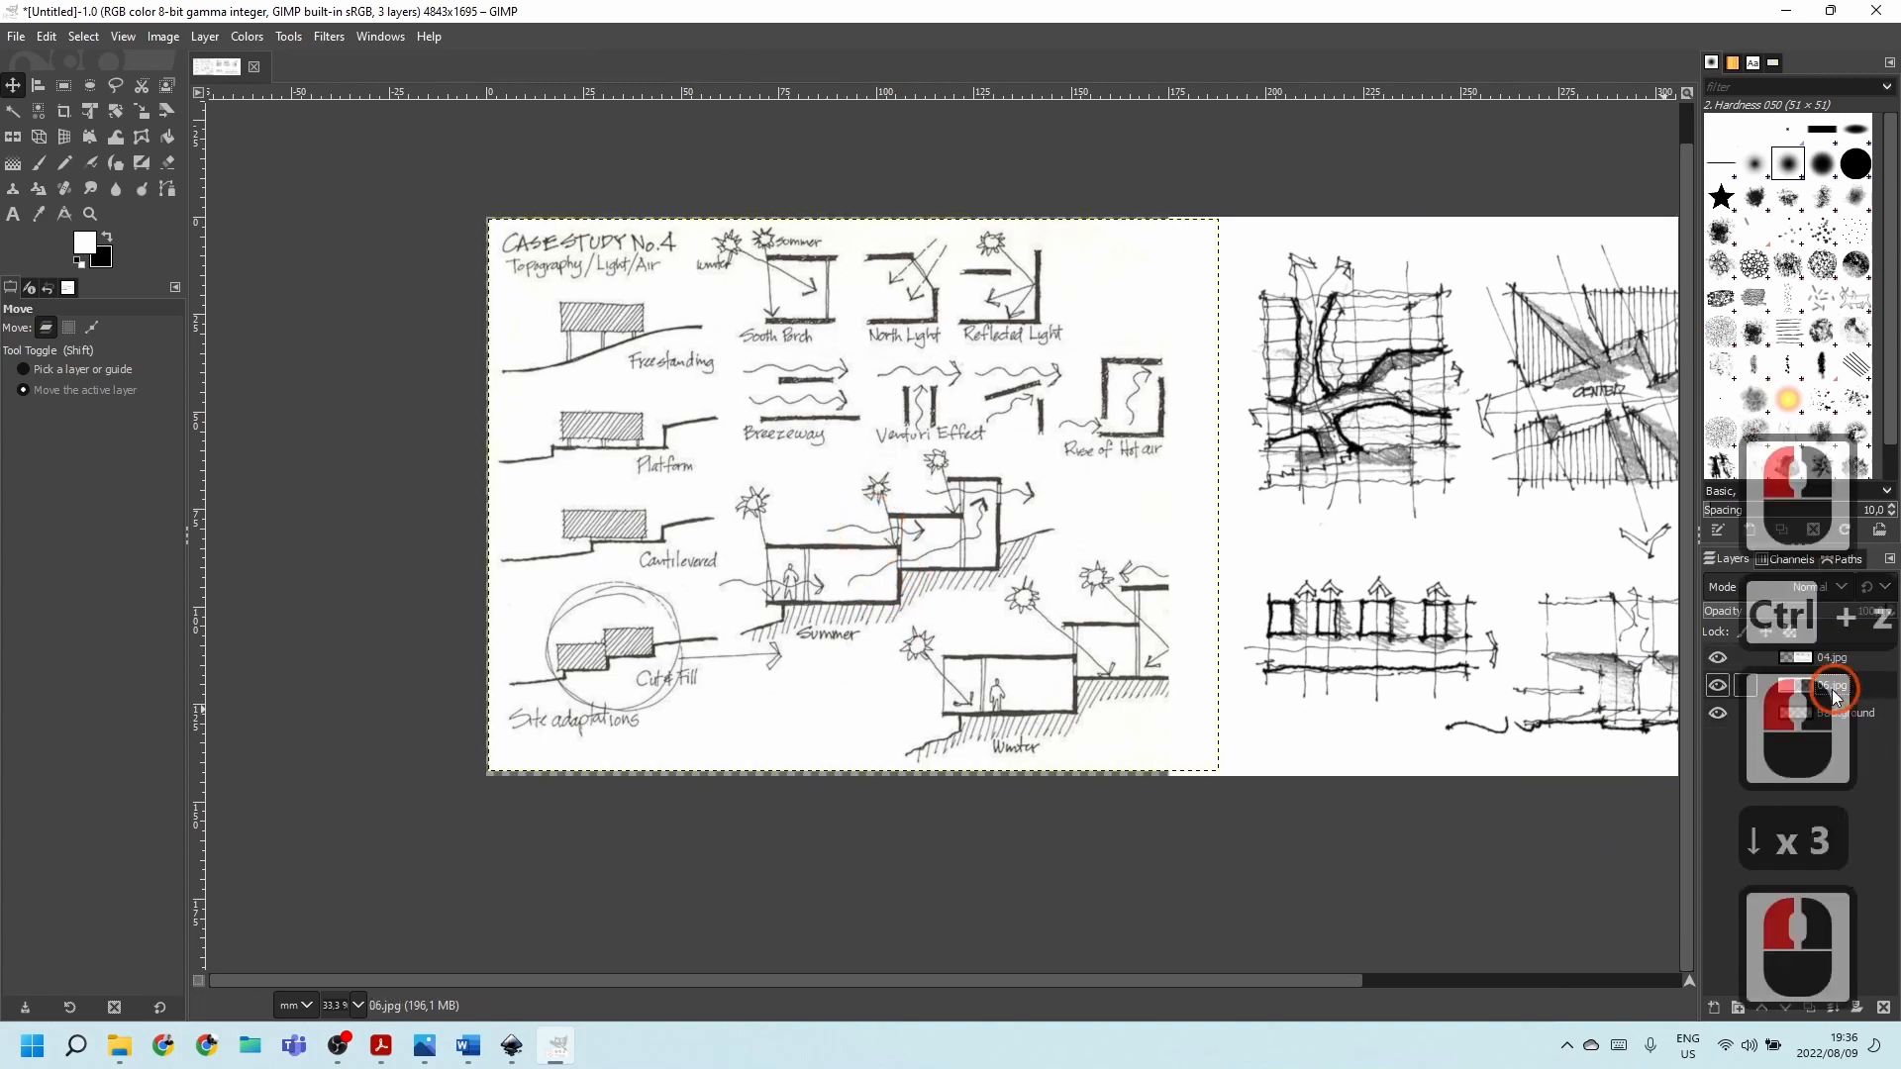
pyautogui.moveTo(785, 486); pyautogui.dragTo(786, 492)
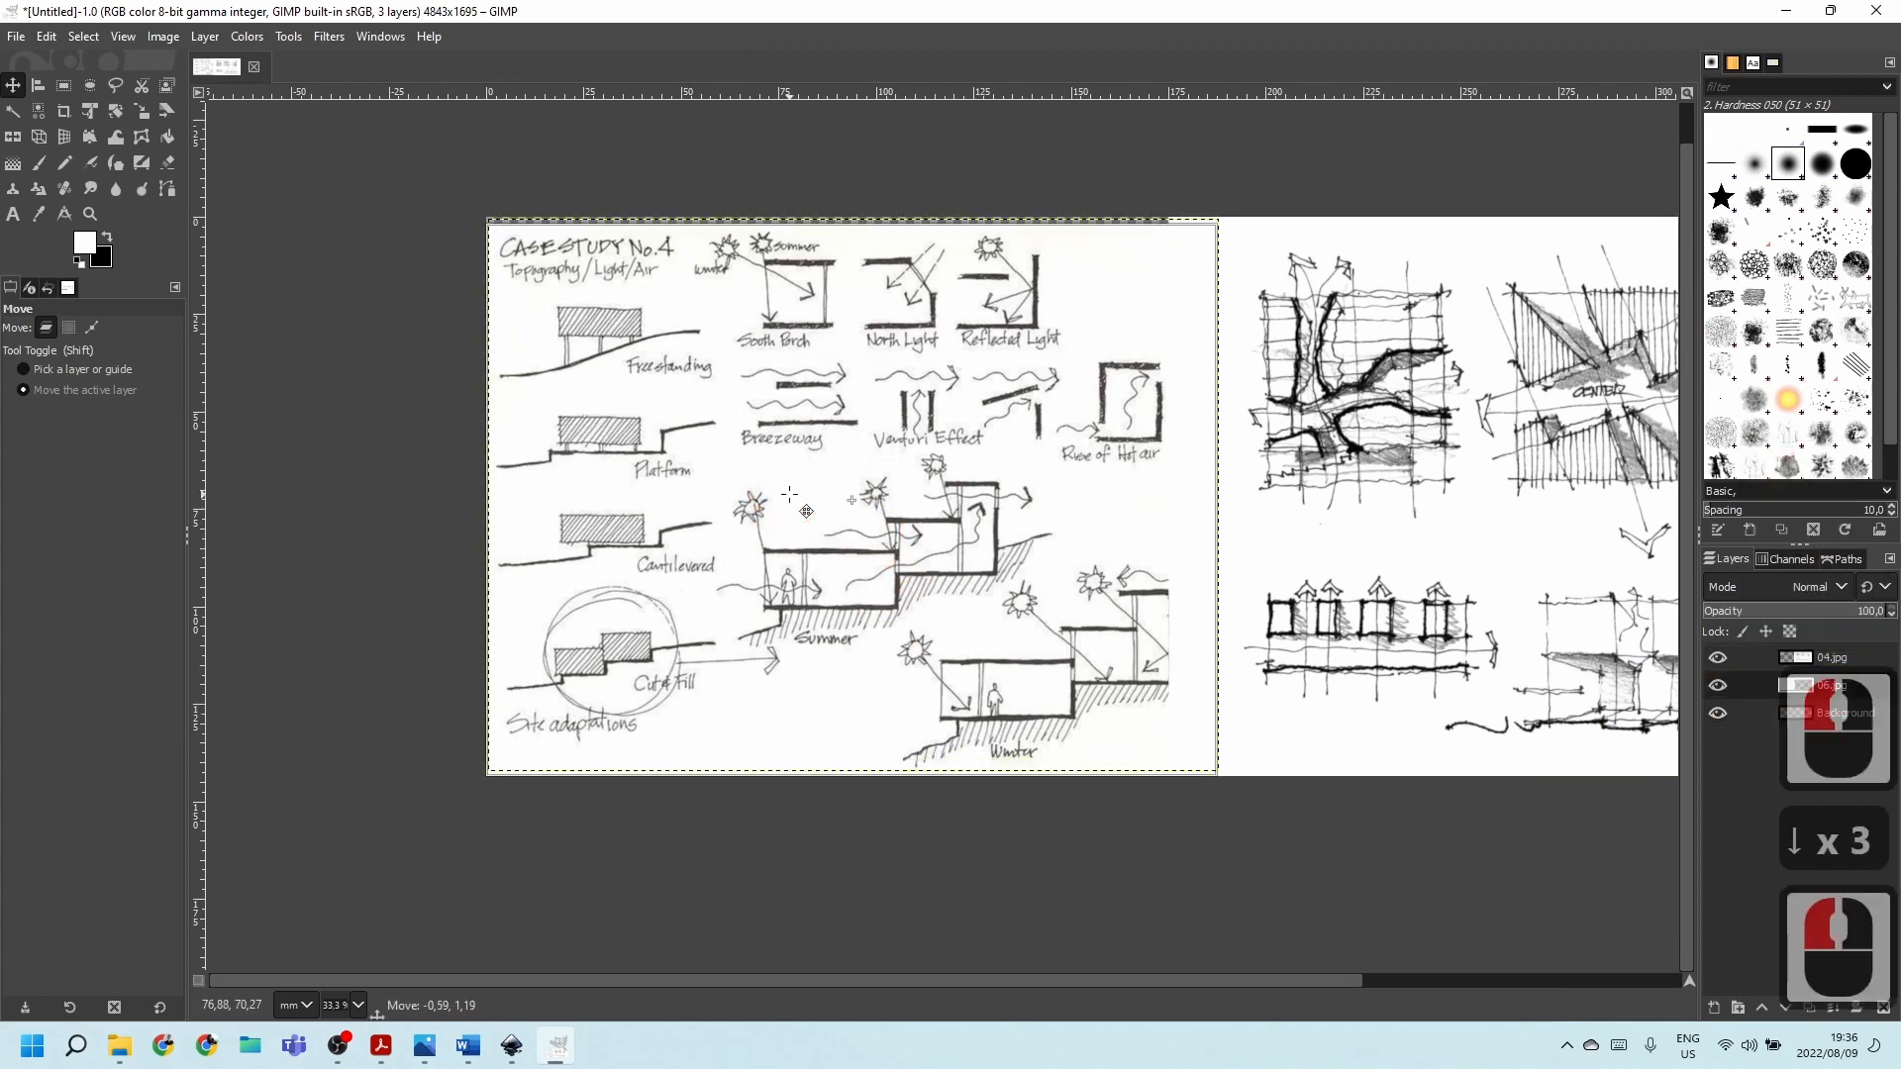
pyautogui.click(973, 387)
pyautogui.click(750, 451)
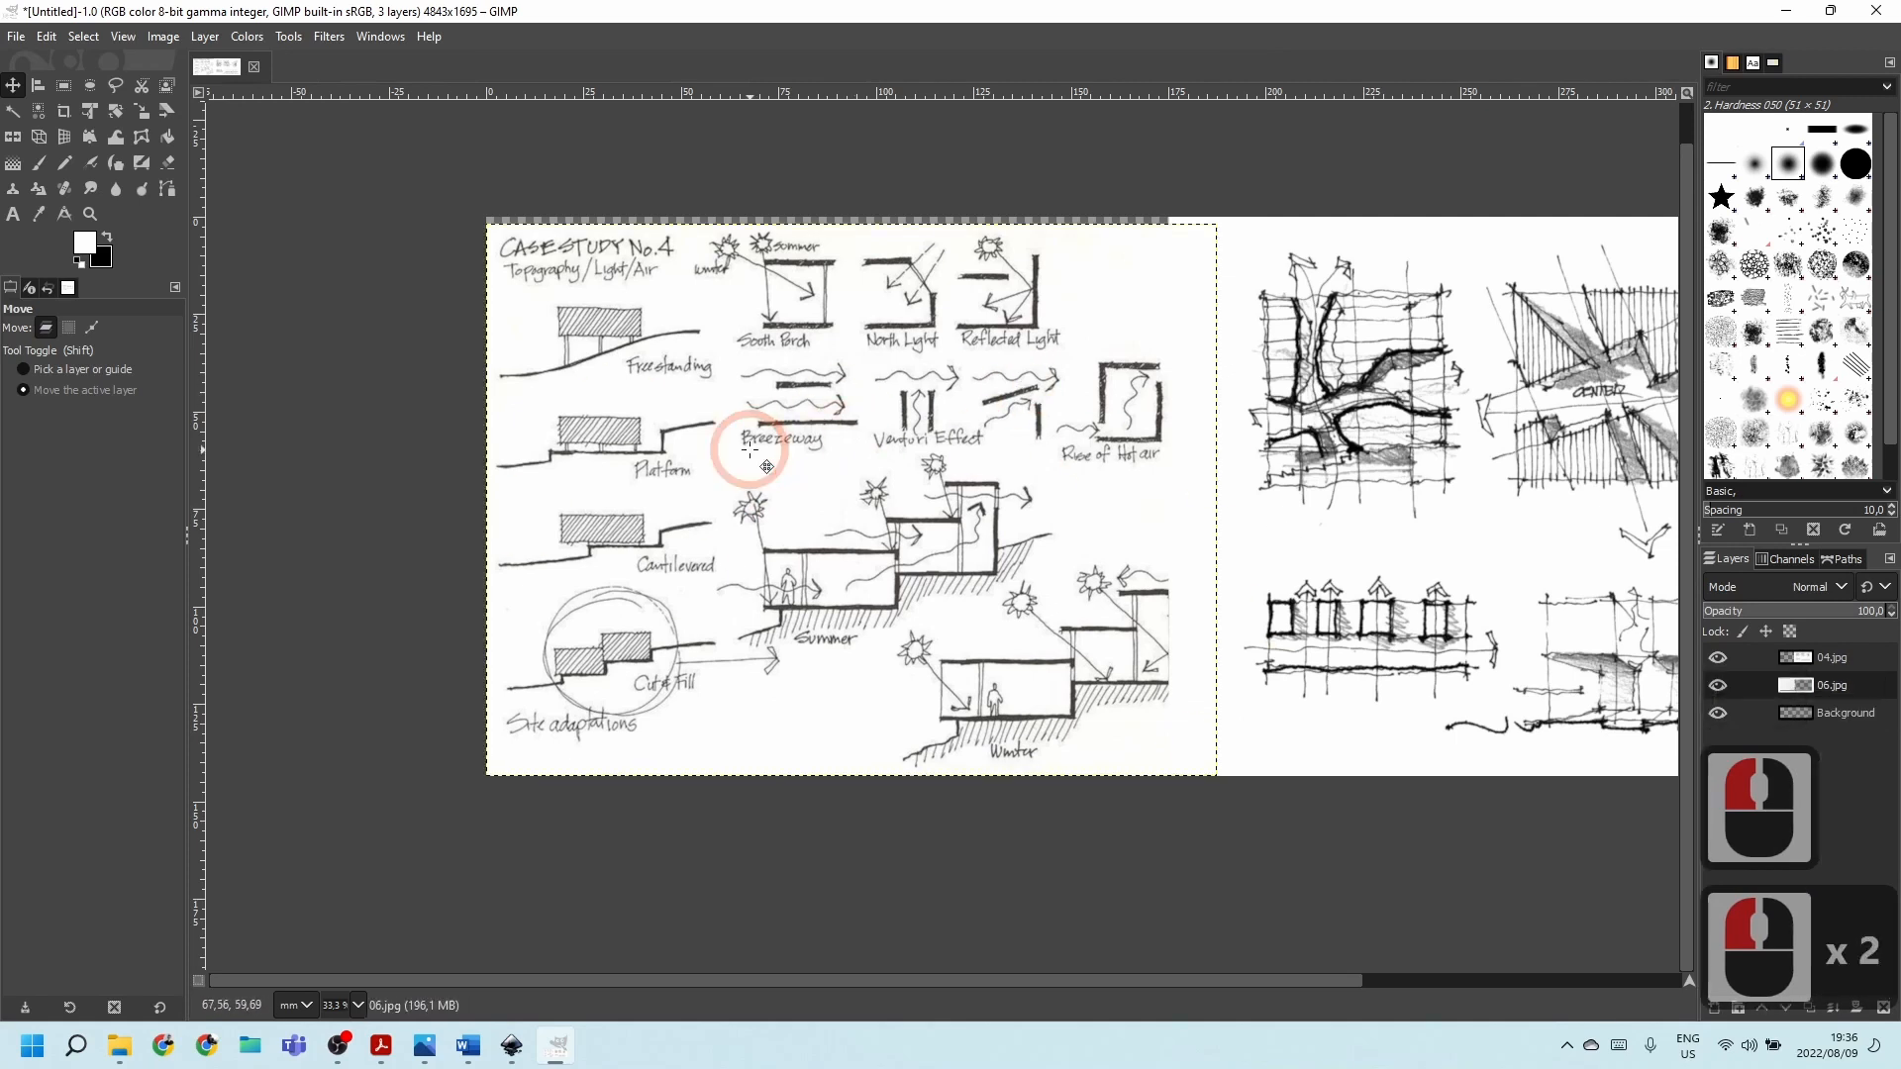
# Try to remove the "CASE STUDY No.4 Topography/Light/Air" heading from the 06.jpg layer with the Eraser, and undo the erasing.
pyautogui.keyDown('ctrl'); pyautogui.scroll(-2, 353, 515); pyautogui.keyUp('ctrl')
pyautogui.keyDown('ctrl'); pyautogui.scroll(4, 356, 470); pyautogui.keyUp('ctrl')
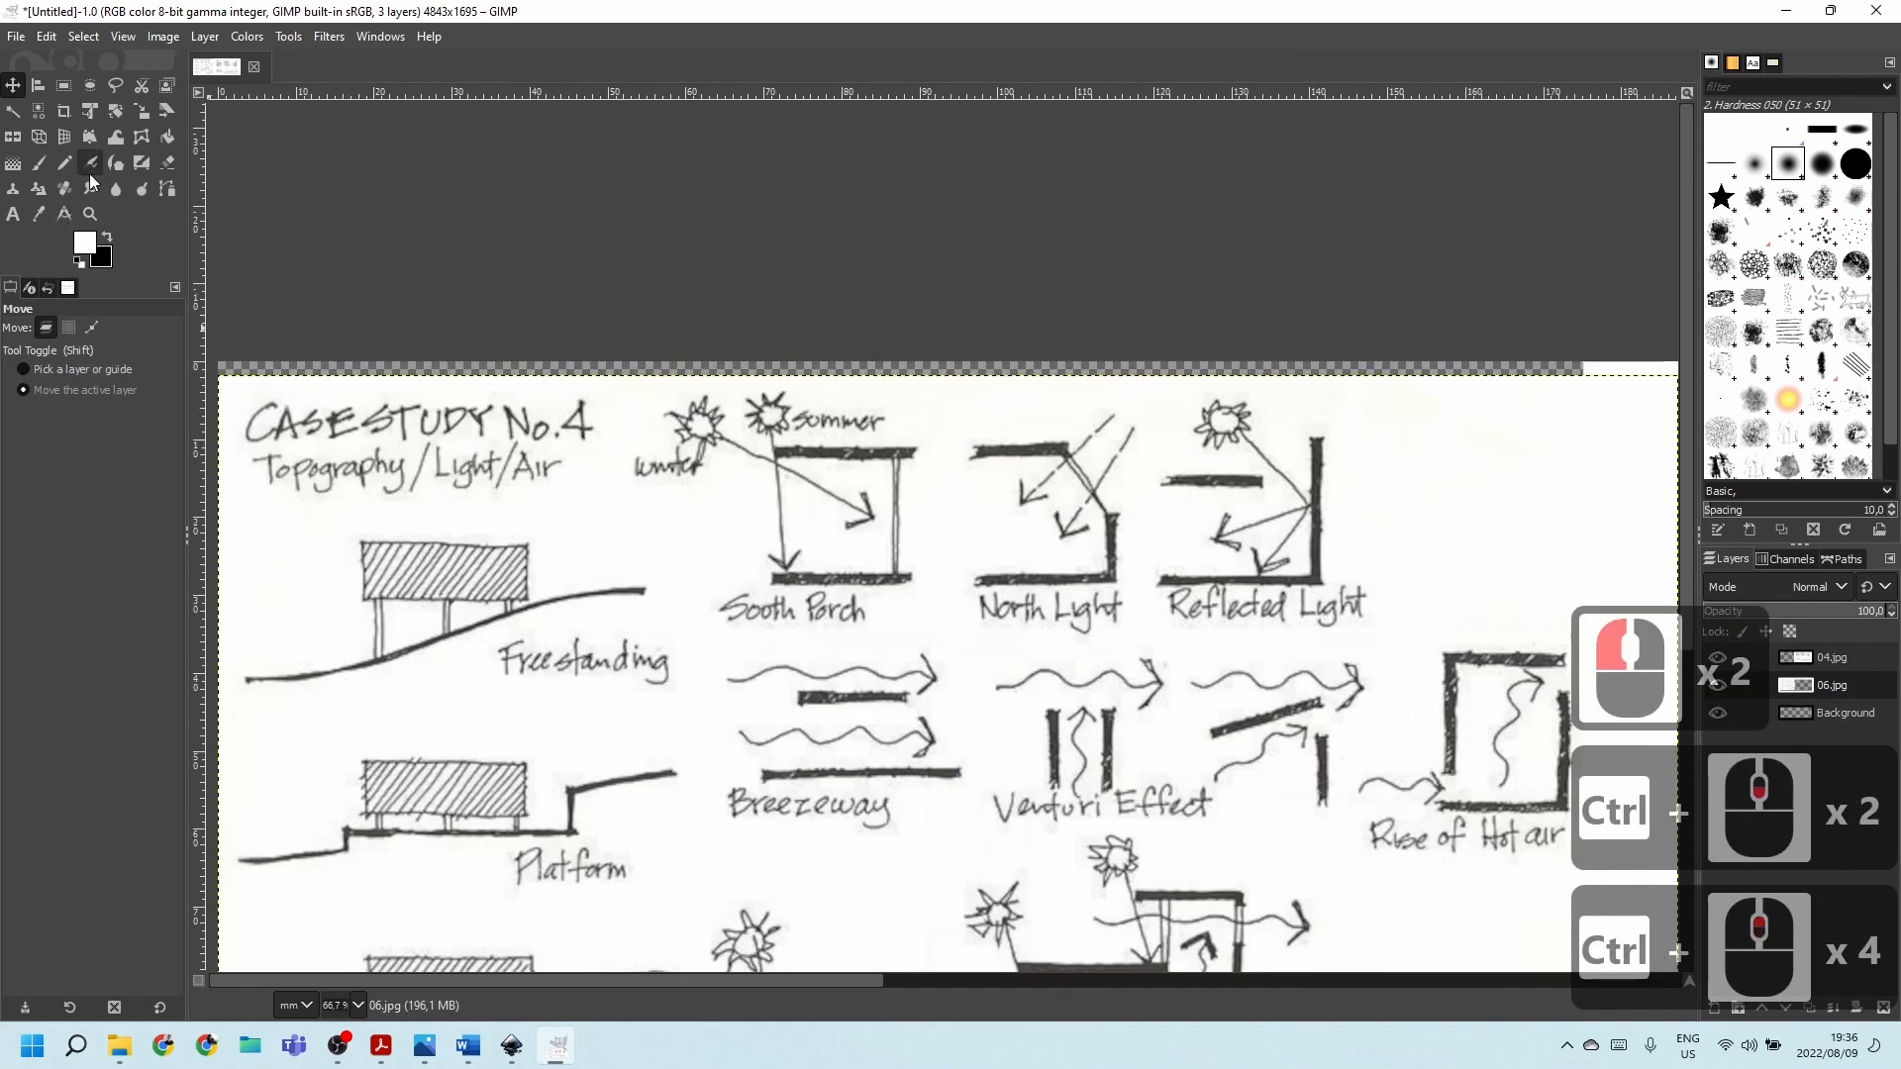
pyautogui.click(551, 463)
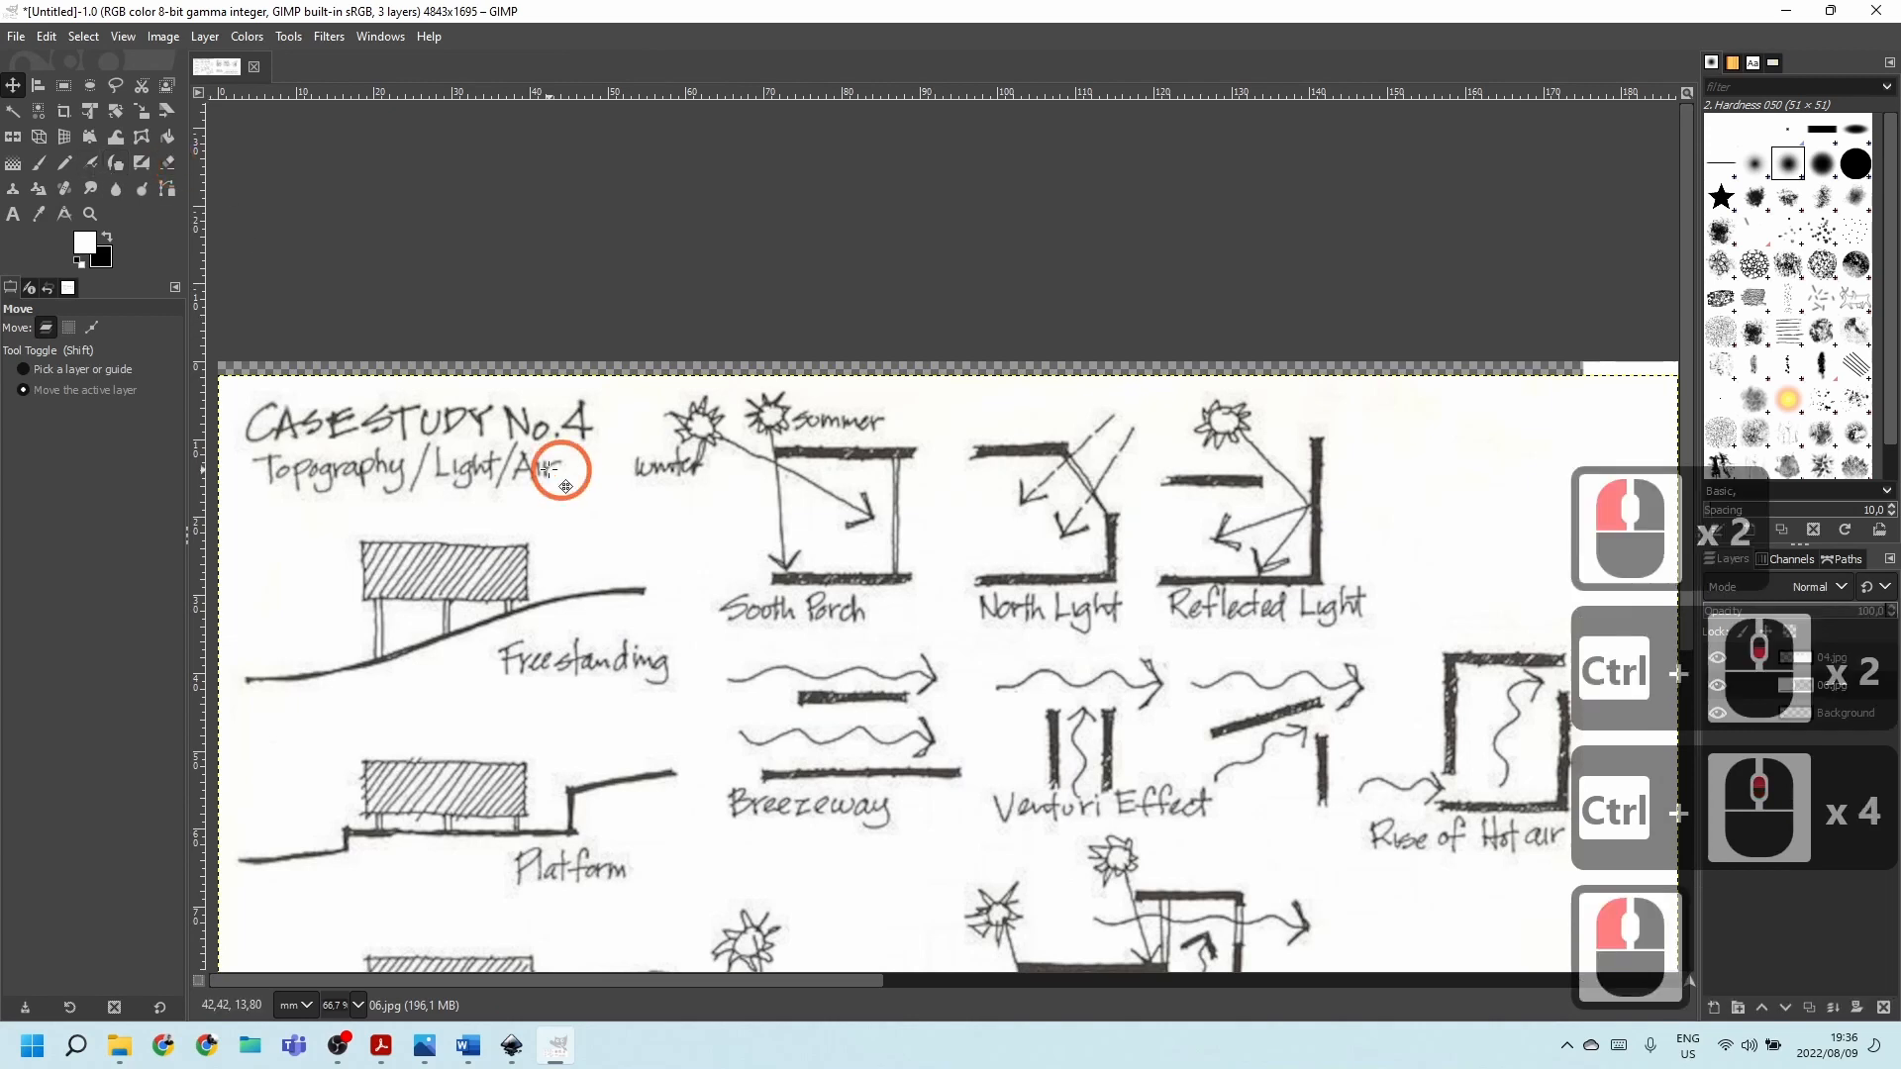
pyautogui.click(169, 164)
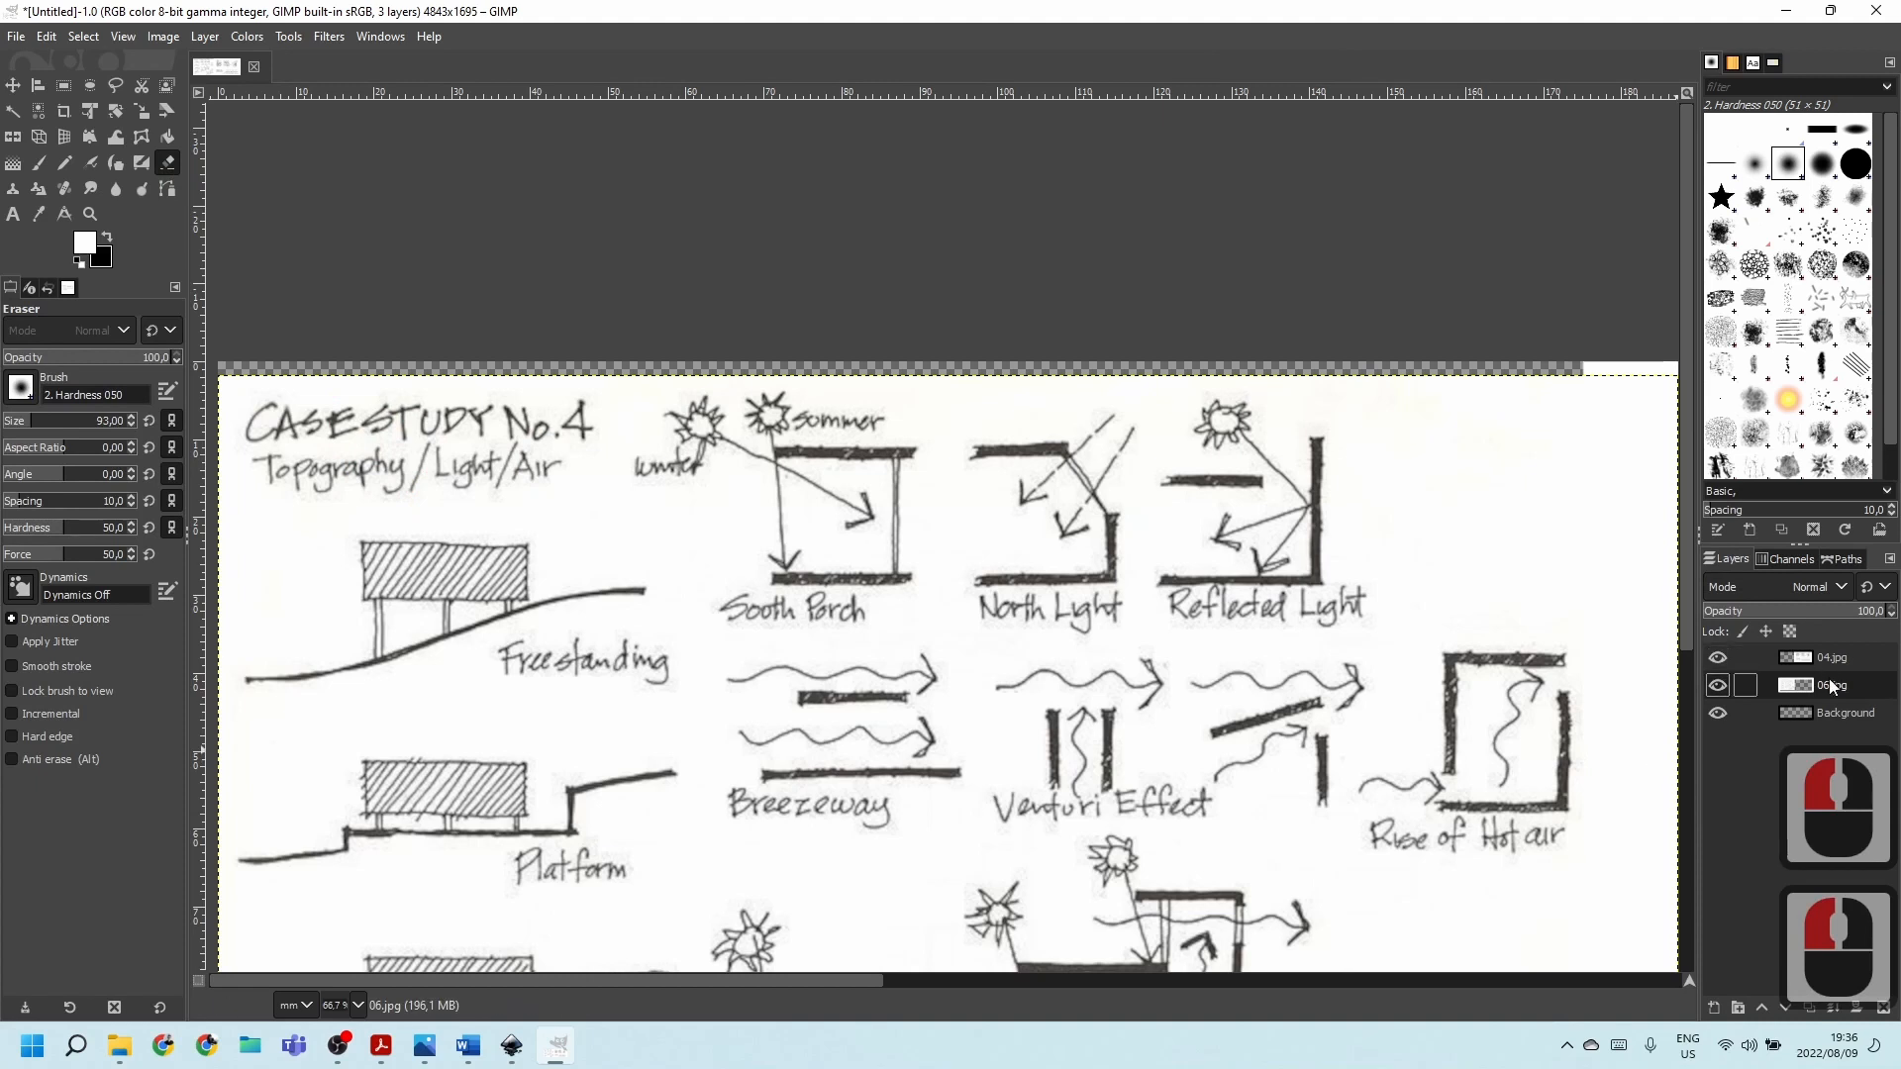
pyautogui.moveTo(351, 426)
pyautogui.mouseDown()
pyautogui.moveTo(253, 430)
pyautogui.moveTo(294, 464)
pyautogui.moveTo(280, 472)
pyautogui.moveTo(357, 439)
pyautogui.moveTo(293, 488)
pyautogui.moveTo(451, 460)
pyautogui.moveTo(537, 476)
pyautogui.moveTo(574, 420)
pyautogui.moveTo(590, 440)
pyautogui.moveTo(579, 389)
pyautogui.moveTo(454, 413)
pyautogui.moveTo(512, 413)
pyautogui.moveTo(457, 448)
pyautogui.mouseUp()
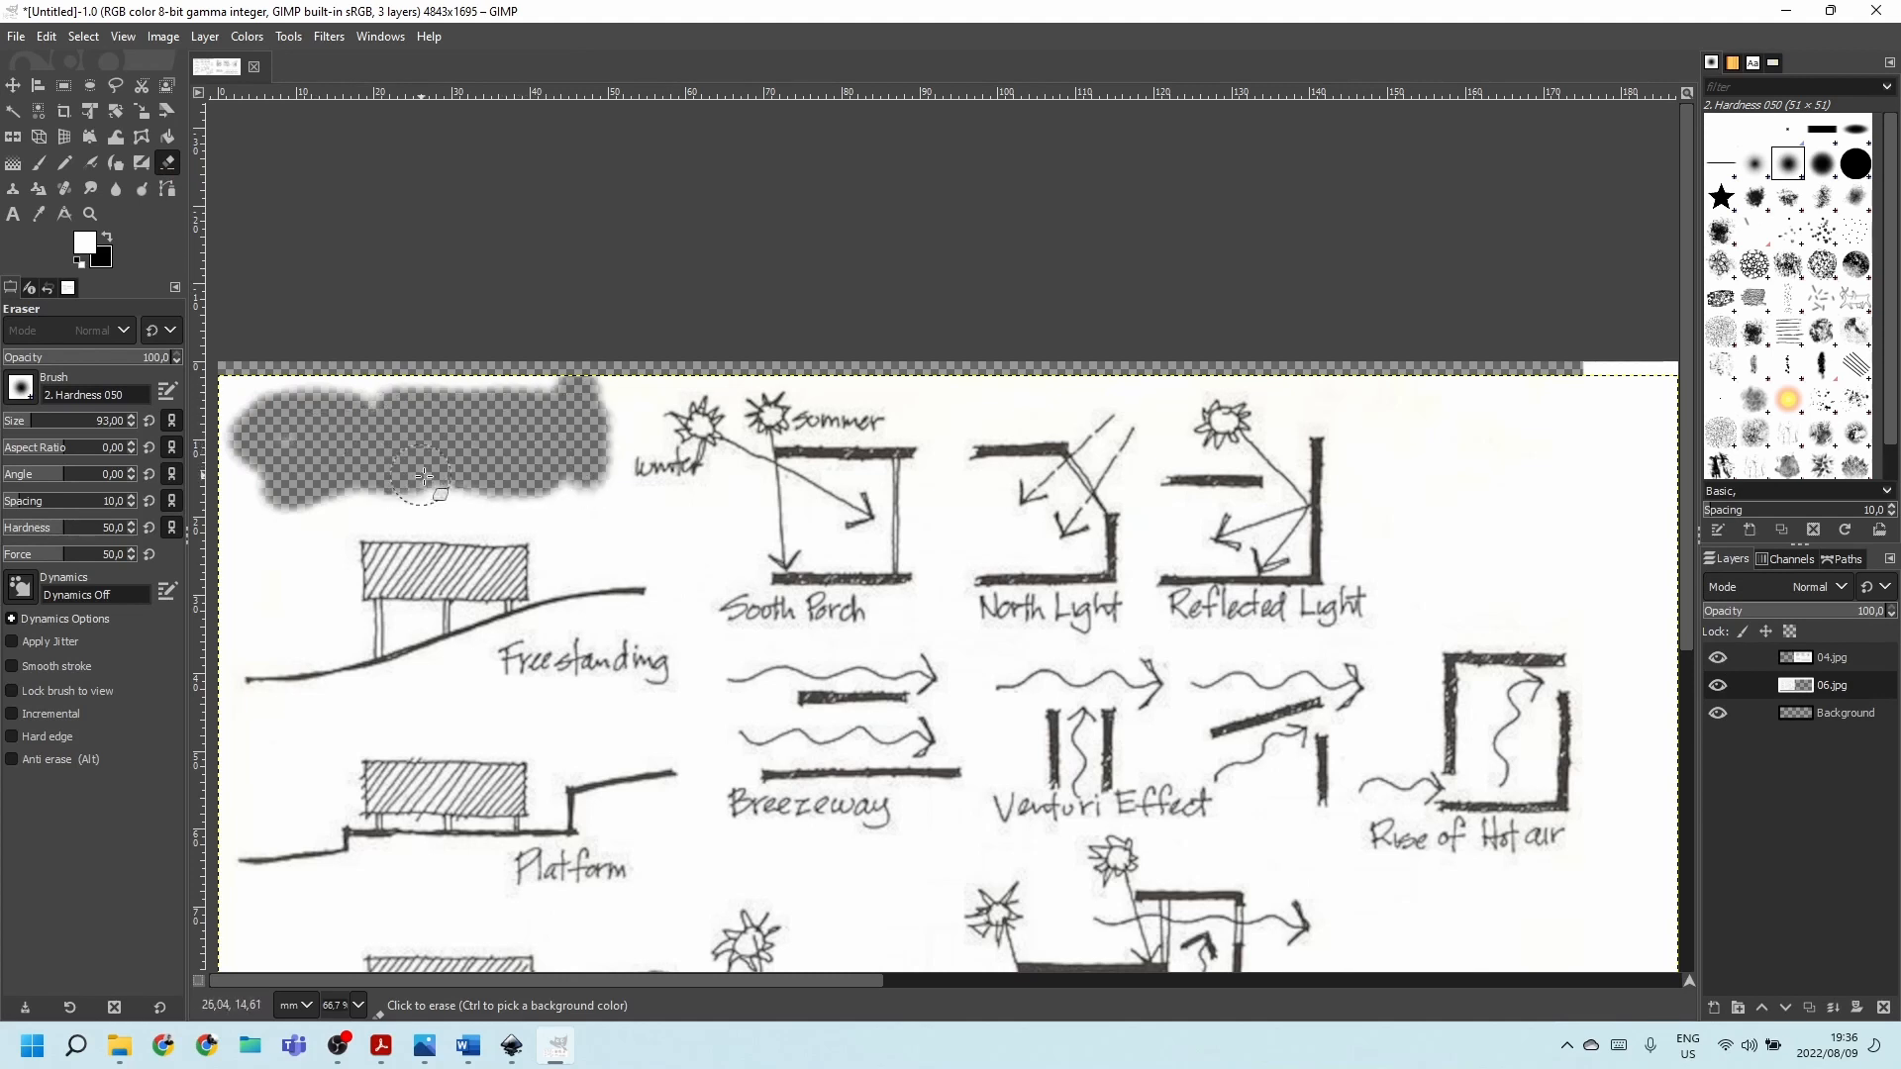
pyautogui.moveTo(423, 477); pyautogui.dragTo(376, 485)
pyautogui.hotkey('ctrl', 'z')
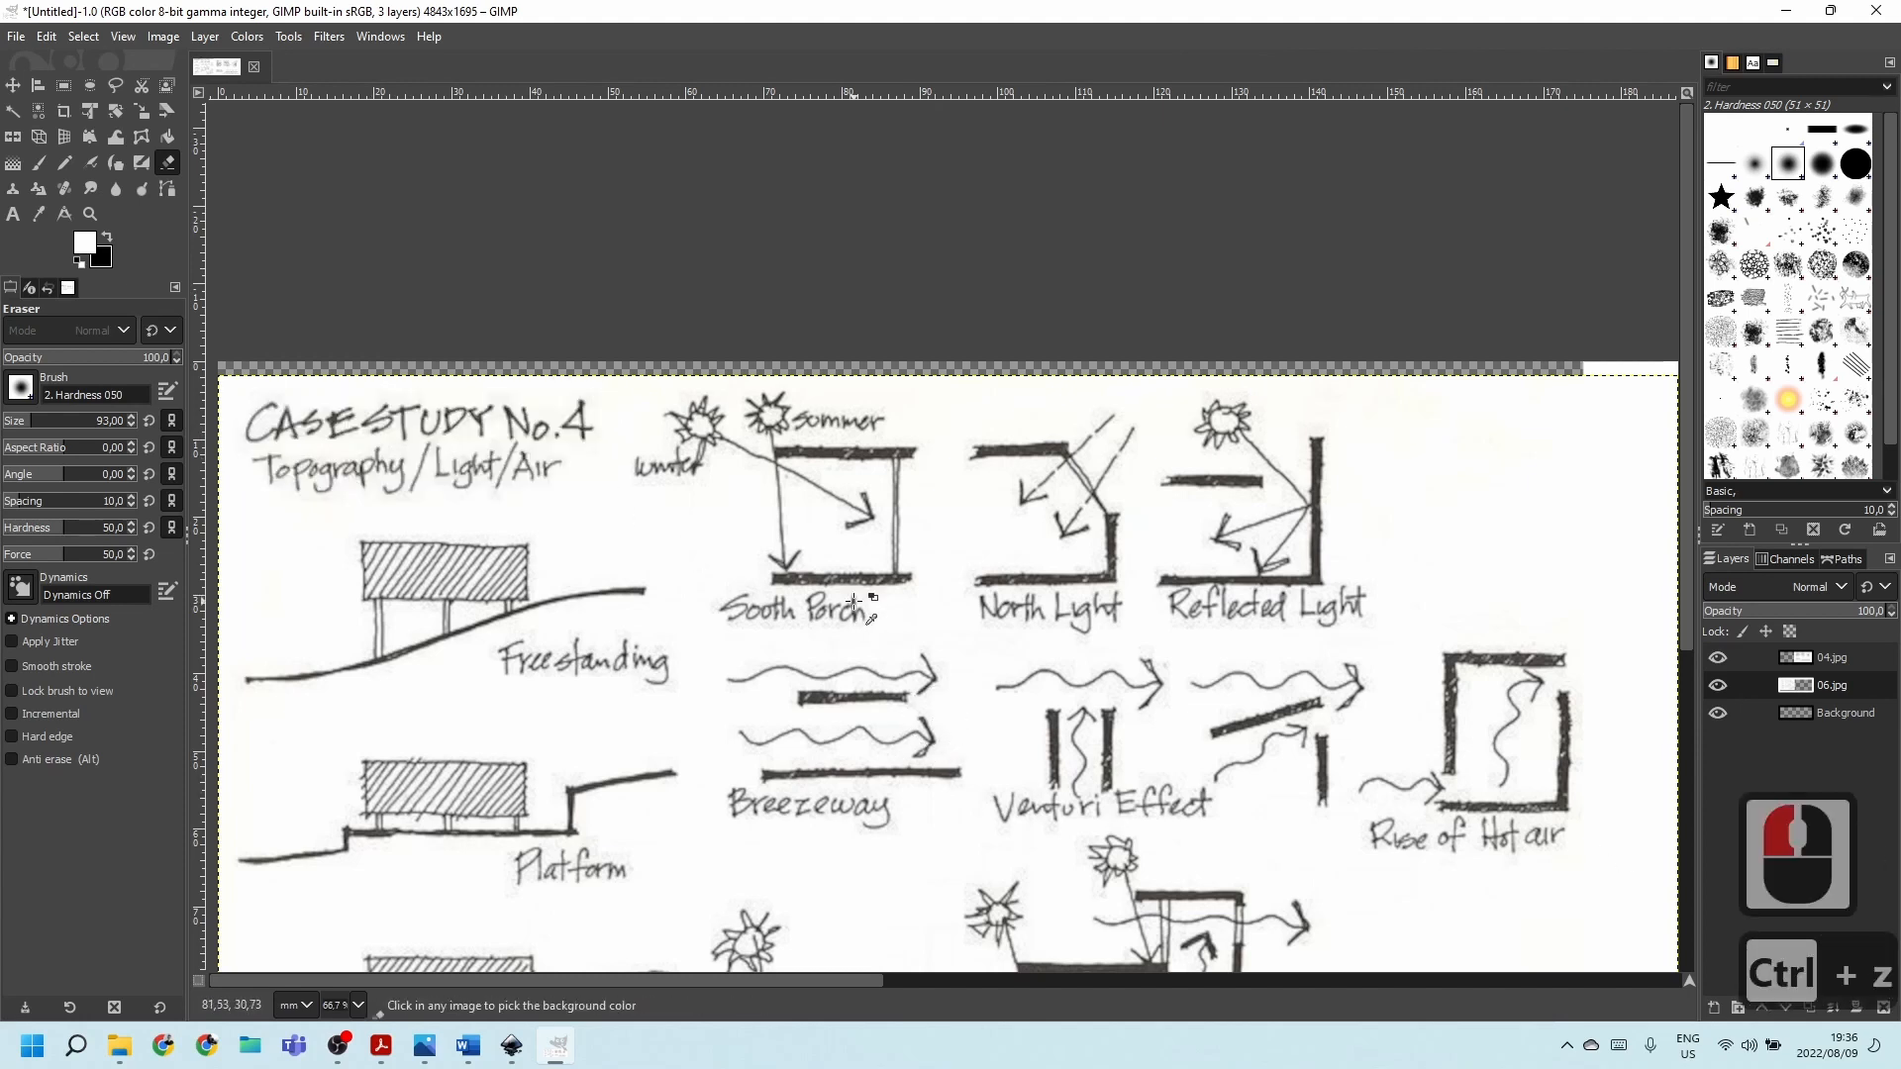
# Paint over the "CASE STUDY No.4 Topography/Light/Air" heading on the 06.jpg layer in white with the Paintbrush.
pyautogui.click(40, 162)
pyautogui.click(20, 391)
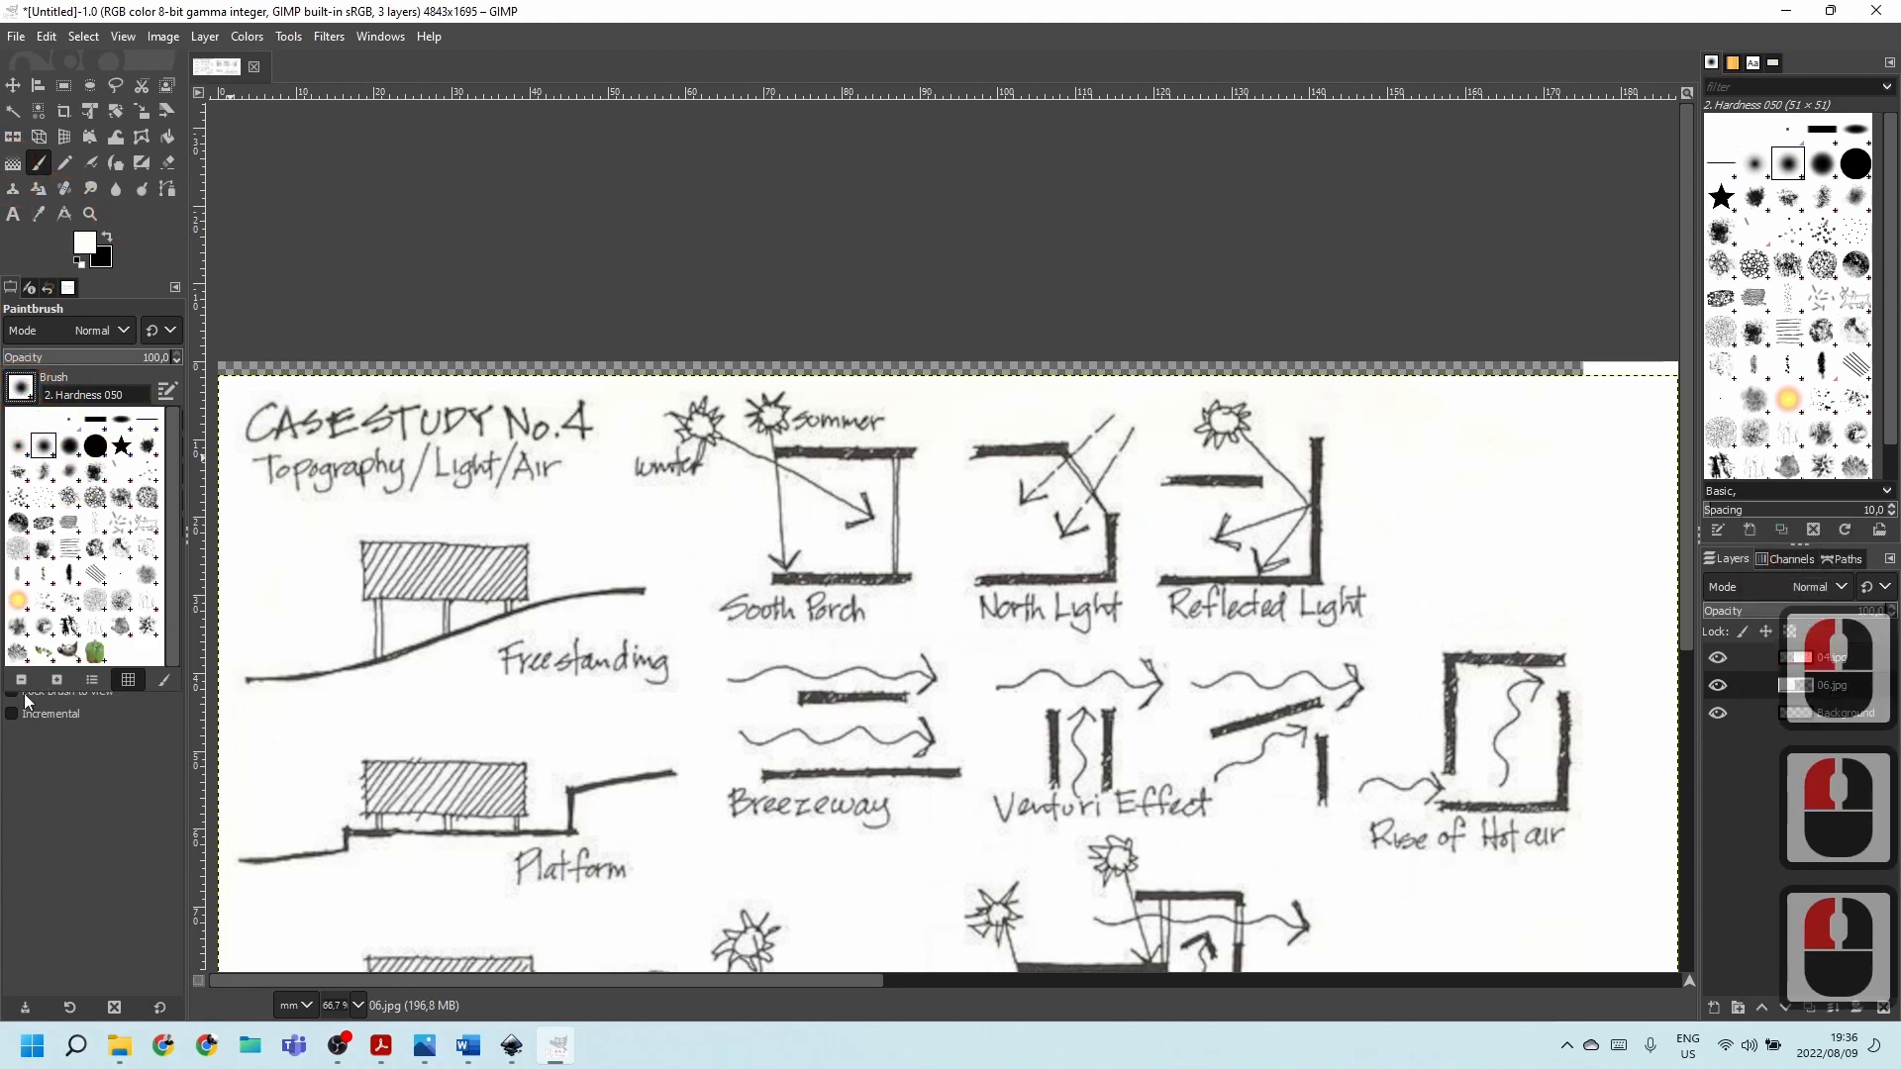
pyautogui.click(488, 562)
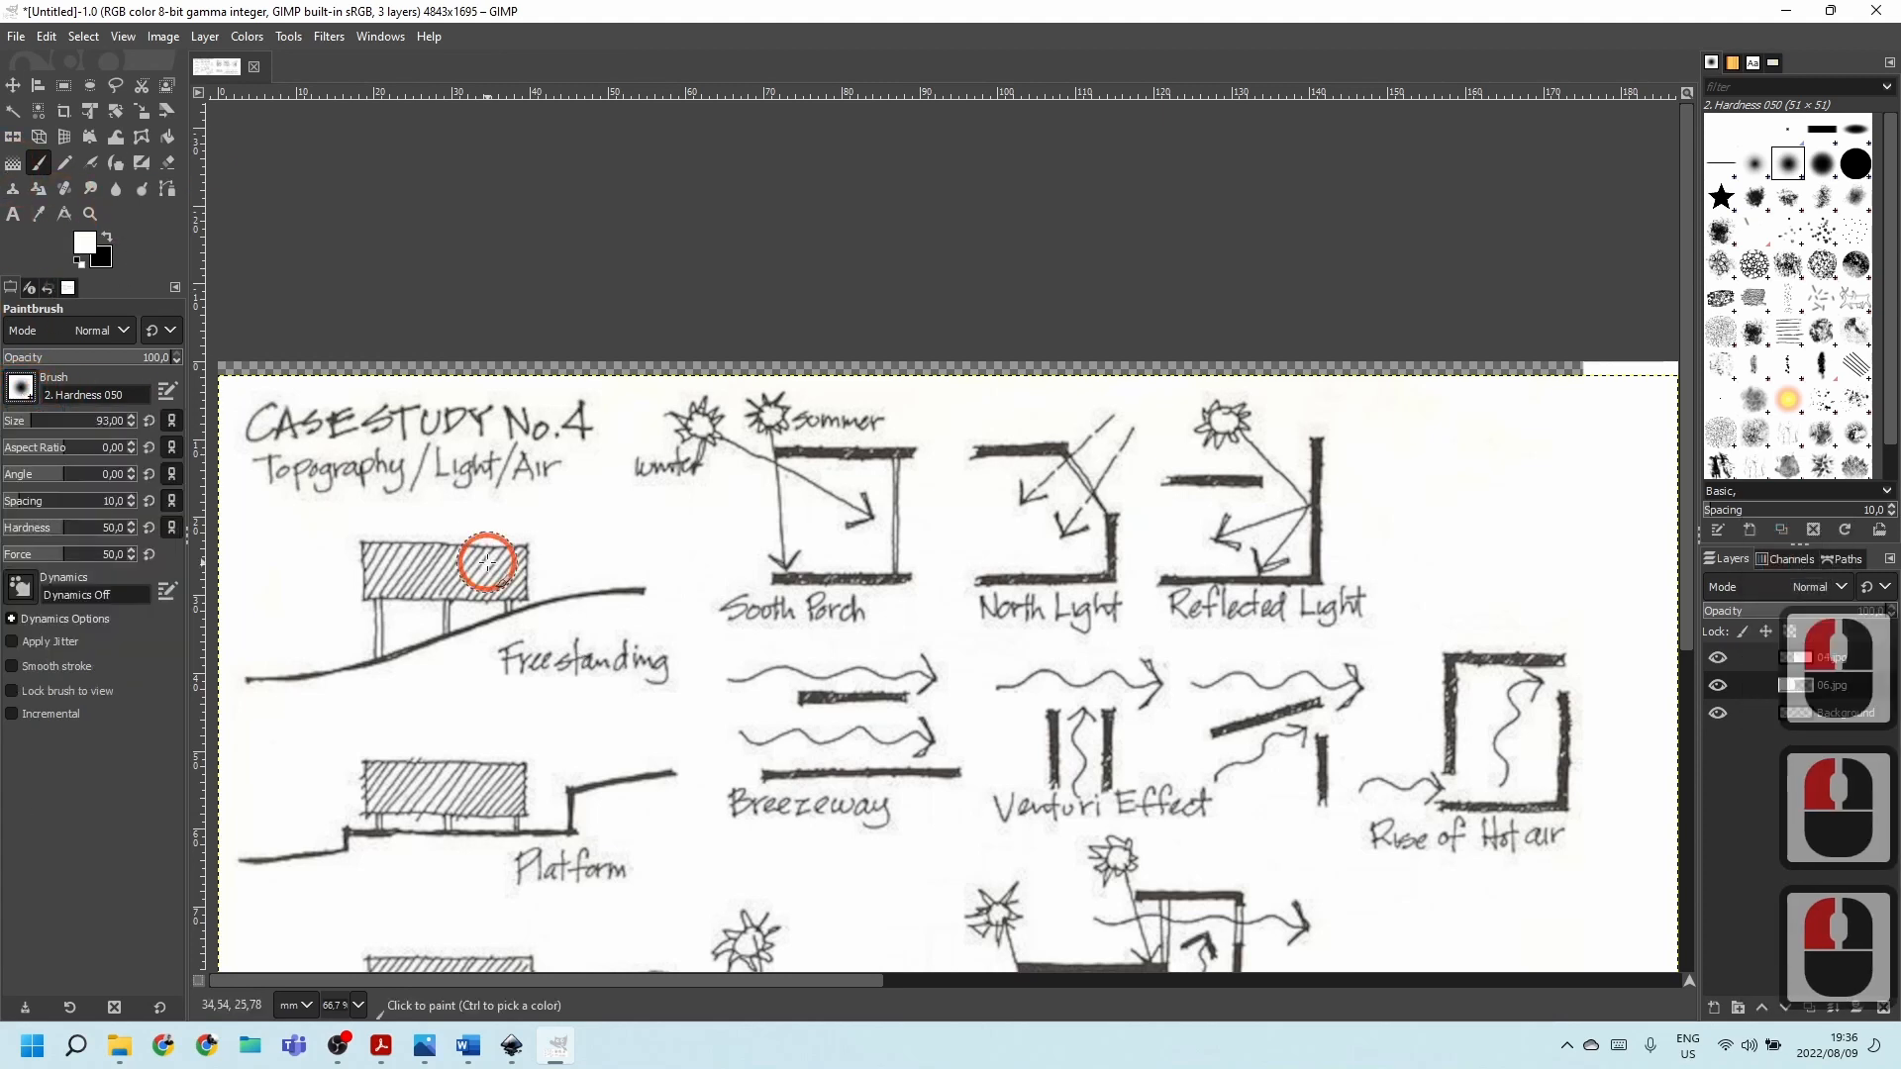
pyautogui.moveTo(426, 456)
pyautogui.mouseDown()
pyautogui.moveTo(368, 414)
pyautogui.moveTo(262, 414)
pyautogui.moveTo(238, 434)
pyautogui.moveTo(349, 425)
pyautogui.moveTo(294, 462)
pyautogui.moveTo(337, 471)
pyautogui.moveTo(546, 467)
pyautogui.moveTo(589, 410)
pyautogui.moveTo(453, 412)
pyautogui.mouseUp()
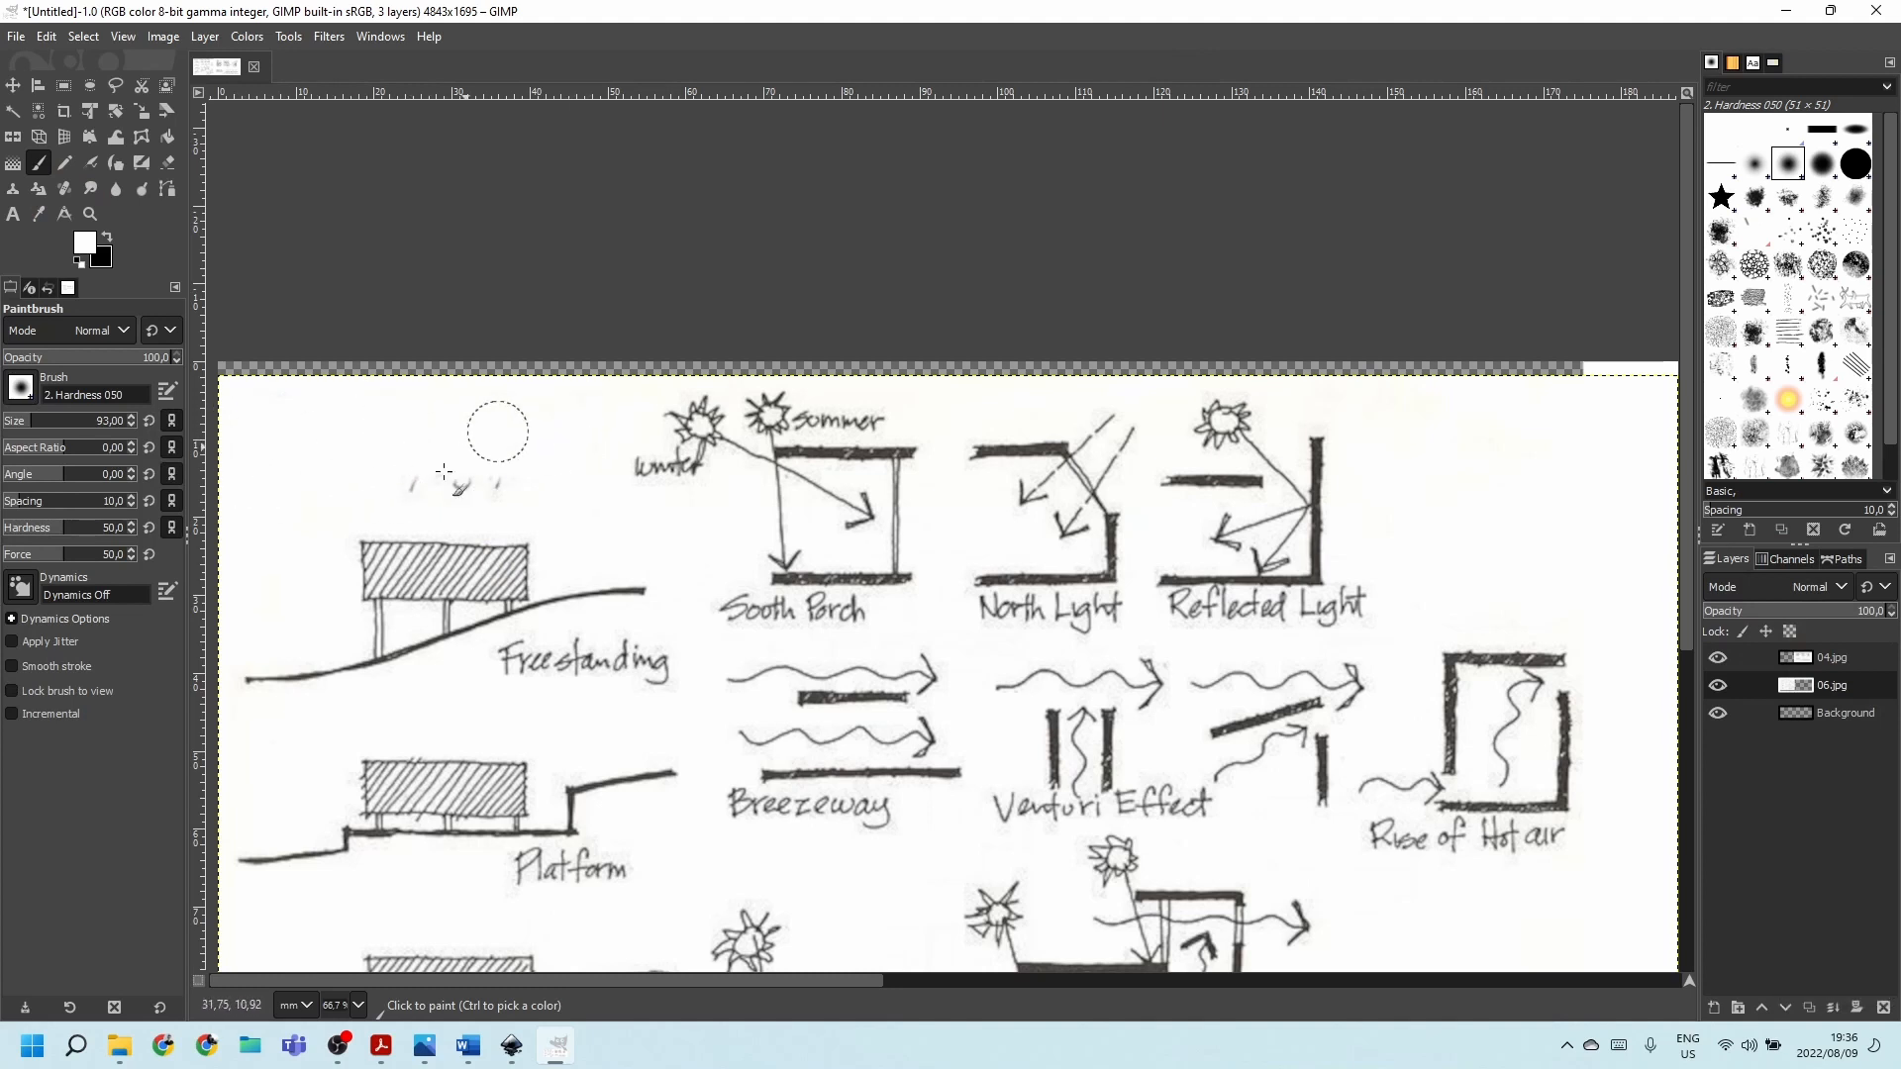
# Paint out the leftover lettering along the canvas's lower edge on the 04.jpg layer in white.
pyautogui.keyDown('ctrl'); pyautogui.scroll(-3, 574, 458); pyautogui.keyUp('ctrl')
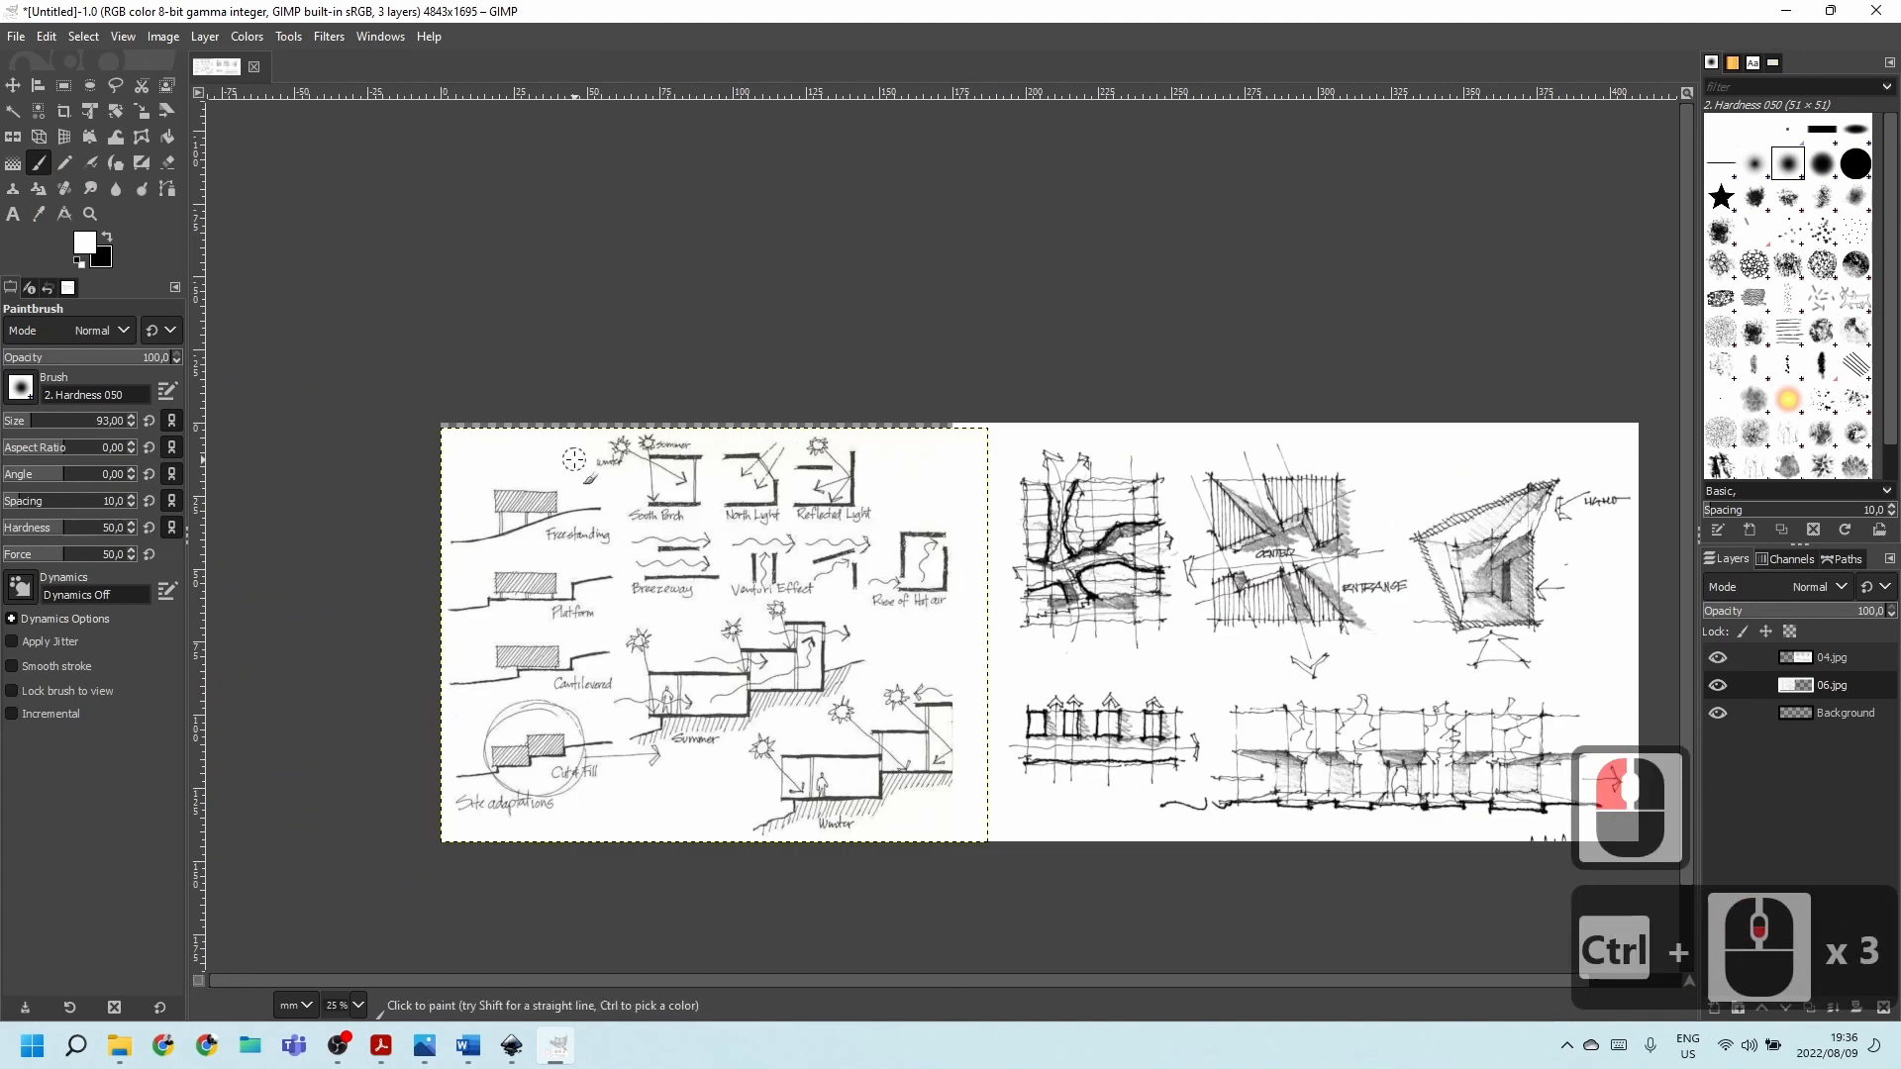
pyautogui.keyDown('ctrl'); pyautogui.scroll(3, 1318, 736); pyautogui.keyUp('ctrl')
pyautogui.keyDown('ctrl'); pyautogui.scroll(-3, 476, 548); pyautogui.keyUp('ctrl')
pyautogui.keyDown('ctrl'); pyautogui.scroll(3, 1001, 743); pyautogui.keyUp('ctrl')
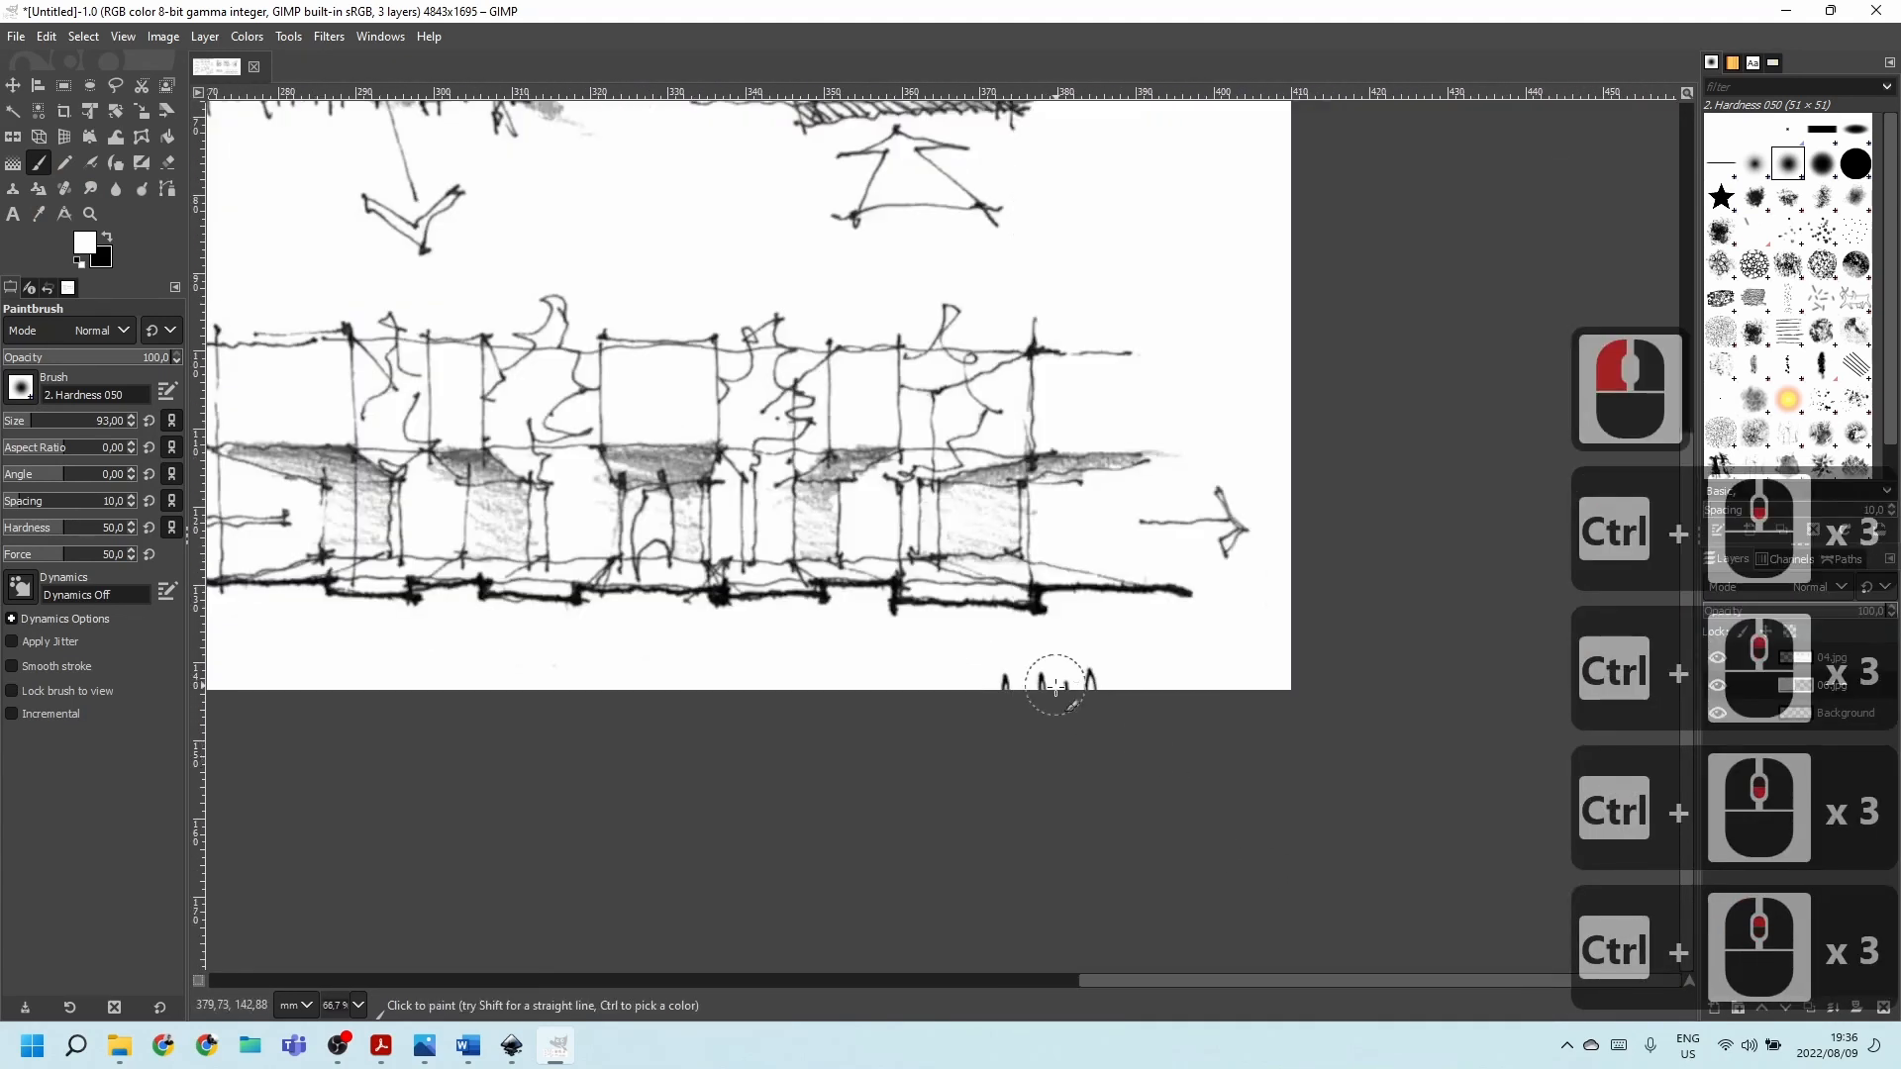
pyautogui.click(1788, 657)
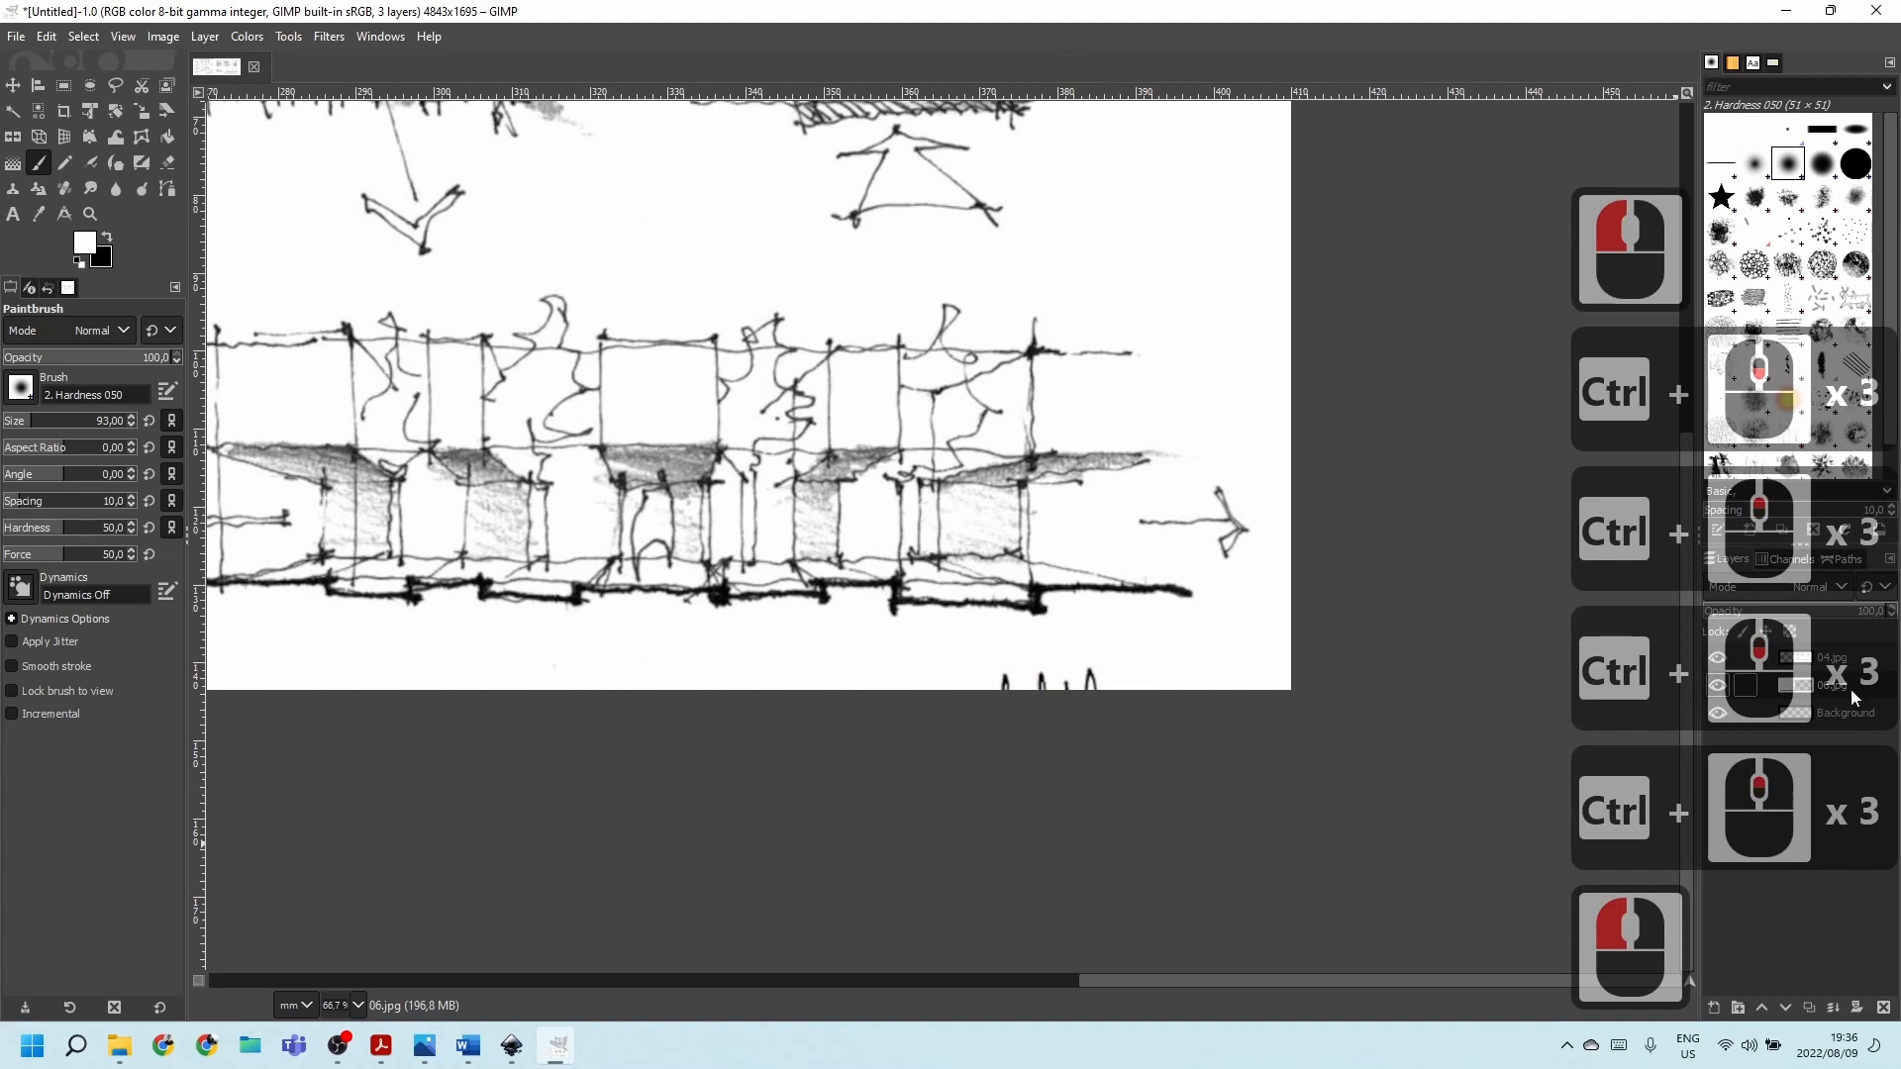
pyautogui.moveTo(986, 680); pyautogui.dragTo(1178, 698)
pyautogui.keyDown('ctrl'); pyautogui.scroll(-2, 1230, 793); pyautogui.keyUp('ctrl')
pyautogui.keyDown('ctrl'); pyautogui.scroll(2, 1213, 376); pyautogui.keyUp('ctrl')
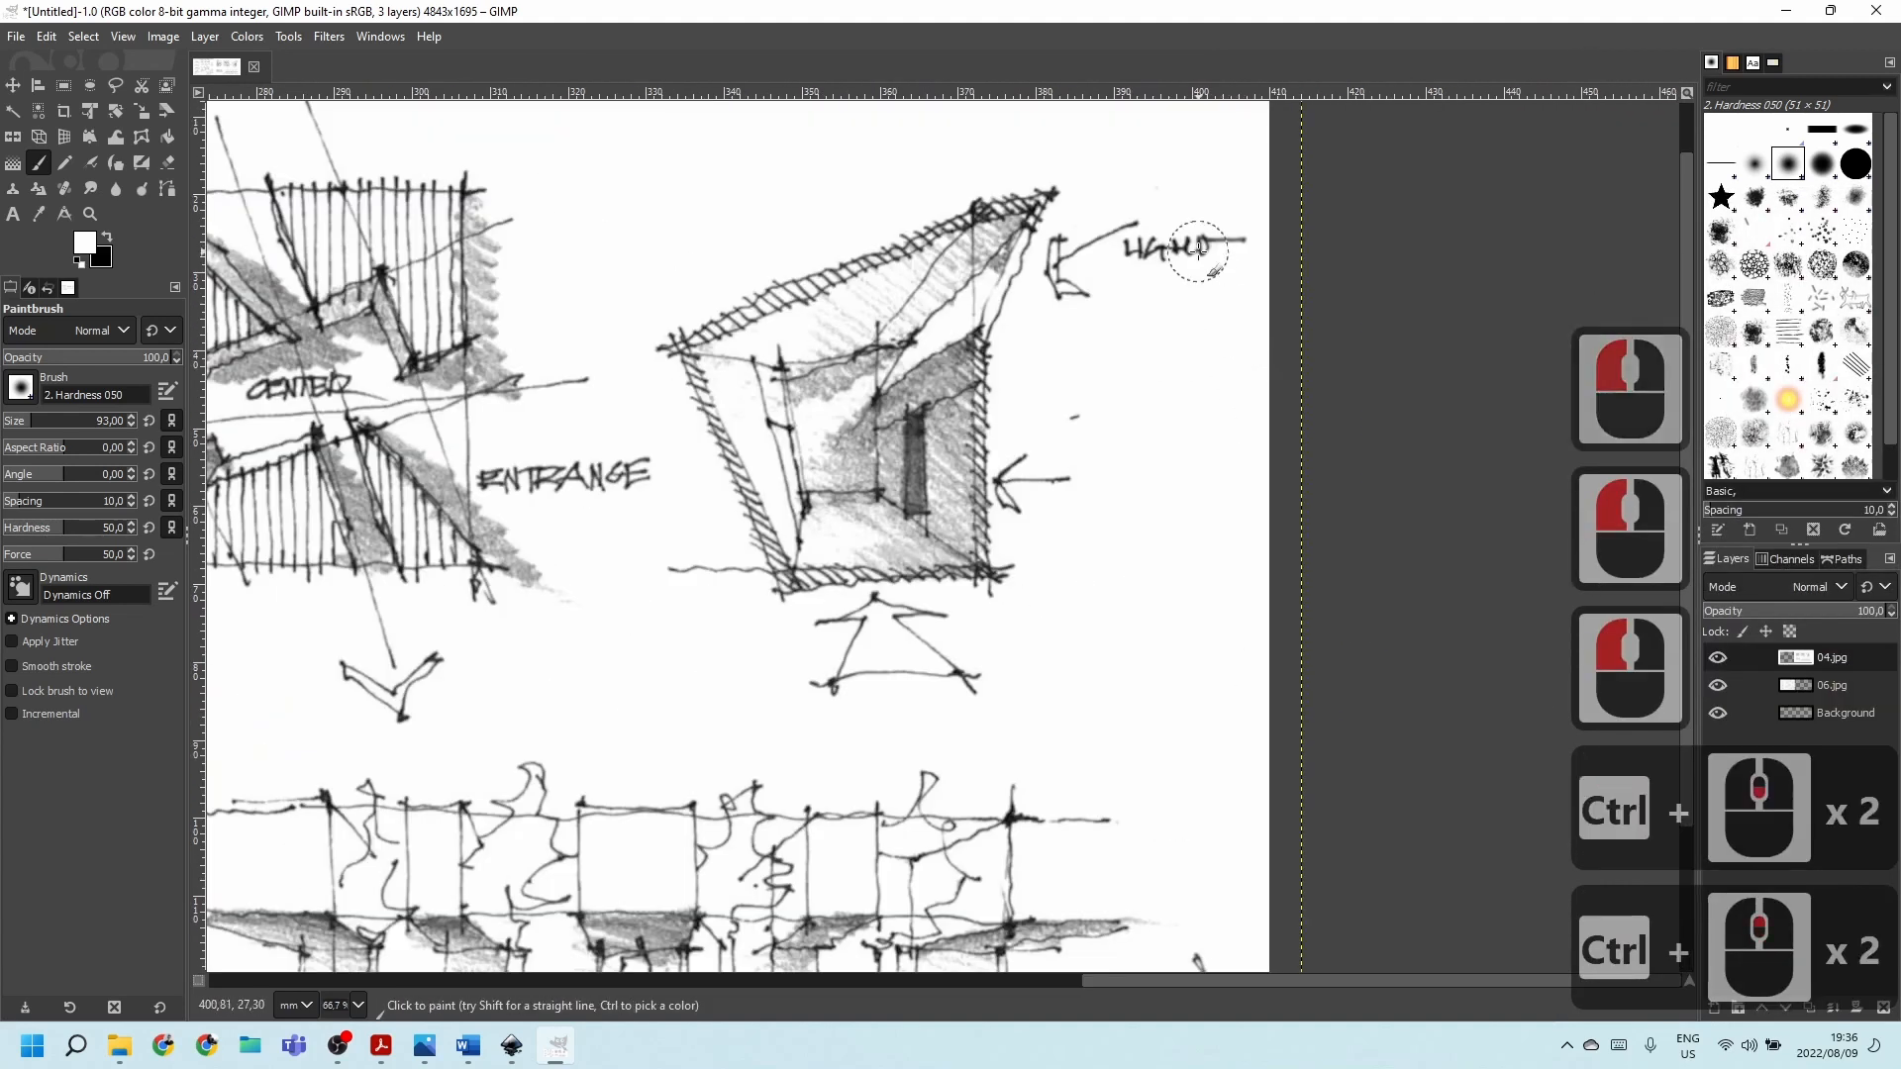
pyautogui.keyDown('ctrl'); pyautogui.scroll(-3, 1225, 603); pyautogui.keyUp('ctrl')
pyautogui.keyDown('ctrl'); pyautogui.scroll(-1, 1225, 581); pyautogui.keyUp('ctrl')
pyautogui.keyDown('ctrl'); pyautogui.scroll(2, 506, 629); pyautogui.keyUp('ctrl')
pyautogui.keyDown('ctrl'); pyautogui.scroll(-1, 514, 574); pyautogui.keyUp('ctrl')
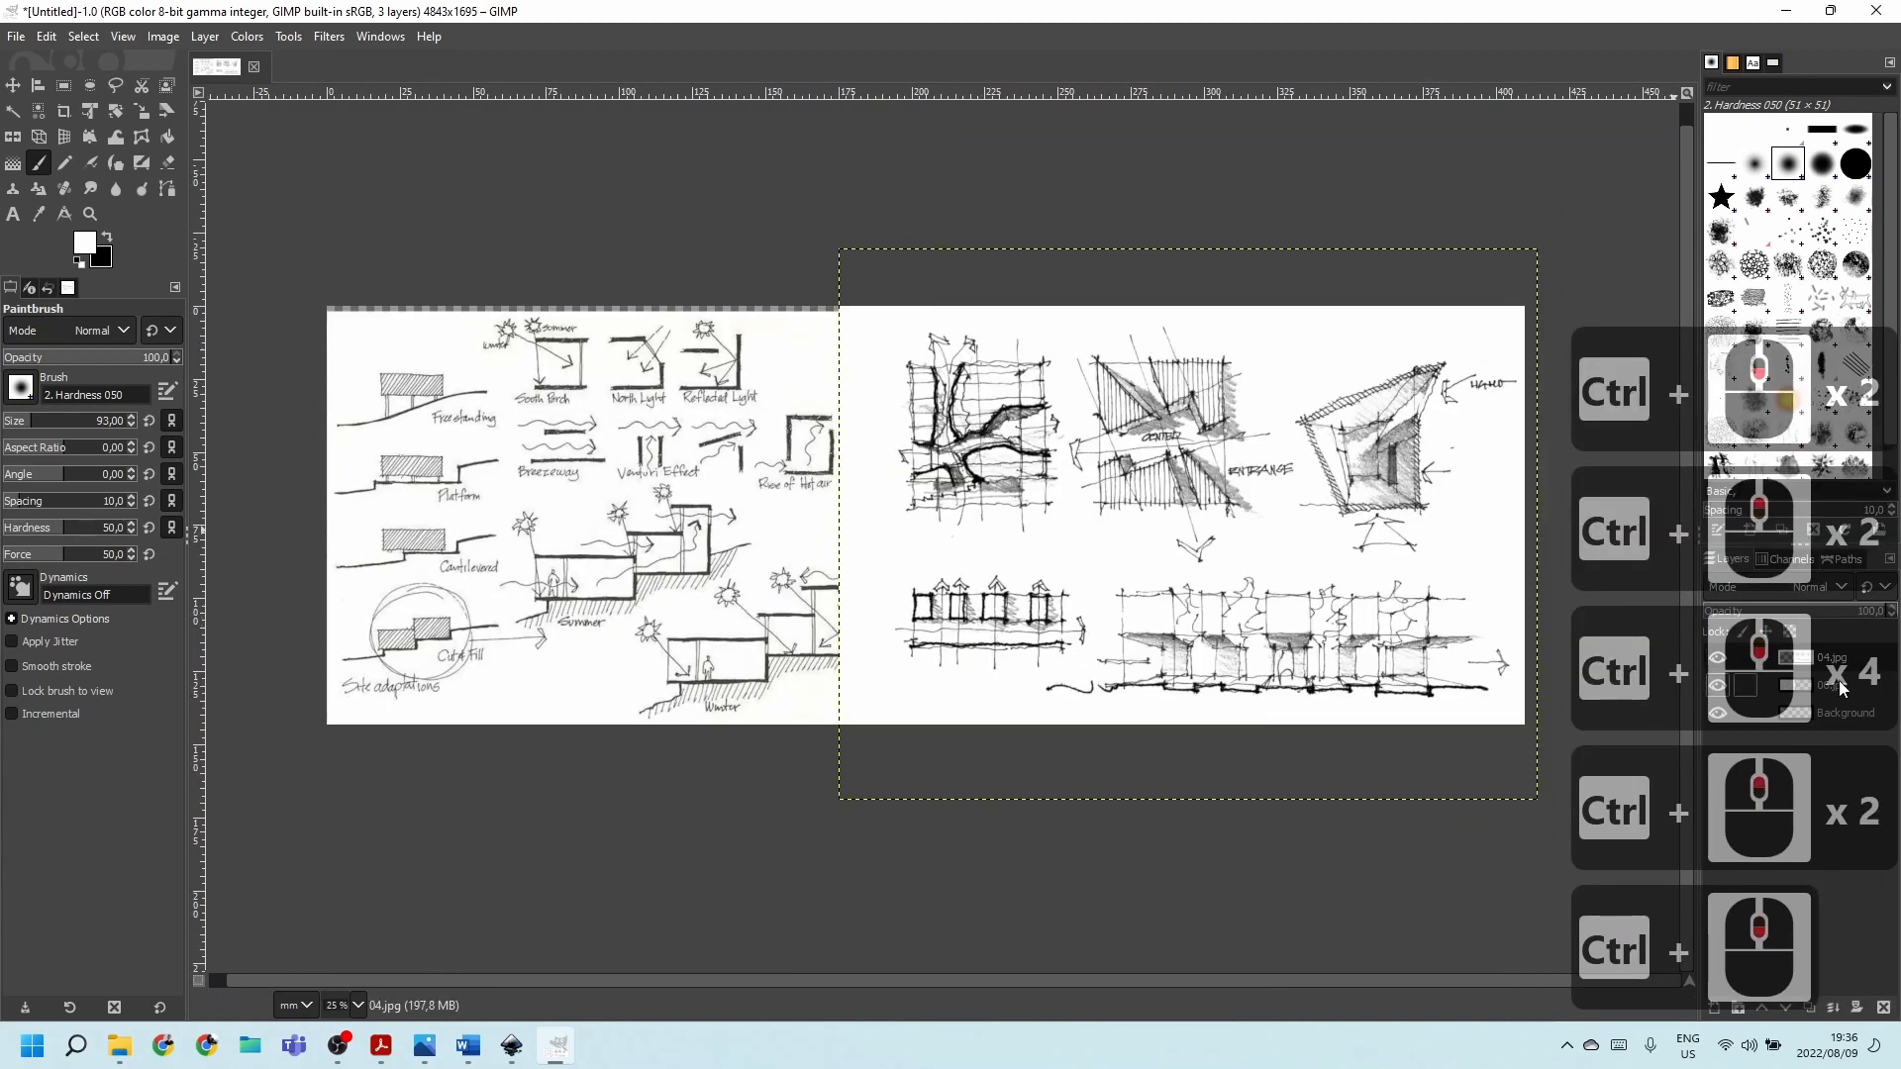
# Scale the 06.jpg layer up proportionally to 189,48 × 143,34 mm so it reaches the canvas's upper edge.
pyautogui.click(1804, 683)
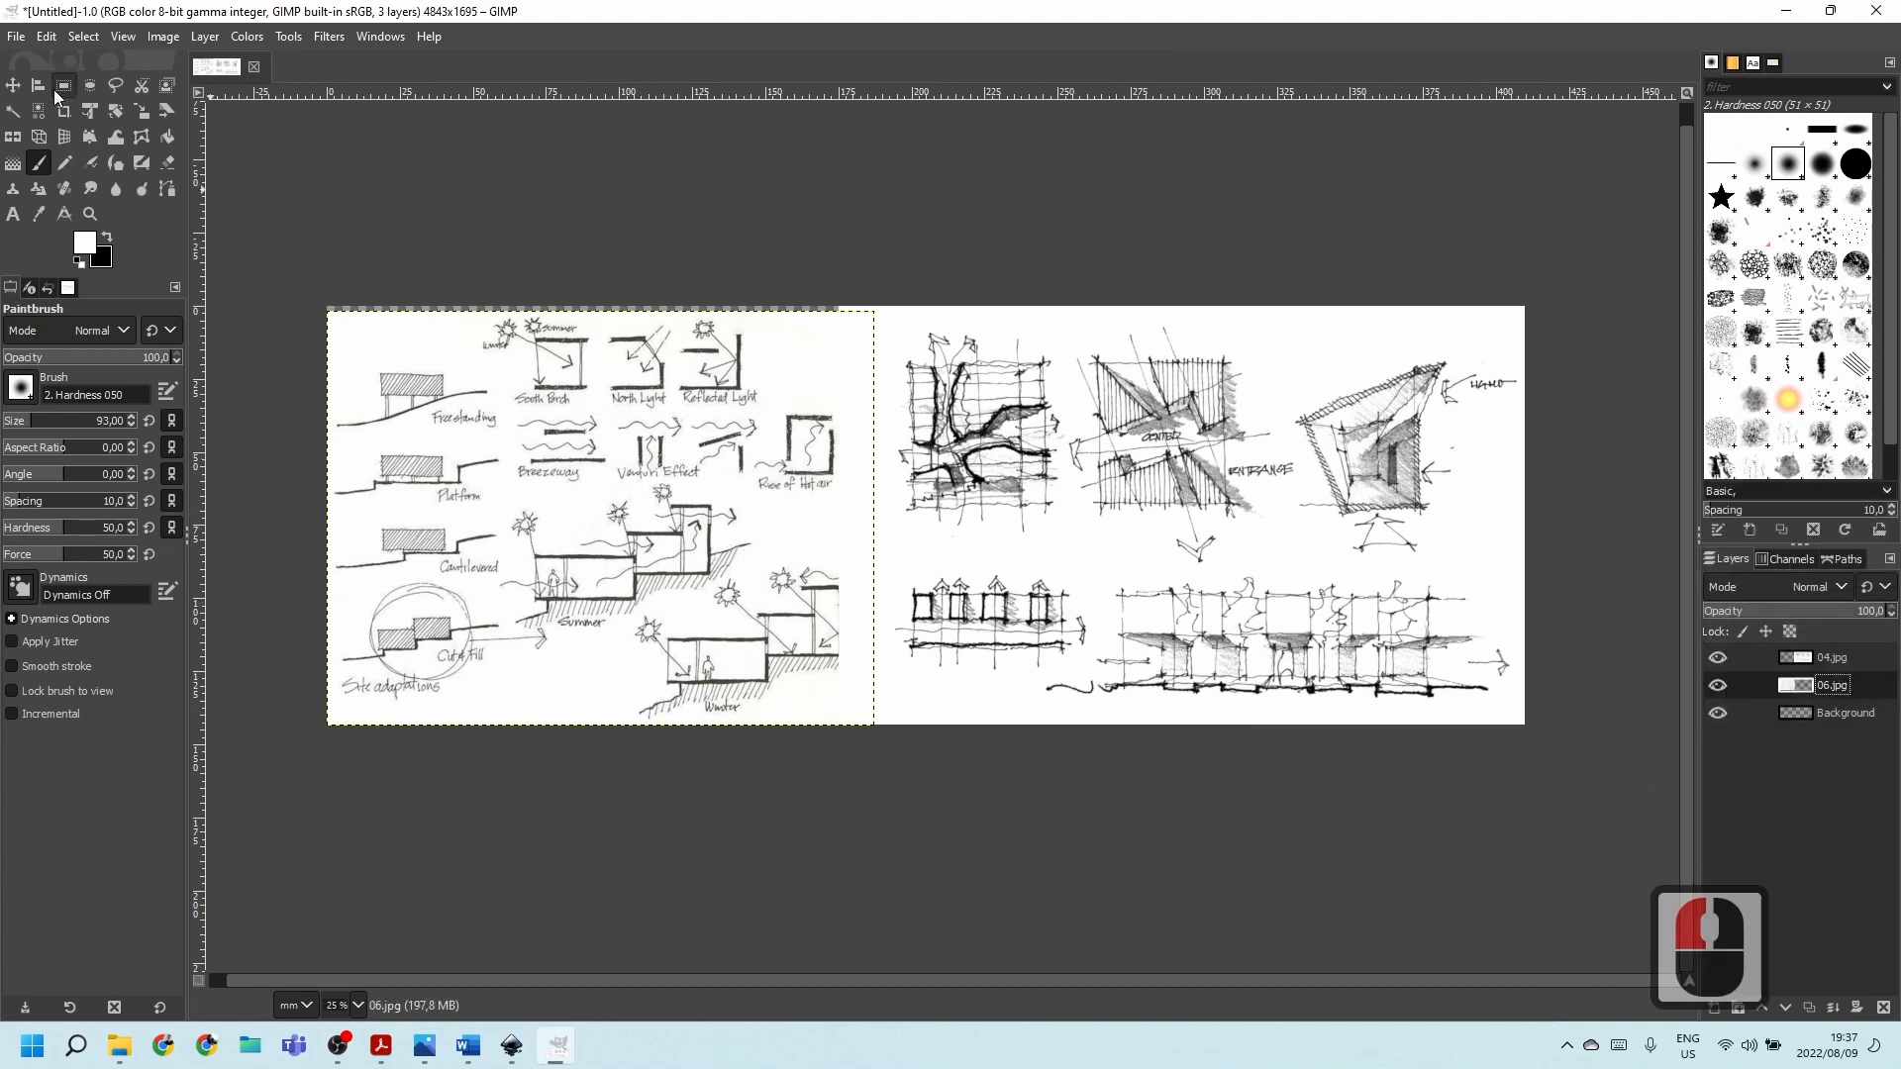
pyautogui.click(142, 110)
pyautogui.click(815, 492)
pyautogui.moveTo(874, 311); pyautogui.dragTo(880, 303)
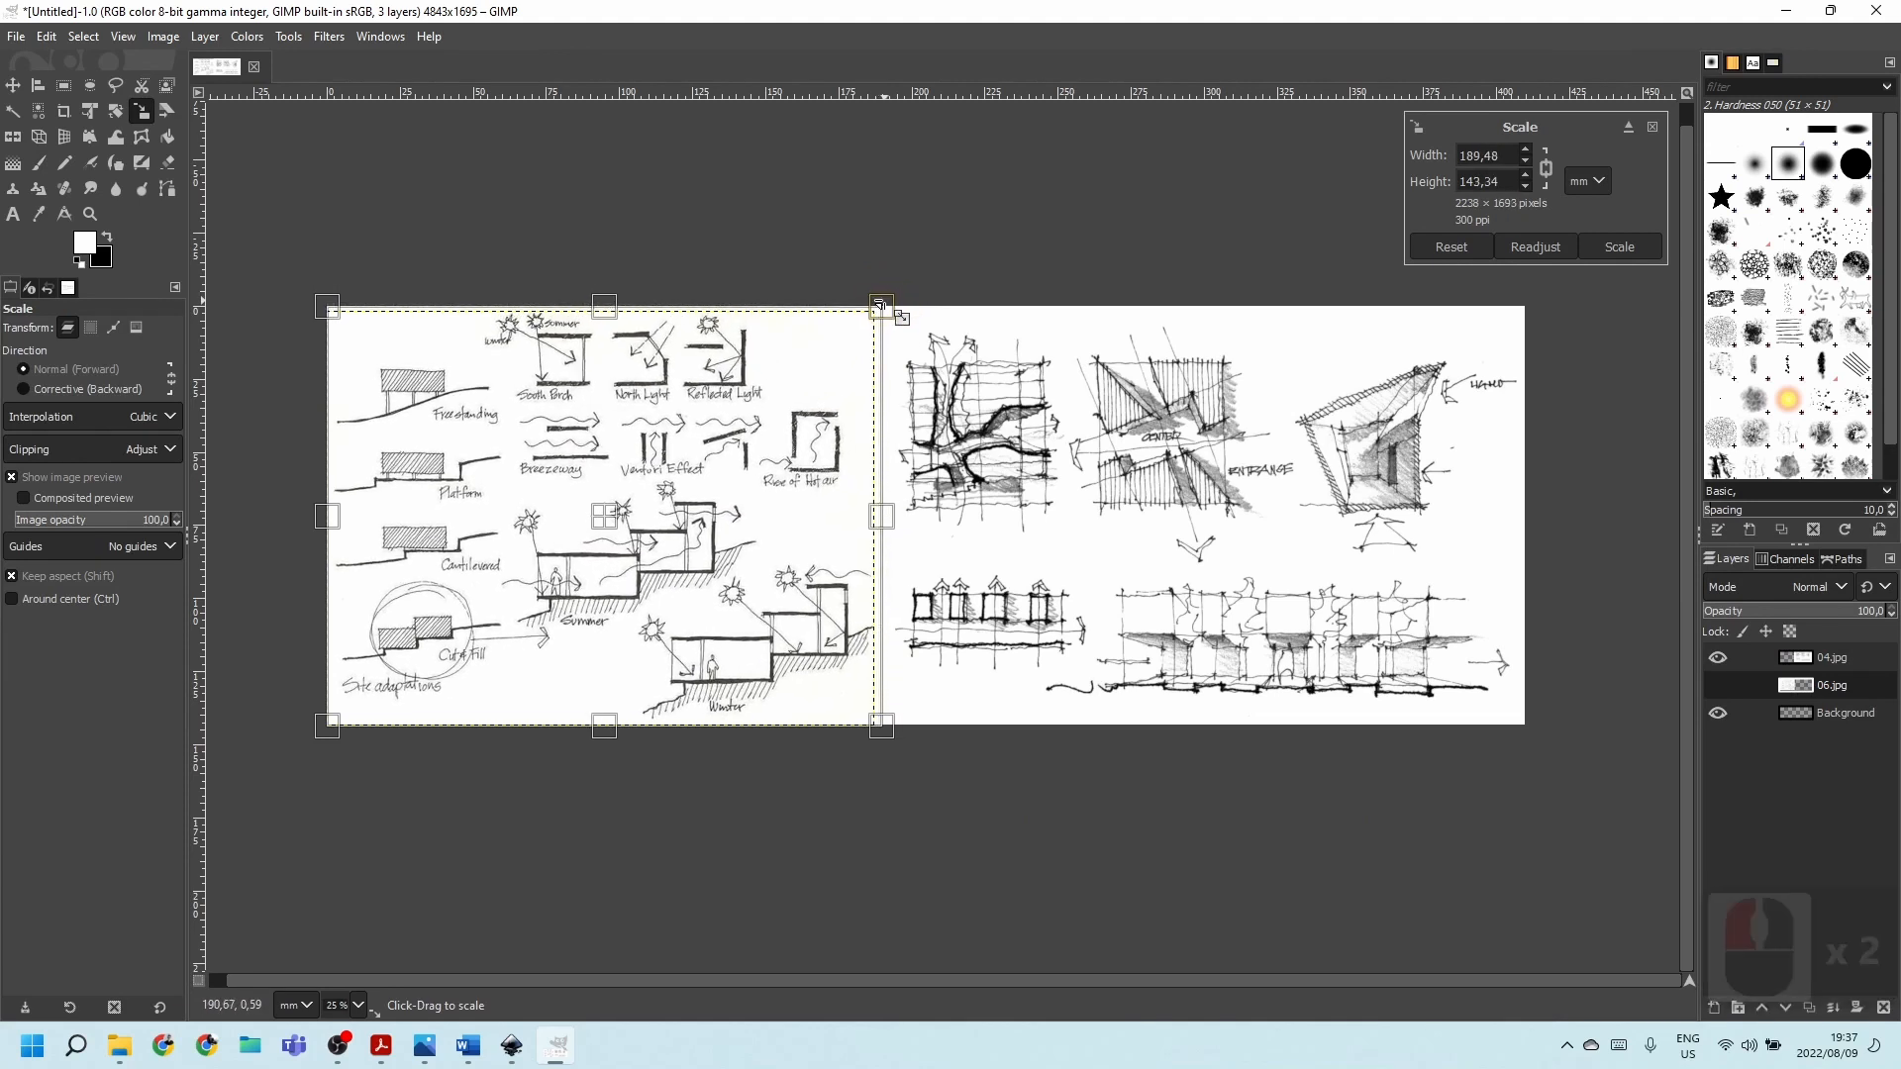
pyautogui.click(1620, 246)
pyautogui.keyDown('ctrl'); pyautogui.scroll(1, 823, 575); pyautogui.keyUp('ctrl')
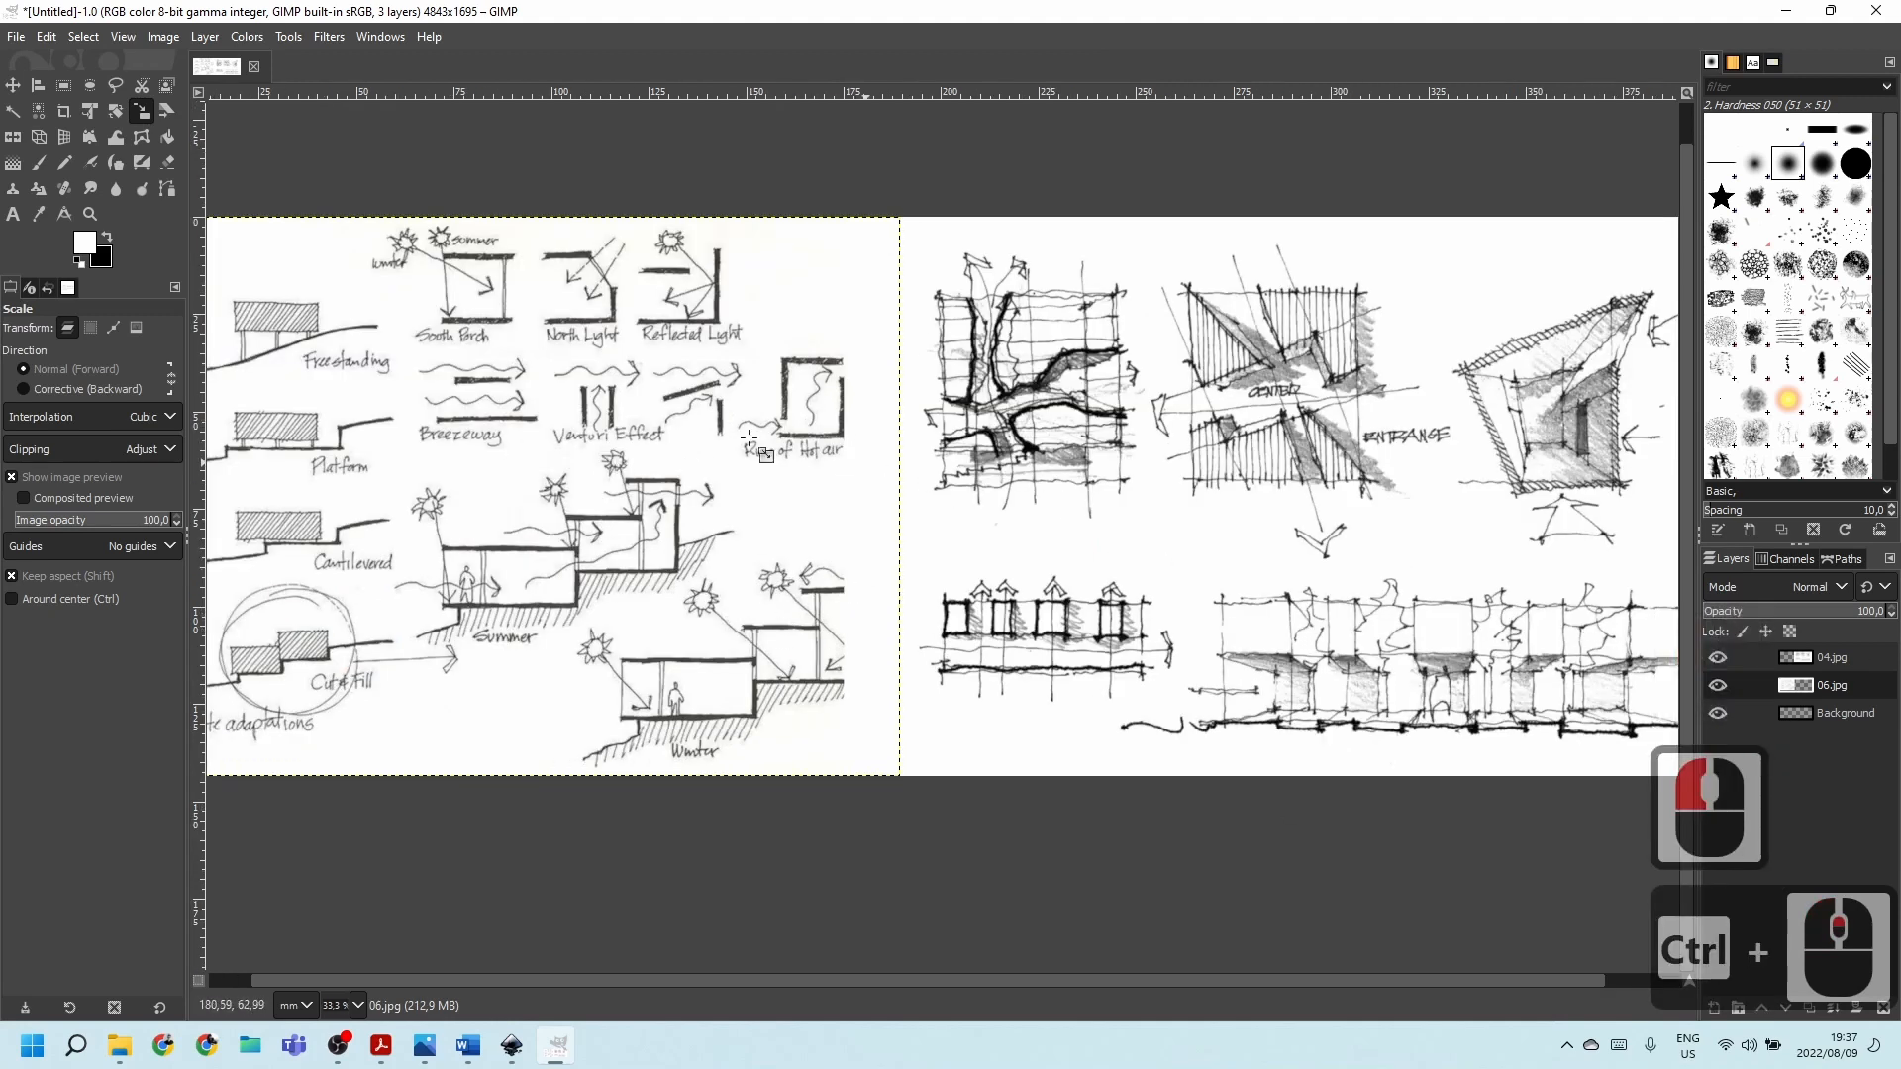
# Make the 04.jpg layer active and set the Move tool to pick a layer or guide.
pyautogui.click(13, 86)
pyautogui.click(607, 438)
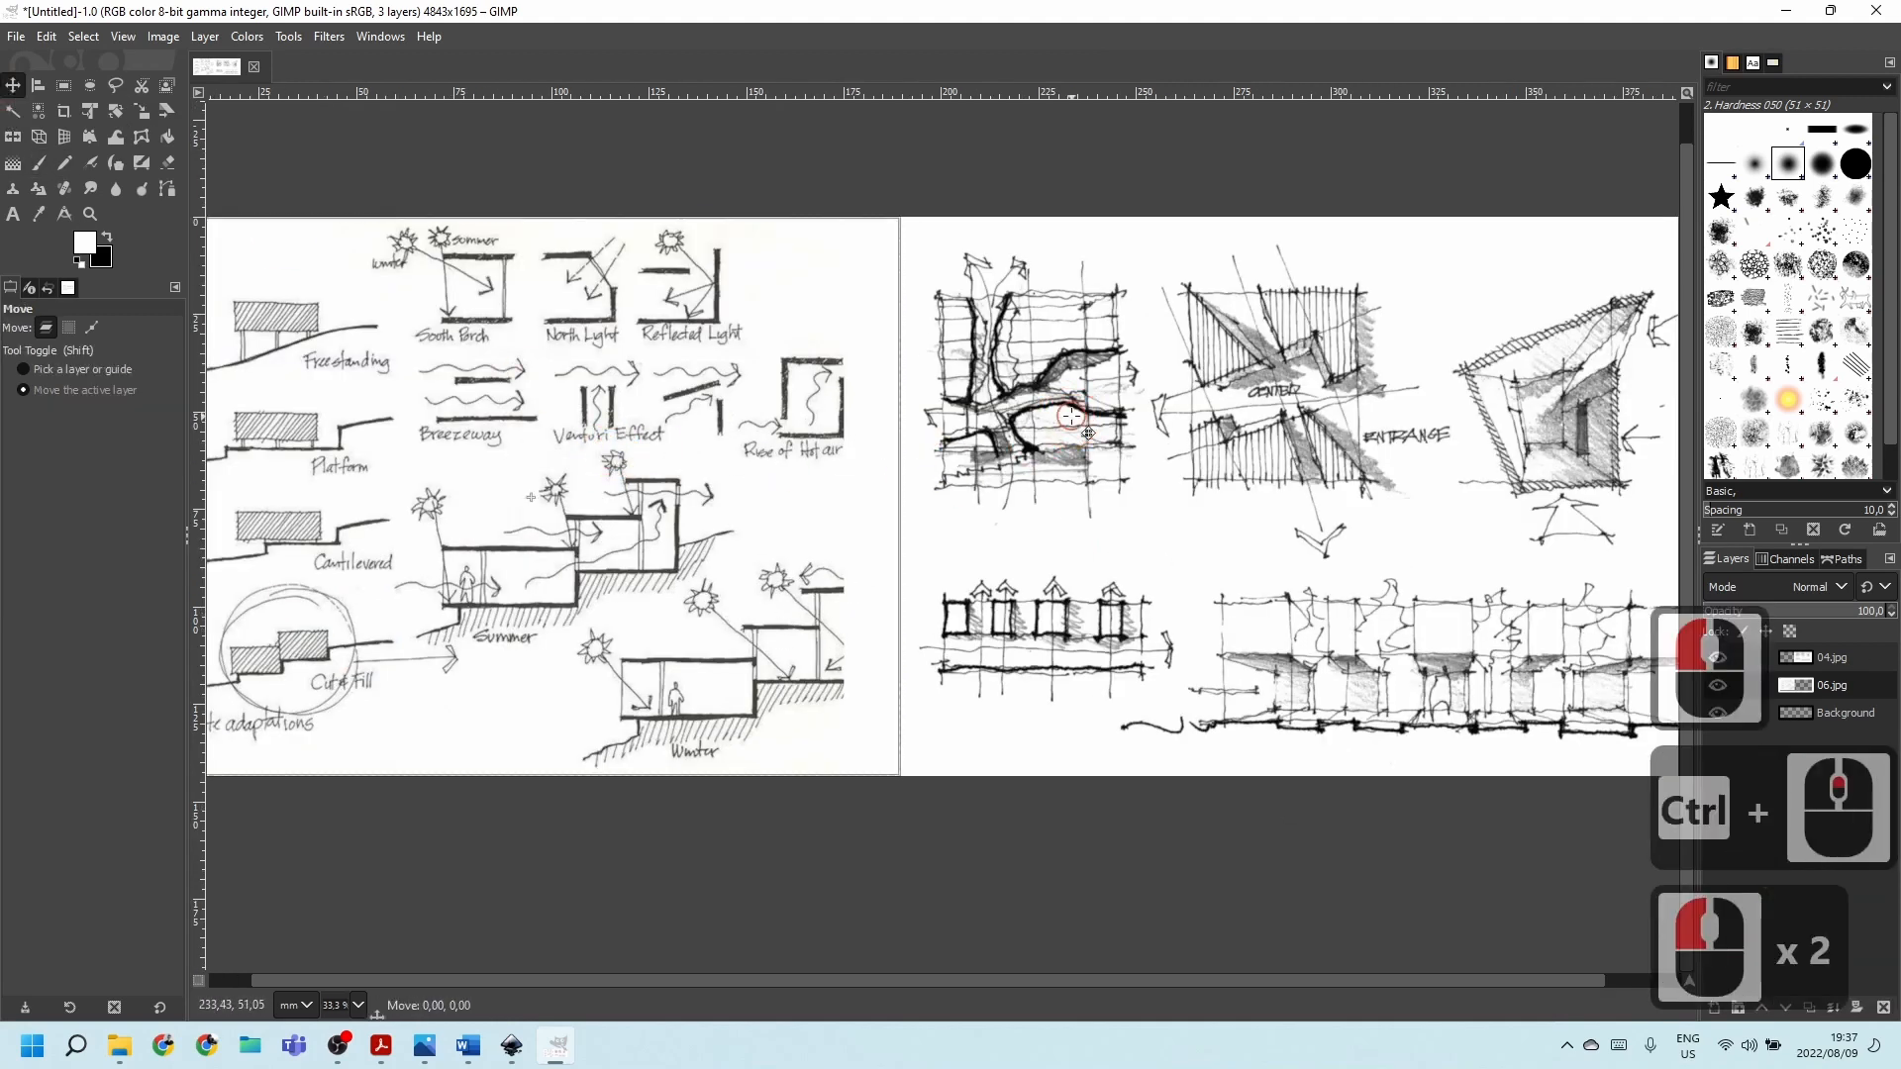
pyautogui.click(628, 406)
pyautogui.click(642, 400)
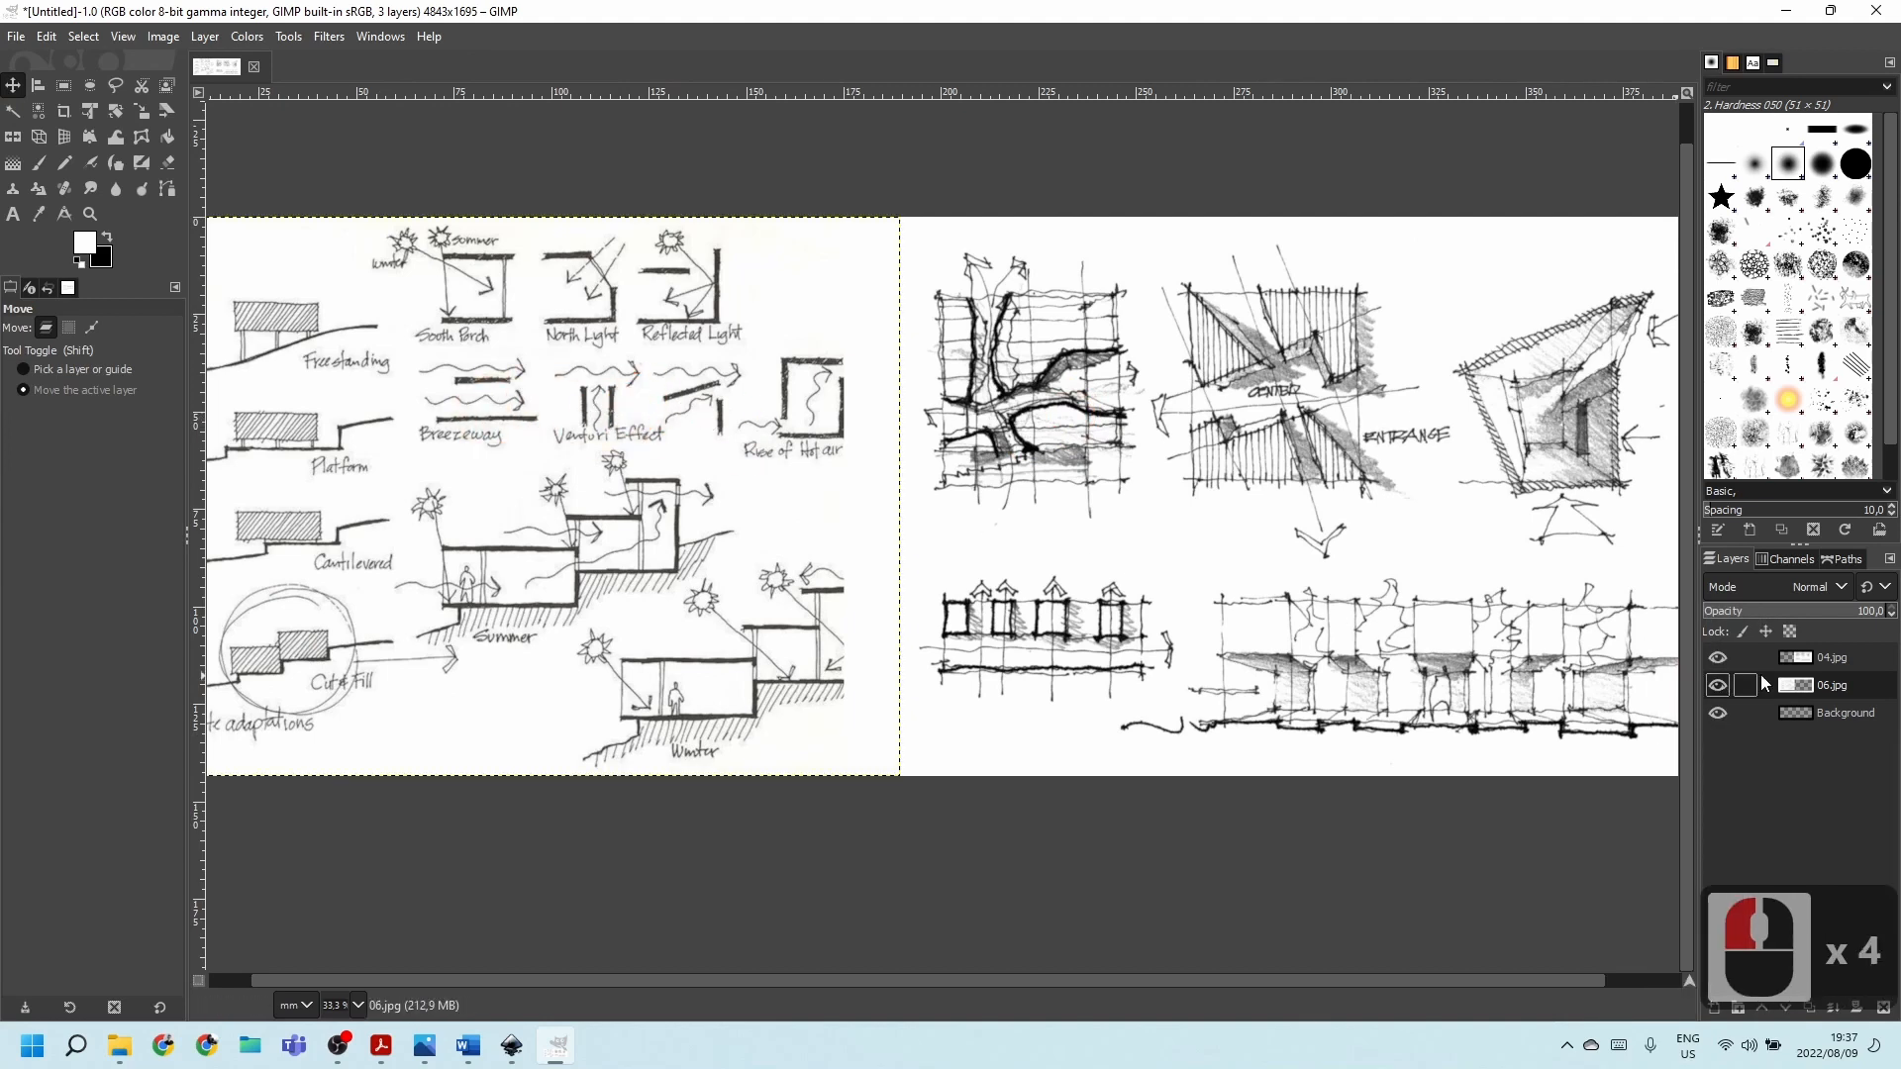
pyautogui.click(1820, 663)
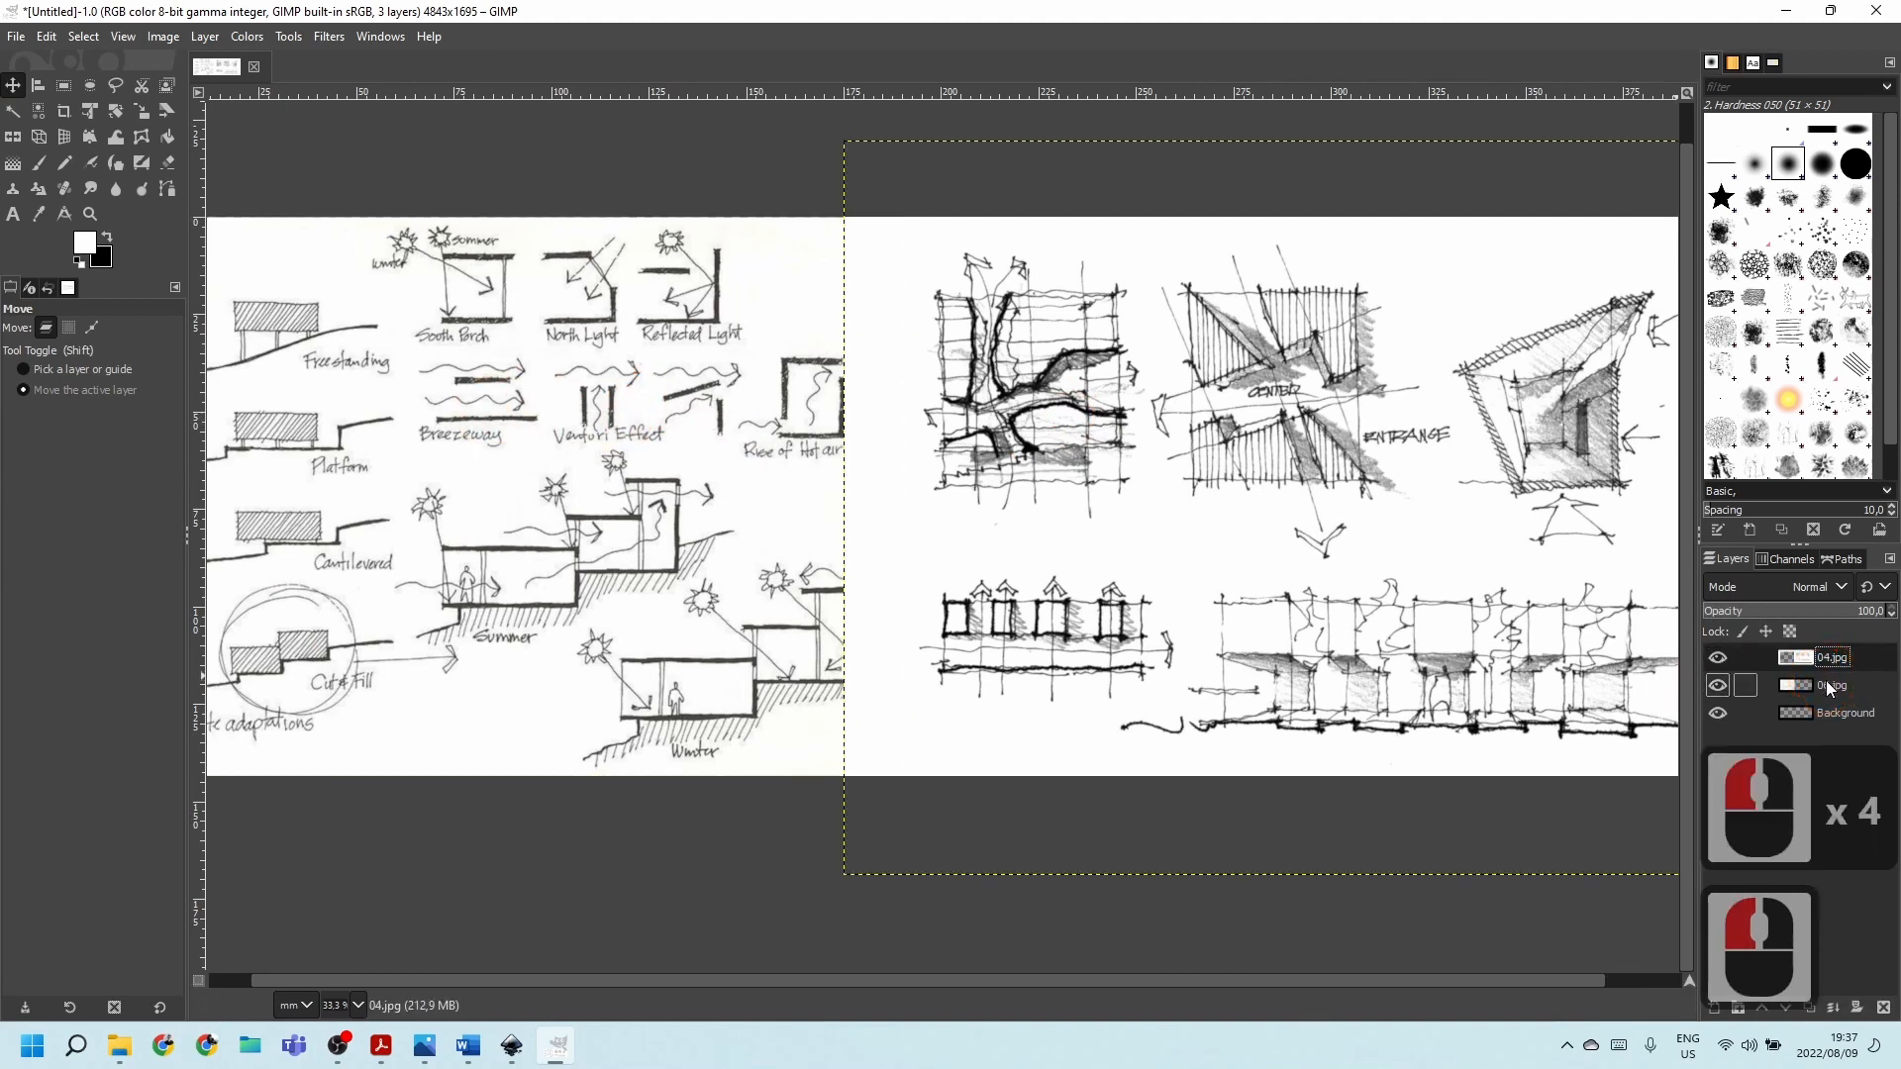
pyautogui.click(32, 371)
pyautogui.click(496, 404)
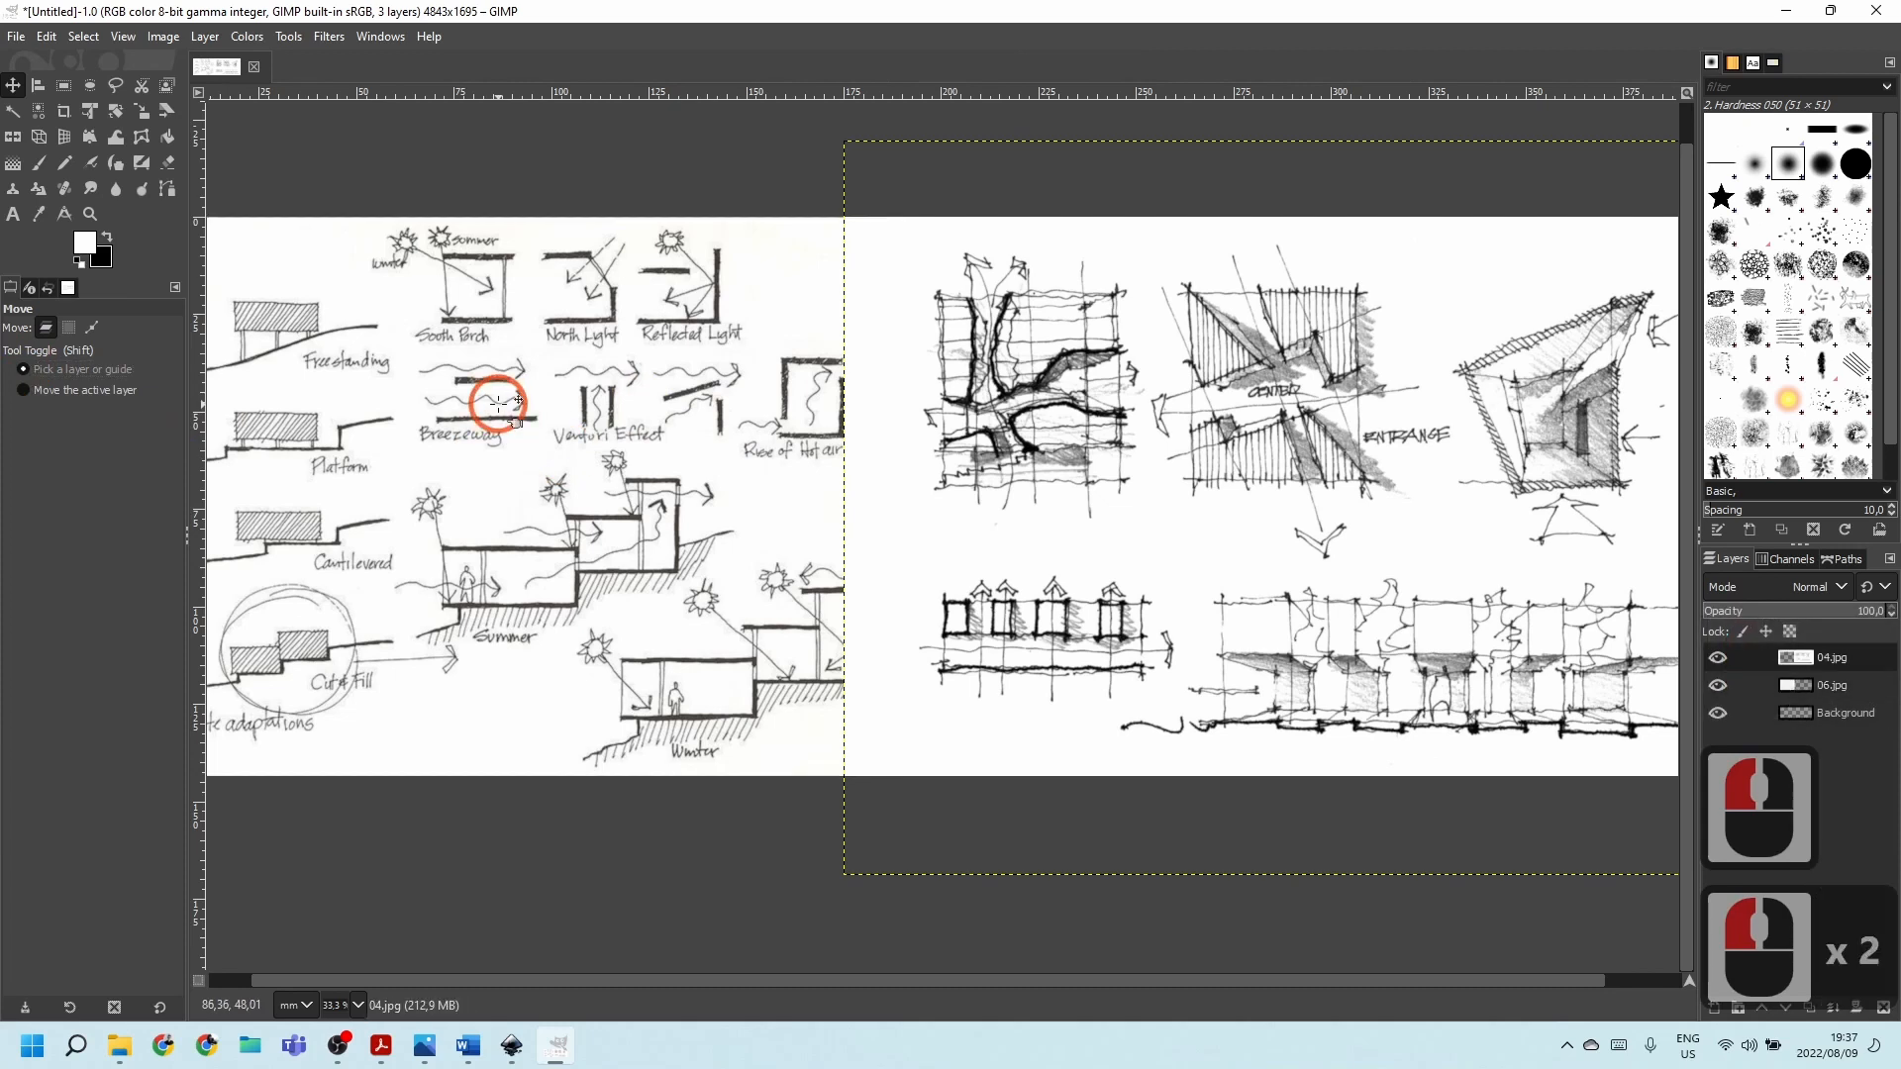
pyautogui.click(535, 372)
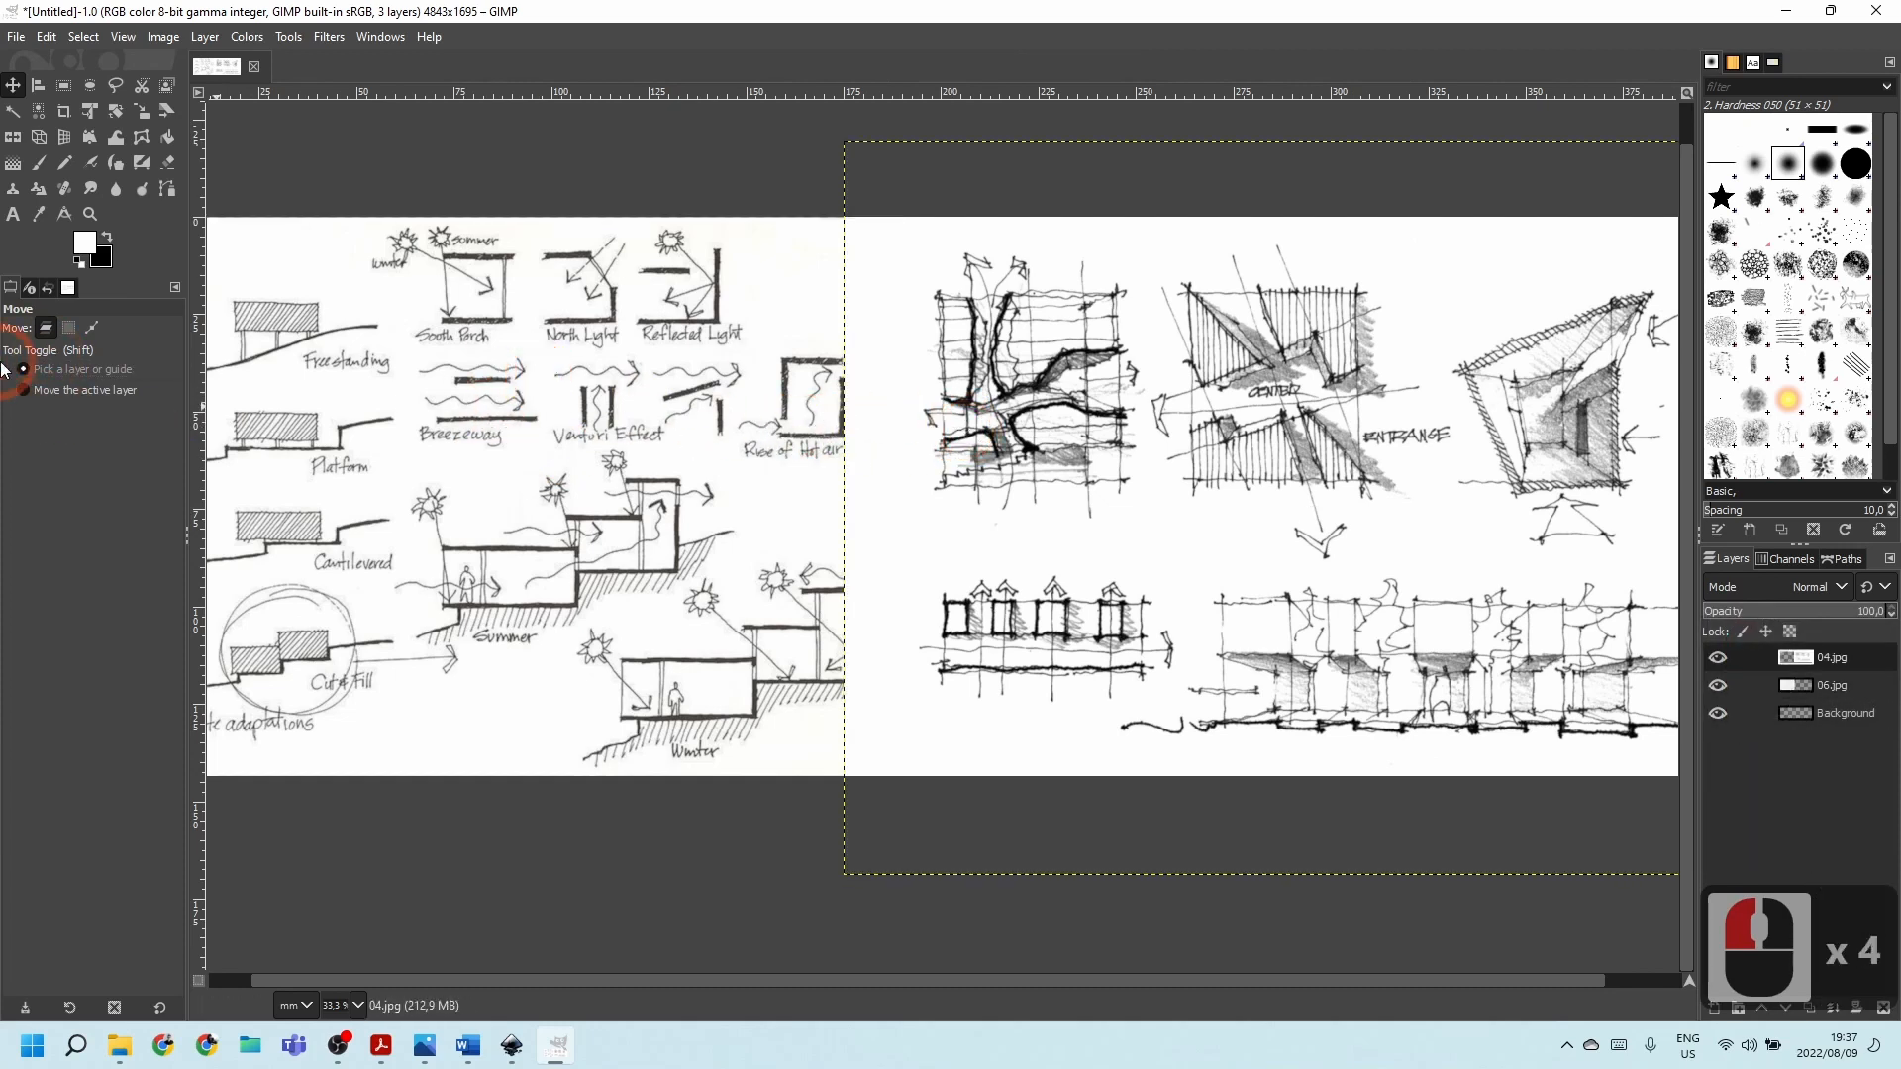
pyautogui.click(343, 434)
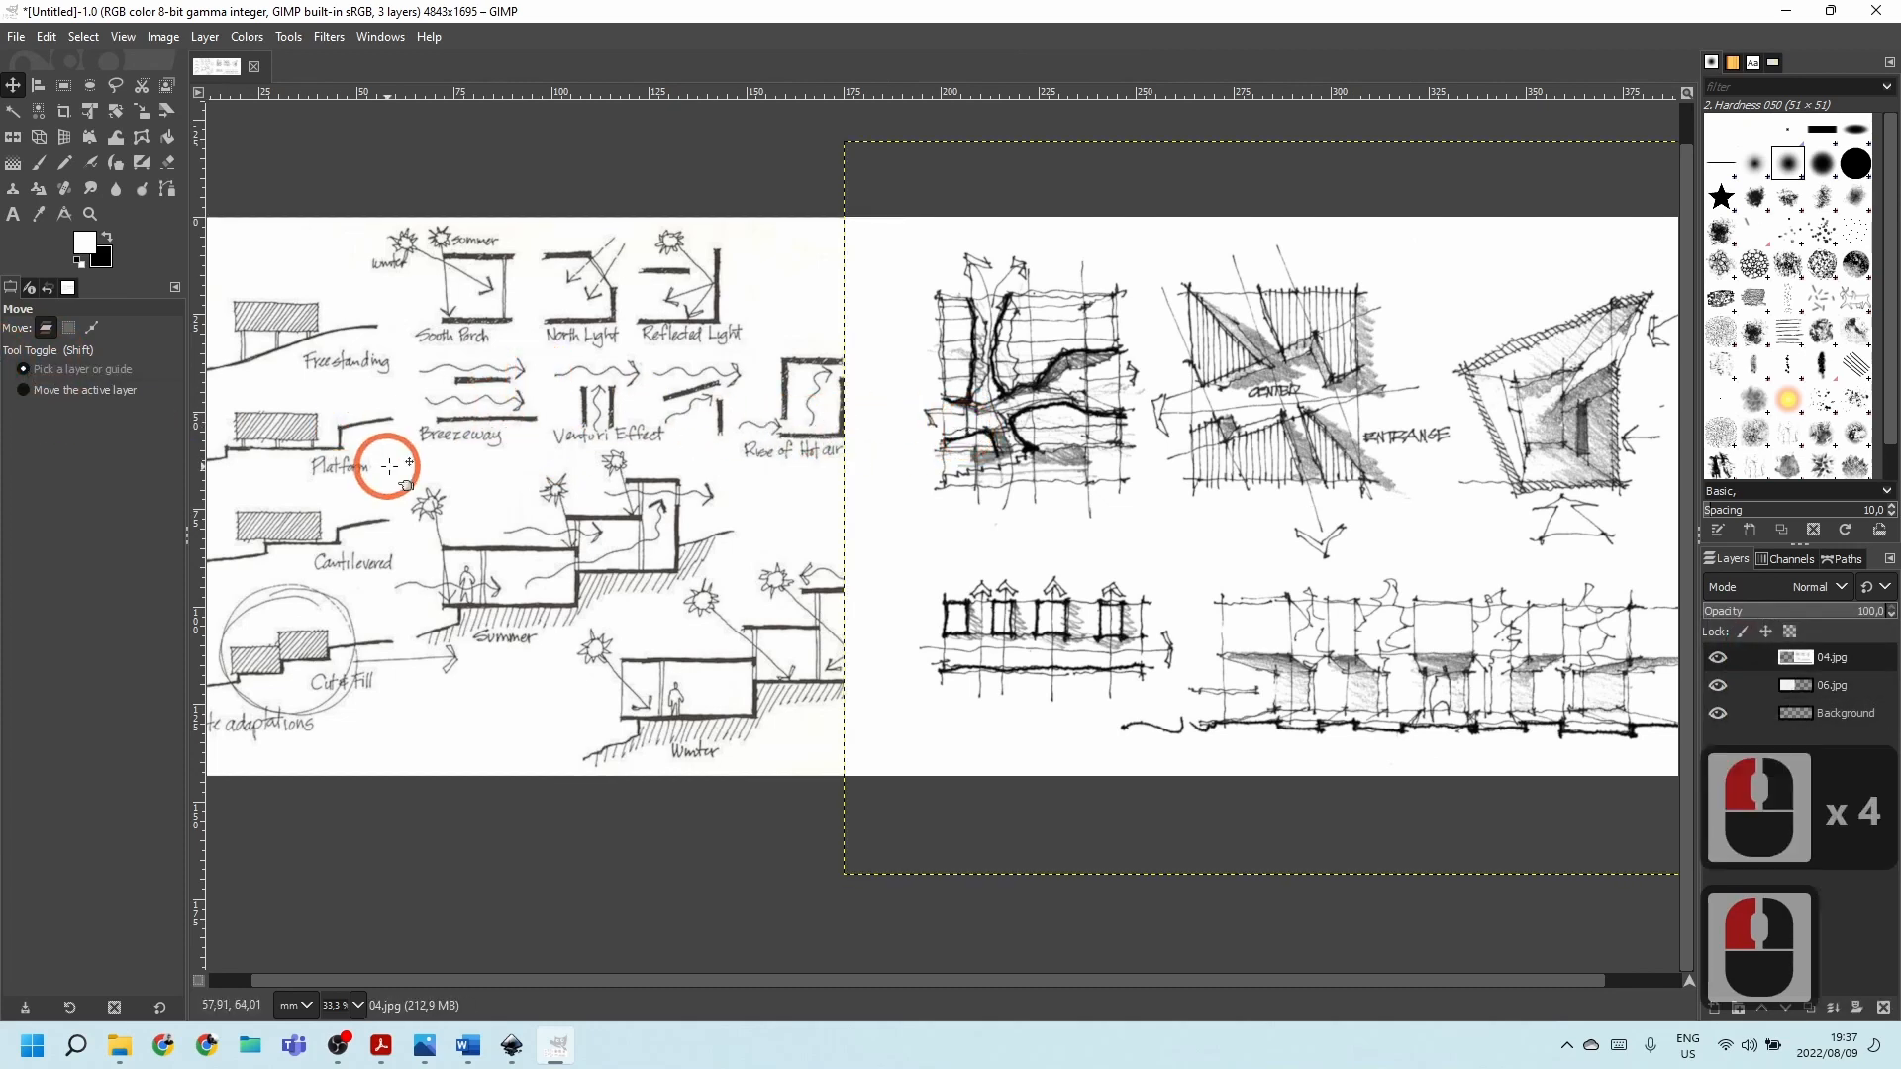
pyautogui.scroll(-2, 587, 502)
pyautogui.click(427, 455)
pyautogui.click(531, 426)
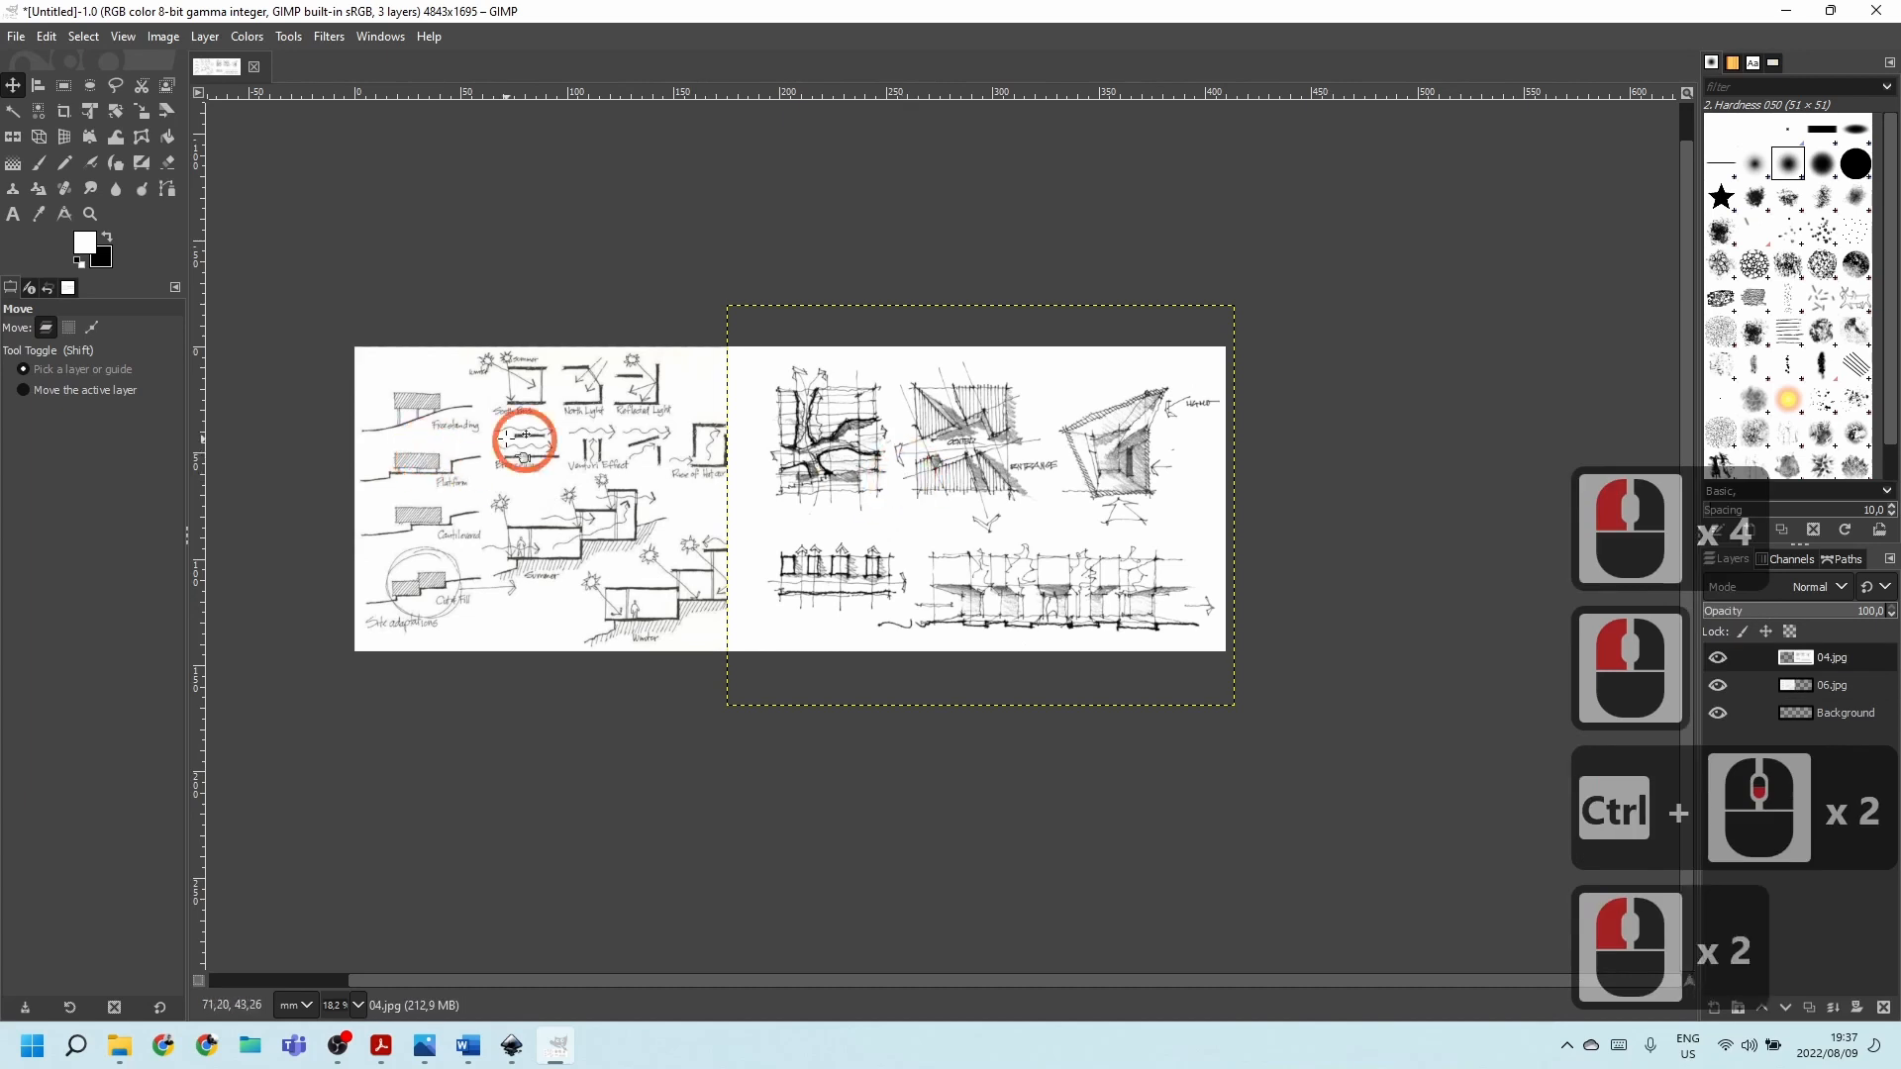
pyautogui.click(1202, 568)
pyautogui.click(1105, 541)
pyautogui.click(596, 467)
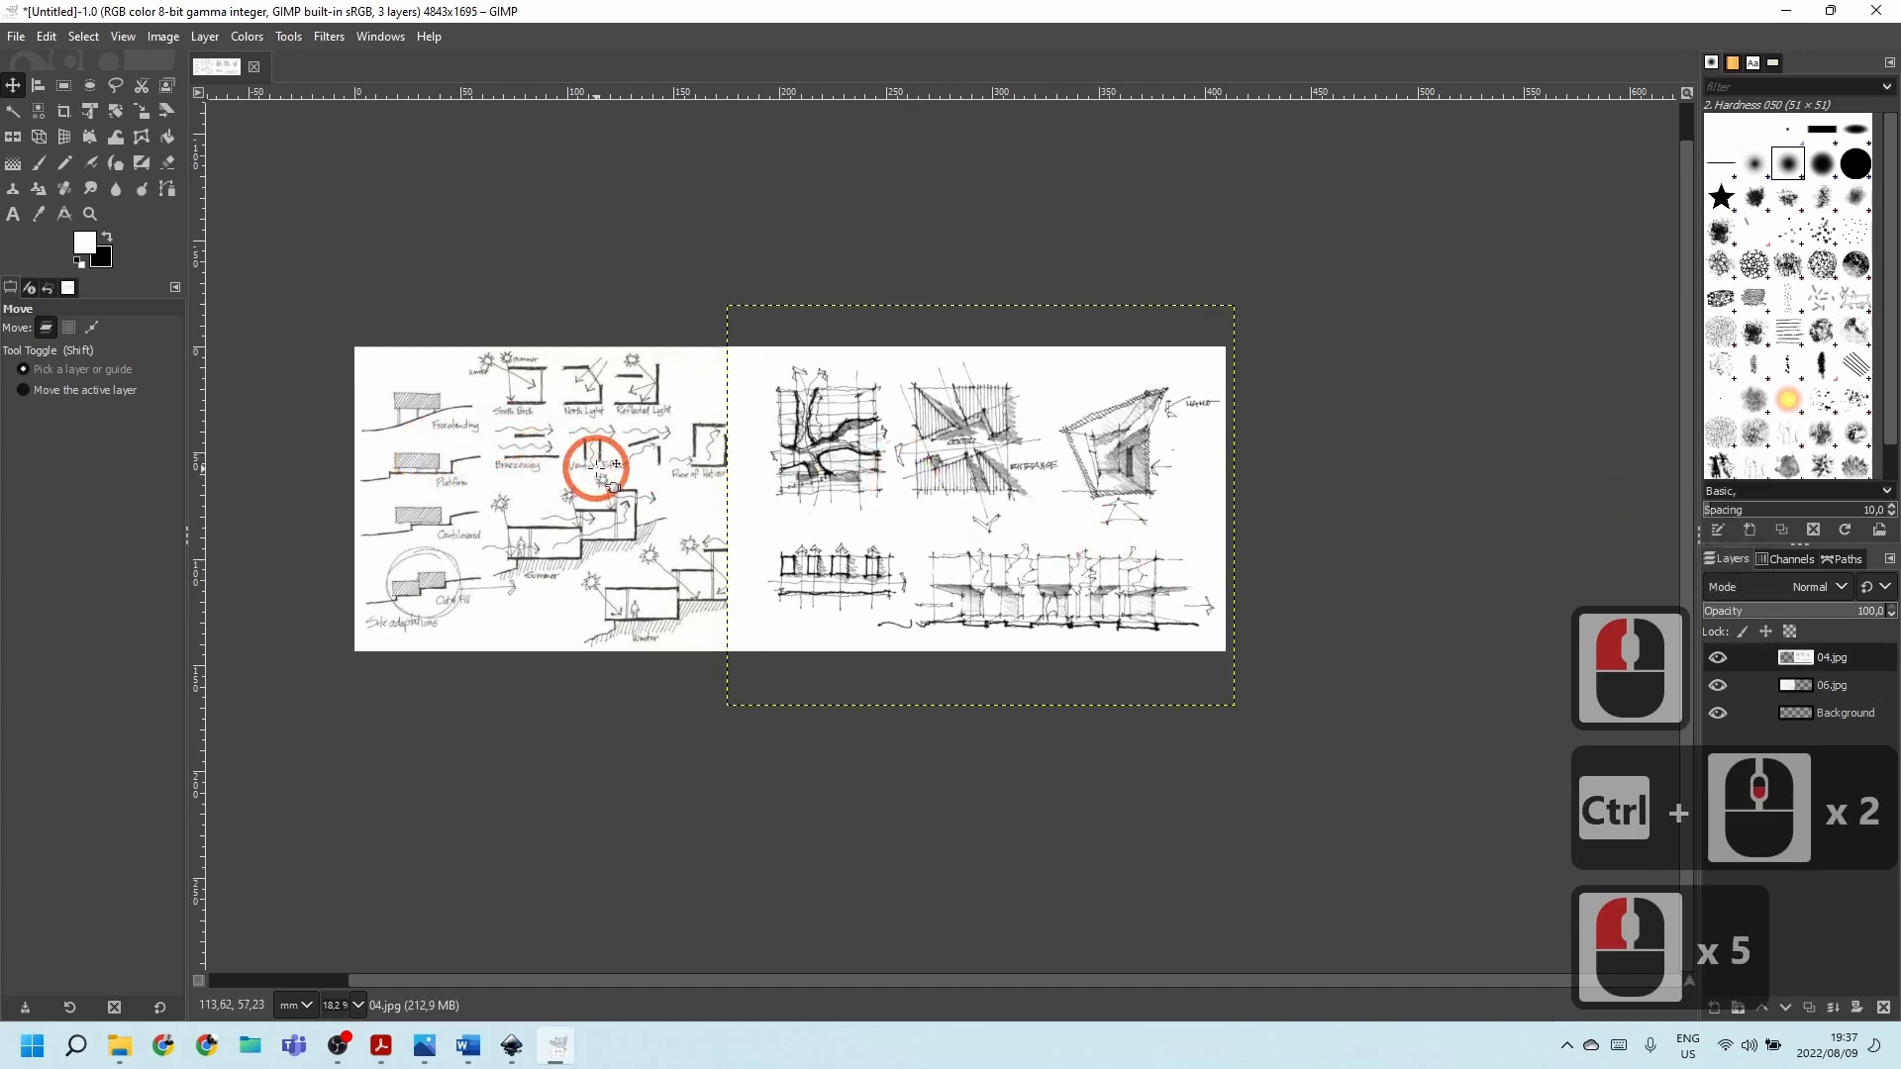
pyautogui.click(606, 511)
pyautogui.click(860, 489)
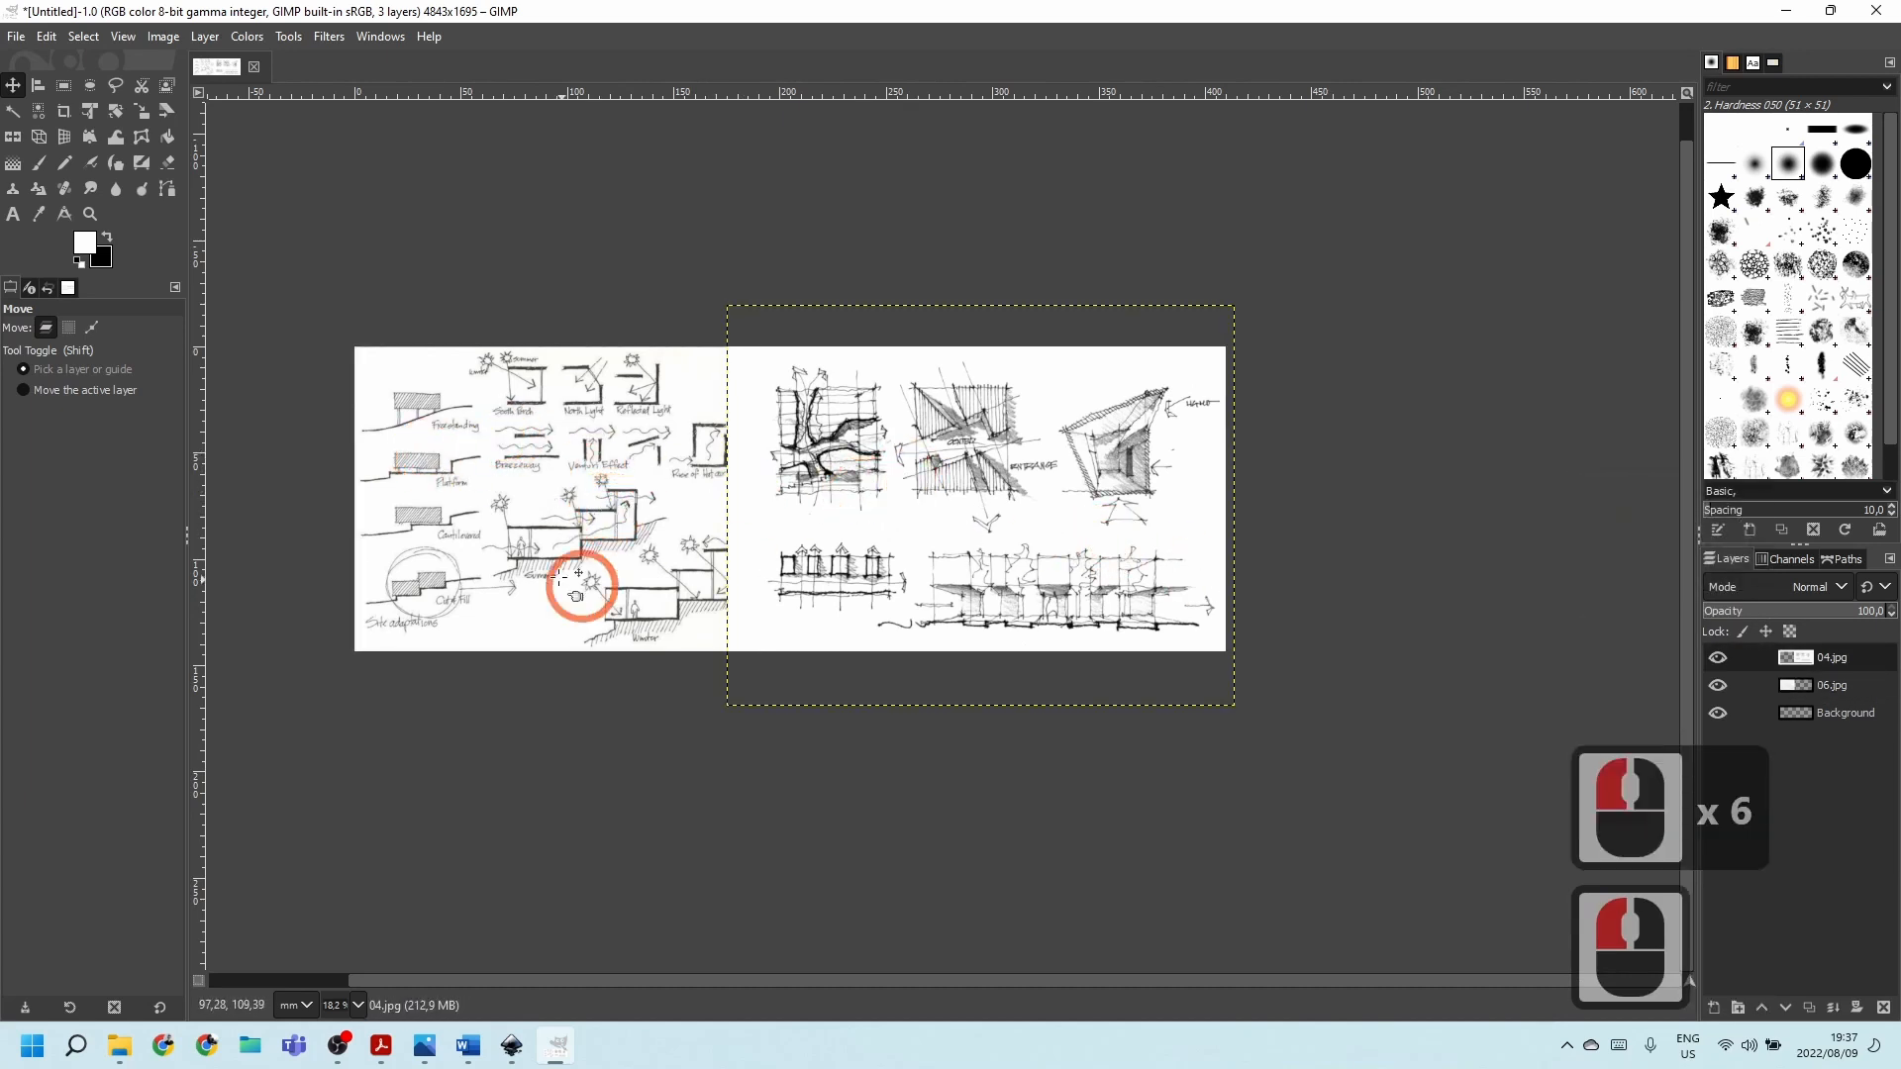
pyautogui.click(407, 598)
pyautogui.click(395, 598)
pyautogui.click(384, 621)
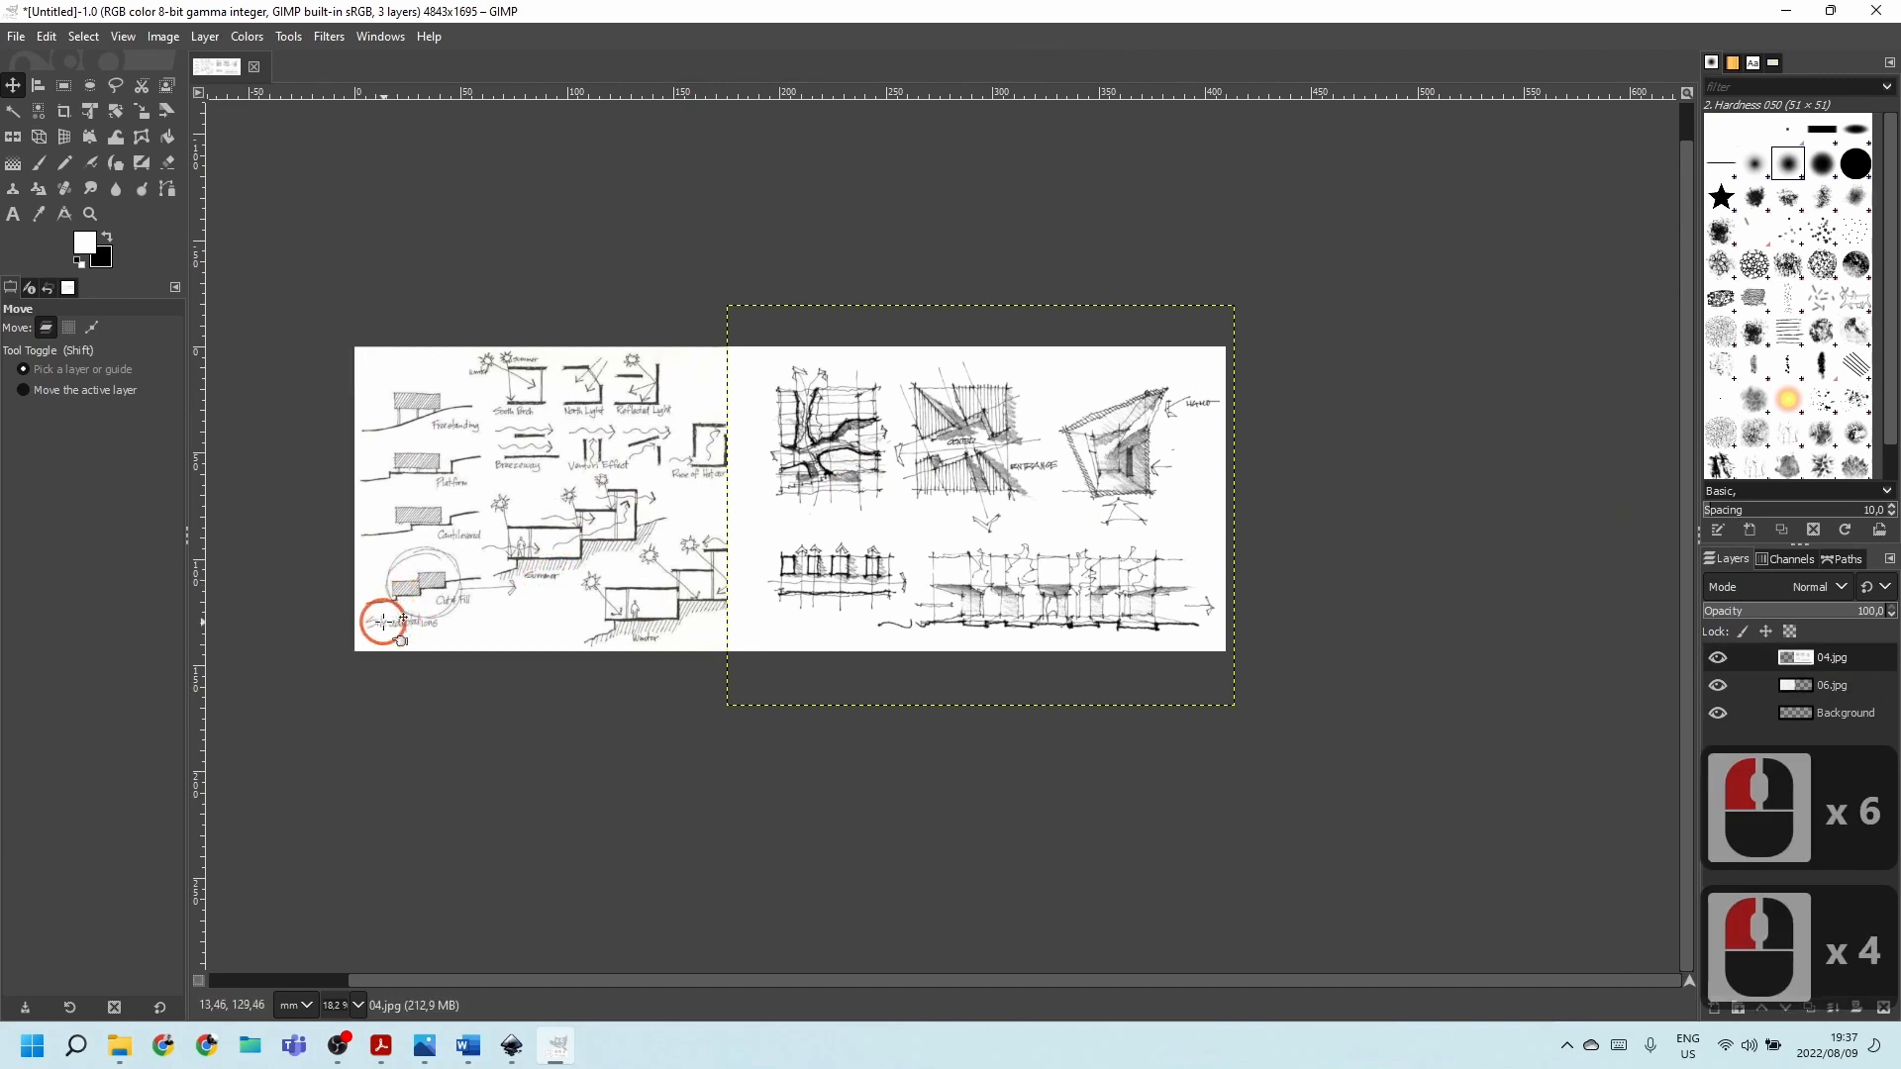
pyautogui.click(460, 623)
pyautogui.click(397, 627)
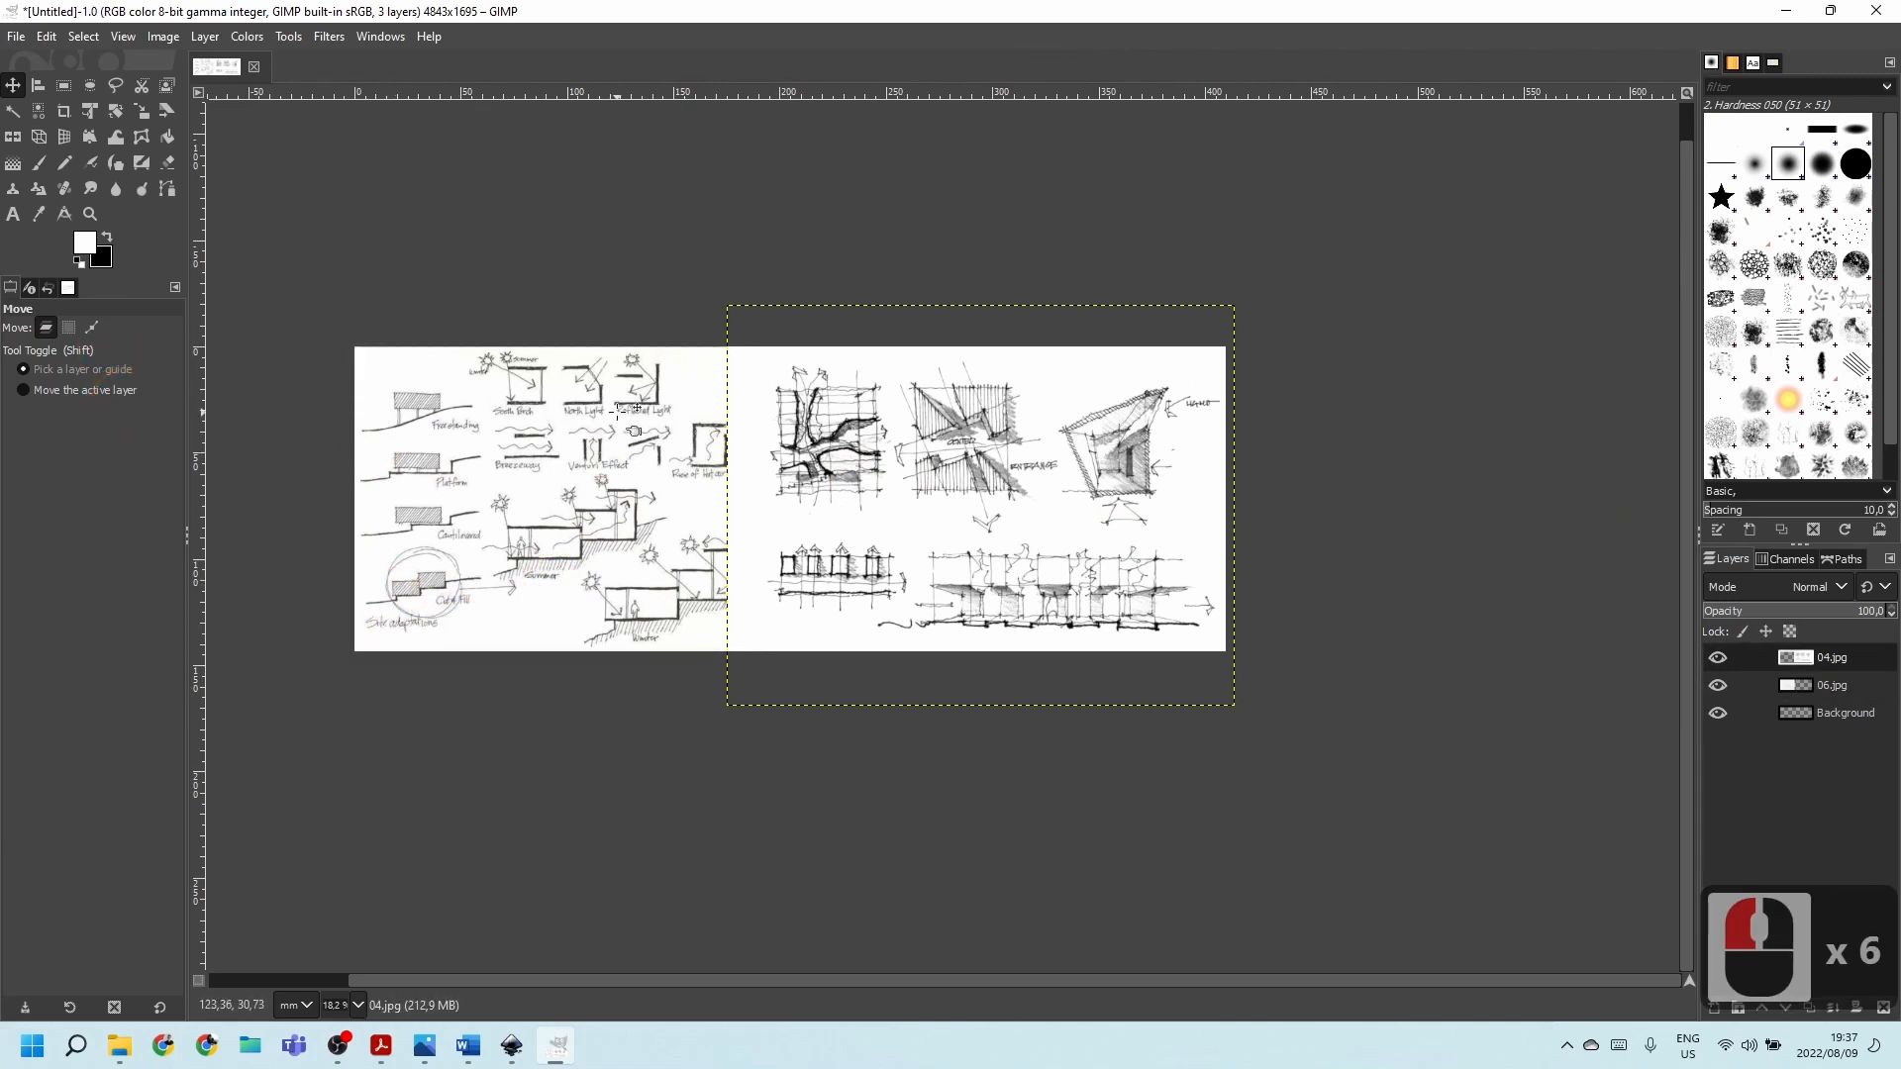
pyautogui.press('Escape')
pyautogui.click(434, 413)
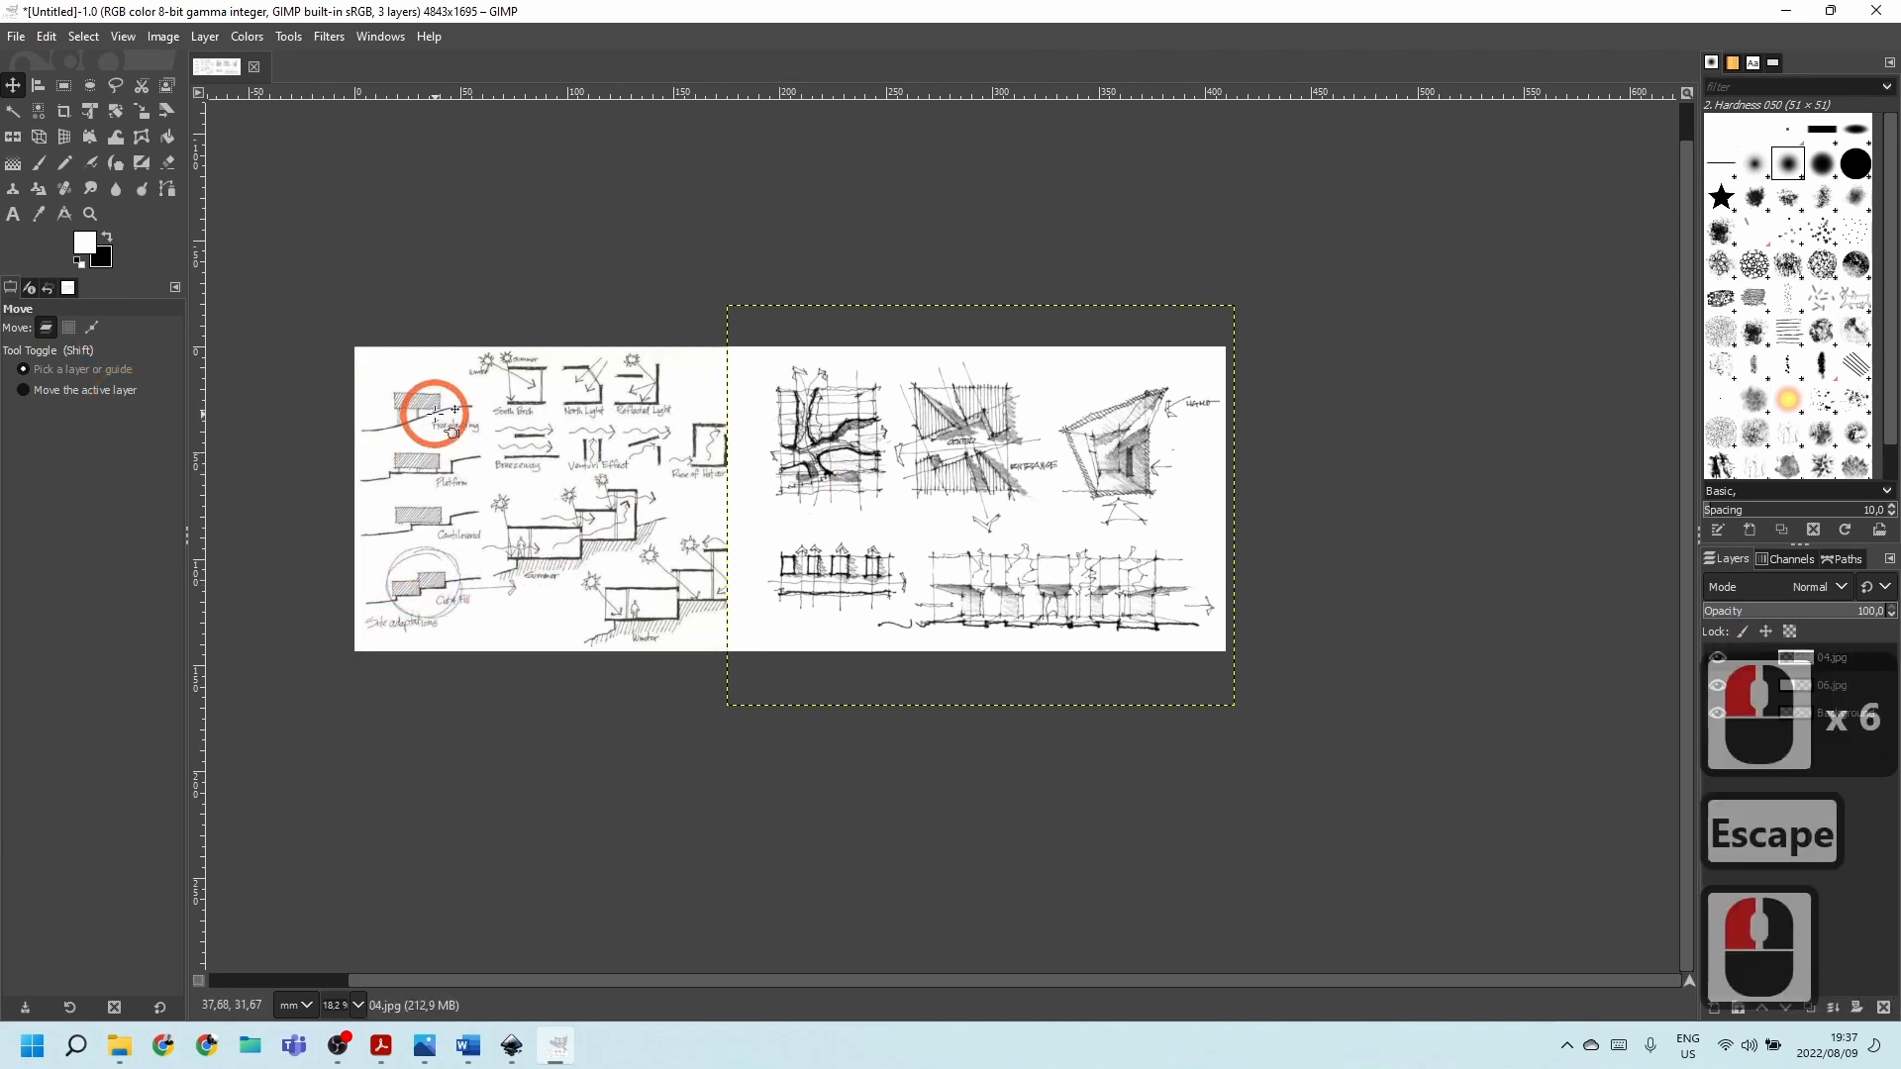
# Open Curves for the 06.jpg layer and shift the Value channel's black point to input 40, output 1.
pyautogui.click(1842, 685)
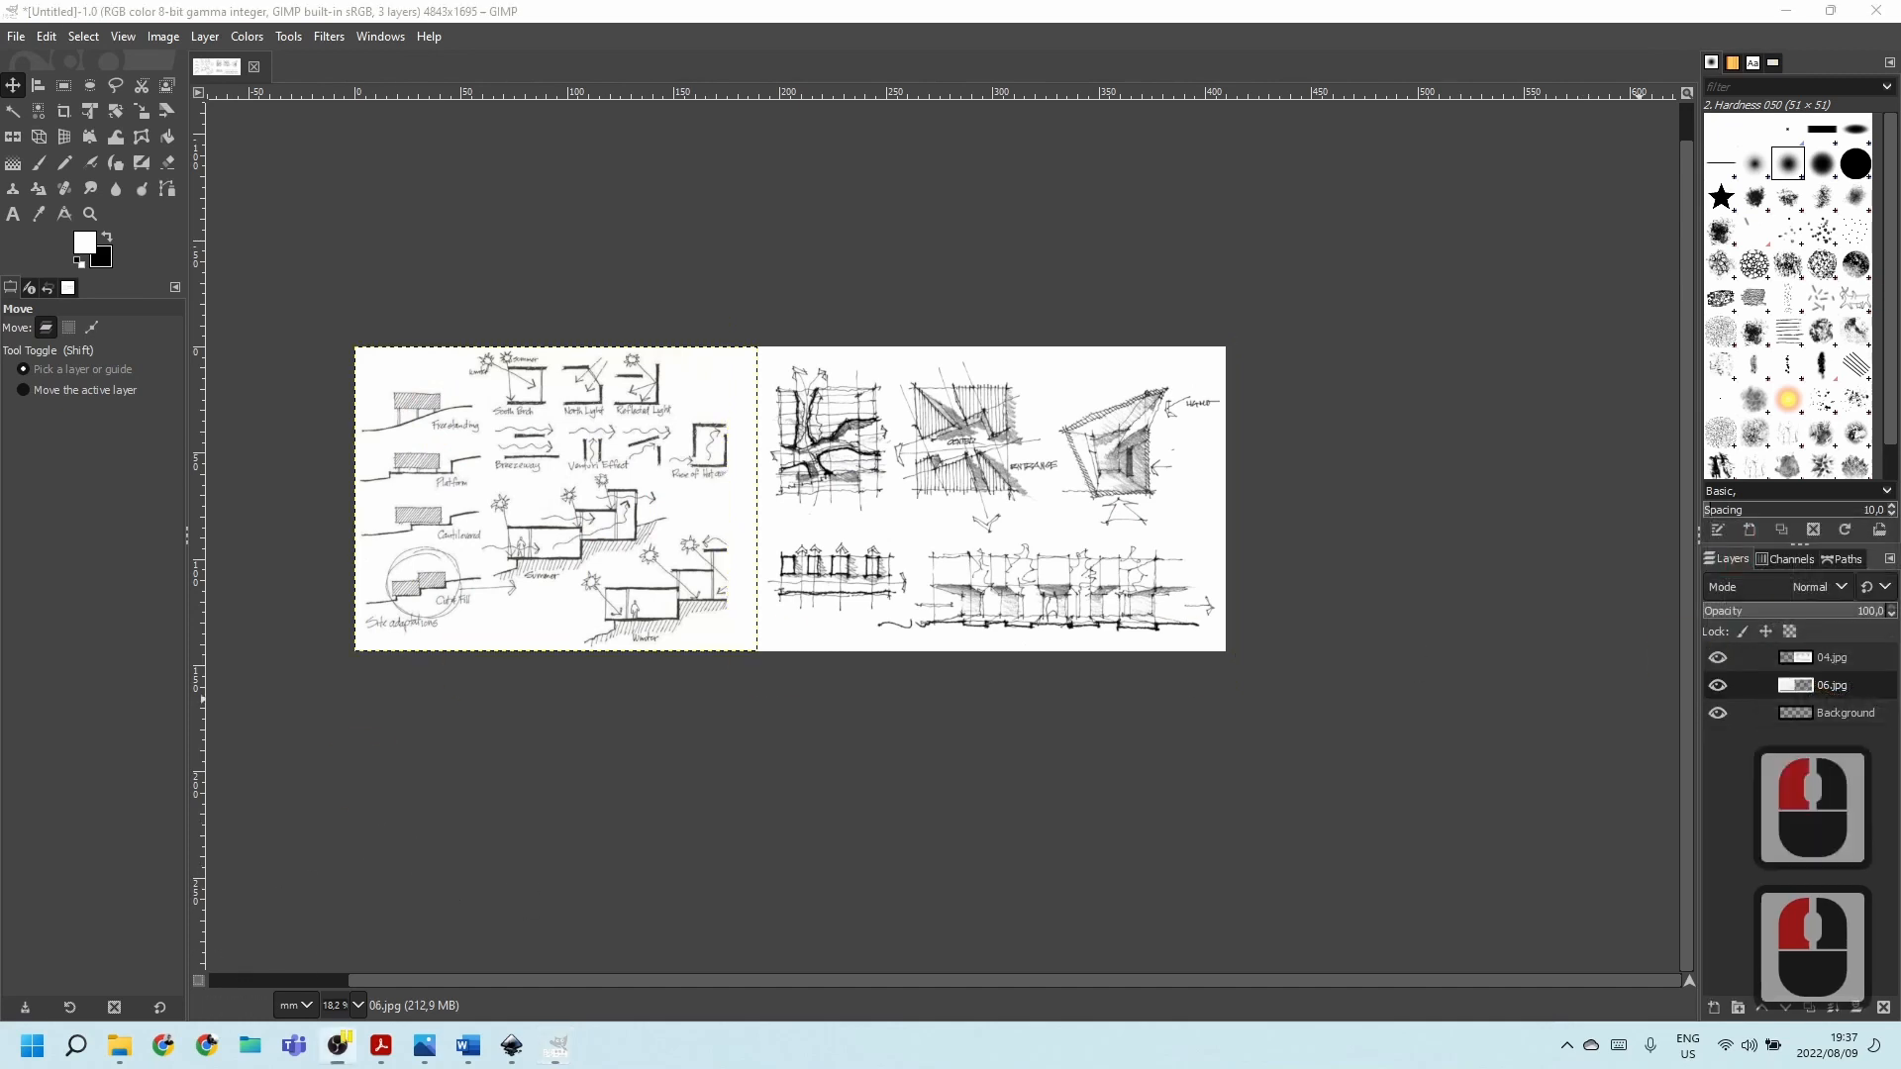
pyautogui.click(1305, 614)
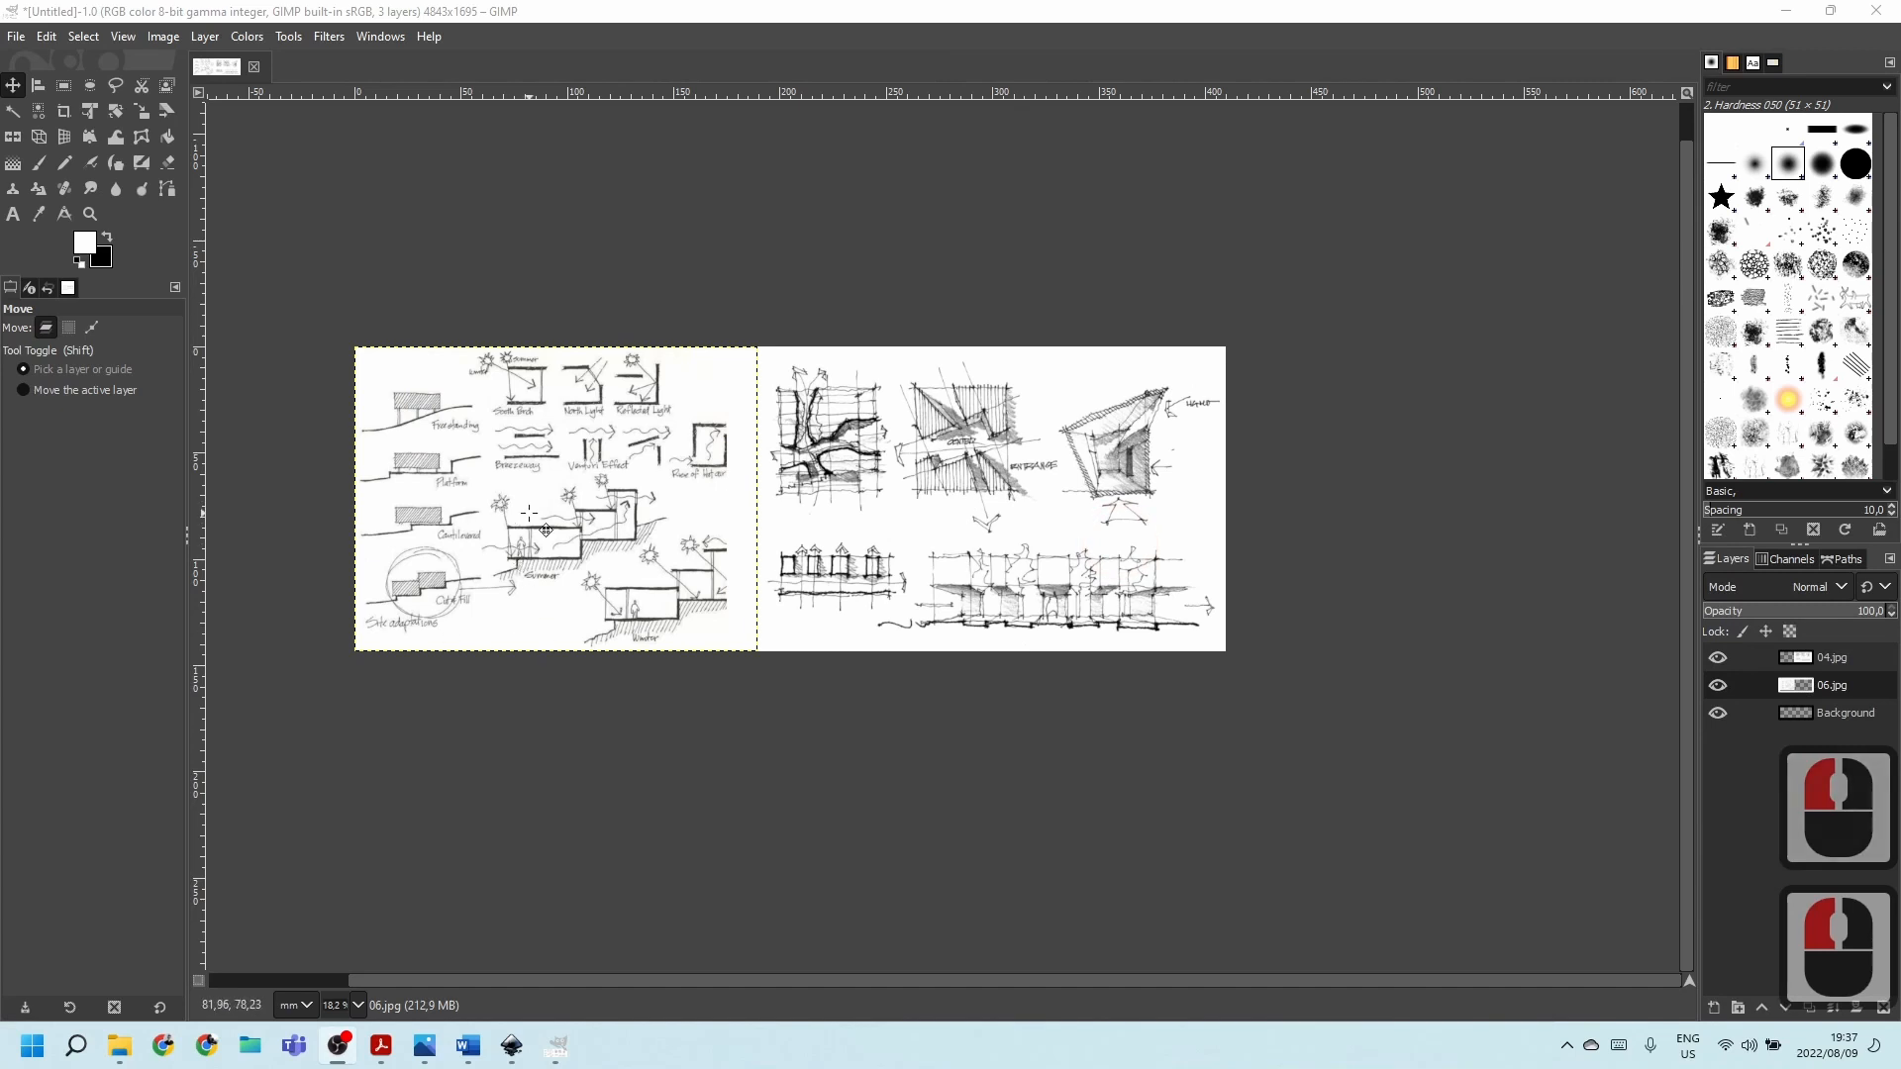
pyautogui.keyDown('ctrl'); pyautogui.scroll(2, 530, 513); pyautogui.keyUp('ctrl')
pyautogui.click(1805, 657)
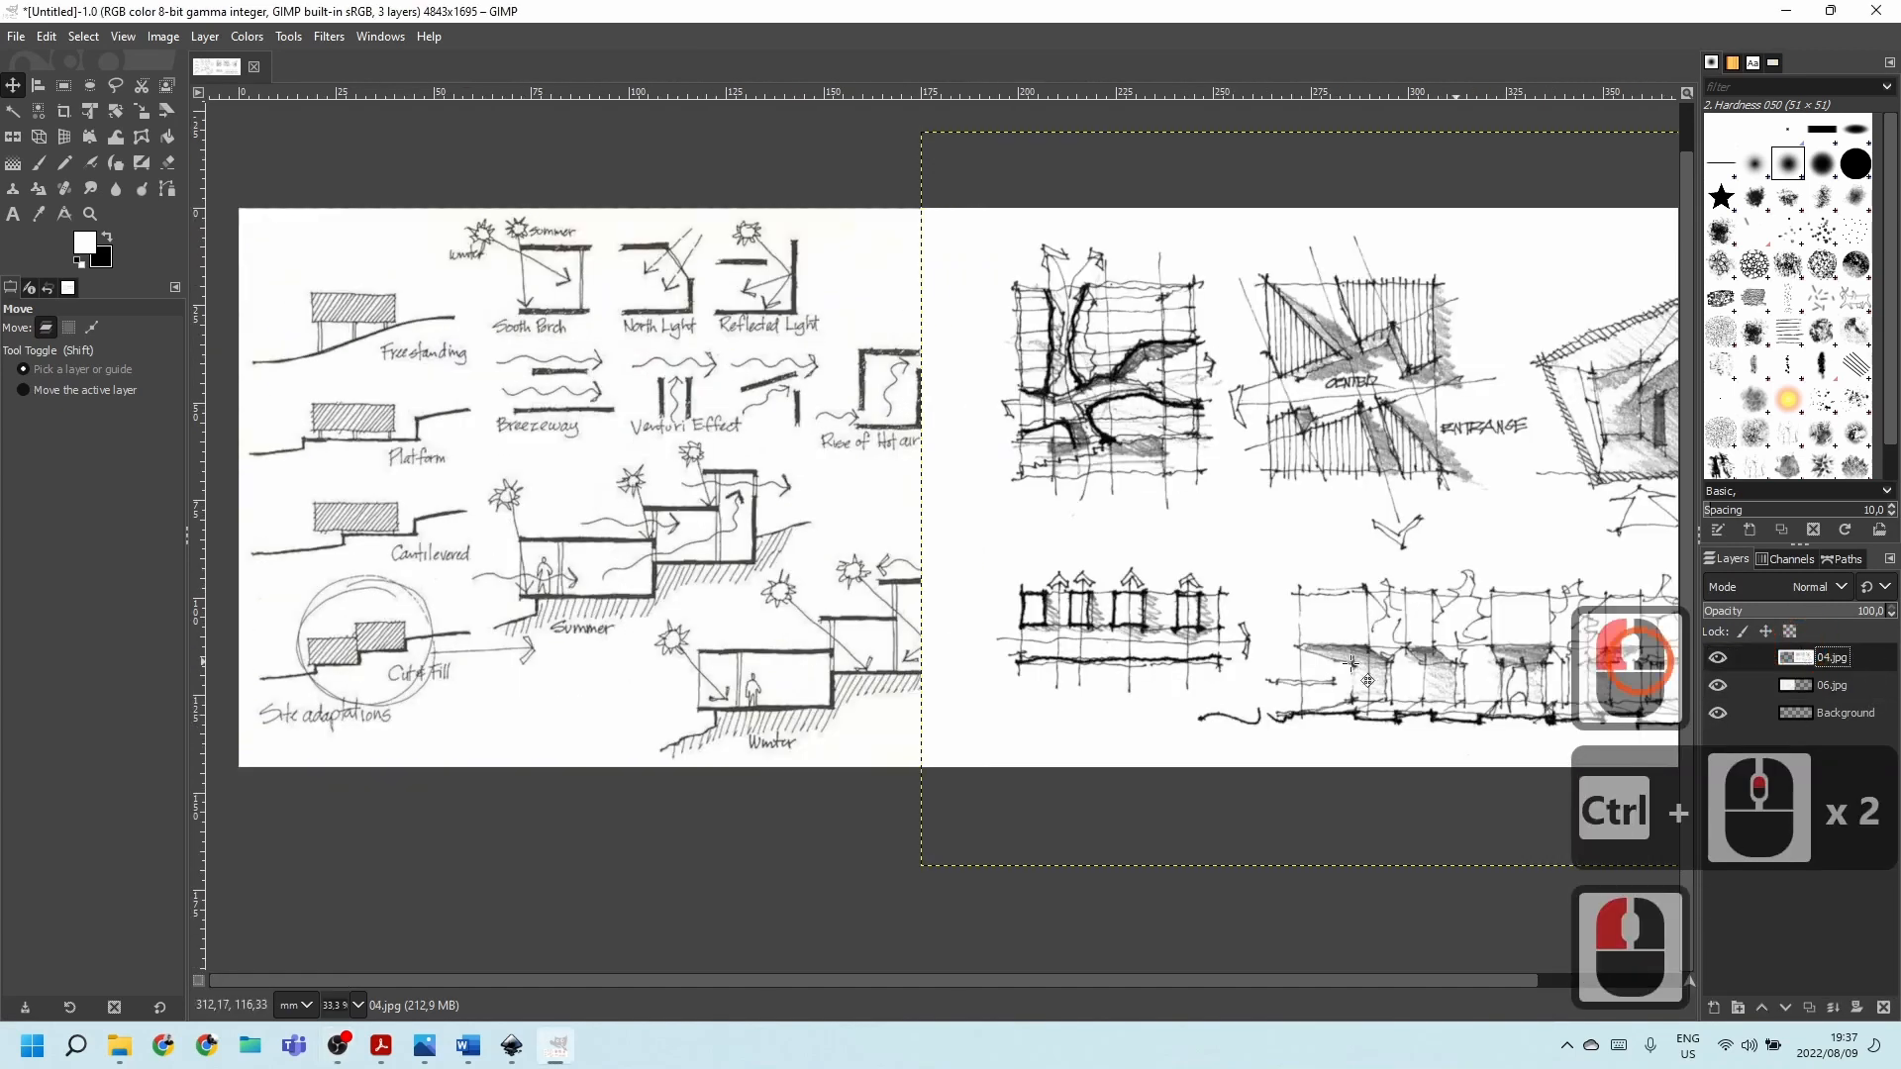
pyautogui.click(1834, 686)
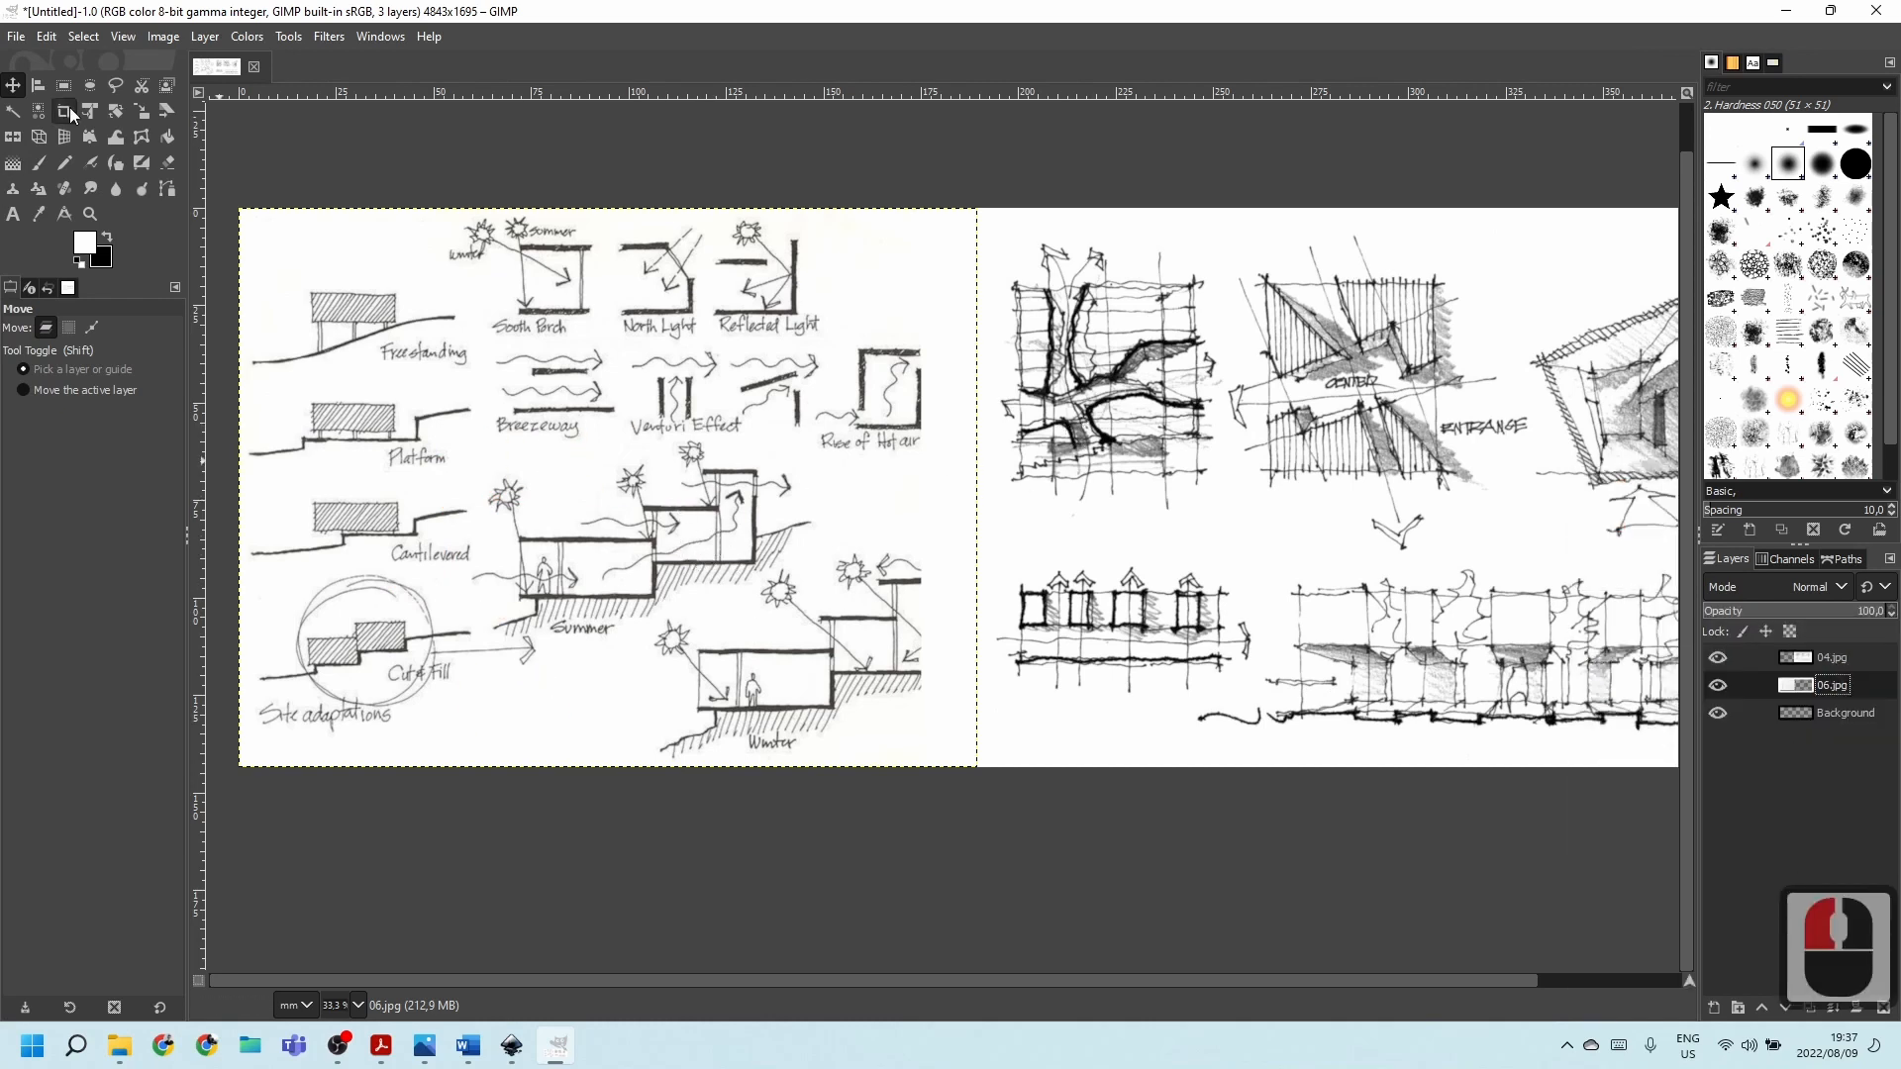
pyautogui.click(257, 35)
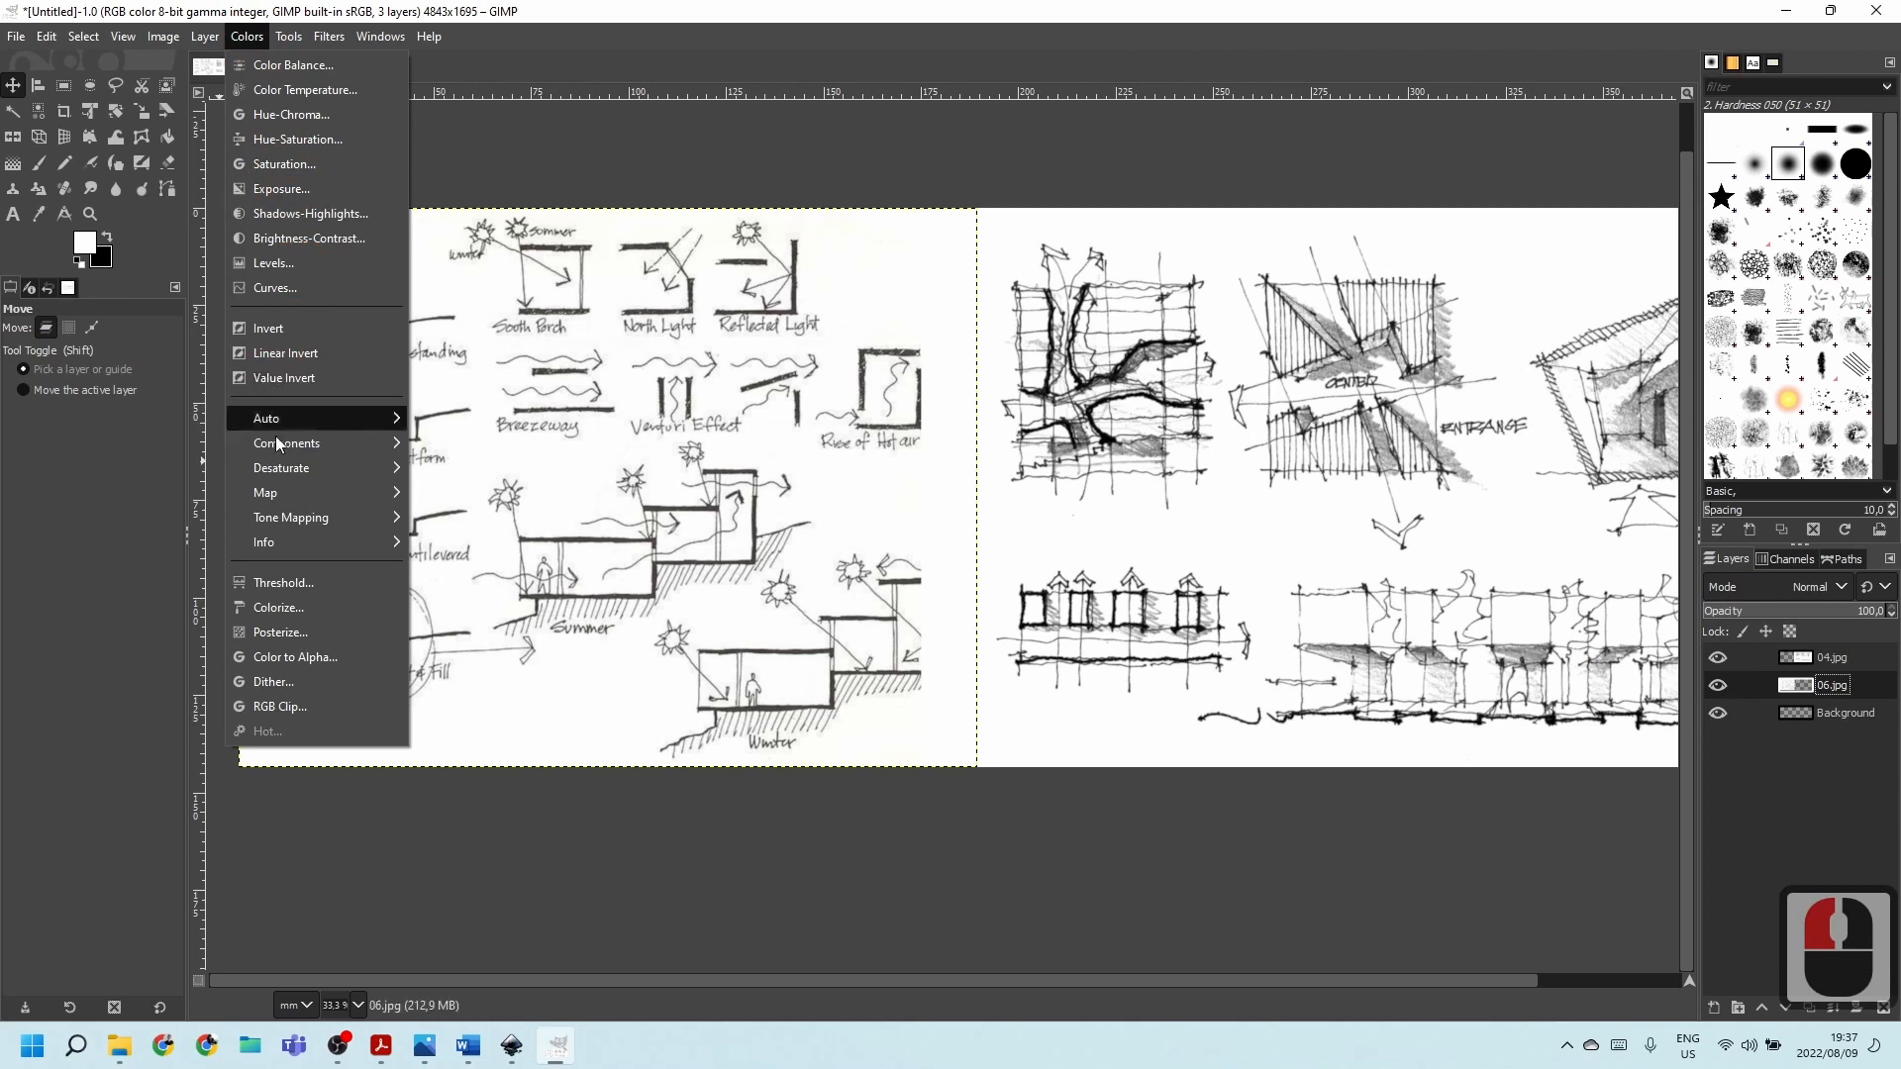
pyautogui.click(269, 280)
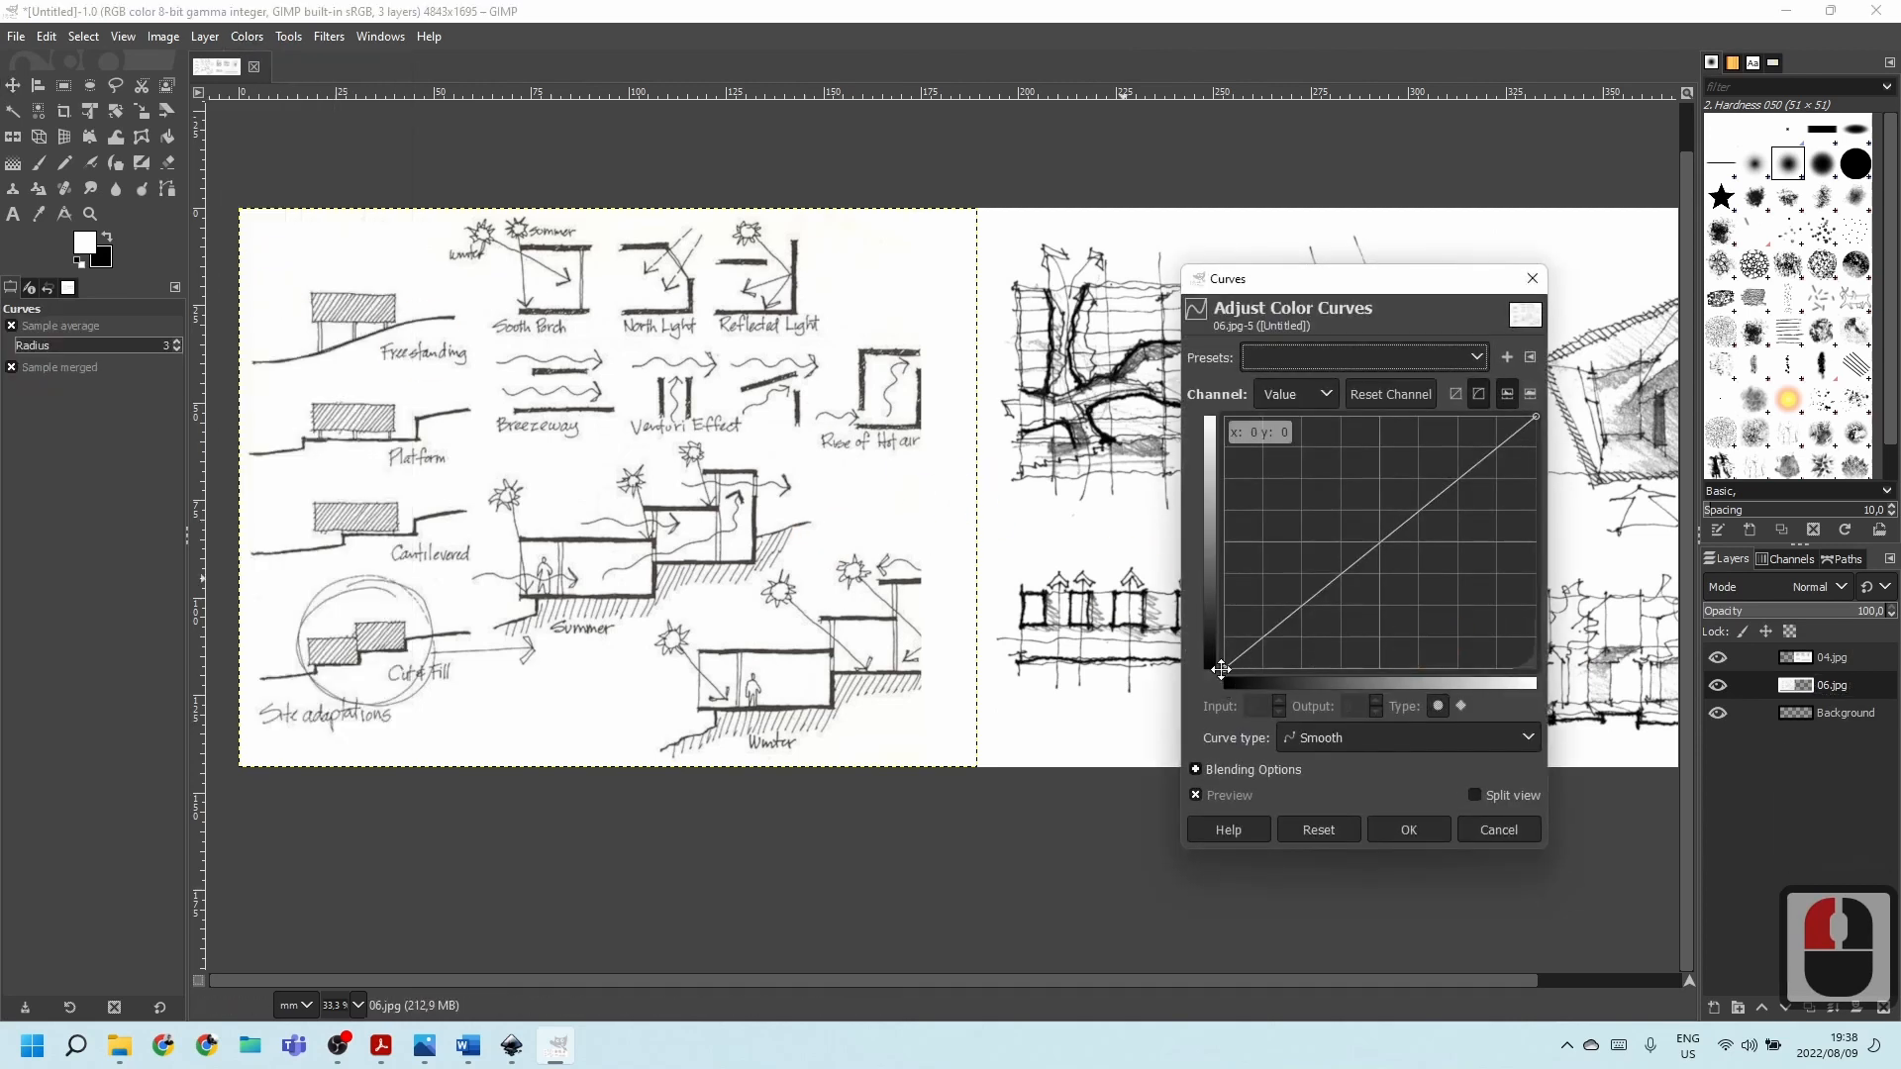
pyautogui.click(1222, 670)
pyautogui.moveTo(1222, 669); pyautogui.dragTo(1274, 668)
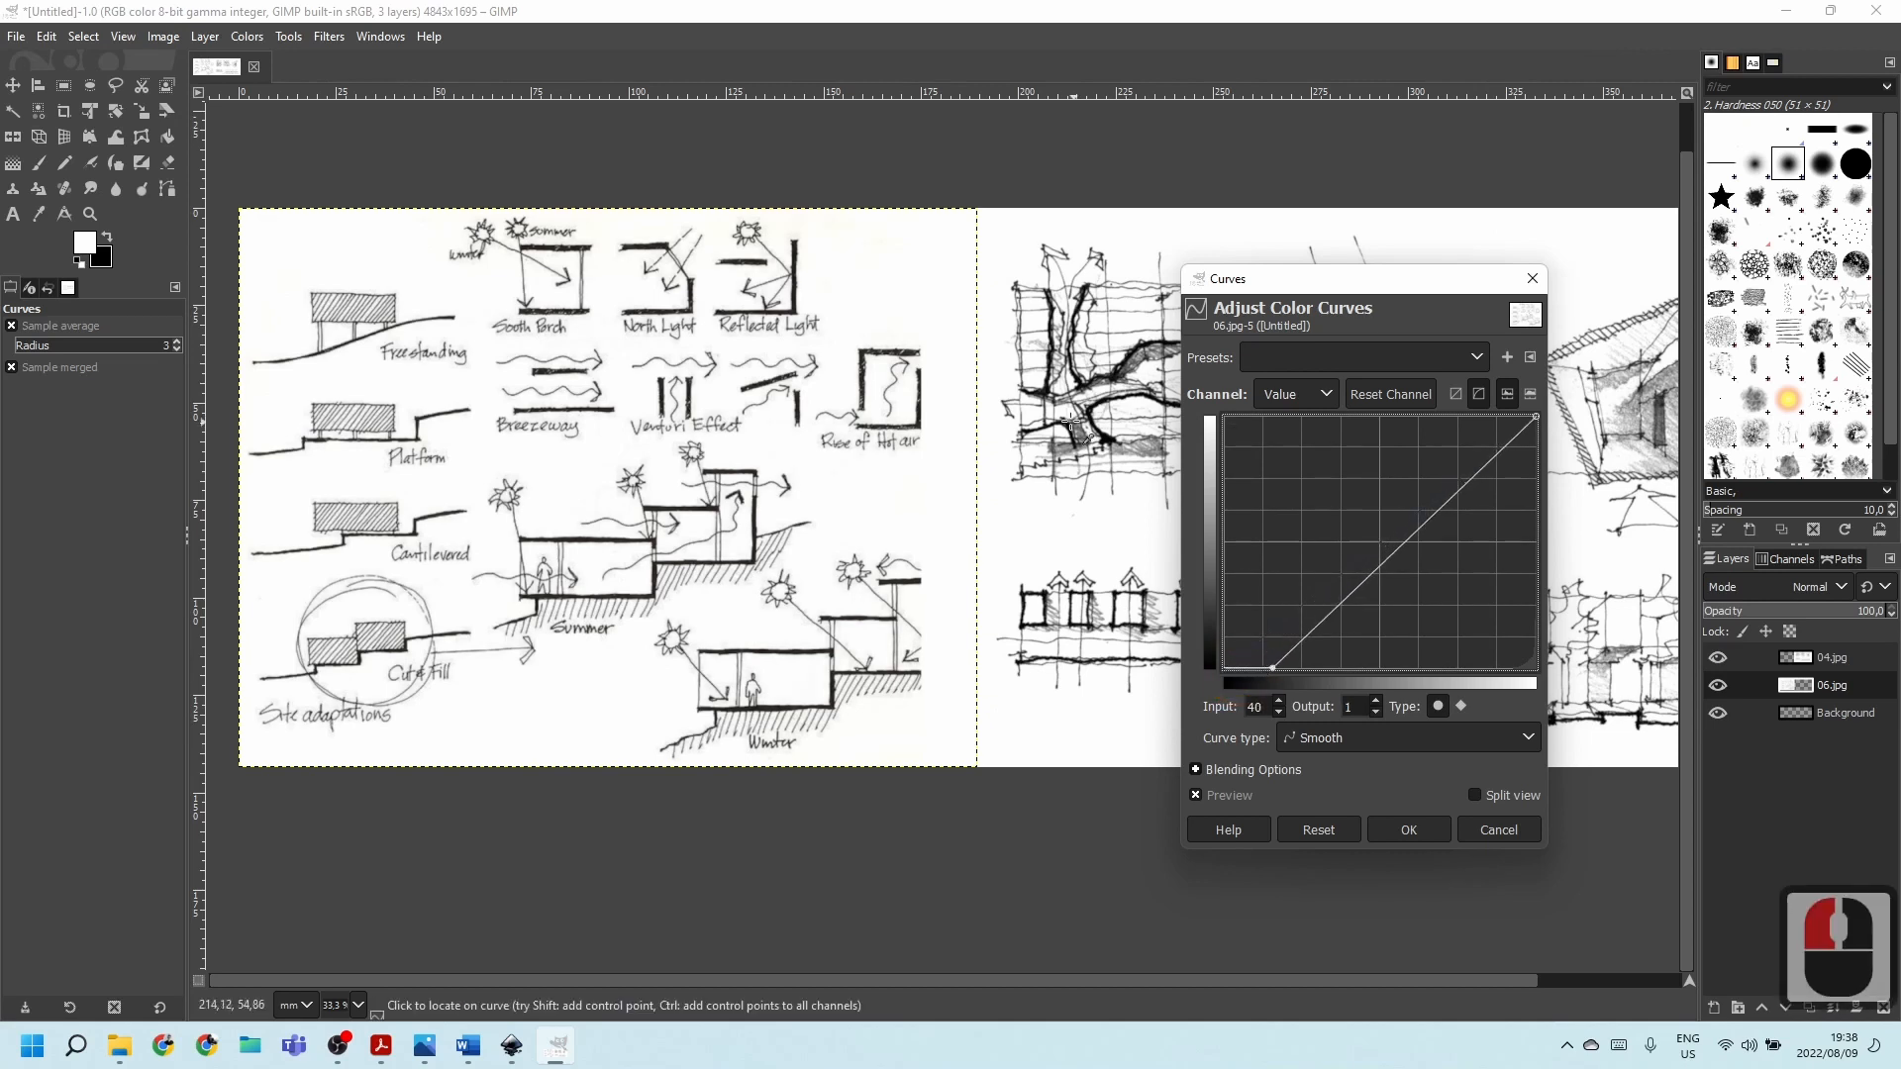
# Shift the Value curve's white point to input 229, output 255 and check the sketches' whitened background.
pyautogui.scroll(4, 941, 373)
pyautogui.scroll(-2, 728, 392)
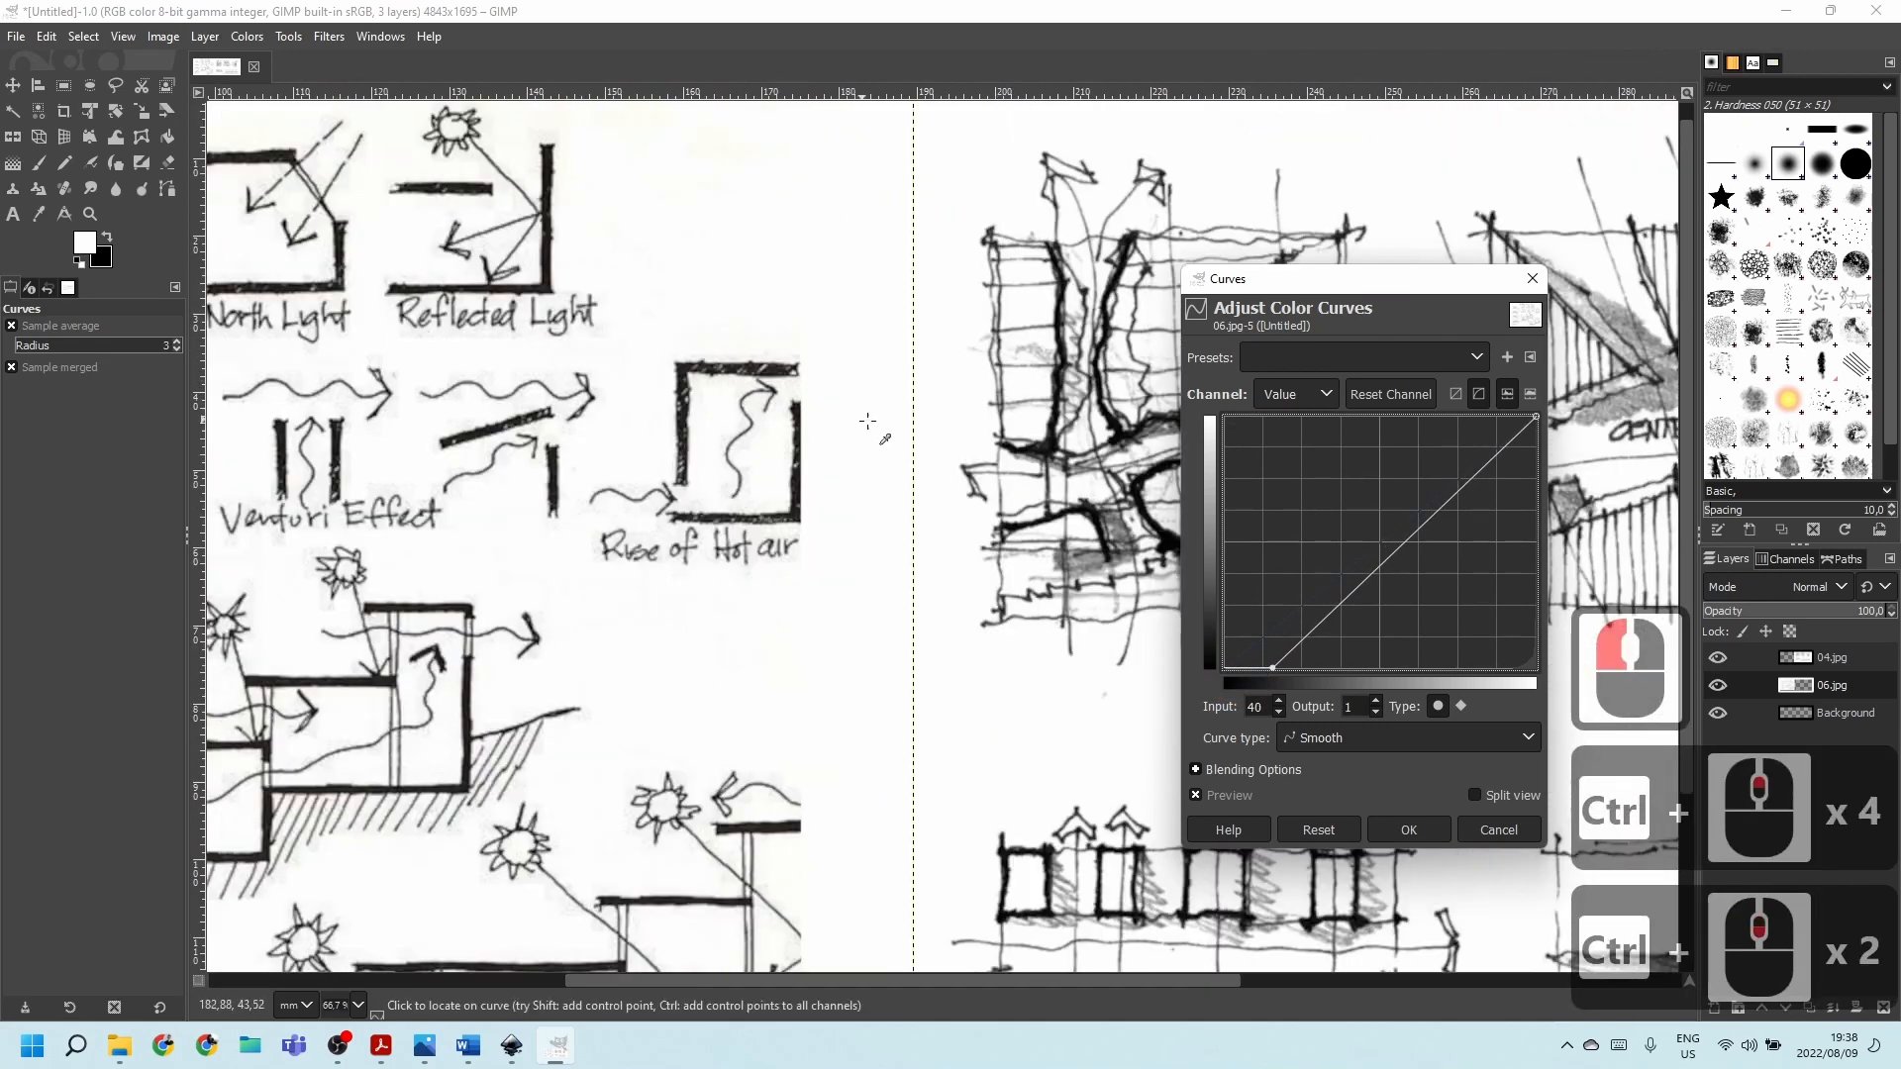
pyautogui.scroll(-1, 981, 562)
pyautogui.scroll(-1, 821, 543)
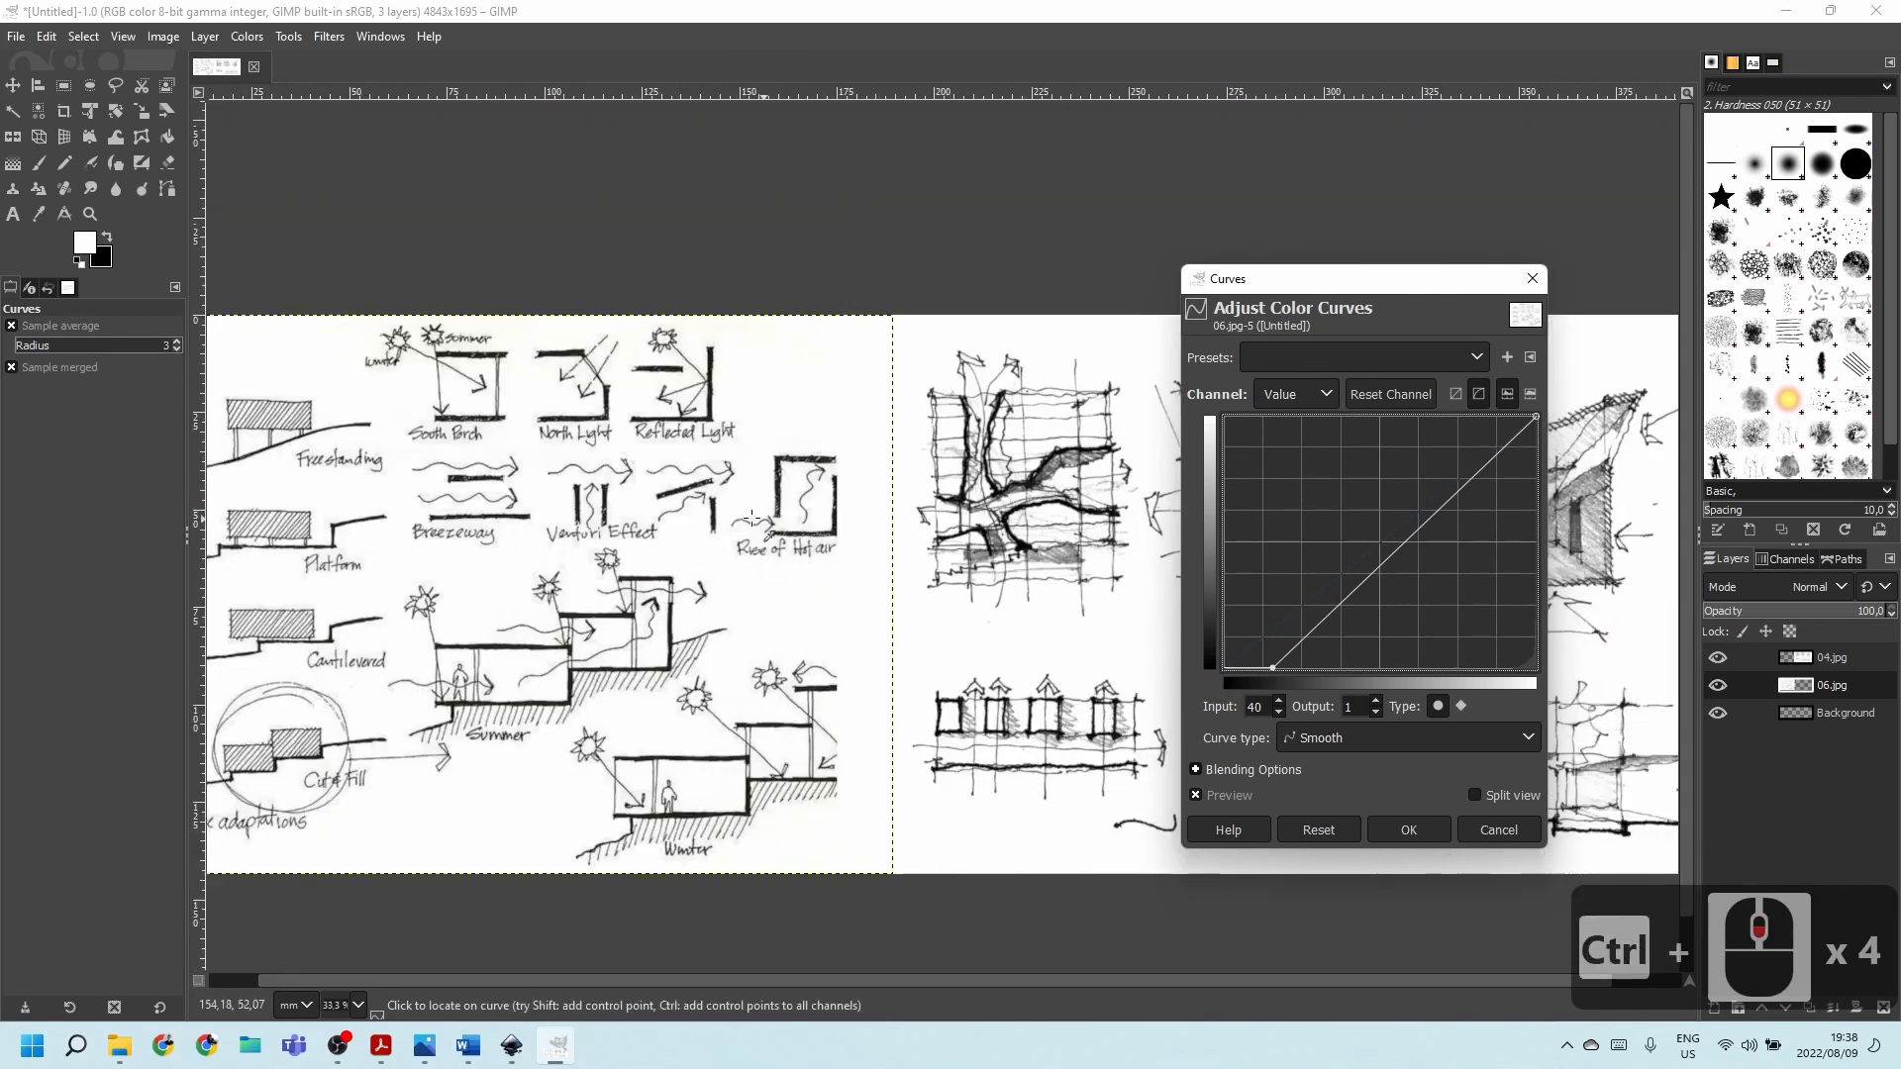
pyautogui.scroll(-1, 832, 512)
pyautogui.scroll(4, 623, 477)
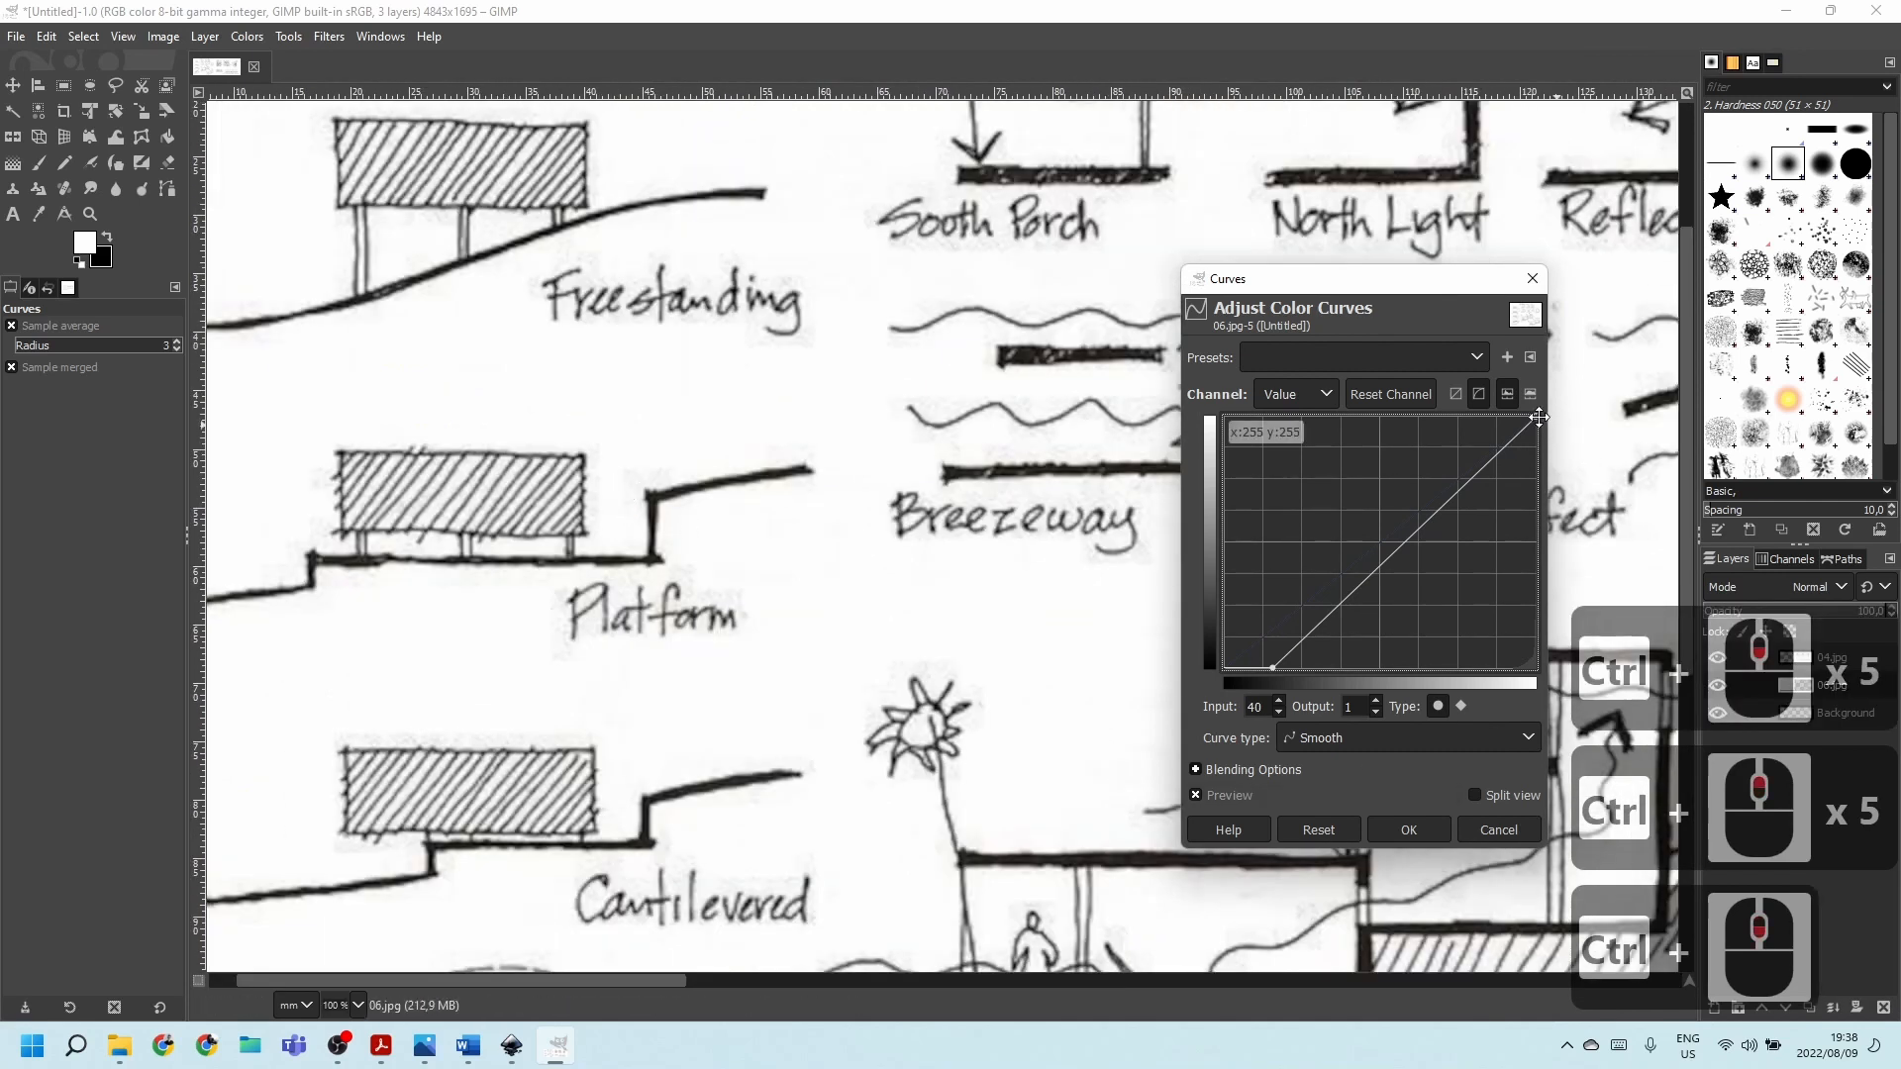
pyautogui.moveTo(1539, 416)
pyautogui.mouseDown()
pyautogui.moveTo(1478, 417)
pyautogui.moveTo(1505, 412)
pyautogui.mouseUp()
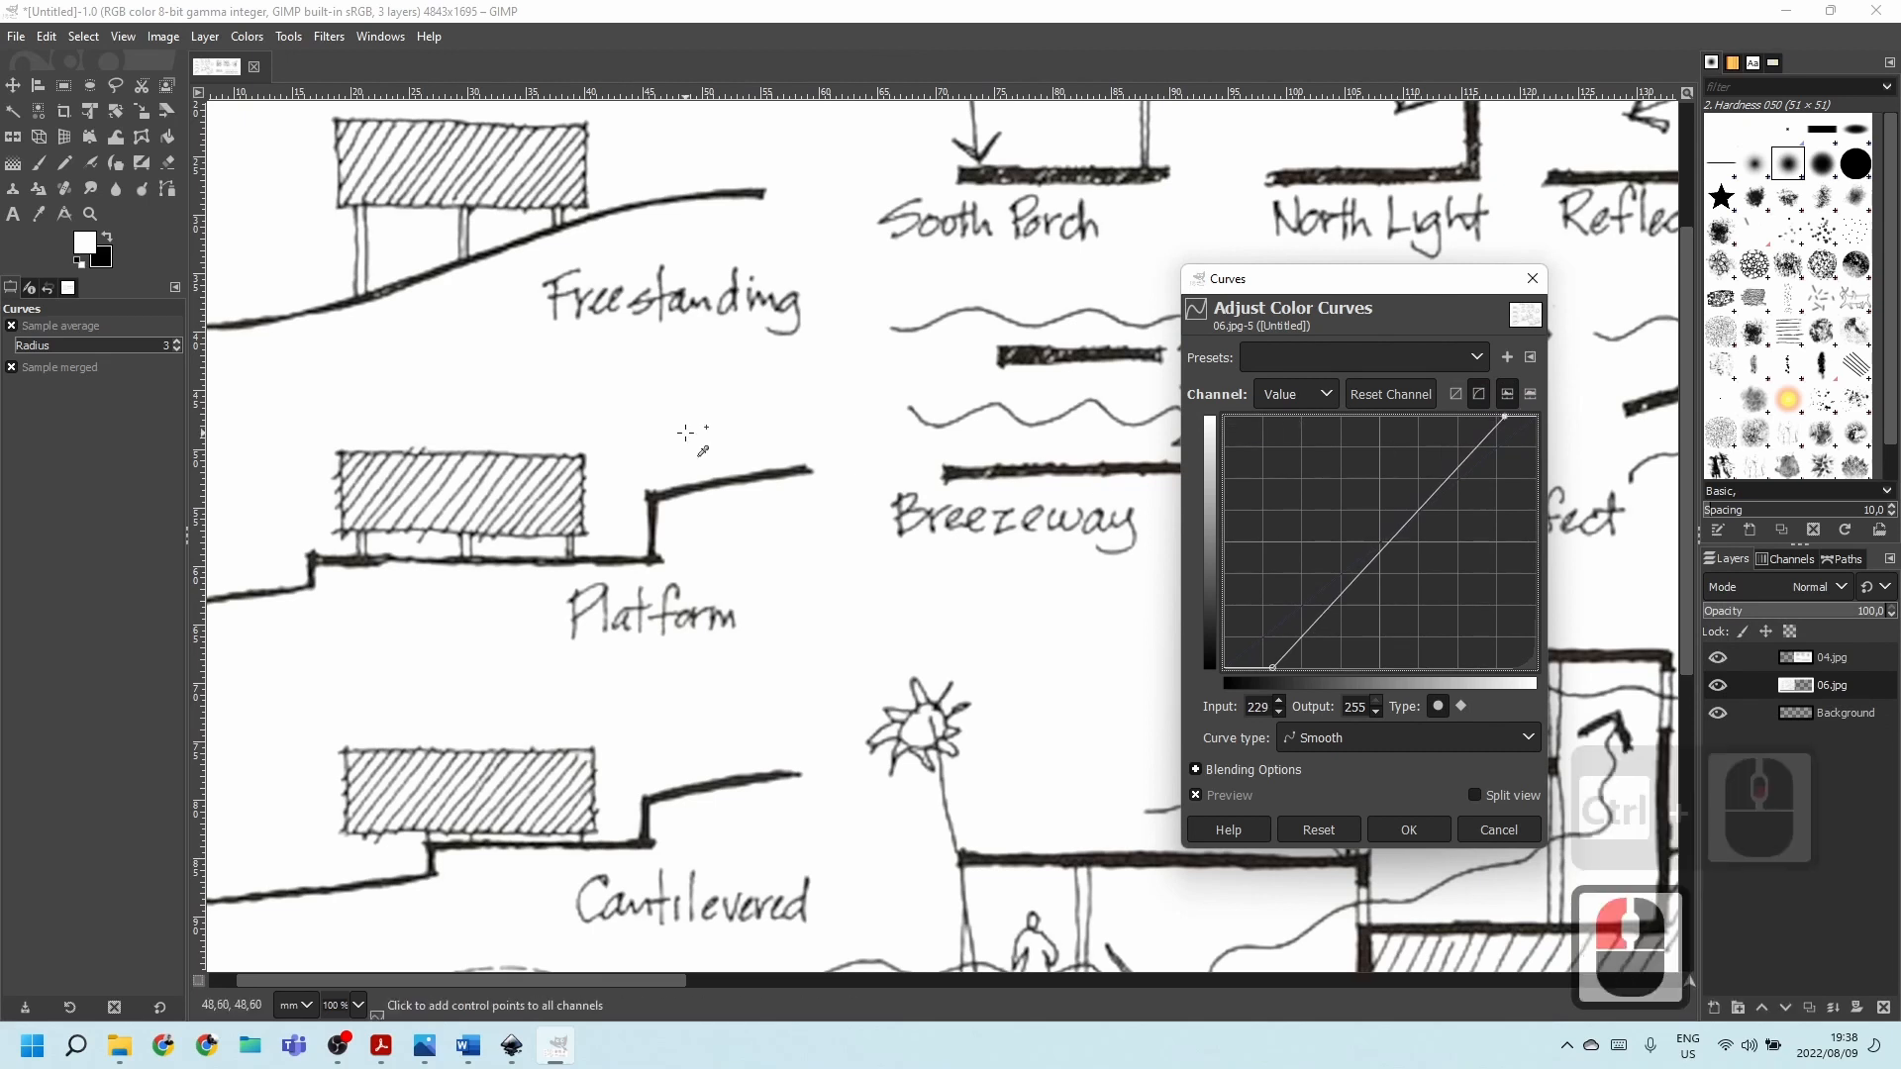
pyautogui.scroll(-4, 501, 445)
pyautogui.scroll(3, 1087, 460)
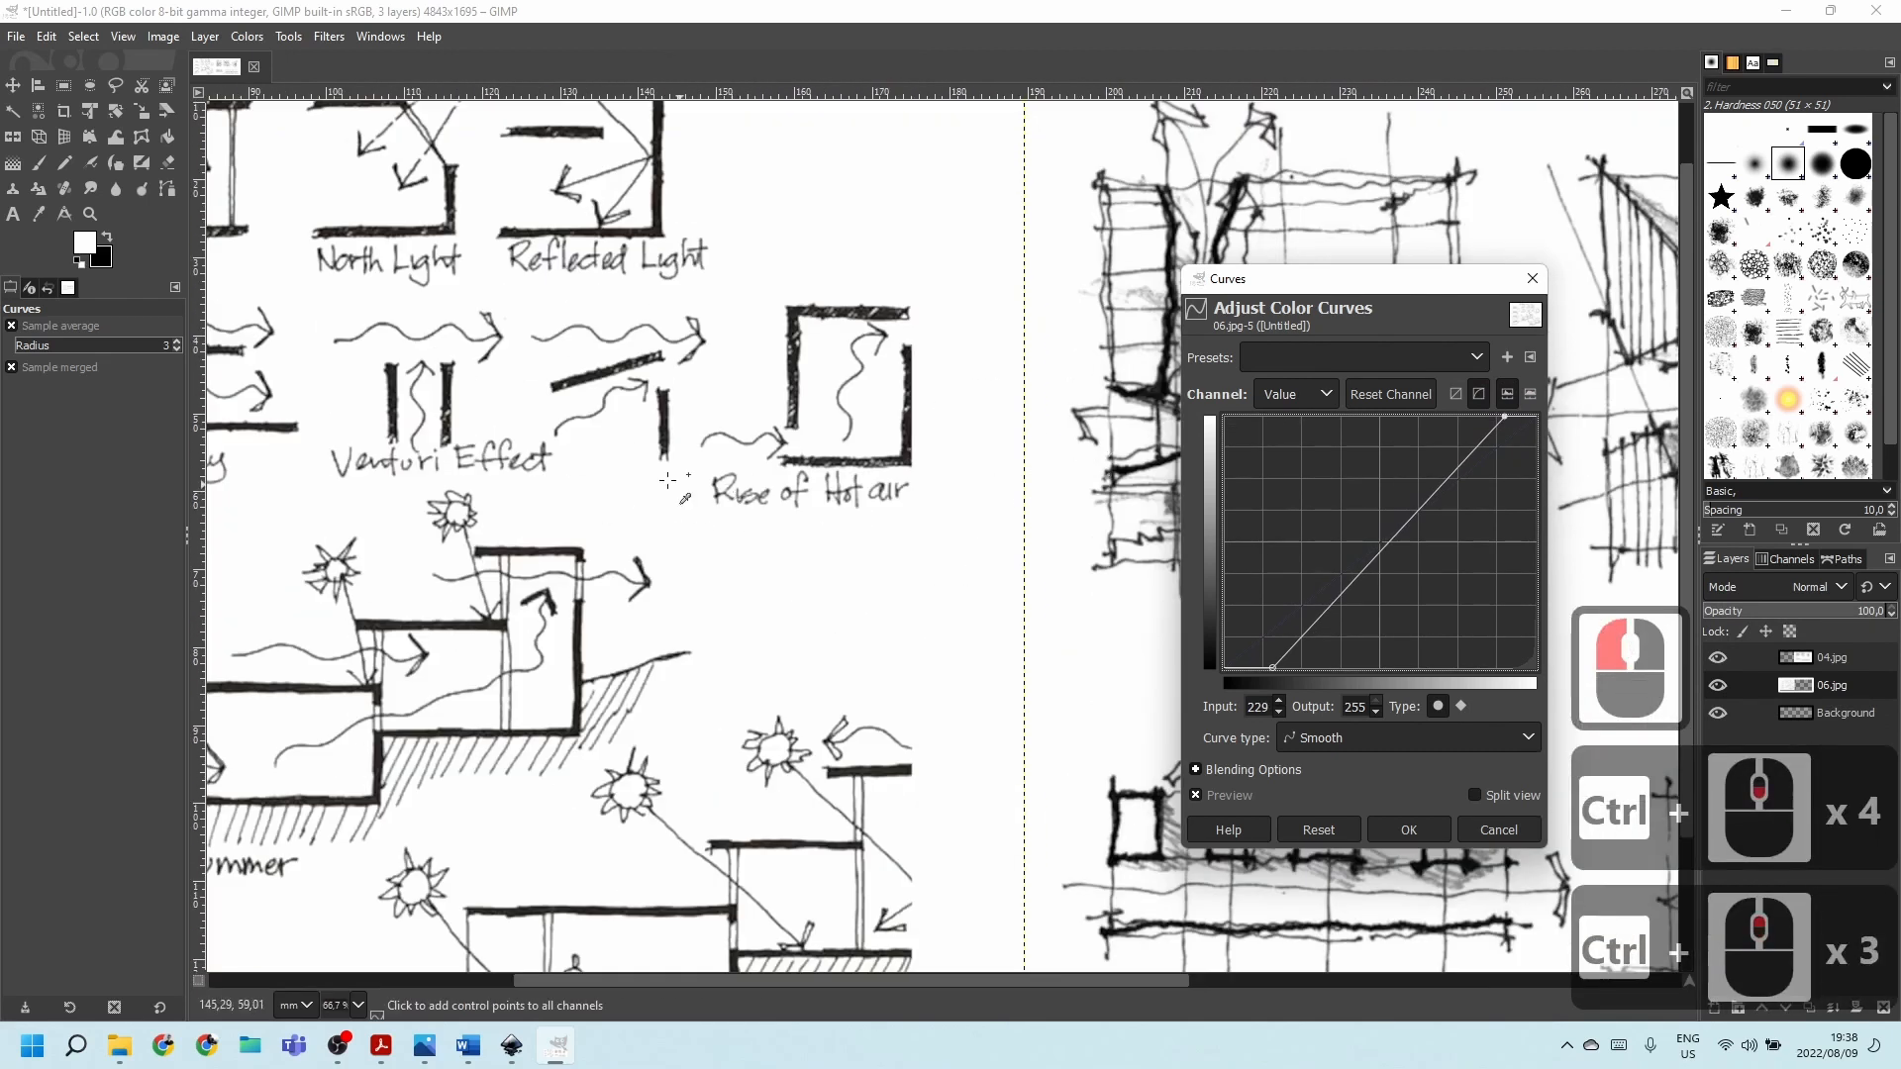
# Check the sketches' tones across the canvas and apply the Curves adjustment to the 06.jpg layer.
pyautogui.scroll(-3, 669, 480)
pyautogui.scroll(3, 693, 465)
pyautogui.scroll(-2, 585, 445)
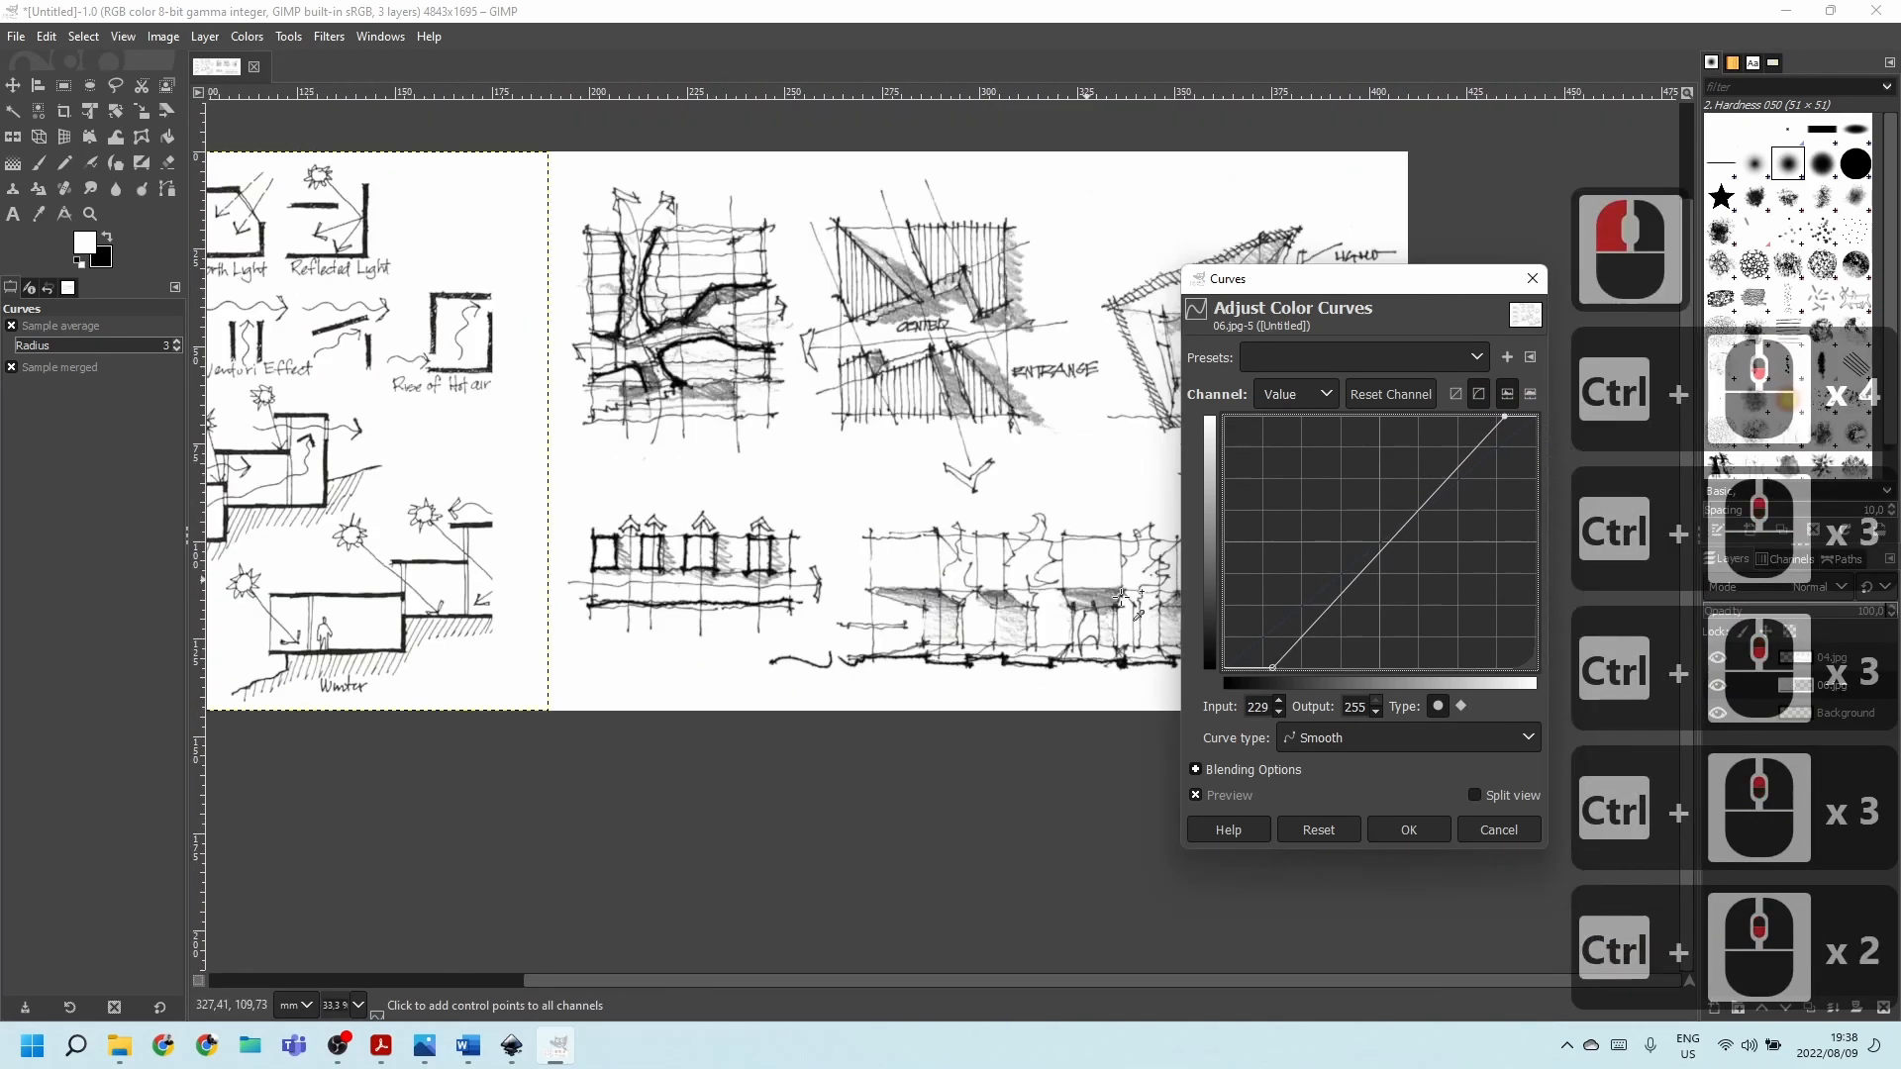
pyautogui.click(1412, 834)
pyautogui.scroll(-1, 988, 480)
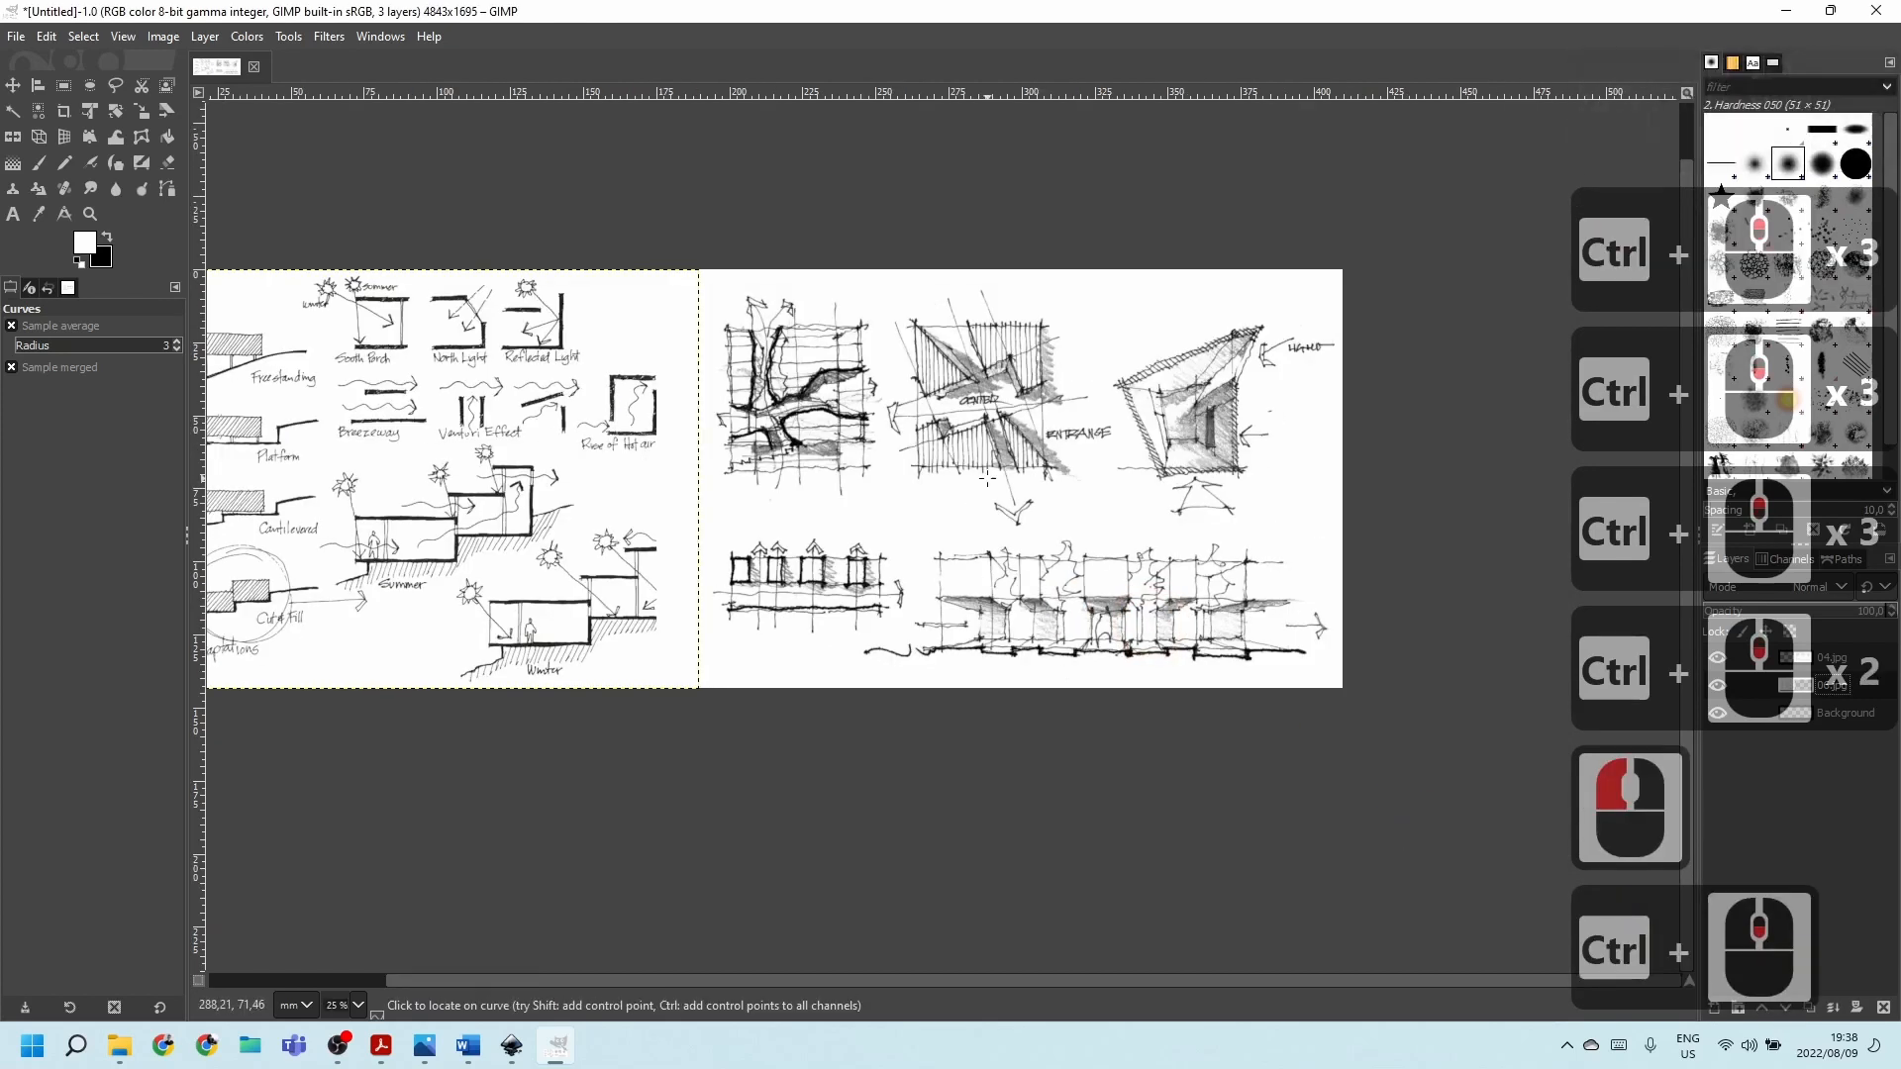
pyautogui.scroll(-1, 987, 479)
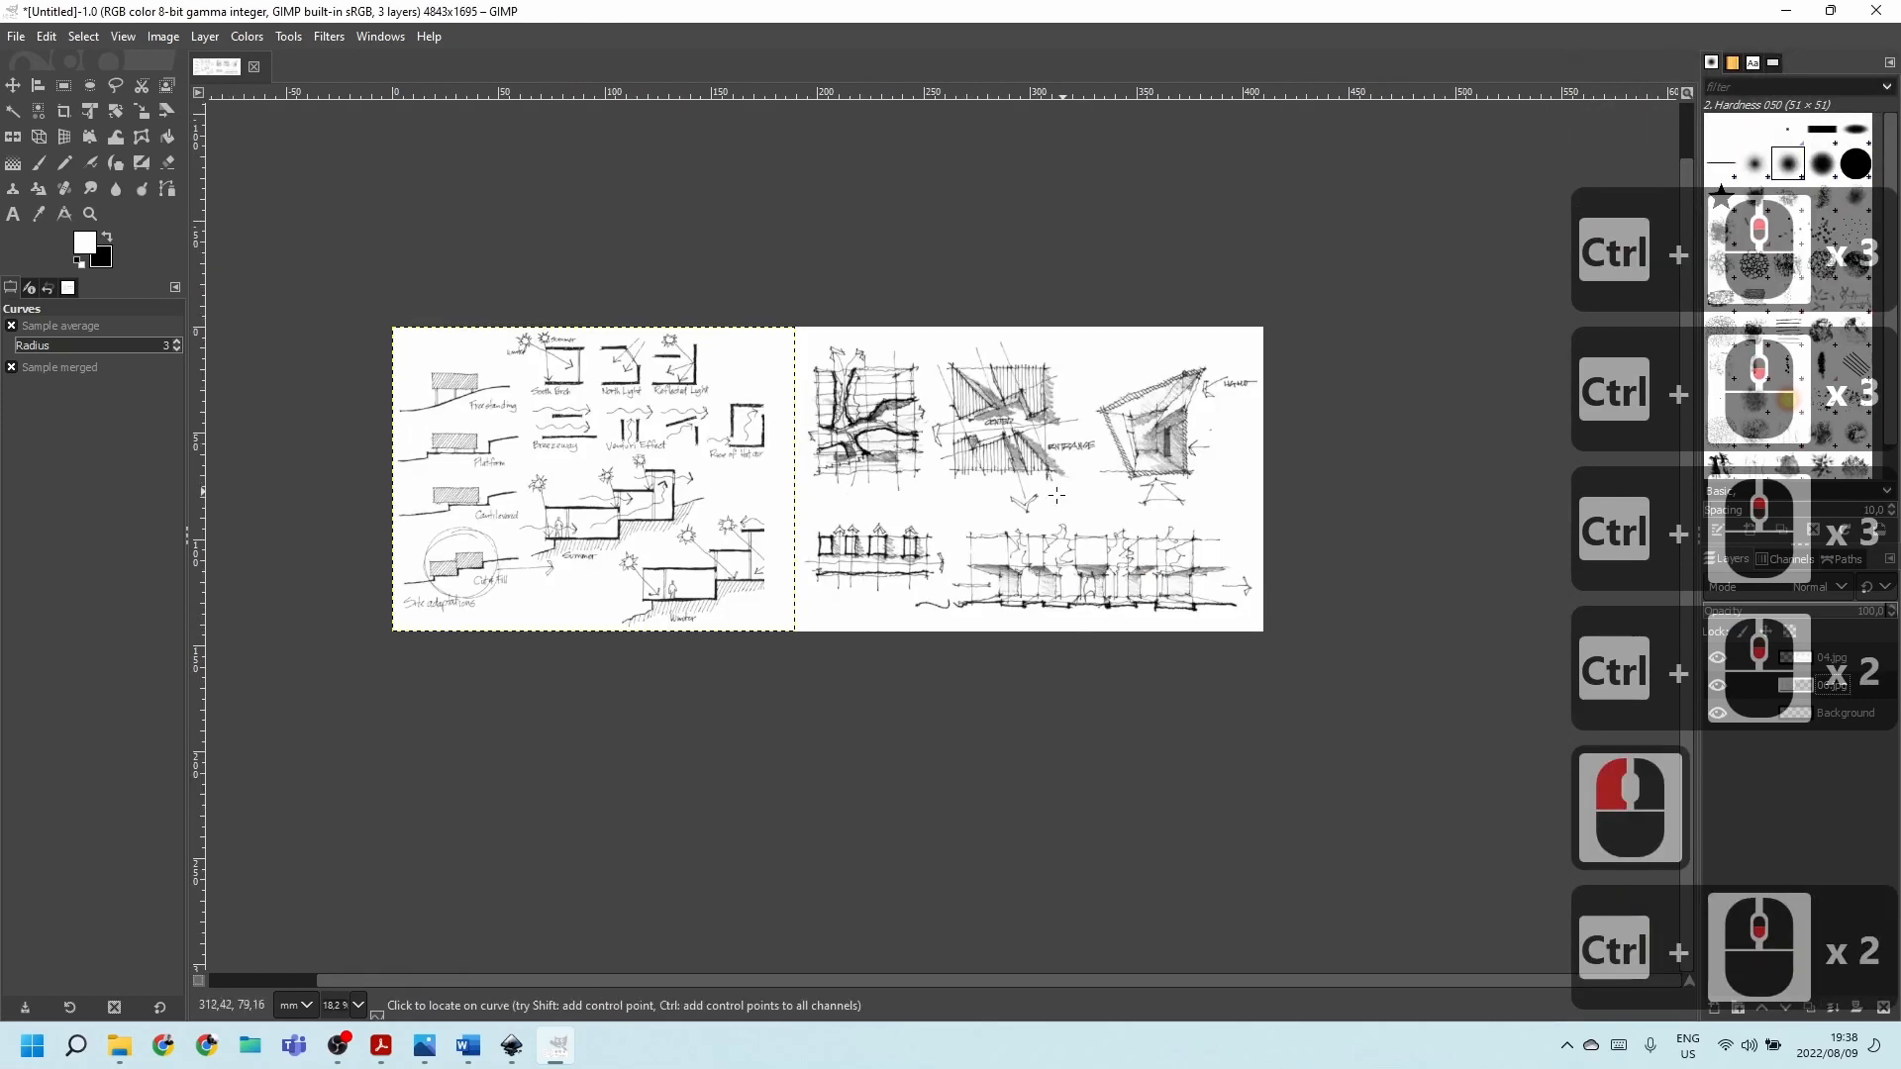
# Merge the 04.jpg layer down into the 06.jpg layer.
pyautogui.click(1818, 659)
pyautogui.keyDown('shift'); pyautogui.click(1830, 686); pyautogui.keyUp('shift')
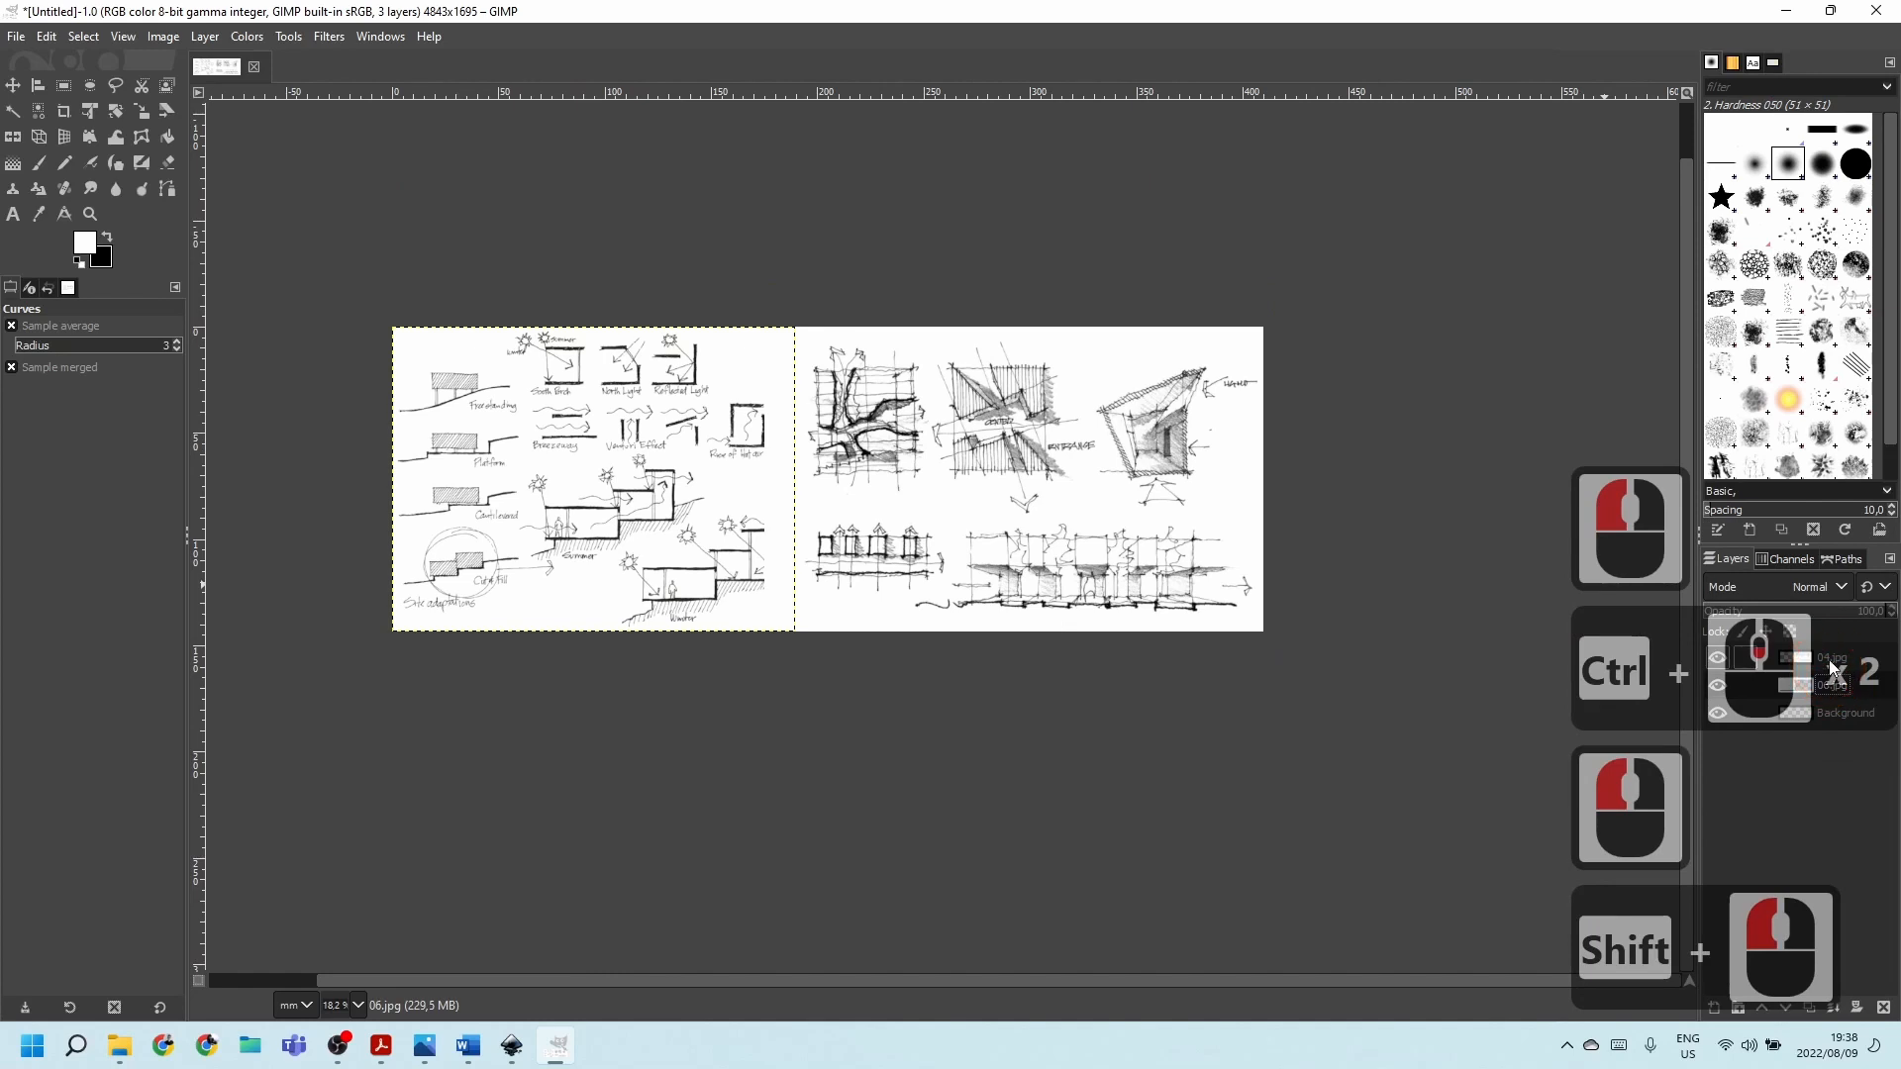
pyautogui.click(1822, 659)
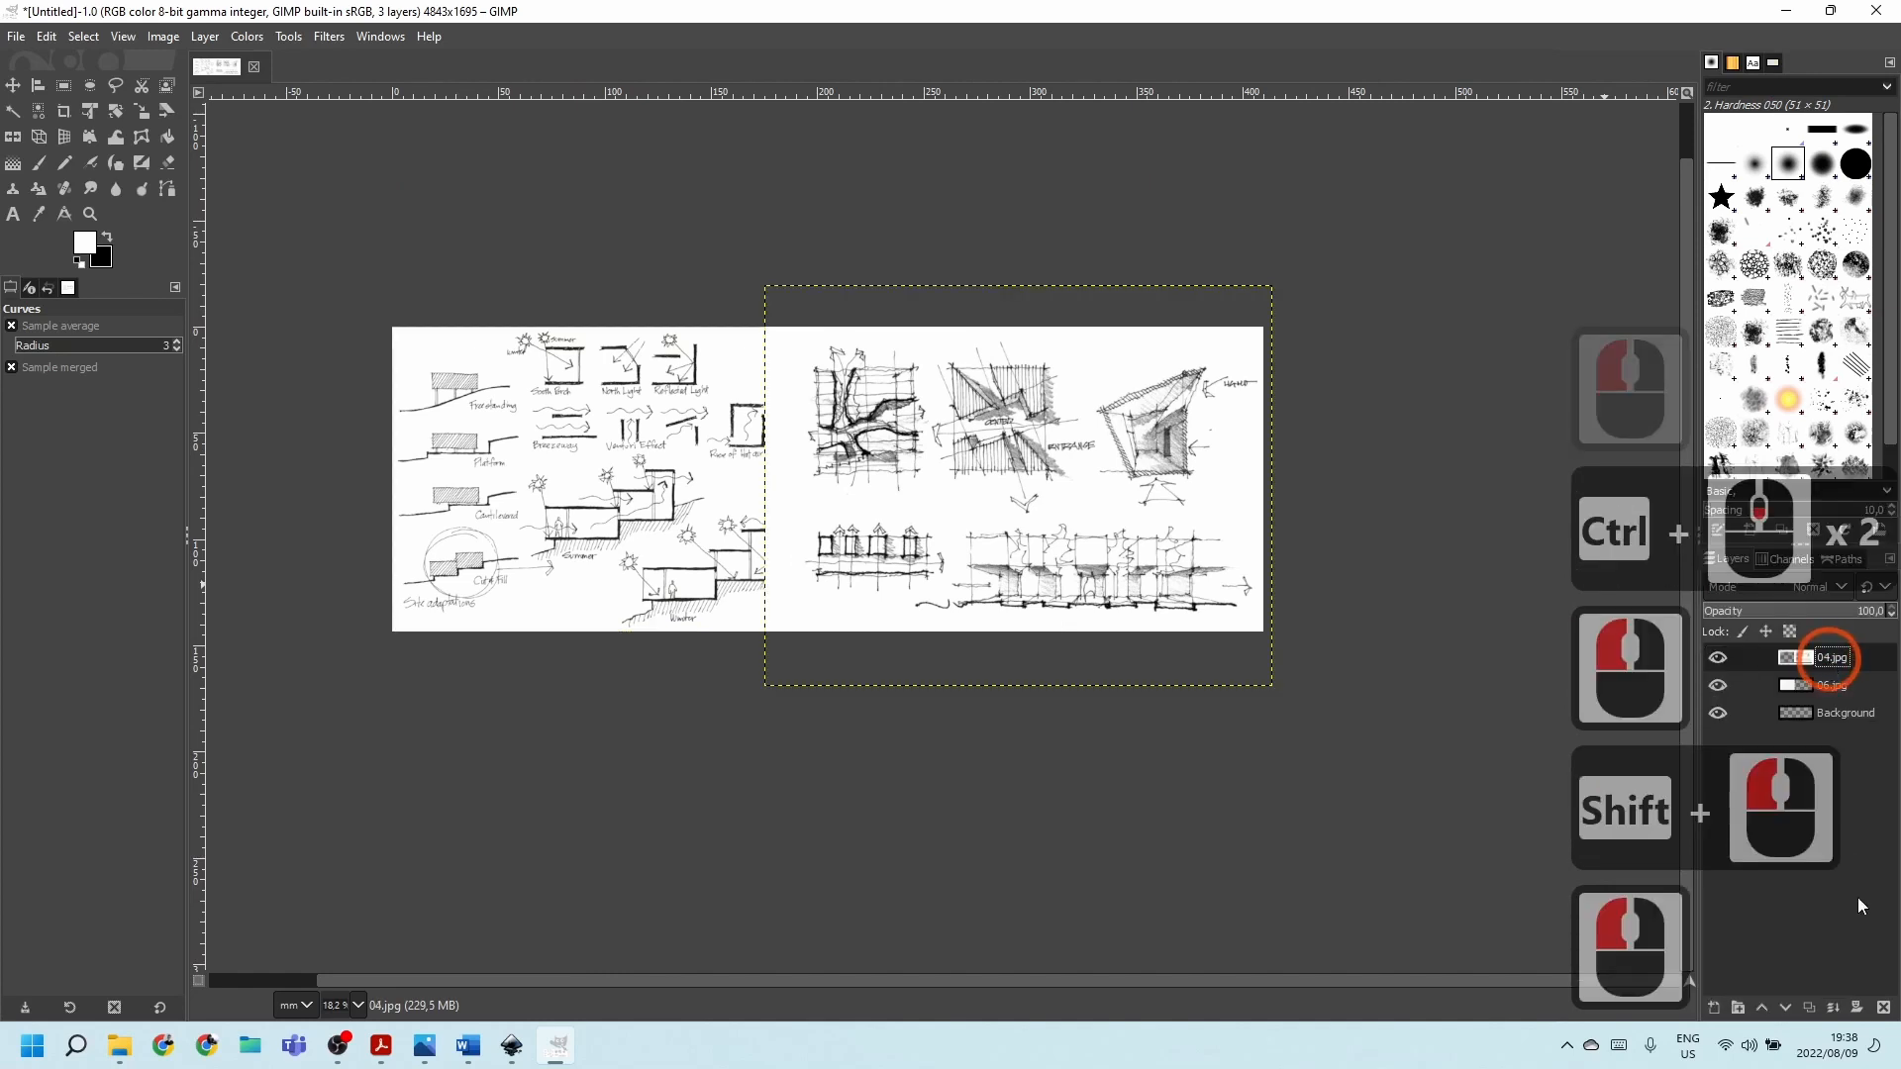
pyautogui.click(1835, 1010)
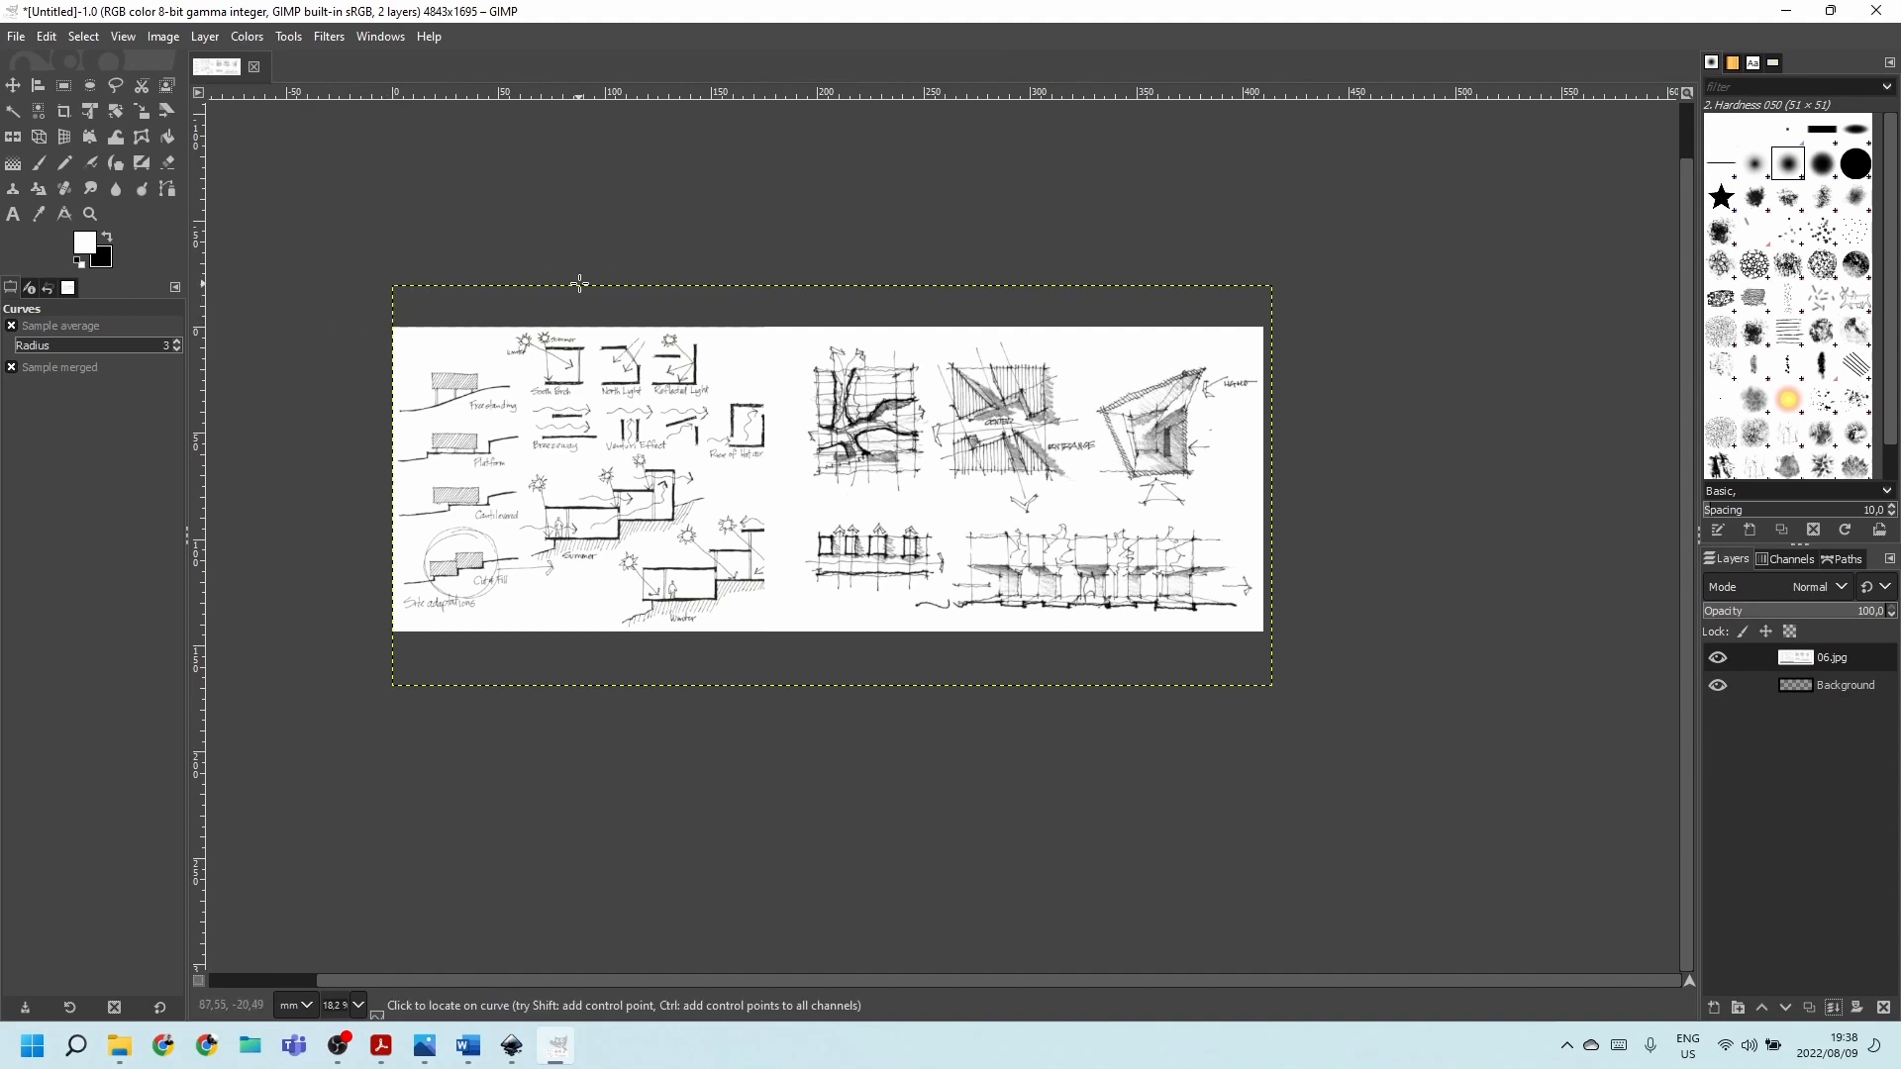
# Fit the merged 06.jpg layer to the image size and check it with the Background layer toggled off and on.
pyautogui.rightClick(1836, 660)
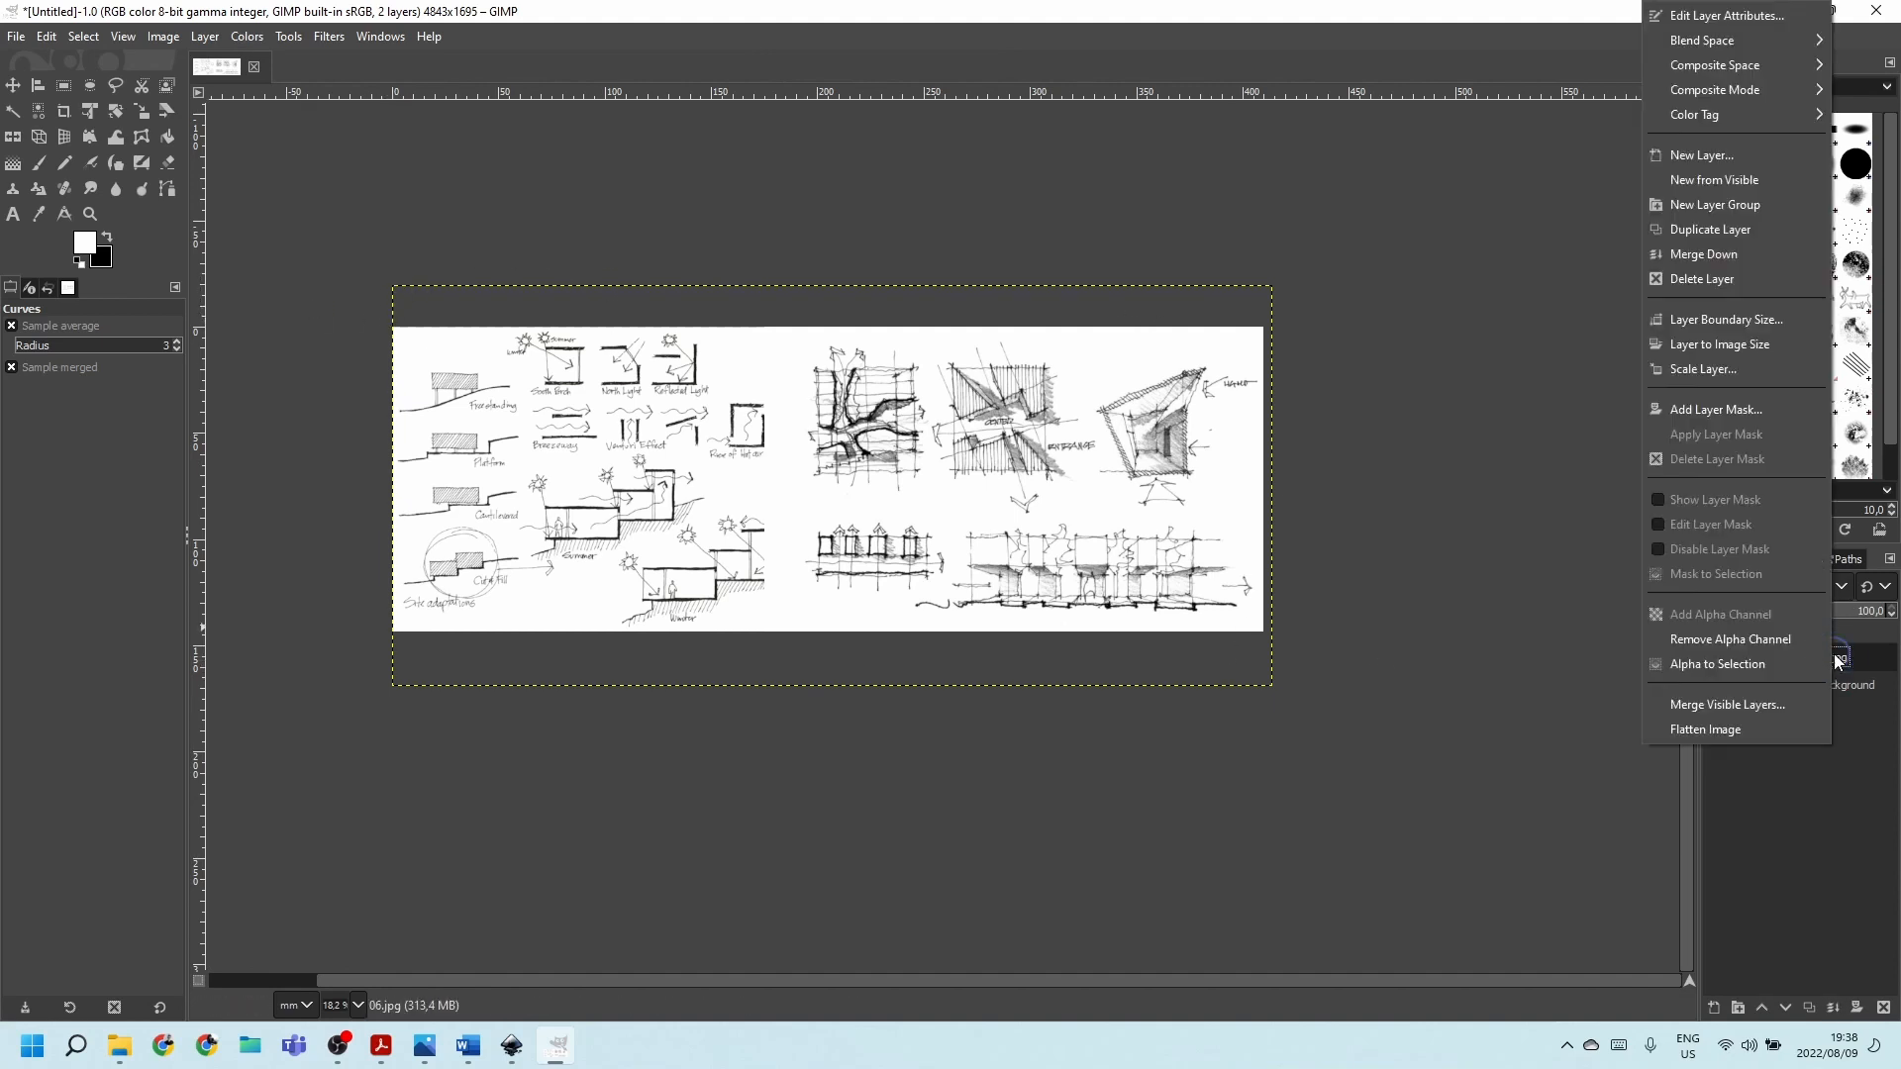
pyautogui.click(1685, 343)
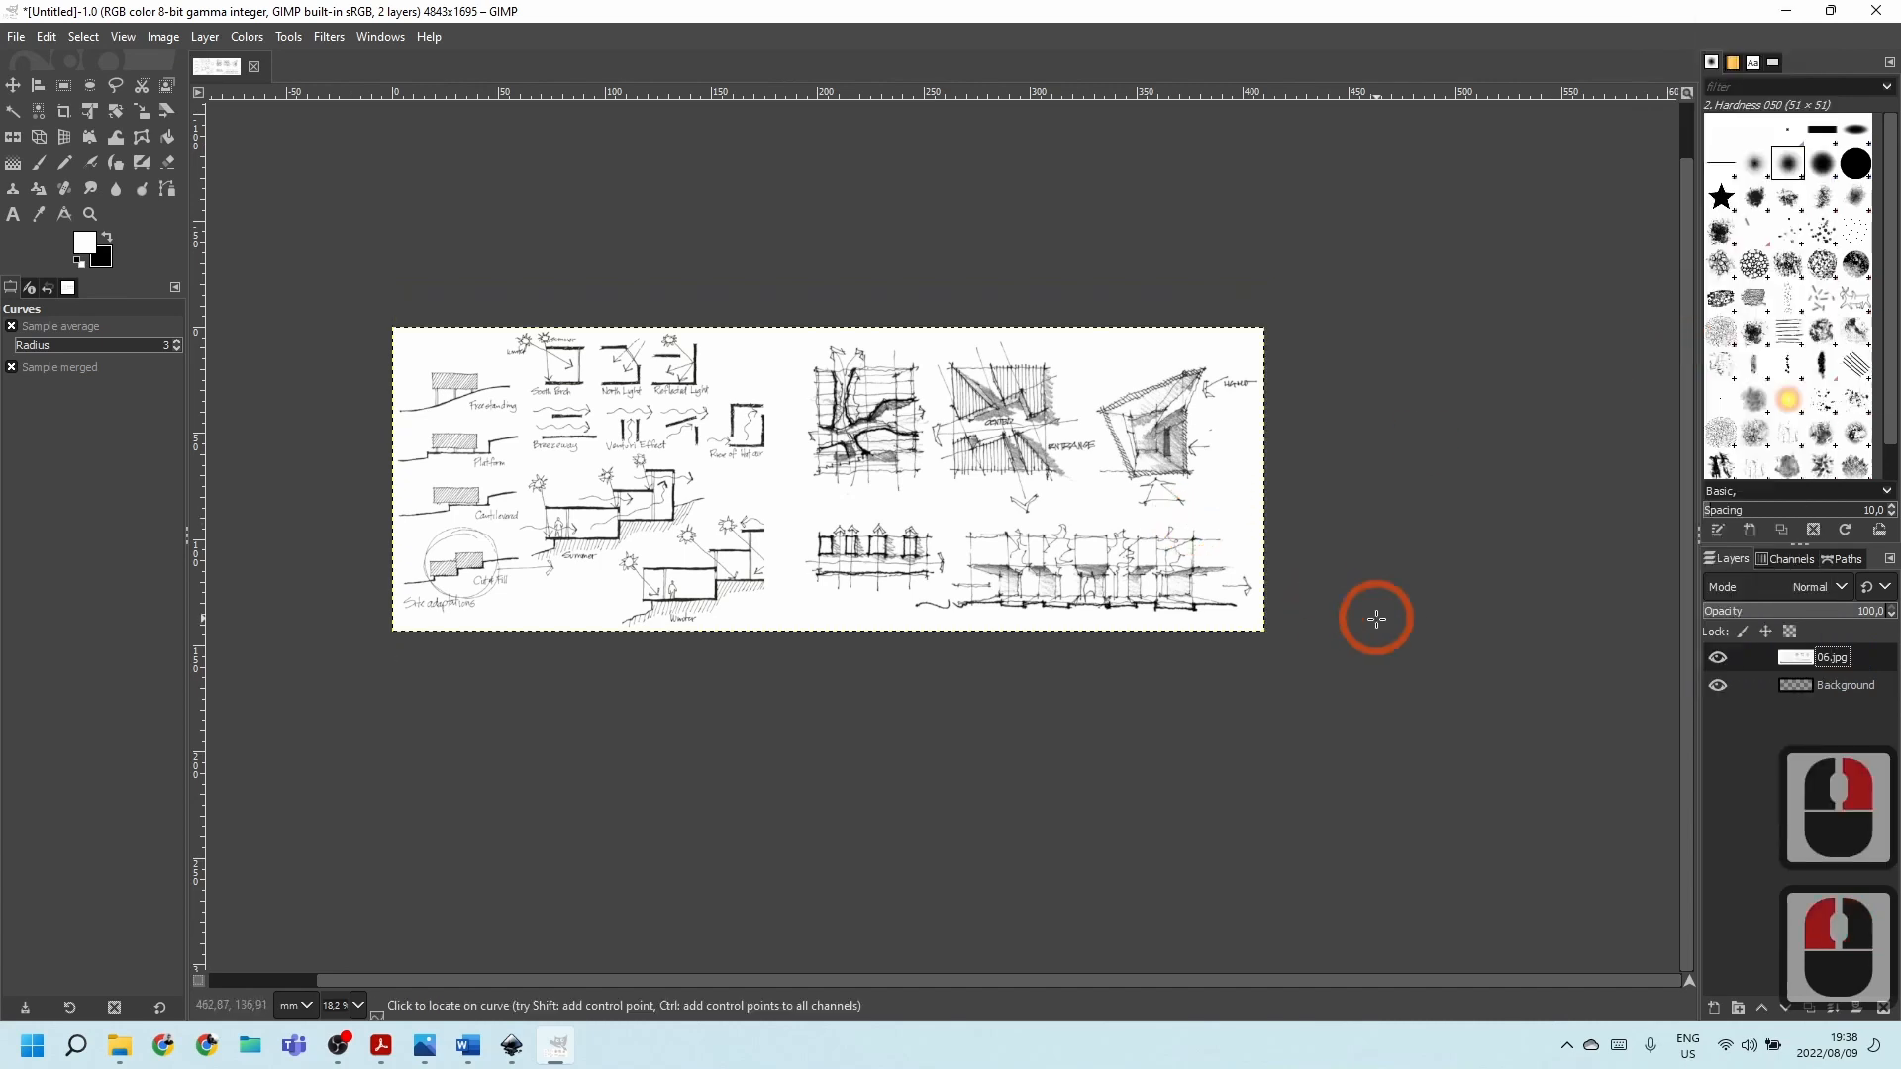
pyautogui.click(1720, 685)
pyautogui.click(1720, 686)
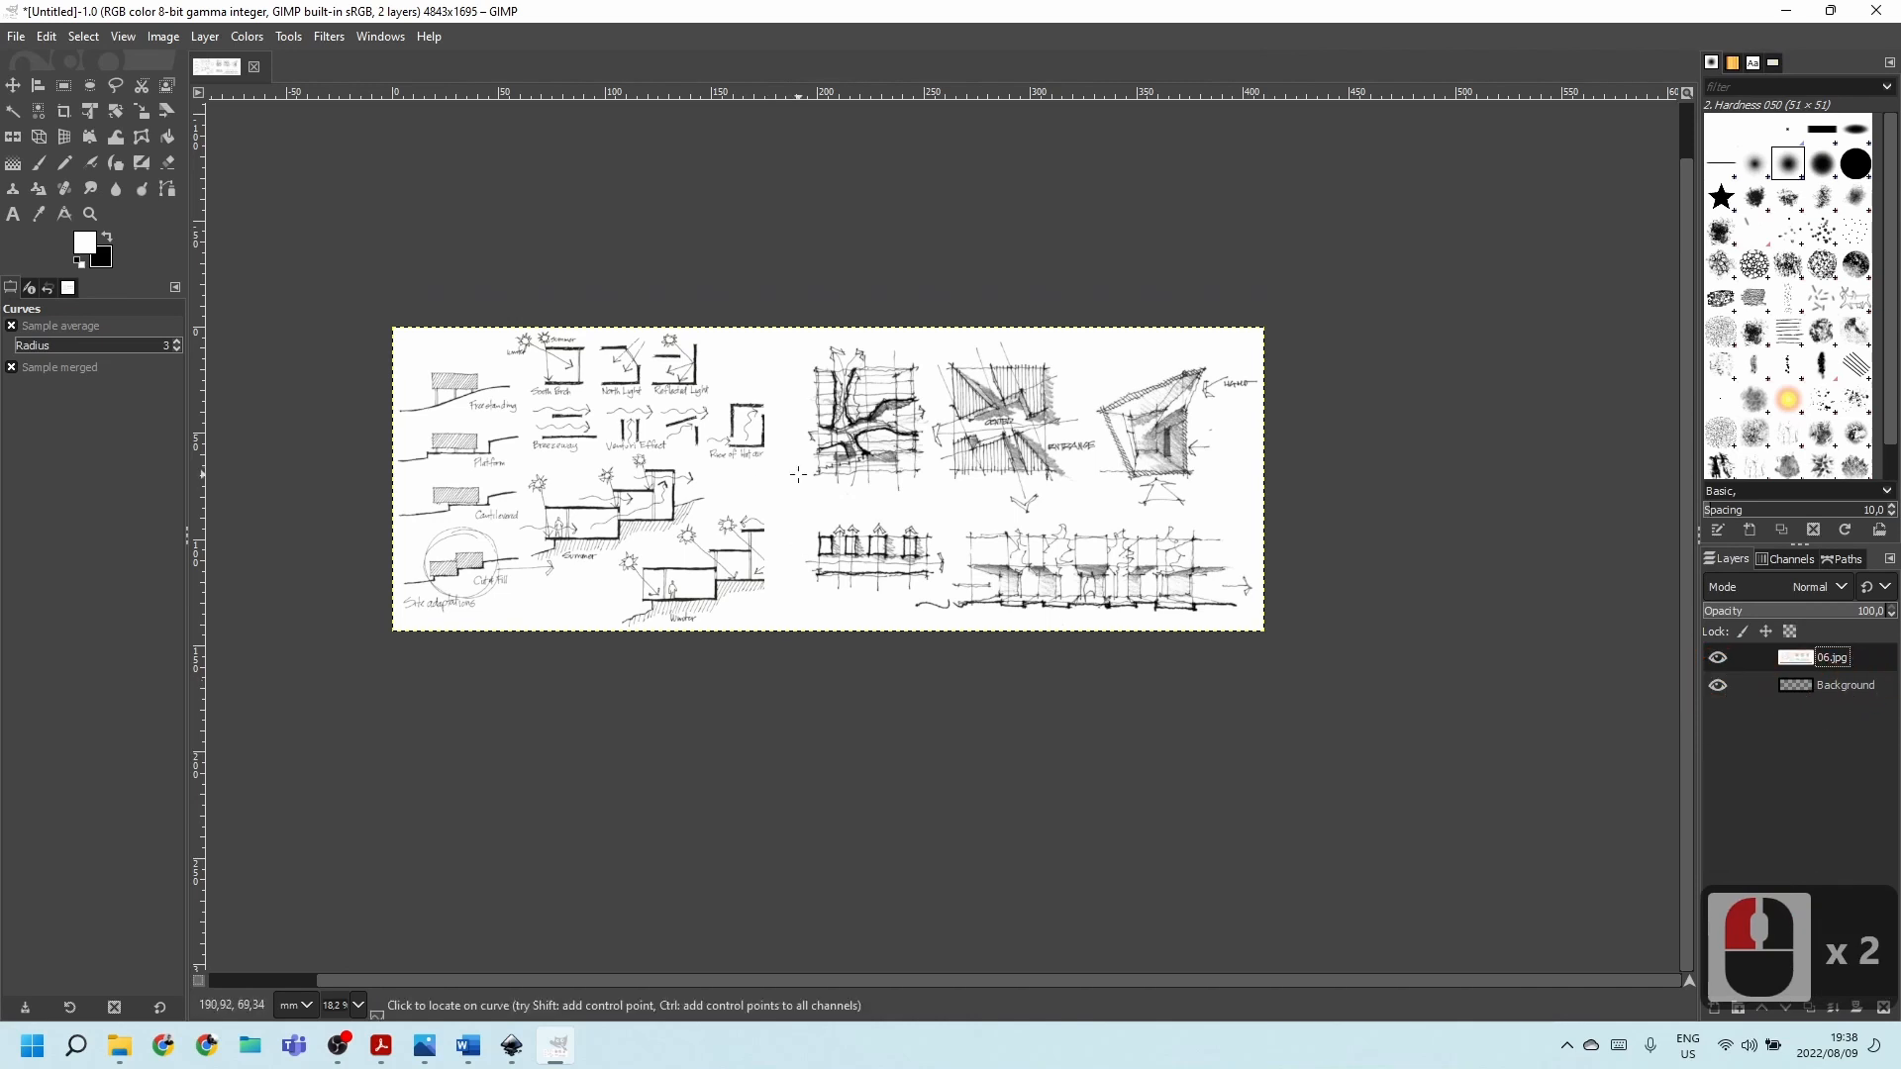
# Apply Color to Alpha to the merged 06.jpg layer, turning white transparent with transparency threshold 0,000 and opacity threshold 1,000.
pyautogui.keyDown('ctrl'); pyautogui.scroll(3, 798, 475); pyautogui.keyUp('ctrl')
pyautogui.keyDown('ctrl'); pyautogui.scroll(-2, 789, 466); pyautogui.keyUp('ctrl')
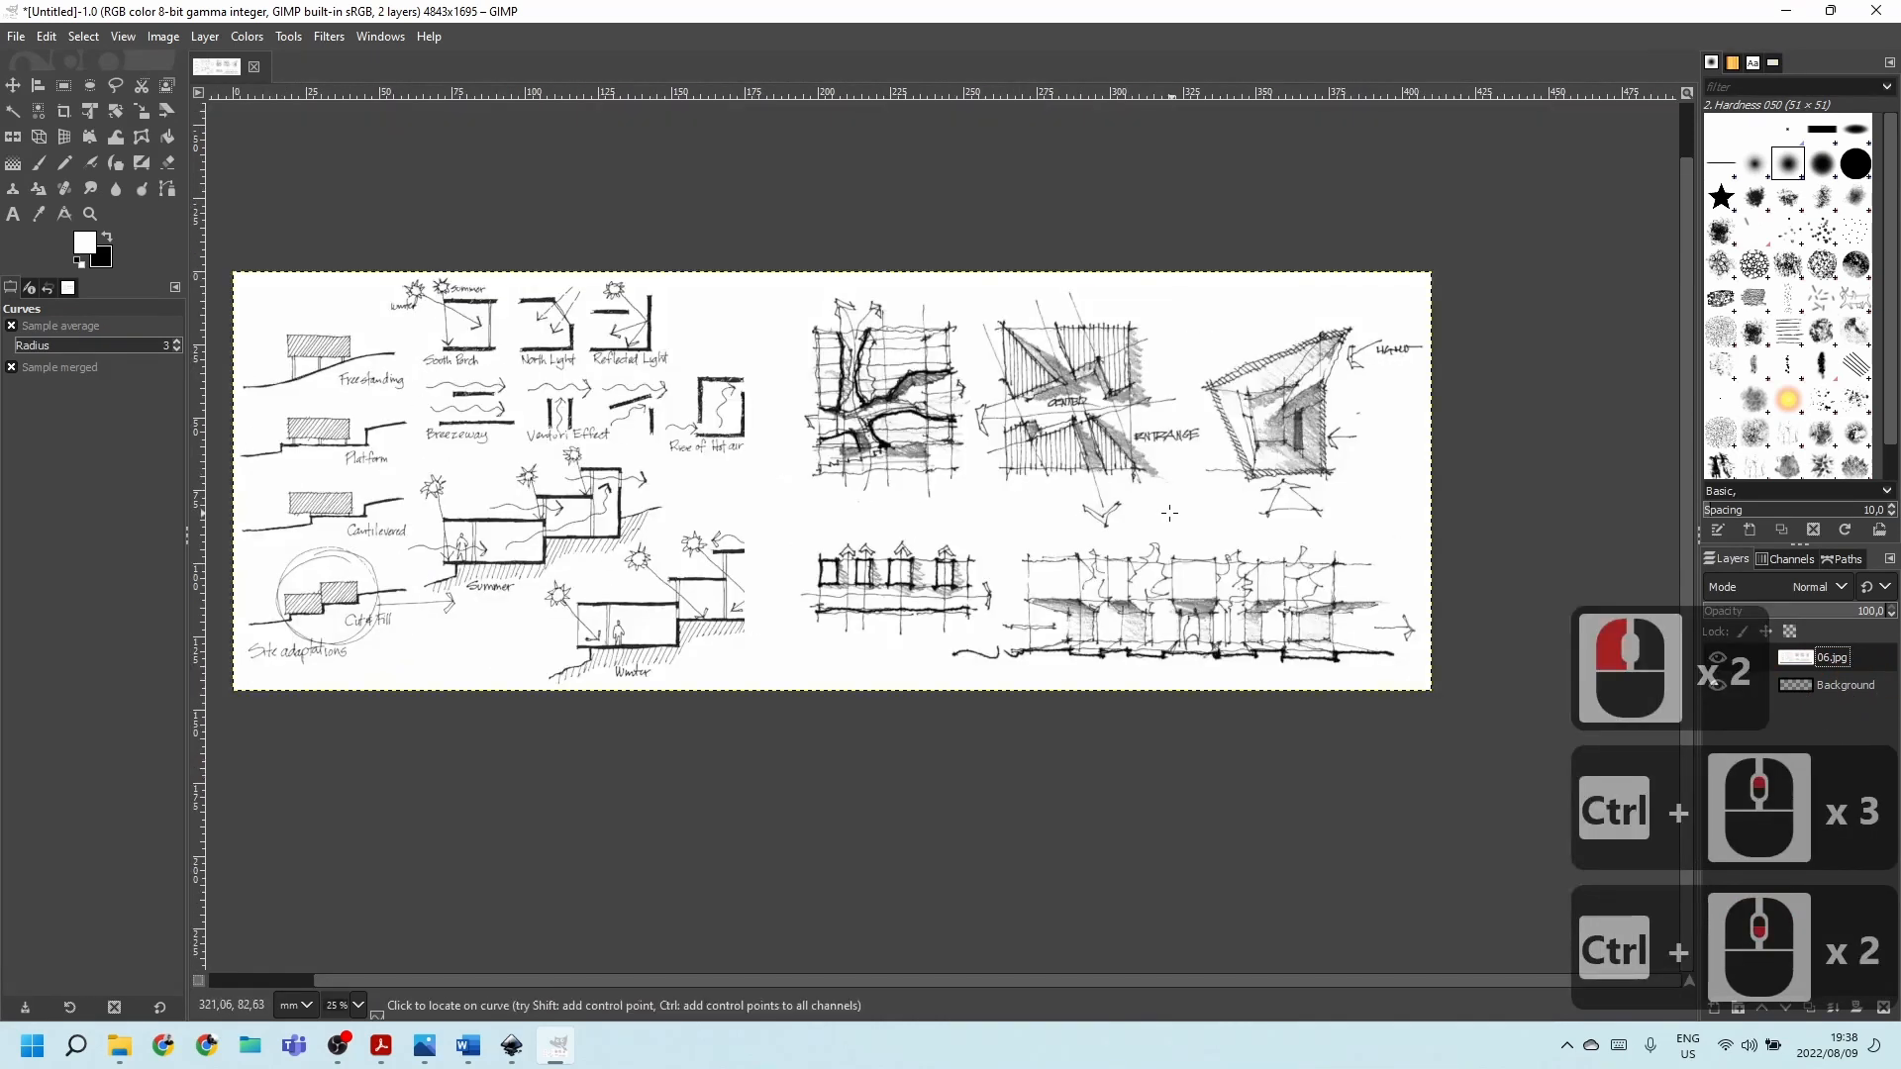
pyautogui.click(250, 37)
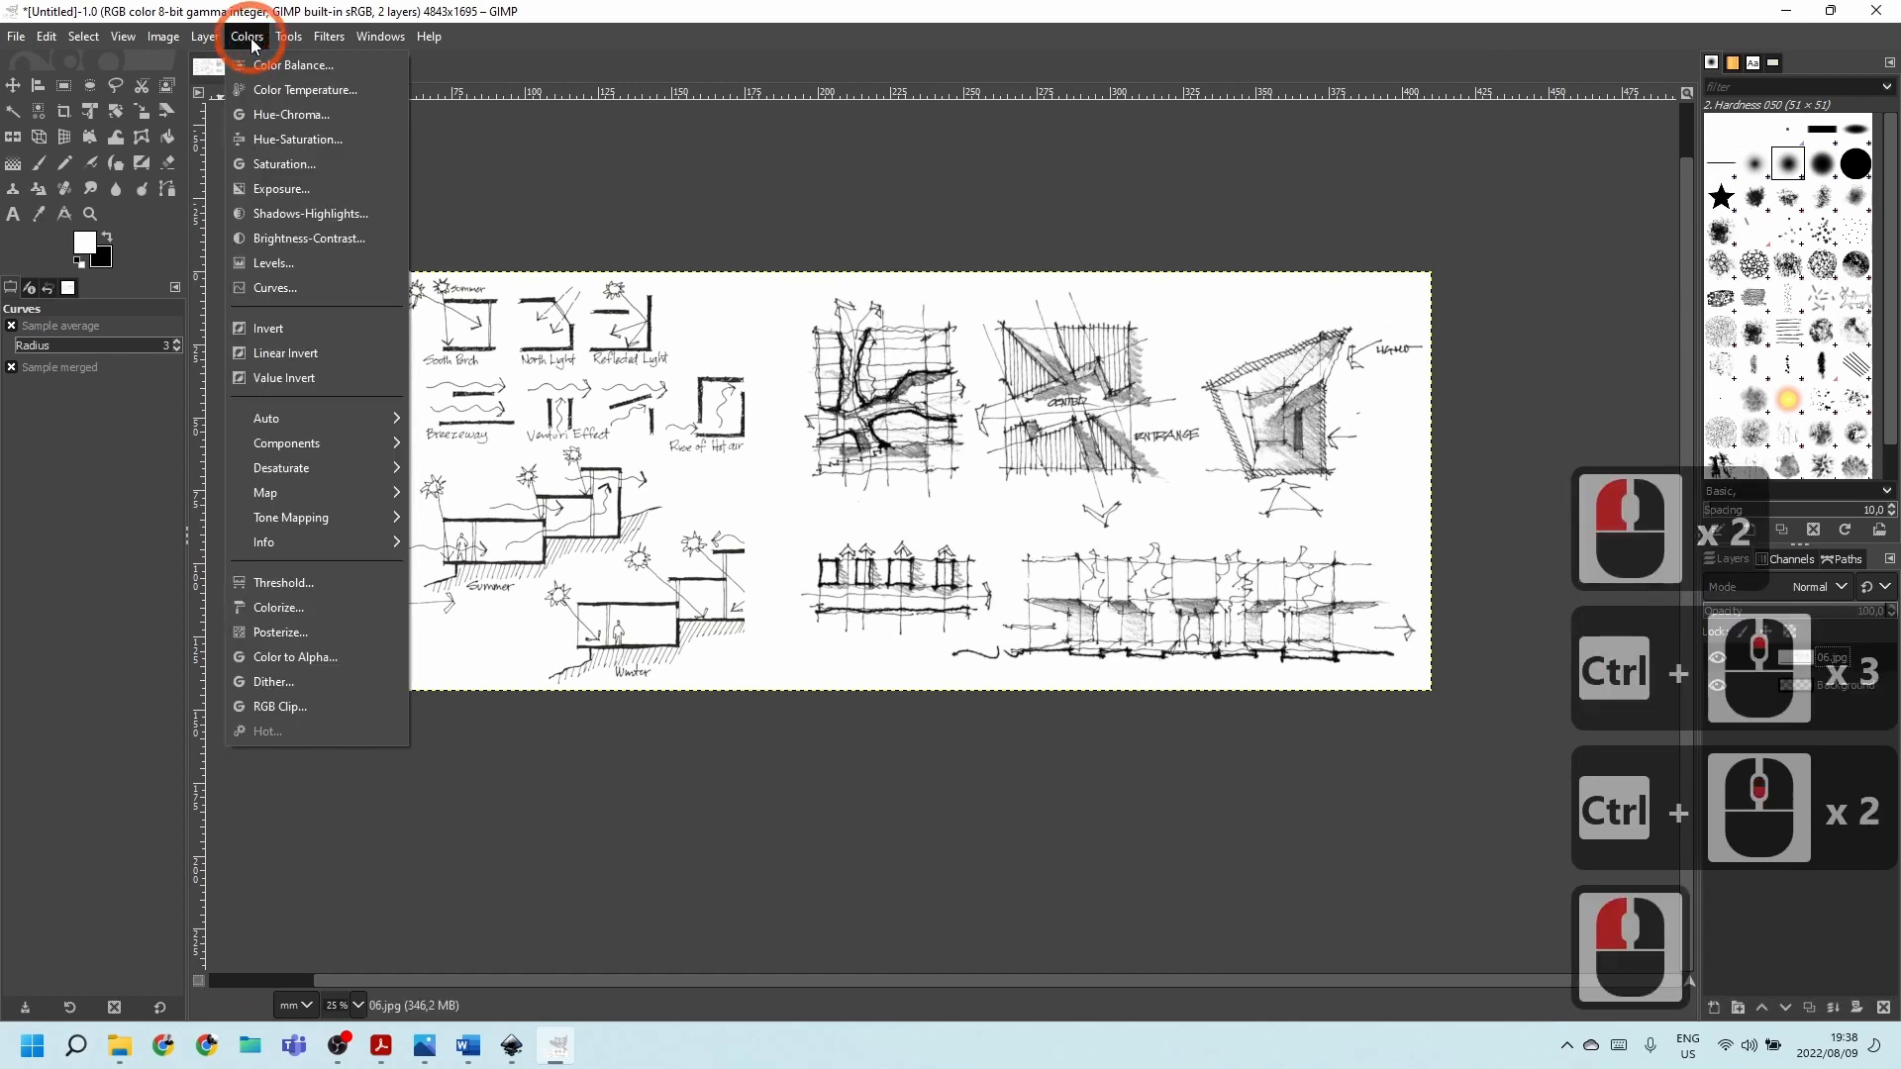
pyautogui.click(1832, 653)
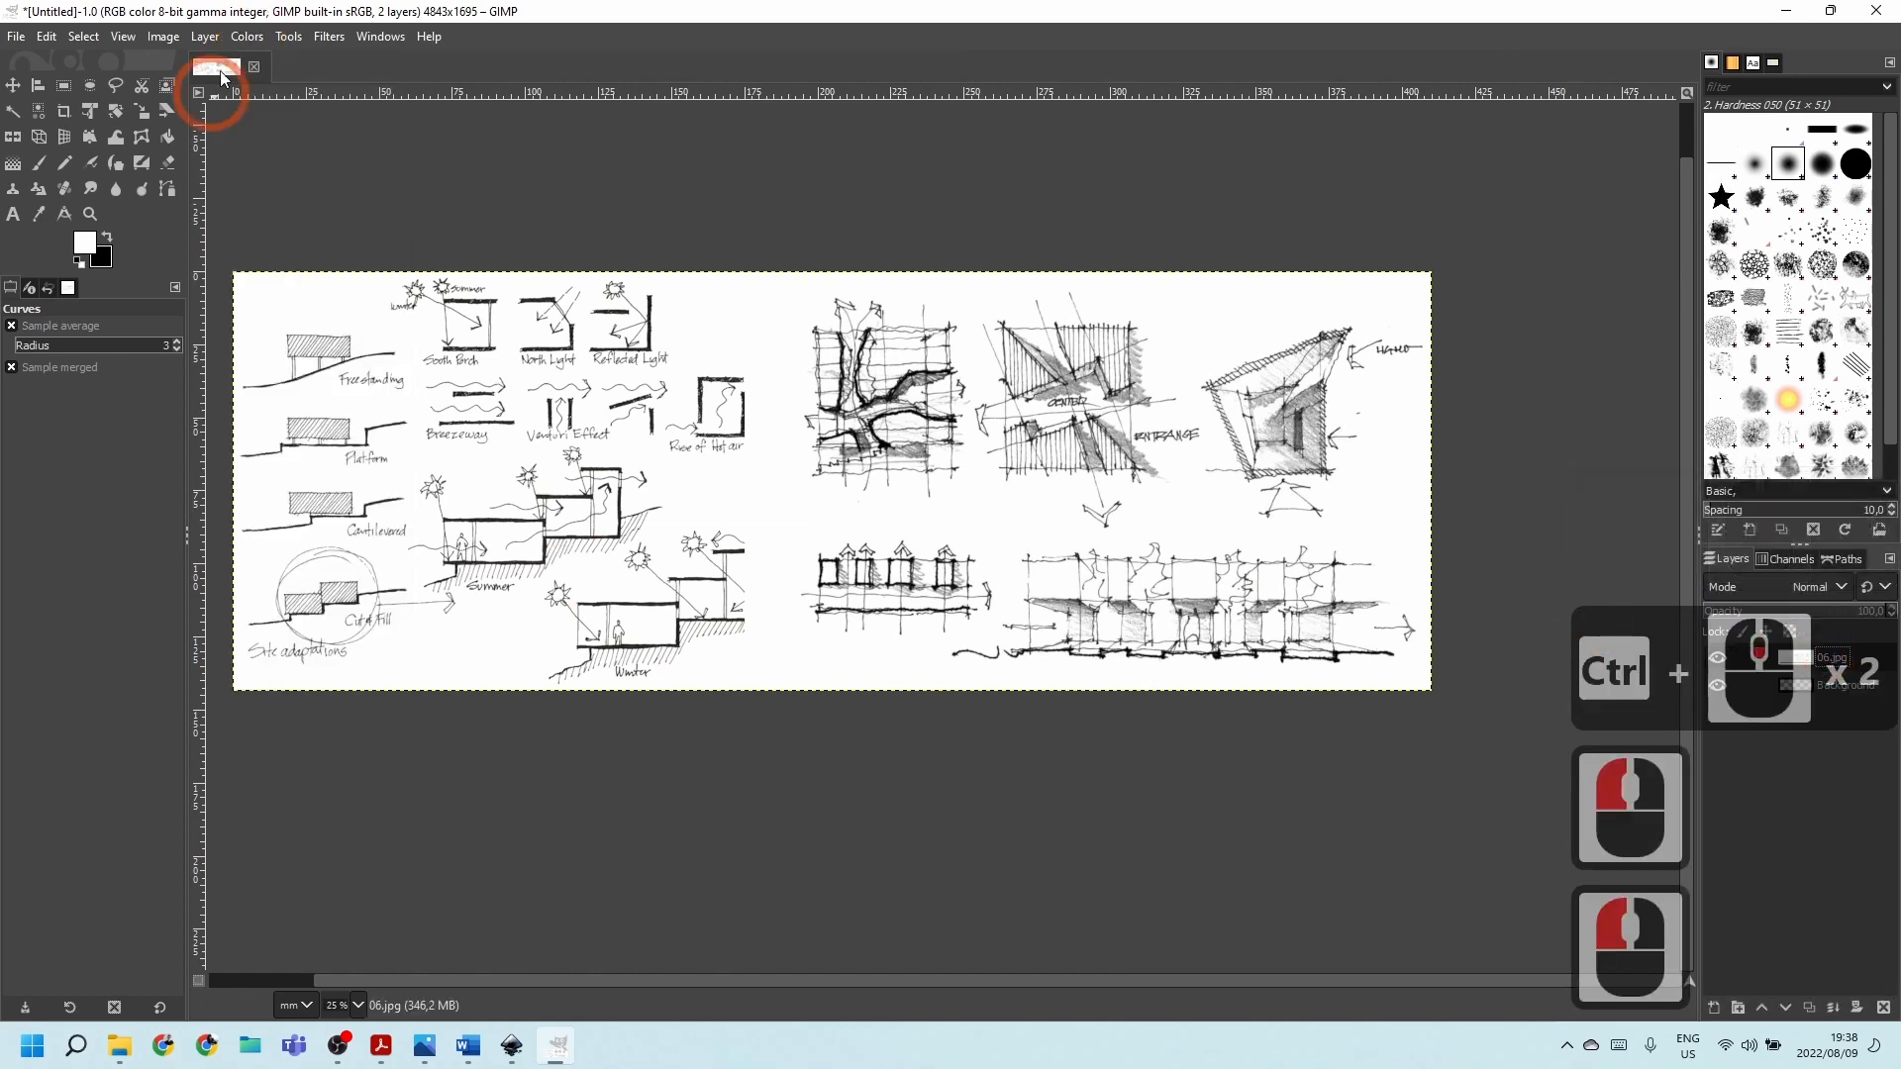
pyautogui.click(247, 36)
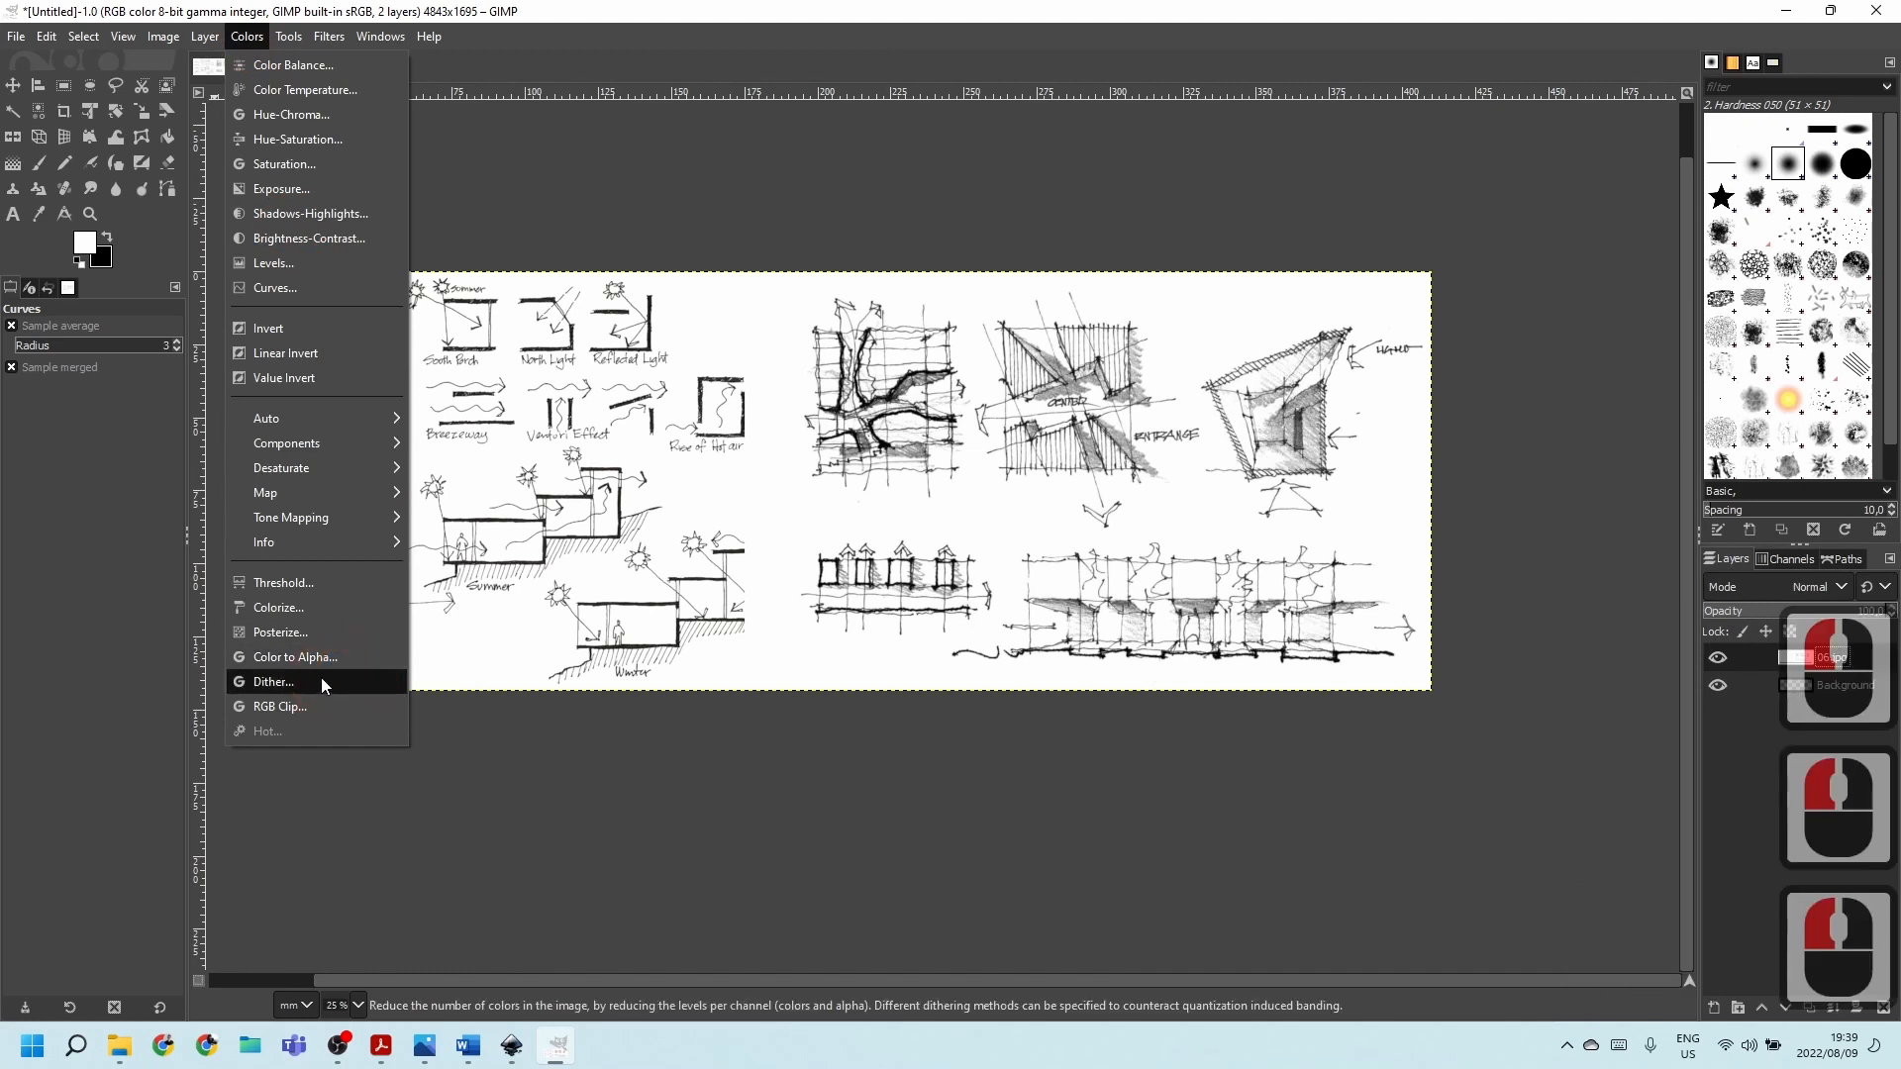
pyautogui.click(295, 658)
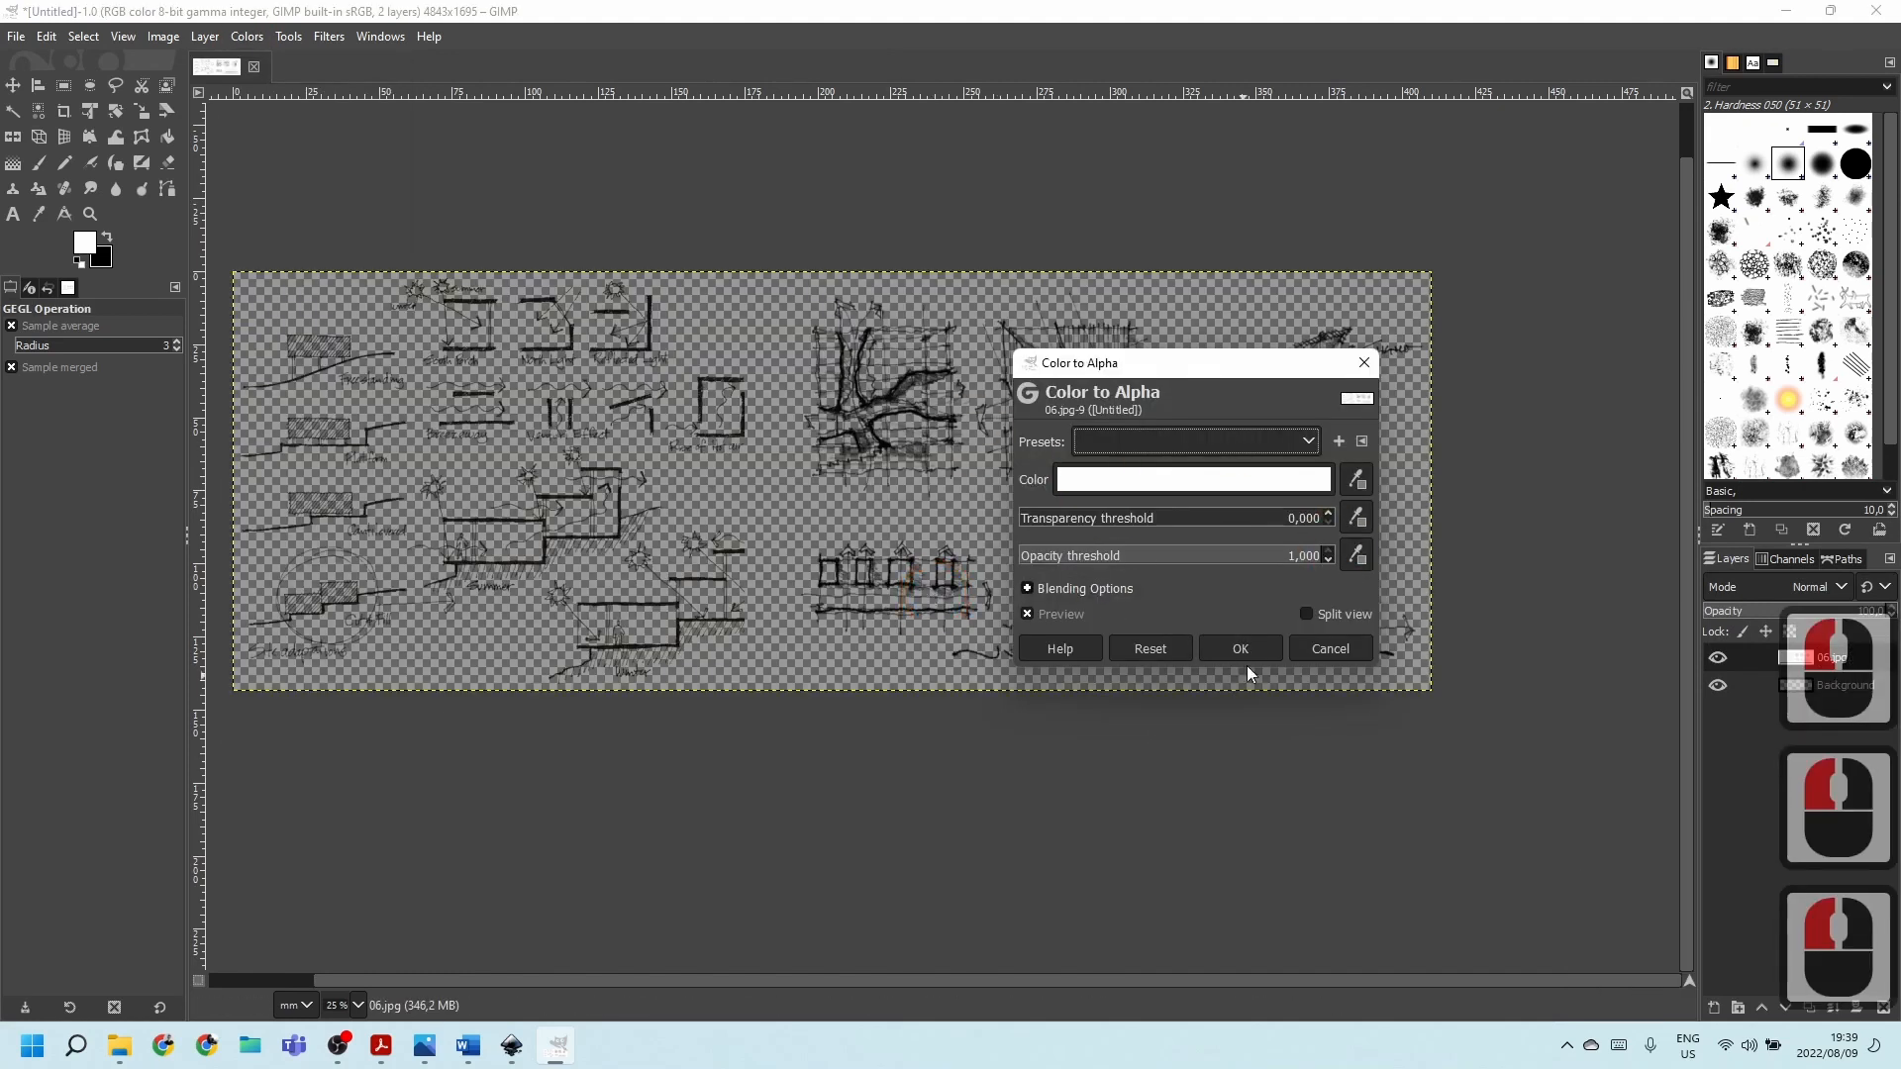
pyautogui.click(1251, 653)
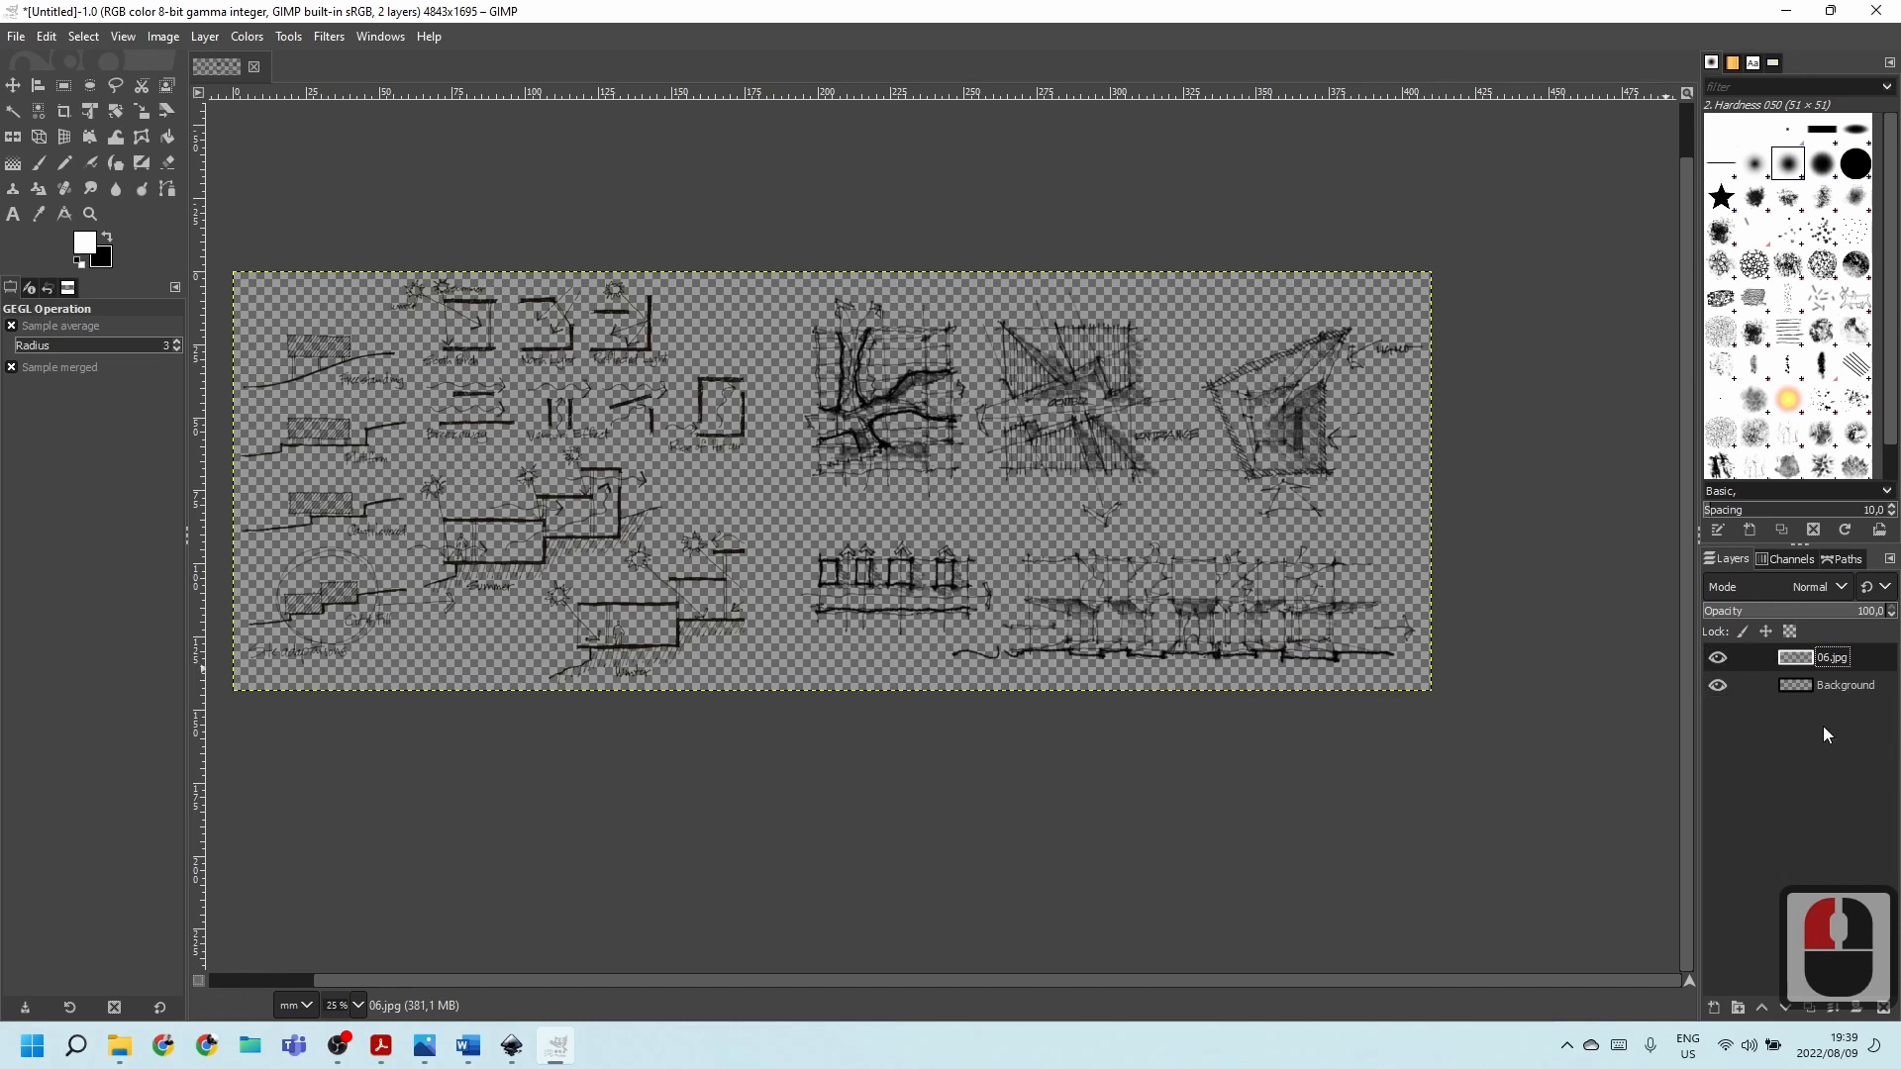
# Hide the sketch layer, bucket-fill the Background layer with white, and show the sketch layer again.
pyautogui.click(1838, 696)
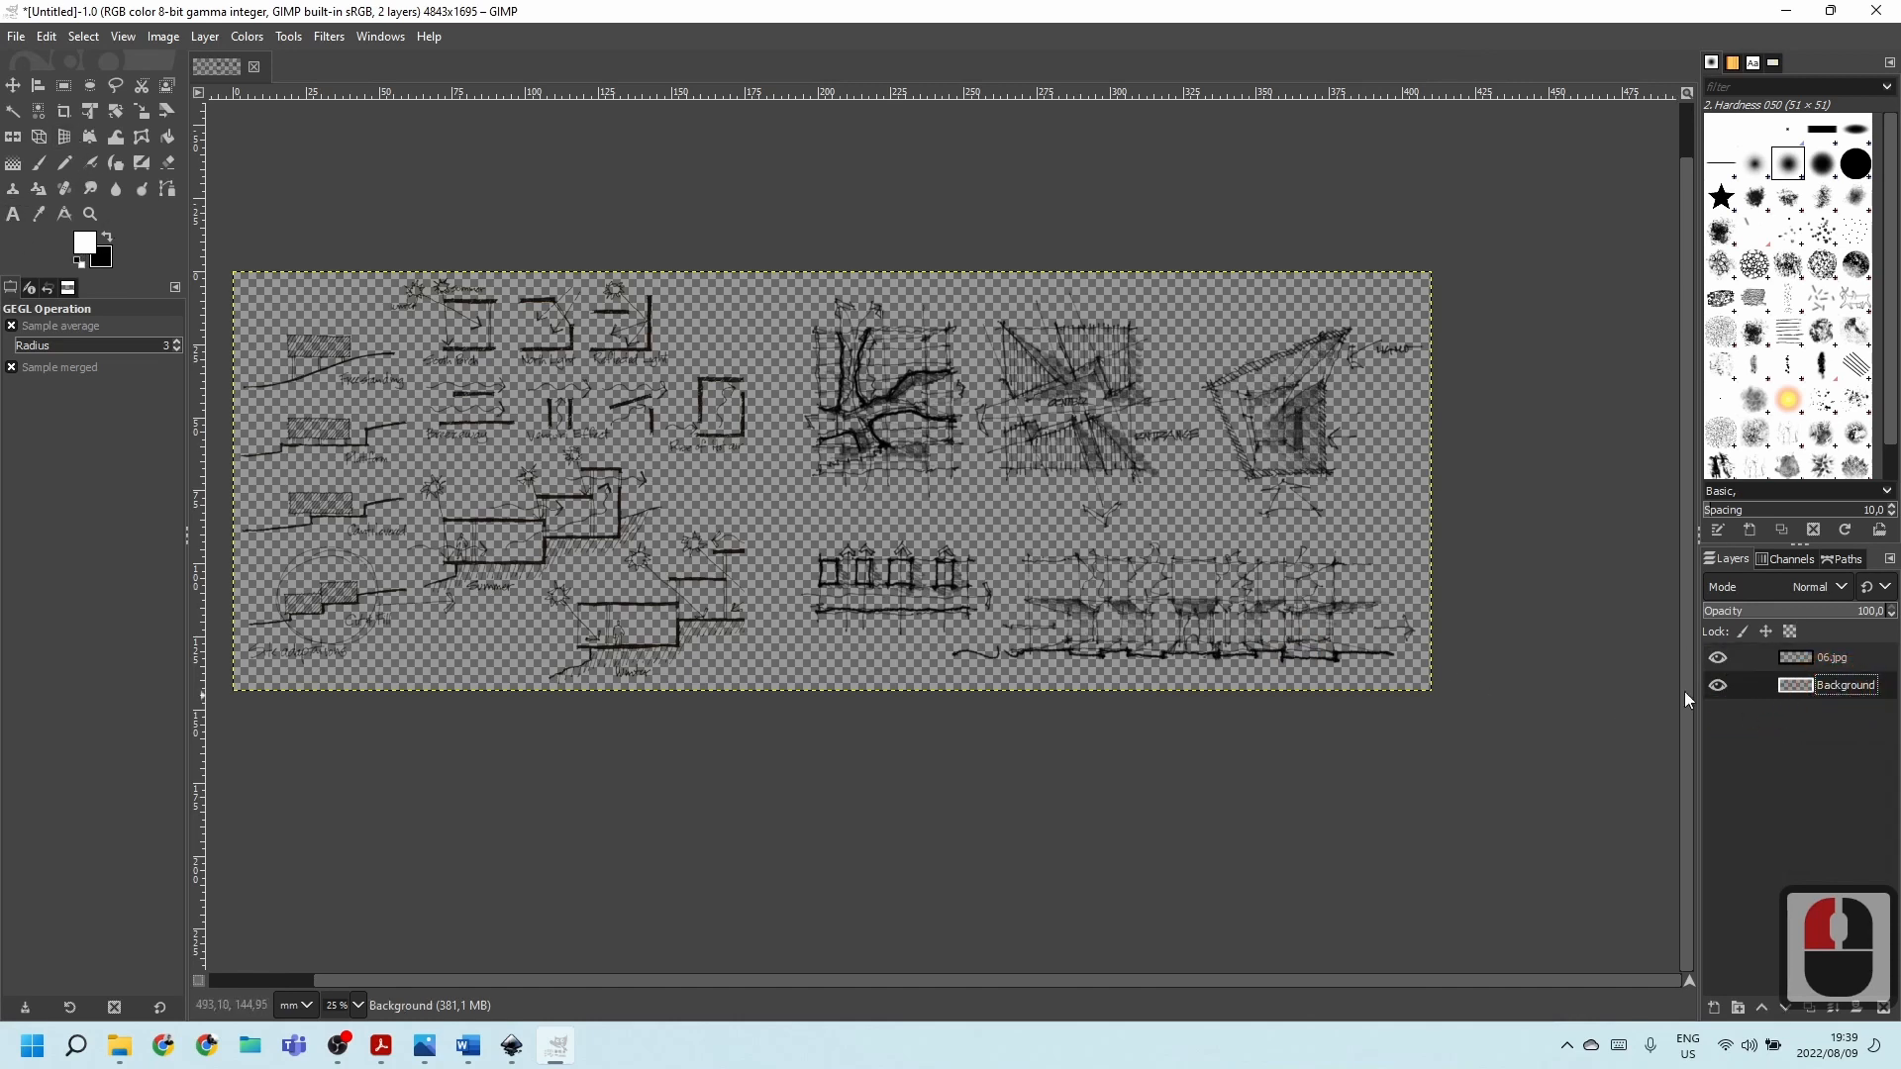
pyautogui.click(107, 226)
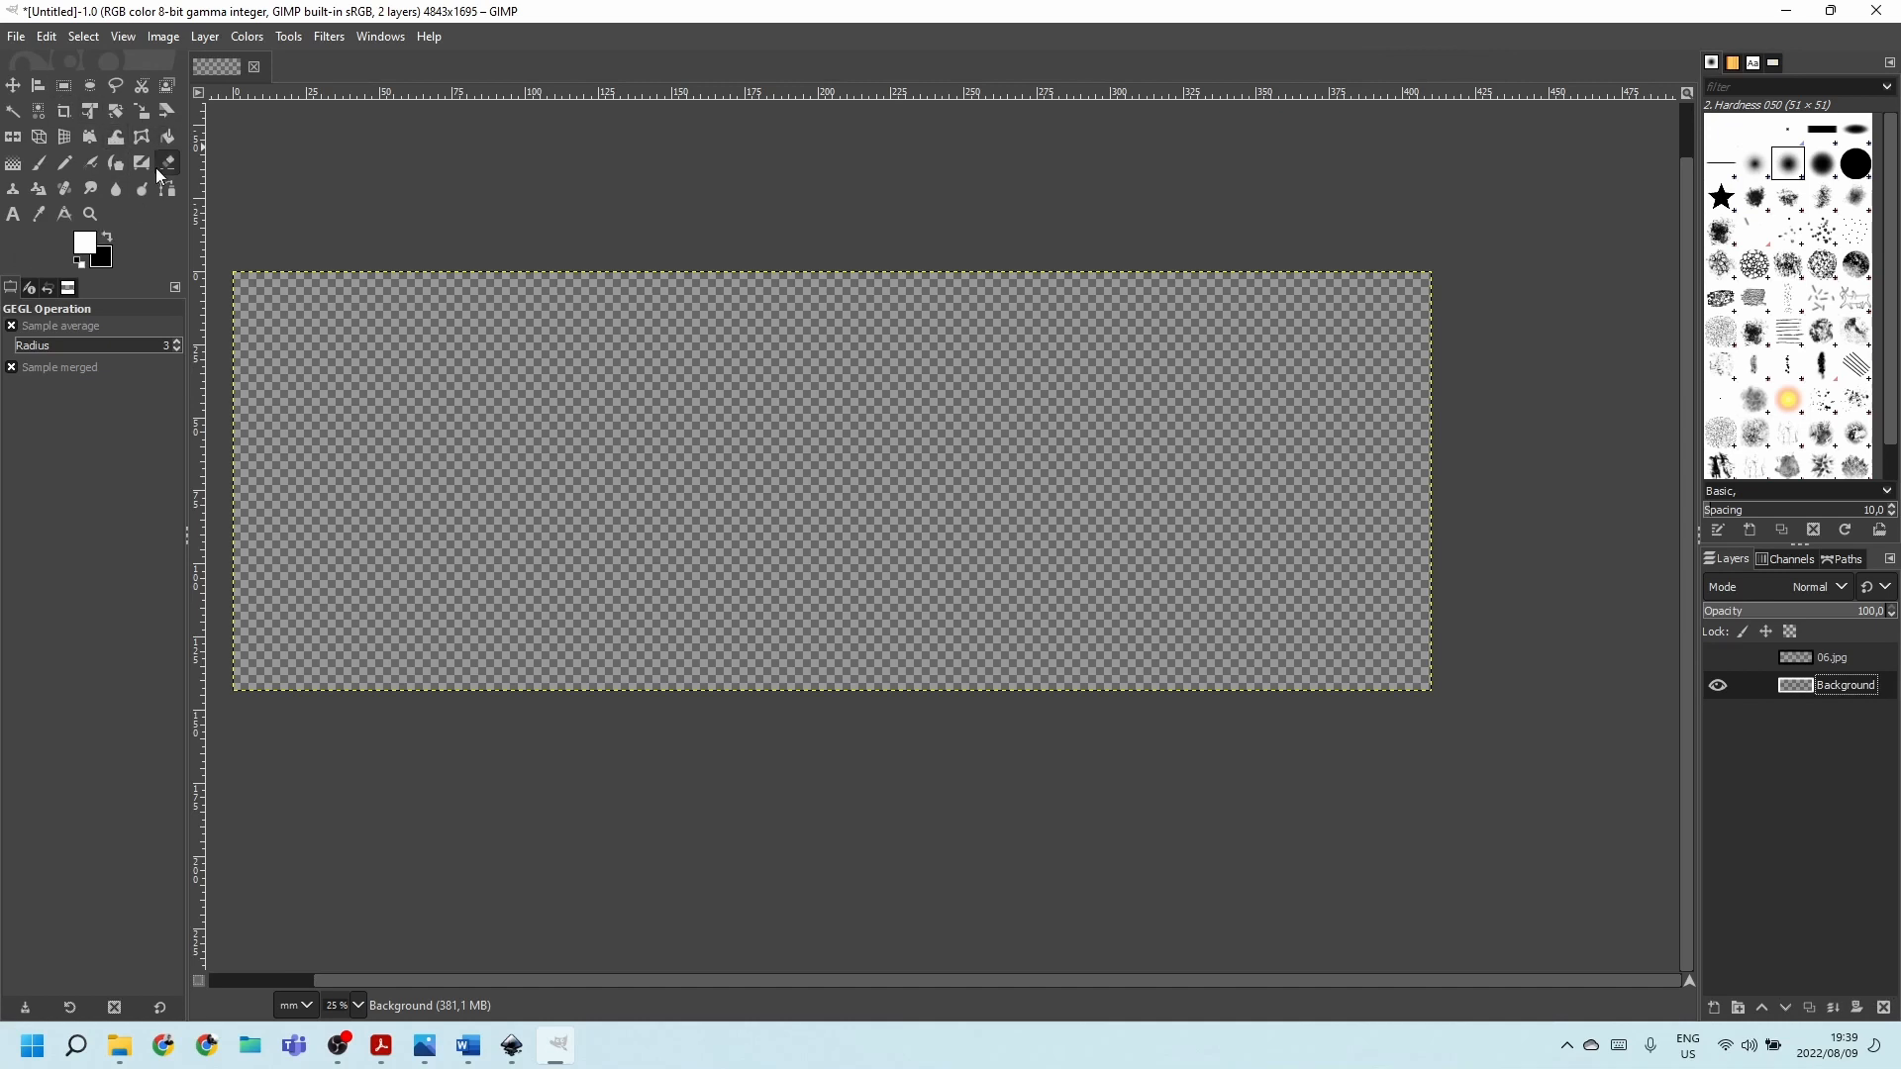
pyautogui.click(168, 137)
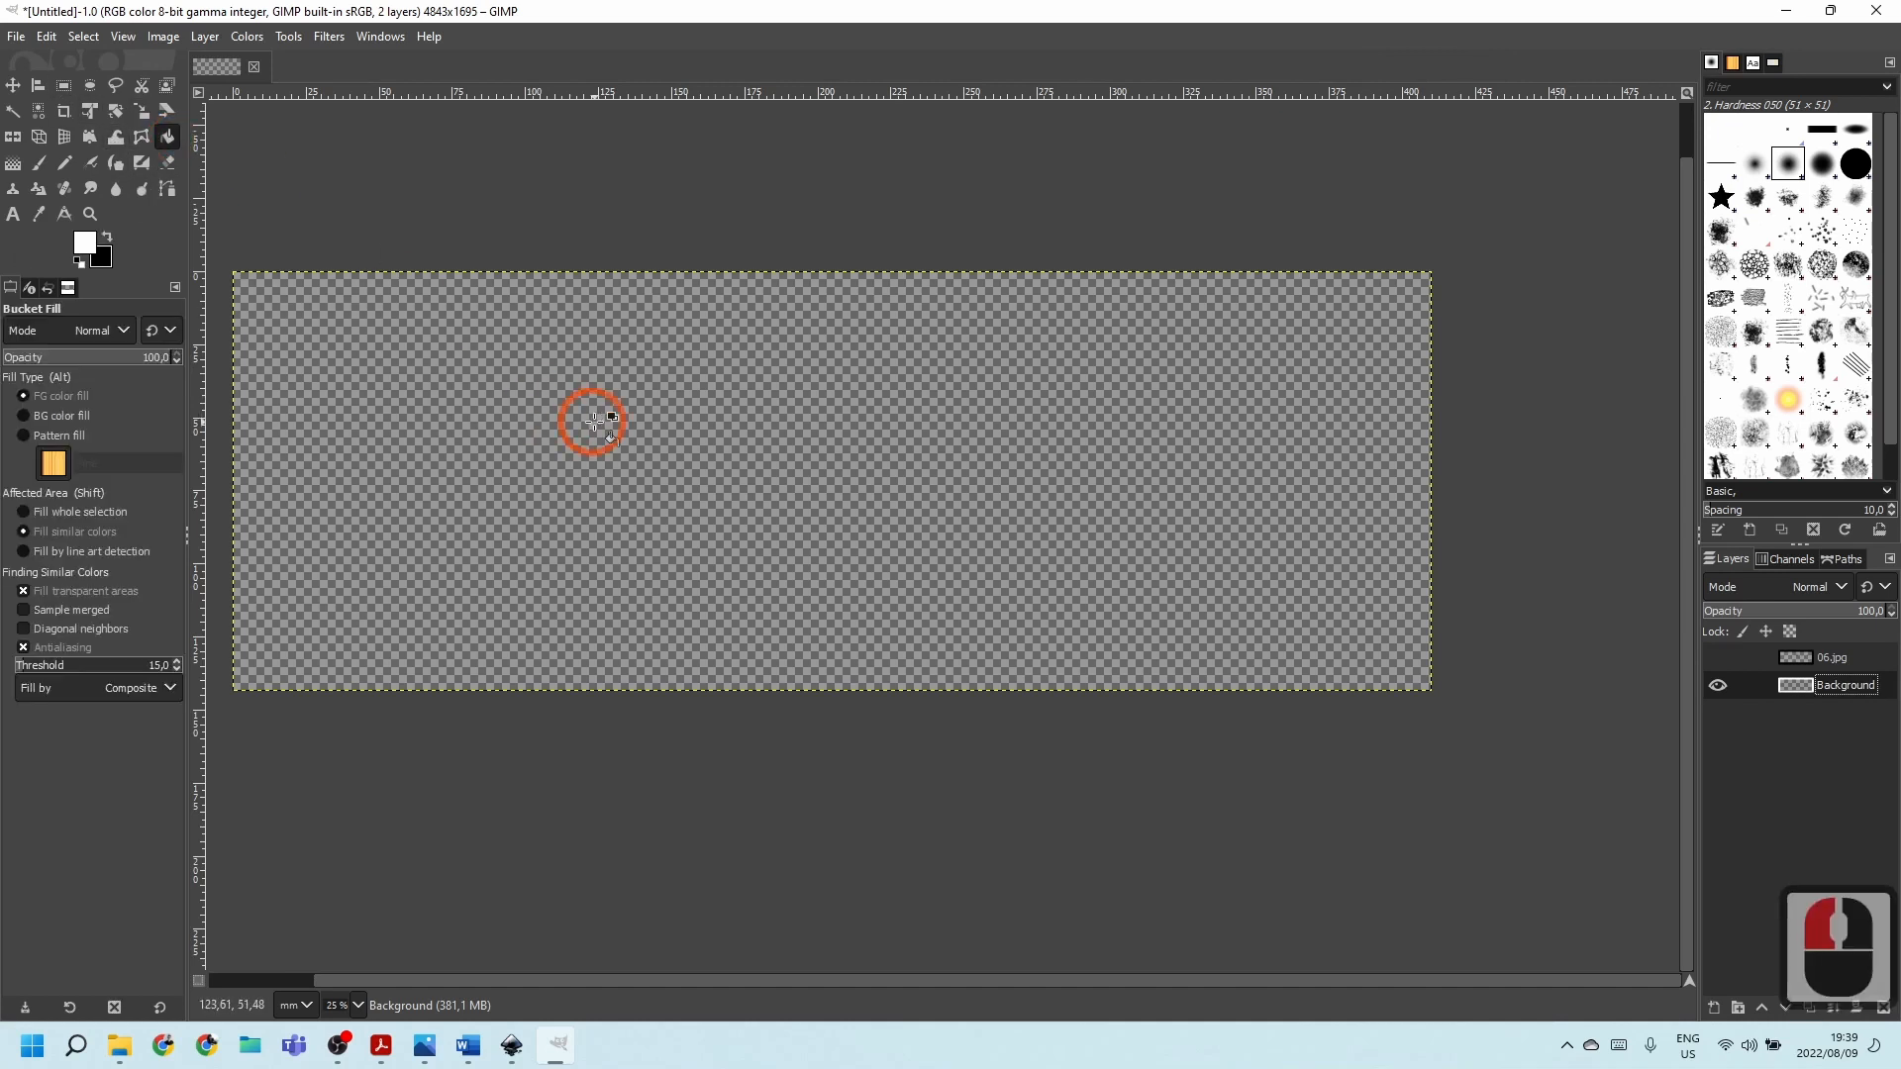
pyautogui.click(1138, 575)
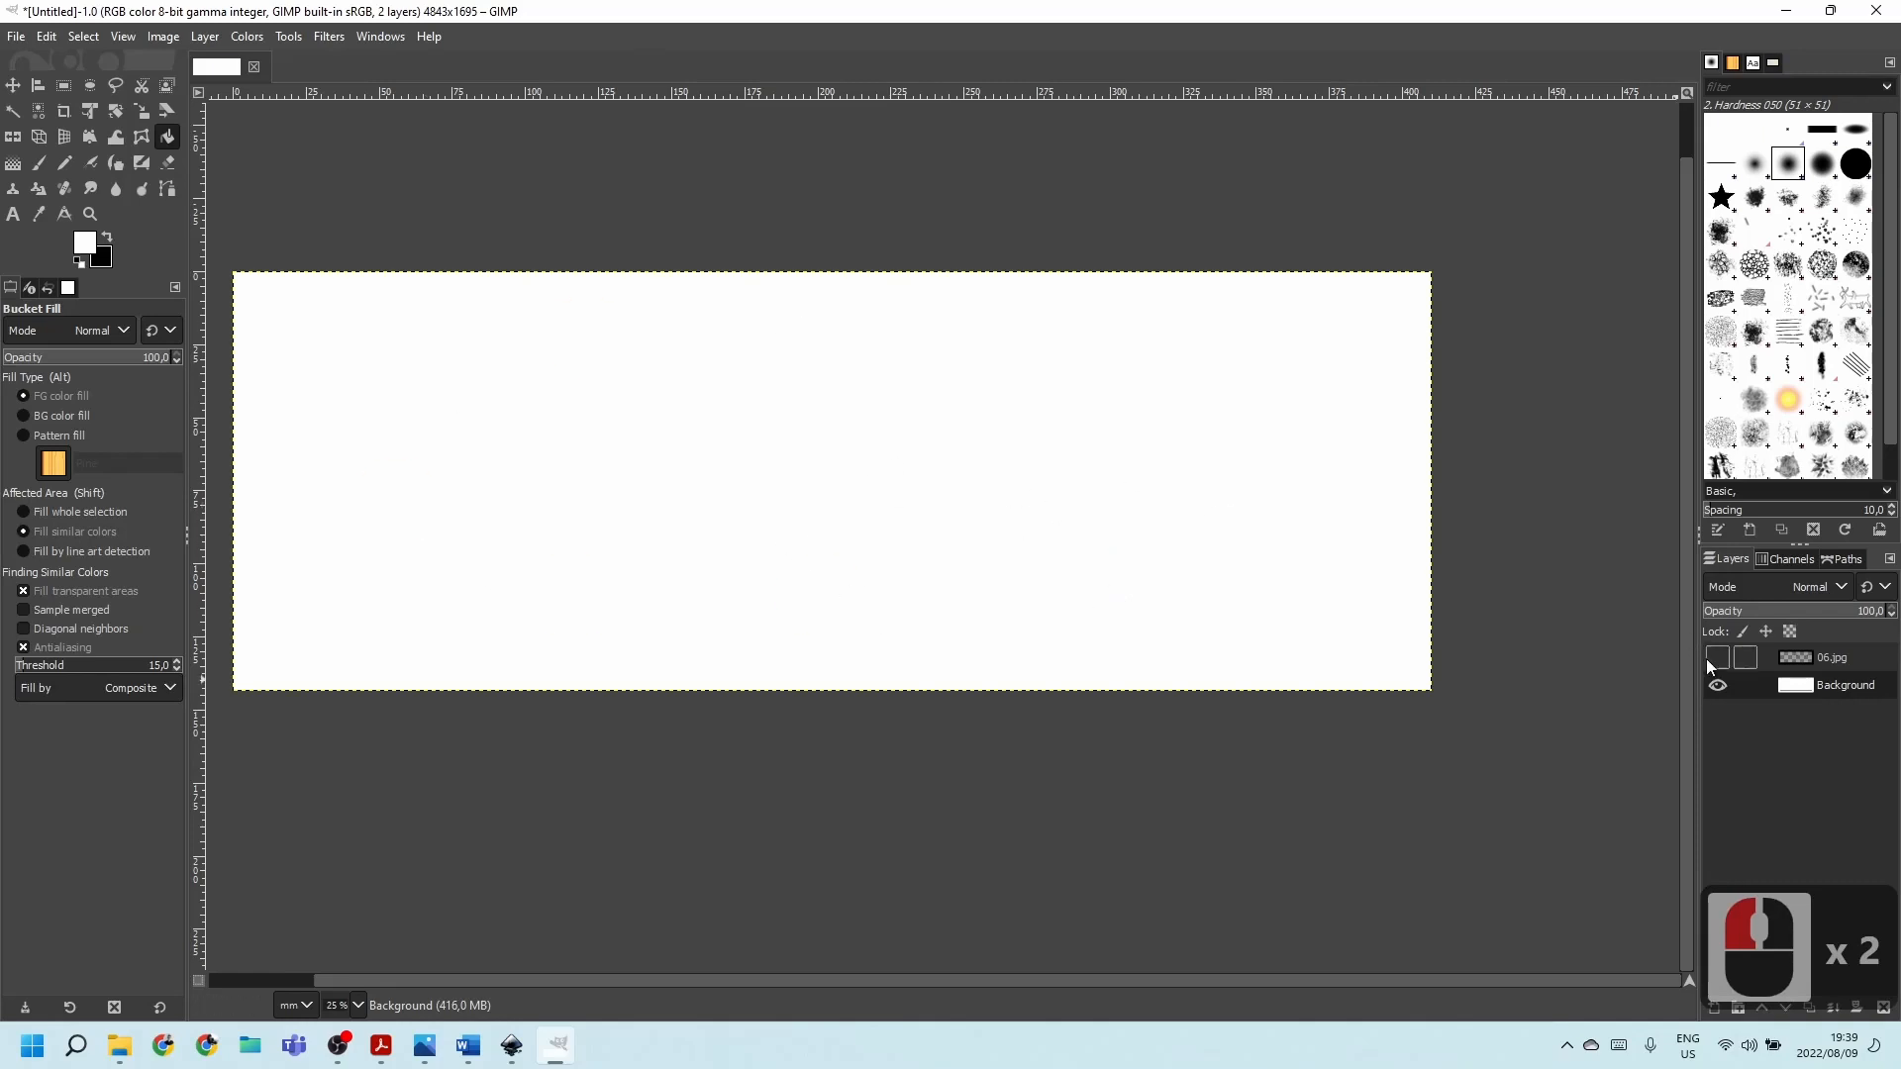
pyautogui.click(1718, 657)
# Make the 06.jpg layer active and compare the line tones of the climate diagrams and concept sketches against the white background.
pyautogui.keyDown('ctrl'); pyautogui.scroll(4, 511, 466); pyautogui.keyUp('ctrl')
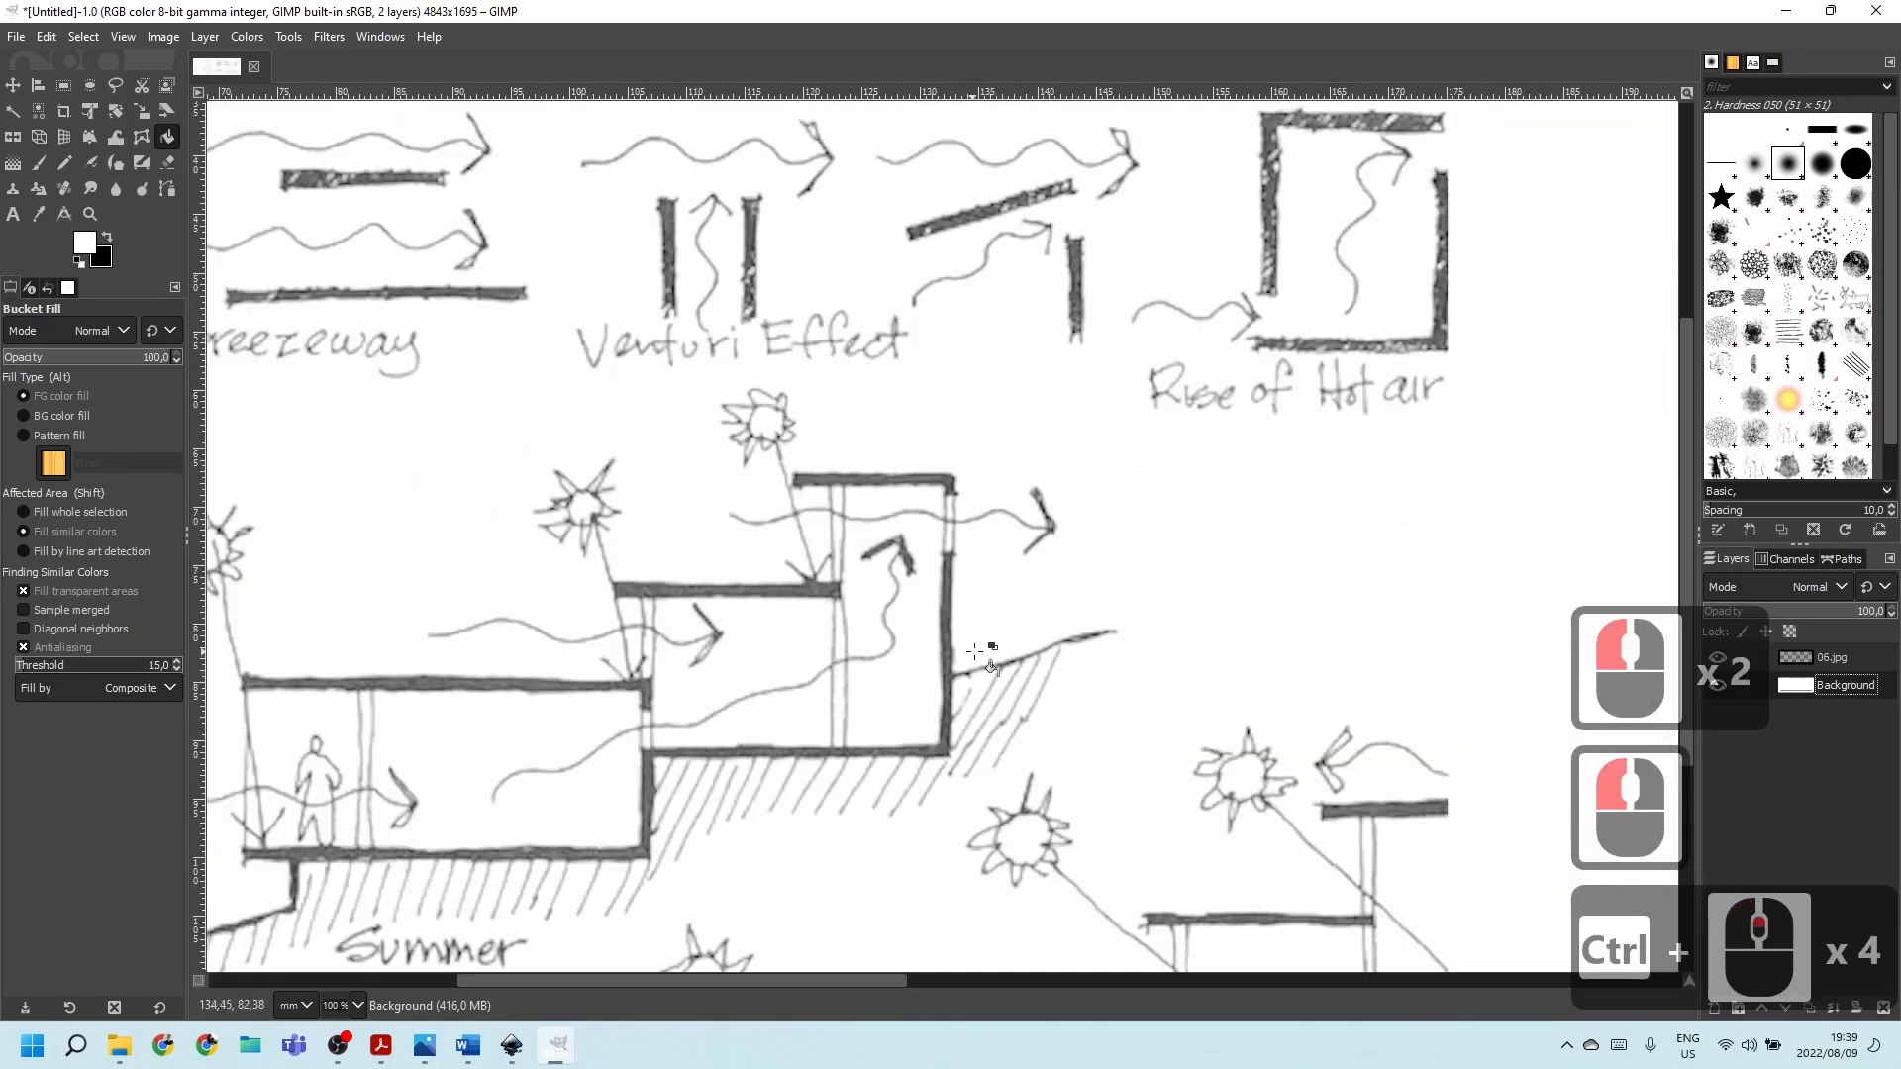
pyautogui.keyDown('ctrl'); pyautogui.scroll(-3, 745, 469); pyautogui.keyUp('ctrl')
pyautogui.click(1836, 659)
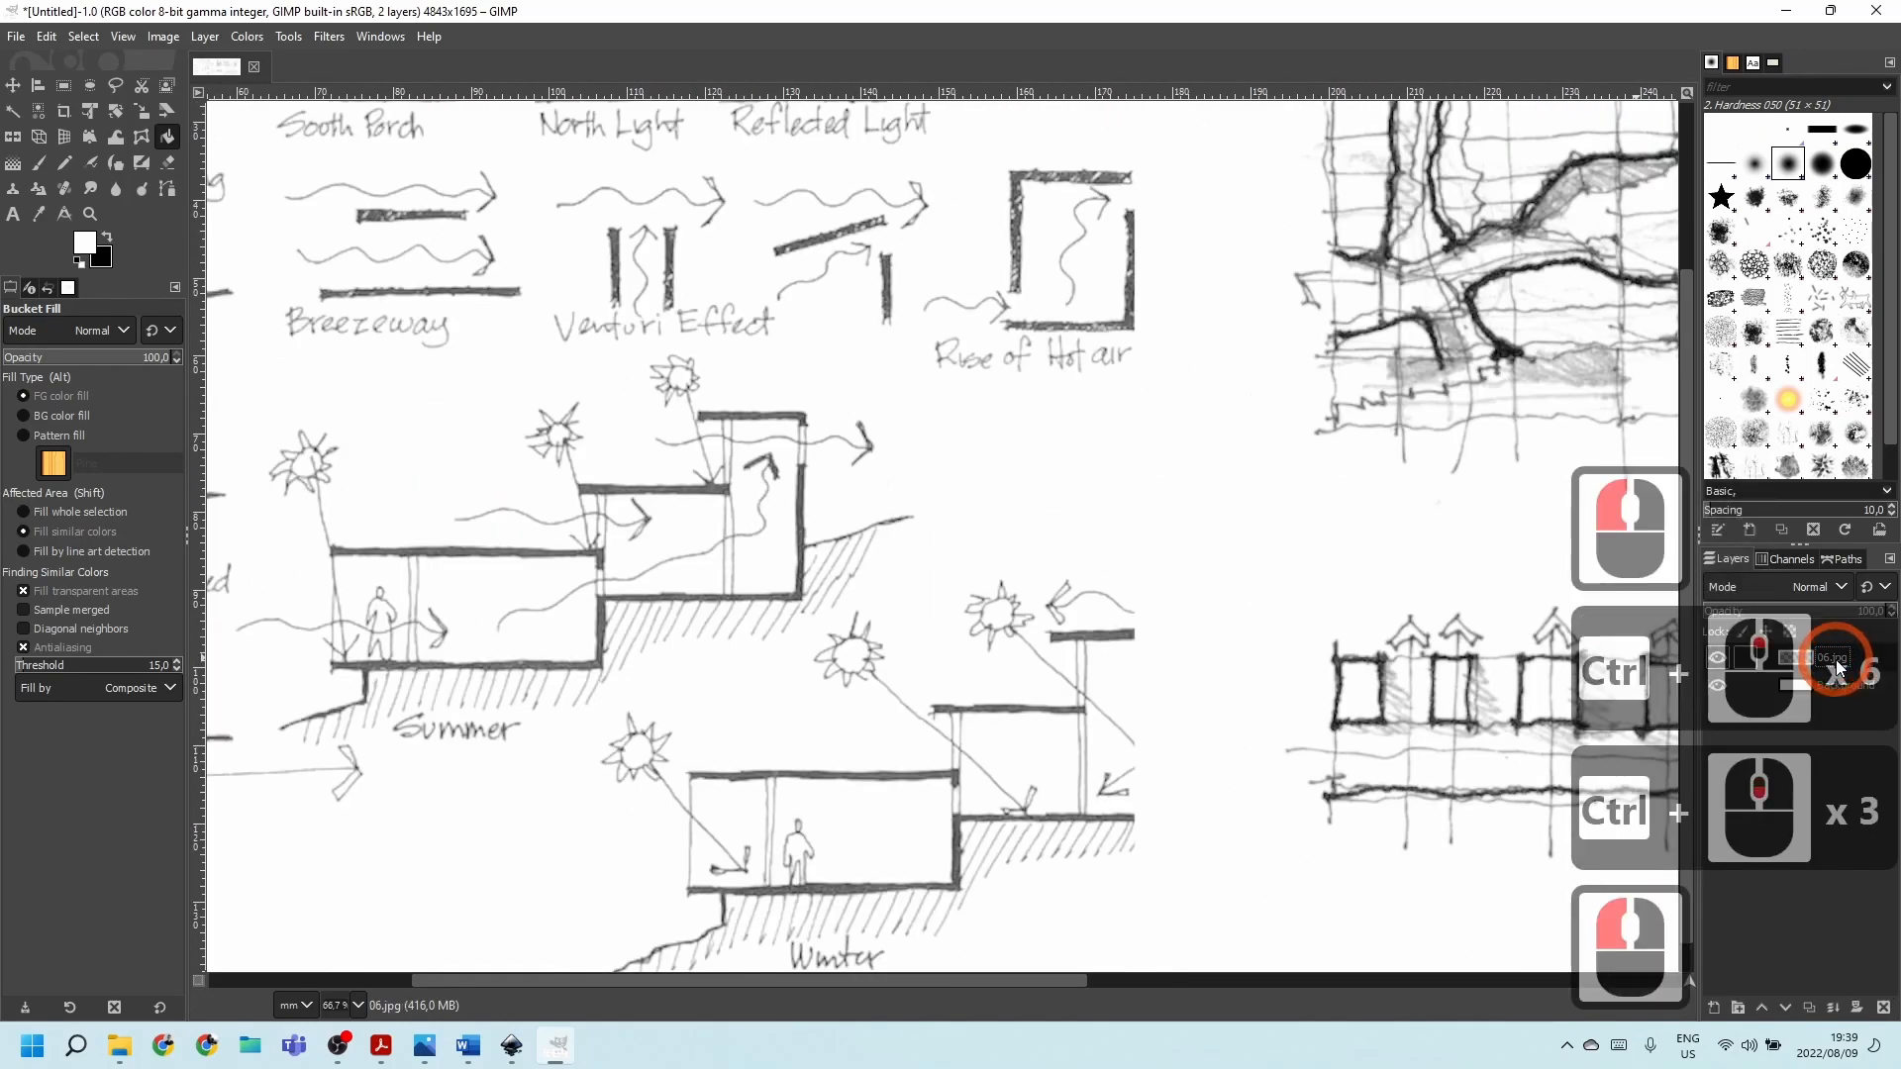
pyautogui.keyDown('ctrl'); pyautogui.scroll(-2, 1006, 435); pyautogui.keyUp('ctrl')
pyautogui.keyDown('ctrl'); pyautogui.scroll(4, 1257, 296); pyautogui.keyUp('ctrl')
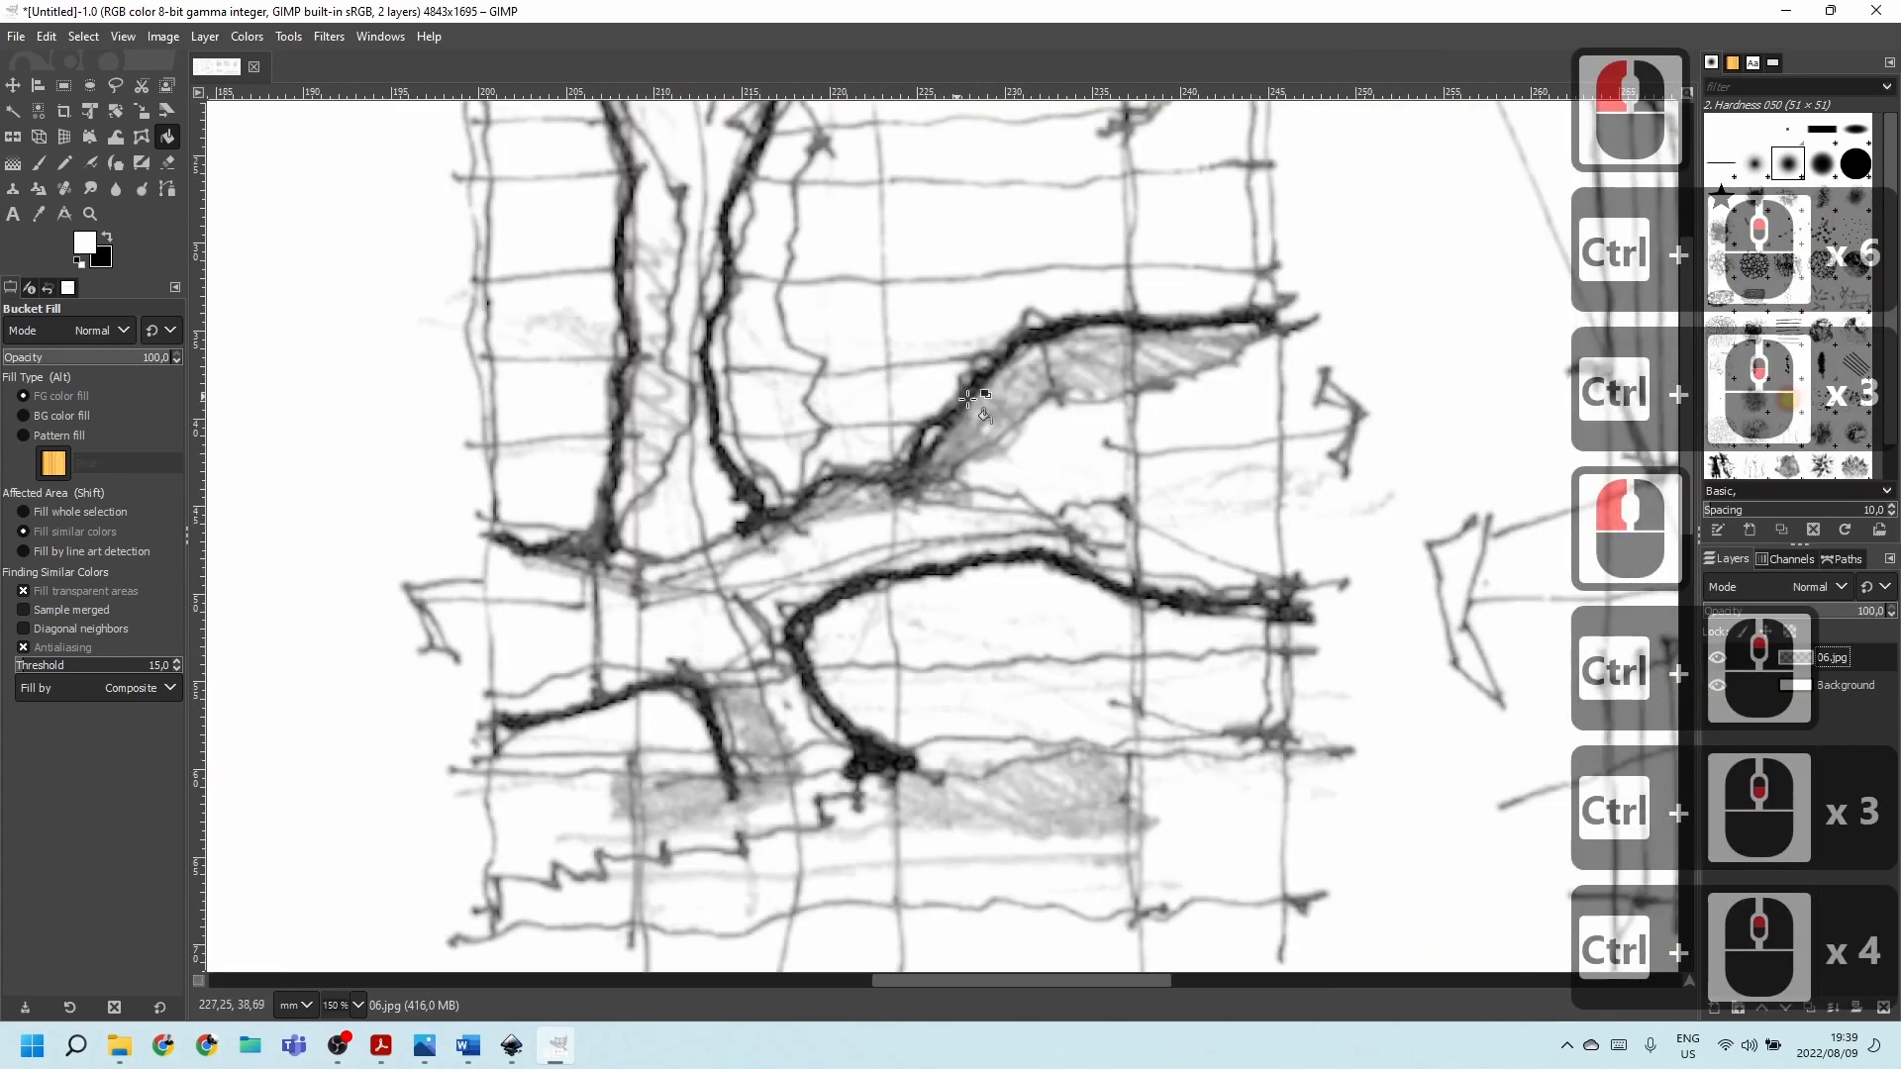
pyautogui.keyDown('ctrl'); pyautogui.scroll(-4, 969, 399); pyautogui.keyUp('ctrl')
pyautogui.keyDown('ctrl'); pyautogui.scroll(5, 789, 460); pyautogui.keyUp('ctrl')
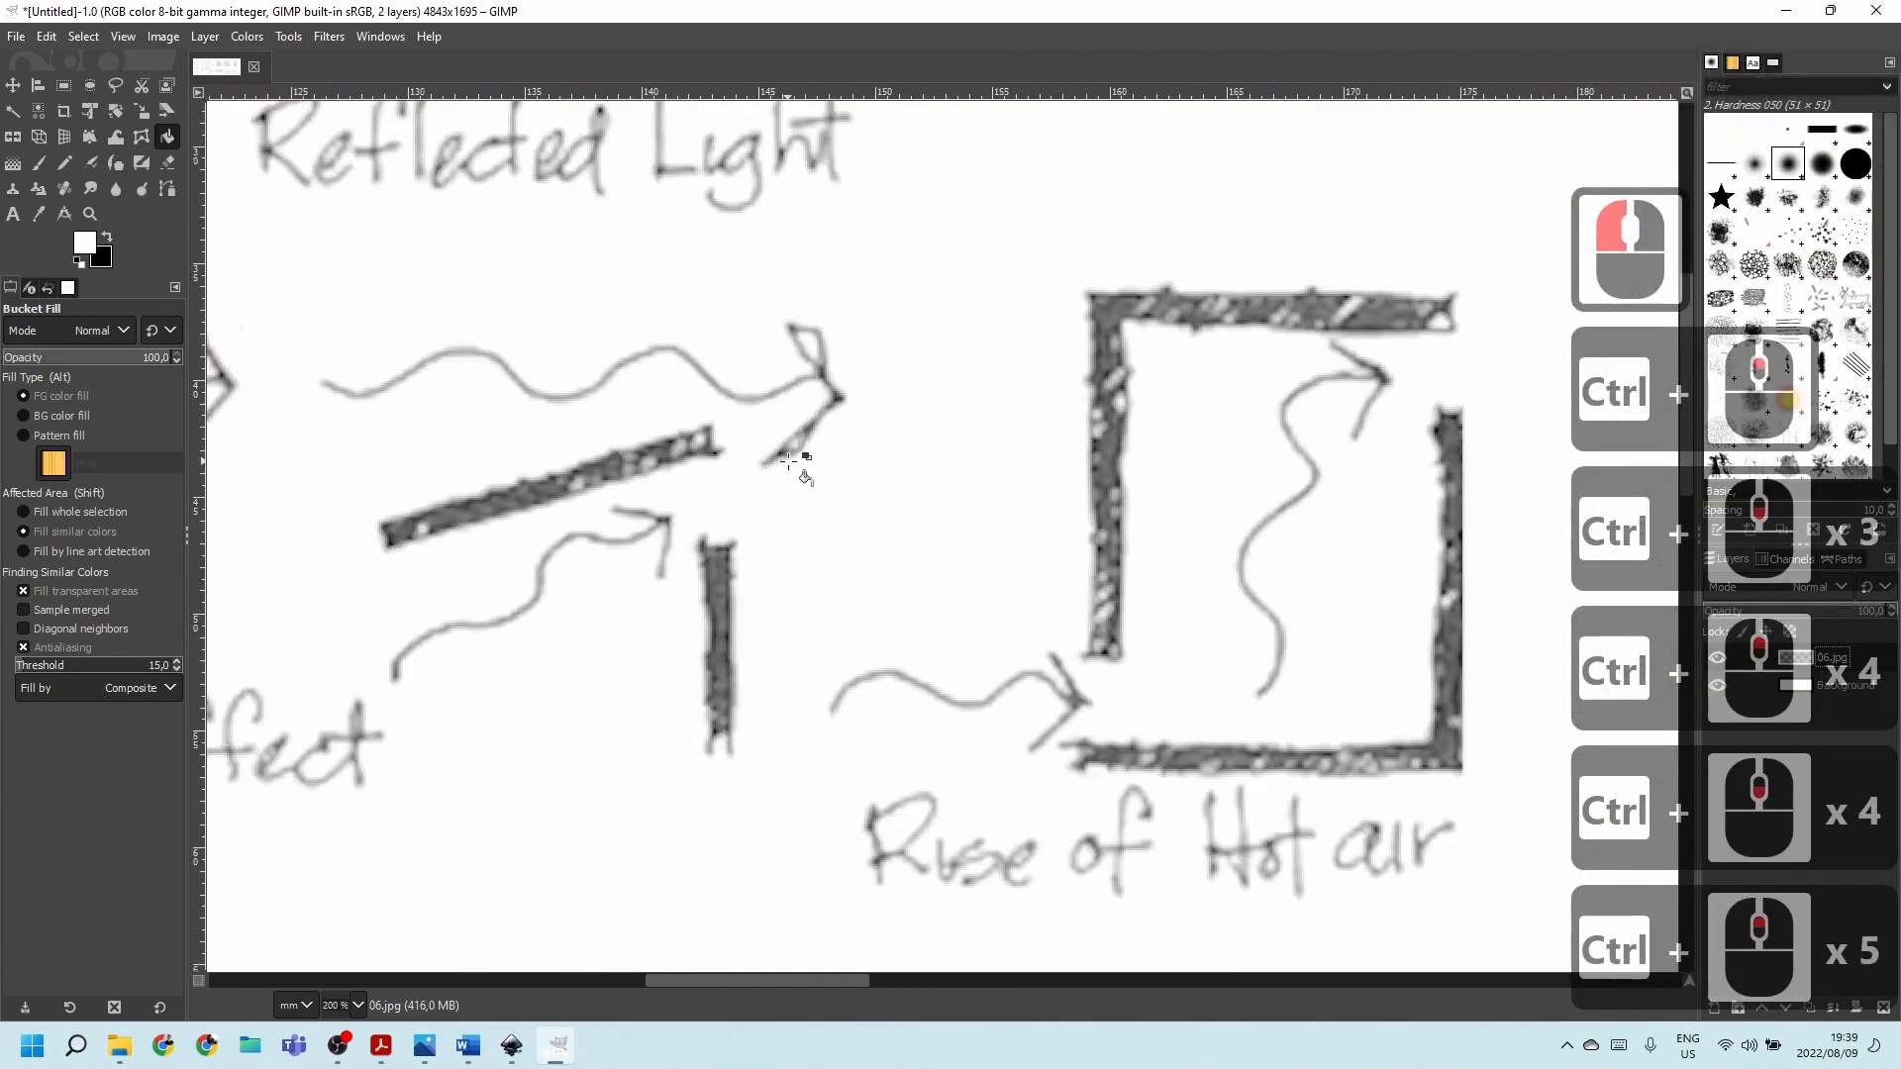
pyautogui.keyDown('ctrl'); pyautogui.scroll(-6, 789, 460); pyautogui.keyUp('ctrl')
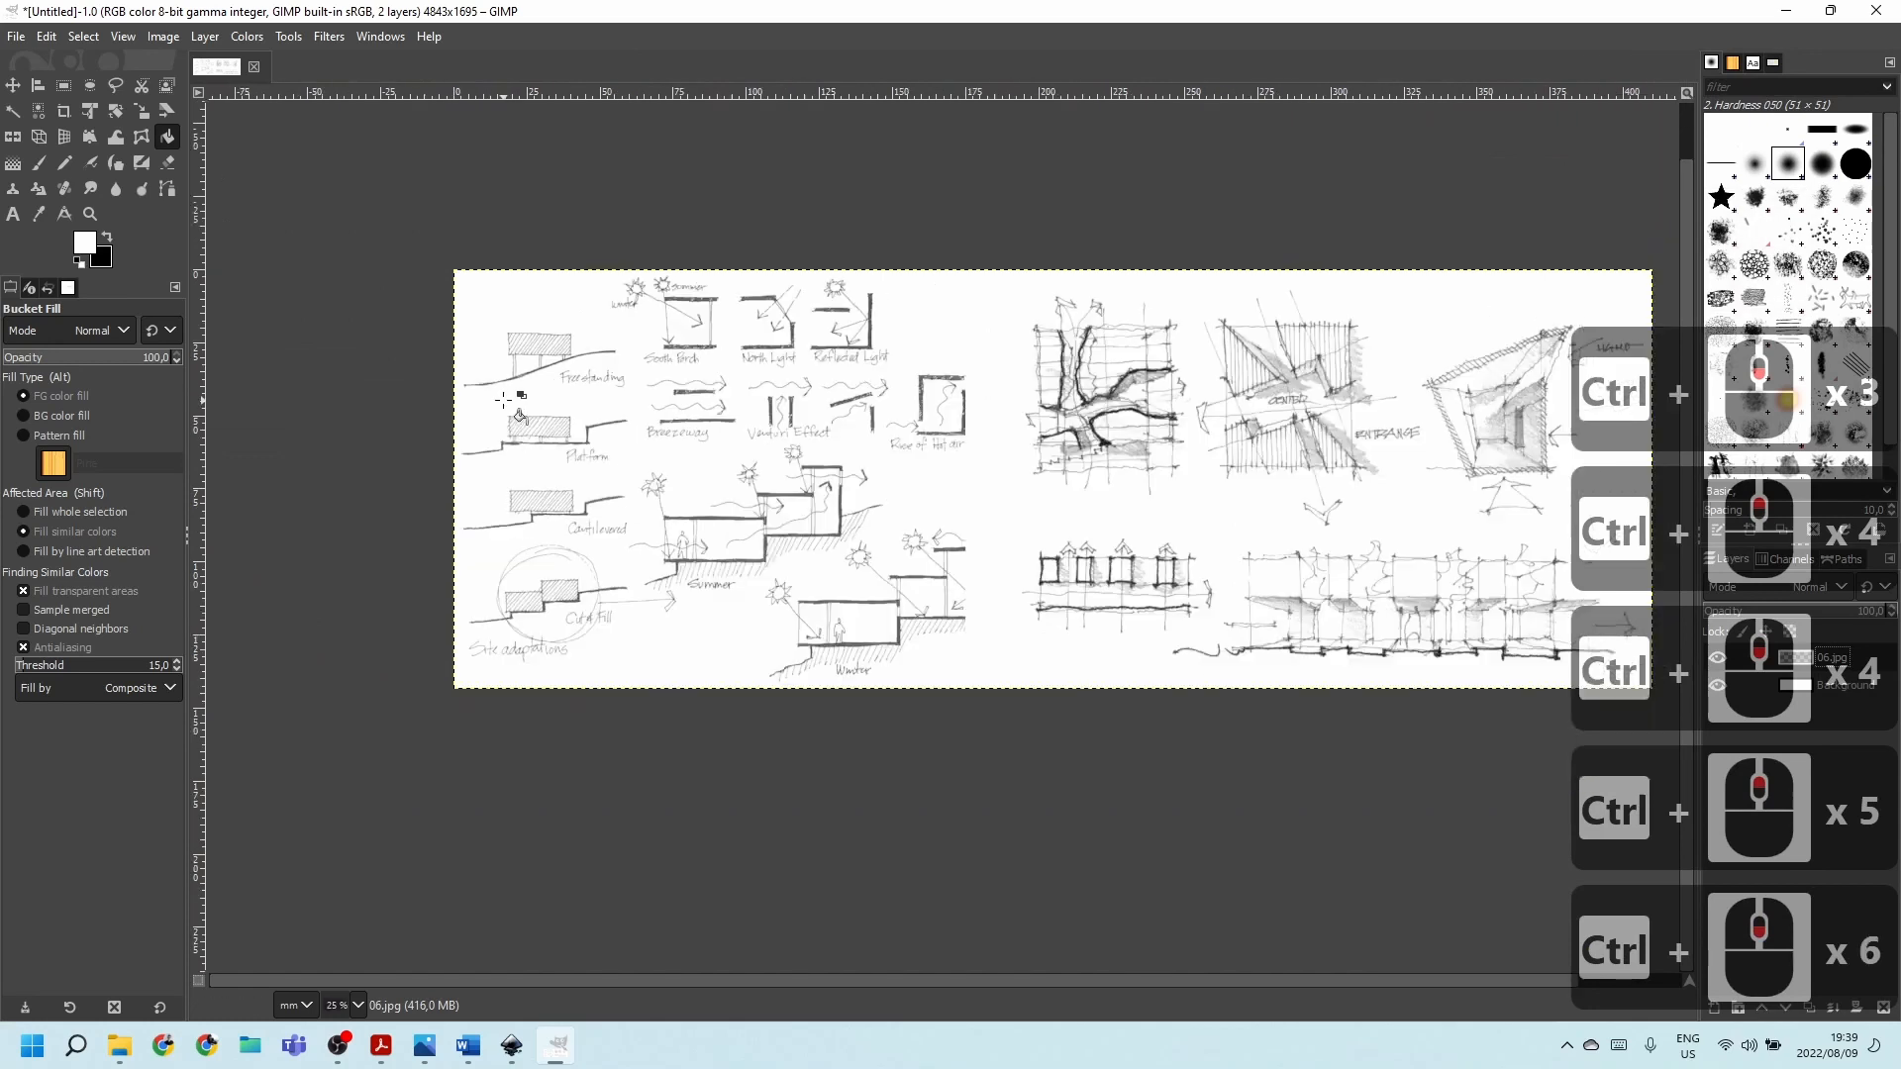
pyautogui.keyDown('ctrl'); pyautogui.scroll(-1, 733, 527); pyautogui.keyUp('ctrl')
pyautogui.keyDown('ctrl'); pyautogui.scroll(3, 1102, 579); pyautogui.keyUp('ctrl')
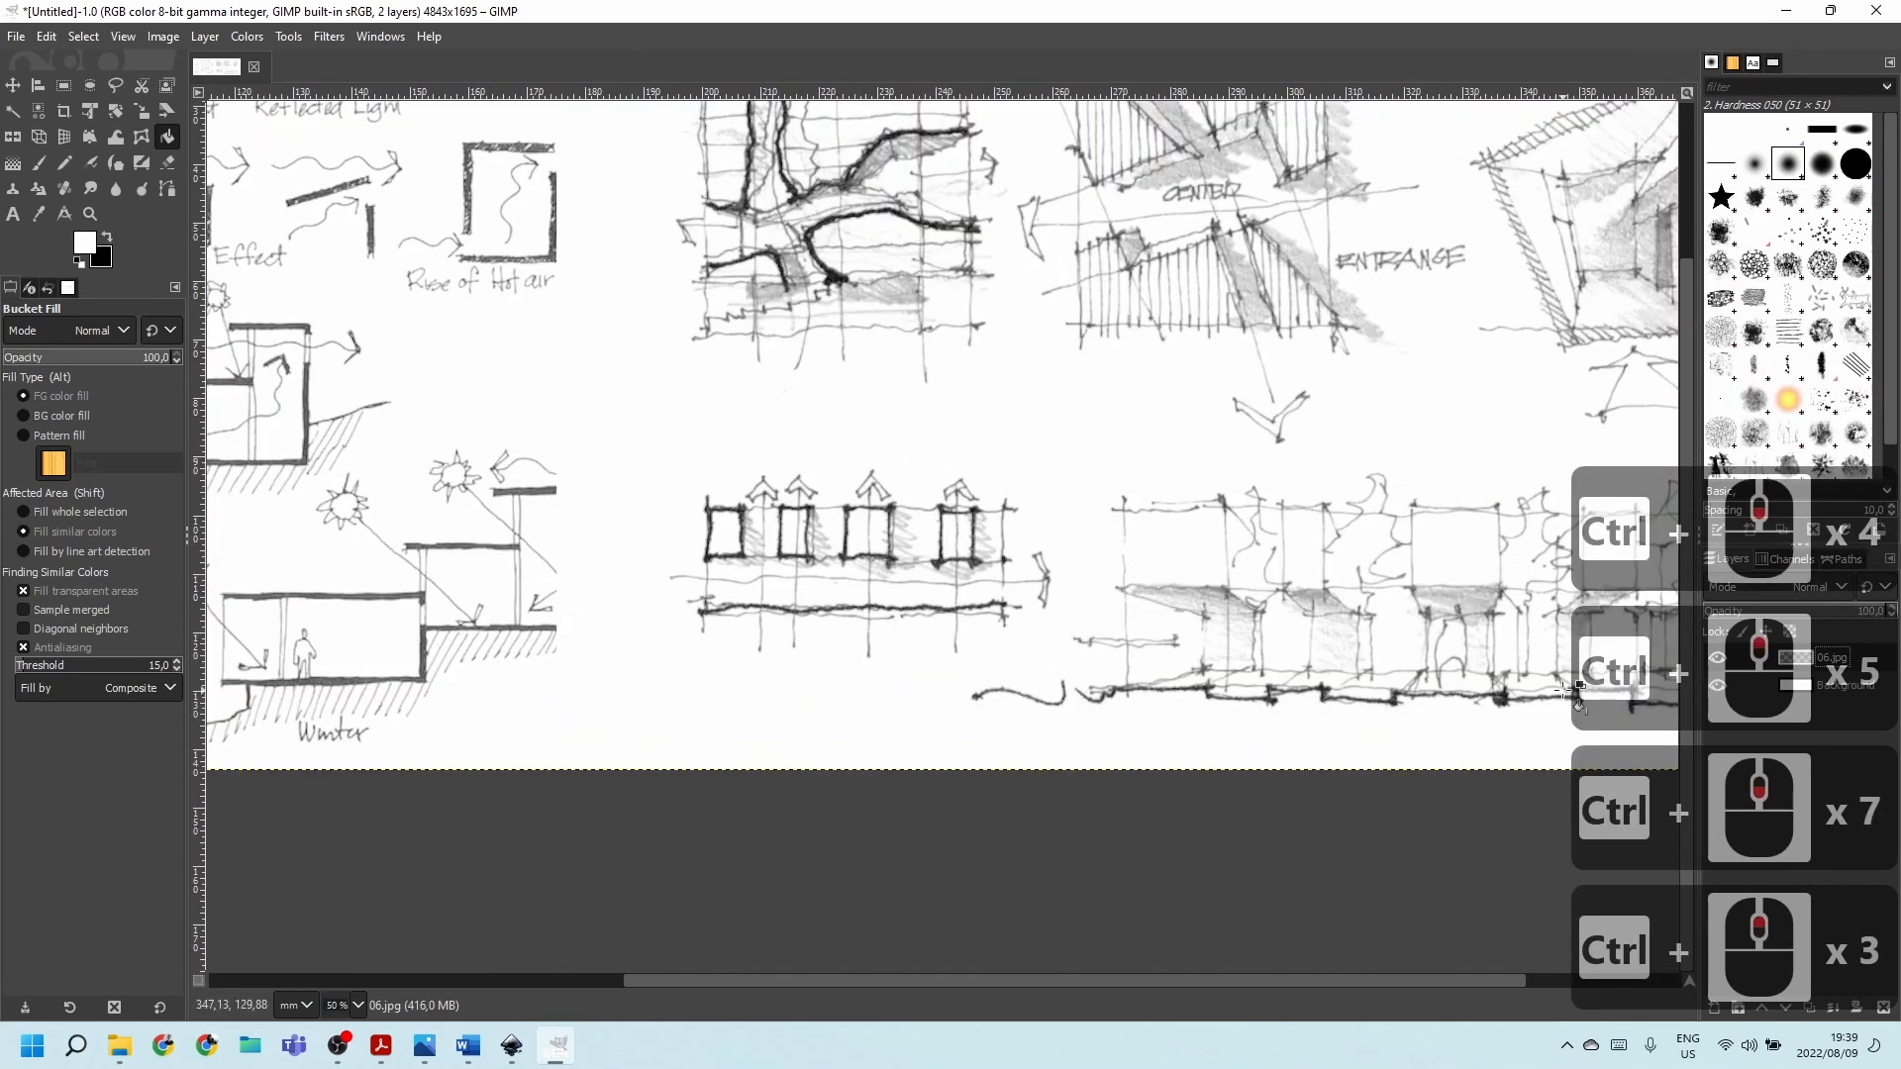
pyautogui.click(1828, 655)
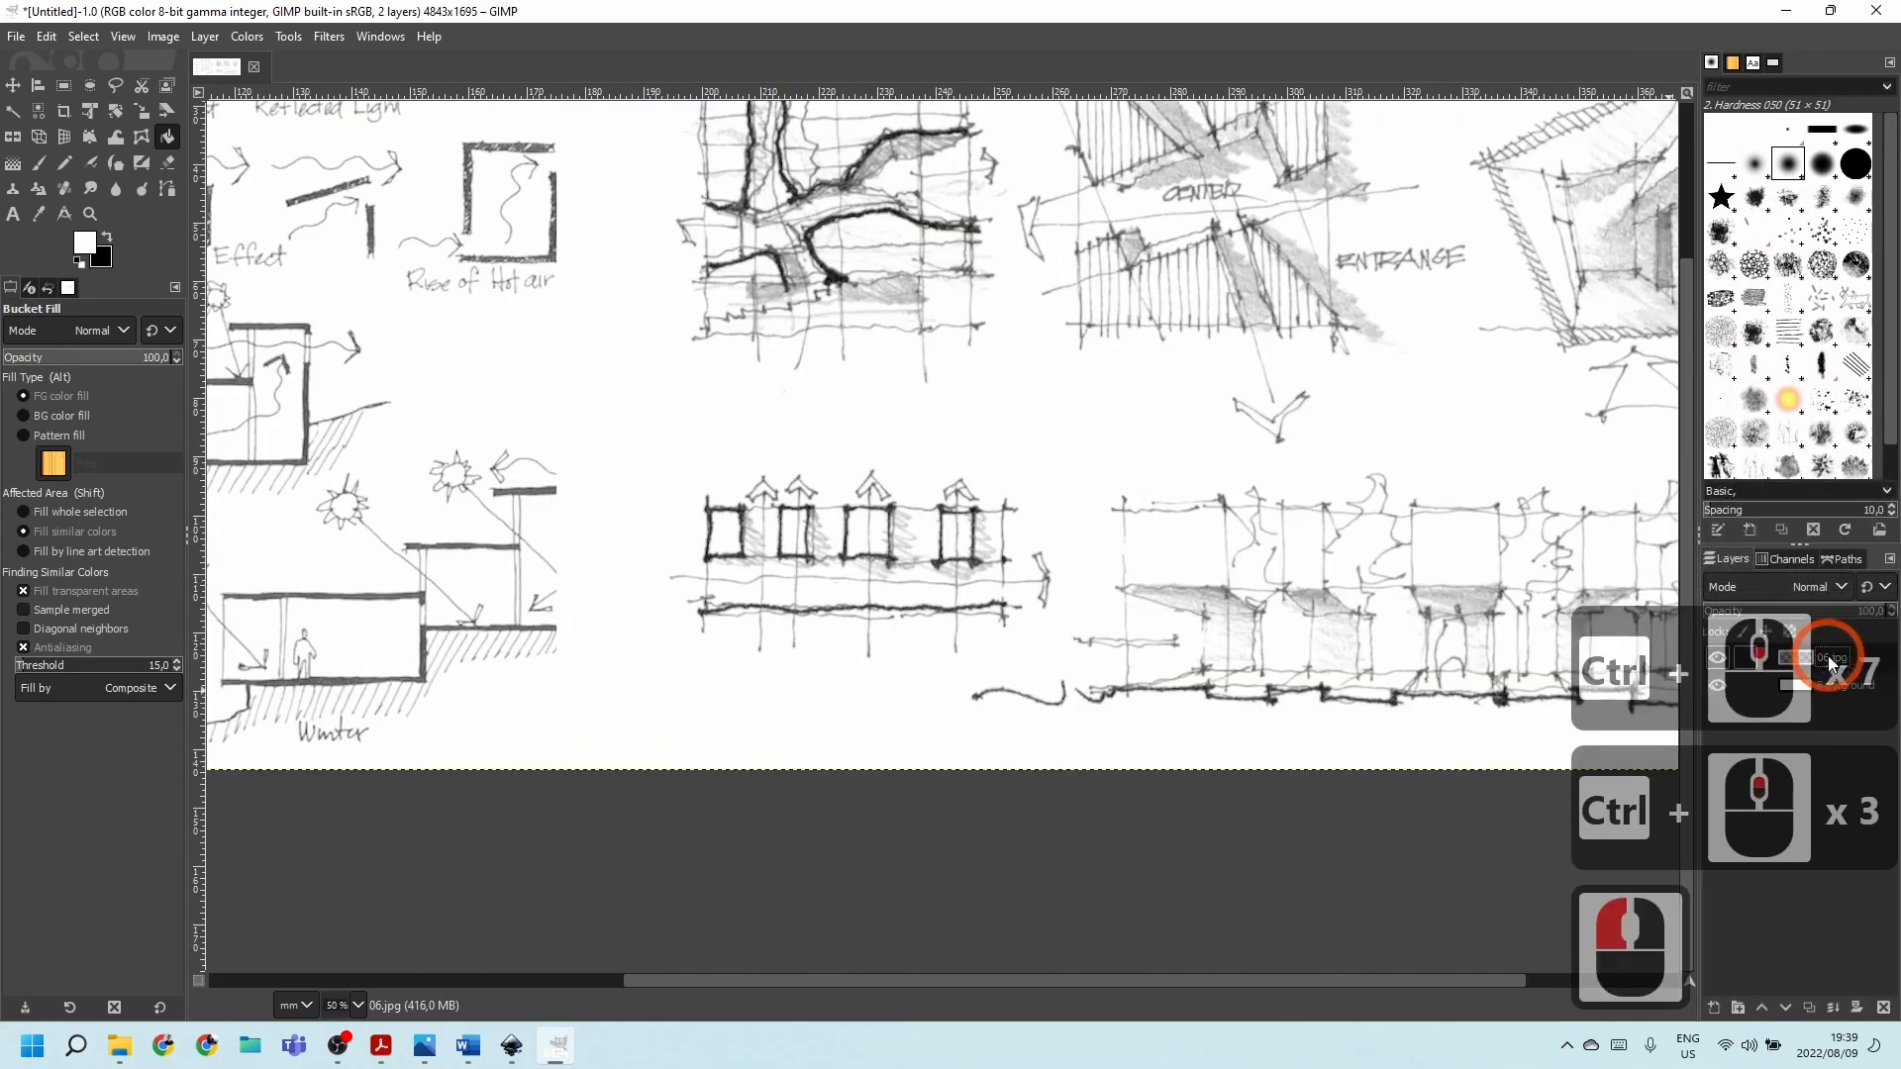
# Examine the site adaptation, summer and winter diagrams and the plan and elevation sketches up close for line quality and stray marks.
pyautogui.keyDown('ctrl'); pyautogui.scroll(3, 314, 586); pyautogui.keyUp('ctrl')
pyautogui.keyDown('ctrl'); pyautogui.scroll(-4, 875, 544); pyautogui.keyUp('ctrl')
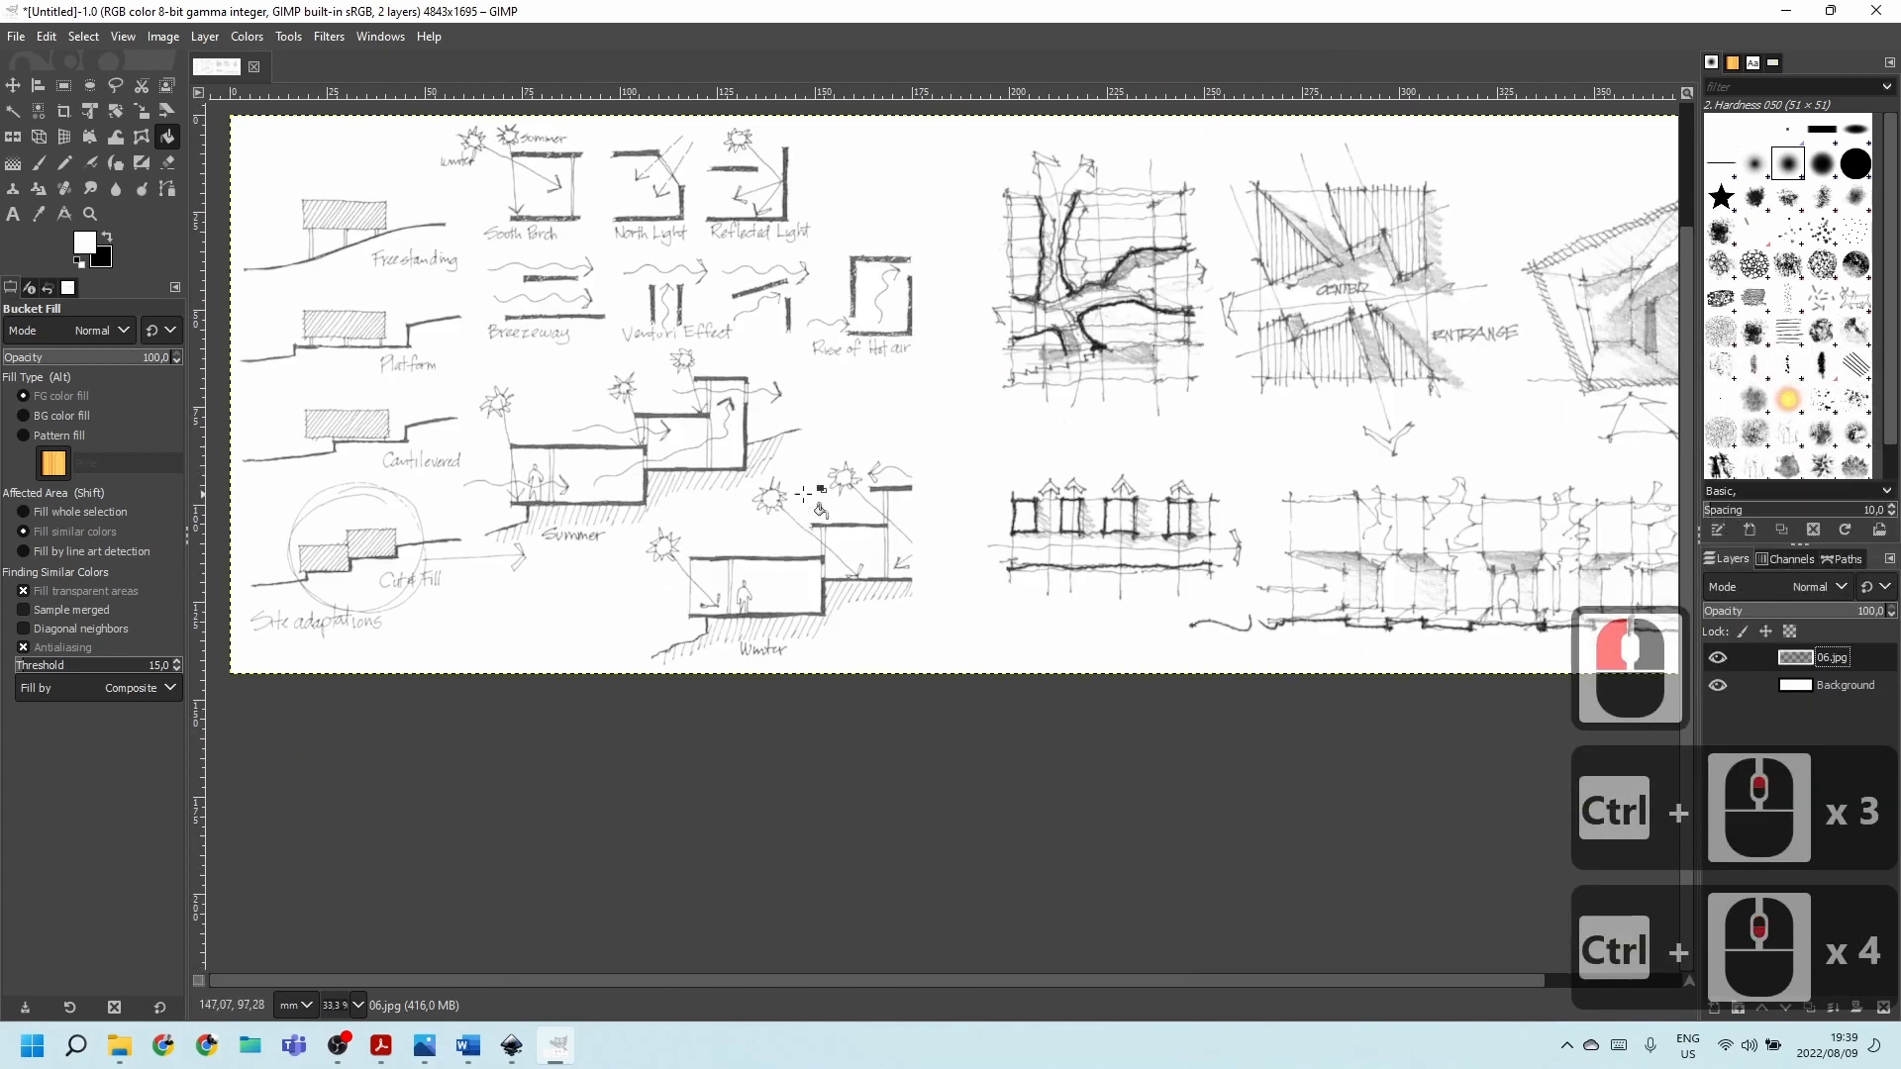
pyautogui.keyDown('ctrl'); pyautogui.scroll(-1, 1294, 530); pyautogui.keyUp('ctrl')
pyautogui.keyDown('ctrl'); pyautogui.scroll(2, 1291, 520); pyautogui.keyUp('ctrl')
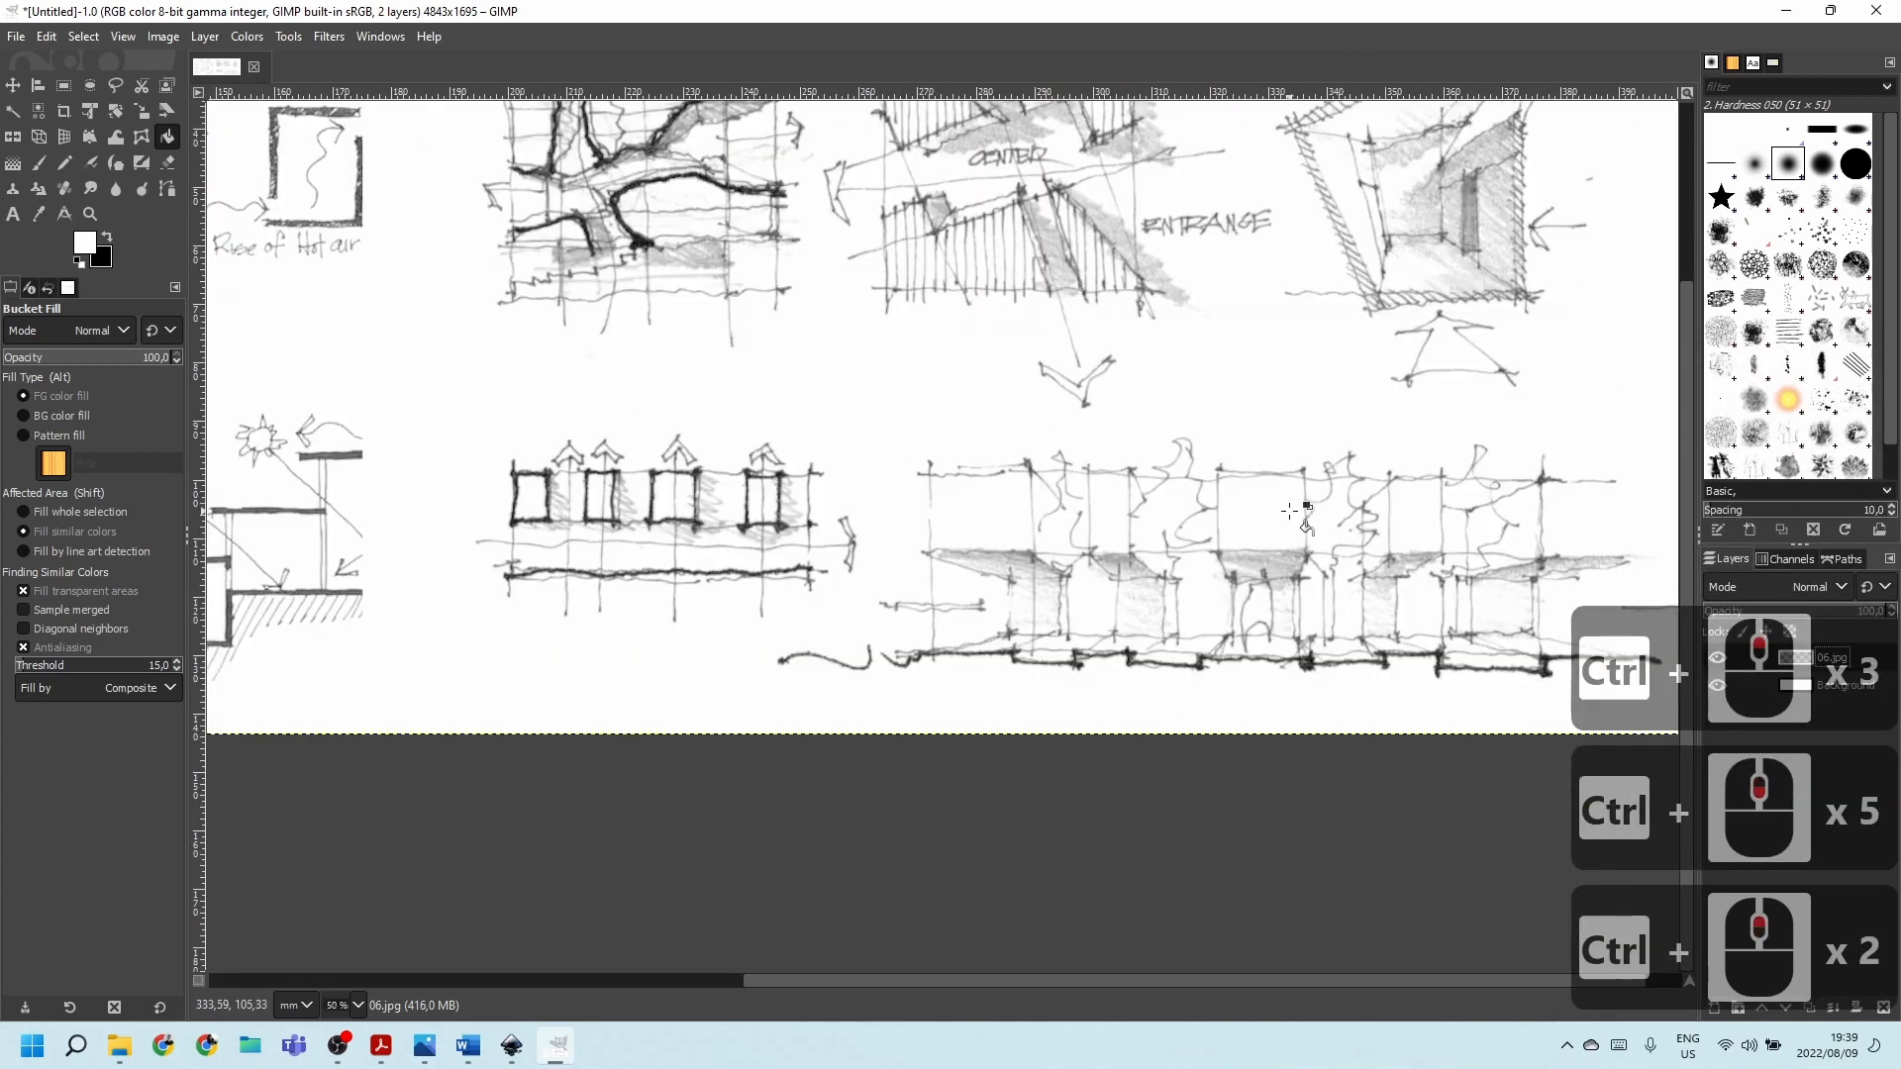
pyautogui.scroll(4, 1283, 553)
pyautogui.keyDown('ctrl'); pyautogui.scroll(-3, 1317, 505); pyautogui.keyUp('ctrl')
pyautogui.keyDown('ctrl'); pyautogui.scroll(6, 845, 471); pyautogui.keyUp('ctrl')
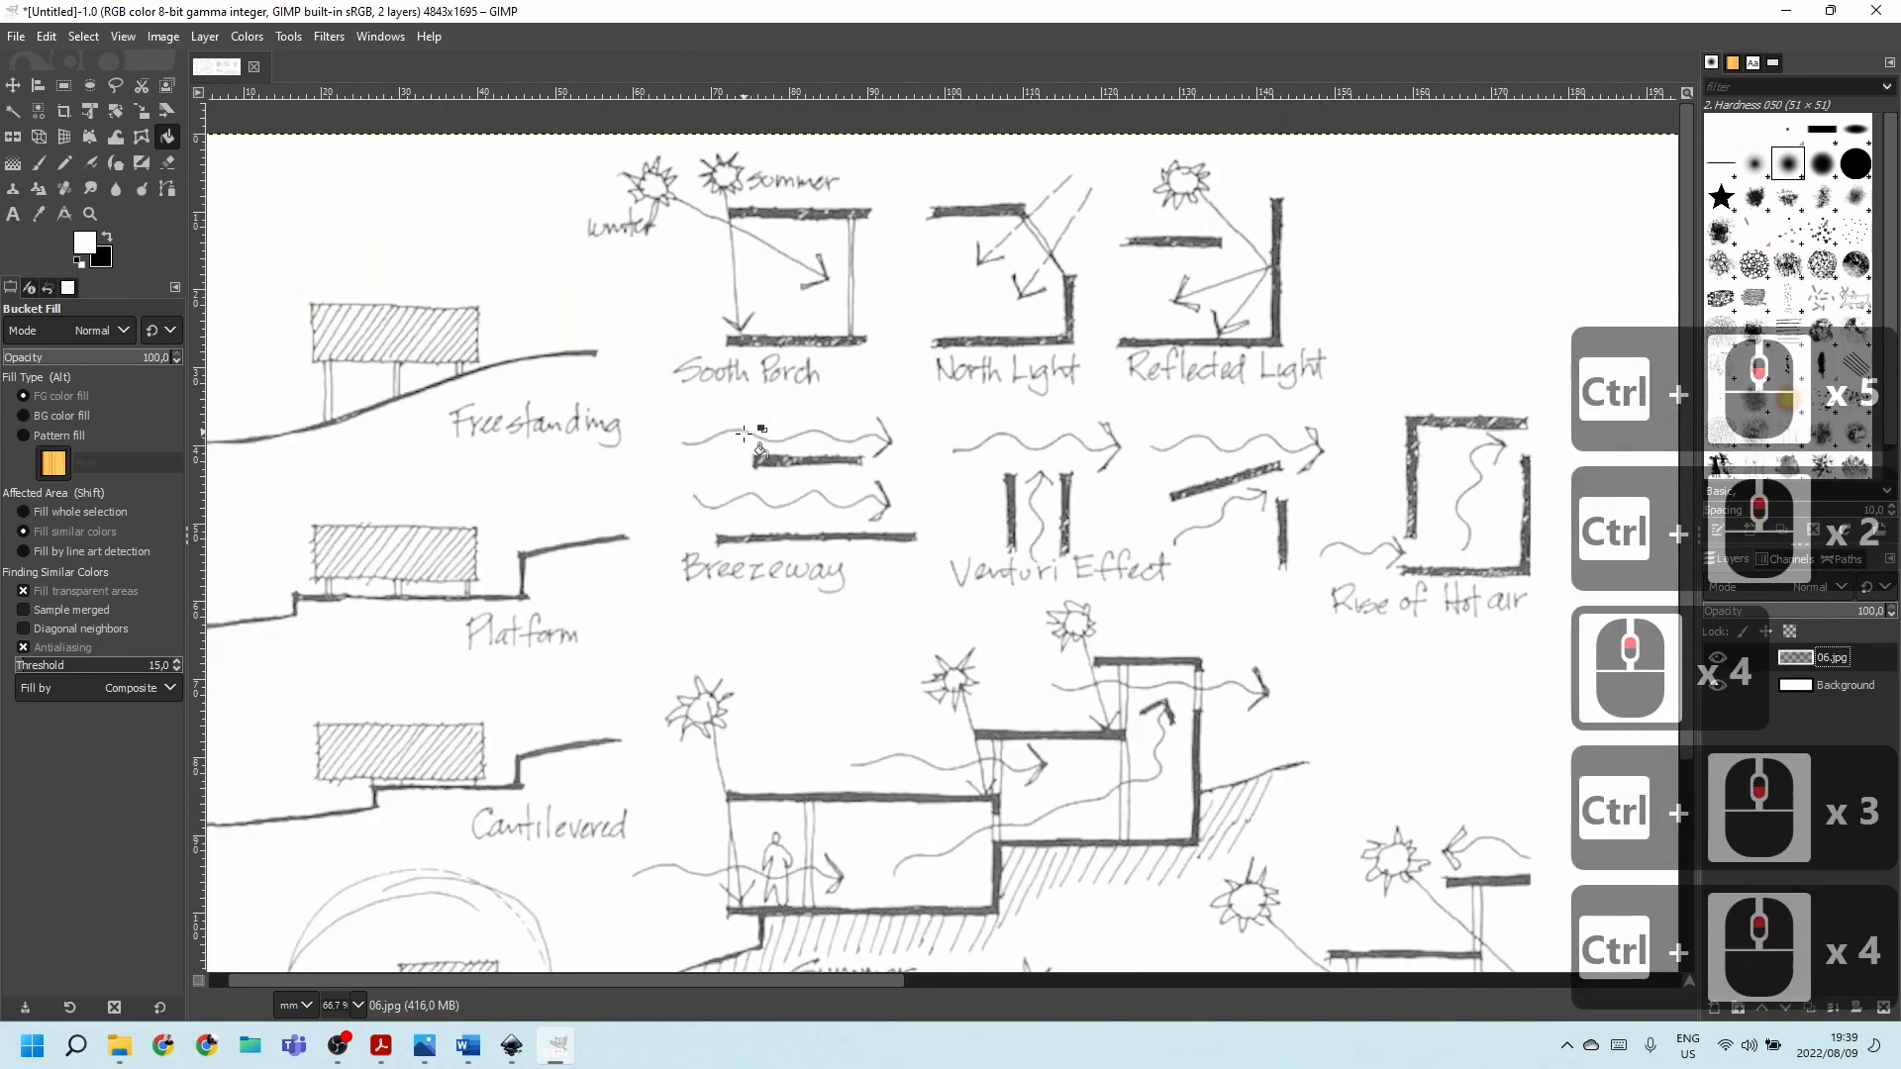
pyautogui.keyDown('ctrl'); pyautogui.scroll(-4, 787, 544); pyautogui.keyUp('ctrl')
pyautogui.keyDown('ctrl'); pyautogui.scroll(5, 639, 510); pyautogui.keyUp('ctrl')
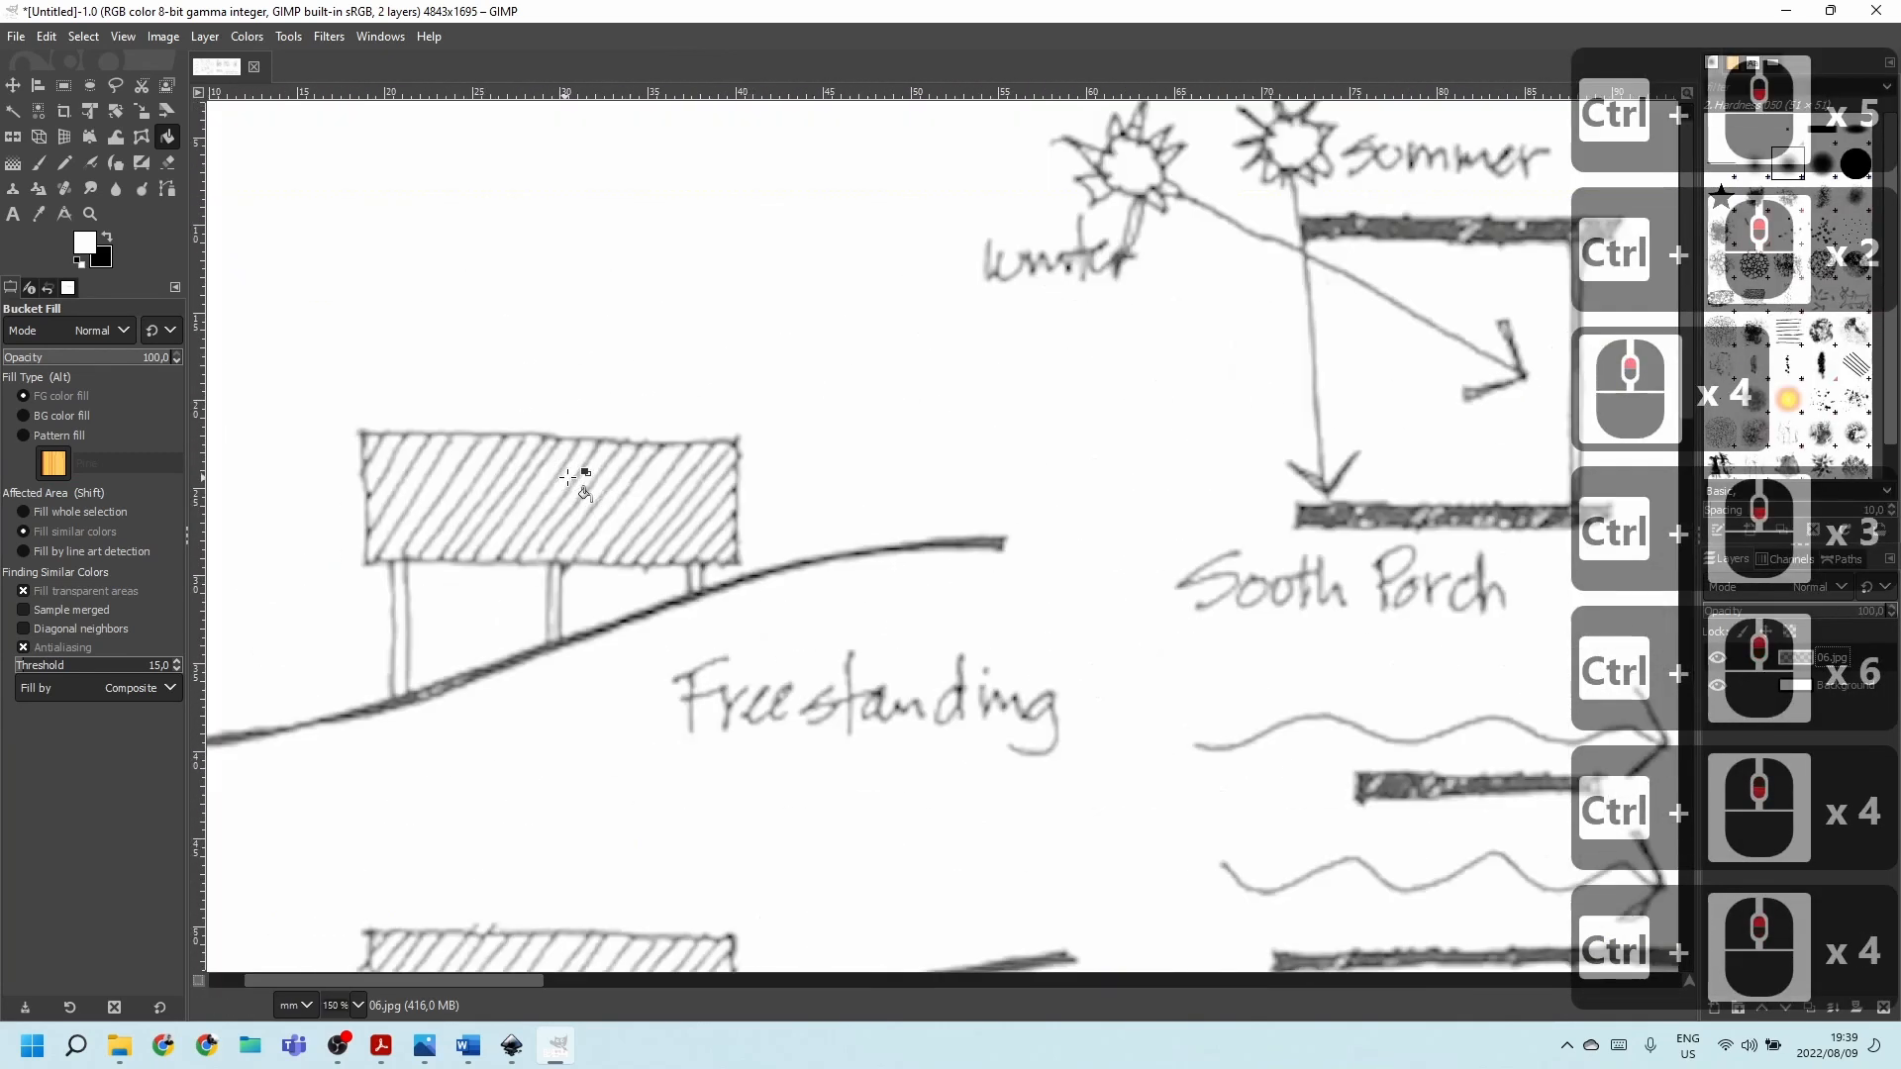
pyautogui.keyDown('ctrl'); pyautogui.scroll(-2, 536, 571); pyautogui.keyUp('ctrl')
pyautogui.keyDown('ctrl'); pyautogui.scroll(-1, 536, 570); pyautogui.keyUp('ctrl')
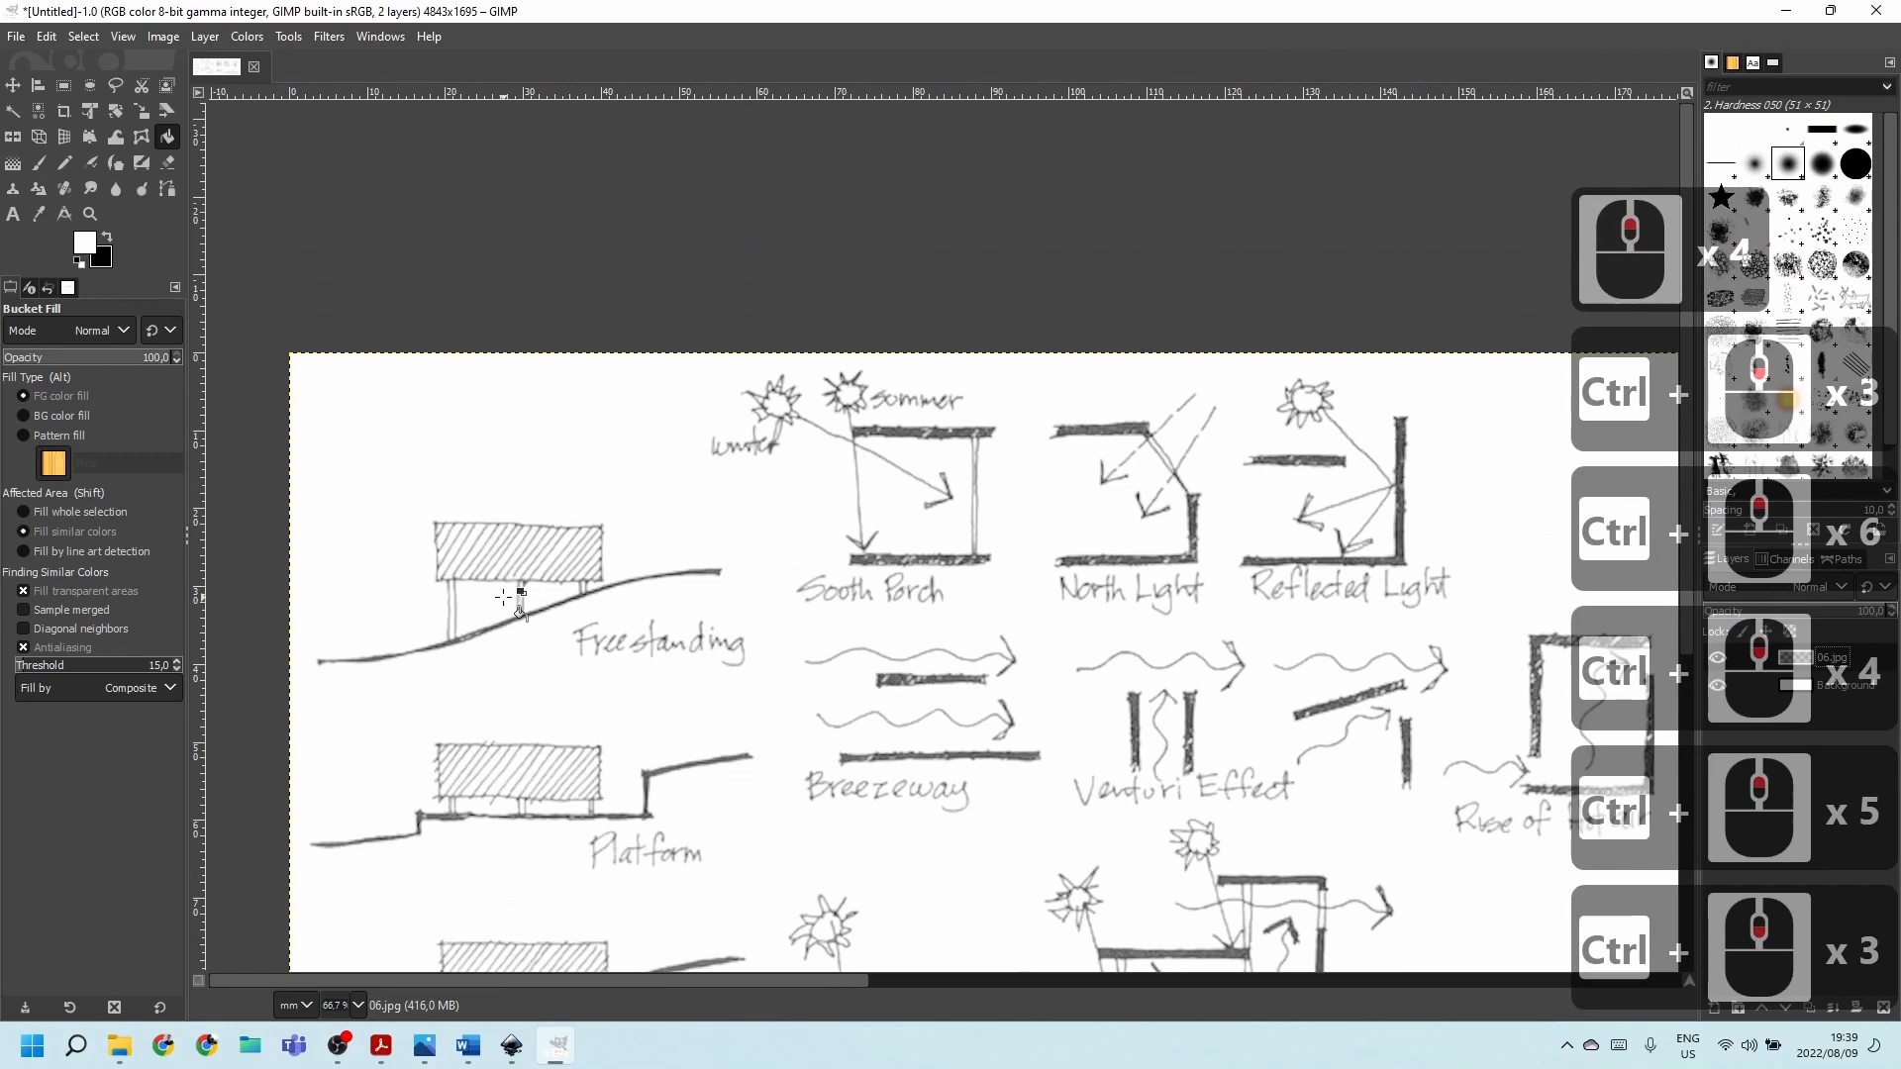
pyautogui.keyDown('ctrl'); pyautogui.scroll(-1, 507, 599); pyautogui.keyUp('ctrl')
pyautogui.keyDown('ctrl'); pyautogui.scroll(-2, 526, 561); pyautogui.keyUp('ctrl')
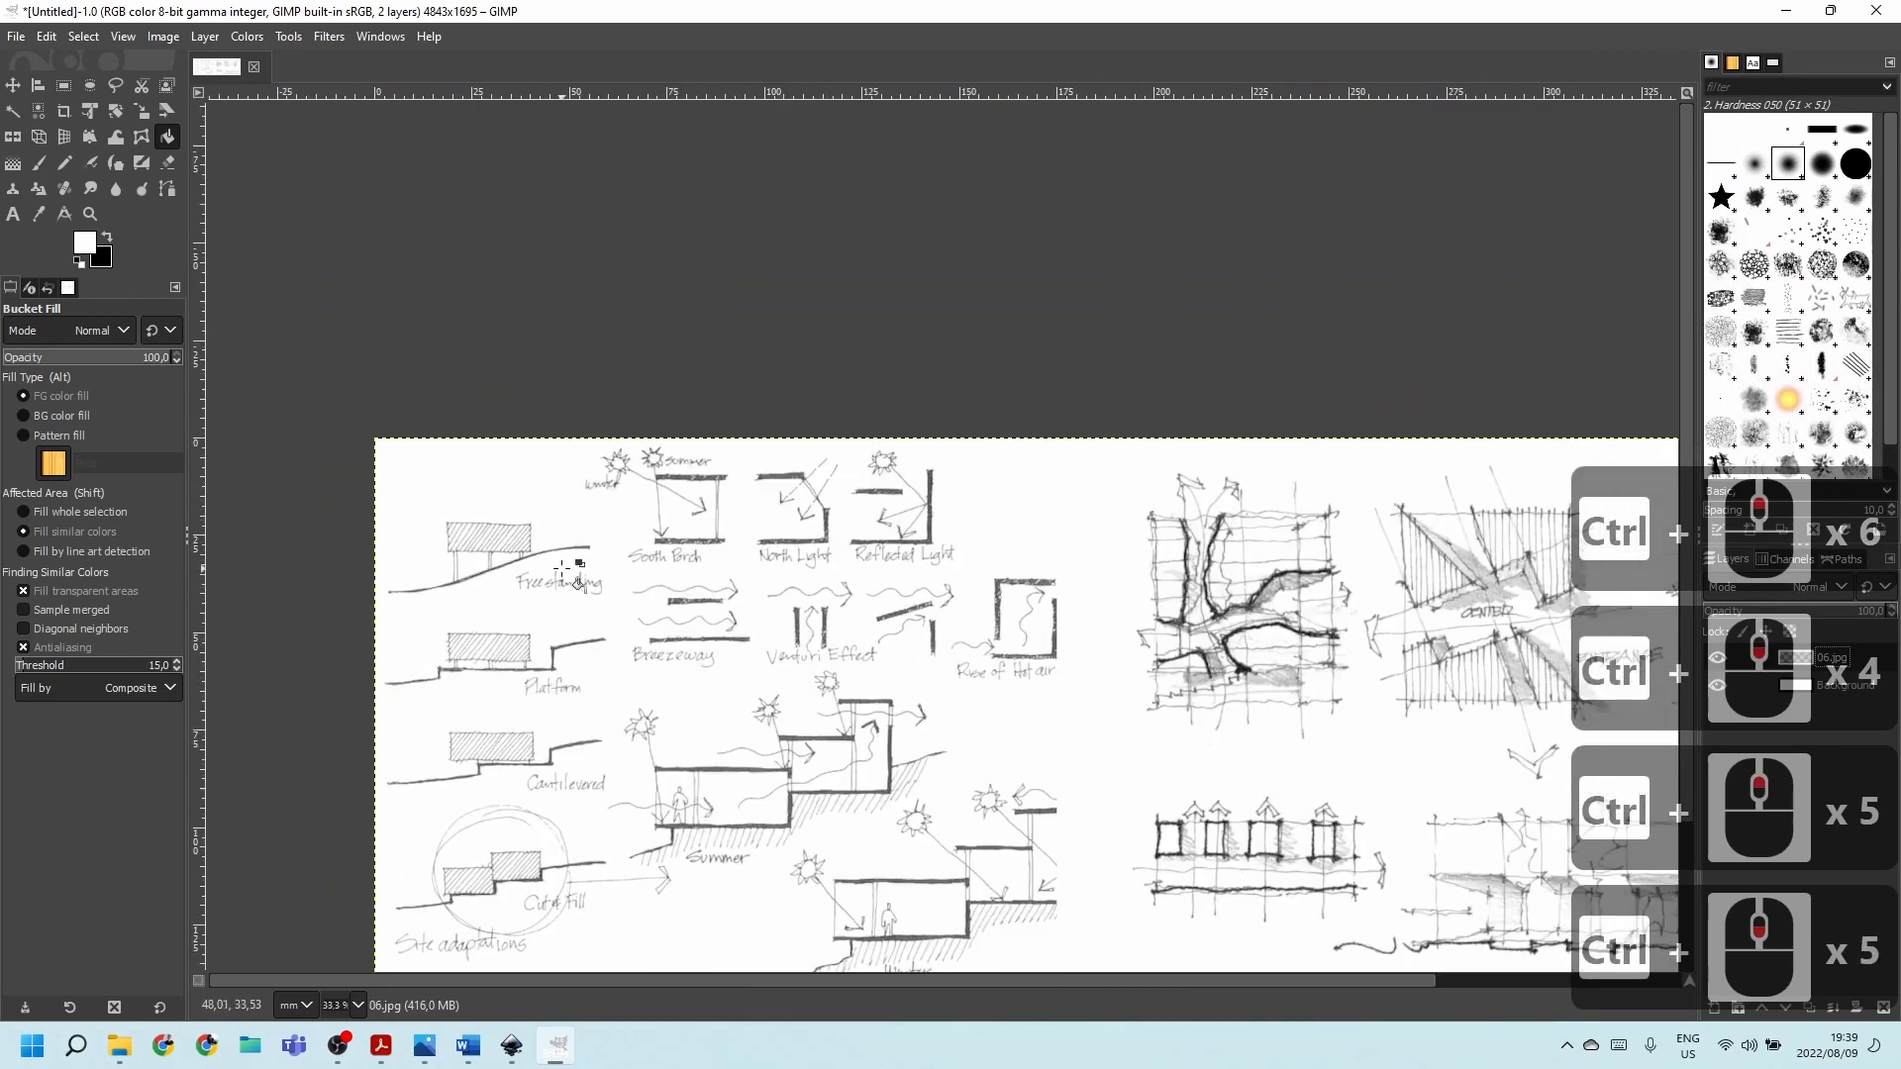
pyautogui.keyDown('ctrl'); pyautogui.scroll(-2, 832, 563); pyautogui.keyUp('ctrl')
pyautogui.keyDown('ctrl'); pyautogui.scroll(3, 831, 562); pyautogui.keyUp('ctrl')
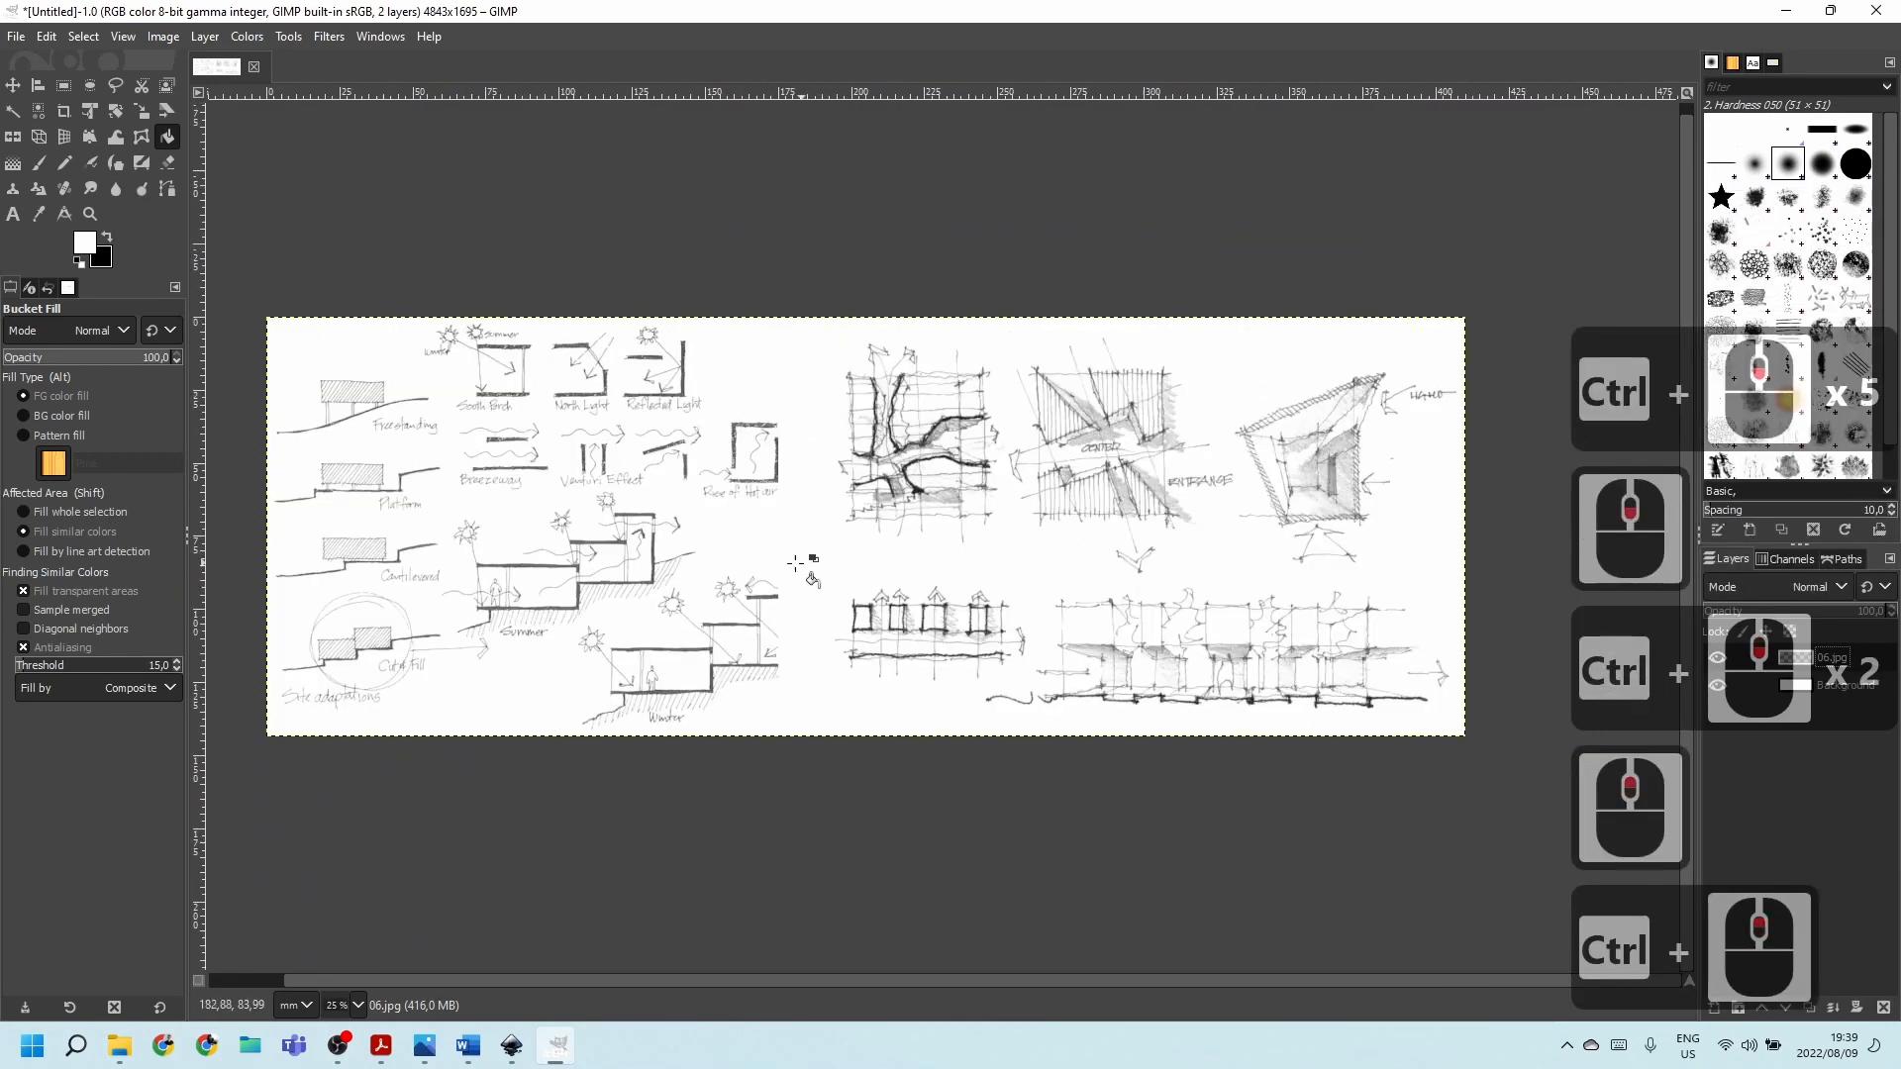
pyautogui.keyDown('ctrl'); pyautogui.scroll(2, 559, 753); pyautogui.keyUp('ctrl')
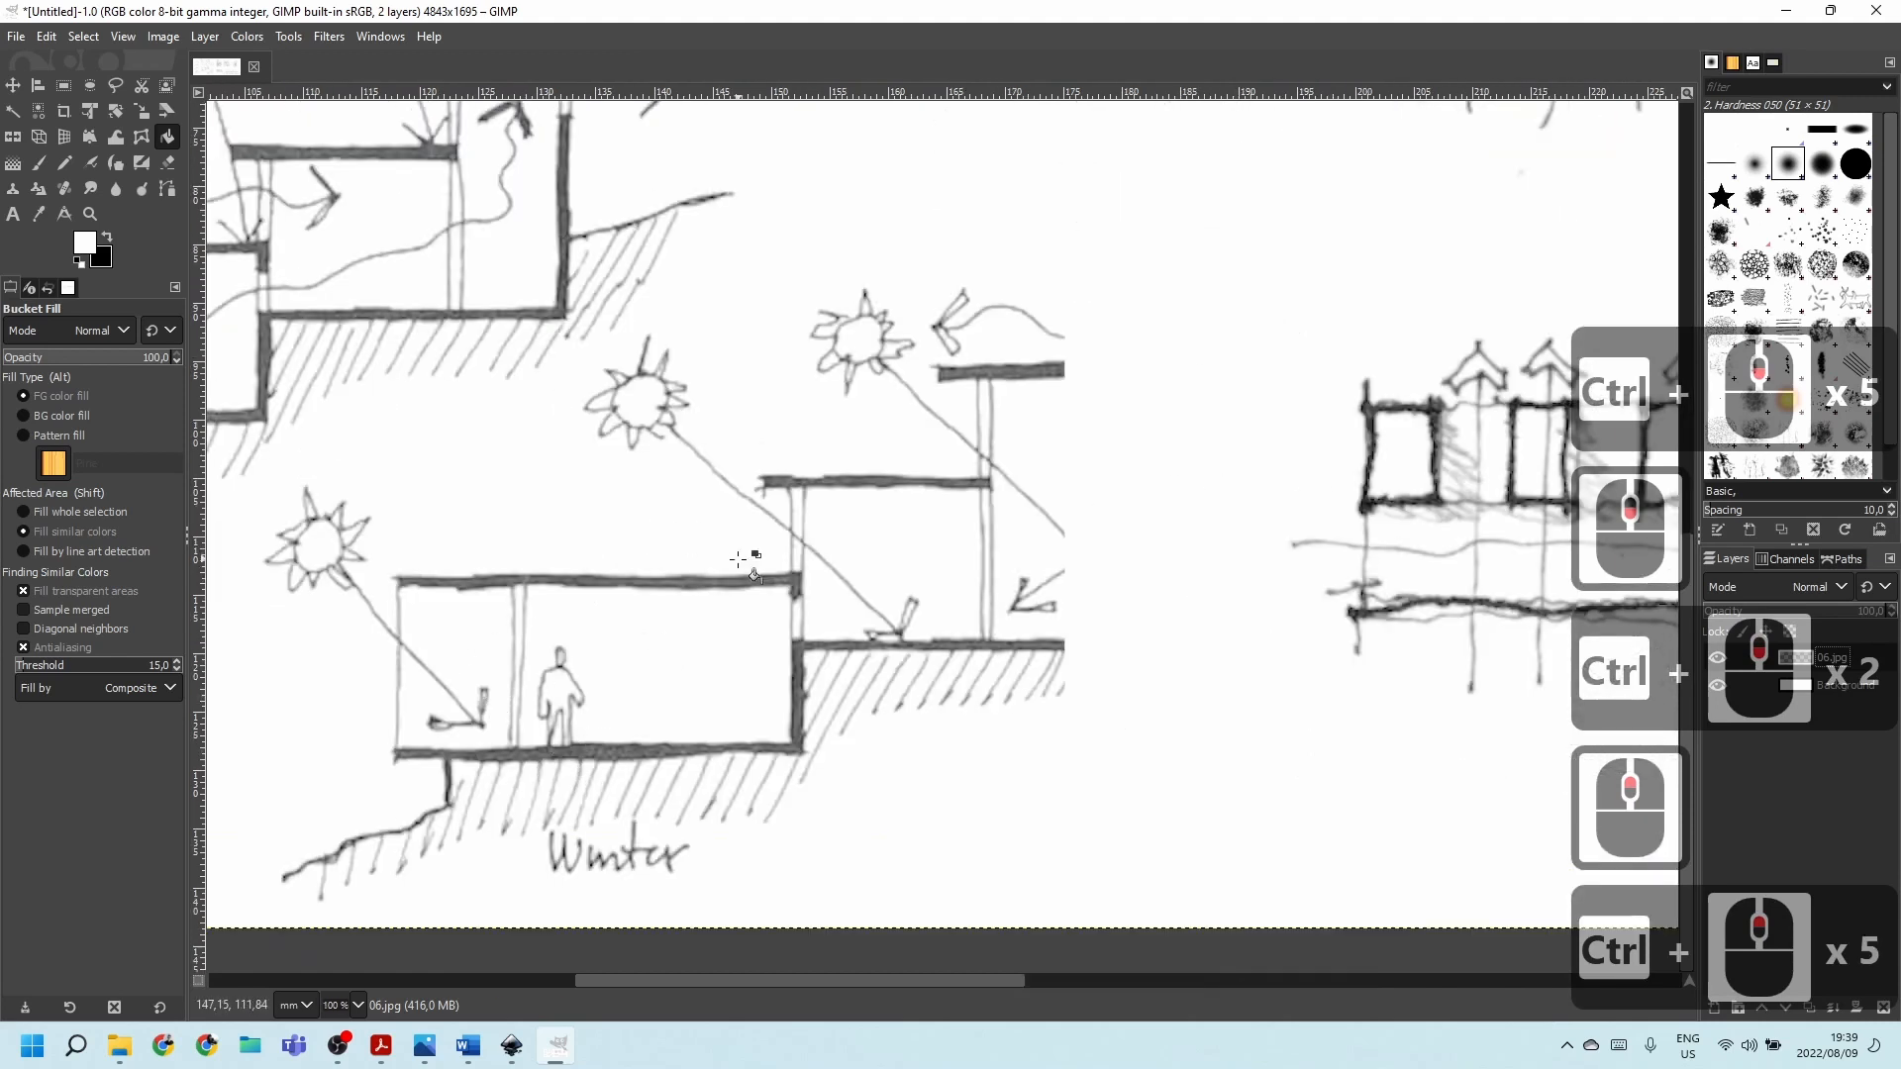
pyautogui.keyDown('ctrl'); pyautogui.scroll(-2, 753, 564); pyautogui.keyUp('ctrl')
pyautogui.keyDown('ctrl'); pyautogui.scroll(-3, 770, 500); pyautogui.keyUp('ctrl')
pyautogui.keyDown('ctrl'); pyautogui.scroll(5, 1198, 420); pyautogui.keyUp('ctrl')
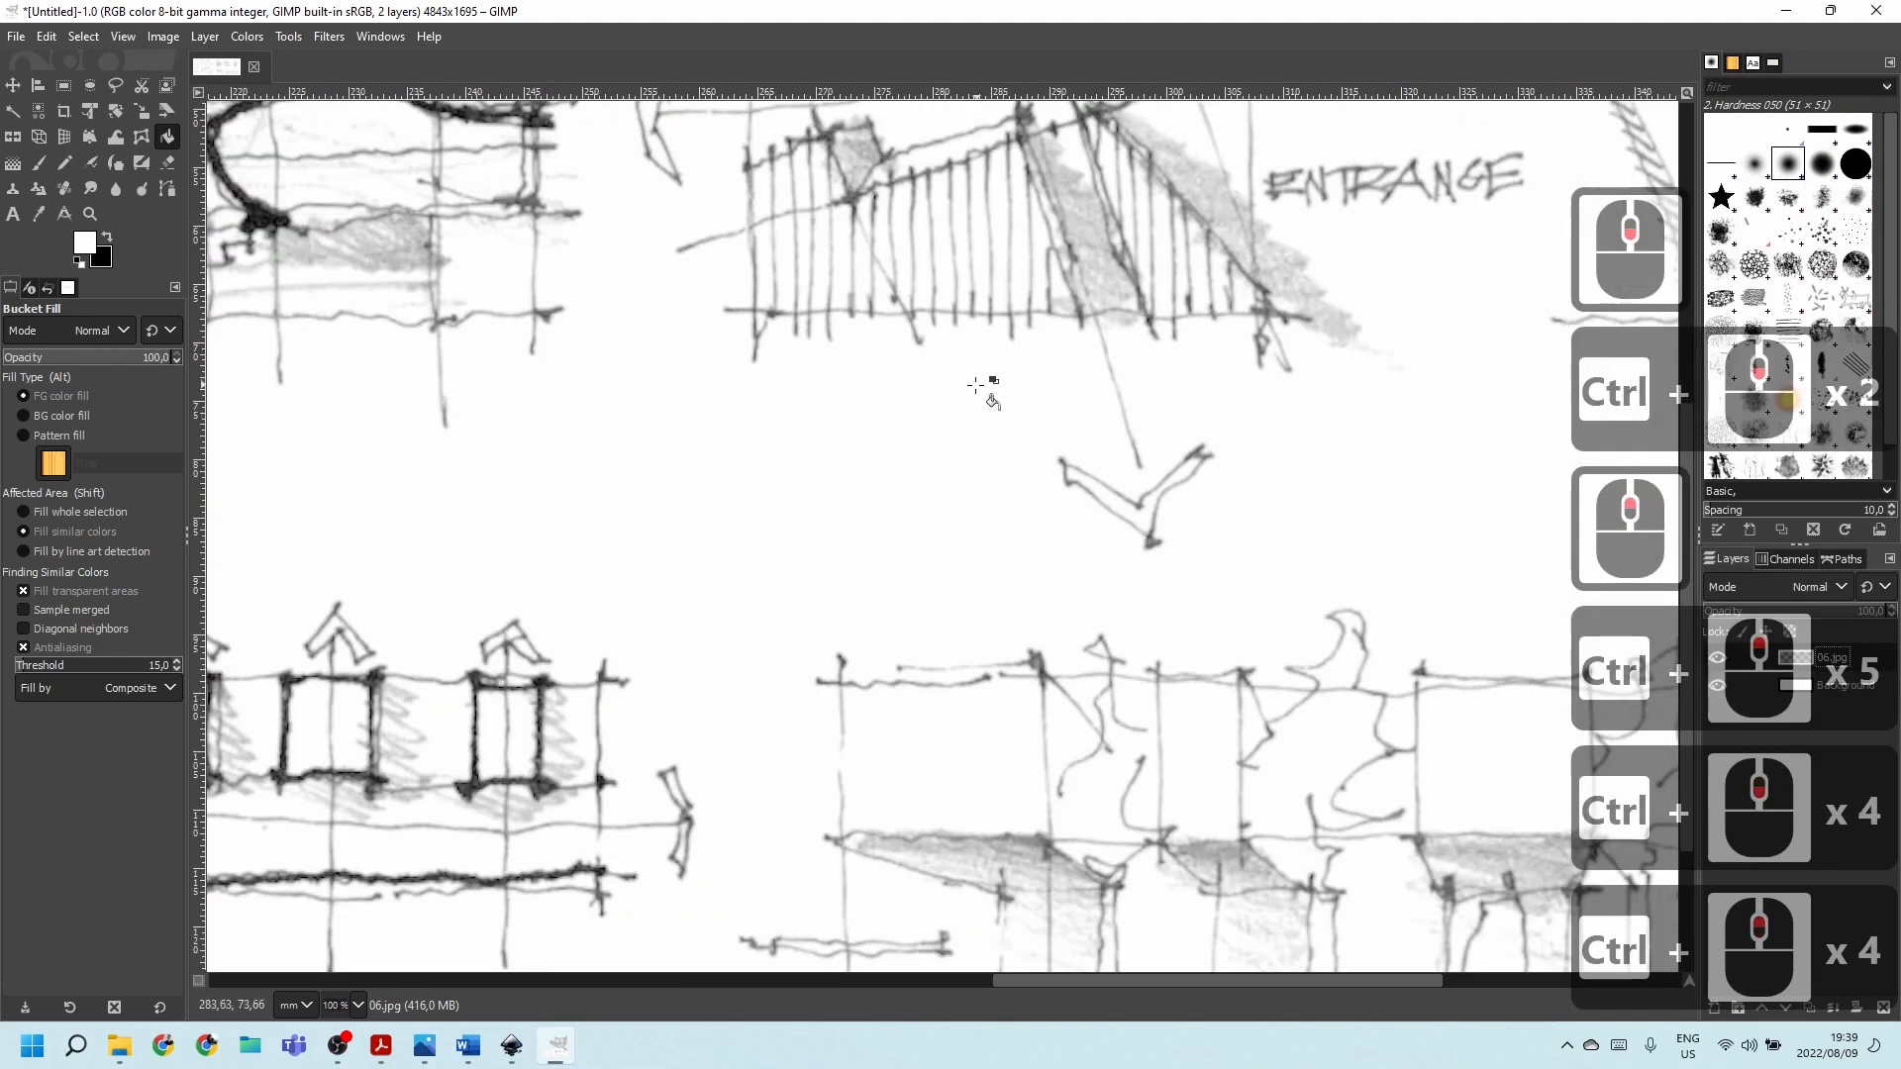
# Hide the white Background layer, check the sketches' transparency up close, and delete the Background layer.
pyautogui.keyDown('ctrl'); pyautogui.scroll(-3, 975, 385); pyautogui.keyUp('ctrl')
pyautogui.keyDown('ctrl'); pyautogui.scroll(-1, 1355, 564); pyautogui.keyUp('ctrl')
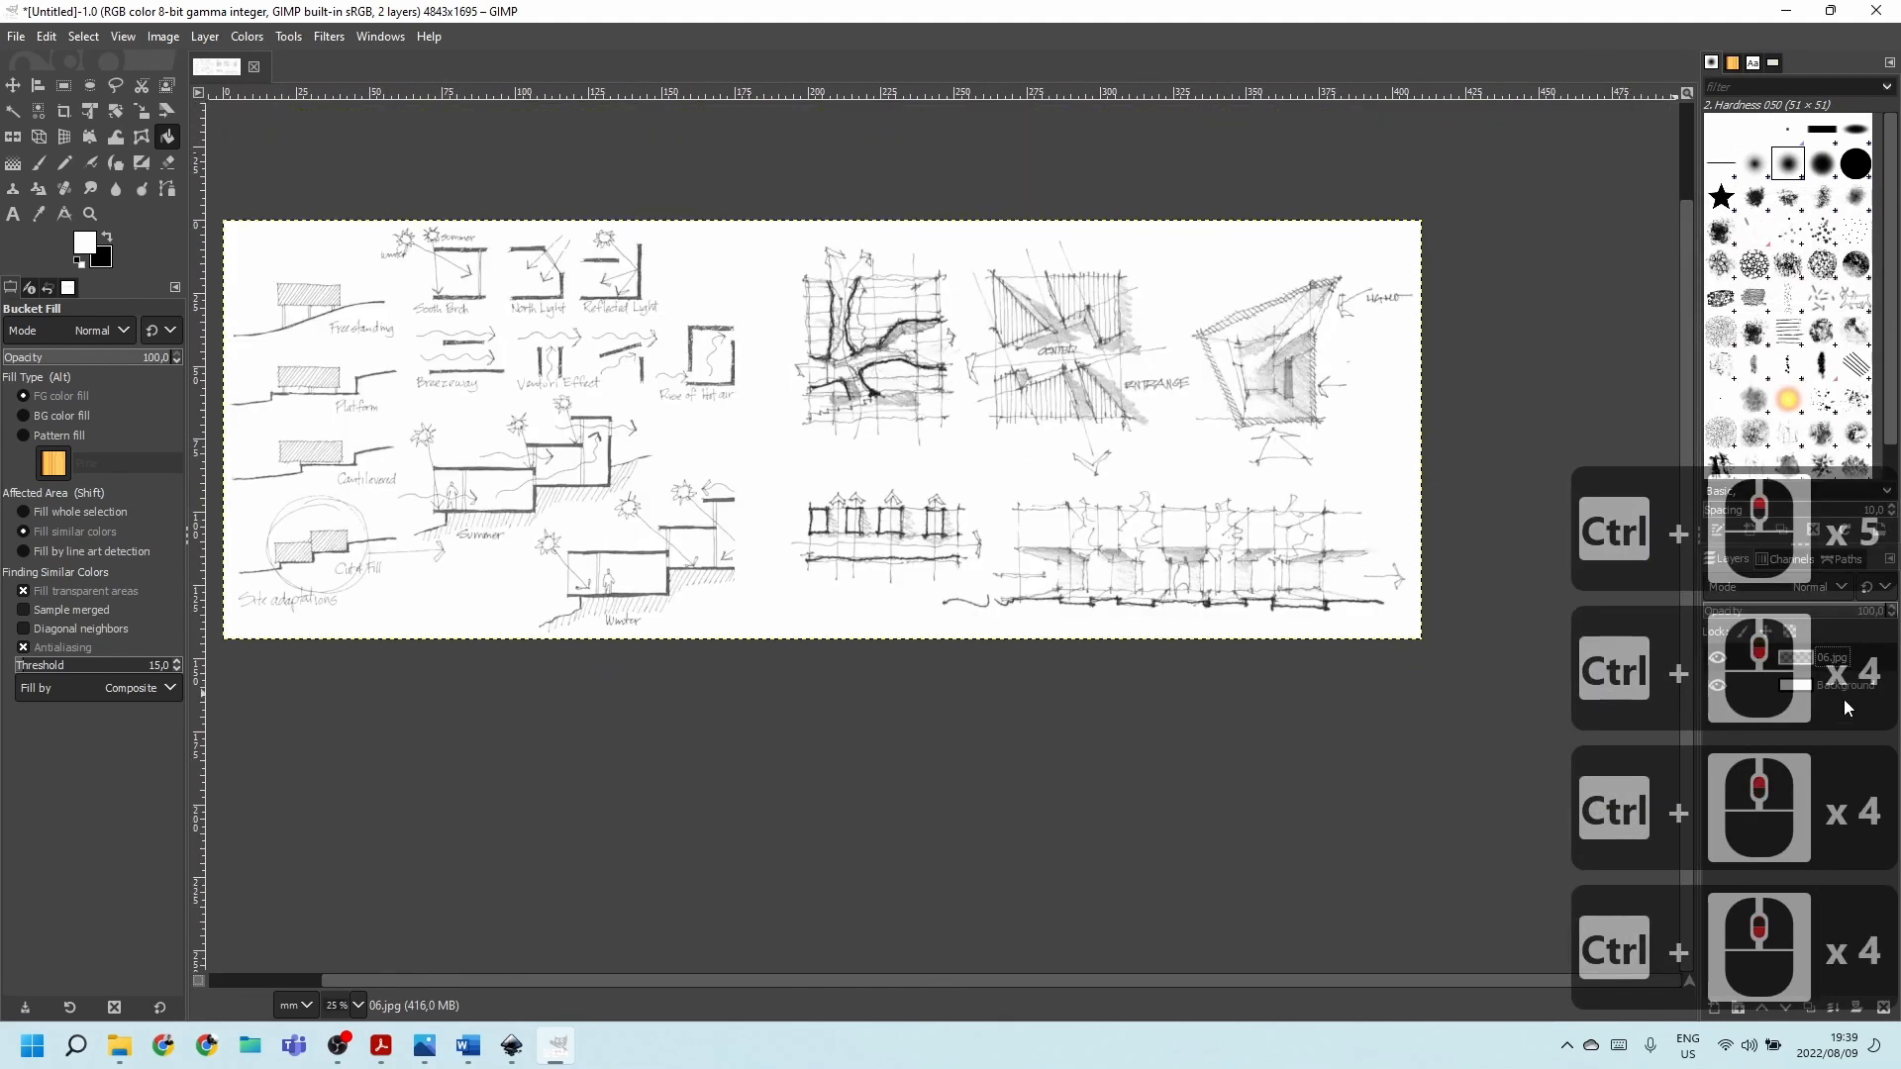
pyautogui.click(1717, 687)
pyautogui.keyDown('ctrl'); pyautogui.scroll(4, 819, 495); pyautogui.keyUp('ctrl')
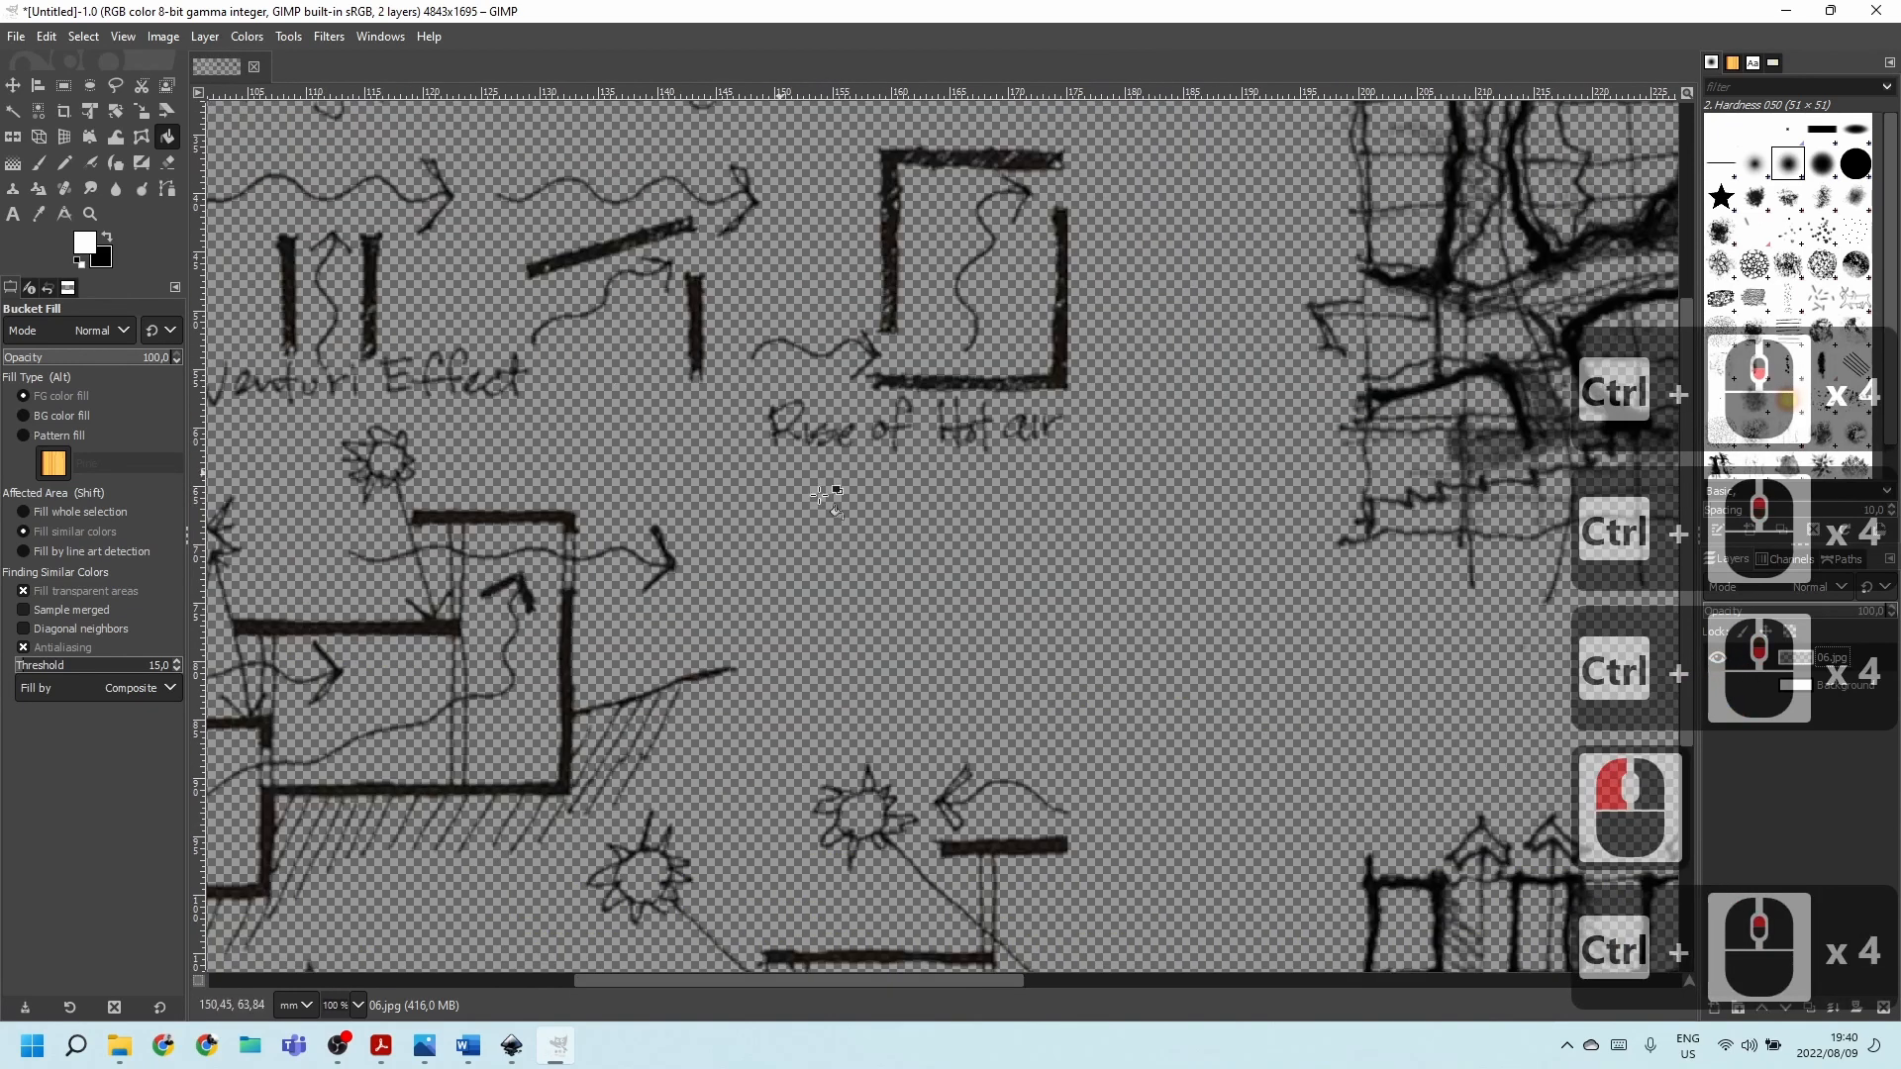
pyautogui.keyDown('ctrl'); pyautogui.scroll(3, 820, 495); pyautogui.keyUp('ctrl')
pyautogui.keyDown('ctrl'); pyautogui.scroll(-7, 990, 534); pyautogui.keyUp('ctrl')
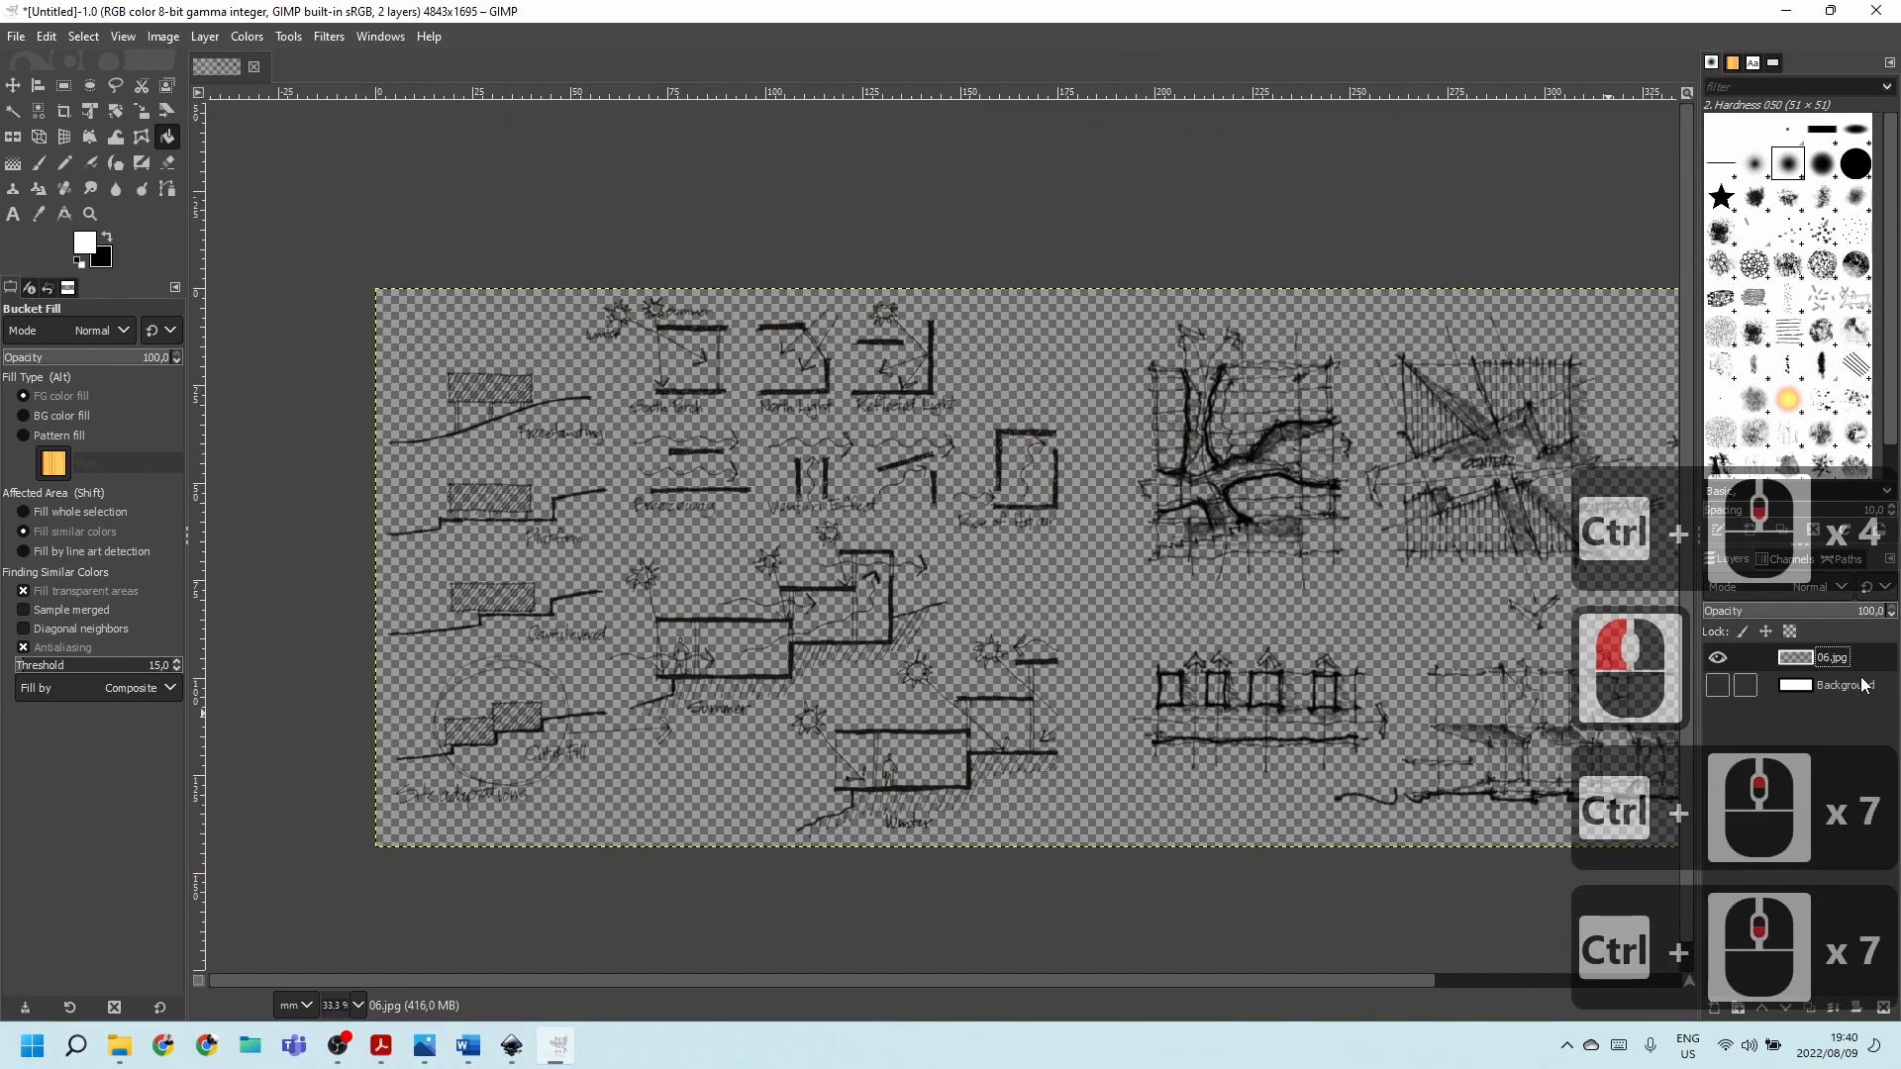
pyautogui.click(1861, 685)
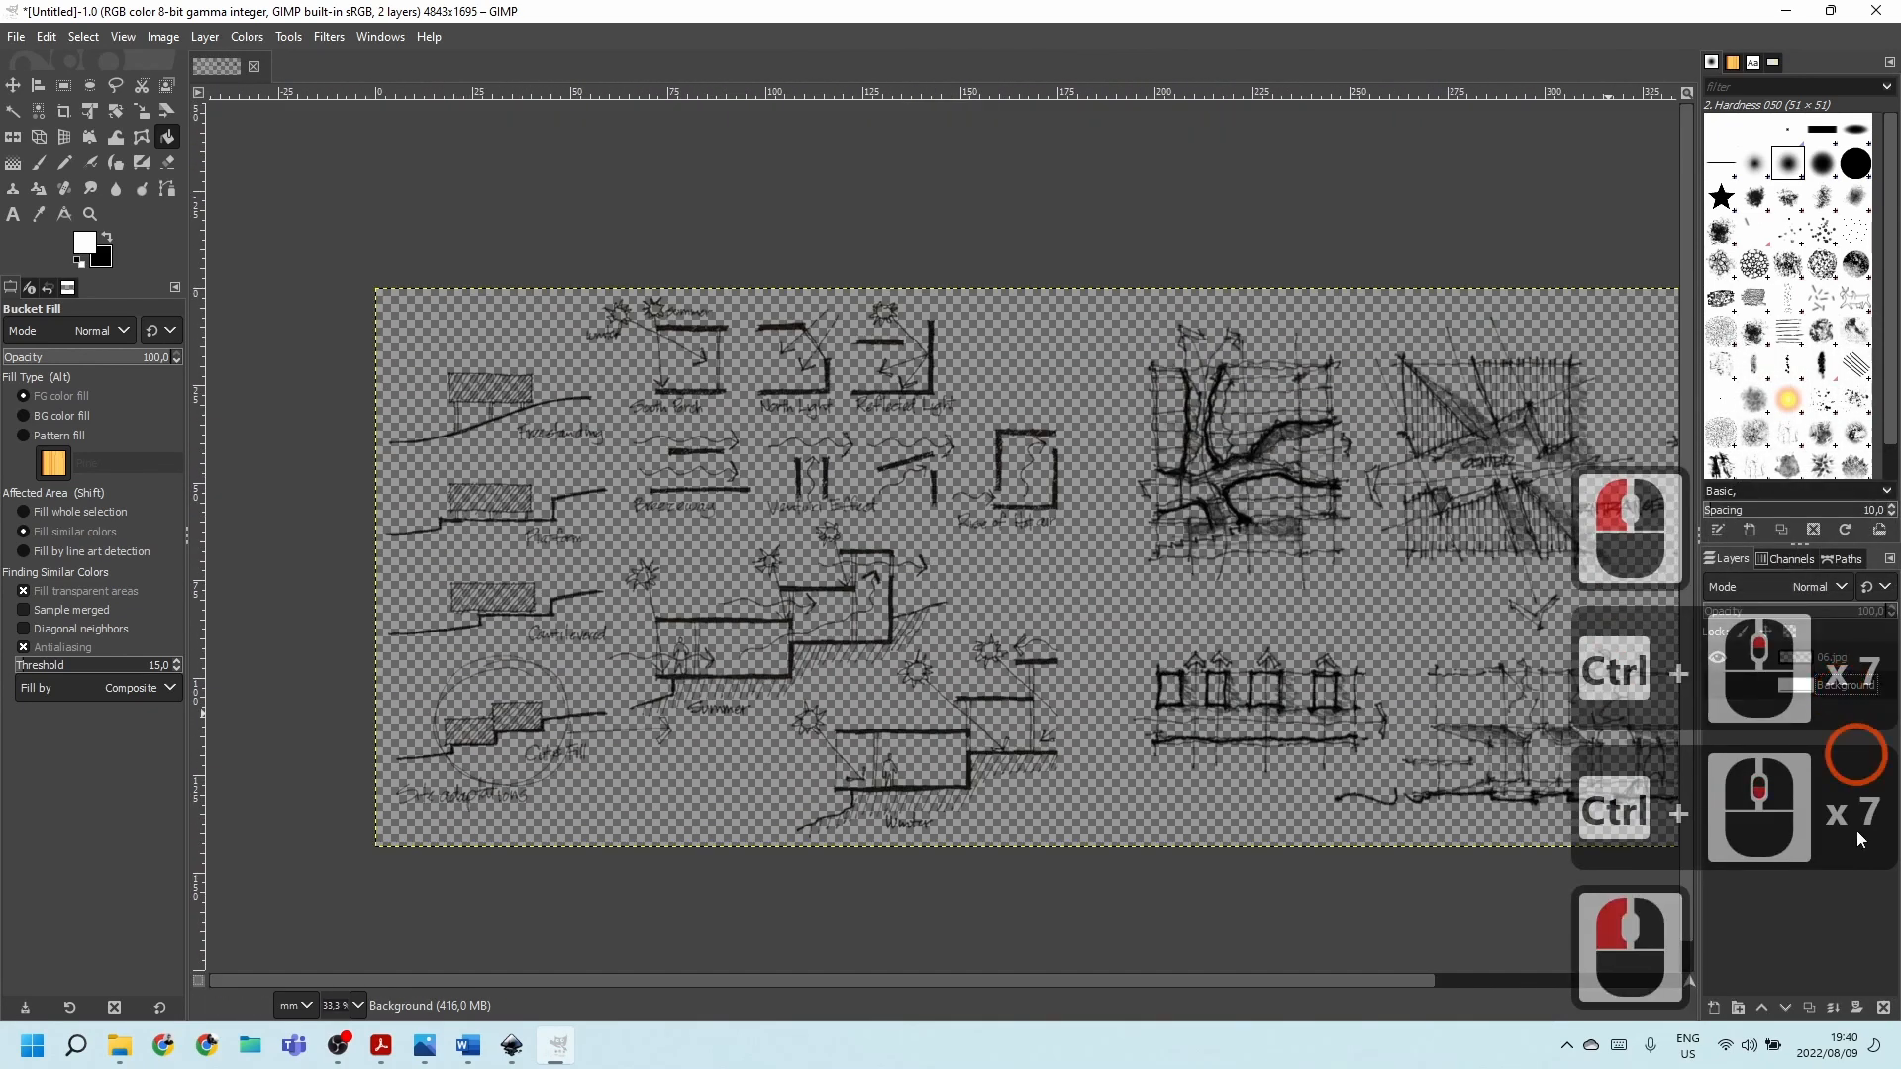
pyautogui.click(1884, 1008)
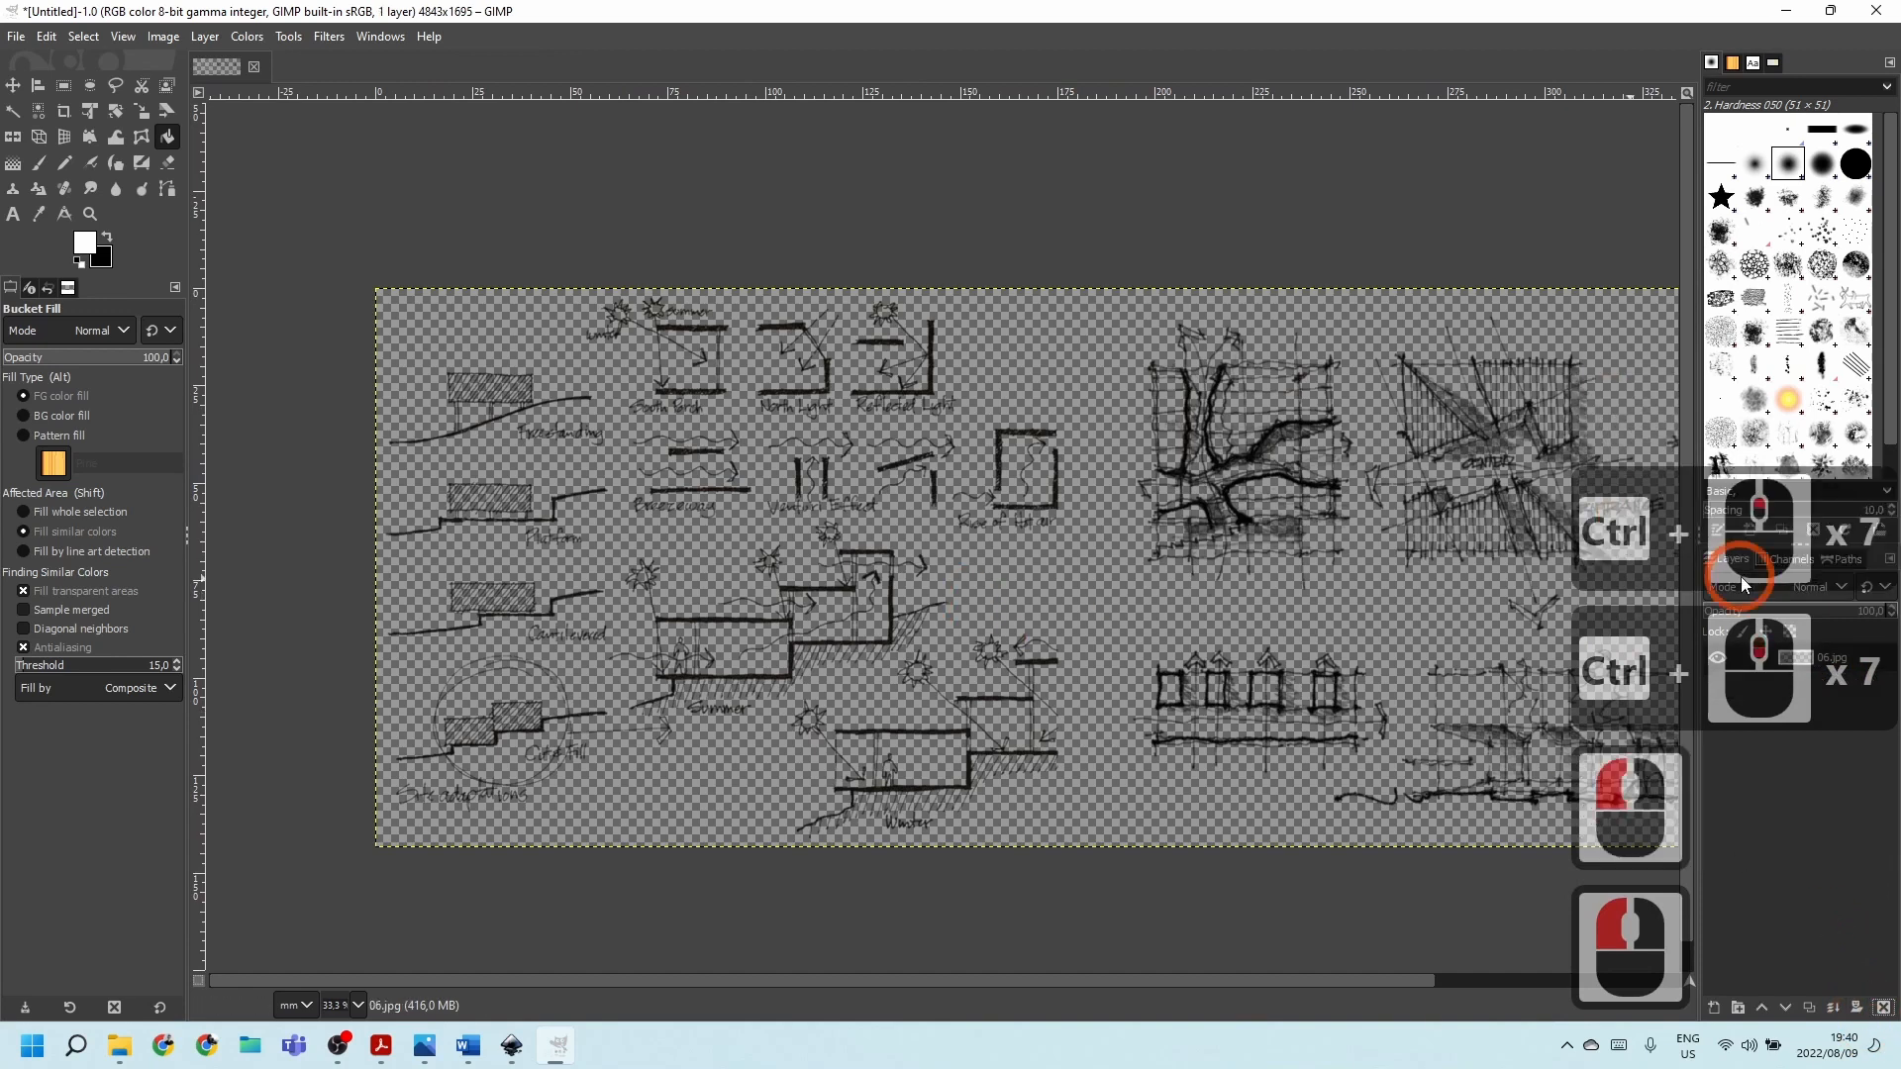
# Start exporting the image to the Temp\OKU 200\Poster\Mock-up folder on DATA (D:), choosing the existing Concept Sketch.png as the file name.
pyautogui.click(16, 36)
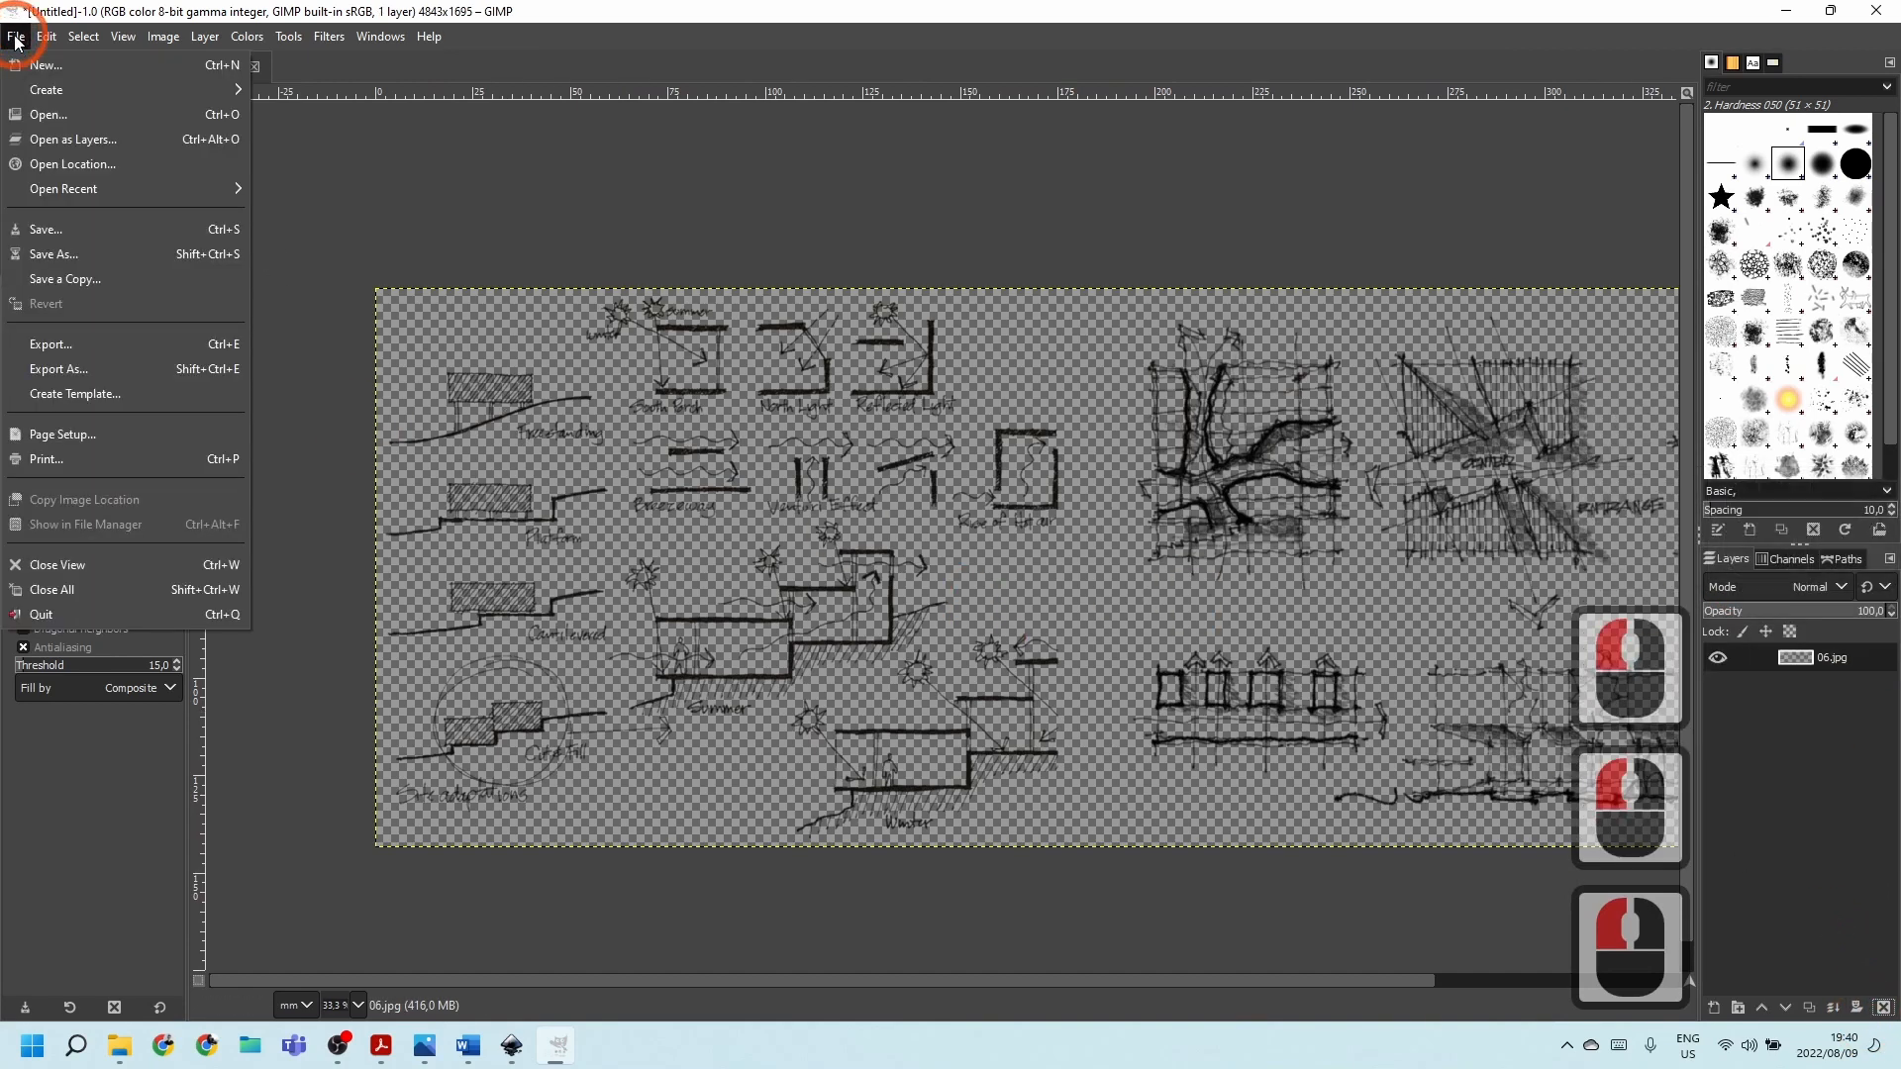
pyautogui.click(61, 372)
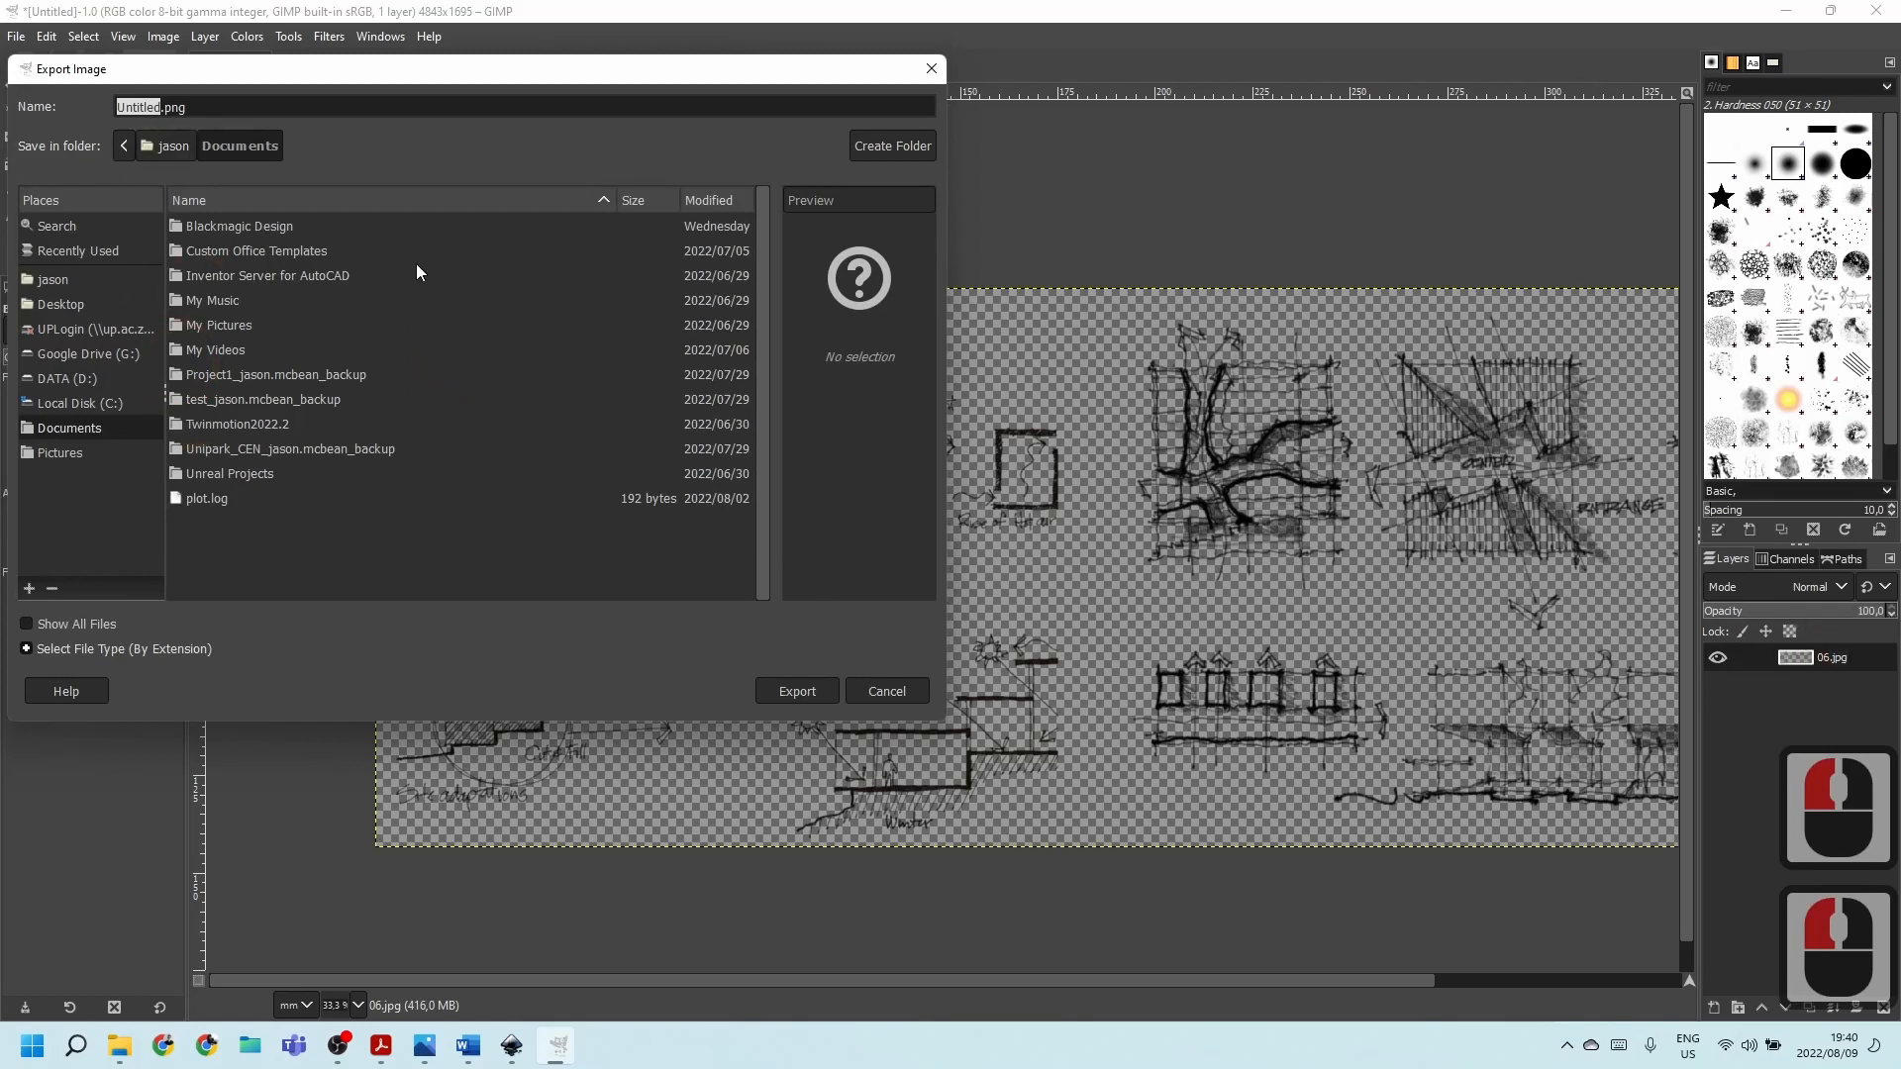
pyautogui.click(56, 377)
pyautogui.scroll(-3, 250, 532)
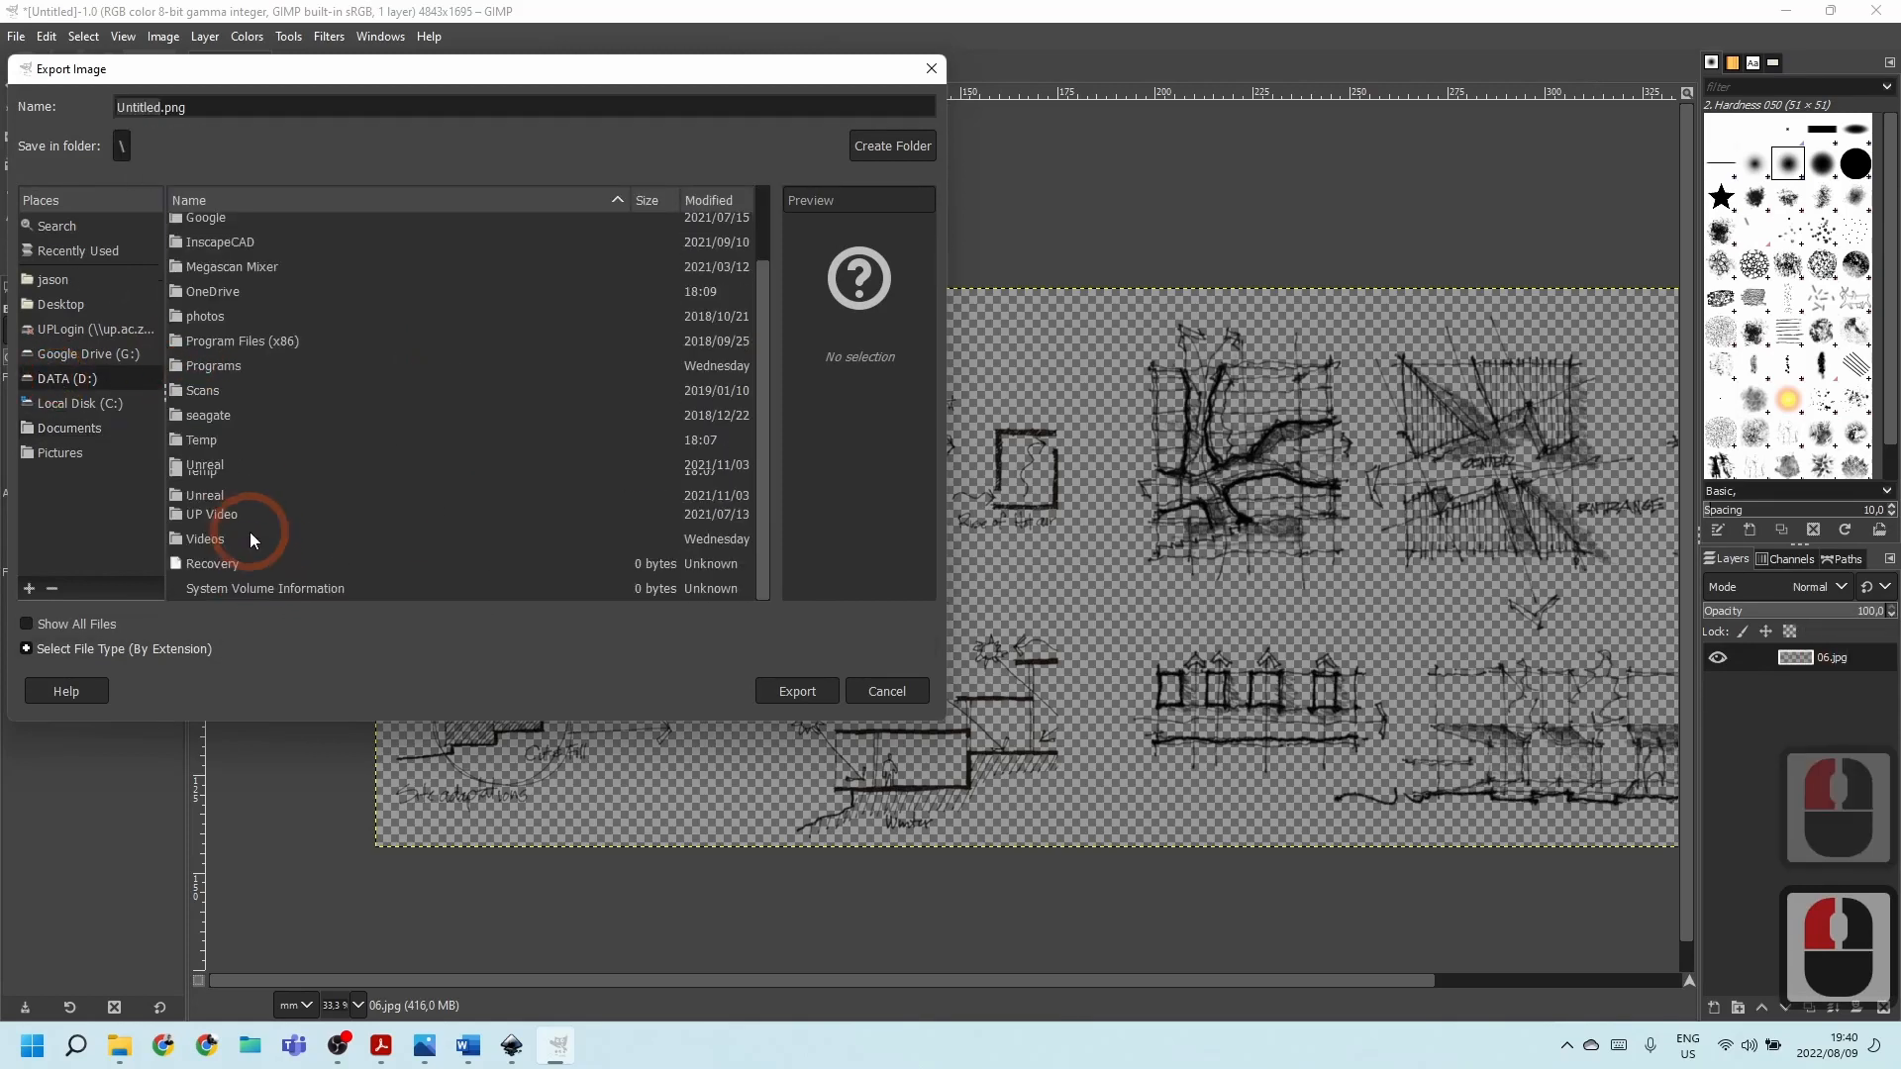
pyautogui.click(197, 451)
pyautogui.doubleClick(197, 452)
pyautogui.doubleClick(218, 254)
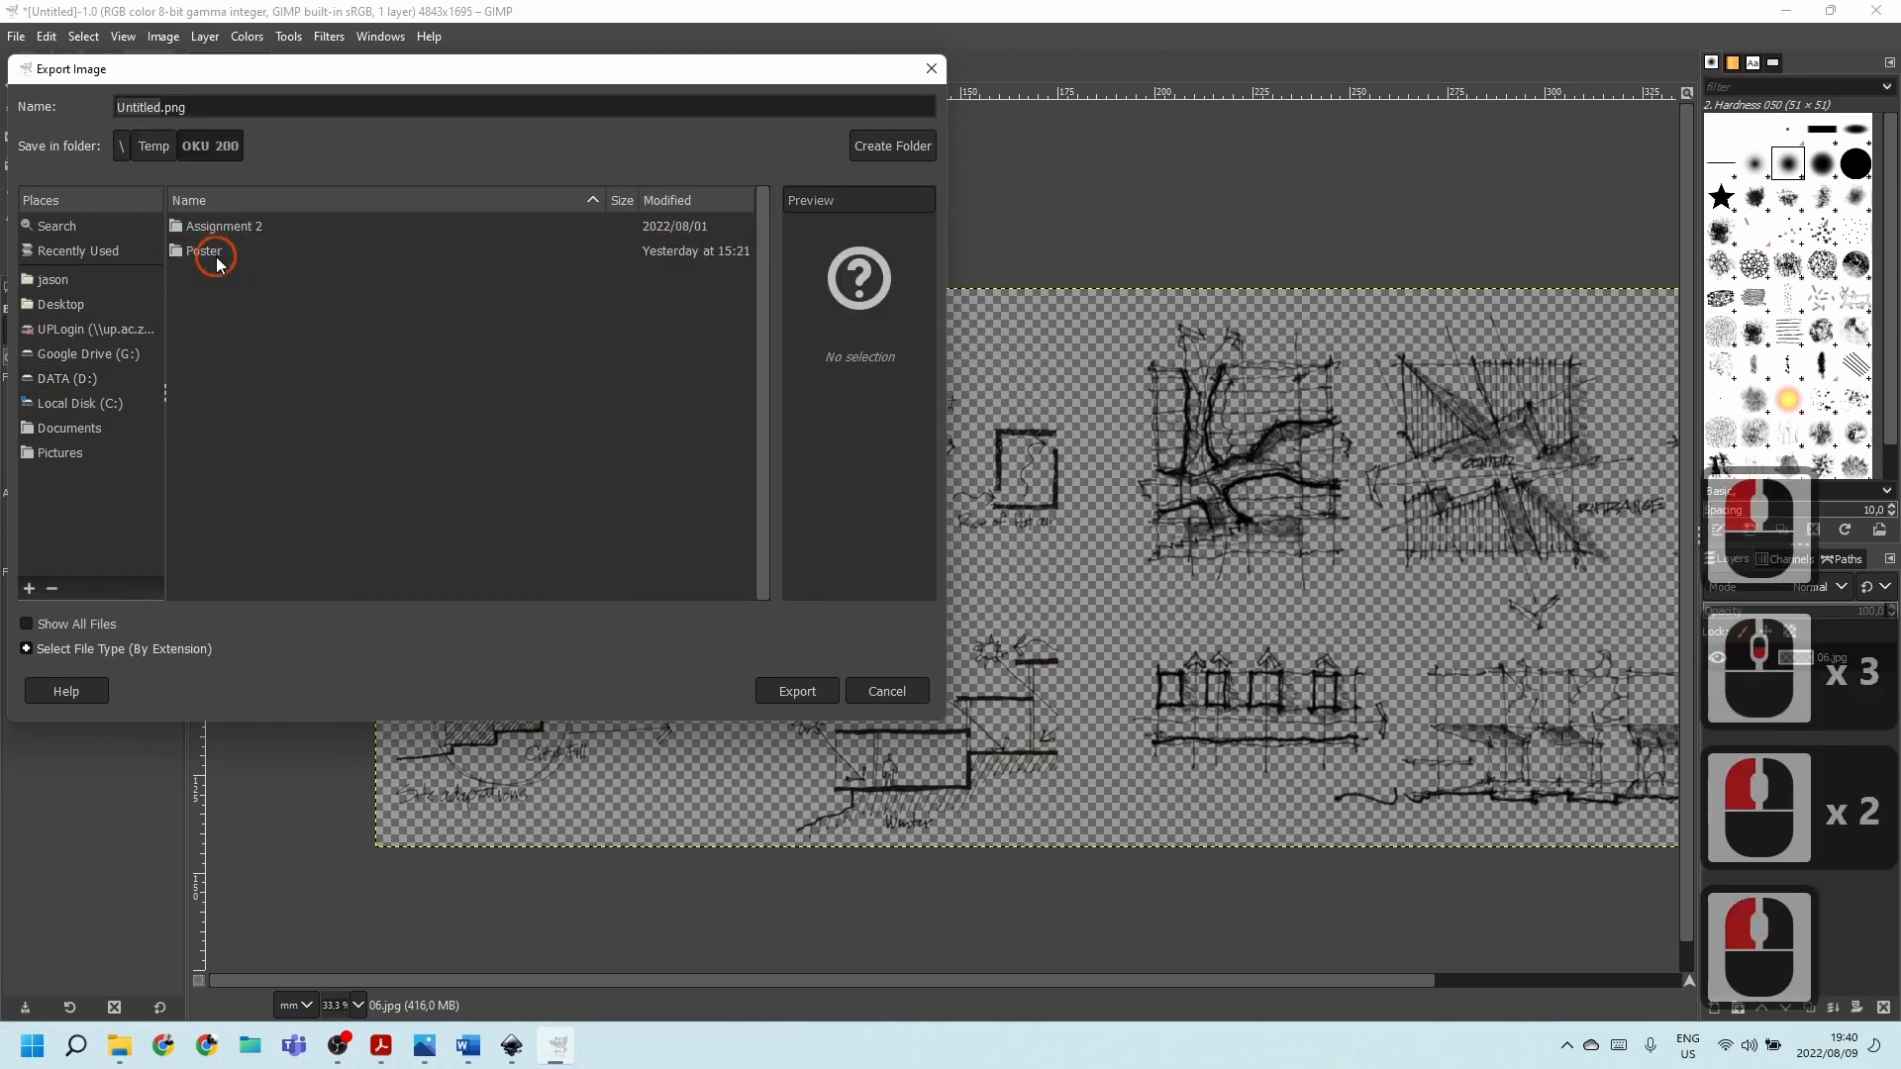
pyautogui.doubleClick(188, 250)
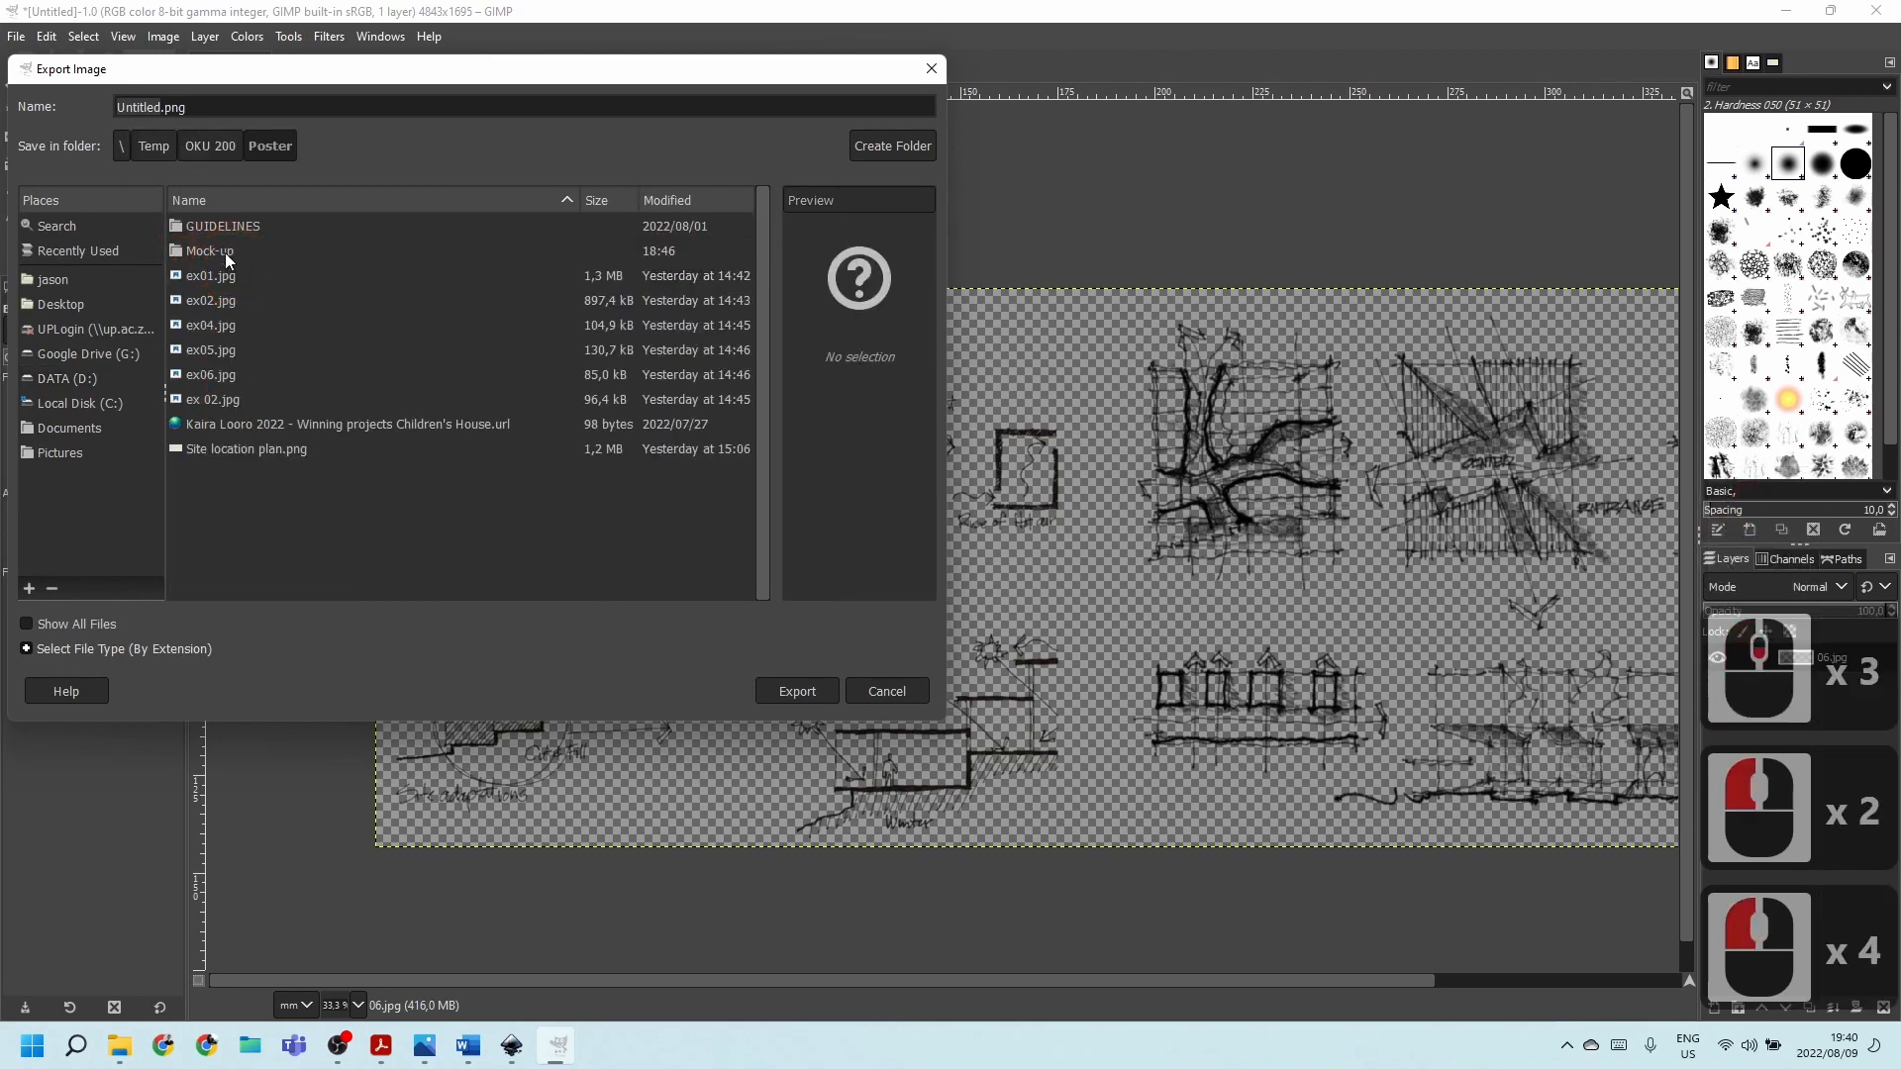
pyautogui.doubleClick(224, 253)
pyautogui.click(241, 303)
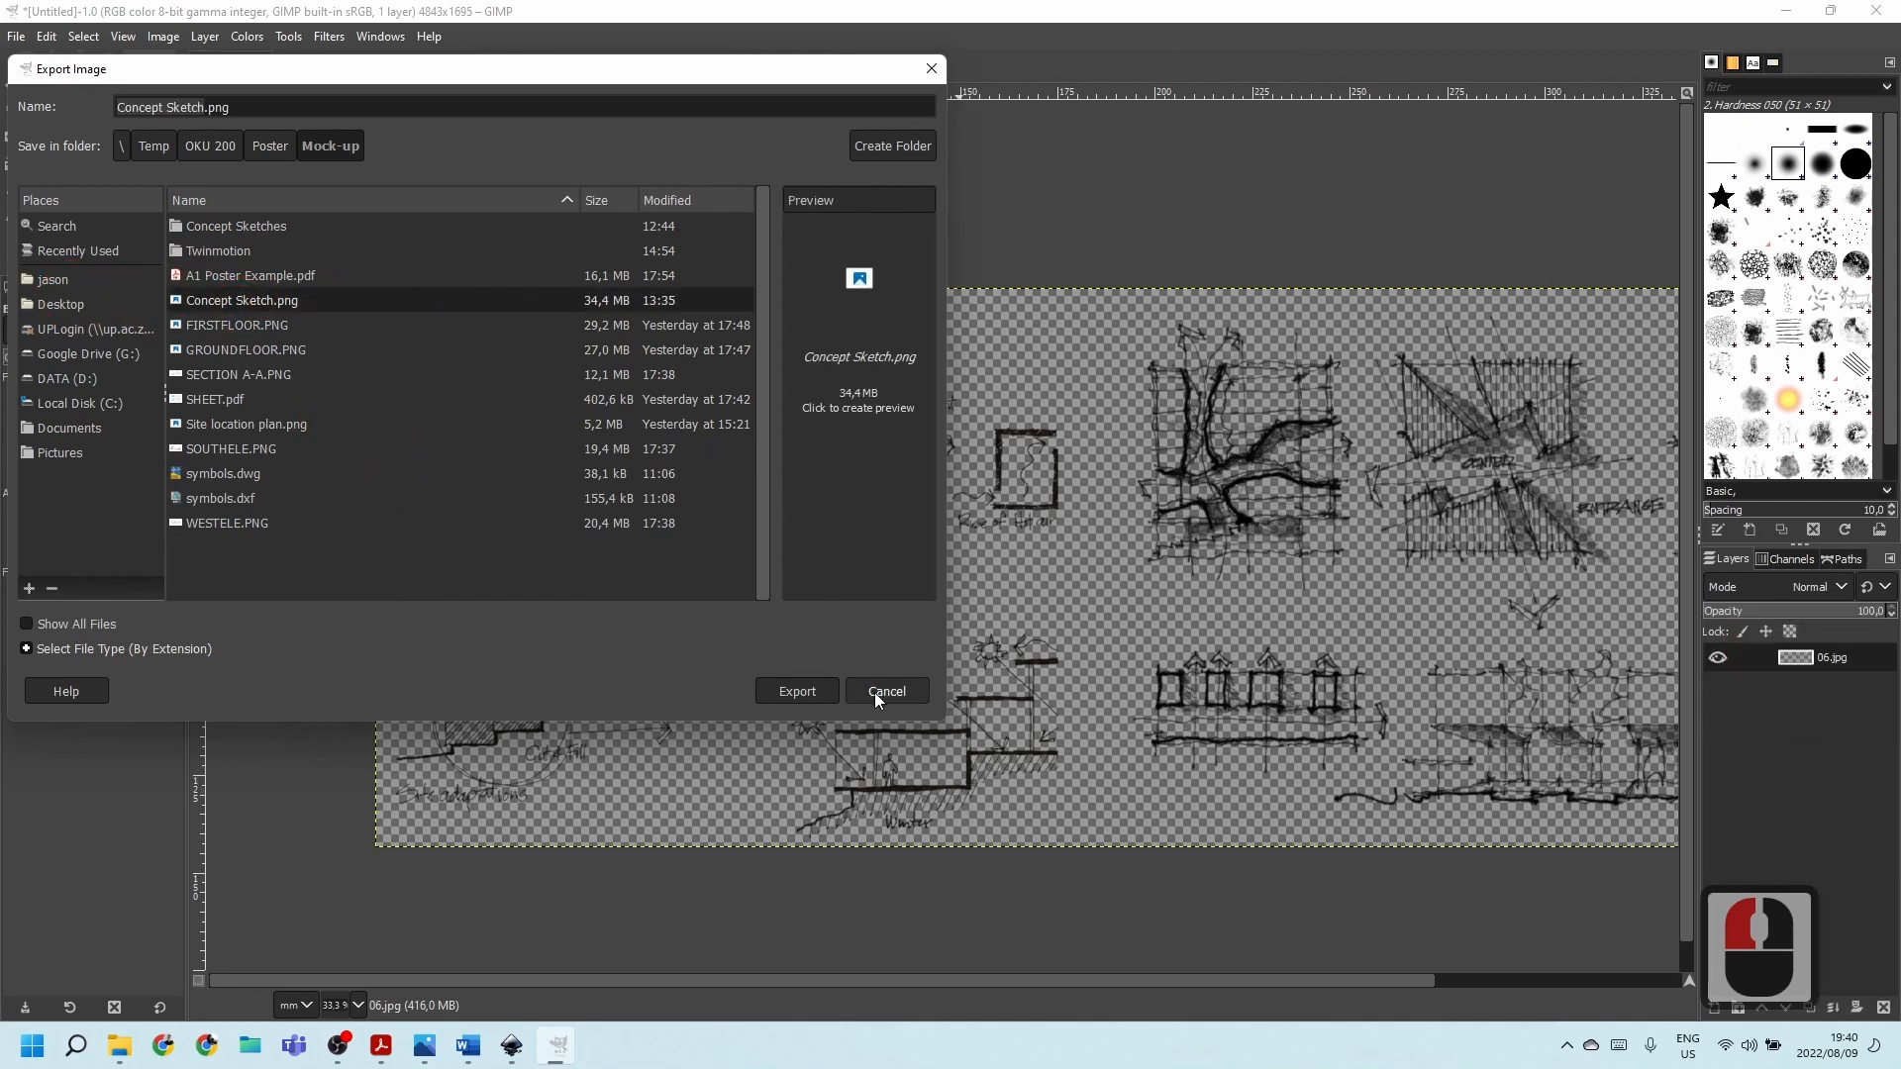
pyautogui.click(254, 295)
# Export over the existing Concept Sketch.png, replacing it with a PNG at compression level 0.
pyautogui.click(797, 691)
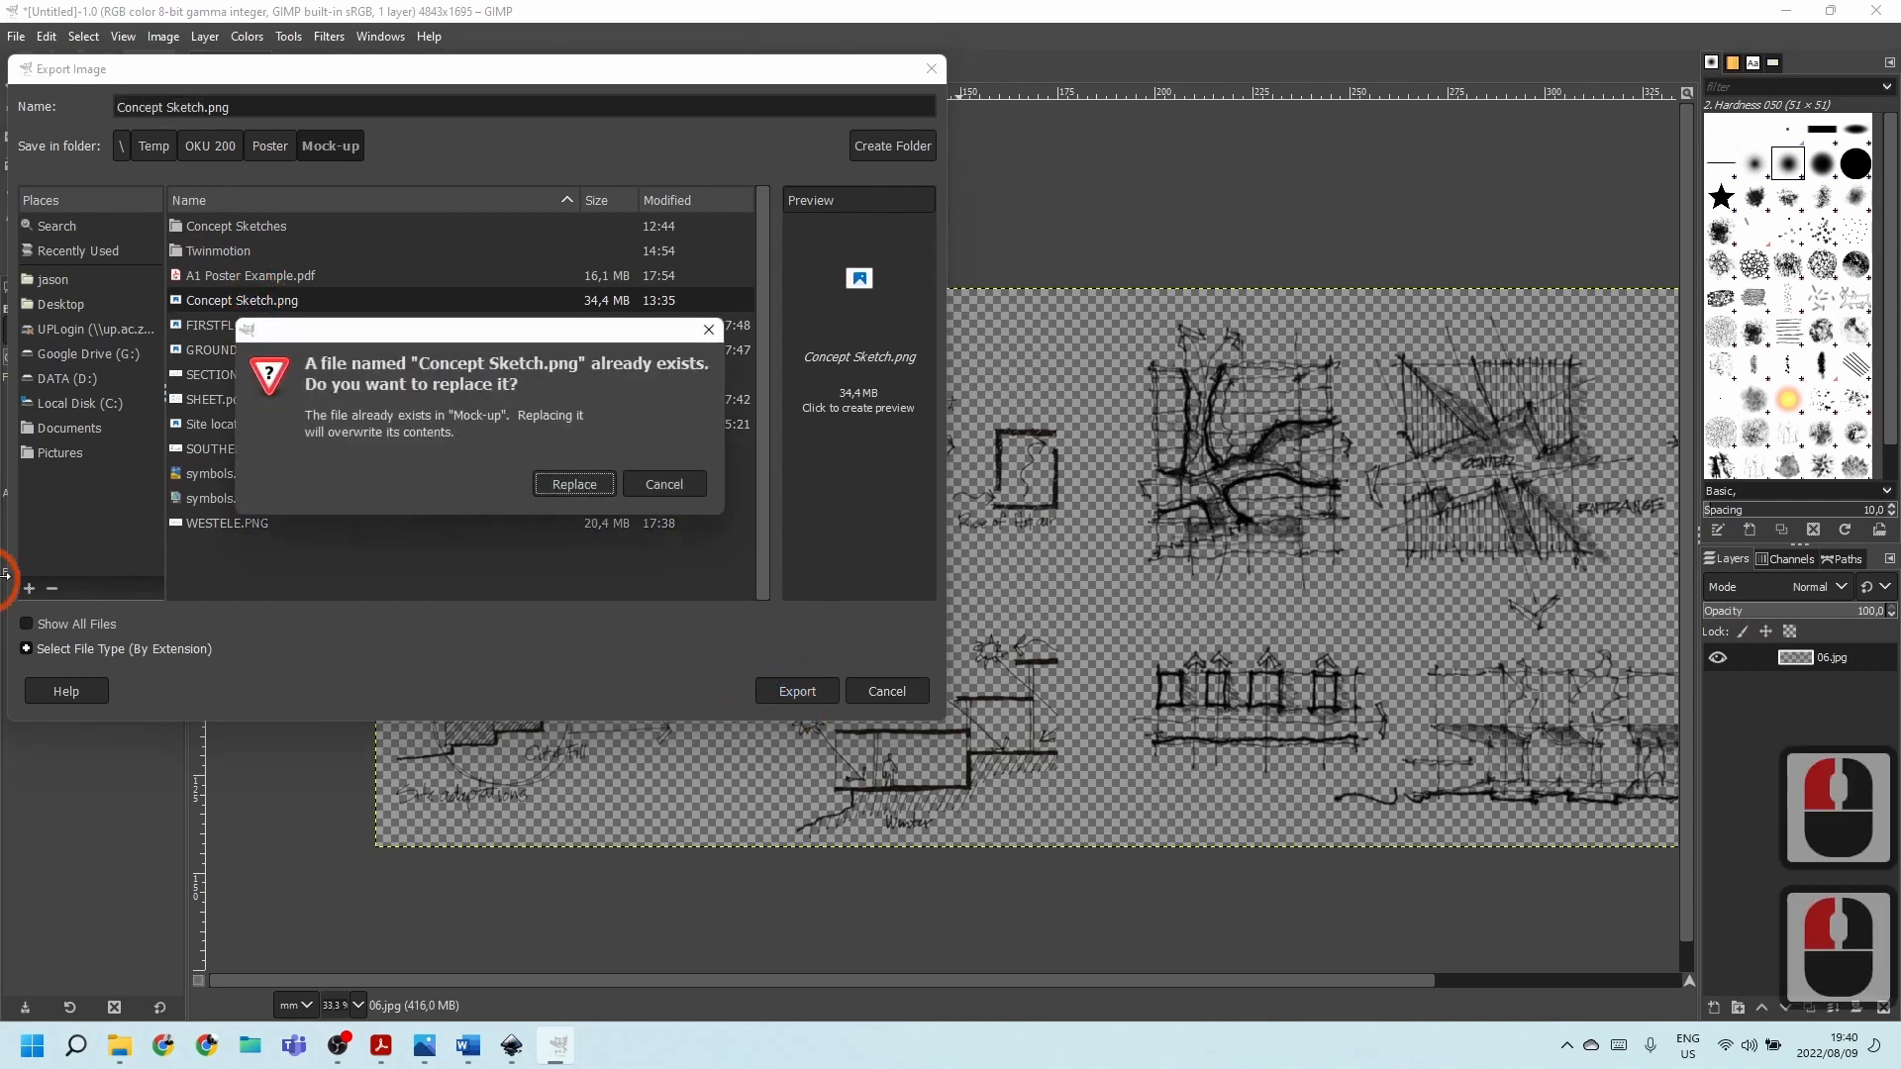
pyautogui.click(573, 484)
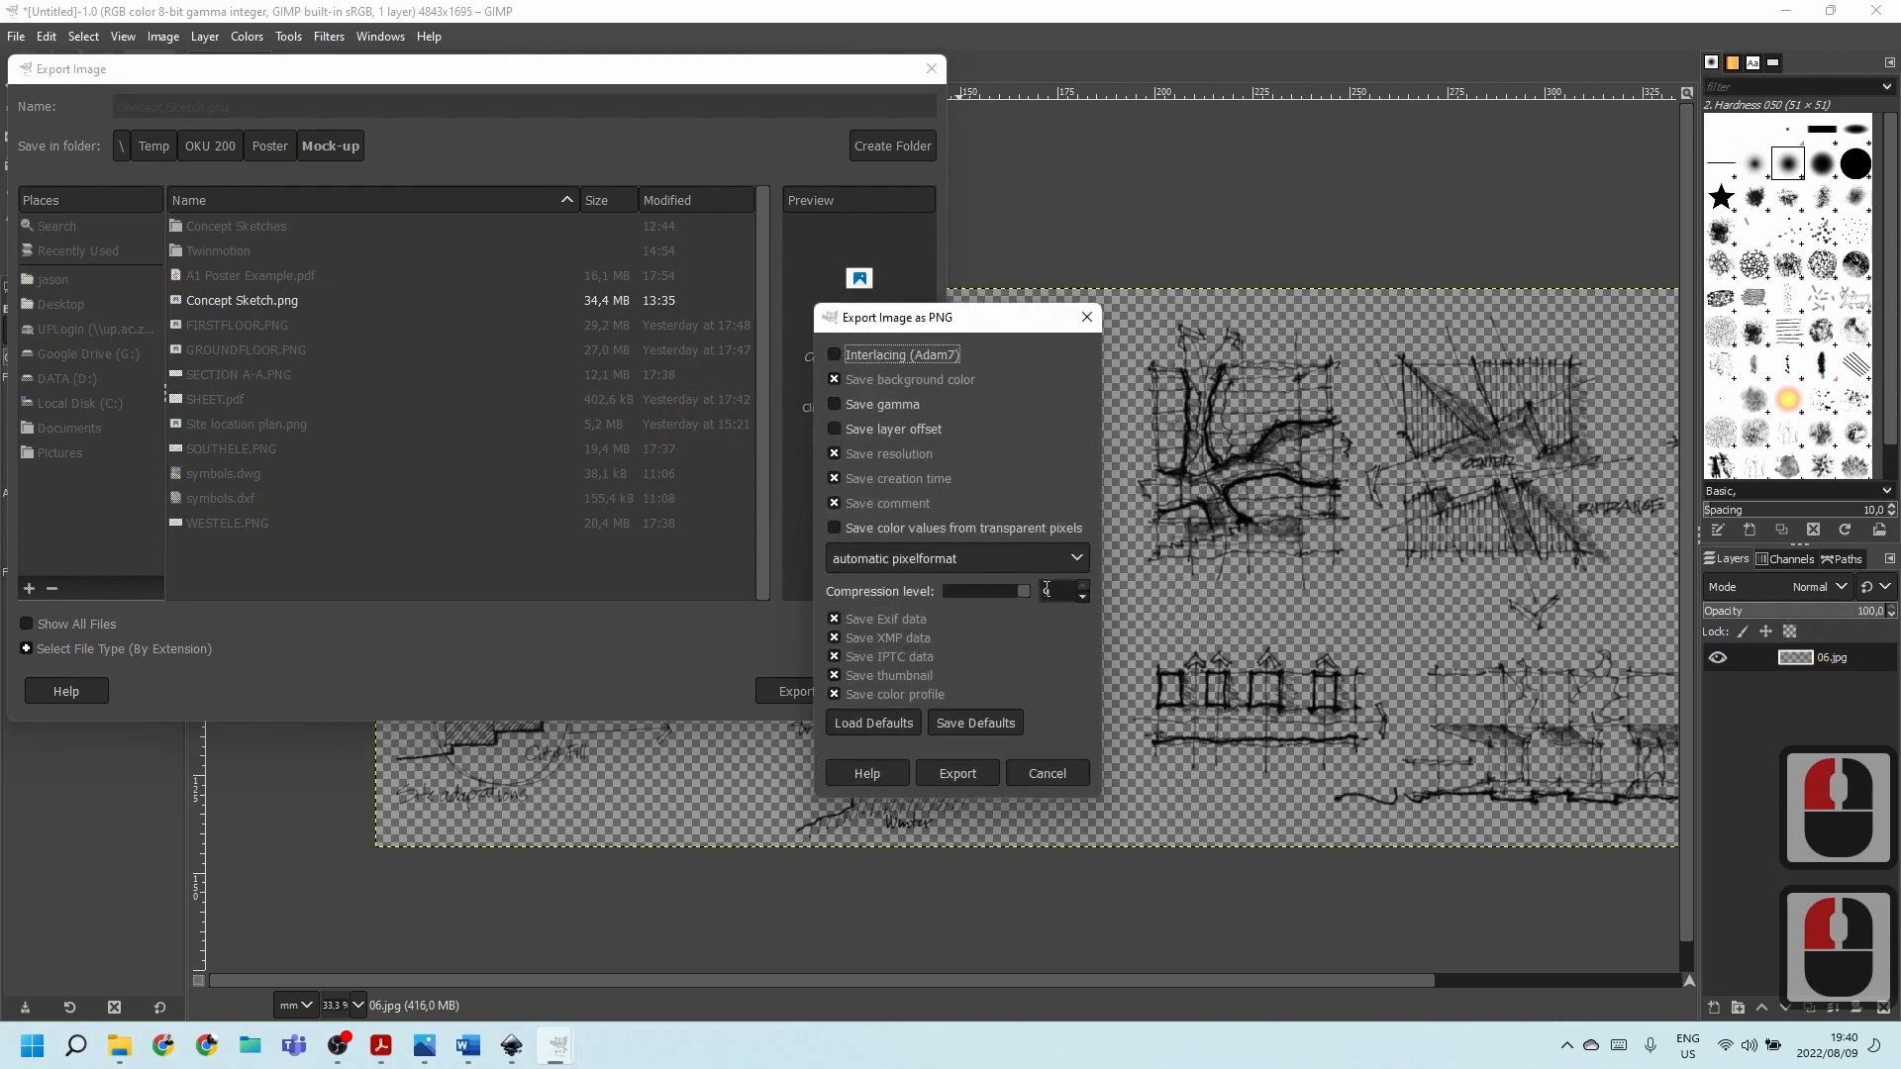
pyautogui.moveTo(1031, 590); pyautogui.dragTo(901, 591)
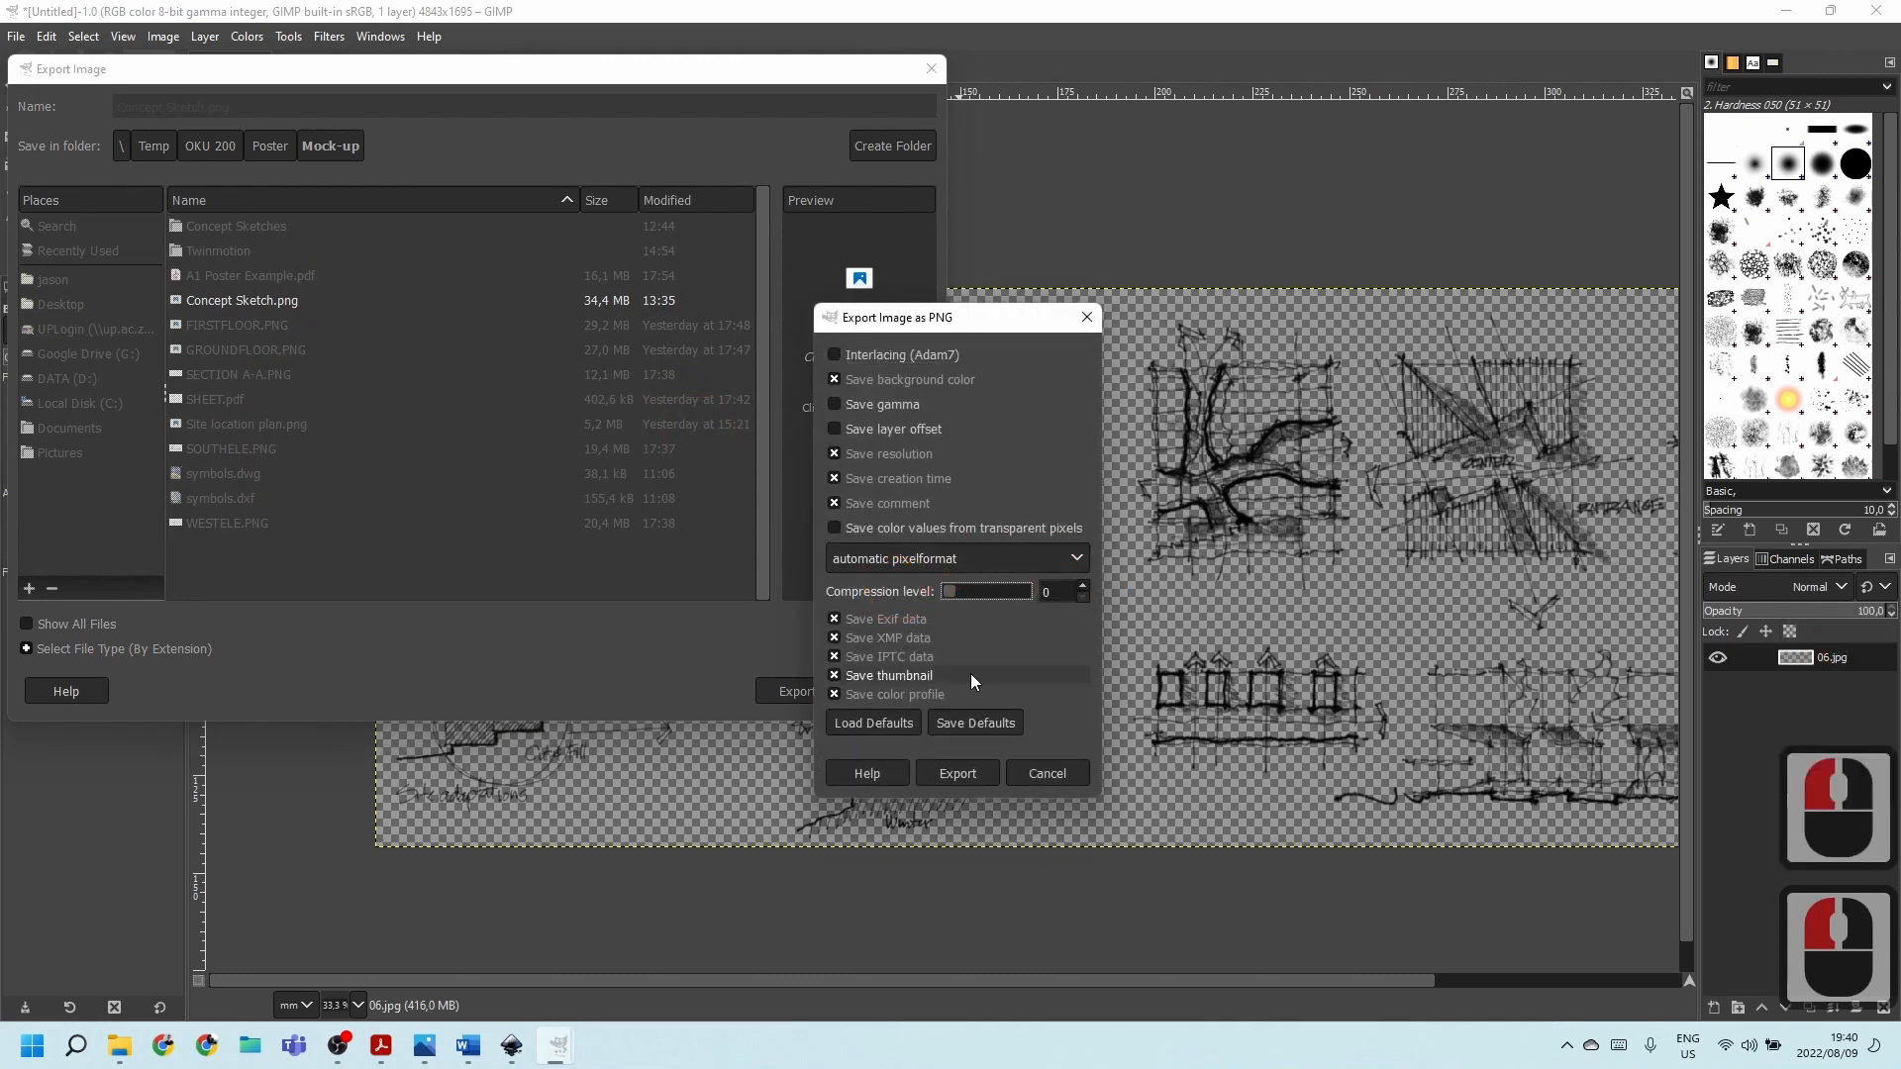
pyautogui.click(971, 775)
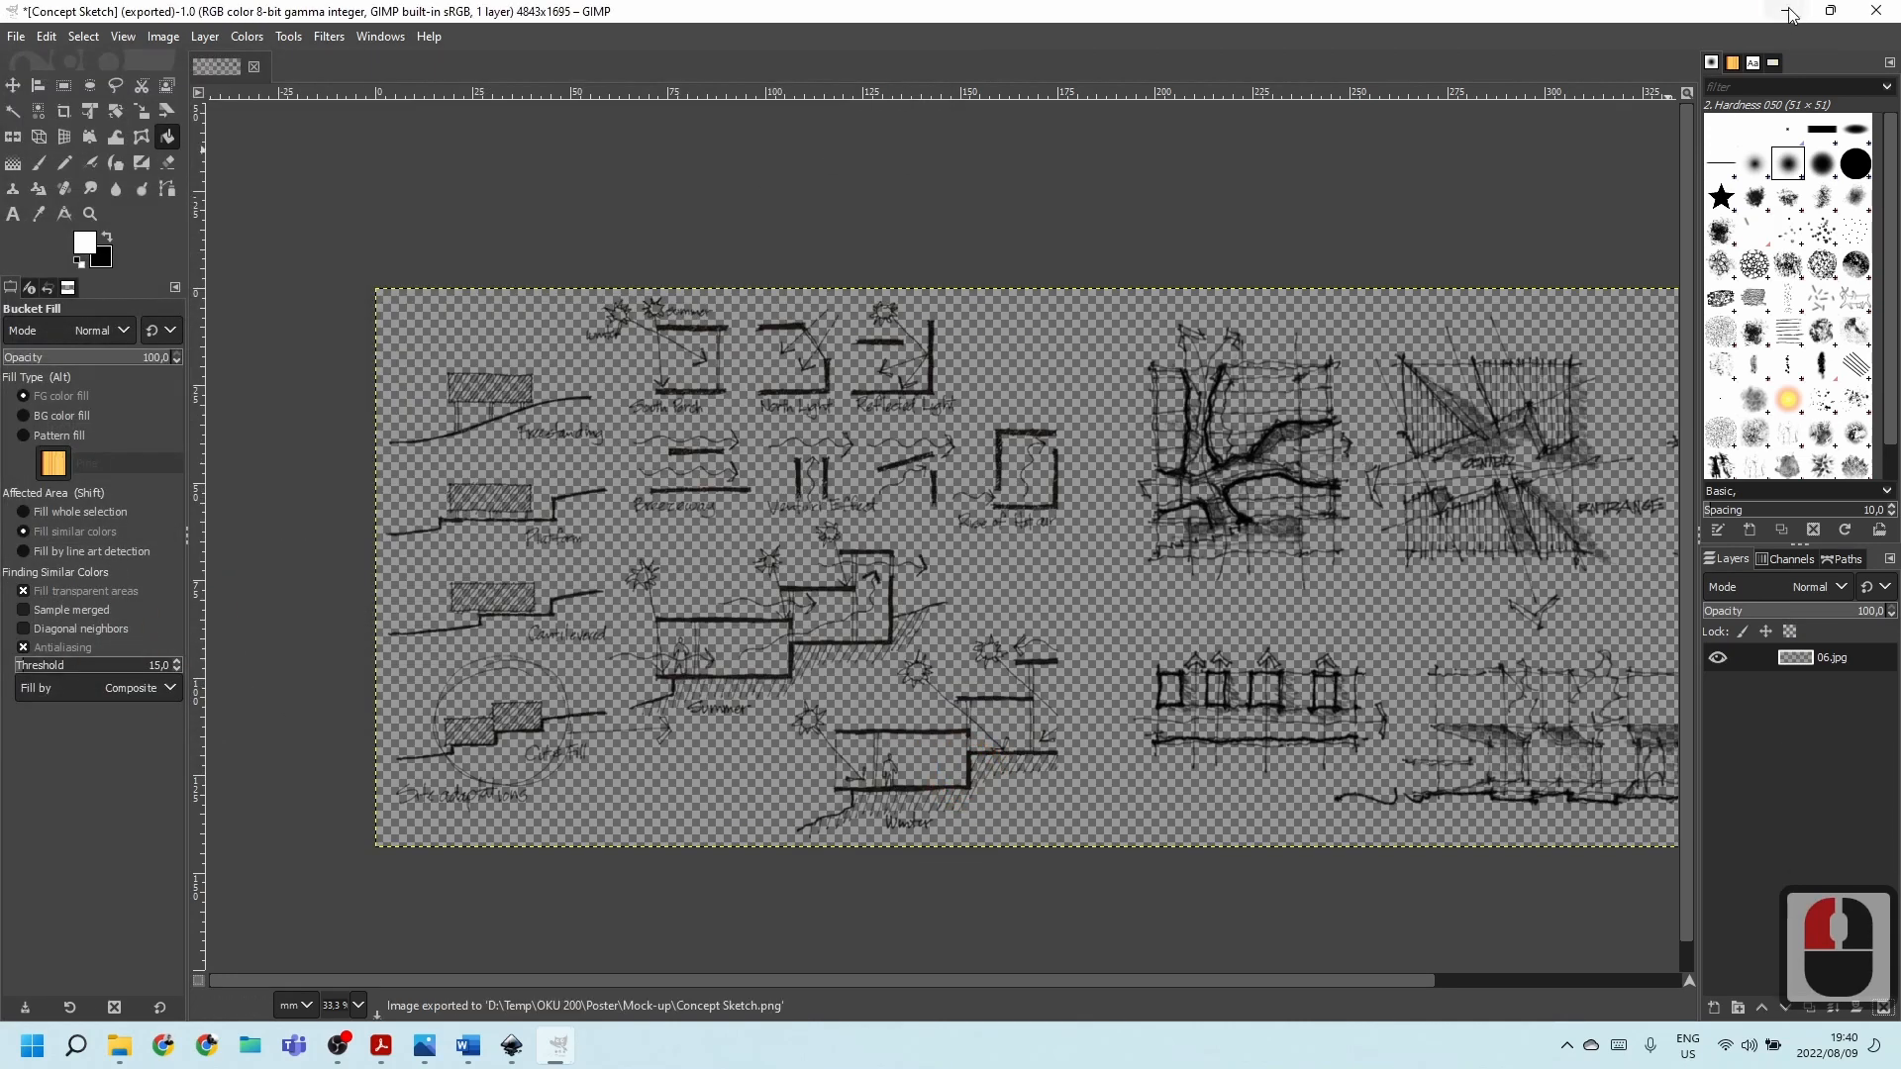
# Switch to the Step 1.svg poster in Inkscape and bring up the Concept Sketches folder window over it.
pyautogui.click(1788, 12)
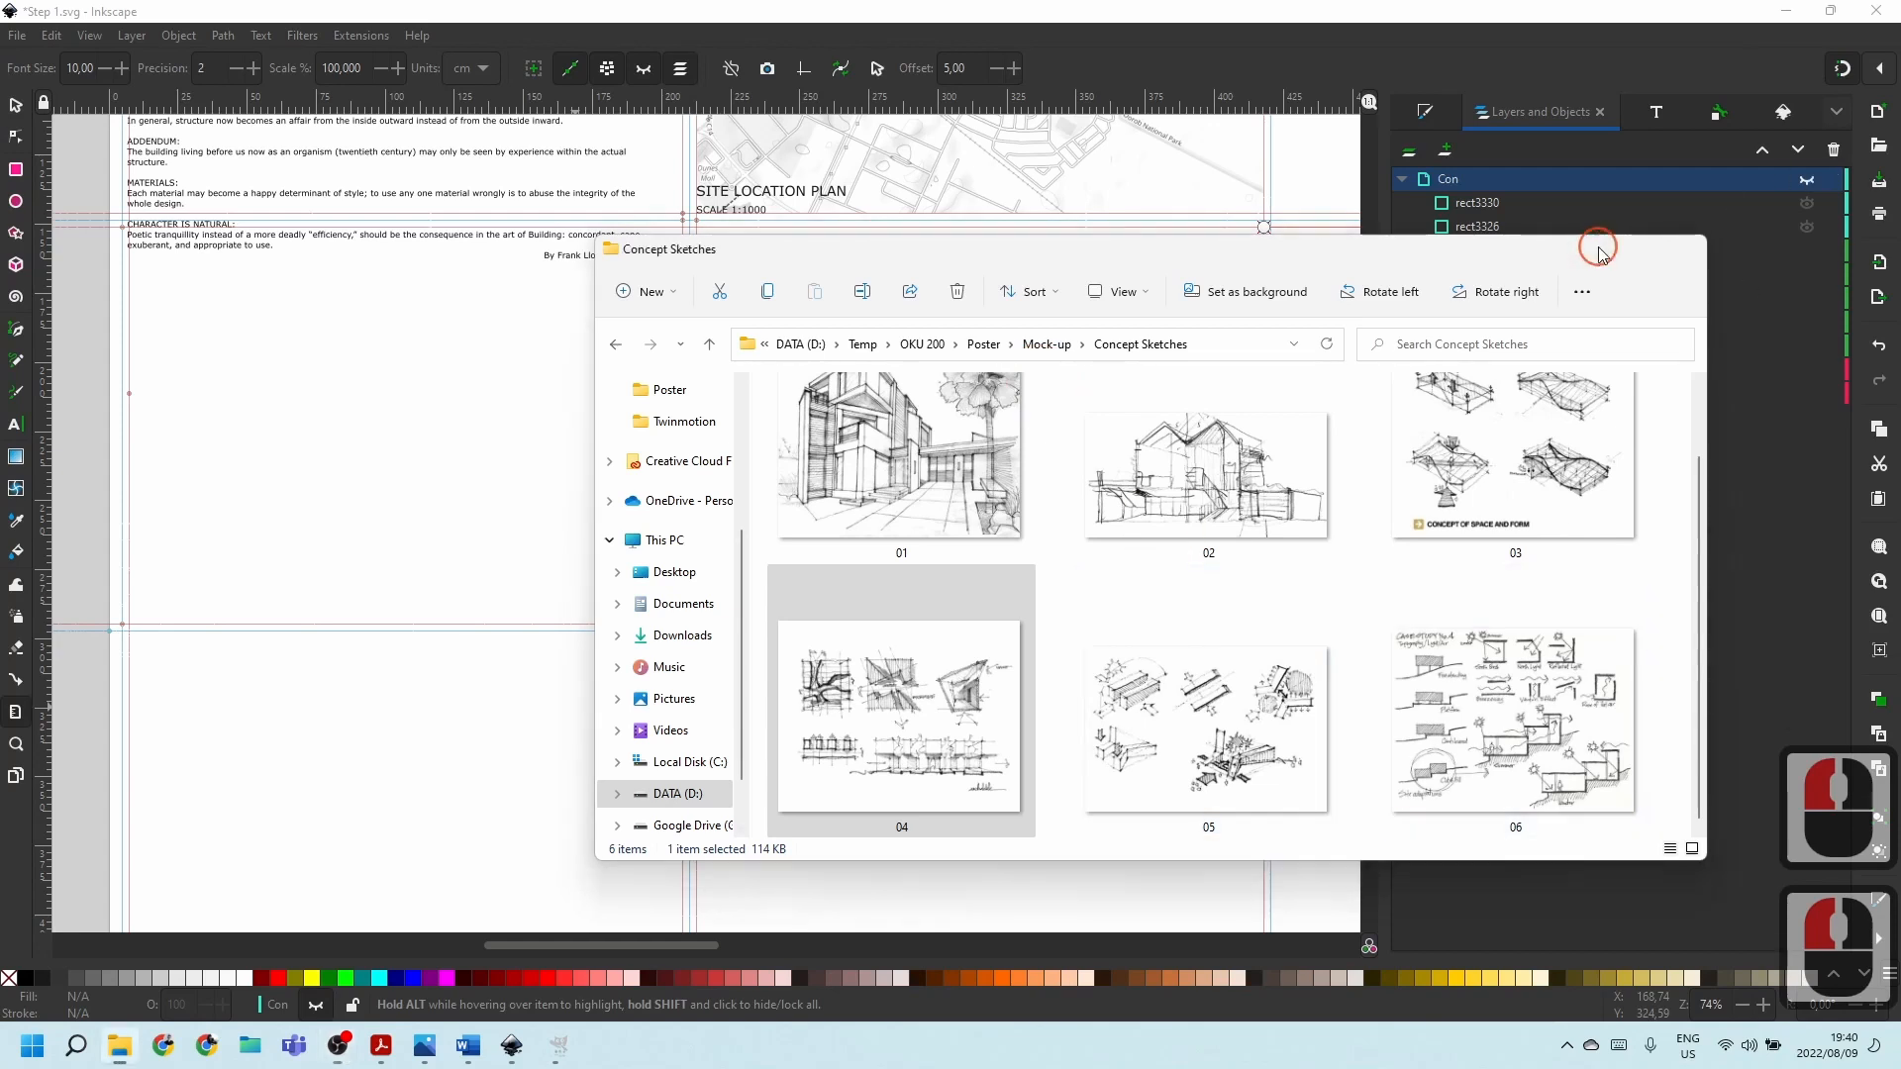
pyautogui.click(1599, 250)
pyautogui.keyDown('ctrl'); pyautogui.scroll(-2, 431, 535); pyautogui.keyUp('ctrl')
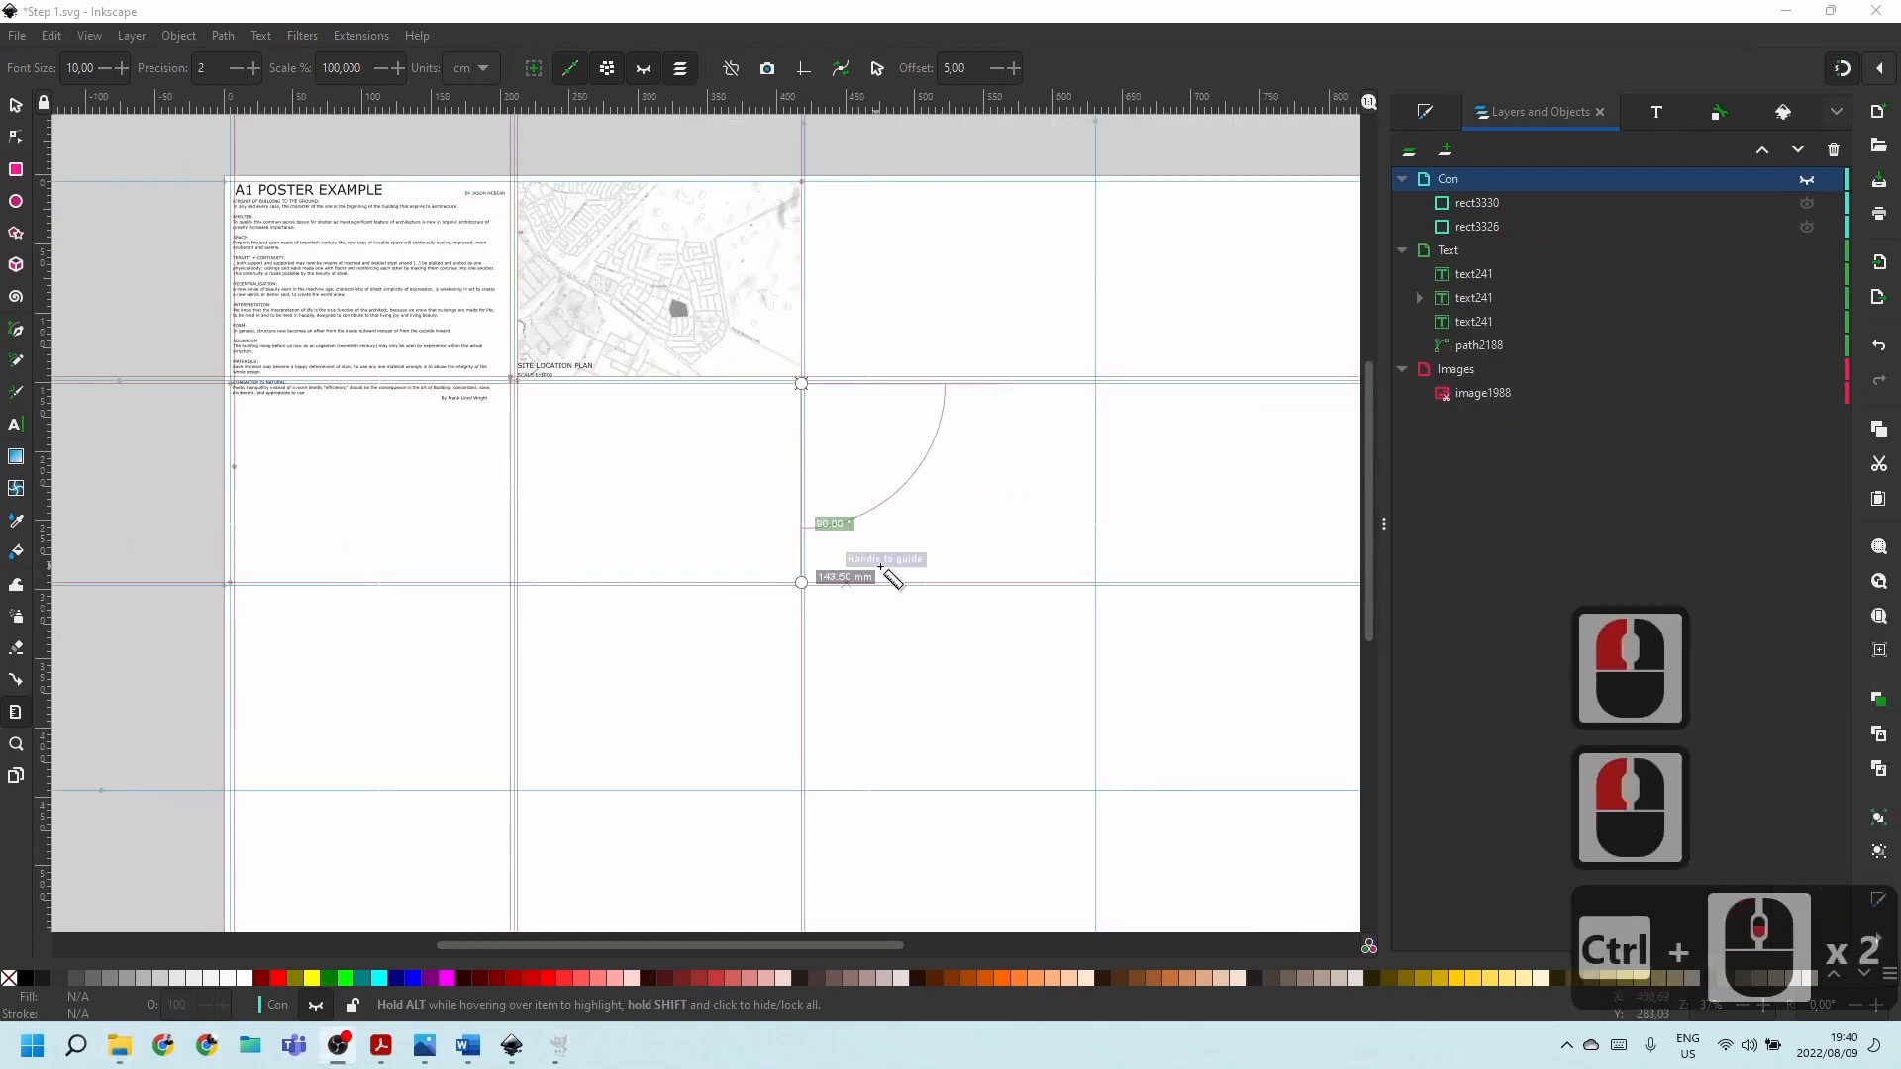
pyautogui.click(17, 34)
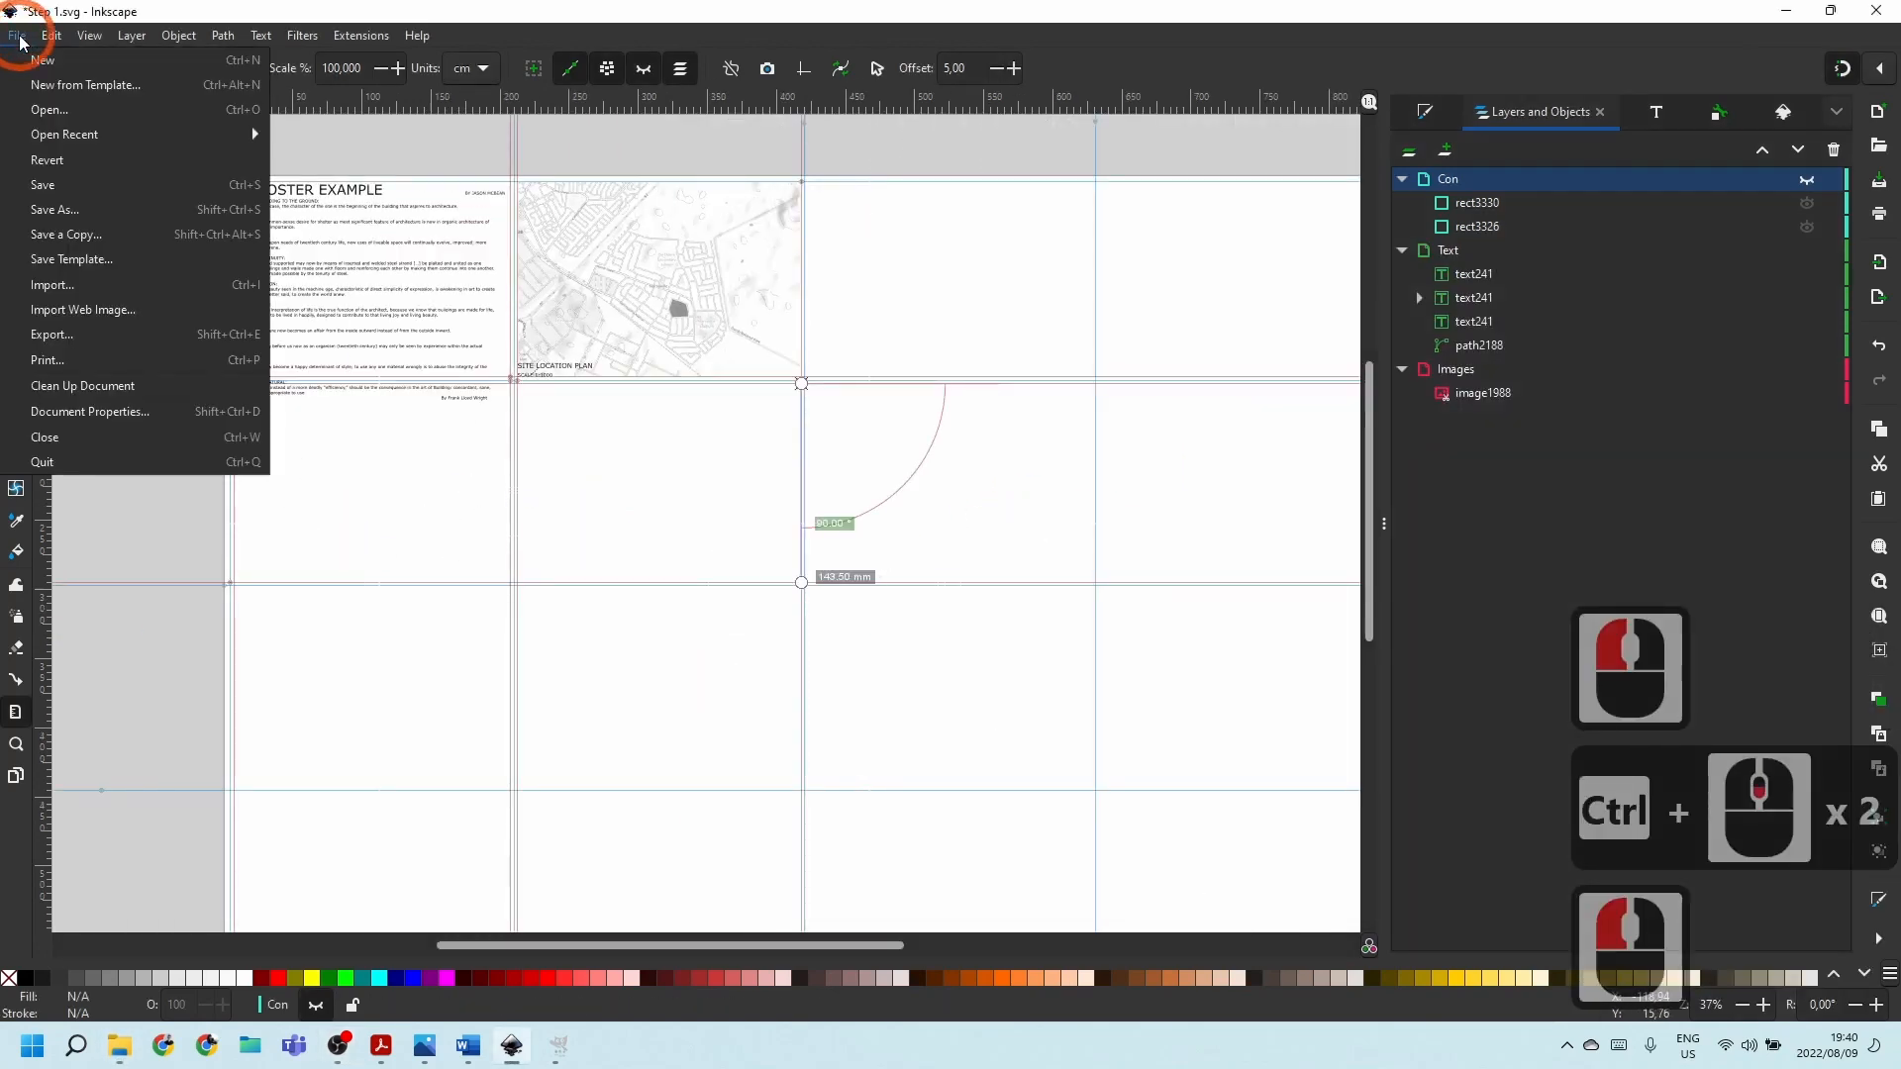
pyautogui.moveTo(97, 145)
pyautogui.click(130, 1055)
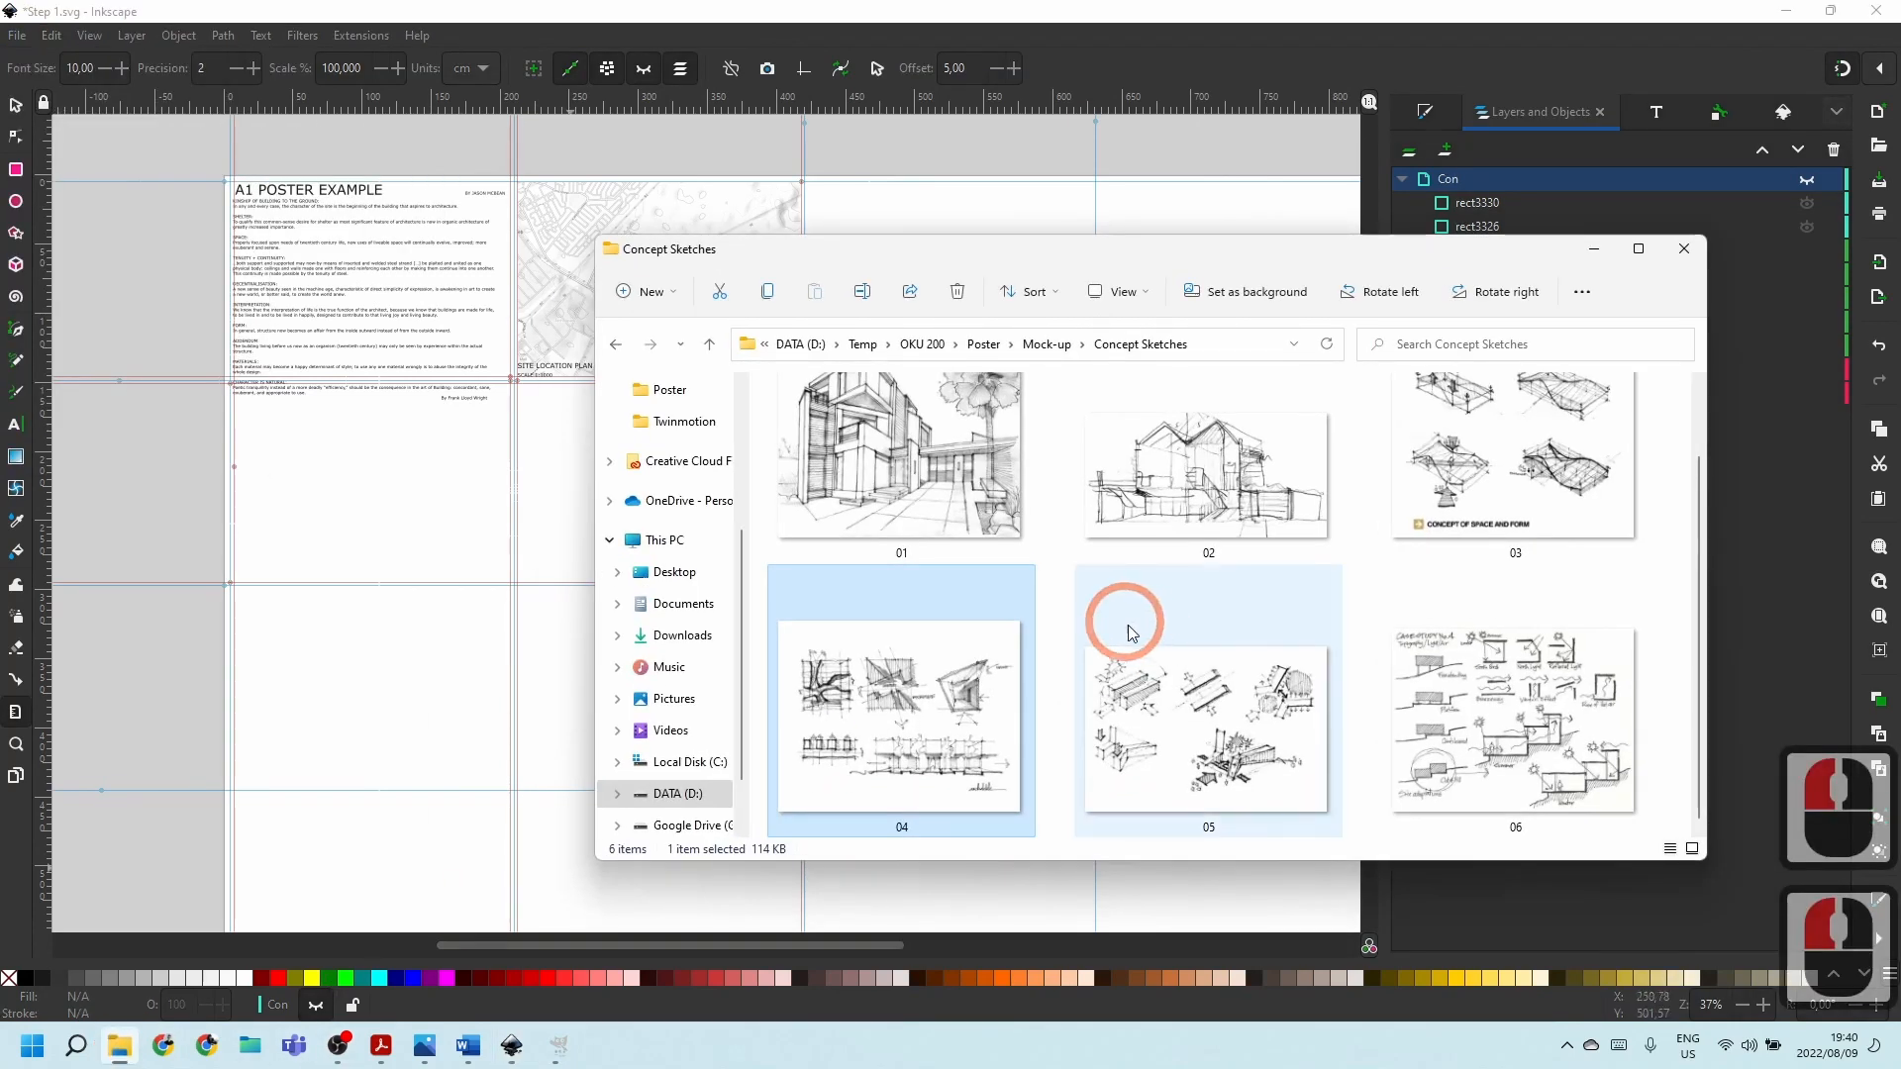
# Import the Concept Sketch image from the Mock-up folder as a linked file with default DPI and rendering, and minimise the file window.
pyautogui.click(1046, 345)
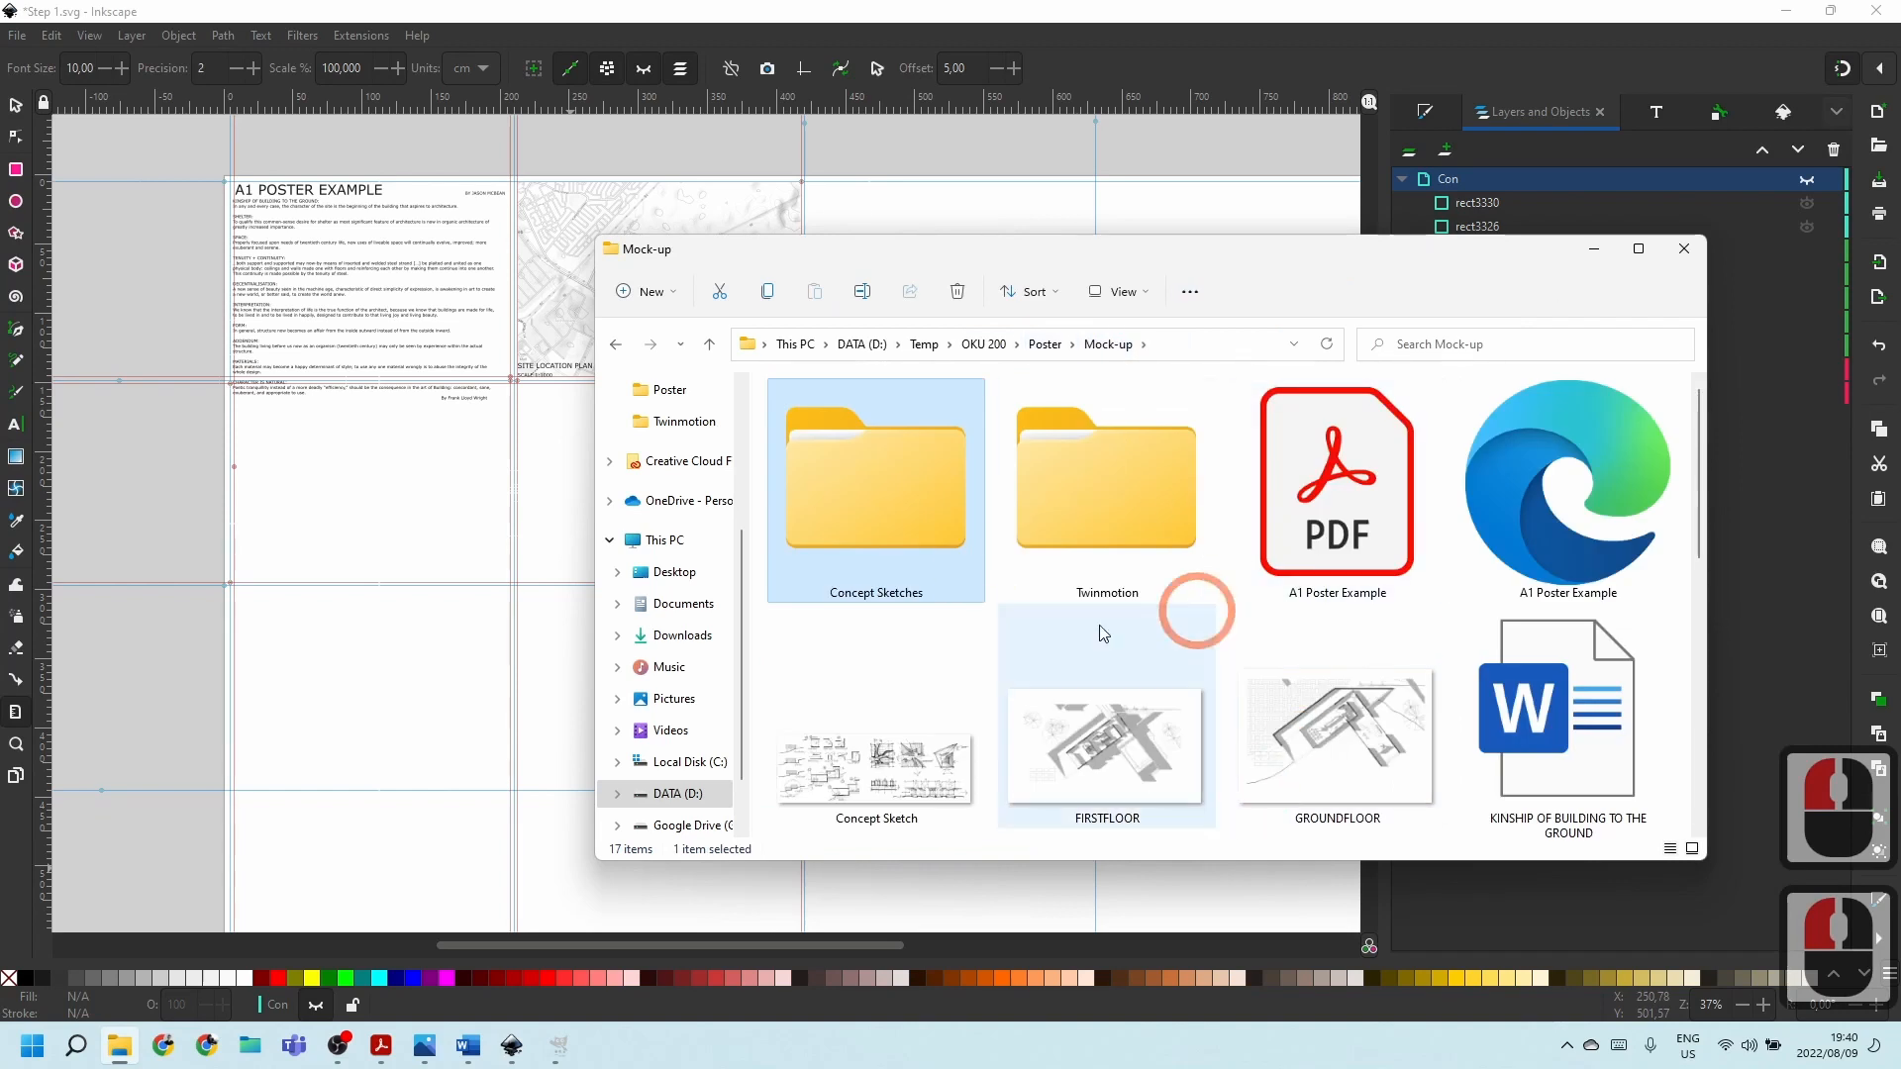
pyautogui.moveTo(919, 798)
pyautogui.mouseDown()
pyautogui.moveTo(496, 657)
pyautogui.moveTo(397, 591)
pyautogui.mouseUp()
pyautogui.click(293, 79)
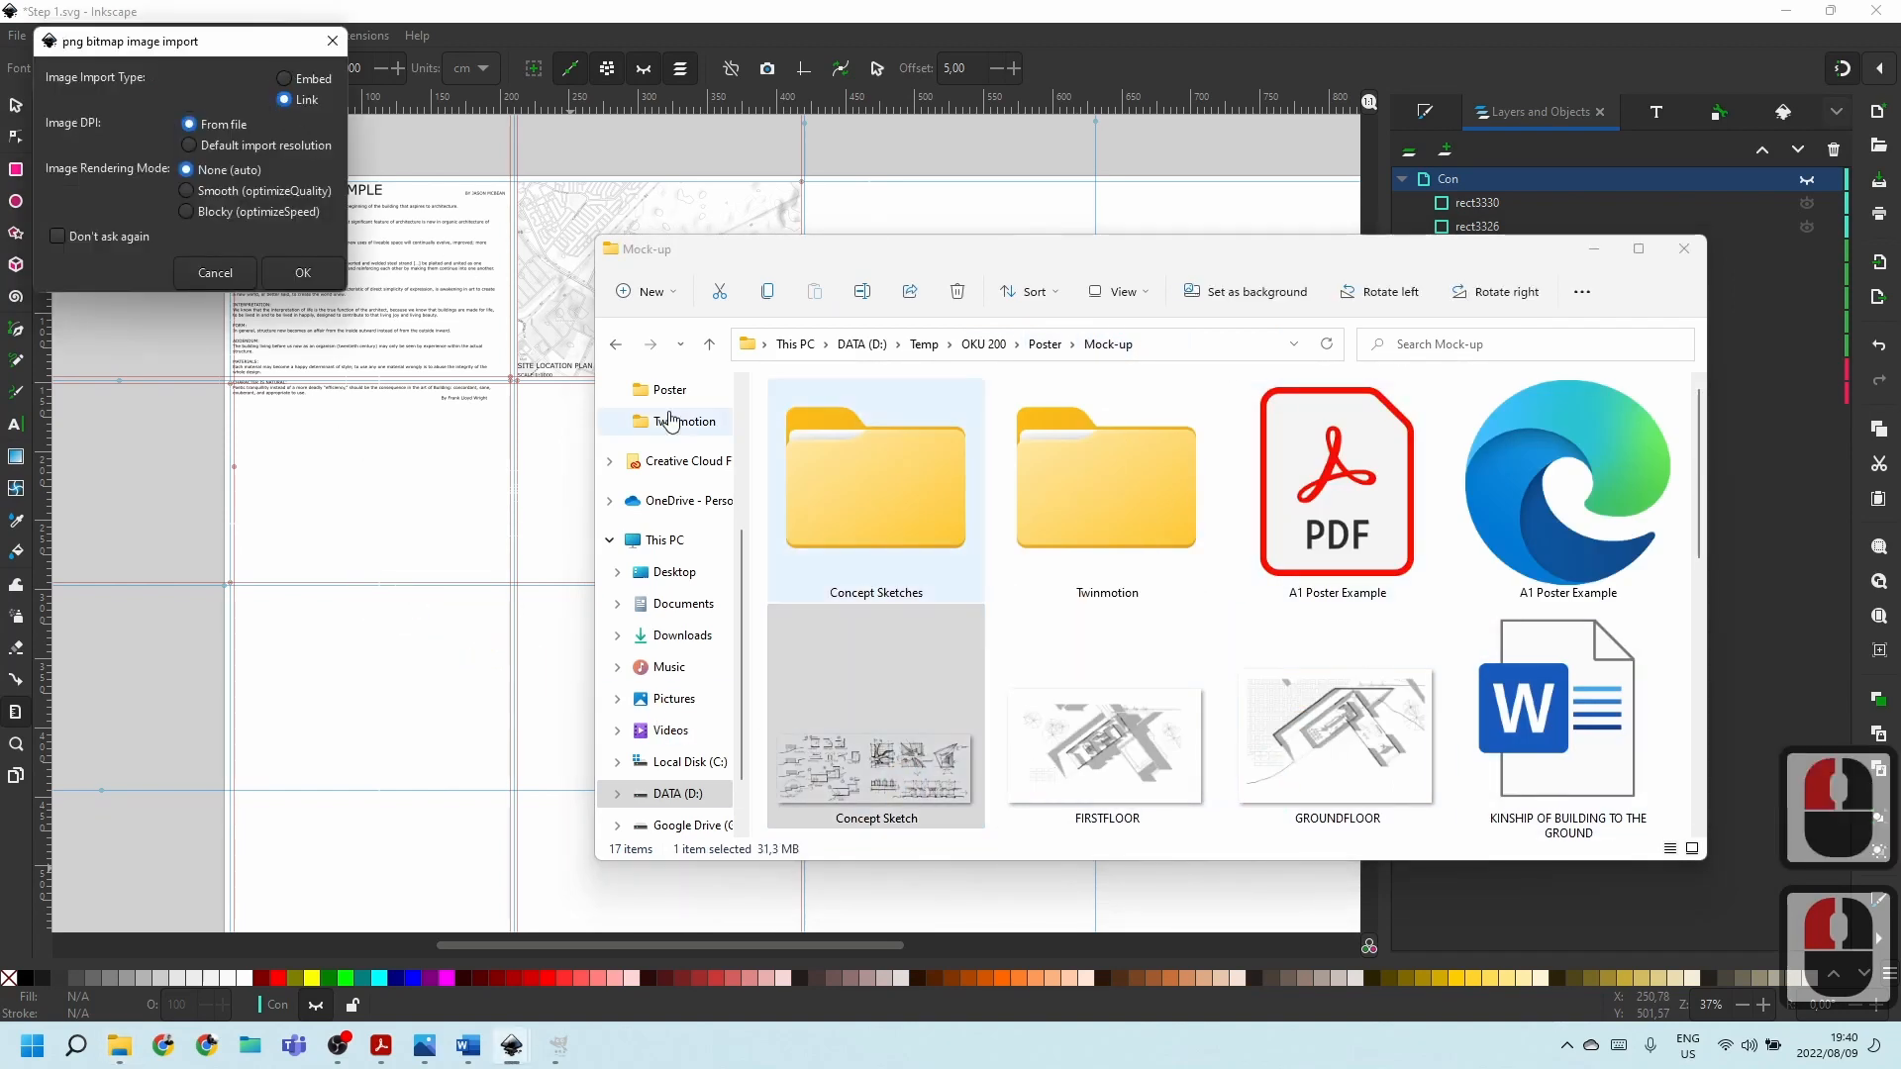
pyautogui.click(303, 272)
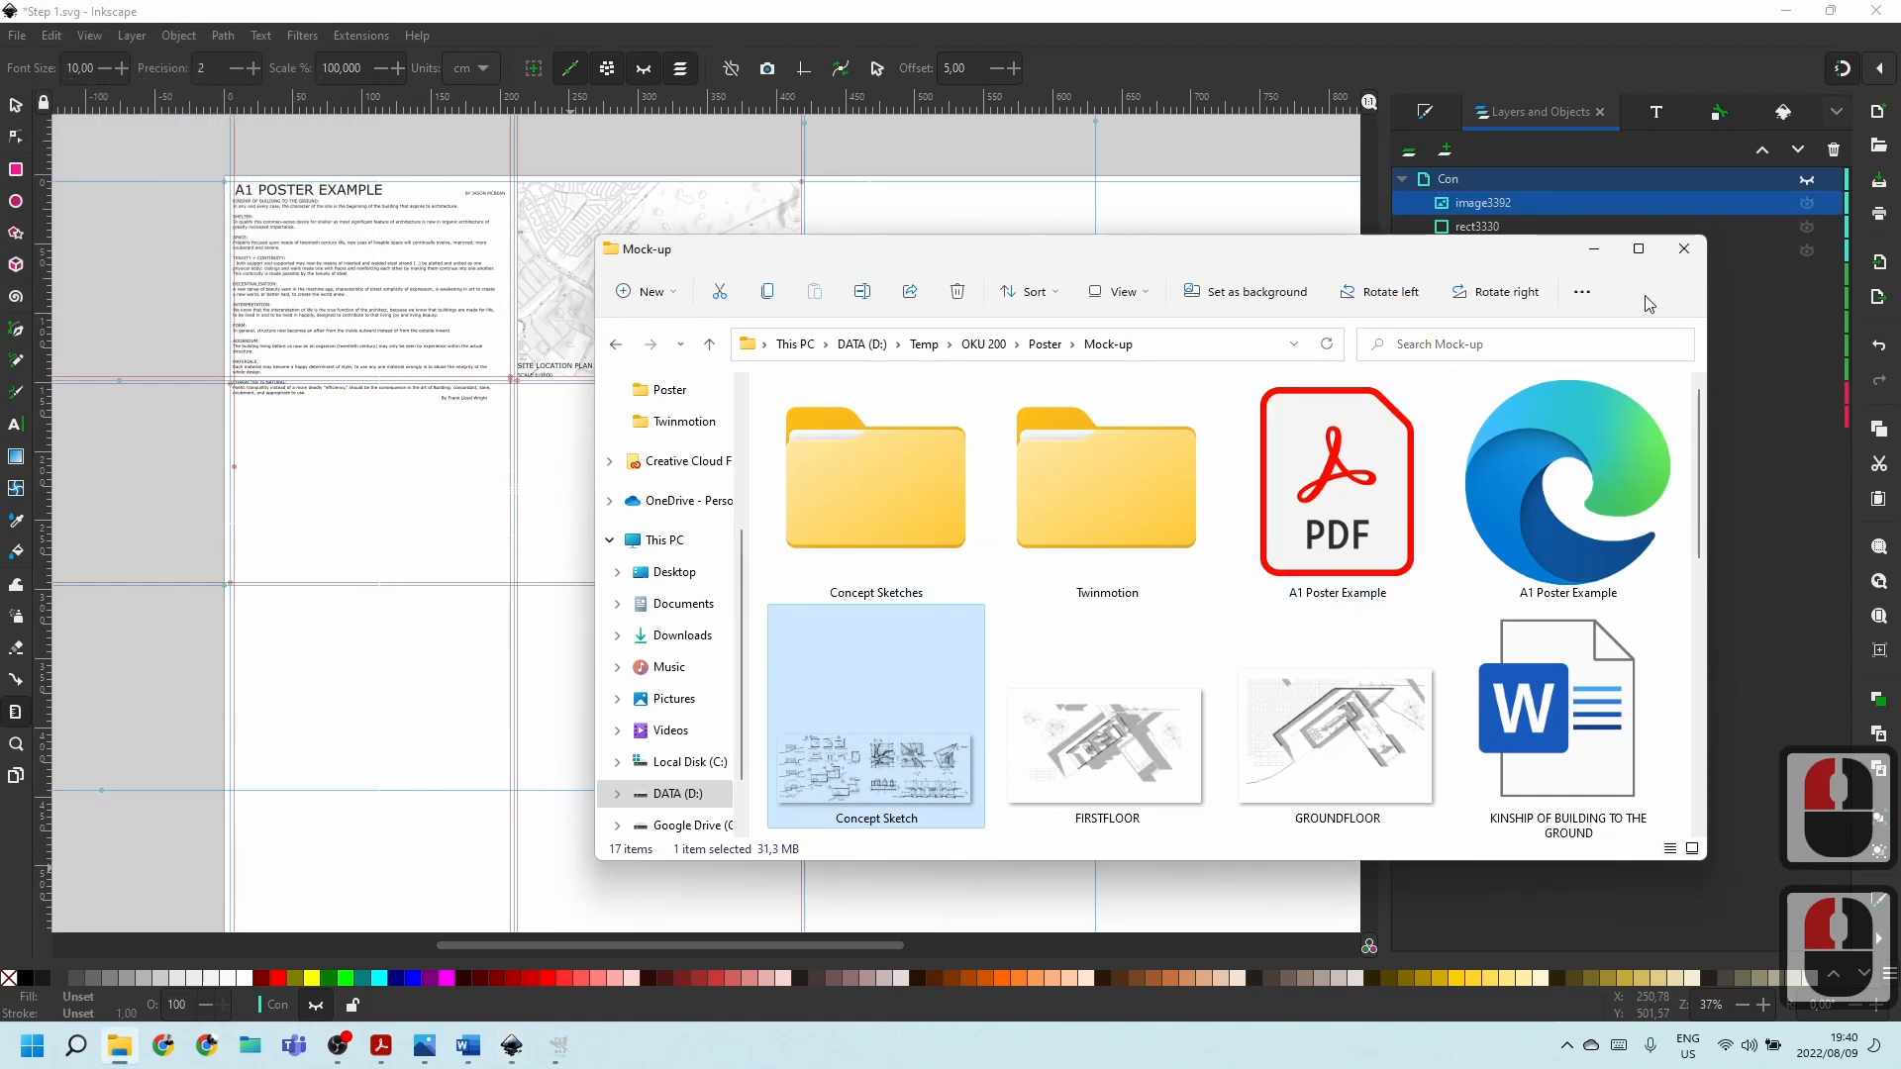
pyautogui.click(1594, 249)
# Make the hidden Con layer visible on the poster.
pyautogui.click(743, 518)
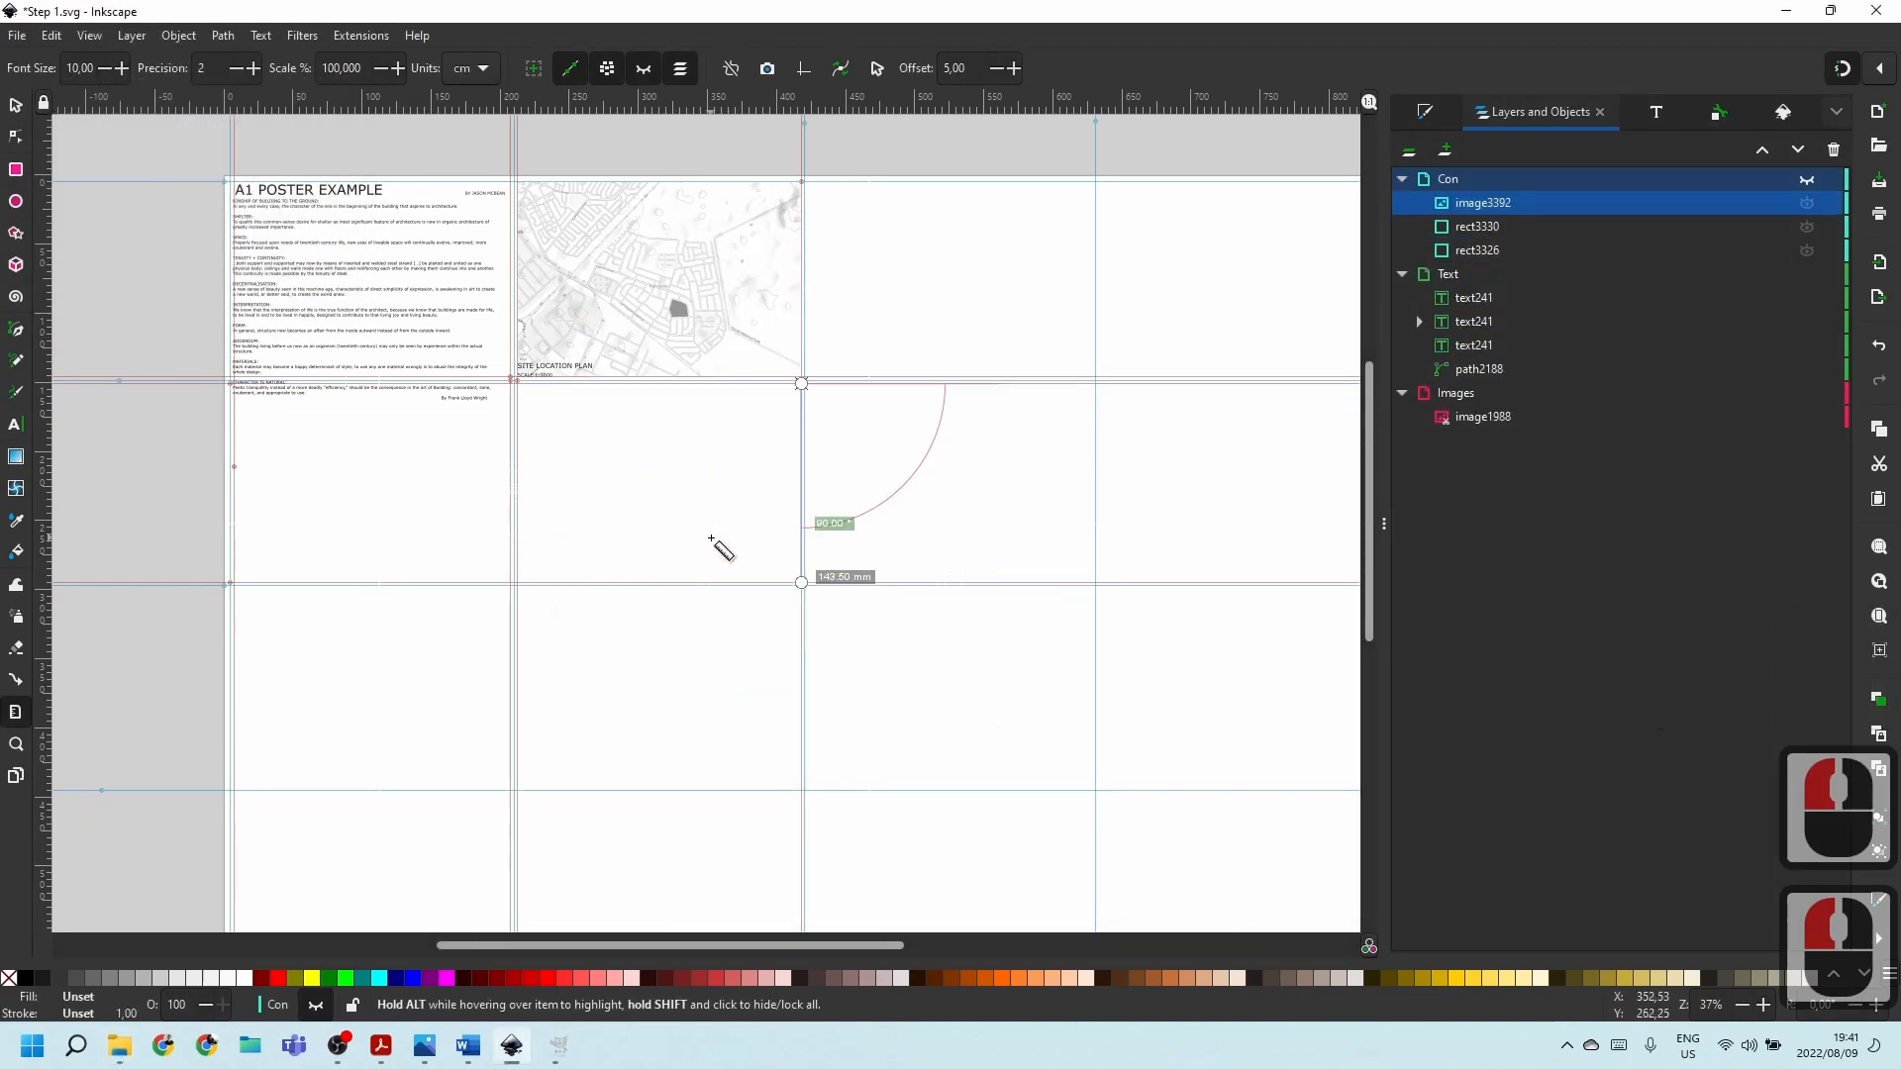
pyautogui.scroll(-3, 693, 546)
pyautogui.press('Escape')
pyautogui.scroll(1, 684, 566)
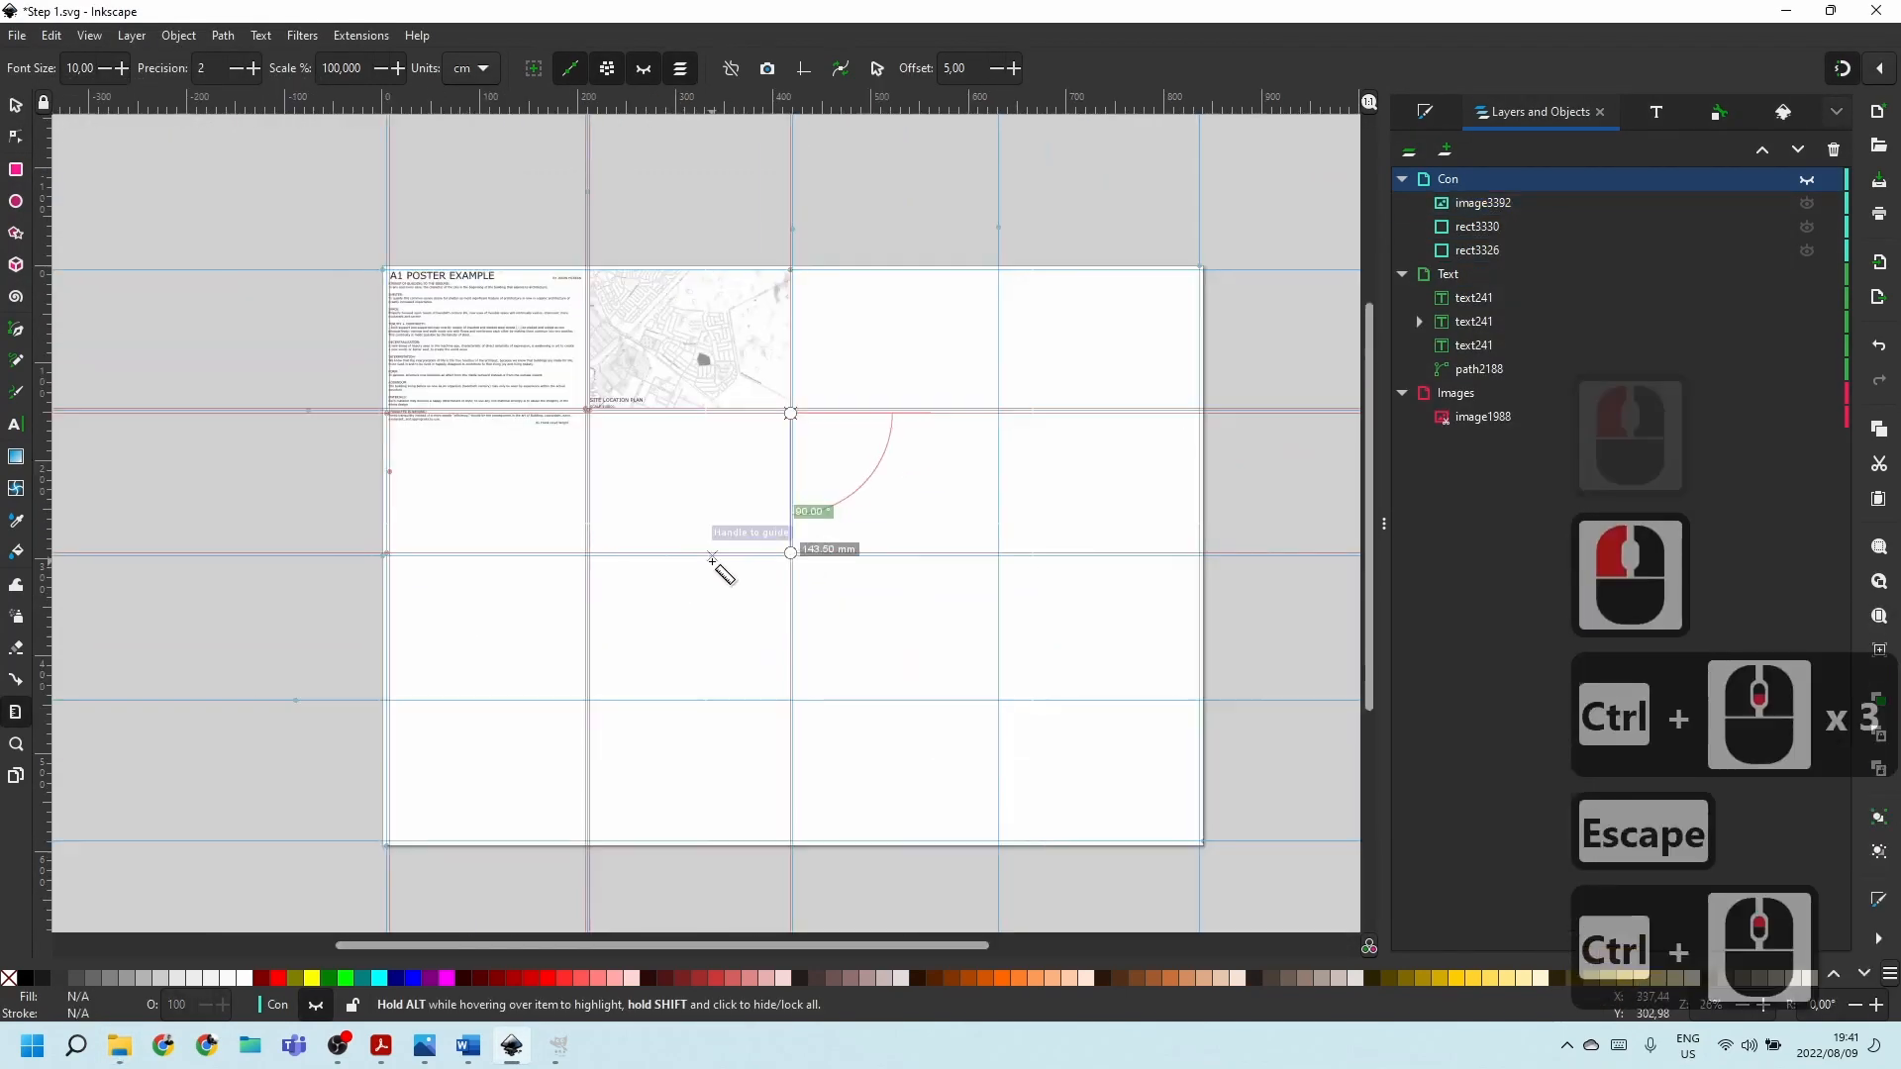
pyautogui.click(1461, 278)
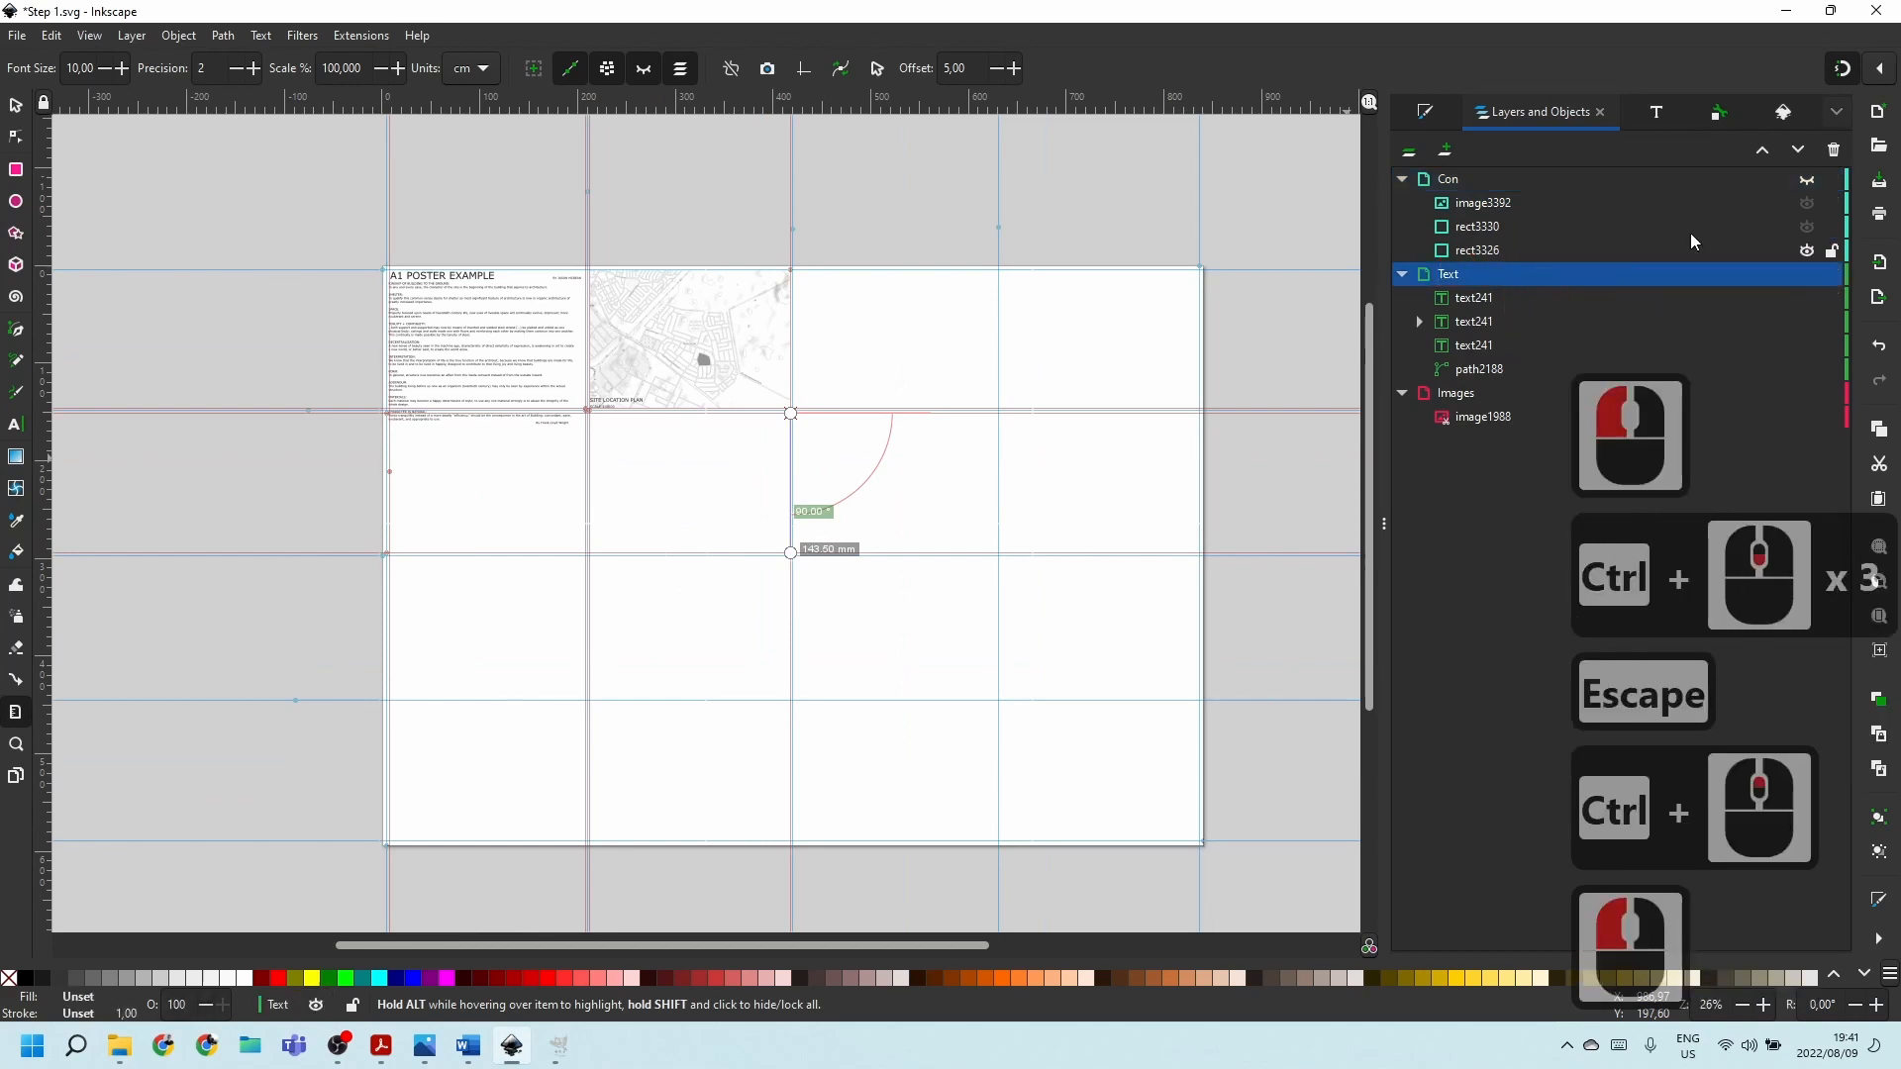
pyautogui.click(1807, 181)
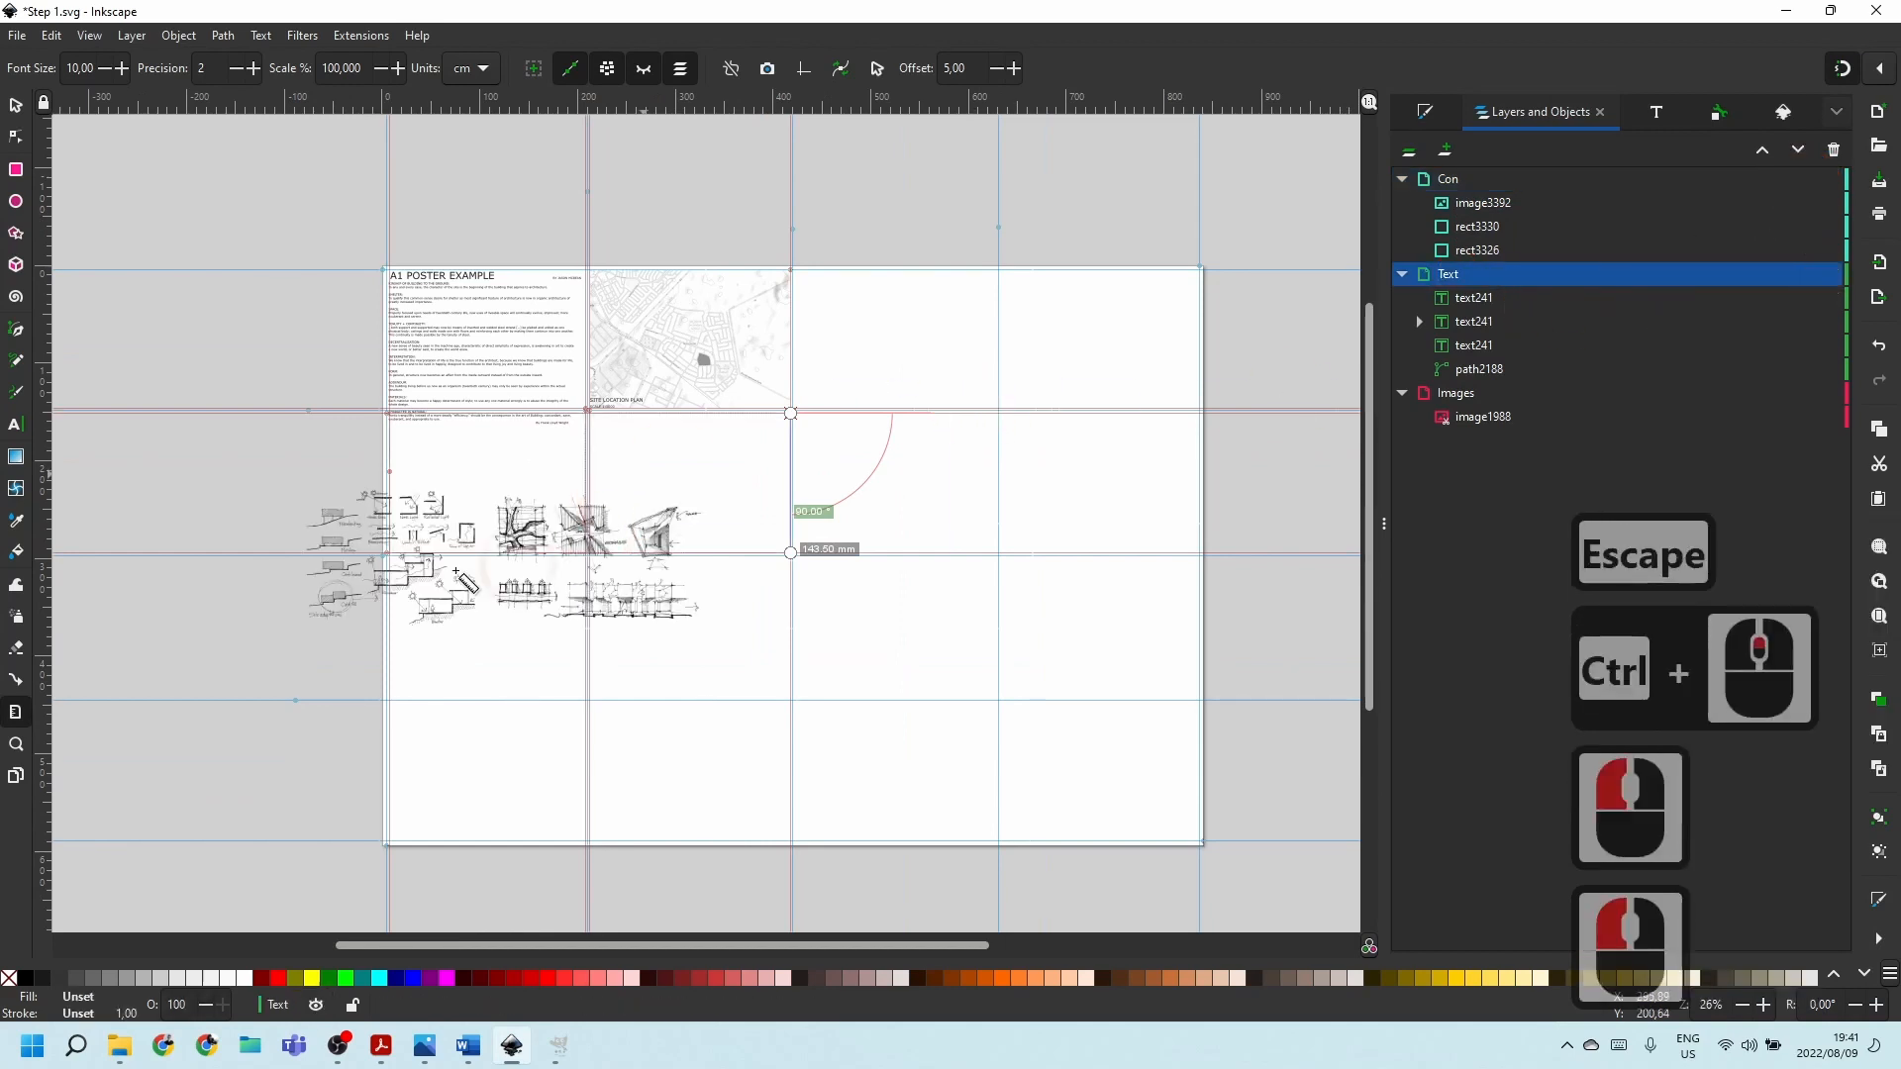
# Move the imported concept sketch image from the Con layer into the Images layer.
pyautogui.click(21, 108)
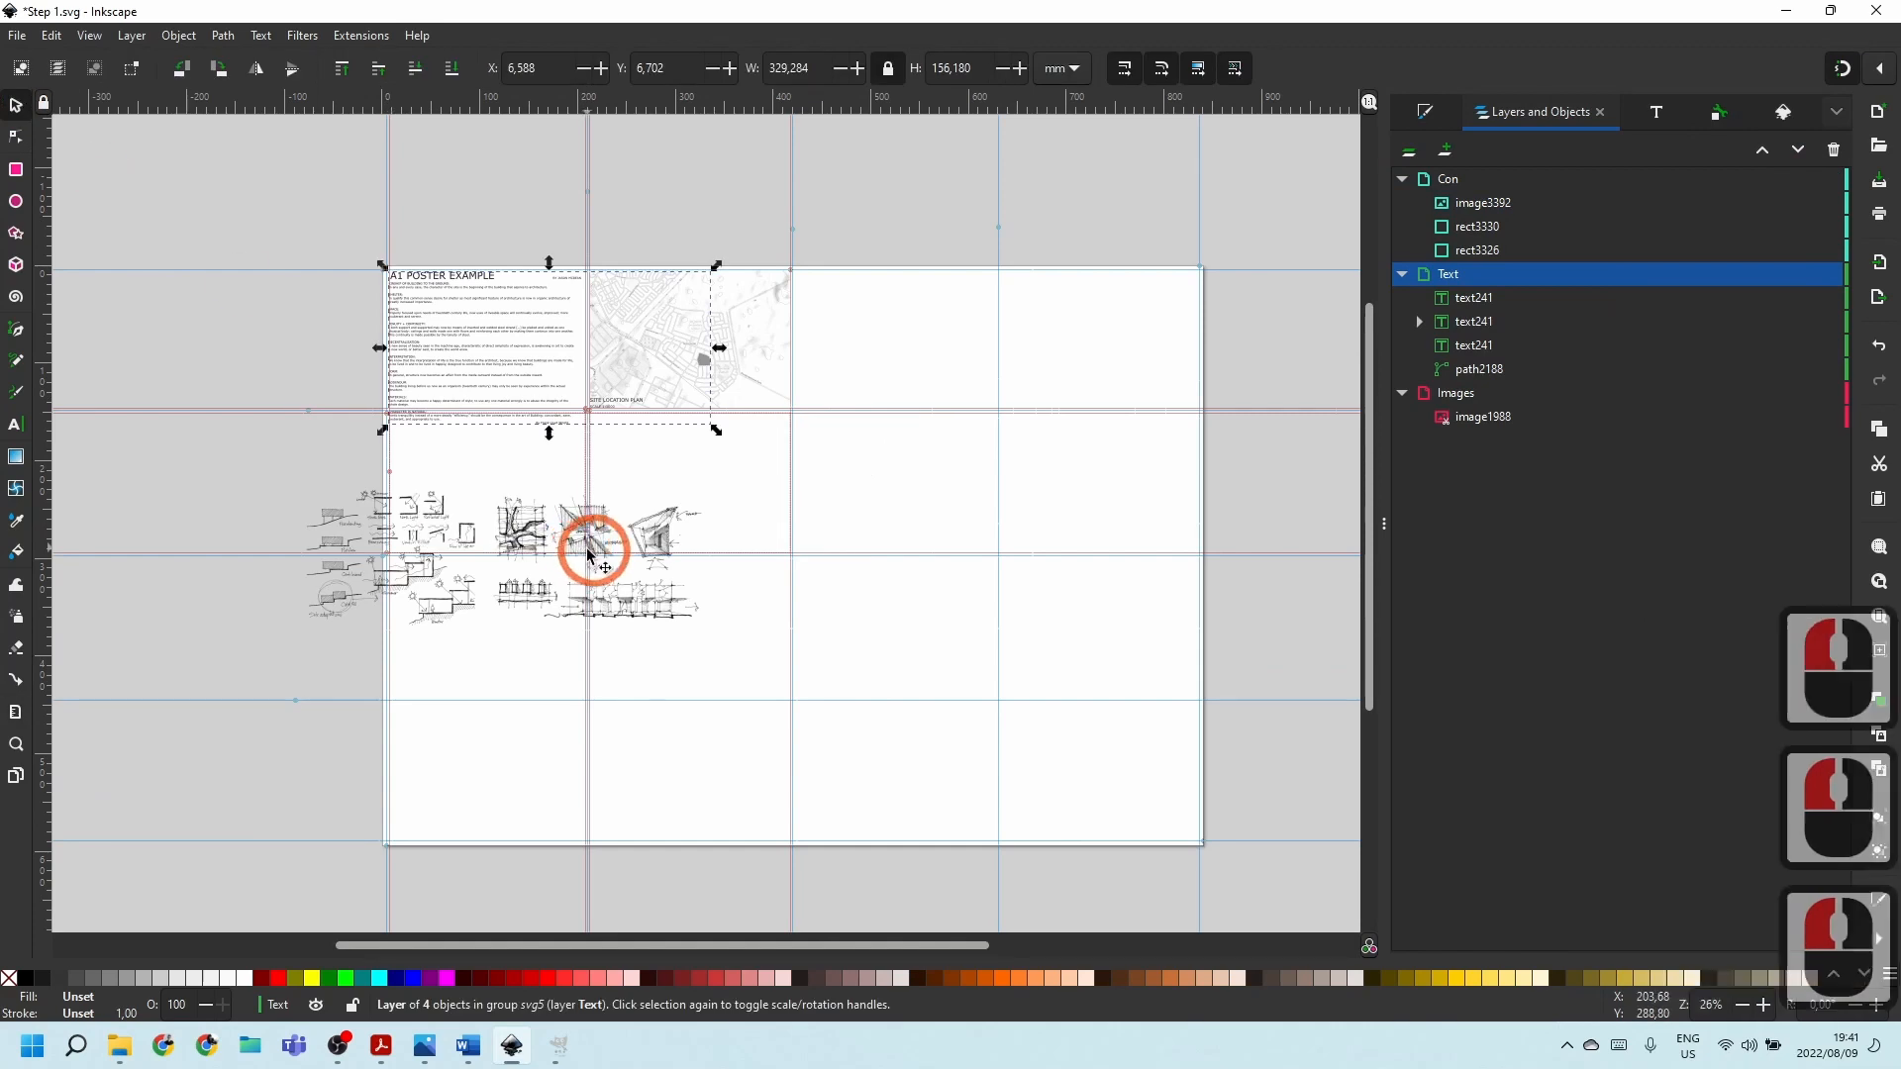
pyautogui.click(540, 531)
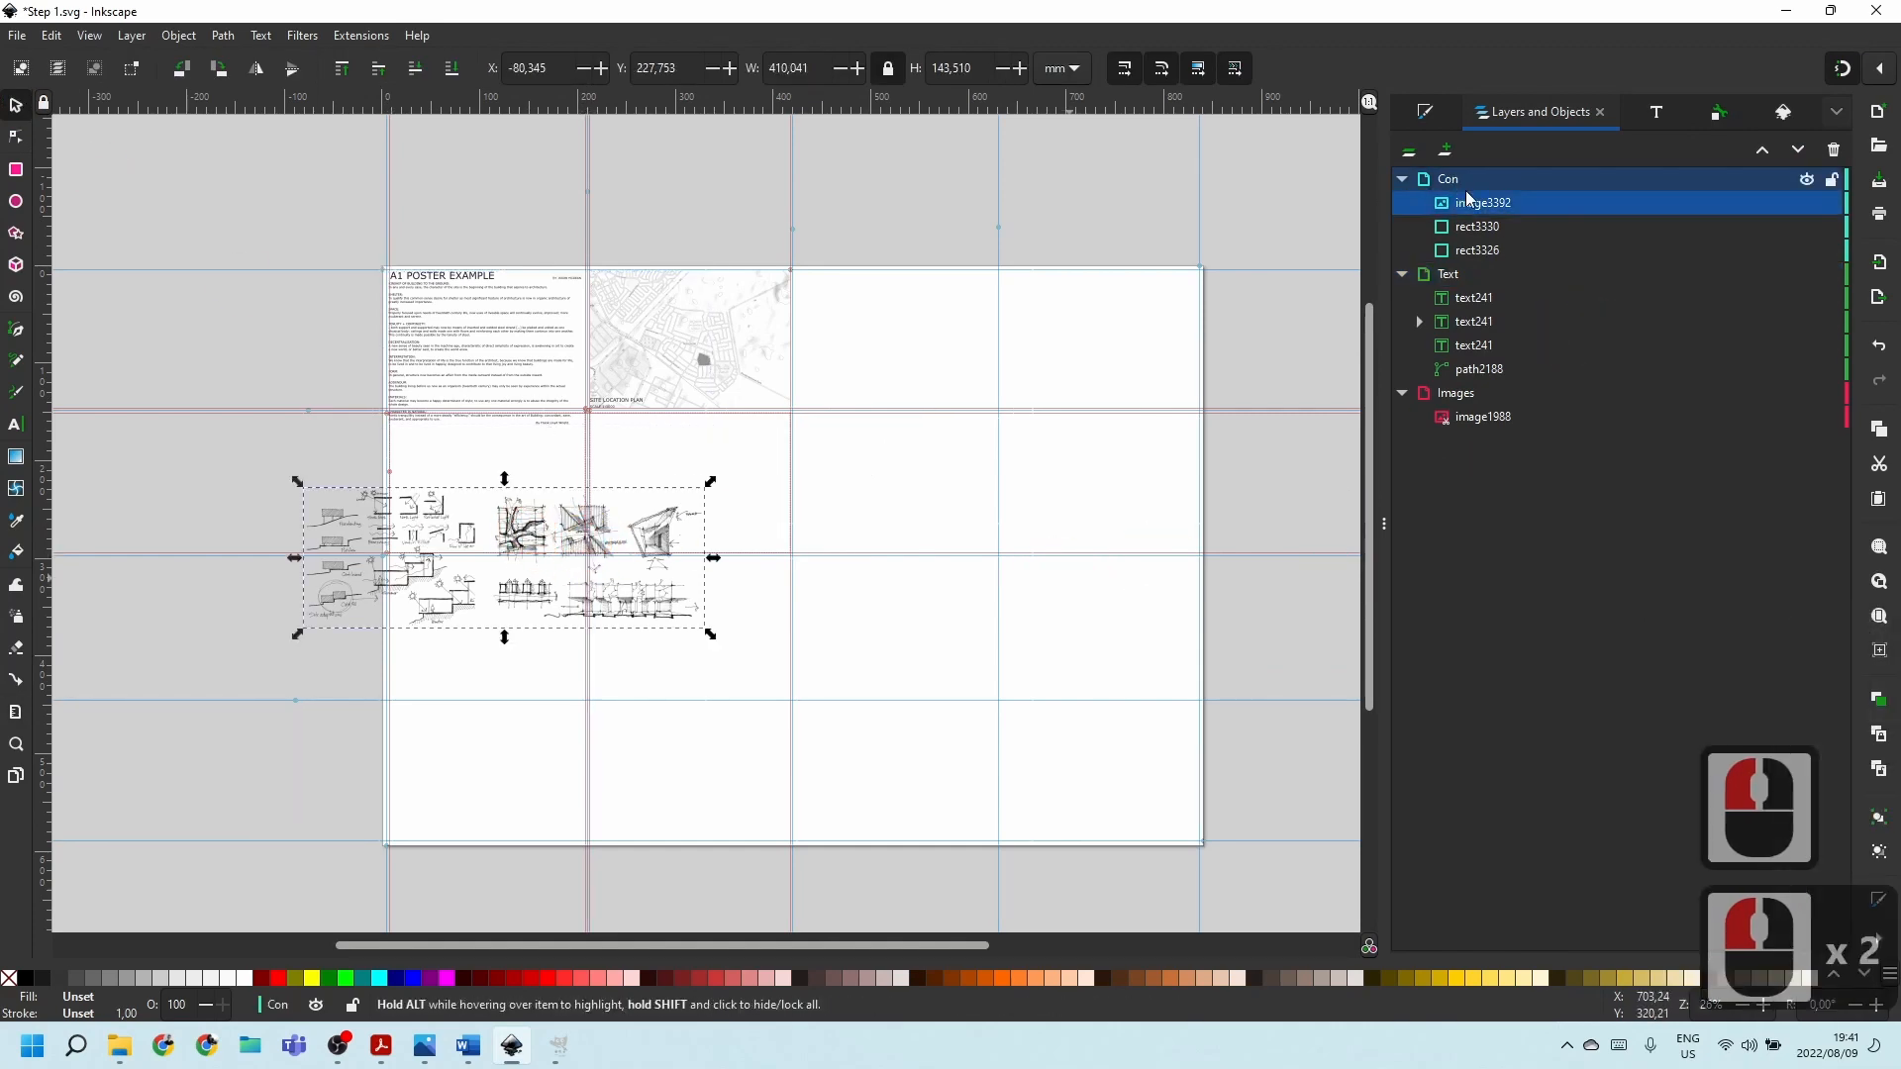
pyautogui.moveTo(1468, 198); pyautogui.dragTo(1505, 394)
pyautogui.scroll(3, 488, 544)
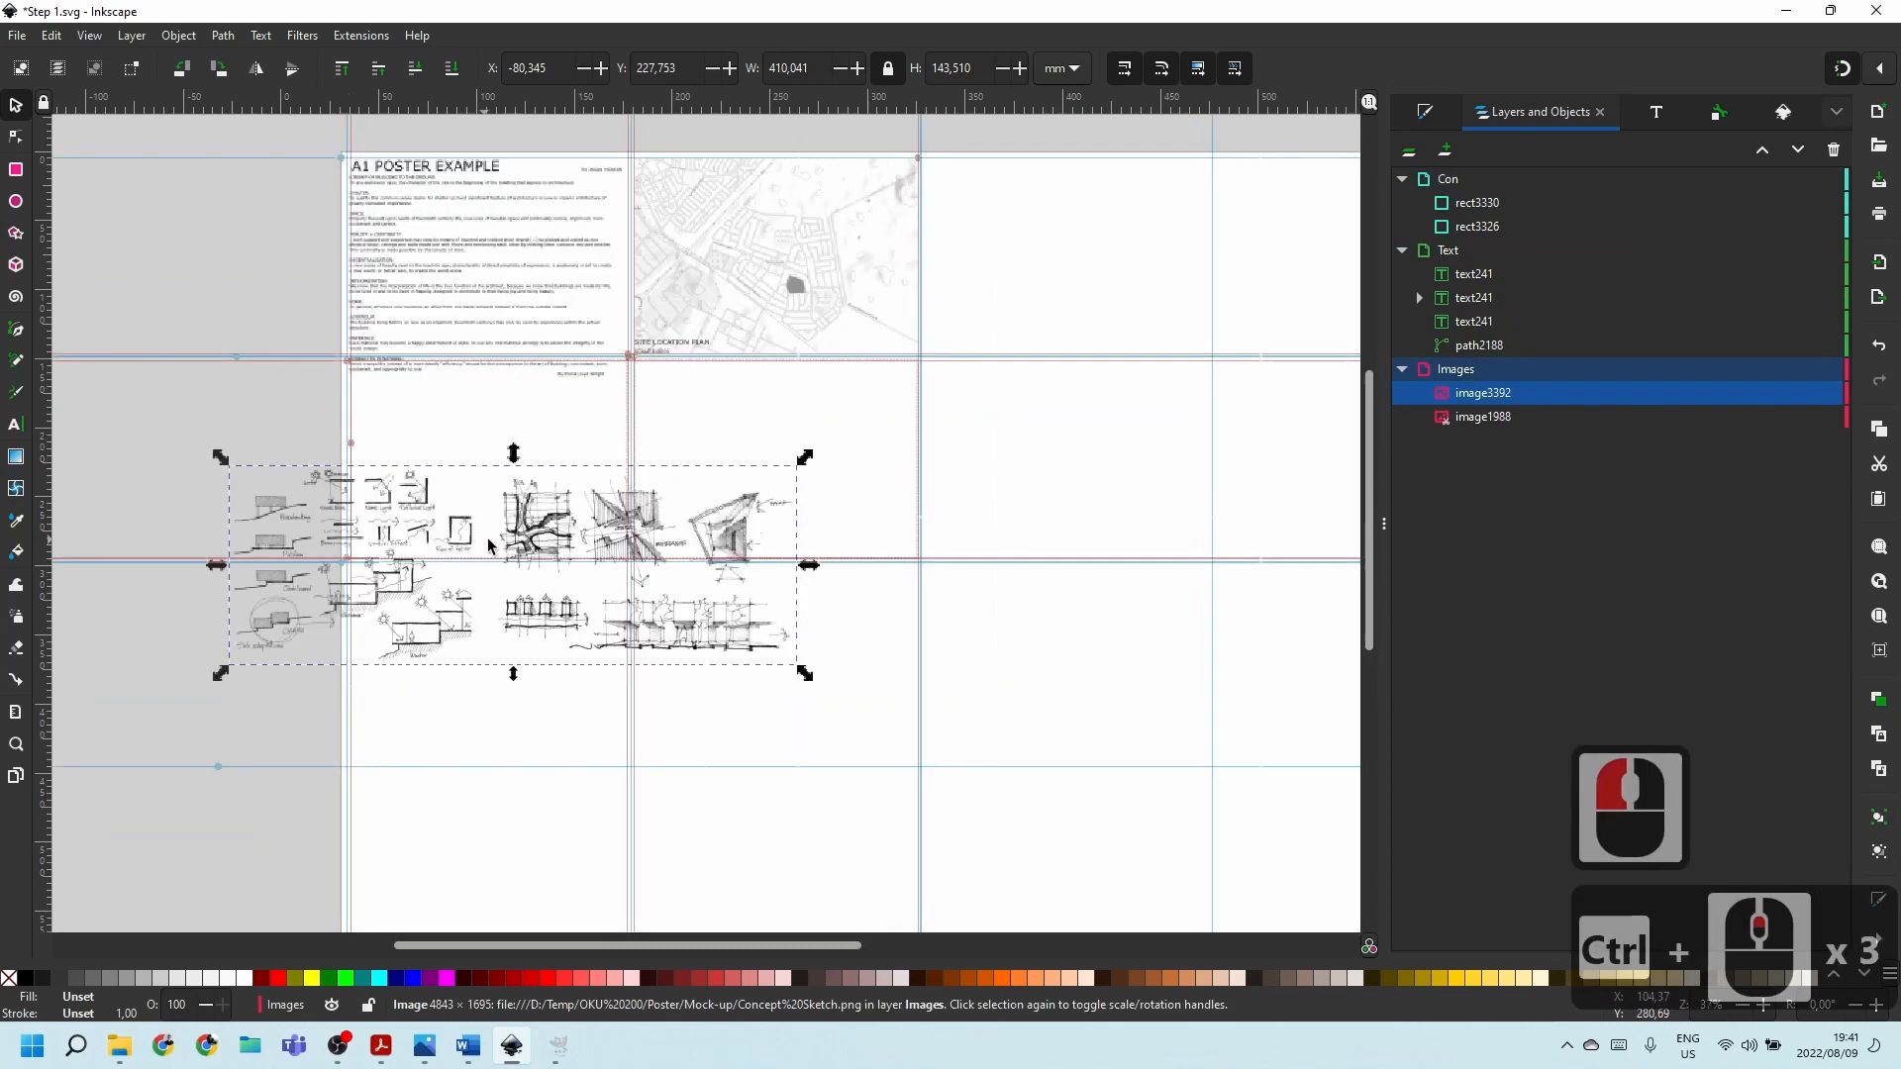
# Place the concept sketch image in the guide row beneath the text and site plan, at about X 10.5, Y 151 mm.
pyautogui.moveTo(550, 534); pyautogui.dragTo(725, 385)
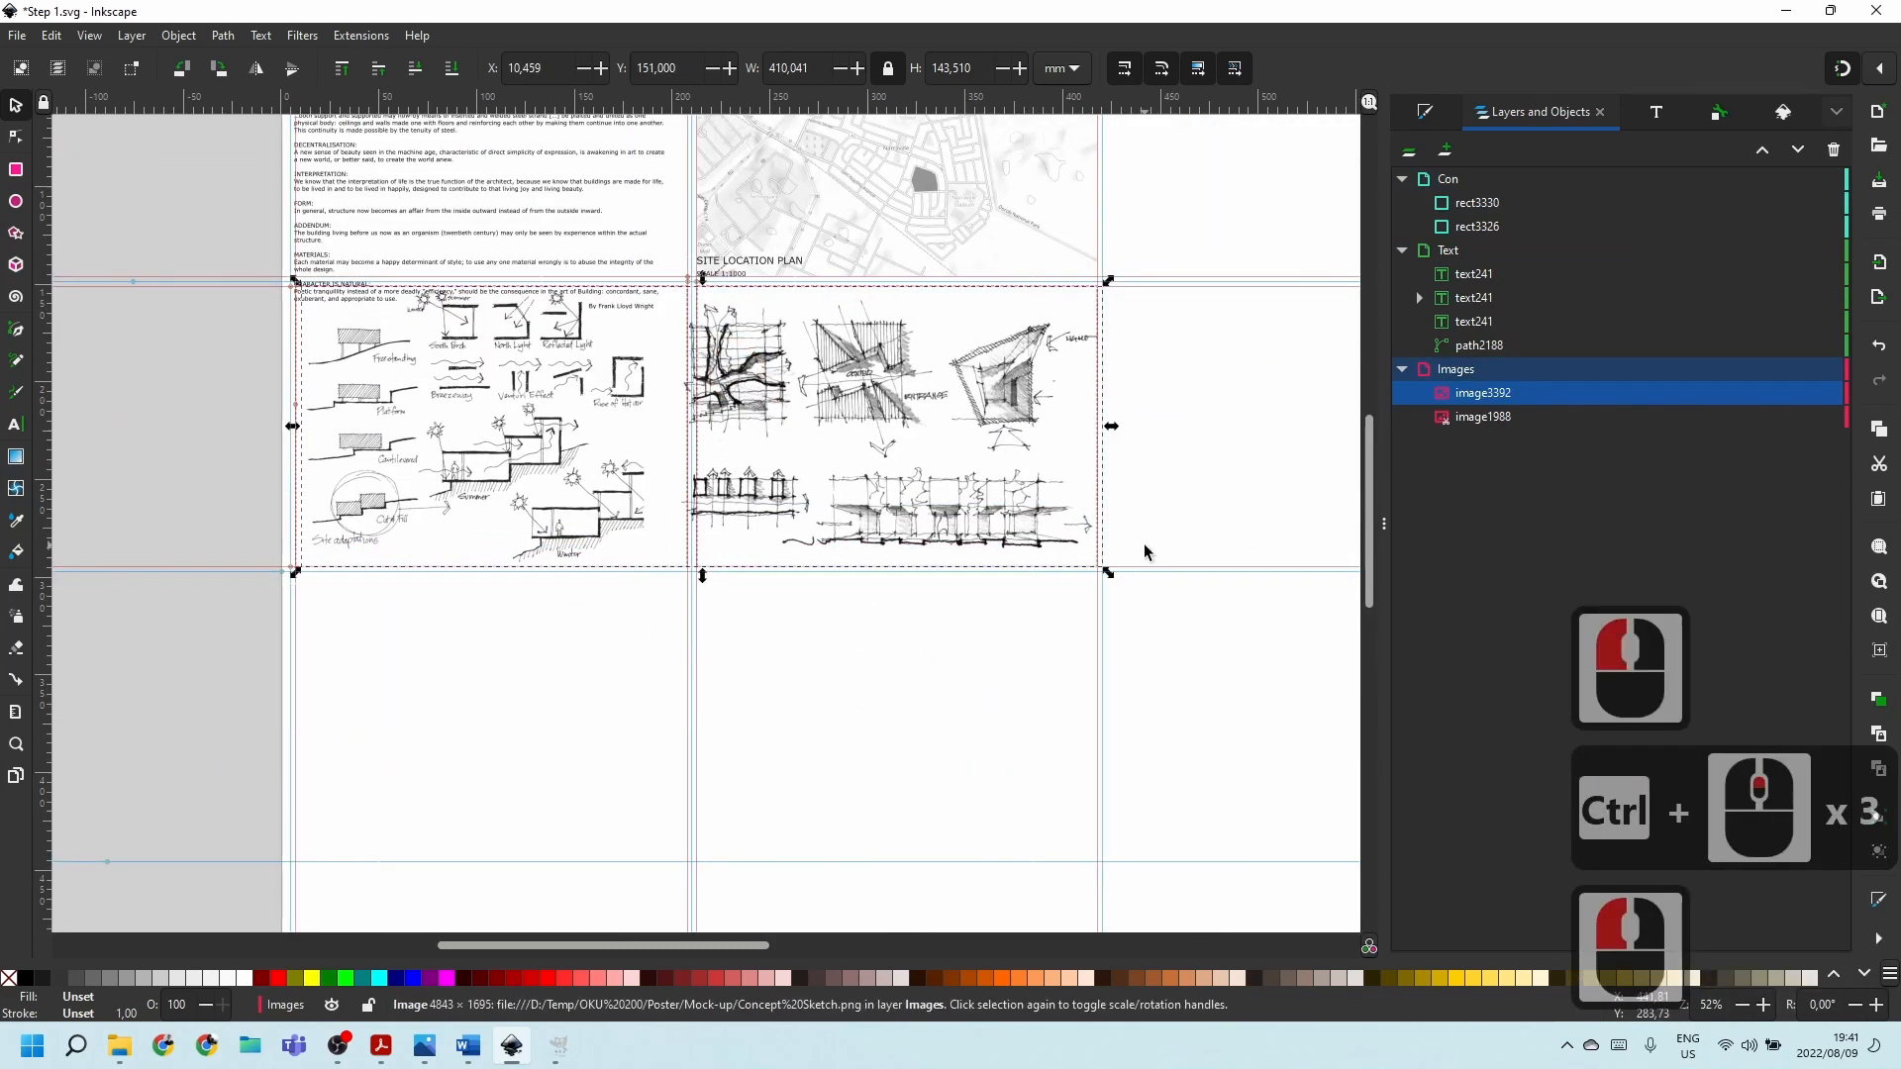
pyautogui.keyDown('ctrl'); pyautogui.scroll(3, 1145, 552); pyautogui.keyUp('ctrl')
pyautogui.keyDown('ctrl'); pyautogui.scroll(-2, 1183, 554); pyautogui.keyUp('ctrl')
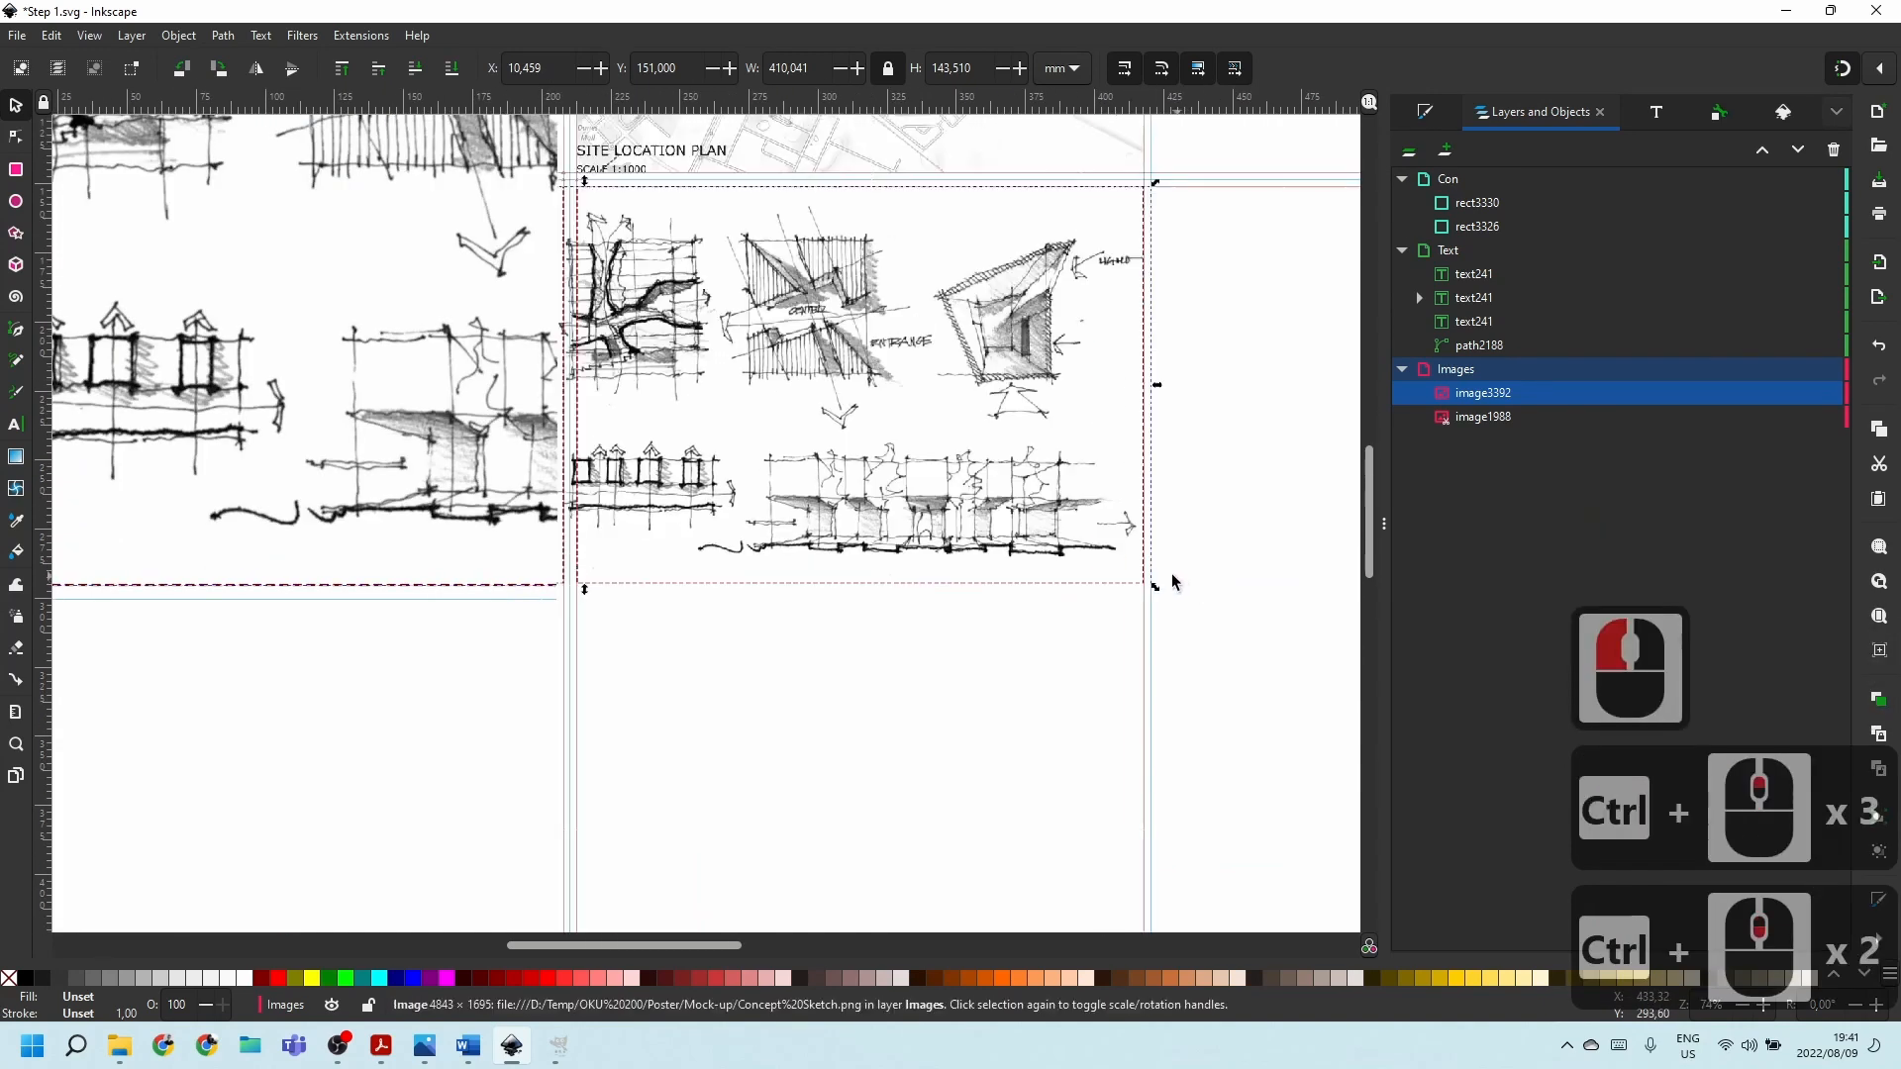
pyautogui.click(1034, 318)
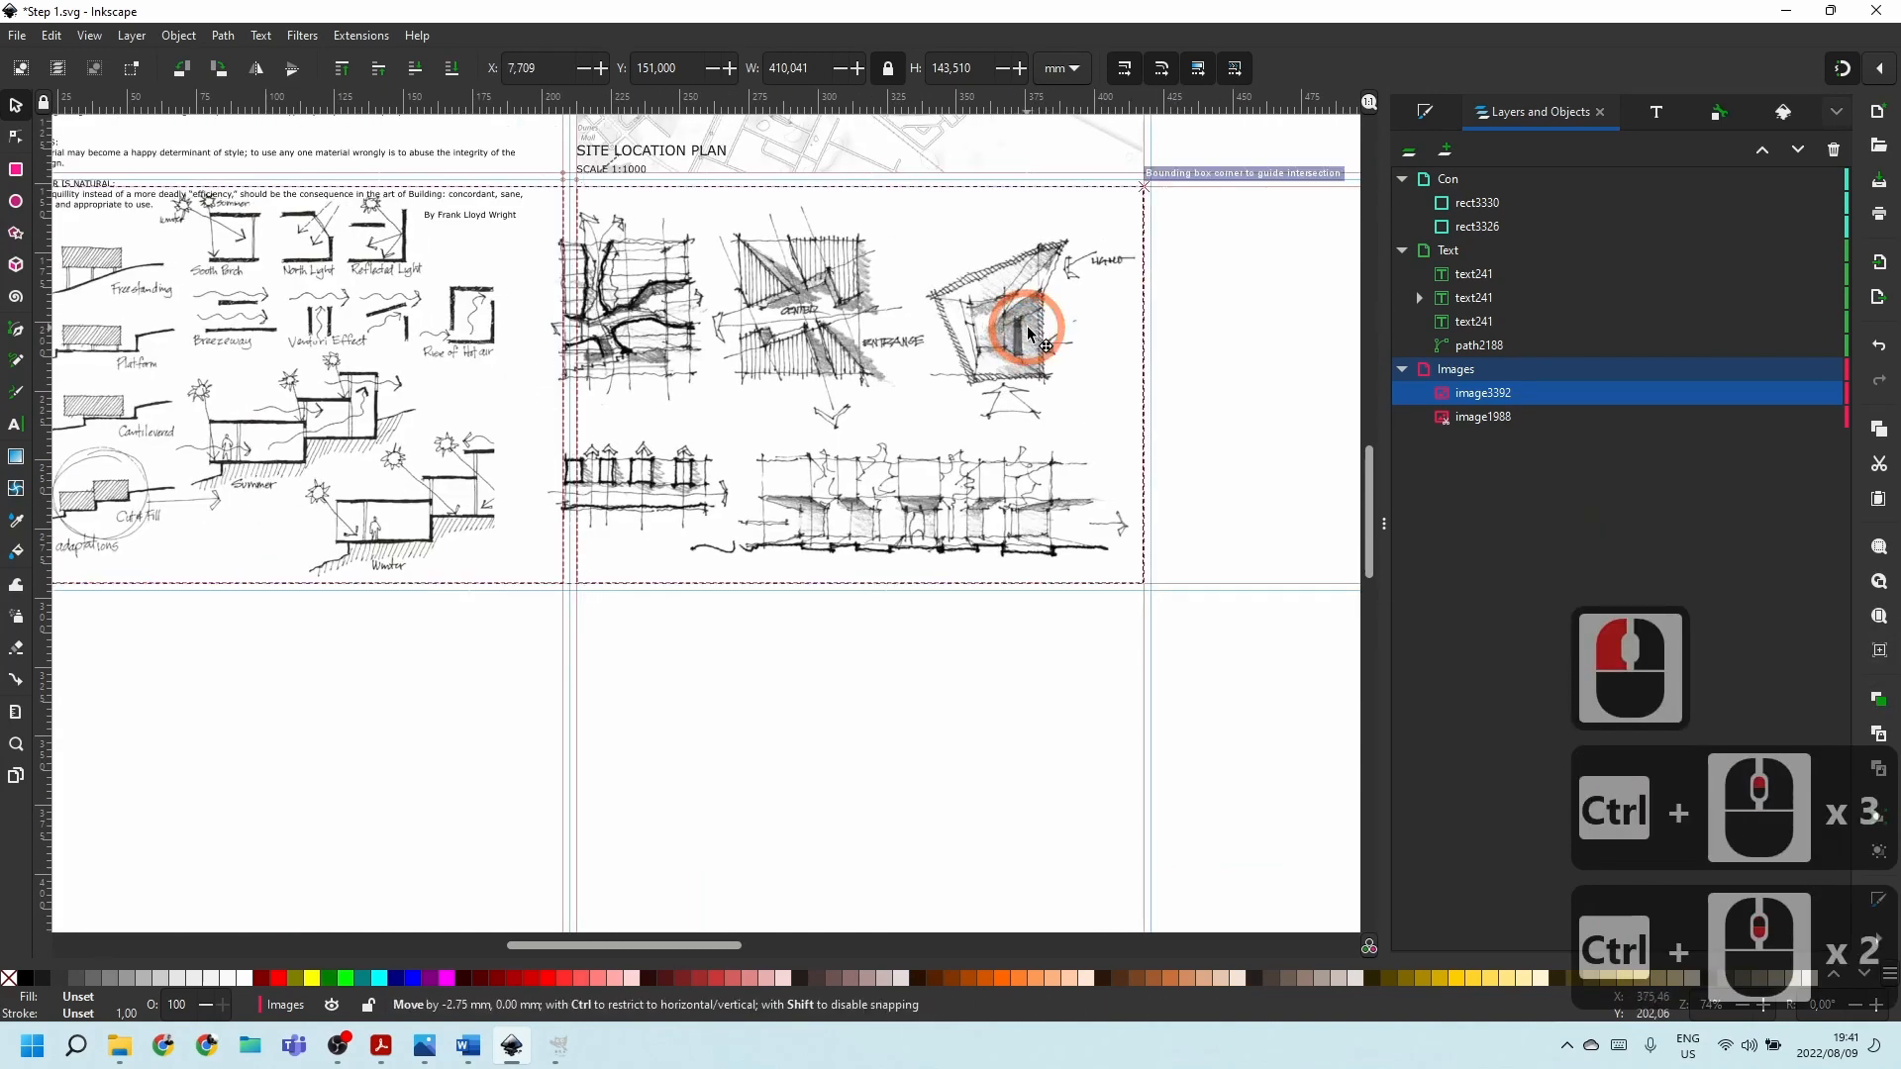
pyautogui.scroll(2, 1226, 305)
pyautogui.keyDown('ctrl'); pyautogui.scroll(-1, 429, 285); pyautogui.keyUp('ctrl')
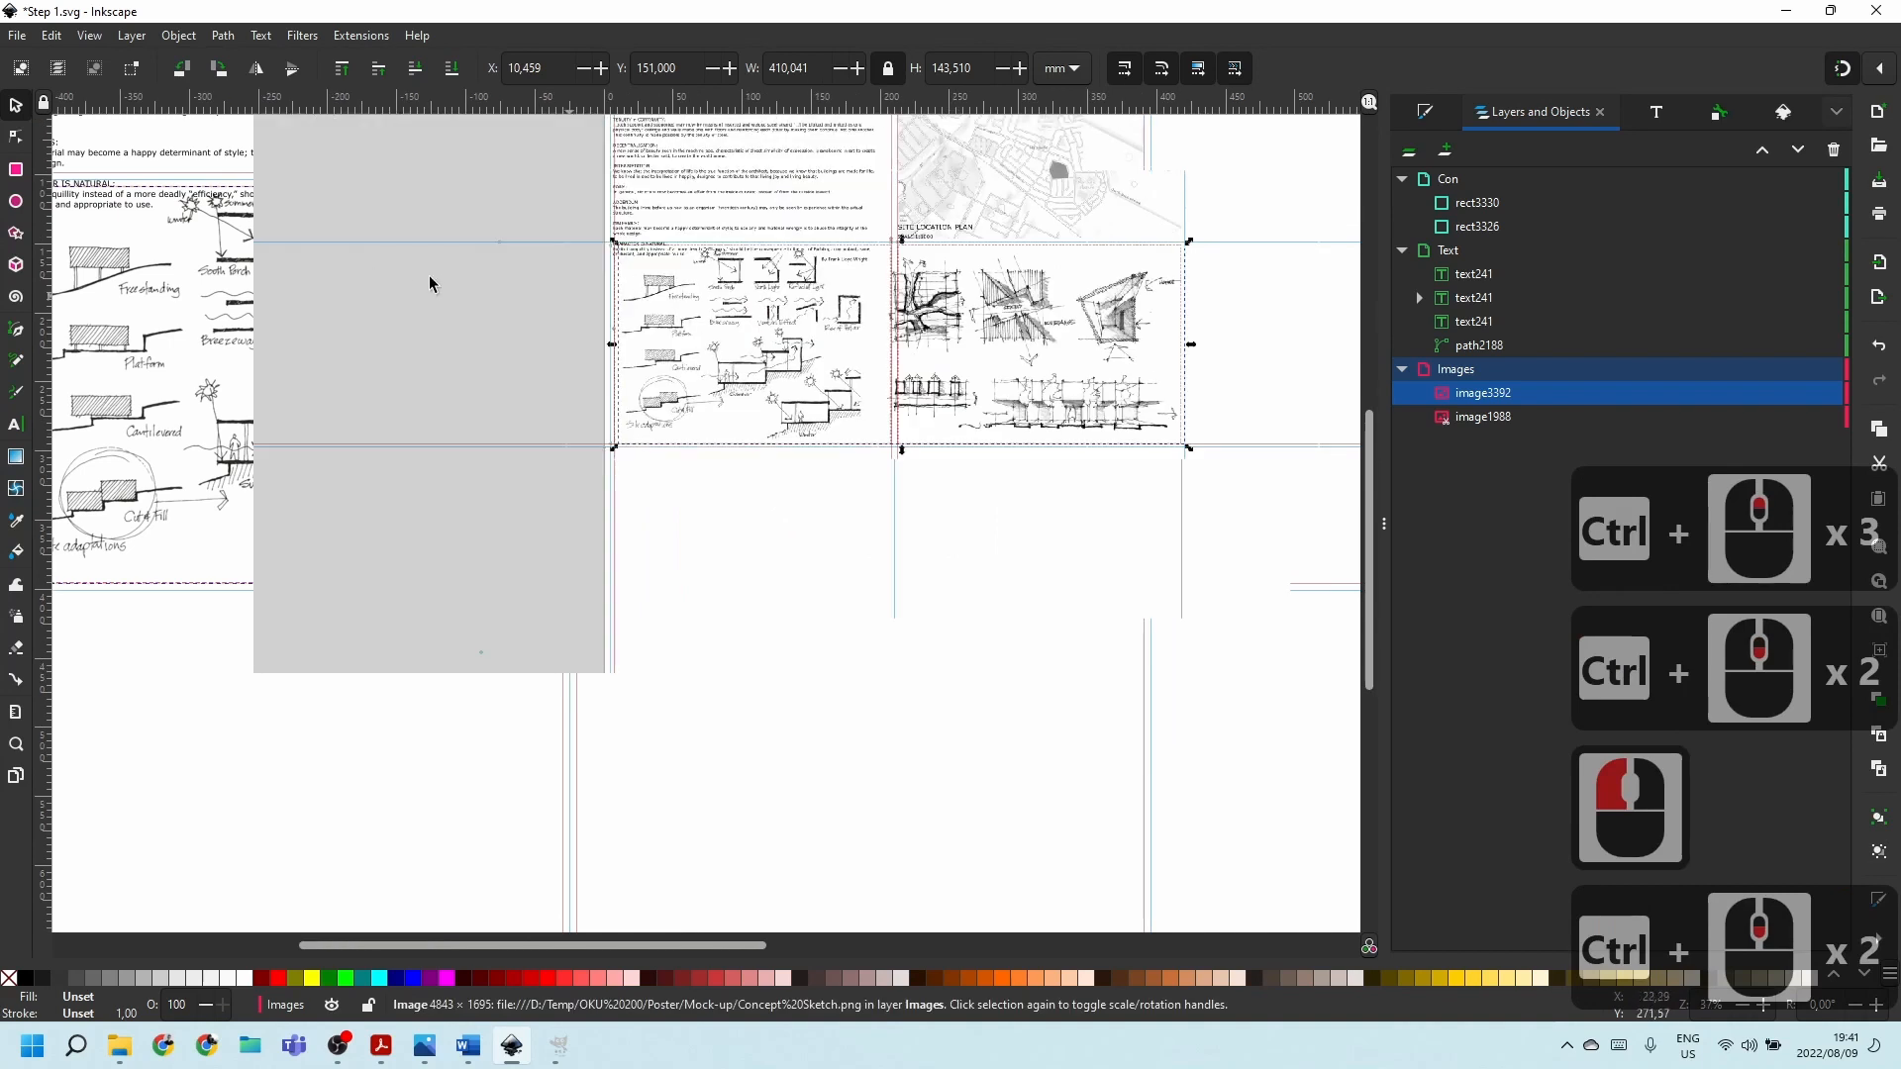
# Shift the concept sketch image horizontally to X 7.5 mm so it lines up with the column guides.
pyautogui.click(699, 625)
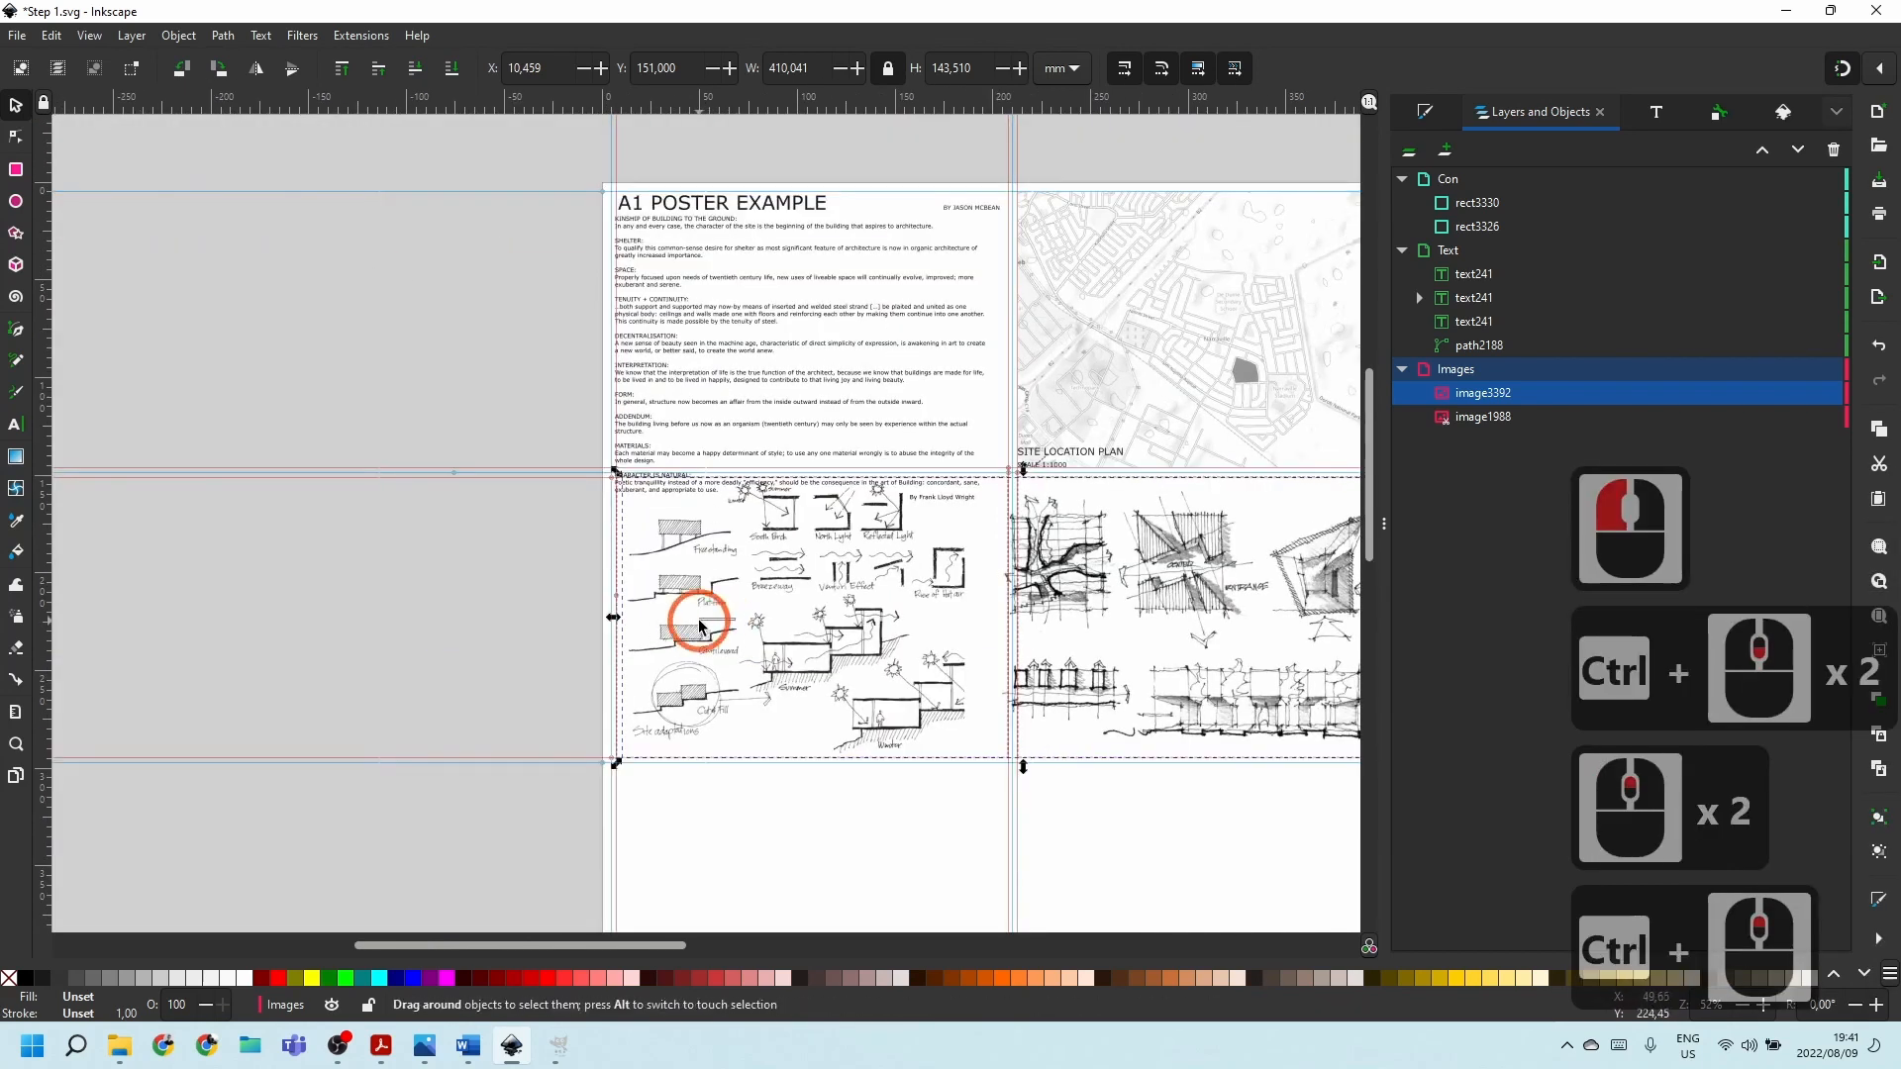
pyautogui.moveTo(734, 622); pyautogui.dragTo(801, 620)
pyautogui.moveTo(843, 526)
pyautogui.mouseDown()
pyautogui.moveTo(903, 564)
pyautogui.moveTo(839, 570)
pyautogui.mouseUp()
pyautogui.keyDown('ctrl'); pyautogui.scroll(3, 792, 579); pyautogui.keyUp('ctrl')
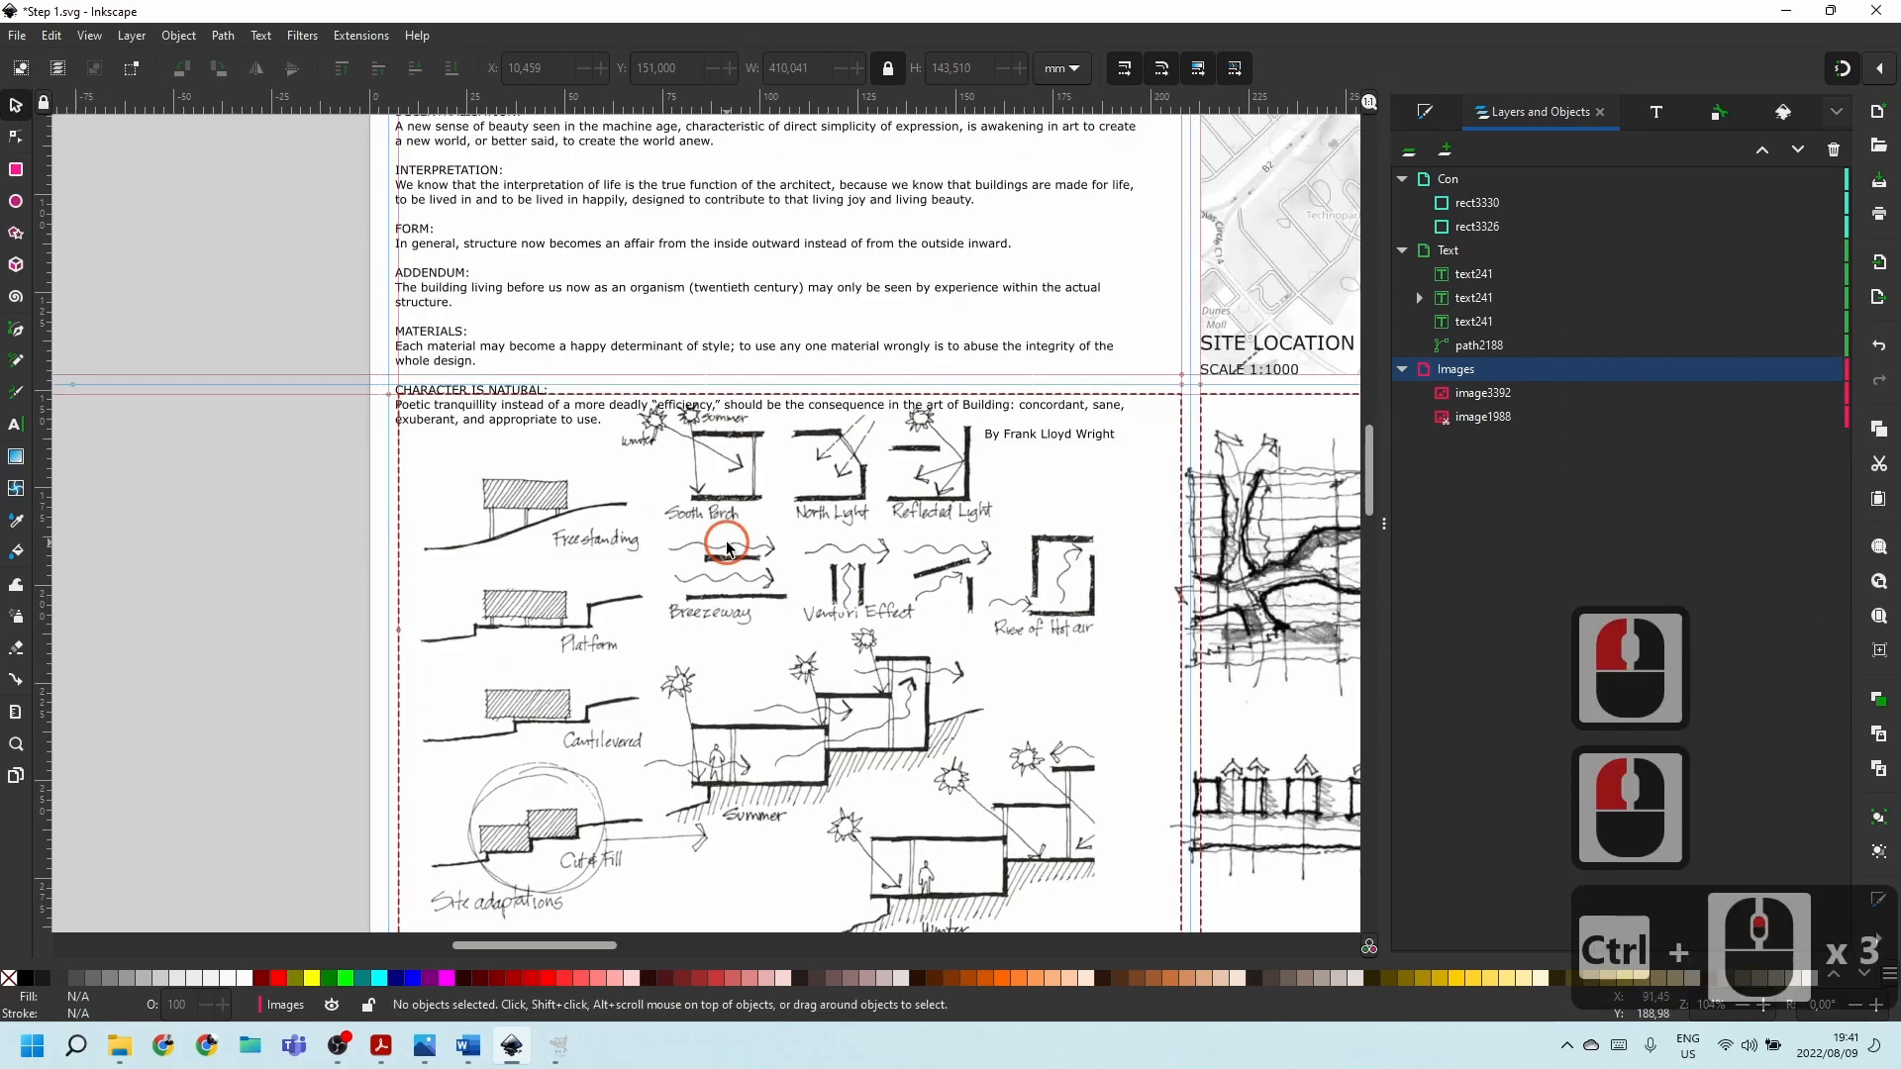
pyautogui.click(675, 569)
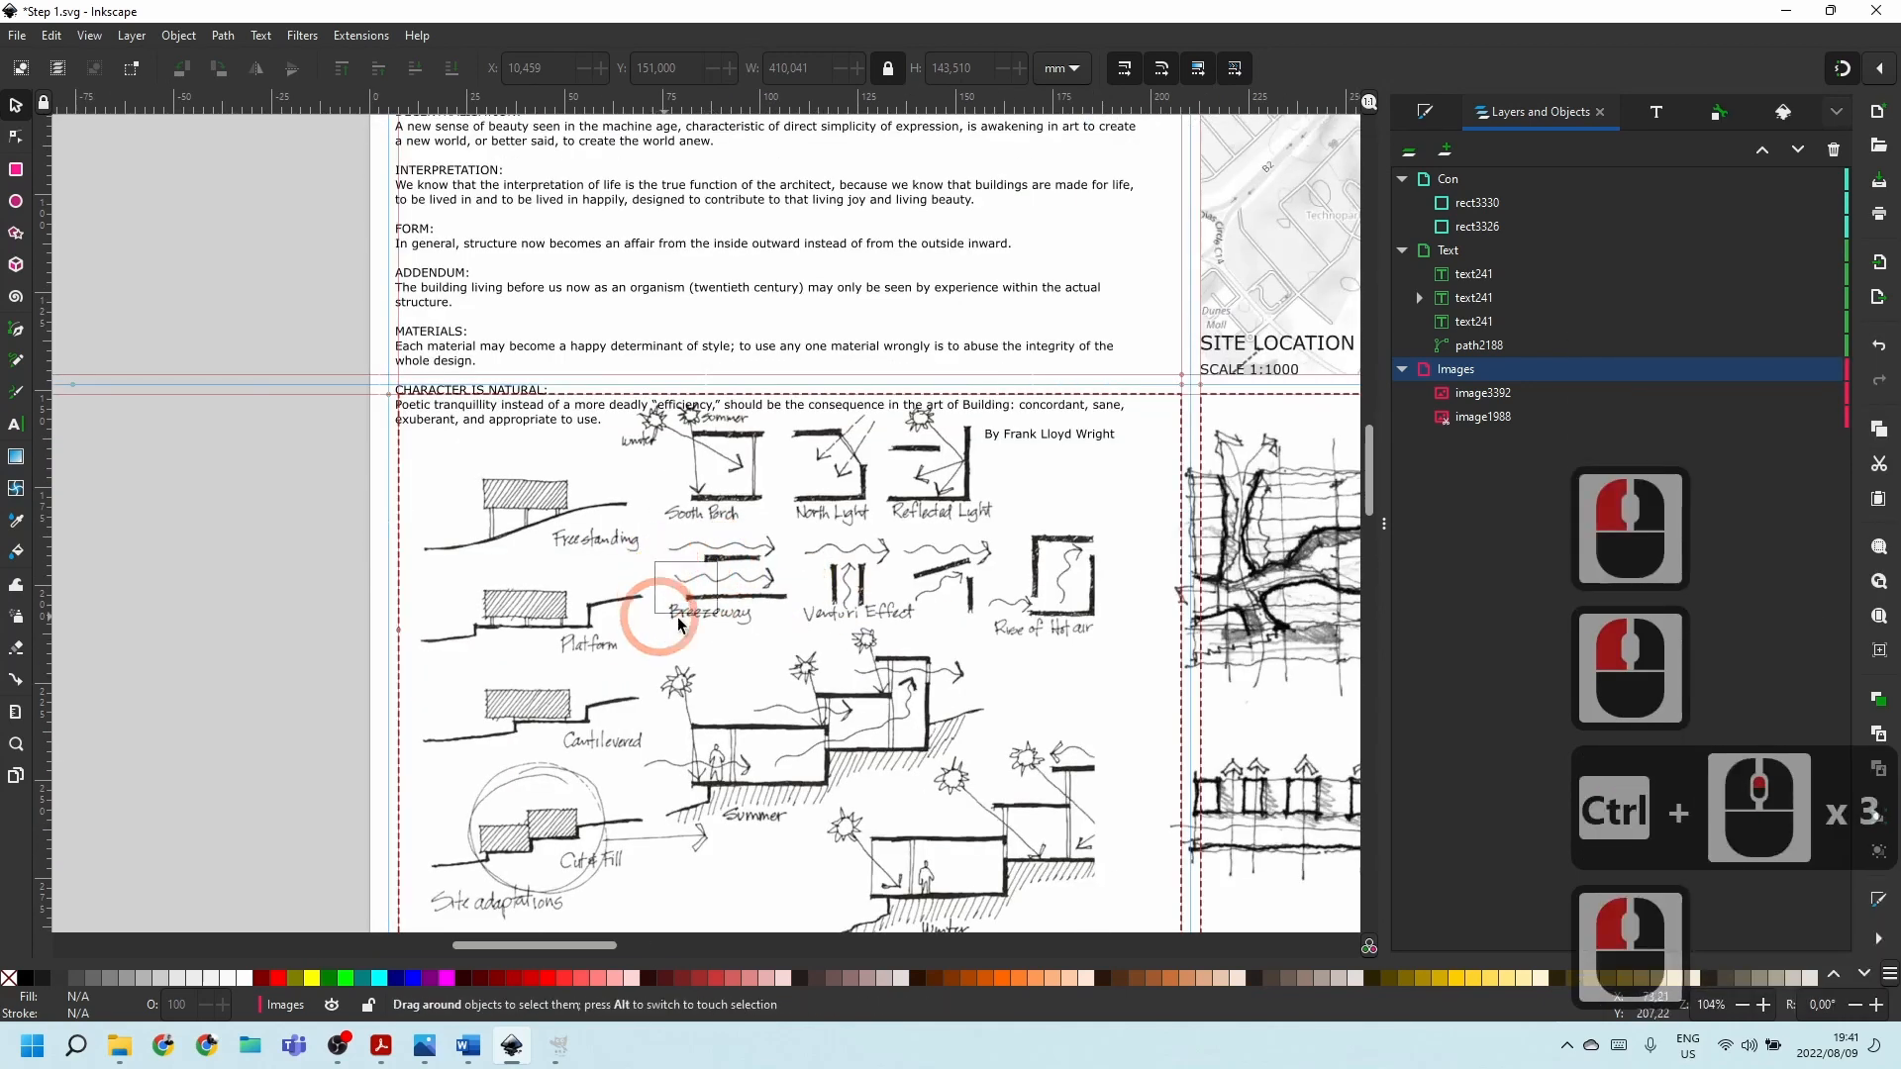
pyautogui.click(931, 493)
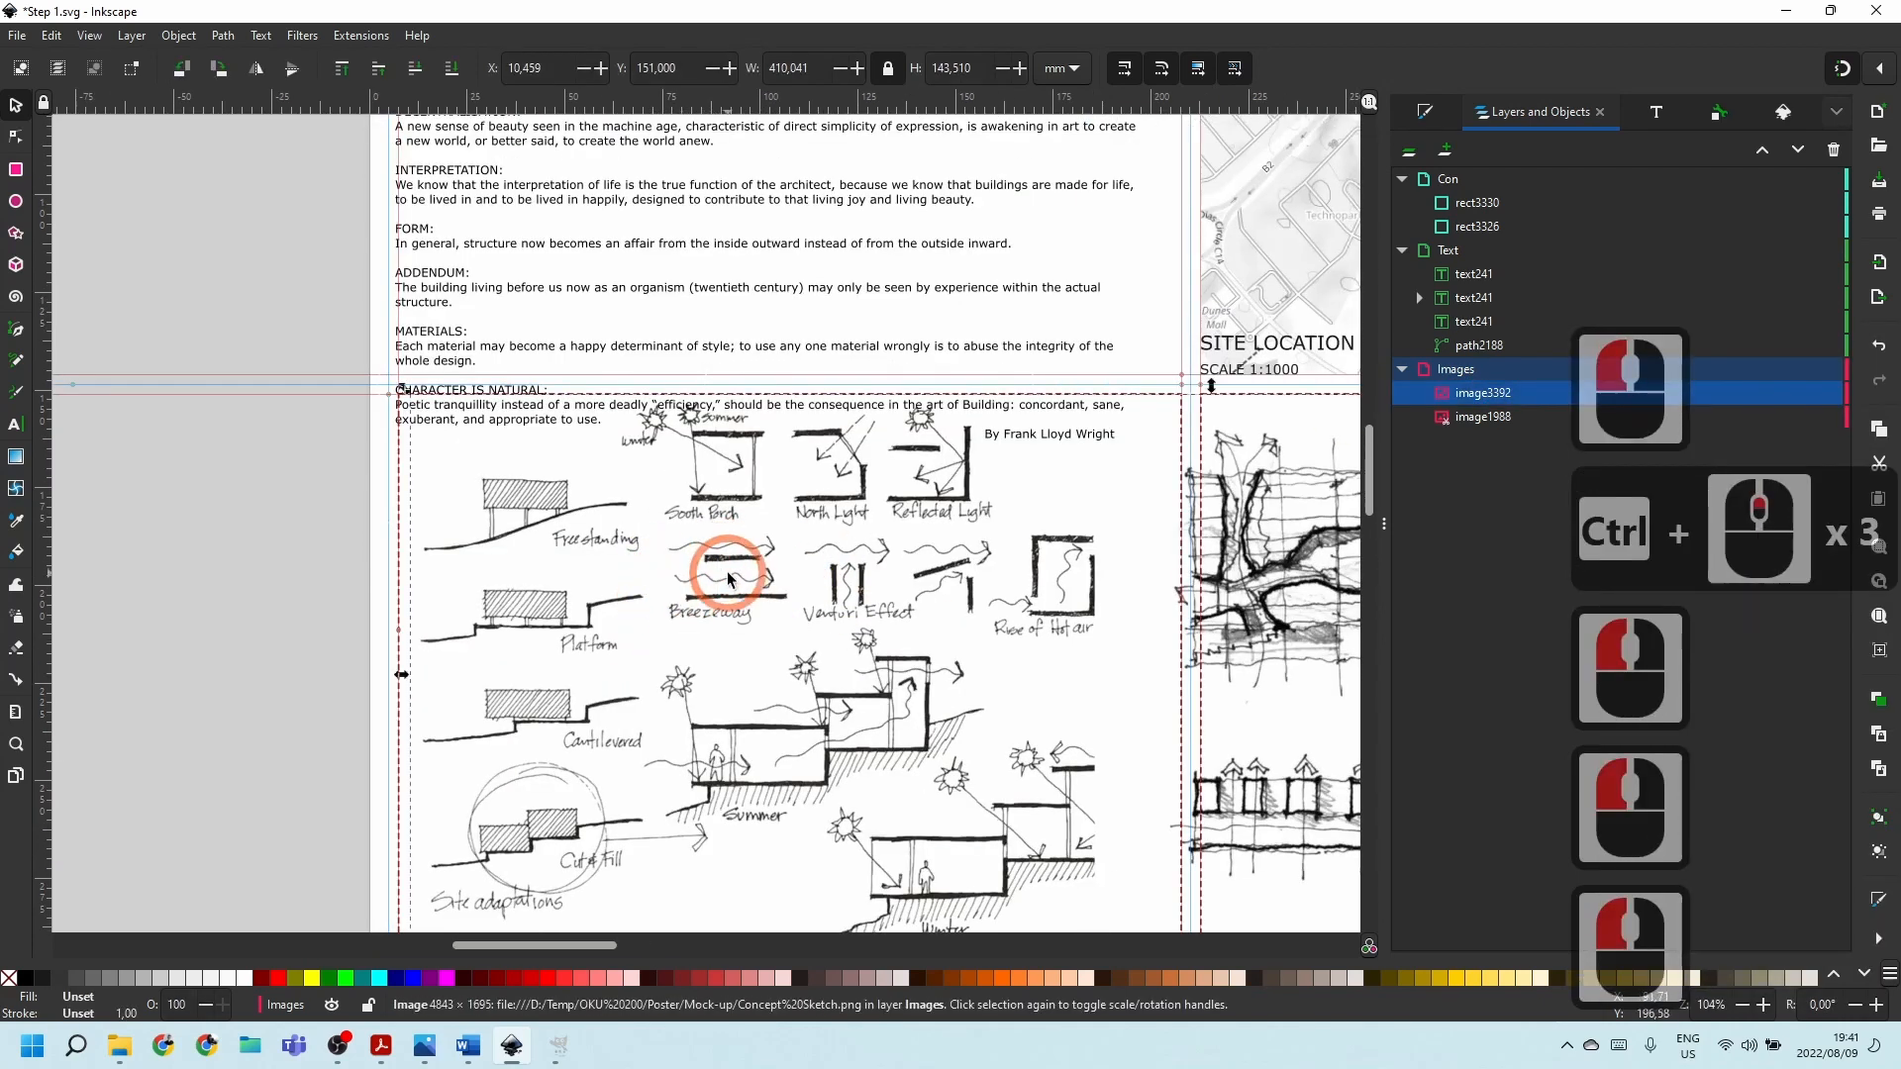
pyautogui.moveTo(727, 580); pyautogui.dragTo(704, 571)
pyautogui.scroll(-2, 704, 572)
pyautogui.scroll(3, 1274, 500)
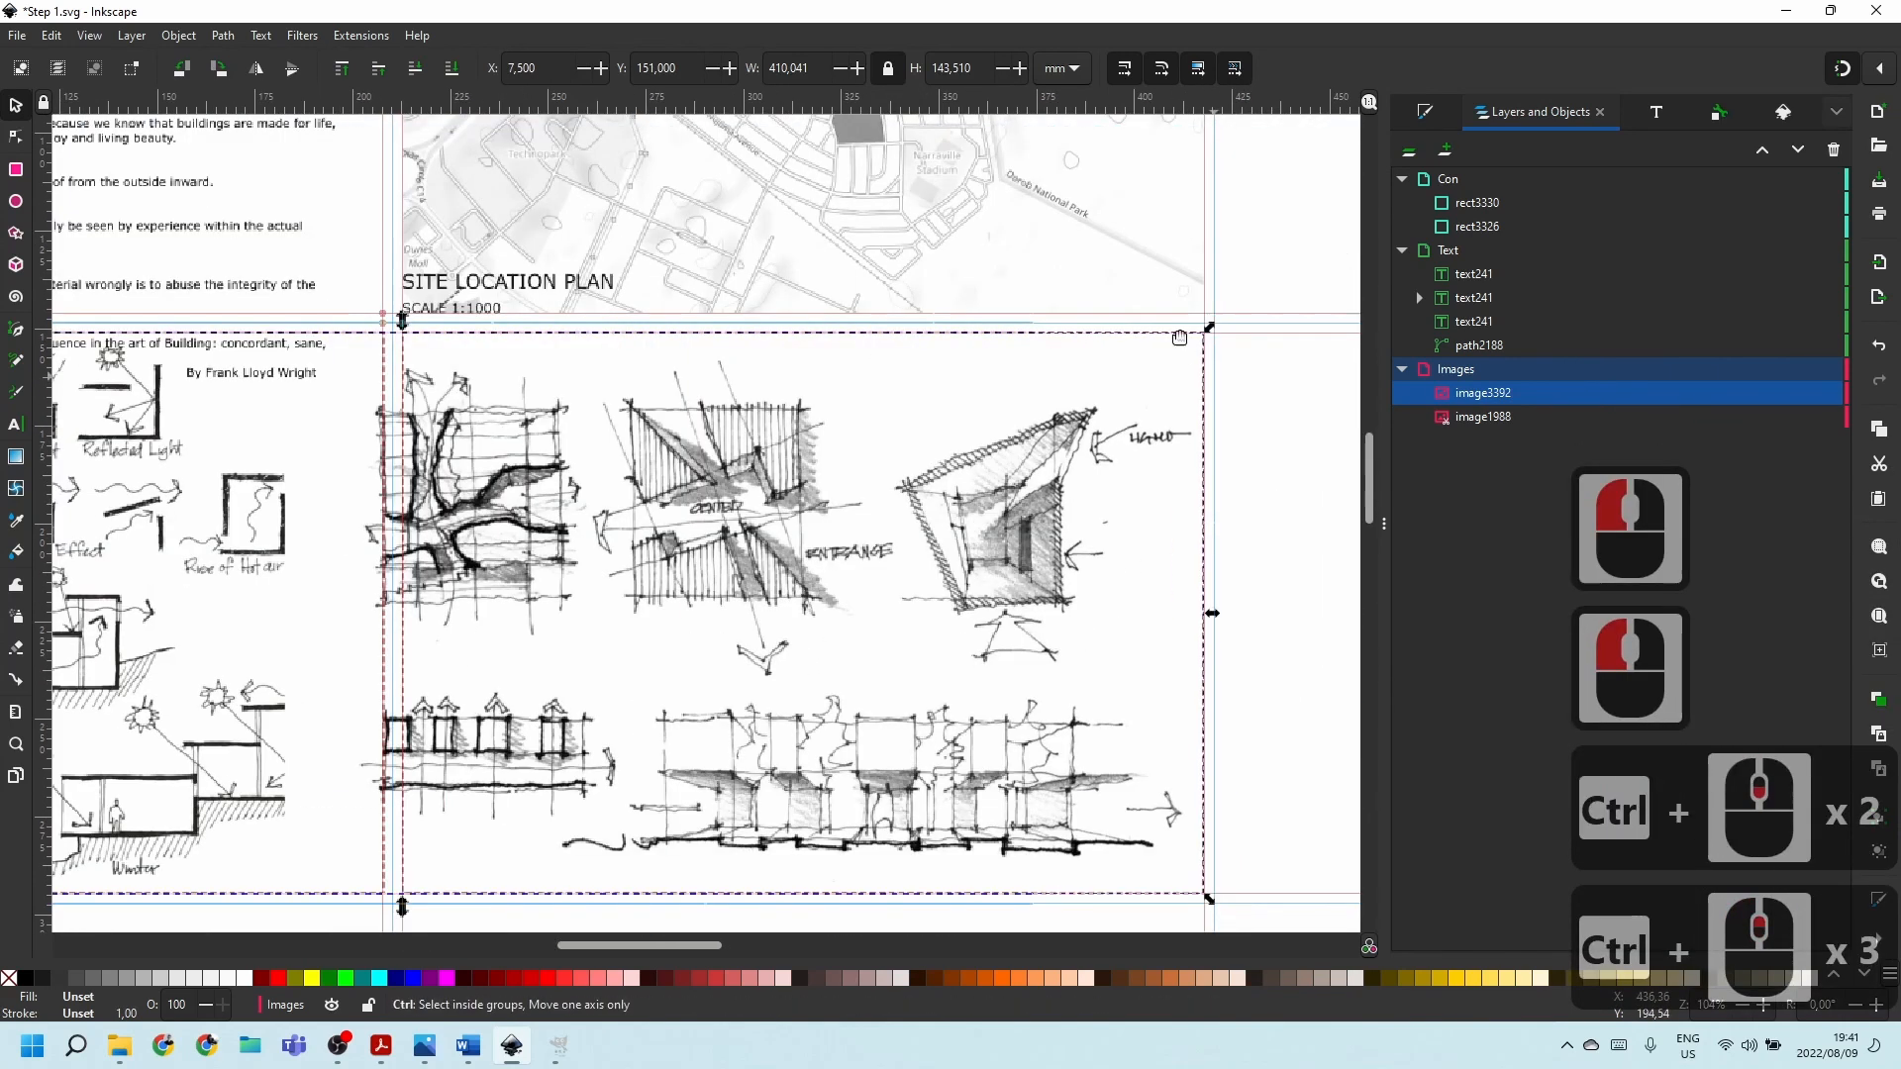
pyautogui.scroll(-1, 1119, 380)
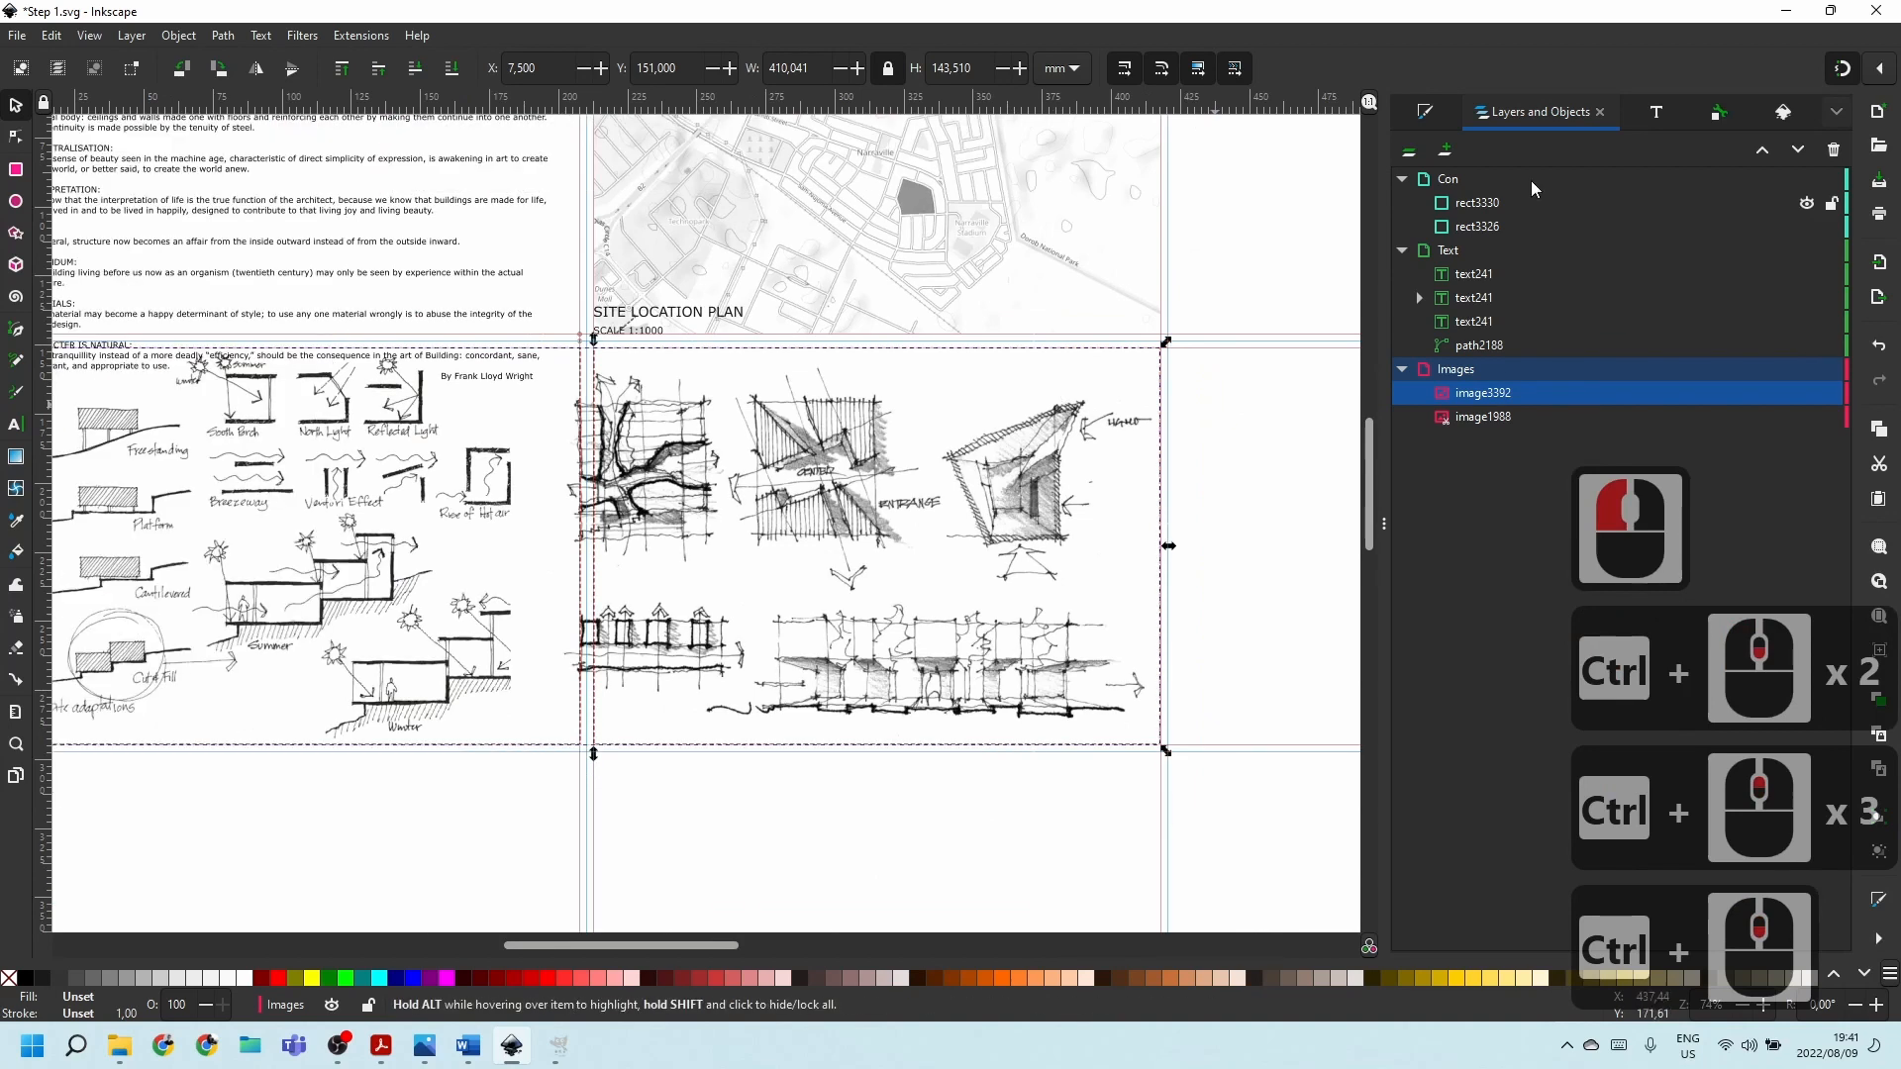
# Hide the Con layer and check the concept sketches against the surrounding guides and text.
pyautogui.click(1807, 179)
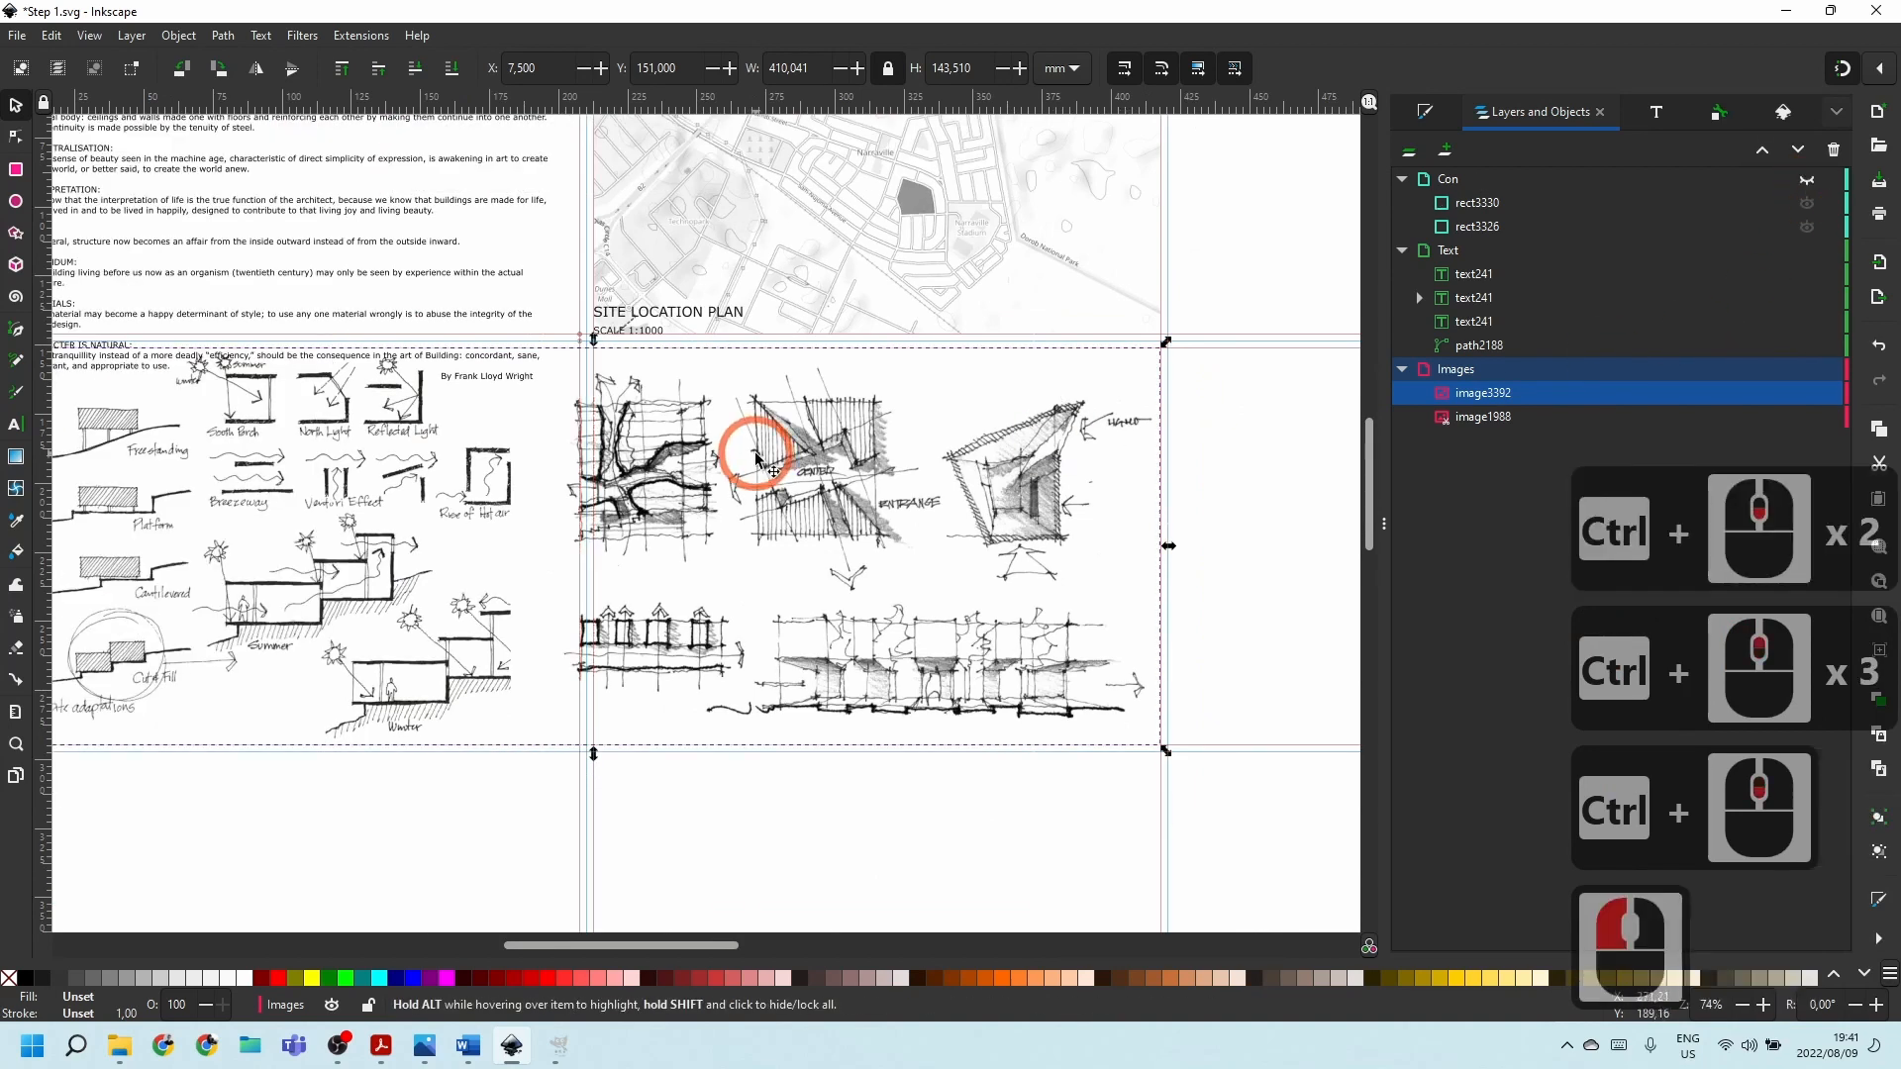
pyautogui.scroll(3, 1146, 371)
pyautogui.scroll(2, 1031, 411)
pyautogui.scroll(-4, 1094, 386)
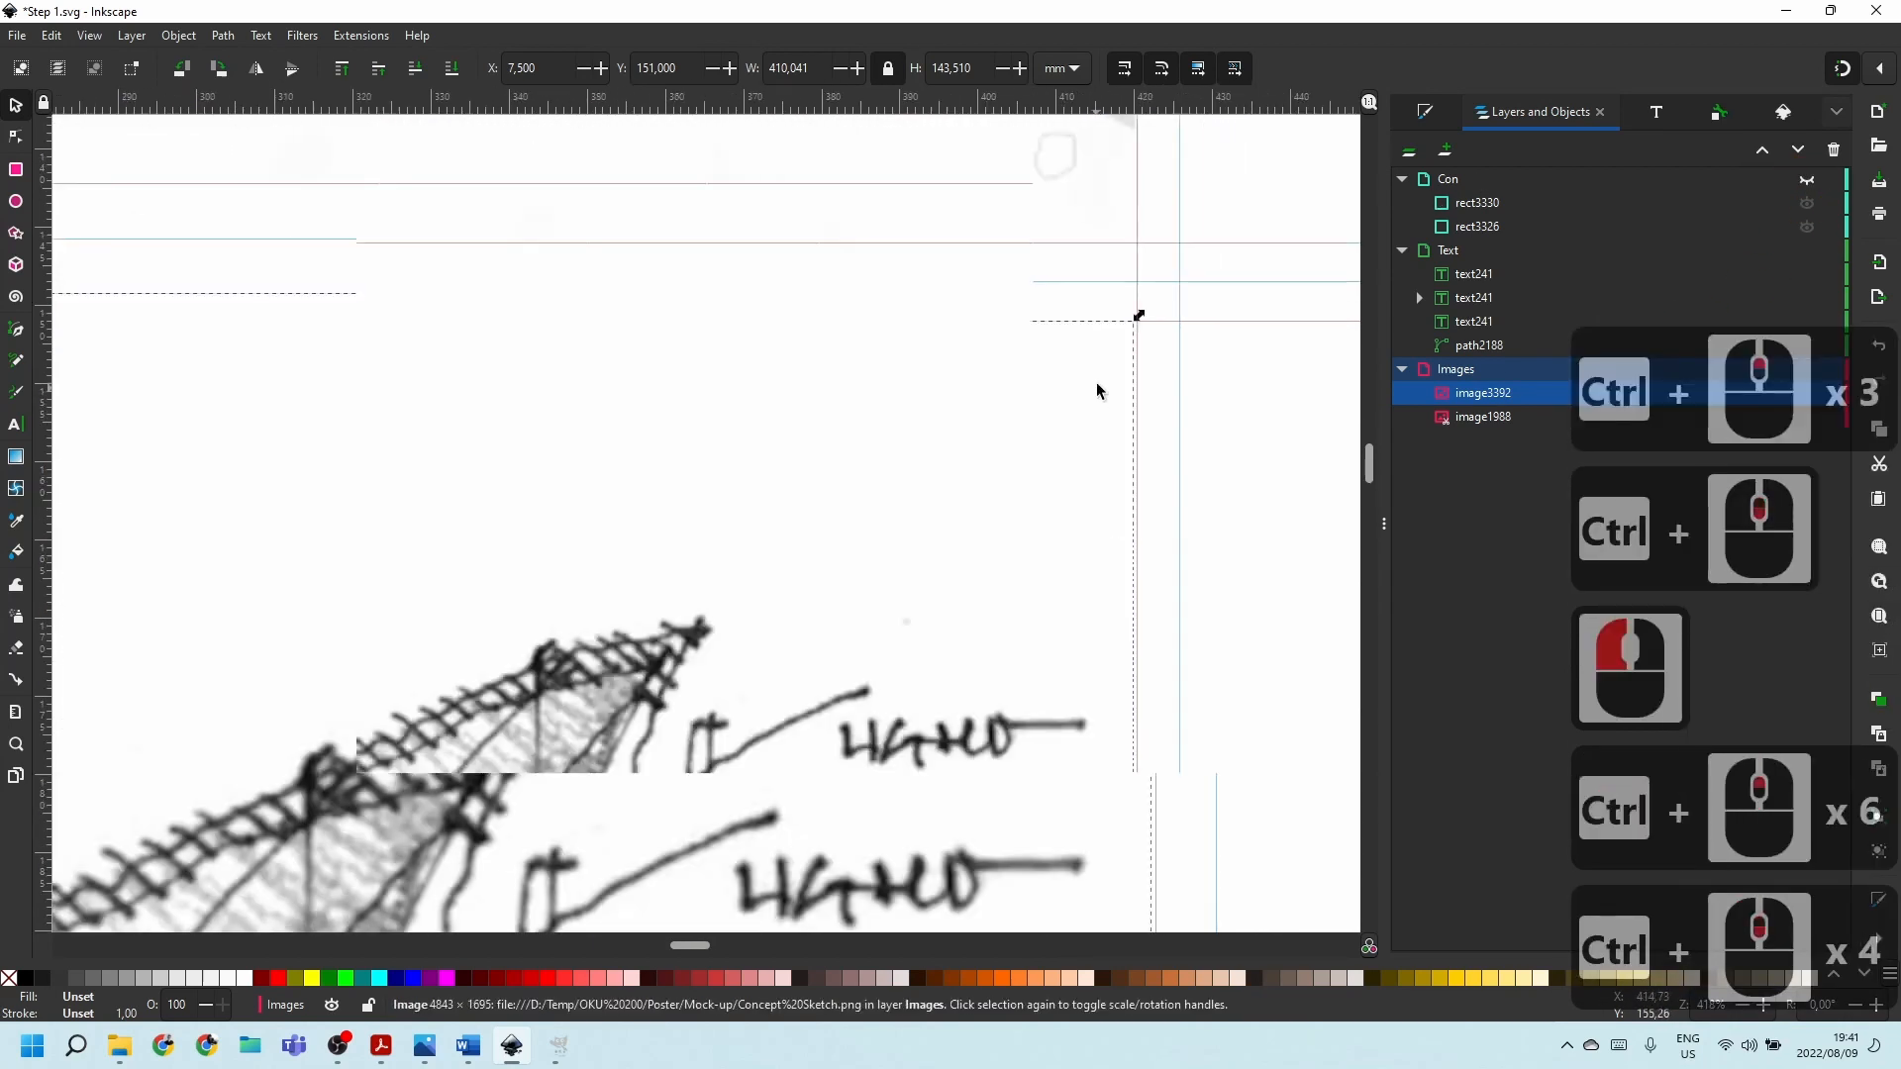
pyautogui.click(1197, 429)
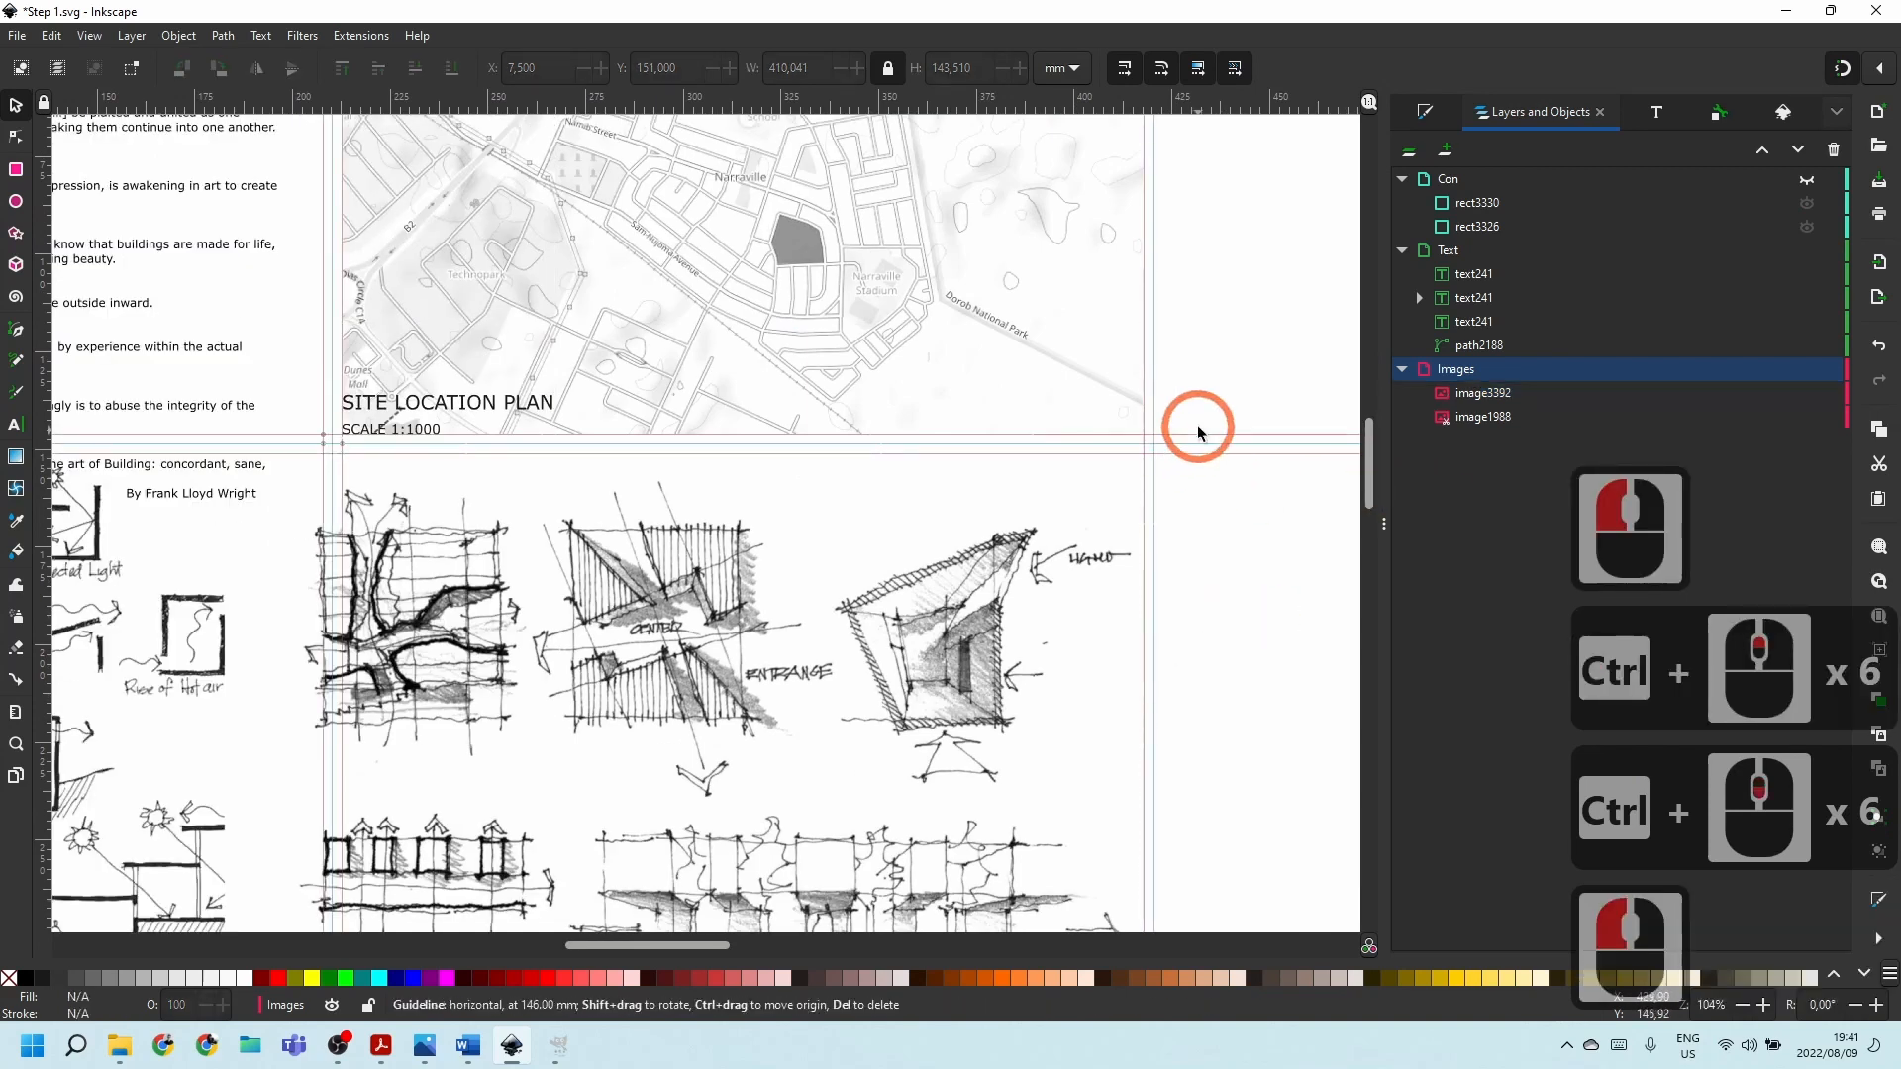
pyautogui.scroll(-2, 1178, 450)
pyautogui.scroll(2, 568, 602)
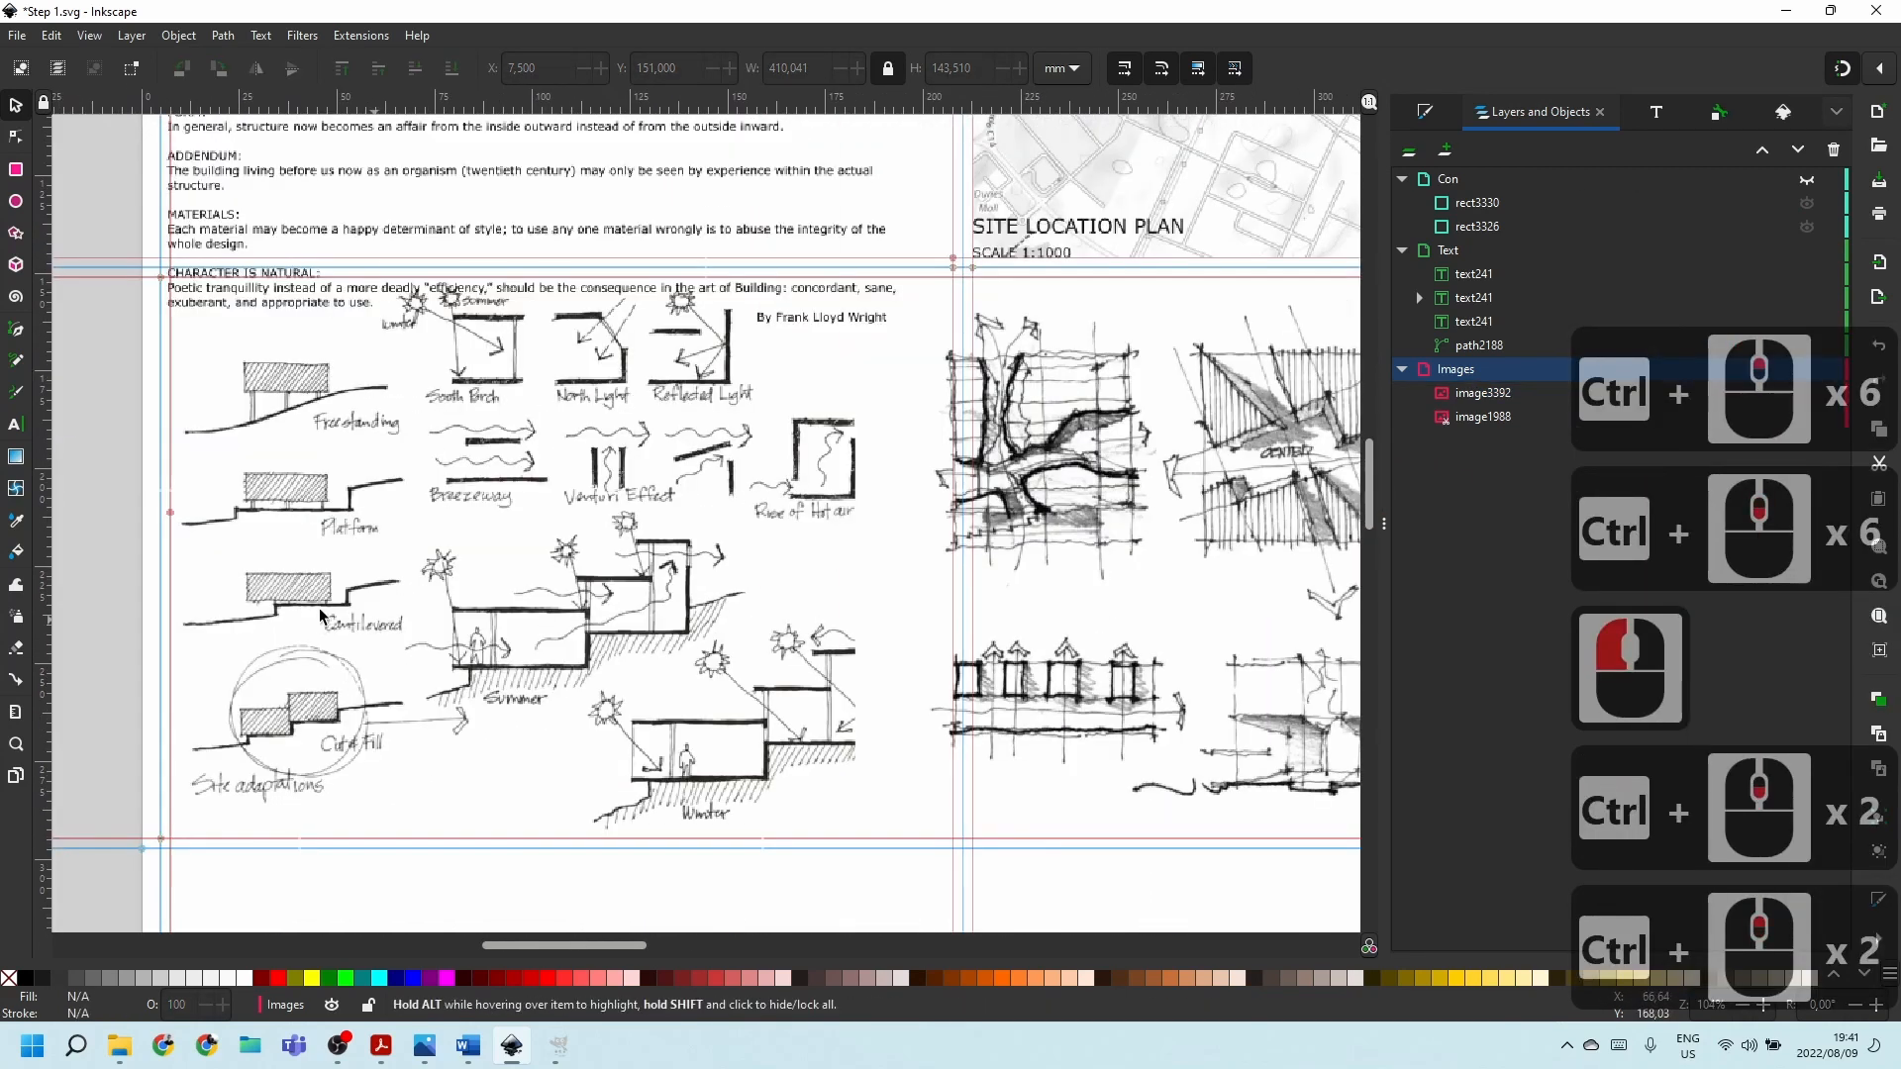
pyautogui.scroll(-1, 608, 534)
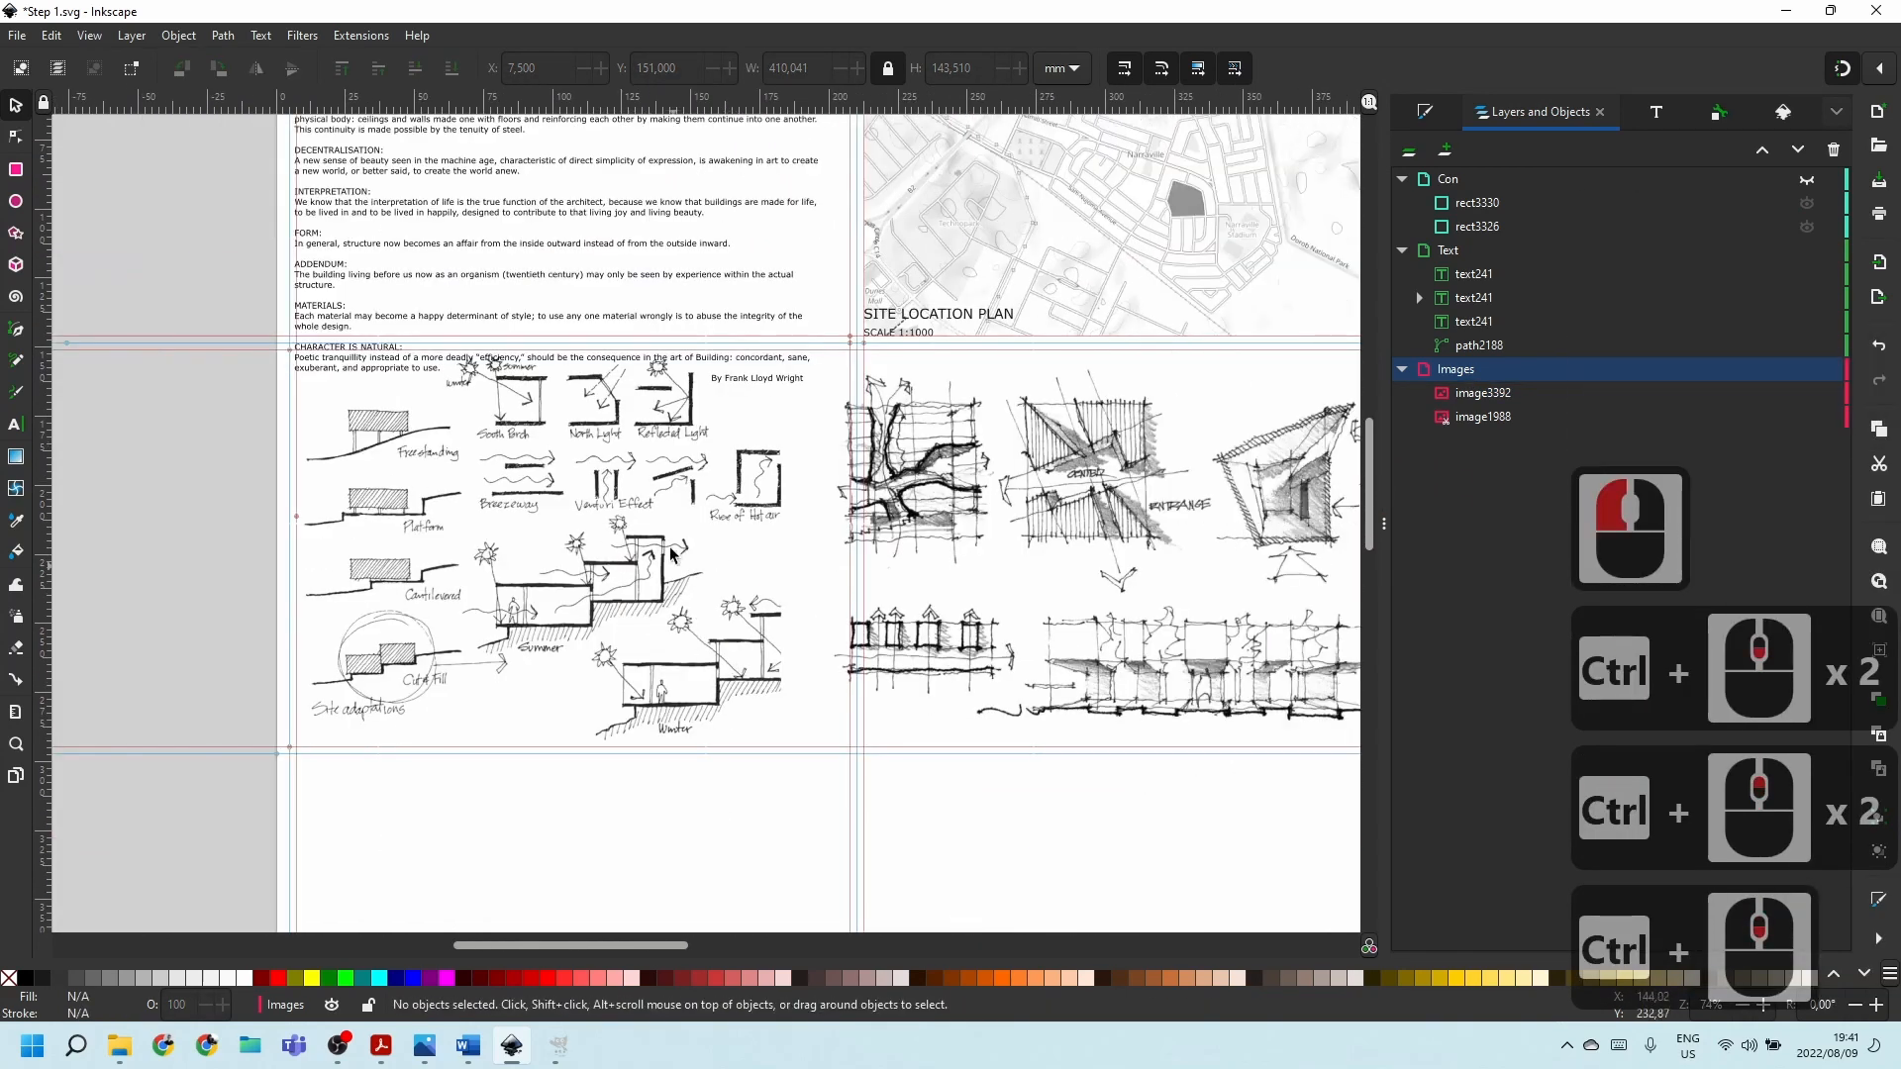
# Nudge the concept sketch image down to about Y 152.6 mm and deselect it.
pyautogui.click(821, 659)
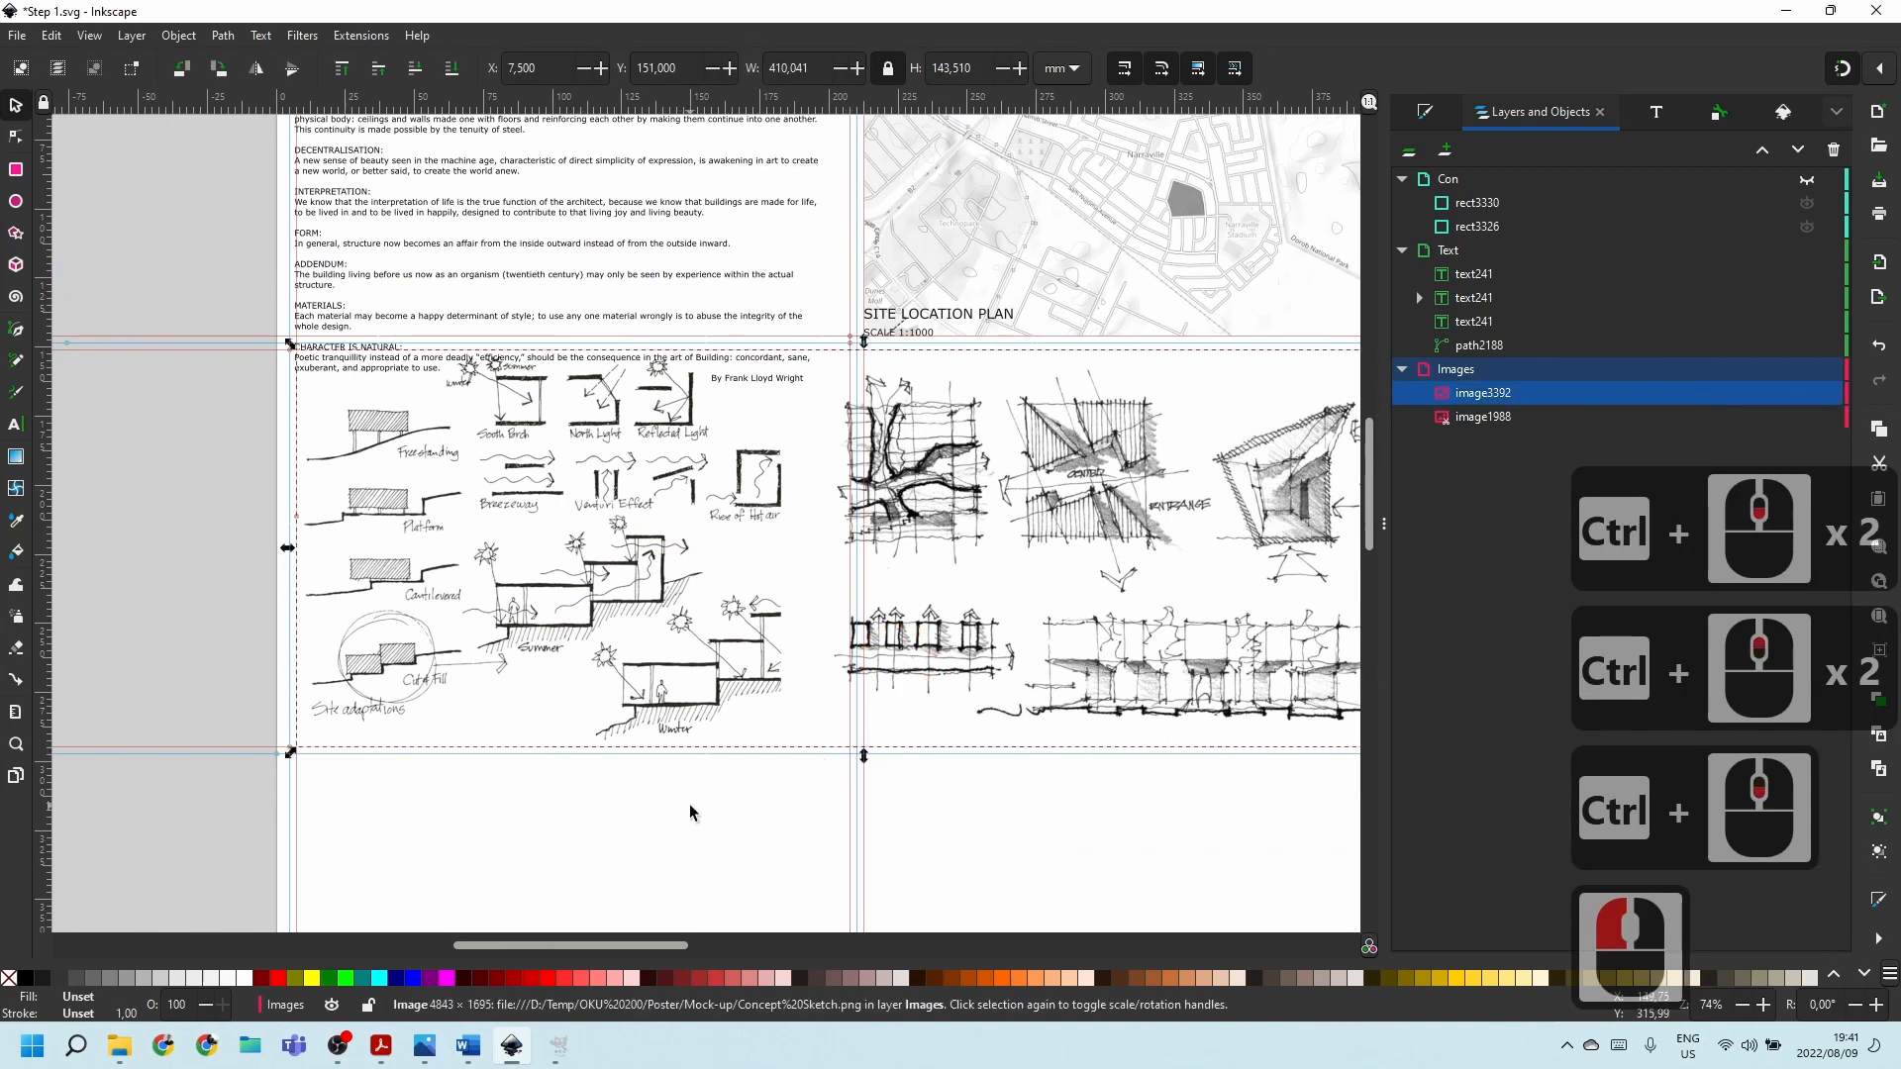
pyautogui.press('Down')
pyautogui.press('Down')
pyautogui.press('Down')
pyautogui.press('Down')
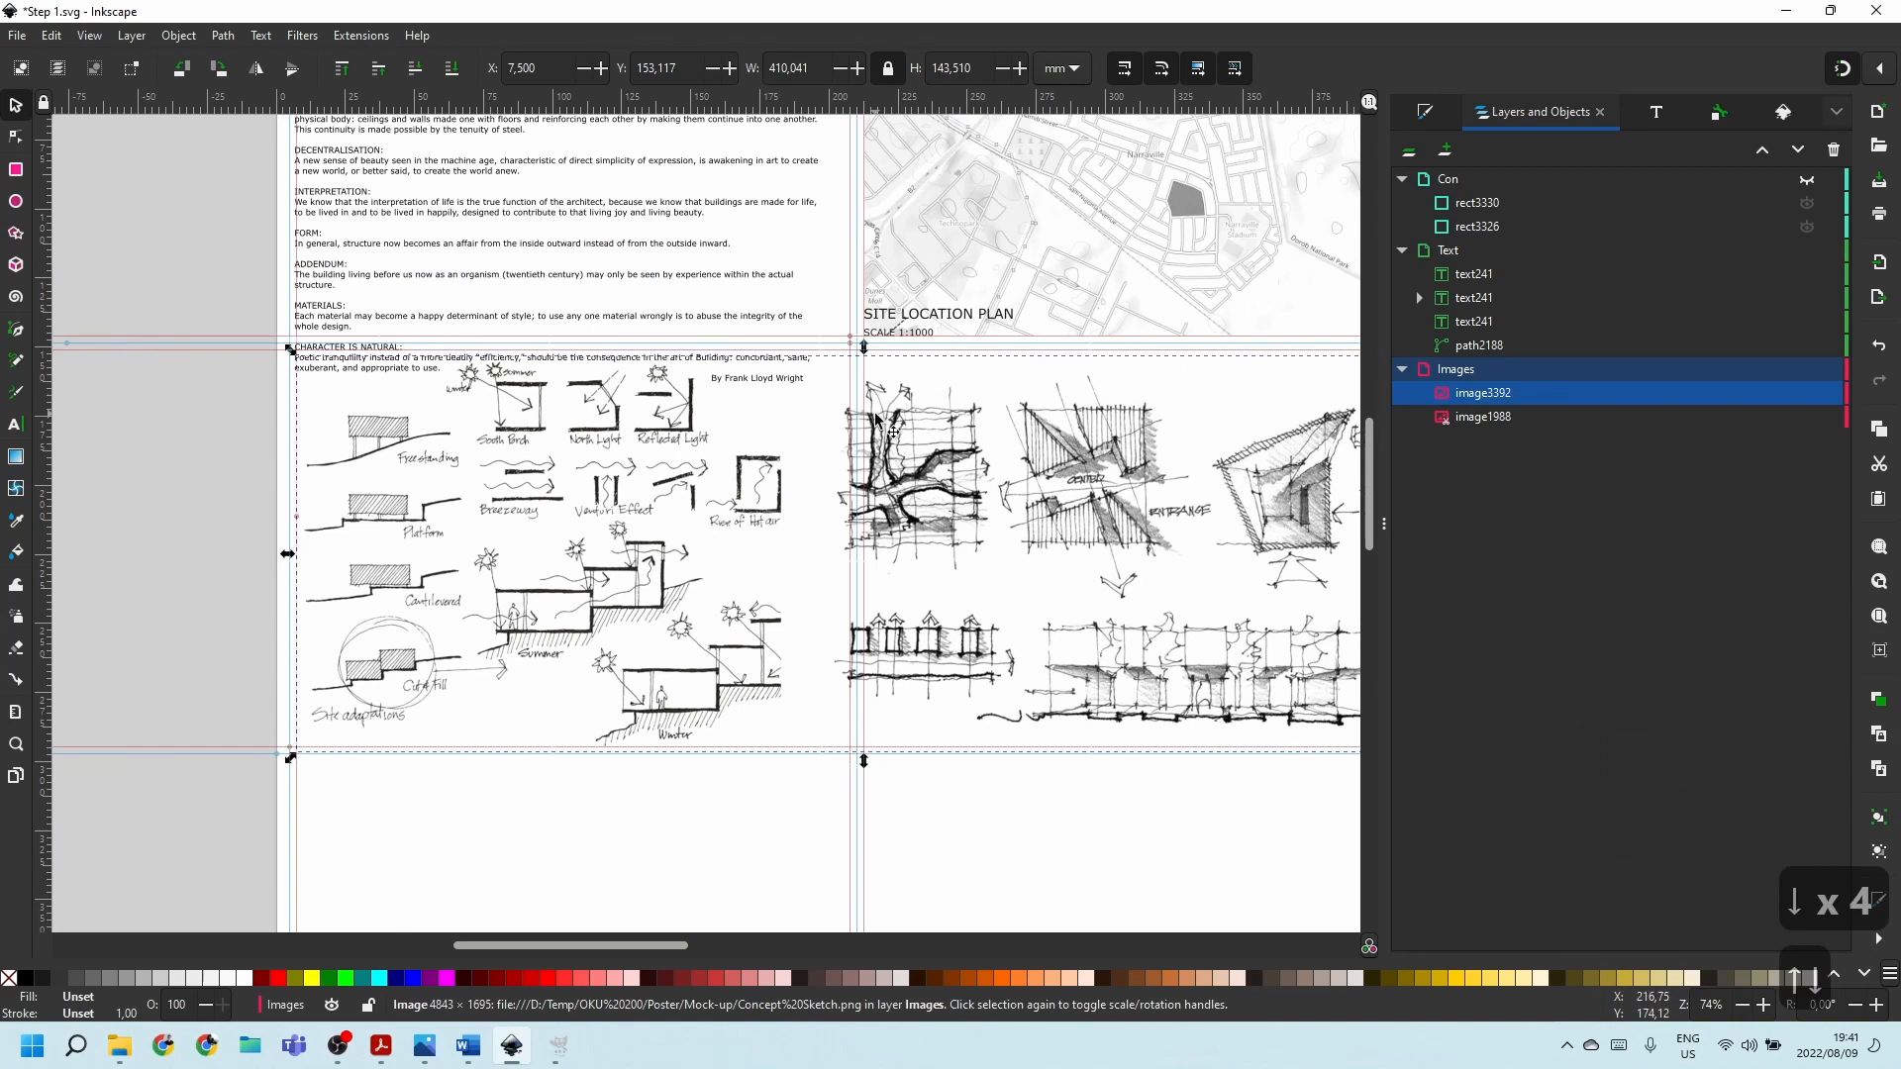
pyautogui.press('Up')
pyautogui.press('Escape')
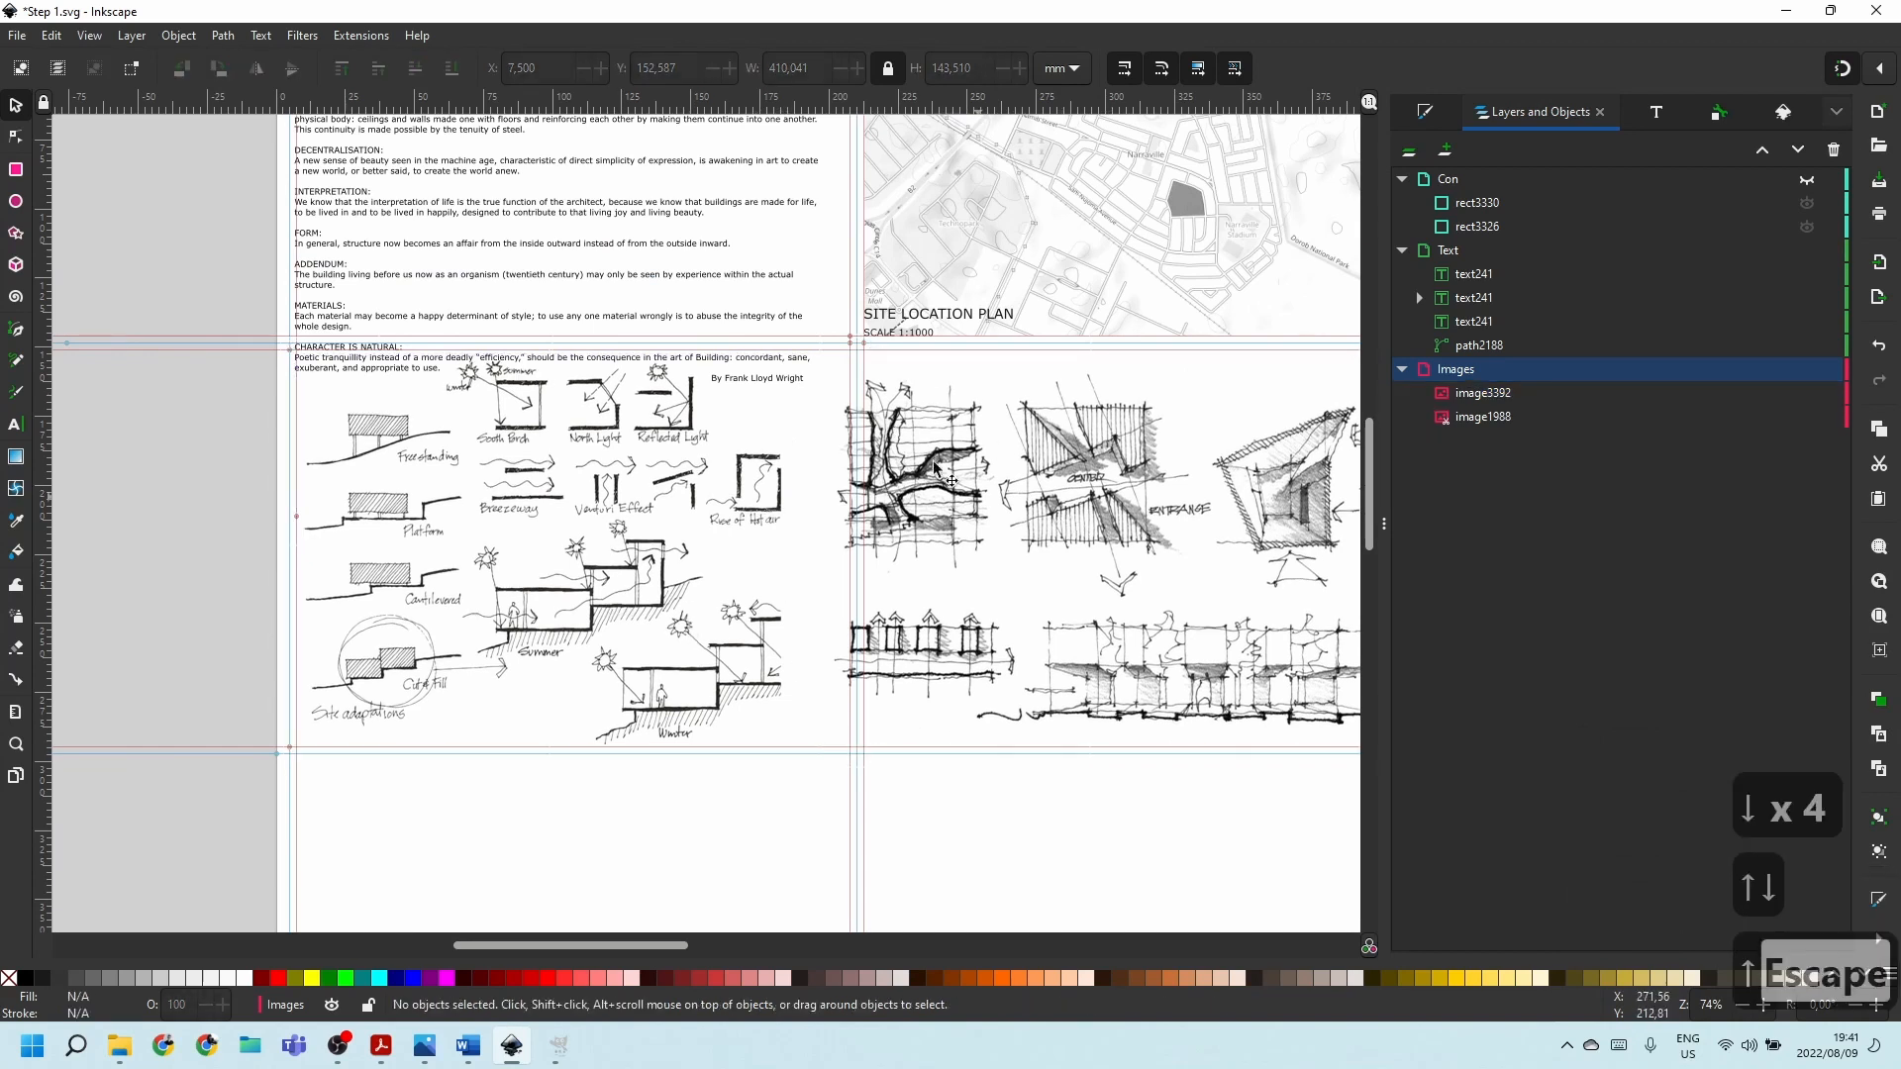
# Examine the placed concept sketches against the neighbouring text and the empty poster area beneath them.
pyautogui.keyDown('ctrl'); pyautogui.scroll(4, 693, 391); pyautogui.keyUp('ctrl')
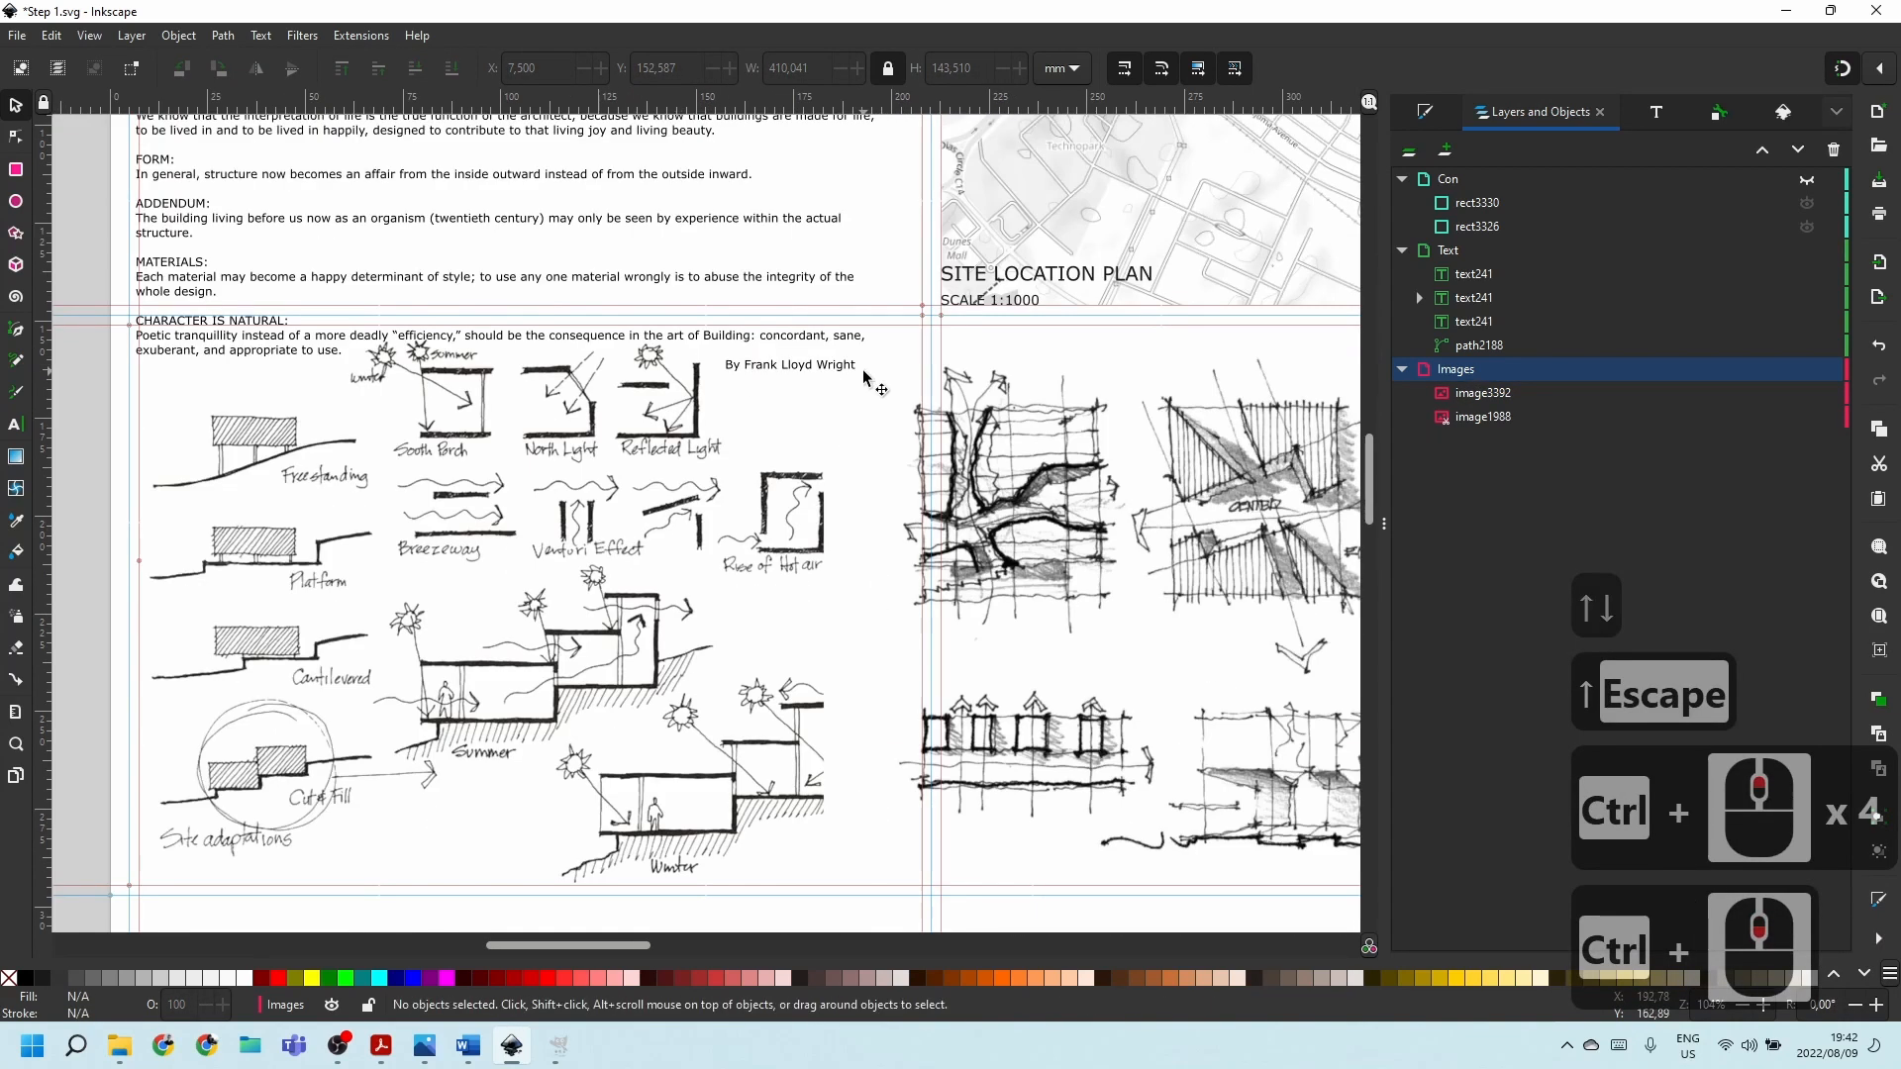
pyautogui.keyDown('ctrl'); pyautogui.scroll(-5, 1046, 396); pyautogui.keyUp('ctrl')
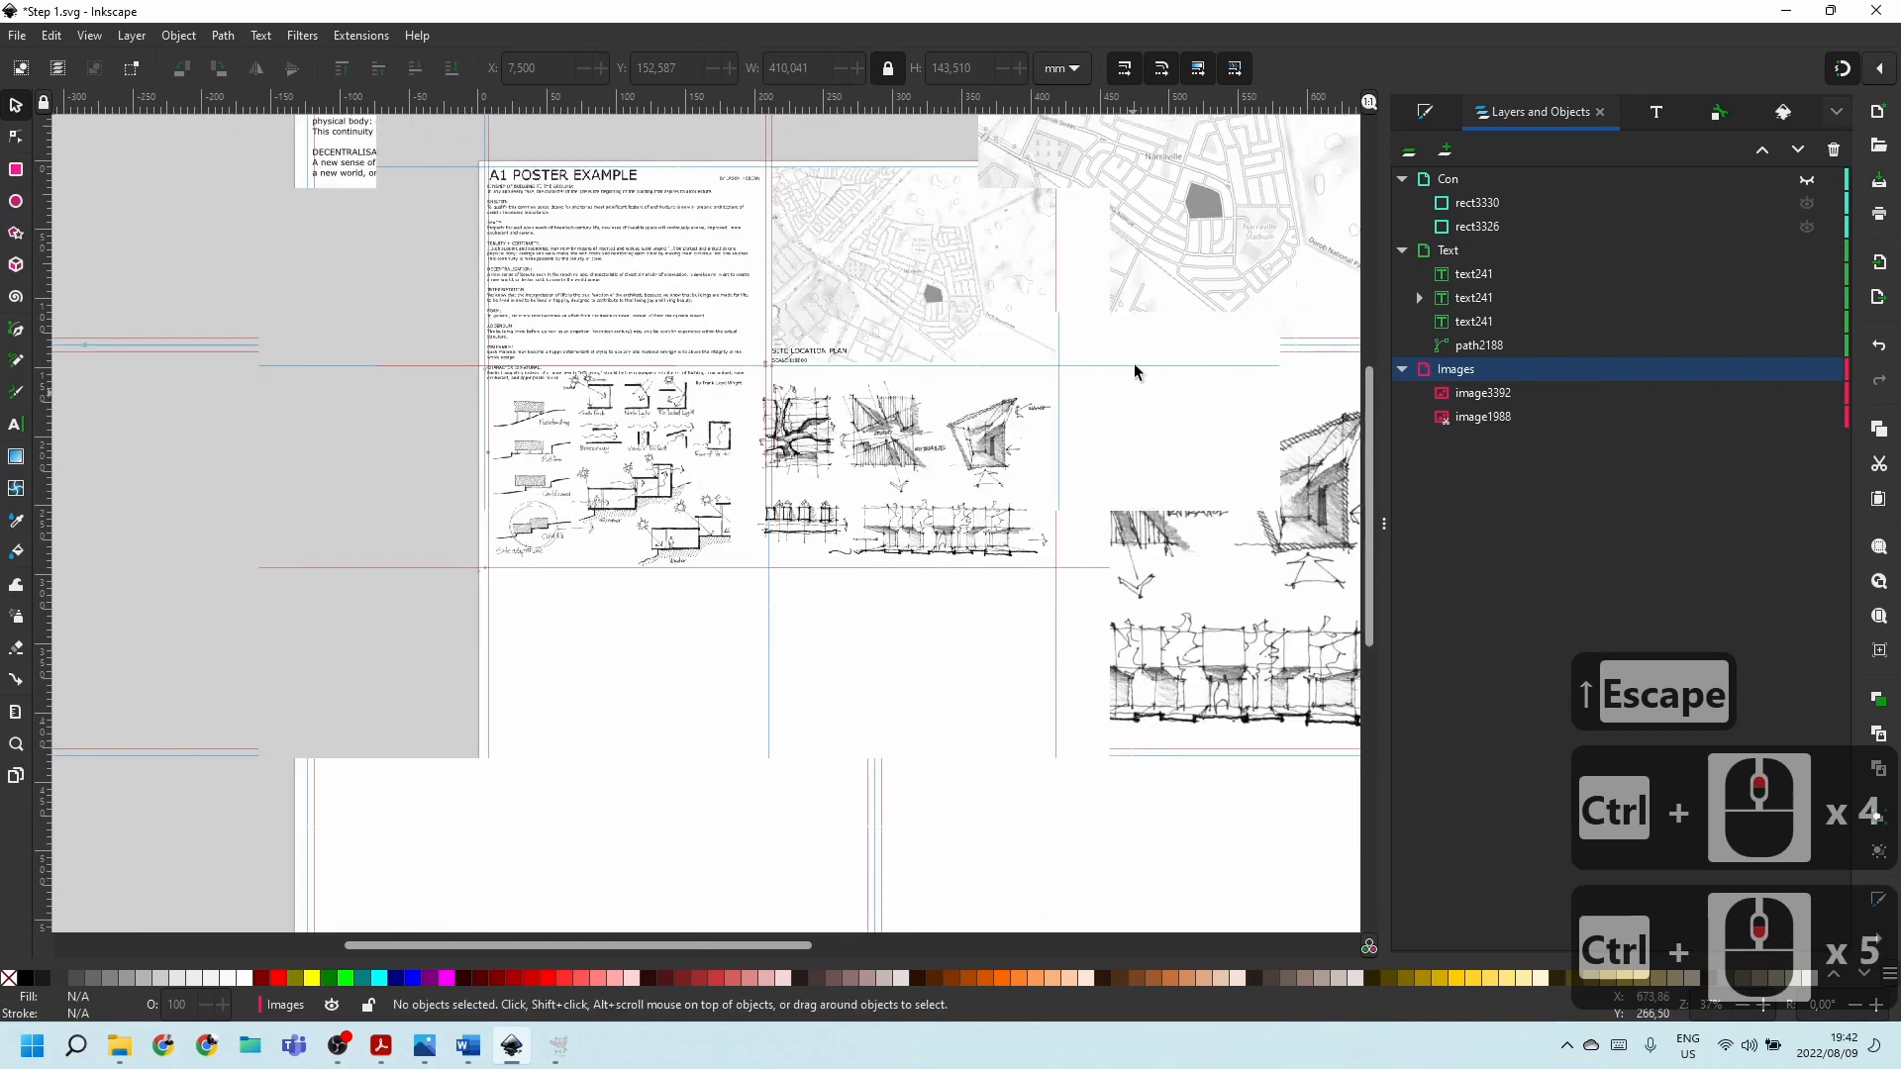
pyautogui.scroll(2, 1030, 426)
pyautogui.scroll(-4, 575, 441)
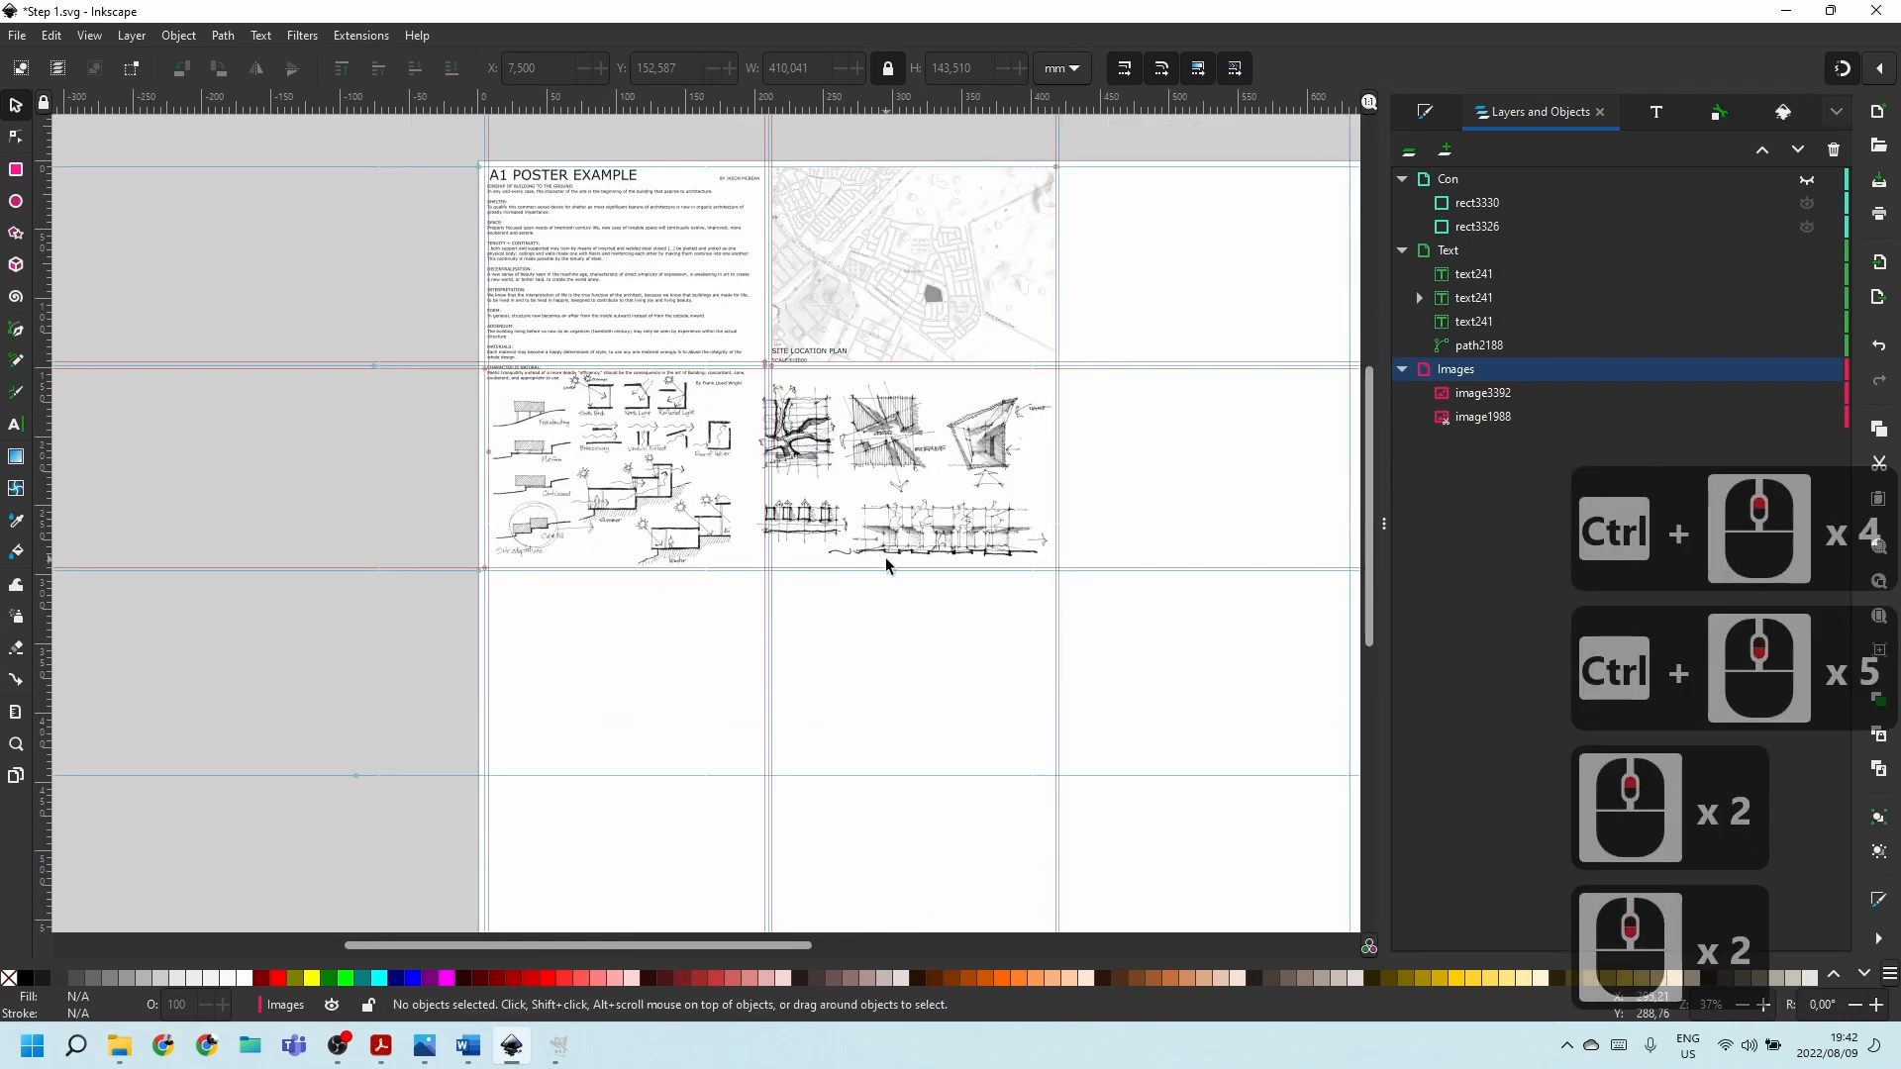
pyautogui.scroll(2, 1010, 602)
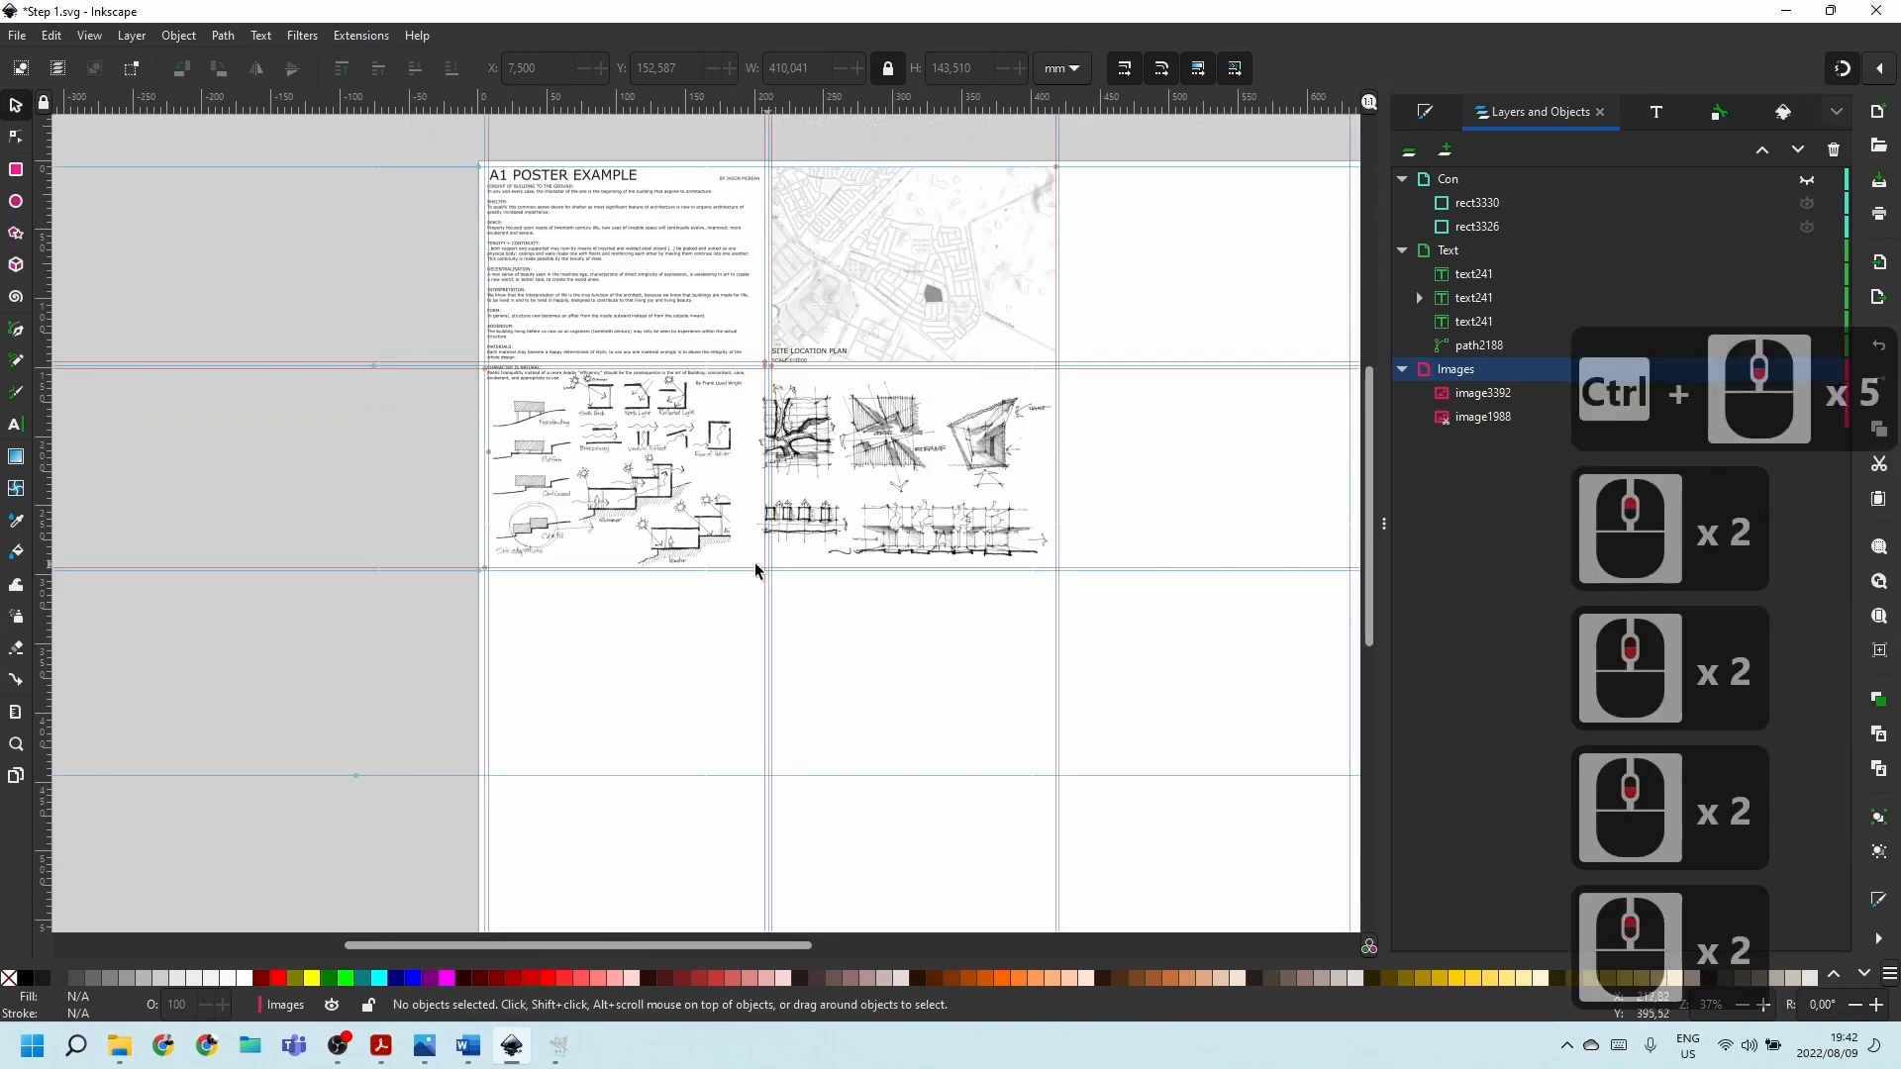
pyautogui.scroll(-2, 756, 571)
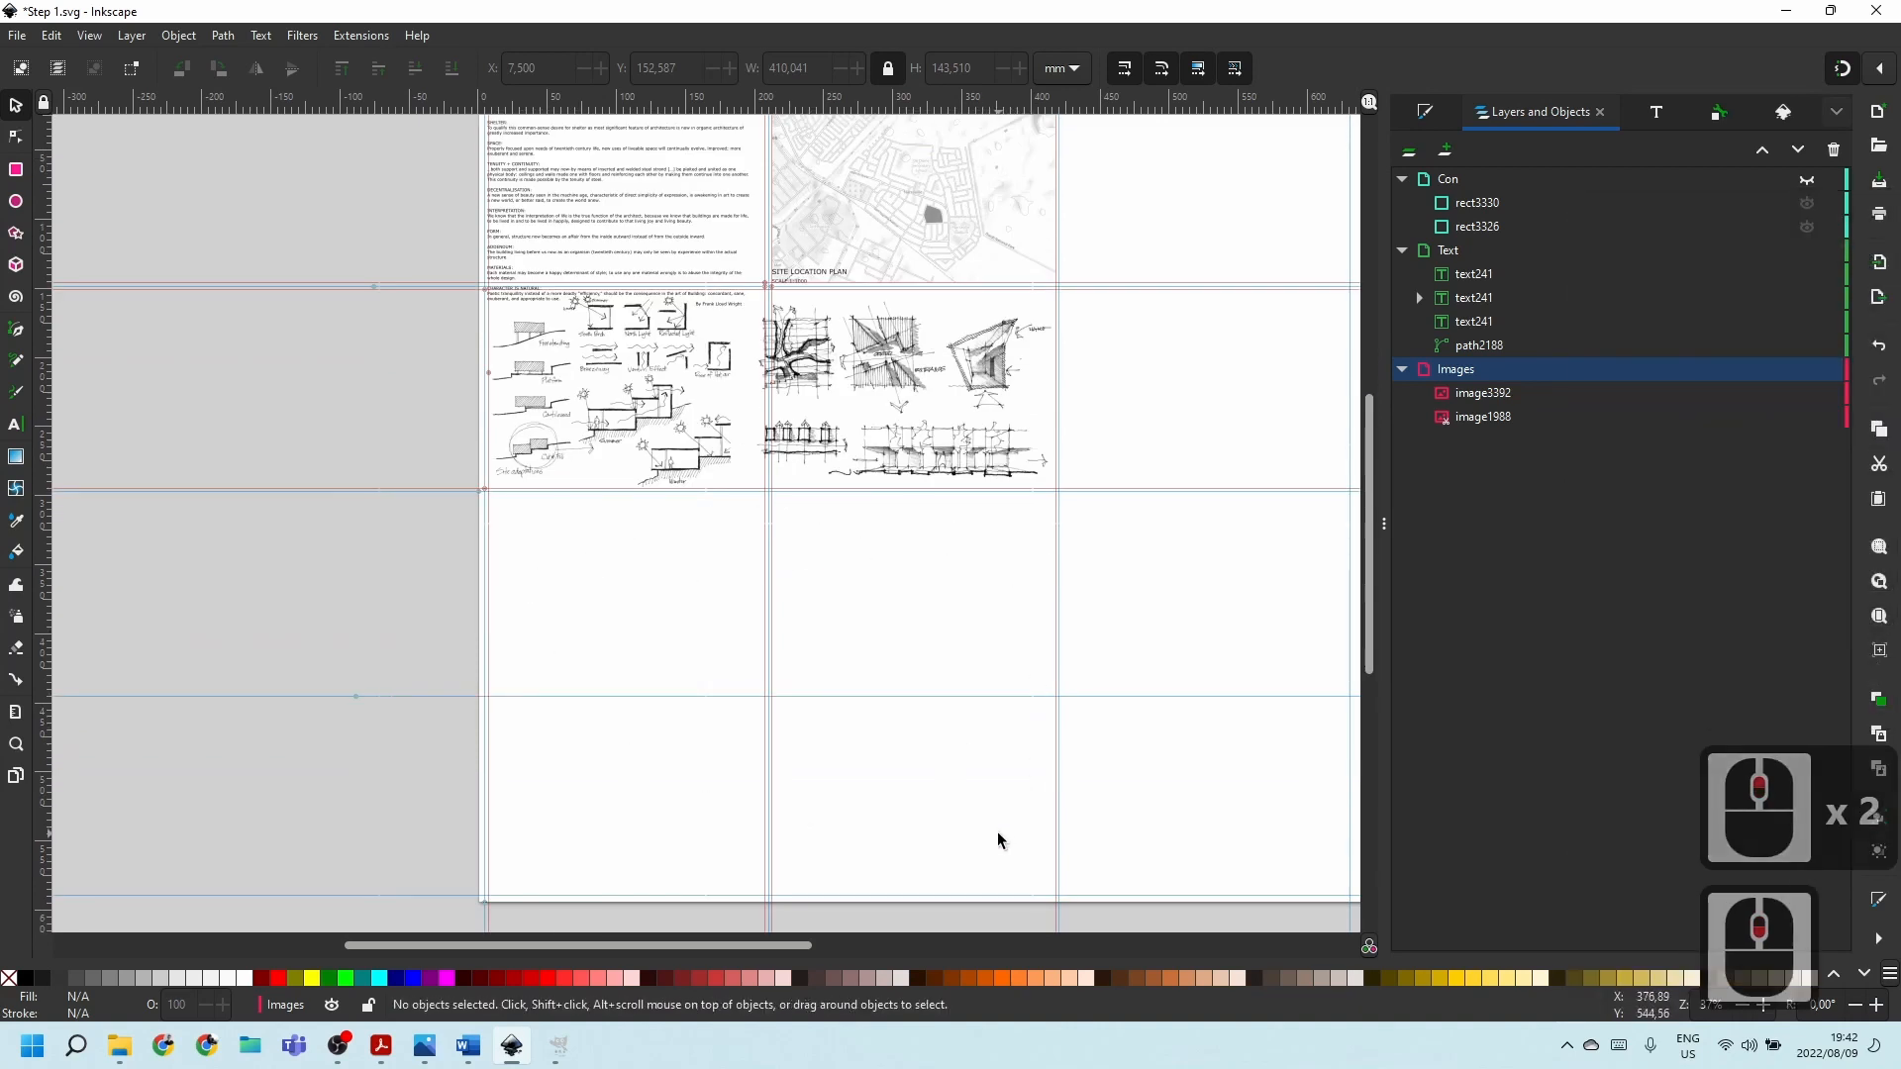
pyautogui.middleClick(932, 517)
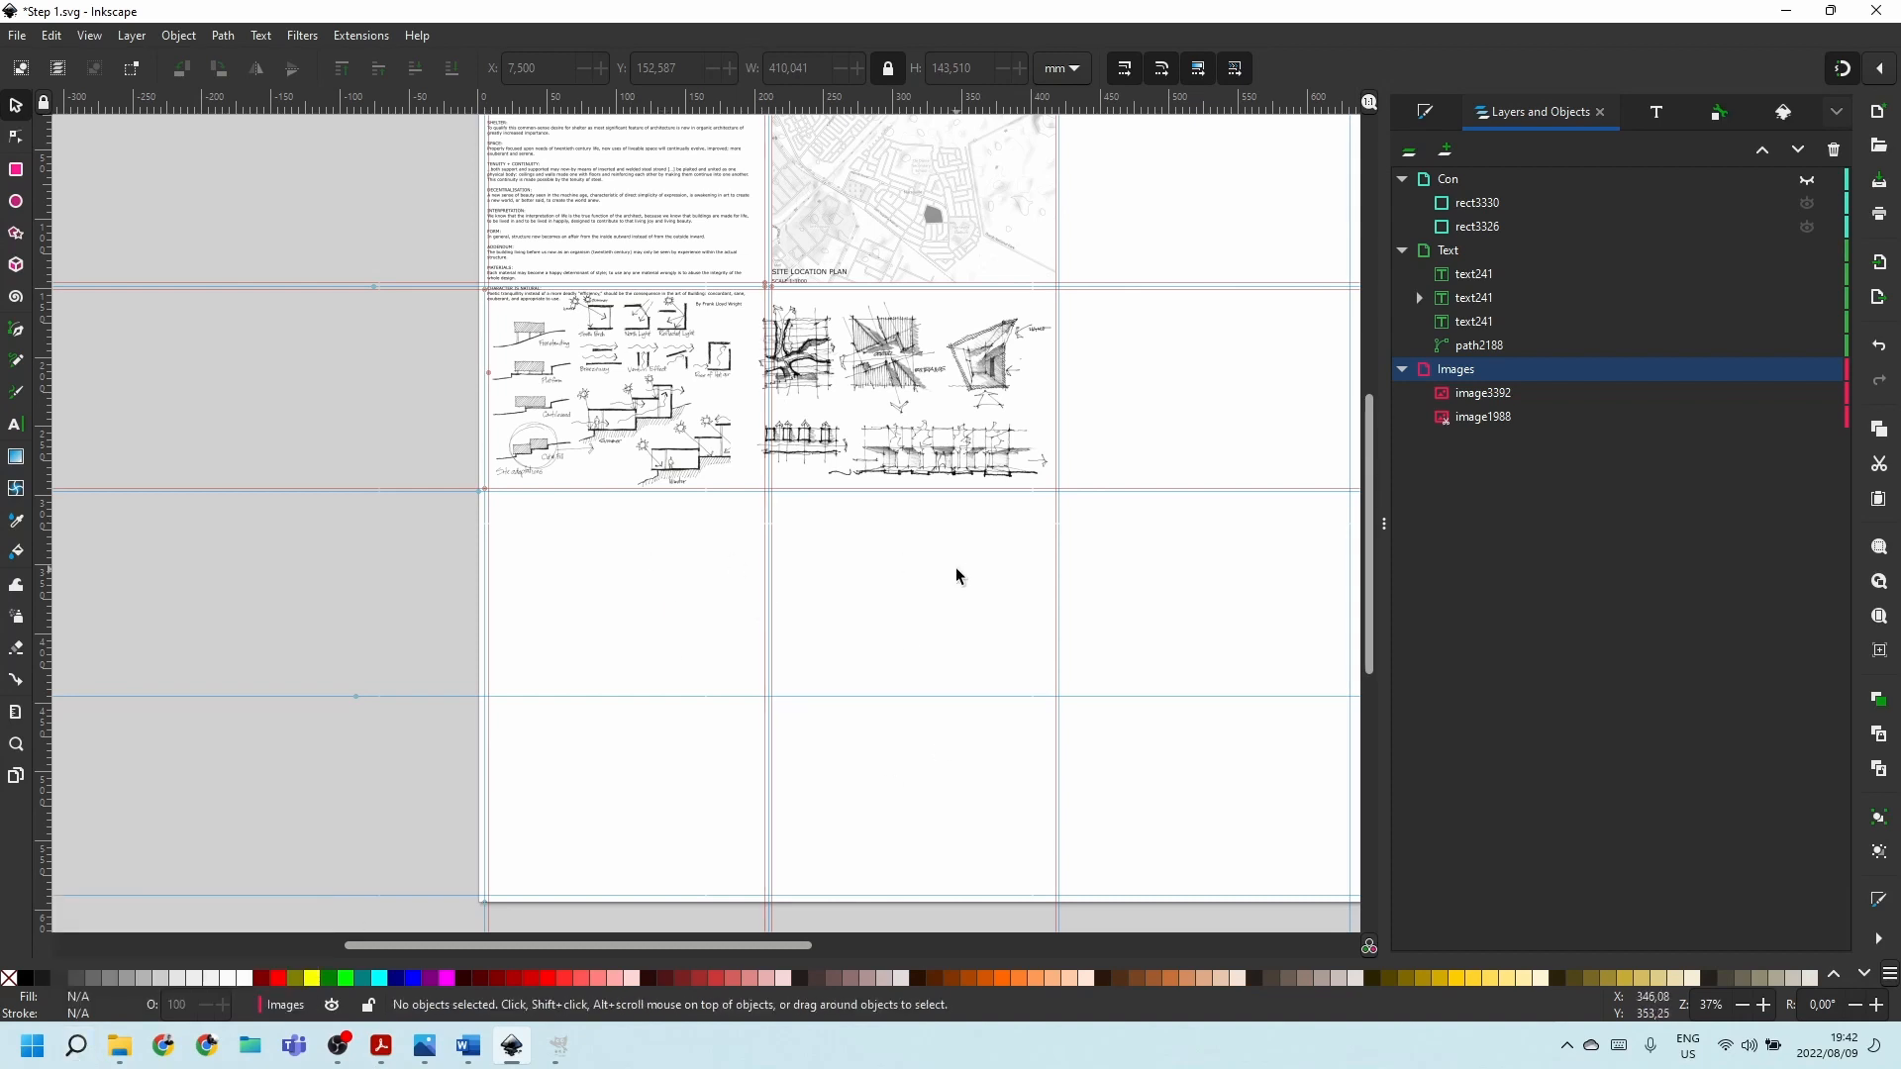
# Search Windows for "auto" and launch AutoCAD 2022 to a blank drawing.
pyautogui.click(76, 1059)
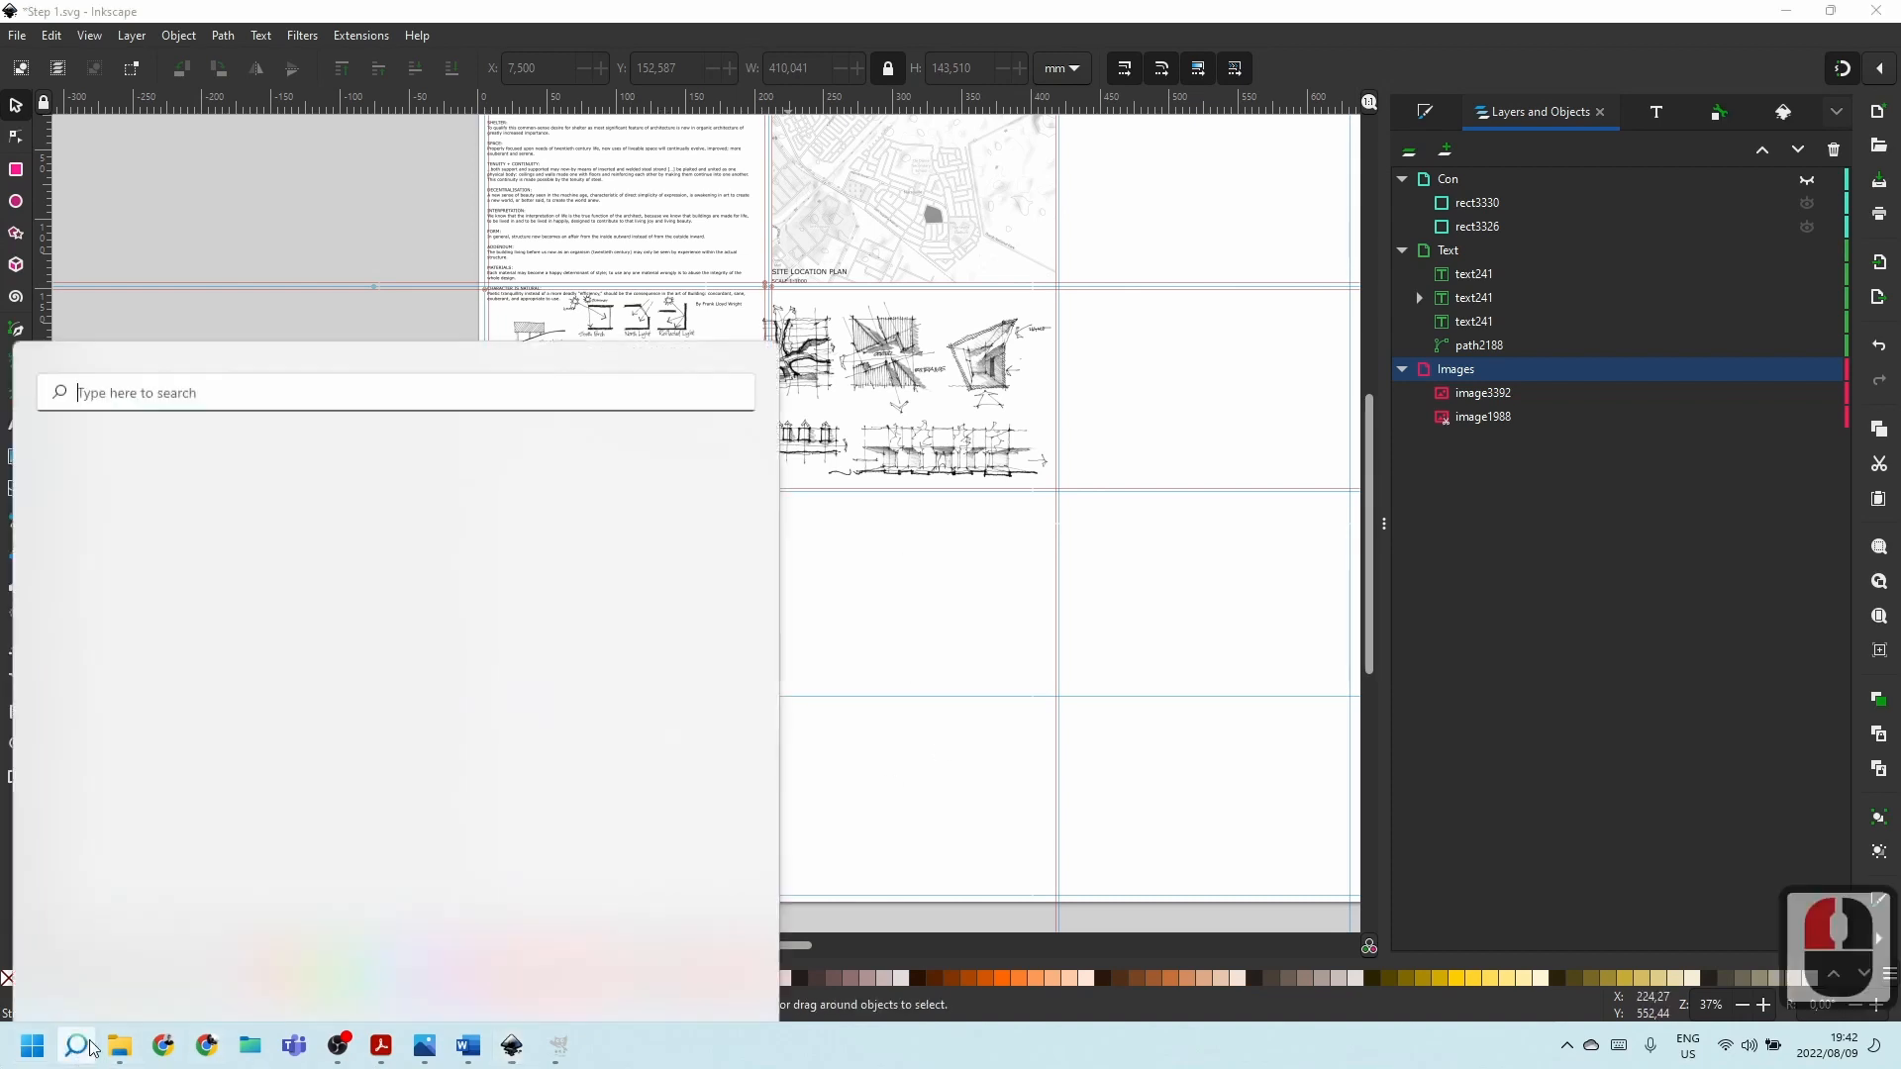
pyautogui.write('auto')
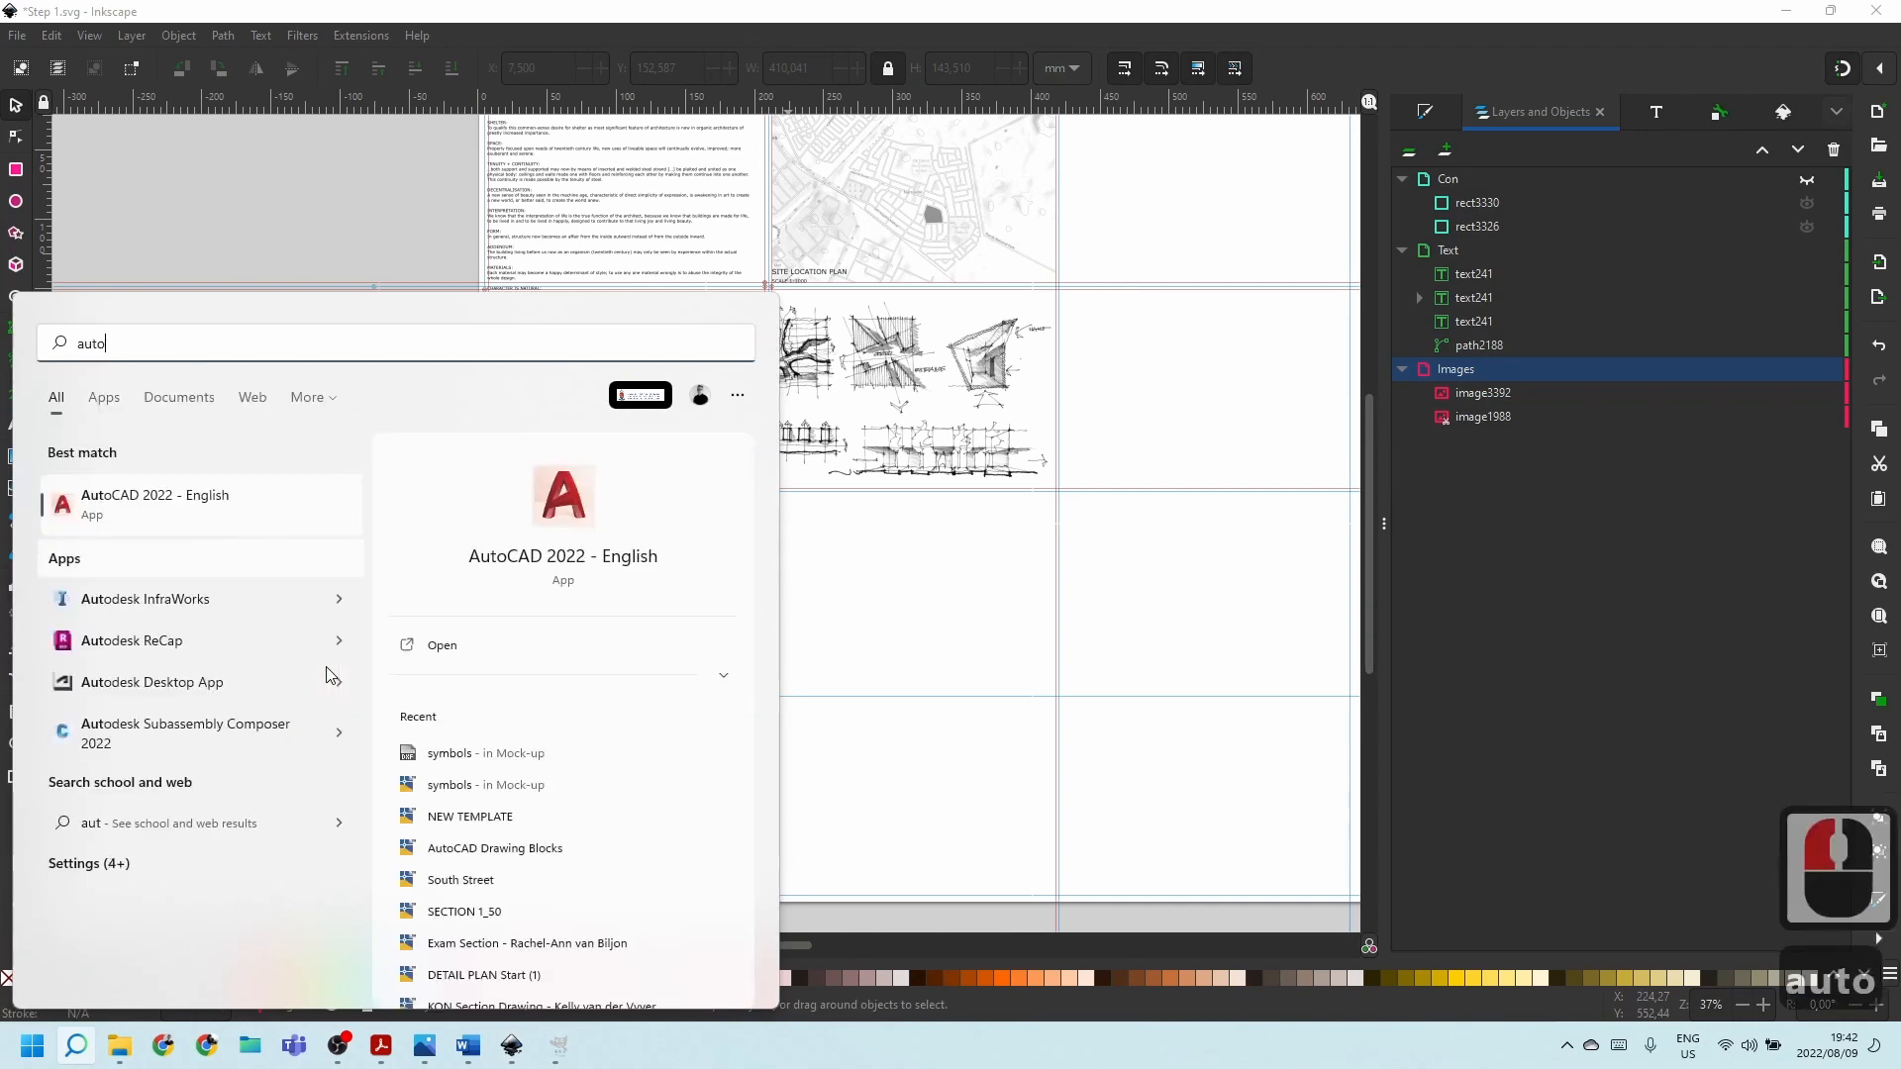
pyautogui.click(939, 458)
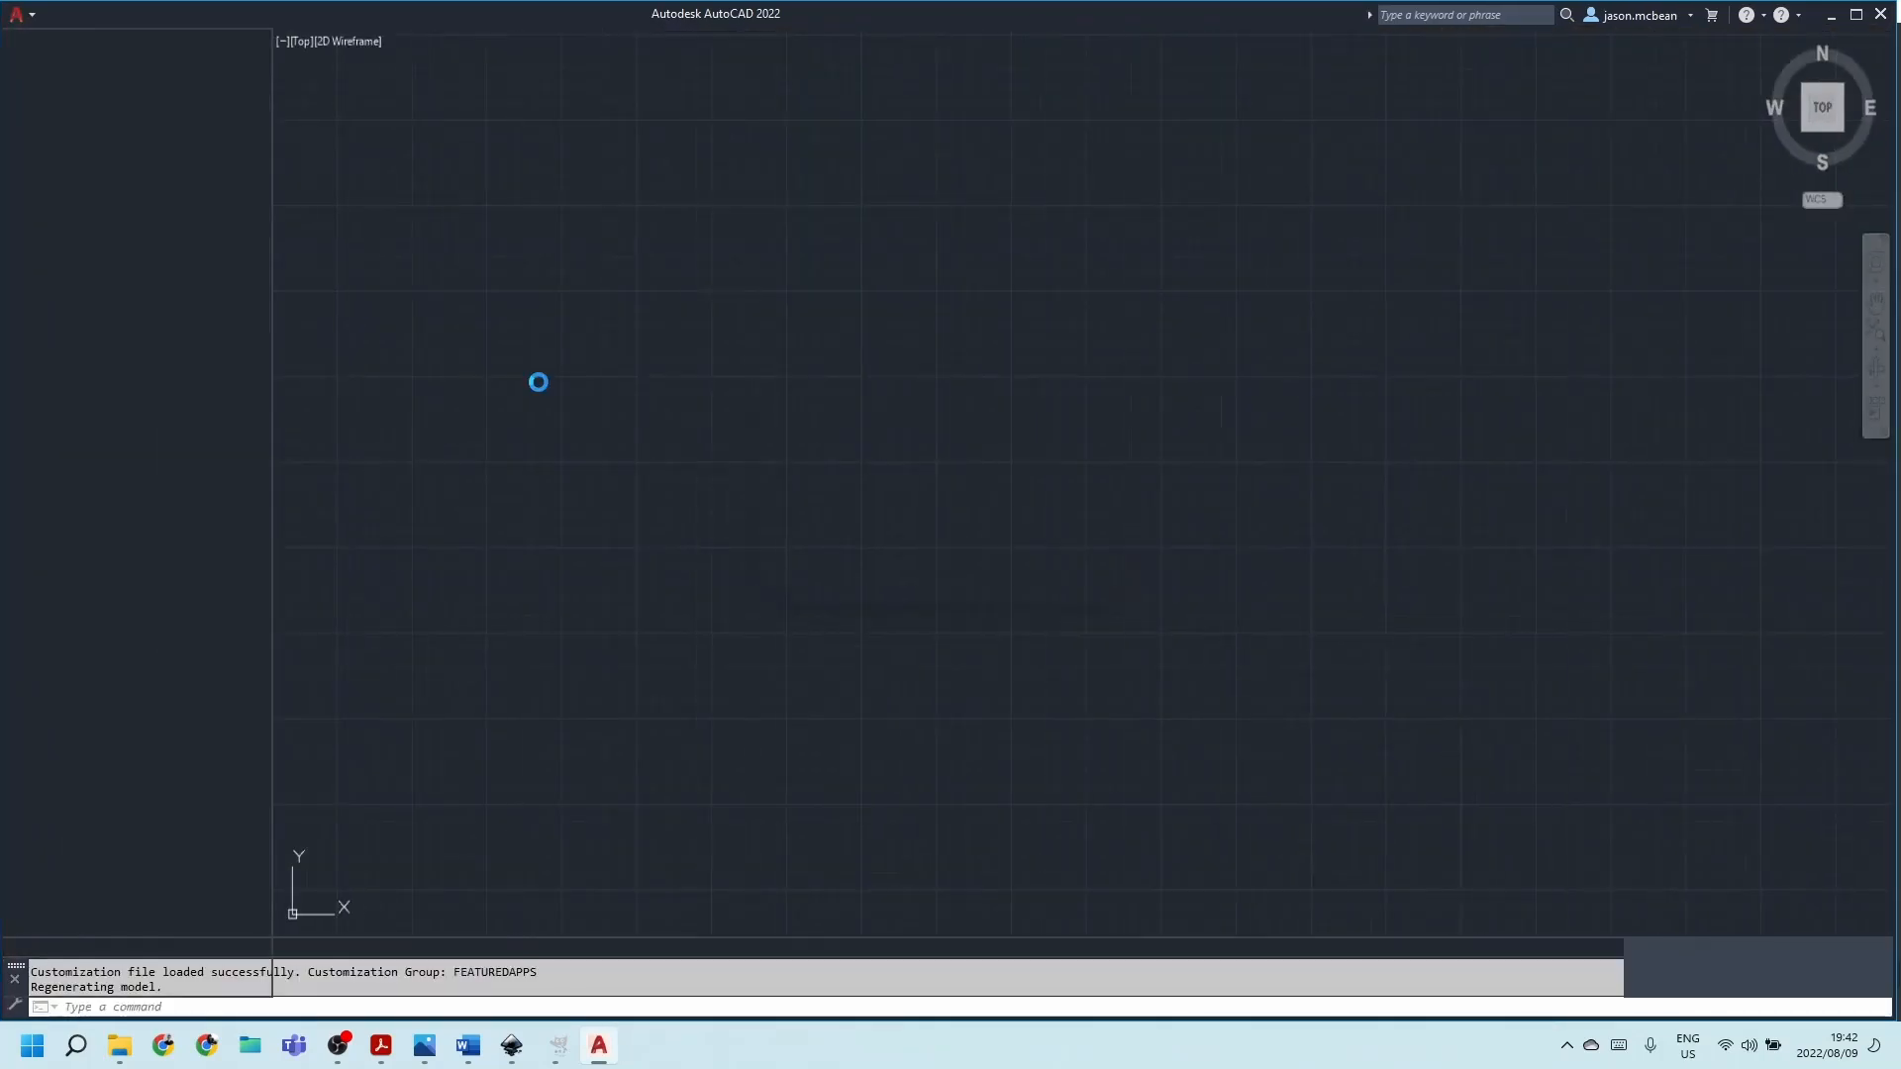
pyautogui.click(1059, 545)
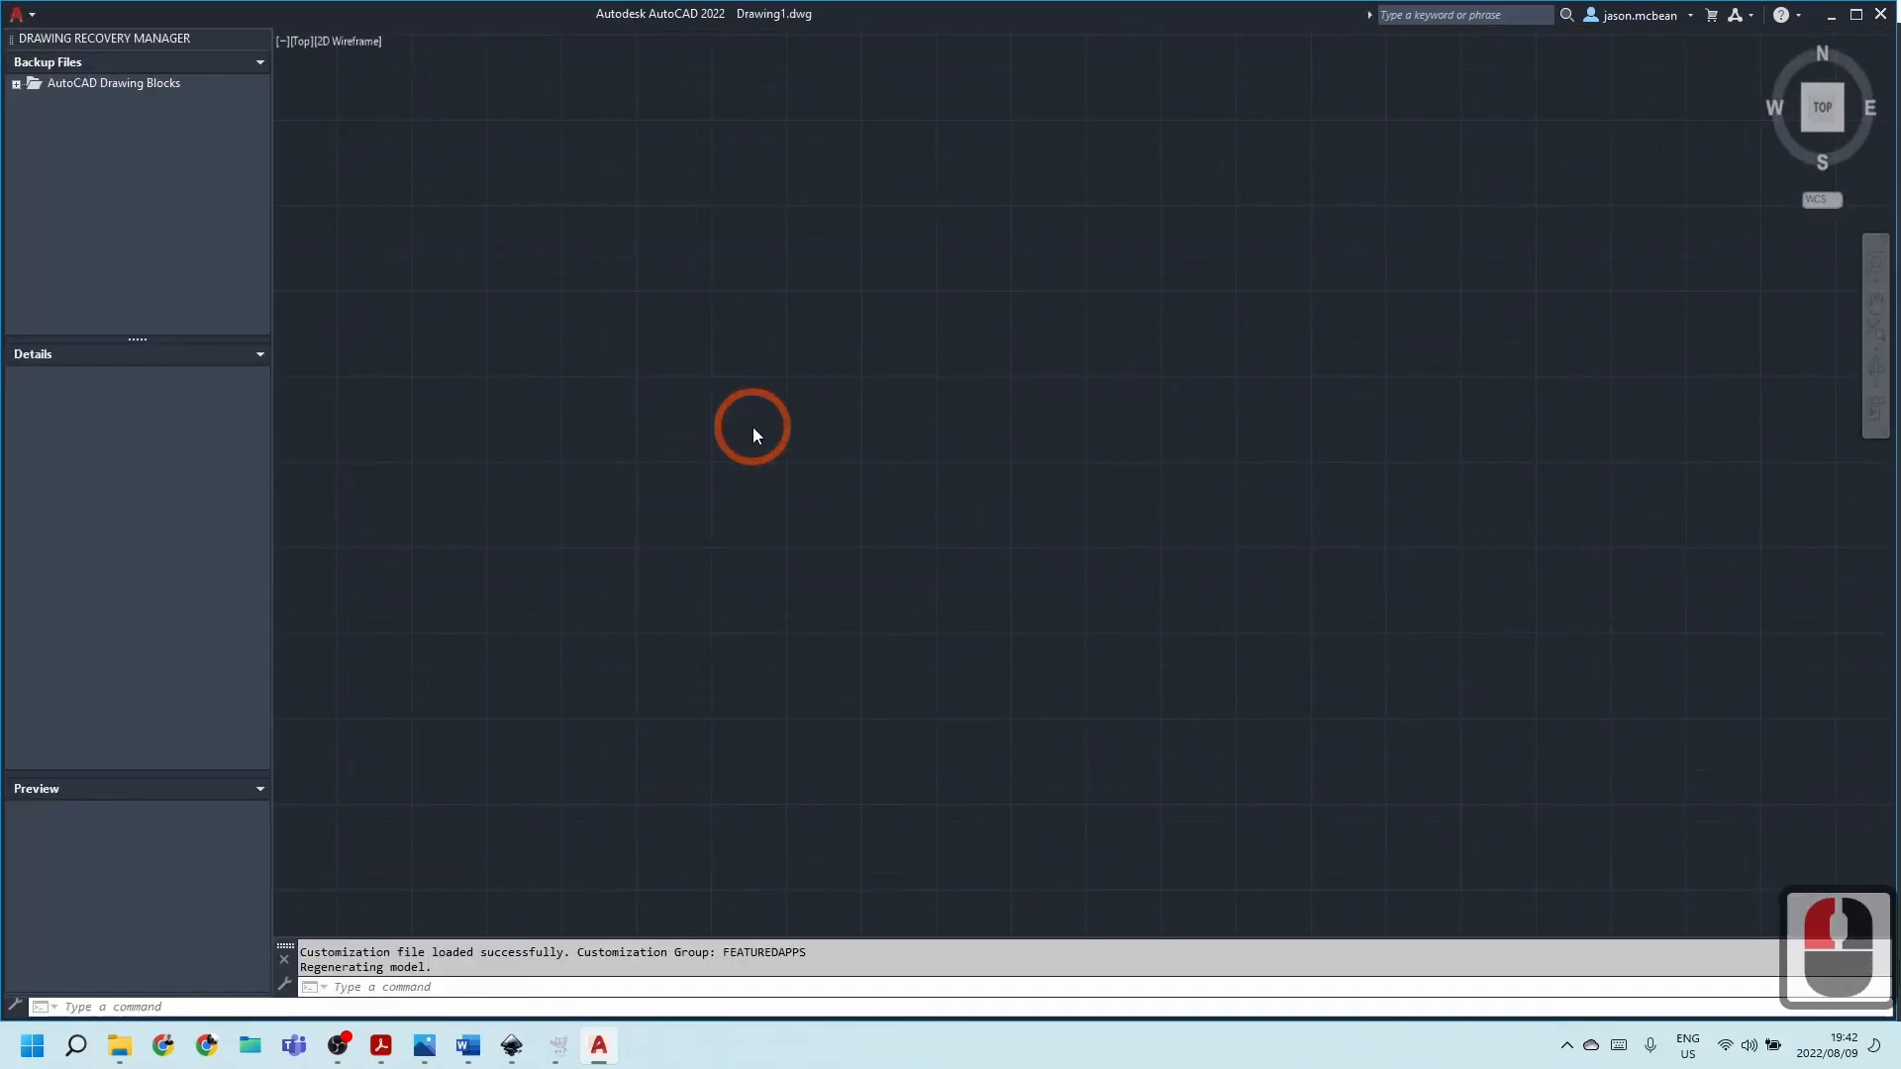
pyautogui.click(61, 85)
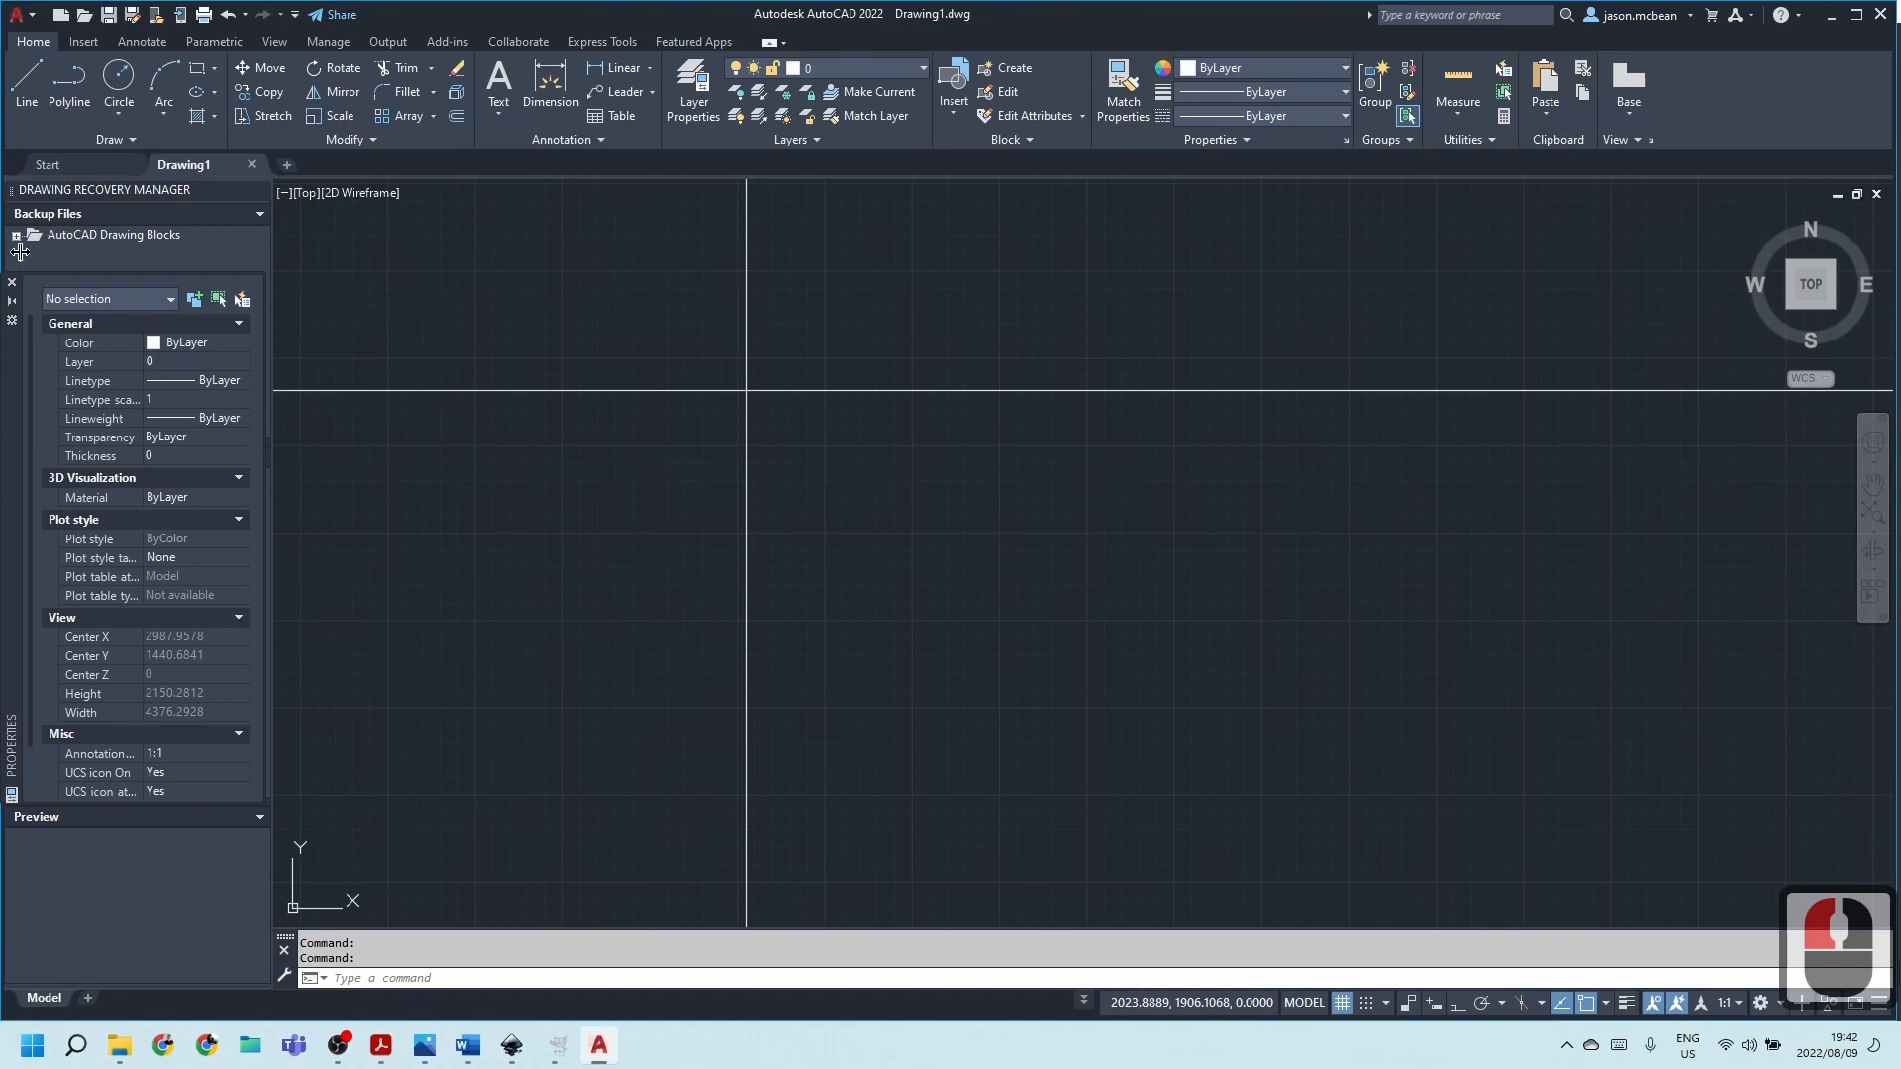
# Open the symbols drawing from the Mock-up folder.
pyautogui.click(85, 16)
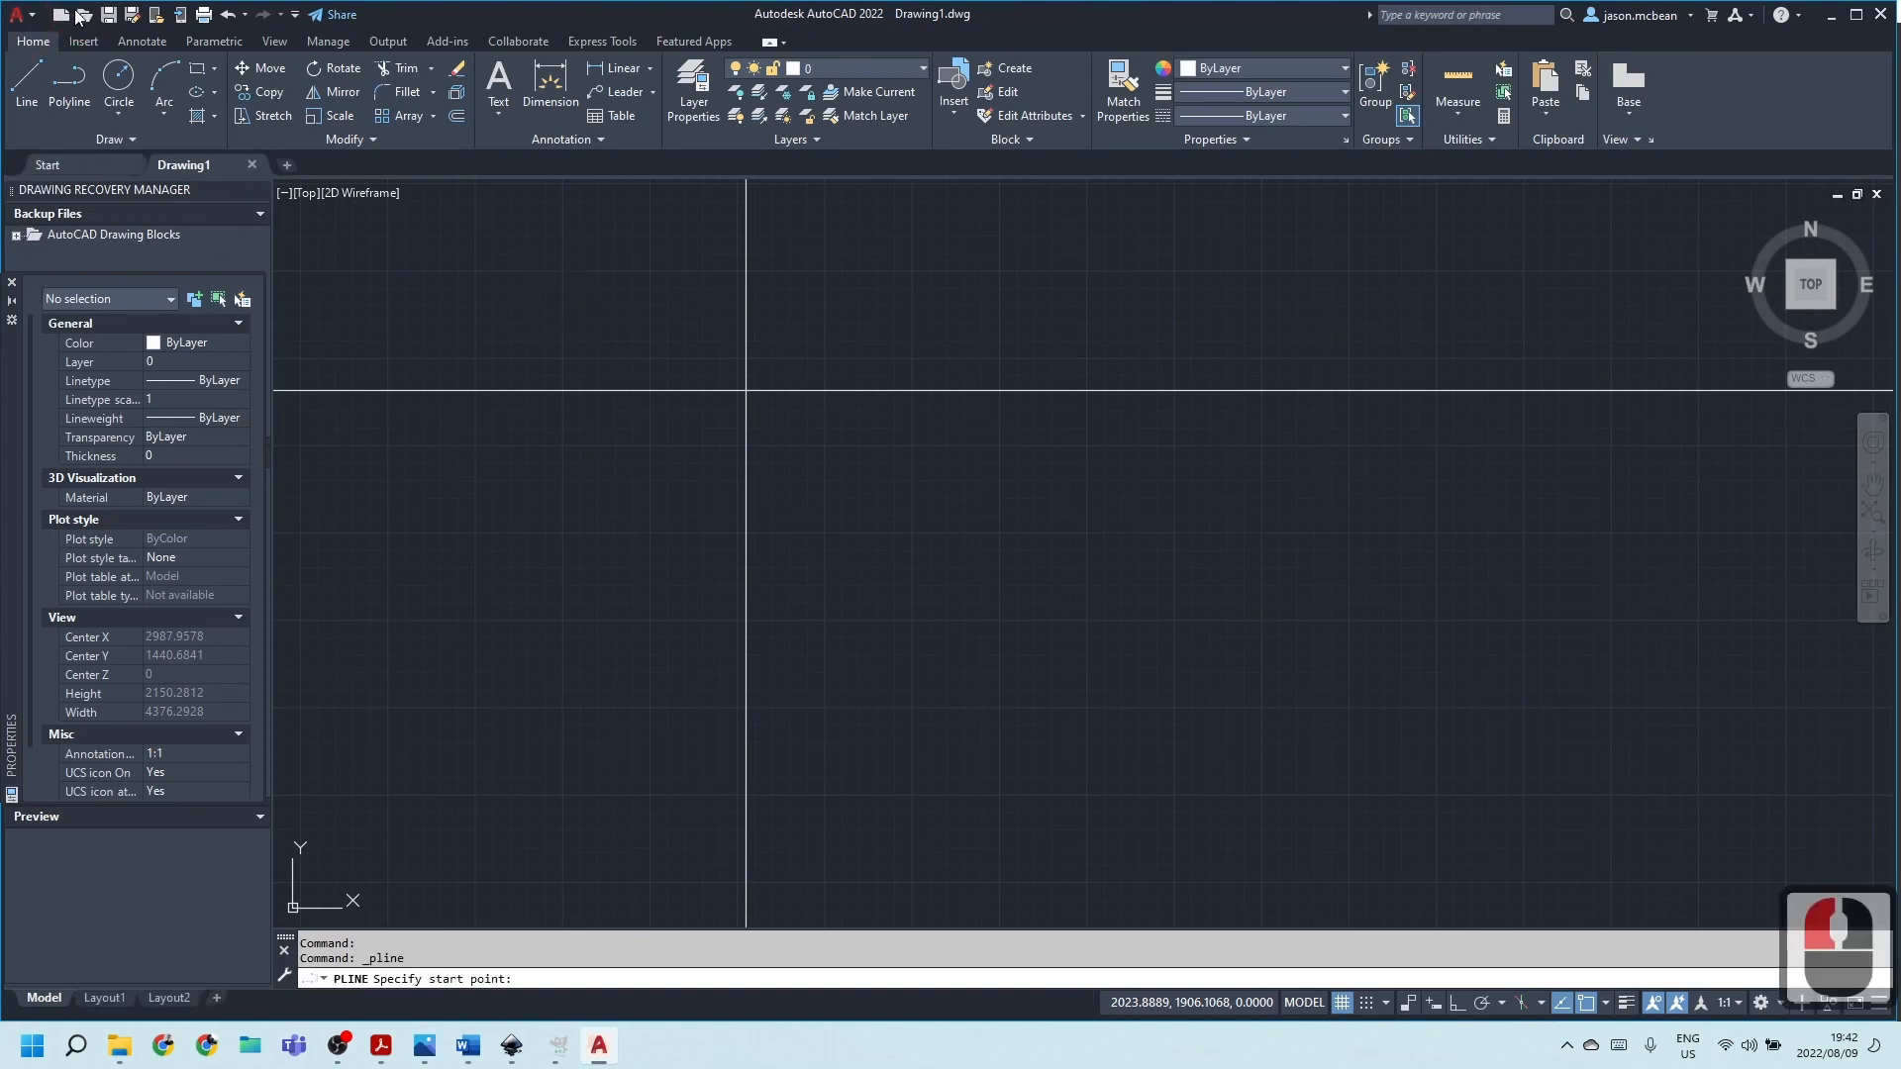
pyautogui.click(83, 22)
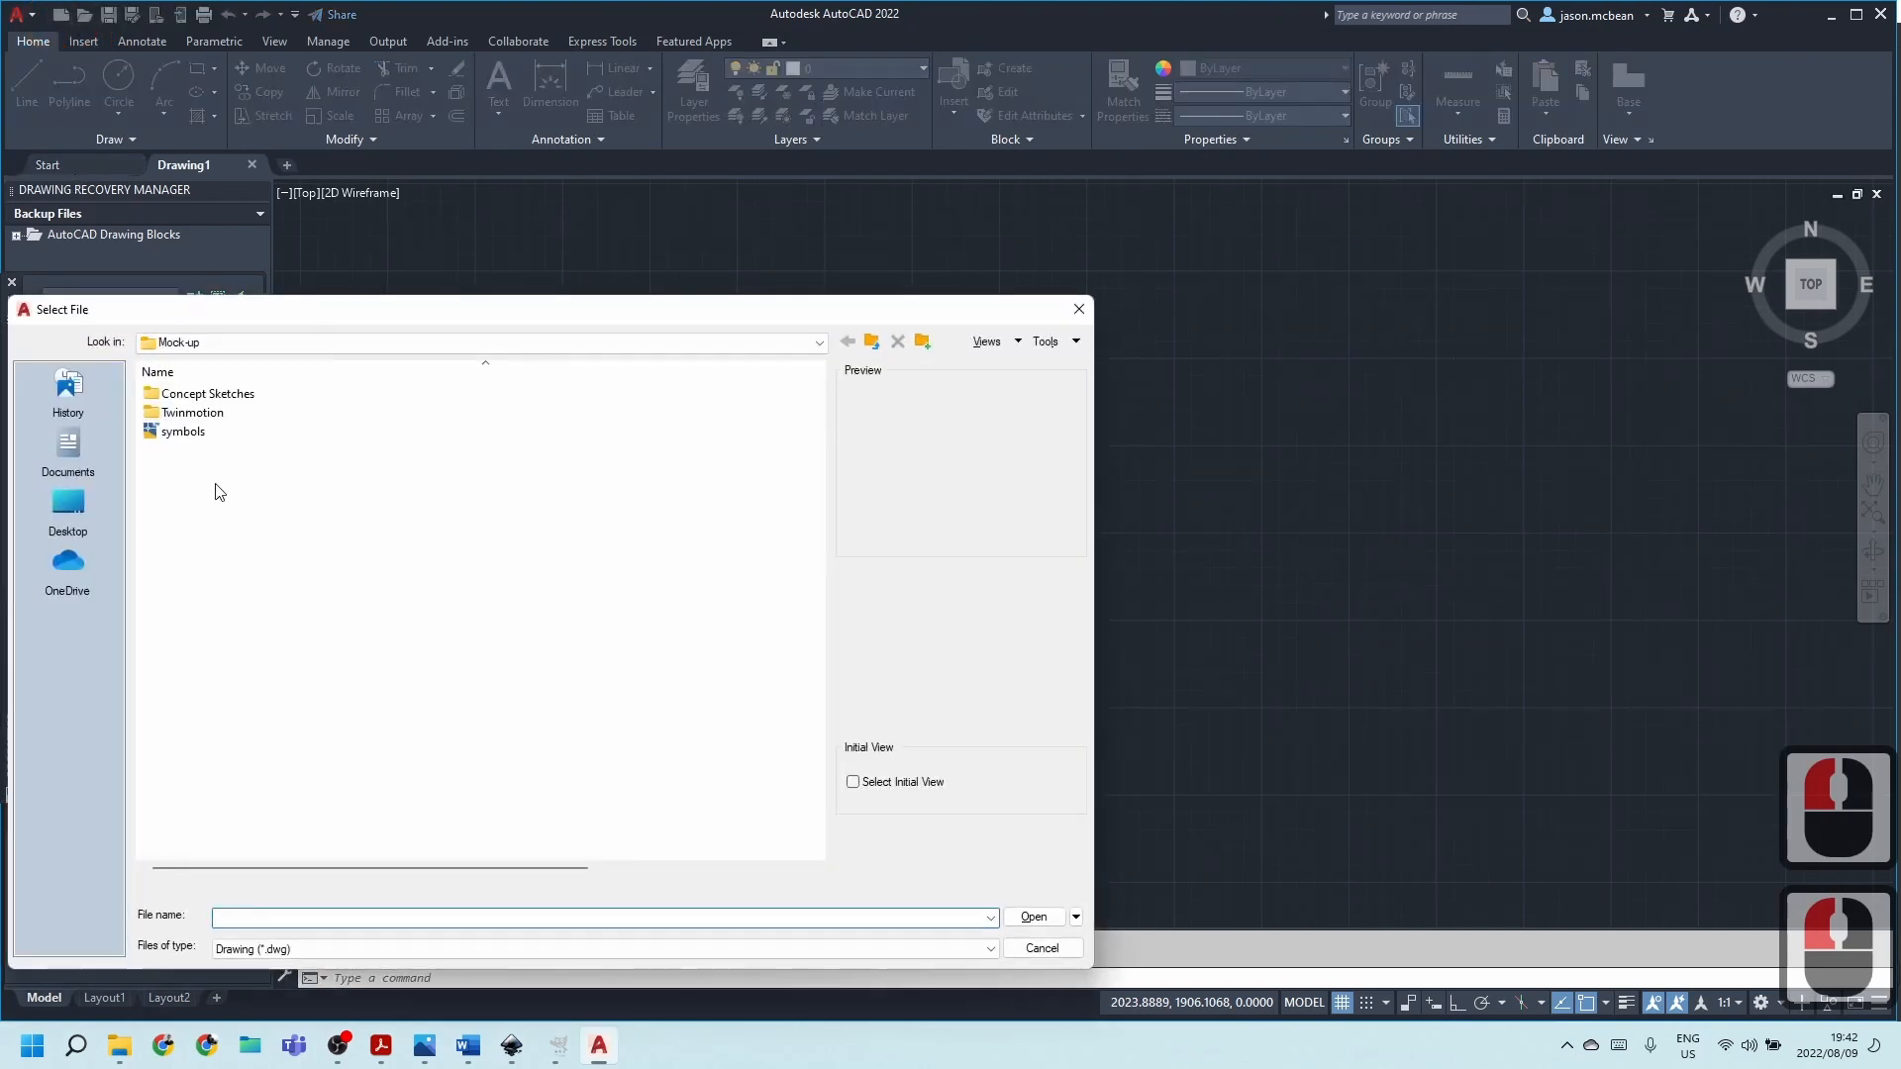
pyautogui.click(183, 432)
pyautogui.click(1033, 917)
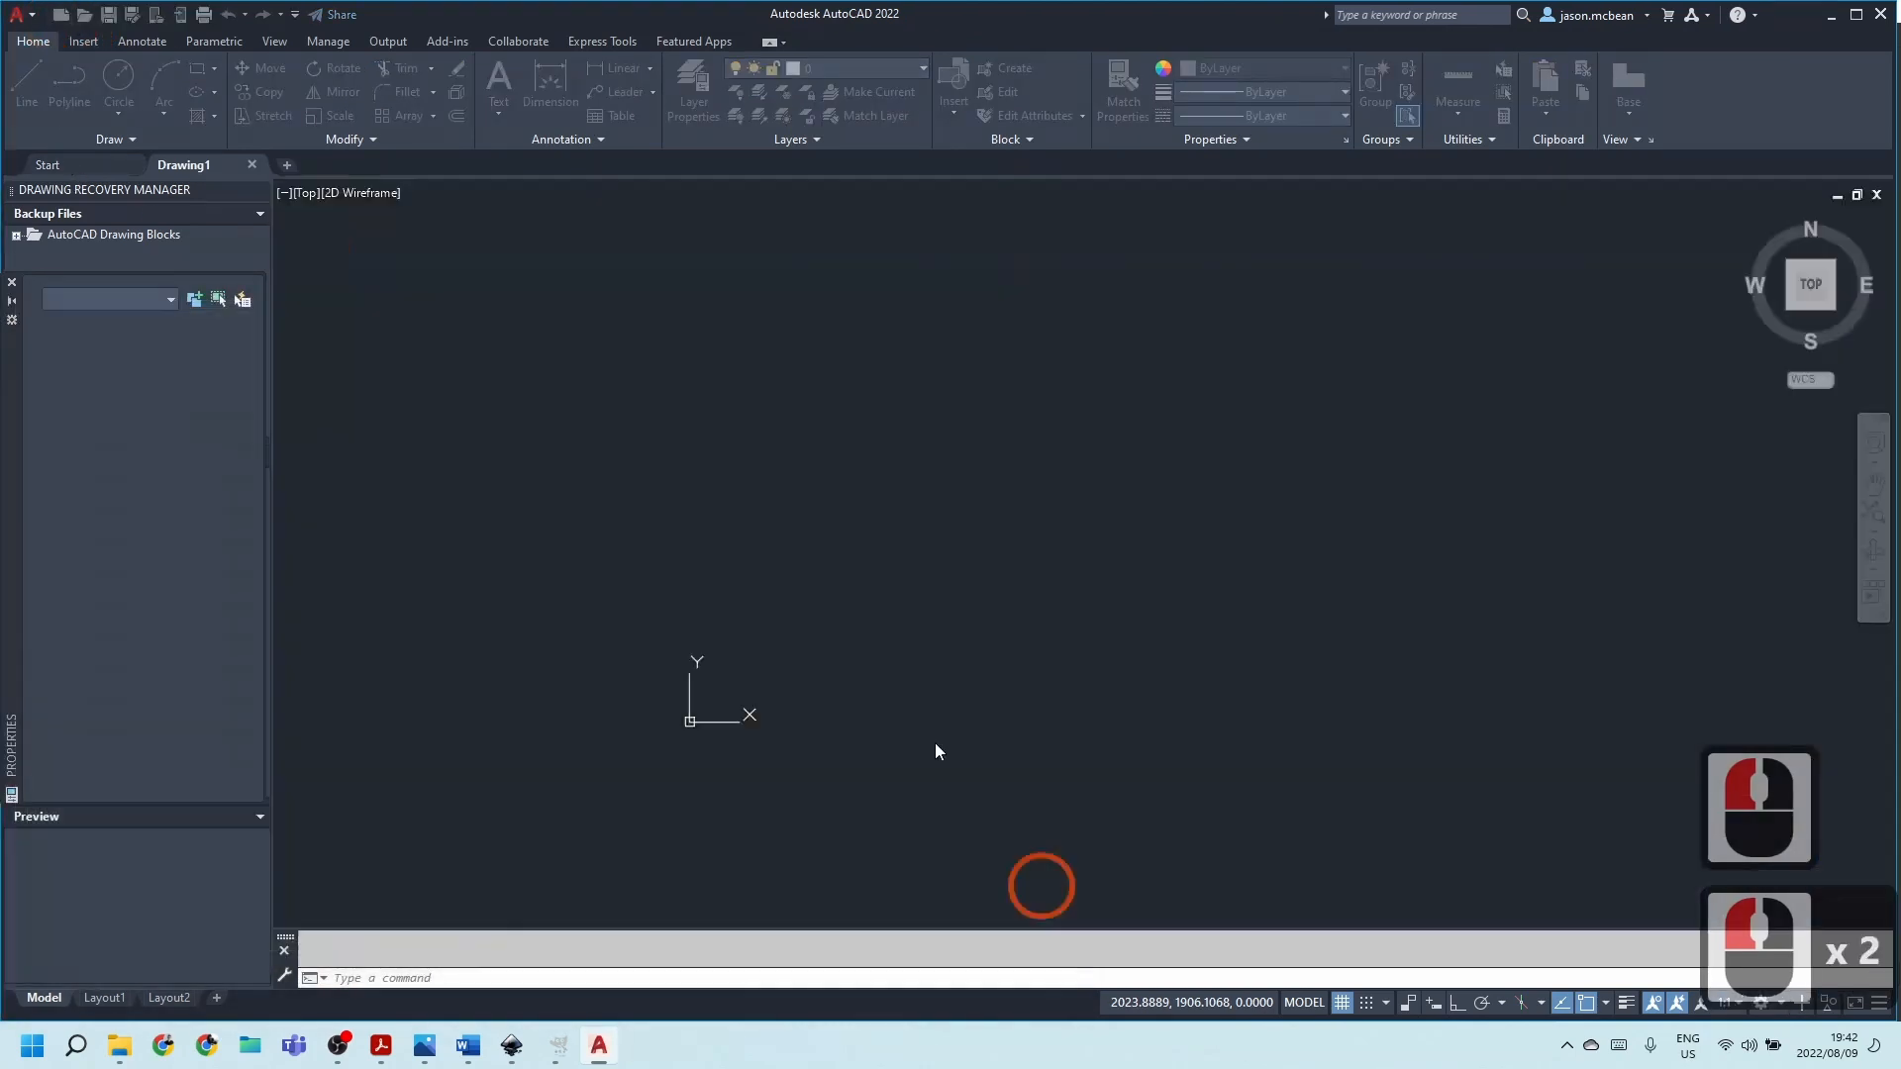
pyautogui.click(318, 212)
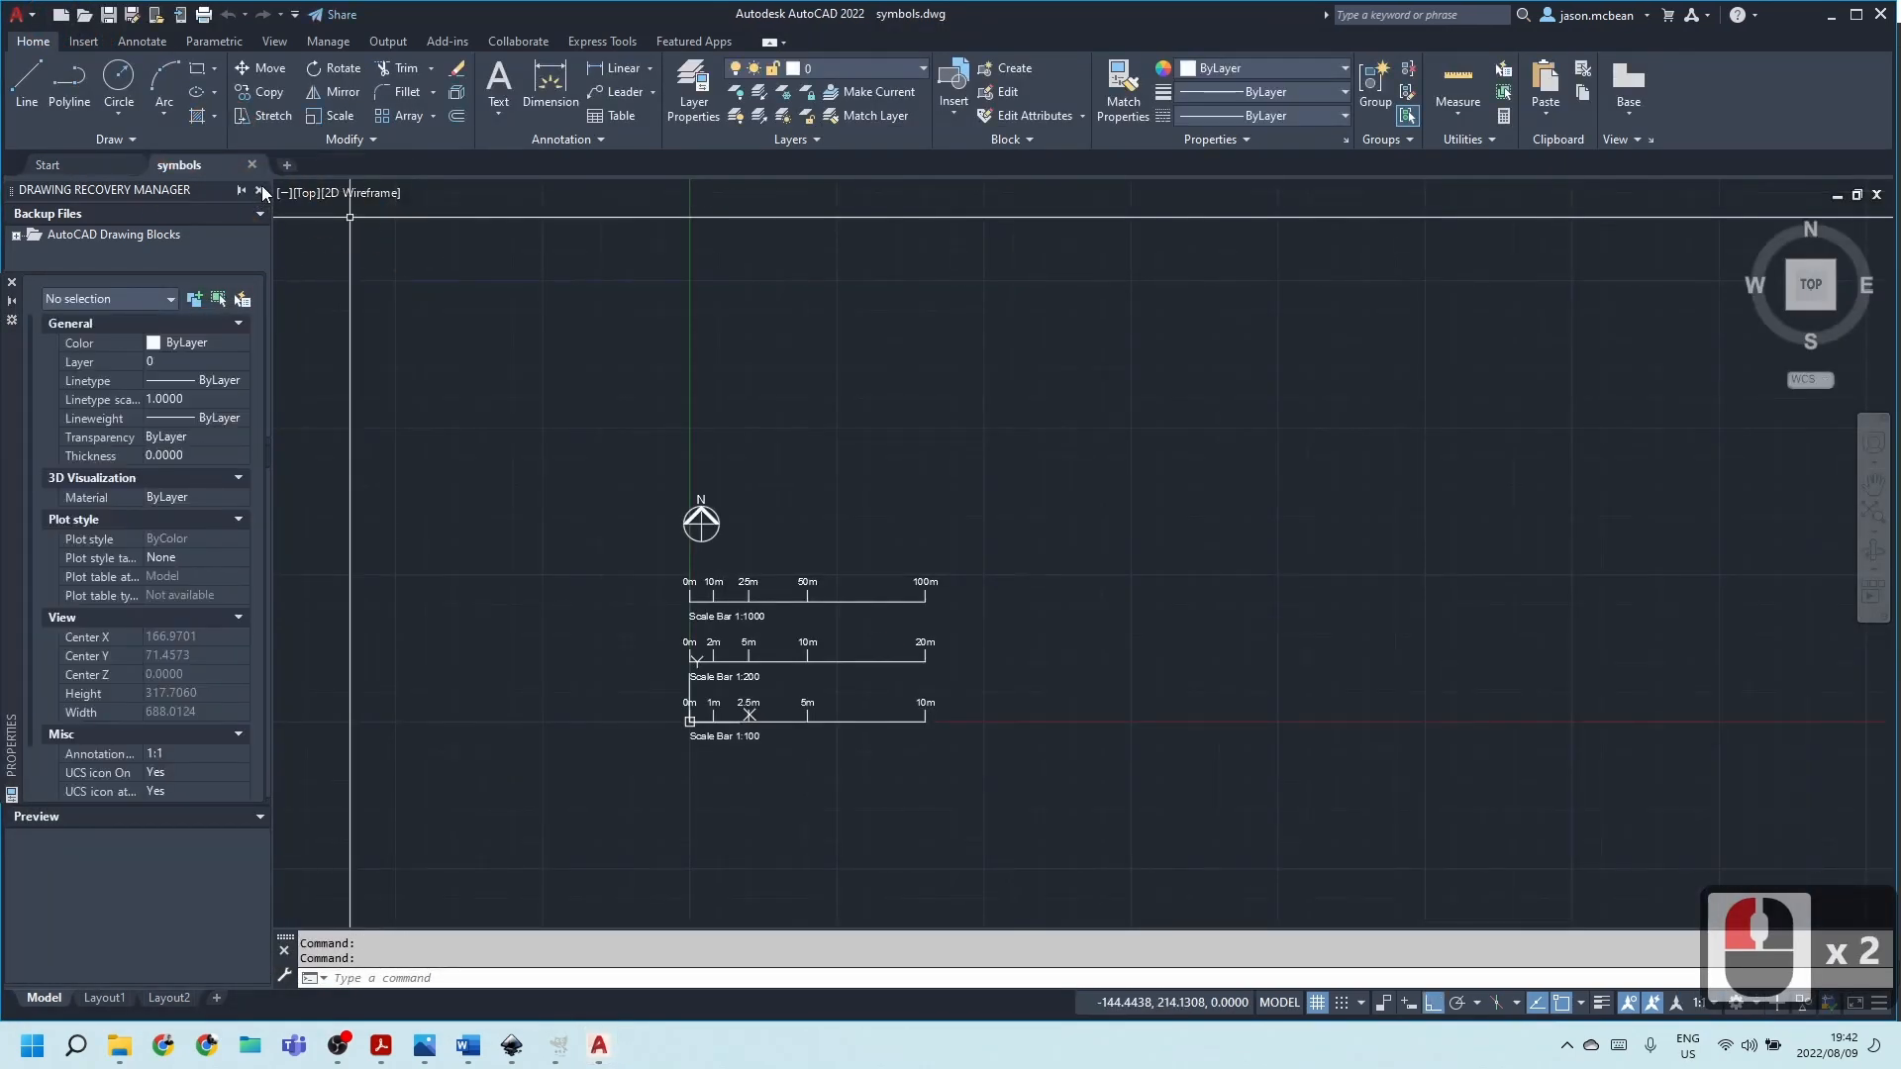
# Examine the north arrow and the 1:1000, 1:200 and 1:100 scale bars in model space.
pyautogui.moveTo(916, 687); pyautogui.dragTo(963, 594)
pyautogui.scroll(5, 841, 480)
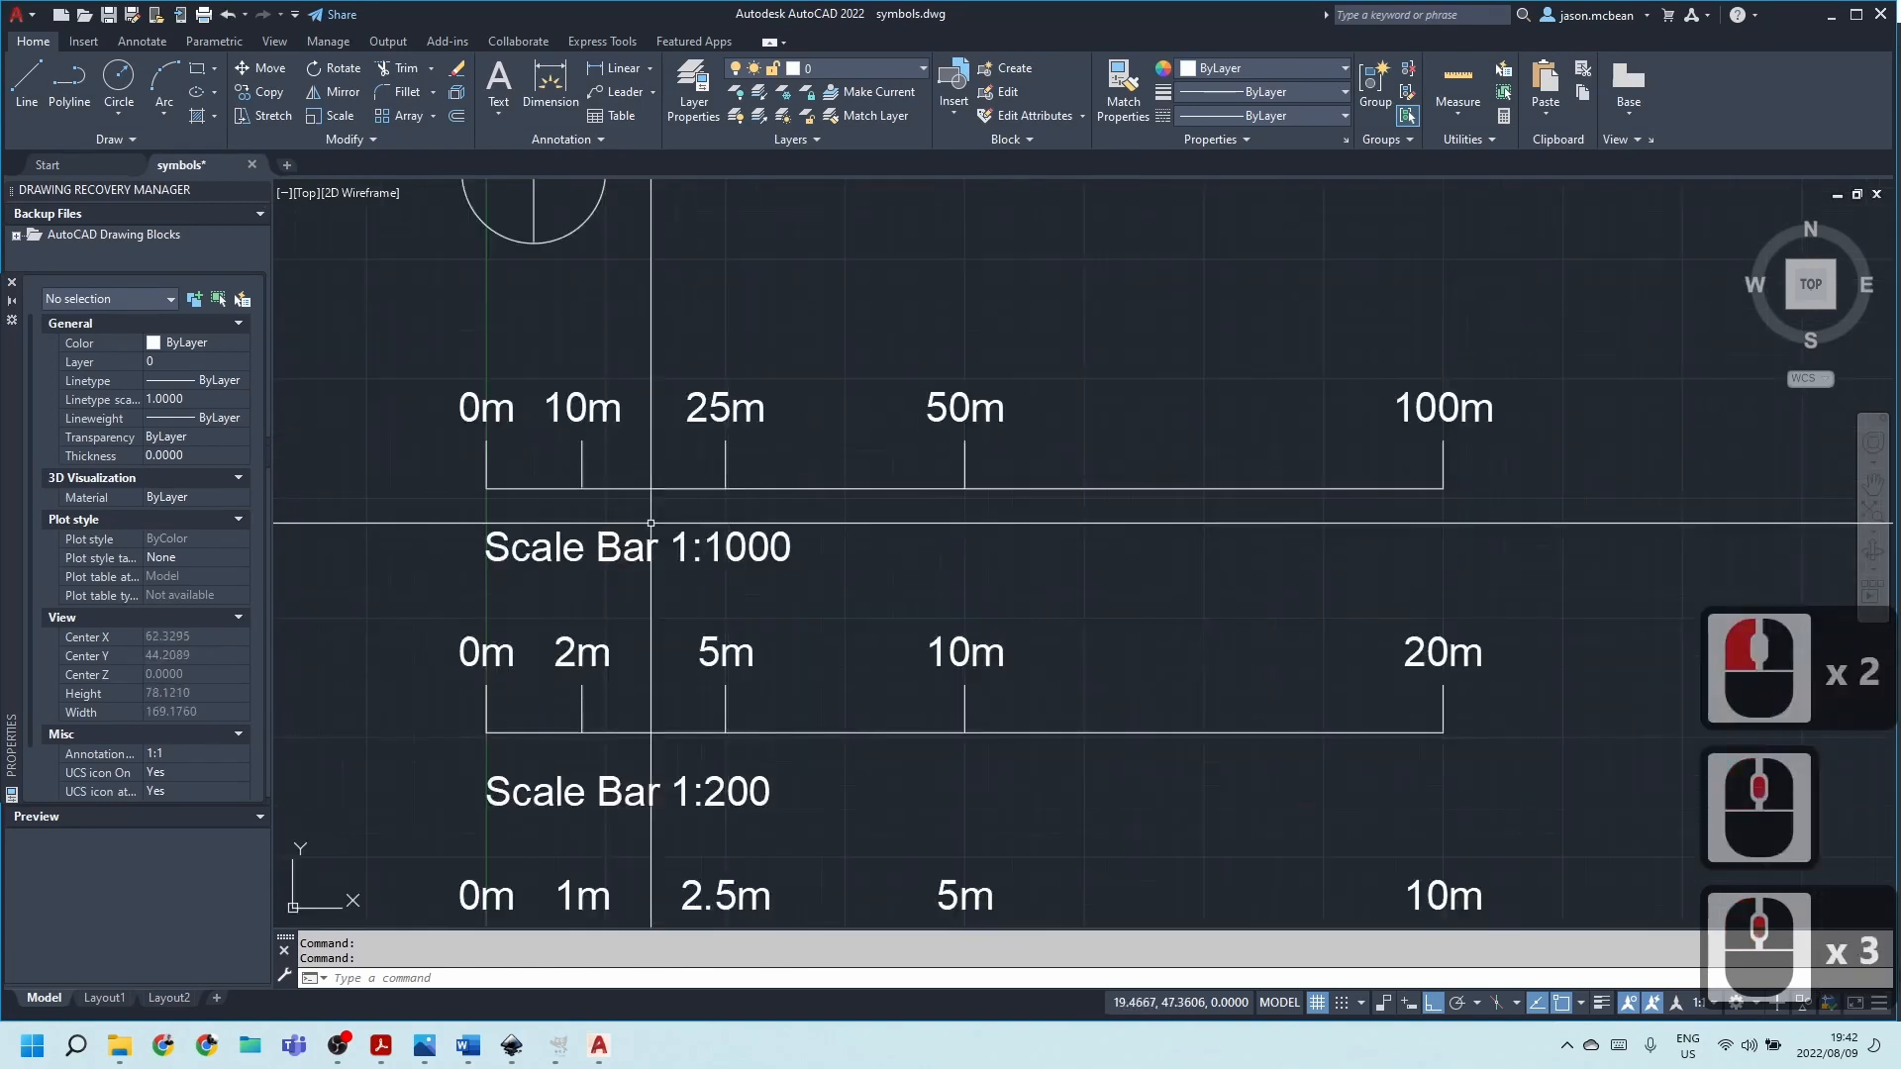
pyautogui.scroll(-4, 732, 482)
pyautogui.scroll(3, 733, 481)
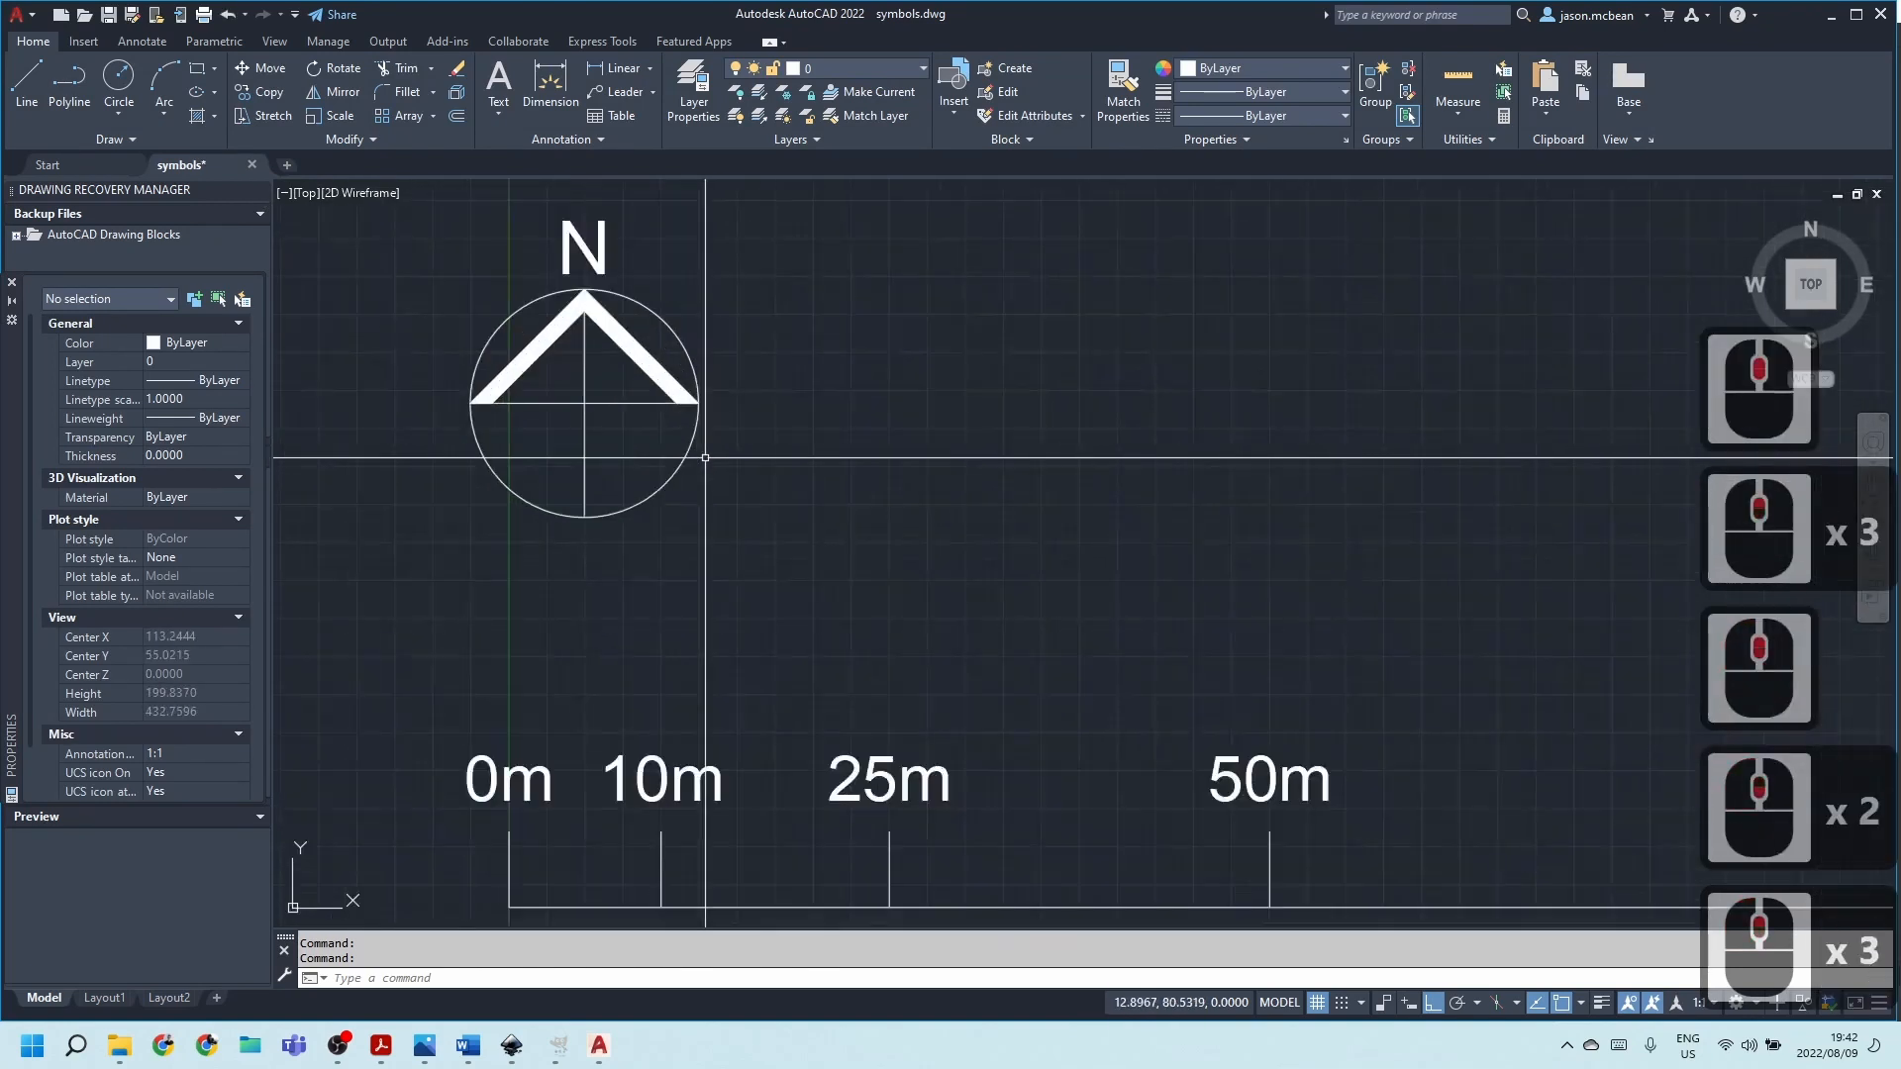
pyautogui.scroll(-4, 733, 482)
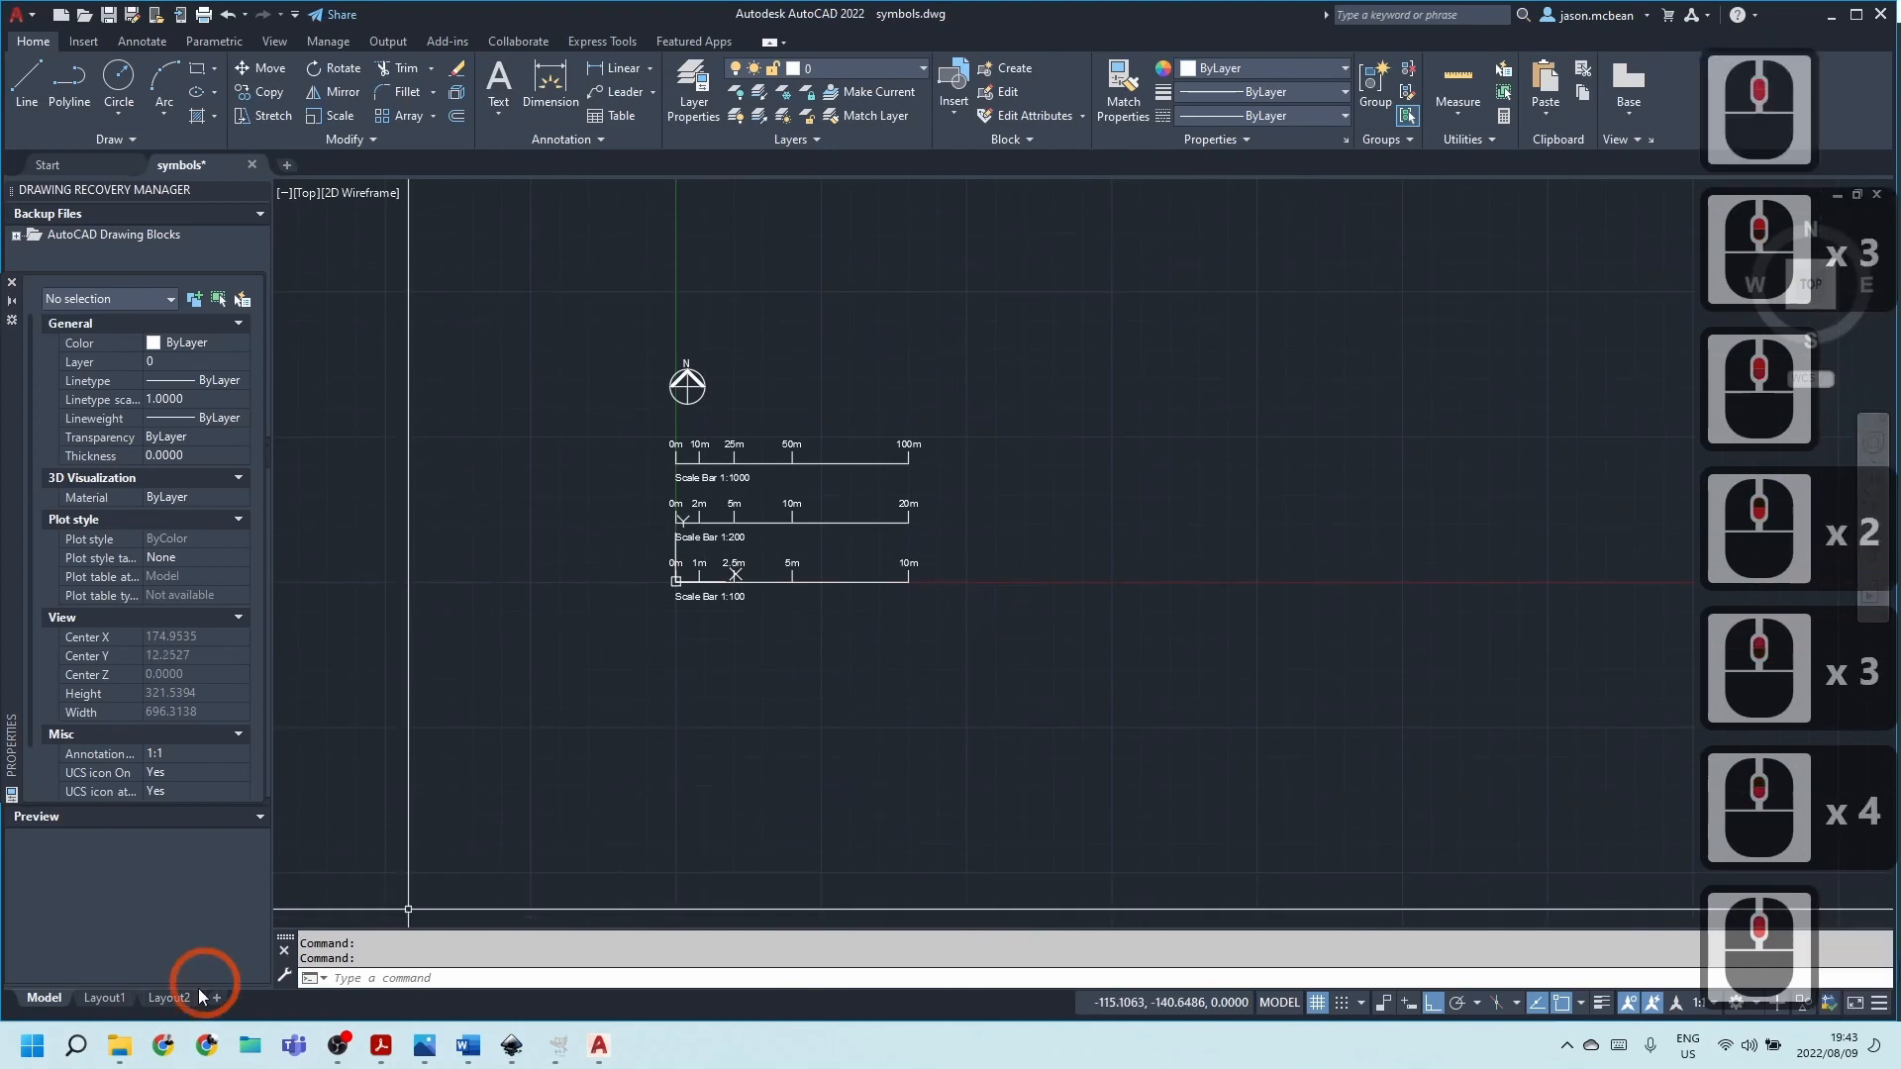
# Check how the symbols appear on Layout1, and return to model space to review the scale bars.
pyautogui.click(104, 998)
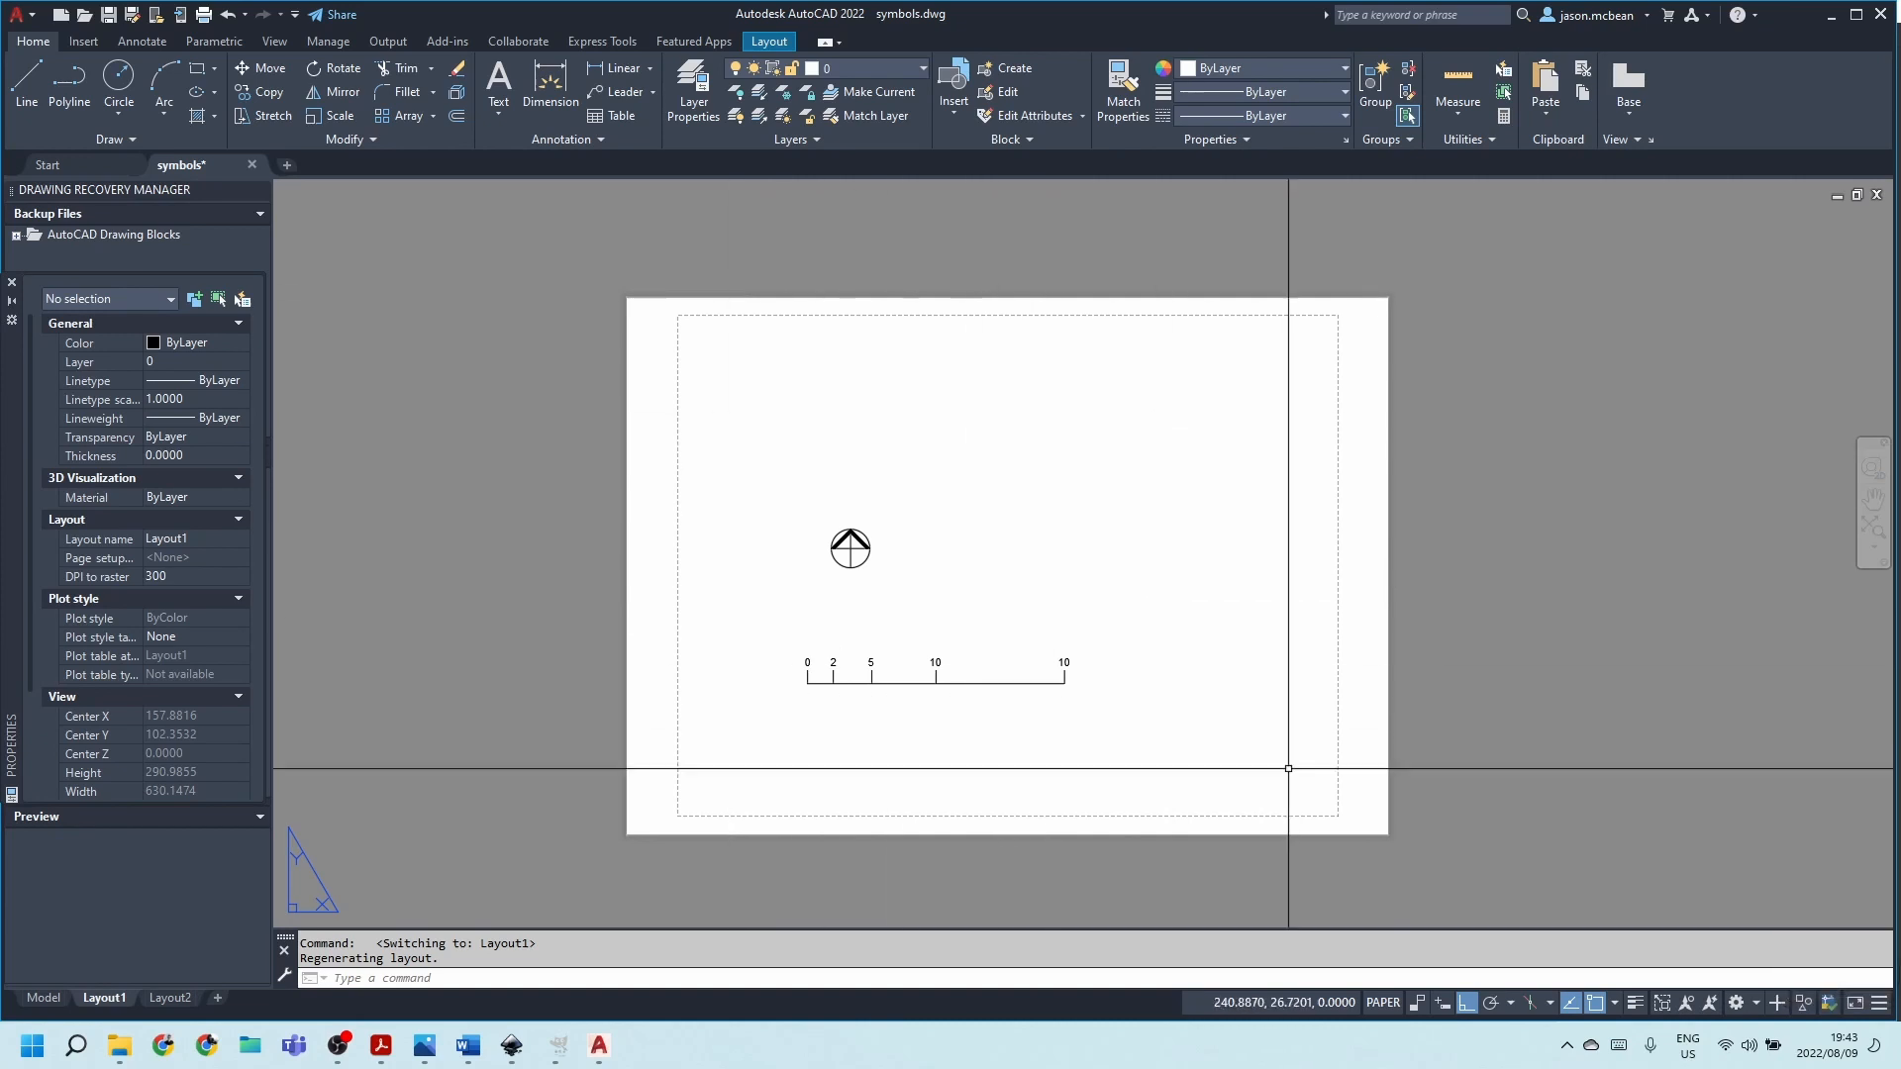
pyautogui.click(772, 522)
pyautogui.click(10, 1054)
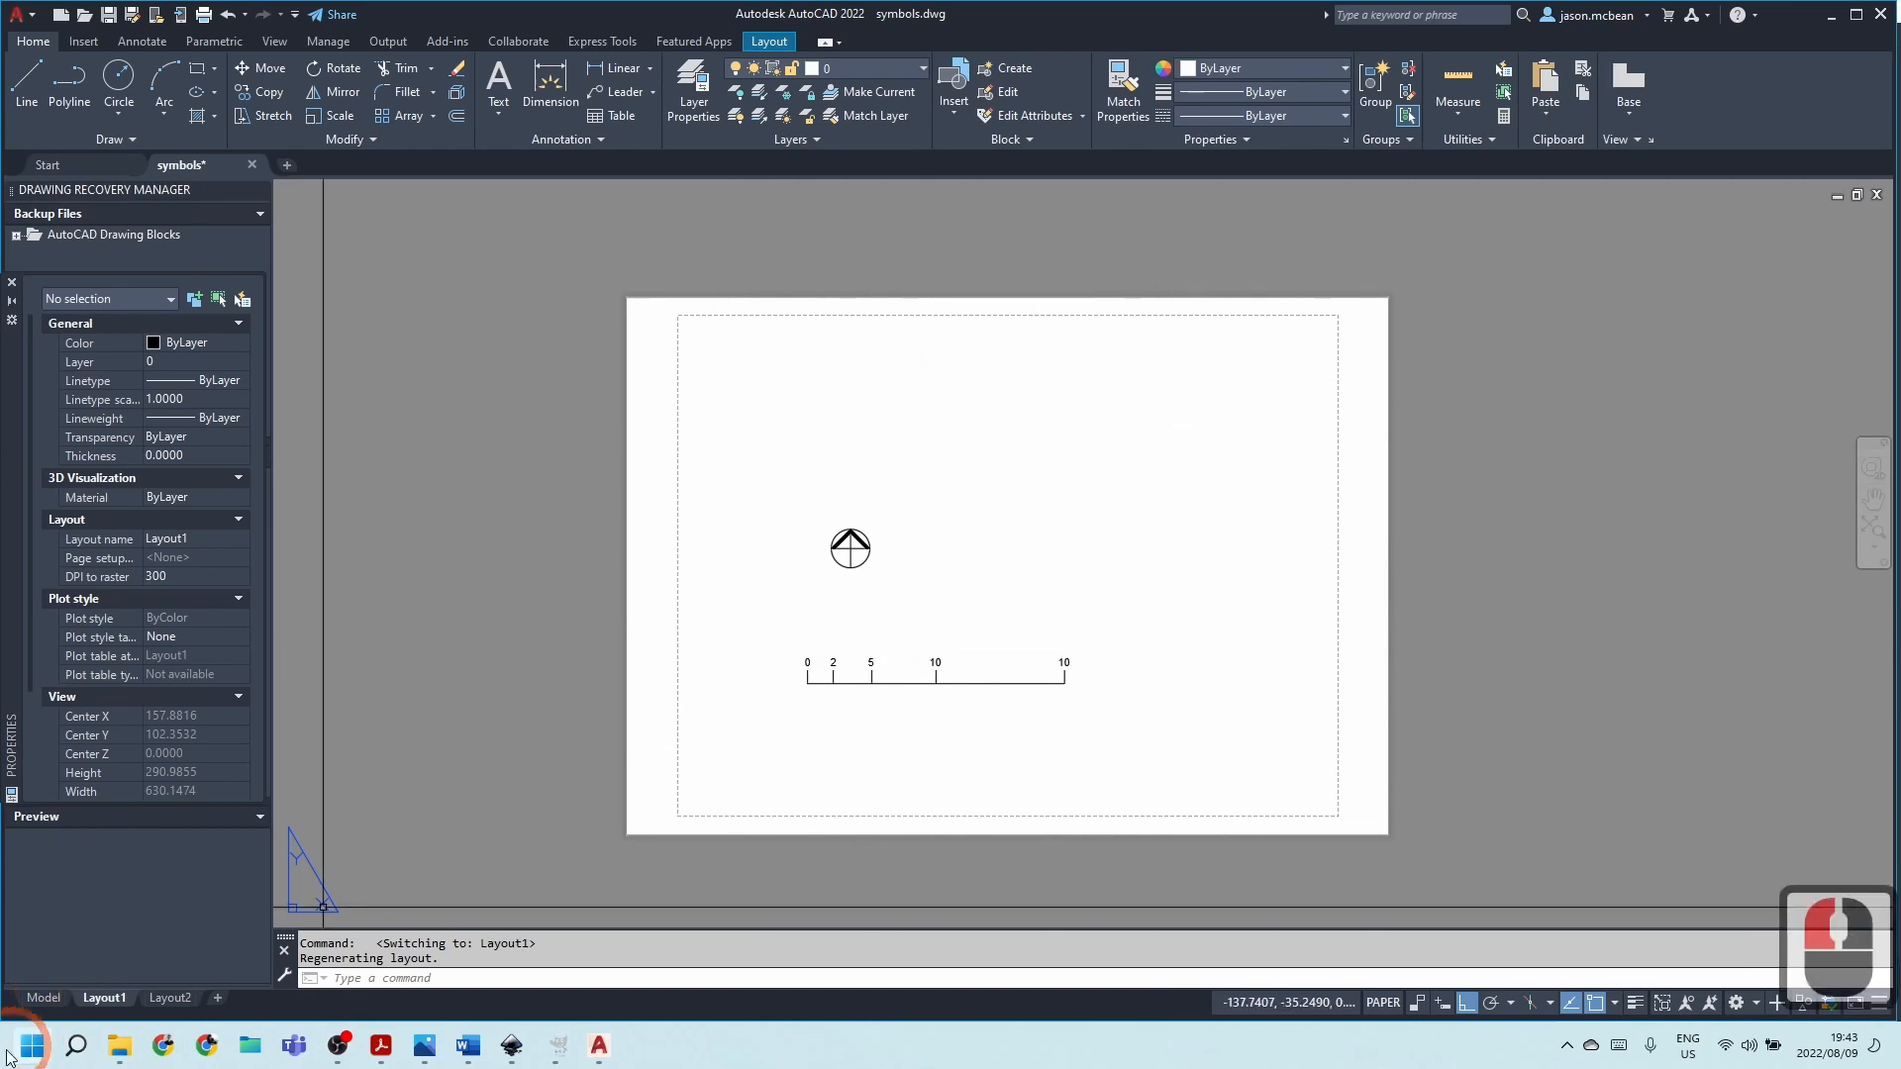
pyautogui.doubleClick(42, 1002)
pyautogui.scroll(4, 778, 463)
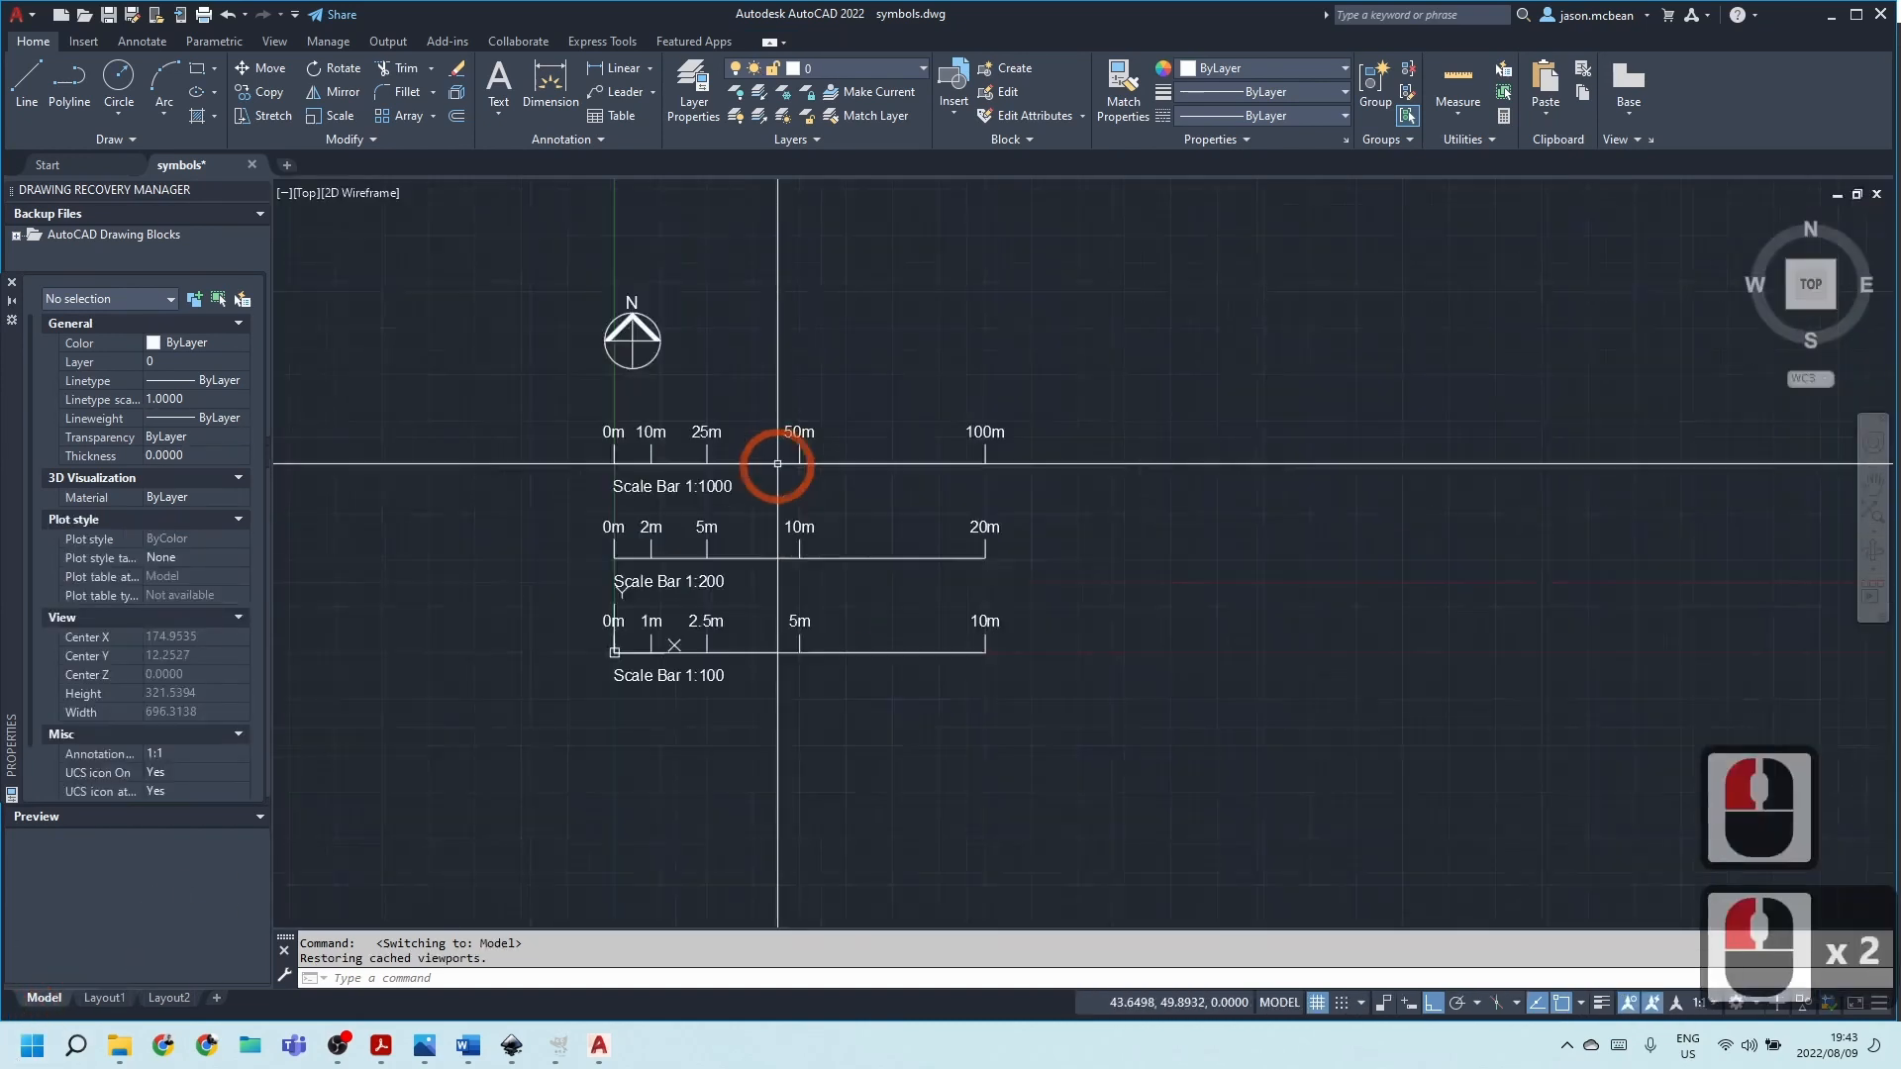
pyautogui.moveTo(594, 714); pyautogui.dragTo(709, 736)
pyautogui.scroll(-4, 604, 574)
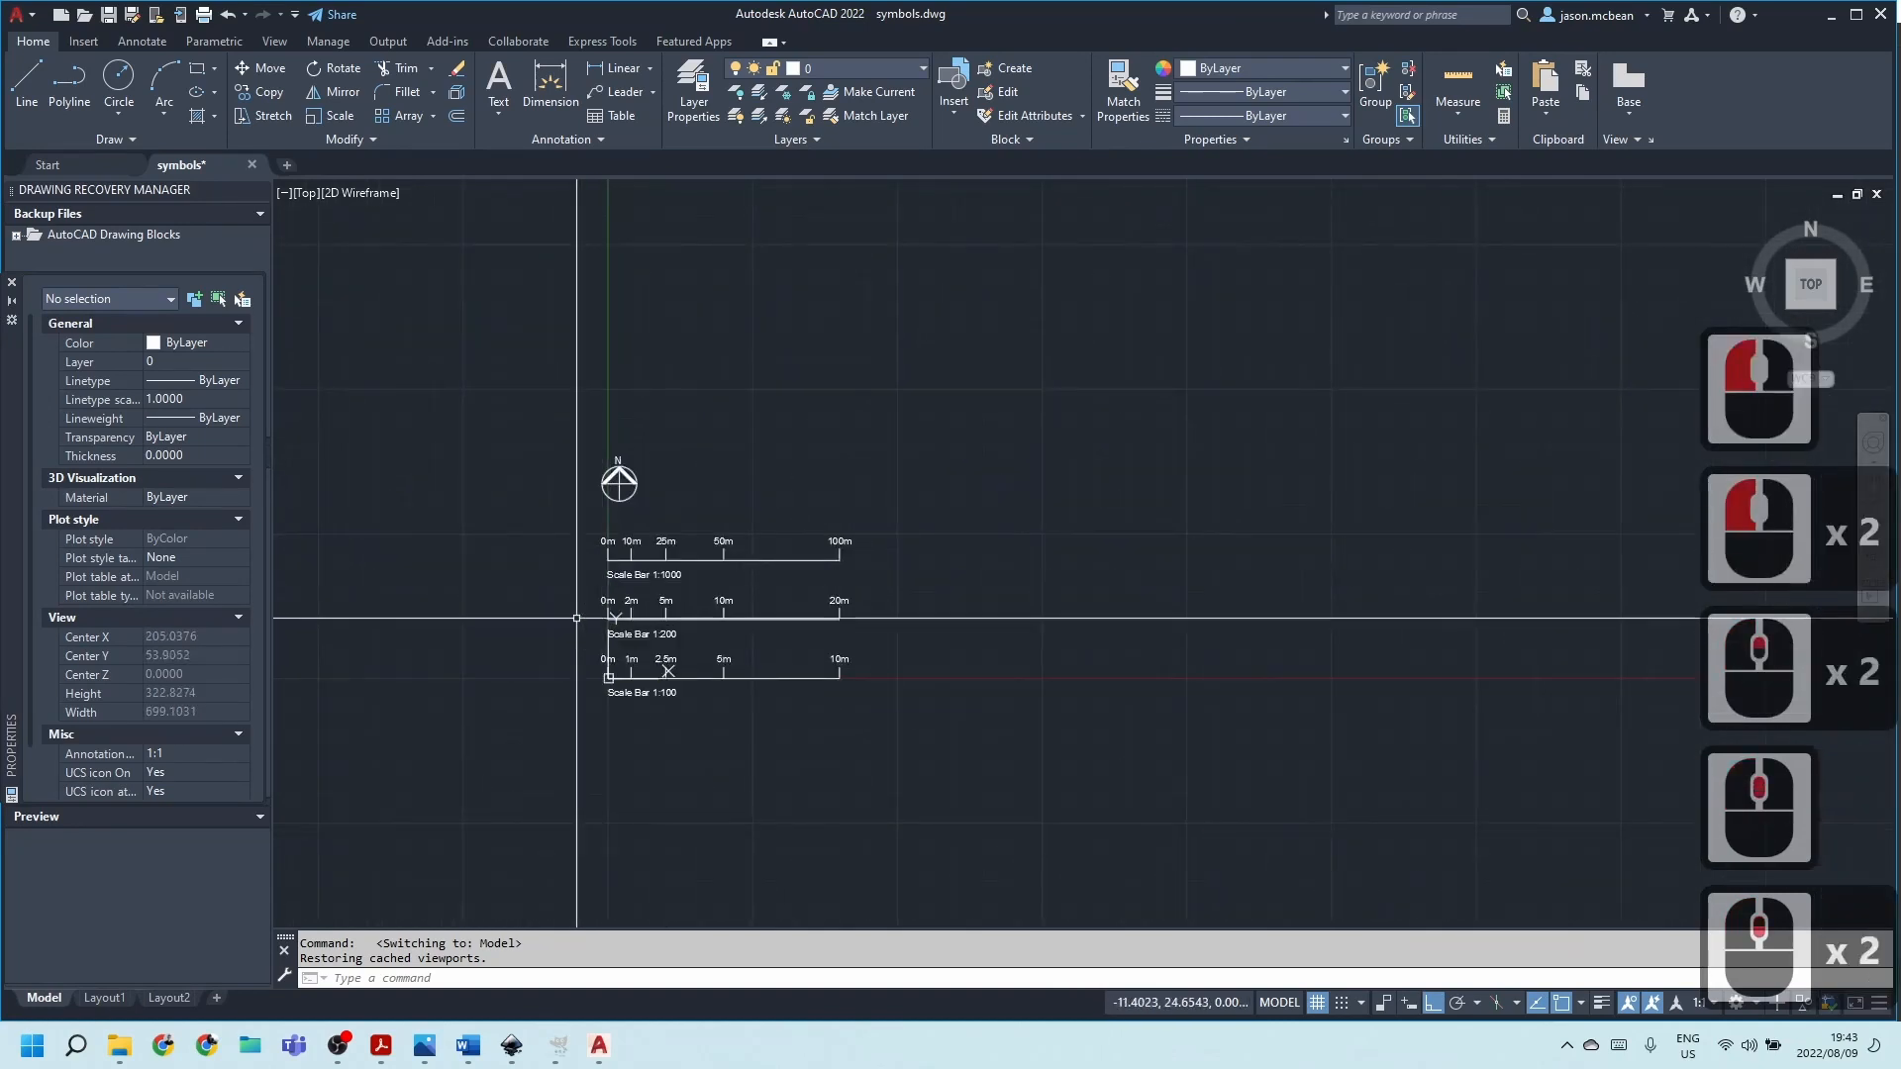
# Try the Save As settings for exporting the symbols drawing as symbols.dxf in AutoCAD 2018 DXF format, and cancel without saving.
pyautogui.click(20, 12)
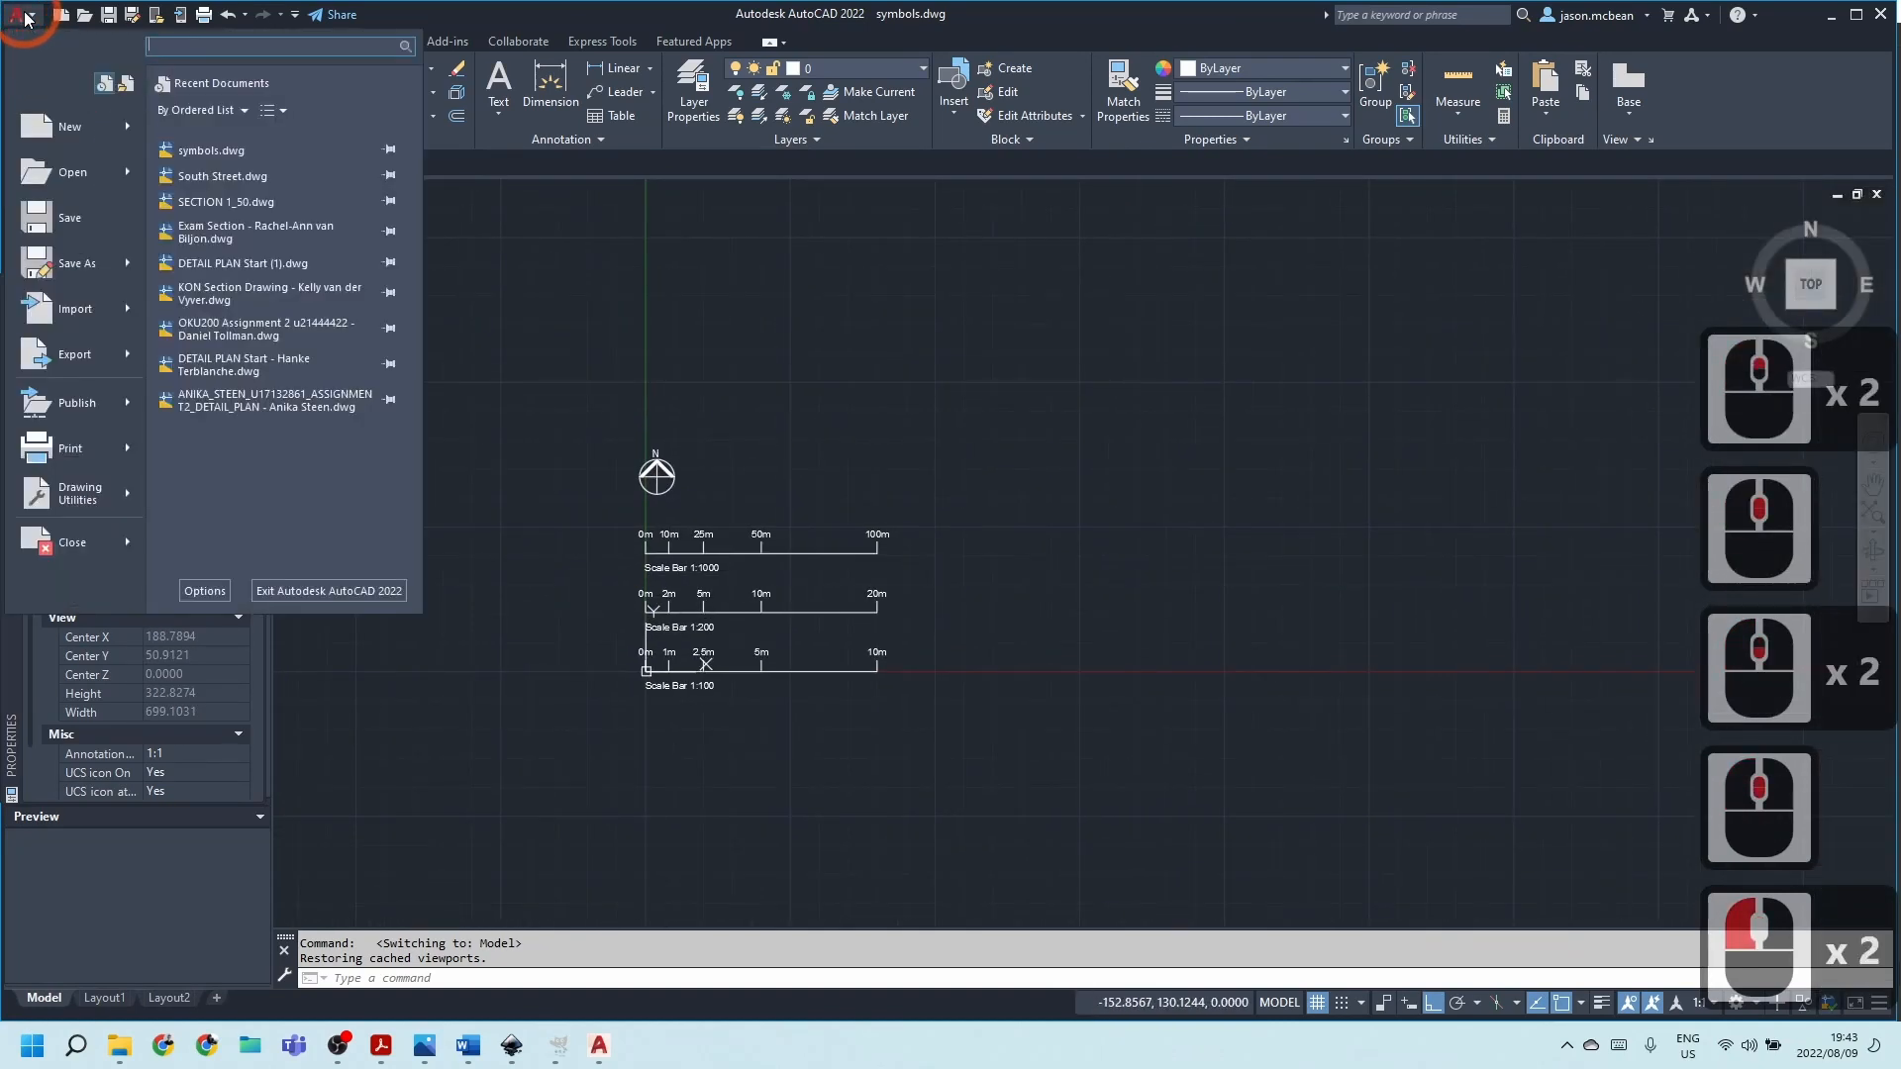
pyautogui.click(99, 265)
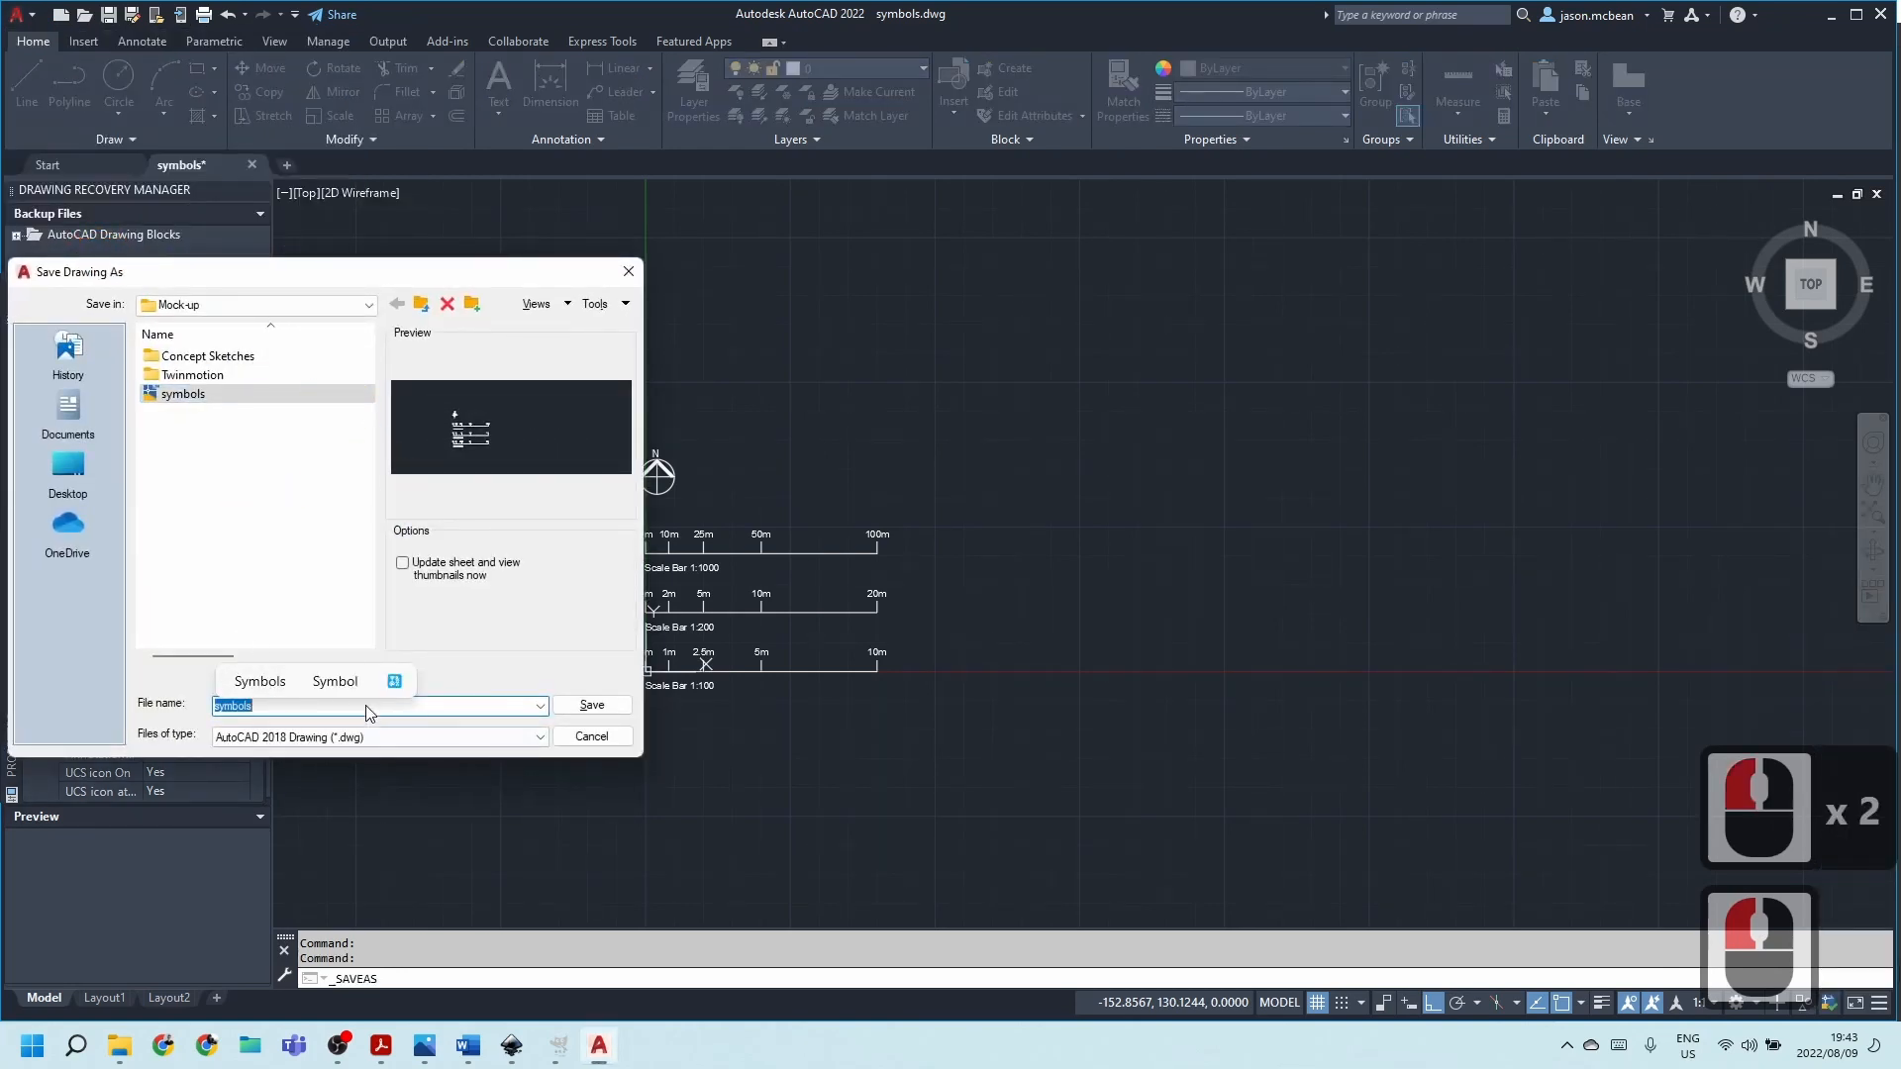
pyautogui.click(377, 737)
pyautogui.click(384, 869)
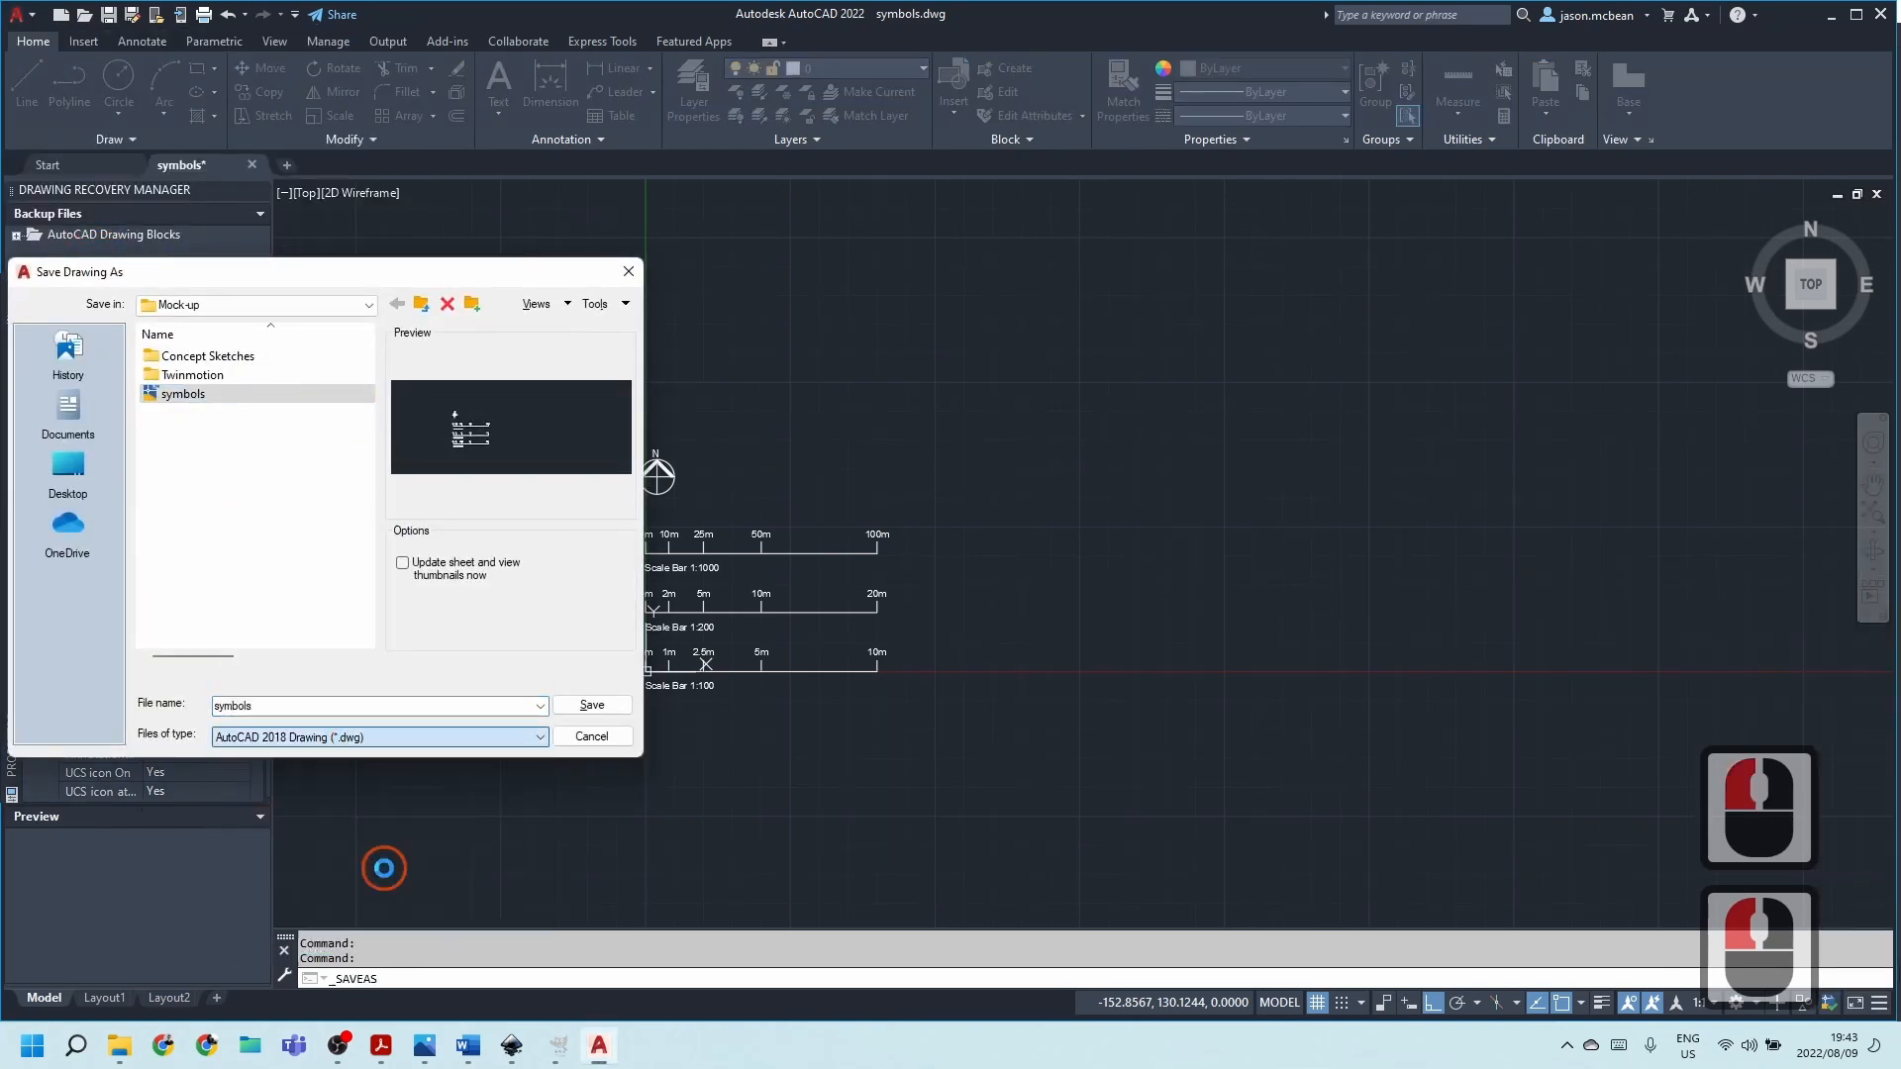
pyautogui.click(137, 464)
pyautogui.click(188, 396)
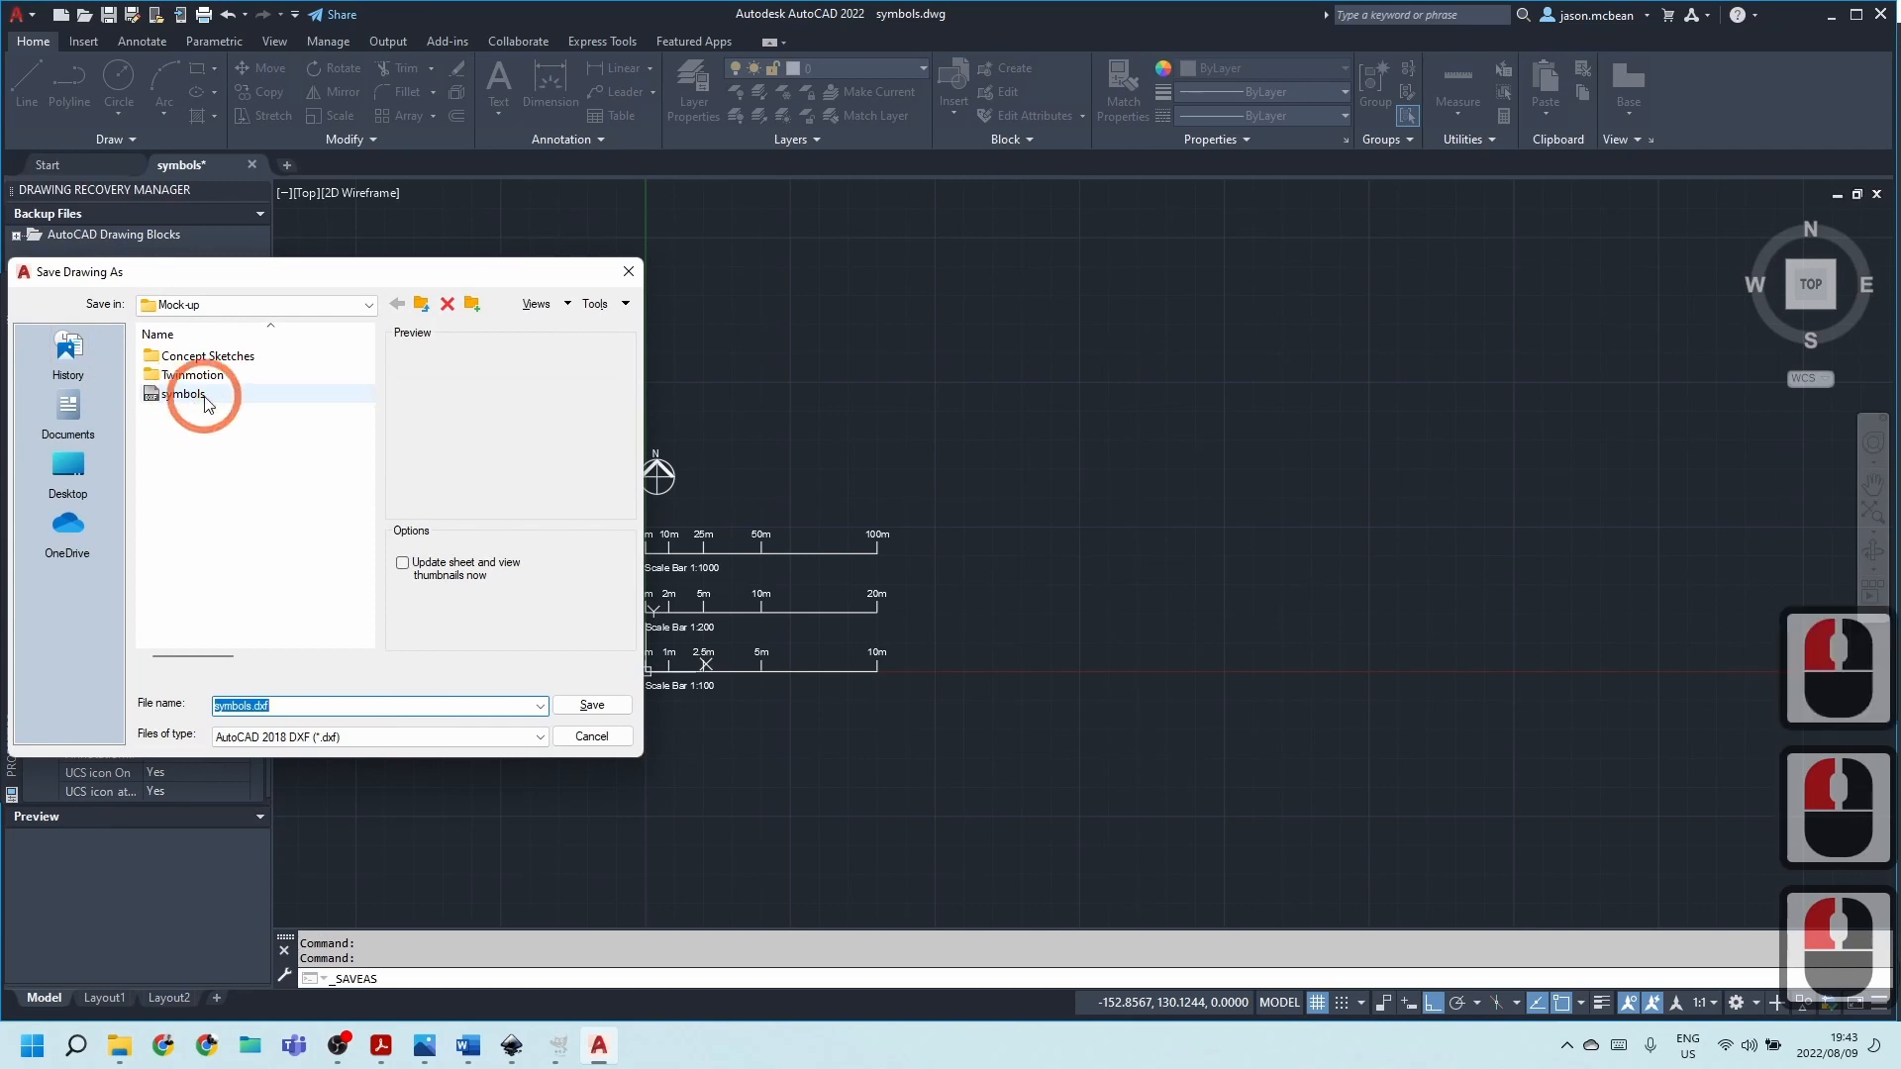
pyautogui.click(595, 738)
# Set up a single-sheet plot of the symbols drawing with the Adobe PDF plotter, and cancel without plotting.
pyautogui.scroll(3, 1105, 731)
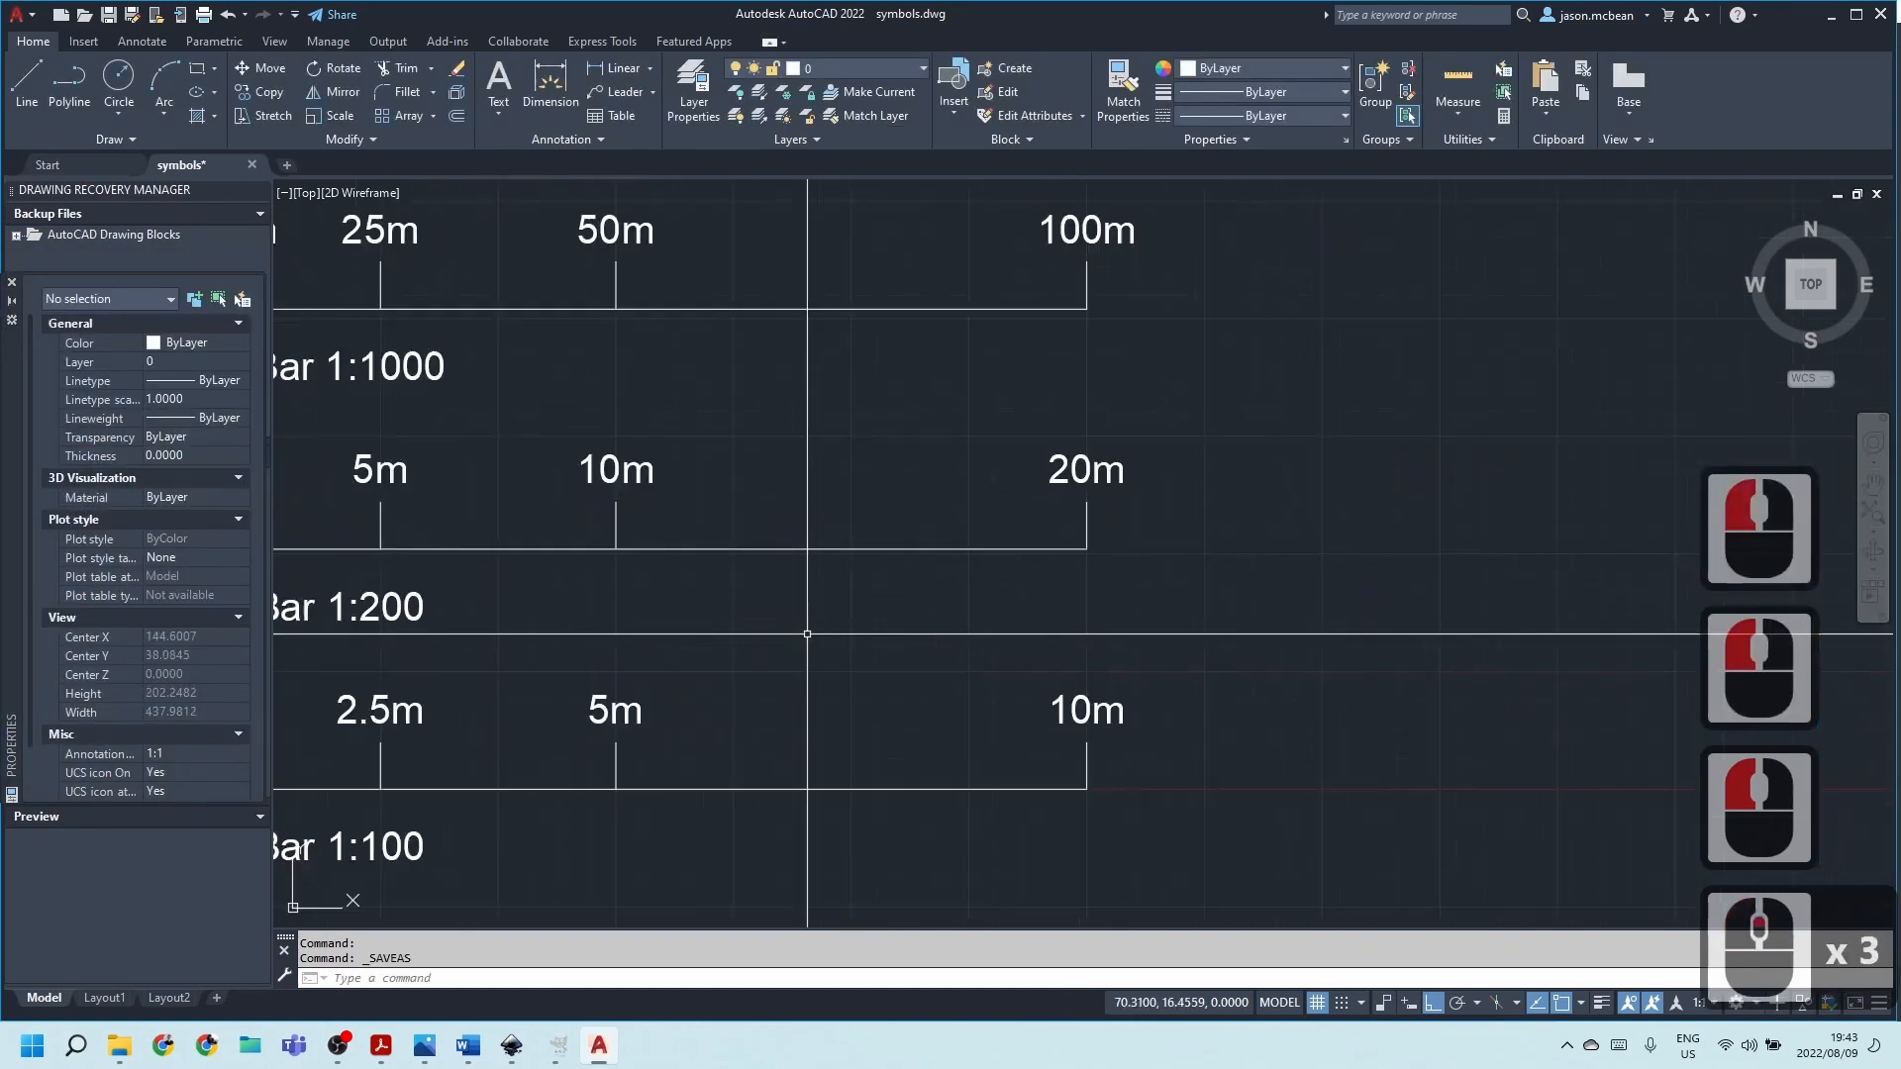
pyautogui.scroll(-3, 1105, 732)
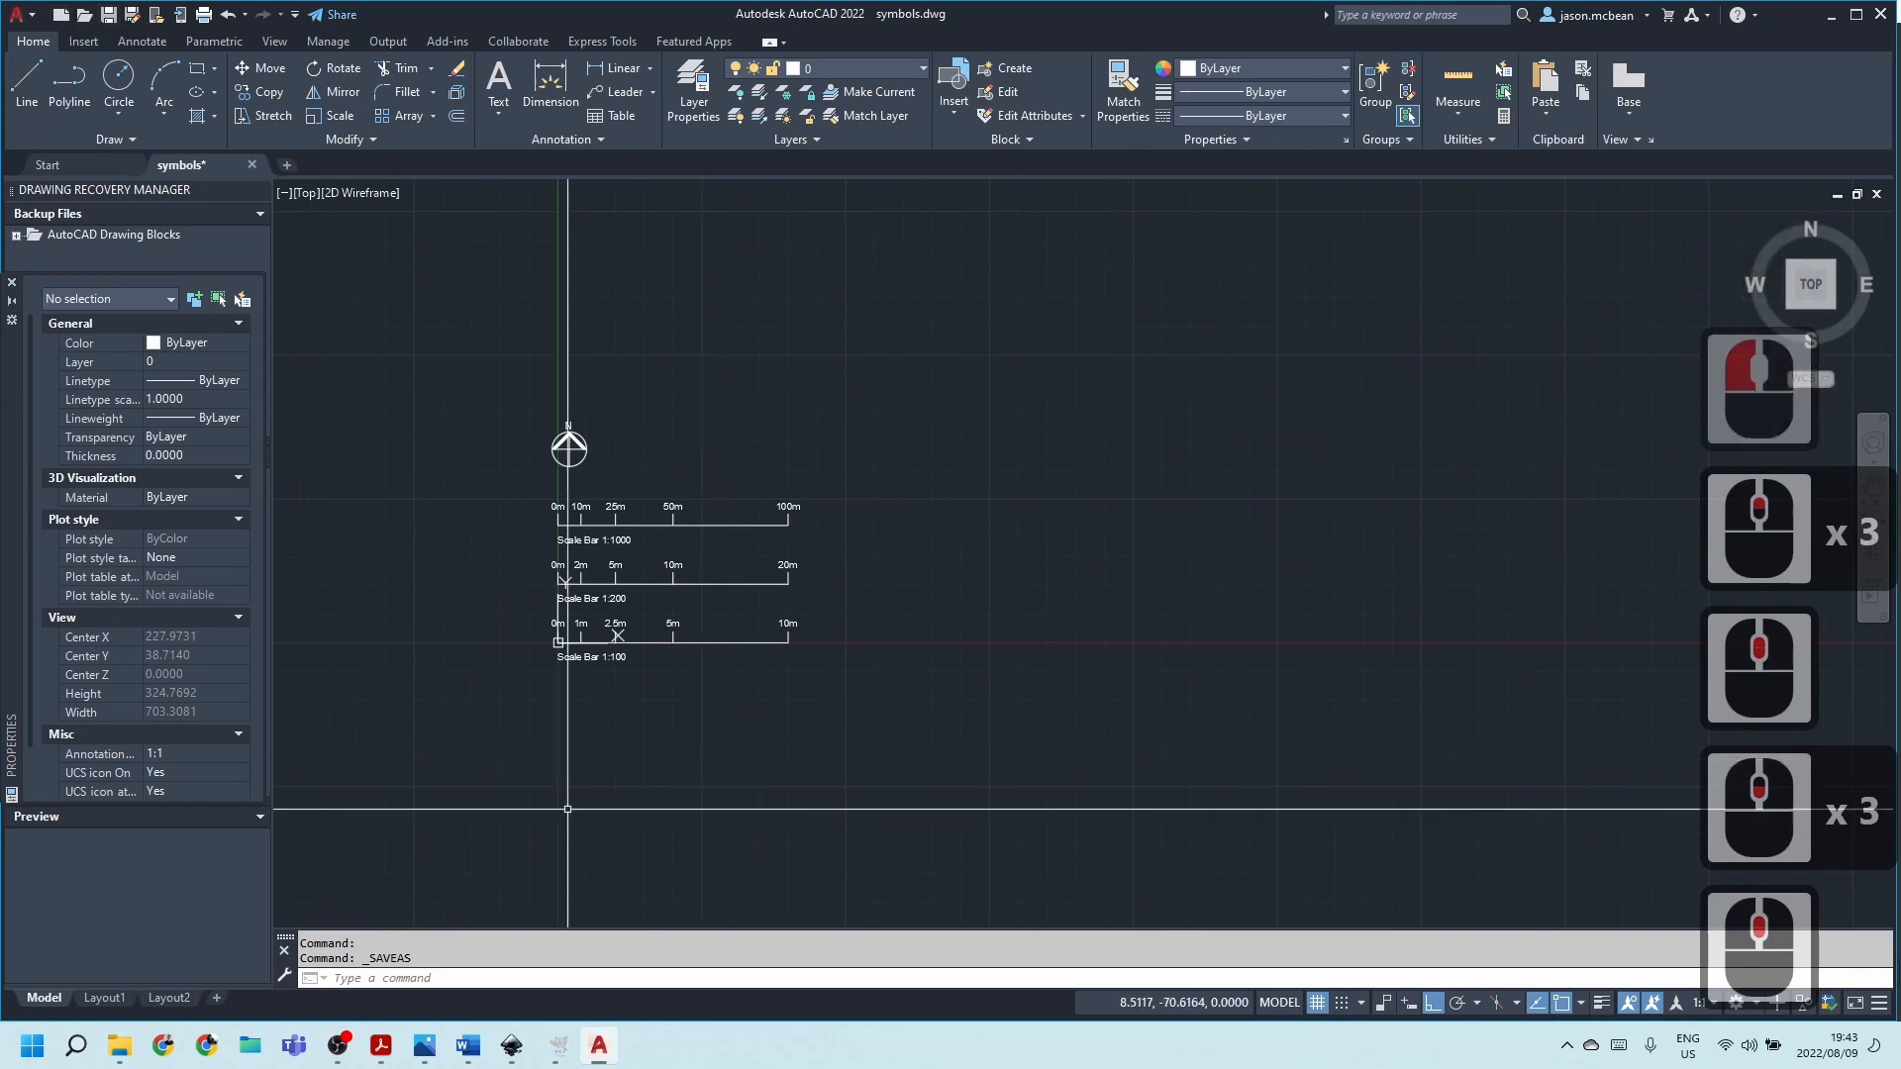
pyautogui.click(18, 14)
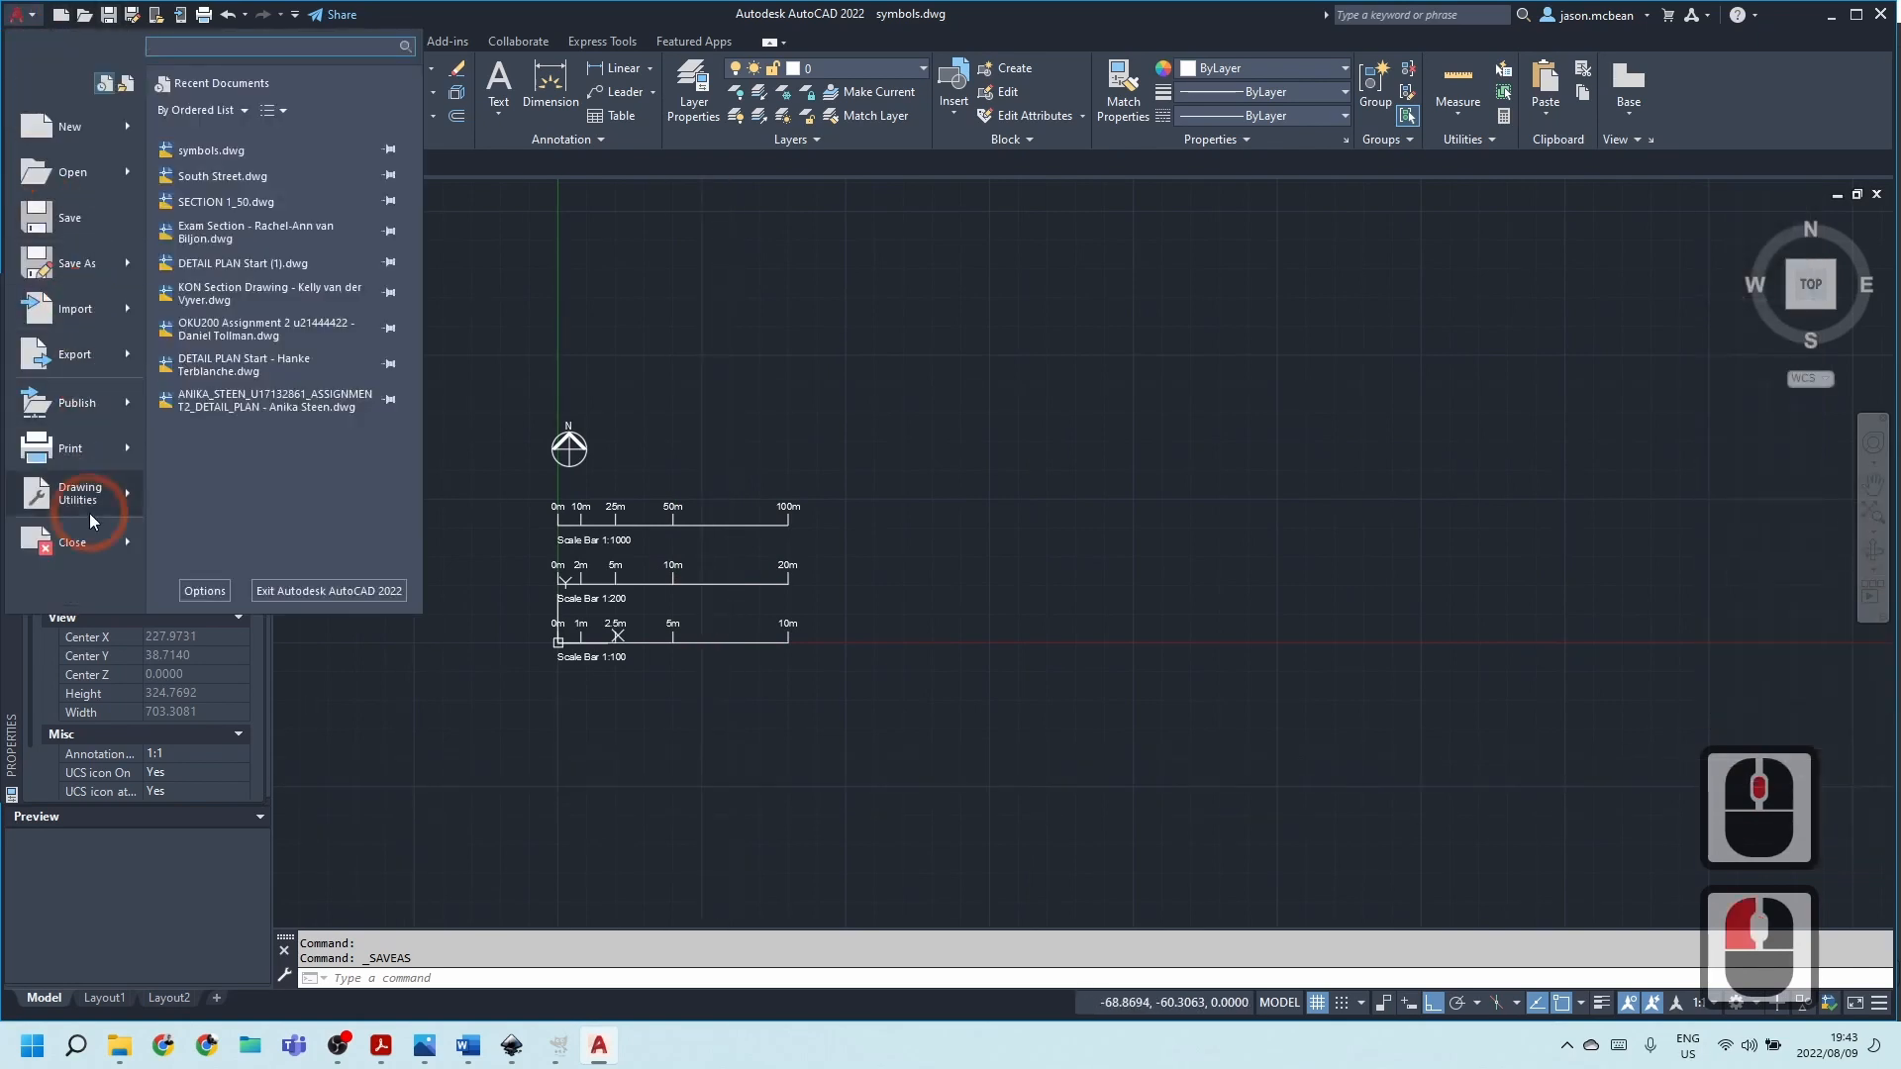
pyautogui.click(79, 449)
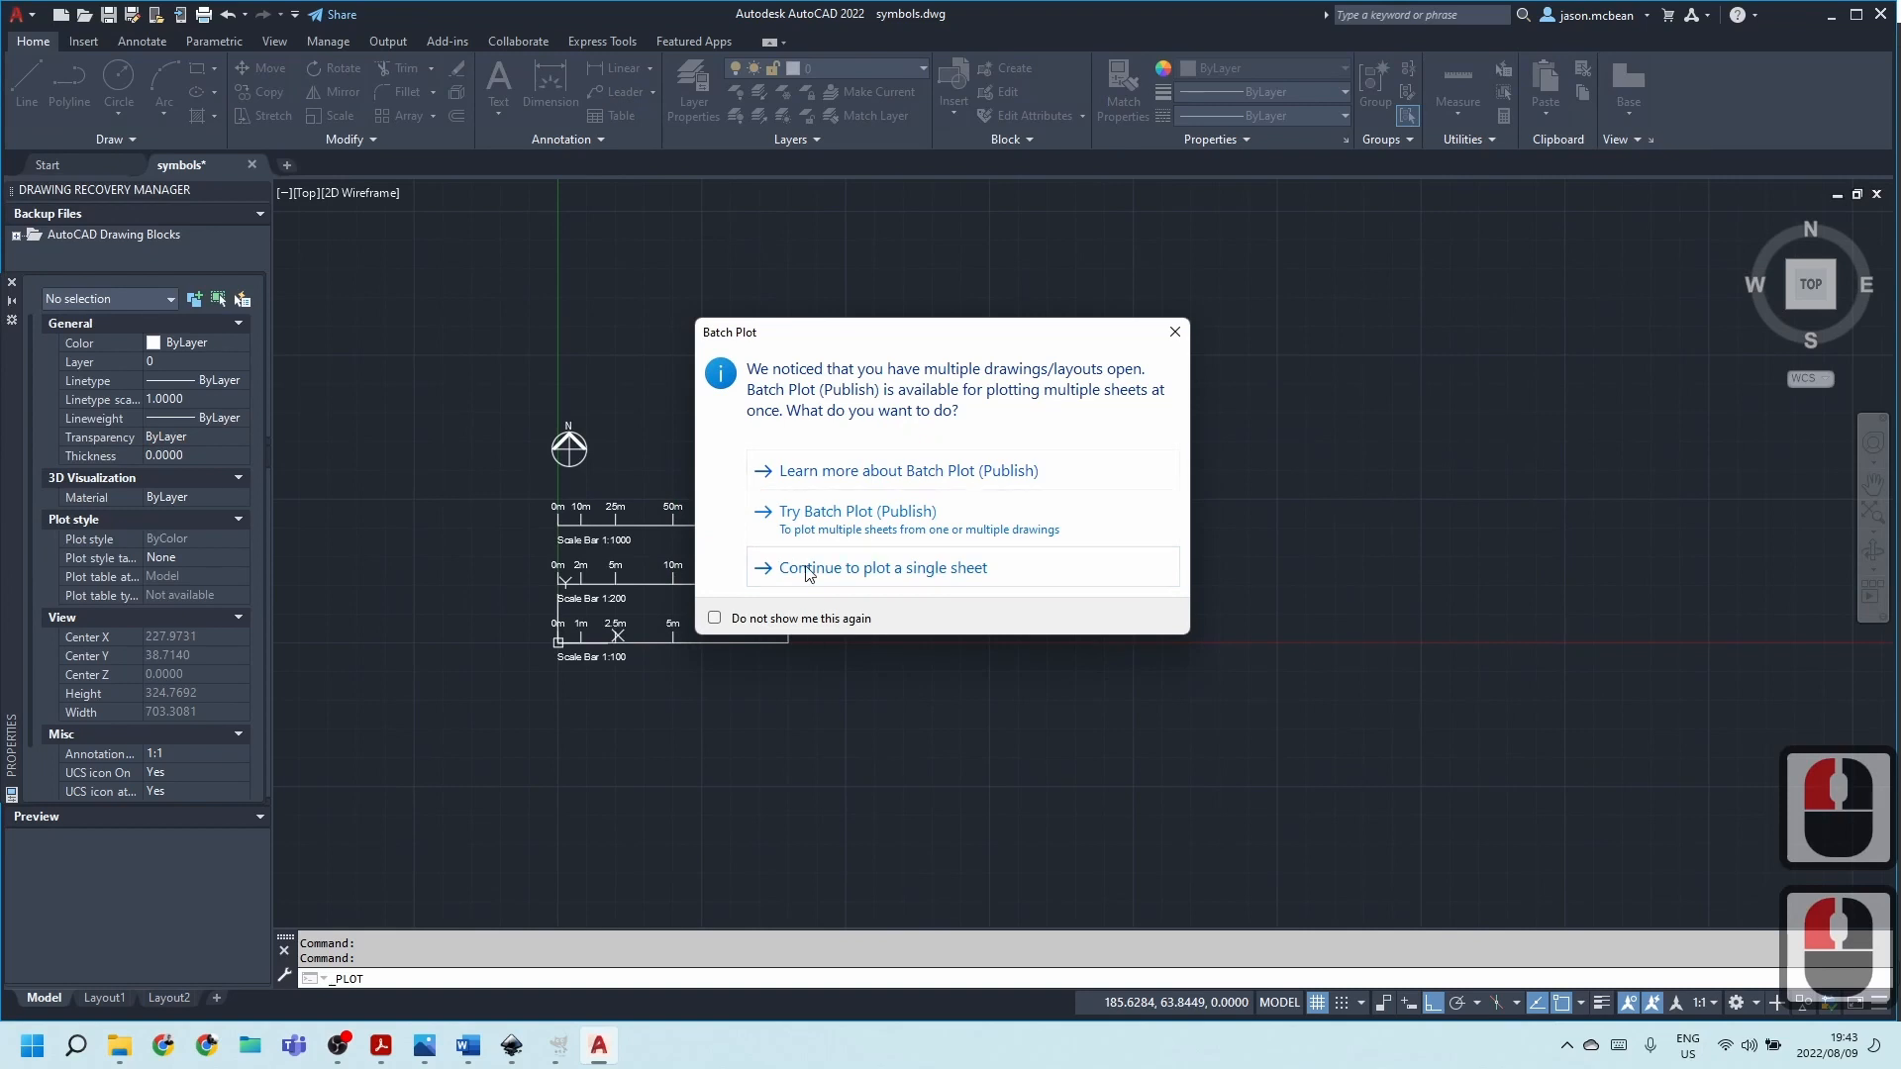
pyautogui.click(808, 573)
pyautogui.click(773, 373)
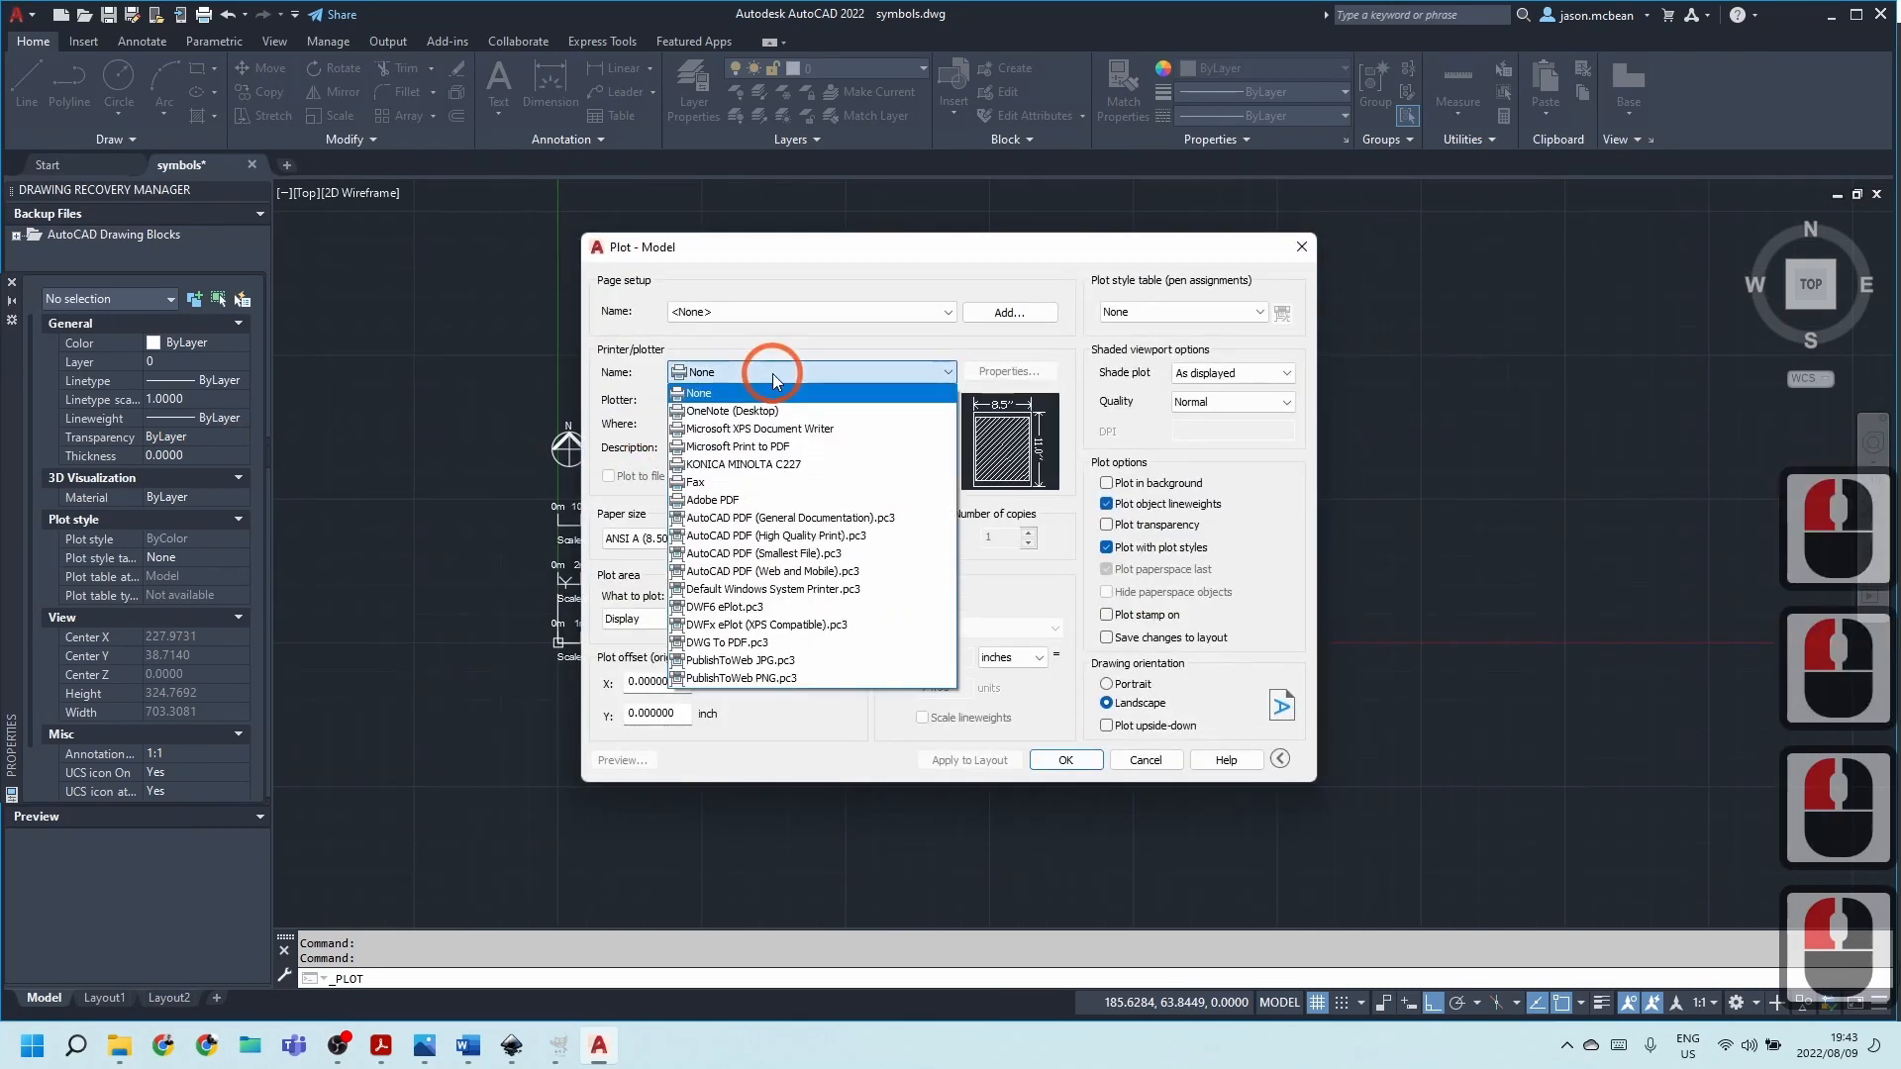
pyautogui.click(727, 516)
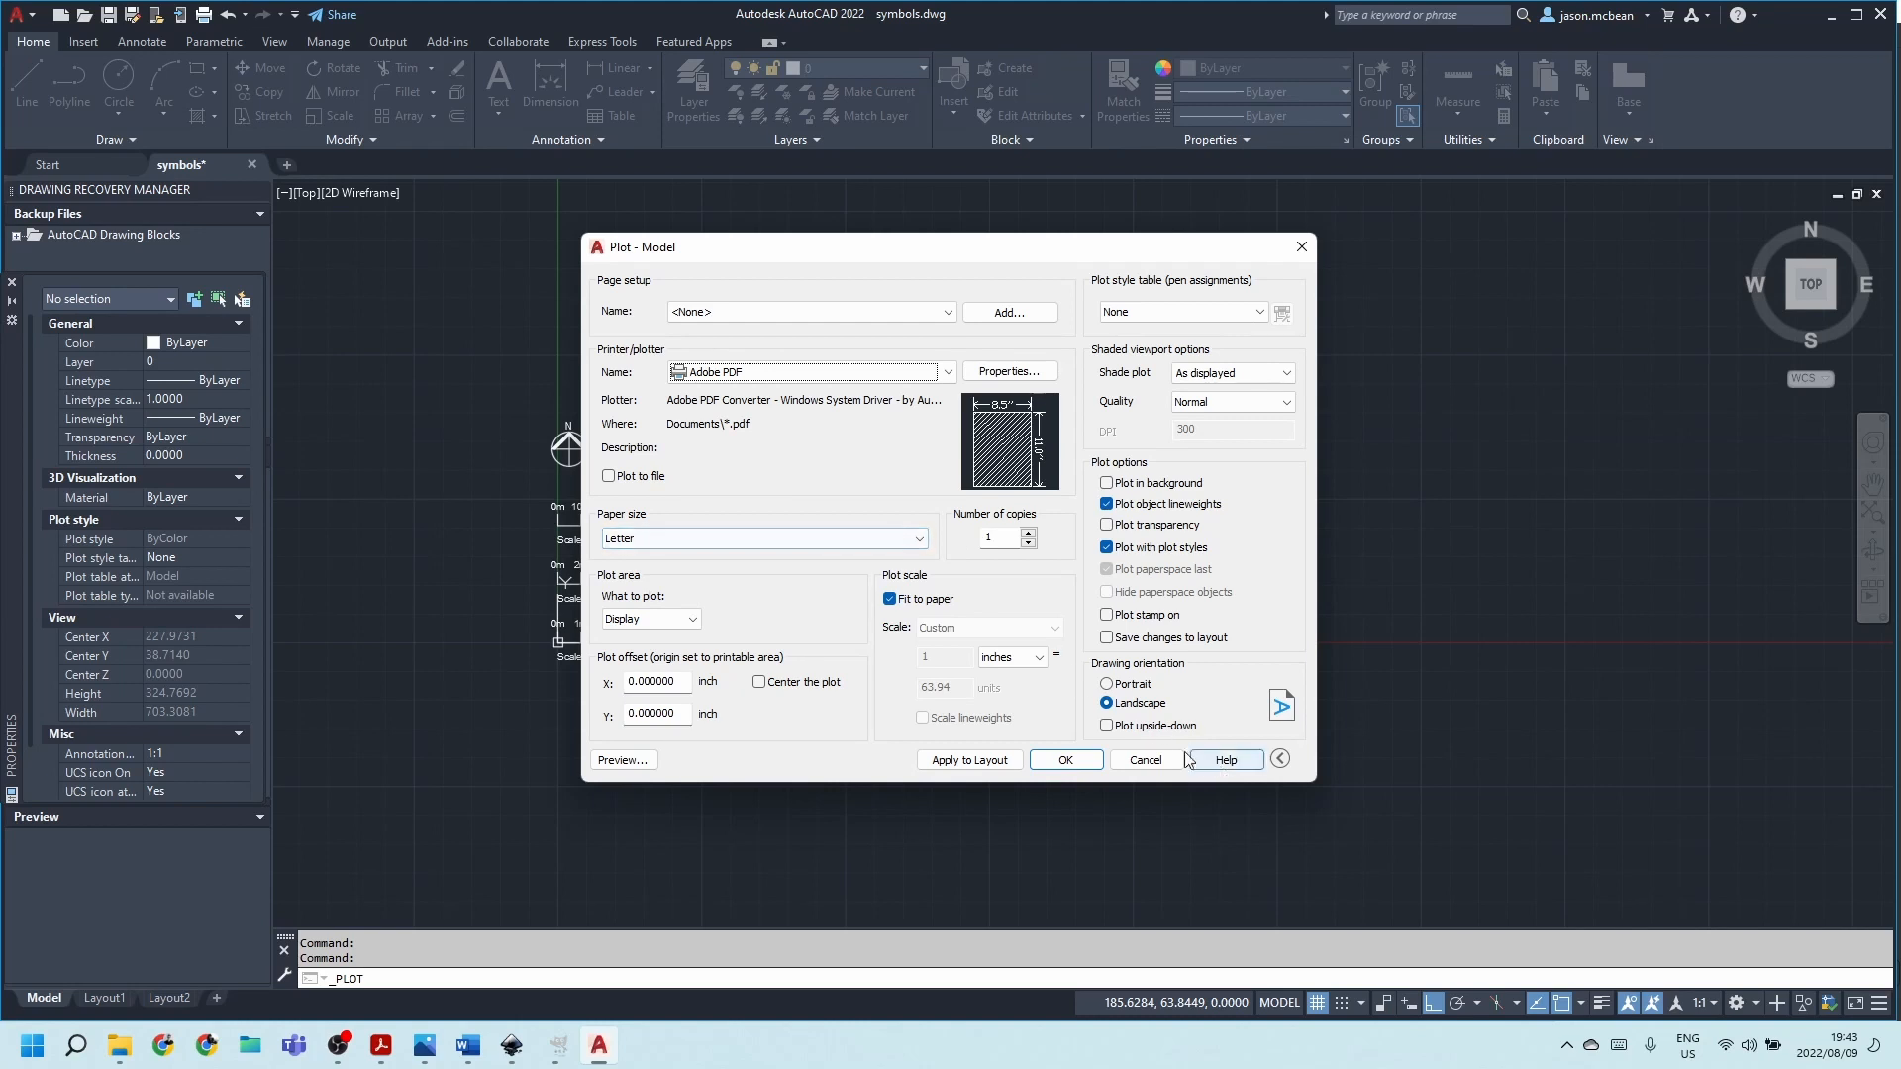
pyautogui.click(1144, 761)
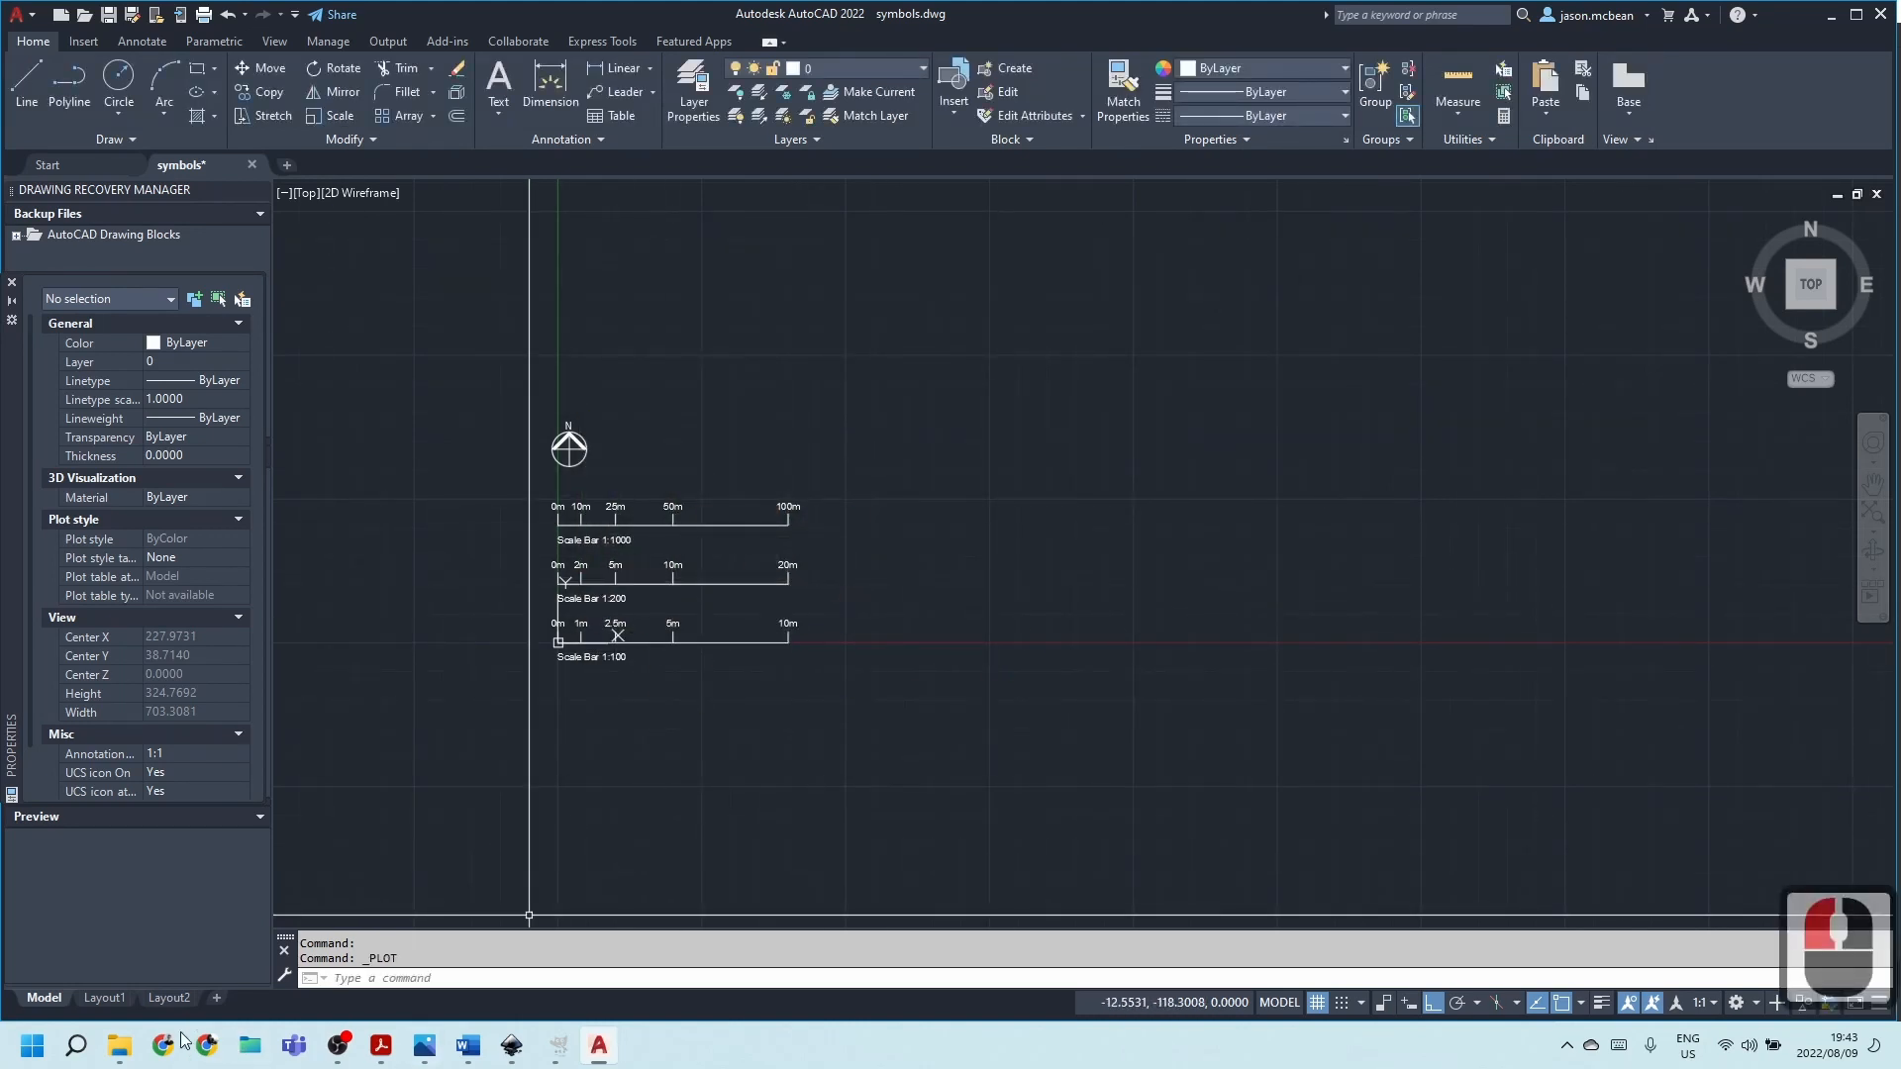
# Switch to File Explorer, maximize the Mock-up folder window and browse up to the Poster and OKU 200 folders.
pyautogui.click(129, 1056)
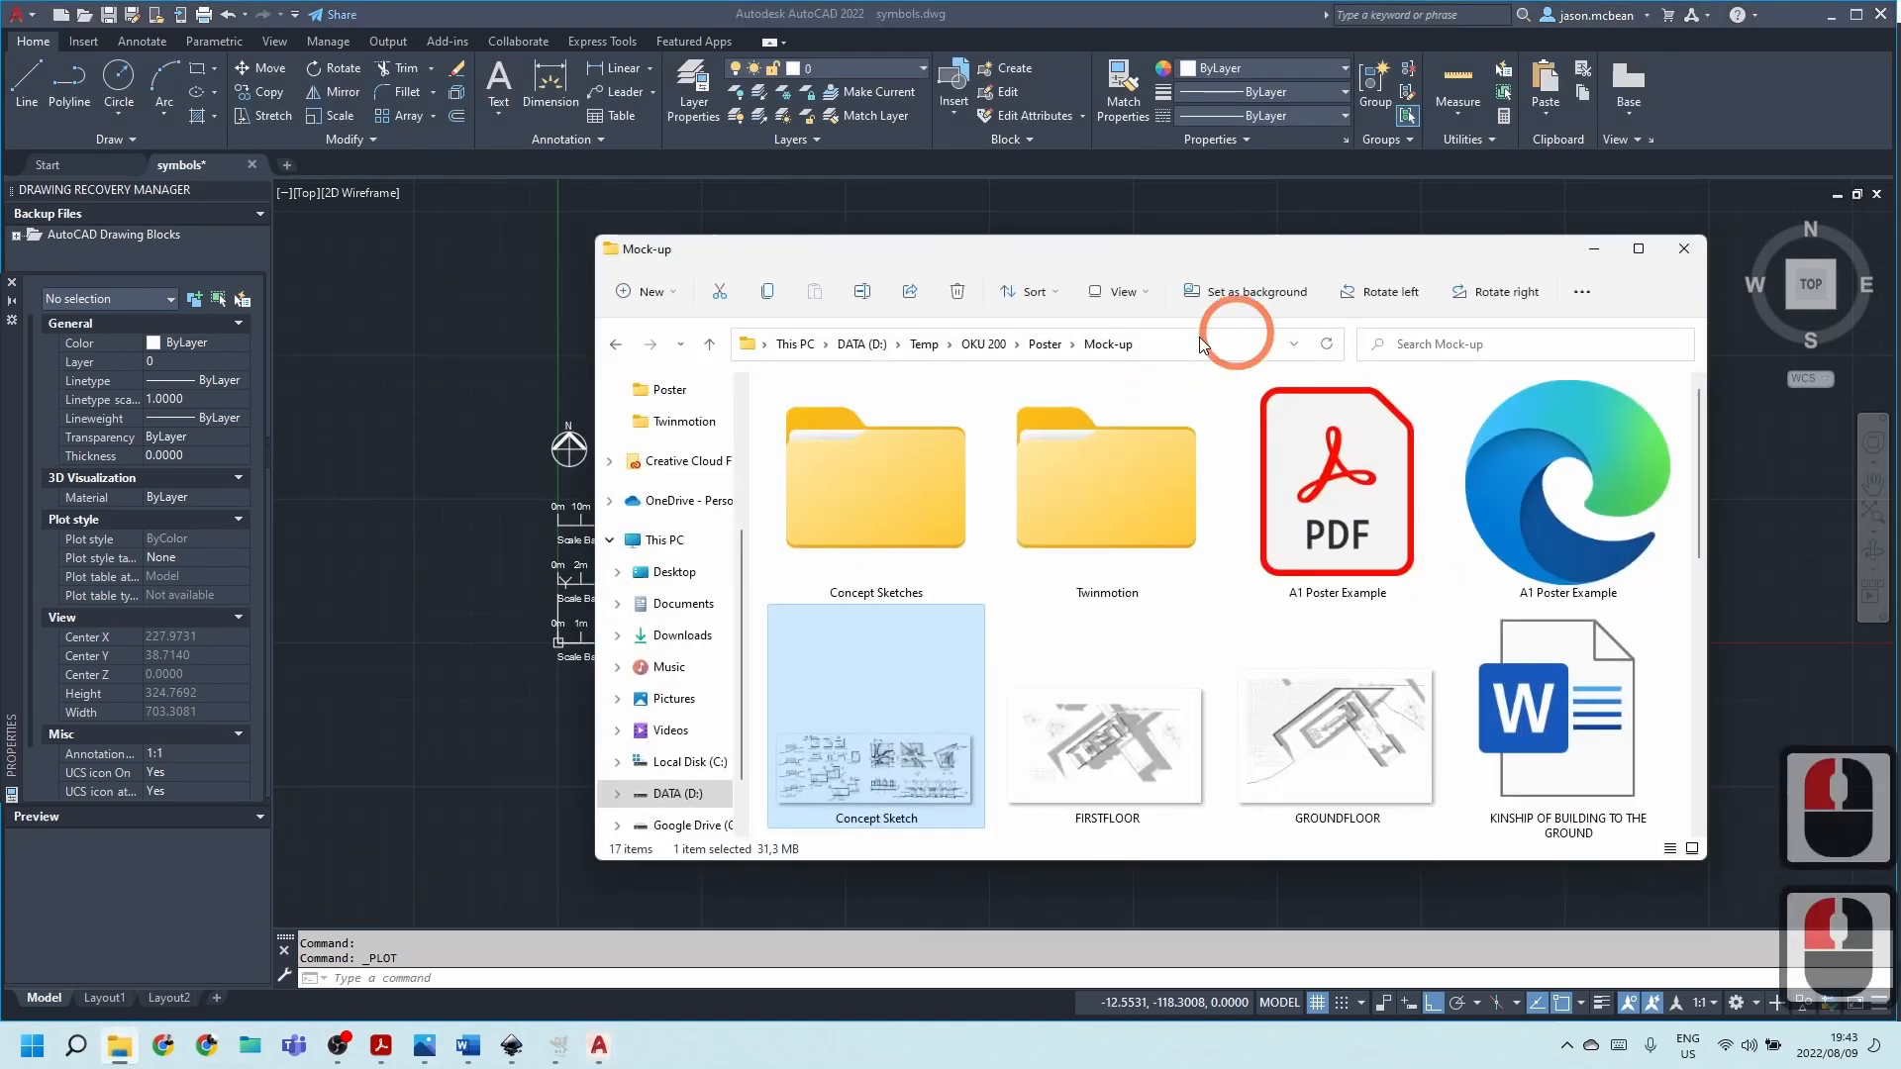
pyautogui.click(1639, 248)
pyautogui.click(650, 434)
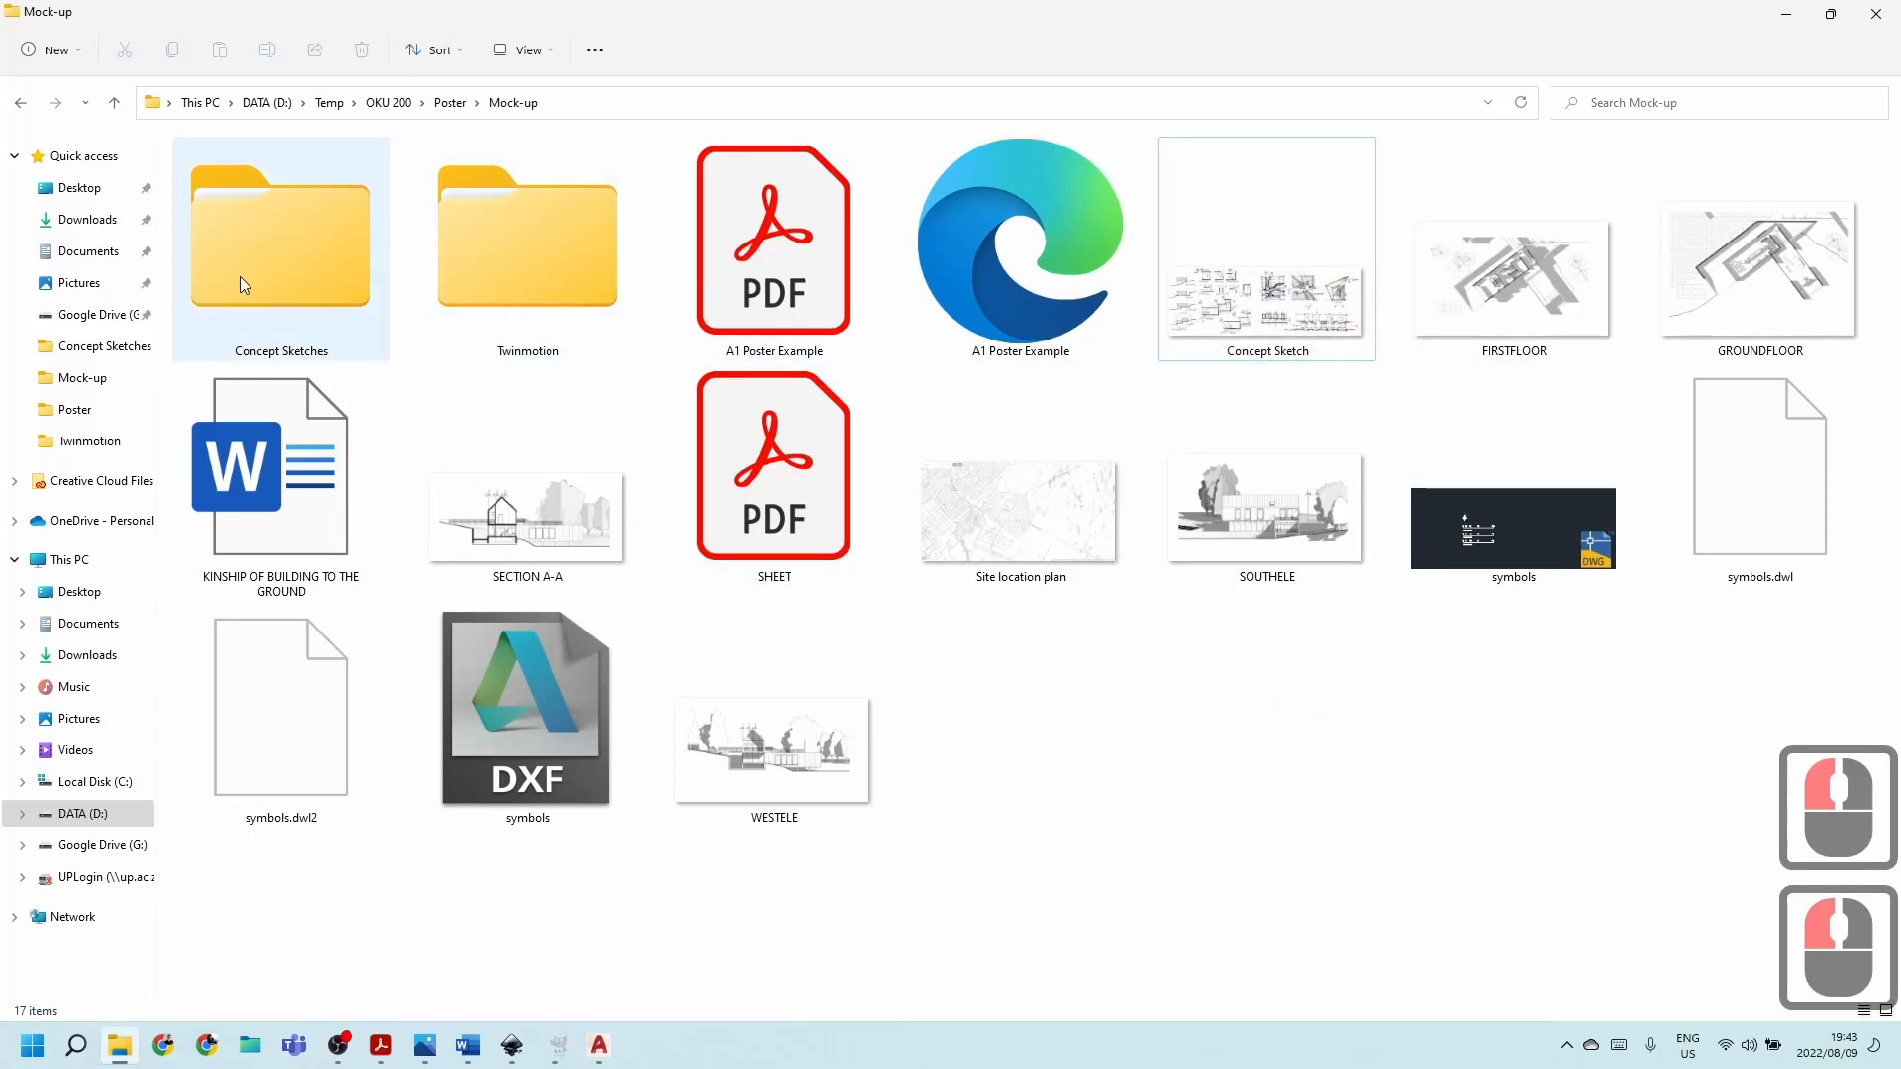
pyautogui.click(454, 102)
pyautogui.click(554, 728)
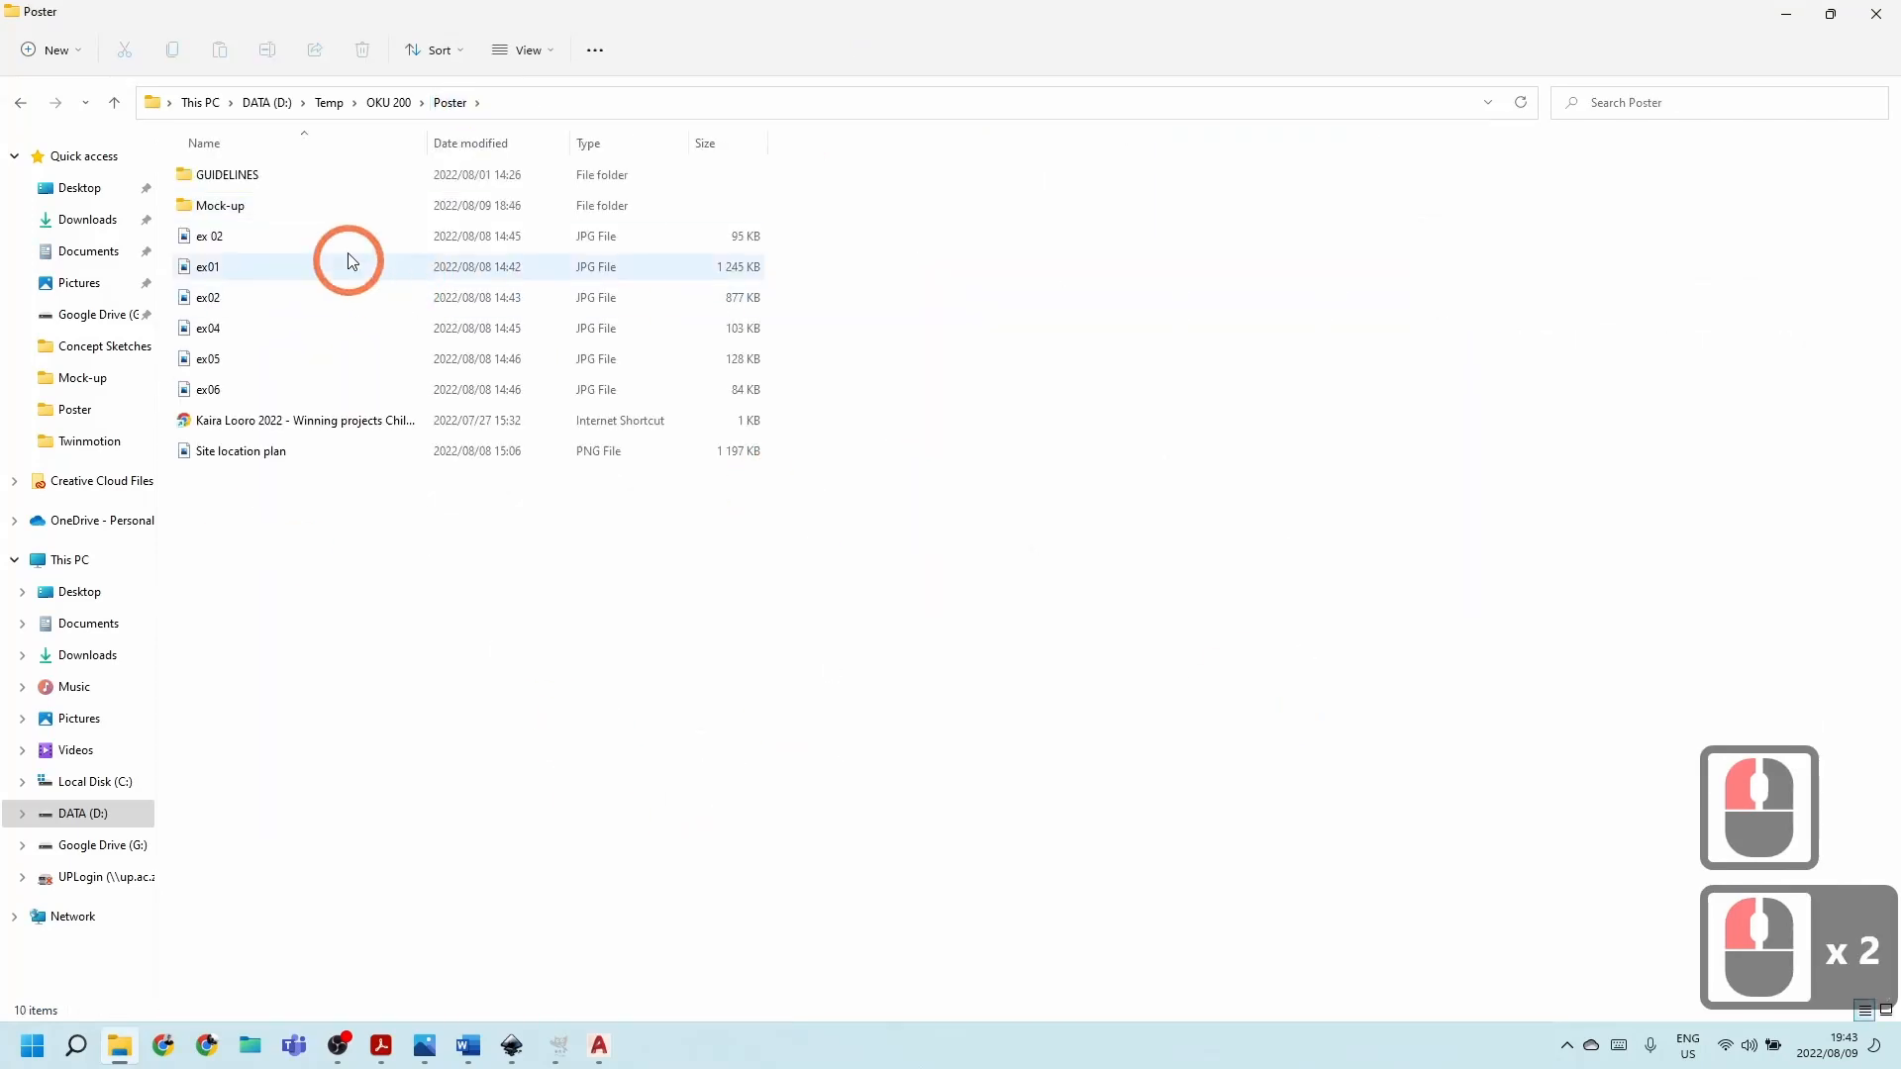
pyautogui.click(392, 102)
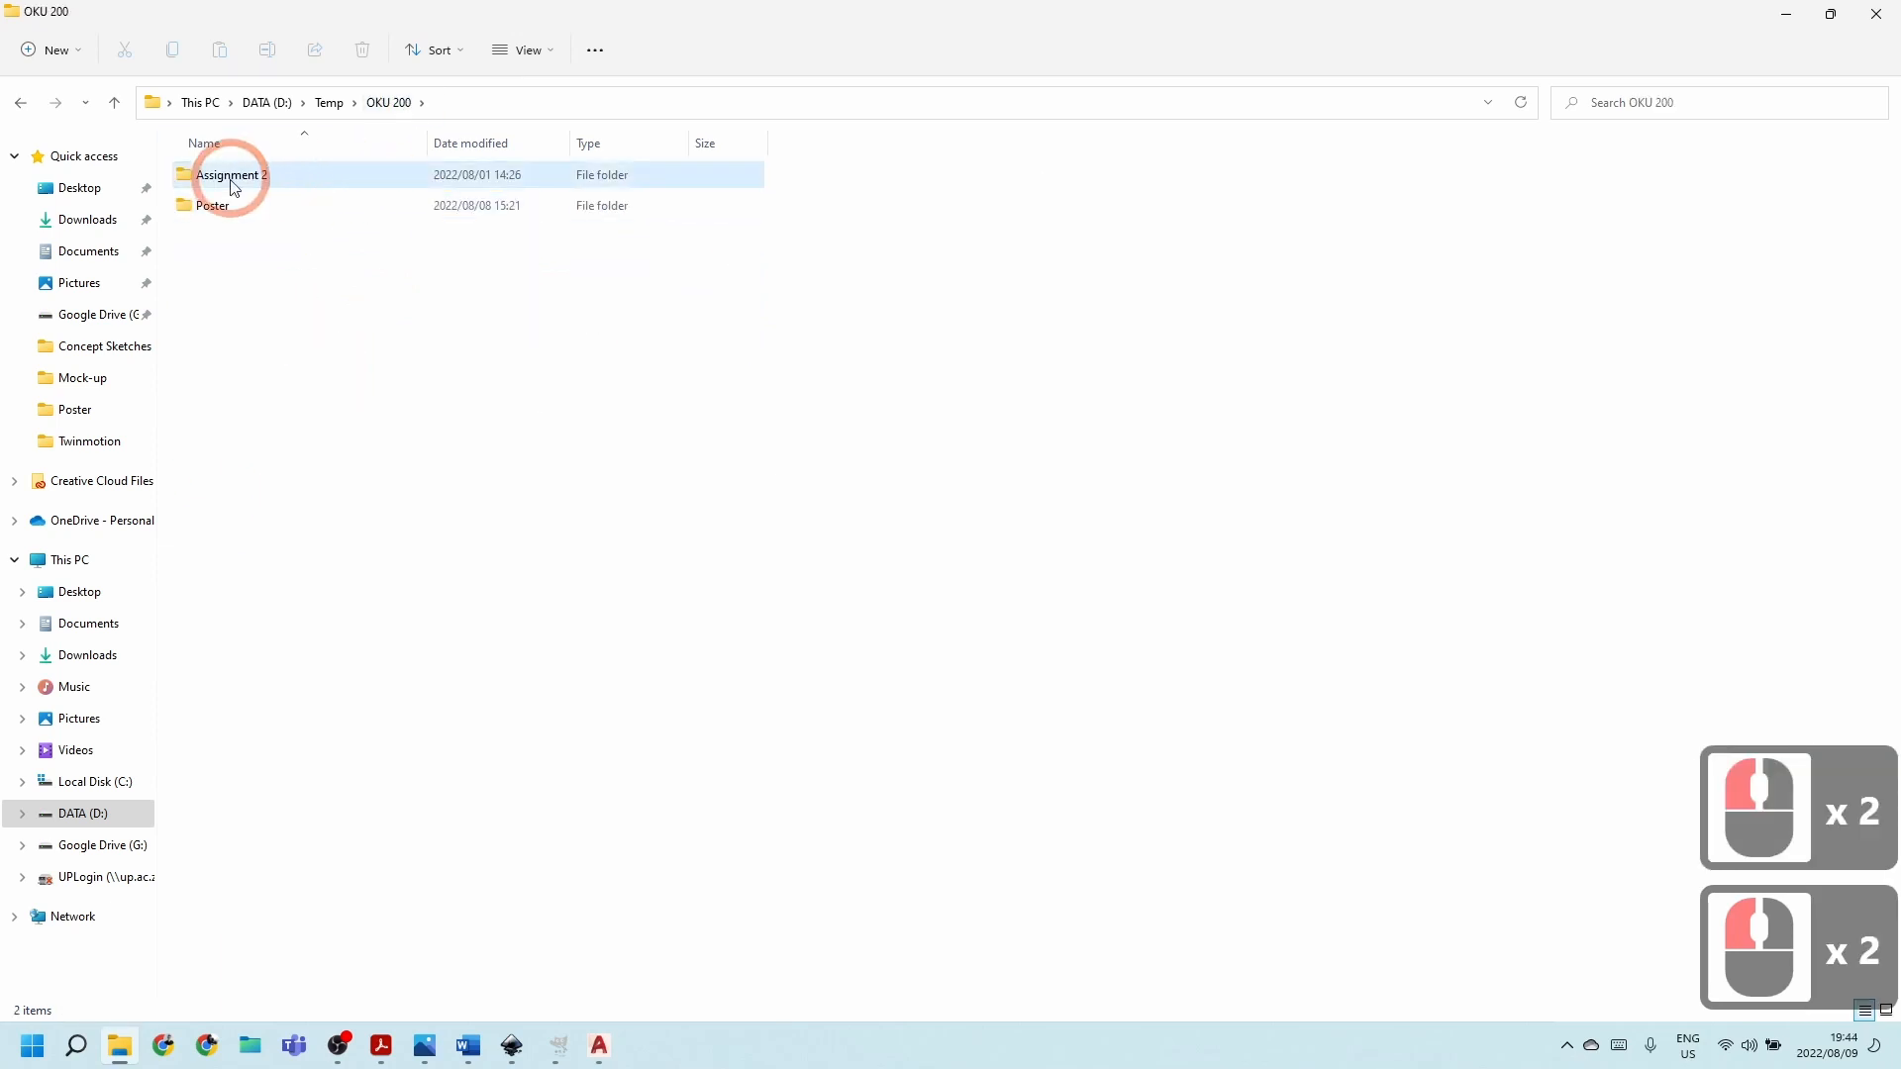
# Go back into Poster's Mock-up folder, open SHEET.pdf to review its plans, section and elevations, and return to the folder.
pyautogui.doubleClick(220, 205)
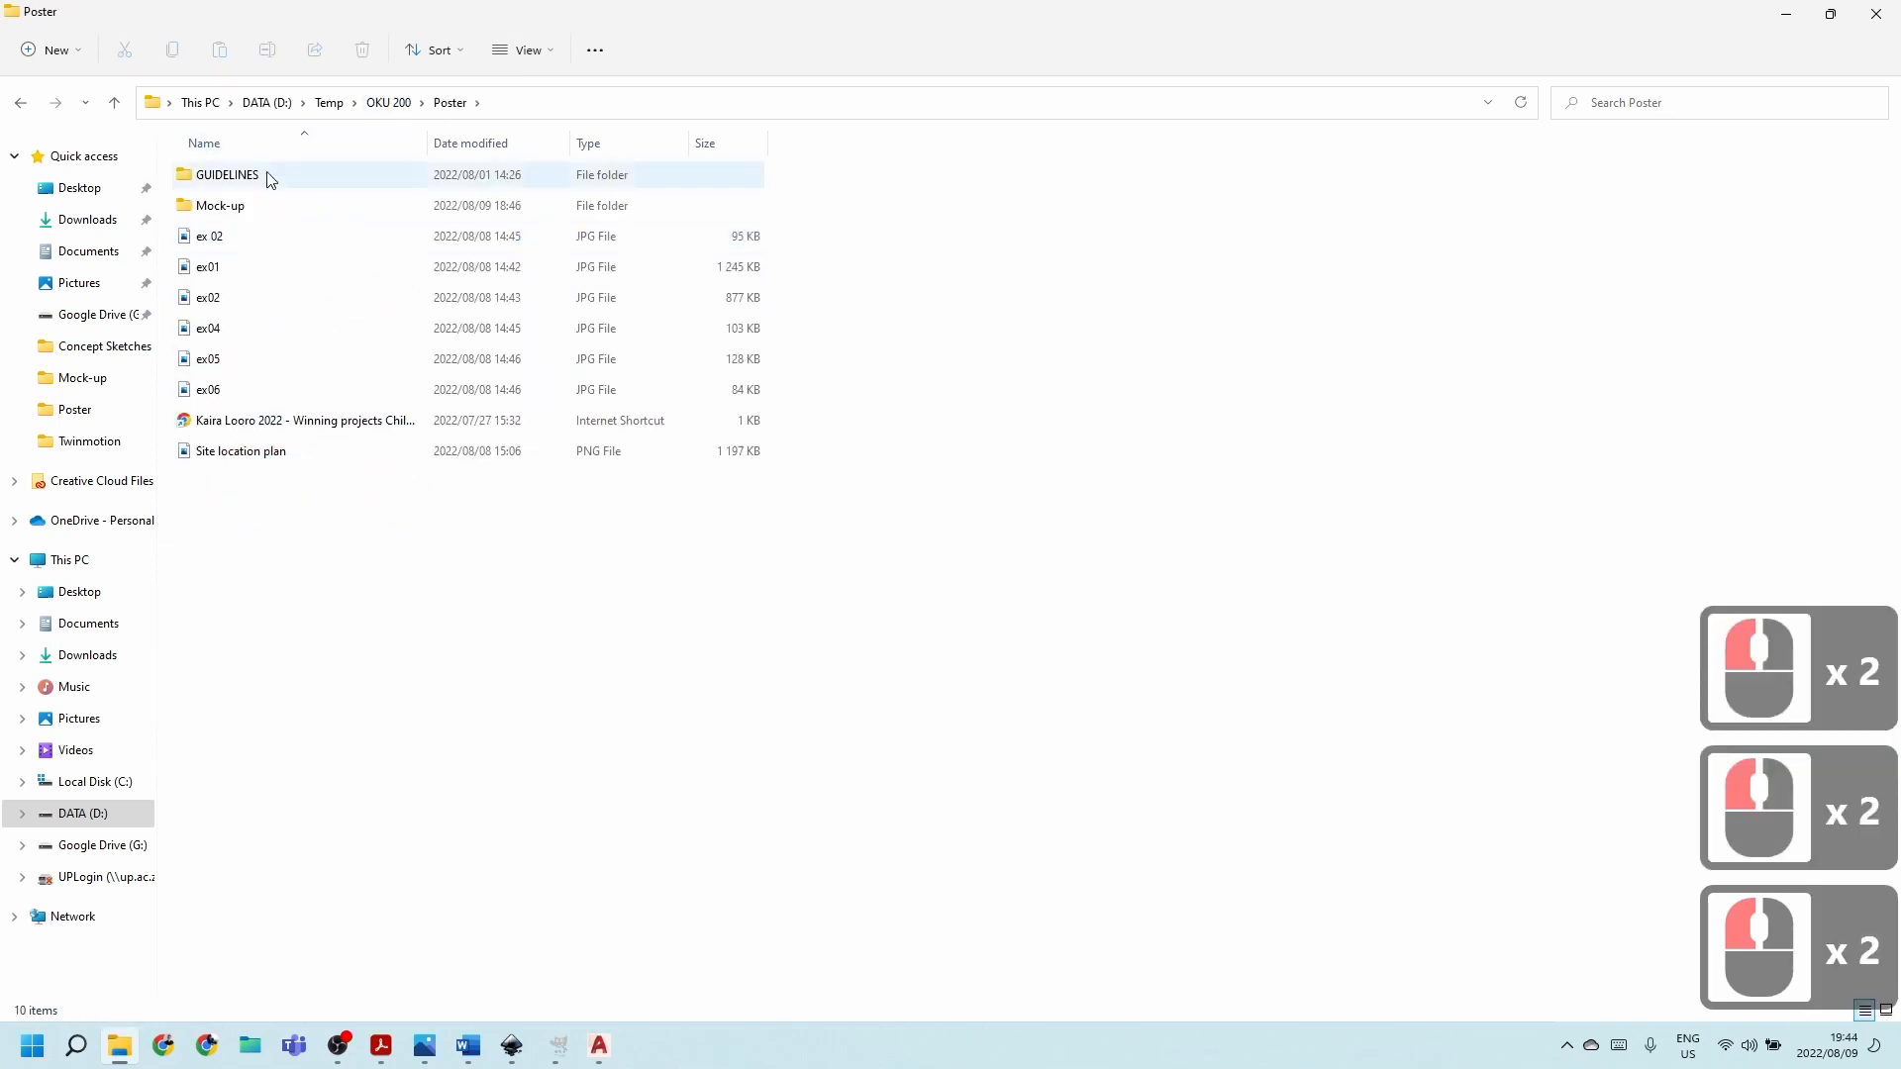
pyautogui.doubleClick(253, 203)
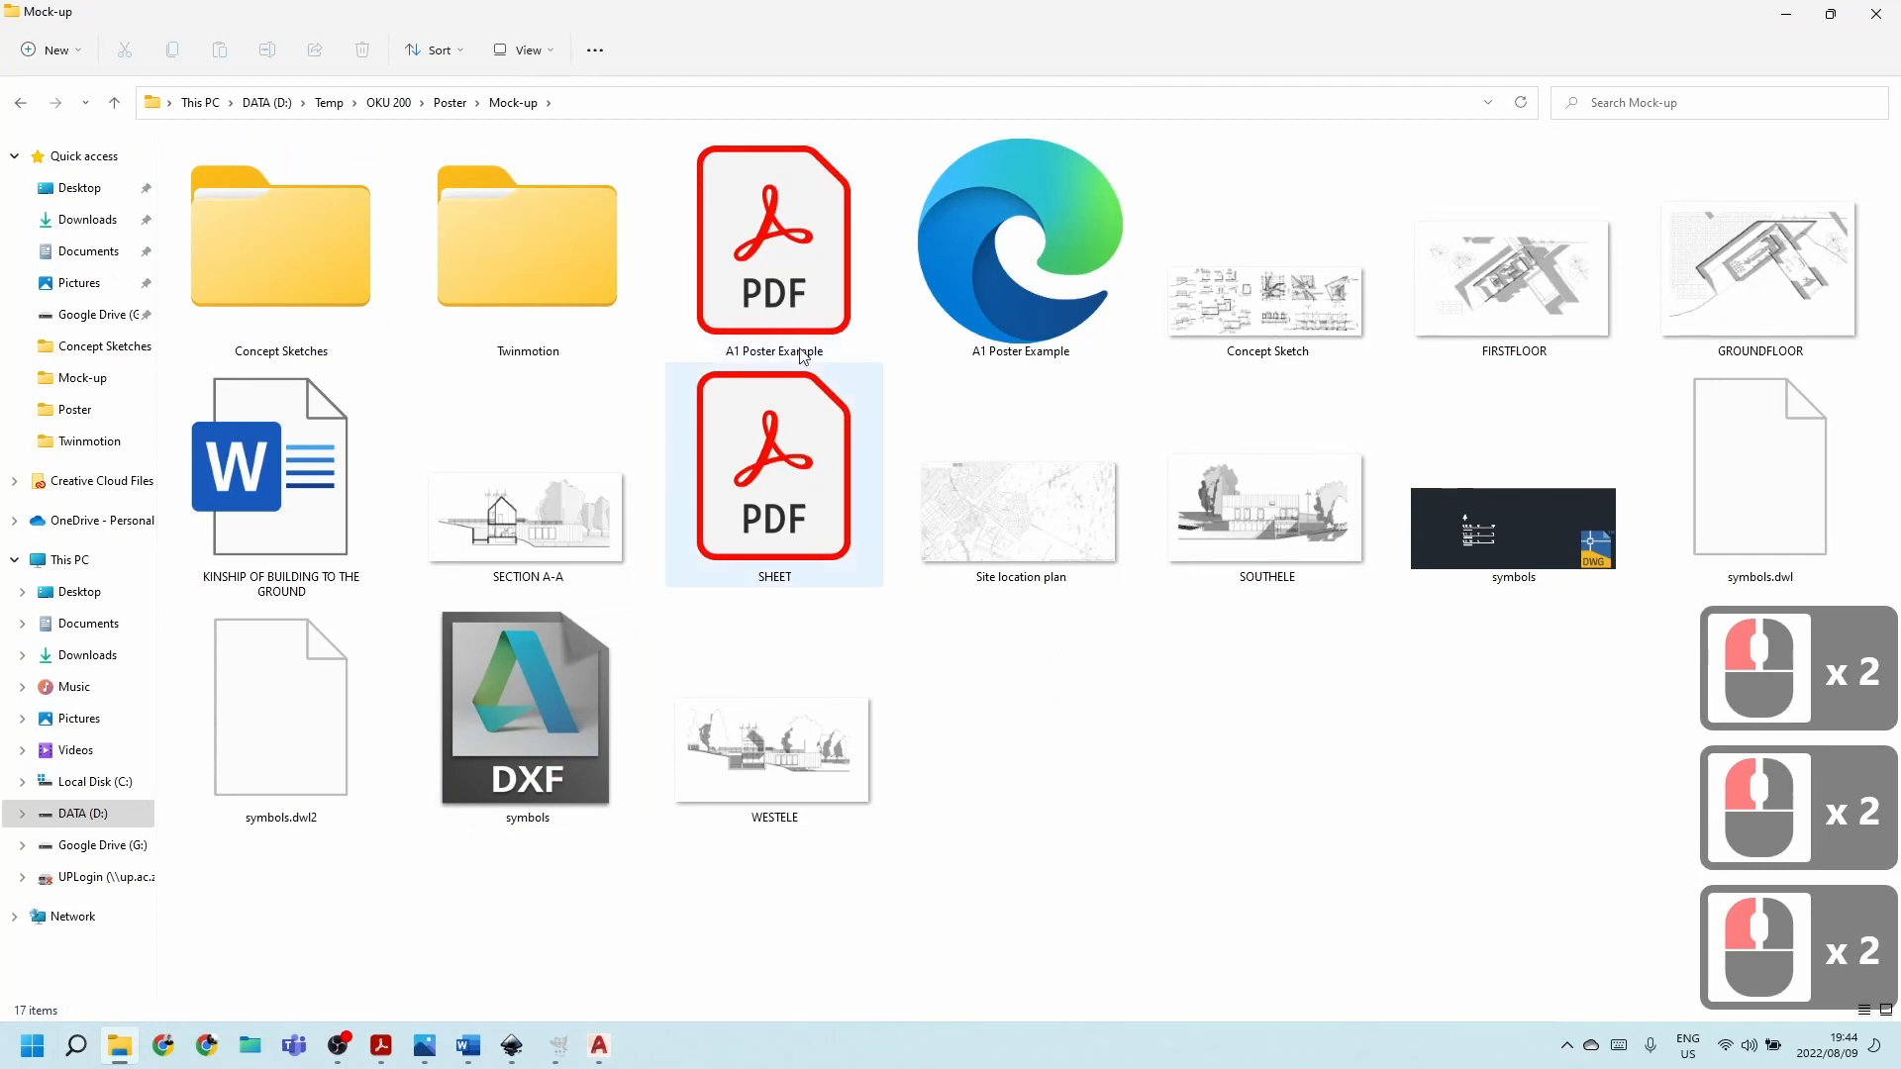
pyautogui.doubleClick(829, 428)
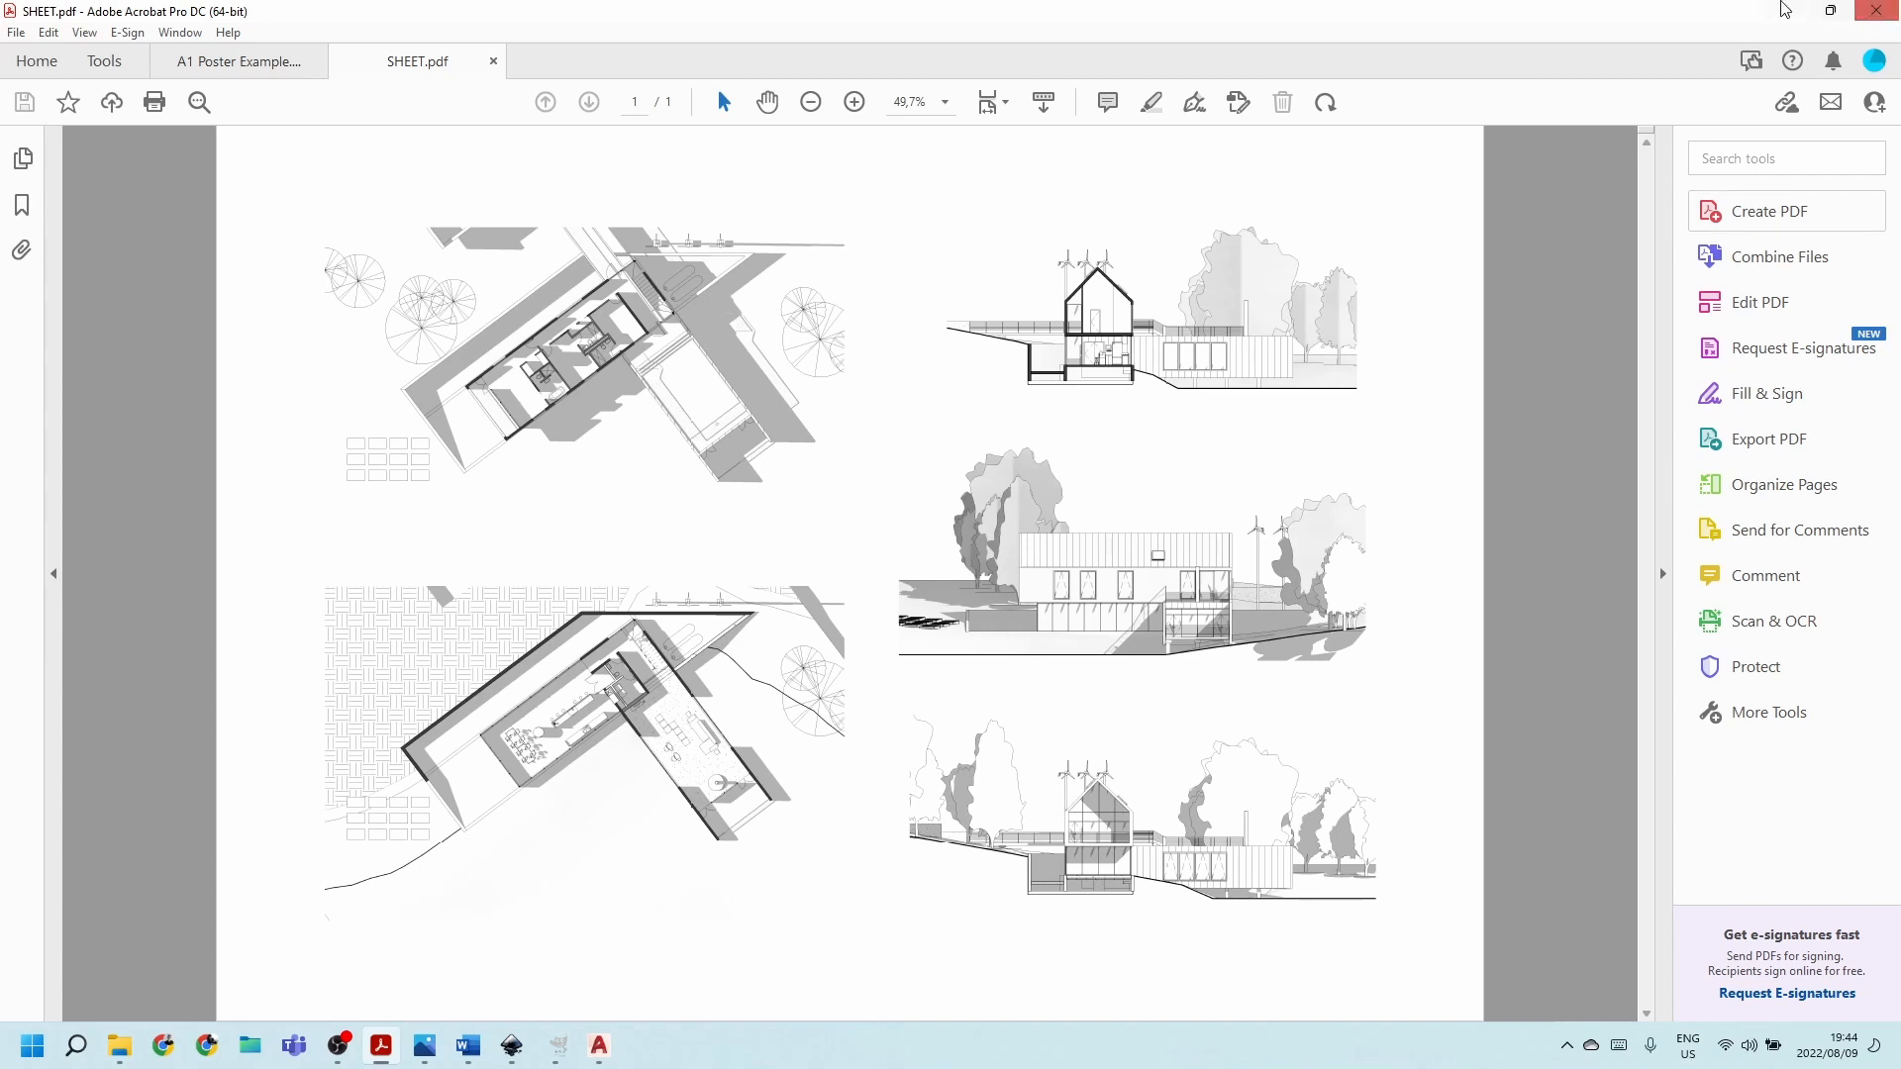
pyautogui.click(1775, 18)
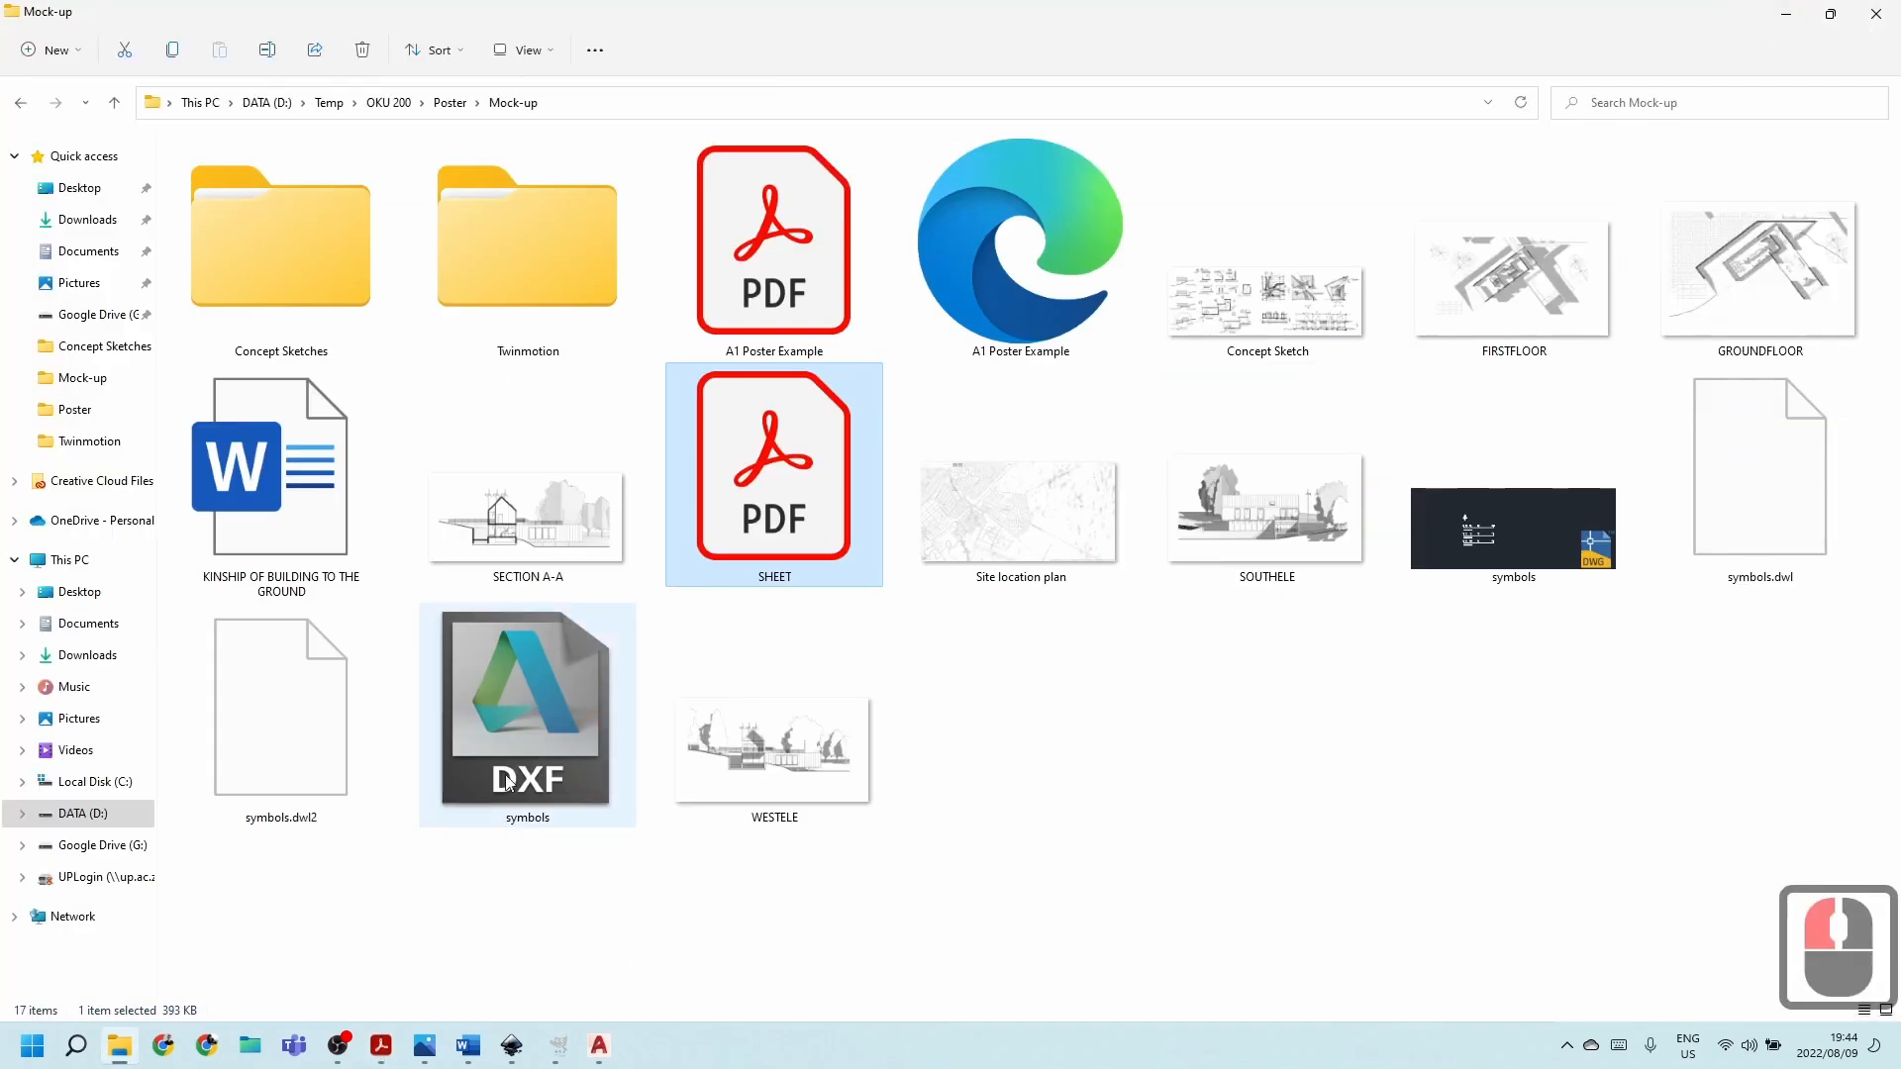
# Switch to Inkscape, start opening a file and limit the file type to AutoCAD DXF R13 (*.dxf).
pyautogui.click(512, 1052)
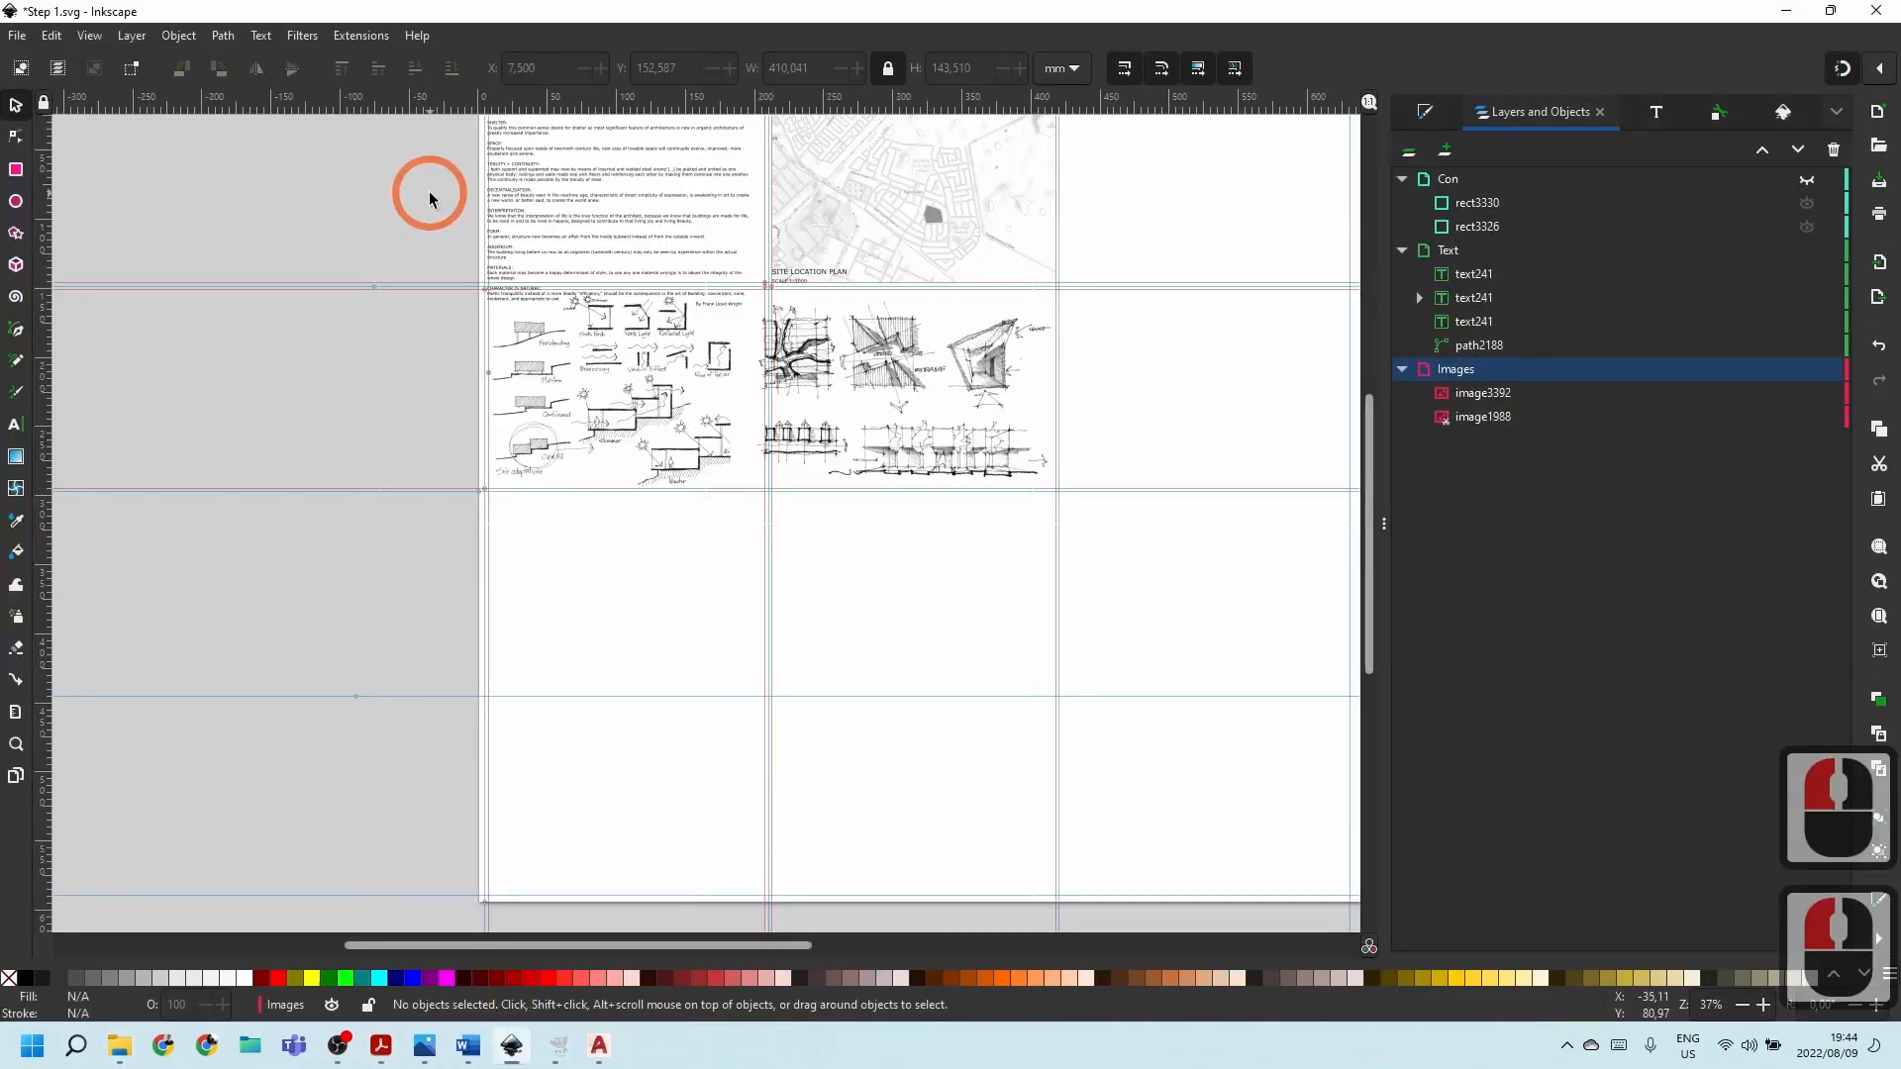
pyautogui.click(20, 35)
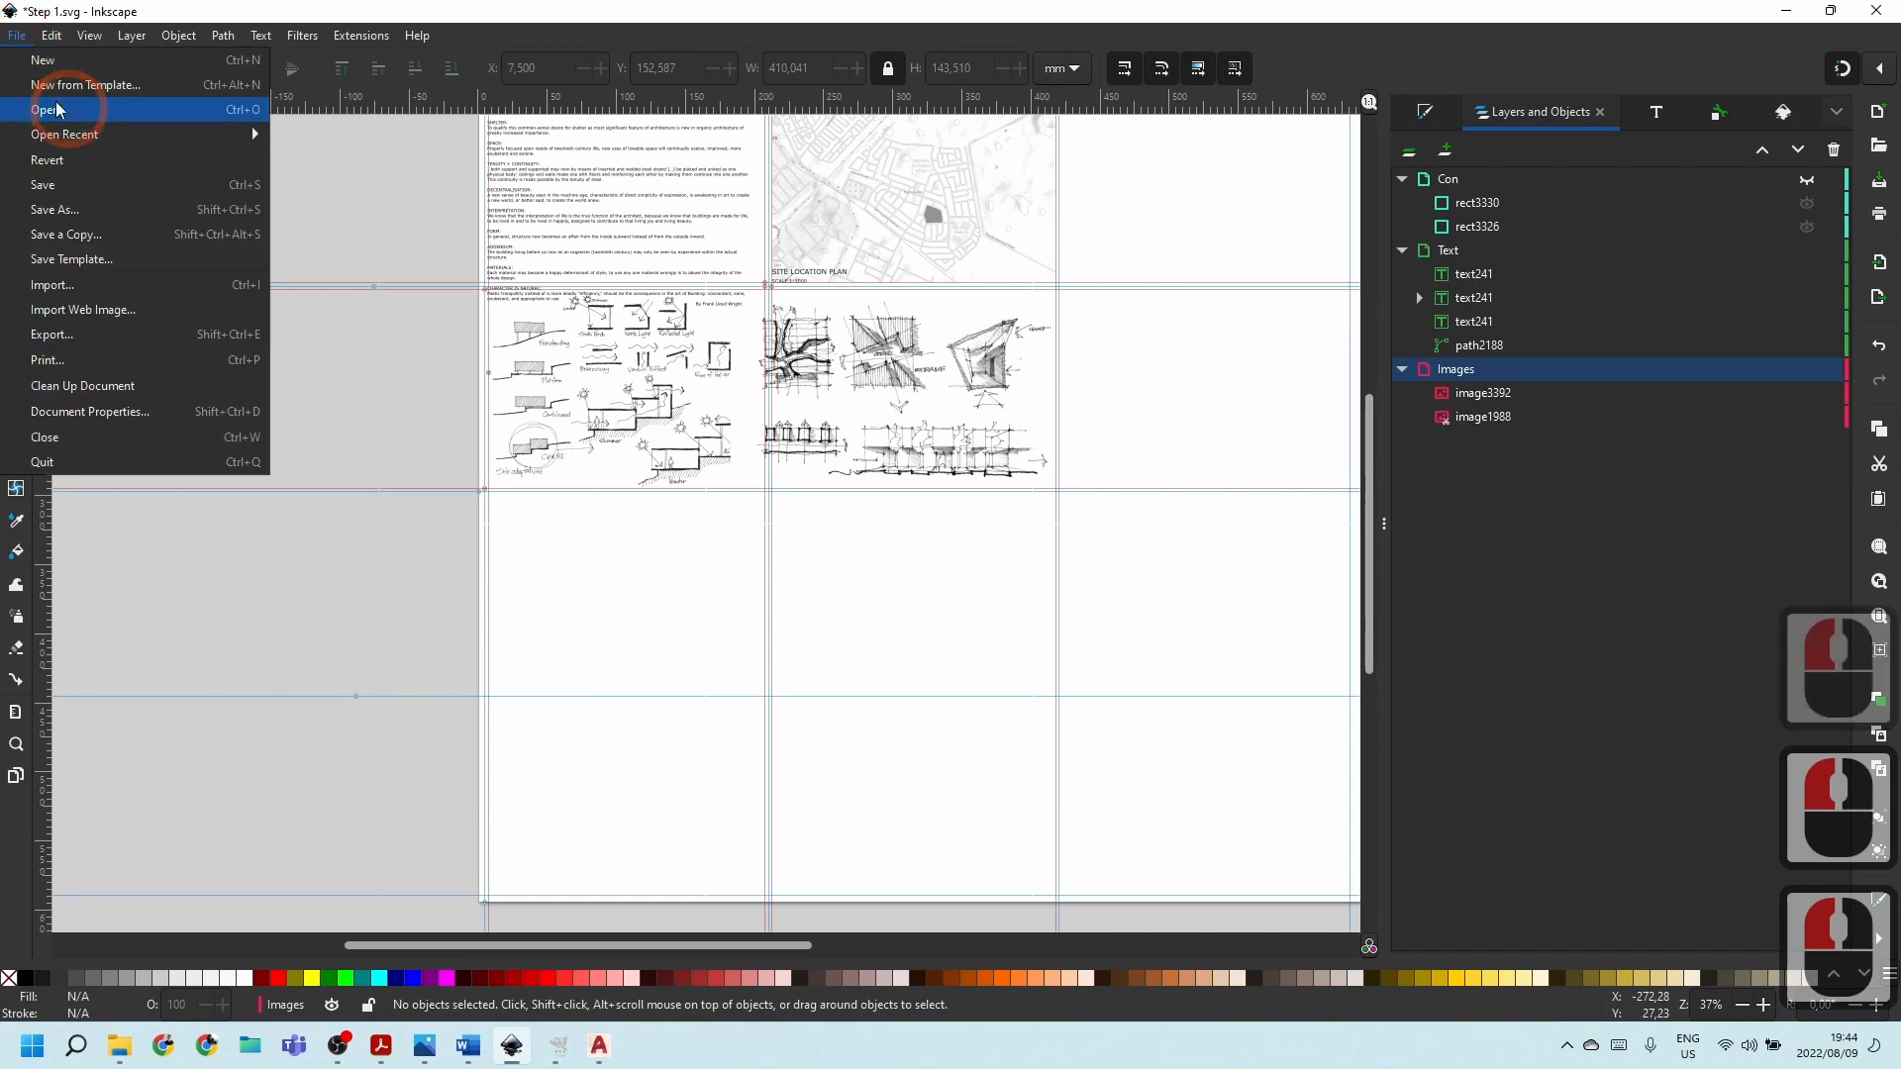
pyautogui.moveTo(57, 137)
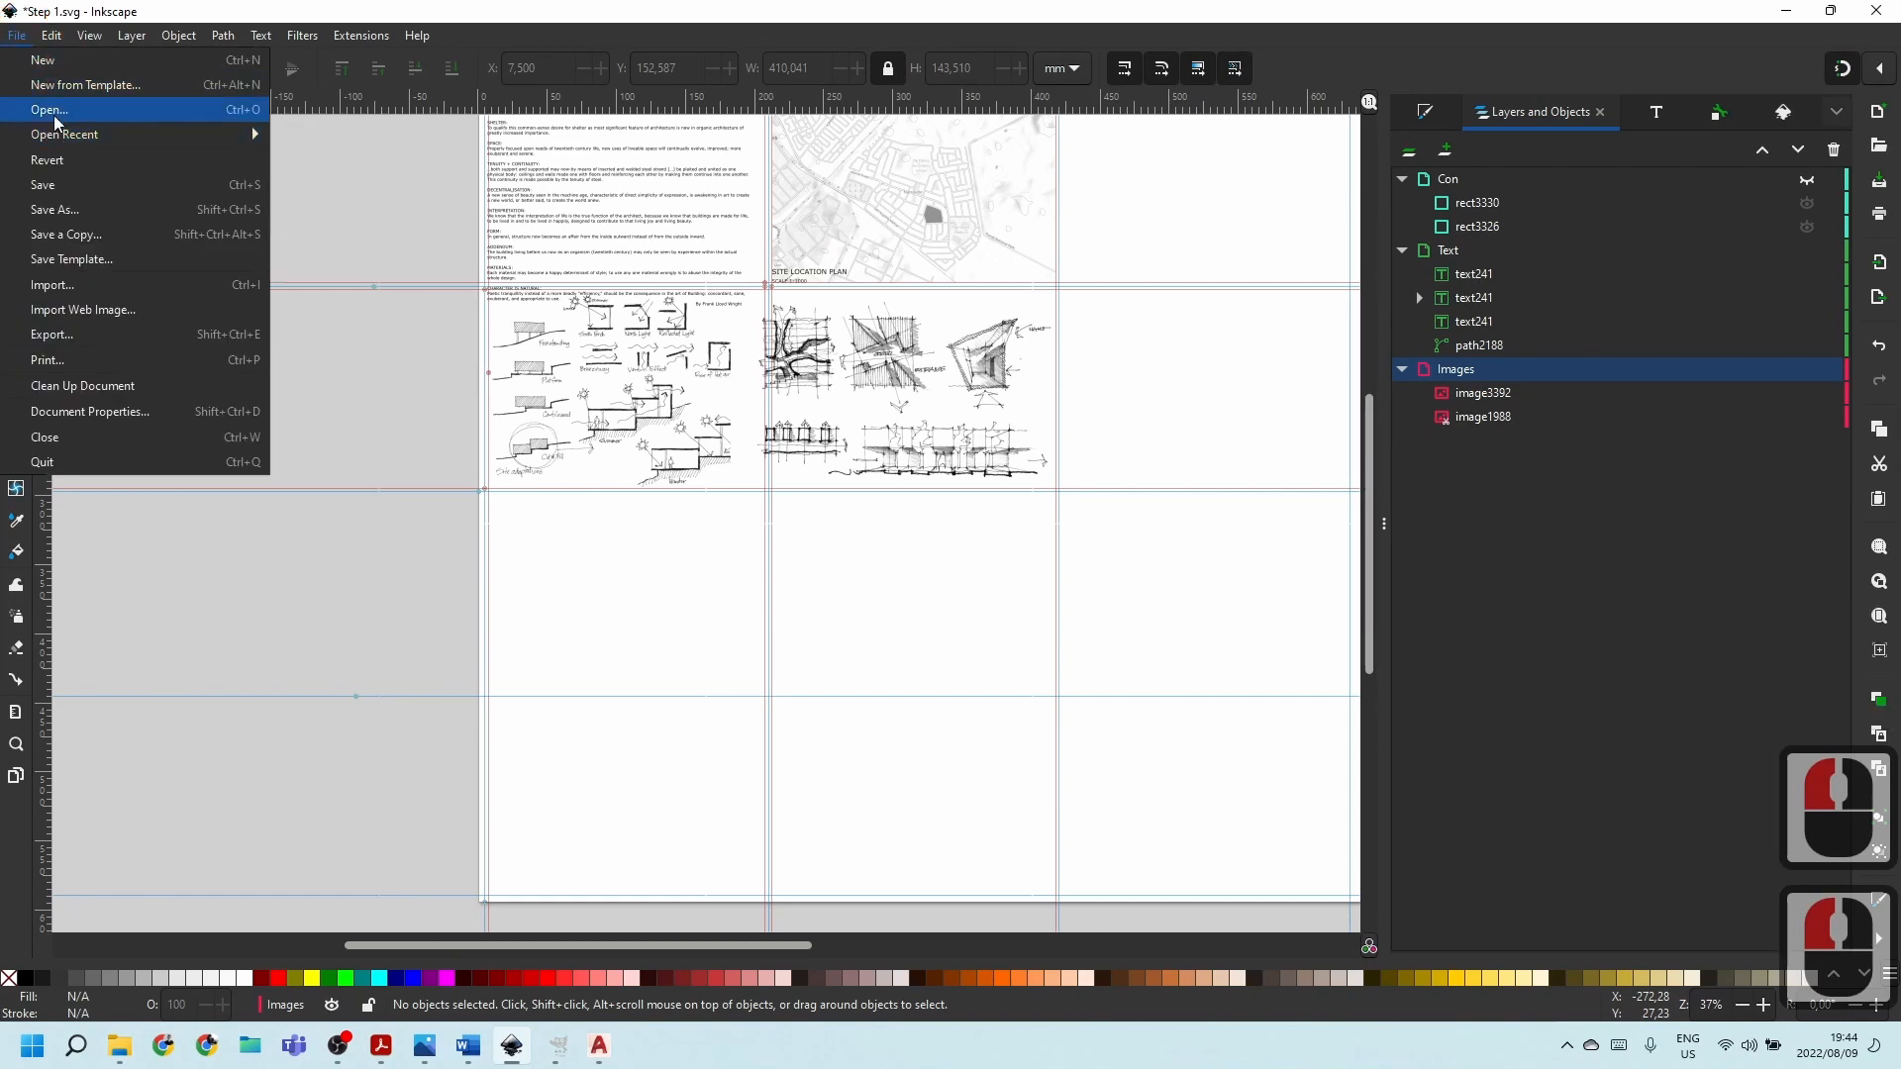
pyautogui.click(49, 110)
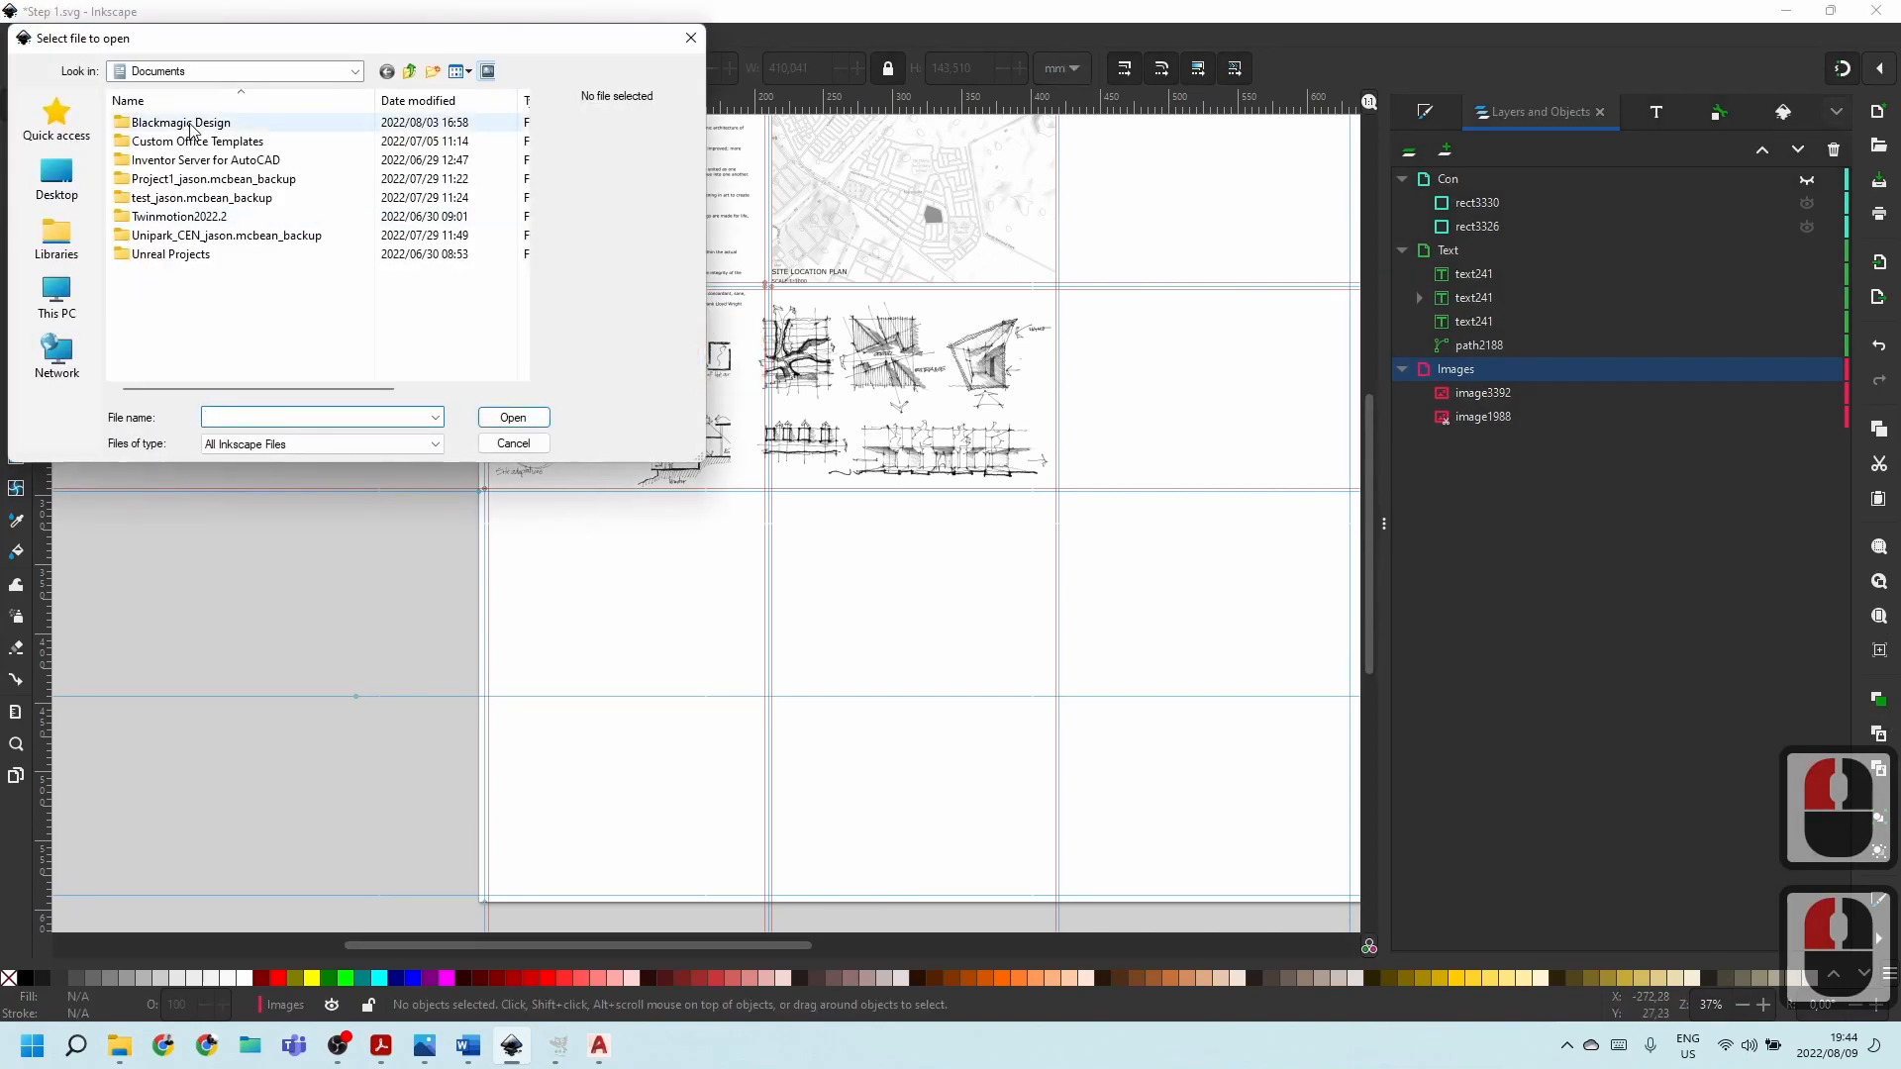
pyautogui.click(266, 448)
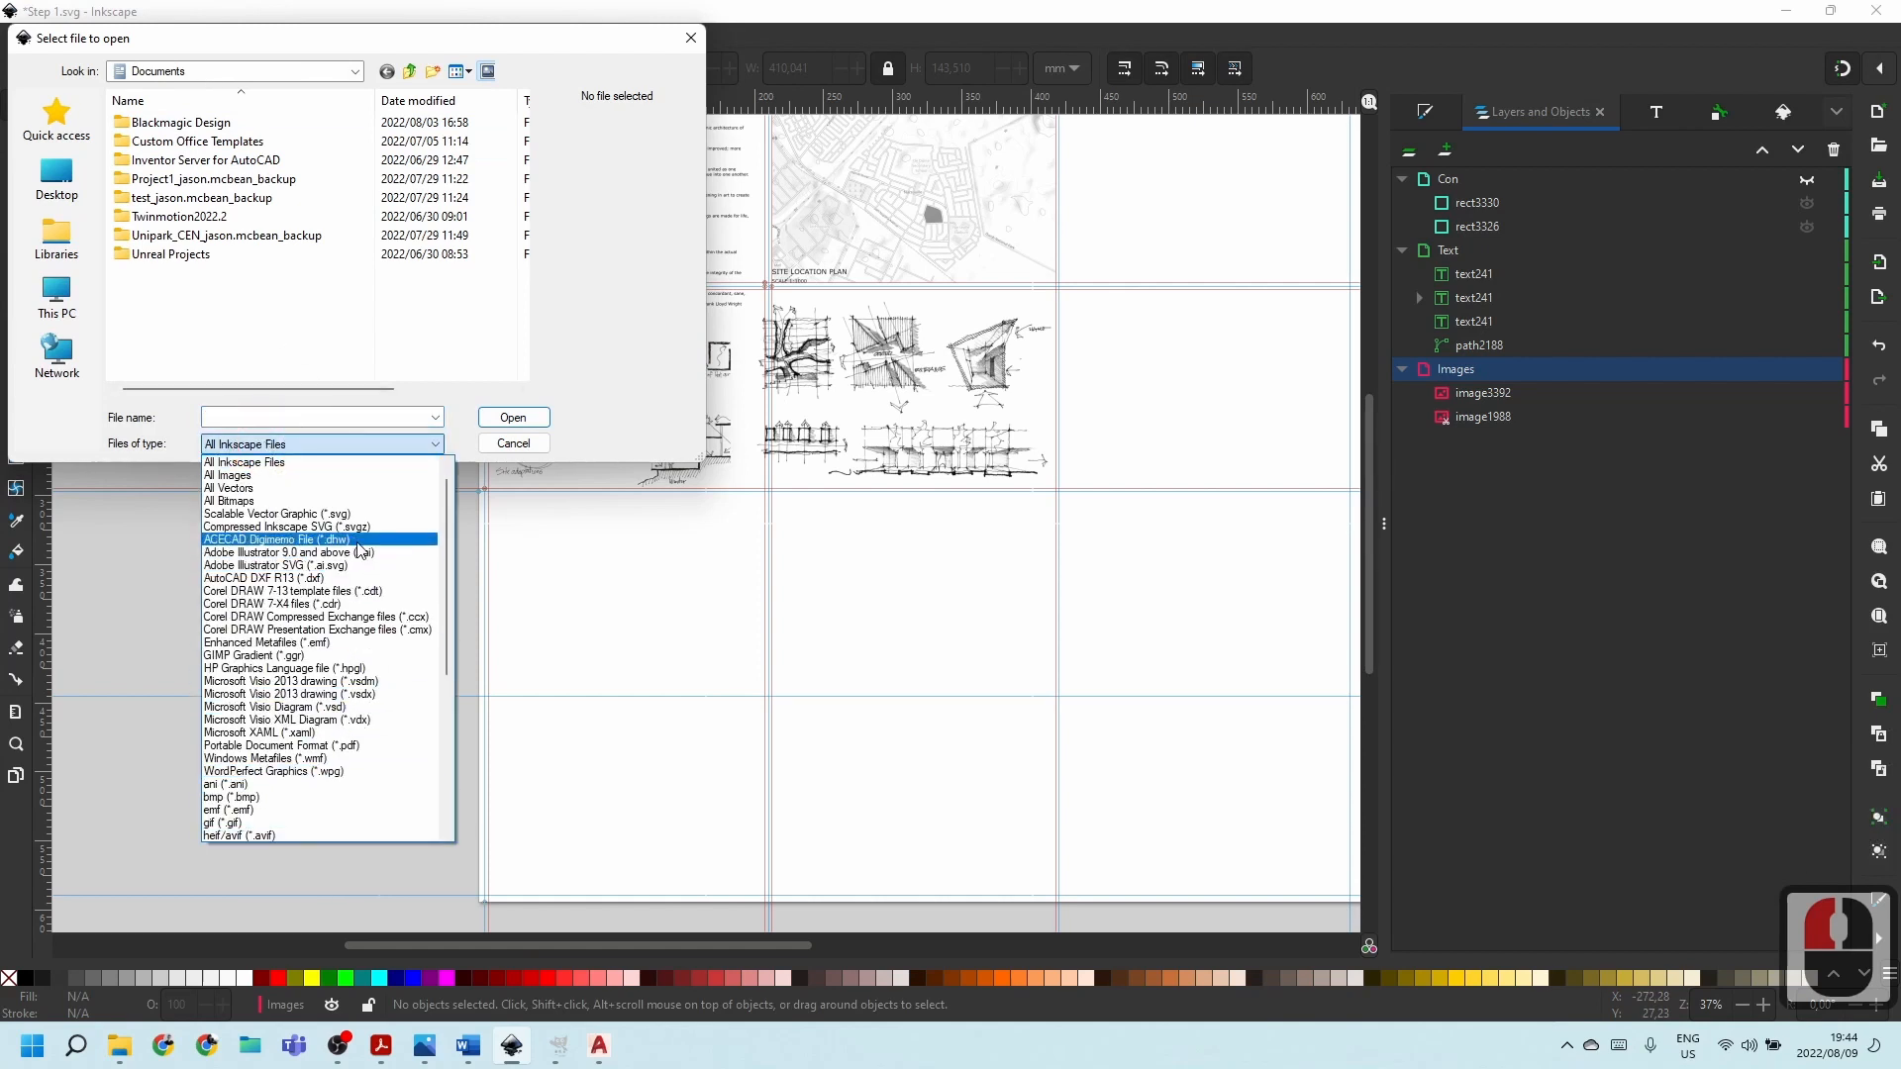
pyautogui.scroll(4, 381, 686)
pyautogui.scroll(-8, 356, 679)
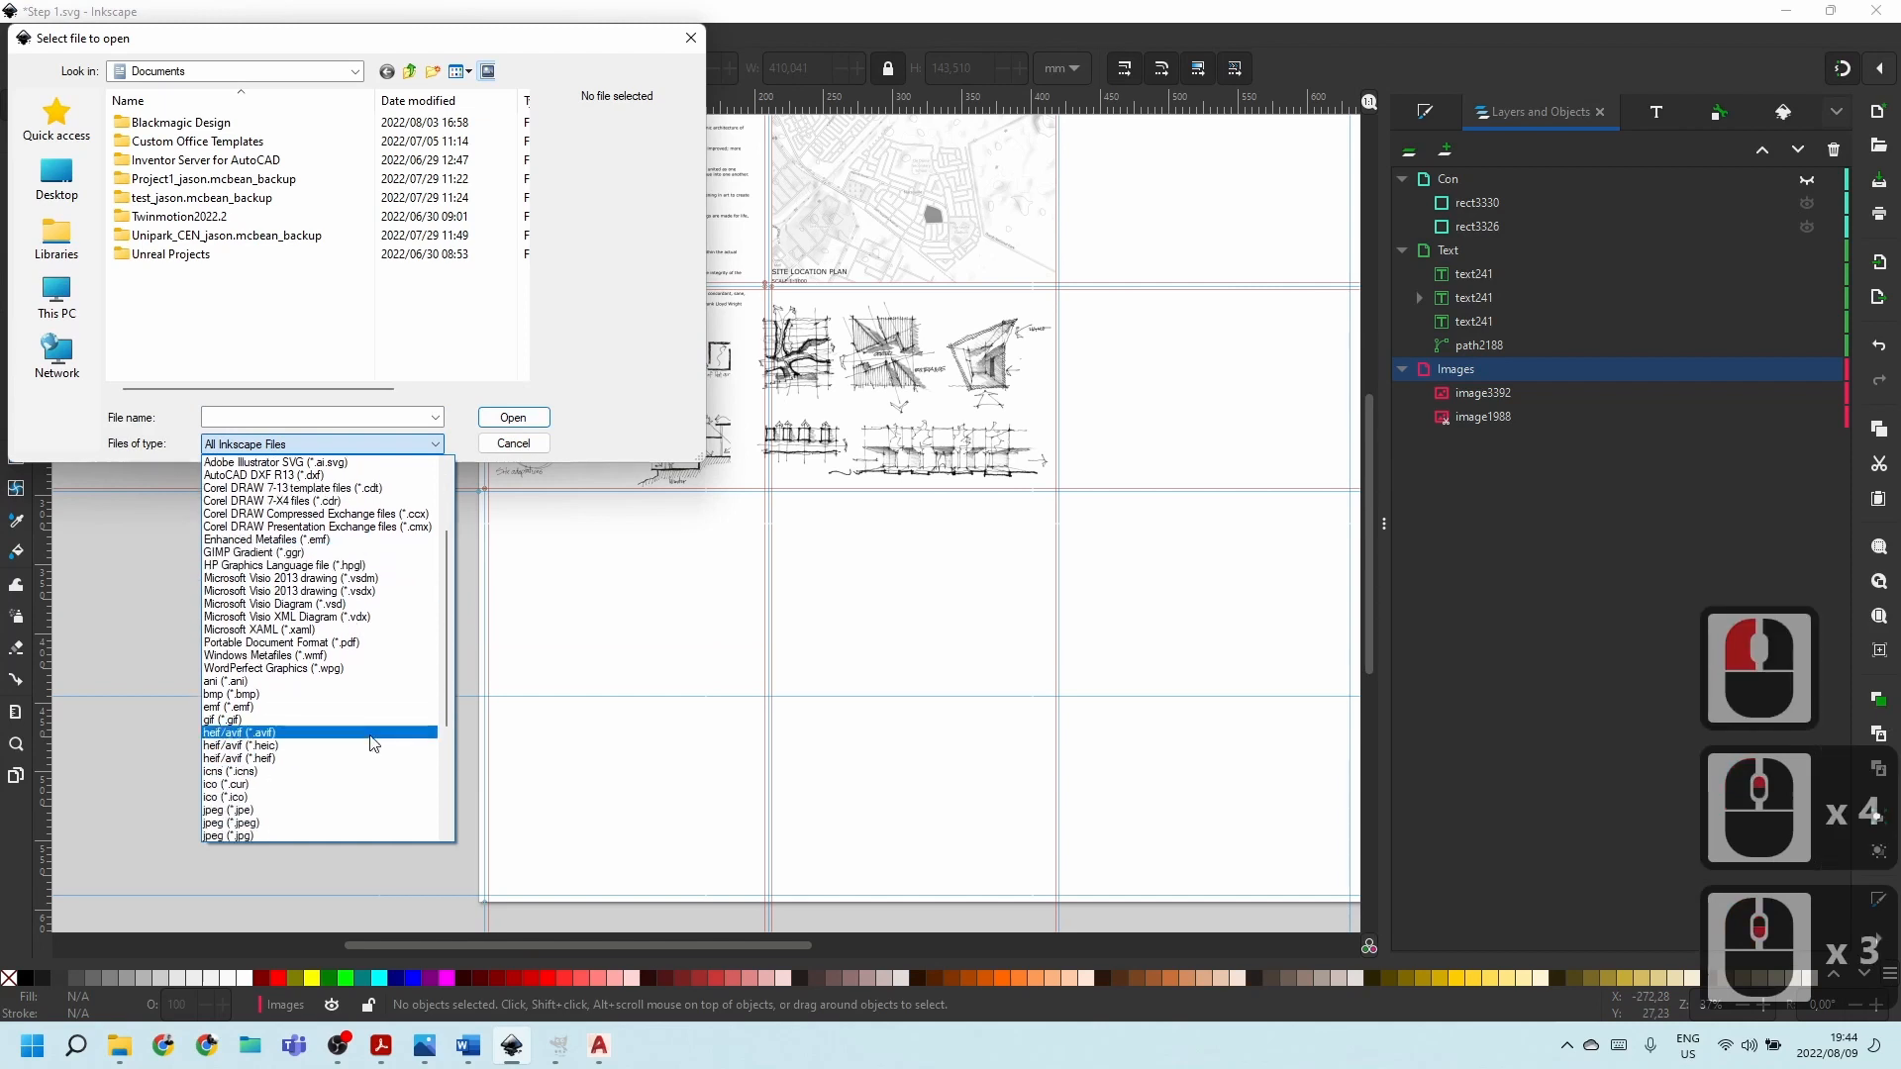
pyautogui.scroll(4, 356, 673)
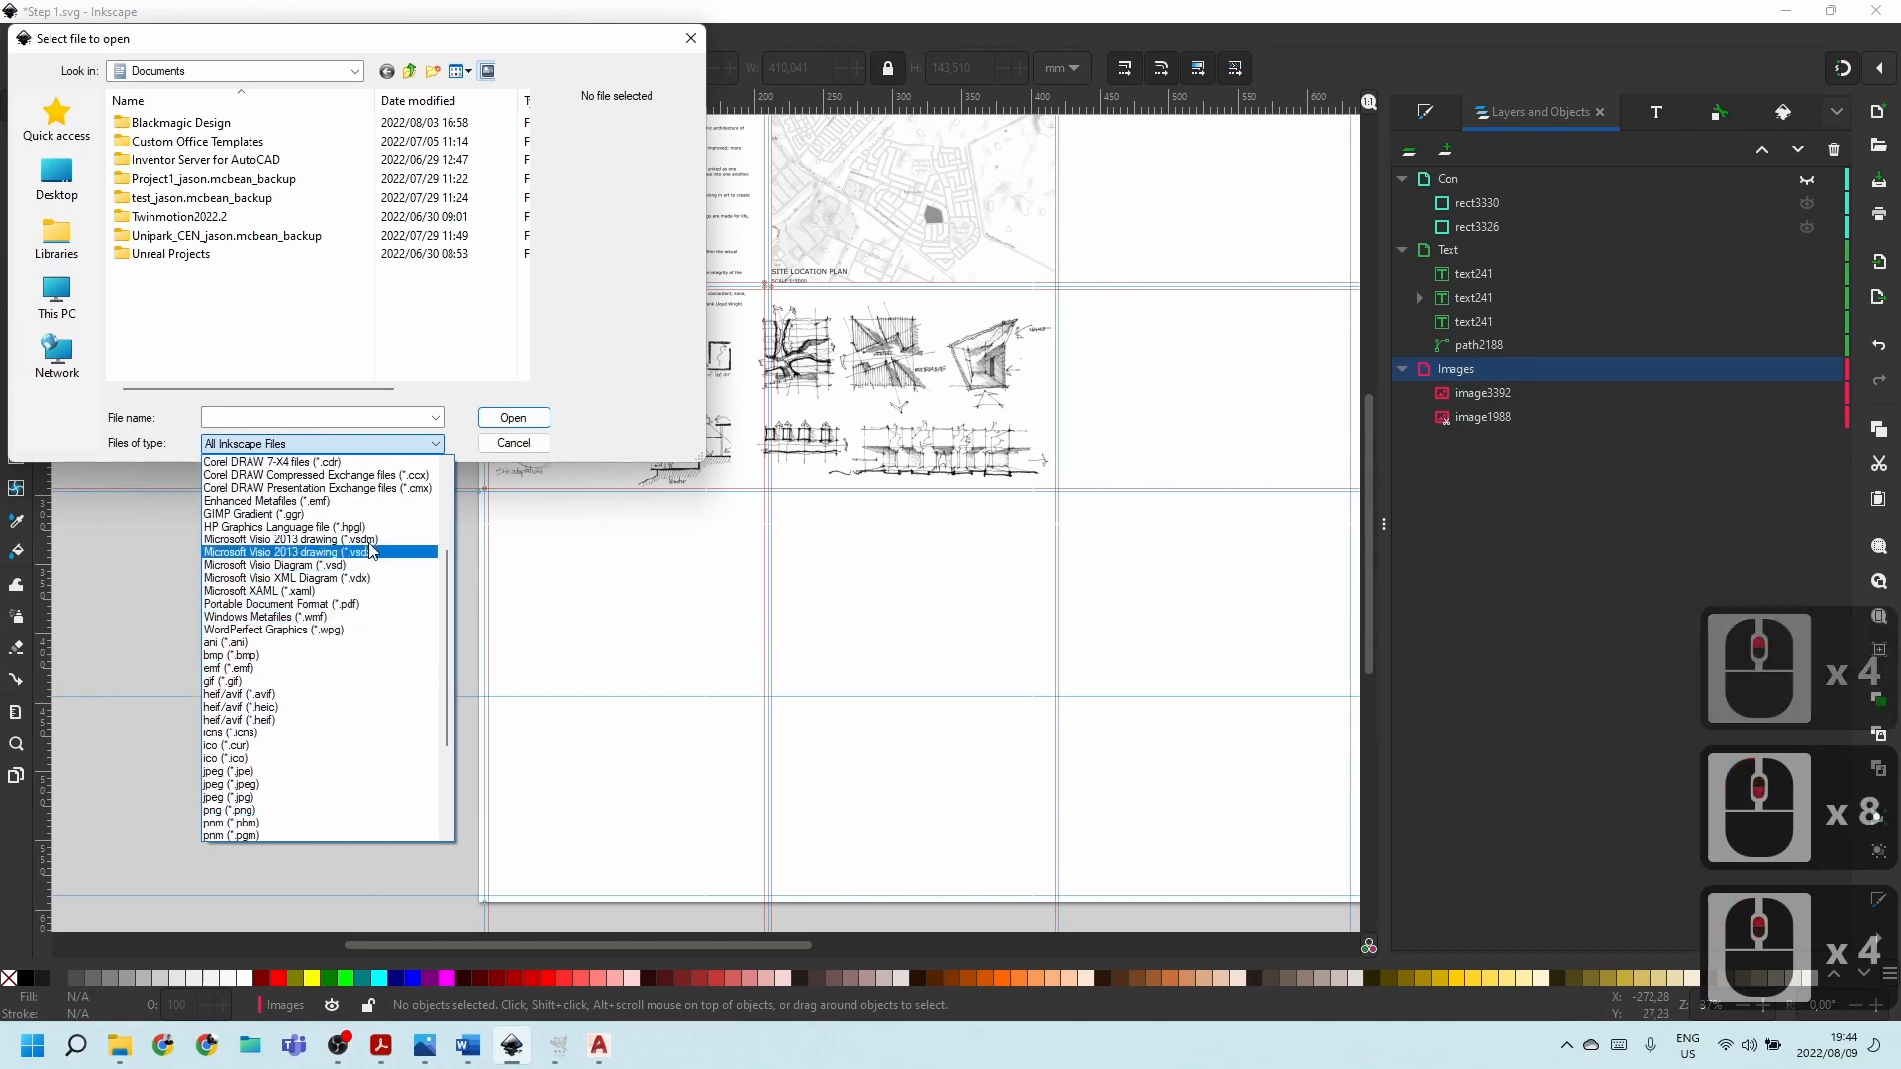
pyautogui.scroll(2, 361, 644)
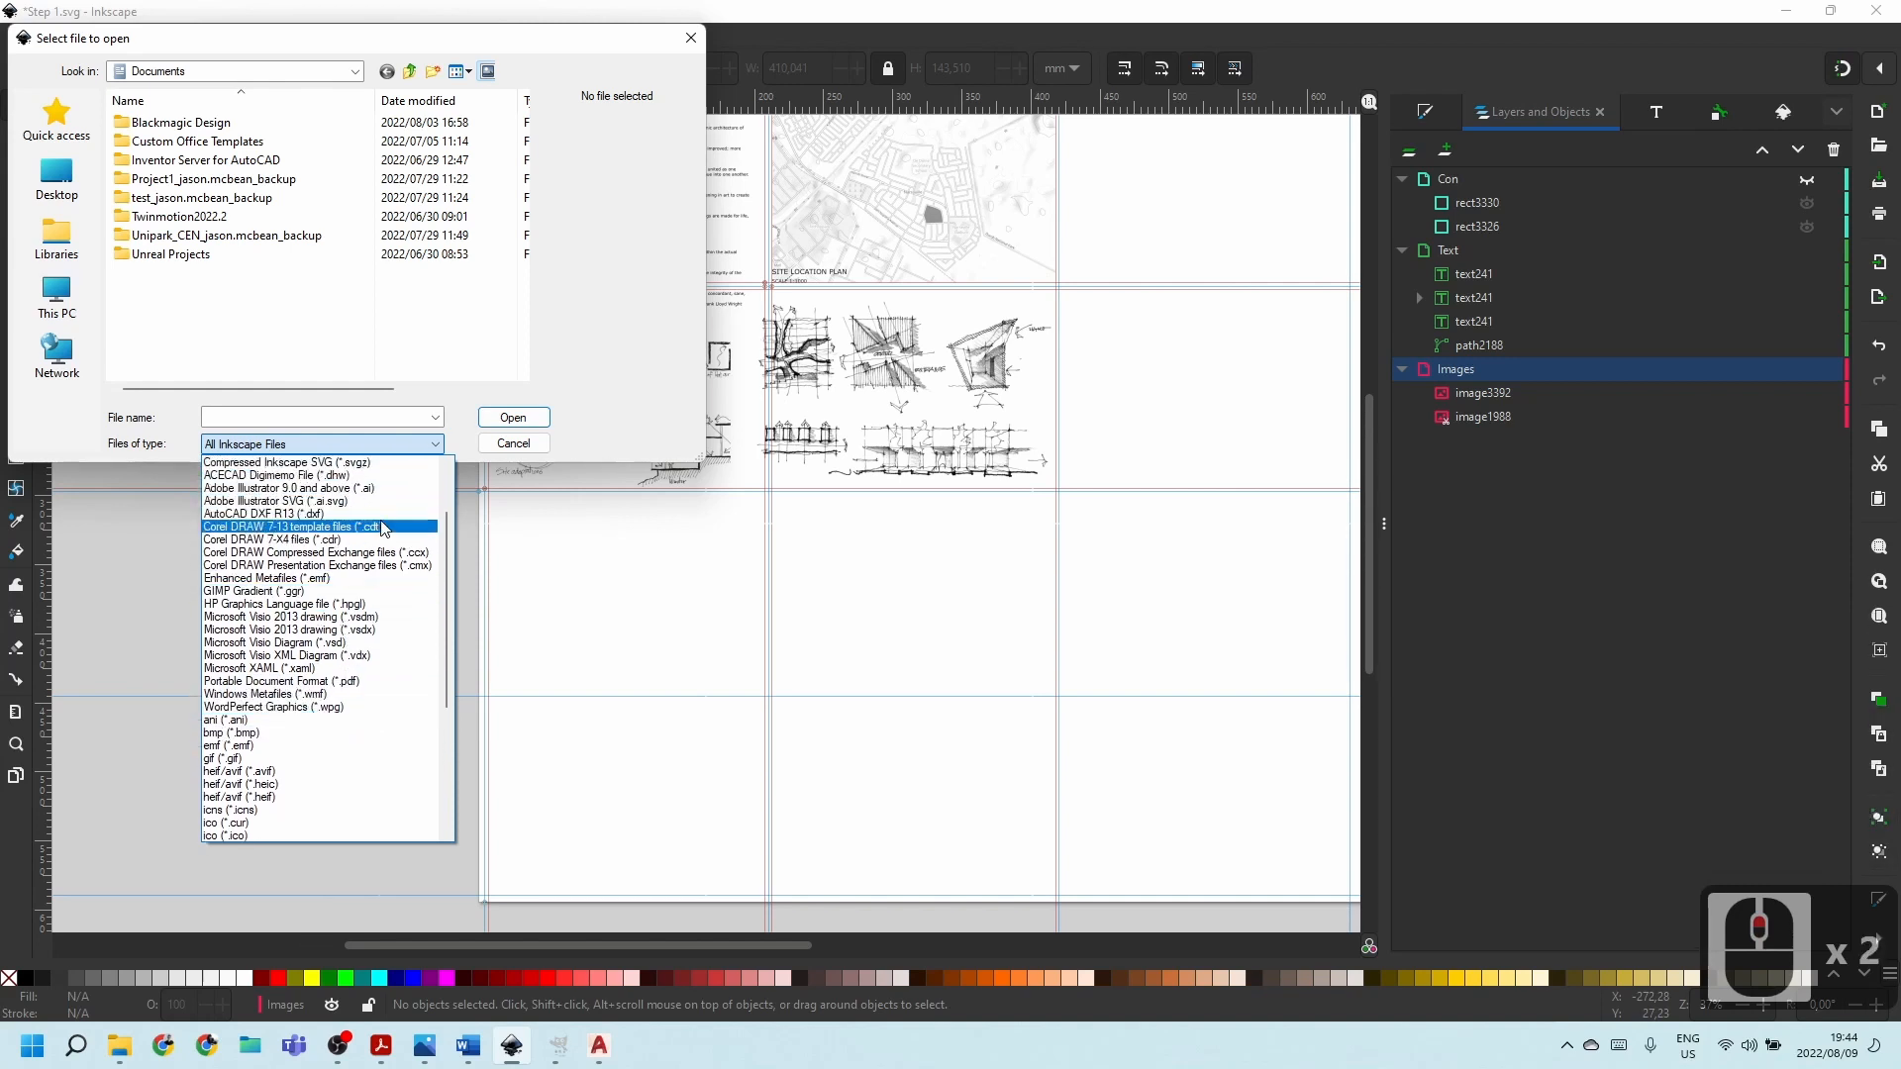
pyautogui.click(347, 514)
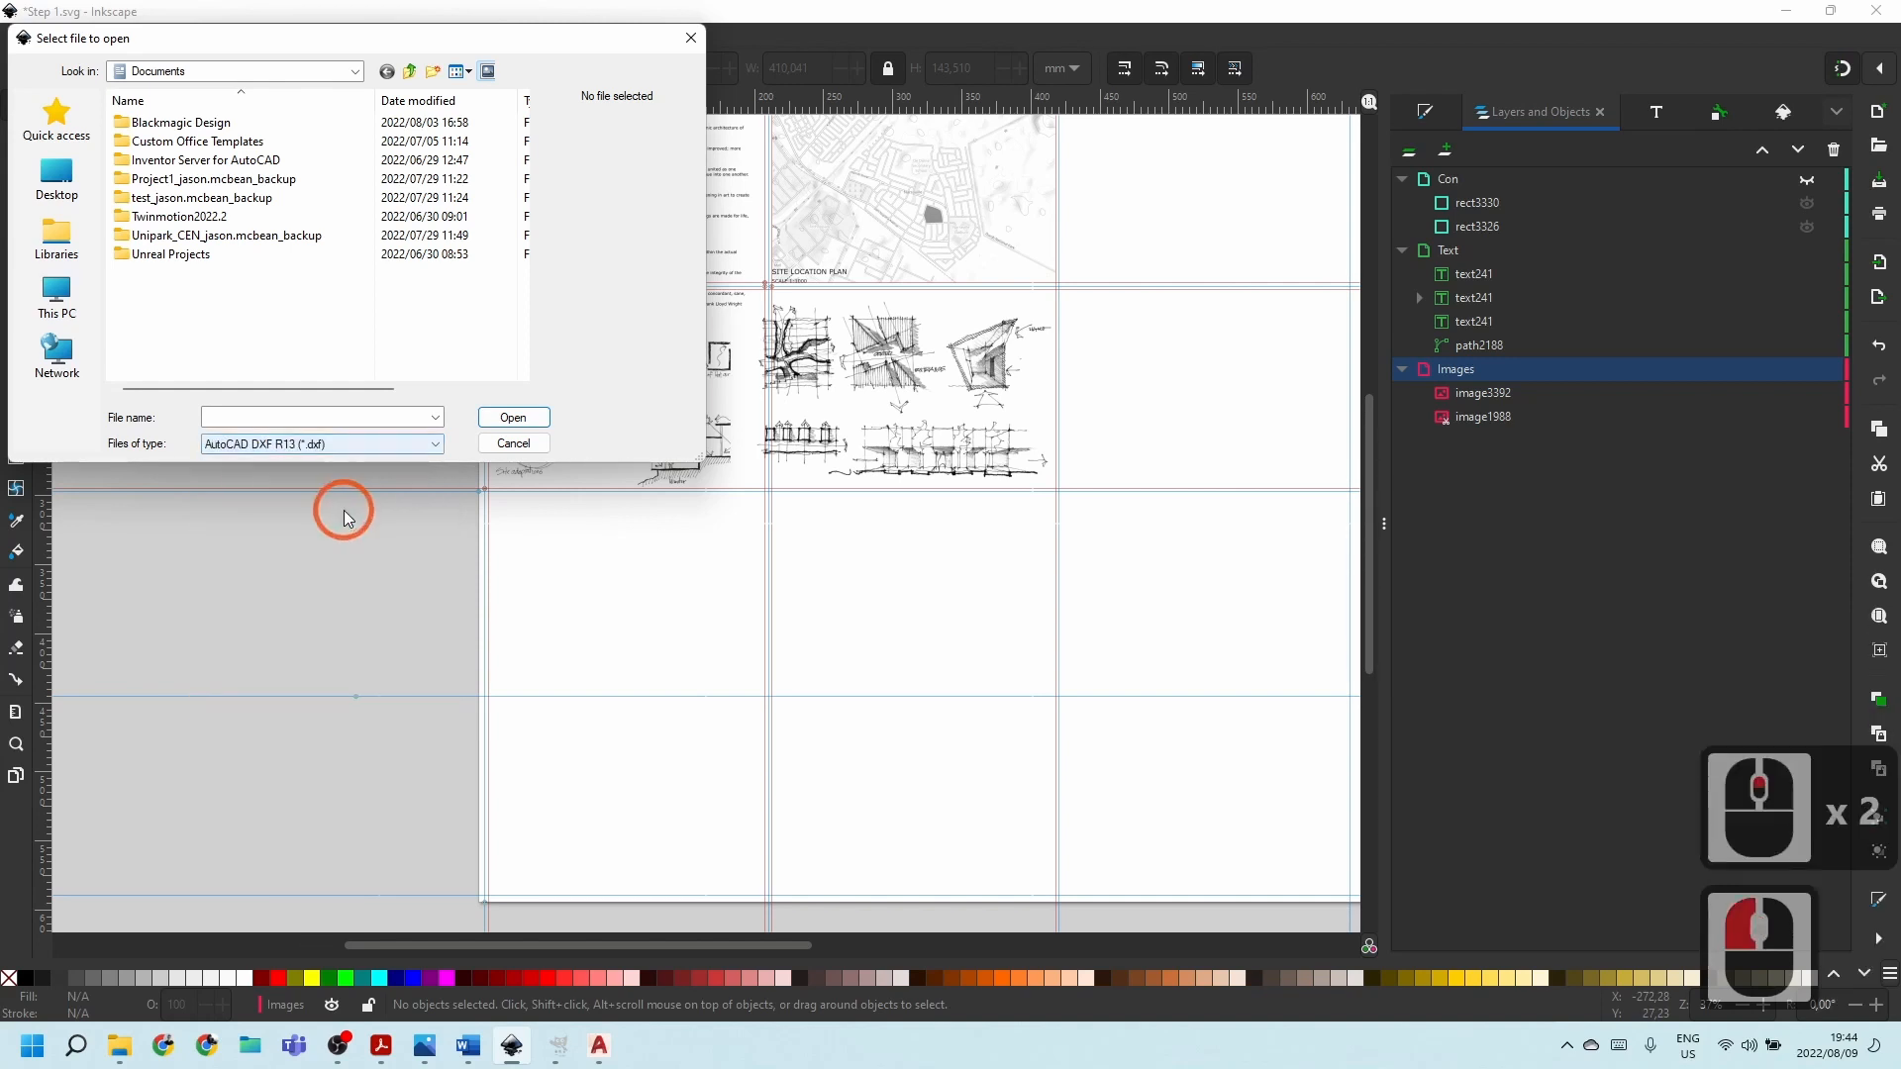
# Open symbols.dxf from the DATA (D:) Temp > OKU 200 > Poster > Mock-up folder, using manual scaling with a scale factor of 1.0.
pyautogui.click(252, 74)
pyautogui.click(207, 333)
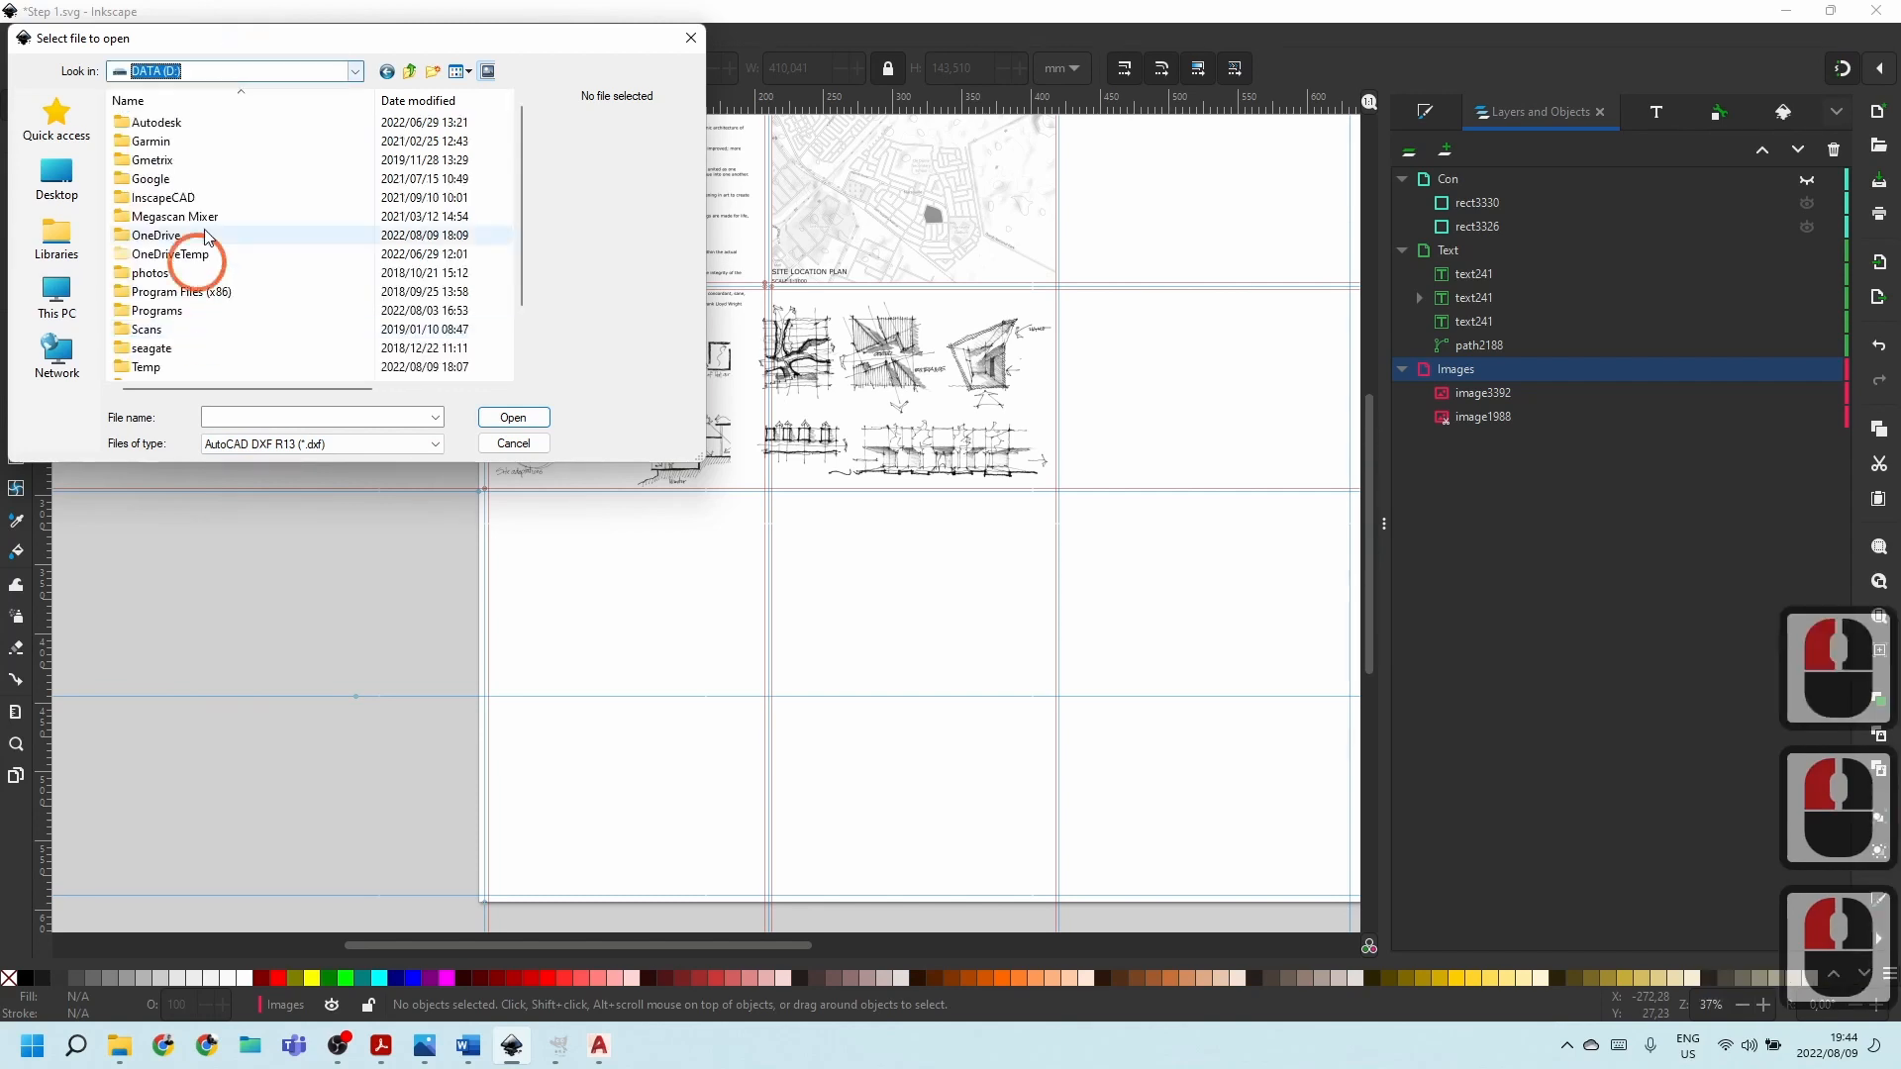
pyautogui.doubleClick(156, 367)
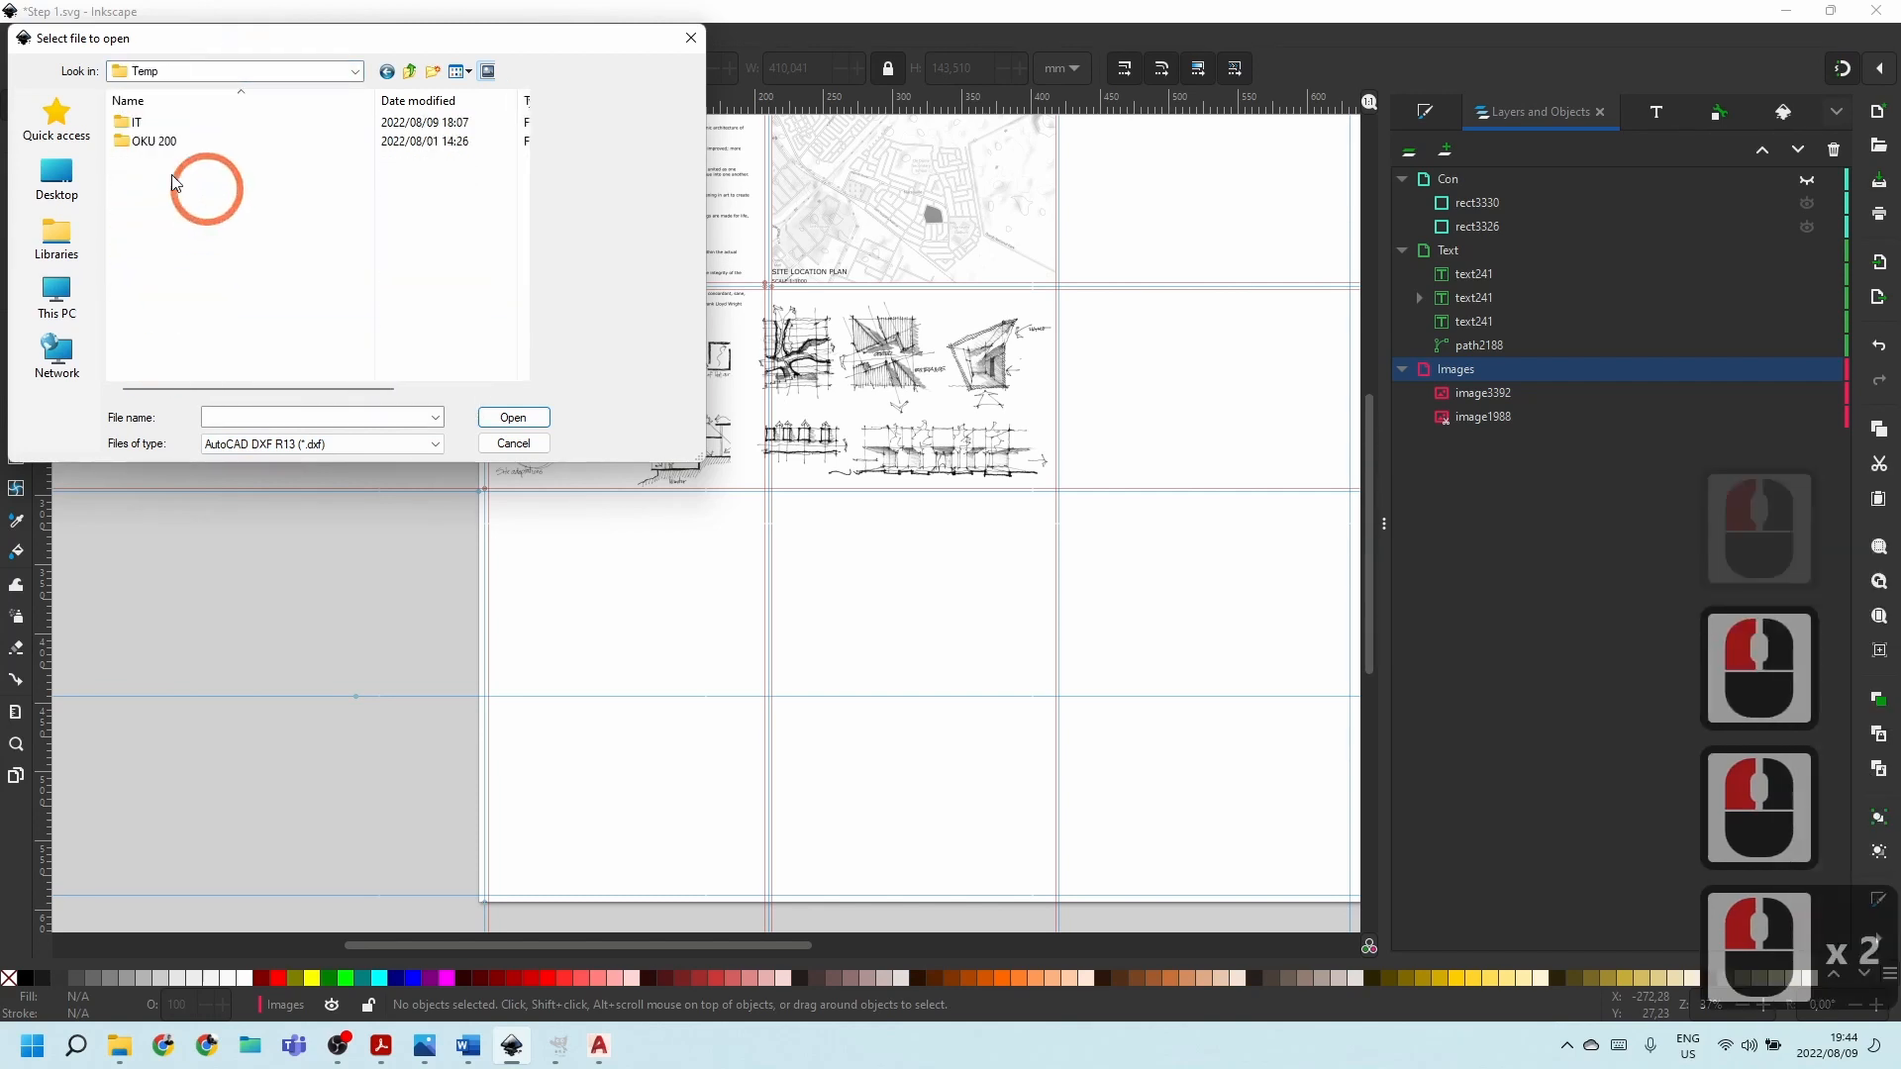
pyautogui.doubleClick(140, 142)
pyautogui.click(148, 144)
pyautogui.doubleClick(149, 154)
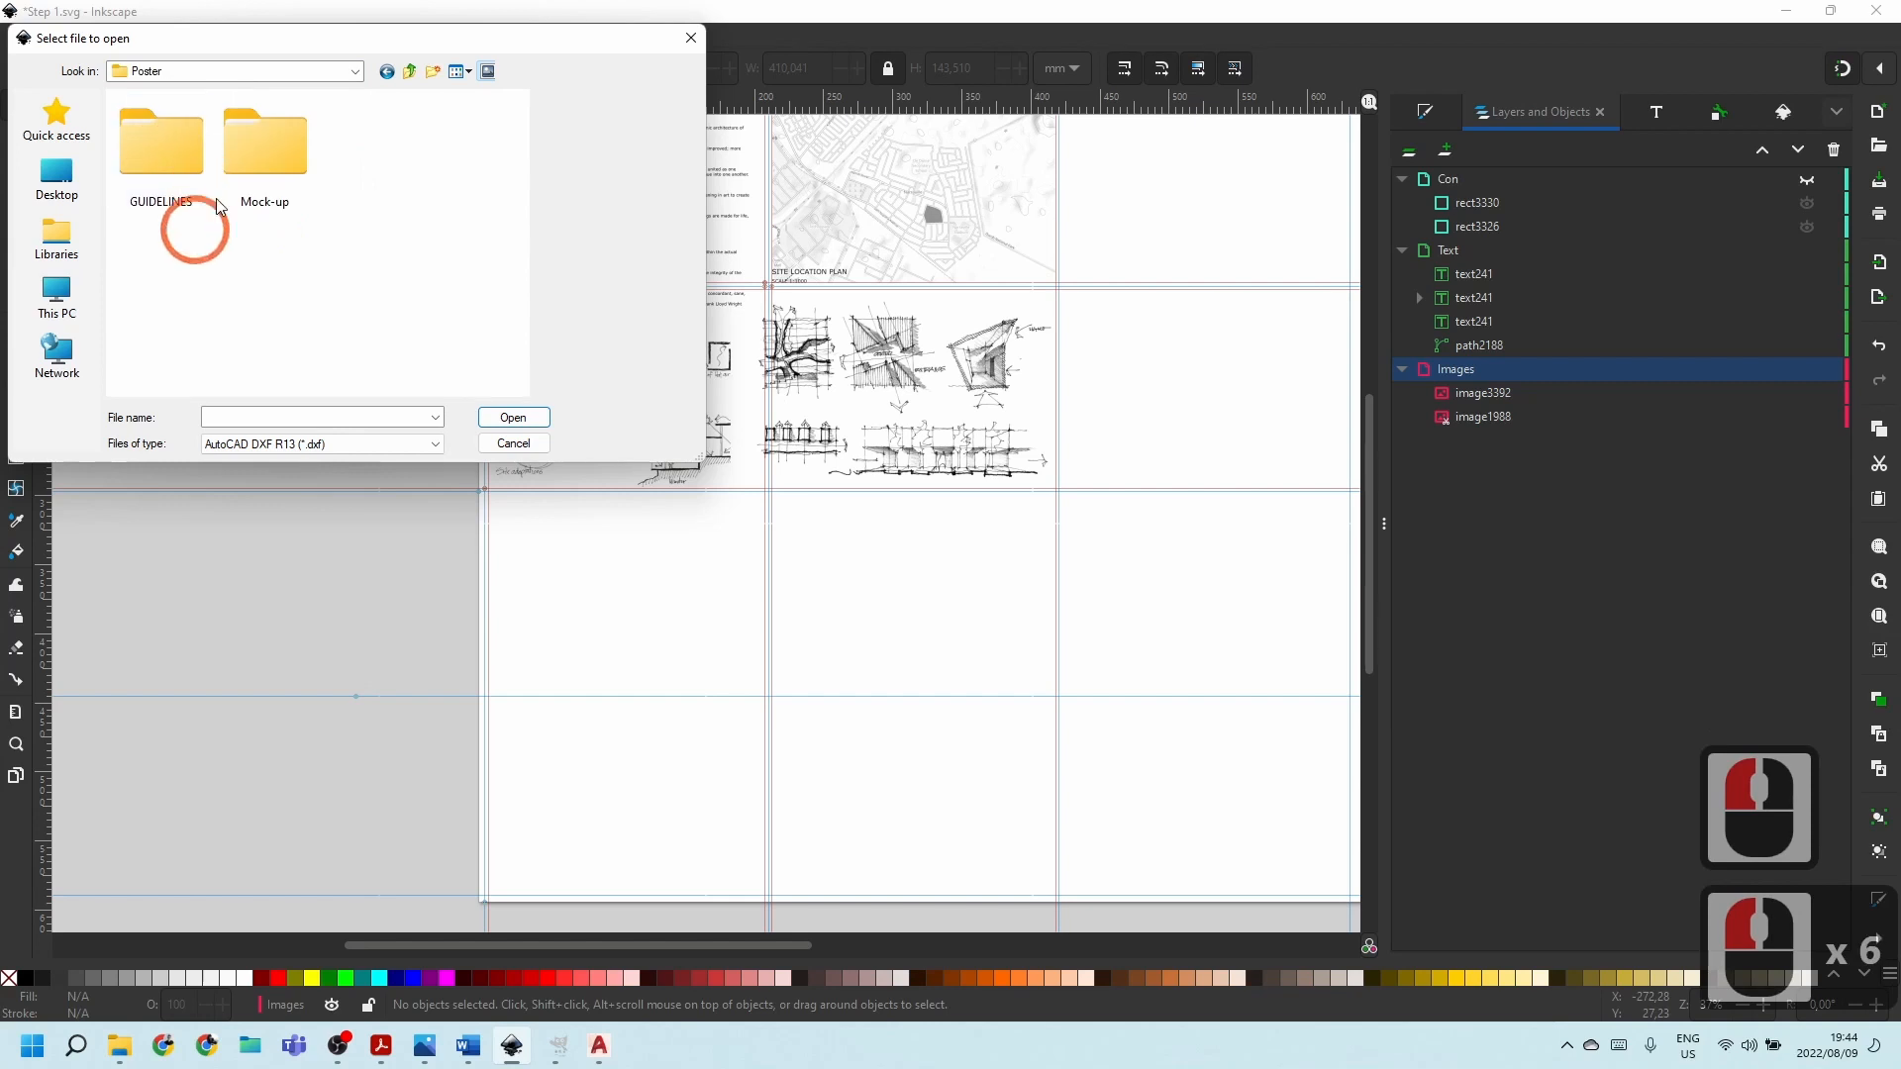
pyautogui.doubleClick(282, 149)
pyautogui.click(183, 161)
pyautogui.click(511, 416)
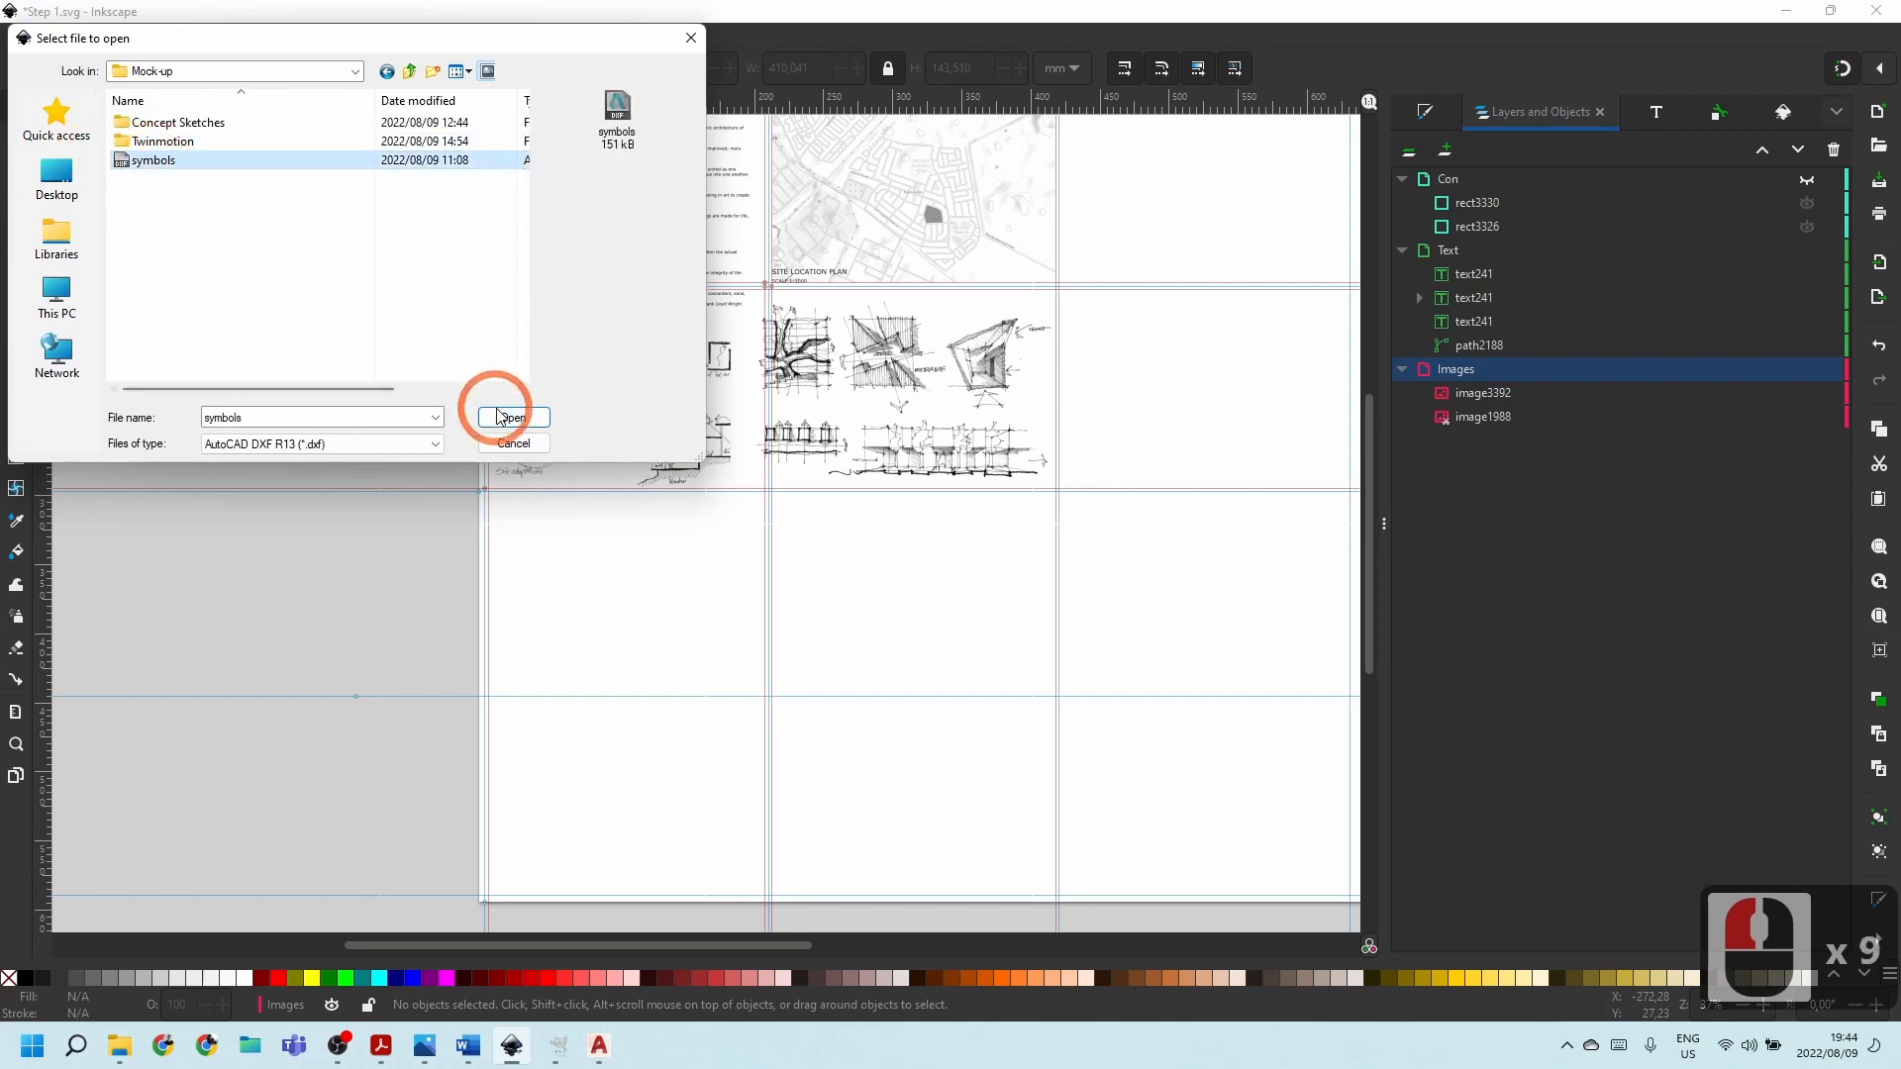
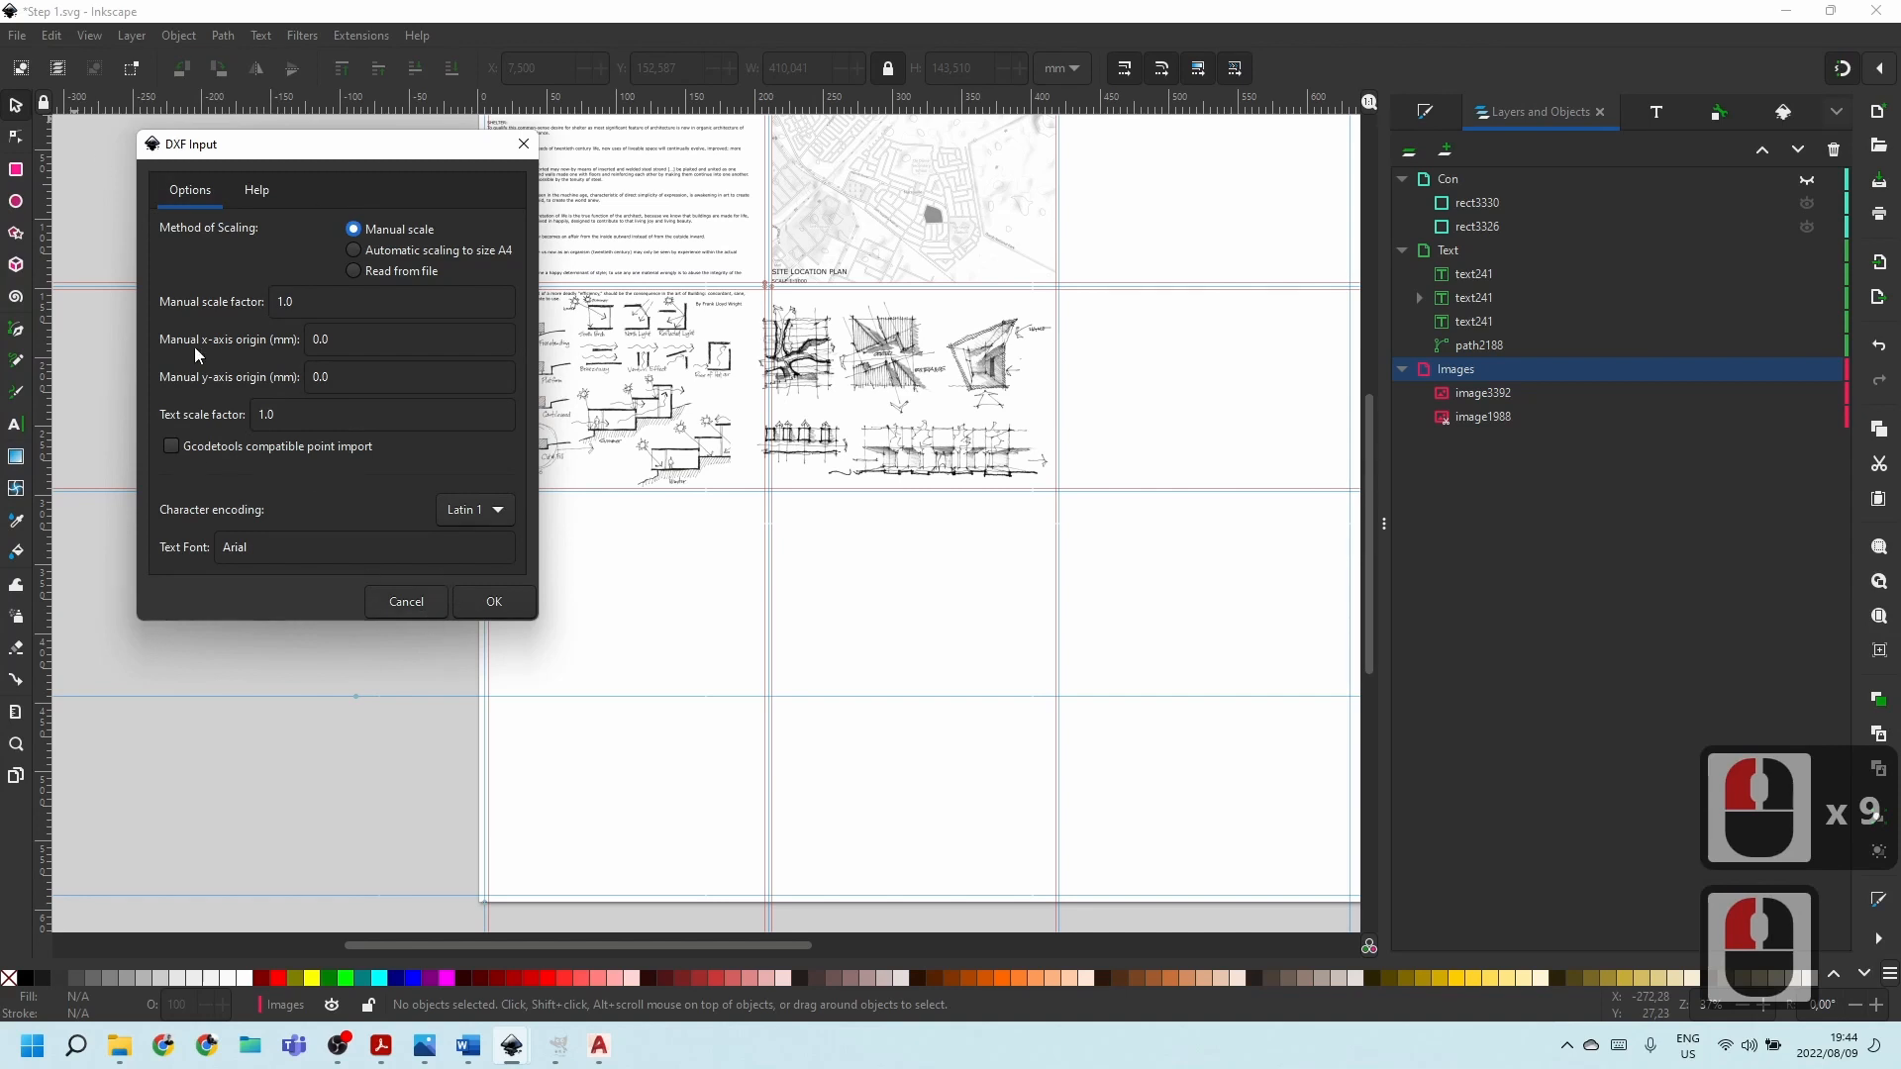
pyautogui.click(505, 609)
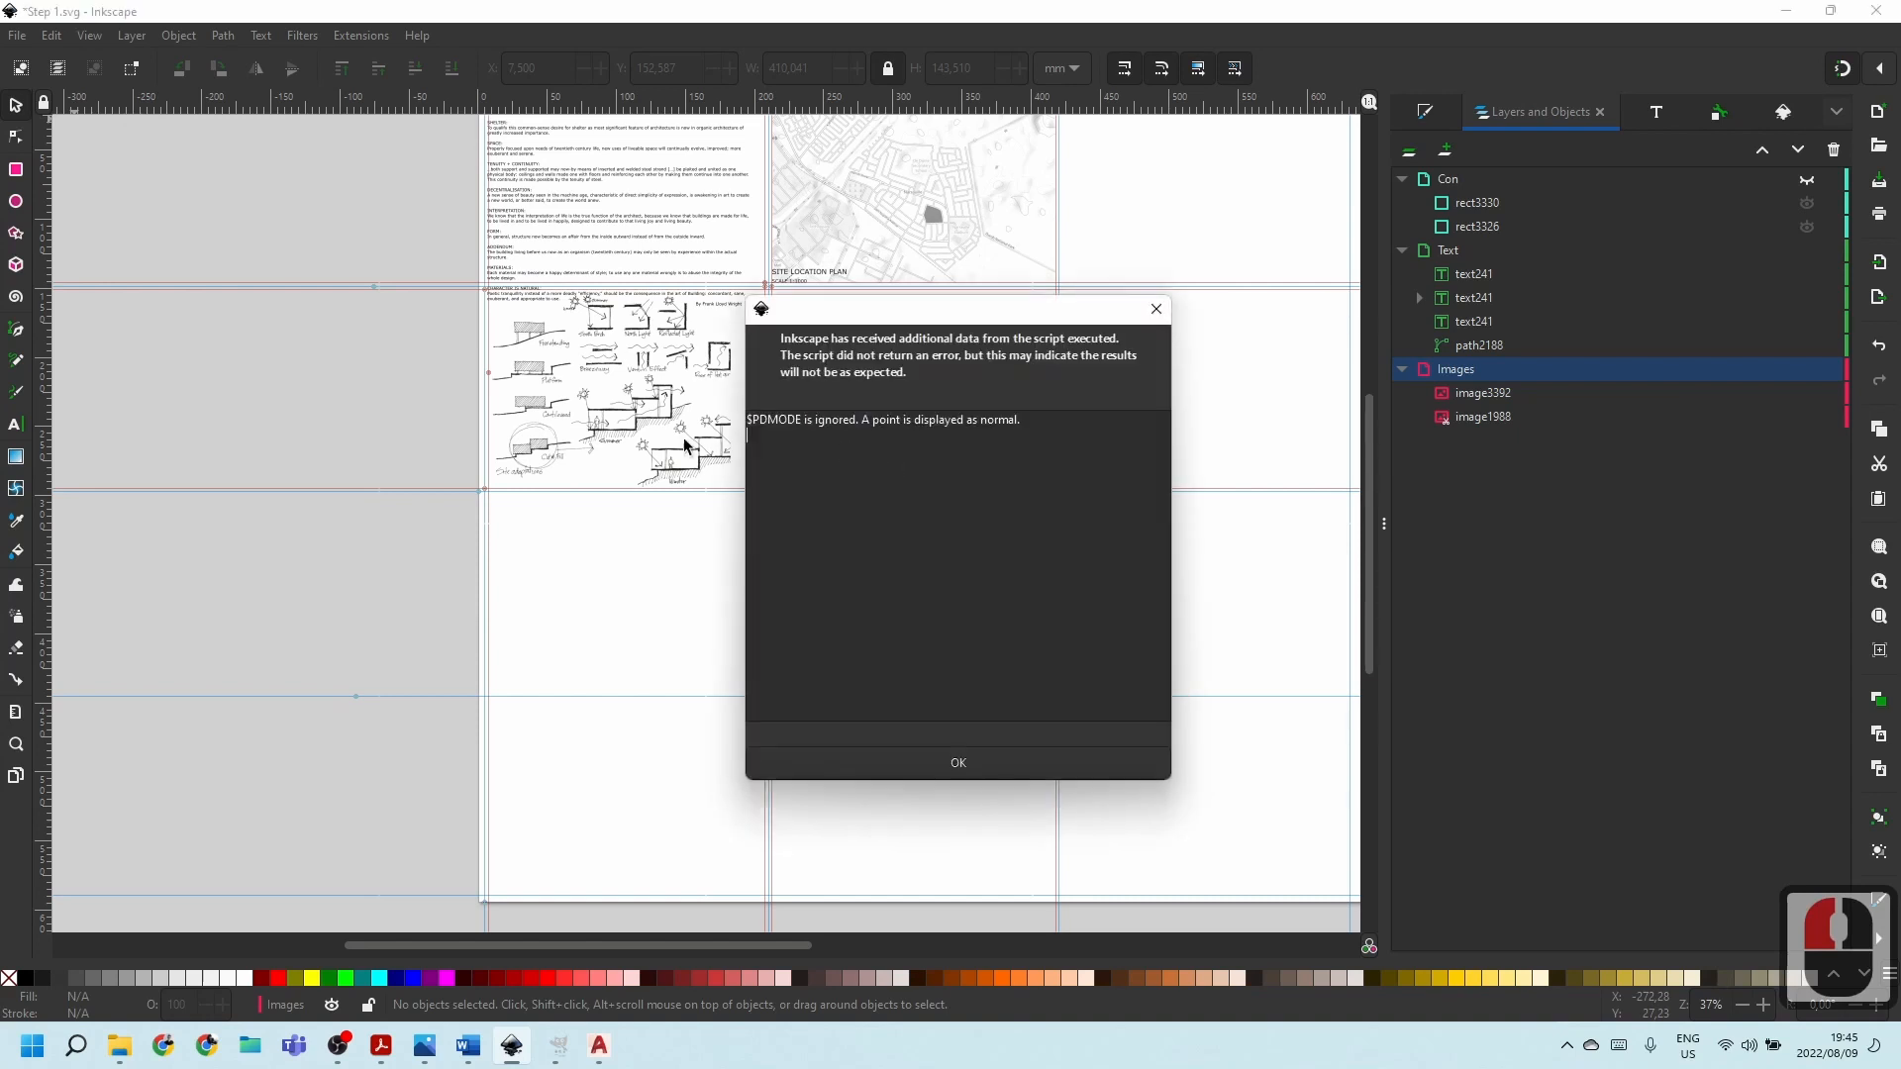
pyautogui.click(969, 763)
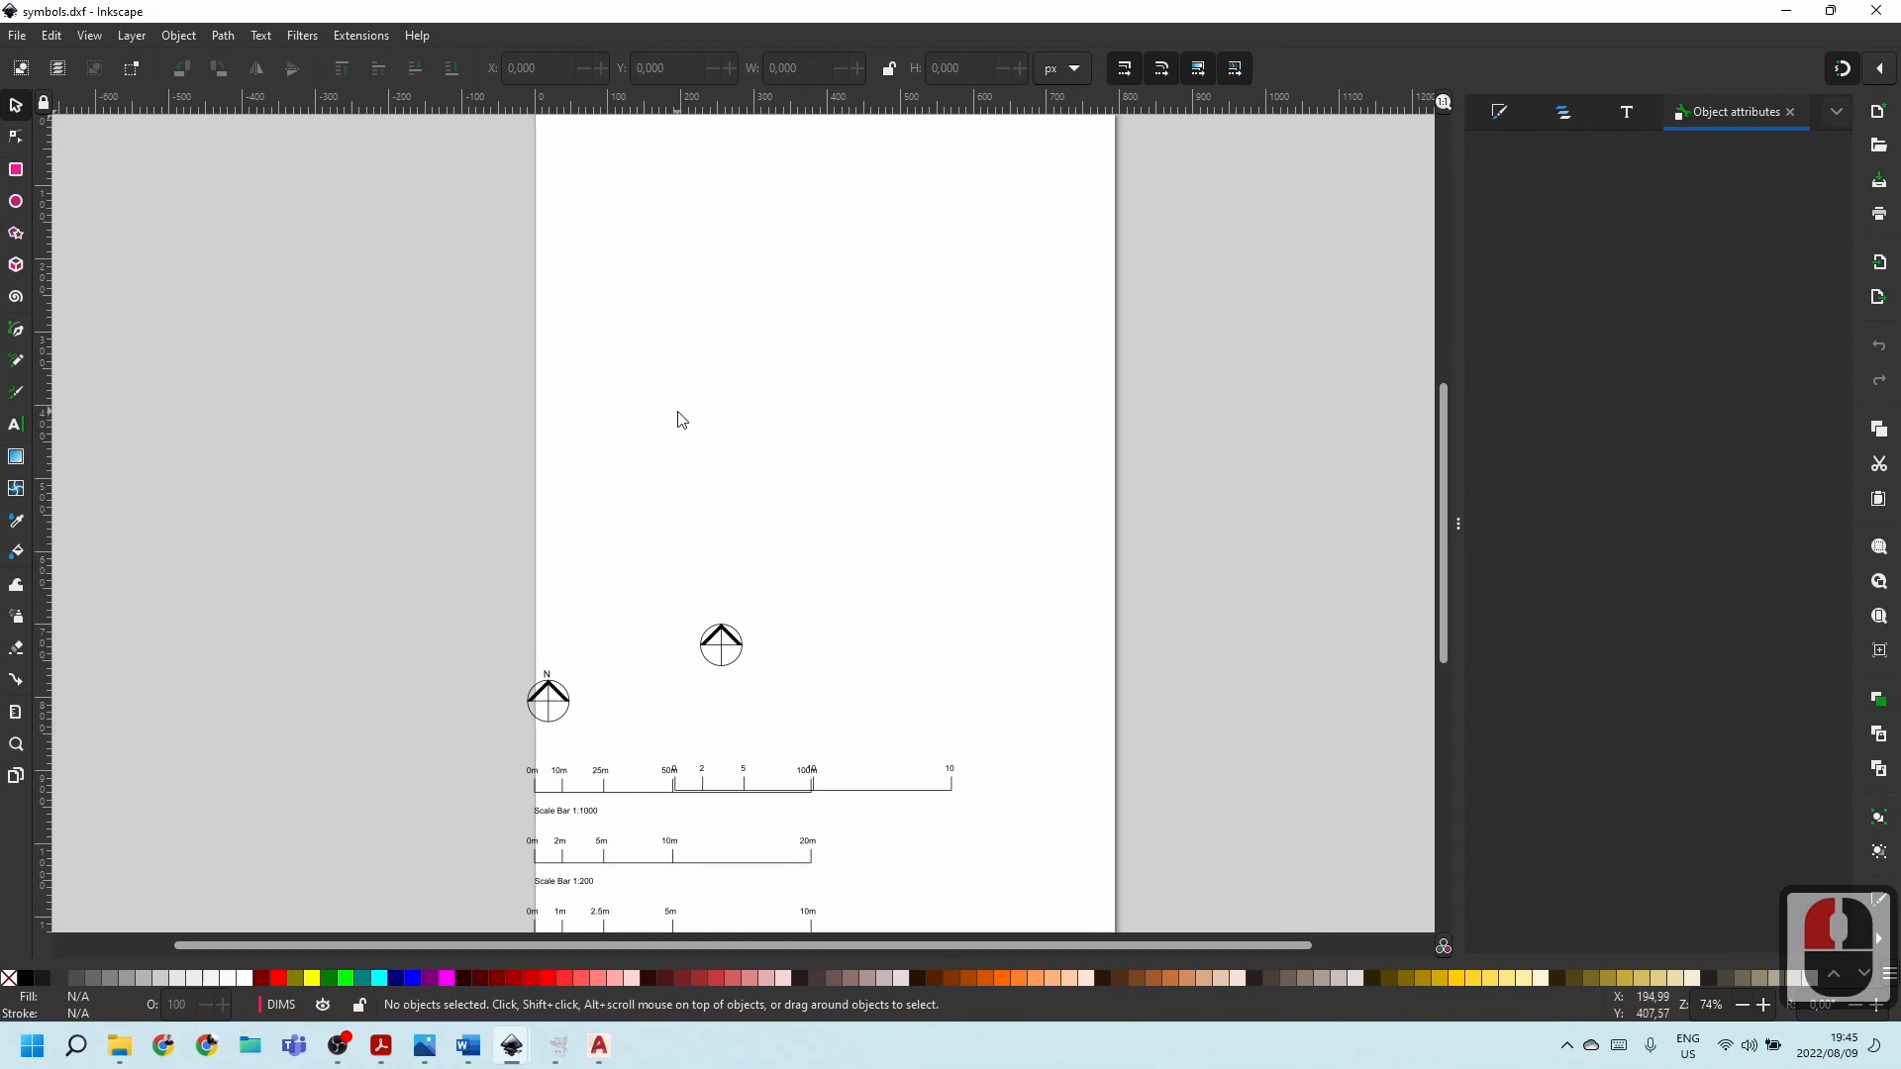
# Delete the duplicate north arrow without the N and the outermost 10 label with its tick on the overlapping scale bar.
pyautogui.scroll(-2, 685, 396)
pyautogui.scroll(4, 723, 546)
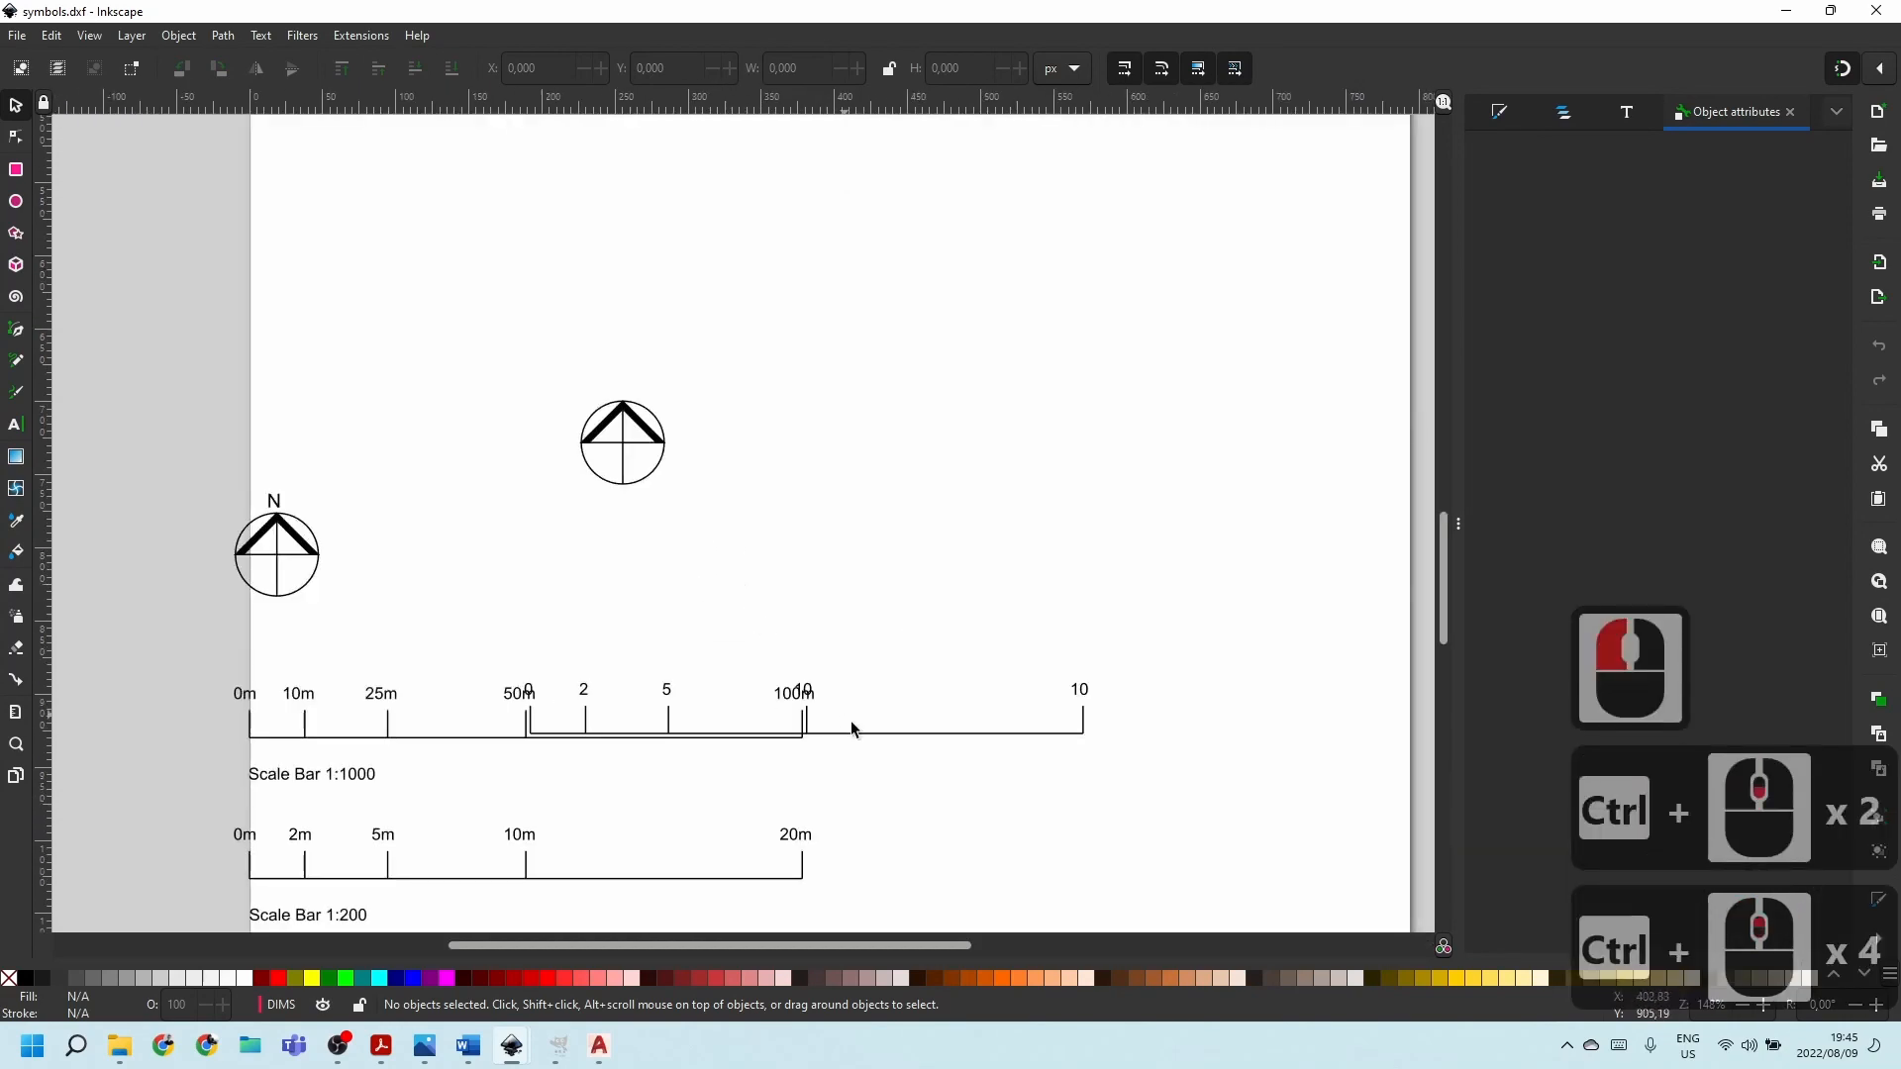
pyautogui.moveTo(534, 339); pyautogui.dragTo(824, 590)
pyautogui.press('Delete')
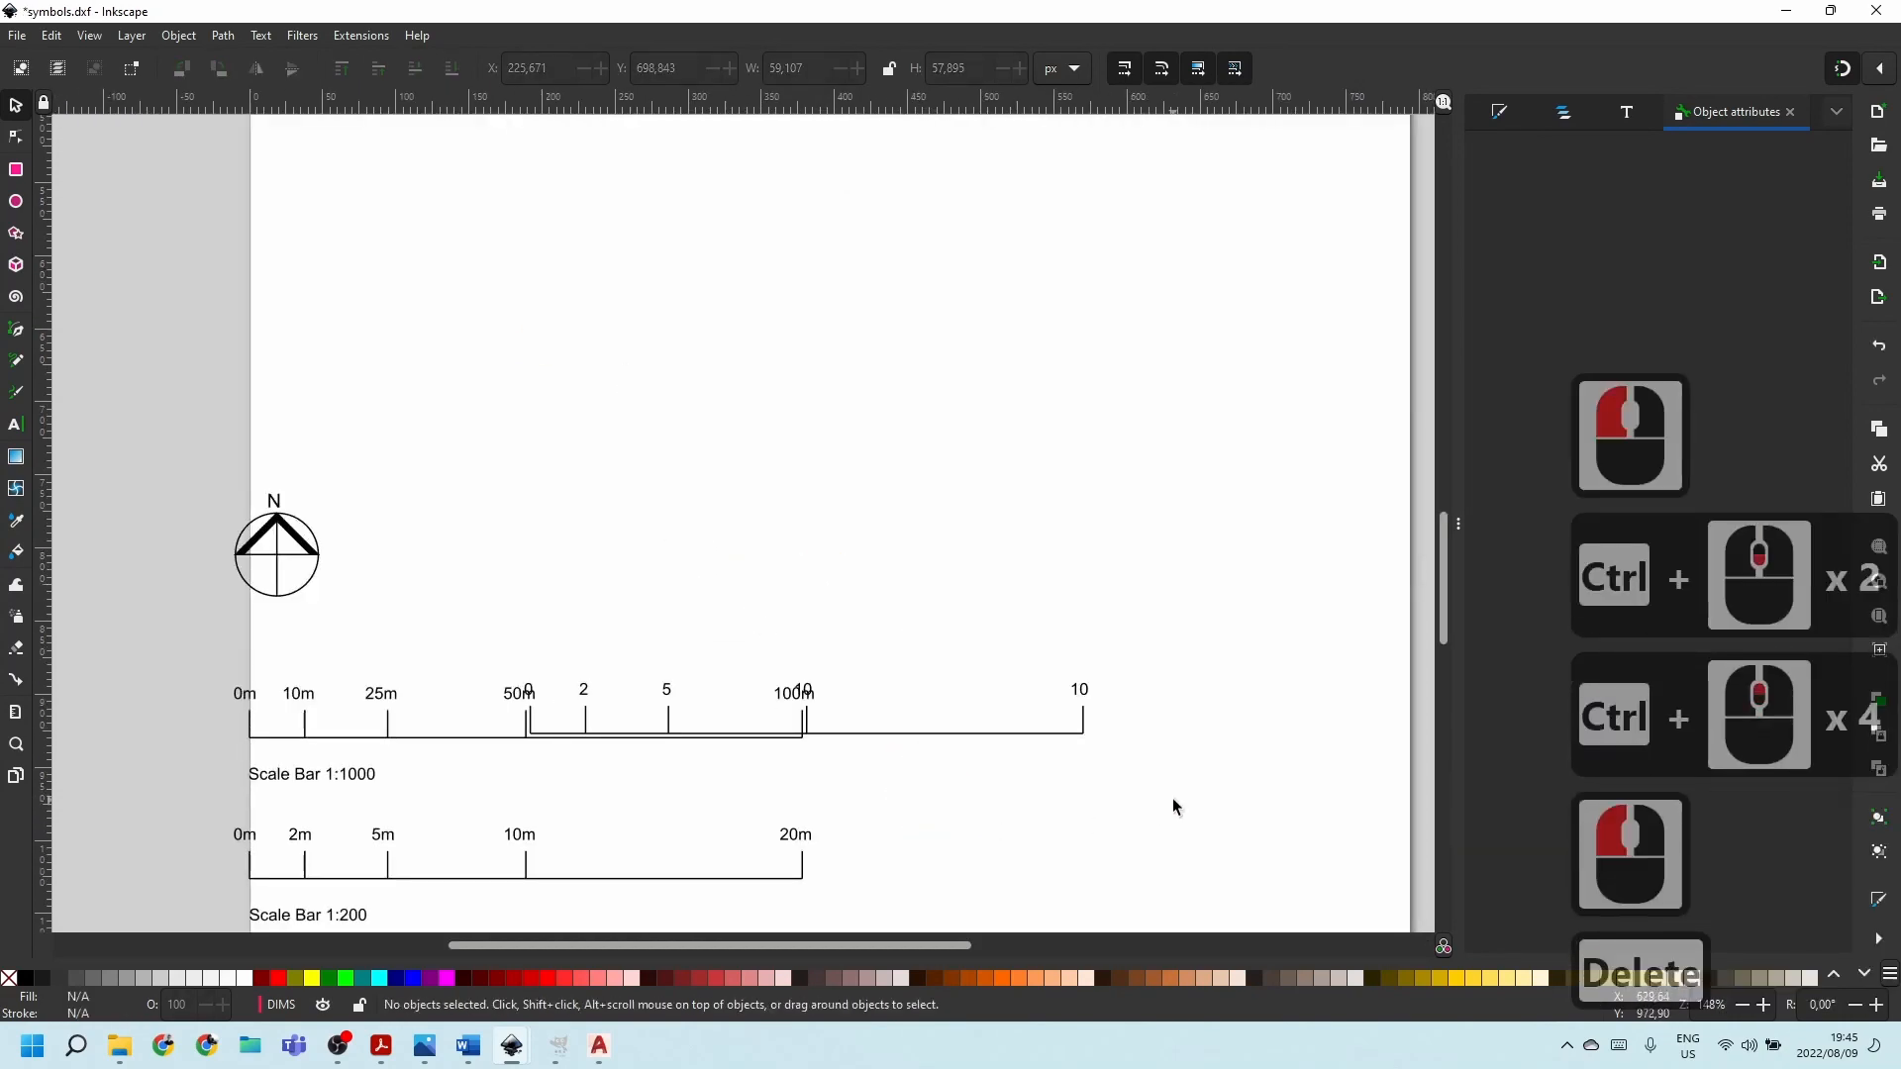
pyautogui.moveTo(1174, 807); pyautogui.dragTo(970, 607)
pyautogui.press('Delete')
# Delete the overlapping scale bar's baseline and its remaining 10 tick and label beside the 100m mark.
pyautogui.scroll(4, 804, 764)
pyautogui.scroll(-4, 914, 543)
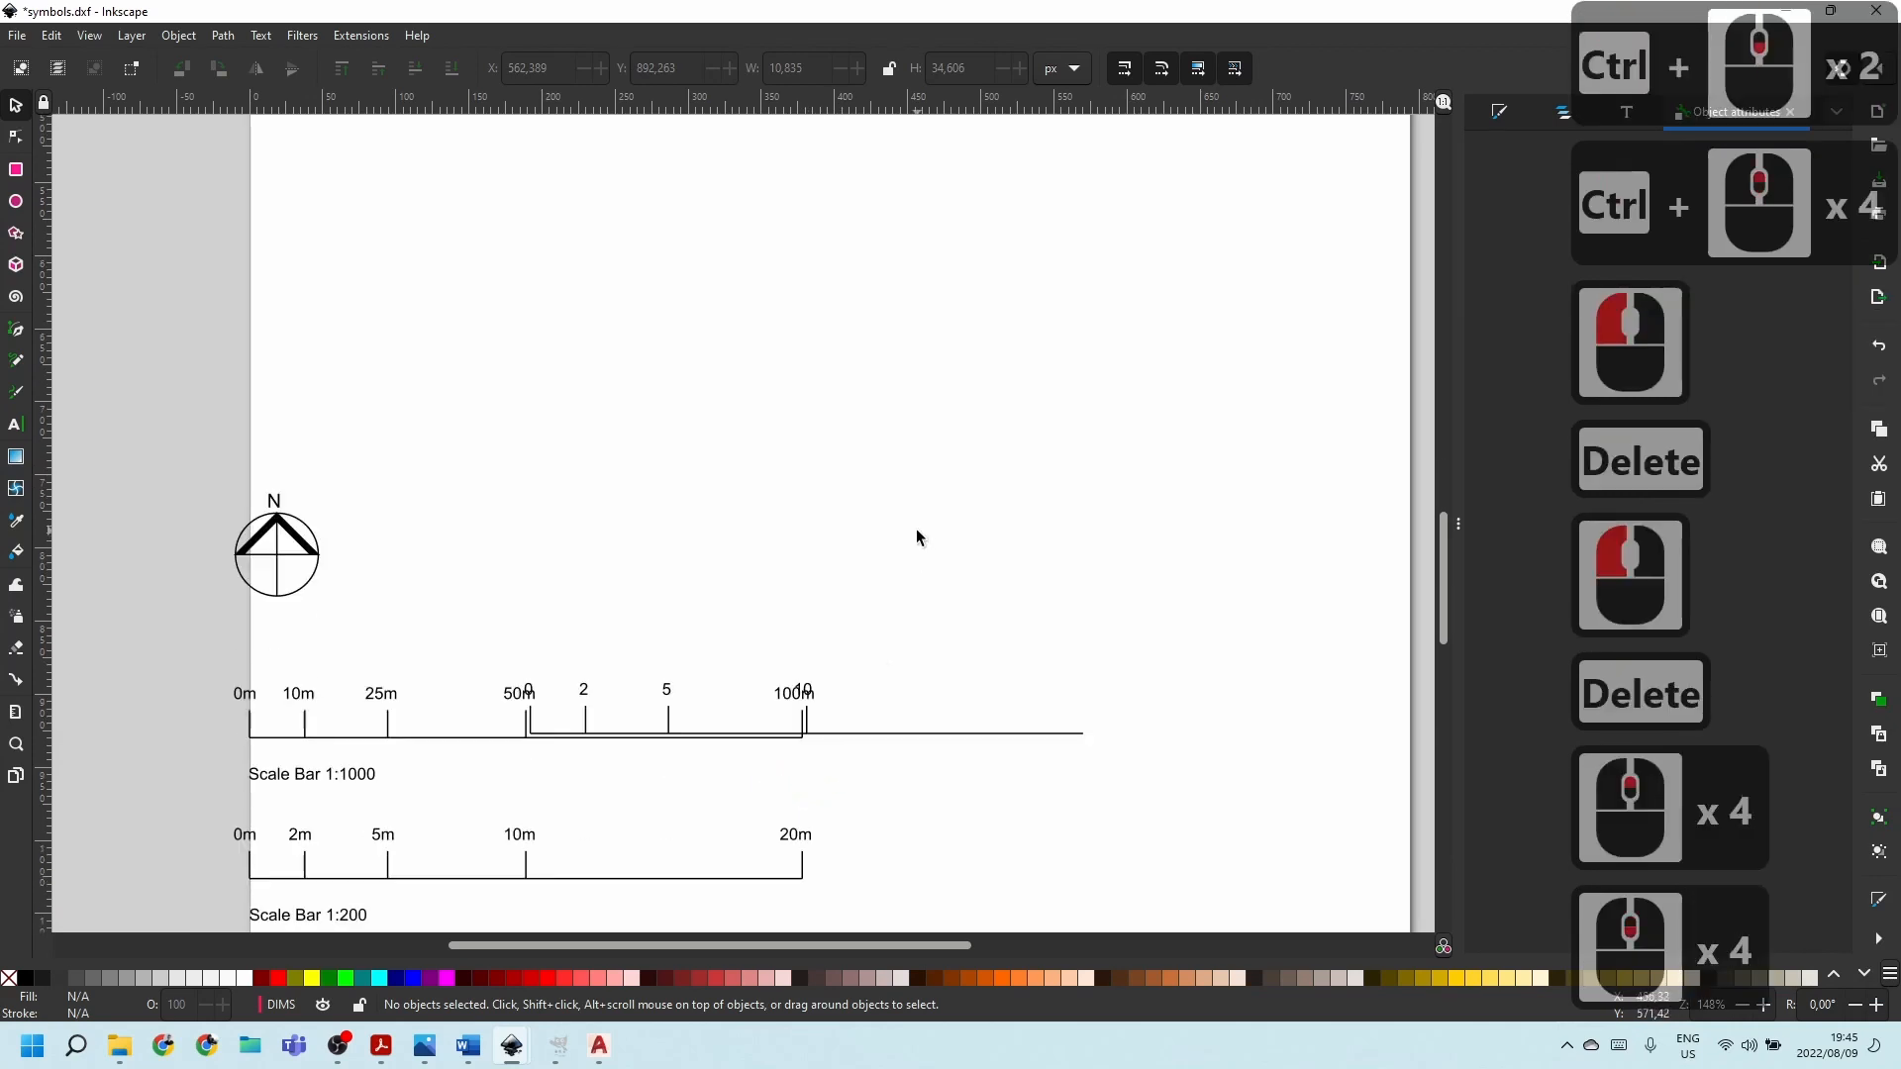
pyautogui.scroll(-5, 916, 529)
pyautogui.scroll(-1, 889, 484)
pyautogui.scroll(2, 951, 624)
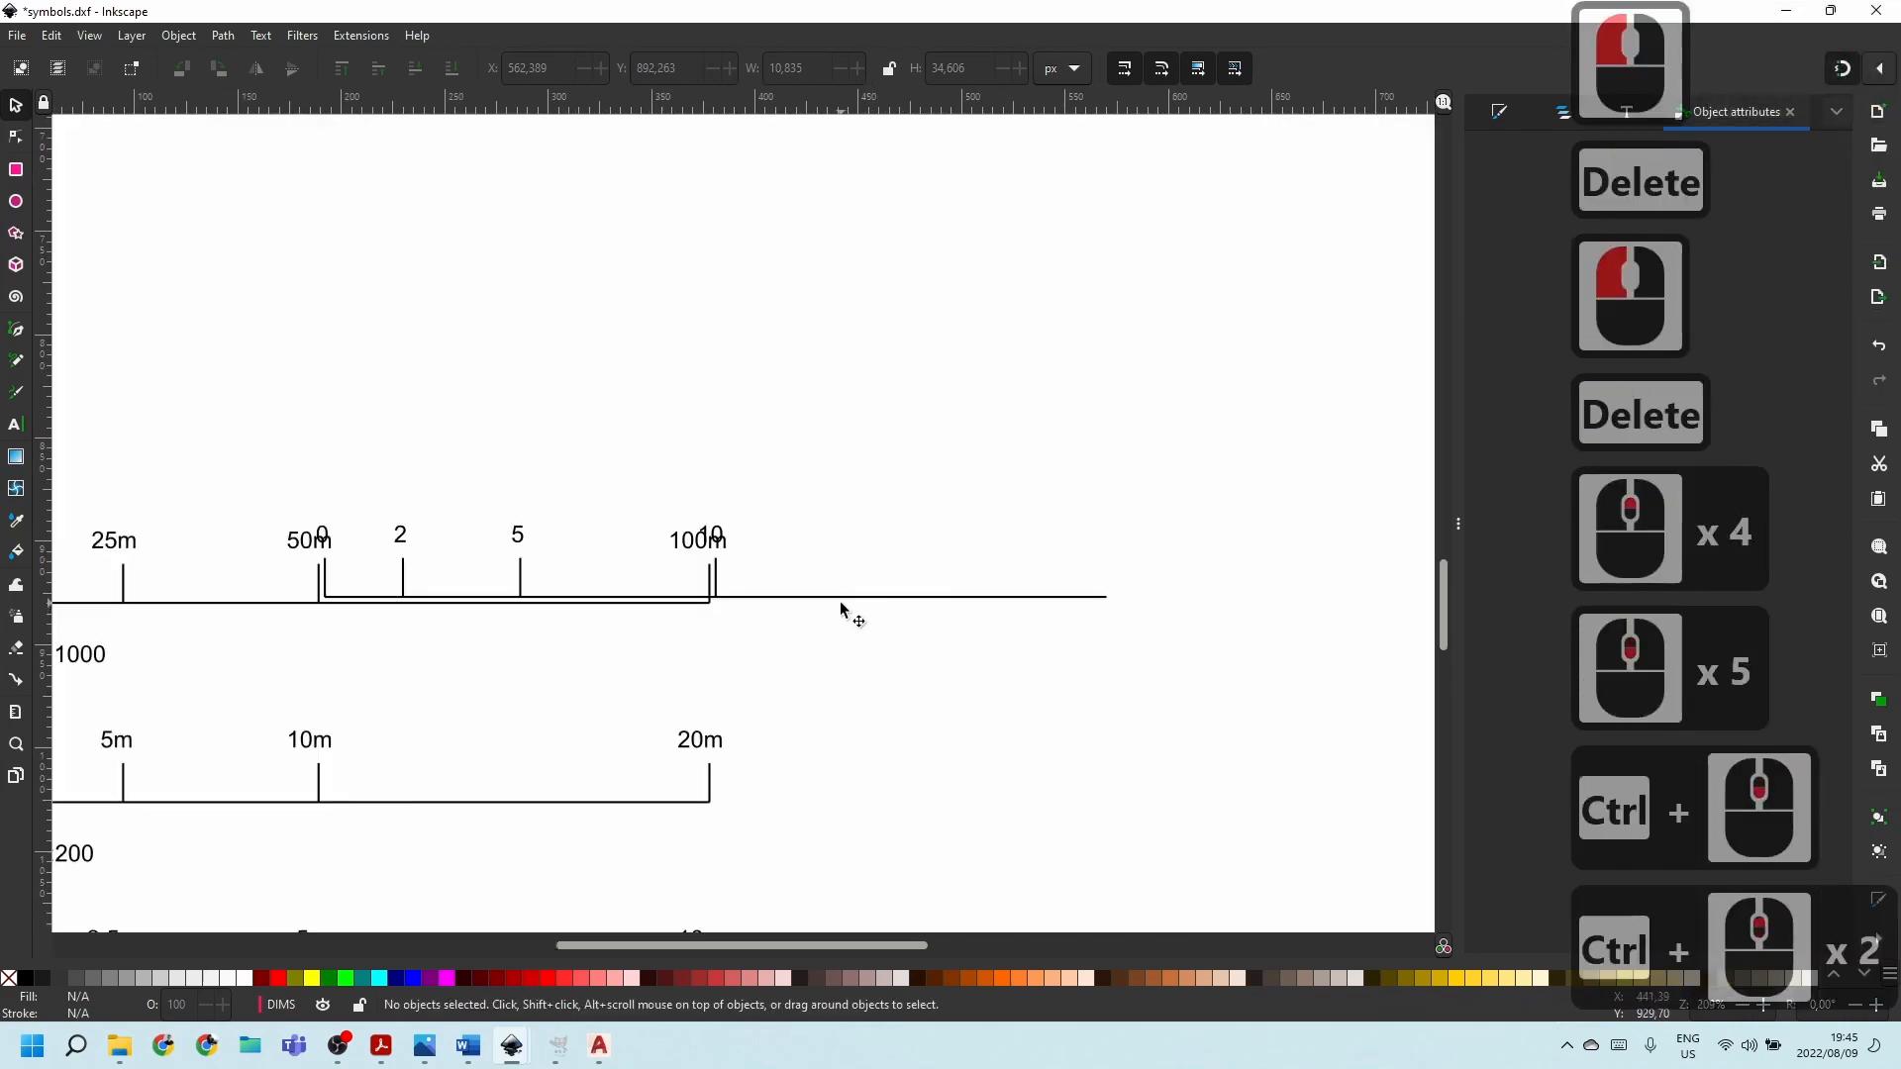
pyautogui.click(841, 599)
pyautogui.press('Delete')
pyautogui.click(714, 582)
pyautogui.press('Delete')
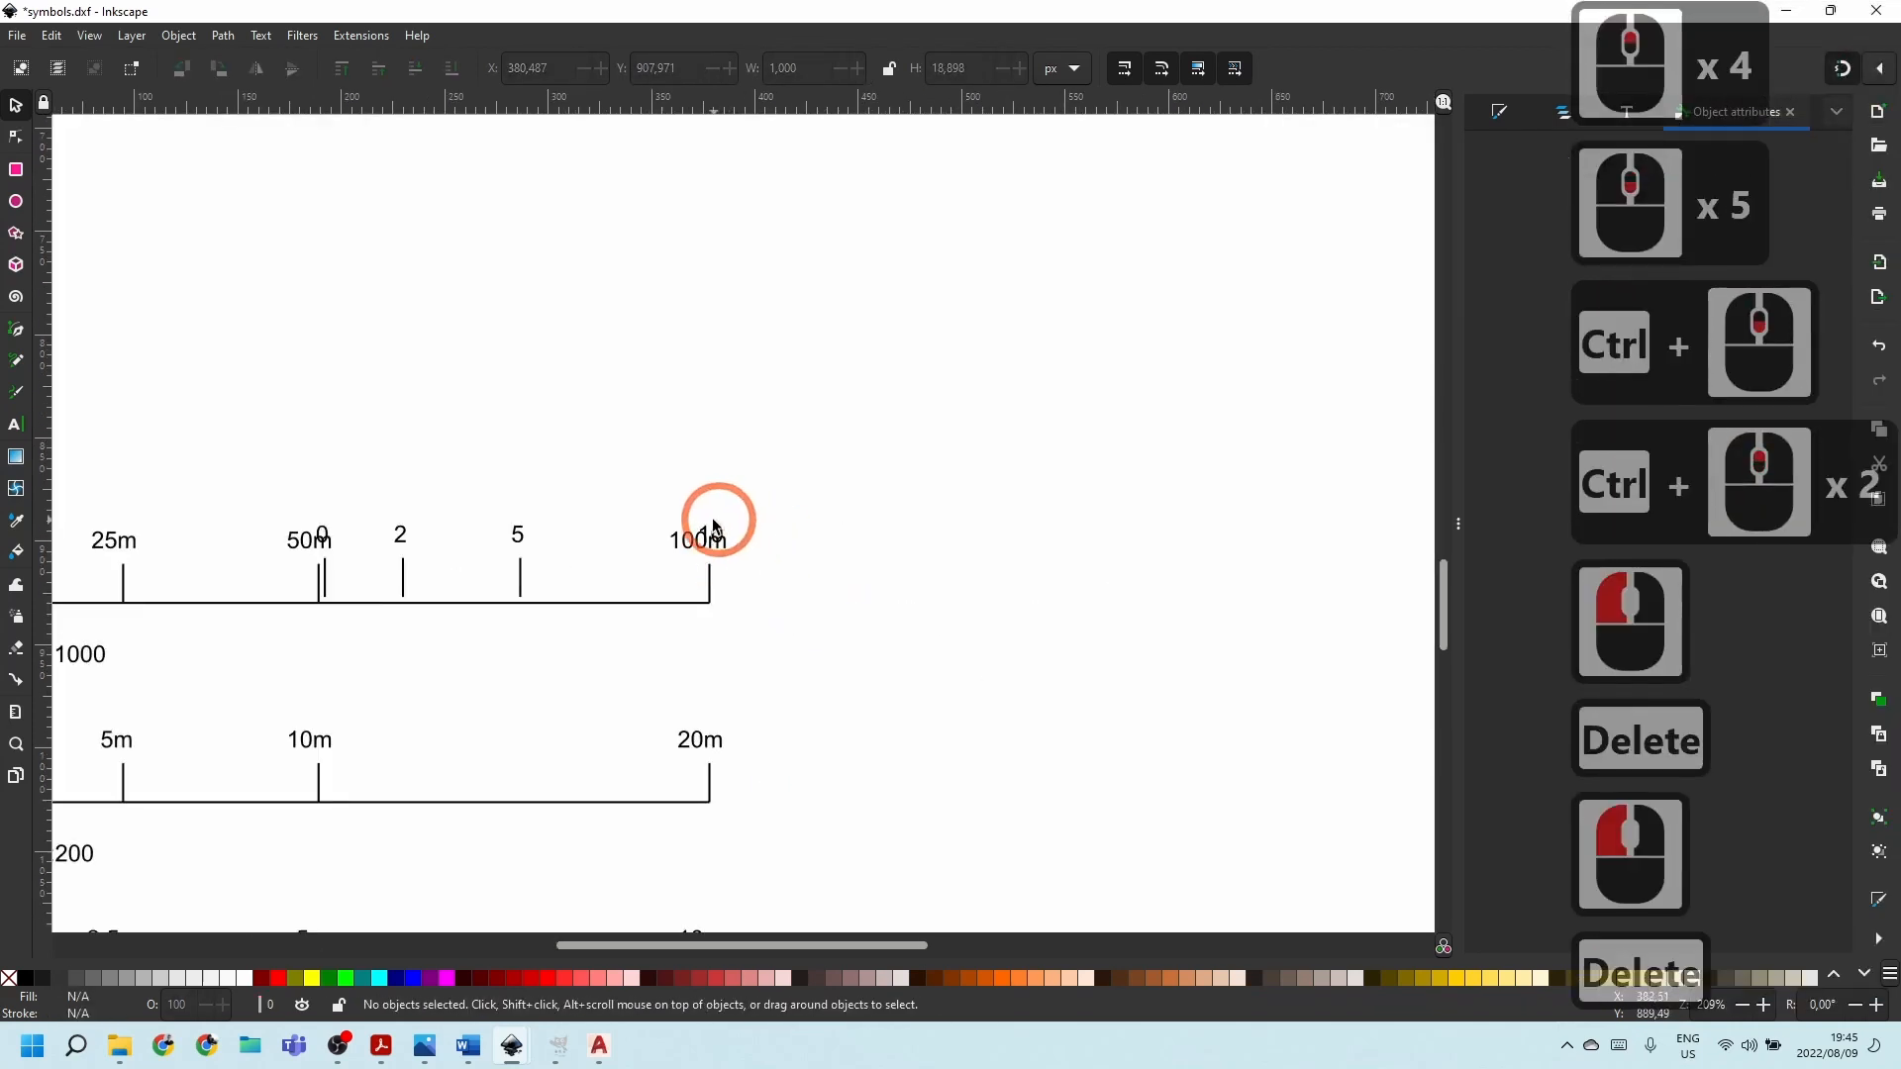
pyautogui.click(713, 527)
pyautogui.press('Delete')
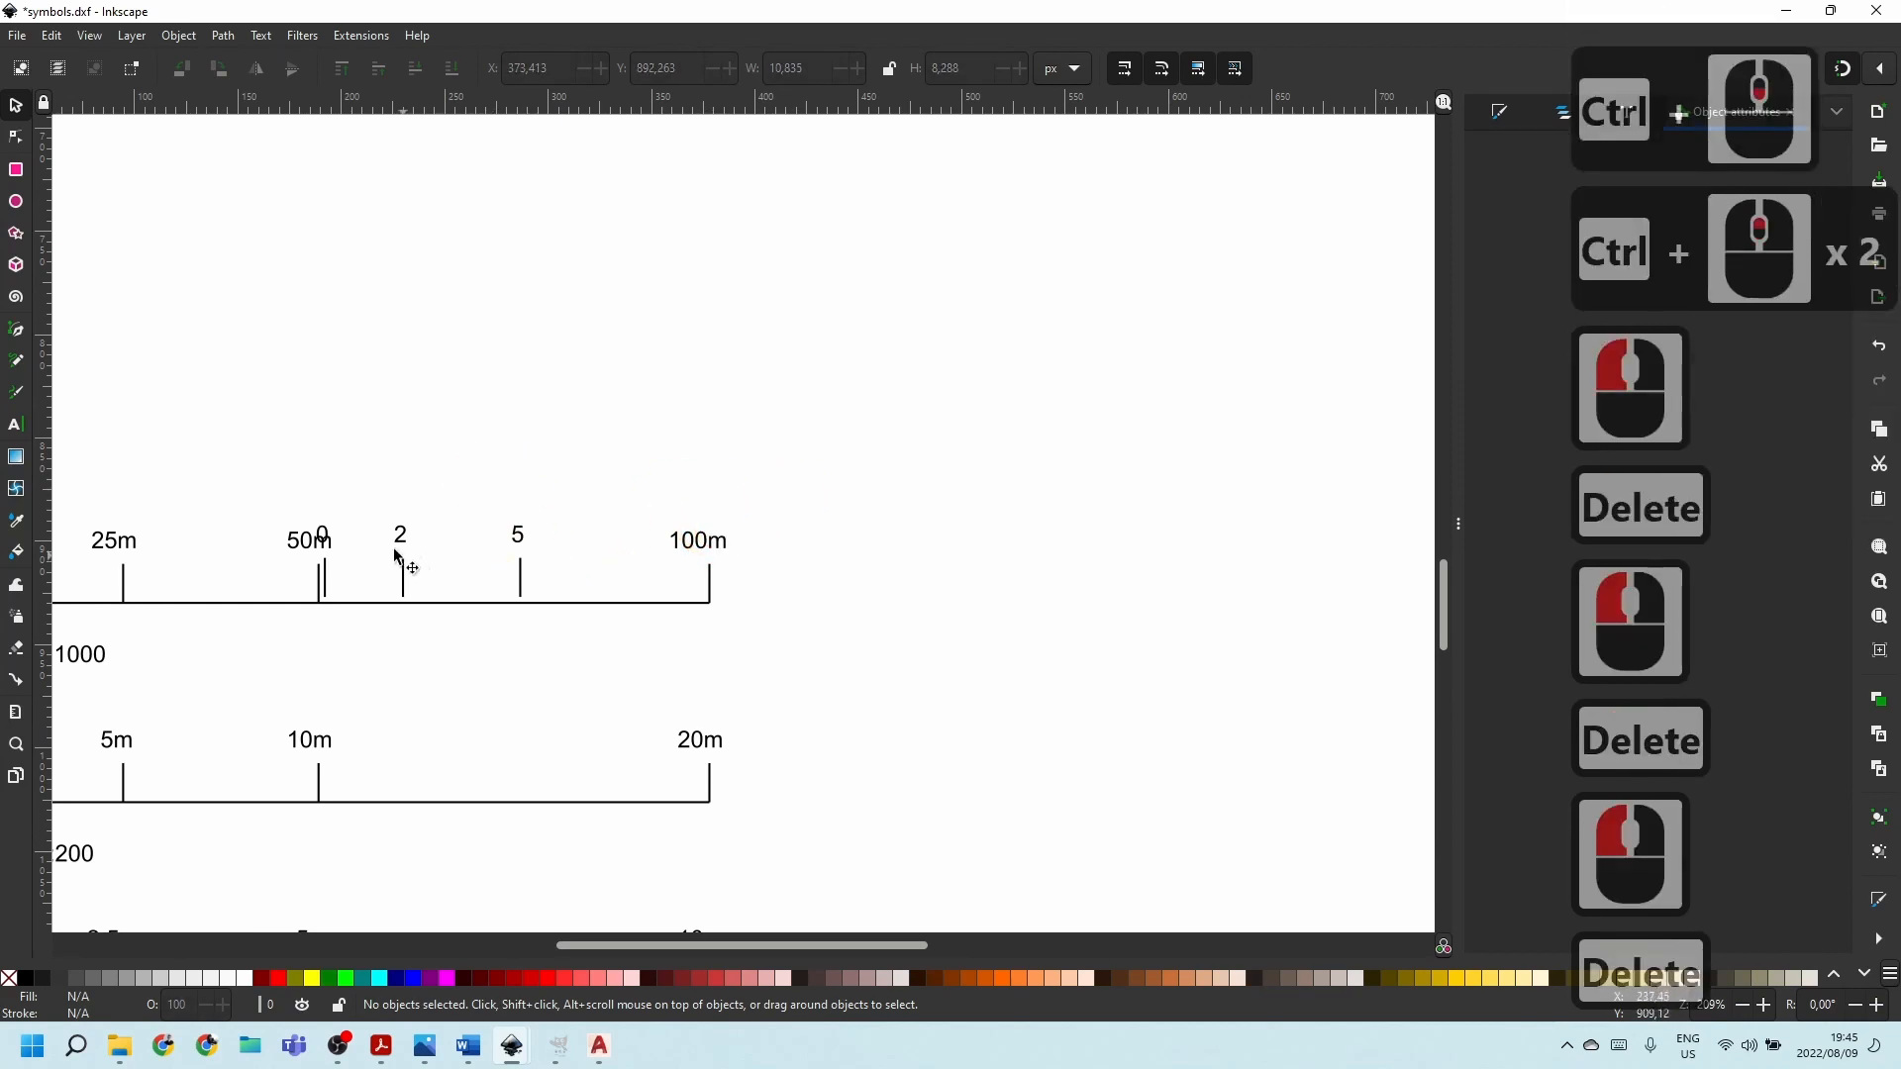
# Delete the overlapping scale bar's leftover 0, 2 and 5 ticks and labels.
pyautogui.click(324, 577)
pyautogui.press('Delete')
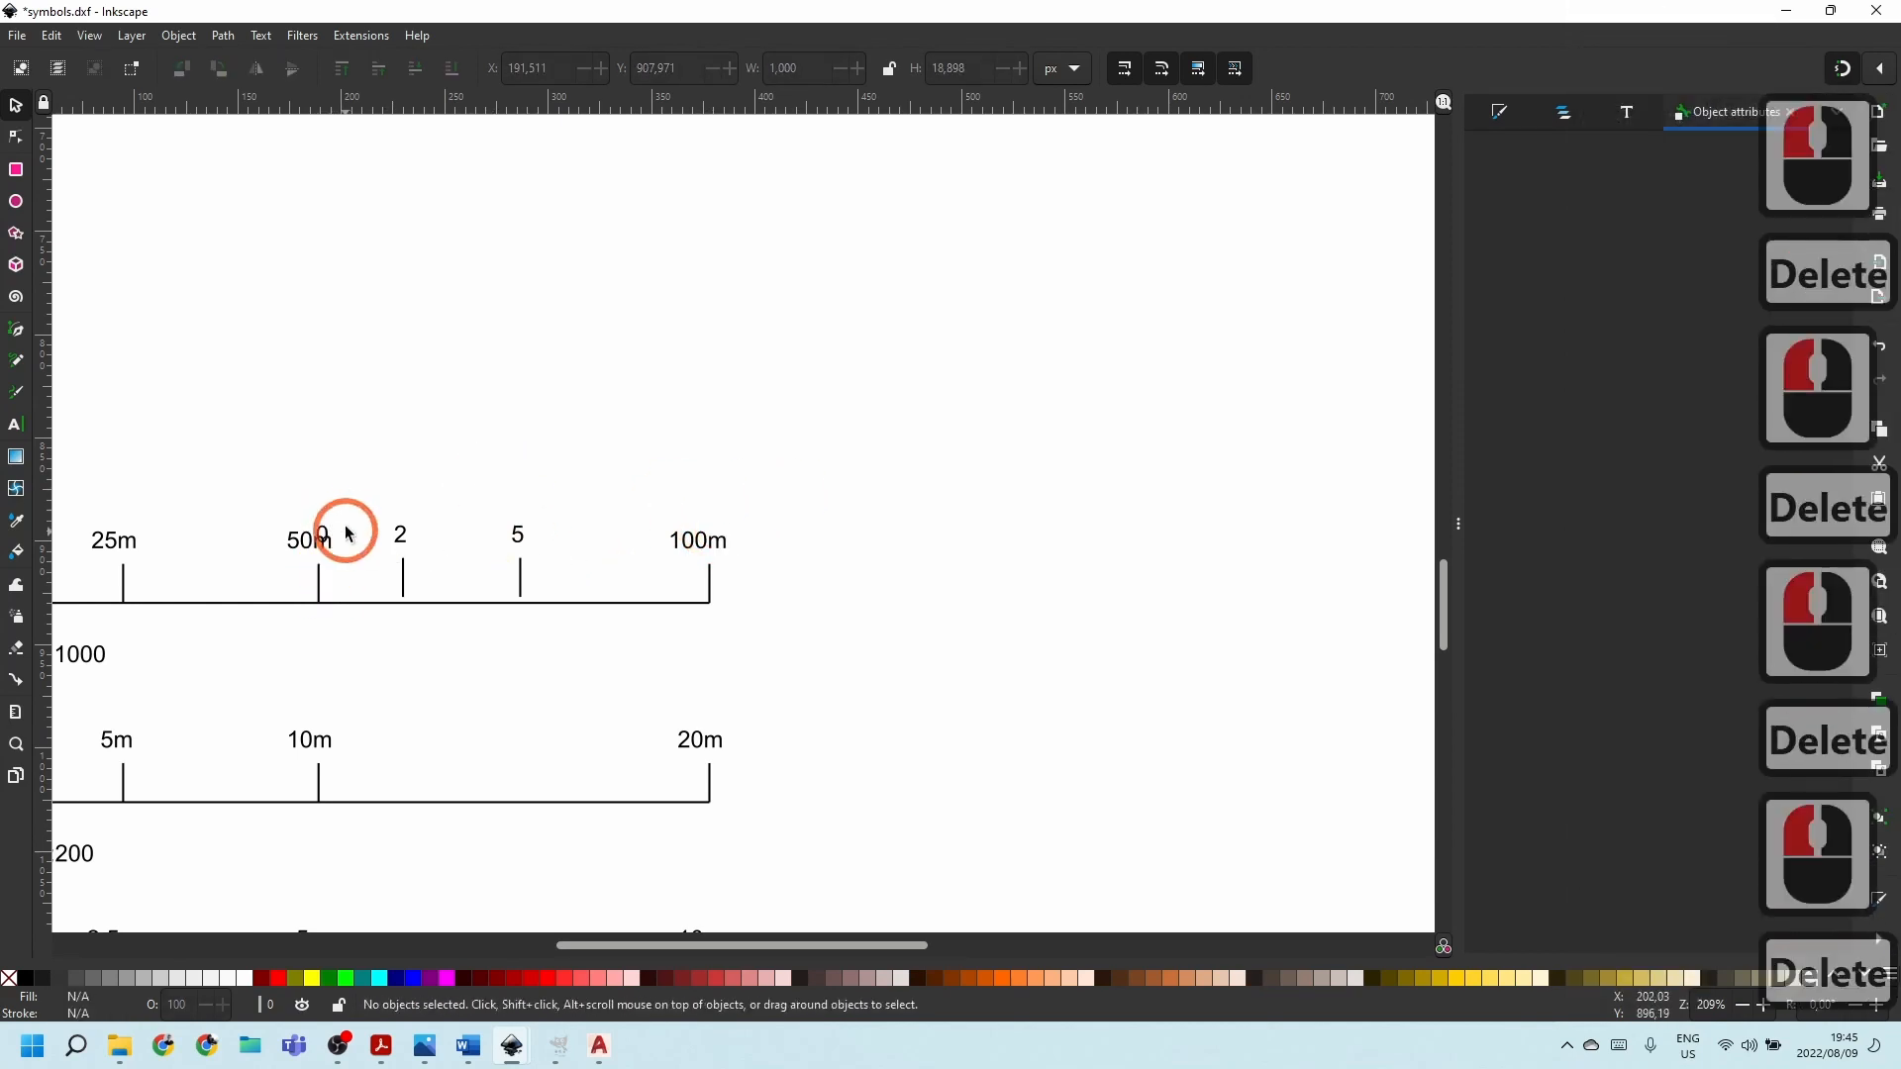
pyautogui.click(329, 535)
pyautogui.press('Delete')
pyautogui.moveTo(356, 505); pyautogui.dragTo(547, 630)
pyautogui.press('Delete')
# Select the north arrow and all three scale bars and move them together fully onto the page.
pyautogui.scroll(-3, 1000, 458)
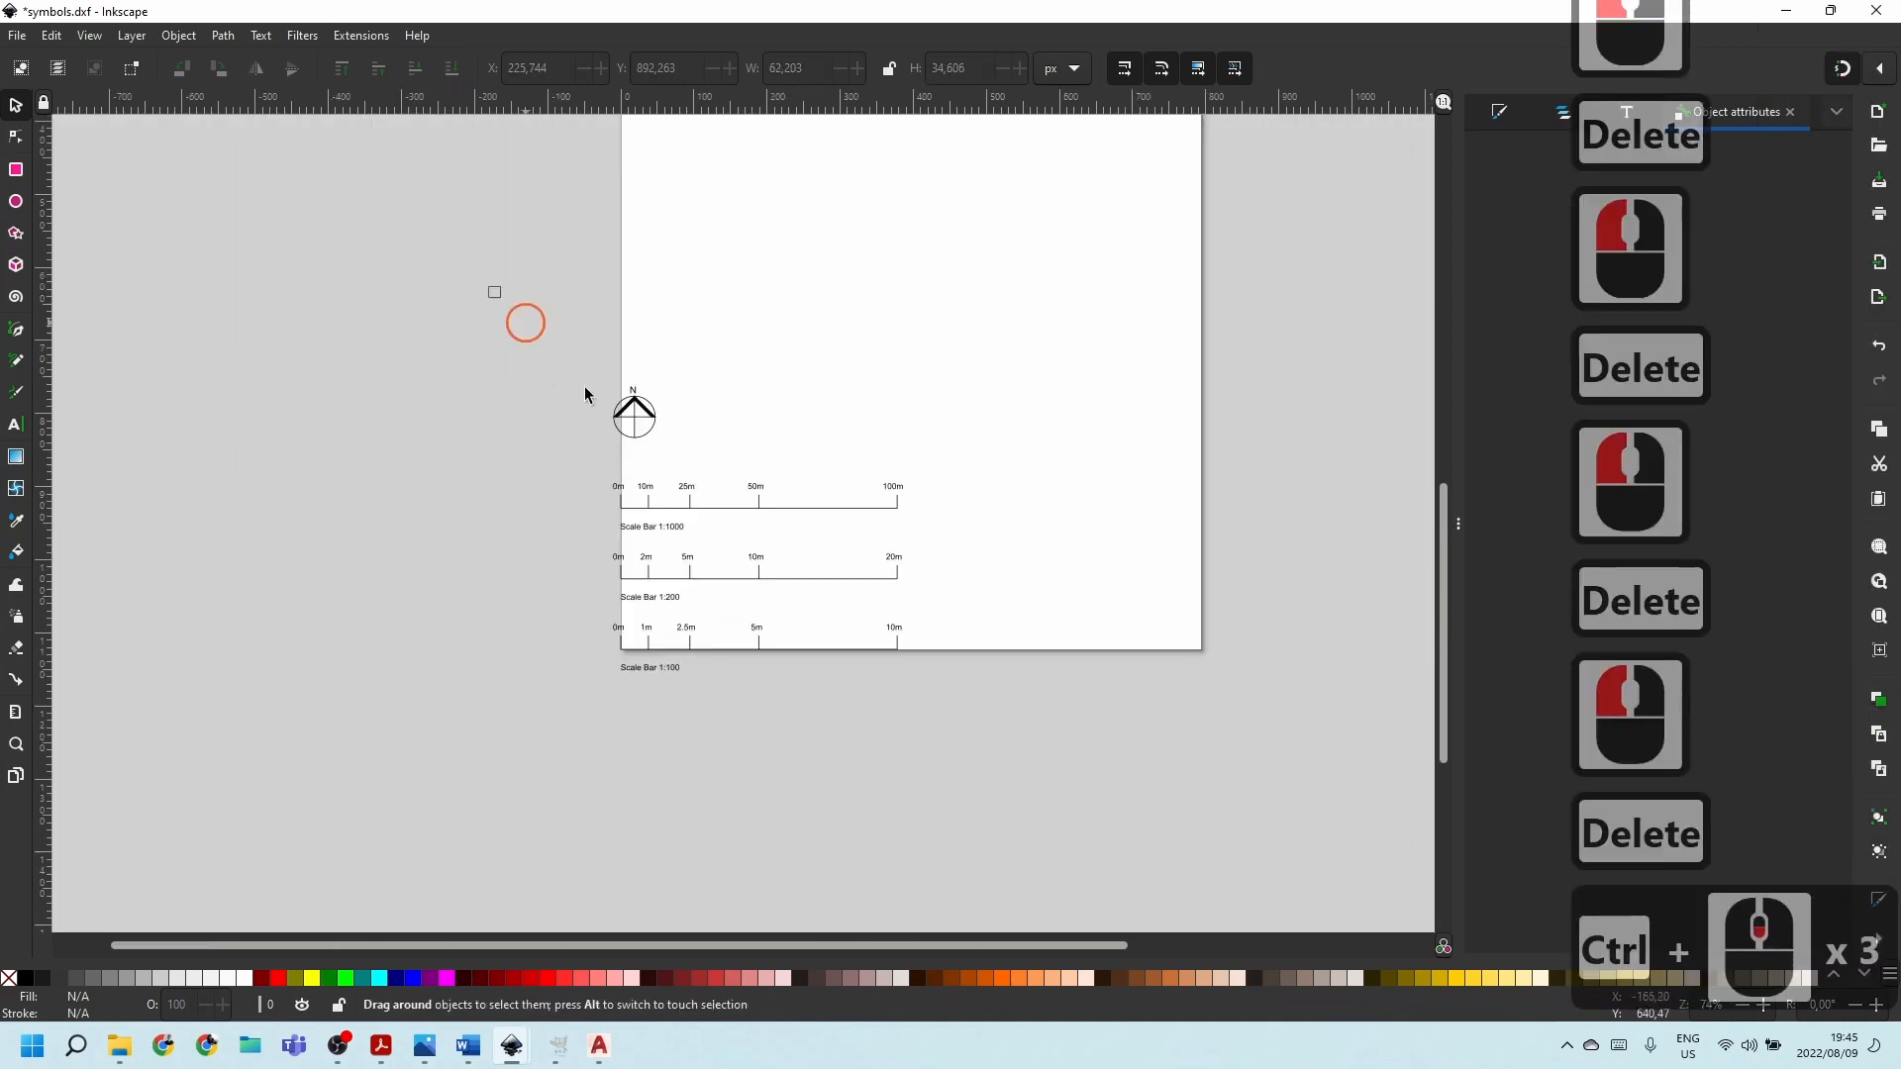
pyautogui.moveTo(495, 292); pyautogui.dragTo(1038, 695)
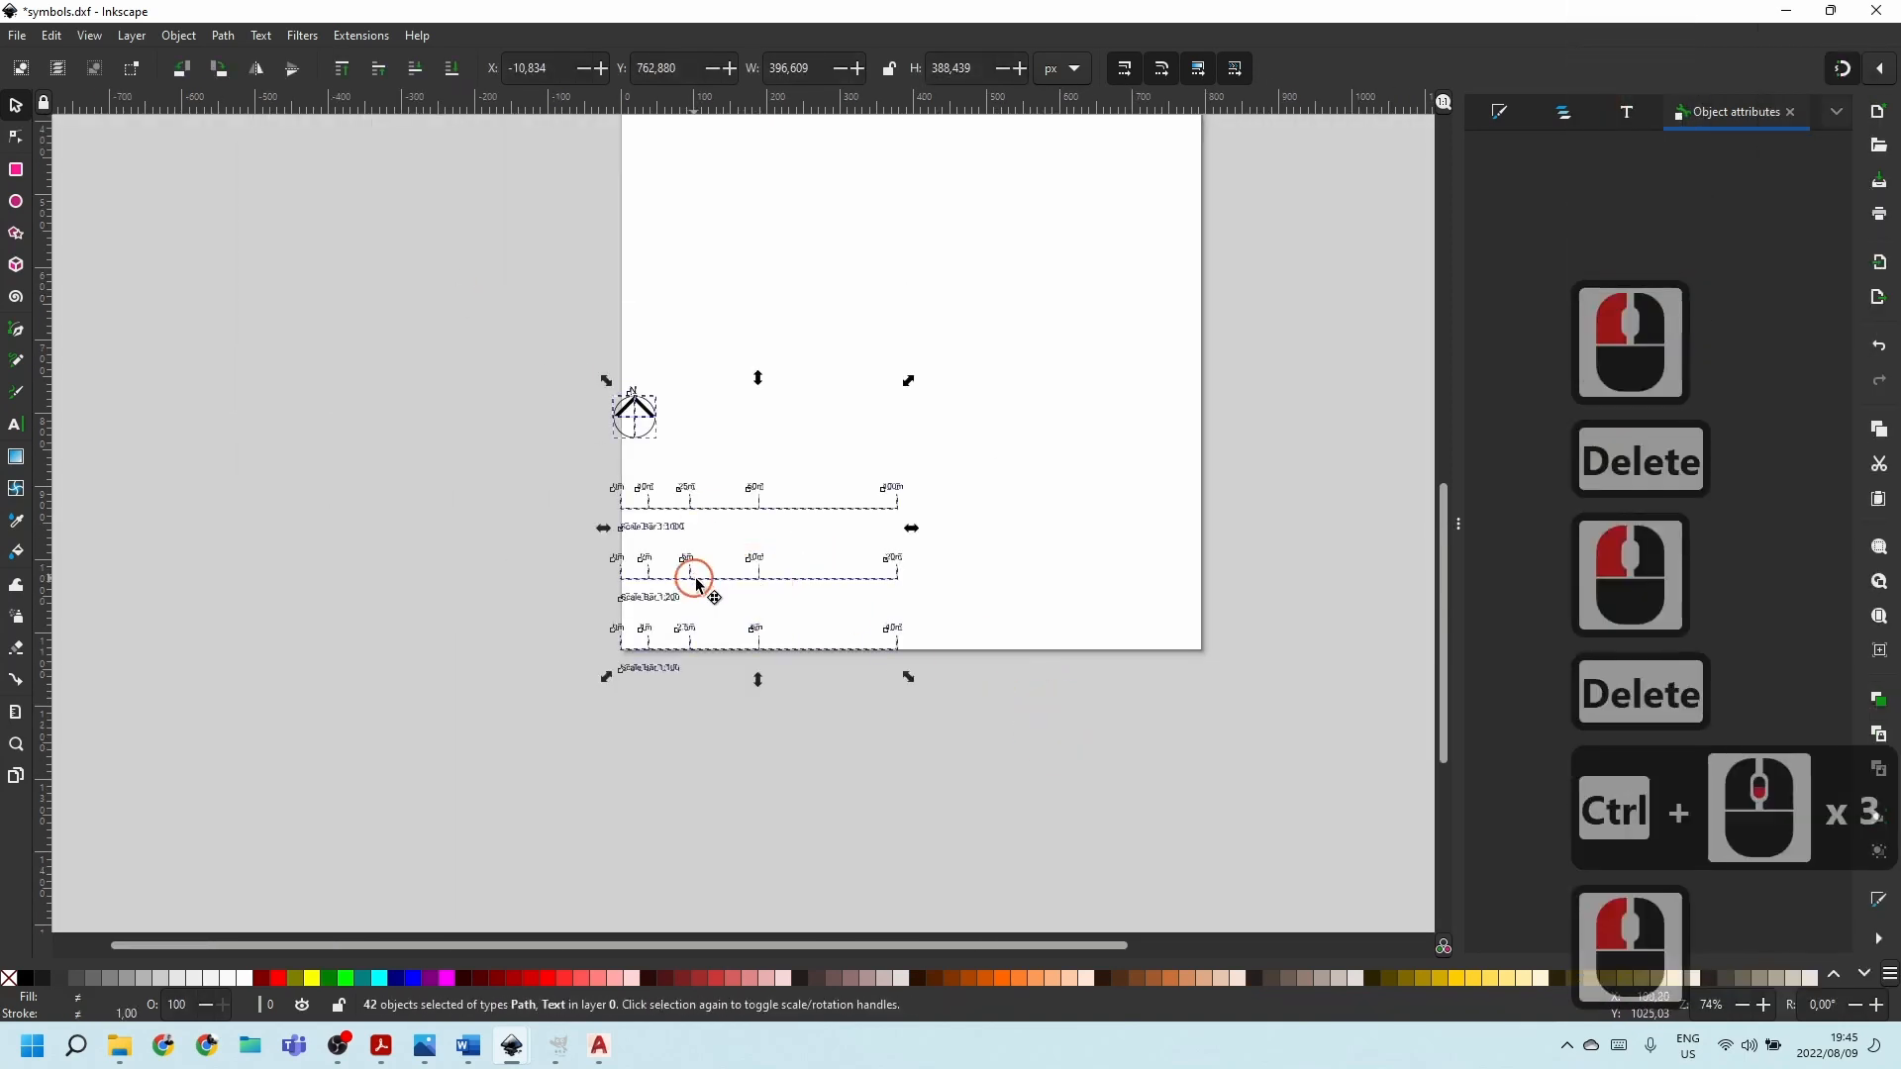
pyautogui.moveTo(696, 584); pyautogui.dragTo(810, 428)
pyautogui.click(900, 544)
# Delete the Scale Bar 1:100, Scale Bar 1:200 and Scale Bar 1:1000 captions beneath the bars.
pyautogui.scroll(3, 790, 507)
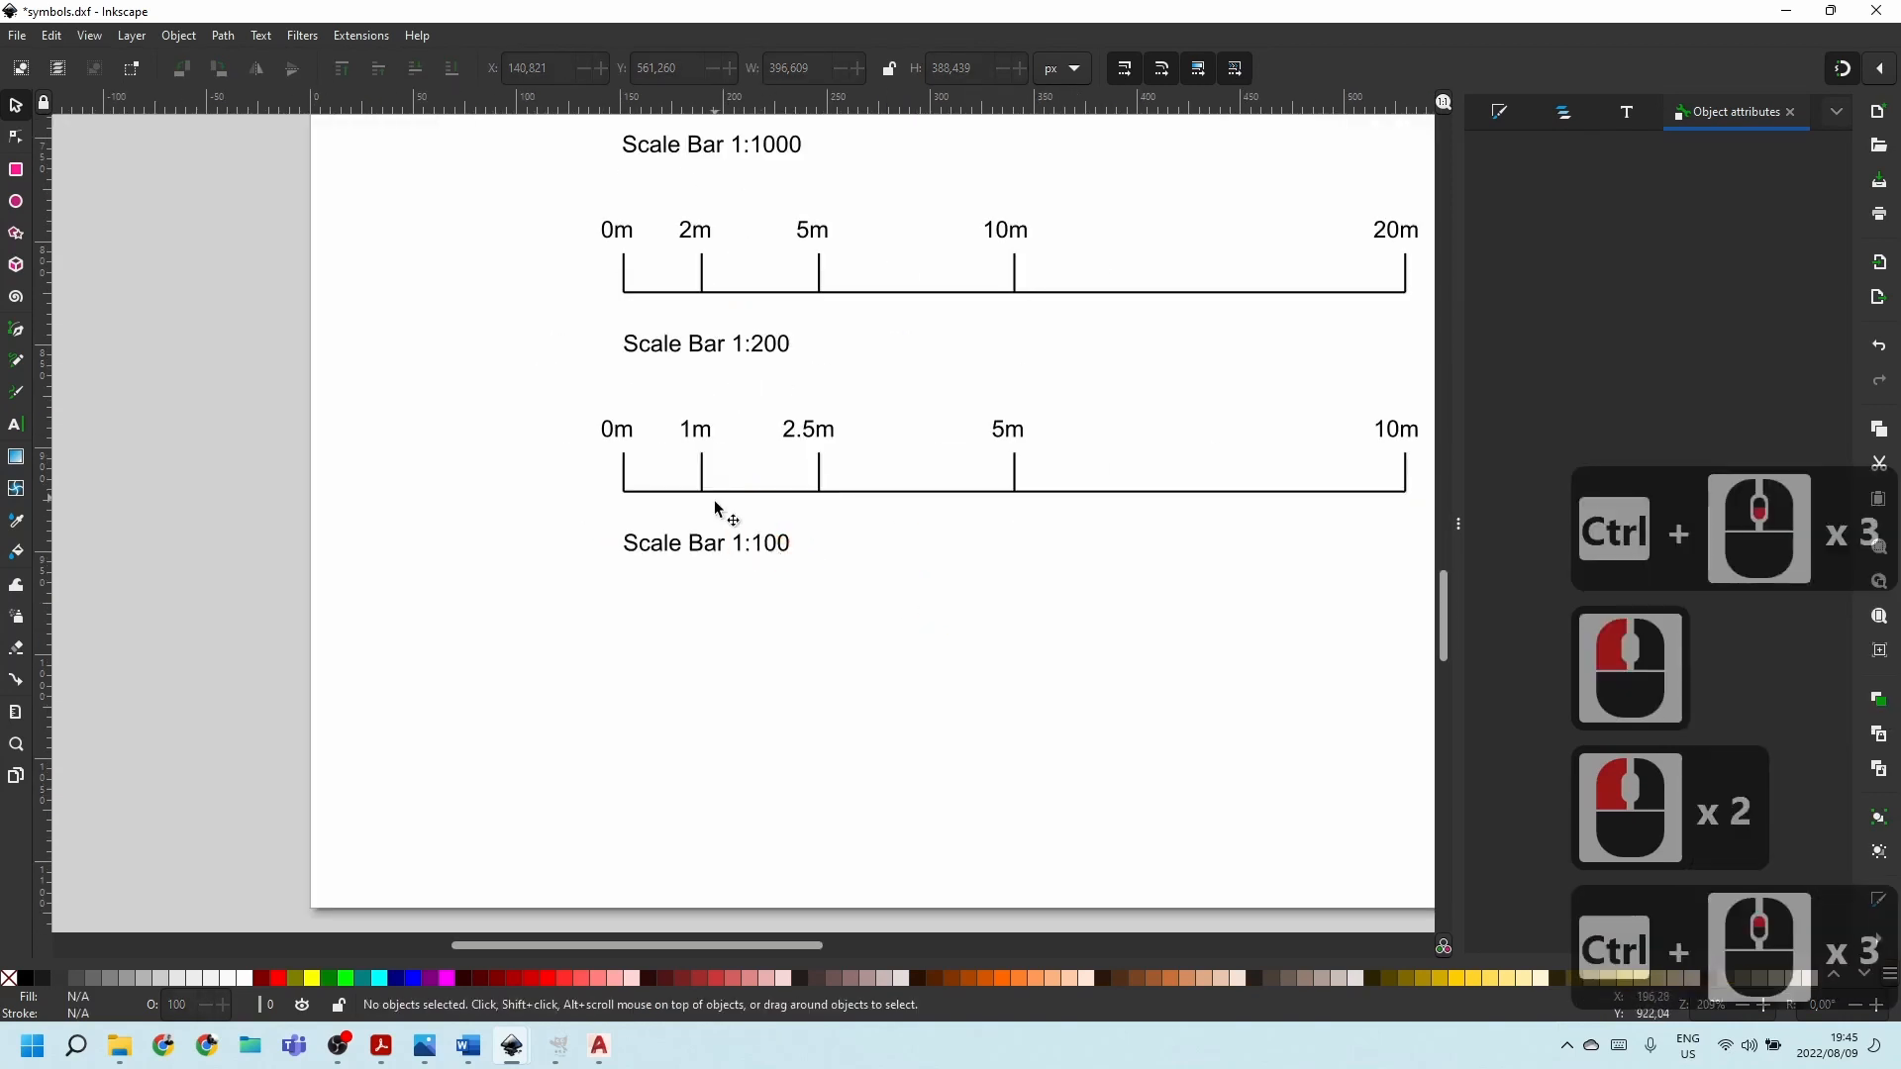
pyautogui.click(683, 545)
pyautogui.click(719, 360)
pyautogui.press('Delete')
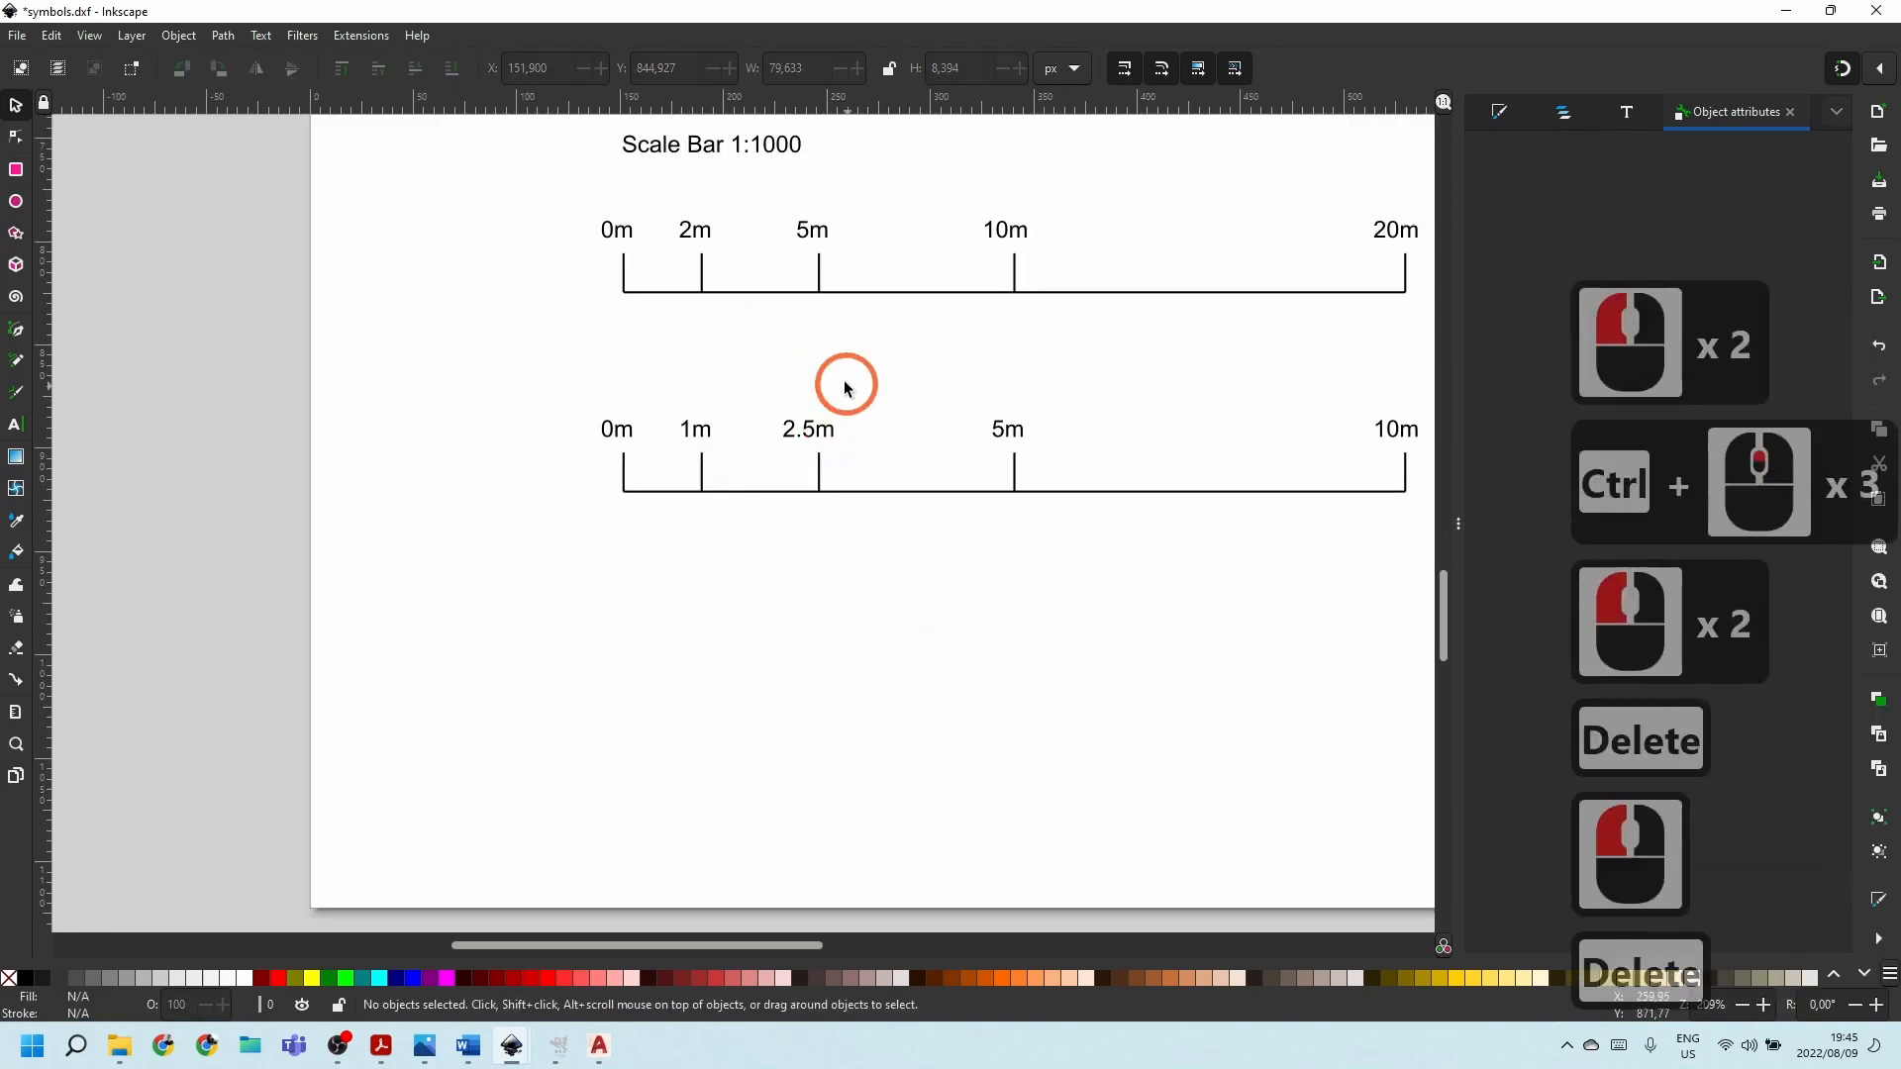
pyautogui.scroll(4, 682, 601)
pyautogui.click(649, 459)
pyautogui.press('Delete')
# Group all parts of the north arrow symbol, including its N letter.
pyautogui.scroll(-2, 680, 415)
pyautogui.scroll(3, 668, 421)
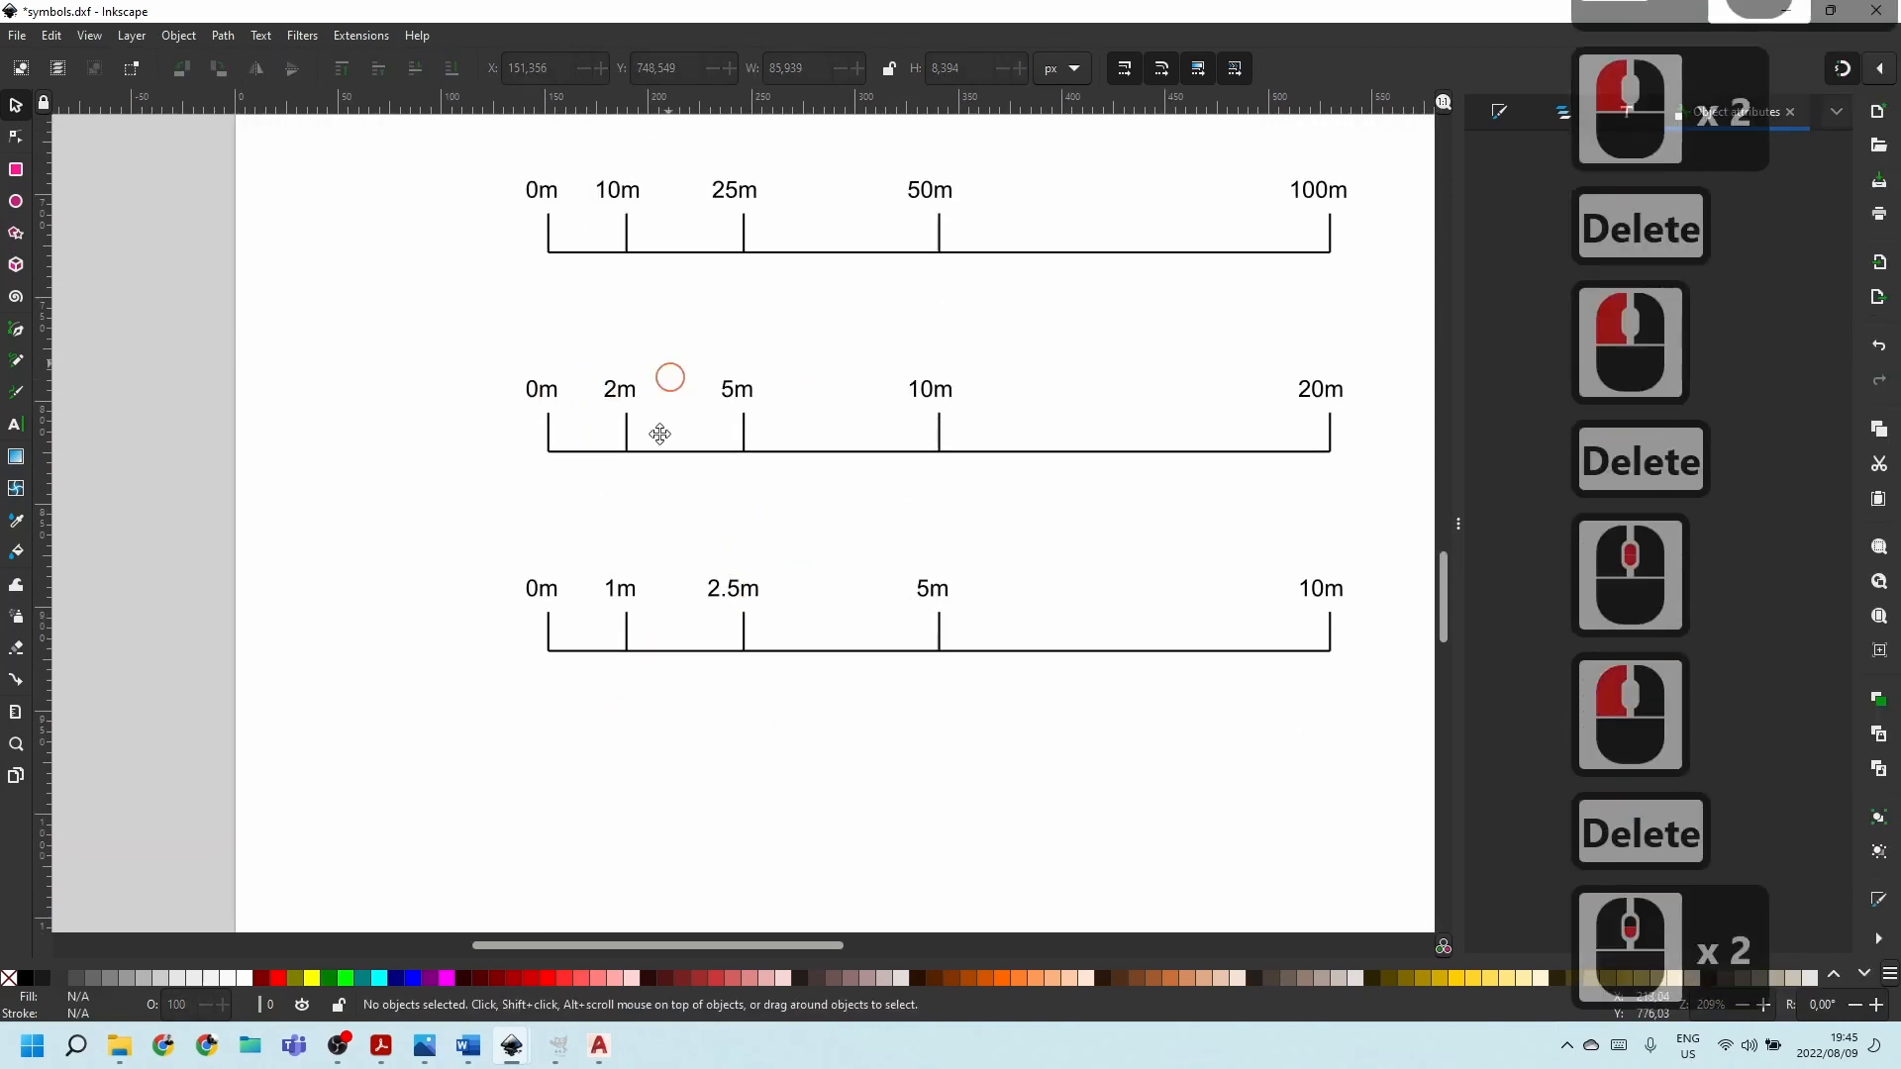
pyautogui.scroll(4, 710, 366)
pyautogui.moveTo(318, 311); pyautogui.dragTo(824, 607)
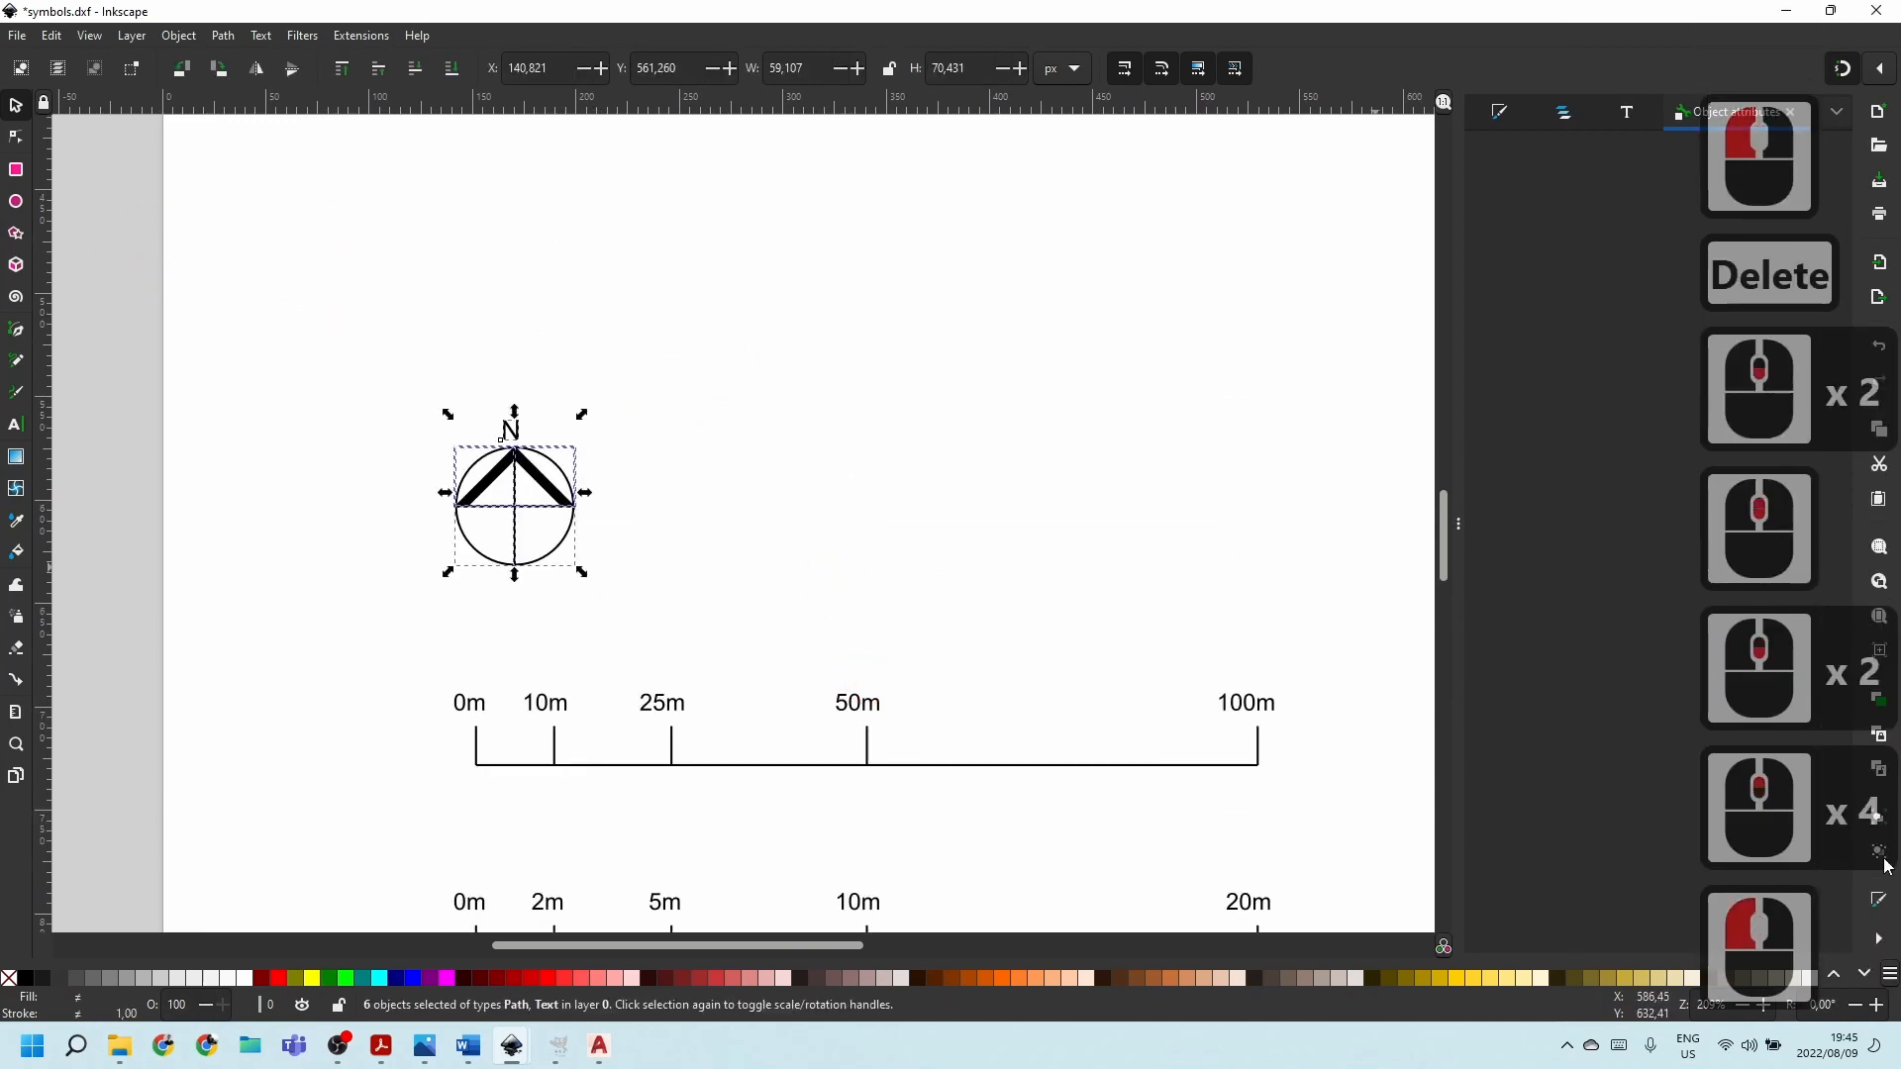
pyautogui.click(1672, 781)
pyautogui.click(782, 446)
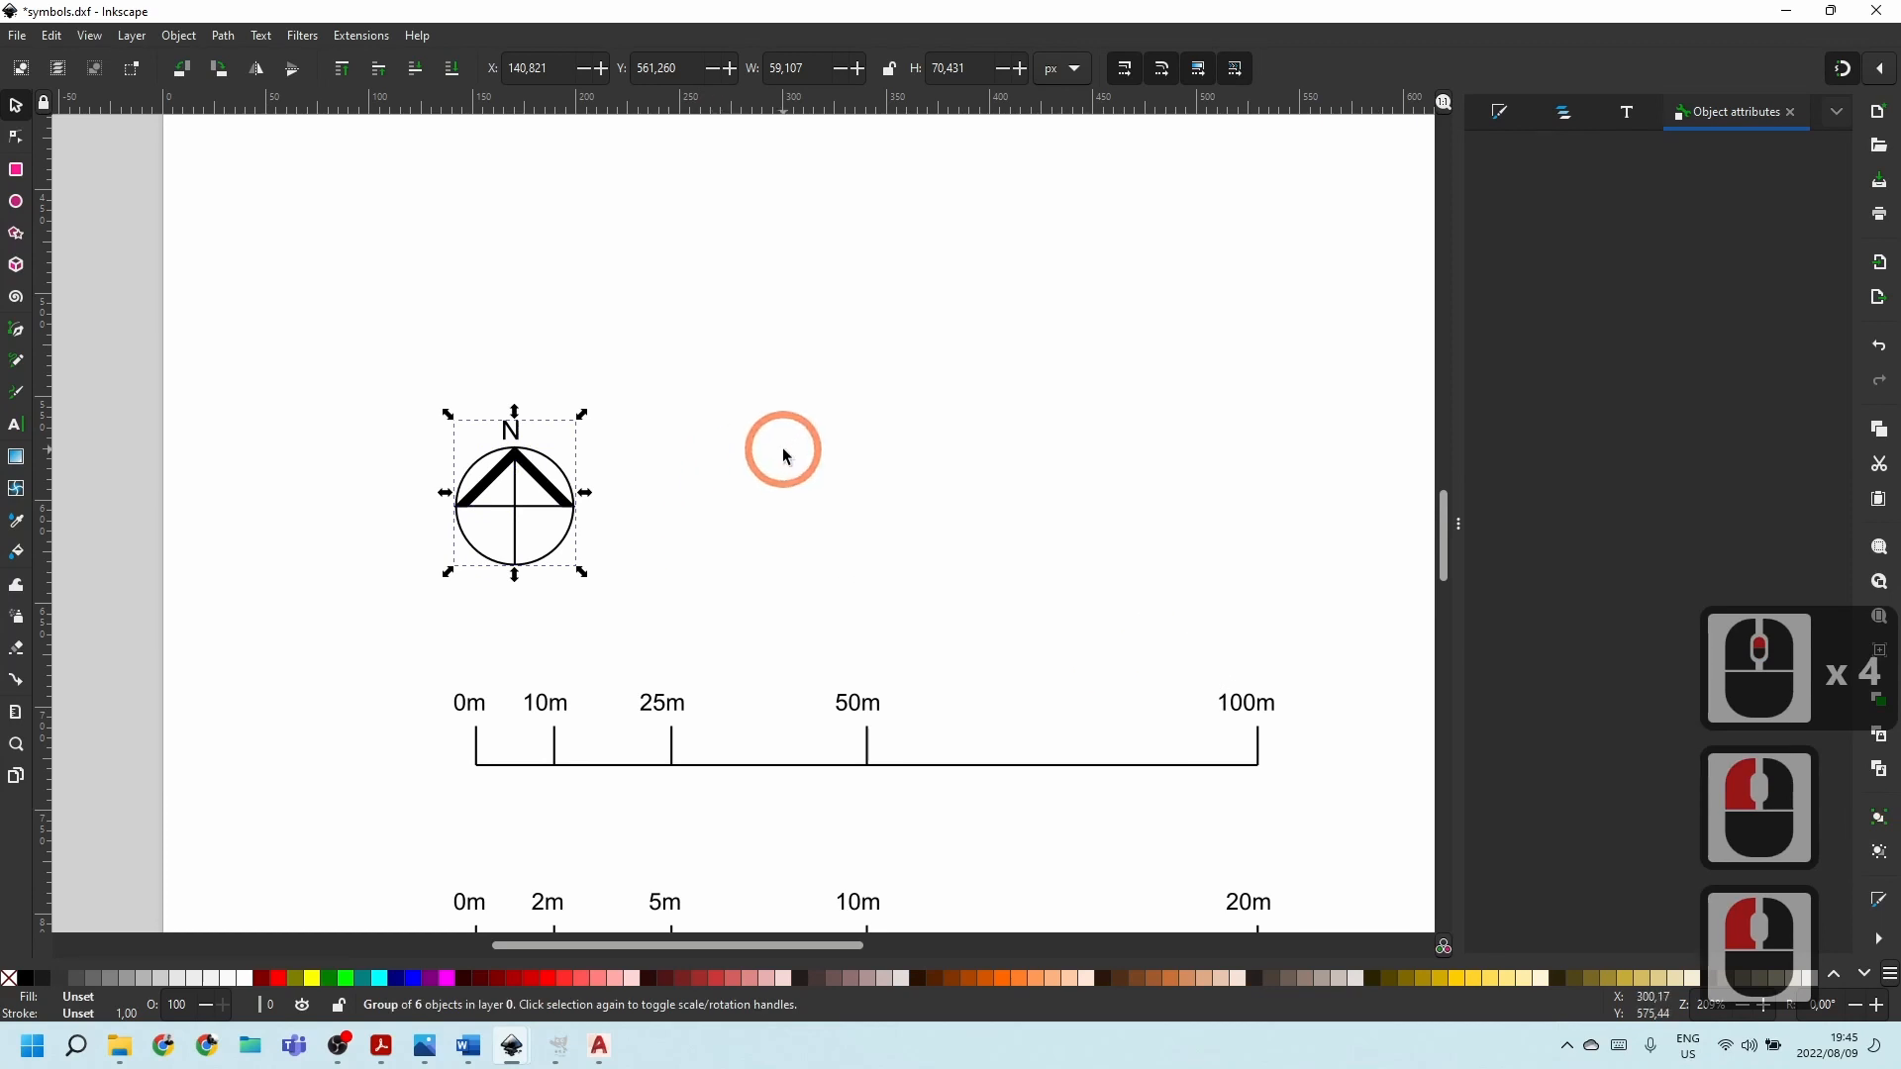
# Group the lines and labels of the 0m to 100m scale bar.
pyautogui.scroll(-2, 782, 446)
pyautogui.click(352, 471)
pyautogui.moveTo(353, 473); pyautogui.dragTo(1416, 632)
pyautogui.click(1654, 733)
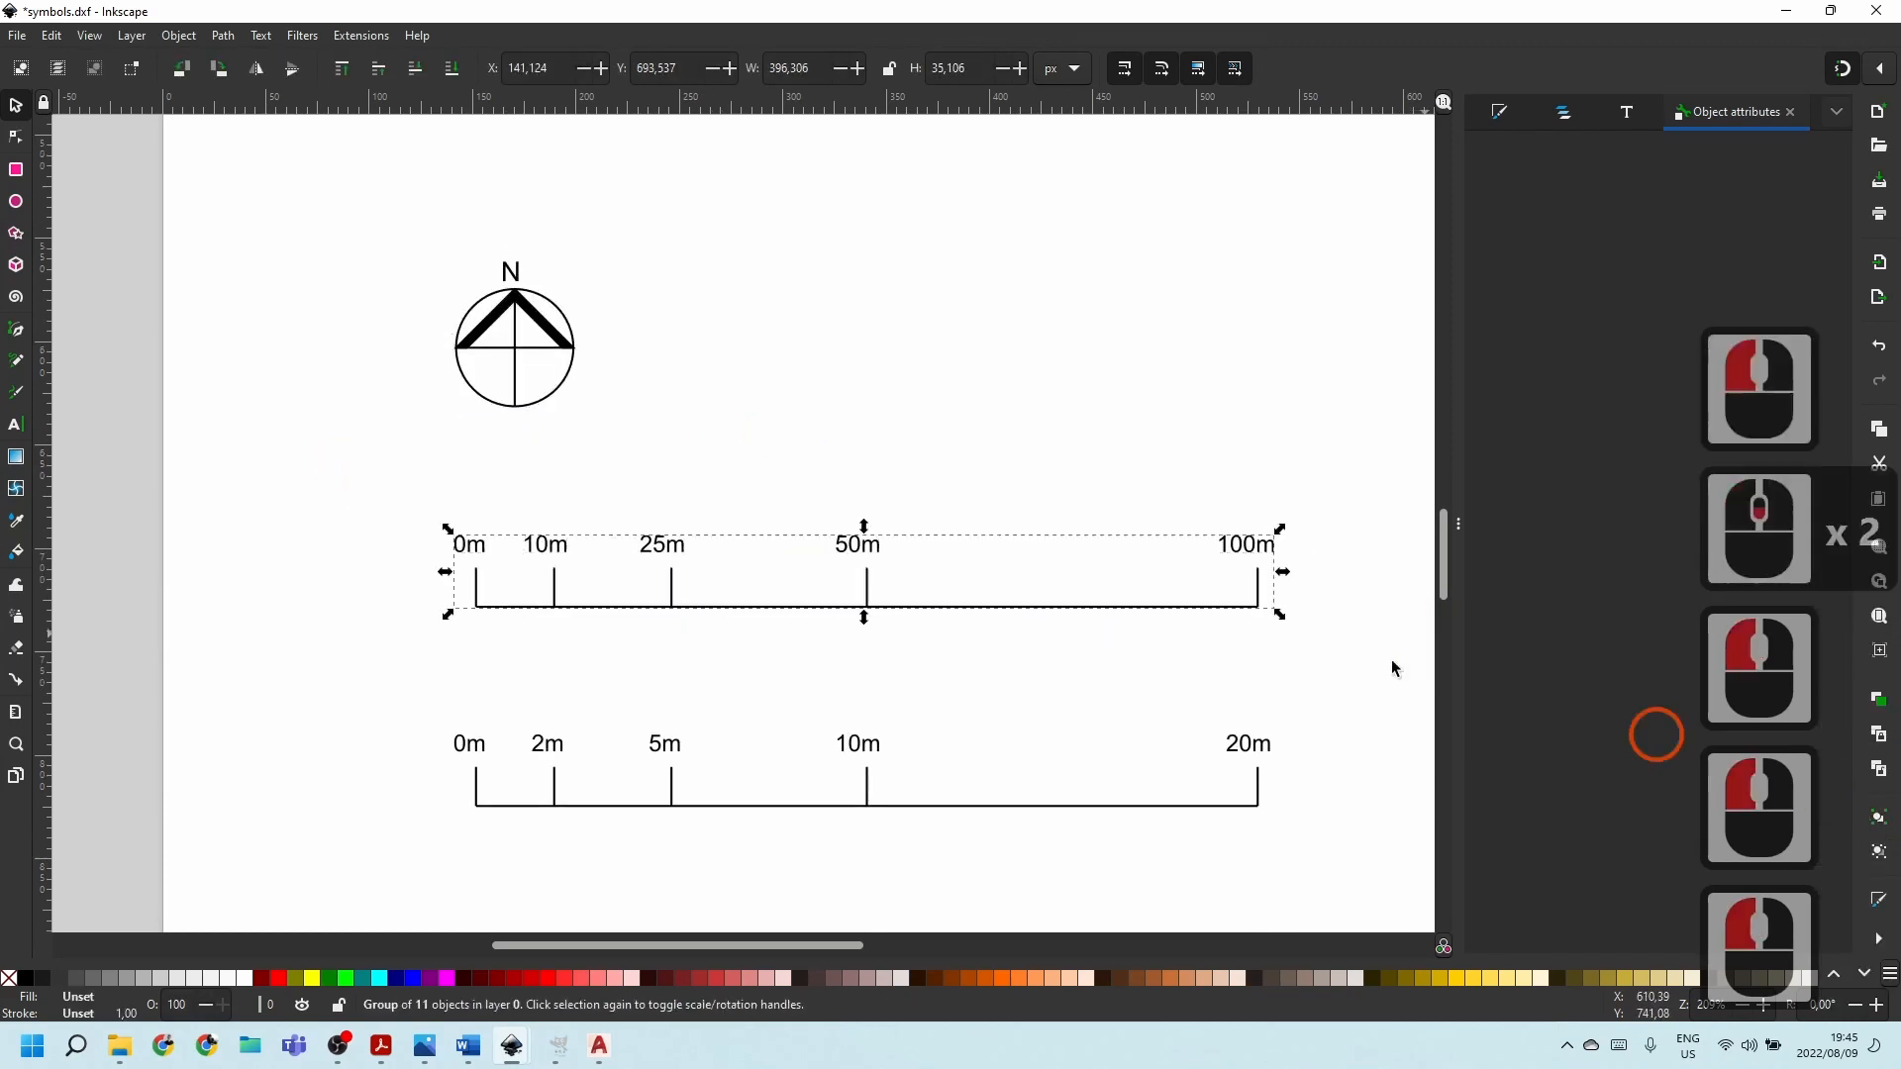
# Group the 0m to 20m scale bar and the 0m to 10m scale bar as two separate groups.
pyautogui.scroll(-3, 954, 442)
pyautogui.moveTo(358, 461); pyautogui.dragTo(1319, 585)
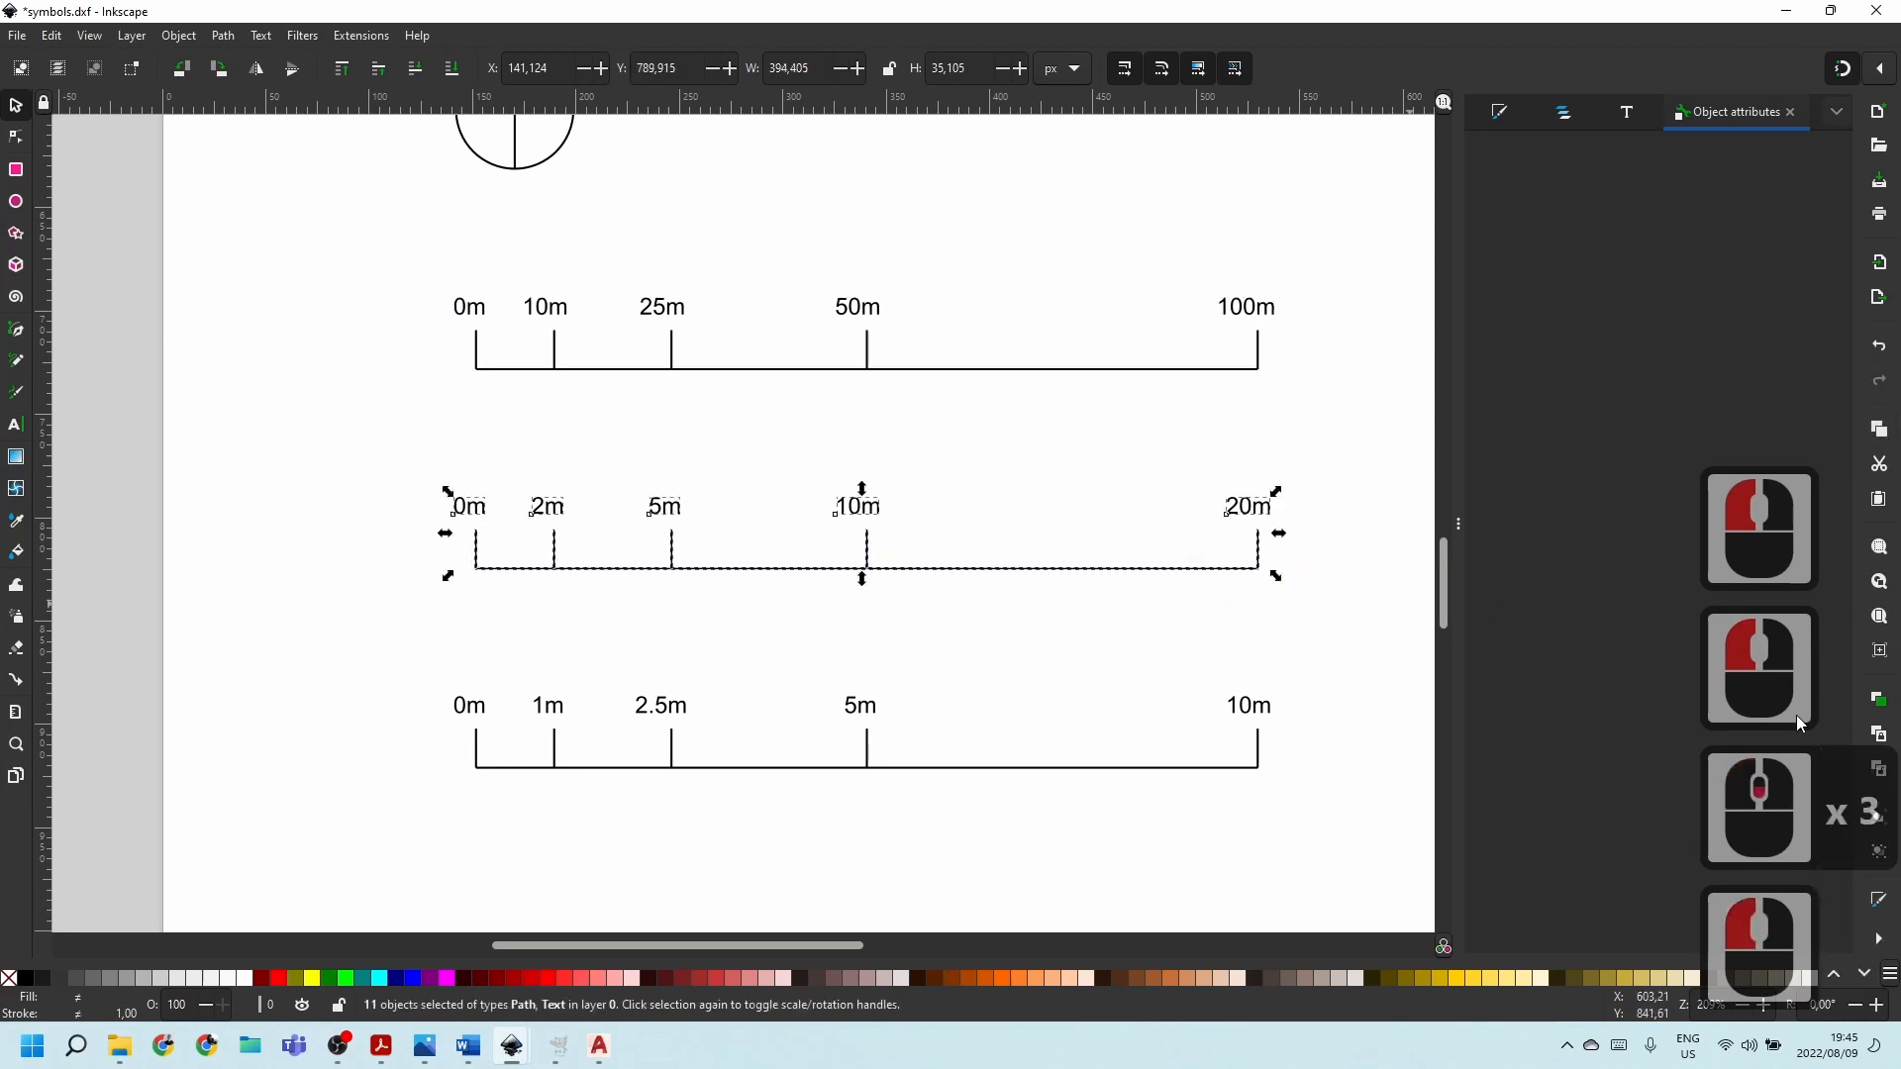
pyautogui.click(1878, 852)
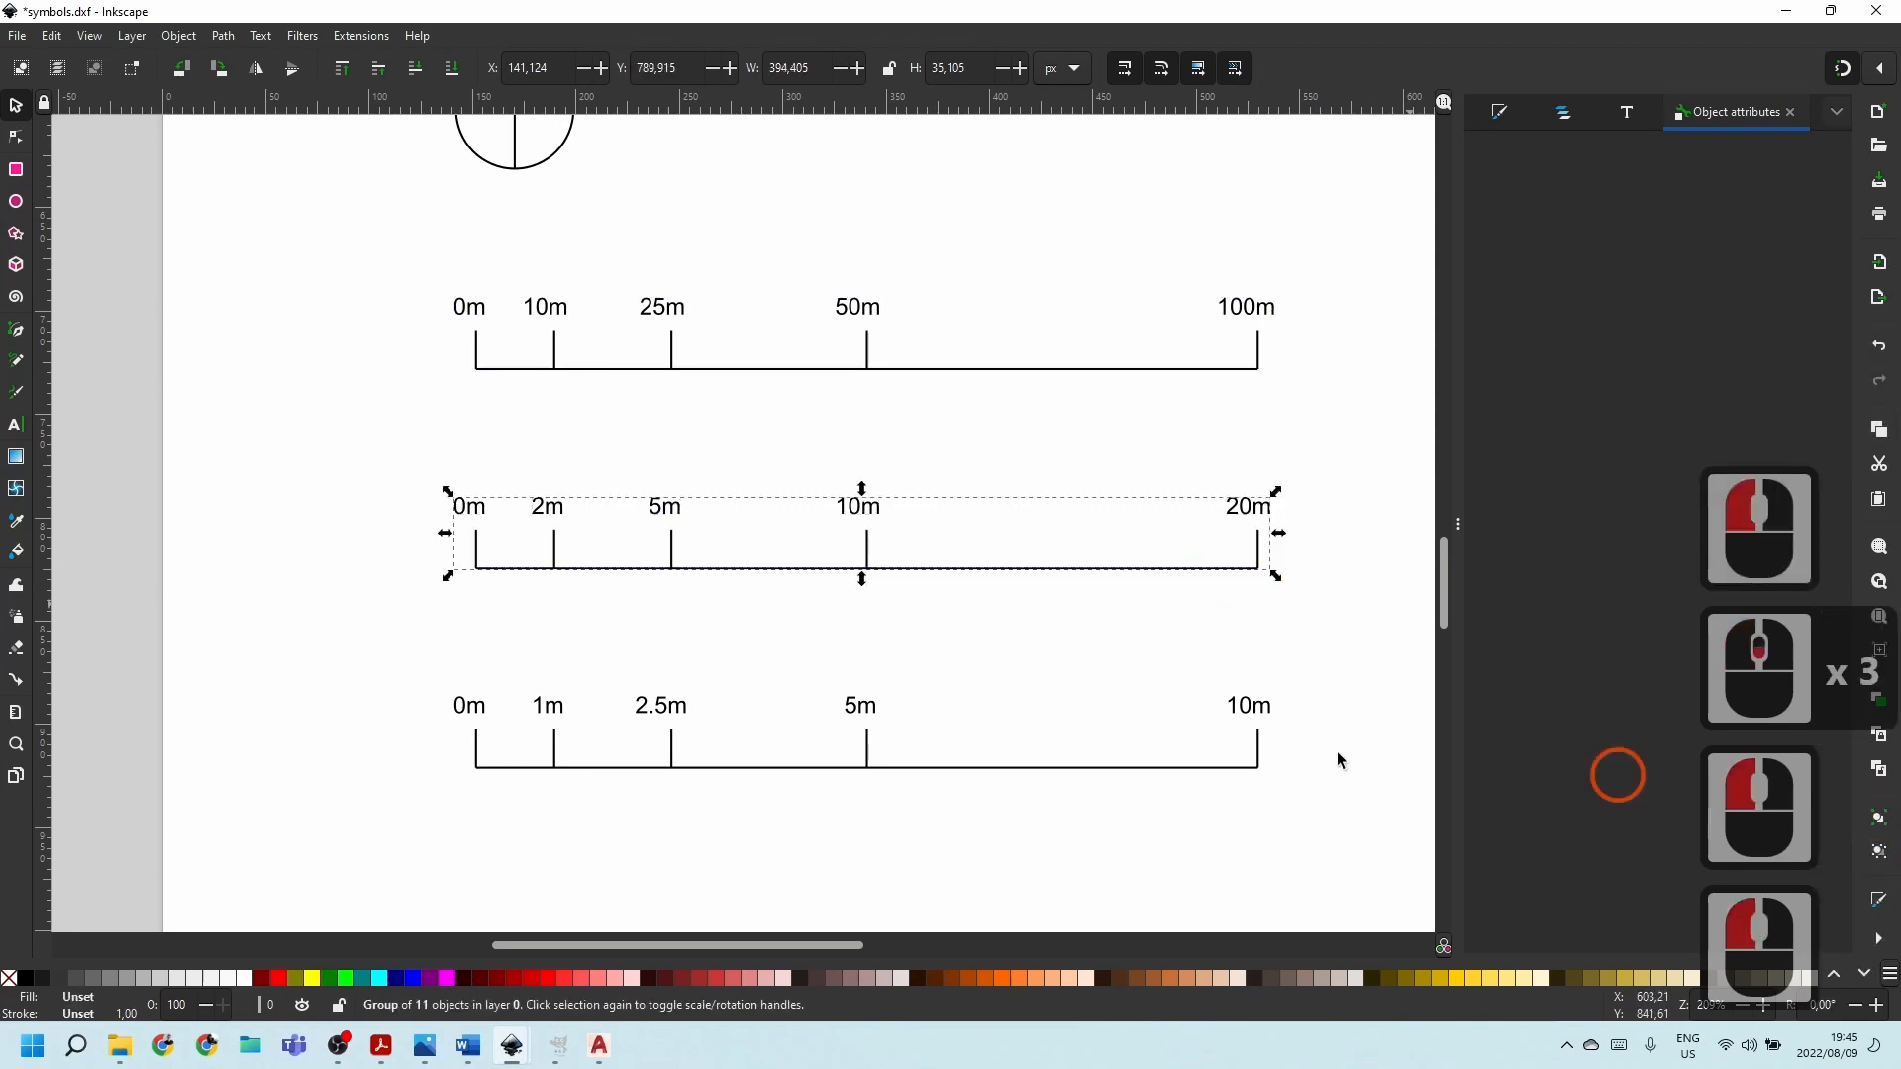
pyautogui.moveTo(411, 670); pyautogui.dragTo(1381, 810)
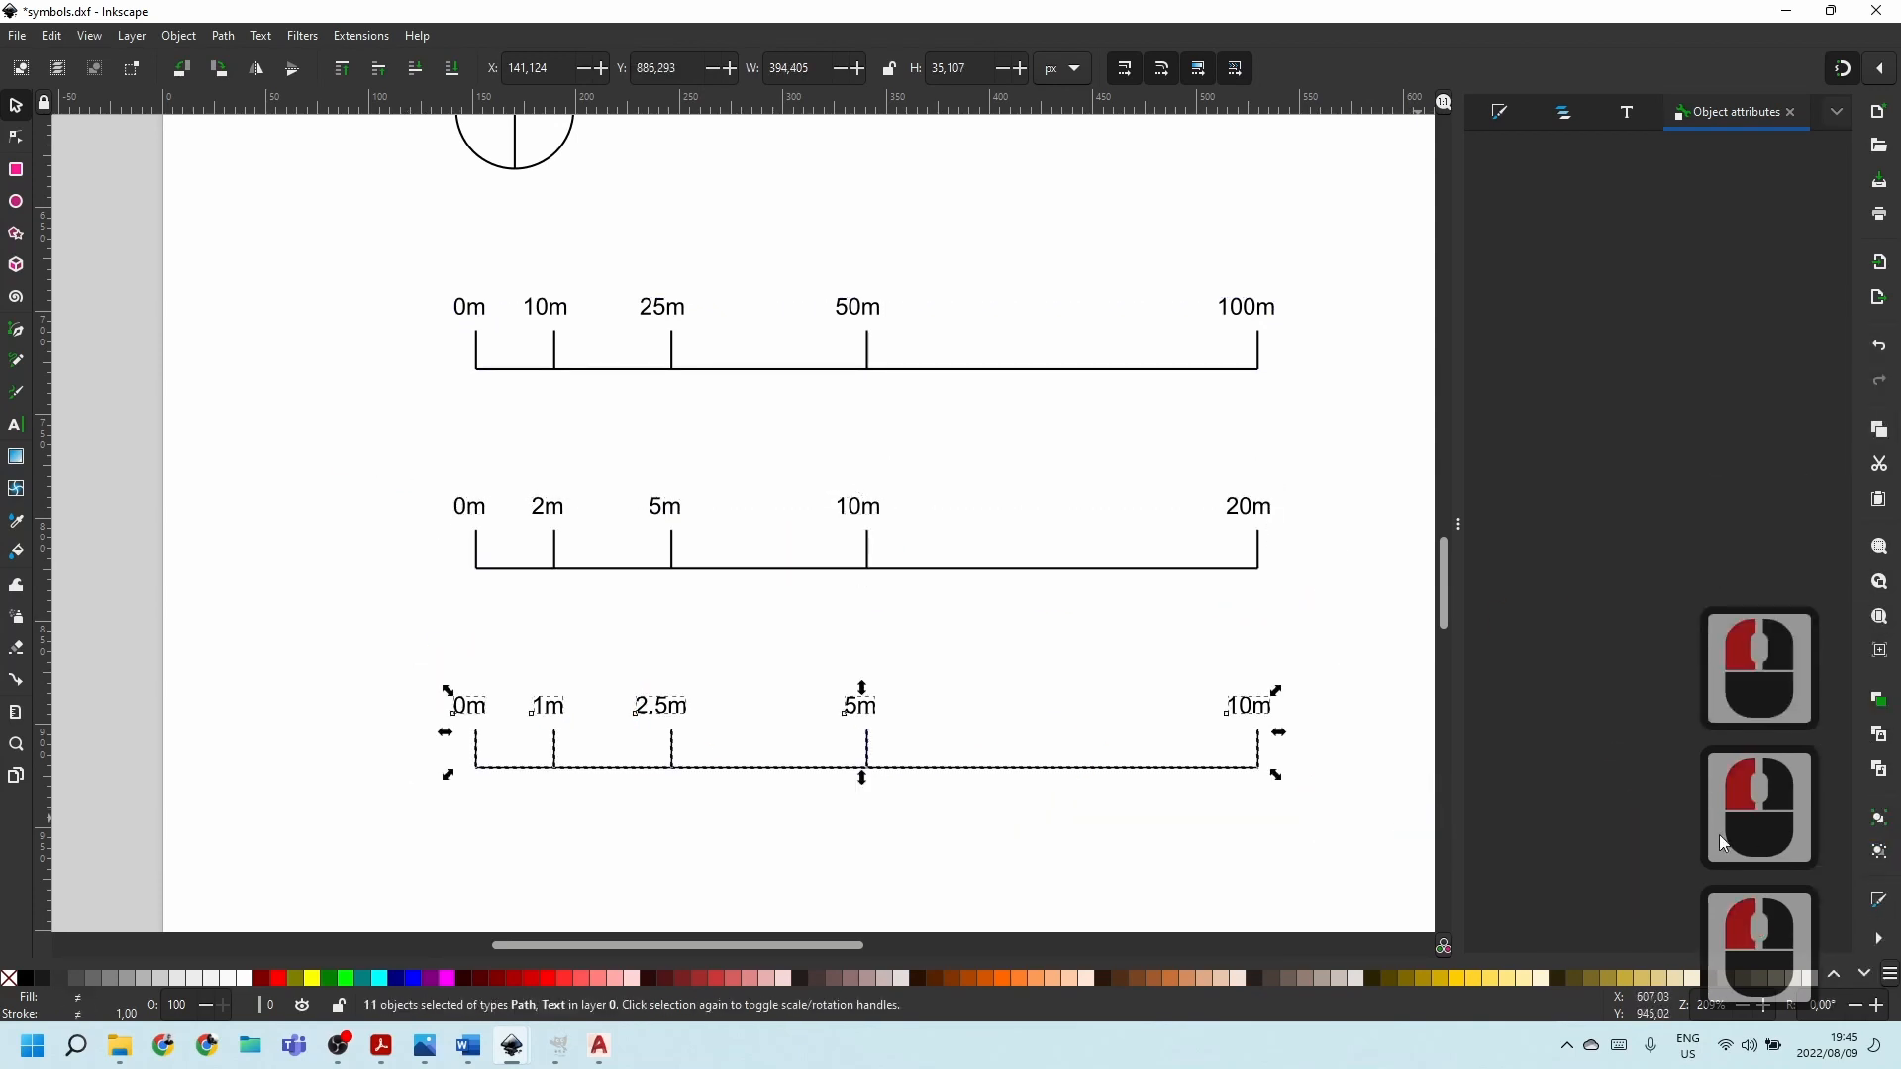
pyautogui.click(1881, 820)
pyautogui.click(1197, 544)
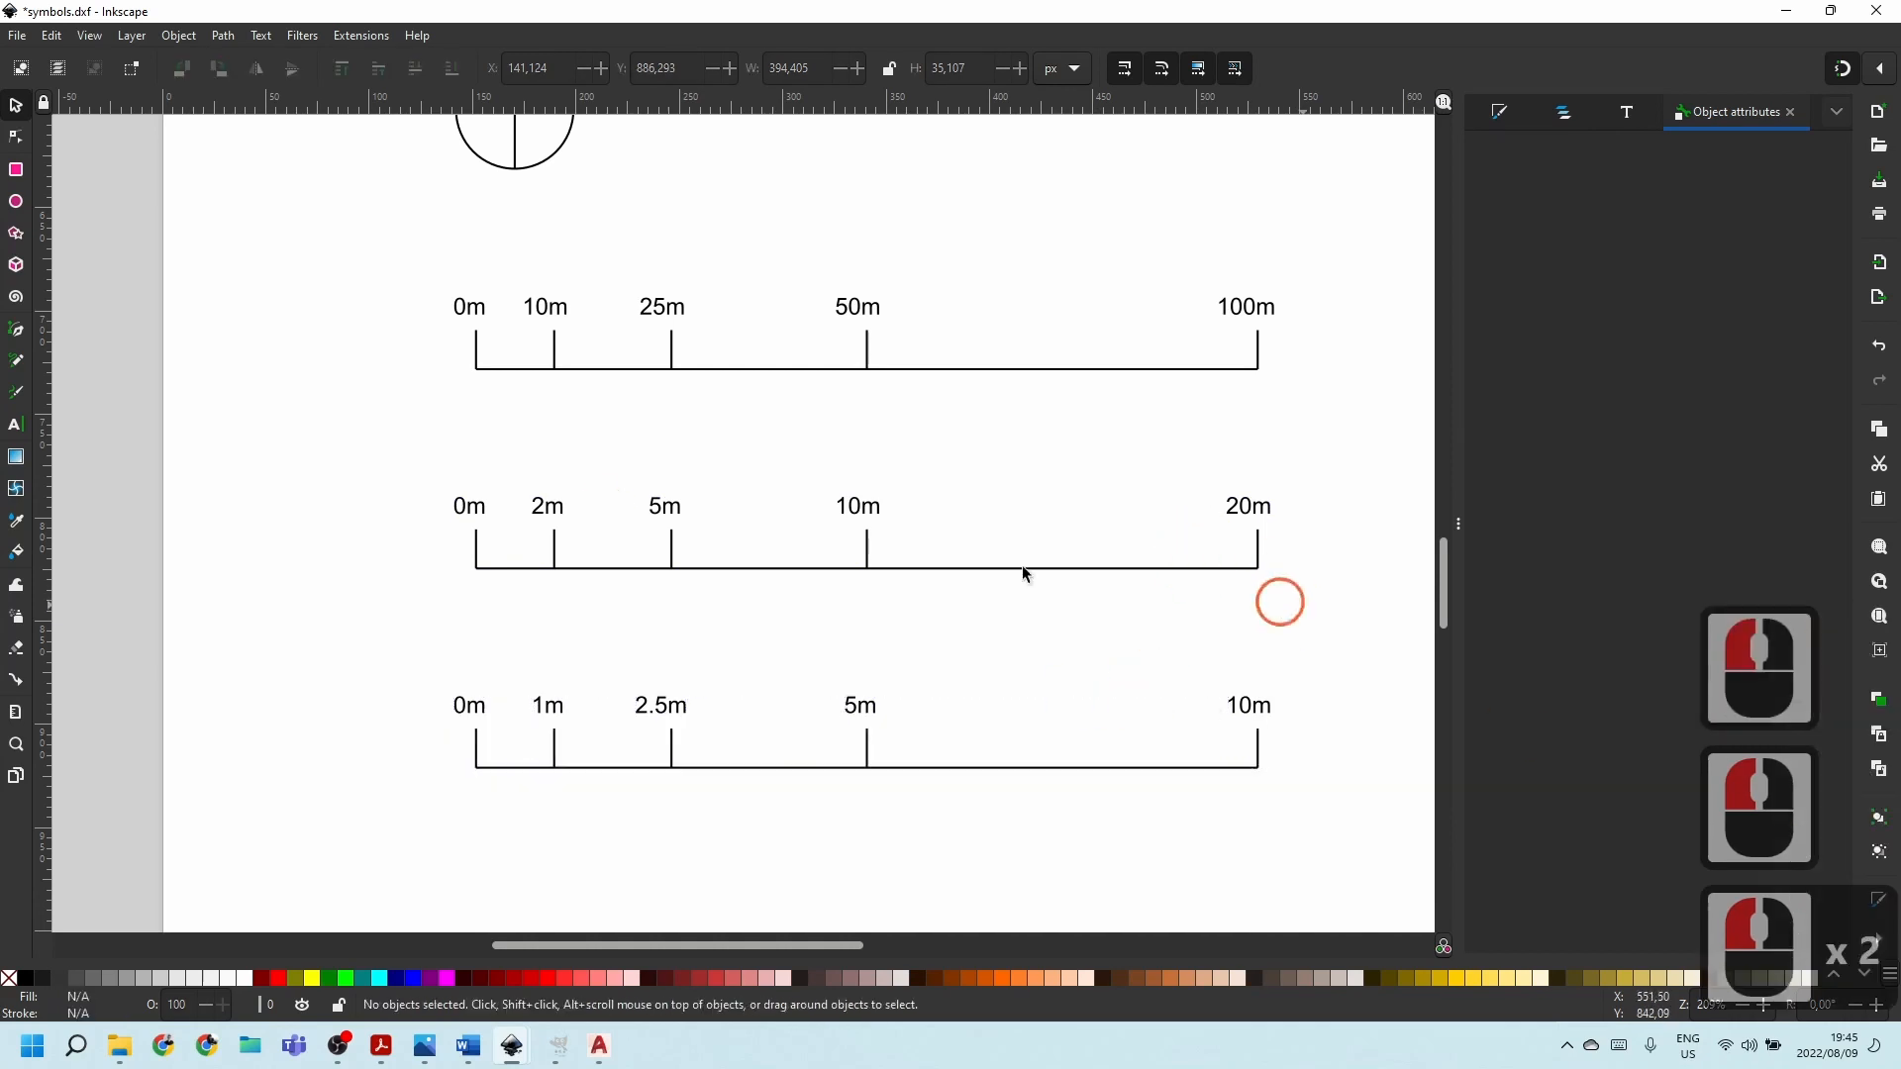
# Copy the north arrow group together with the 0m to 20m scale bar group.
pyautogui.keyDown('ctrl'); pyautogui.scroll(-2, 670, 535); pyautogui.keyUp('ctrl')
pyautogui.click(707, 544)
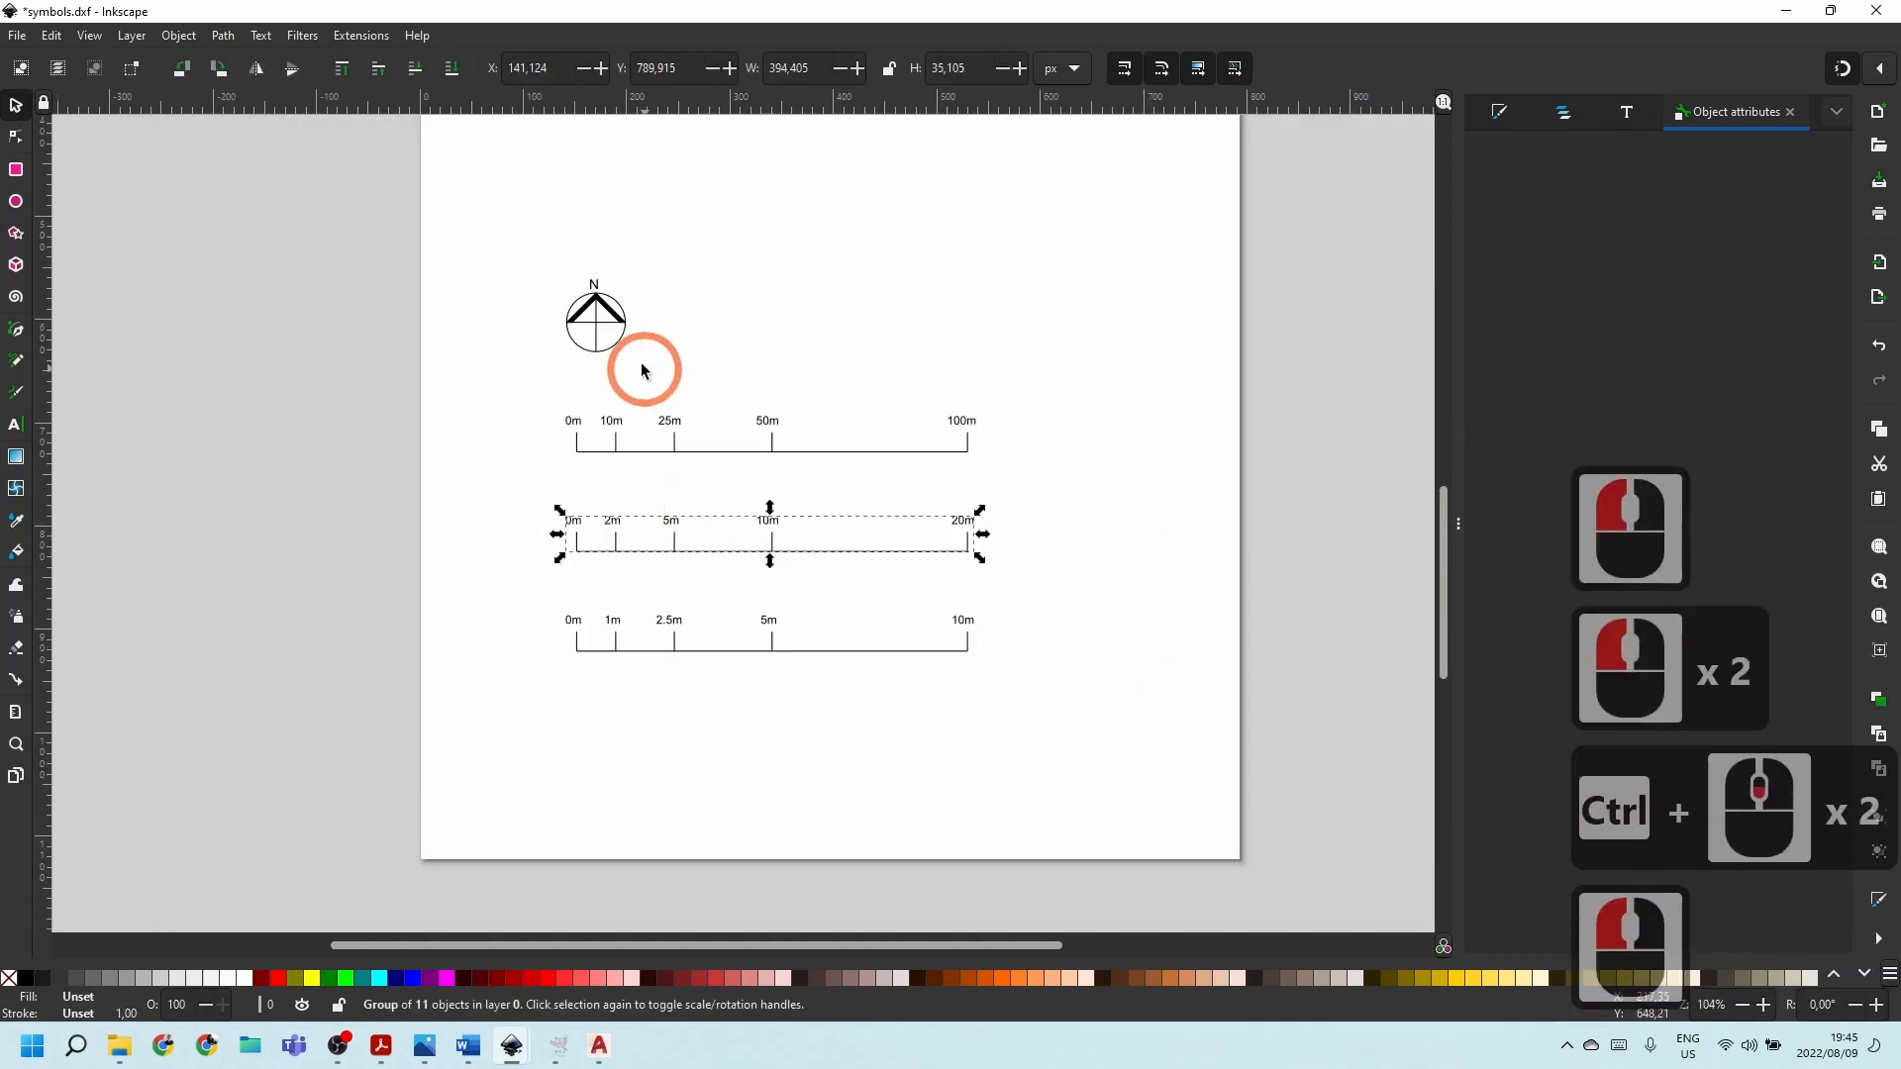
pyautogui.keyDown('ctrl'); pyautogui.click(608, 323); pyautogui.keyUp('ctrl')
pyautogui.click(667, 306)
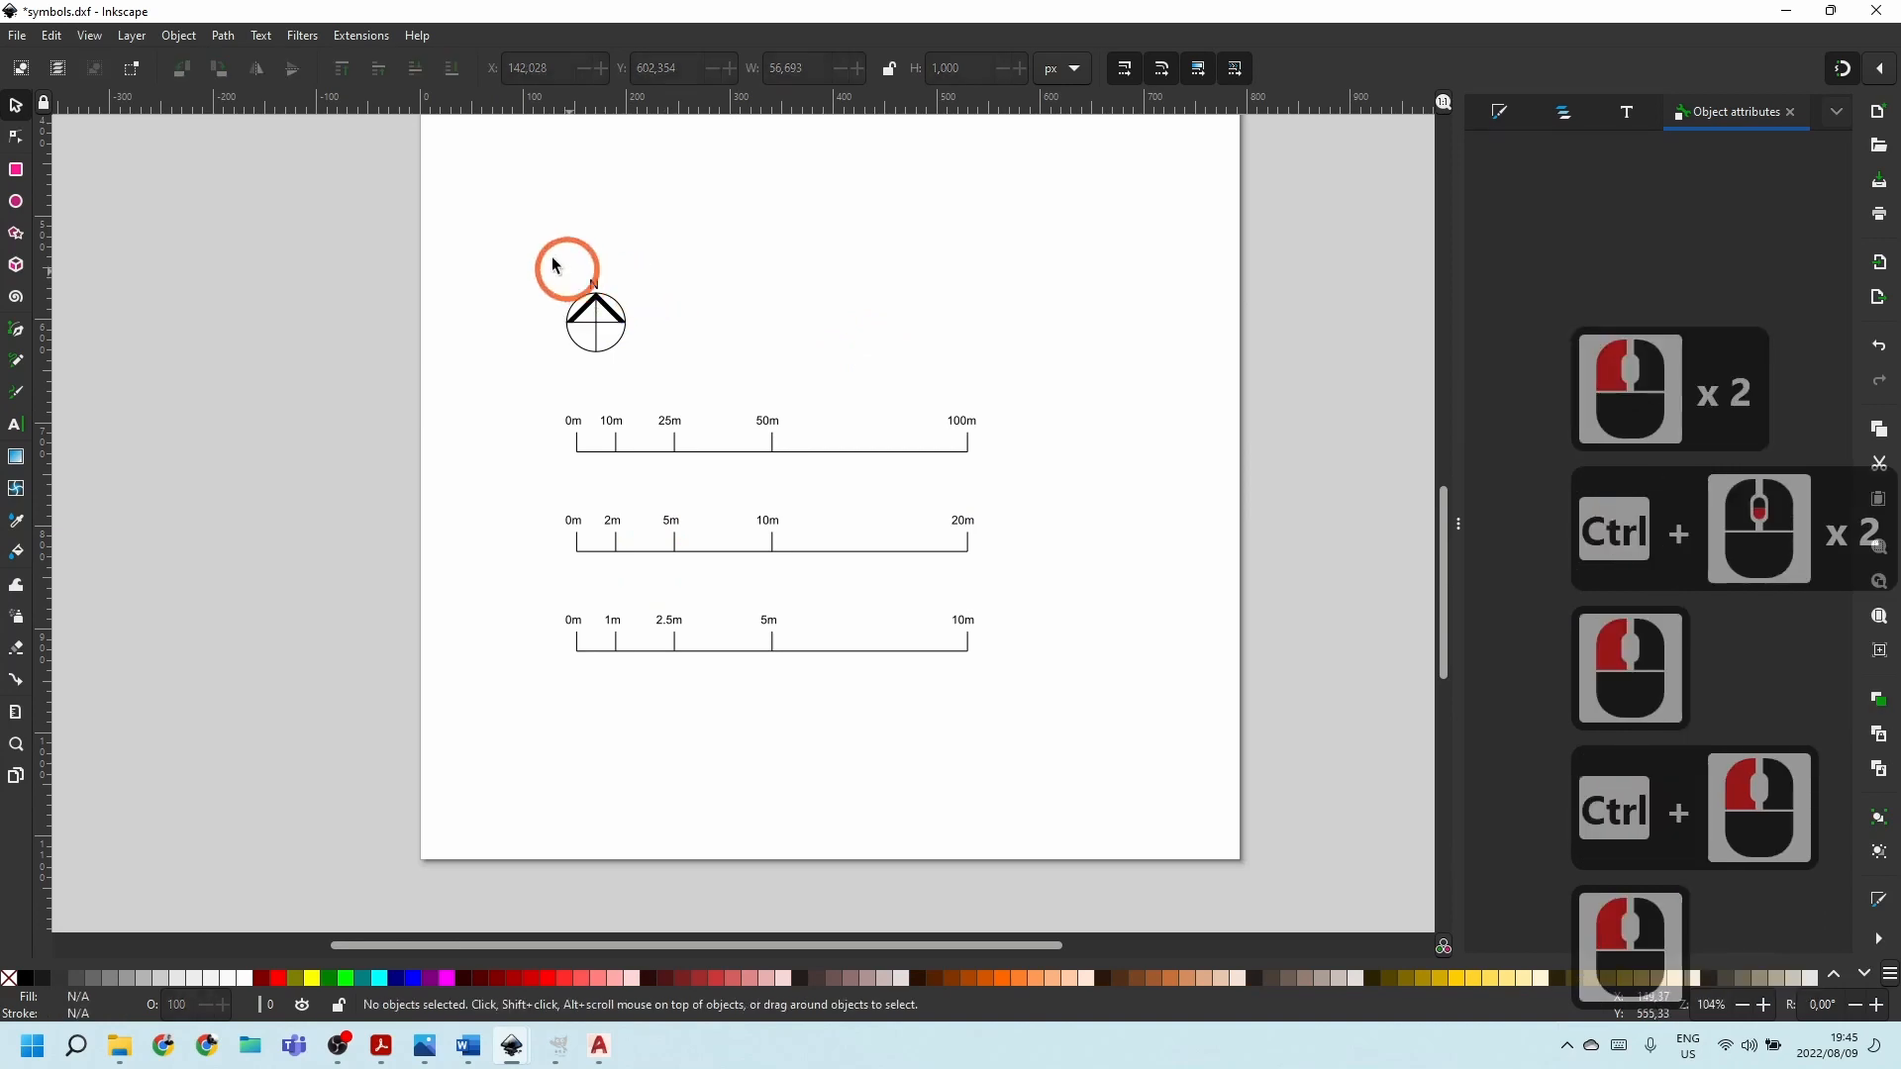
pyautogui.moveTo(550, 260); pyautogui.dragTo(747, 420)
pyautogui.click(656, 308)
pyautogui.click(621, 311)
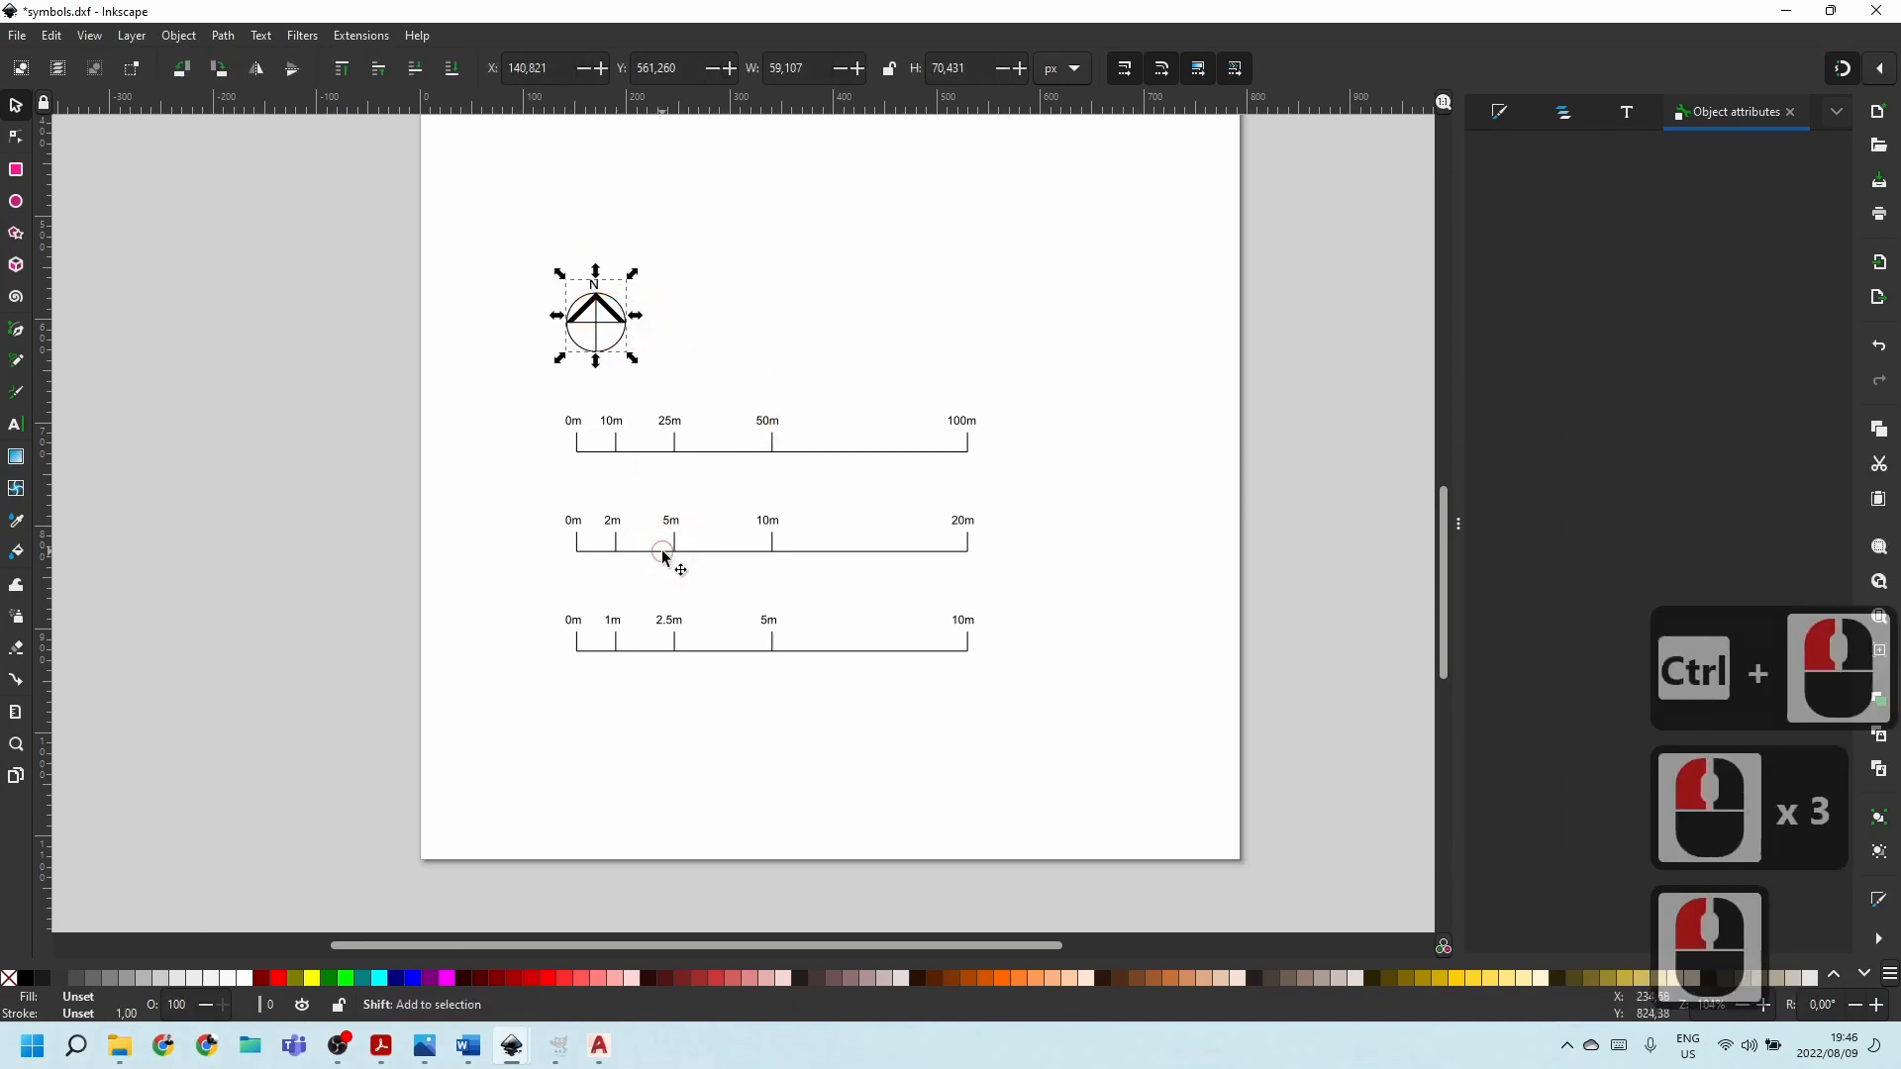
pyautogui.keyDown('shift'); pyautogui.click(779, 507); pyautogui.keyUp('shift')
pyautogui.hotkey('ctrl', 'c')
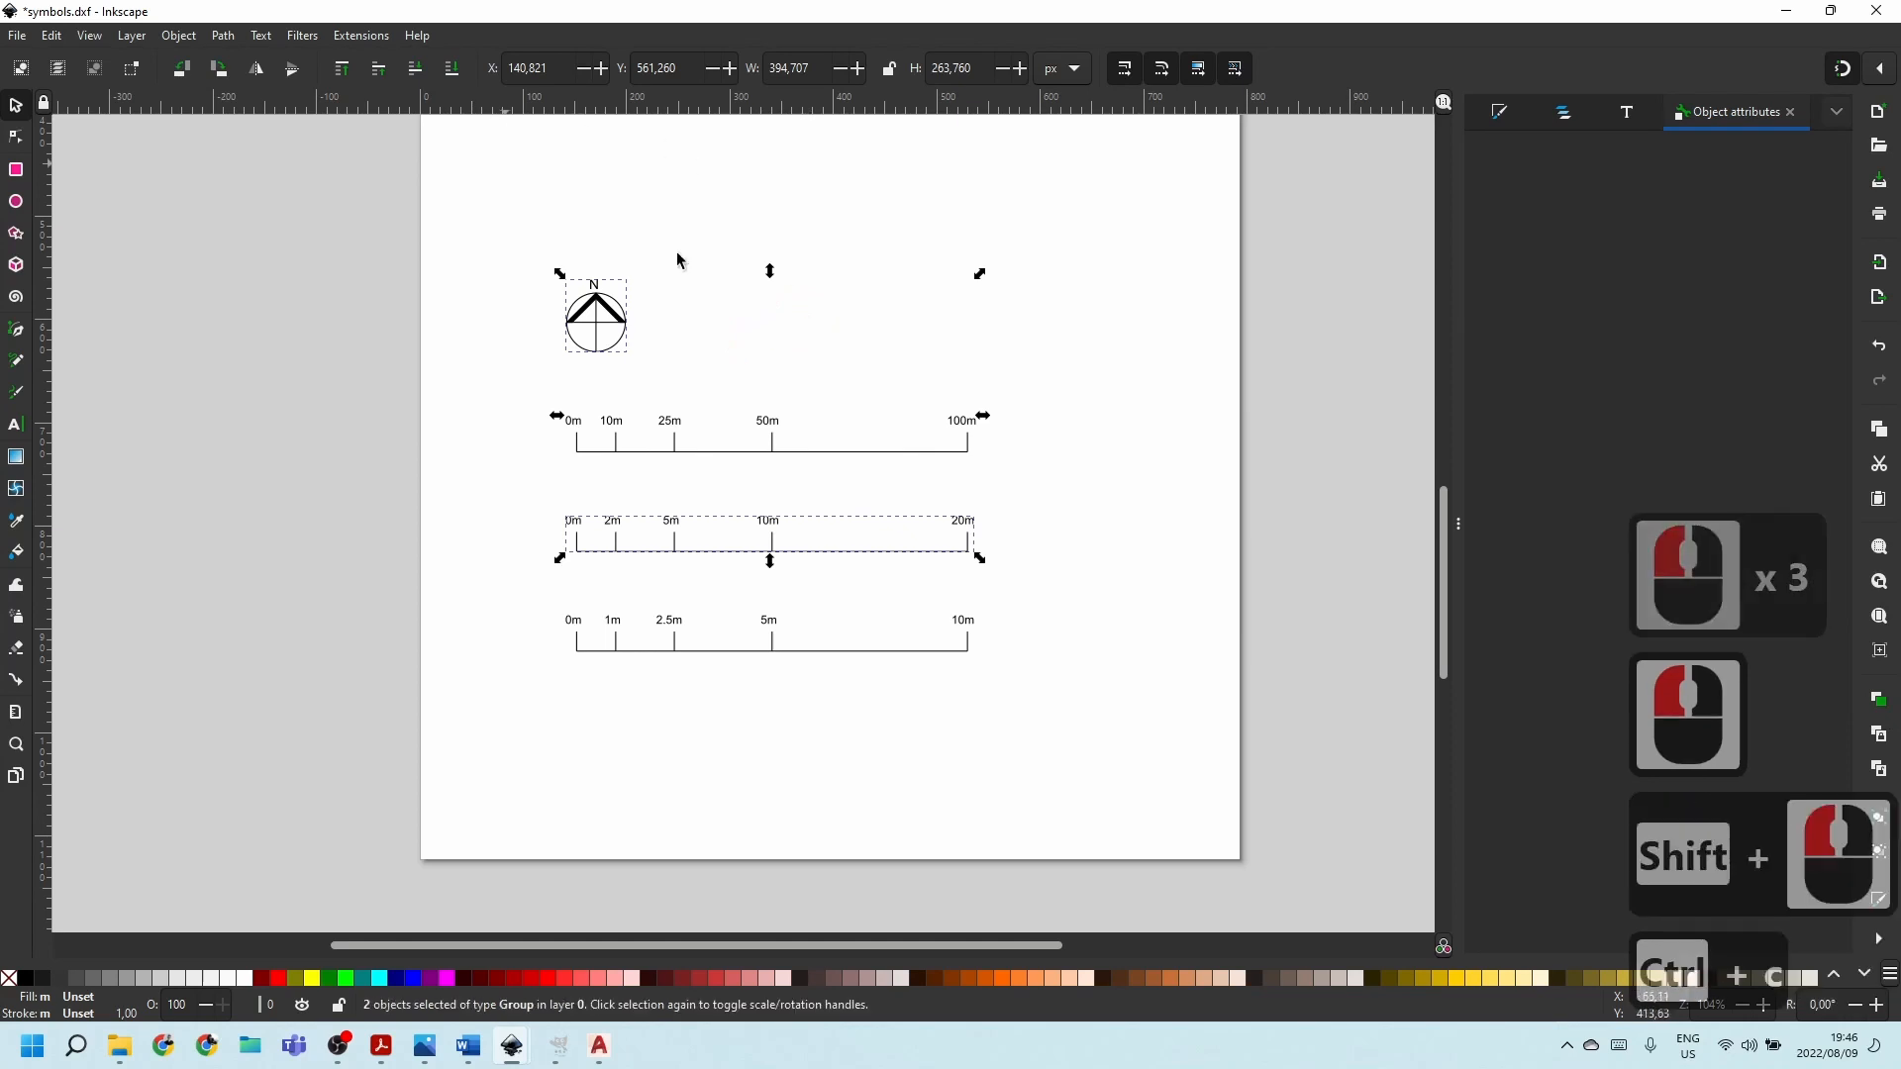
# Switch to the Step 1.svg poster document and paste the copied north arrow and scale bar.
pyautogui.click(500, 1054)
pyautogui.click(403, 942)
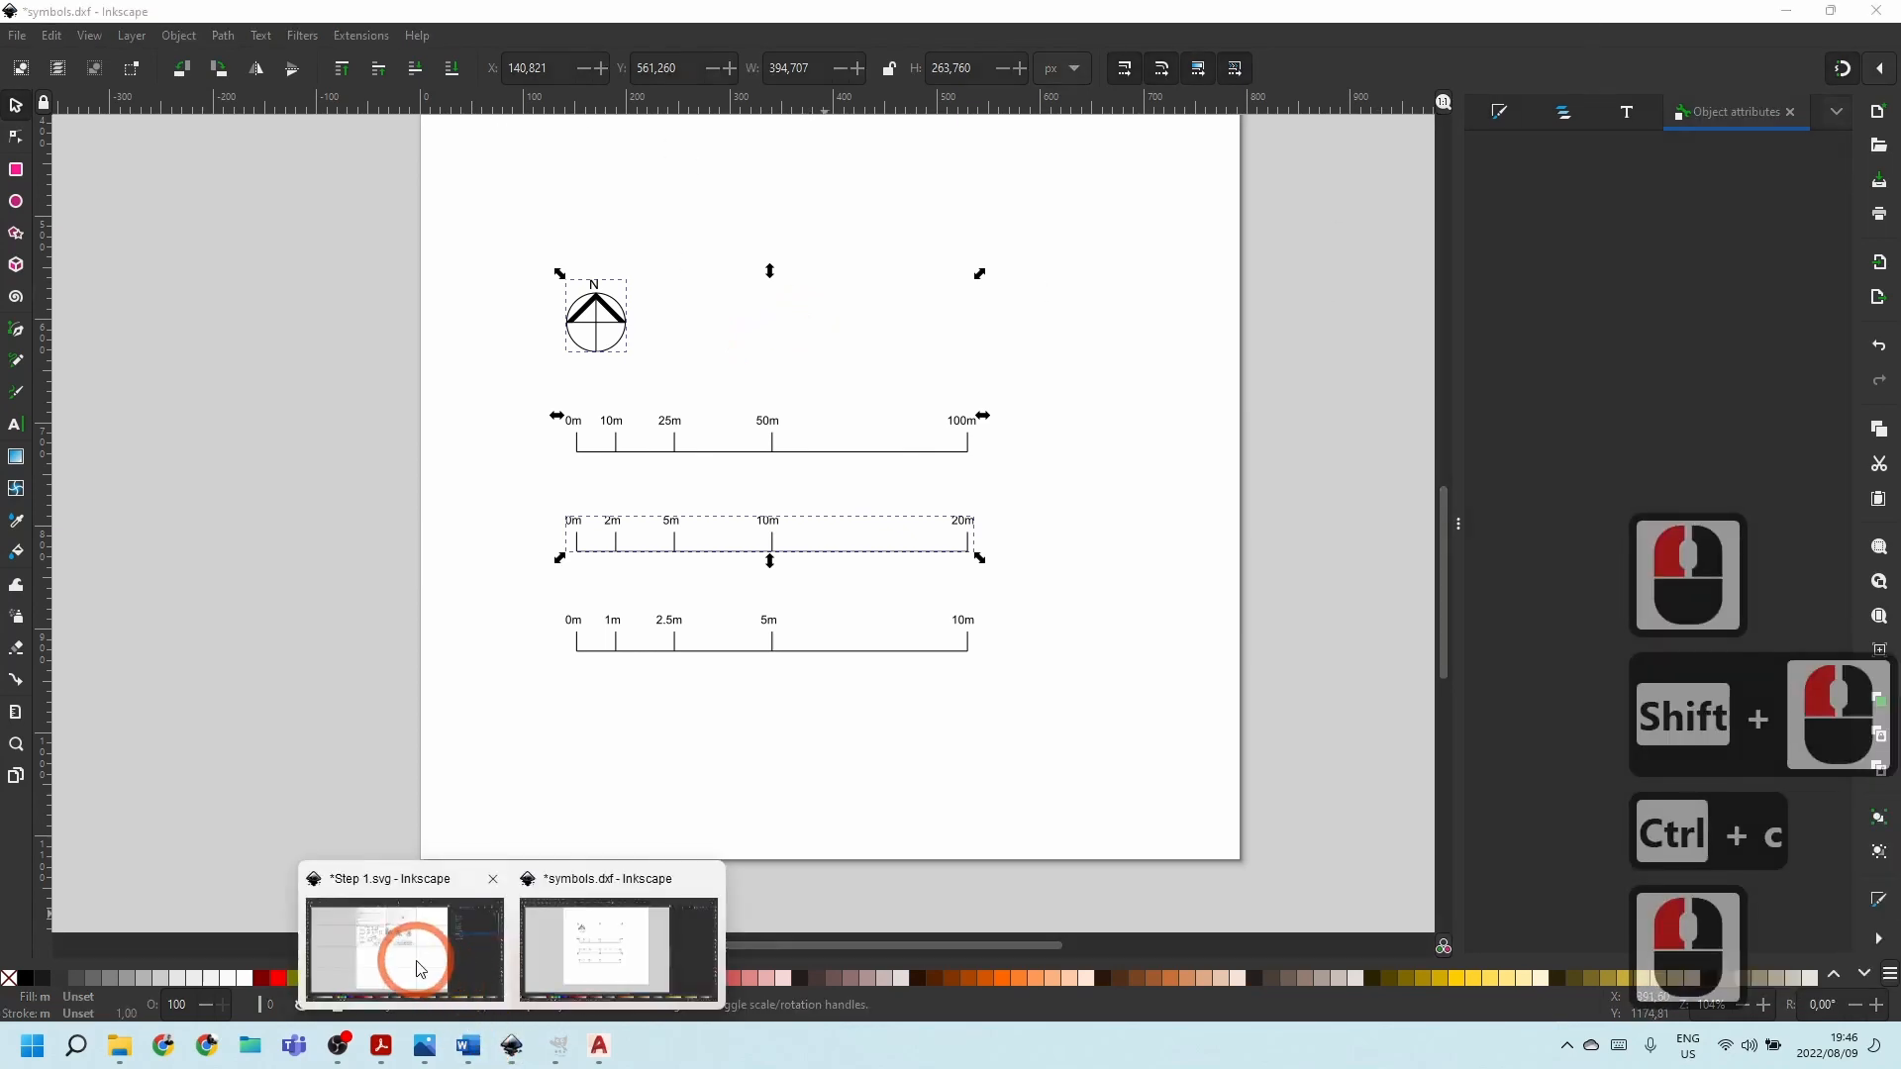
pyautogui.hotkey('ctrl', 'v')
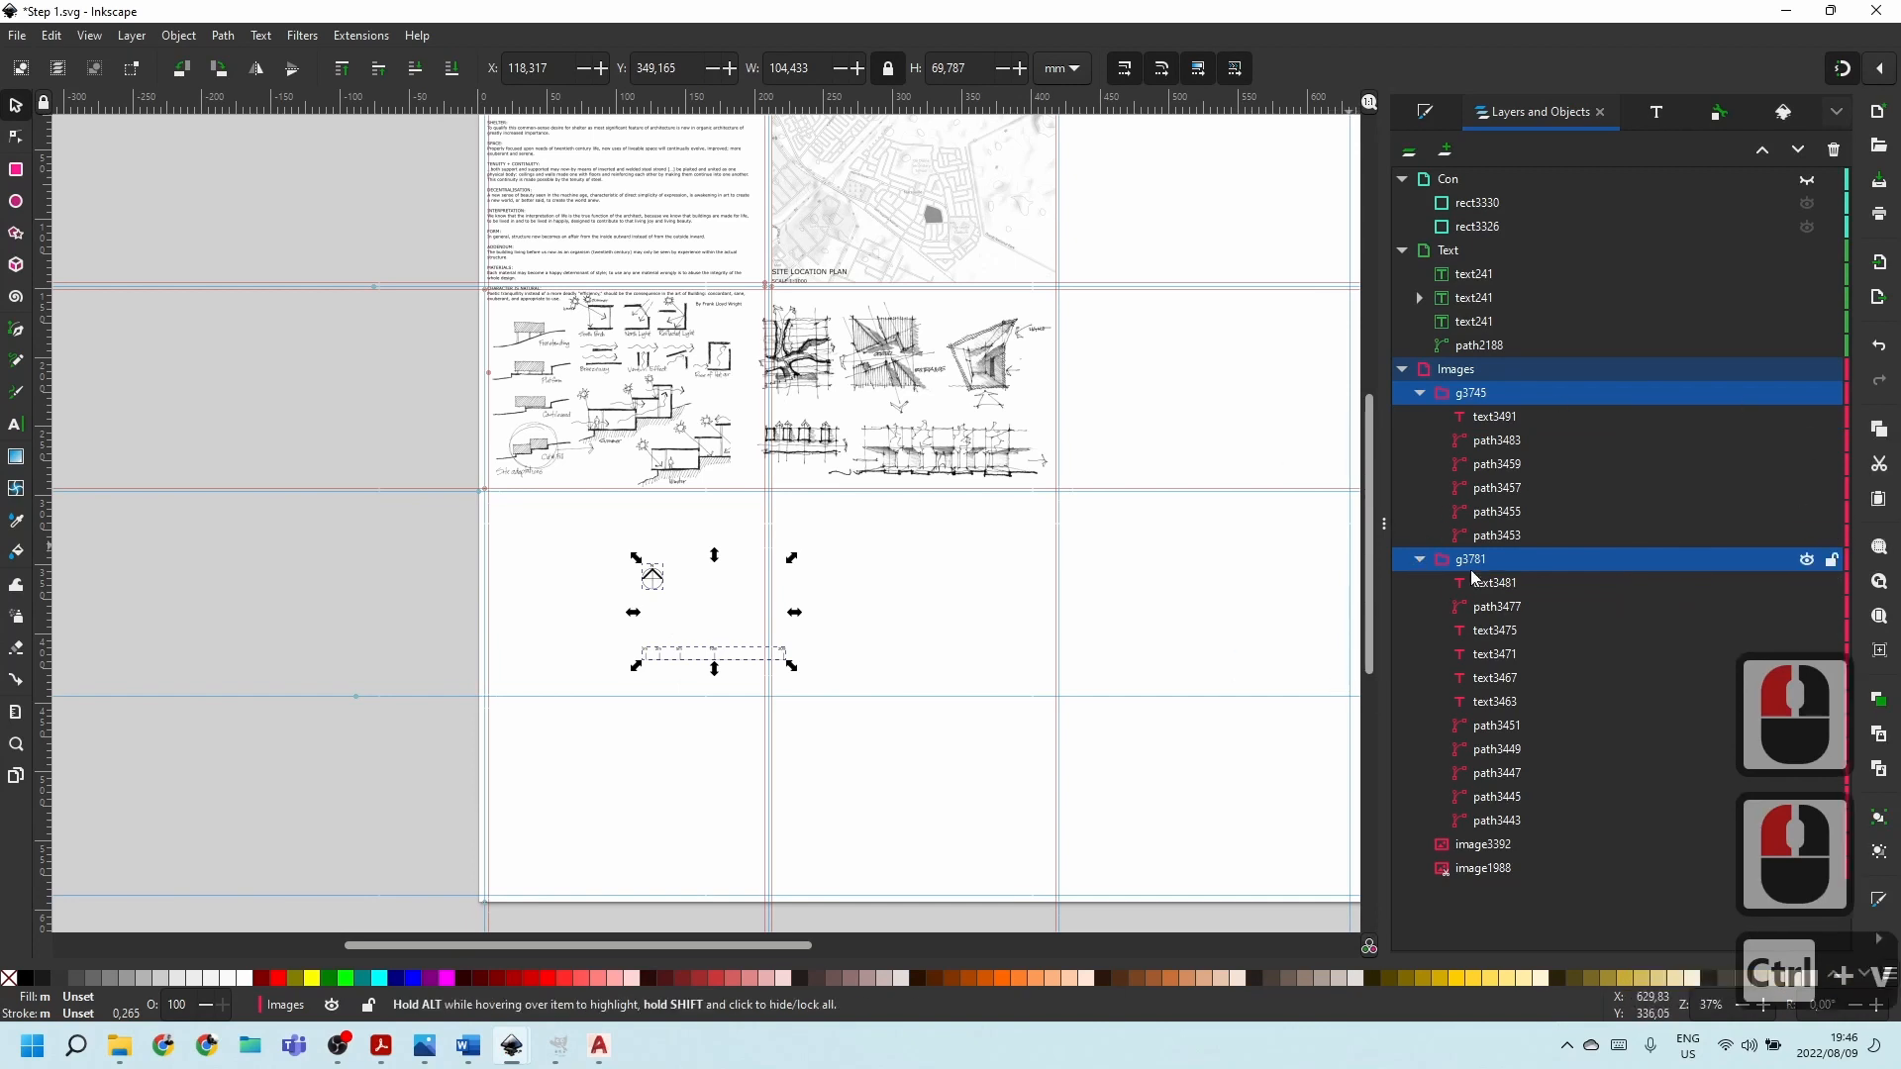
# Move the pasted scale bar group and north arrow group from the Images layer into the Text layer.
pyautogui.moveTo(1460, 563); pyautogui.dragTo(1505, 261)
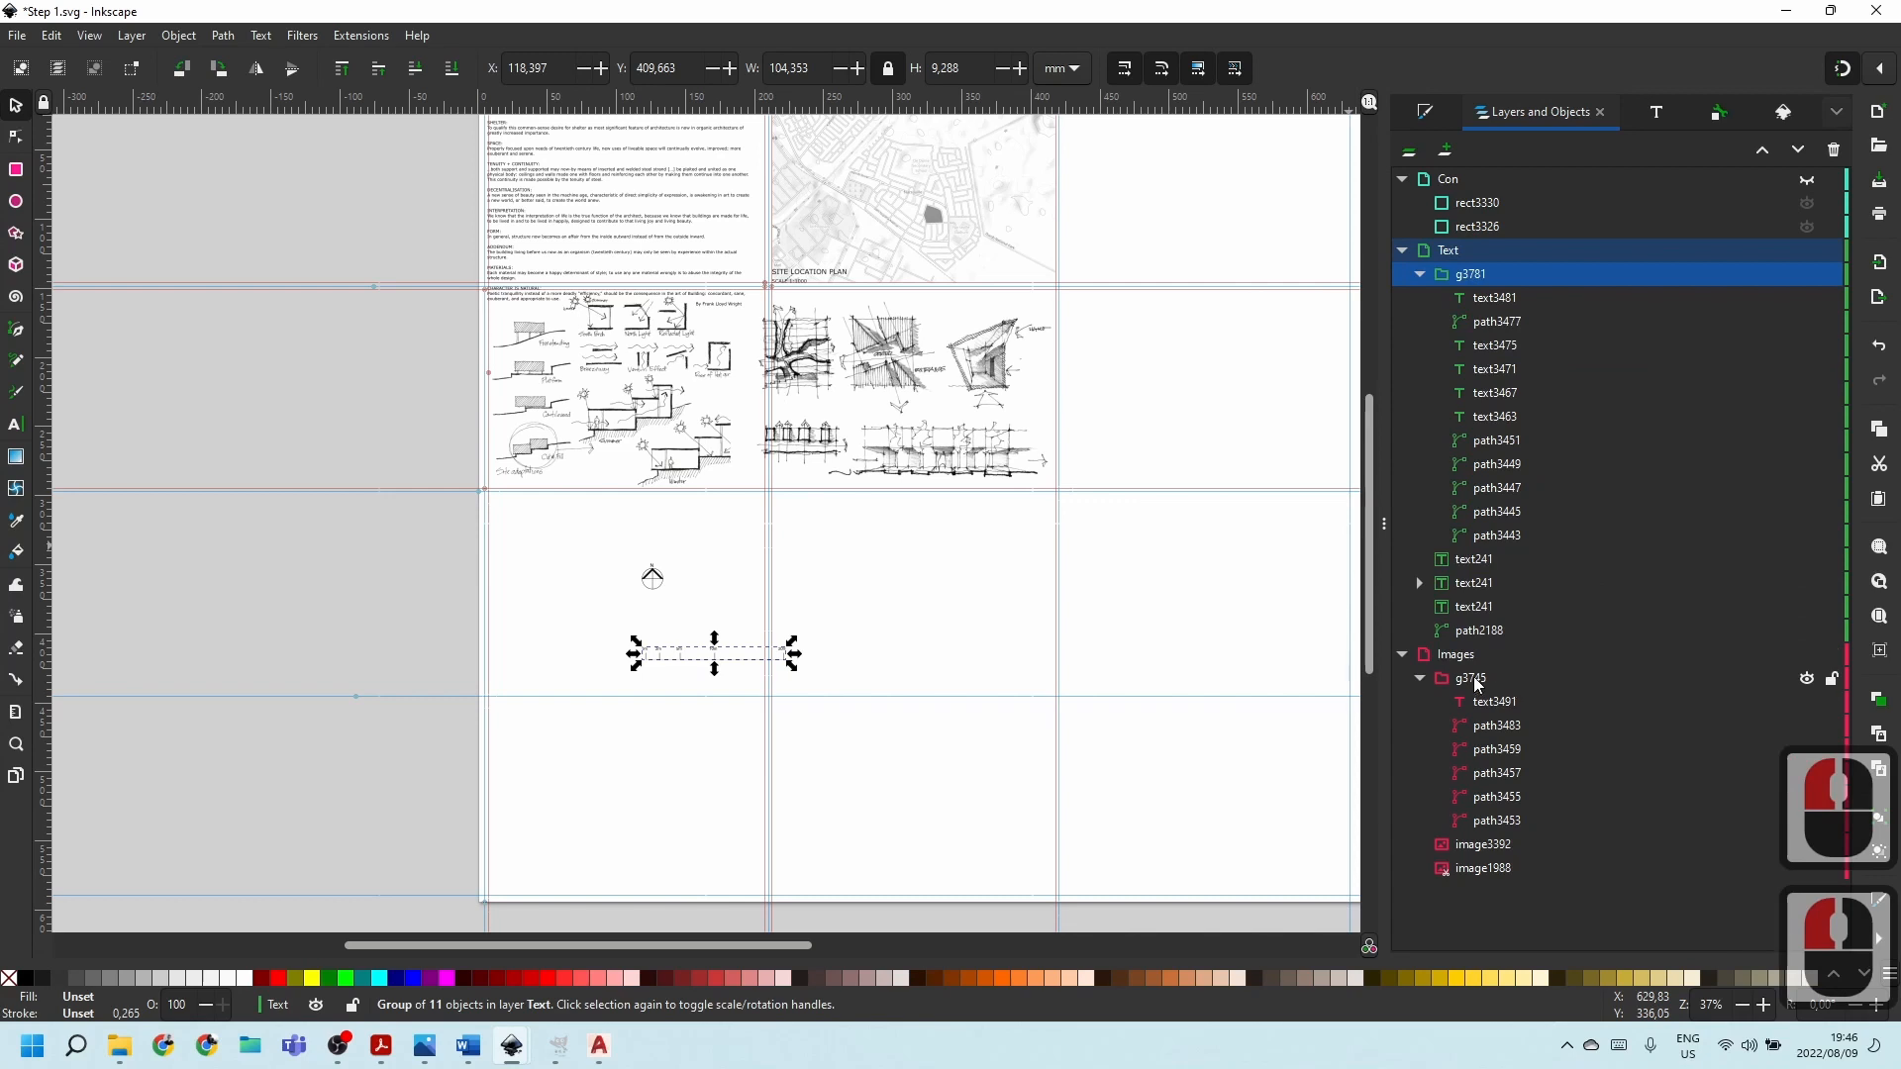
pyautogui.click(723, 611)
pyautogui.click(723, 665)
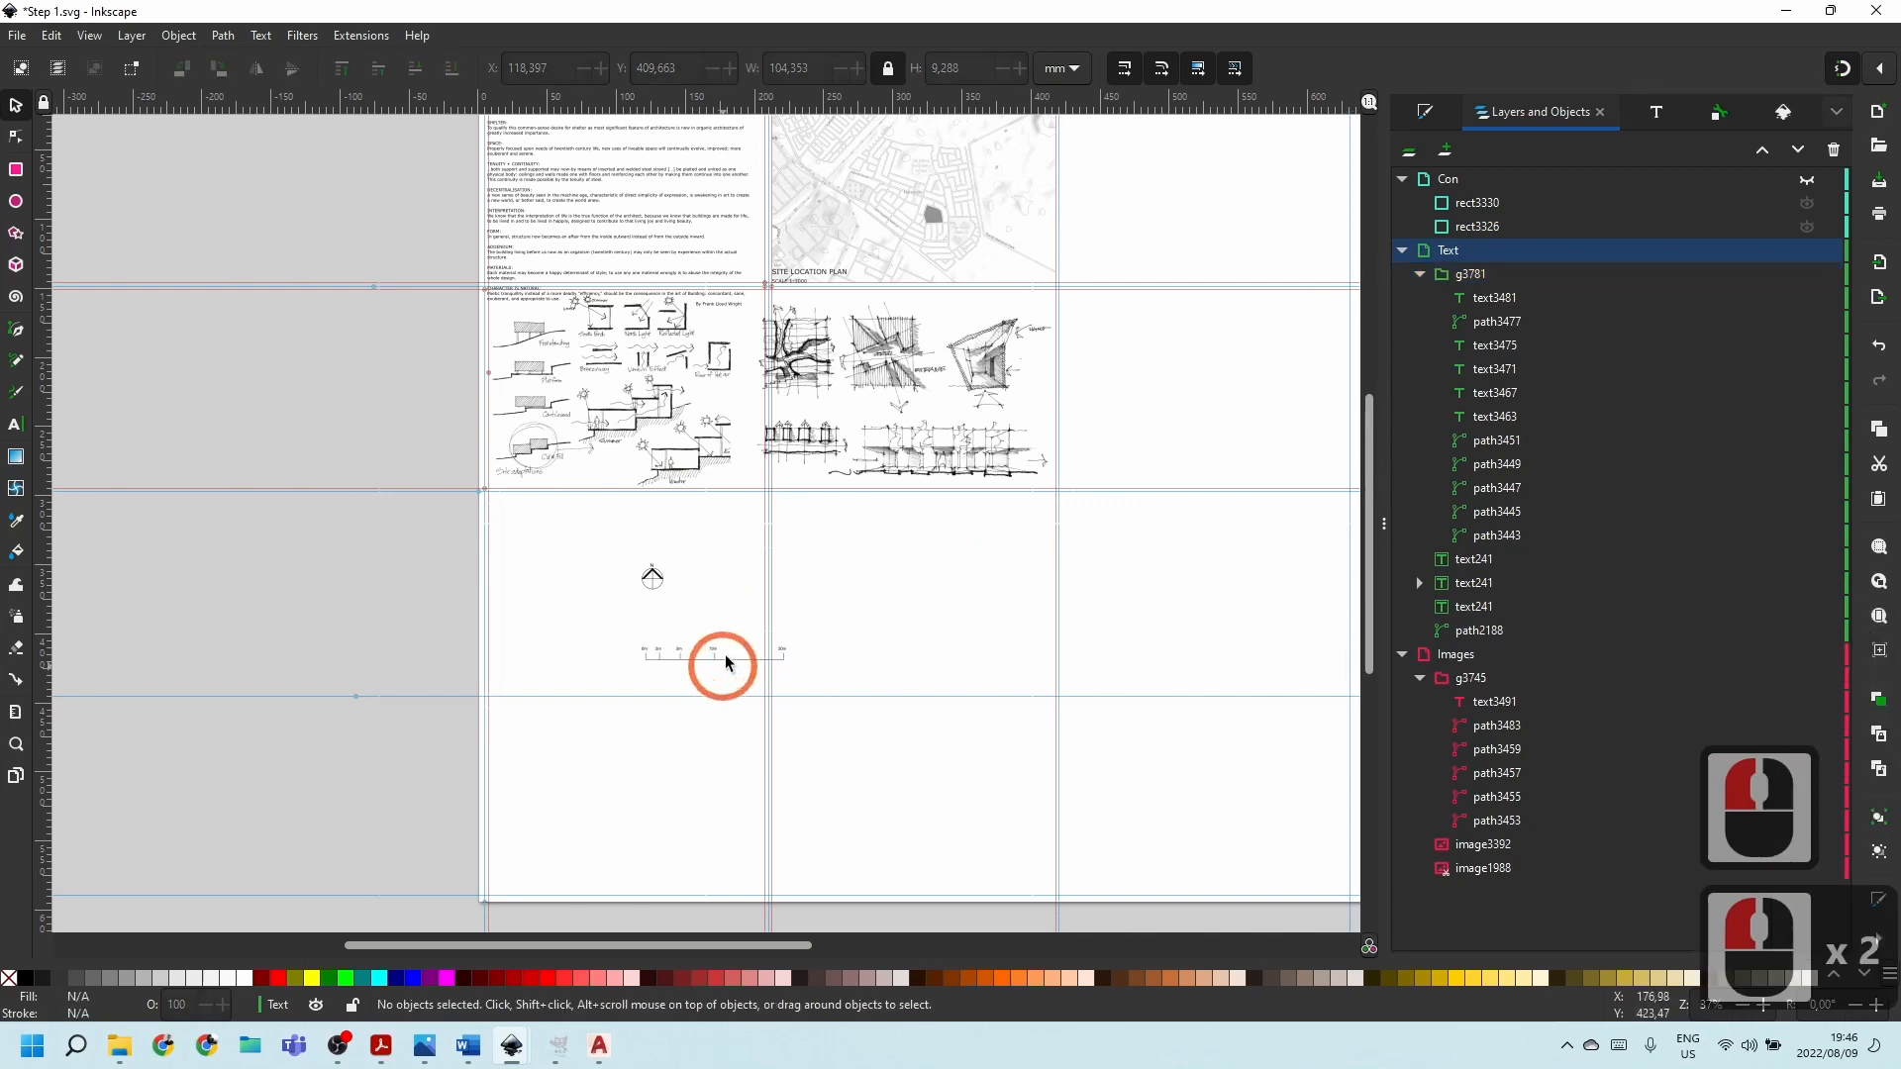
pyautogui.click(726, 655)
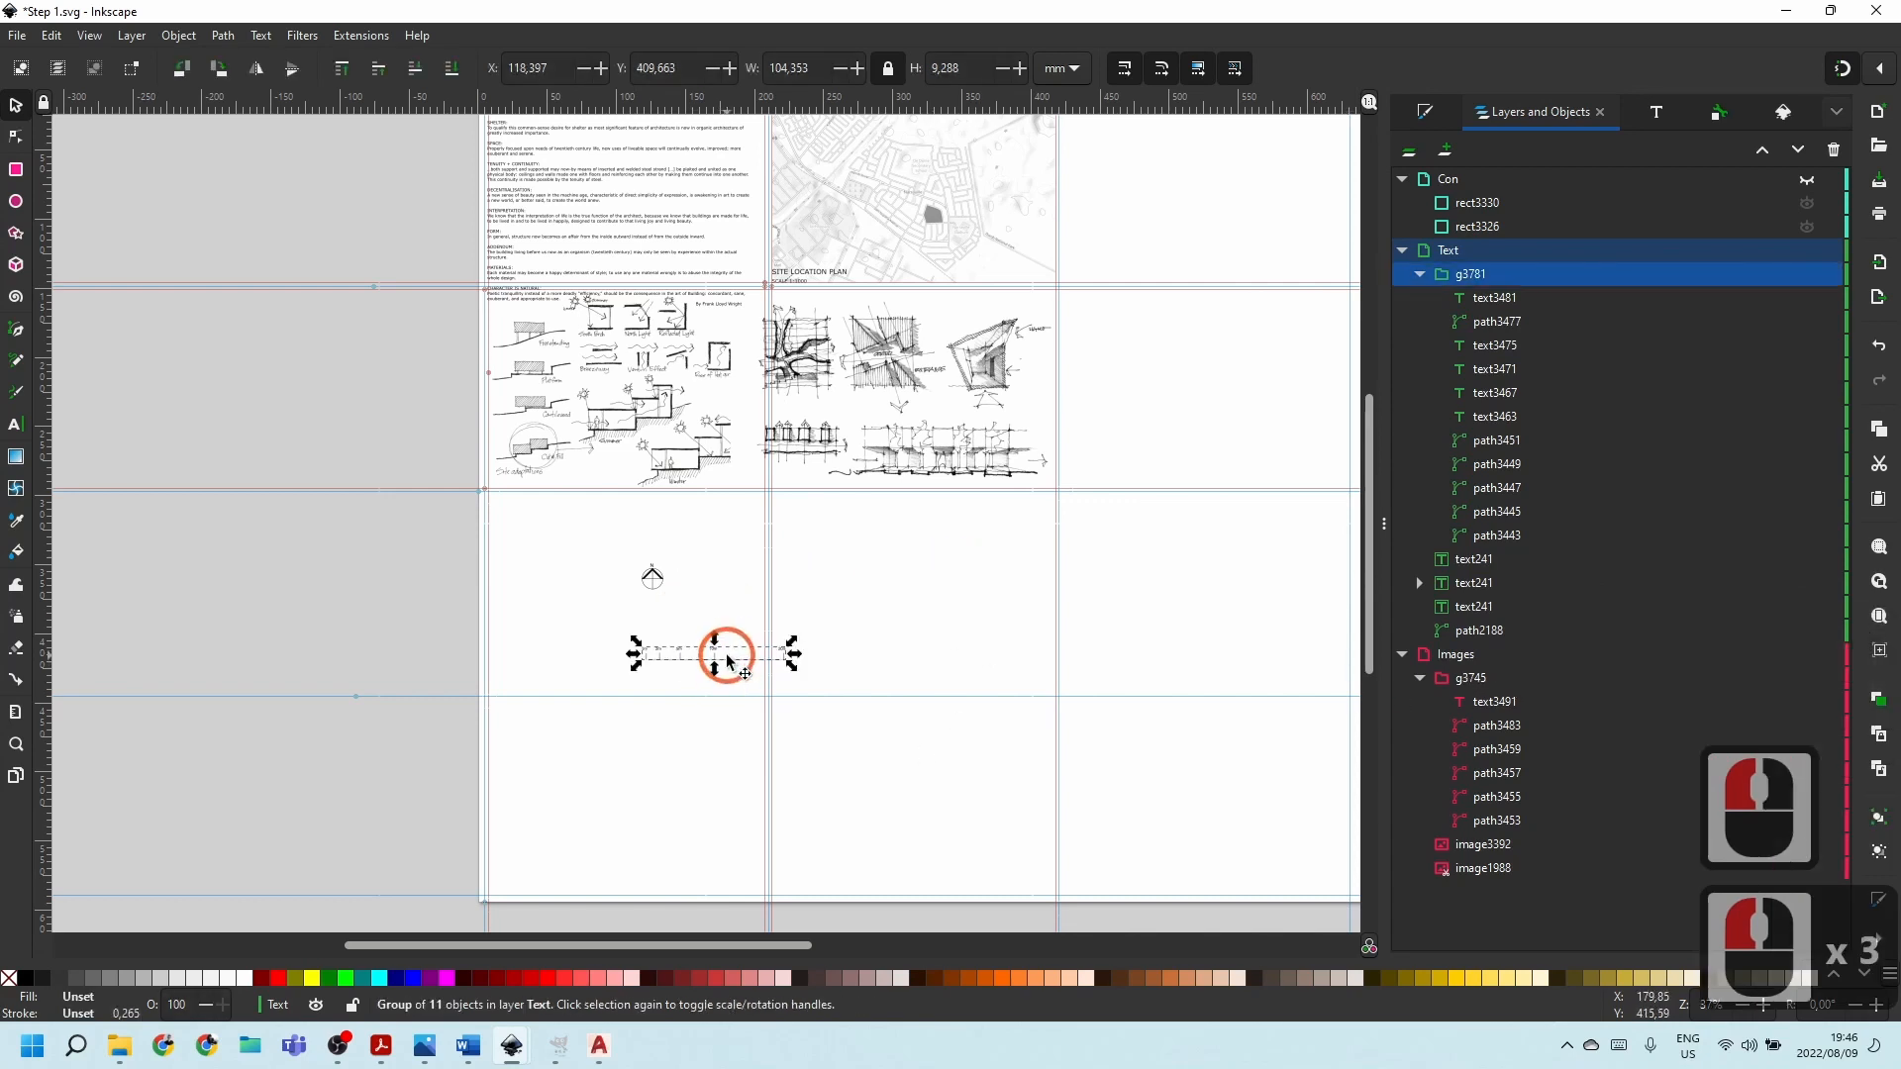
pyautogui.click(1475, 679)
pyautogui.click(1469, 678)
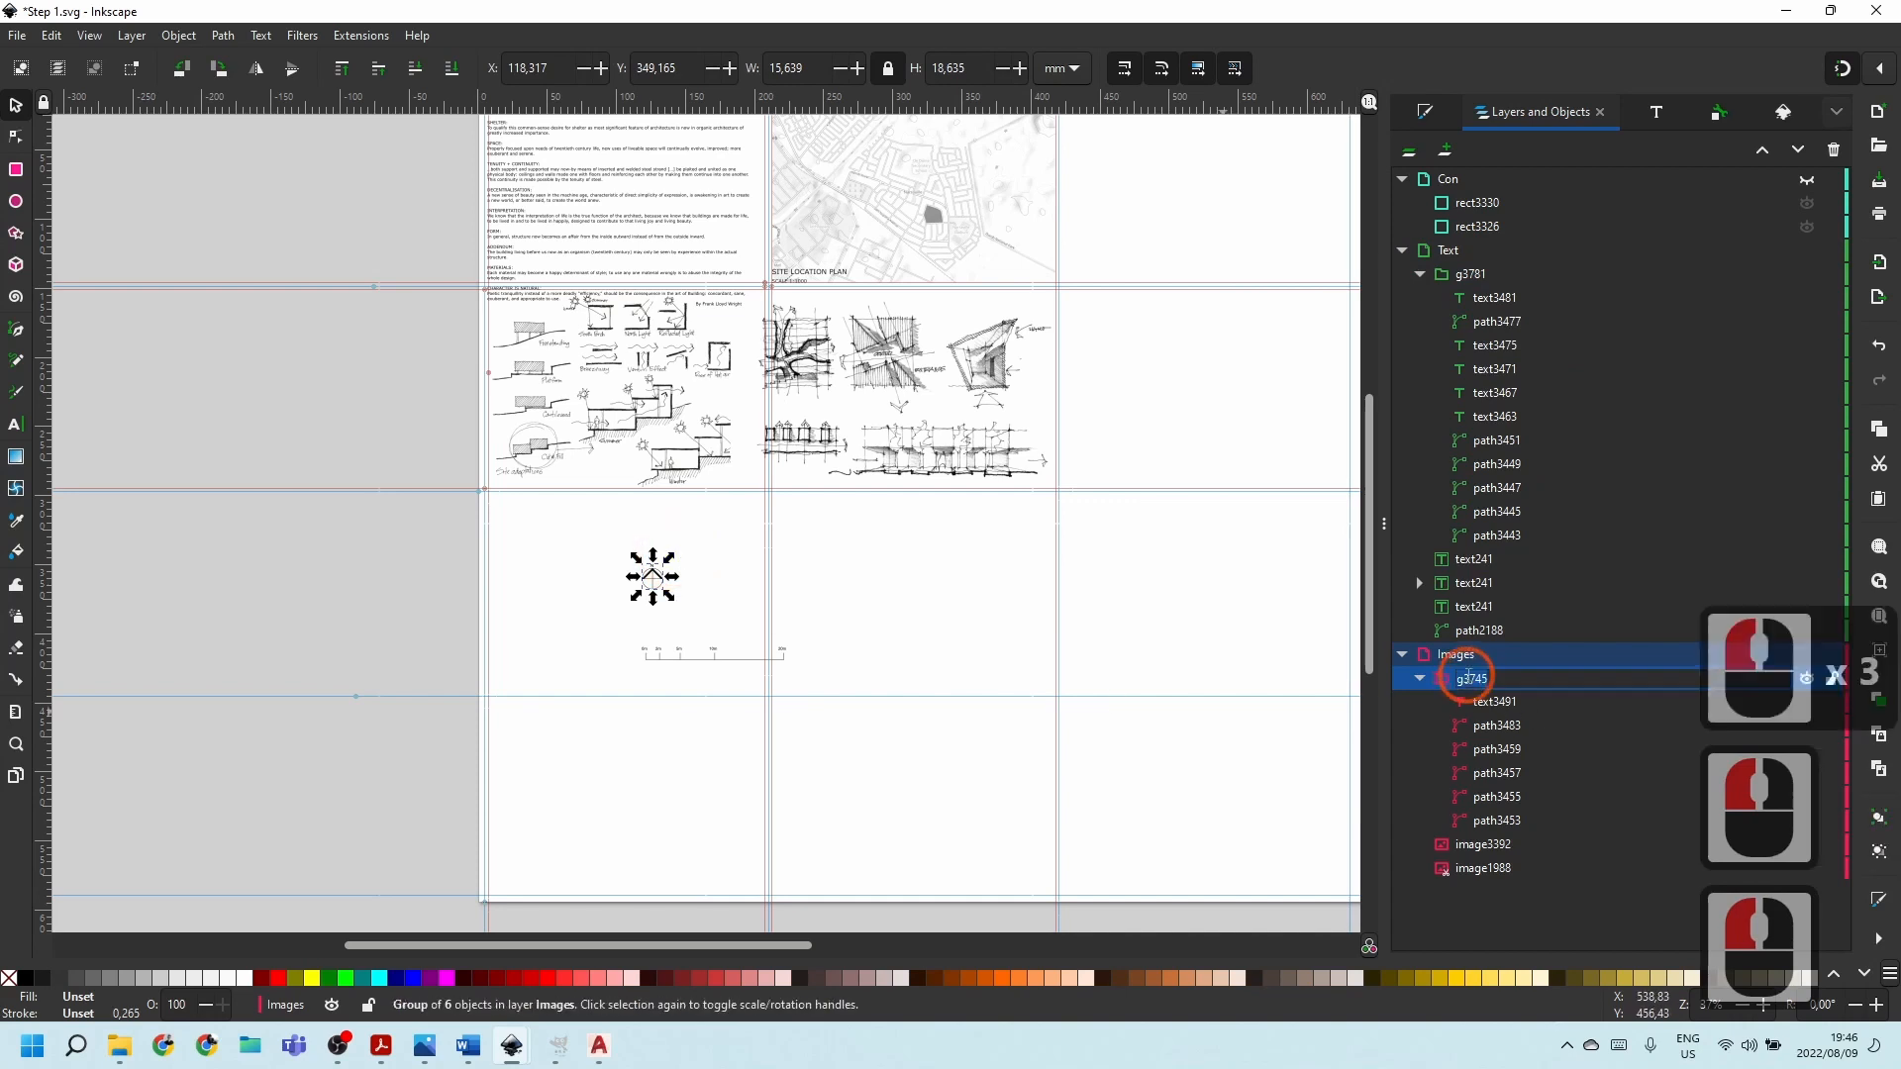
pyautogui.click(905, 612)
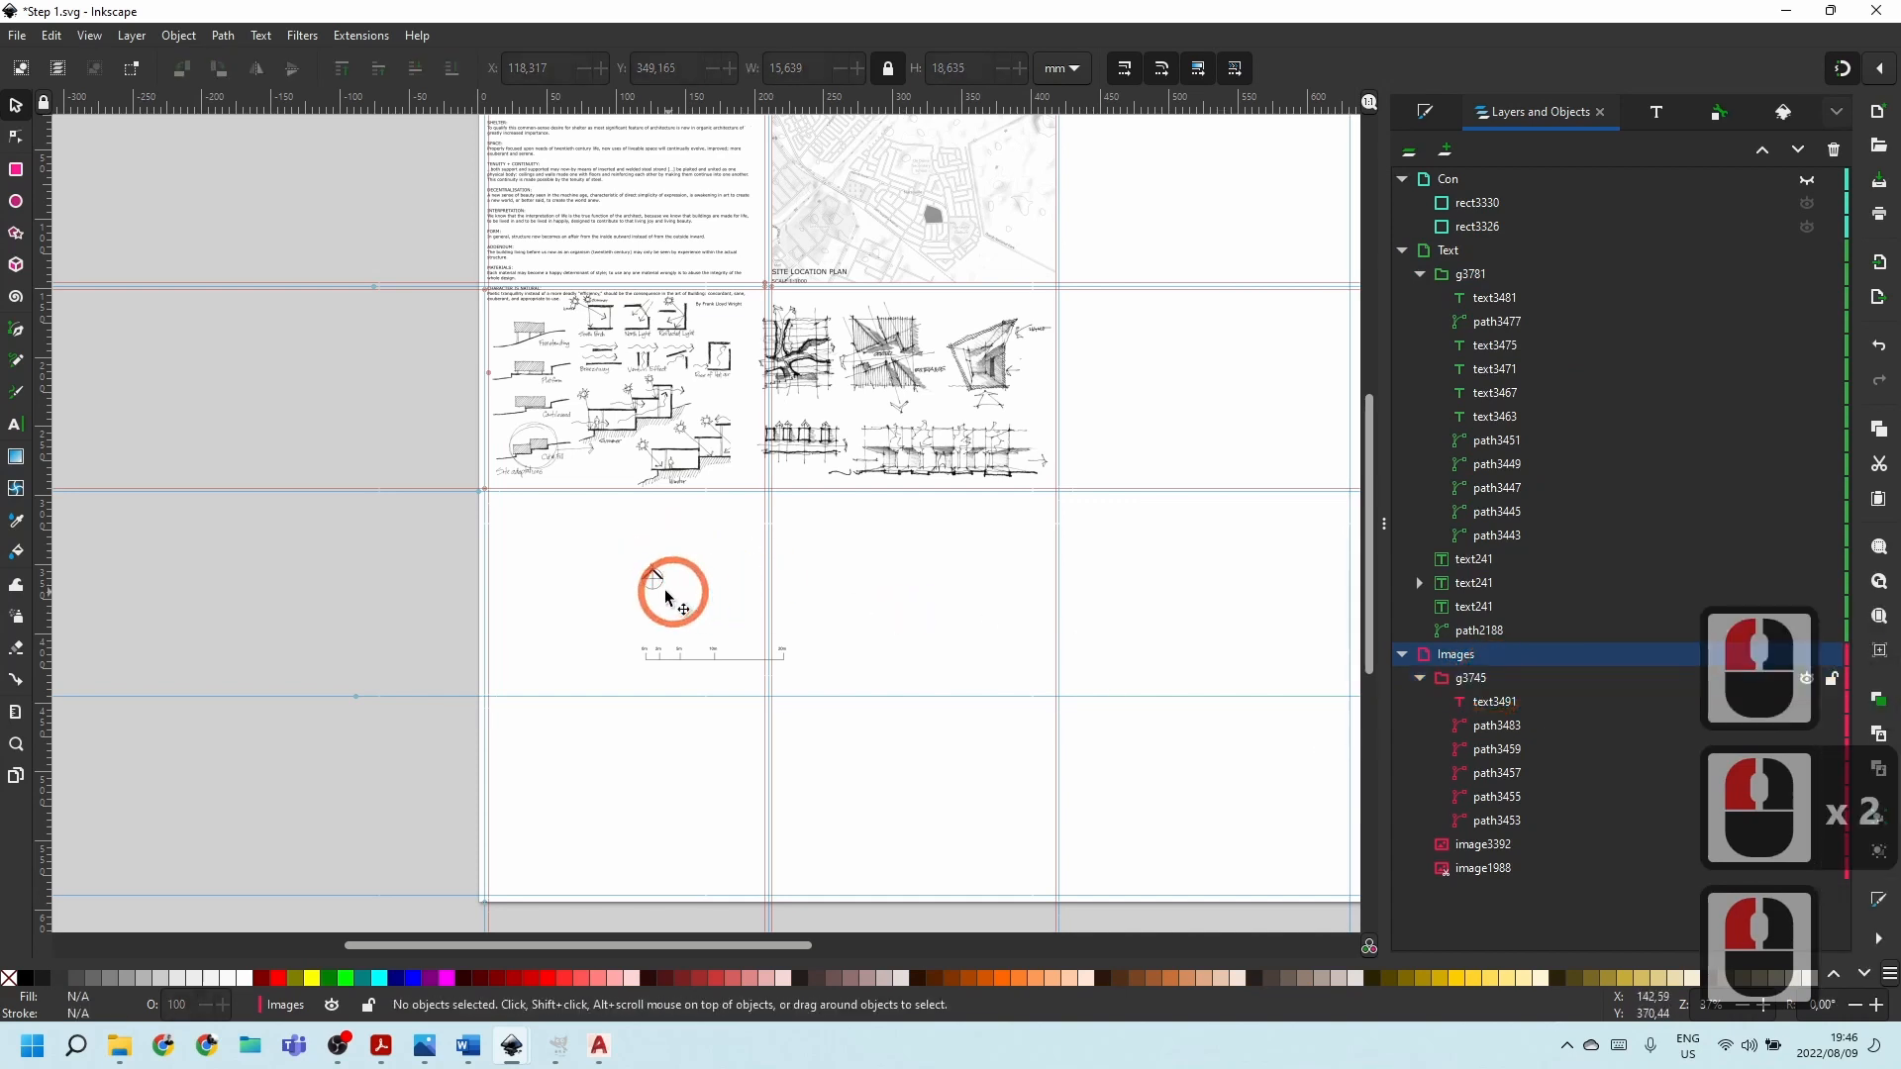
pyautogui.click(1469, 678)
pyautogui.moveTo(1465, 683); pyautogui.dragTo(1526, 256)
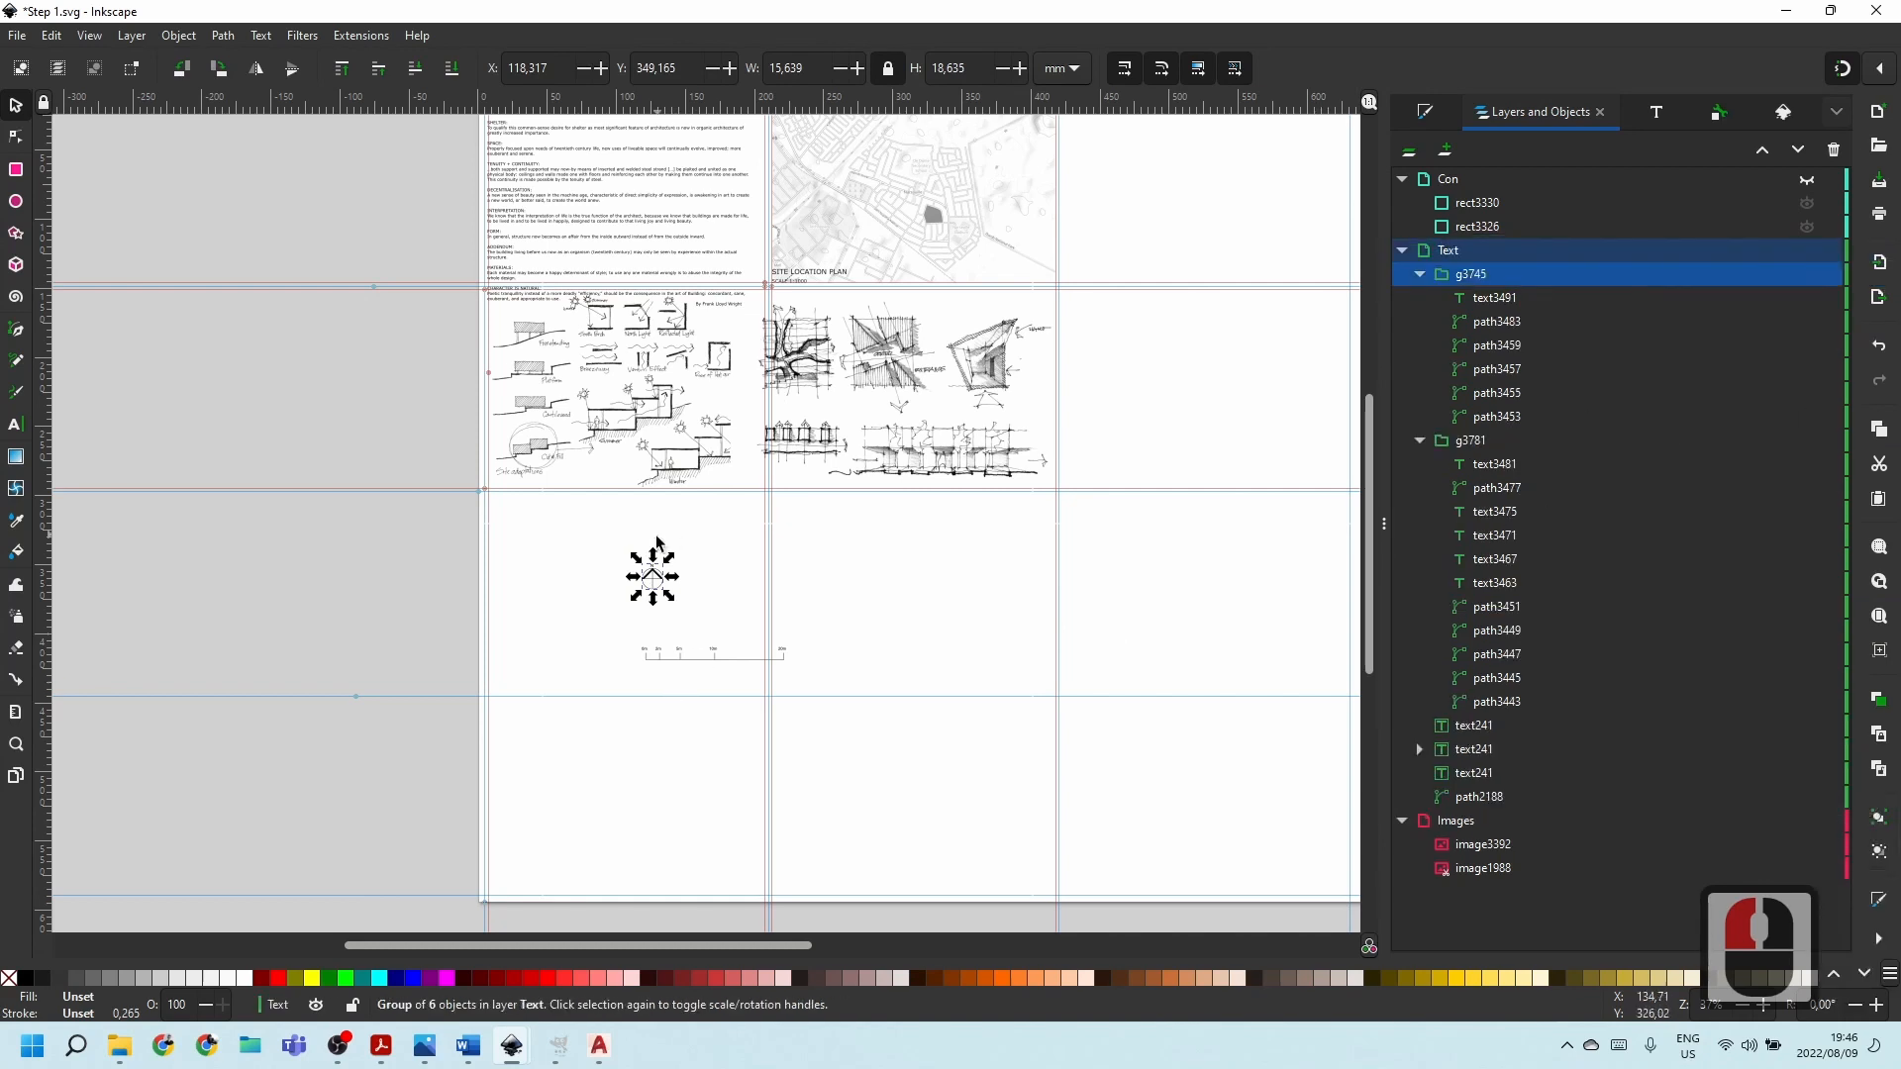
# Rename the scale bar group in the Text layer as scale.
pyautogui.click(692, 656)
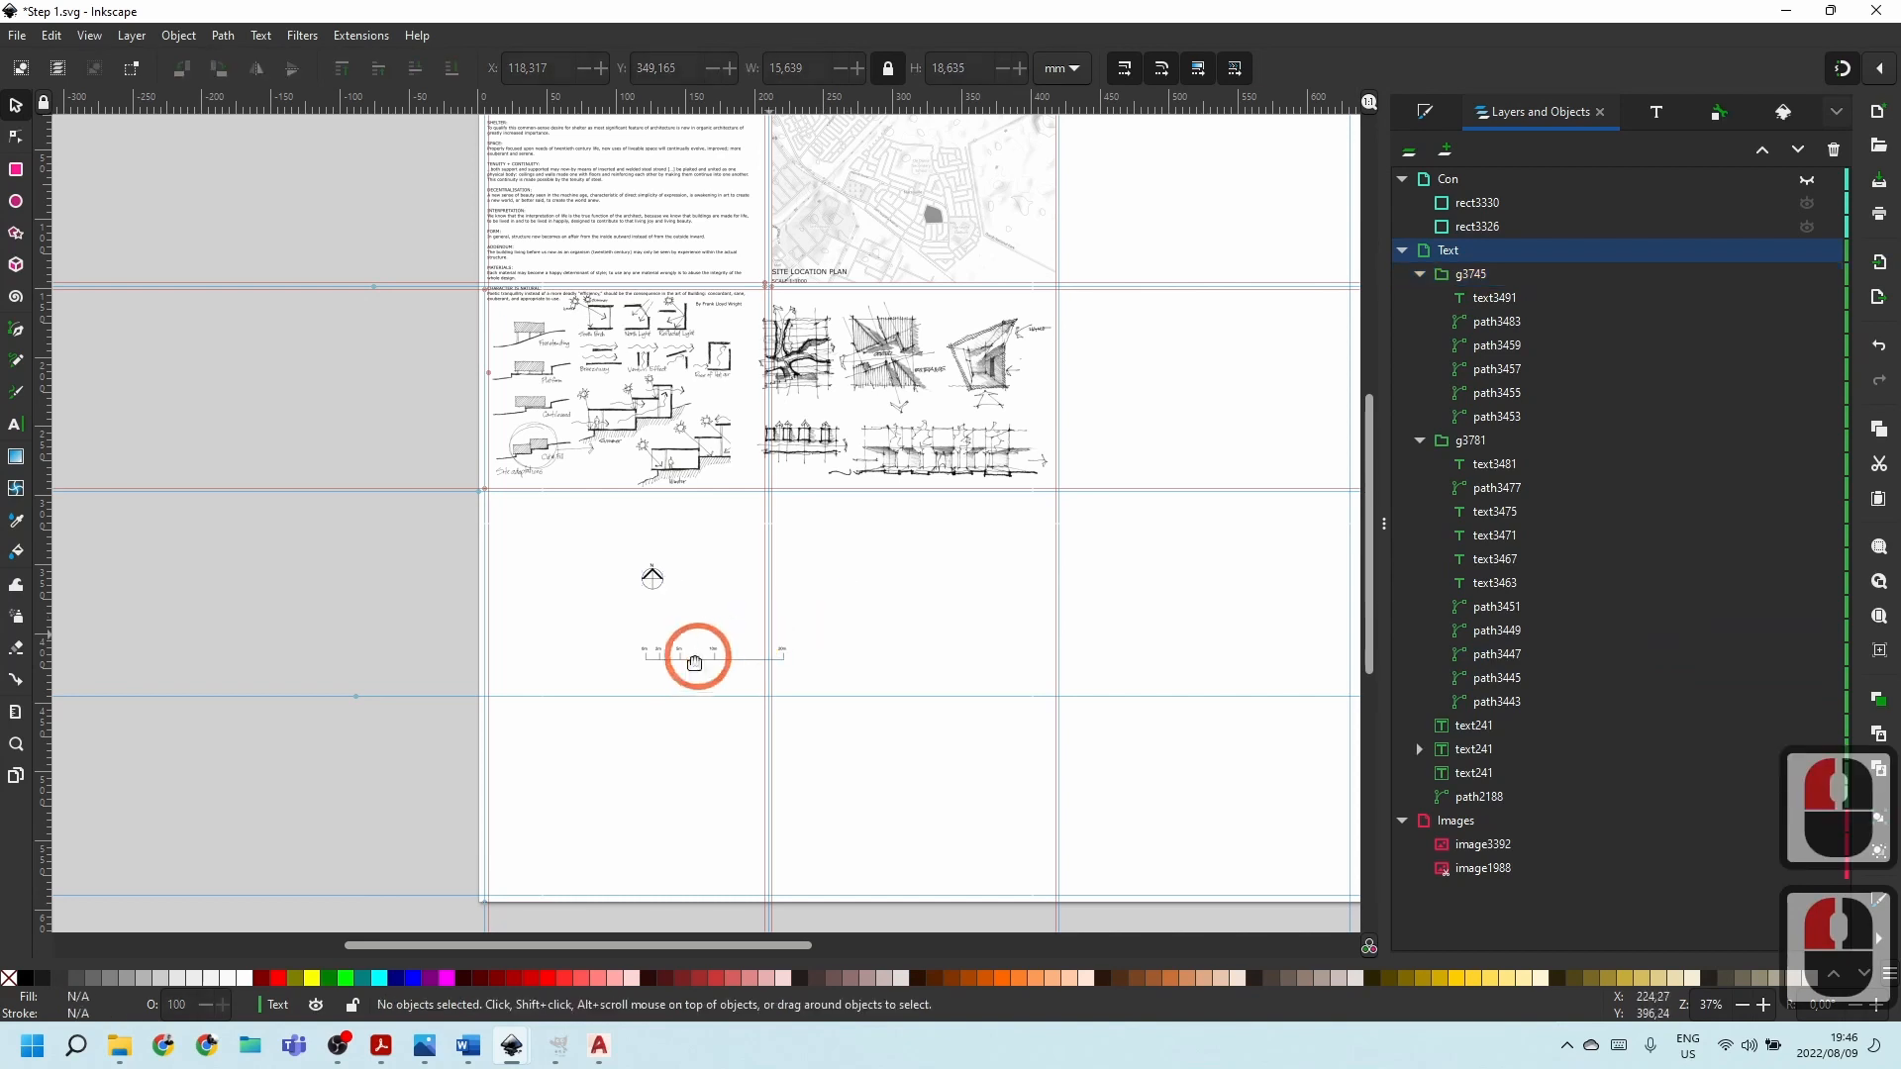
pyautogui.click(703, 657)
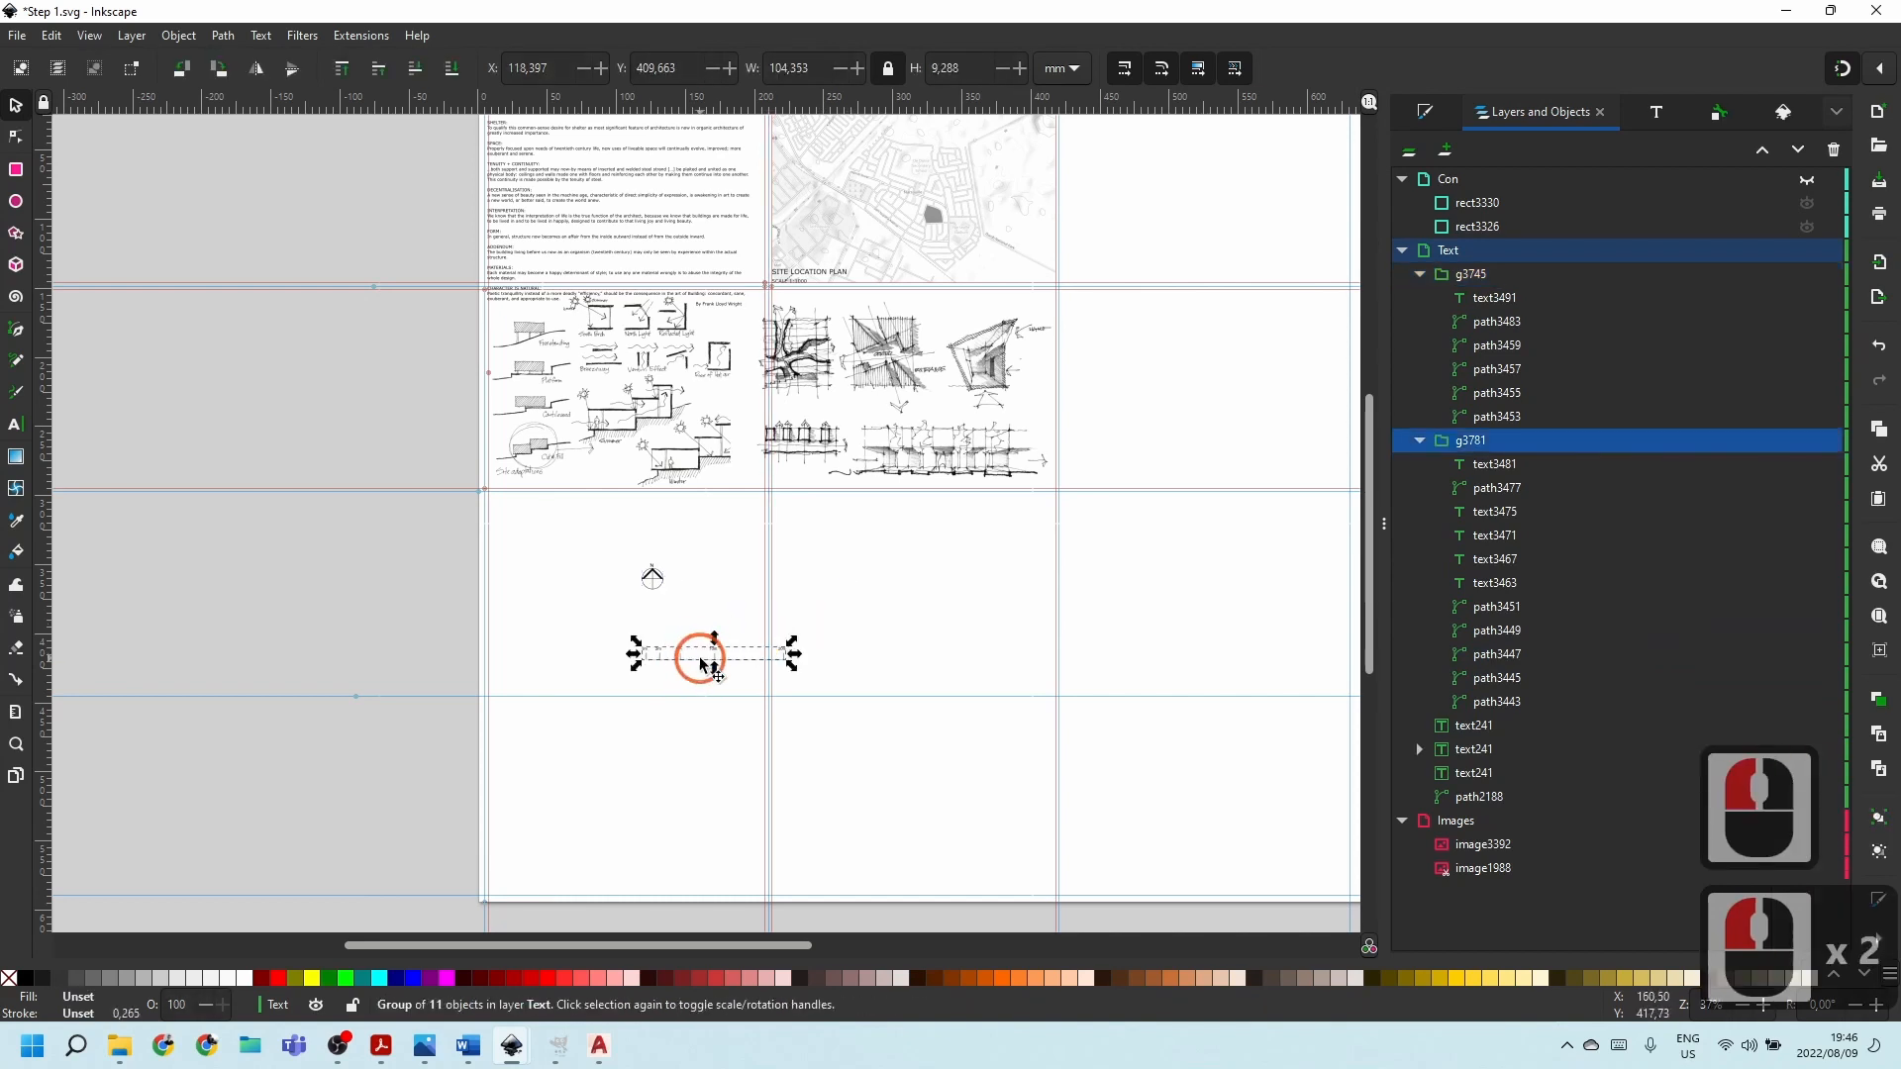
pyautogui.doubleClick(1470, 443)
pyautogui.write('s')
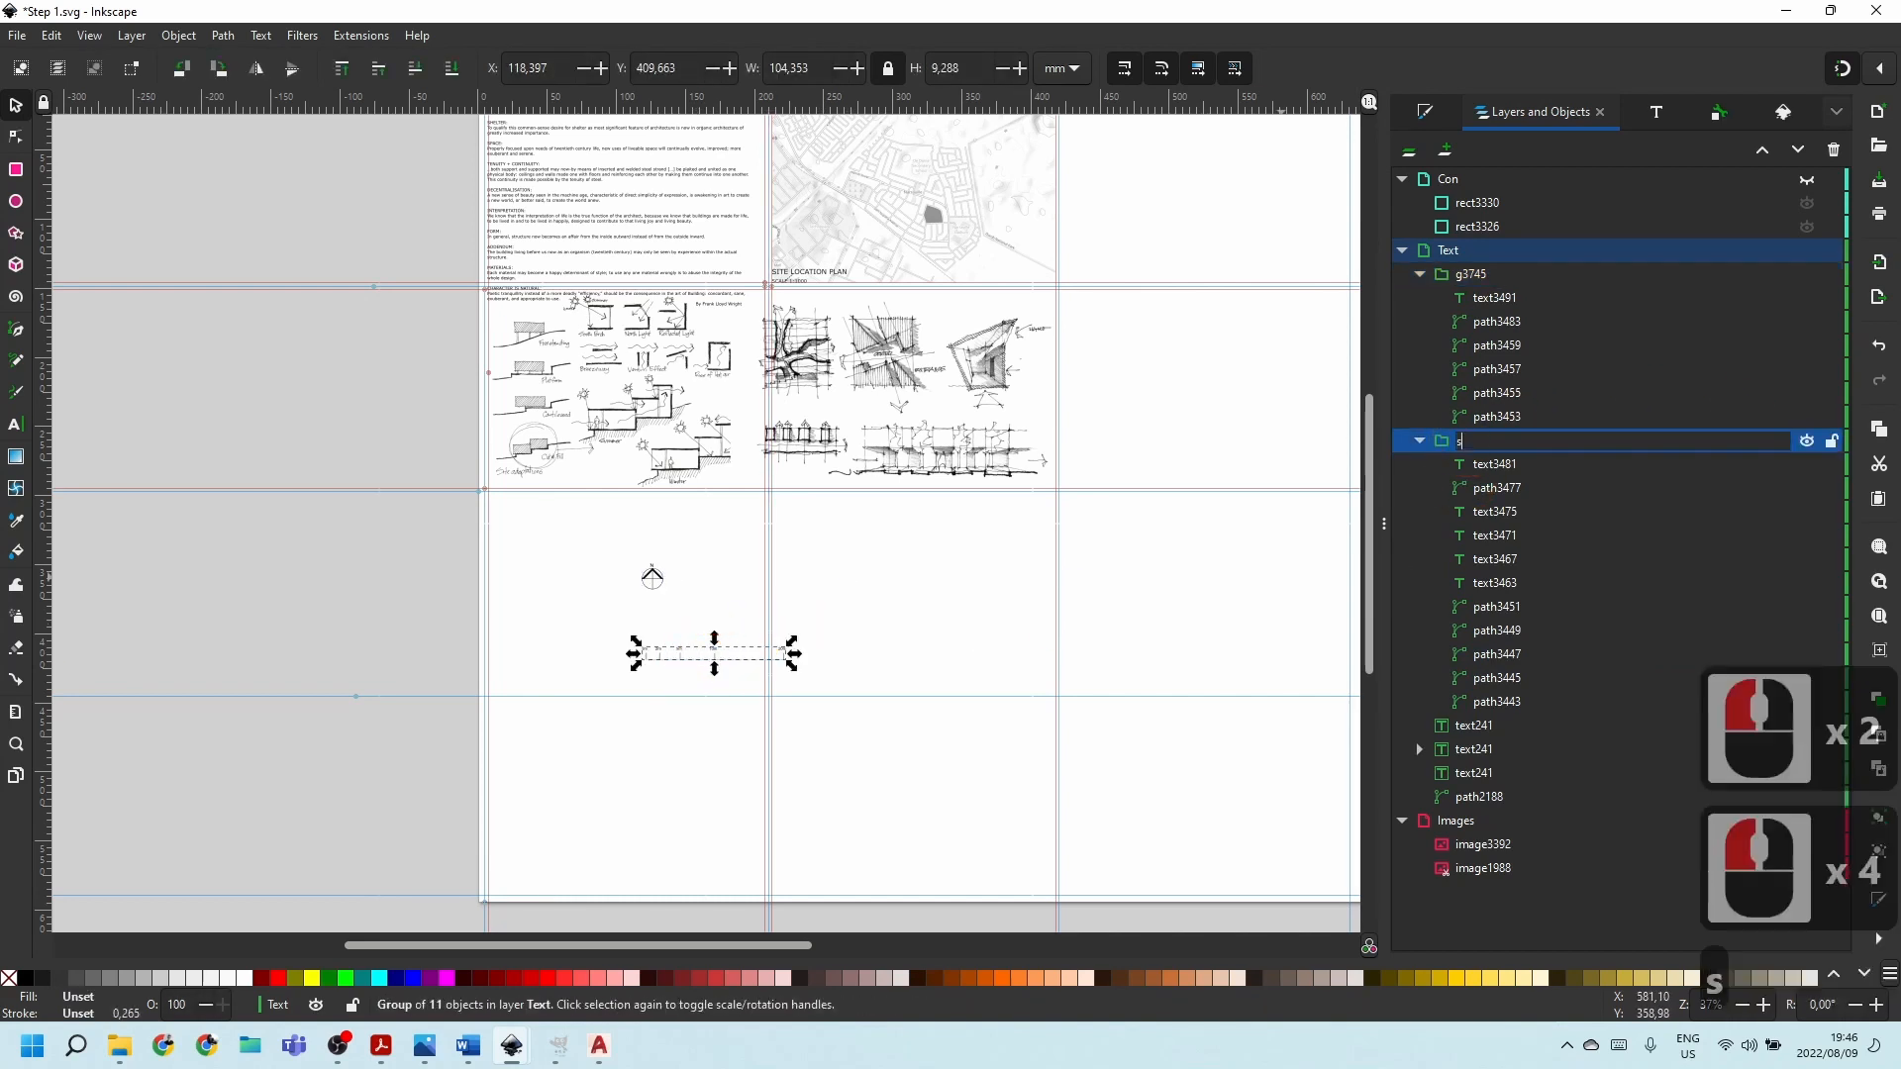
pyautogui.write('cale')
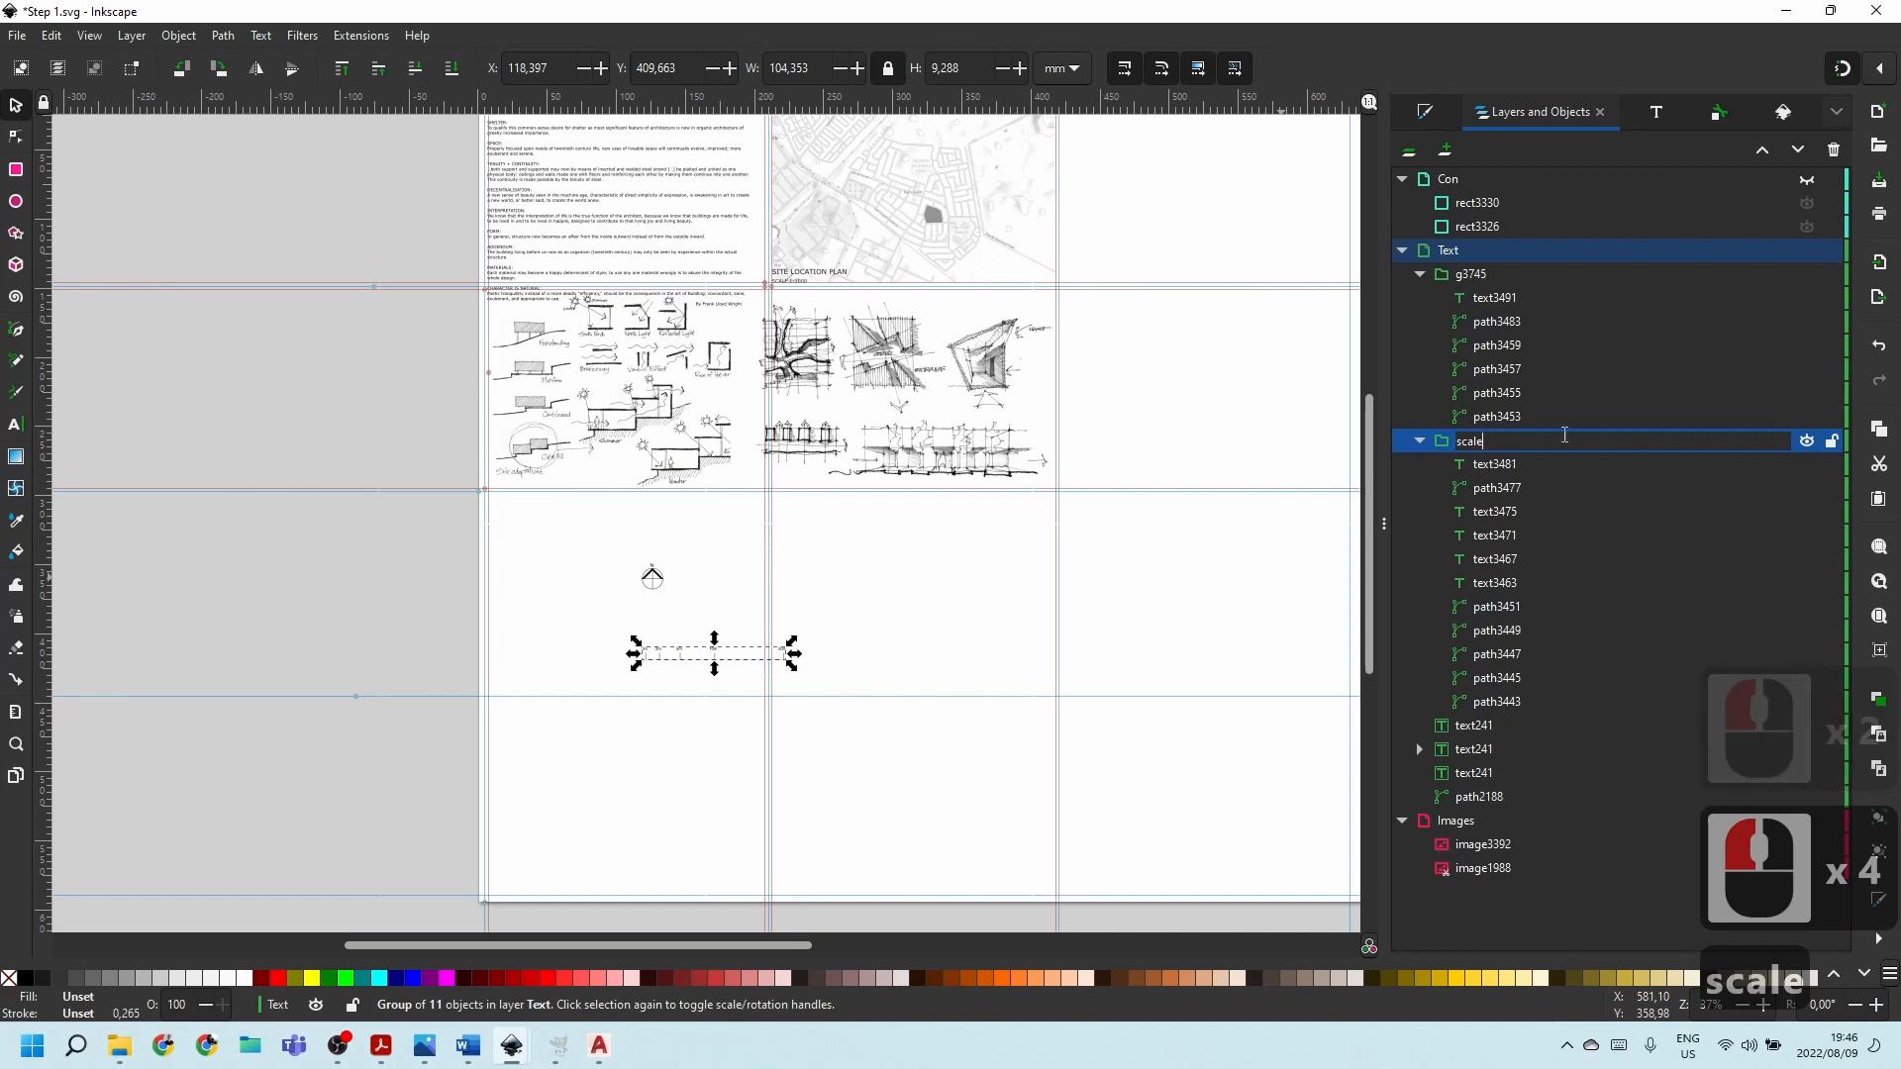
# Try to rename the north arrow group in the Text layer as north.
pyautogui.tripleClick(1472, 273)
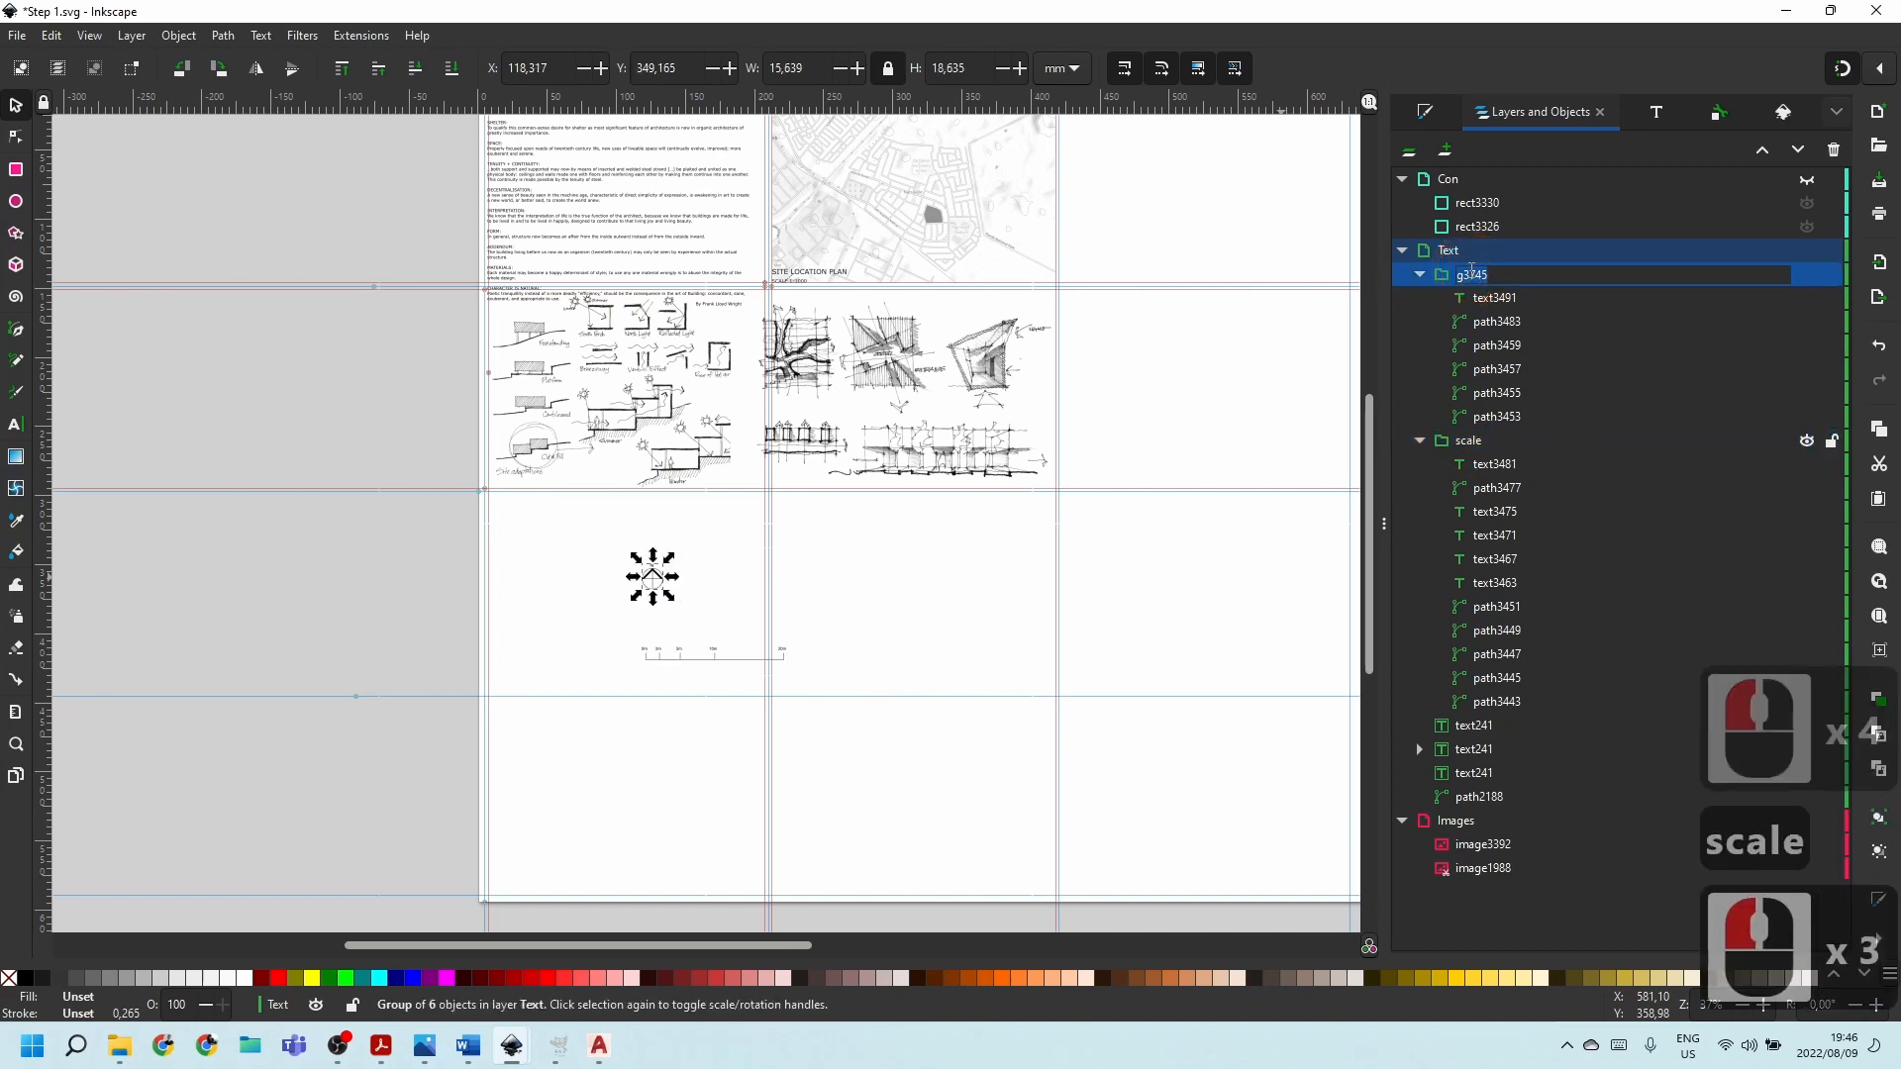
pyautogui.write('north')
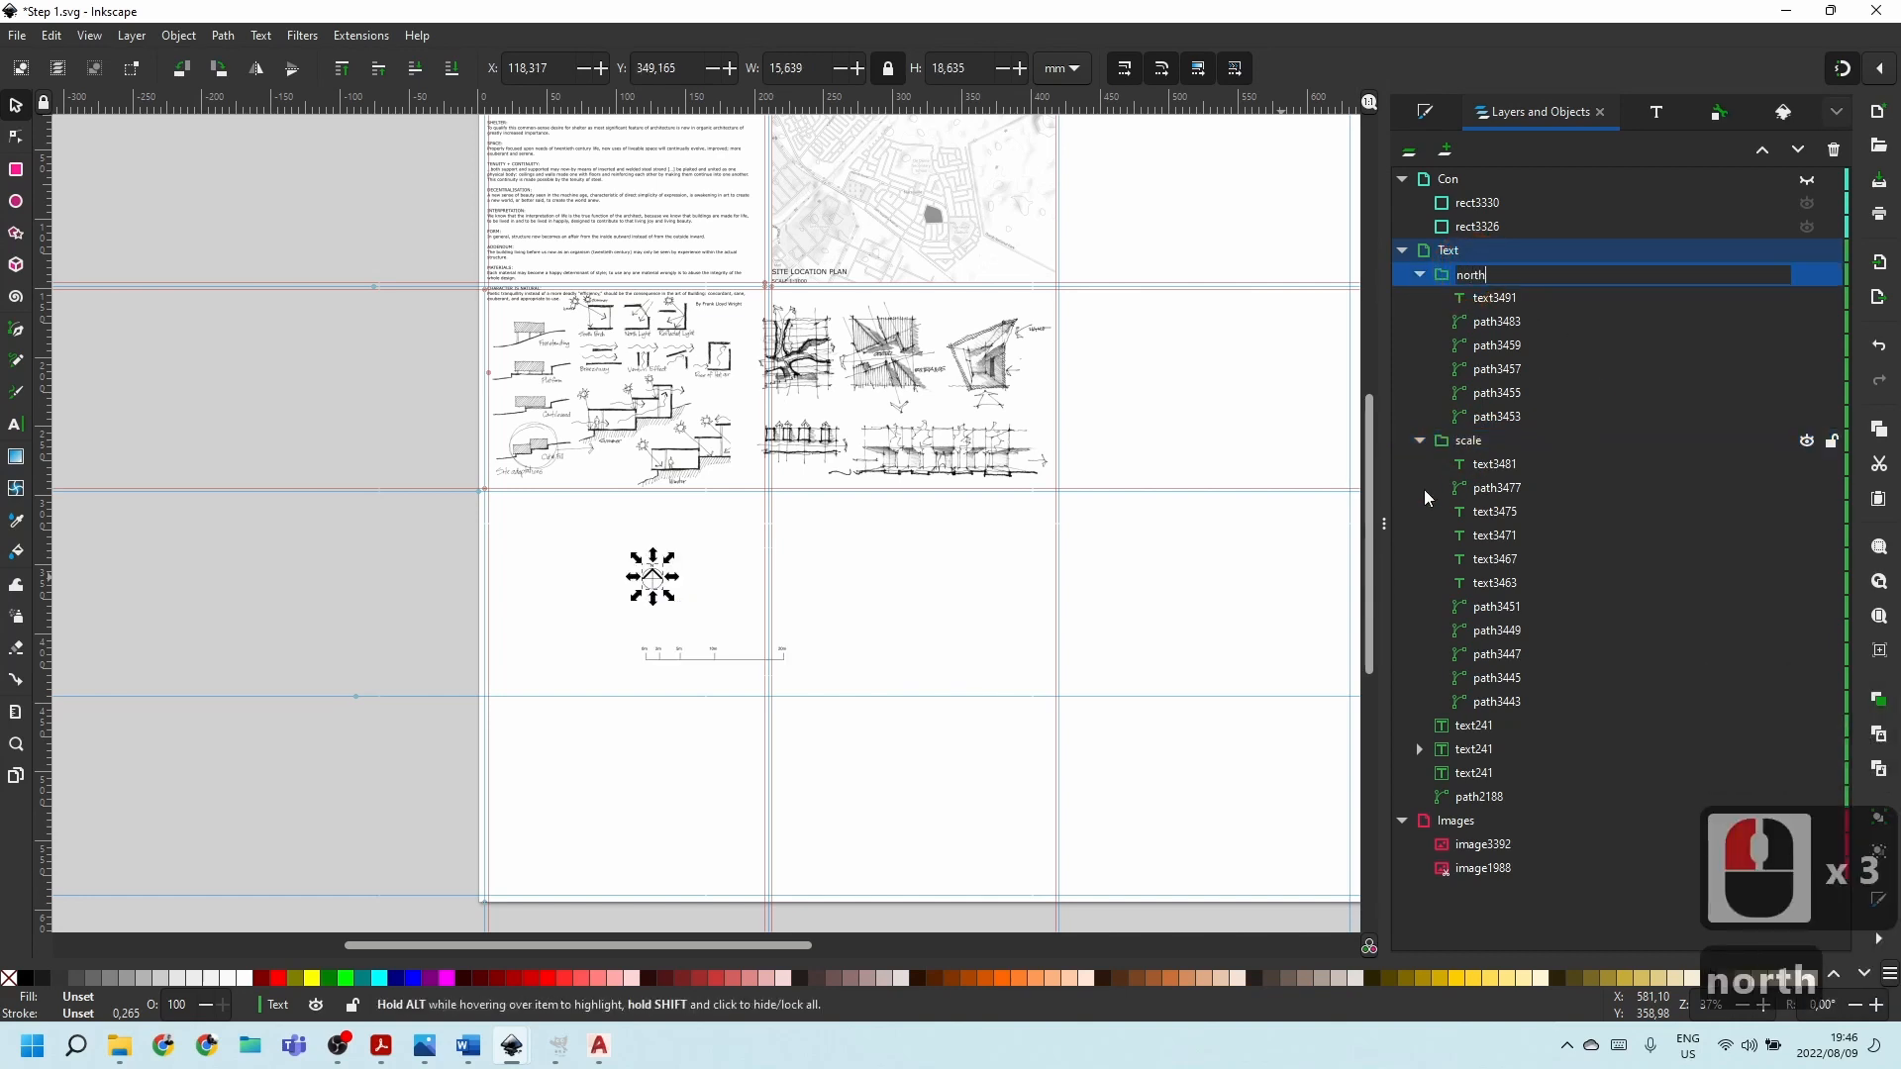
pyautogui.click(1146, 585)
pyautogui.press('Escape')
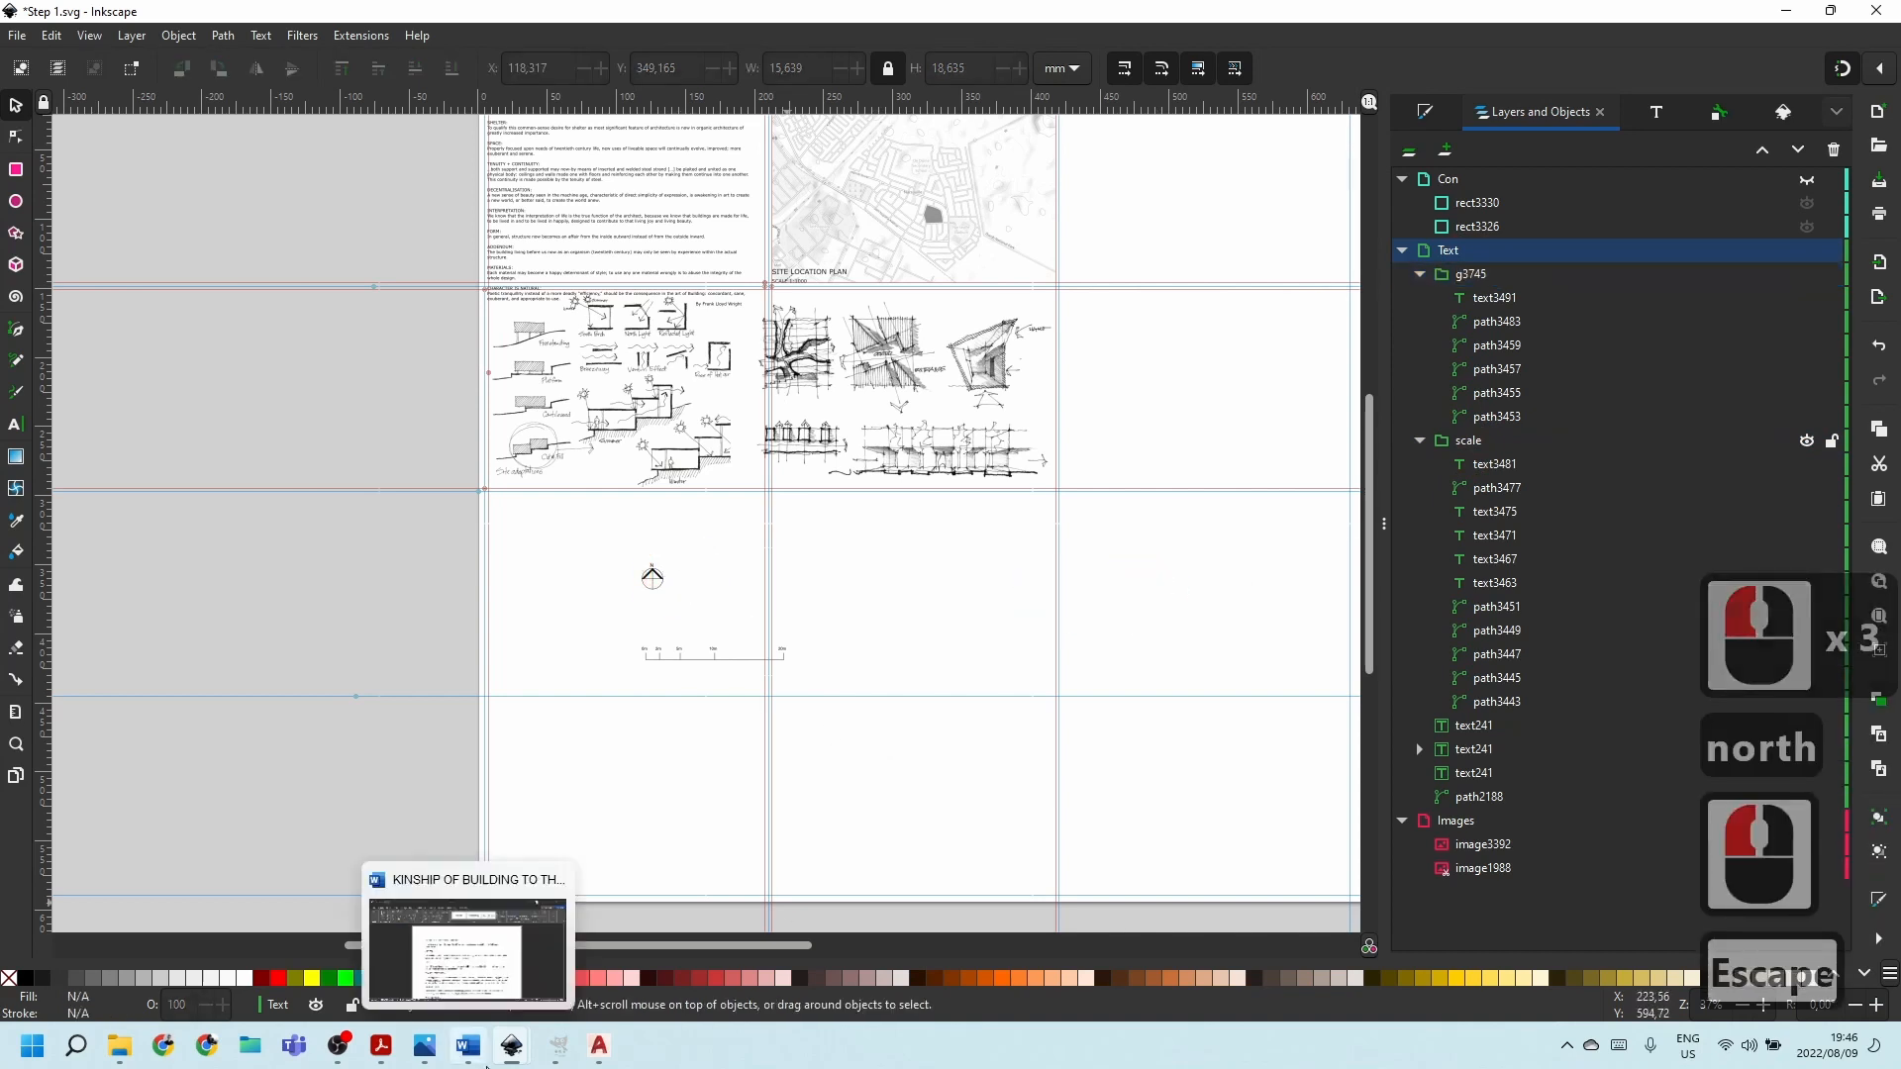
# Switch to GIMP and open SHEET.pdf from the recently used files to reach its PDF import settings.
pyautogui.click(571, 1057)
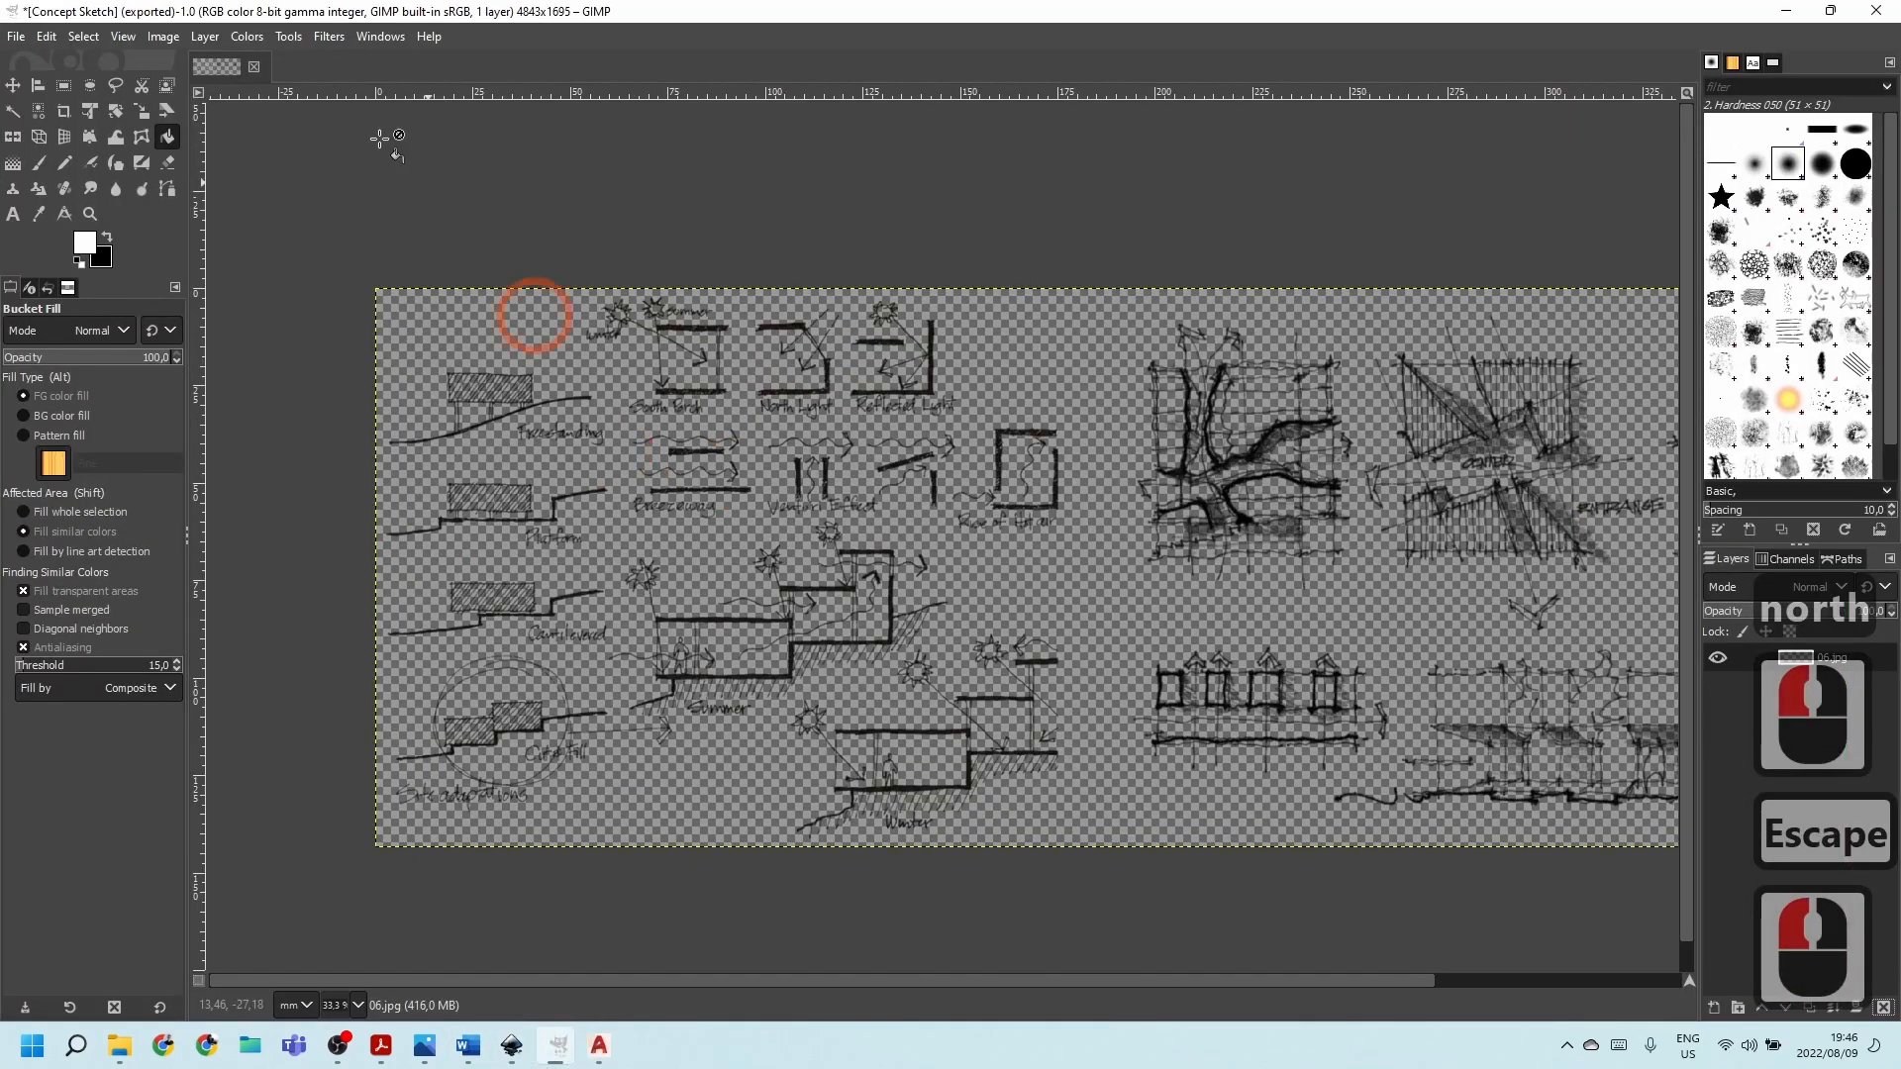
pyautogui.click(19, 36)
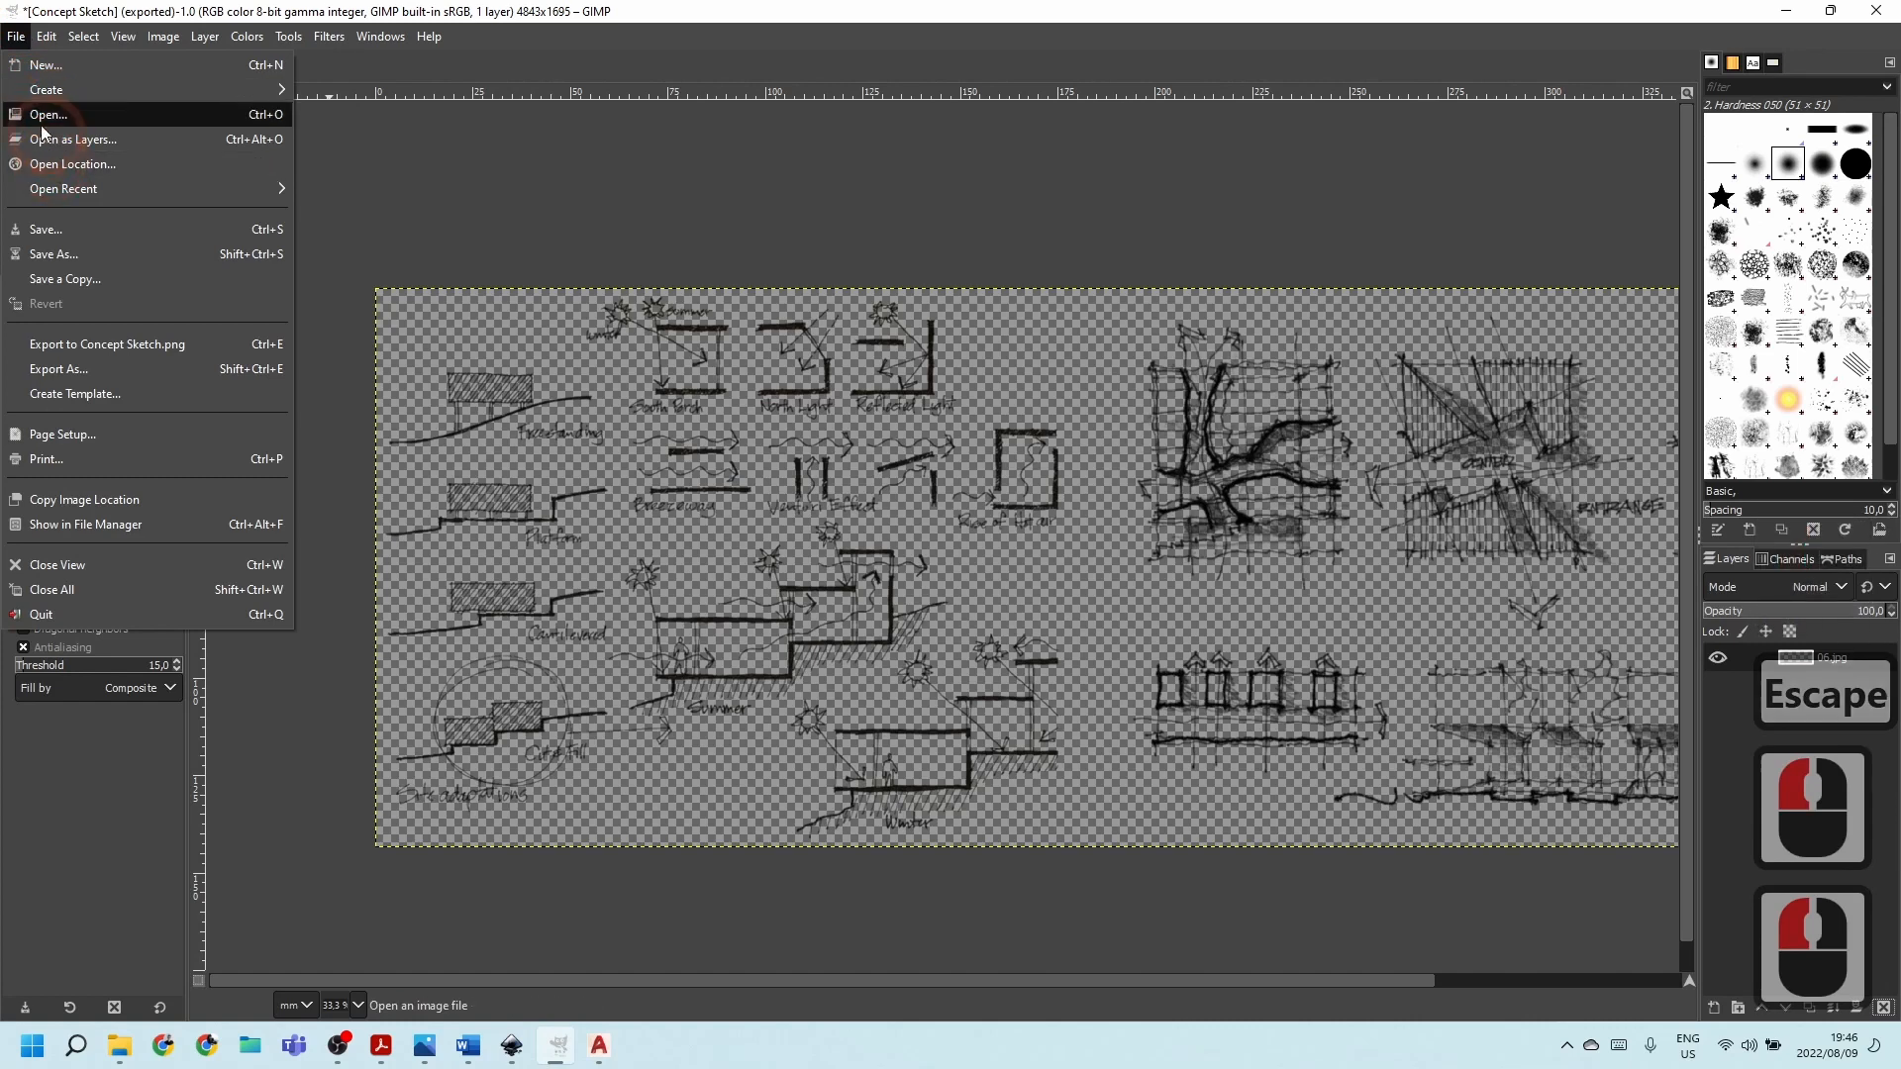
pyautogui.click(35, 112)
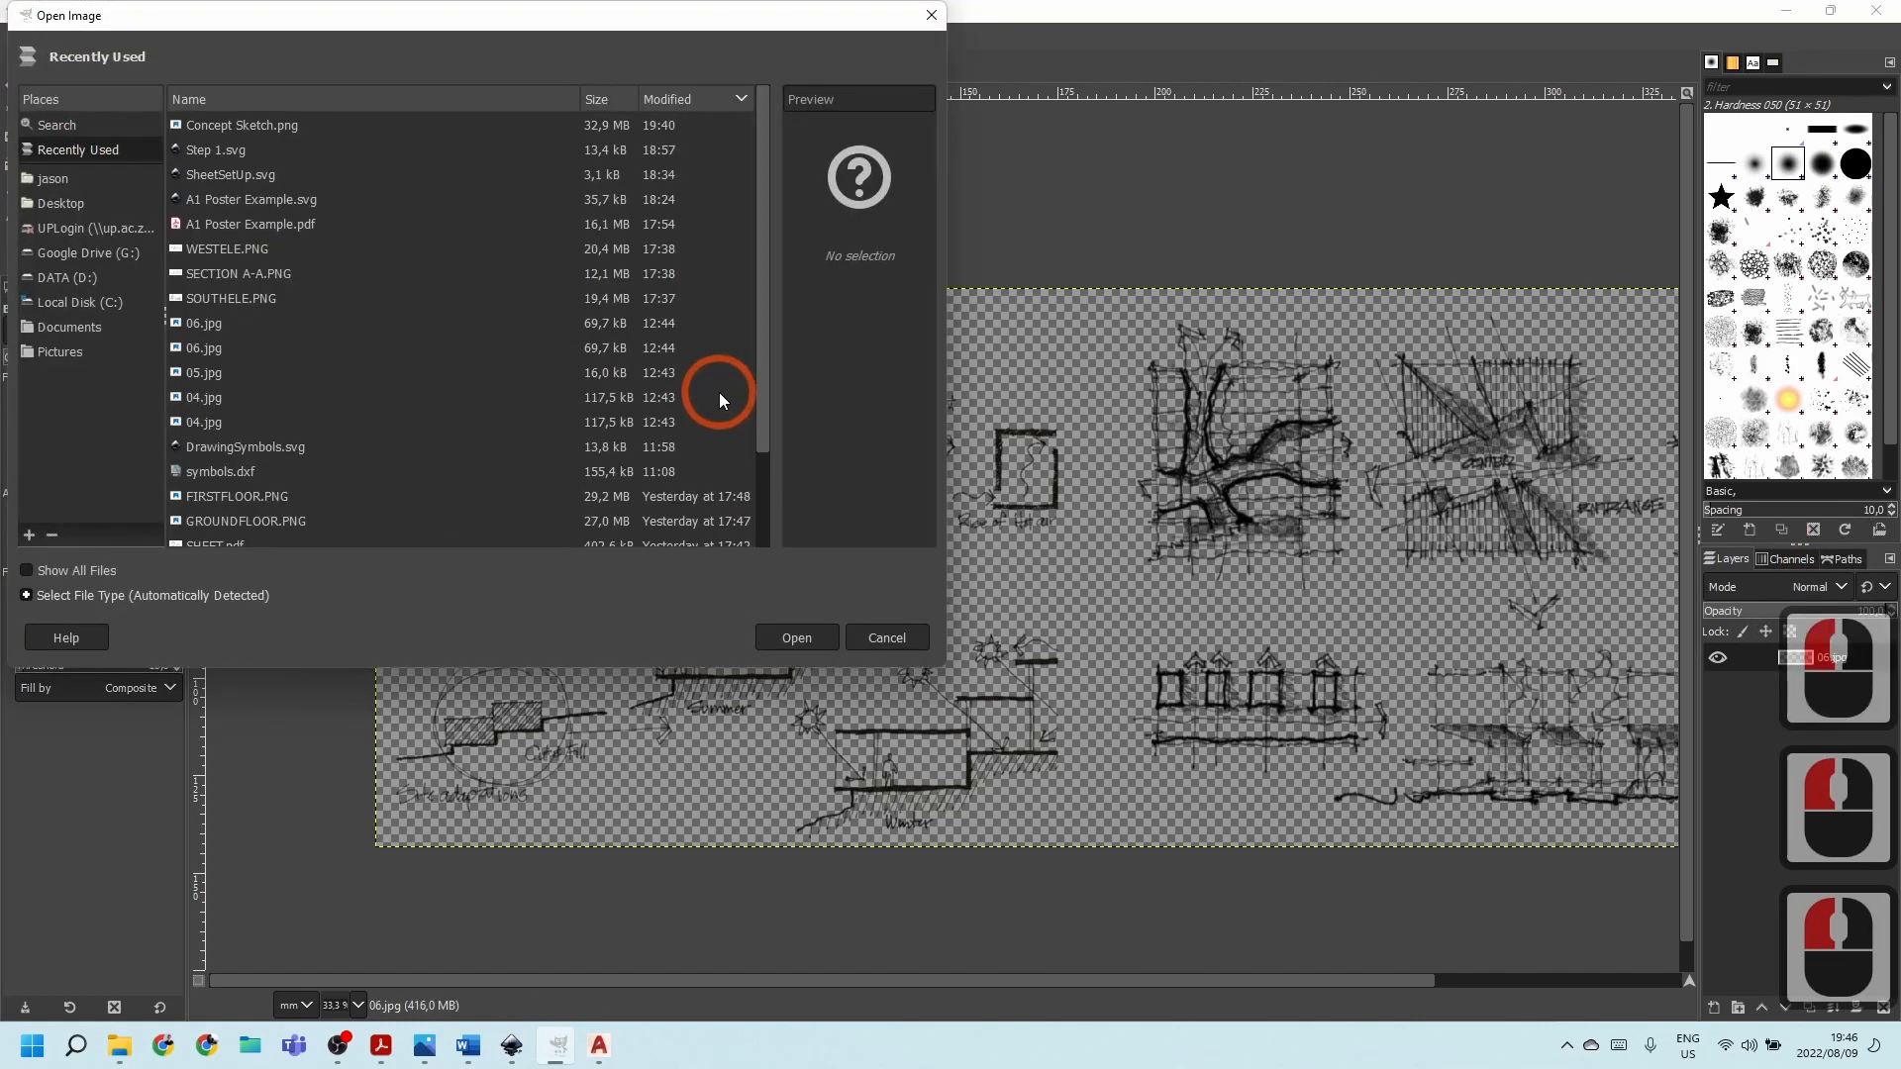
pyautogui.click(218, 226)
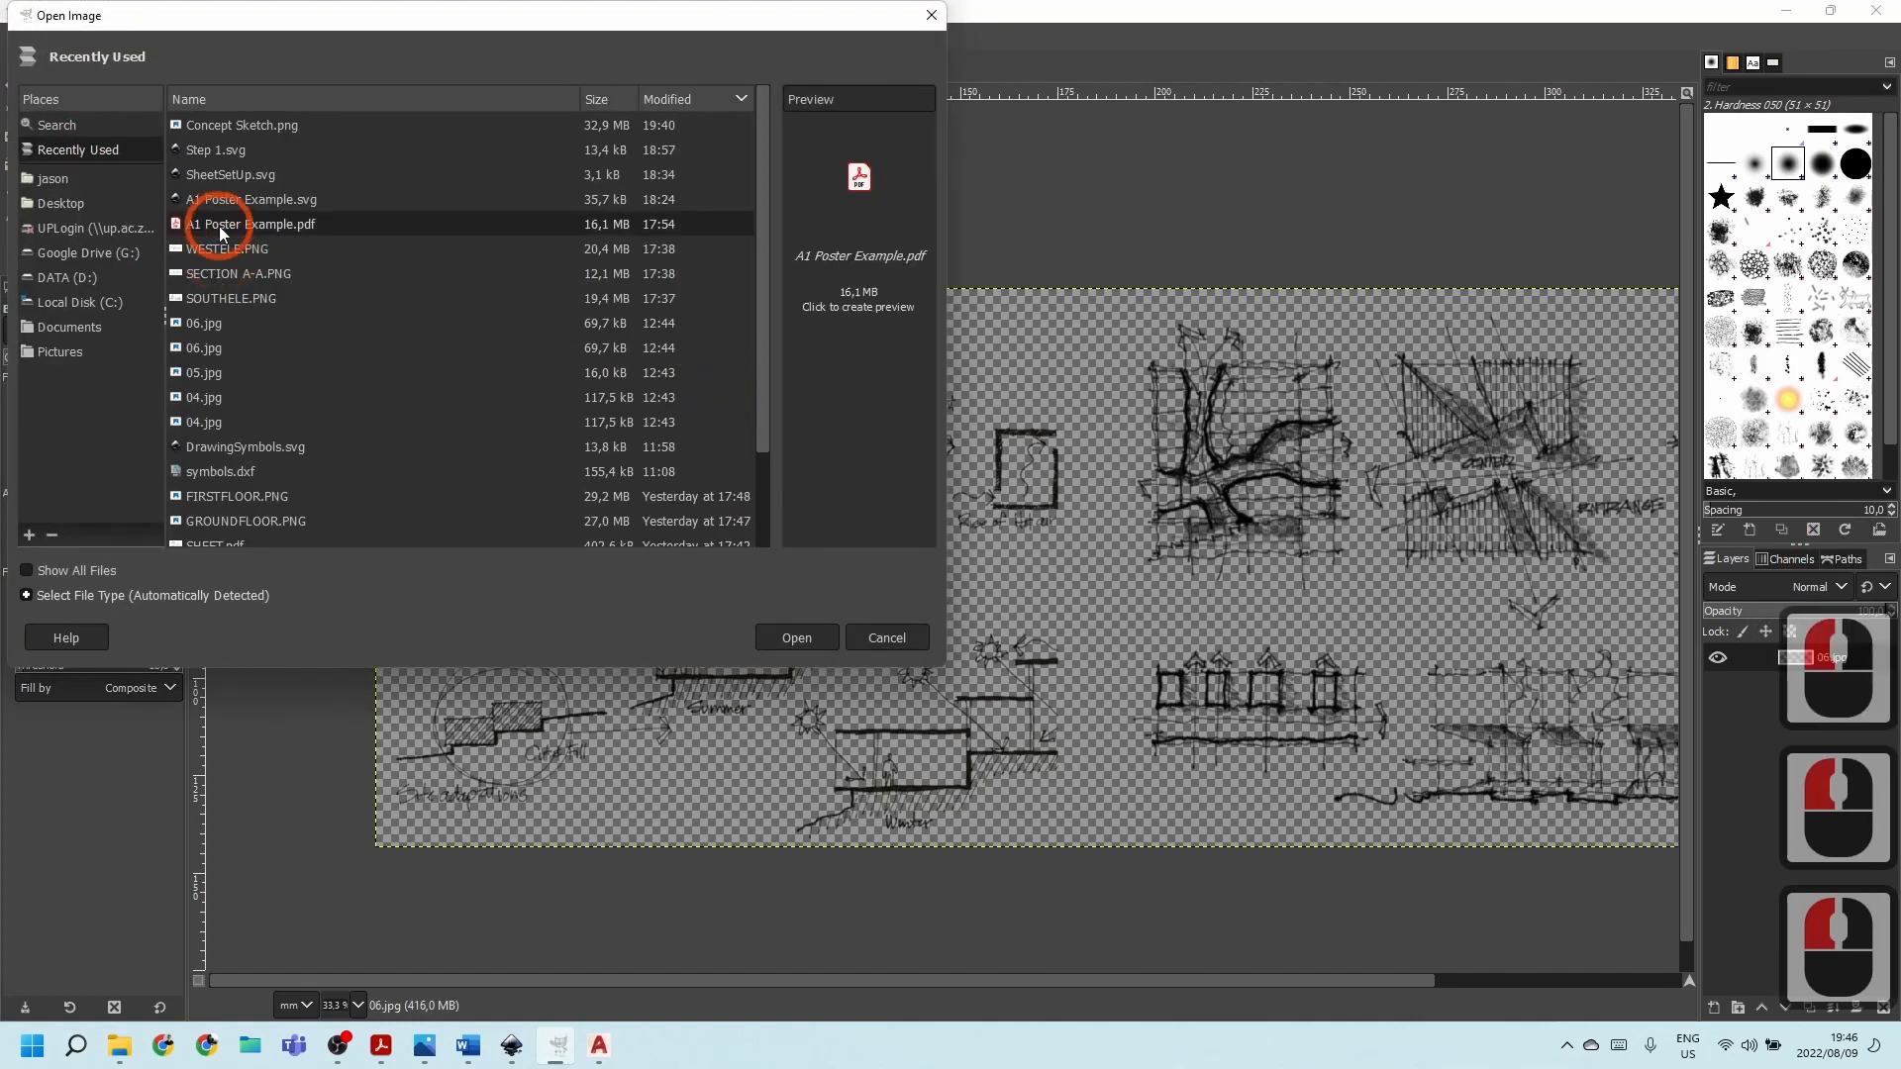
pyautogui.scroll(-4, 386, 459)
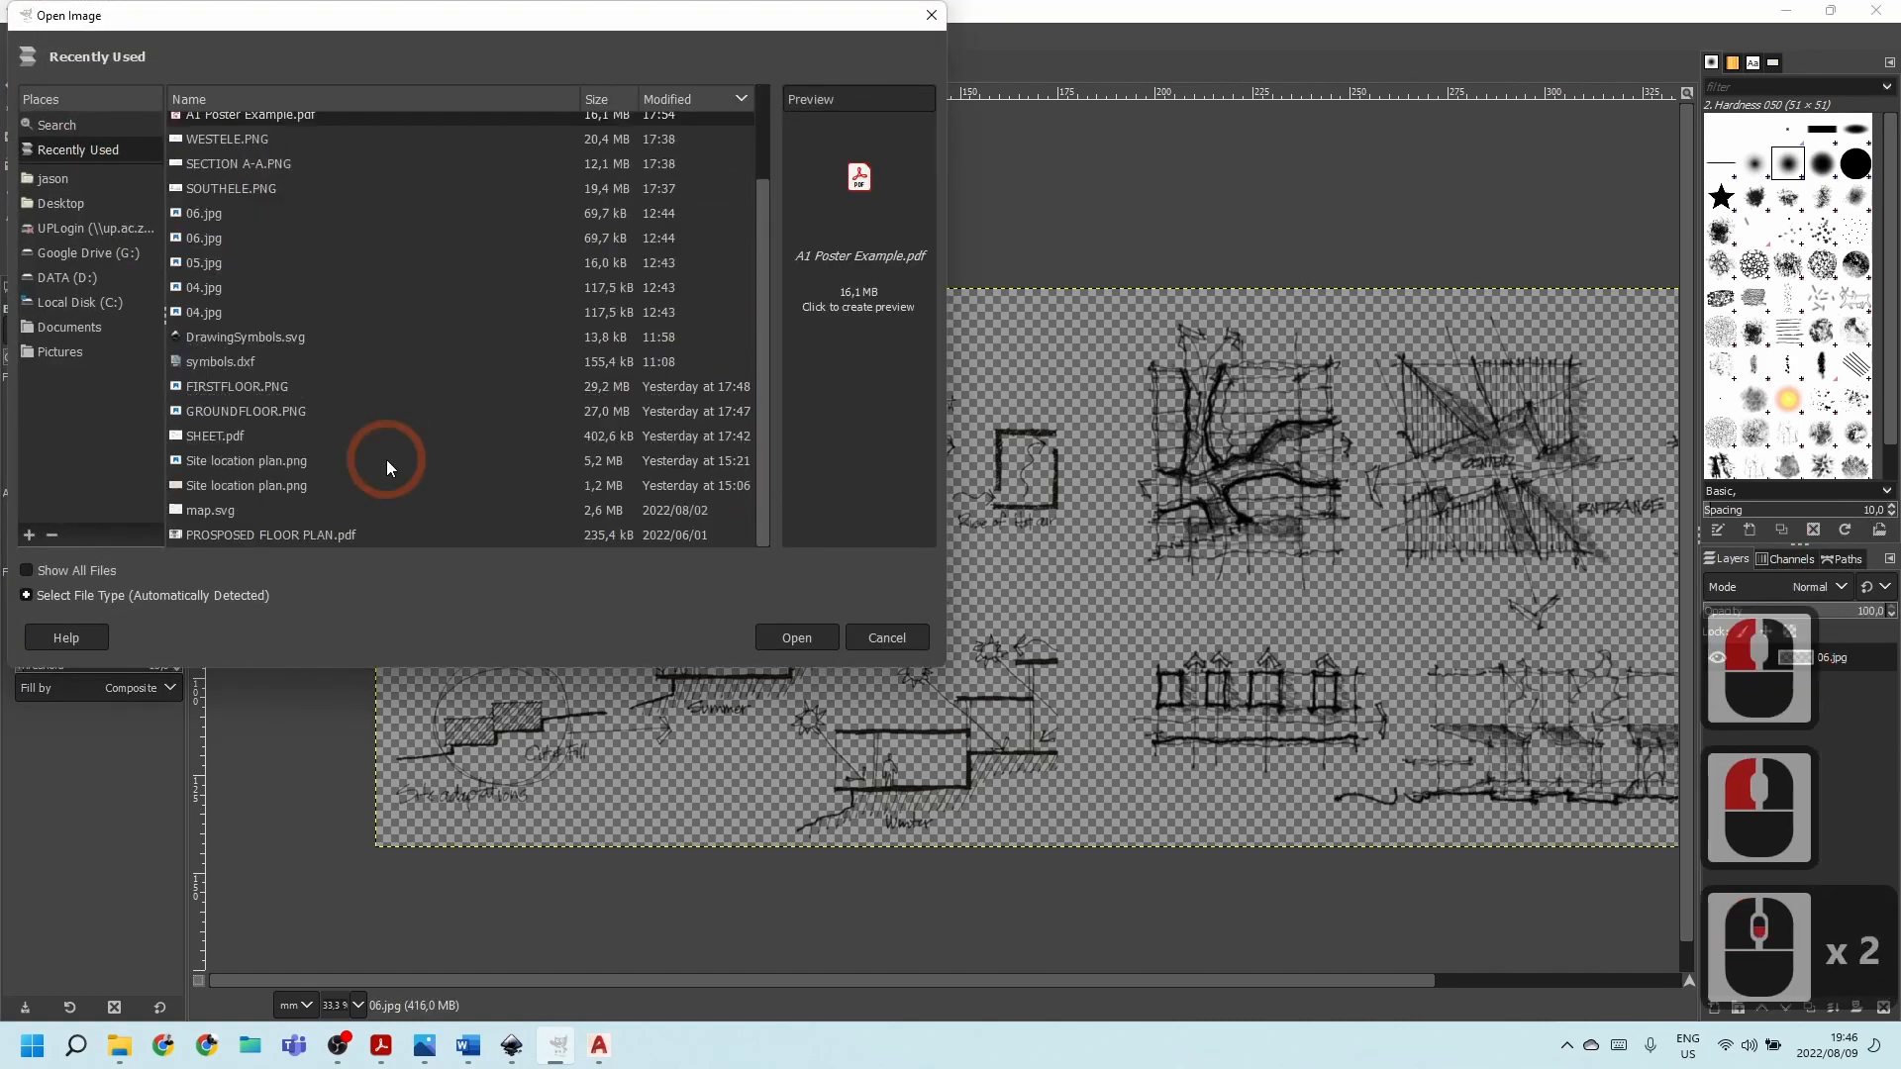
pyautogui.click(230, 436)
pyautogui.click(790, 638)
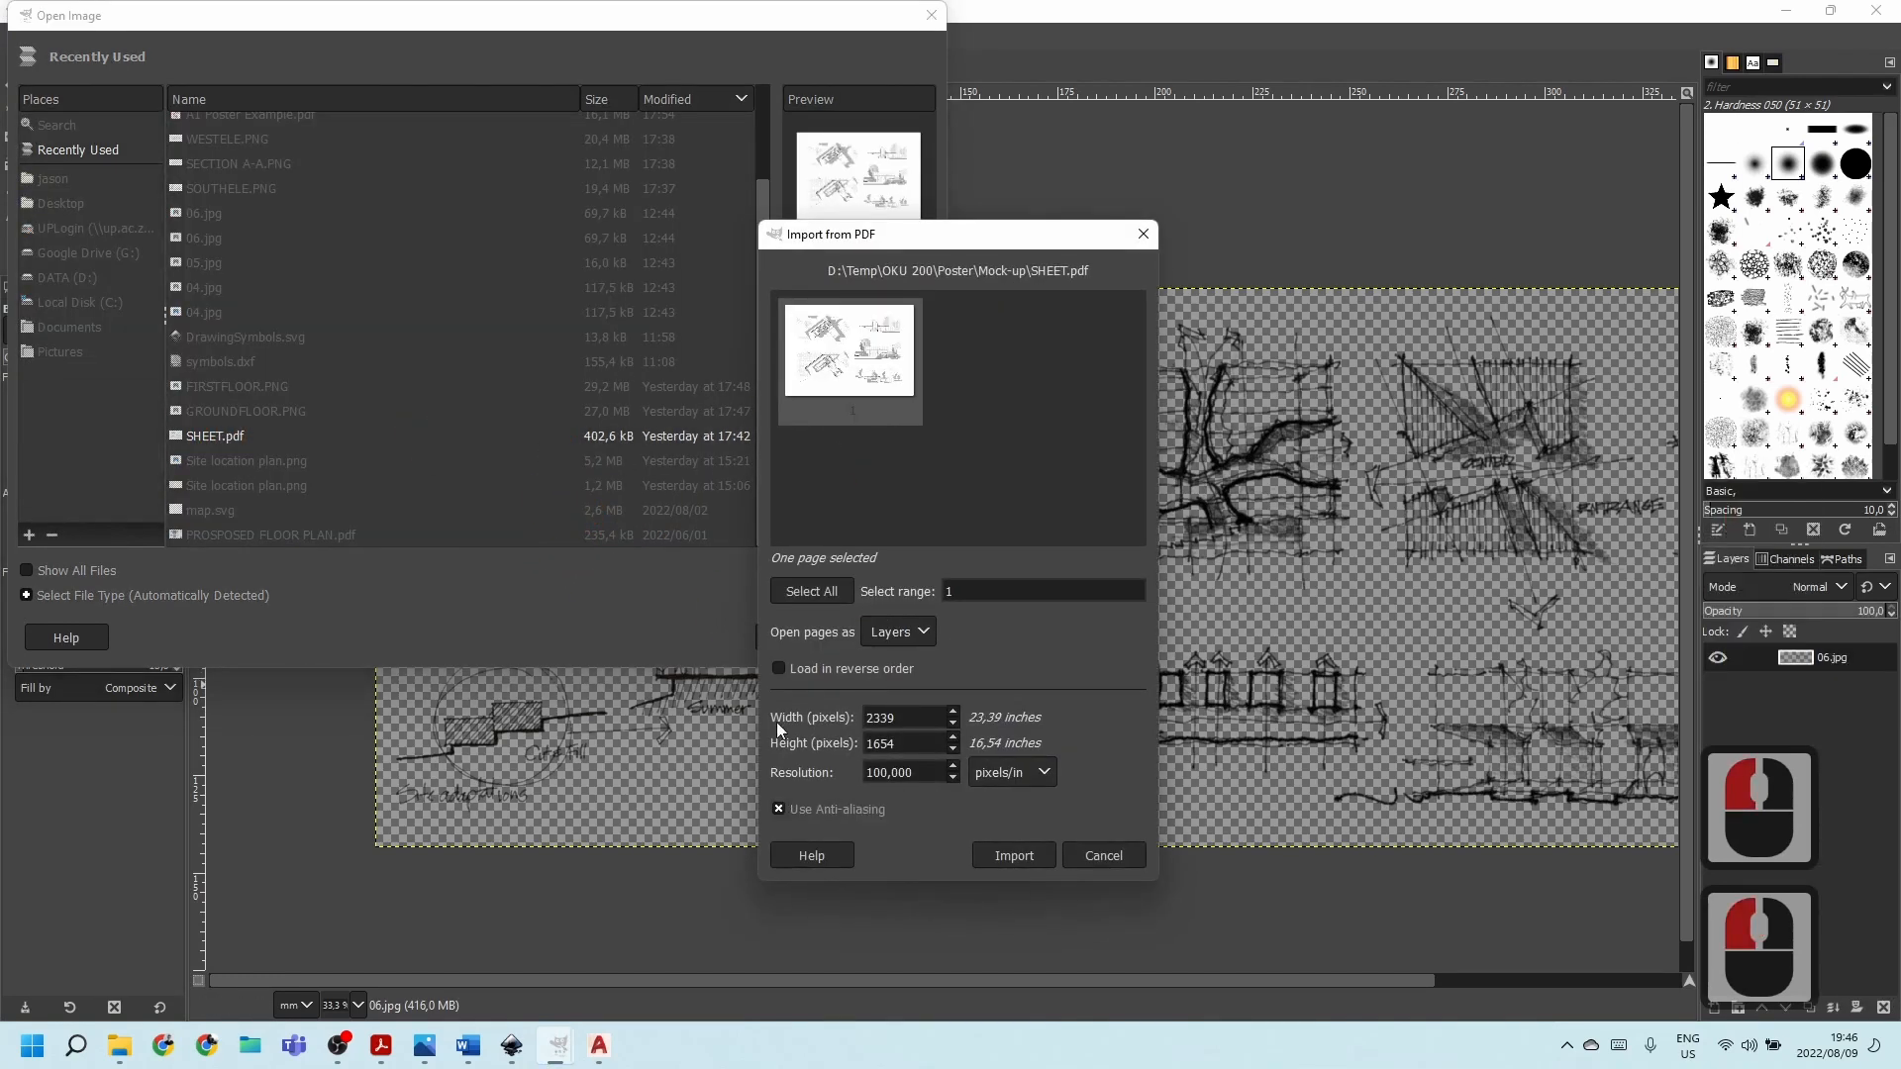
# Set the PDF import resolution to 300 pixels/in.
pyautogui.doubleClick(911, 774)
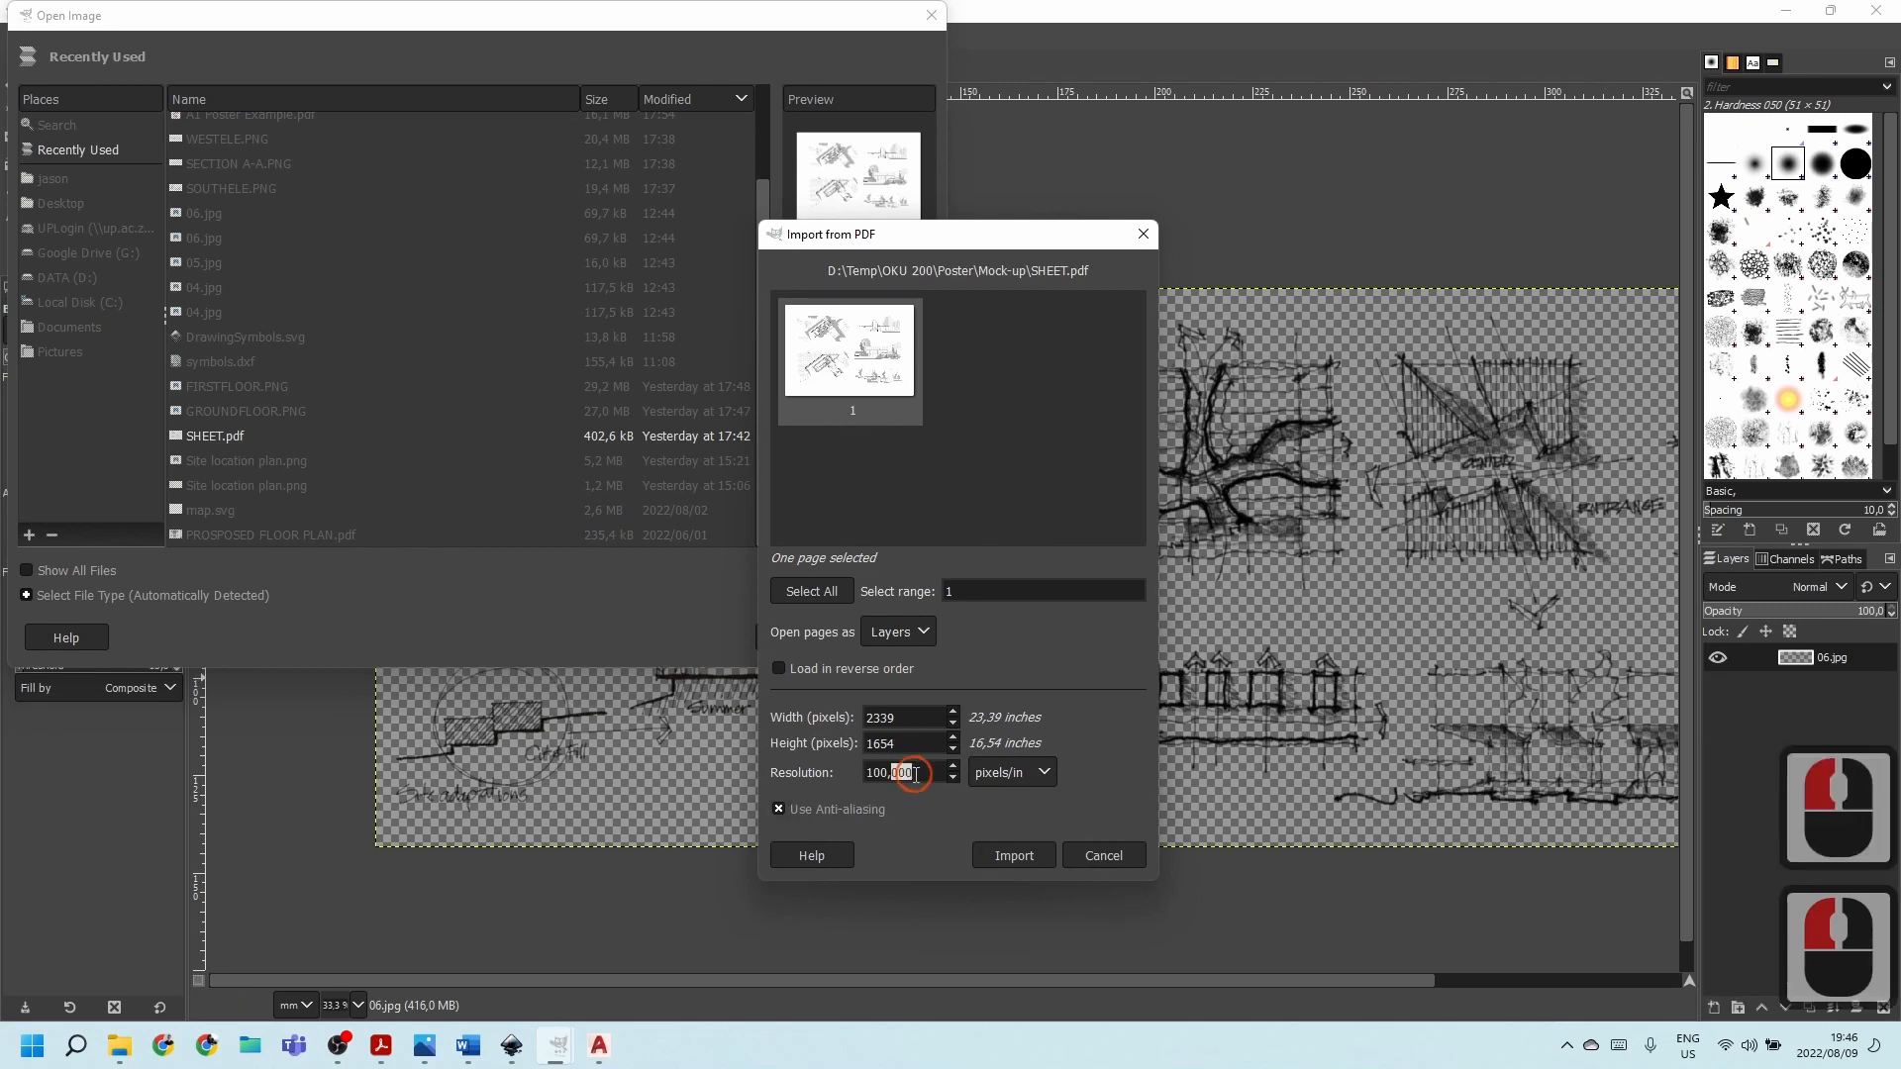
pyautogui.click(822, 782)
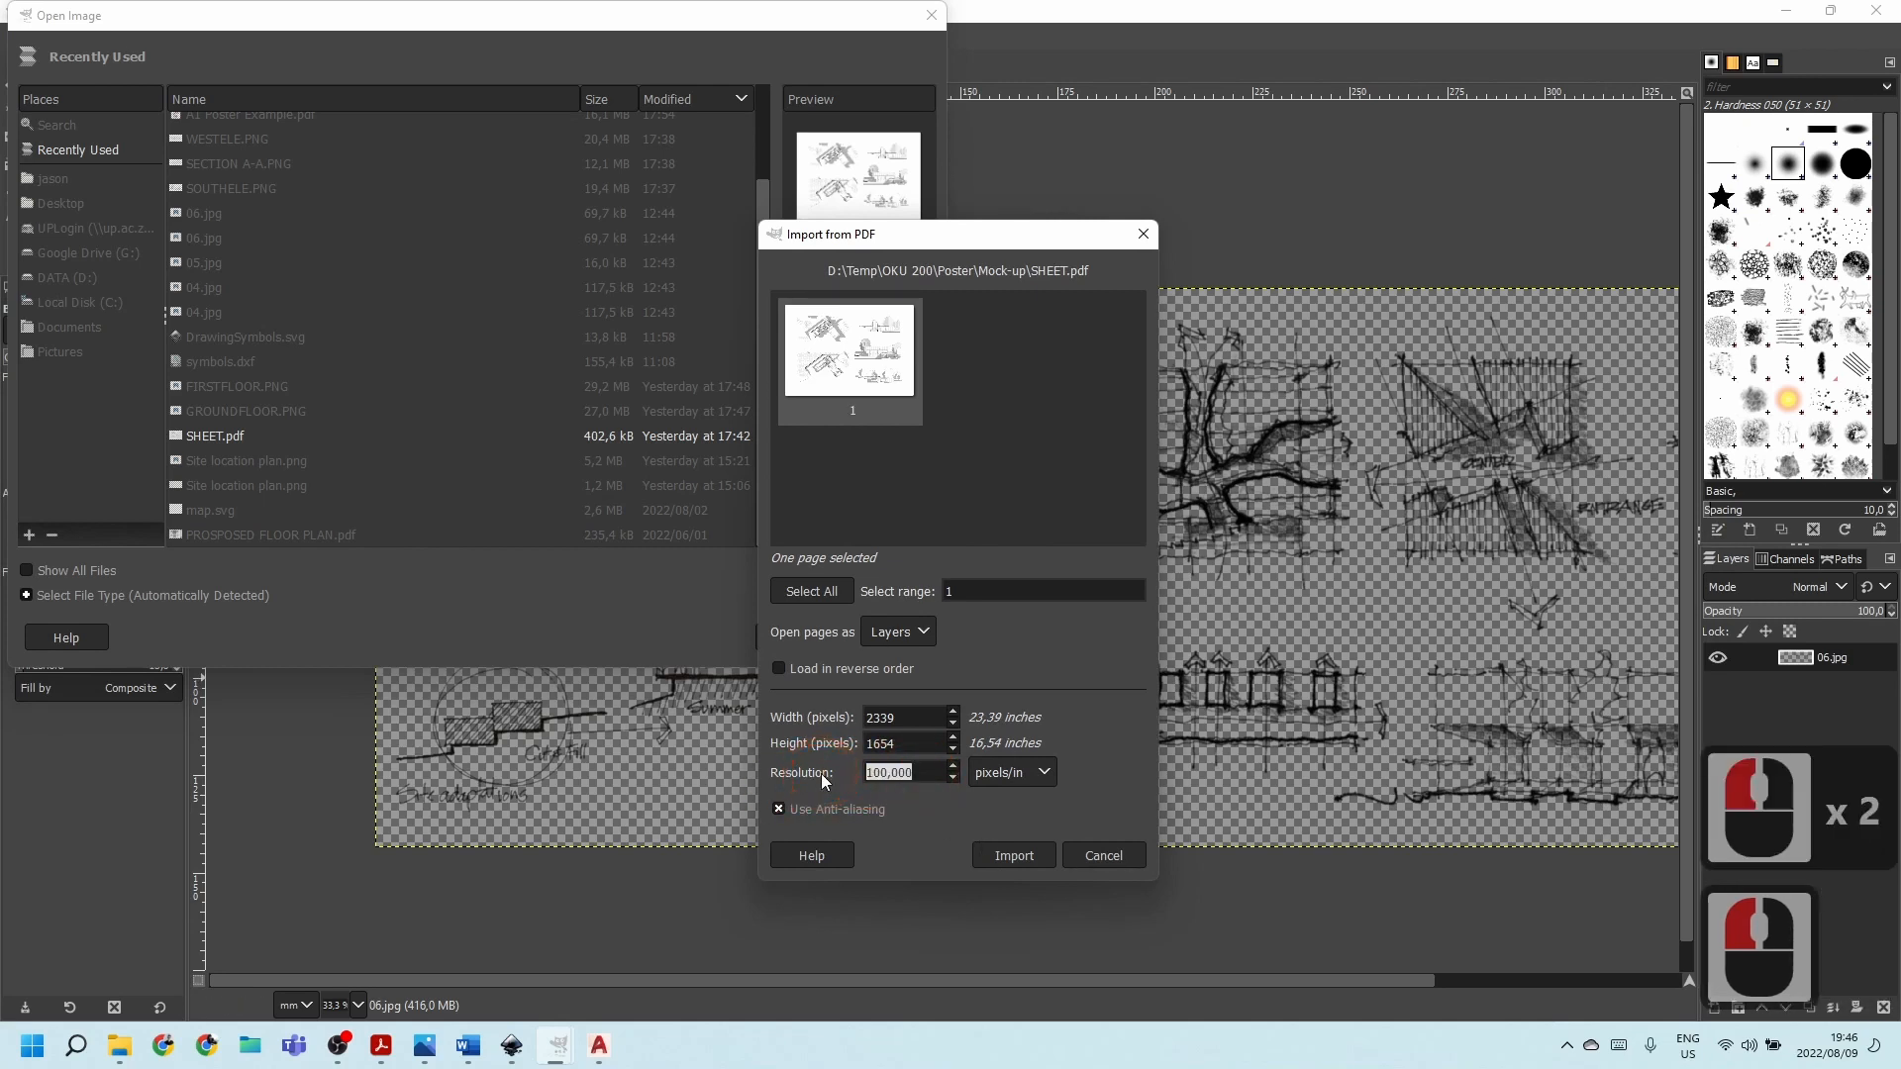
pyautogui.write('300')
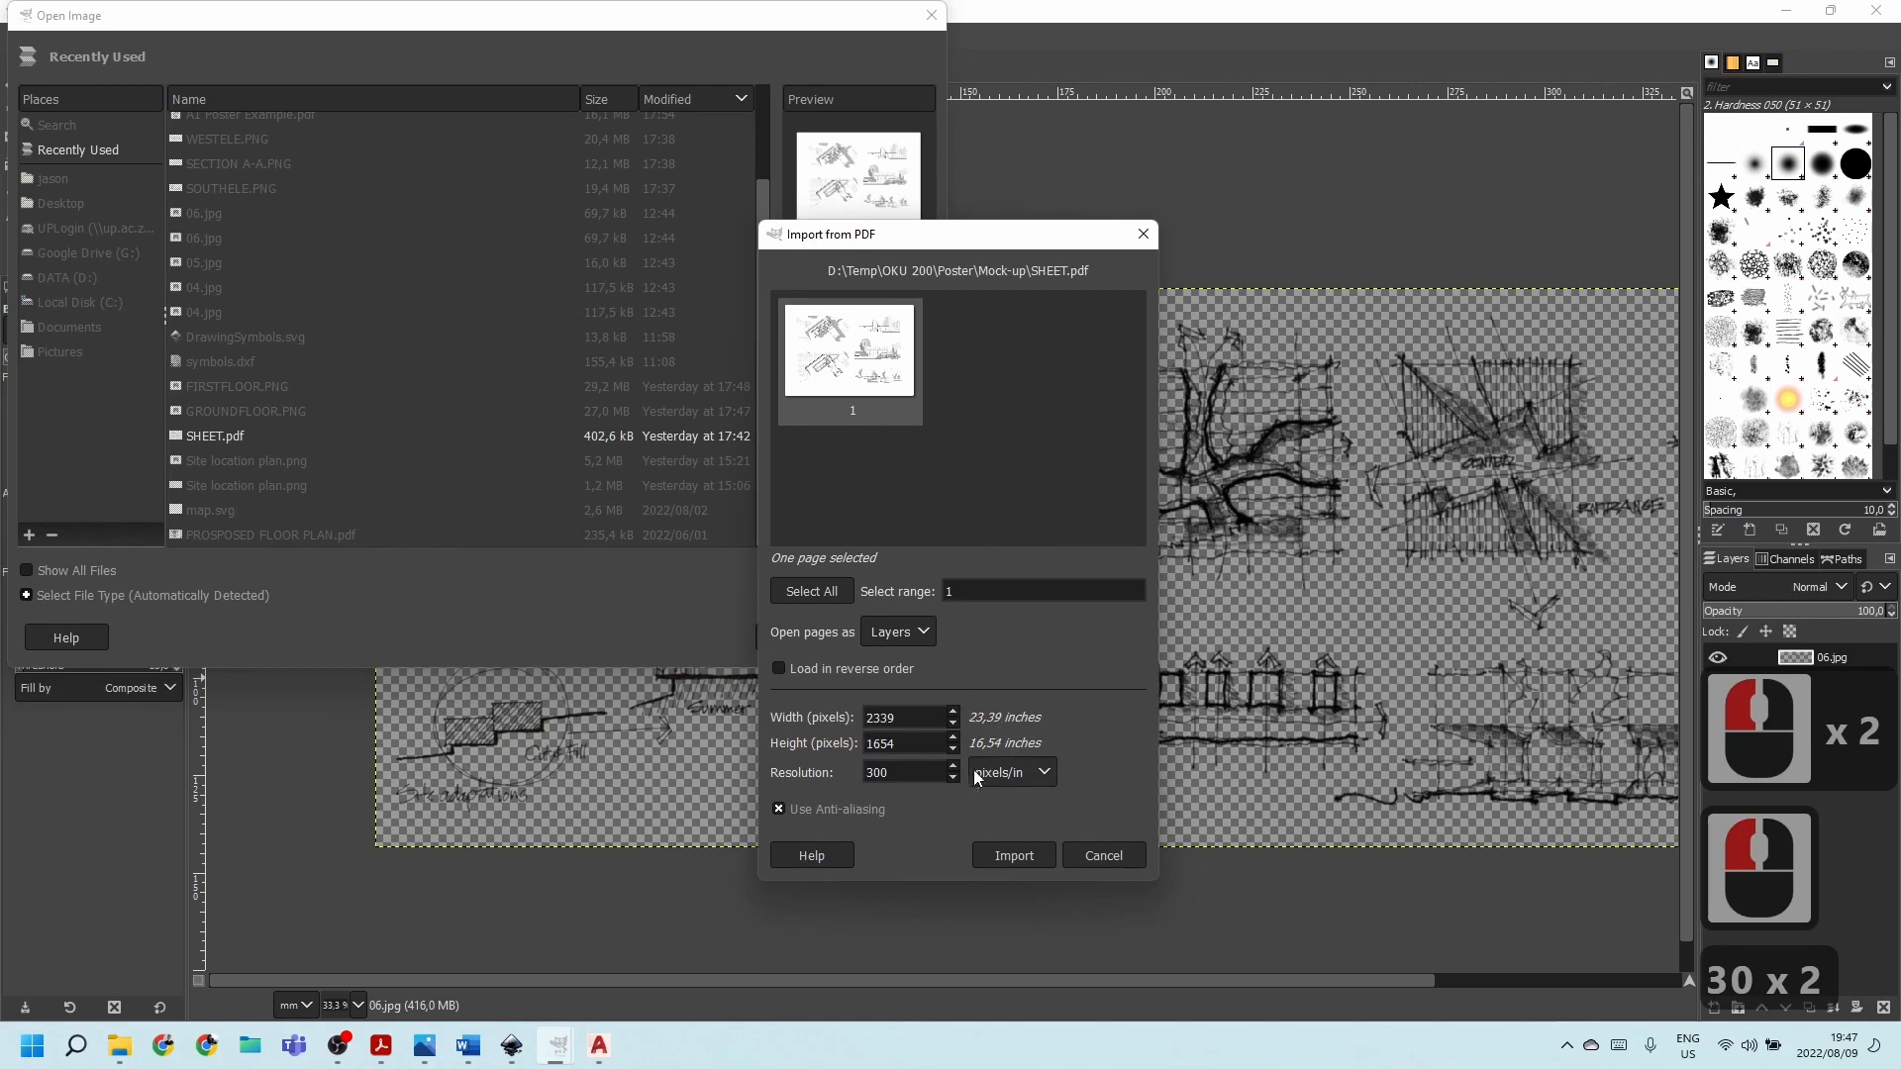
# Change the import resolution unit to pixels/mm.
pyautogui.click(1027, 774)
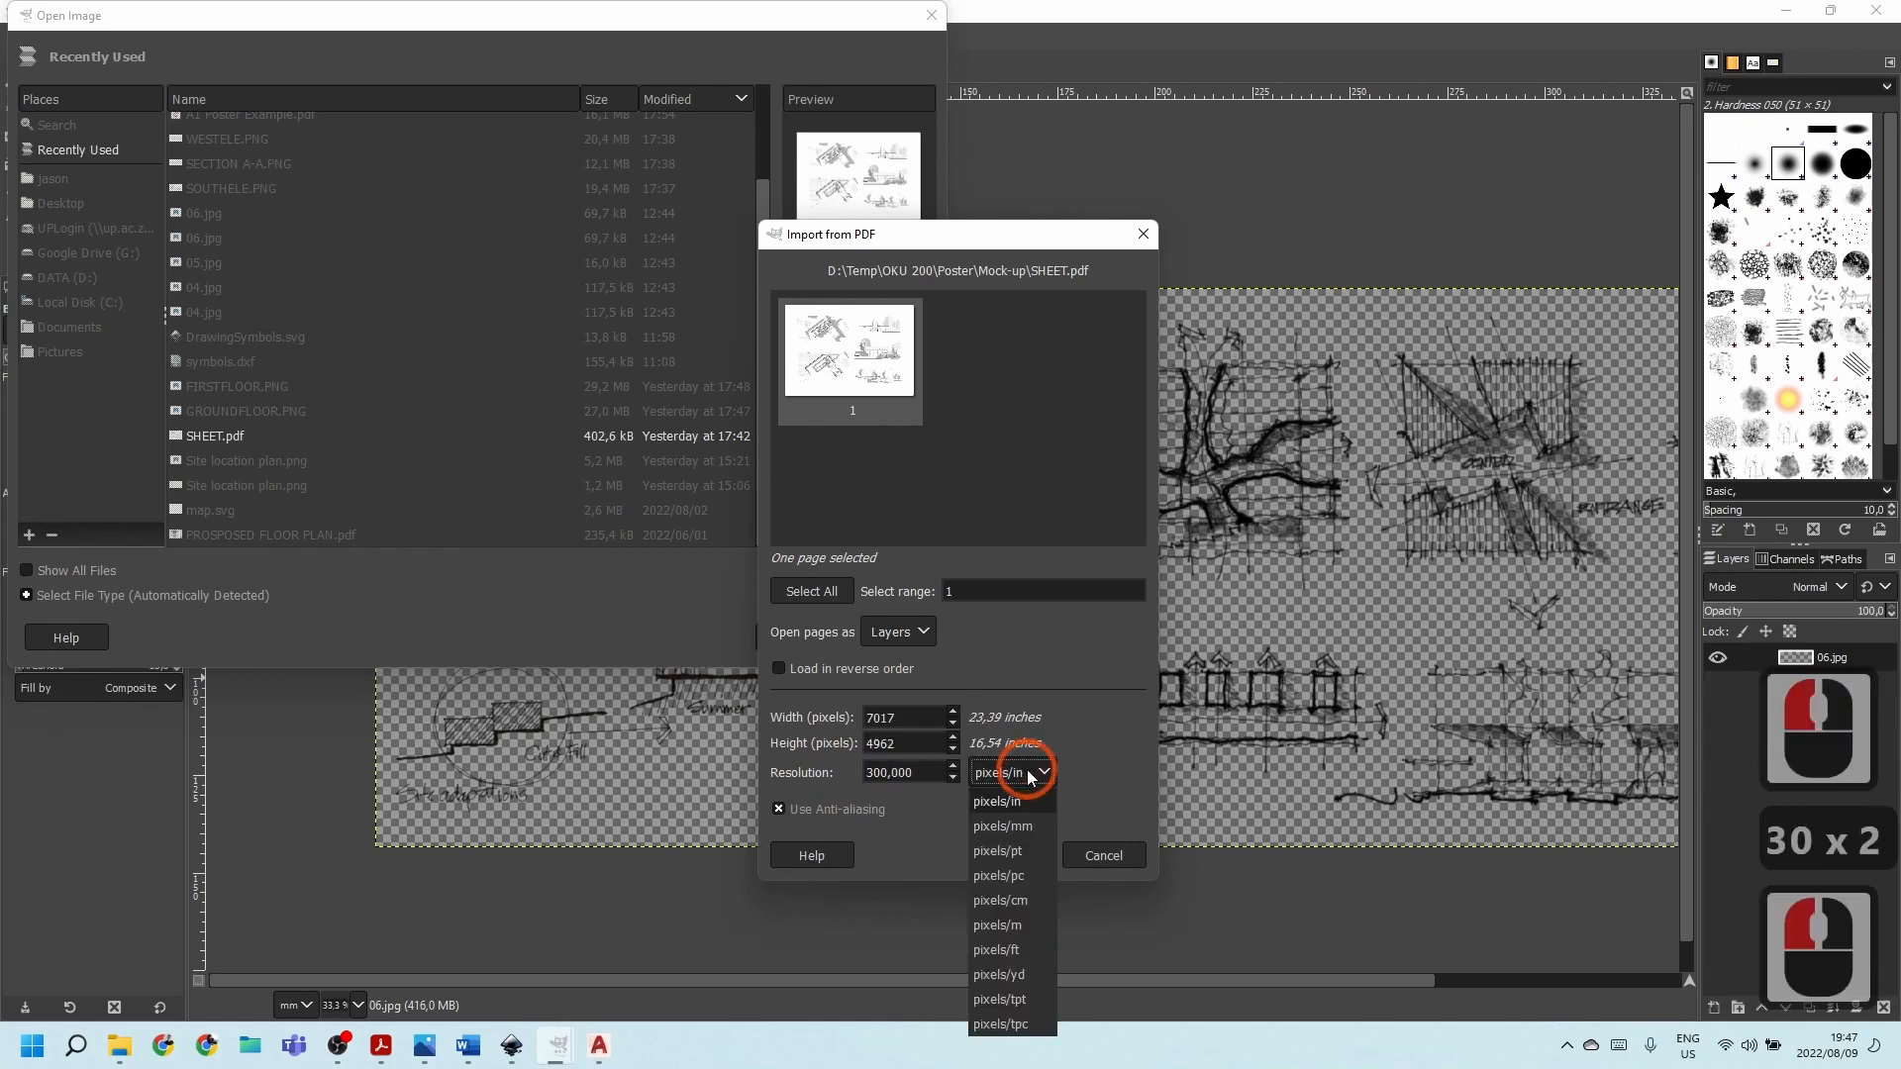
pyautogui.click(1028, 777)
pyautogui.click(1023, 774)
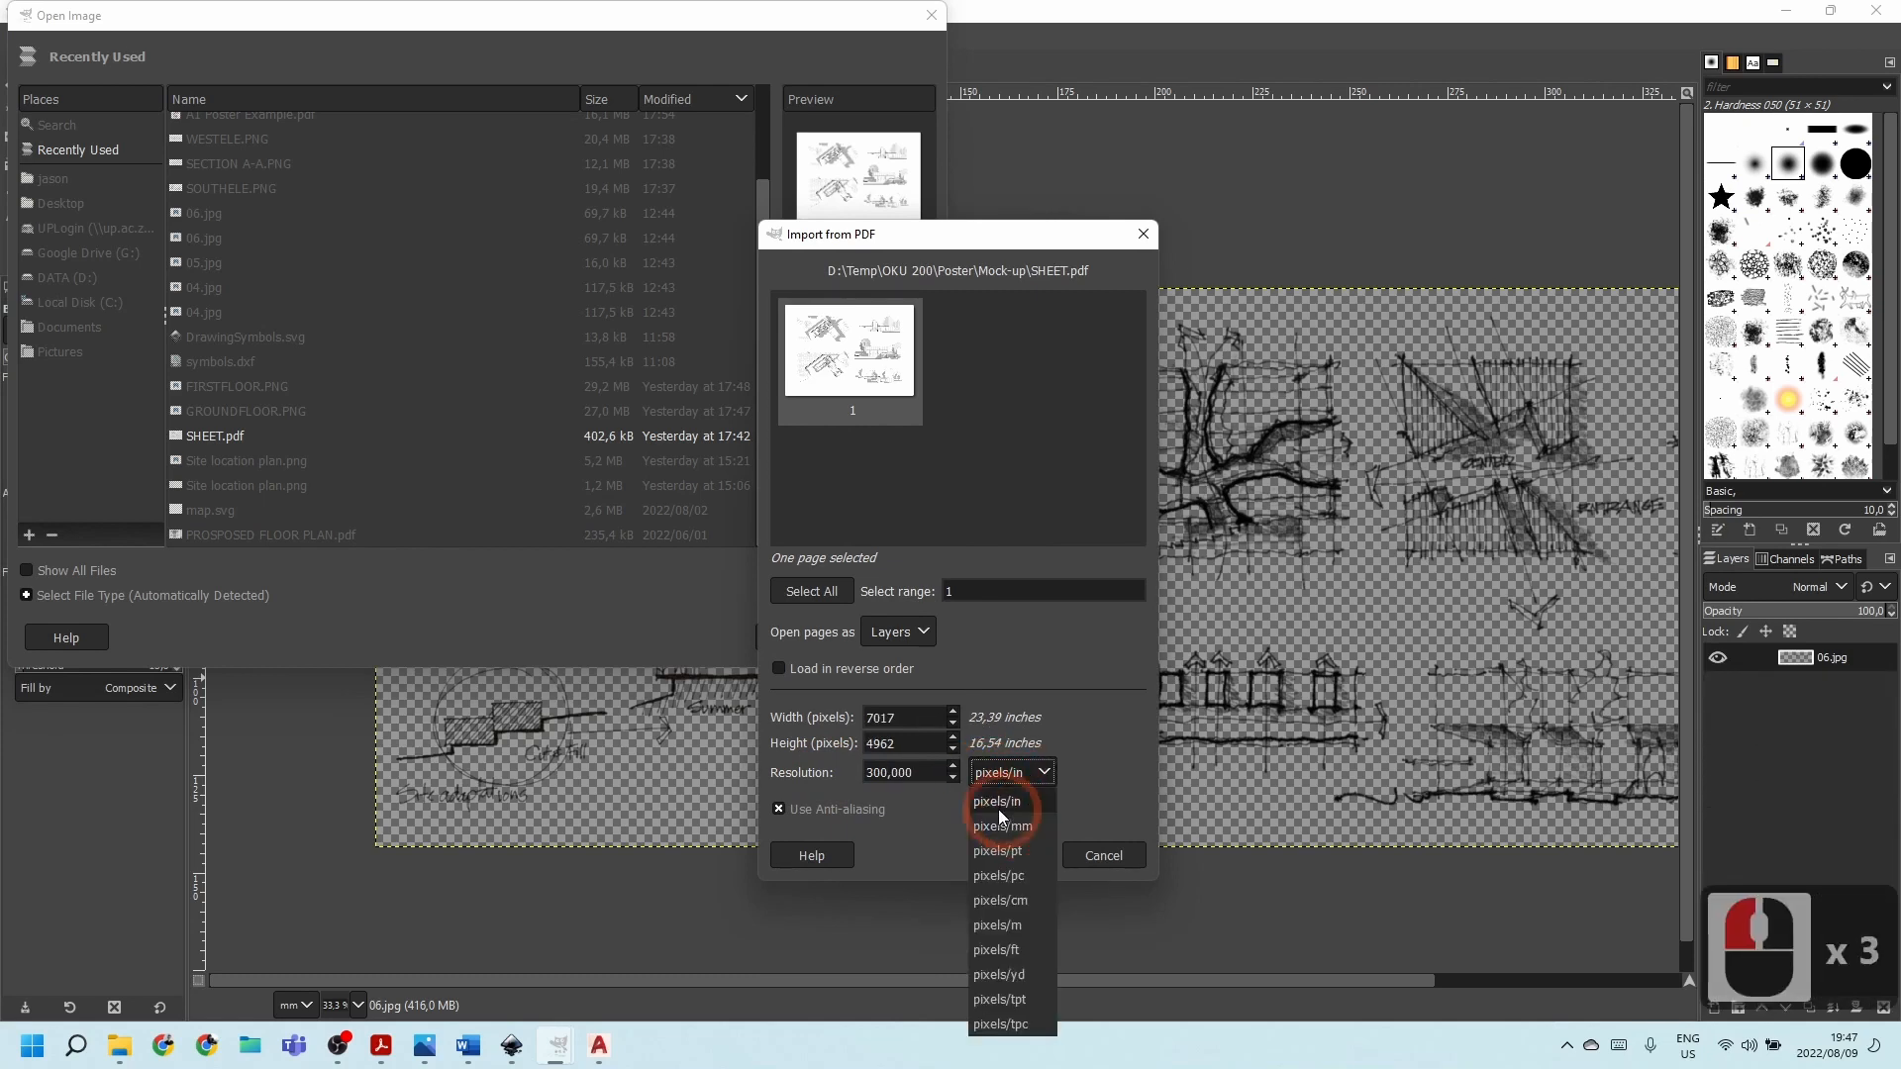
pyautogui.click(1039, 765)
pyautogui.click(1042, 772)
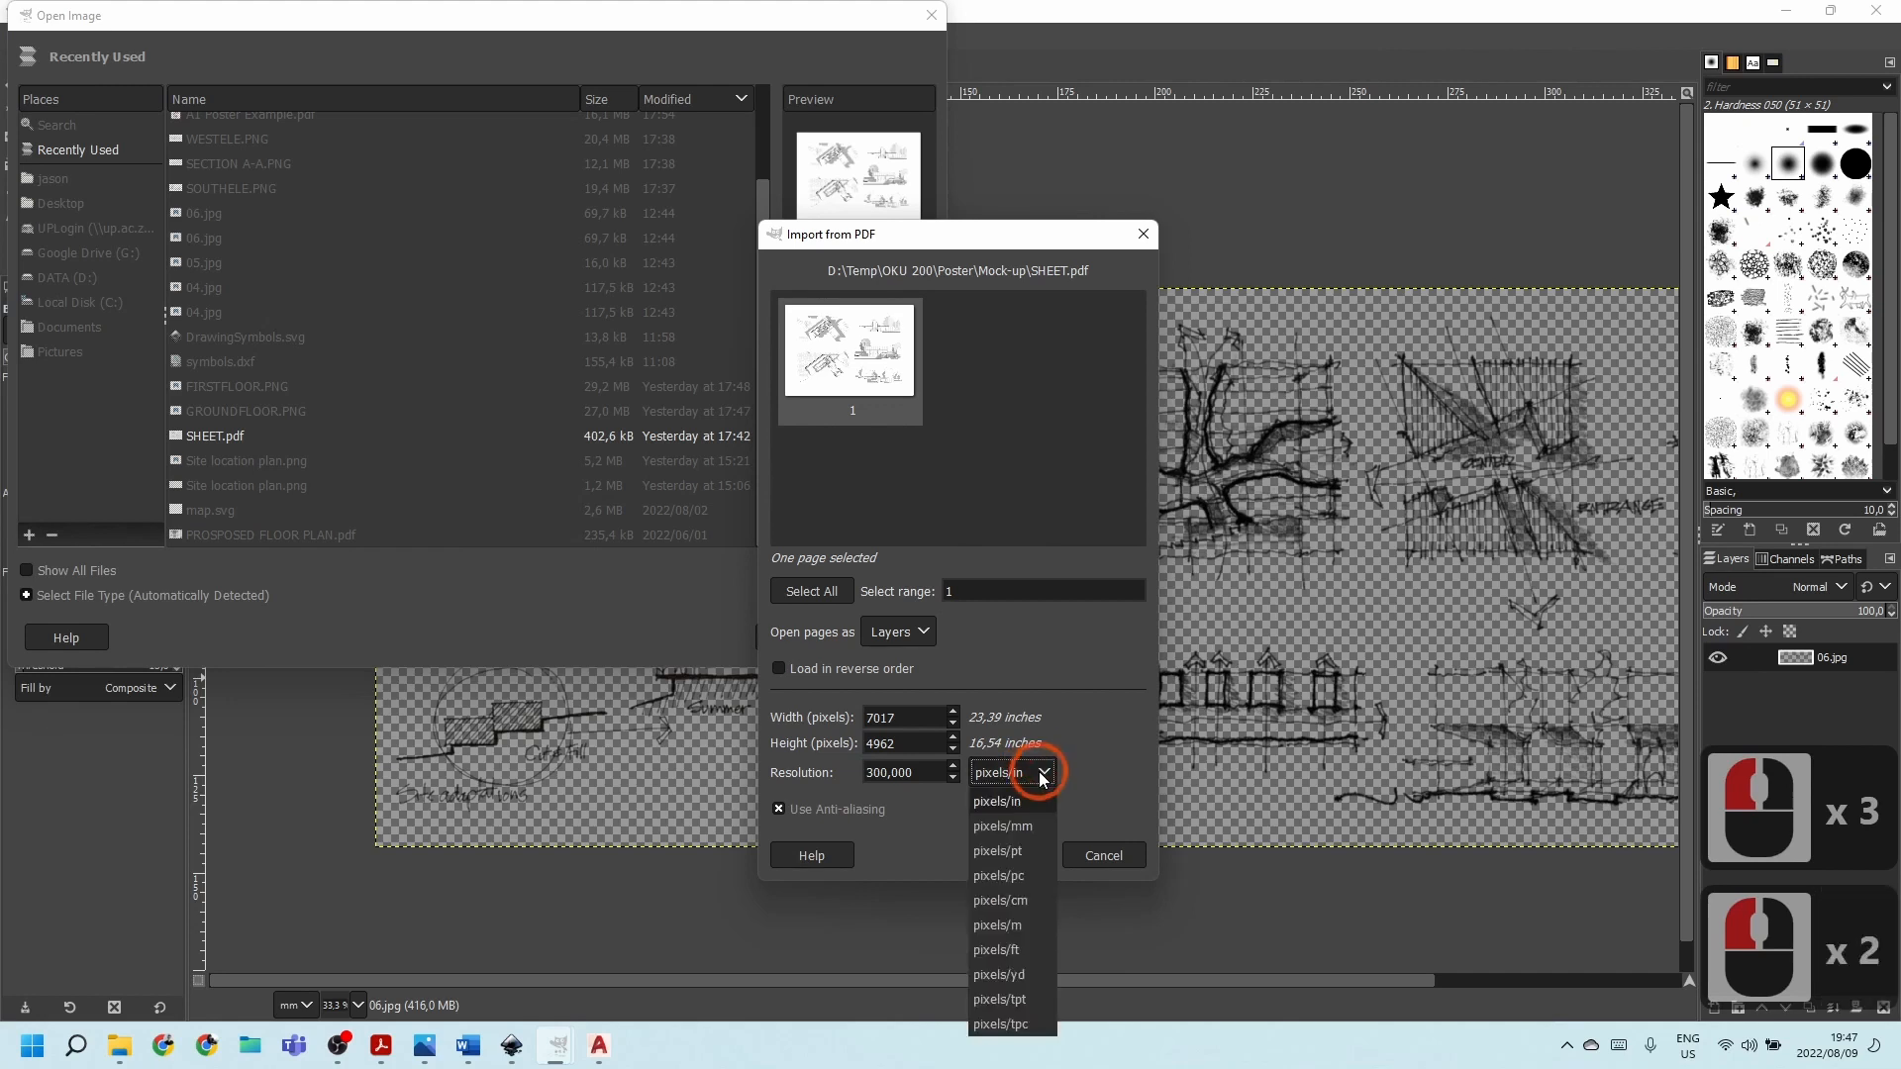
pyautogui.click(1026, 828)
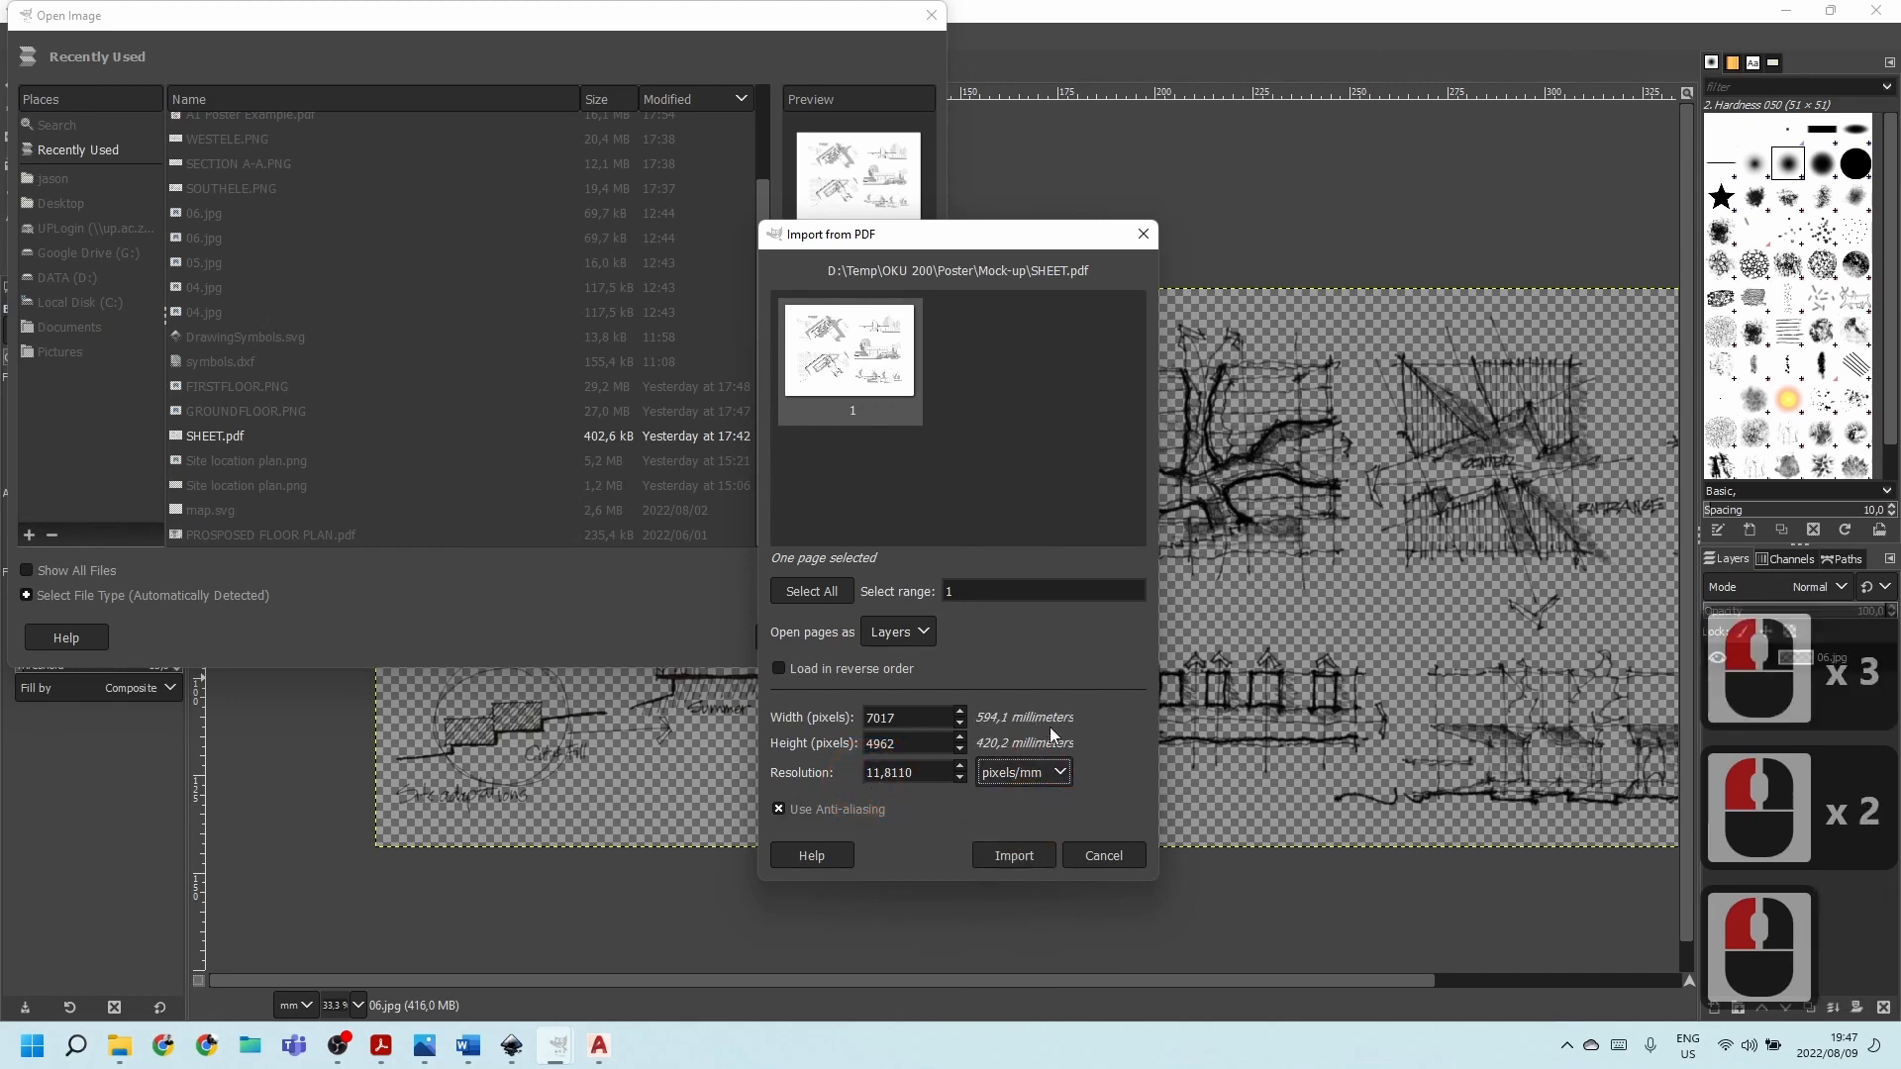
# Set the resolution unit to pixels/in and import the SHEET.pdf page.
pyautogui.click(1061, 775)
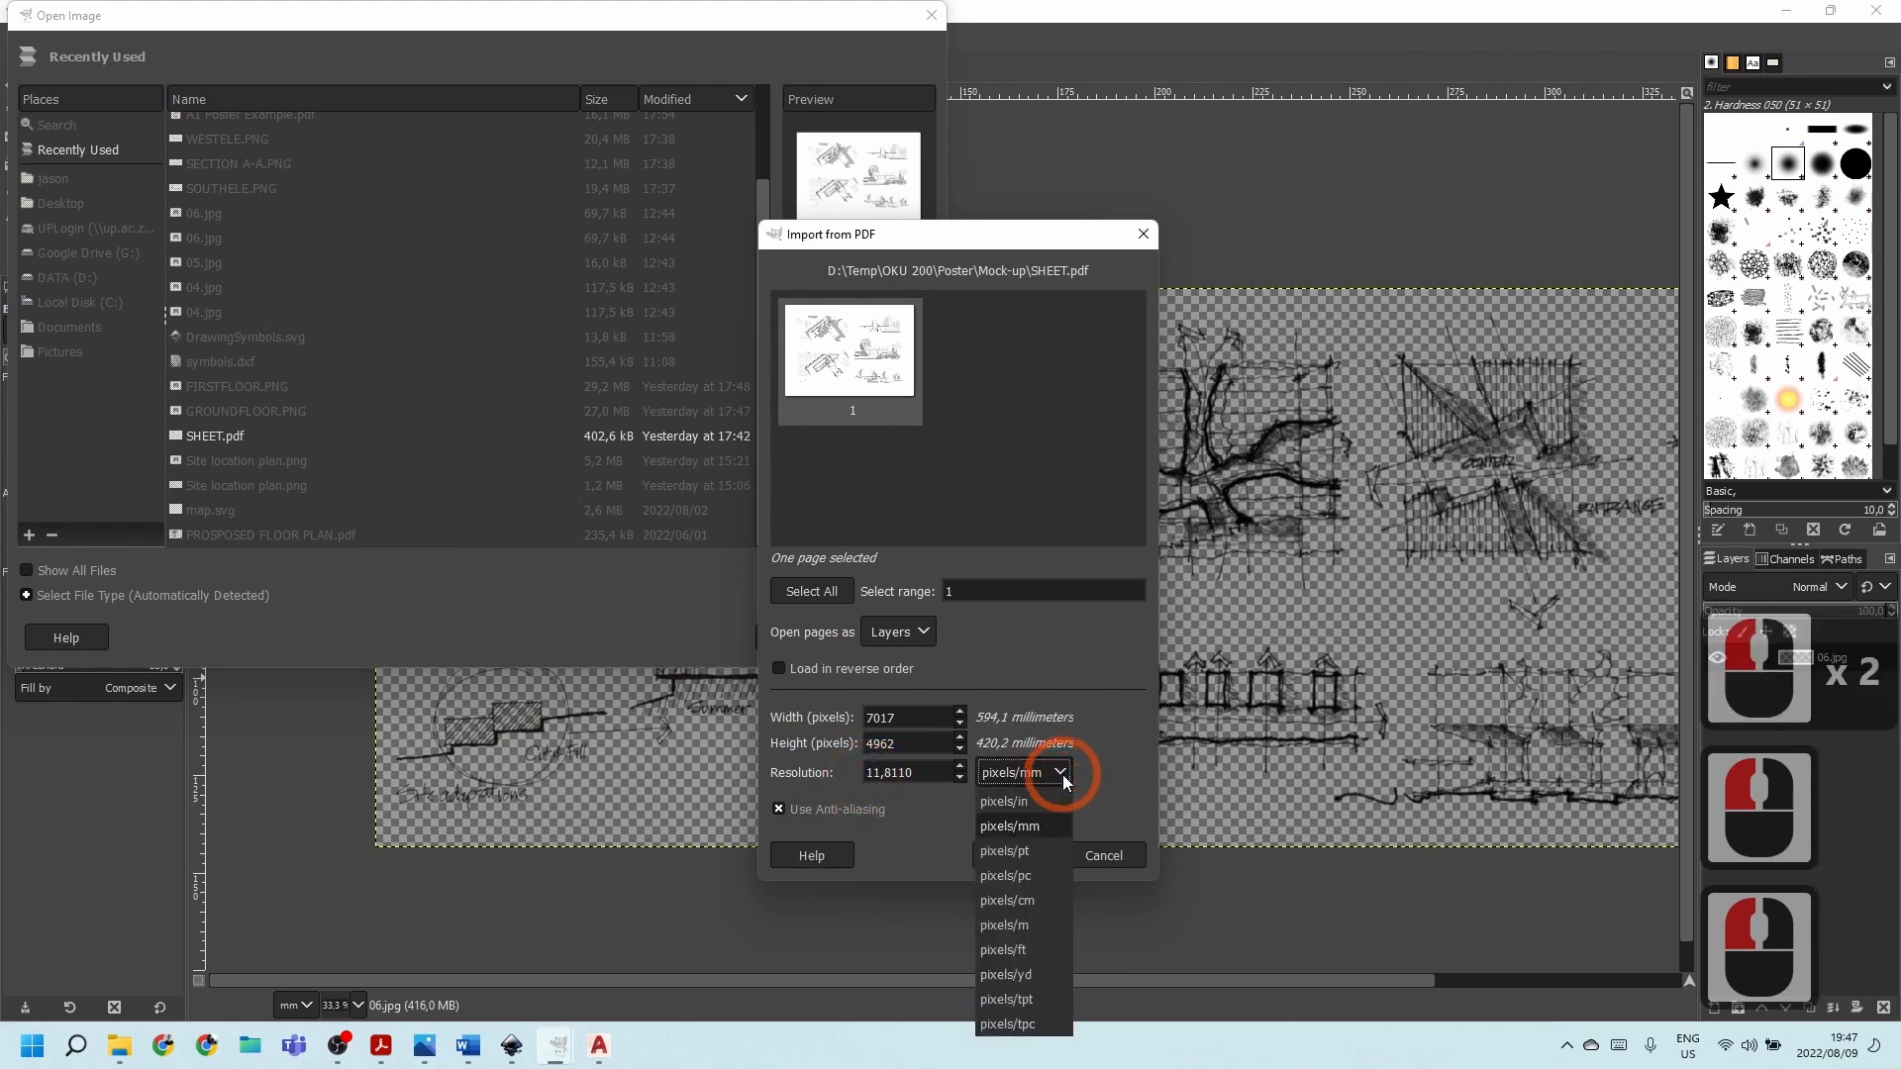
pyautogui.click(1014, 798)
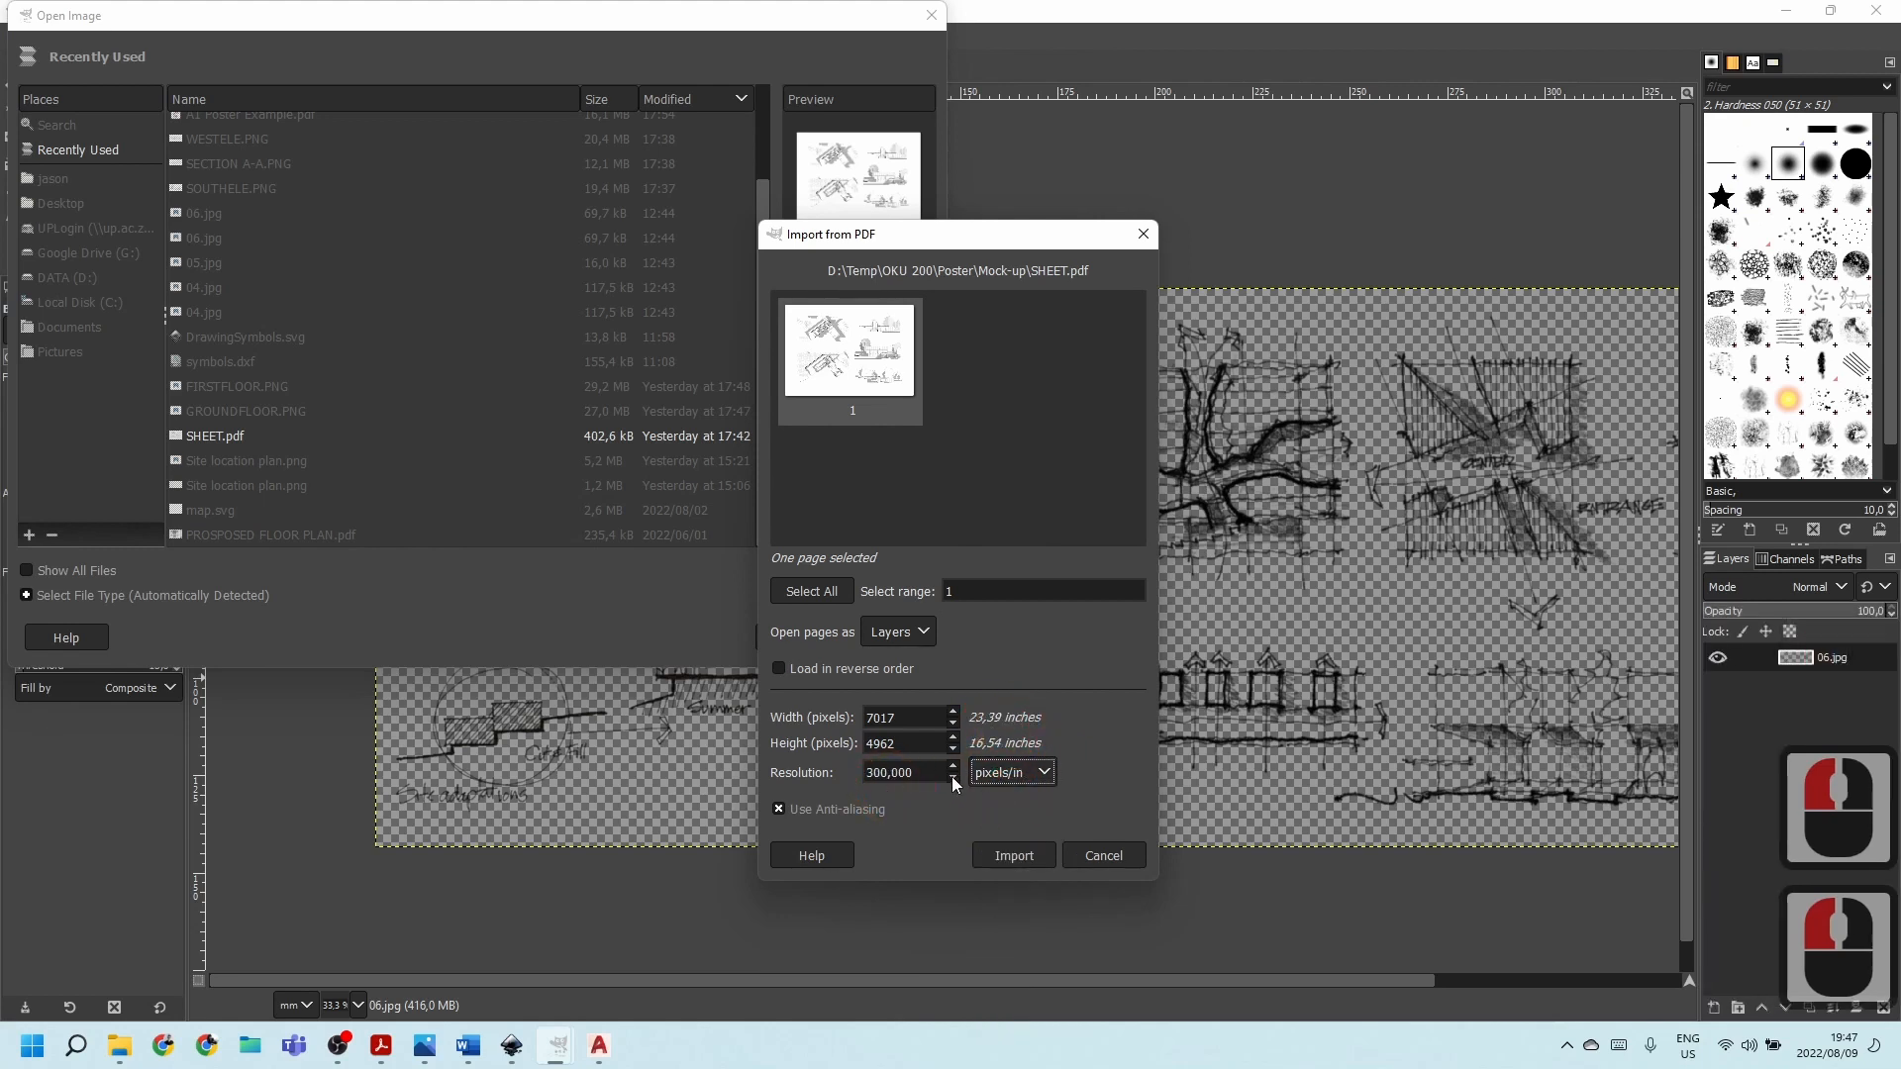
pyautogui.click(993, 857)
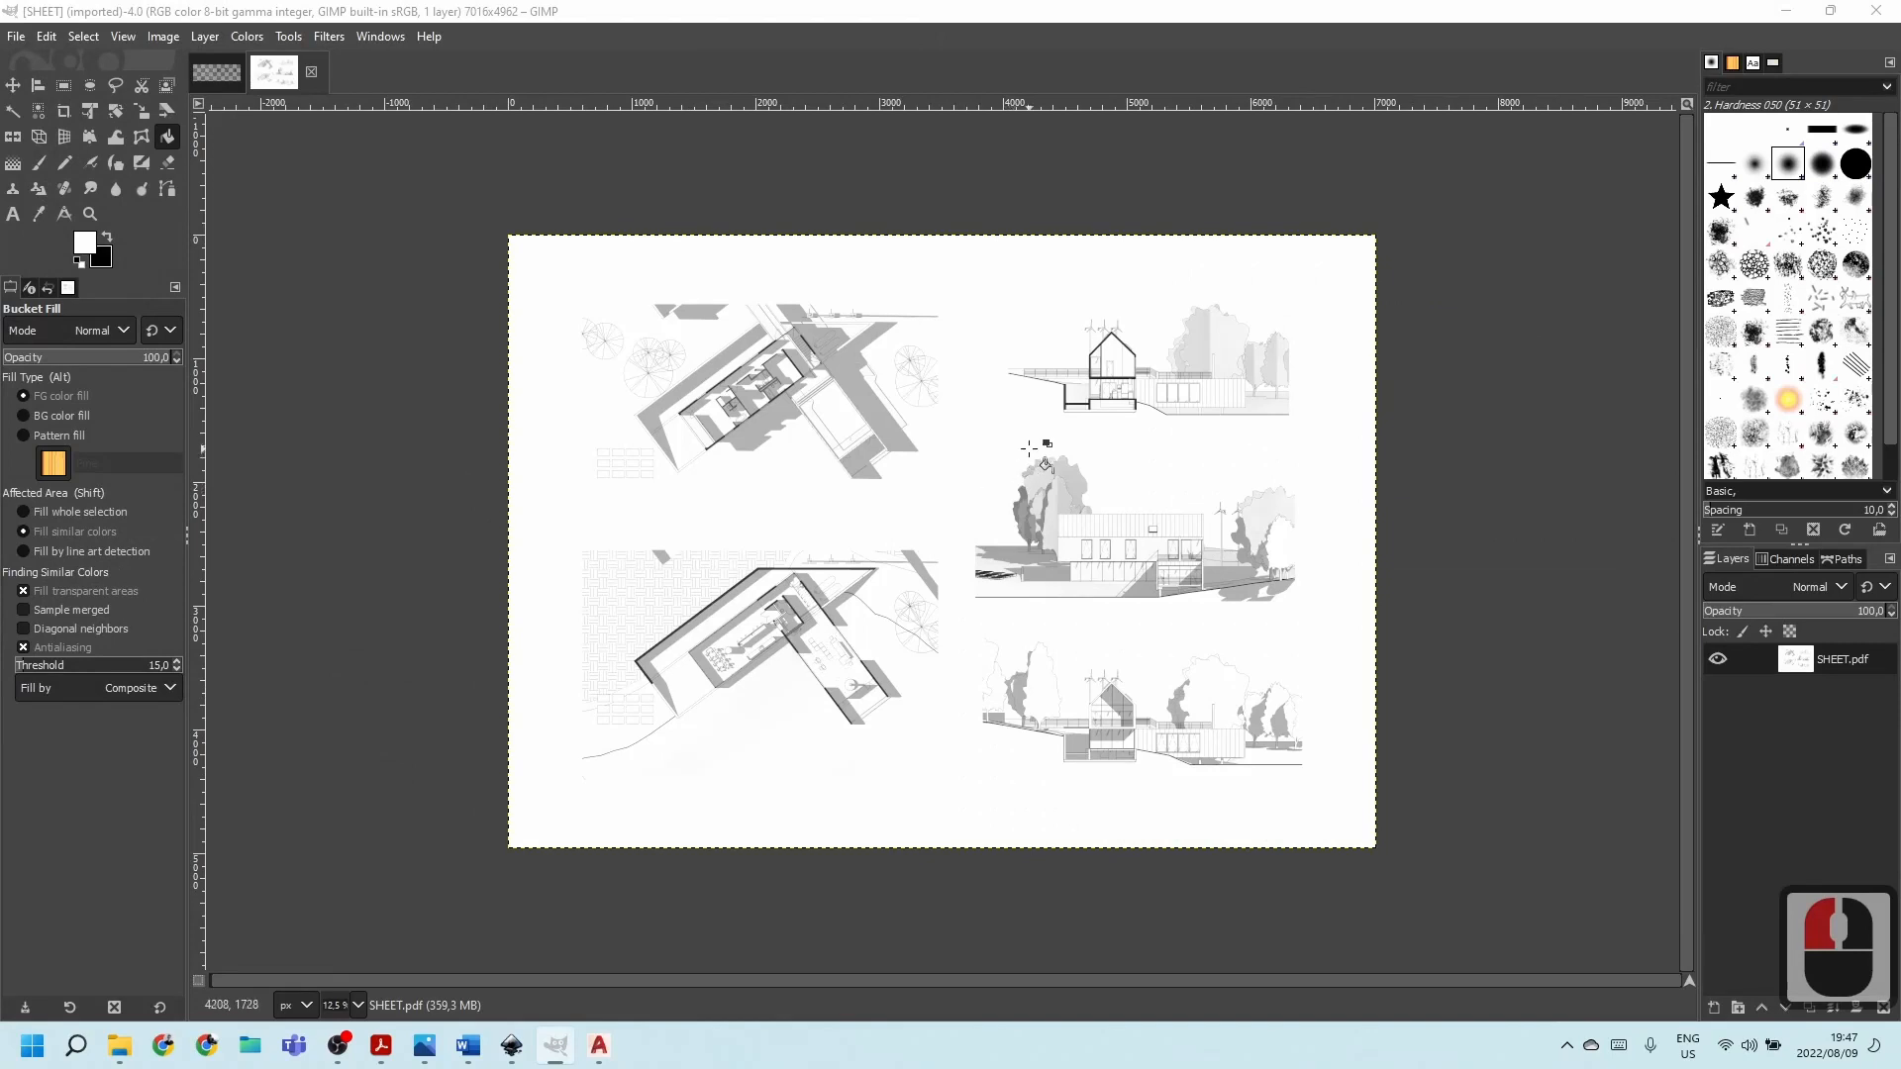
# Outline a crop area of about 2496 × 1228 px around the section drawing in the sheet's upper right.
pyautogui.scroll(3, 956, 489)
pyautogui.scroll(2, 861, 414)
pyautogui.scroll(-4, 1061, 621)
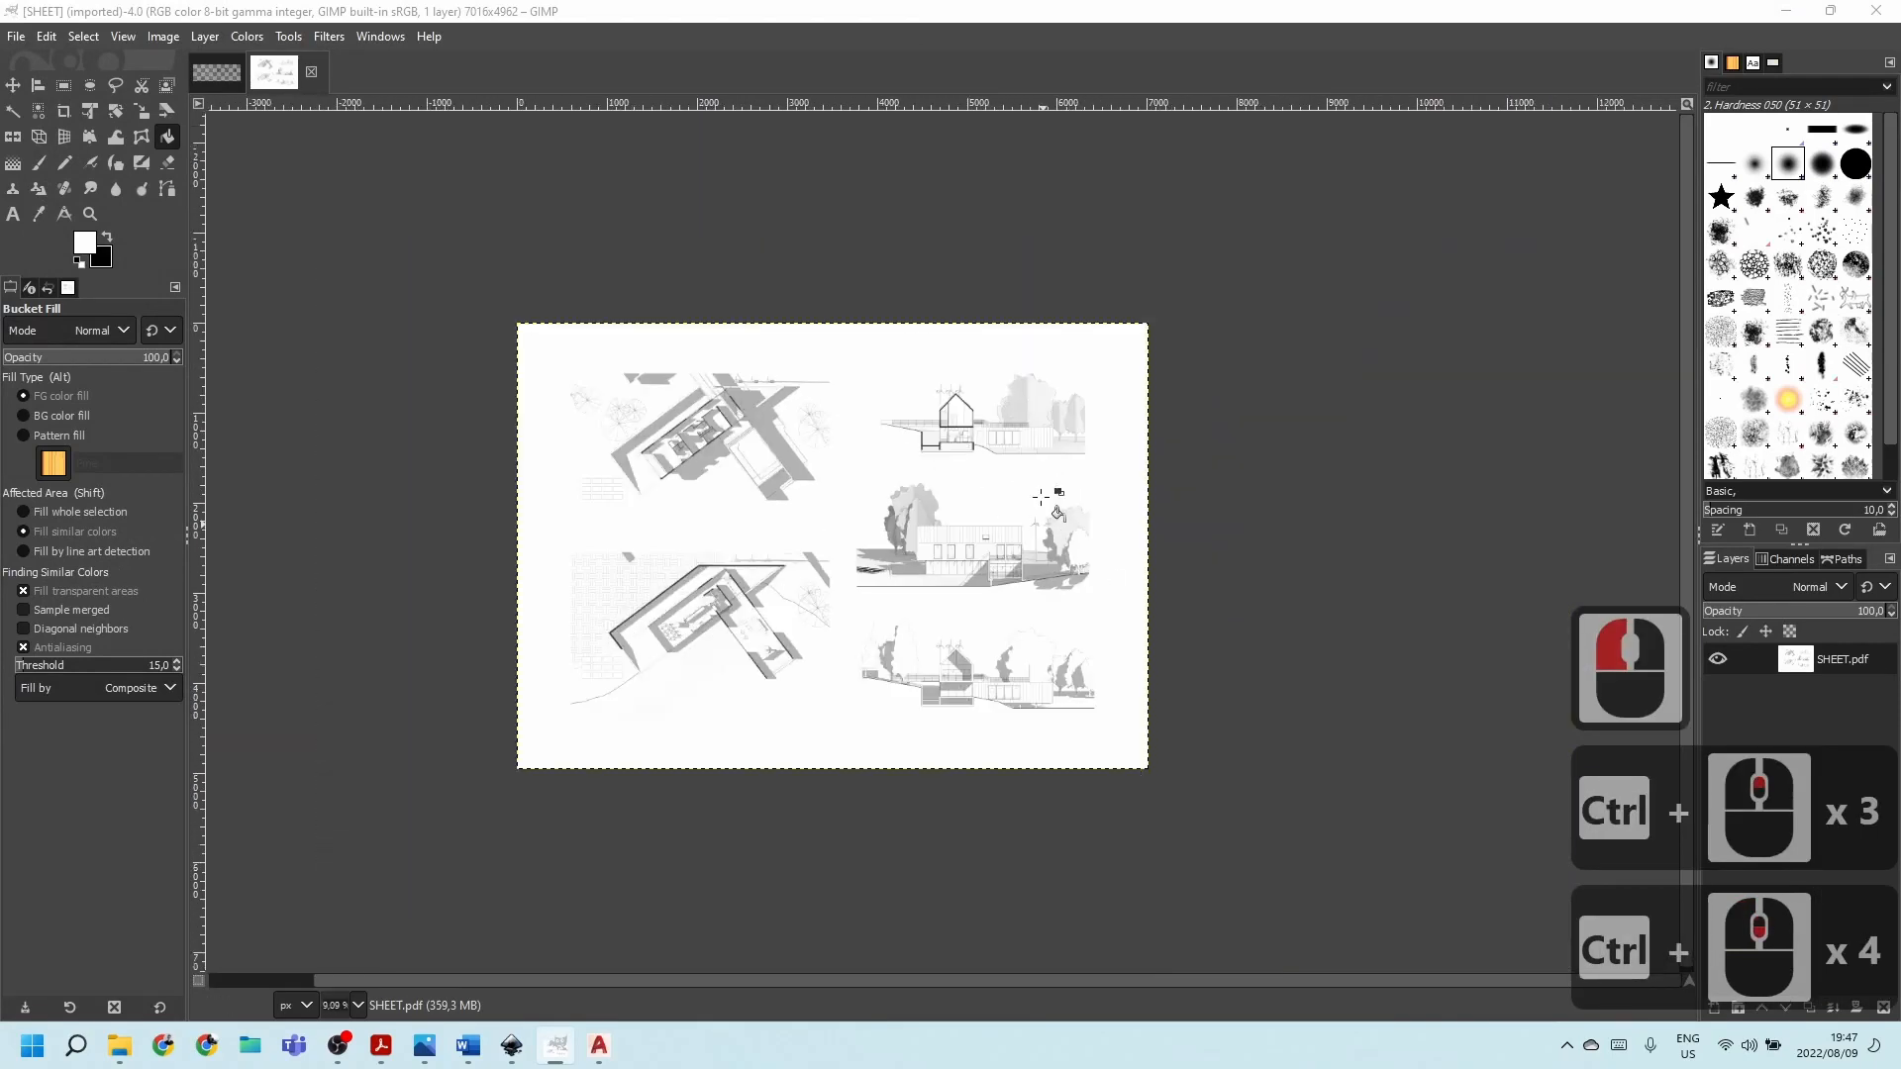
pyautogui.scroll(3, 1110, 305)
pyautogui.scroll(-2, 743, 489)
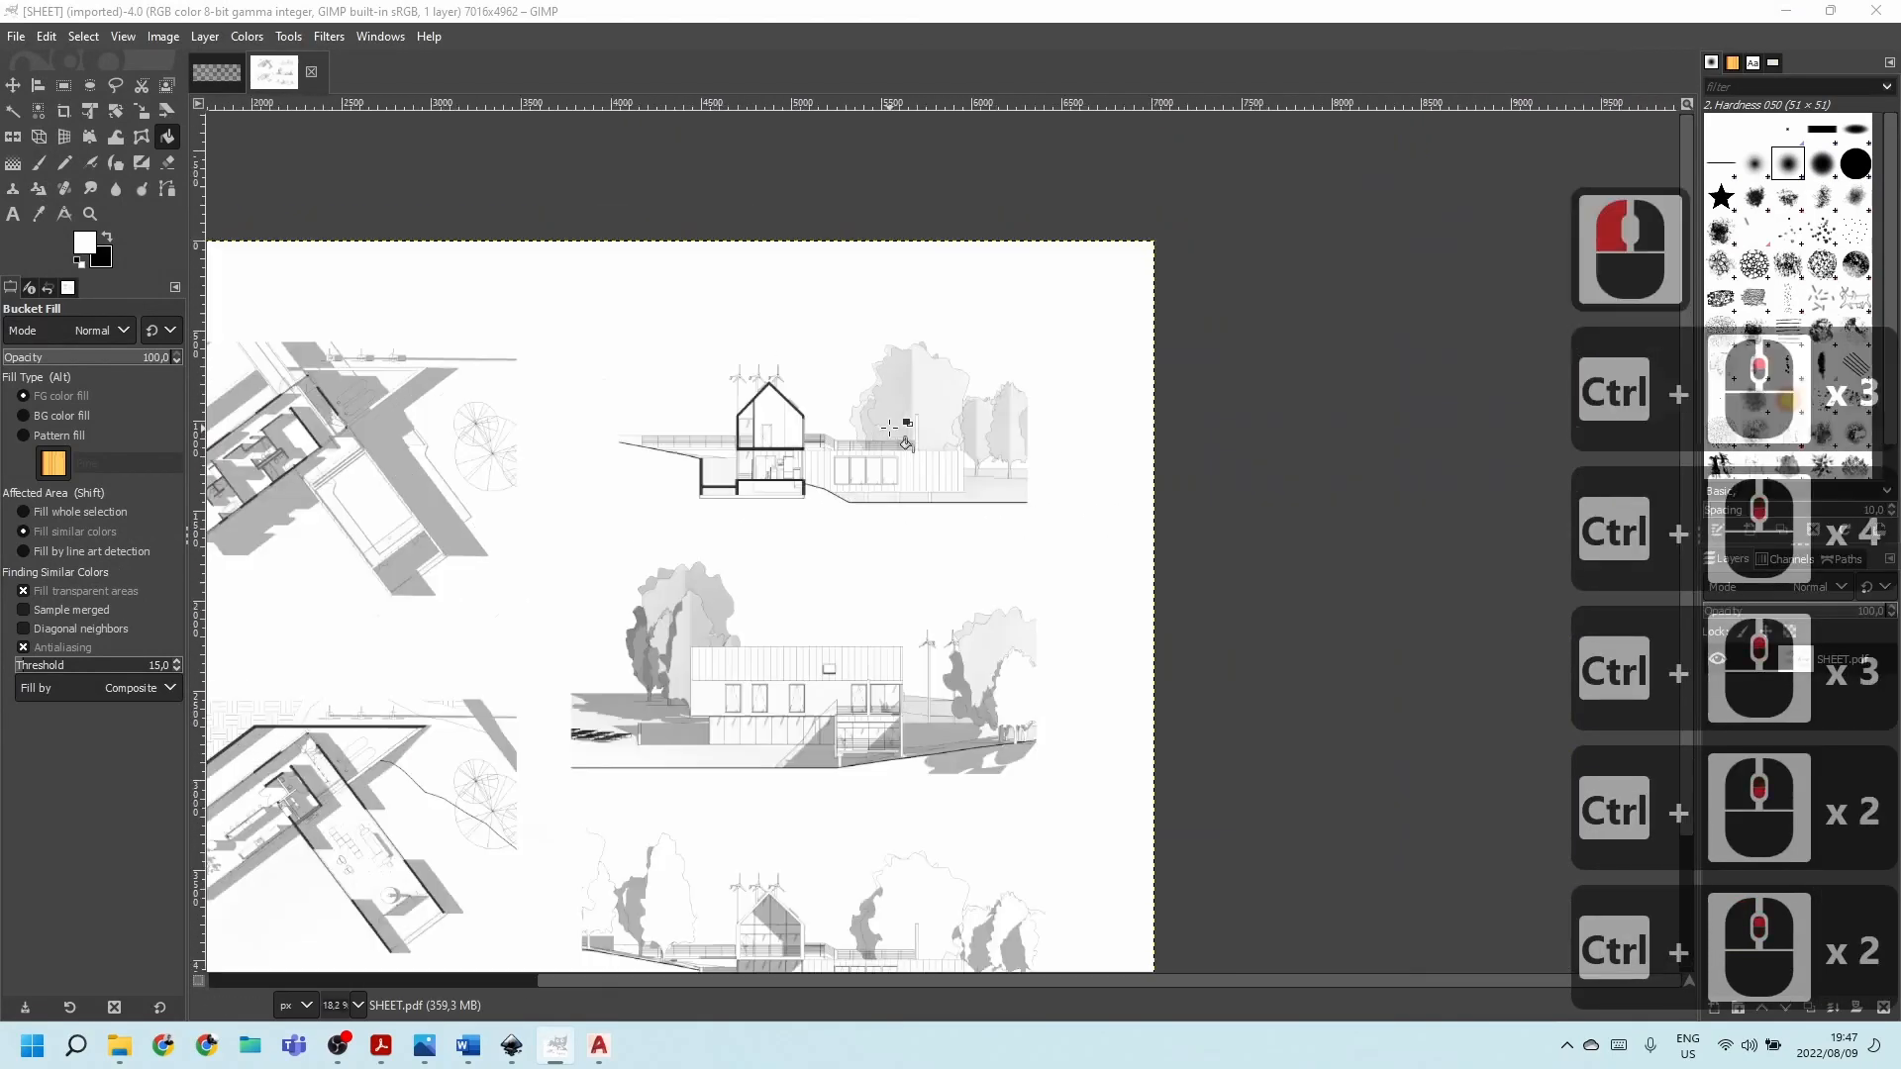
pyautogui.scroll(2, 412, 535)
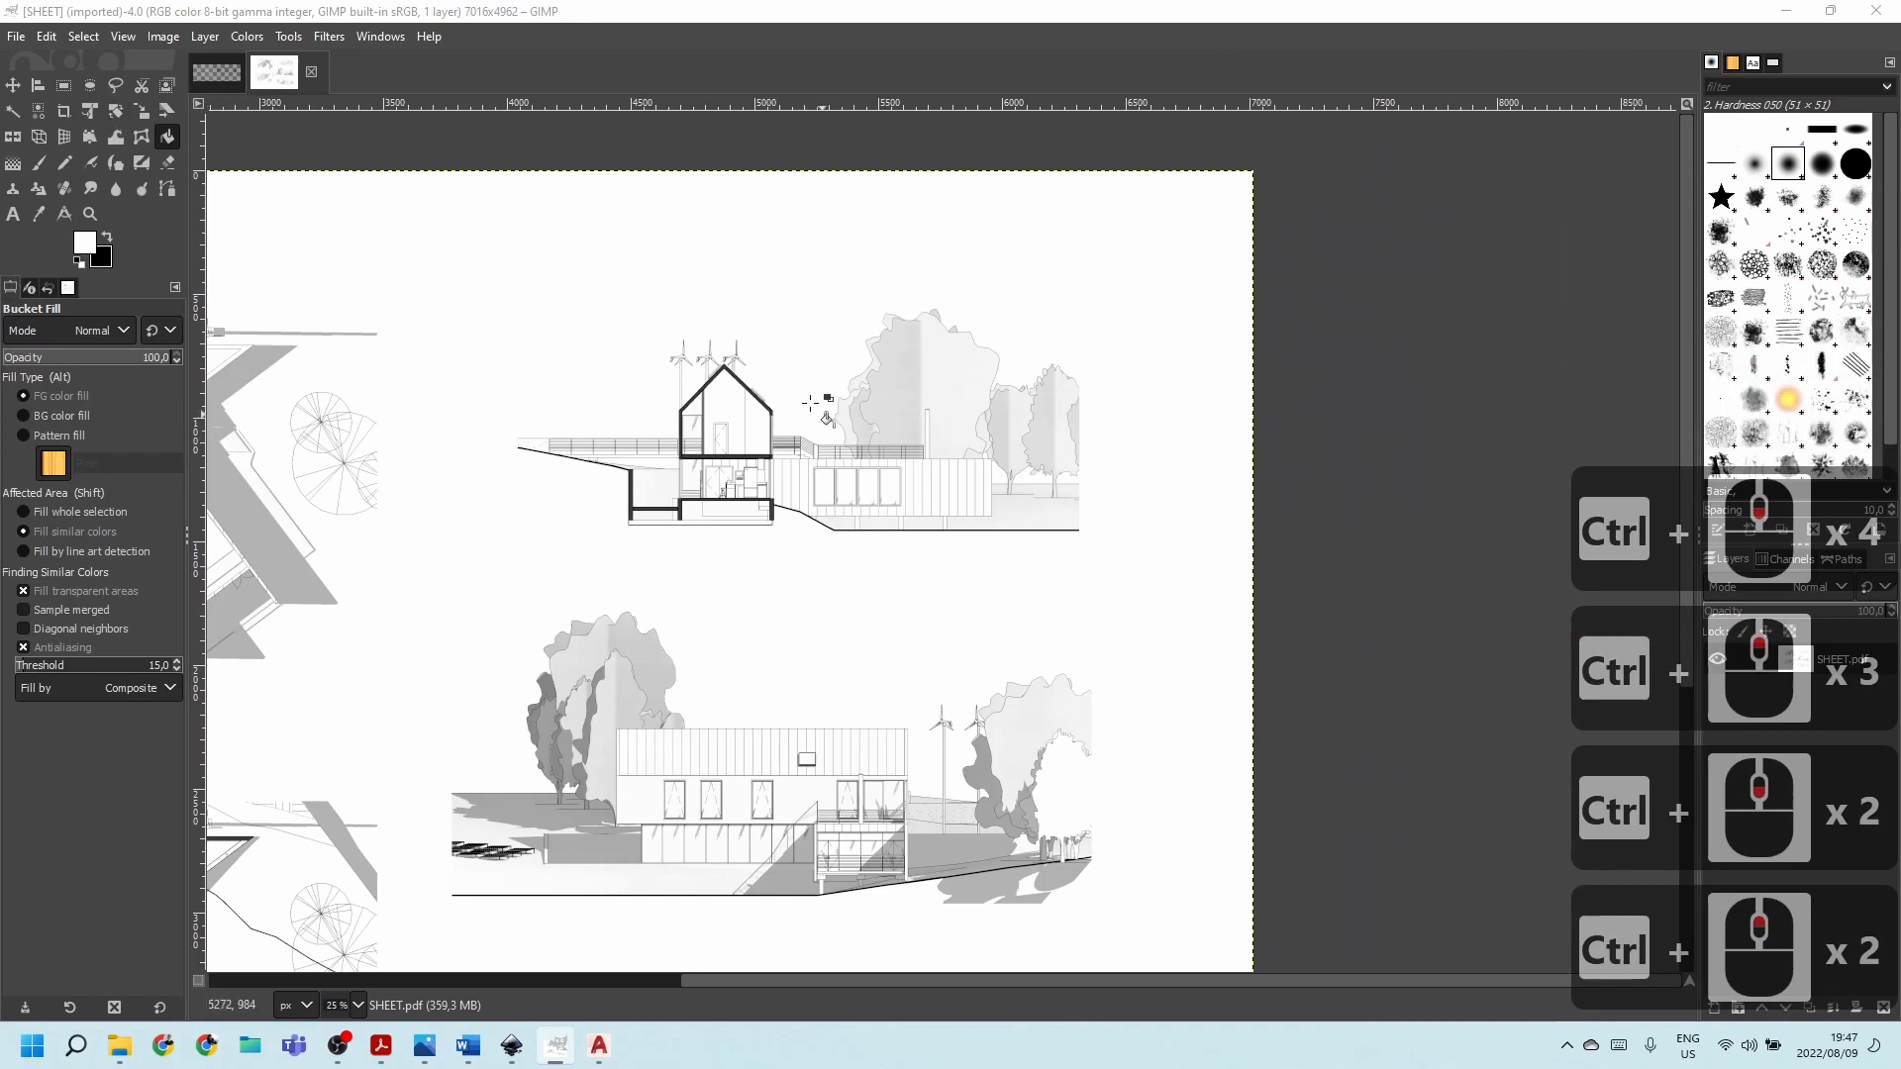
pyautogui.click(63, 110)
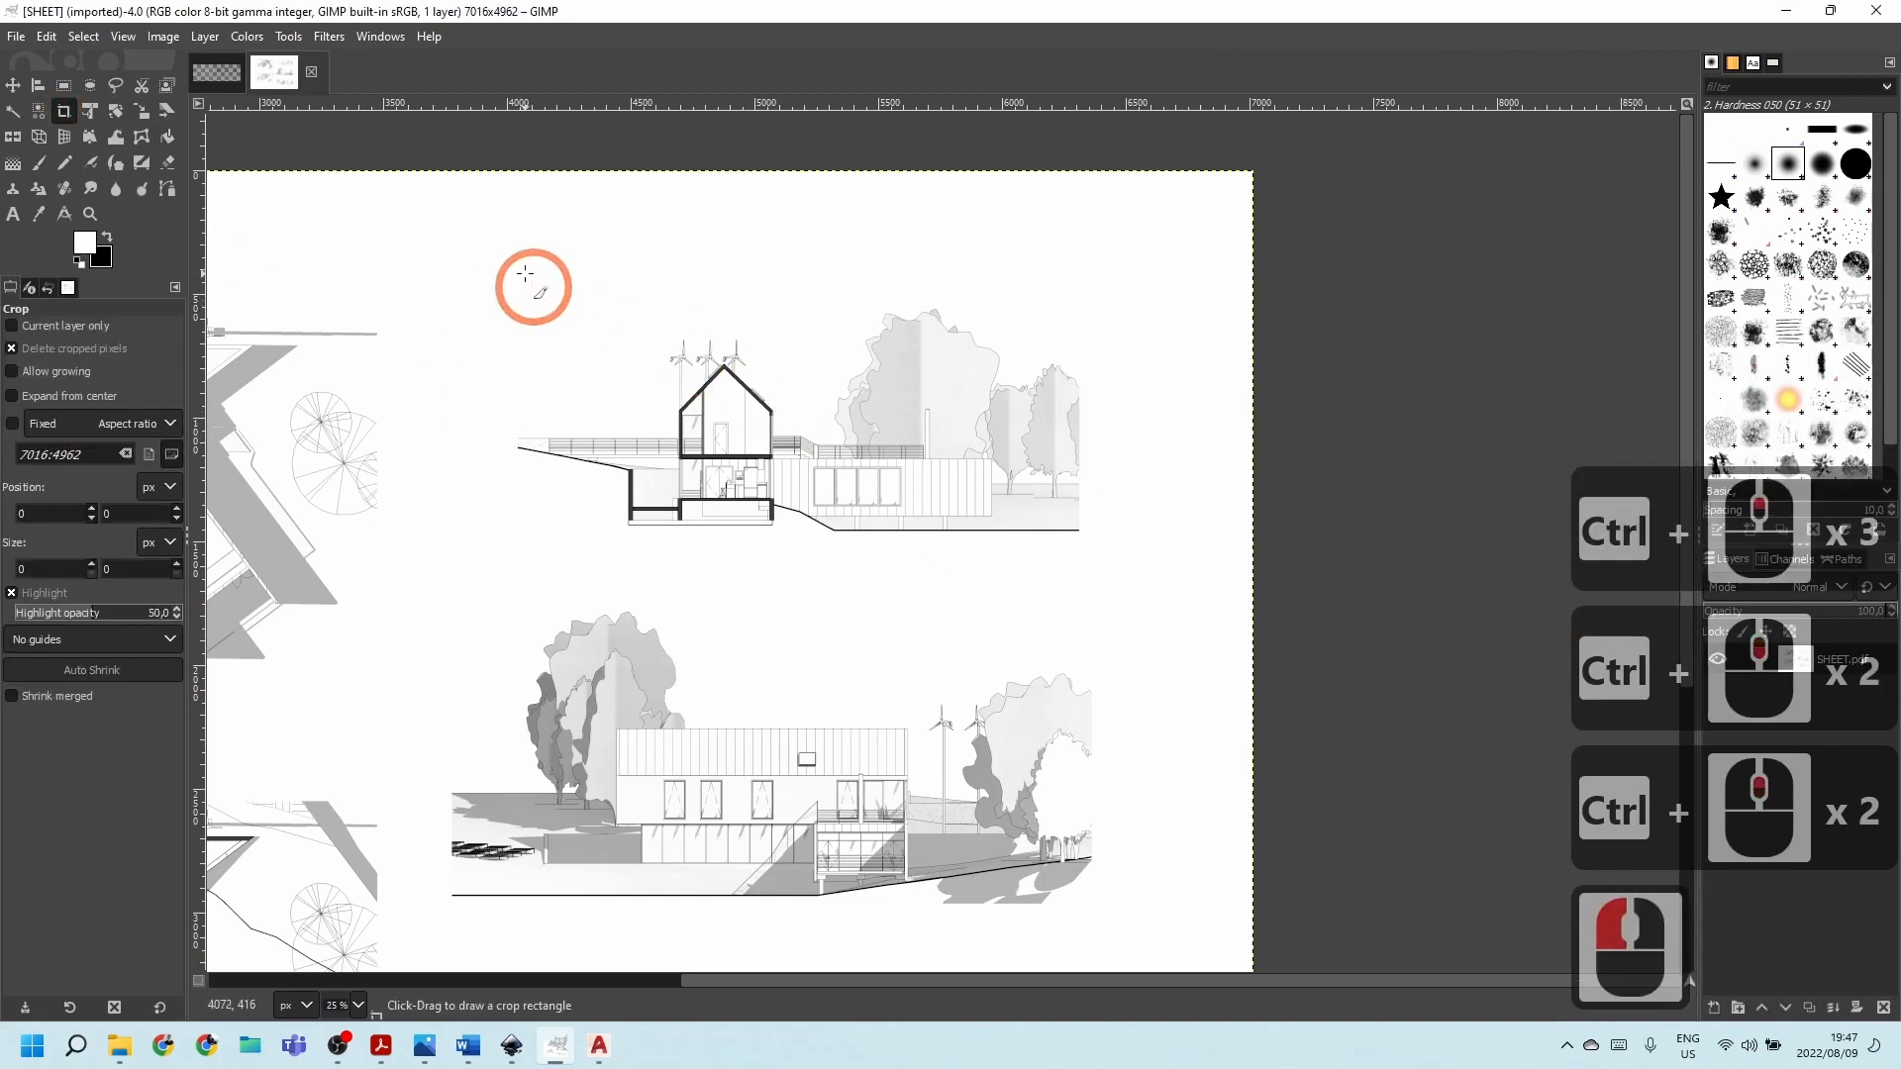
pyautogui.moveTo(485, 247)
pyautogui.mouseDown()
pyautogui.moveTo(882, 501)
pyautogui.moveTo(1154, 580)
pyautogui.moveTo(1102, 549)
pyautogui.mouseUp()
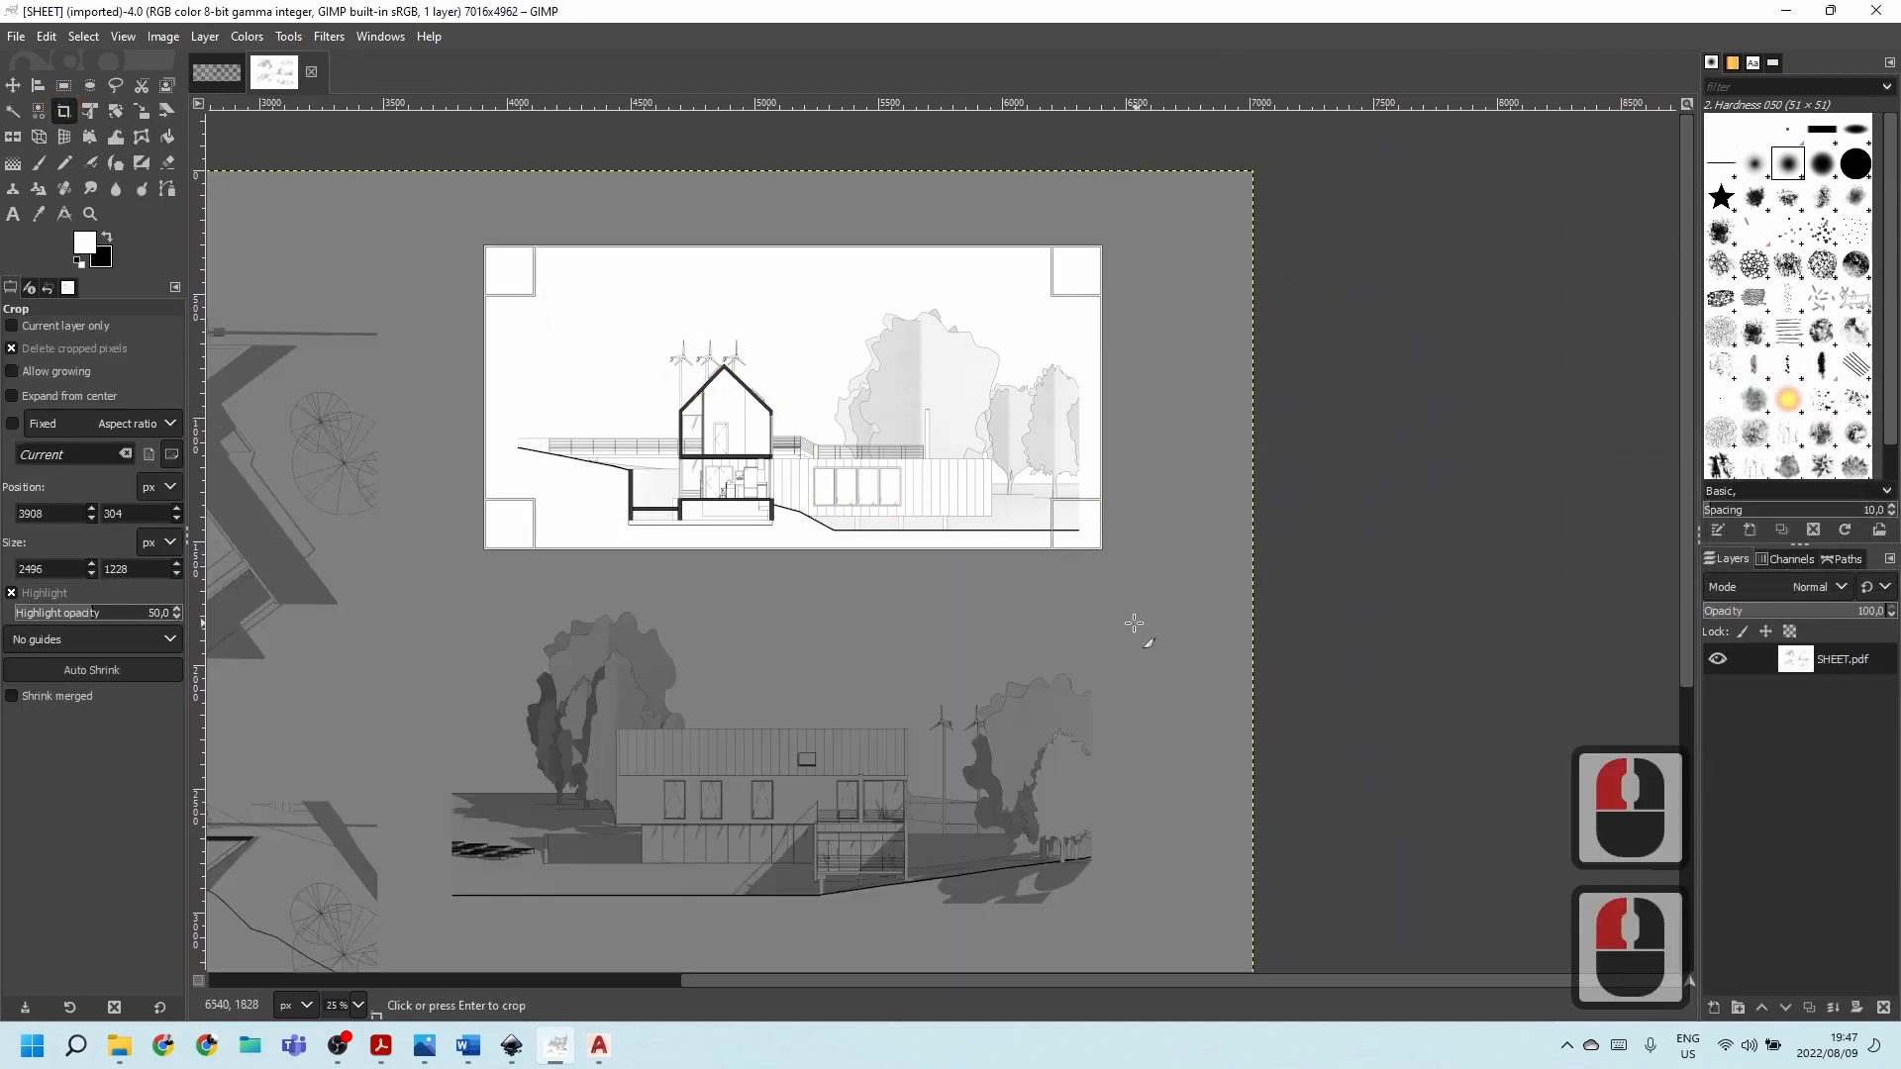
# Tighten the crop area around the section drawing to about 2392 × 1120 px and crop the image.
pyautogui.moveTo(812, 256)
pyautogui.mouseDown()
pyautogui.moveTo(818, 306)
pyautogui.moveTo(818, 282)
pyautogui.mouseUp()
pyautogui.moveTo(513, 400)
pyautogui.mouseDown()
pyautogui.moveTo(539, 399)
pyautogui.moveTo(519, 400)
pyautogui.mouseUp()
pyautogui.moveTo(1073, 439); pyautogui.dragTo(1059, 437)
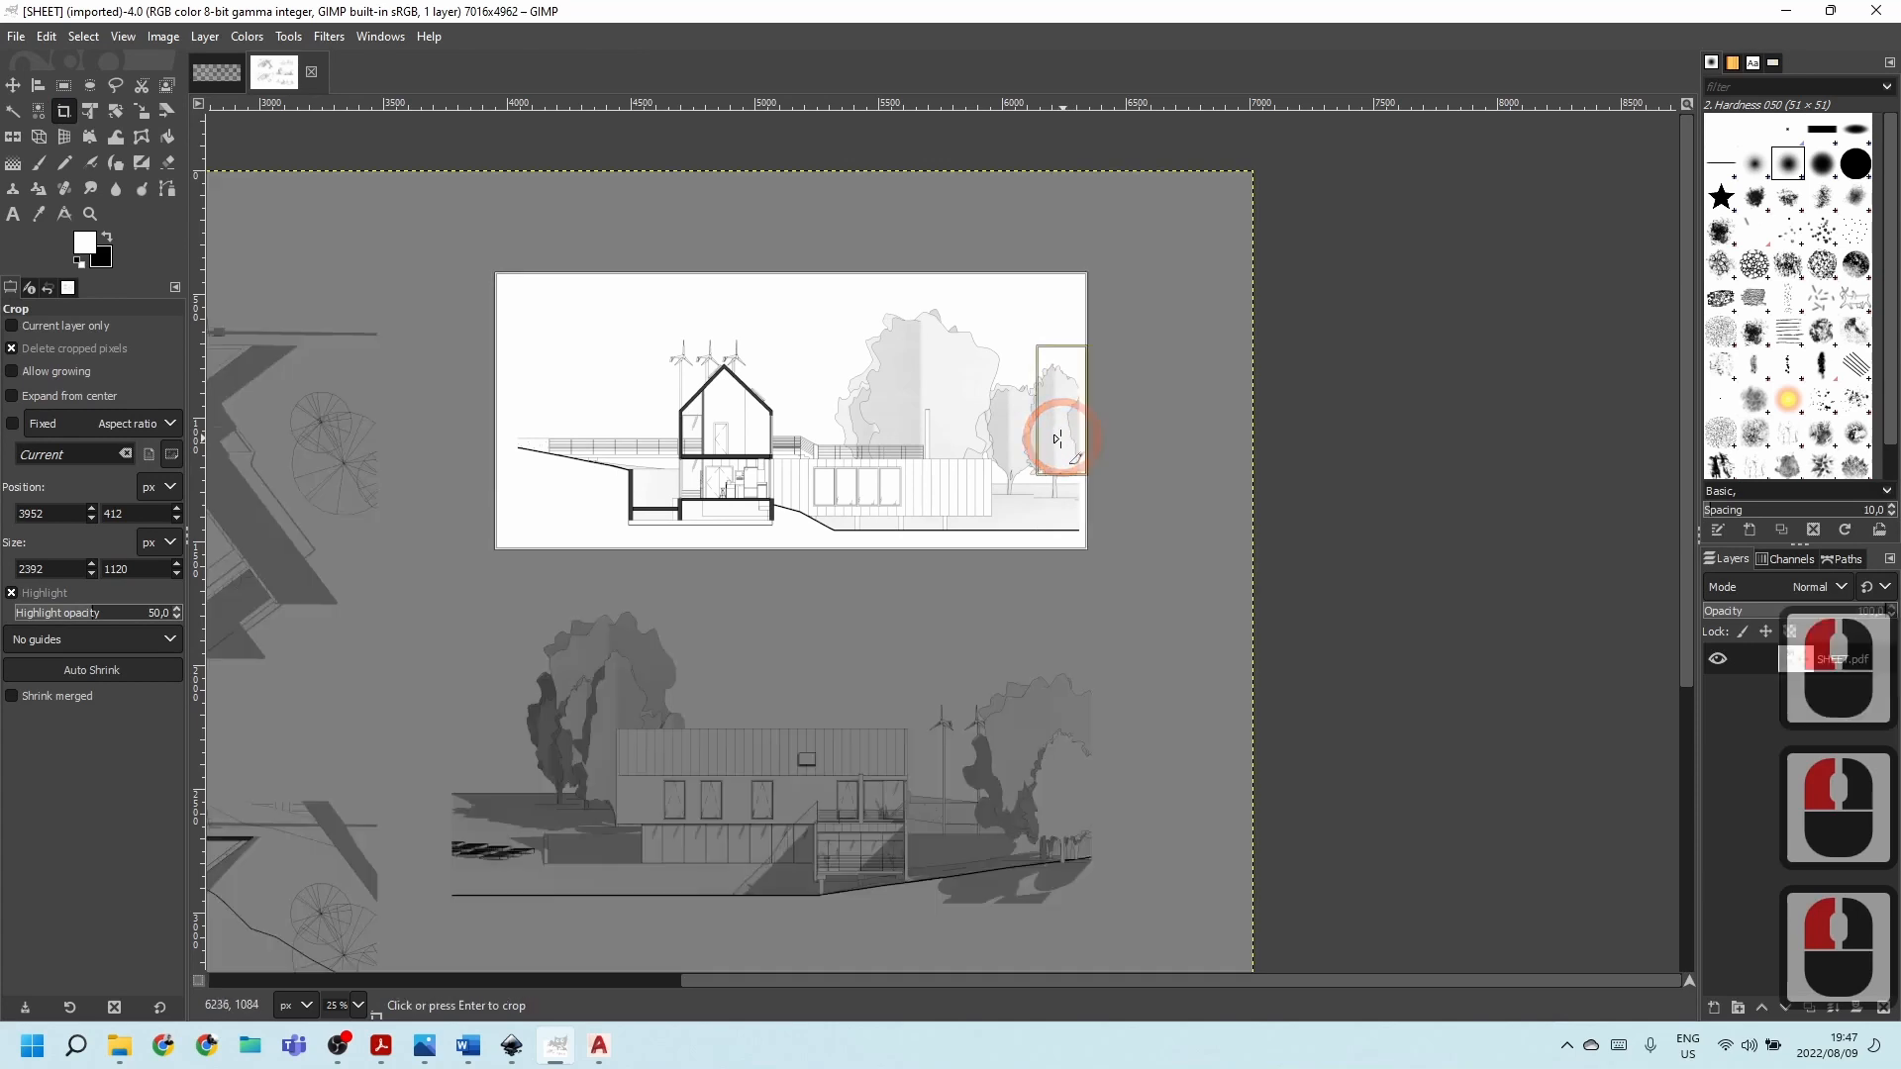
pyautogui.doubleClick(749, 423)
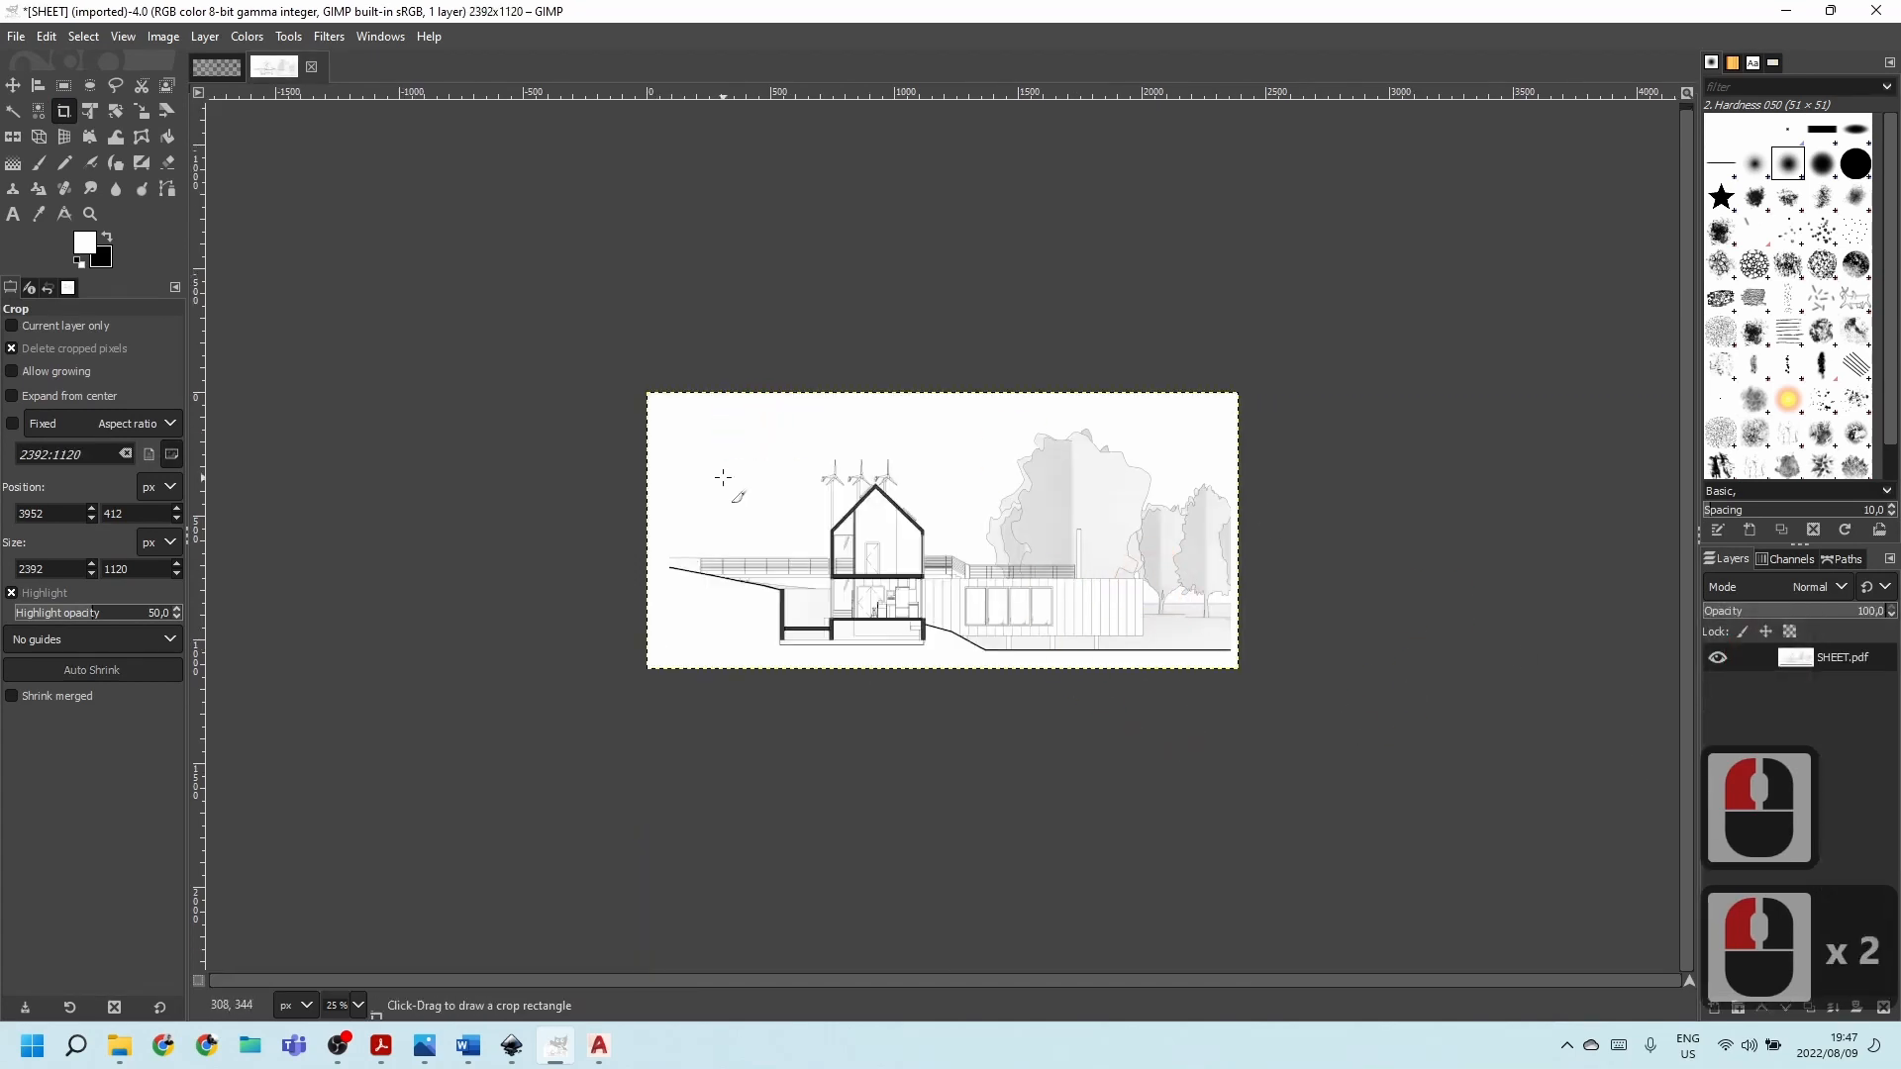
# Start exporting the cropped section drawing to the Mock-up folder, with the file name set to SHEET.png.
pyautogui.click(20, 37)
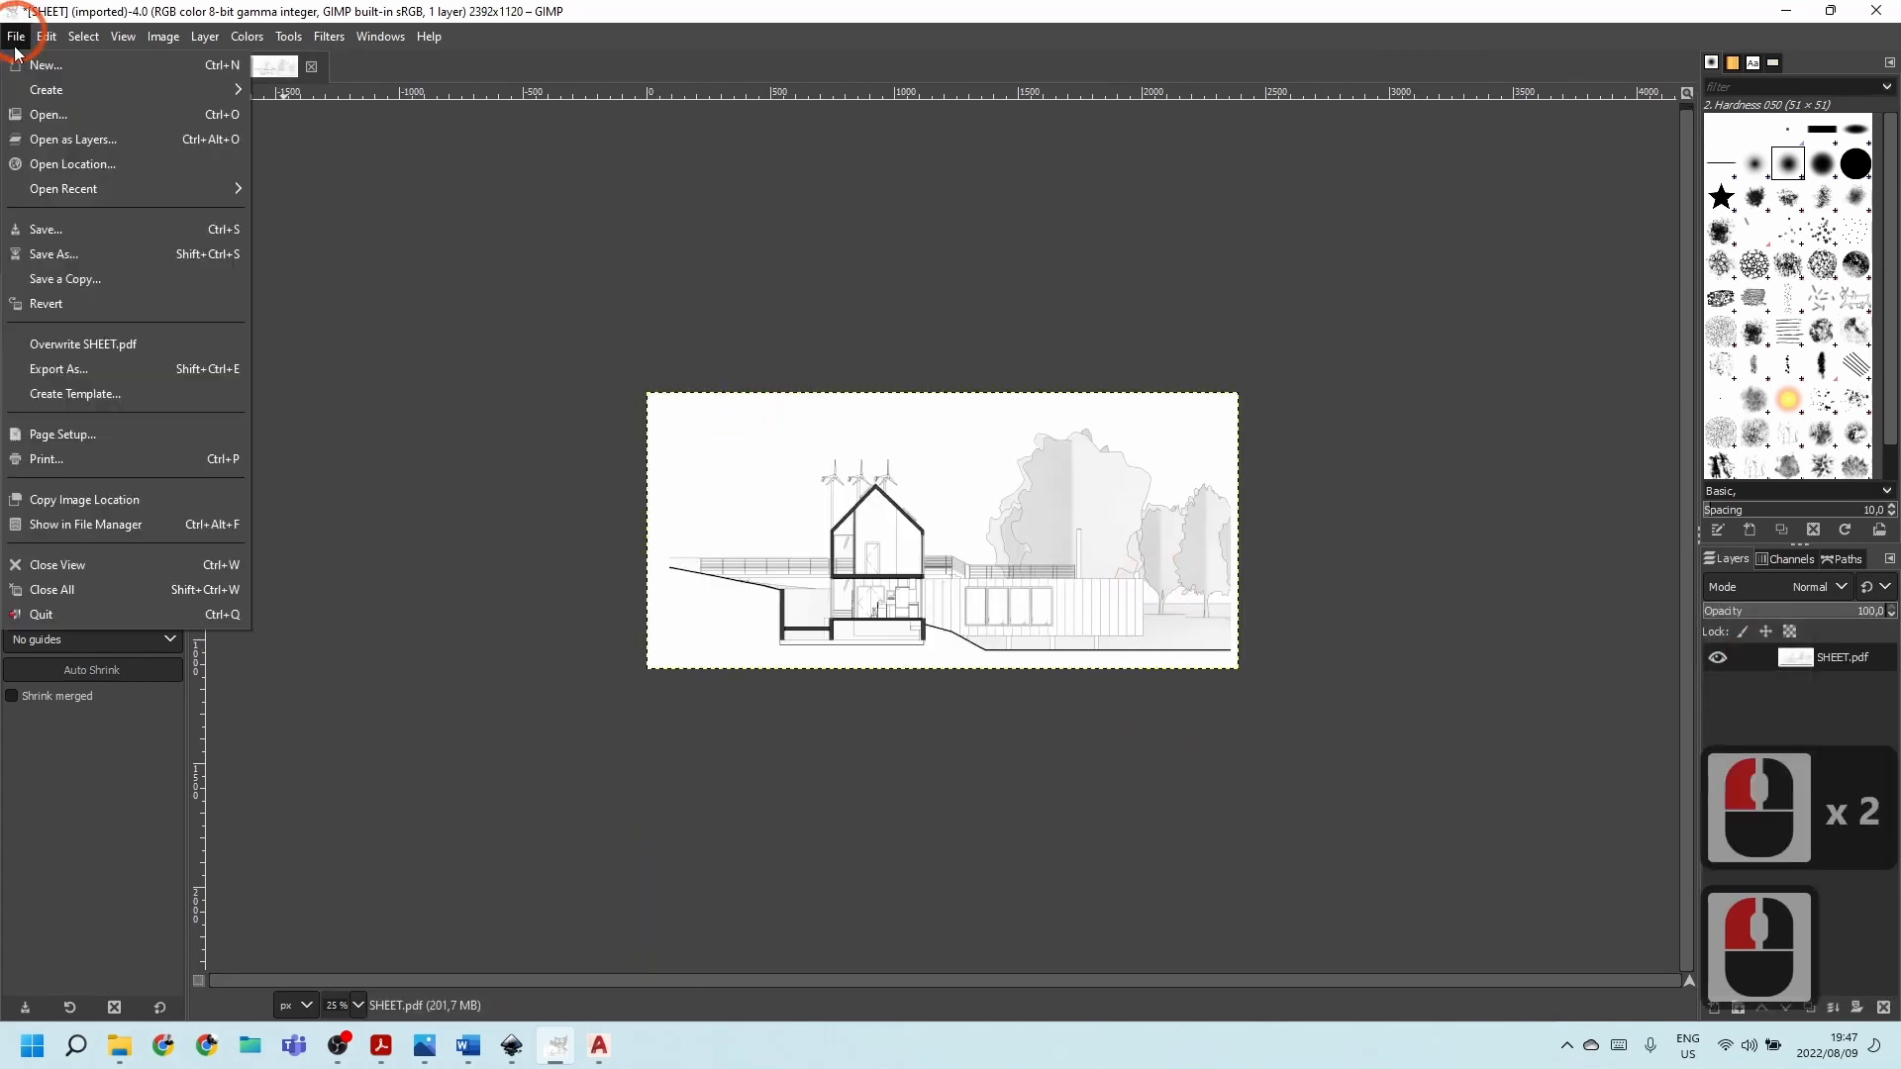
pyautogui.click(56, 369)
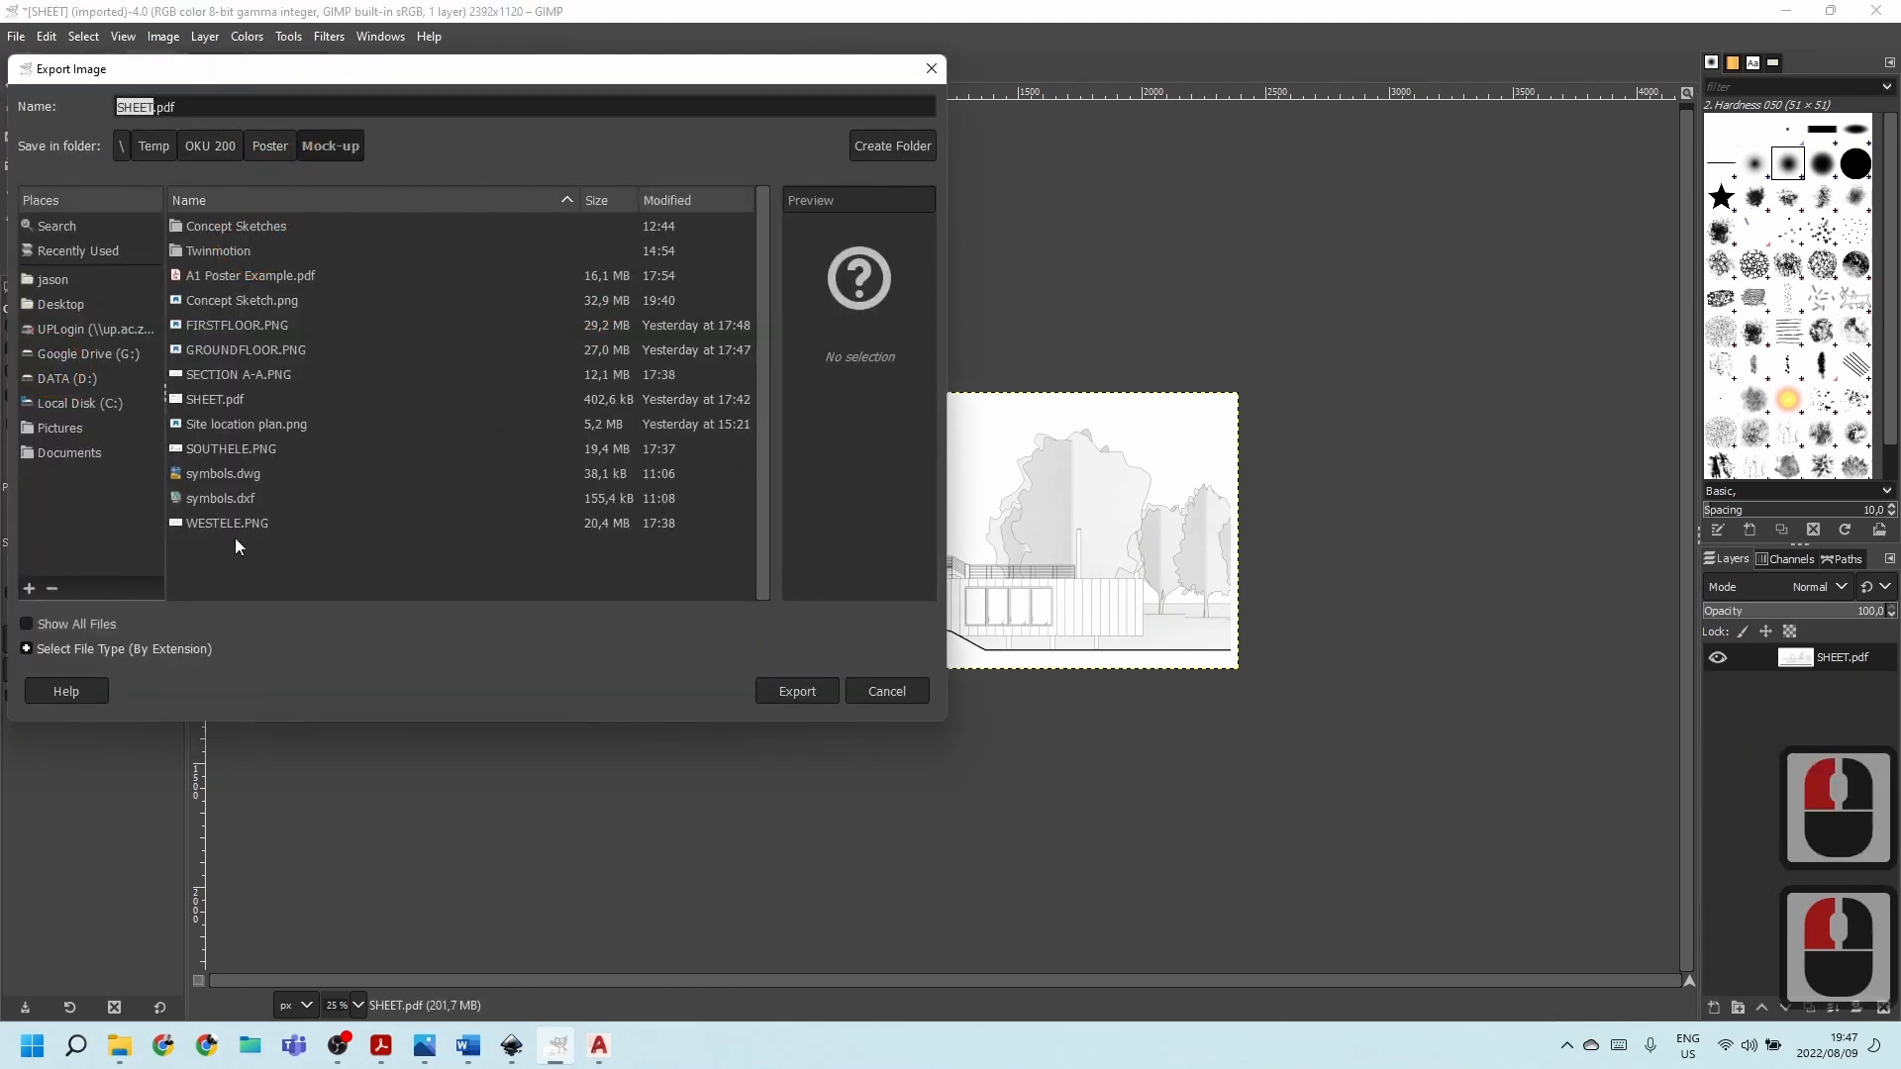
pyautogui.click(72, 652)
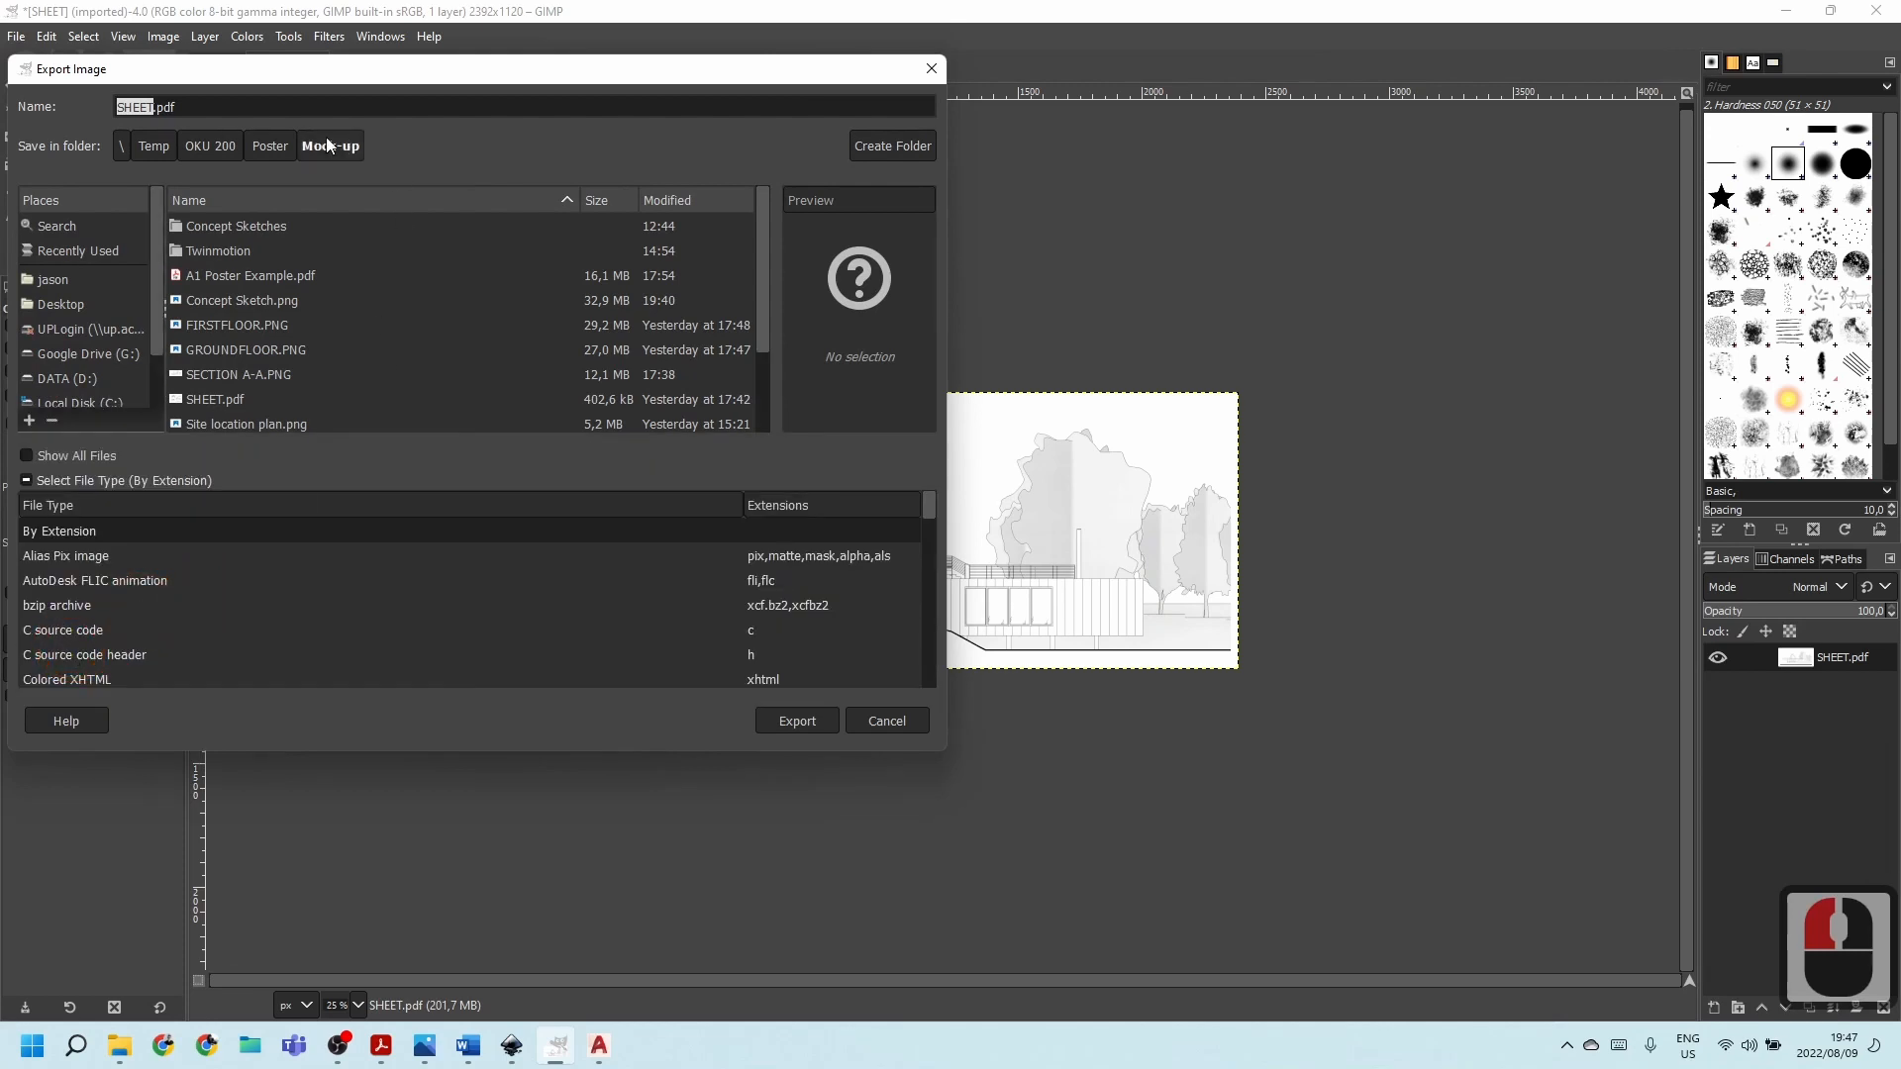
pyautogui.click(213, 106)
pyautogui.press('BackSpace')
pyautogui.press('BackSpace')
pyautogui.press('BackSpace')
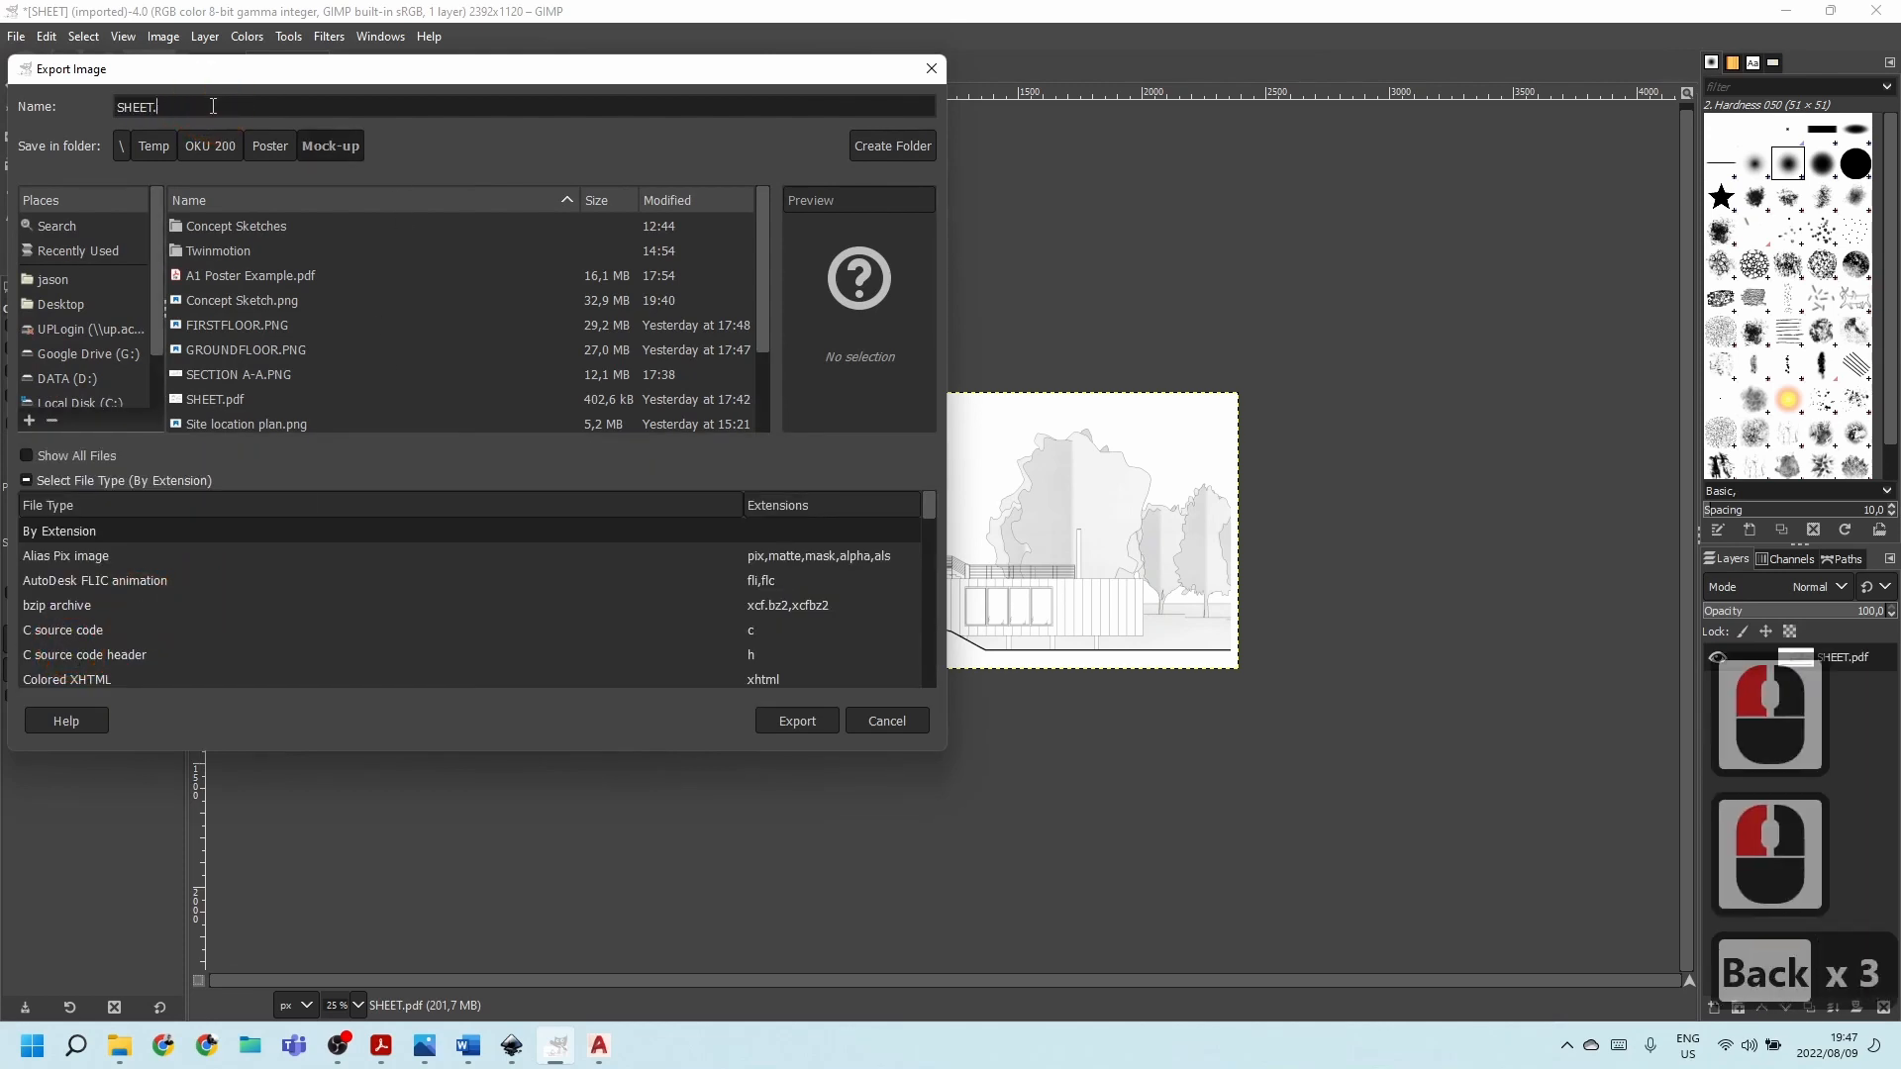
pyautogui.write('png')
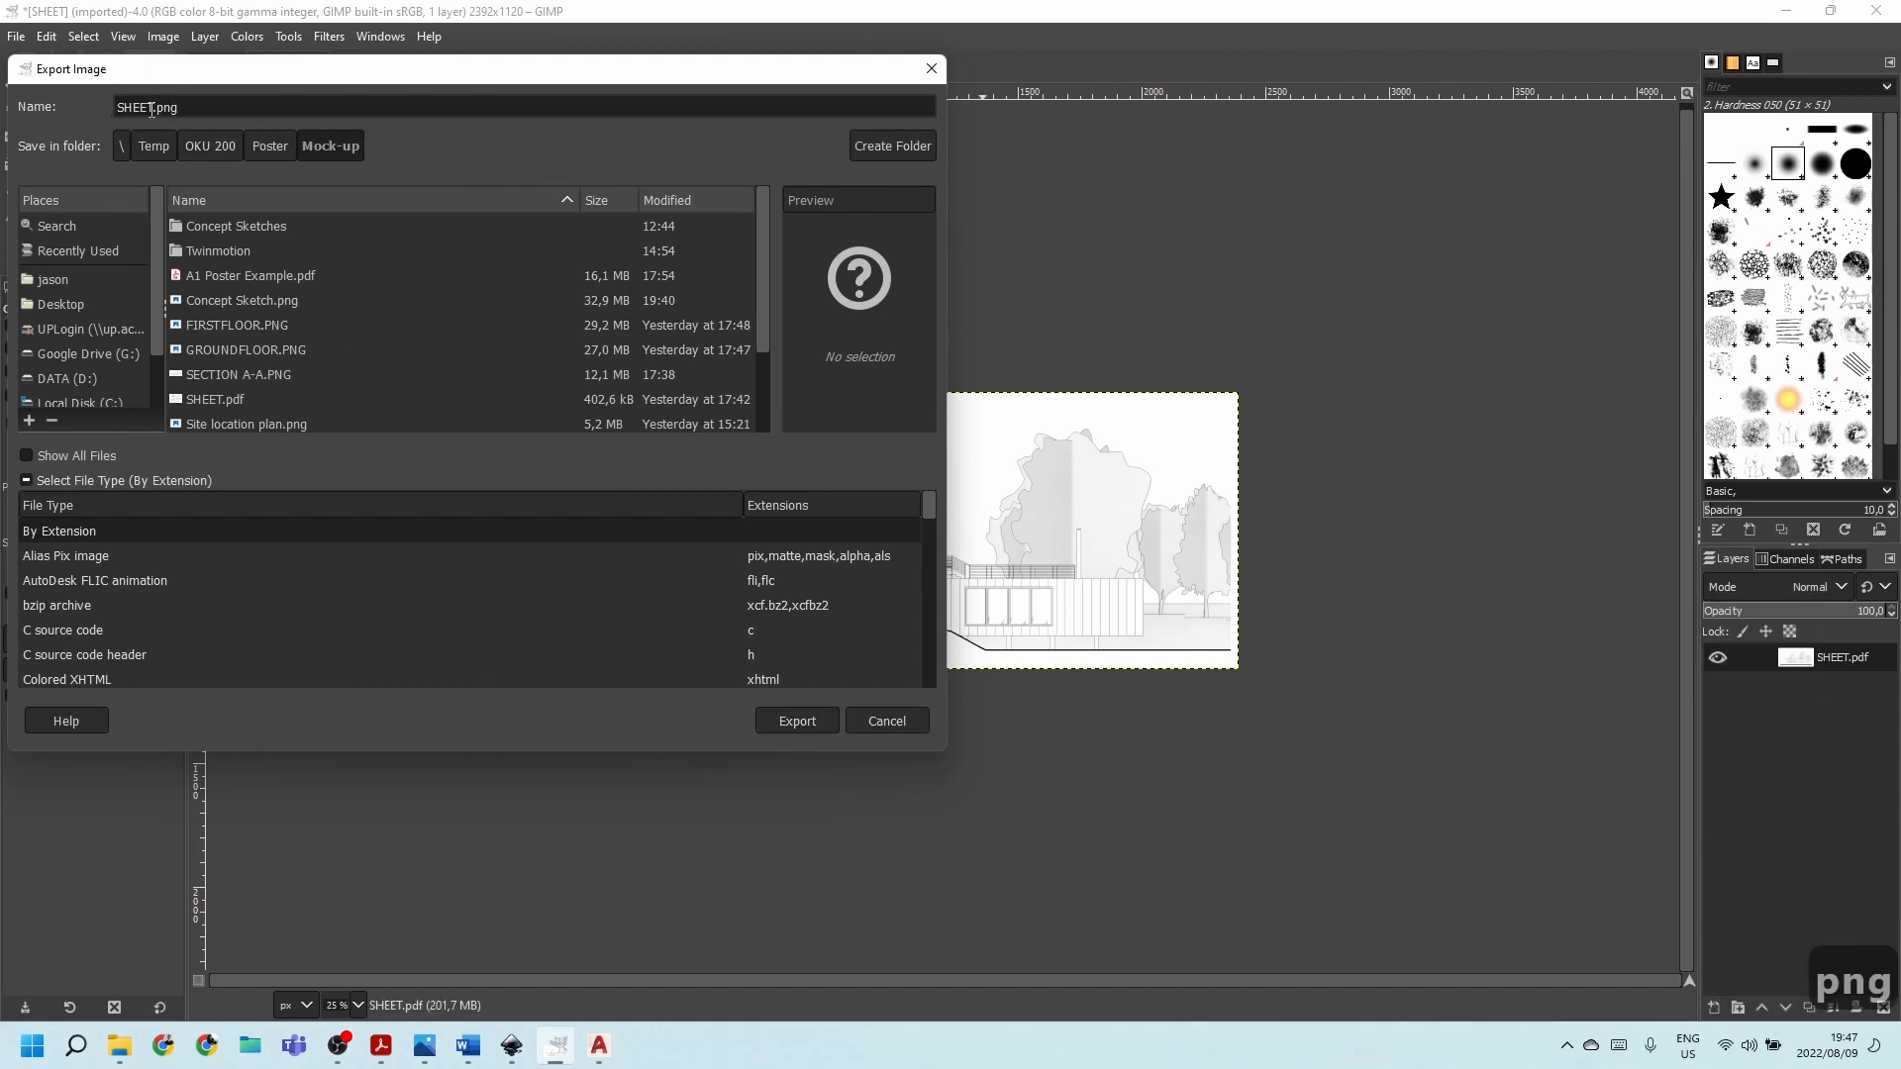
# Pick the existing SECTION A-A.PNG as the export name, cancel the export and switch back to Inkscape.
pyautogui.scroll(-4, 301, 353)
pyautogui.scroll(2, 301, 354)
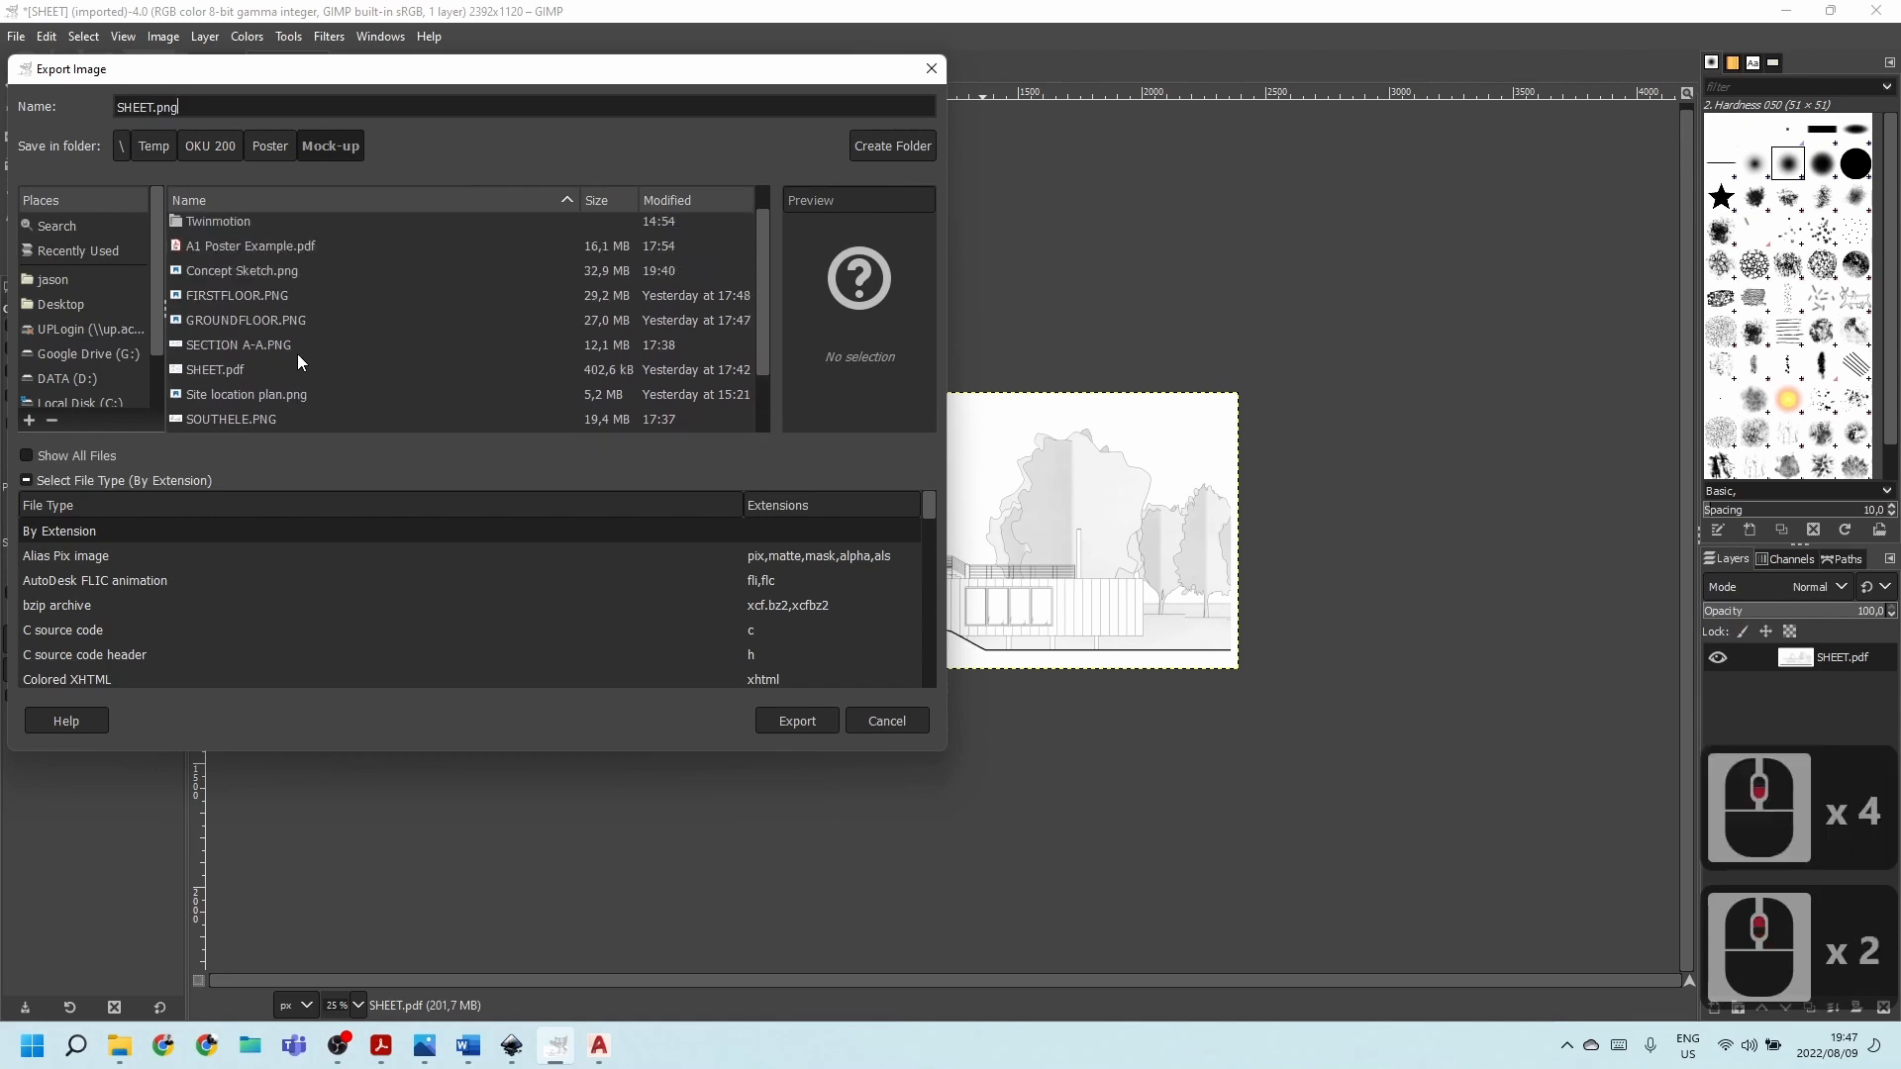
pyautogui.click(240, 347)
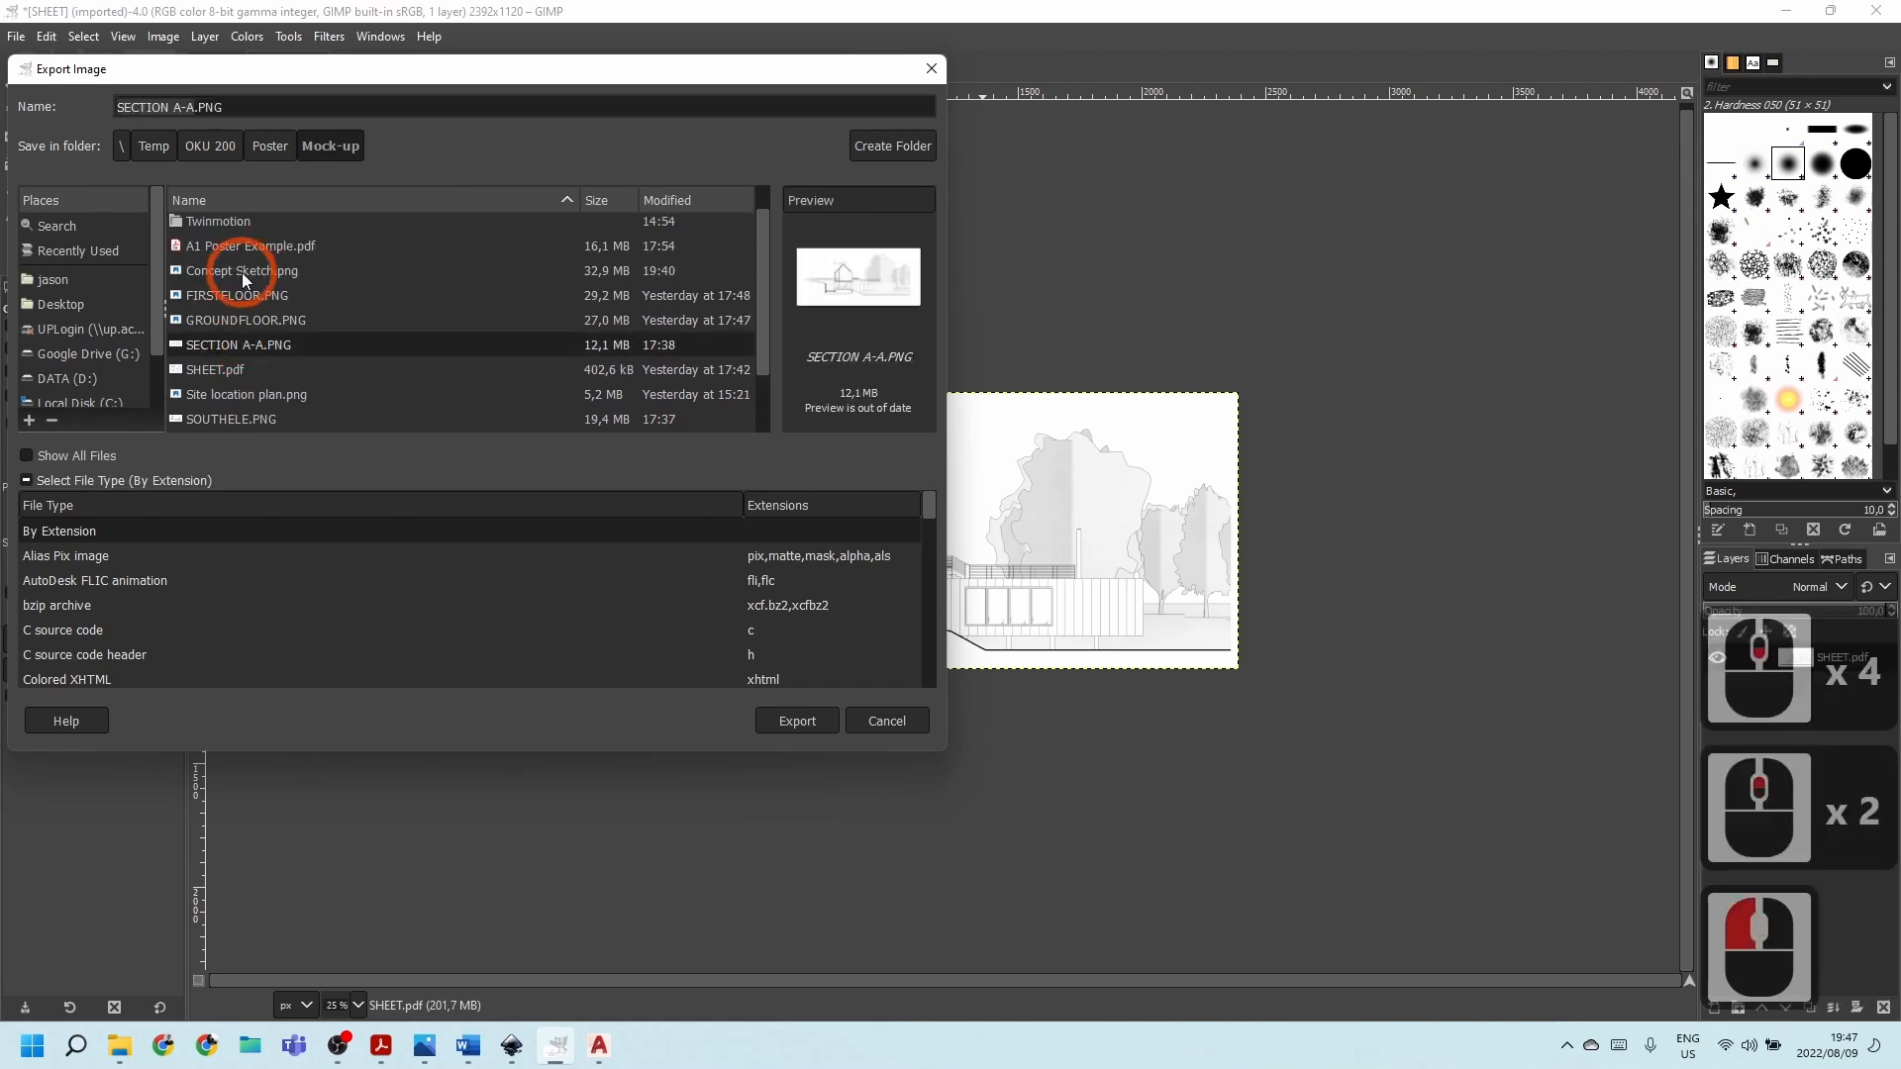
pyautogui.click(881, 721)
pyautogui.click(1595, 243)
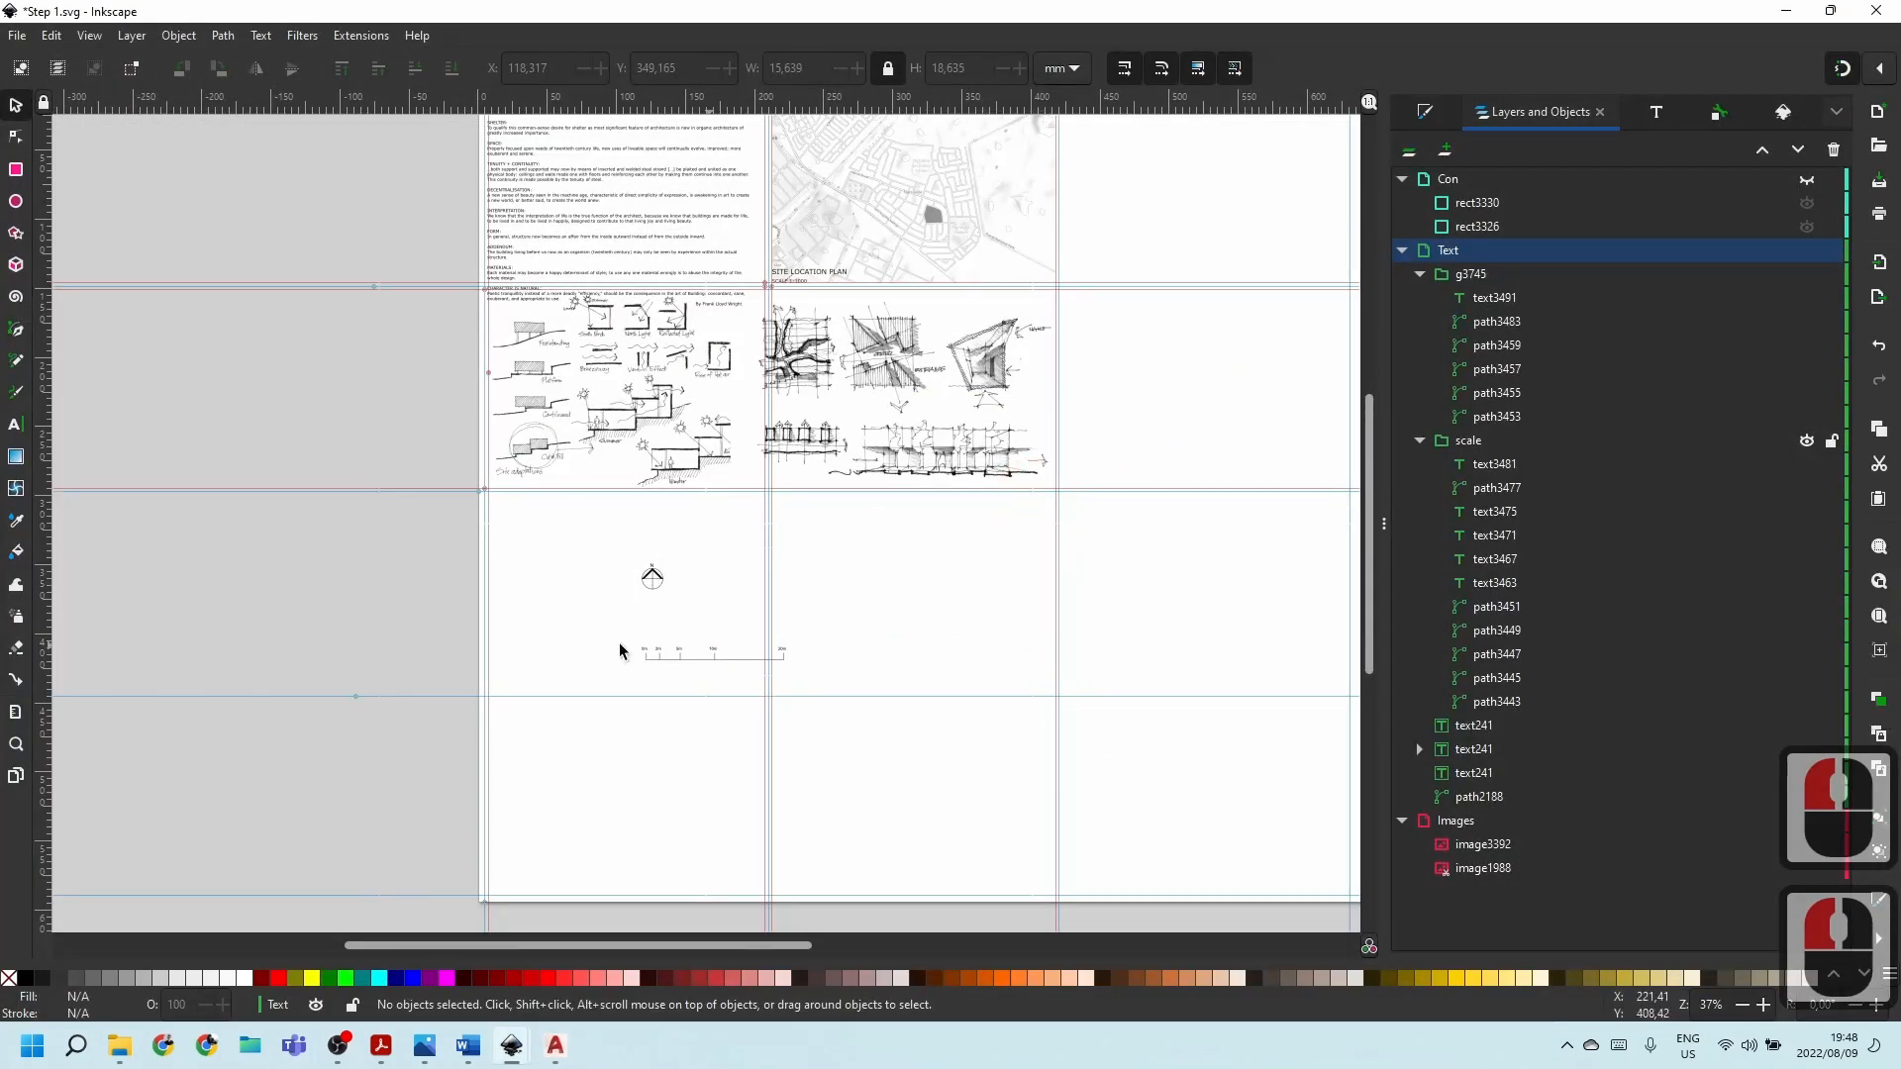
# Import GROUNDFLOOR.PNG from the Mock-up folder into the poster as a linked image with its DPI taken from the file.
pyautogui.click(429, 564)
pyautogui.click(118, 1051)
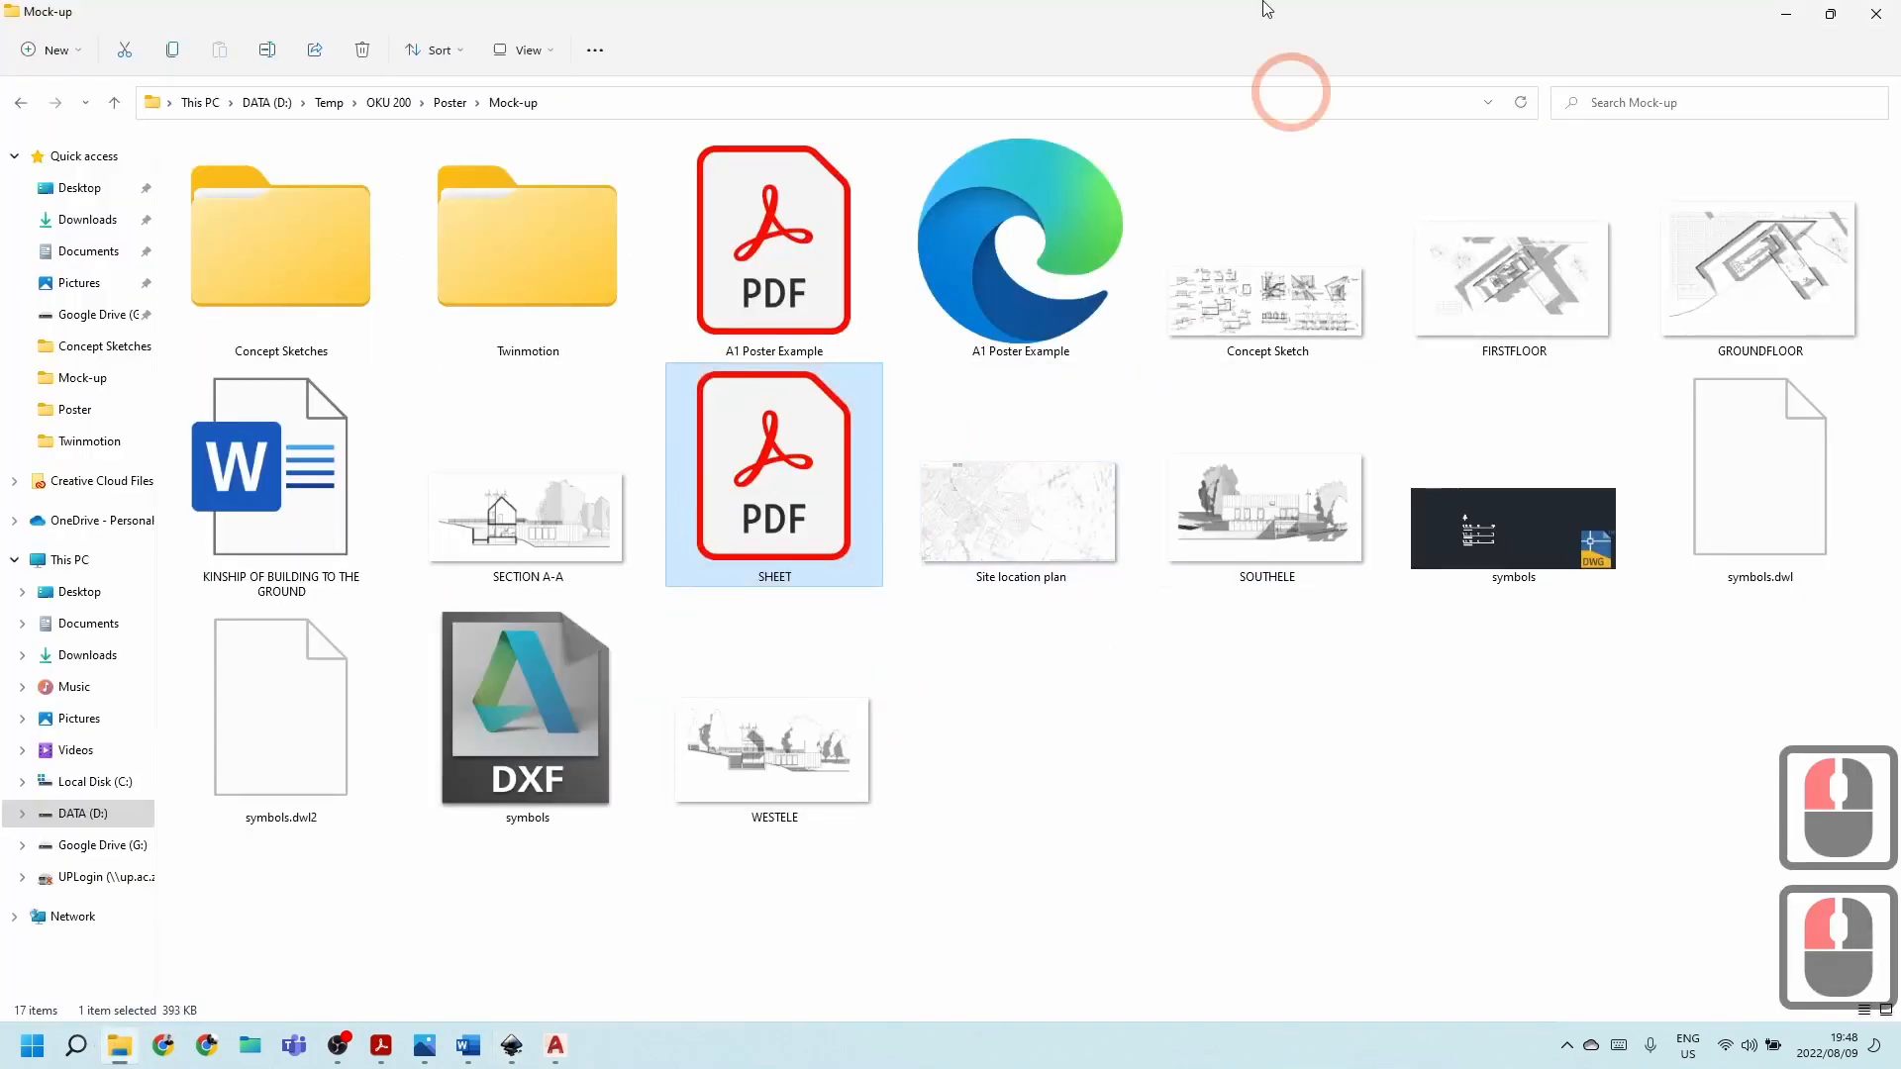
pyautogui.moveTo(1261, 10); pyautogui.dragTo(1541, 222)
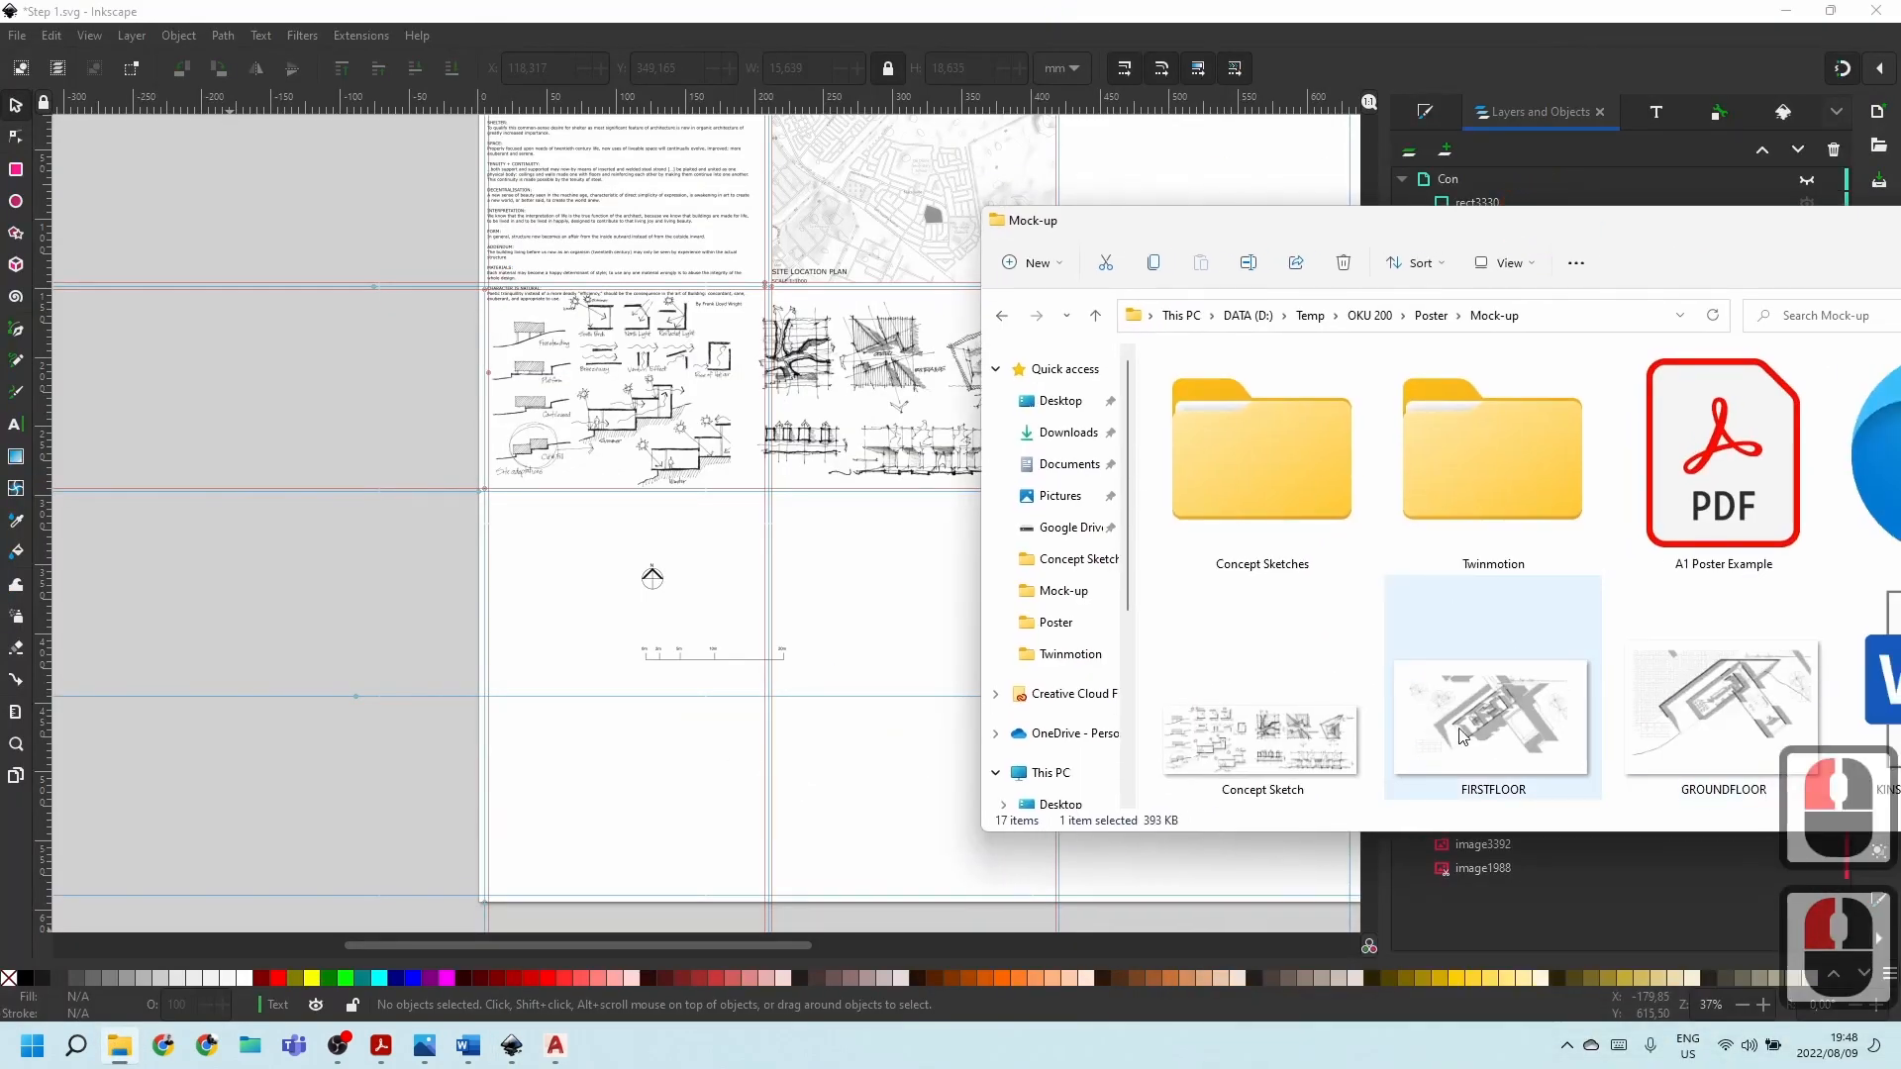
pyautogui.moveTo(1731, 730); pyautogui.dragTo(648, 716)
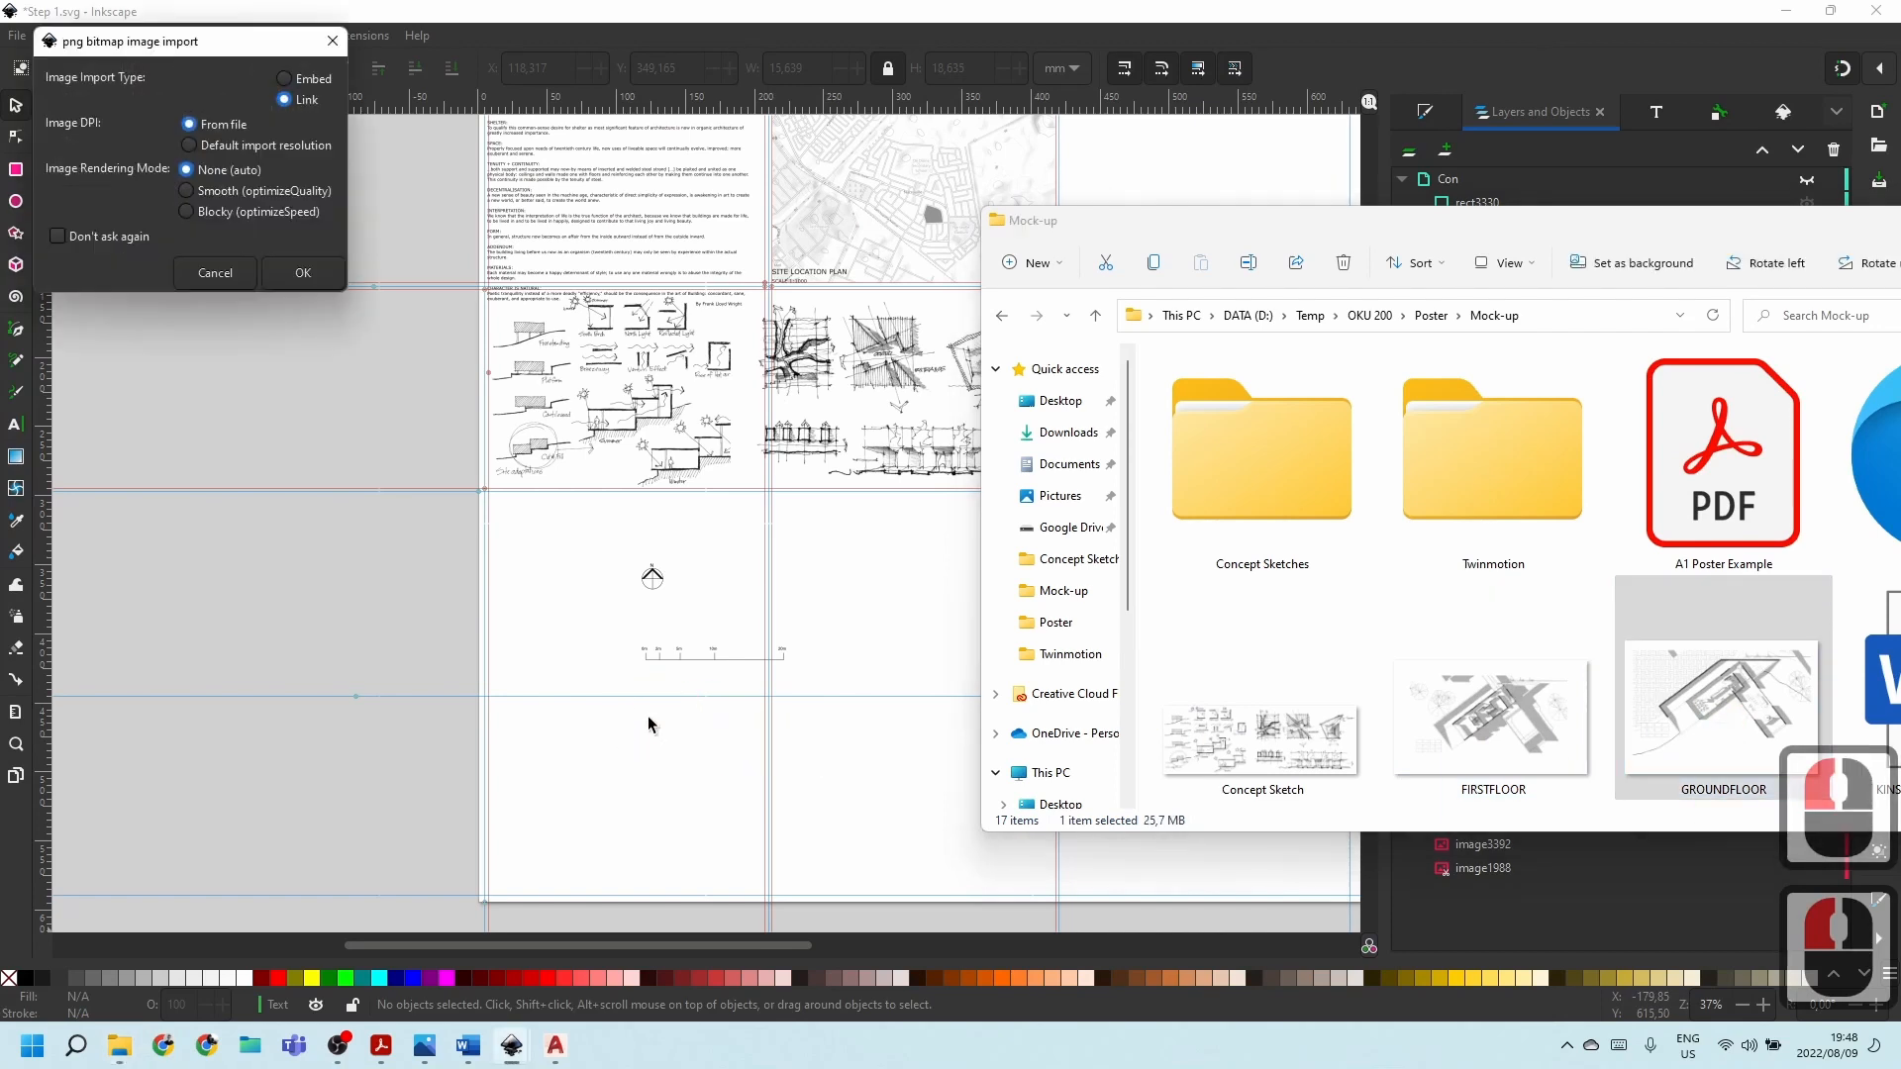
pyautogui.click(305, 273)
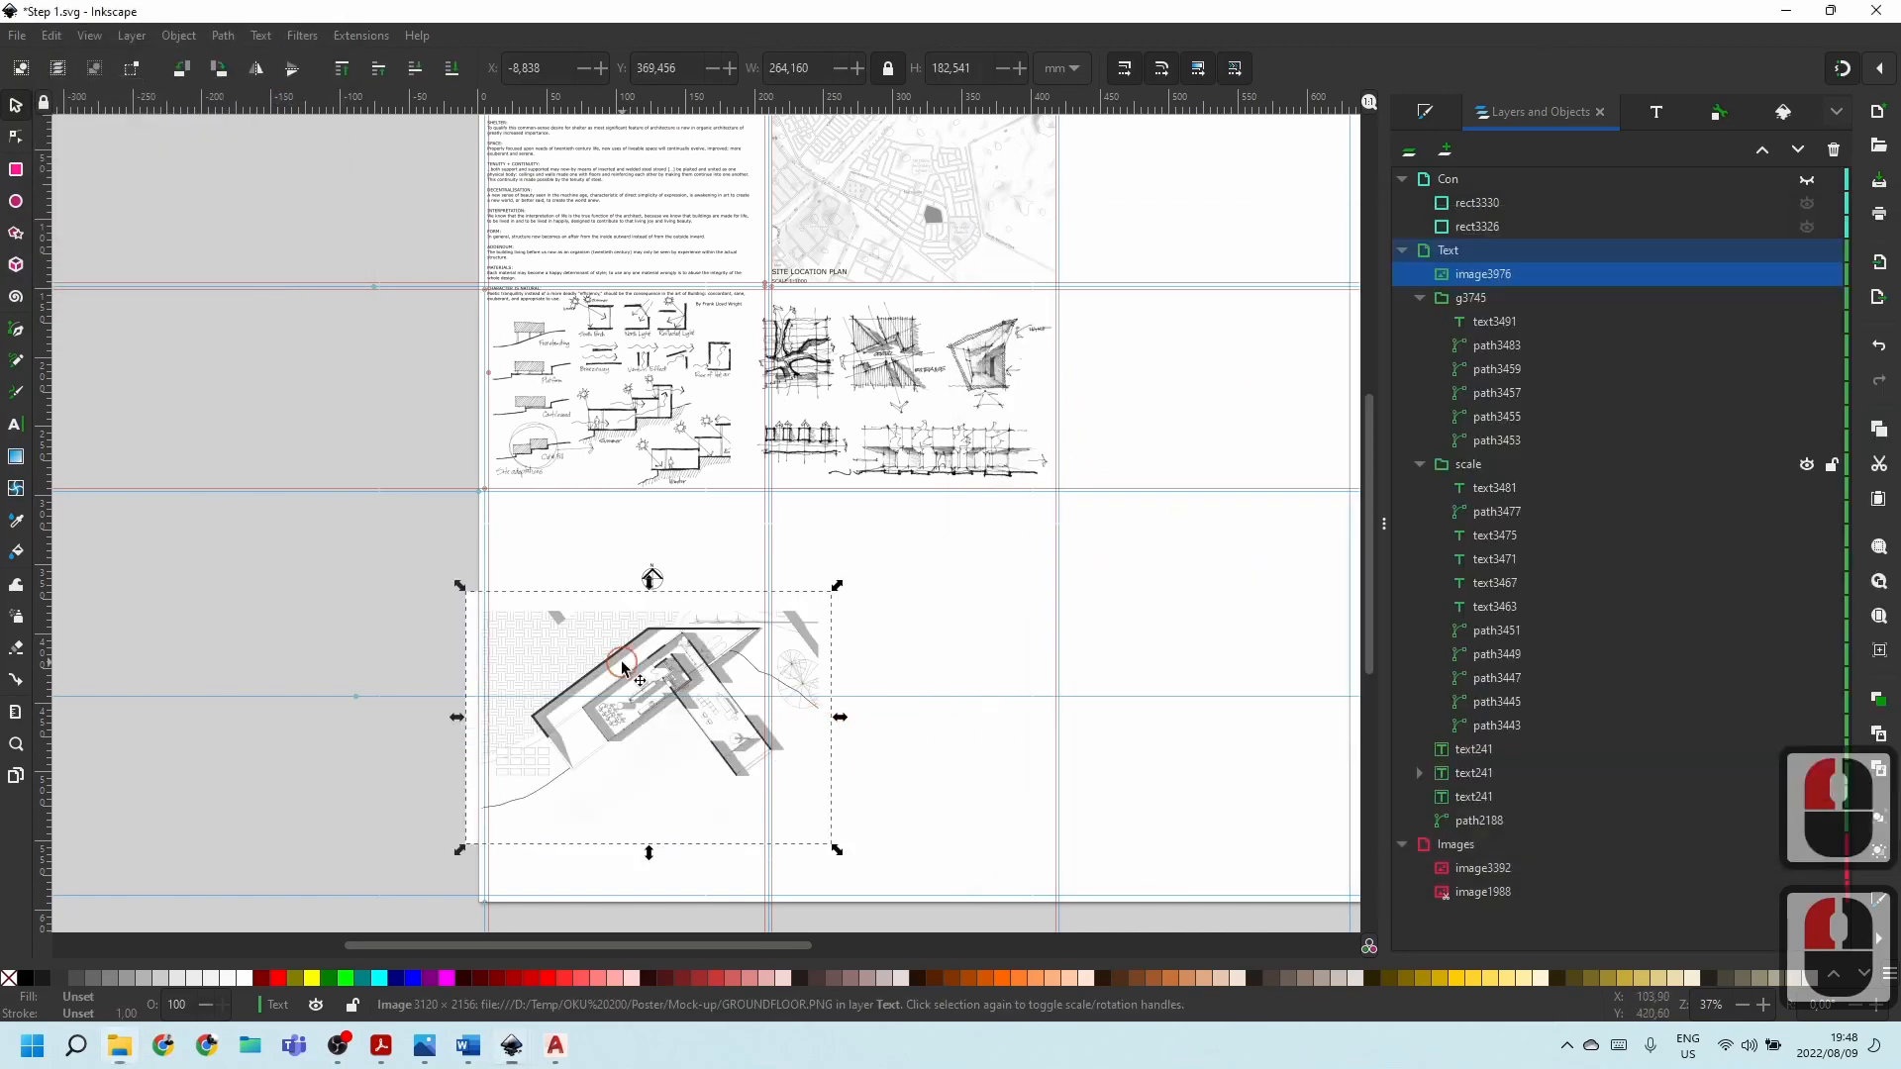
# Position the ground floor plan directly below the concept sketches, at about X -24.6 mm and Y 286.3 mm.
pyautogui.moveTo(532, 583); pyautogui.dragTo(565, 526)
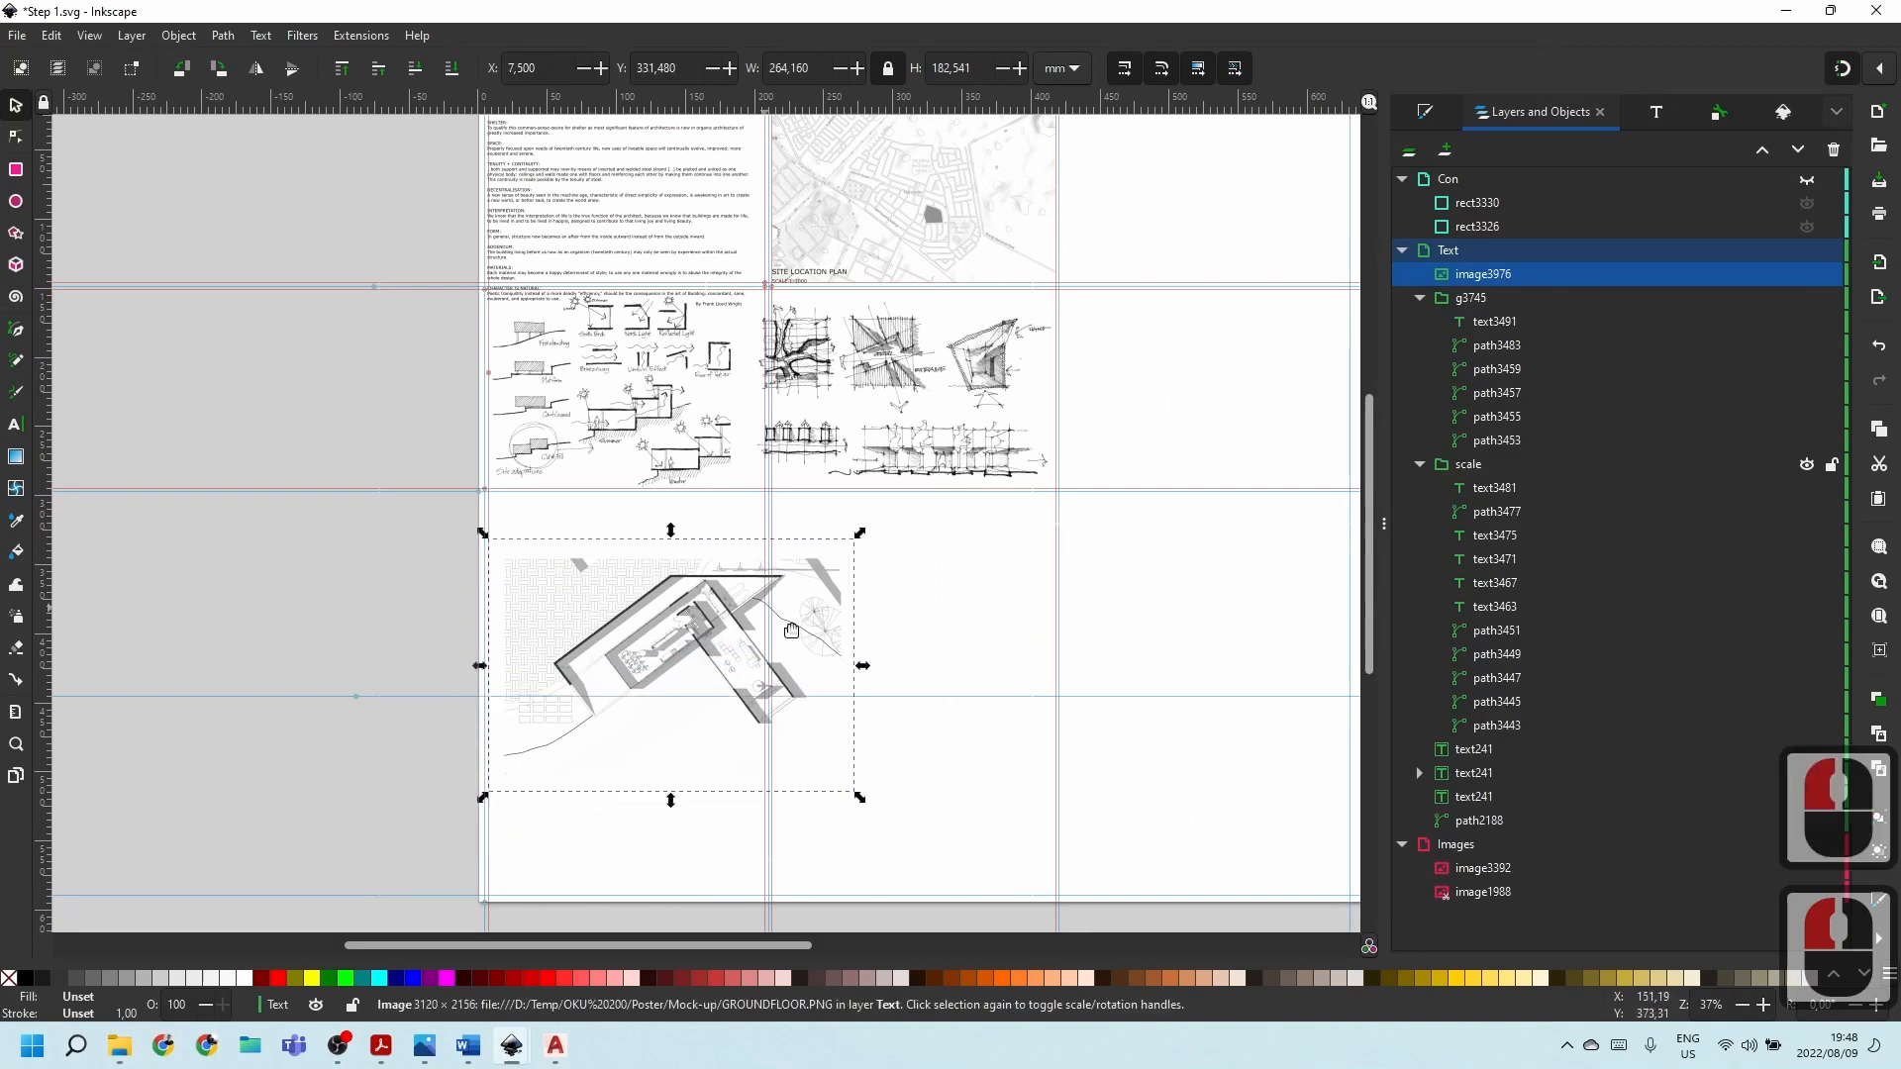
pyautogui.moveTo(649, 631); pyautogui.dragTo(582, 520)
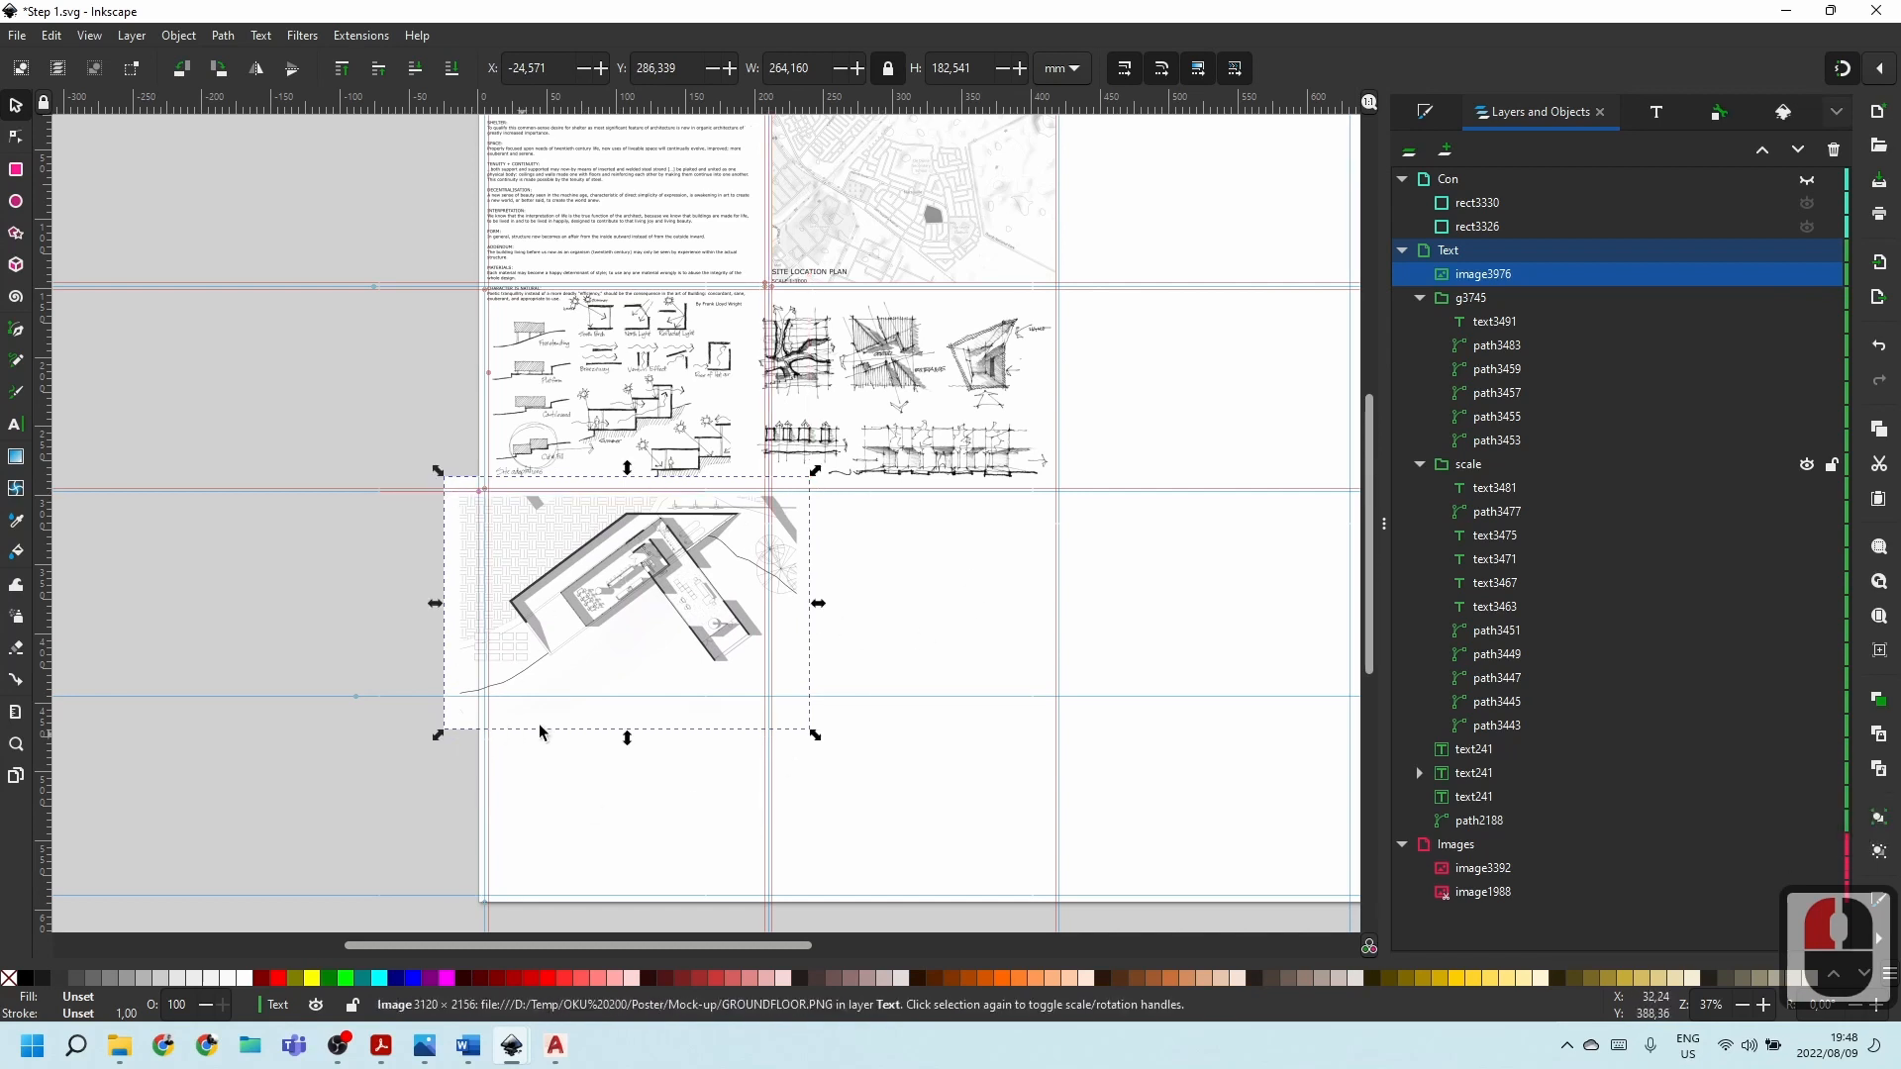
pyautogui.click(935, 190)
pyautogui.click(573, 530)
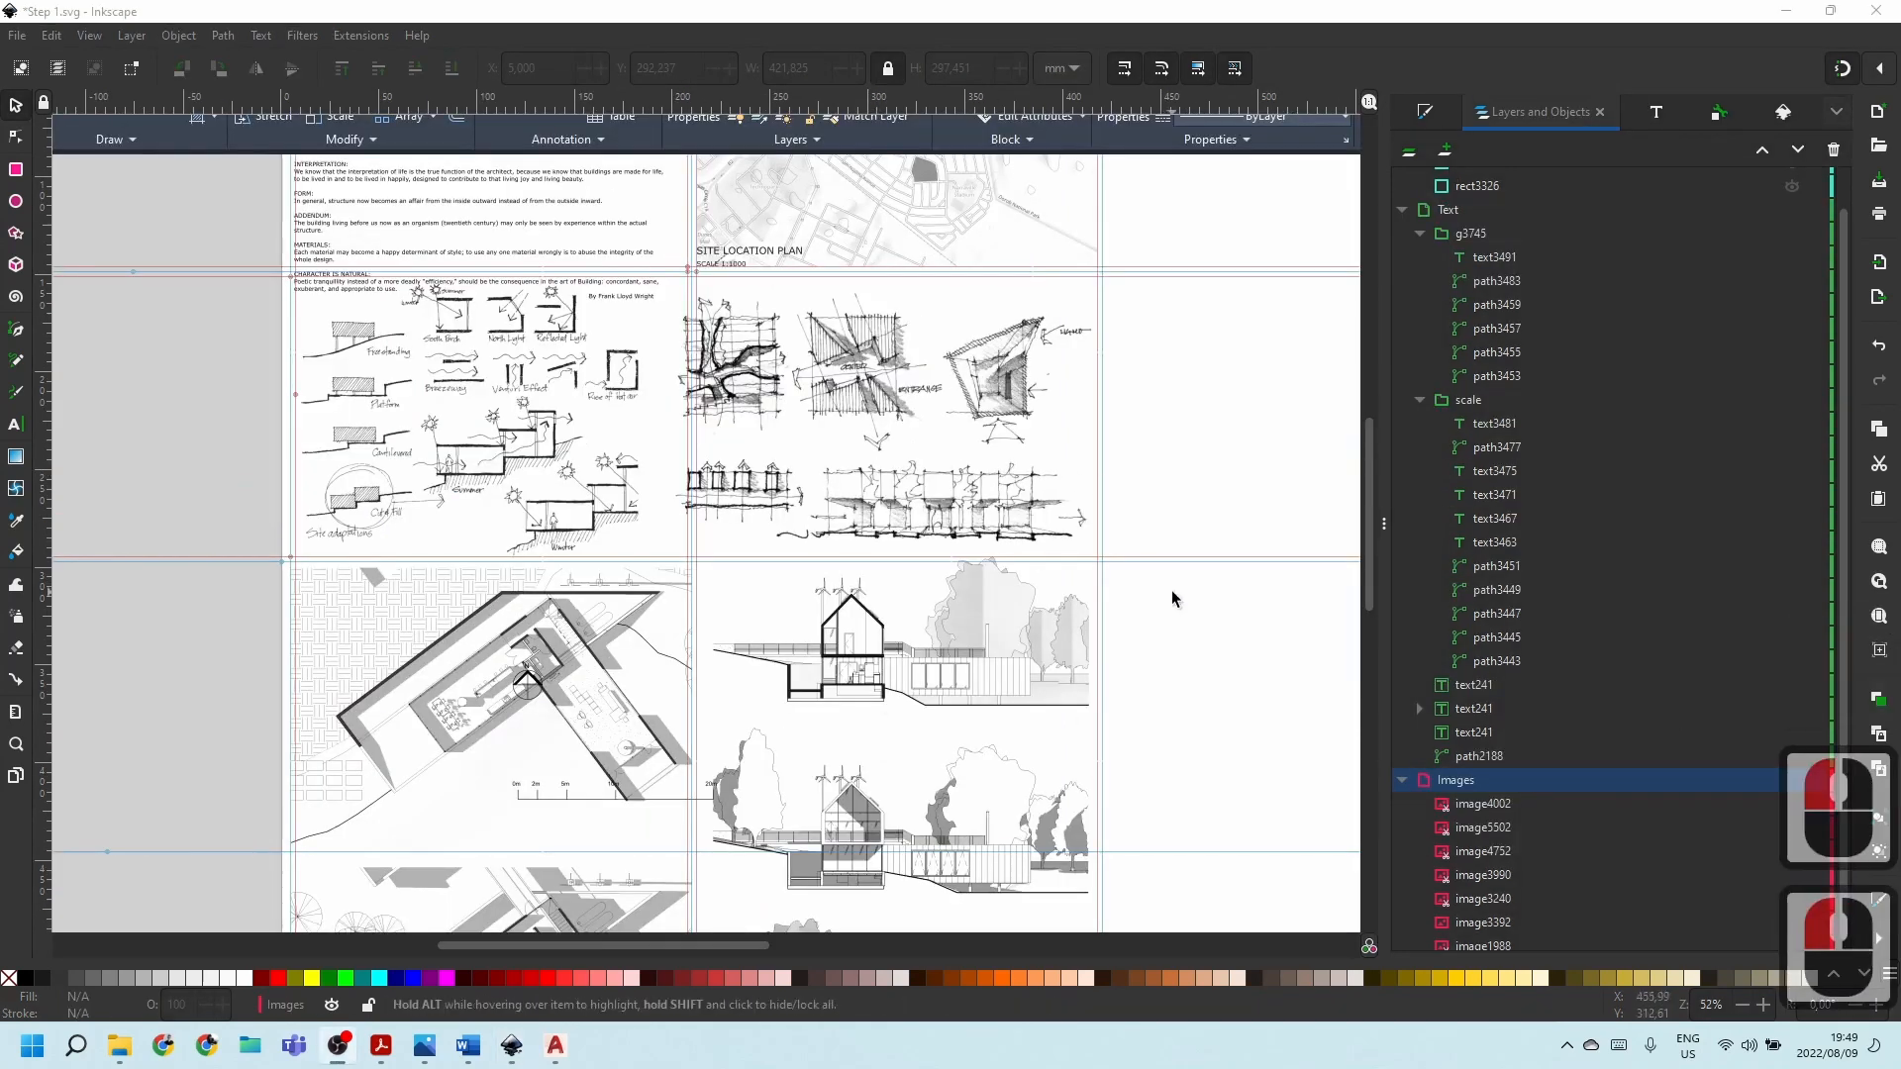
# Move the scale bar into the clear space below the ground floor plan, at about X 102.3 mm and Y 430.5 mm.
pyautogui.scroll(-6, 836, 509)
pyautogui.keyDown('ctrl'); pyautogui.scroll(-1, 465, 562); pyautogui.keyUp('ctrl')
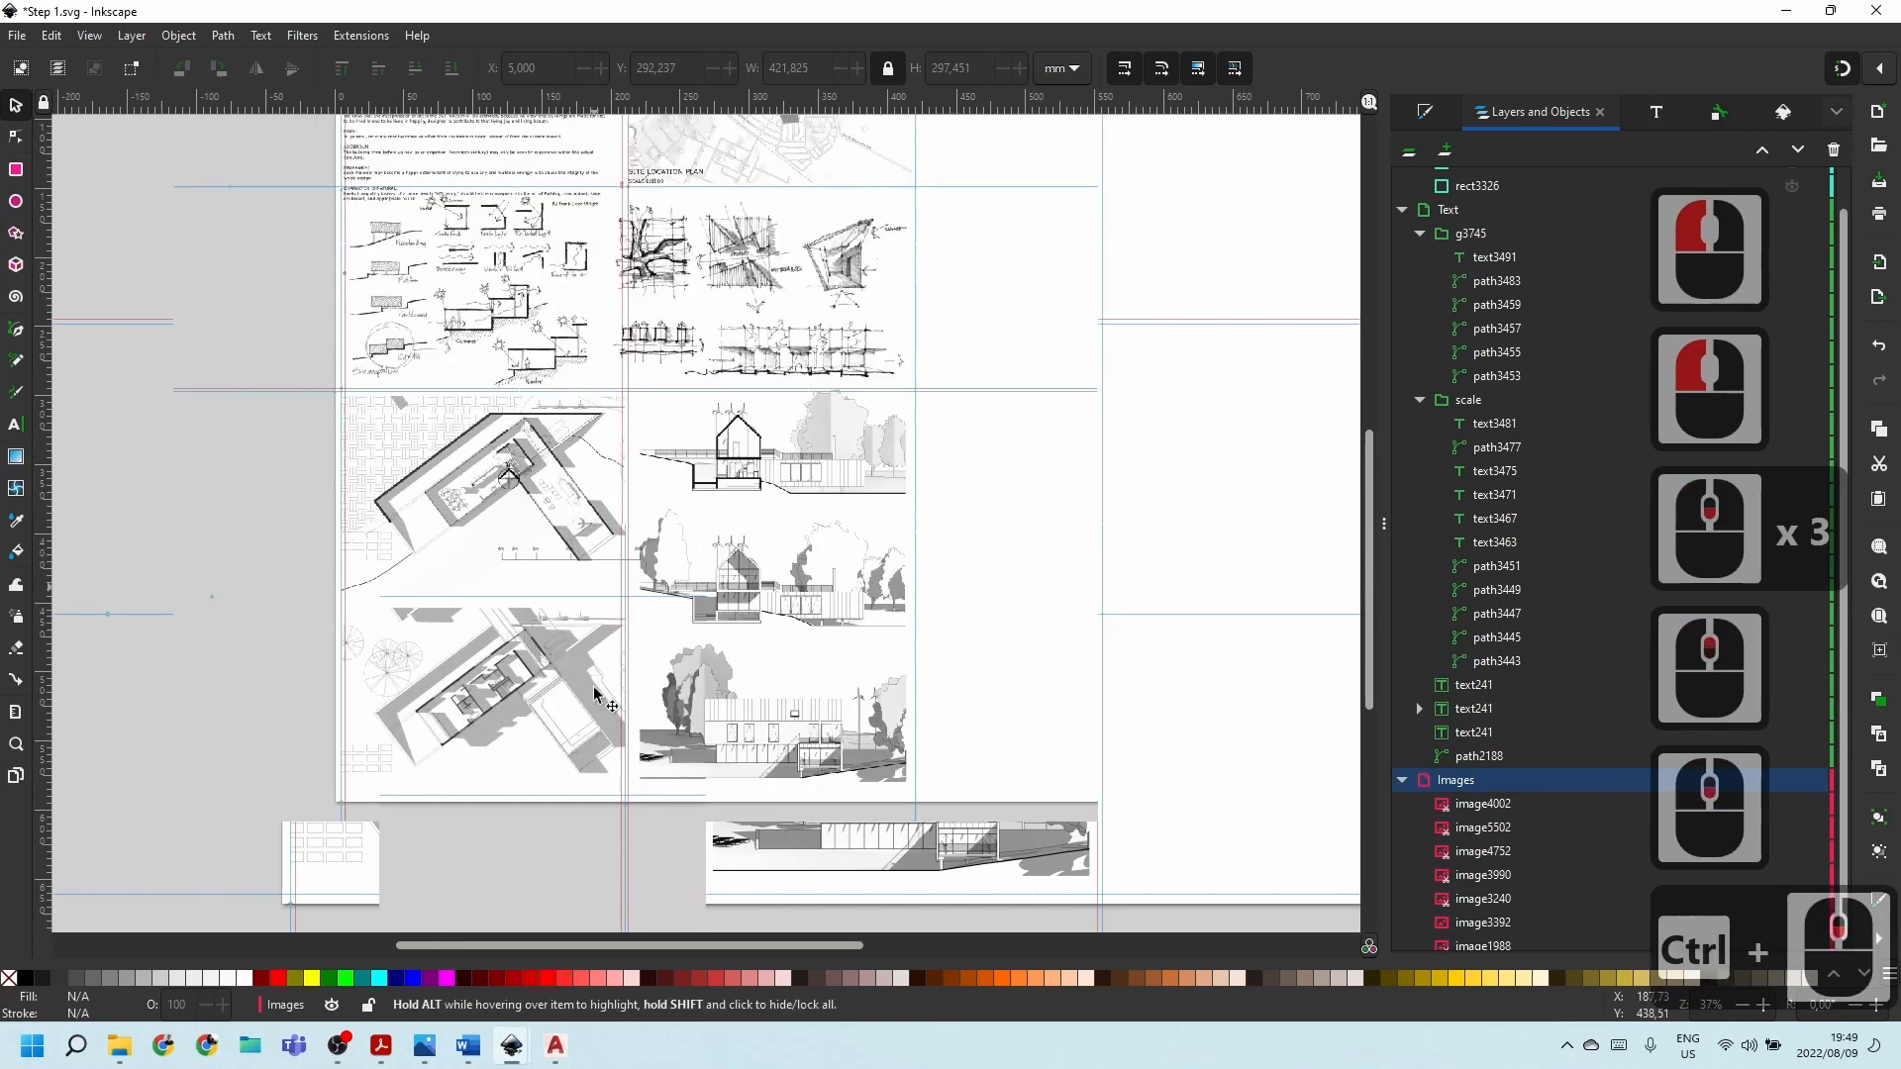
pyautogui.keyDown('ctrl'); pyautogui.scroll(2, 671, 720); pyautogui.keyUp('ctrl')
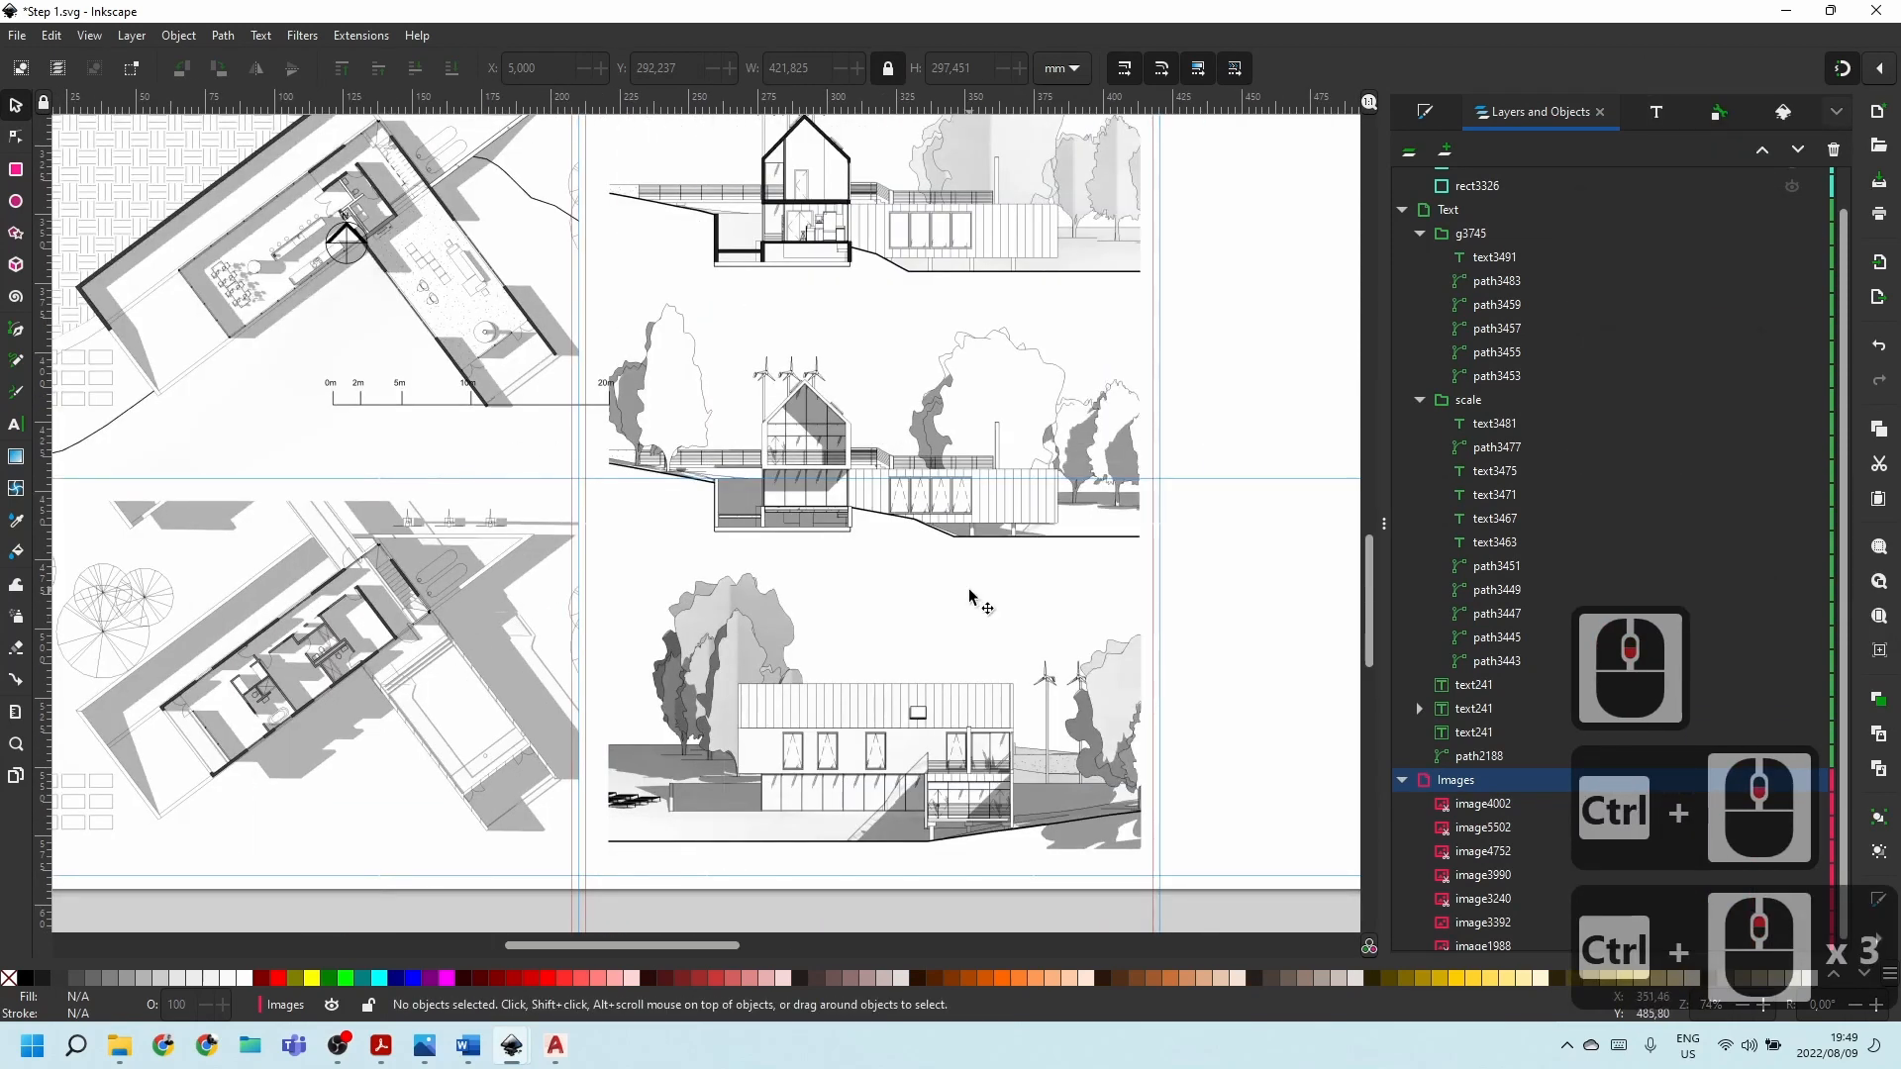
pyautogui.scroll(3, 1020, 502)
pyautogui.keyDown('ctrl'); pyautogui.scroll(-1, 588, 471); pyautogui.keyUp('ctrl')
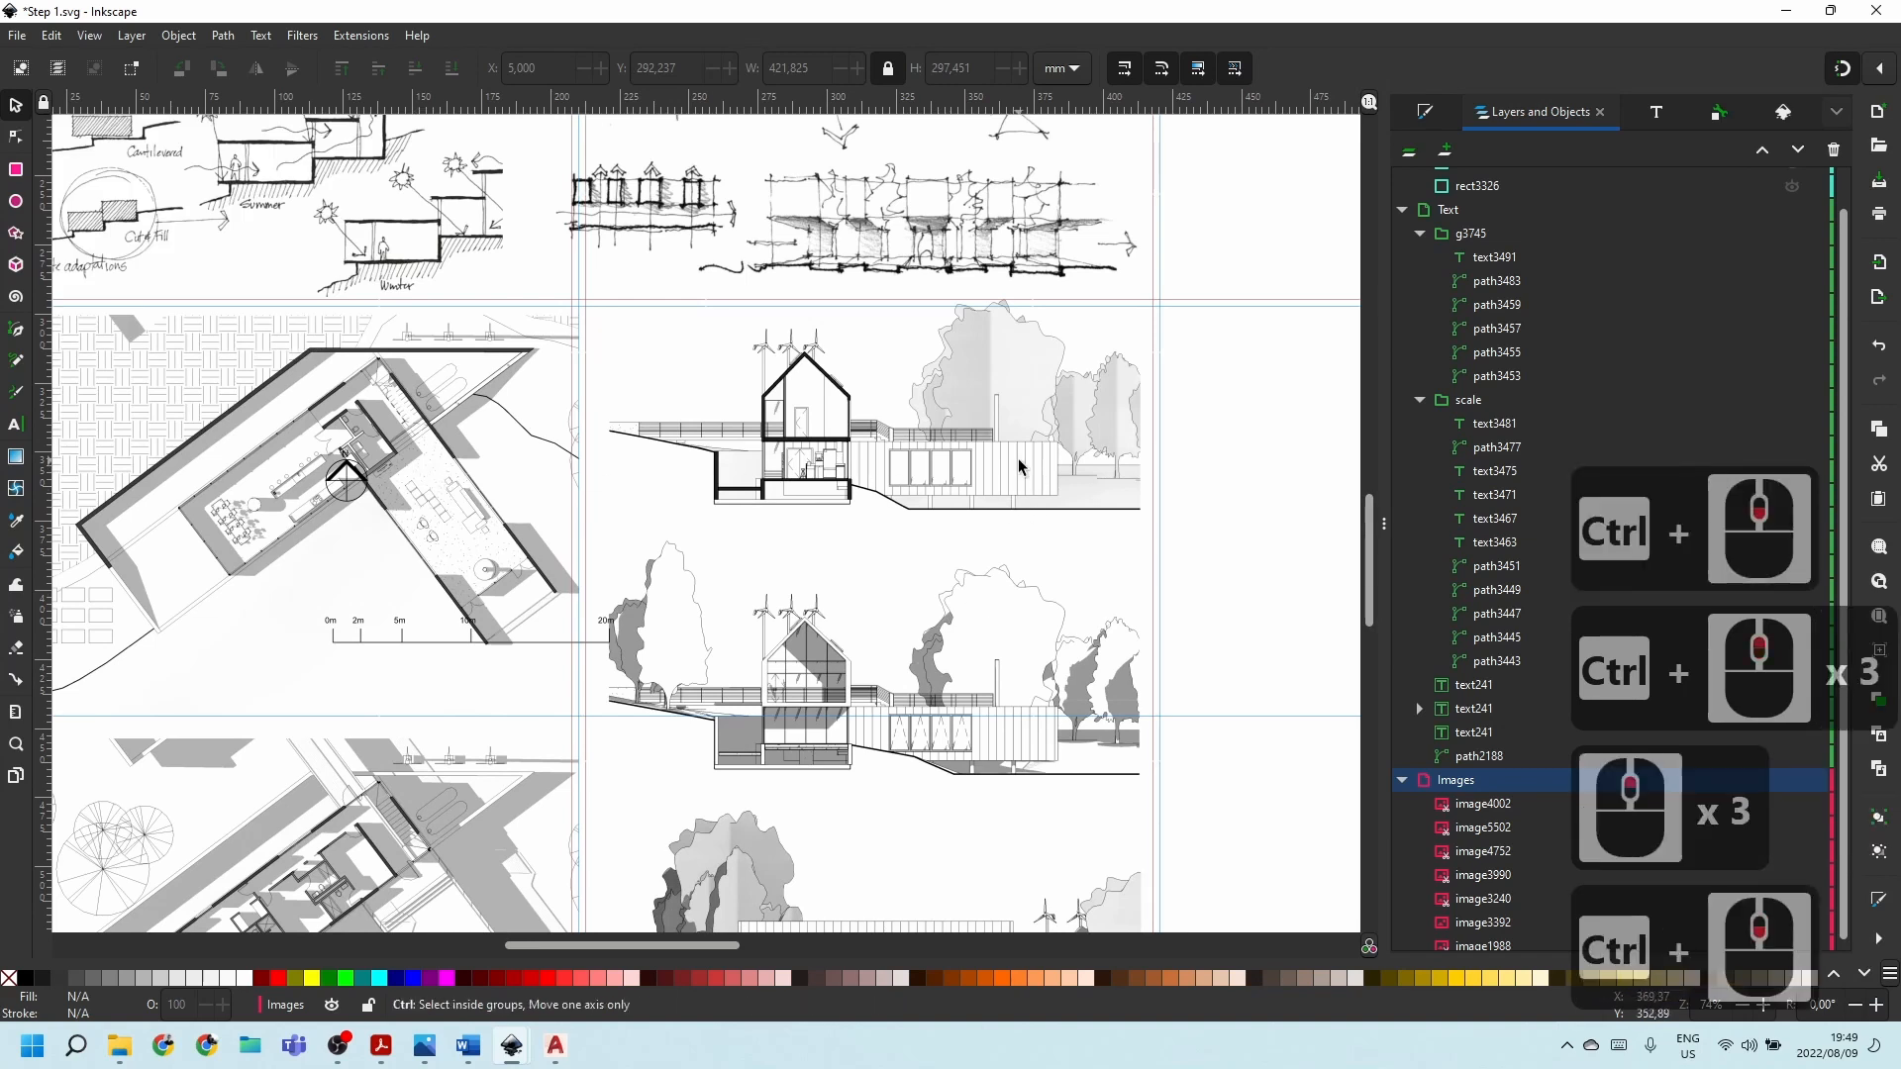
pyautogui.keyDown('ctrl'); pyautogui.scroll(2, 476, 585); pyautogui.keyUp('ctrl')
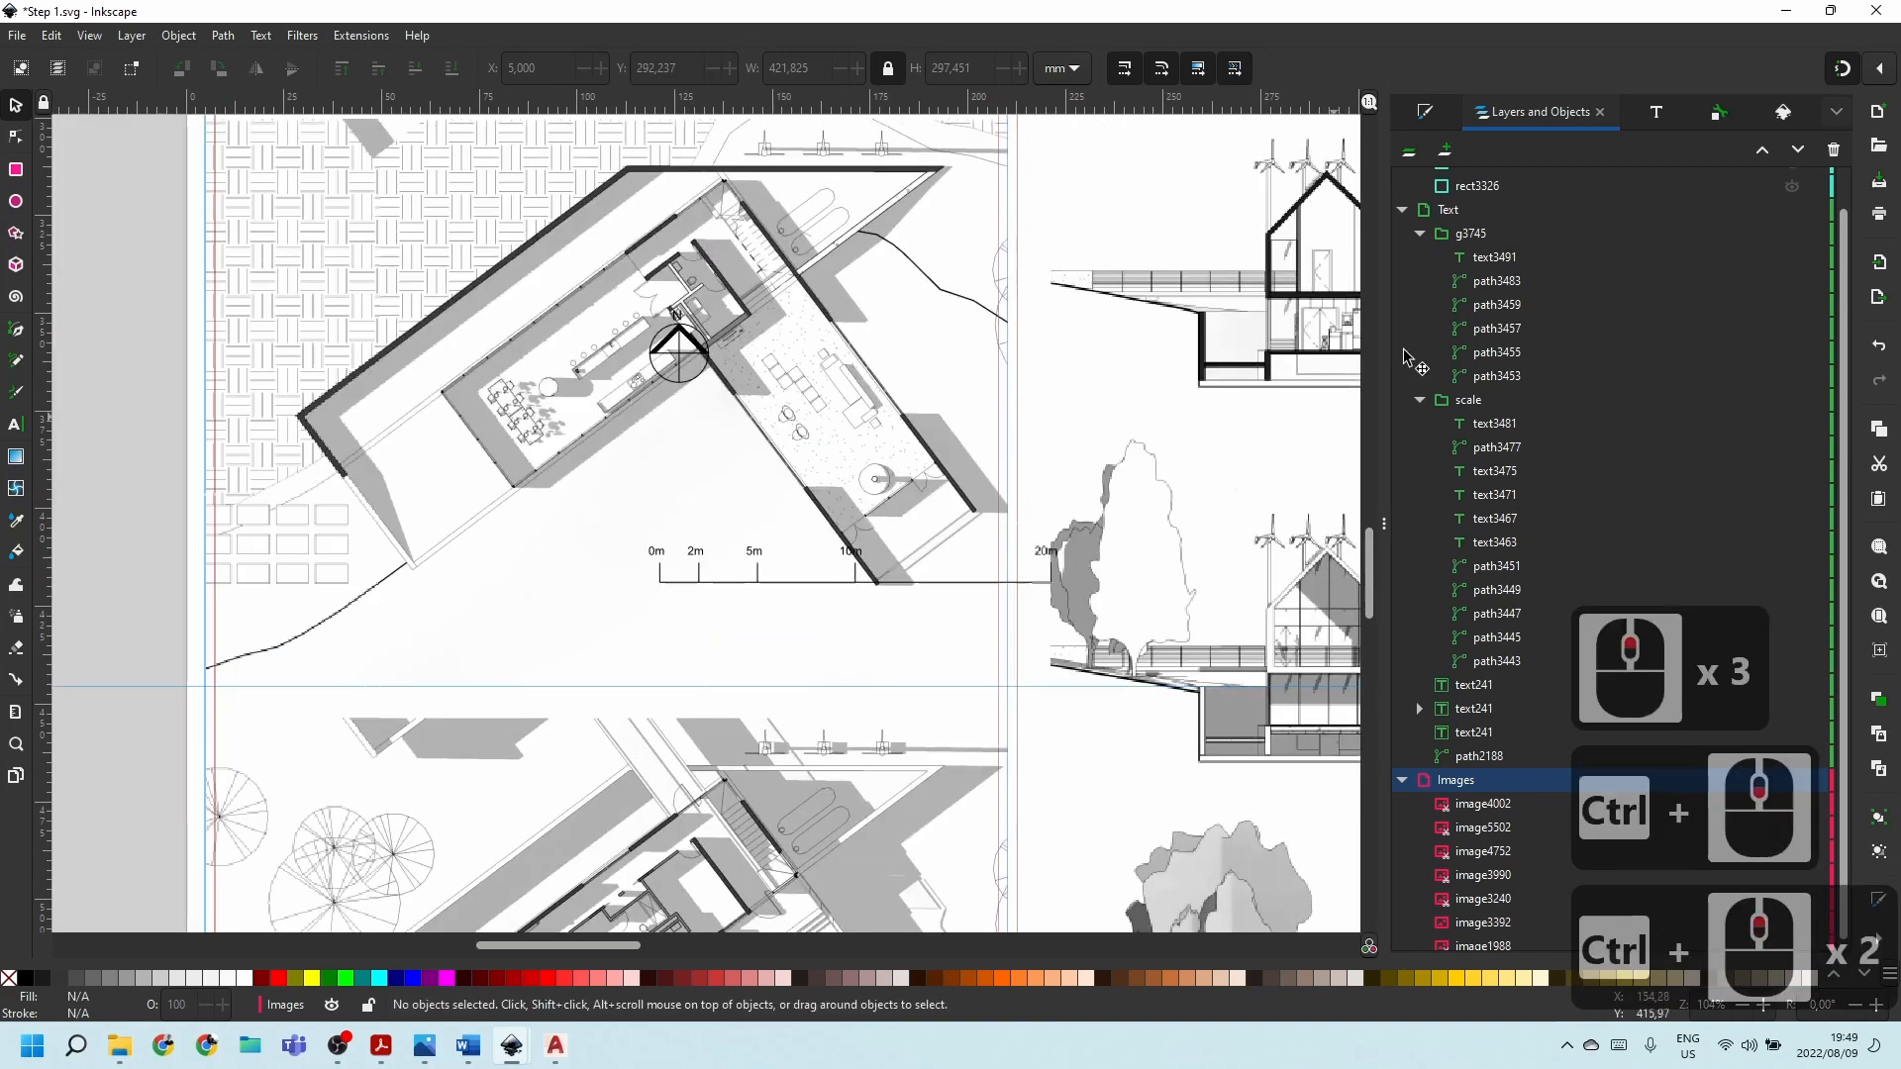
pyautogui.click(823, 590)
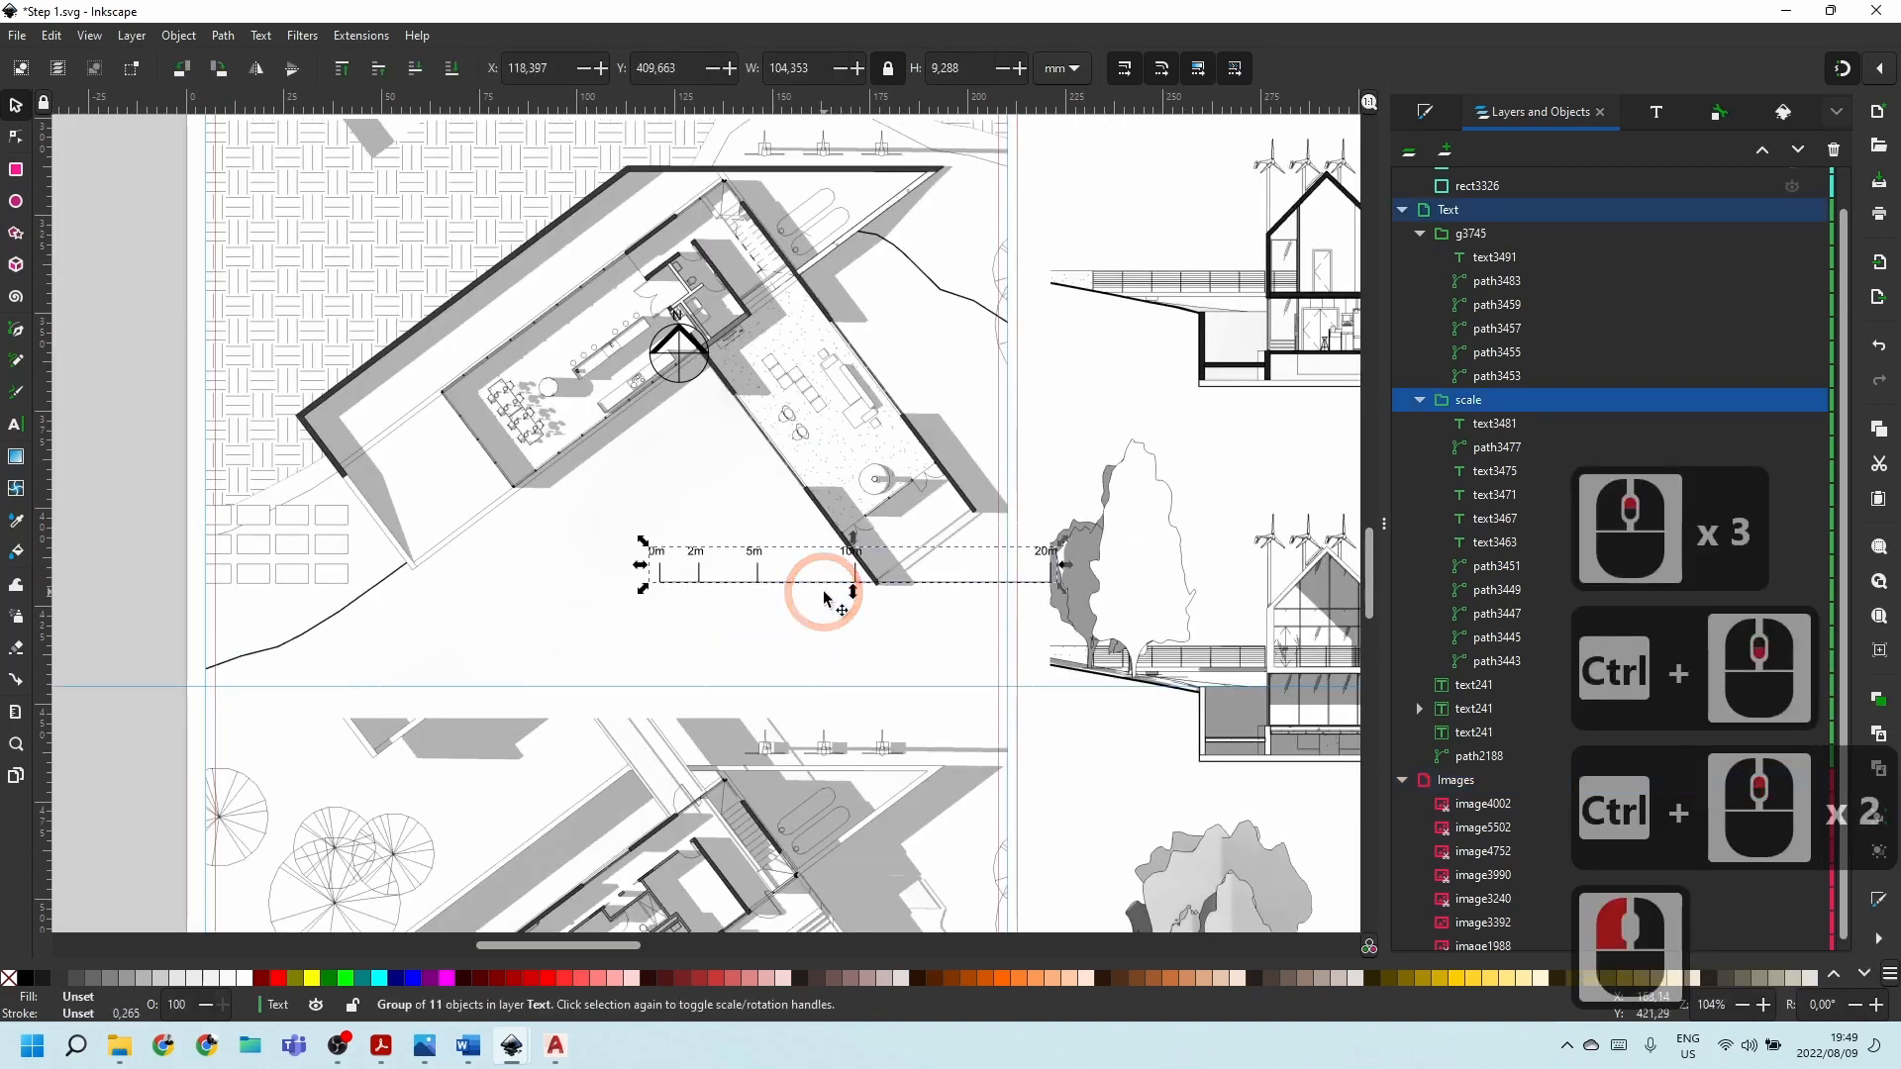
pyautogui.moveTo(827, 581); pyautogui.dragTo(771, 645)
pyautogui.press('Down')
pyautogui.press('Down')
pyautogui.press('Down')
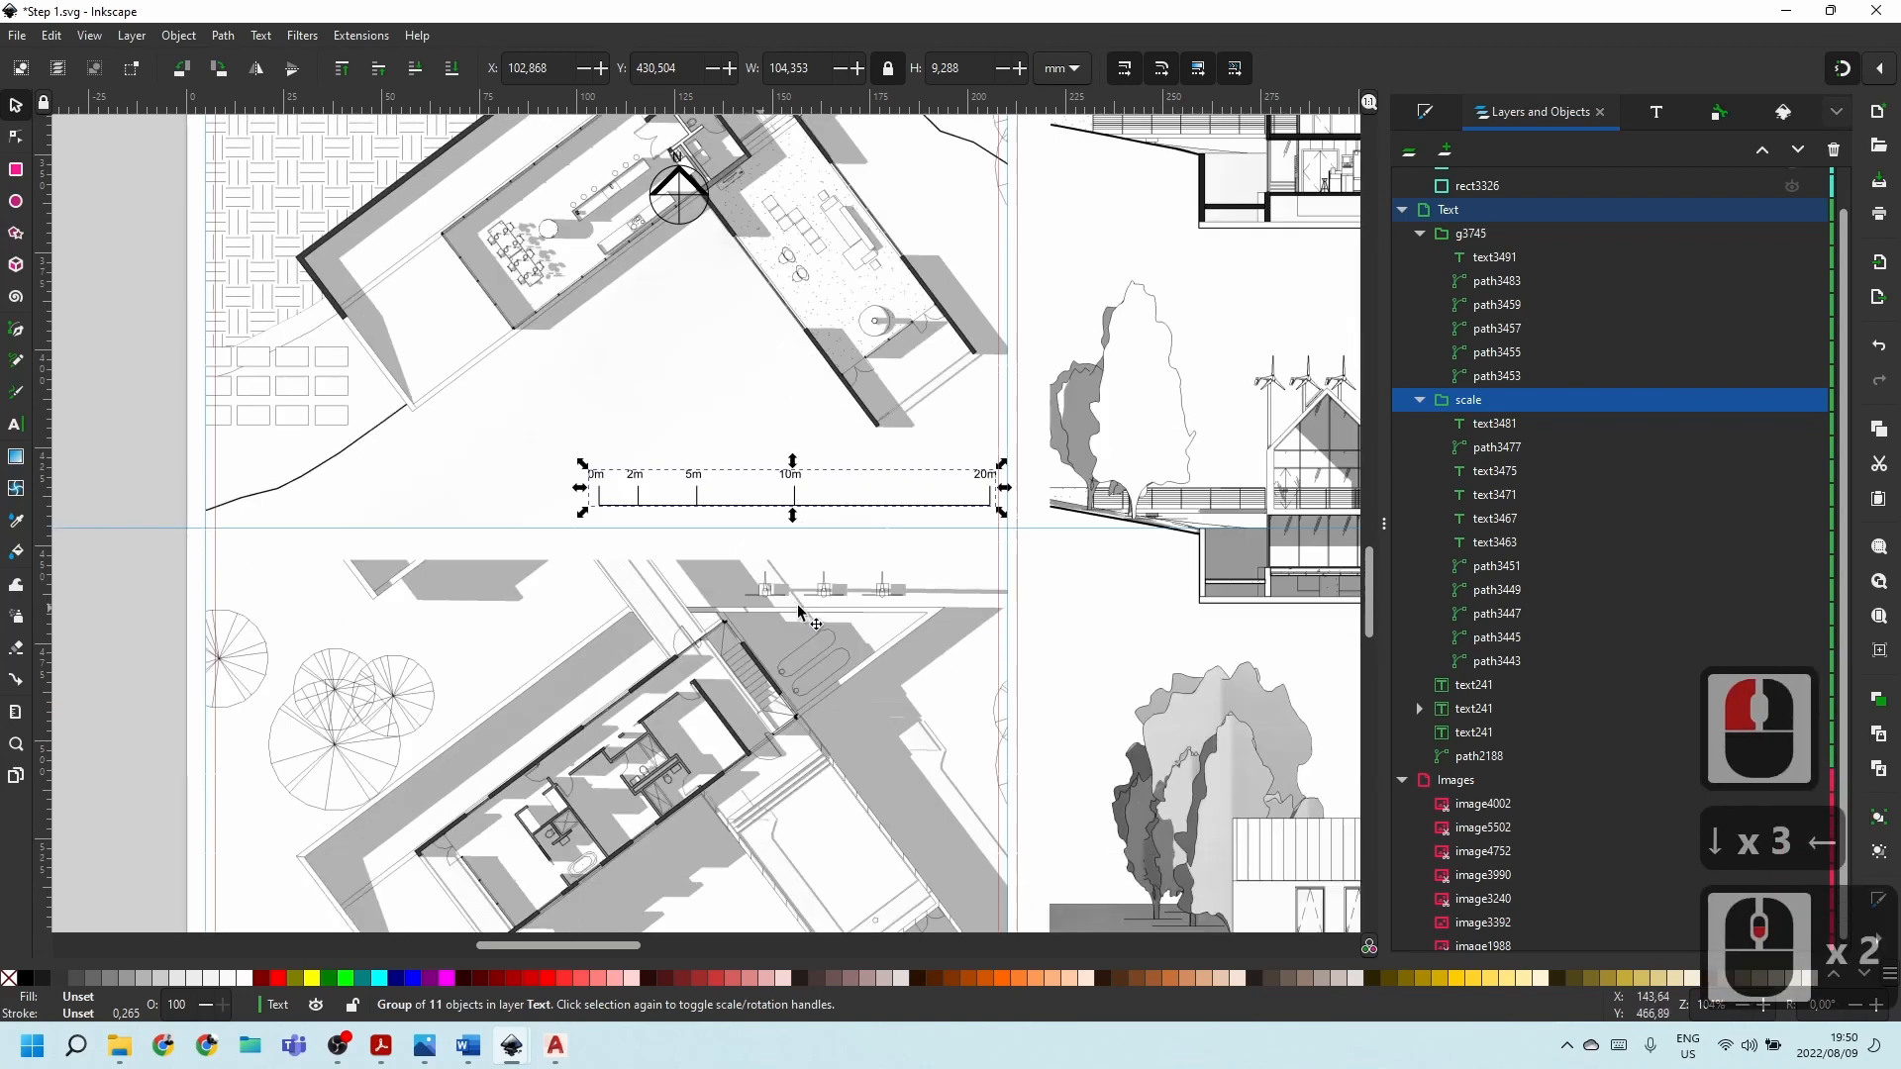
pyautogui.scroll(-2, 753, 623)
pyautogui.press('Left')
# Fine-tune the scale bar's position just above the guide under the ground floor plan, at about X 102.3 mm and Y 433.5 mm.
pyautogui.keyDown('ctrl'); pyautogui.scroll(-2, 490, 544); pyautogui.keyUp('ctrl')
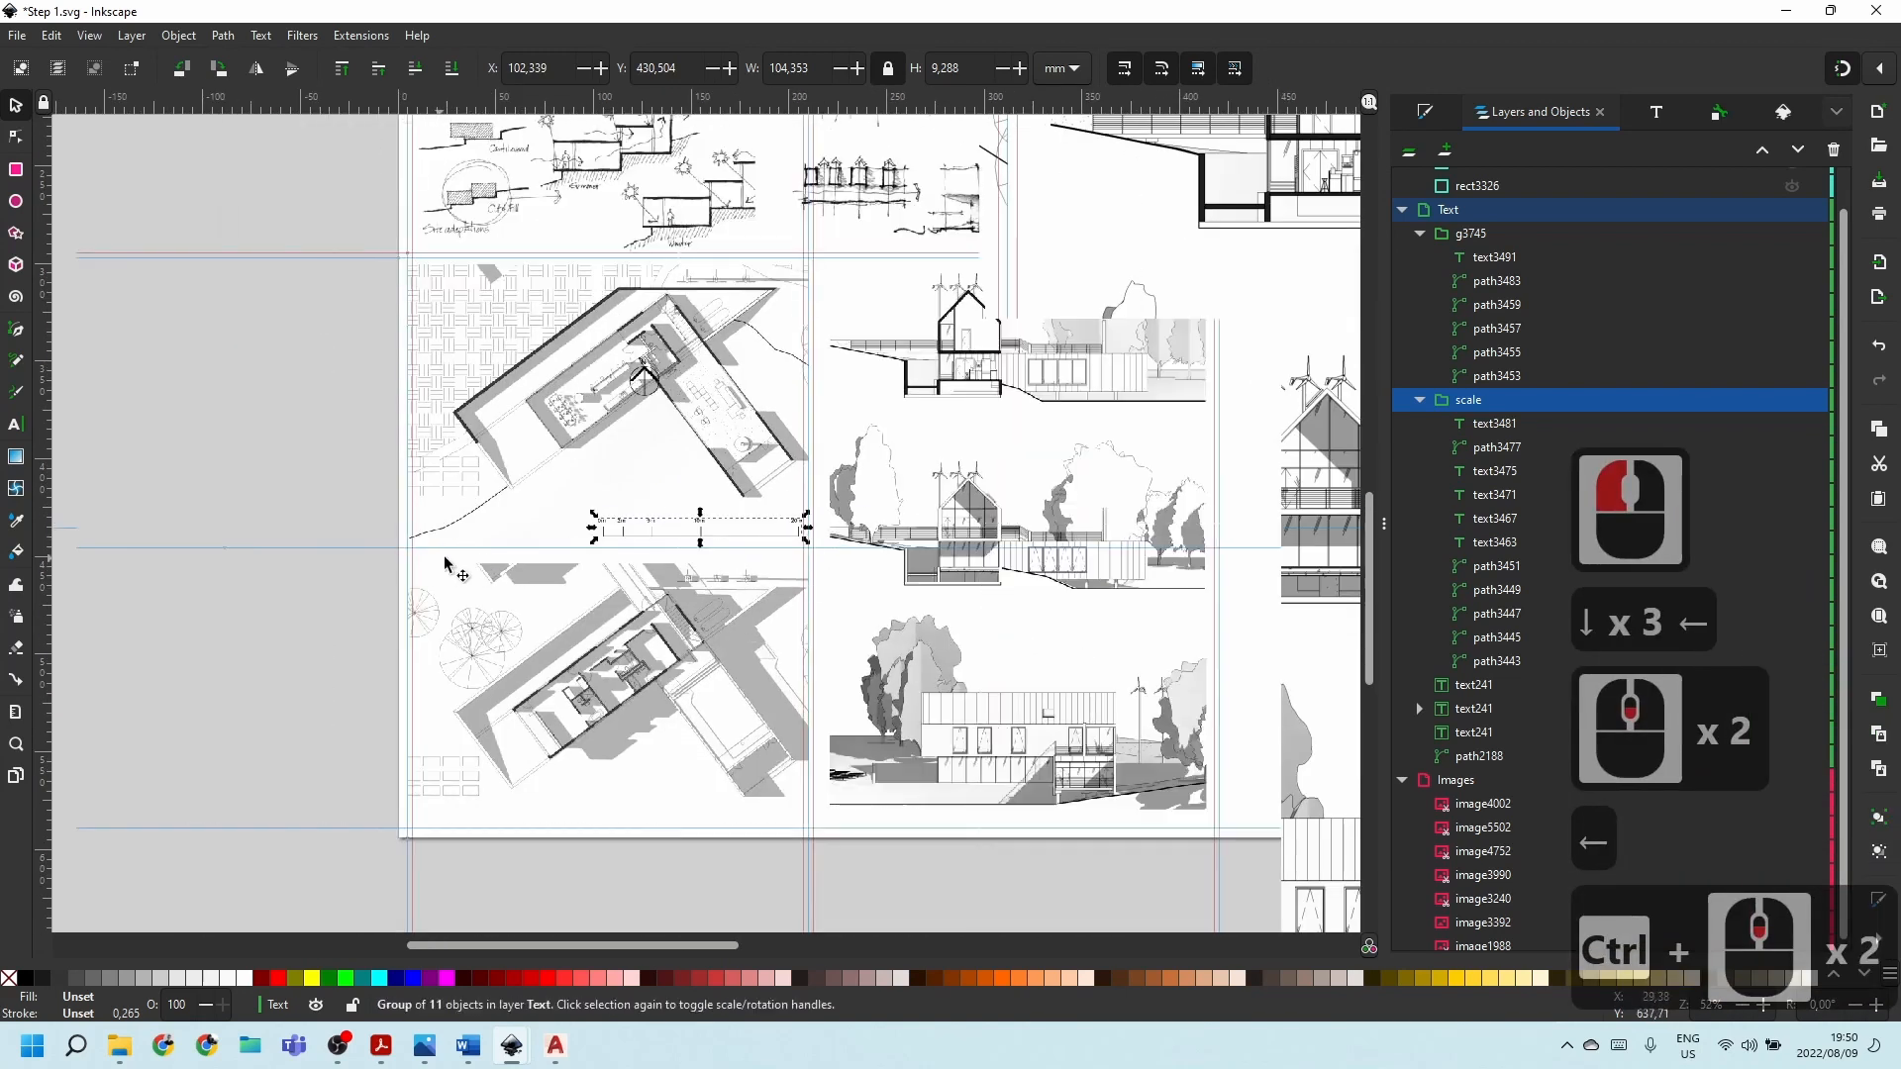
pyautogui.keyDown('ctrl'); pyautogui.scroll(3, 777, 527); pyautogui.keyUp('ctrl')
pyautogui.keyDown('ctrl'); pyautogui.scroll(2, 778, 532); pyautogui.keyUp('ctrl')
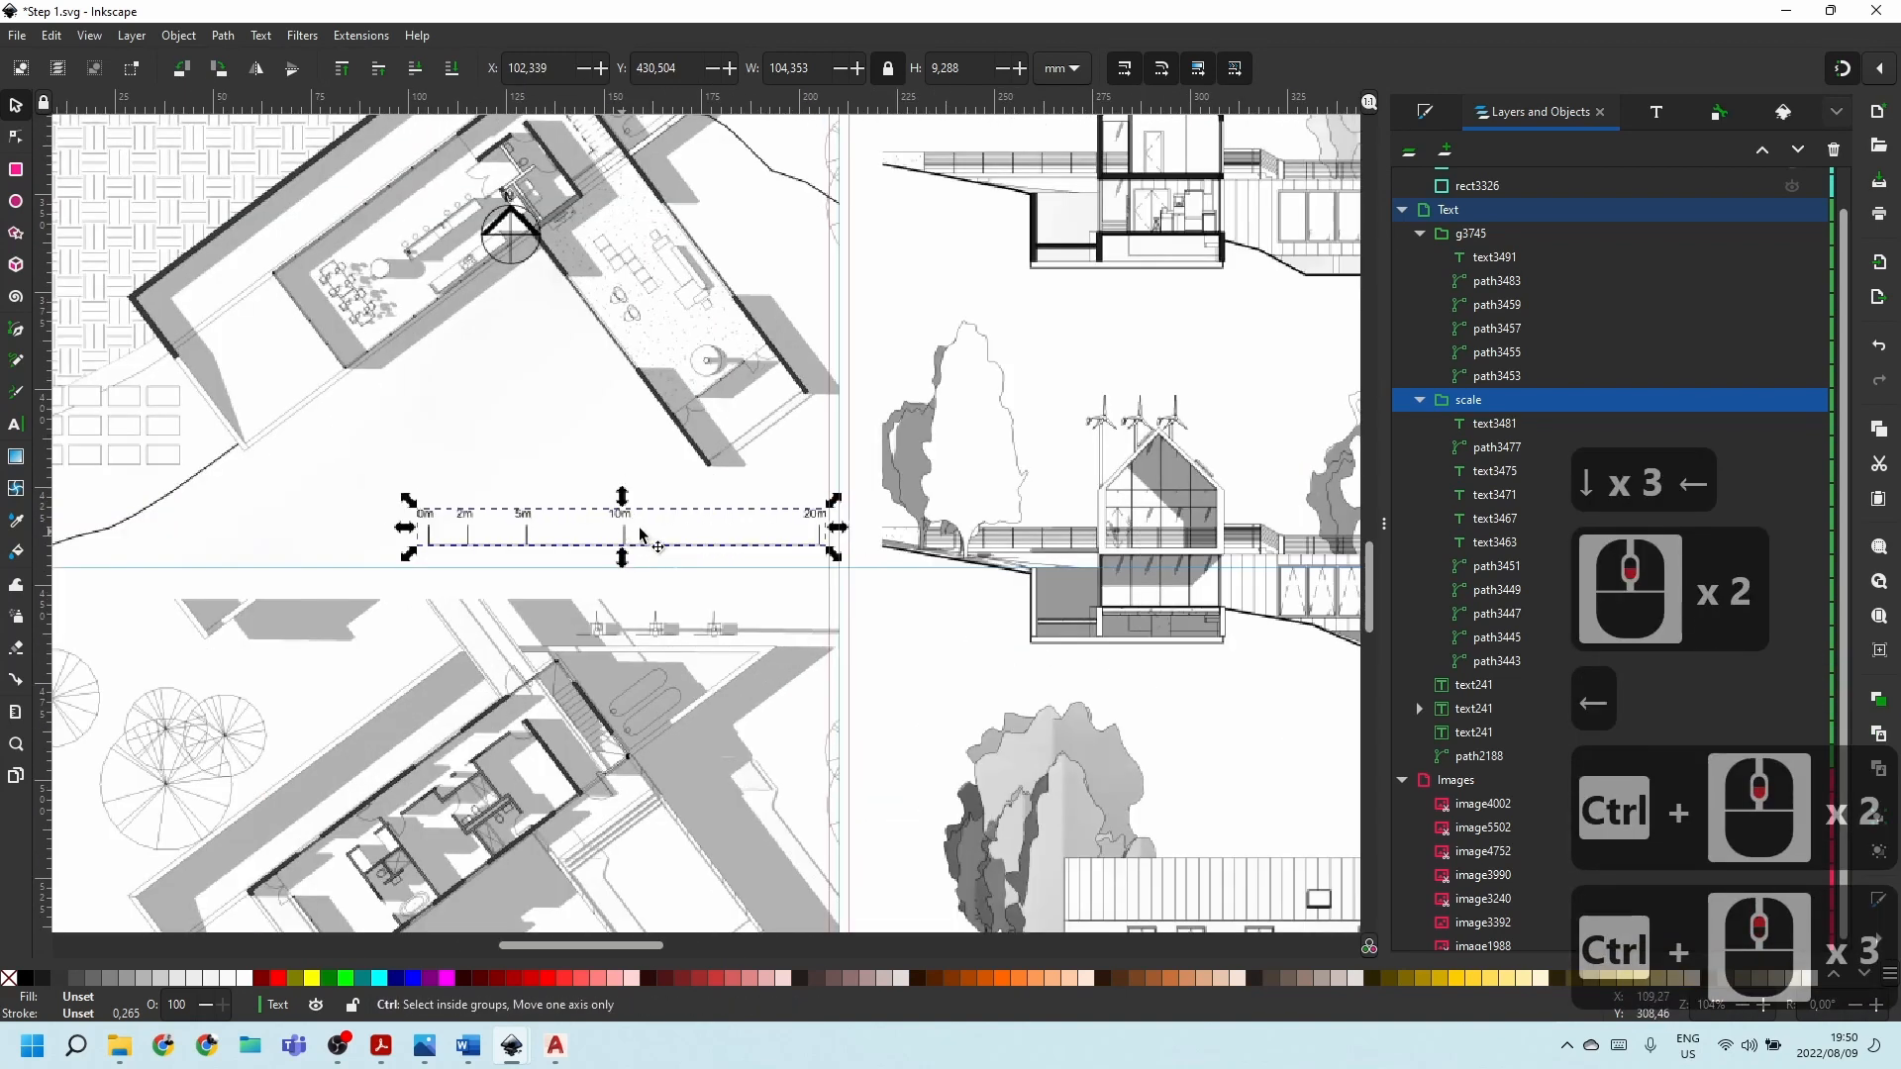
pyautogui.keyDown('ctrl'); pyautogui.scroll(2, 634, 550); pyautogui.keyUp('ctrl')
pyautogui.moveTo(606, 554)
pyautogui.mouseDown()
pyautogui.moveTo(600, 532)
pyautogui.moveTo(599, 557)
pyautogui.moveTo(620, 557)
pyautogui.moveTo(604, 559)
pyautogui.mouseUp()
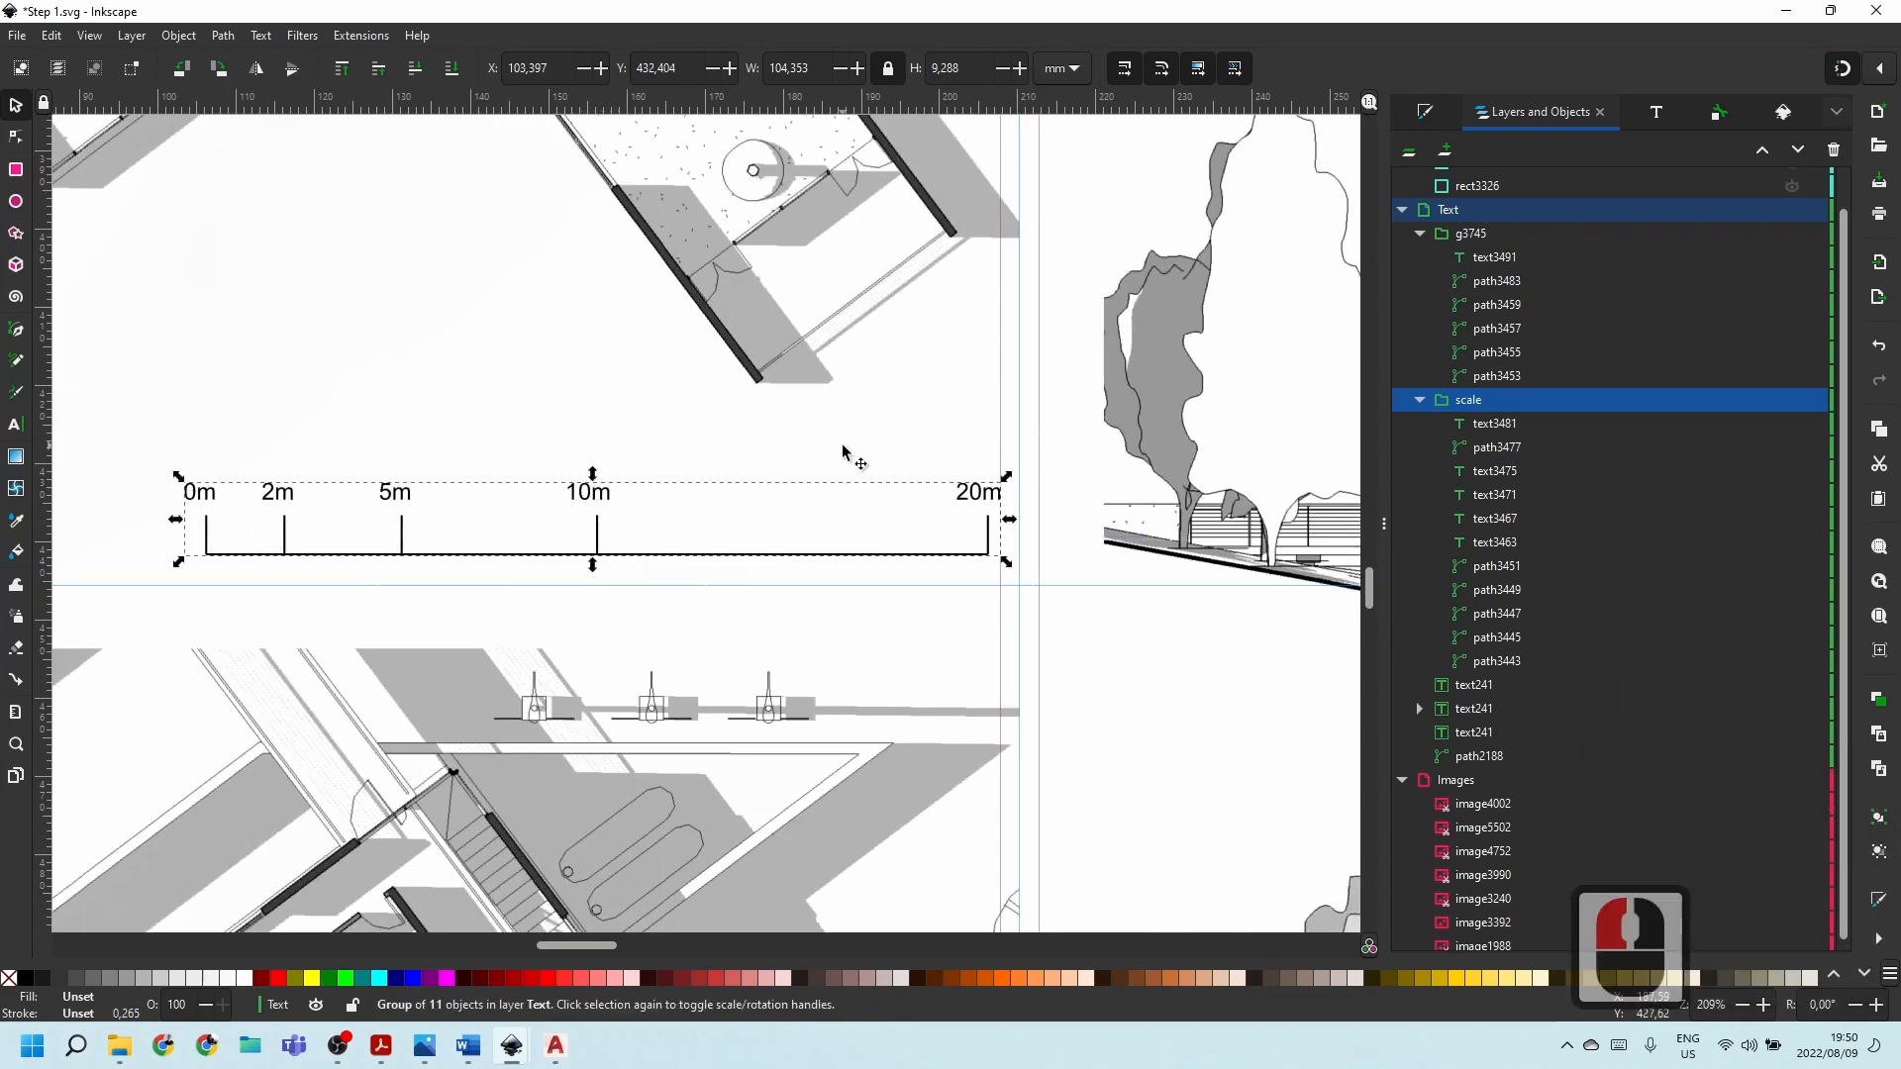
pyautogui.press('Down')
pyautogui.press('Down')
pyautogui.press('Left')
pyautogui.press('Left')
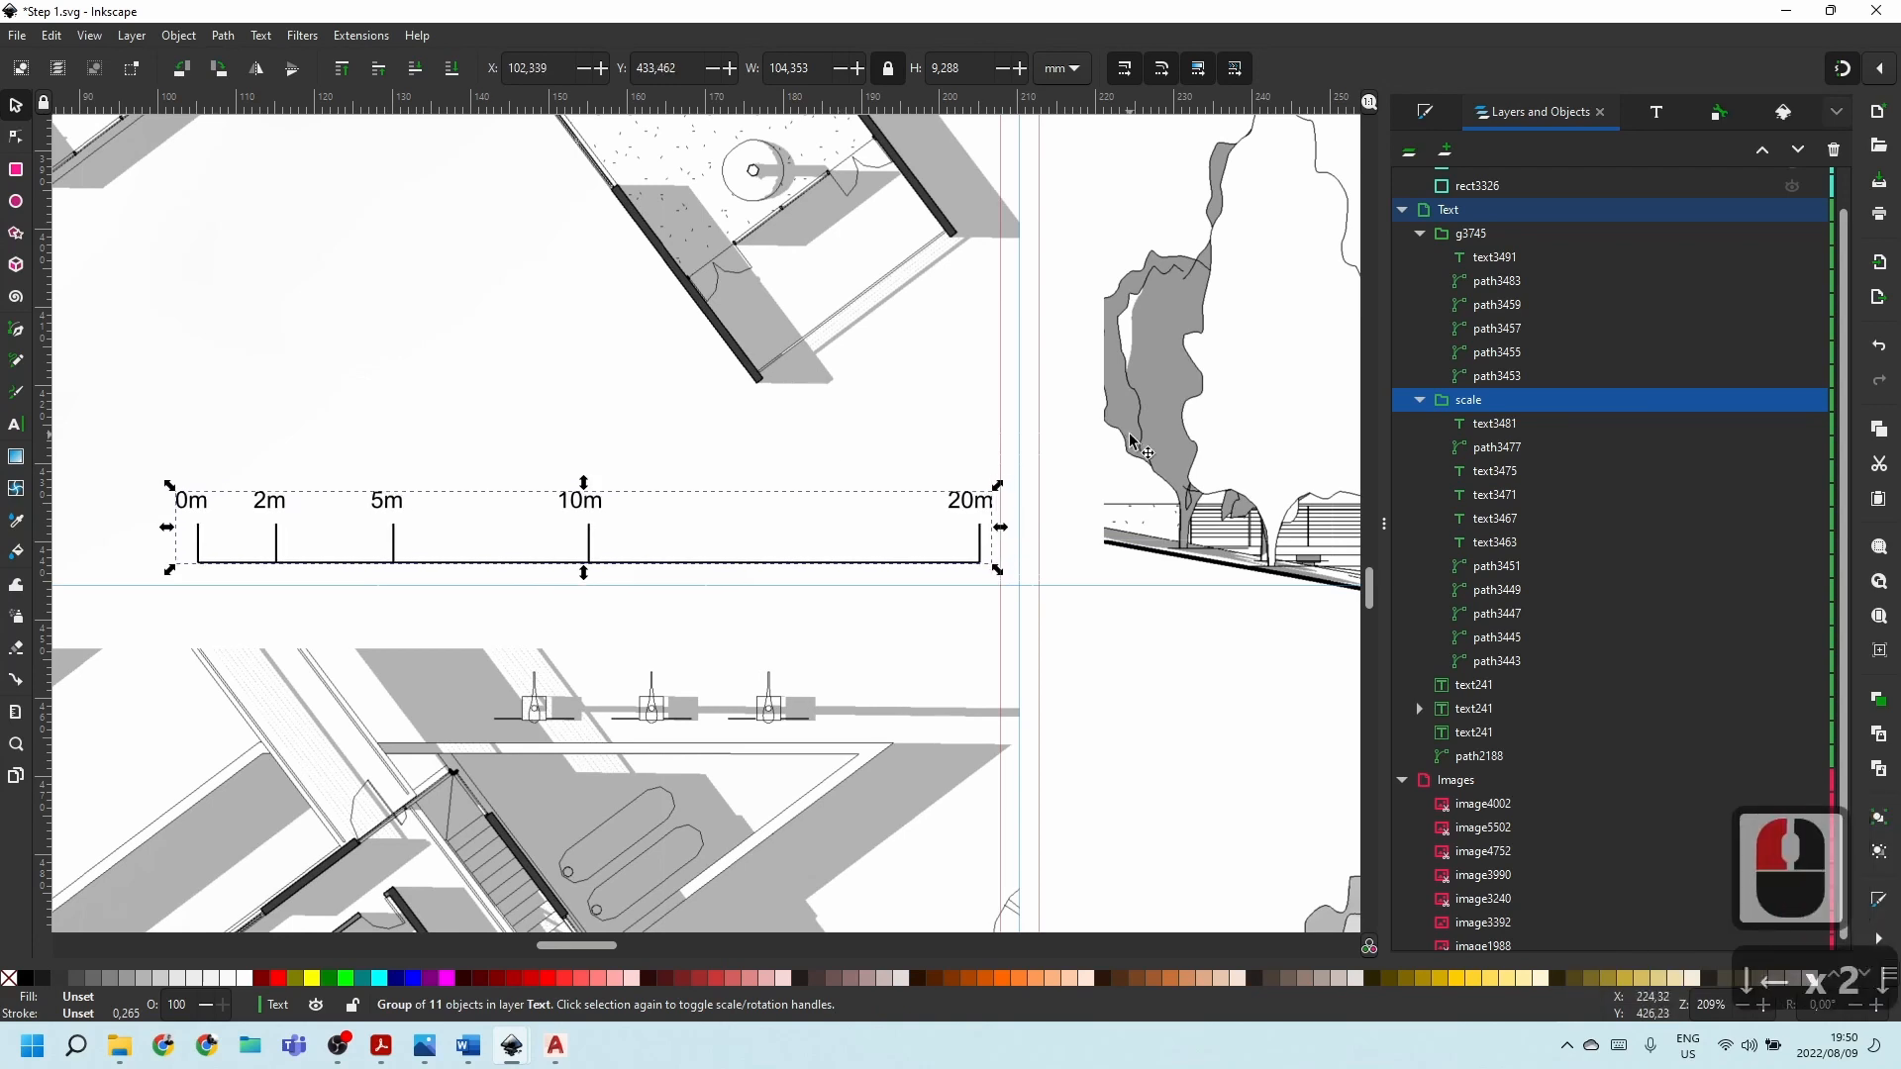
# Duplicate the scale bar and move the copy straight down over the first floor plan, to about Y 526.5 mm.
pyautogui.keyDown('ctrl'); pyautogui.scroll(-4, 864, 448); pyautogui.keyUp('ctrl')
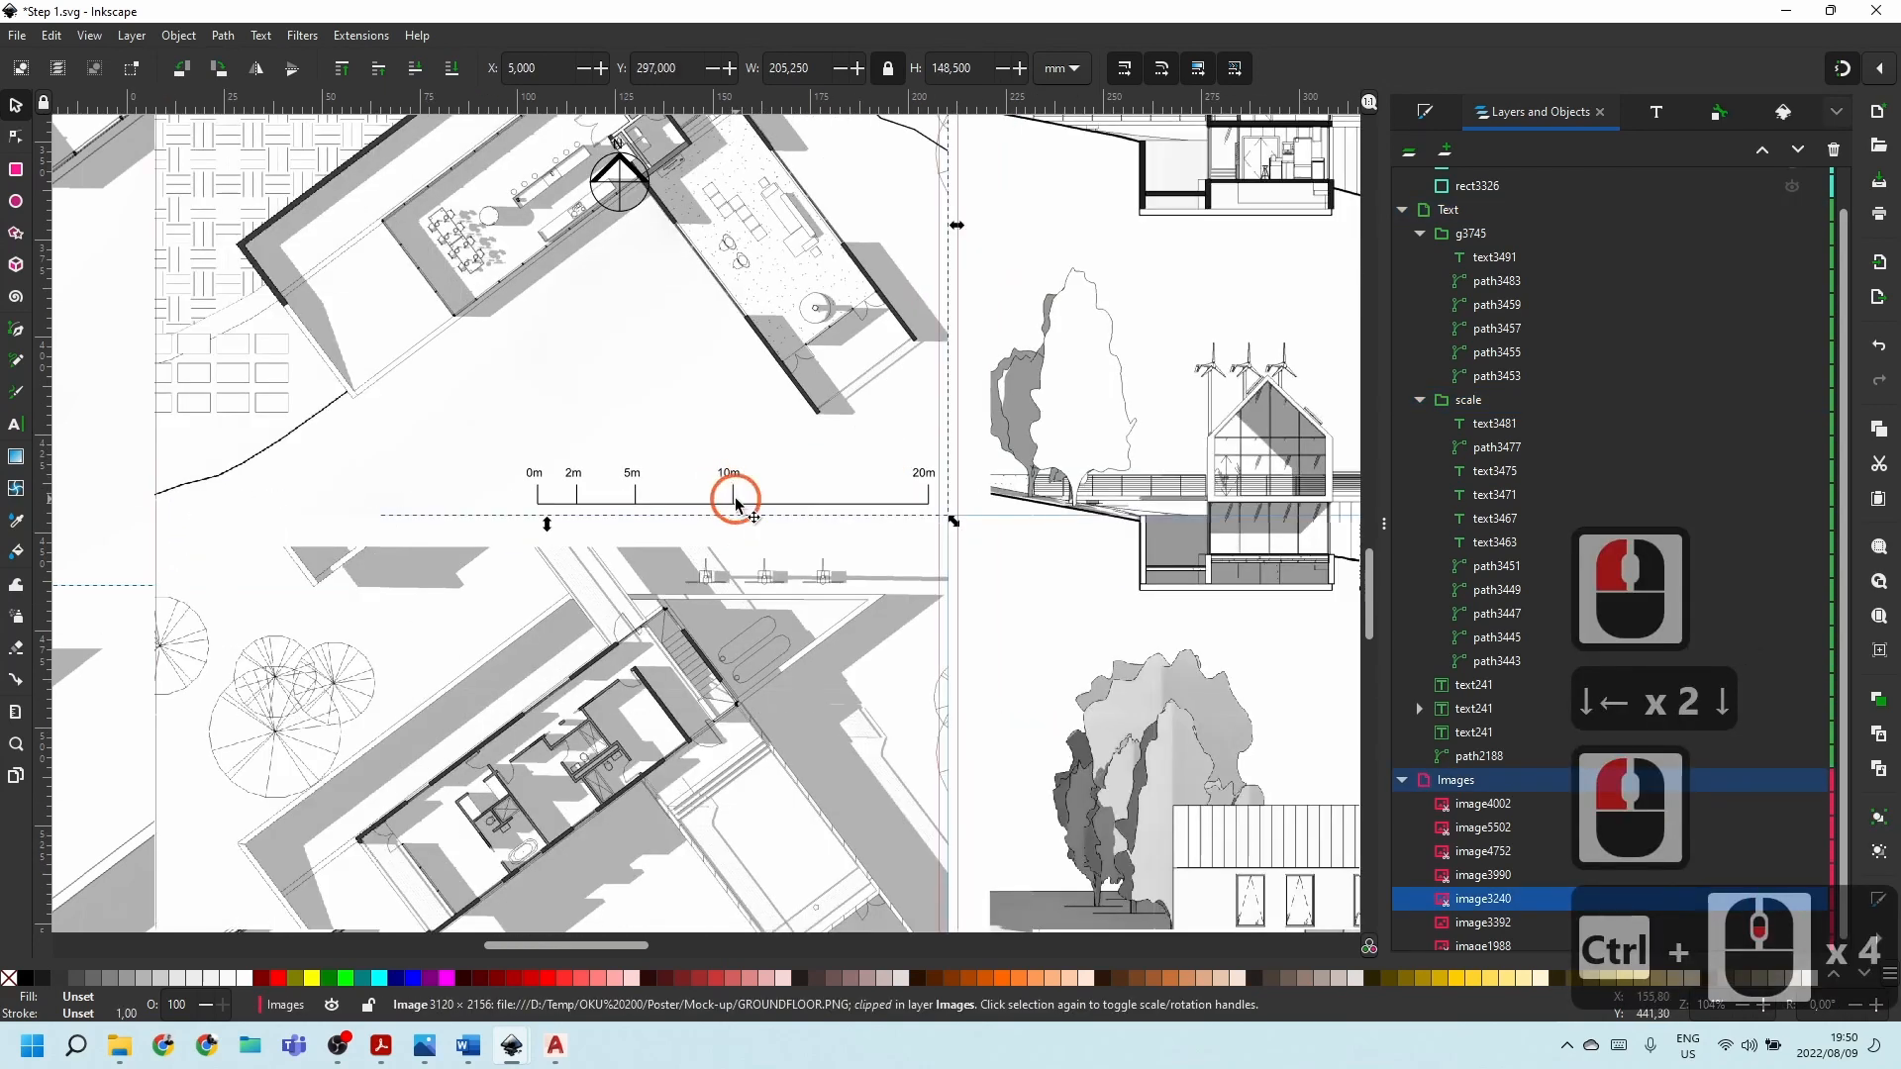
pyautogui.hotkey('ctrl', 'd')
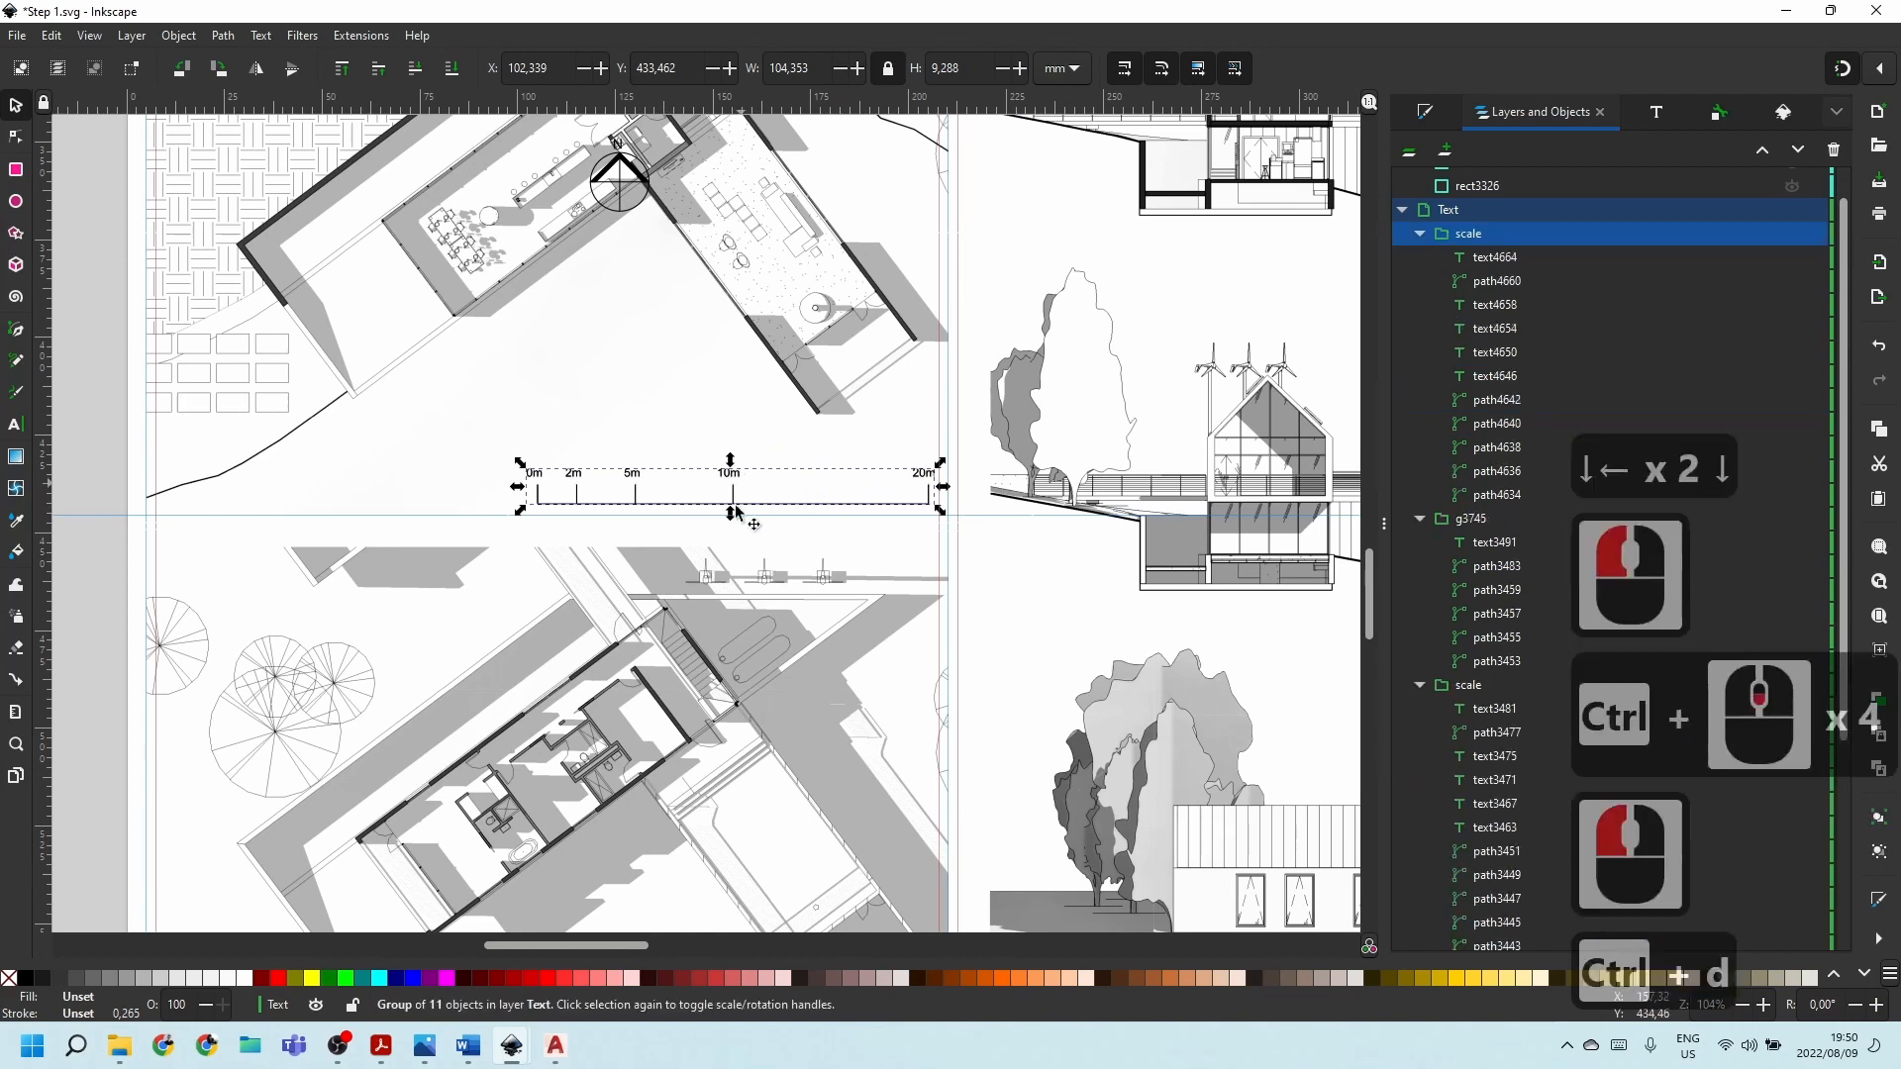
pyautogui.moveTo(733, 495); pyautogui.dragTo(733, 854)
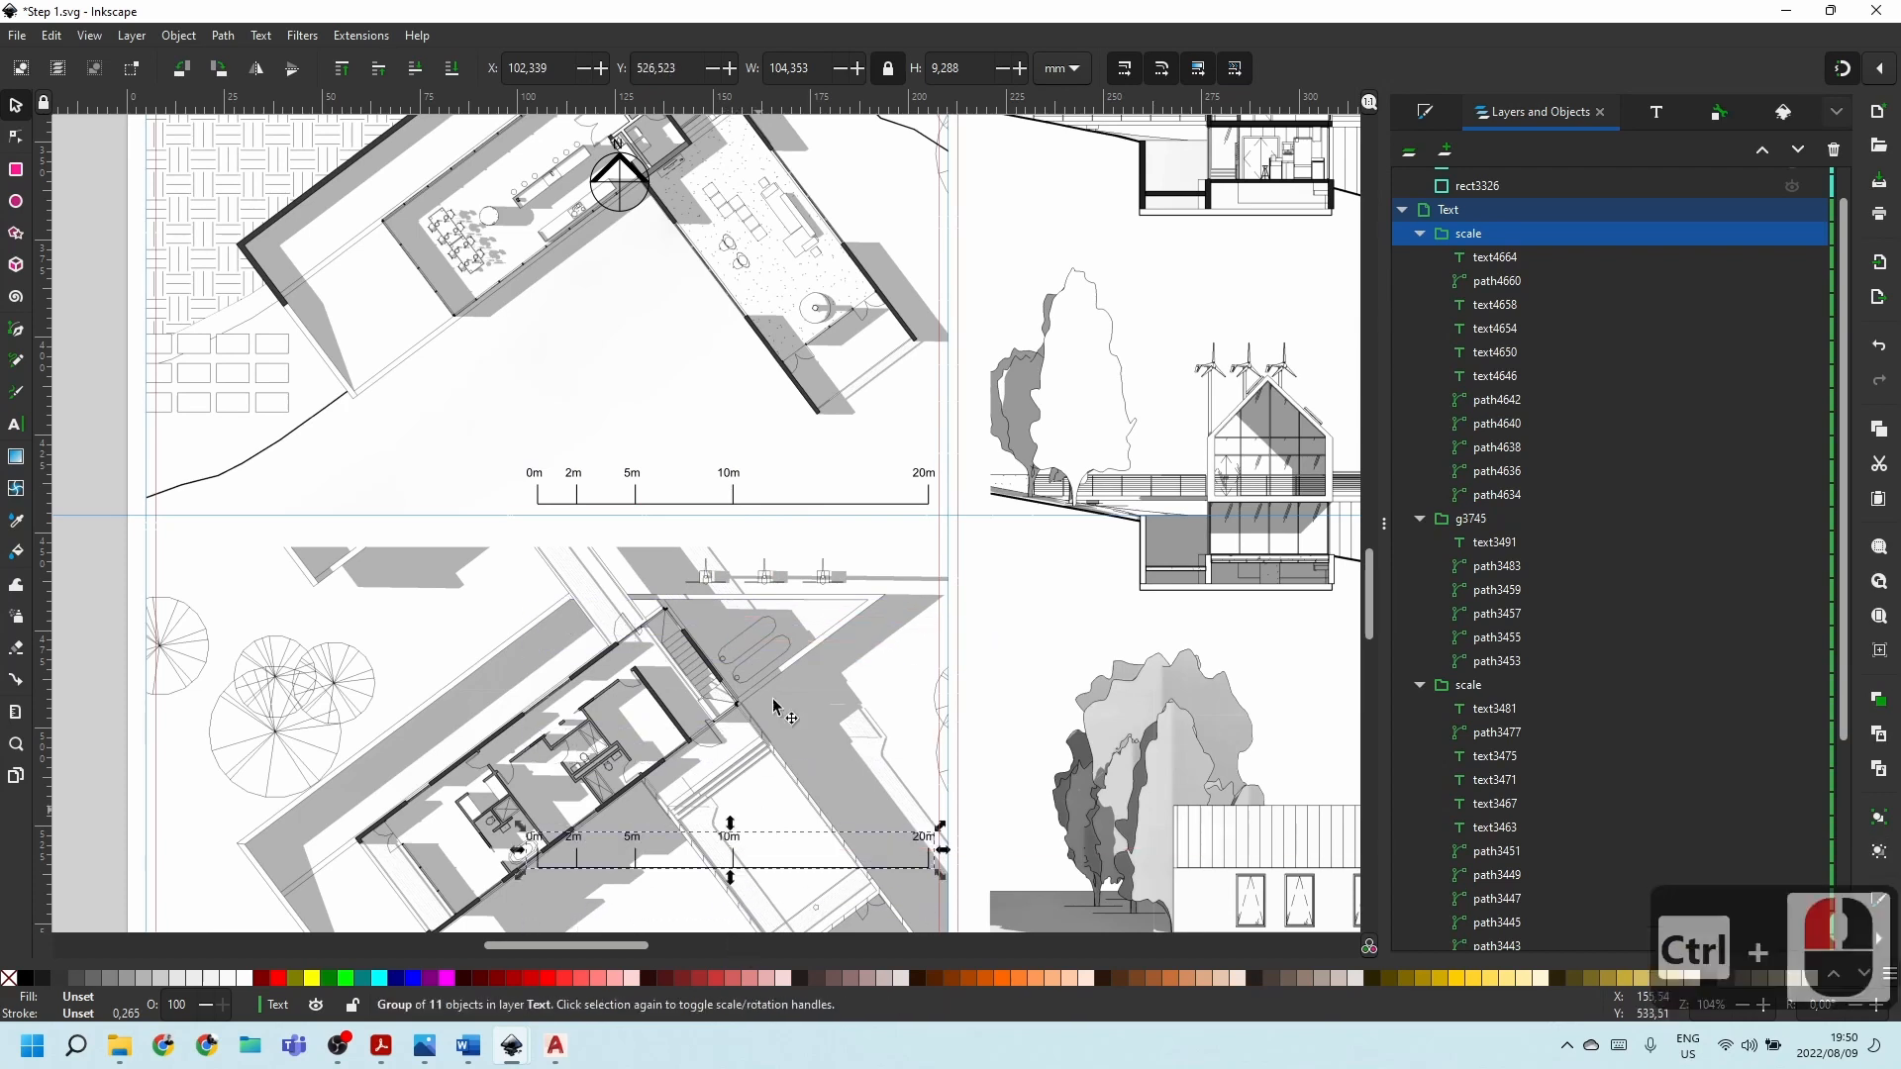
# Move the copied scale bar straight down into the clear space below the first floor plan, to about Y 579.7 mm.
pyautogui.scroll(-5, 769, 671)
pyautogui.moveTo(758, 479); pyautogui.dragTo(759, 685)
pyautogui.scroll(5, 660, 498)
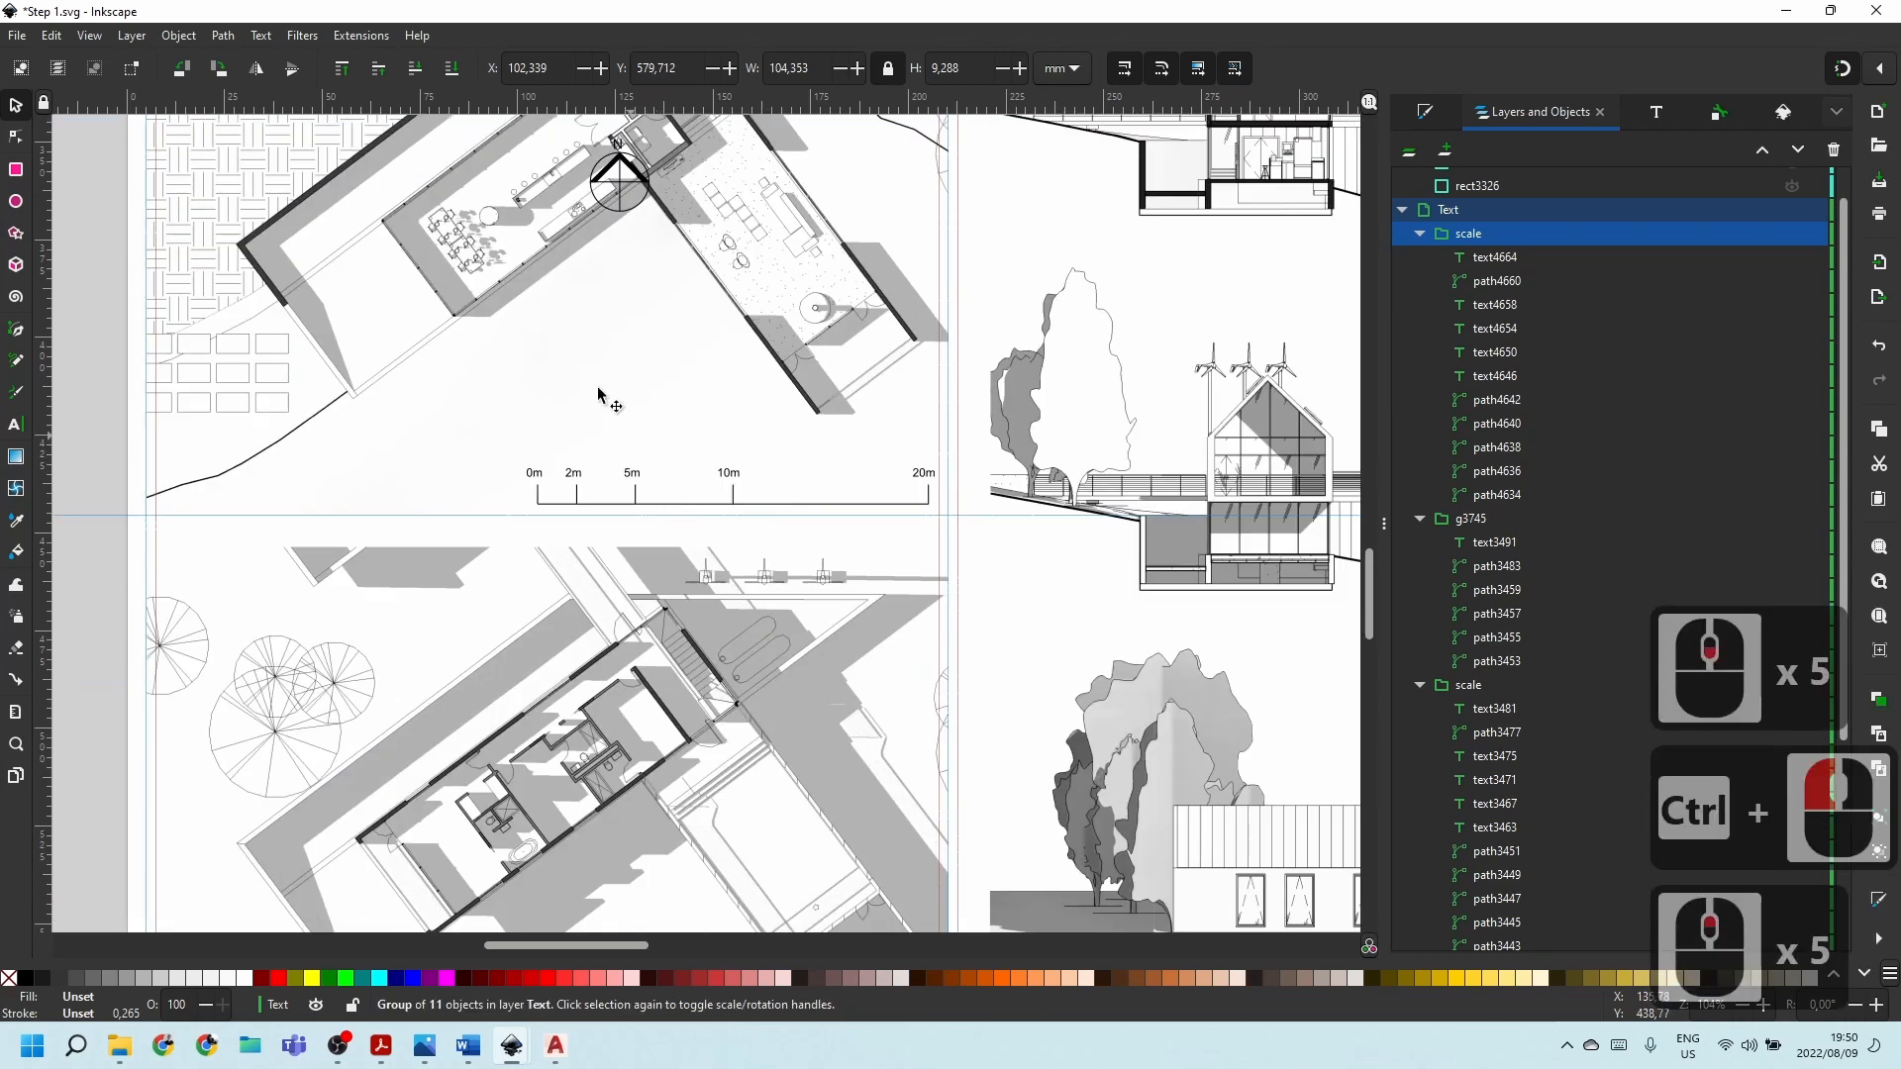
# Move the north arrow beside the 0m end of the ground floor plan's scale bar, at about X 80.6 mm and Y 424.1 mm.
pyautogui.click(616, 176)
pyautogui.moveTo(616, 176); pyautogui.dragTo(462, 487)
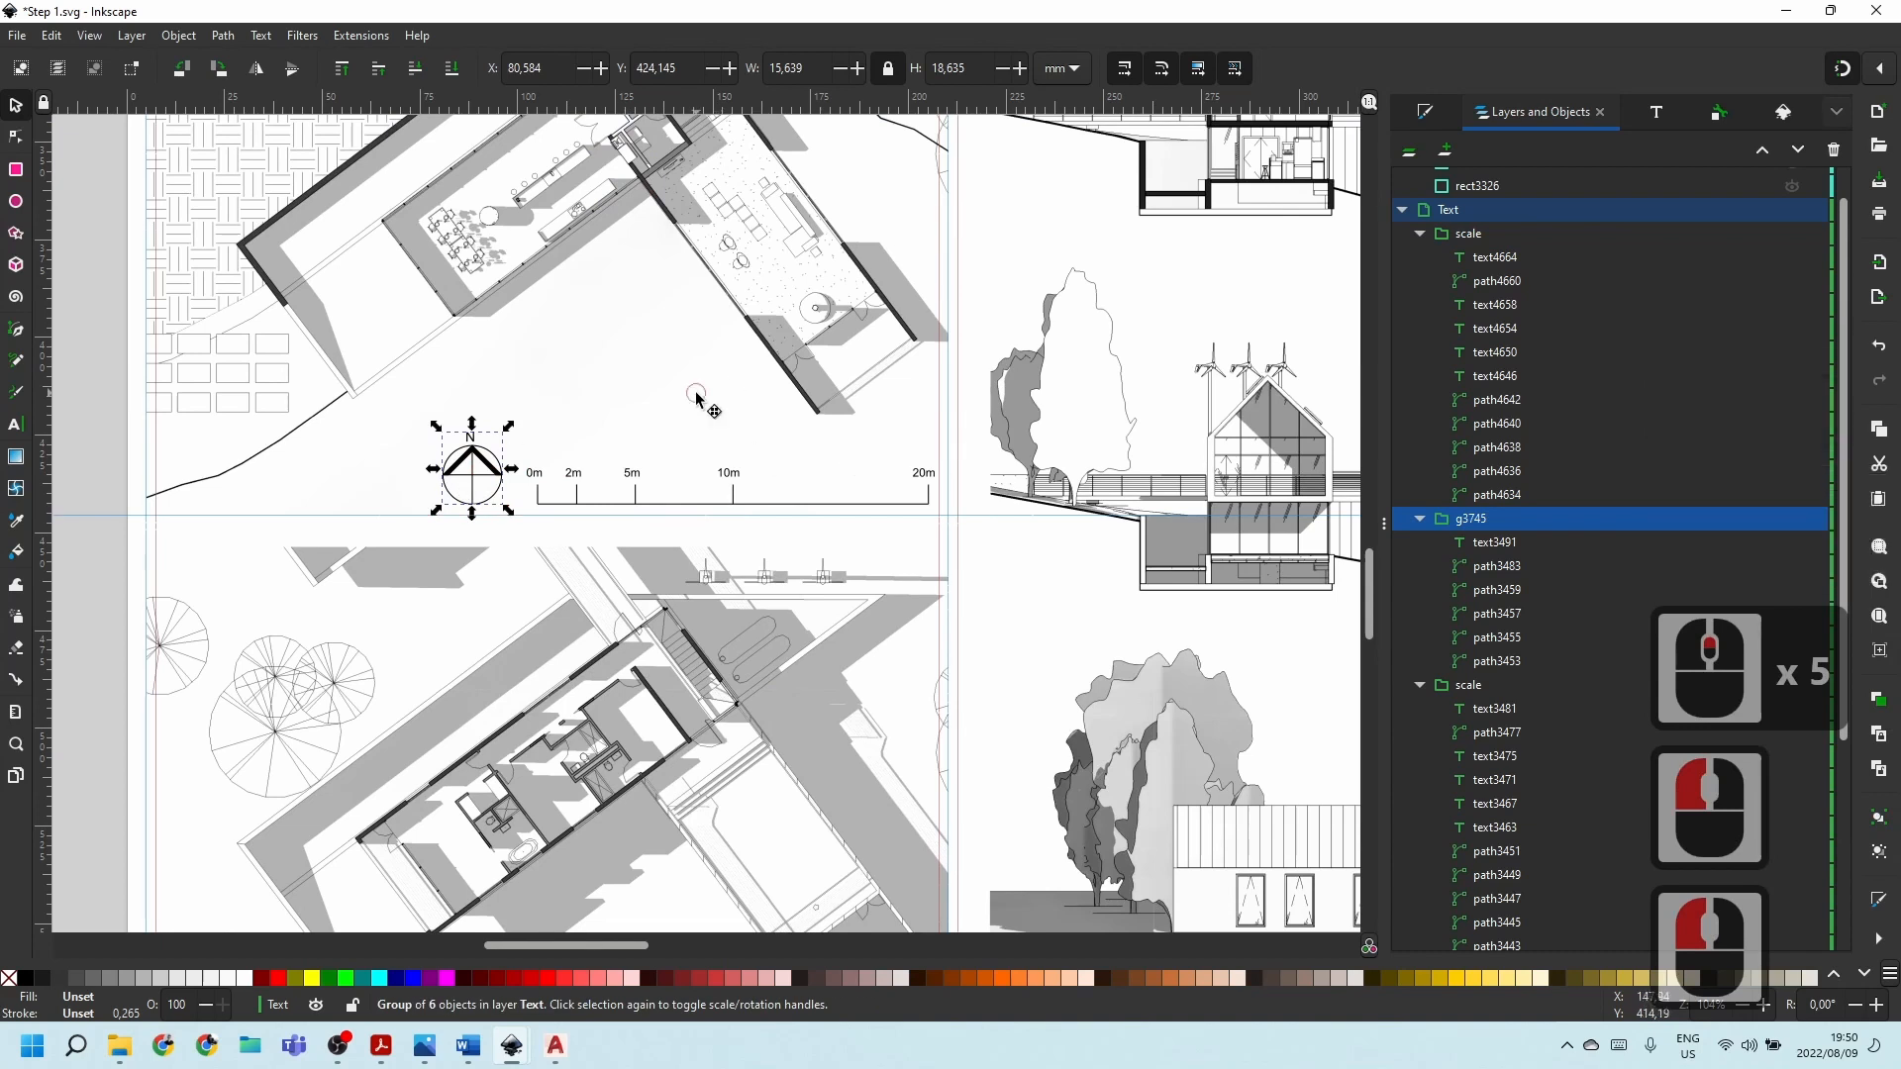
pyautogui.click(644, 284)
# Duplicate the north arrow and place the copy beside the first floor plan's scale bar, at about X 80.6 mm and Y 570.5 mm.
pyautogui.scroll(-2, 519, 399)
pyautogui.scroll(-3, 519, 399)
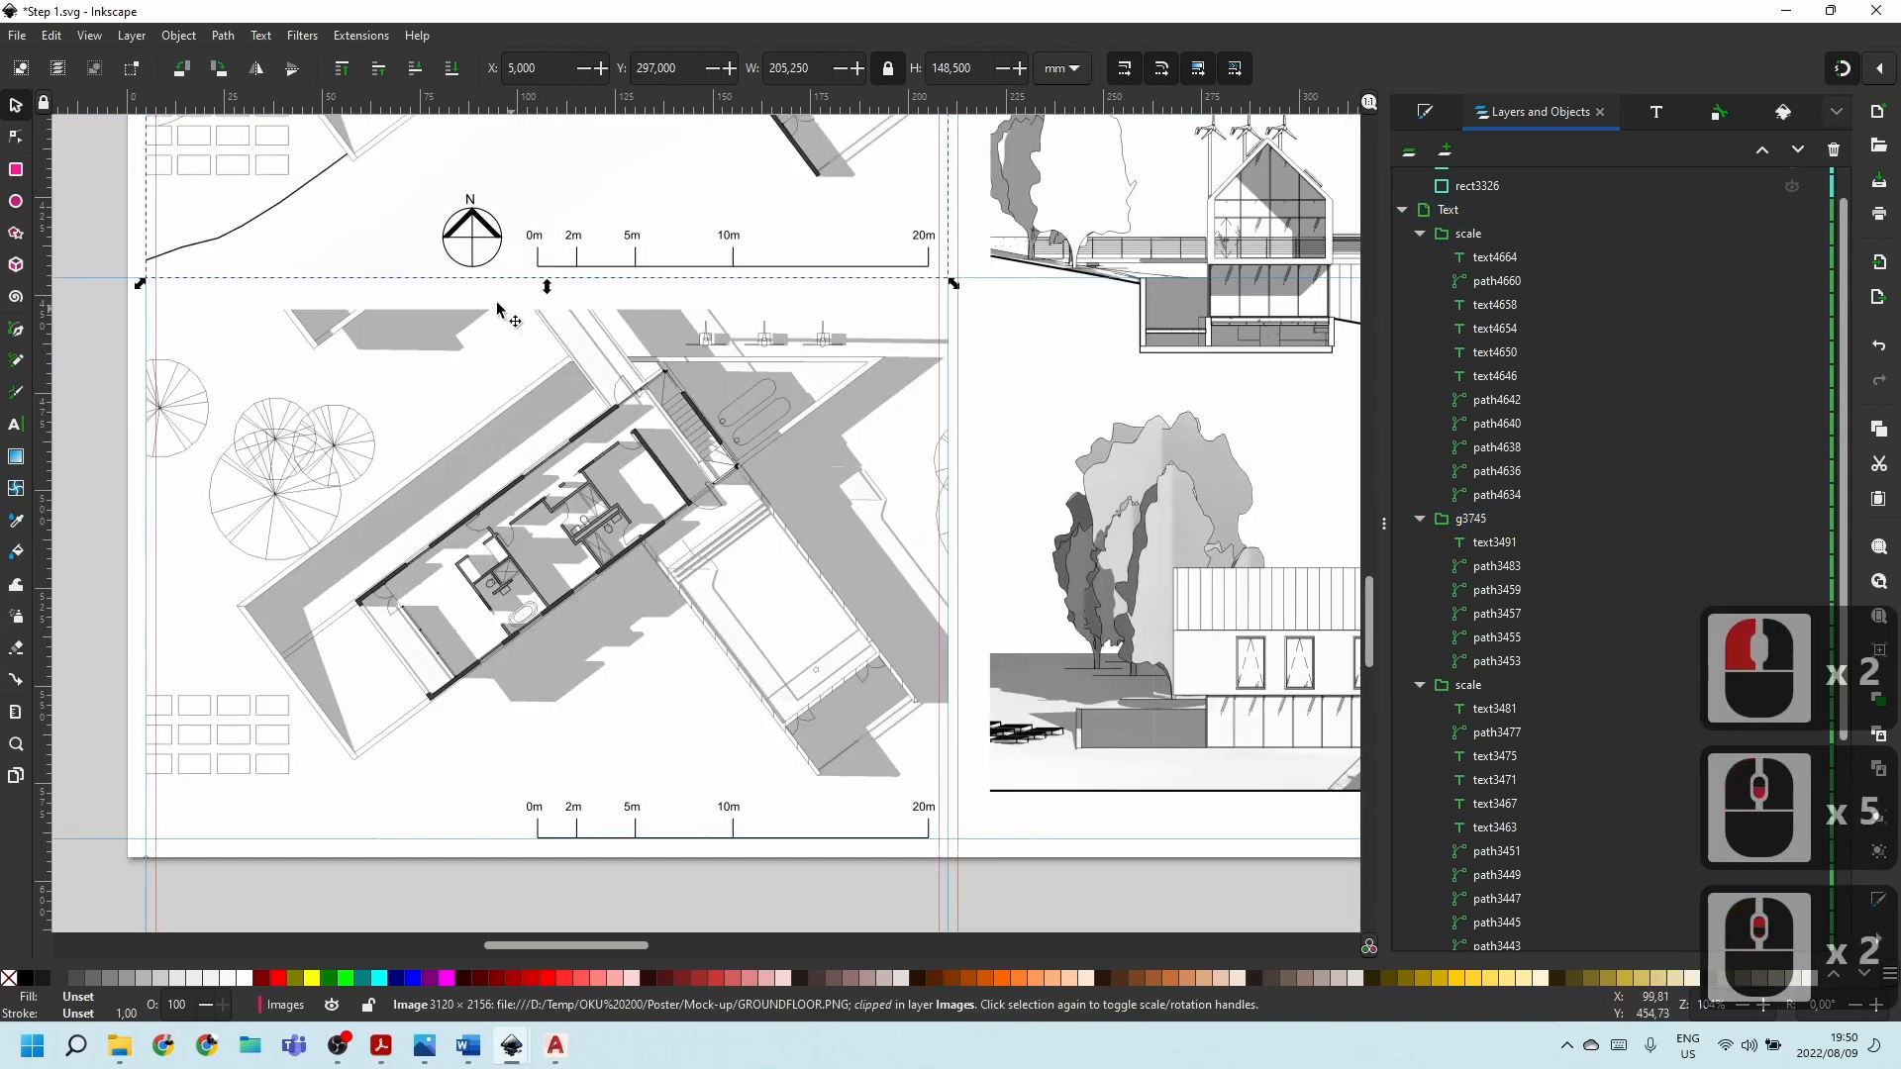
pyautogui.moveTo(470, 230); pyautogui.dragTo(462, 614)
pyautogui.hotkey('ctrl', 'z')
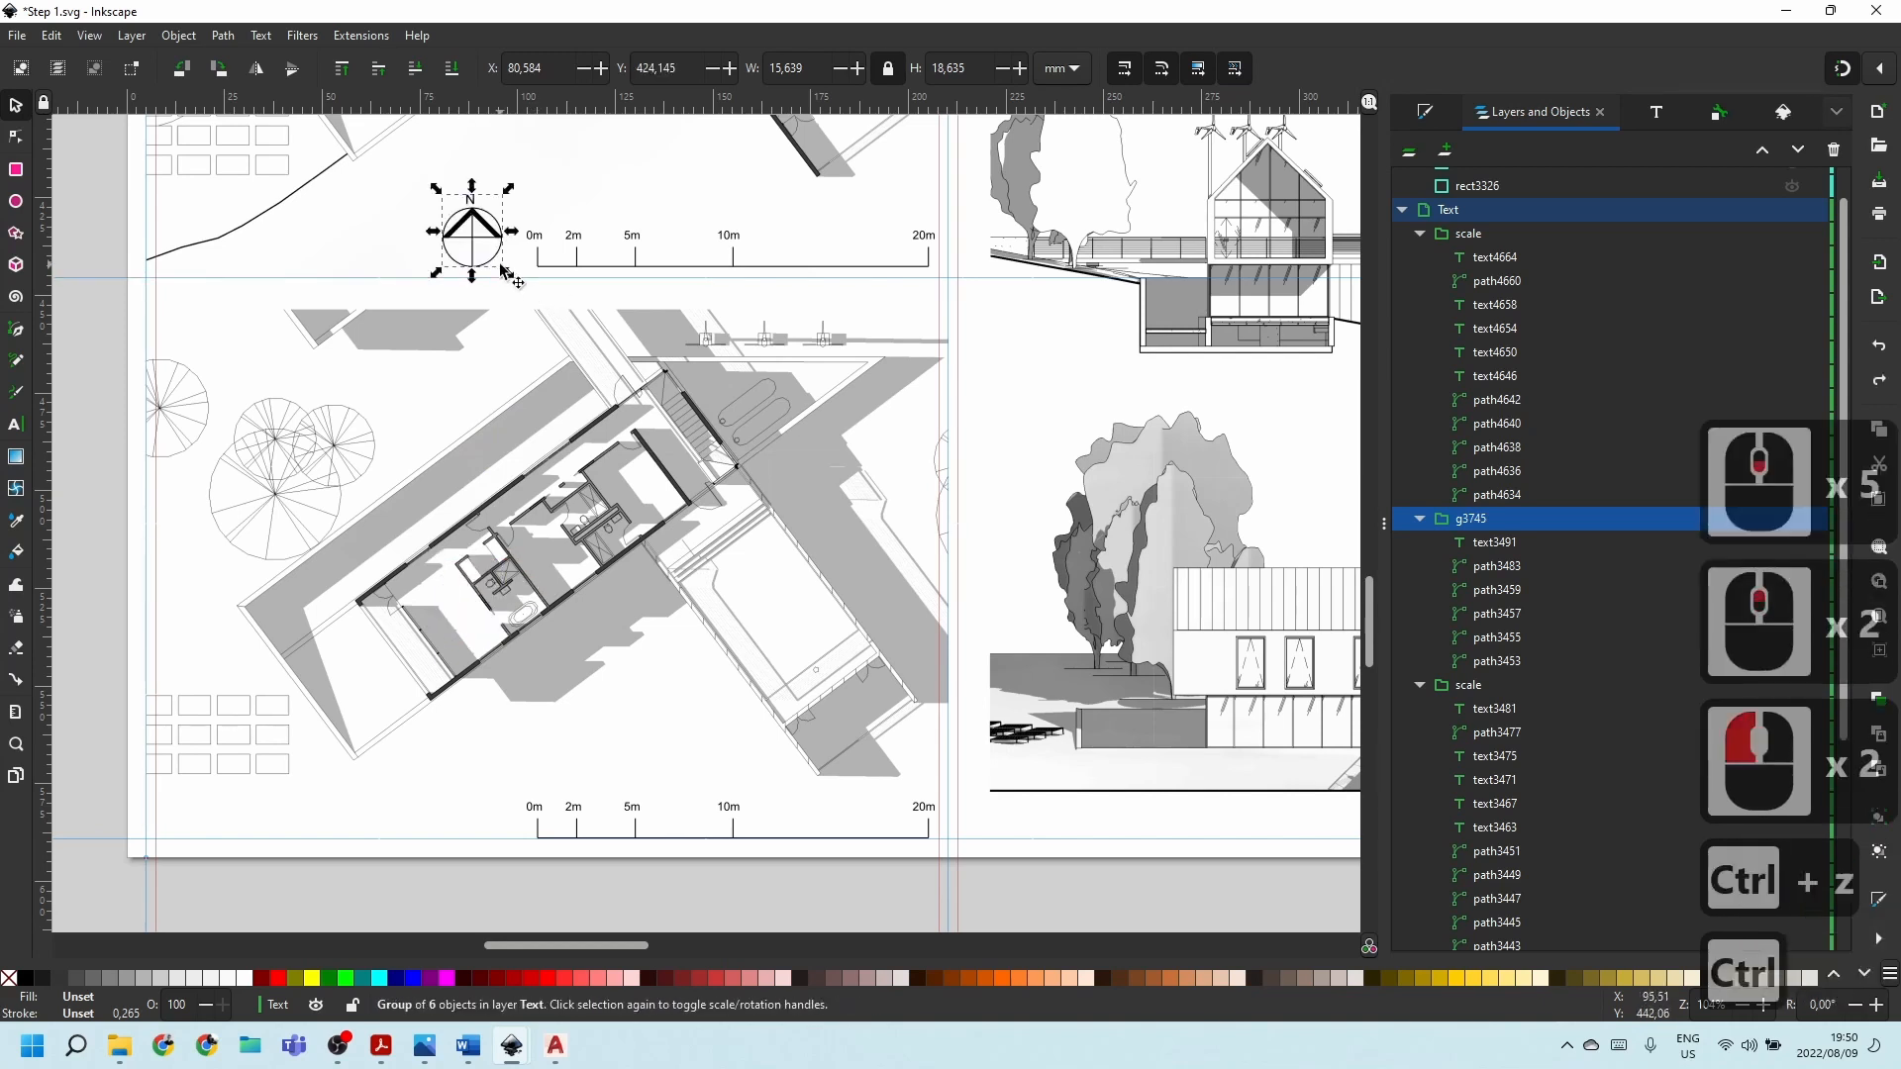
pyautogui.hotkey('ctrl', 'd')
pyautogui.moveTo(474, 246); pyautogui.dragTo(467, 738)
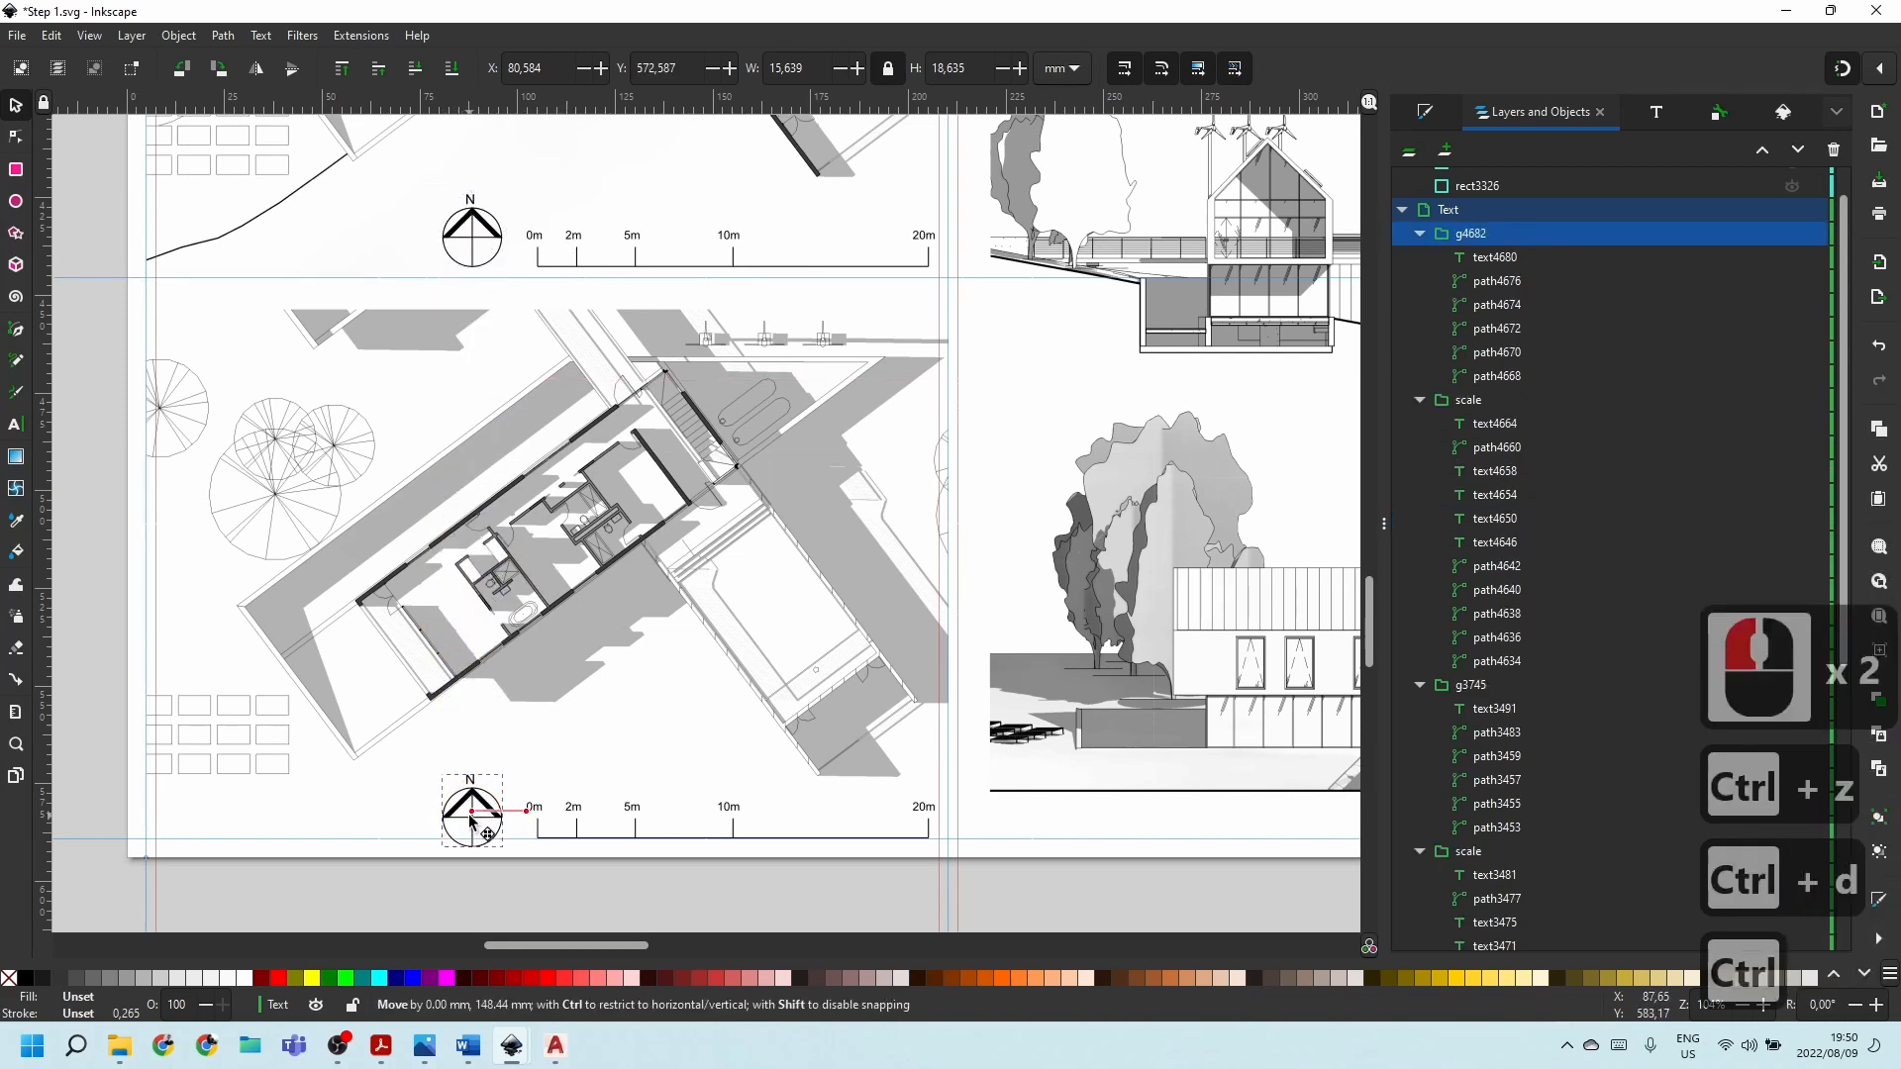
pyautogui.moveTo(471, 820); pyautogui.dragTo(474, 794)
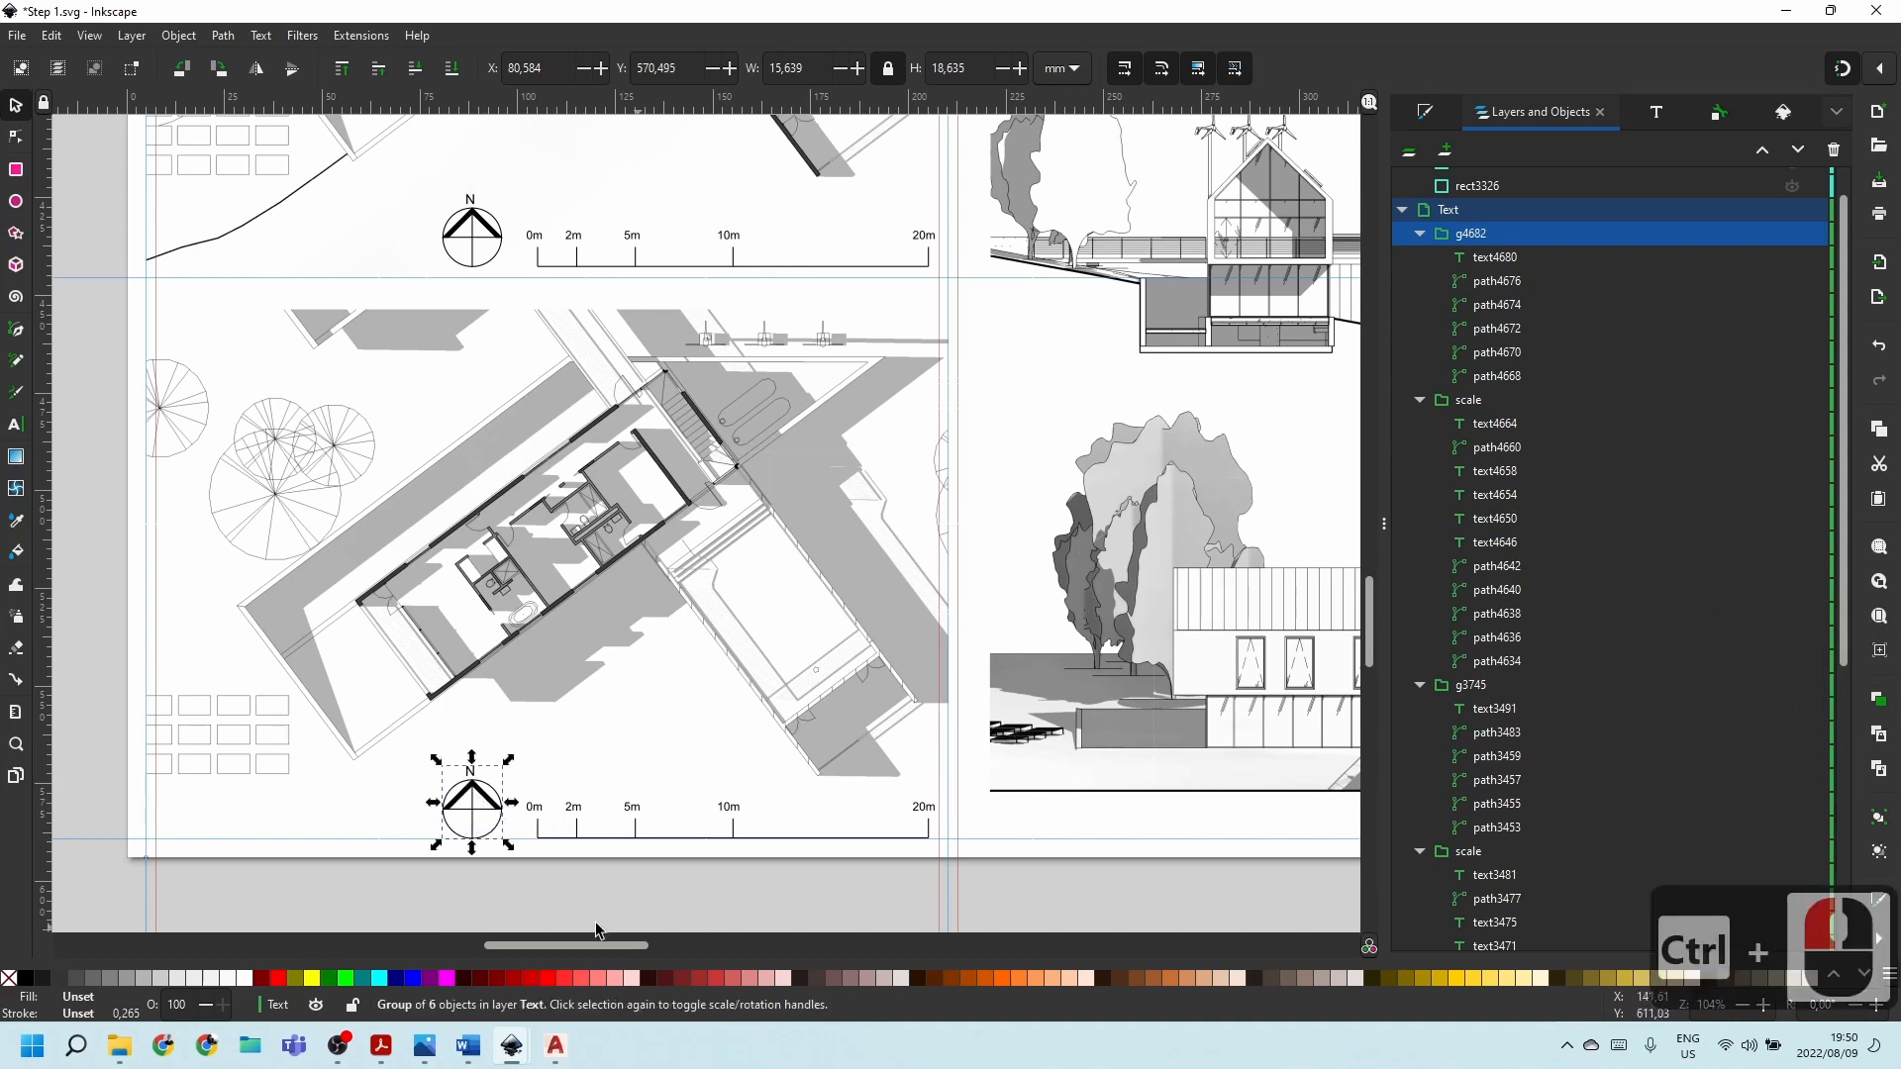
# Nudge the first floor plan's north arrow and scale bar up together, slightly above the guide at the poster's lower edge.
pyautogui.scroll(3, 574, 851)
pyautogui.click(544, 815)
pyautogui.keyDown('ctrl'); pyautogui.click(362, 756); pyautogui.keyUp('ctrl')
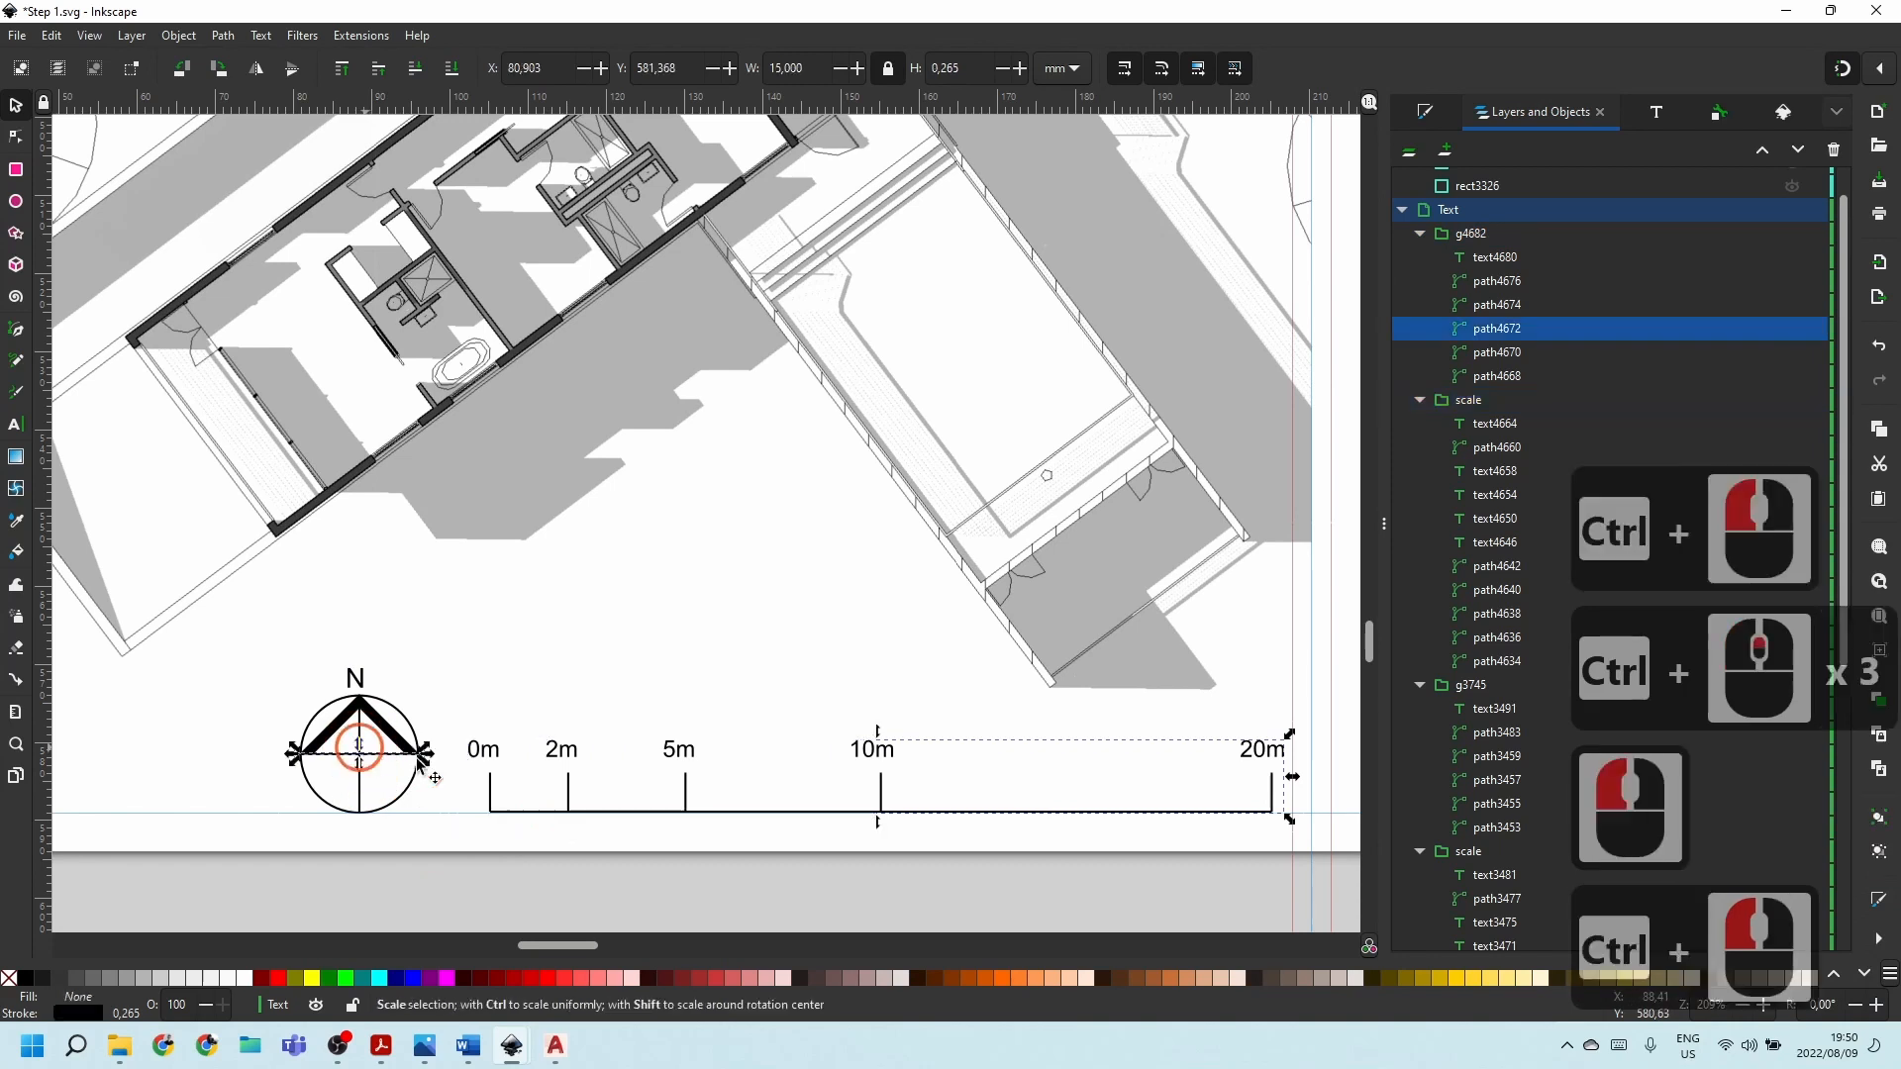
pyautogui.click(562, 701)
pyautogui.click(392, 593)
pyautogui.click(473, 764)
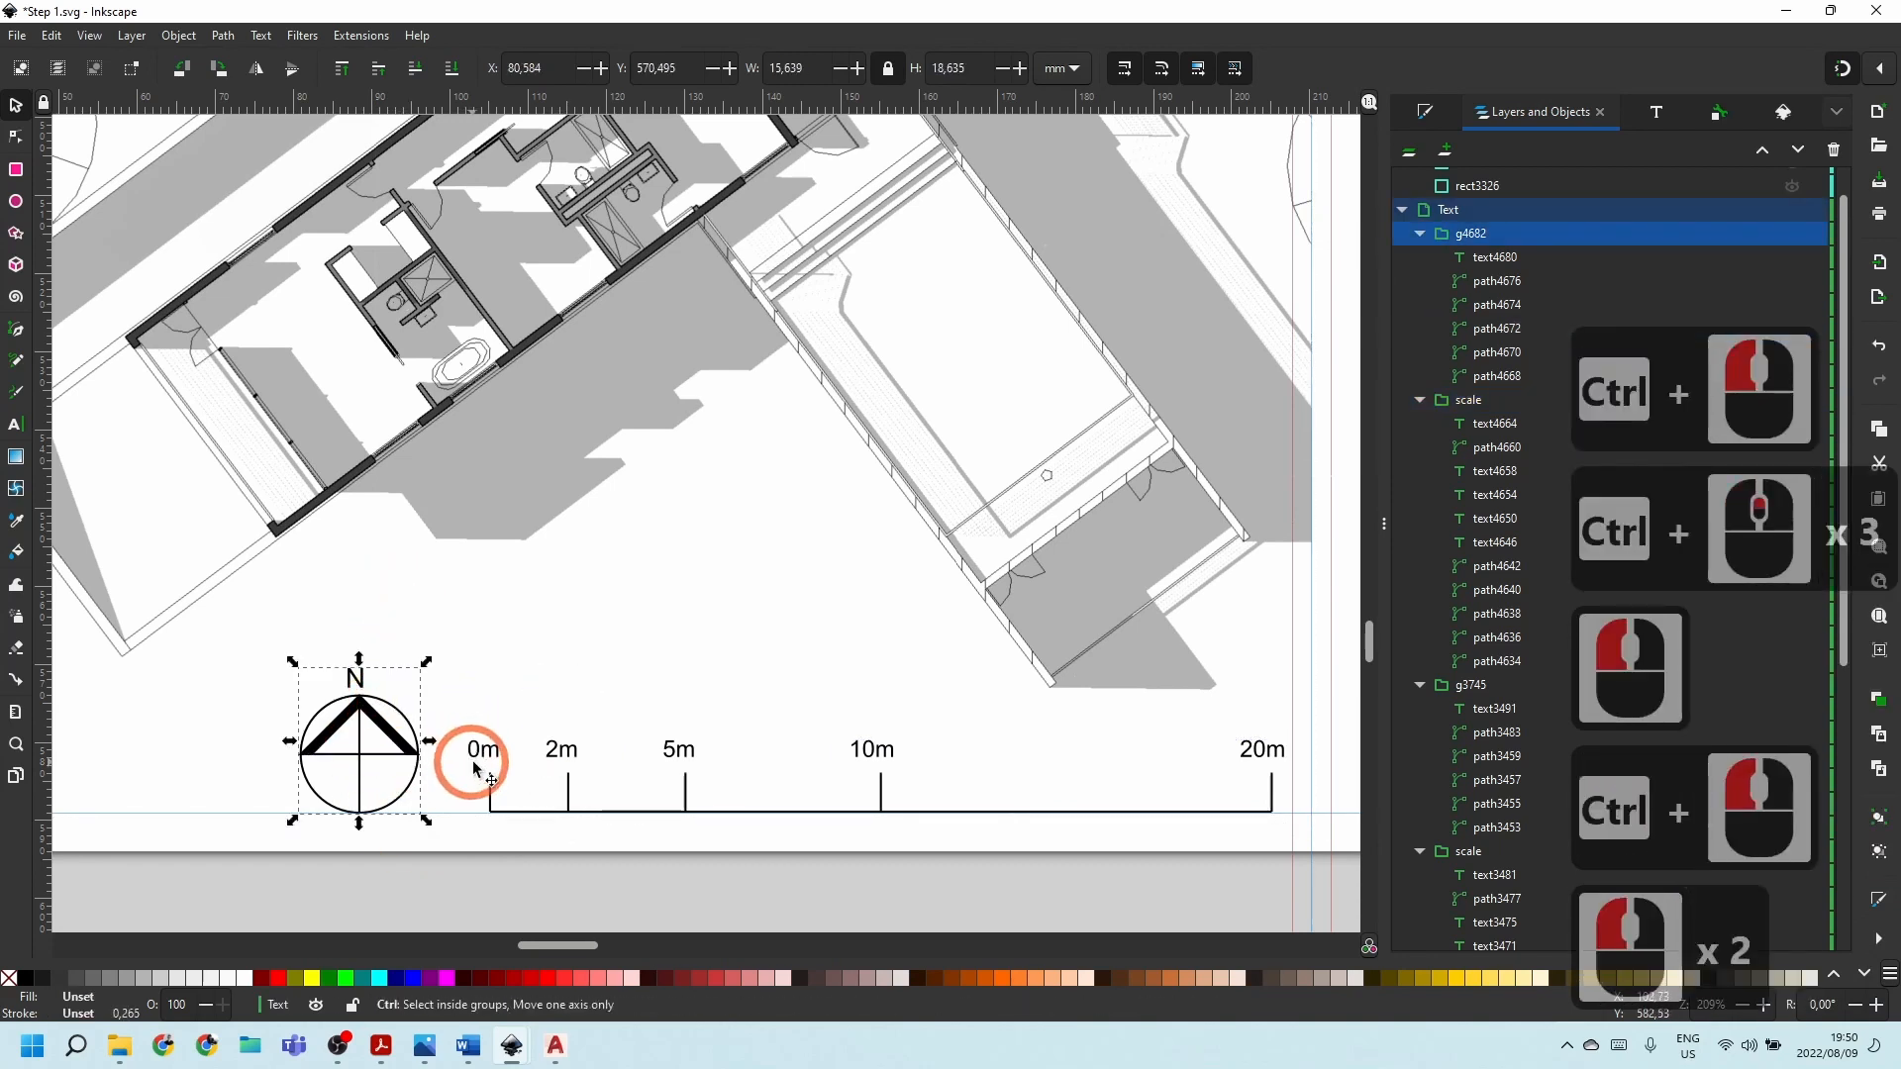
pyautogui.keyDown('shift'); pyautogui.click(485, 758); pyautogui.keyUp('shift')
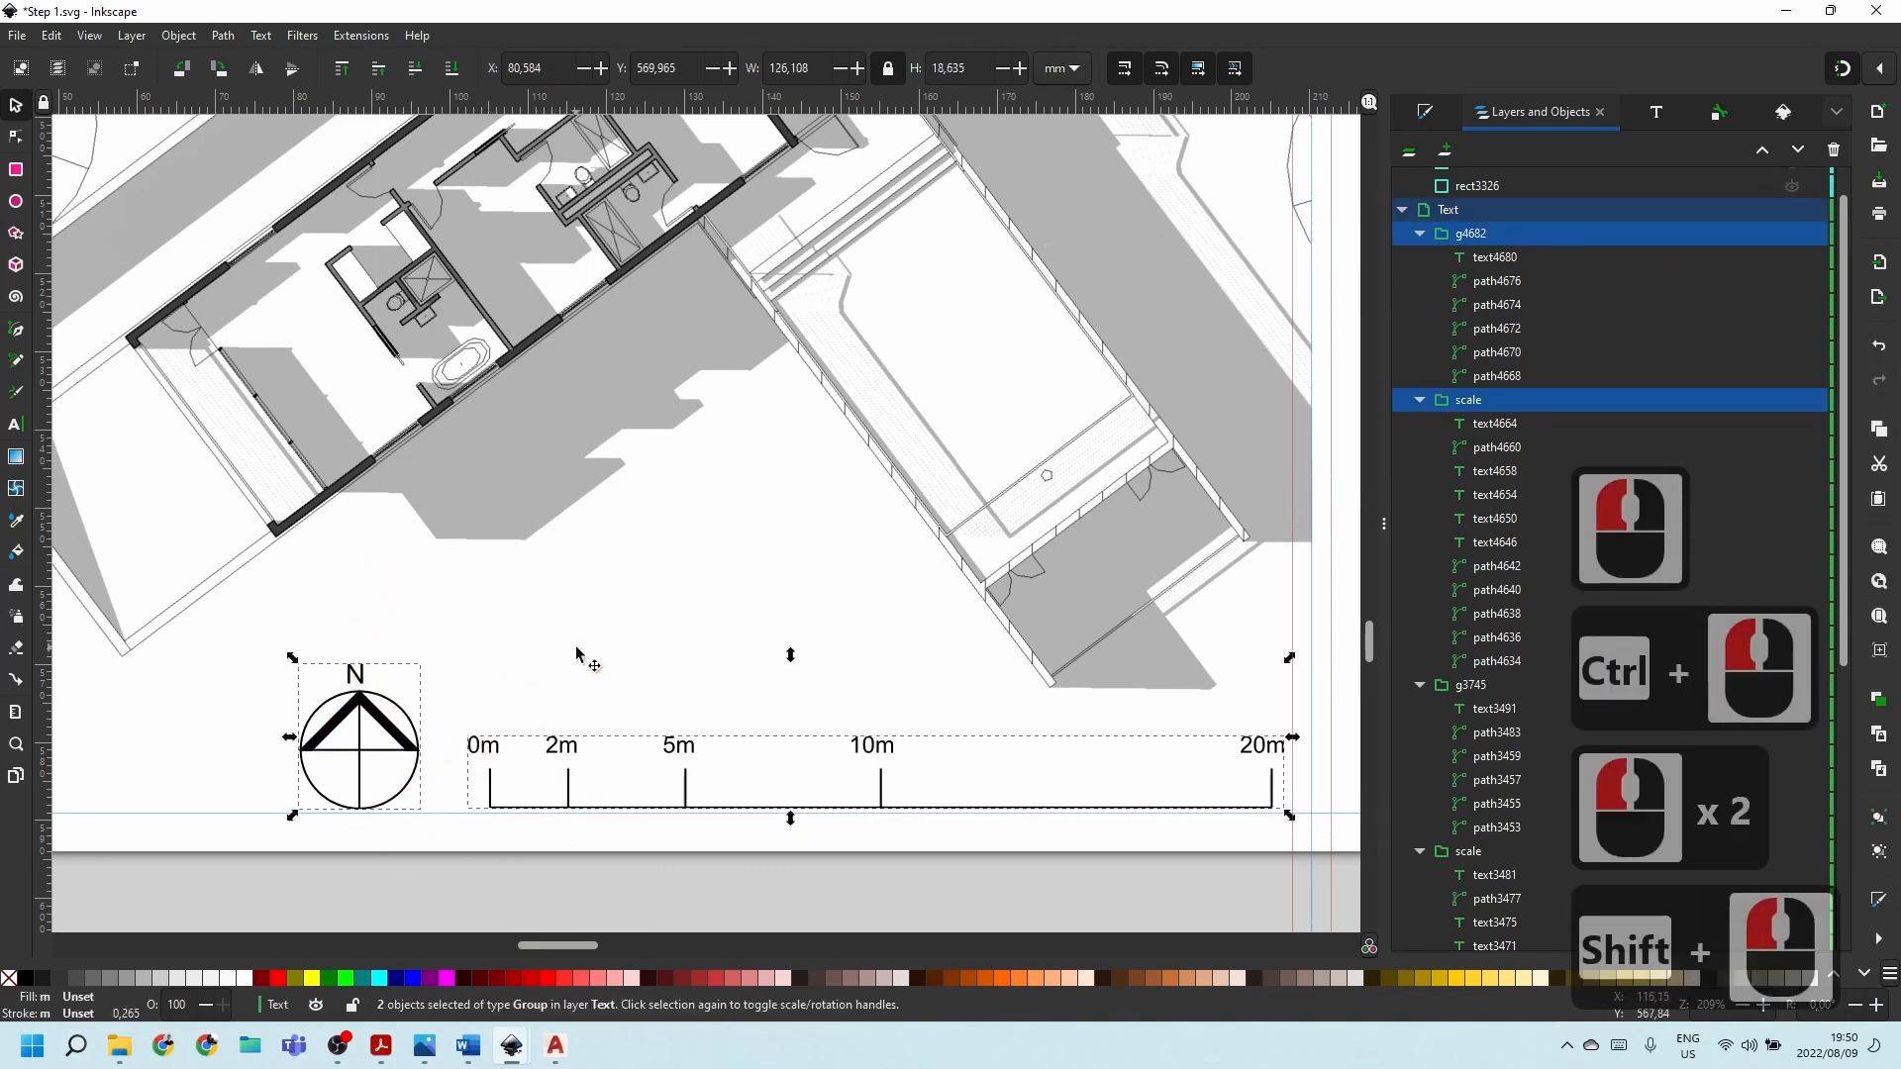
pyautogui.press('Up')
pyautogui.click(634, 524)
# Examine the scale bars and north arrows on the drawings, the SITE LOCATION PLAN label and the structure of the object list.
pyautogui.keyDown('ctrl'); pyautogui.scroll(-5, 575, 534); pyautogui.keyUp('ctrl')
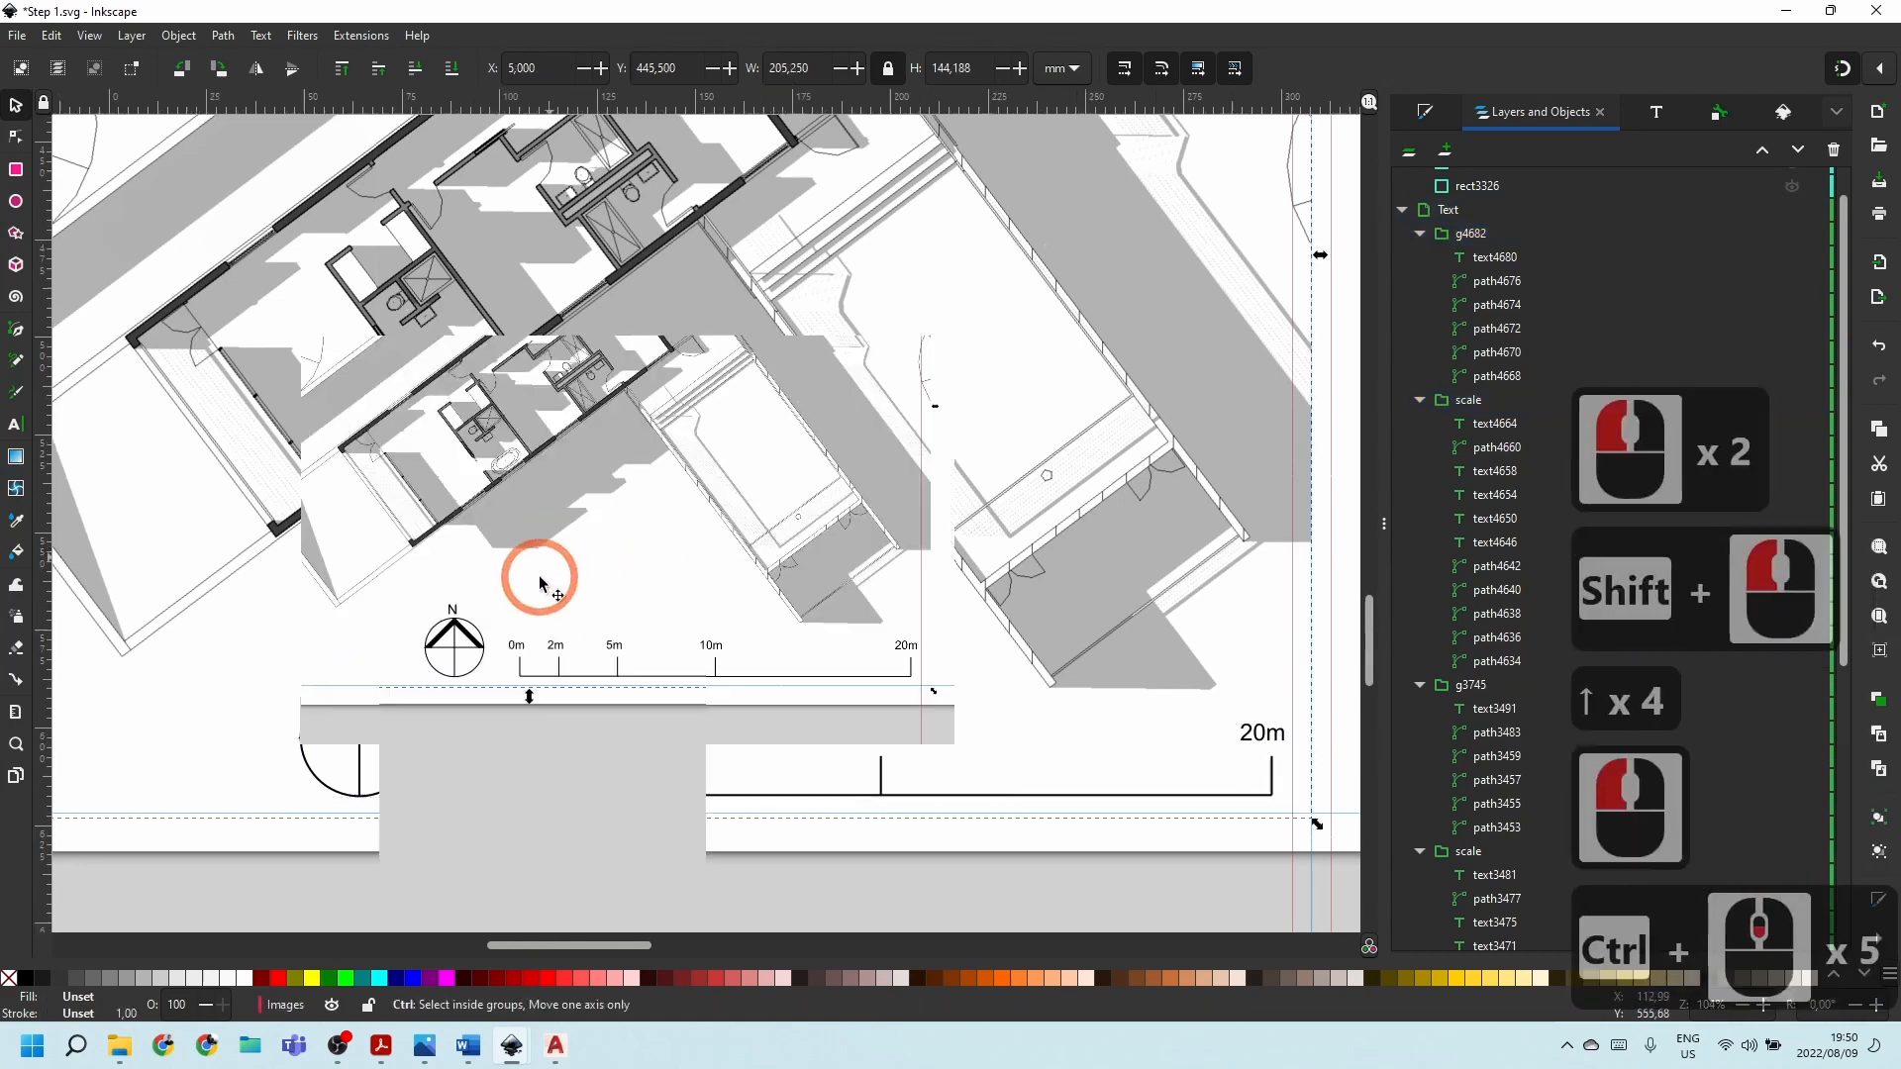
pyautogui.moveTo(830, 468); pyautogui.dragTo(764, 559)
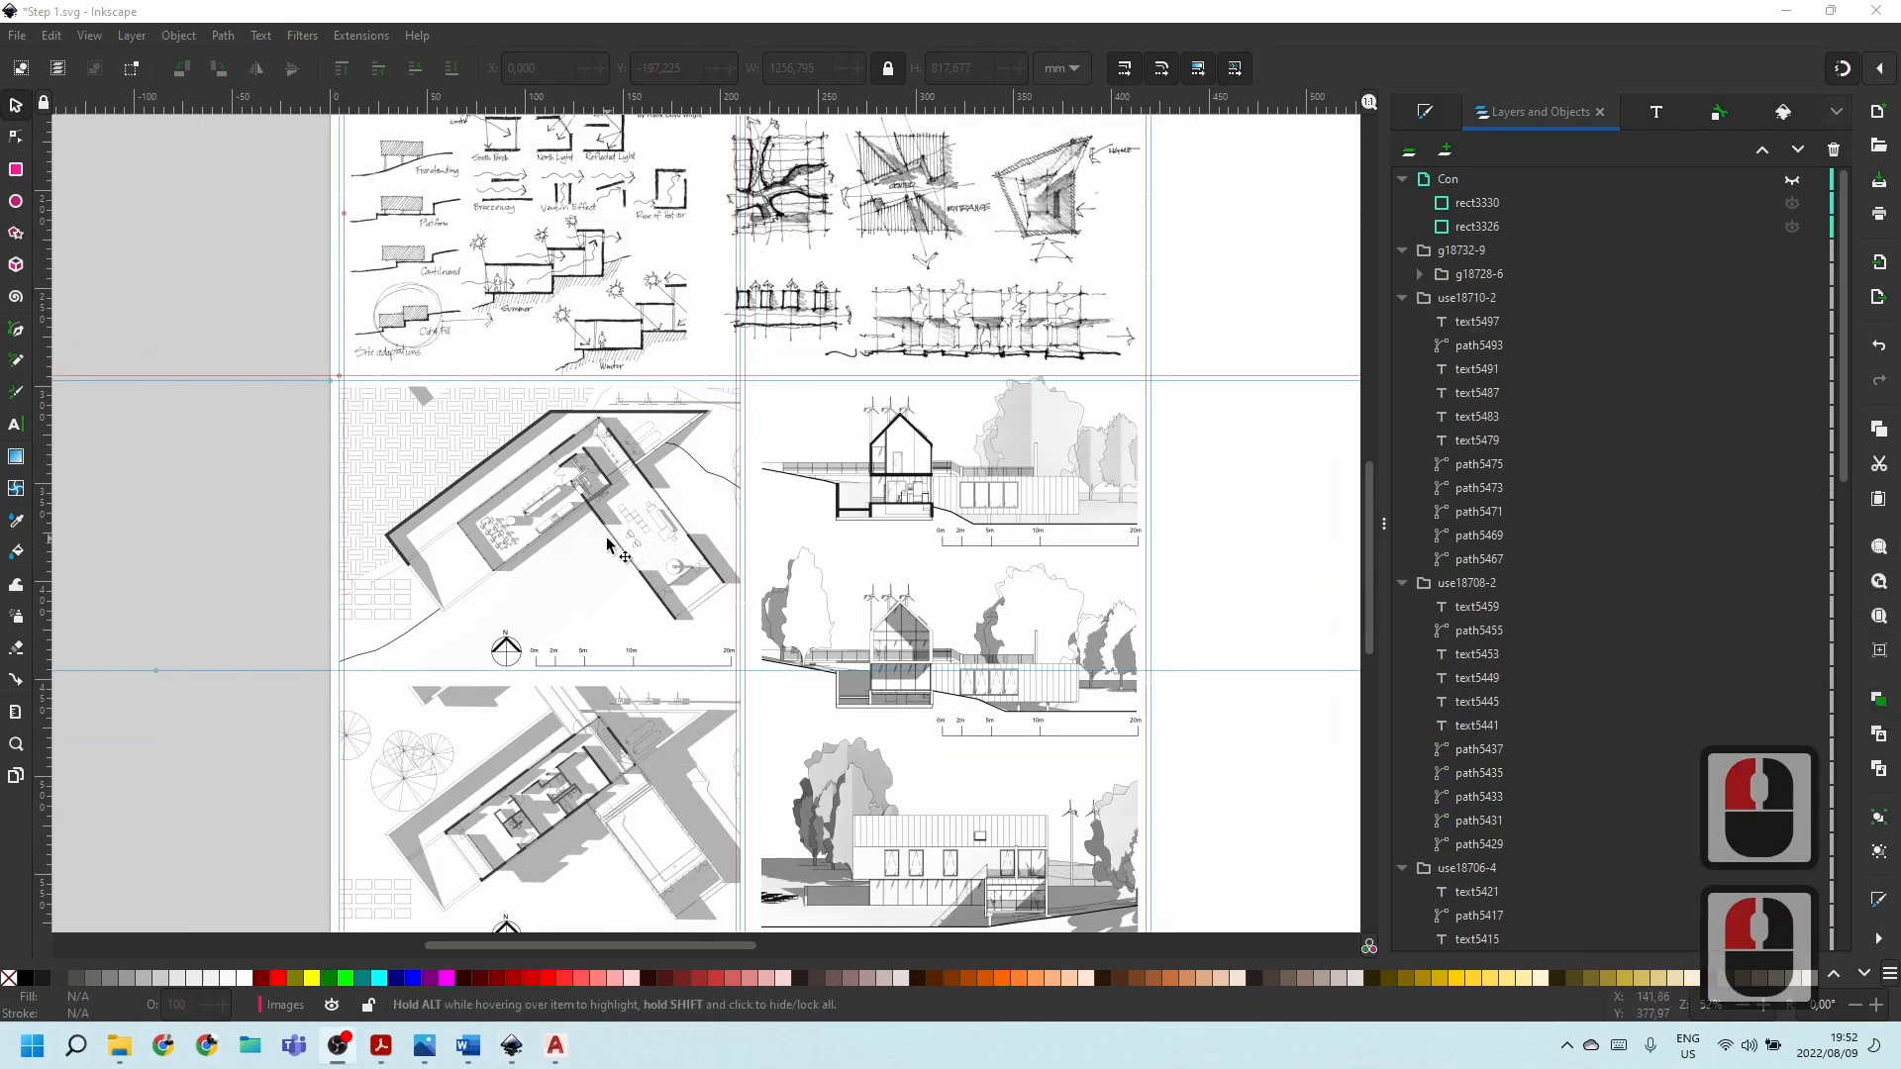
pyautogui.keyDown('ctrl'); pyautogui.scroll(3, 1007, 549); pyautogui.keyUp('ctrl')
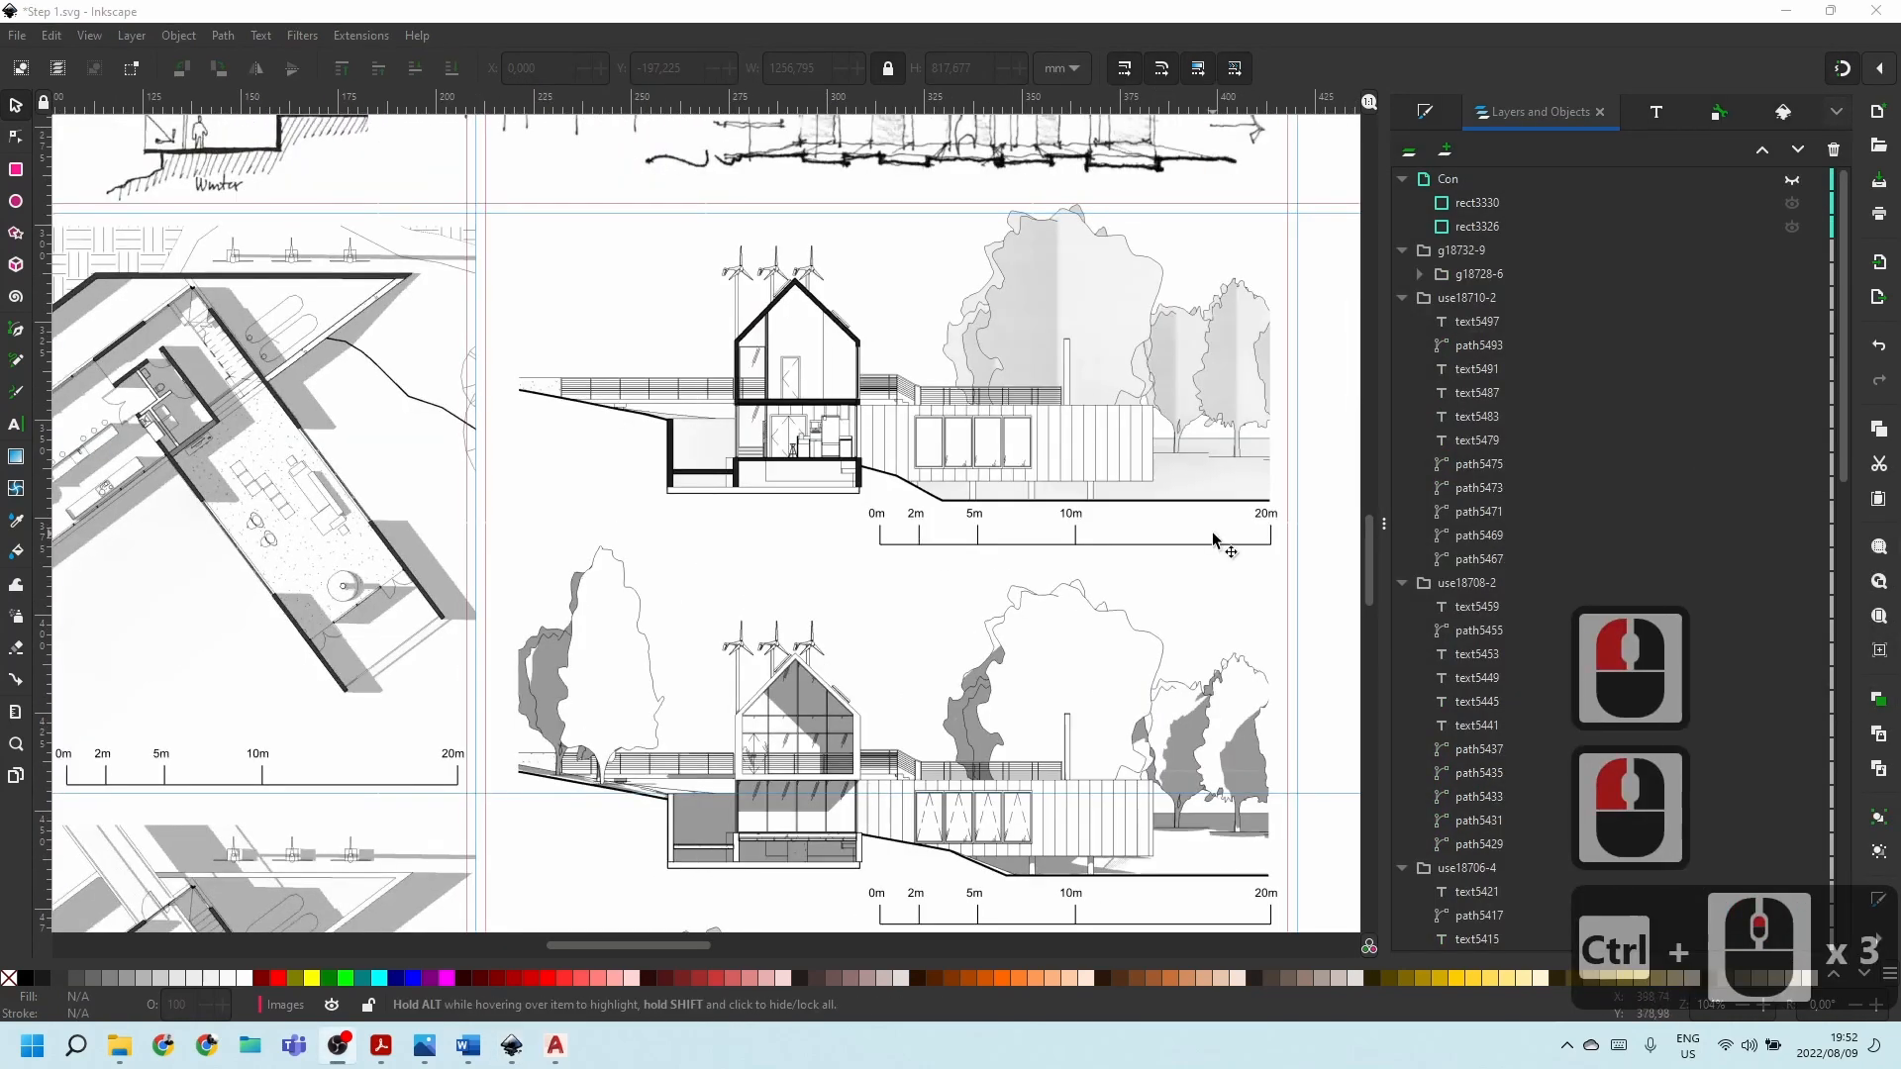
pyautogui.keyDown('ctrl'); pyautogui.scroll(-2, 1214, 538); pyautogui.keyUp('ctrl')
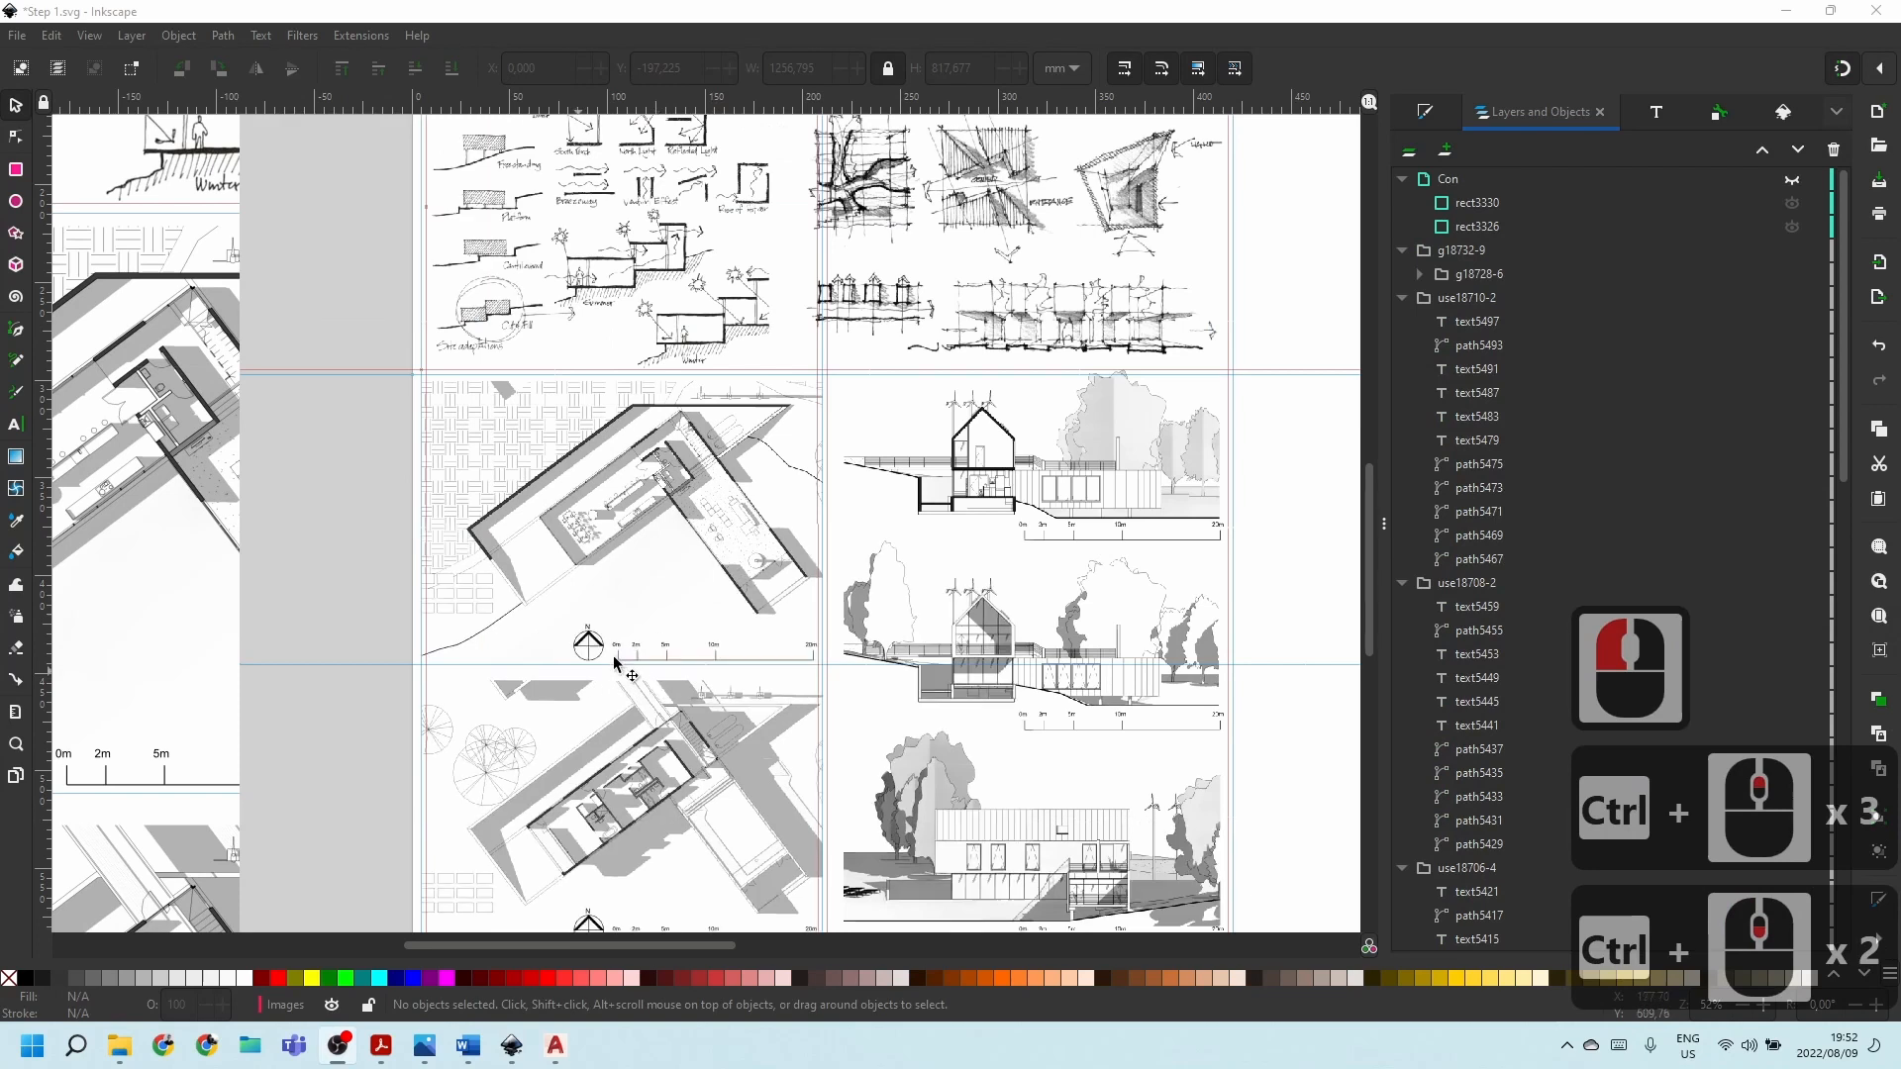
pyautogui.keyDown('ctrl'); pyautogui.scroll(3, 614, 664); pyautogui.keyUp('ctrl')
pyautogui.keyDown('ctrl'); pyautogui.scroll(-3, 650, 531); pyautogui.keyUp('ctrl')
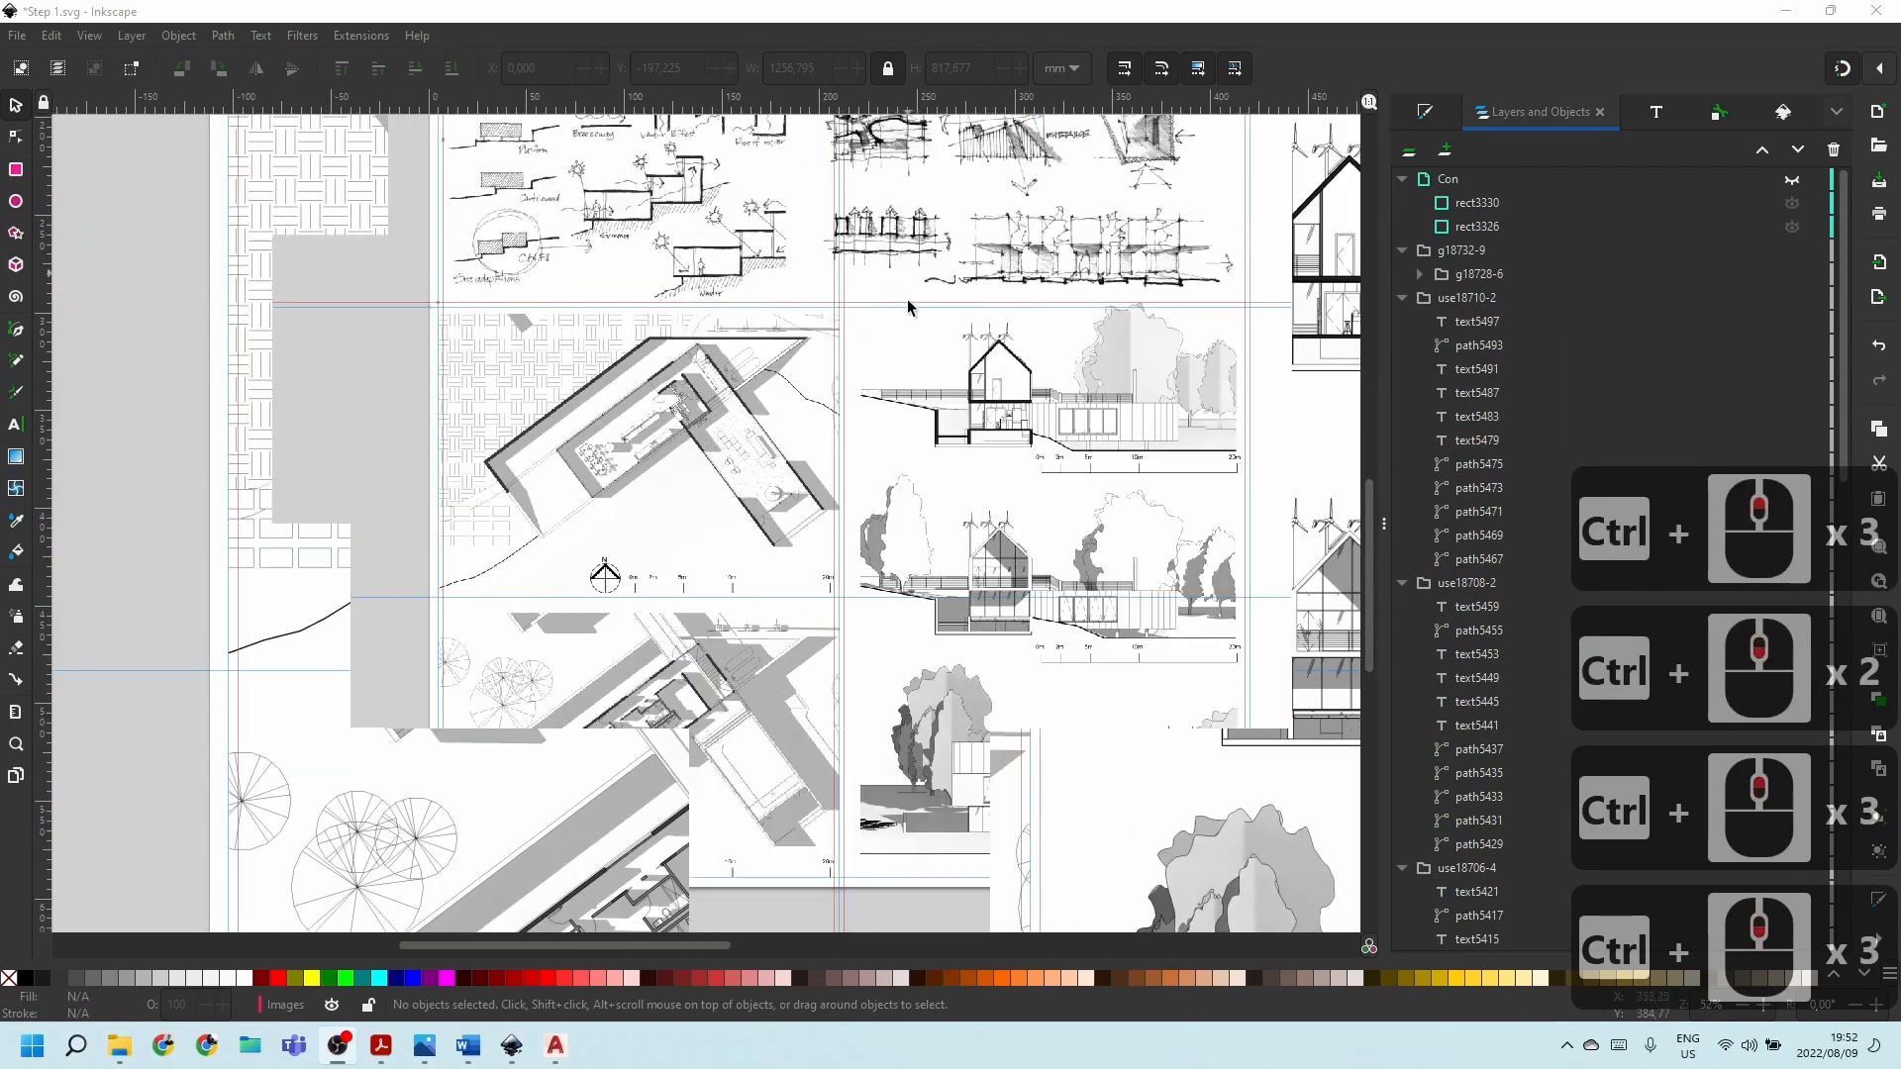
pyautogui.scroll(3, 908, 307)
pyautogui.click(860, 233)
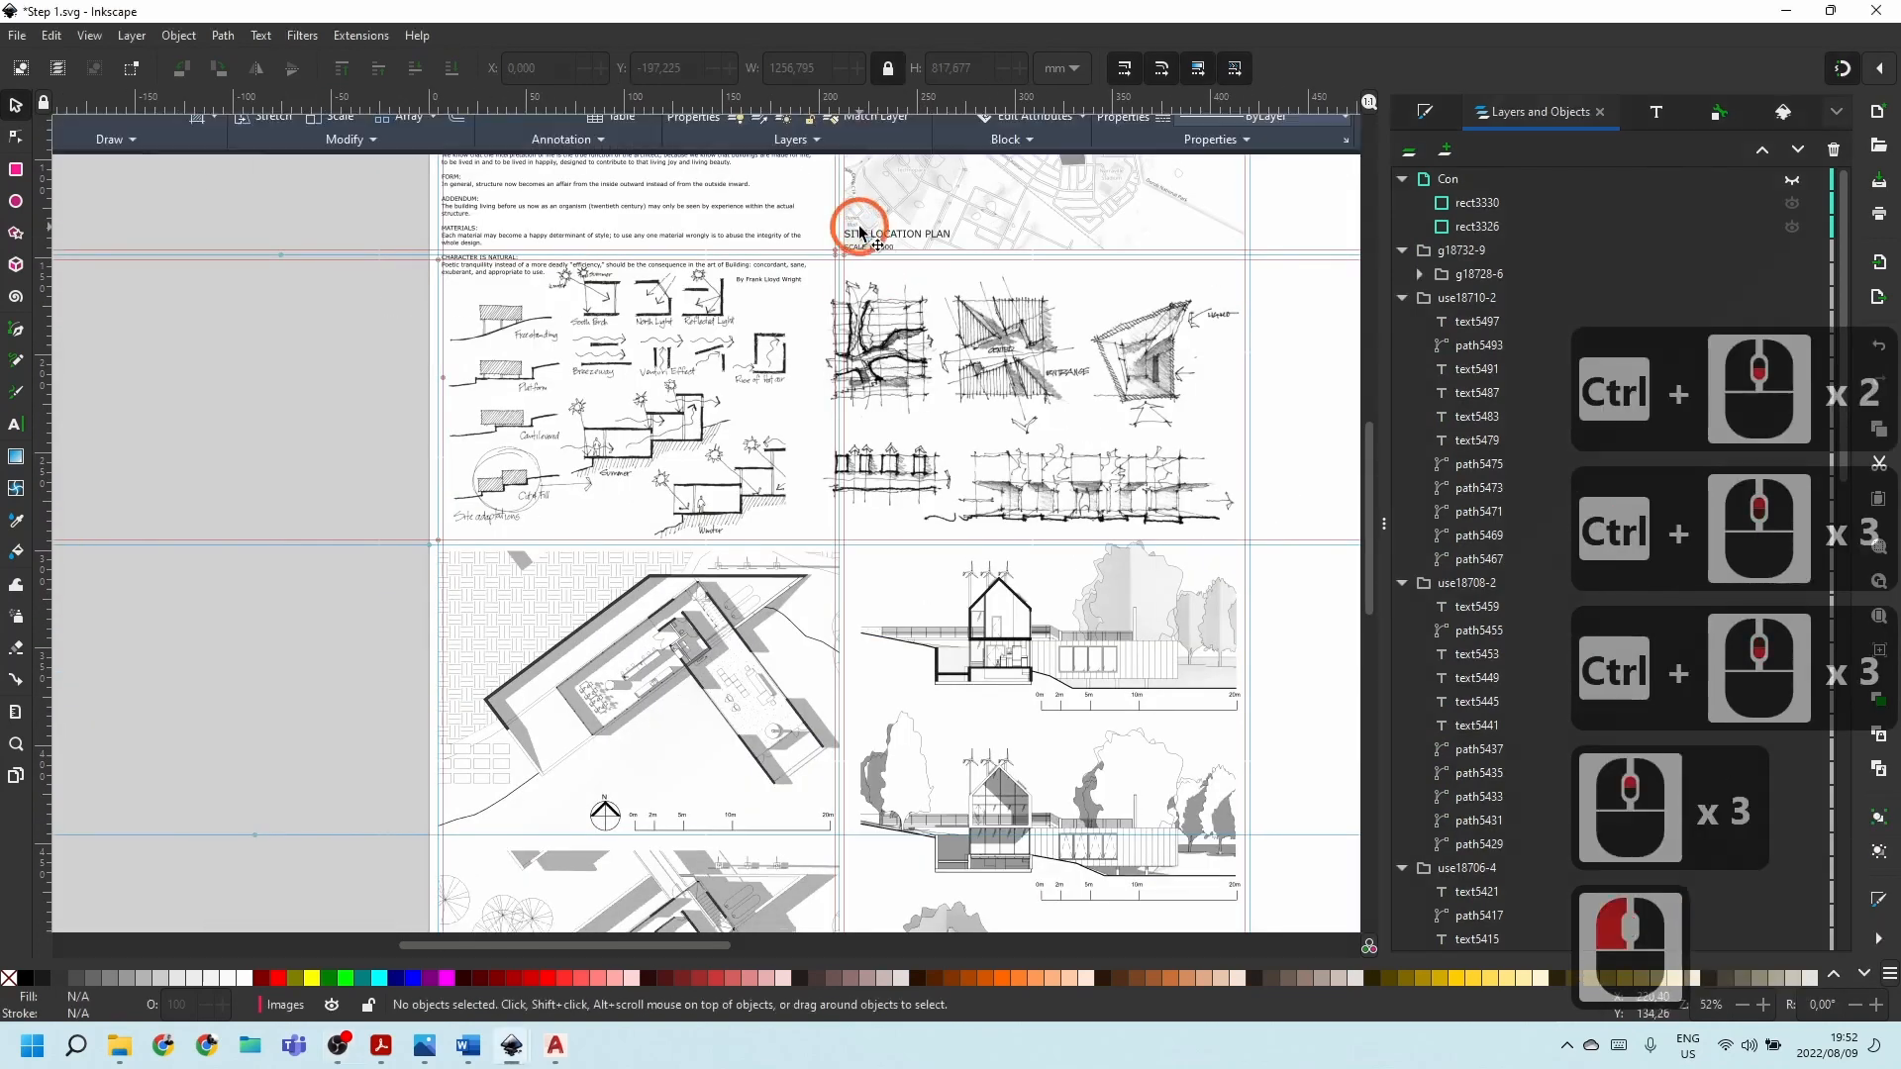
pyautogui.click(903, 243)
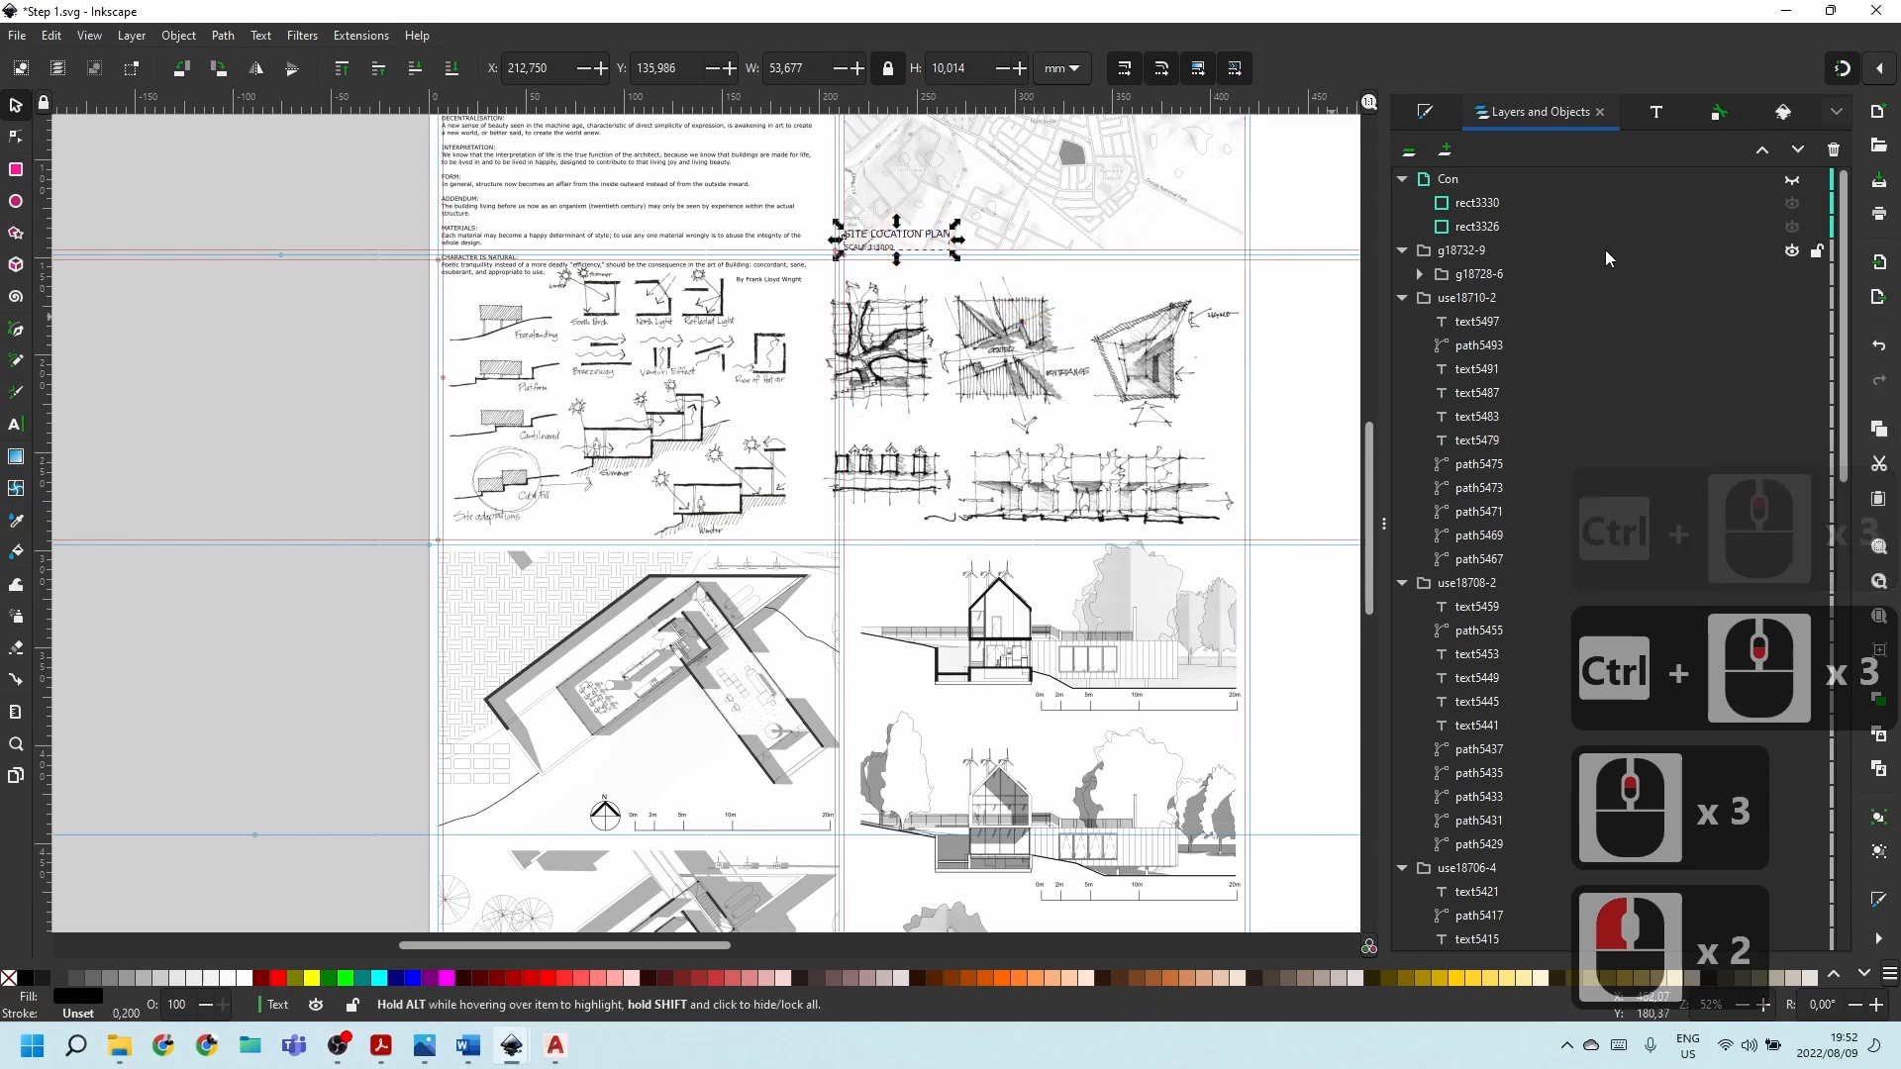
pyautogui.scroll(-12, 1638, 414)
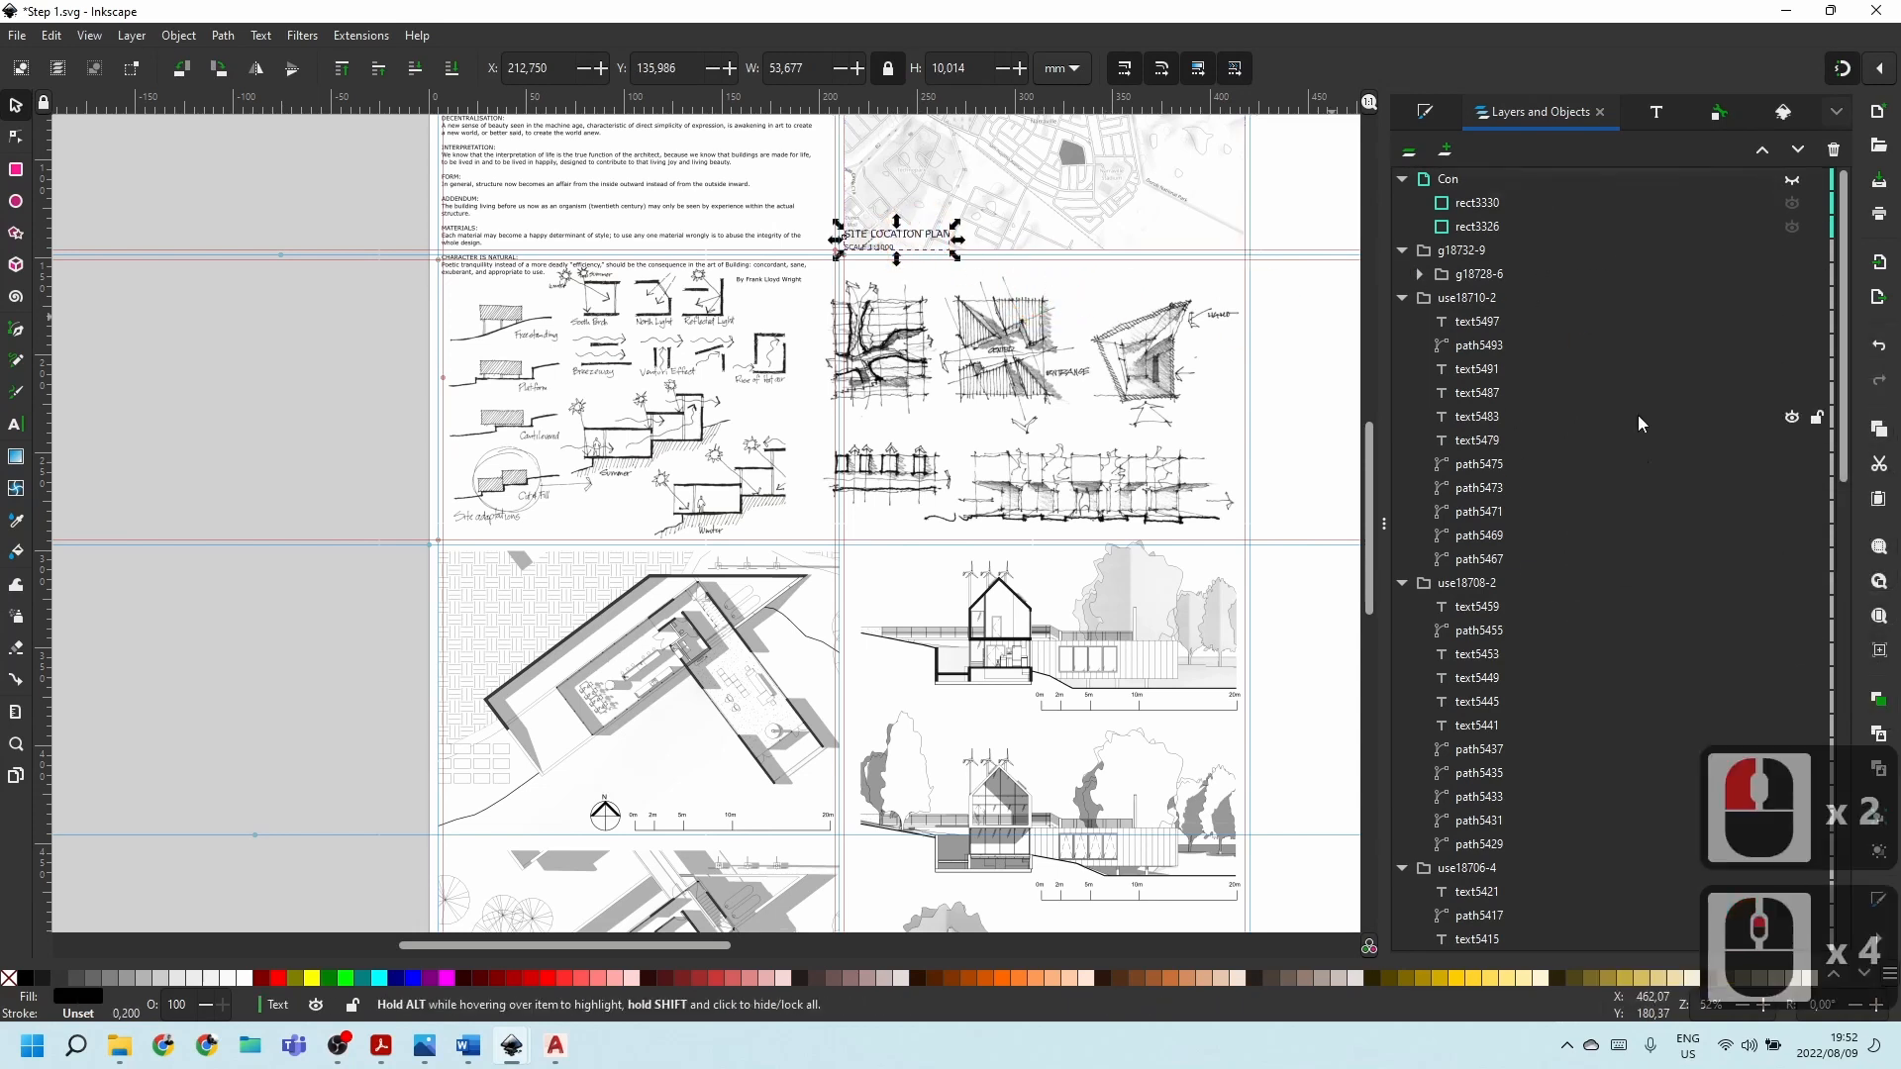
pyautogui.scroll(12, 1630, 755)
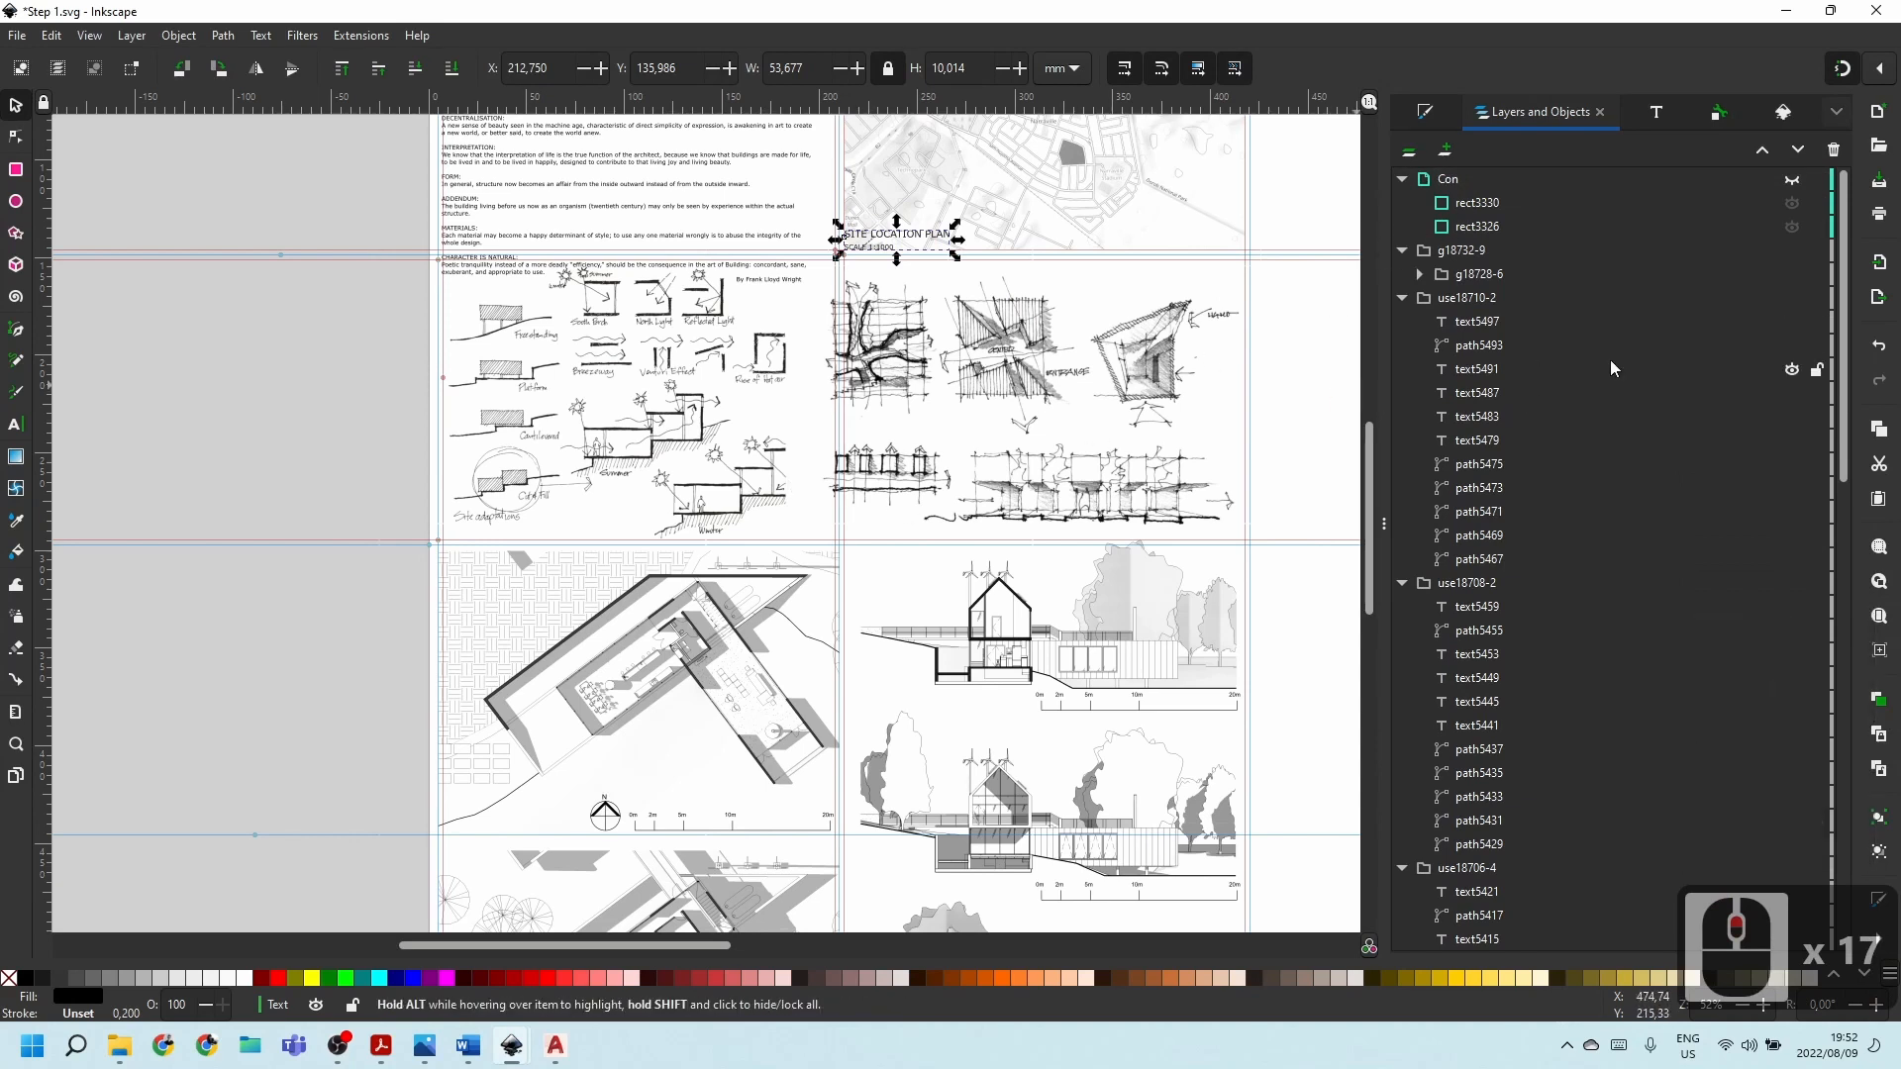
pyautogui.click(327, 340)
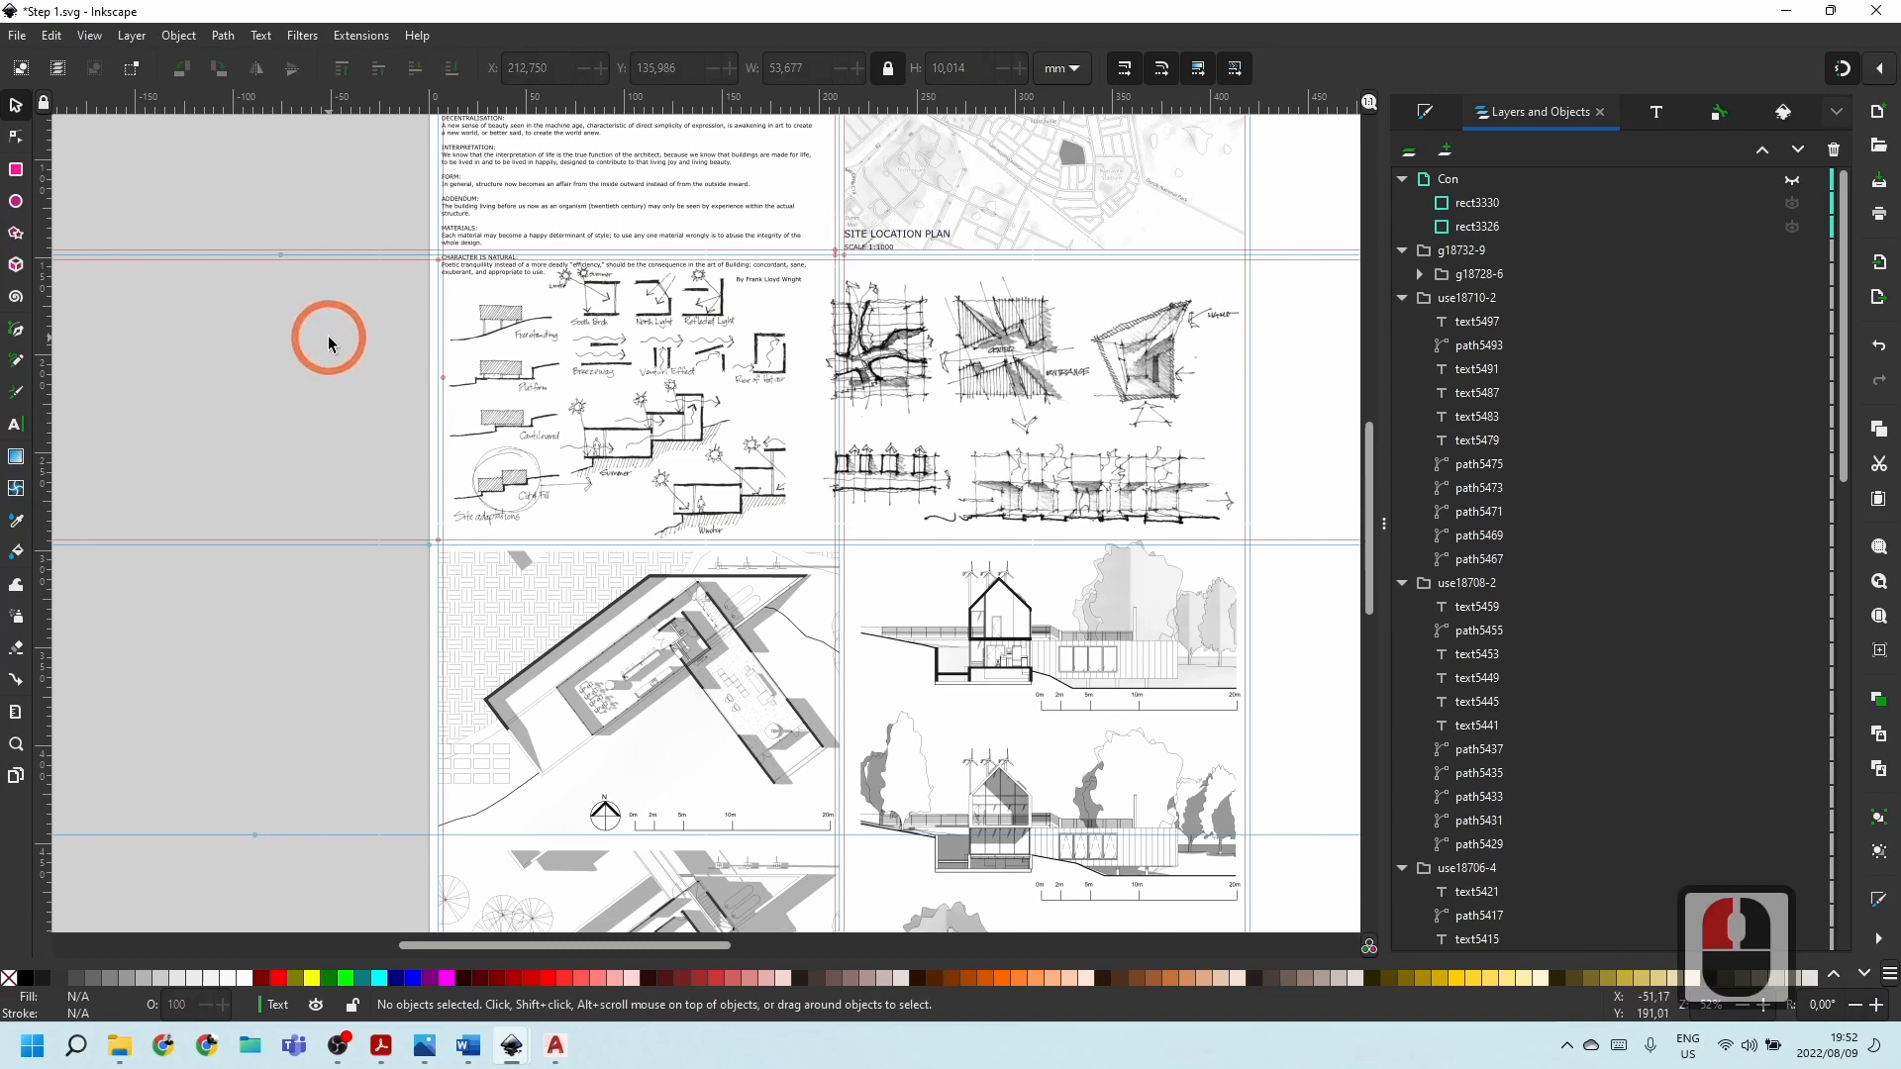
pyautogui.press('Escape')
# Collapse the loose north arrow and scale bar groups in the object list and select them all, from g18732-9 to use13650-9.
pyautogui.click(1403, 250)
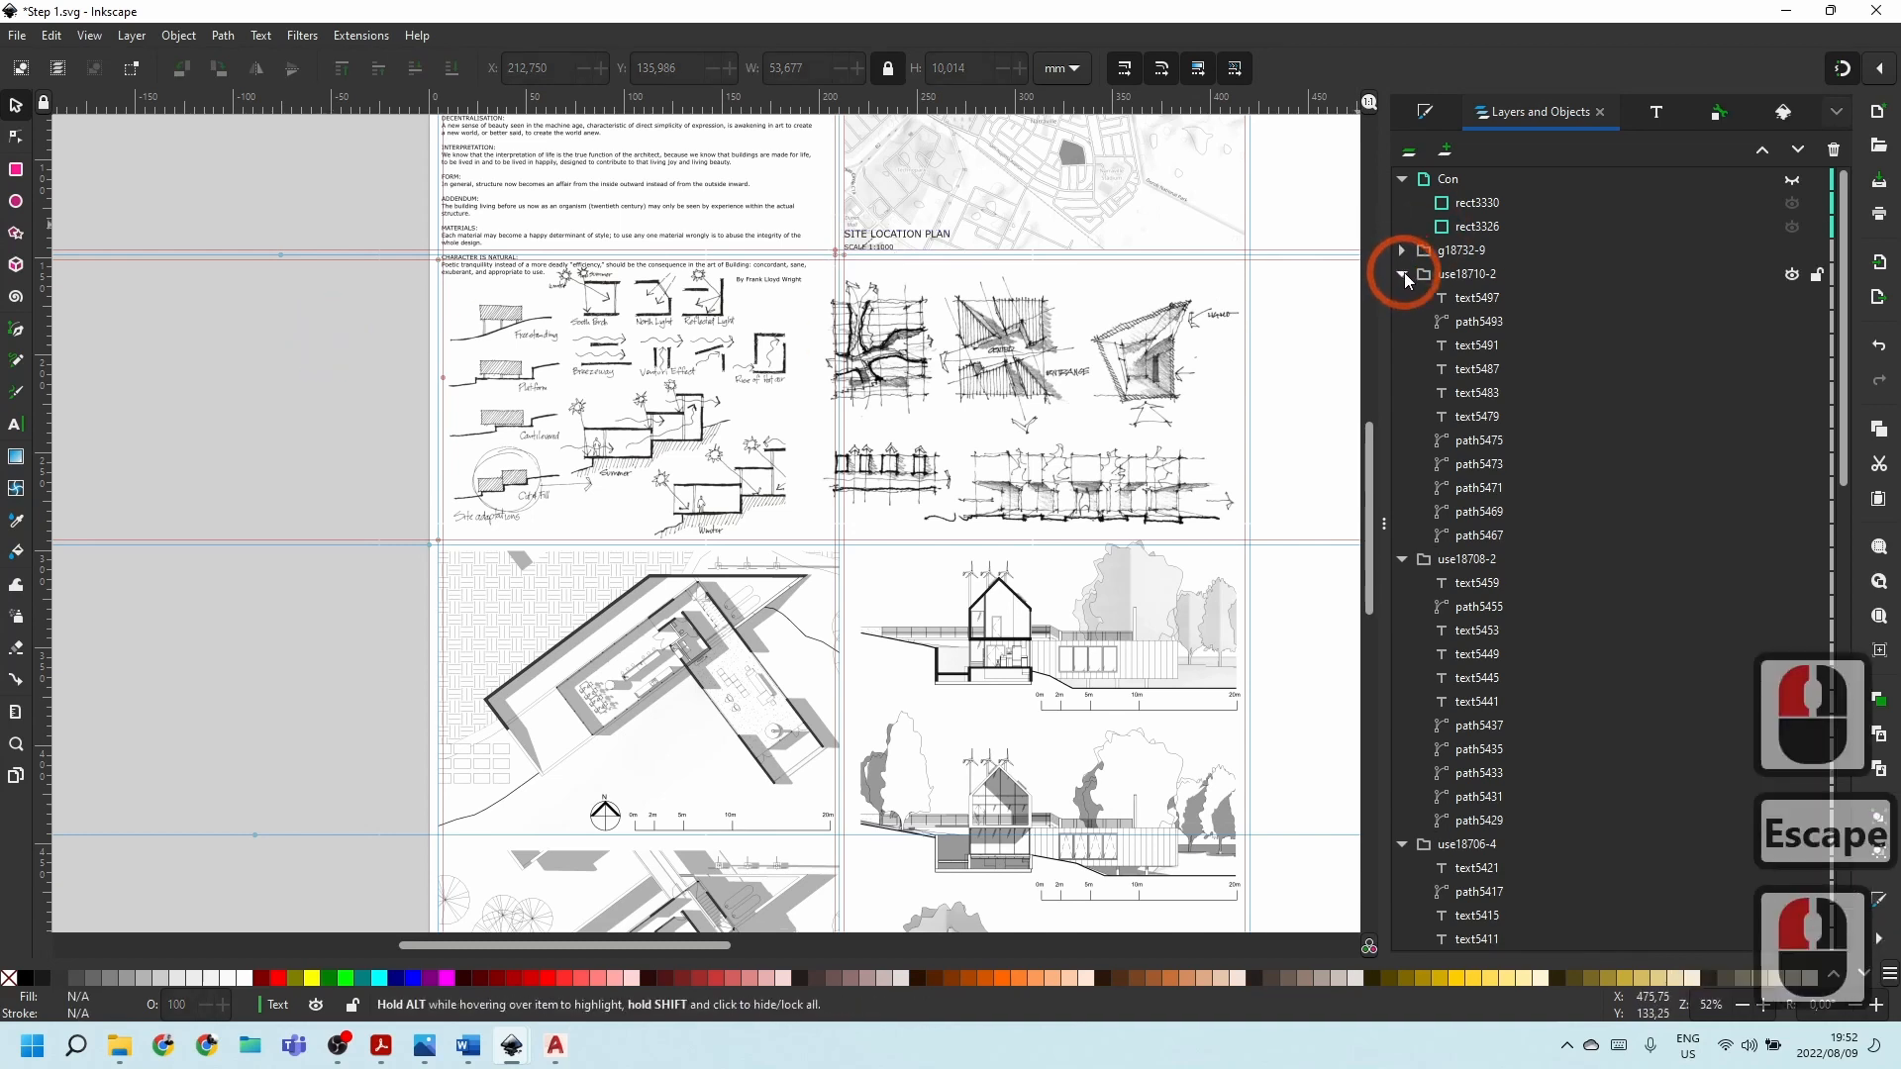
pyautogui.click(1403, 275)
pyautogui.click(1404, 298)
pyautogui.click(1404, 323)
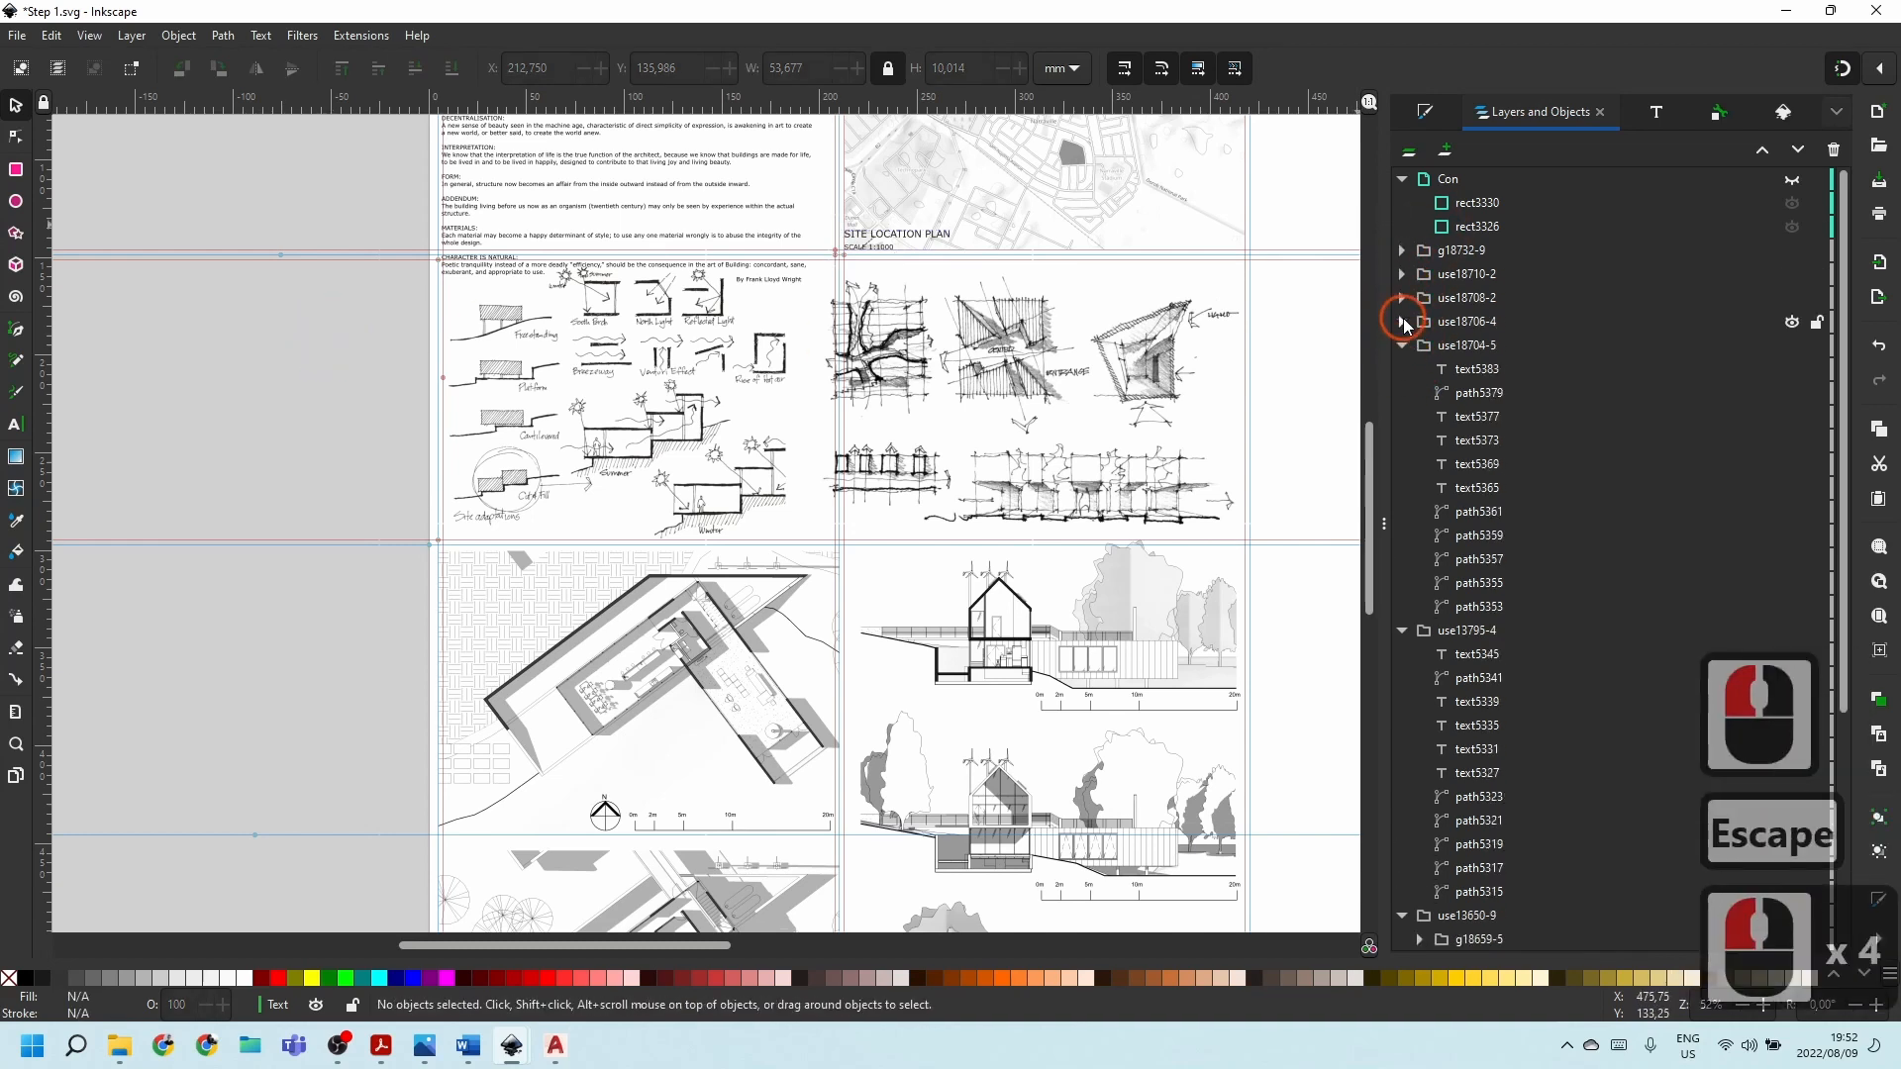
pyautogui.click(1404, 347)
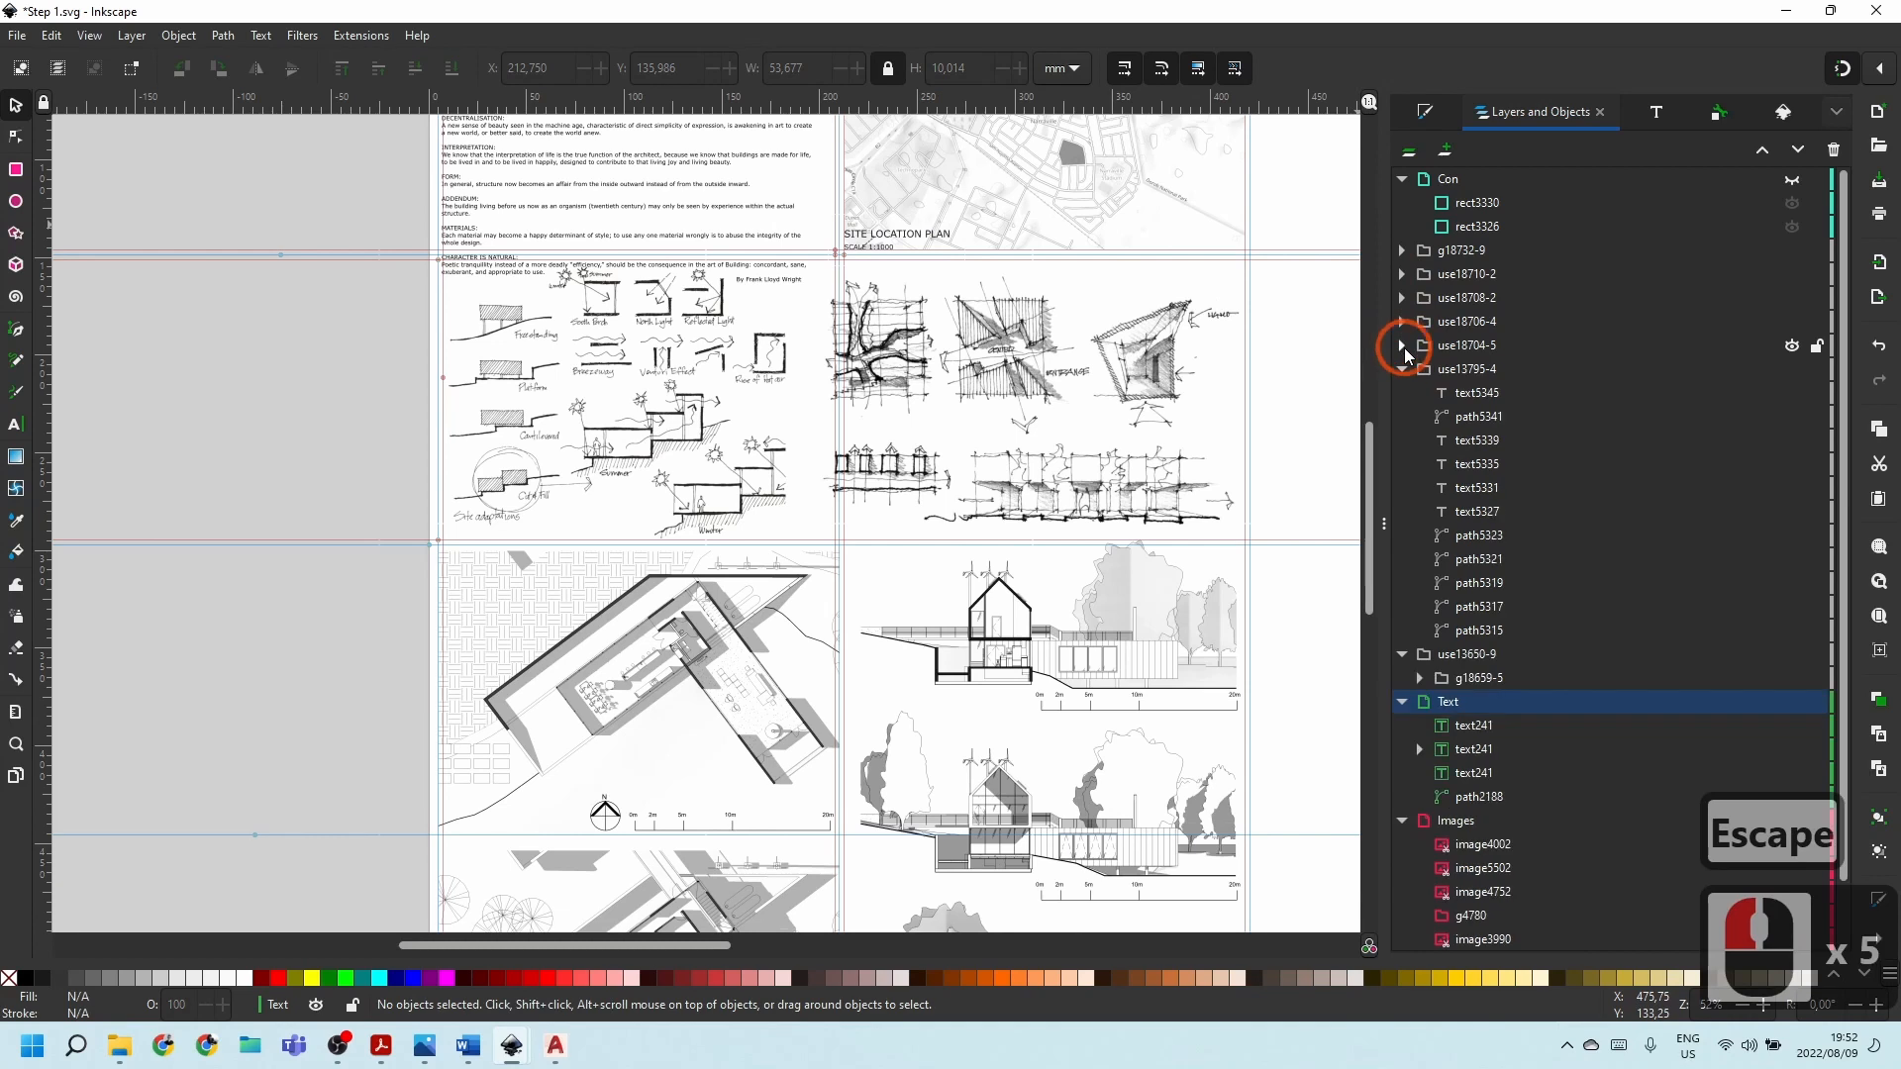
pyautogui.click(1402, 654)
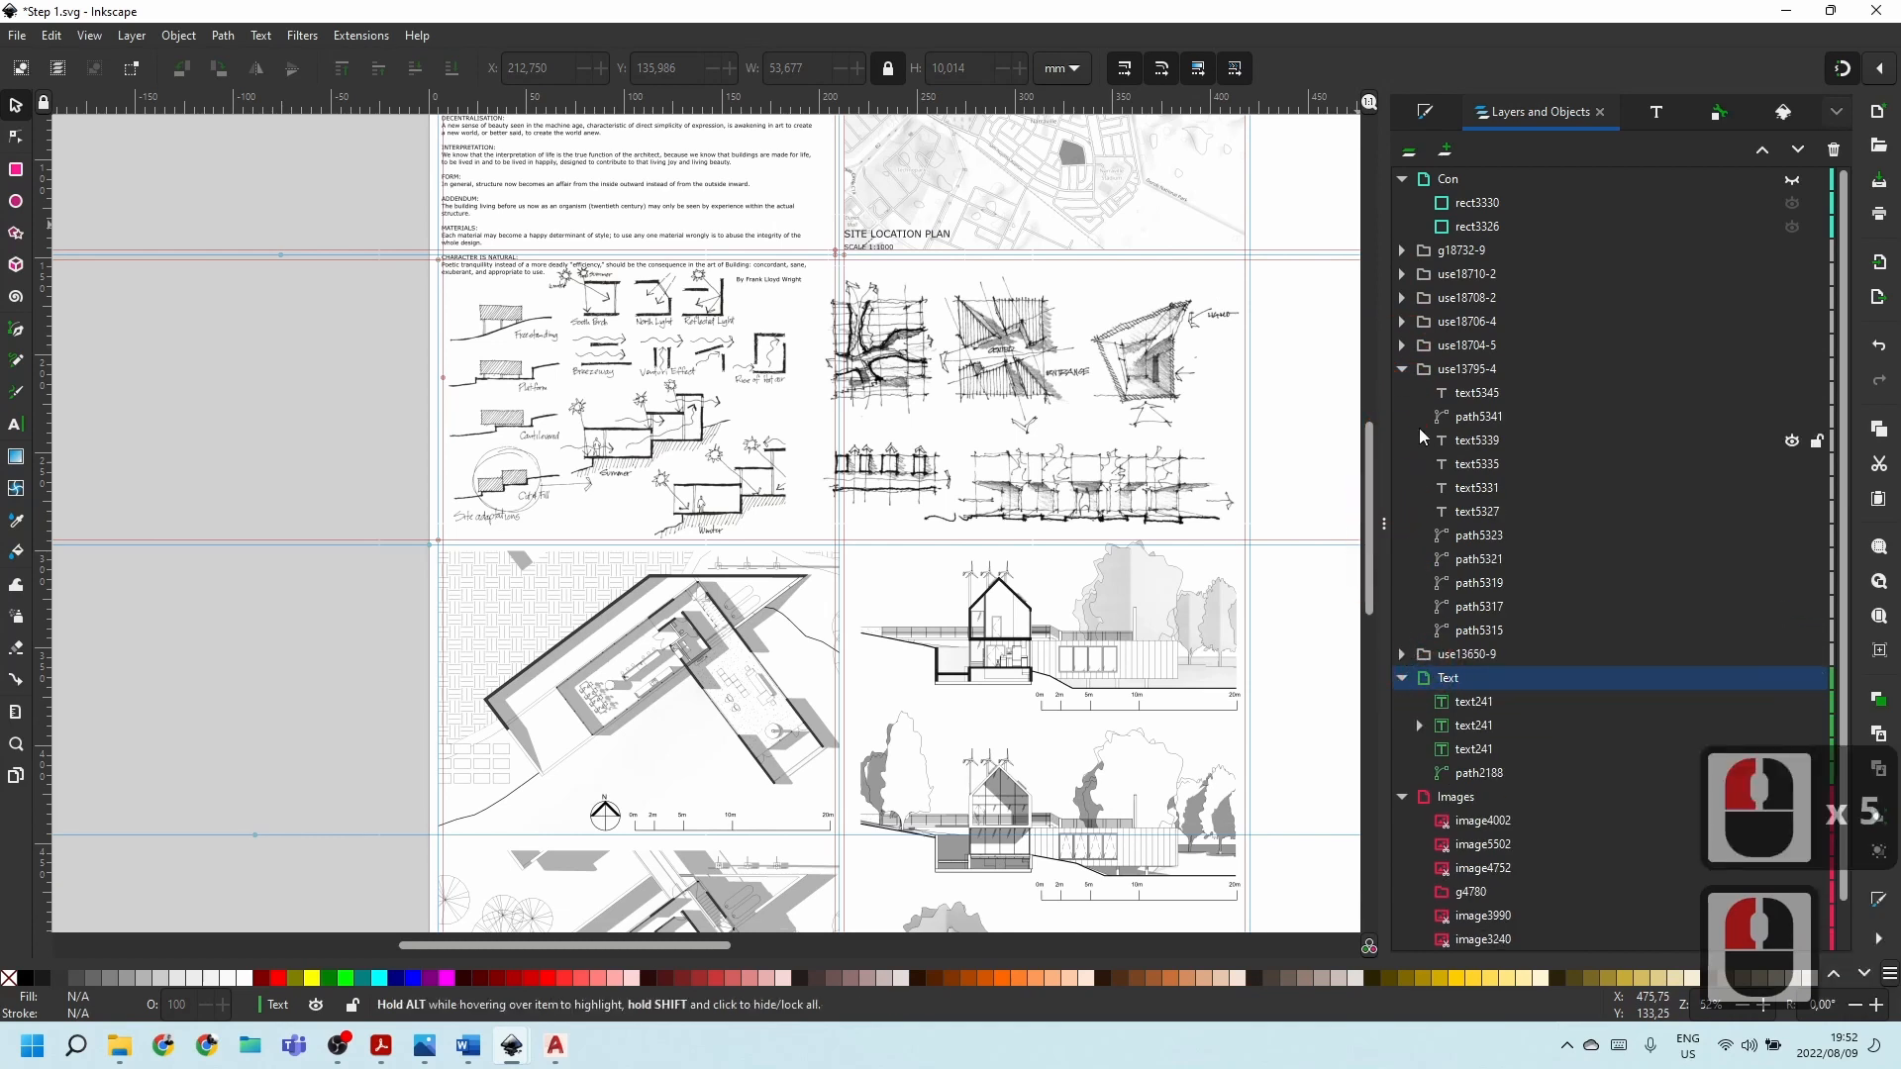
pyautogui.click(1401, 372)
pyautogui.click(1475, 251)
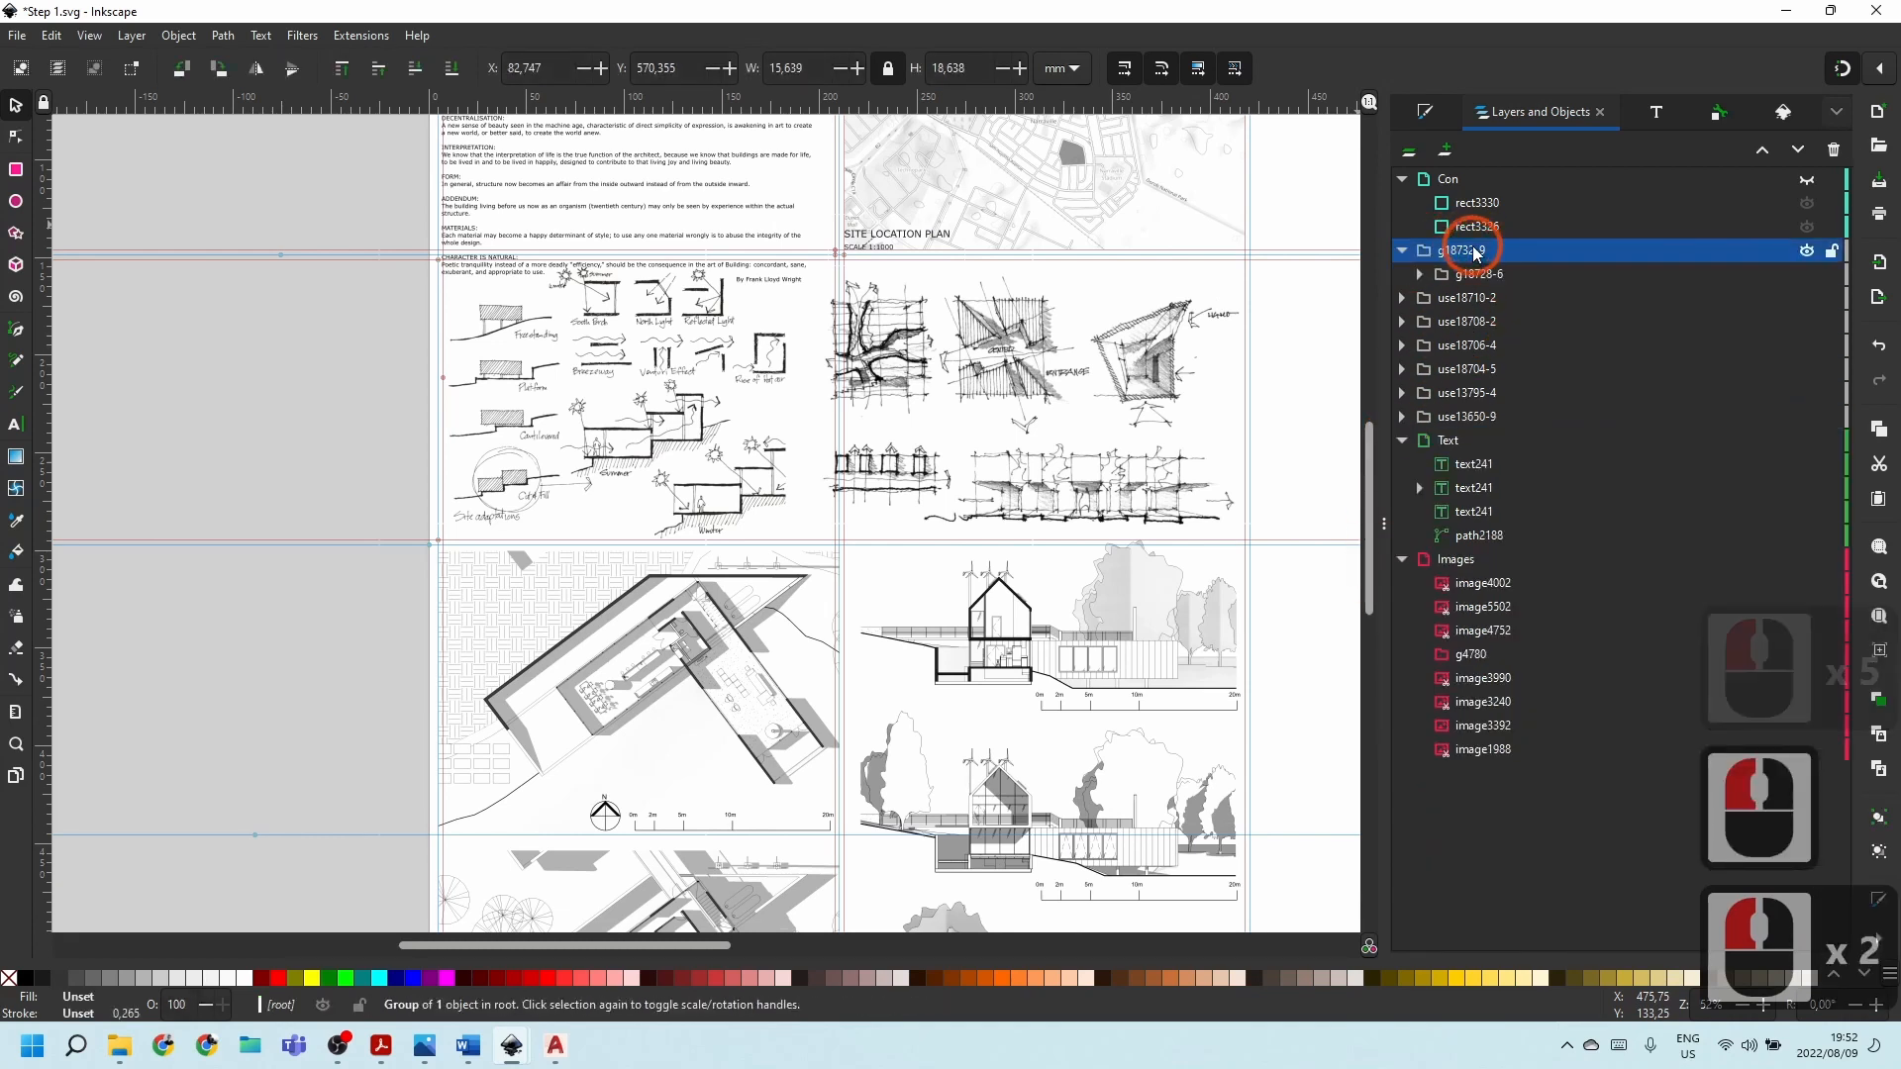
pyautogui.keyDown('shift'); pyautogui.click(1447, 416); pyautogui.keyUp('shift')
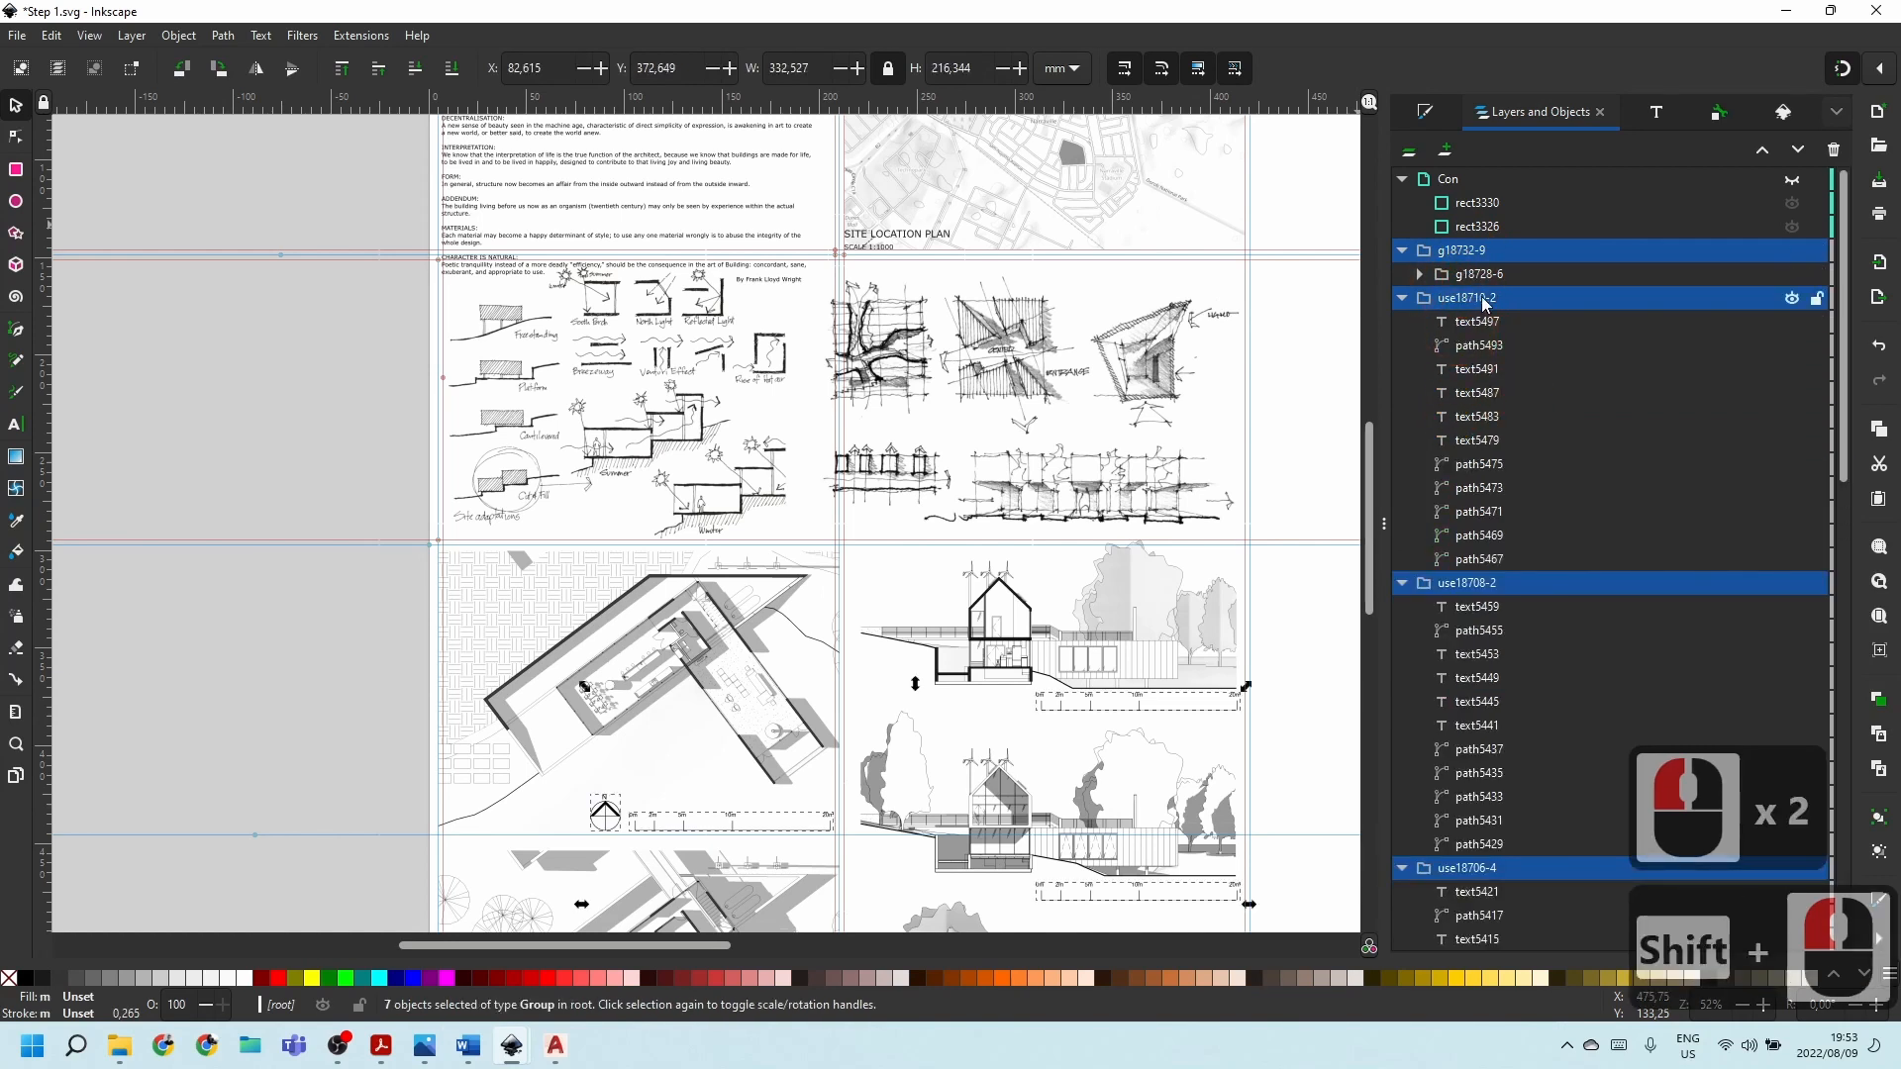
# Locate the north arrow group g18732-9 and its nested group g18728-6 on the poster.
pyautogui.click(1536, 295)
pyautogui.click(1456, 255)
pyautogui.scroll(-3, 1546, 264)
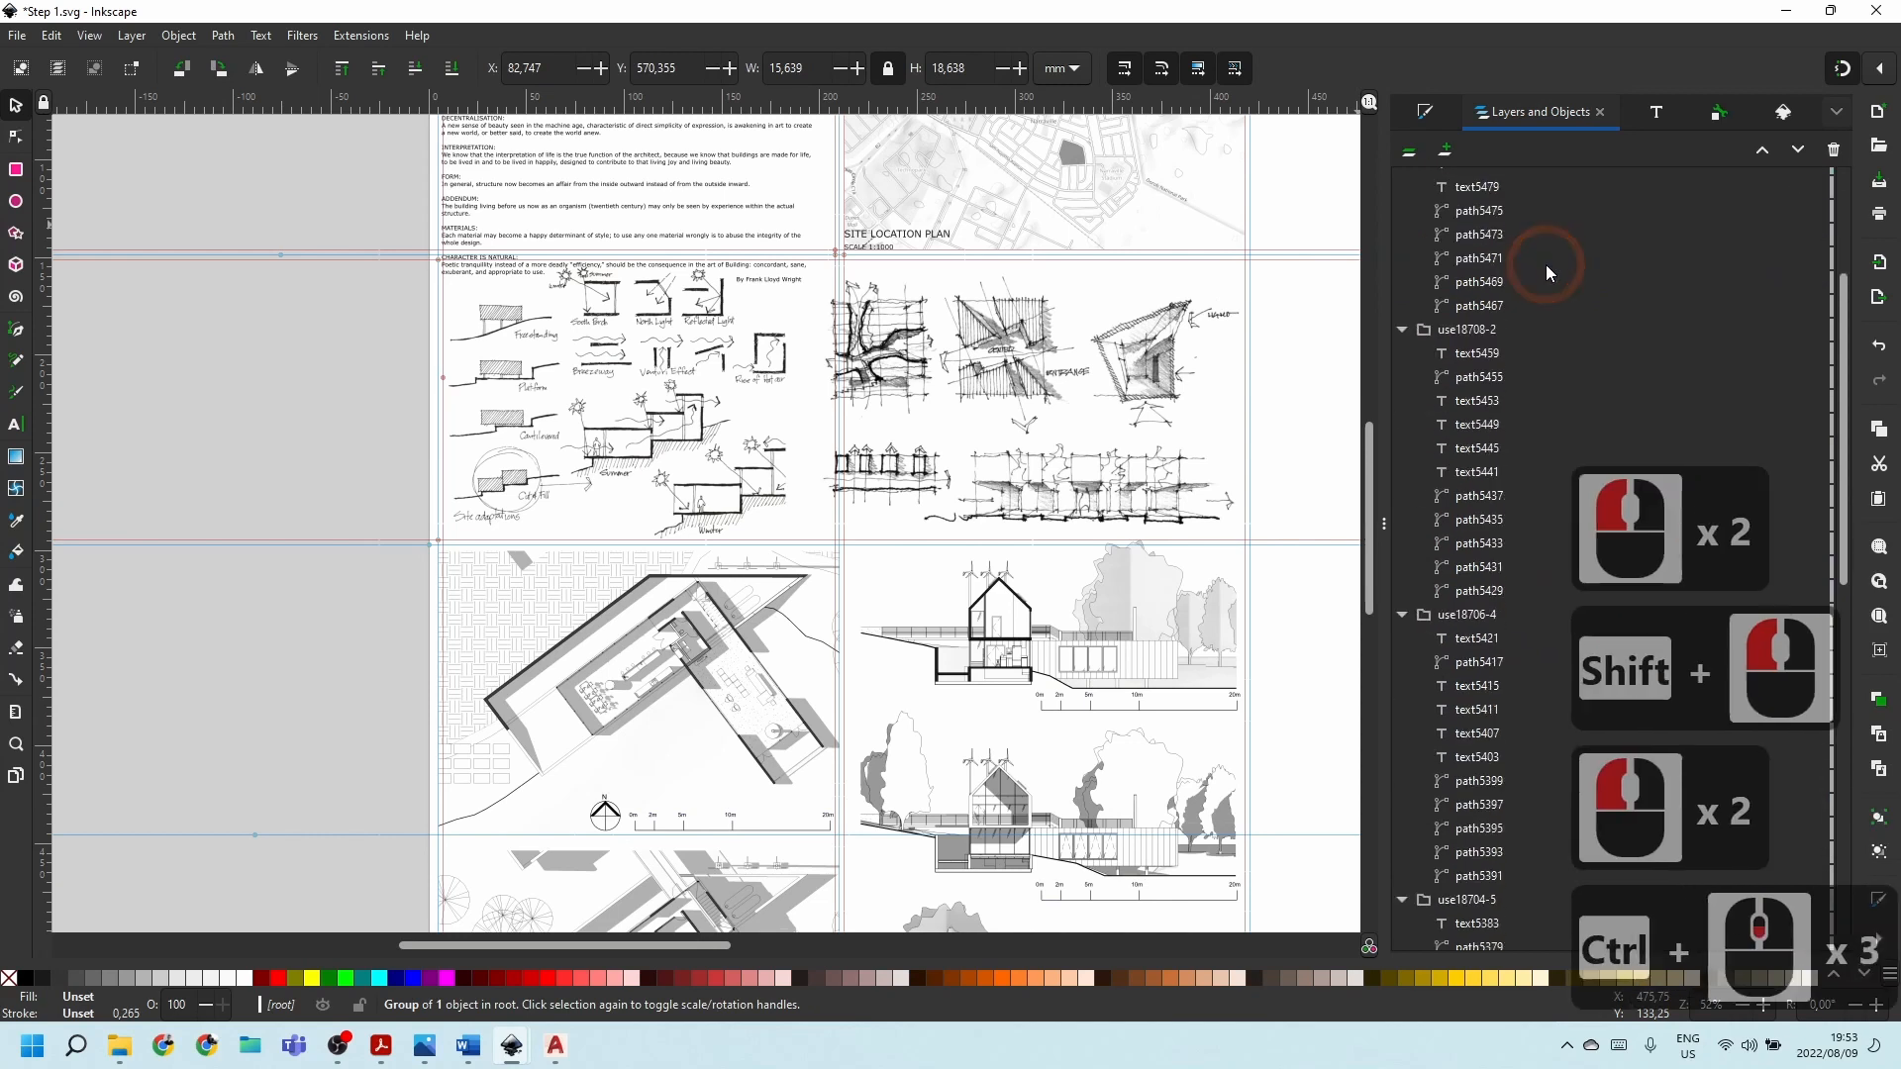
pyautogui.scroll(4, 1590, 333)
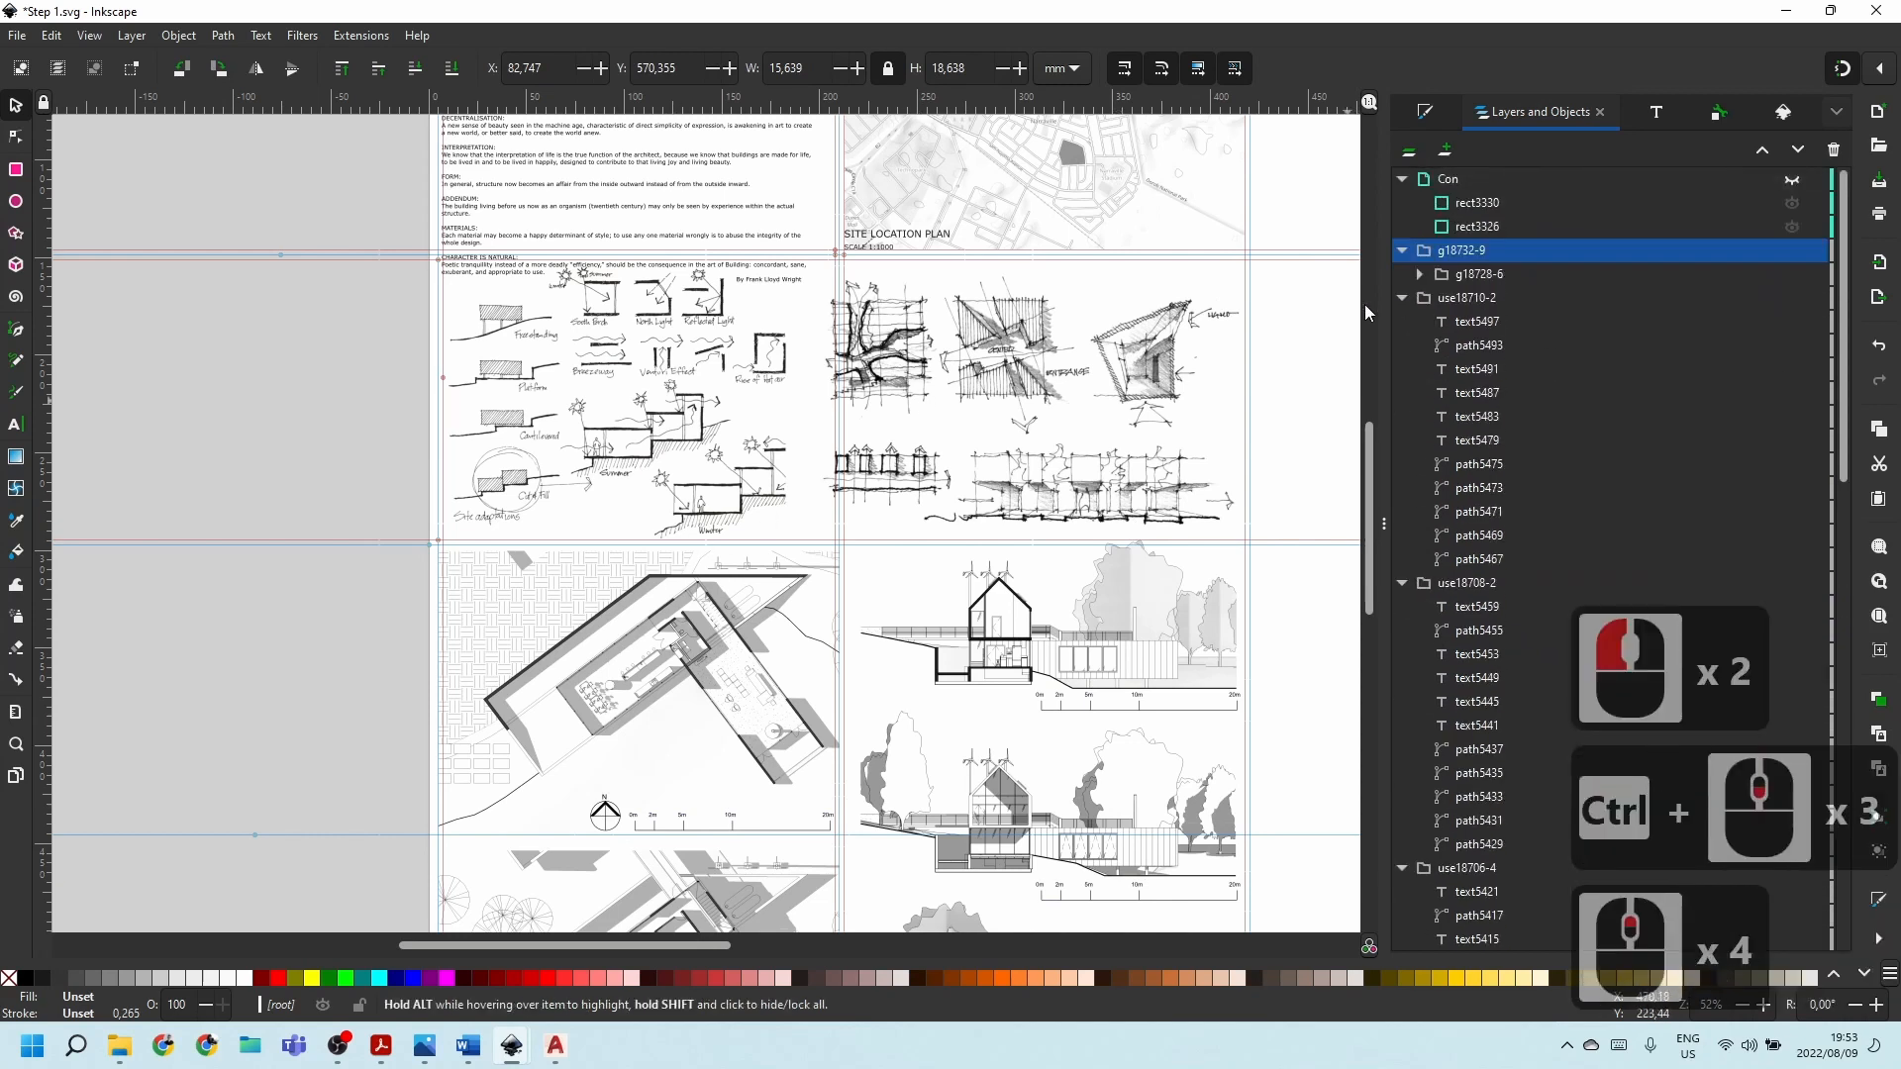
pyautogui.click(1459, 286)
pyautogui.scroll(-3, 752, 471)
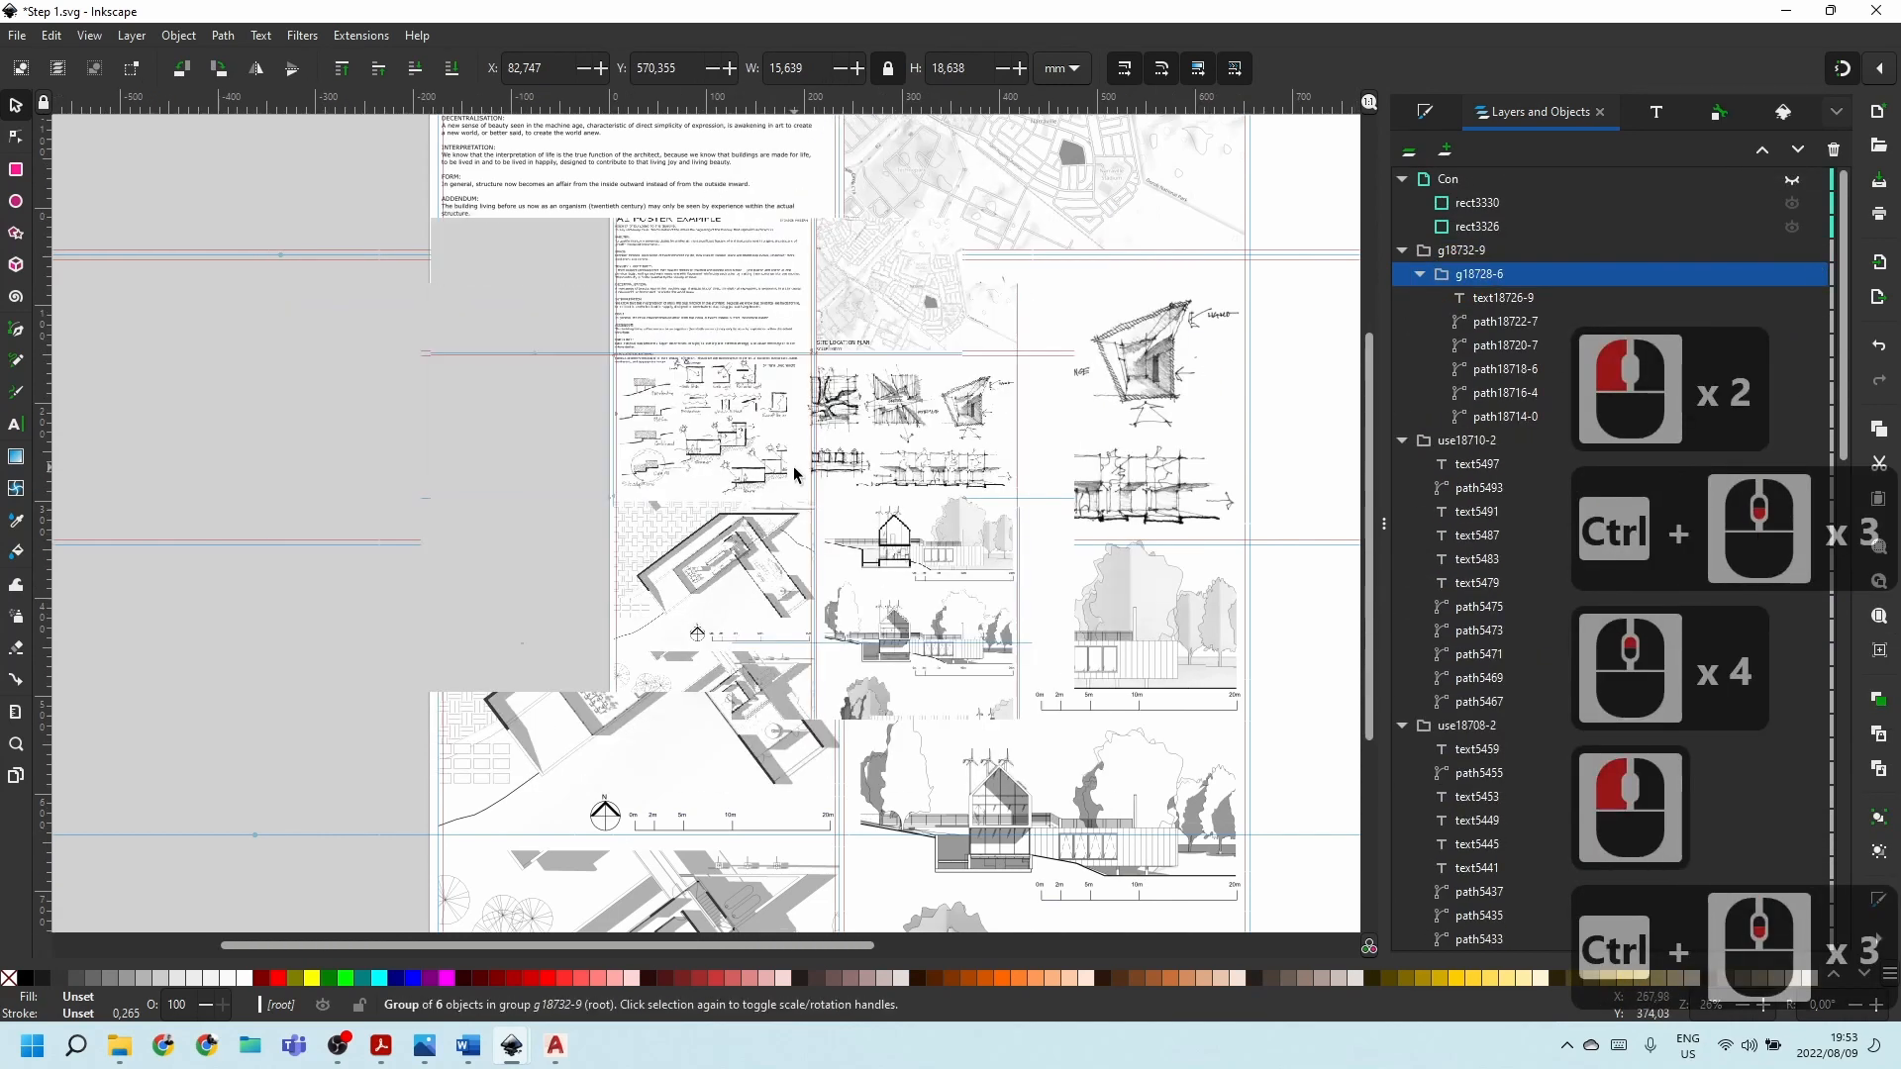
pyautogui.scroll(-1, 750, 477)
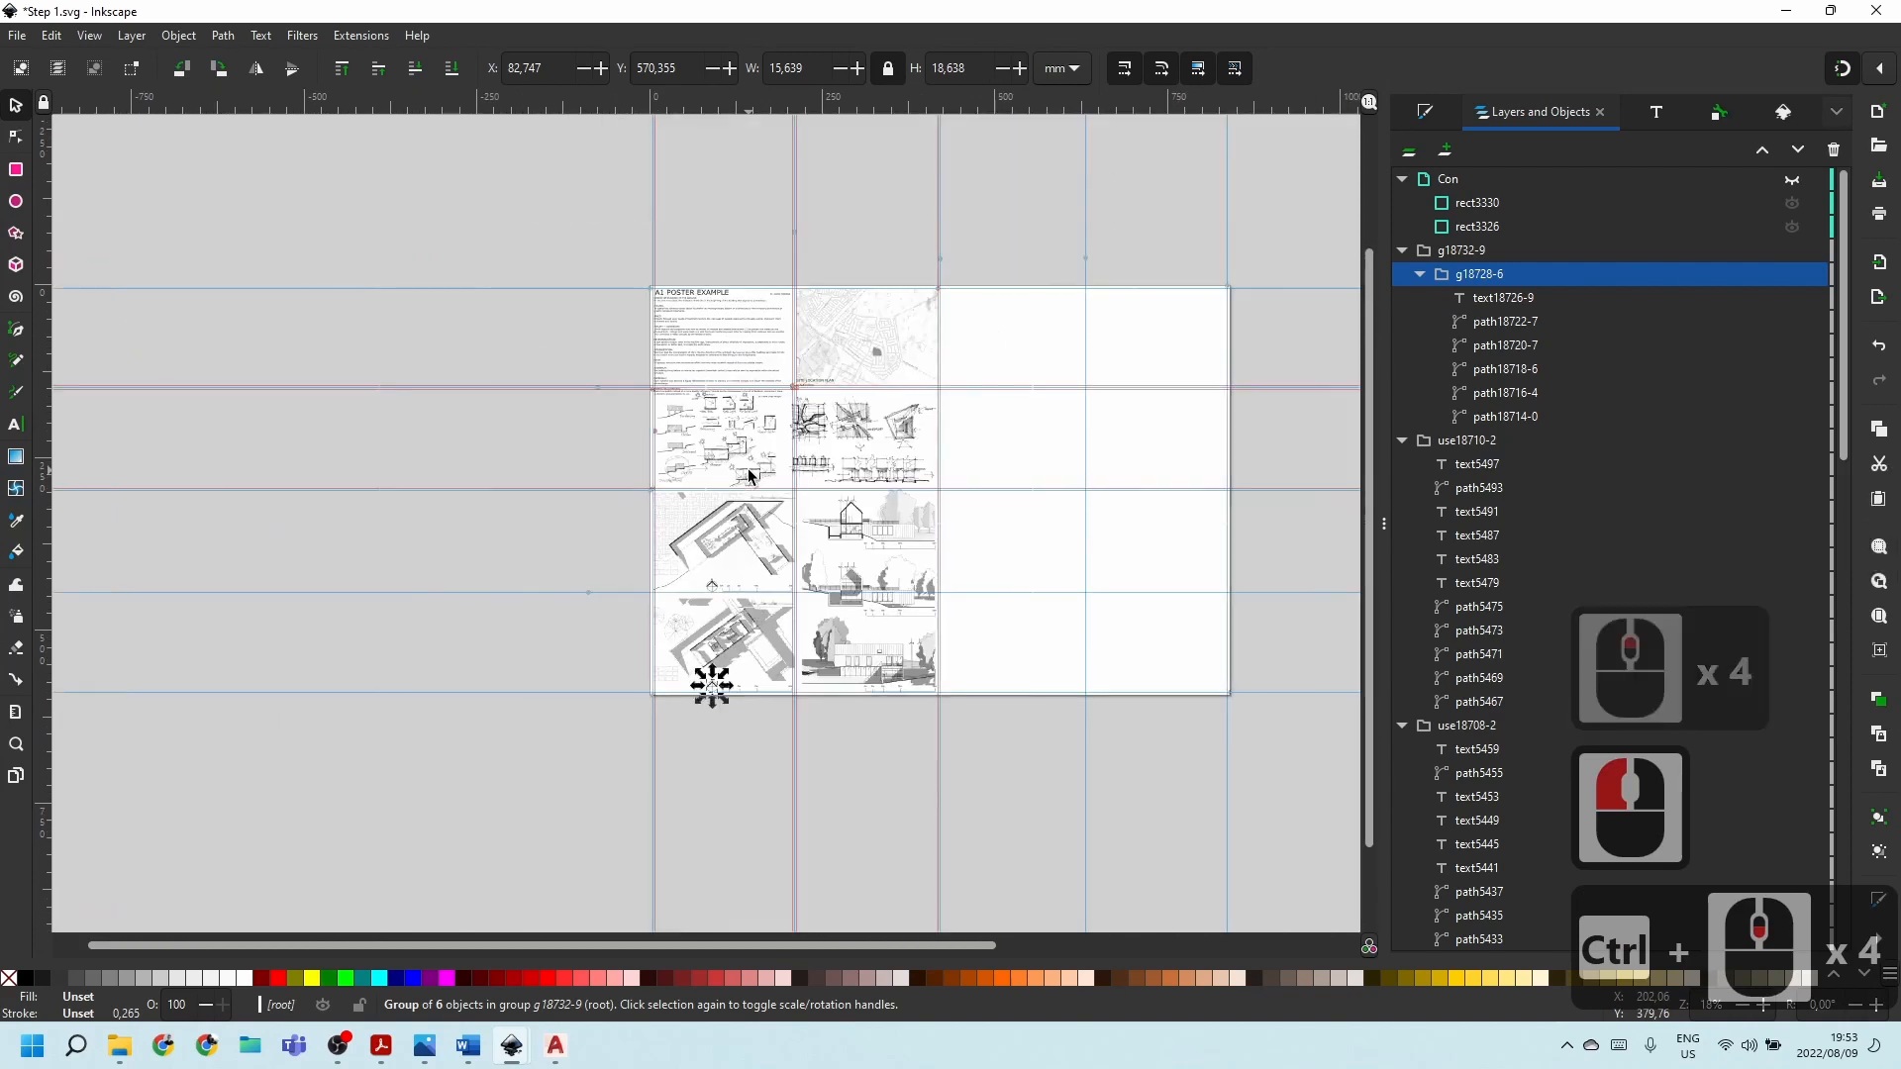
pyautogui.click(702, 757)
pyautogui.scroll(3, 1281, 403)
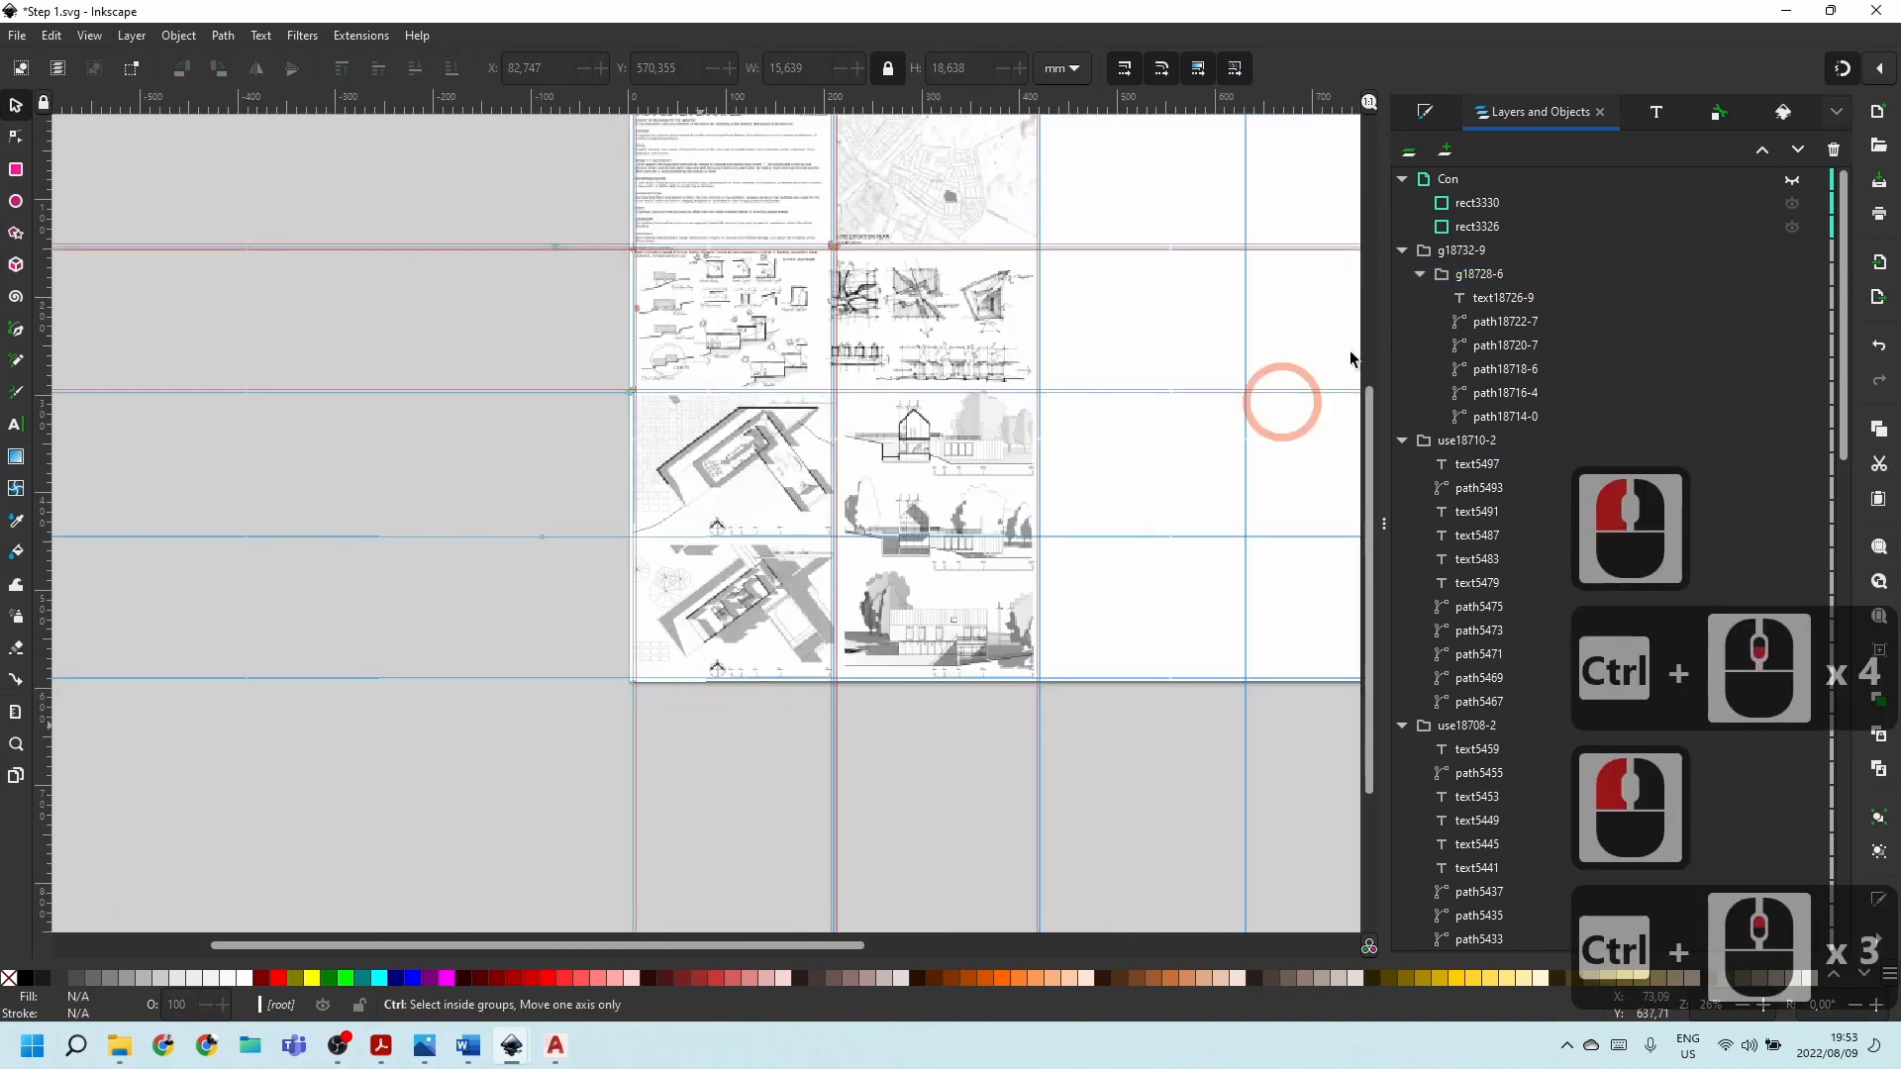
# Collapse the loose groups from g18732-9 through use13795-4 in the object list.
pyautogui.click(1466, 252)
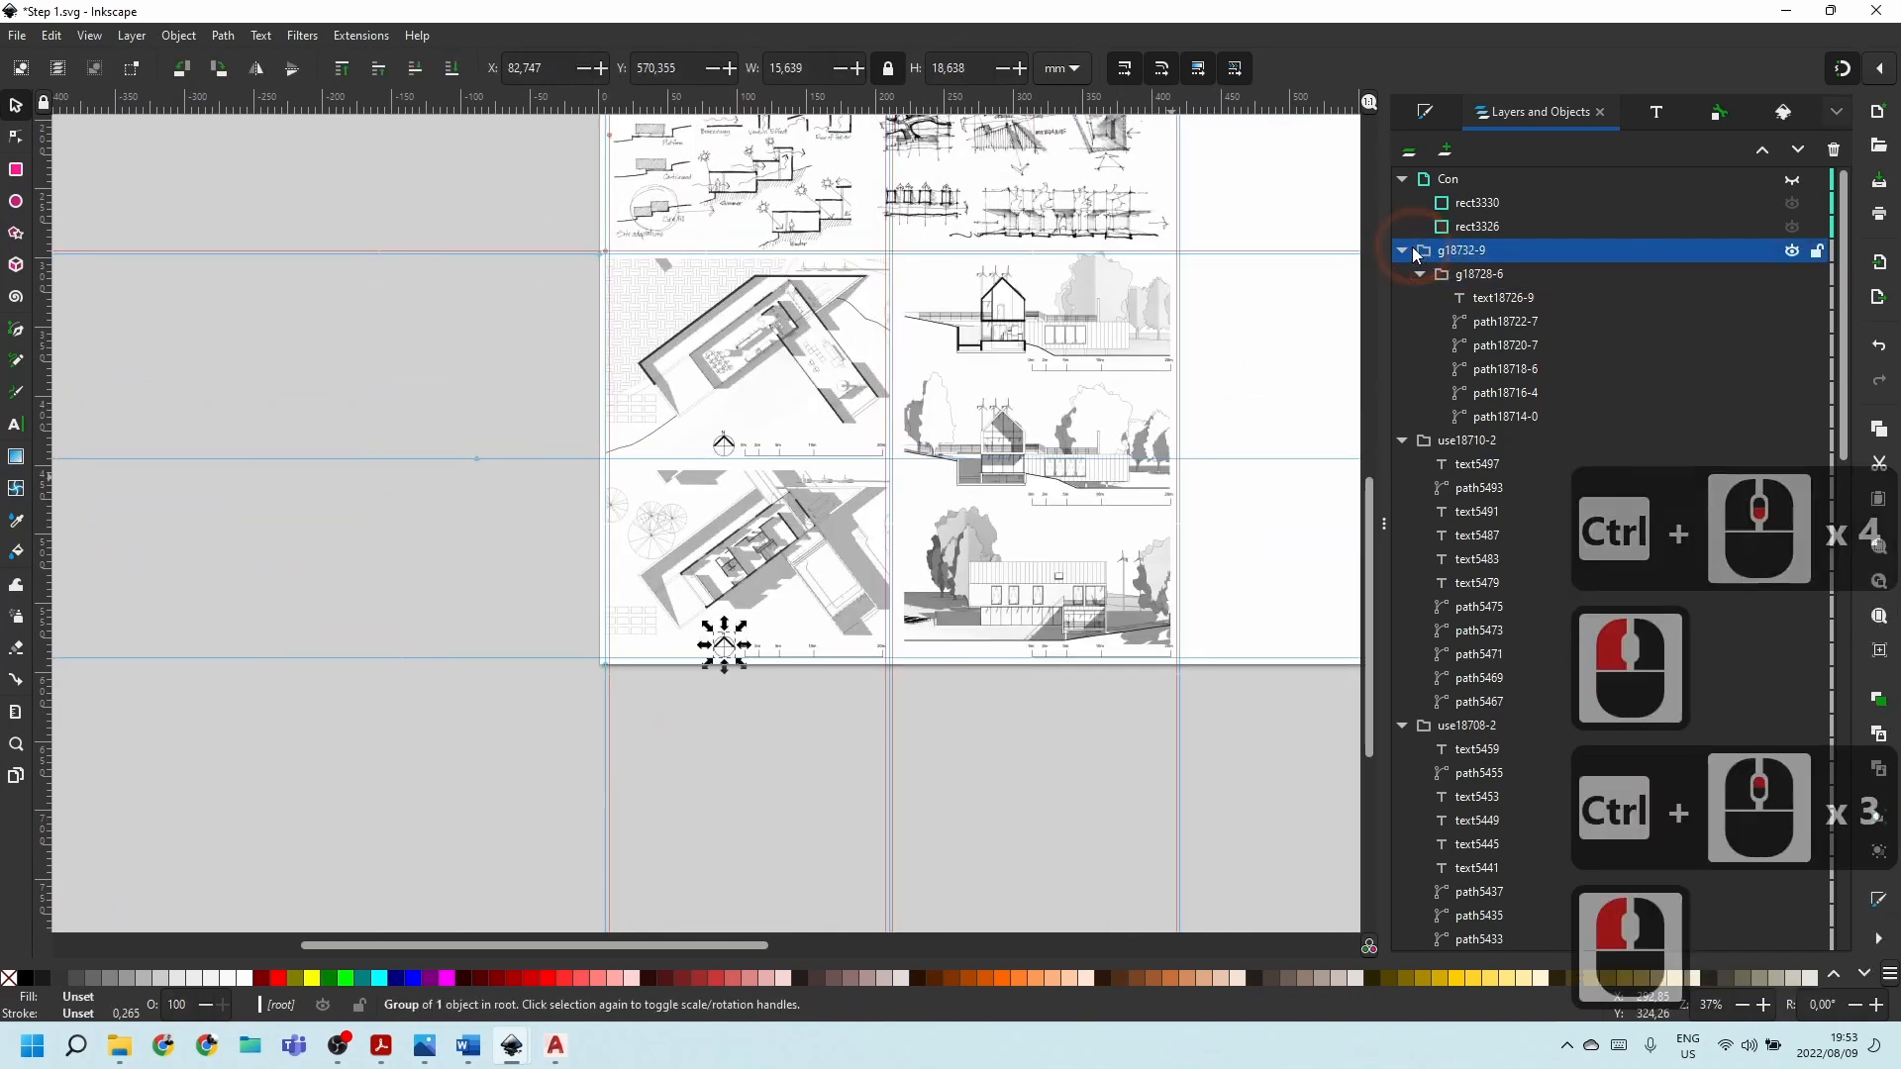
pyautogui.click(1402, 251)
pyautogui.click(1402, 274)
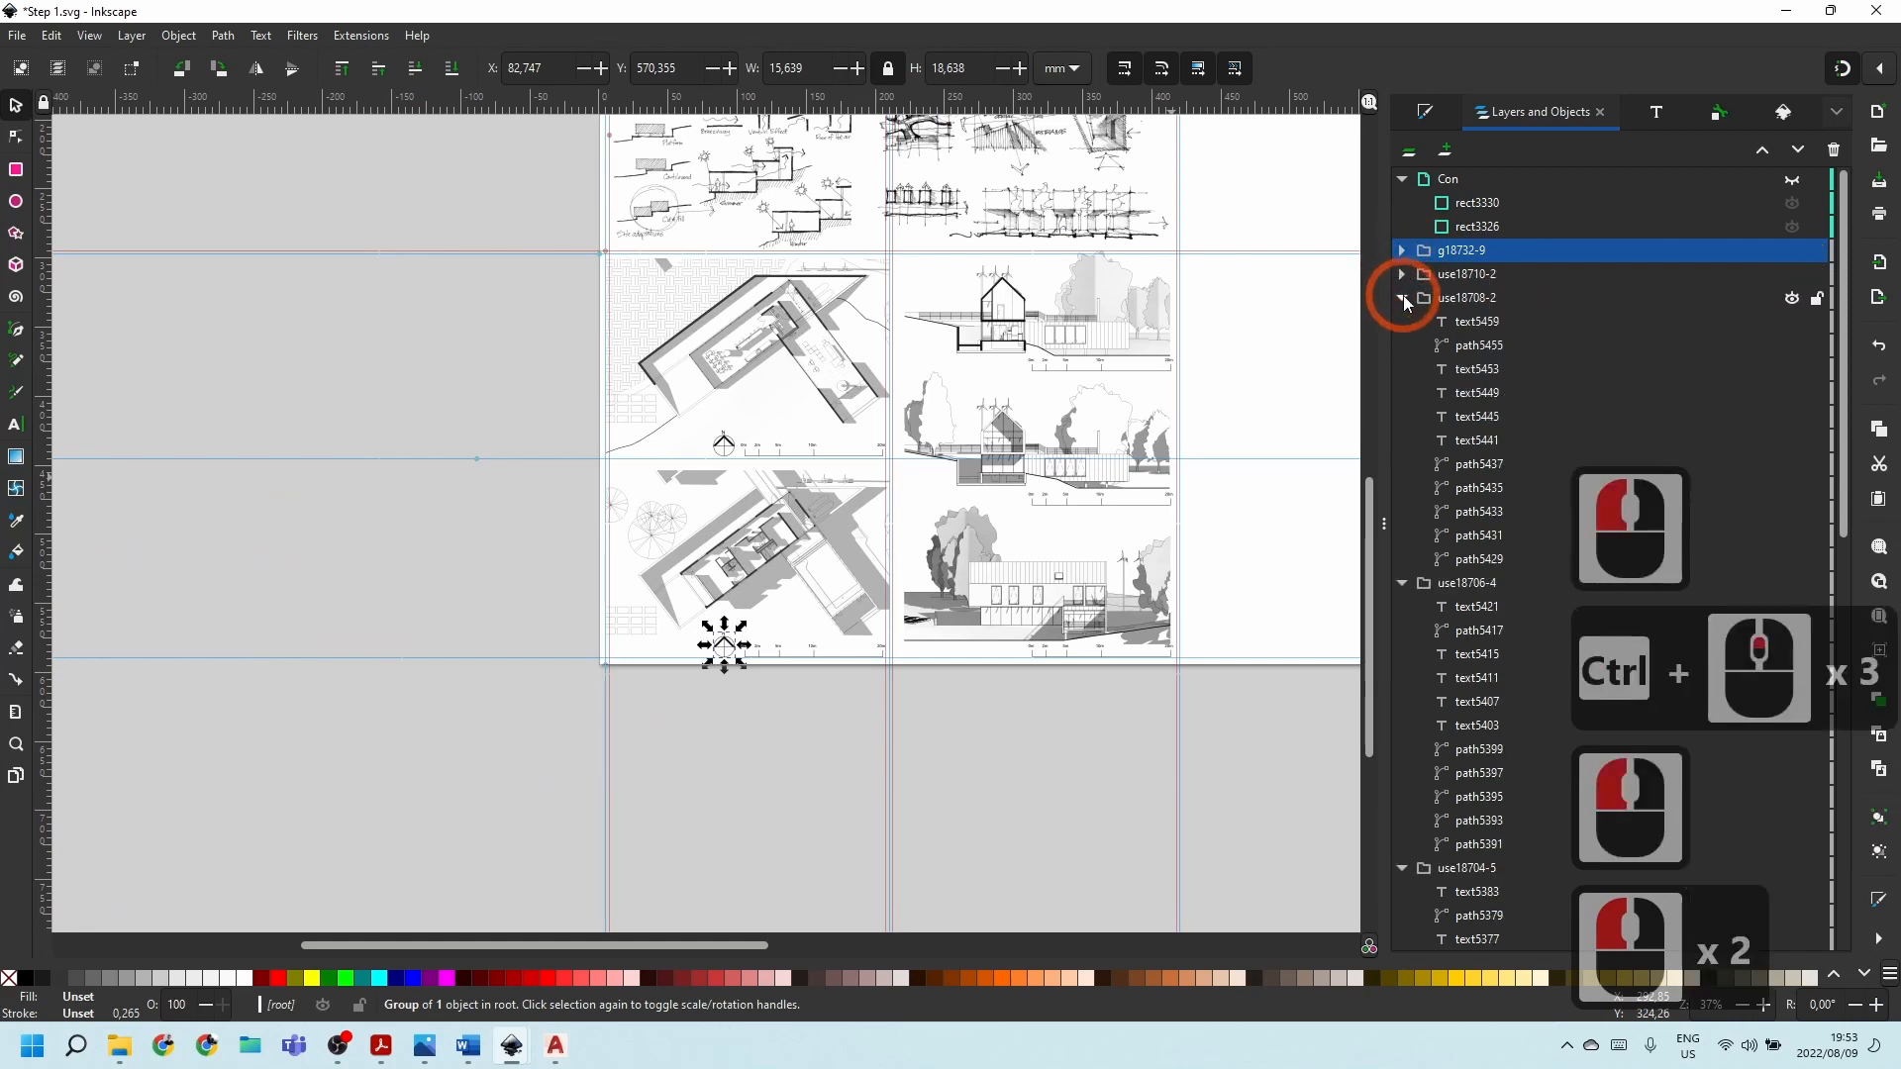
pyautogui.click(1402, 298)
pyautogui.click(1403, 322)
pyautogui.click(1402, 346)
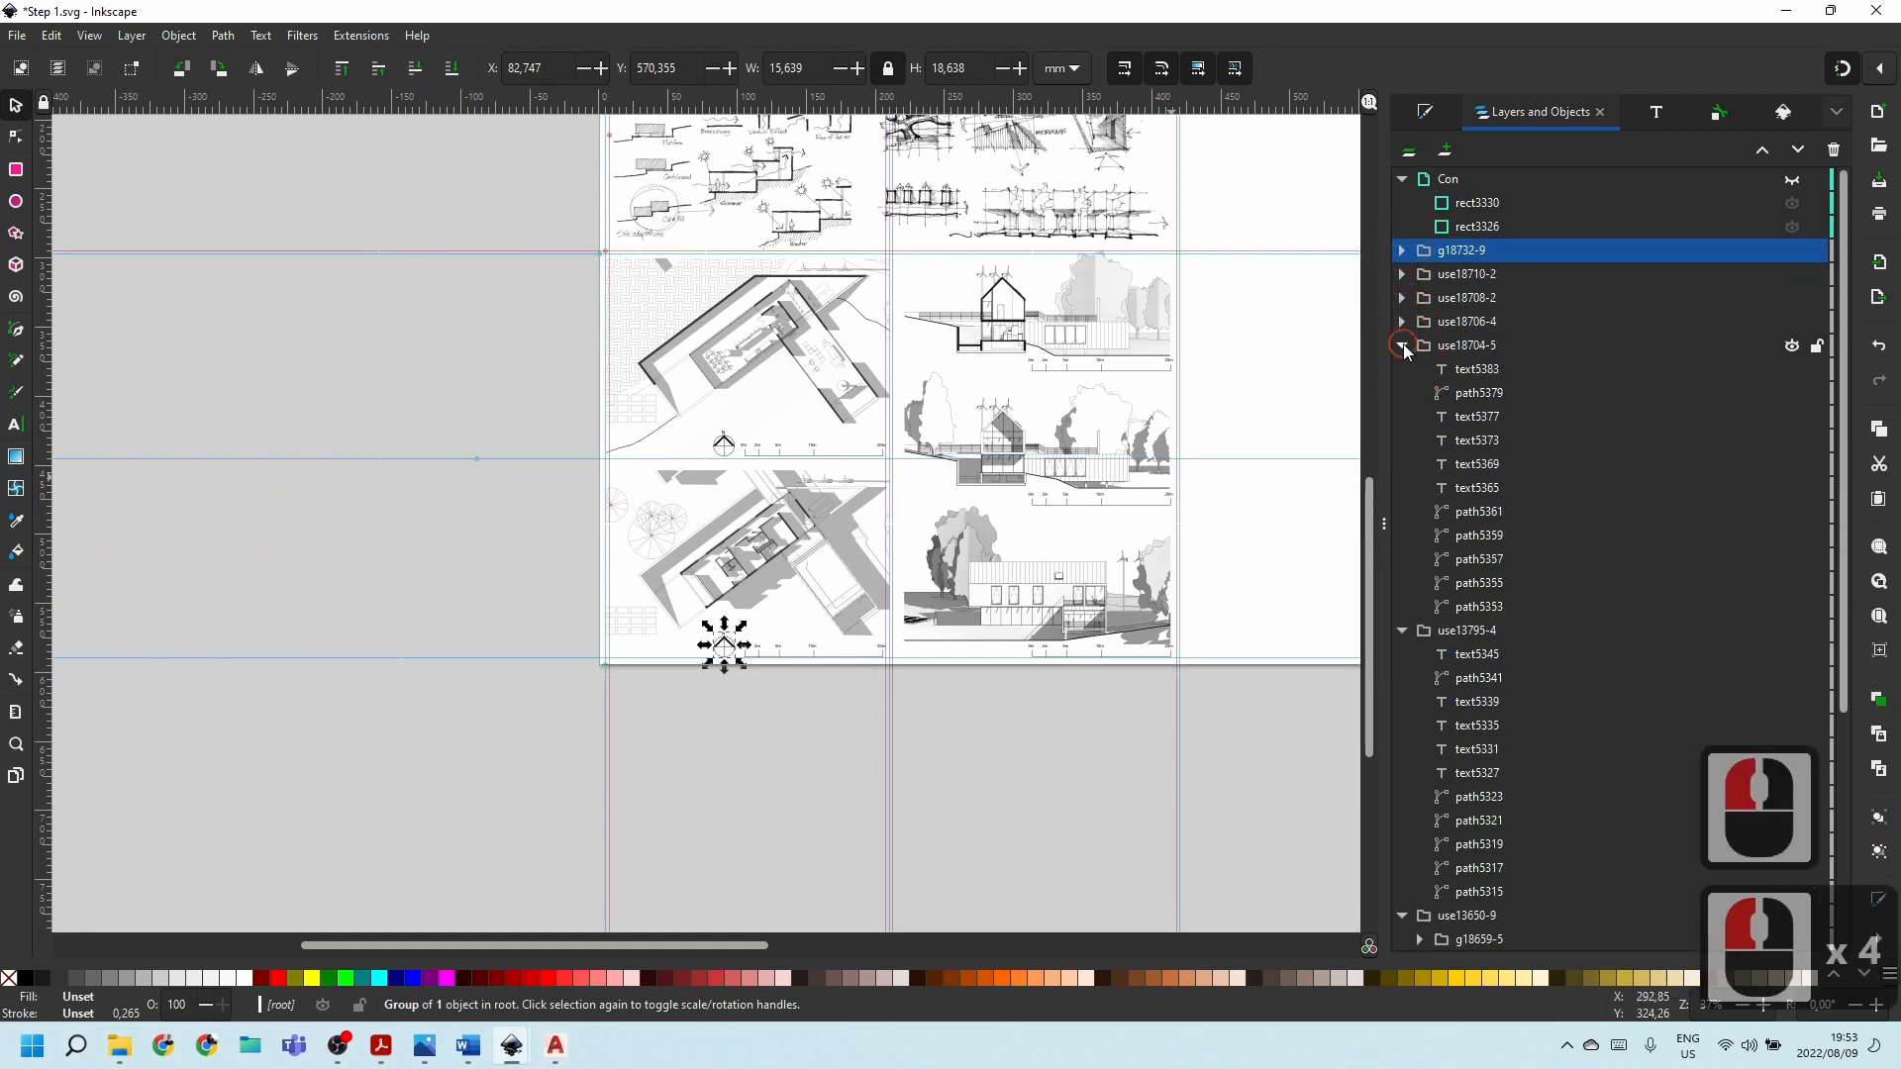
pyautogui.click(1402, 370)
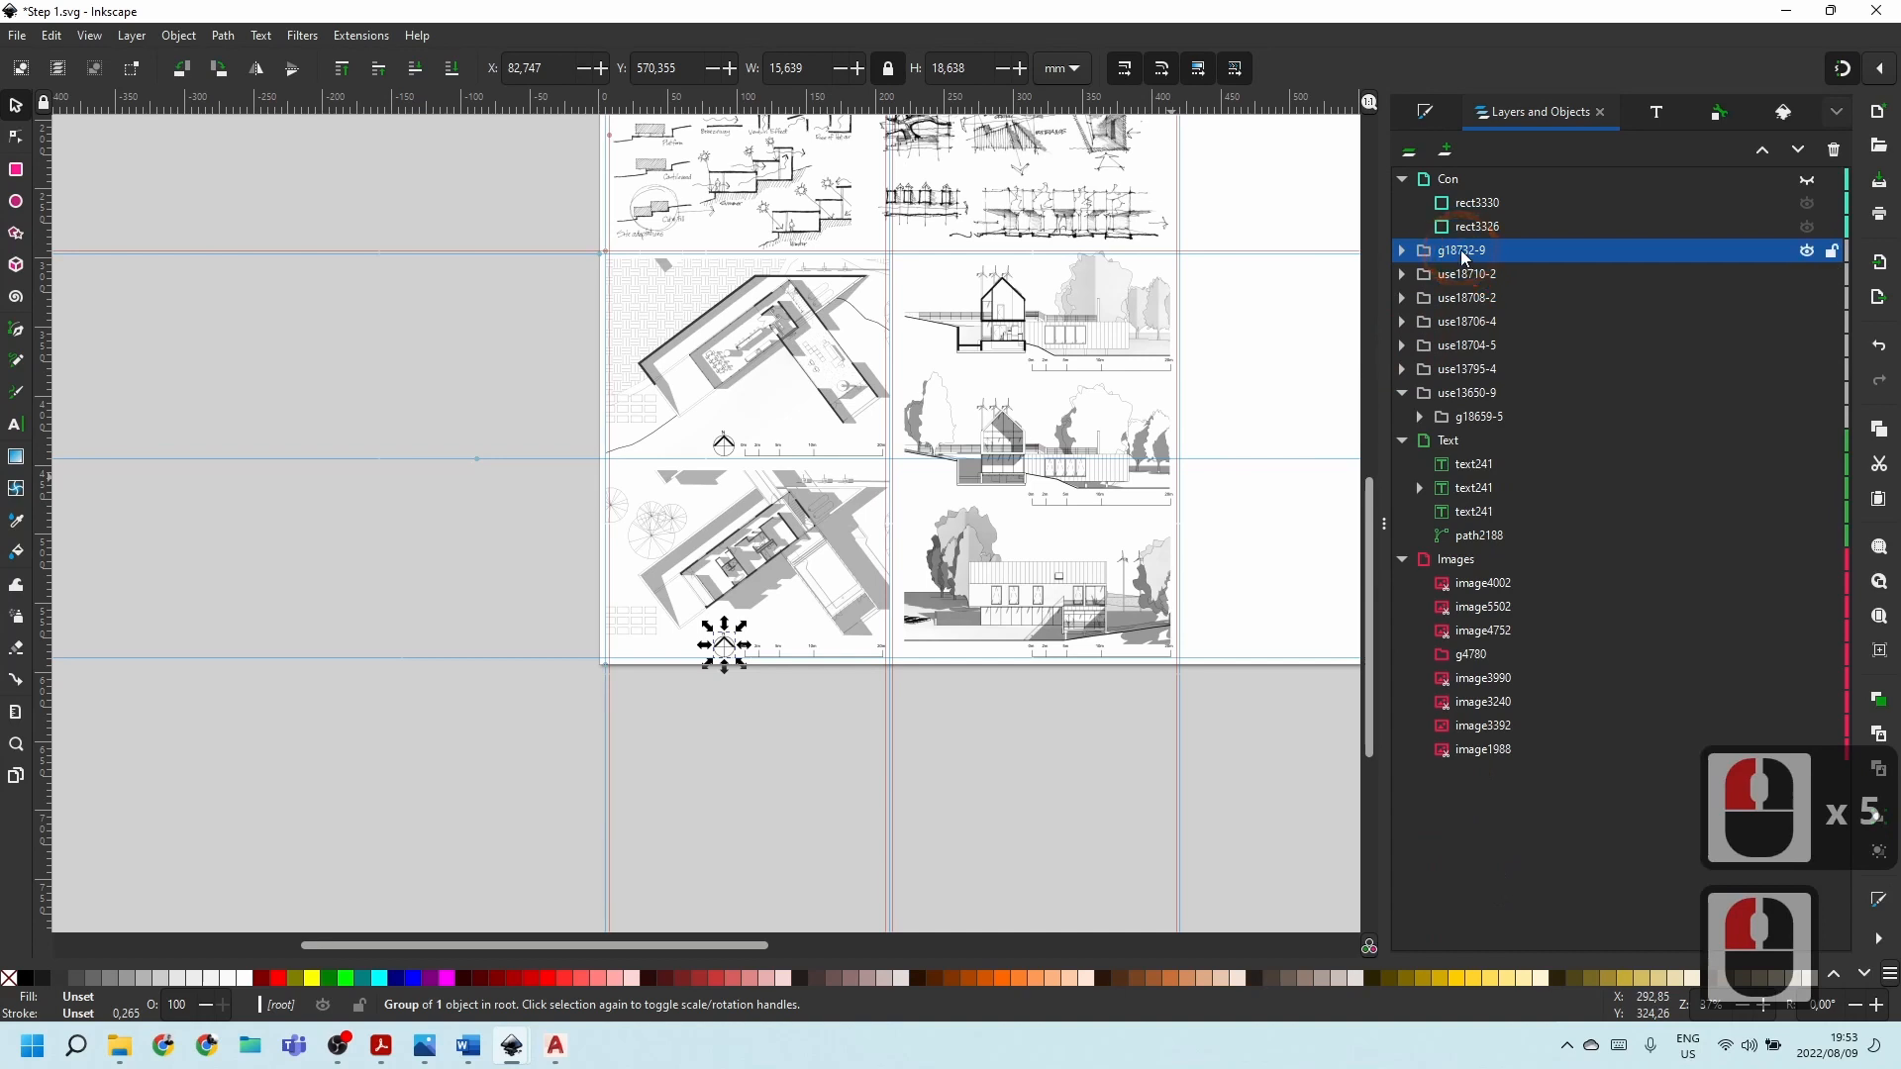
# Move the north arrow group use13650-9 and the scale bar groups use18704-5 and use13795-4 into the Text layer.
pyautogui.click(1448, 396)
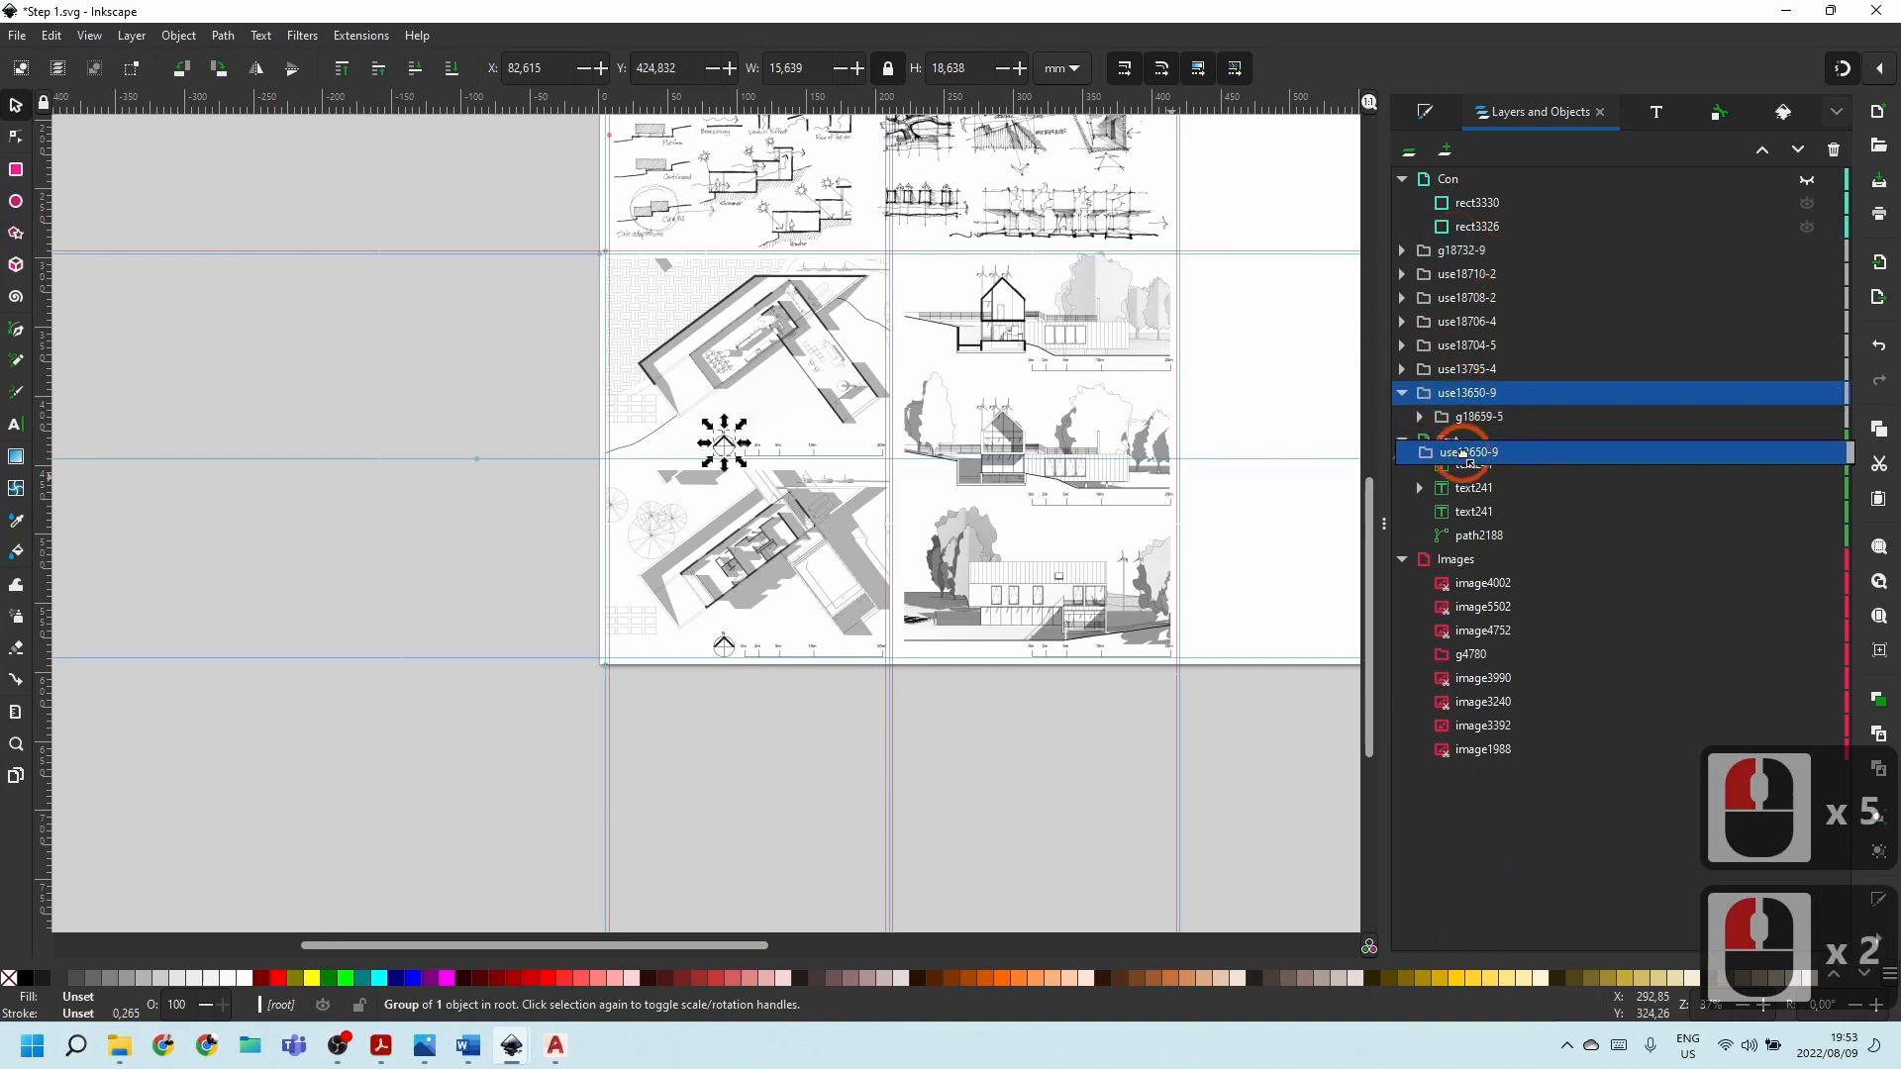
pyautogui.moveTo(1808, 479); pyautogui.dragTo(1468, 404)
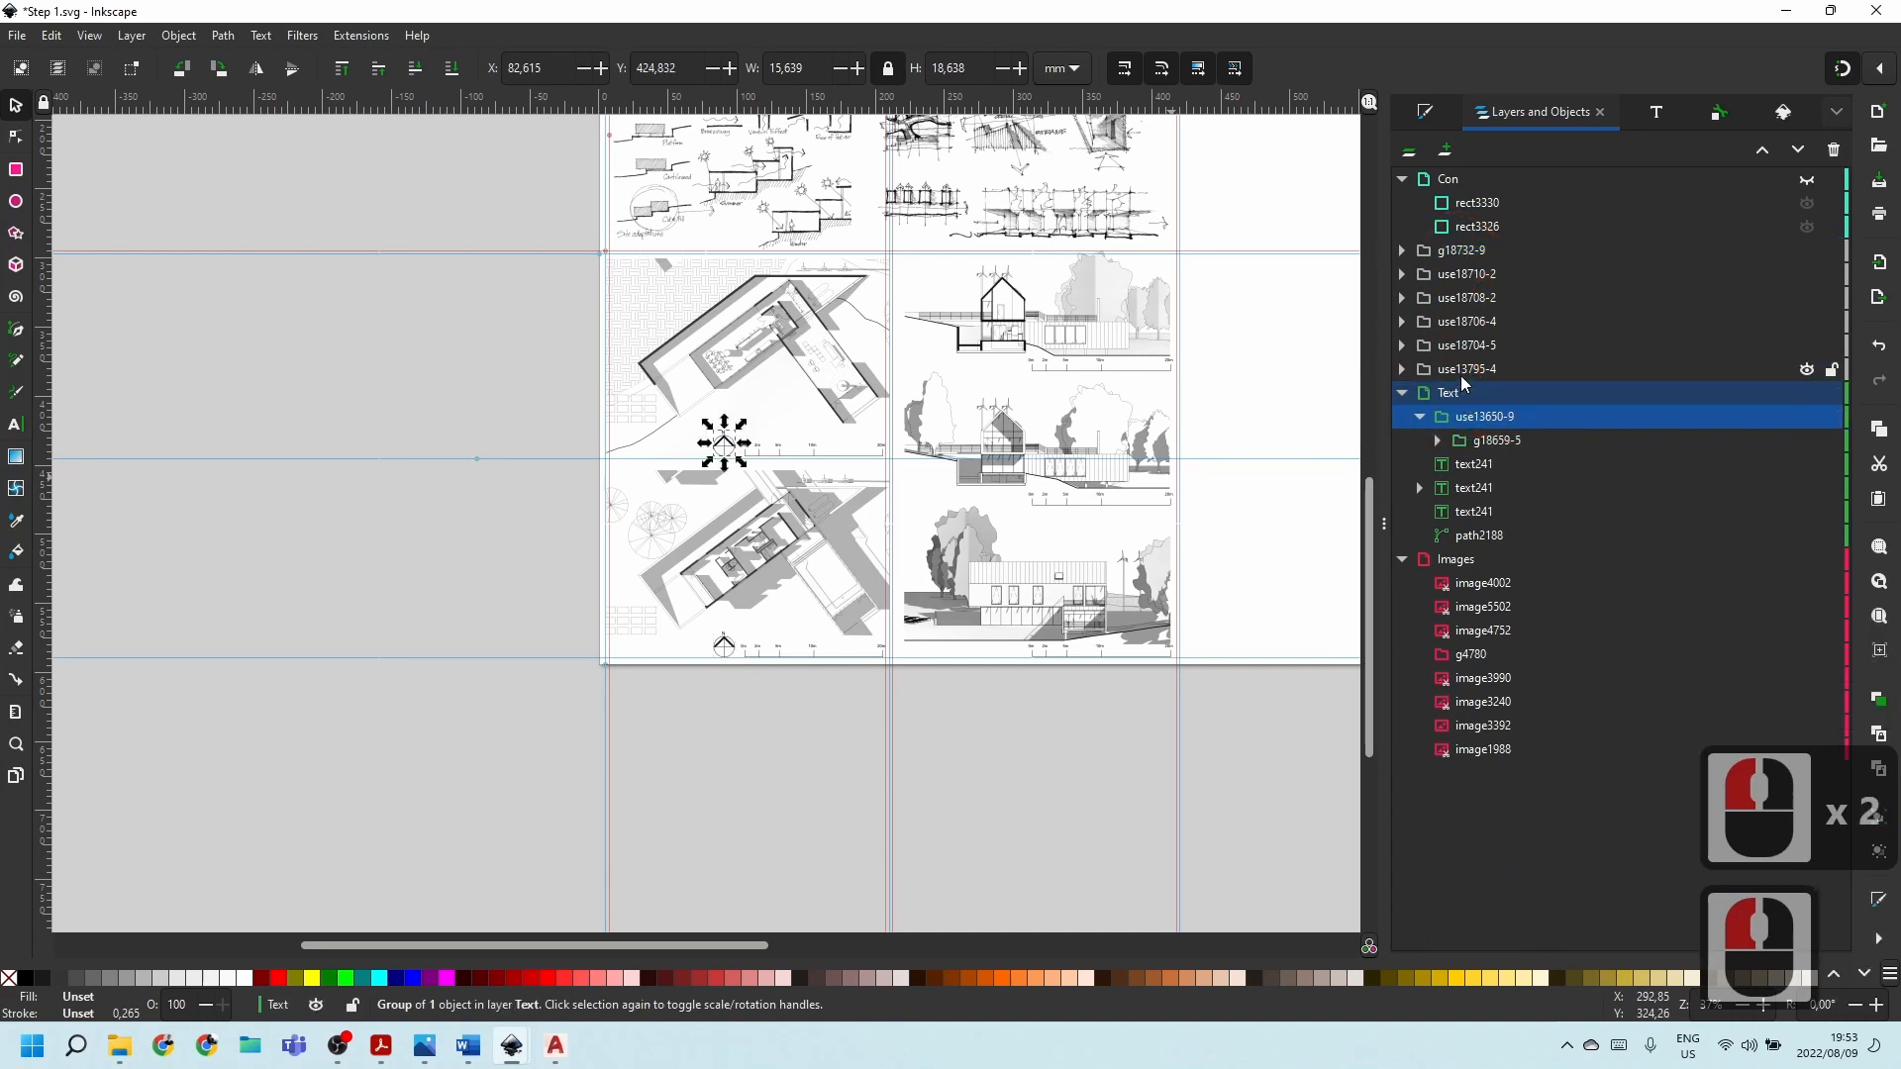
pyautogui.click(1478, 370)
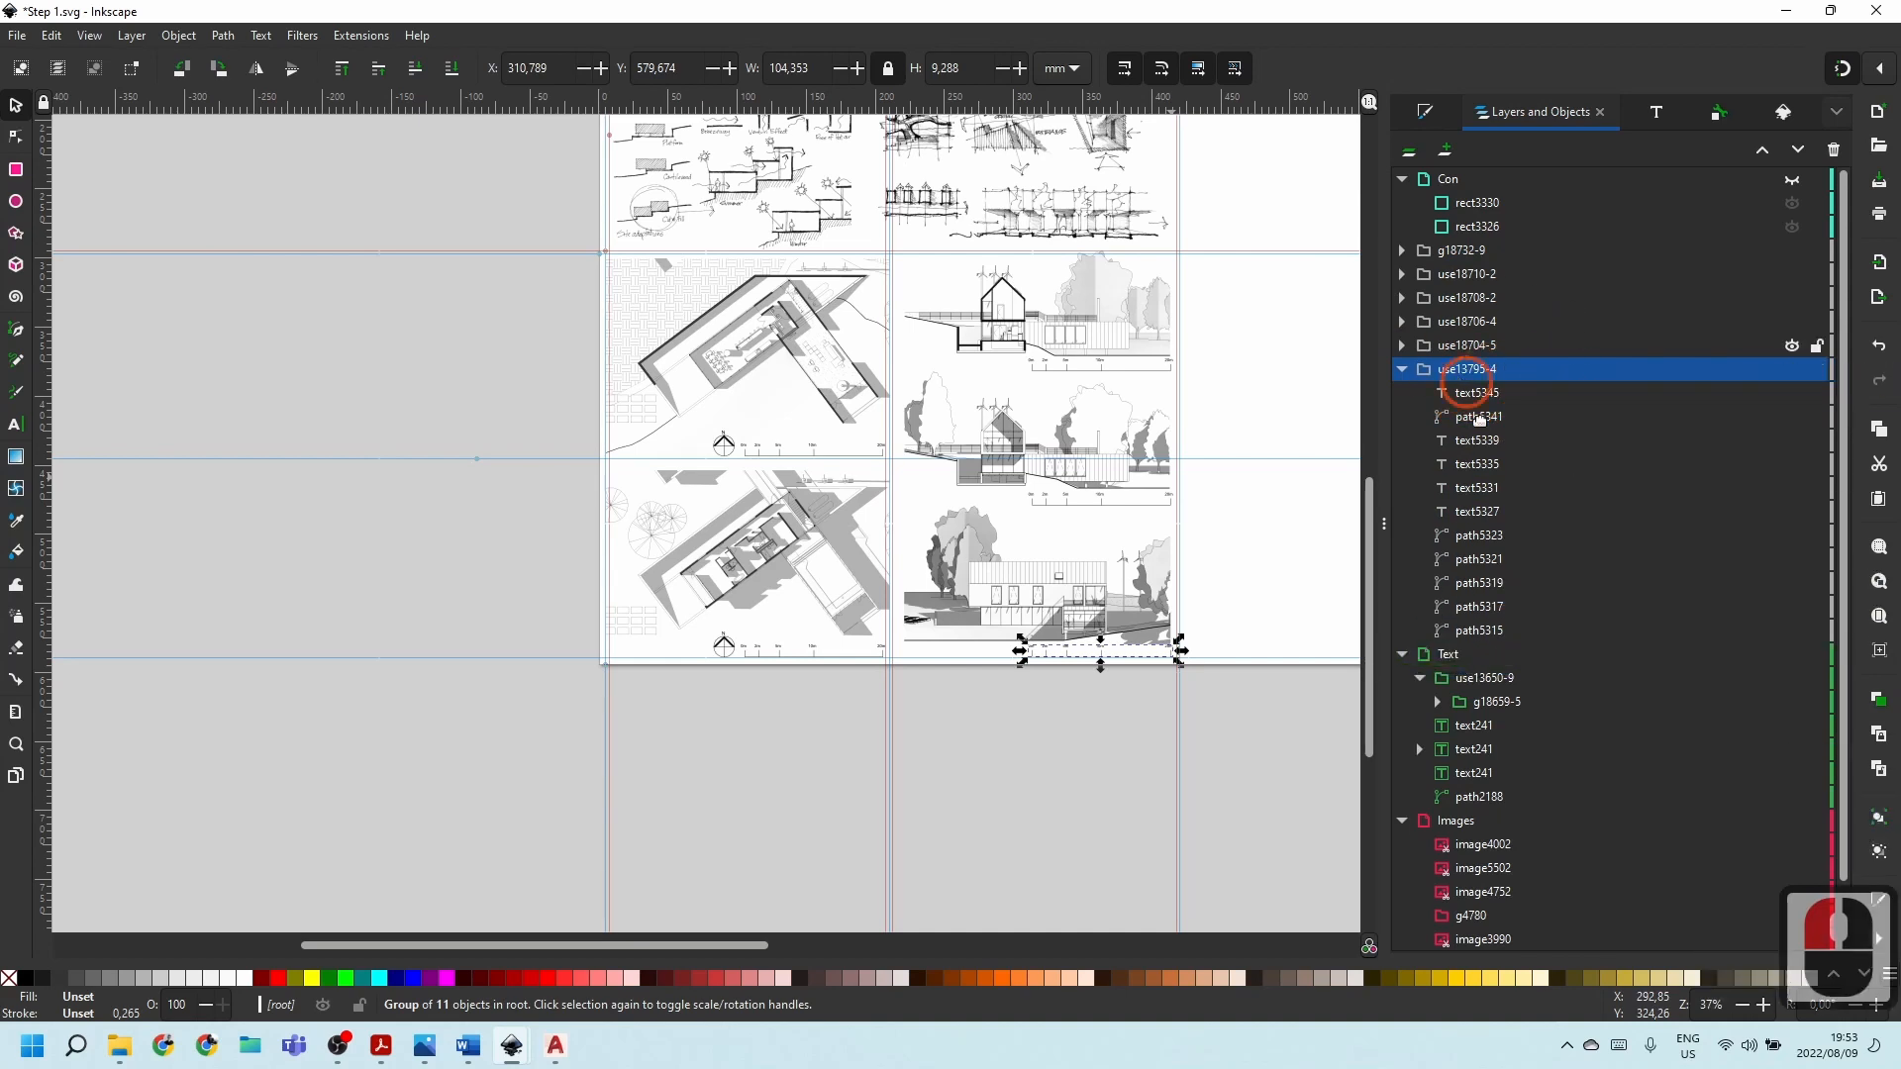
pyautogui.moveTo(1466, 345); pyautogui.dragTo(1502, 917)
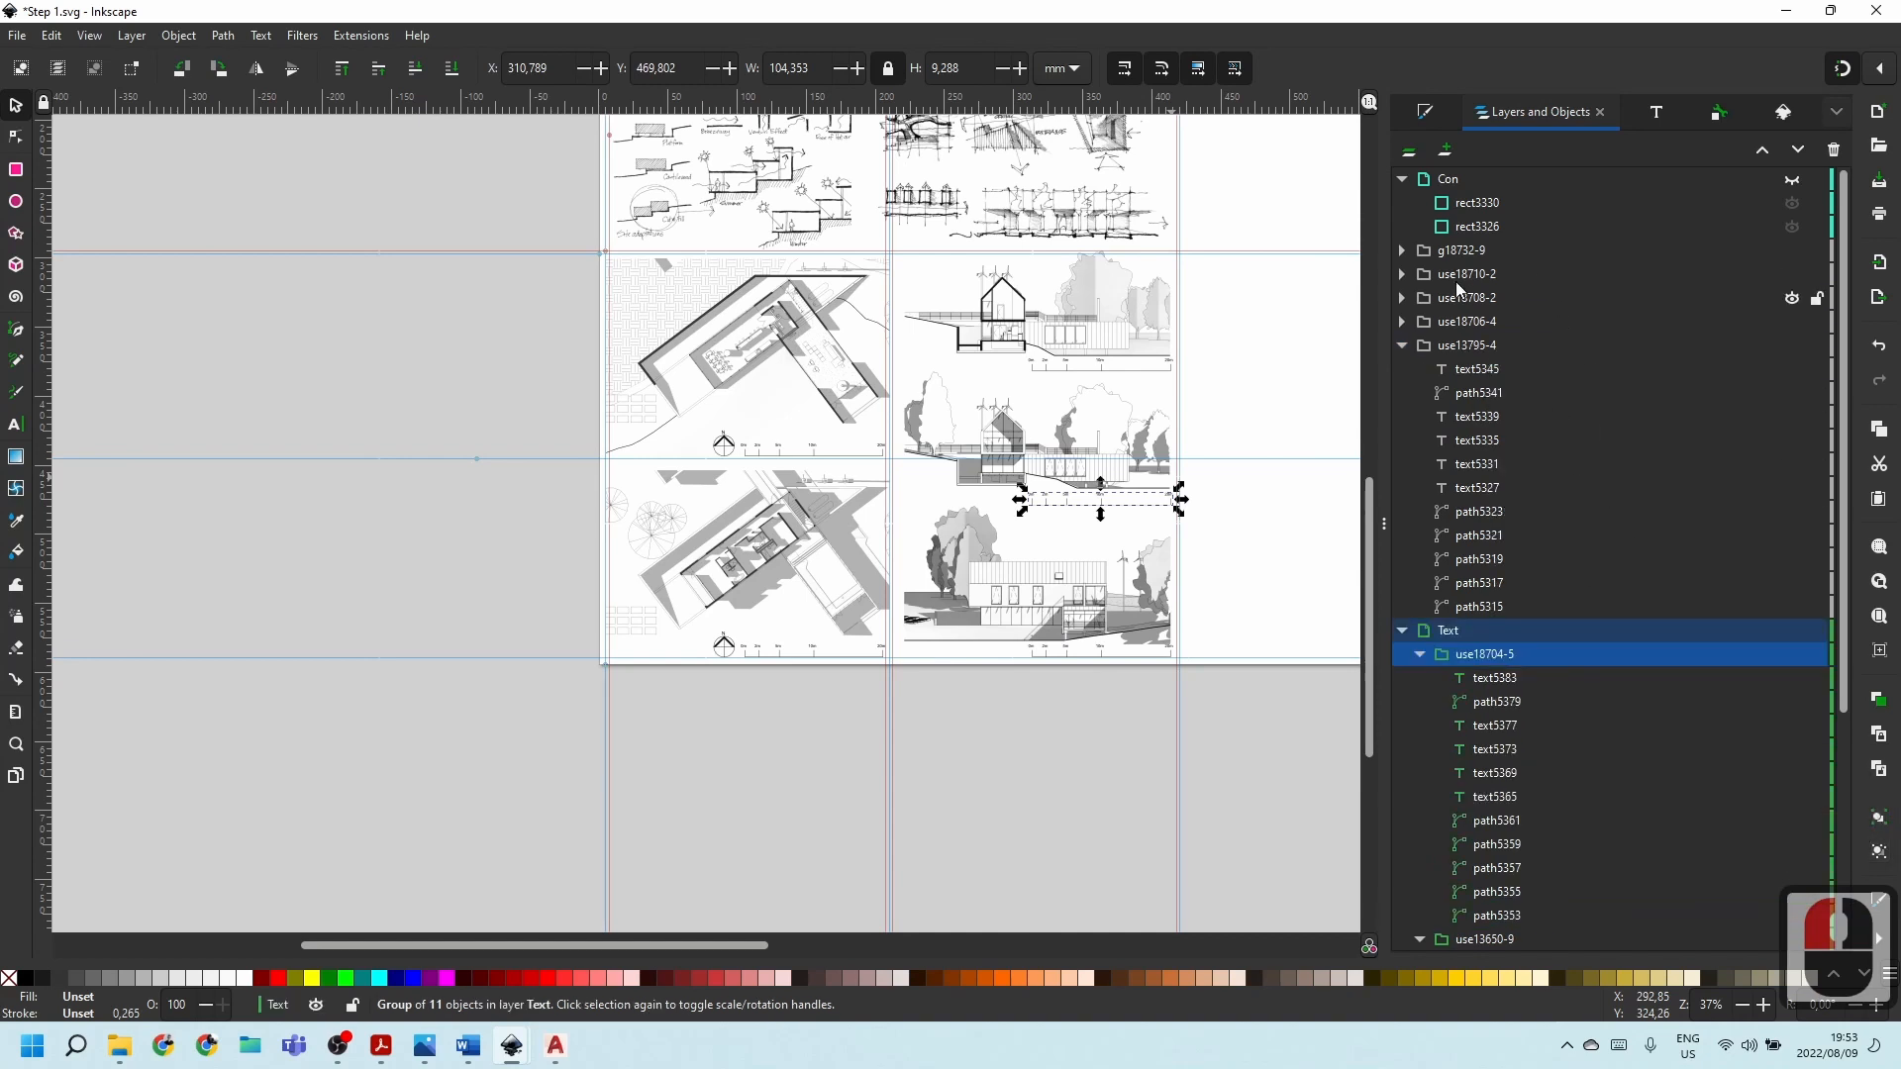
pyautogui.moveTo(1466, 345); pyautogui.dragTo(1481, 642)
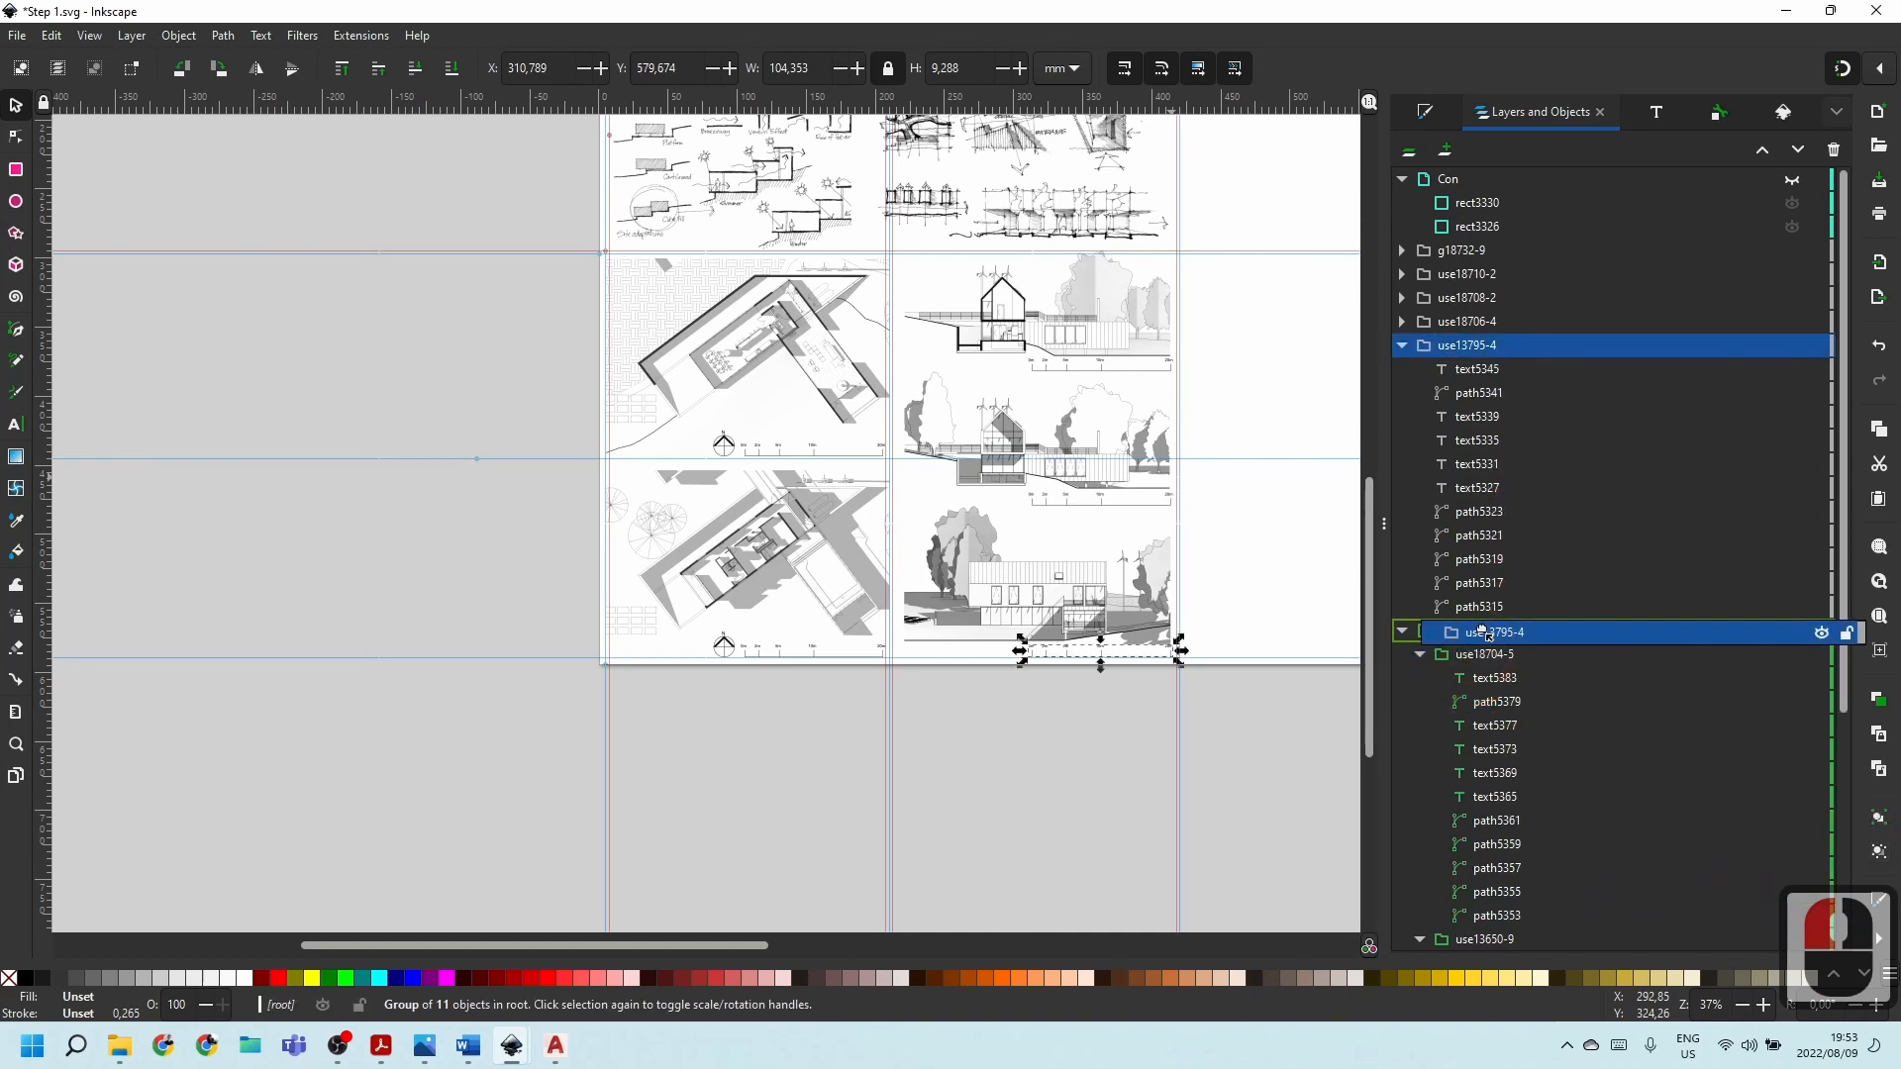
# Move the scale bar groups use18706-4, use18708-2 and use18710-2 and the north arrow group g18732-9 into the Text layer.
pyautogui.moveTo(1466, 322); pyautogui.dragTo(1513, 607)
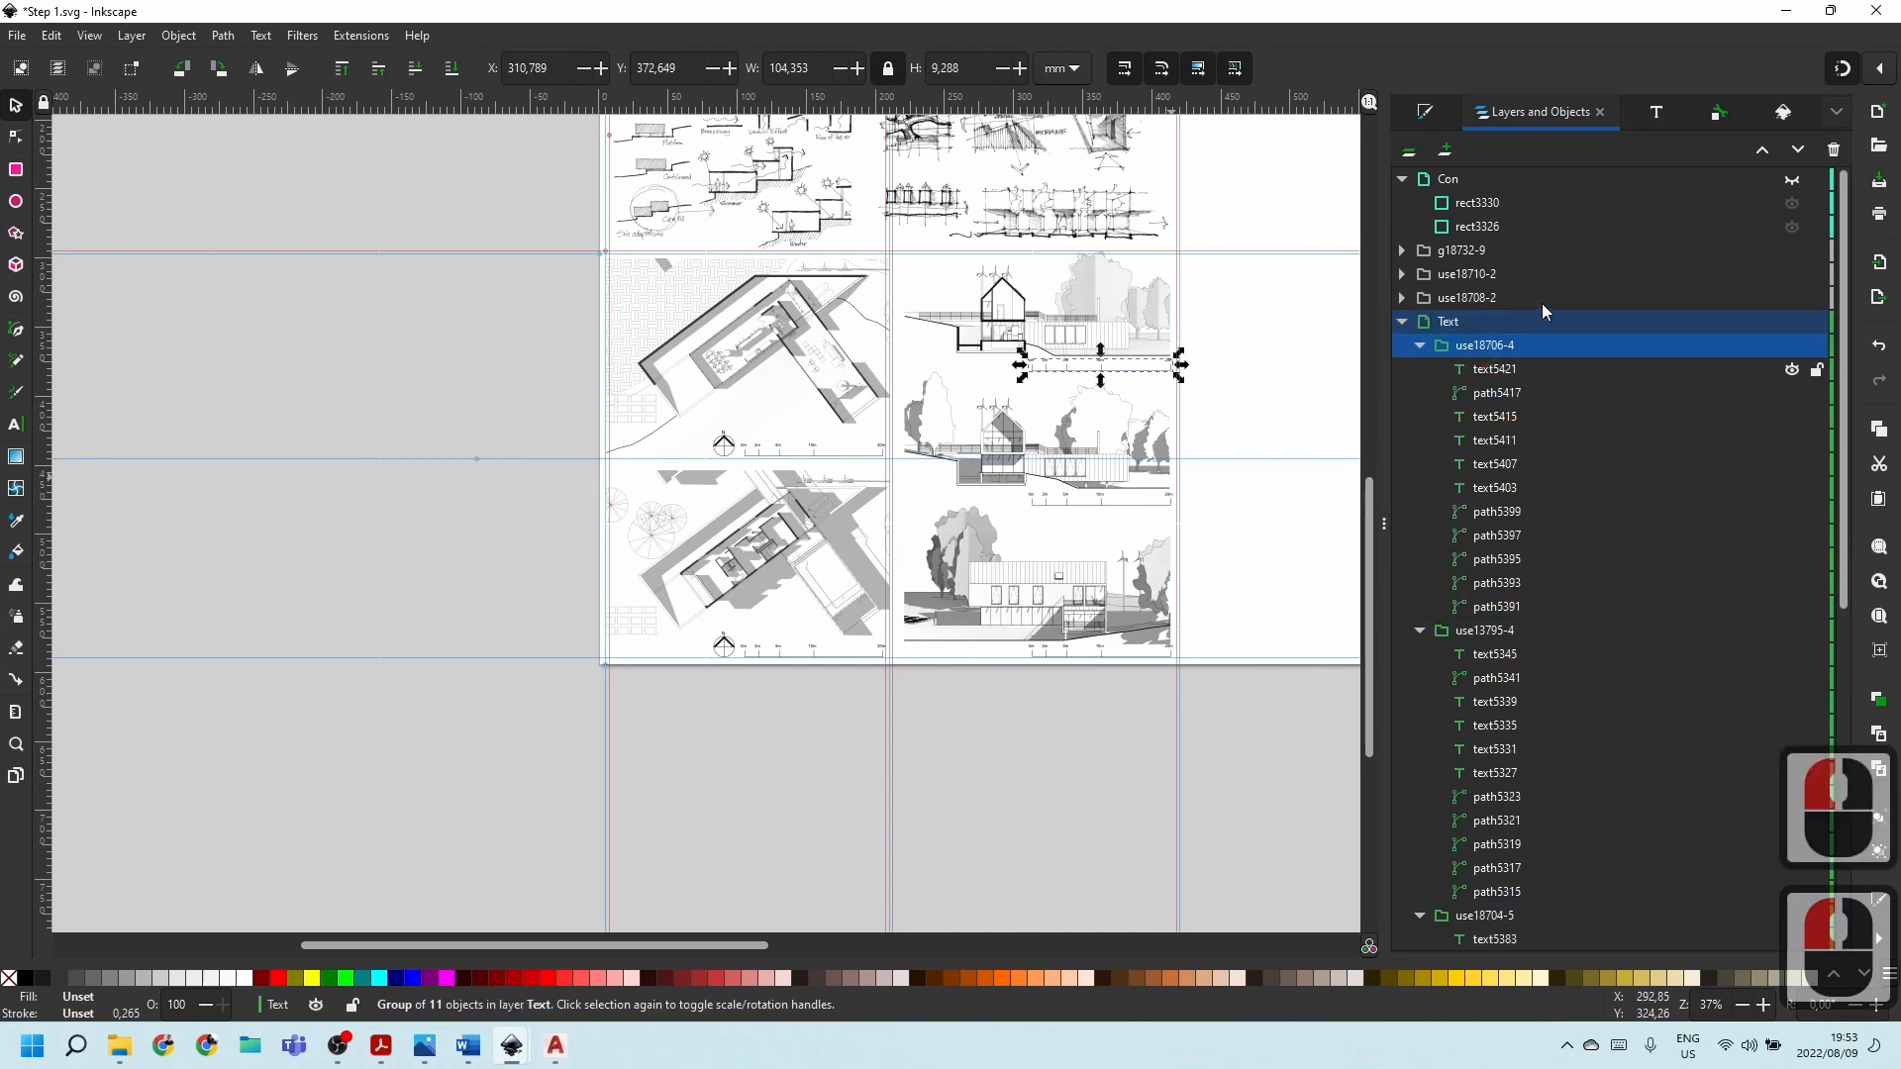
pyautogui.moveTo(1477, 302); pyautogui.dragTo(1810, 586)
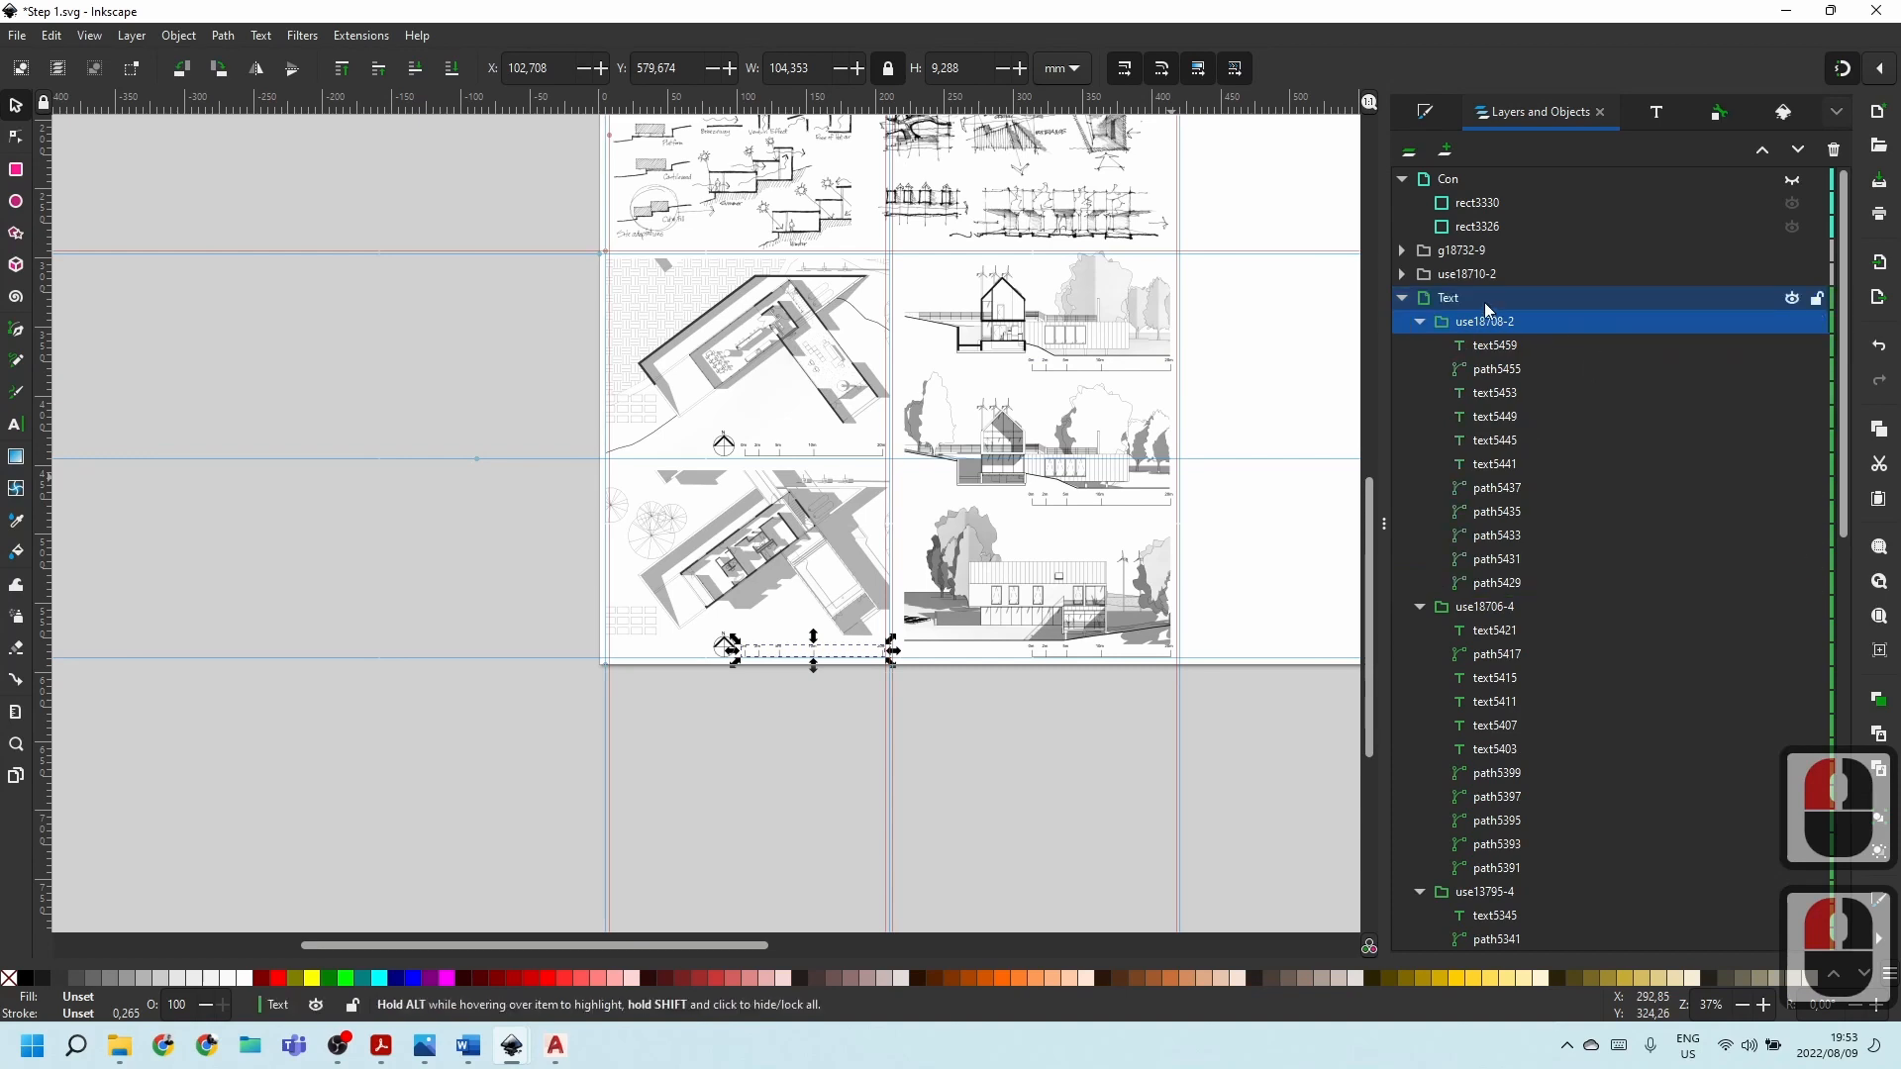
pyautogui.moveTo(1462, 271)
pyautogui.mouseDown()
pyautogui.moveTo(1507, 581)
pyautogui.moveTo(1442, 255)
pyautogui.mouseUp()
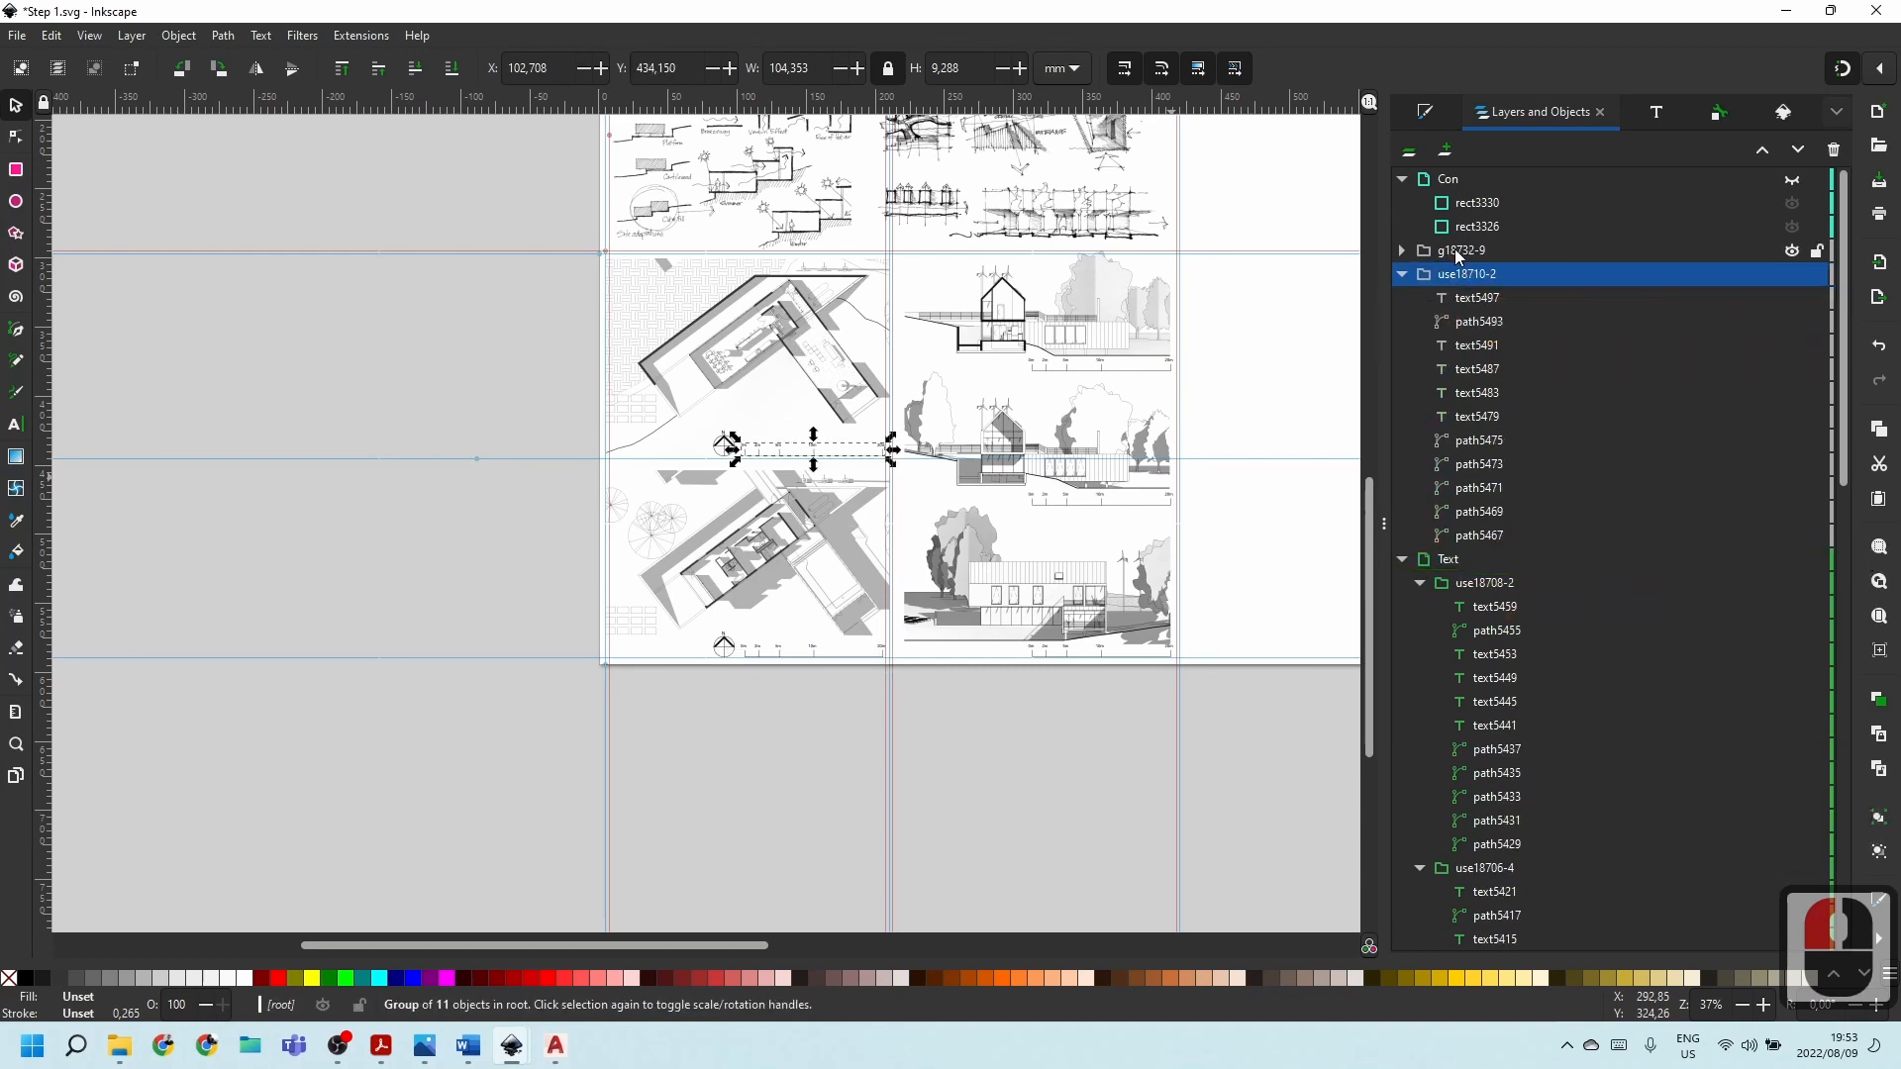
pyautogui.moveTo(1456, 287); pyautogui.dragTo(1418, 559)
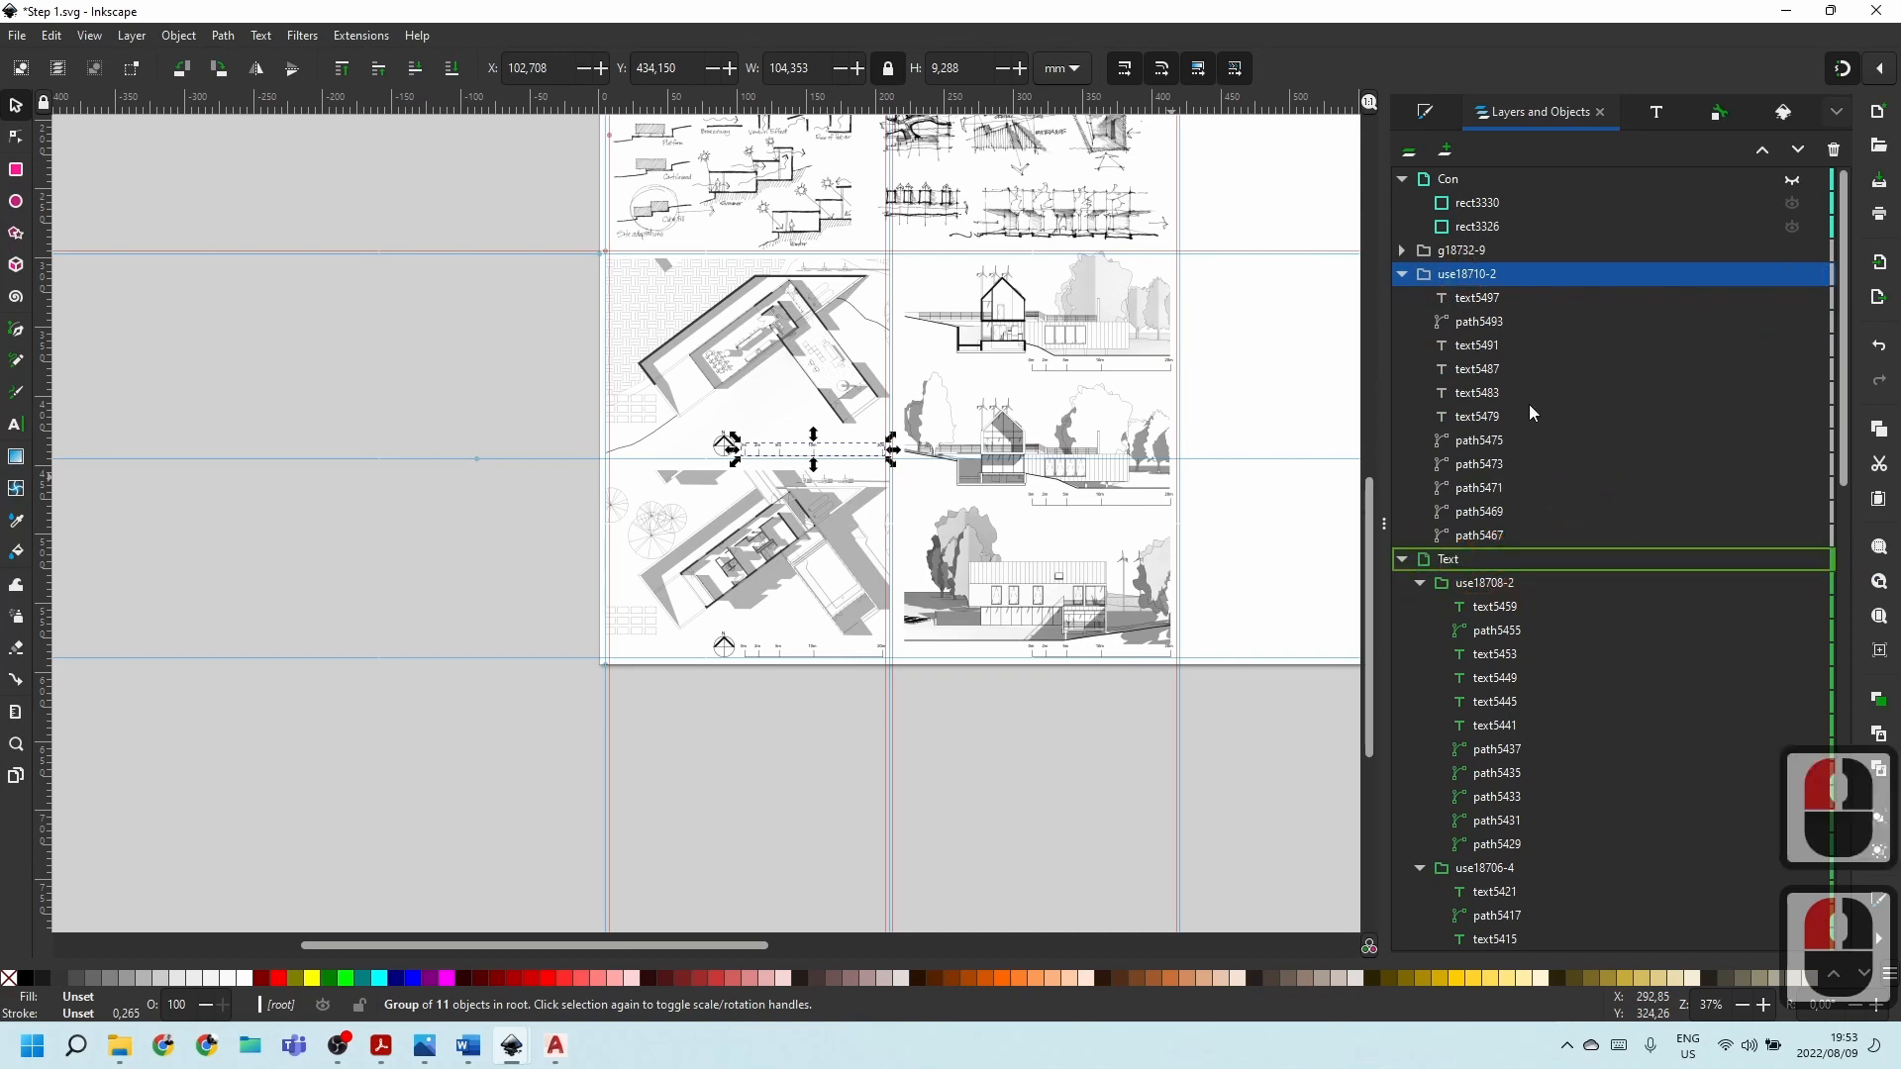
pyautogui.click(1467, 252)
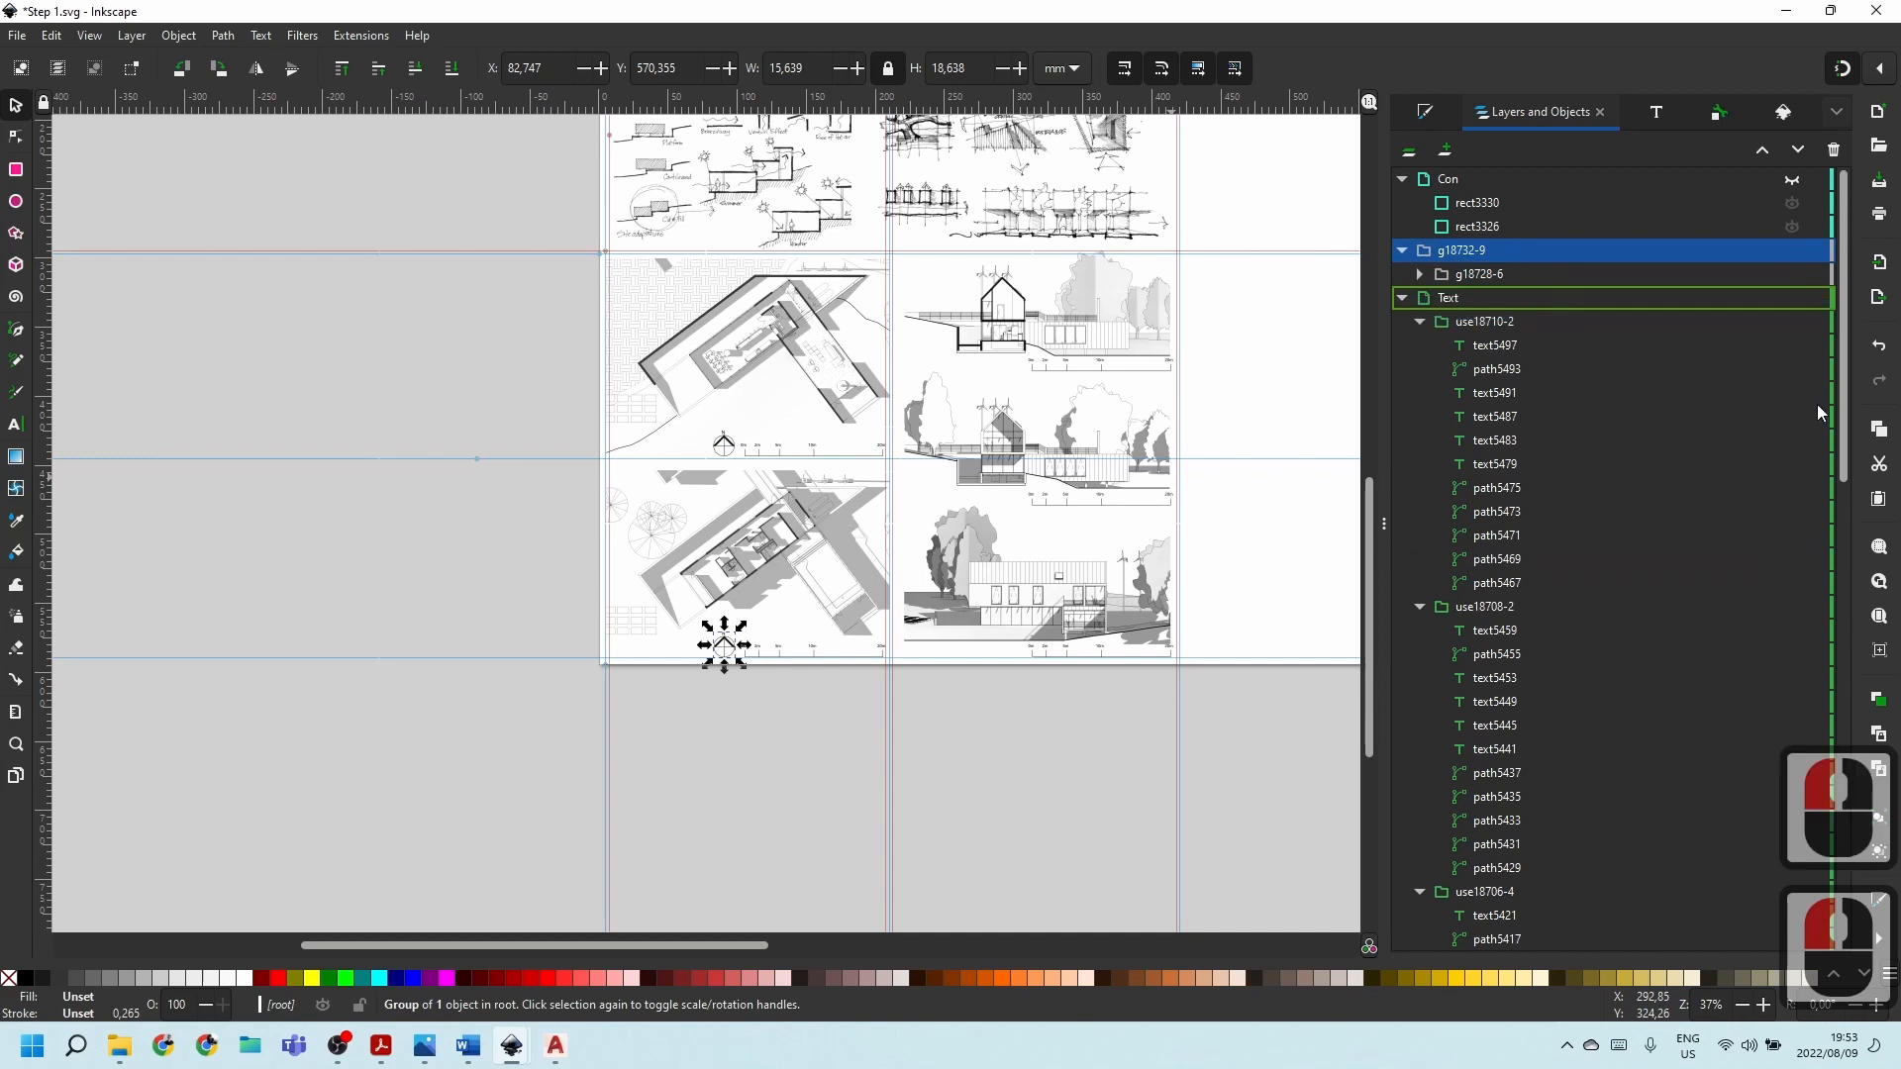
pyautogui.hotkey('shift', 'pagedown')
# Hide and show the Text layer to check which scale bars and north arrows it contains, and clear the selection.
pyautogui.click(1794, 251)
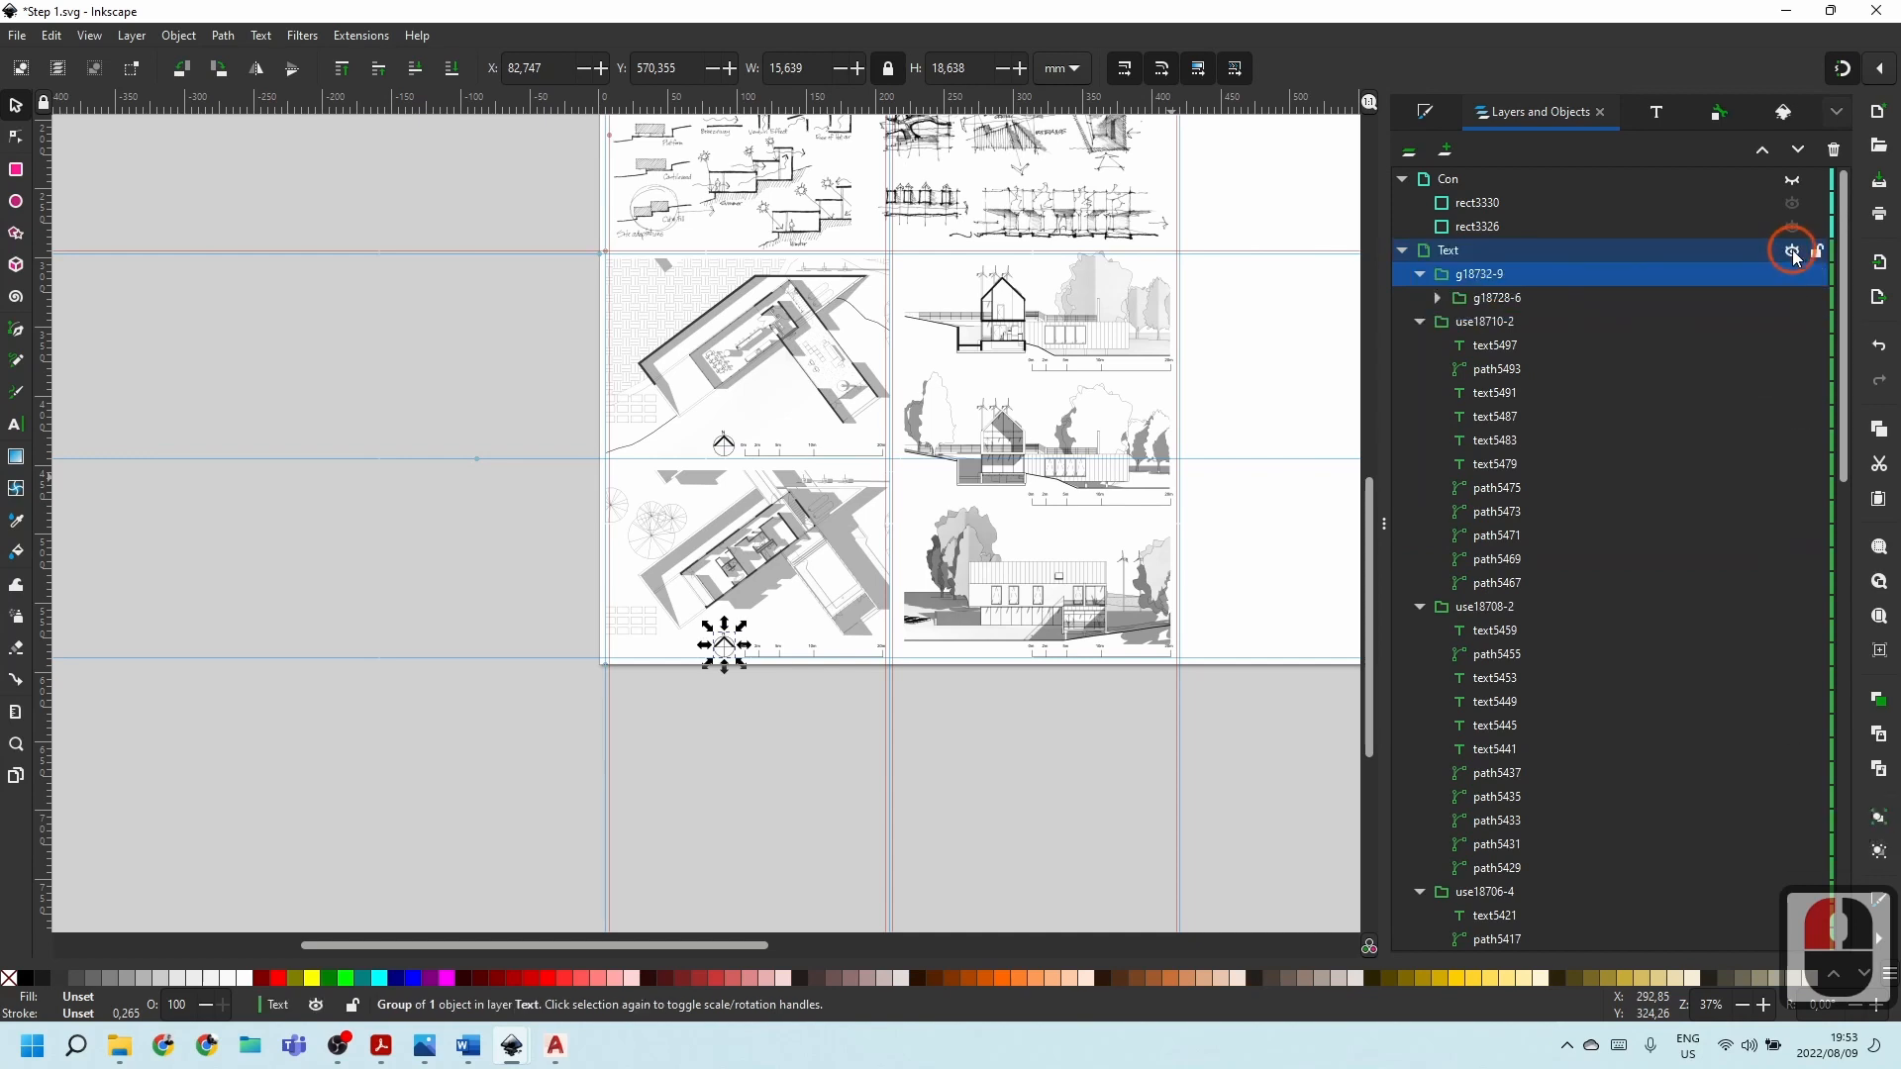
pyautogui.click(1794, 251)
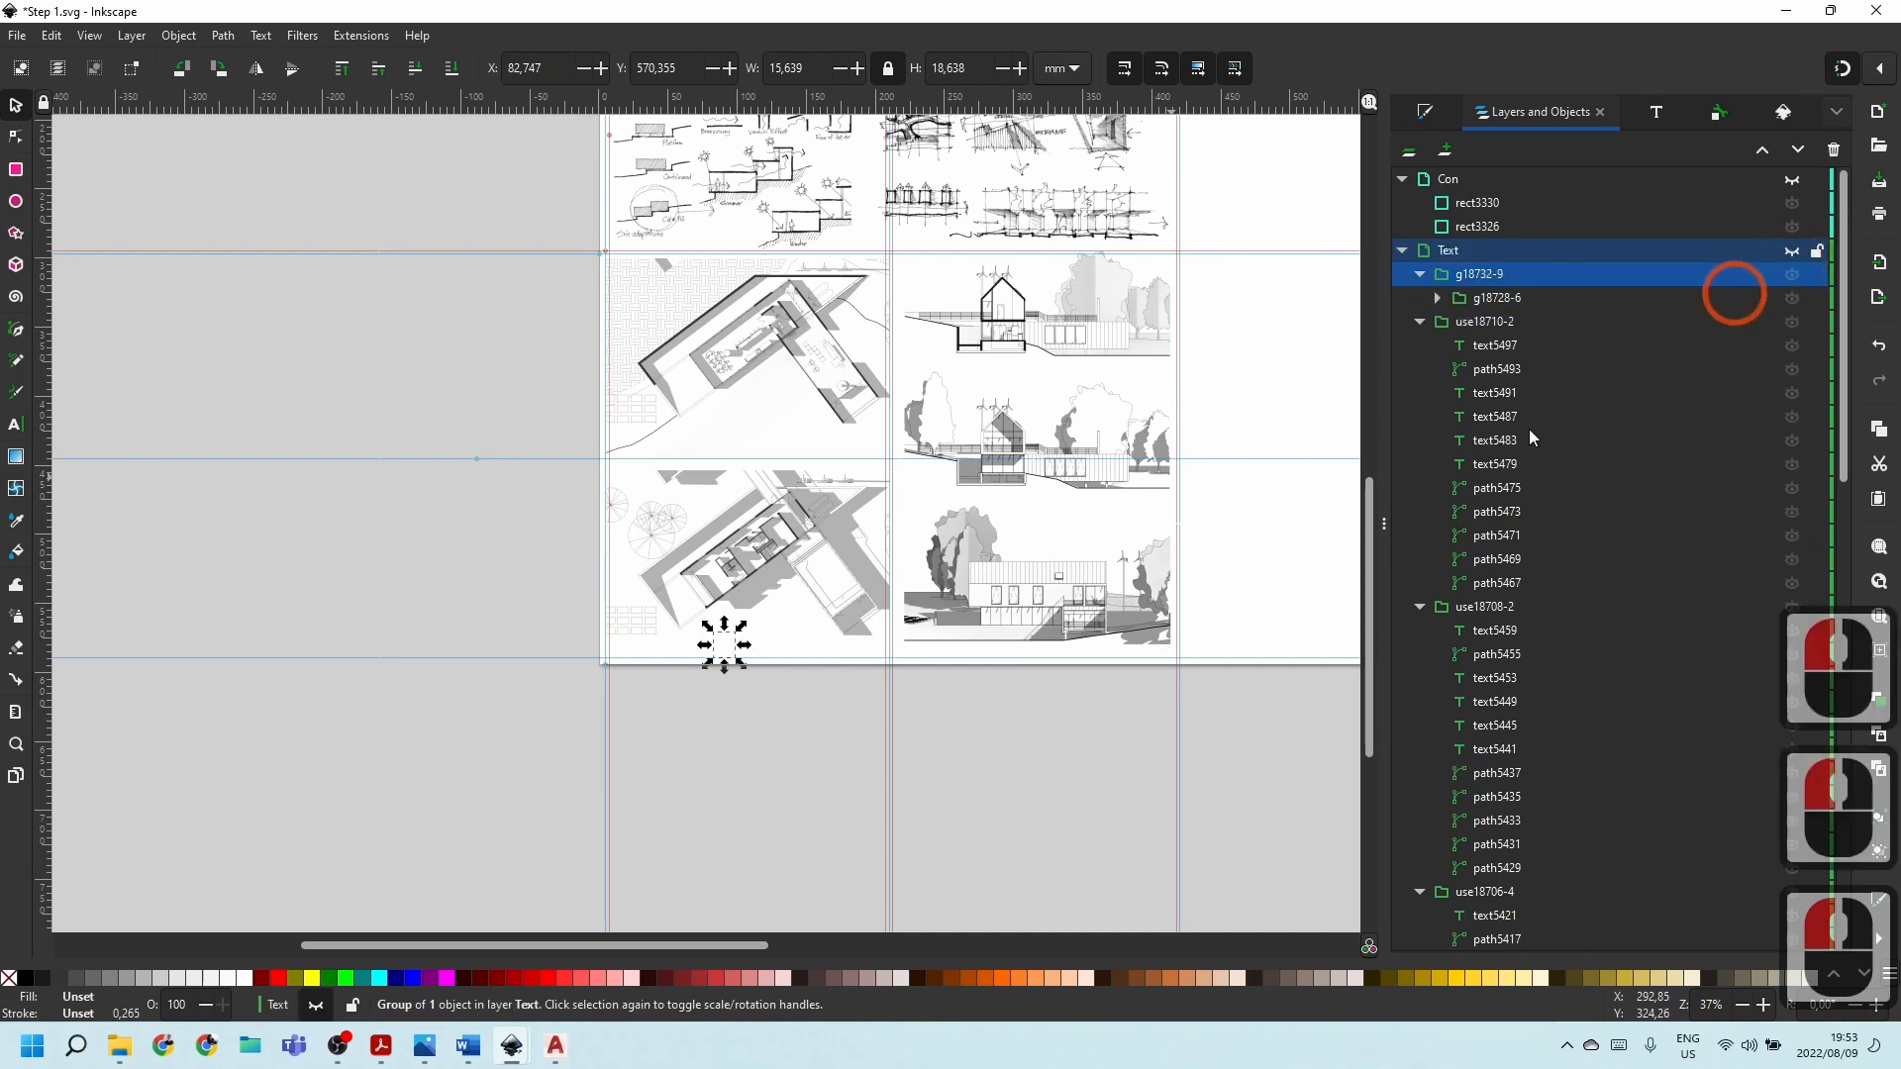
pyautogui.click(967, 614)
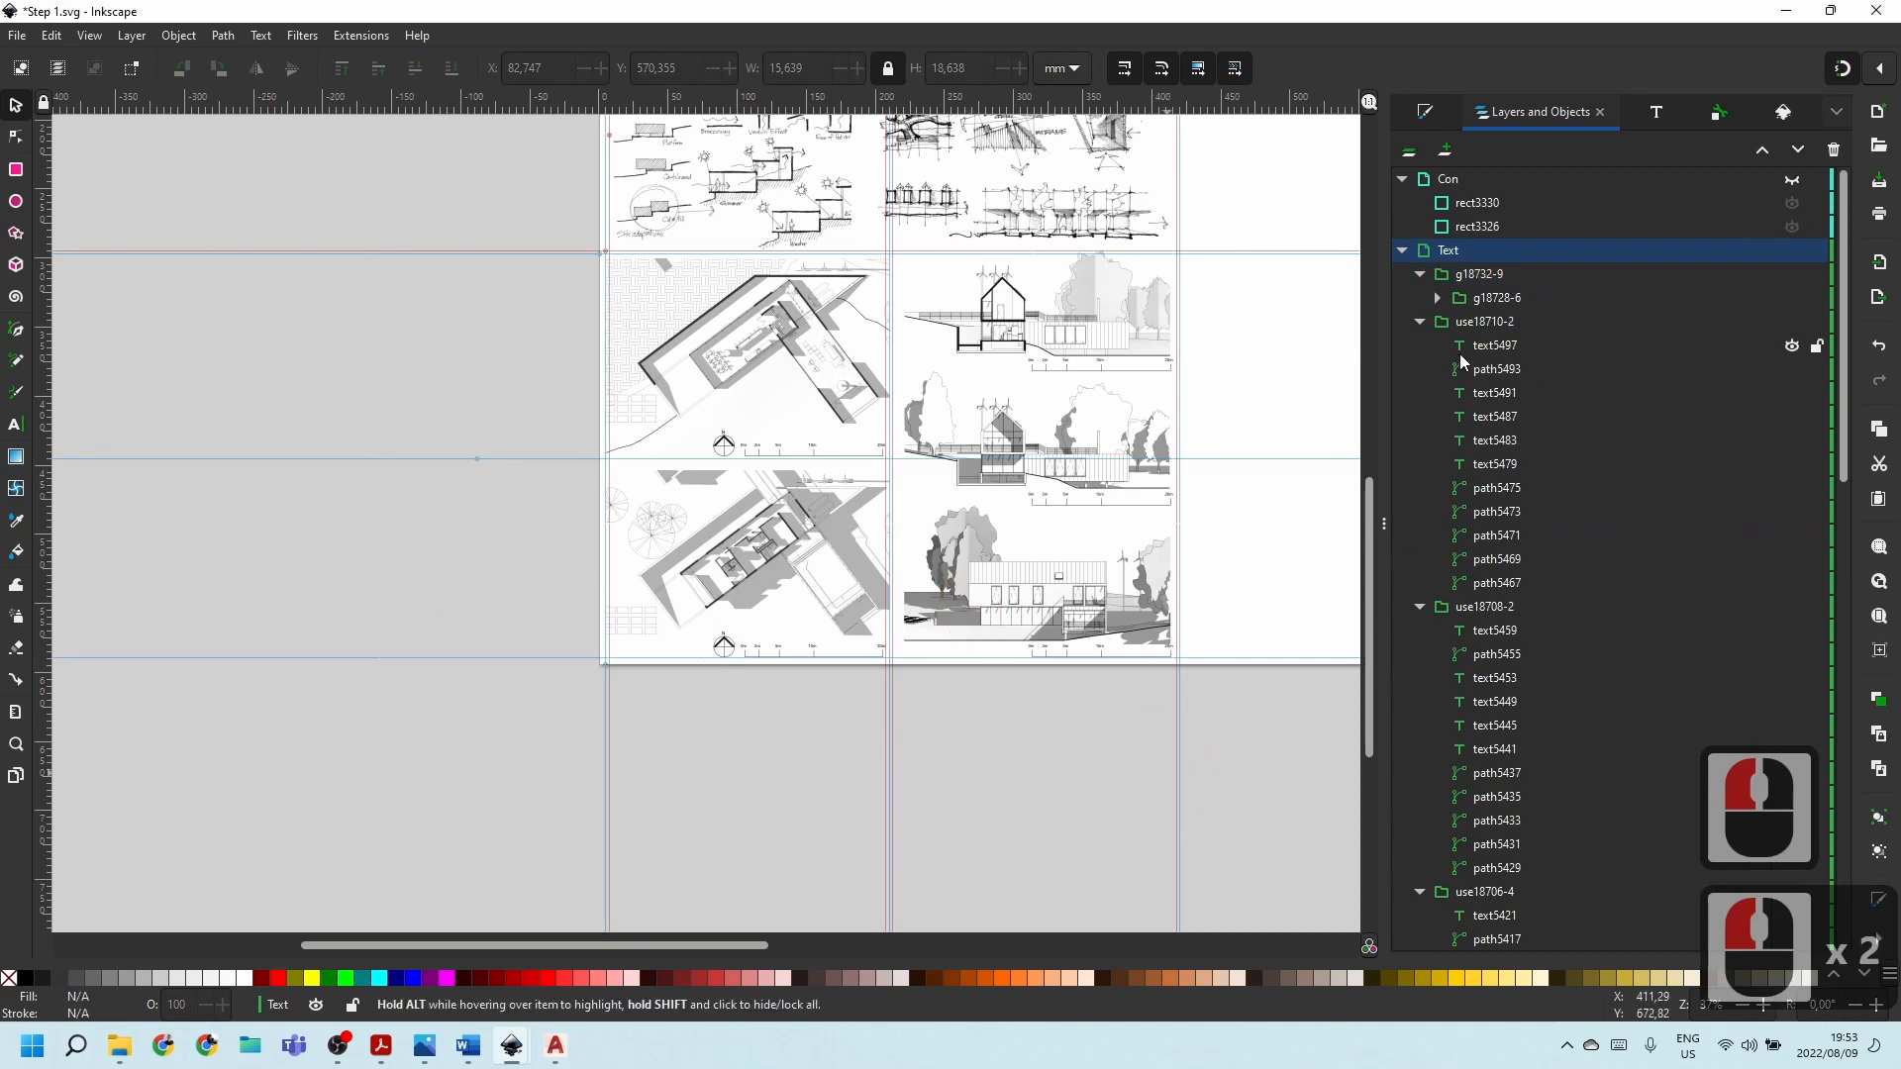
# Collapse the north arrow and scale bar groups inside the Text layer, from g18732-9 through use13650-9.
pyautogui.click(1419, 274)
pyautogui.click(1421, 299)
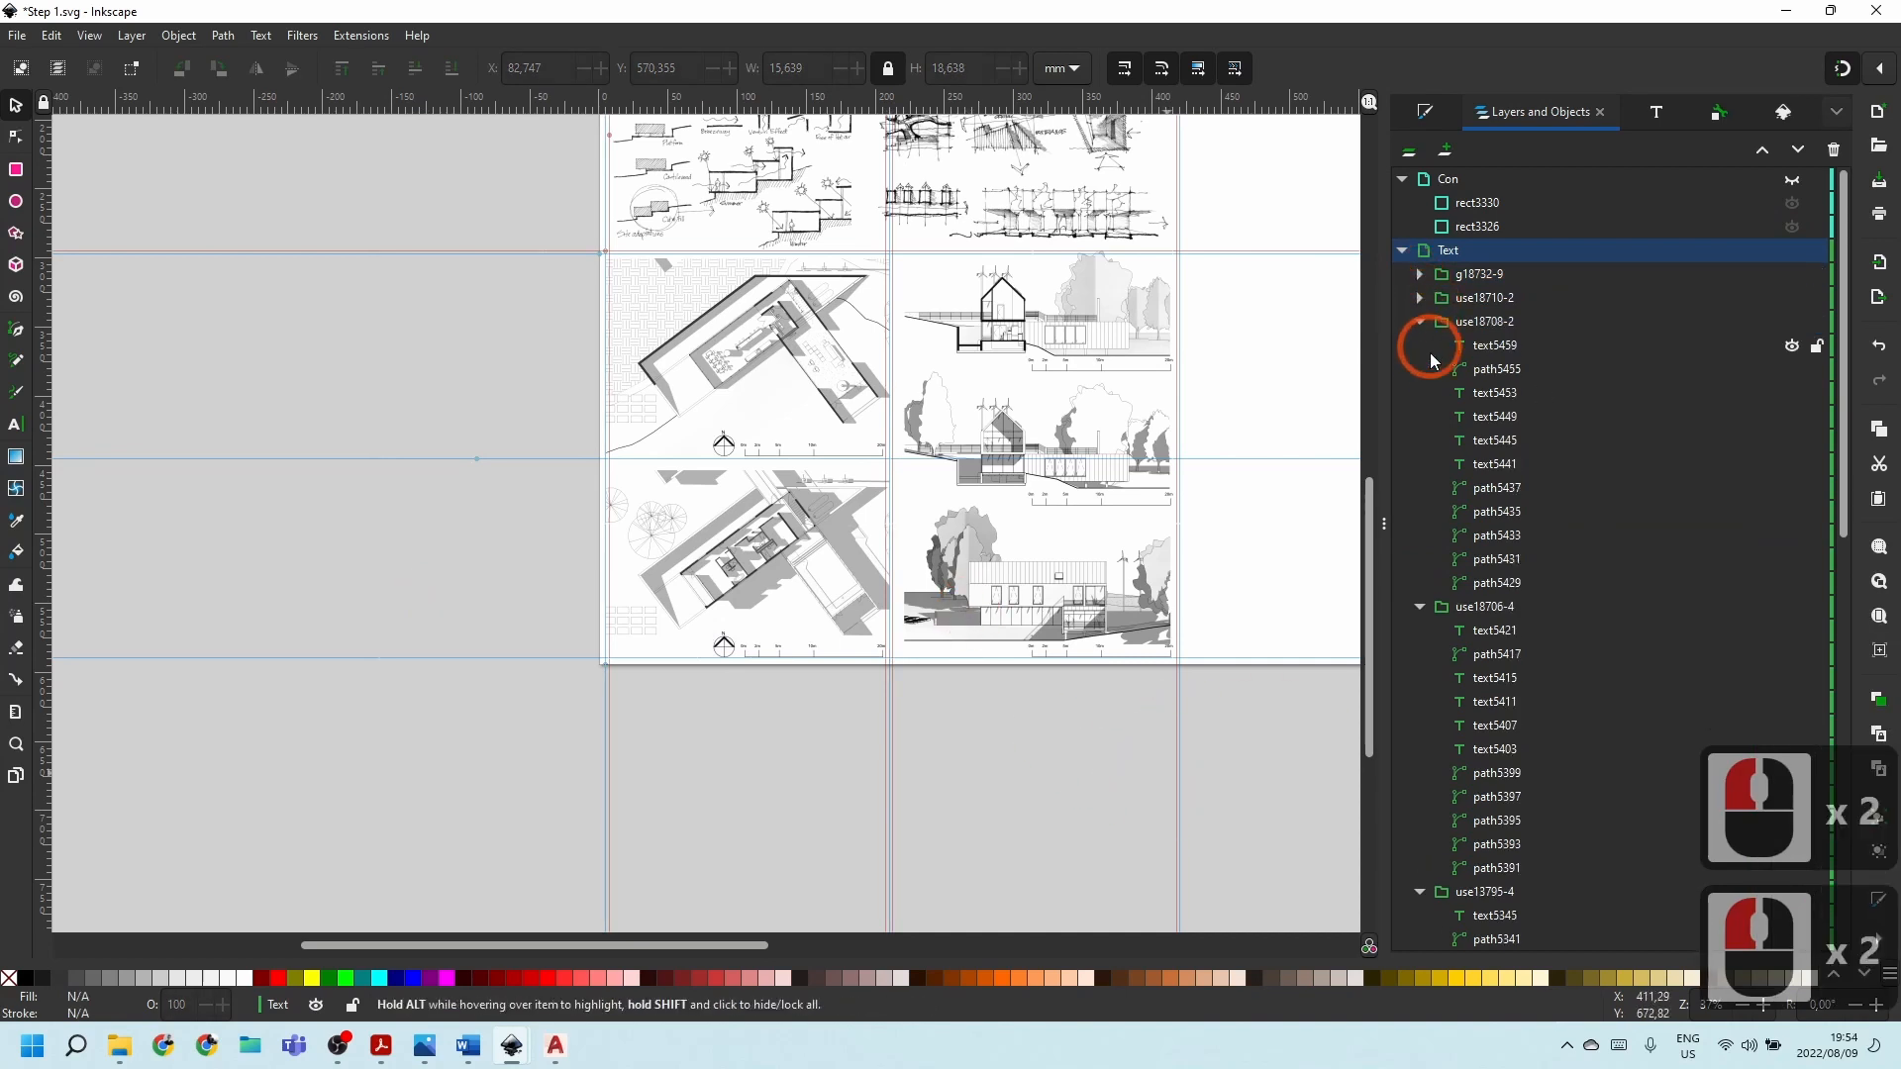
pyautogui.click(1420, 323)
pyautogui.click(1419, 346)
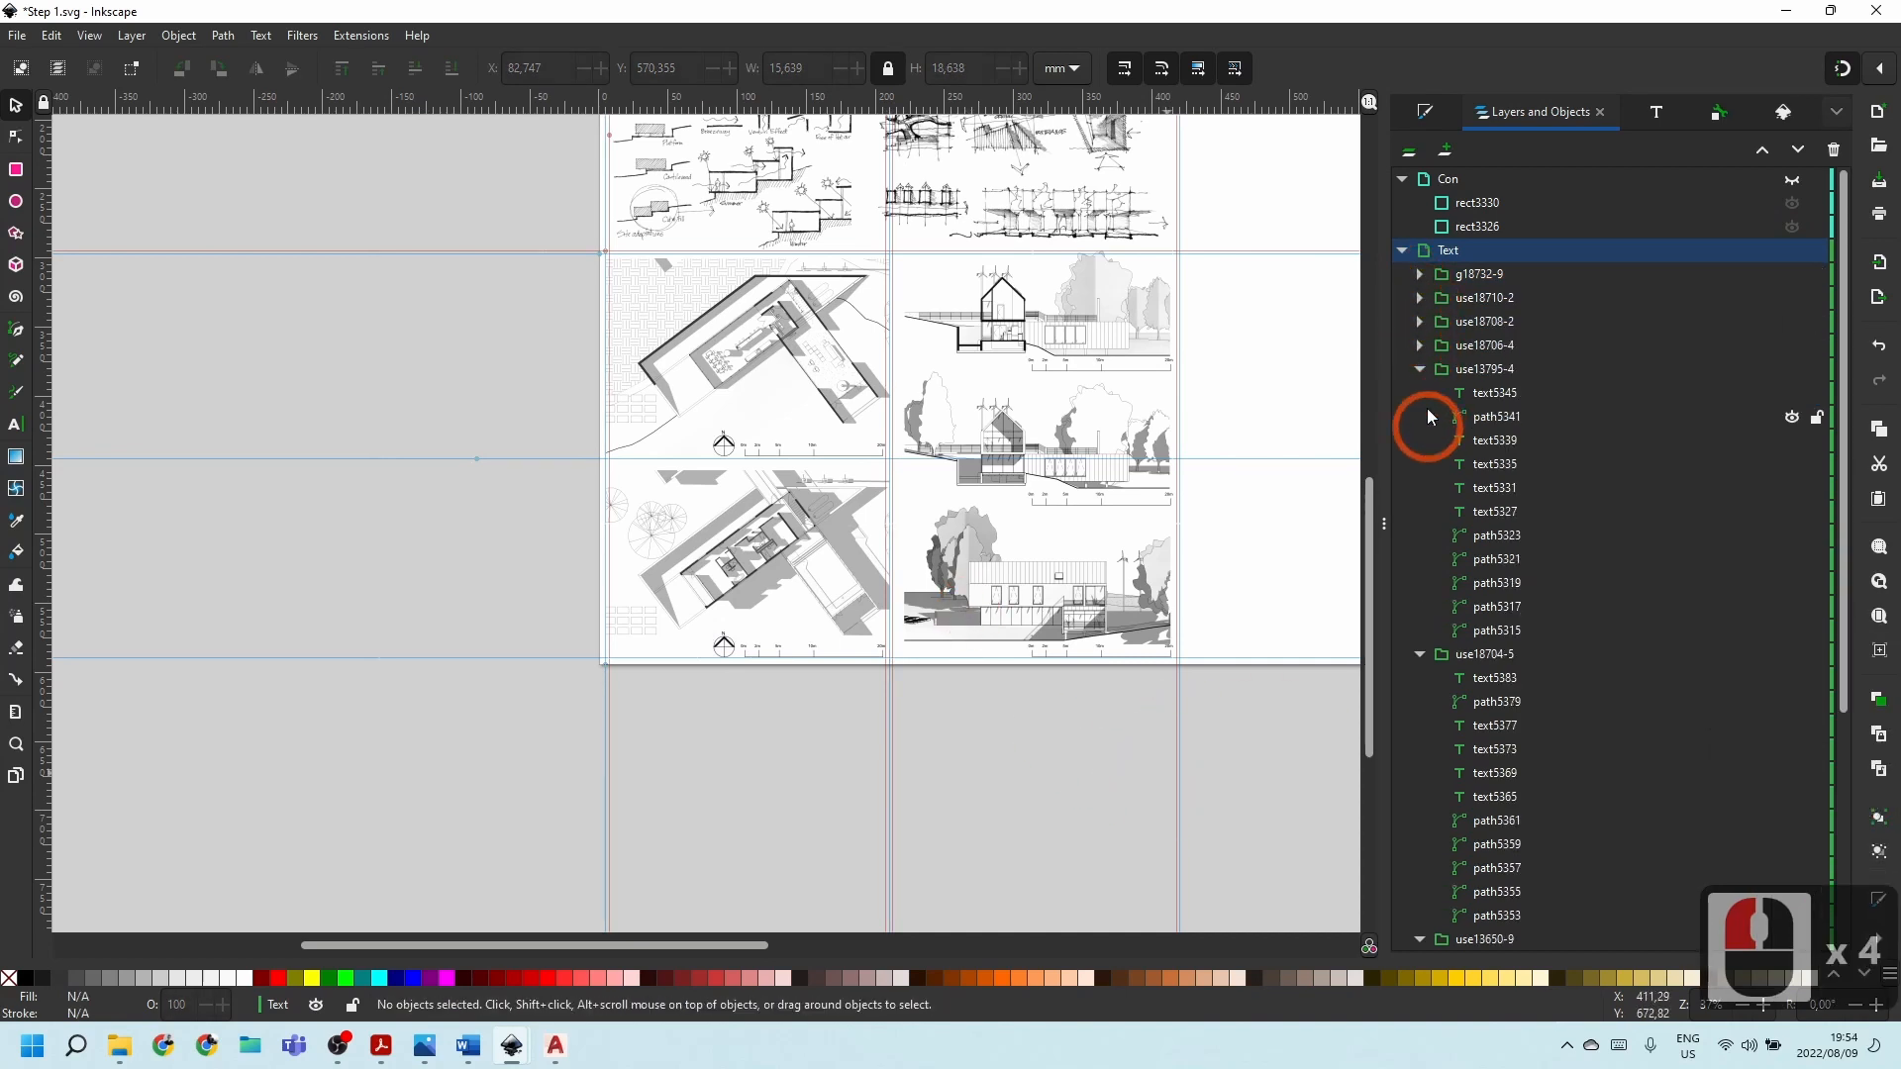
pyautogui.click(1419, 369)
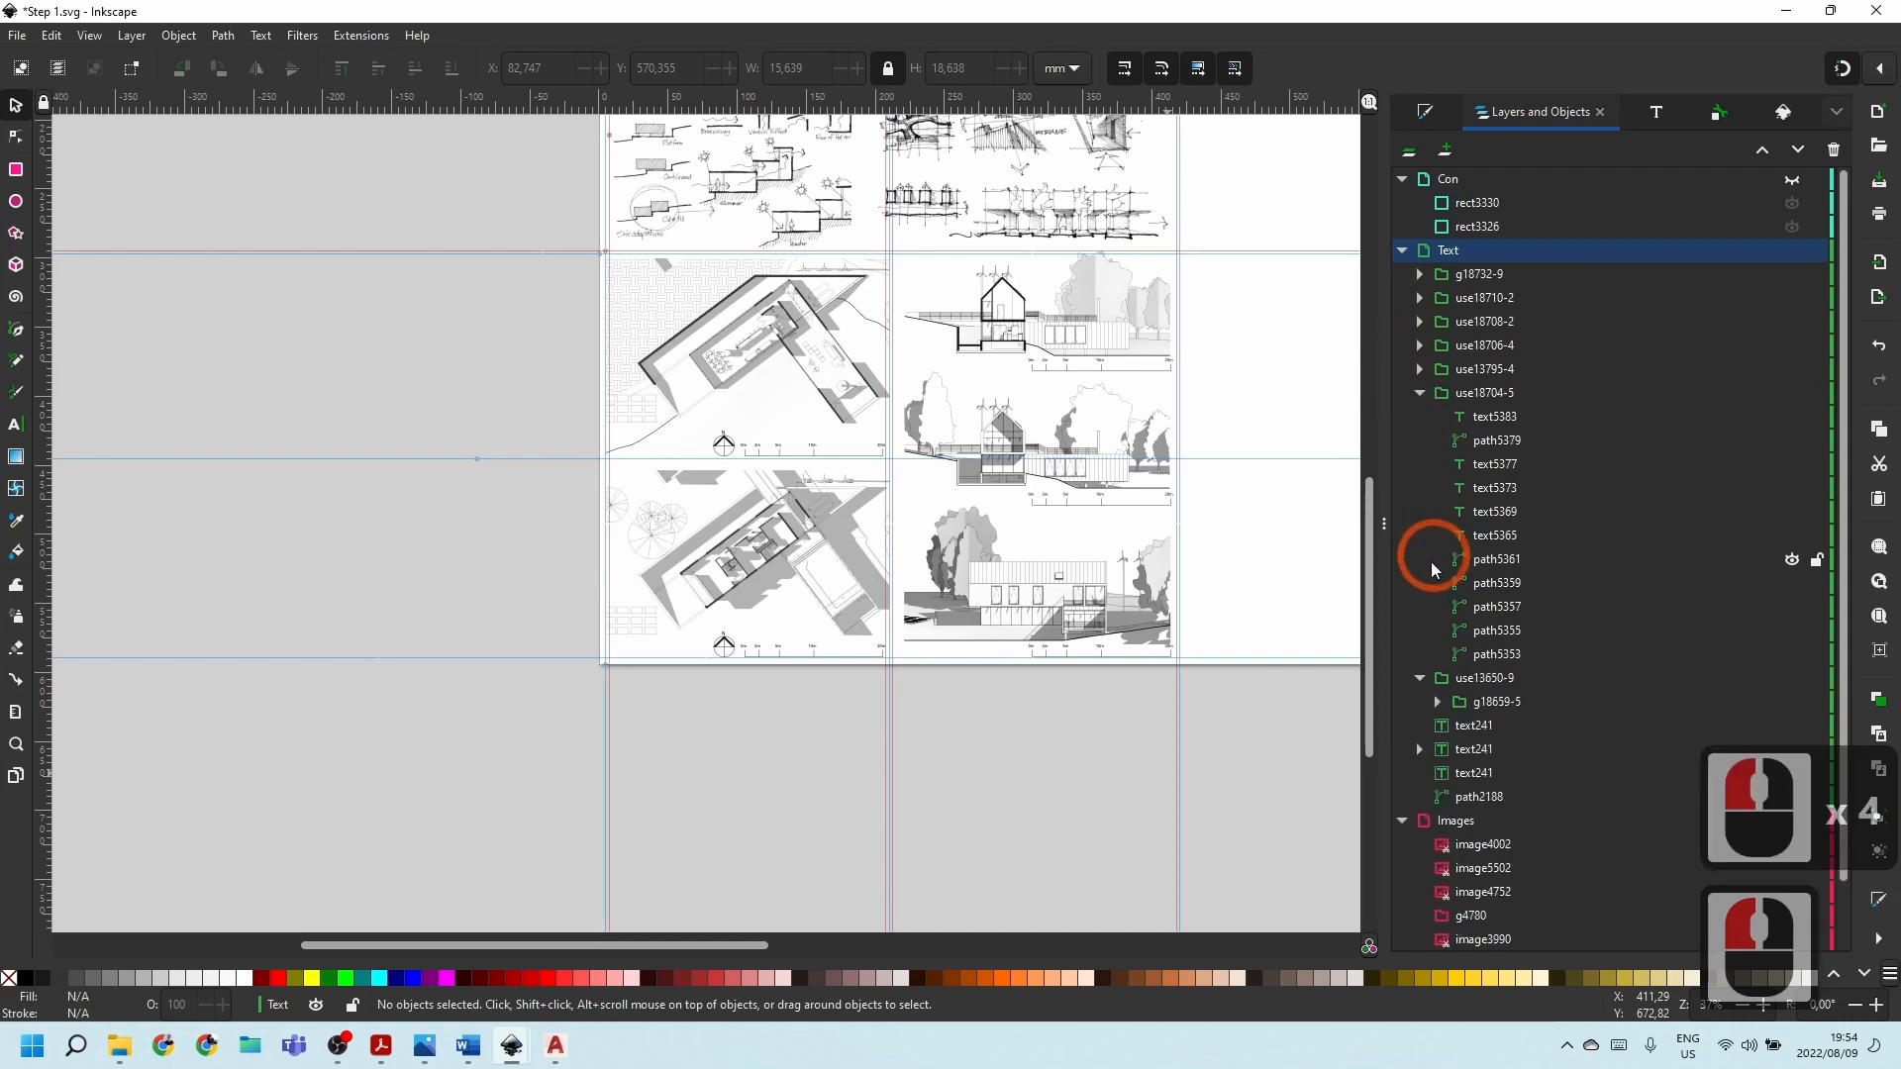
pyautogui.click(1420, 678)
pyautogui.click(1420, 393)
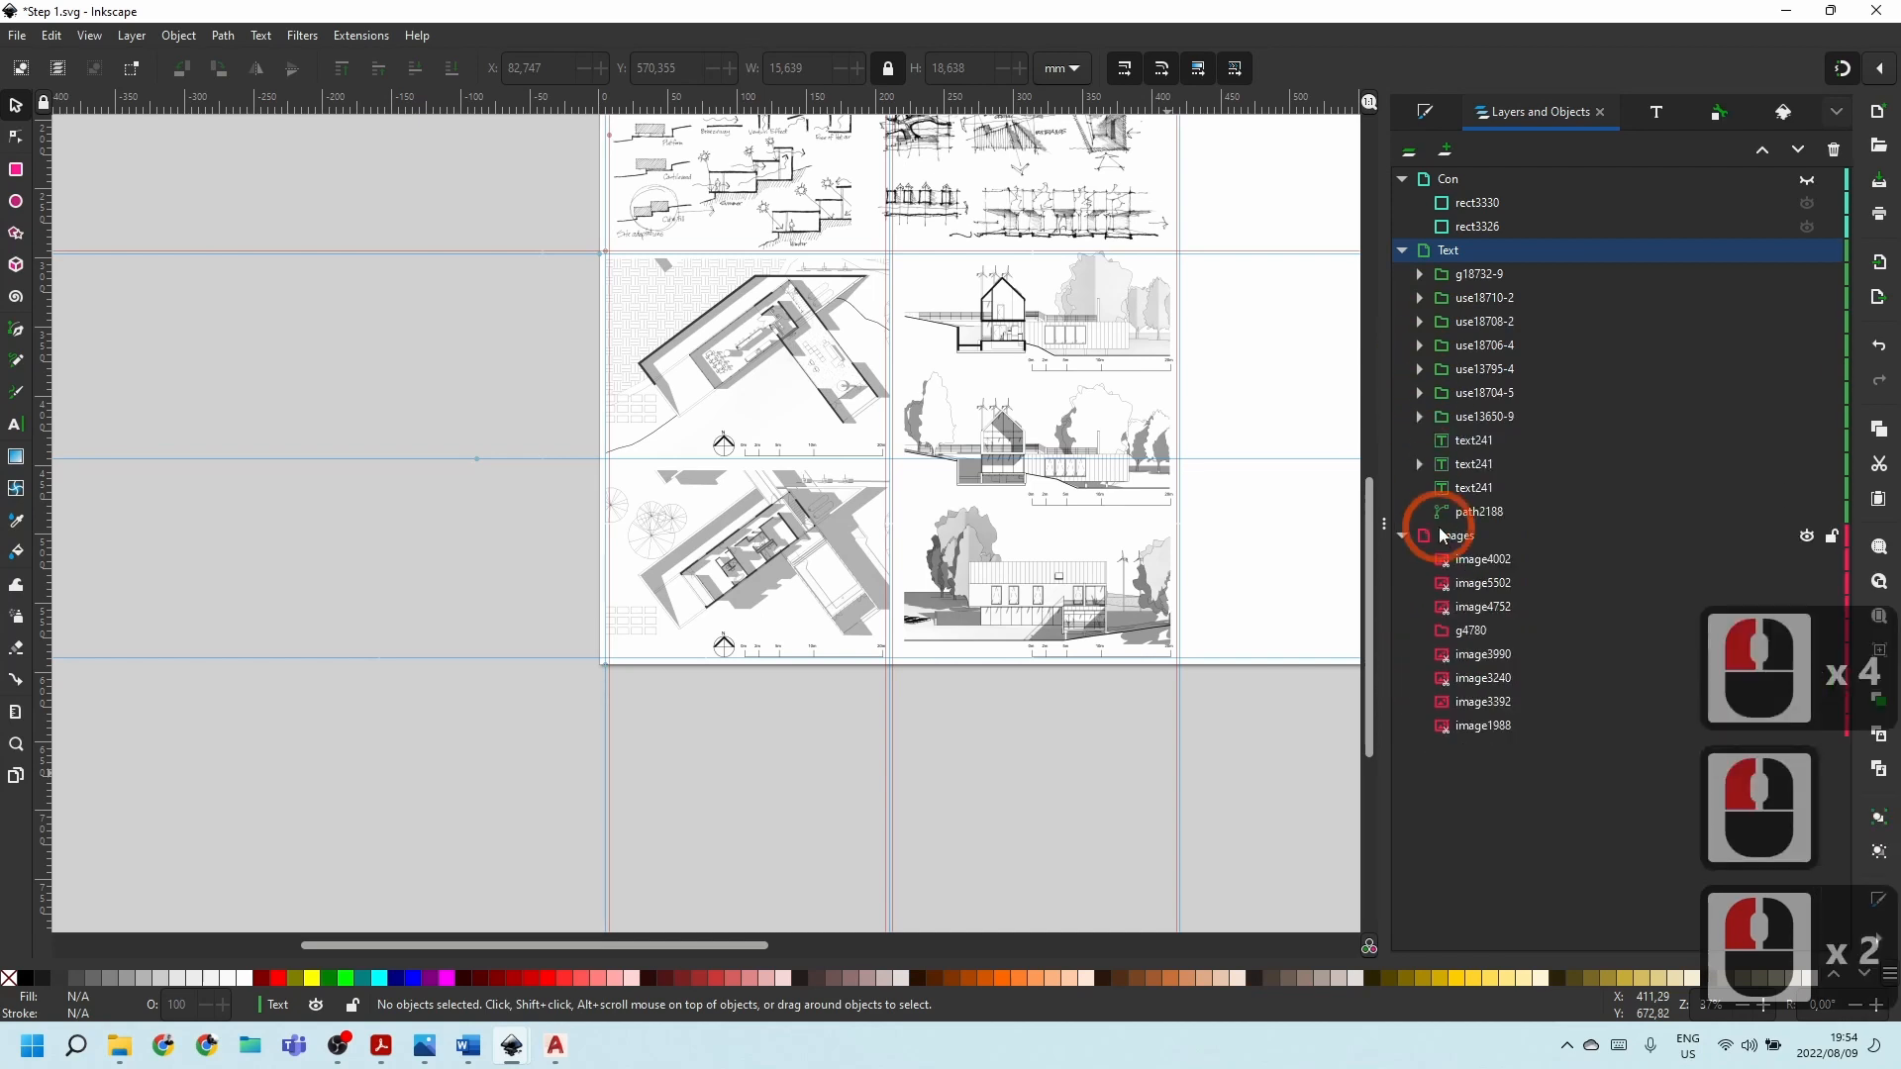
# Examine the floor plans, section, elevations and their scale bars on the poster, along with the sketches and site plan above.
pyautogui.click(806, 615)
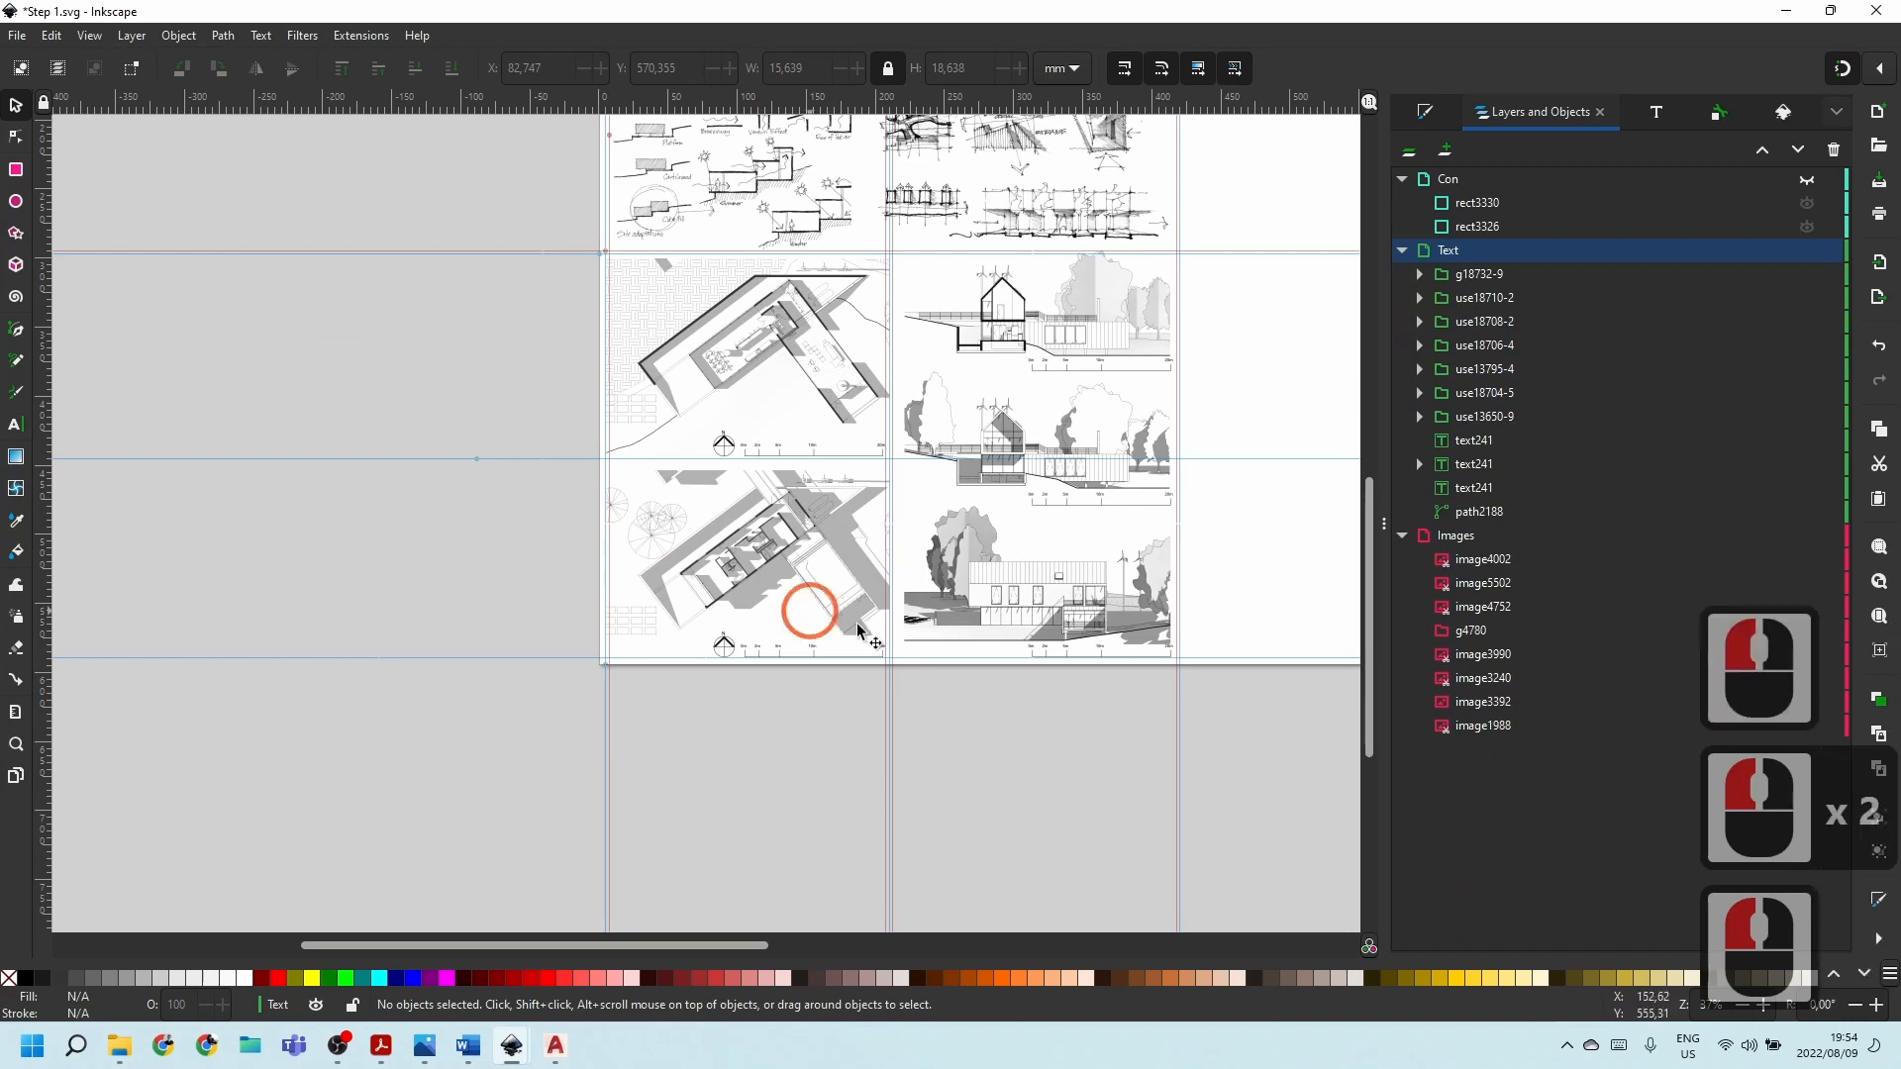
pyautogui.keyDown('ctrl'); pyautogui.scroll(4, 976, 615); pyautogui.keyUp('ctrl')
pyautogui.keyDown('ctrl'); pyautogui.scroll(3, 1139, 693); pyautogui.keyUp('ctrl')
pyautogui.keyDown('ctrl'); pyautogui.scroll(-5, 1123, 673); pyautogui.keyUp('ctrl')
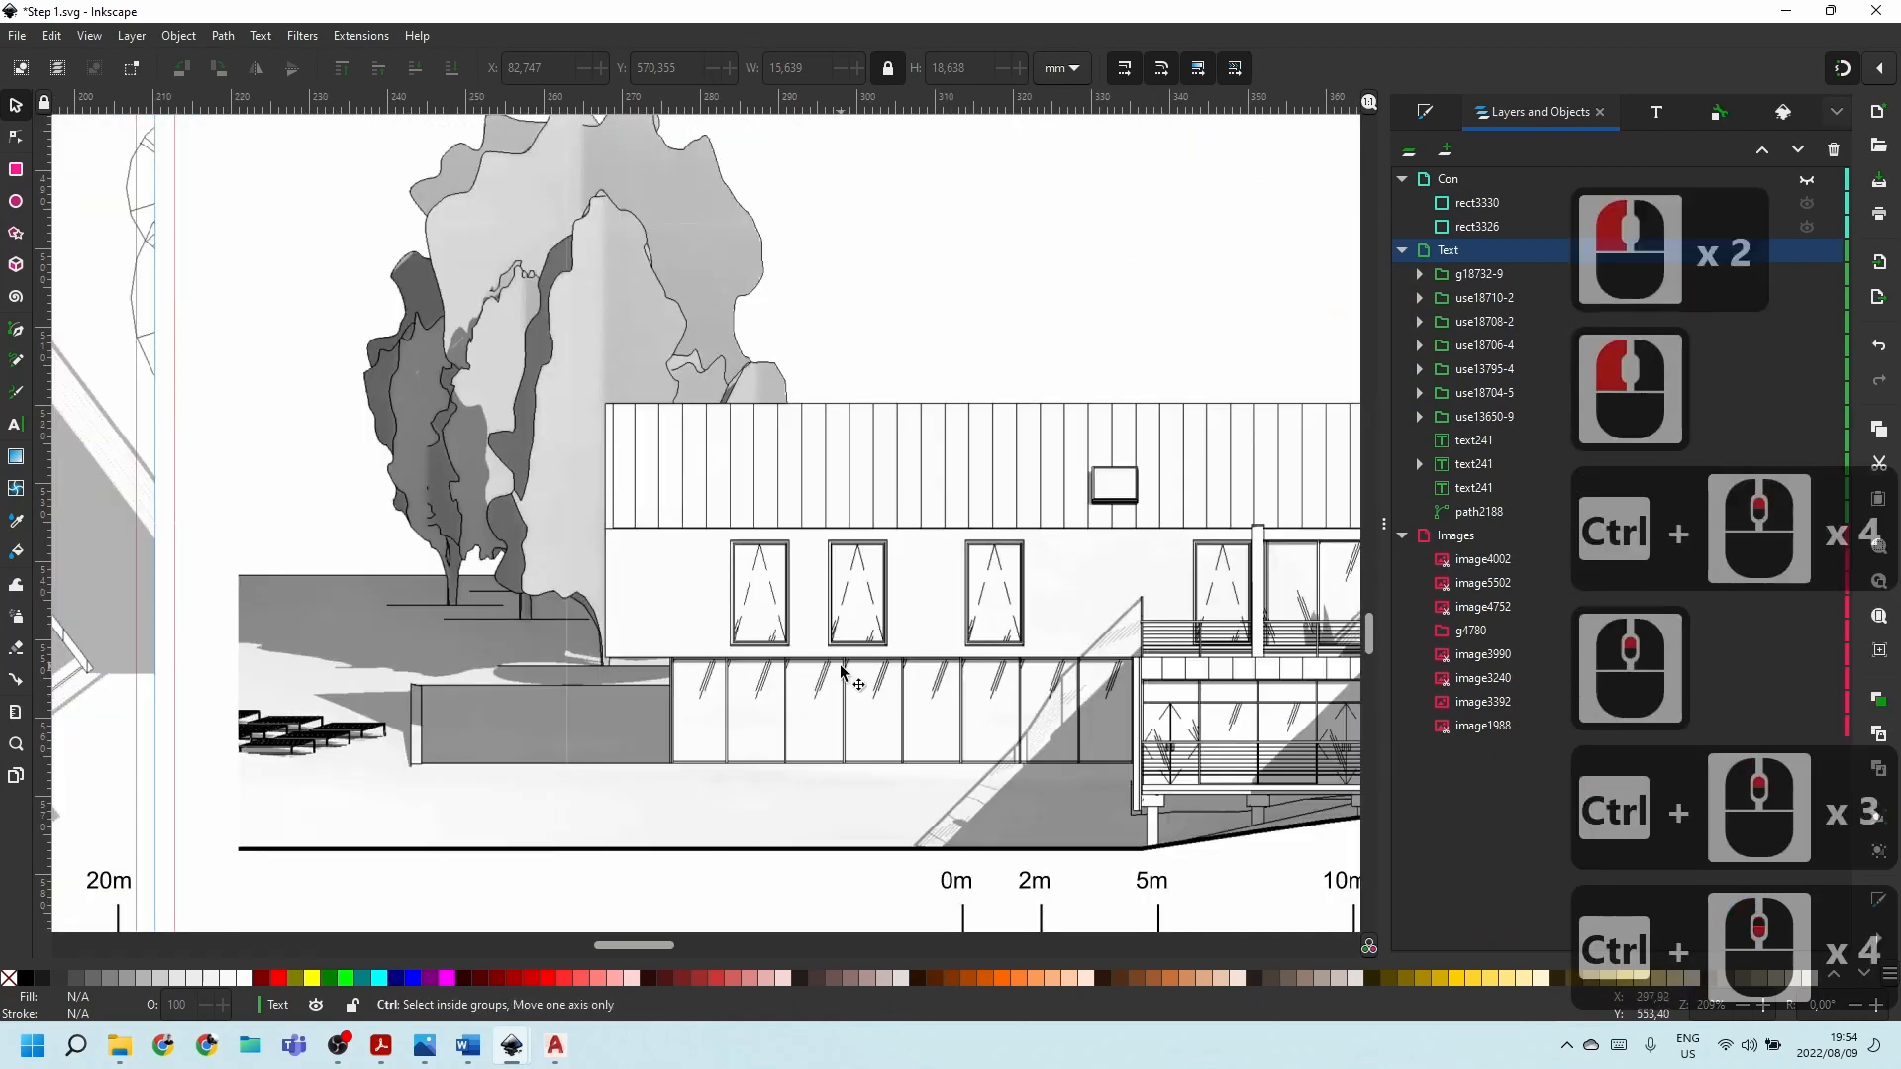
pyautogui.scroll(5, 1040, 667)
pyautogui.keyDown('ctrl'); pyautogui.scroll(-3, 1040, 666); pyautogui.keyUp('ctrl')
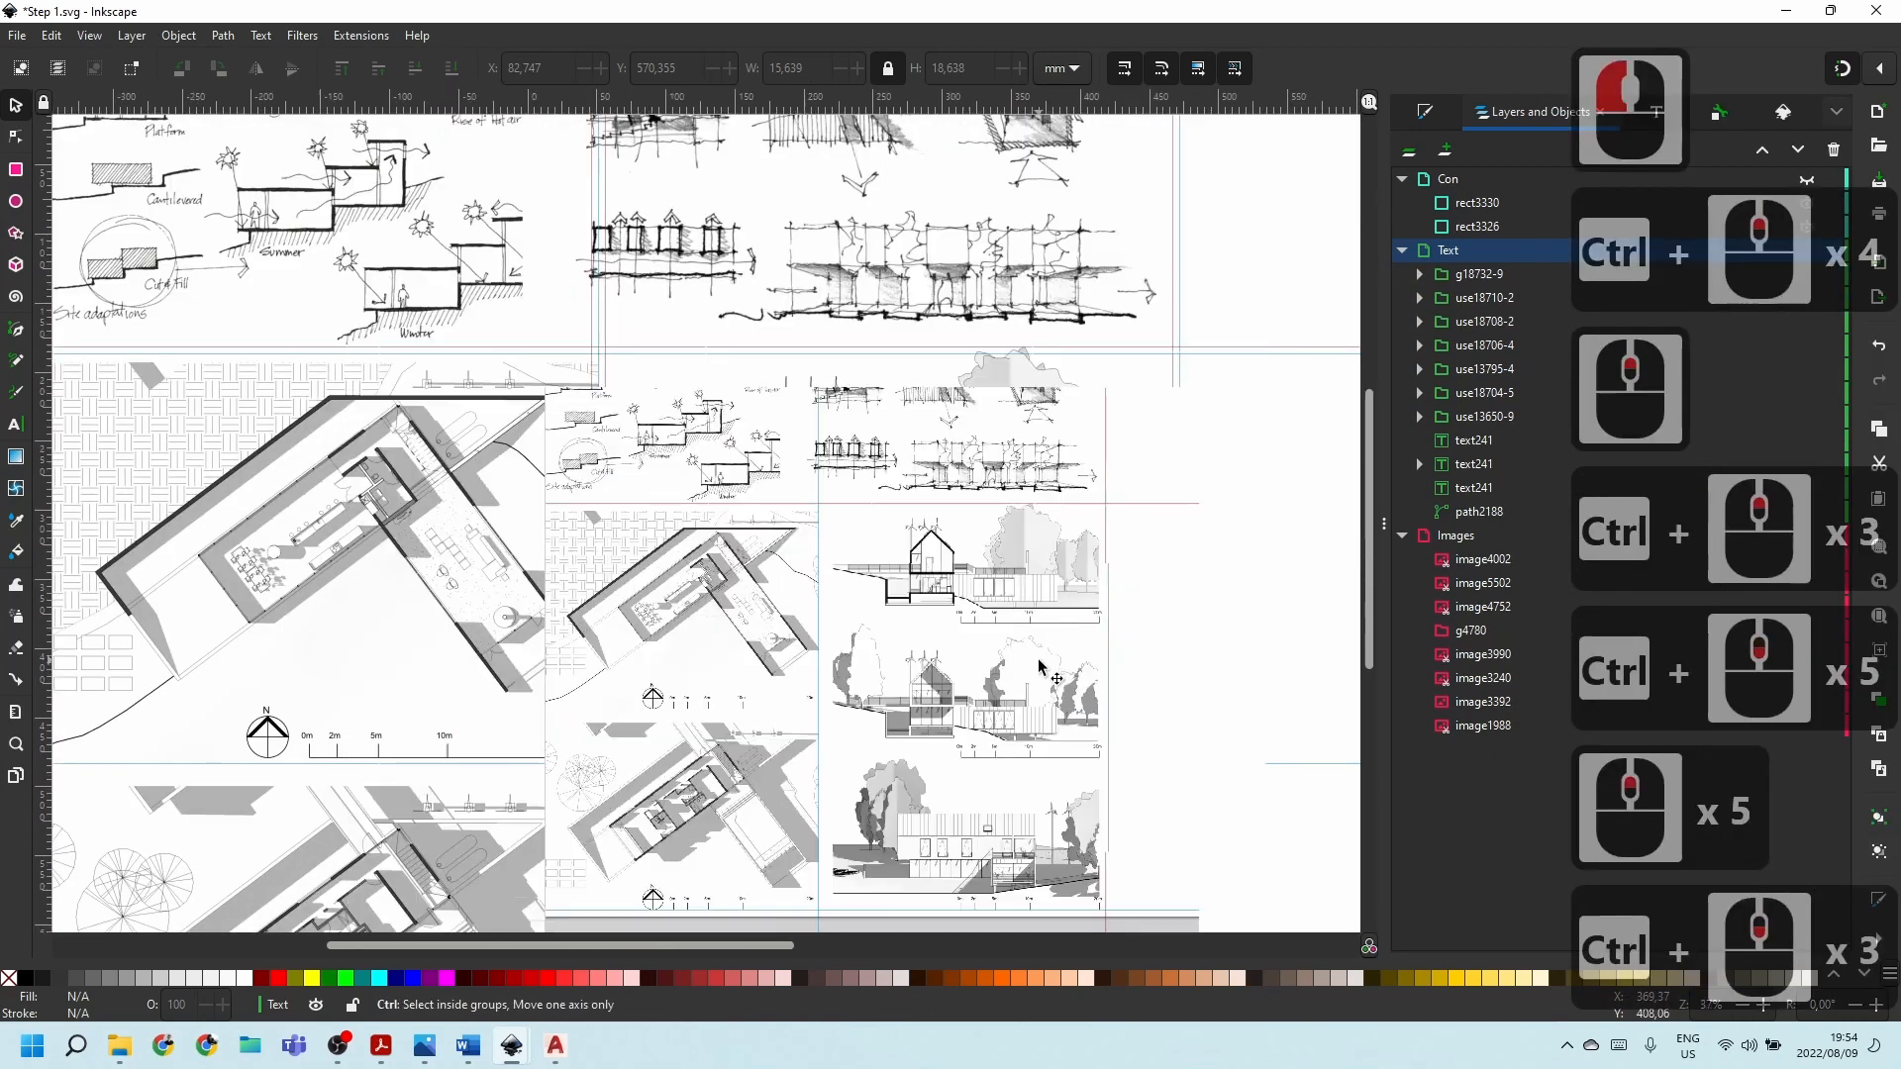
pyautogui.keyDown('ctrl'); pyautogui.scroll(2, 815, 489); pyautogui.keyUp('ctrl')
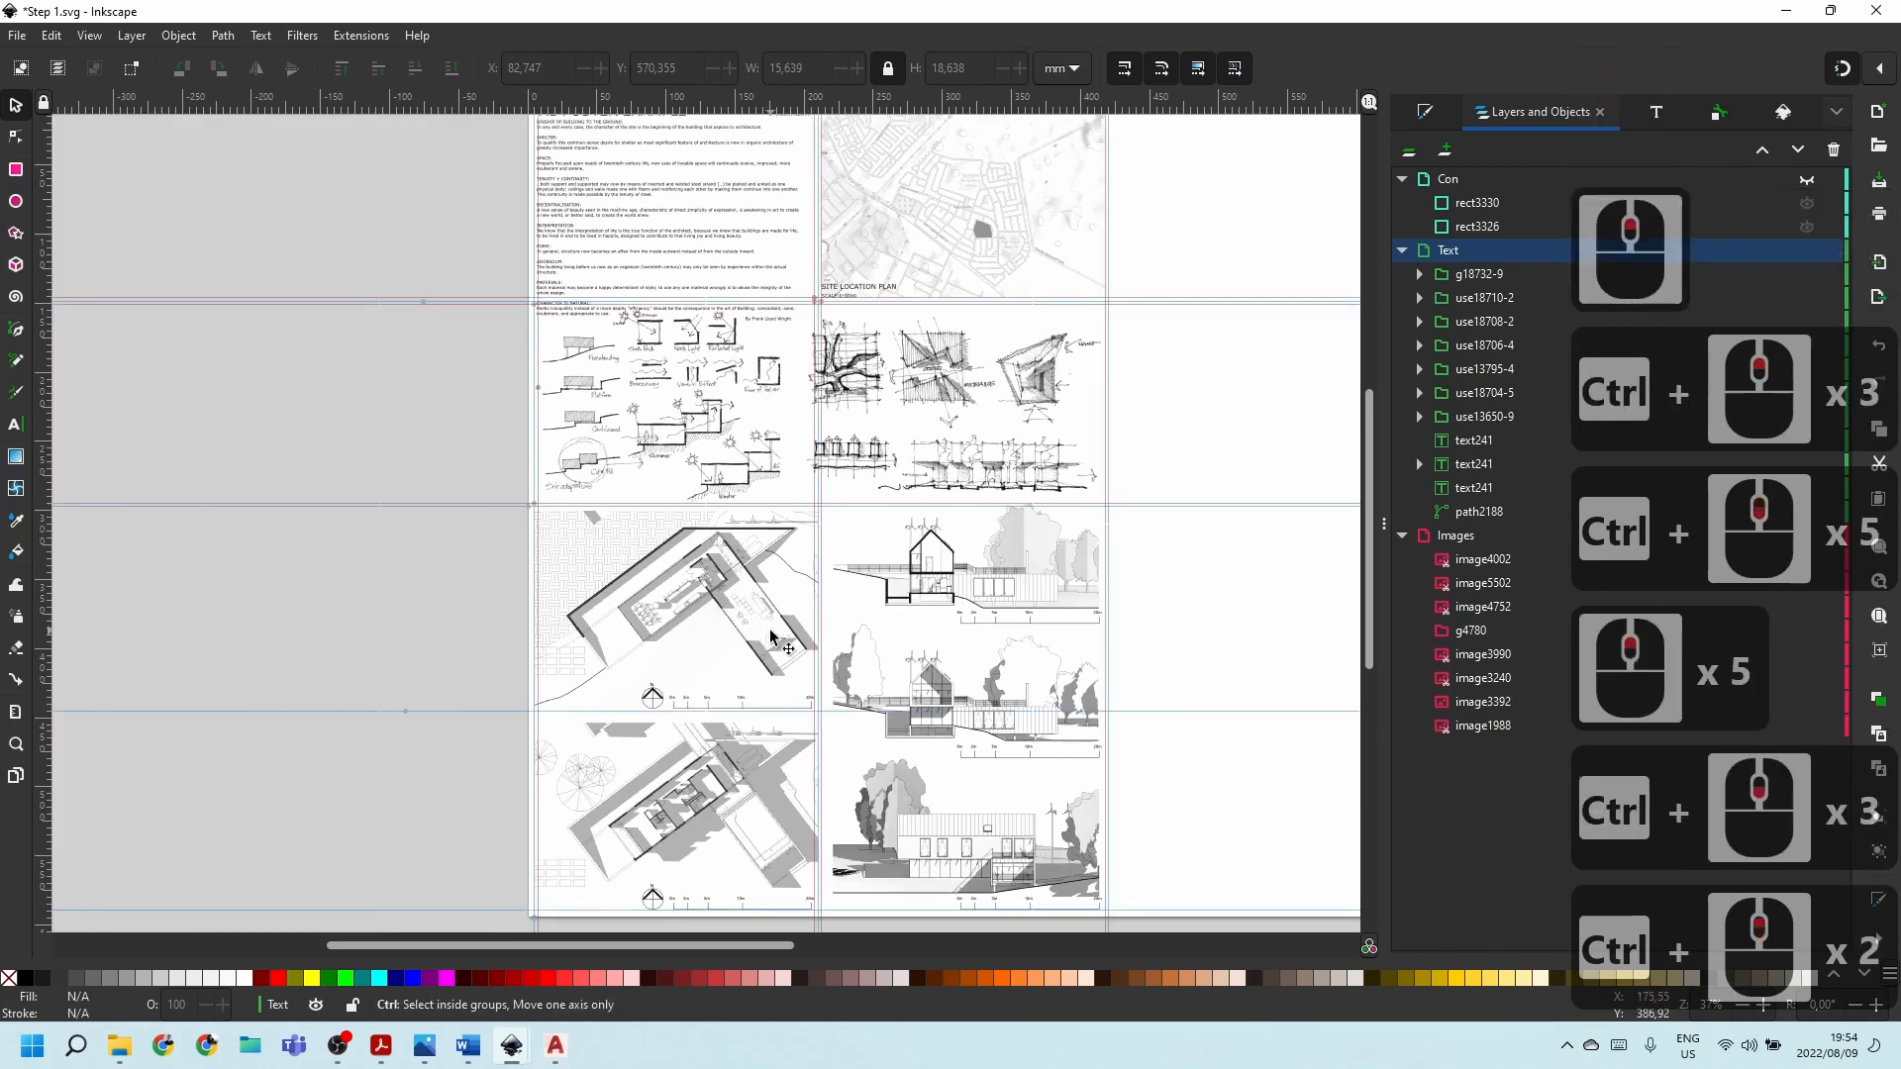
pyautogui.keyDown('ctrl'); pyautogui.scroll(-2, 849, 529); pyautogui.keyUp('ctrl')
pyautogui.scroll(3, 849, 529)
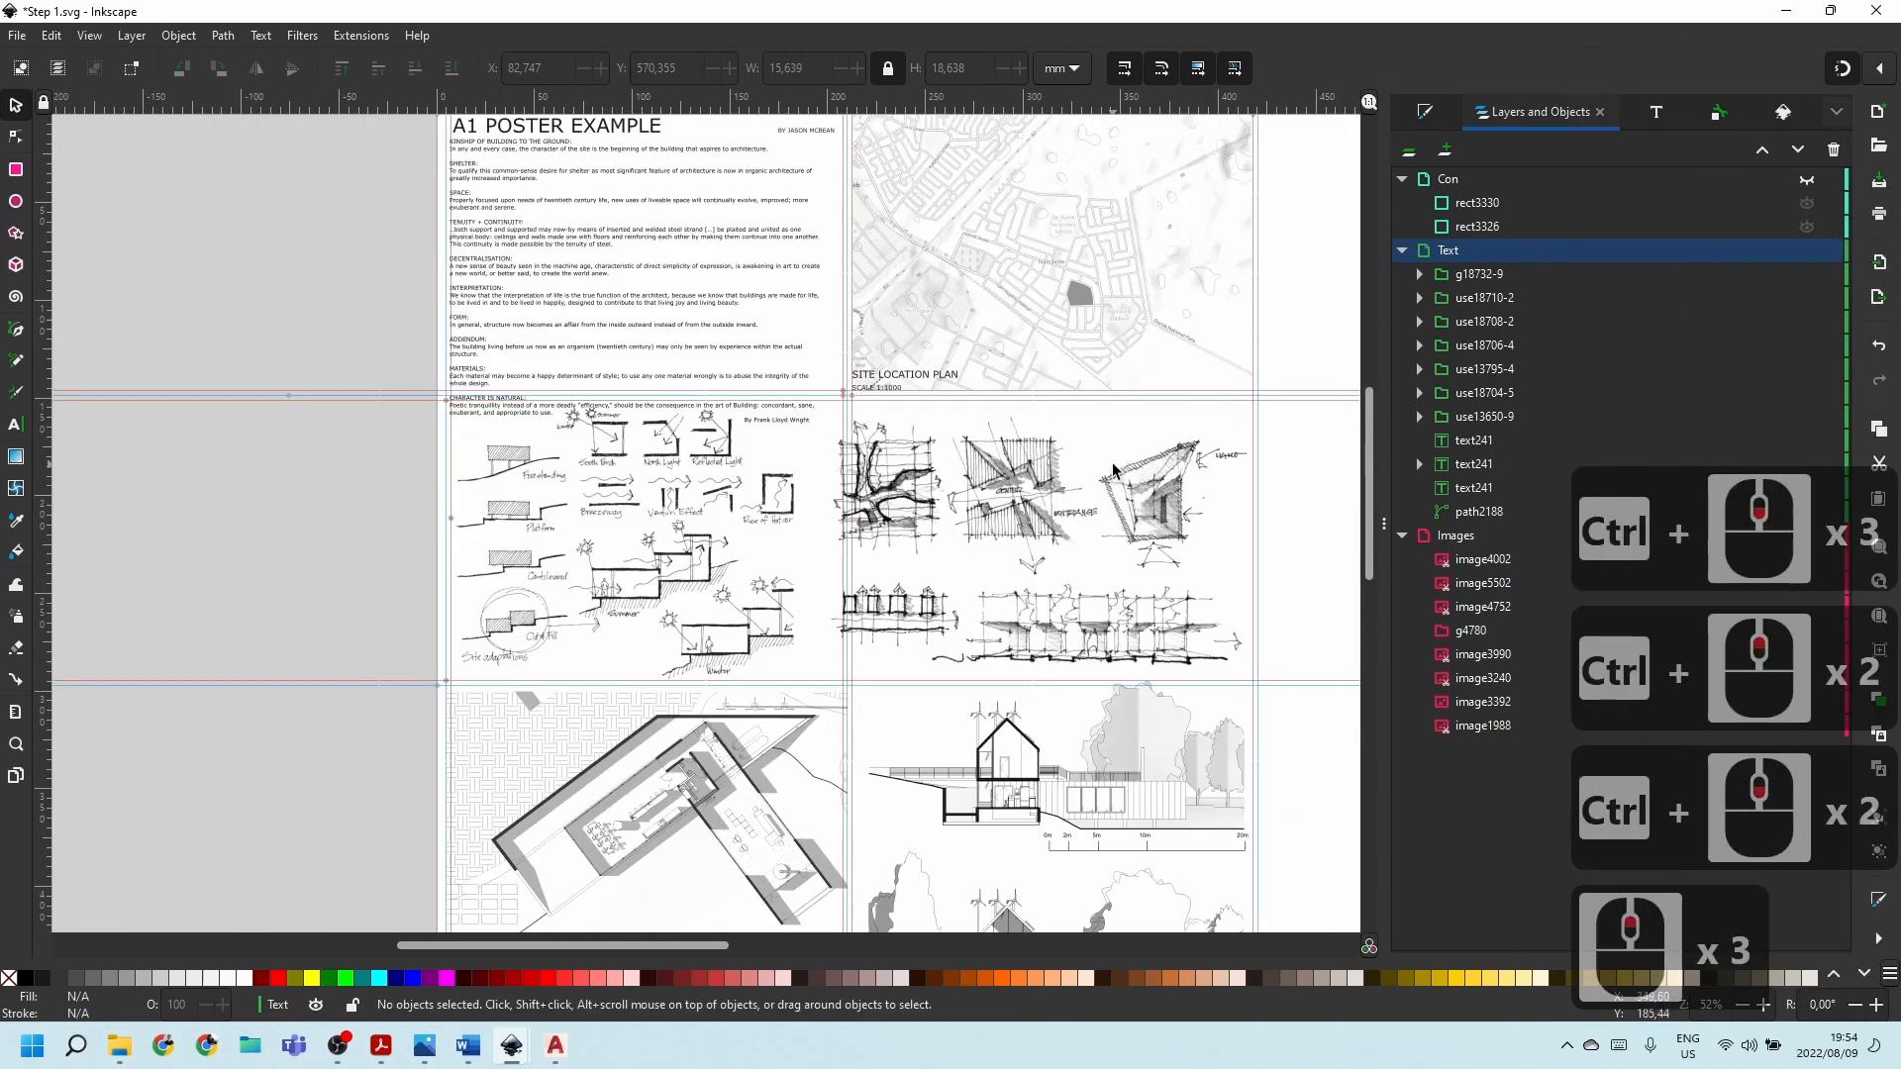
pyautogui.scroll(-5, 1114, 470)
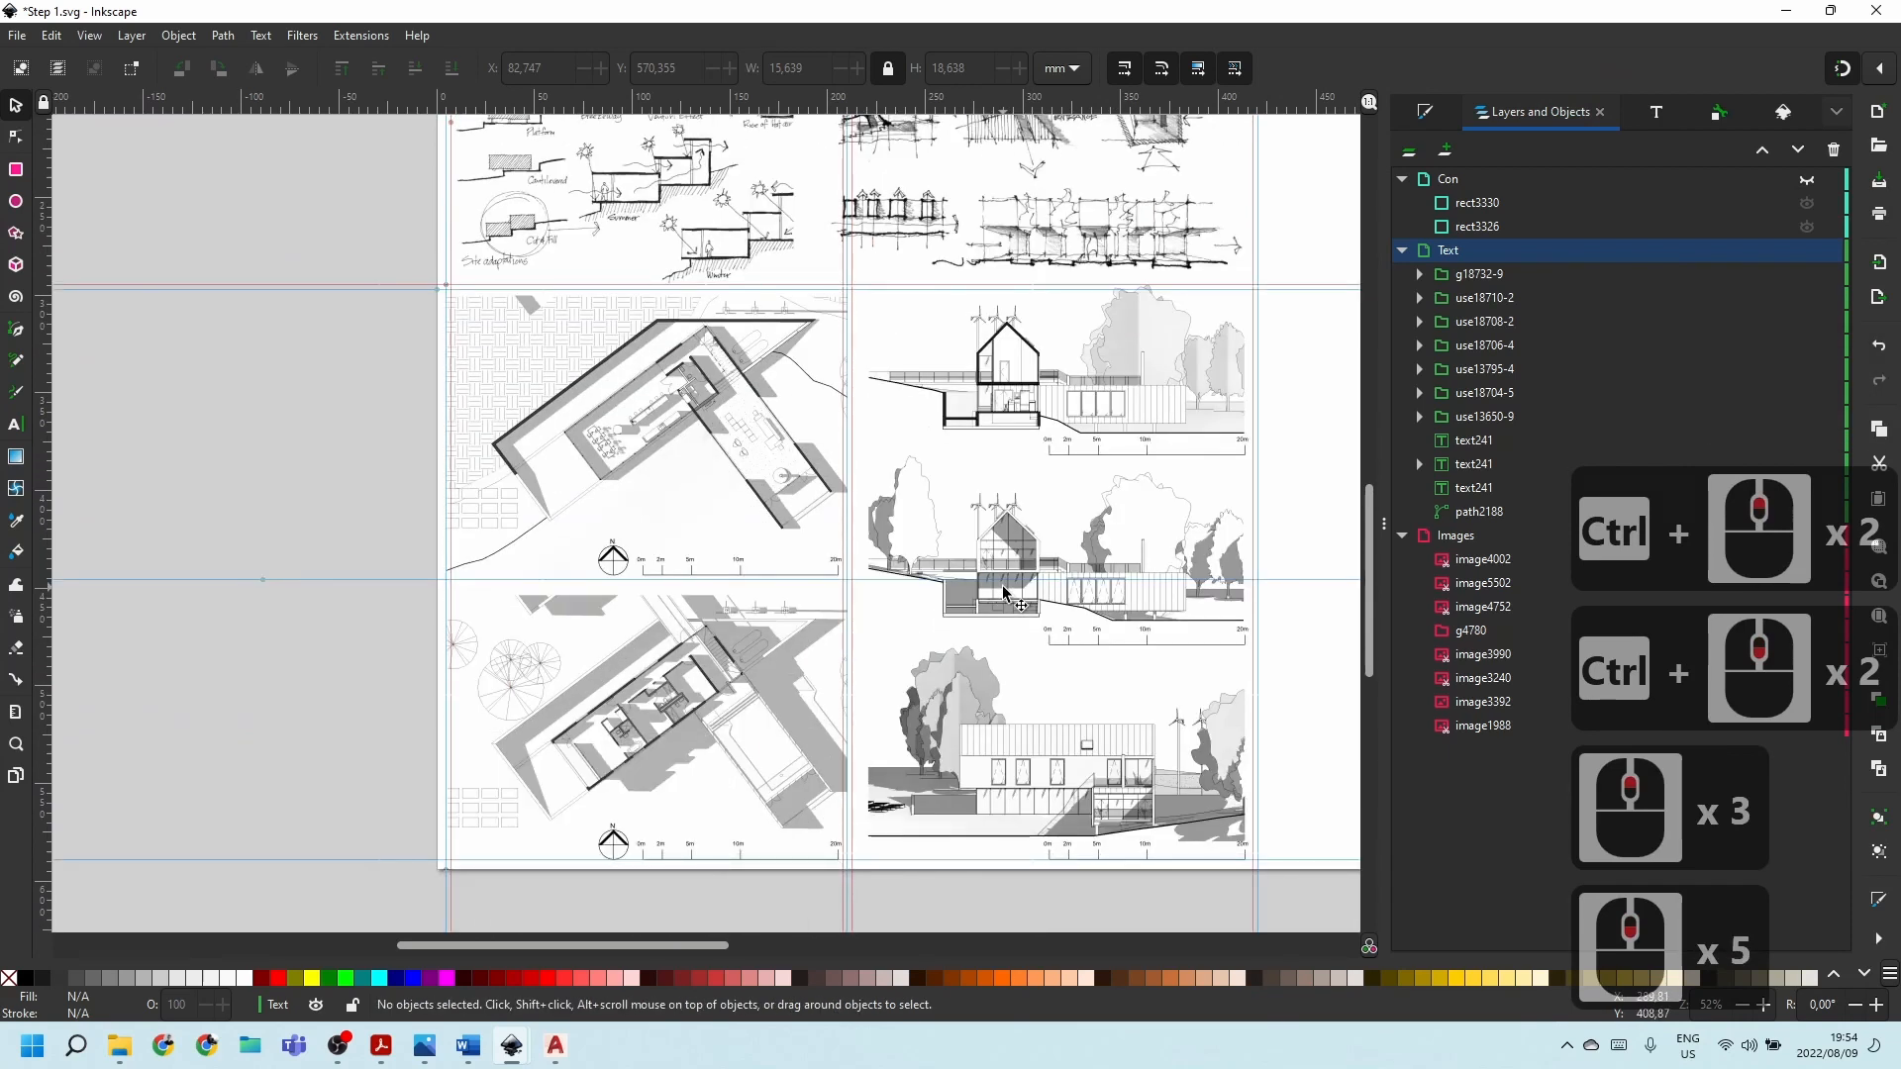
pyautogui.scroll(4, 1005, 491)
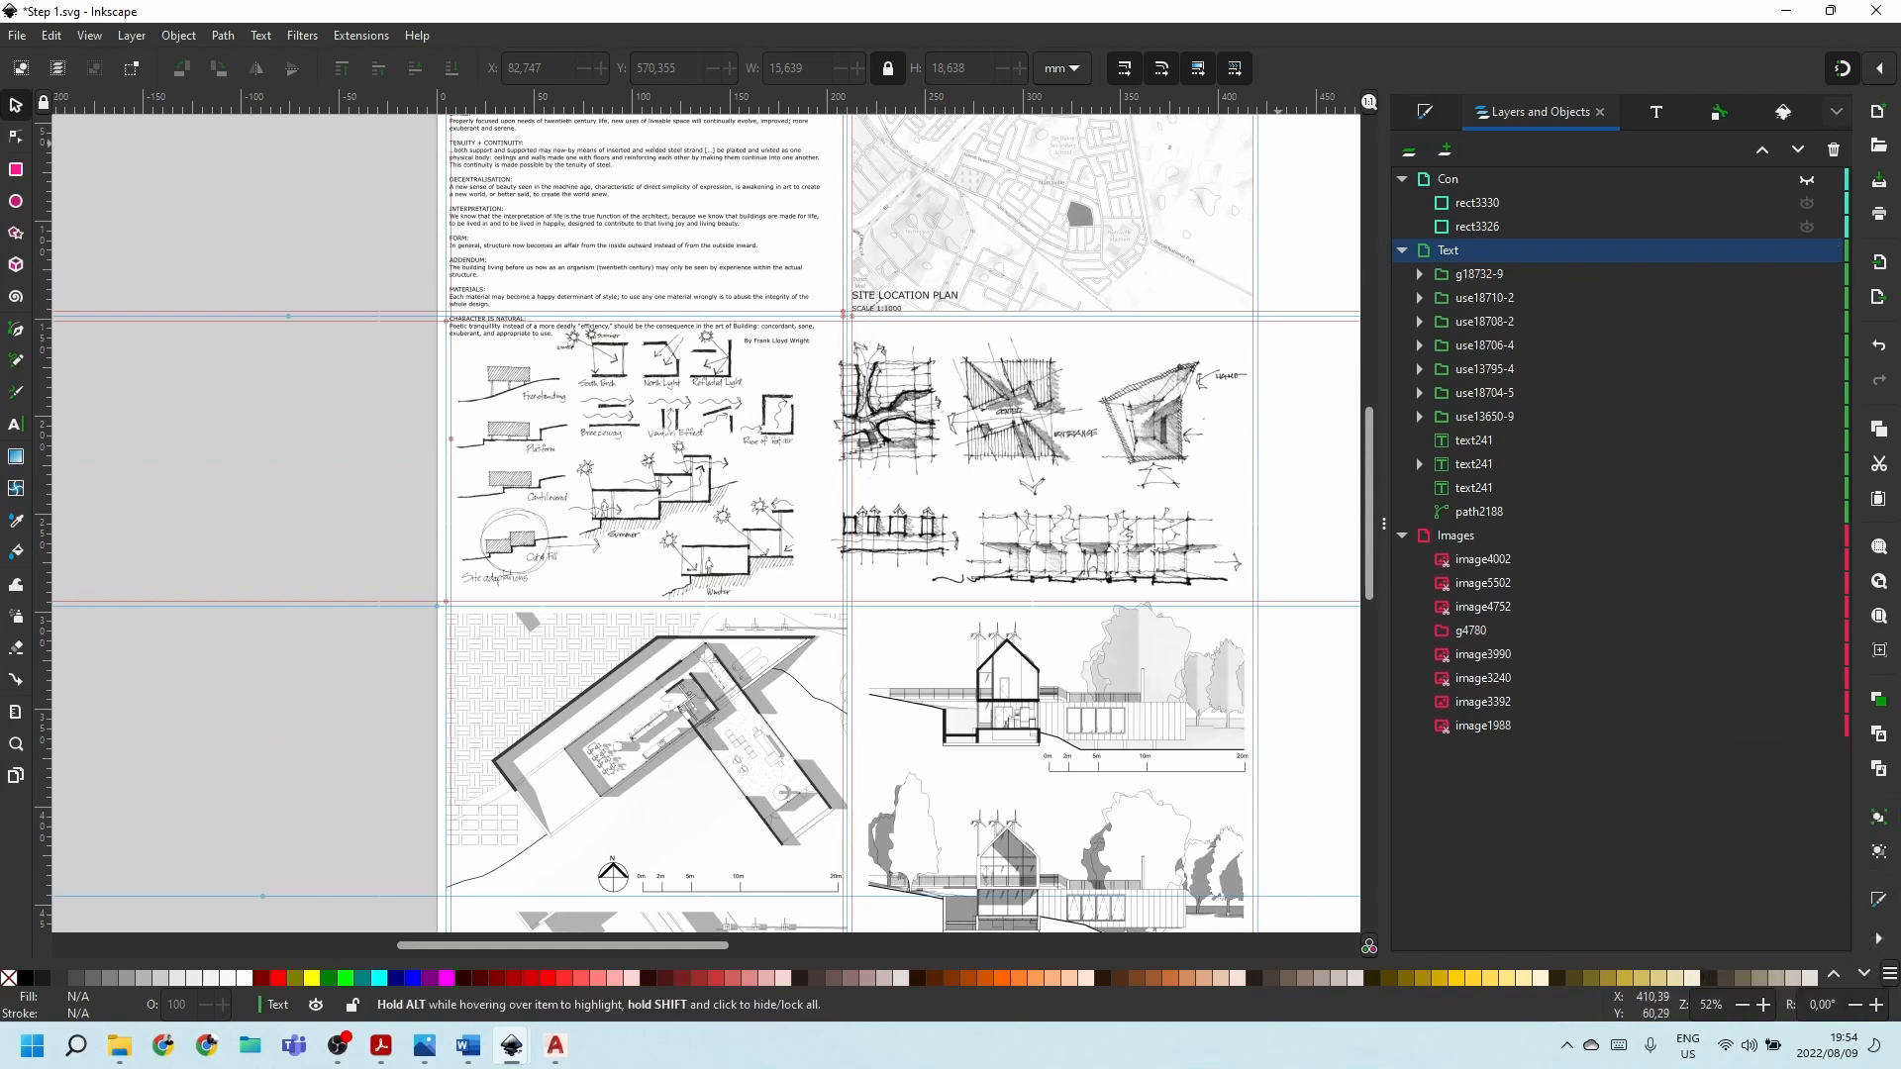
# Close the preferences and examine the drawing titles and scale labels and the empty right half of the poster.
pyautogui.hotkey('ctrl', 'shift', 'p')
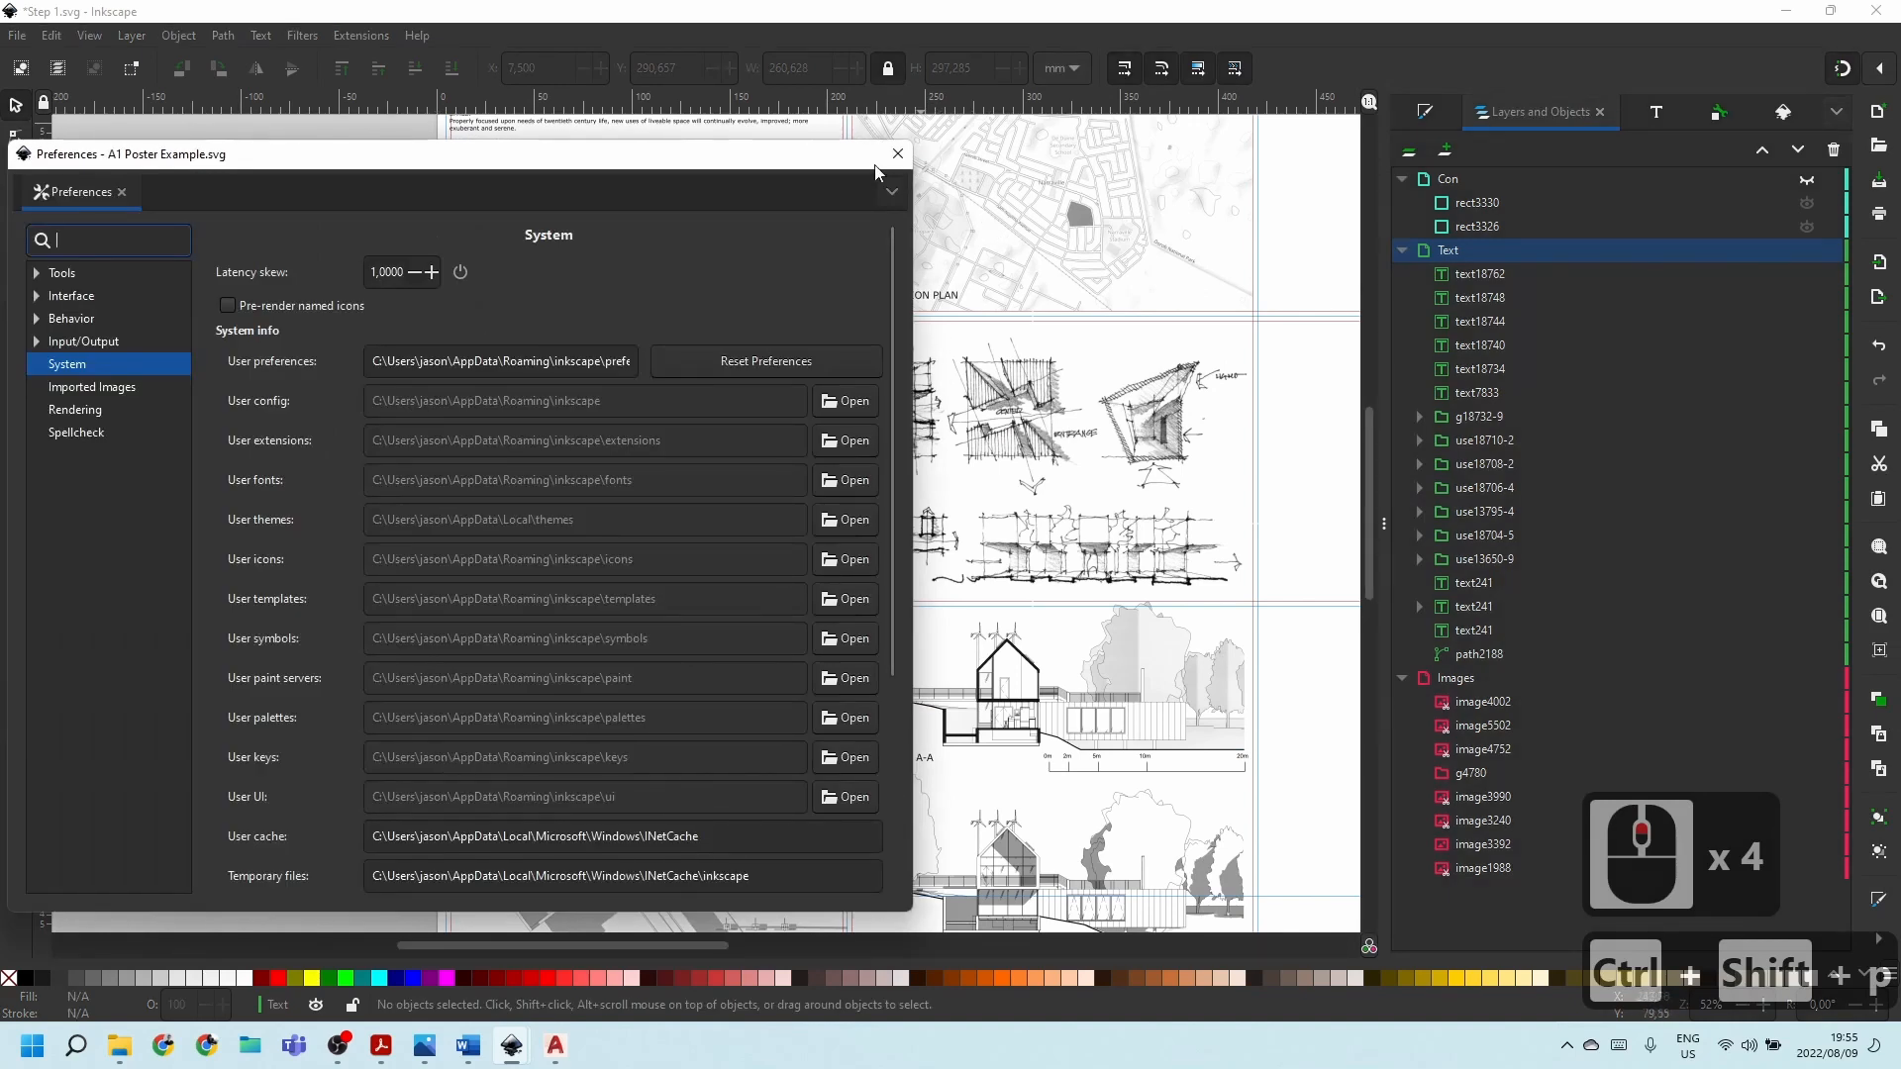
pyautogui.click(896, 155)
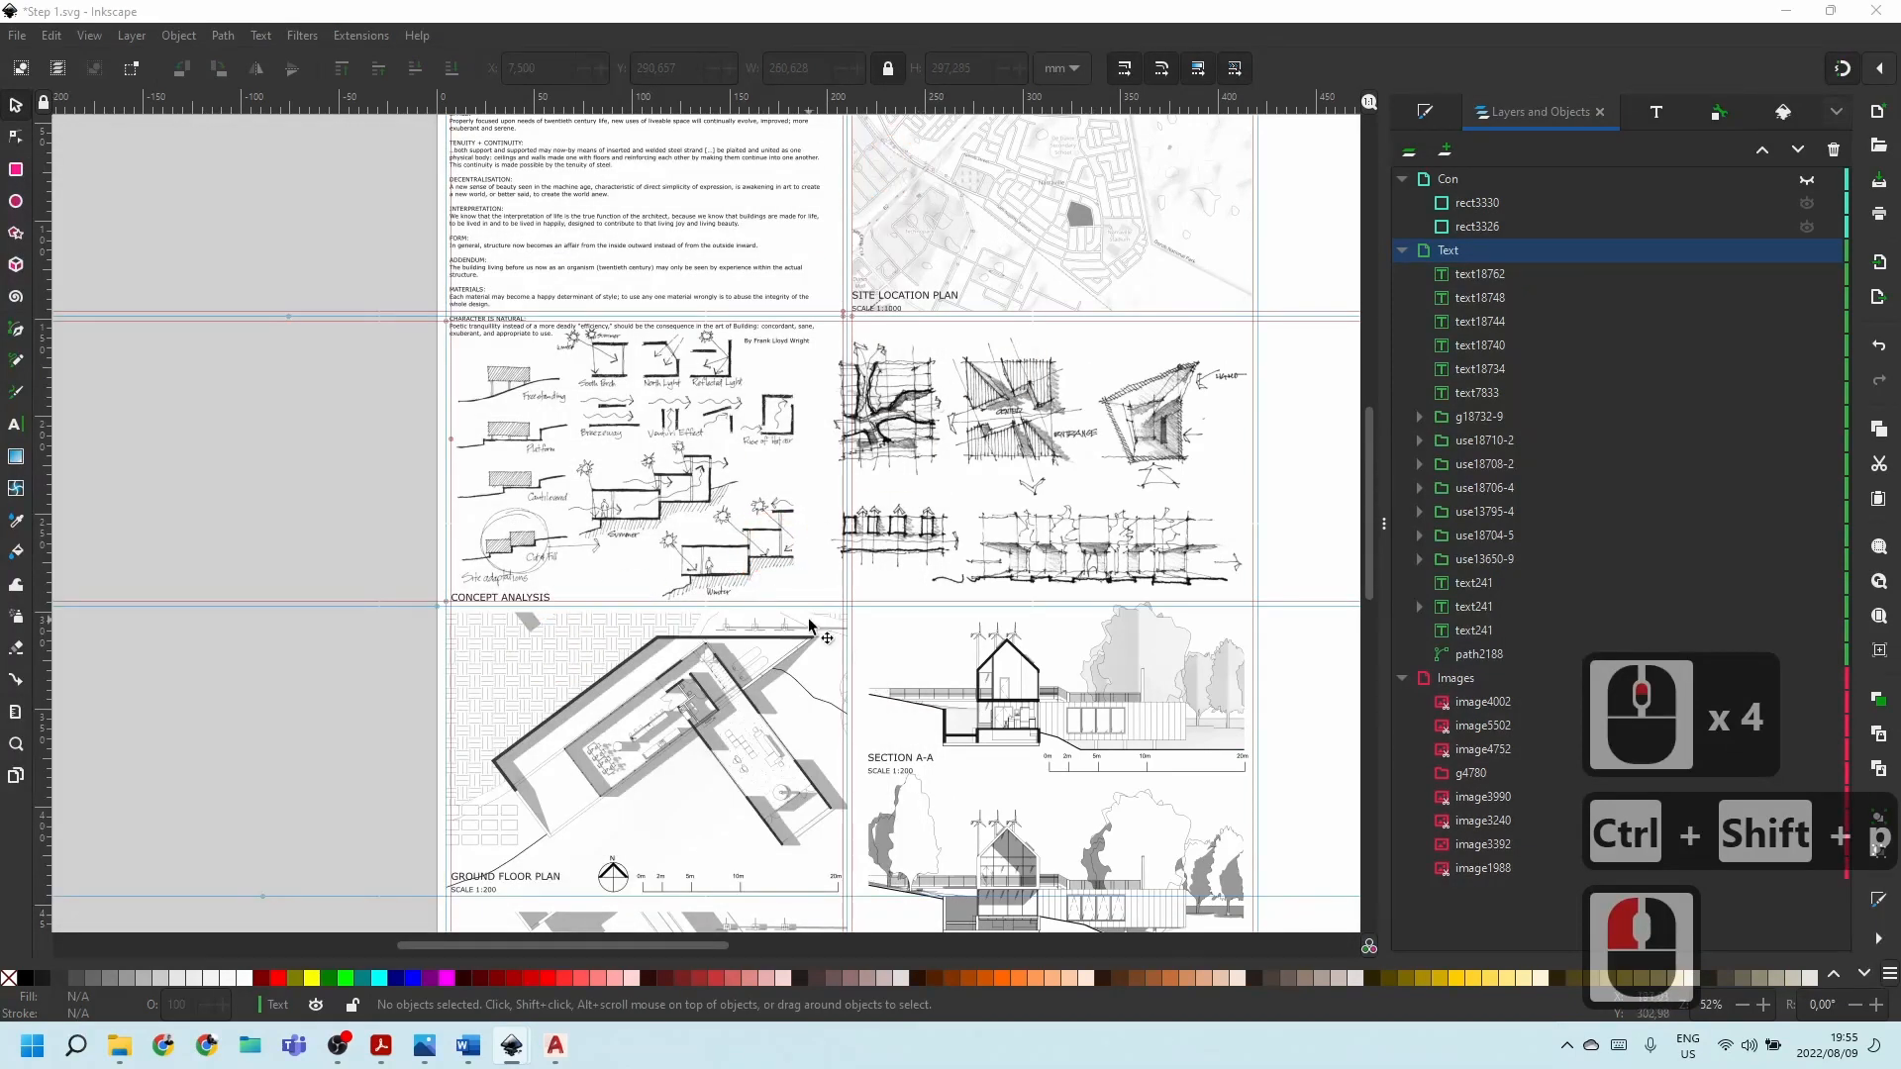
pyautogui.scroll(-3, 958, 515)
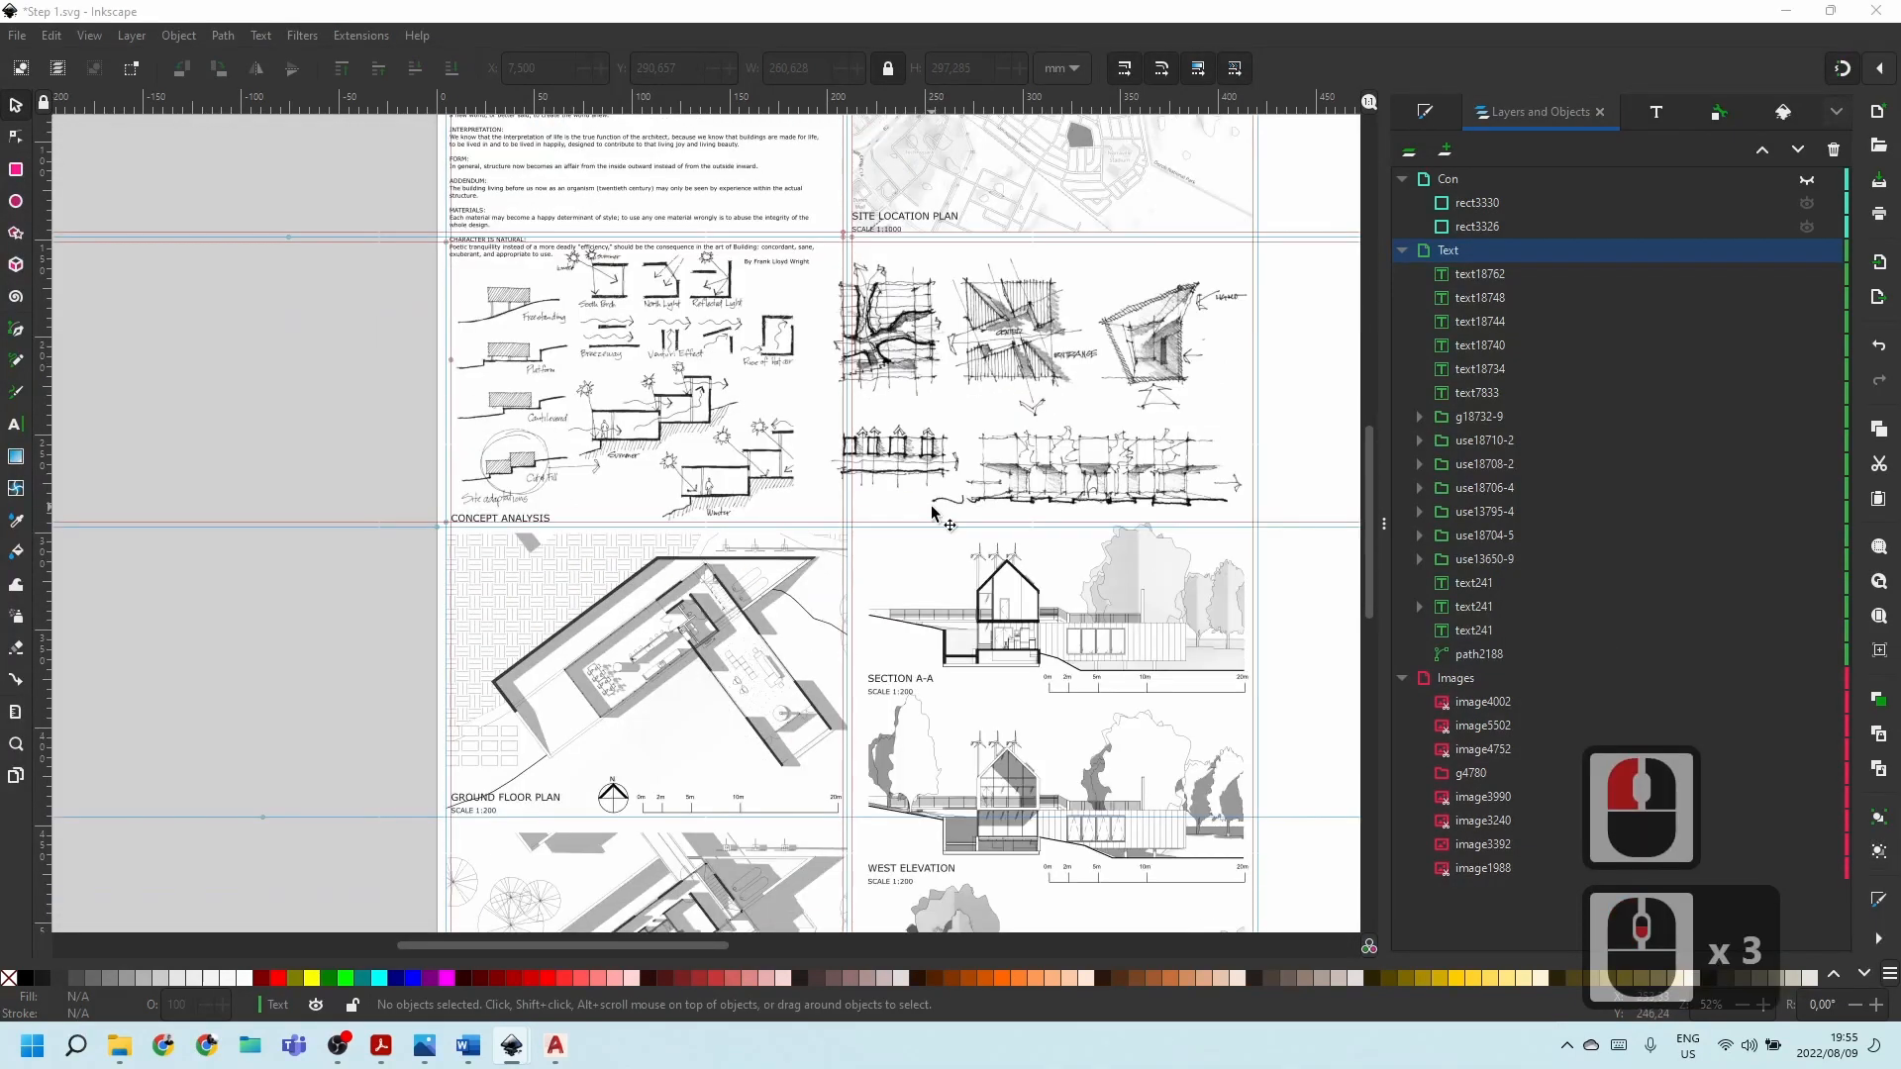
pyautogui.scroll(-2, 772, 287)
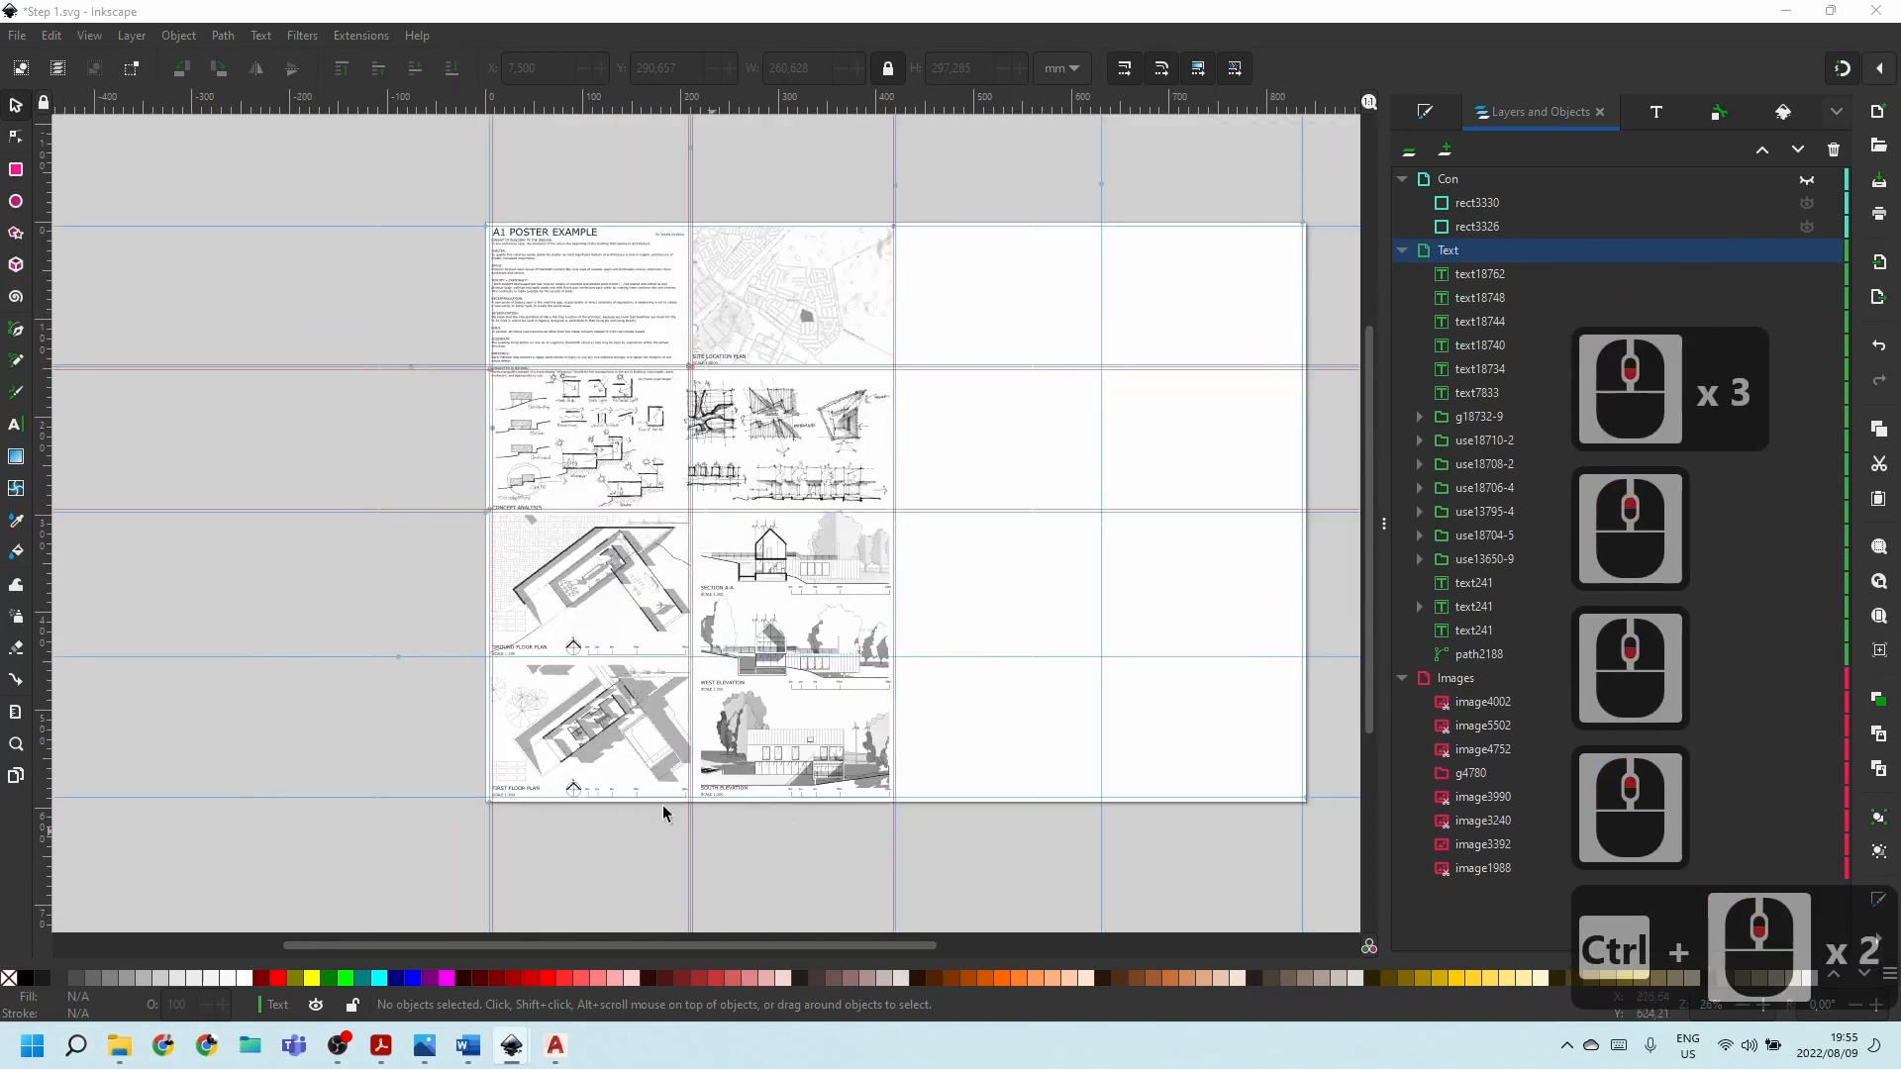
pyautogui.keyDown('ctrl'); pyautogui.scroll(2, 1087, 433); pyautogui.keyUp('ctrl')
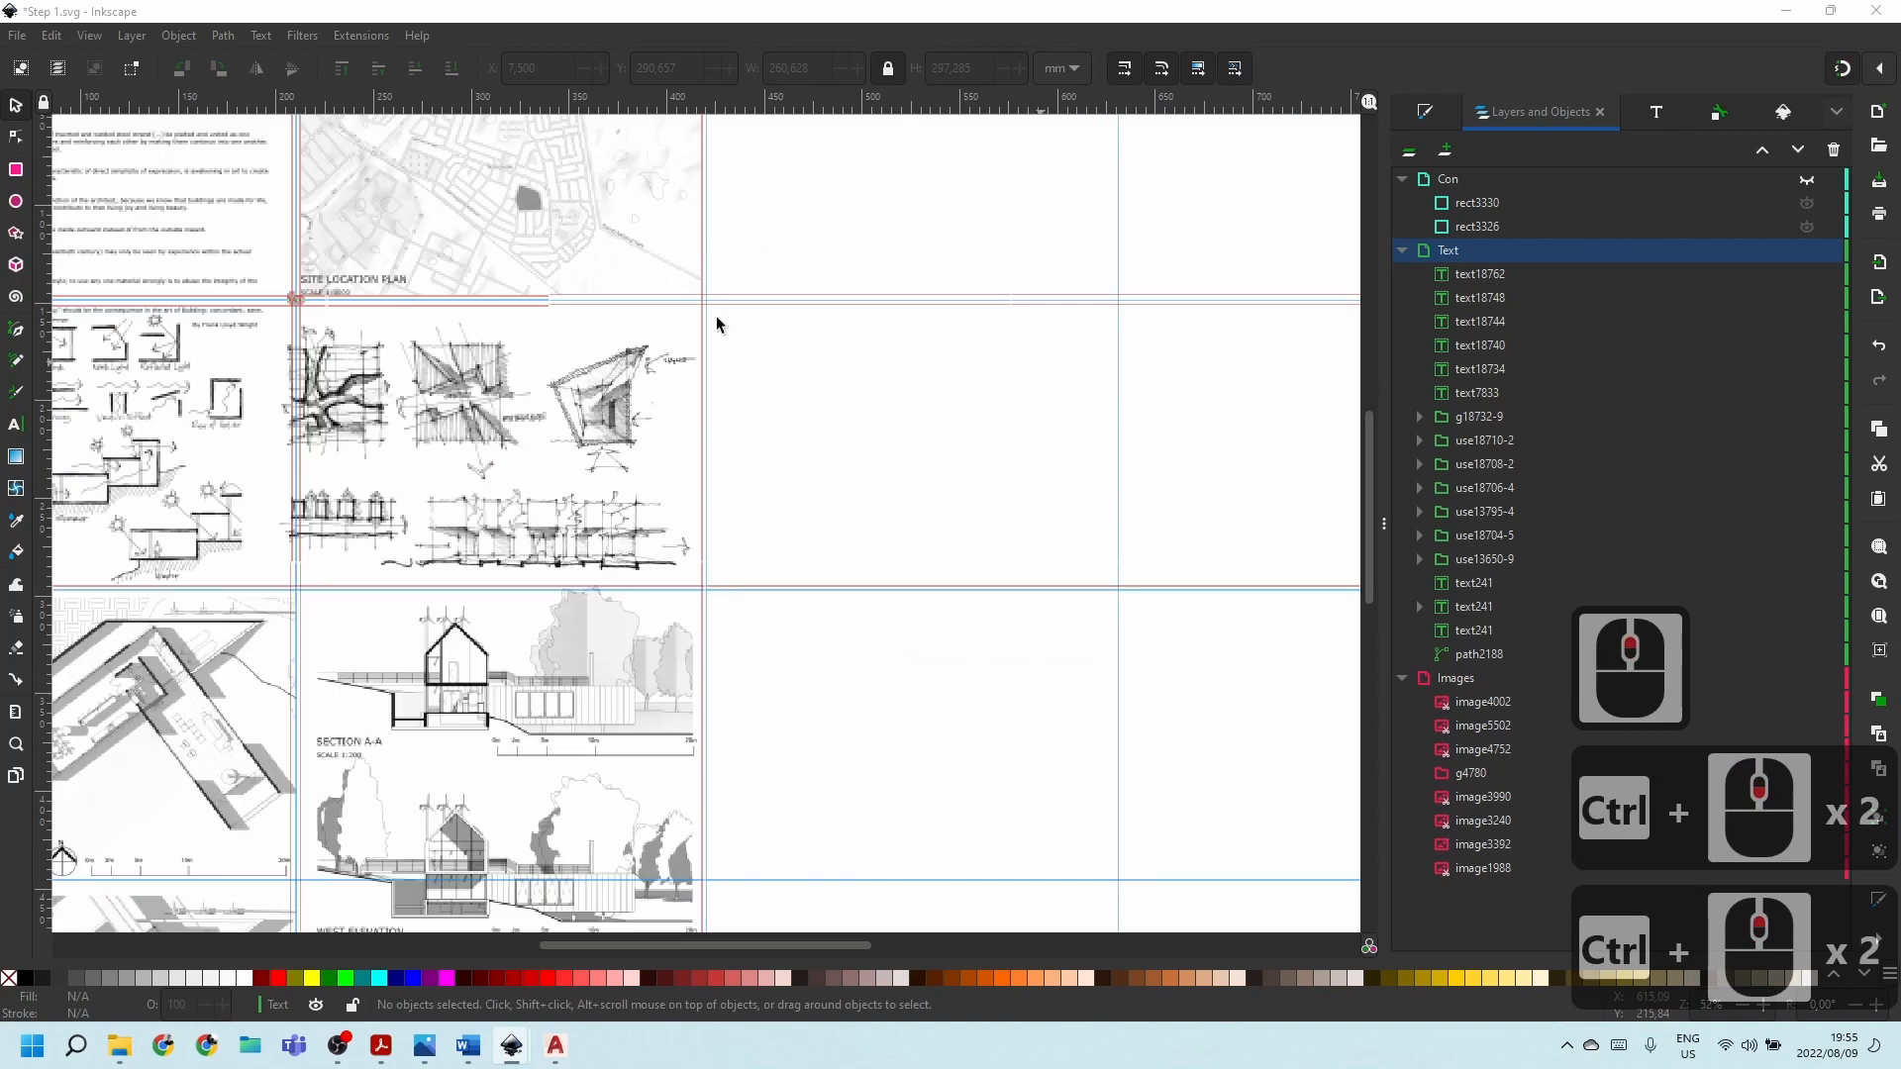
pyautogui.scroll(-2, 717, 318)
pyautogui.scroll(2, 1129, 307)
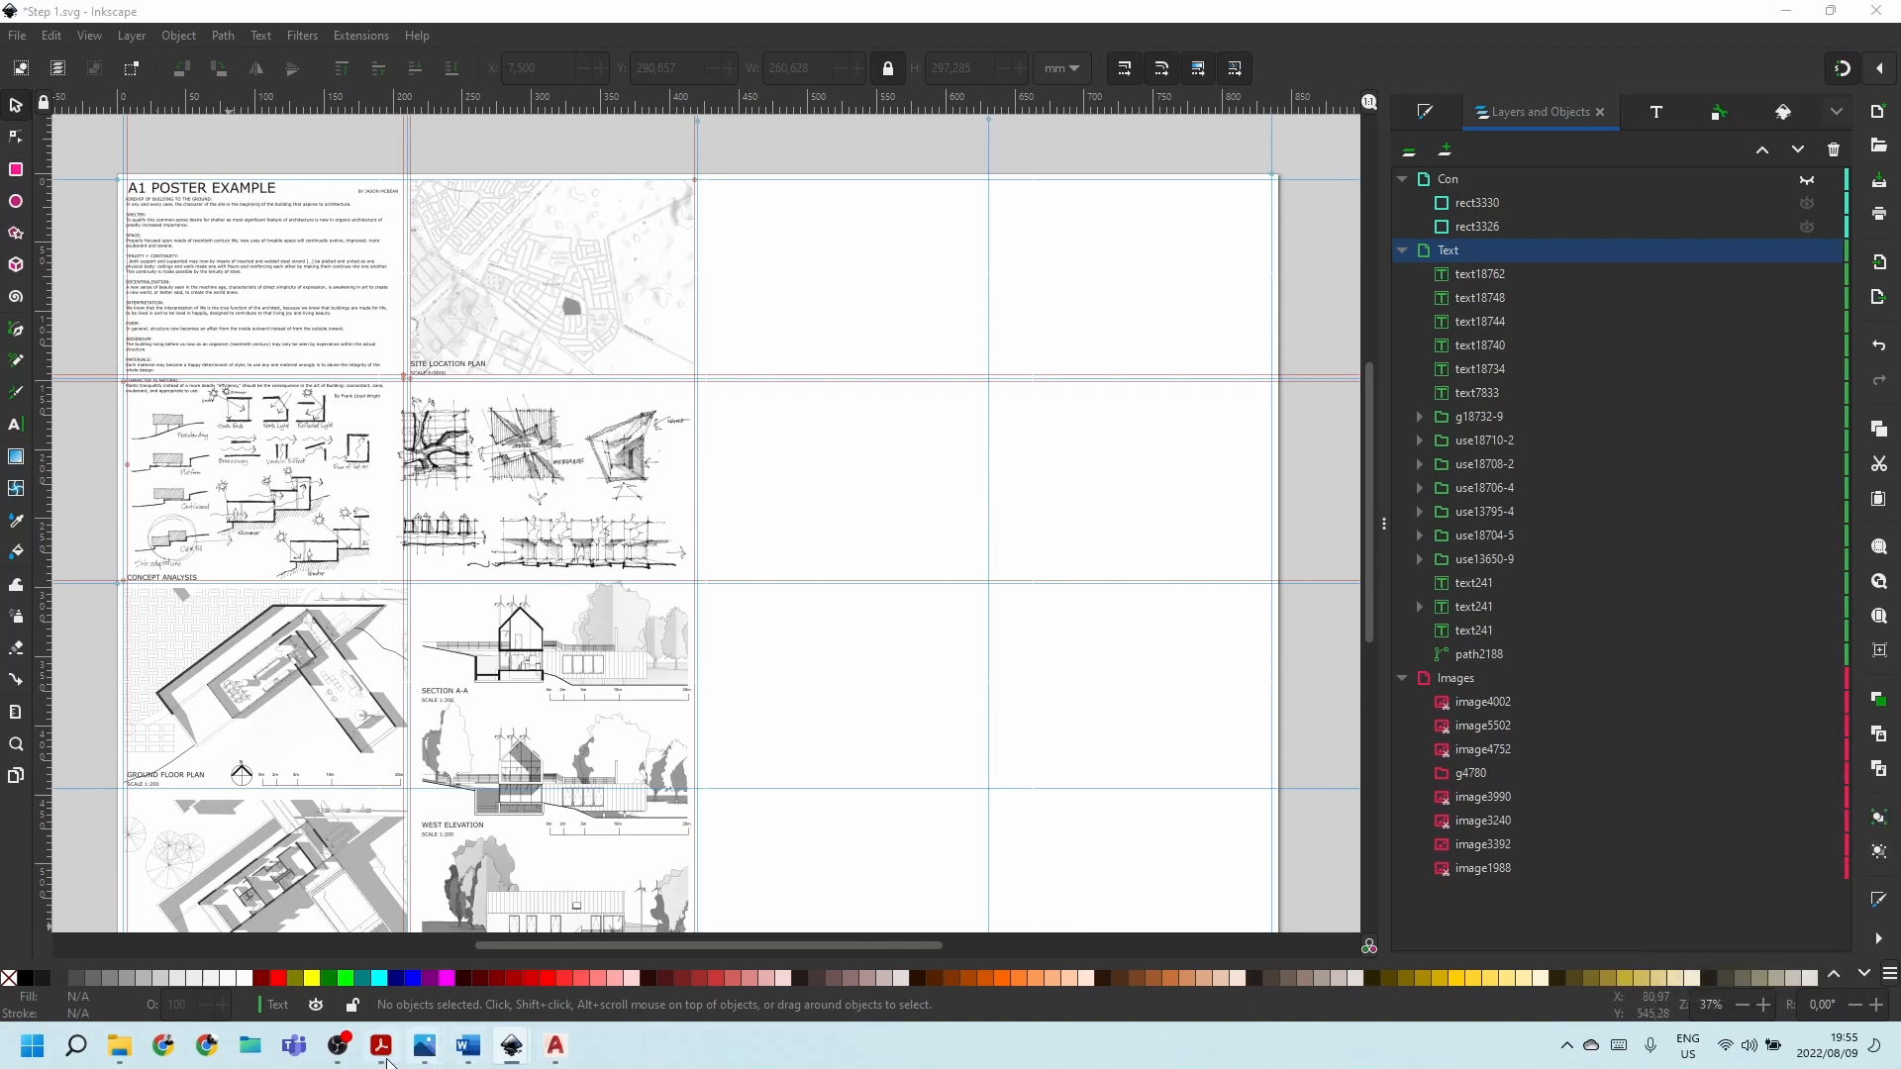
# Switch to AutoCAD and close it without saving the changes to symbols.dwg.
pyautogui.click(557, 1047)
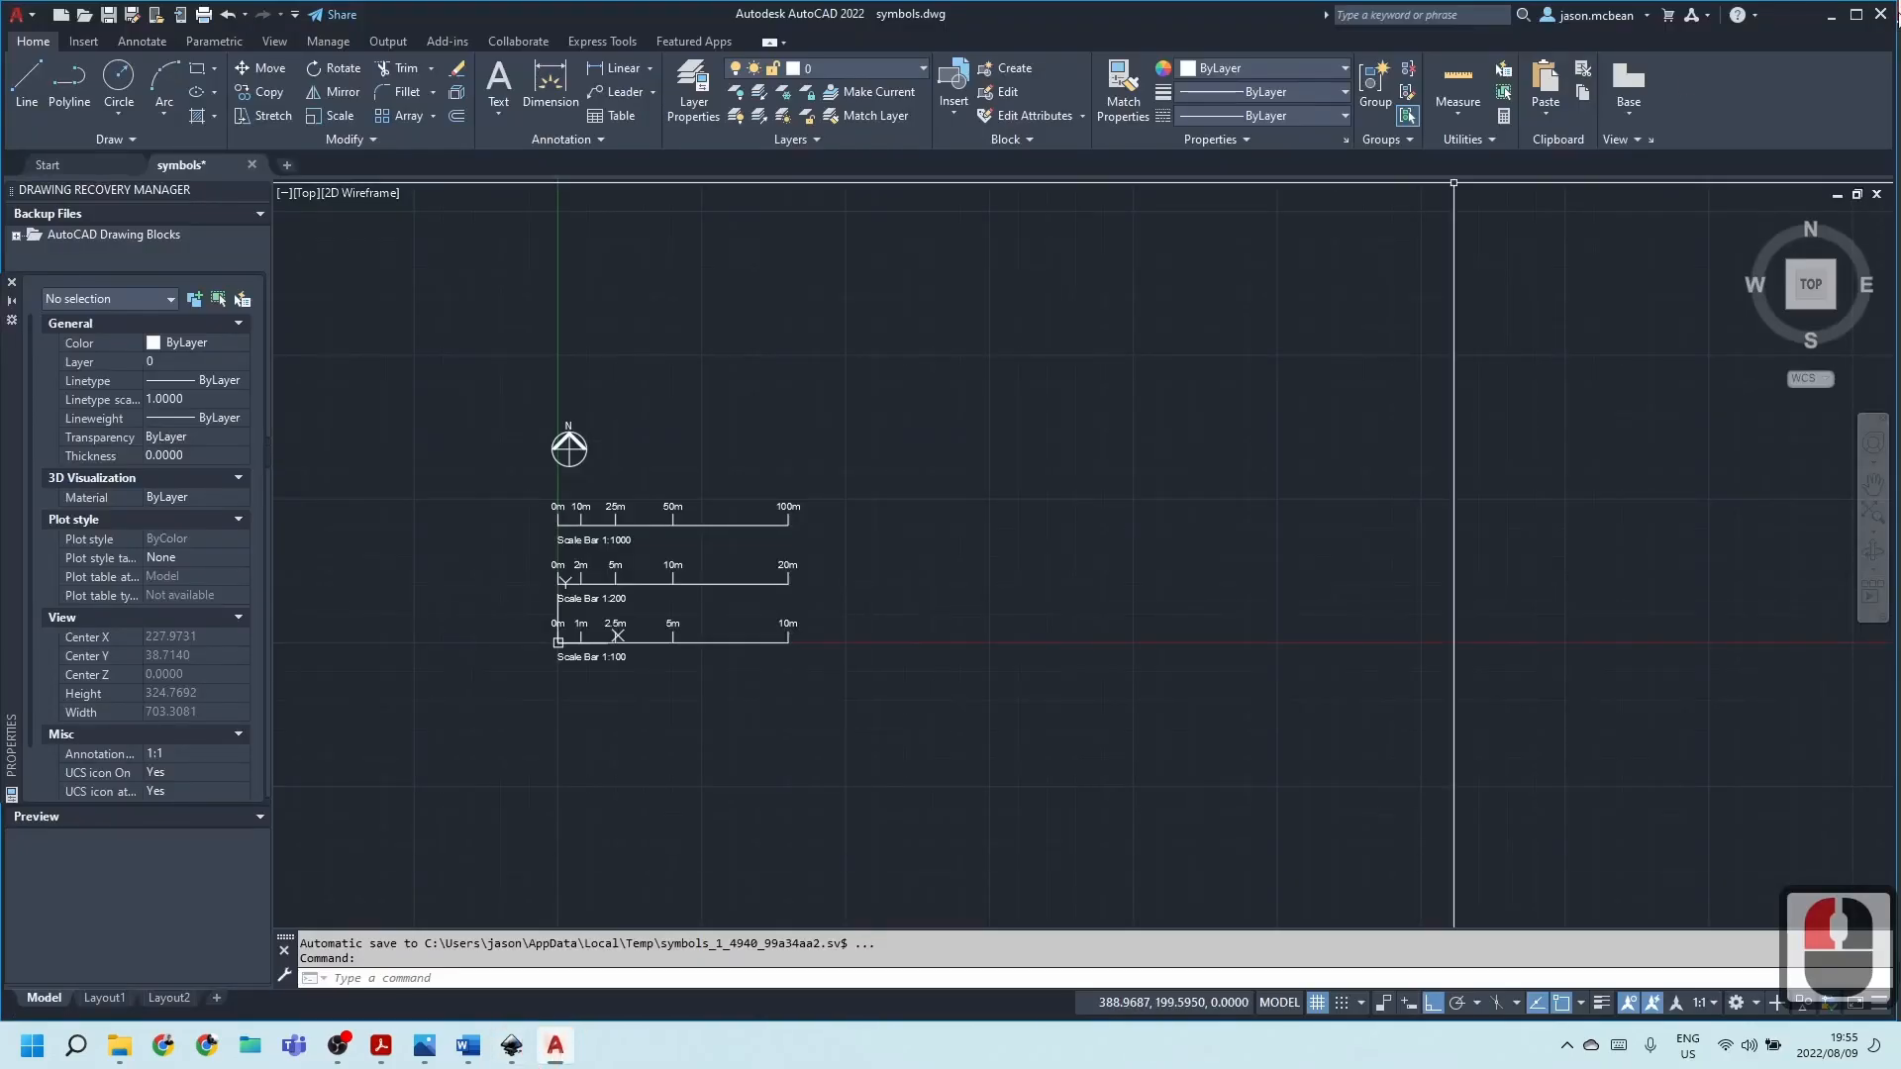
pyautogui.click(1880, 14)
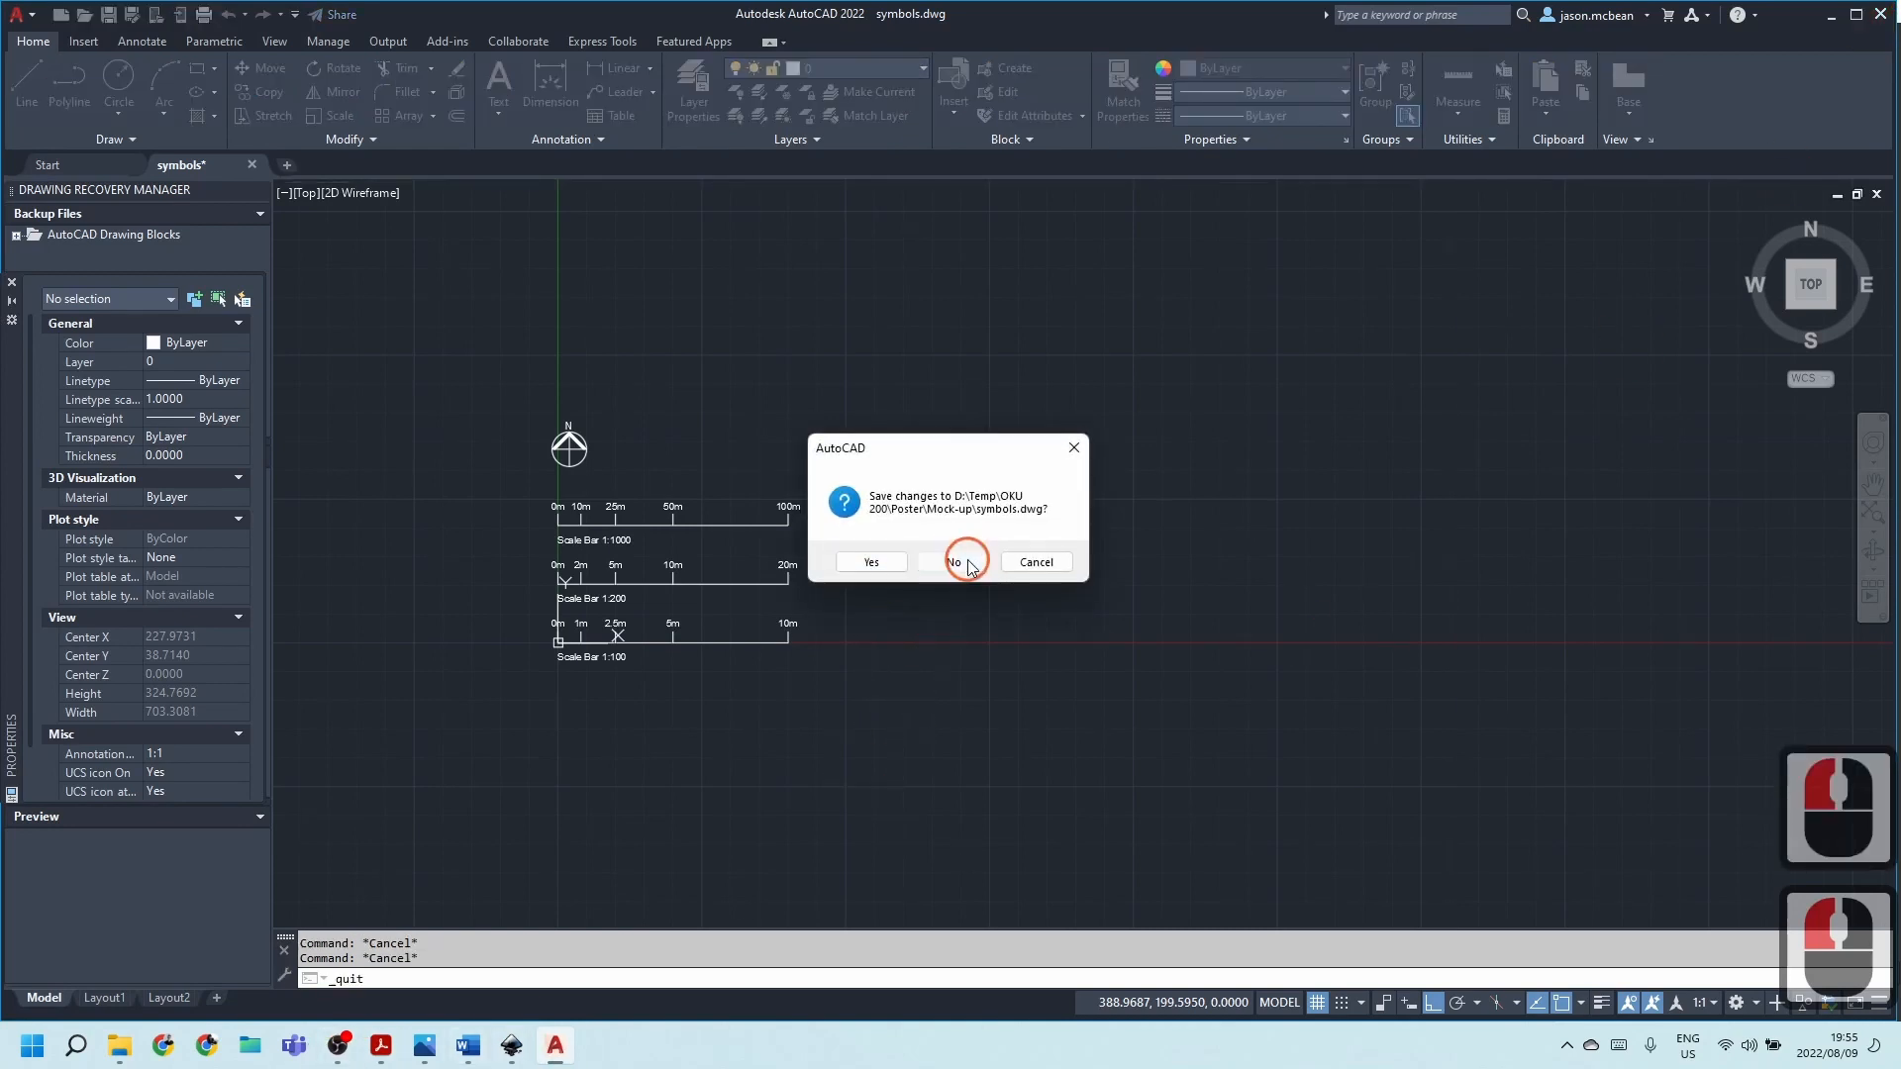
pyautogui.click(966, 562)
# Switch to A1 Poster Example.pdf in Acrobat and examine the reference layout of drawings, titles and perspective views.
pyautogui.moveTo(381, 1049)
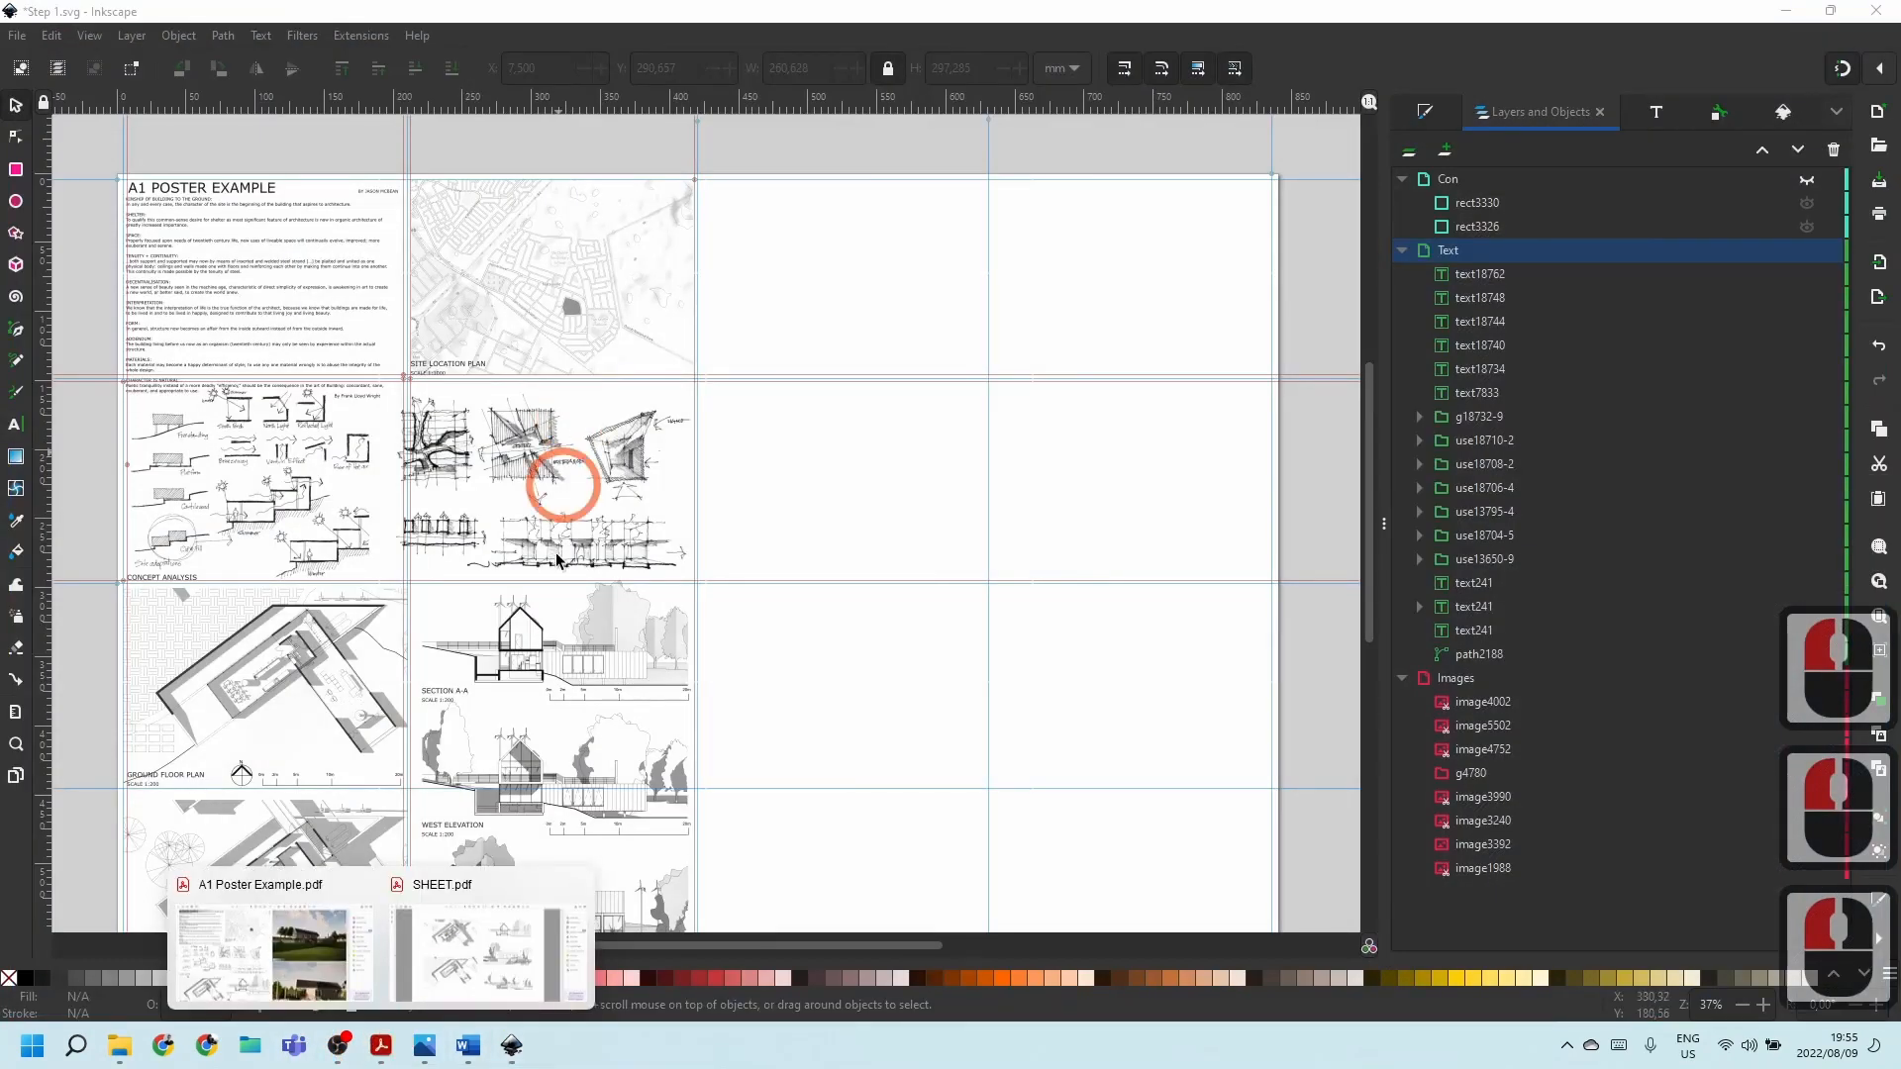
pyautogui.click(297, 948)
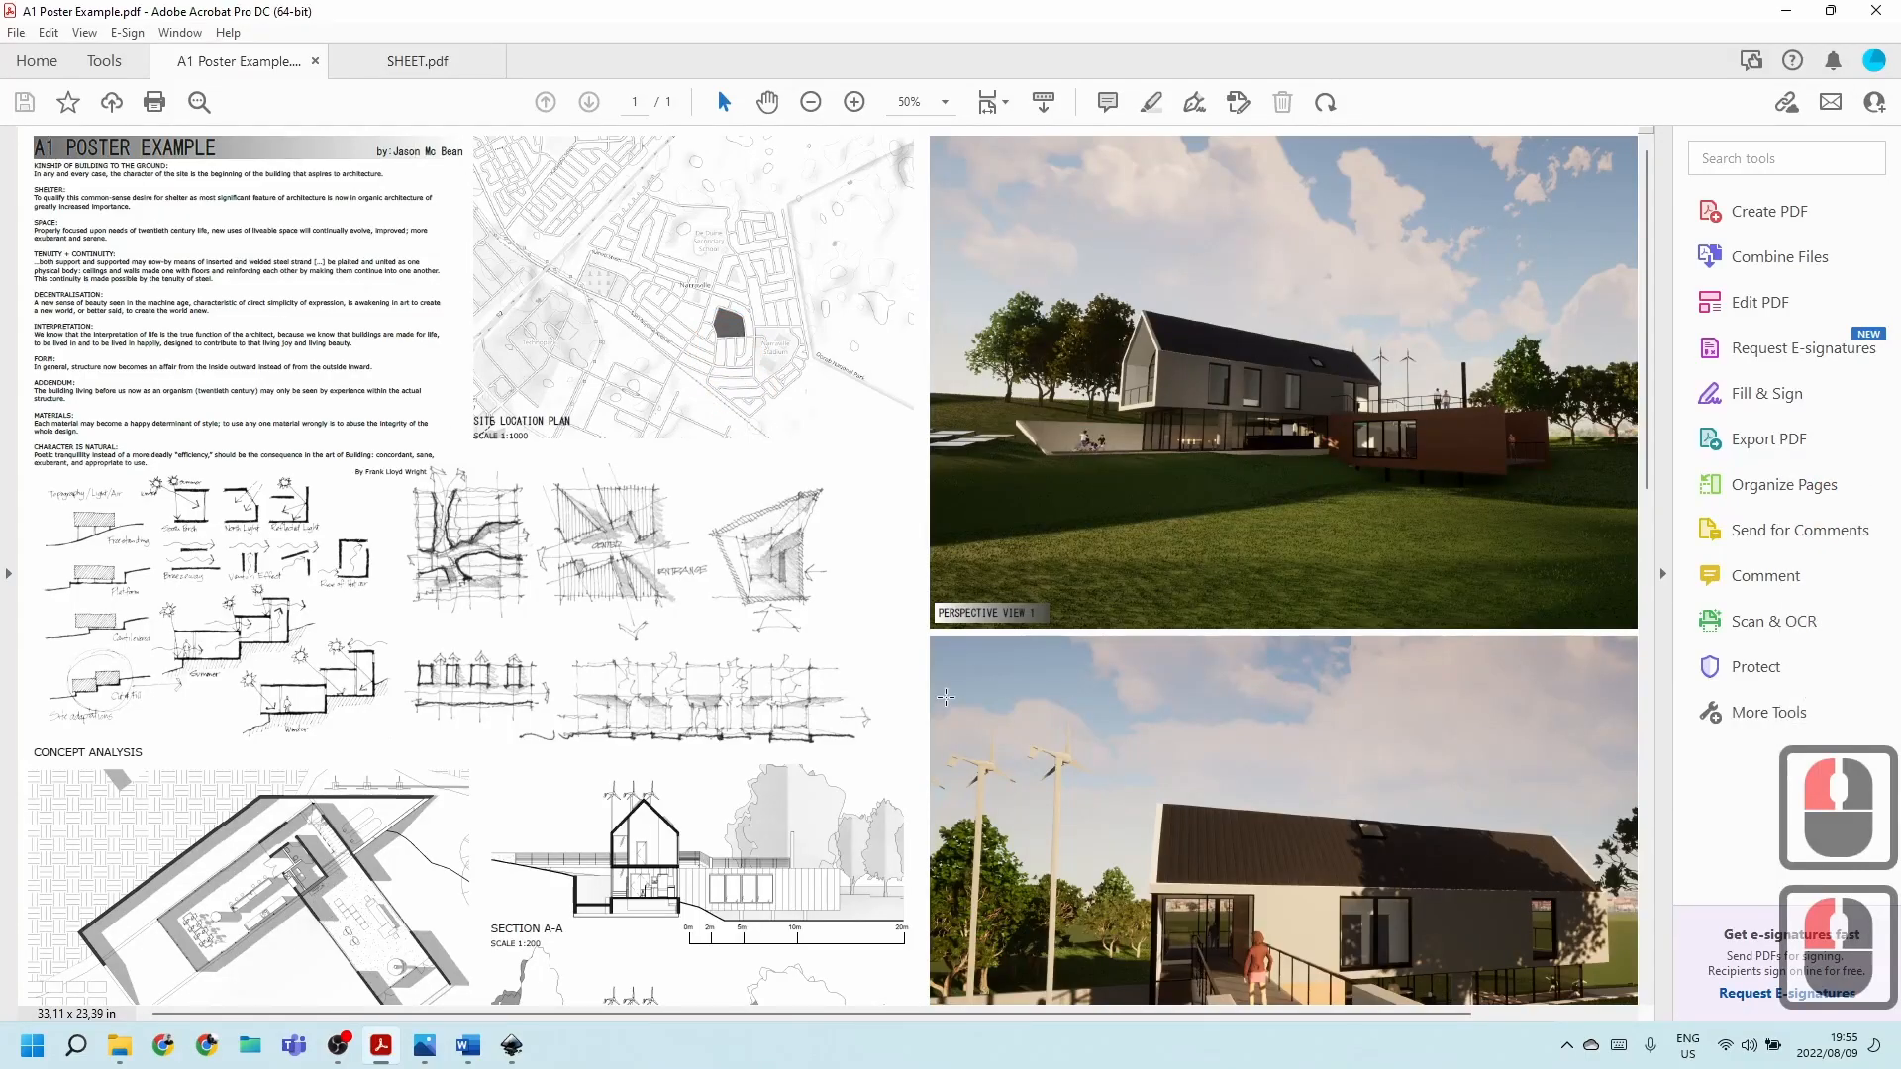
pyautogui.scroll(-20, 946, 698)
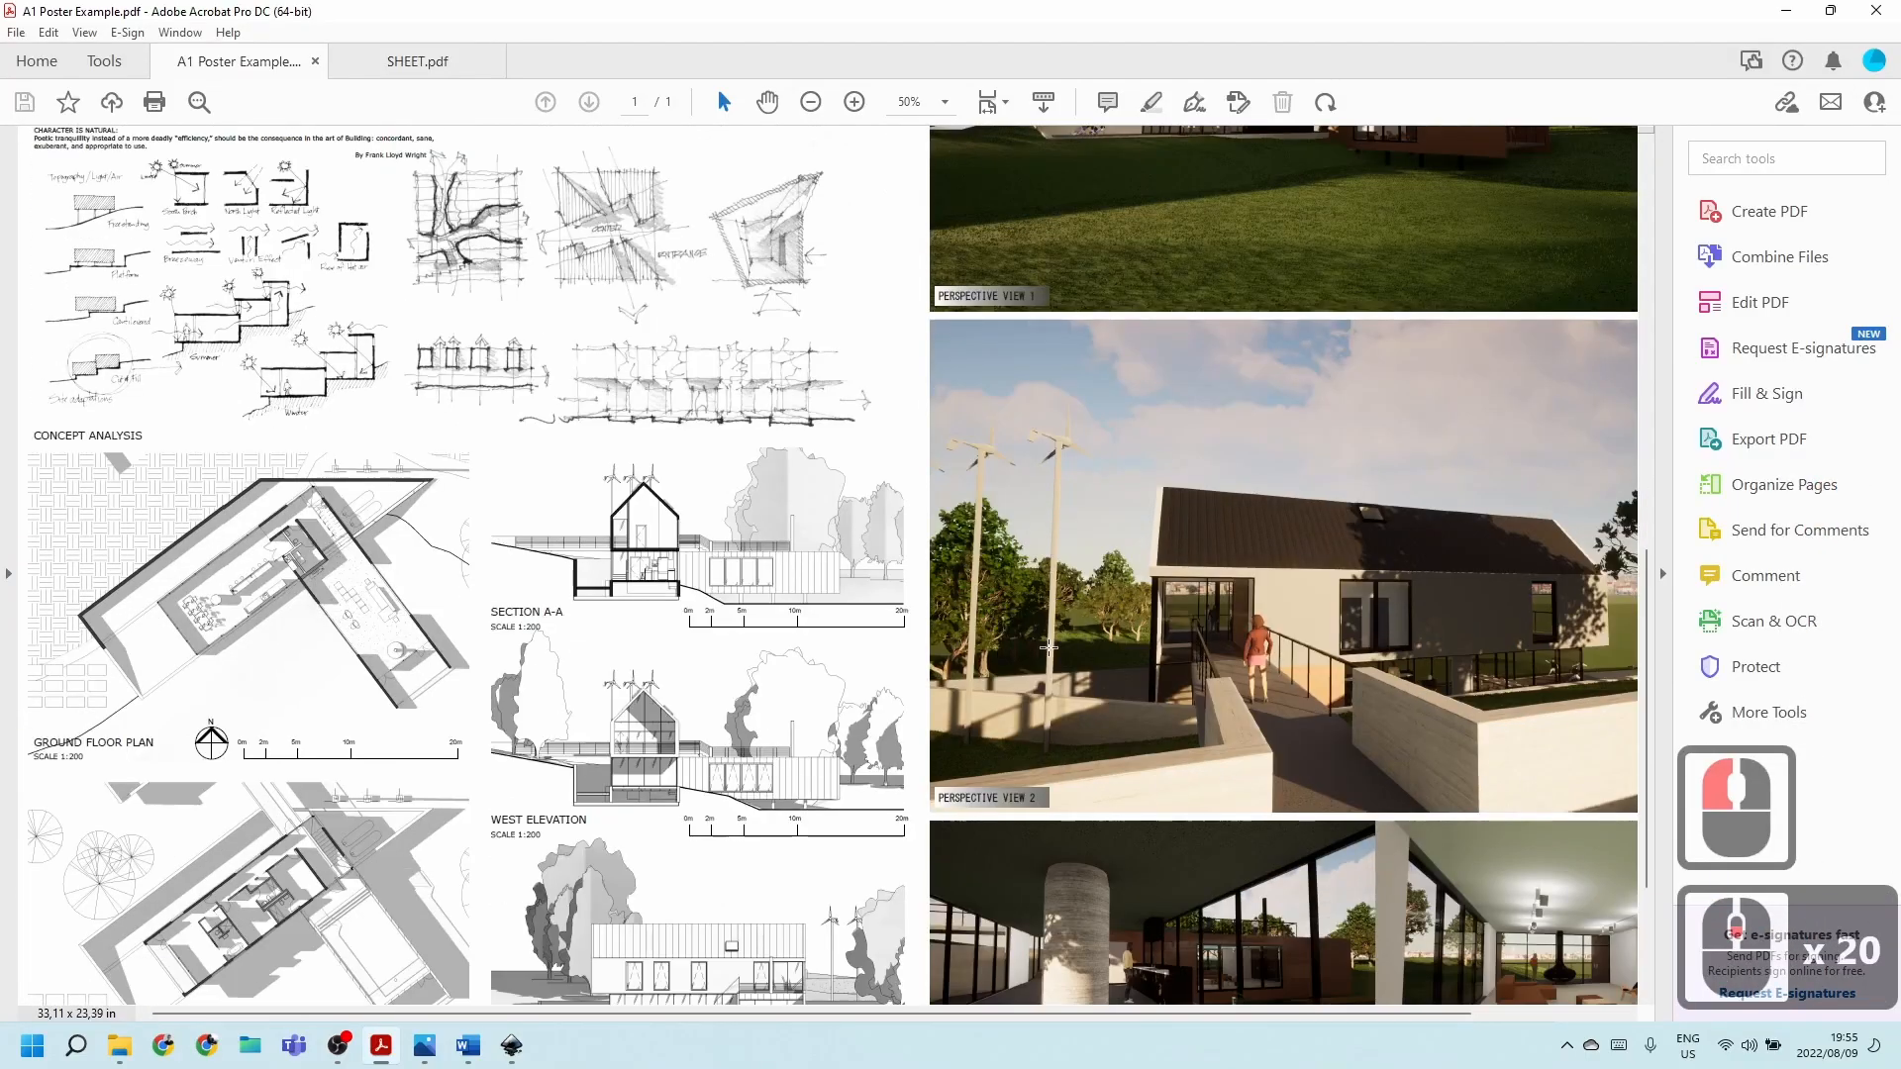
# Return to Inkscape and reposition the descriptive text block just beneath the poster title, at X 7.5 mm and Y about 17.9 mm.
pyautogui.scroll(-12, 1048, 647)
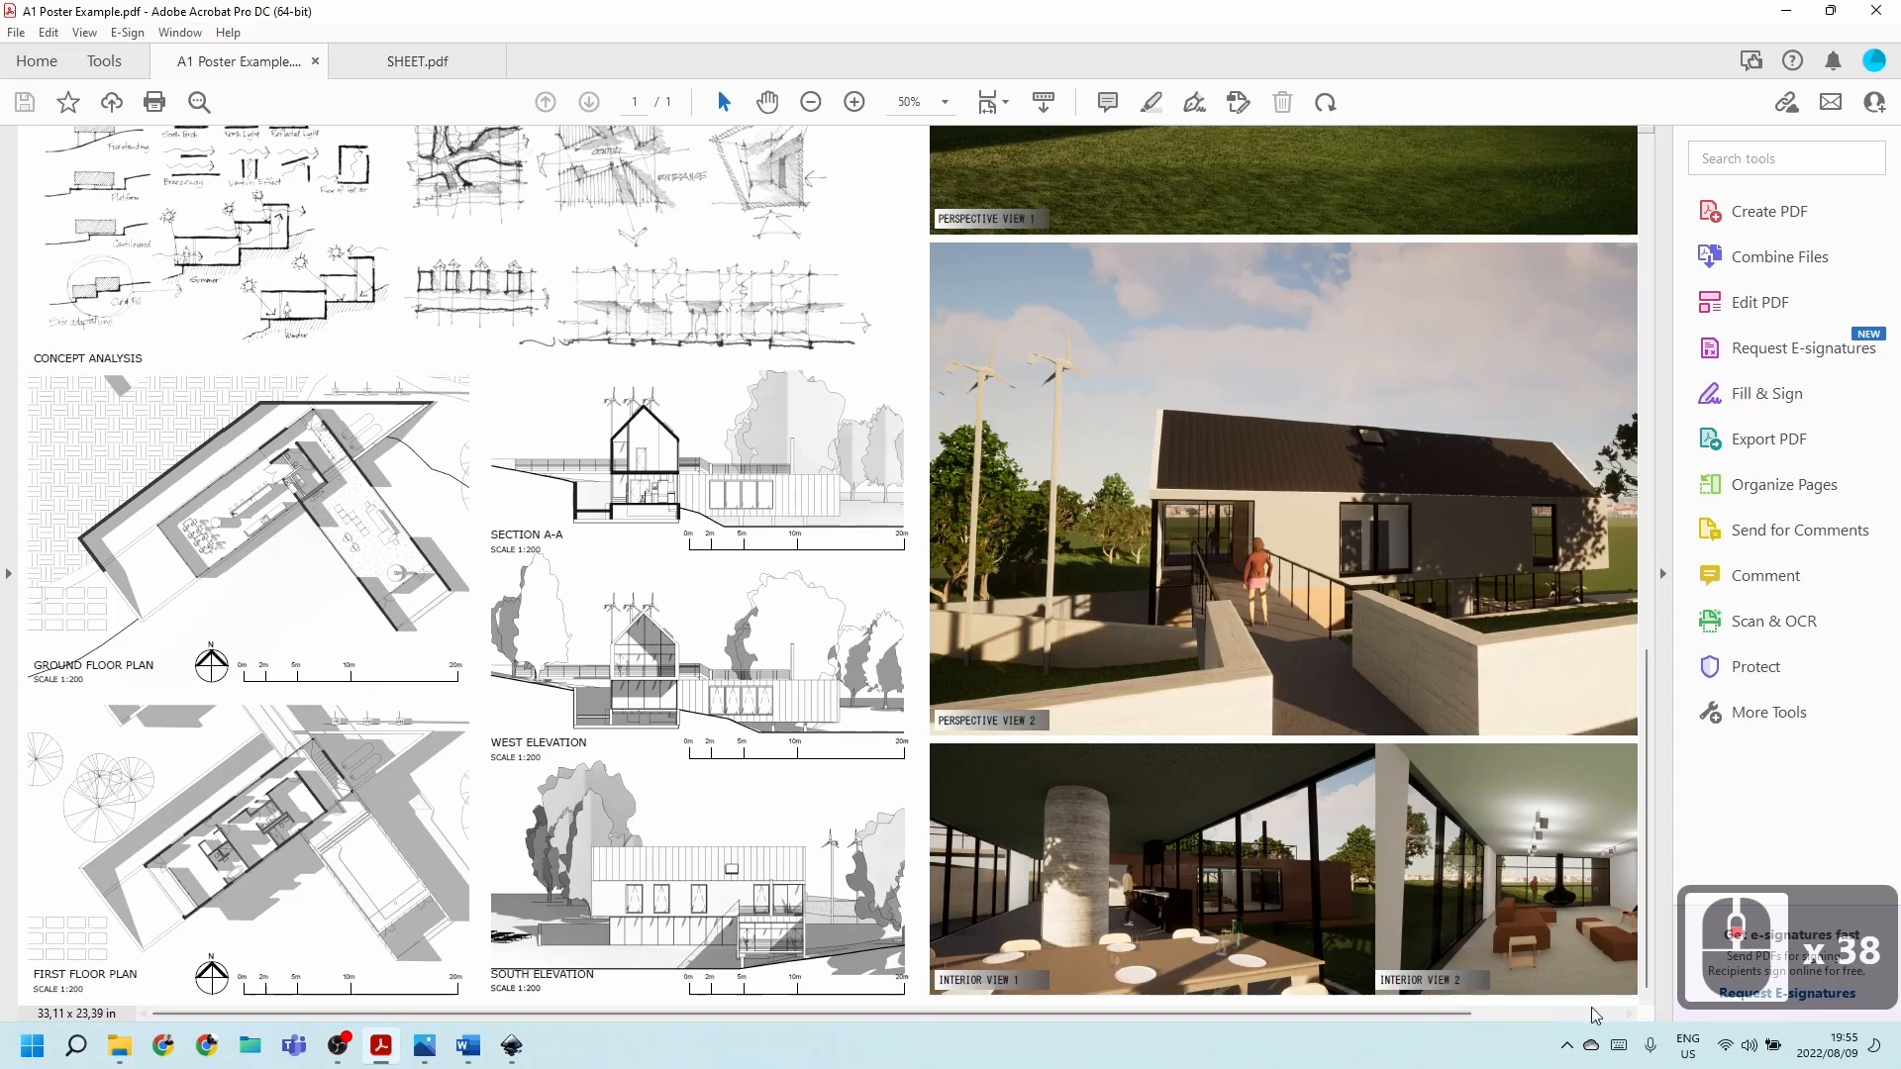
pyautogui.click(1791, 16)
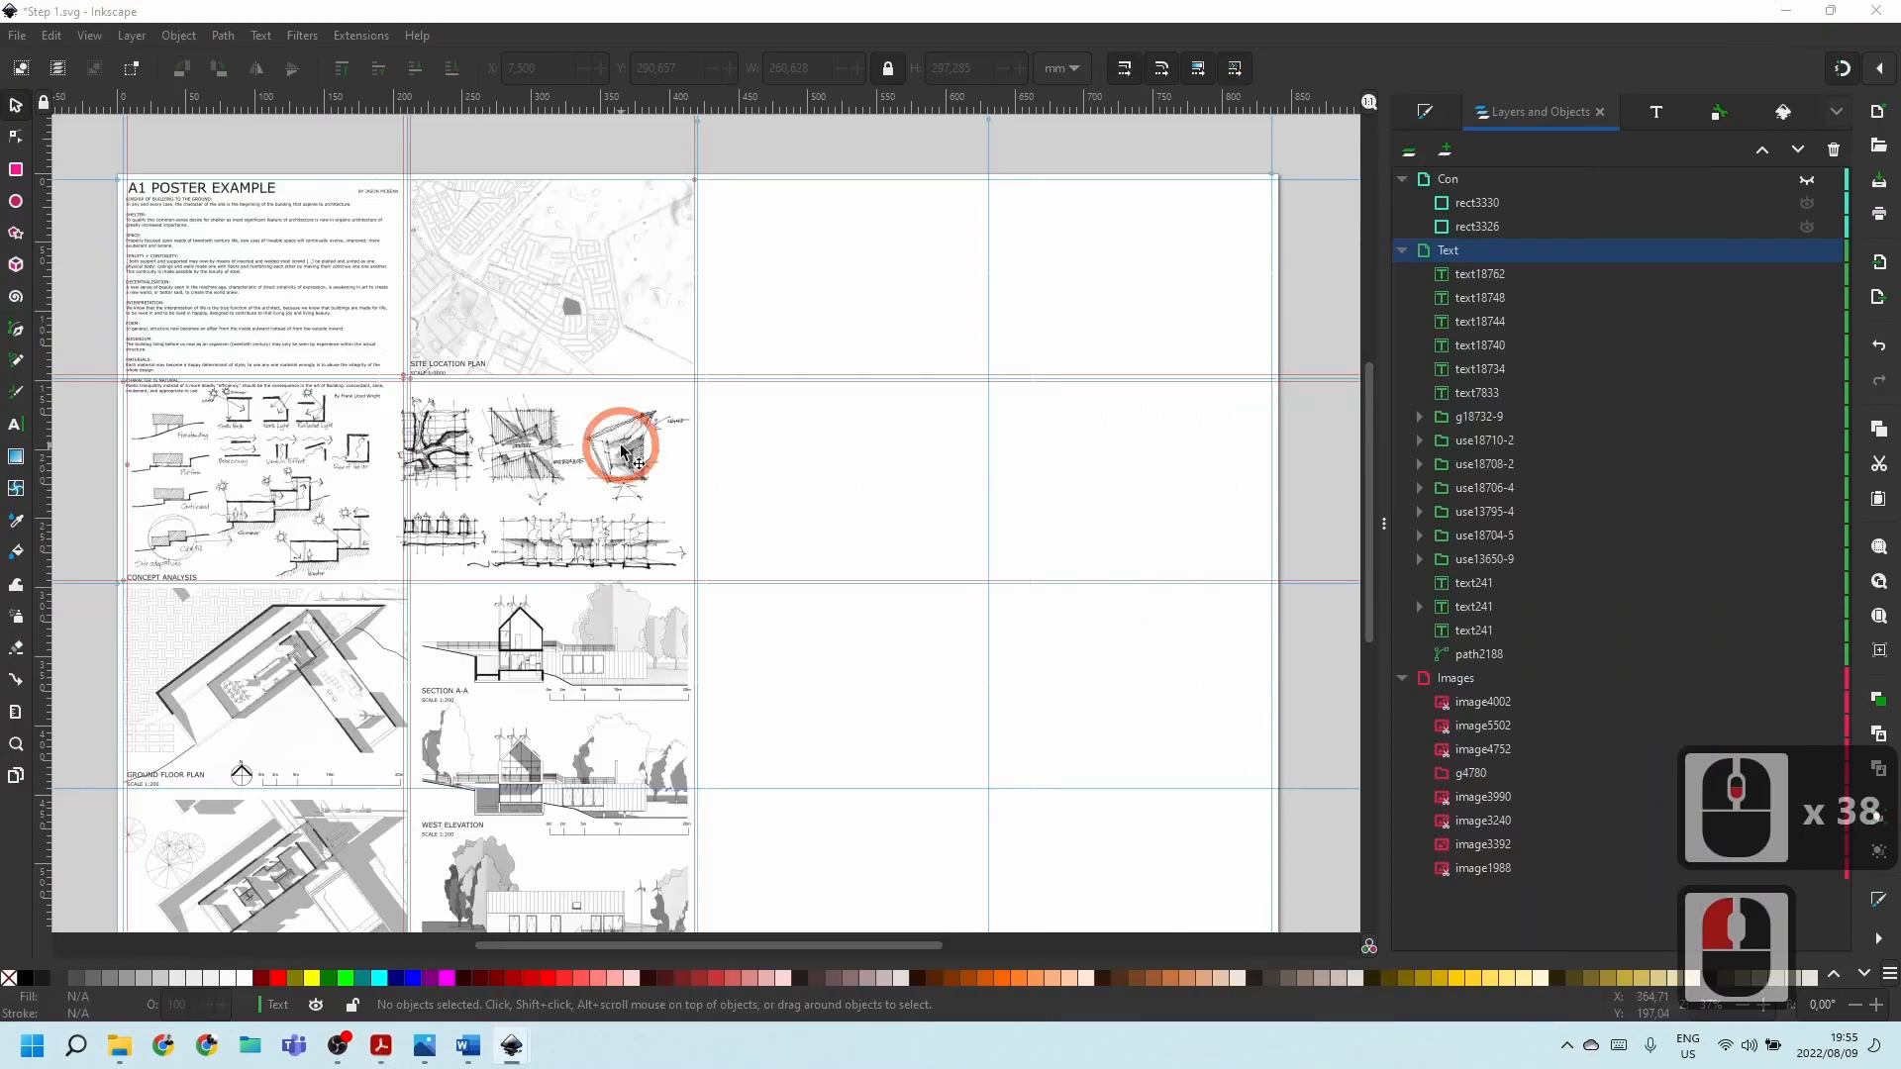
pyautogui.keyDown('ctrl'); pyautogui.scroll(7, 119, 177); pyautogui.keyUp('ctrl')
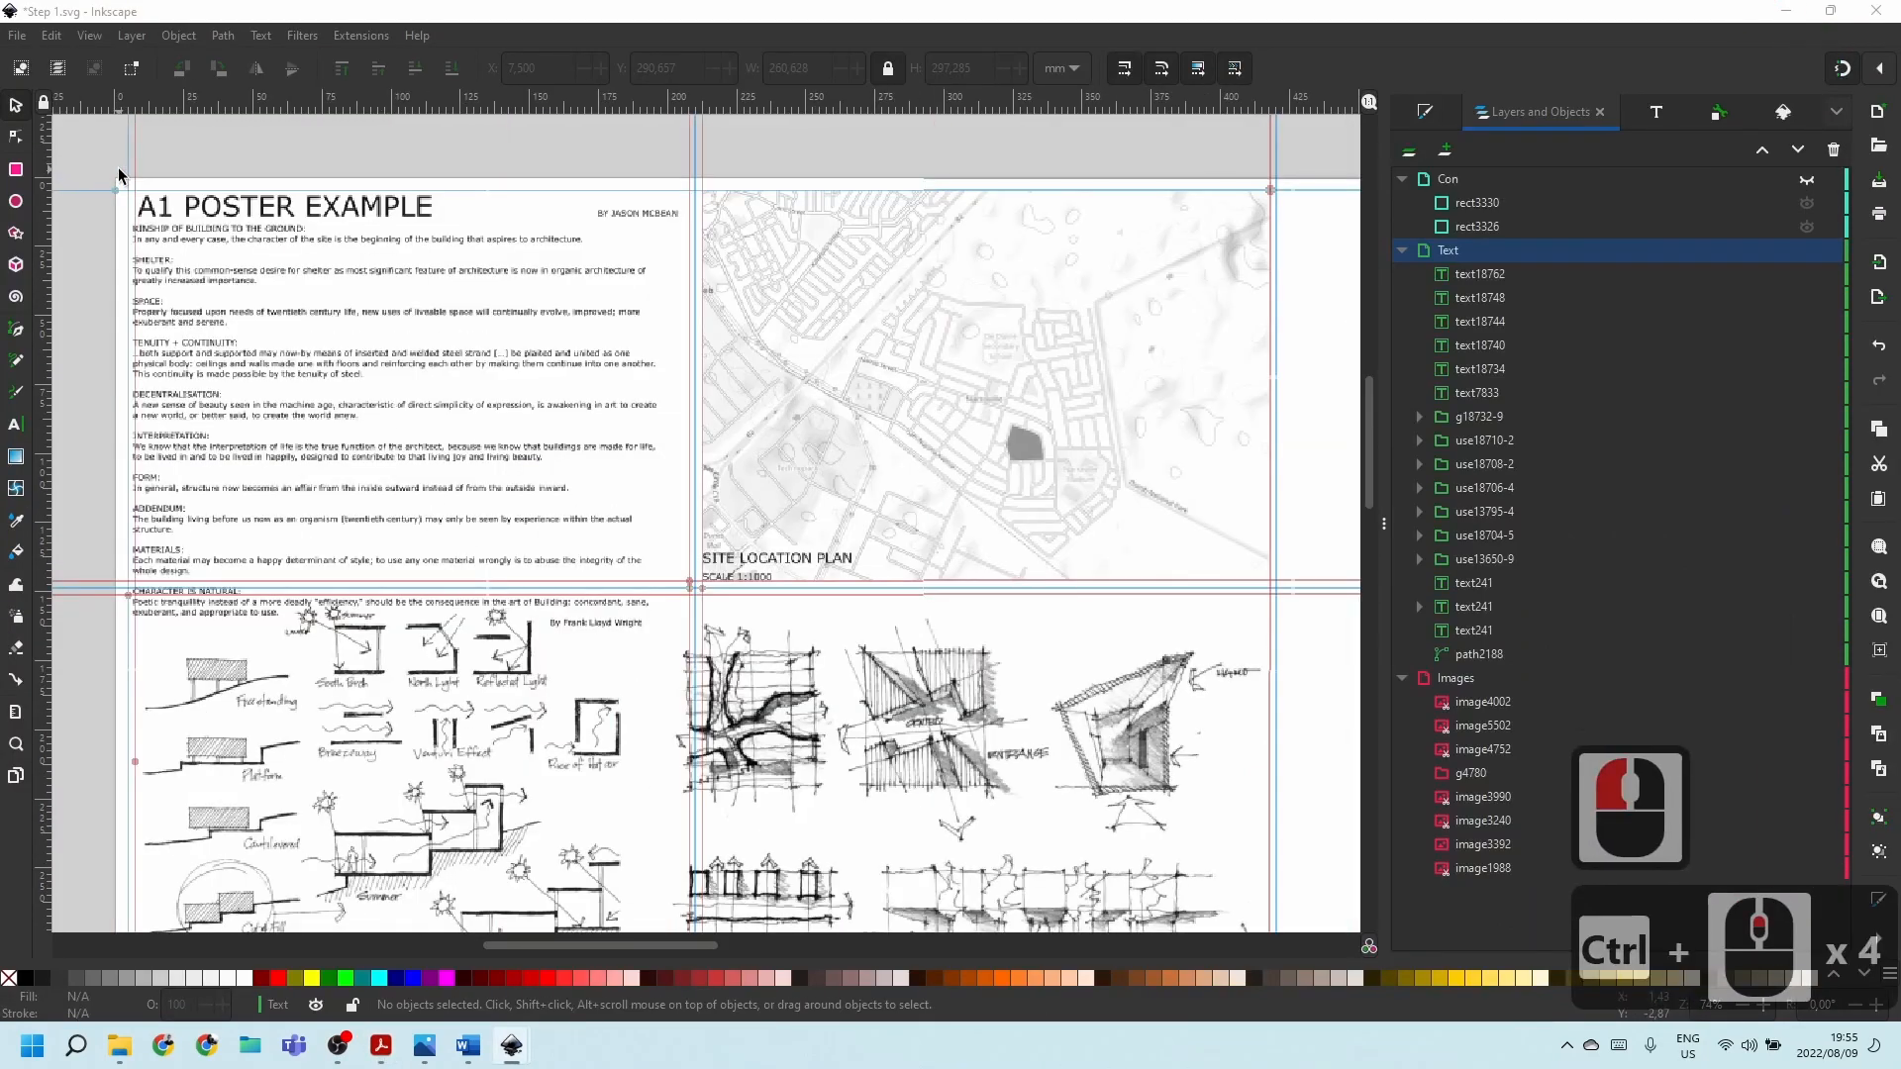
pyautogui.click(183, 299)
pyautogui.moveTo(198, 295); pyautogui.dragTo(203, 300)
pyautogui.press('Up')
pyautogui.press('Up')
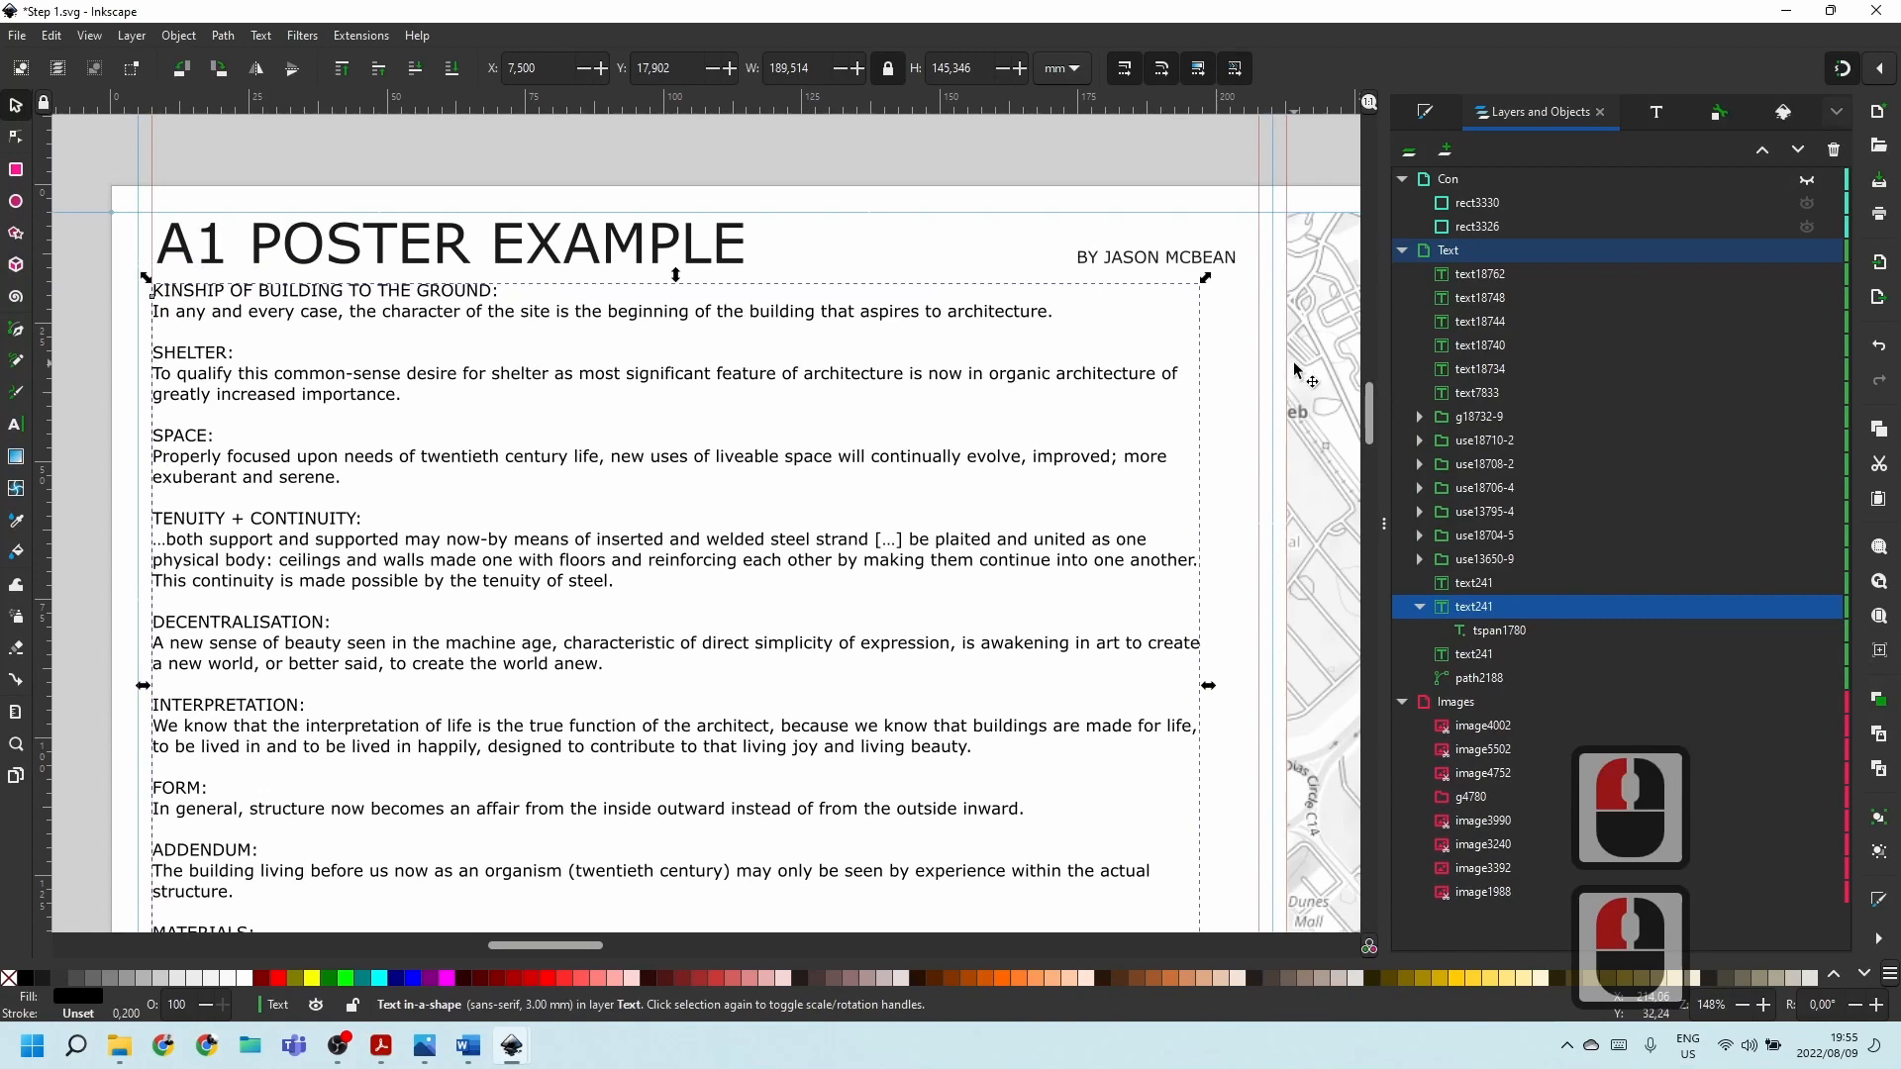
pyautogui.click(1066, 166)
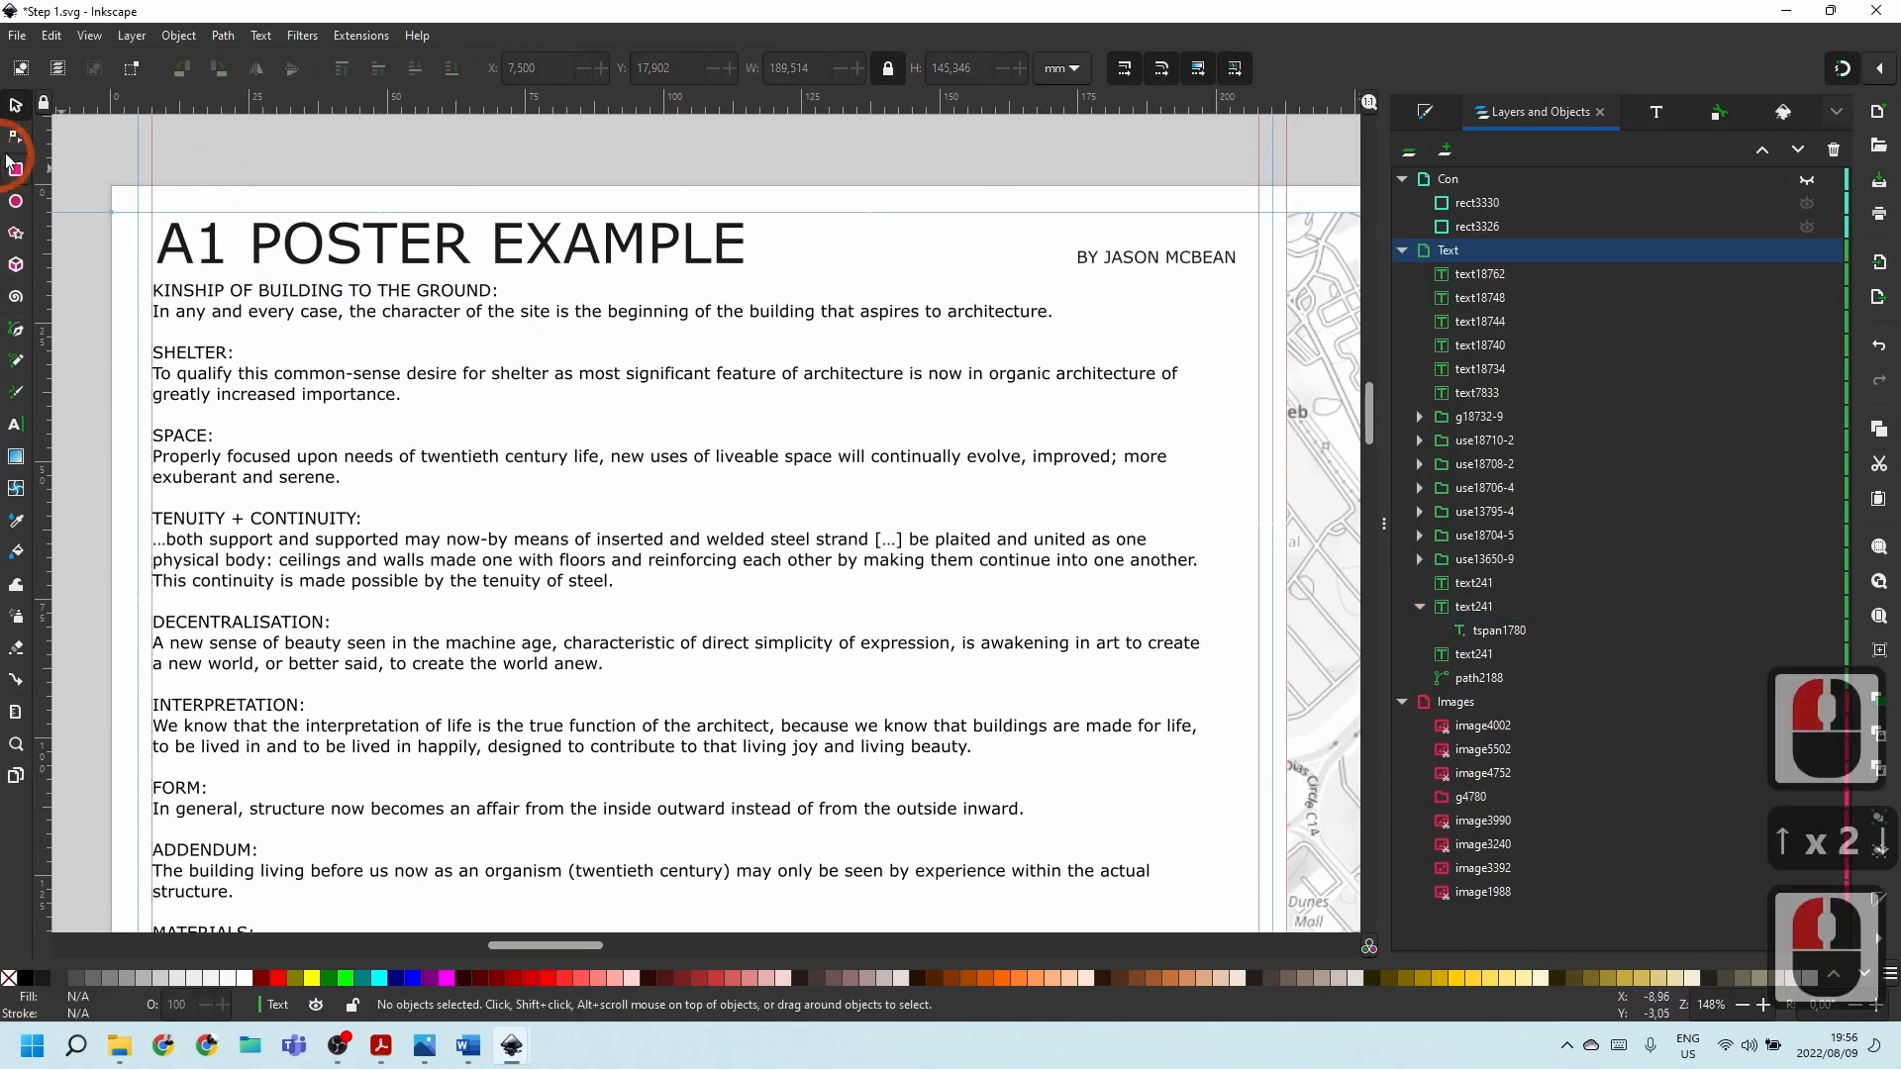
# Draw a rectangle about 200.25 by 11.1 mm around the poster title and author line, between the column's vertical guides.
pyautogui.click(17, 172)
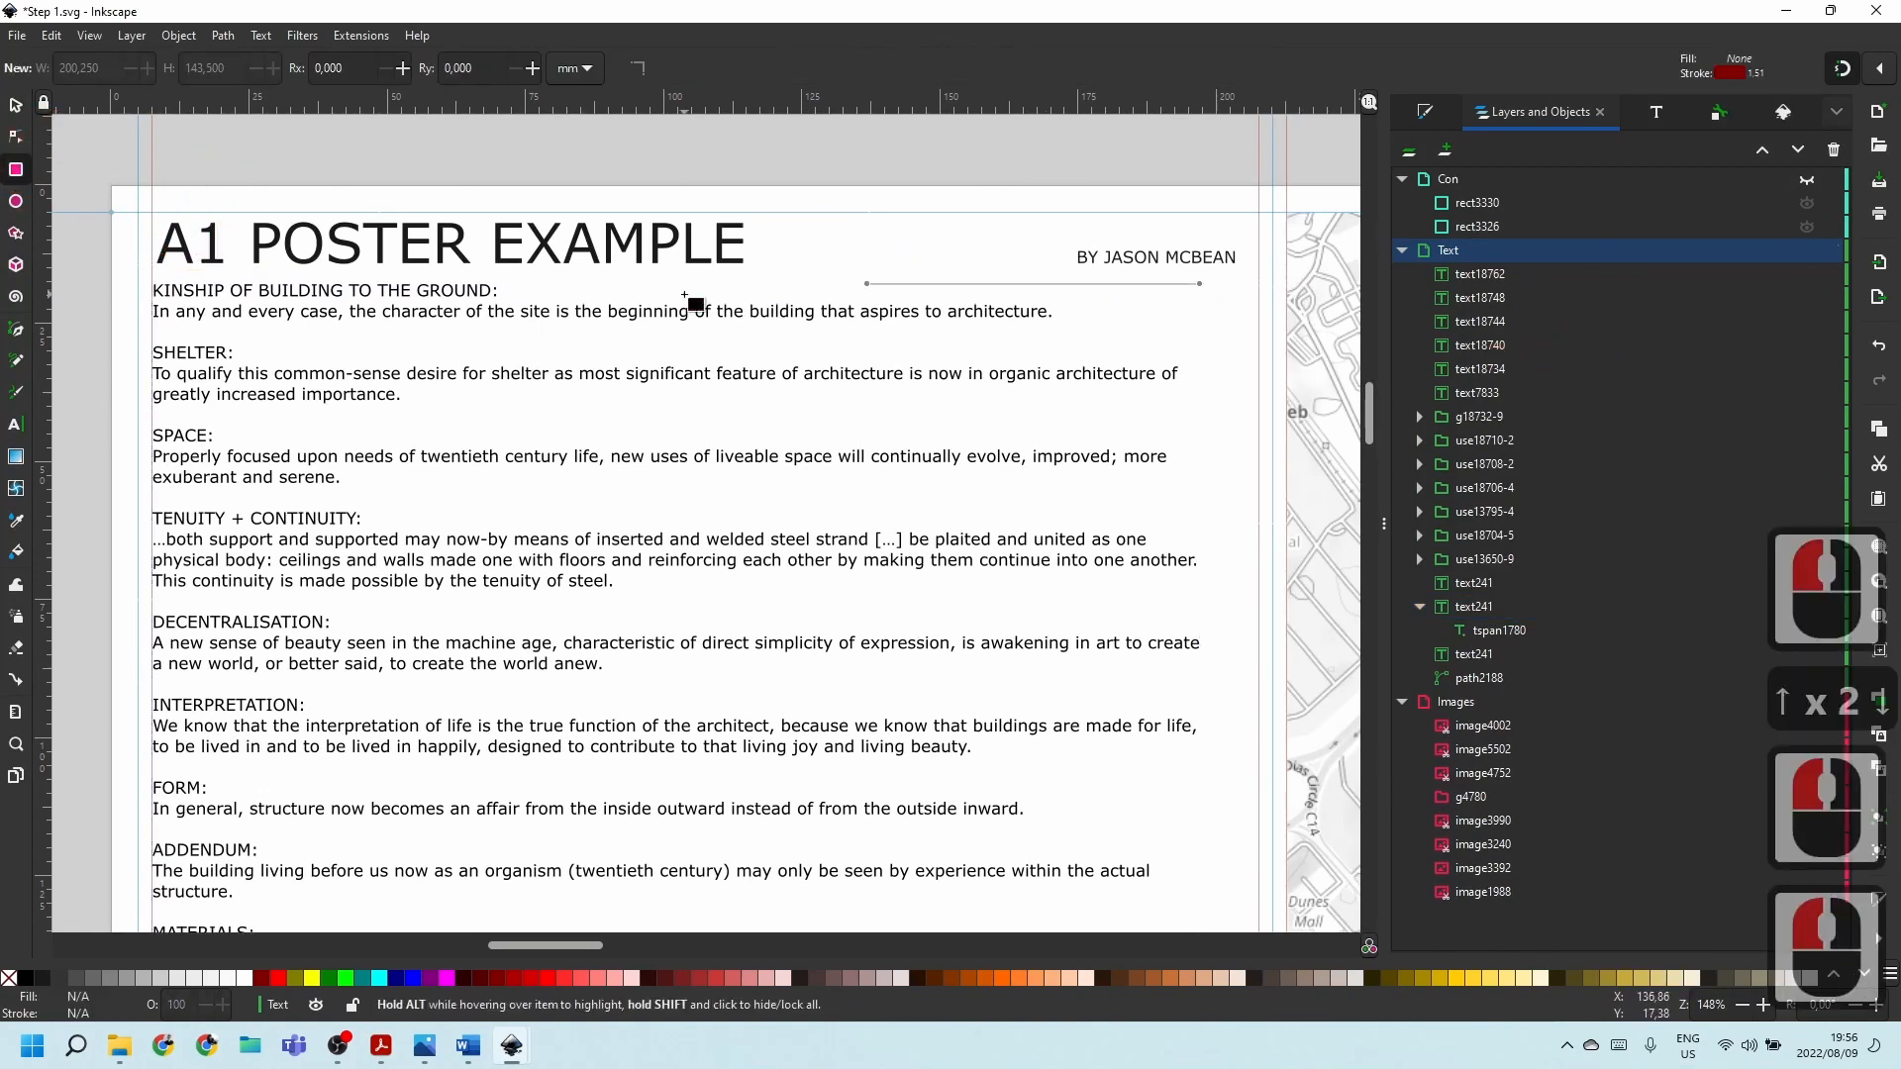
pyautogui.moveTo(152, 212); pyautogui.dragTo(1253, 306)
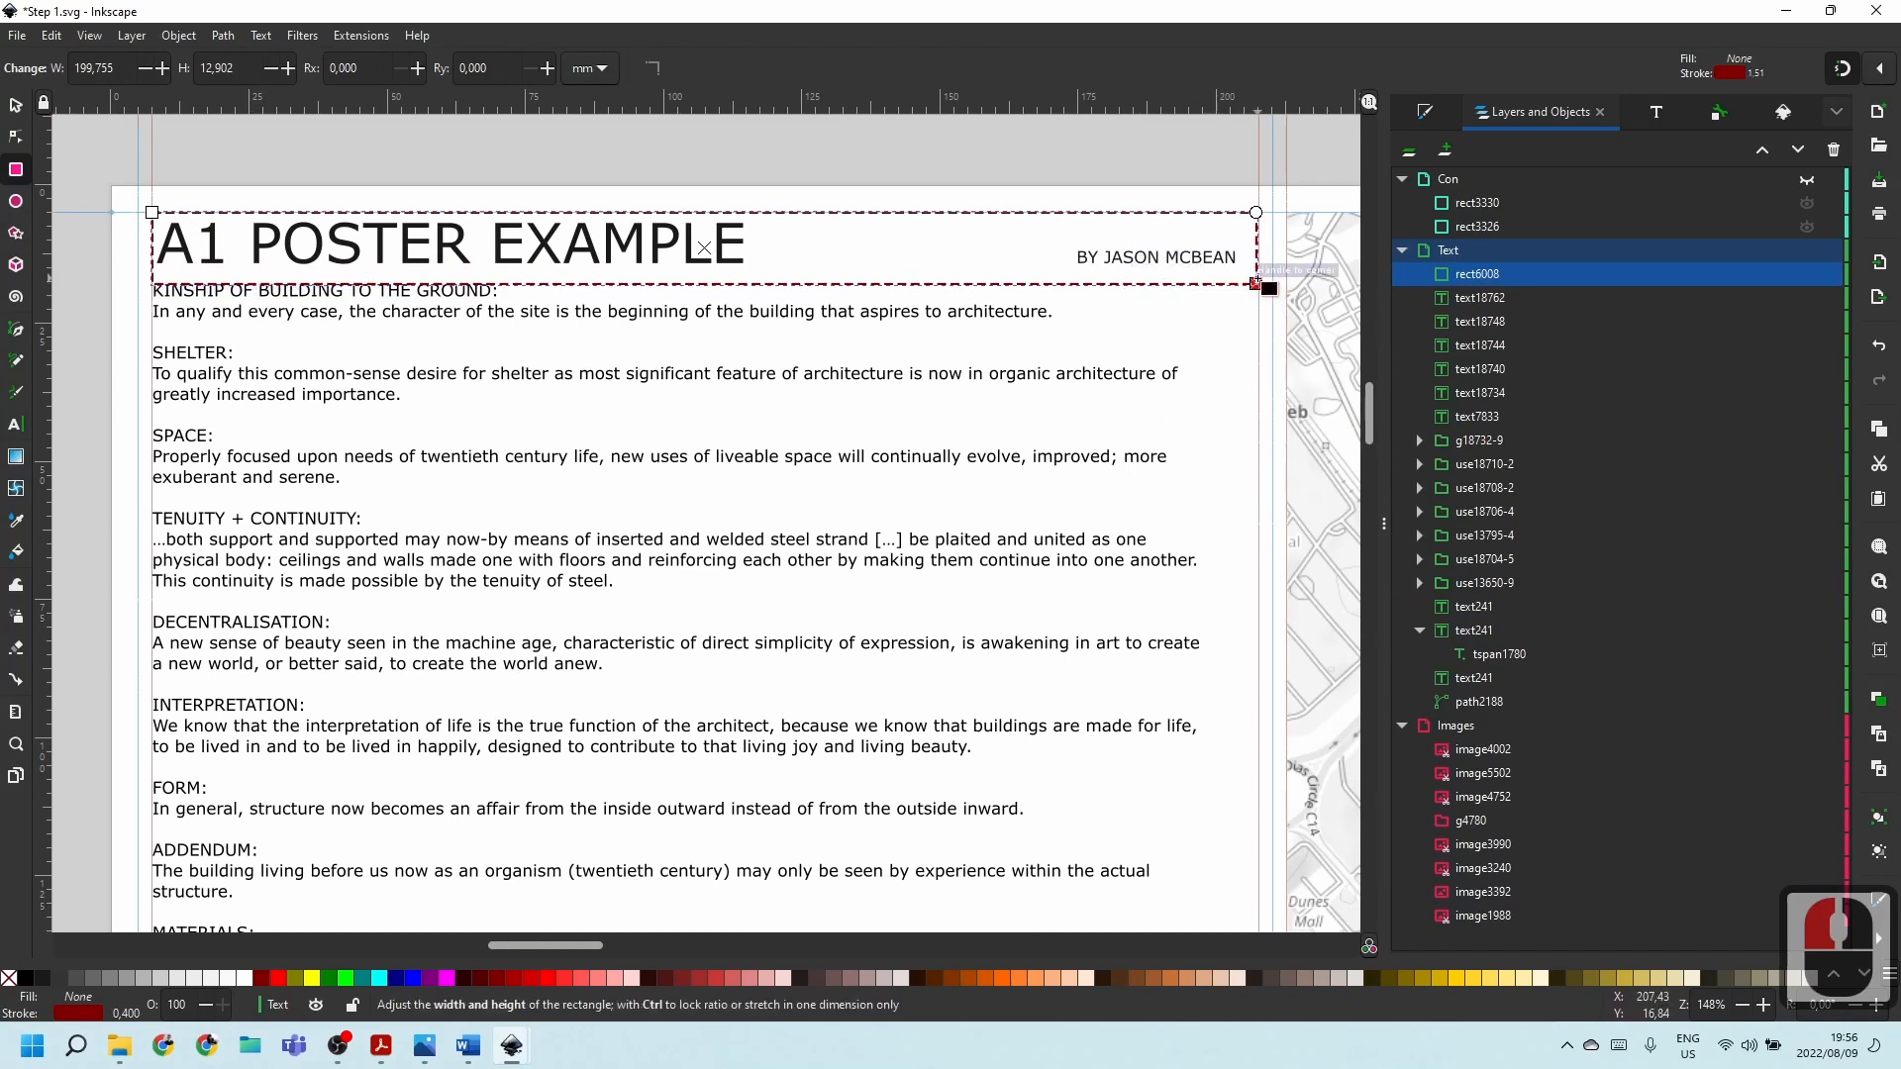
pyautogui.moveTo(1256, 284); pyautogui.dragTo(1259, 273)
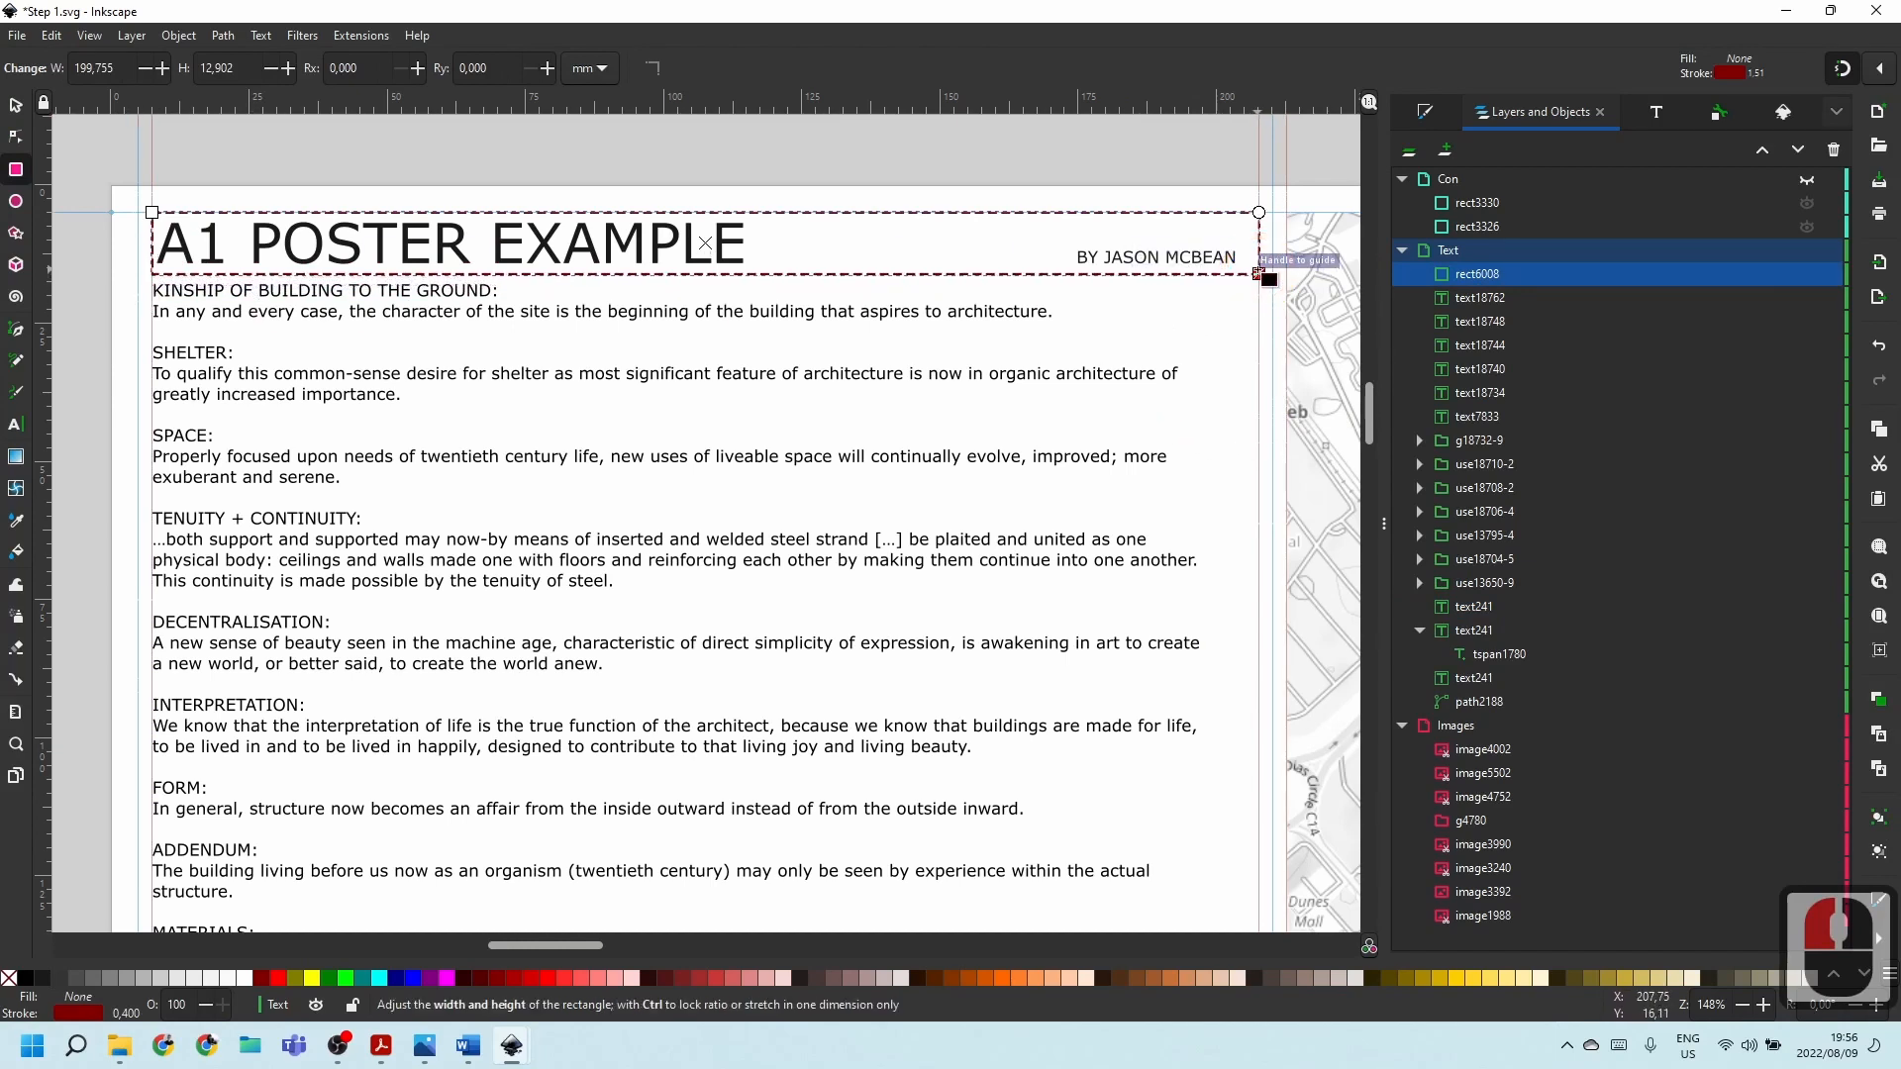
# Give the title rectangle a linear gradient fill and remove its stroke paint.
pyautogui.click(1423, 106)
pyautogui.click(1426, 148)
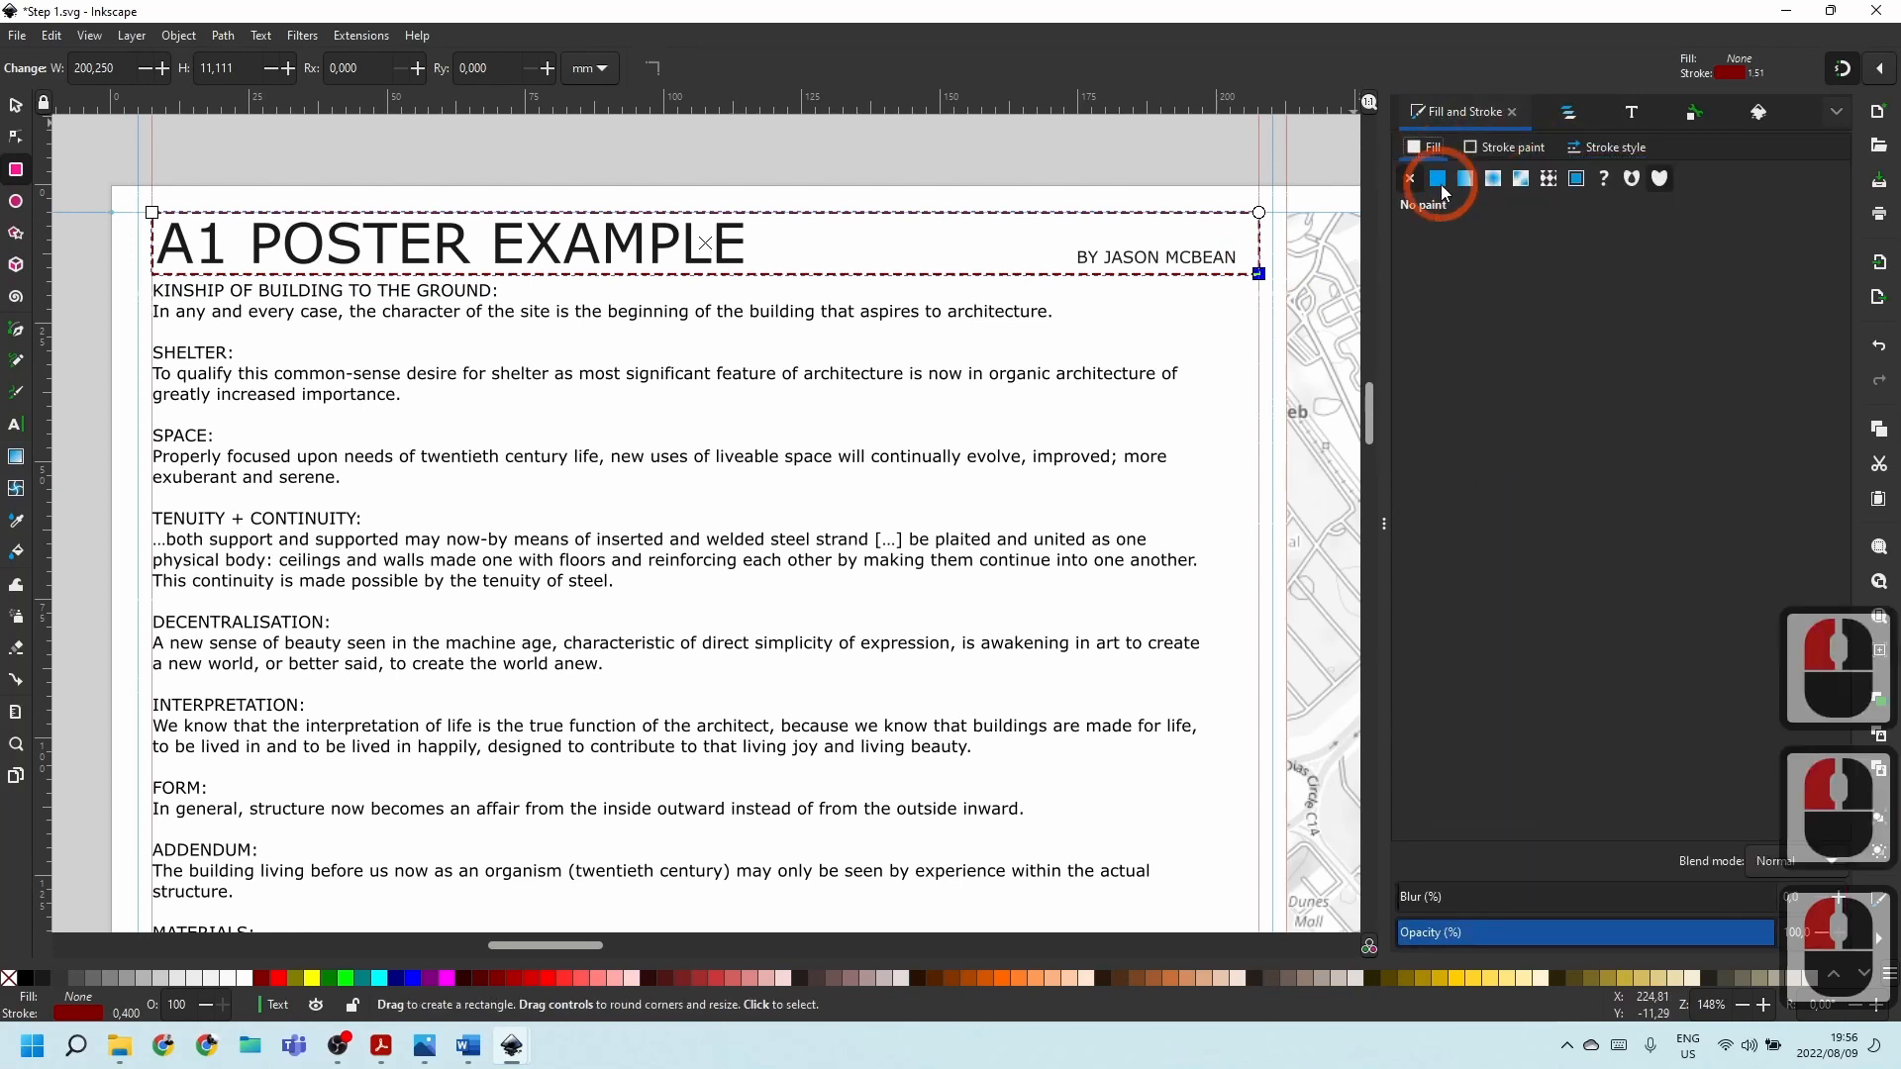
pyautogui.click(1441, 182)
pyautogui.click(1467, 179)
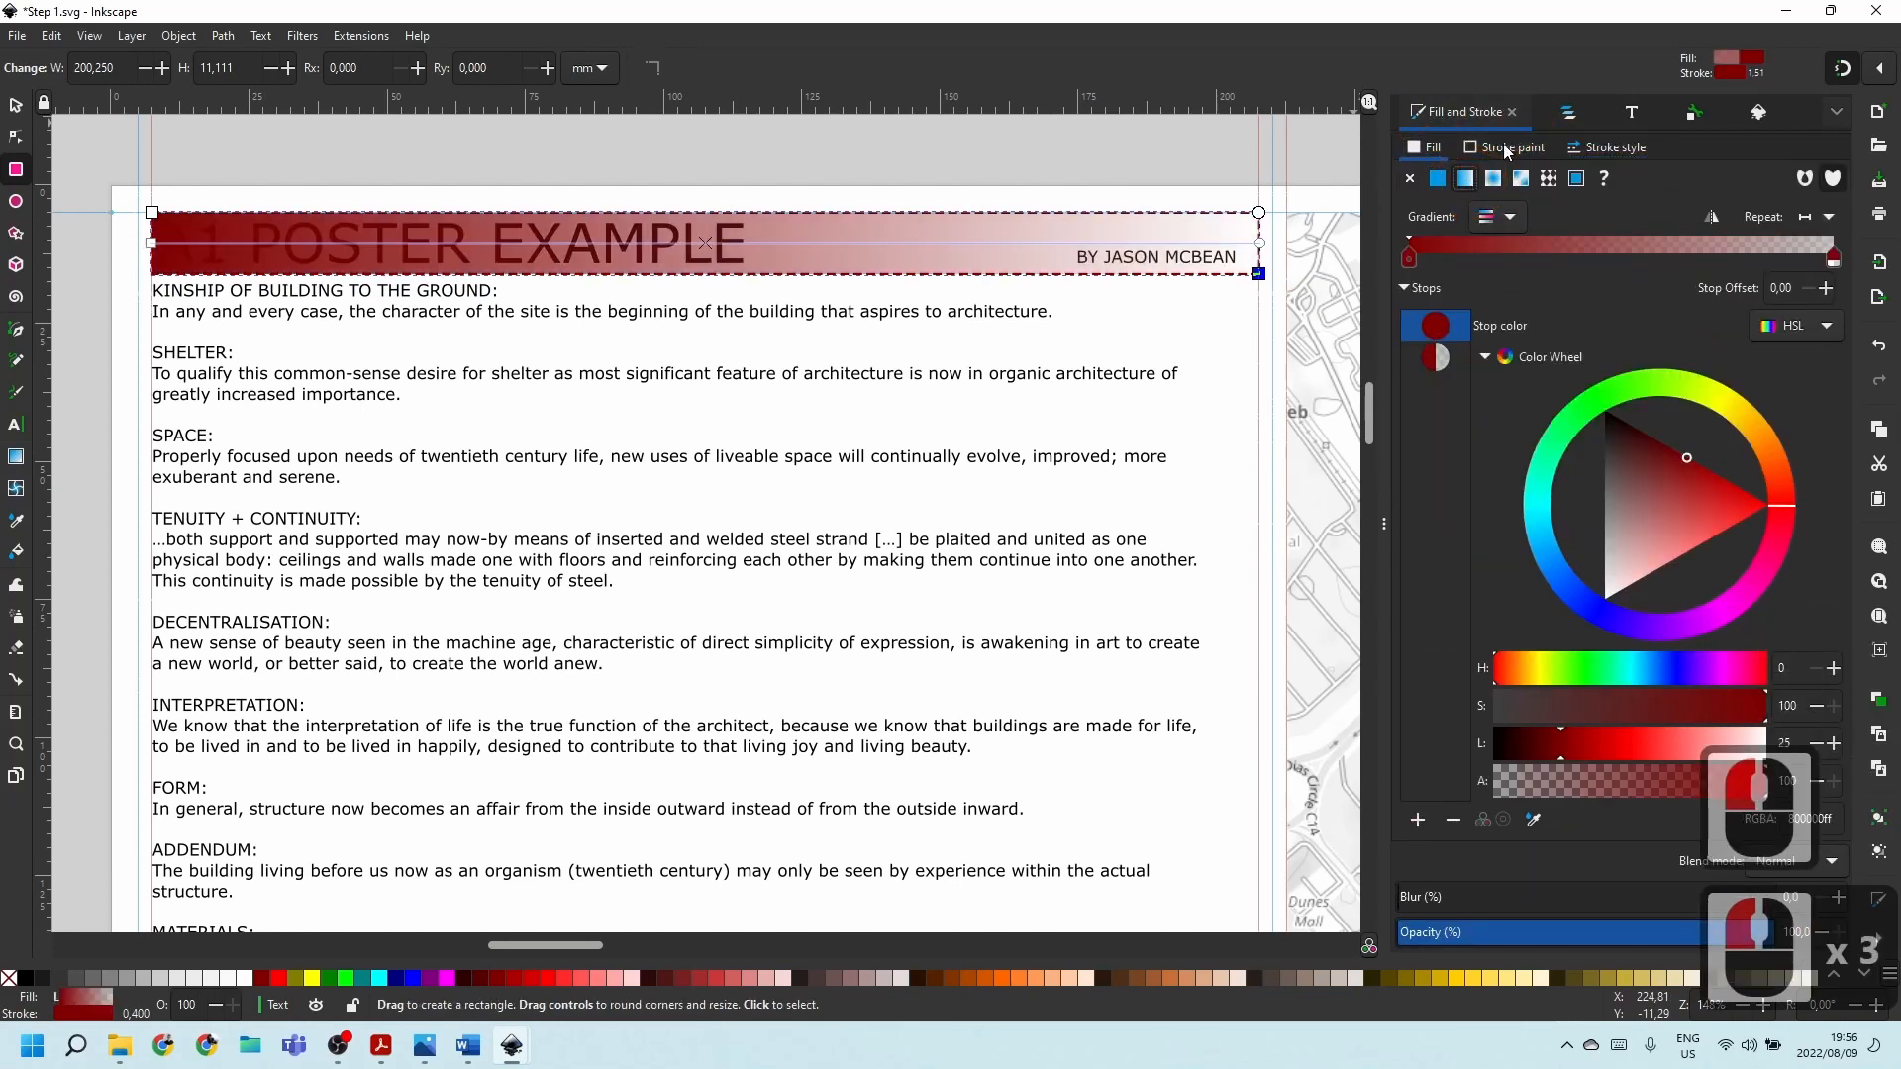
pyautogui.click(1505, 145)
pyautogui.click(1408, 178)
pyautogui.click(1409, 180)
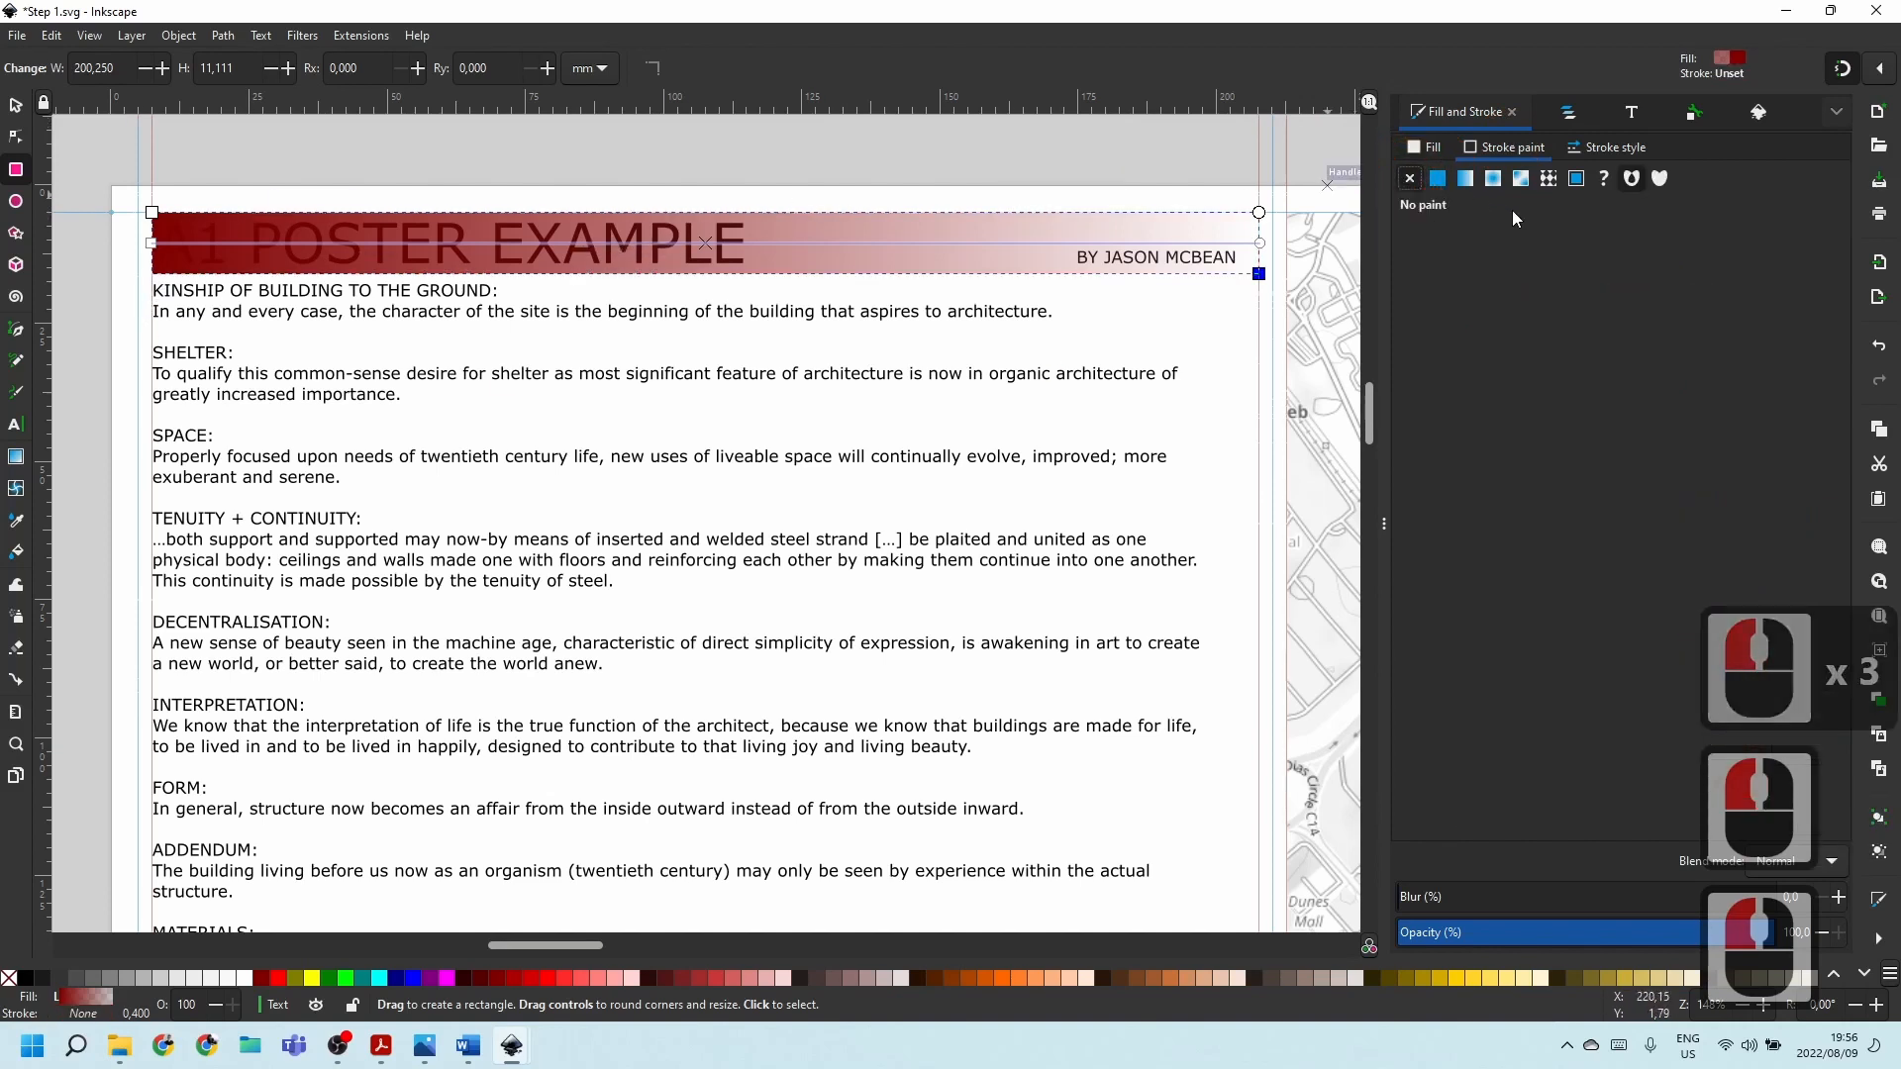
# Apply a linear gradient to the title rectangle's stroke and set its first stop to dark grey 3f3f3fff.
pyautogui.click(1466, 179)
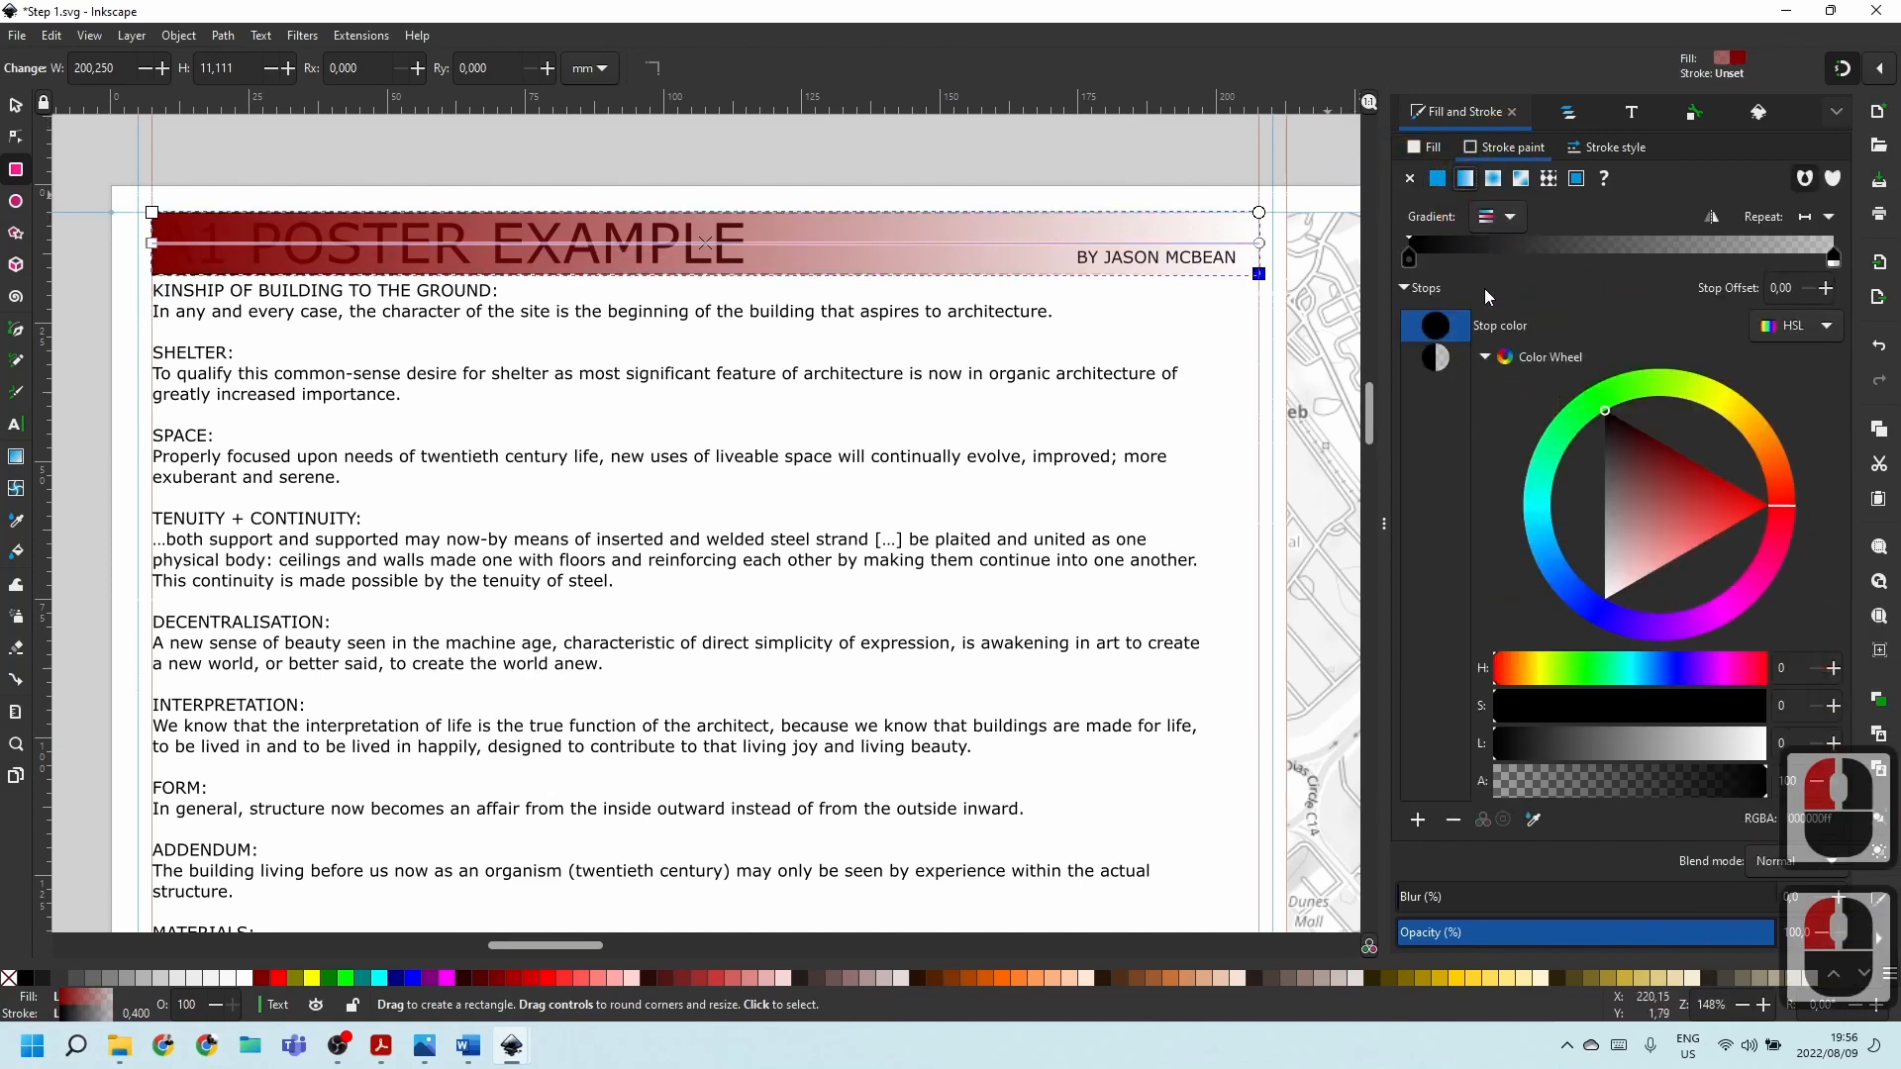
pyautogui.click(1432, 368)
pyautogui.click(1438, 328)
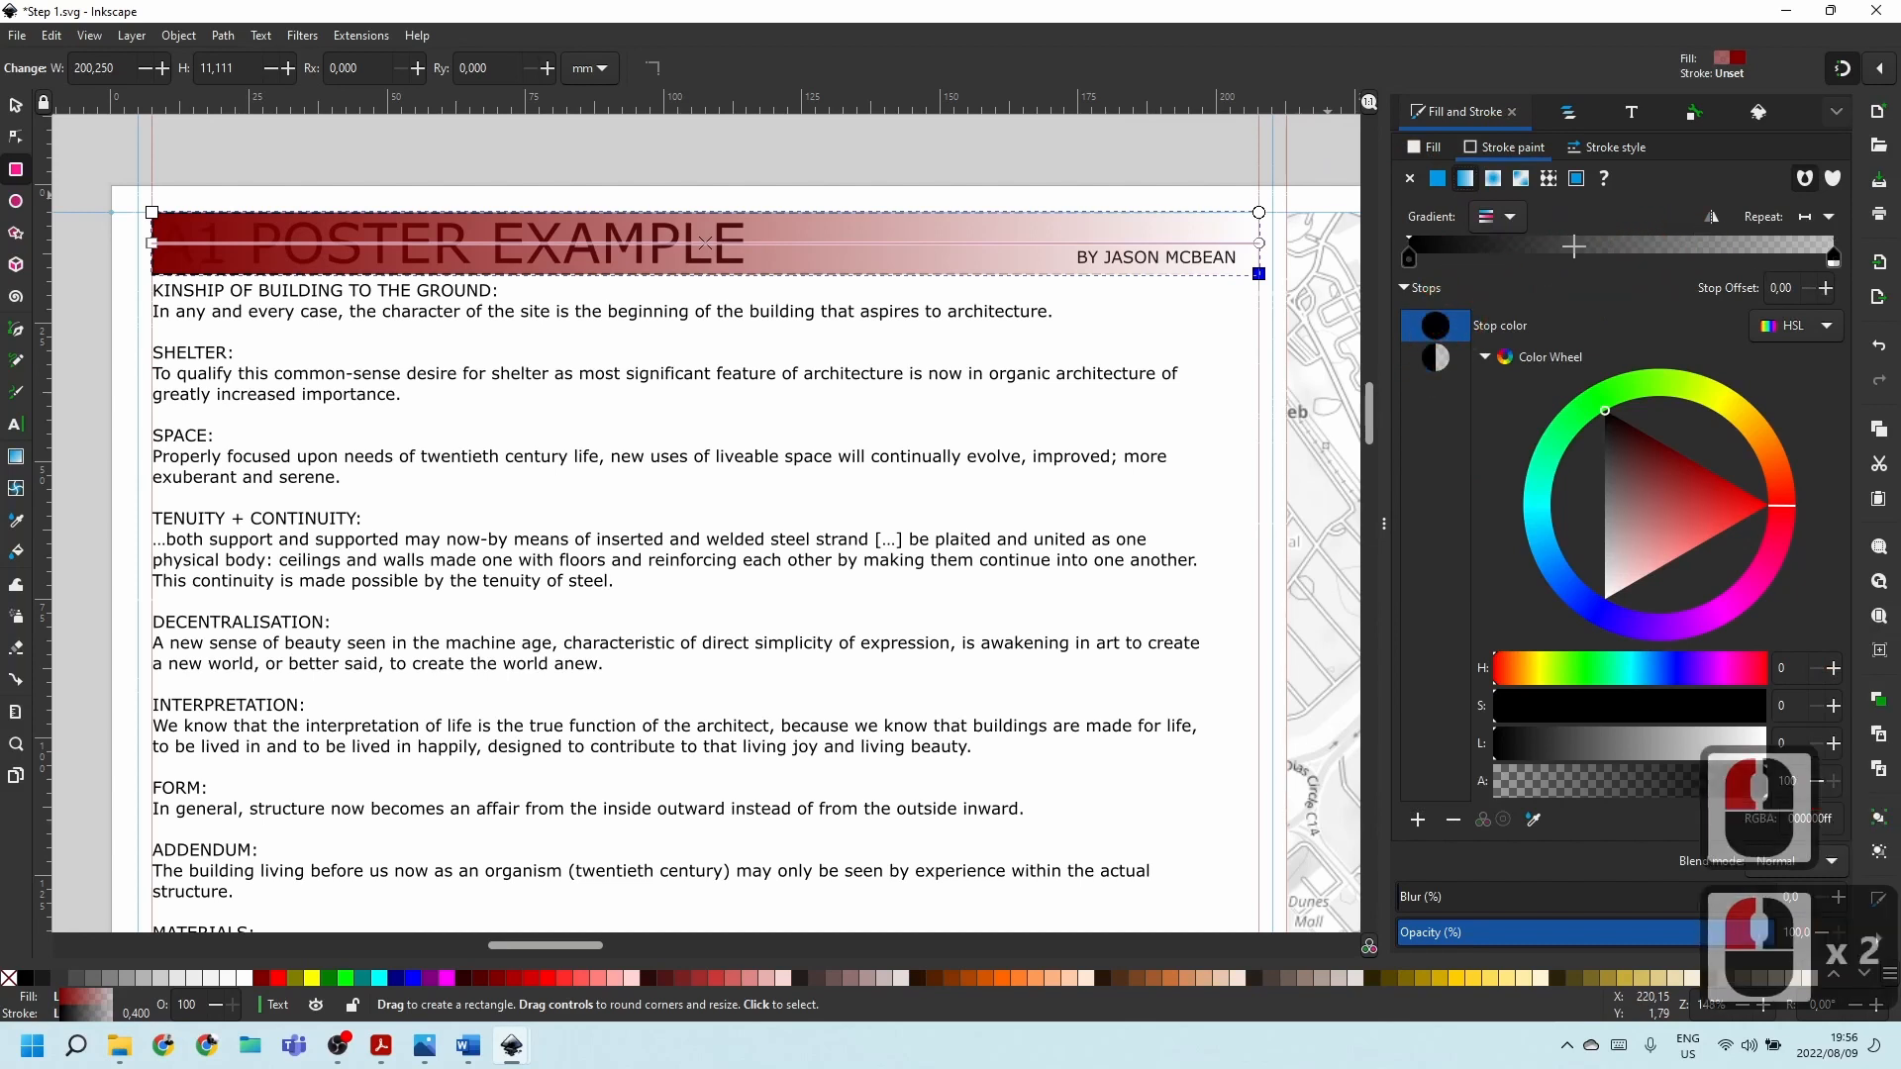
pyautogui.moveTo(1410, 259)
pyautogui.mouseDown()
pyautogui.moveTo(1589, 273)
pyautogui.moveTo(1397, 262)
pyautogui.mouseUp()
pyautogui.moveTo(1581, 714)
pyautogui.mouseDown()
pyautogui.moveTo(1525, 702)
pyautogui.moveTo(1559, 699)
pyautogui.moveTo(1616, 745)
pyautogui.moveTo(1492, 750)
pyautogui.mouseUp()
pyautogui.moveTo(1610, 458)
pyautogui.mouseDown()
pyautogui.moveTo(1602, 527)
pyautogui.moveTo(1603, 461)
pyautogui.mouseUp()
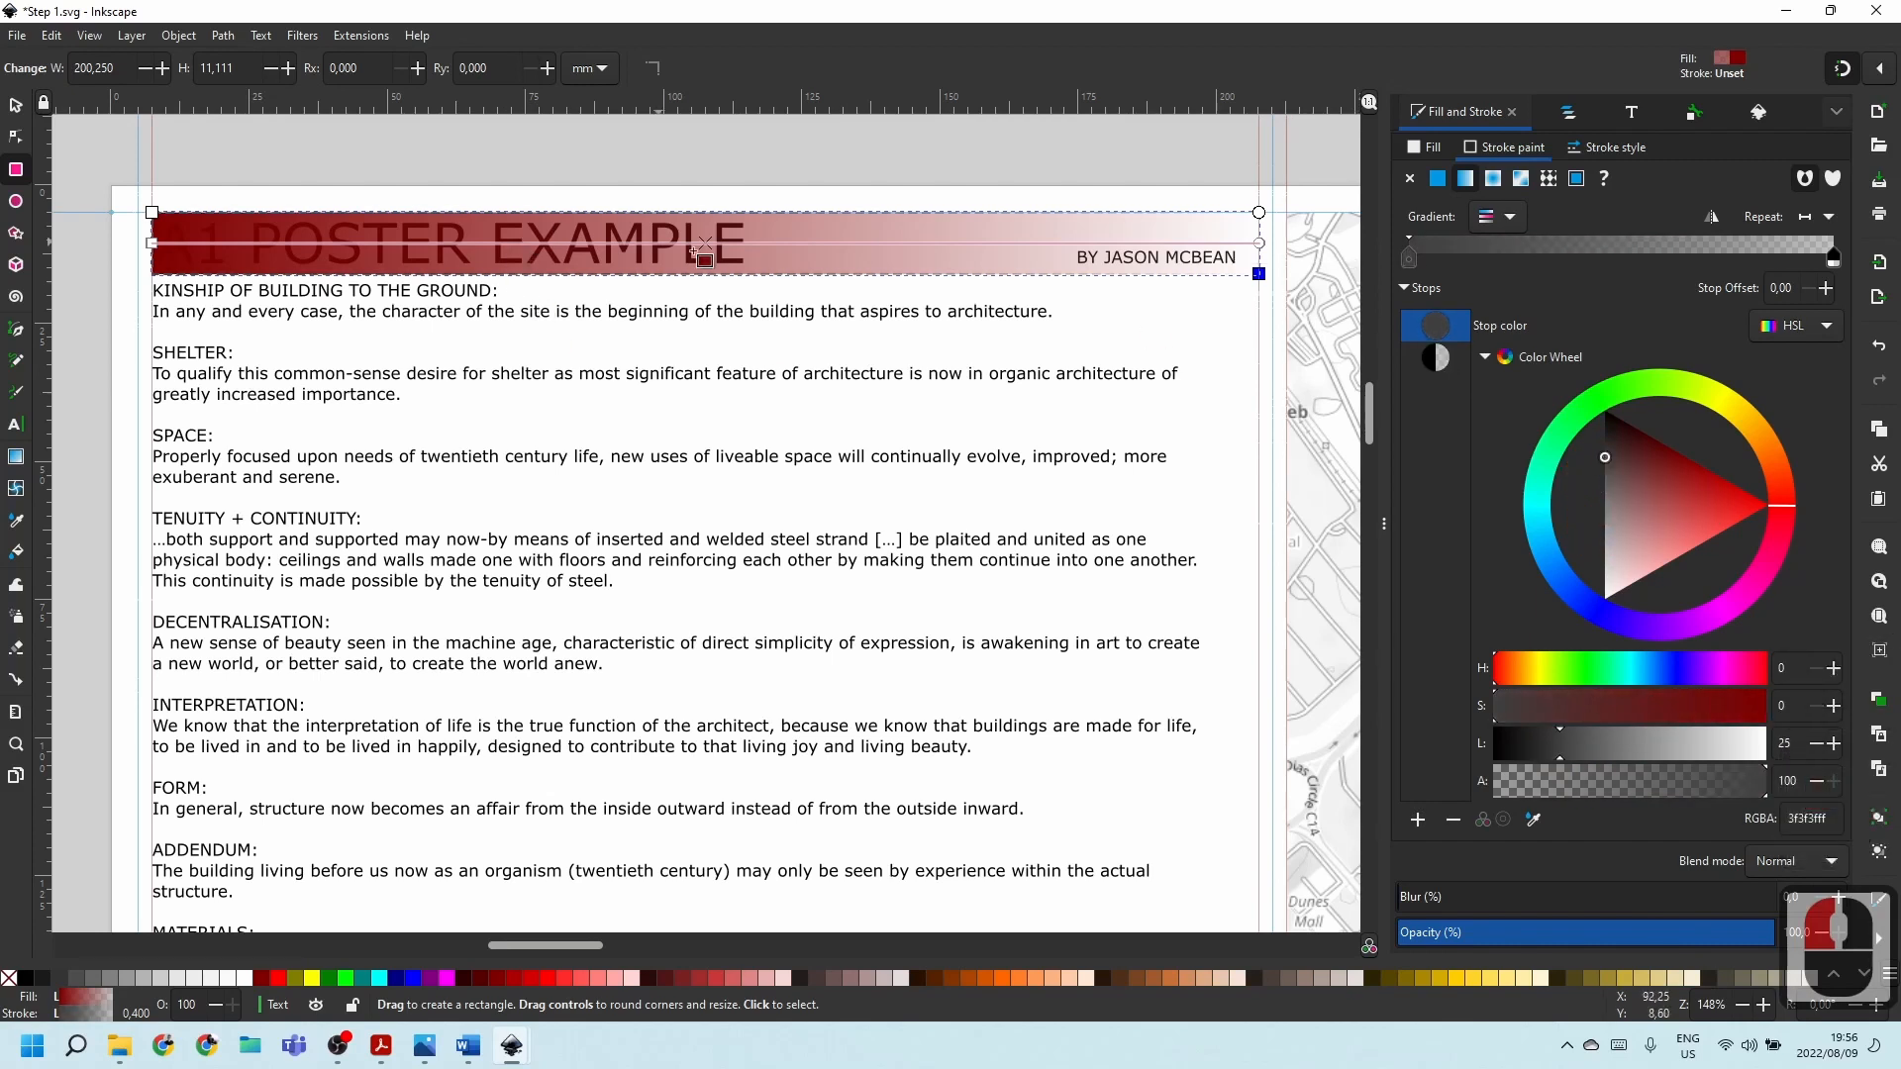
# Recolour the rectangle's fill gradient from dark grey 3a3a3aff at the first stop to fully transparent grey 62626200 at the last.
pyautogui.click(1433, 152)
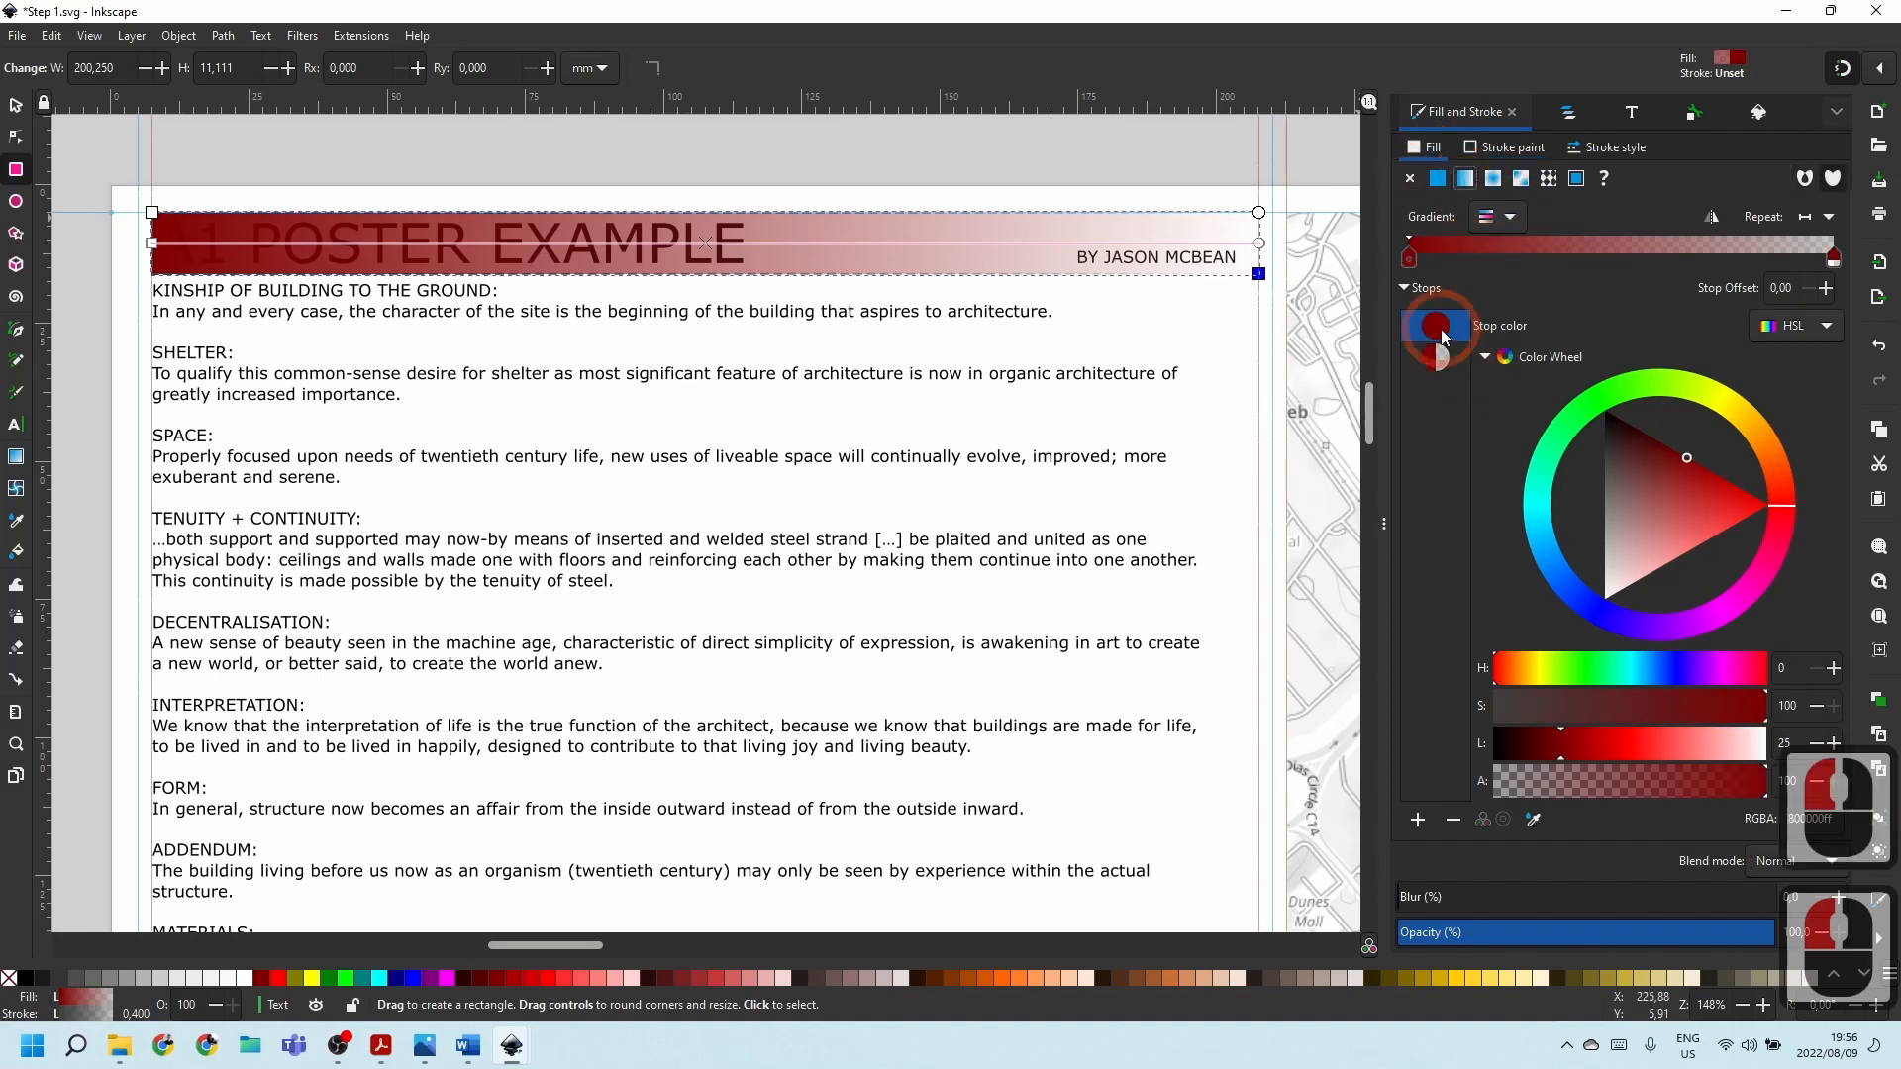
pyautogui.click(1488, 509)
pyautogui.moveTo(1685, 462)
pyautogui.mouseDown()
pyautogui.moveTo(1613, 448)
pyautogui.moveTo(1610, 471)
pyautogui.moveTo(1596, 454)
pyautogui.mouseUp()
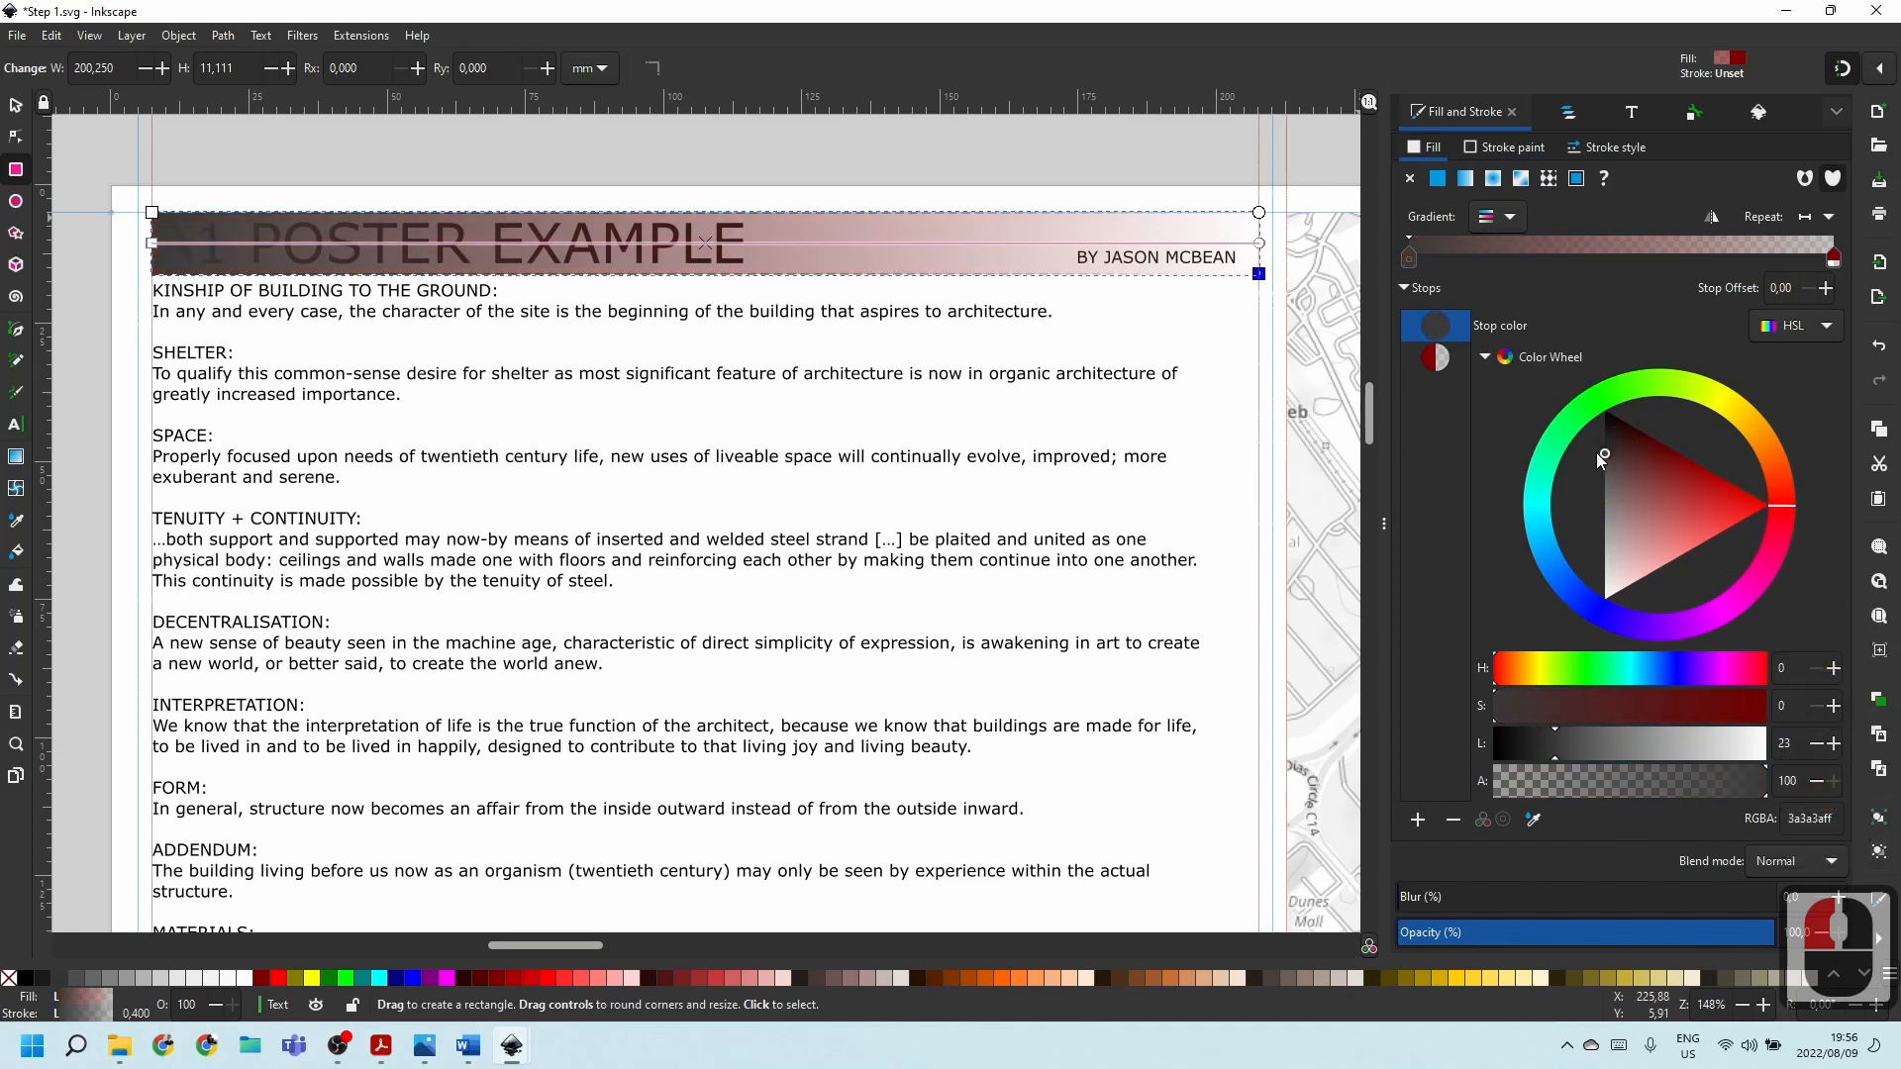
pyautogui.click(1431, 358)
pyautogui.moveTo(1646, 487); pyautogui.dragTo(1605, 484)
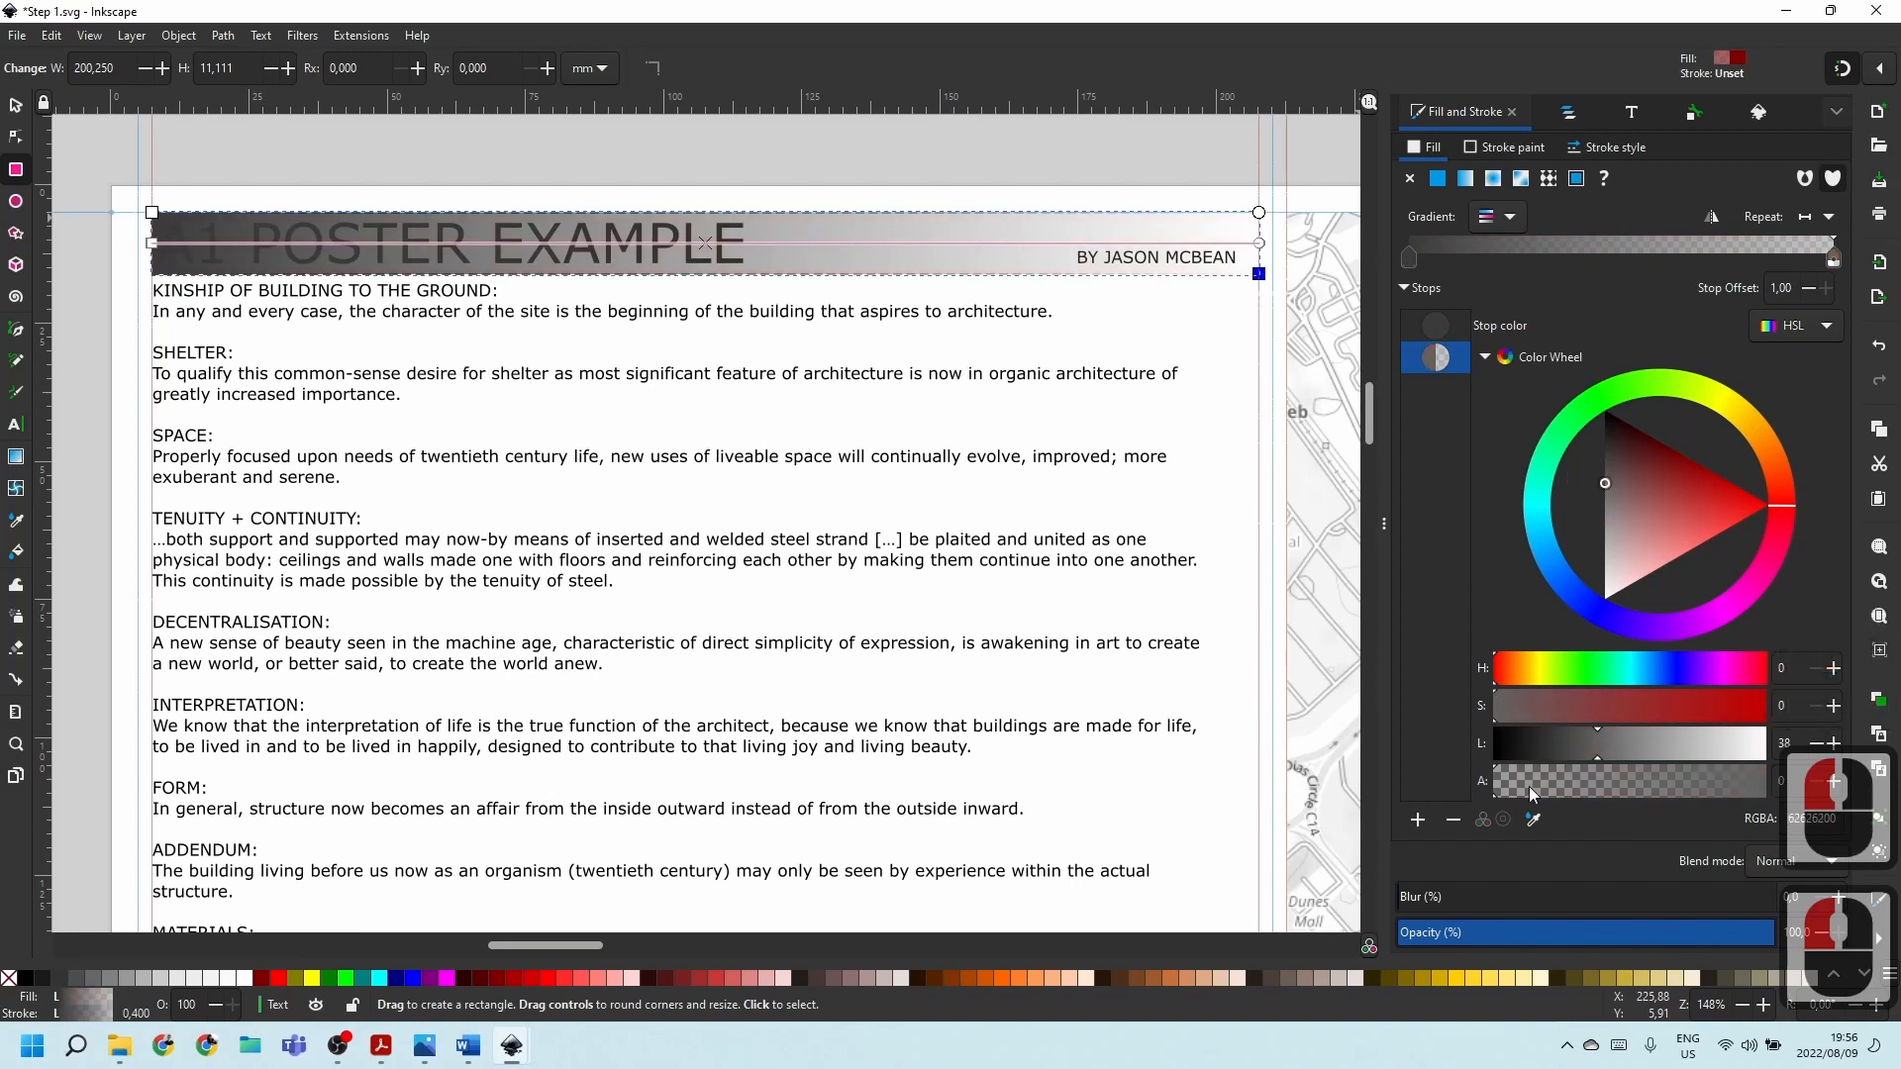
pyautogui.moveTo(1536, 783)
pyautogui.mouseDown()
pyautogui.moveTo(1733, 777)
pyautogui.moveTo(1500, 776)
pyautogui.mouseUp()
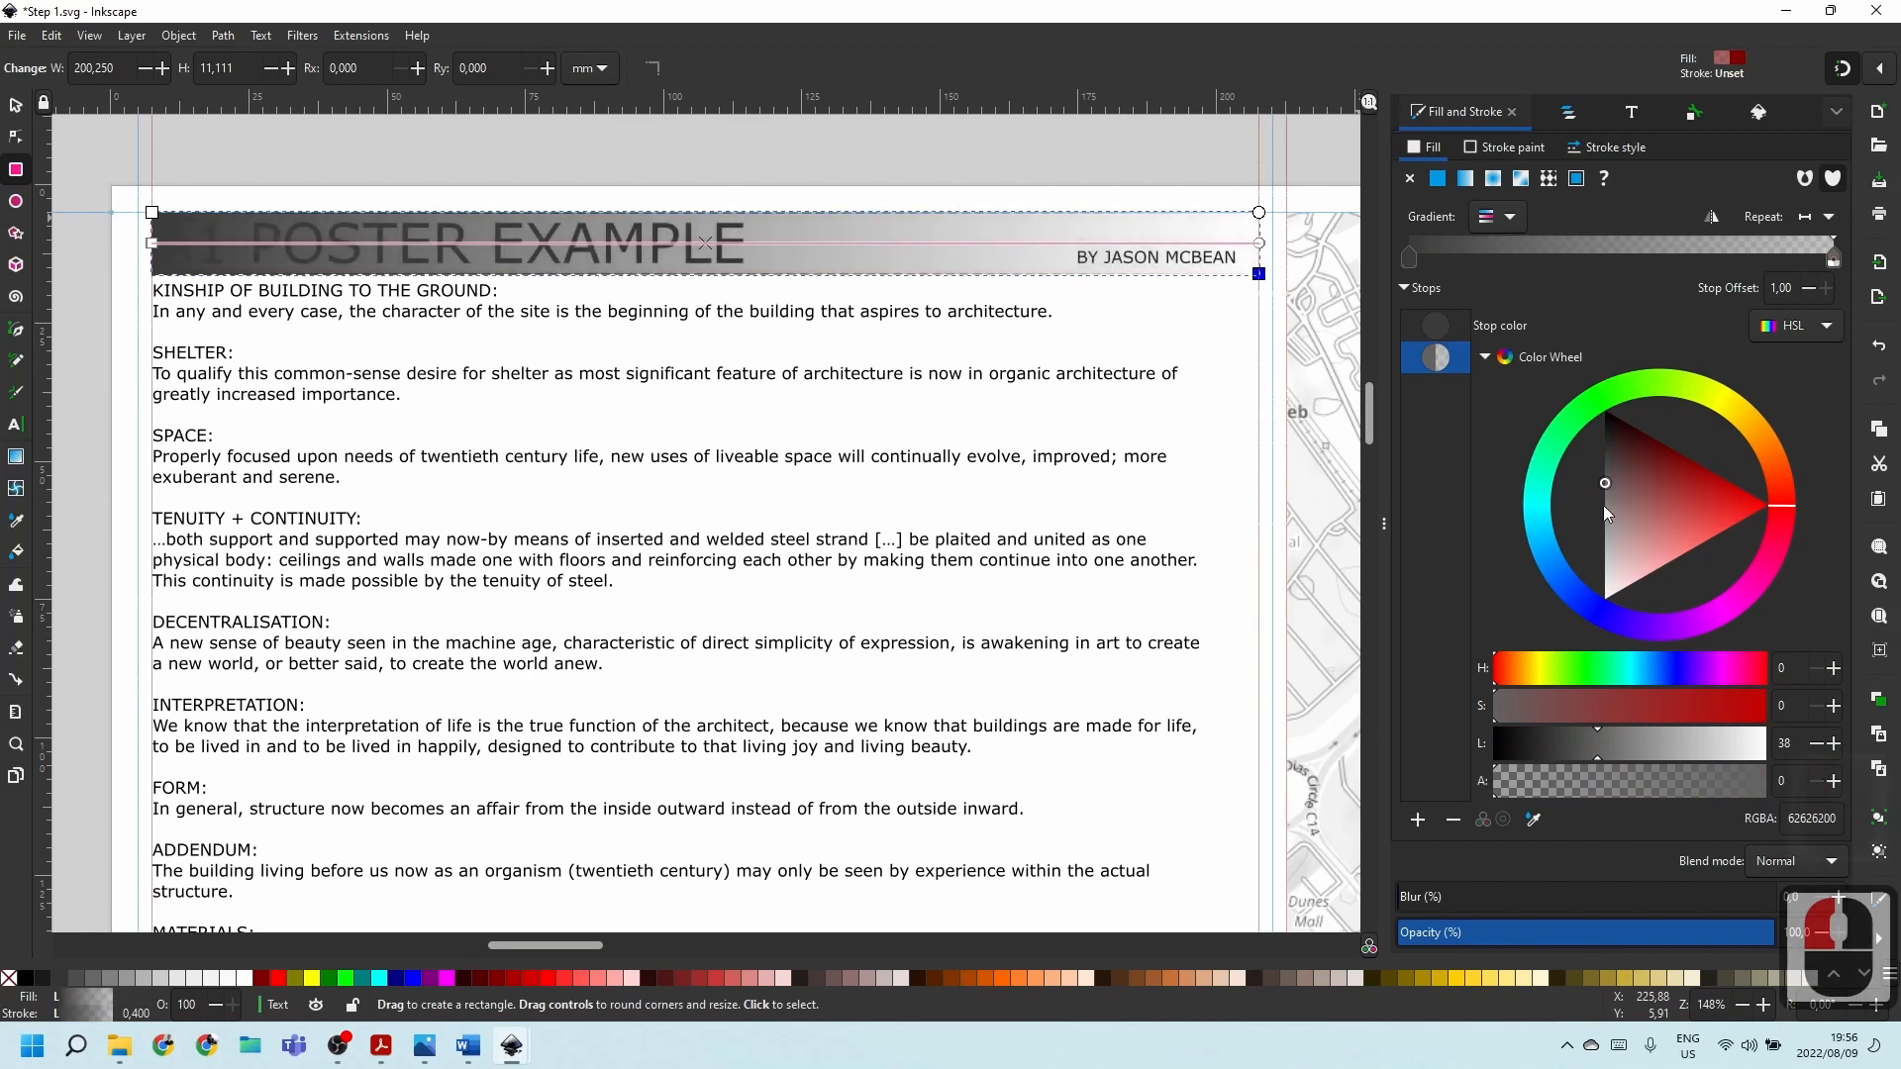
# Lighten the fill gradient's first stop to lightness 43 and remove the rectangle's stroke paint.
pyautogui.click(1449, 327)
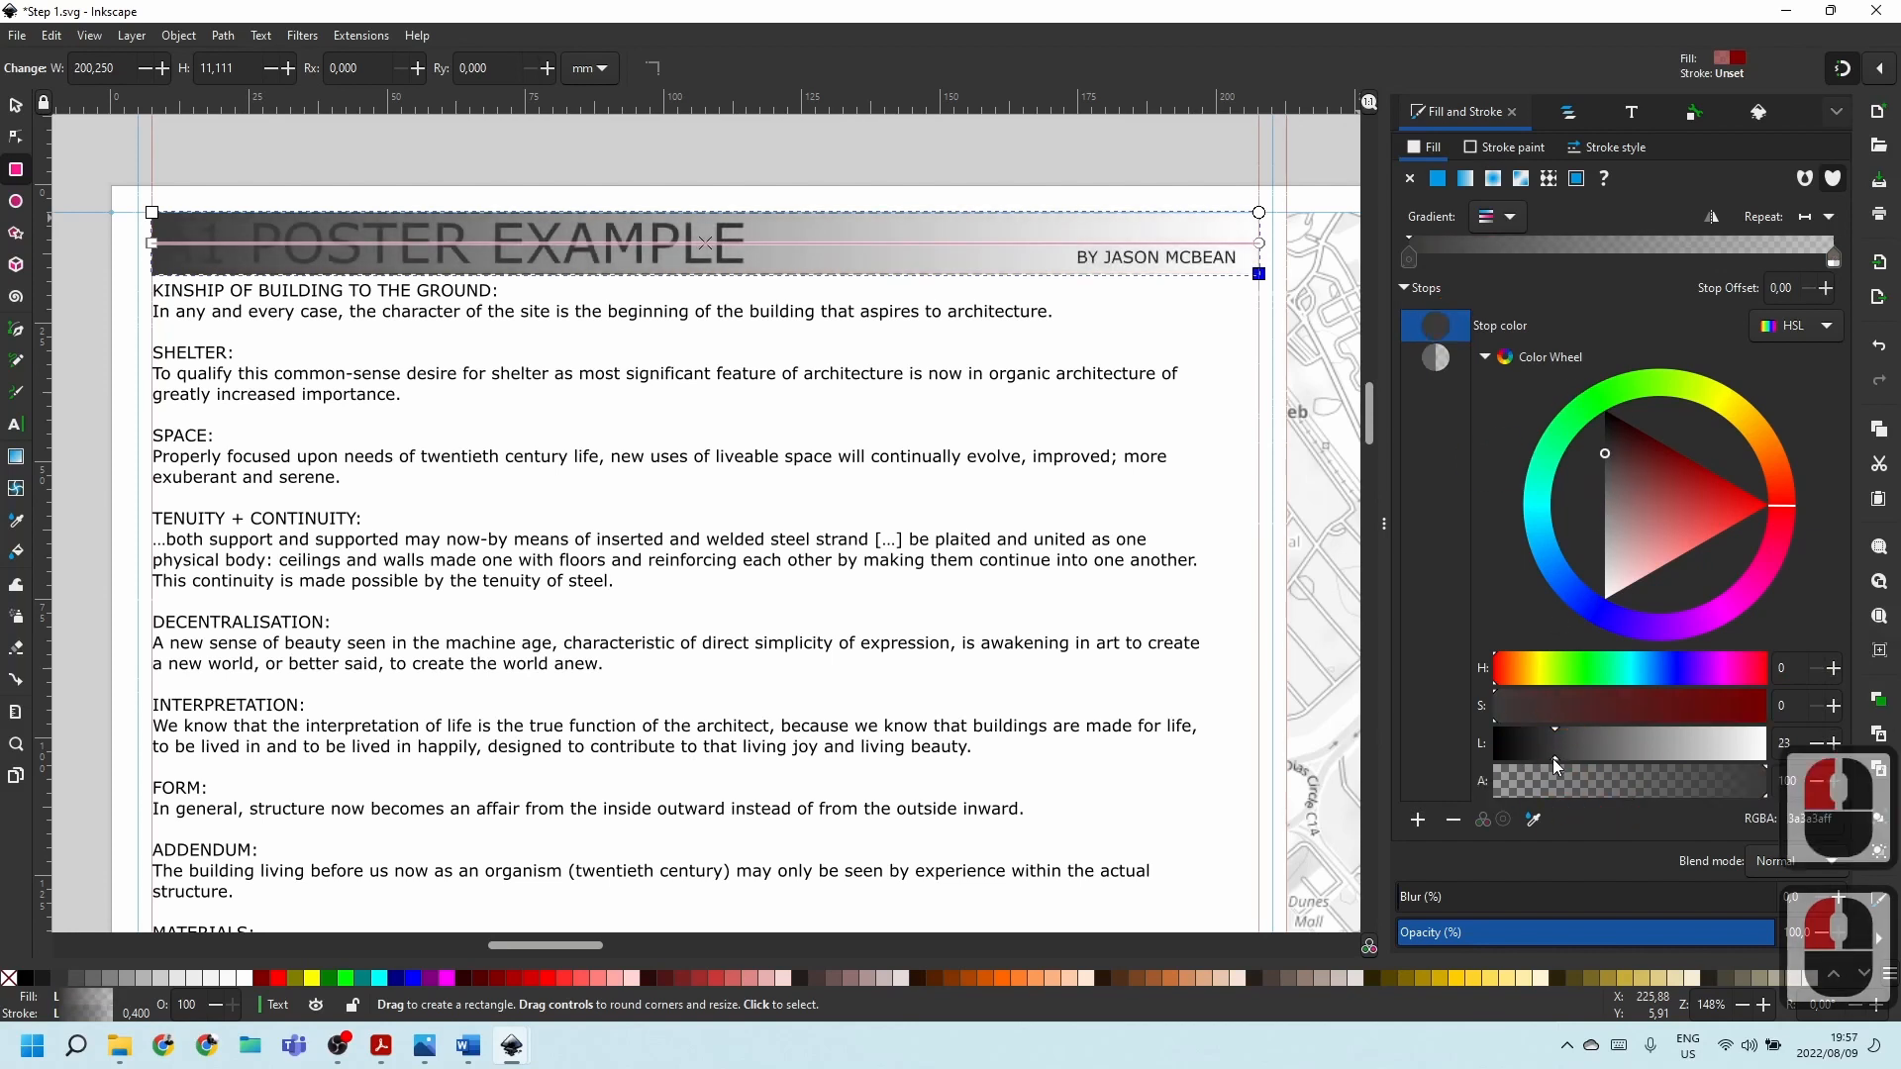
pyautogui.moveTo(1554, 758); pyautogui.dragTo(1610, 761)
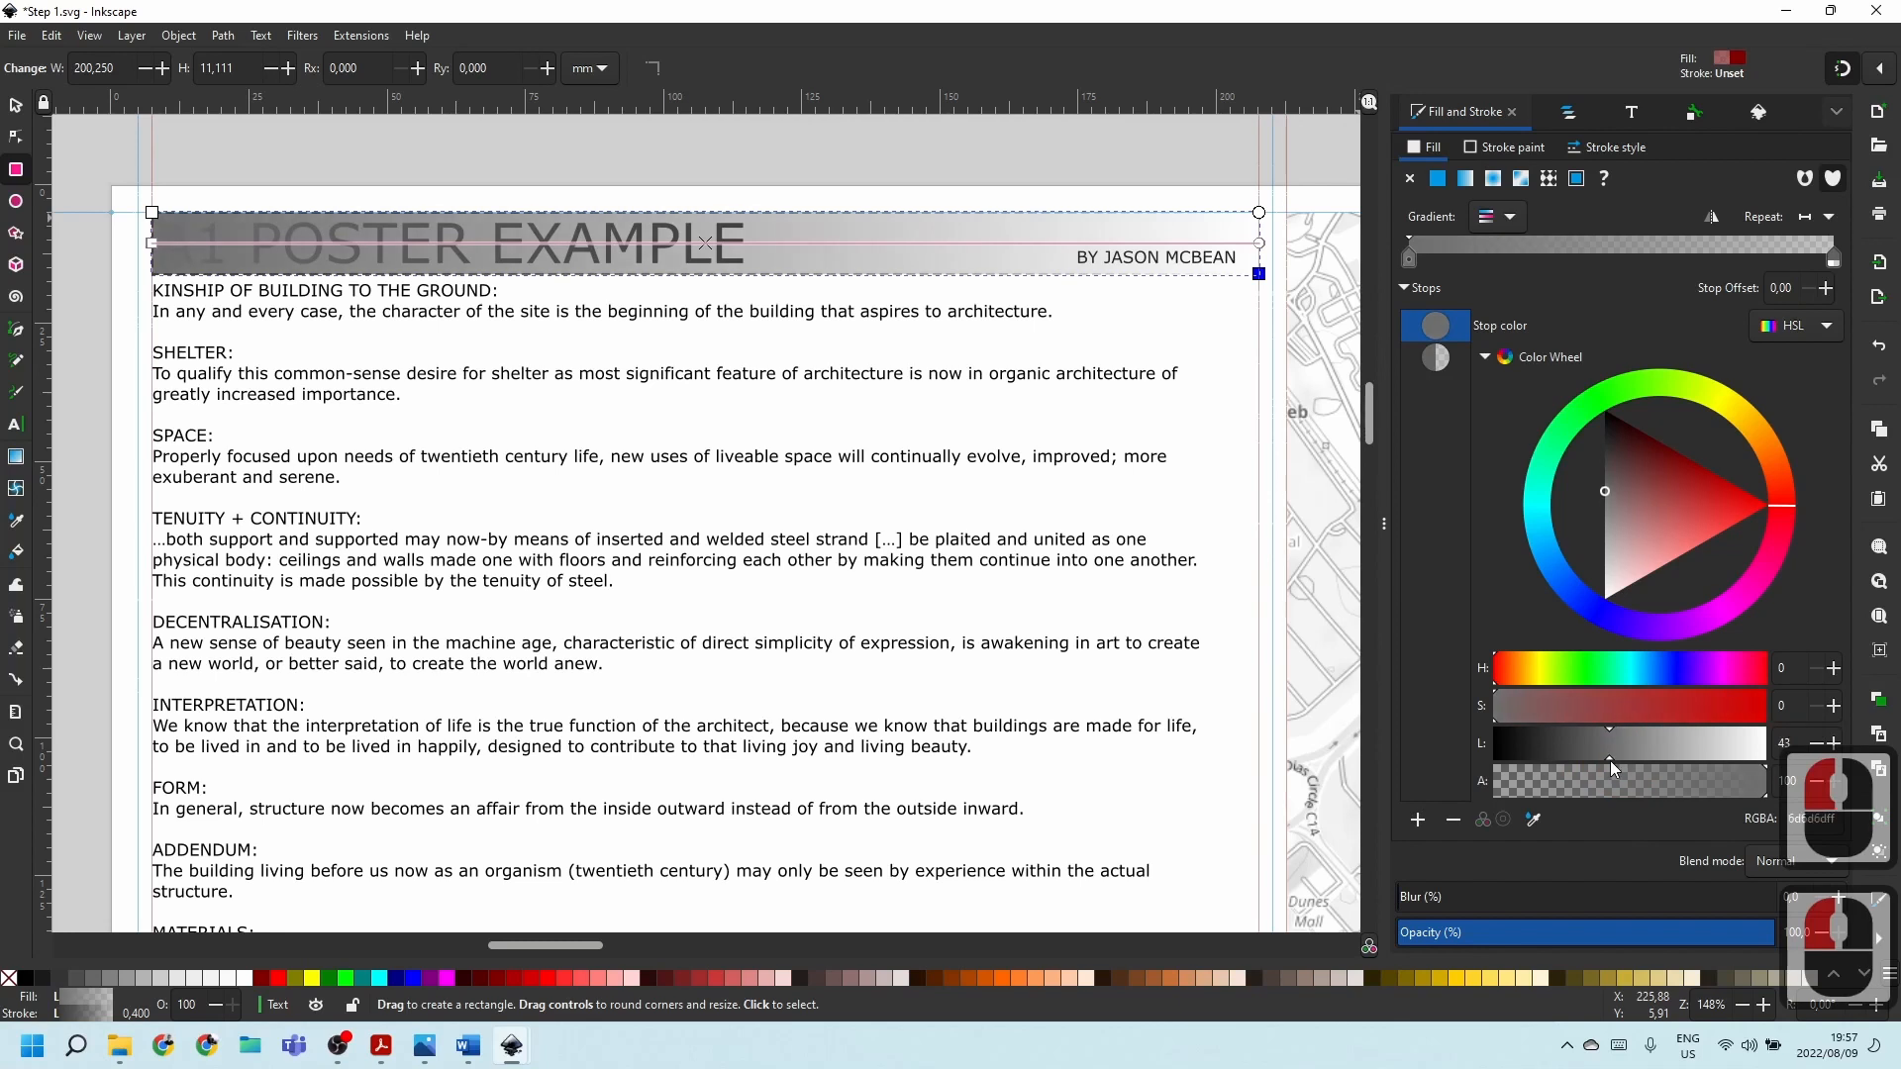
pyautogui.click(1499, 149)
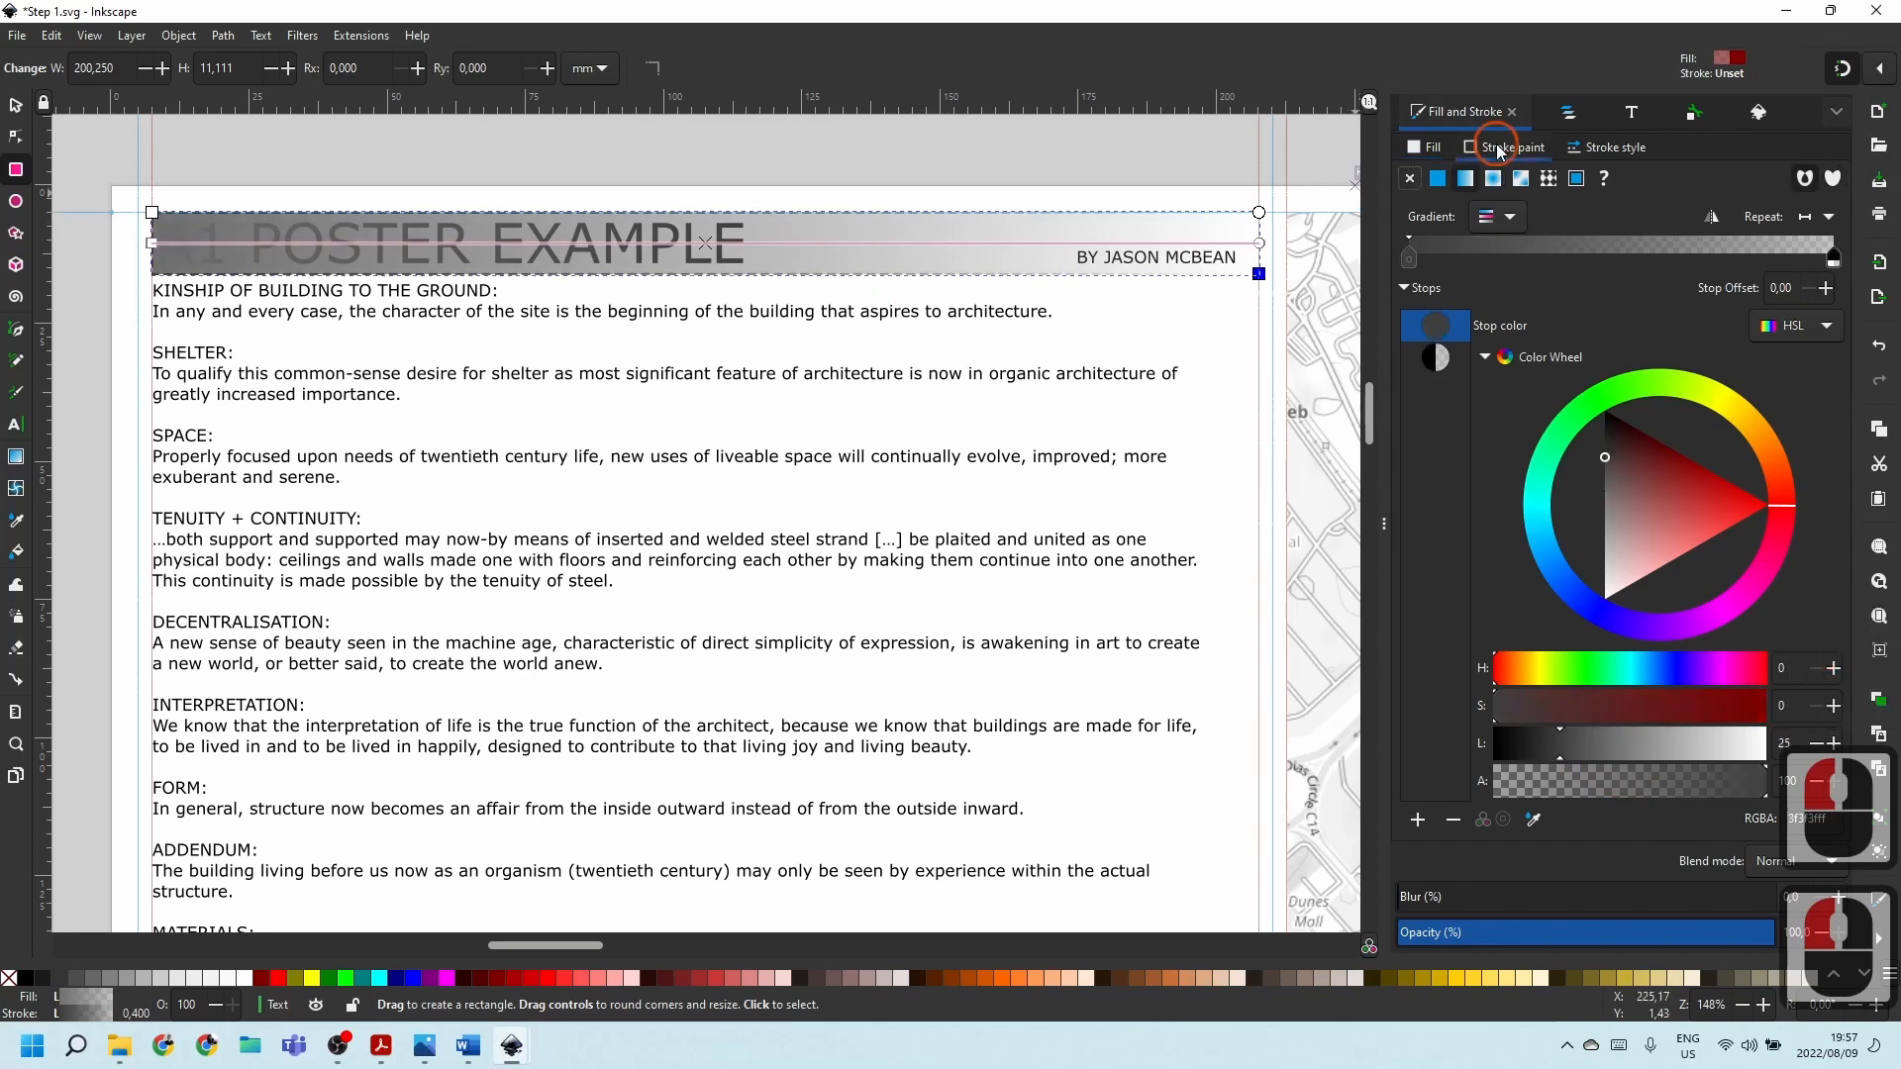
pyautogui.click(1412, 179)
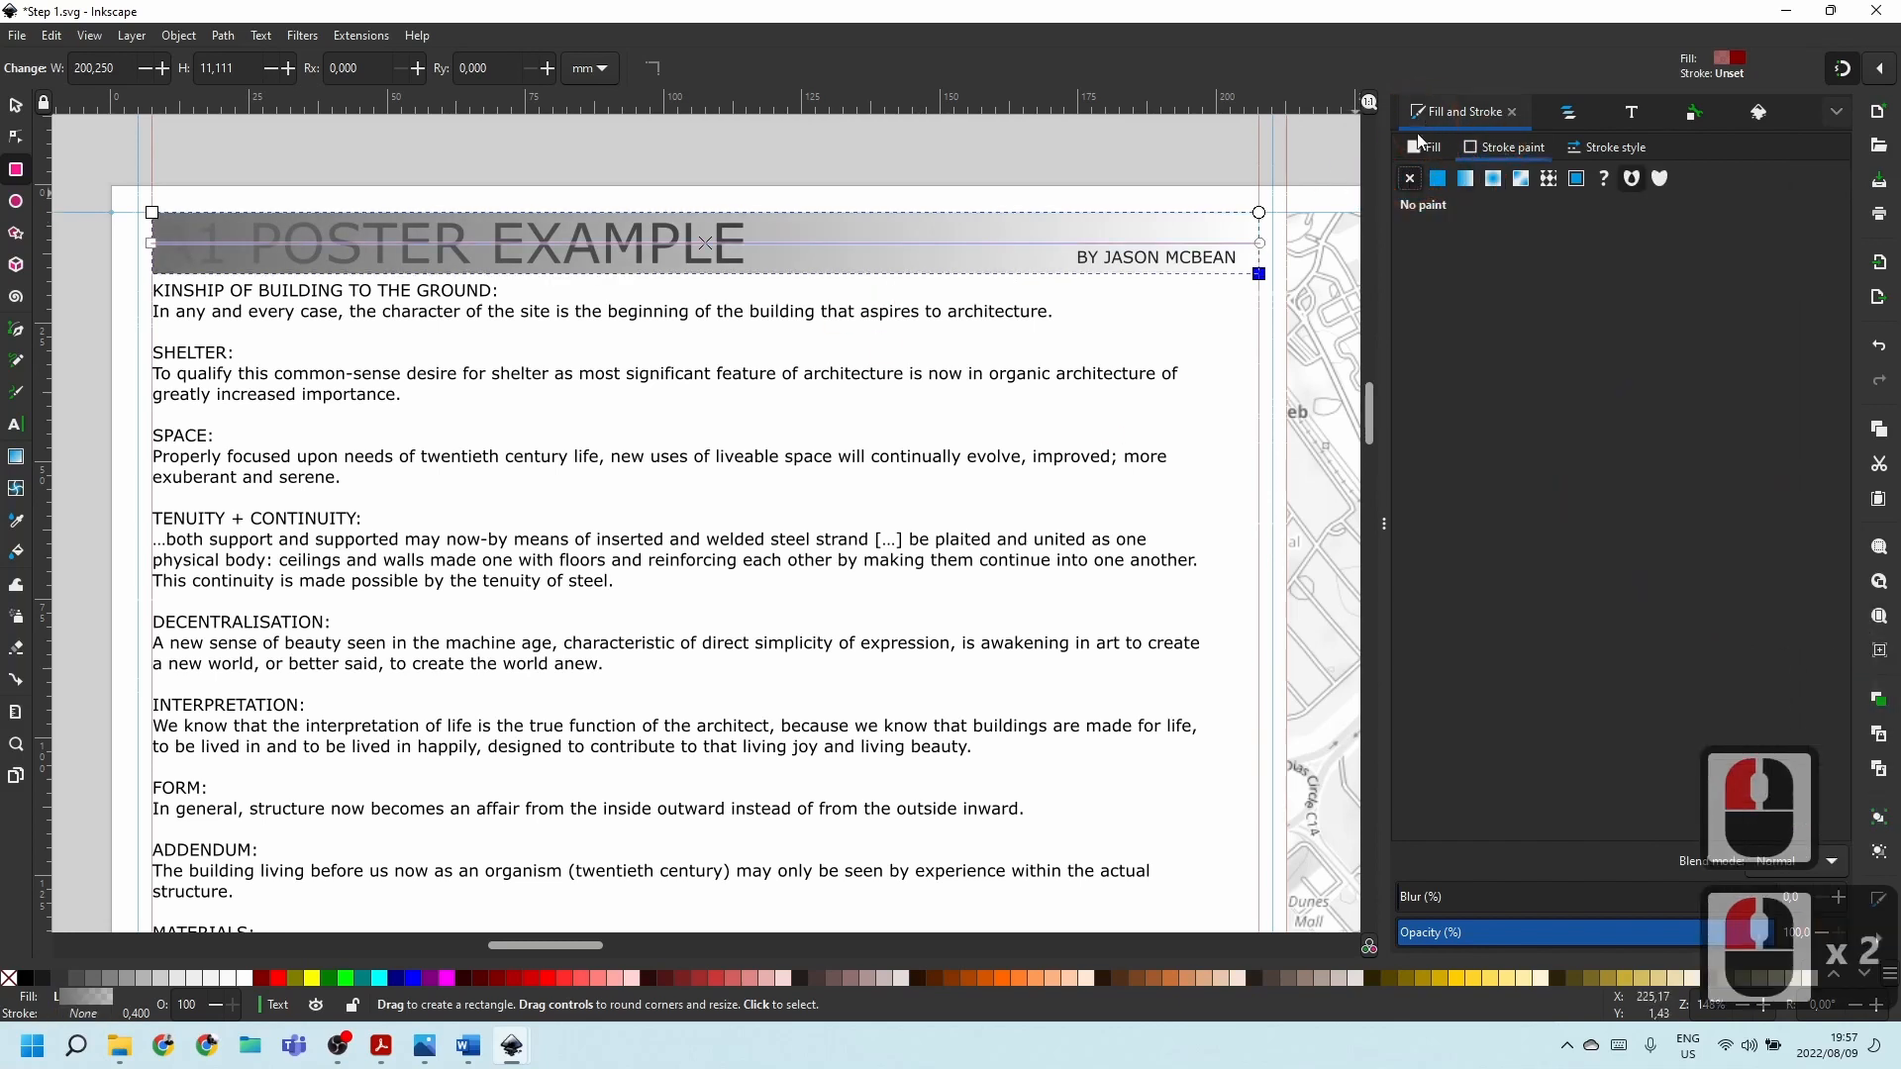
pyautogui.press('Escape')
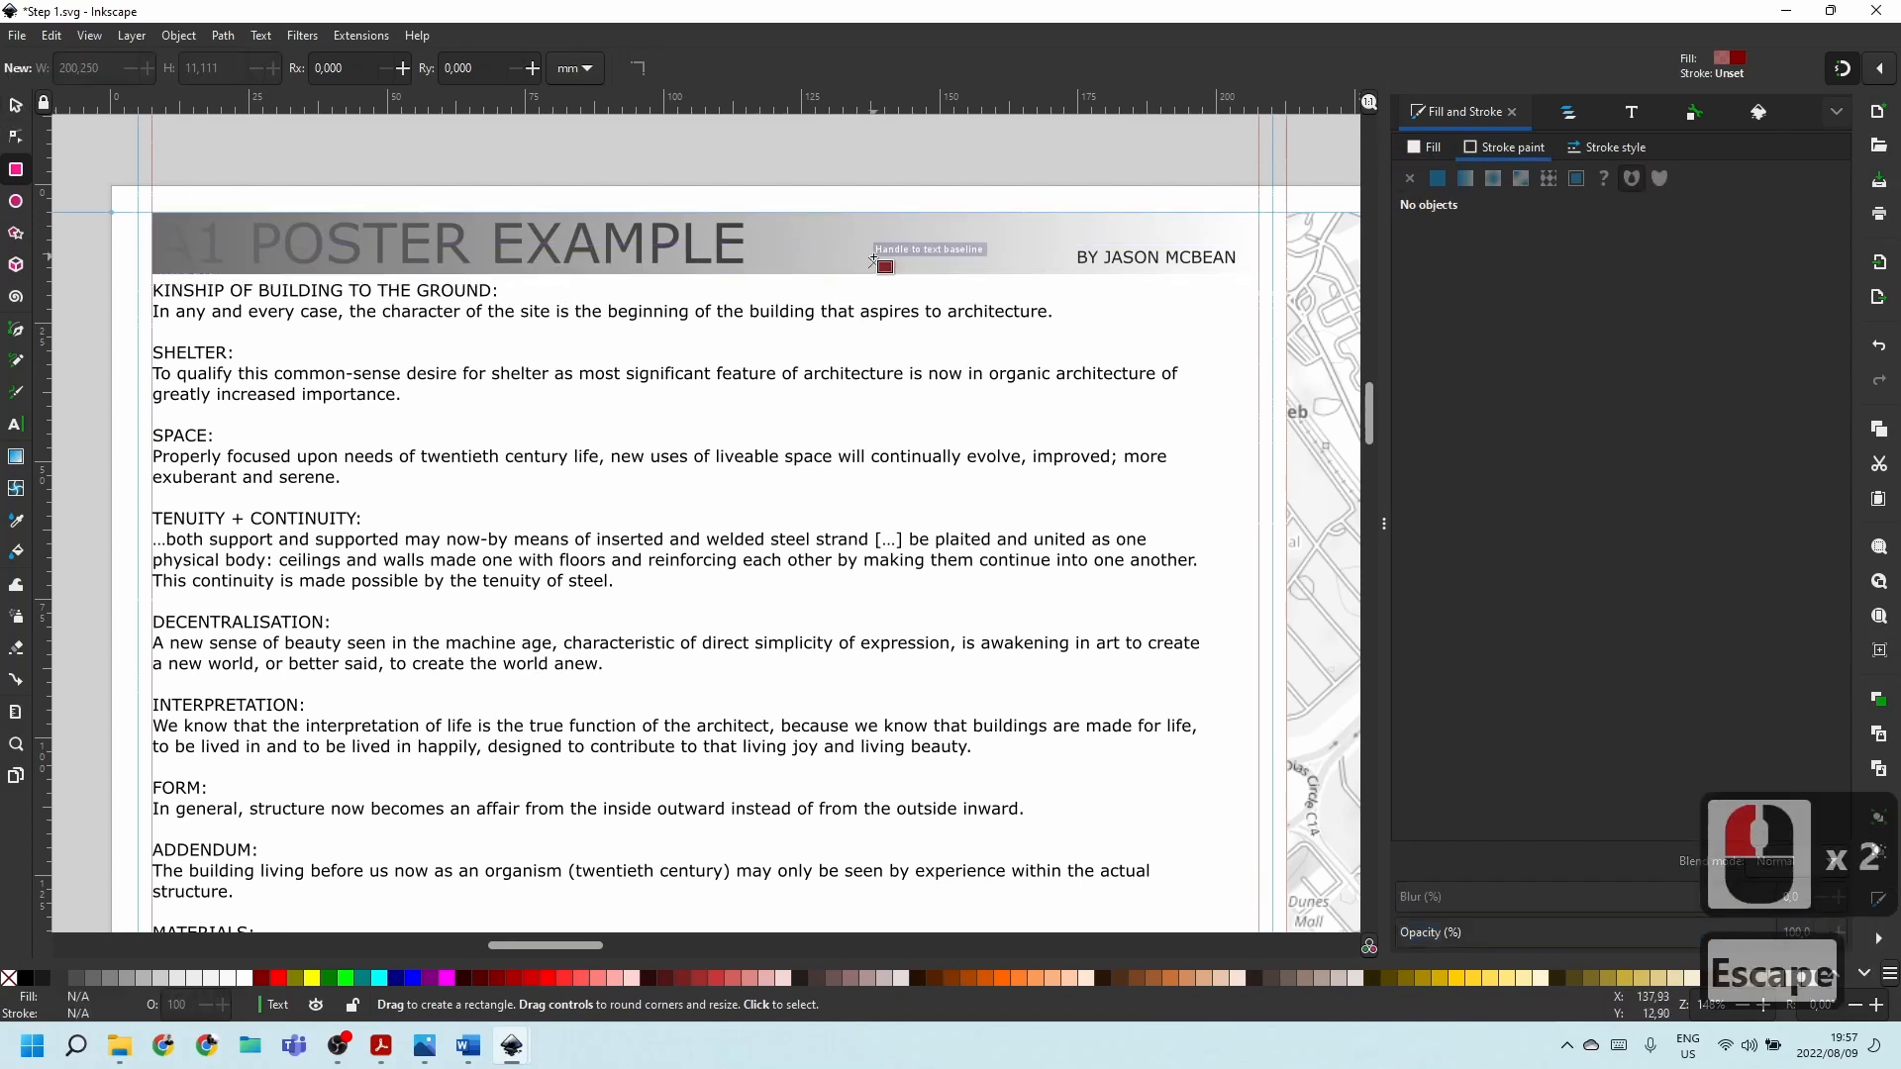
# Move the gradient rectangle below the title text in the Text layer's stacking order.
pyautogui.click(1582, 114)
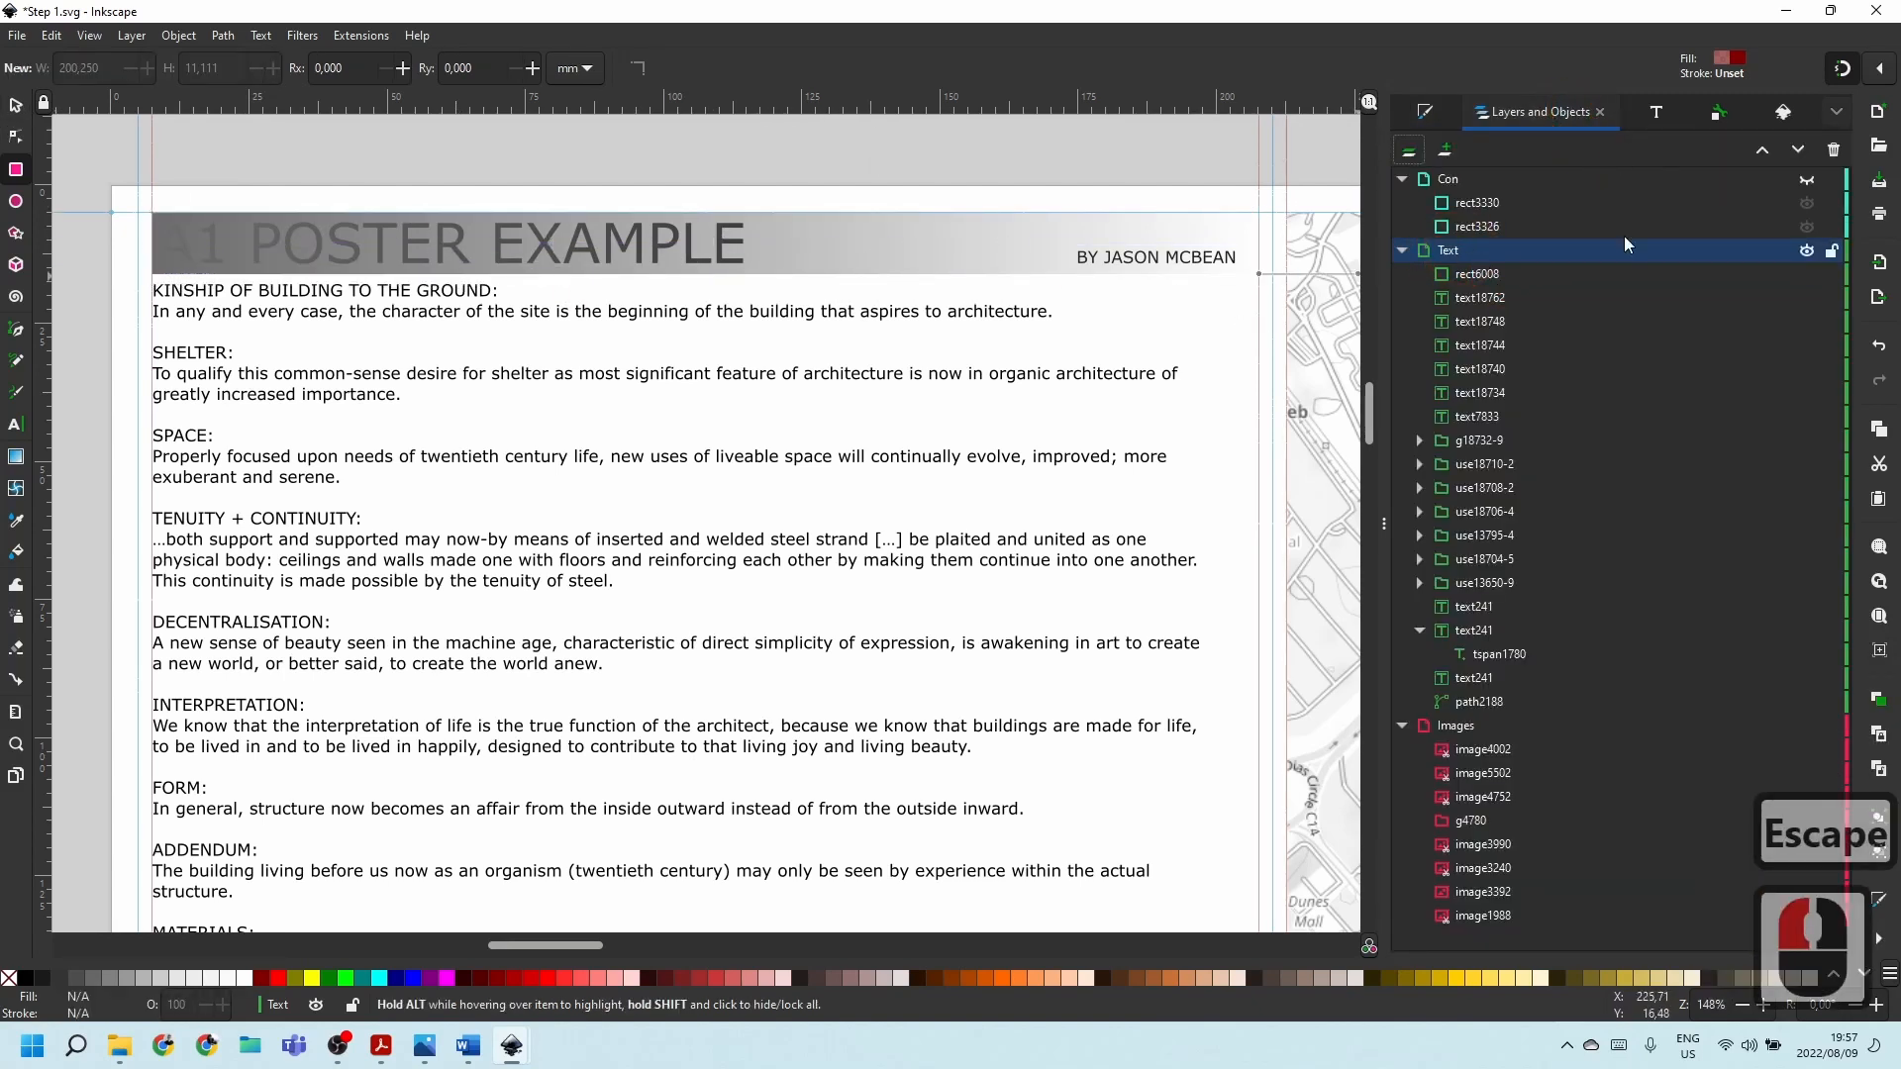
pyautogui.click(1797, 149)
pyautogui.click(1798, 149)
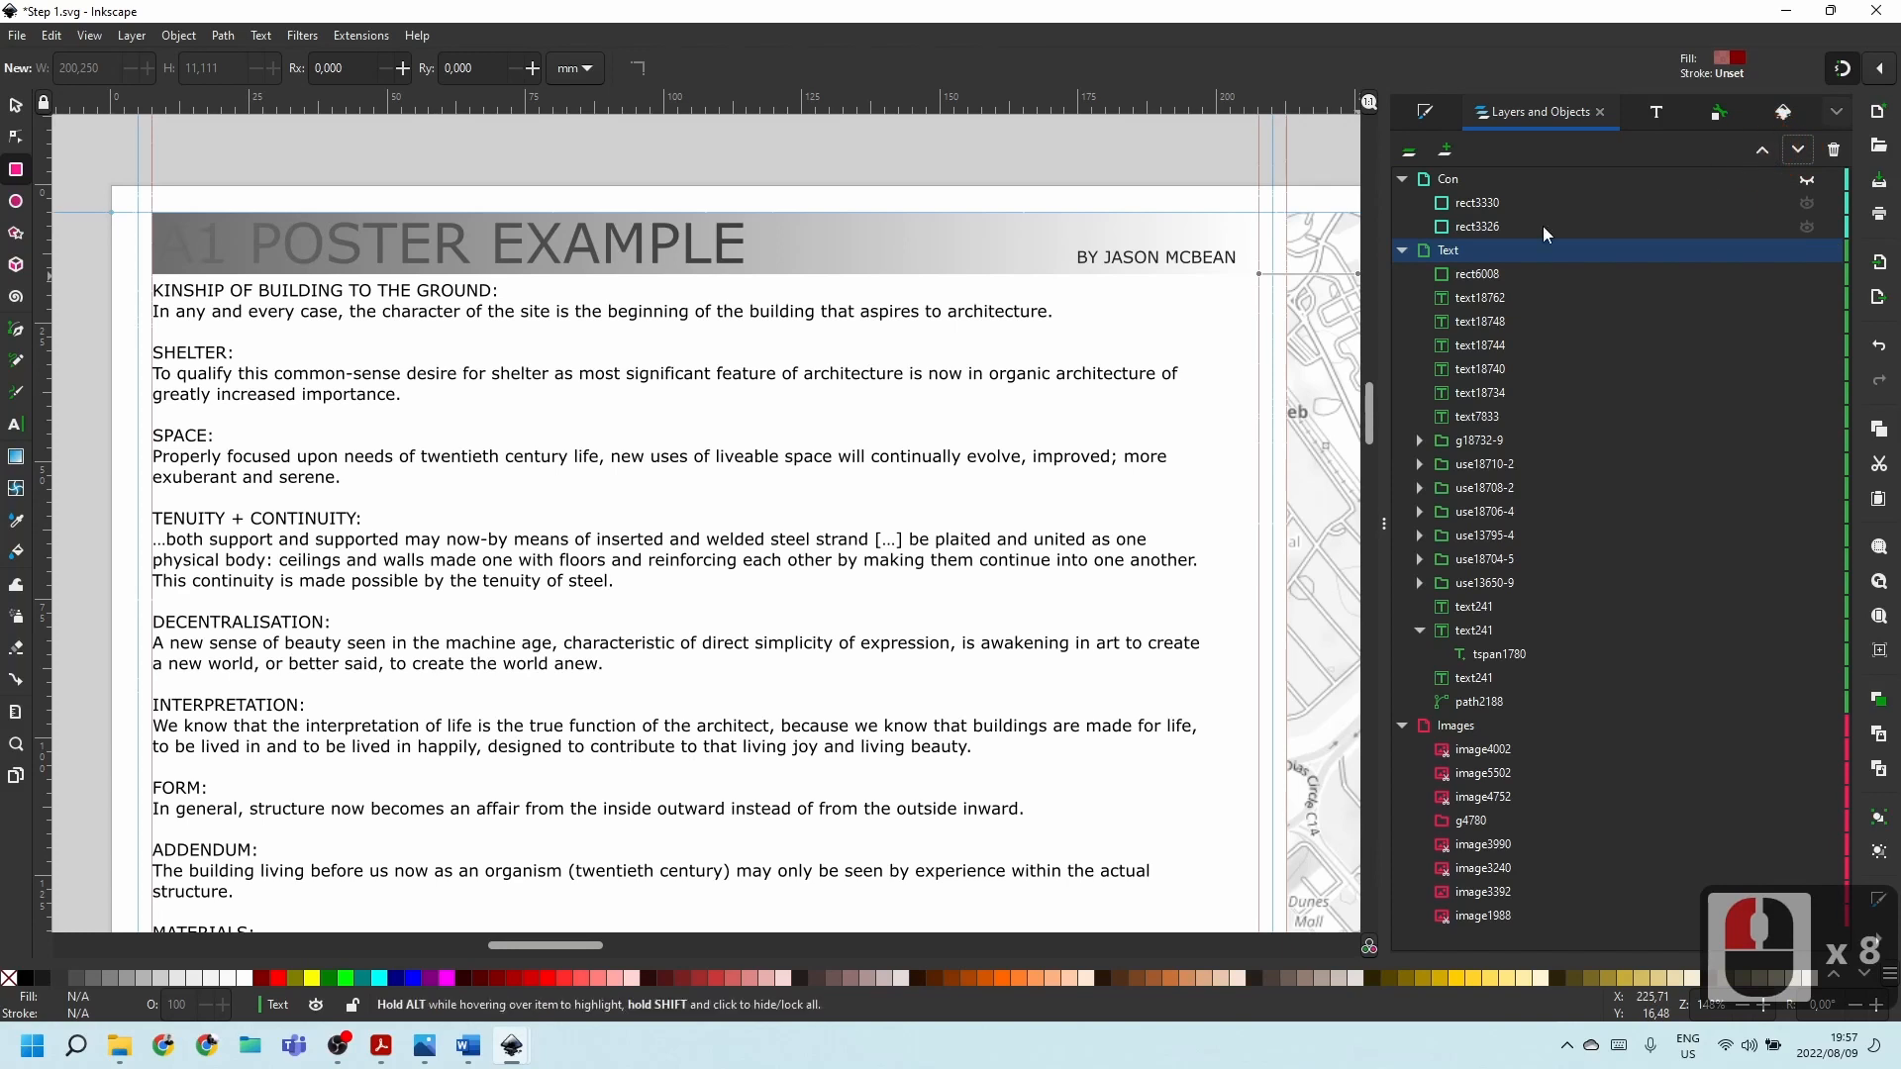
pyautogui.press('Escape')
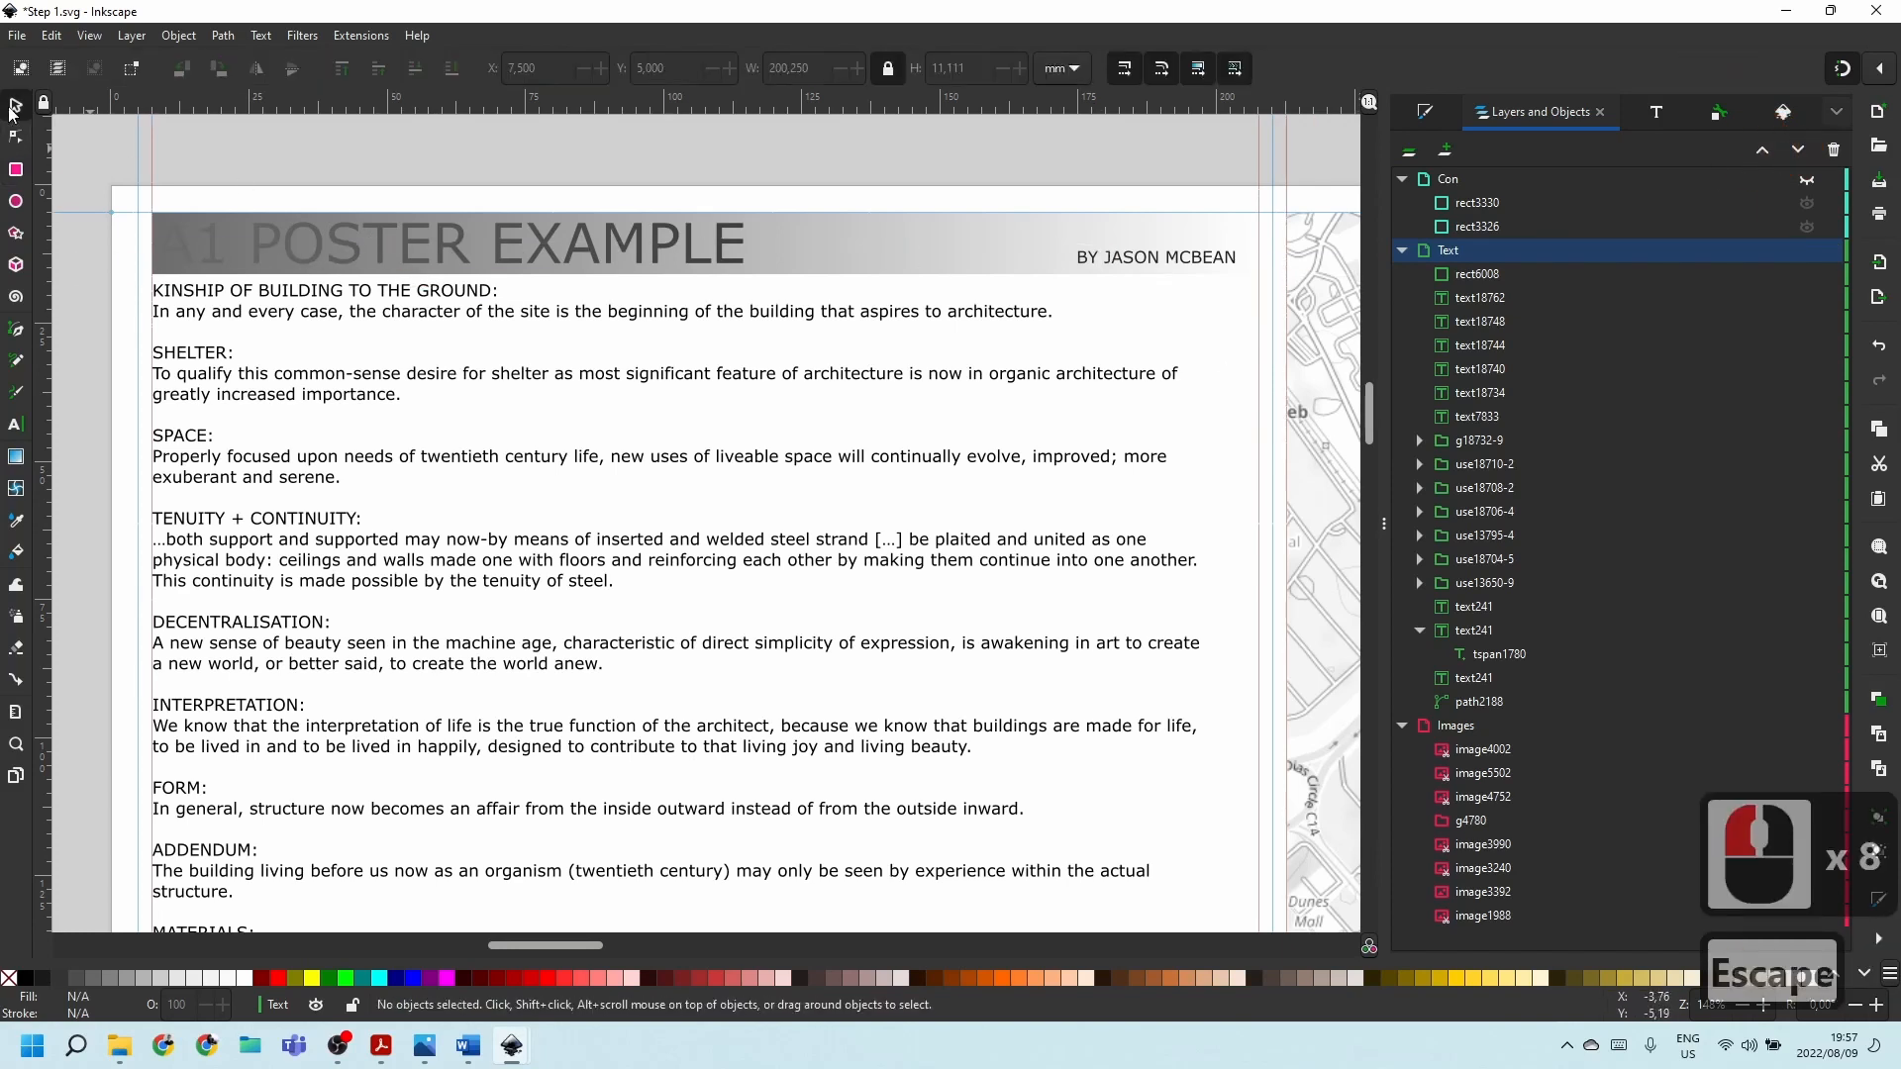
pyautogui.click(954, 330)
pyautogui.click(910, 270)
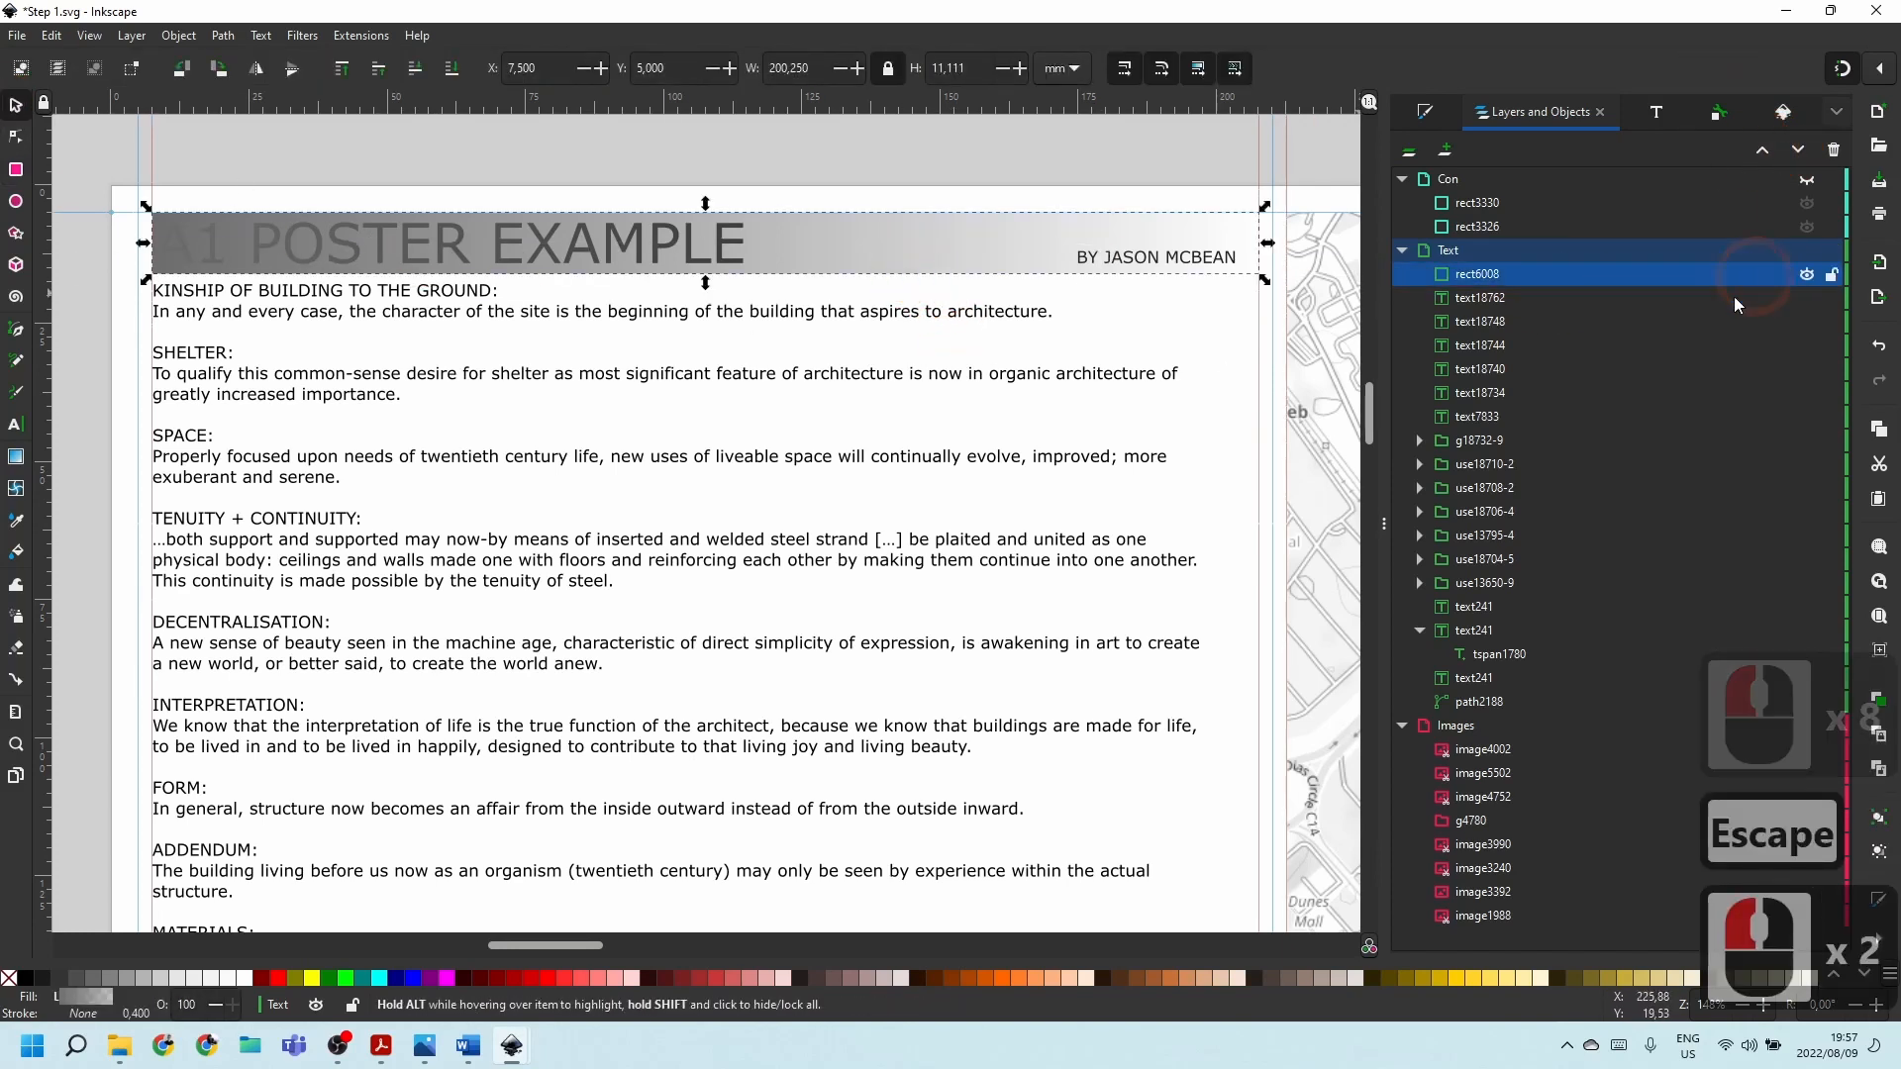
pyautogui.moveTo(1520, 275); pyautogui.dragTo(1559, 713)
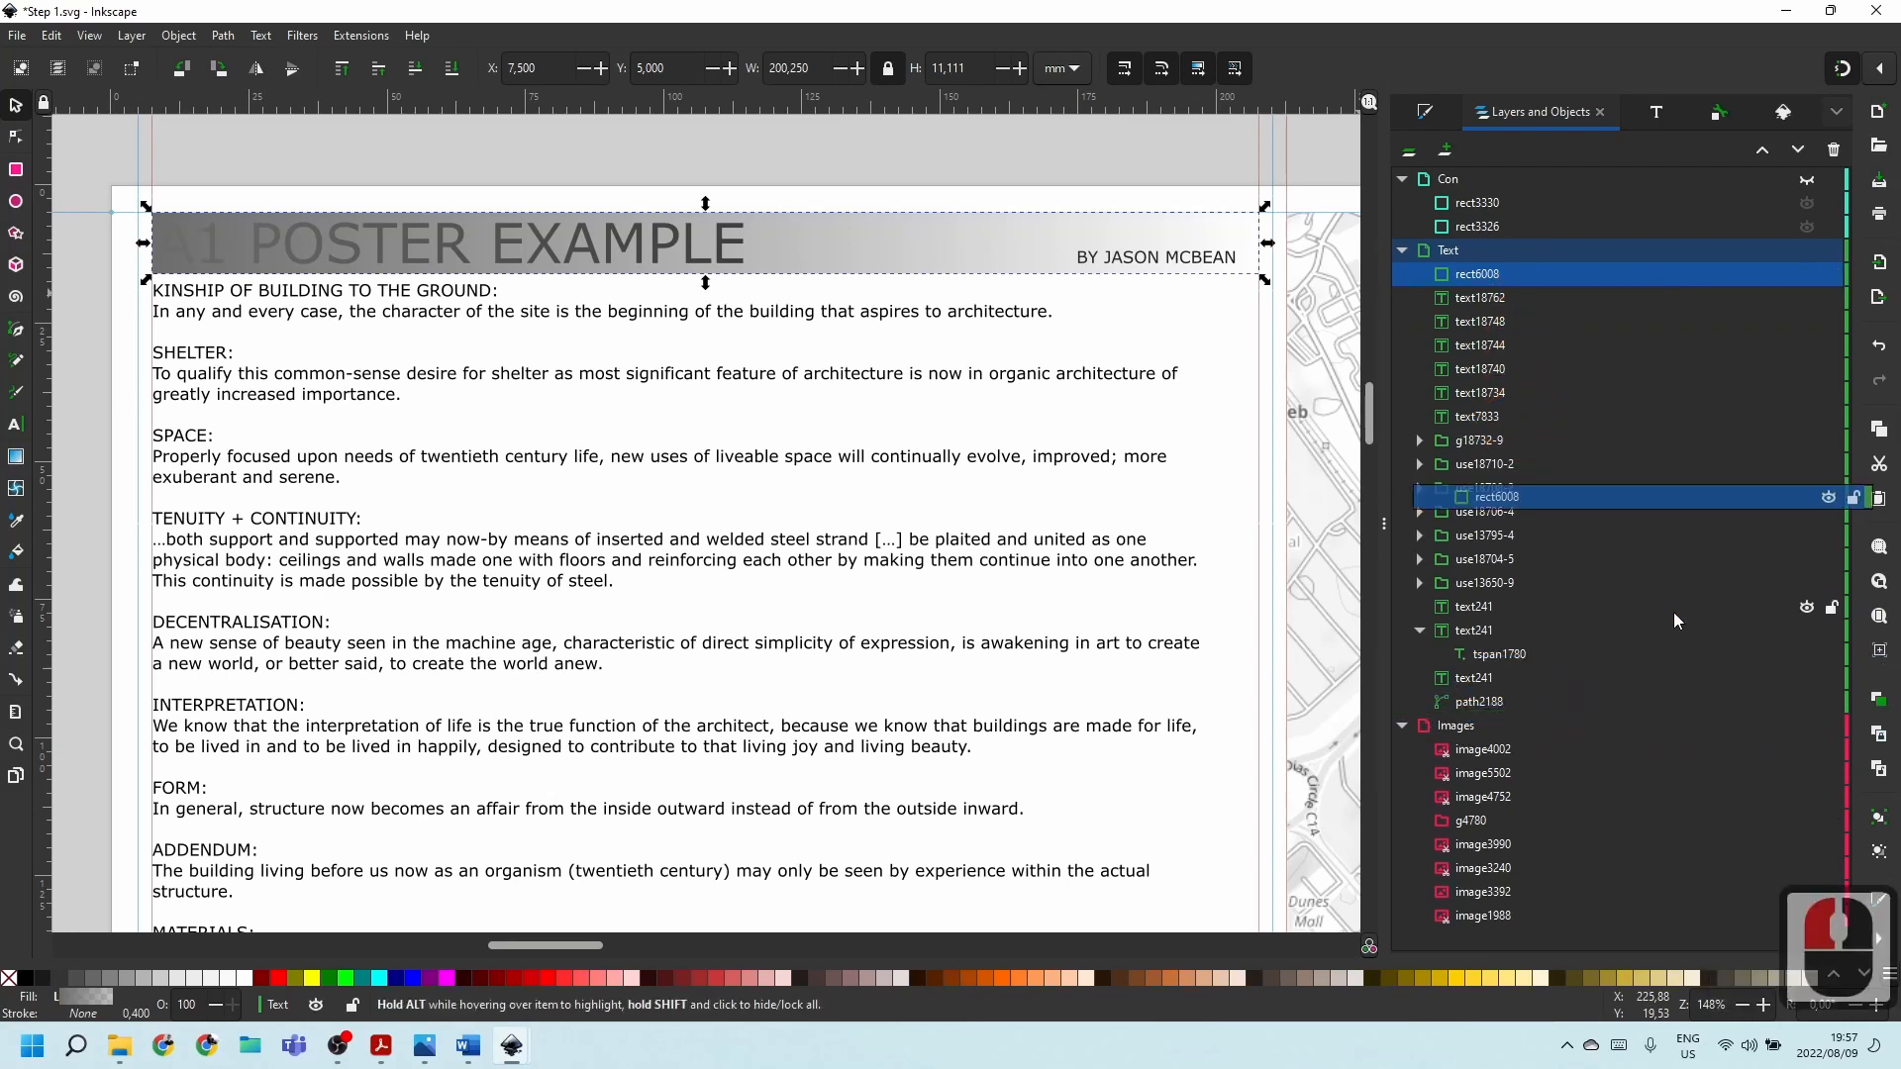
pyautogui.moveTo(1522, 273); pyautogui.dragTo(1544, 706)
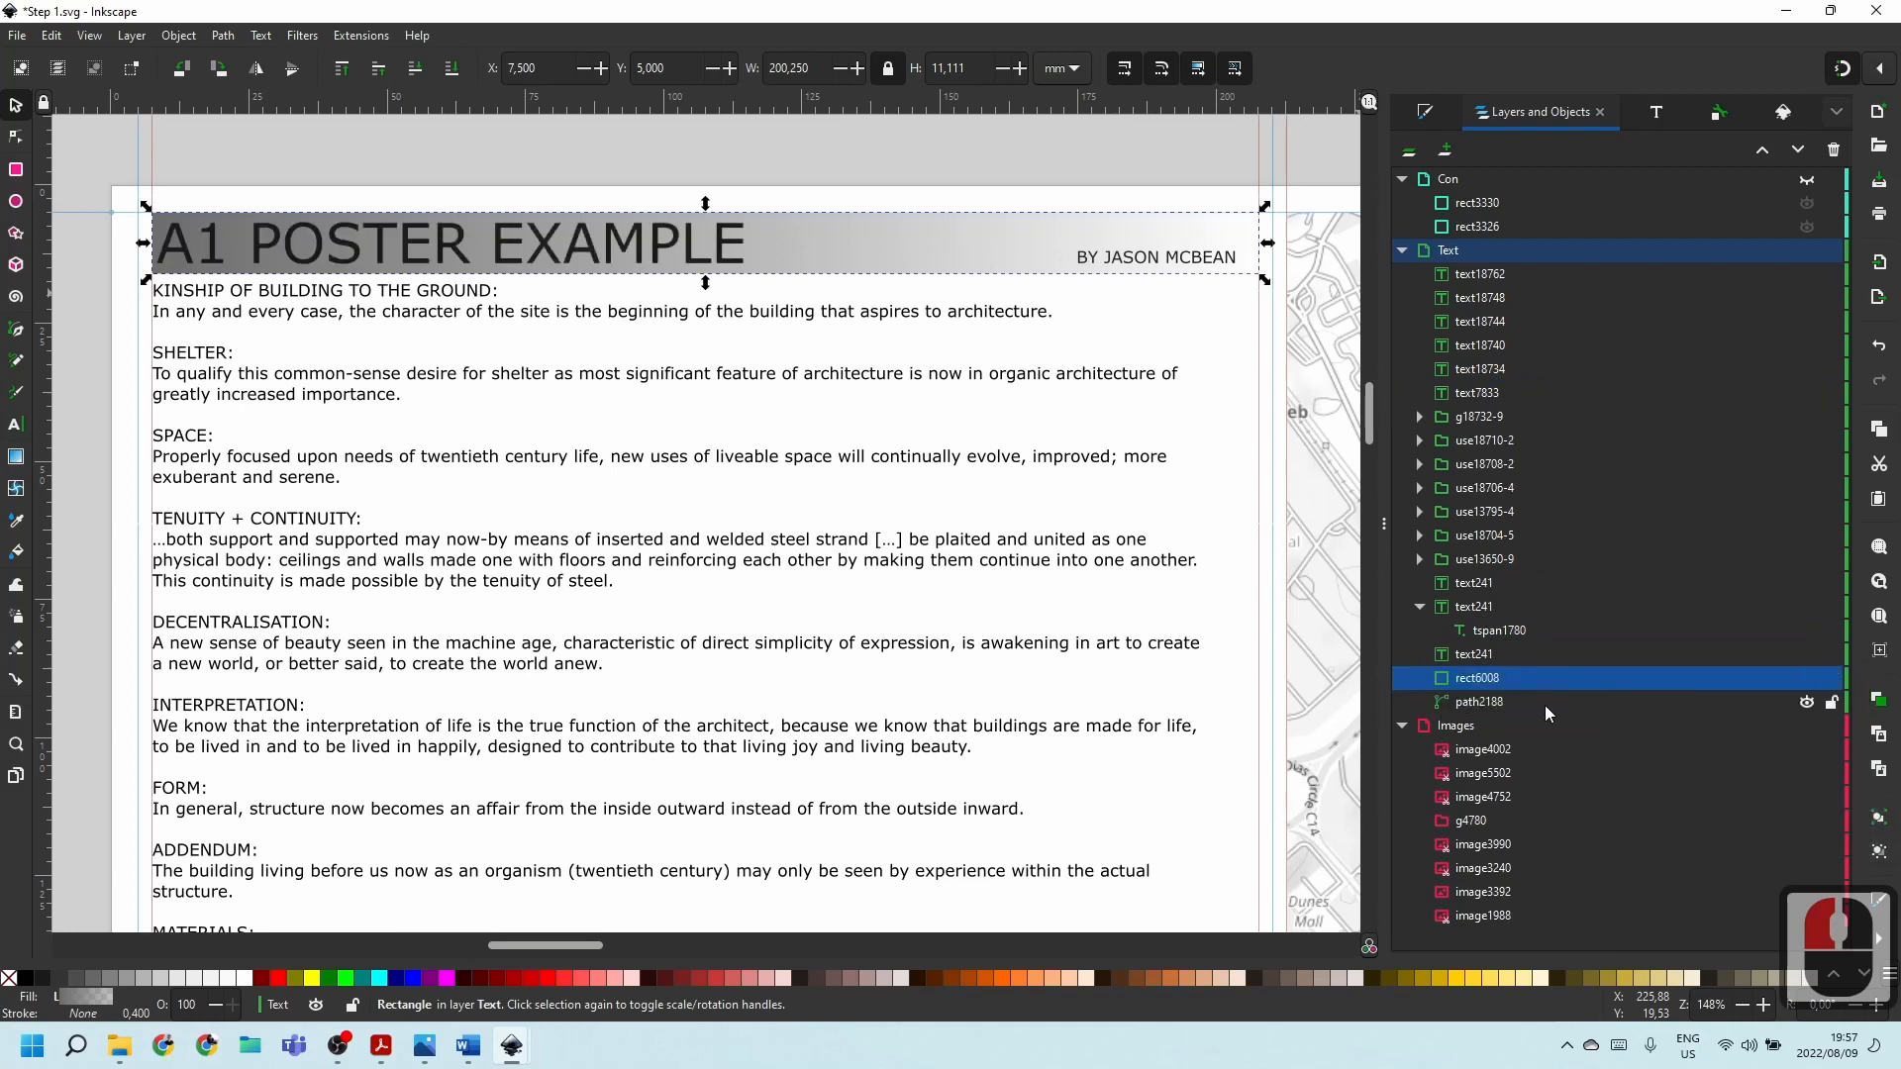
# Try raising and lowering the gradient rectangle in the Text layer, ending with it at the bottom of the stack beneath path2188.
pyautogui.click(1798, 153)
pyautogui.click(1799, 152)
pyautogui.click(1760, 153)
pyautogui.click(1761, 154)
pyautogui.click(1760, 154)
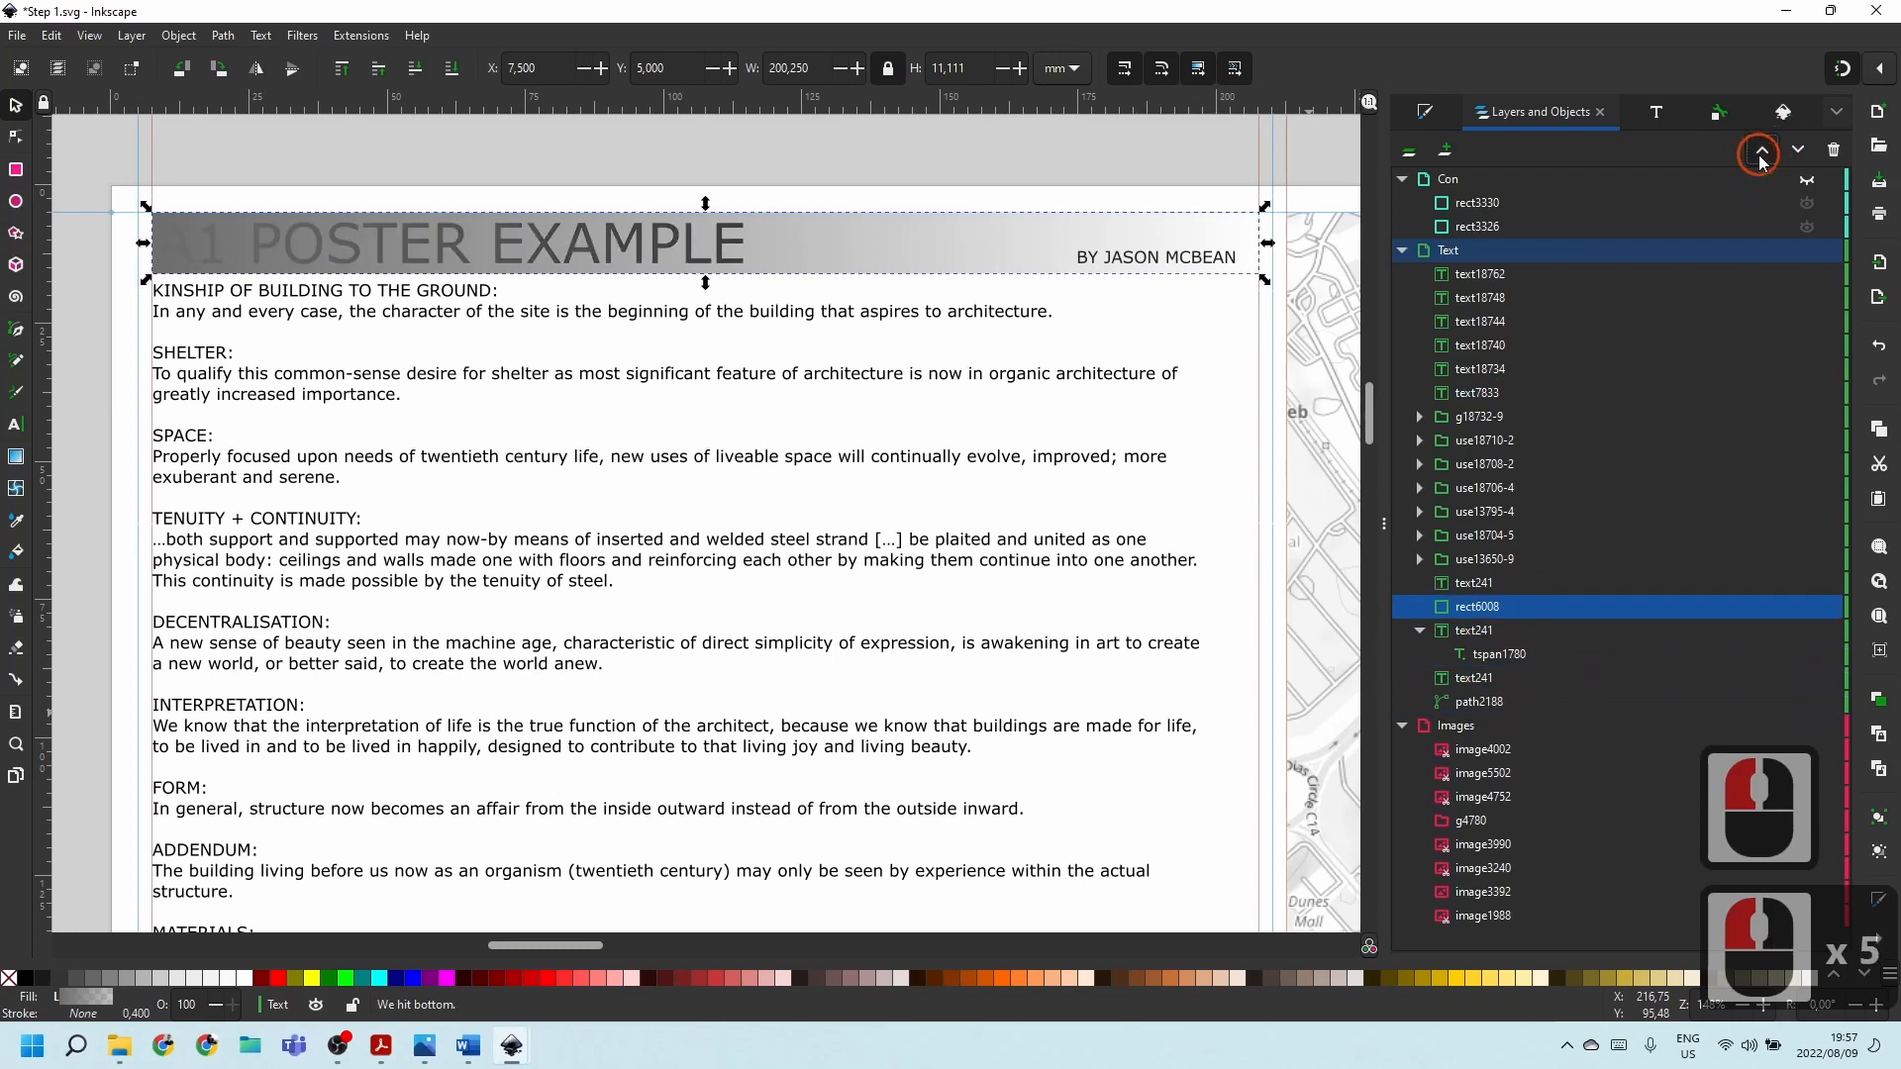
pyautogui.click(1763, 158)
pyautogui.click(1799, 152)
pyautogui.click(1798, 152)
pyautogui.click(1798, 153)
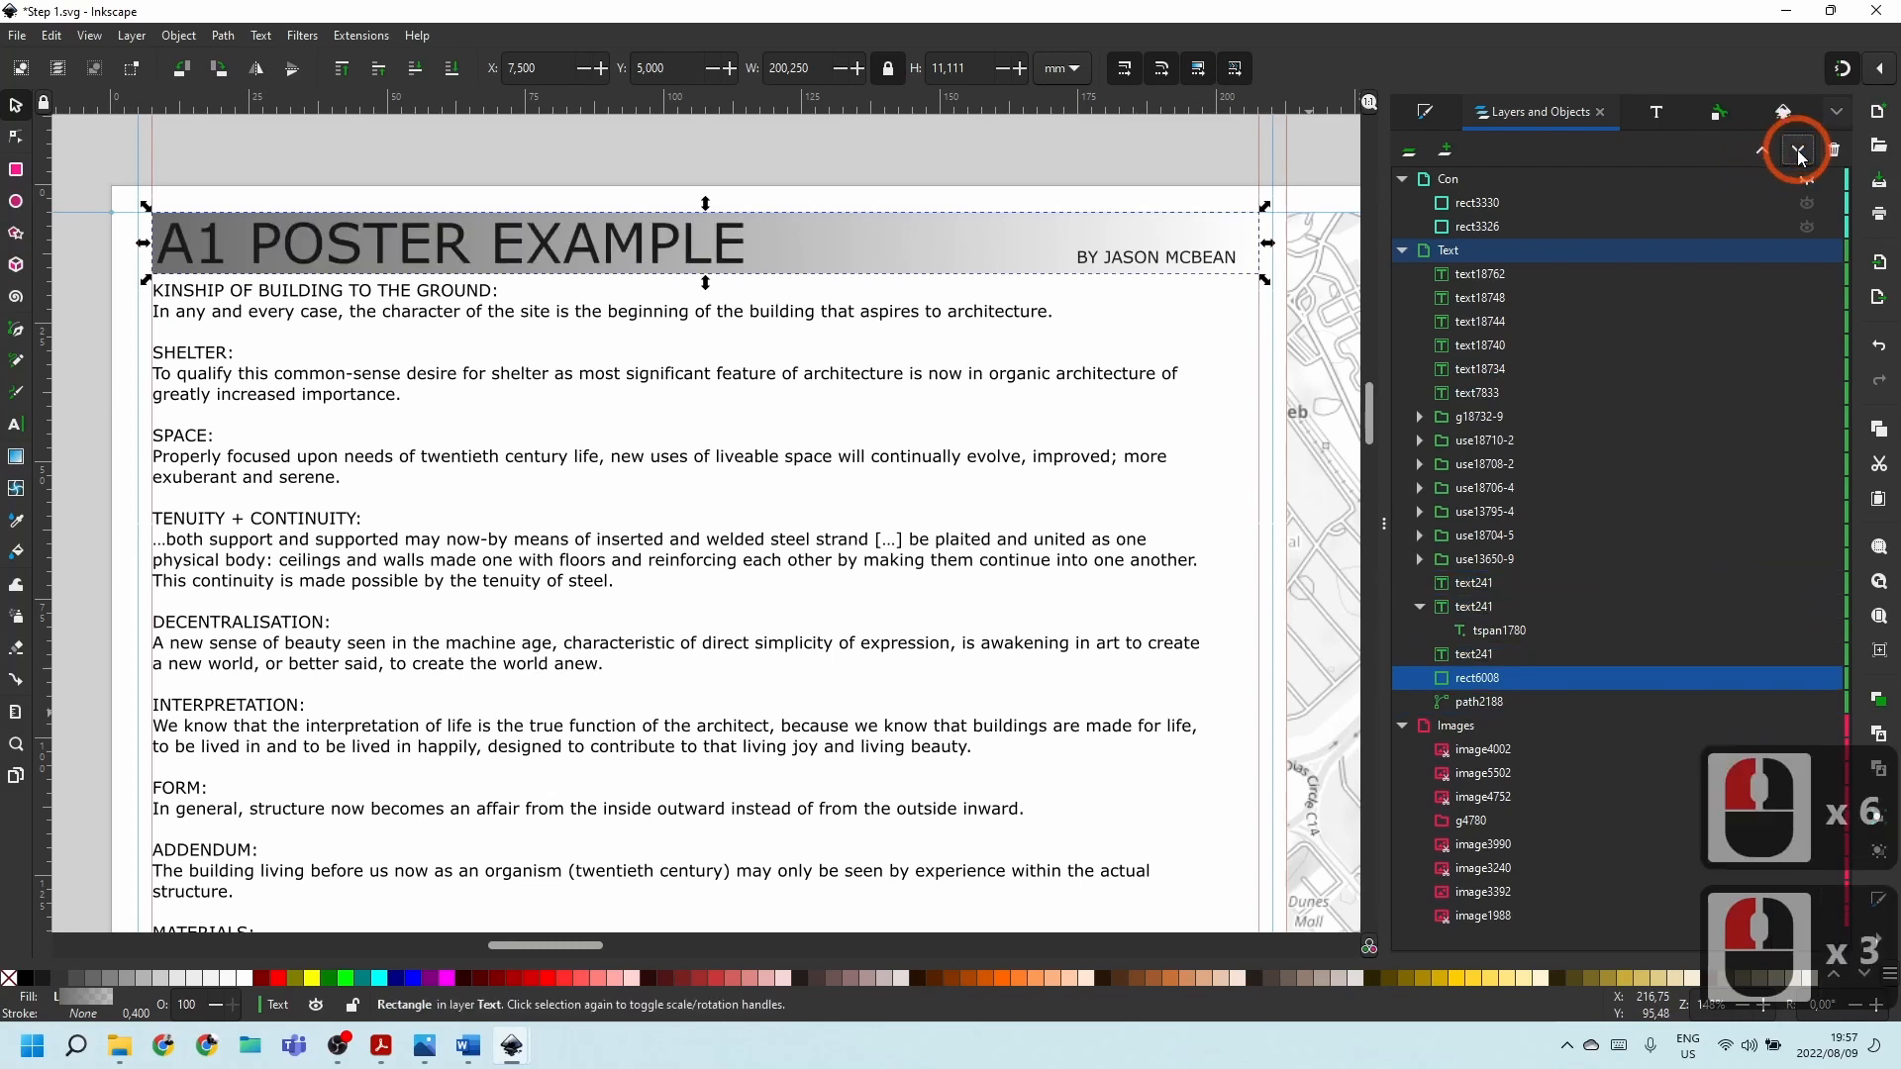
pyautogui.click(1798, 155)
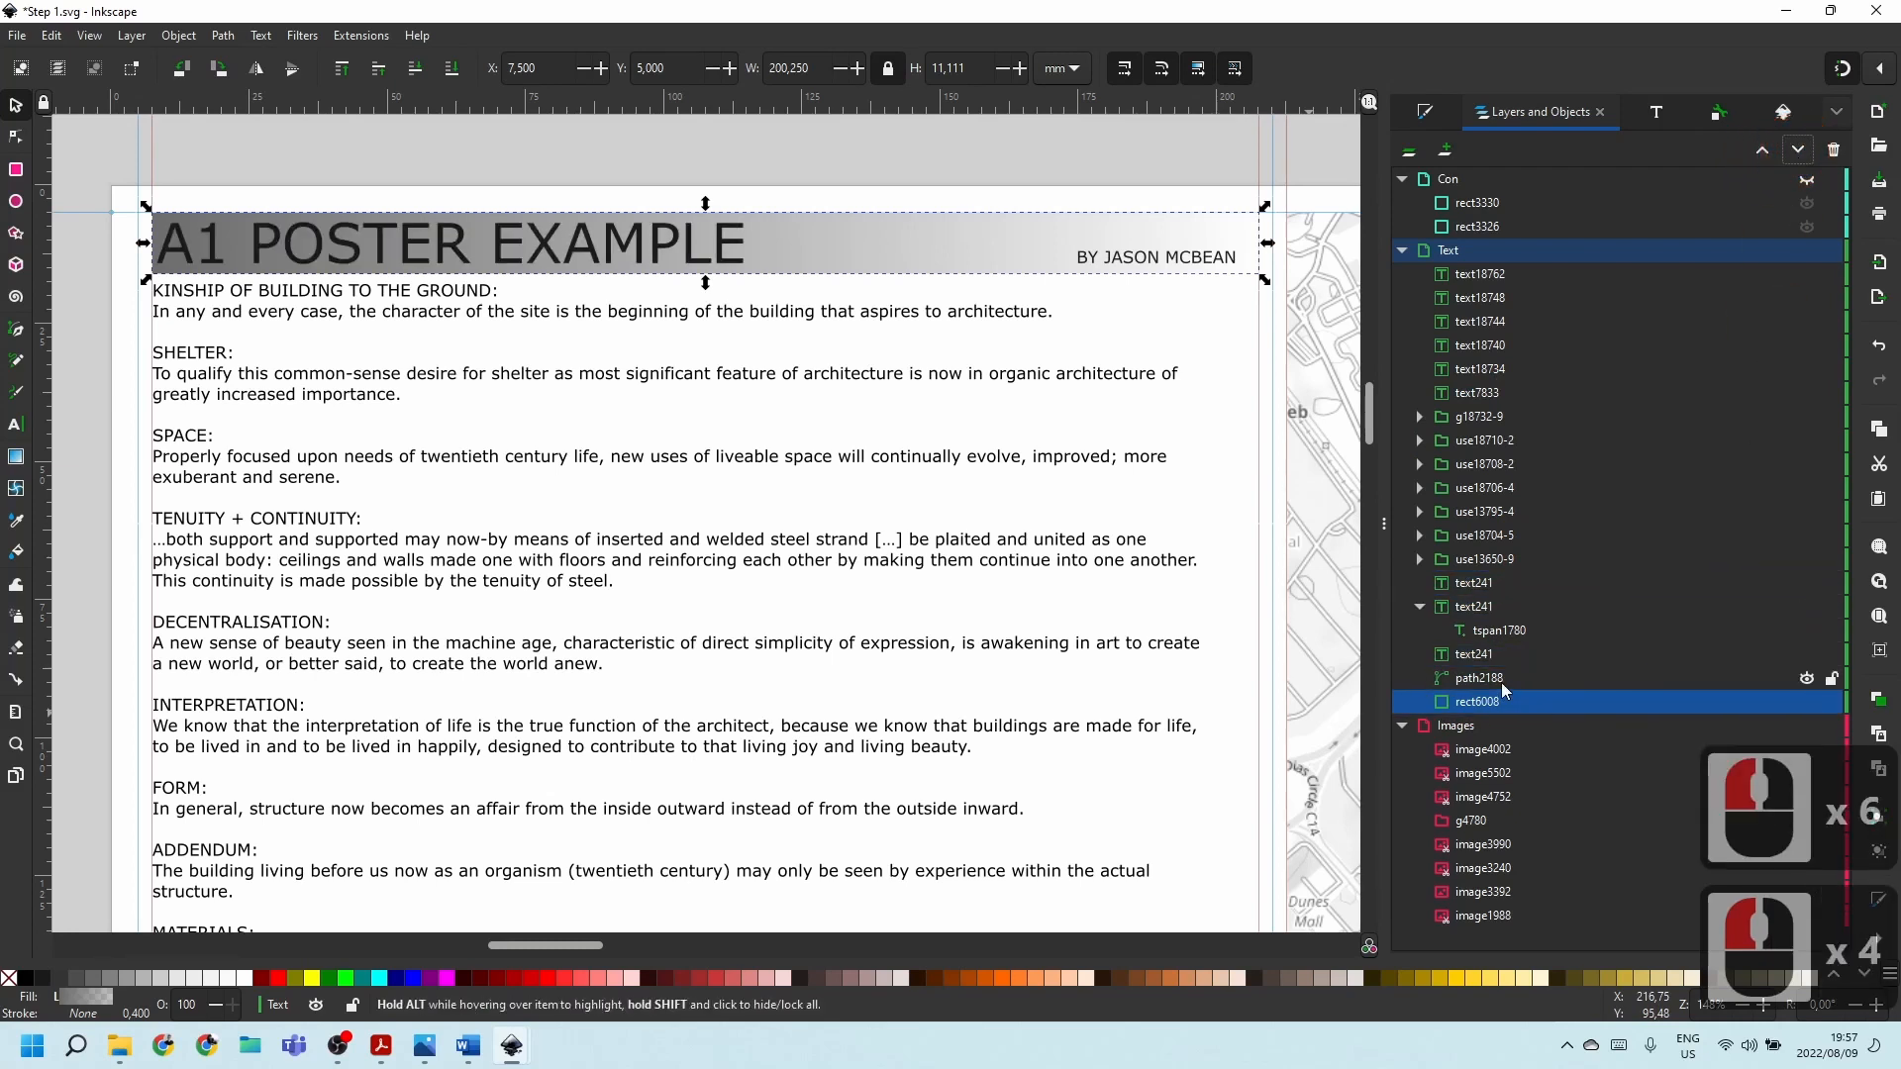
# Group the poster title text with the gradient rectangle behind it.
pyautogui.click(1470, 654)
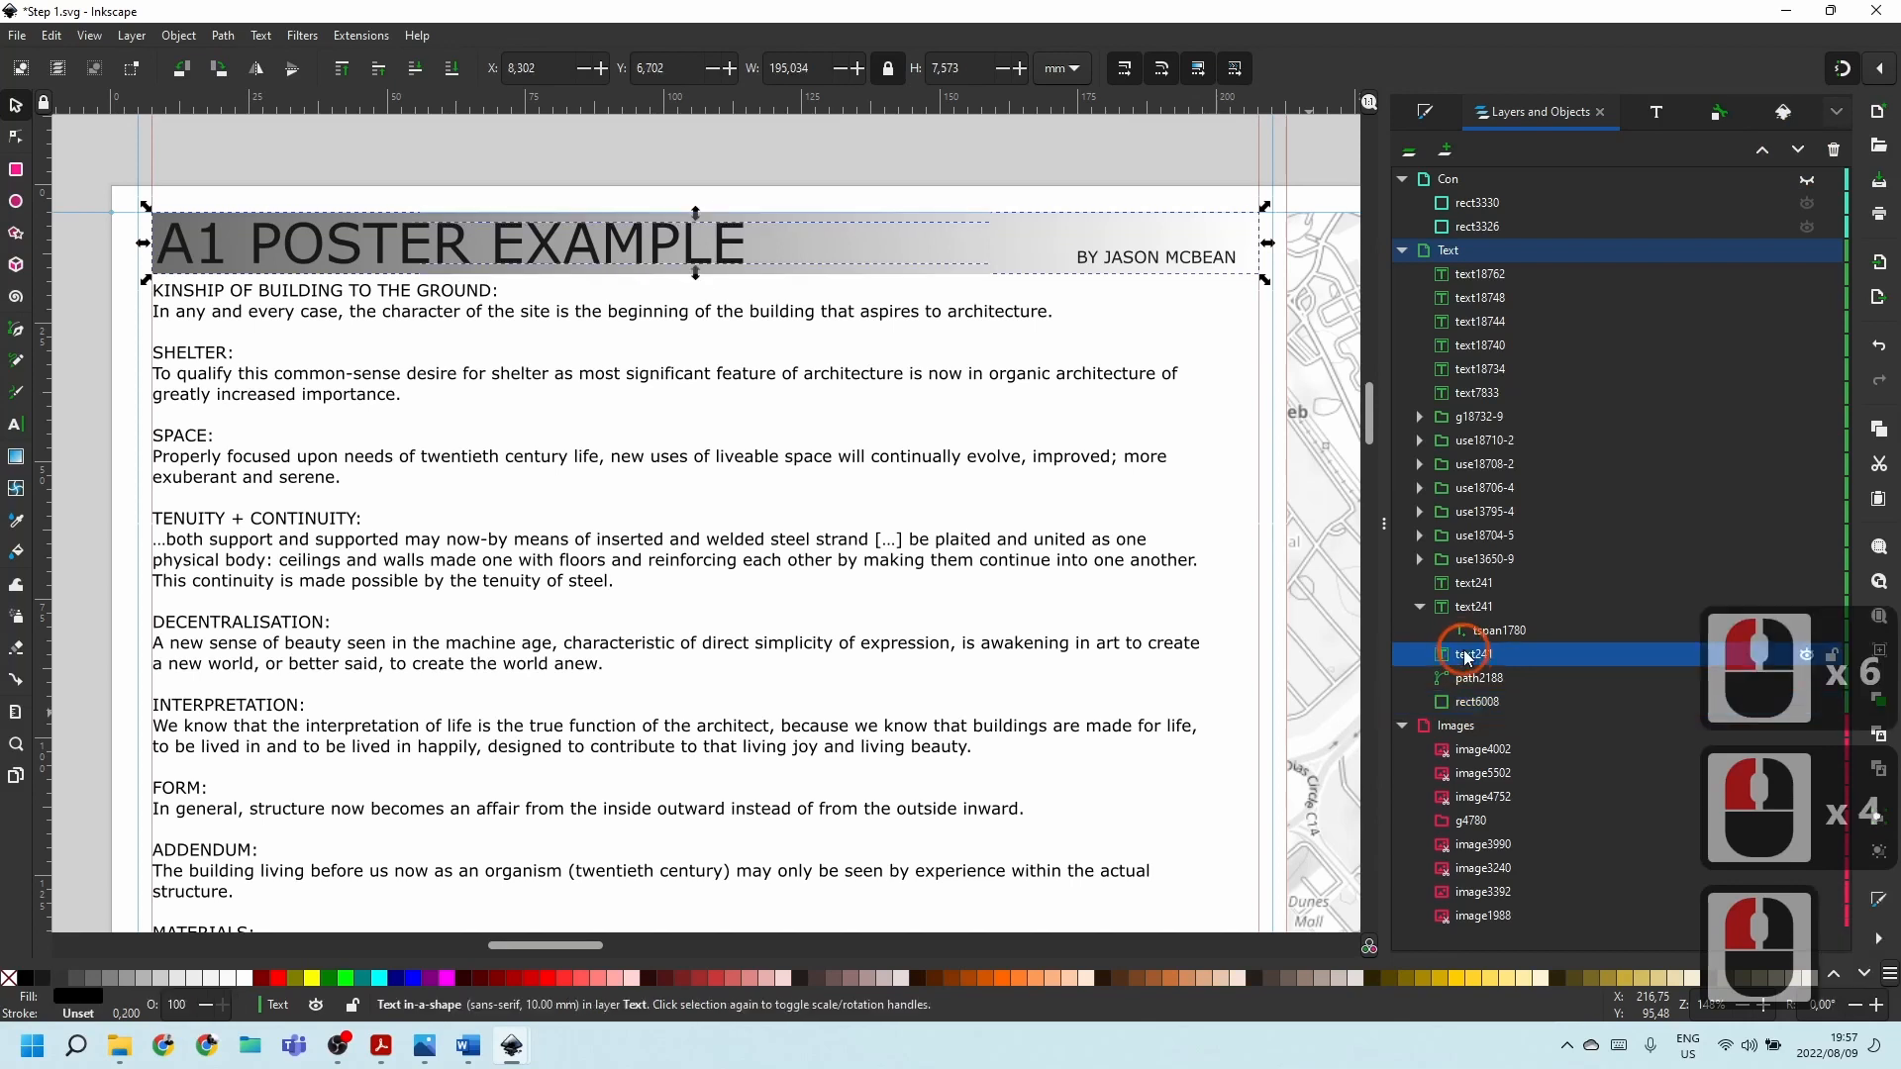
pyautogui.keyDown('ctrl'); pyautogui.click(1476, 703); pyautogui.keyUp('ctrl')
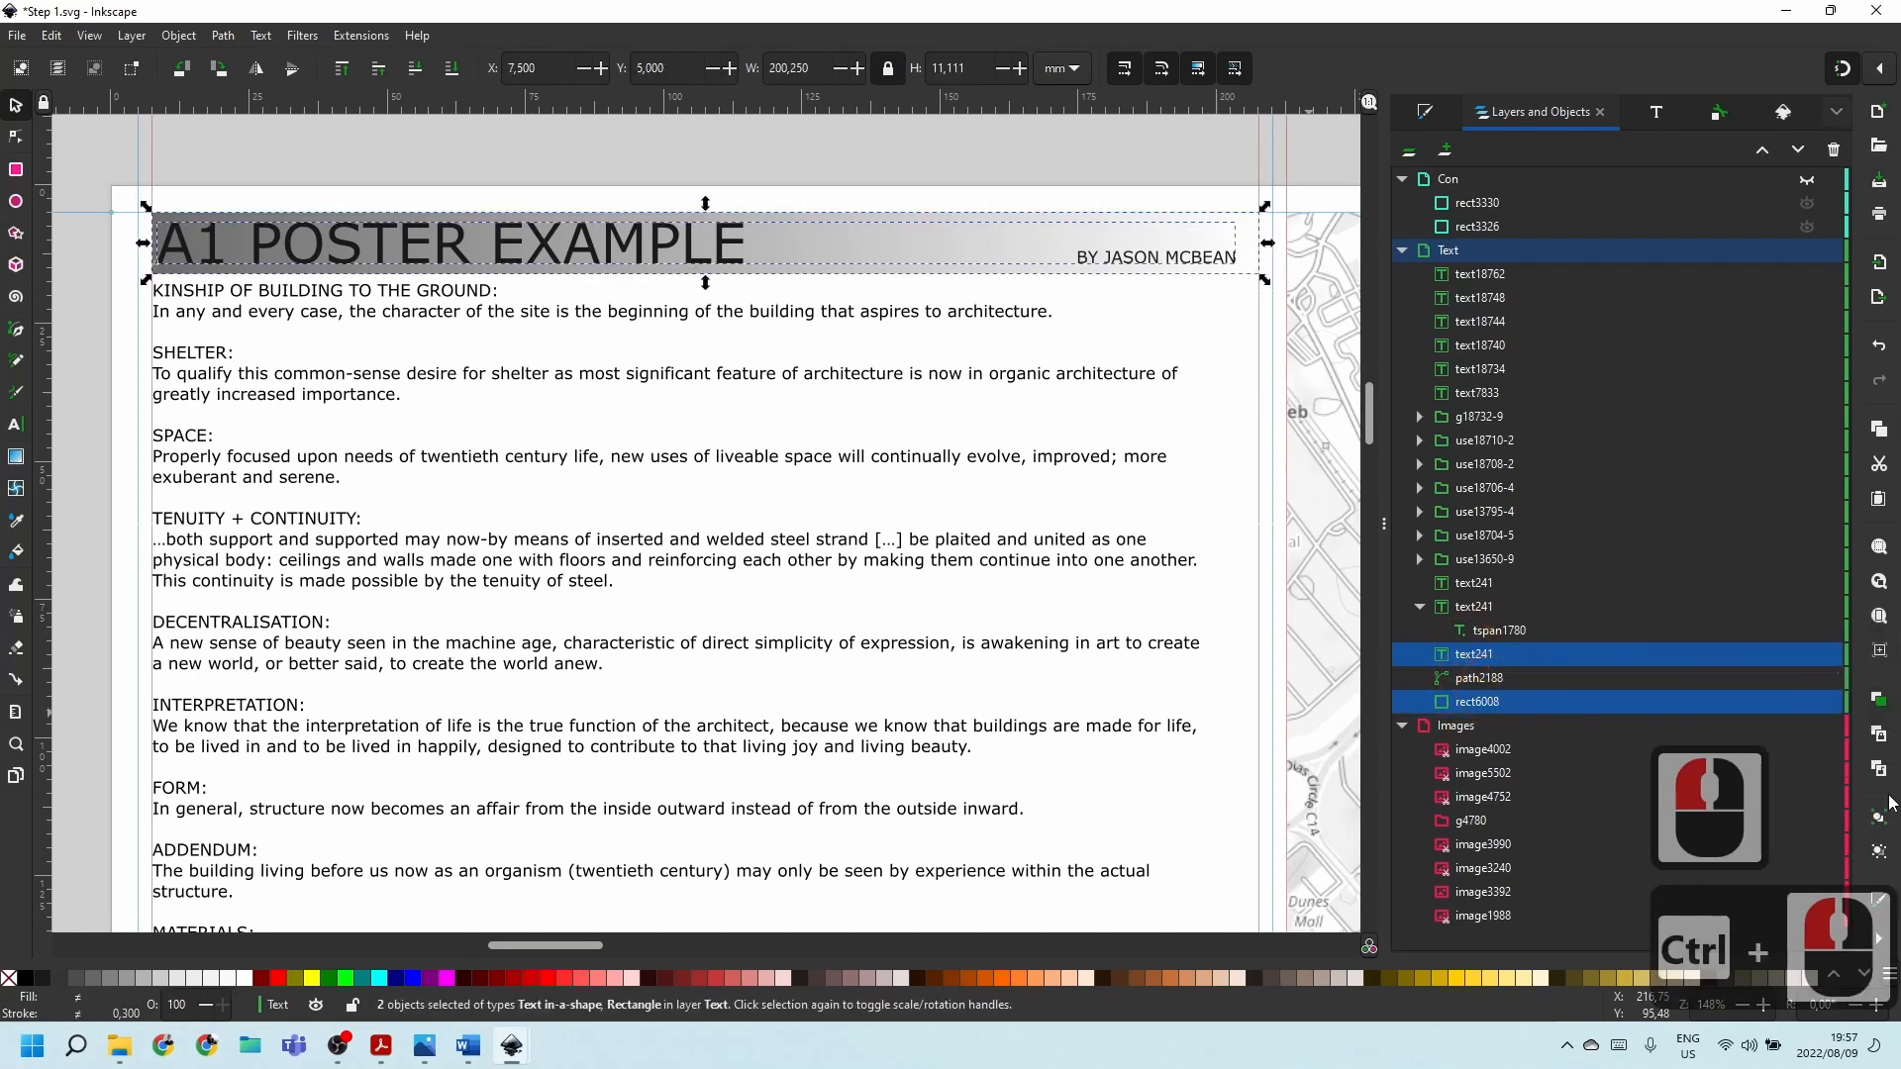
pyautogui.click(1881, 826)
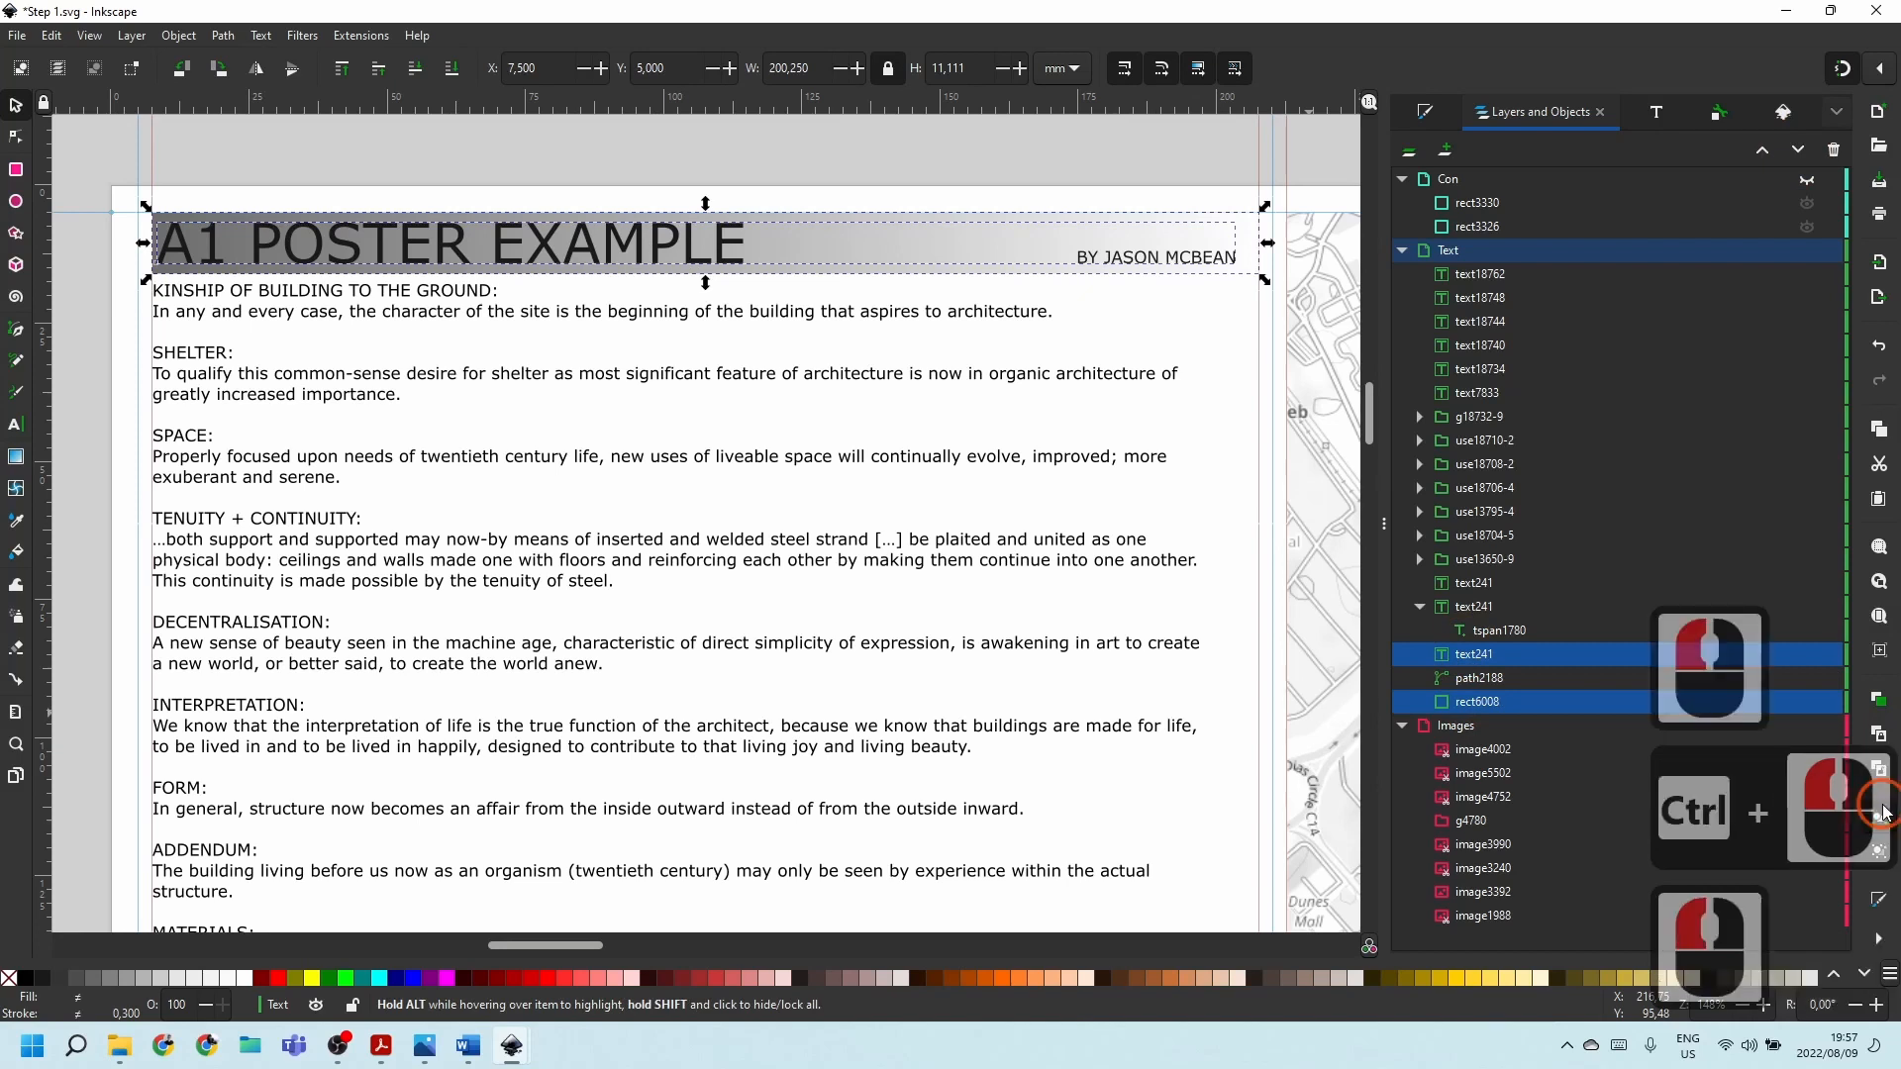
# Examine the grouped title banner and the overall poster layout around the empty area beside the site plan.
pyautogui.click(1622, 534)
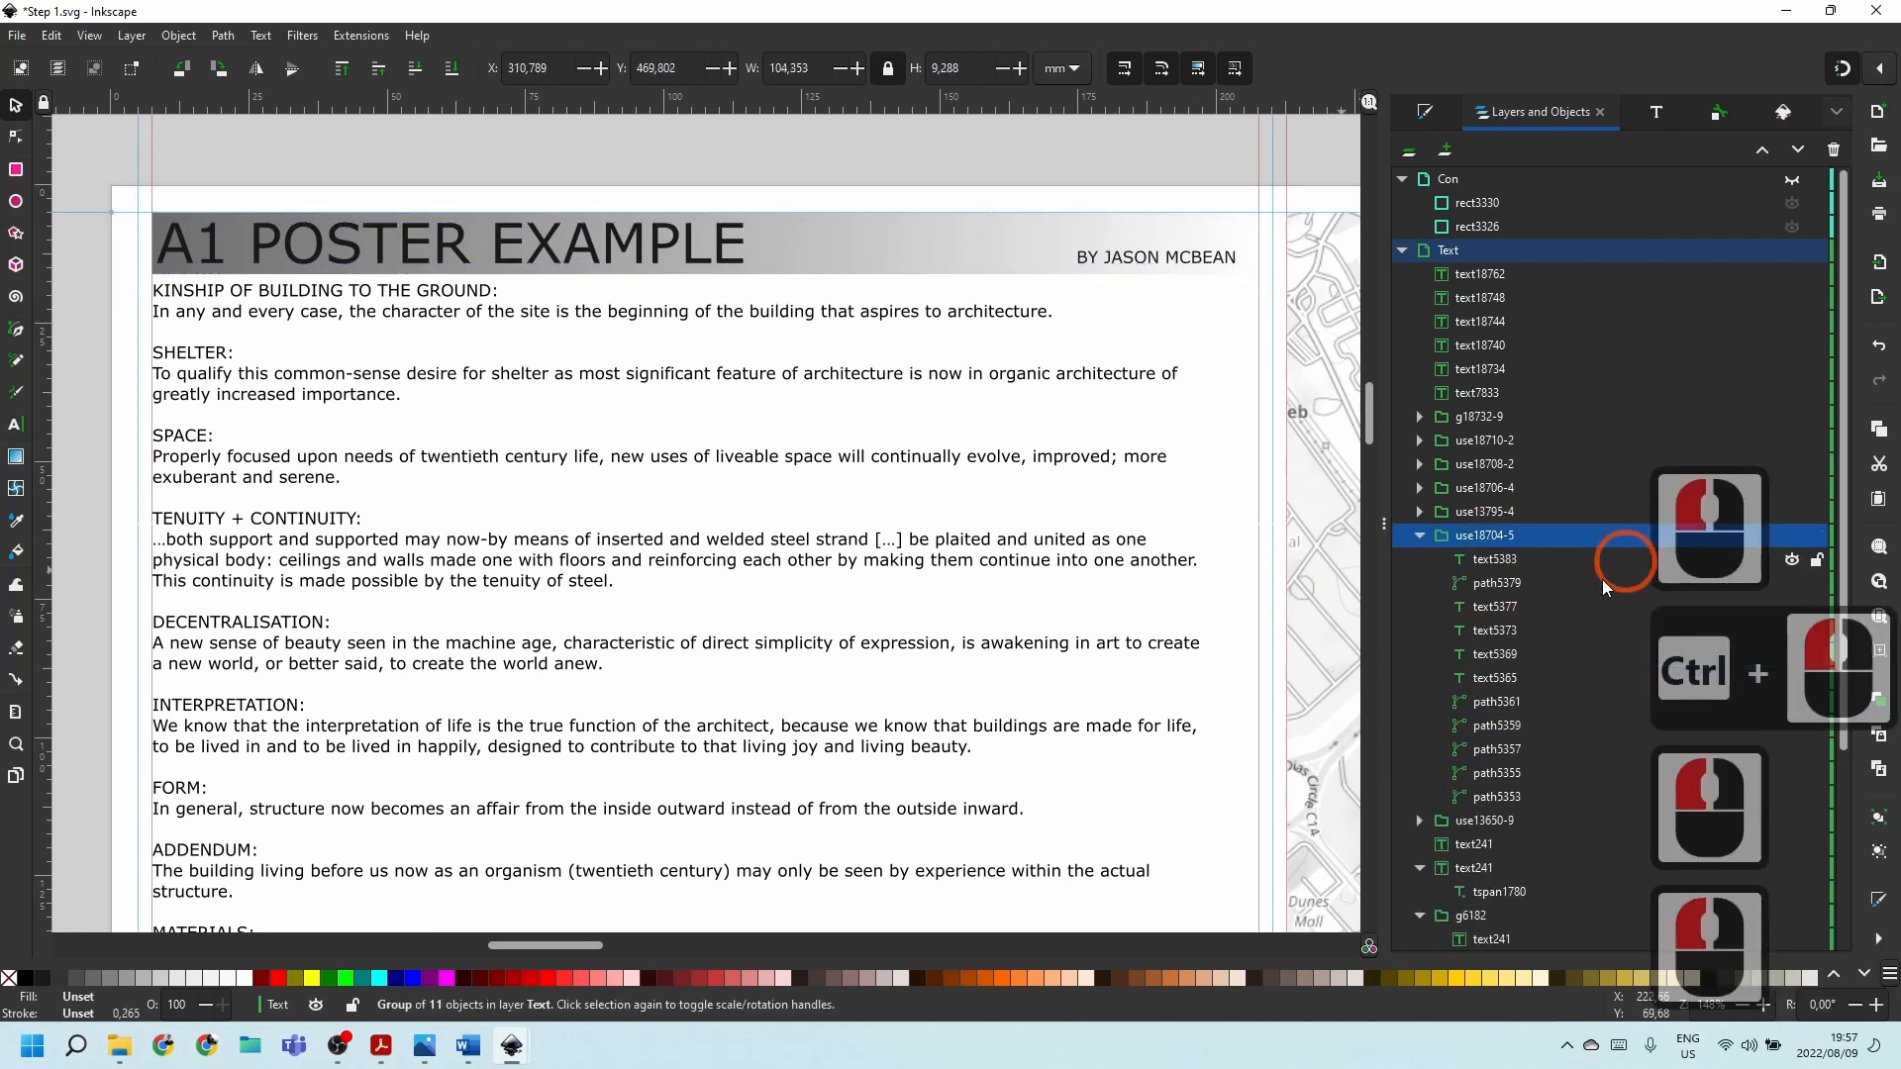
pyautogui.scroll(-2, 541, 297)
pyautogui.click(554, 277)
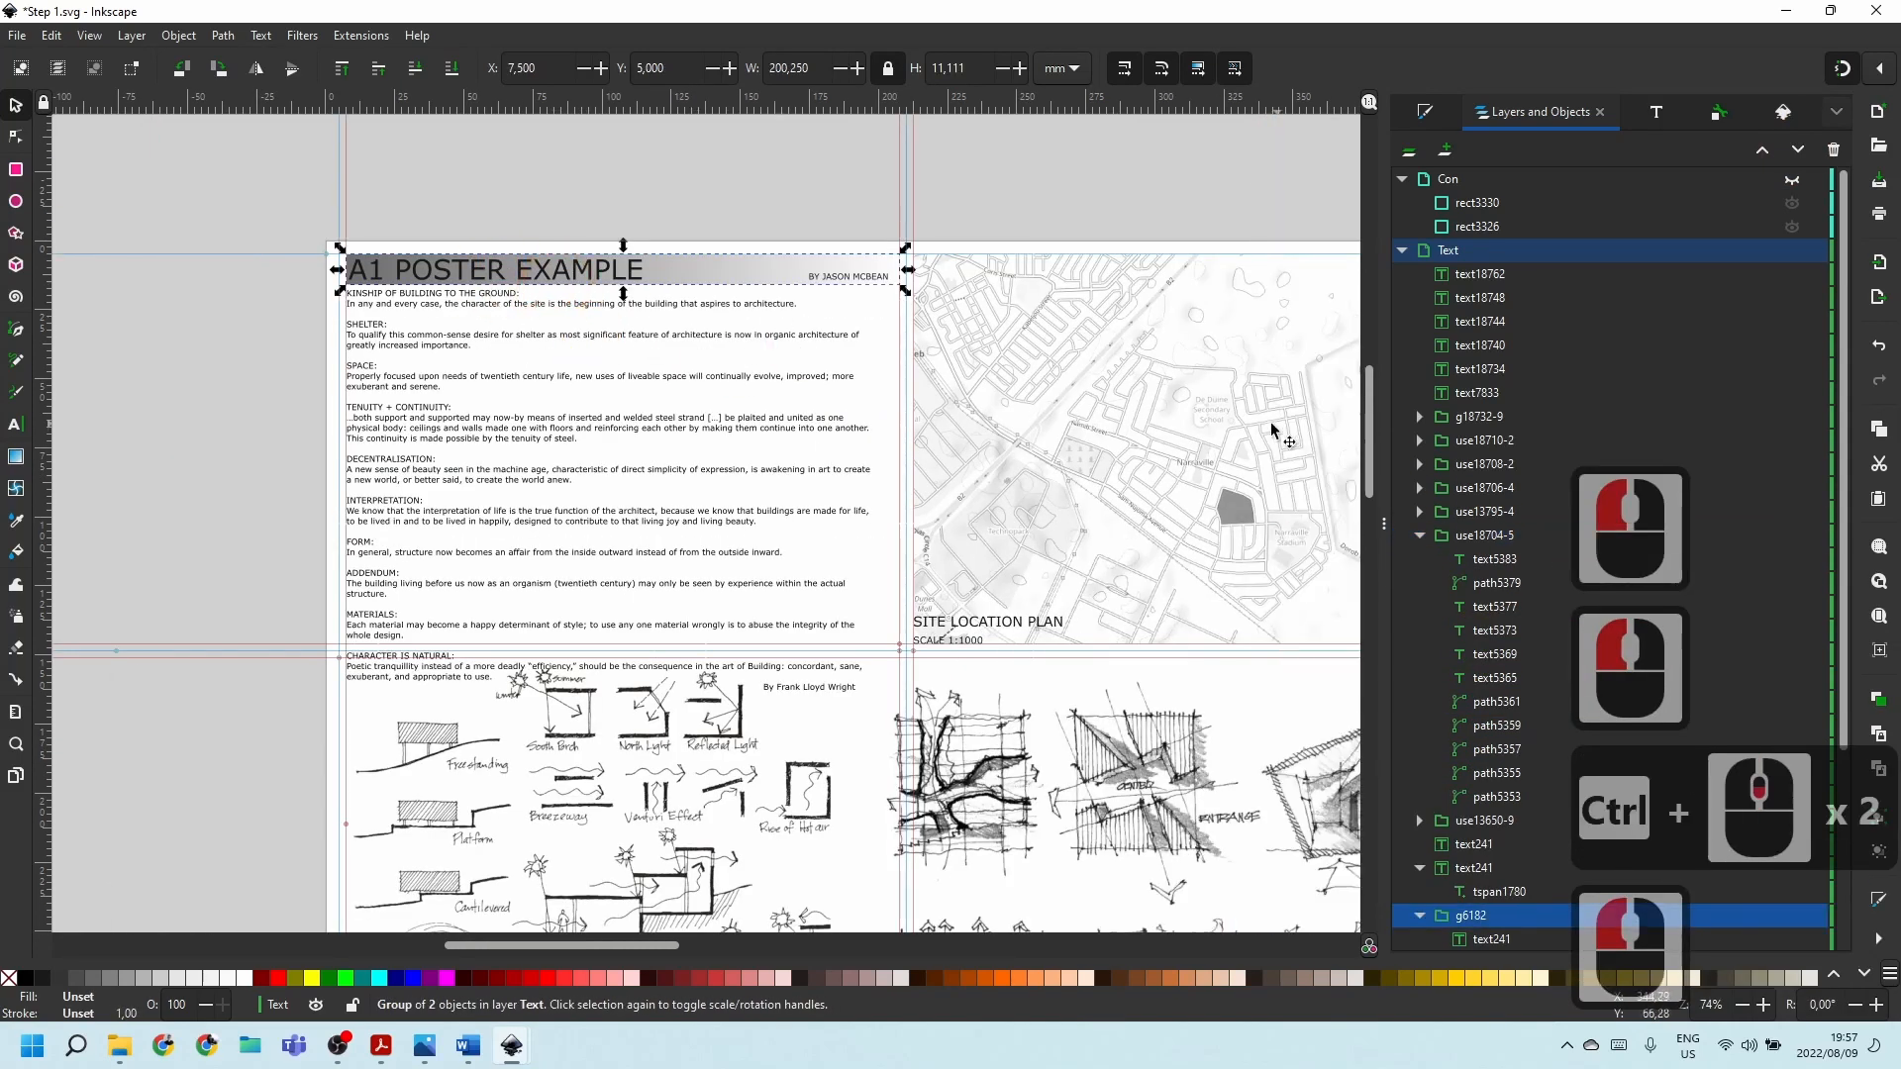
pyautogui.scroll(-3, 1274, 431)
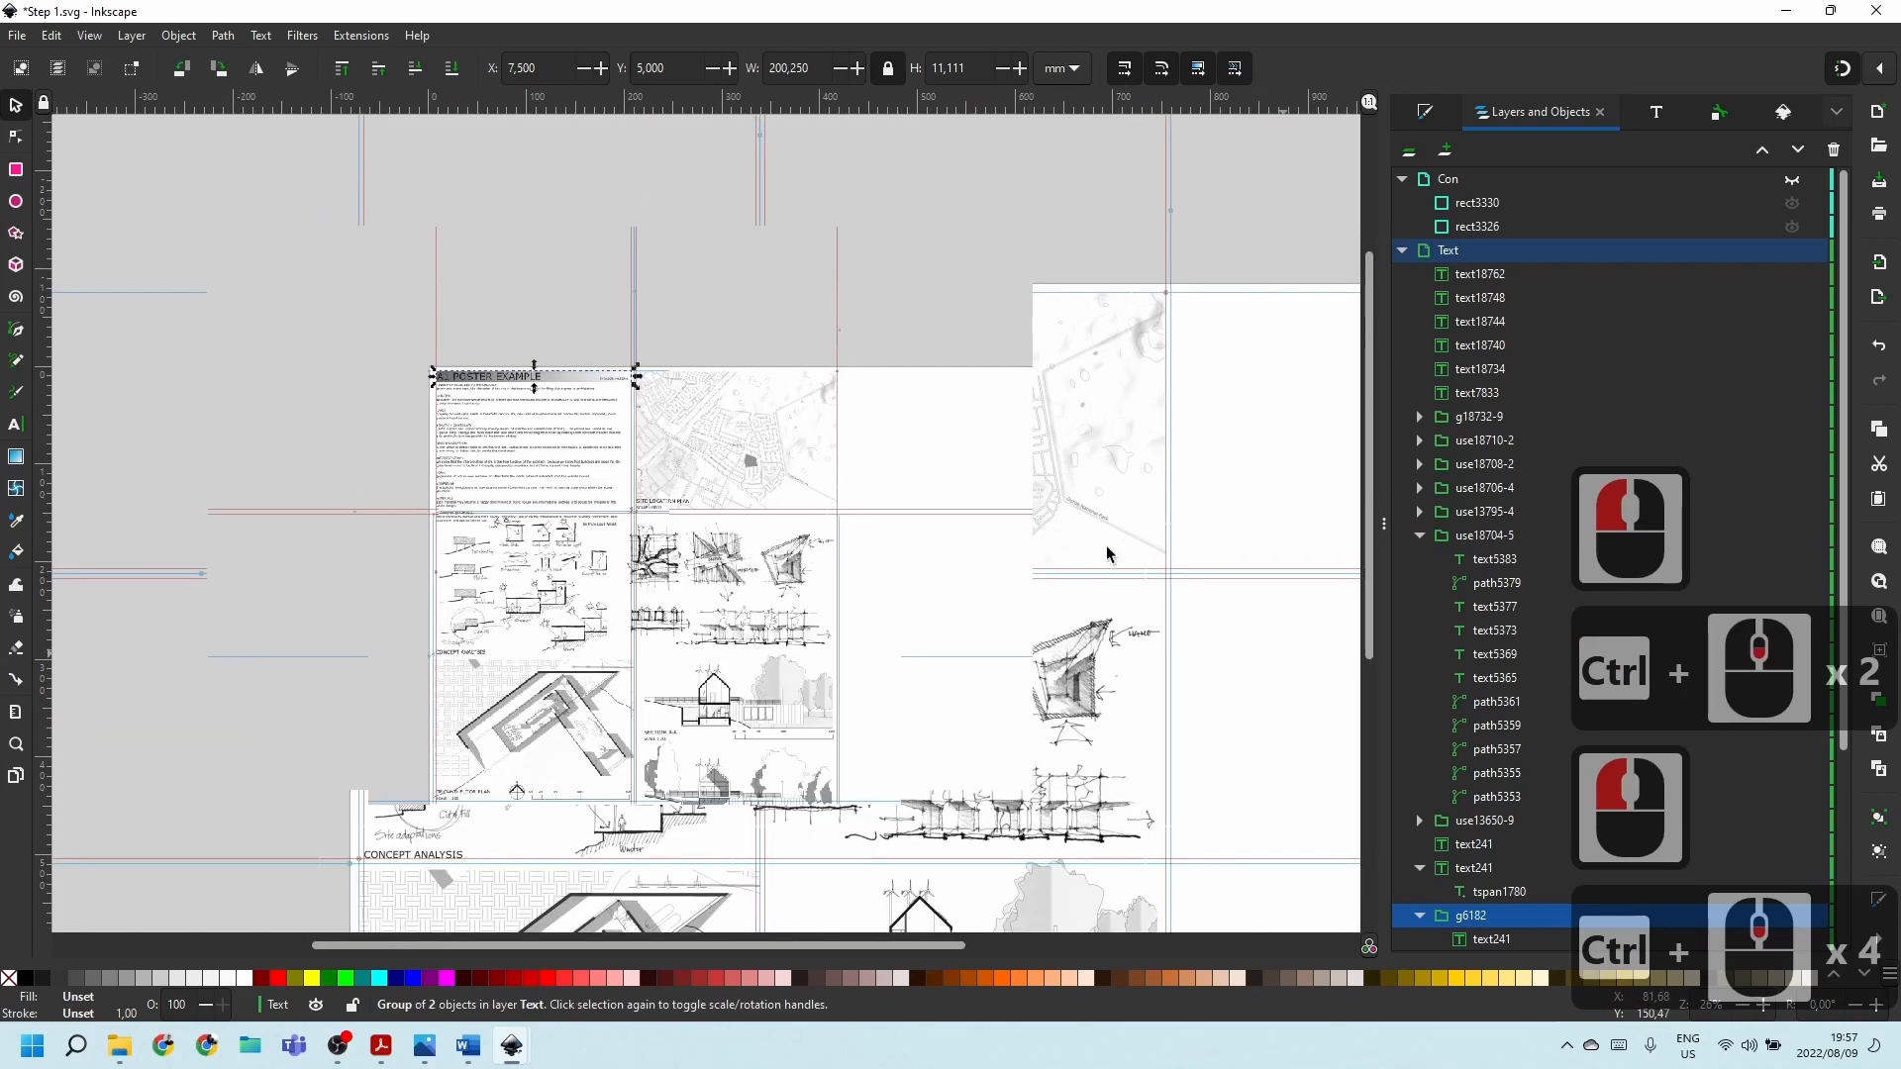
pyautogui.scroll(3, 1069, 535)
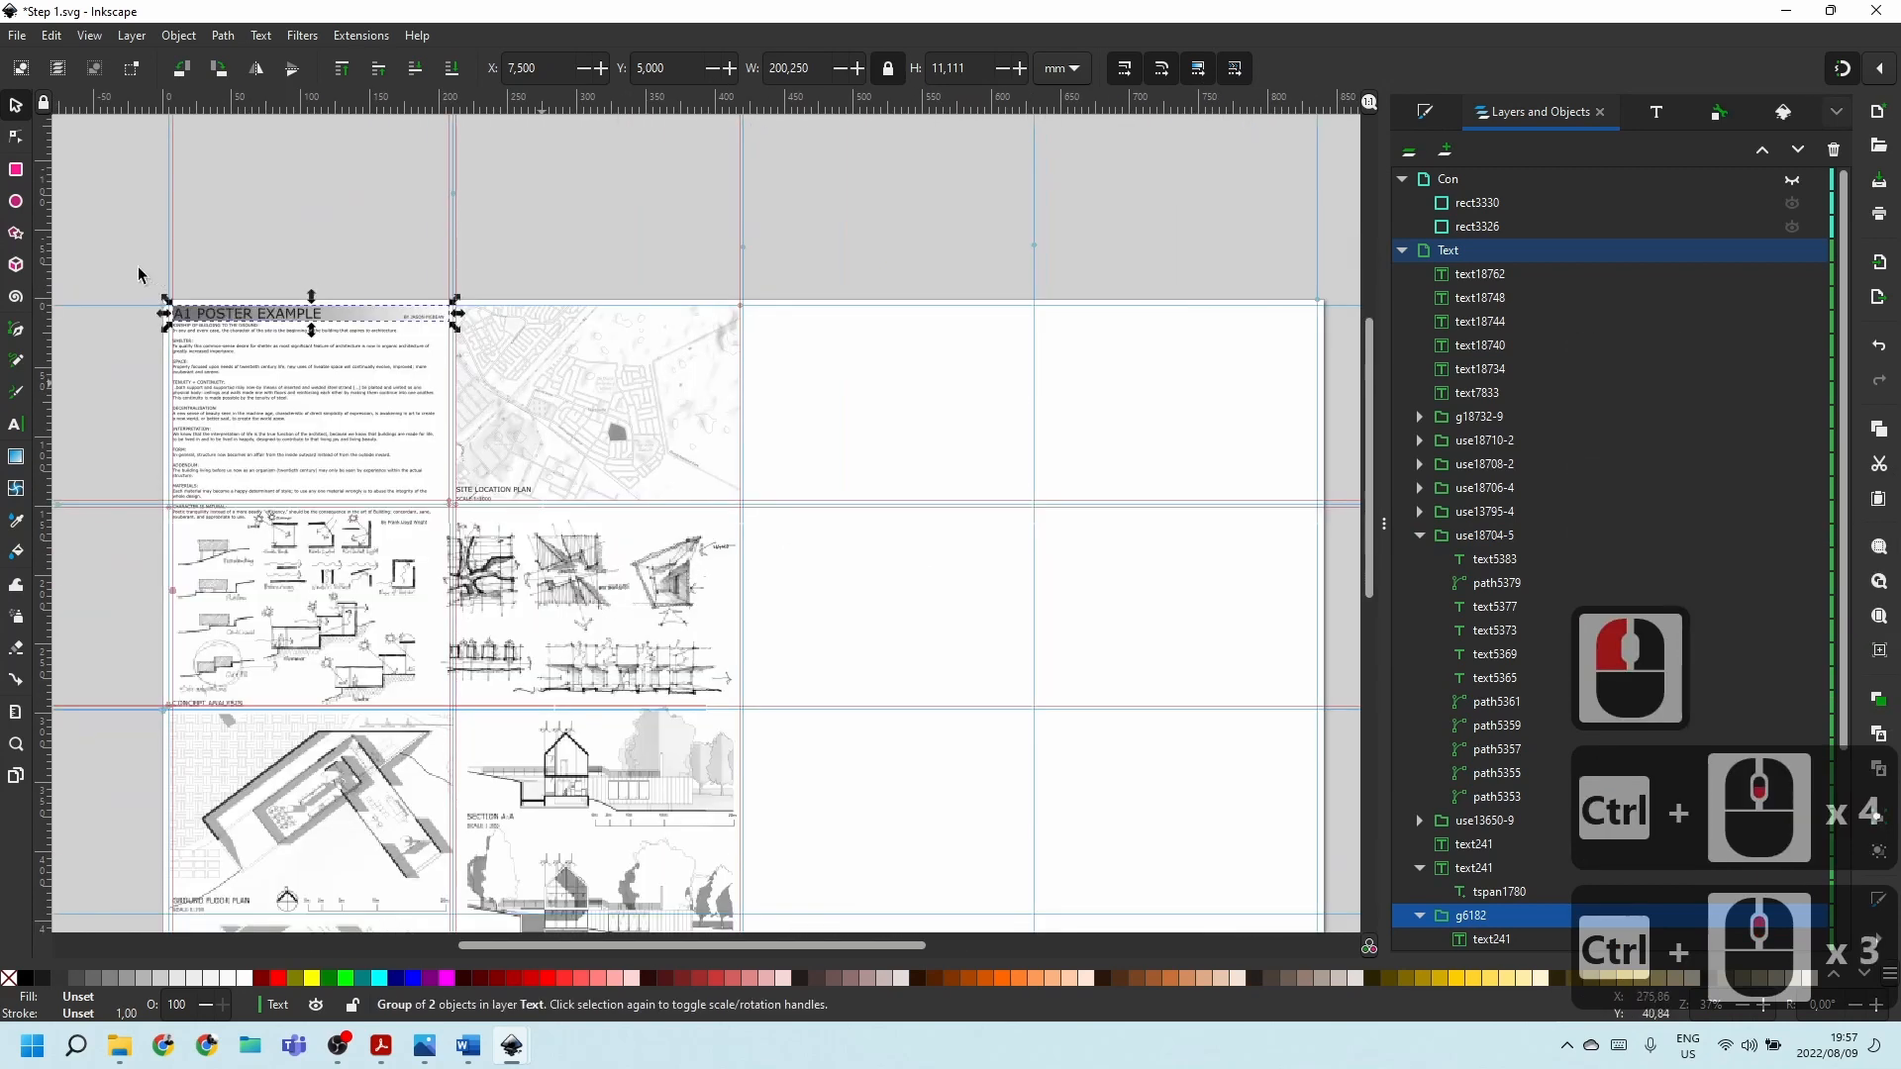
pyautogui.scroll(2, 138, 274)
pyautogui.click(486, 307)
pyautogui.scroll(-5, 297, 272)
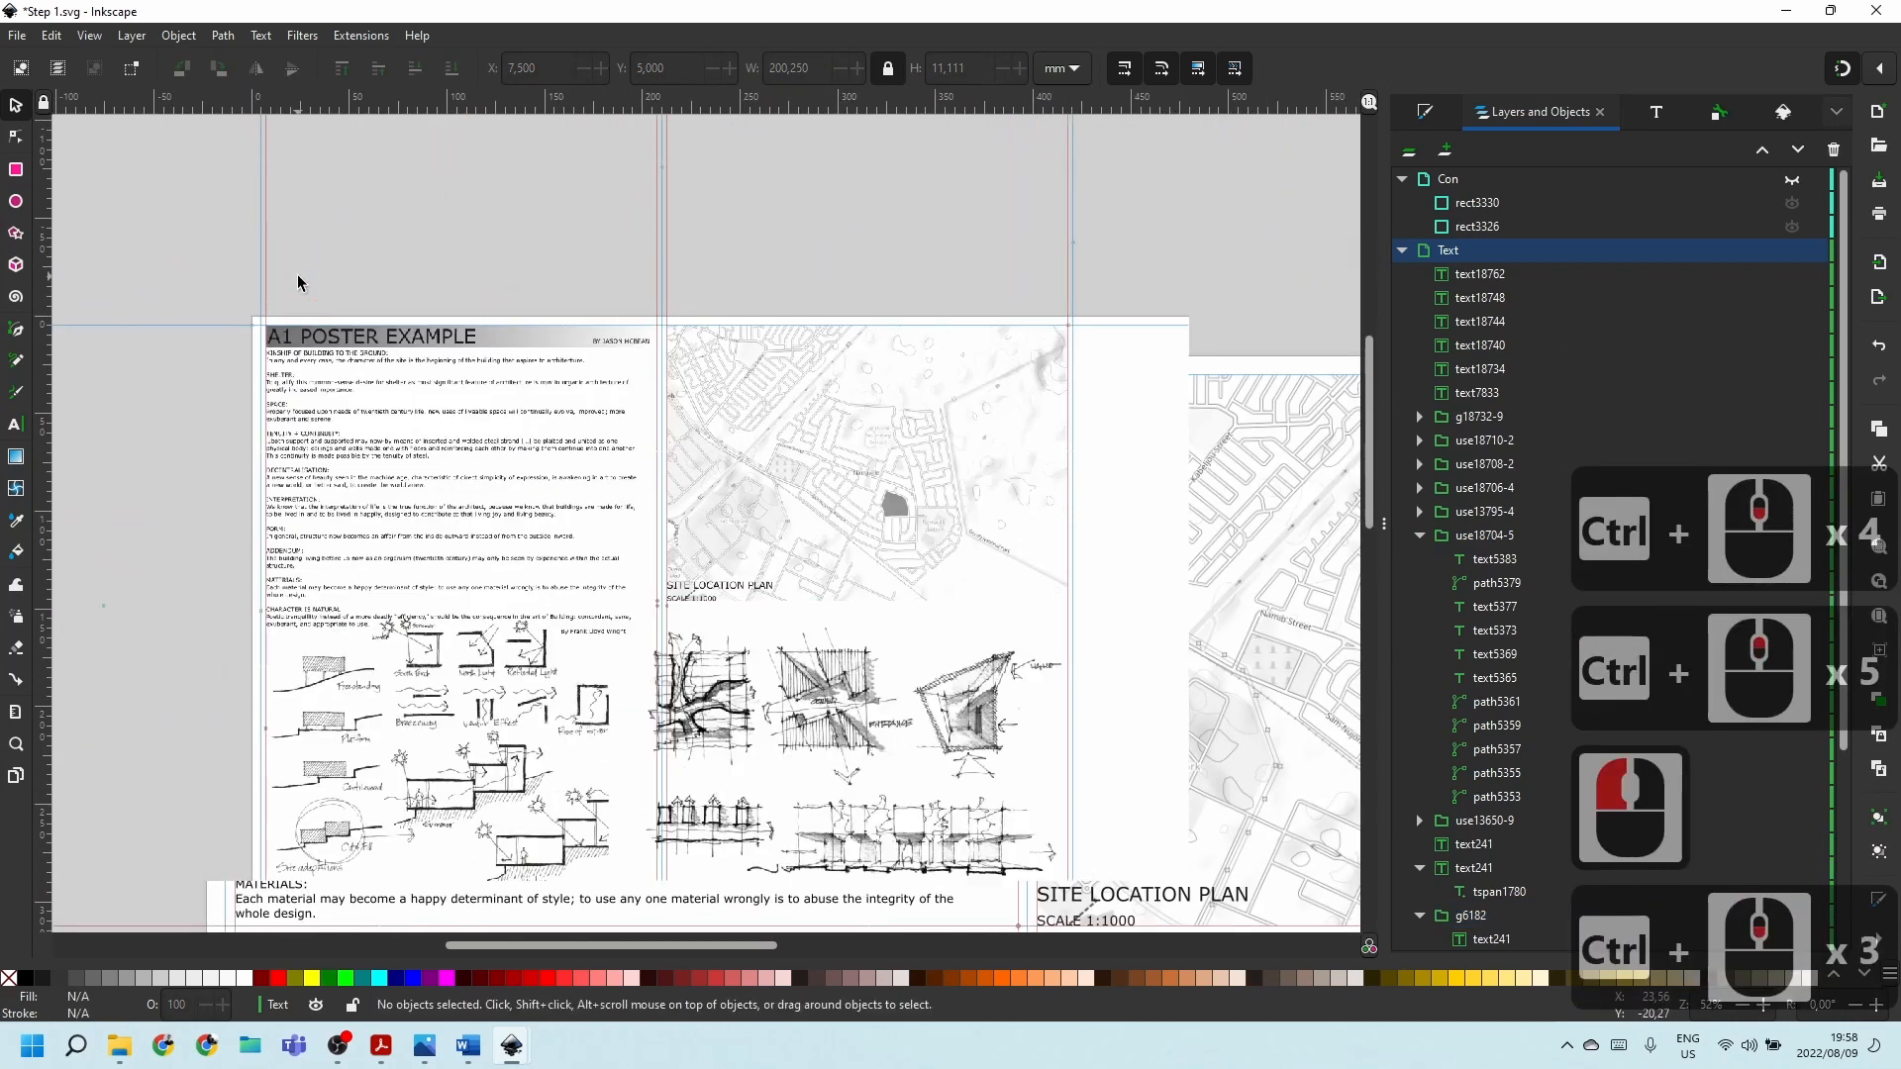
pyautogui.scroll(-1, 930, 403)
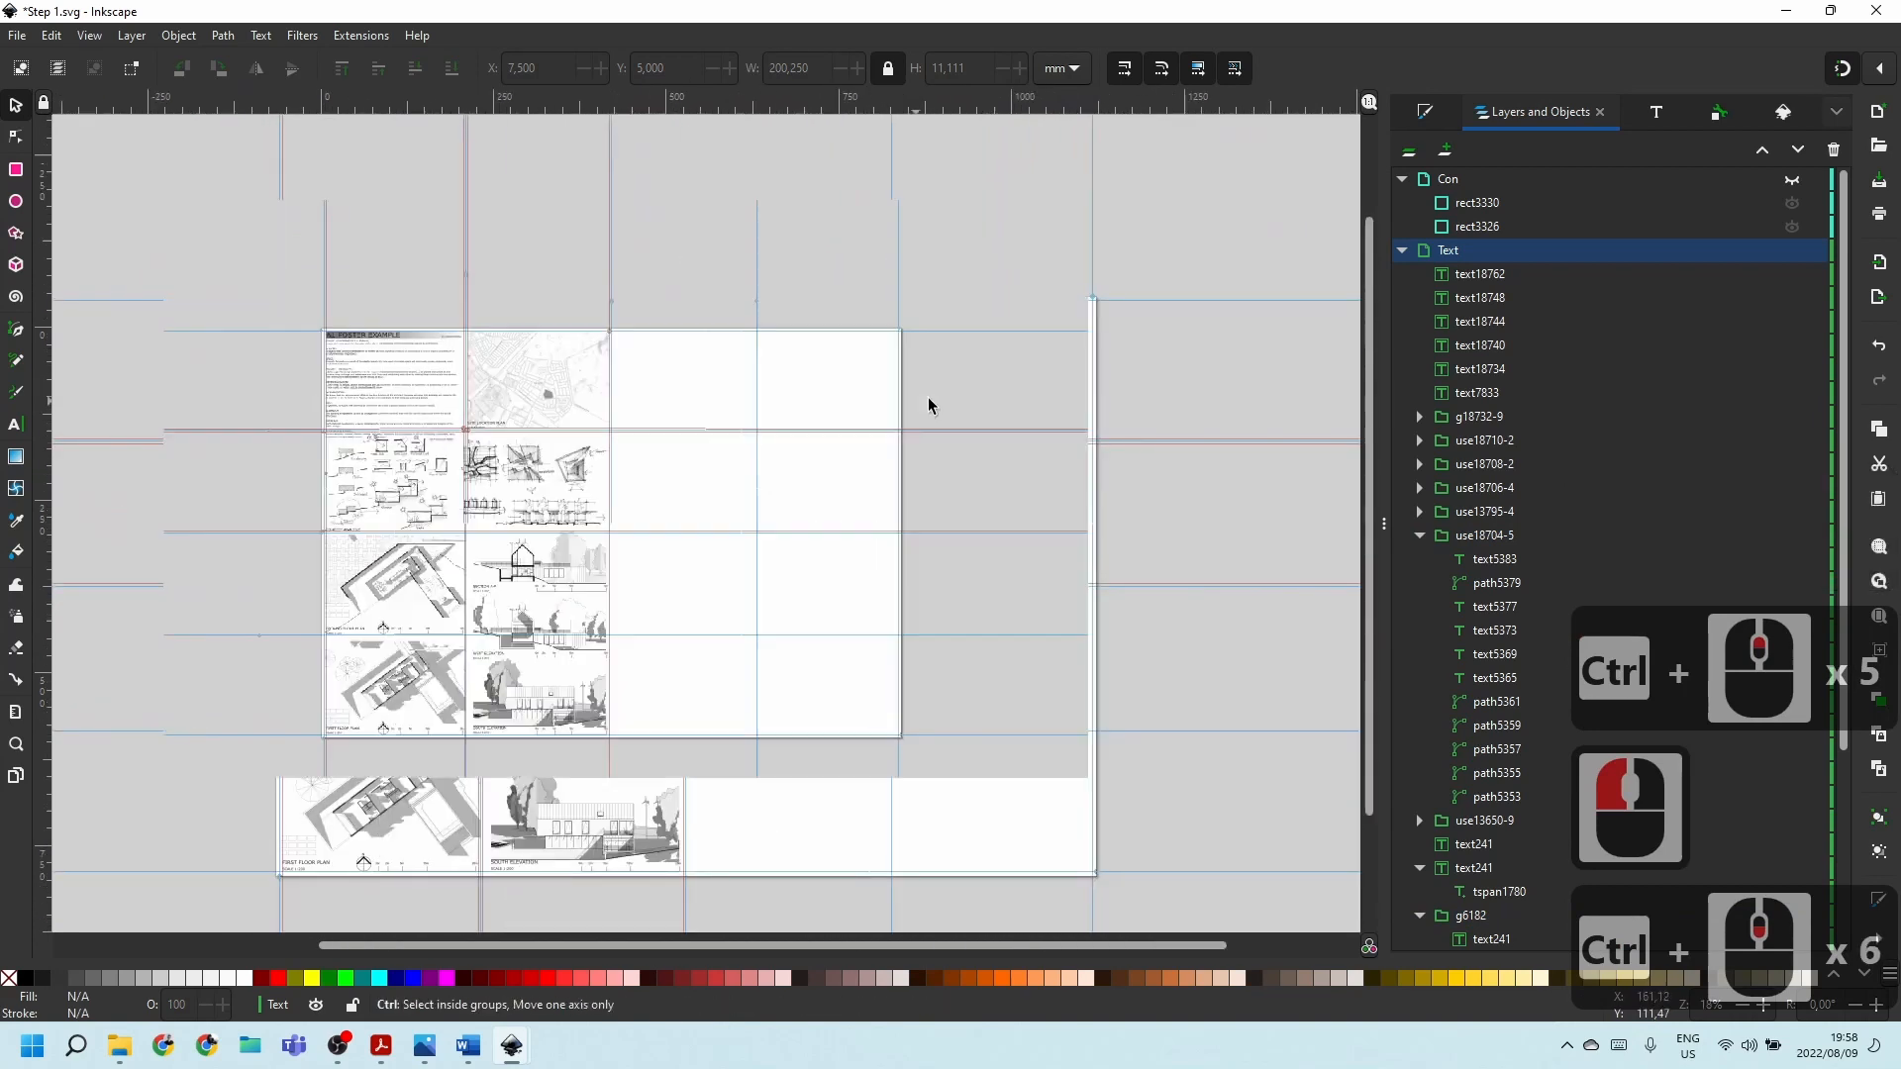
pyautogui.scroll(2, 671, 416)
pyautogui.scroll(2, 853, 809)
pyautogui.scroll(-4, 853, 809)
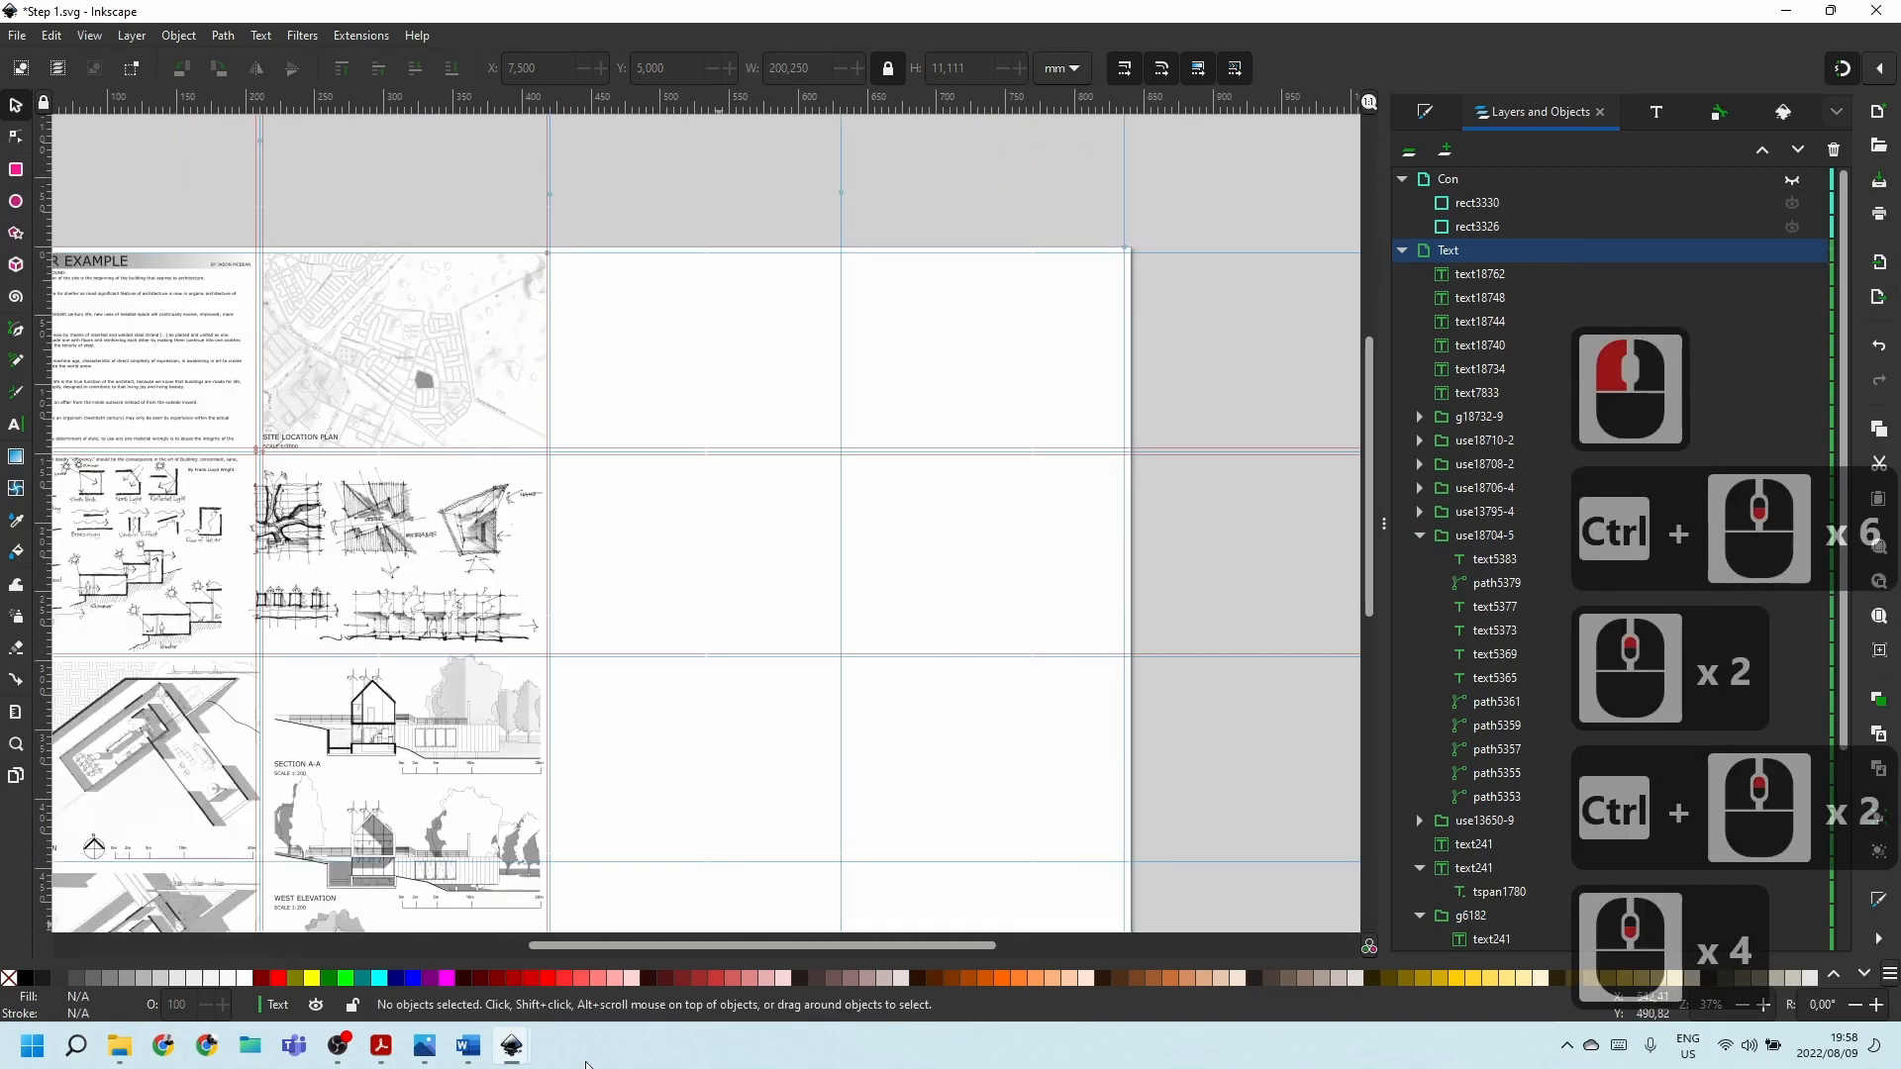
# Import Image1 from the Mock-up project's Twinmotion folder as a linked bitmap, with DPI from file and automatic rendering mode.
pyautogui.click(121, 1049)
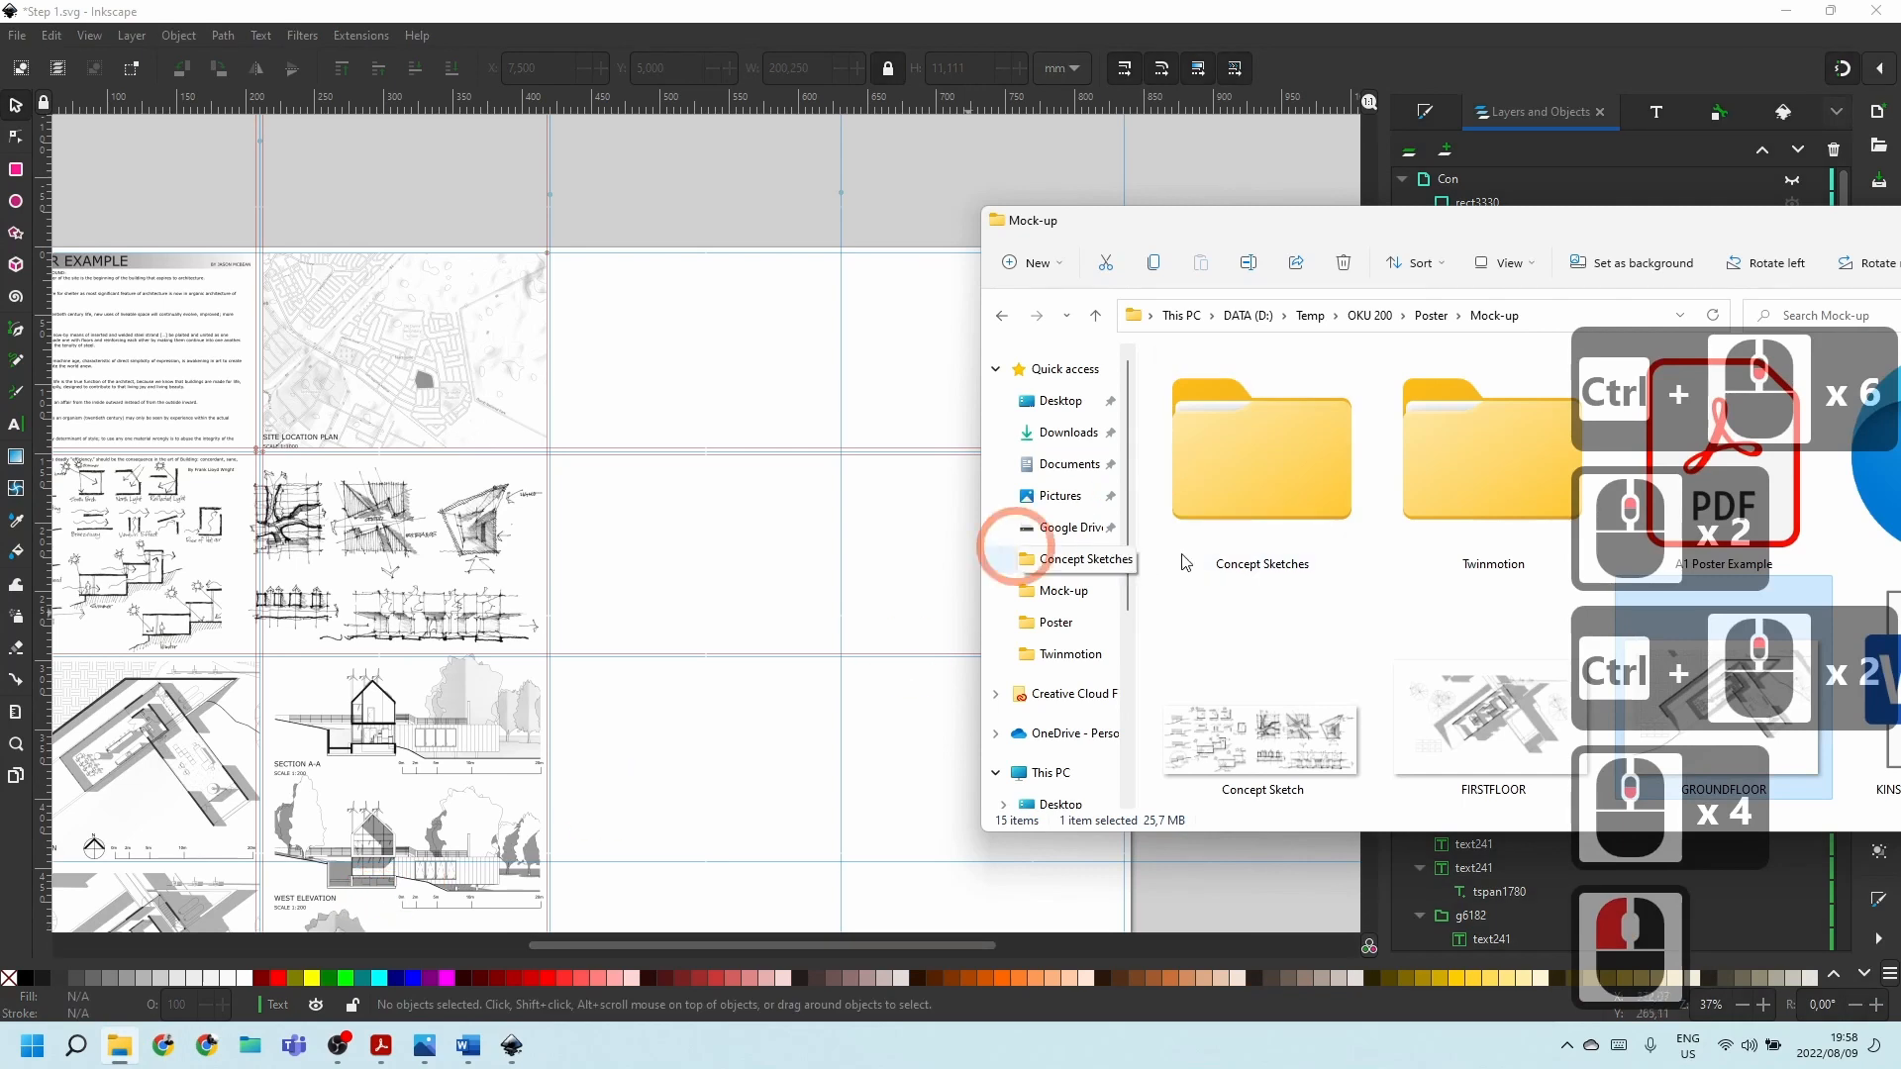
pyautogui.moveTo(1643, 215); pyautogui.dragTo(943, 121)
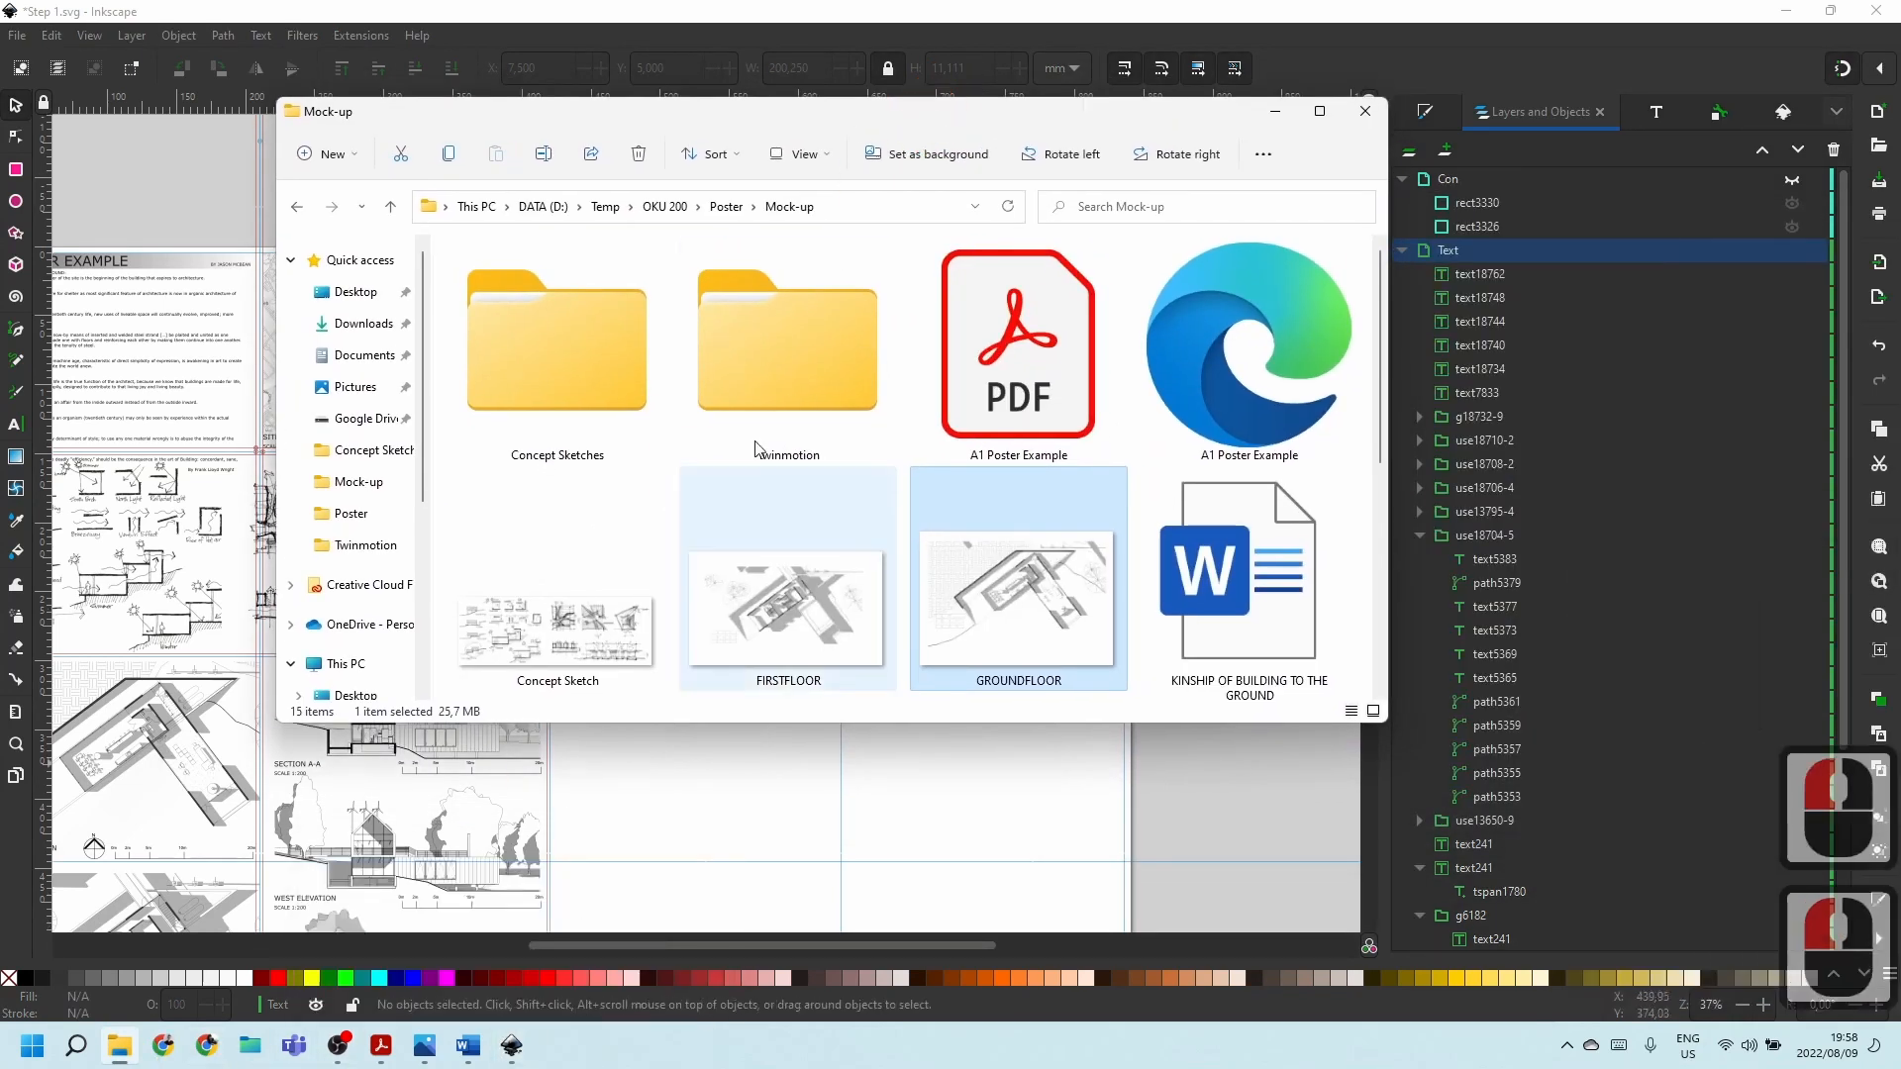
pyautogui.doubleClick(822, 400)
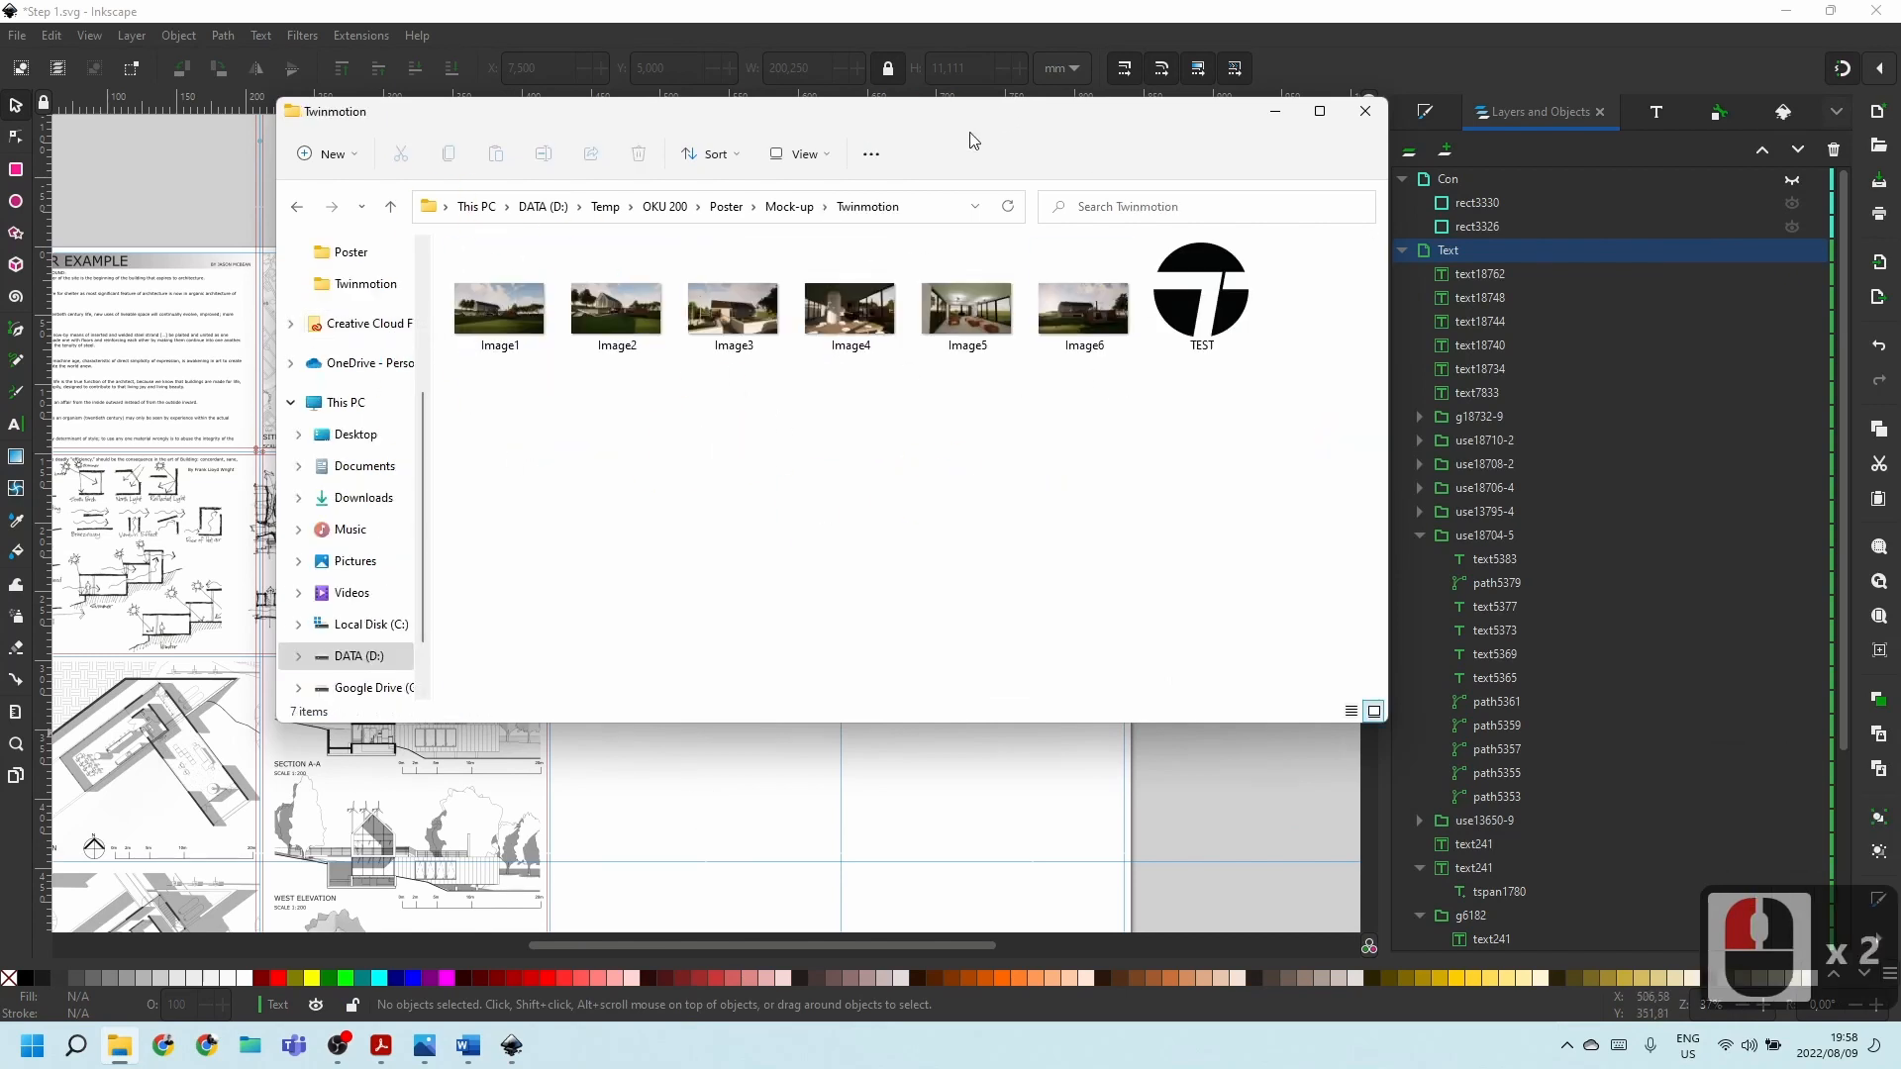
pyautogui.moveTo(954, 116); pyautogui.dragTo(1352, 386)
pyautogui.click(909, 586)
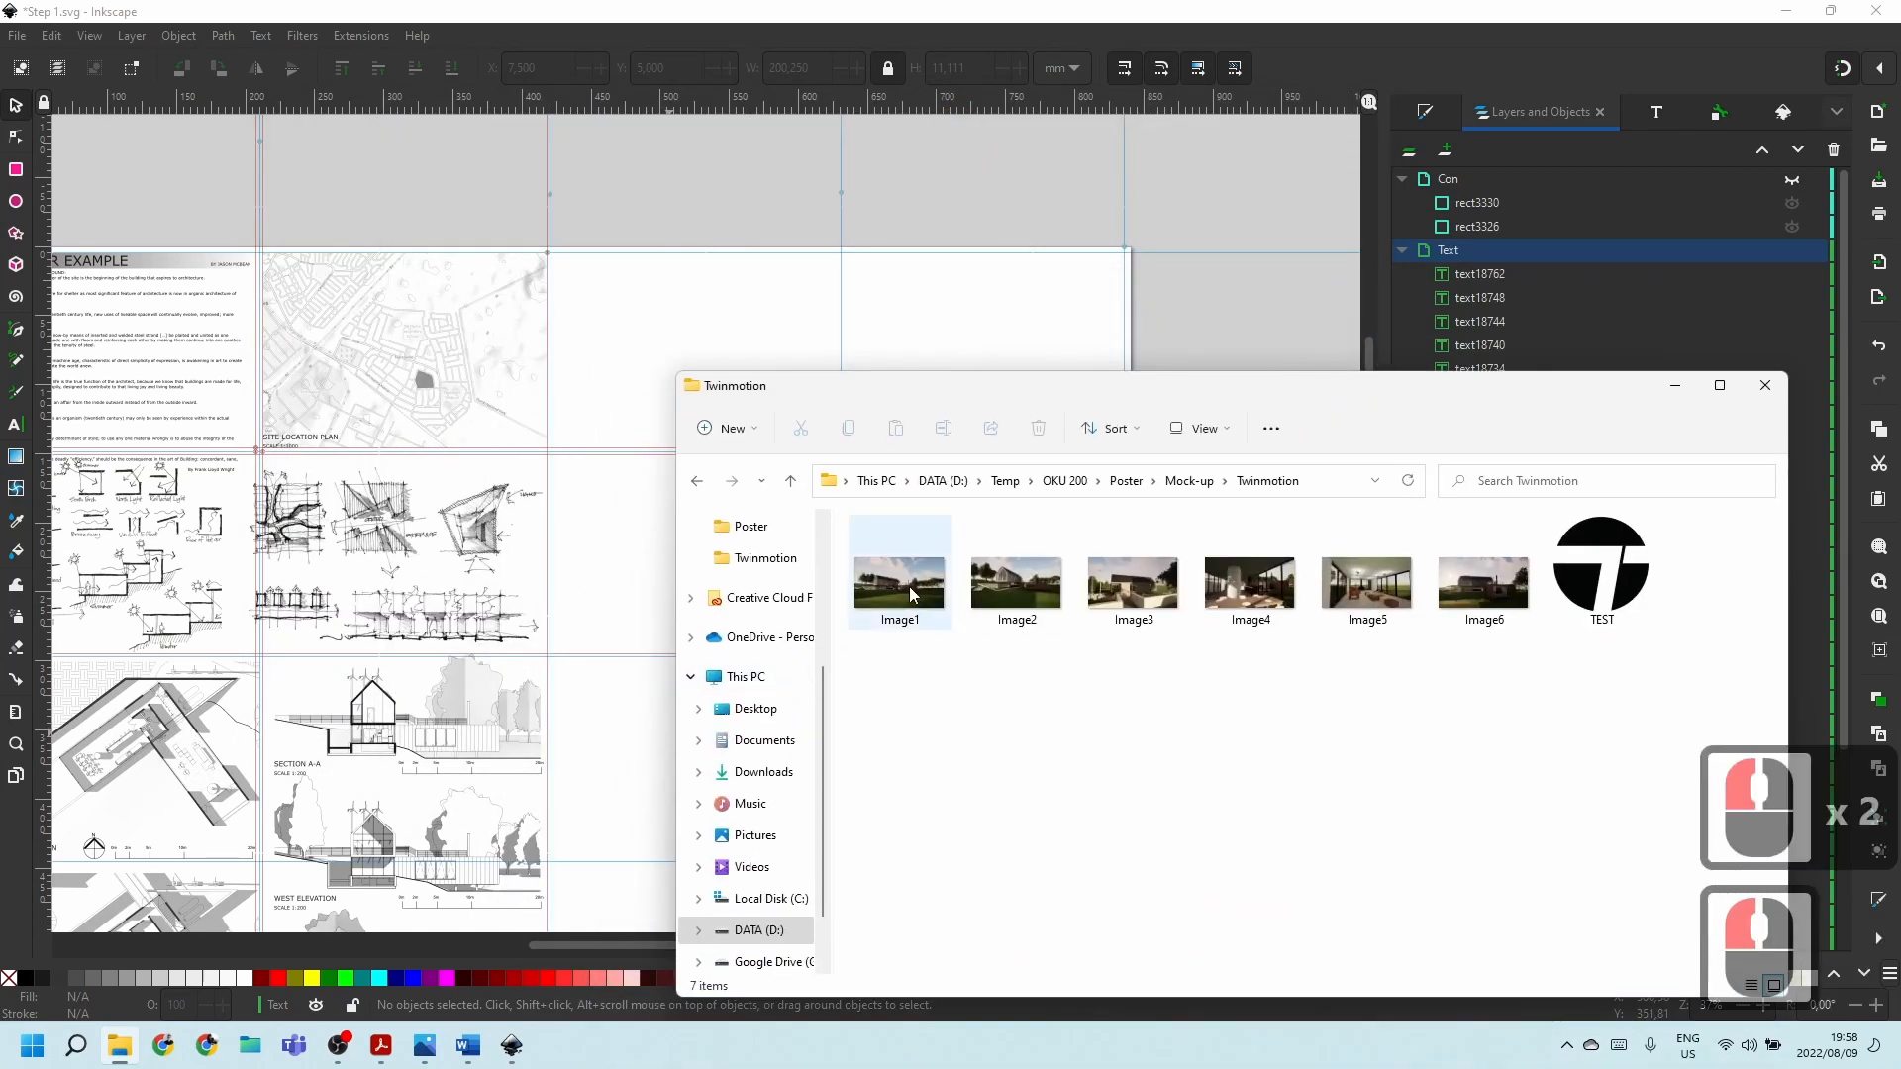
pyautogui.moveTo(921, 598); pyautogui.dragTo(666, 315)
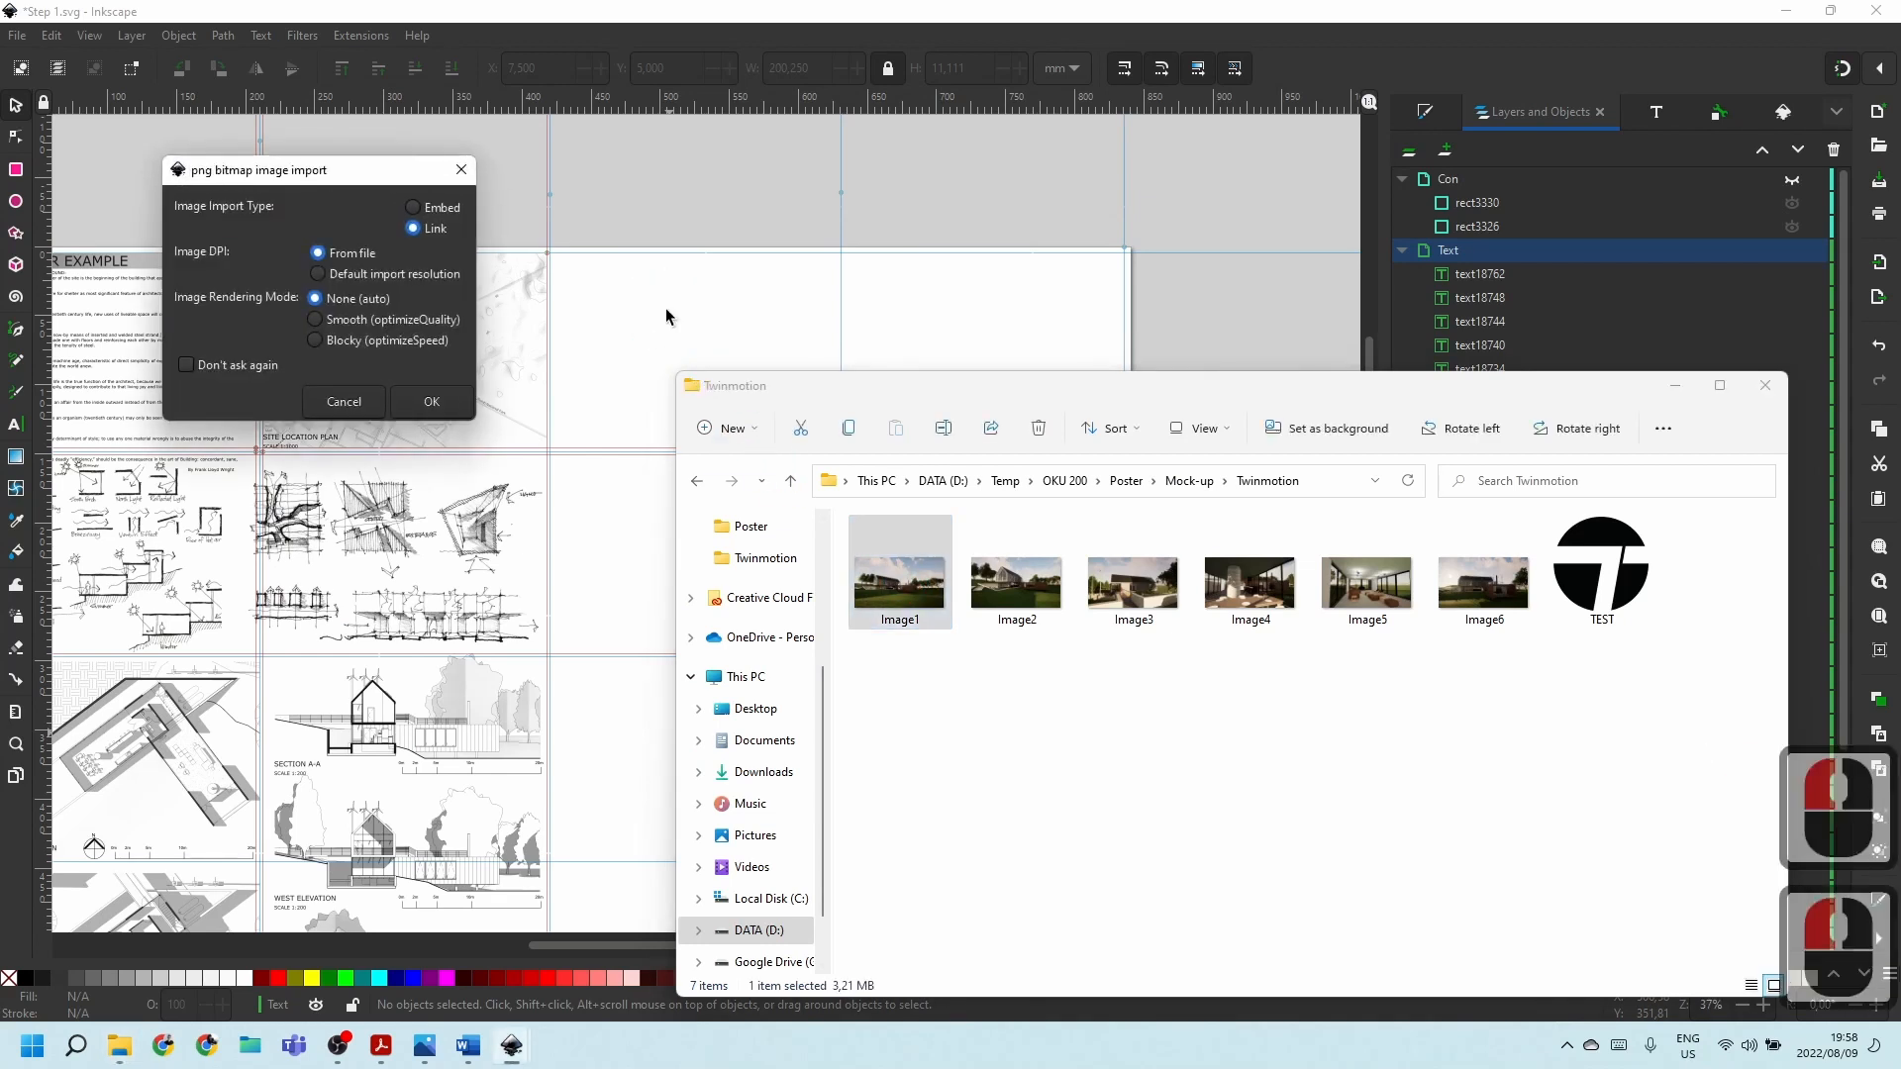
pyautogui.click(445, 402)
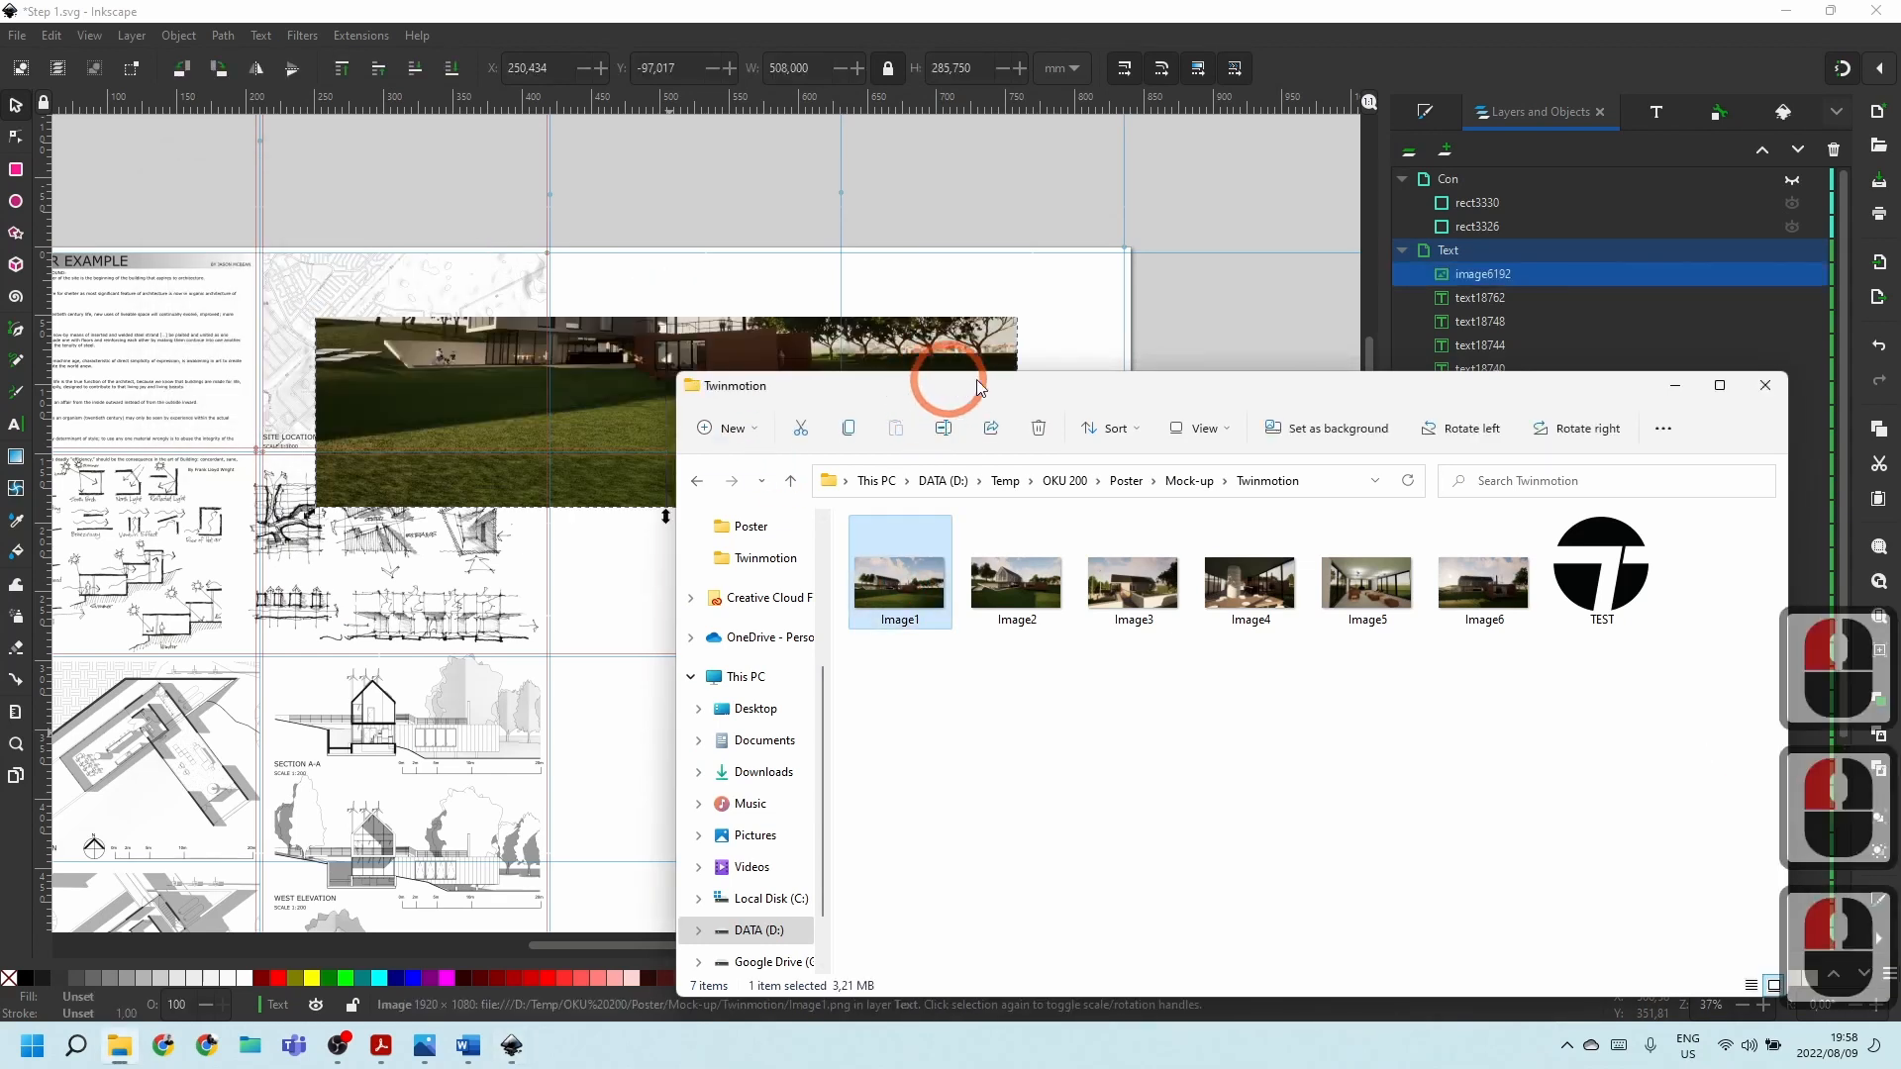
# Move the imported render into the blank area beside the site location plan, at about X 422.7 mm and Y 3.0 mm.
pyautogui.click(1216, 425)
pyautogui.moveTo(1167, 384); pyautogui.dragTo(1367, 902)
pyautogui.click(850, 458)
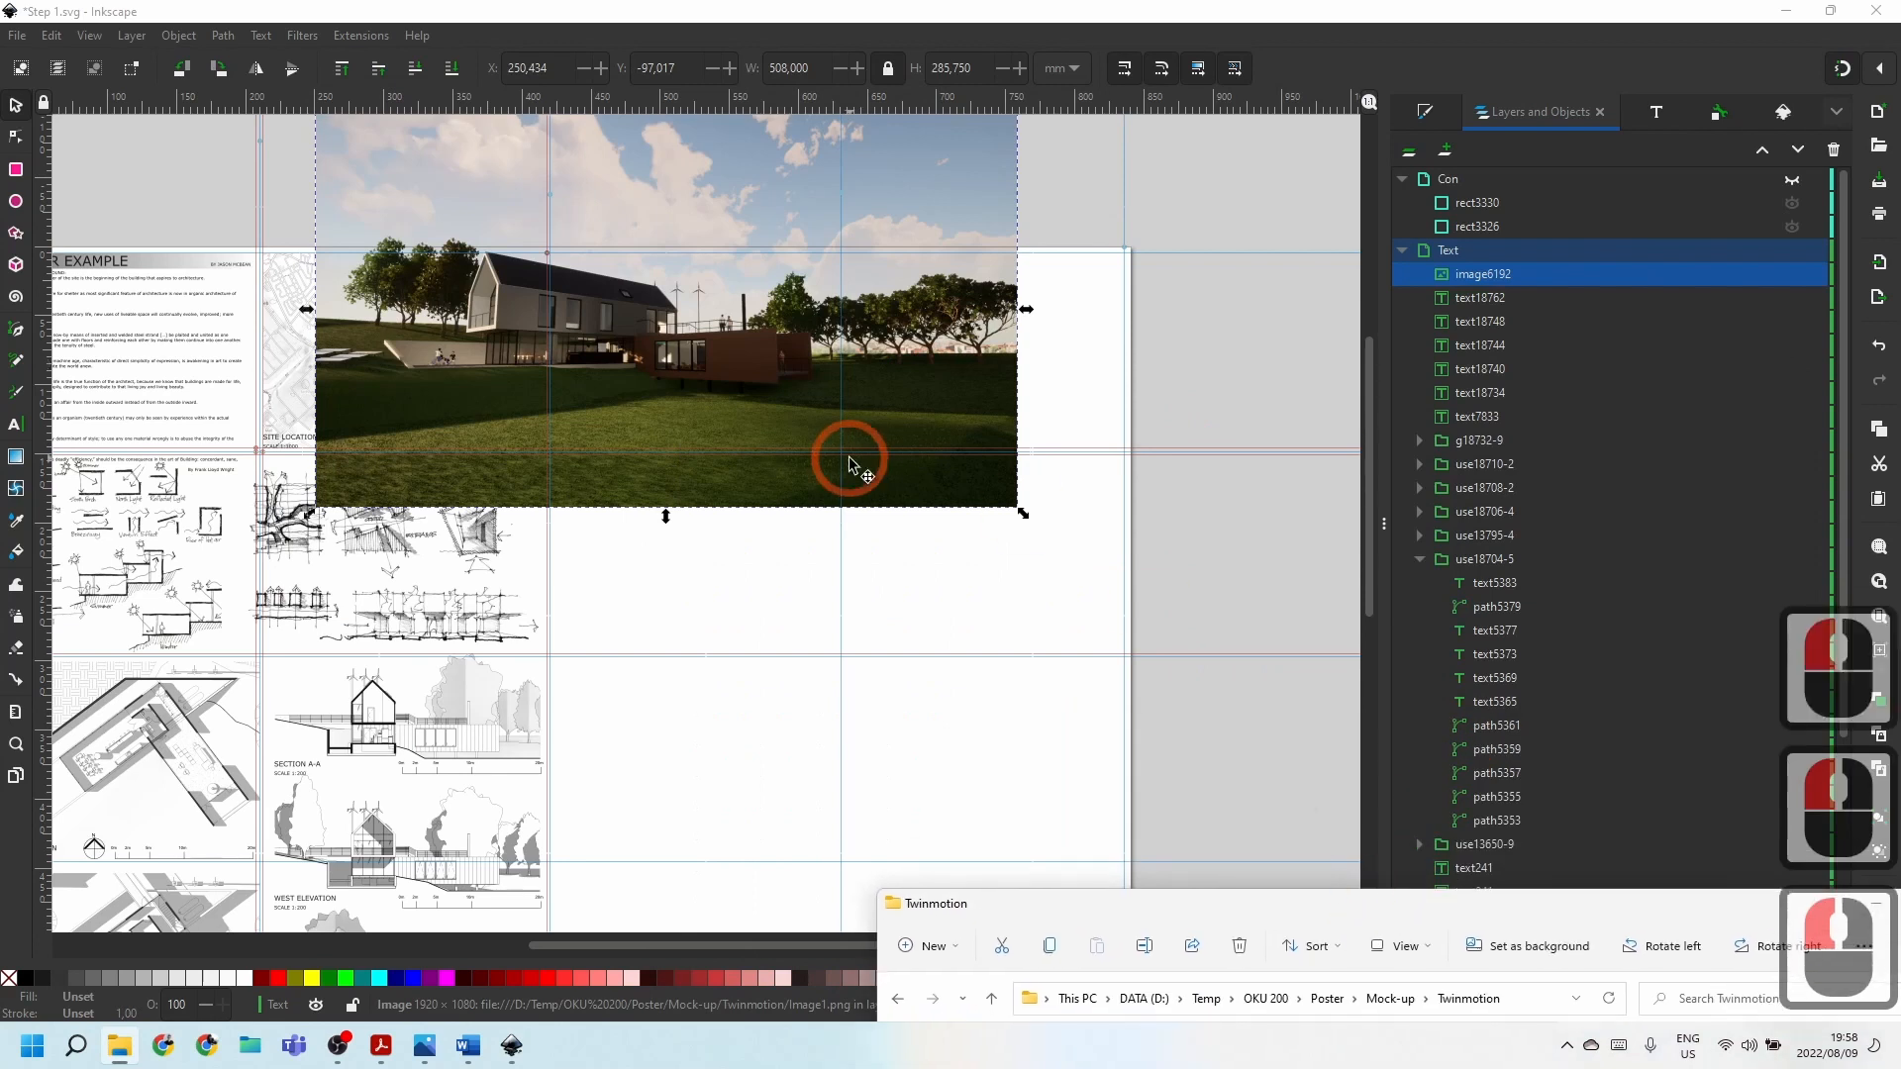
pyautogui.scroll(-2, 469, 486)
pyautogui.moveTo(639, 419); pyautogui.dragTo(810, 538)
pyautogui.scroll(5, 602, 436)
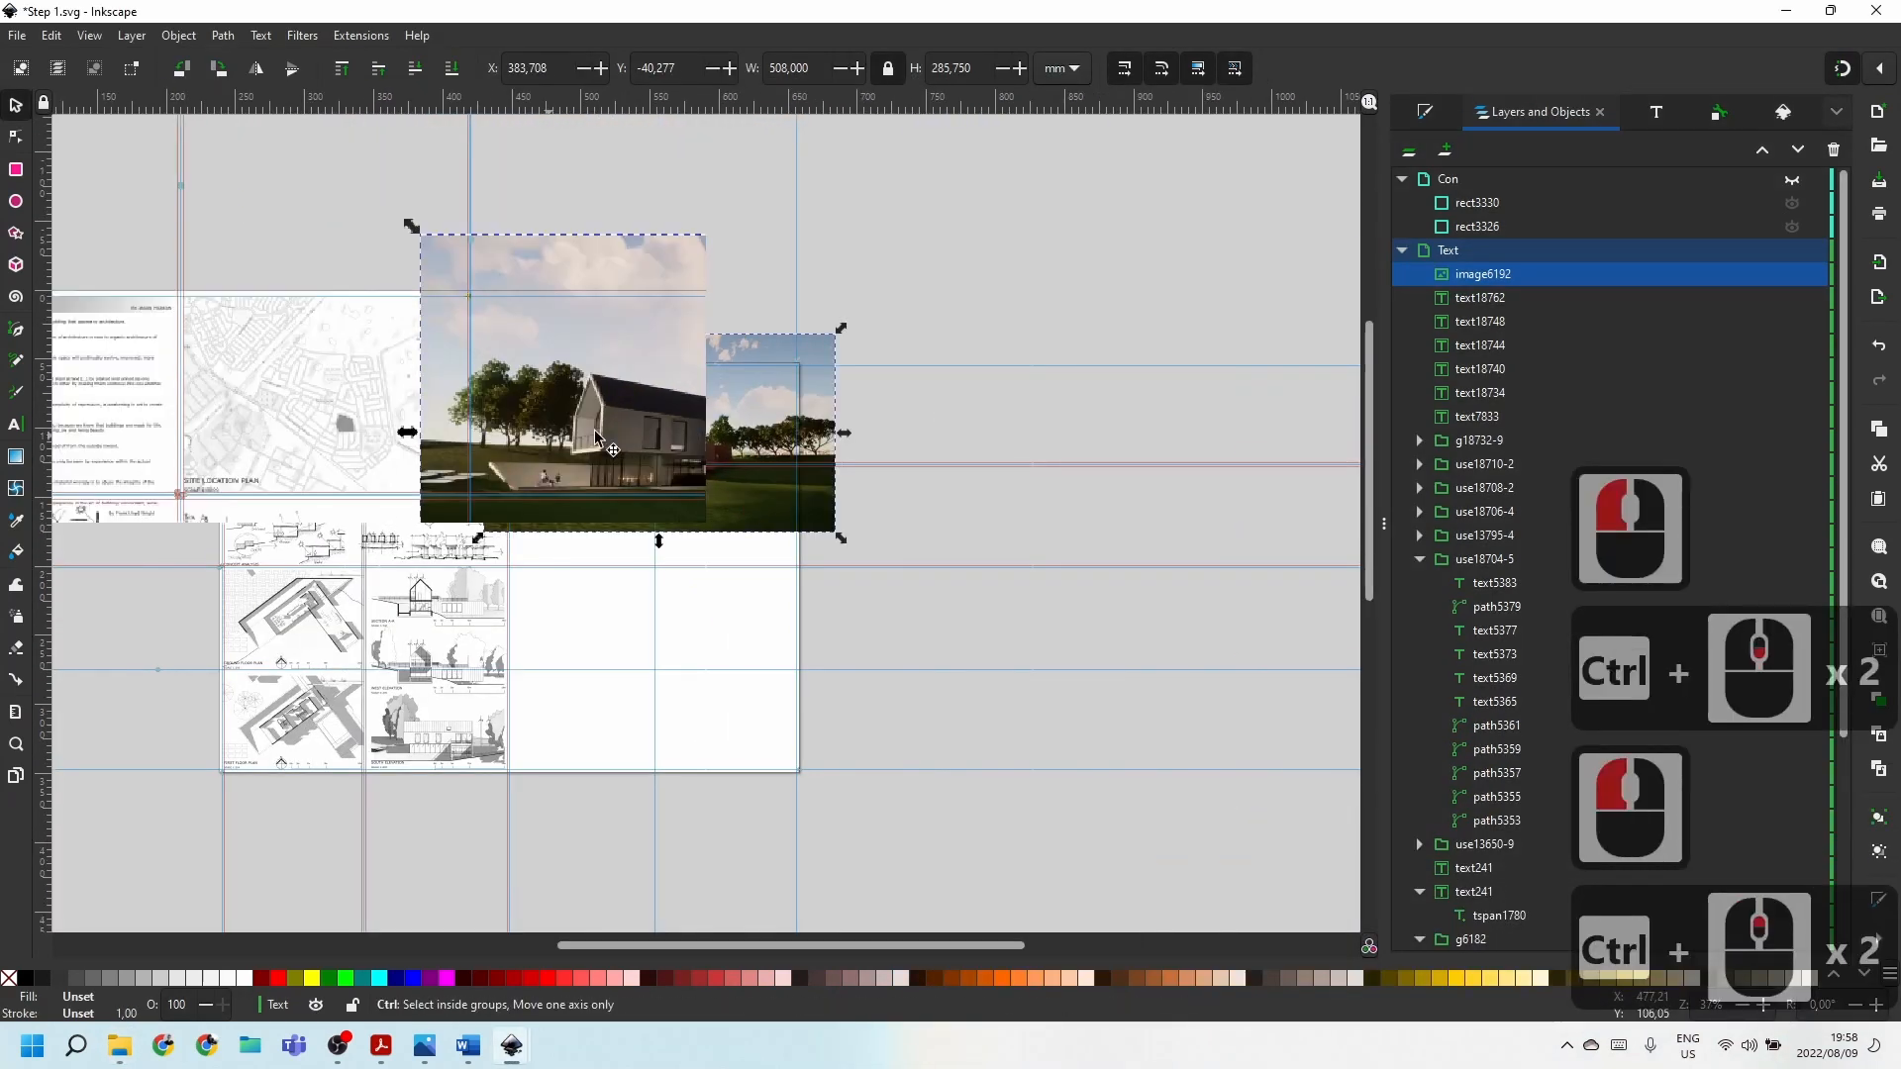
pyautogui.scroll(-2, 602, 436)
pyautogui.moveTo(531, 450); pyautogui.dragTo(578, 515)
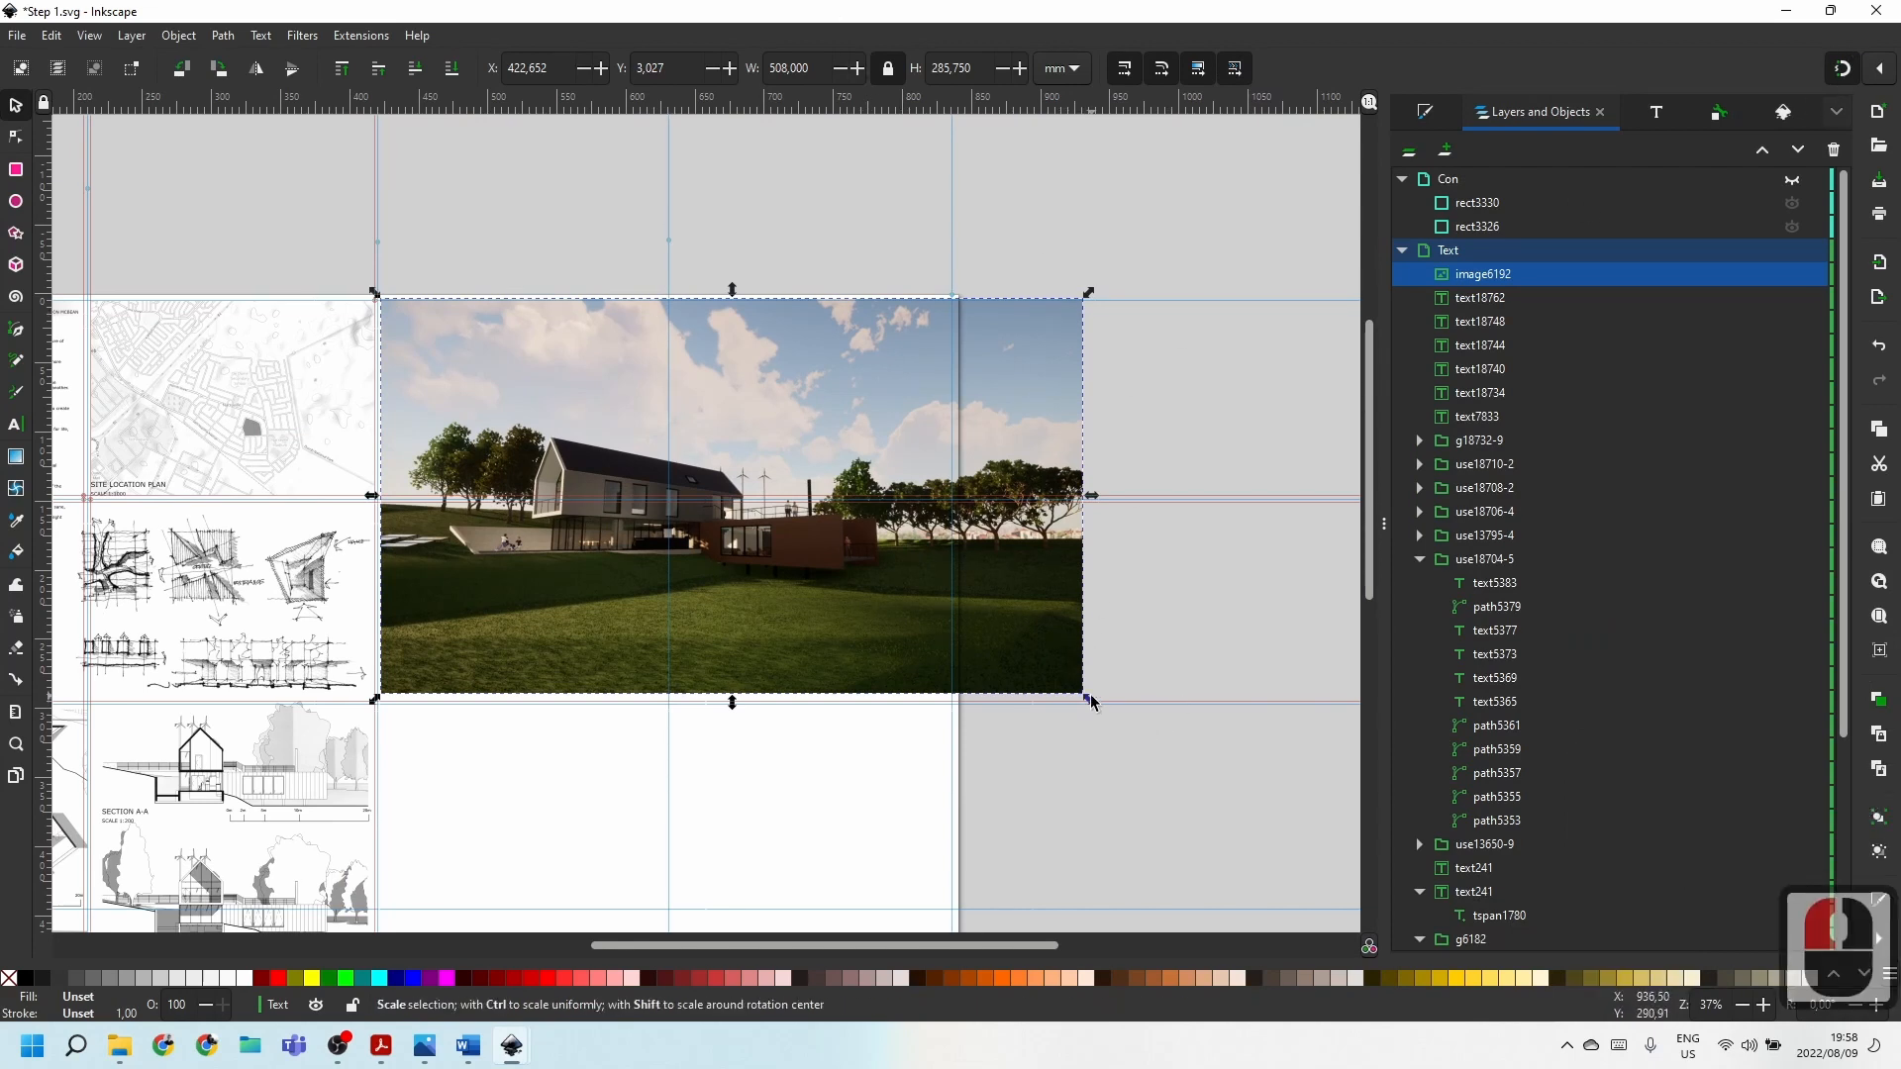
# Scale the render proportionally to 415.5 mm wide between the guides and move it up to the page's top margin guide.
pyautogui.moveTo(1088, 293); pyautogui.dragTo(951, 387)
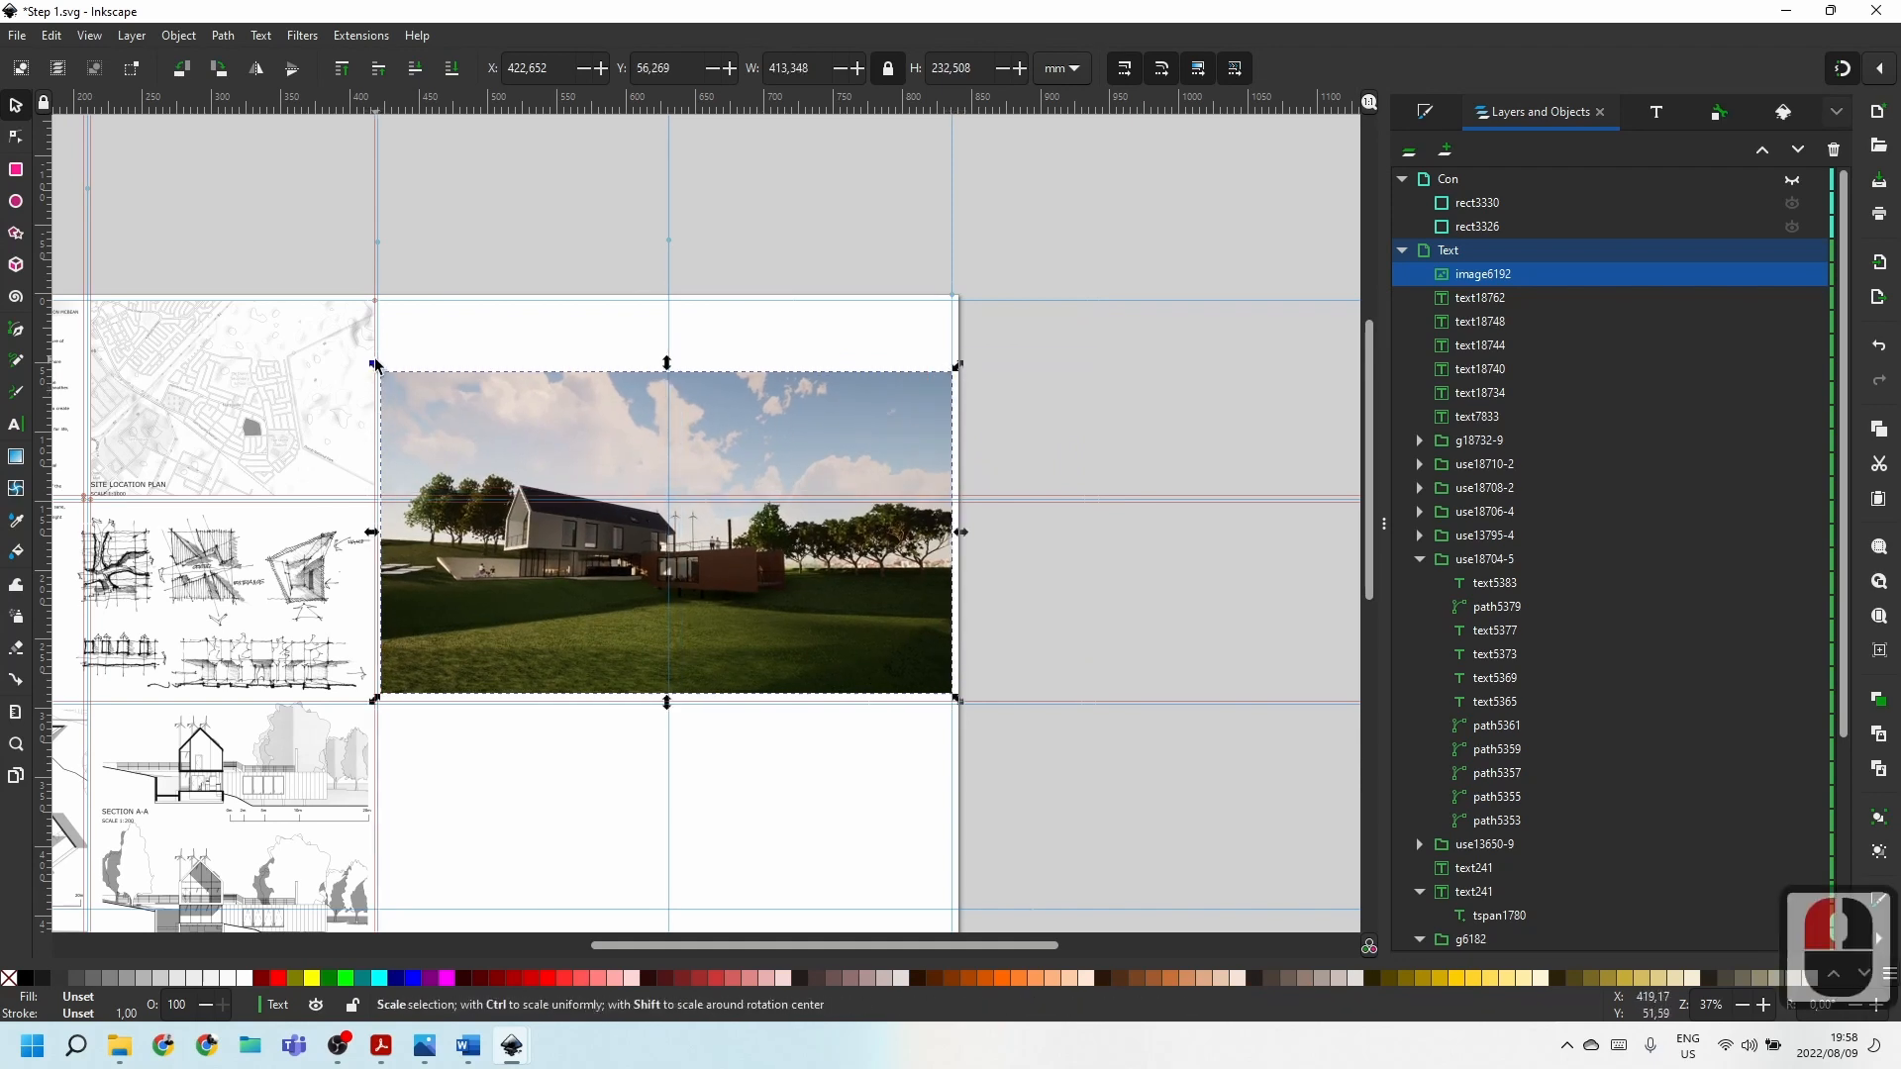
pyautogui.keyDown('ctrl'); pyautogui.scroll(5, 371, 381); pyautogui.keyUp('ctrl')
pyautogui.moveTo(406, 371); pyautogui.dragTo(395, 365)
pyautogui.keyDown('ctrl'); pyautogui.scroll(-3, 646, 336); pyautogui.keyUp('ctrl')
pyautogui.keyDown('ctrl'); pyautogui.scroll(-1, 646, 337); pyautogui.keyUp('ctrl')
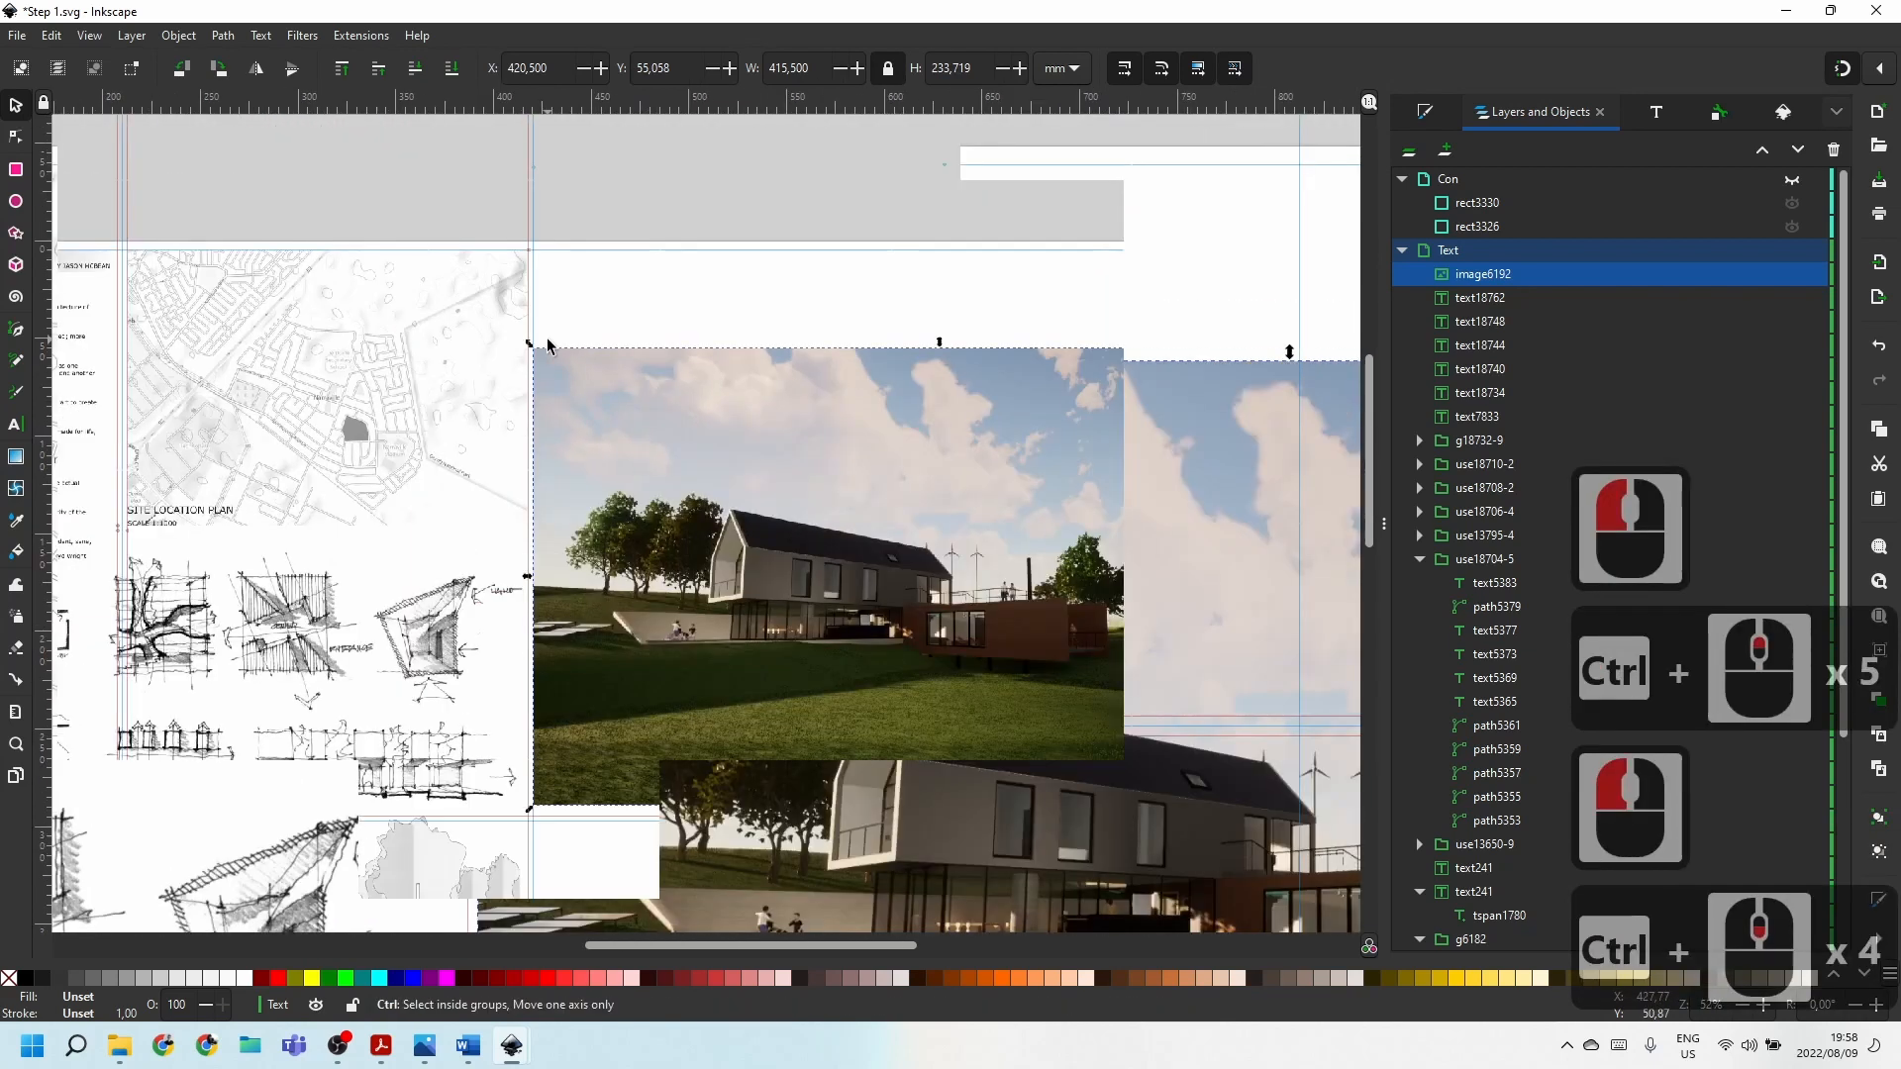
pyautogui.moveTo(830, 425); pyautogui.dragTo(837, 309)
pyautogui.keyDown('ctrl'); pyautogui.scroll(-1, 781, 365); pyautogui.keyUp('ctrl')
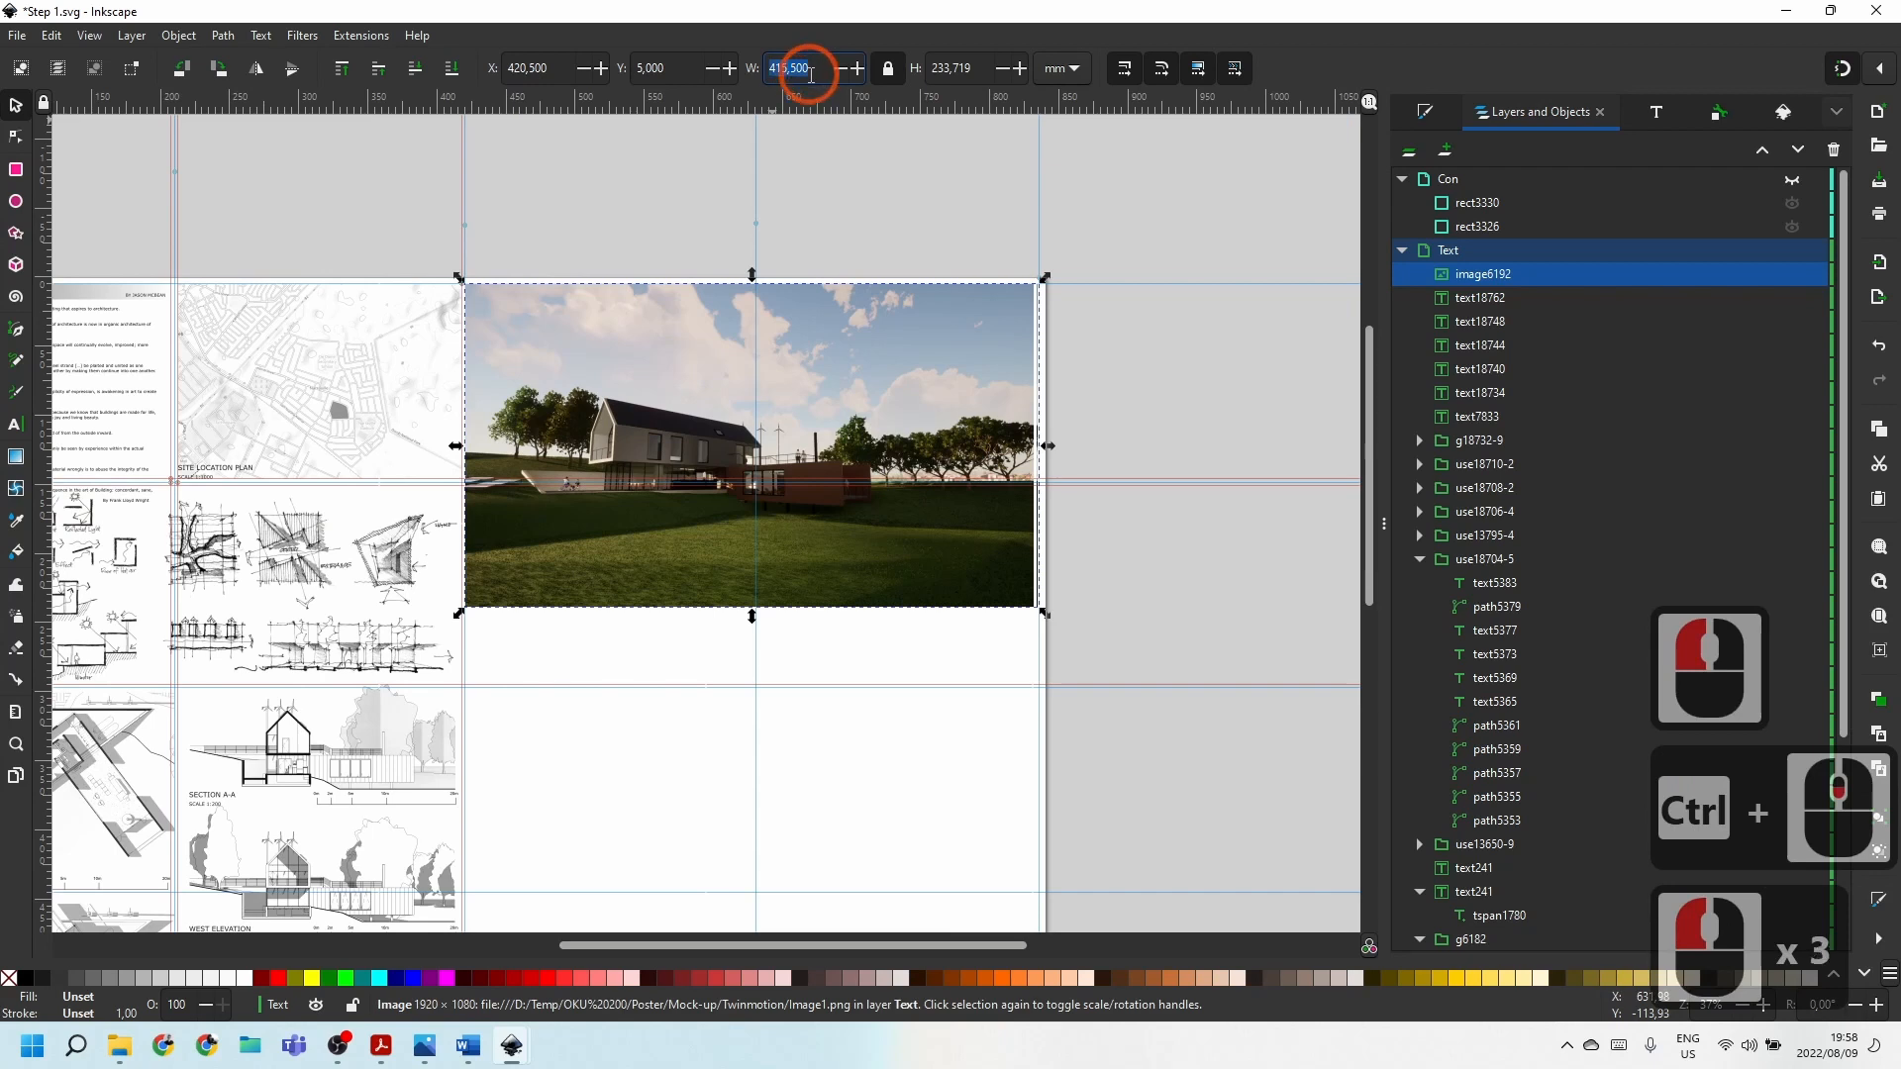
# Reduce the render's width by 2.5 mm twice, to 410.5 mm, keeping its proportions locked.
pyautogui.click(810, 71)
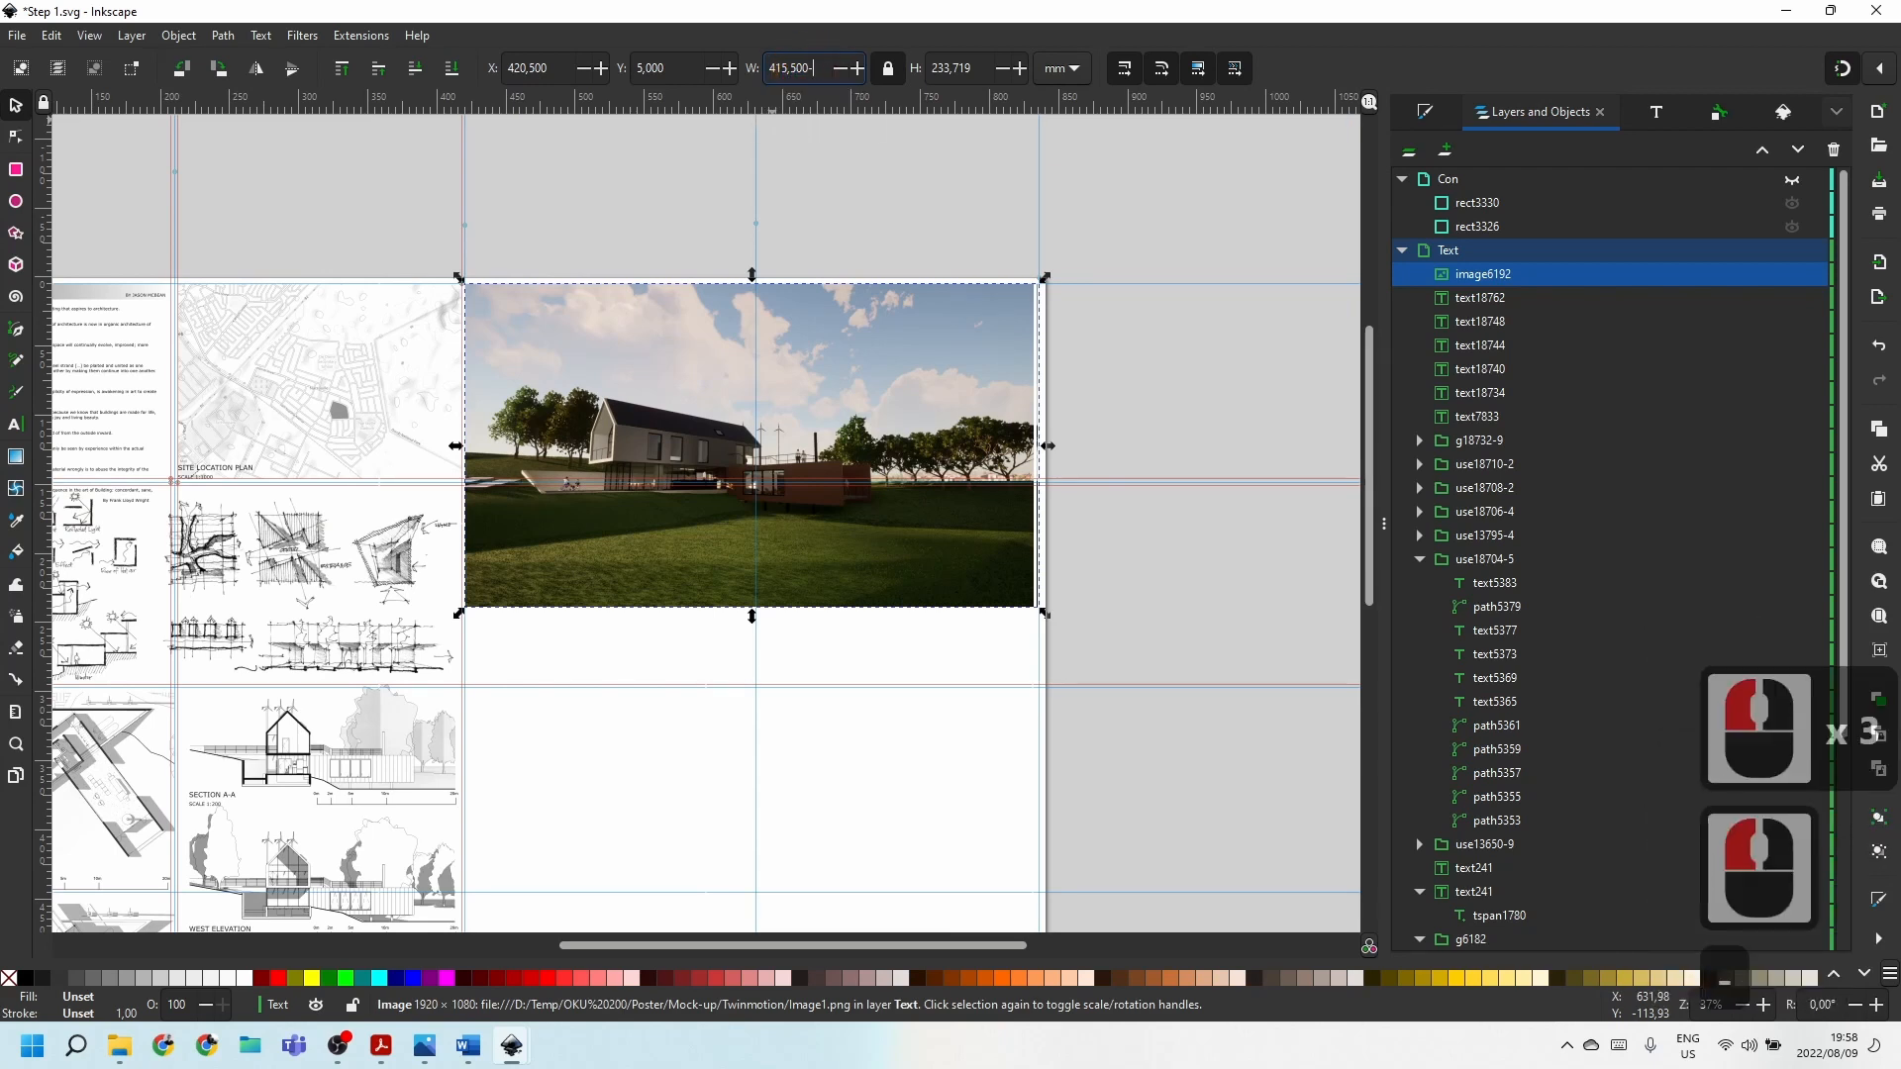
pyautogui.write('-2.5')
pyautogui.press('Return')
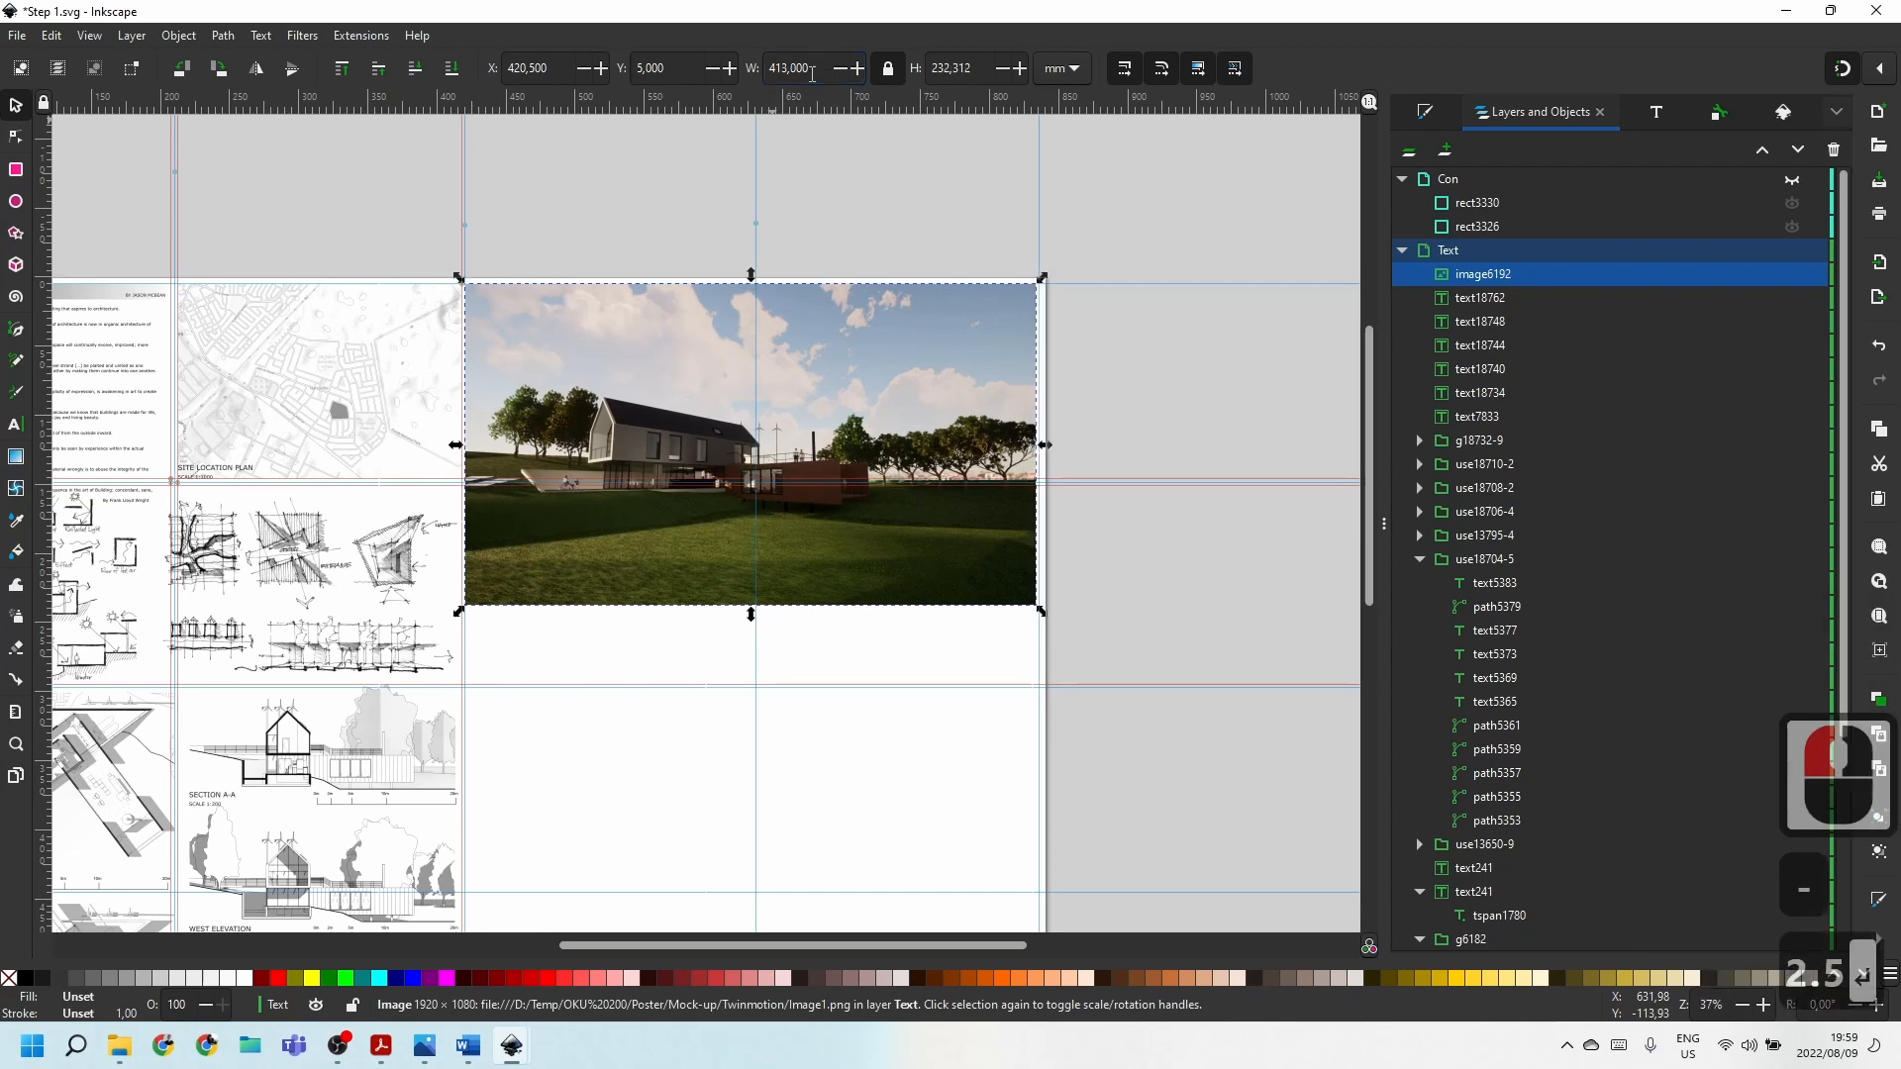
pyautogui.click(820, 67)
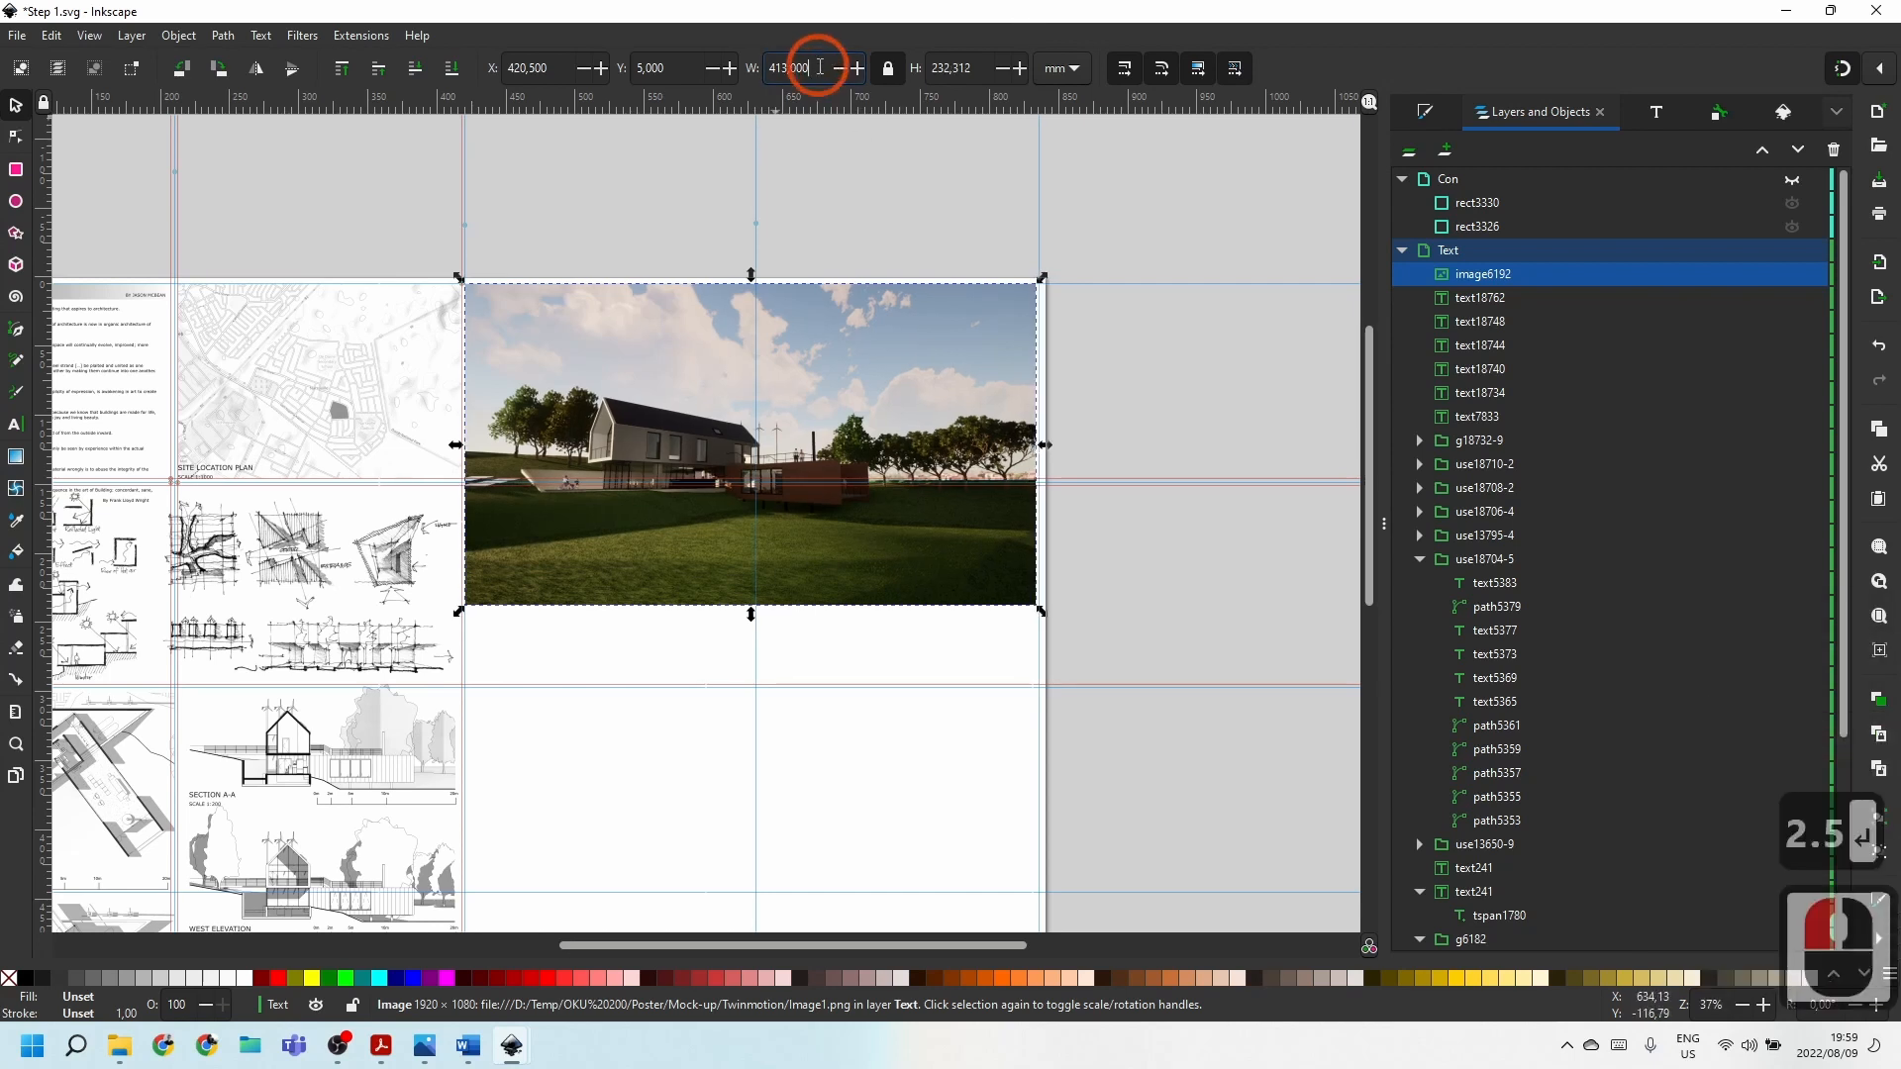
pyautogui.write('-2.5')
pyautogui.press('Return')
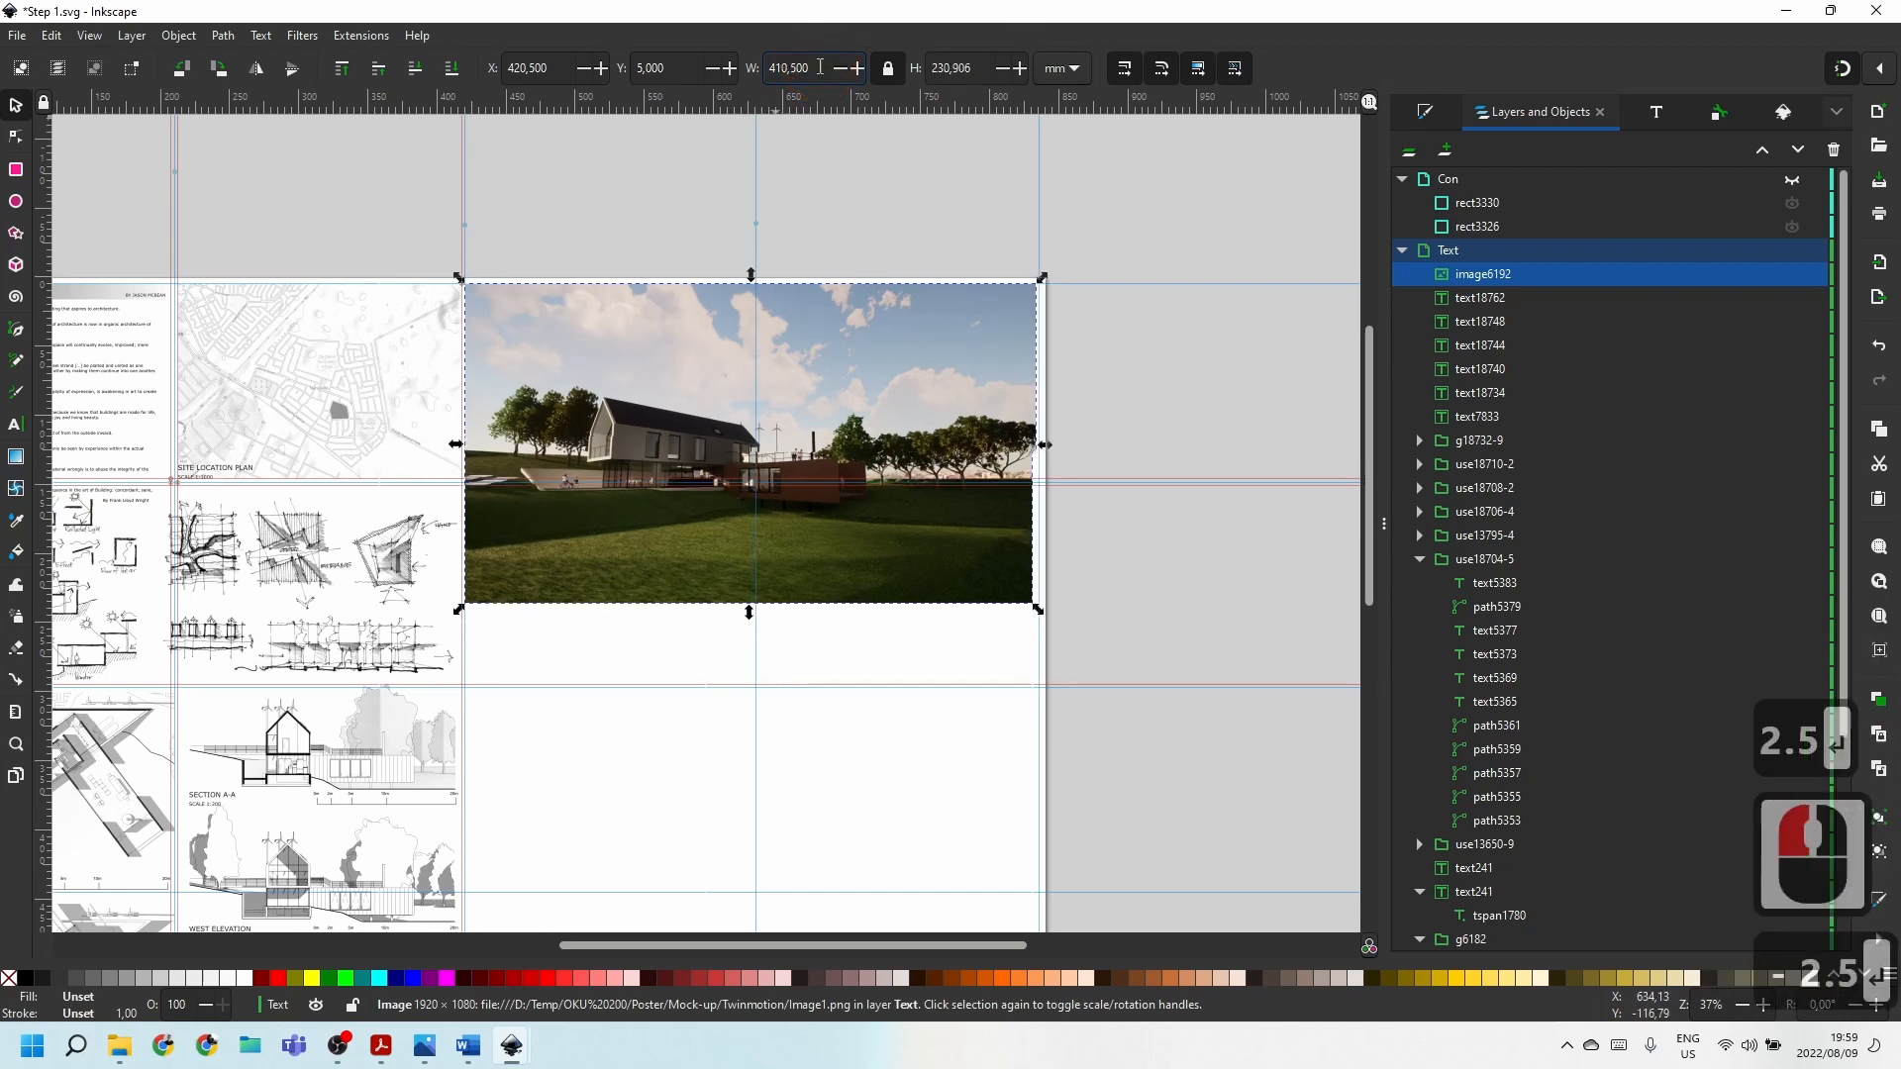
# Reposition the render so its top-right corner snaps to the page margin guides, at X 425.5 mm and Y 5 mm.
pyautogui.moveTo(645, 446); pyautogui.dragTo(648, 452)
pyautogui.press('Up')
pyautogui.press('Up')
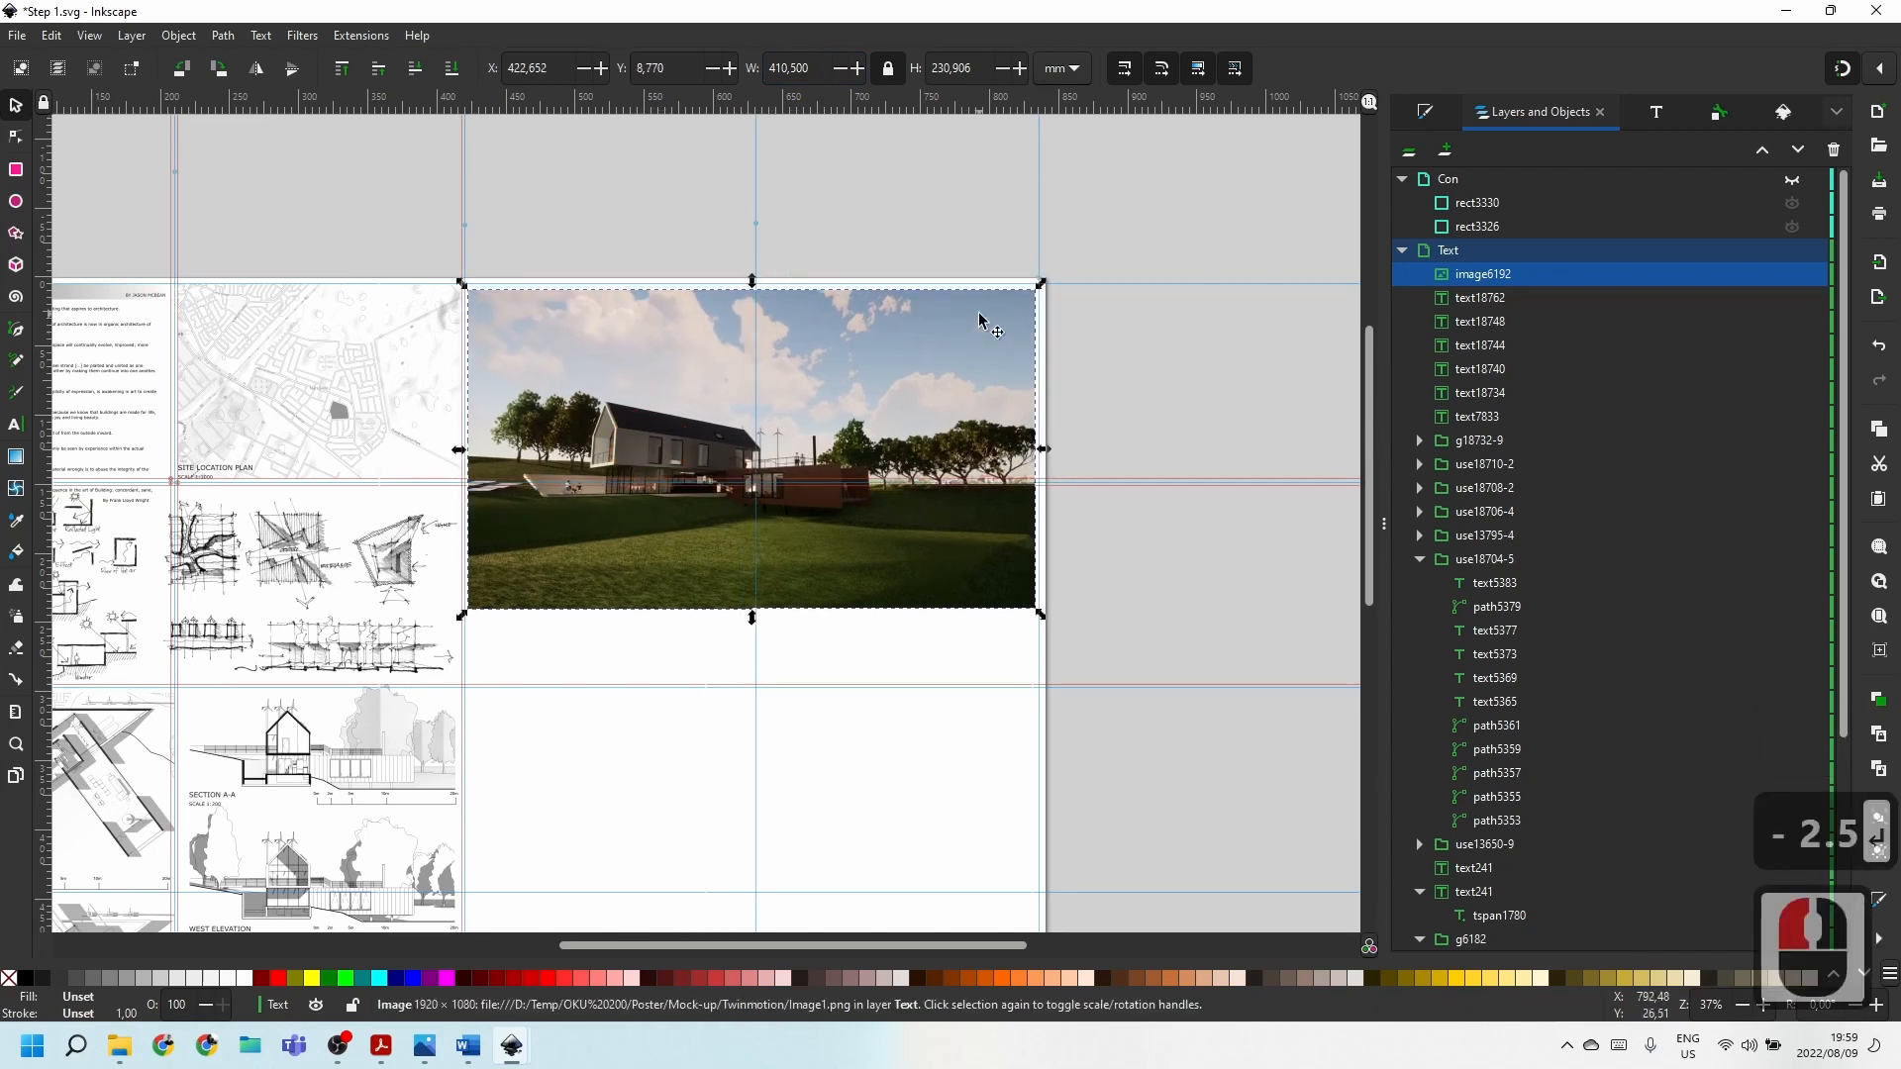
pyautogui.scroll(3, 778, 327)
pyautogui.scroll(3, 799, 605)
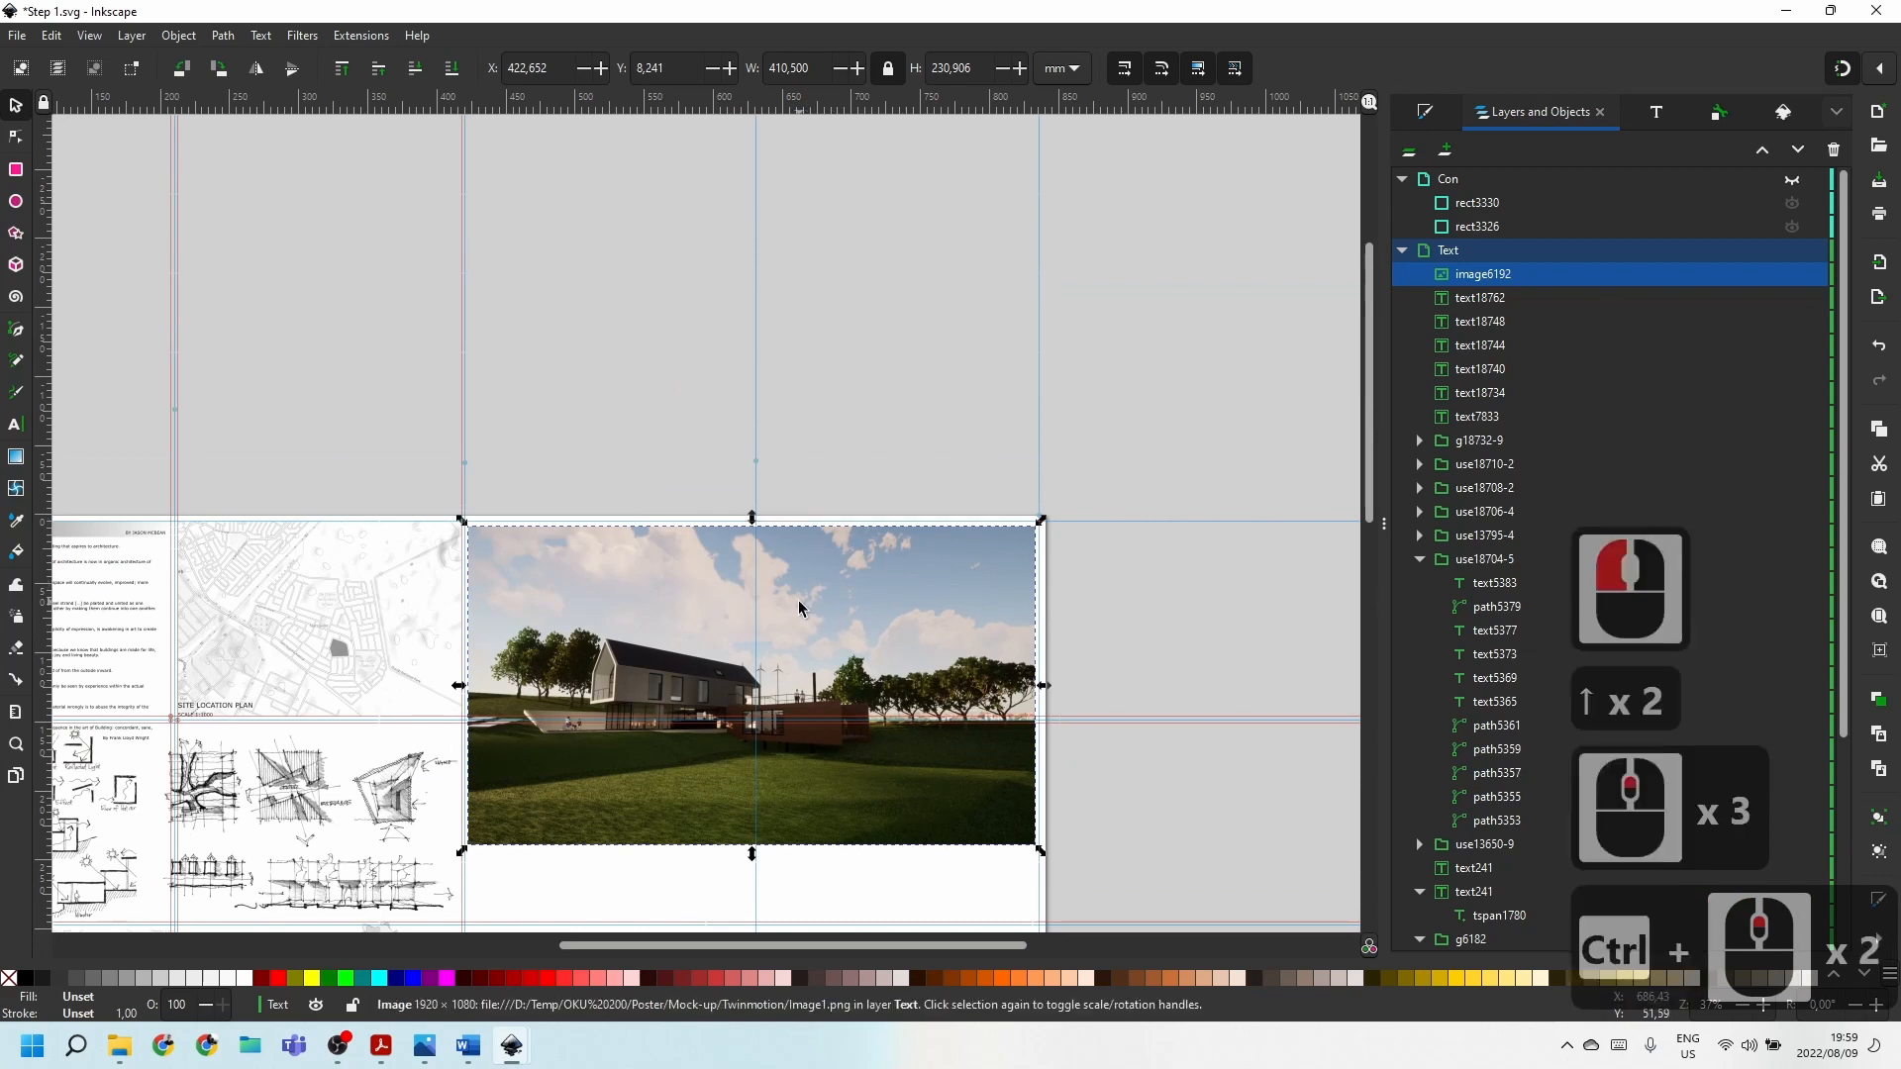
pyautogui.moveTo(752, 515)
pyautogui.mouseDown()
pyautogui.moveTo(777, 501)
pyautogui.moveTo(776, 535)
pyautogui.mouseUp()
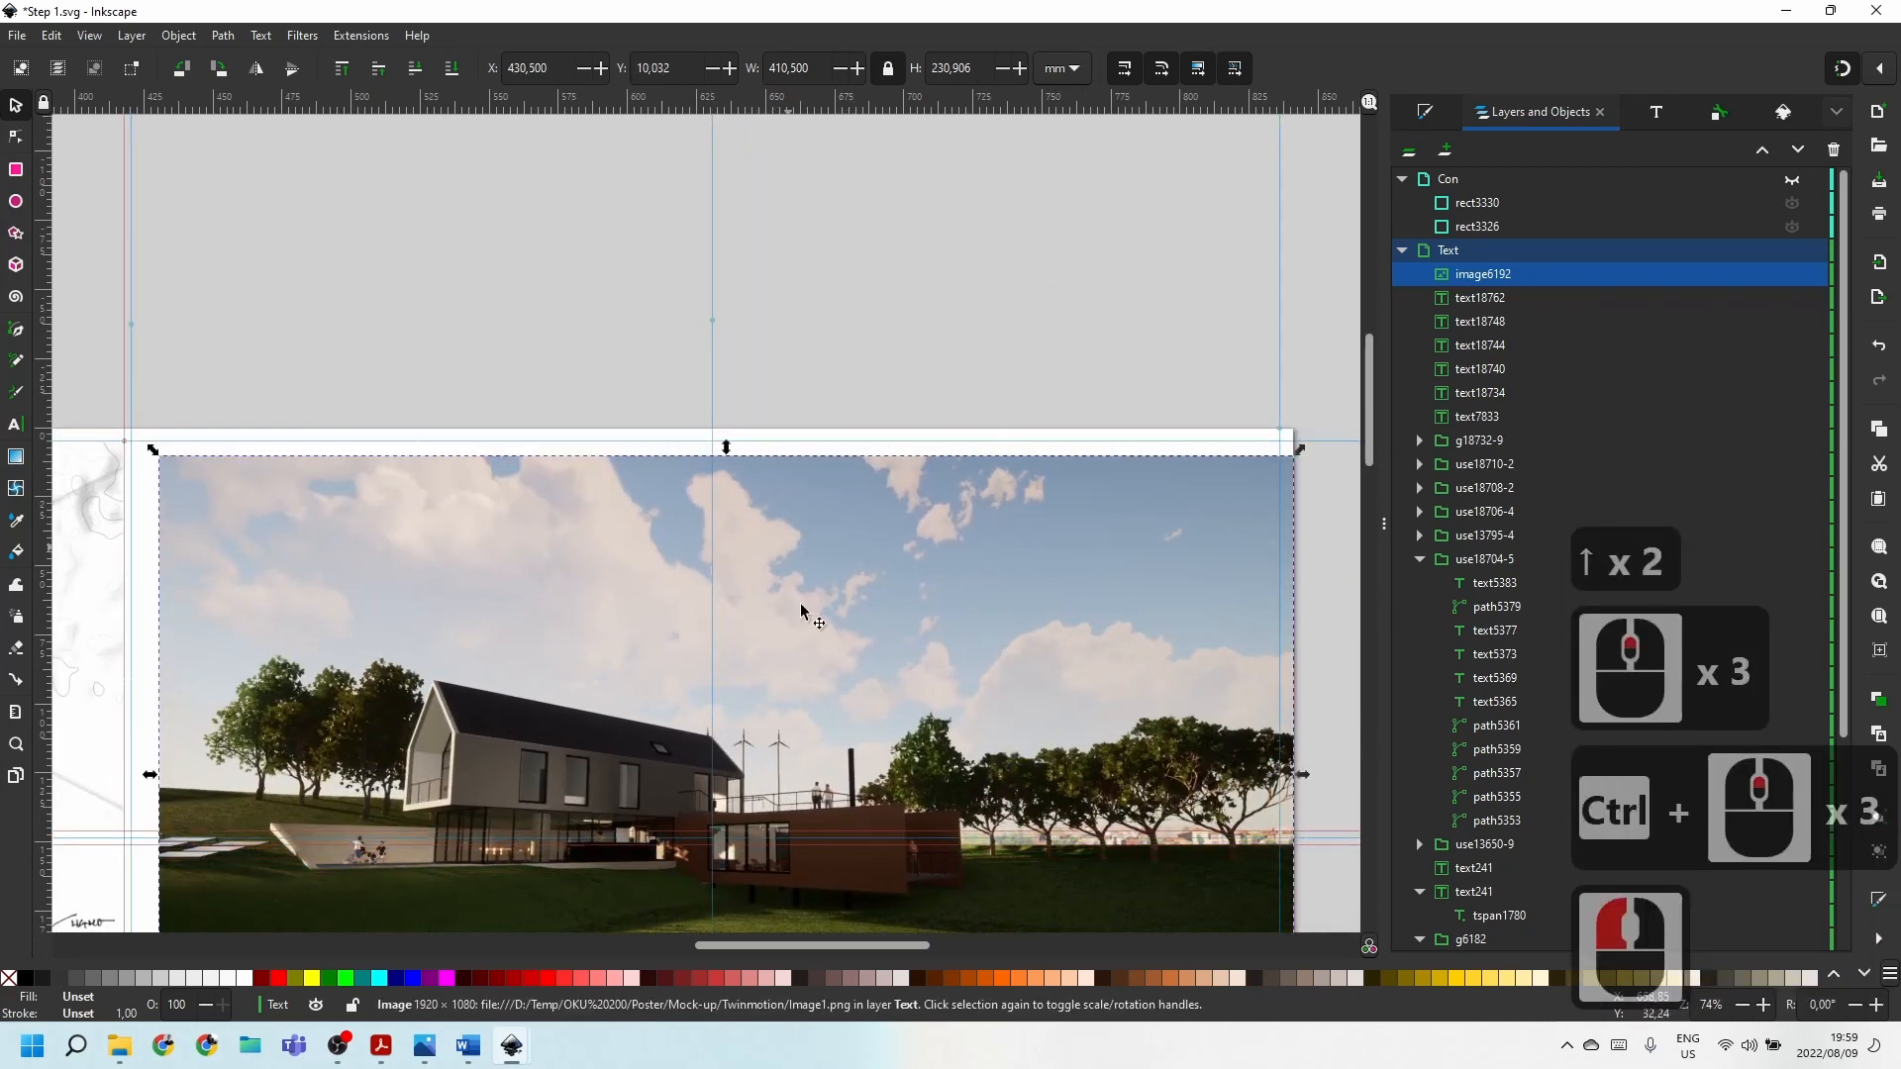
pyautogui.scroll(-2, 841, 432)
pyautogui.scroll(-2, 802, 674)
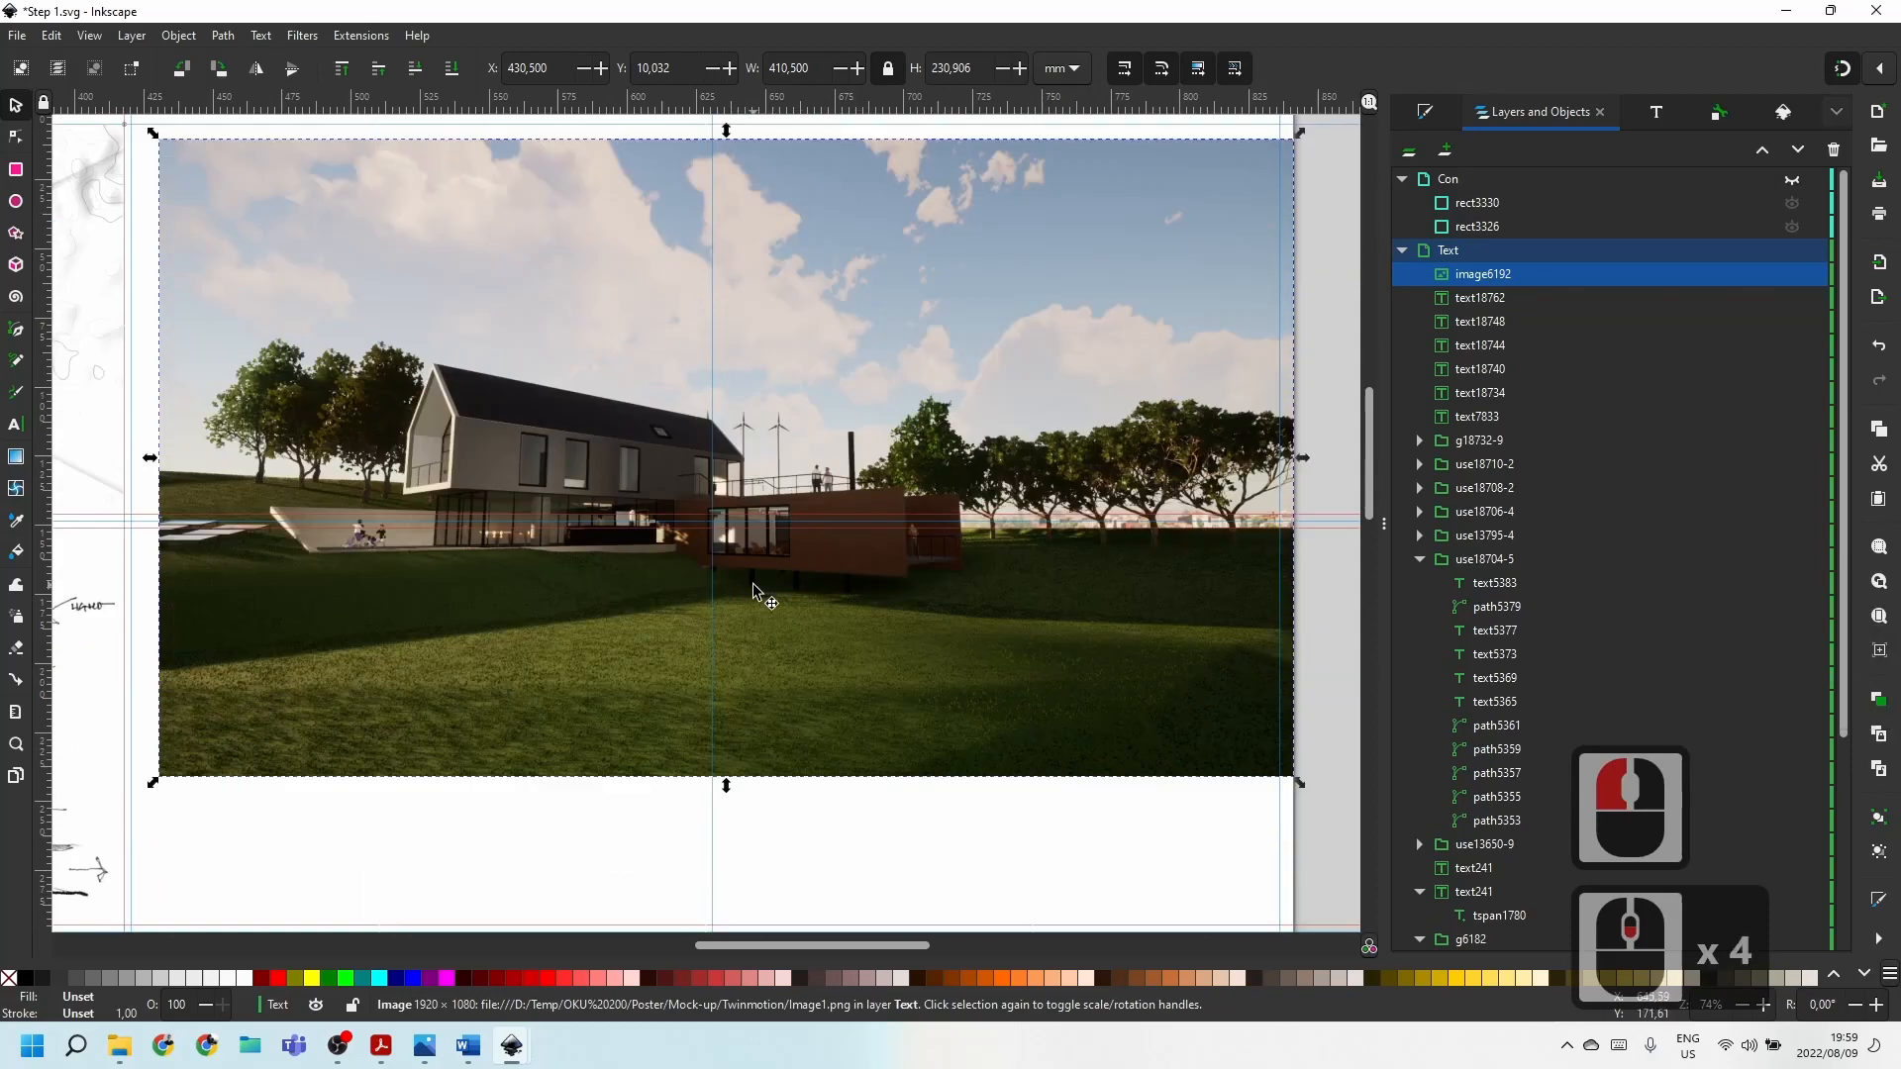
pyautogui.keyDown('ctrl'); pyautogui.scroll(-2, 753, 591); pyautogui.keyUp('ctrl')
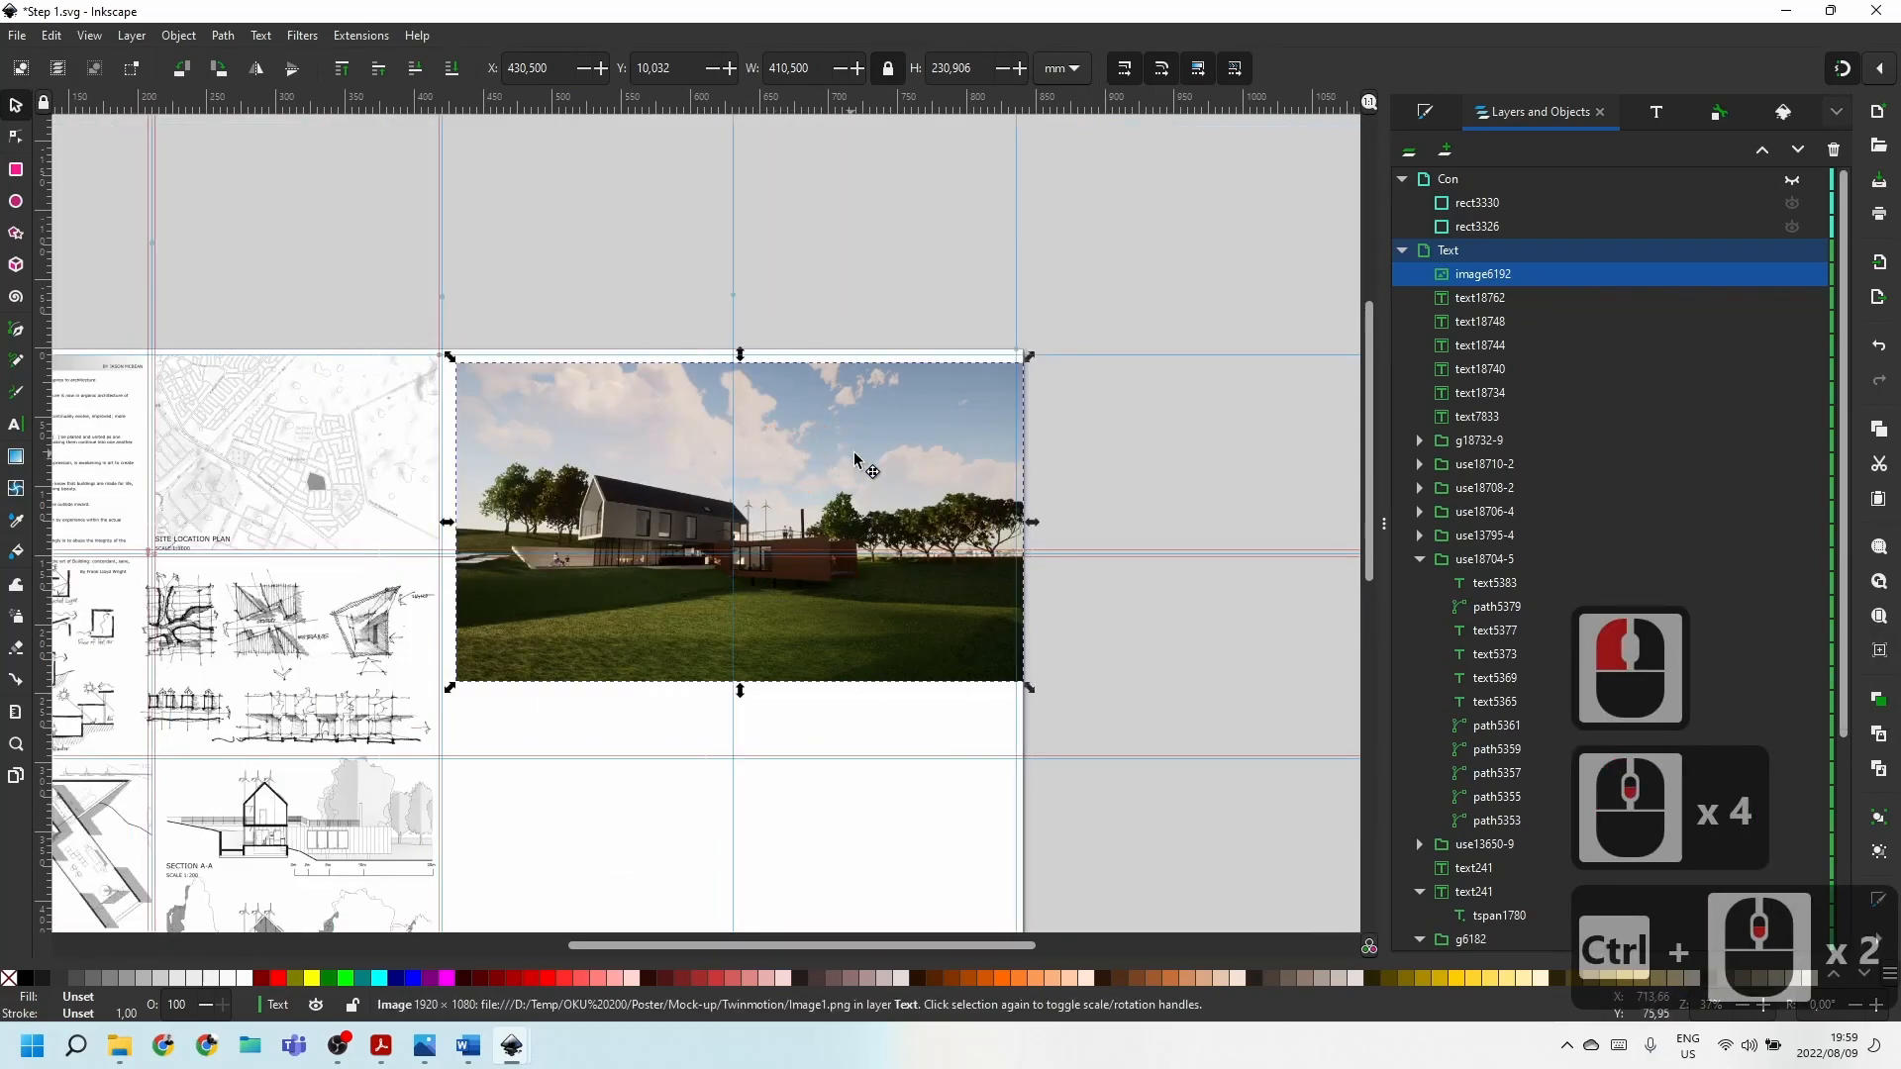
pyautogui.moveTo(842, 378)
pyautogui.mouseDown()
pyautogui.moveTo(834, 144)
pyautogui.moveTo(790, 162)
pyautogui.moveTo(874, 178)
pyautogui.moveTo(864, 287)
pyautogui.moveTo(828, 301)
pyautogui.moveTo(832, 356)
pyautogui.moveTo(865, 358)
pyautogui.moveTo(768, 374)
pyautogui.moveTo(871, 383)
pyautogui.moveTo(837, 373)
pyautogui.mouseUp()
pyautogui.scroll(5, 1002, 353)
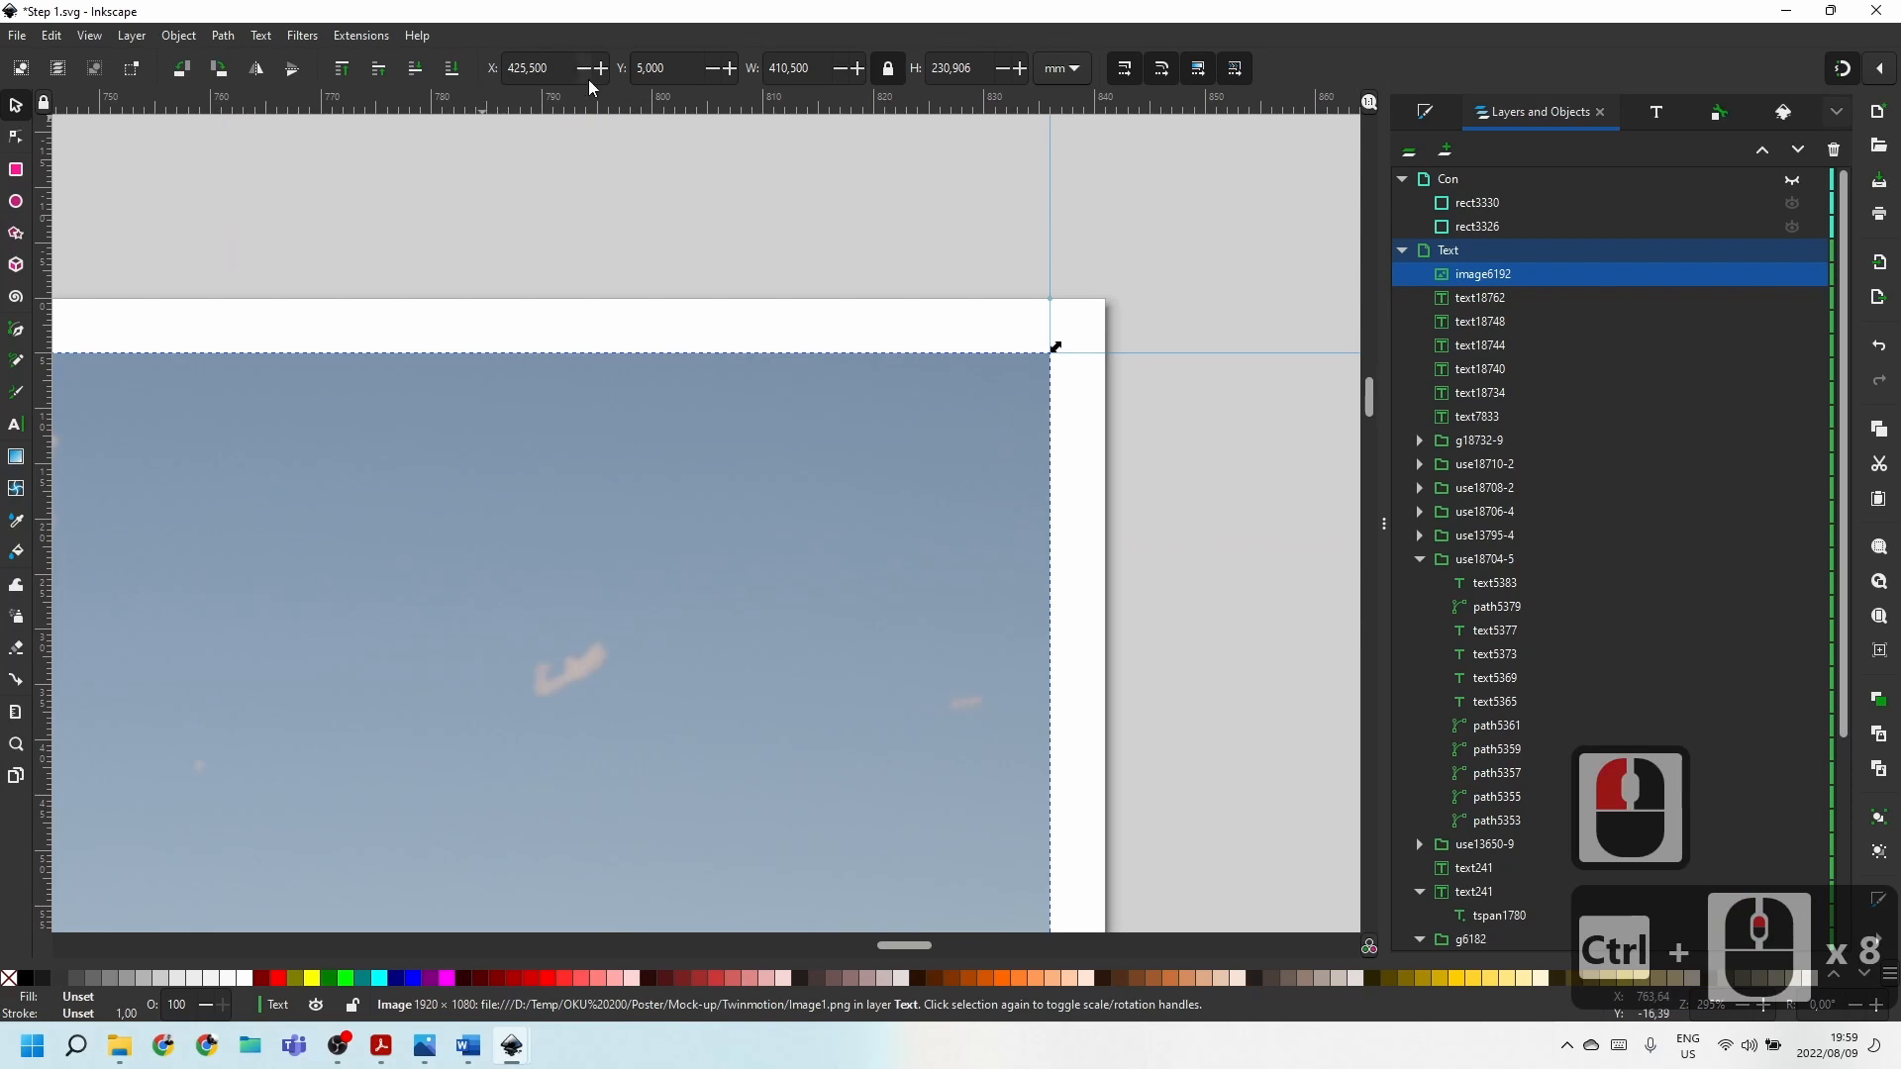
# Offset the render 2.5 mm inward from both margin guides, to X 423 mm and Y 7.5 mm, and deselect it.
pyautogui.click(563, 74)
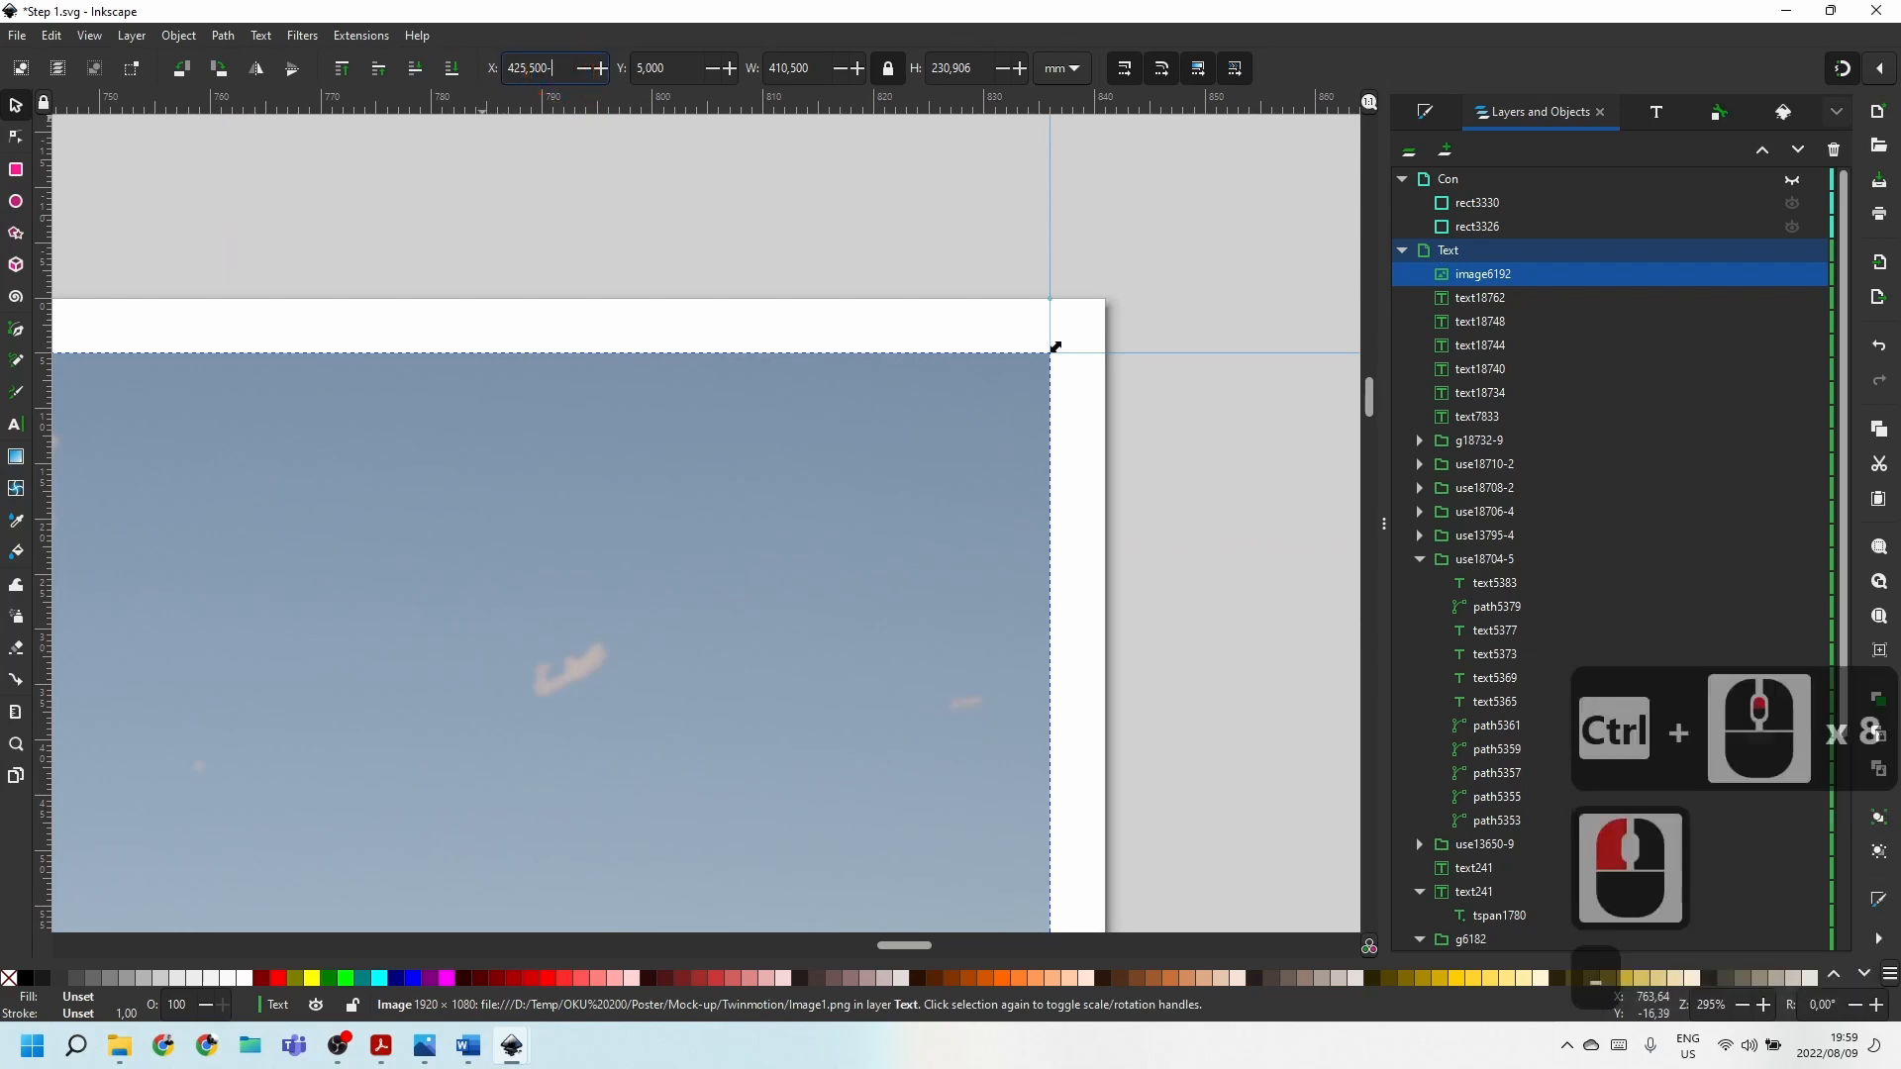
pyautogui.write('-2.5')
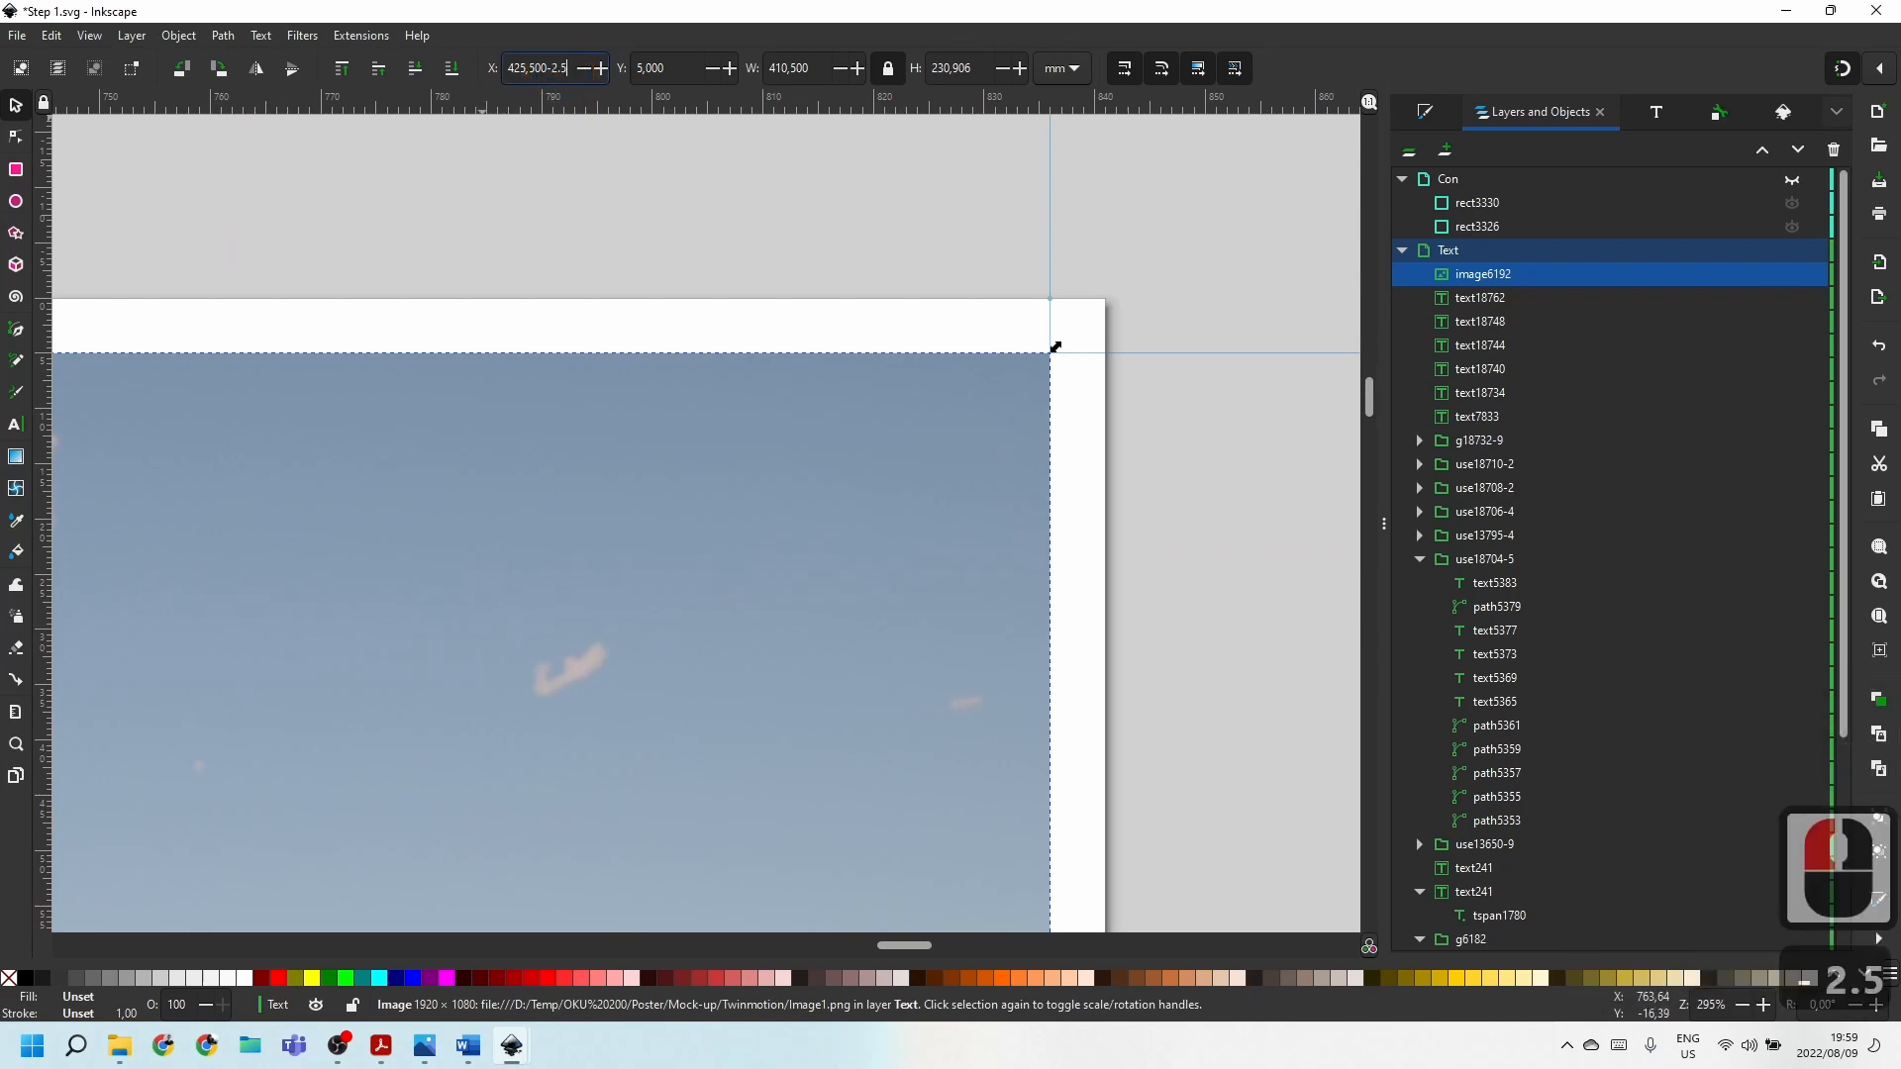
pyautogui.press('Return')
pyautogui.doubleClick(675, 69)
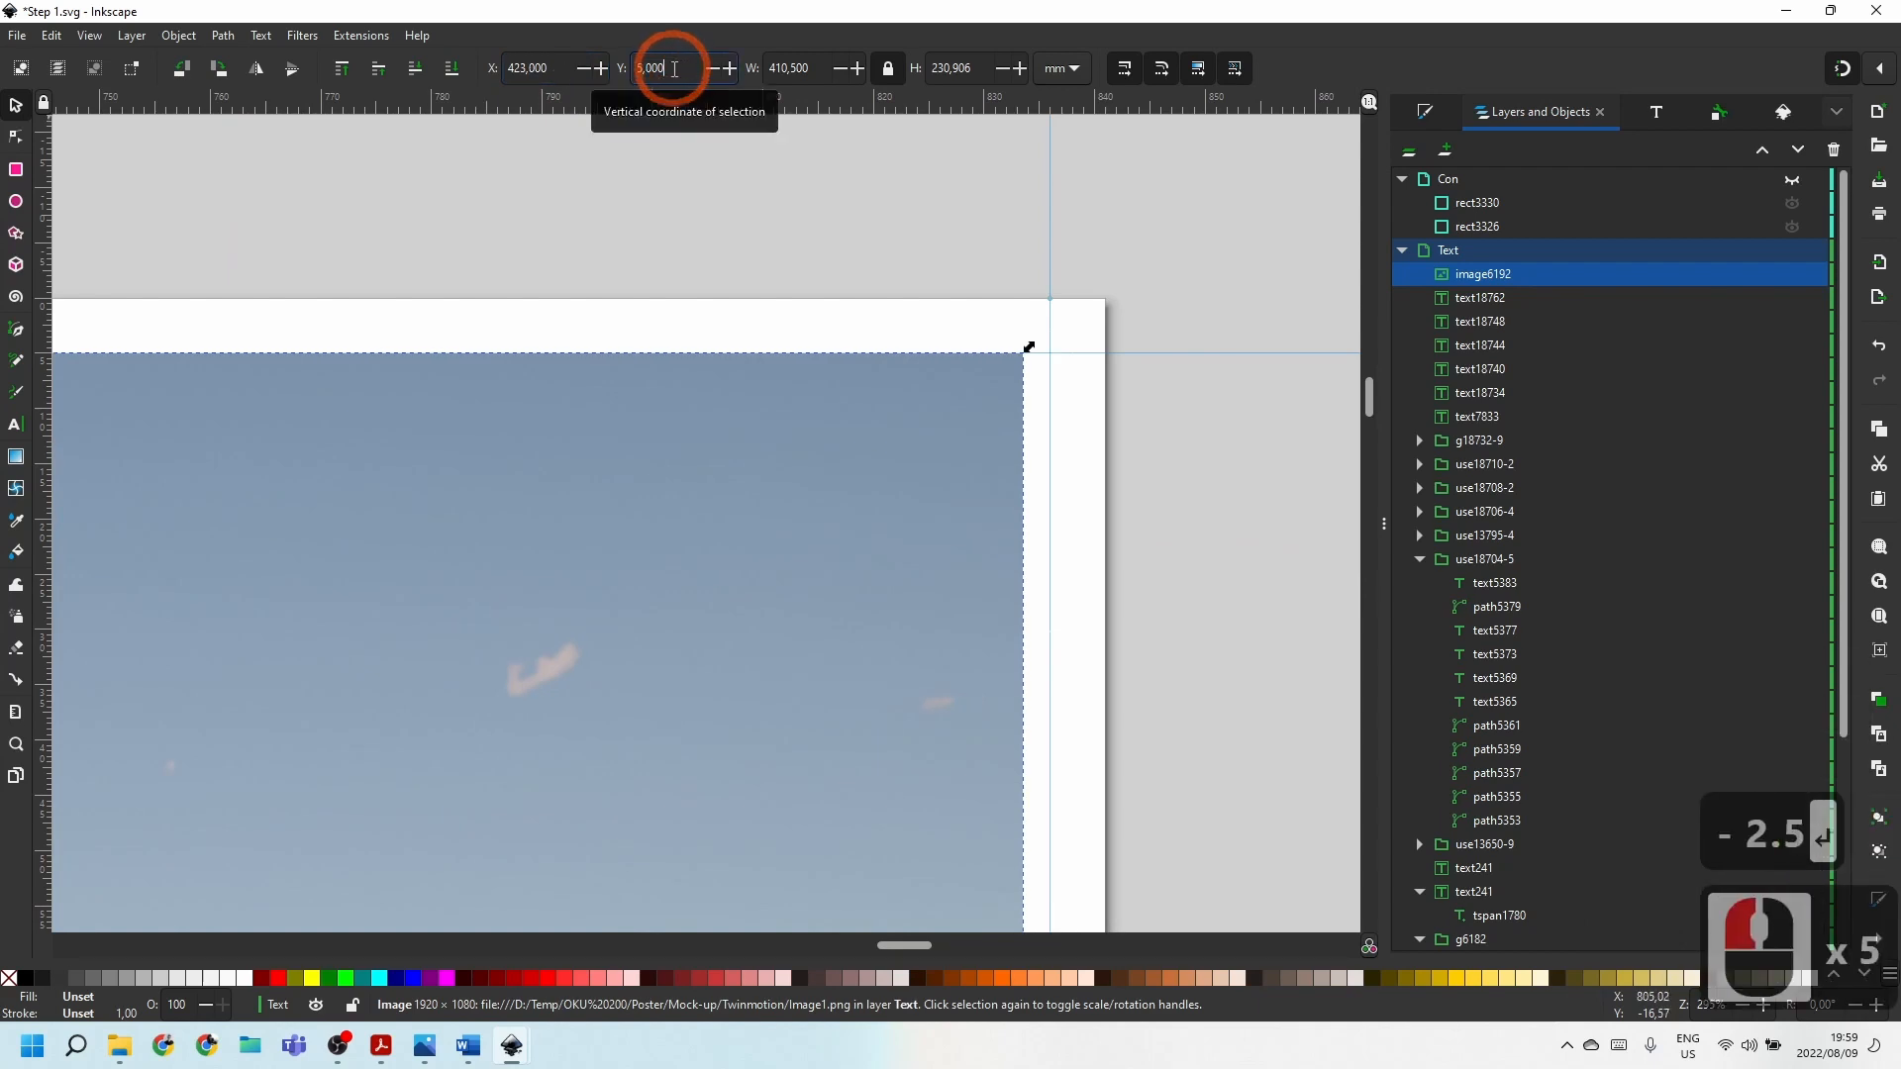
pyautogui.write('+')
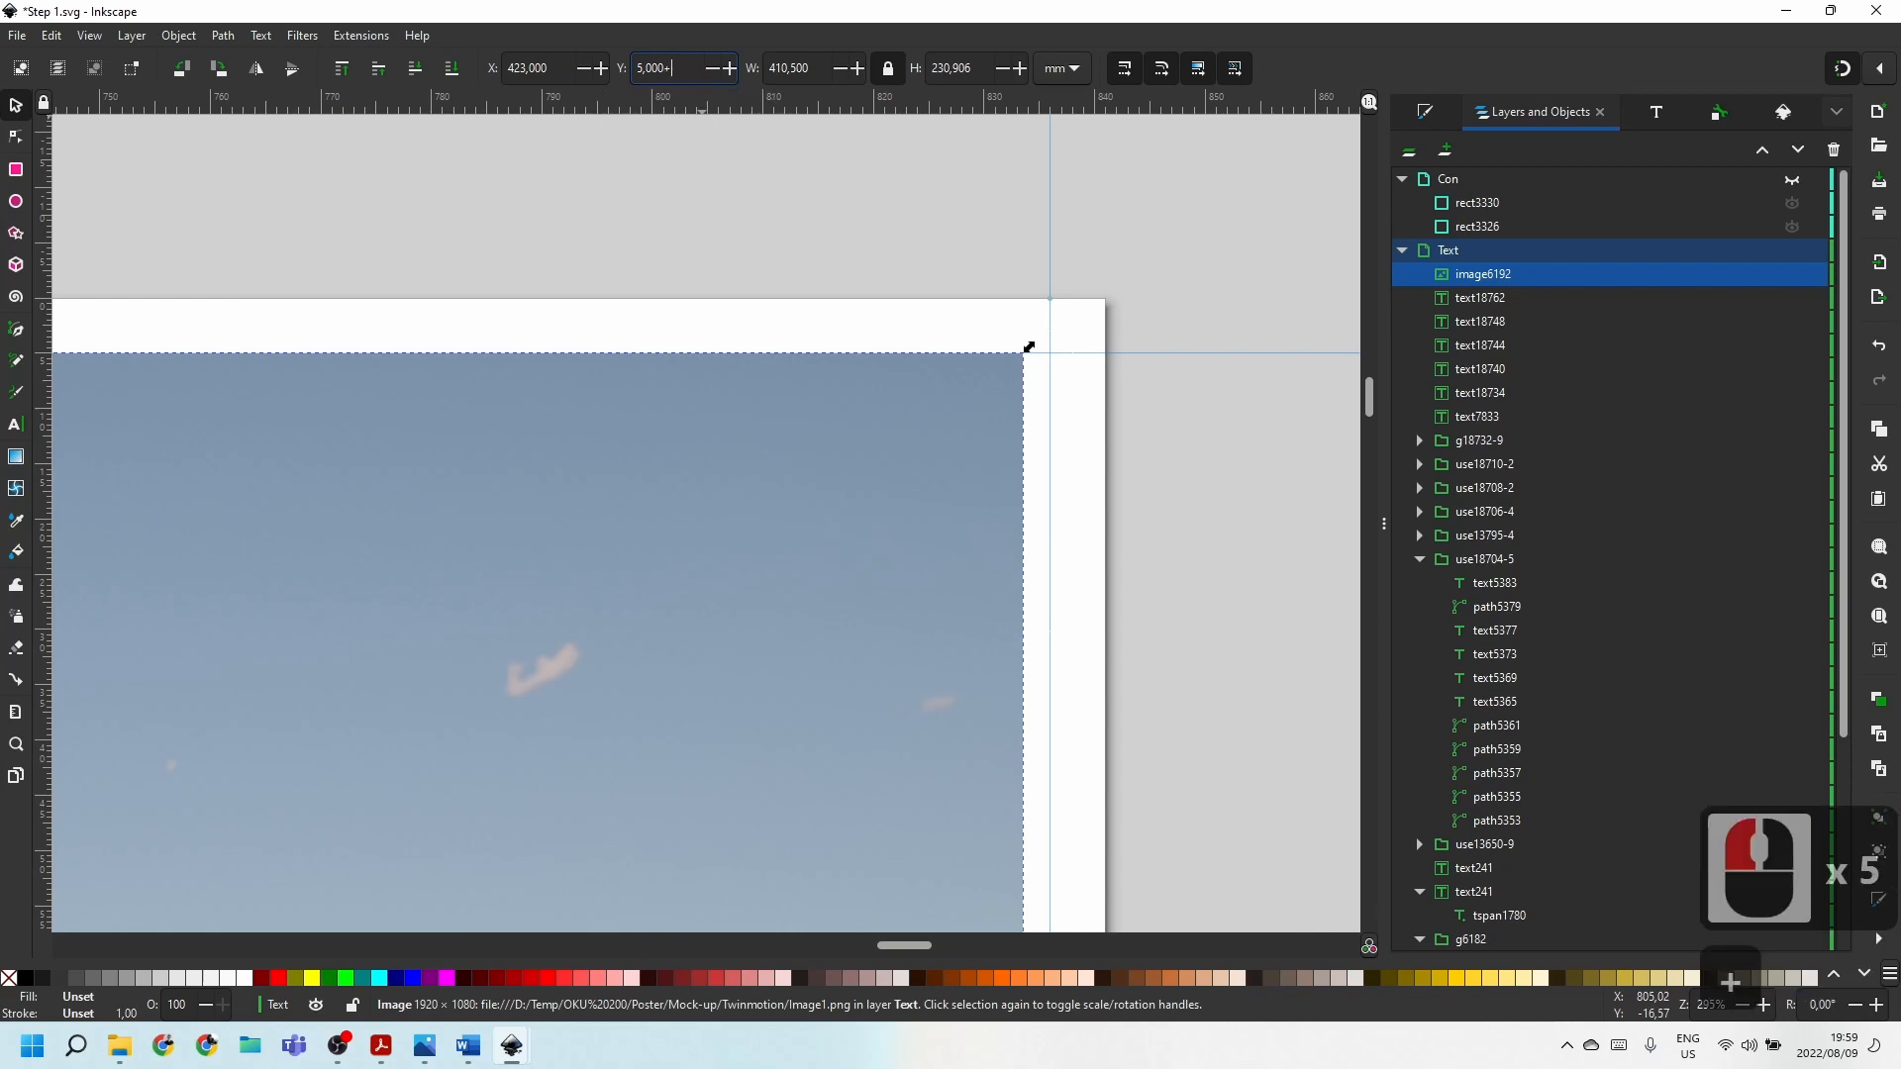
pyautogui.write('2,5')
pyautogui.press('Return')
pyautogui.keyDown('ctrl'); pyautogui.scroll(-5, 1149, 420); pyautogui.keyUp('ctrl')
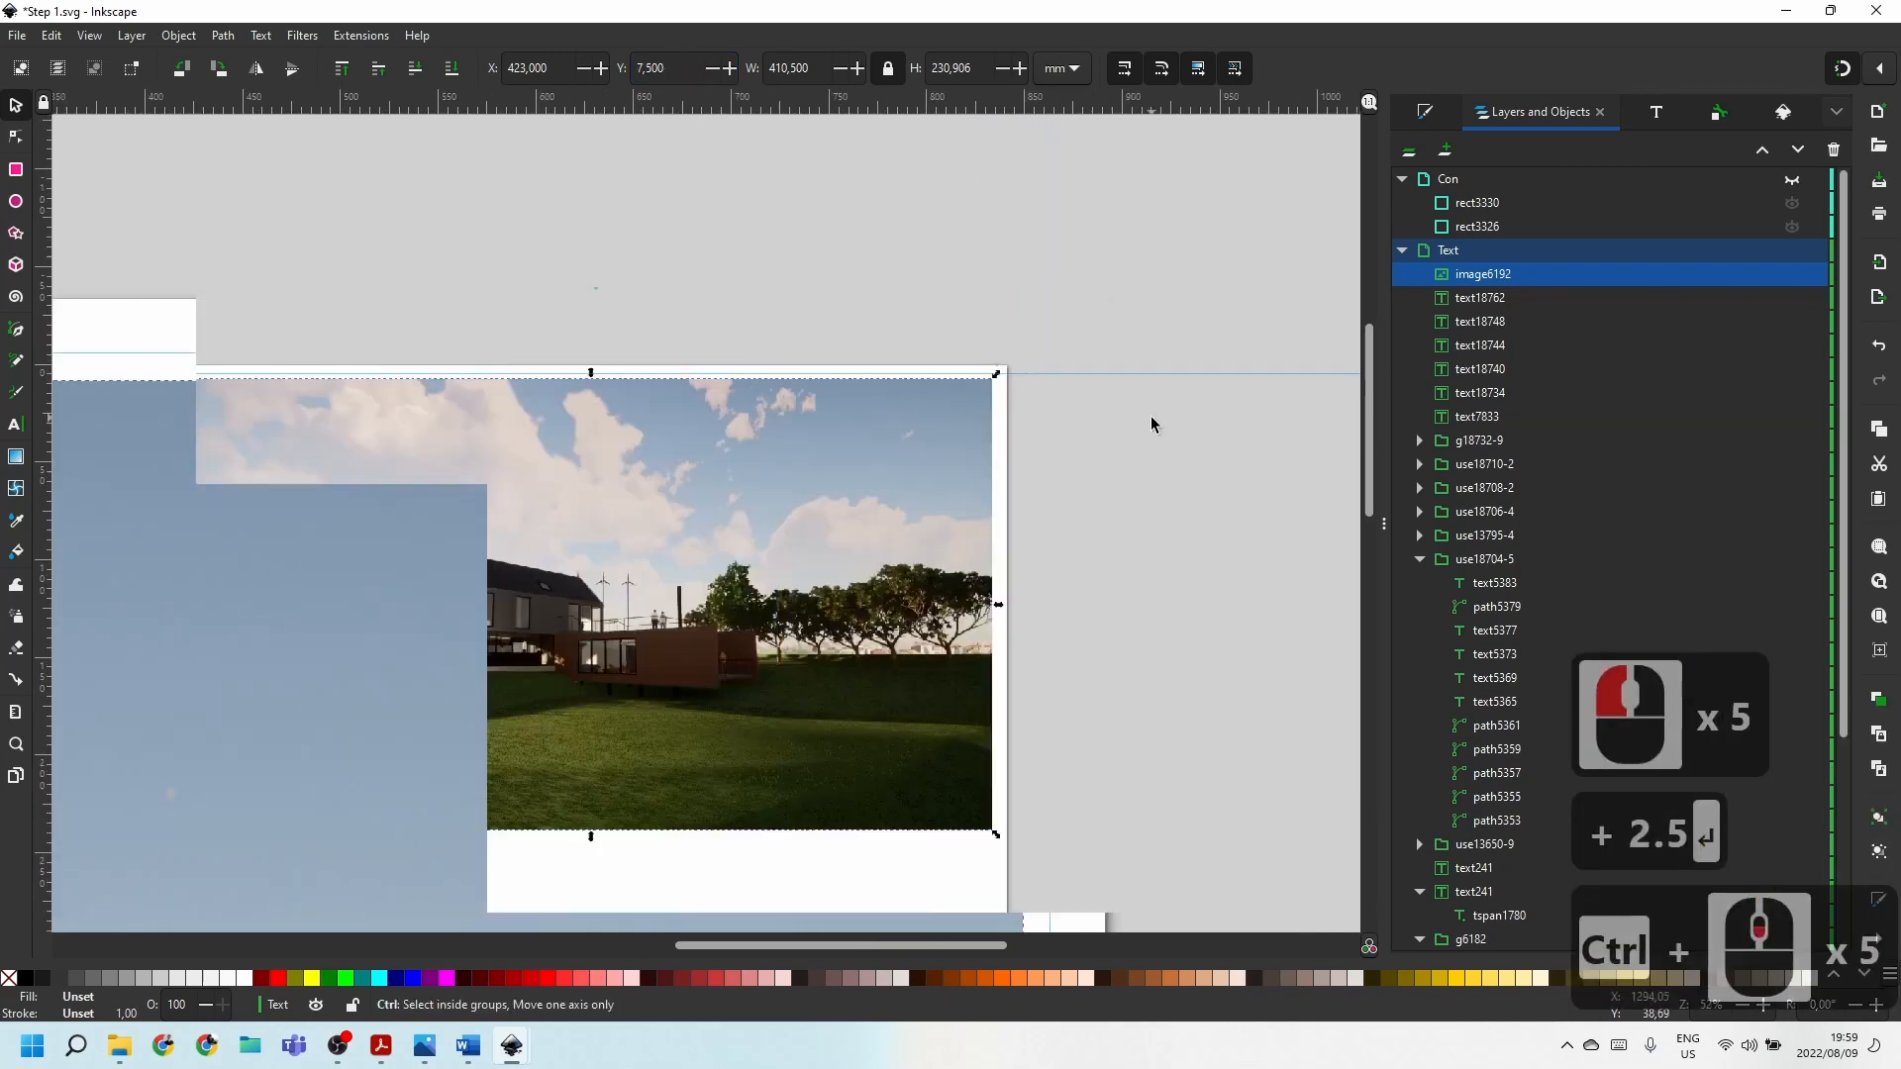
pyautogui.click(1141, 534)
pyautogui.keyDown('ctrl'); pyautogui.scroll(-2, 1141, 534); pyautogui.keyUp('ctrl')
pyautogui.keyDown('ctrl'); pyautogui.scroll(4, 827, 637); pyautogui.keyUp('ctrl')
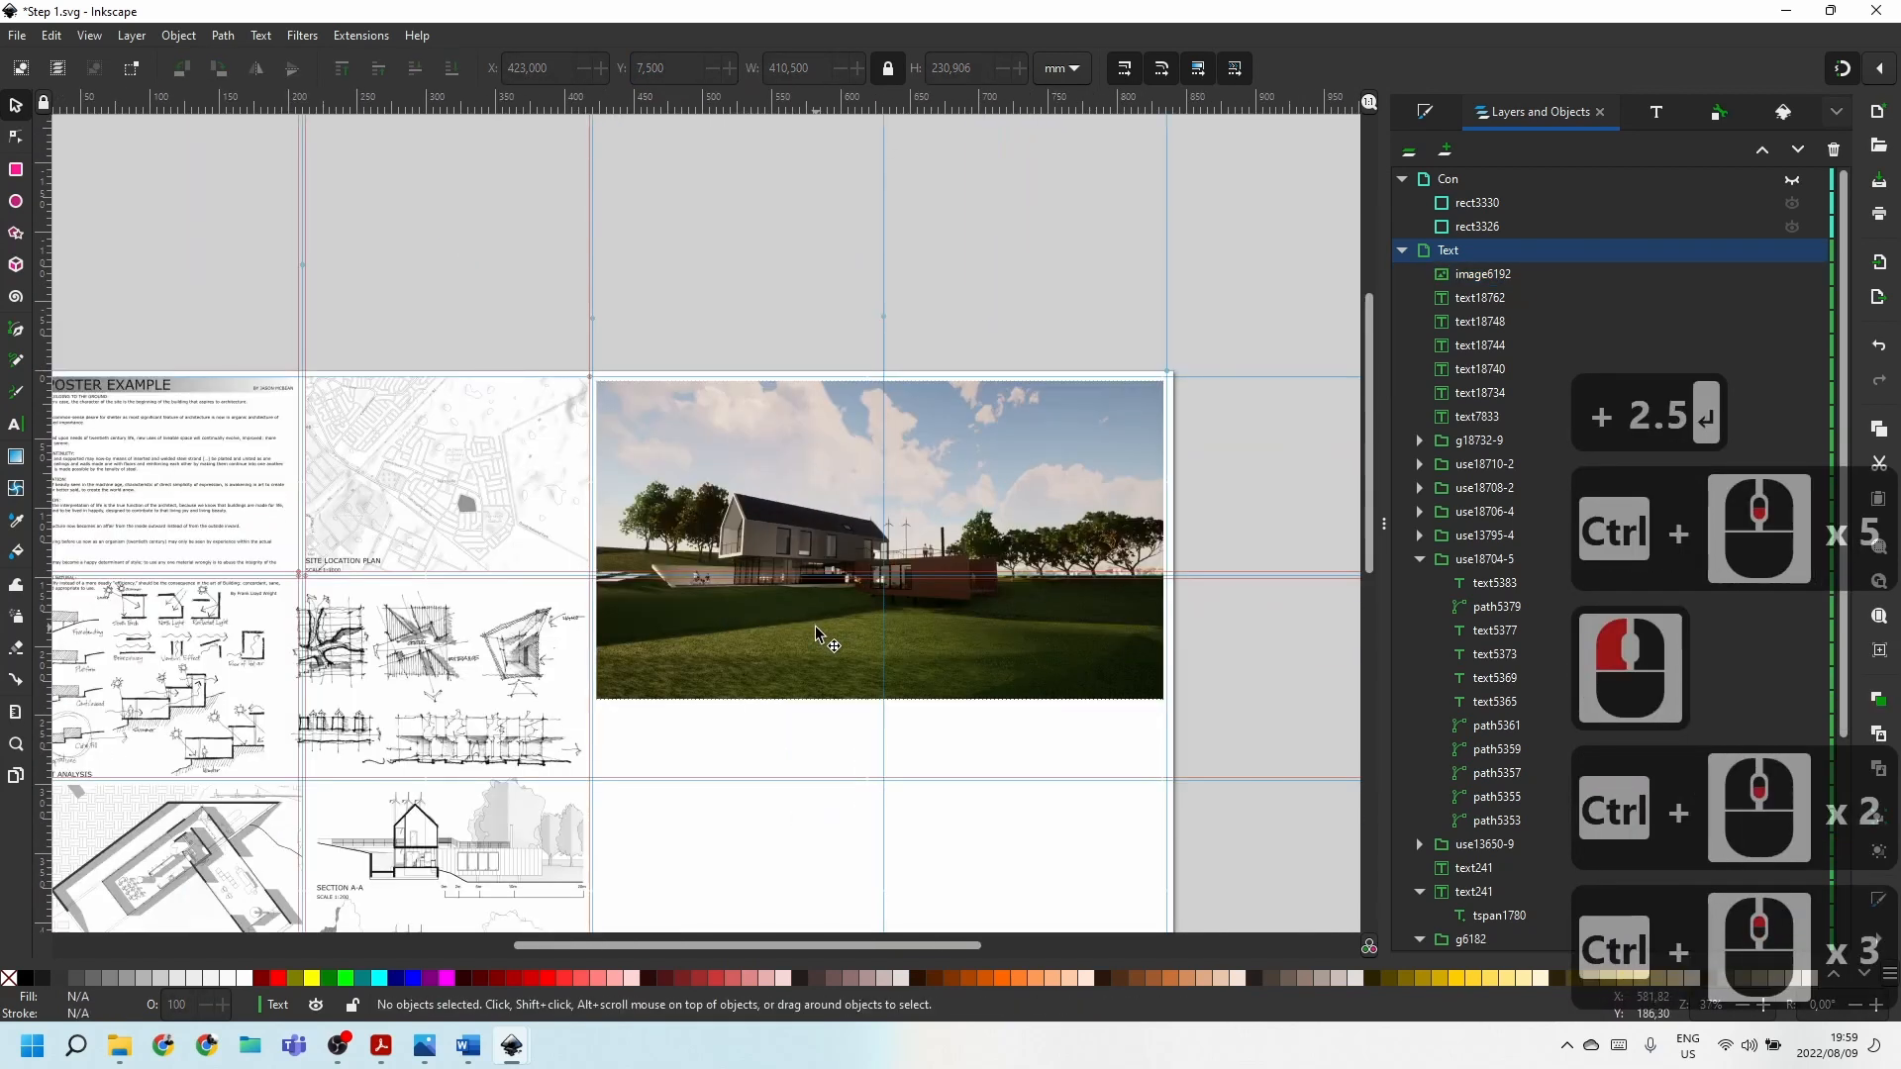
# Review the whole poster layout, checking the four renders and the concept sketch image against the guides and neighbouring drawings.
pyautogui.keyDown('ctrl'); pyautogui.scroll(-2, 608, 463); pyautogui.keyUp('ctrl')
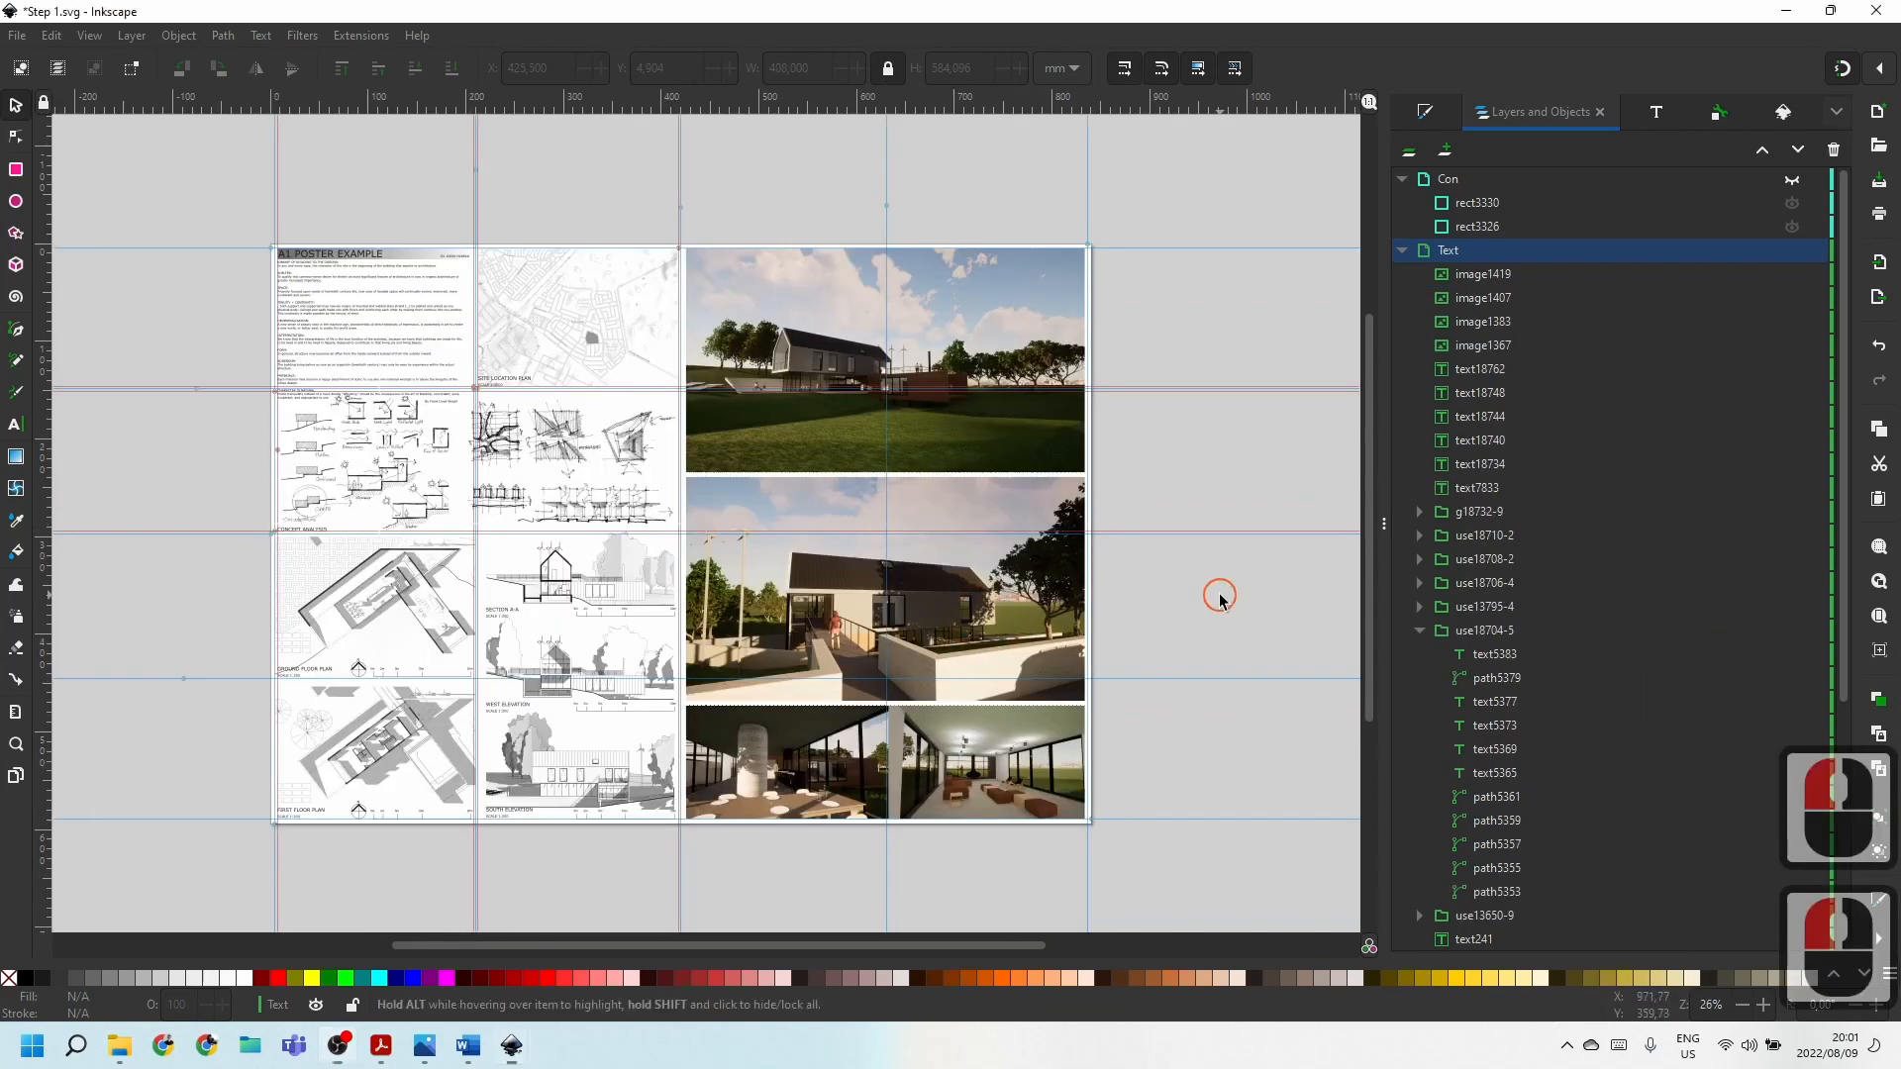
pyautogui.keyDown('ctrl'); pyautogui.scroll(3, 807, 575); pyautogui.keyUp('ctrl')
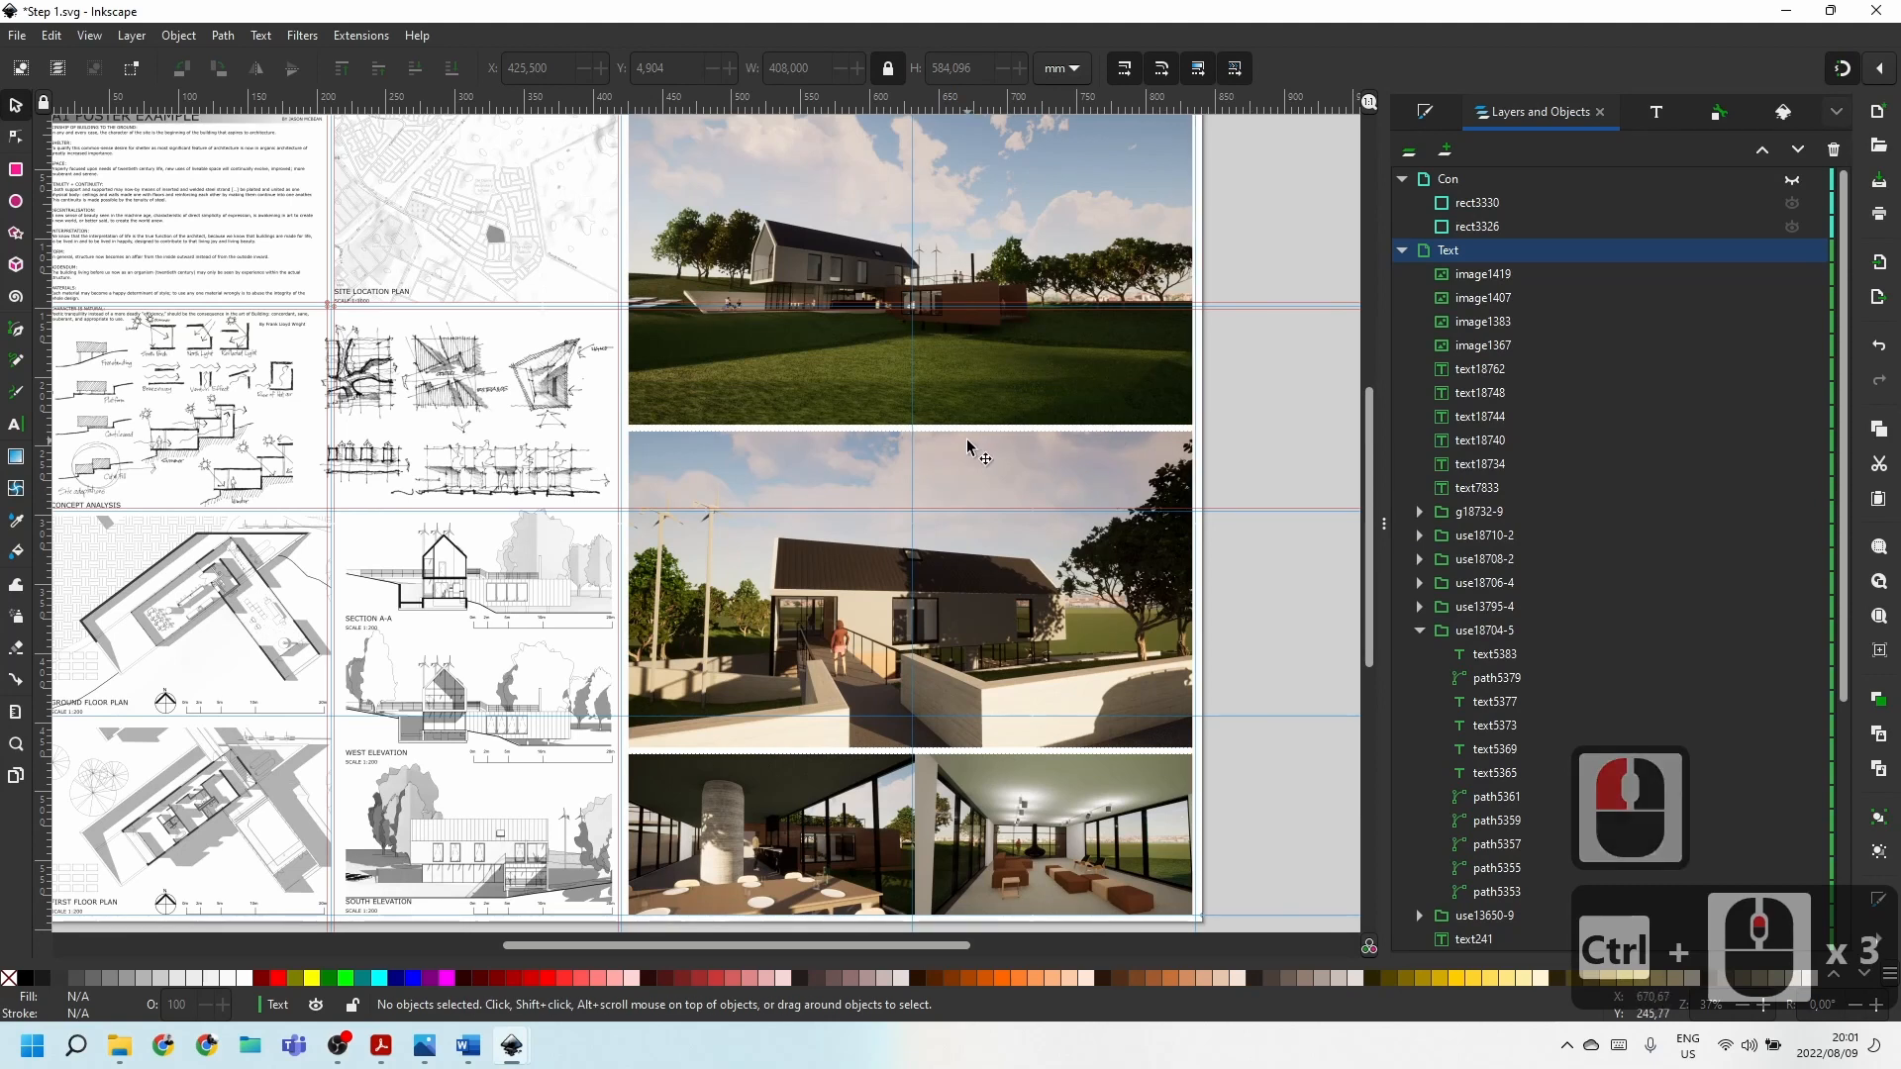
pyautogui.keyDown('ctrl'); pyautogui.scroll(-2, 969, 445); pyautogui.keyUp('ctrl')
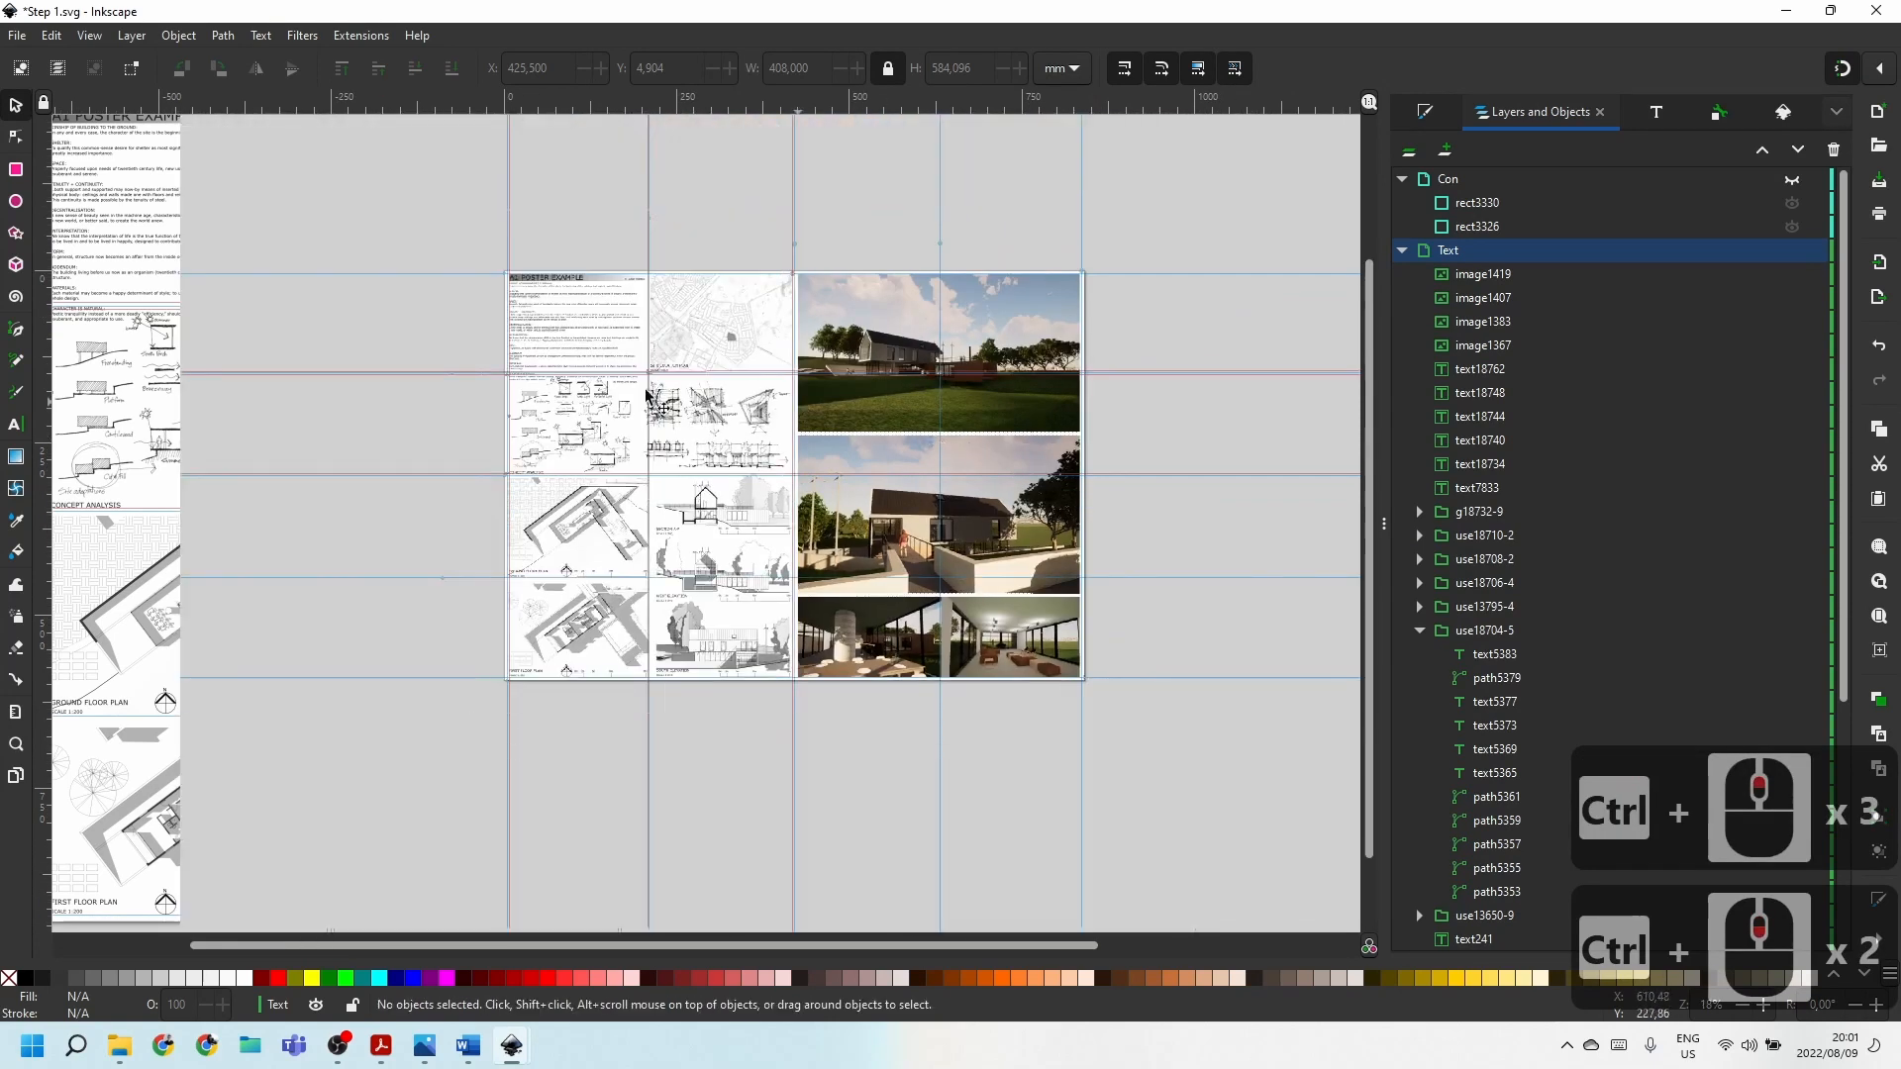
pyautogui.keyDown('ctrl'); pyautogui.scroll(2, 833, 532); pyautogui.keyUp('ctrl')
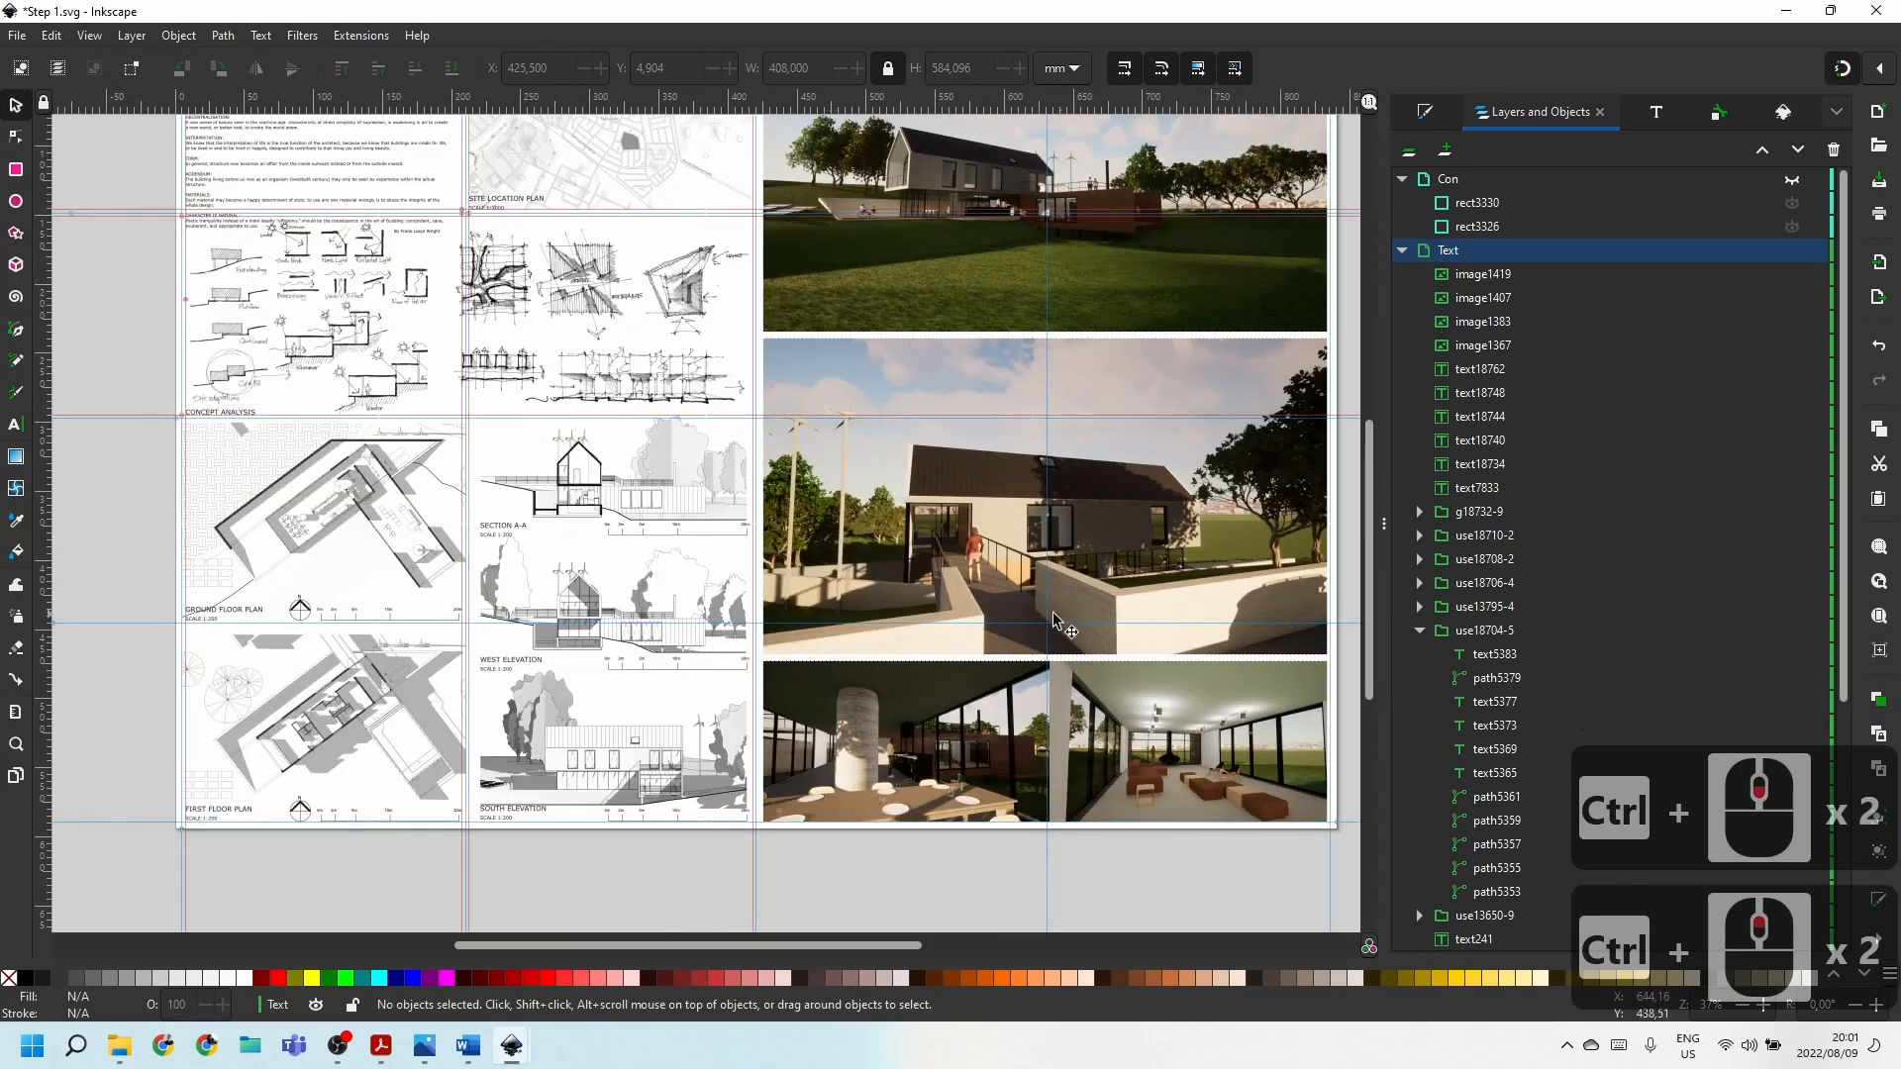
pyautogui.scroll(3, 833, 539)
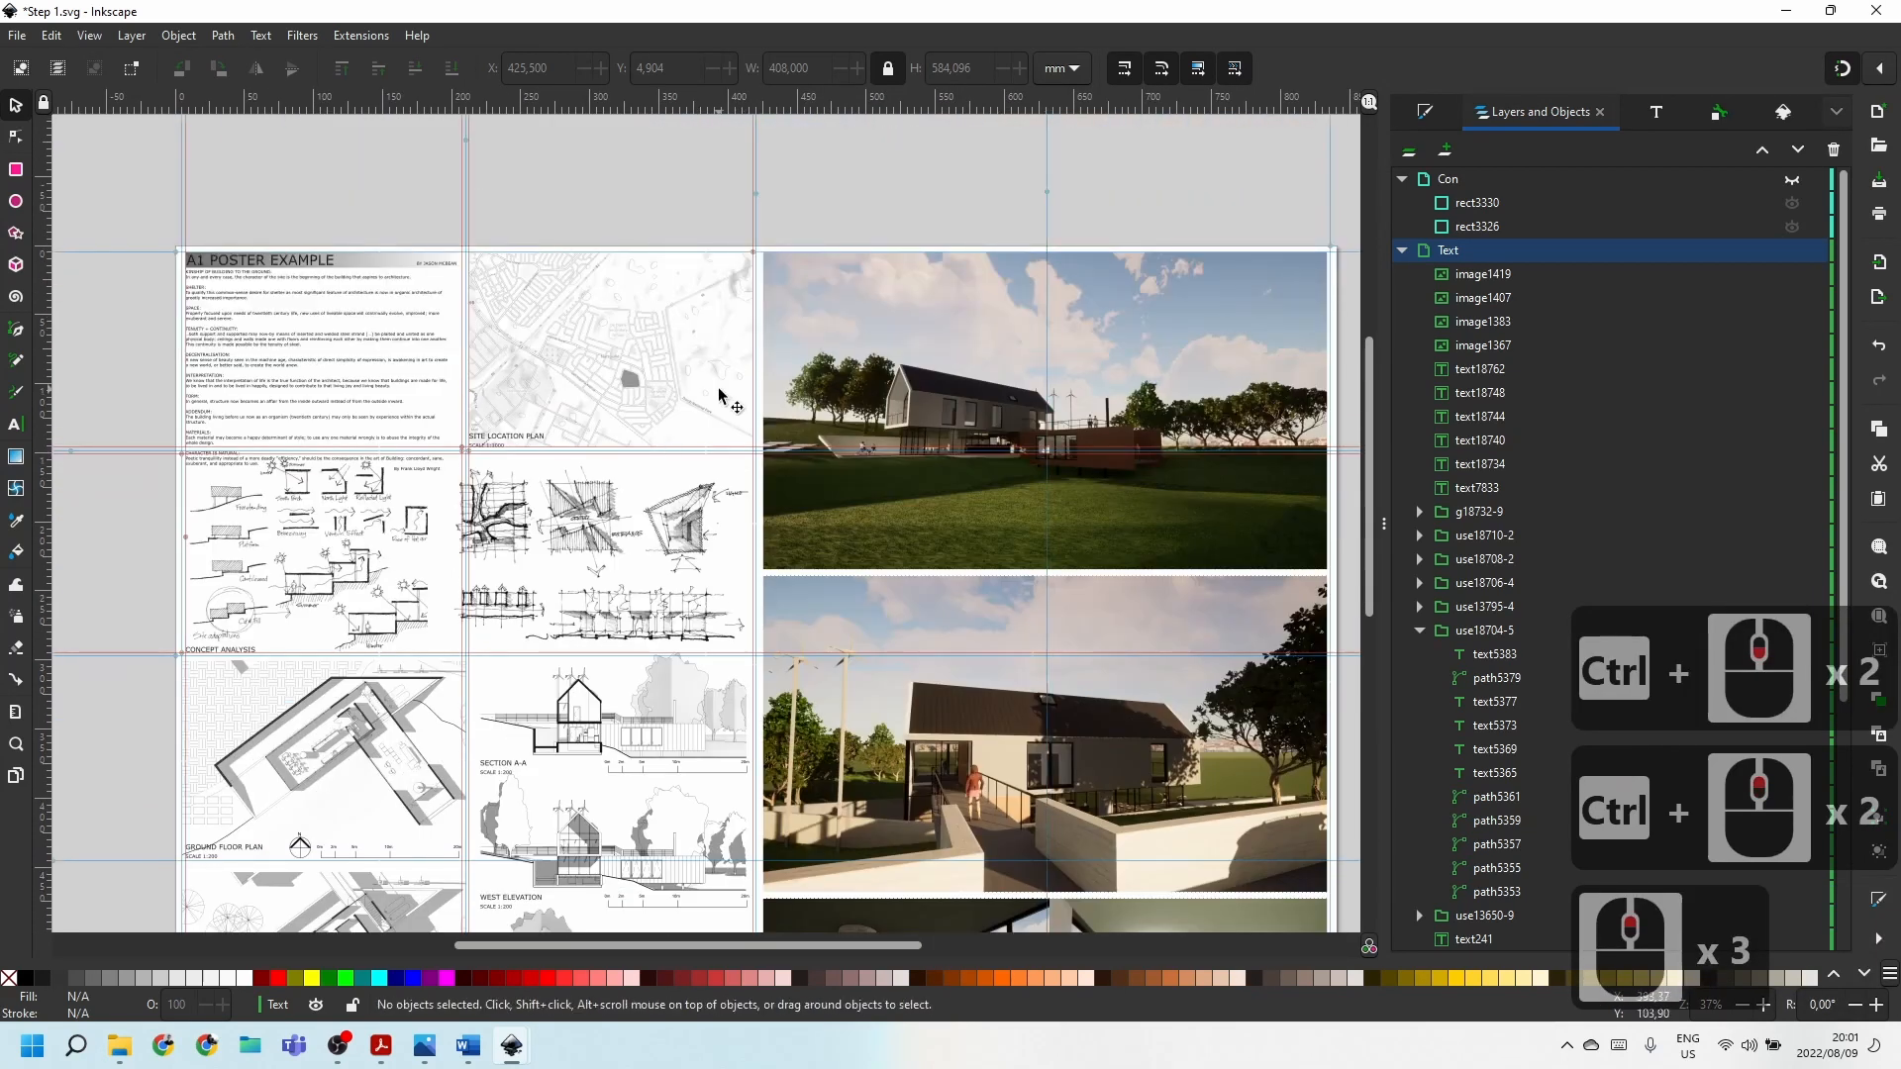
pyautogui.keyDown('ctrl'); pyautogui.scroll(-1, 448, 376); pyautogui.keyUp('ctrl')
pyautogui.click(526, 489)
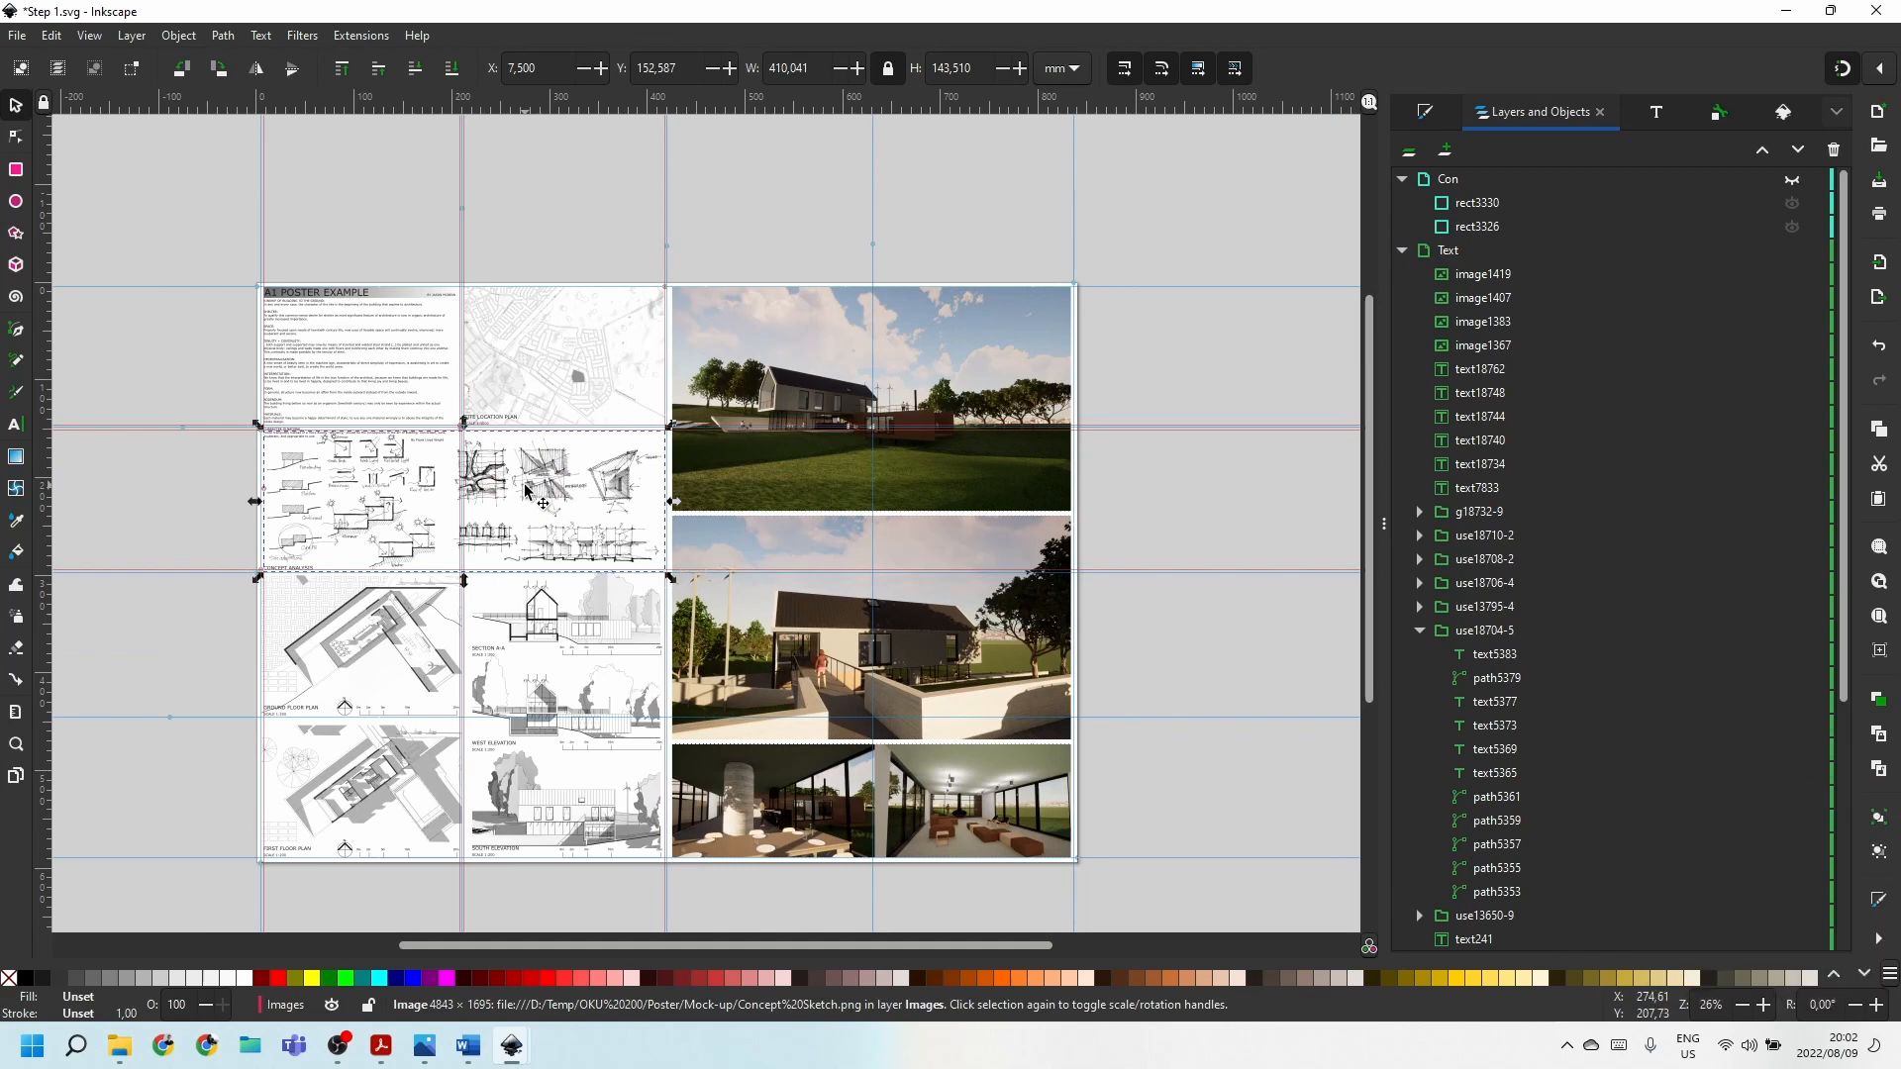
pyautogui.click(1204, 515)
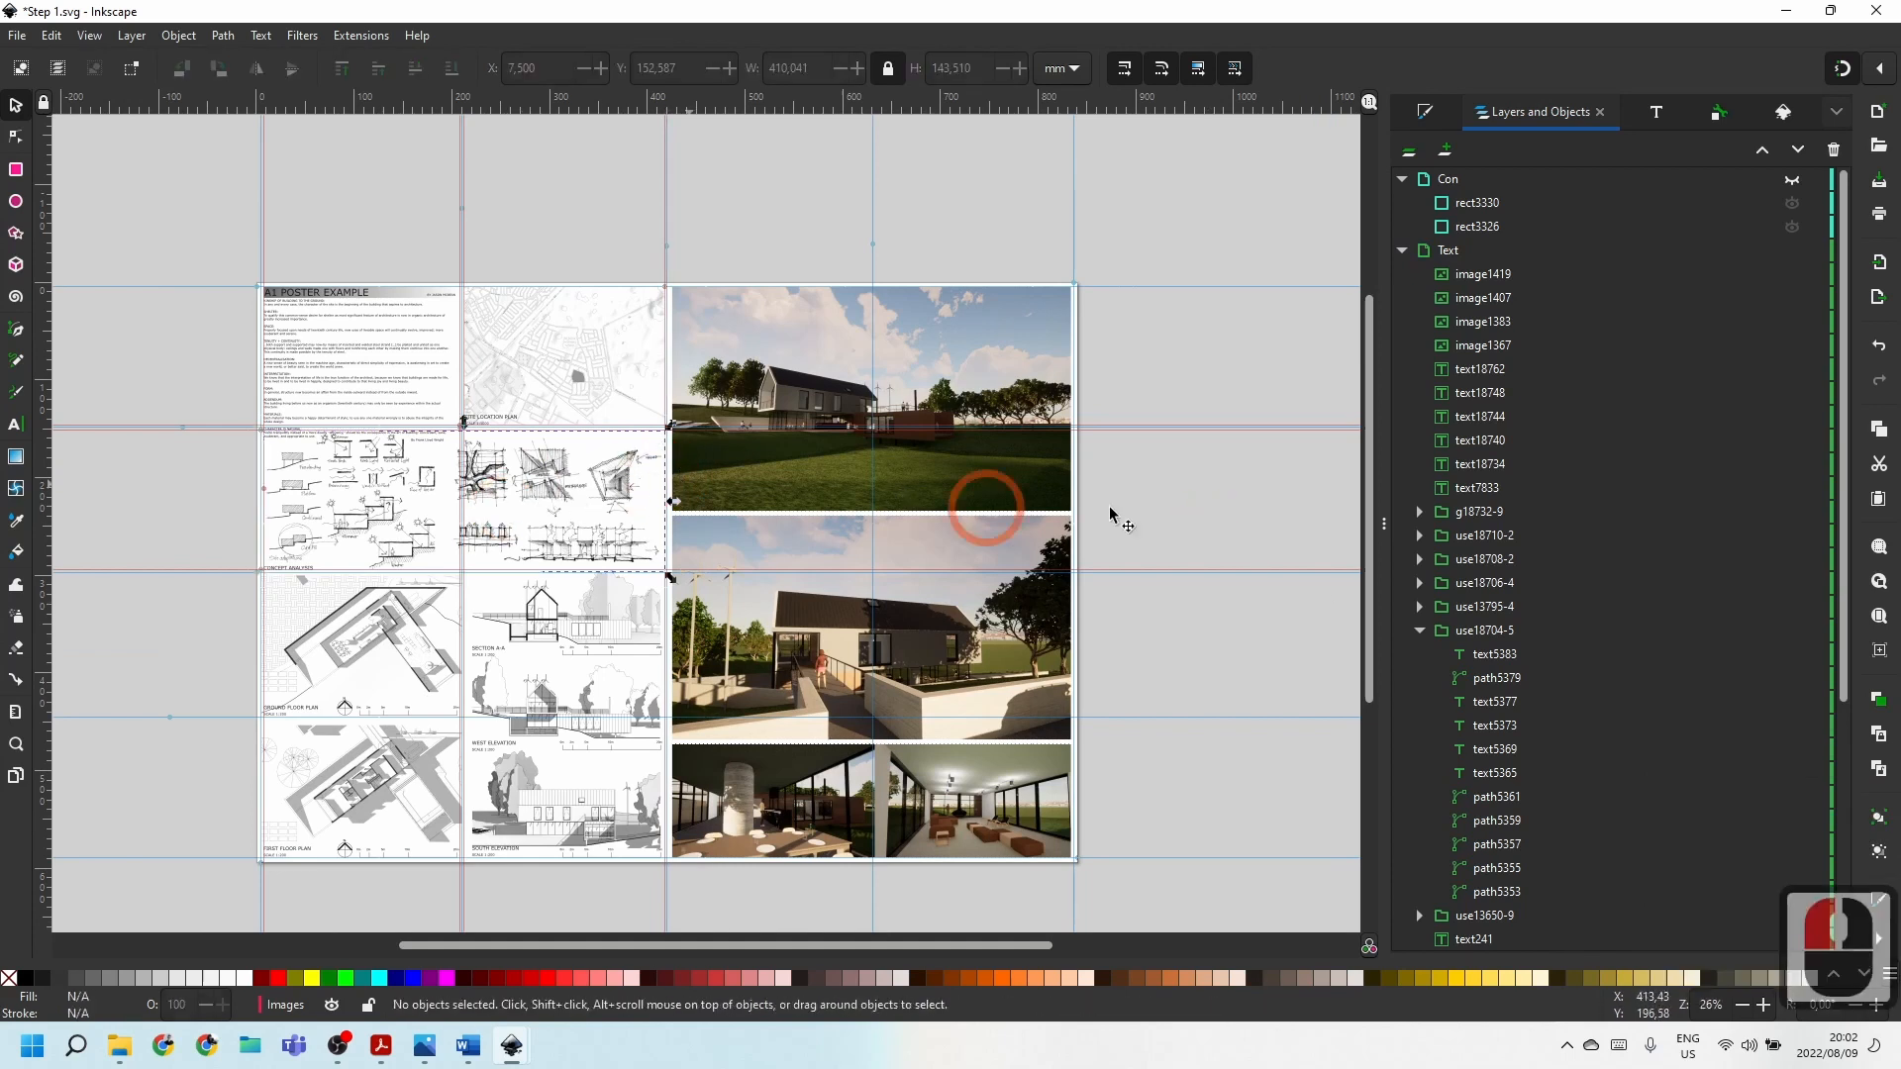
pyautogui.click(1155, 492)
pyautogui.scroll(-2, 864, 485)
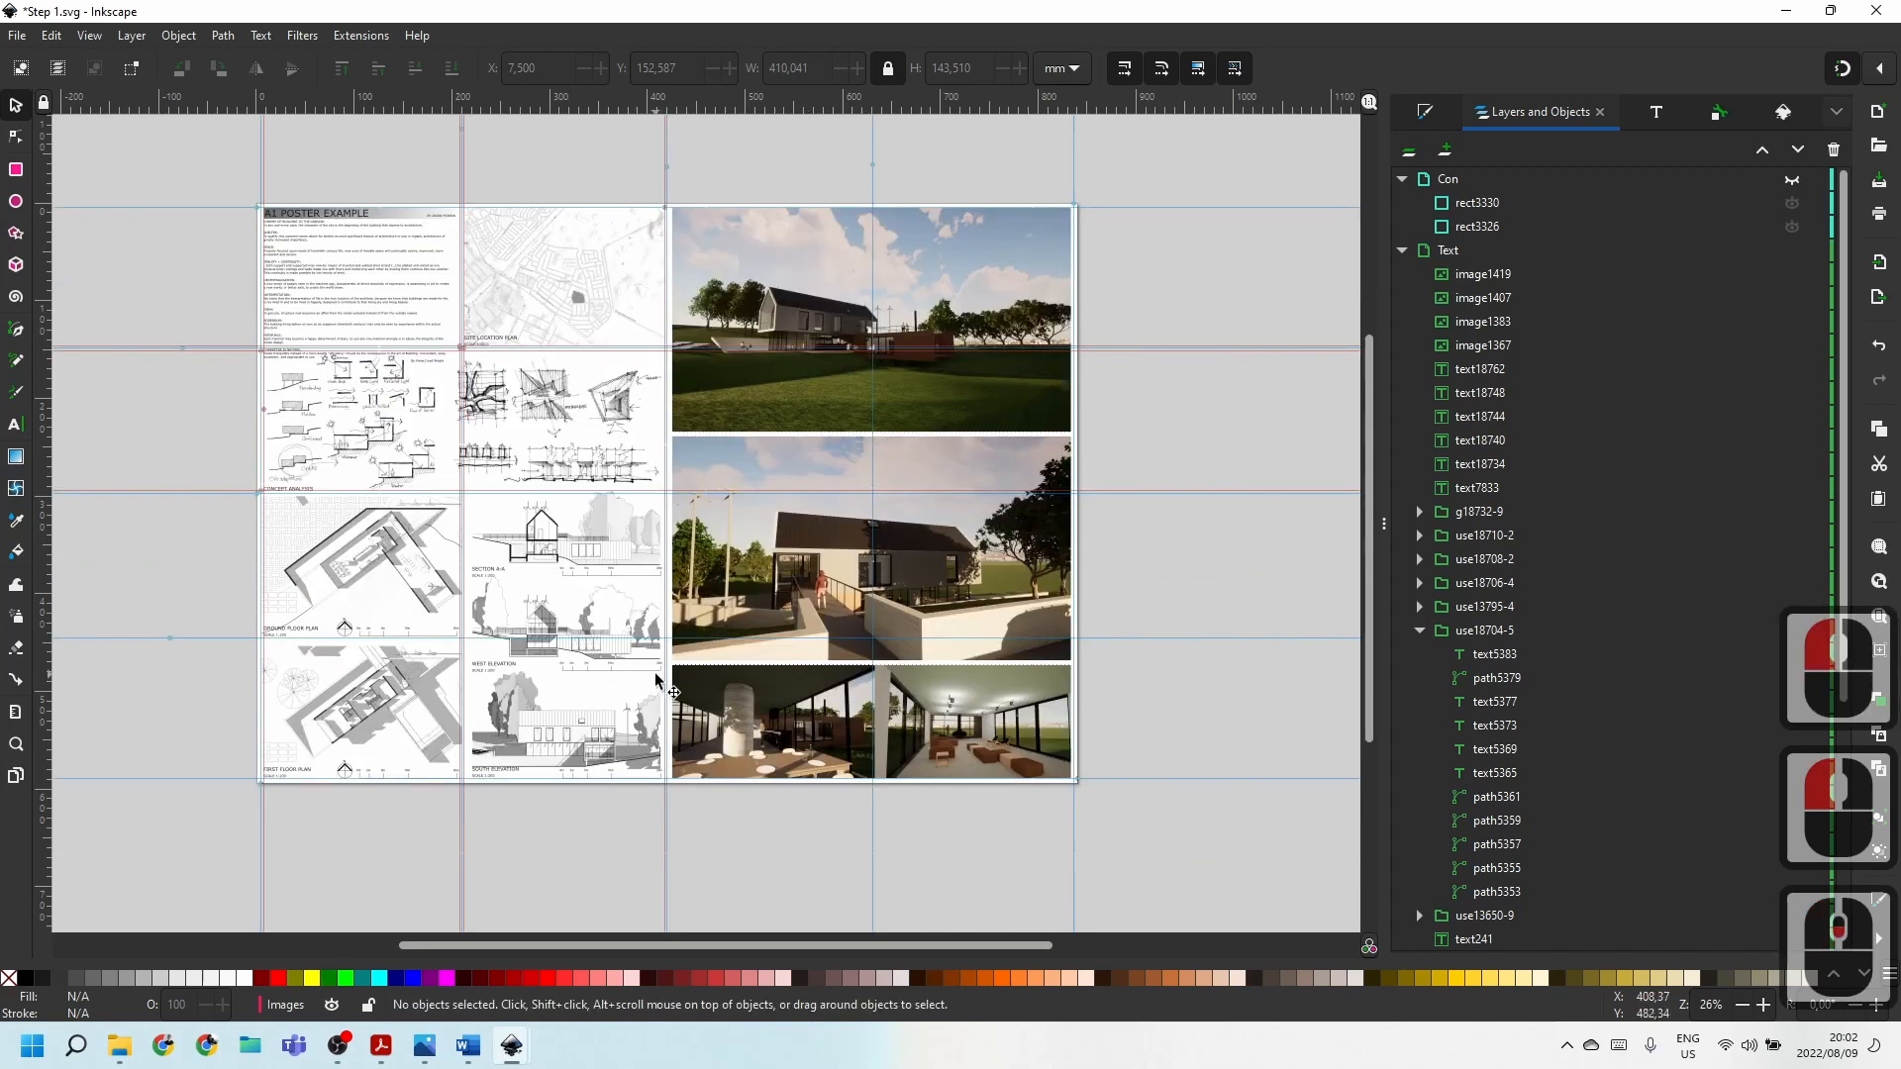
pyautogui.scroll(2, 840, 584)
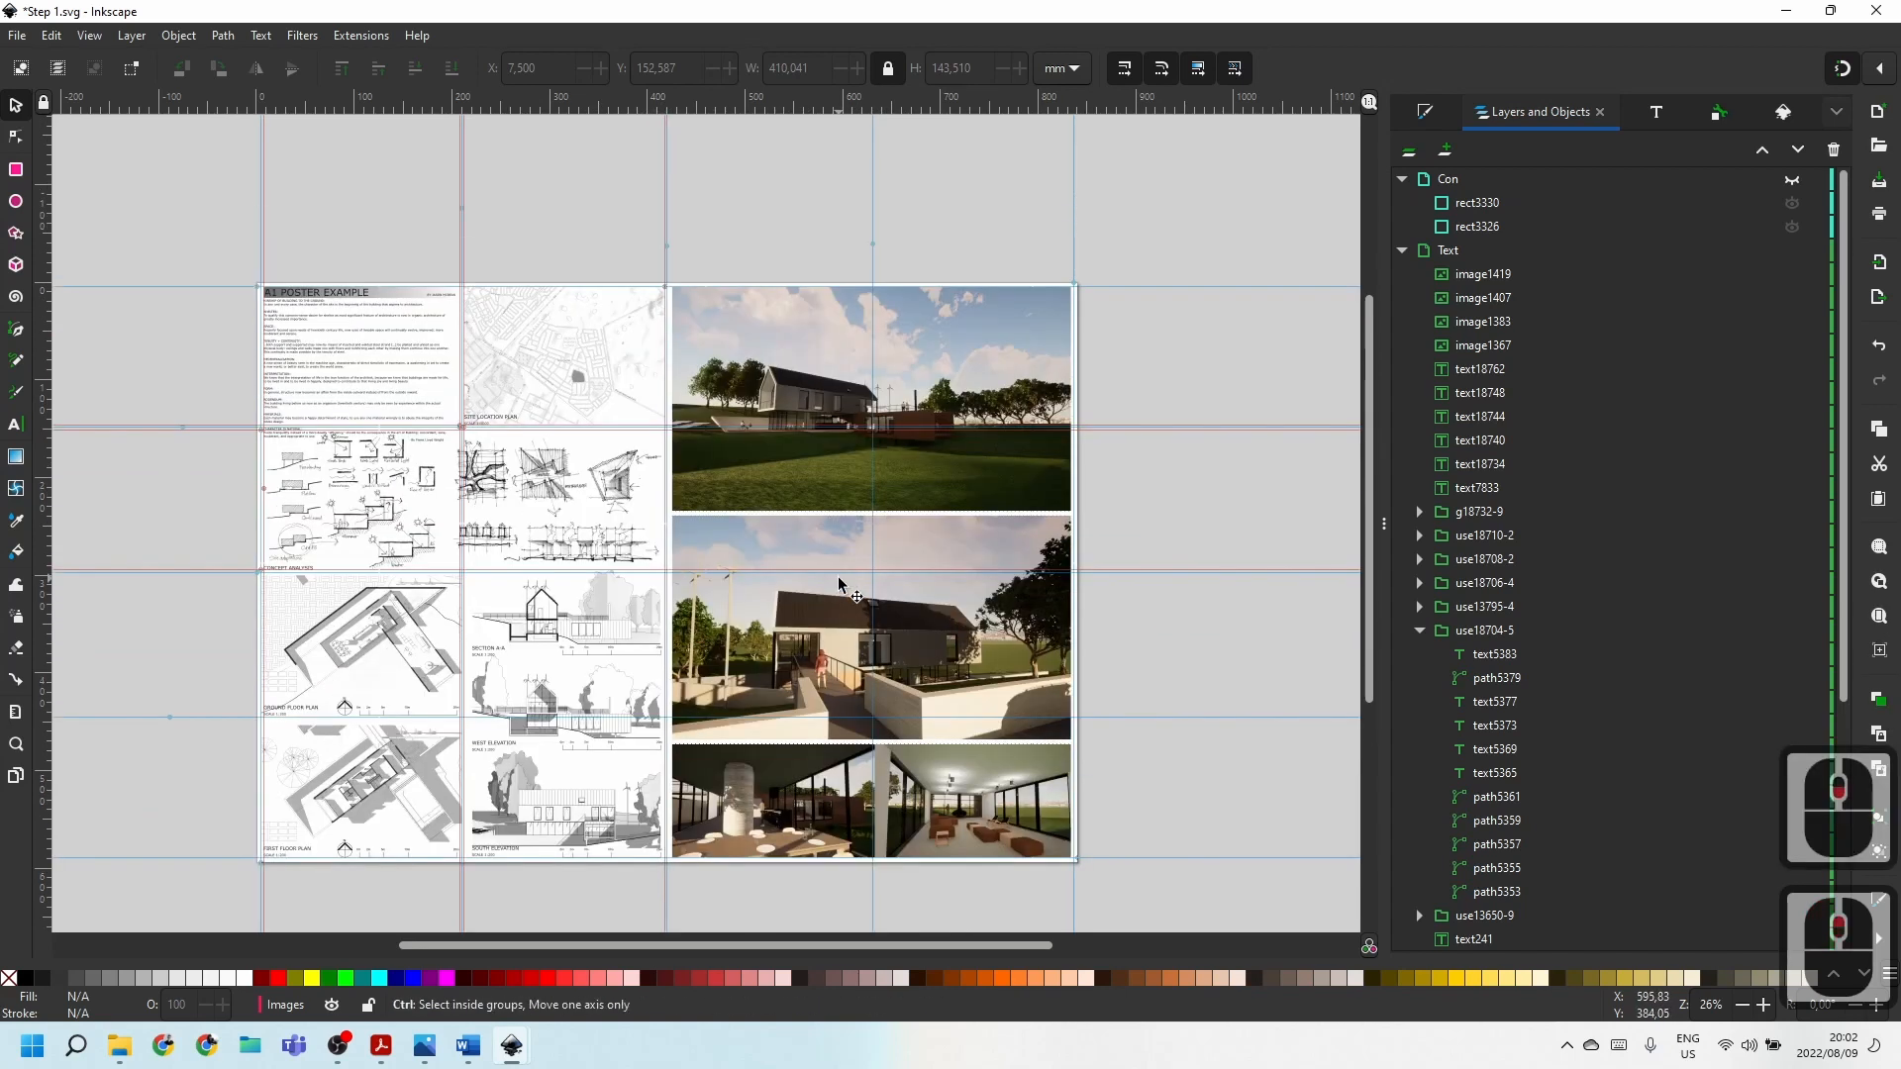
# Duplicate the A1 POSTER EXAMPLE banner group and place the copy in the top render's lower-left corner, at about X 430.3 mm, Y 218.8 mm.
pyautogui.keyDown('ctrl'); pyautogui.scroll(4, 277, 263); pyautogui.keyUp('ctrl')
pyautogui.click(414, 377)
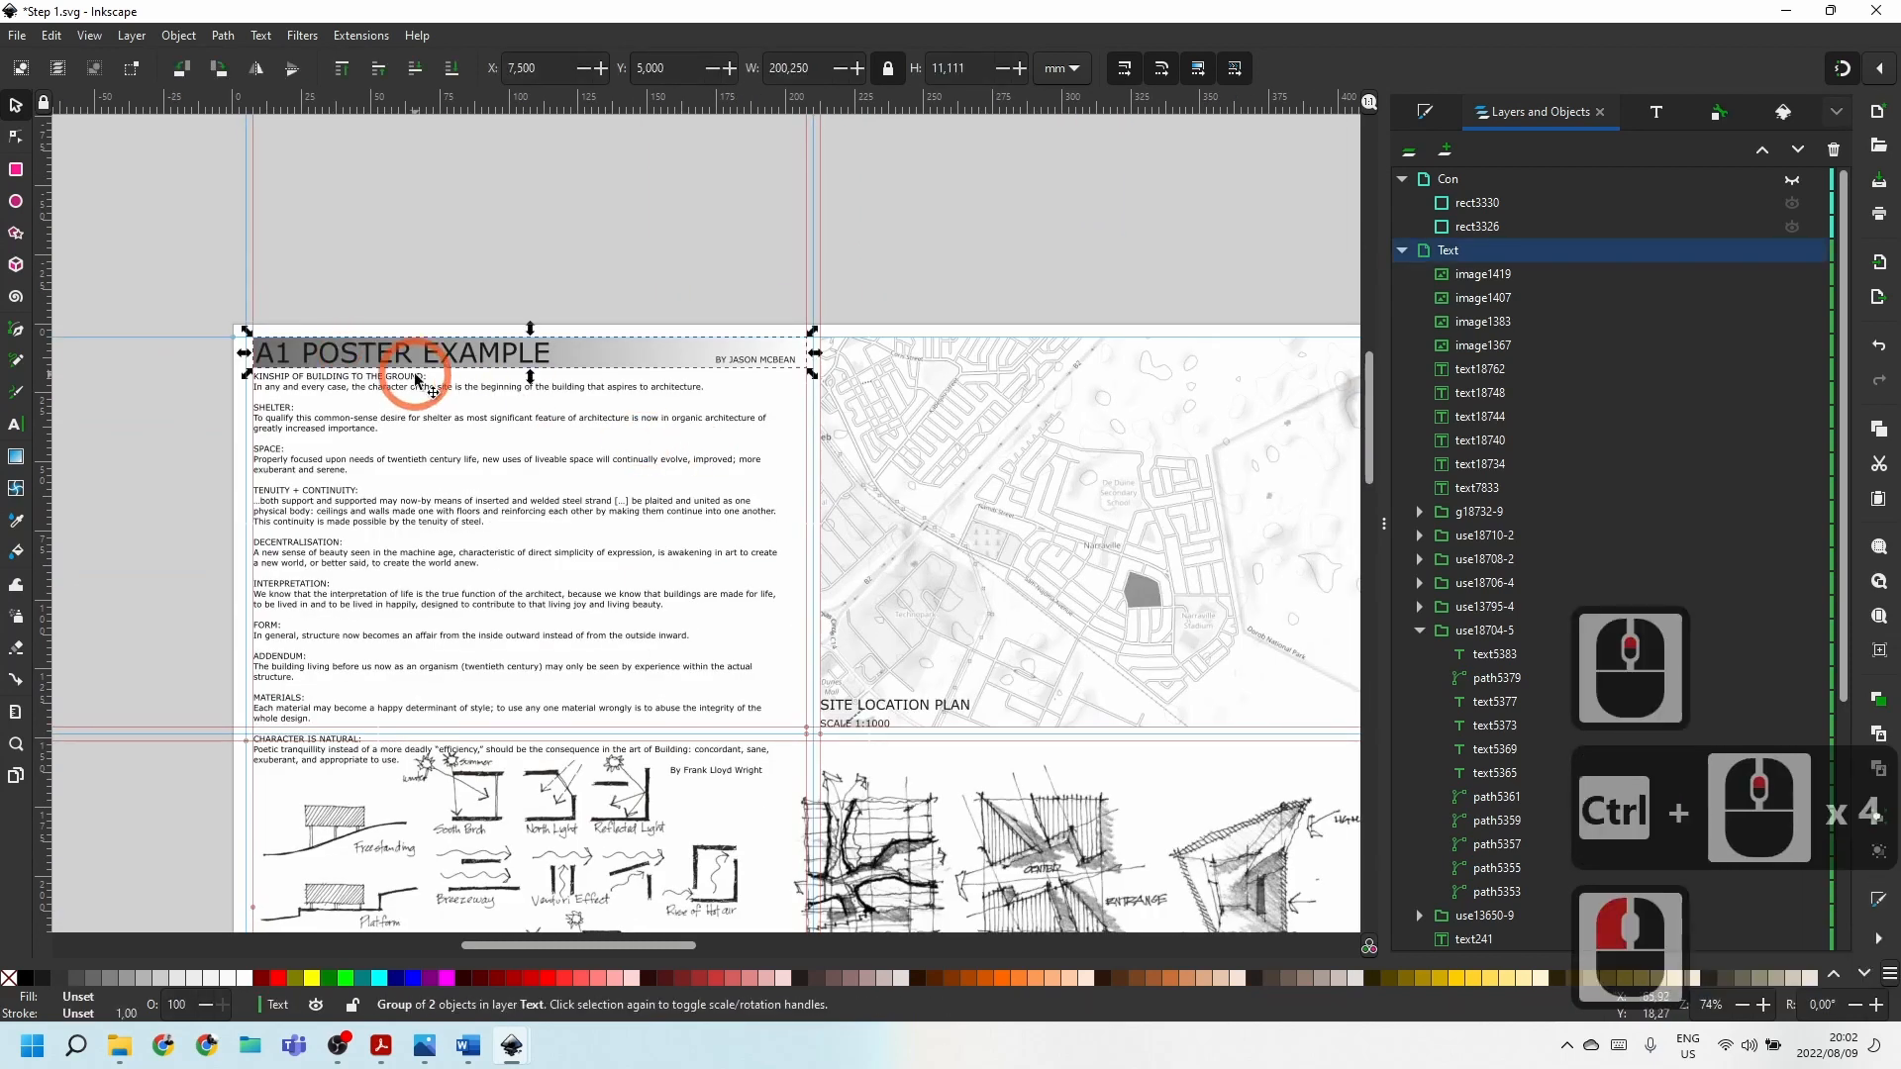
pyautogui.keyDown('ctrl'); pyautogui.scroll(-2, 410, 380); pyautogui.keyUp('ctrl')
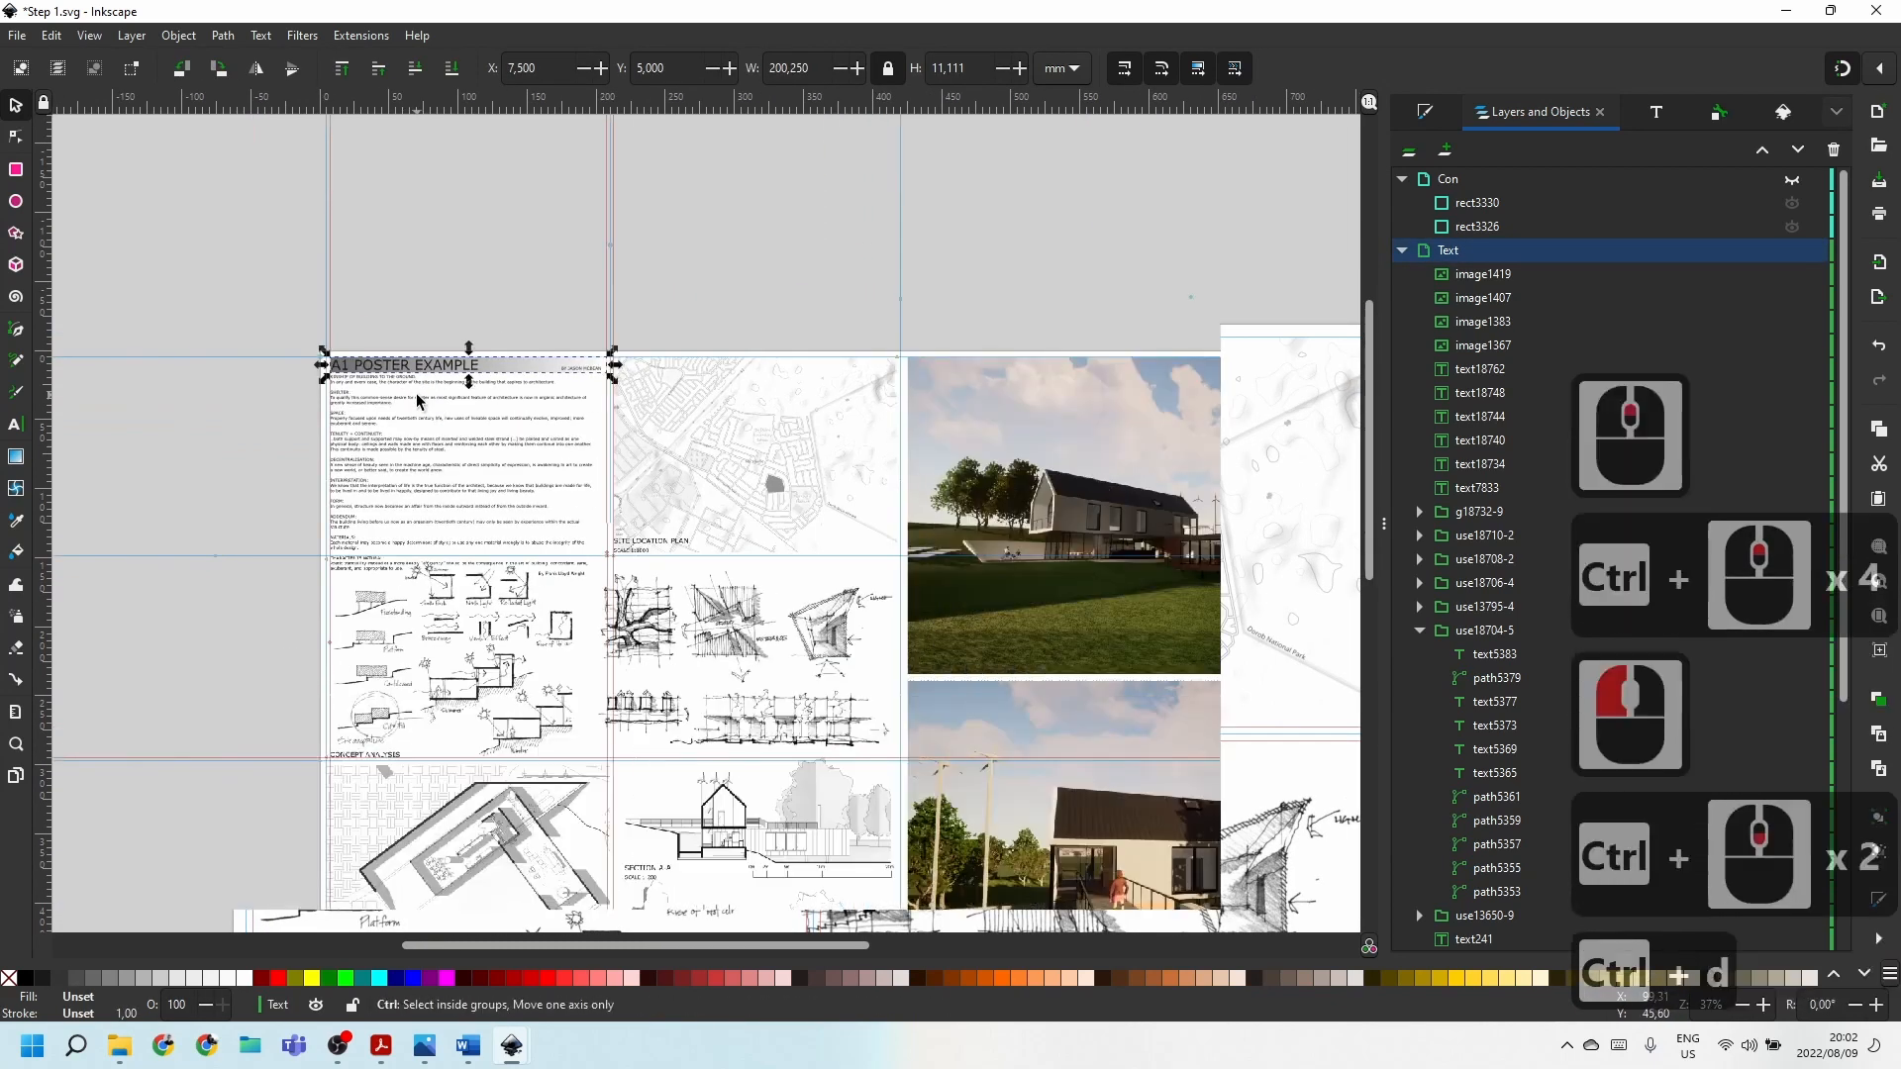
pyautogui.hotkey('ctrl', 'd')
pyautogui.moveTo(394, 384); pyautogui.dragTo(1030, 661)
pyautogui.keyDown('ctrl'); pyautogui.scroll(5, 1040, 668); pyautogui.keyUp('ctrl')
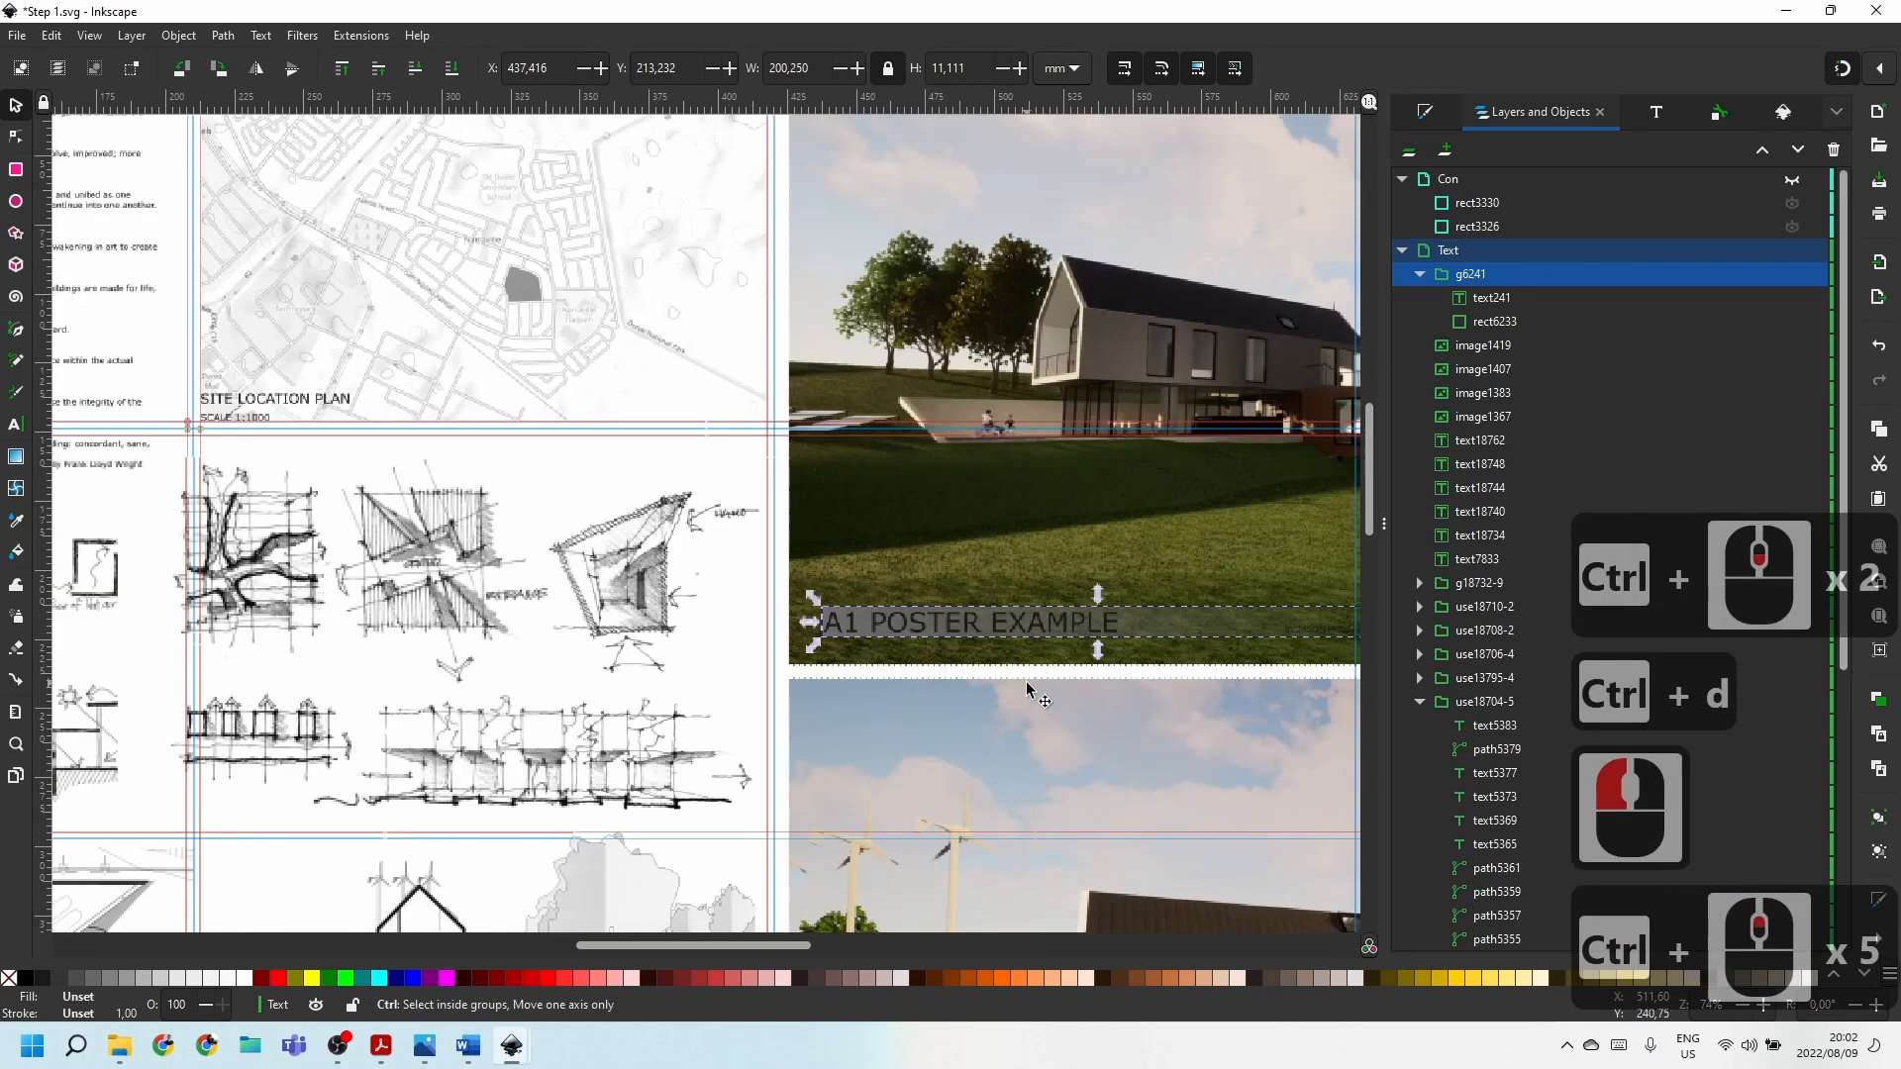
pyautogui.moveTo(842, 601); pyautogui.dragTo(814, 626)
pyautogui.keyDown('ctrl'); pyautogui.scroll(3, 802, 624); pyautogui.keyUp('ctrl')
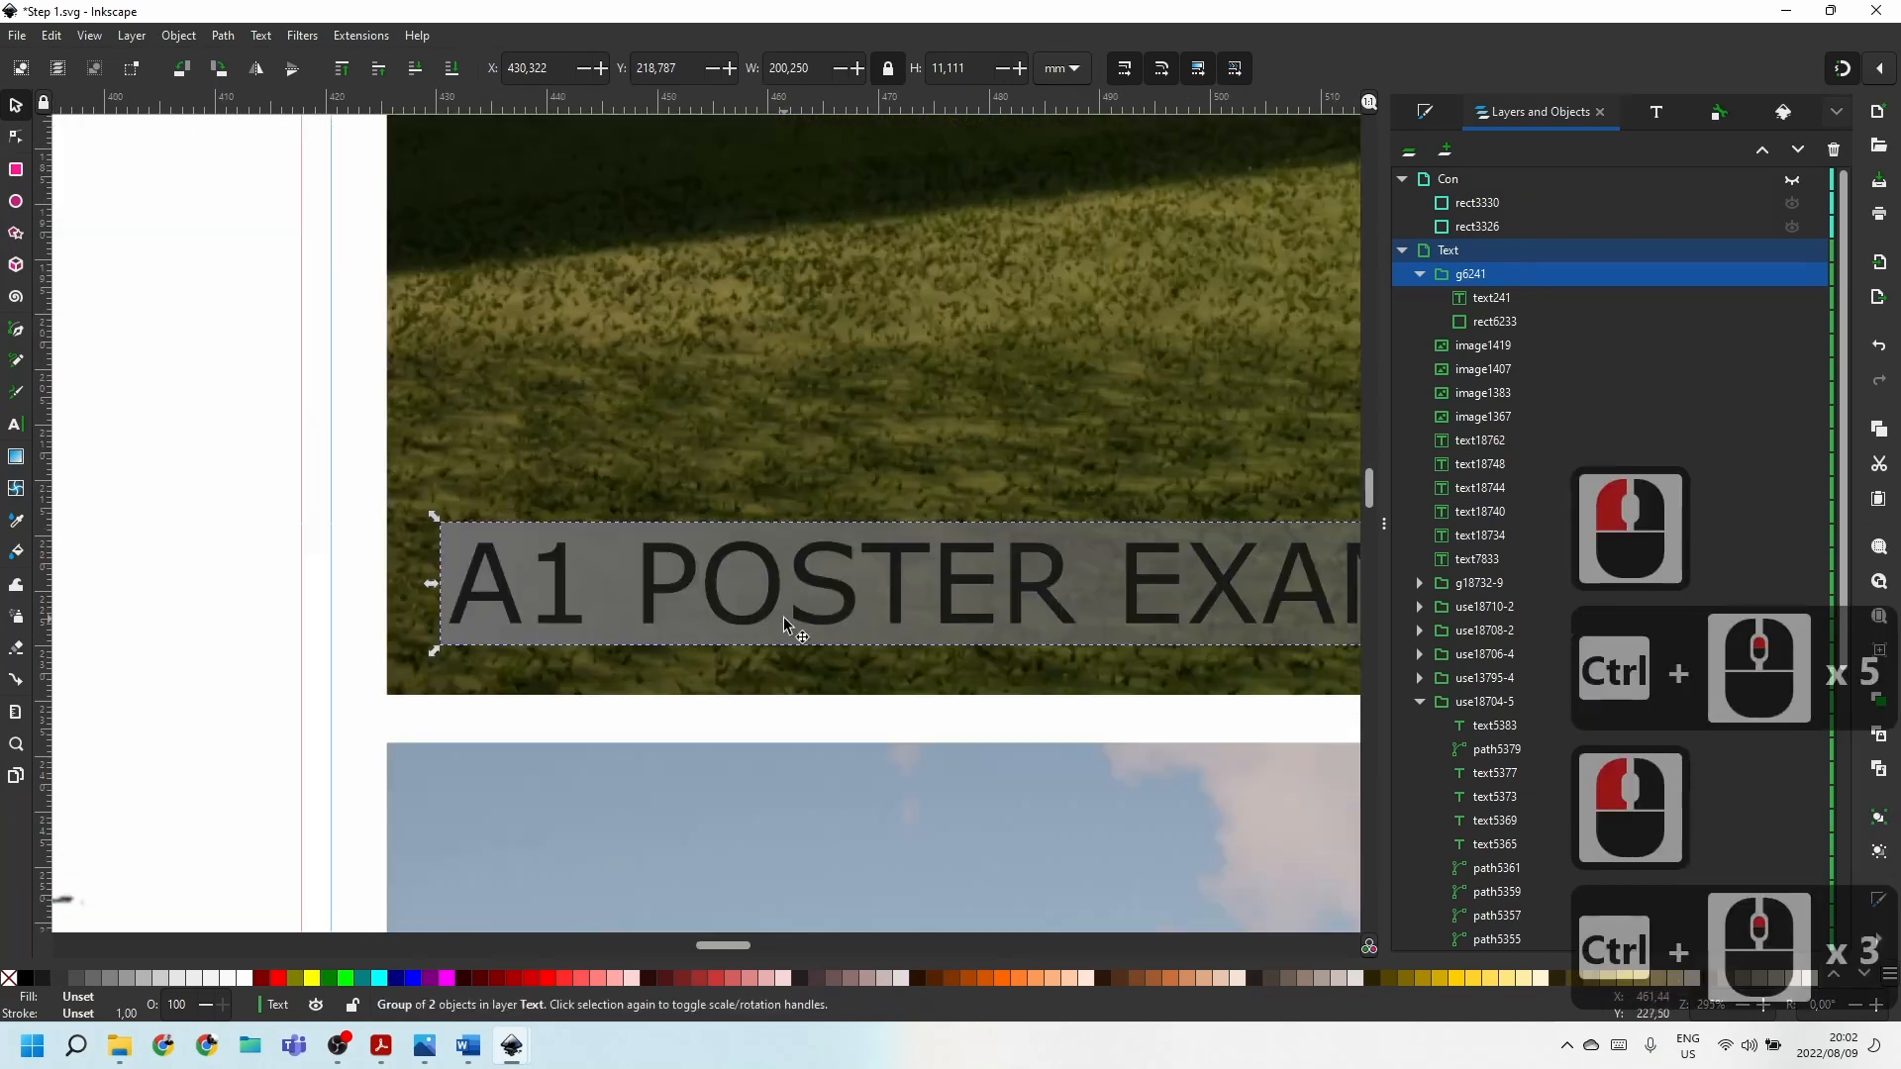
# Replace all the text in the duplicated banner with PERSPECTIVE VIEW 1.
pyautogui.click(768, 607)
pyautogui.doubleClick(732, 615)
pyautogui.doubleClick(733, 612)
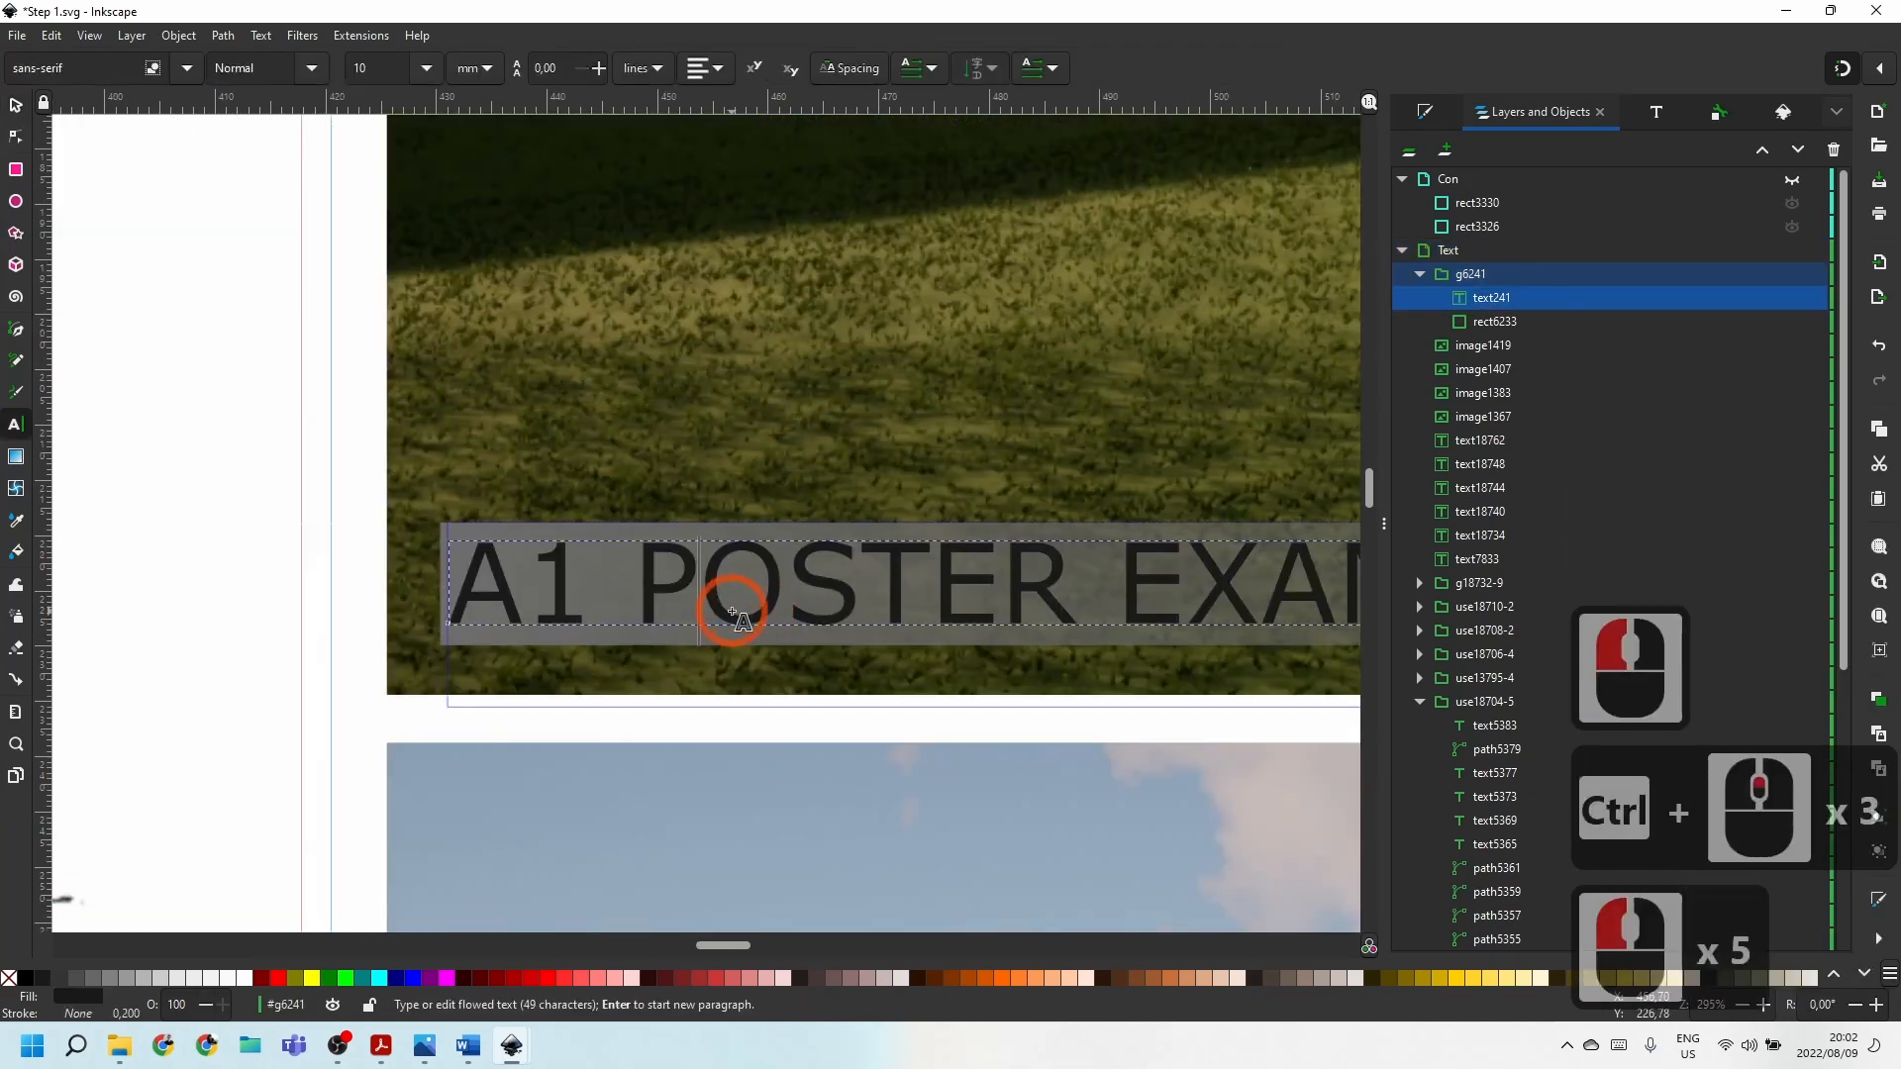
pyautogui.click(732, 612)
pyautogui.click(733, 612)
pyautogui.keyDown('ctrl'); pyautogui.scroll(-4, 733, 612); pyautogui.keyUp('ctrl')
pyautogui.keyDown('ctrl'); pyautogui.scroll(-2, 693, 612); pyautogui.keyUp('ctrl')
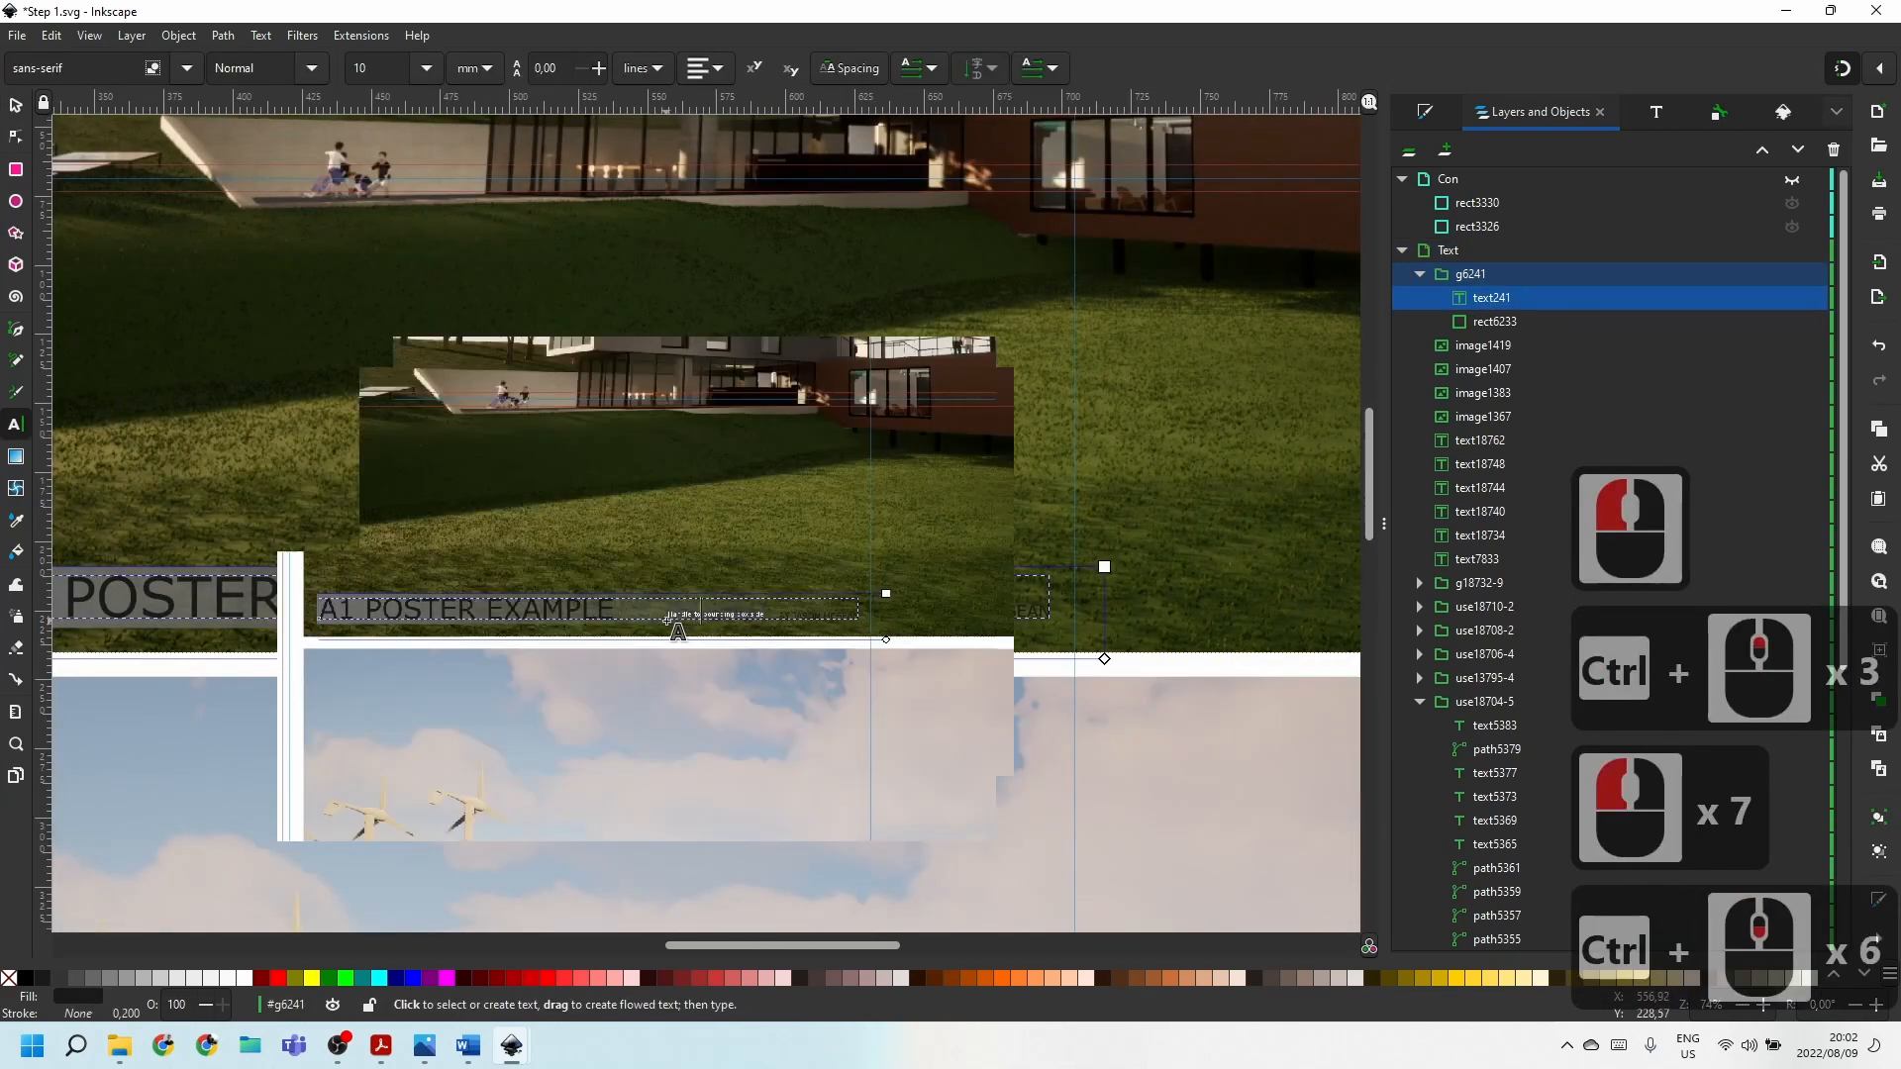
pyautogui.doubleClick(525, 610)
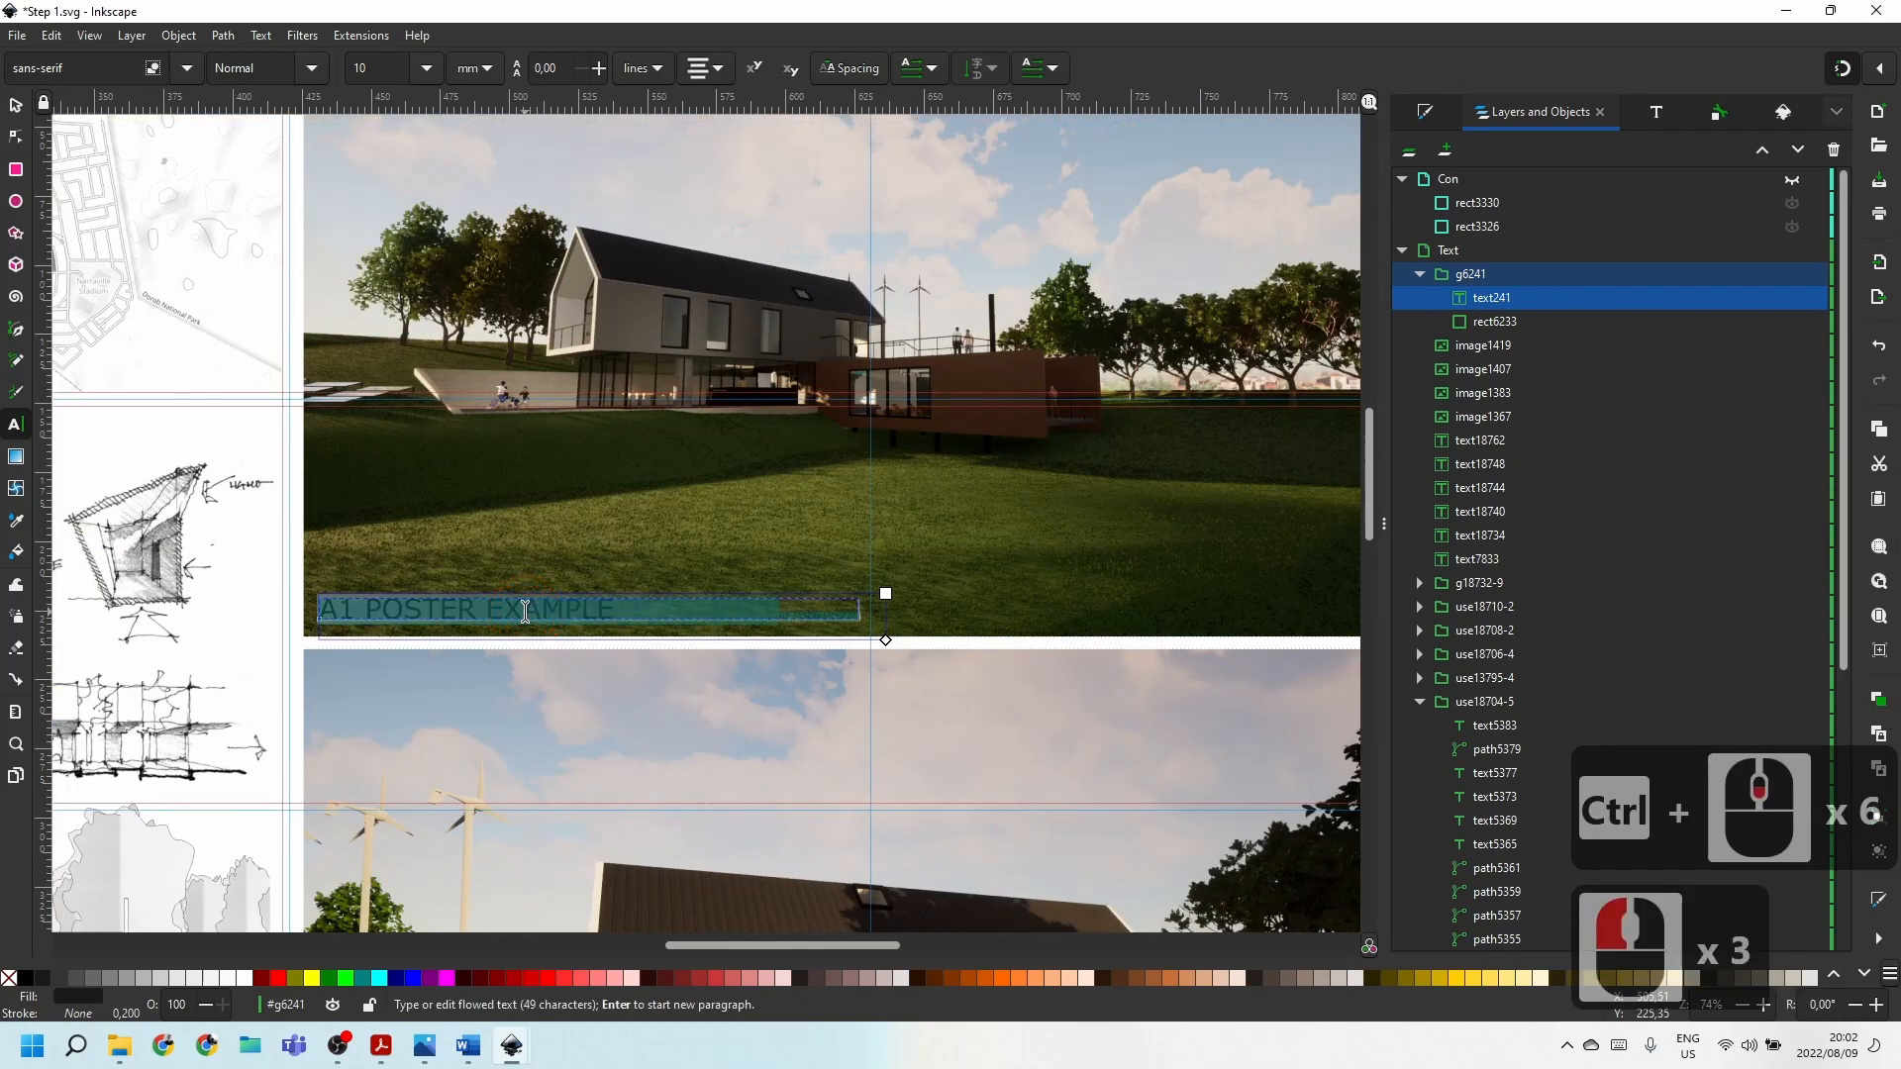
pyautogui.write('per')
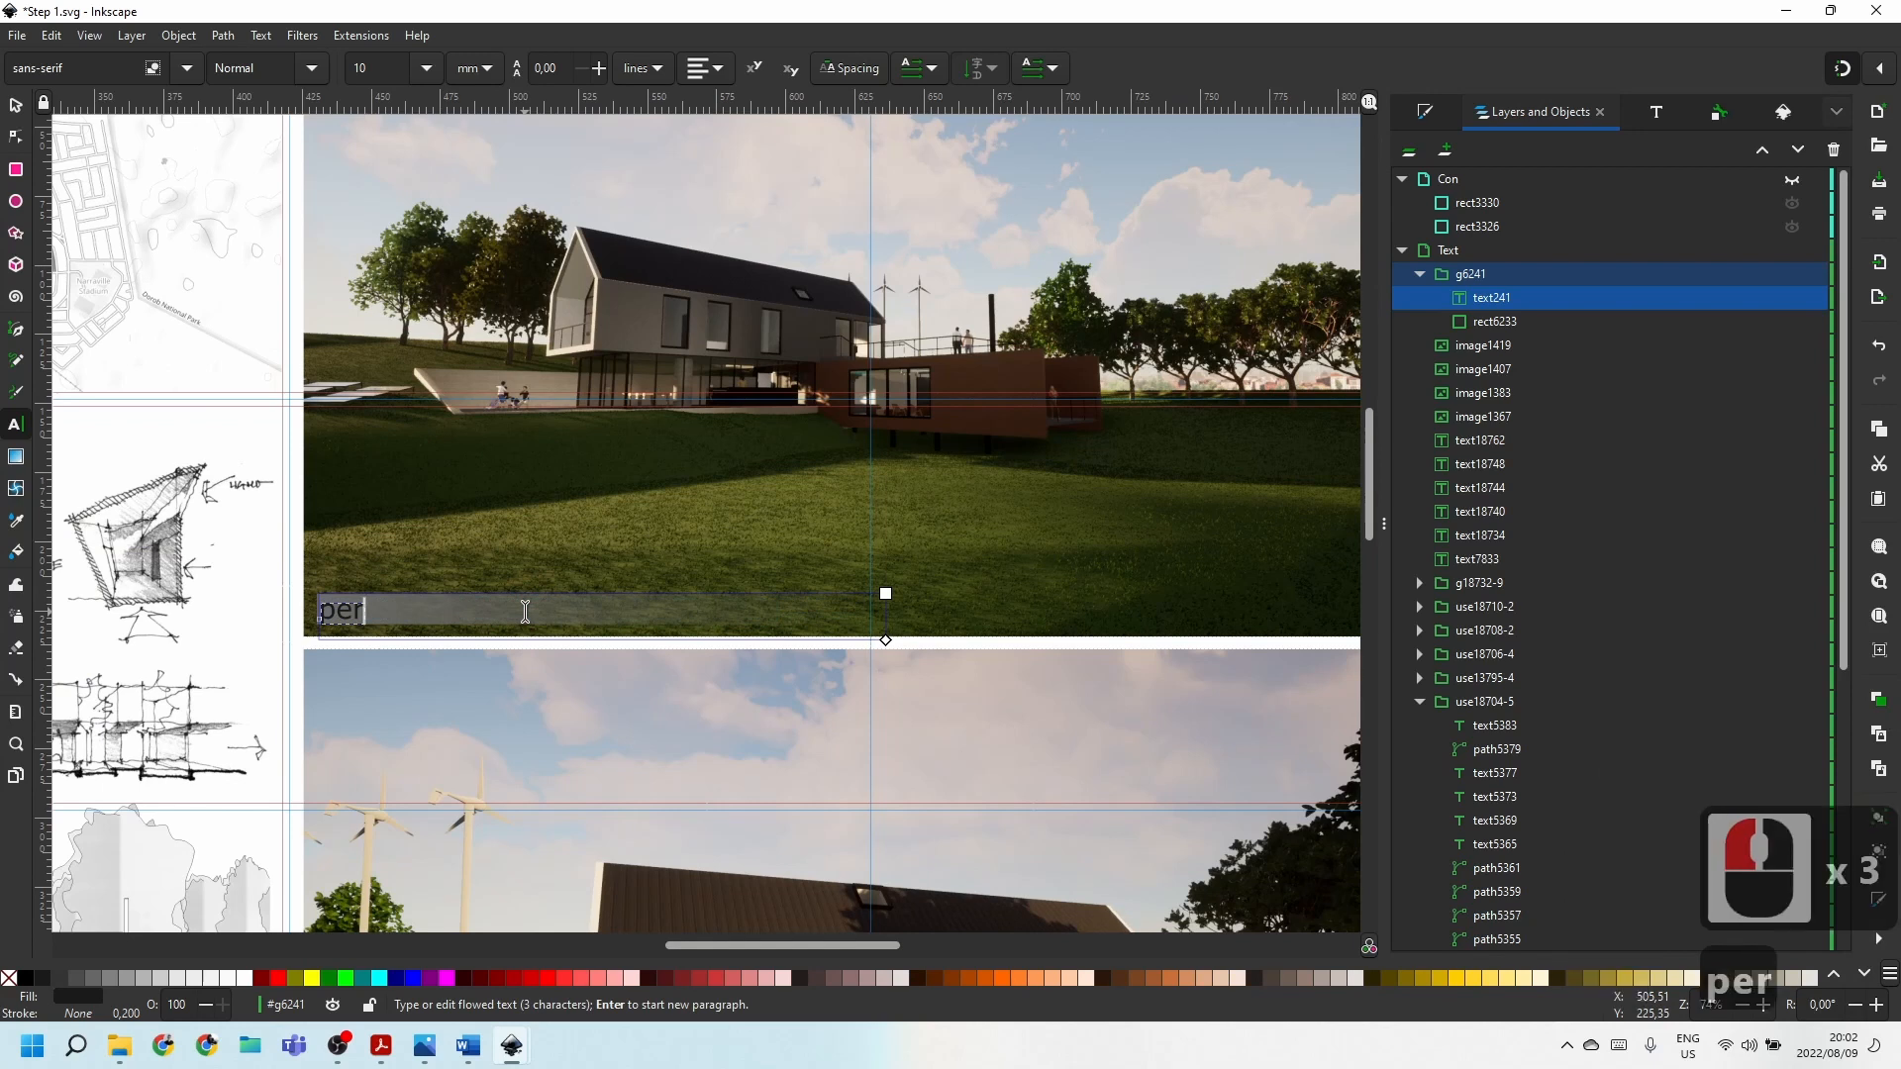
pyautogui.press('Insert')
pyautogui.press('BackSpace')
pyautogui.press('BackSpace')
pyautogui.press('capslock')
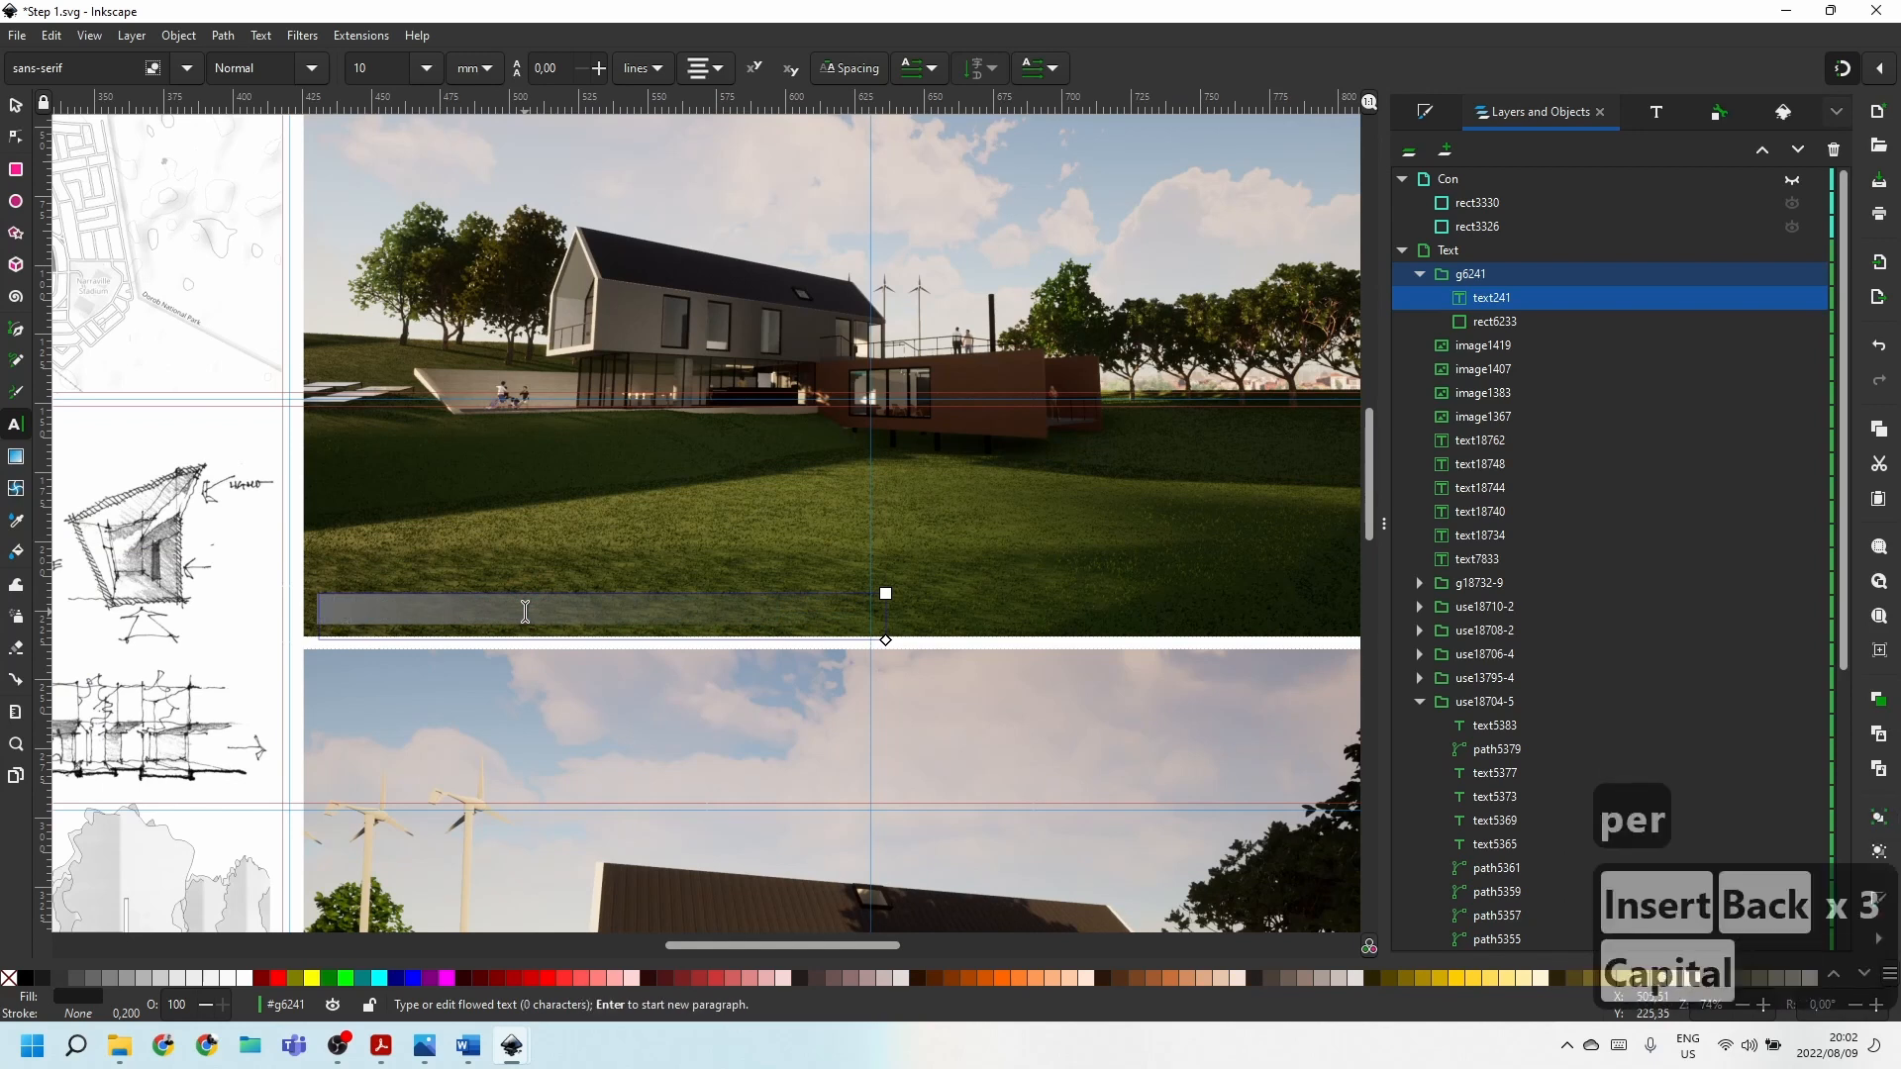
pyautogui.write('PERSPECTIVE VIEW')
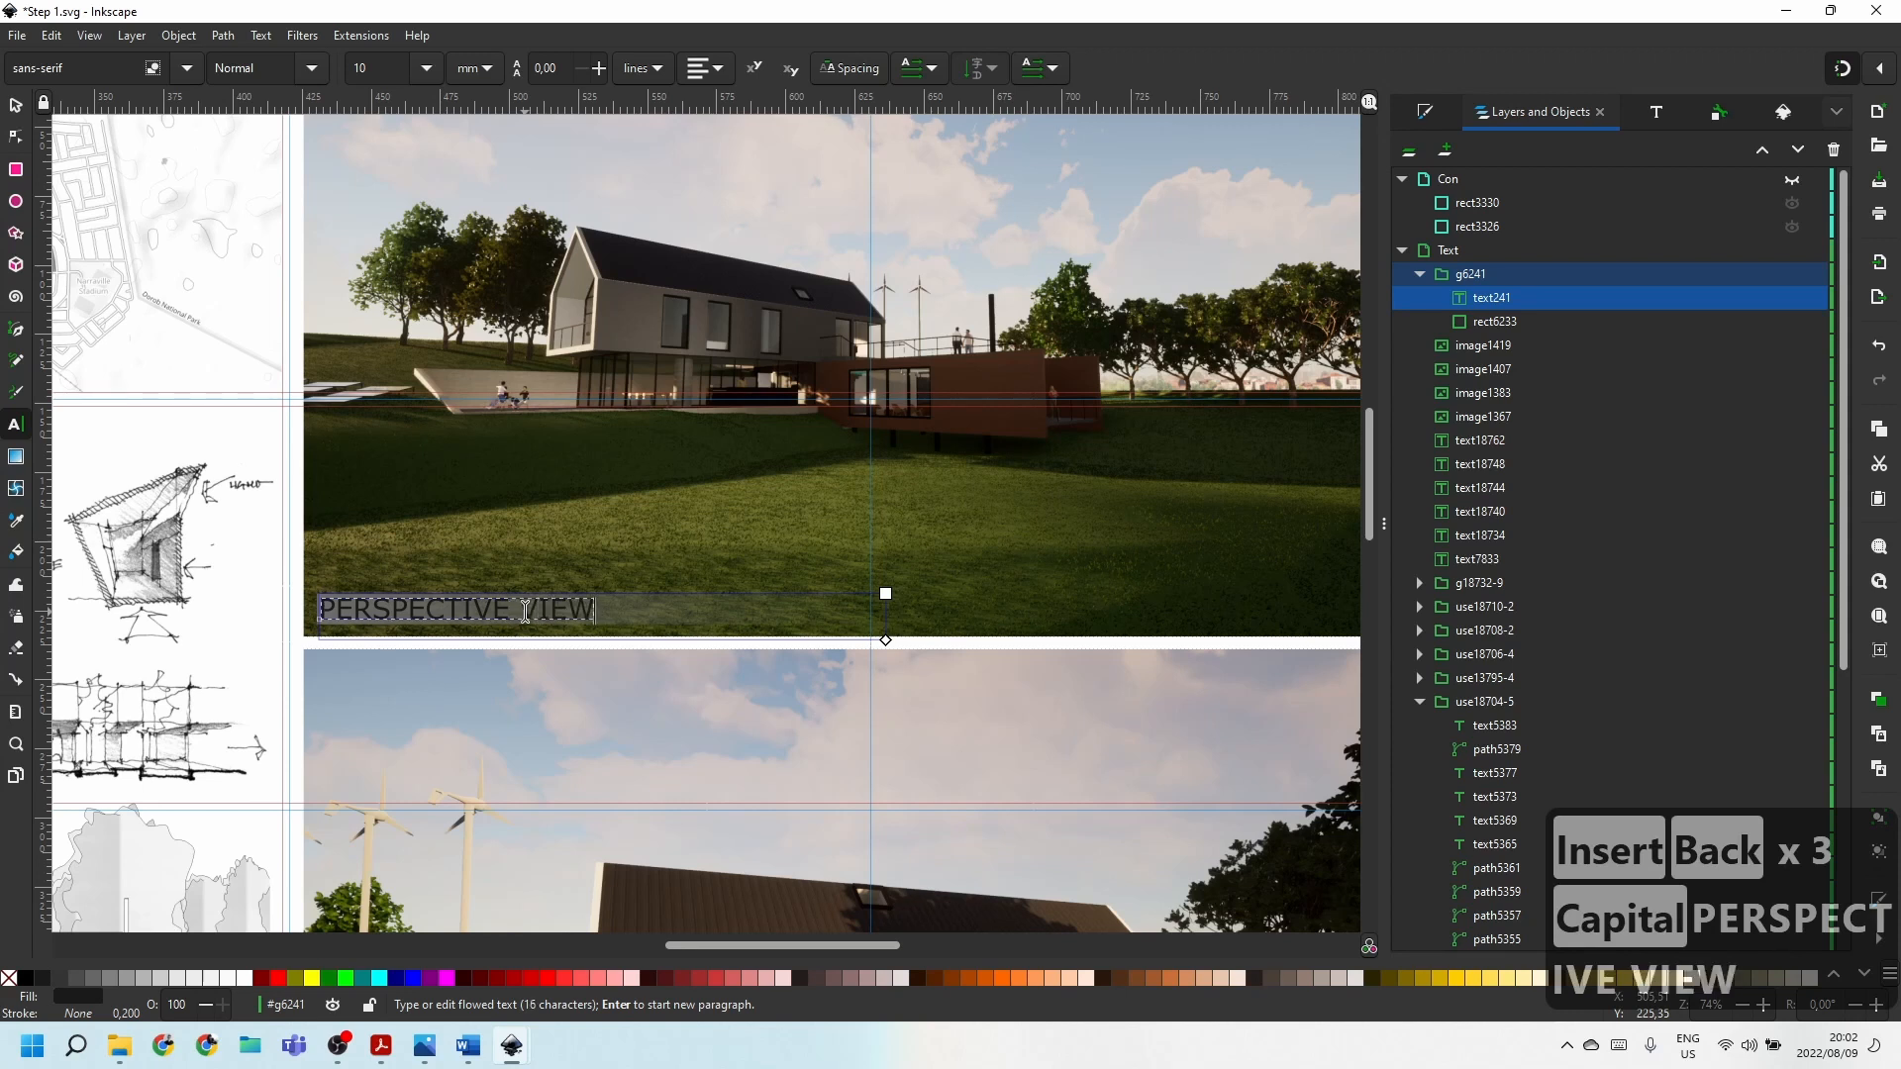
pyautogui.write(' 1')
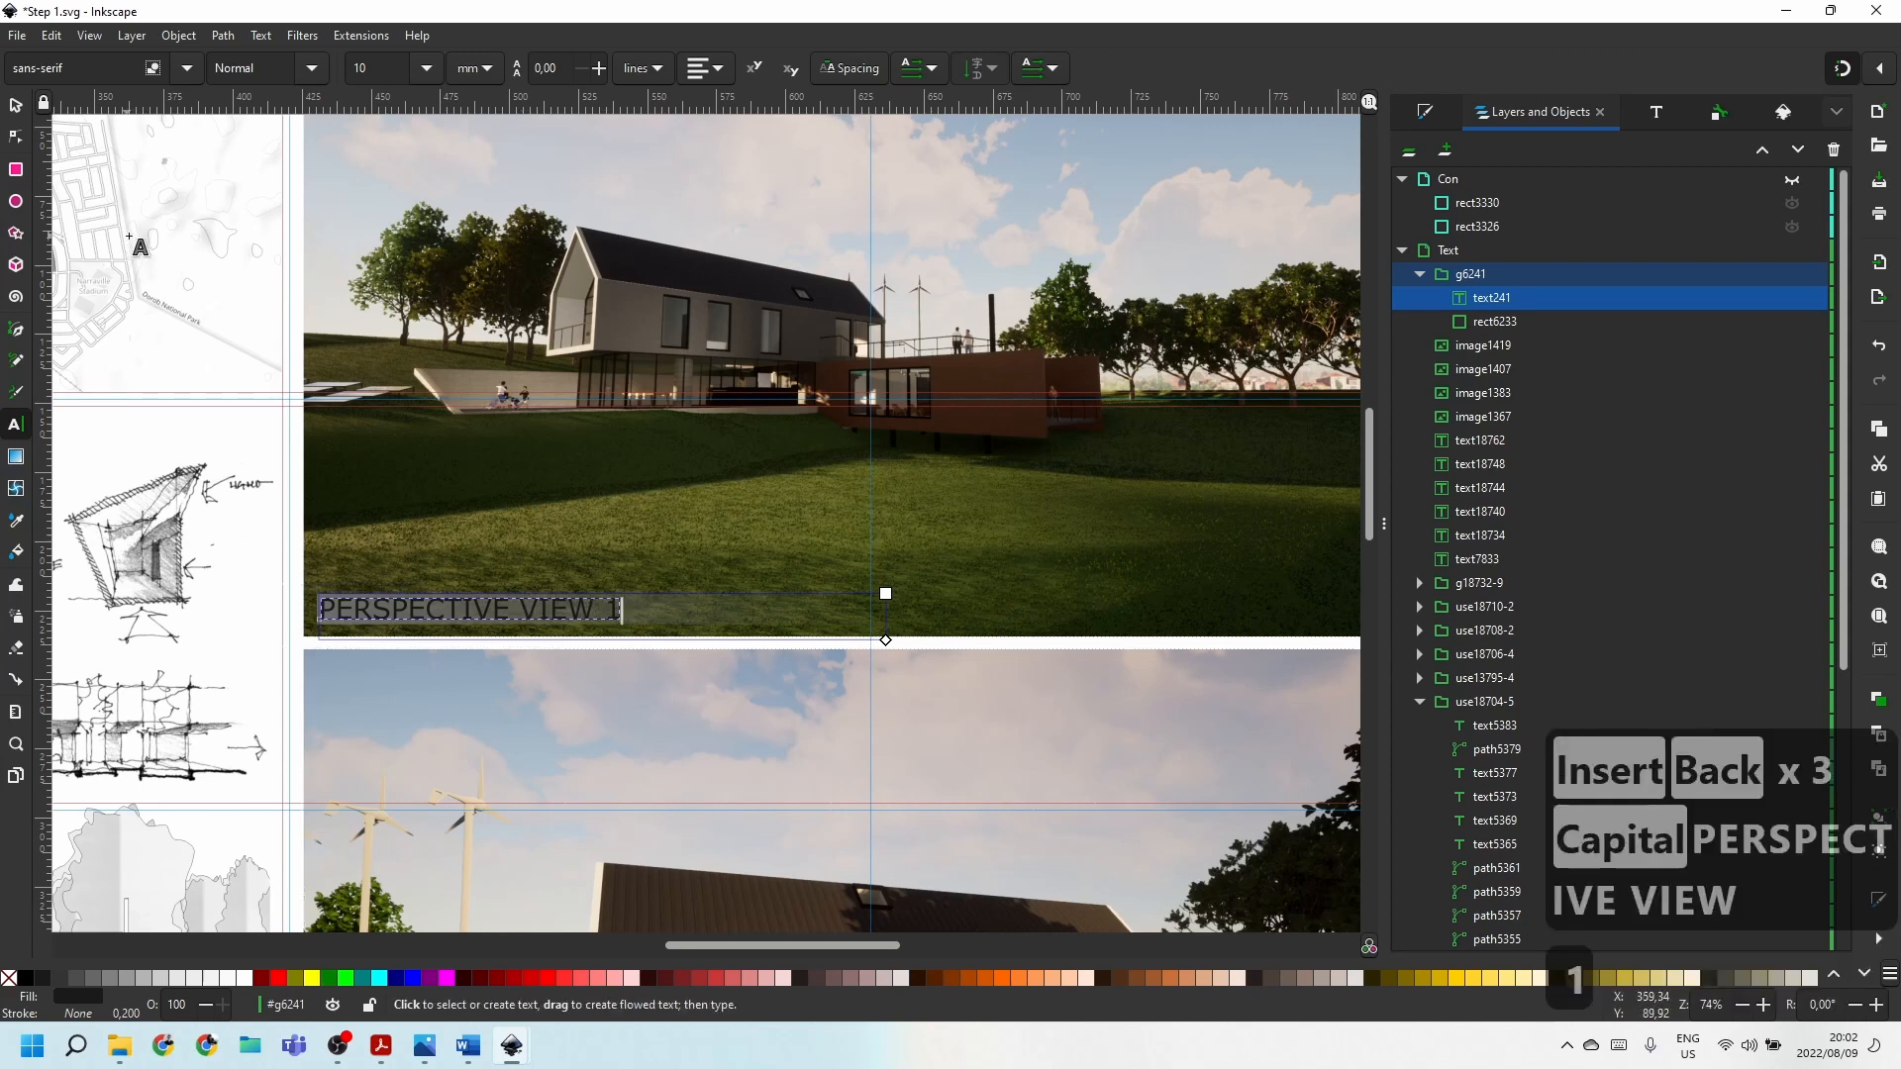
# Set the font size of the PERSPECTIVE VIEW 1 label to 5 mm.
pyautogui.tripleClick(426, 609)
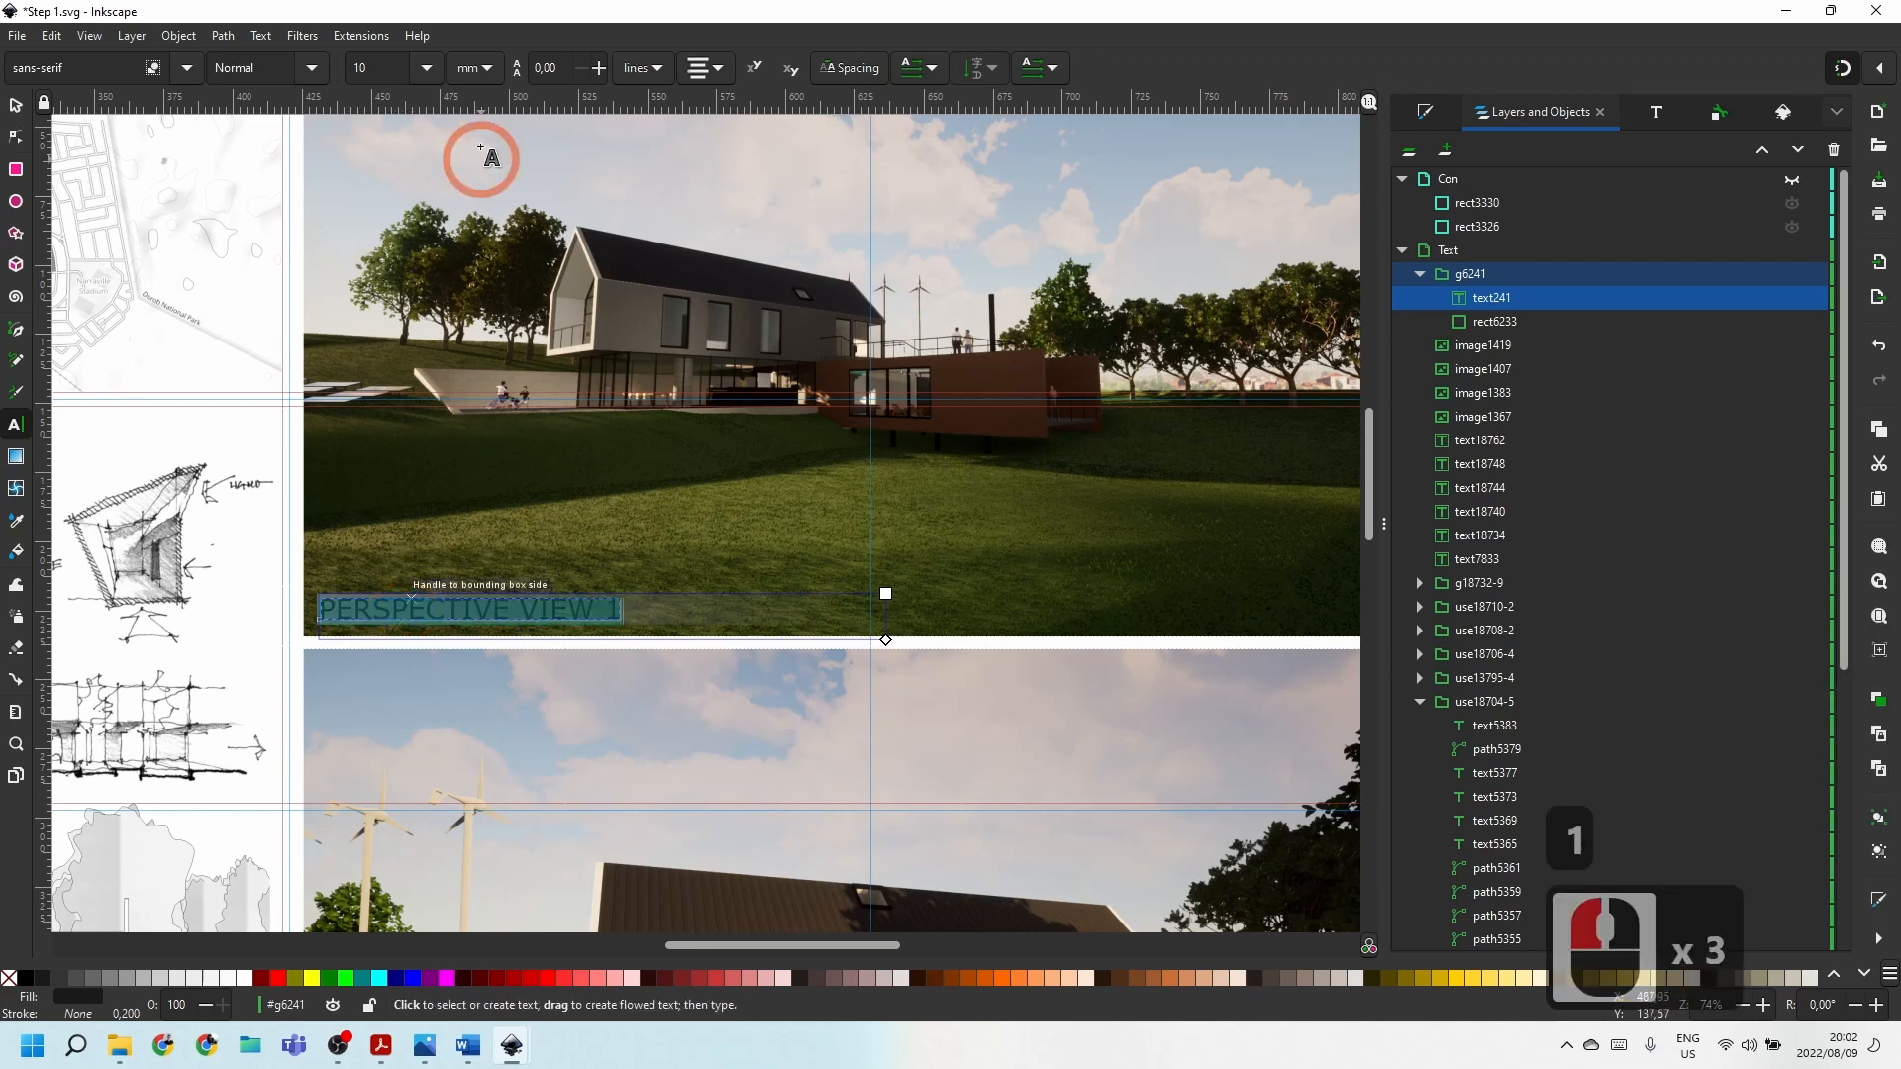
pyautogui.doubleClick(362, 66)
pyautogui.write('5')
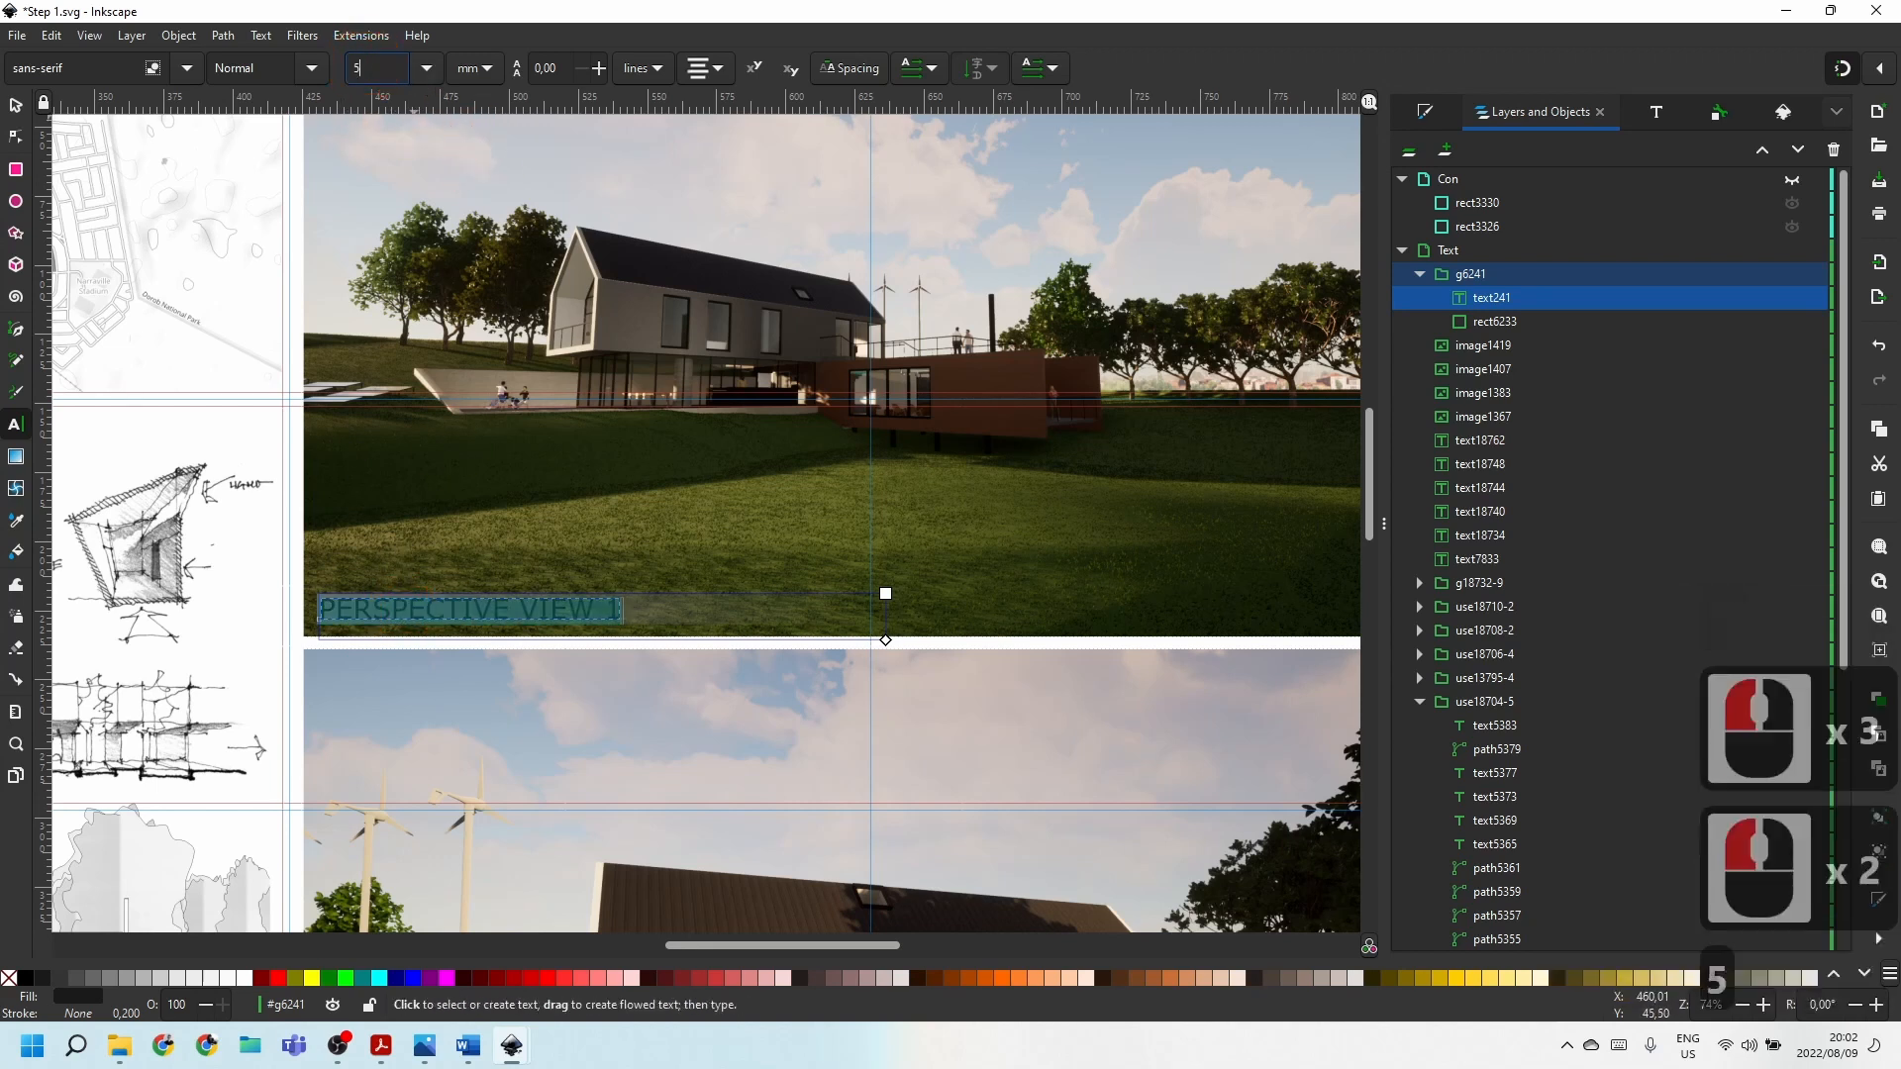
pyautogui.press('Return')
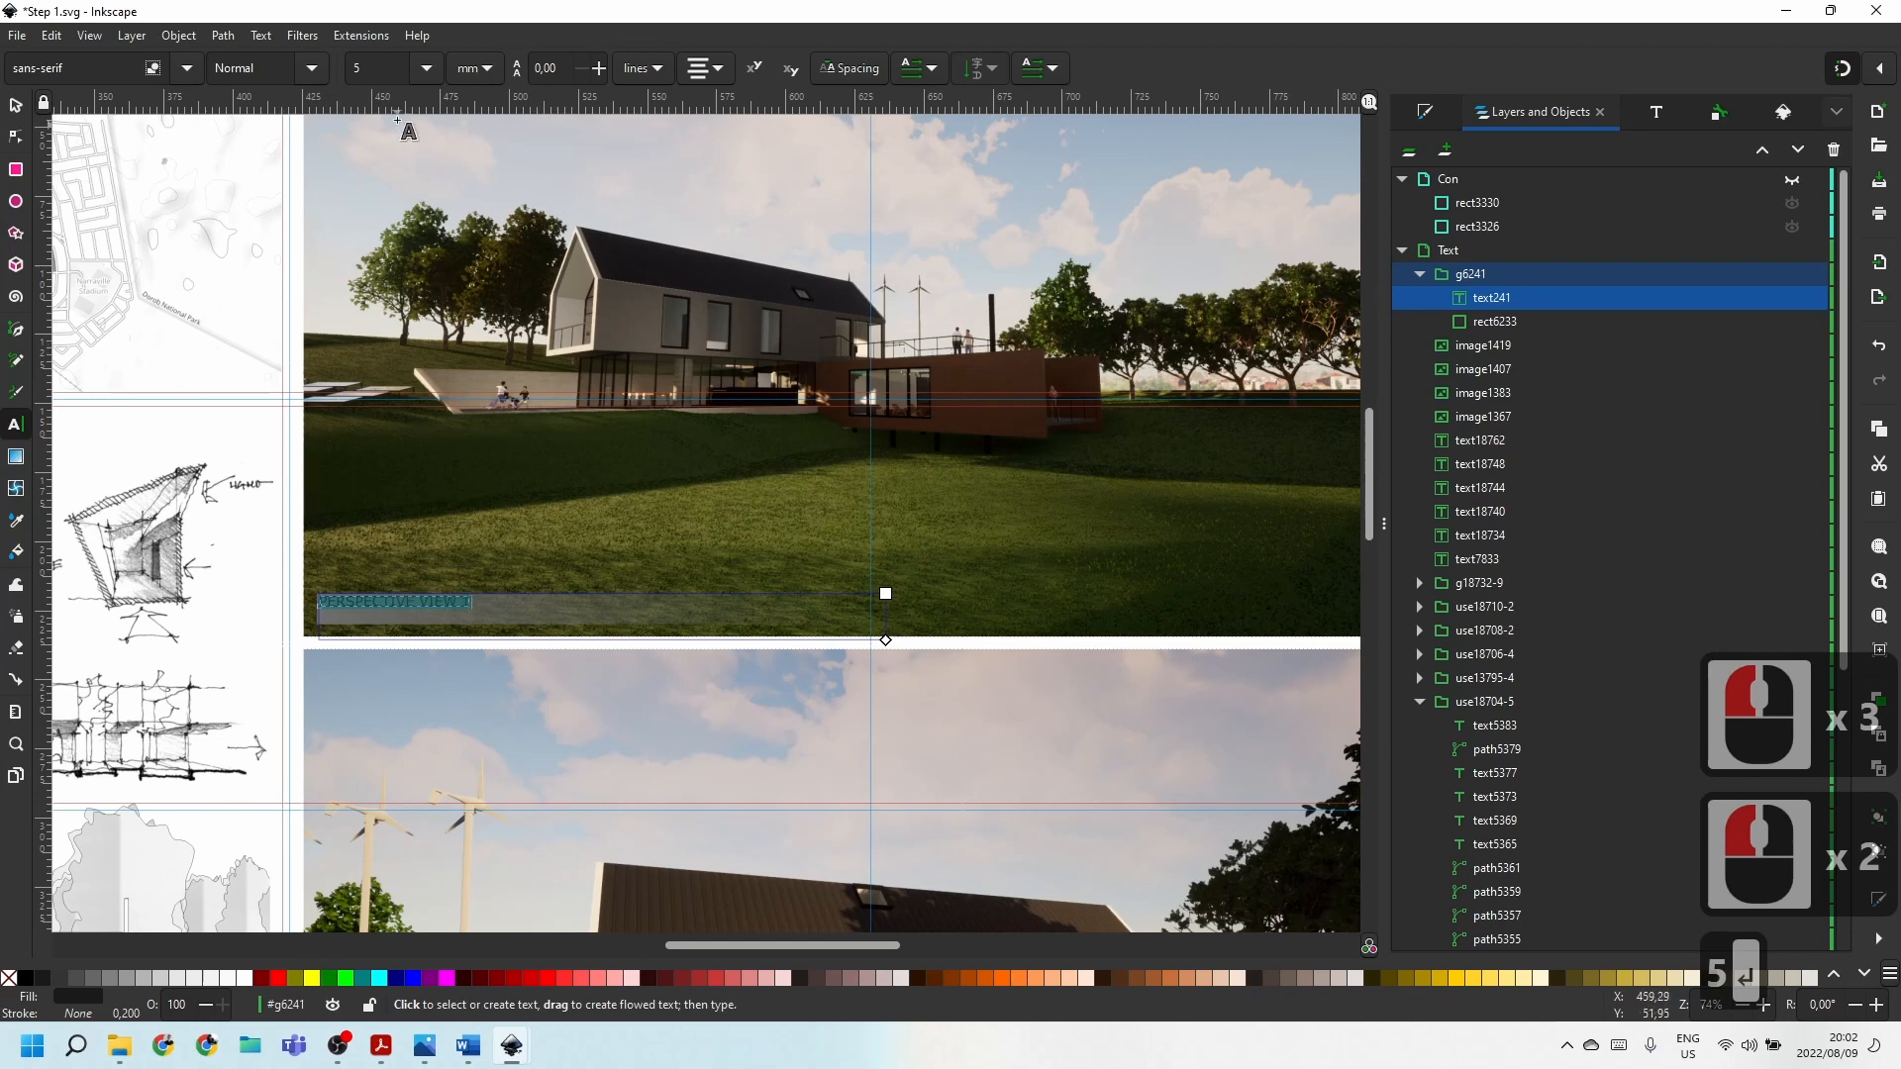
pyautogui.click(15, 106)
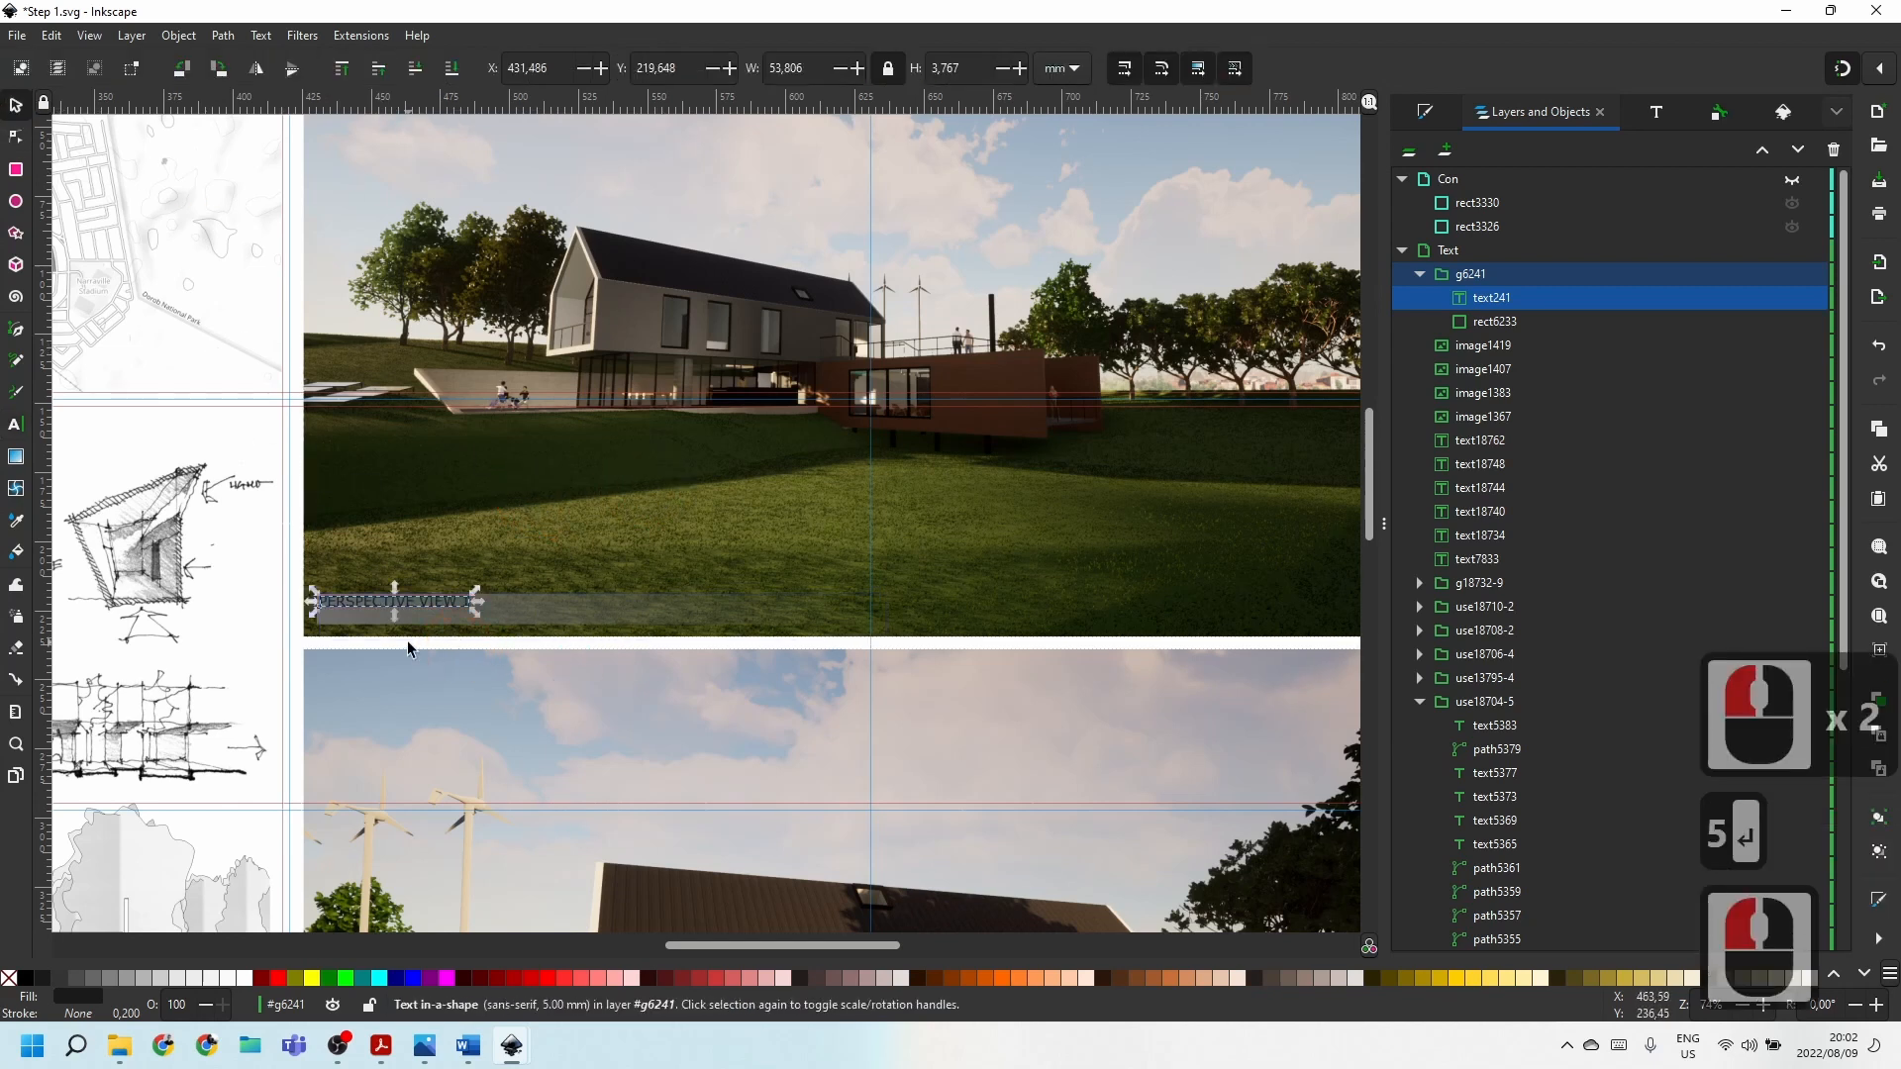
# Shrink the label's gradient rectangle to about 65.5 mm wide and 7.7 mm high so it fits closely around the text.
pyautogui.click(454, 664)
pyautogui.click(561, 650)
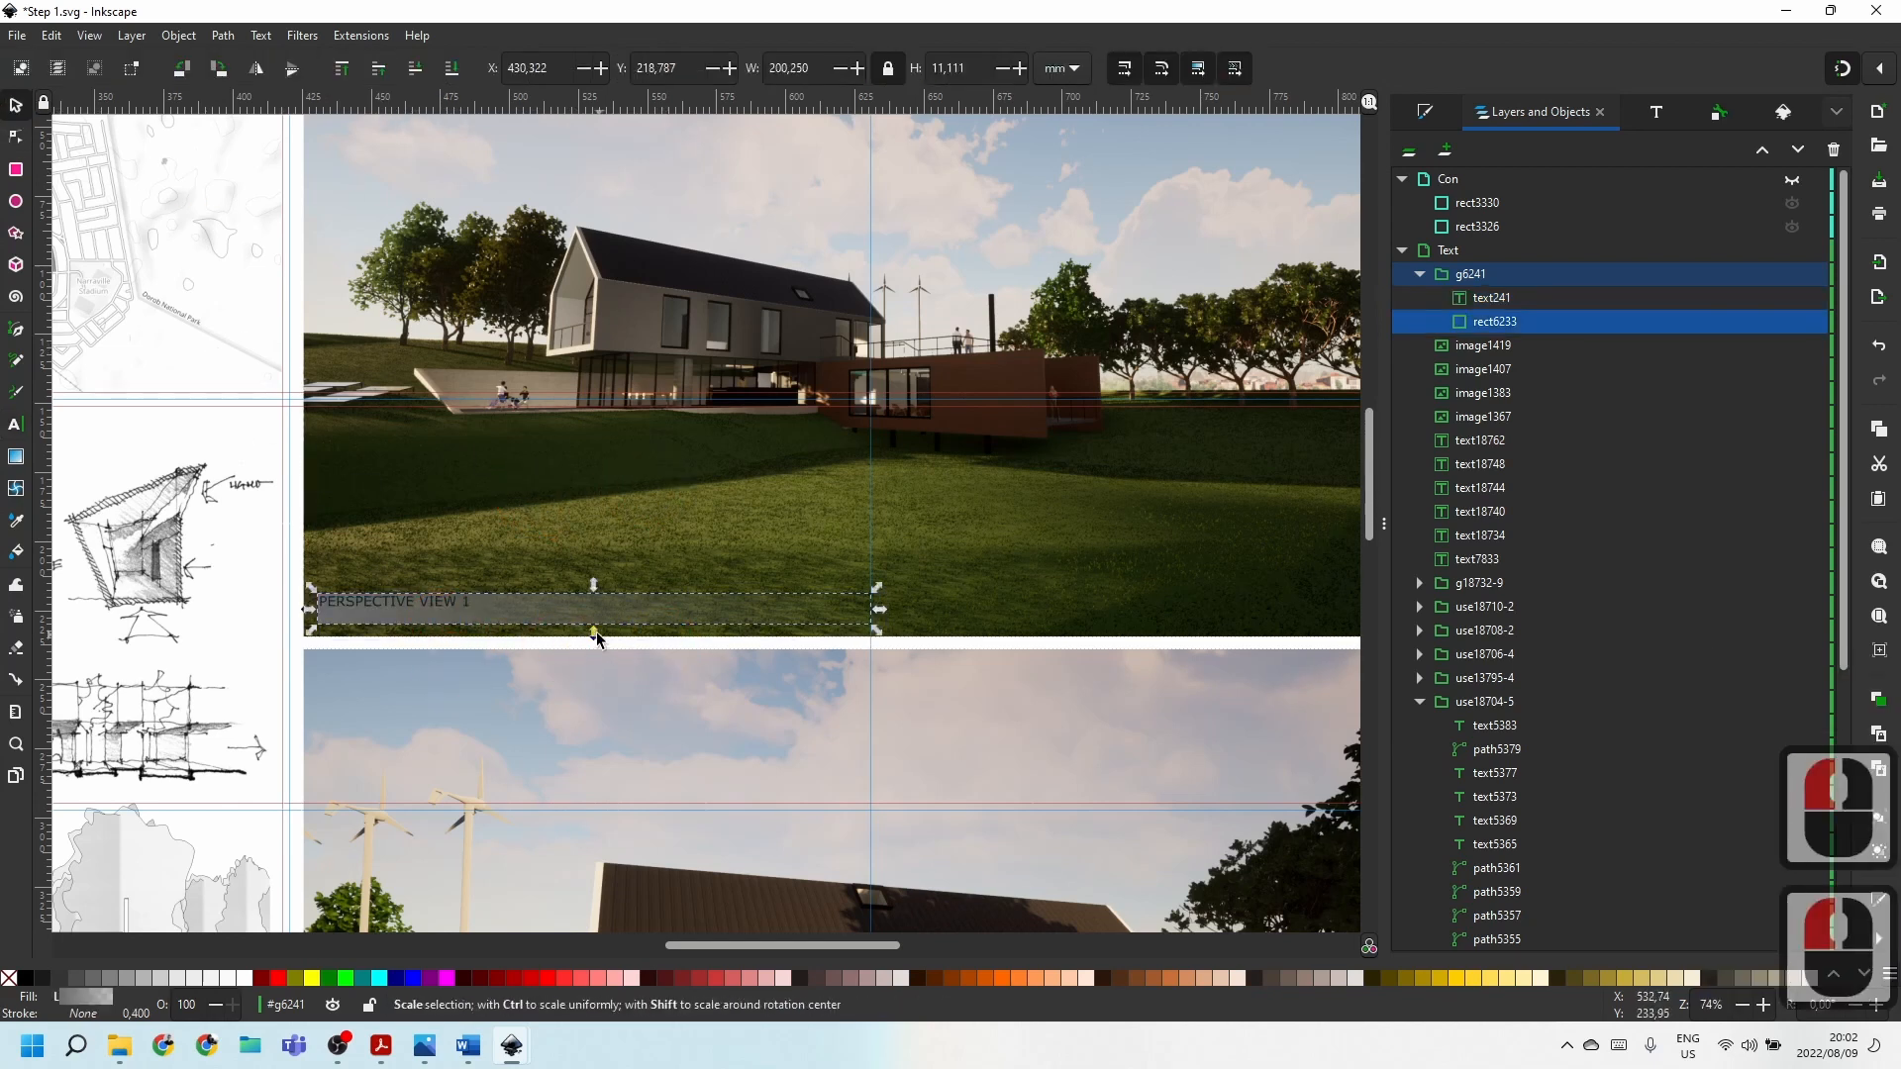
pyautogui.moveTo(597, 637); pyautogui.dragTo(589, 625)
pyautogui.scroll(5, 585, 624)
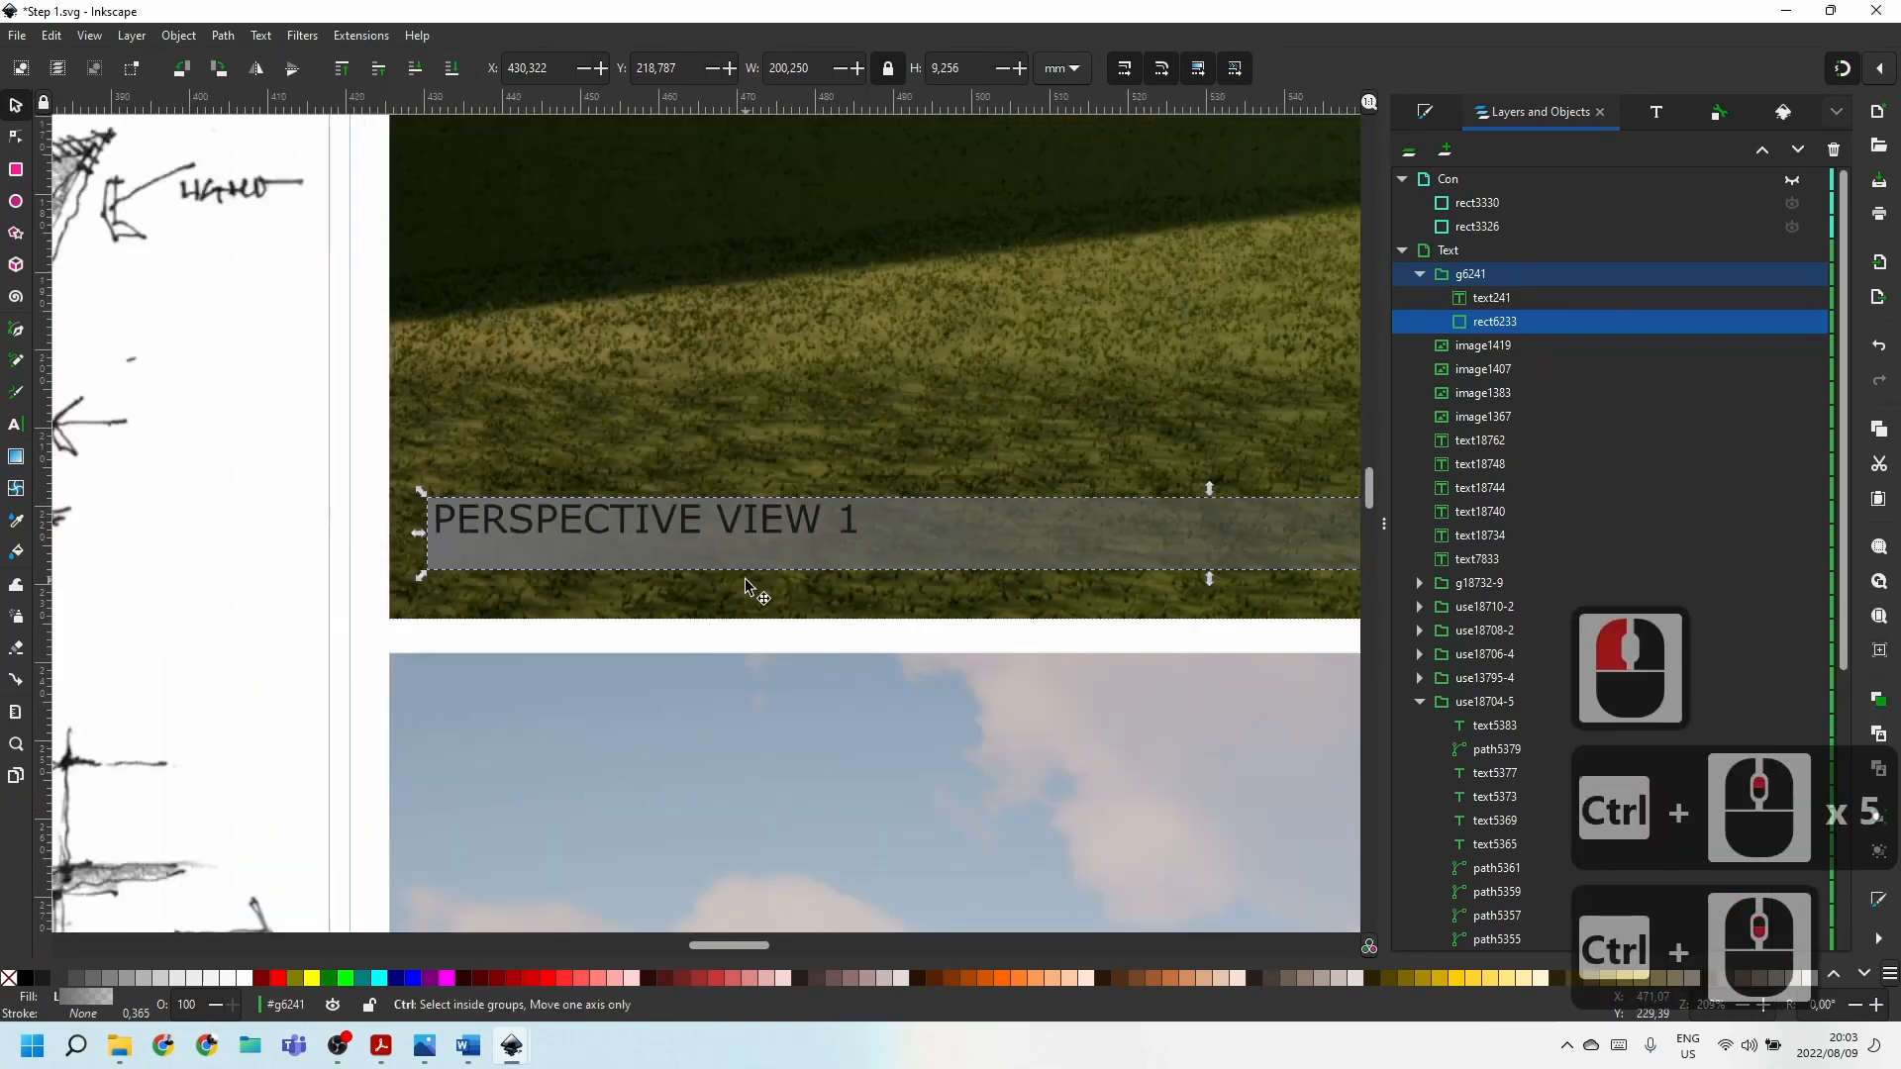
pyautogui.scroll(-3, 745, 584)
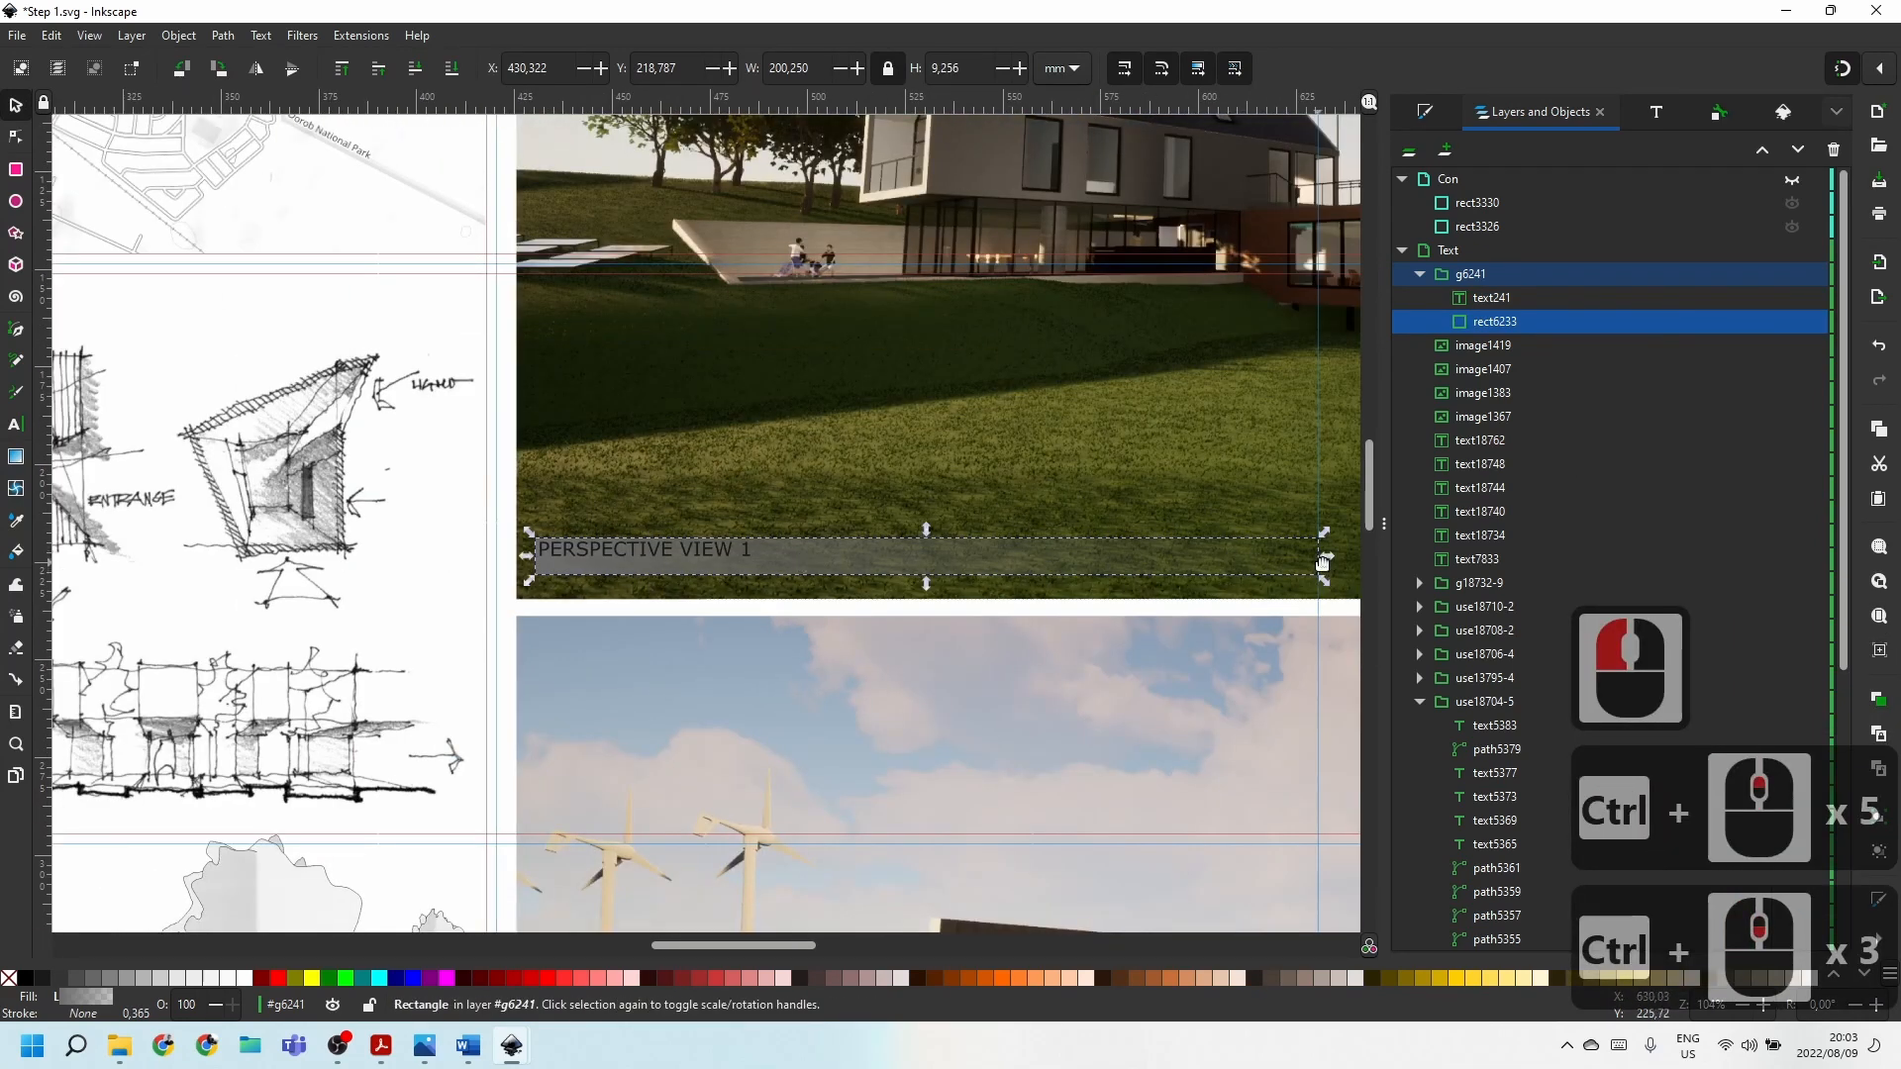
pyautogui.moveTo(1323, 562); pyautogui.dragTo(815, 543)
pyautogui.scroll(2, 805, 566)
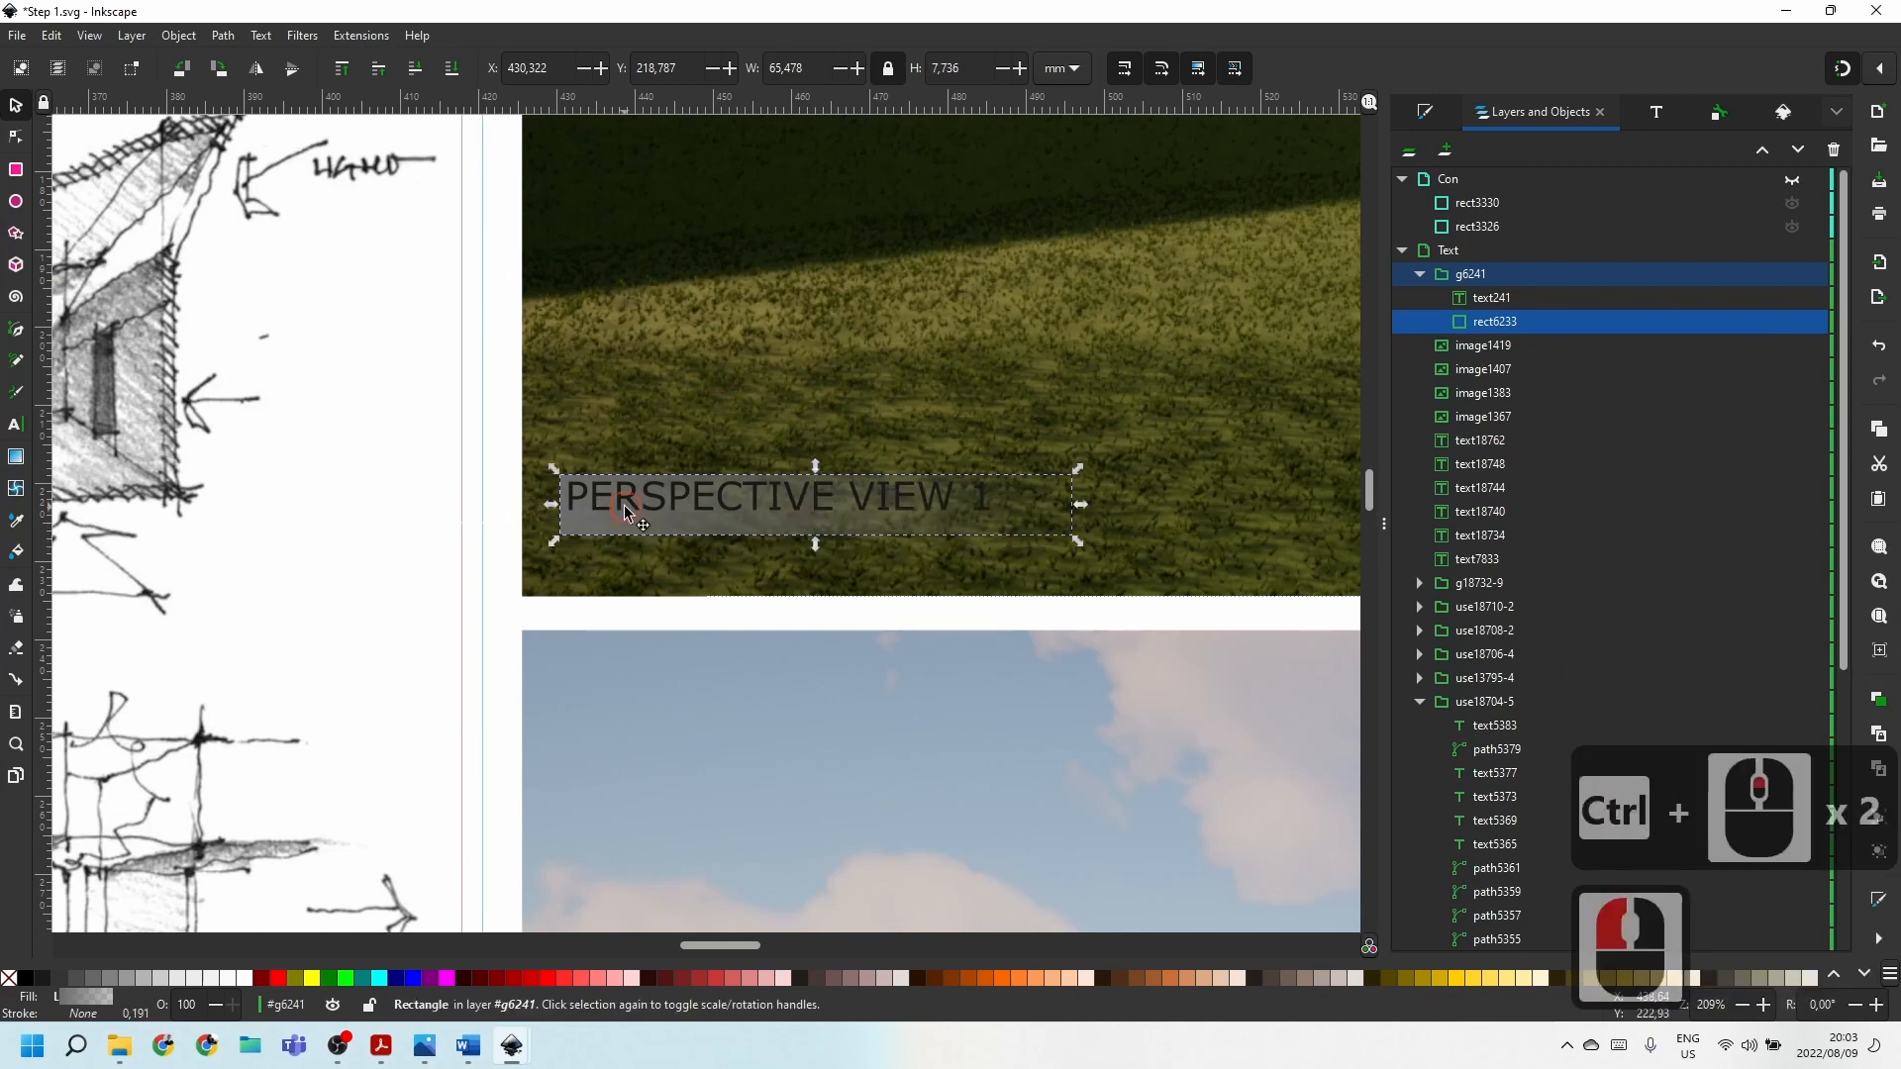
# Nudge the PERSPECTIVE VIEW 1 text down two increments to centre it vertically in its rectangle.
pyautogui.click(627, 531)
pyautogui.press('Down')
pyautogui.press('Down')
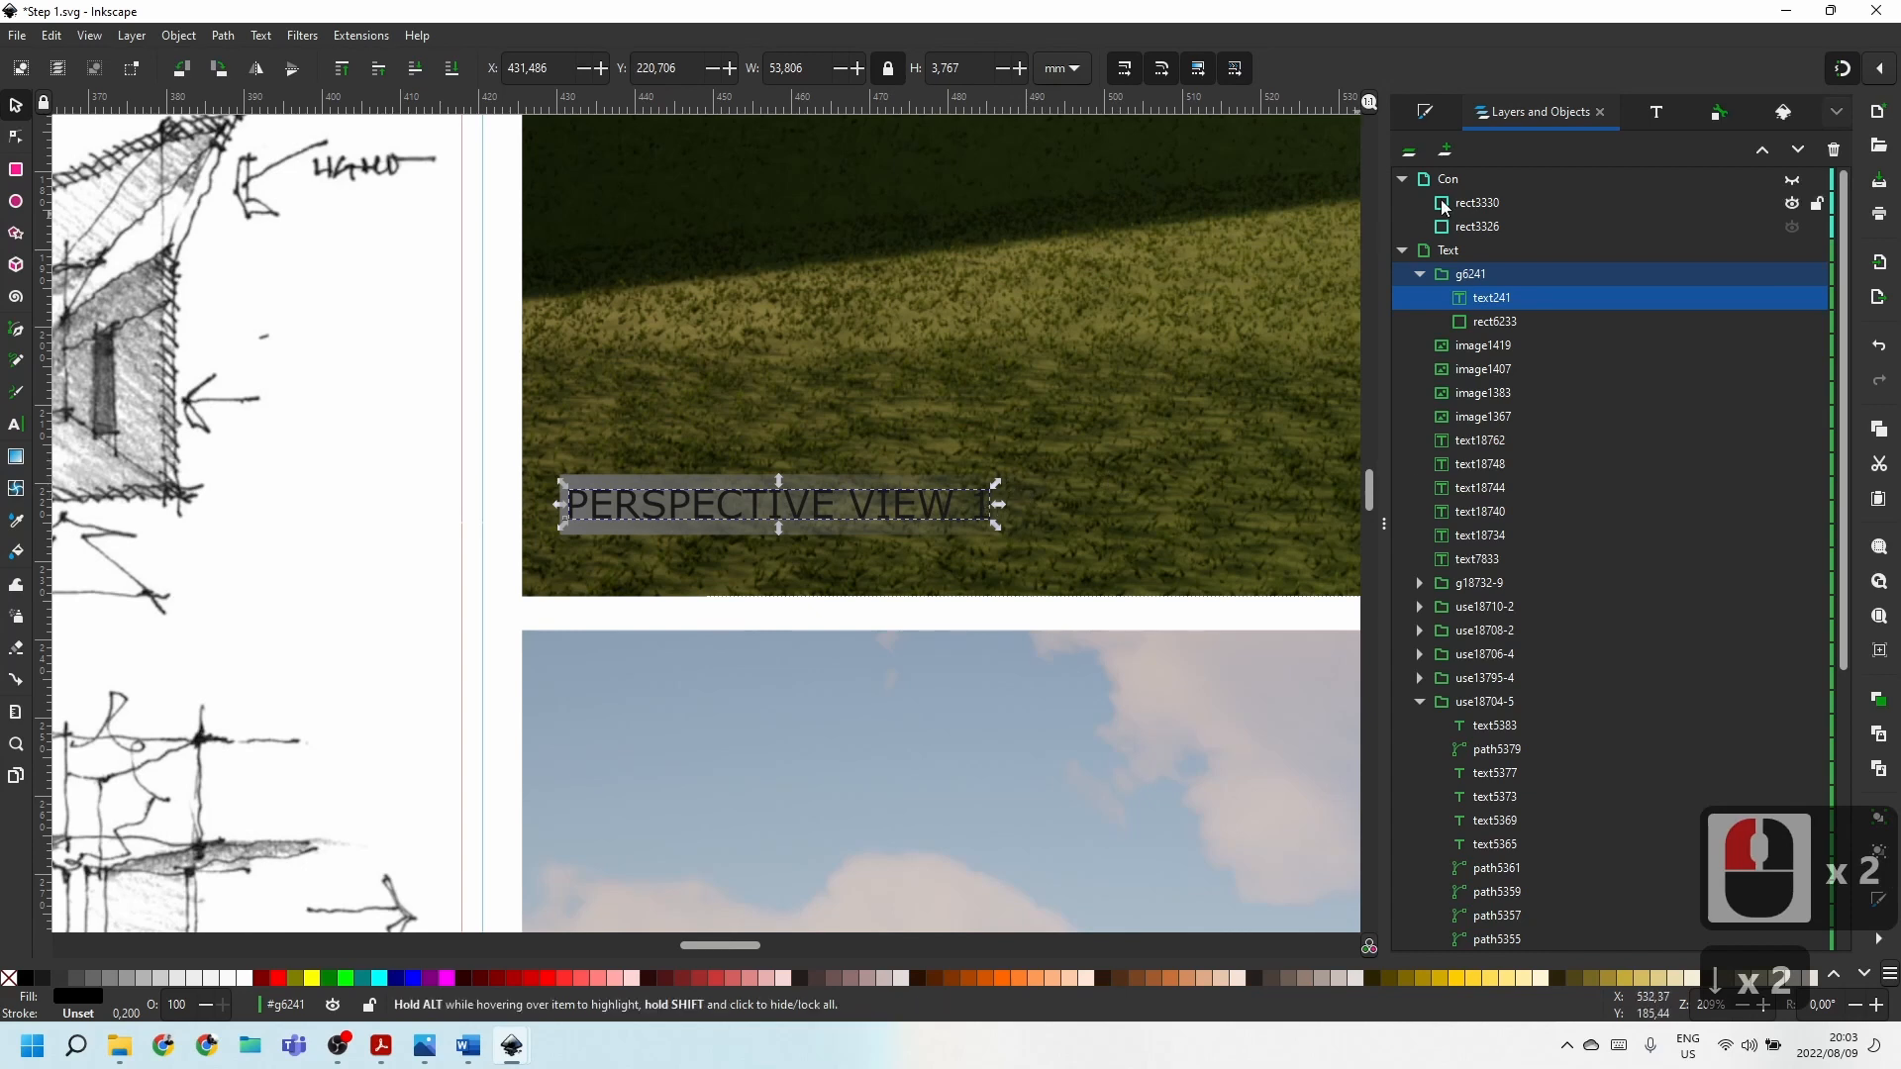
# Raise the alpha of the end stop in the label rectangle's gradient fill to 49.
pyautogui.click(1456, 113)
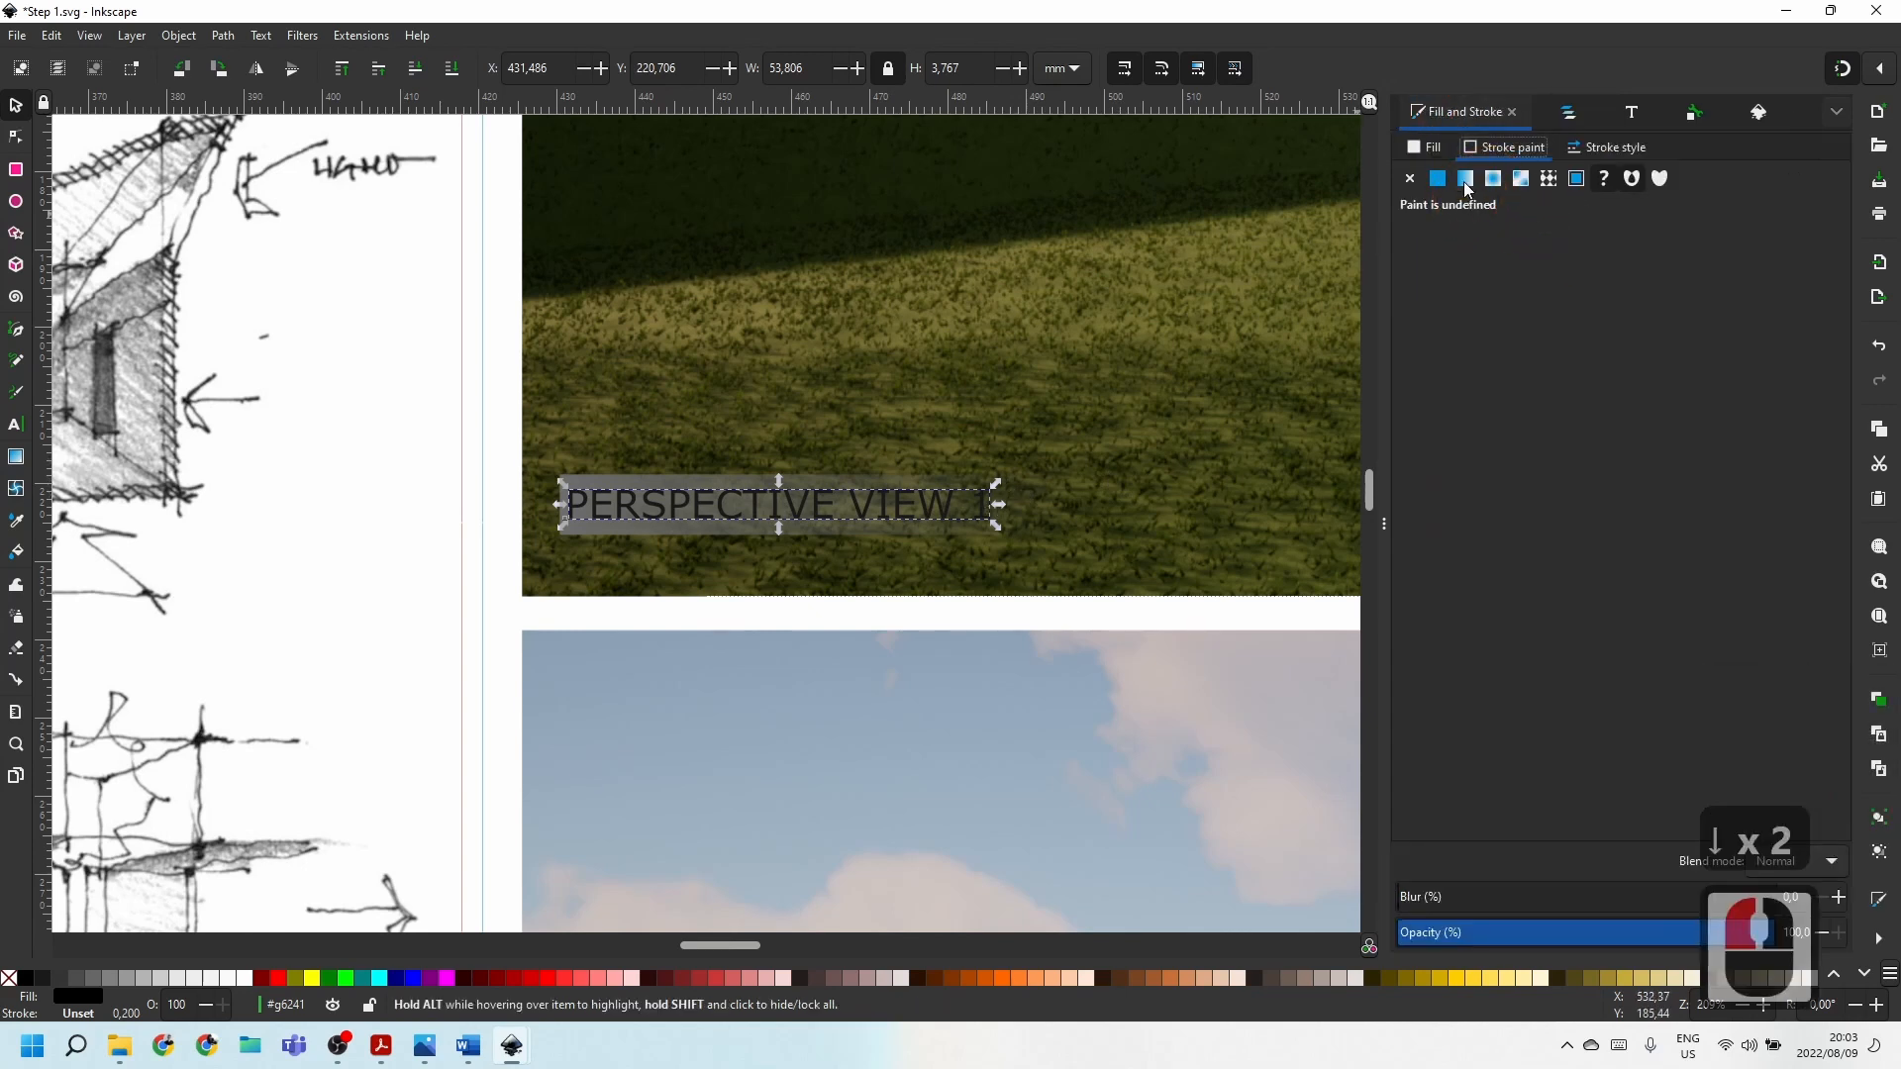
pyautogui.click(1434, 149)
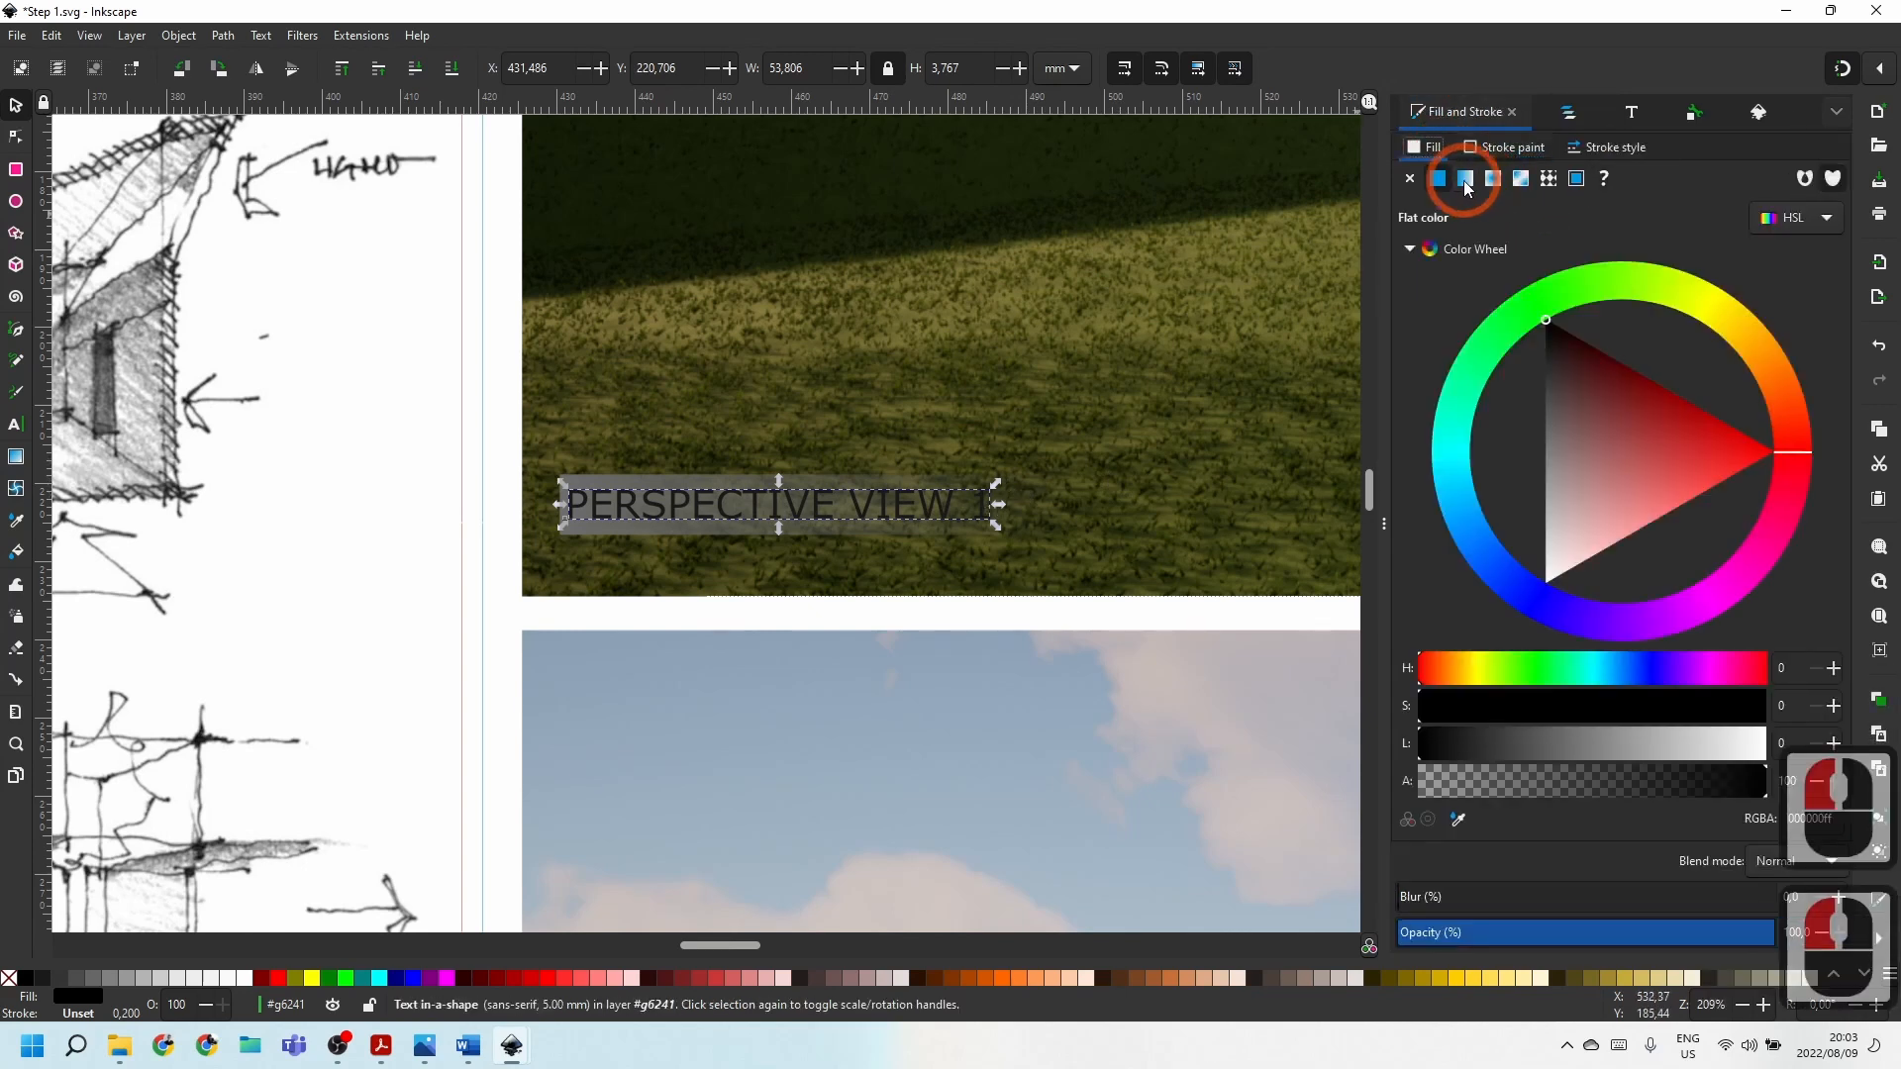
pyautogui.click(612, 481)
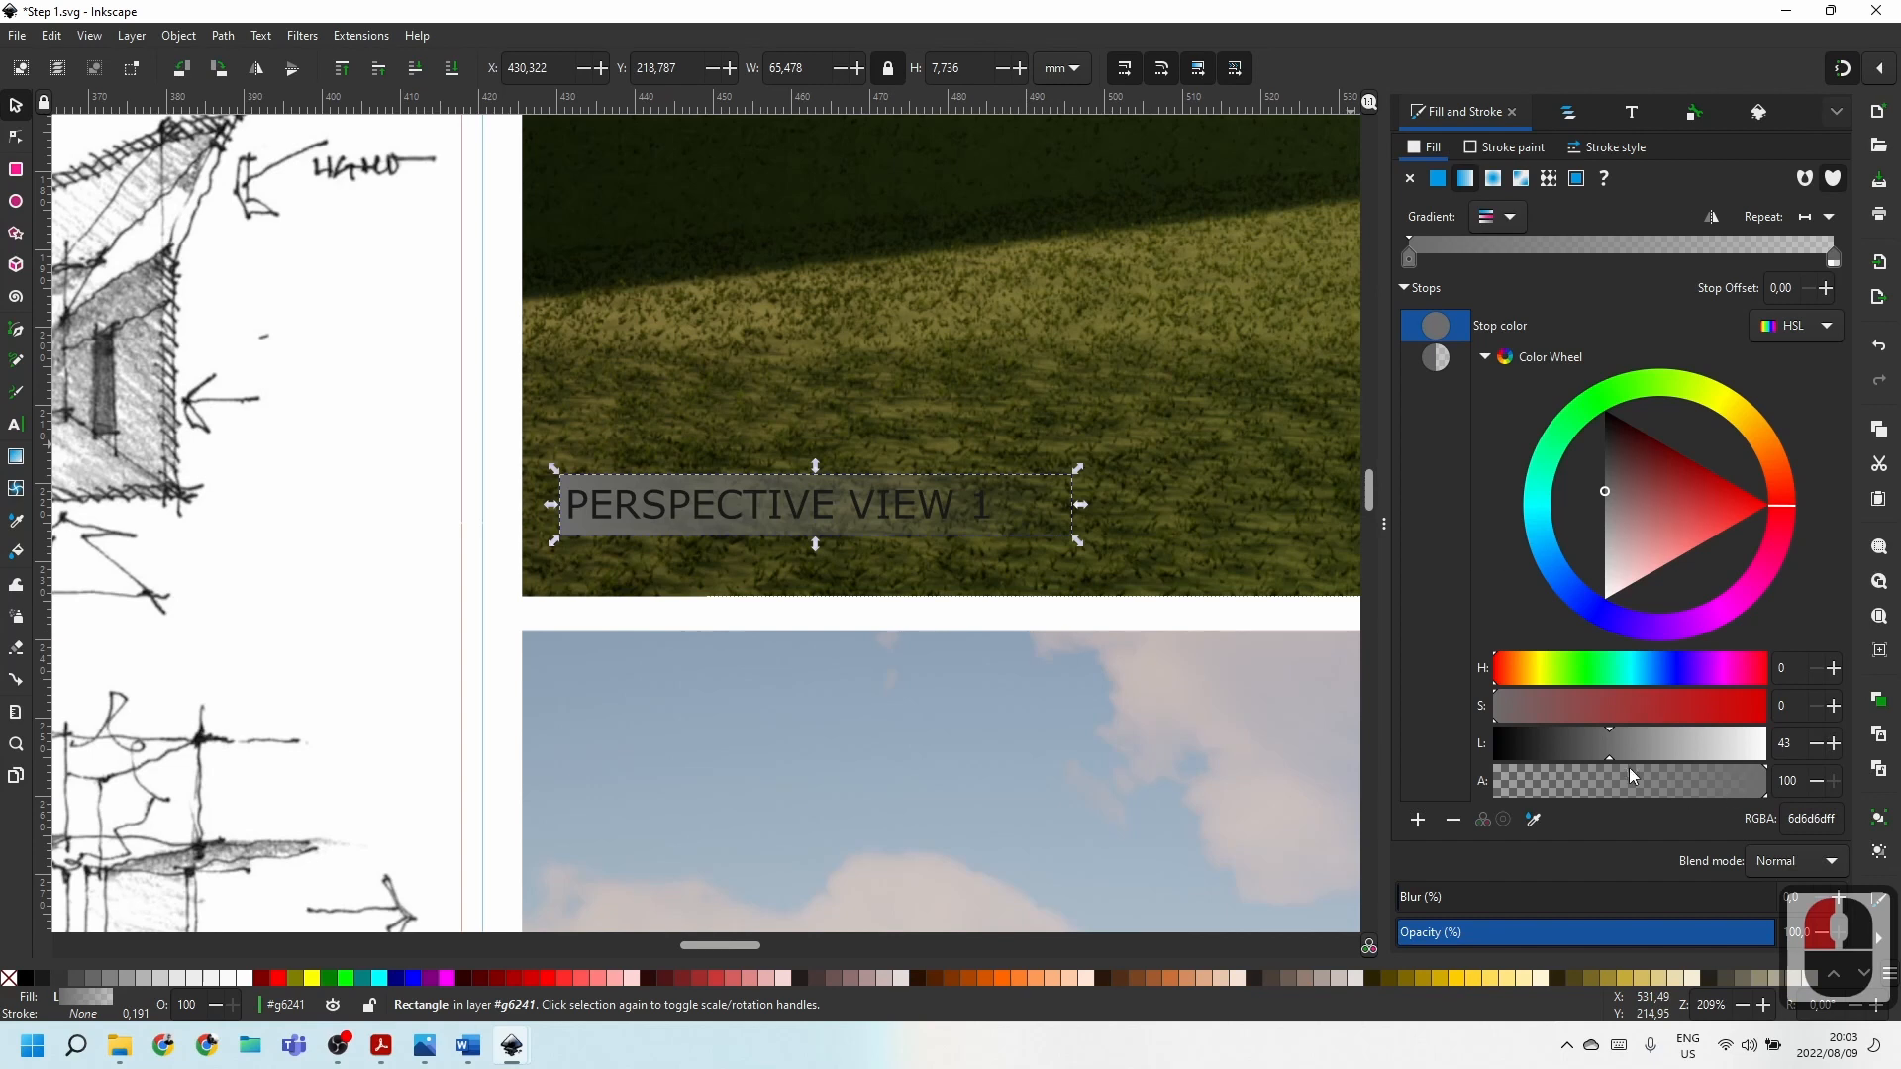
pyautogui.click(1434, 357)
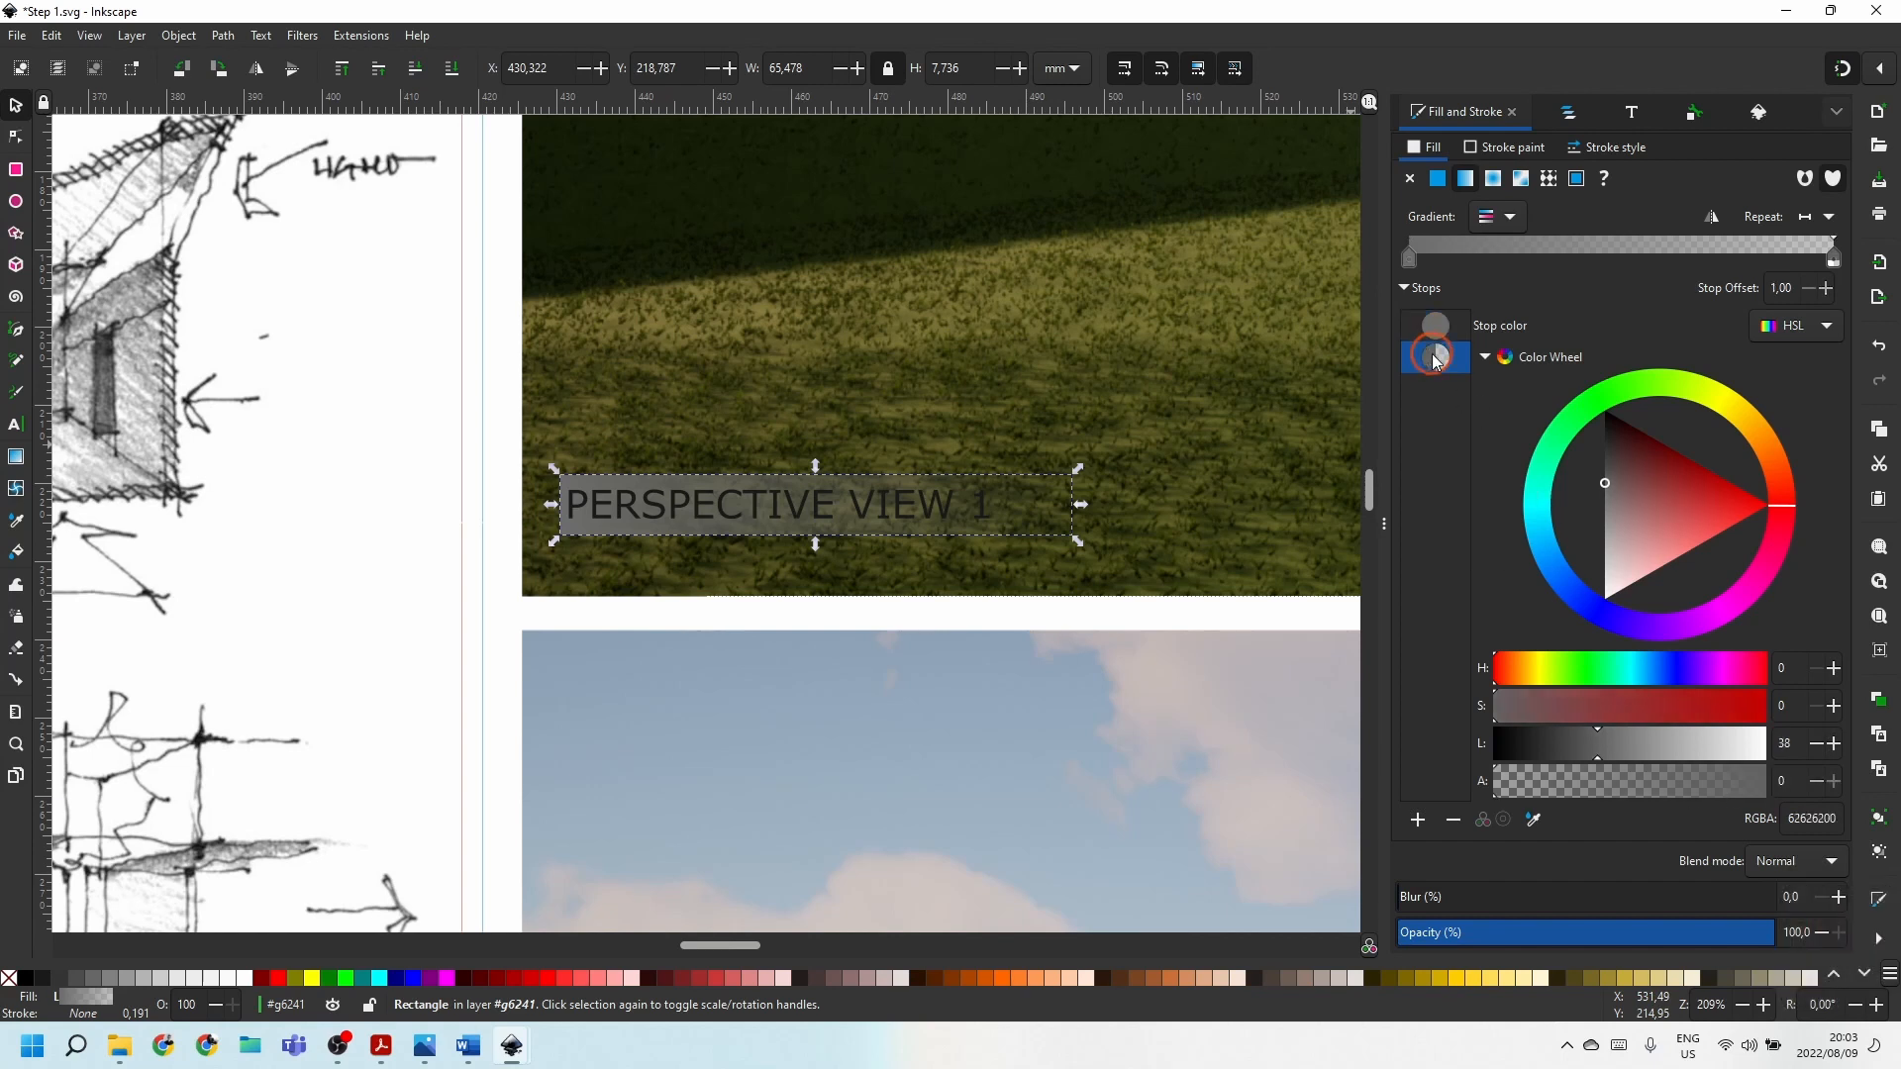
pyautogui.click(1632, 788)
pyautogui.moveTo(1550, 792); pyautogui.dragTo(1644, 792)
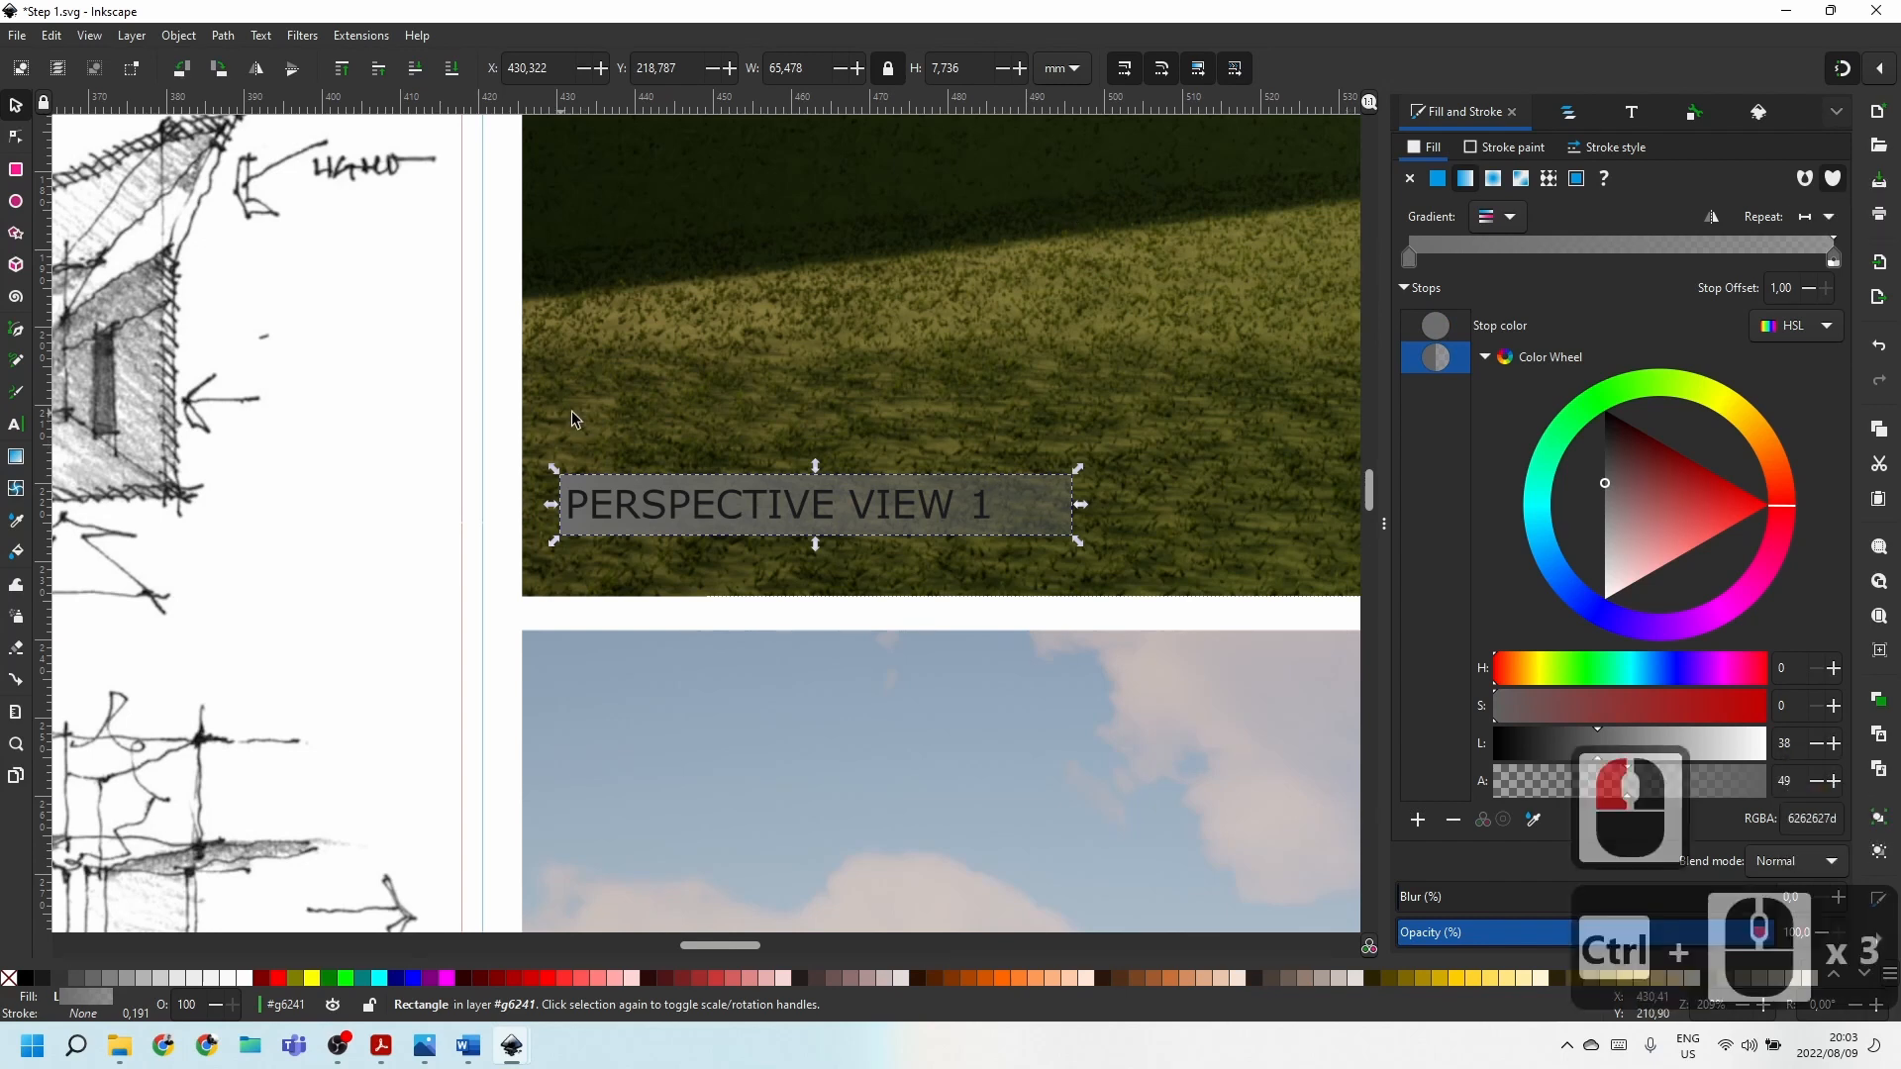
pyautogui.keyDown('ctrl'); pyautogui.scroll(-3, 584, 417); pyautogui.keyUp('ctrl')
pyautogui.keyDown('ctrl'); pyautogui.scroll(3, 585, 492); pyautogui.keyUp('ctrl')
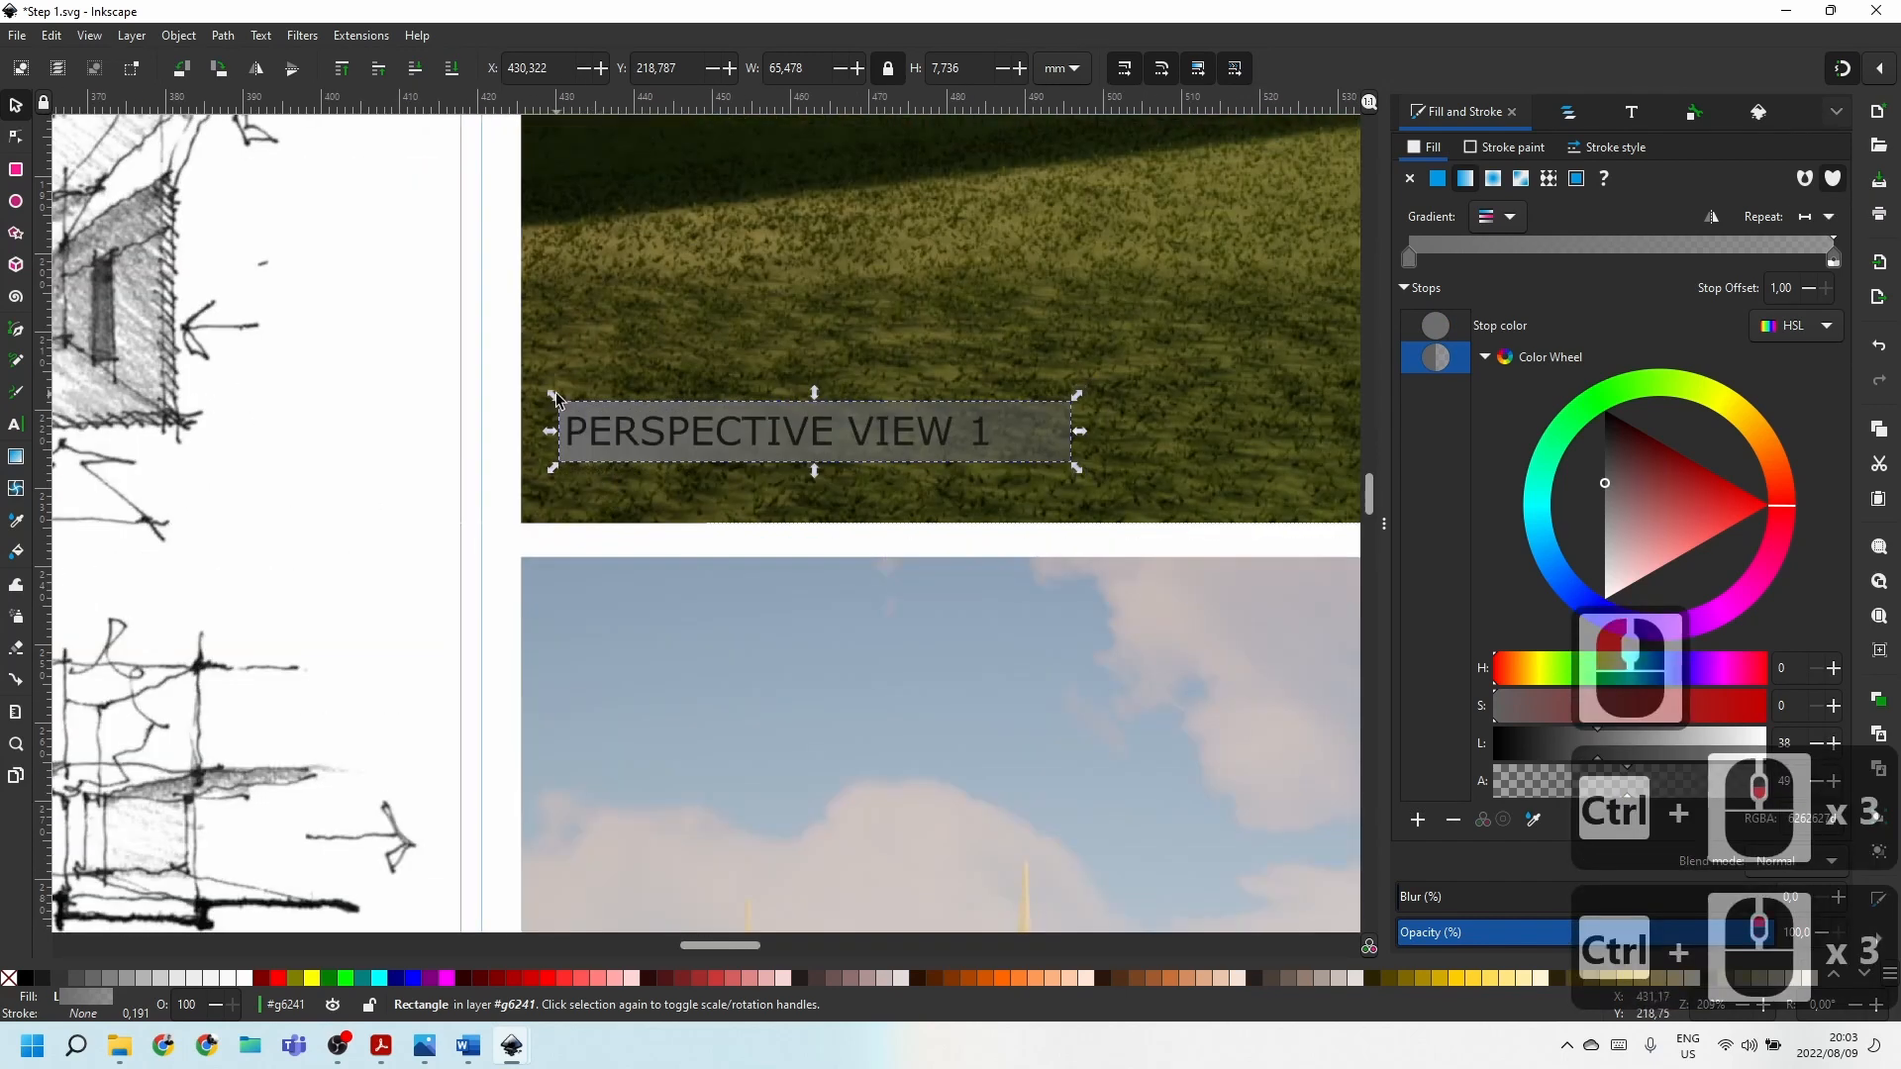
# Move the grouped PERSPECTIVE VIEW 1 label close to the first render's lower-left corner, at about X 428.8 mm, Y 222.8 mm.
pyautogui.click(785, 306)
pyautogui.click(658, 501)
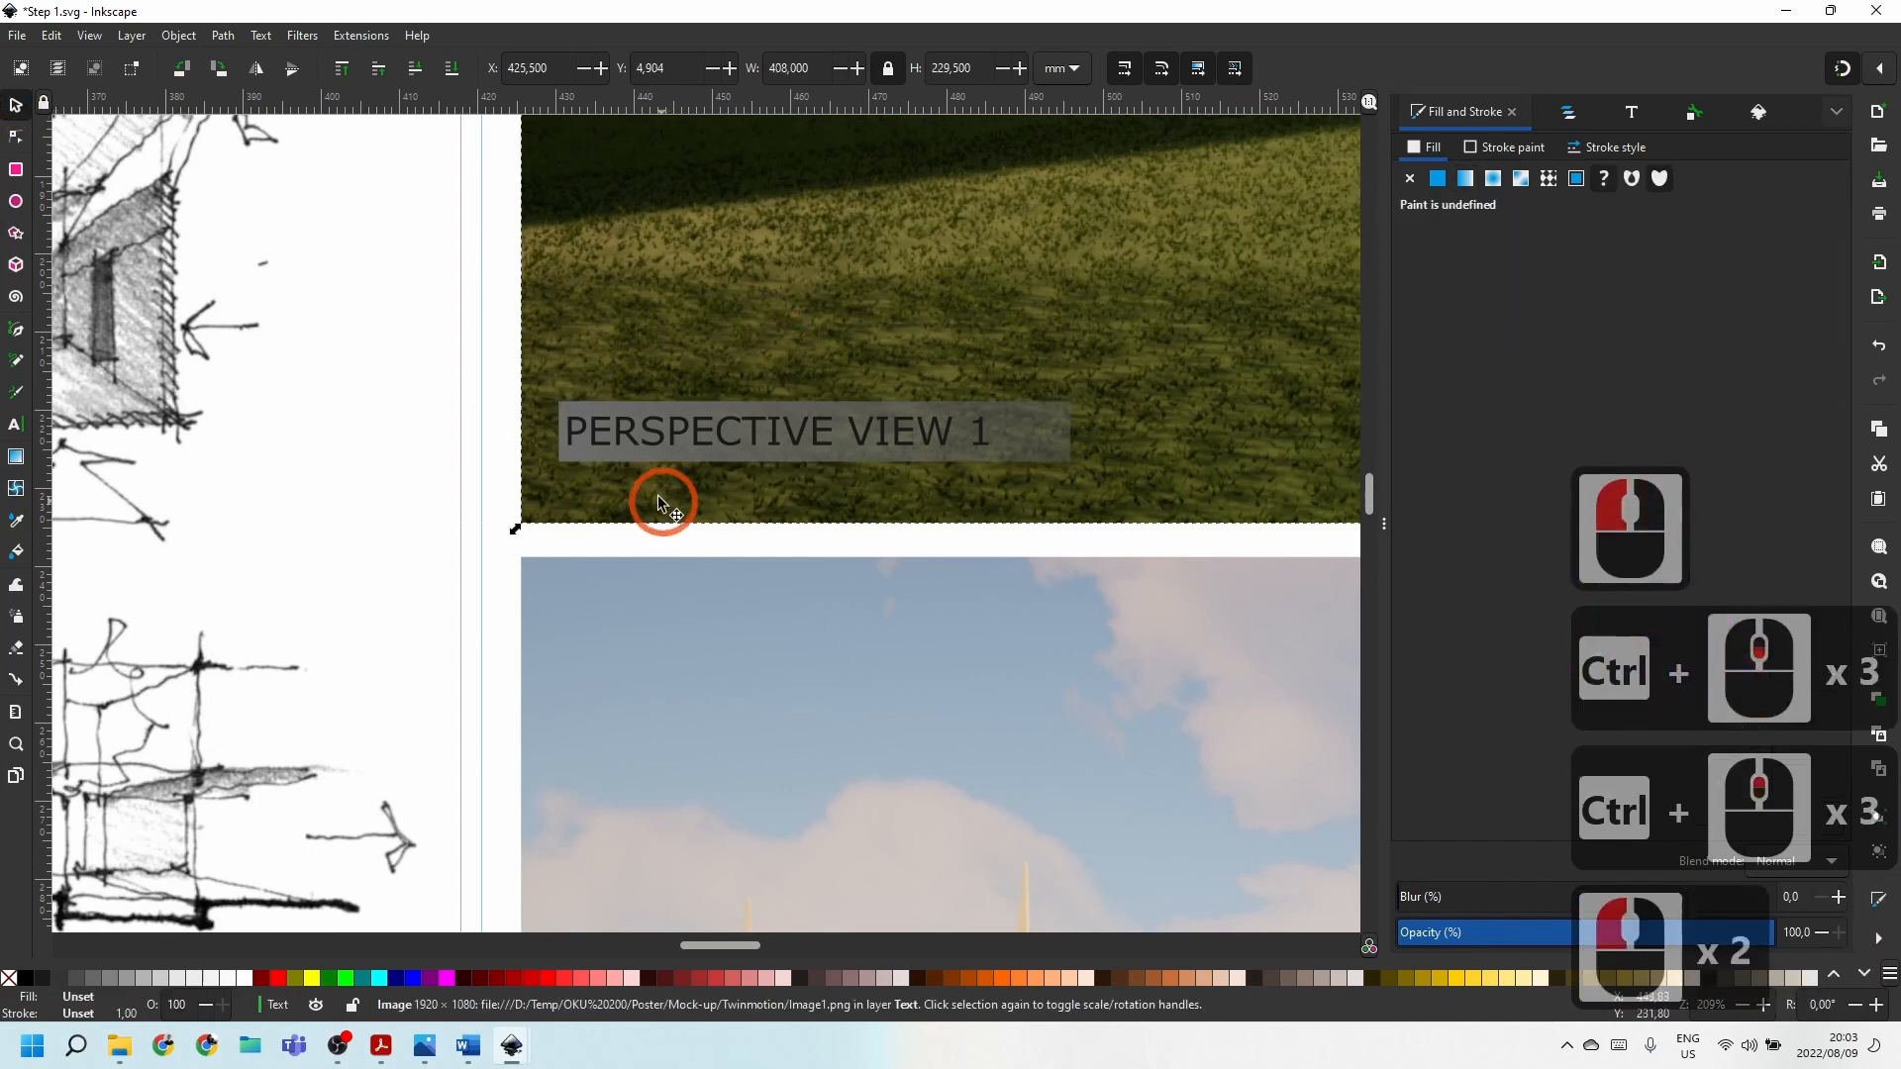
pyautogui.click(671, 469)
pyautogui.moveTo(652, 440); pyautogui.dragTo(641, 474)
pyautogui.keyDown('ctrl'); pyautogui.scroll(-5, 693, 436); pyautogui.keyUp('ctrl')
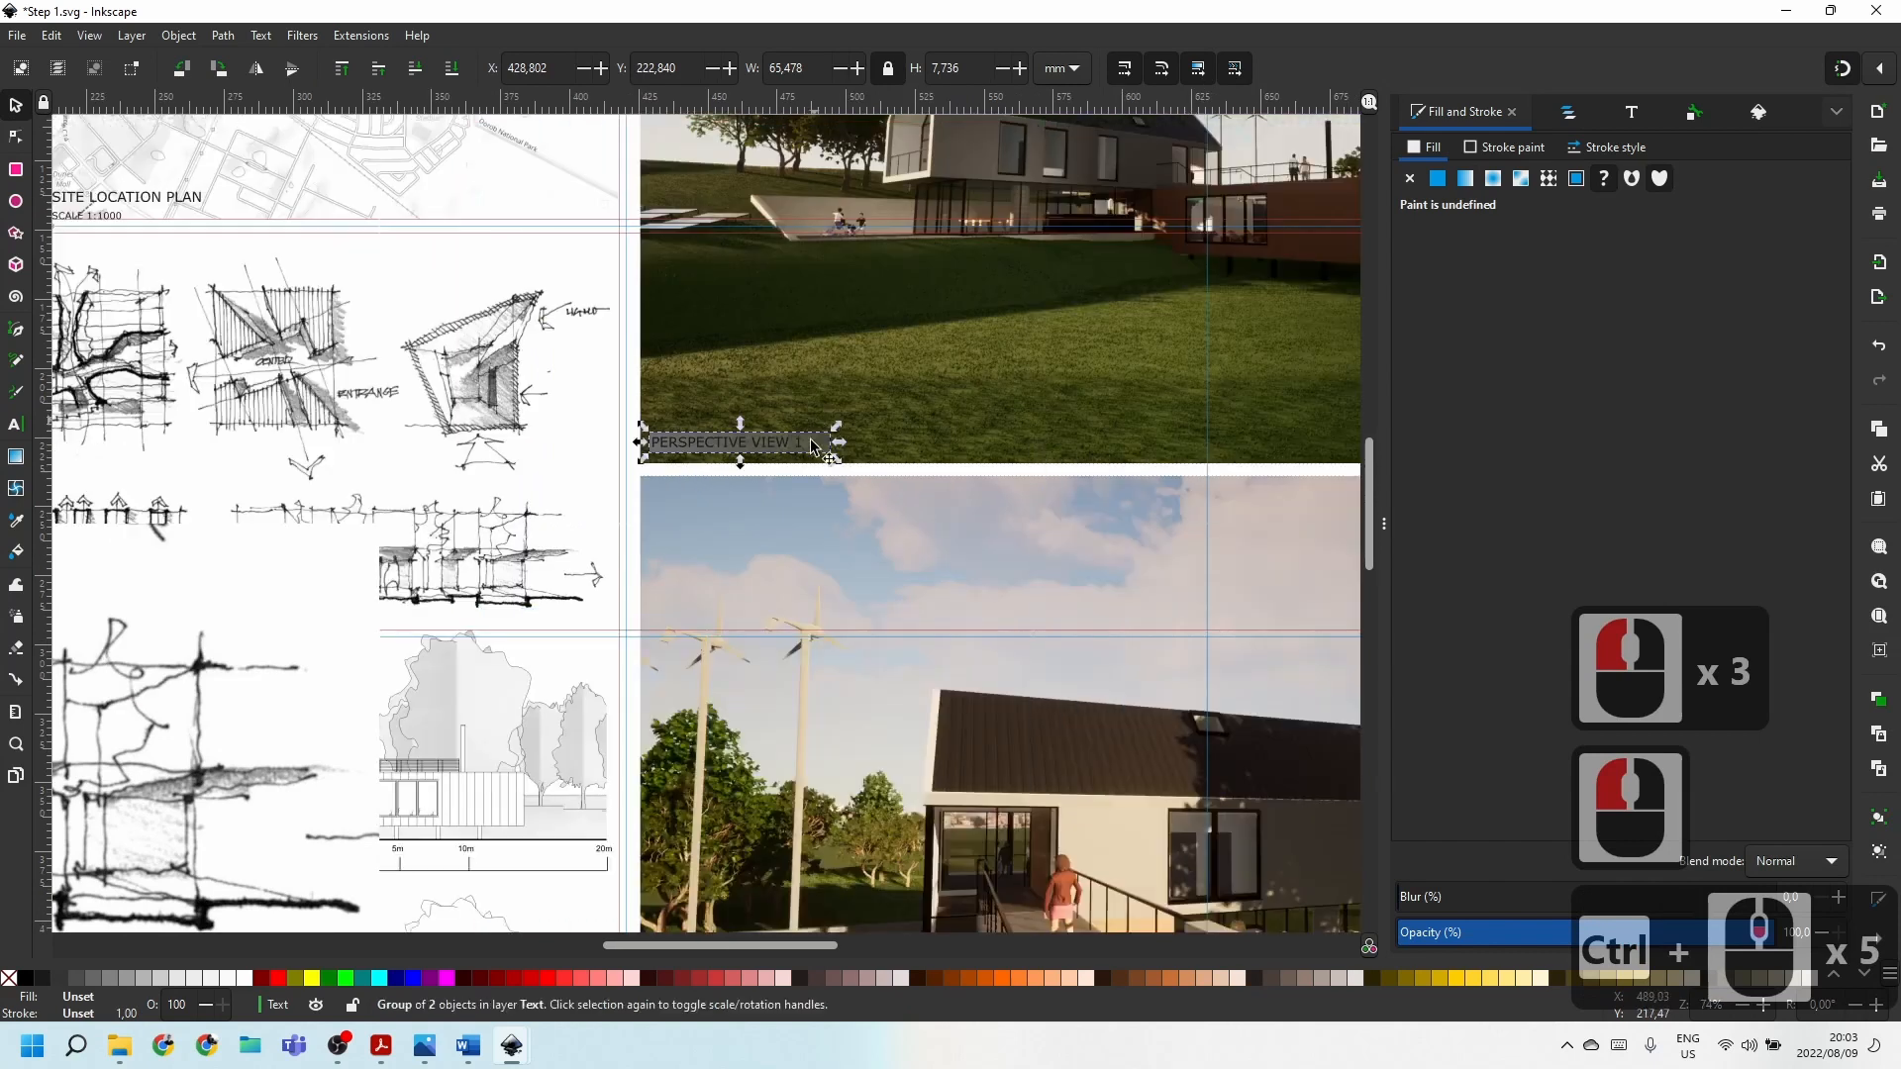
pyautogui.press('Escape')
# Save the poster under the new file name Step 2 on the Desktop in Inkscape SVG format.
pyautogui.keyDown('ctrl'); pyautogui.scroll(-3, 1119, 570); pyautogui.keyUp('ctrl')
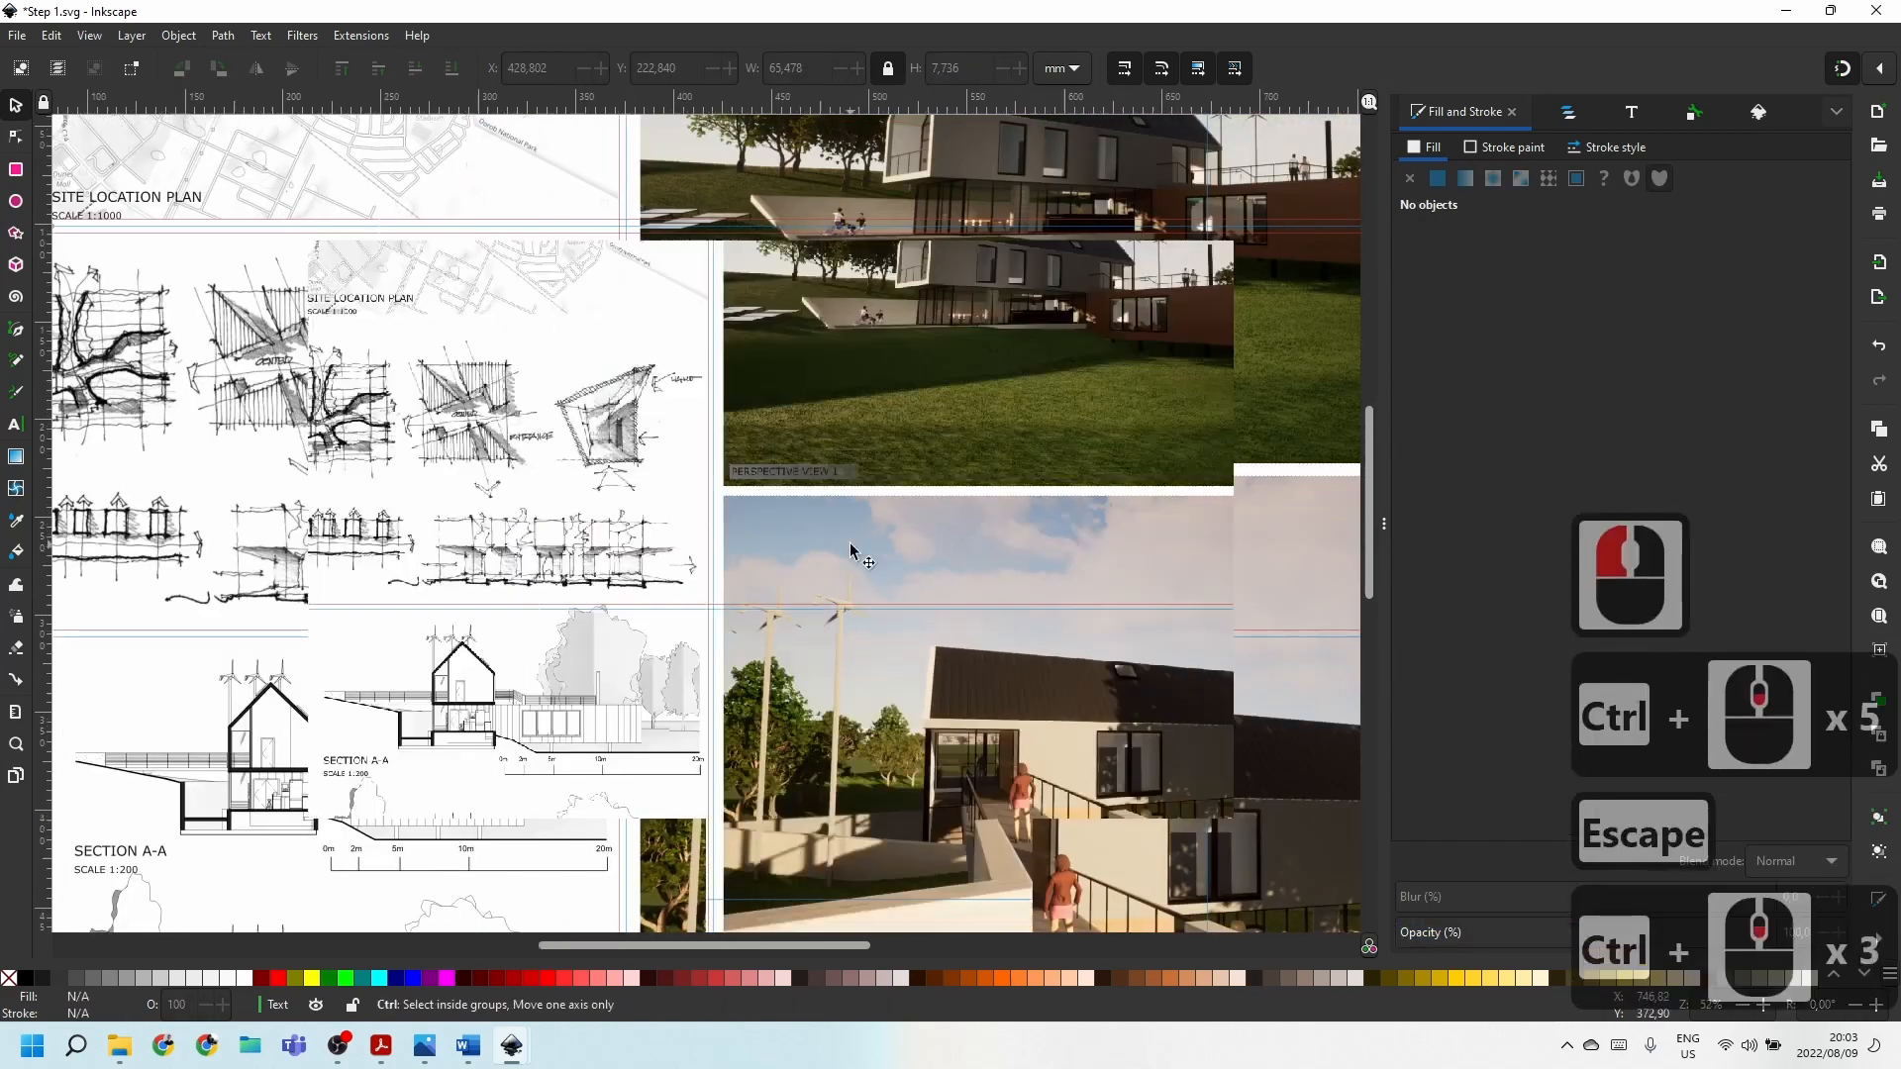
pyautogui.keyDown('ctrl'); pyautogui.scroll(3, 1111, 577); pyautogui.keyUp('ctrl')
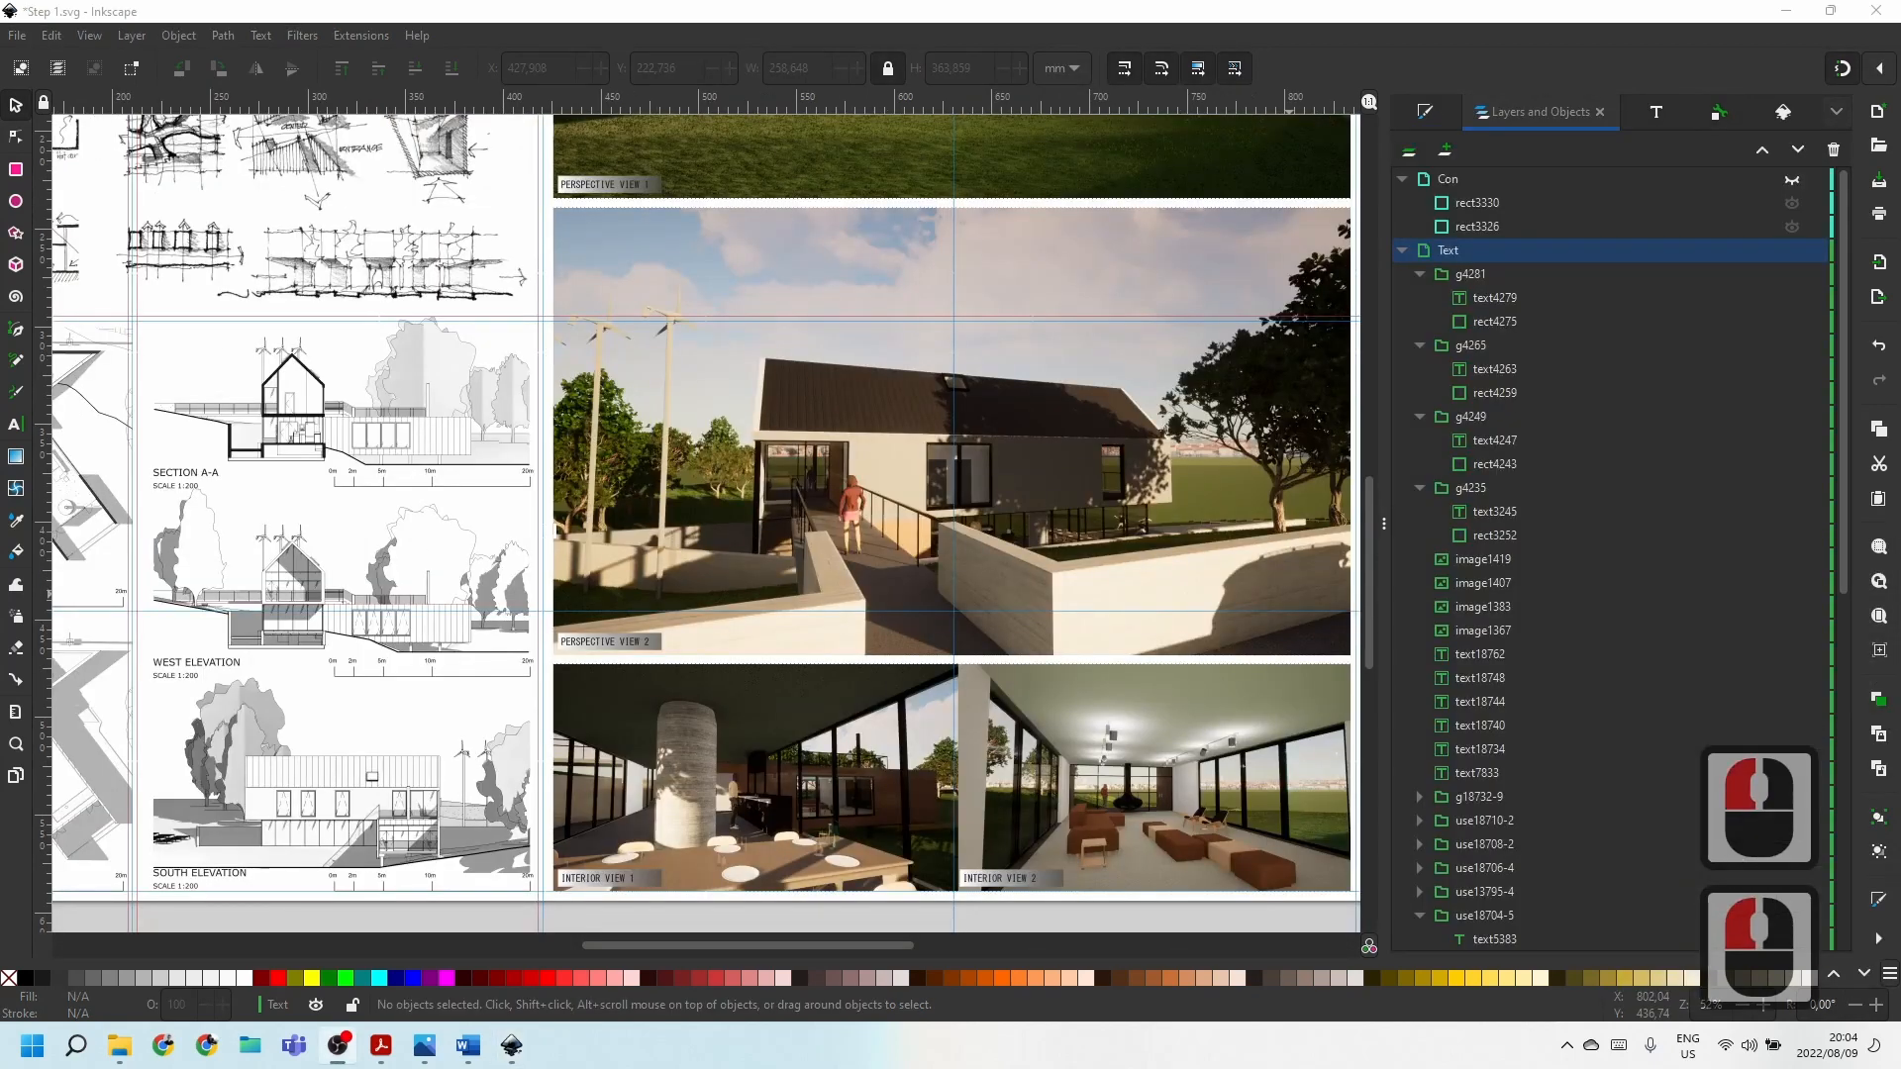
pyautogui.keyDown('ctrl'); pyautogui.scroll(-2, 1078, 606); pyautogui.keyUp('ctrl')
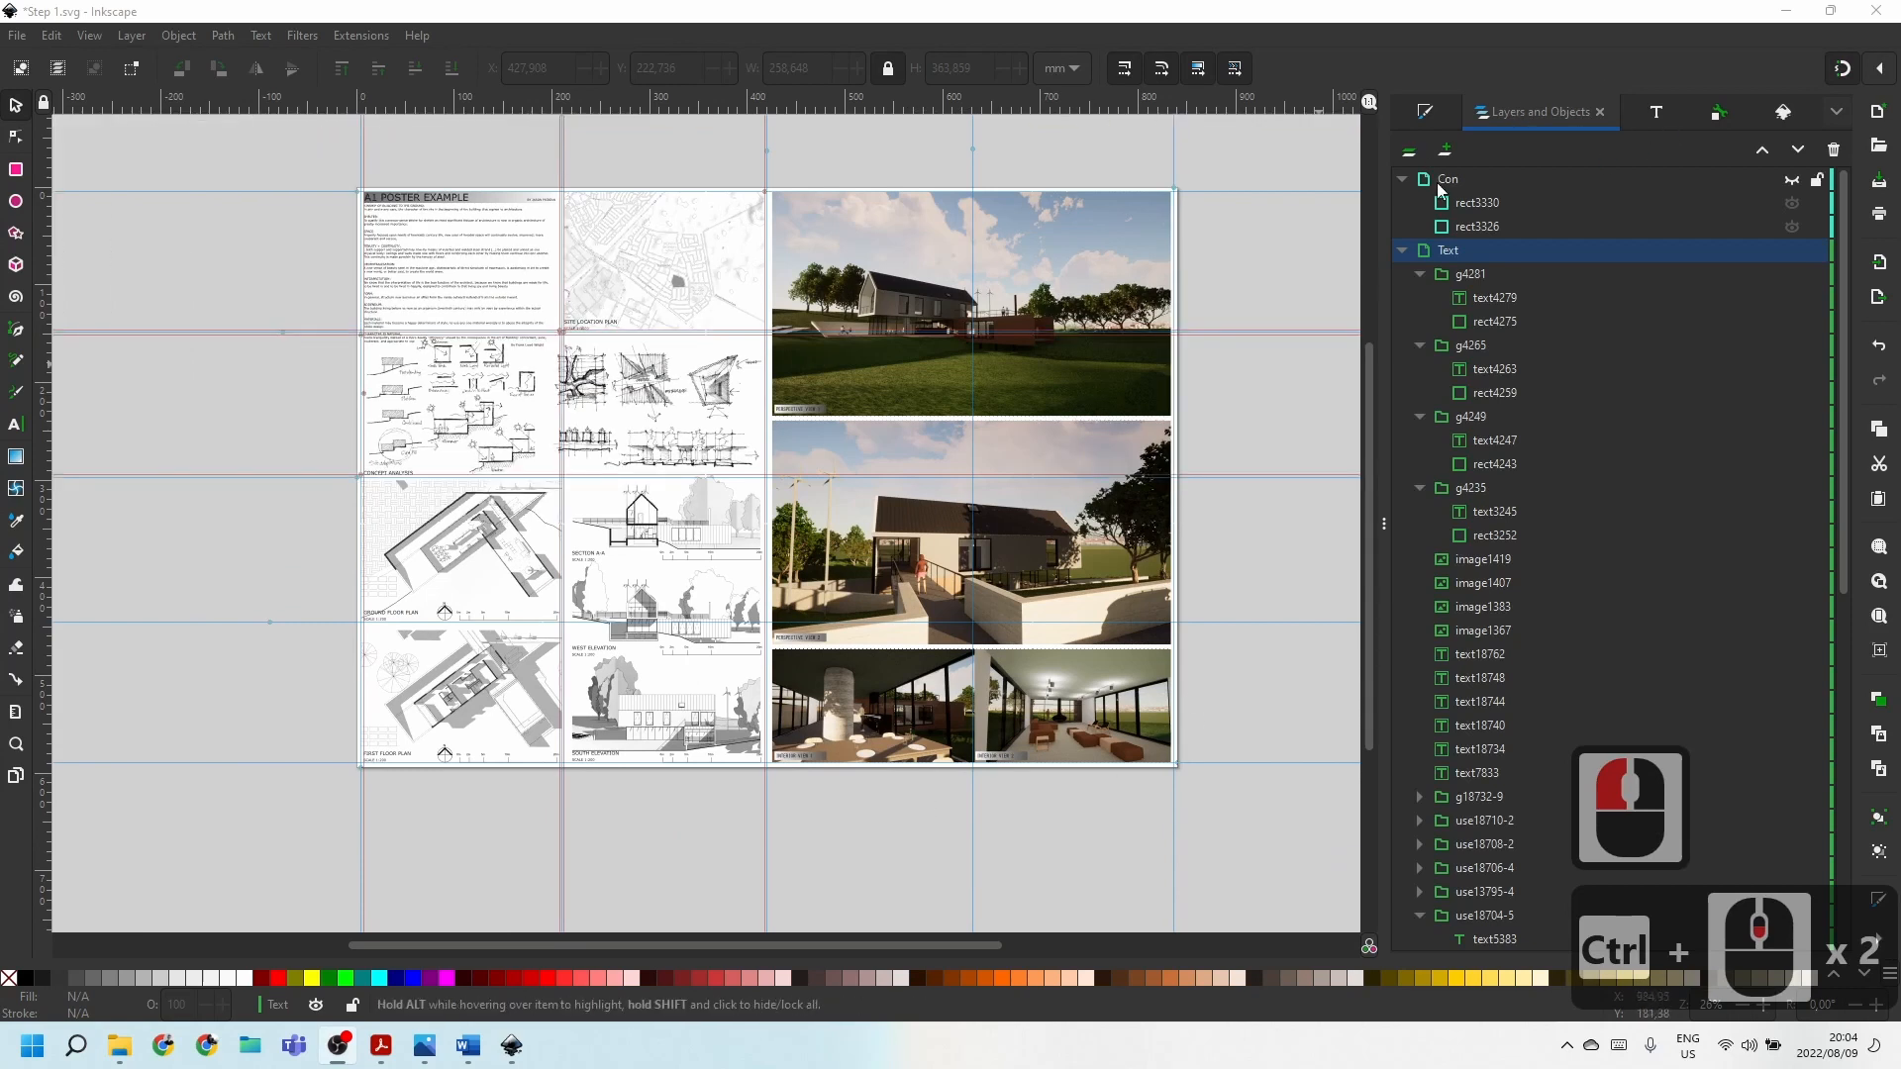
pyautogui.keyDown('ctrl'); pyautogui.scroll(2, 666, 307); pyautogui.keyUp('ctrl')
pyautogui.keyDown('ctrl'); pyautogui.scroll(-1, 365, 423); pyautogui.keyUp('ctrl')
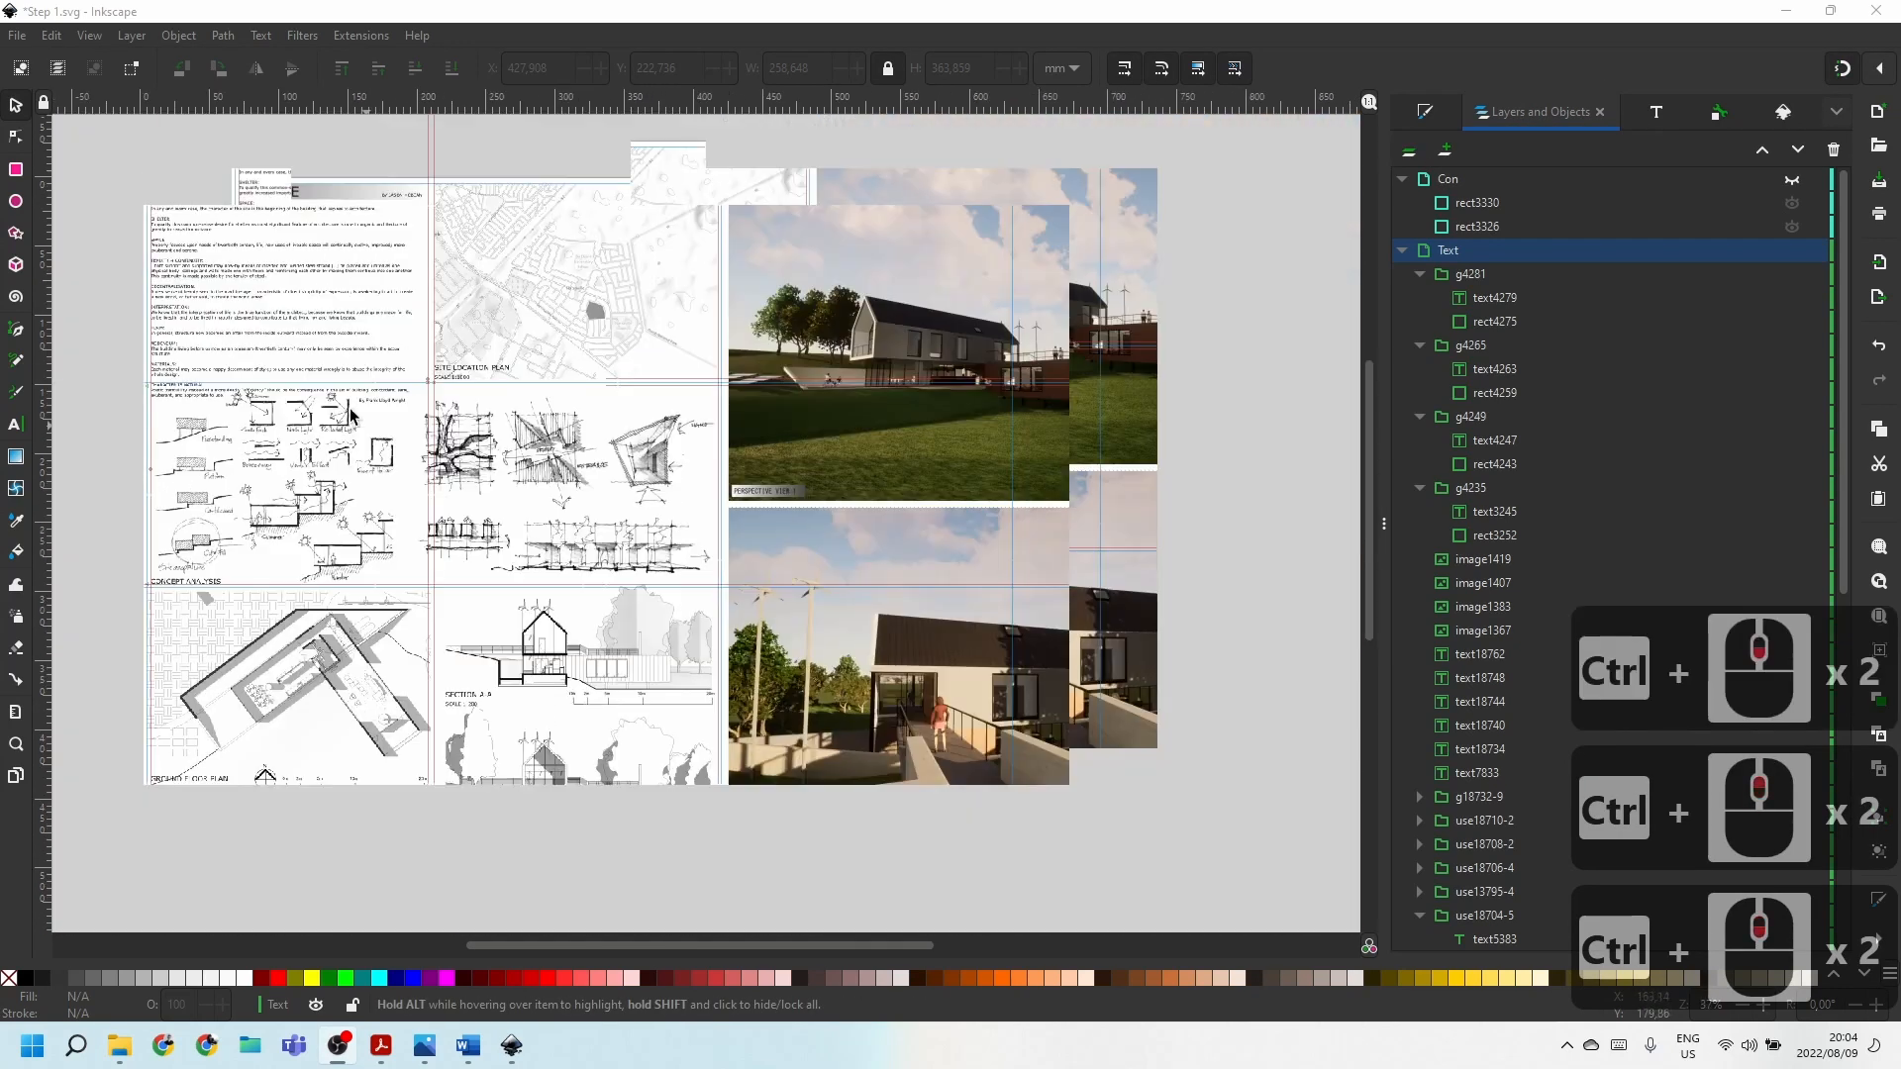
pyautogui.click(17, 35)
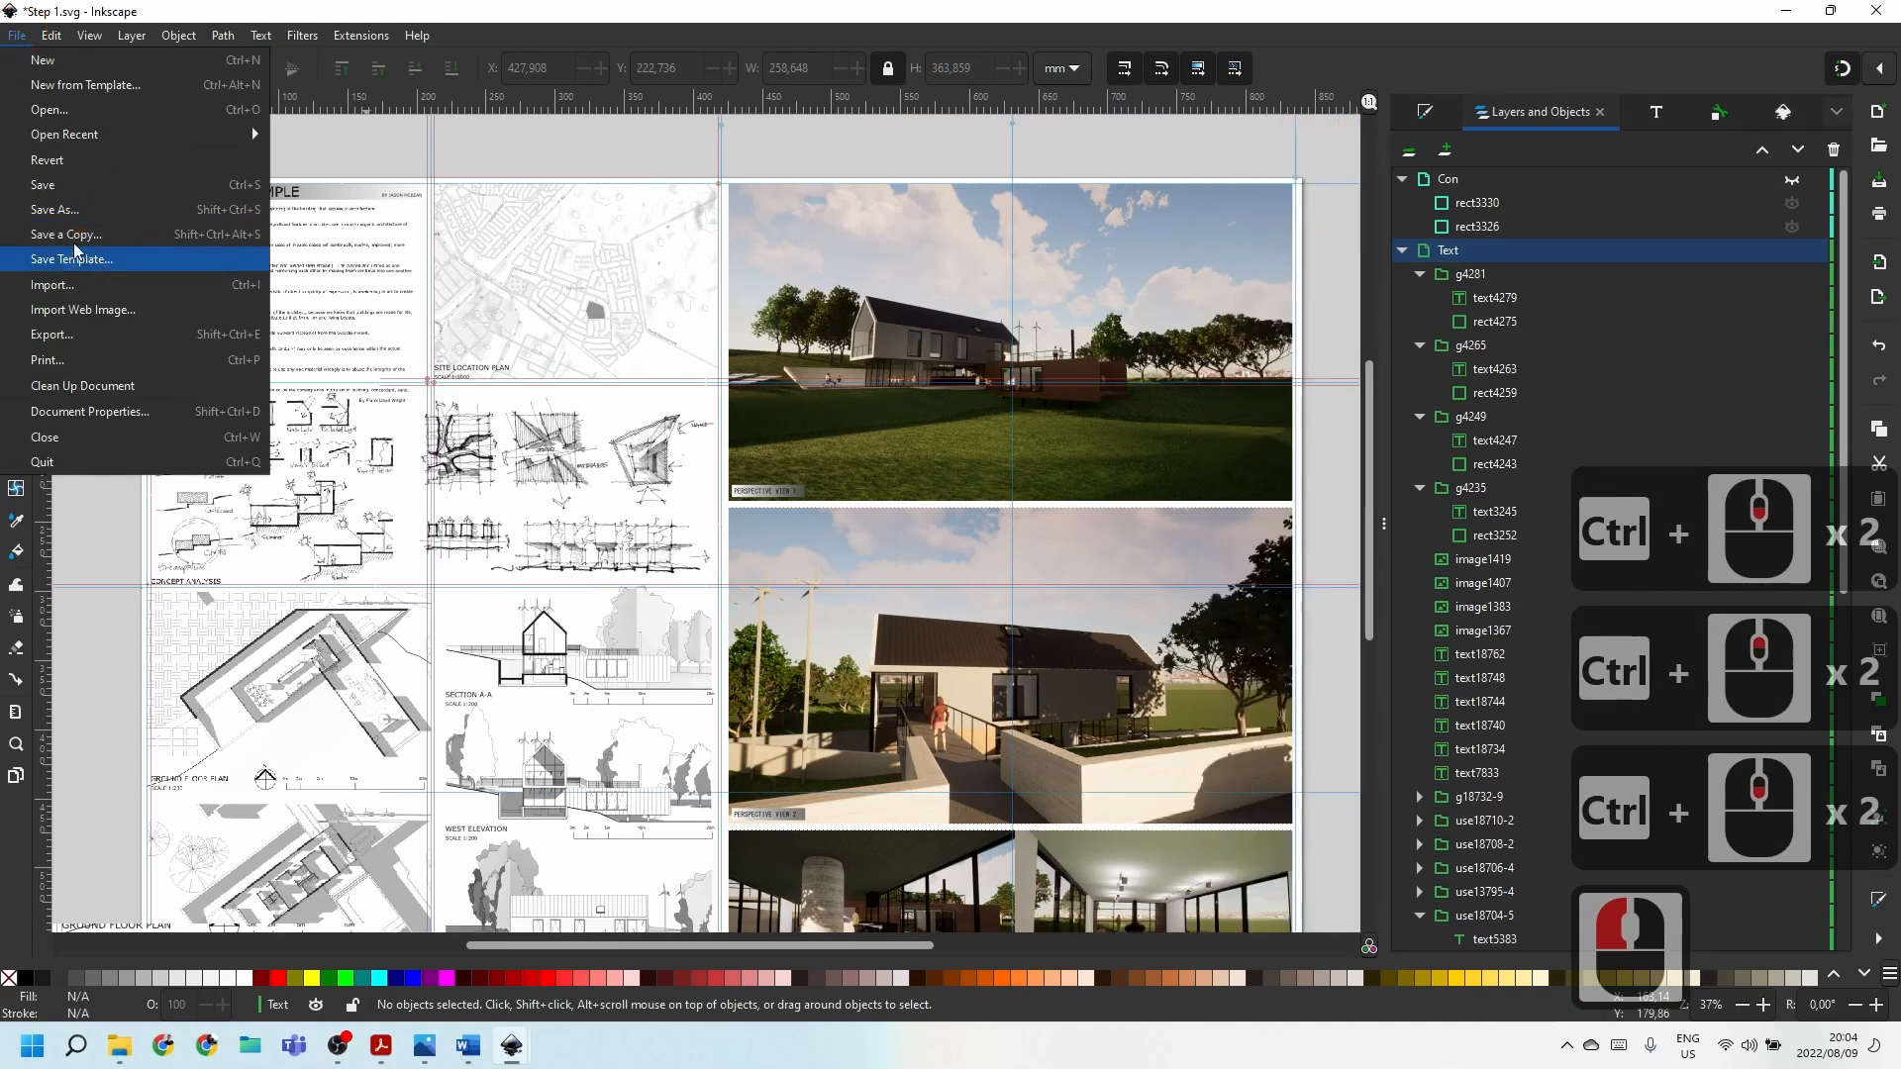
pyautogui.click(71, 210)
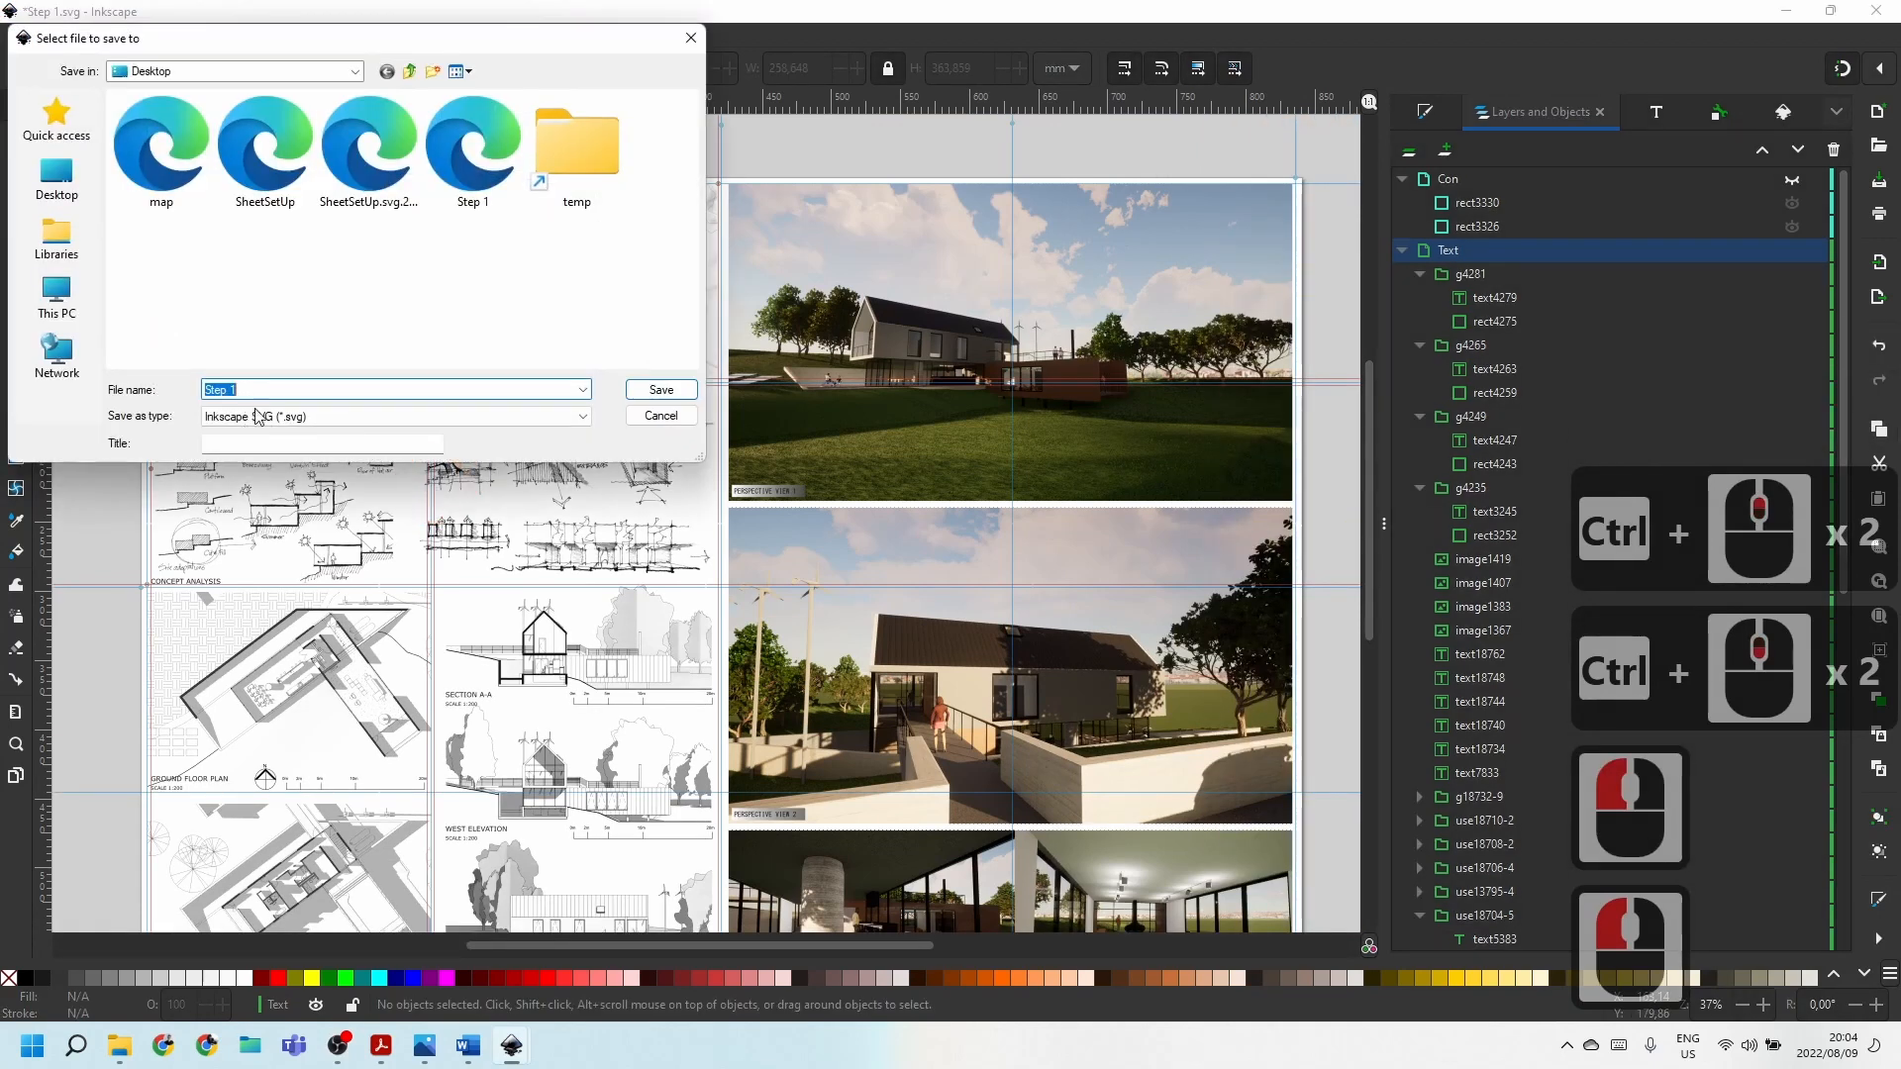
pyautogui.click(273, 389)
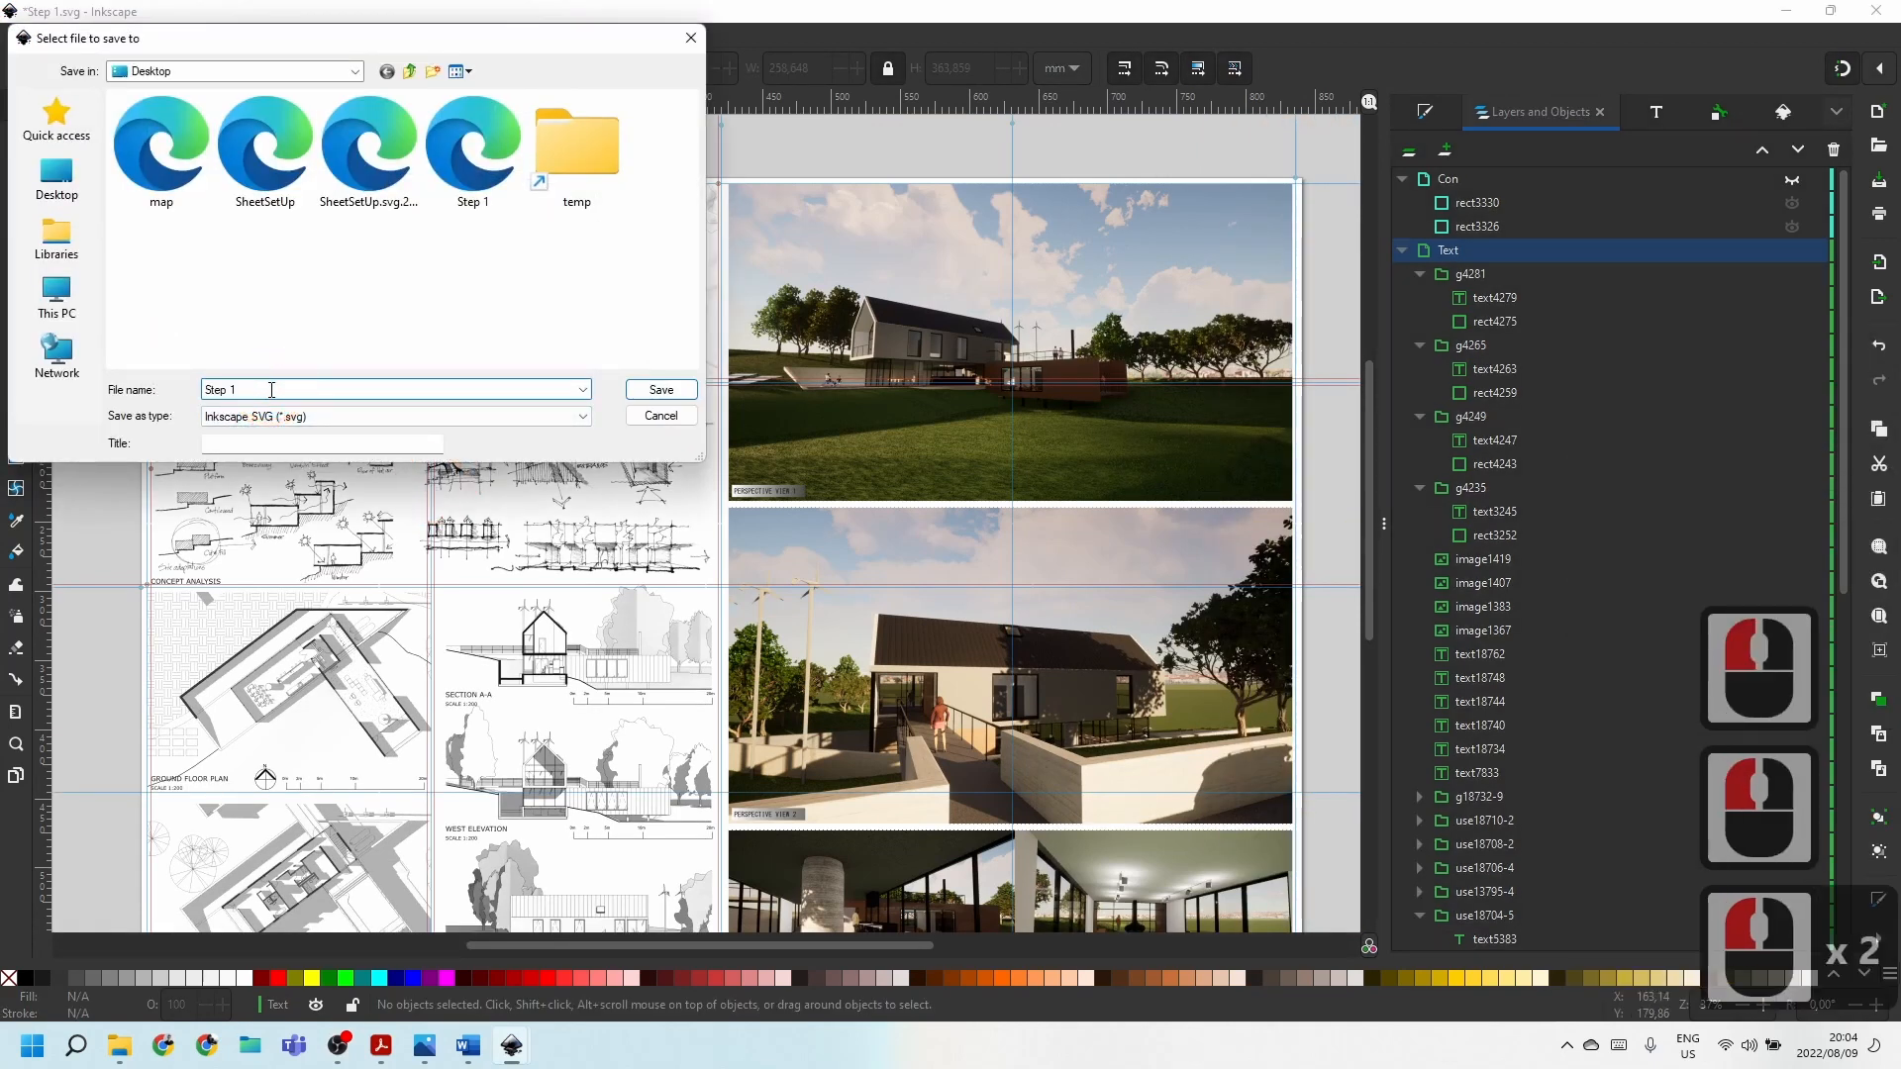
pyautogui.press('BackSpace')
pyautogui.write('2')
pyautogui.press('Return')
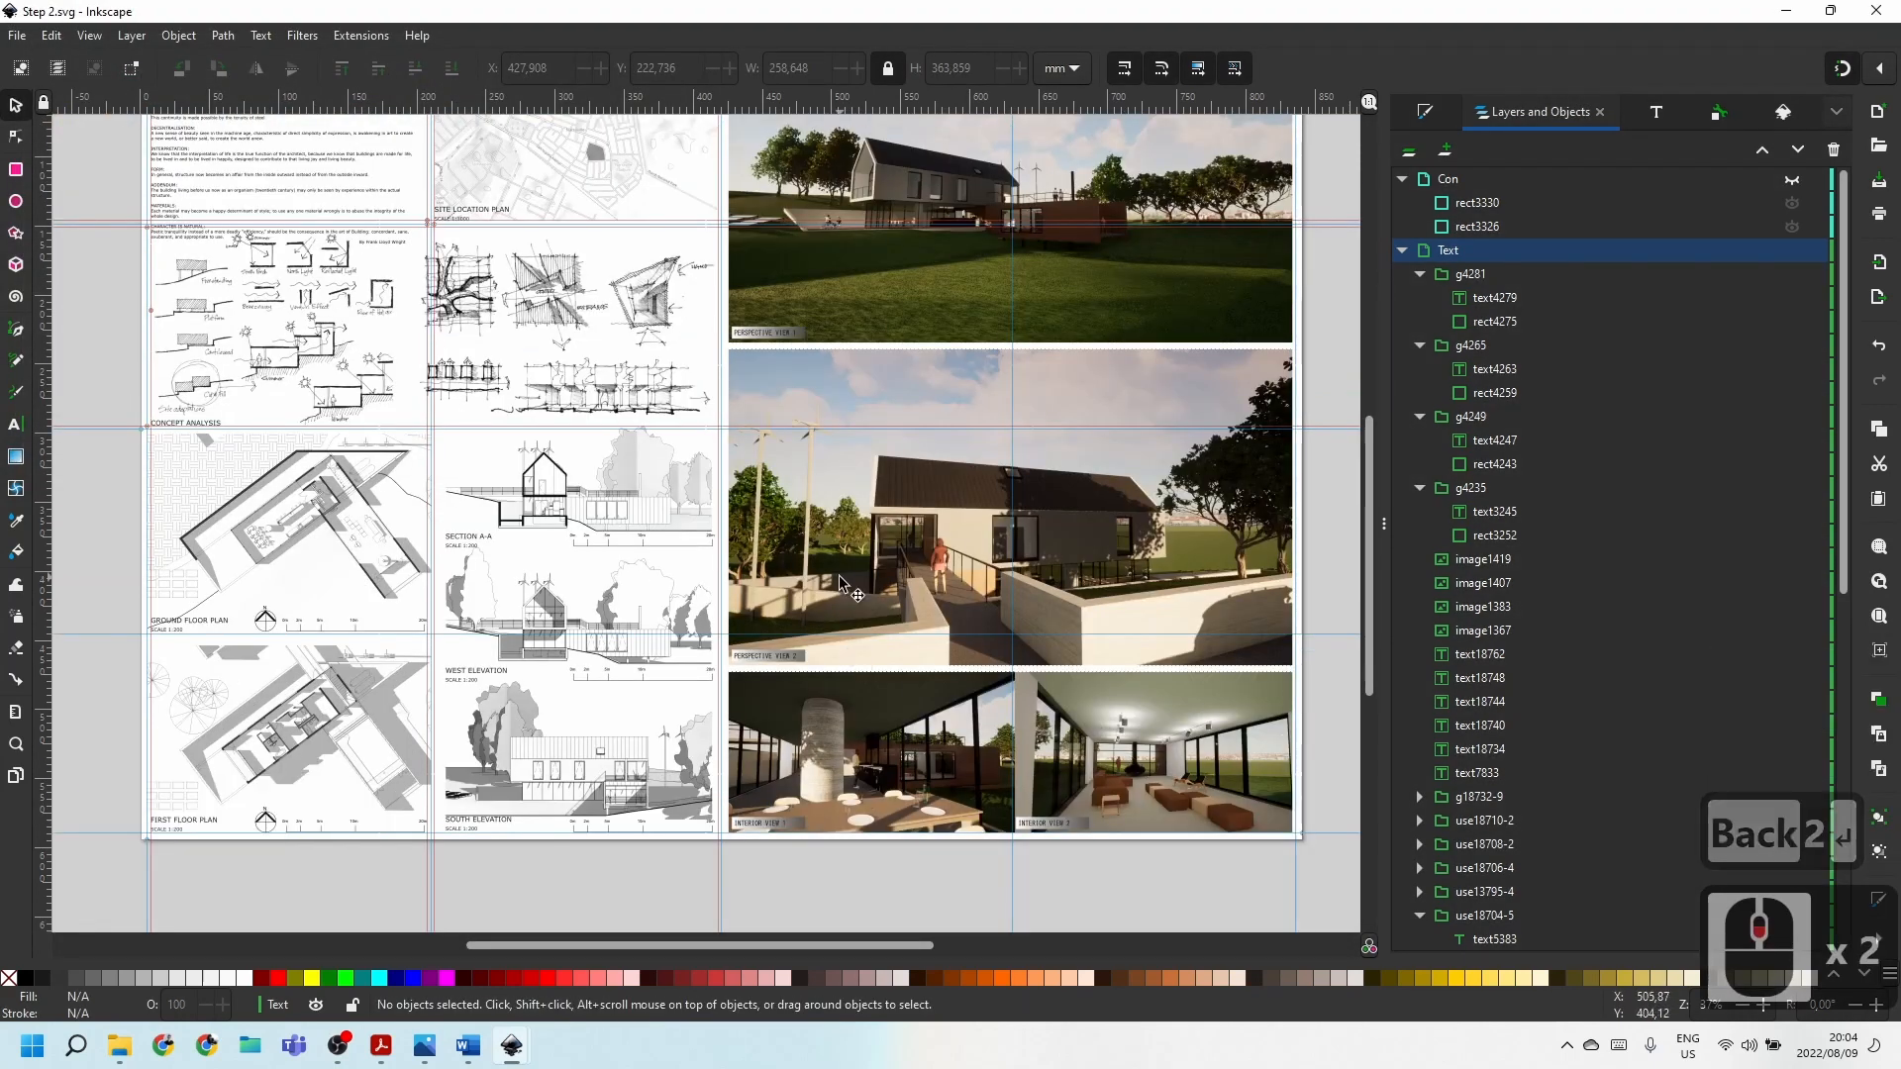
# Hide the guides so the poster is shown without its layout lines.
pyautogui.scroll(3, 840, 583)
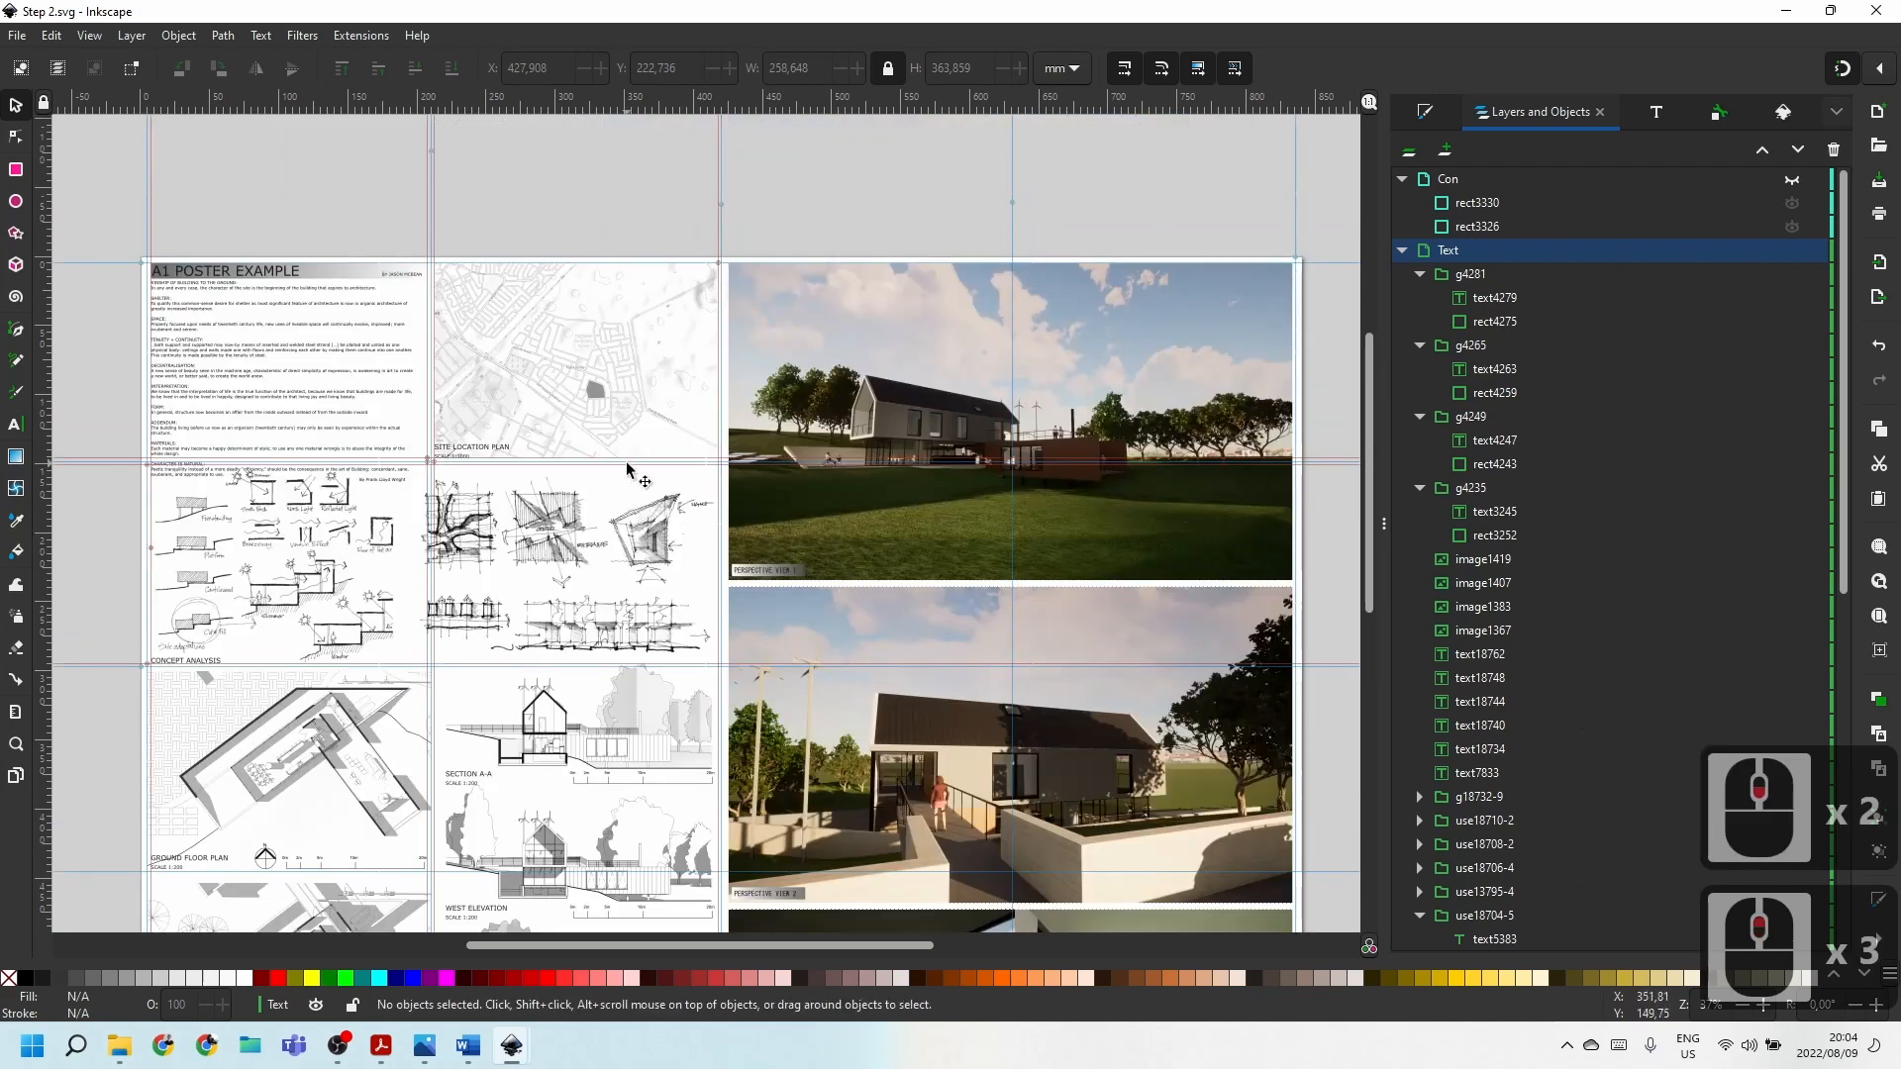
pyautogui.keyDown('ctrl'); pyautogui.scroll(-2, 594, 396); pyautogui.keyUp('ctrl')
pyautogui.keyDown('ctrl'); pyautogui.scroll(-2, 455, 562); pyautogui.keyUp('ctrl')
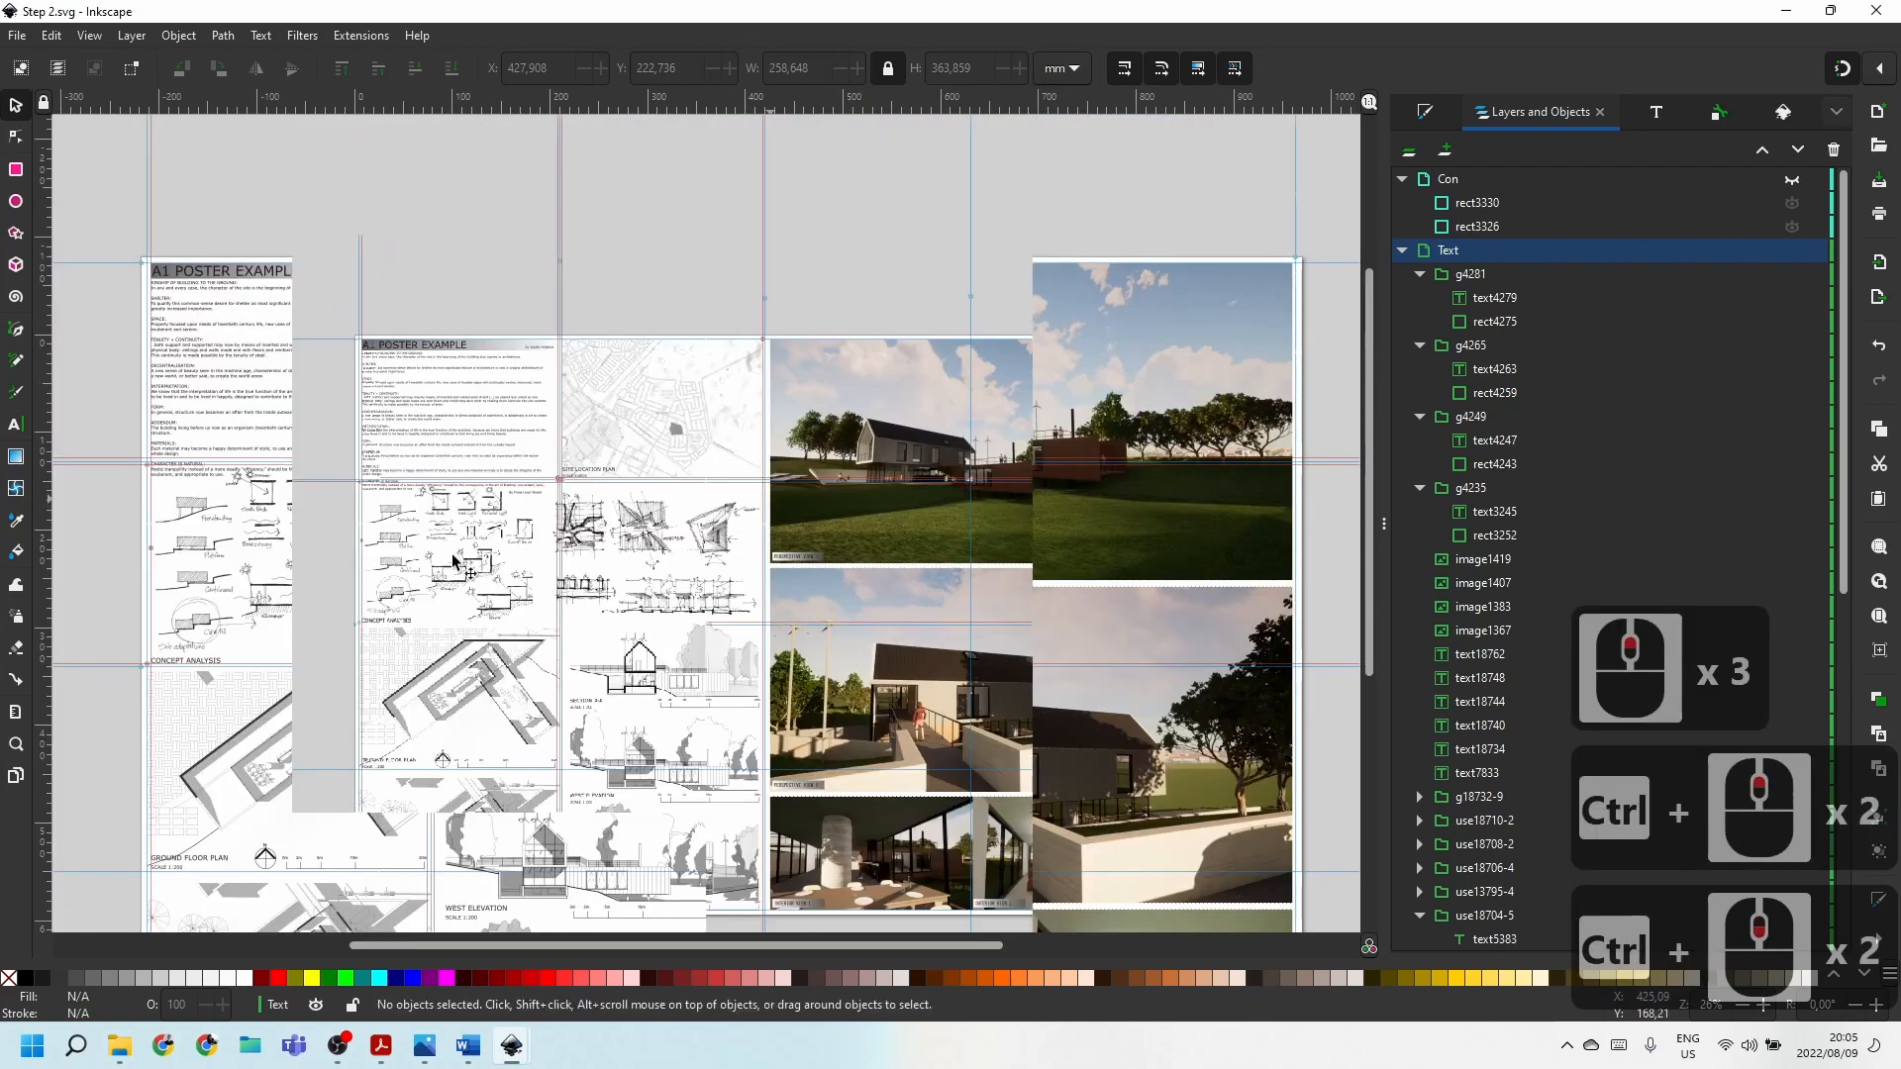
pyautogui.click(52, 35)
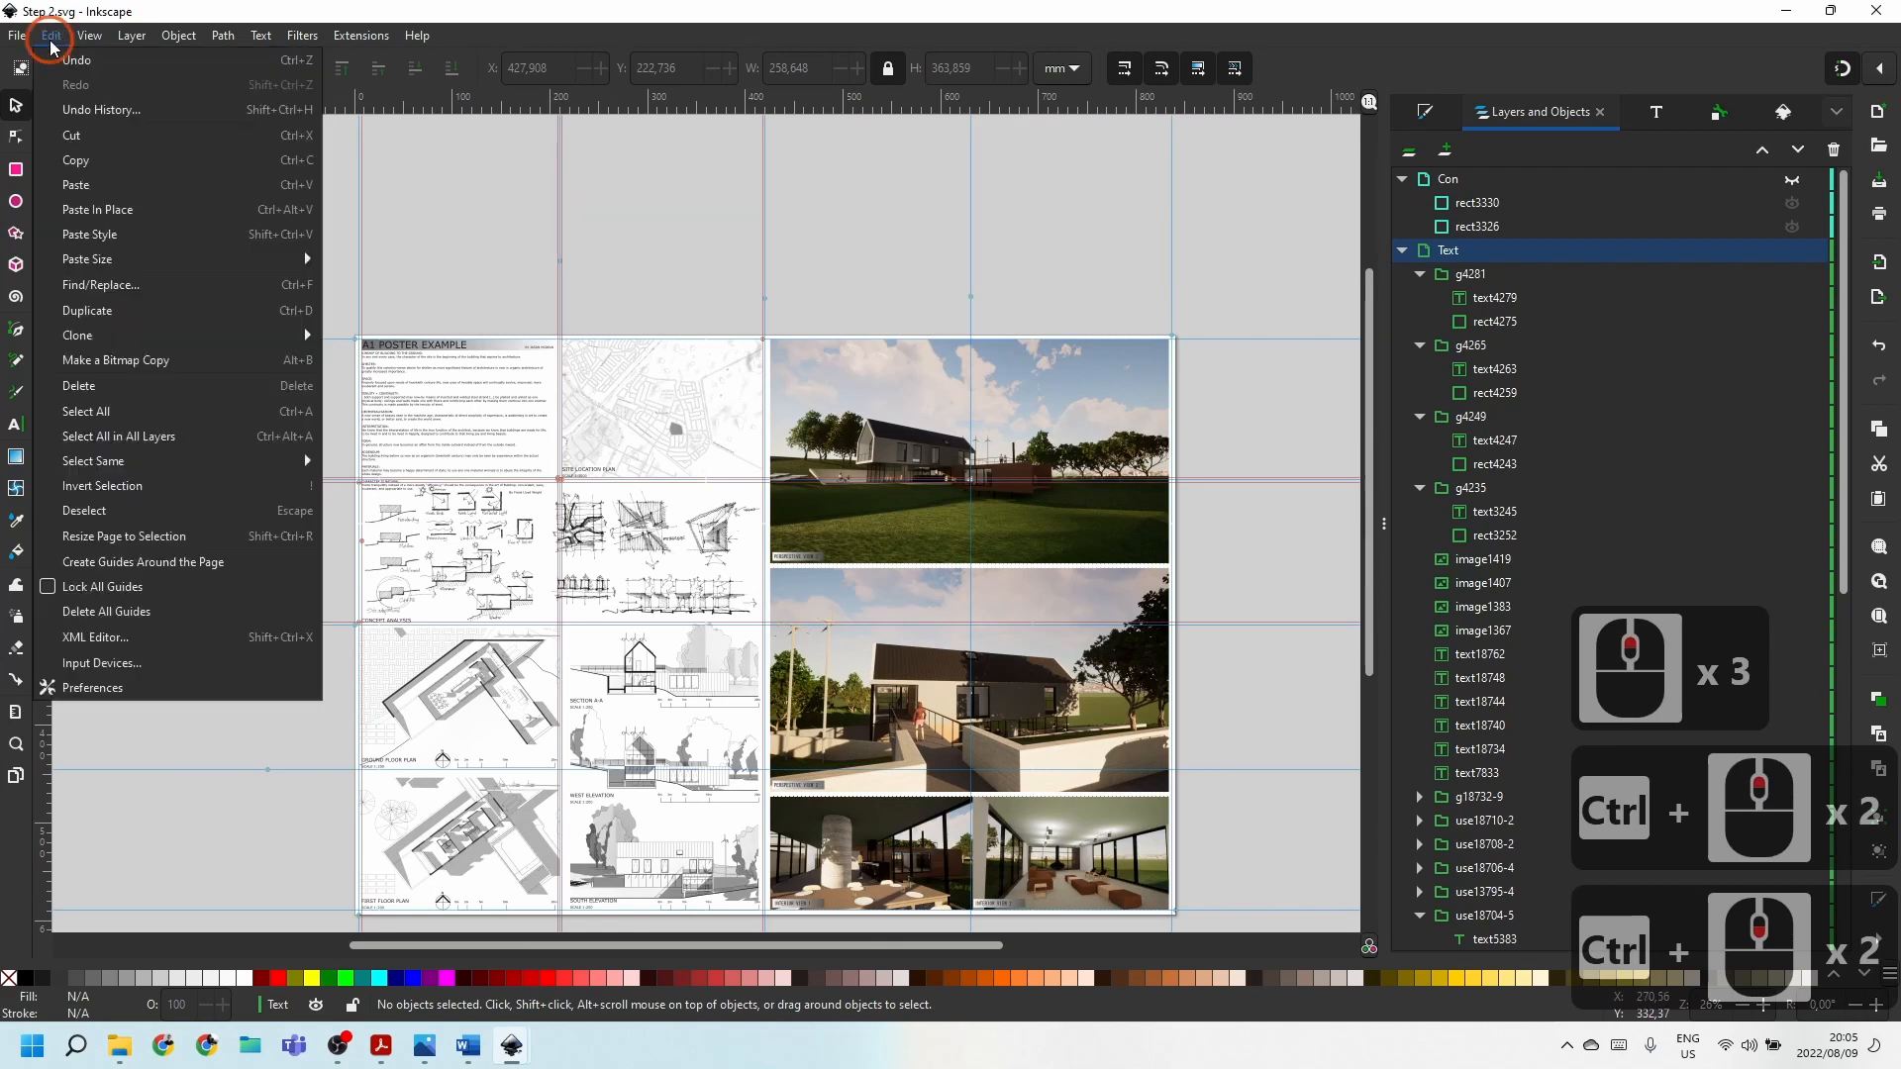
pyautogui.moveTo(89, 35)
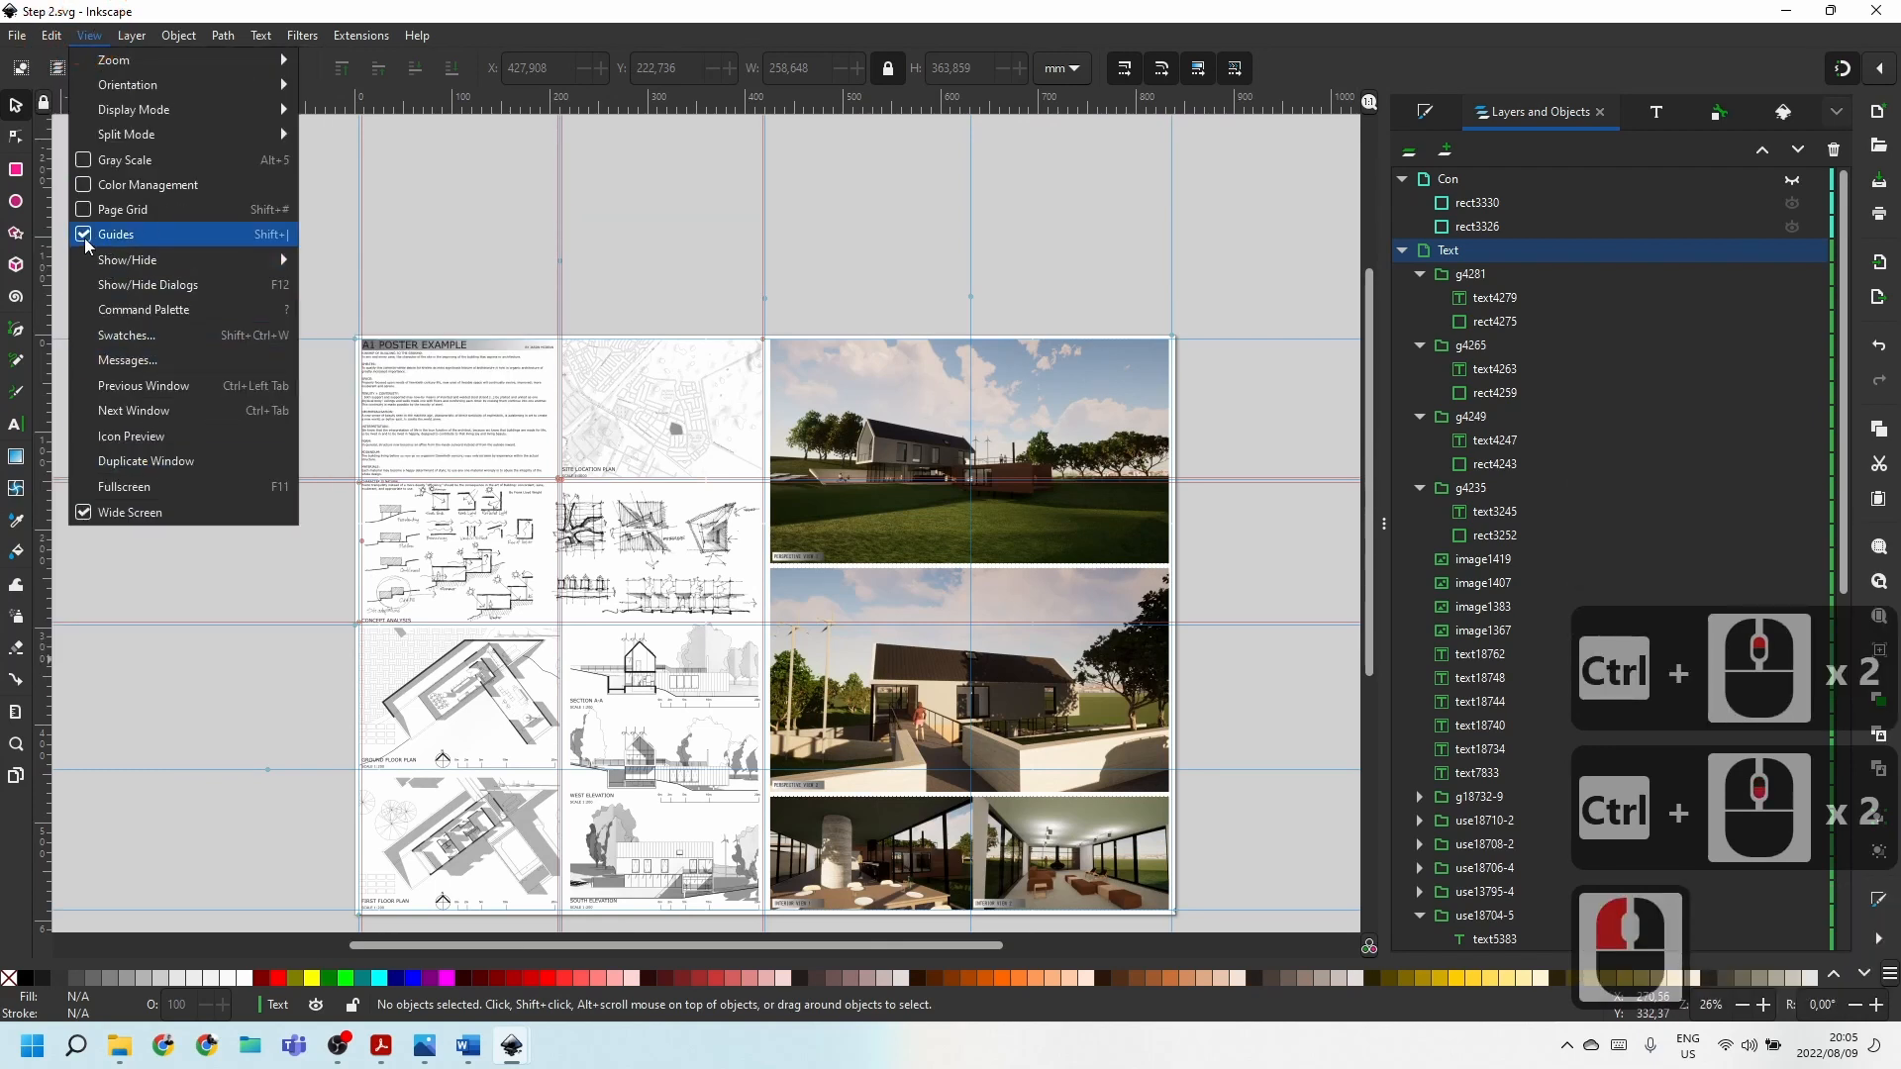
pyautogui.click(115, 234)
# Examine the poster without guides, checking the sketches, plans, section, elevations and render captions in detail and as a whole sheet.
pyautogui.keyDown('ctrl'); pyautogui.scroll(1, 737, 689); pyautogui.keyUp('ctrl')
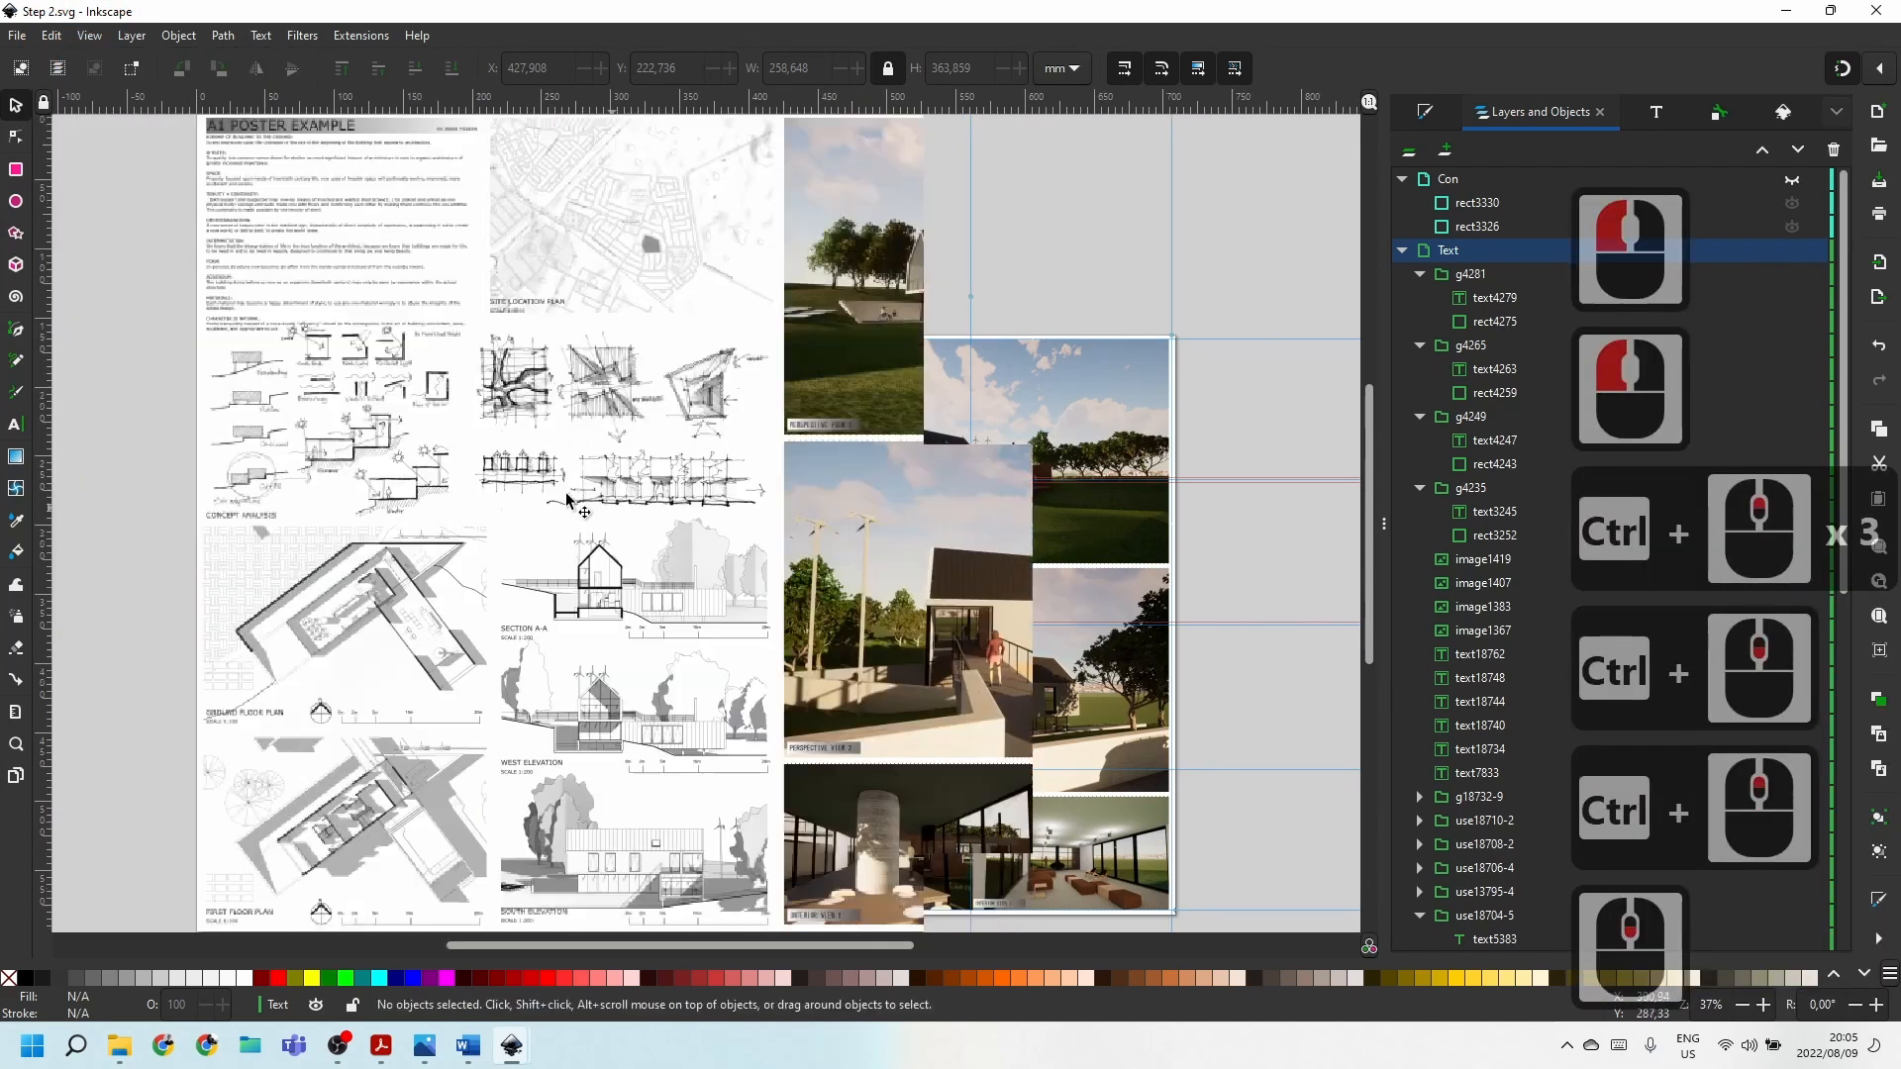
pyautogui.scroll(1, 502, 406)
pyautogui.keyDown('ctrl'); pyautogui.scroll(1, 535, 458); pyautogui.keyUp('ctrl')
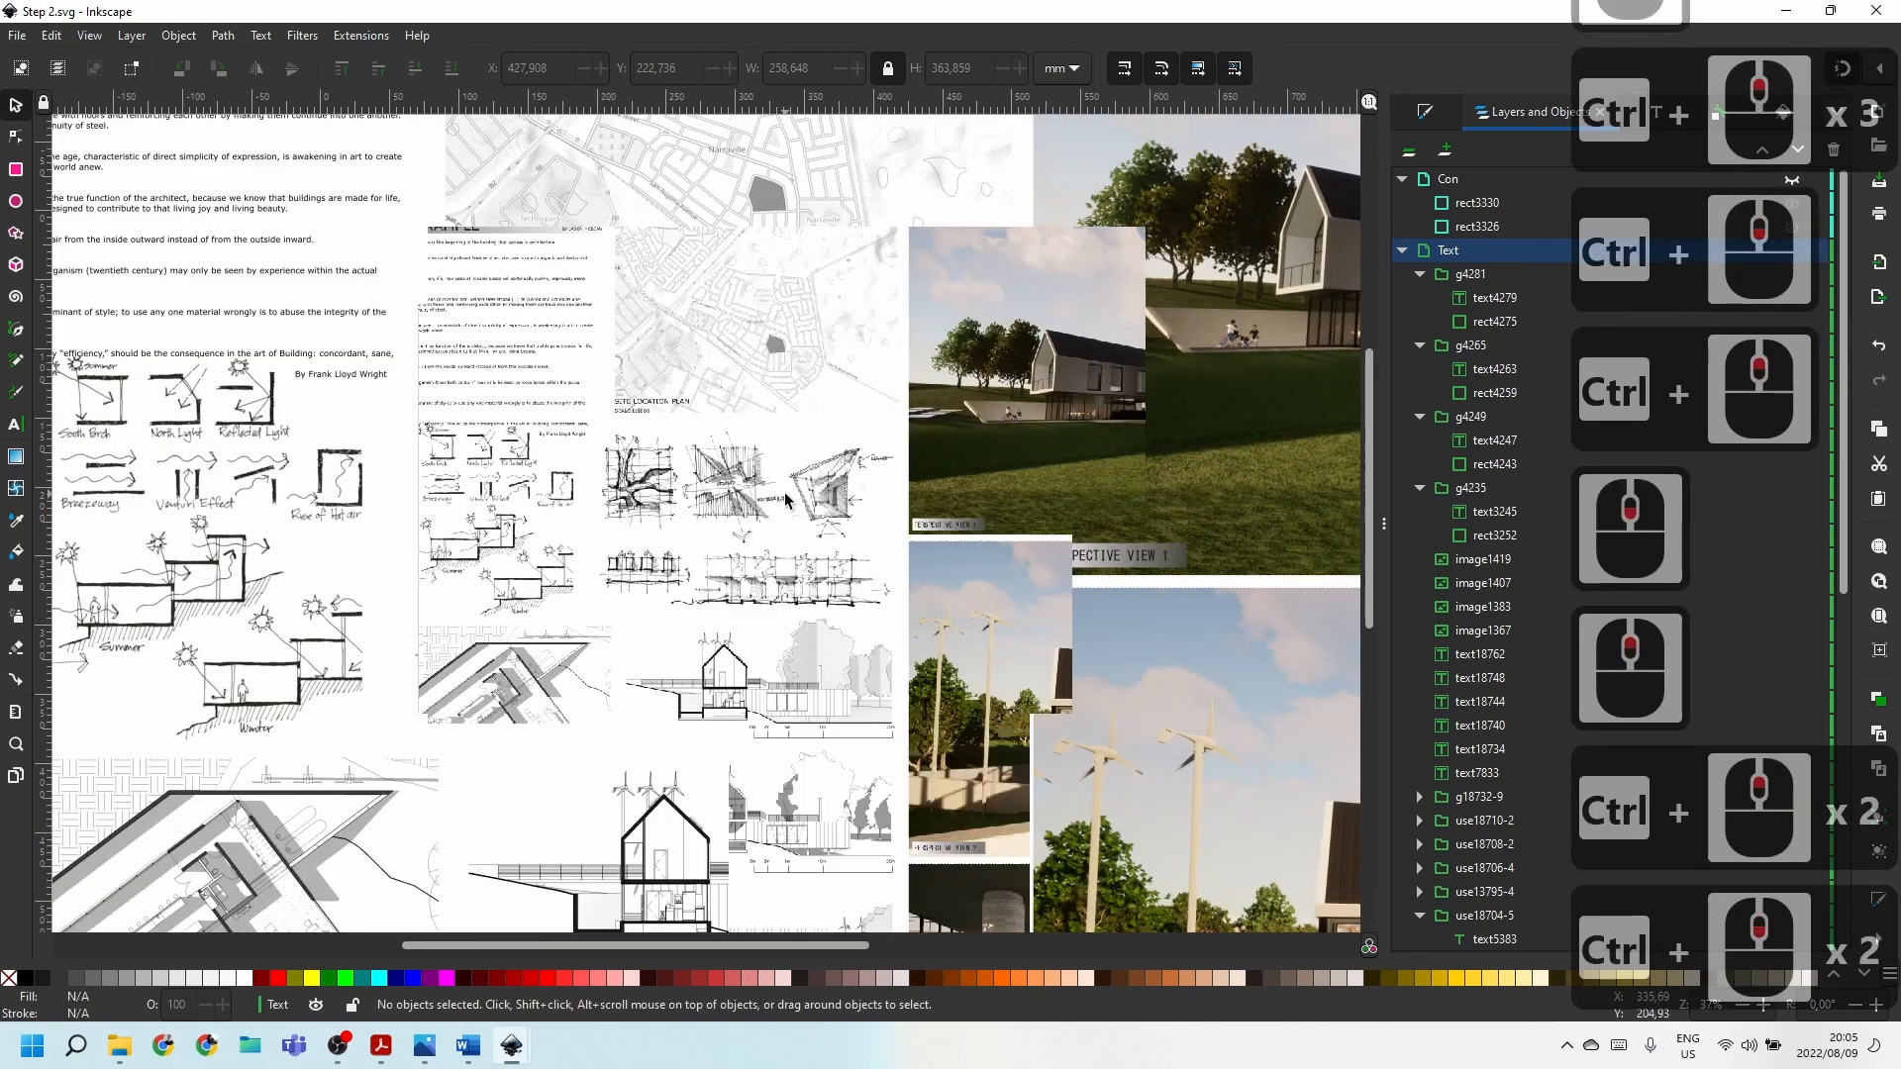
pyautogui.keyDown('ctrl'); pyautogui.scroll(-1, 786, 500); pyautogui.keyUp('ctrl')
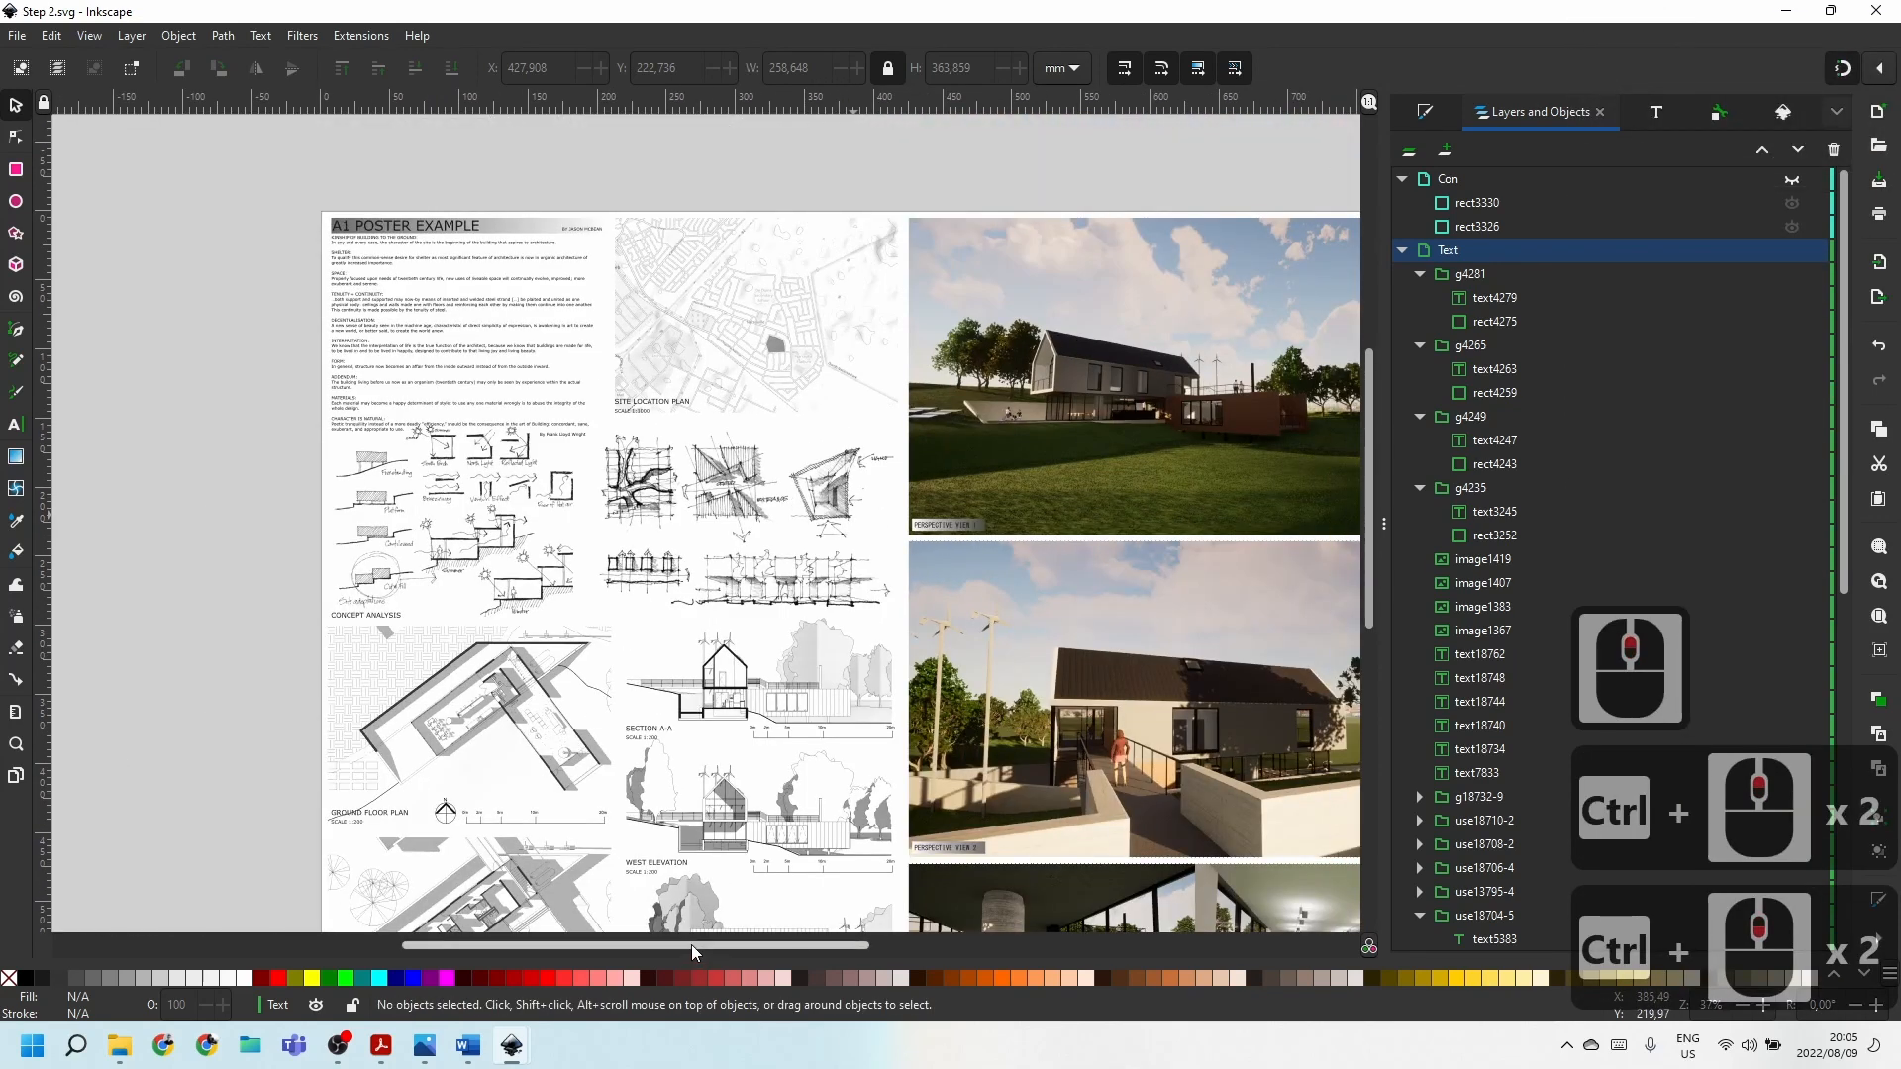
pyautogui.moveTo(696, 961); pyautogui.dragTo(803, 961)
pyautogui.scroll(-2, 1030, 435)
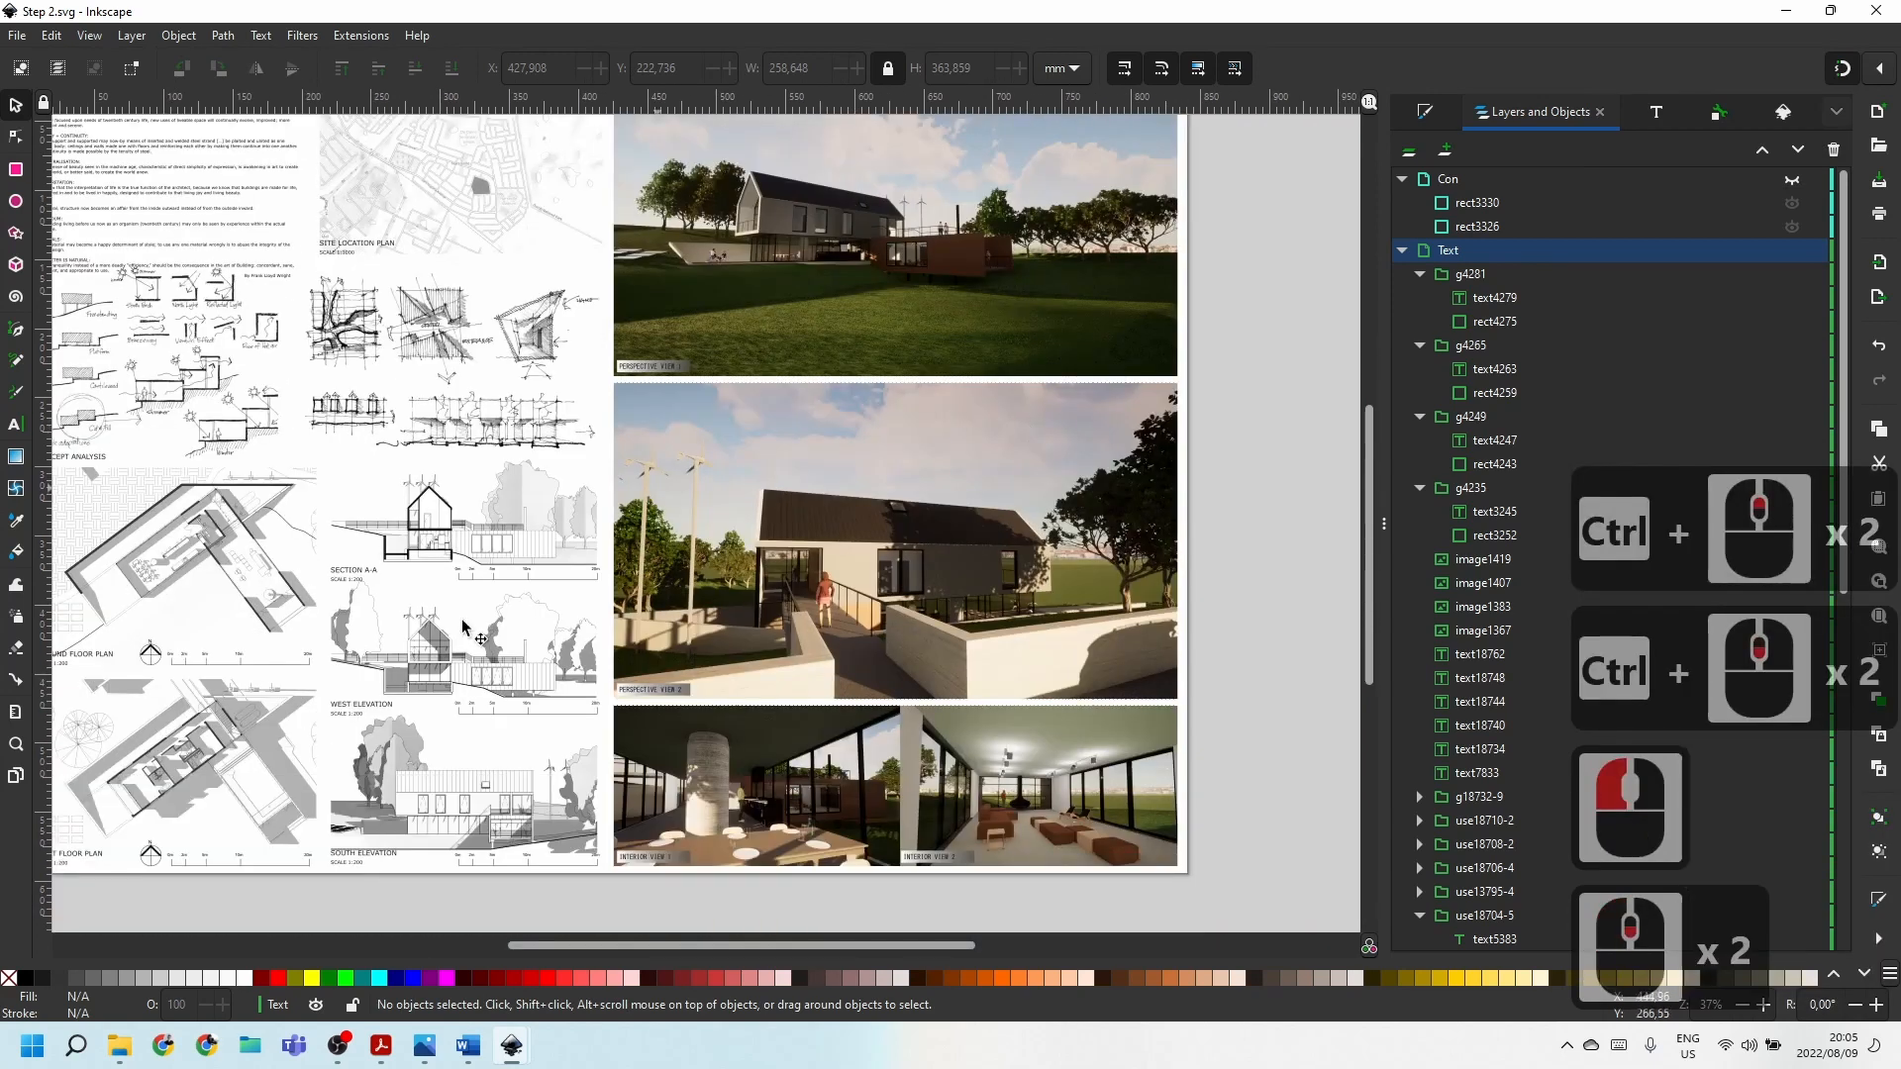
pyautogui.moveTo(560, 946); pyautogui.dragTo(493, 943)
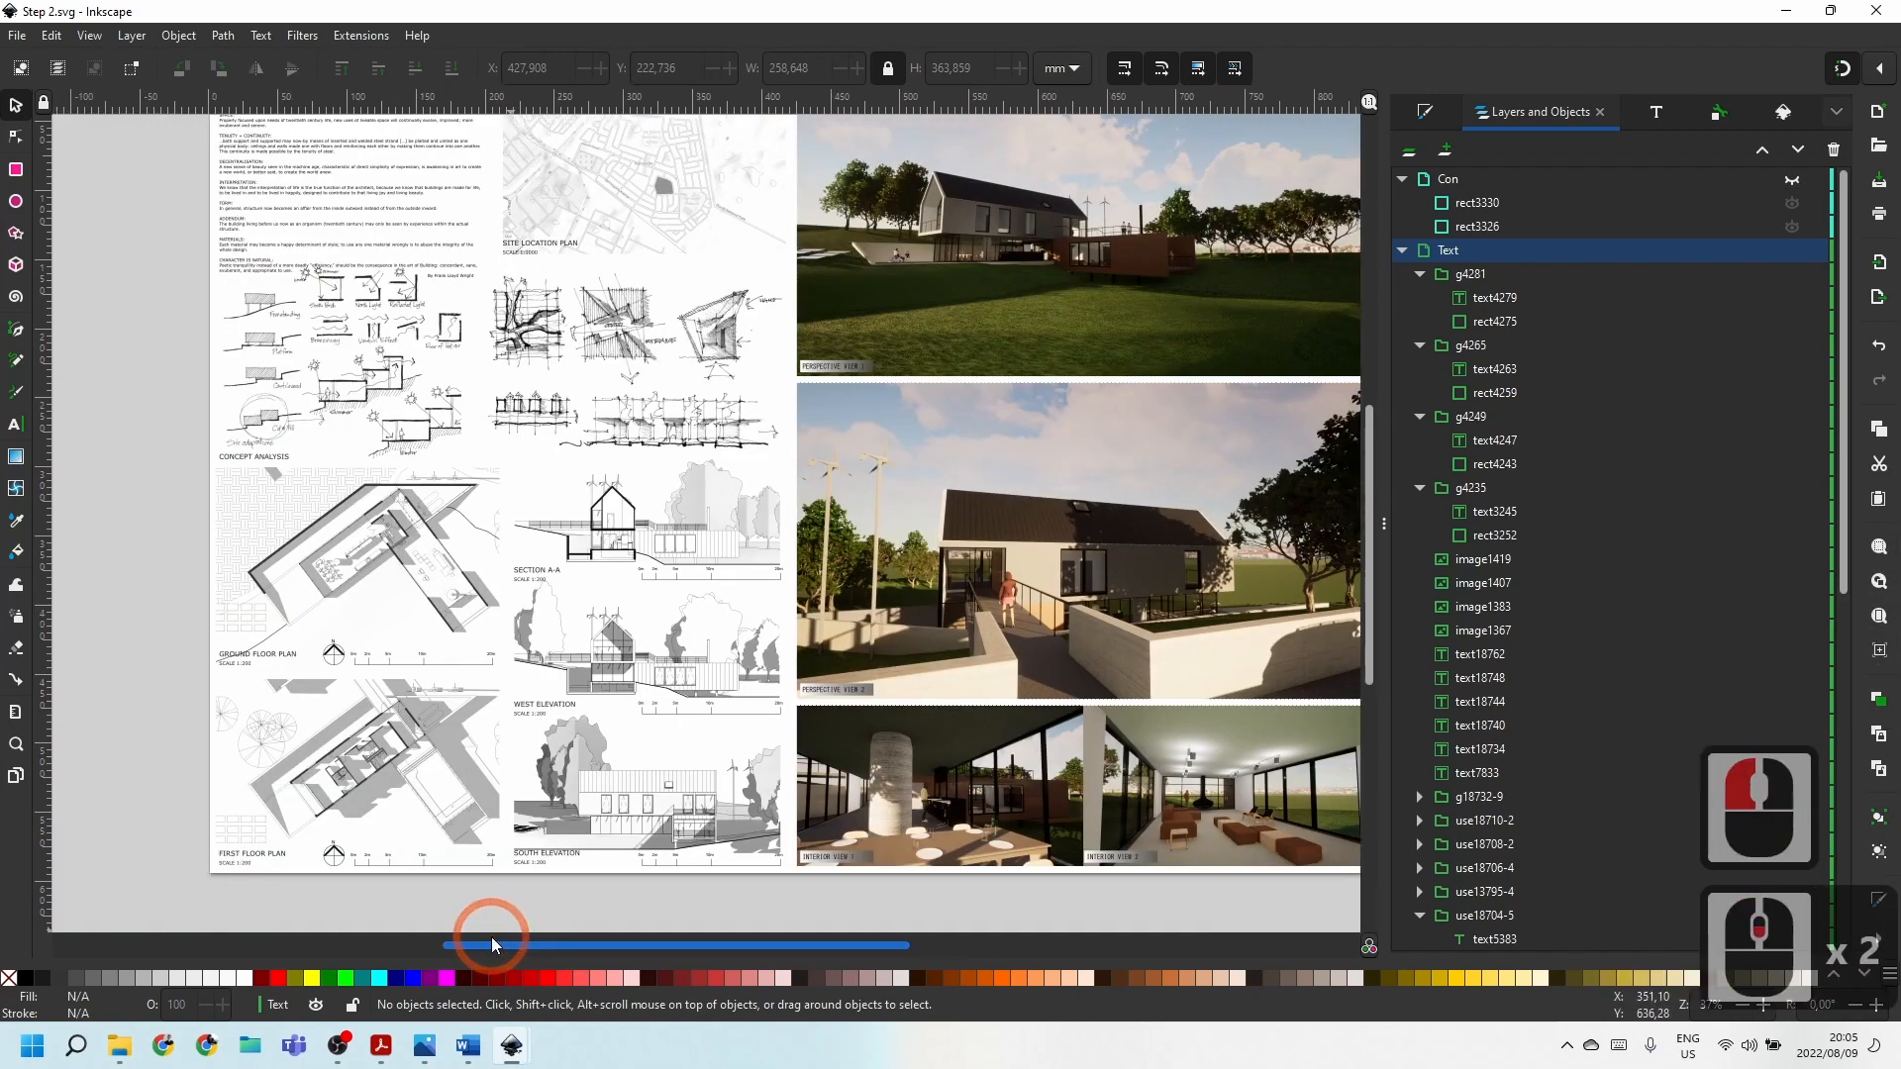
pyautogui.keyDown('ctrl'); pyautogui.scroll(2, 426, 485); pyautogui.keyUp('ctrl')
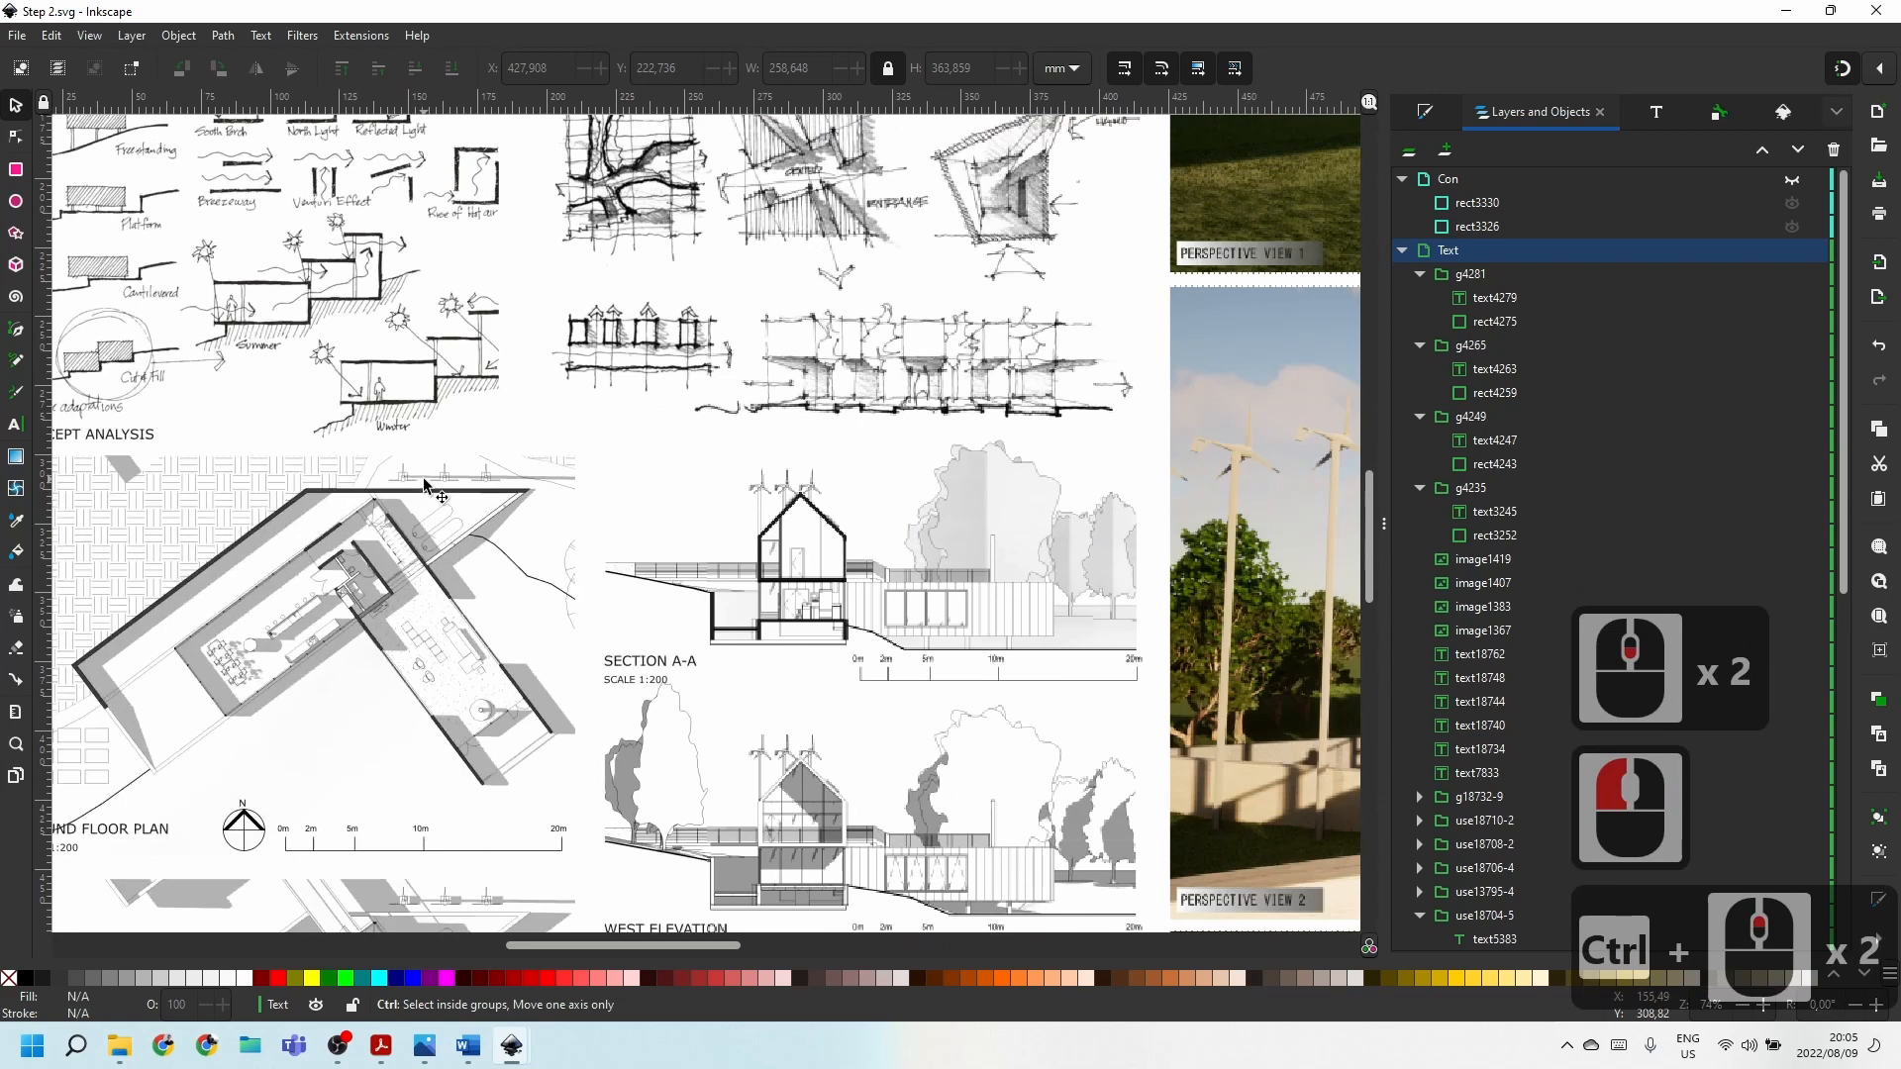
pyautogui.keyDown('ctrl'); pyautogui.scroll(2, 980, 692); pyautogui.keyUp('ctrl')
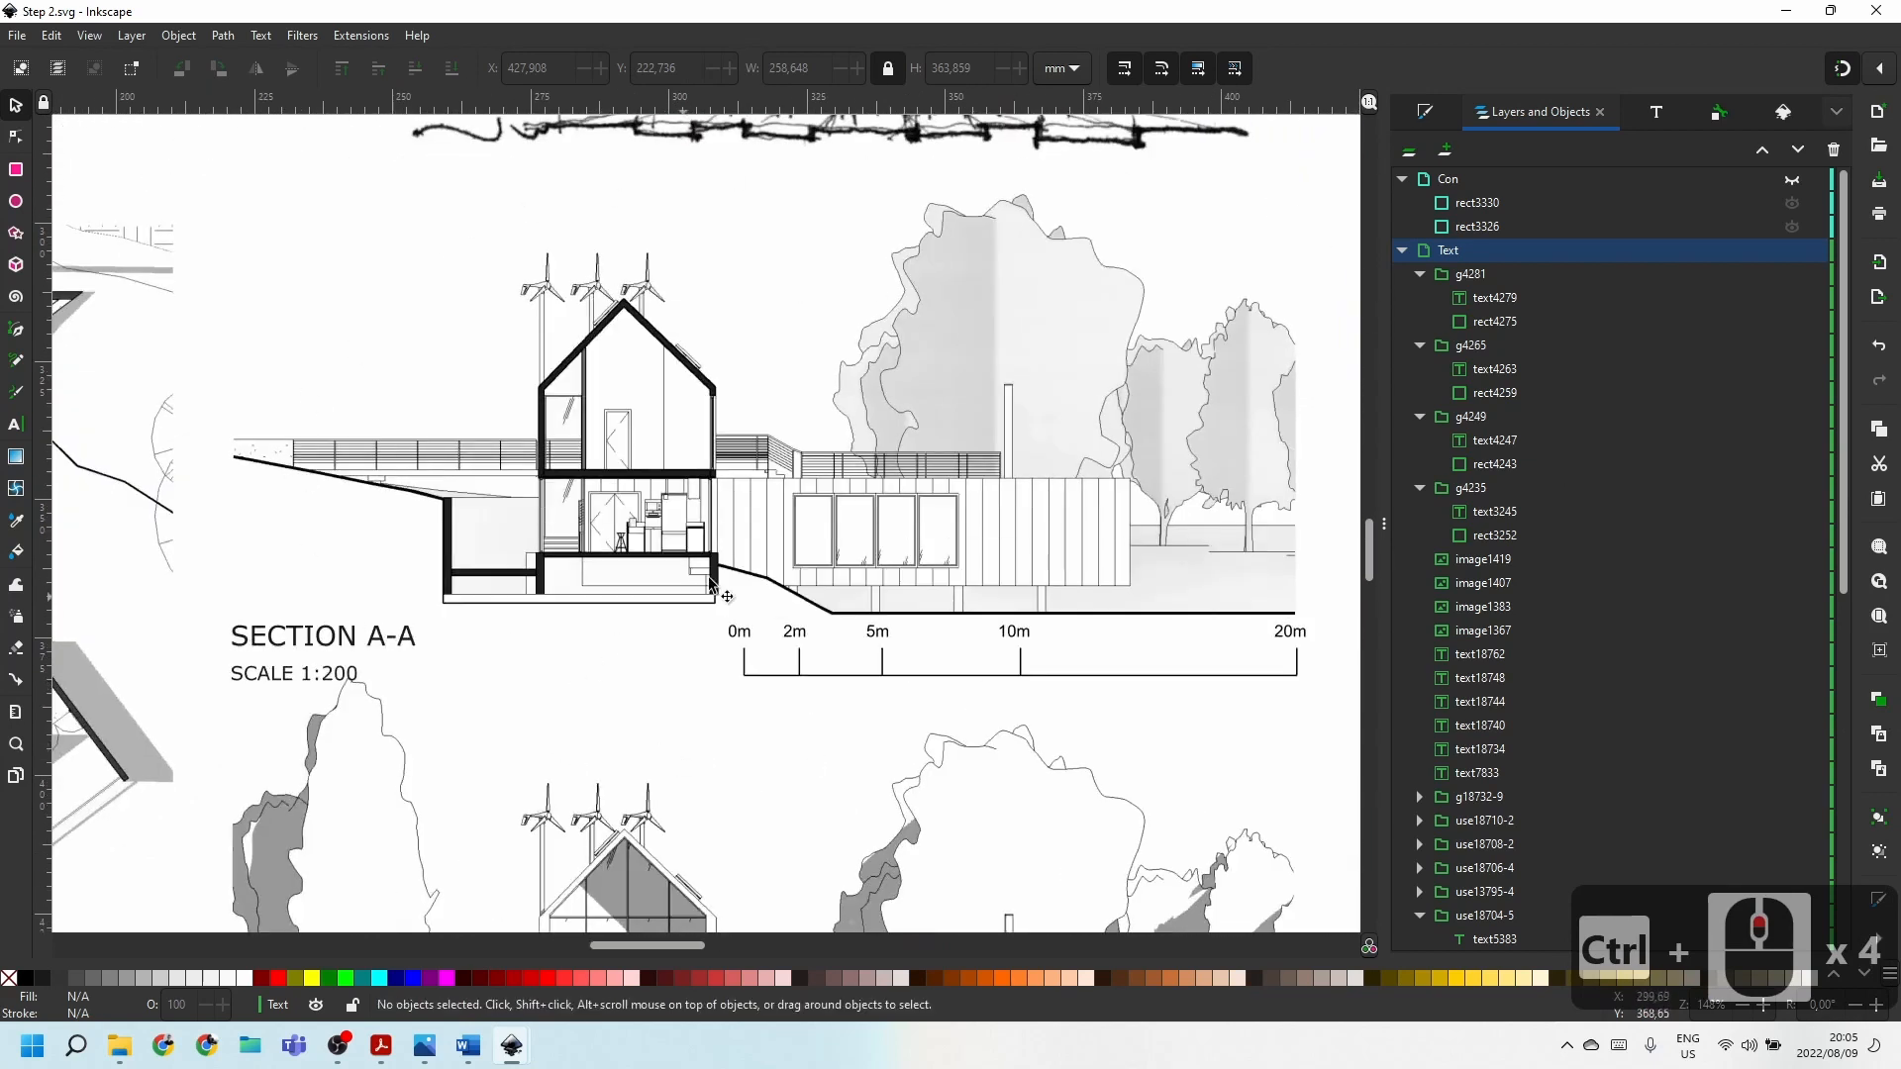
pyautogui.keyDown('ctrl'); pyautogui.scroll(-3, 710, 584); pyautogui.keyUp('ctrl')
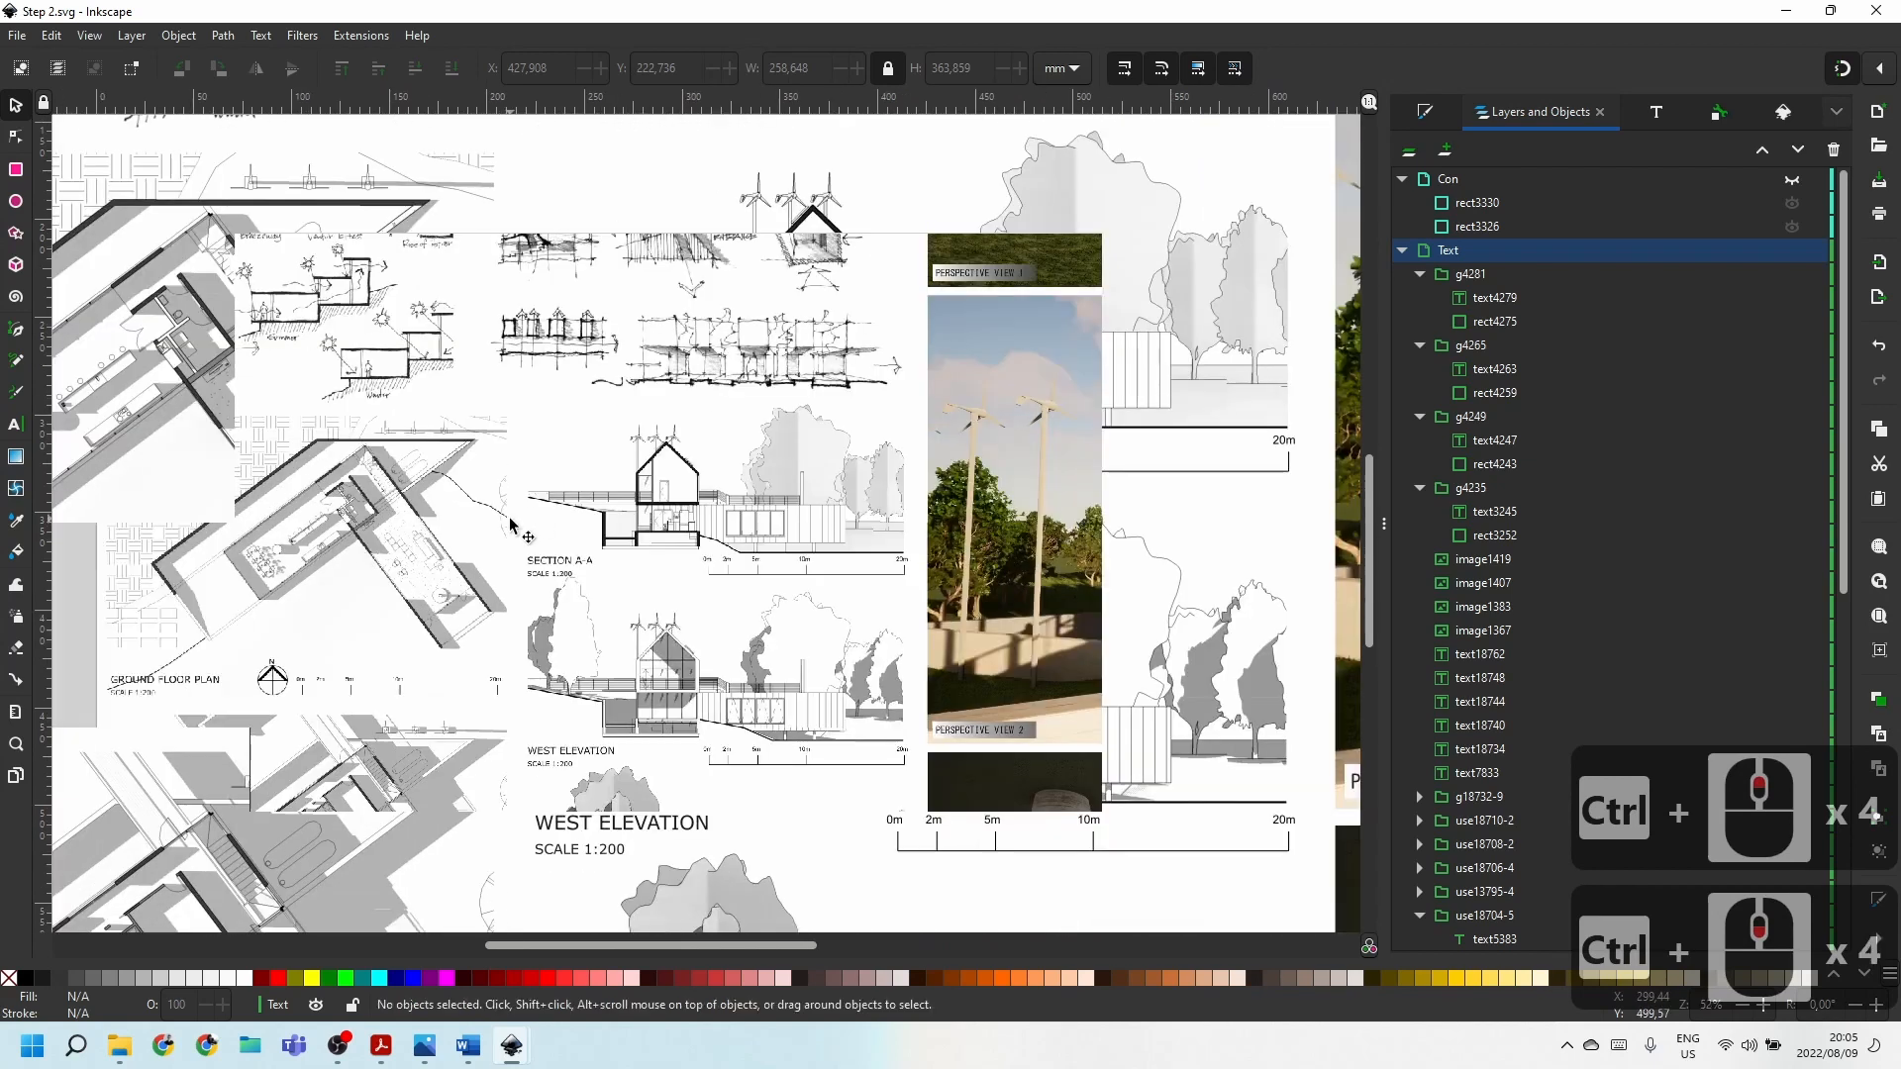
pyautogui.keyDown('ctrl'); pyautogui.scroll(-3, 594, 574); pyautogui.keyUp('ctrl')
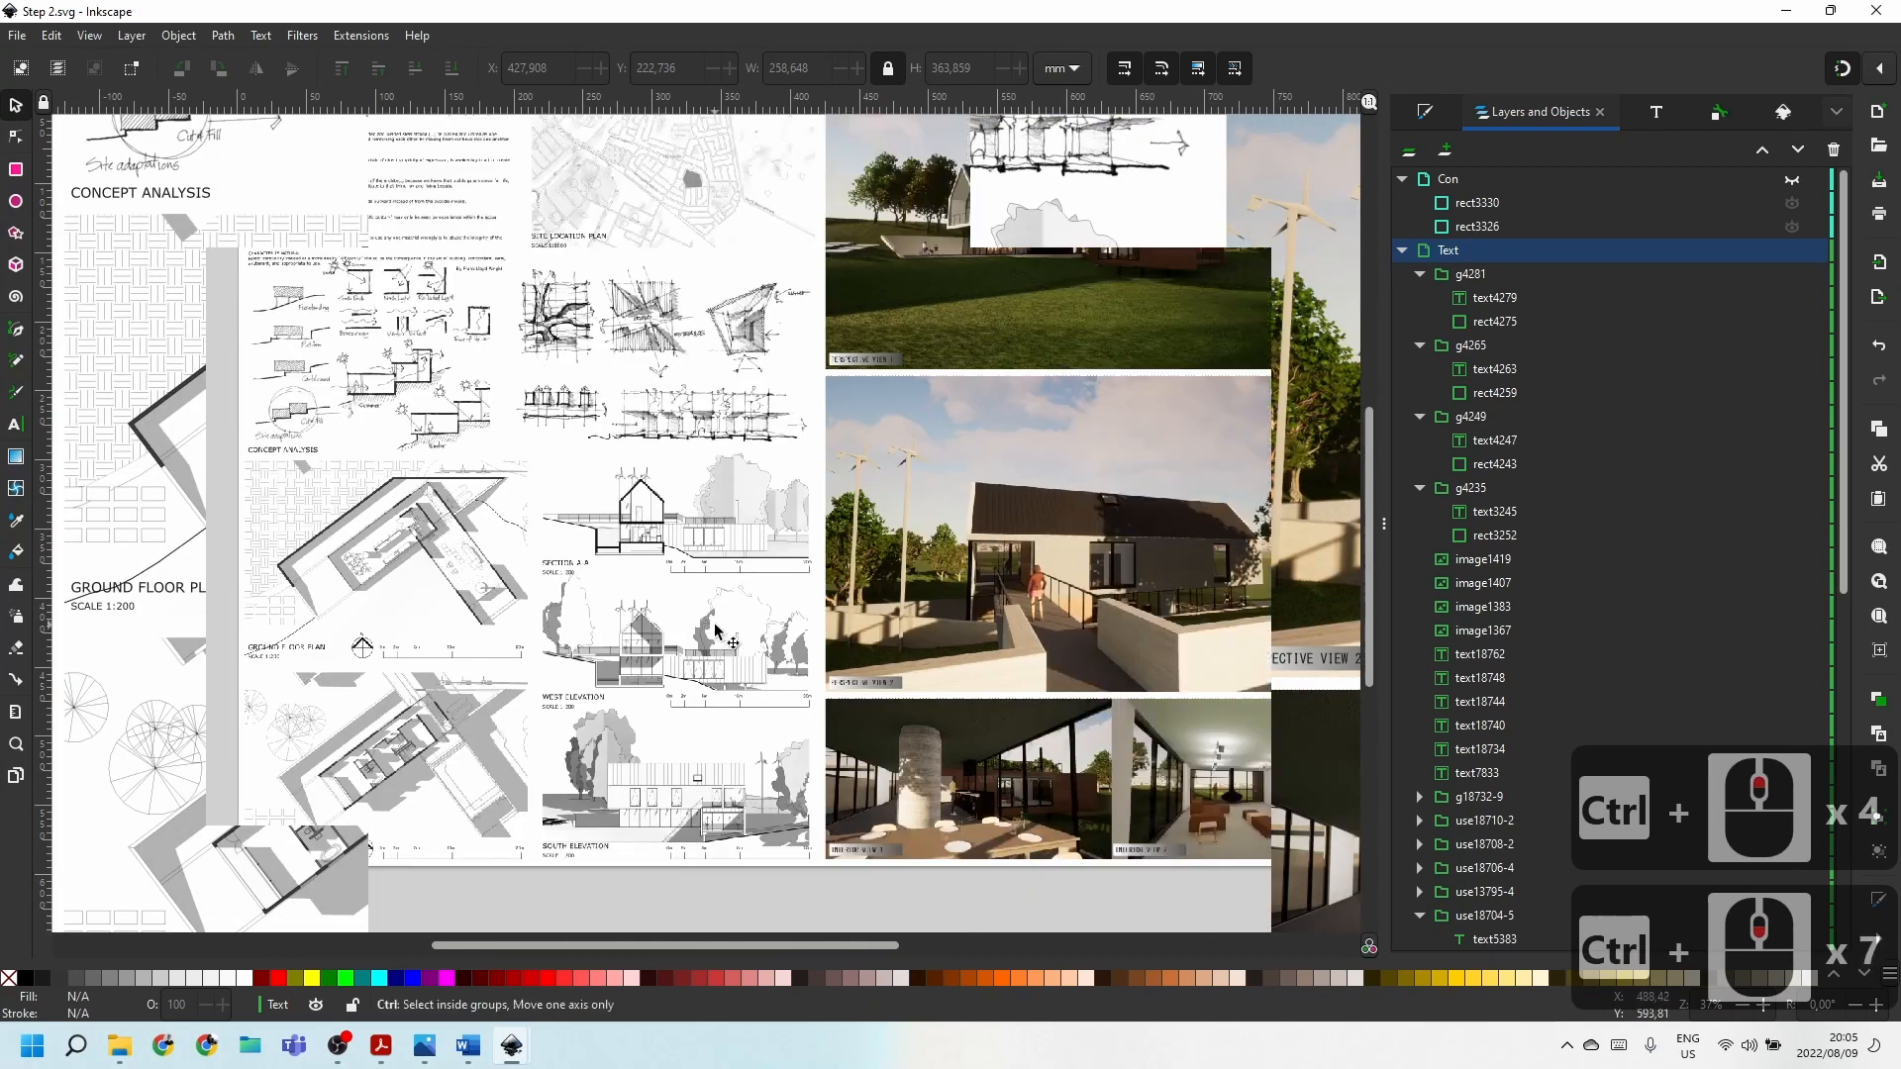
pyautogui.keyDown('ctrl'); pyautogui.scroll(-3, 715, 630); pyautogui.keyUp('ctrl')
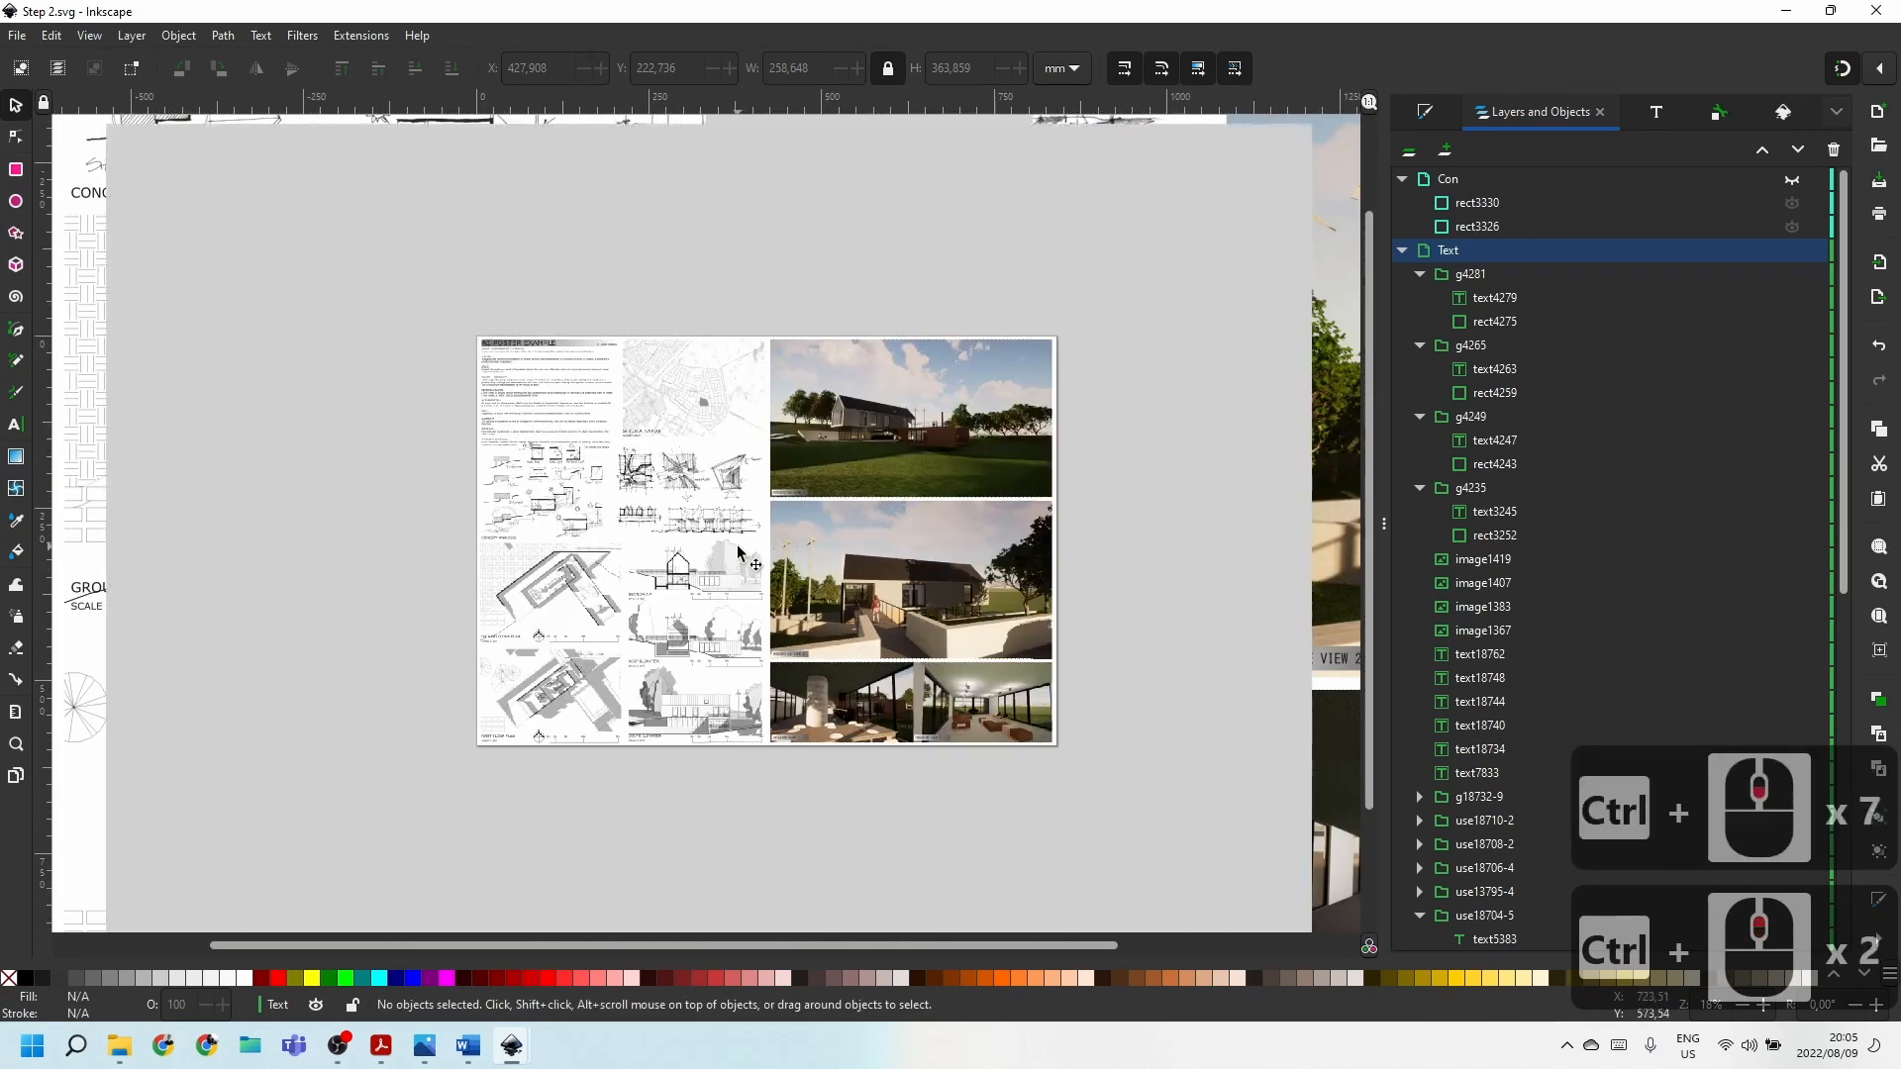
pyautogui.keyDown('ctrl'); pyautogui.scroll(1, 738, 551); pyautogui.keyUp('ctrl')
# Set up saving the poster to the Desktop as a Portable Document Format file named TEST.
pyautogui.click(17, 35)
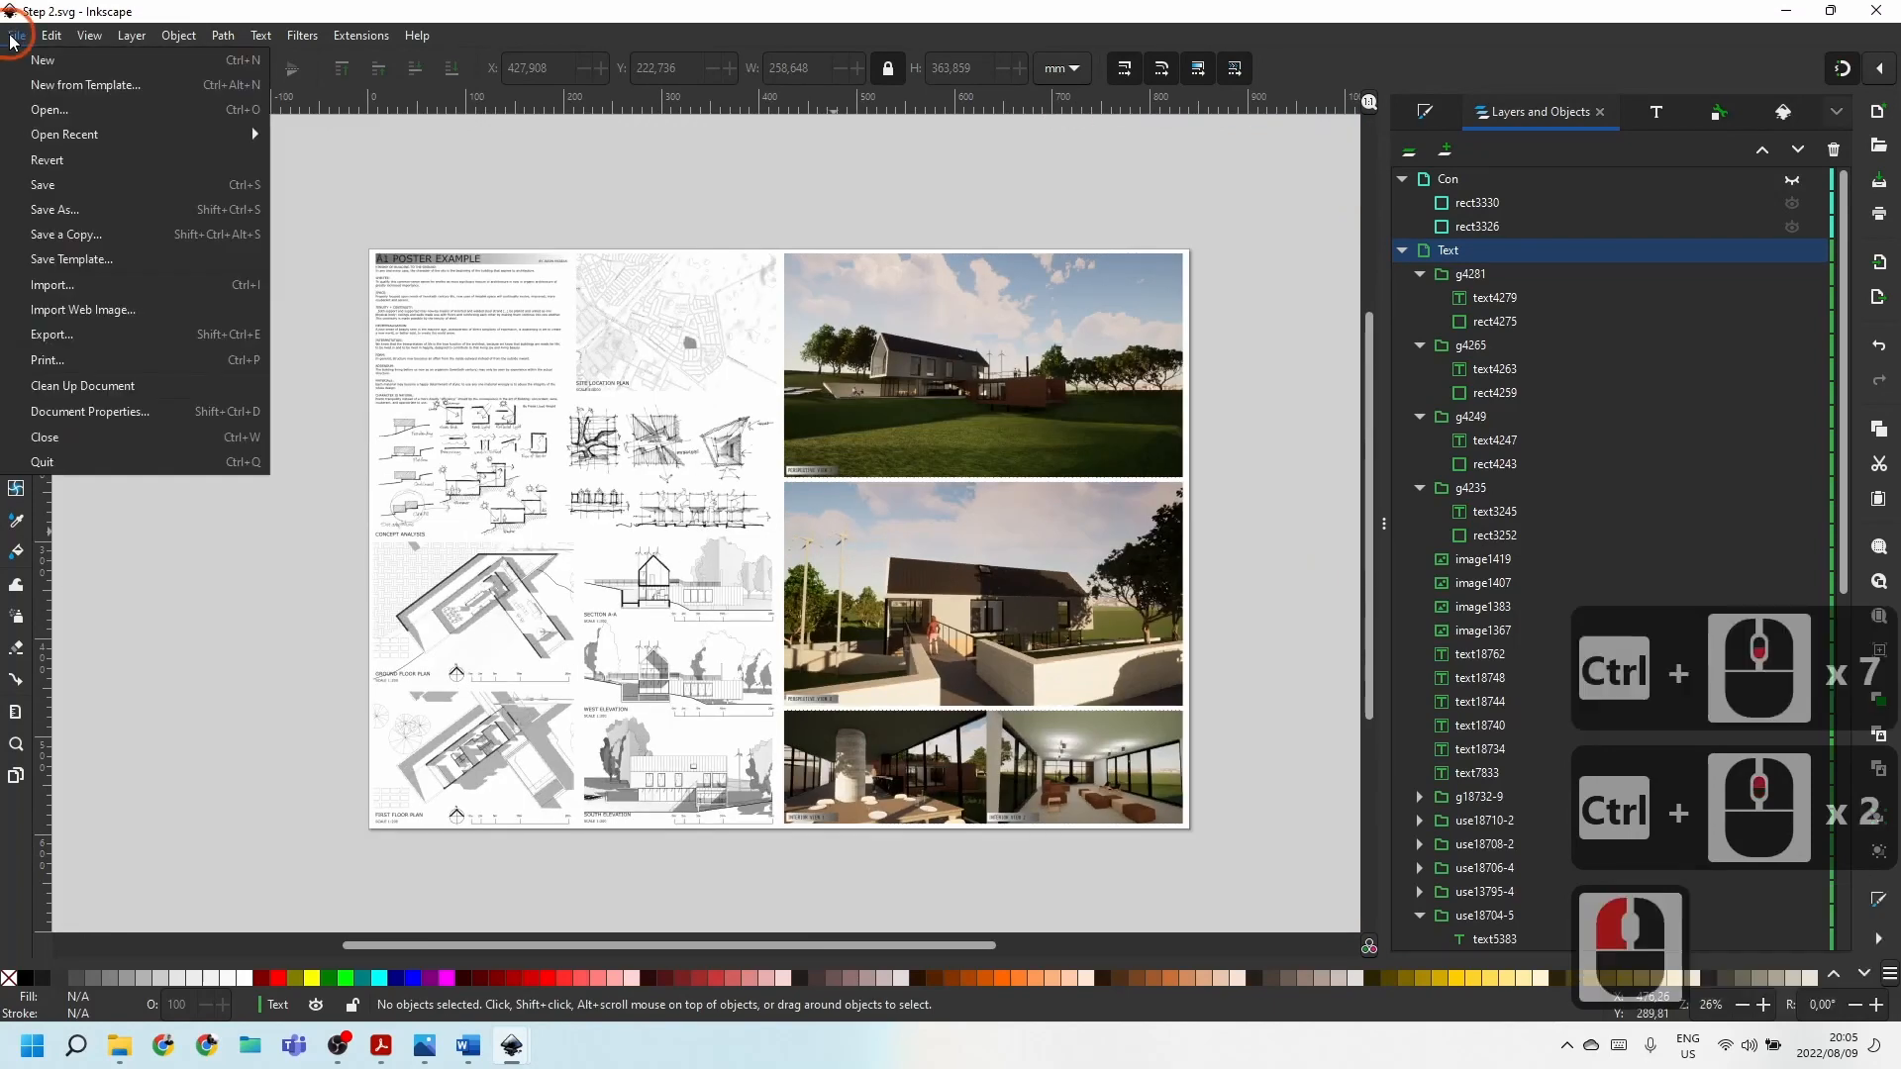
pyautogui.click(58, 219)
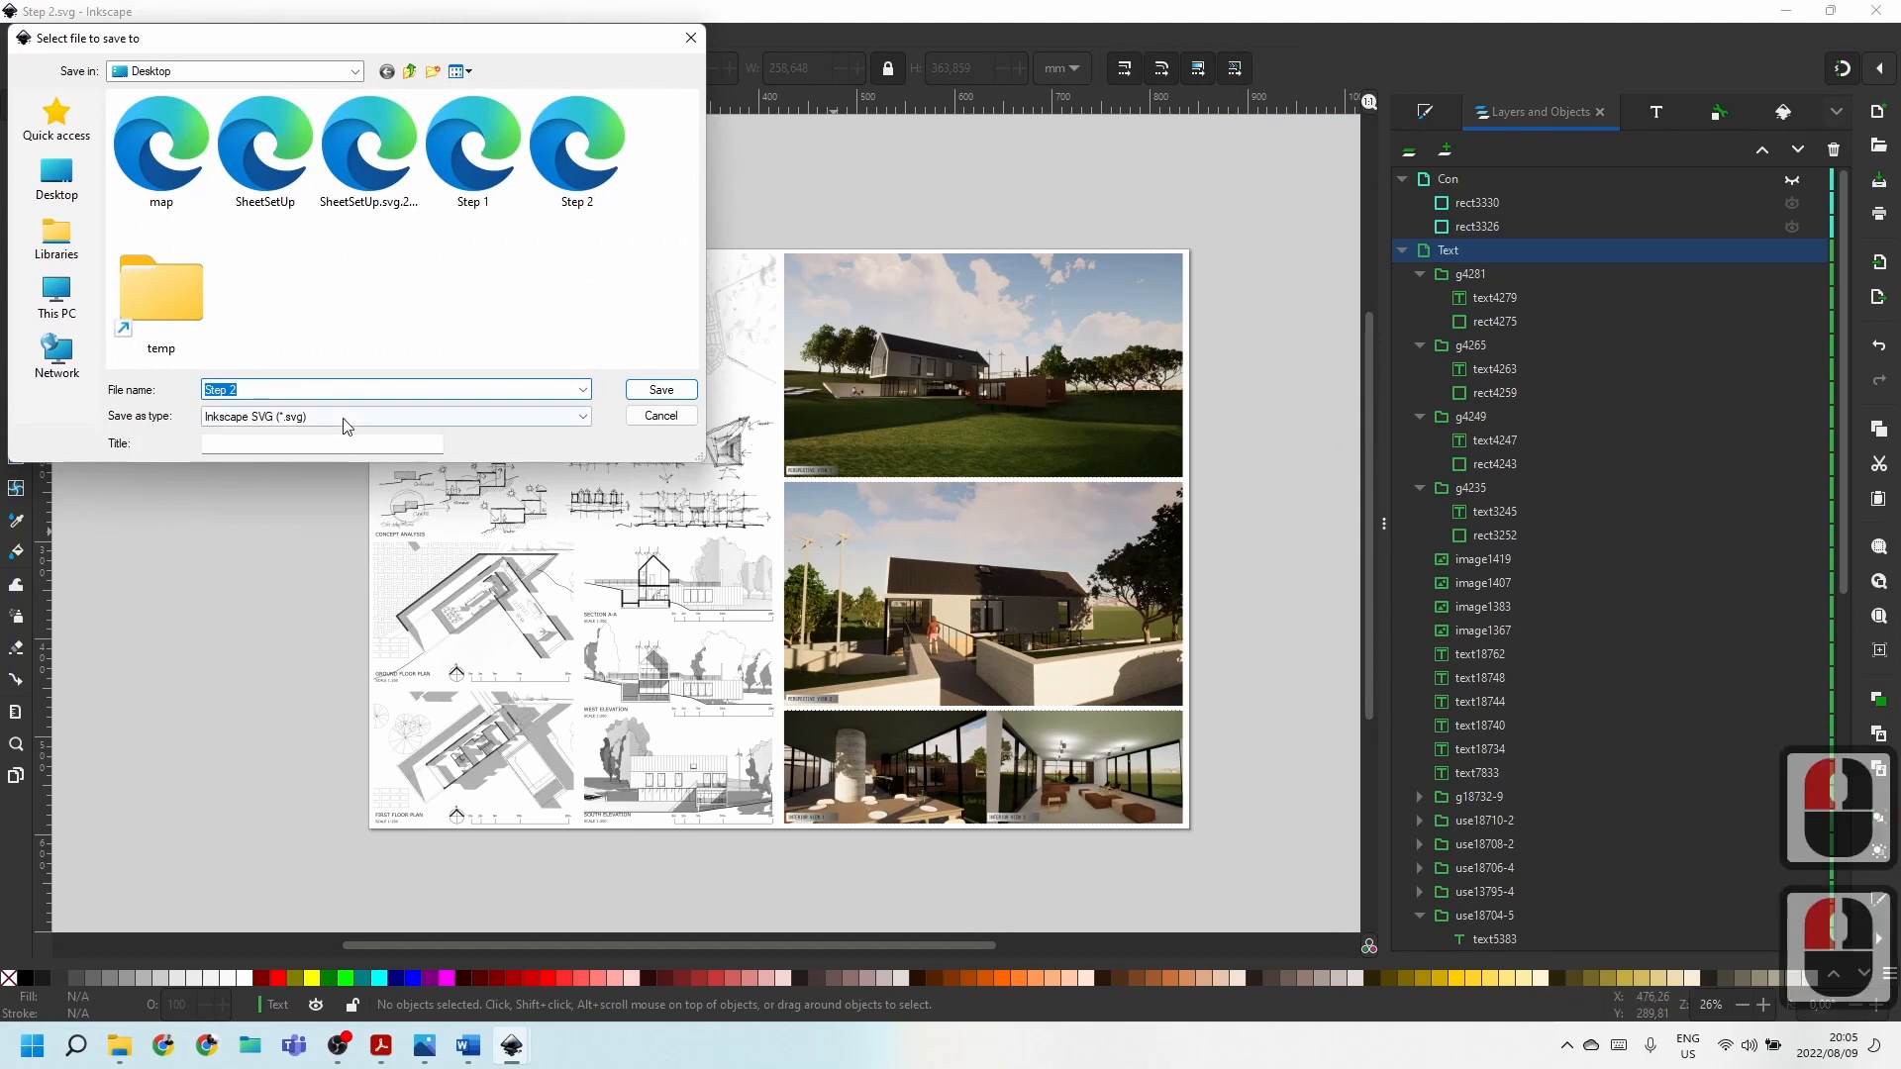
pyautogui.click(584, 416)
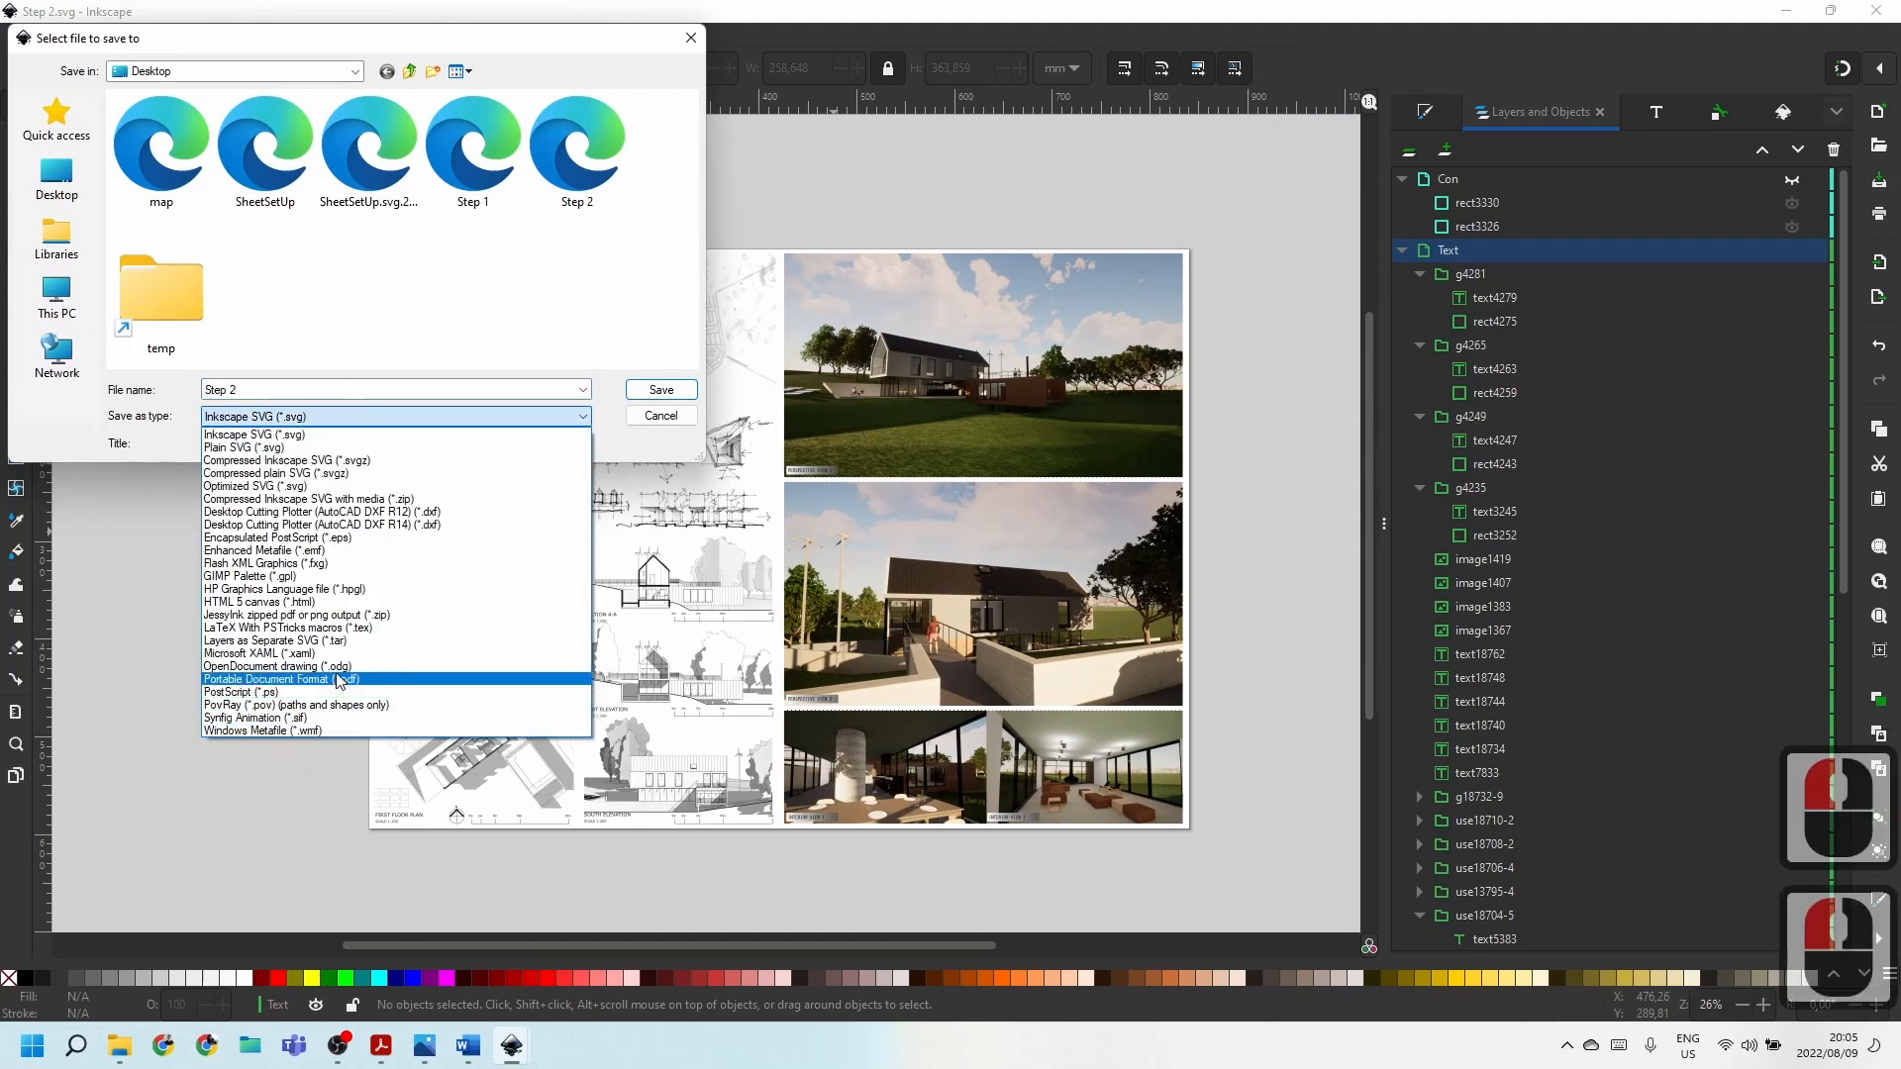
pyautogui.click(263, 679)
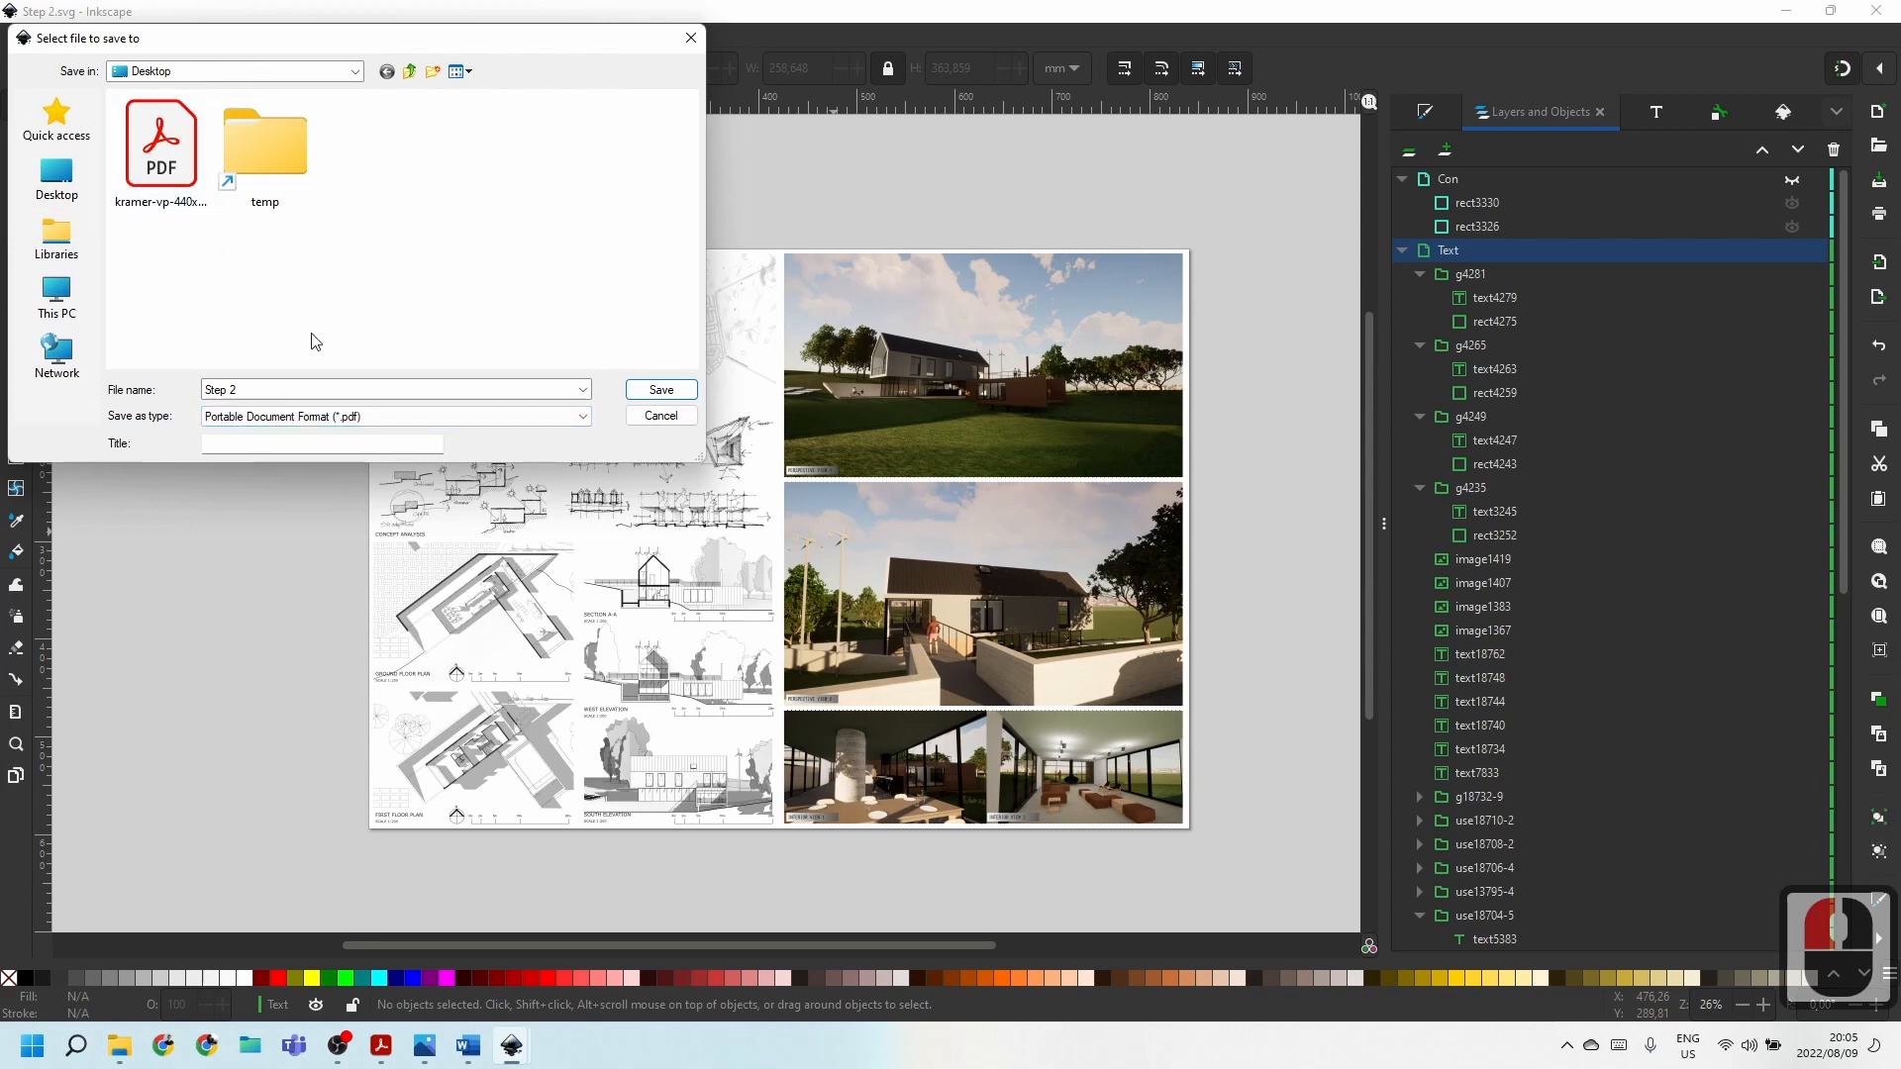
pyautogui.doubleClick(305, 389)
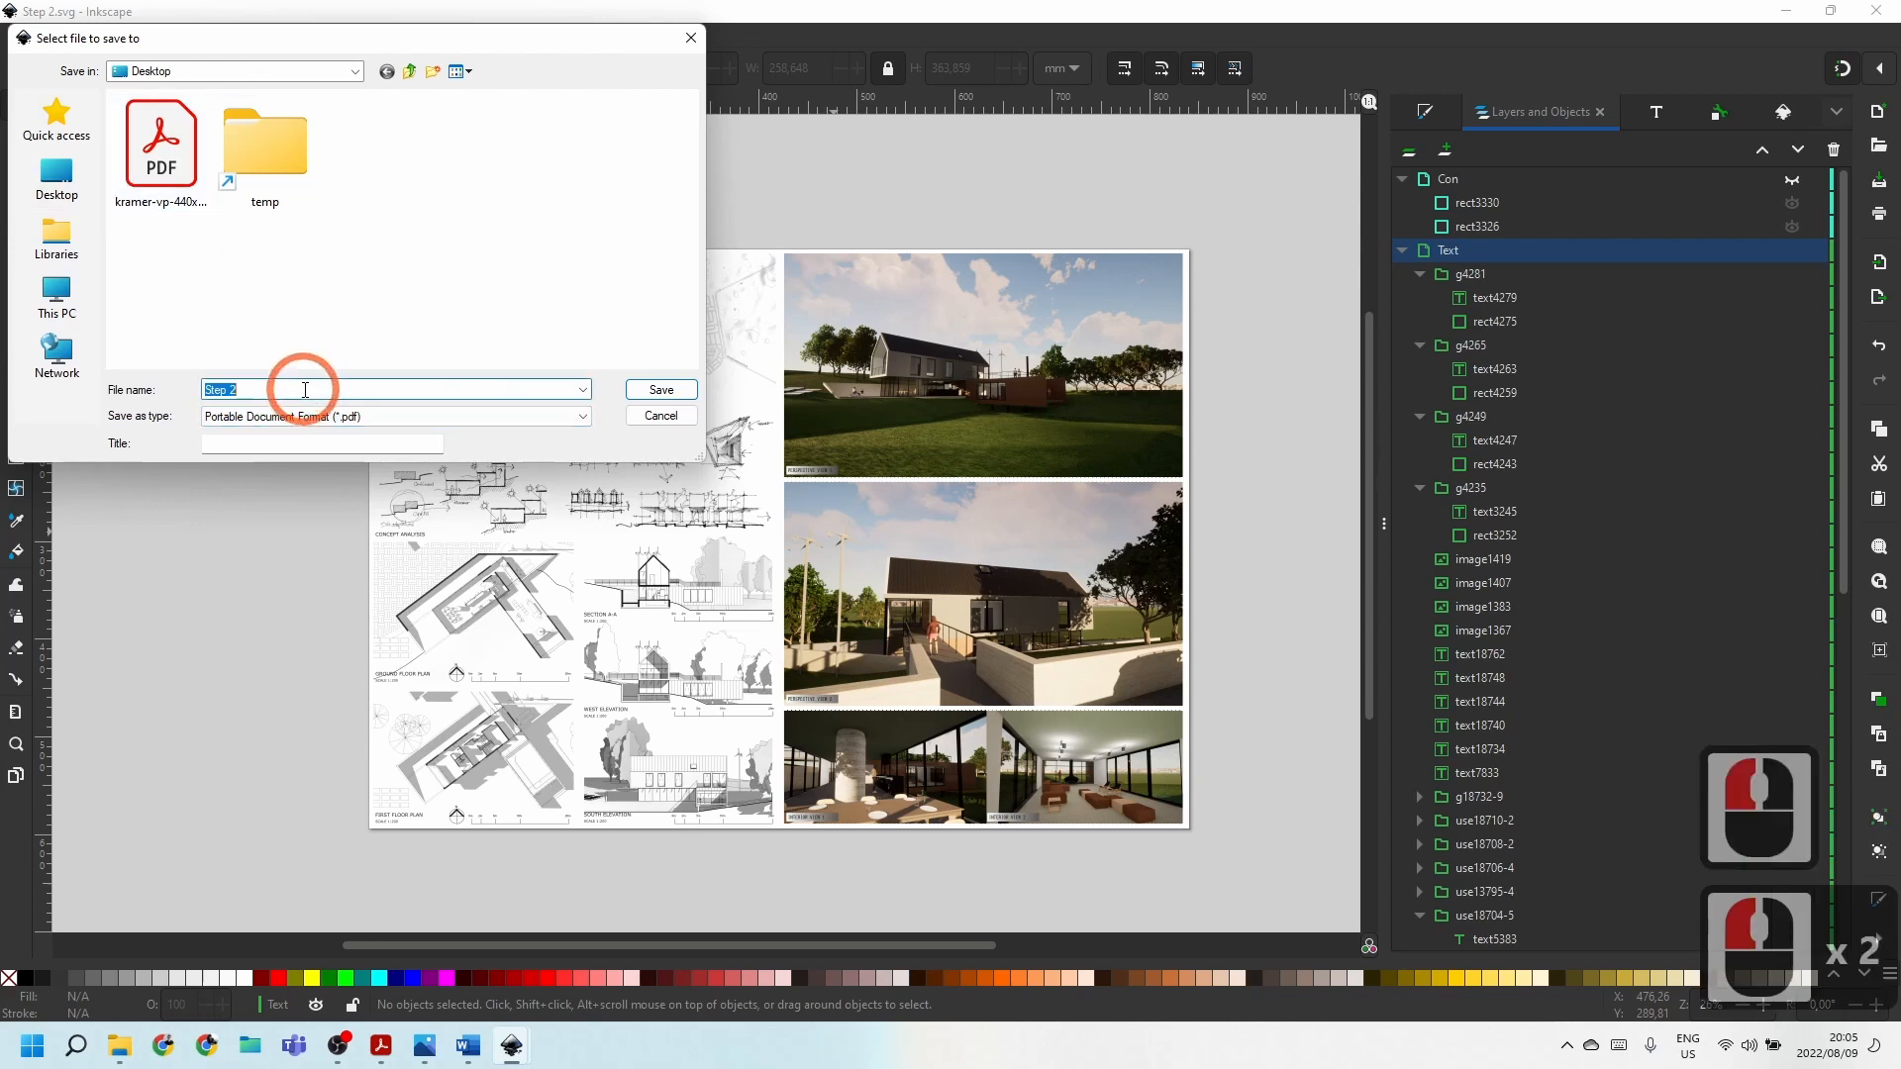
pyautogui.write('TYE')
pyautogui.press('BackSpace')
pyautogui.press('BackSpace')
pyautogui.press('BackSpace')
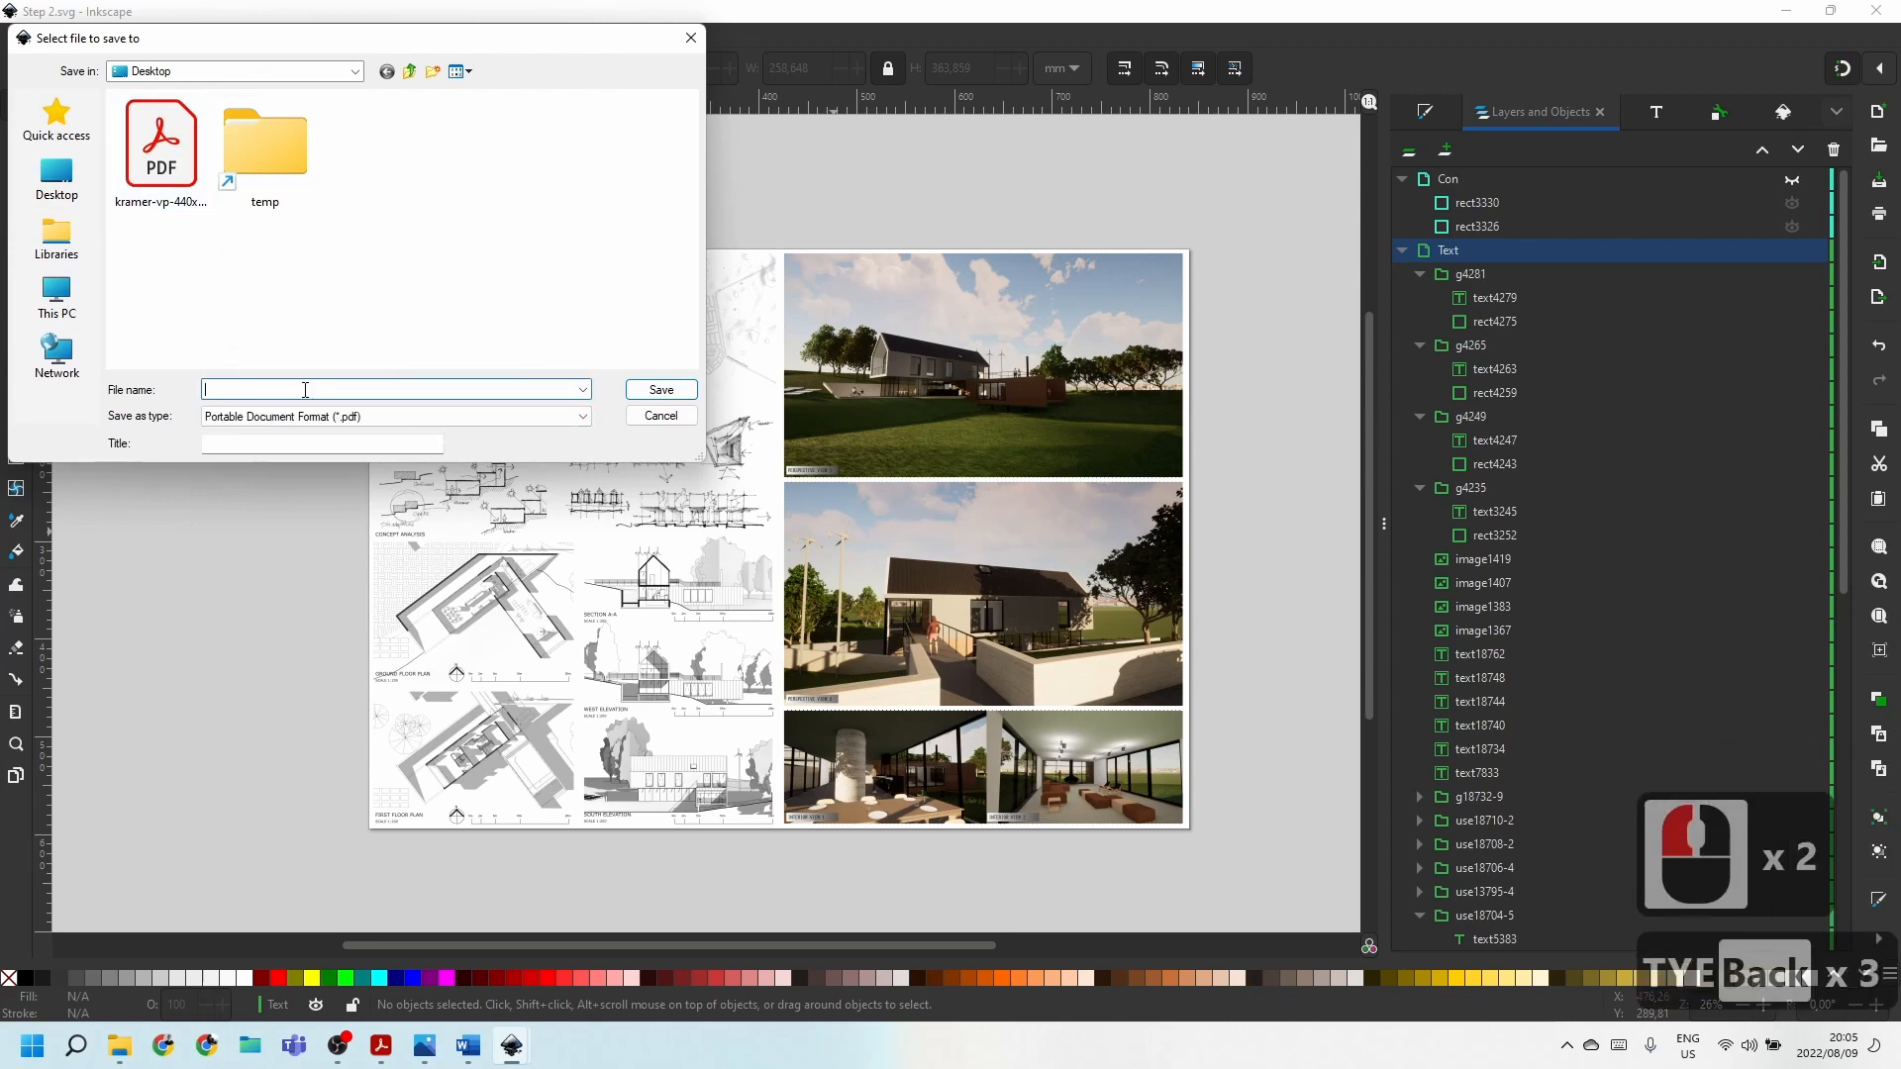
pyautogui.write('TEST')
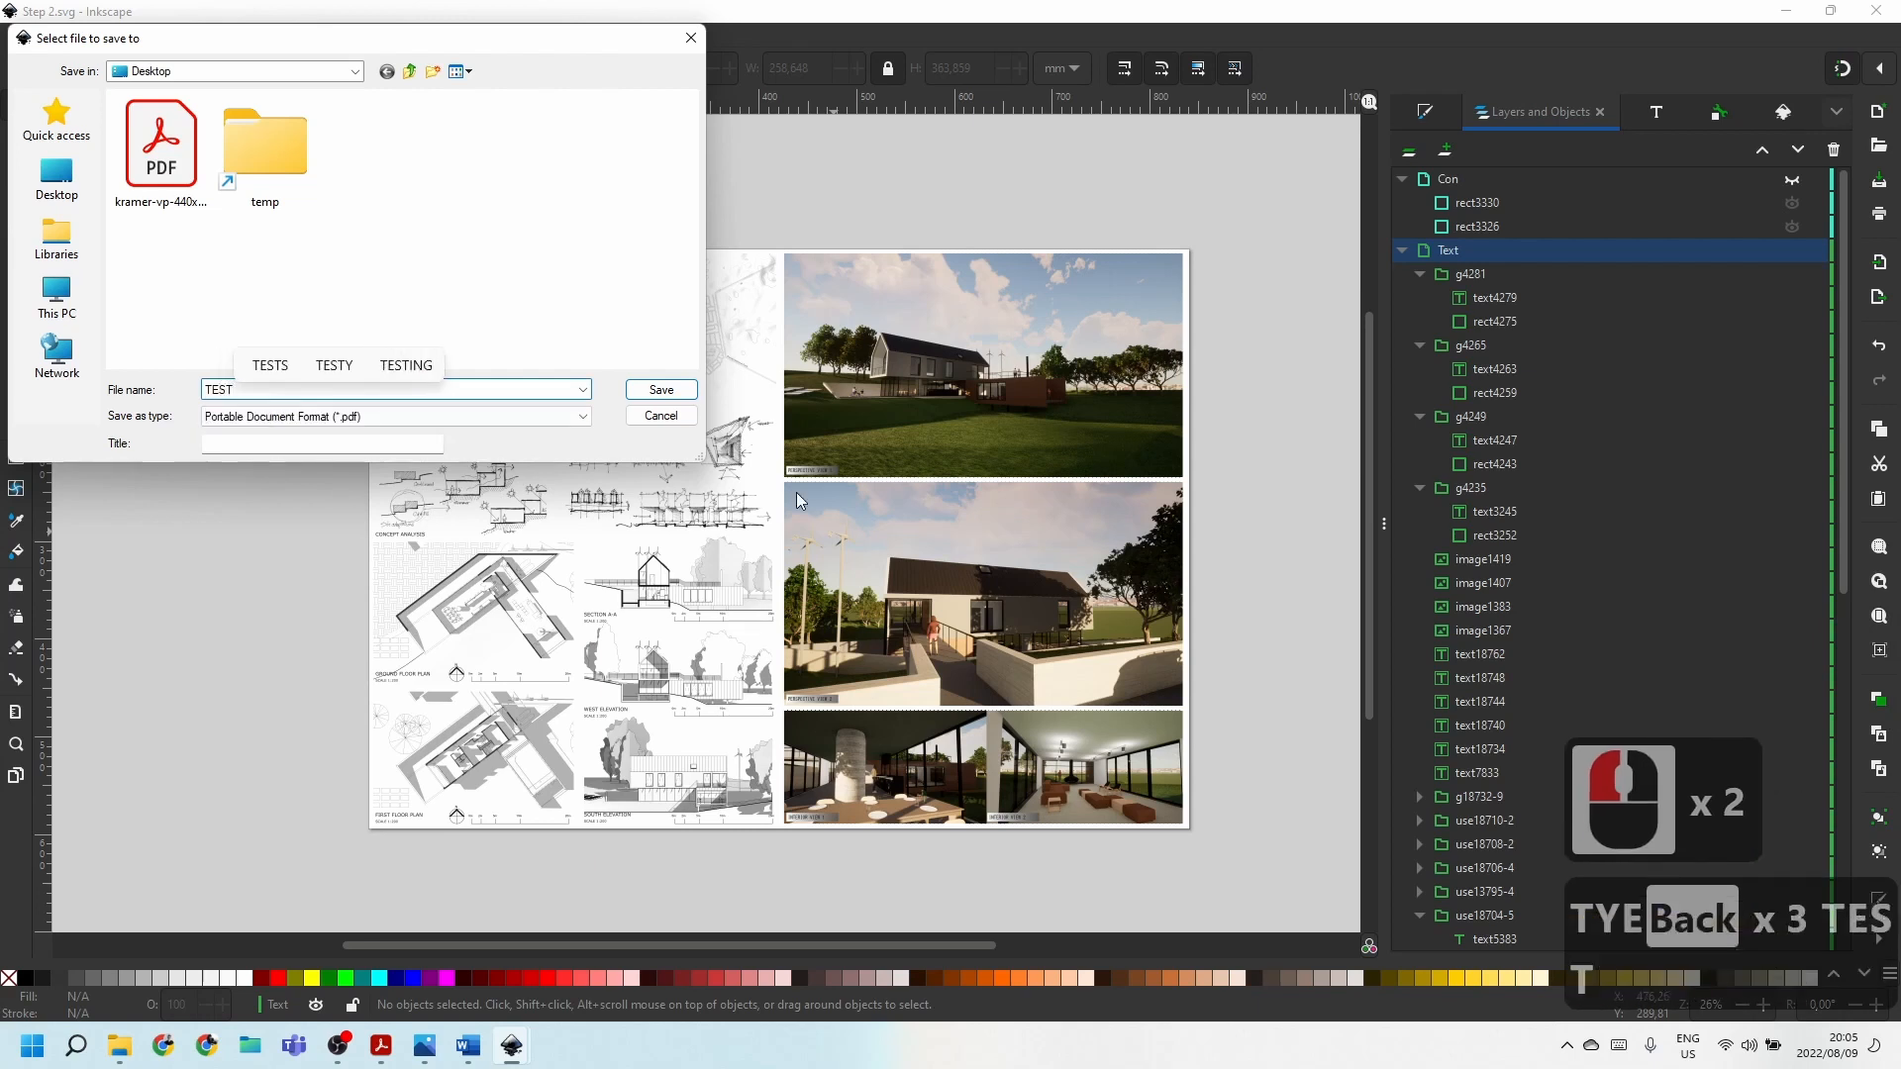
# Save the PDF with embedded fonts, a 300 dpi rasterization resolution and the document's page size.
pyautogui.click(658, 392)
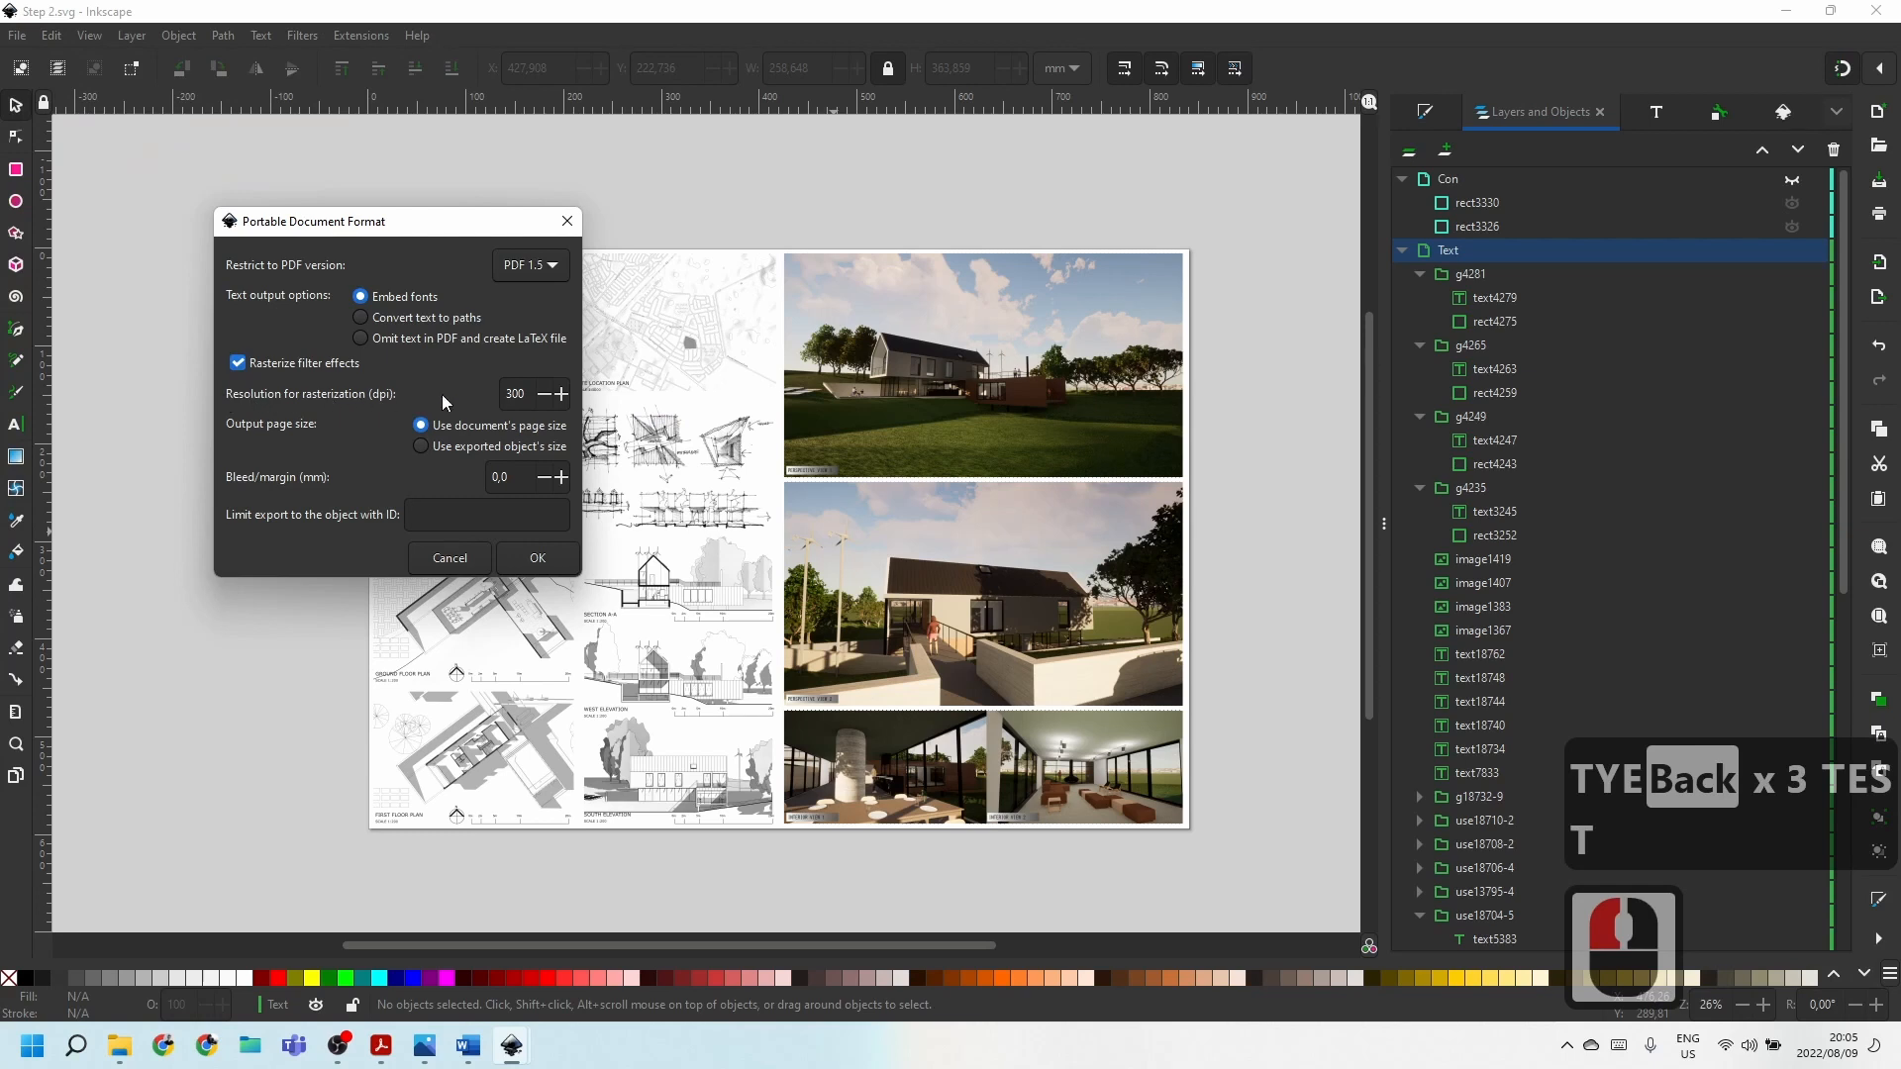
pyautogui.doubleClick(513, 394)
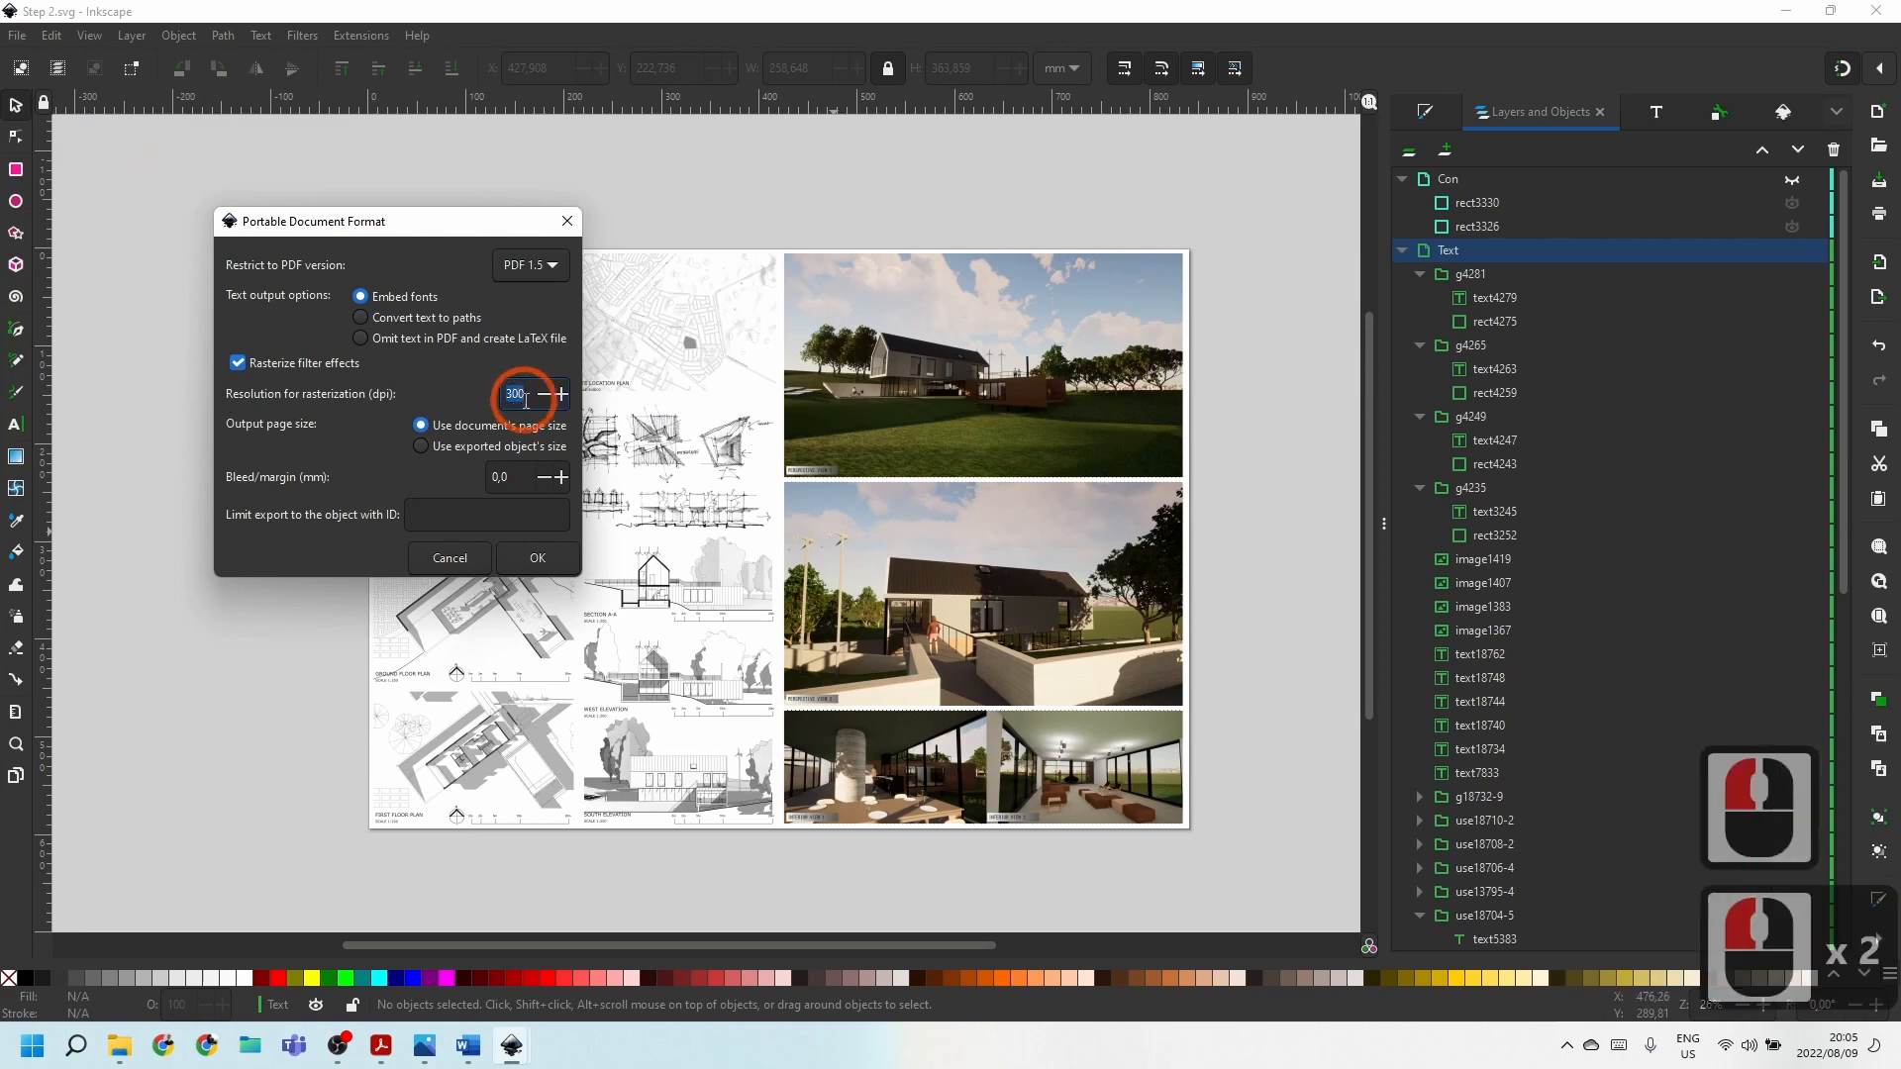
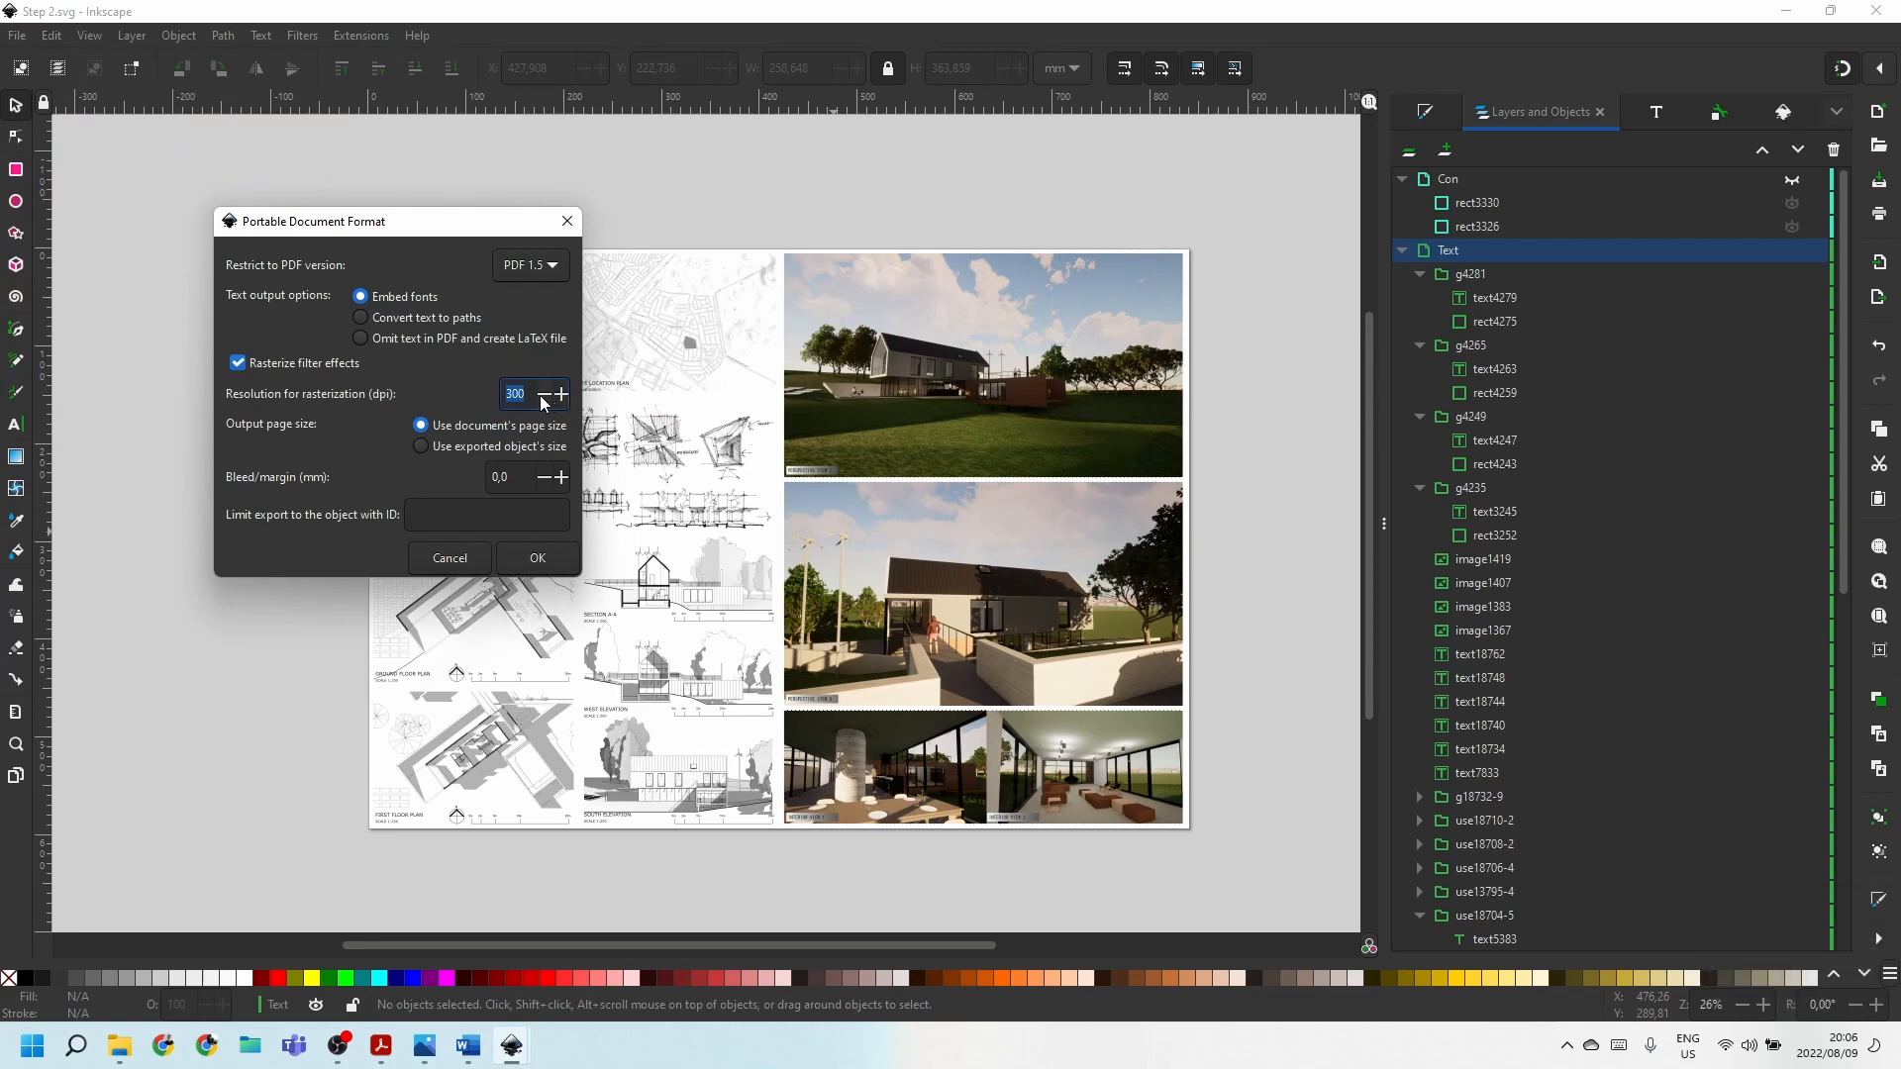
pyautogui.click(540, 560)
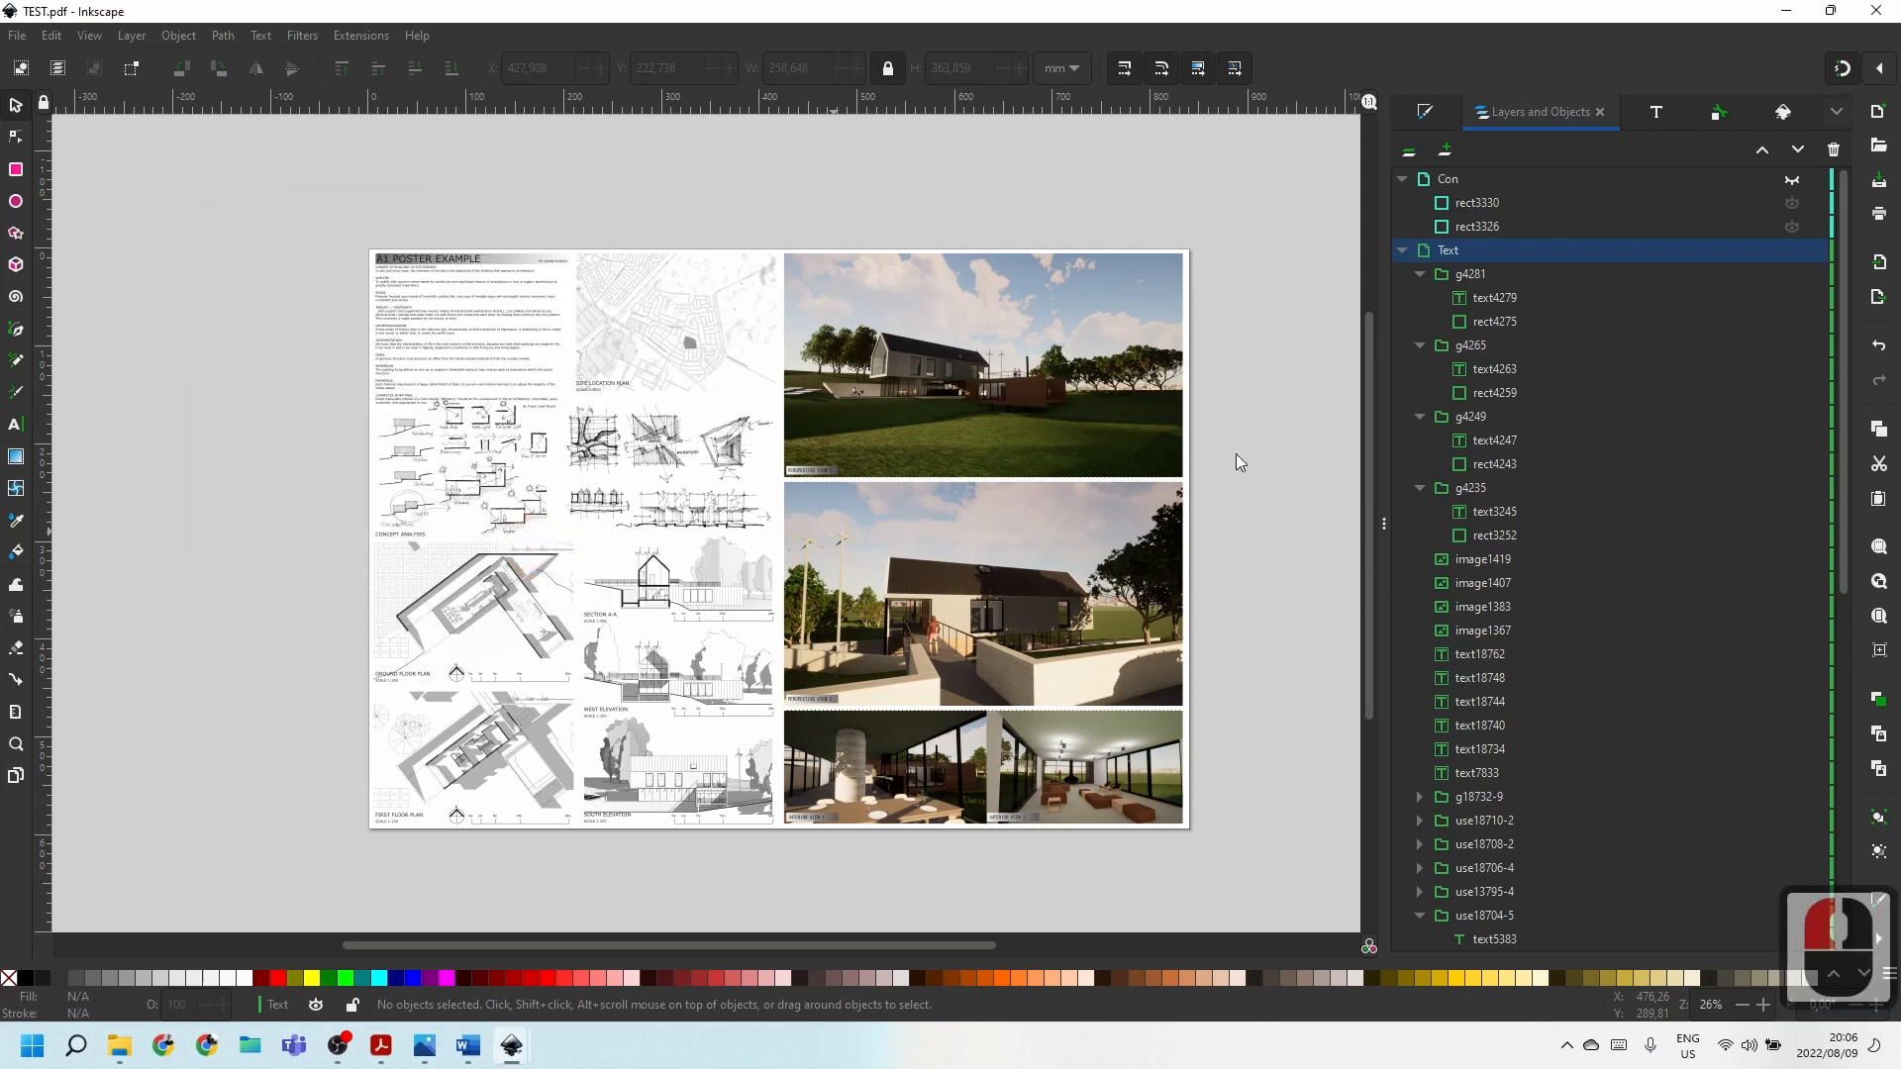
# Minimize the poster window and close the KINSHIP OF BUILDING TO THE GROUND Word document without saving its changes.
pyautogui.click(1786, 12)
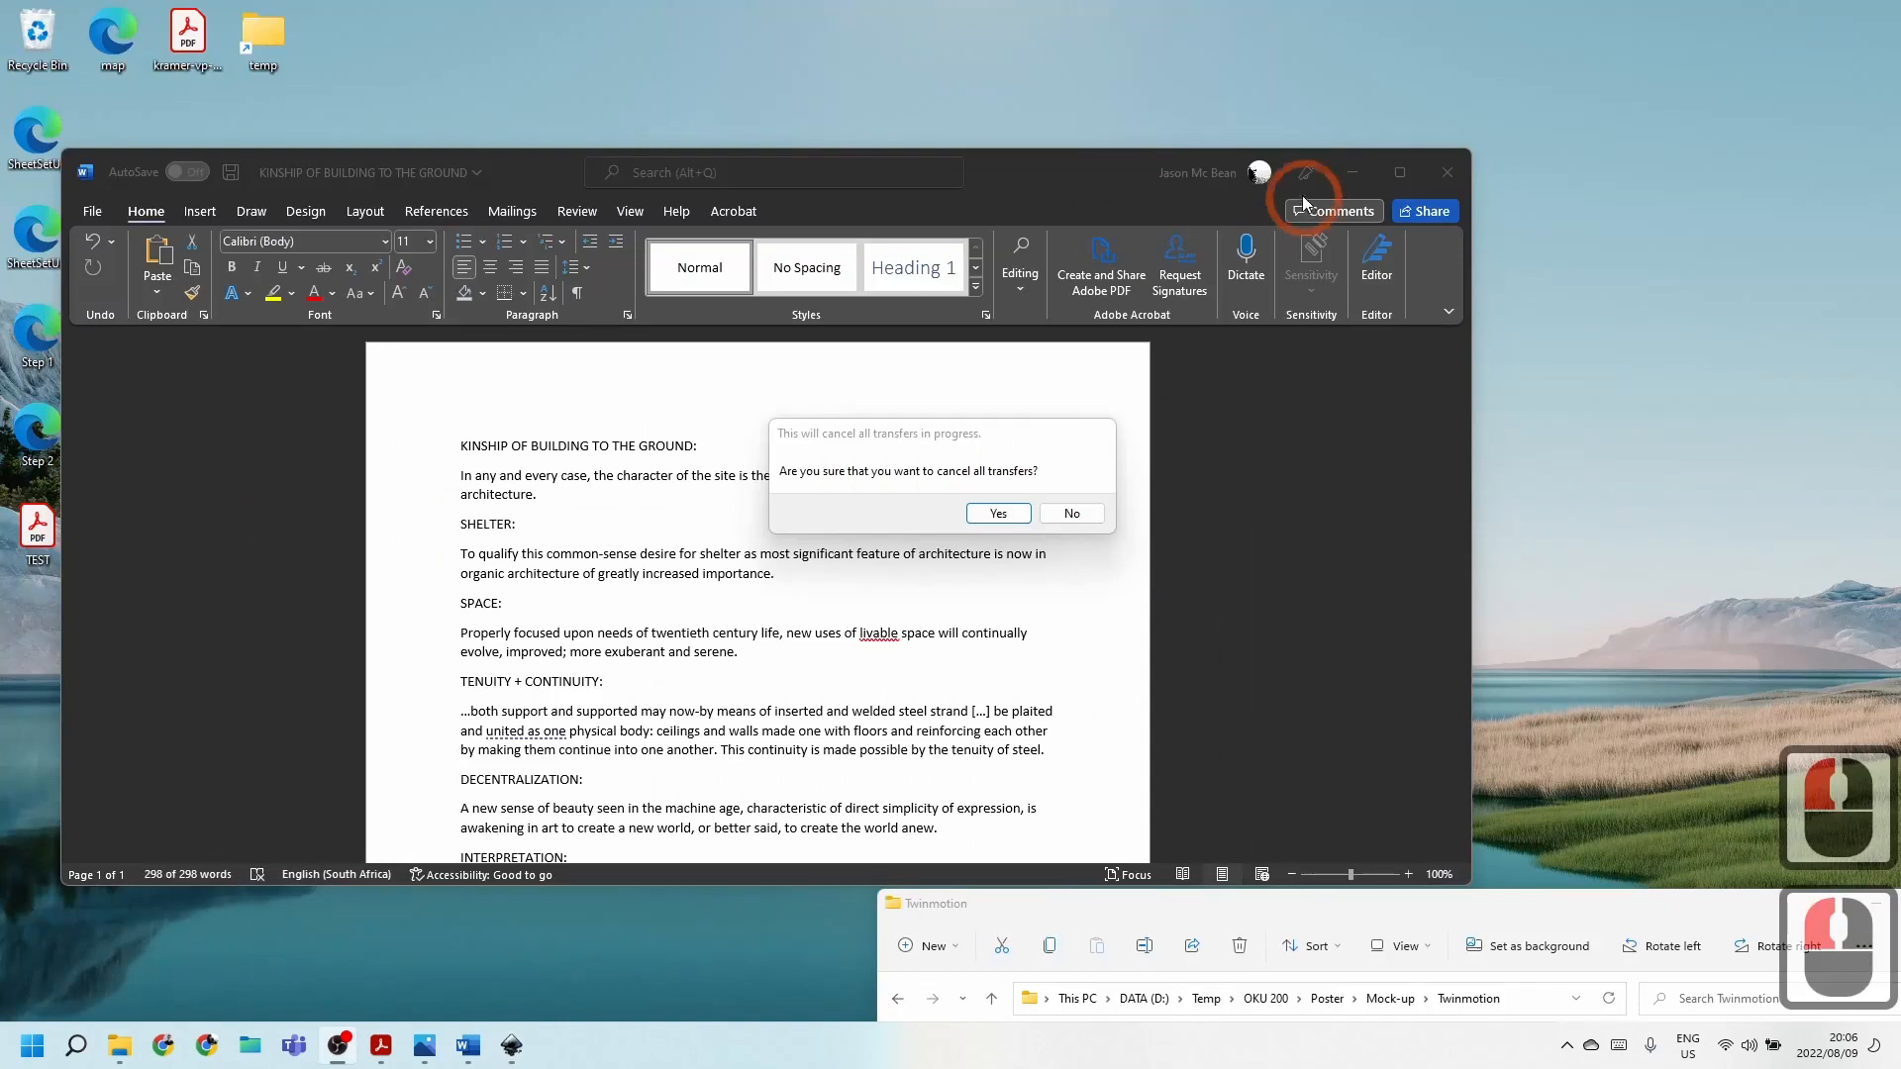
pyautogui.click(1445, 172)
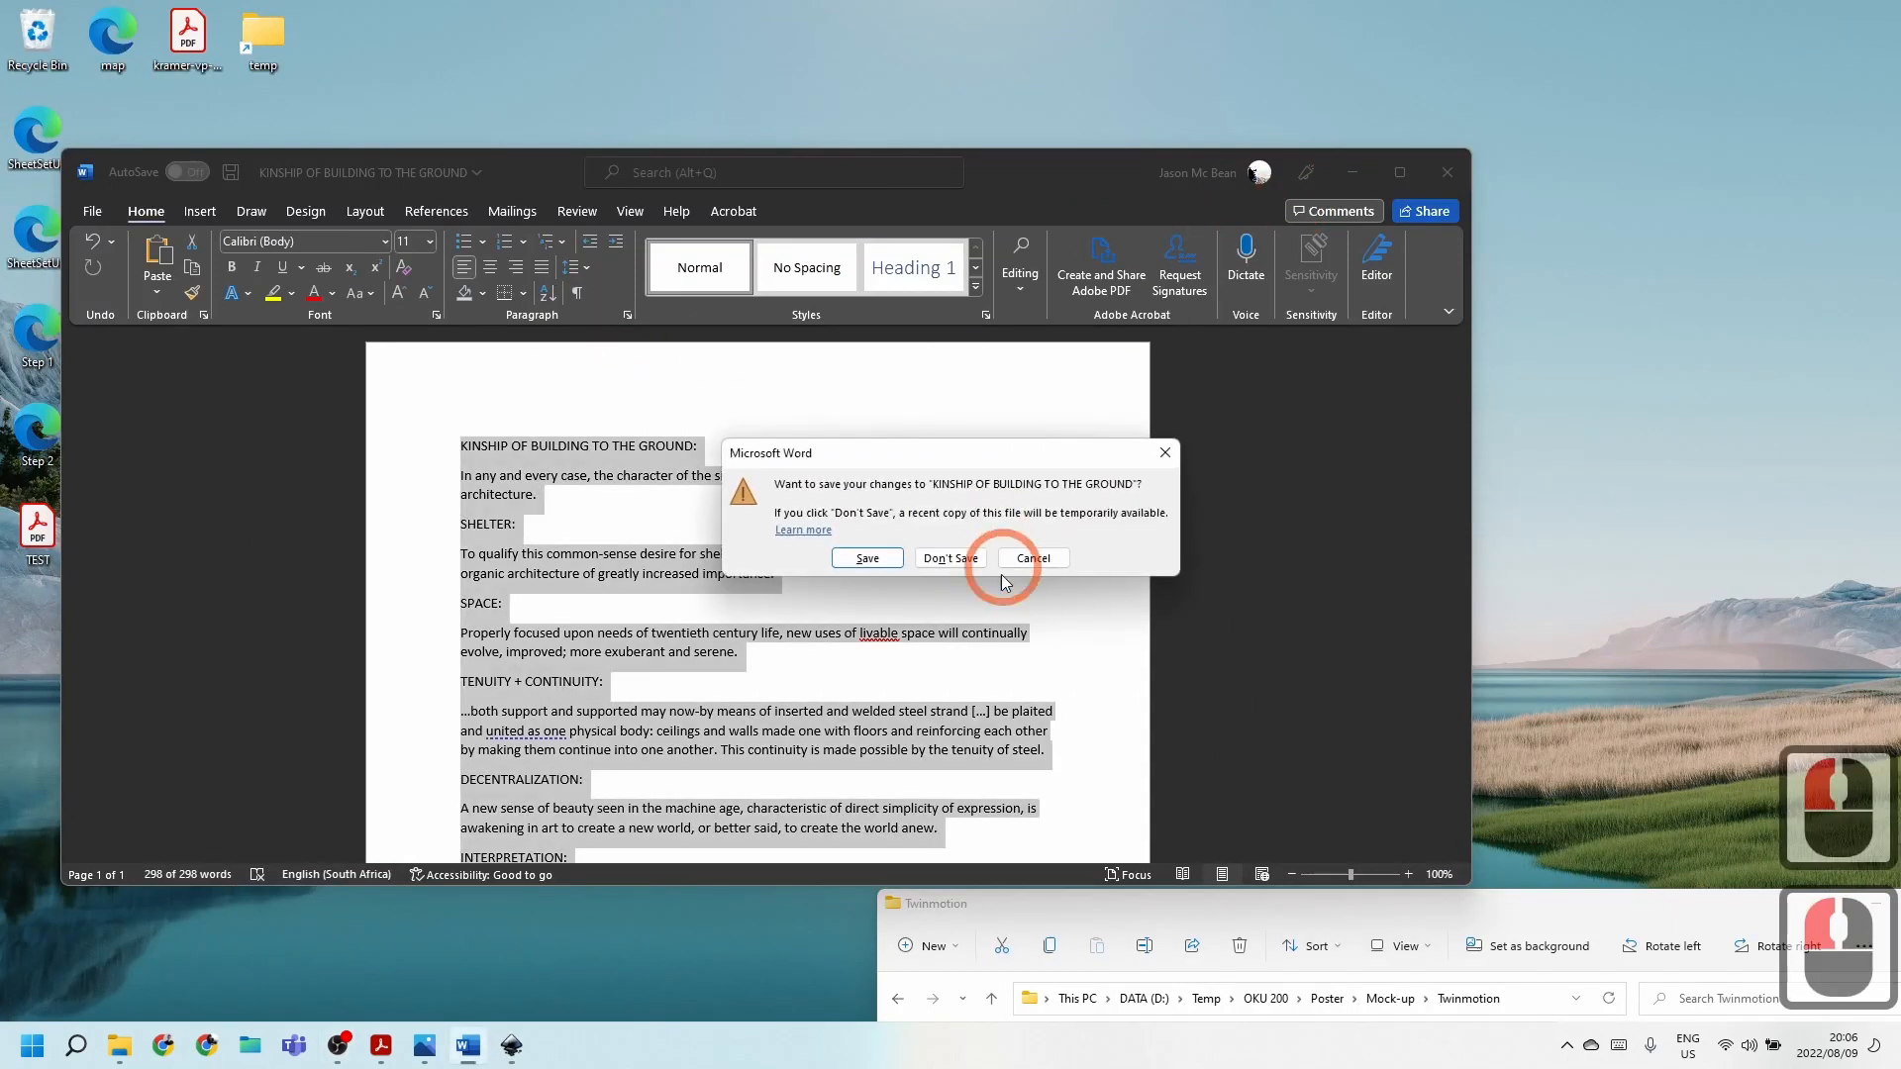
pyautogui.click(948, 558)
pyautogui.click(156, 586)
# Open the exported TEST PDF from the desktop in Adobe Acrobat and examine the drawings, captions and renders up close and as a whole sheet.
pyautogui.click(38, 534)
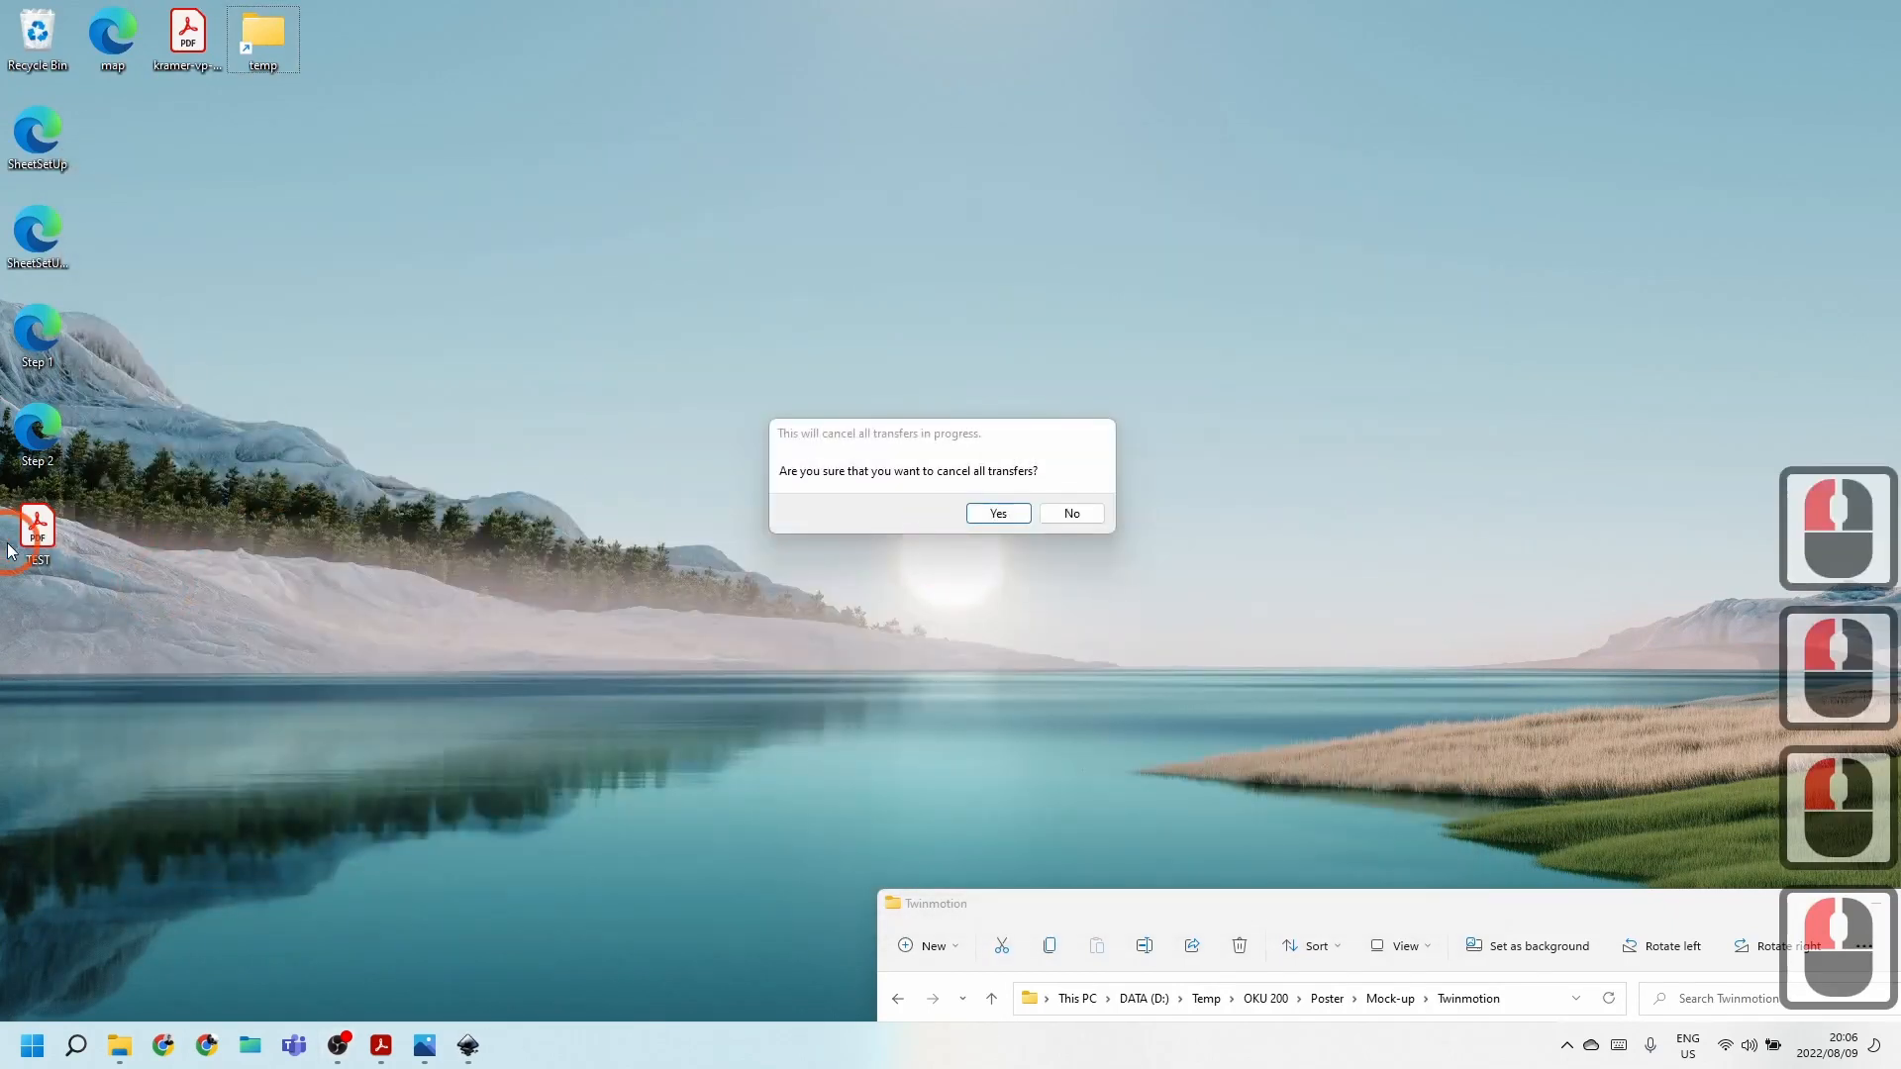
pyautogui.doubleClick(38, 536)
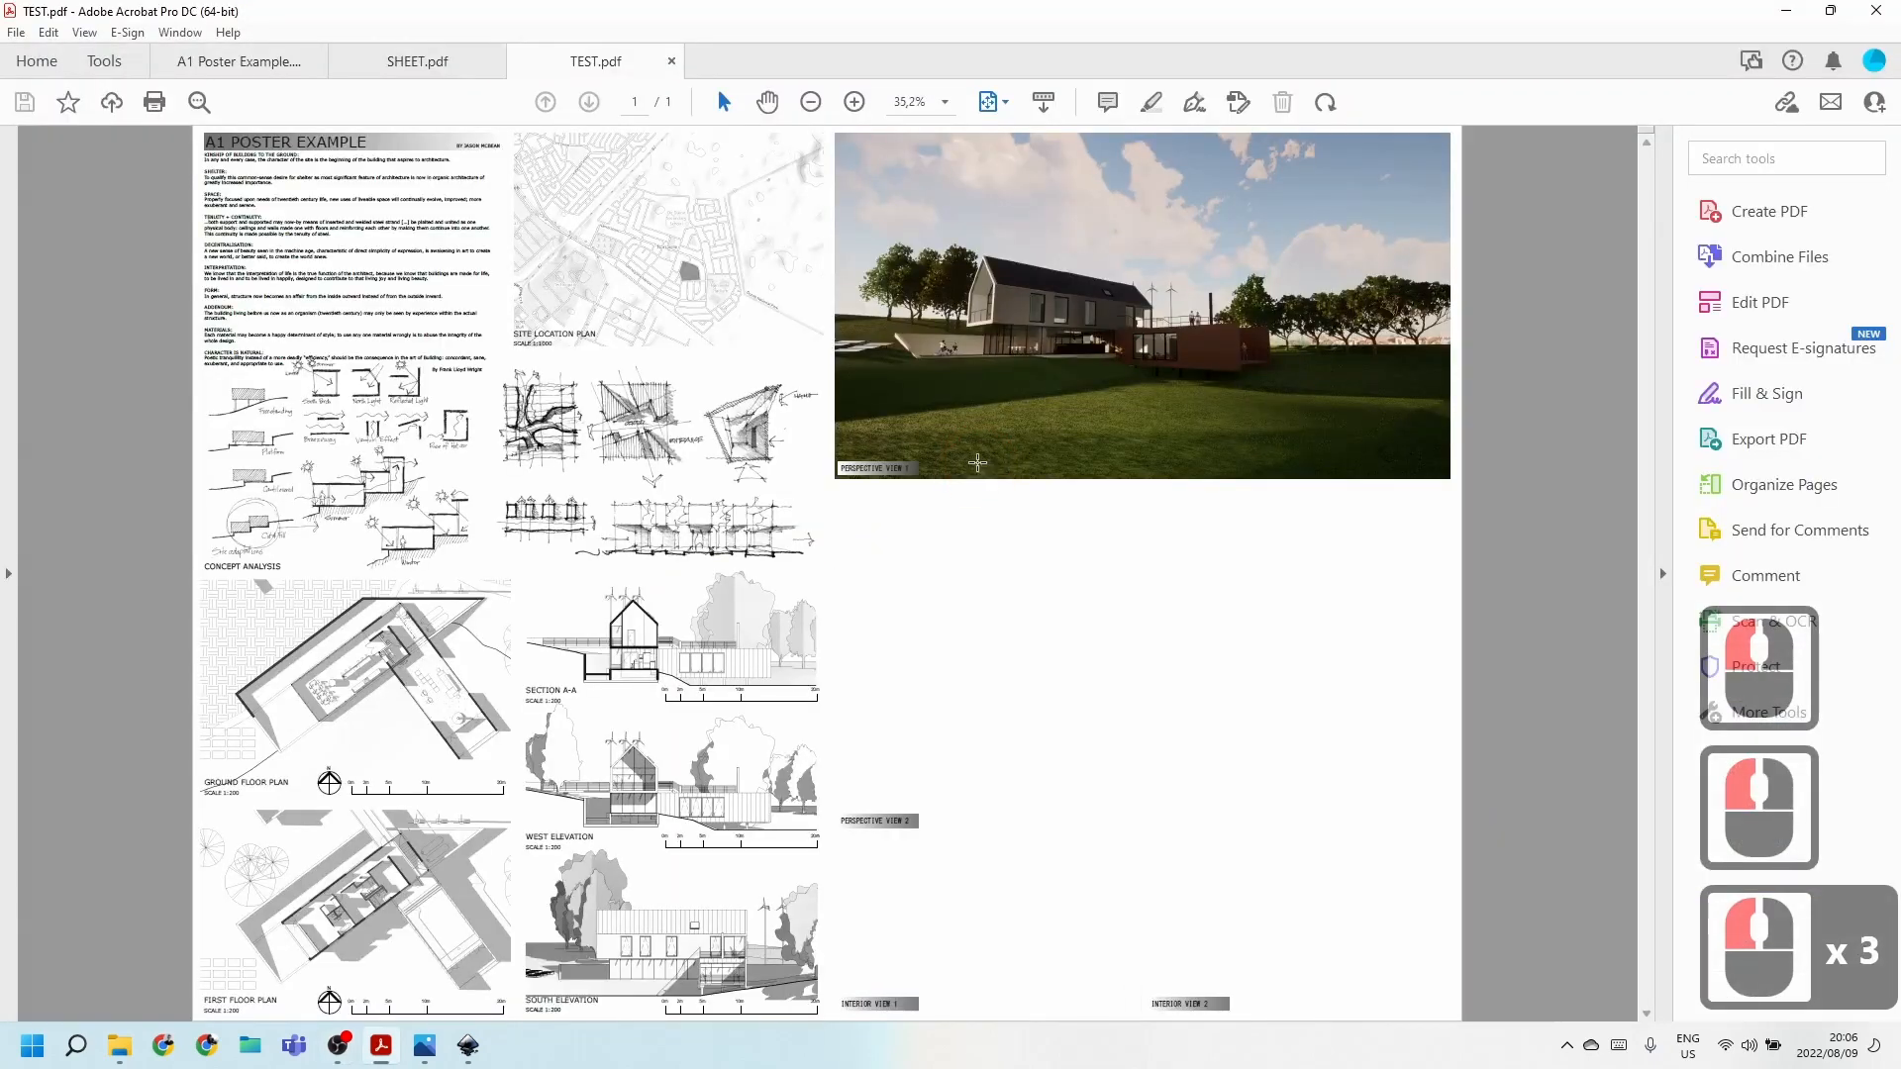
pyautogui.keyDown('ctrl'); pyautogui.scroll(-3, 917, 505); pyautogui.keyUp('ctrl')
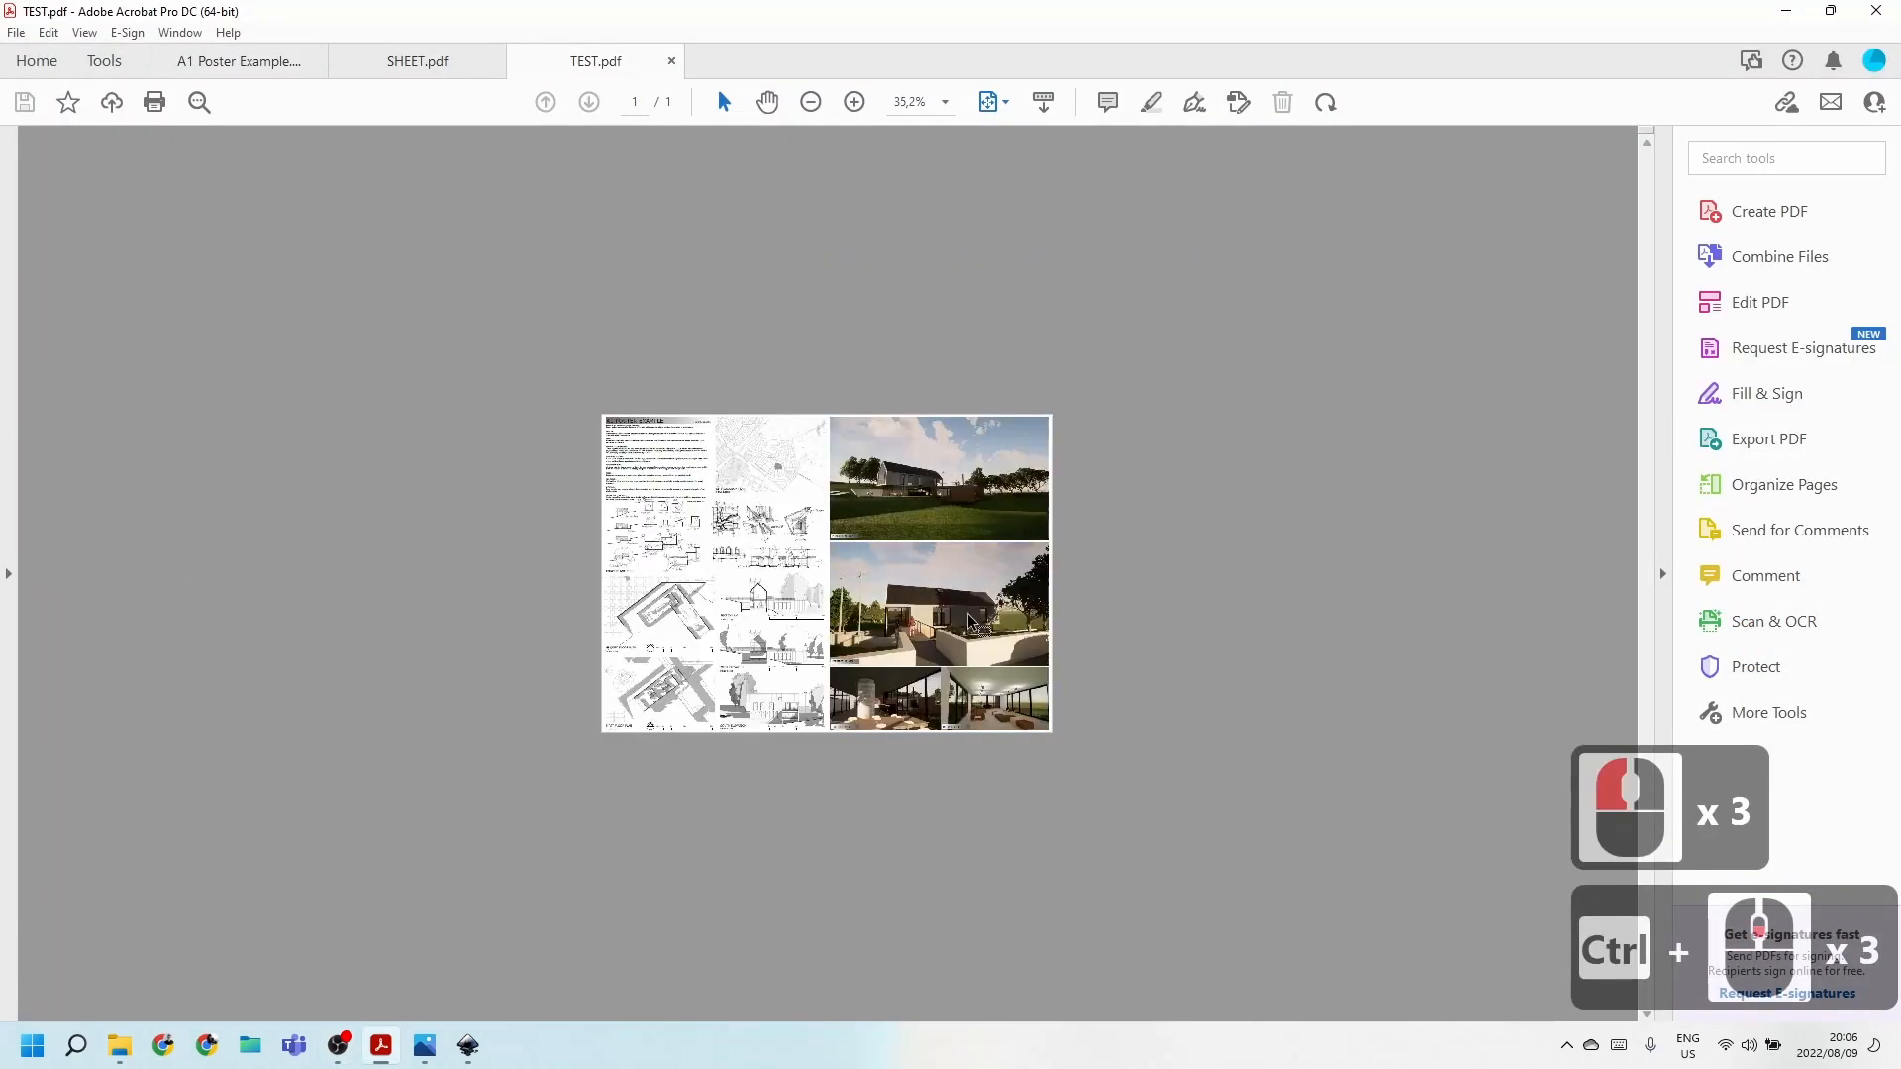
pyautogui.keyDown('ctrl'); pyautogui.scroll(7, 1057, 671); pyautogui.keyUp('ctrl')
pyautogui.keyDown('ctrl'); pyautogui.scroll(2, 1057, 672); pyautogui.keyUp('ctrl')
pyautogui.scroll(-11, 1057, 672)
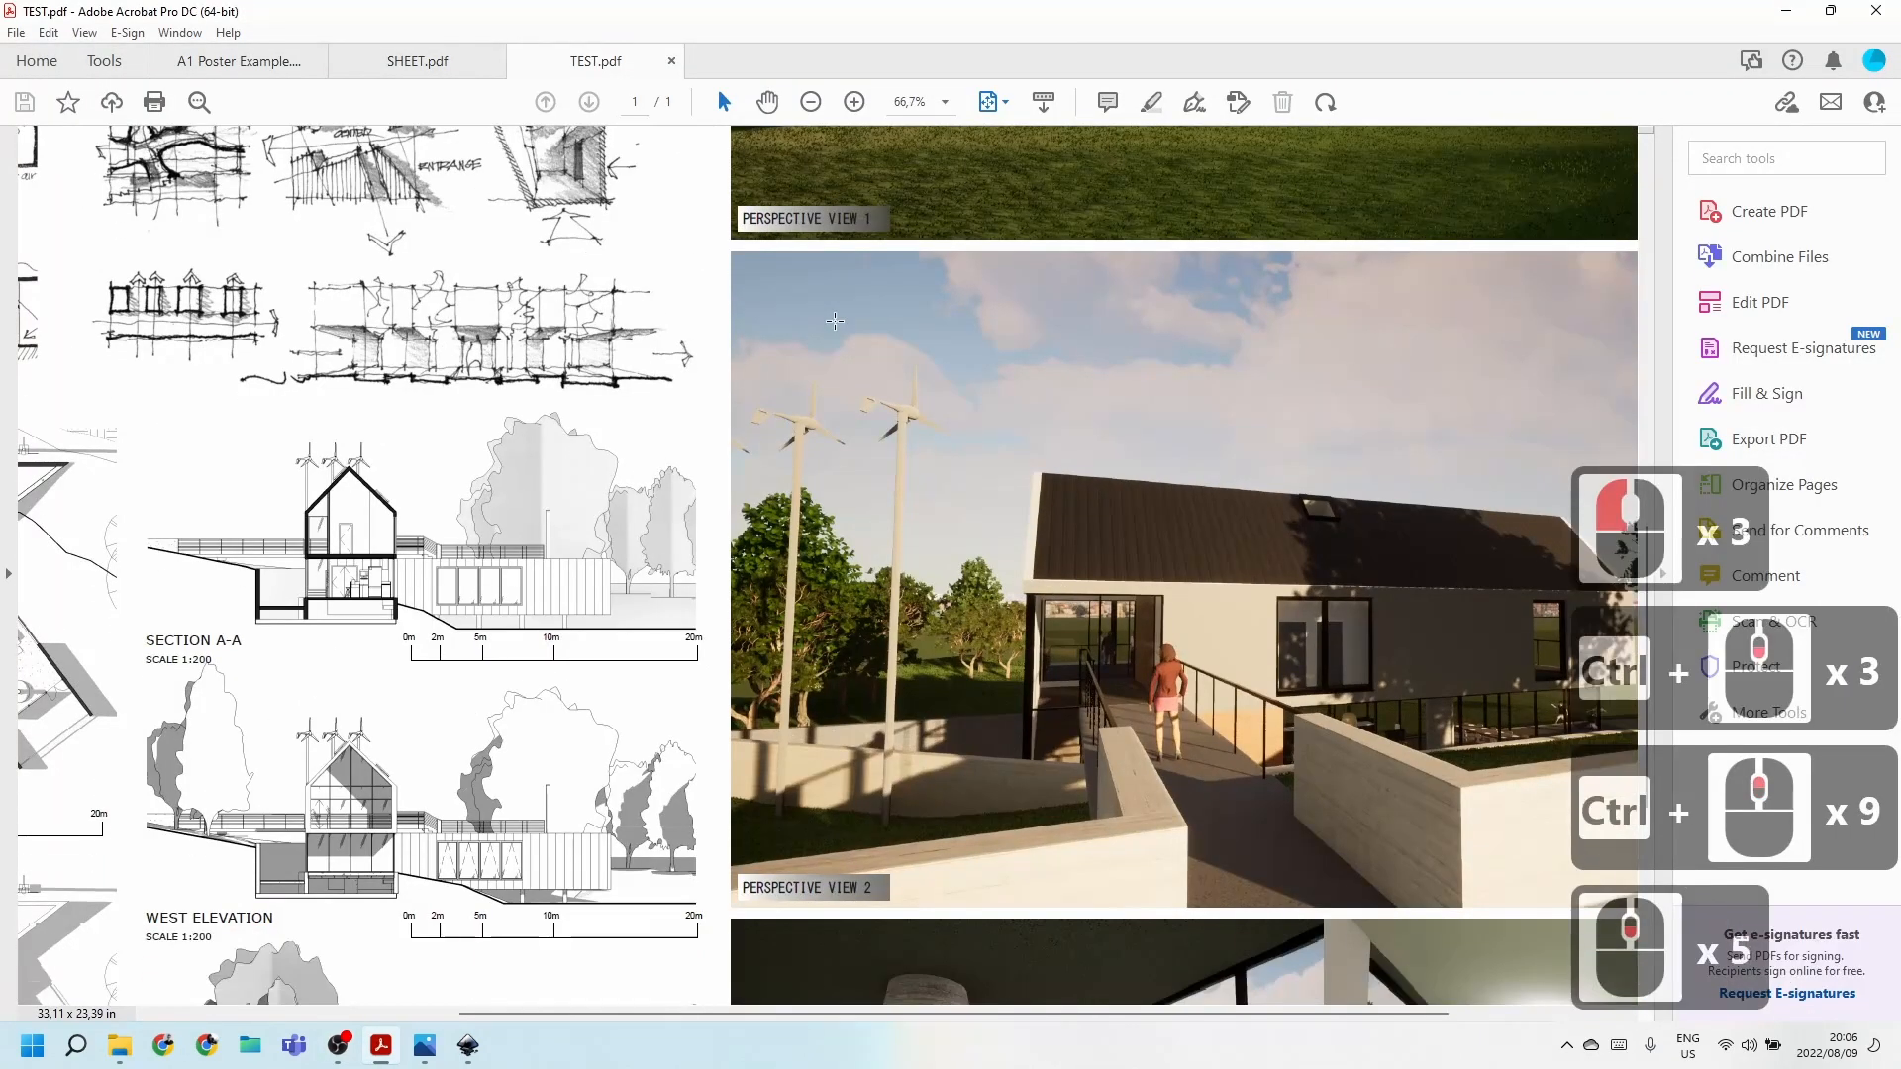
pyautogui.keyDown('ctrl'); pyautogui.scroll(-4, 830, 335); pyautogui.keyUp('ctrl')
pyautogui.keyDown('ctrl'); pyautogui.scroll(-10, 829, 332); pyautogui.keyUp('ctrl')
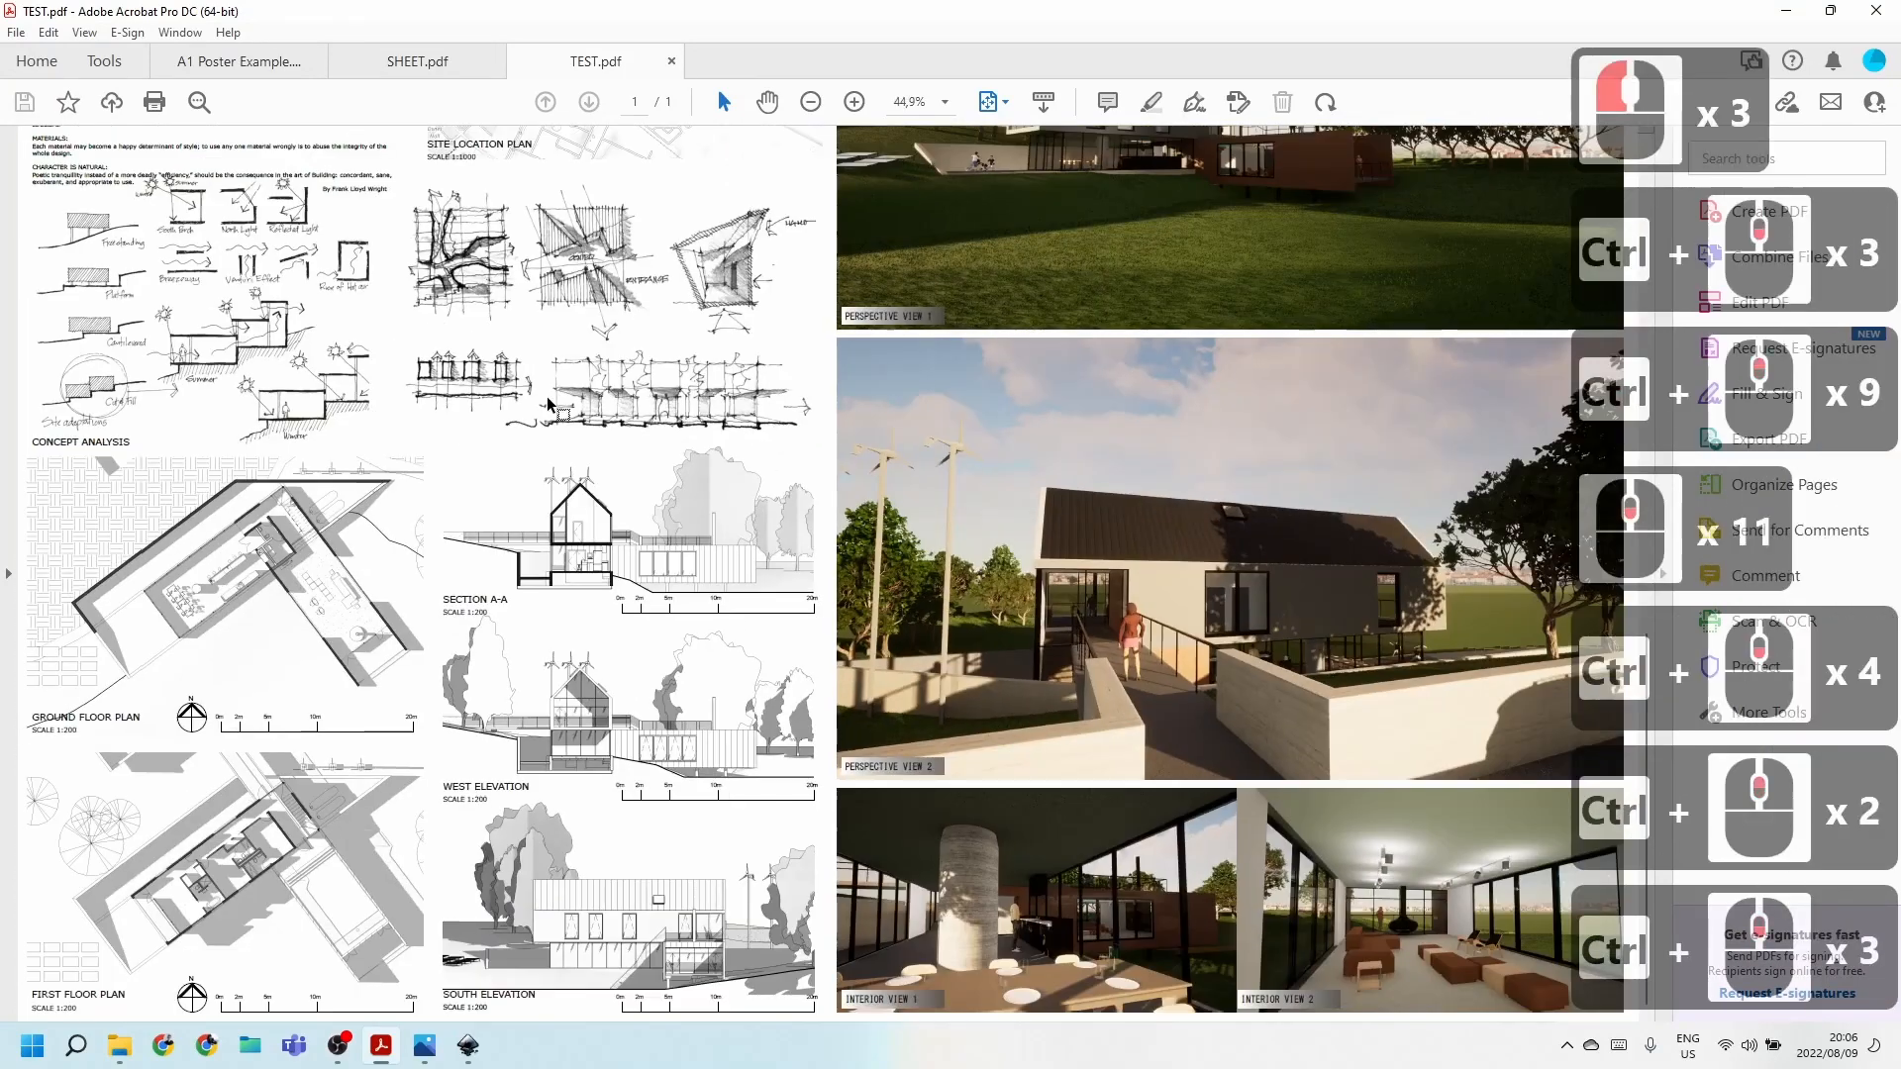
# Close only the TEST.pdf document, keeping the other PDFs open, and minimize Acrobat to return to the desktop.
pyautogui.click(1871, 10)
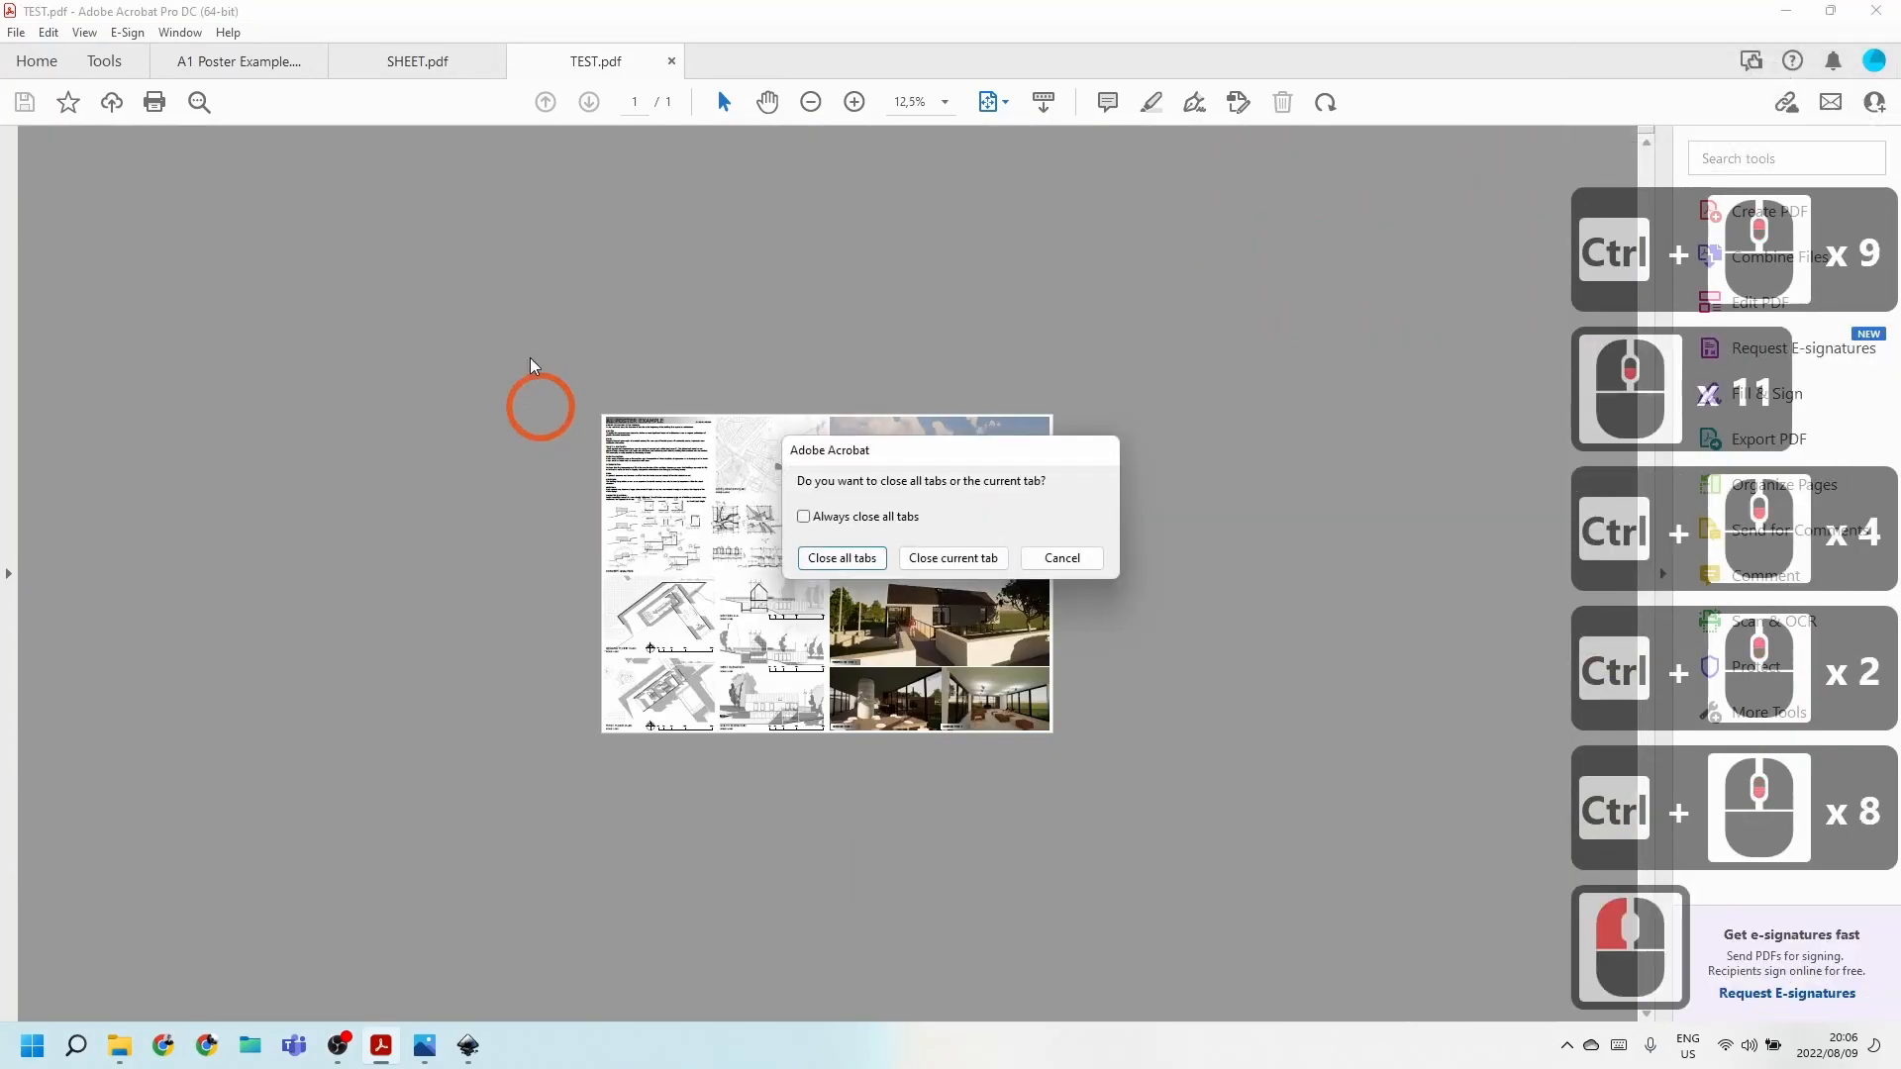
pyautogui.click(928, 561)
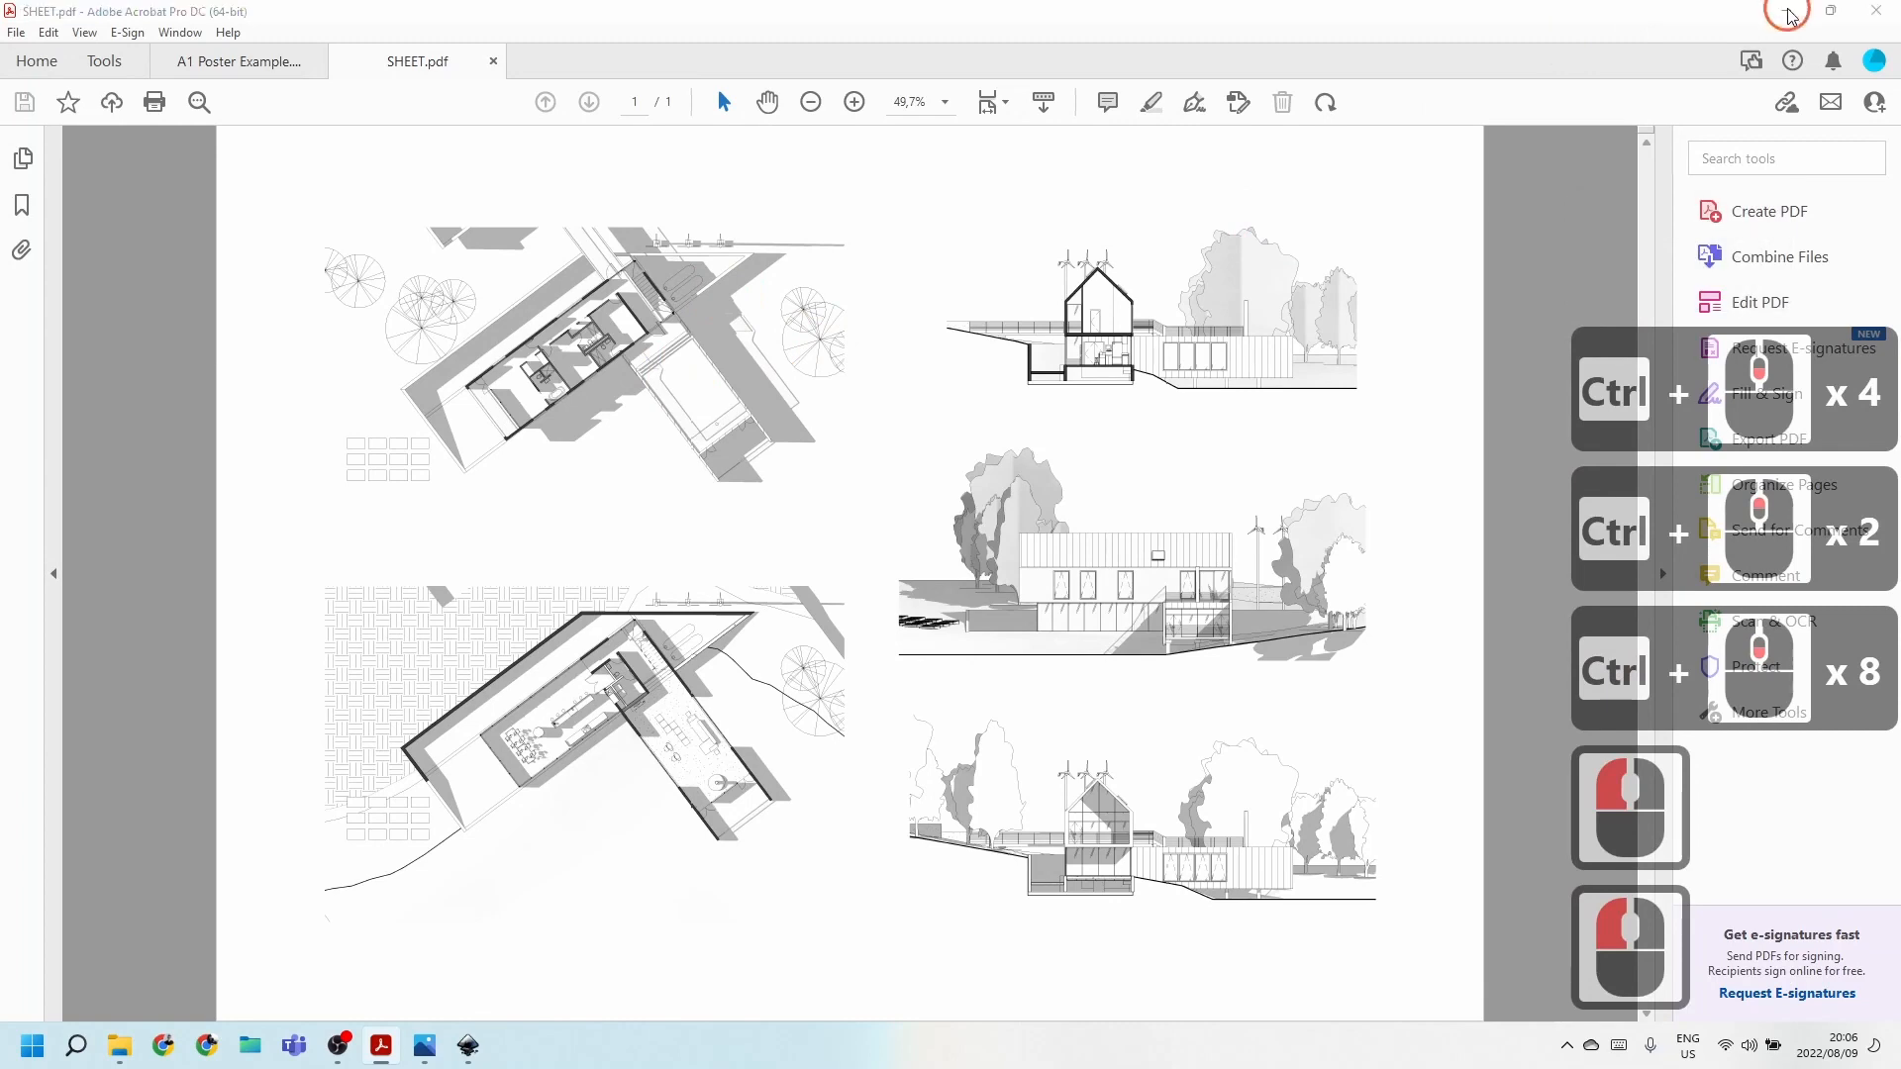
pyautogui.click(1790, 14)
# Check the file size of the TEST PDF in its file properties and close the properties dialog.
pyautogui.rightClick(40, 547)
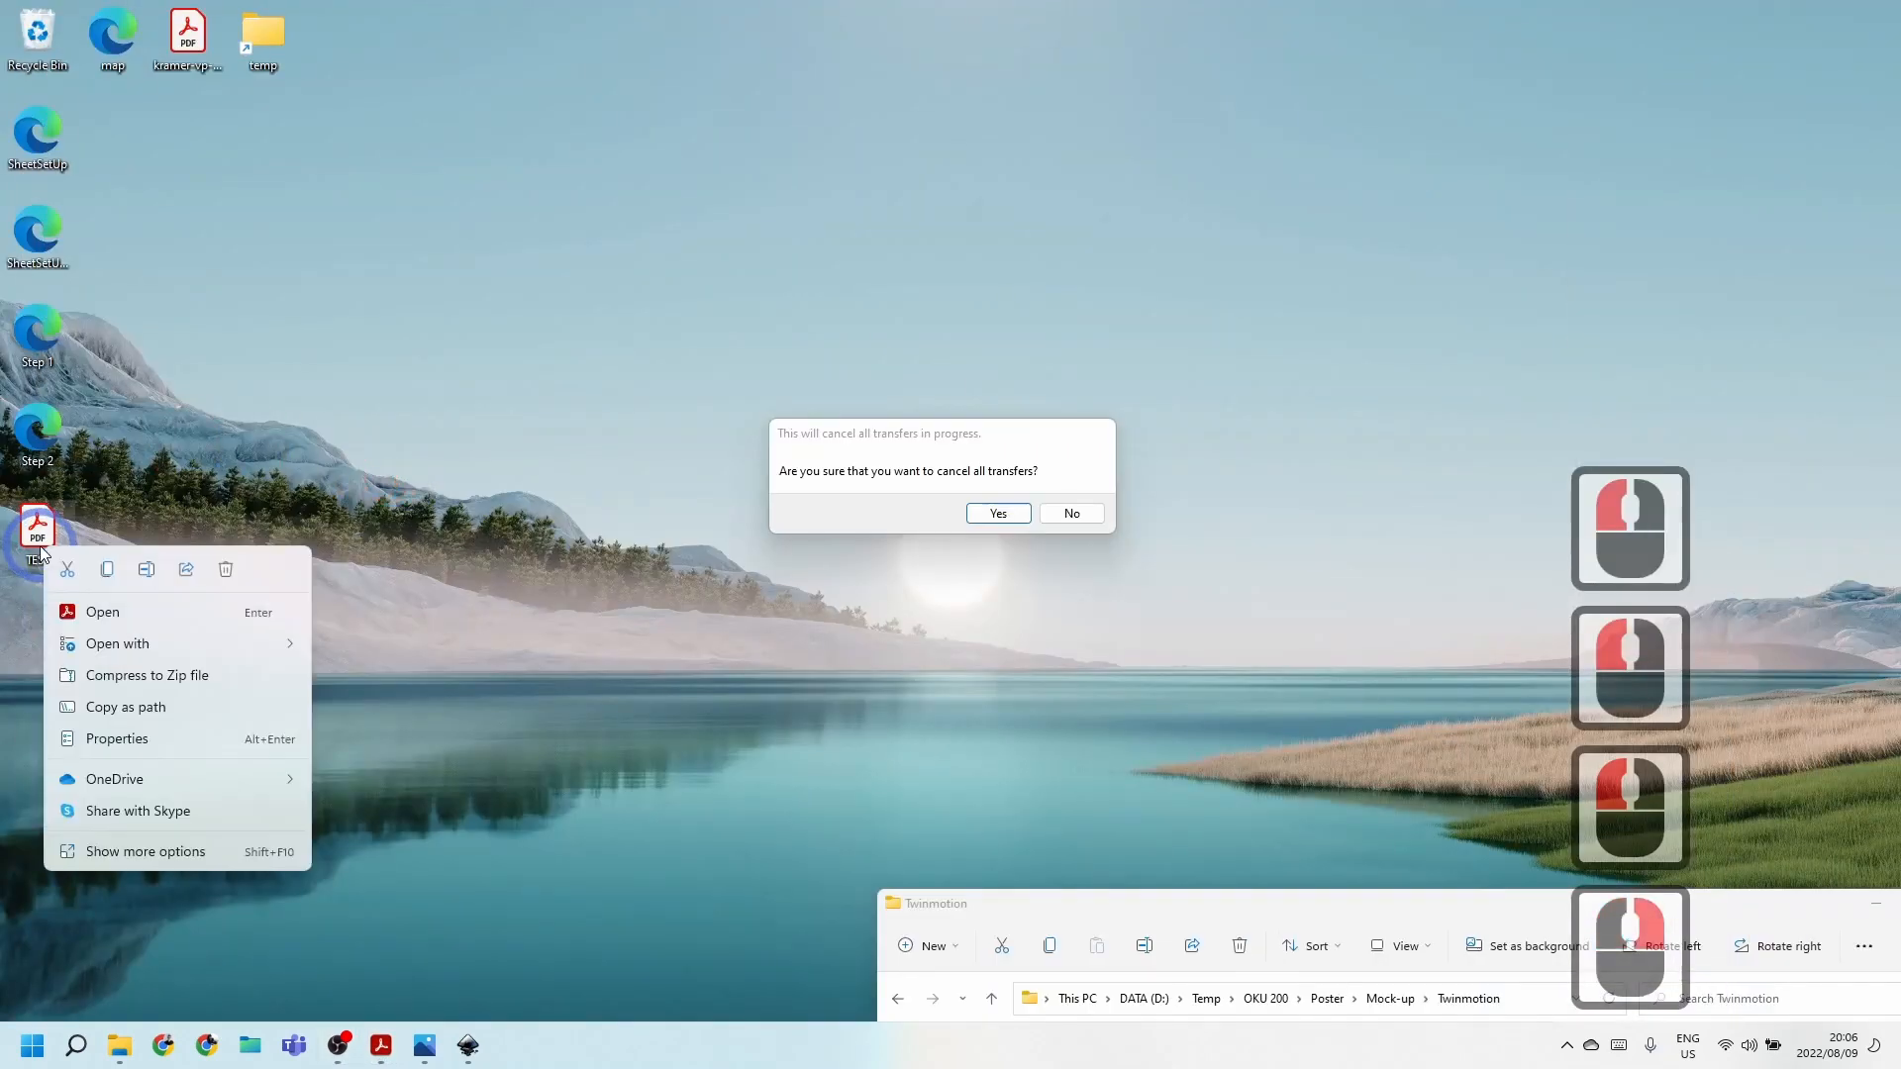
pyautogui.click(93, 858)
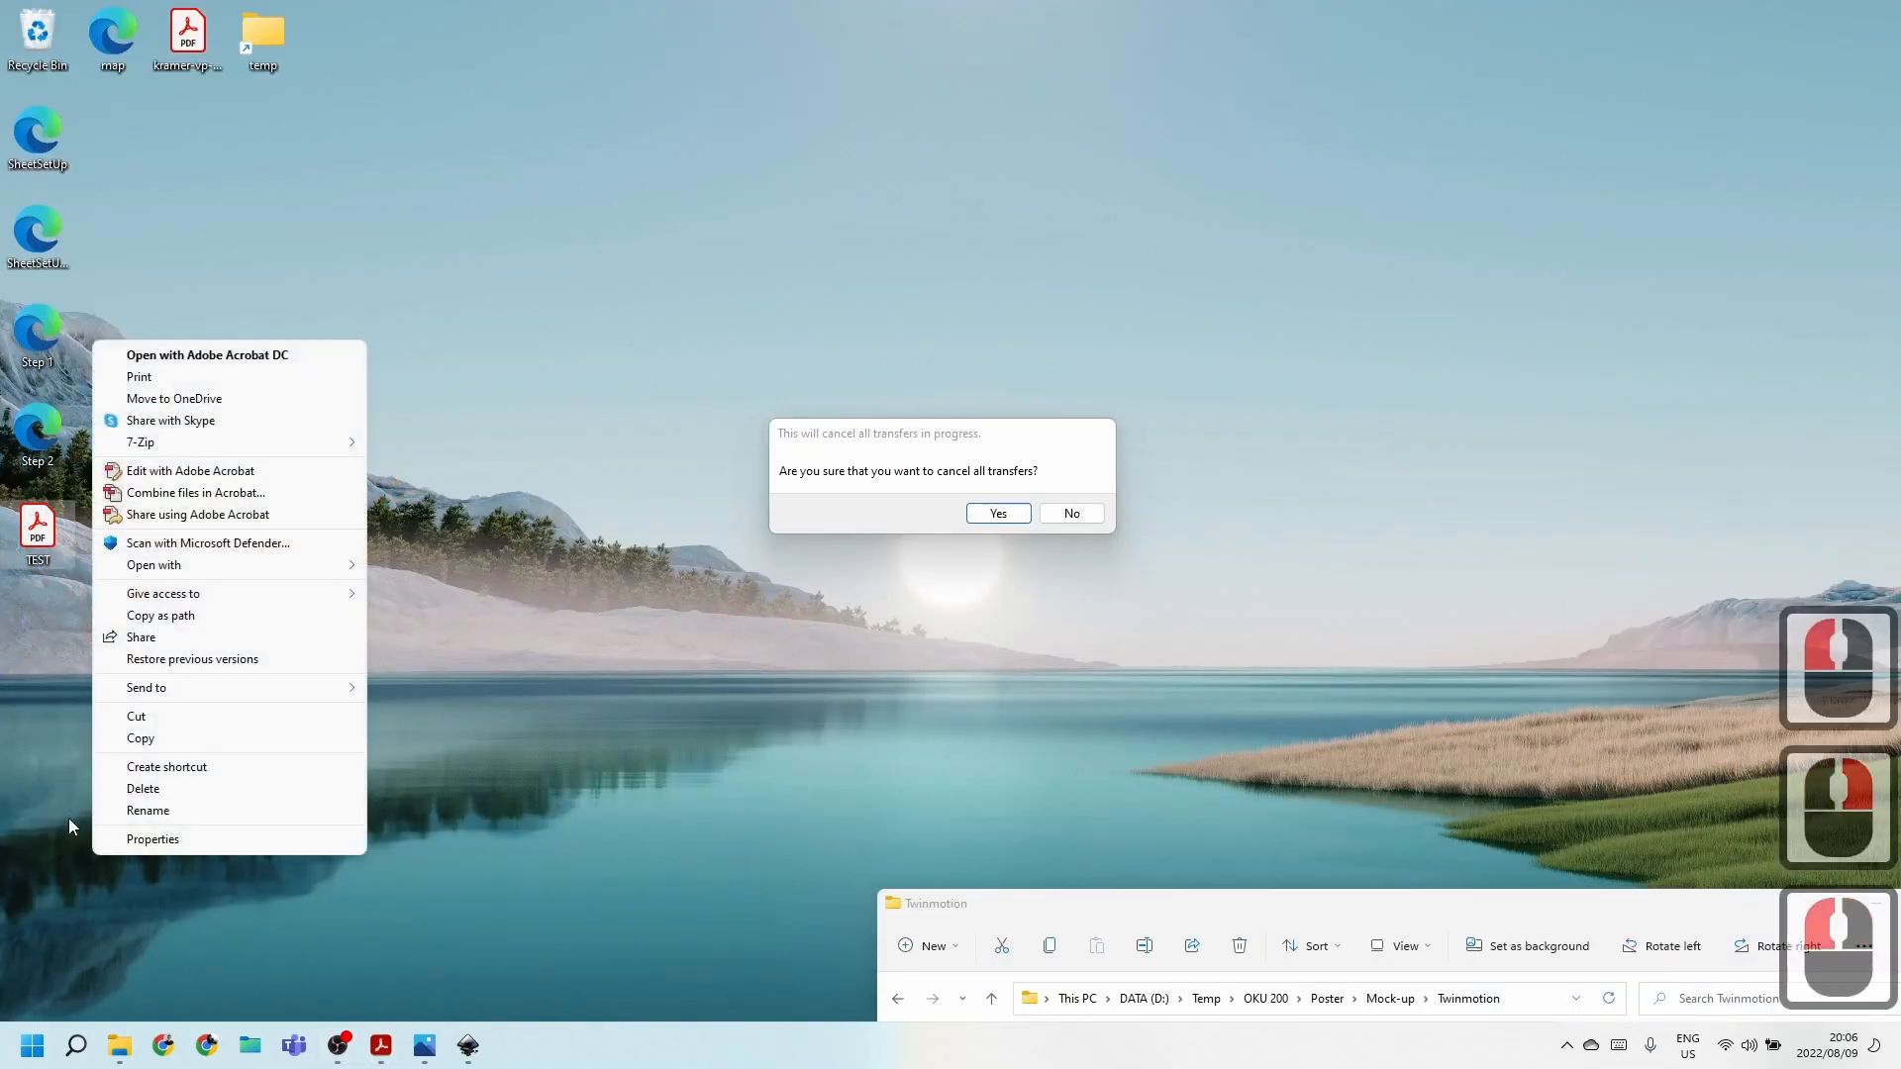
pyautogui.click(119, 837)
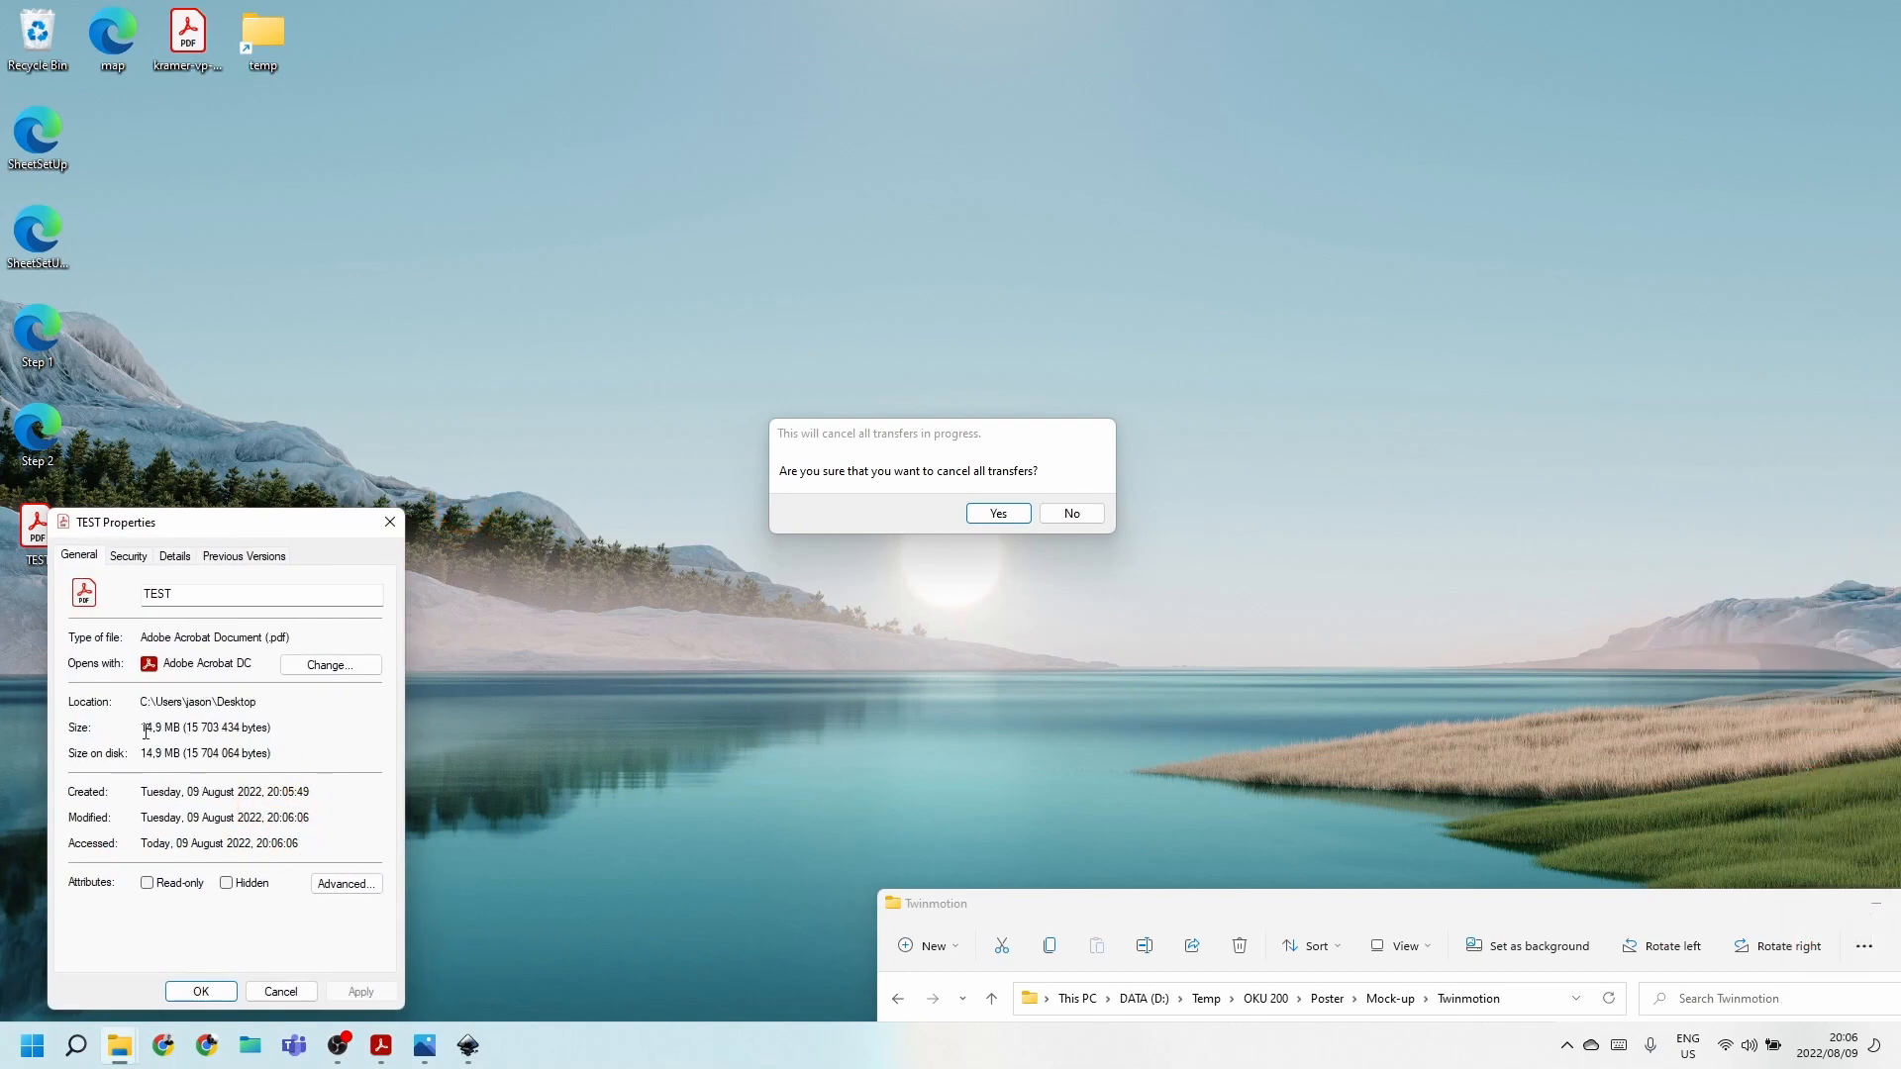
pyautogui.click(198, 990)
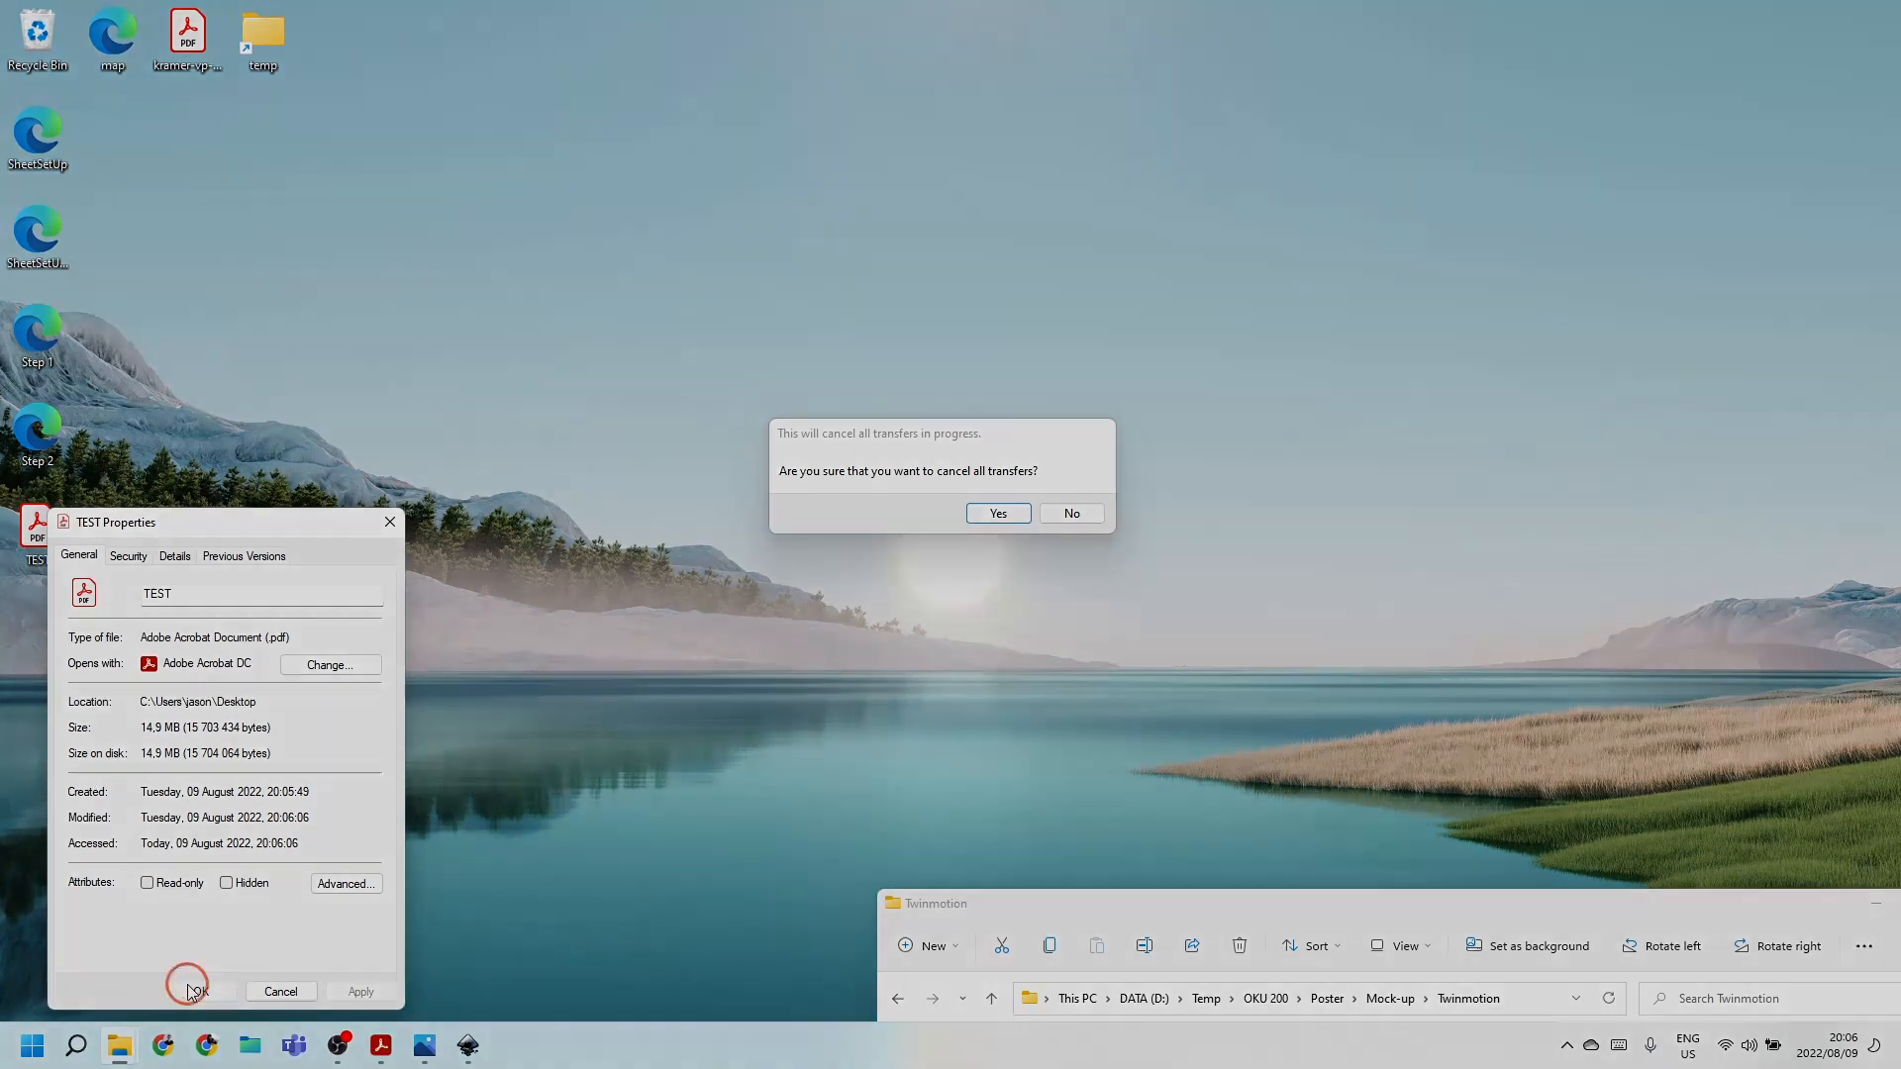